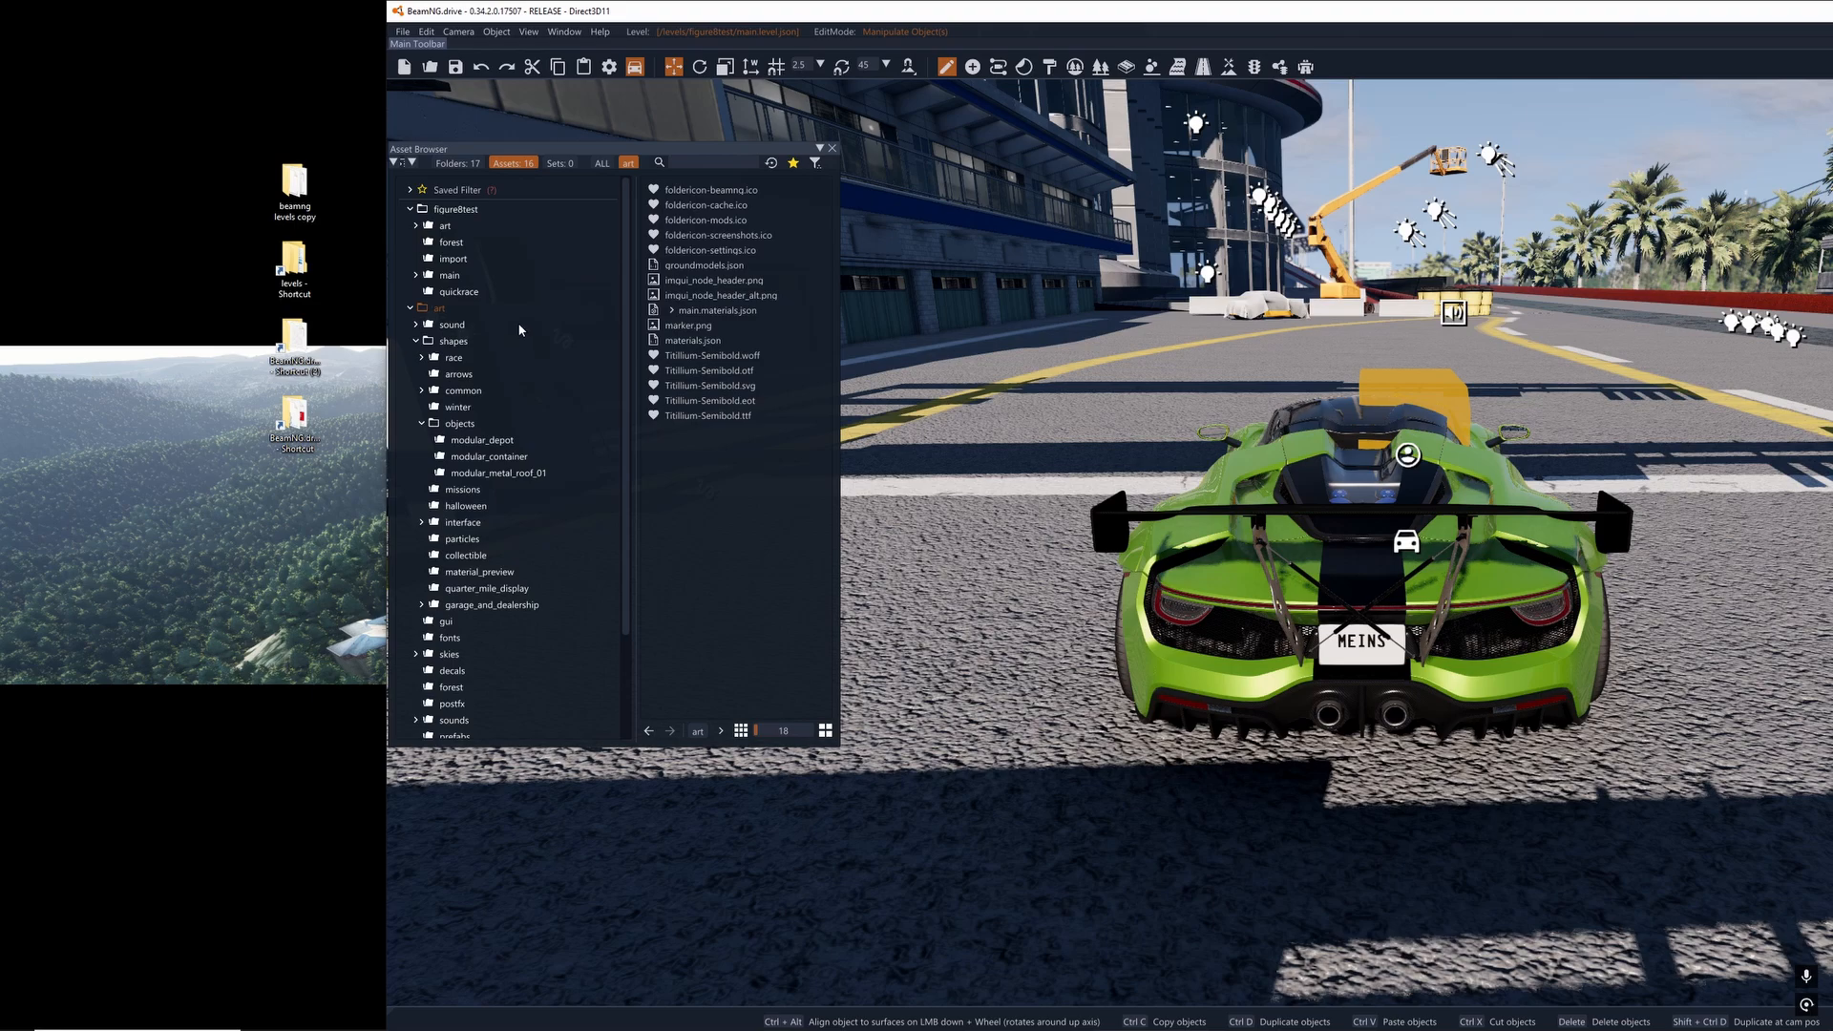
- Open the art_shapes archive in the content folder of the BeamNG.drive installation
{"action": "left_click_drag", "start_coordinate": [467, 150], "coordinate": [465, 152]}
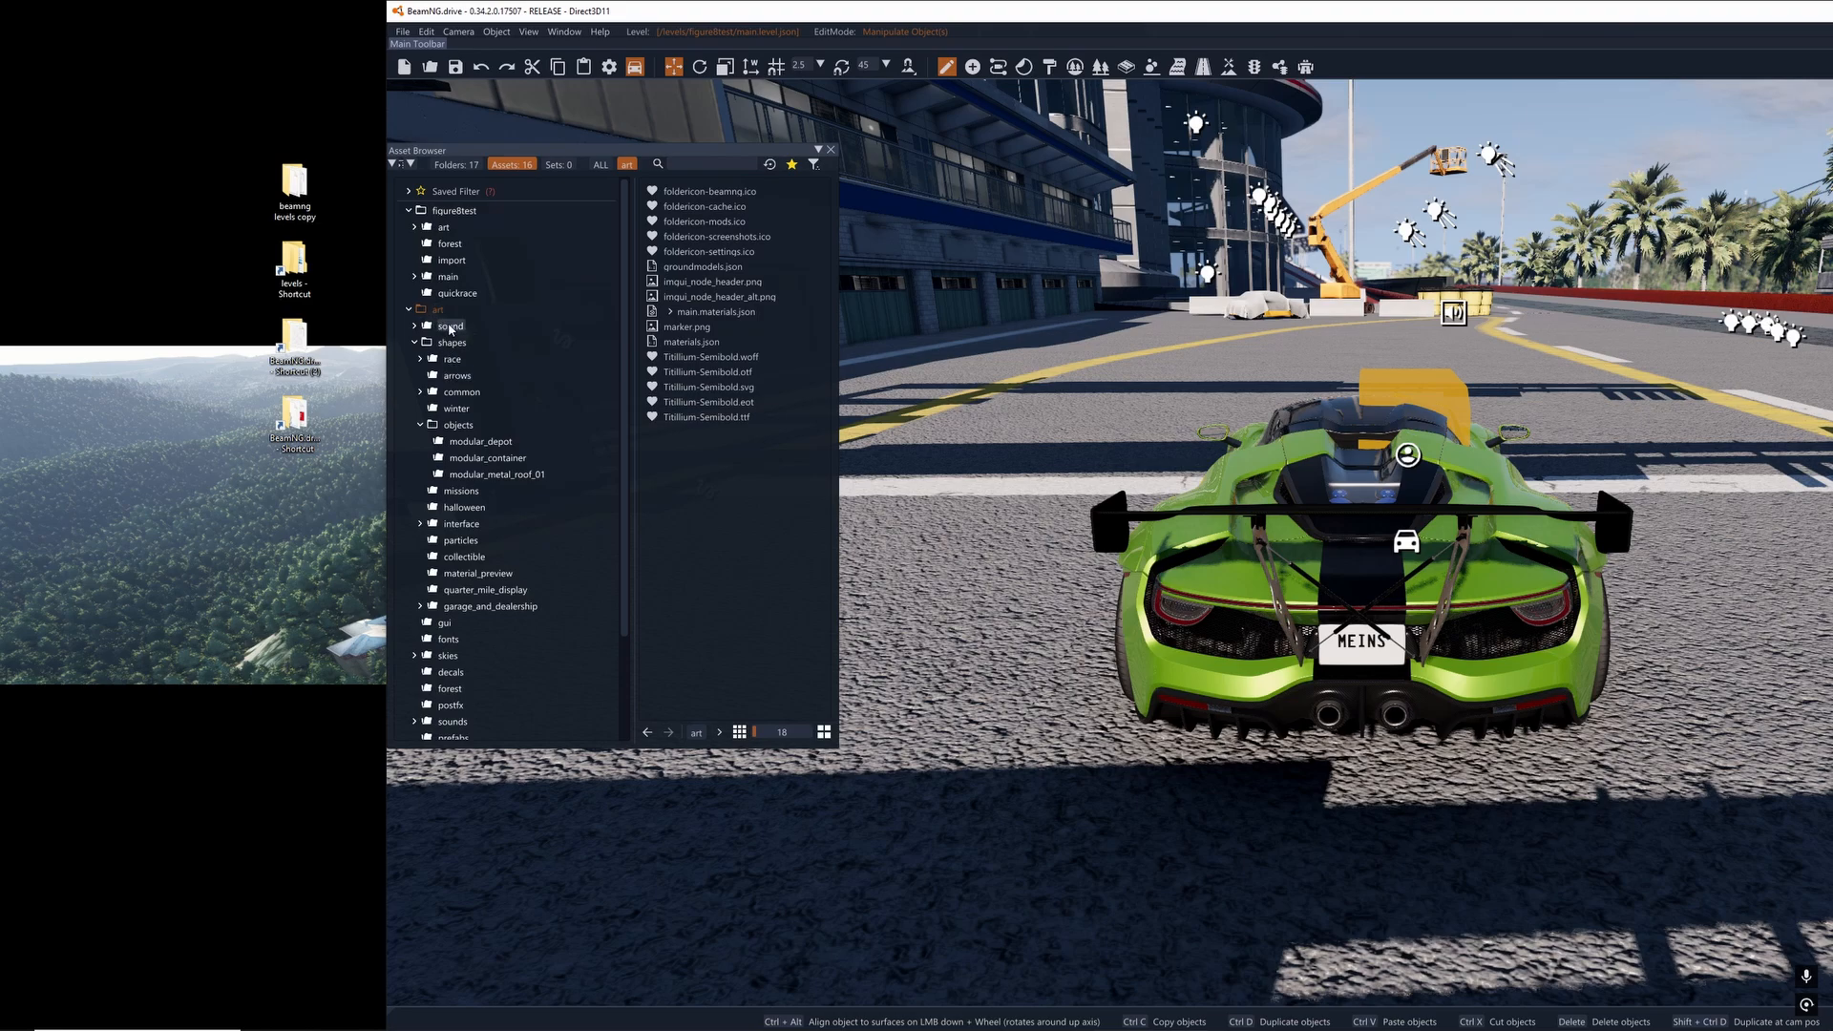
{"action": "double_click", "coordinate": [303, 421]}
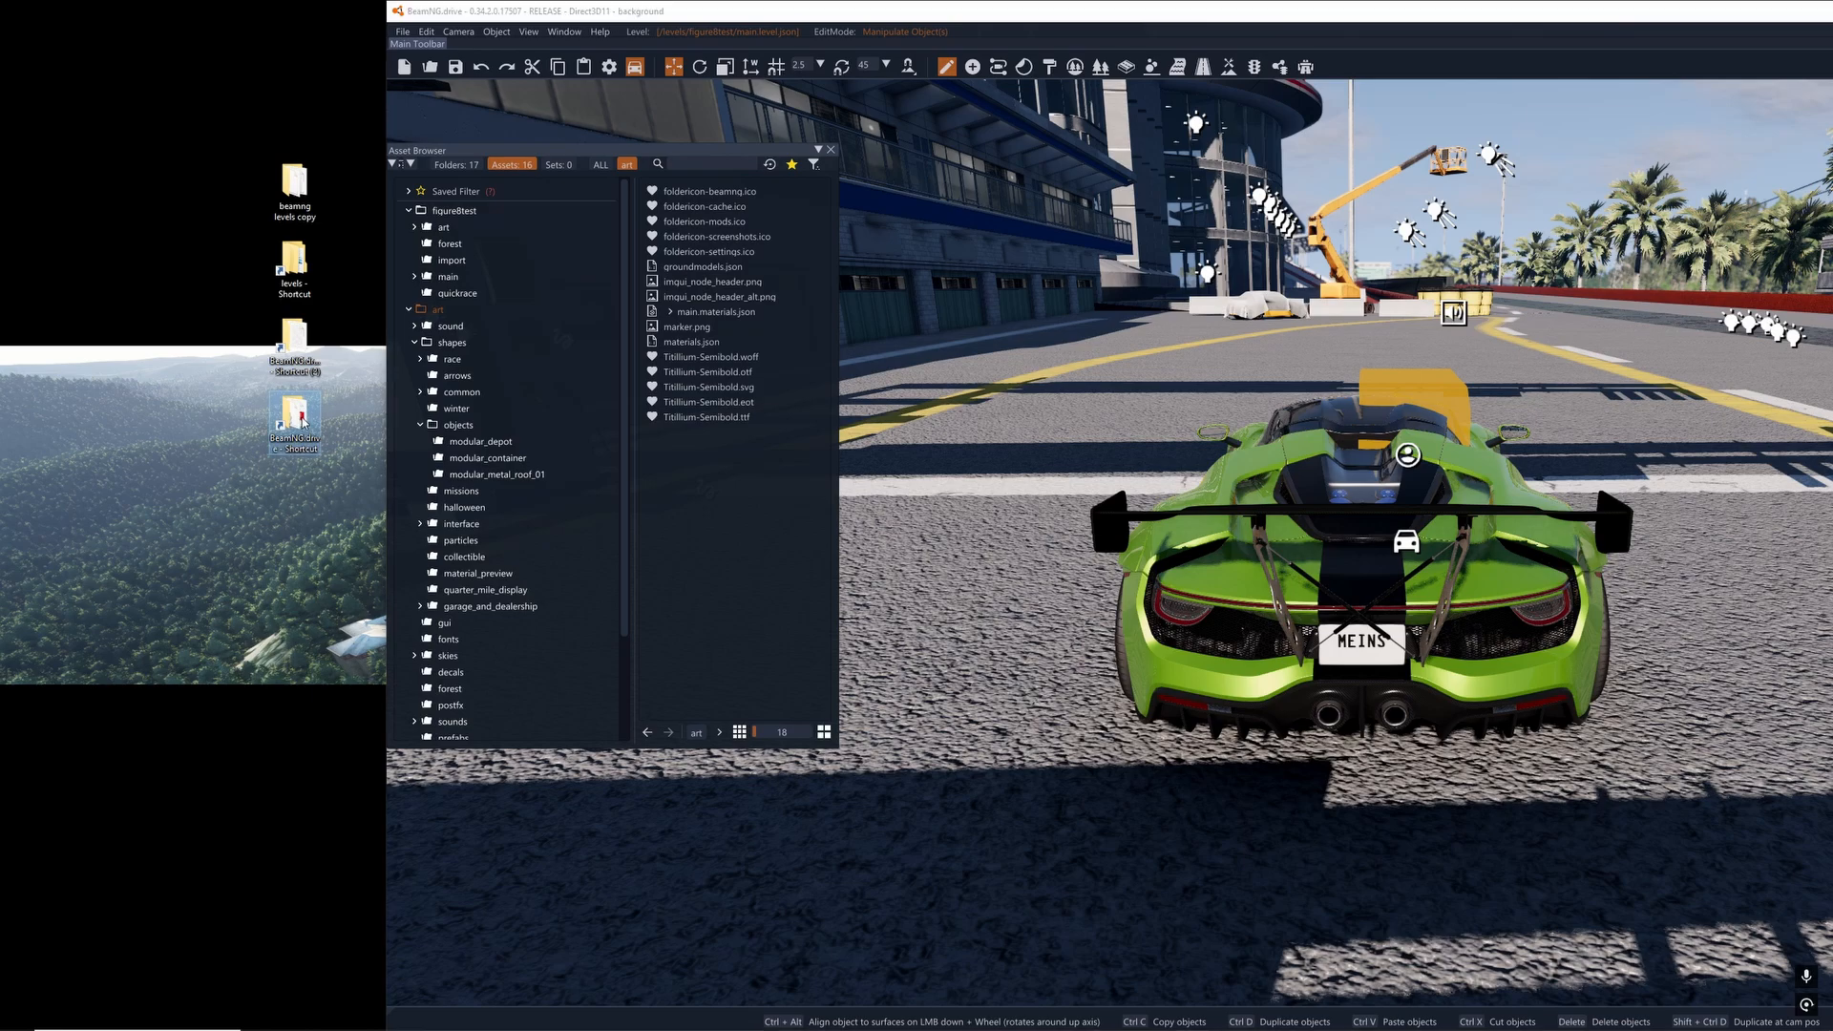
{"action": "left_click_drag", "start_coordinate": [323, 594], "coordinate": [341, 457]}
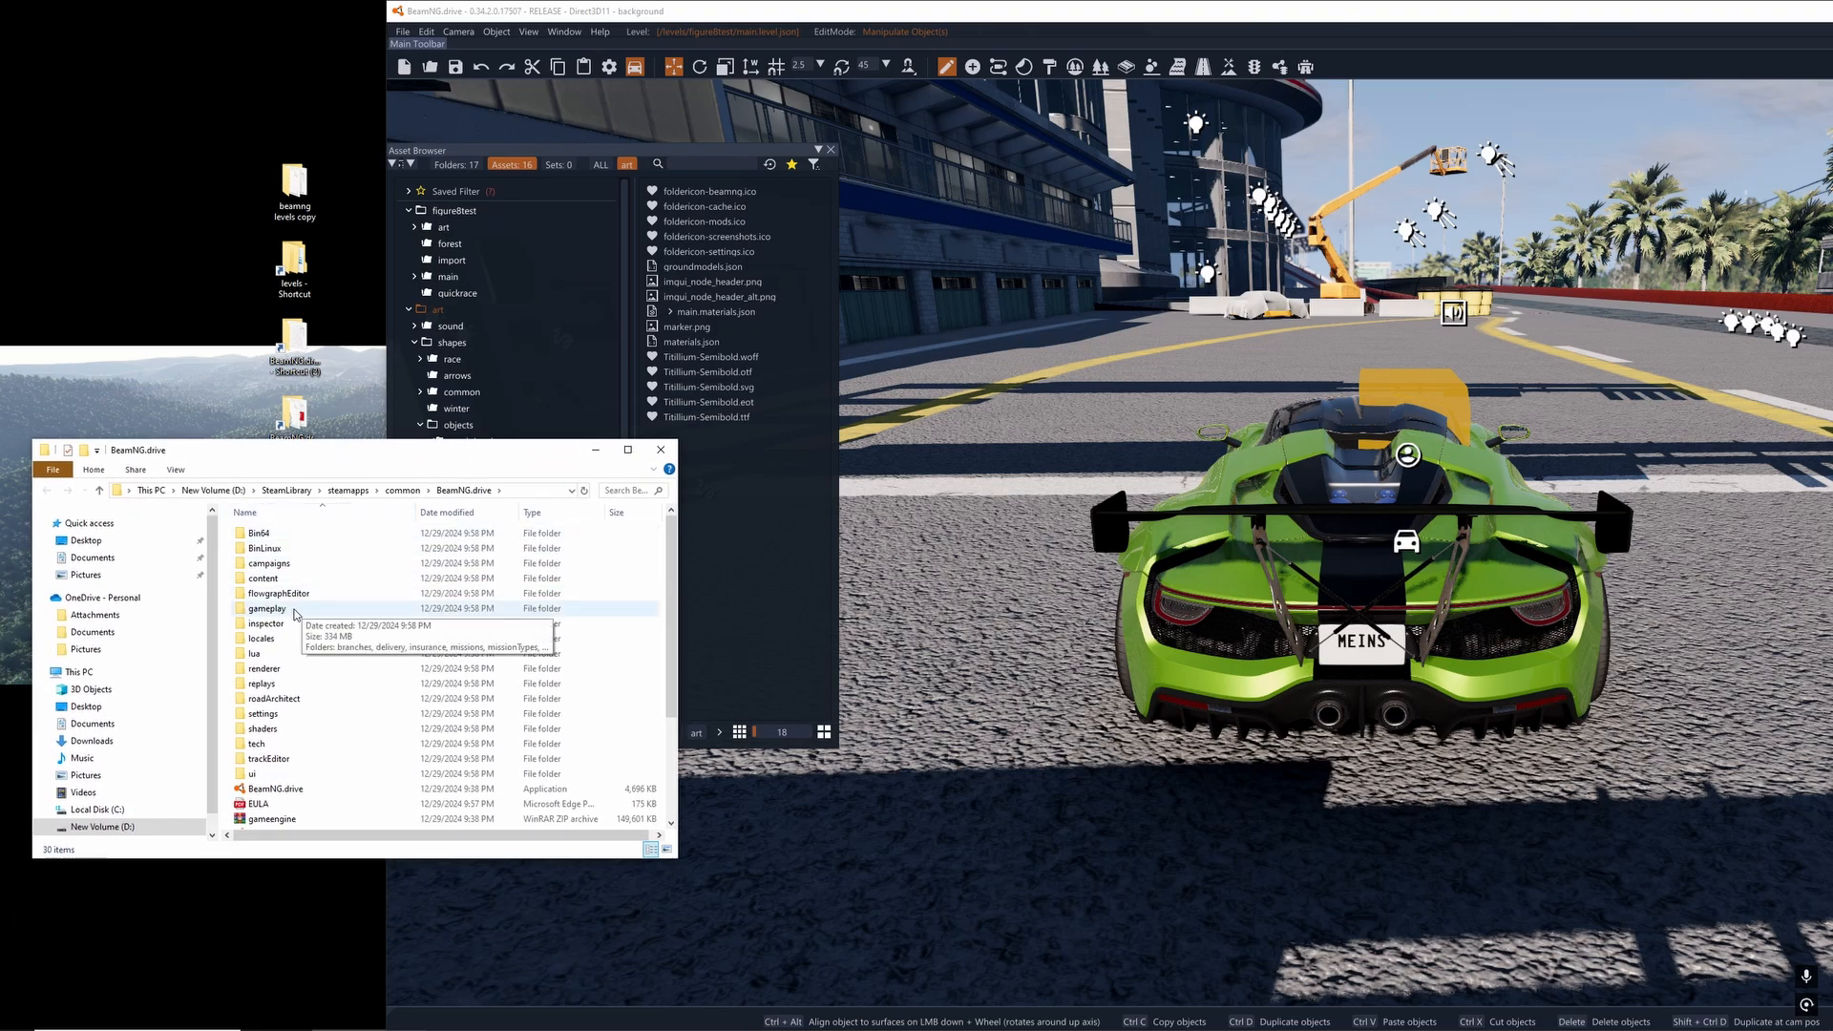
{"action": "double_click", "coordinate": [266, 578]}
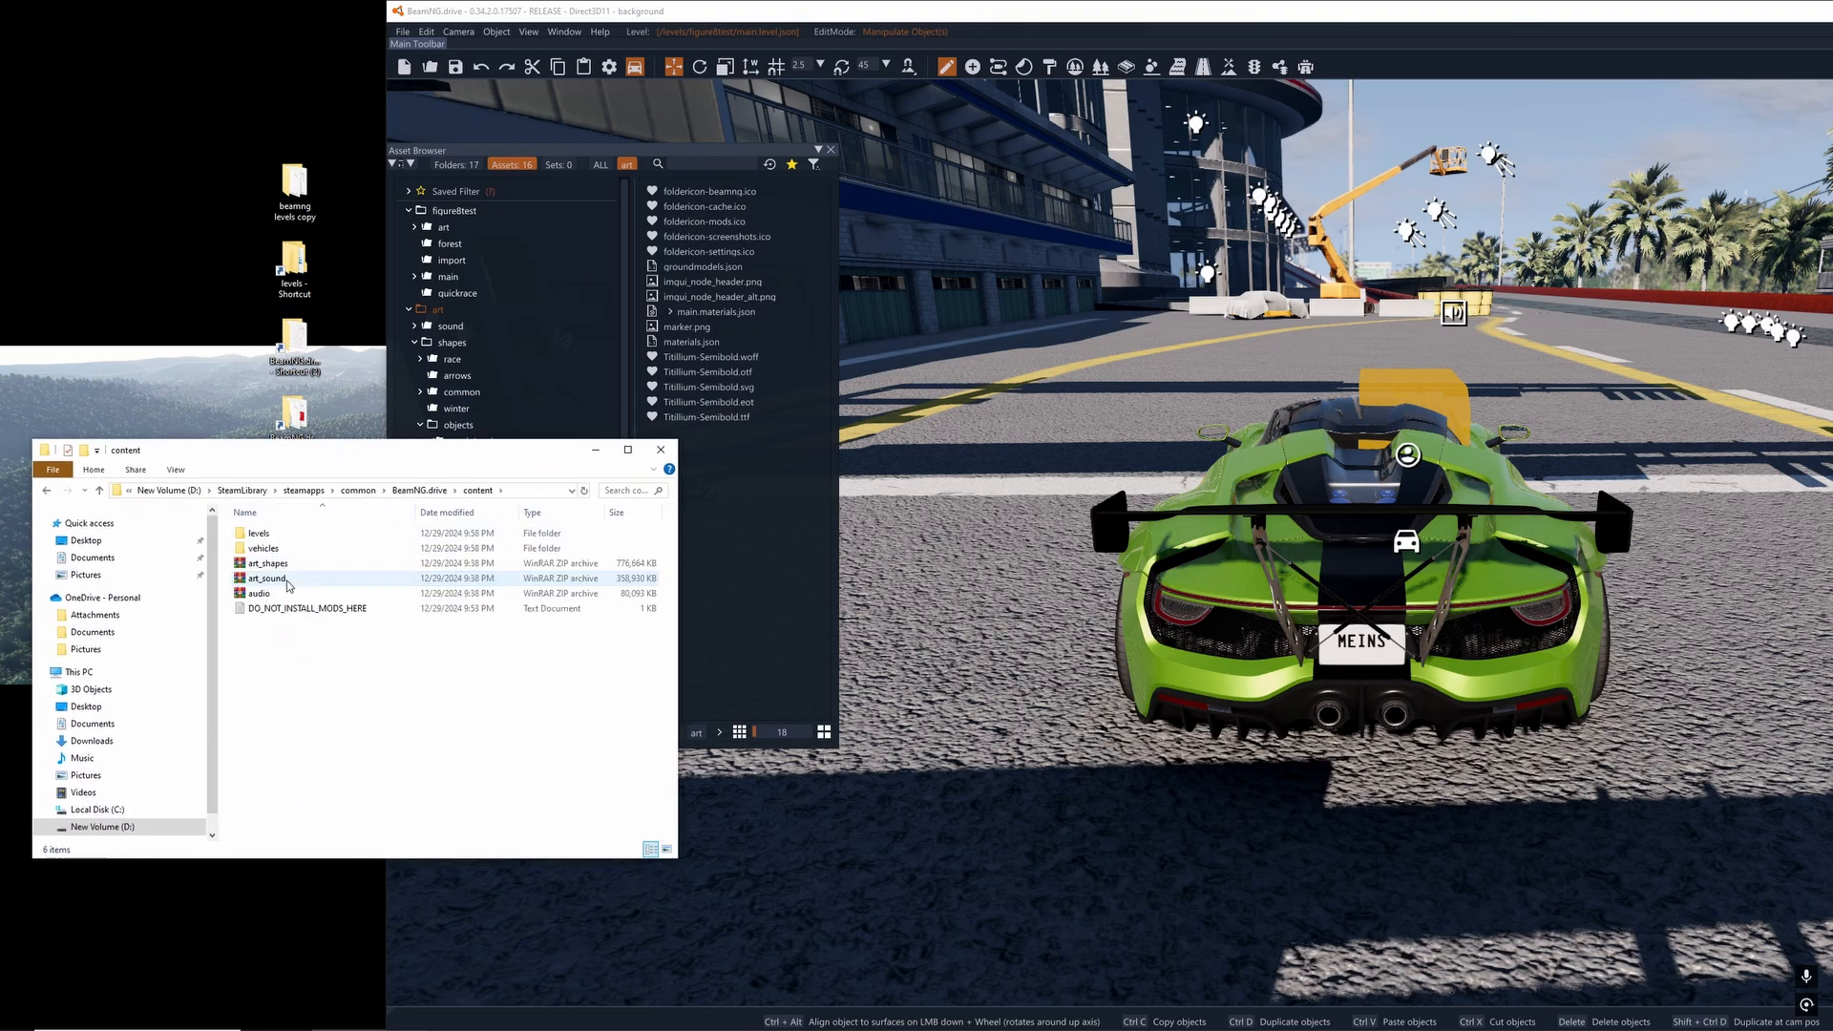
{"action": "left_click", "coordinate": [271, 570]}
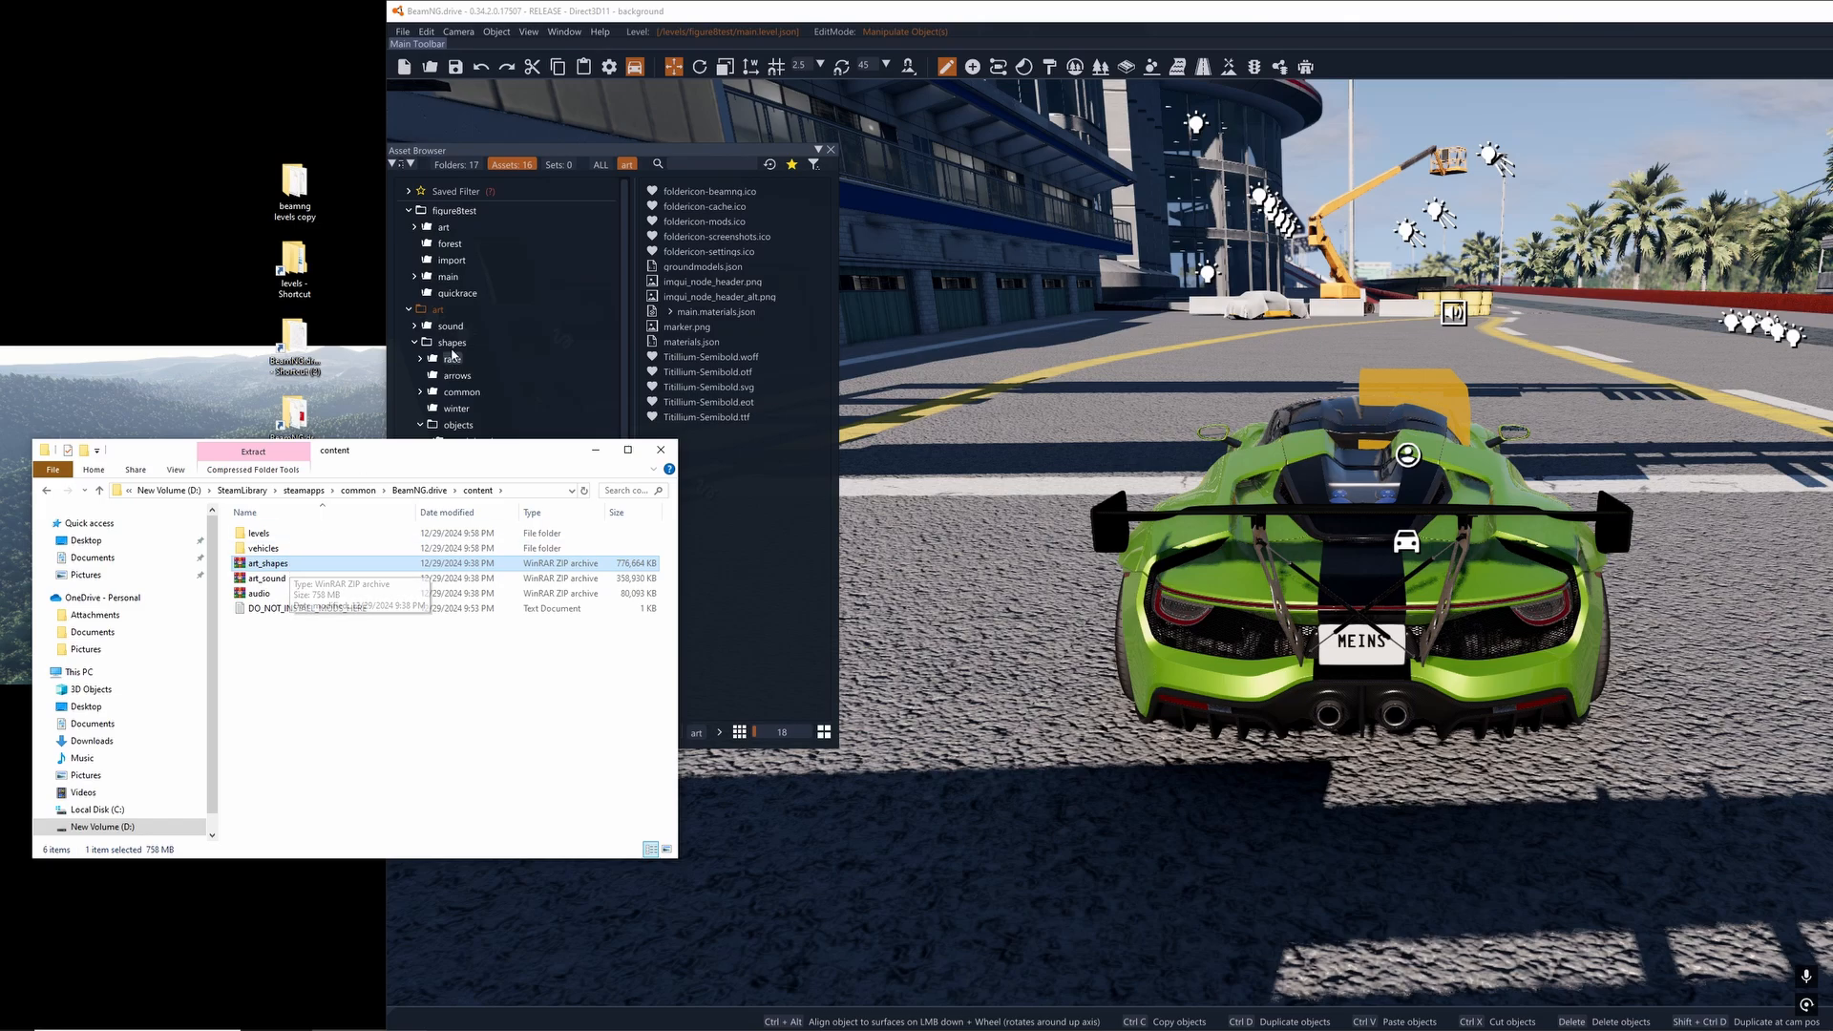
{"action": "double_click", "coordinate": [286, 563]}
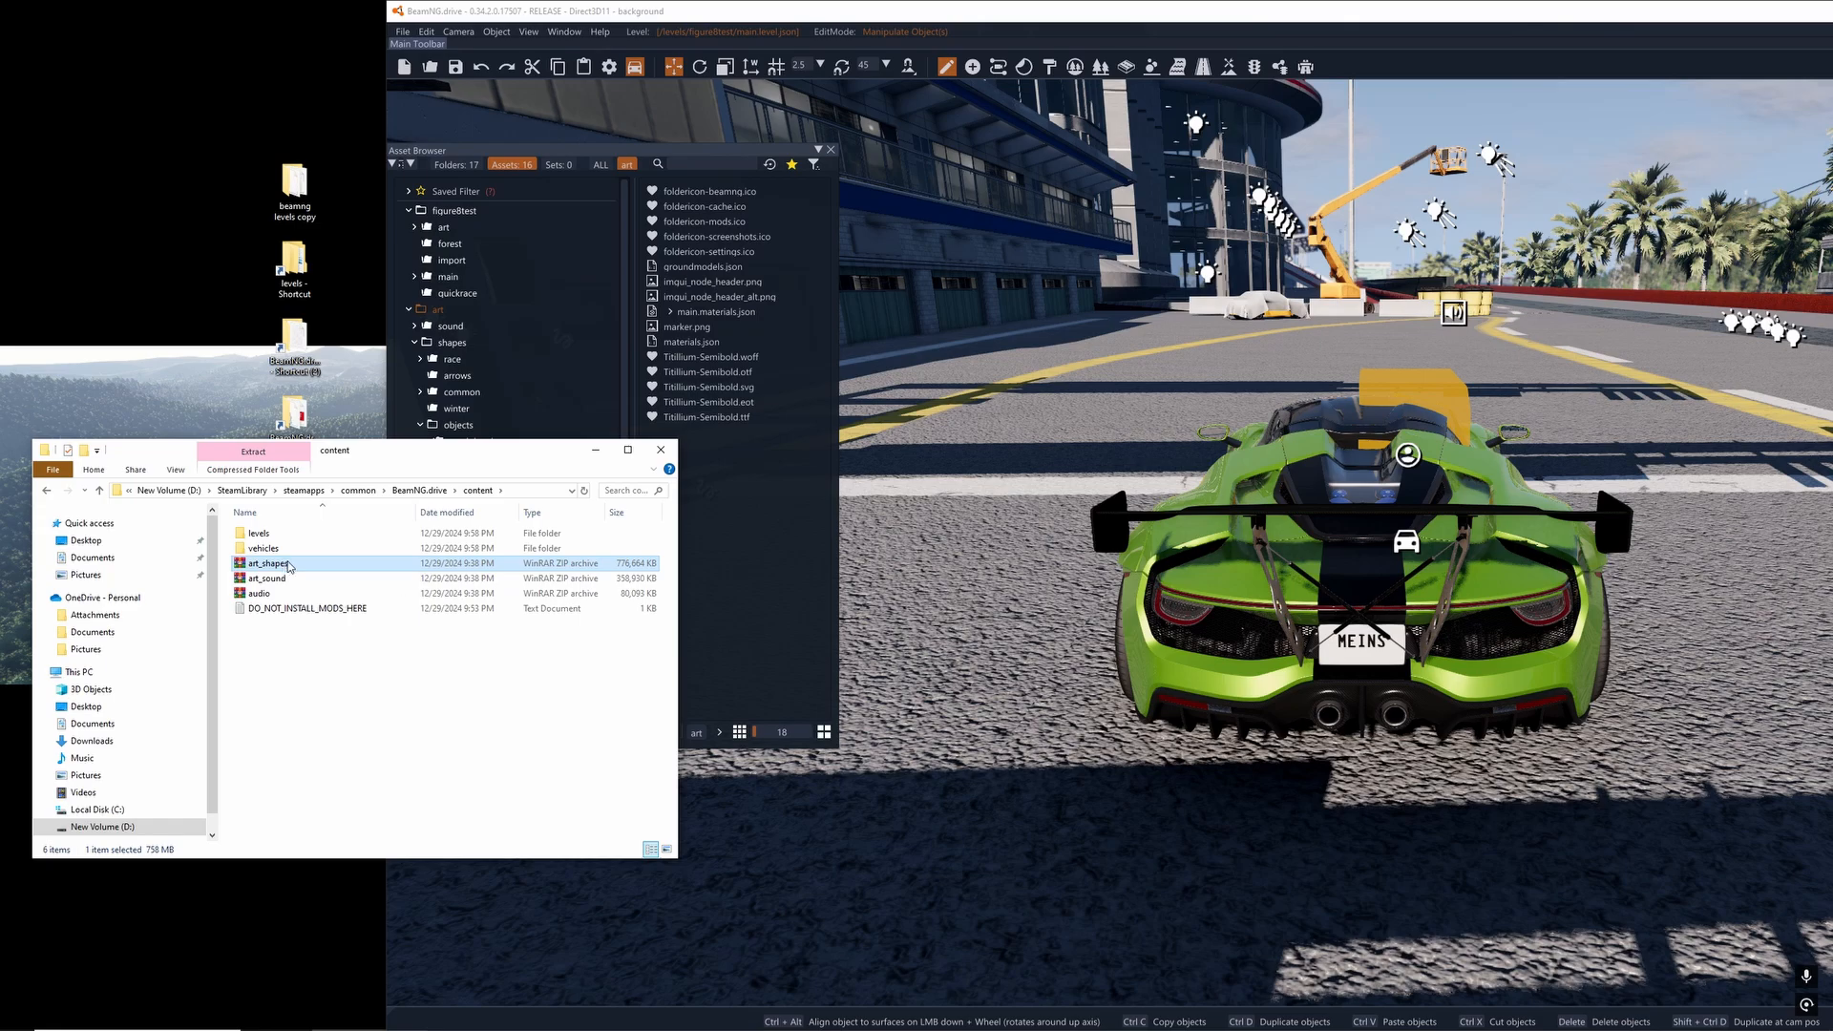
- Browse the archive to the art/shapes/arrows folder and locate s_arrow_floating.dae
{"action": "left_click", "coordinate": [1183, 289]}
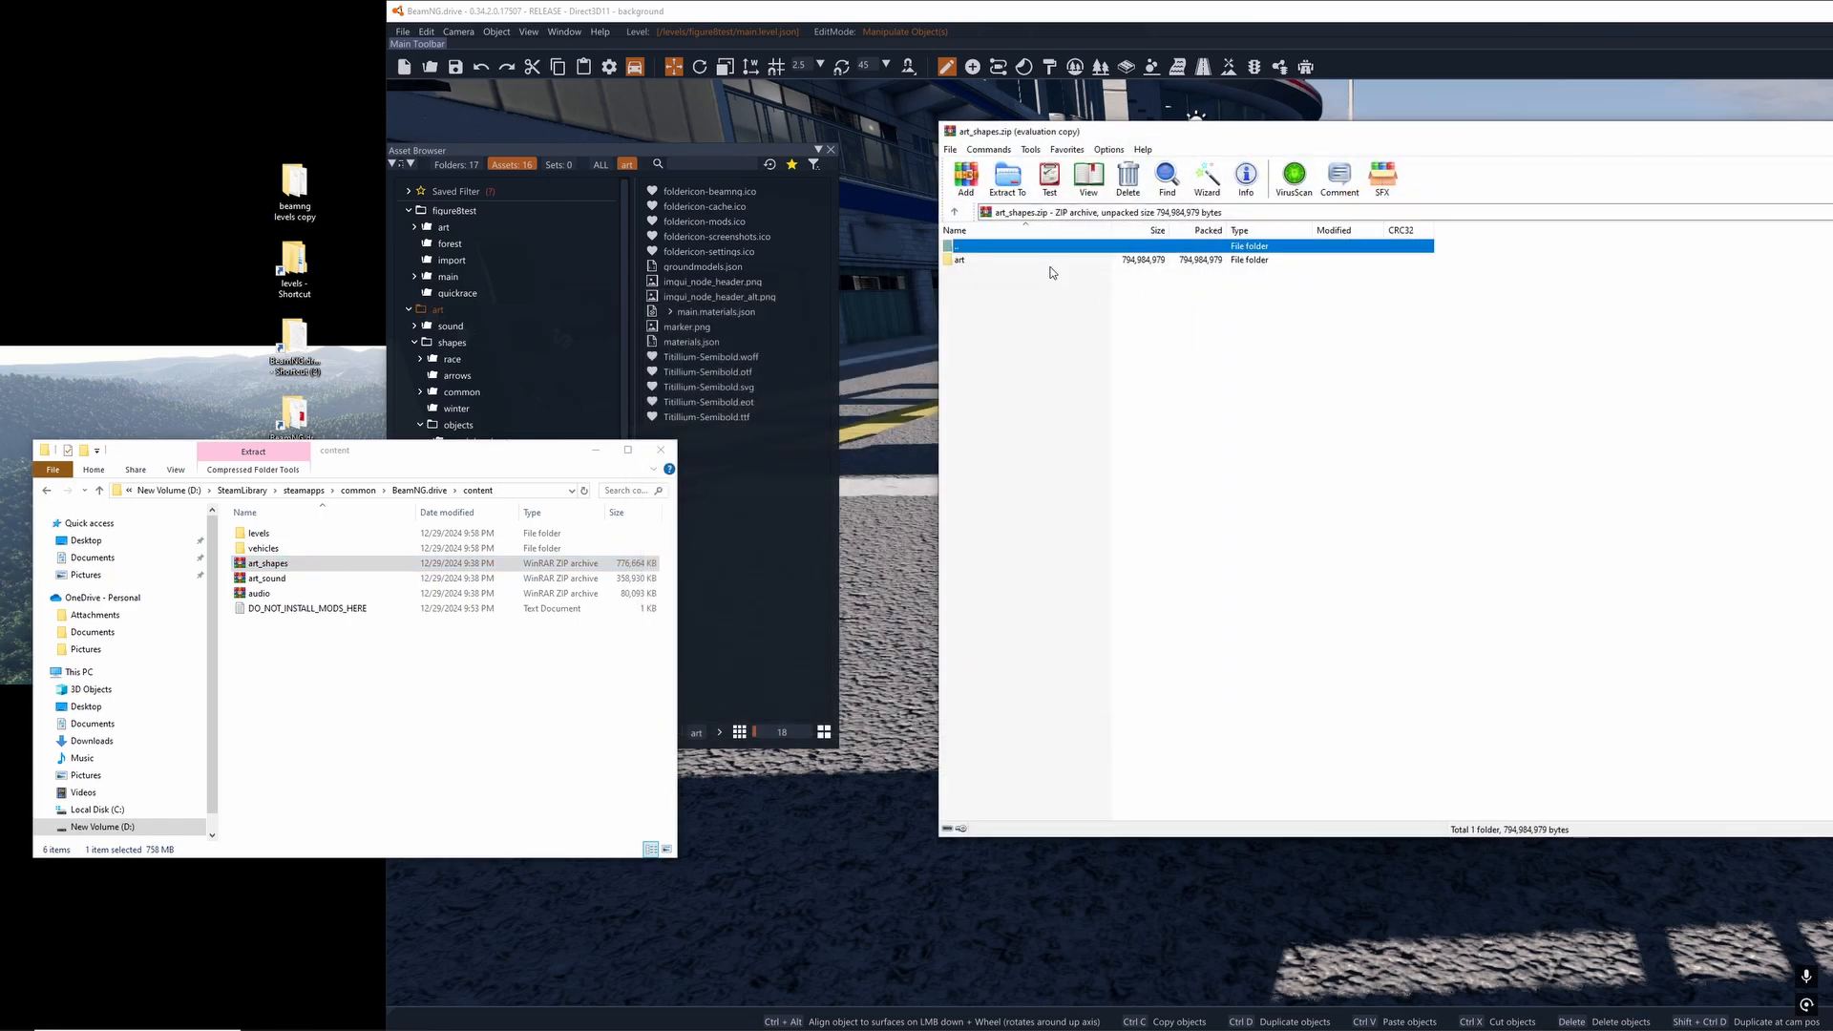
{"action": "double_click", "coordinate": [987, 262]}
{"action": "double_click", "coordinate": [994, 258]}
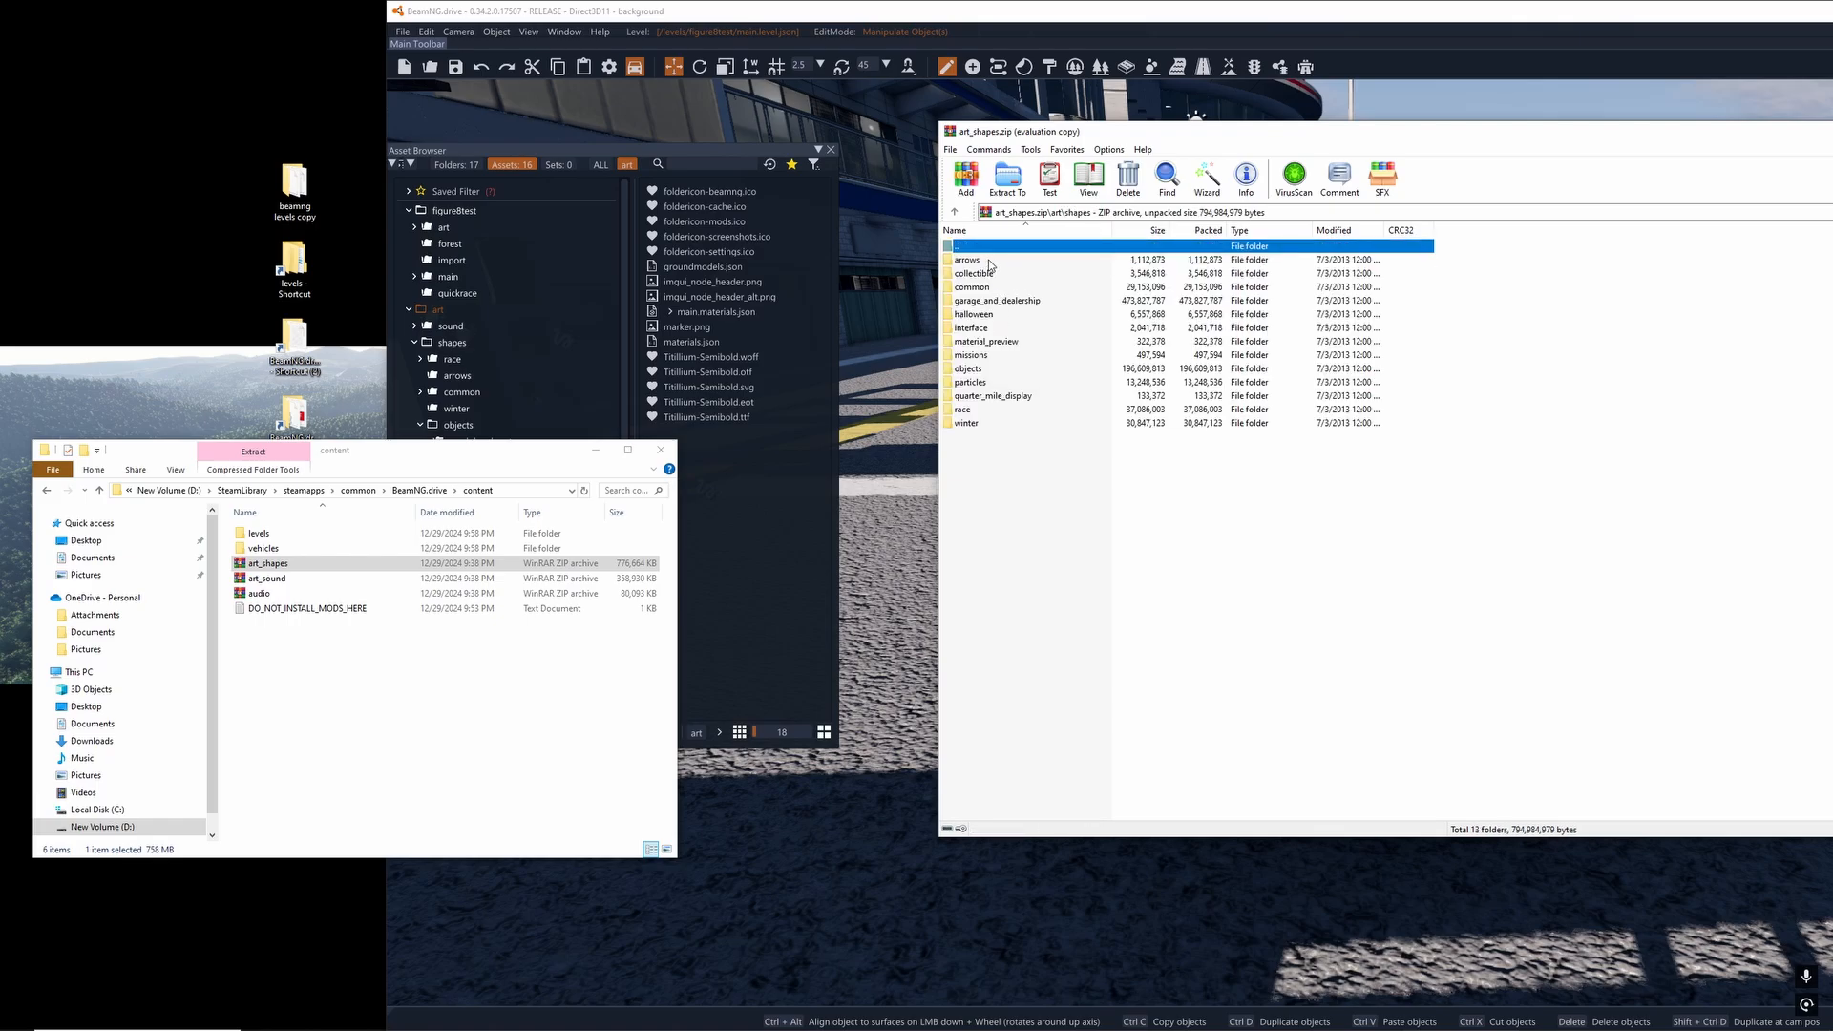
{"action": "double_click", "coordinate": [979, 261]}
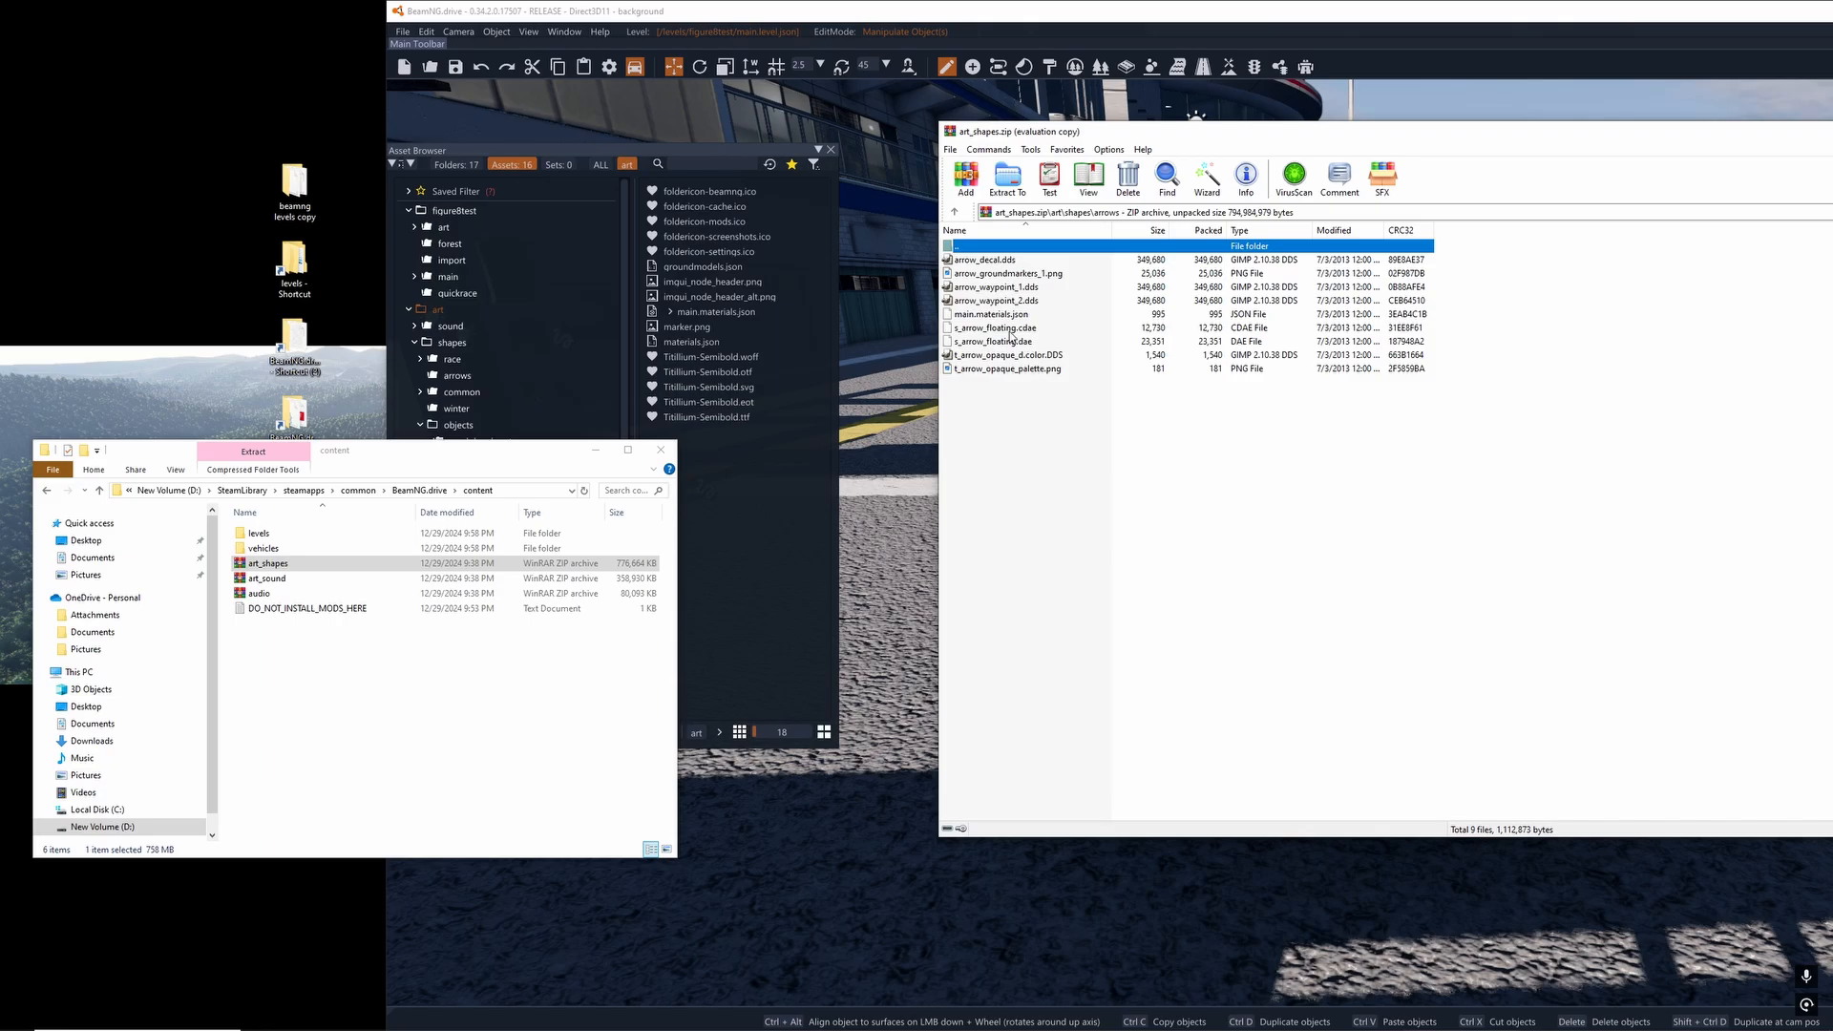
{"action": "left_click", "coordinate": [995, 346]}
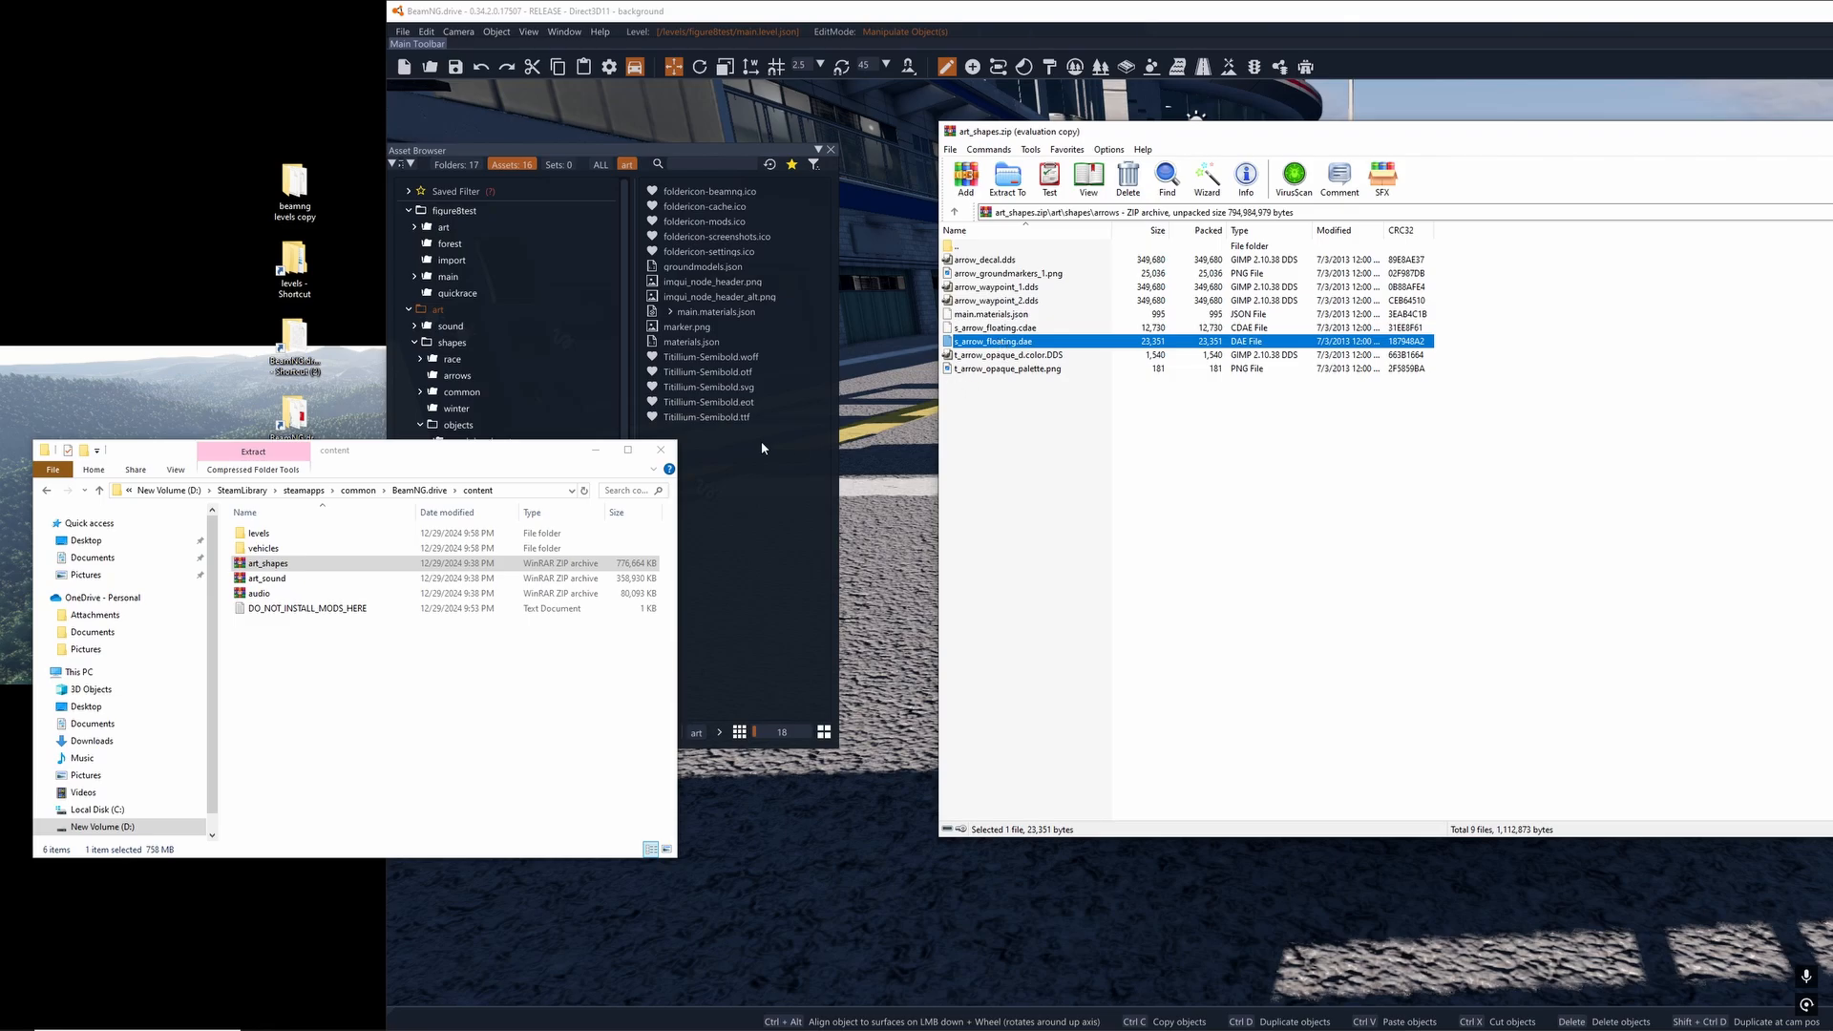
{"action": "left_click_drag", "start_coordinate": [553, 459], "coordinate": [522, 486]}
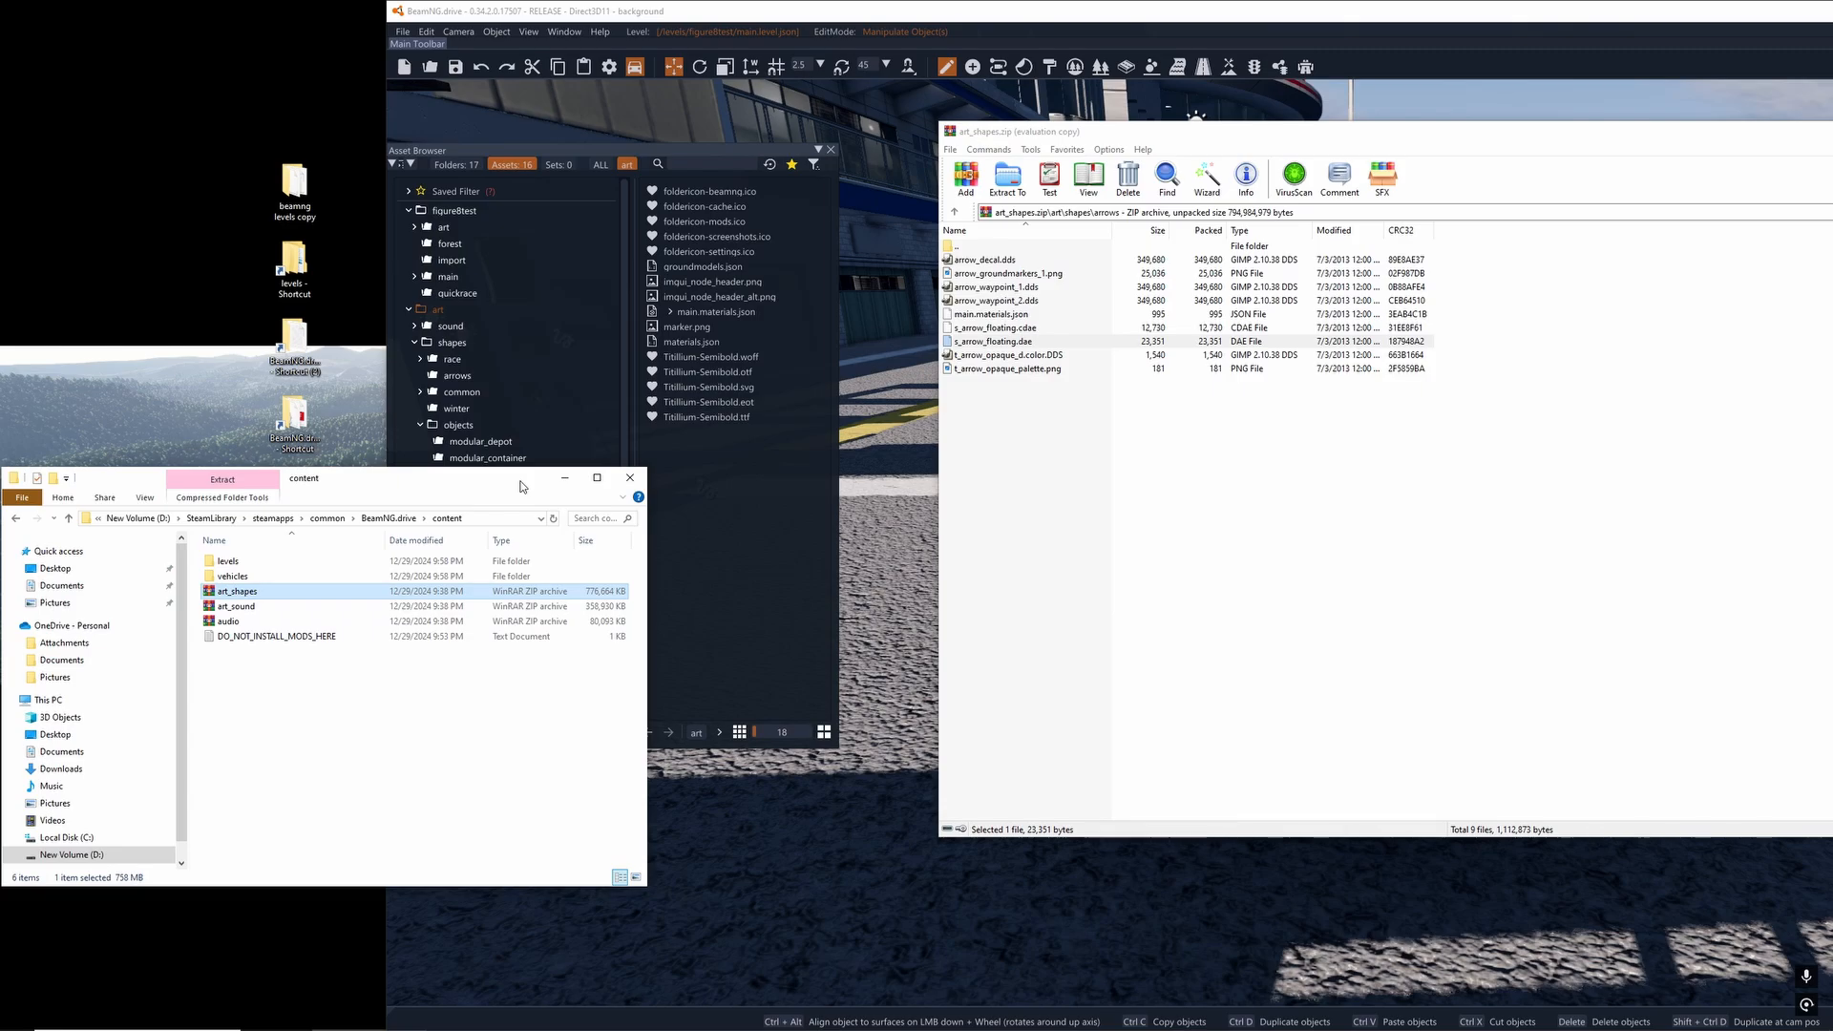
{"action": "left_click_drag", "start_coordinate": [515, 484], "coordinate": [519, 492]}
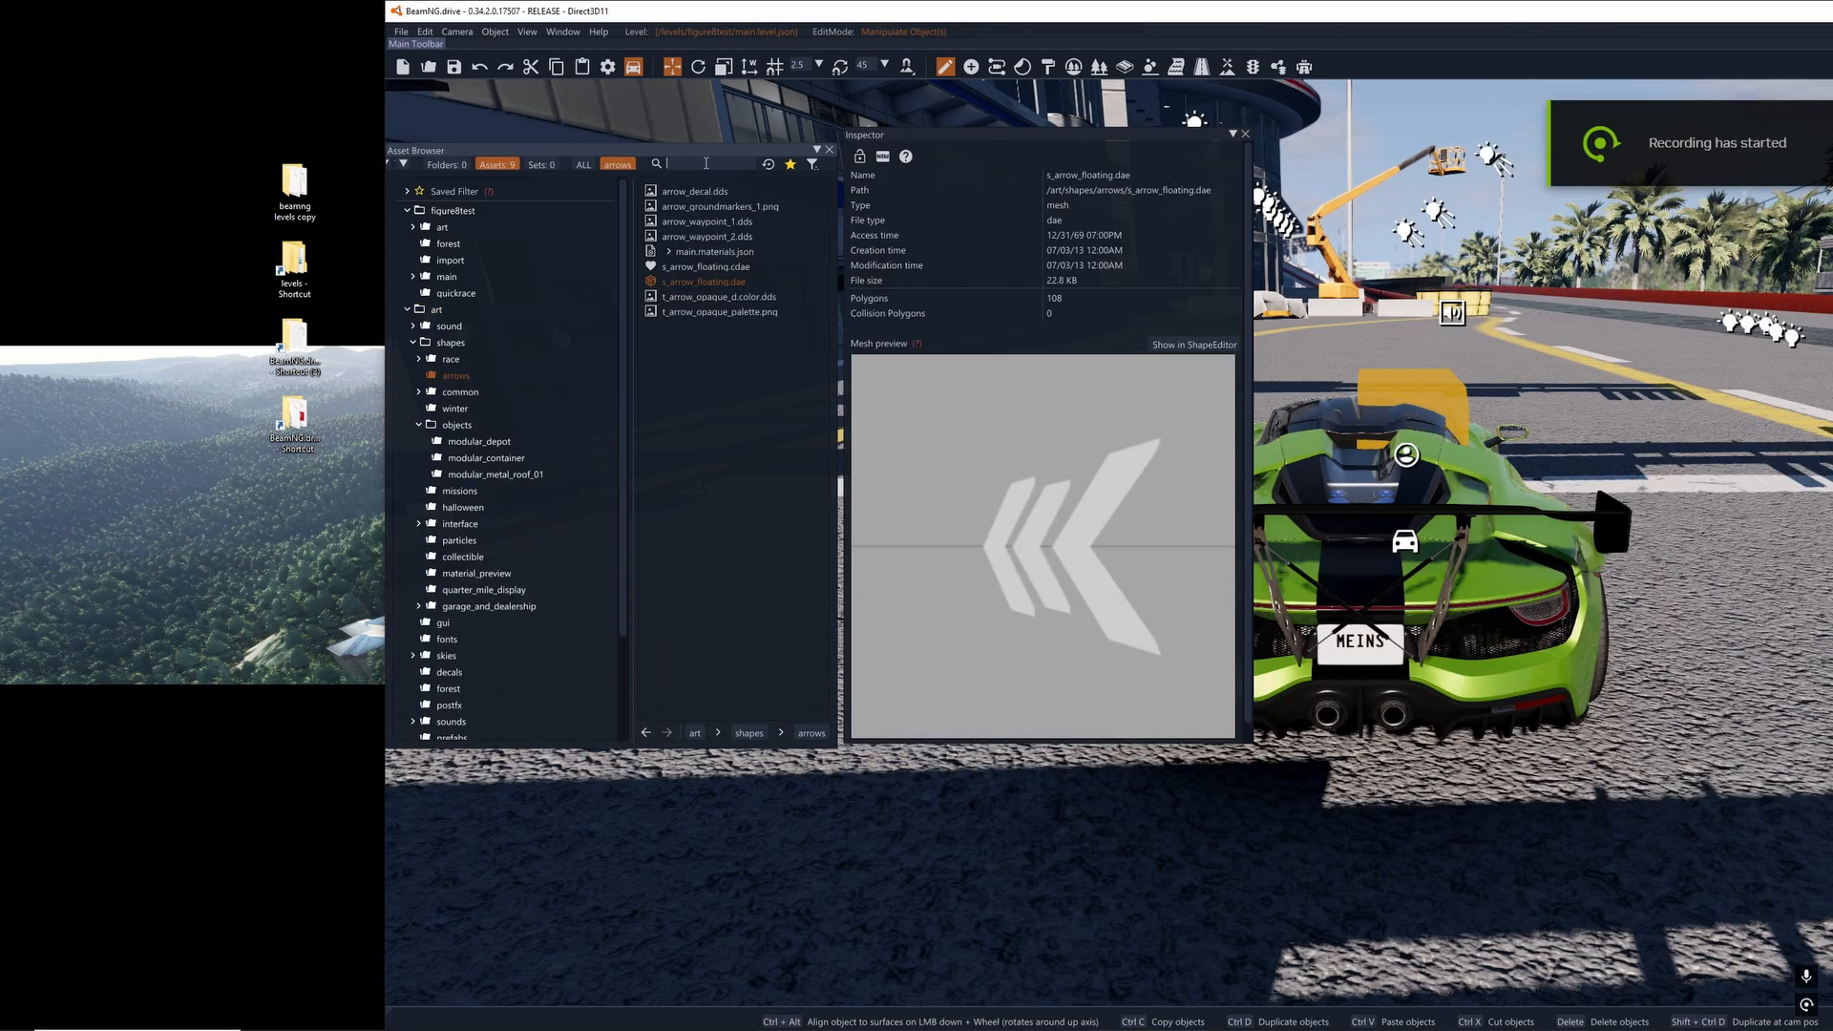
- Filter the arrows assets by "dae", then place the s_arrow_floating mesh beside the car and delete it
{"action": "type", "text": "dae"}
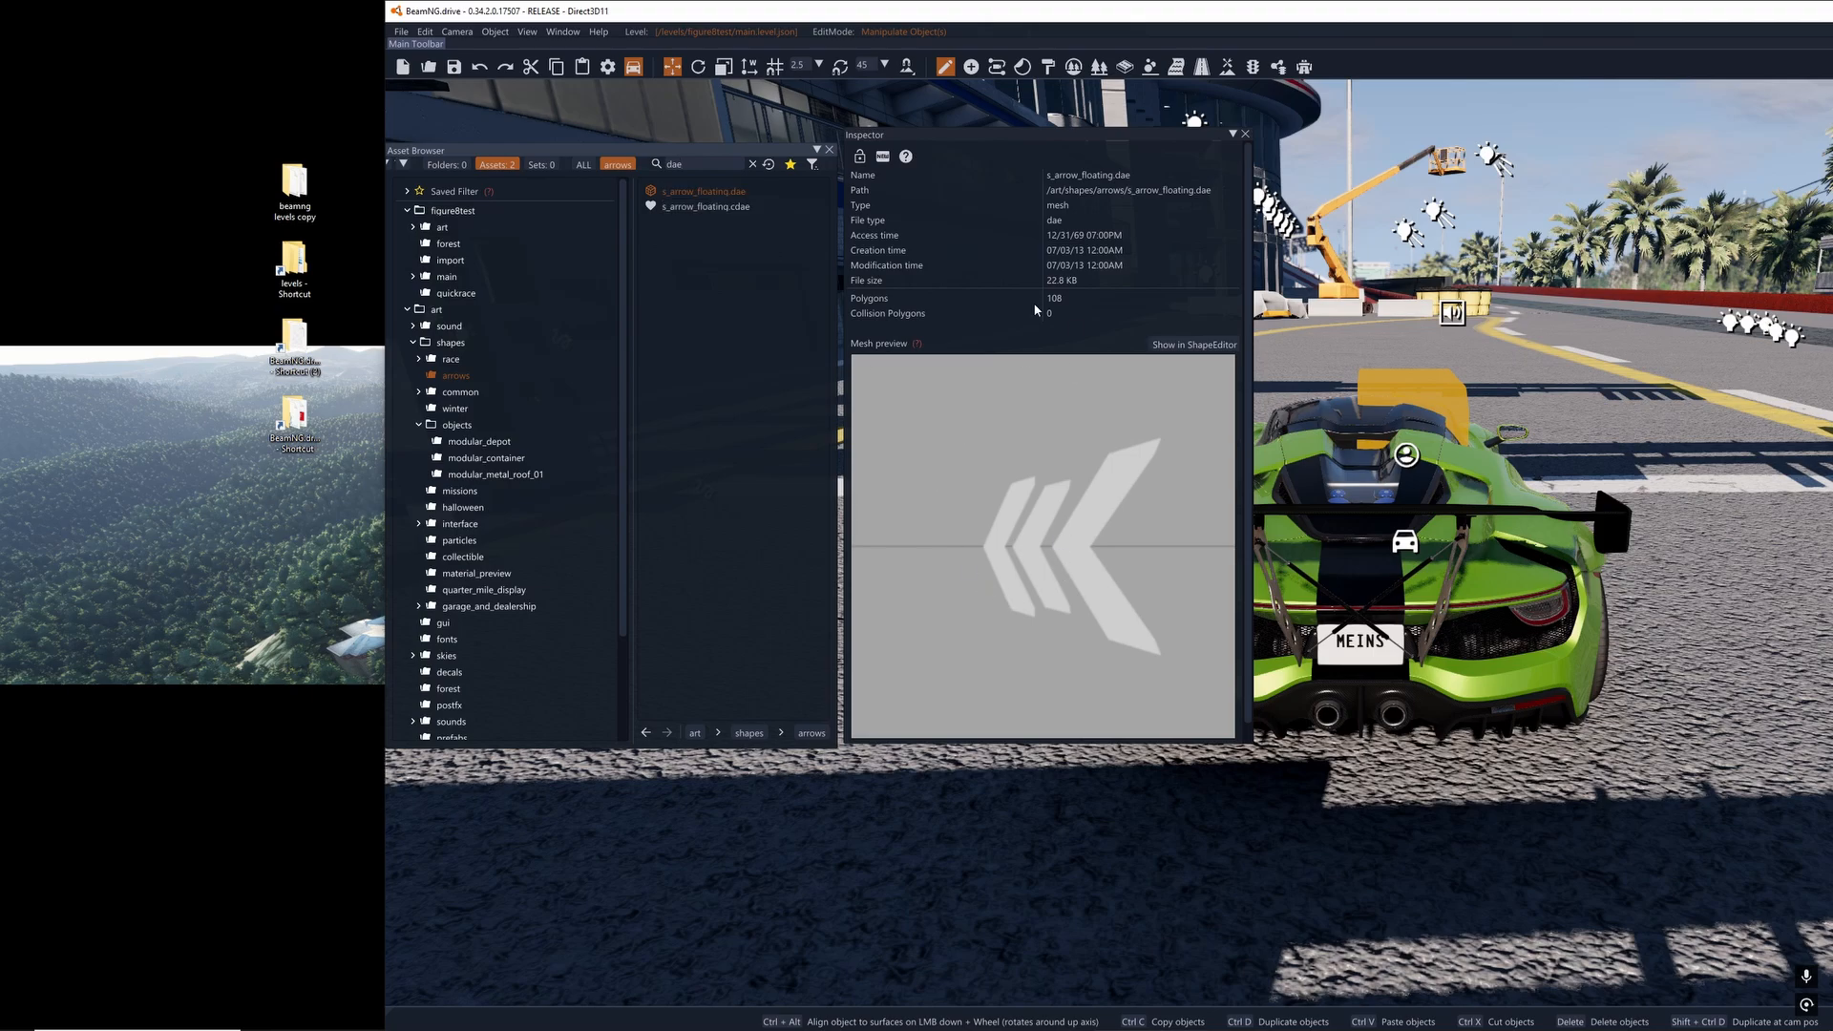
{"action": "left_click_drag", "start_coordinate": [706, 206], "coordinate": [1743, 408]}
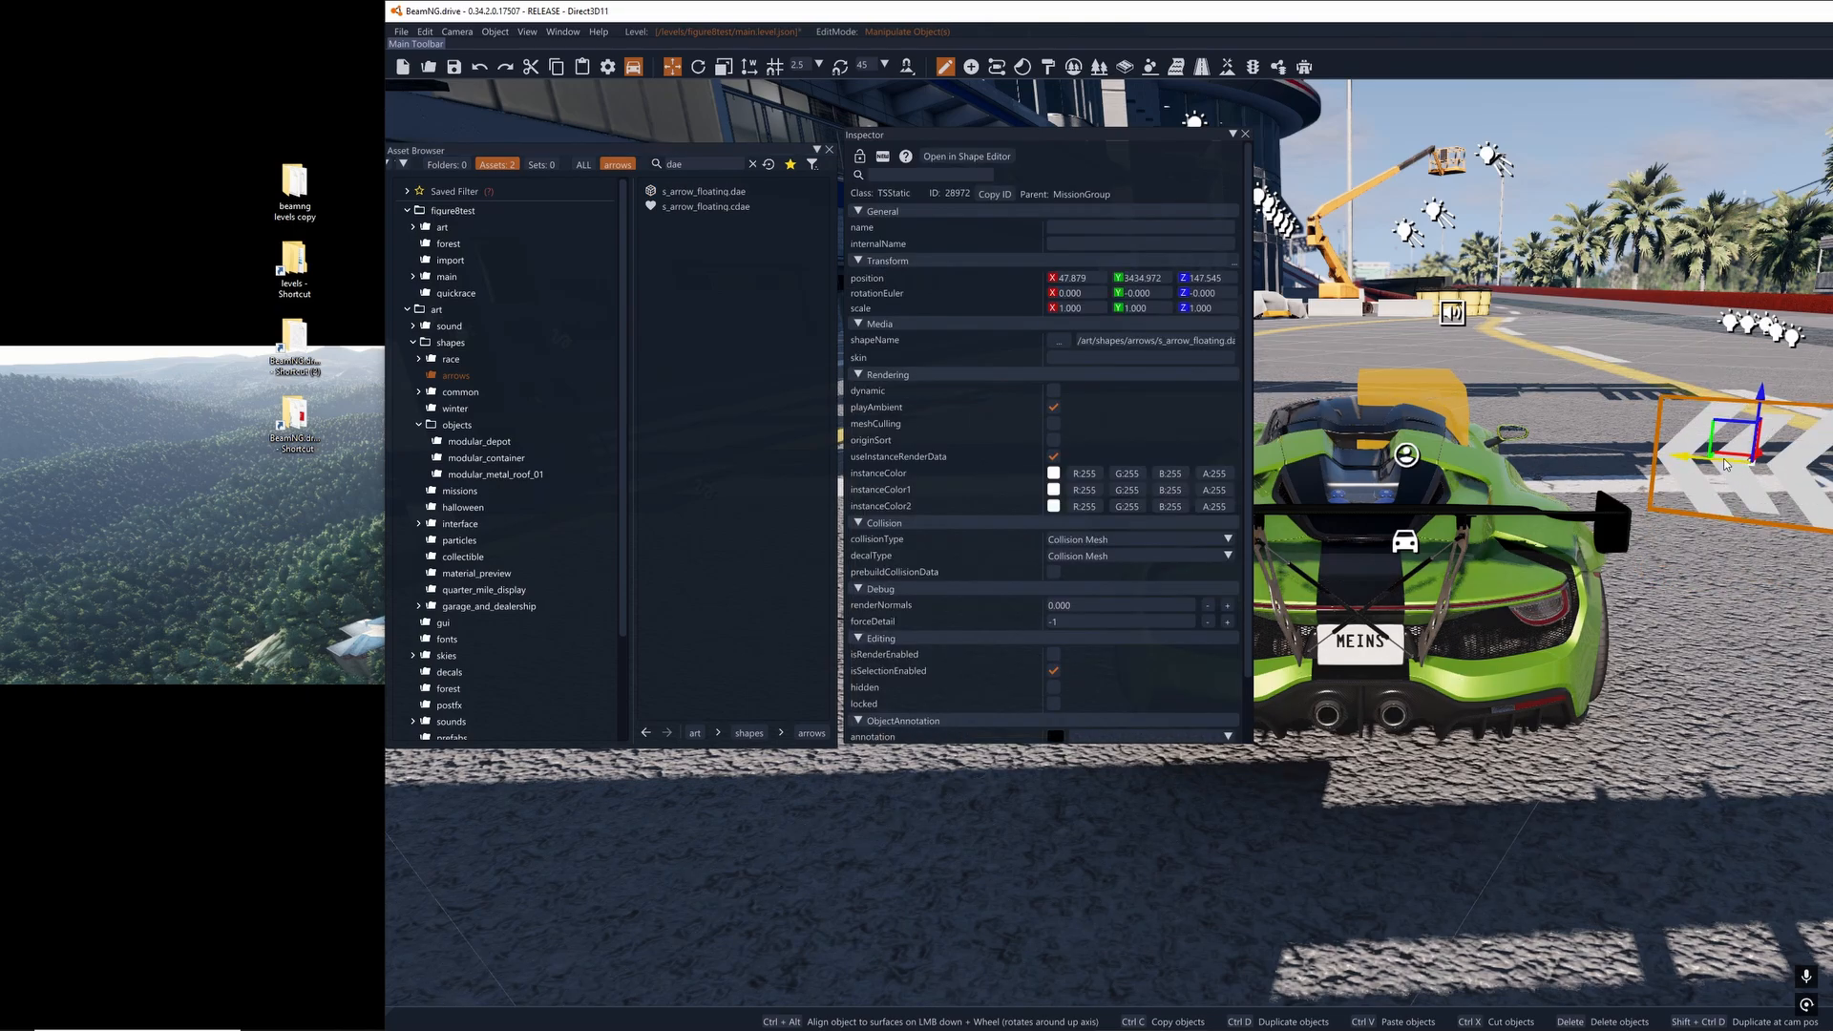
{"action": "key", "text": "Delete"}
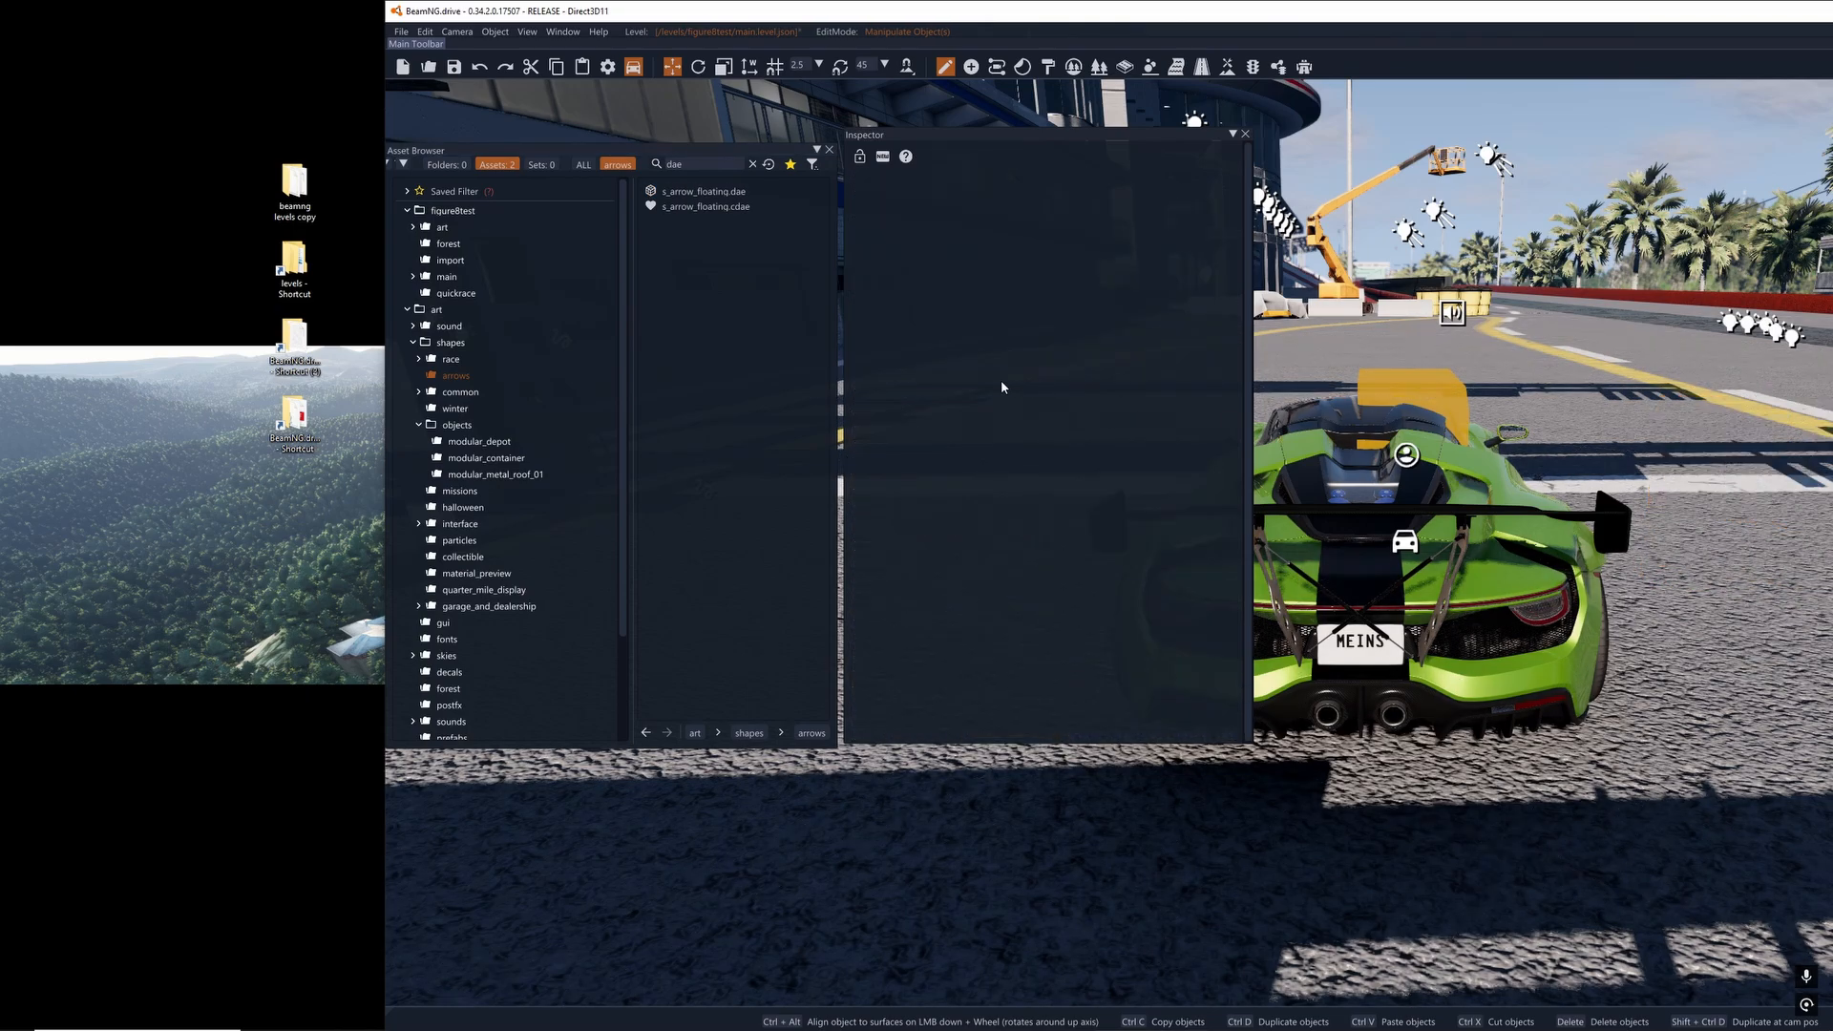
- From the shapes/objects assets, place guardrail1.dae beside the car and delete it again
{"action": "left_click", "coordinate": [451, 409]}
{"action": "left_click", "coordinate": [450, 426]}
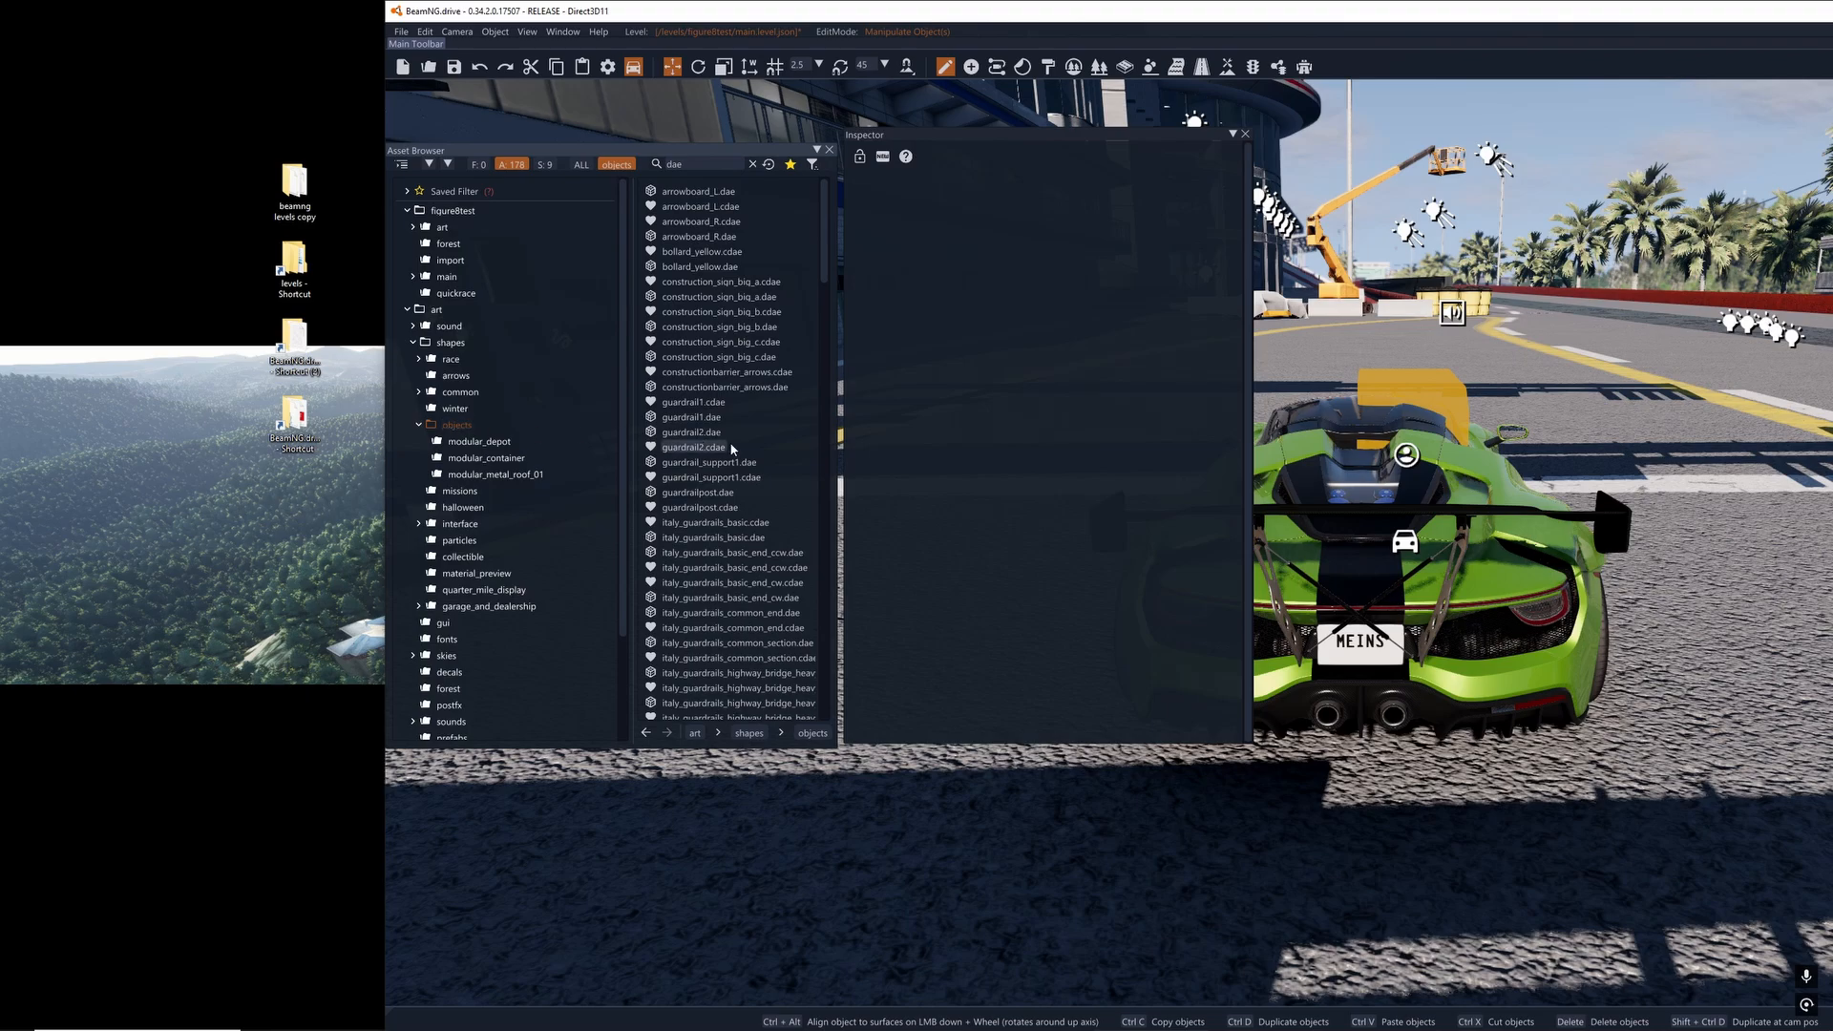
{"action": "left_click", "coordinate": [675, 420]}
{"action": "left_click_drag", "start_coordinate": [675, 423], "coordinate": [1759, 480]}
{"action": "key", "text": "Delete"}
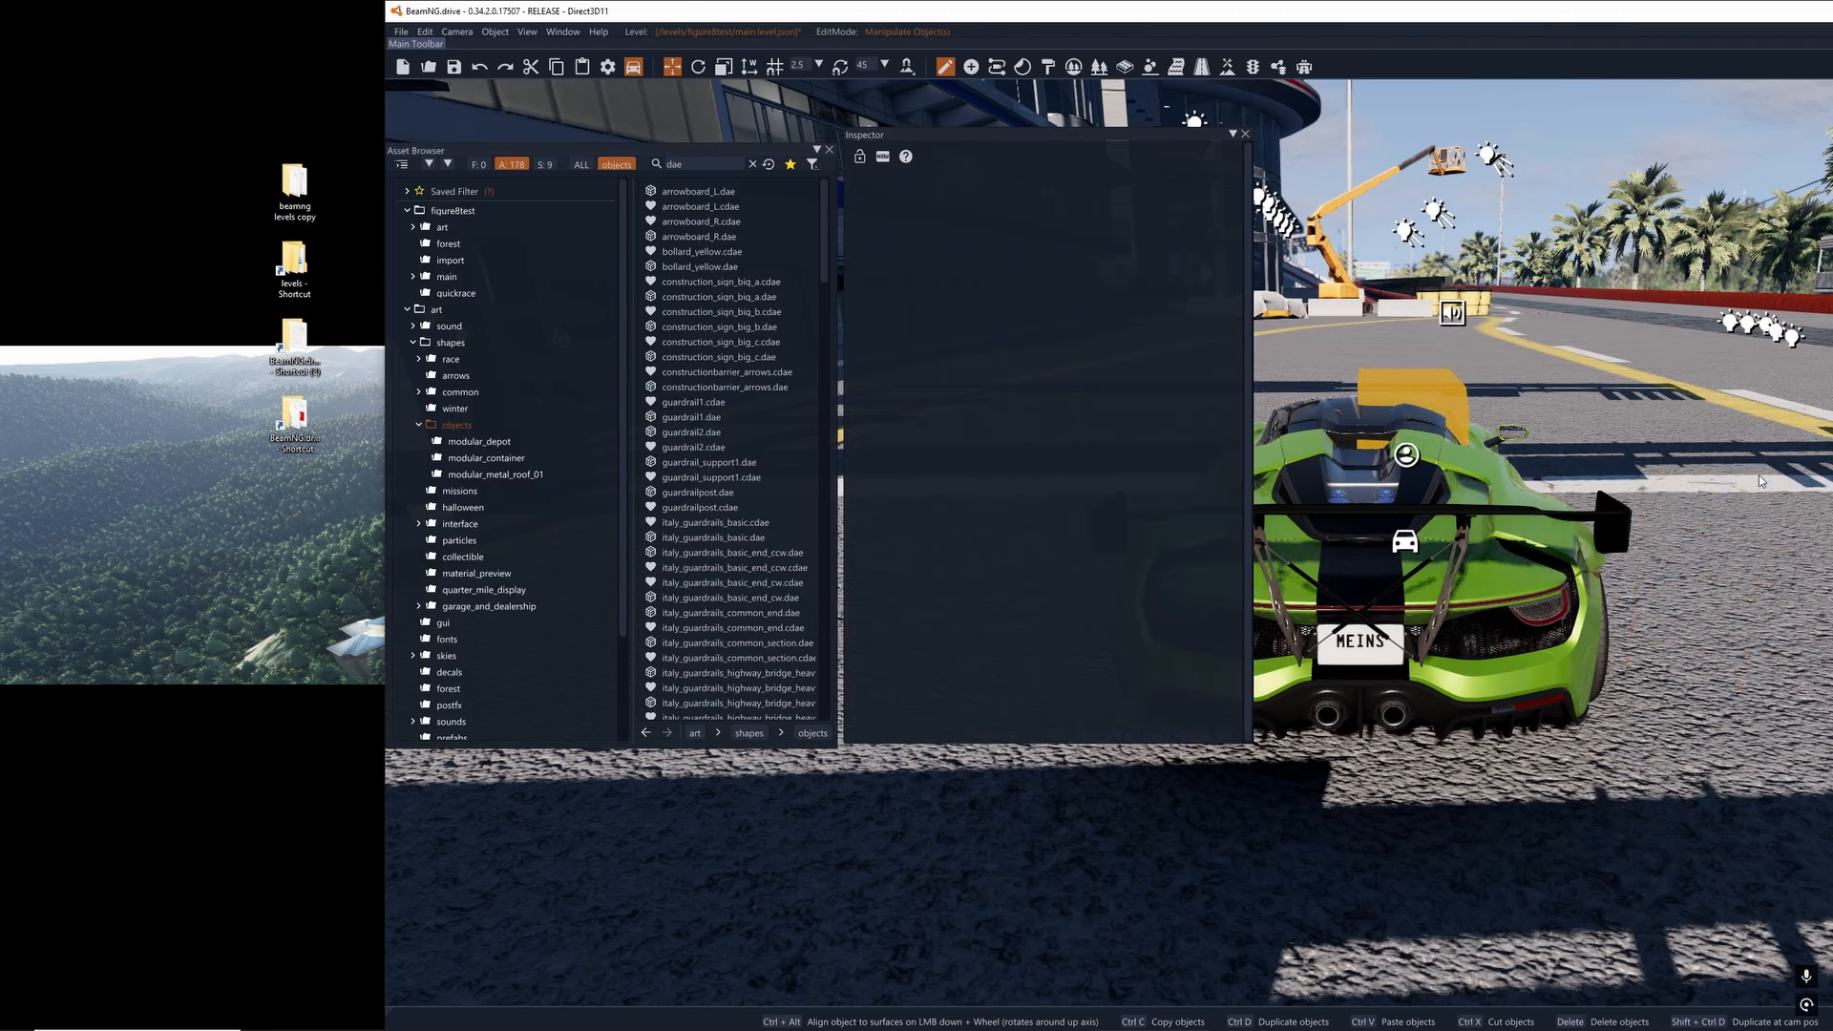
{"action": "left_click", "coordinate": [455, 426]}
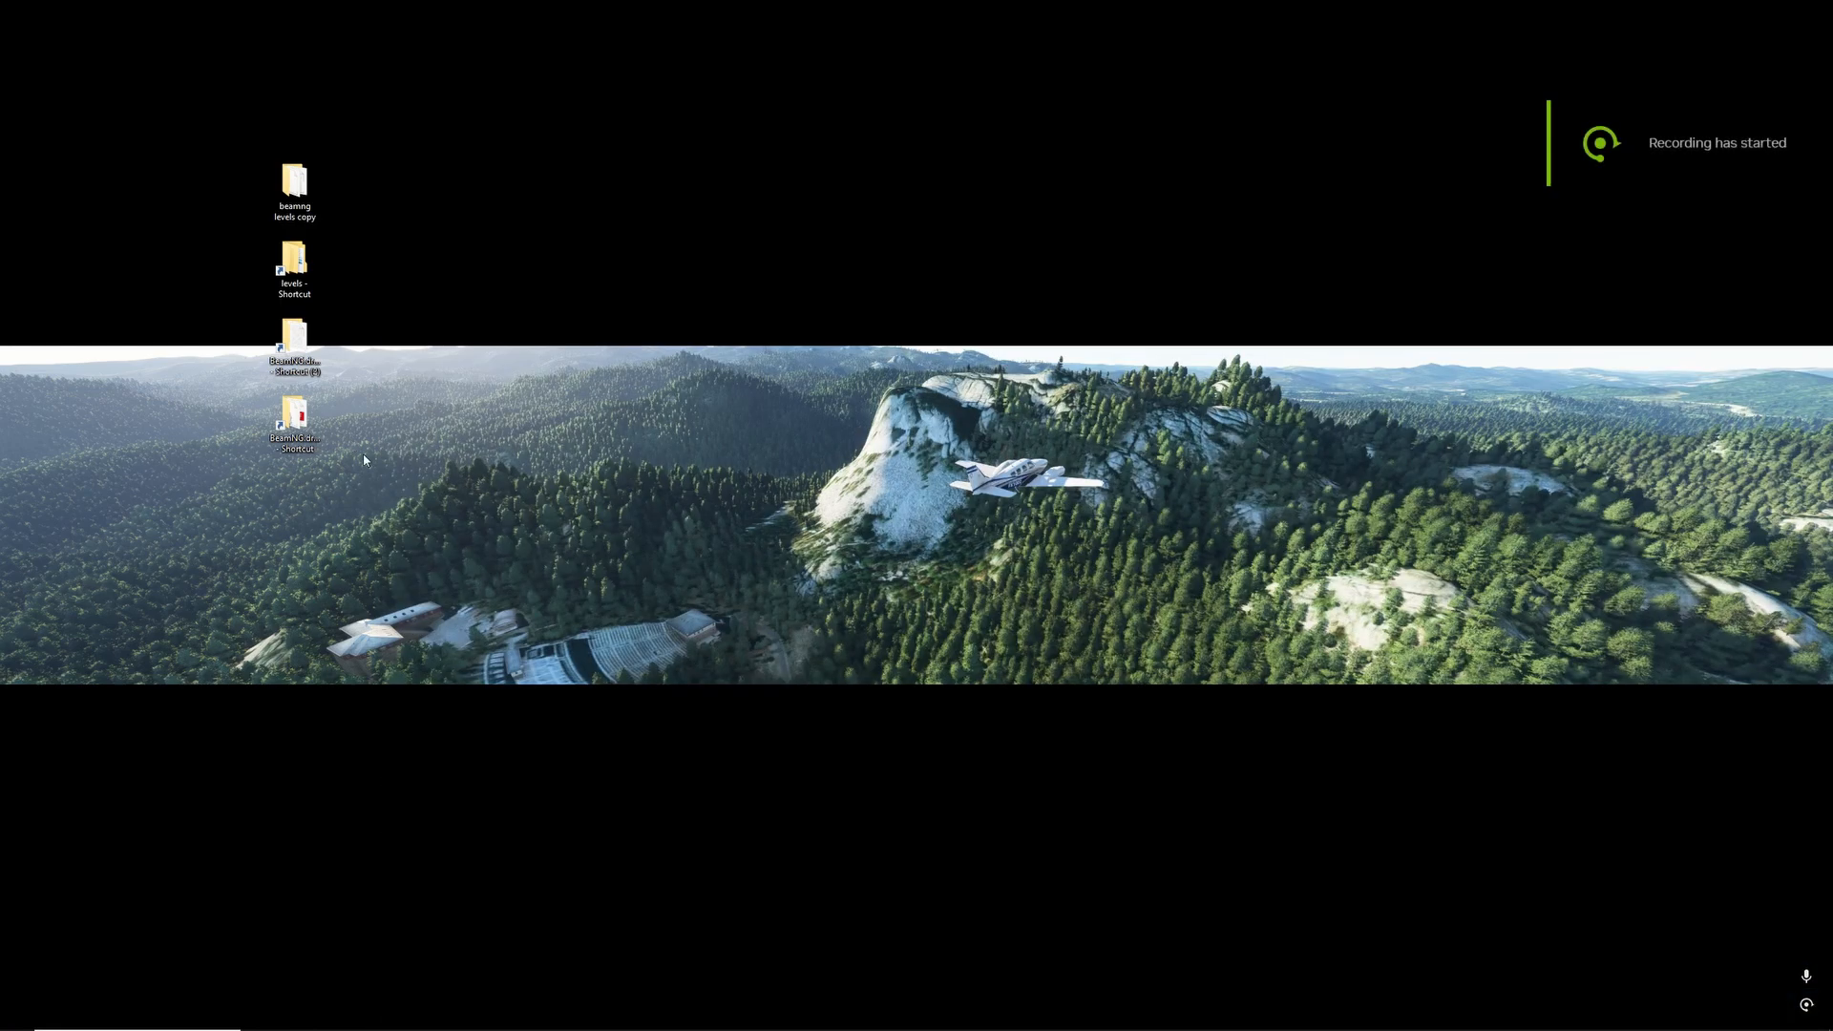
- Copy the template archive from the content/levels folder of the BeamNG.drive installation
{"action": "double_click", "coordinate": [298, 445]}
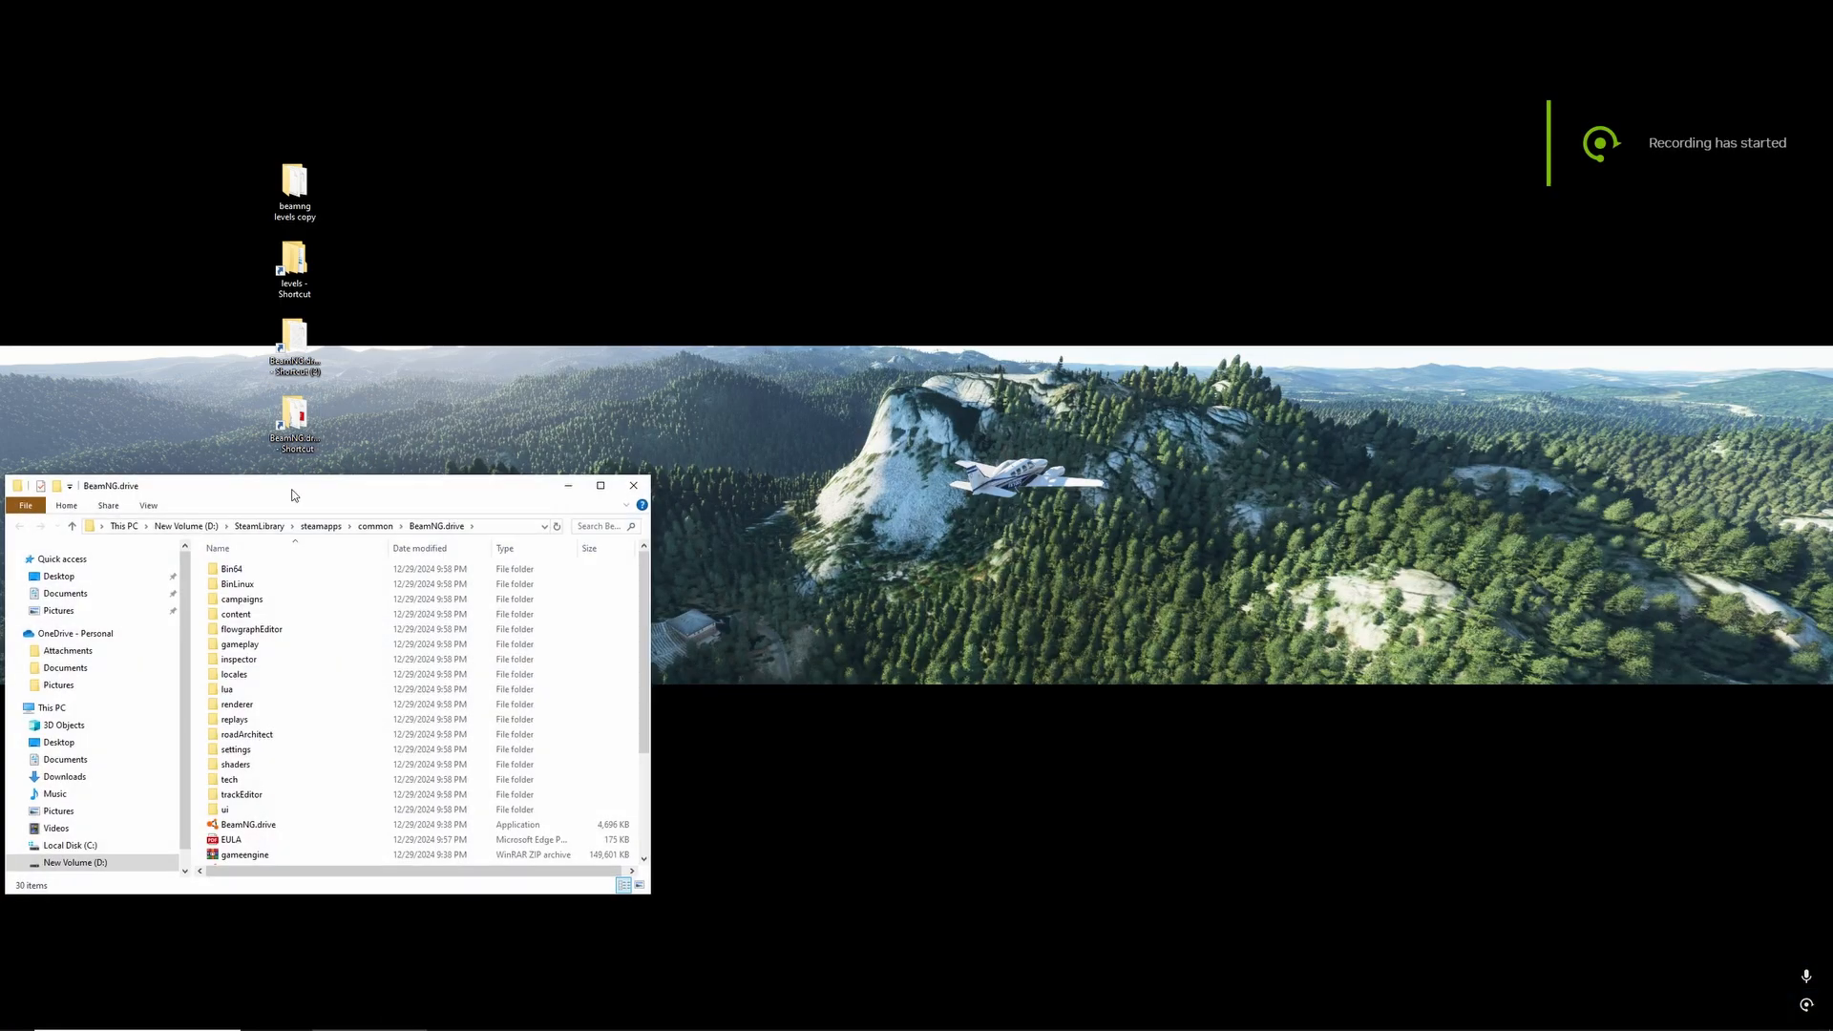
{"action": "left_click_drag", "start_coordinate": [293, 488], "coordinate": [706, 354]}
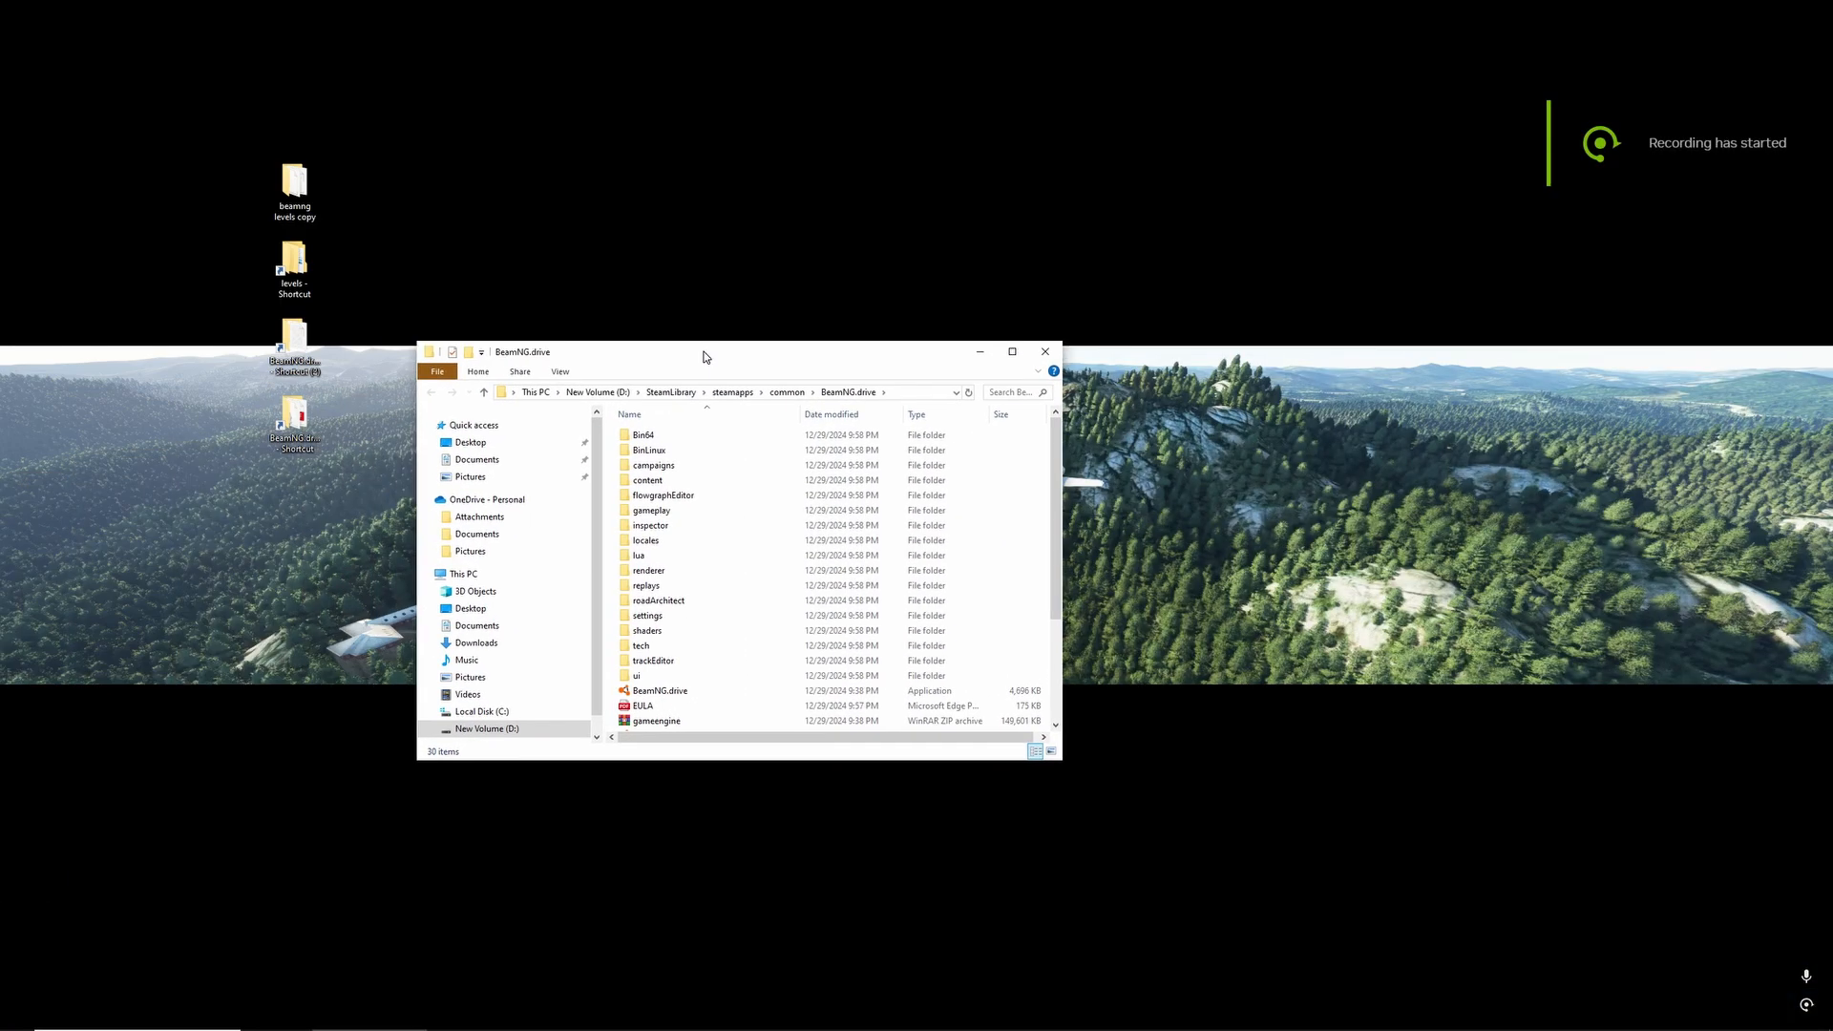
{"action": "double_click", "coordinate": [694, 479]}
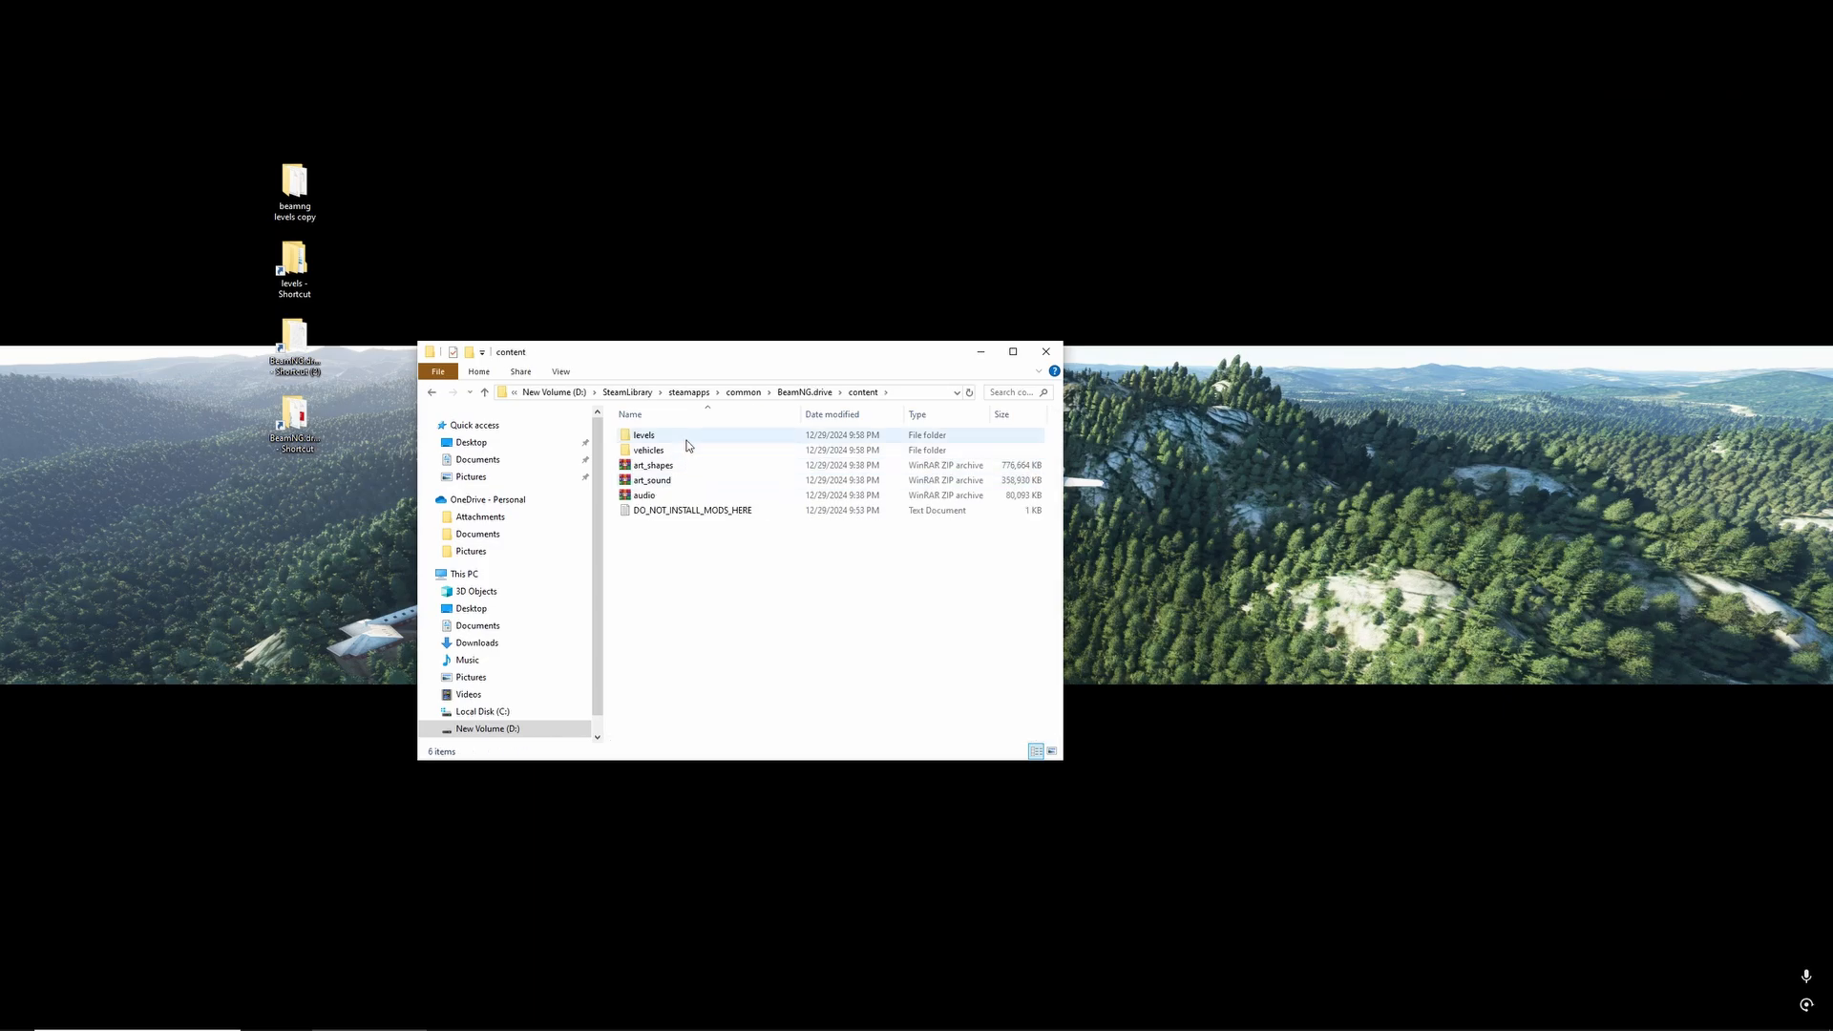
{"action": "double_click", "coordinate": [689, 441]}
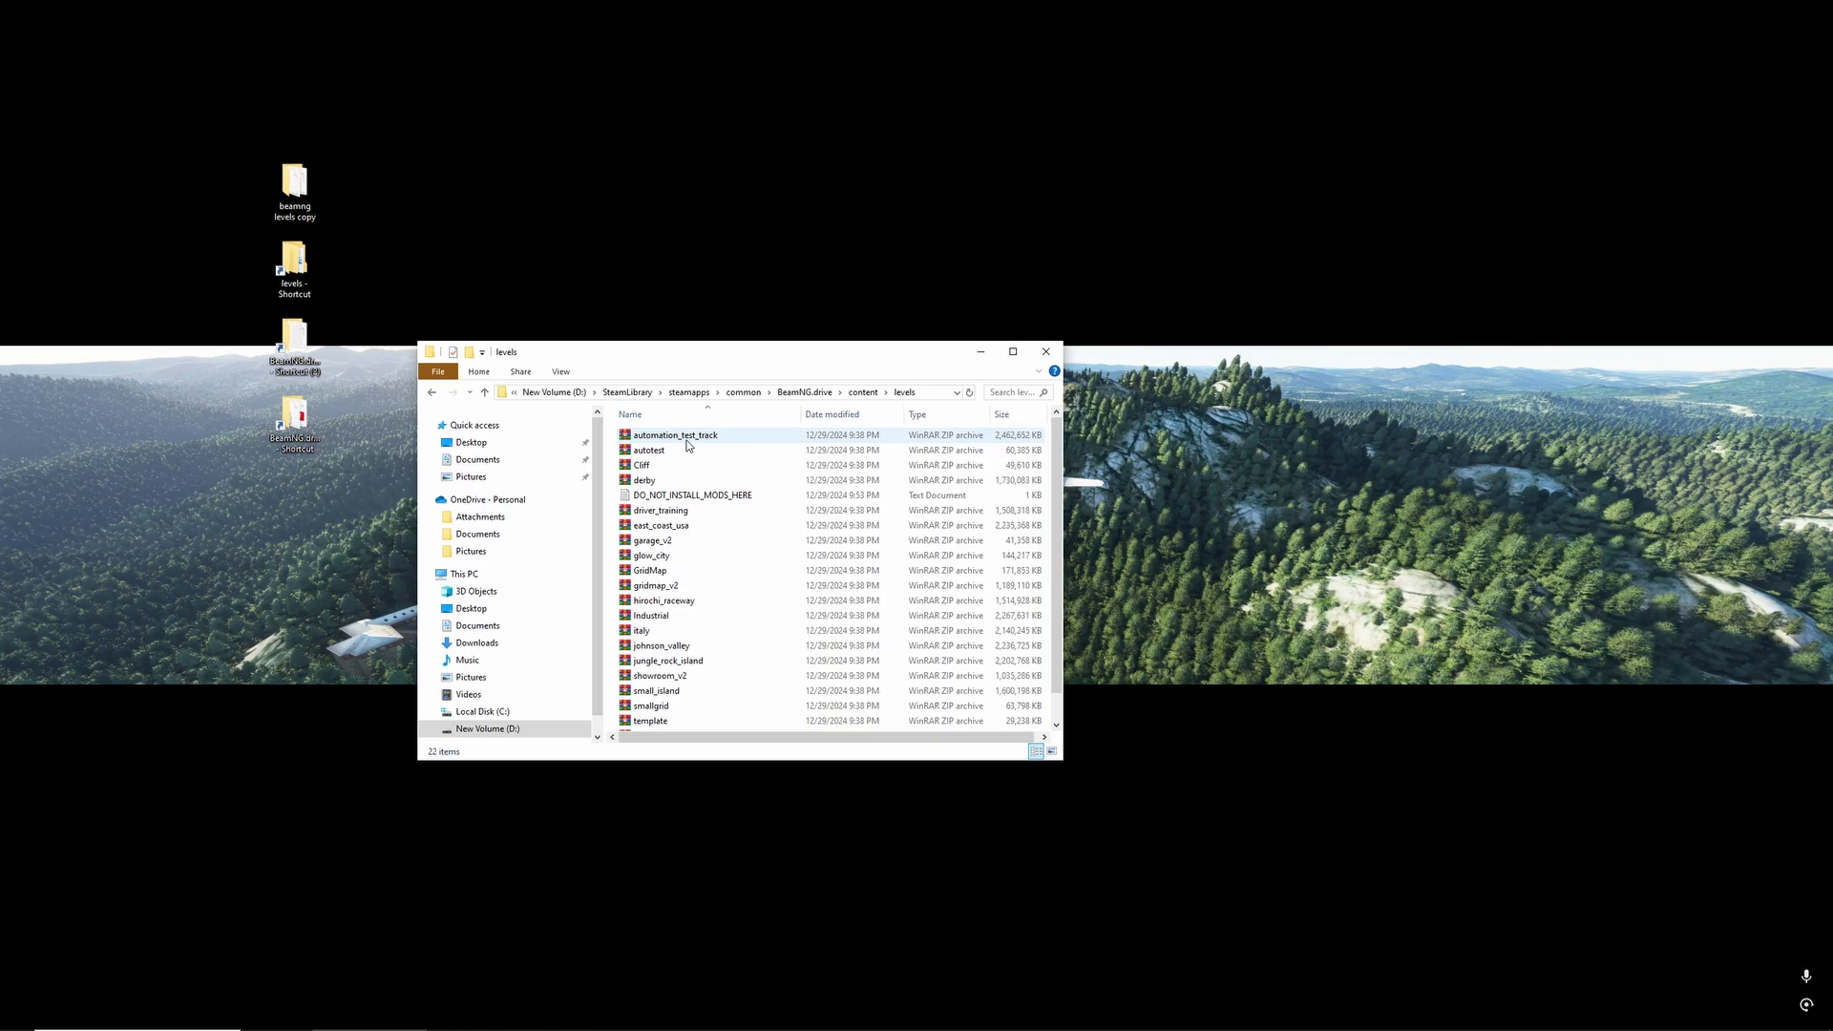
{"action": "left_click", "coordinate": [712, 620]}
{"action": "left_click", "coordinate": [668, 721]}
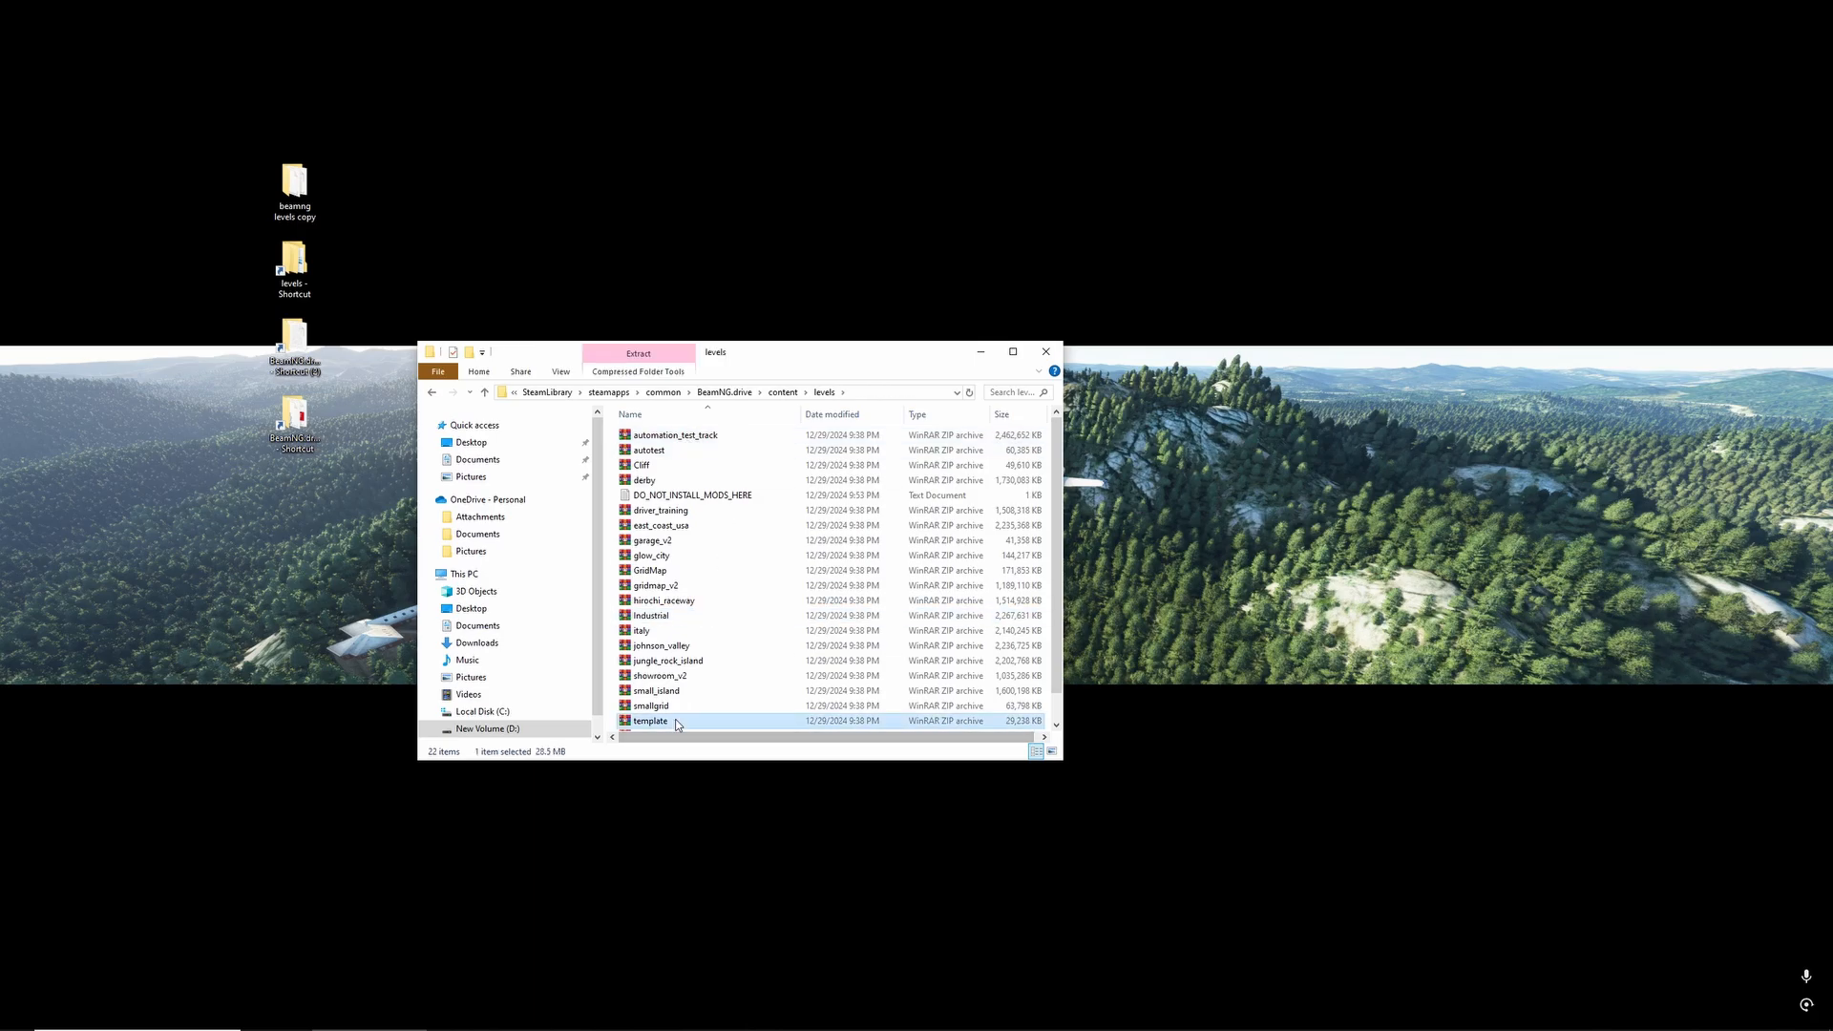
{"action": "right_click", "coordinate": [680, 722]}
{"action": "left_click", "coordinate": [706, 635]}
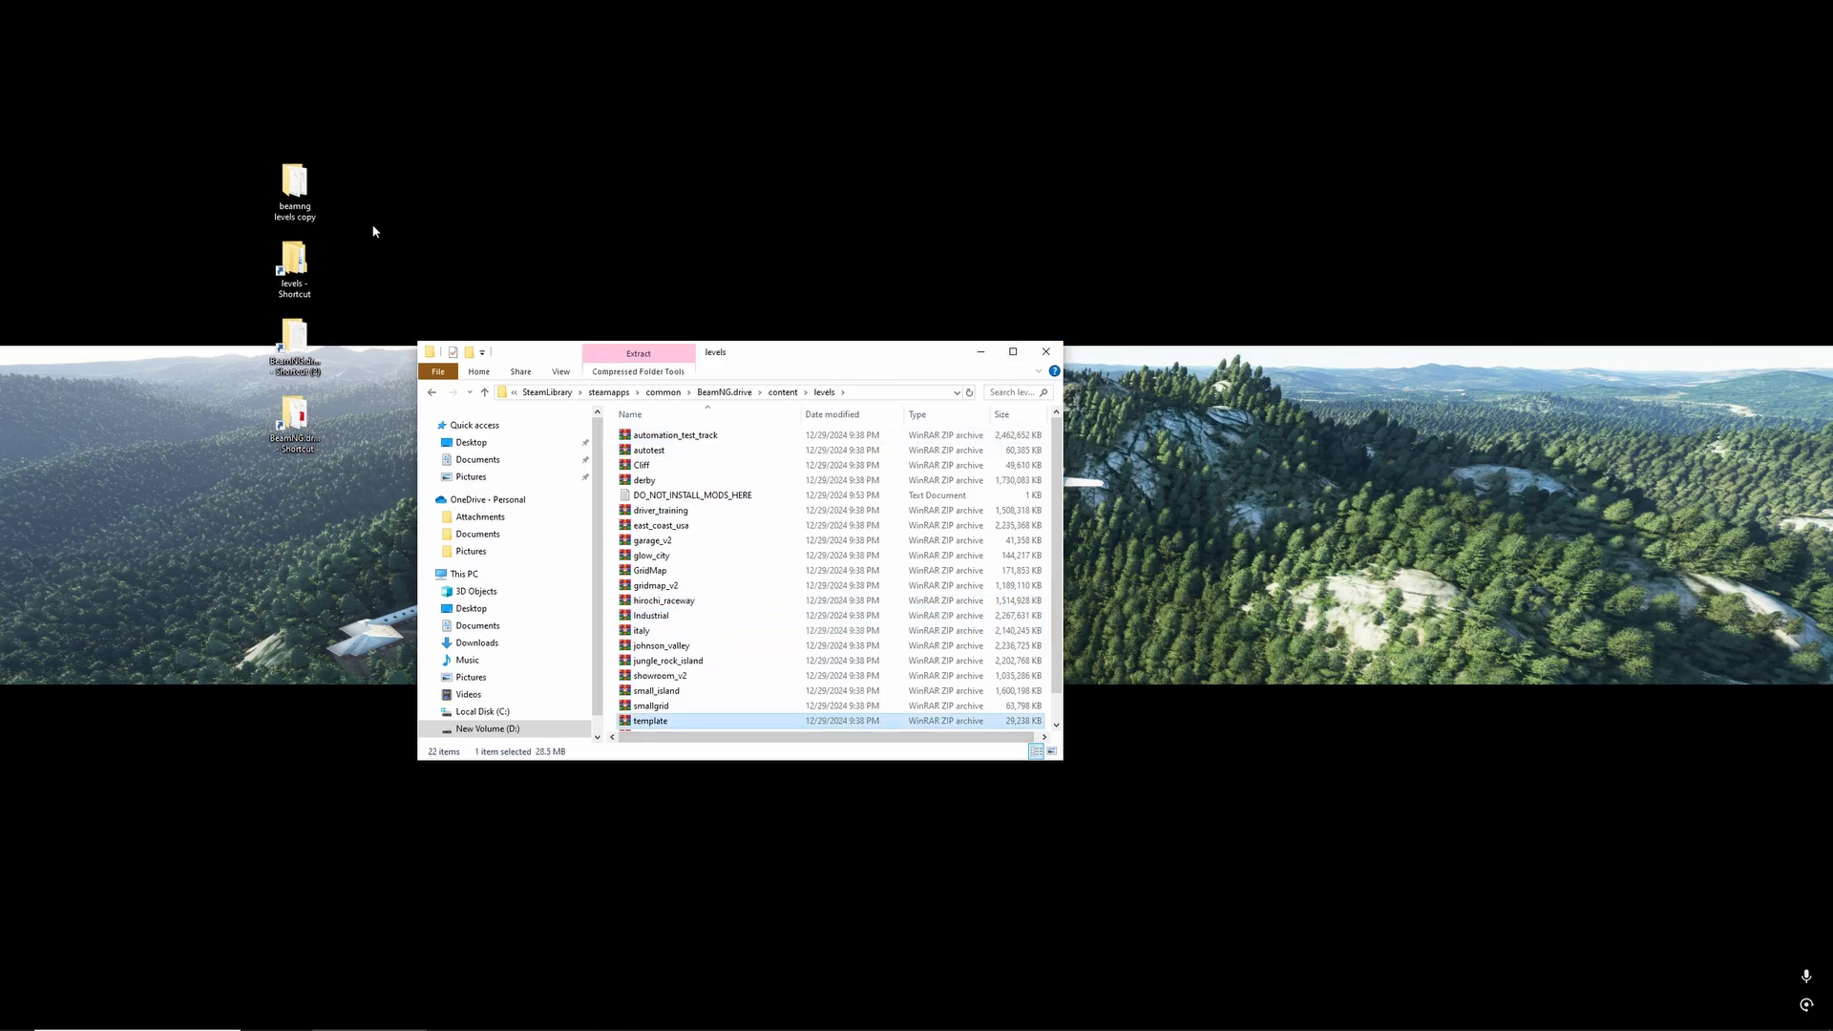
- In the user data 0.34 levels folder, delete the old template folder and paste the copied template archive
{"action": "double_click", "coordinate": [304, 268]}
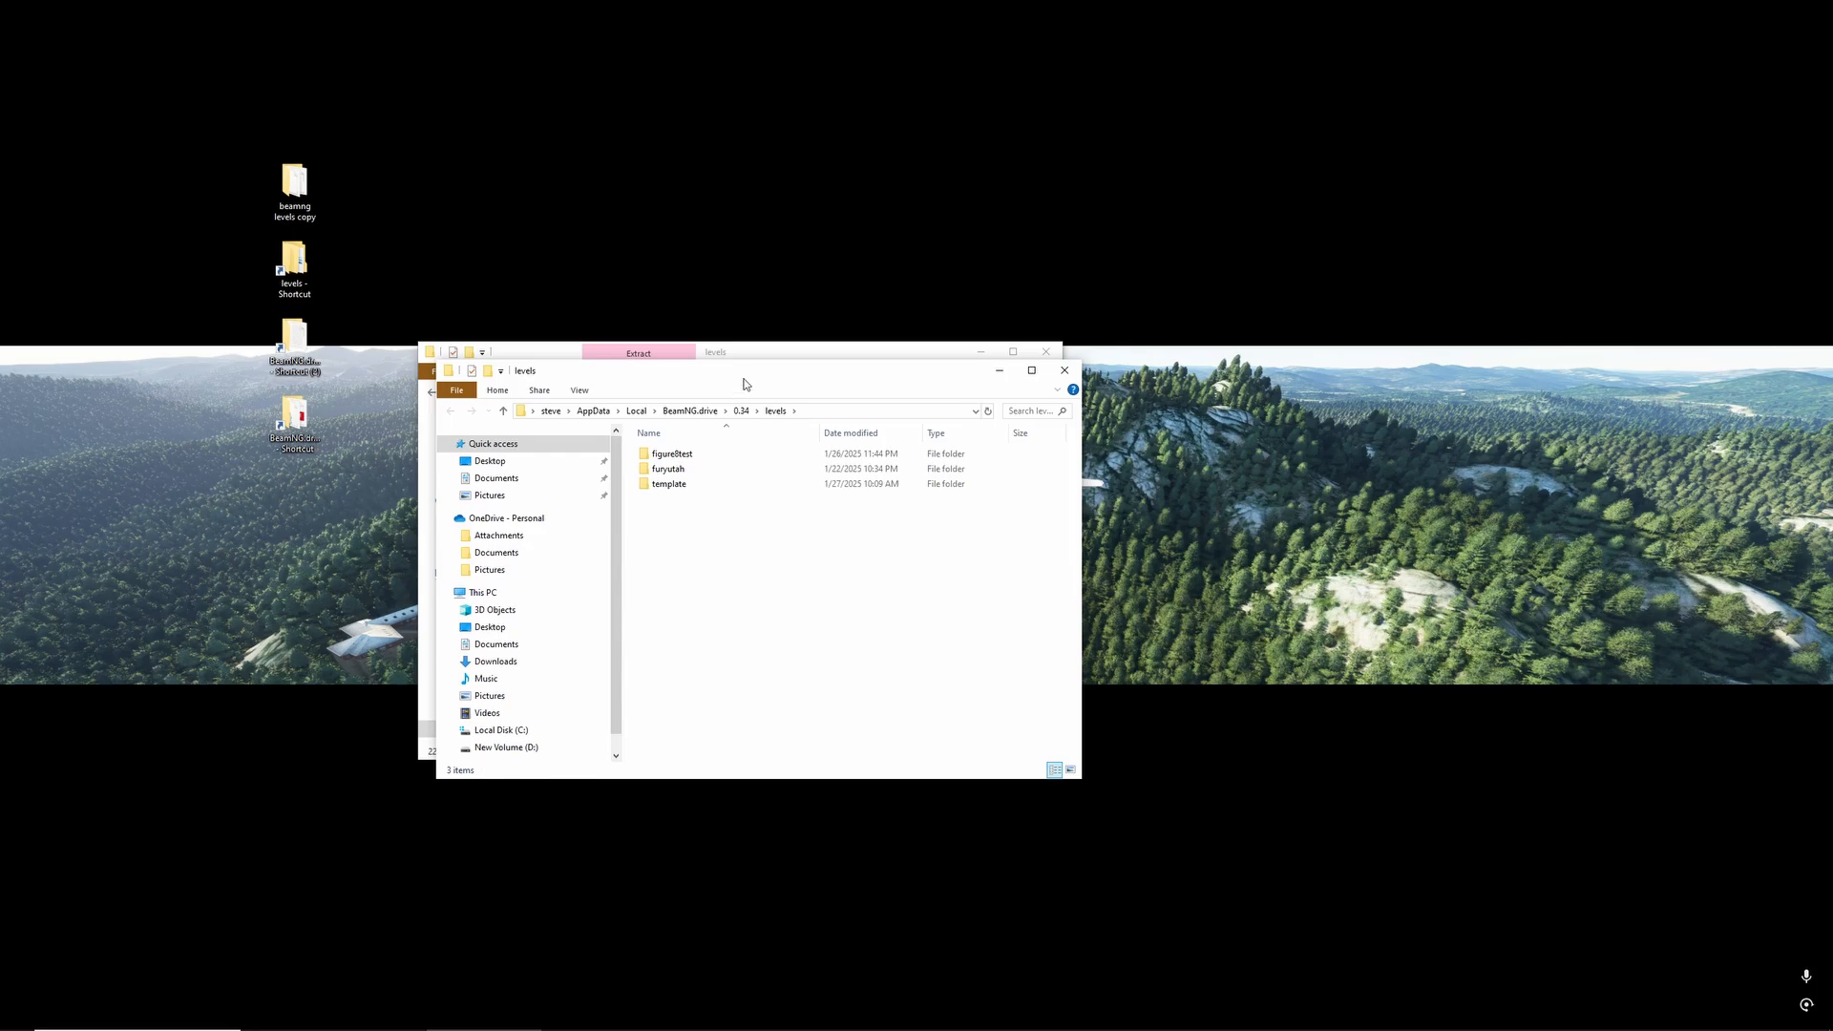
{"action": "left_click_drag", "start_coordinate": [746, 384], "coordinate": [825, 396]}
{"action": "left_click", "coordinate": [771, 497]}
{"action": "key", "text": "Delete"}
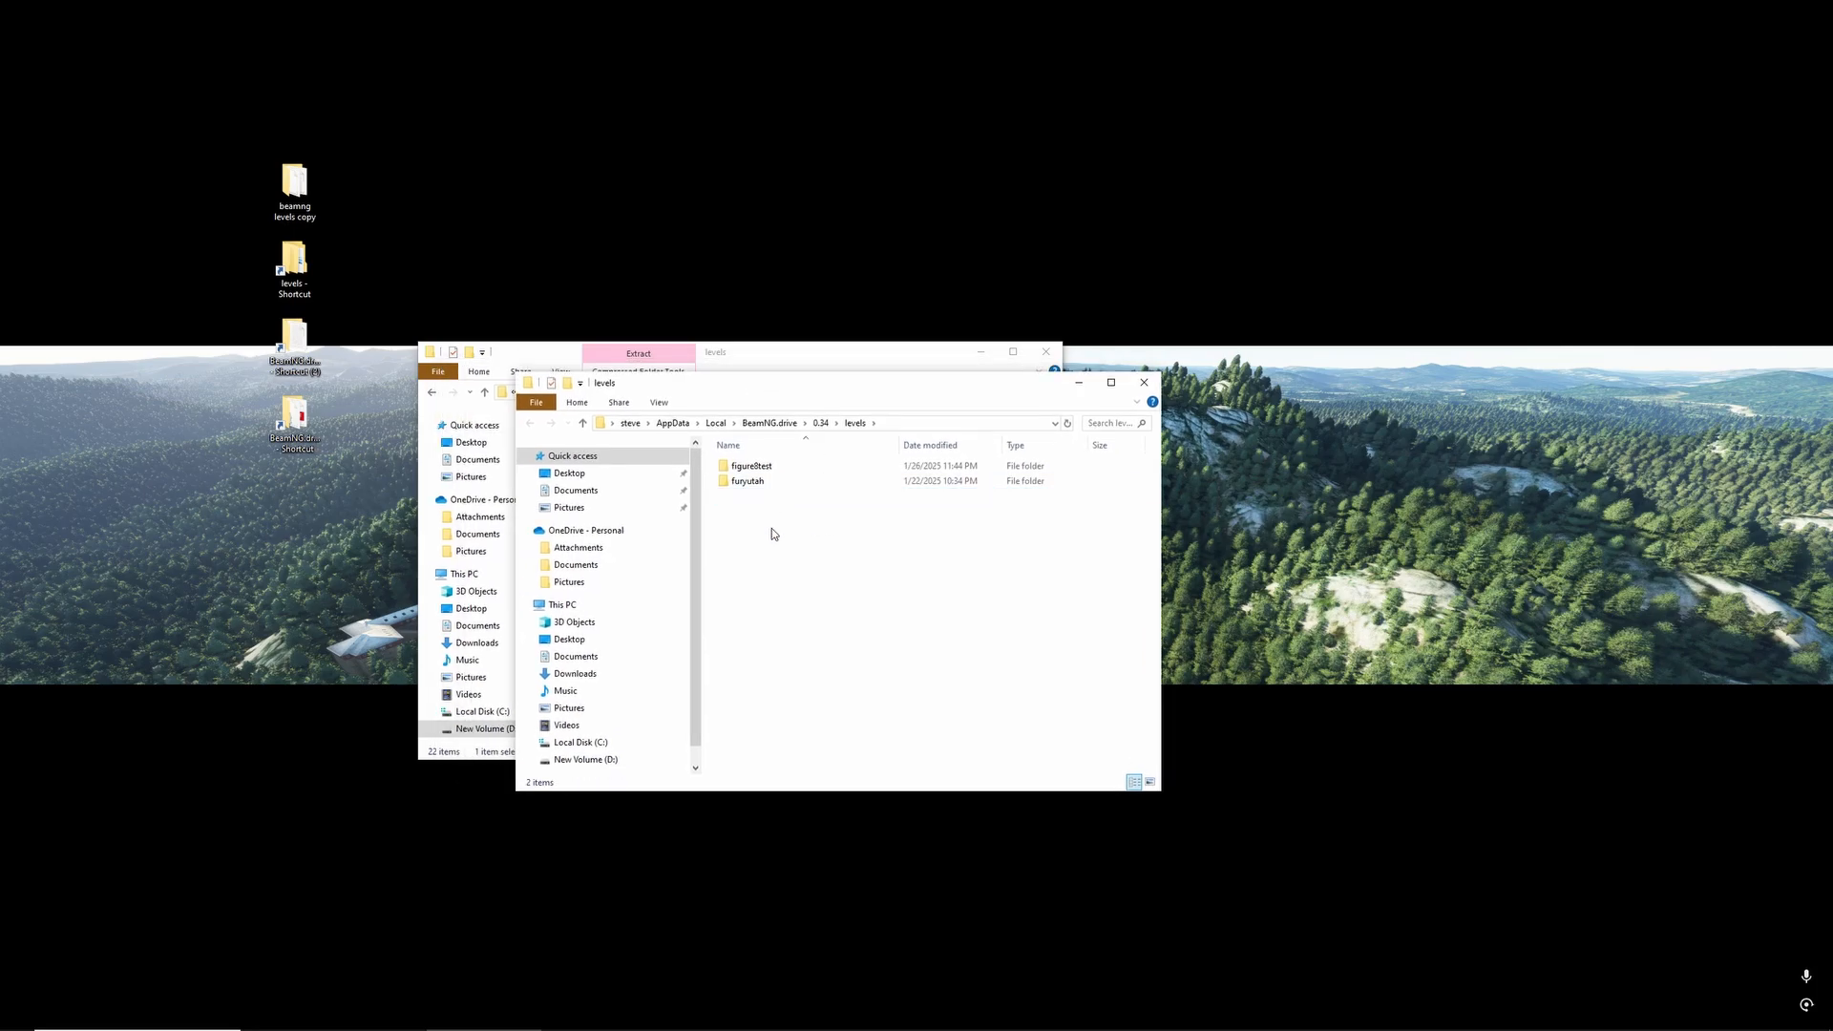
{"action": "right_click", "coordinate": [773, 530]}
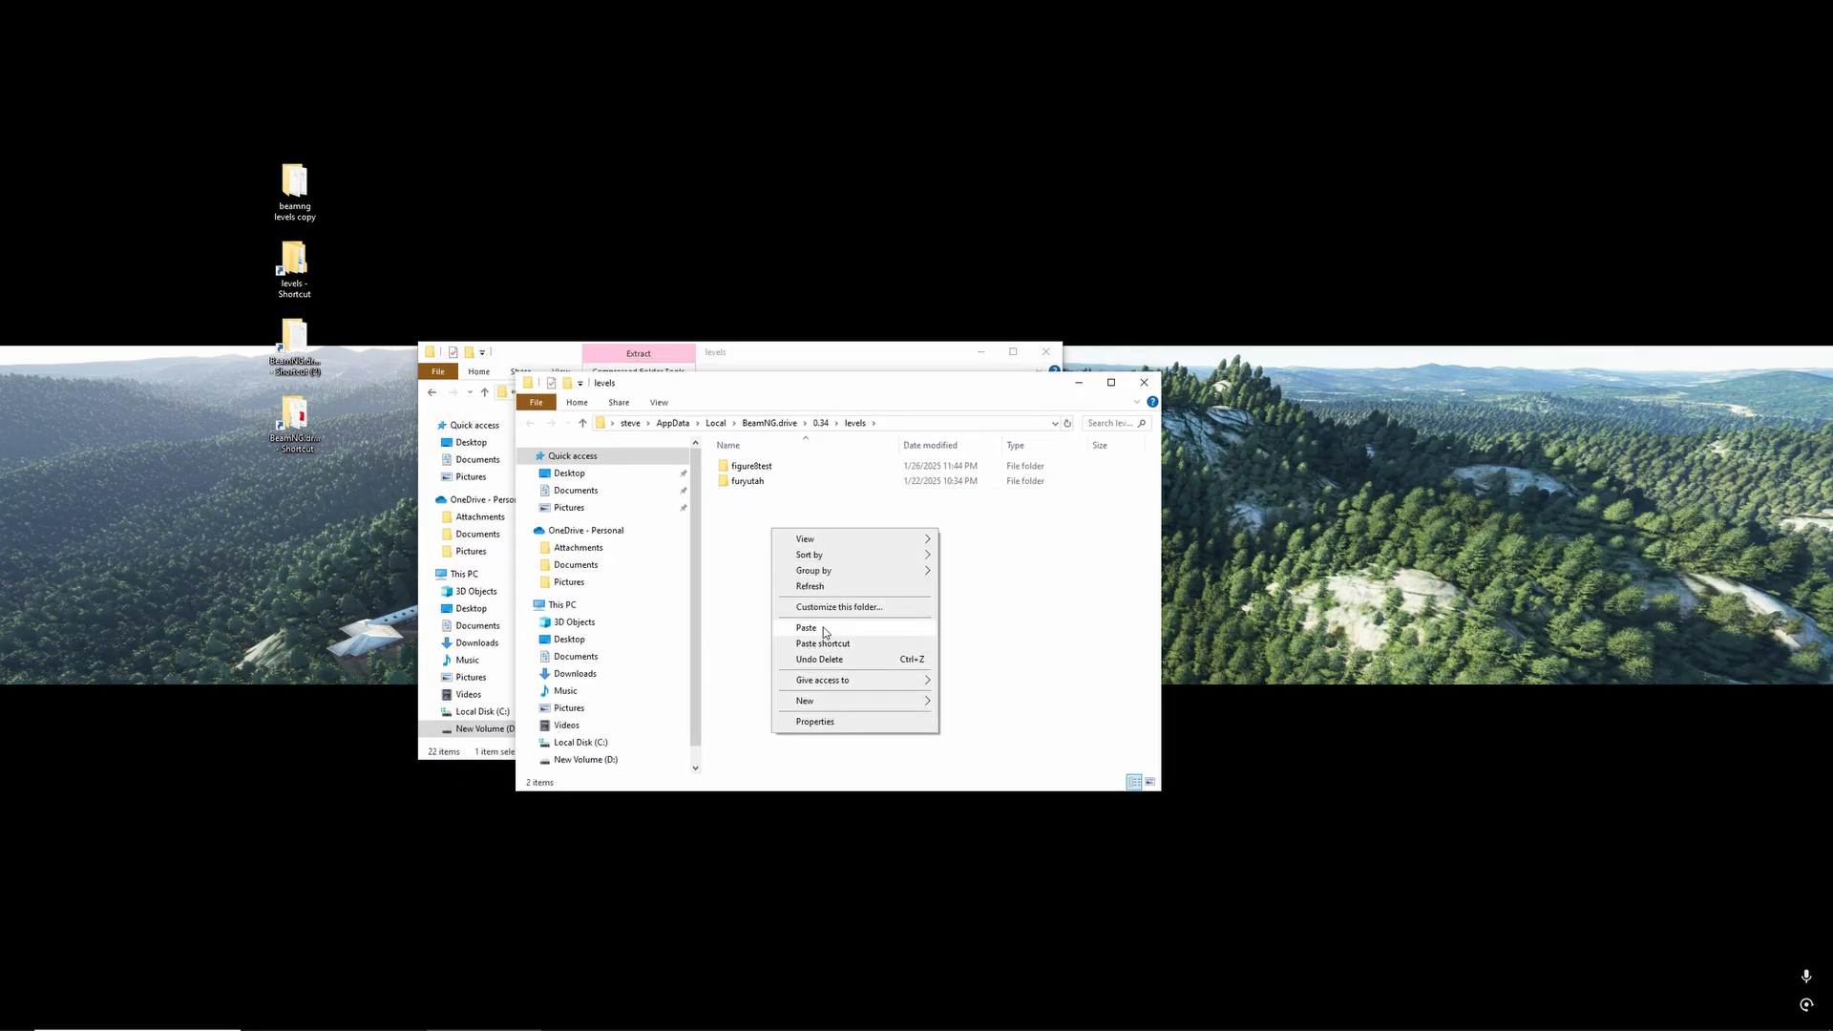
{"action": "left_click", "coordinate": [807, 628]}
- Extract the pasted template archive into a template folder with 7-Zip, then delete the archive
{"action": "right_click", "coordinate": [784, 499]}
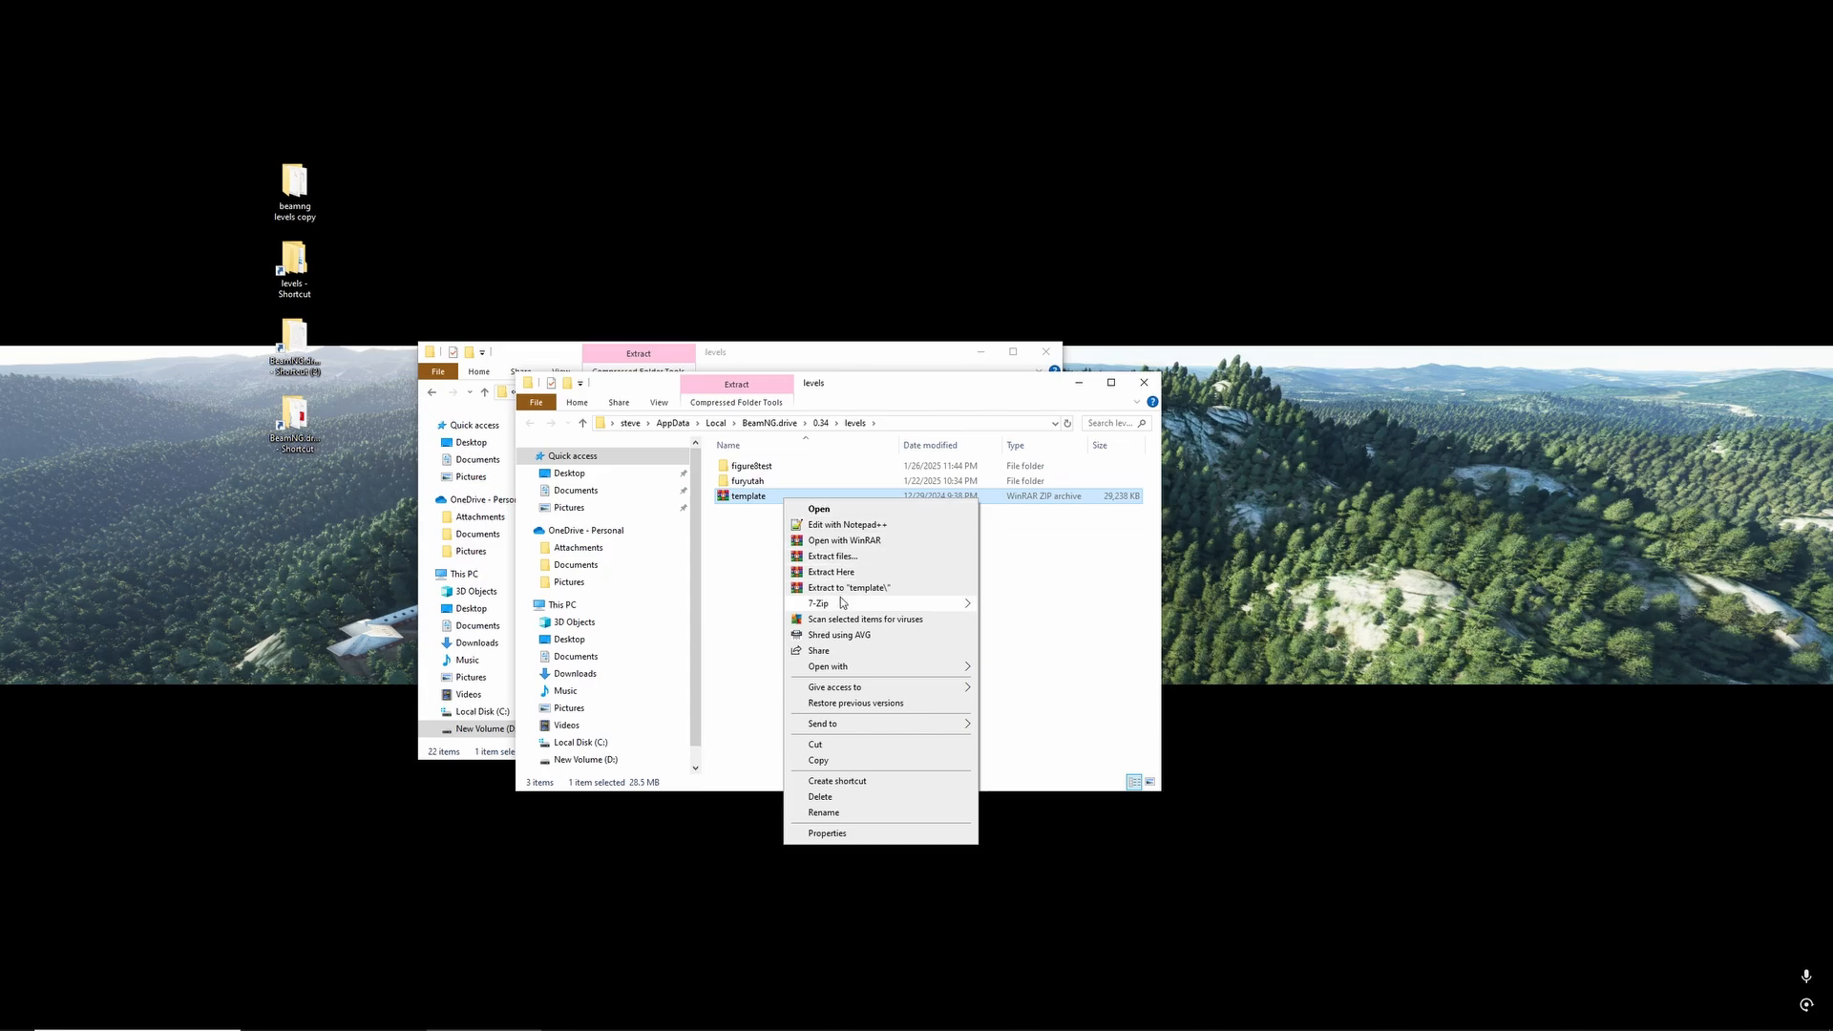
{"action": "mouse_move", "coordinate": [845, 603]}
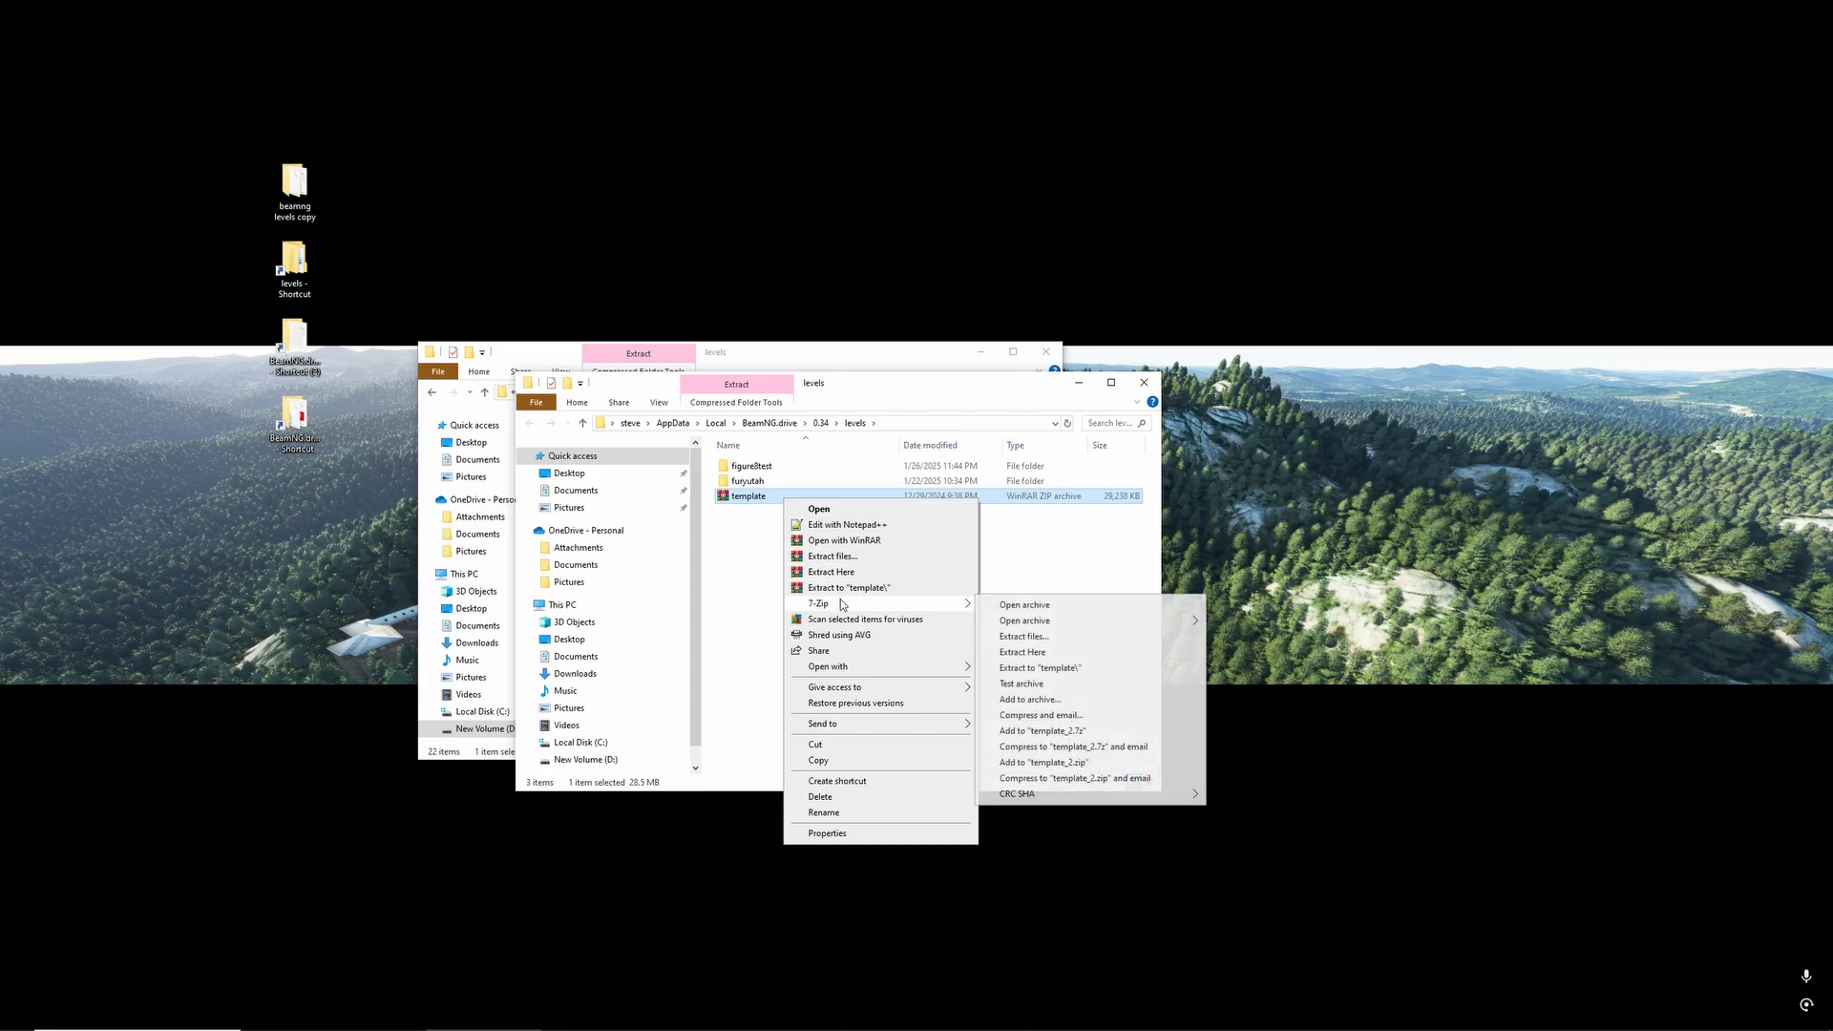
{"action": "left_click", "coordinate": [1026, 636]}
{"action": "left_click", "coordinate": [919, 612]}
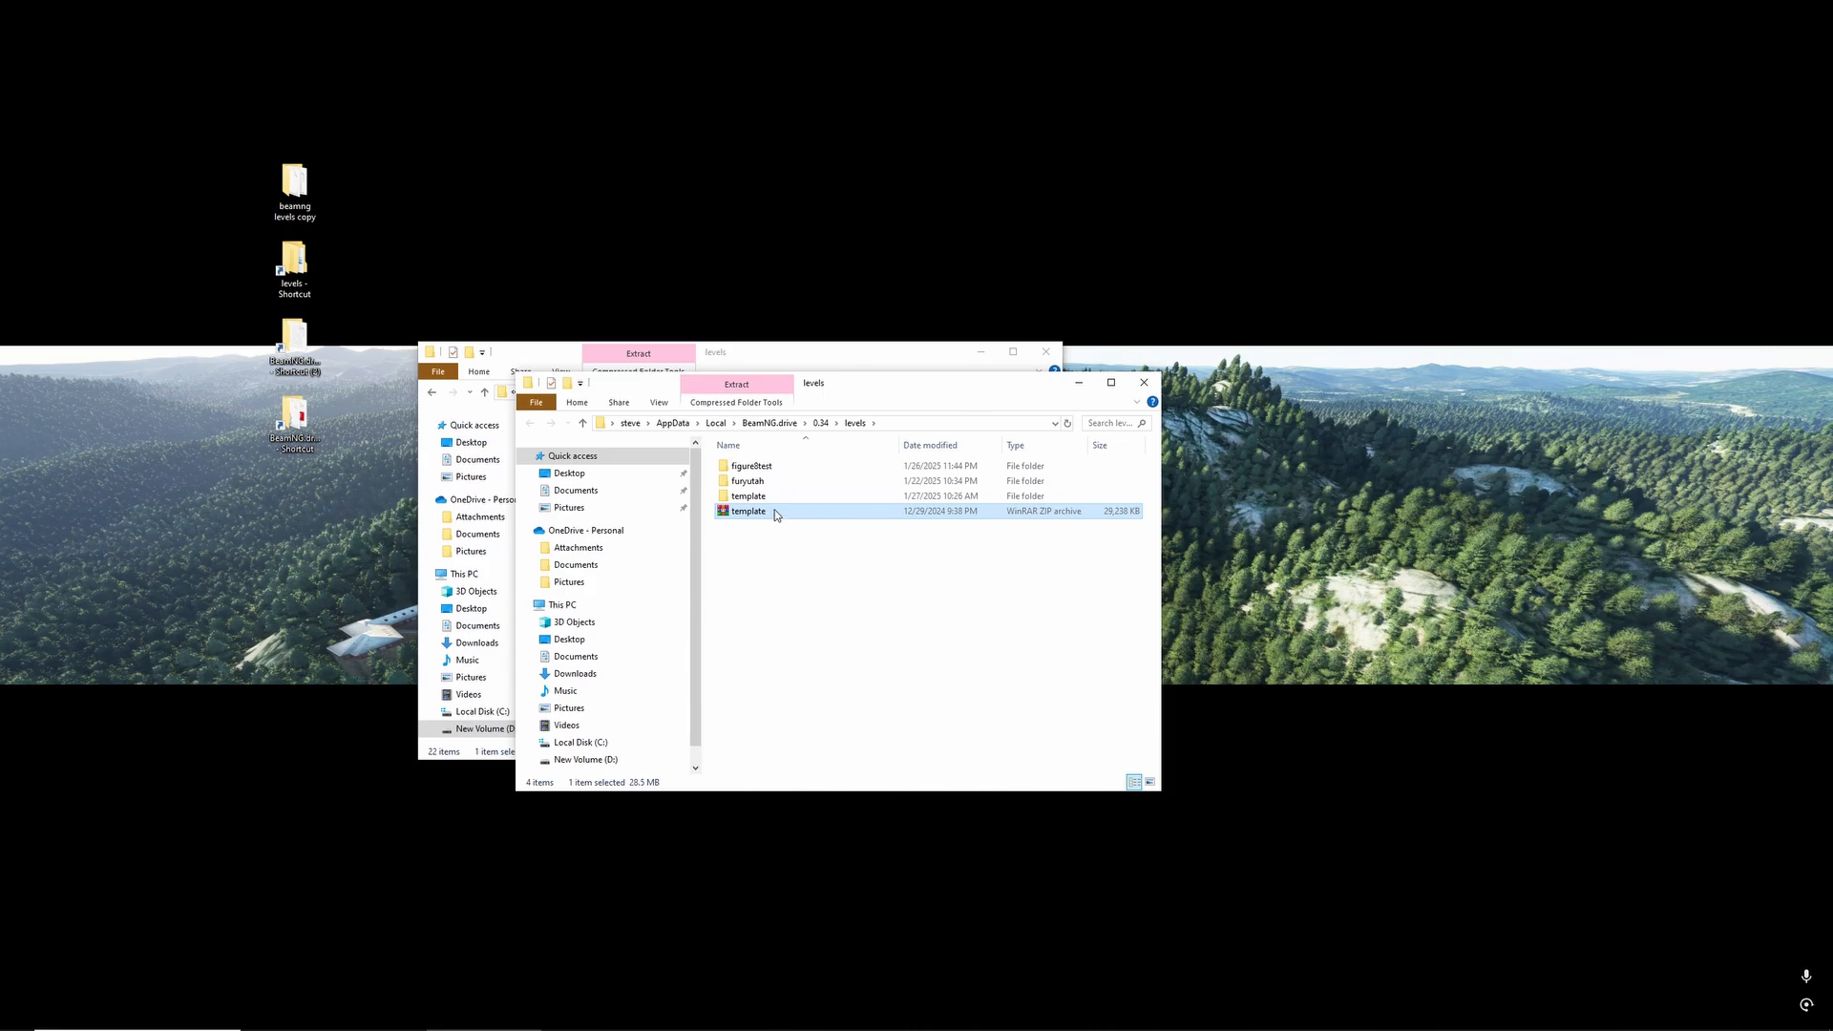
{"action": "left_click_drag", "start_coordinate": [749, 512], "coordinate": [748, 518]}
{"action": "key", "text": "Delete"}
- Move the nested template folder from template/levels up into the main user levels folder, merging it with the existing one
{"action": "double_click", "coordinate": [748, 496]}
{"action": "double_click", "coordinate": [756, 465]}
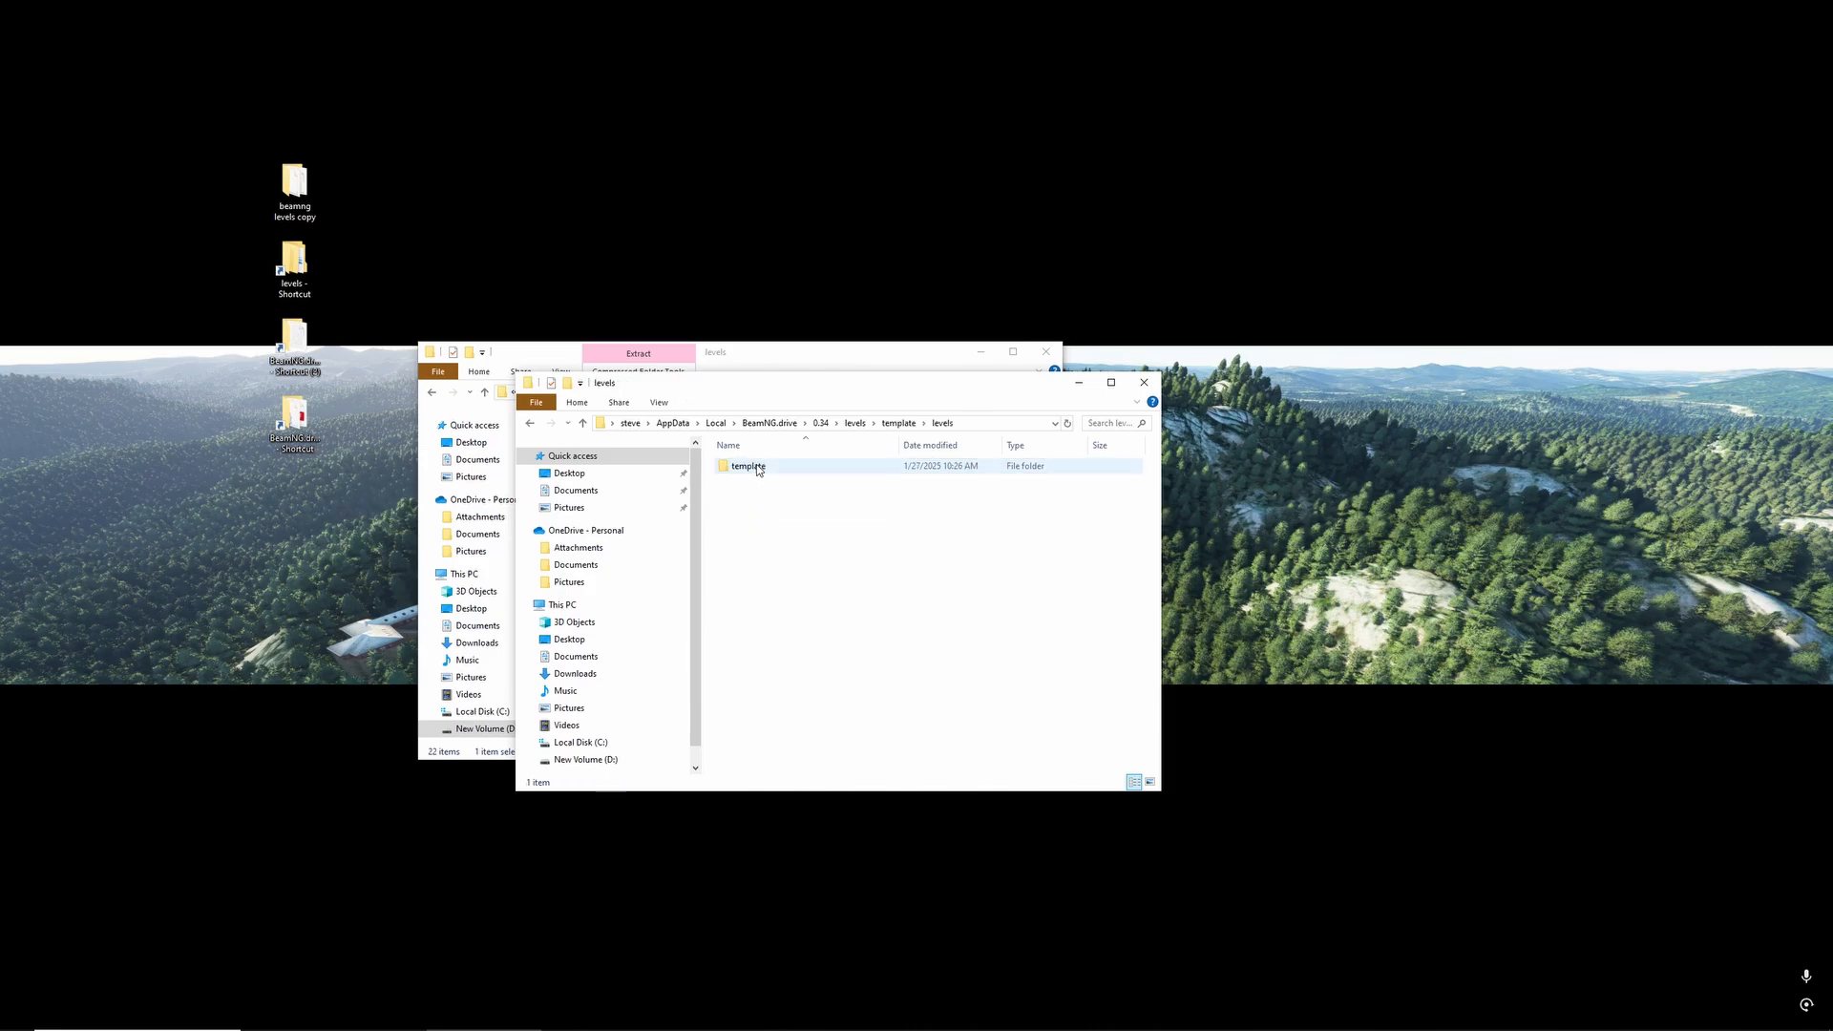
{"action": "right_click", "coordinate": [759, 469]}
{"action": "left_click", "coordinate": [828, 760]}
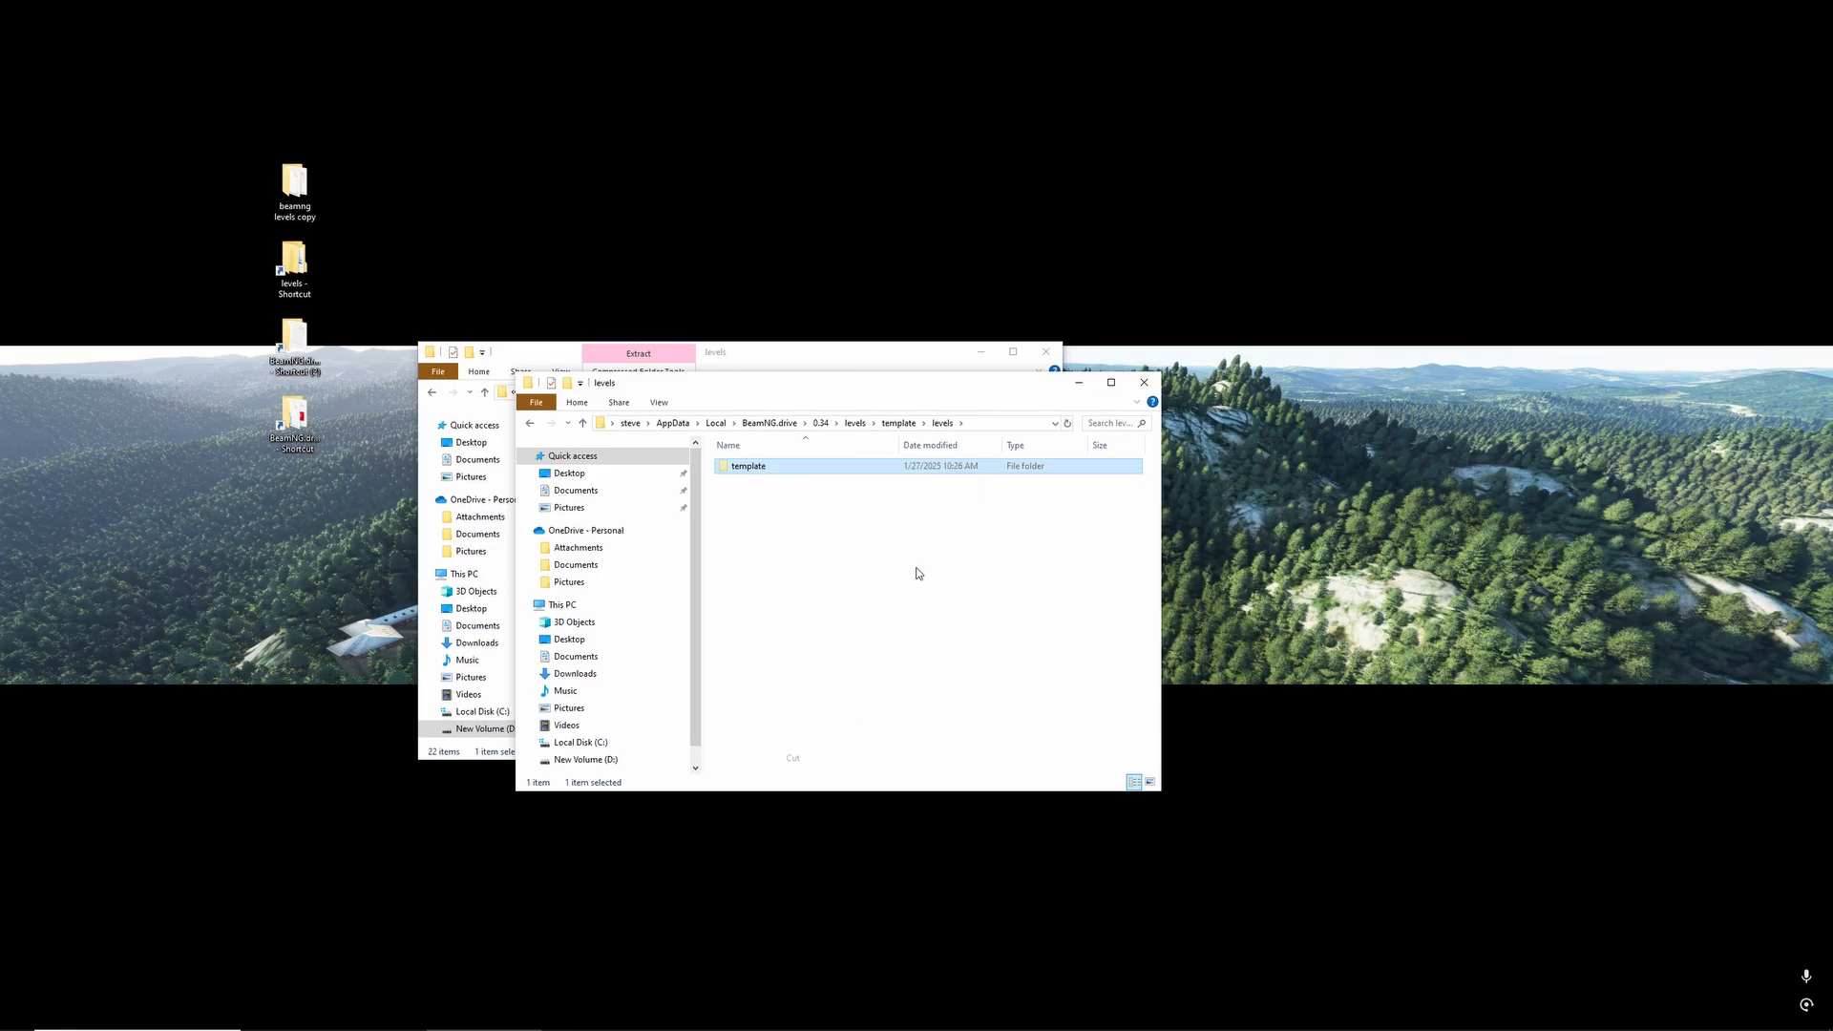
{"action": "key", "text": "alt+Left"}
{"action": "key", "text": "alt+Left"}
{"action": "right_click", "coordinate": [802, 549]}
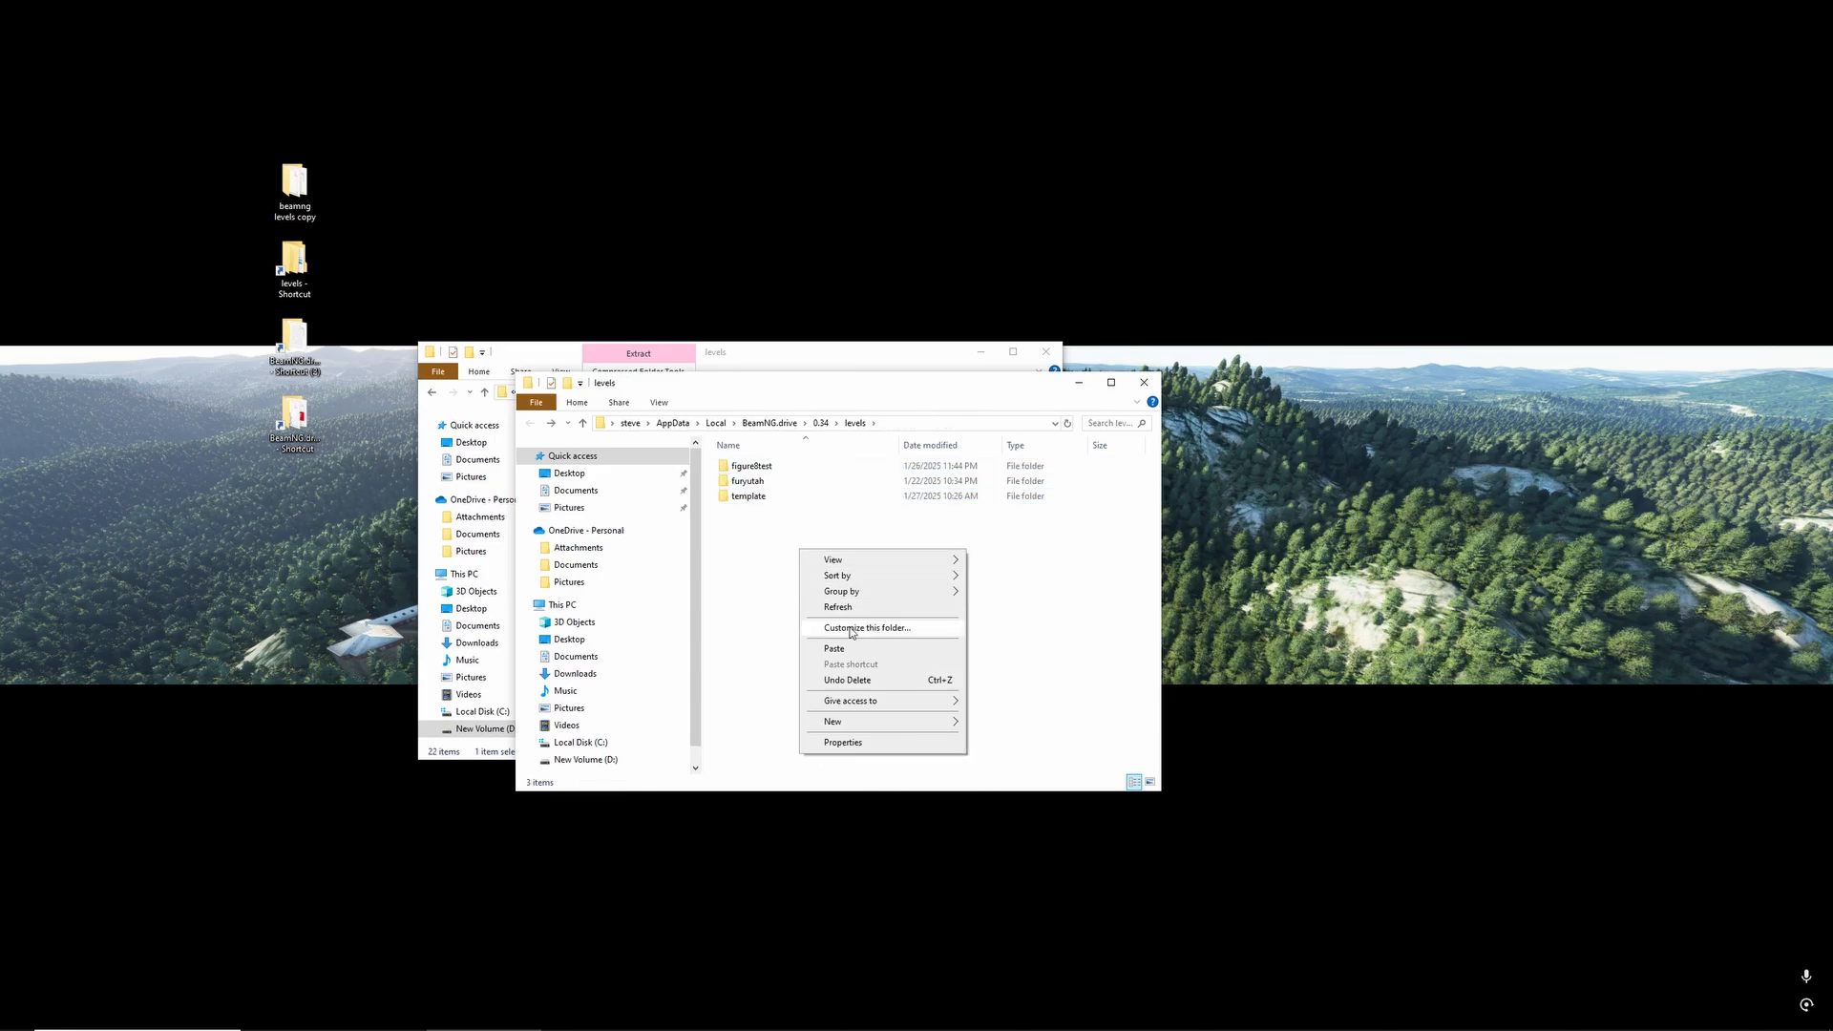
{"action": "left_click", "coordinate": [840, 651]}
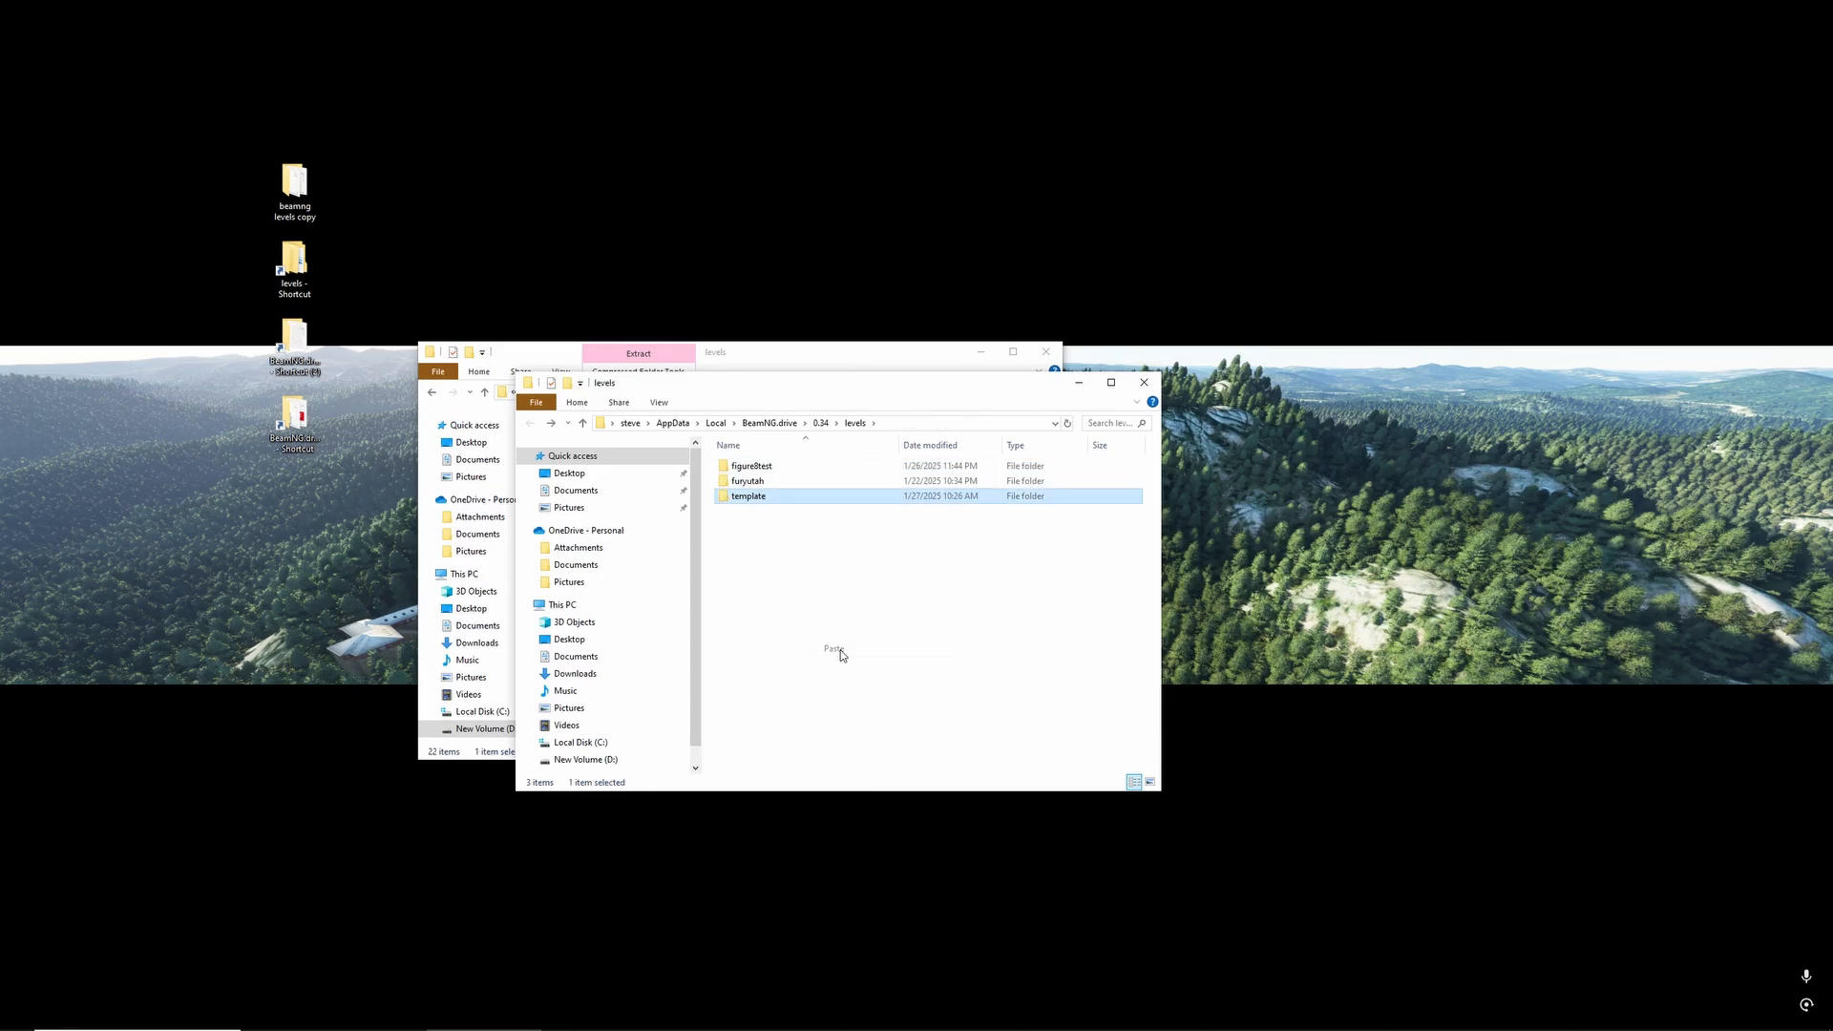
- Delete the leftover levels folder inside the template folder and return to the user levels folder
{"action": "double_click", "coordinate": [766, 498]}
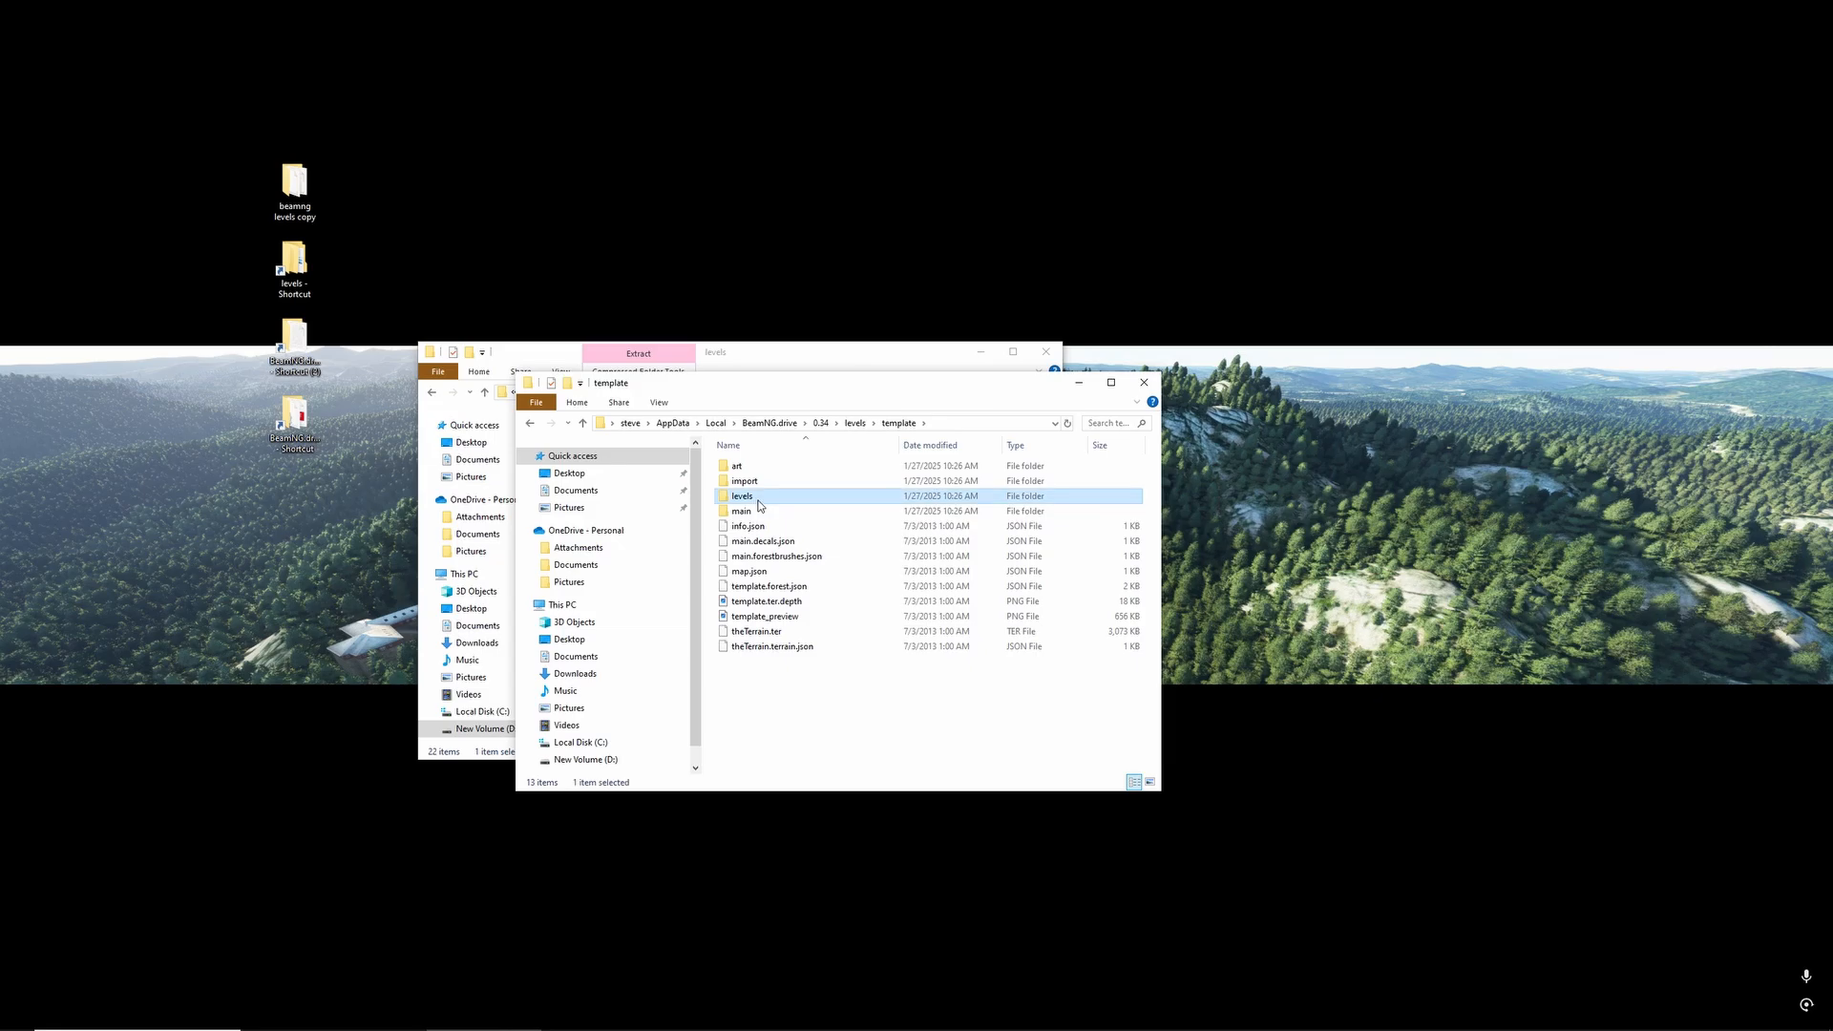
{"action": "double_click", "coordinate": [770, 496]}
{"action": "key", "text": "alt+Left"}
{"action": "right_click", "coordinate": [771, 497]}
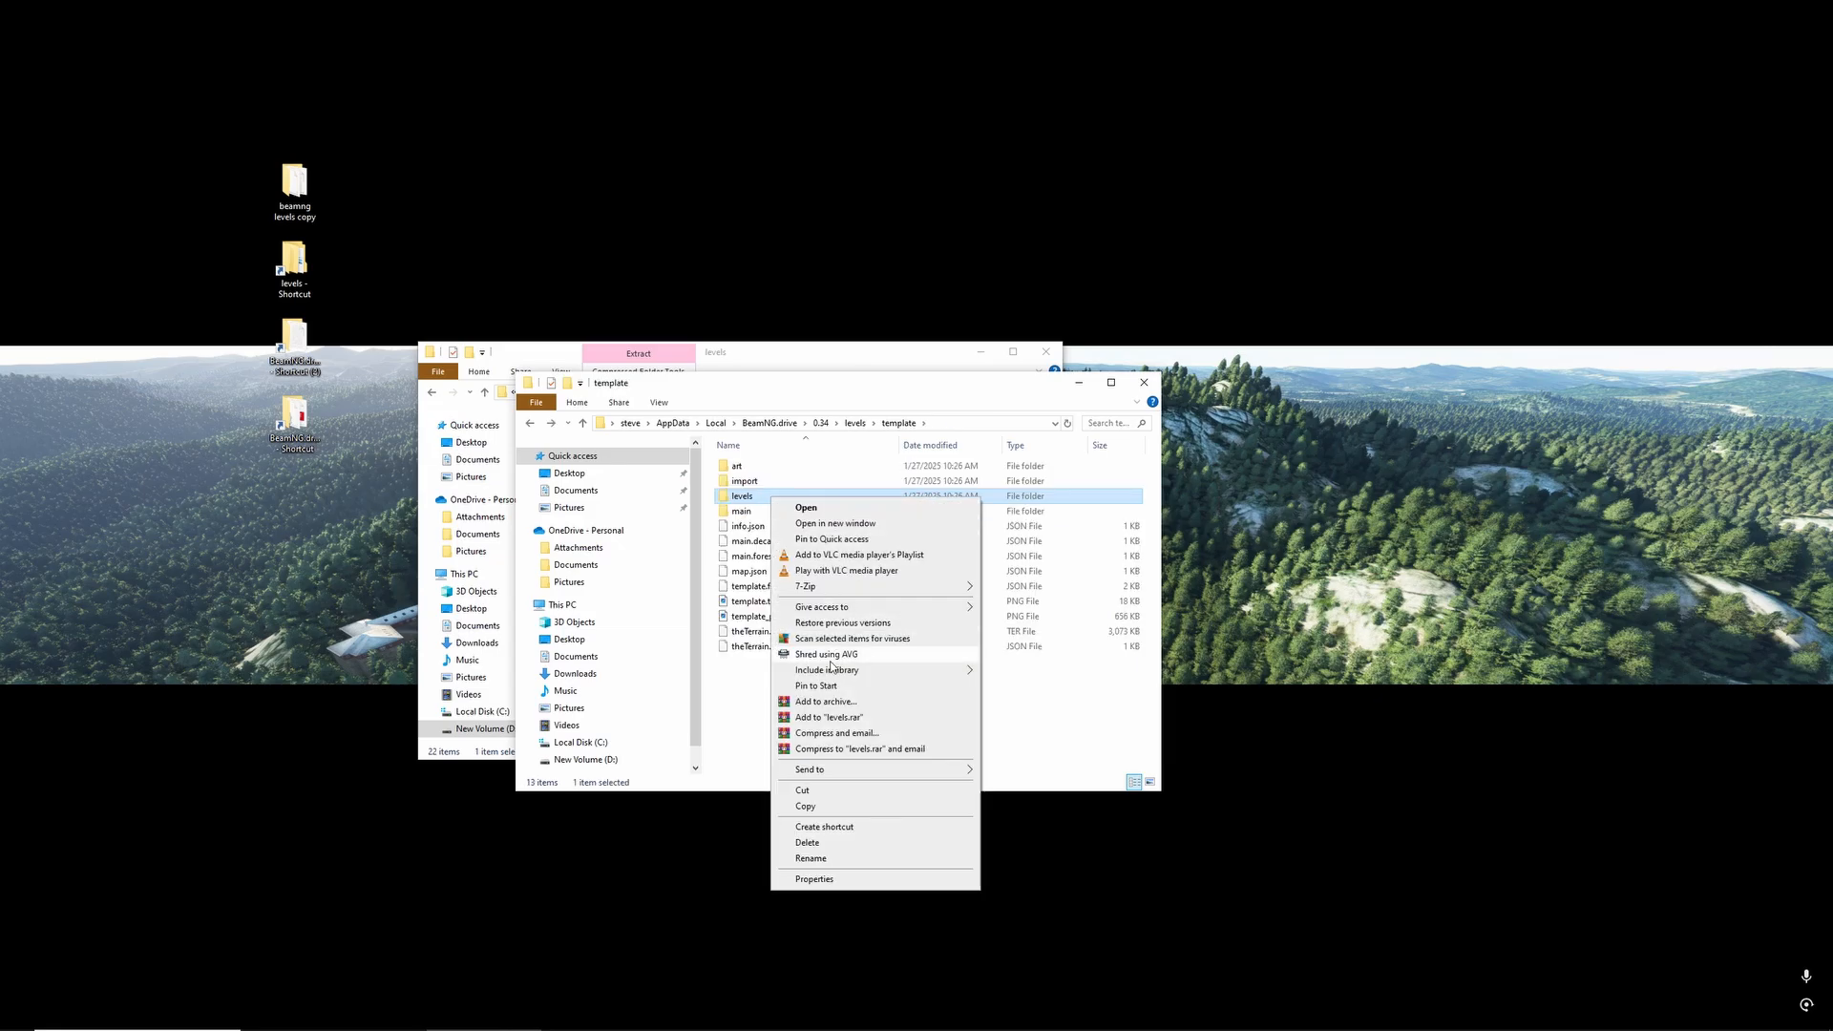
{"action": "left_click", "coordinate": [808, 842]}
{"action": "key", "text": "alt+Left"}
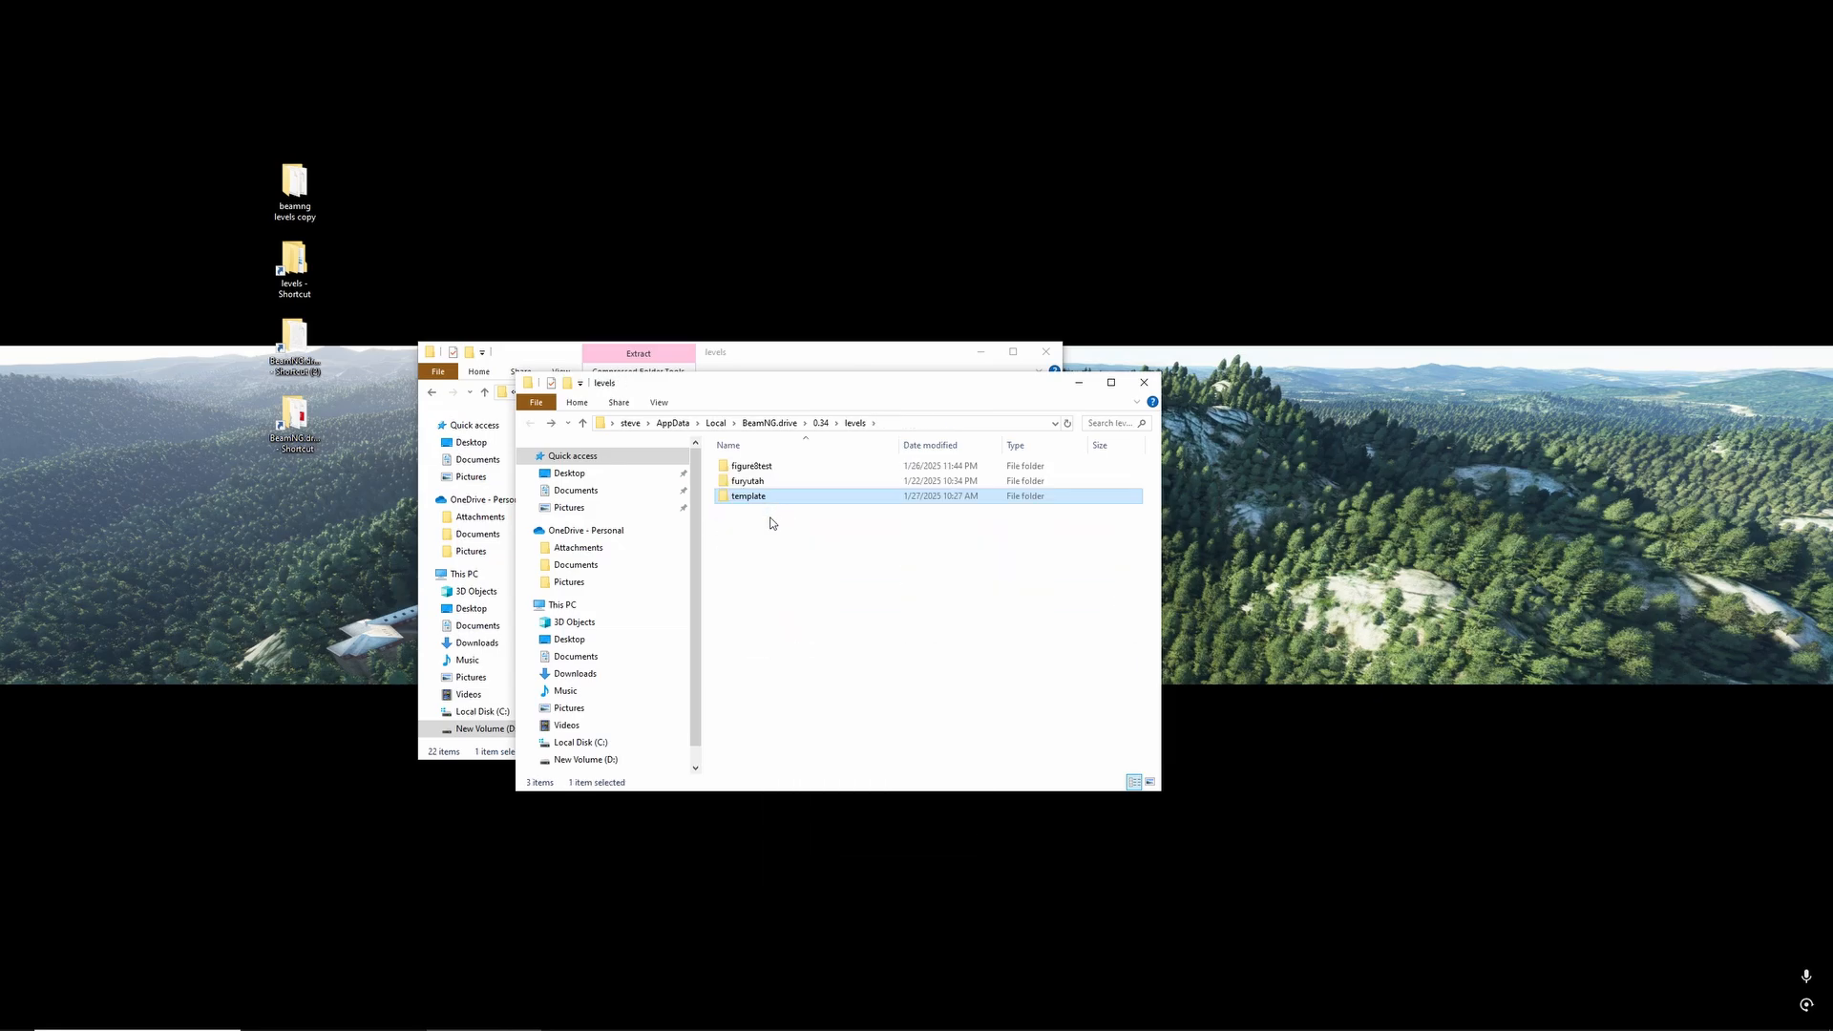
- Check the template folder's contents, then rename the folder in the user levels directory to template2
{"action": "double_click", "coordinate": [765, 497]}
{"action": "left_click", "coordinate": [805, 634]}
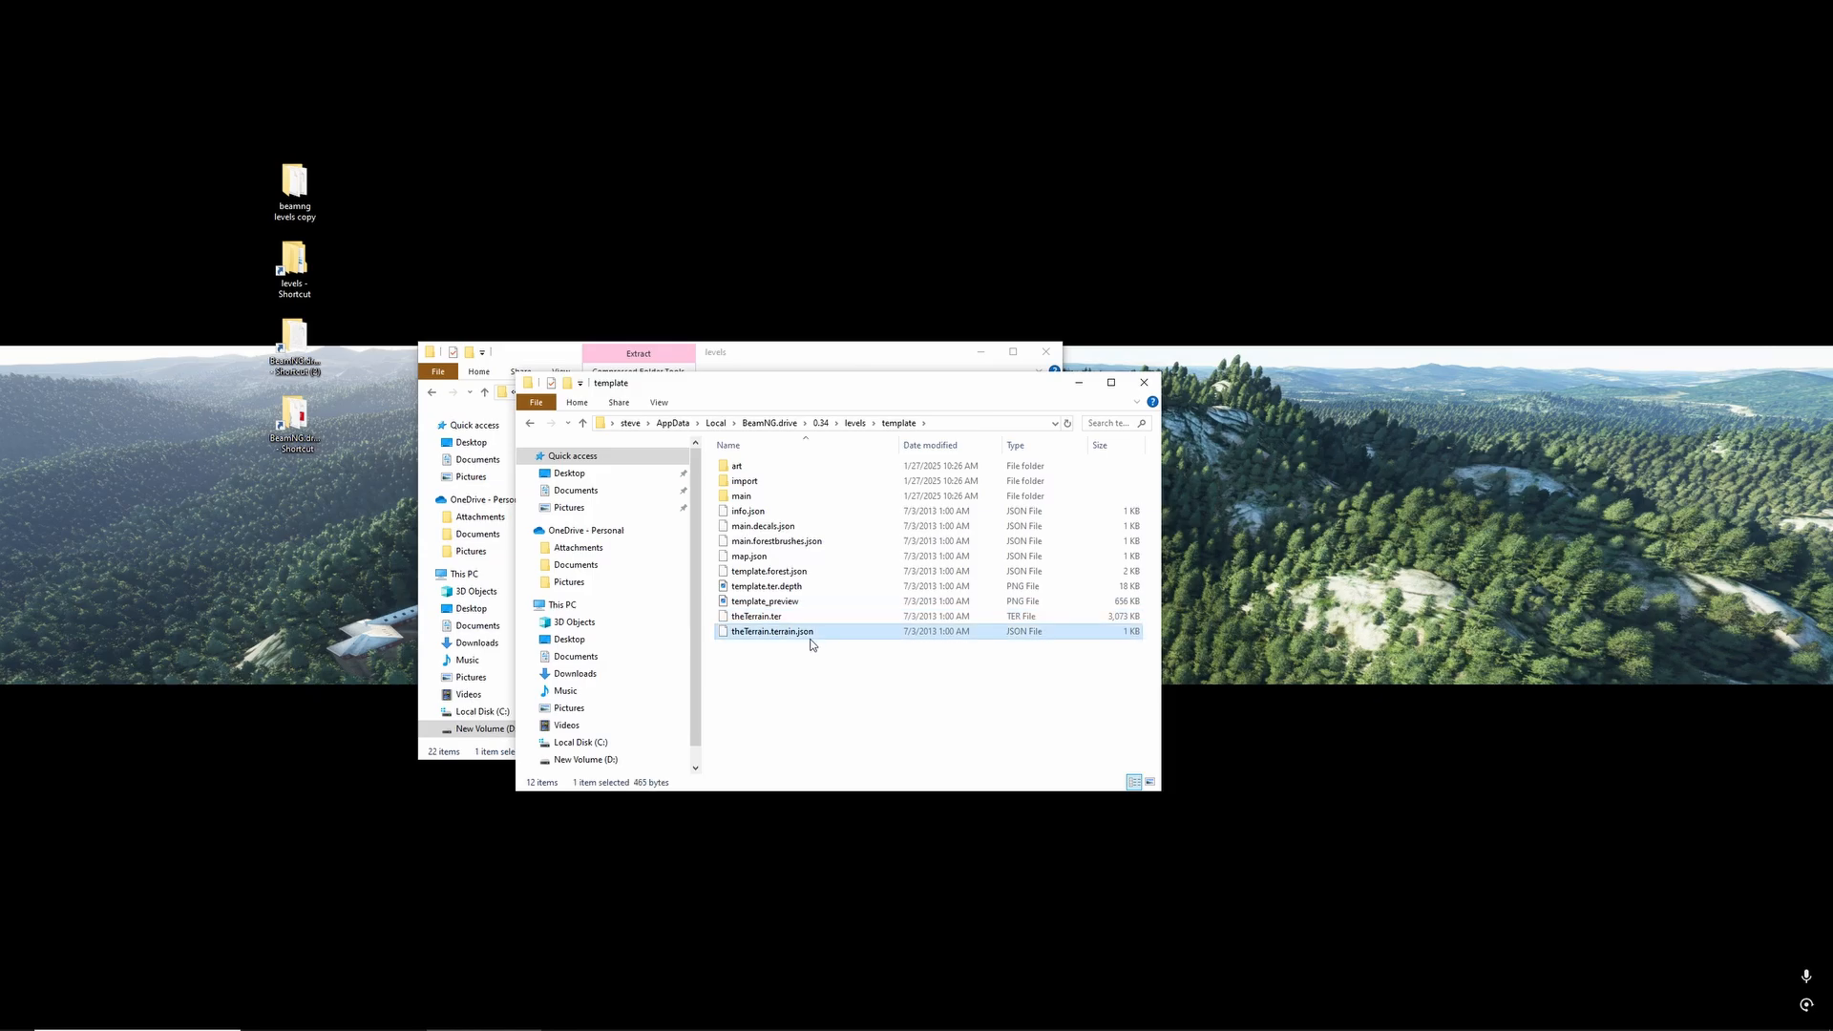
{"action": "key", "text": "alt+Left"}
{"action": "right_click", "coordinate": [752, 494]}
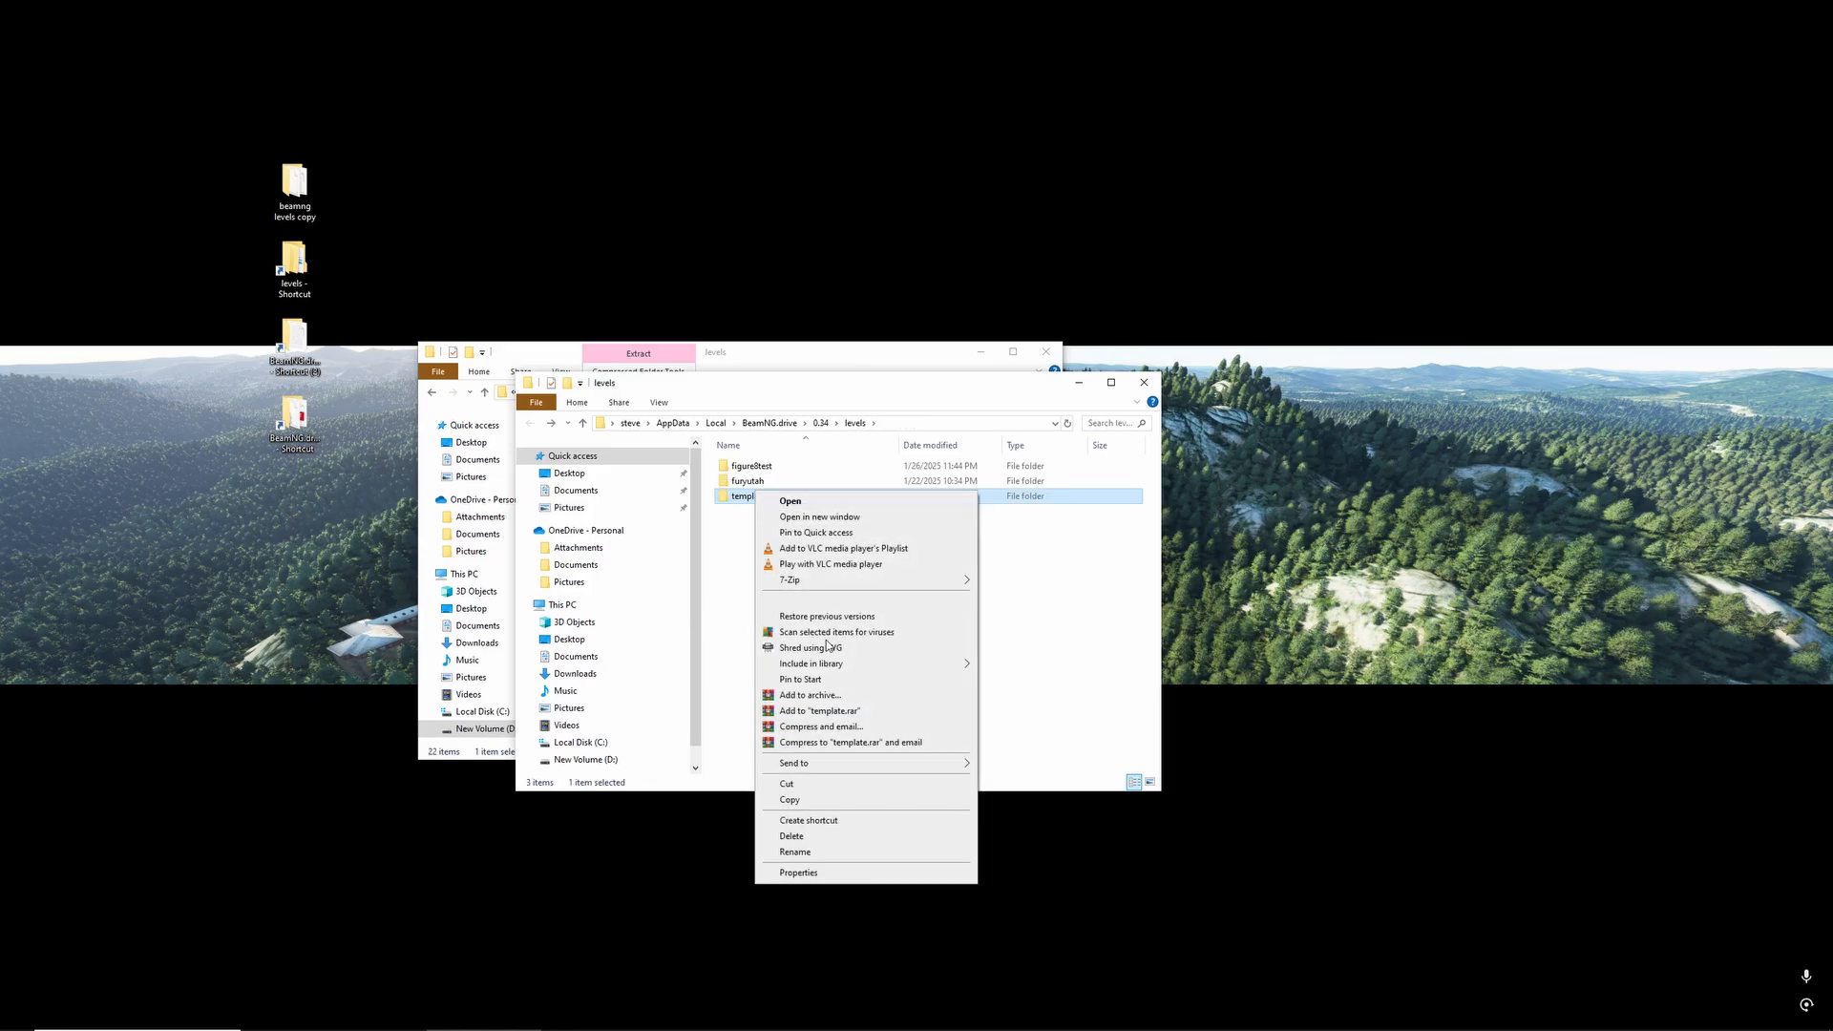
{"action": "left_click", "coordinate": [821, 853]}
{"action": "left_click", "coordinate": [778, 493]}
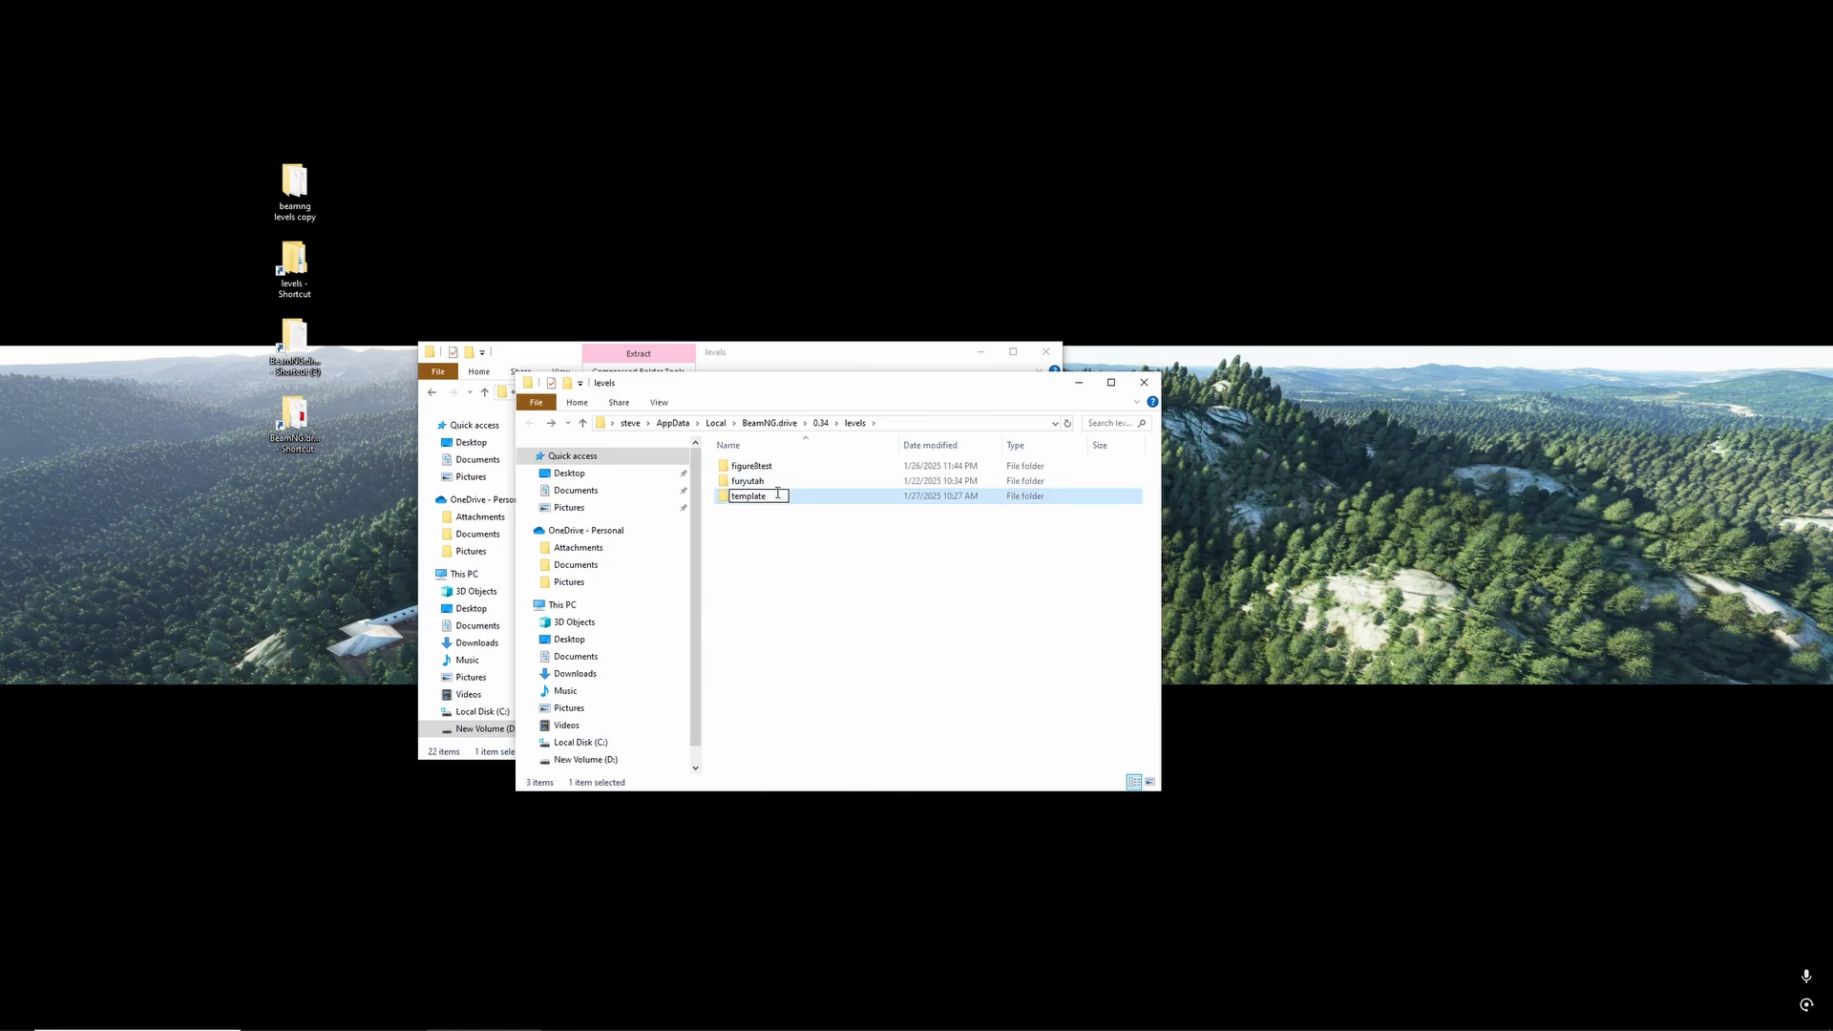
{"action": "key", "text": "Return"}
- In template2's theTerrain.terrain.json, change the datafile path to levels/template2/theTerrain.ter in Notepad++, then save and close the file
{"action": "double_click", "coordinate": [778, 495]}
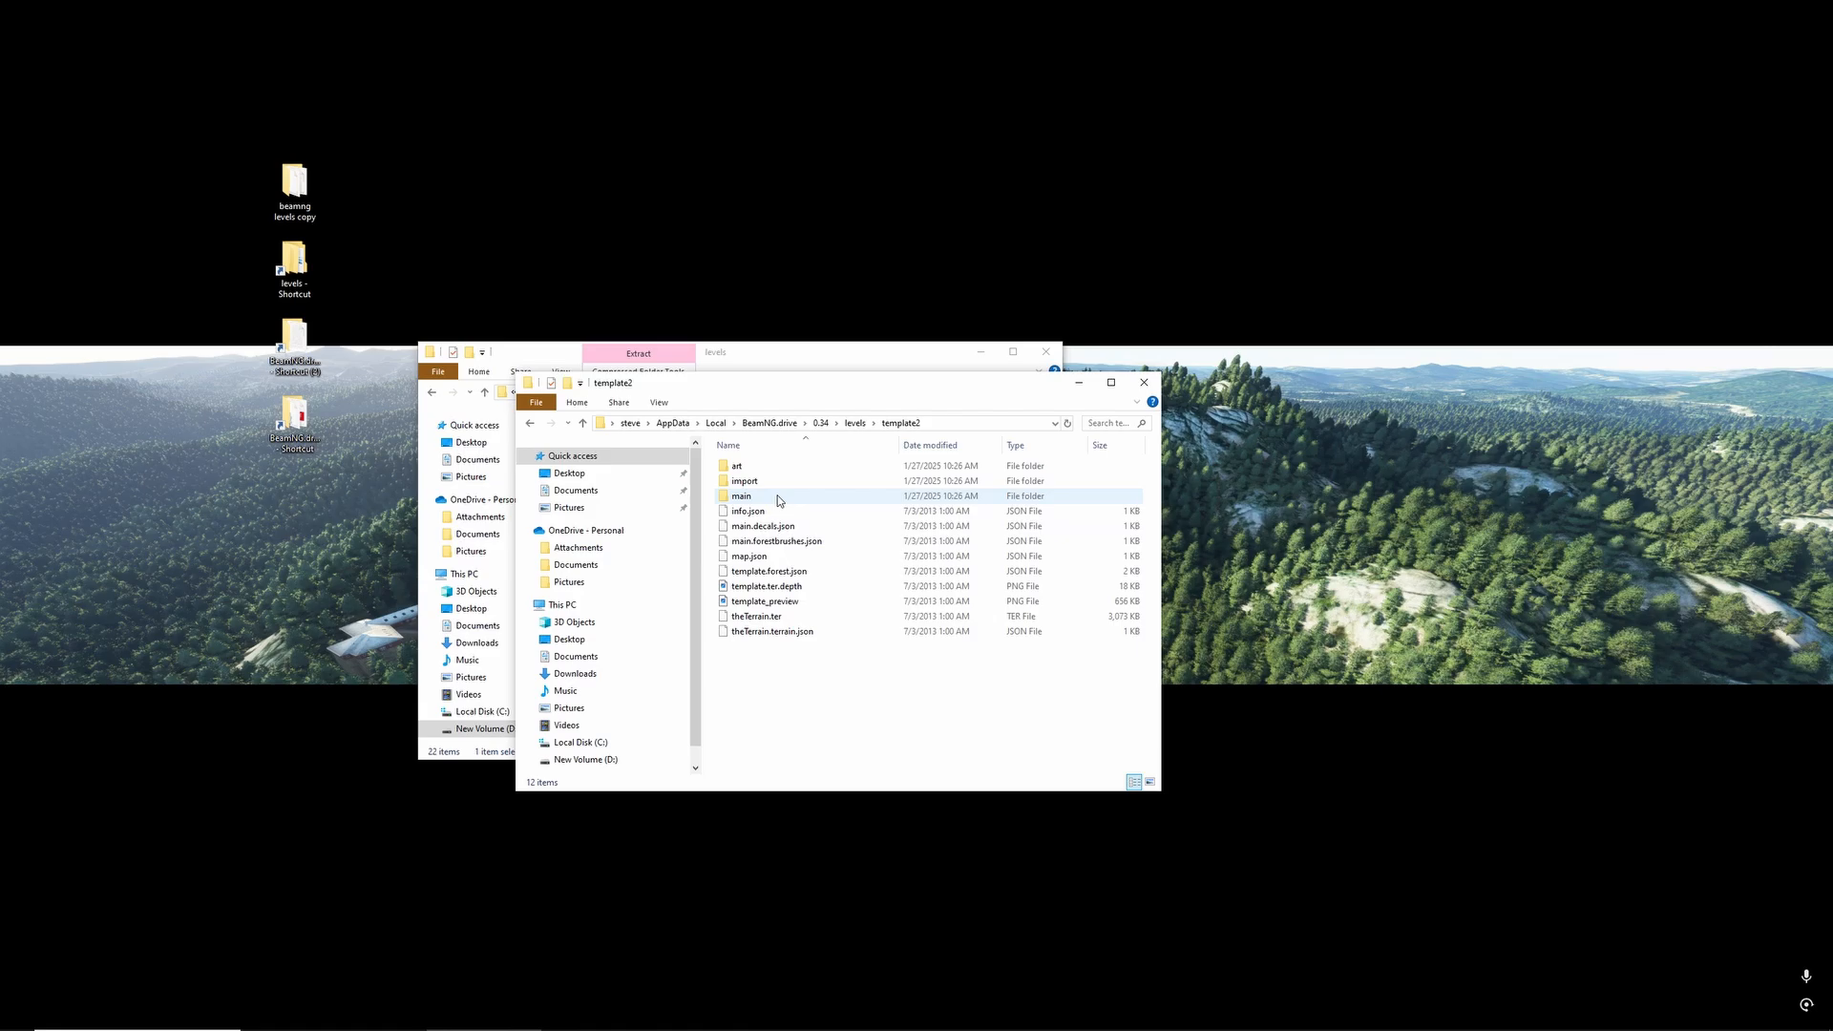
{"action": "left_click", "coordinate": [765, 634]}
{"action": "right_click", "coordinate": [765, 634]}
{"action": "left_click", "coordinate": [807, 664]}
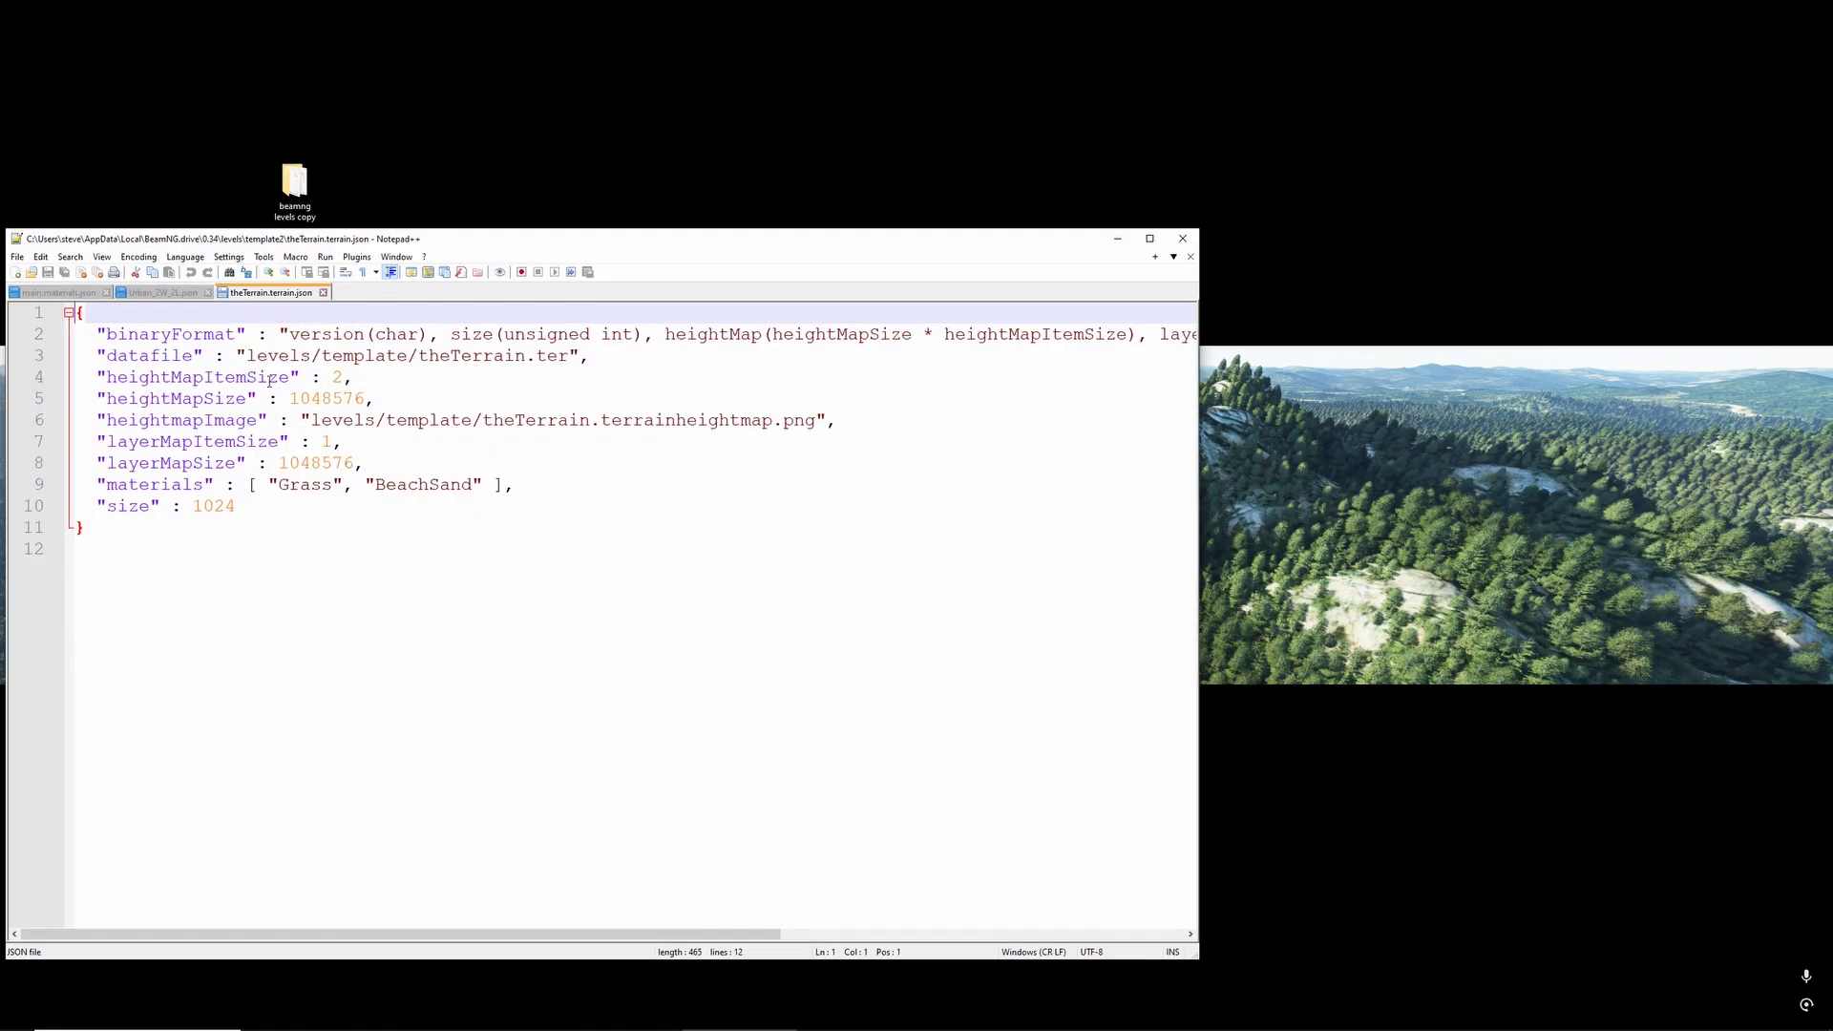
{"action": "left_click", "coordinate": [414, 359]}
{"action": "type", "text": "2"}
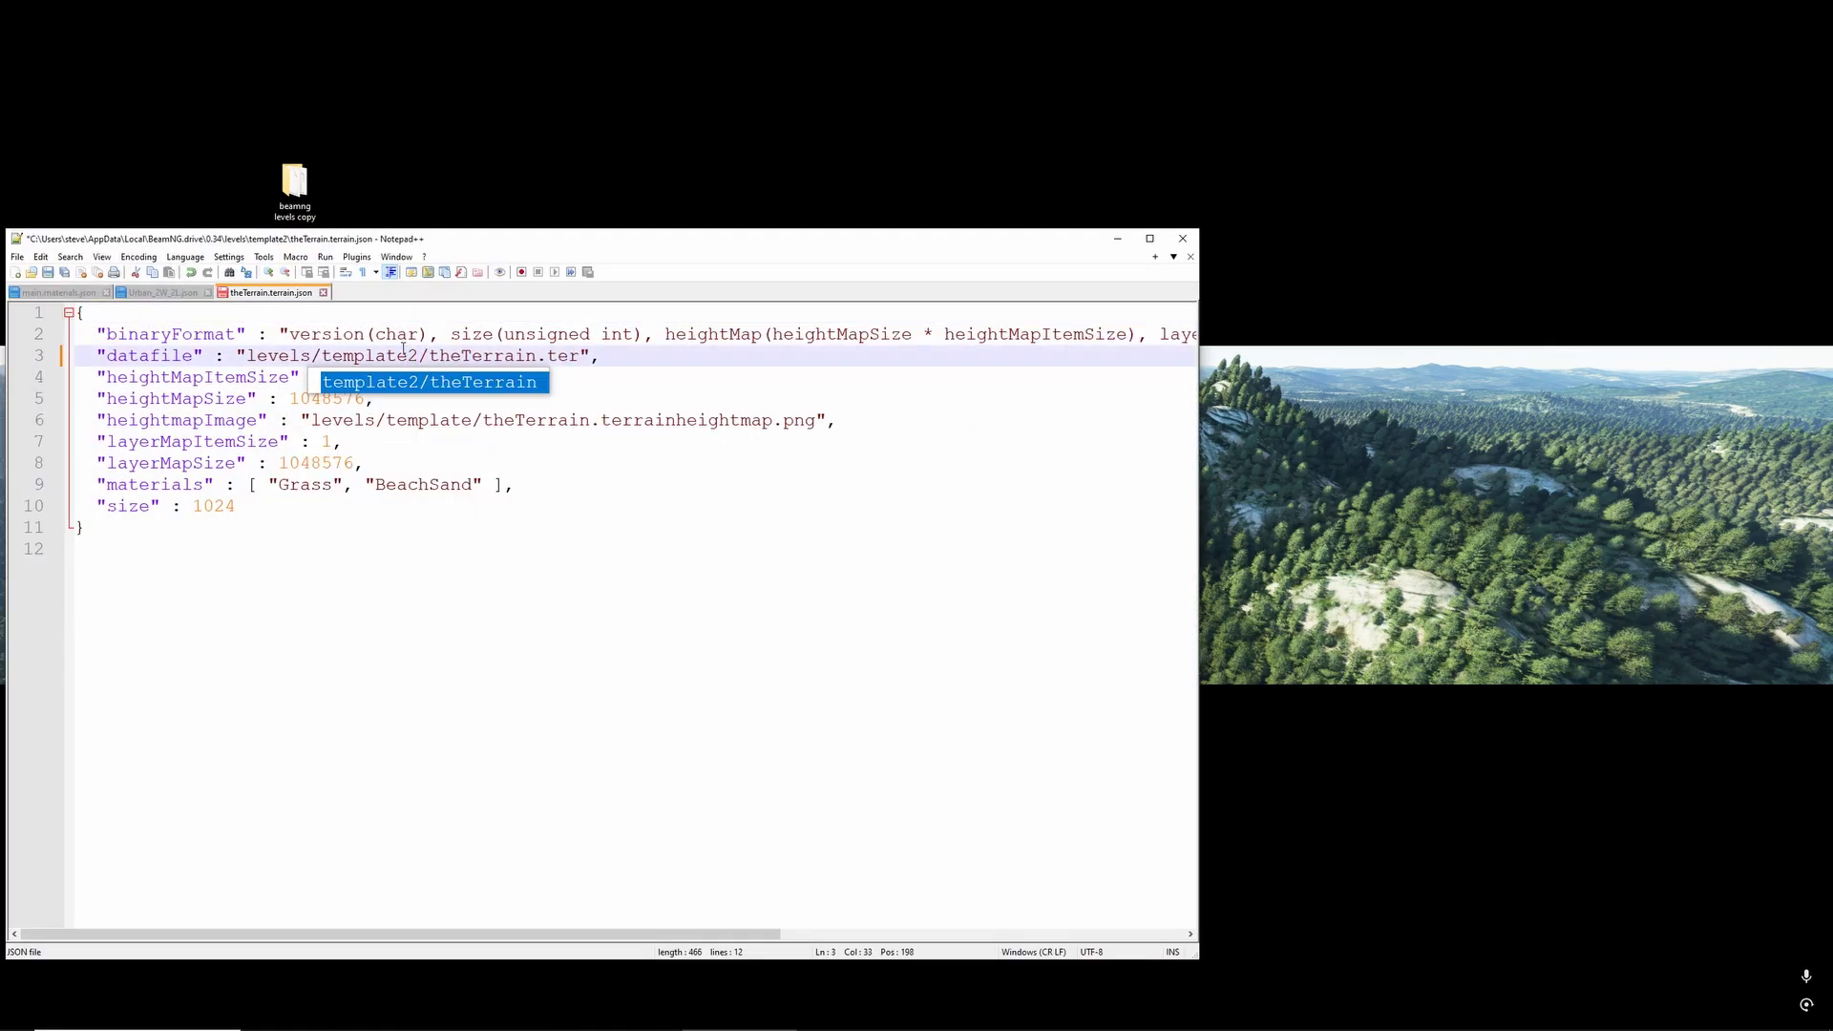
{"action": "key", "text": "ctrl+s"}
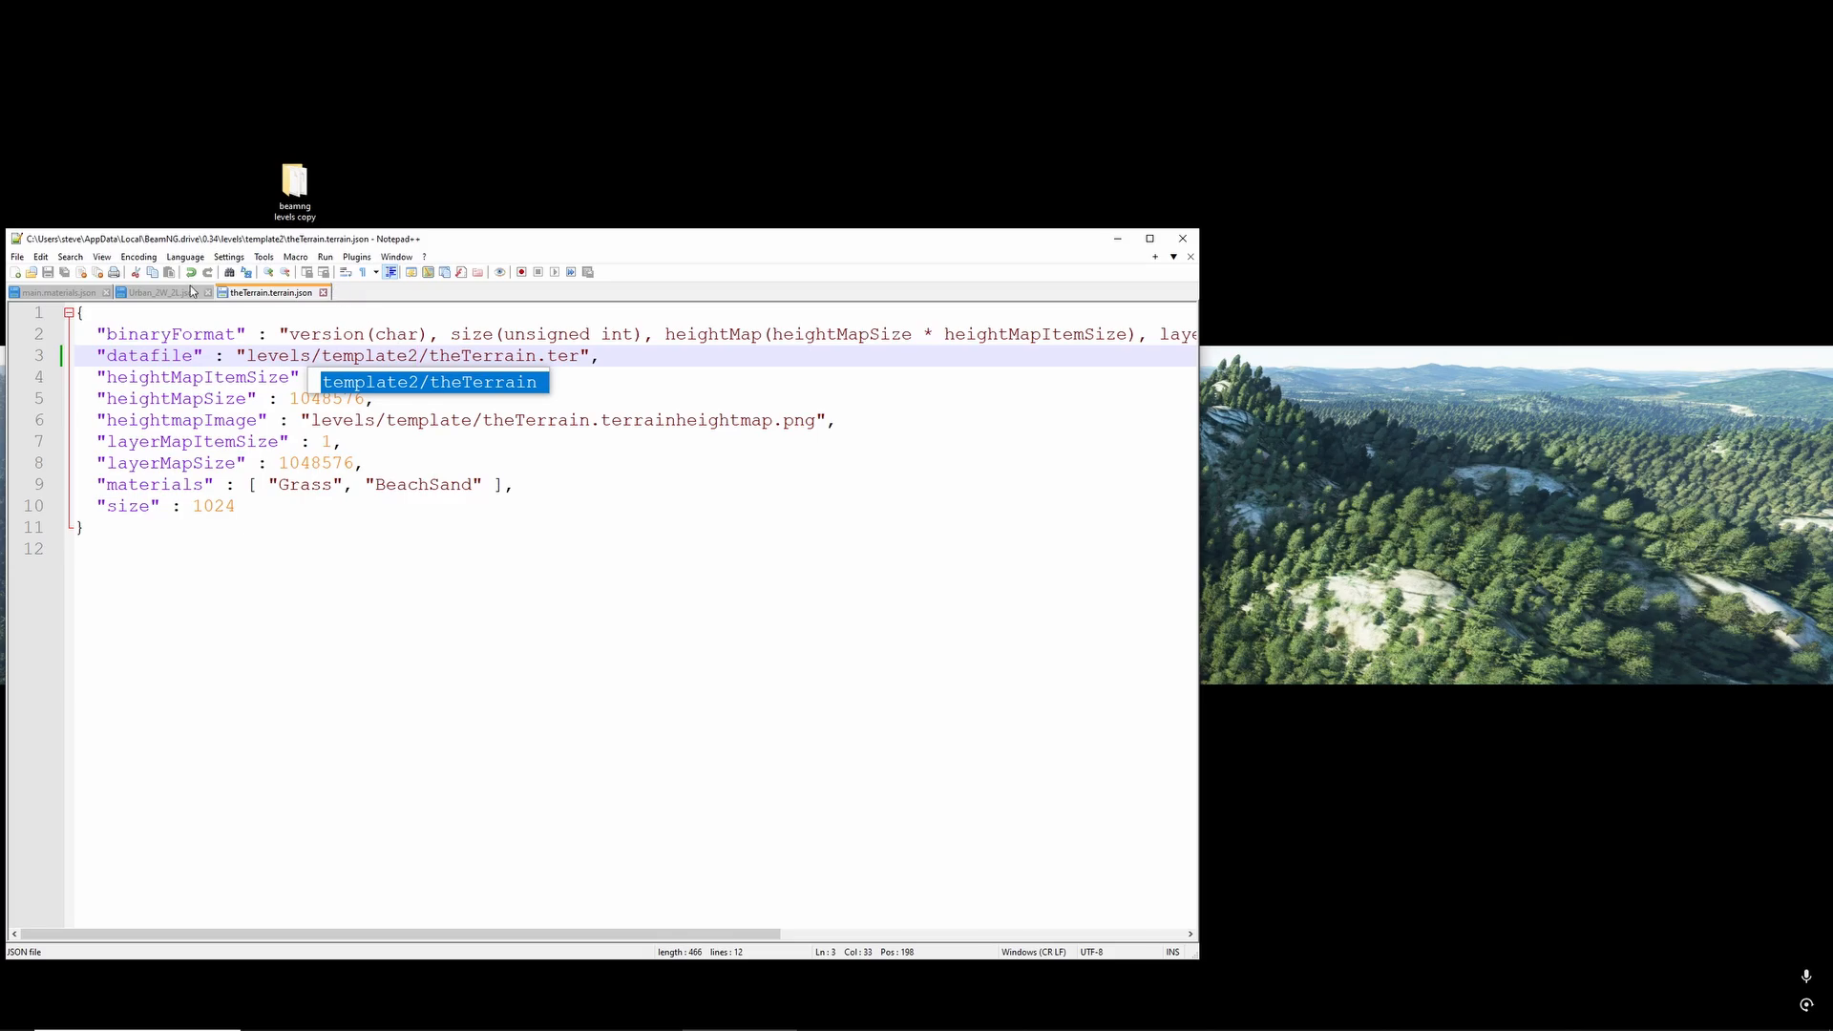
{"action": "left_click", "coordinate": [106, 294]}
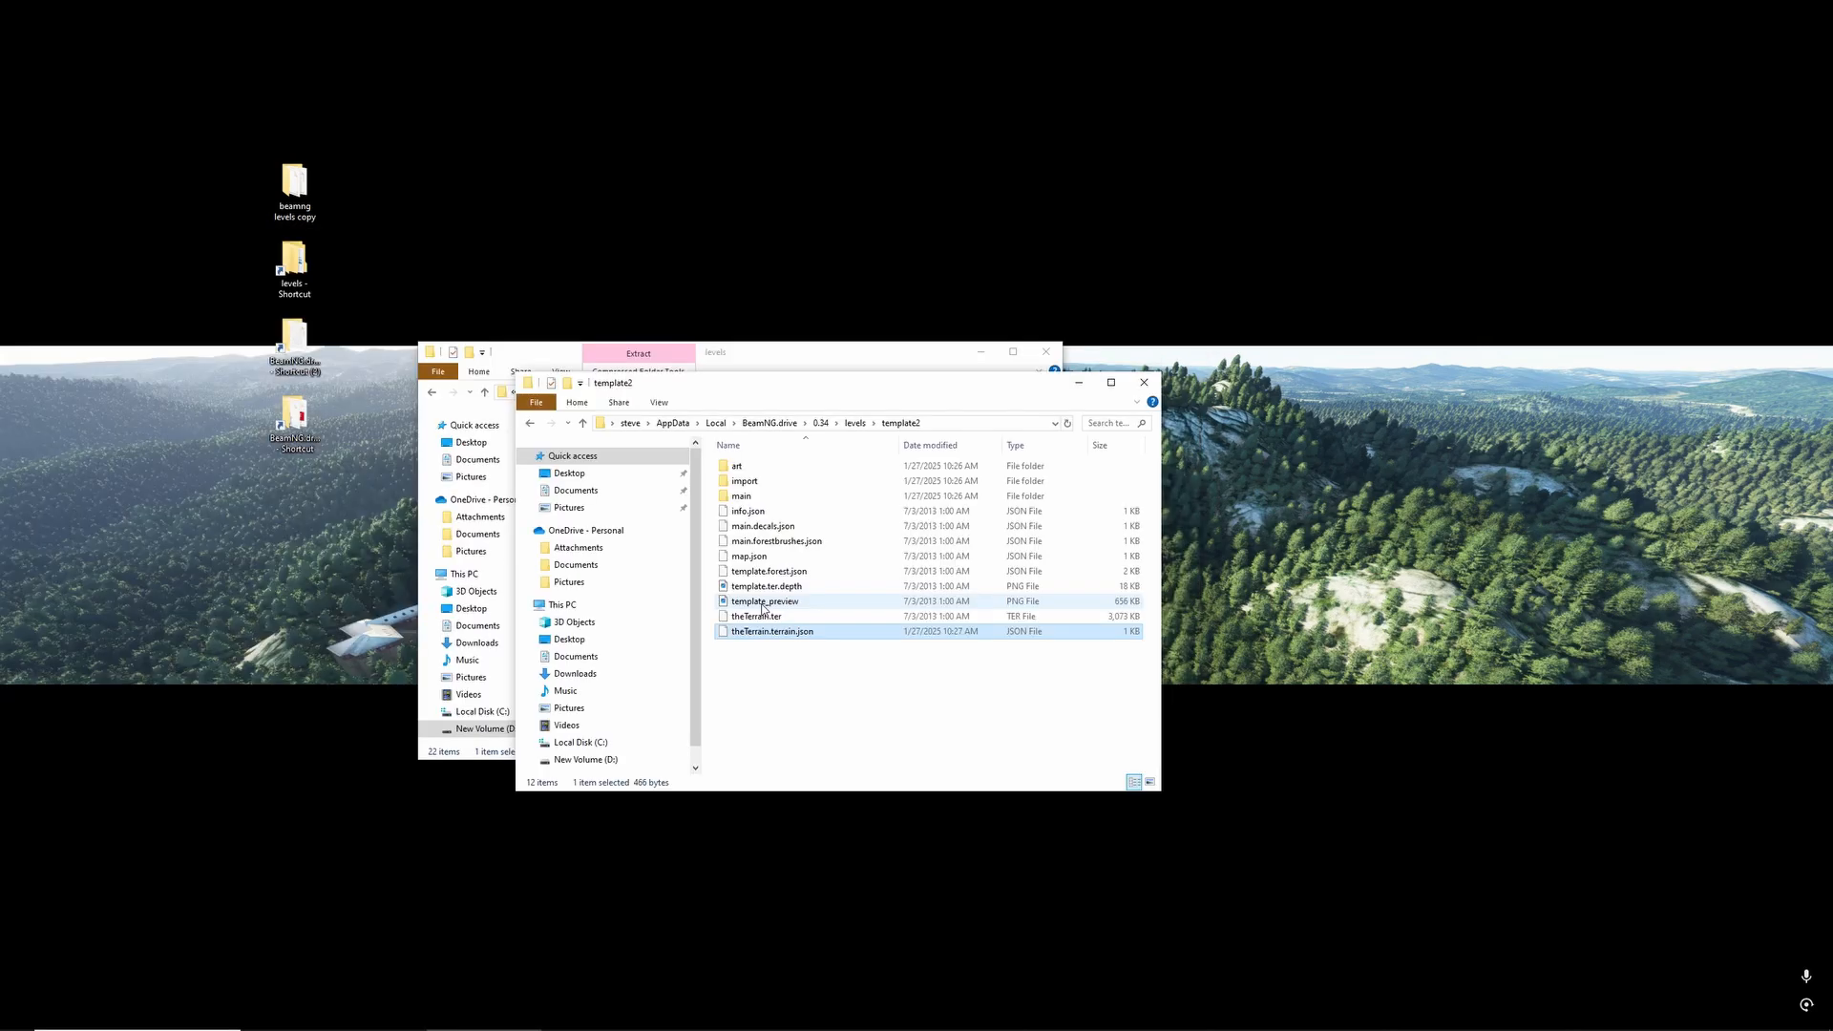
- Inspect map.json in the template2 folder for level path references, then close it
{"action": "left_click", "coordinate": [762, 607]}
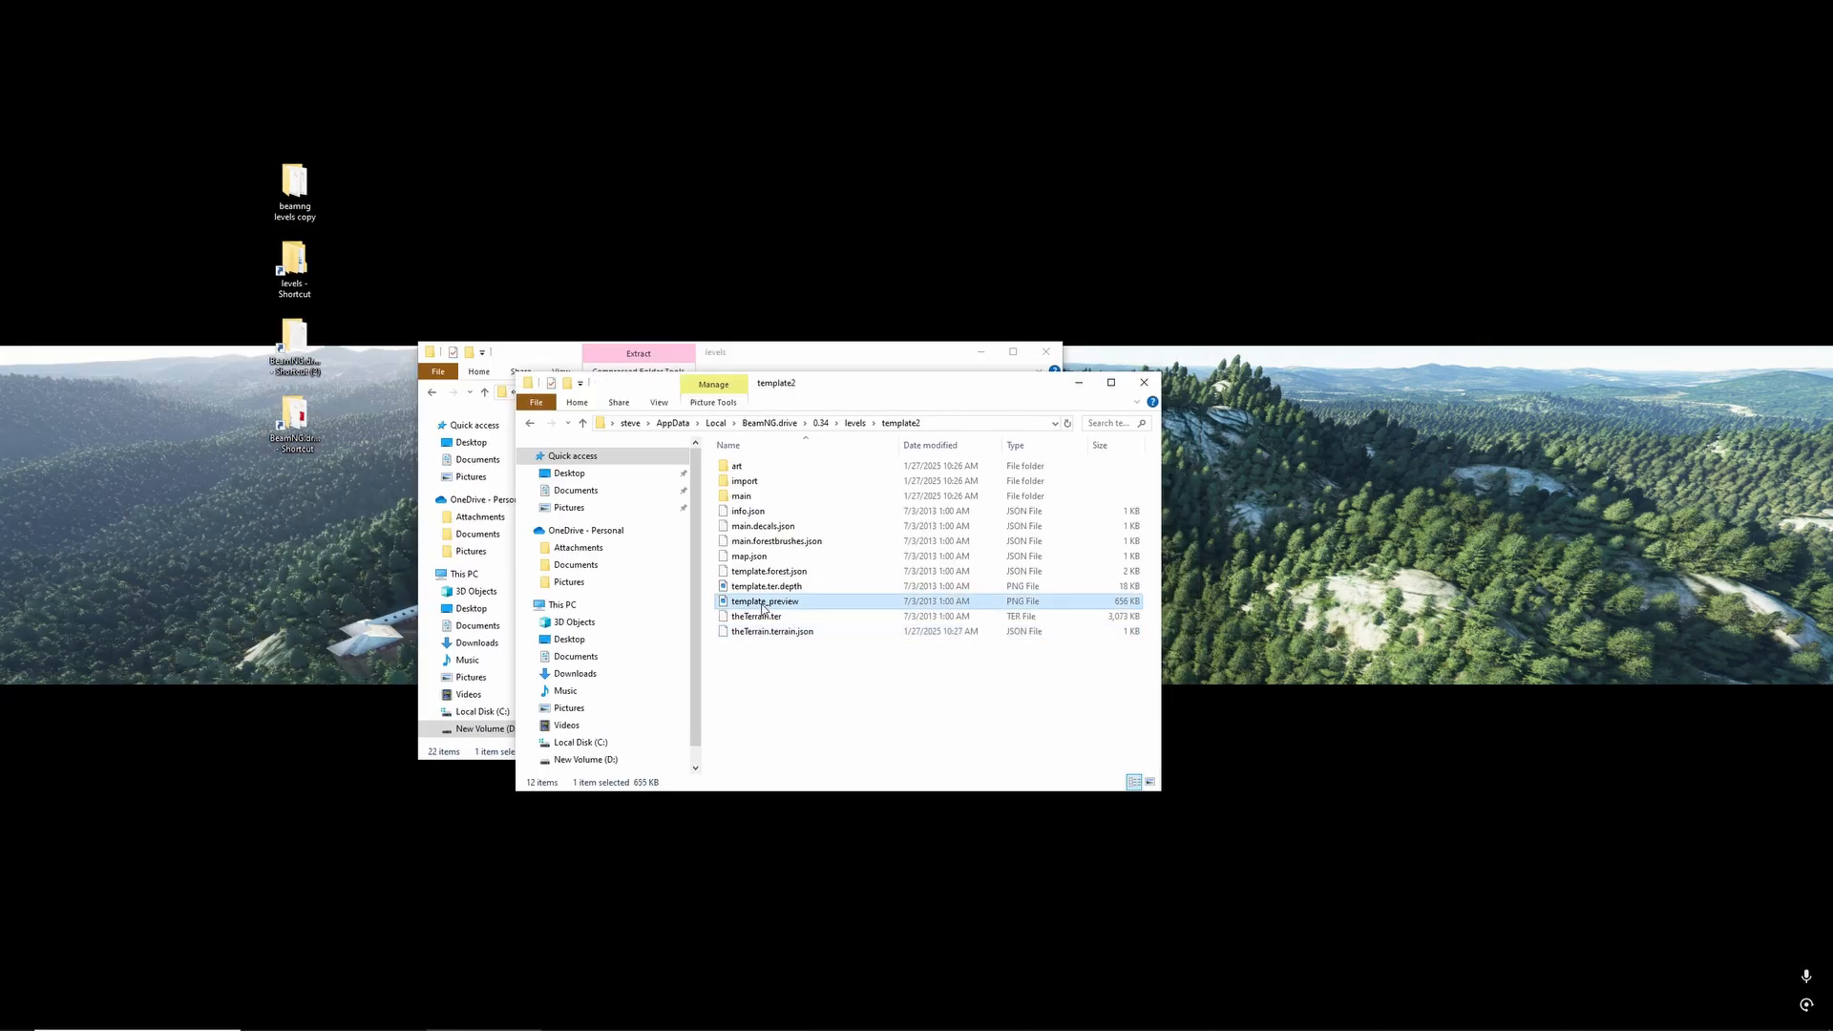
{"action": "right_click", "coordinate": [763, 557]}
{"action": "left_click", "coordinate": [816, 581]}
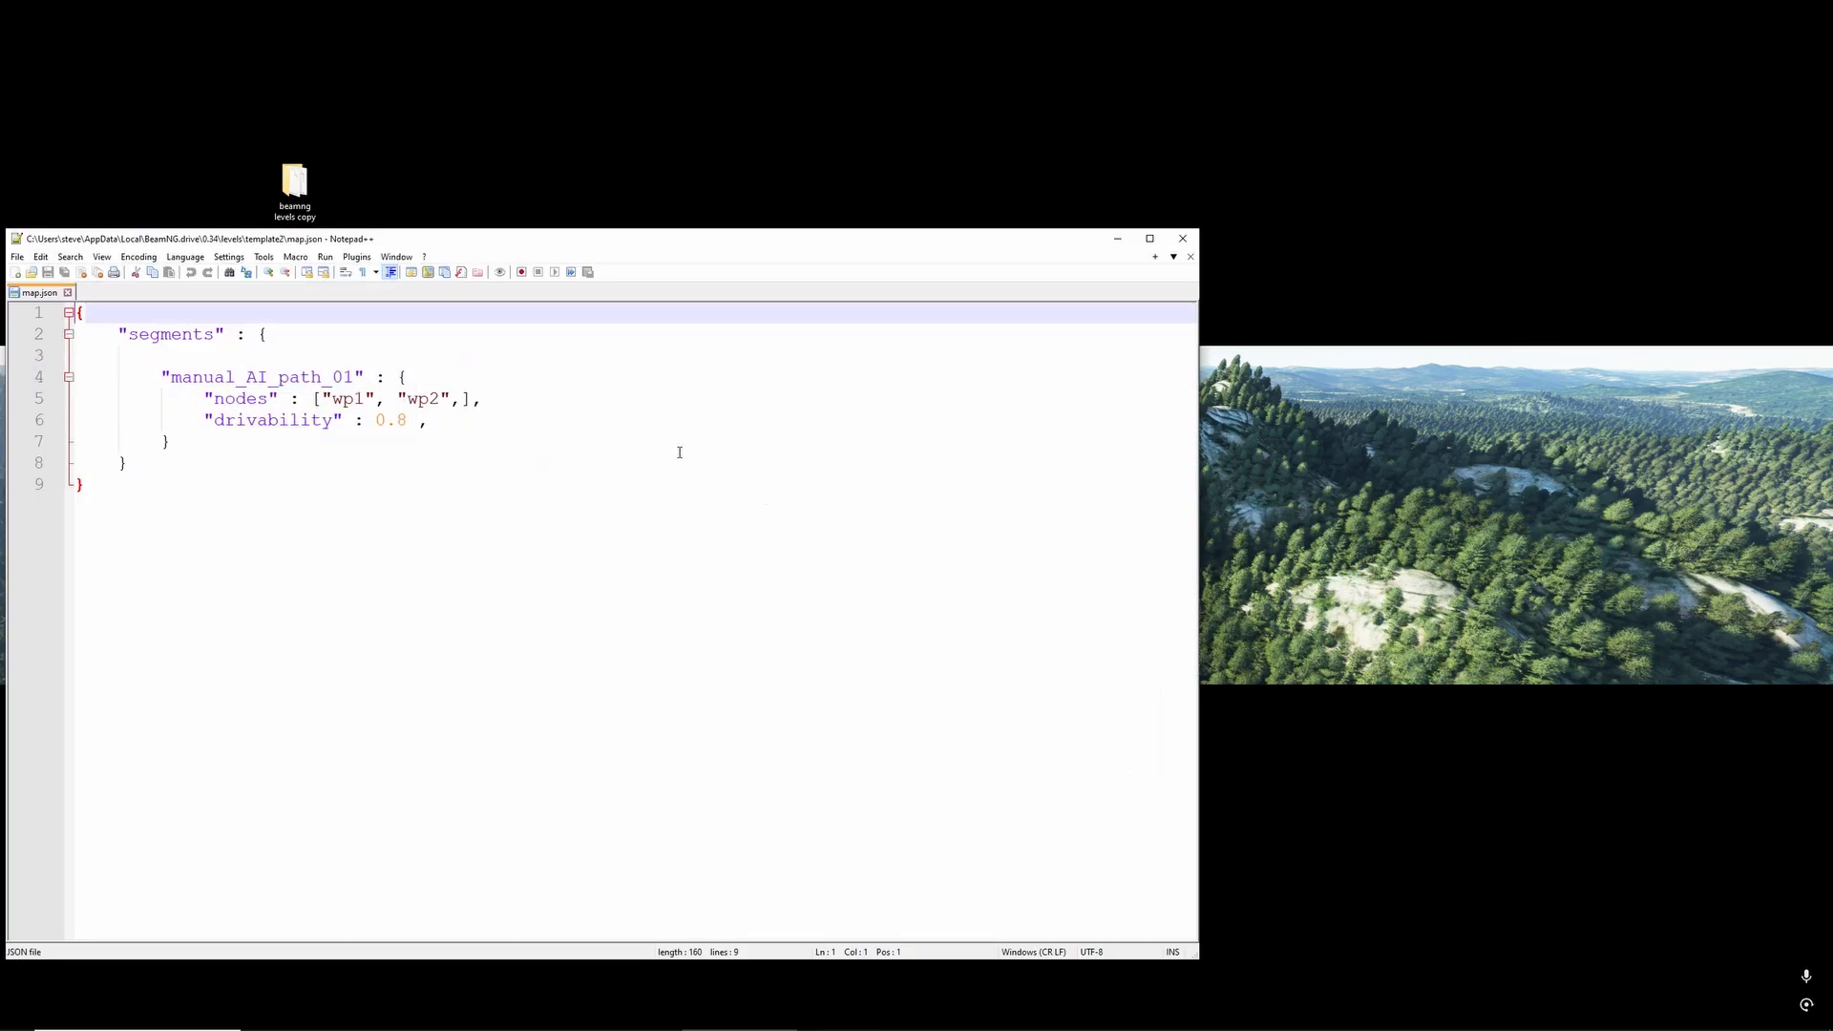
{"action": "left_click", "coordinate": [1182, 239]}
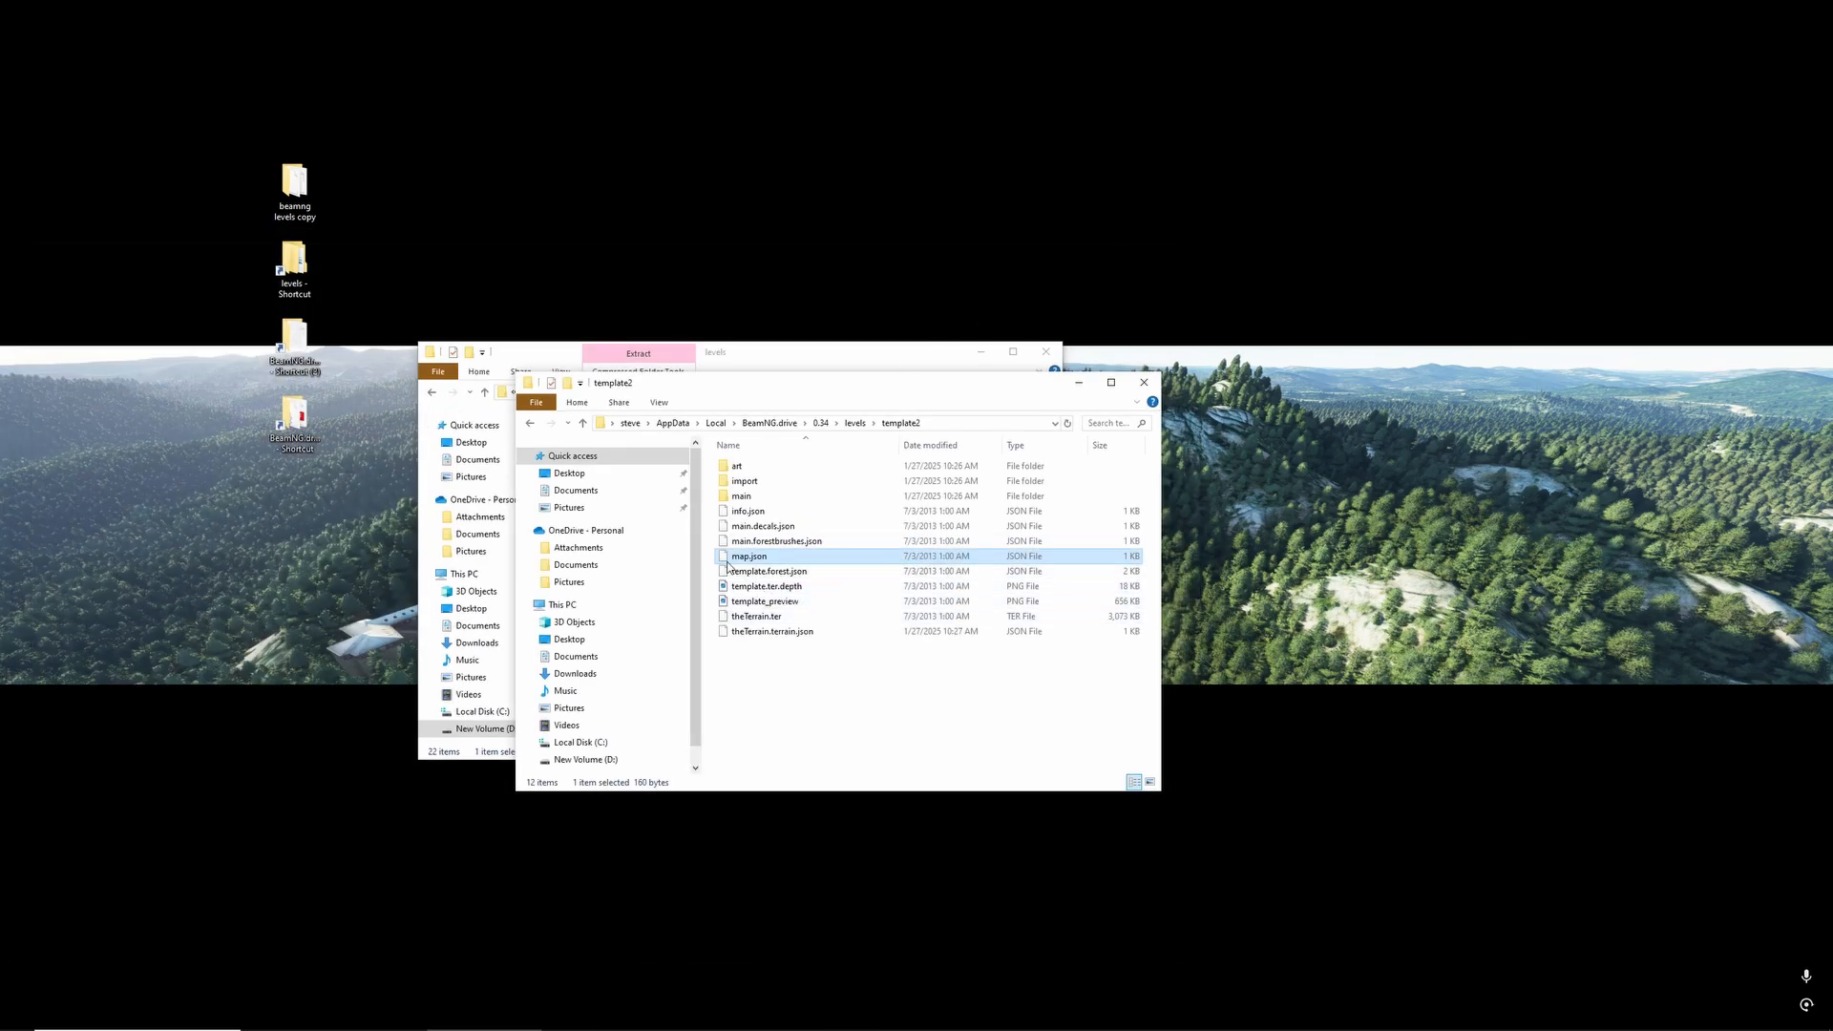
- In template2's info.json, change the title to levels.template2.info.title and save the file
{"action": "right_click", "coordinate": [759, 511]}
{"action": "left_click", "coordinate": [812, 534]}
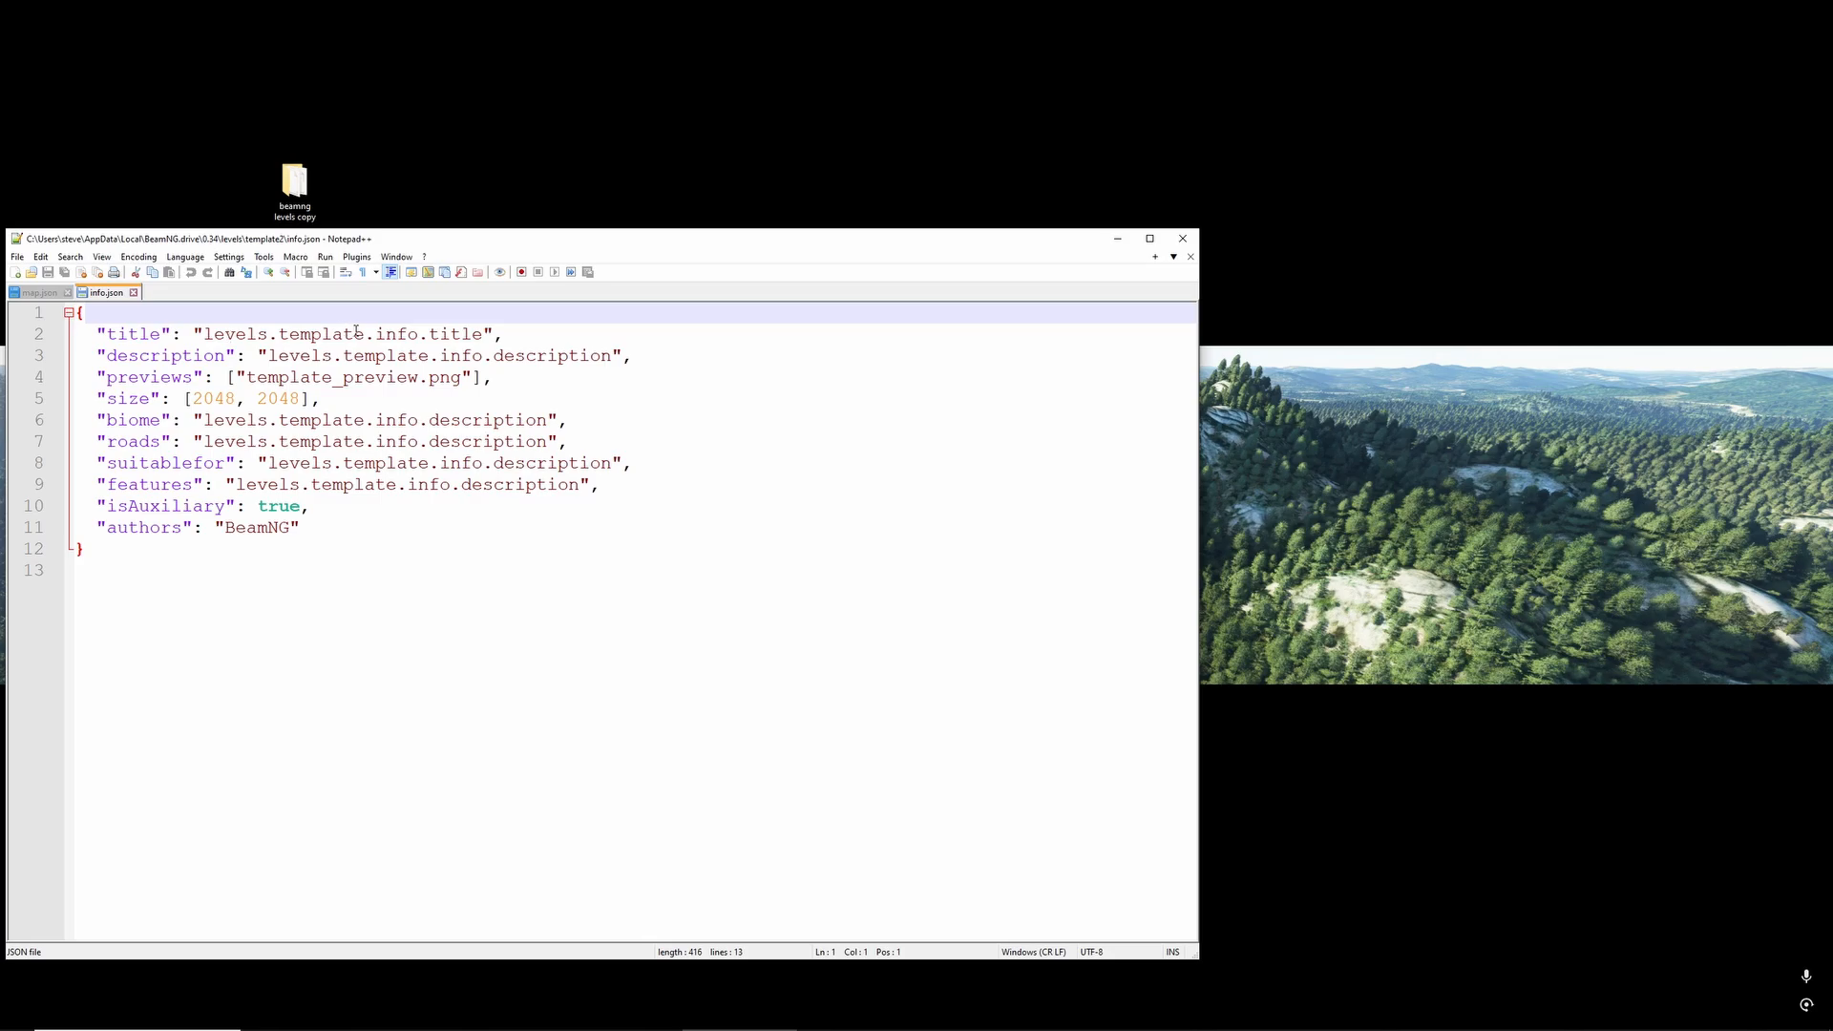
{"action": "left_click", "coordinate": [364, 334]}
{"action": "type", "text": "2"}
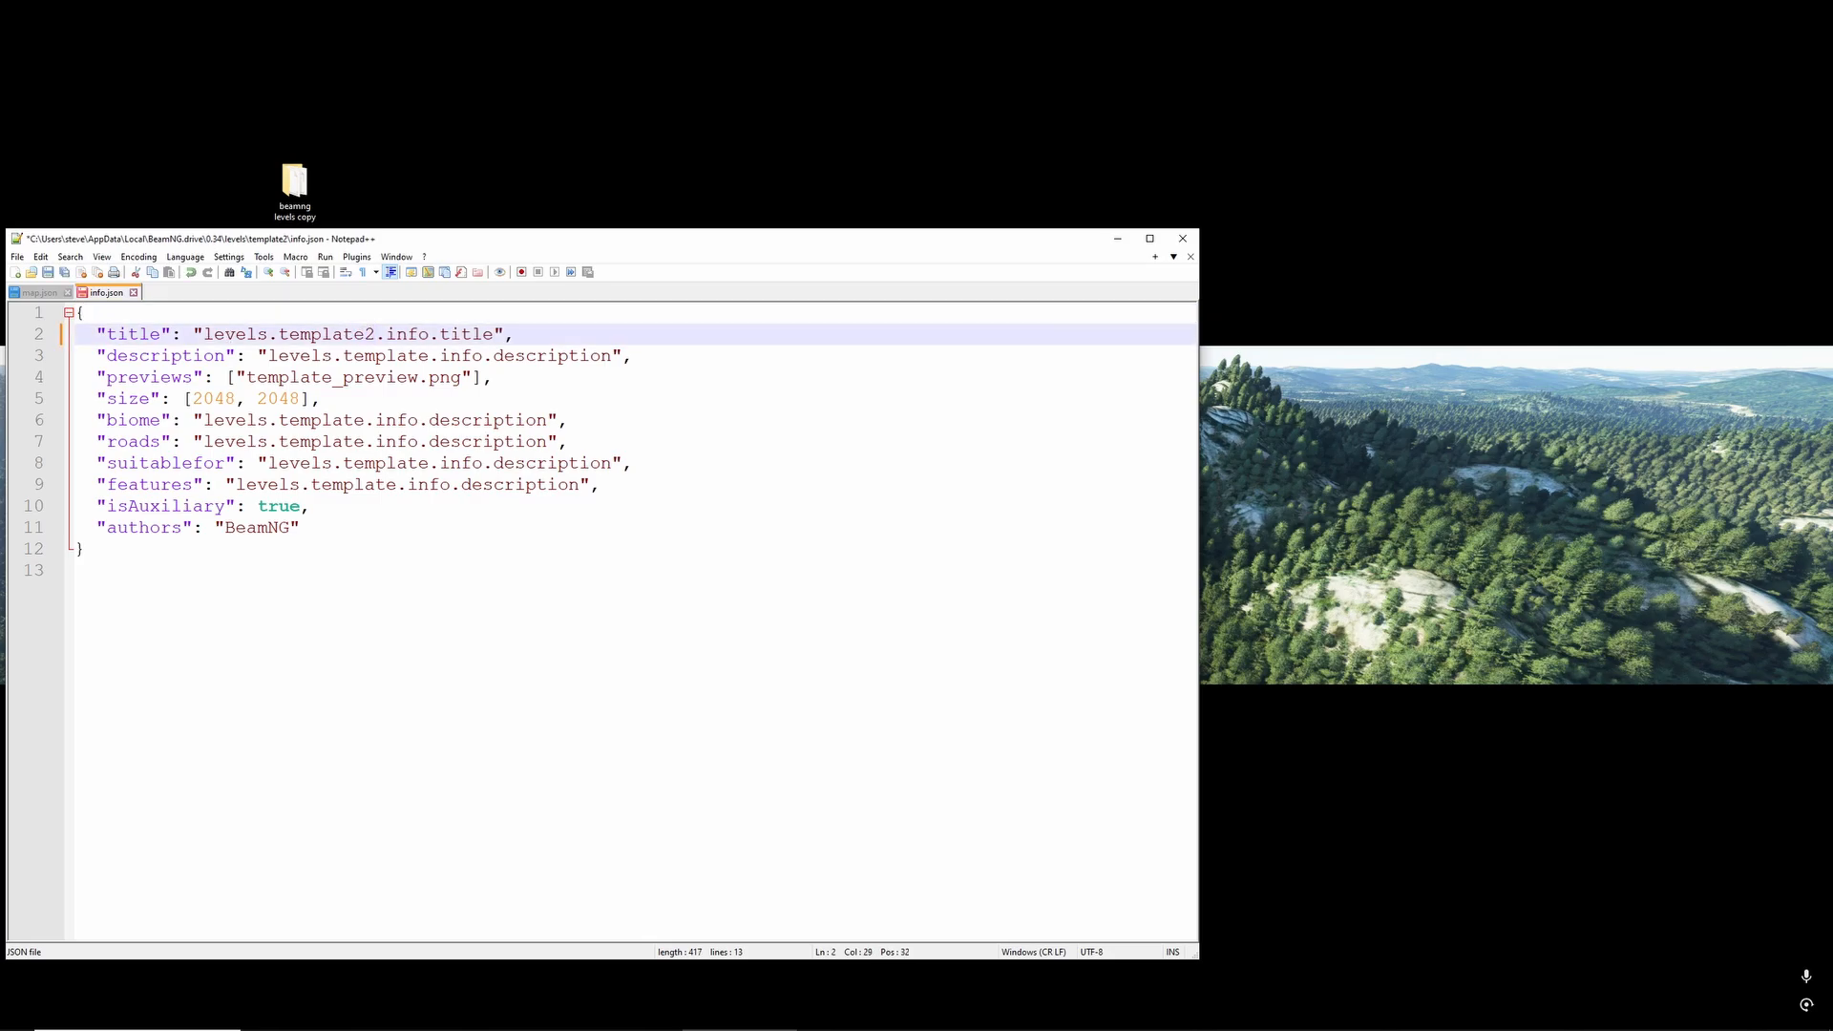
{"action": "left_click", "coordinate": [473, 558]}
{"action": "key", "text": "ctrl+s"}
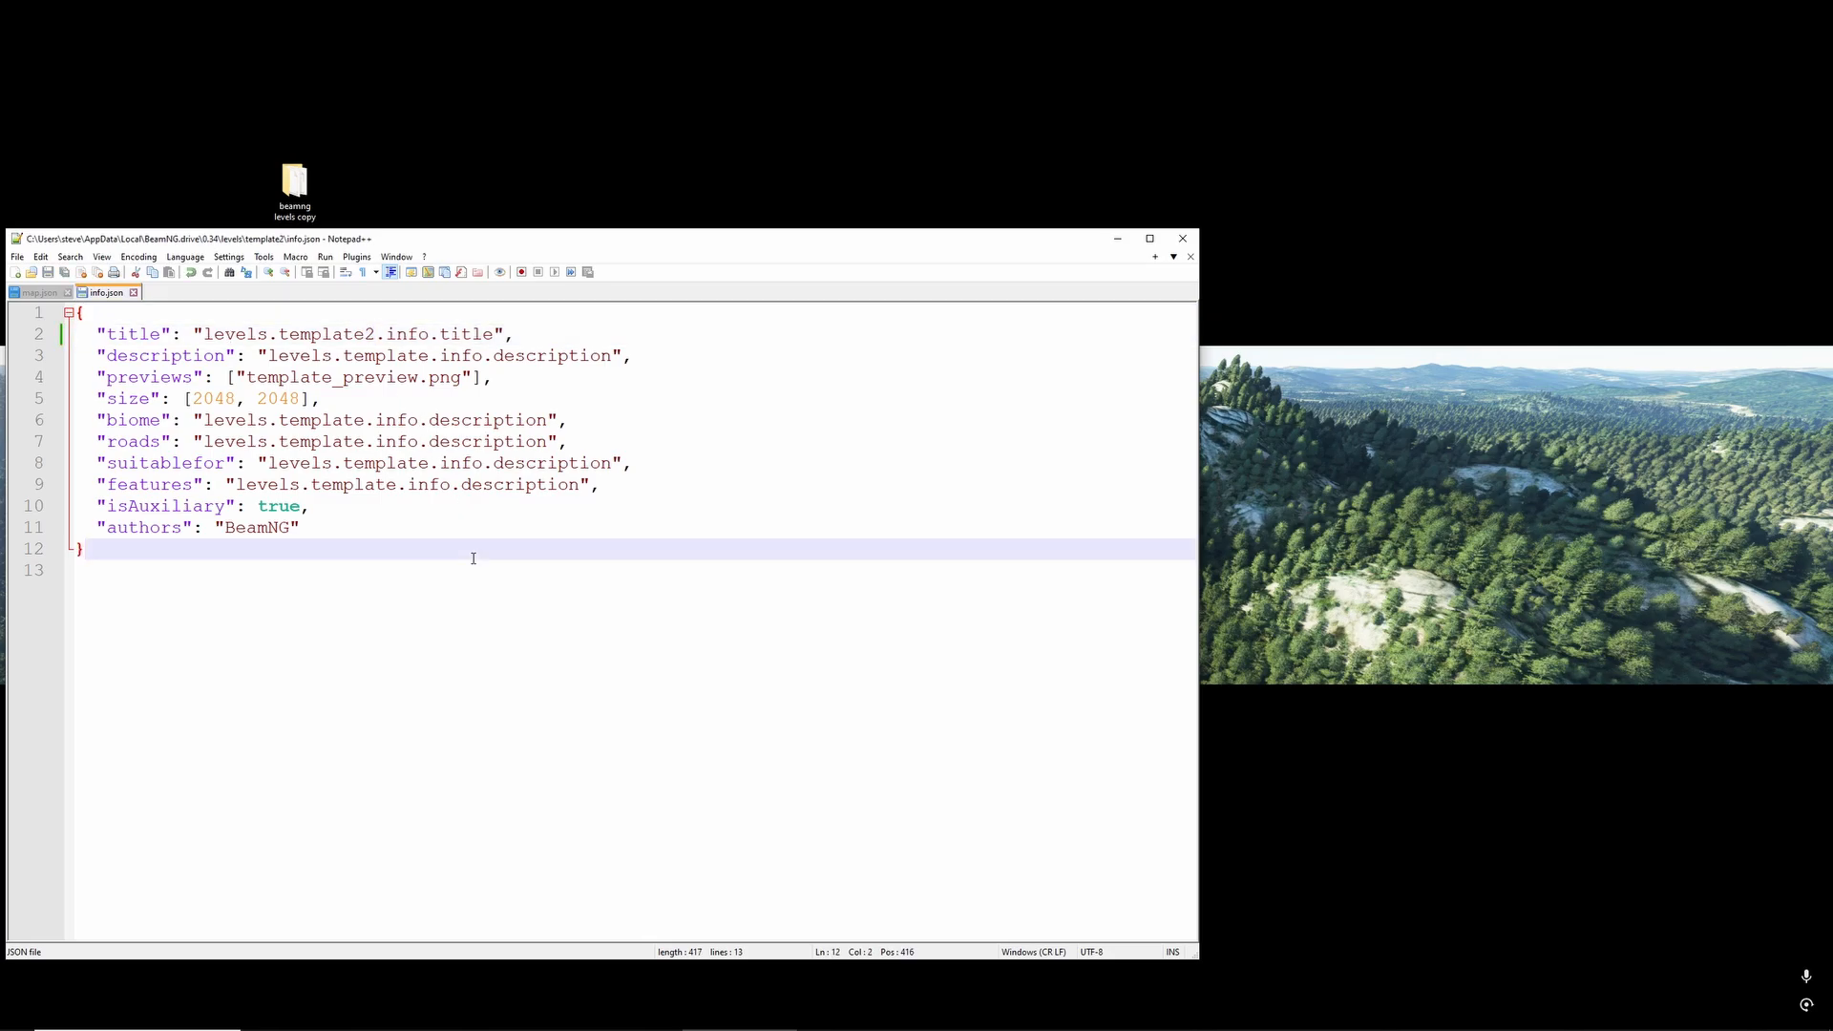
- Set isAuxiliary to false in info.json
{"action": "left_click", "coordinate": [158, 509]}
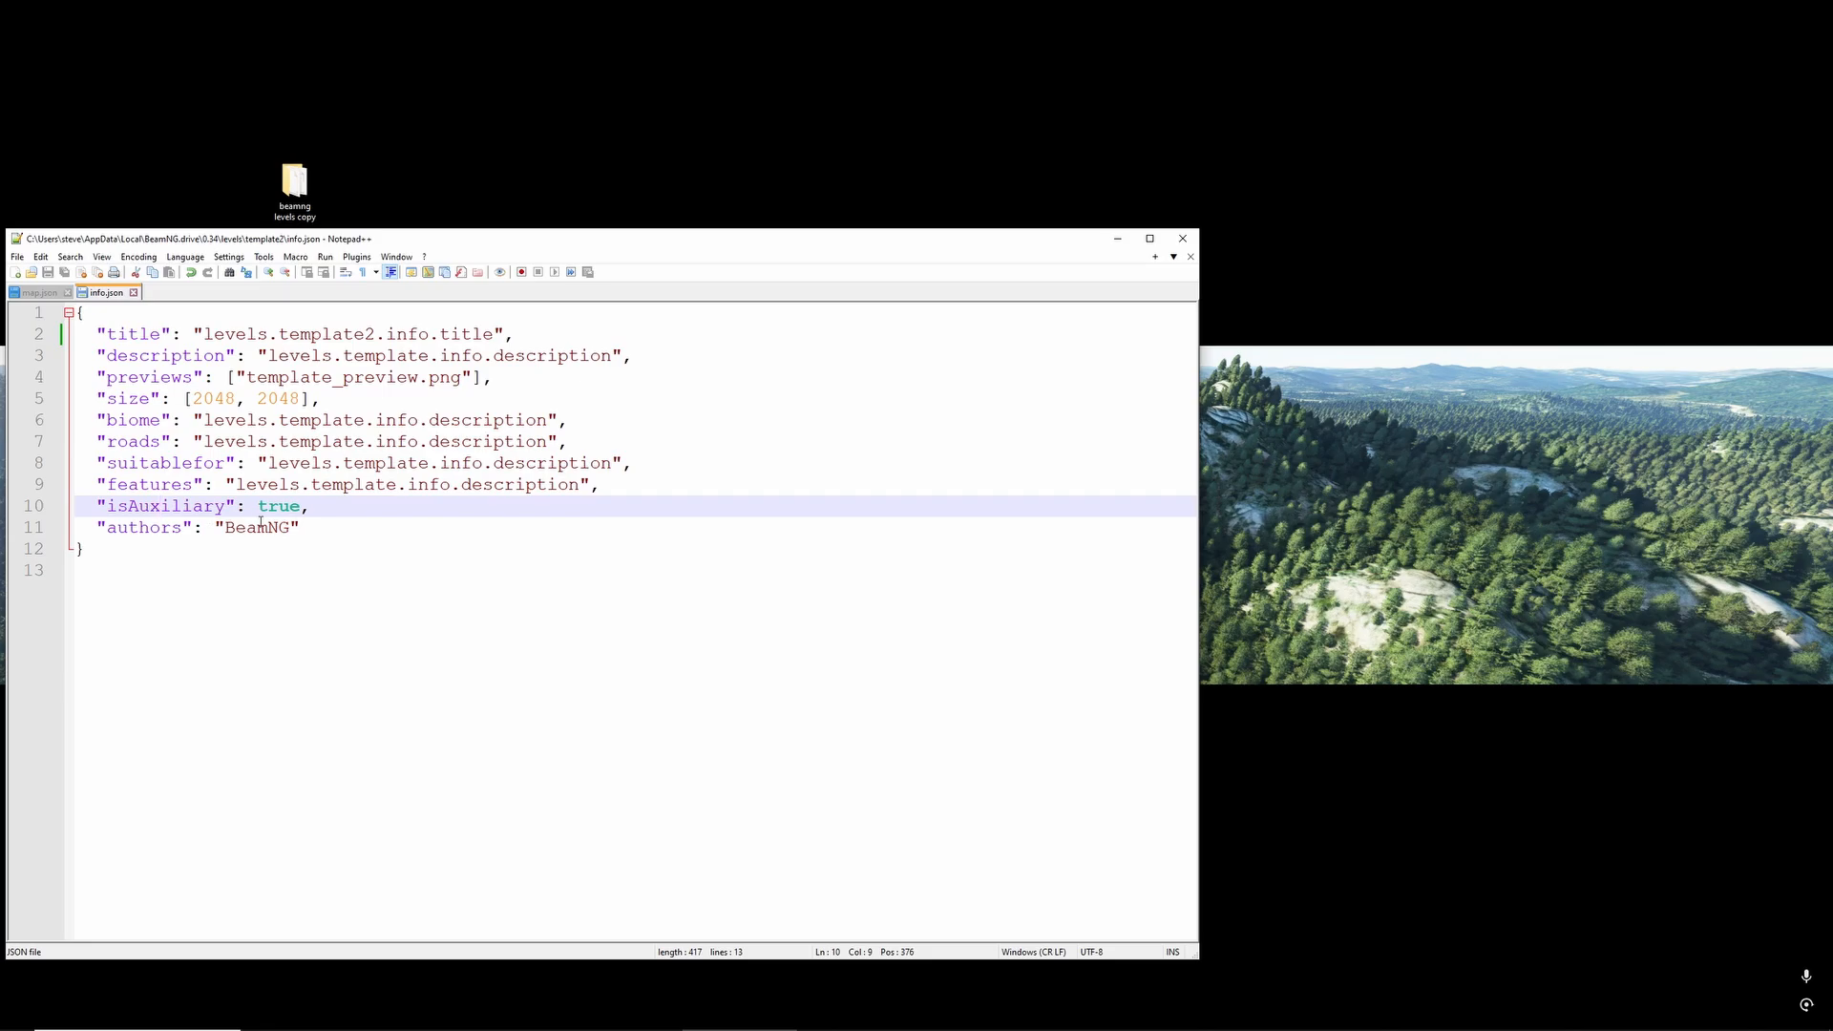
{"action": "double_click", "coordinate": [275, 508]}
{"action": "type", "text": "false"}
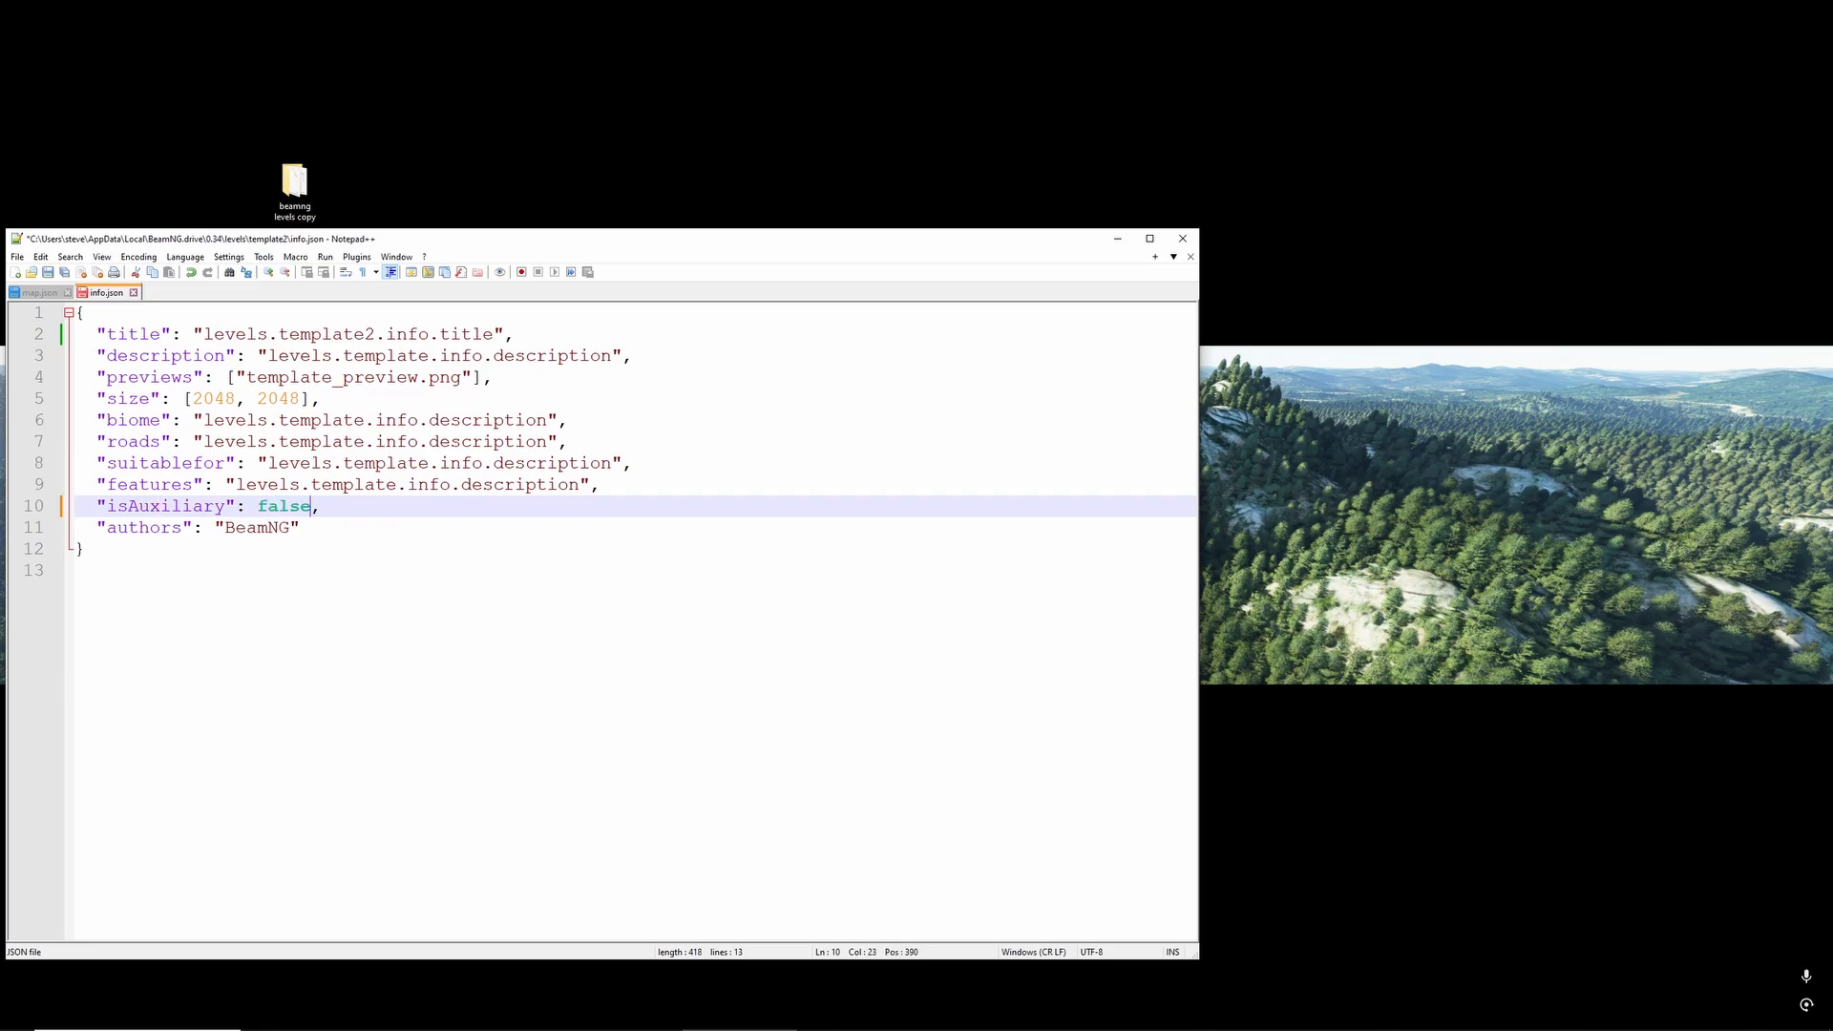
{"action": "left_click", "coordinate": [455, 535]}
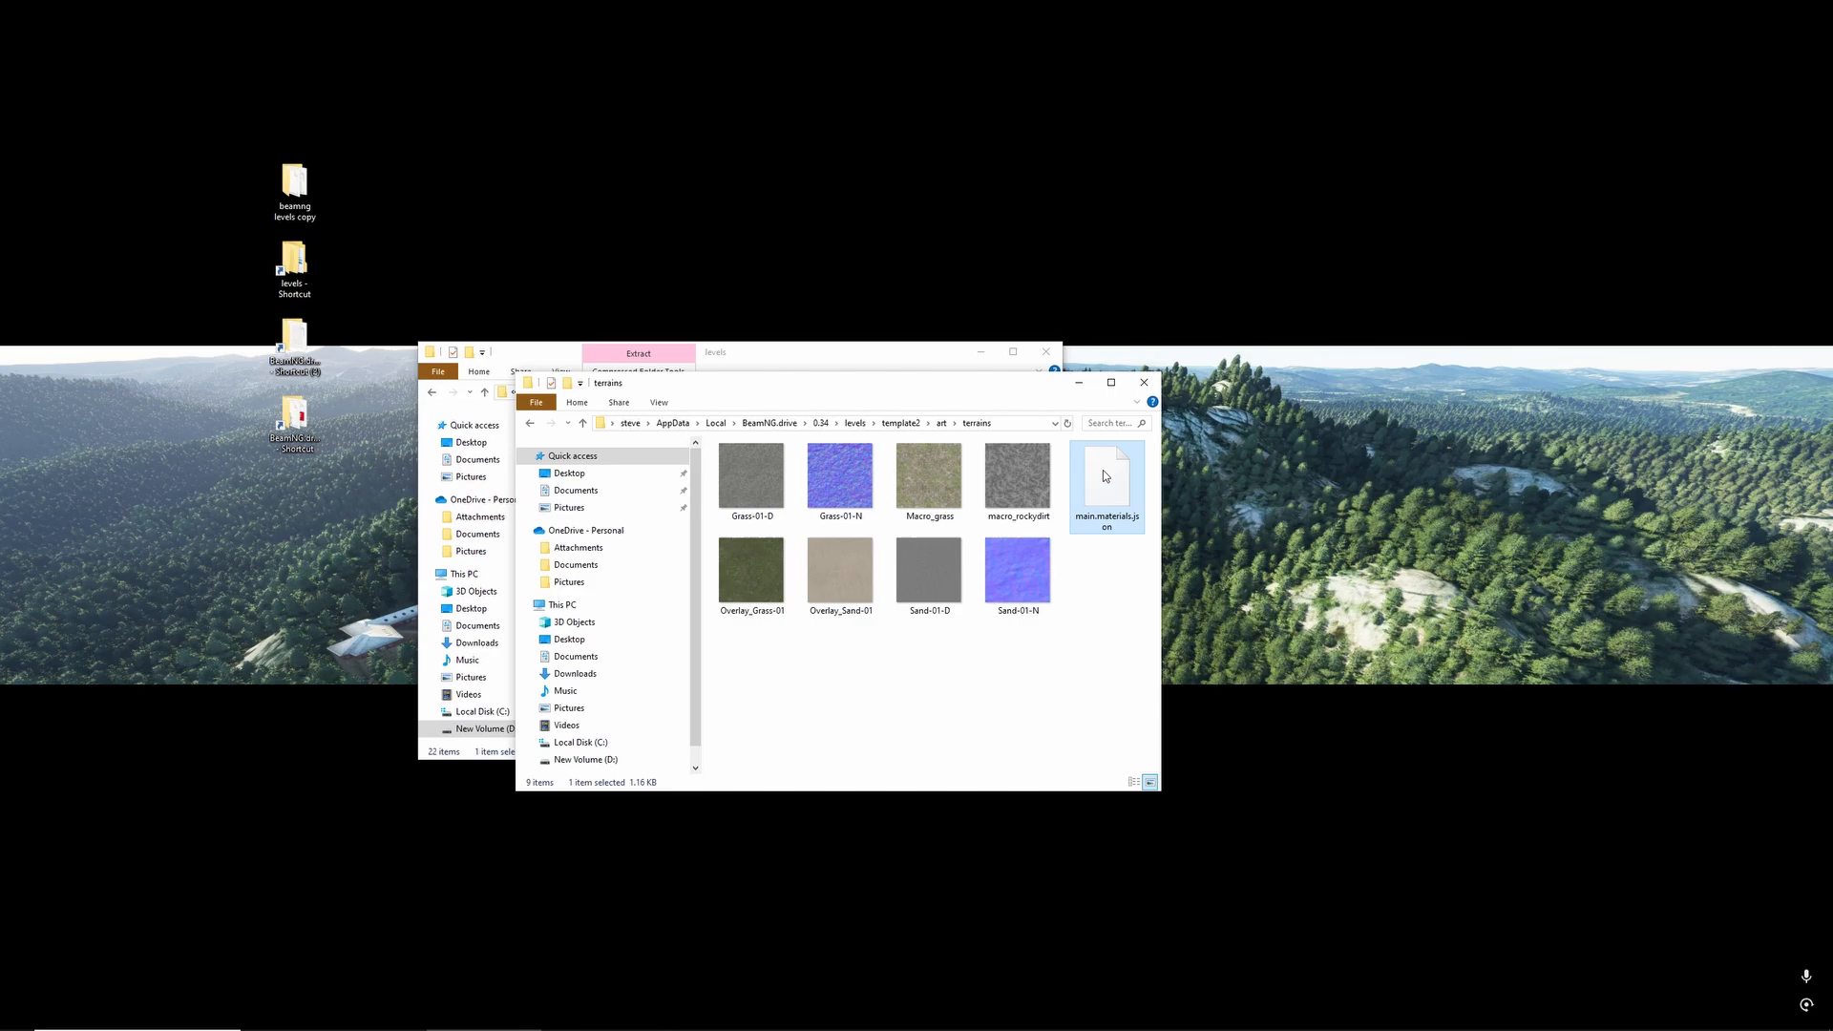
- Open main.materials.json from template2/art/terrains in Notepad++ and select the word template in the BeachSand detailMap path
{"action": "right_click", "coordinate": [1102, 470]}
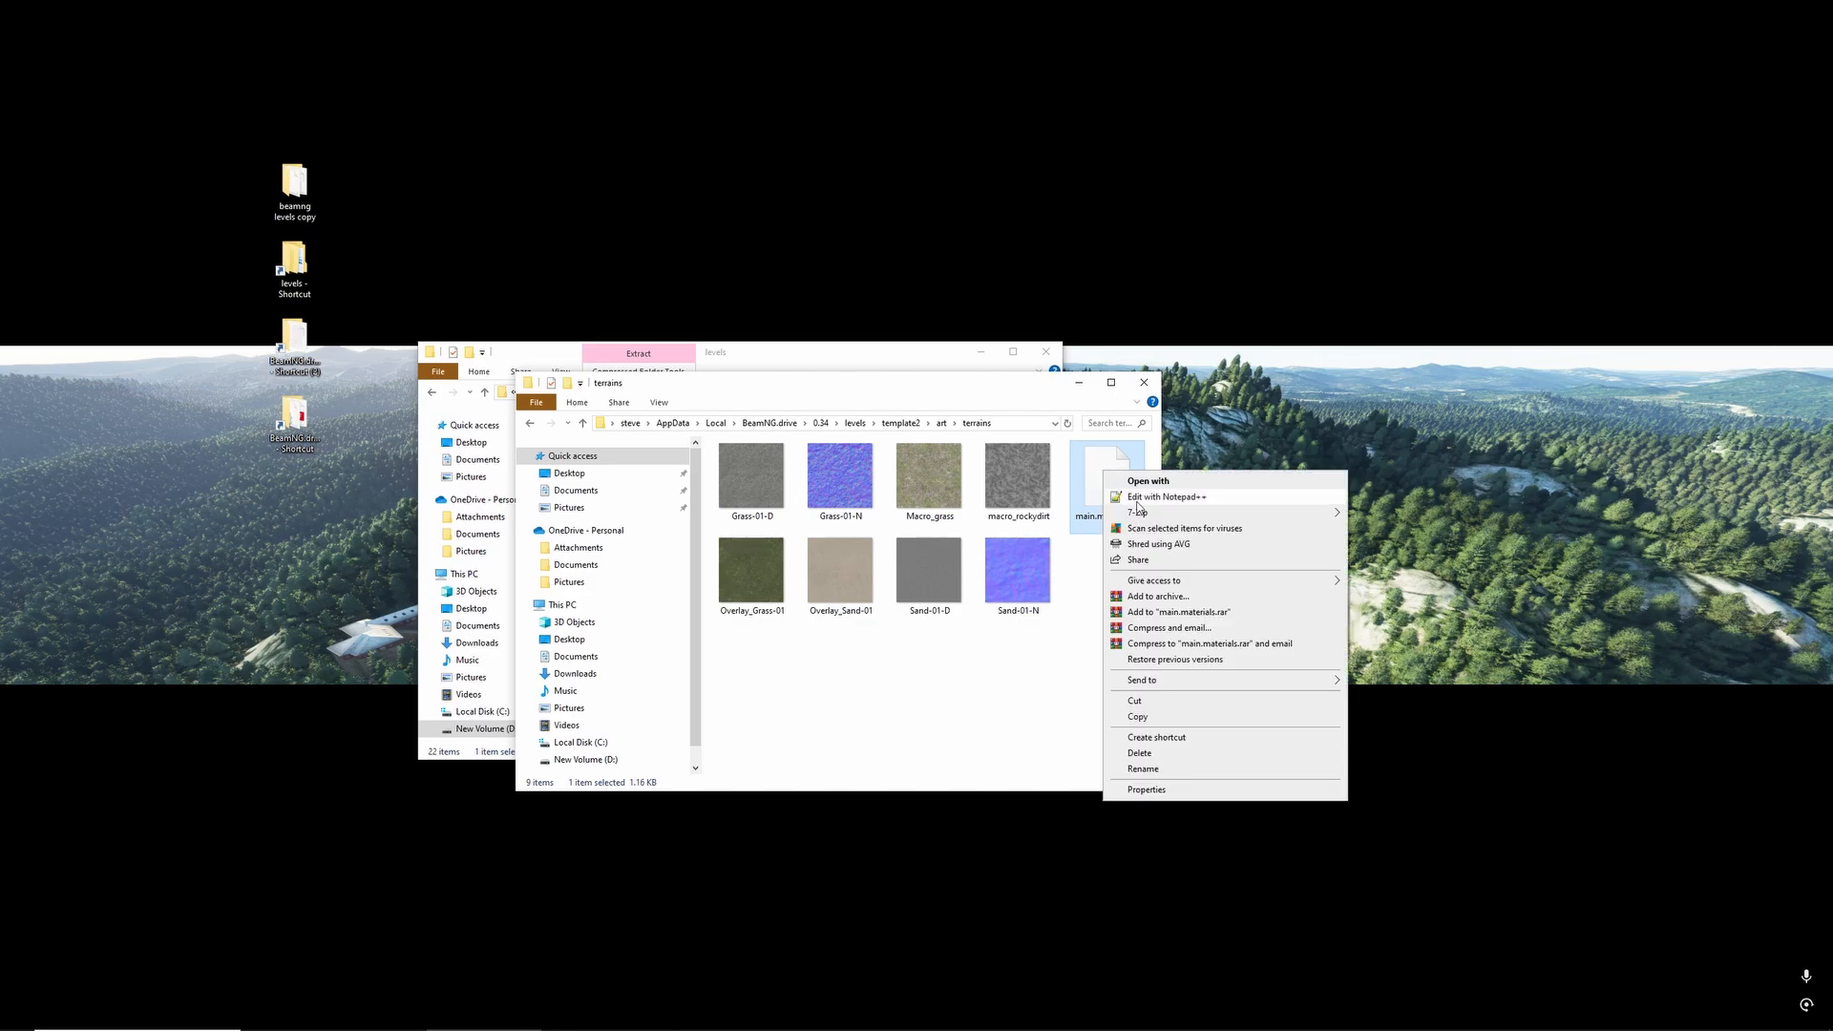
{"action": "left_click", "coordinate": [1138, 498]}
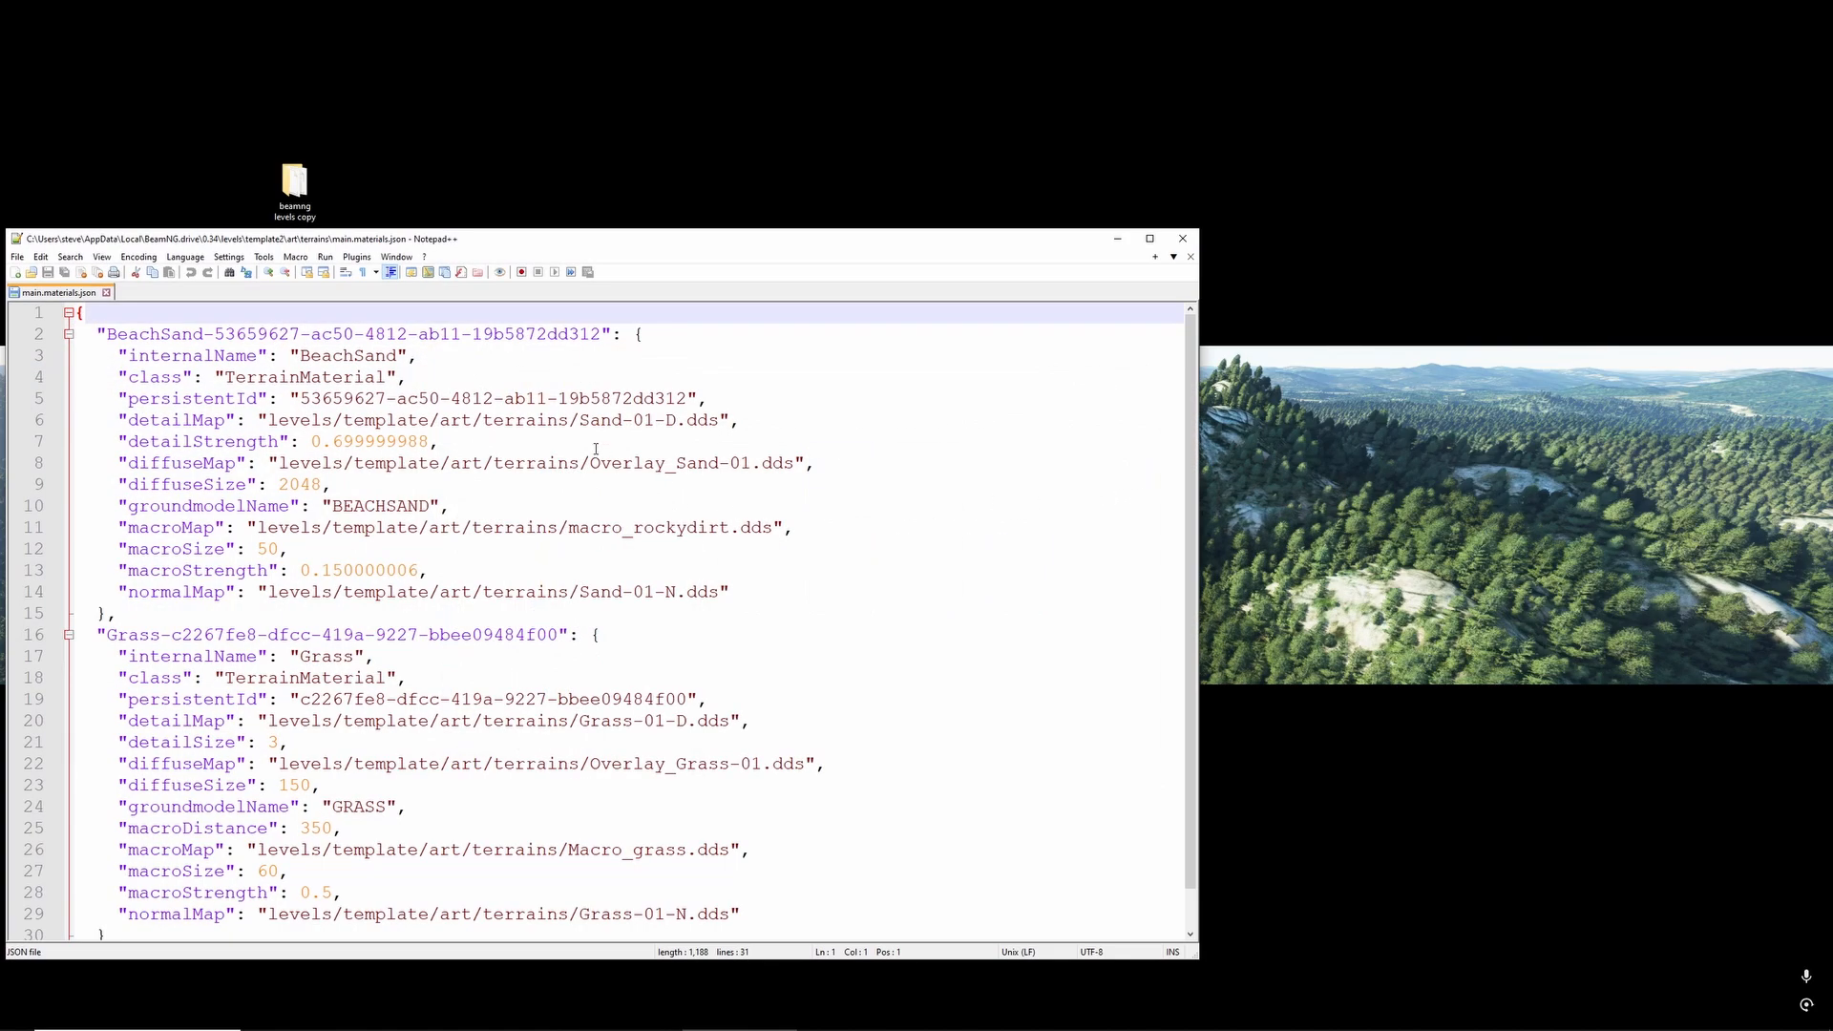
{"action": "double_click", "coordinate": [391, 423]}
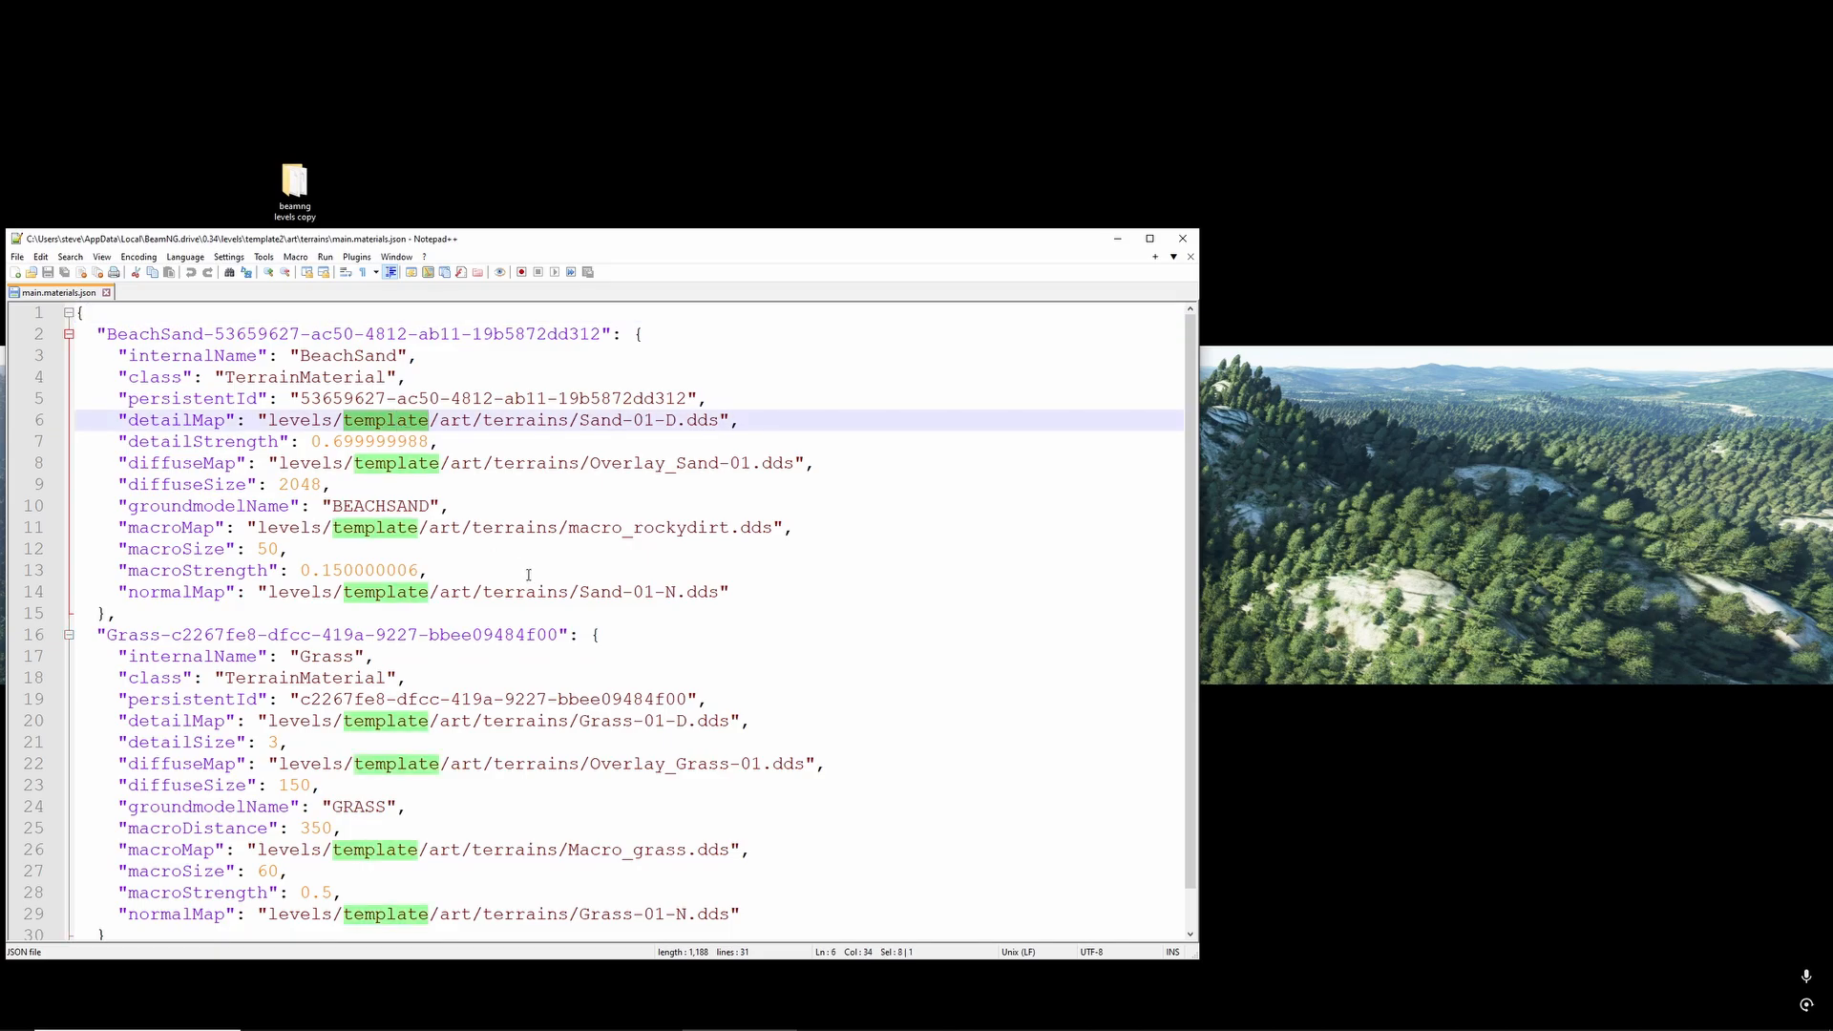
{"action": "left_click_drag", "start_coordinate": [264, 245], "coordinate": [490, 234]}
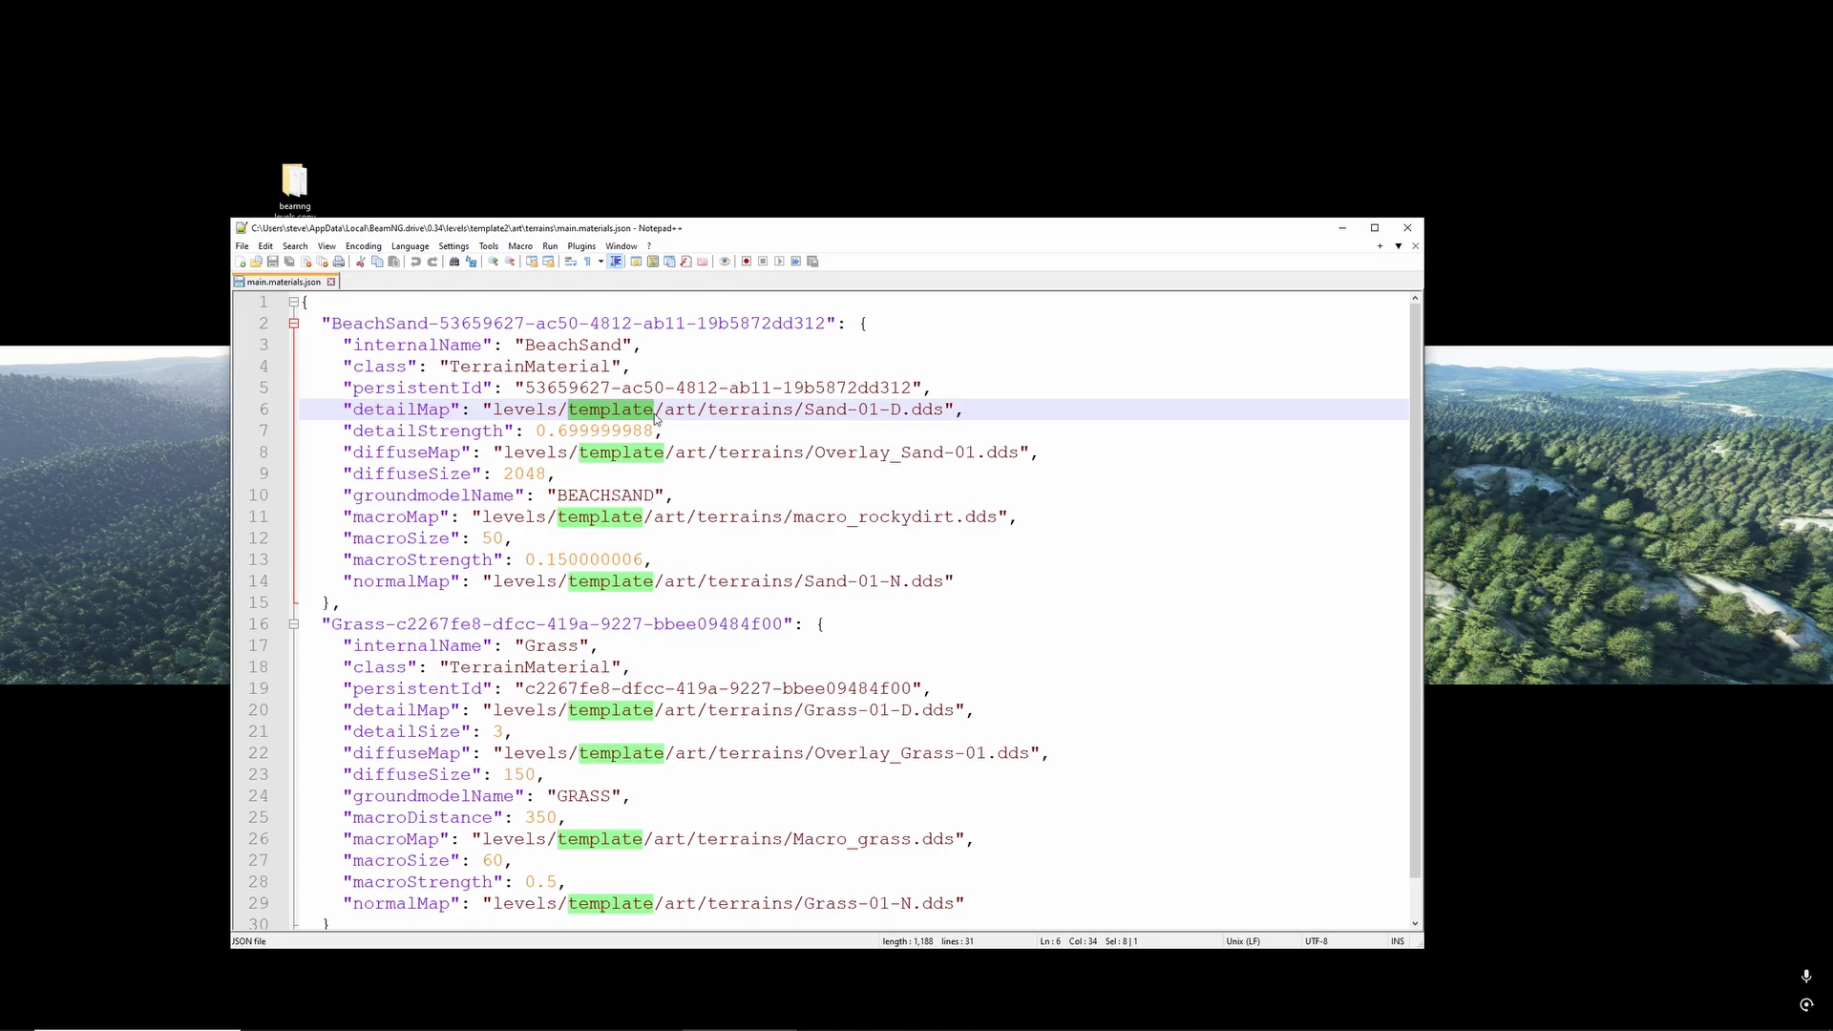
- Replace every occurrence of template with template2 in the terrain materials file and save it
{"action": "key", "text": "ctrl+f"}
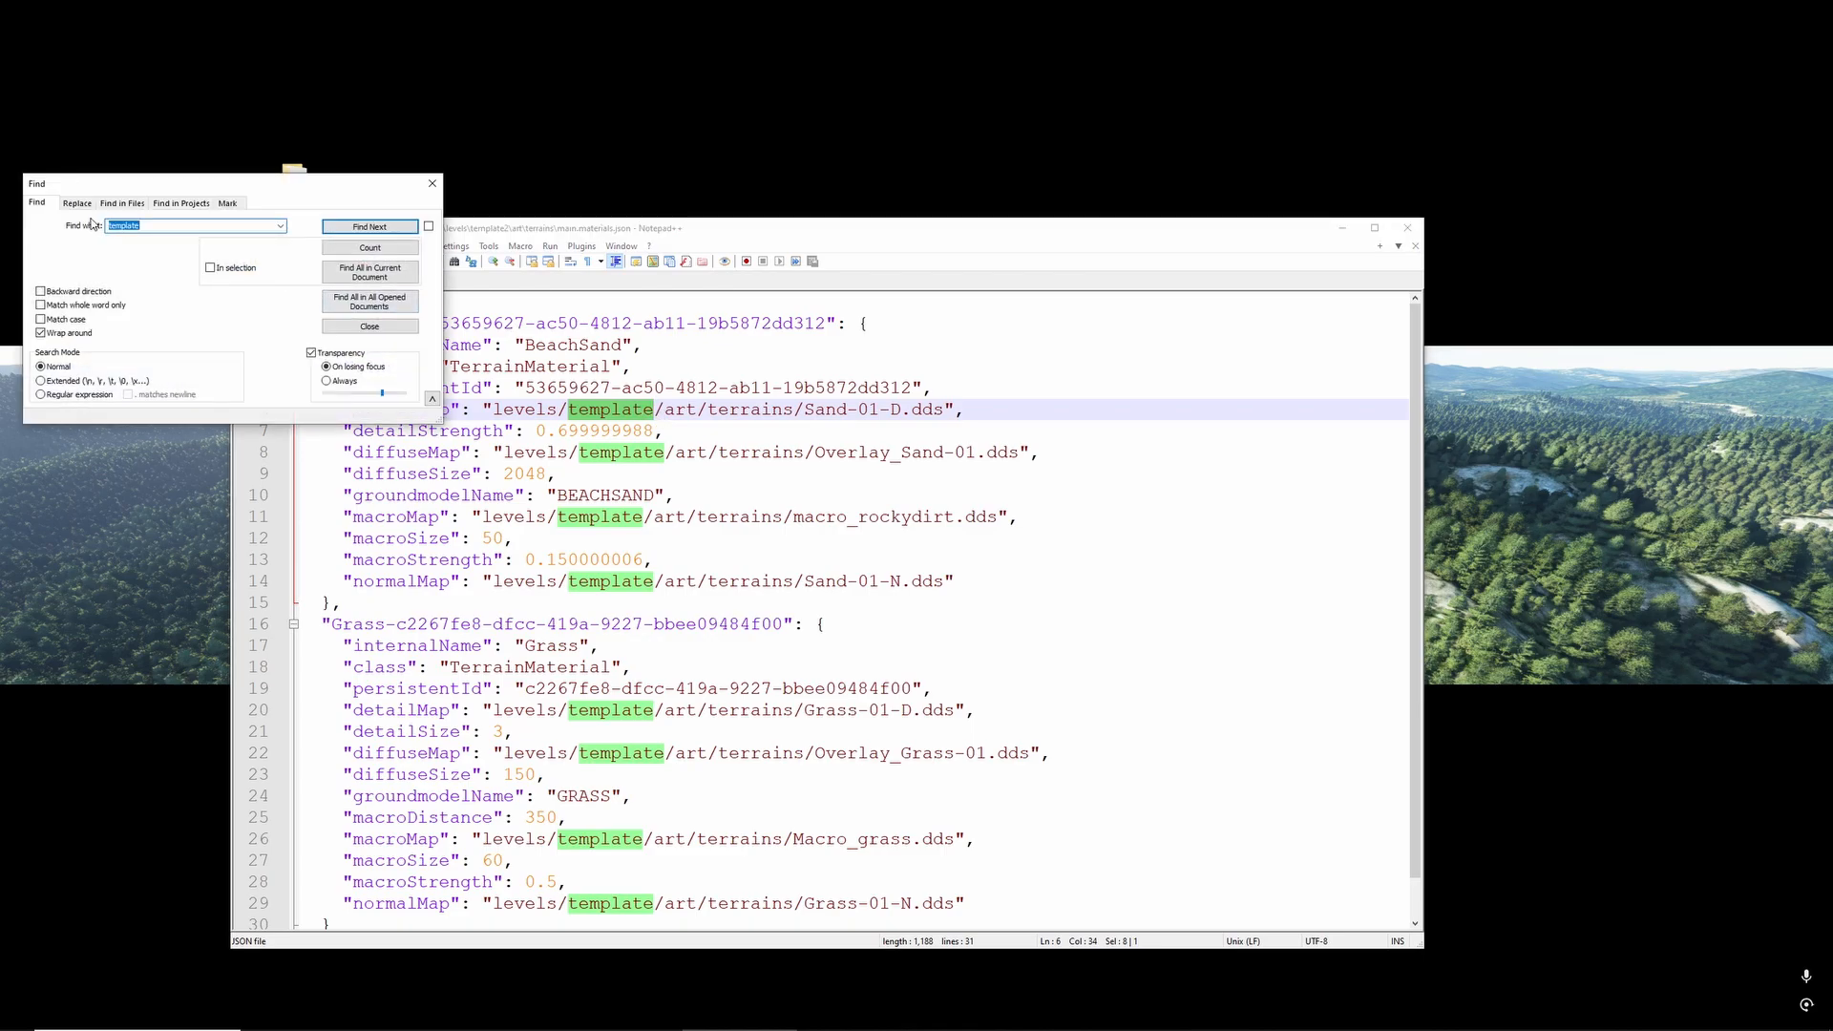
{"action": "left_click", "coordinate": [80, 204]}
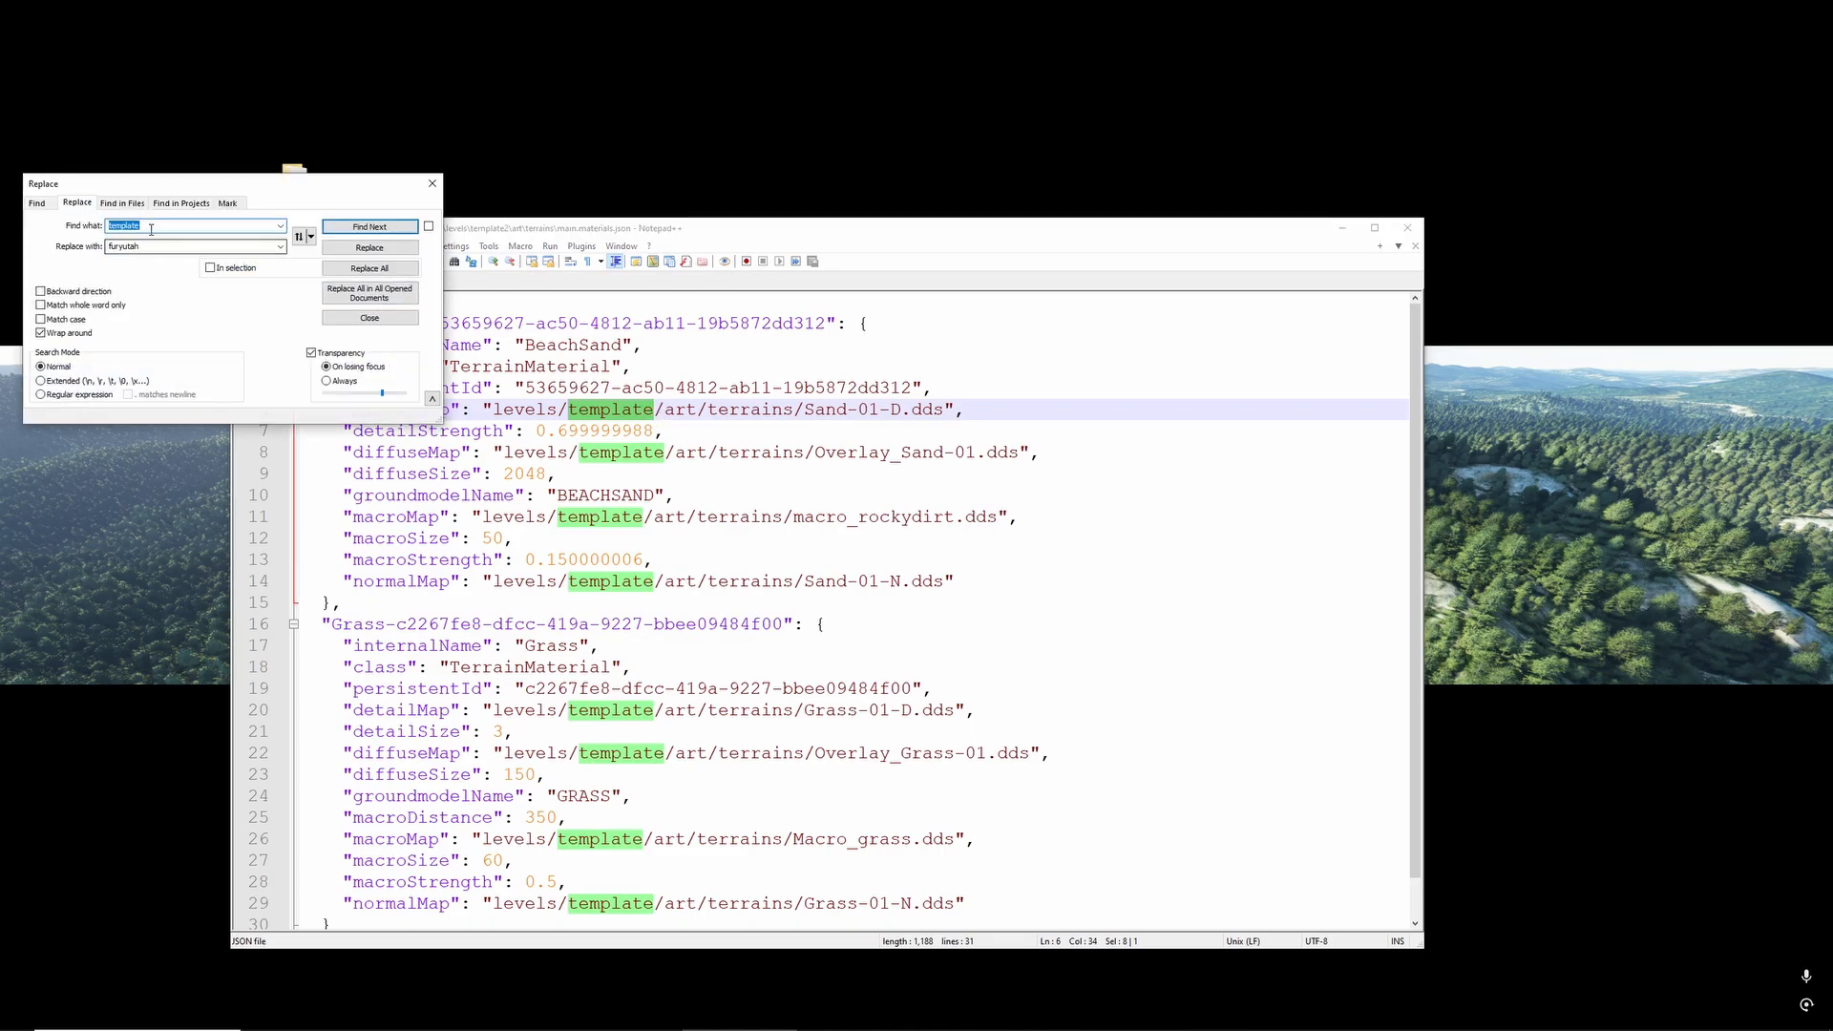
{"action": "left_click", "coordinate": [153, 246]}
{"action": "double_click", "coordinate": [126, 228]}
{"action": "key", "text": "ctrl+c"}
{"action": "double_click", "coordinate": [131, 246]}
{"action": "key", "text": "ctrl+v"}
{"action": "scroll", "coordinate": [698, 649], "scroll_direction": "down", "scroll_amount": 1}
{"action": "scroll", "coordinate": [492, 540], "scroll_direction": "up", "scroll_amount": 1}
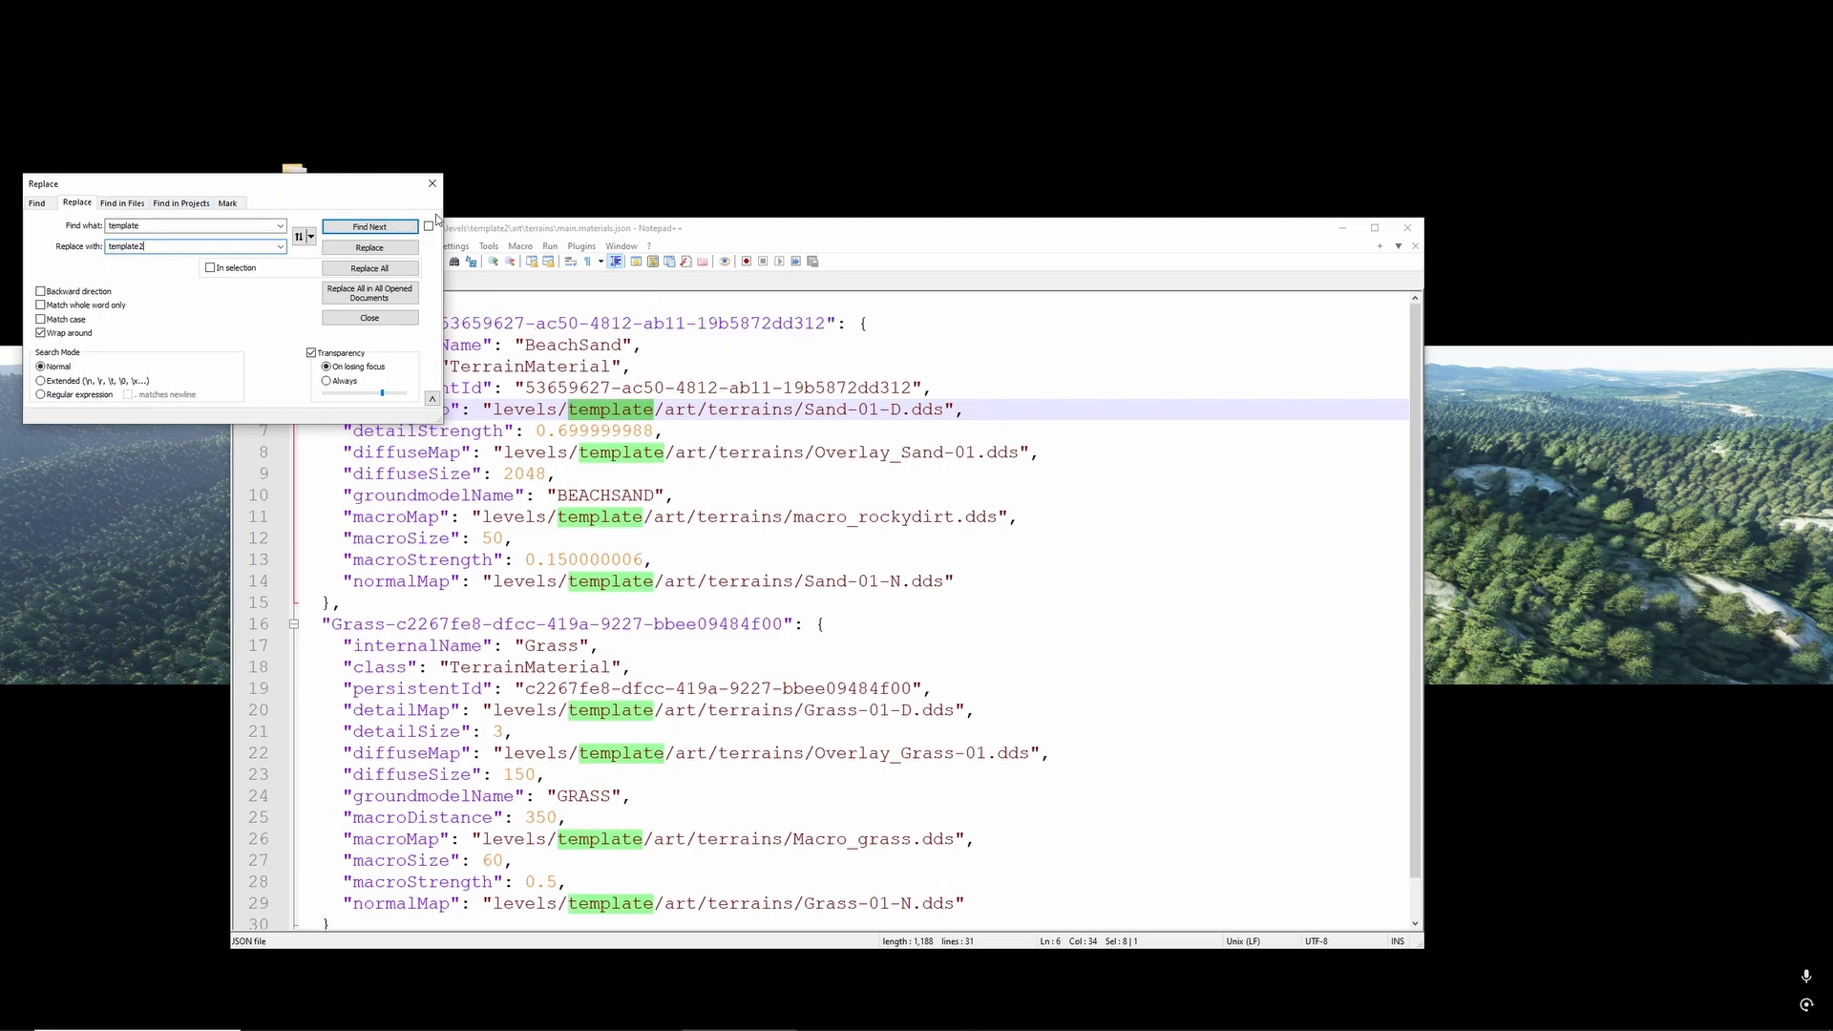
{"action": "left_click", "coordinate": [361, 272]}
{"action": "left_click_drag", "start_coordinate": [697, 240], "coordinate": [788, 230]}
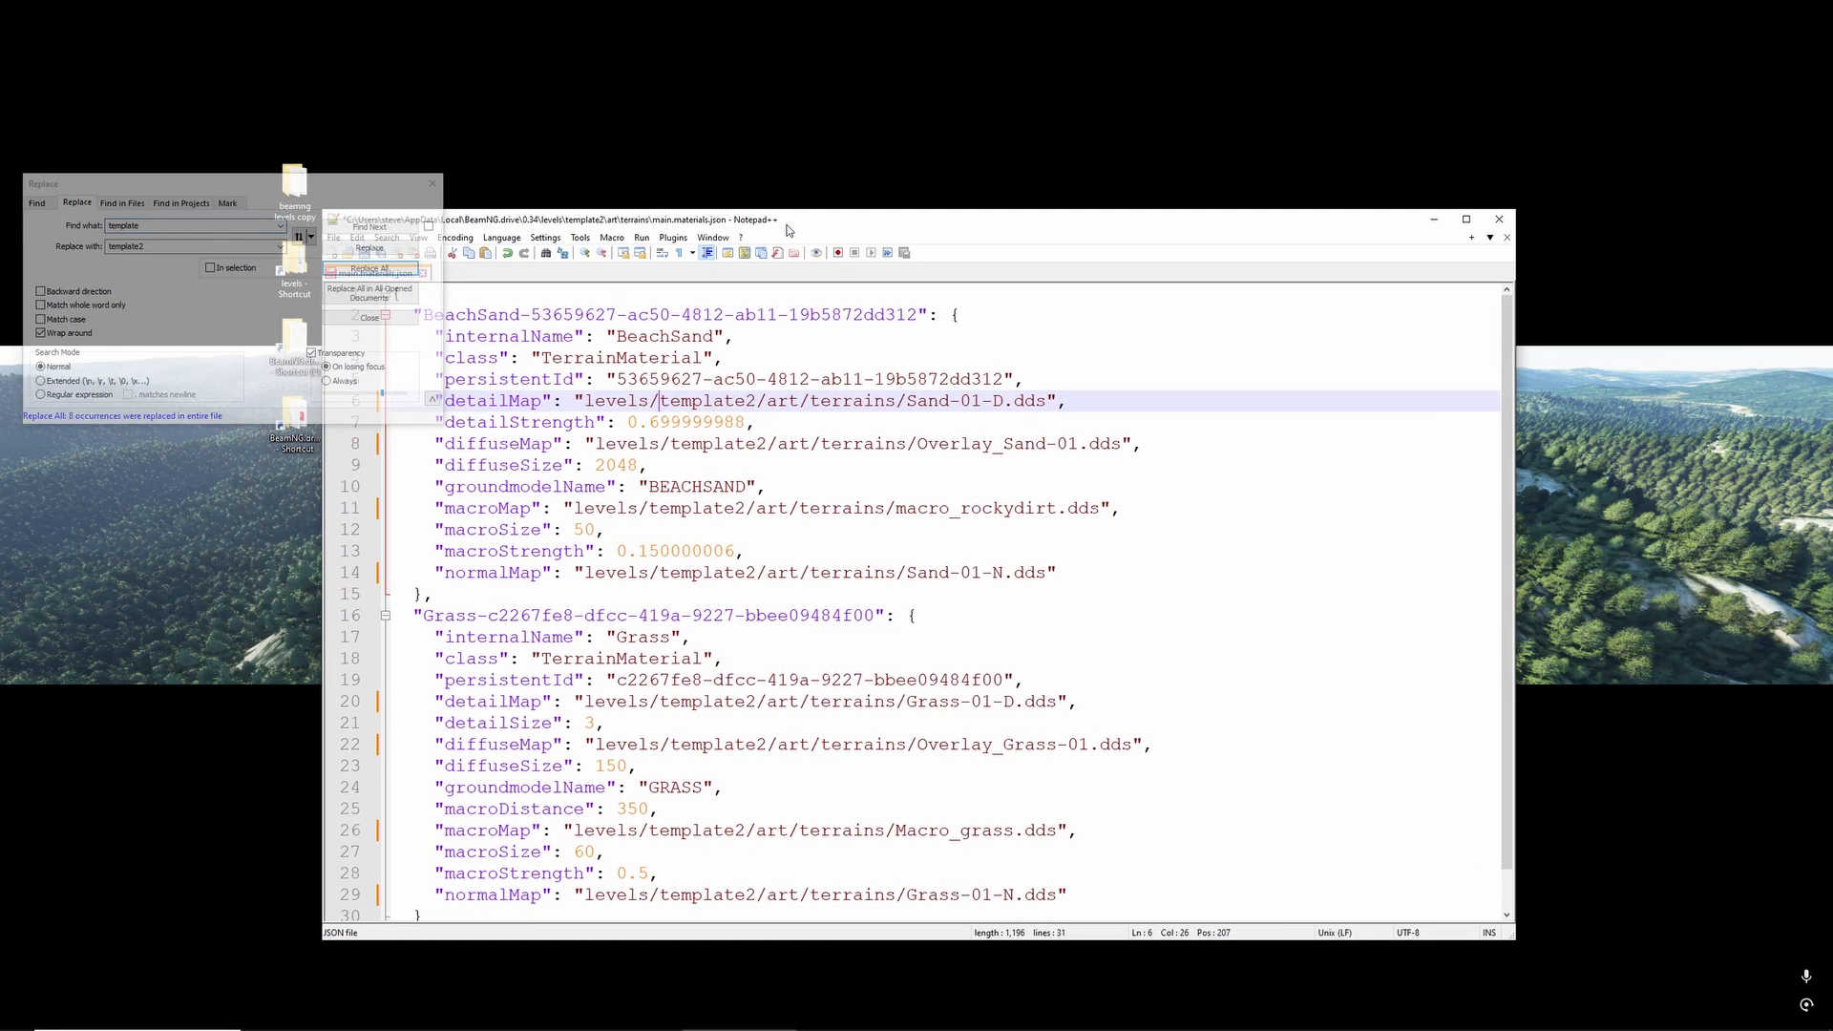
{"action": "key", "text": "ctrl+s"}
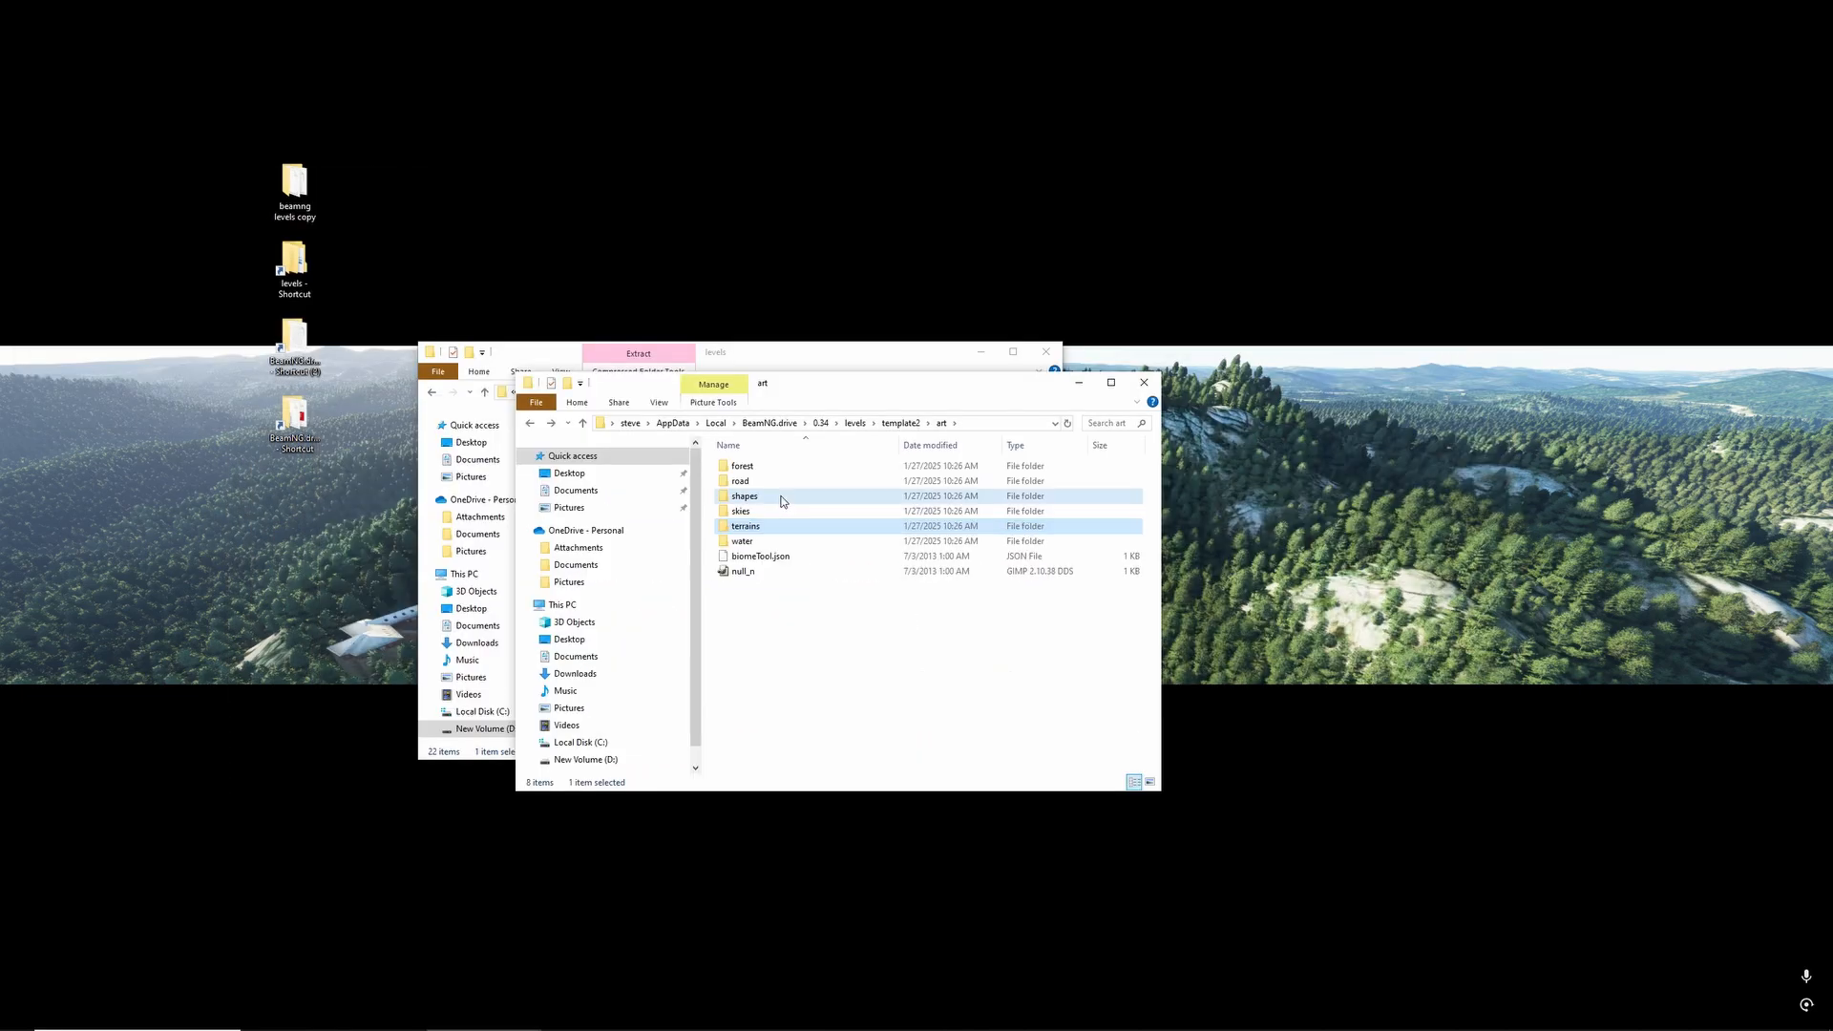
- In main.materials.json under art/shapes/groundcover, change the colorMap path's level folder to template2, save and close the file, and return to the art folder
{"action": "double_click", "coordinate": [783, 500]}
{"action": "double_click", "coordinate": [869, 473]}
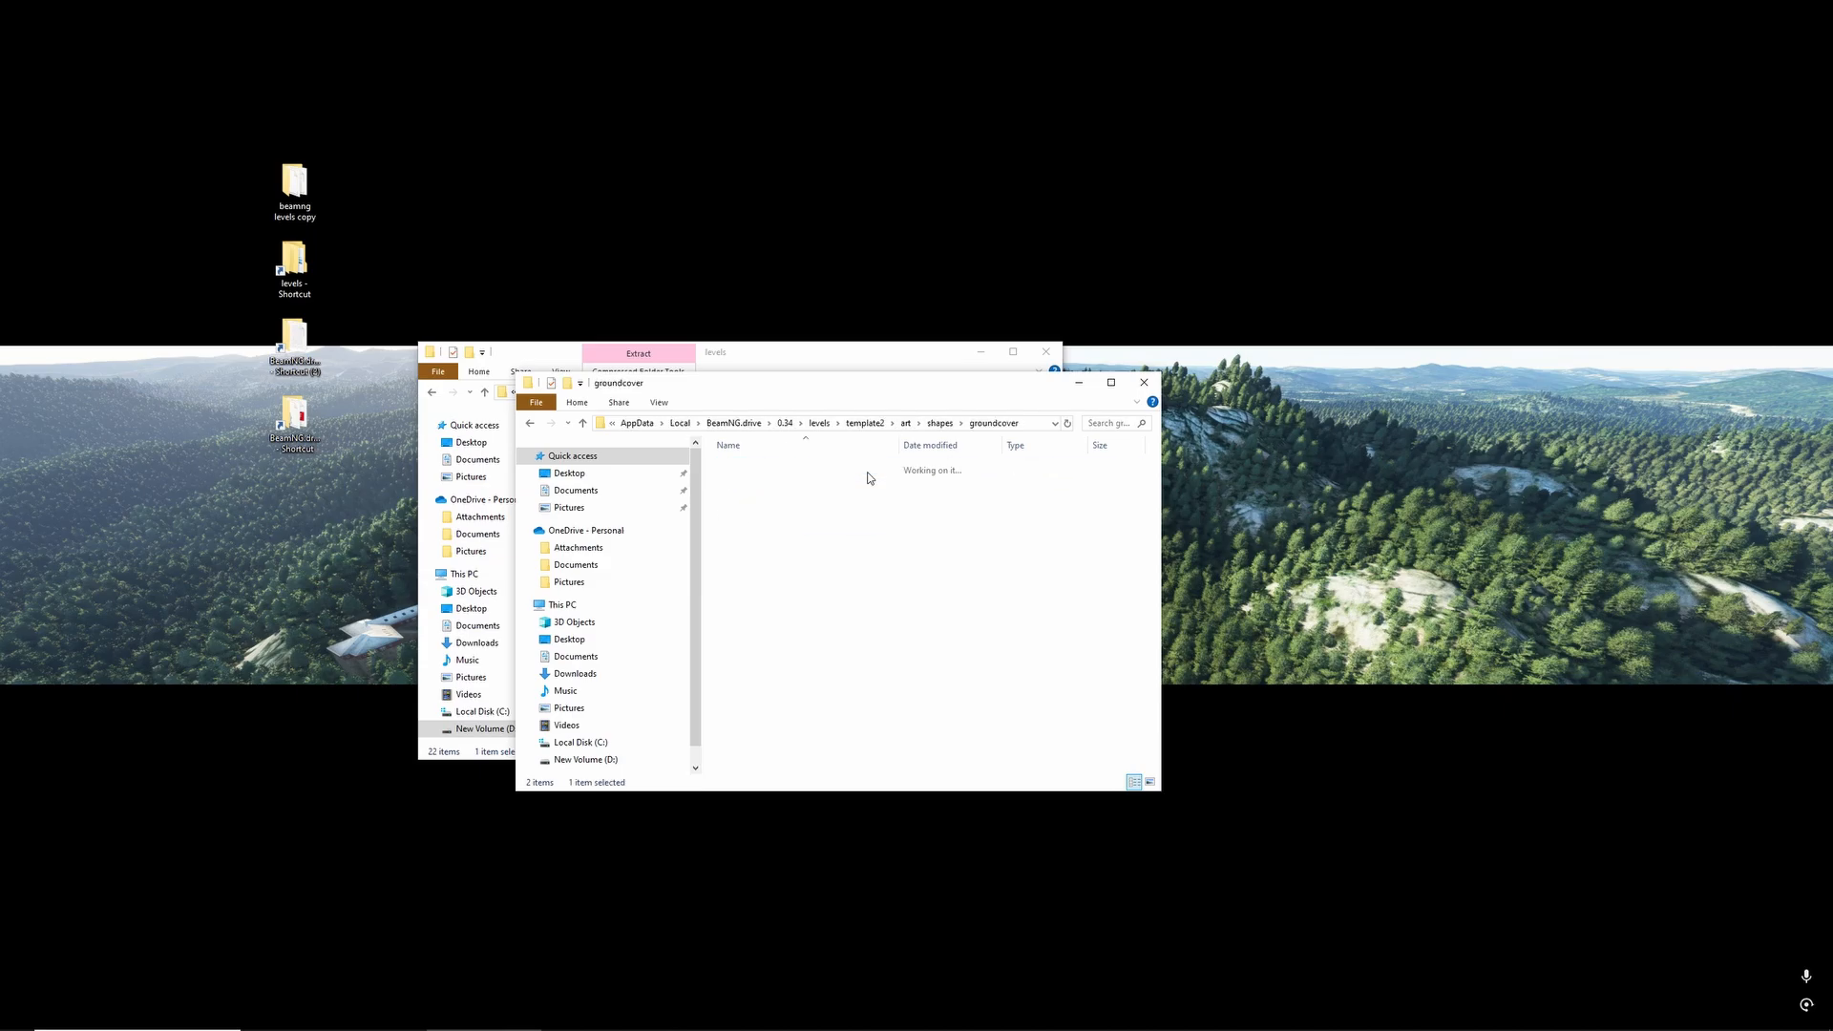
{"action": "right_click", "coordinate": [852, 480]}
{"action": "left_click", "coordinate": [912, 509]}
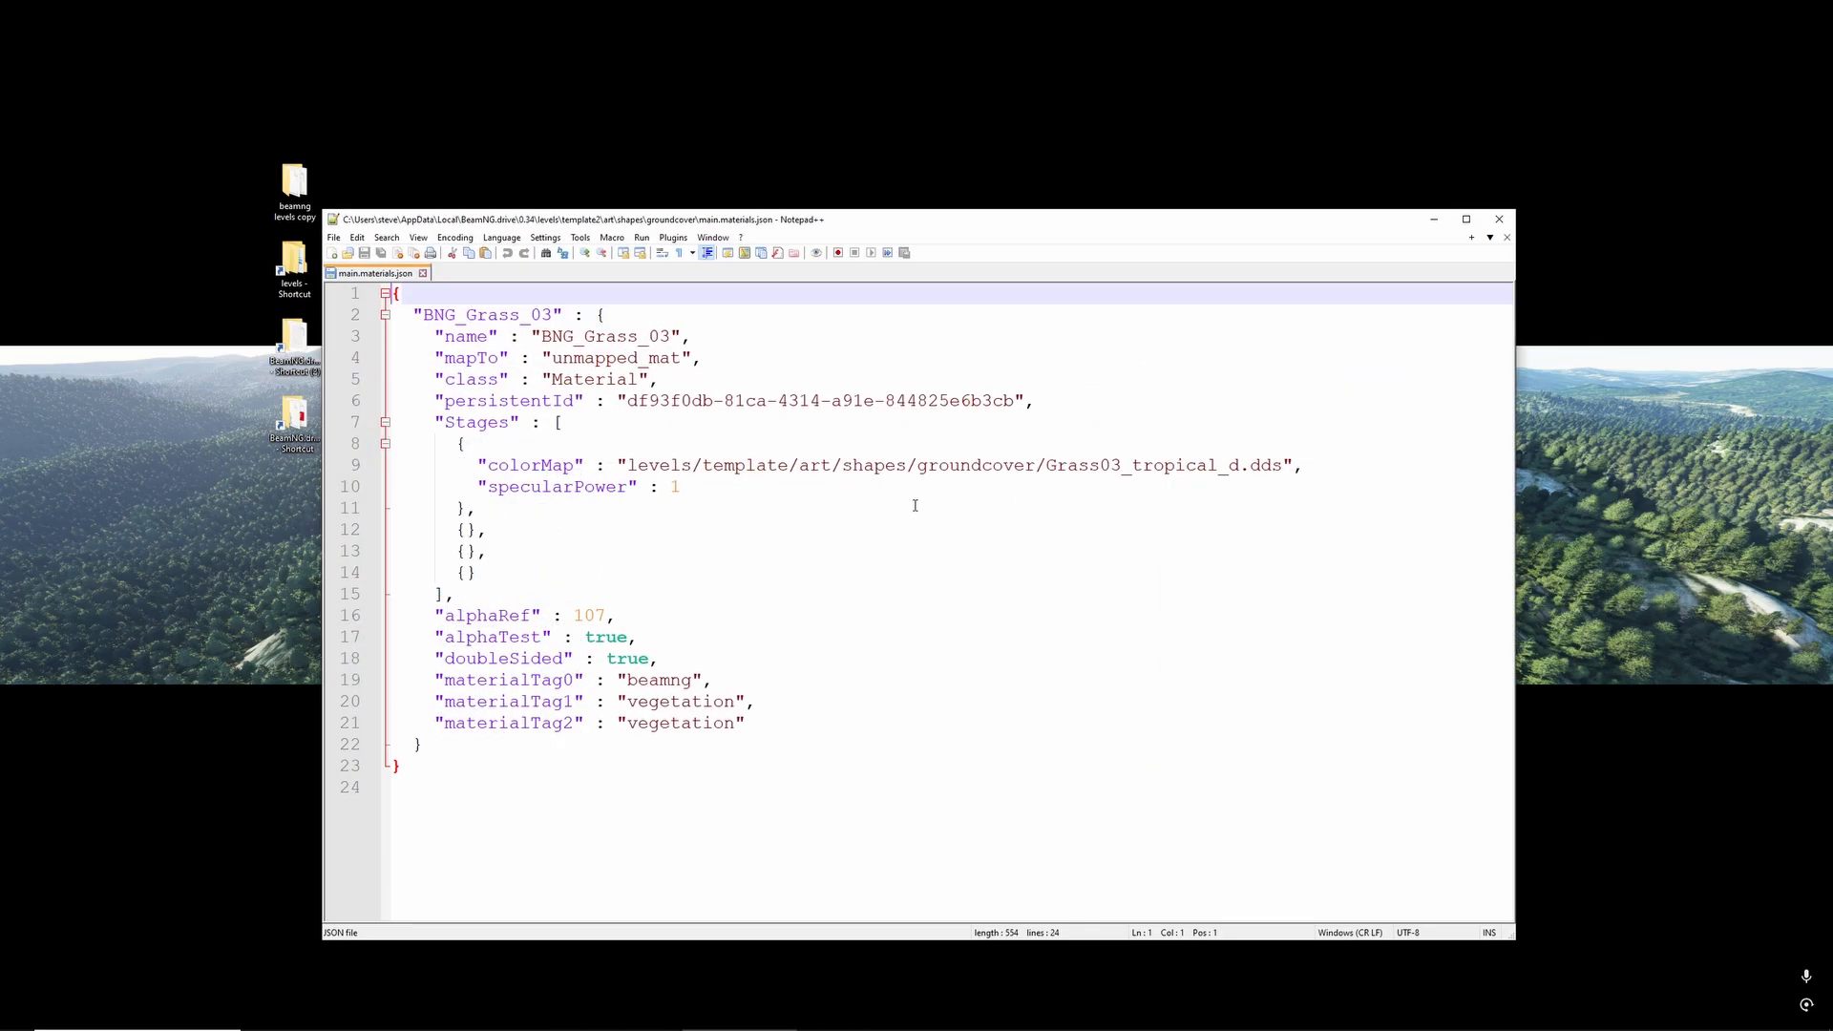
{"action": "left_click", "coordinate": [790, 467]}
{"action": "type", "text": "2"}
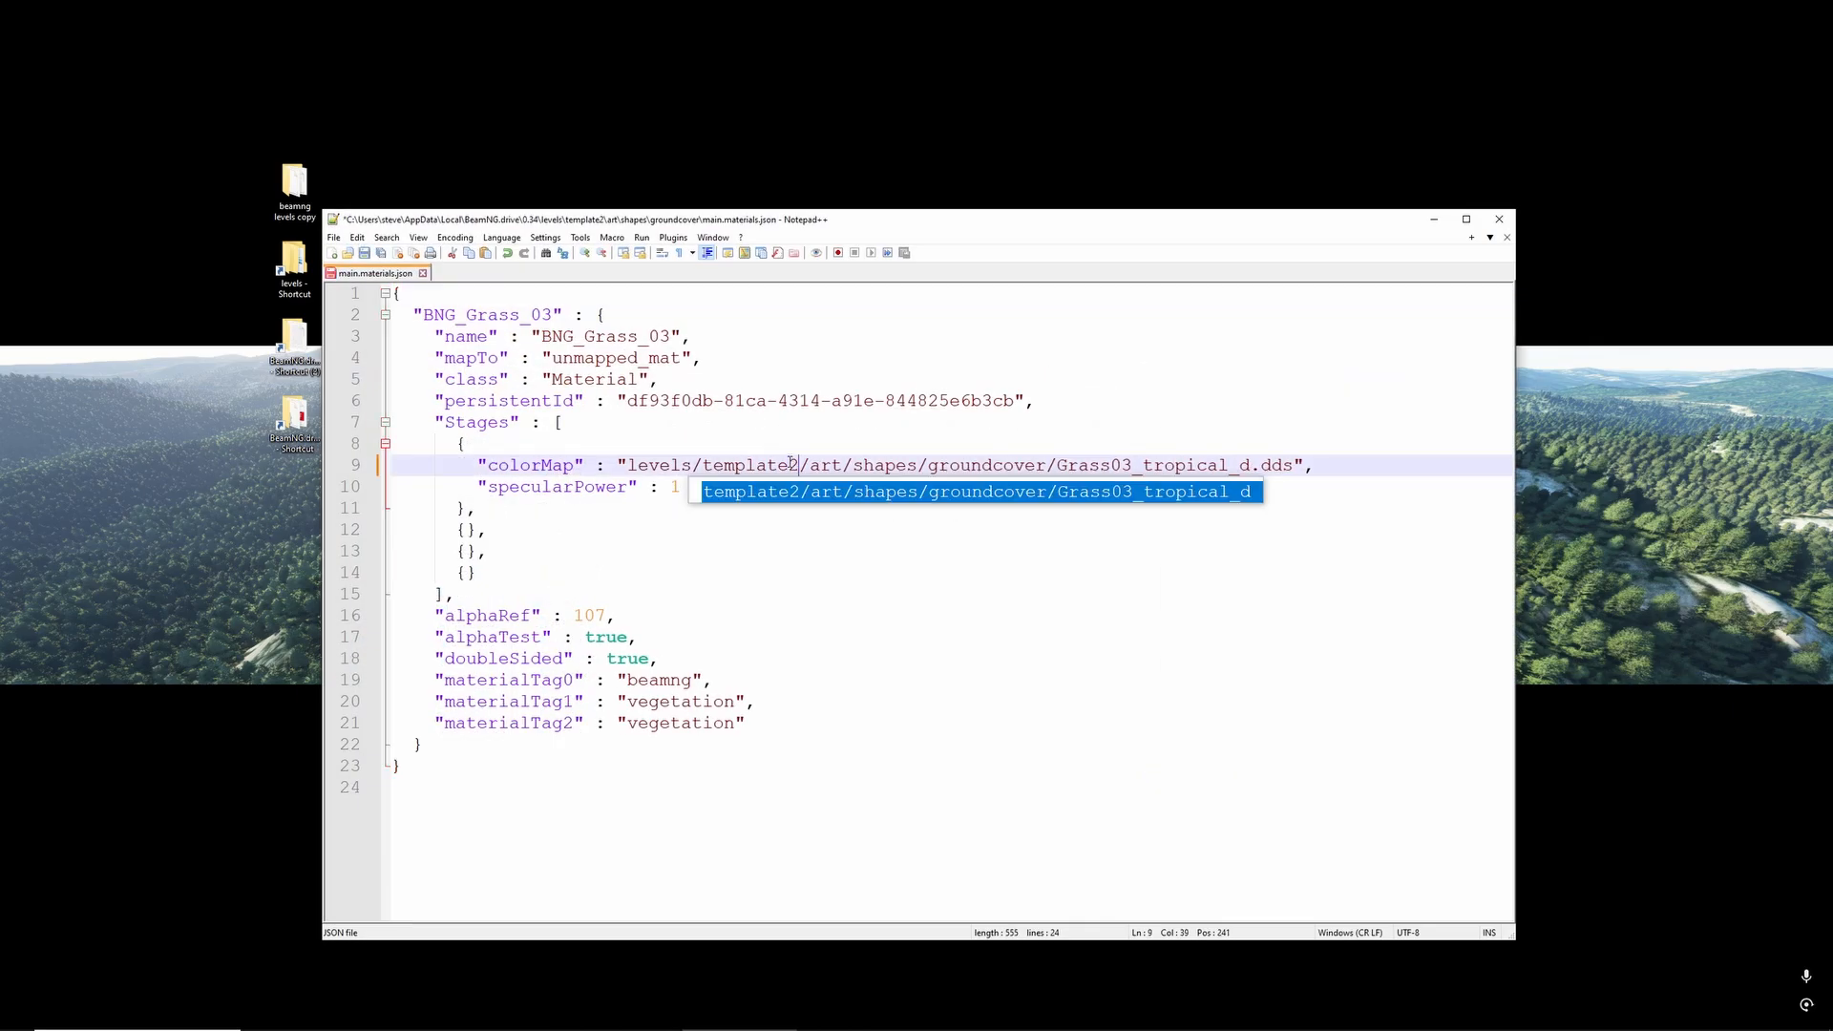
{"action": "left_click", "coordinate": [888, 592]}
{"action": "key", "text": "ctrl+s"}
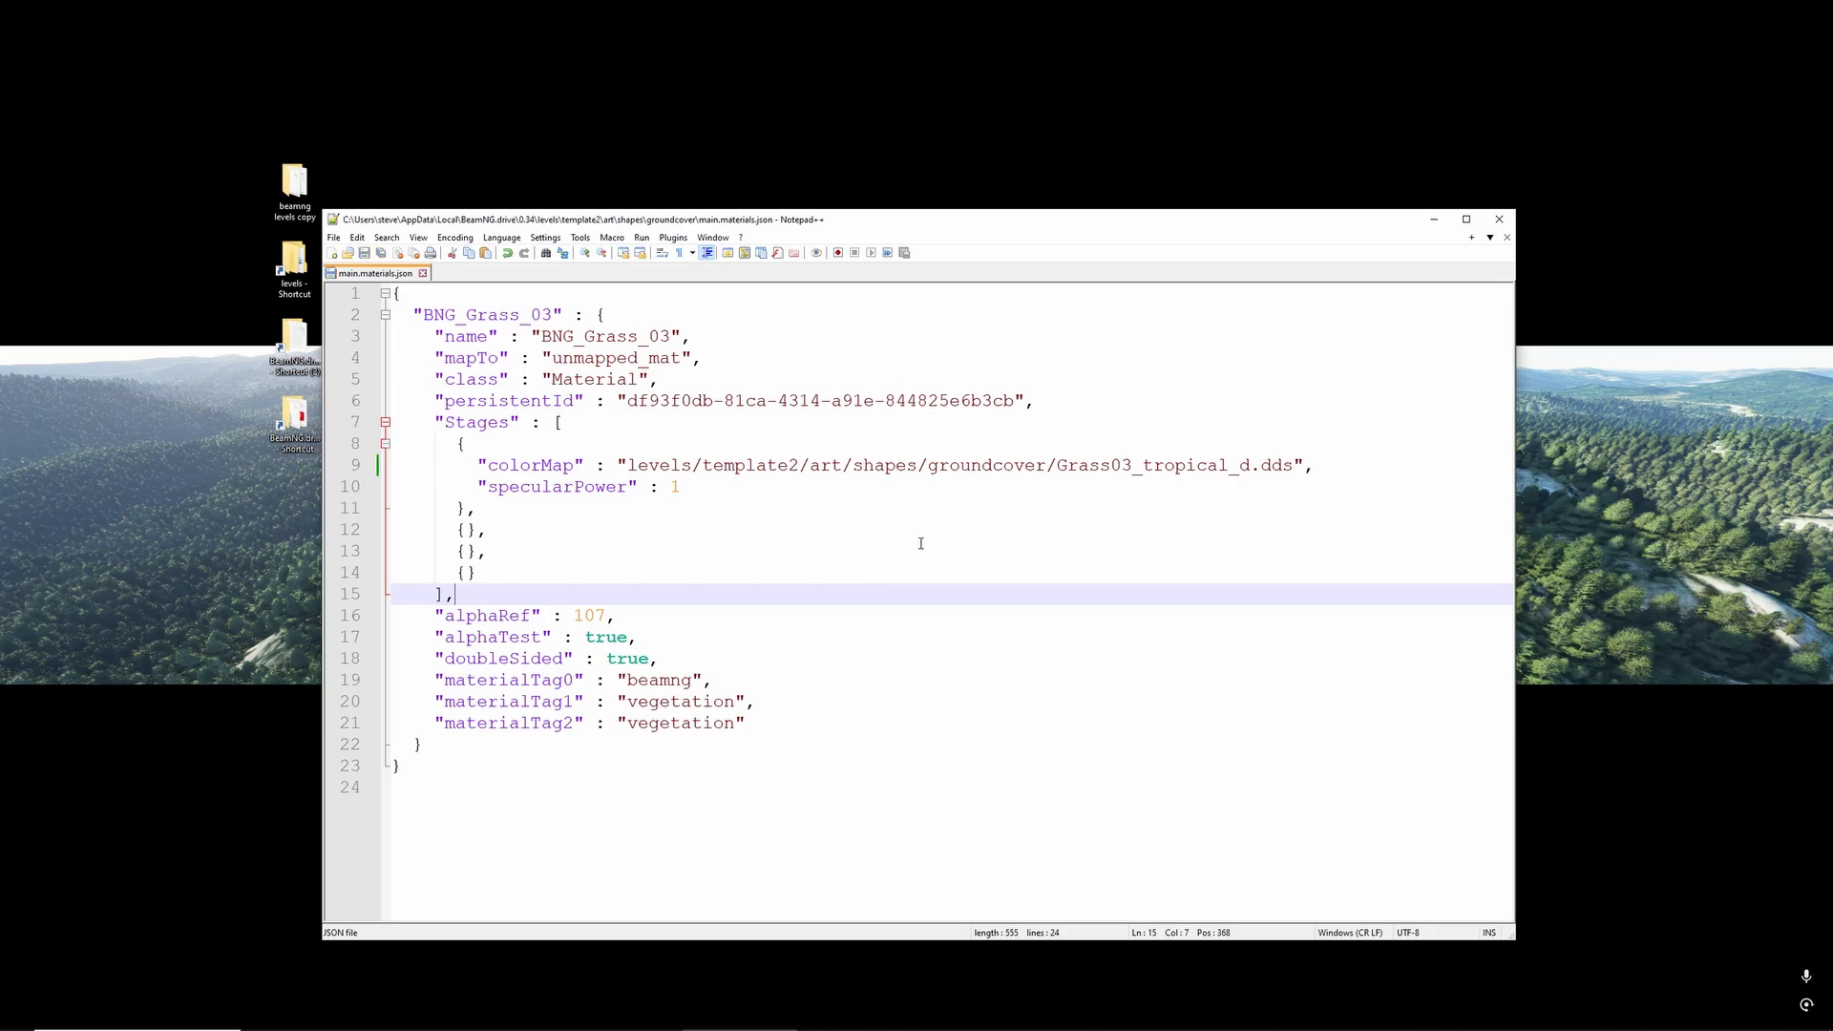
{"action": "left_click", "coordinate": [422, 273]}
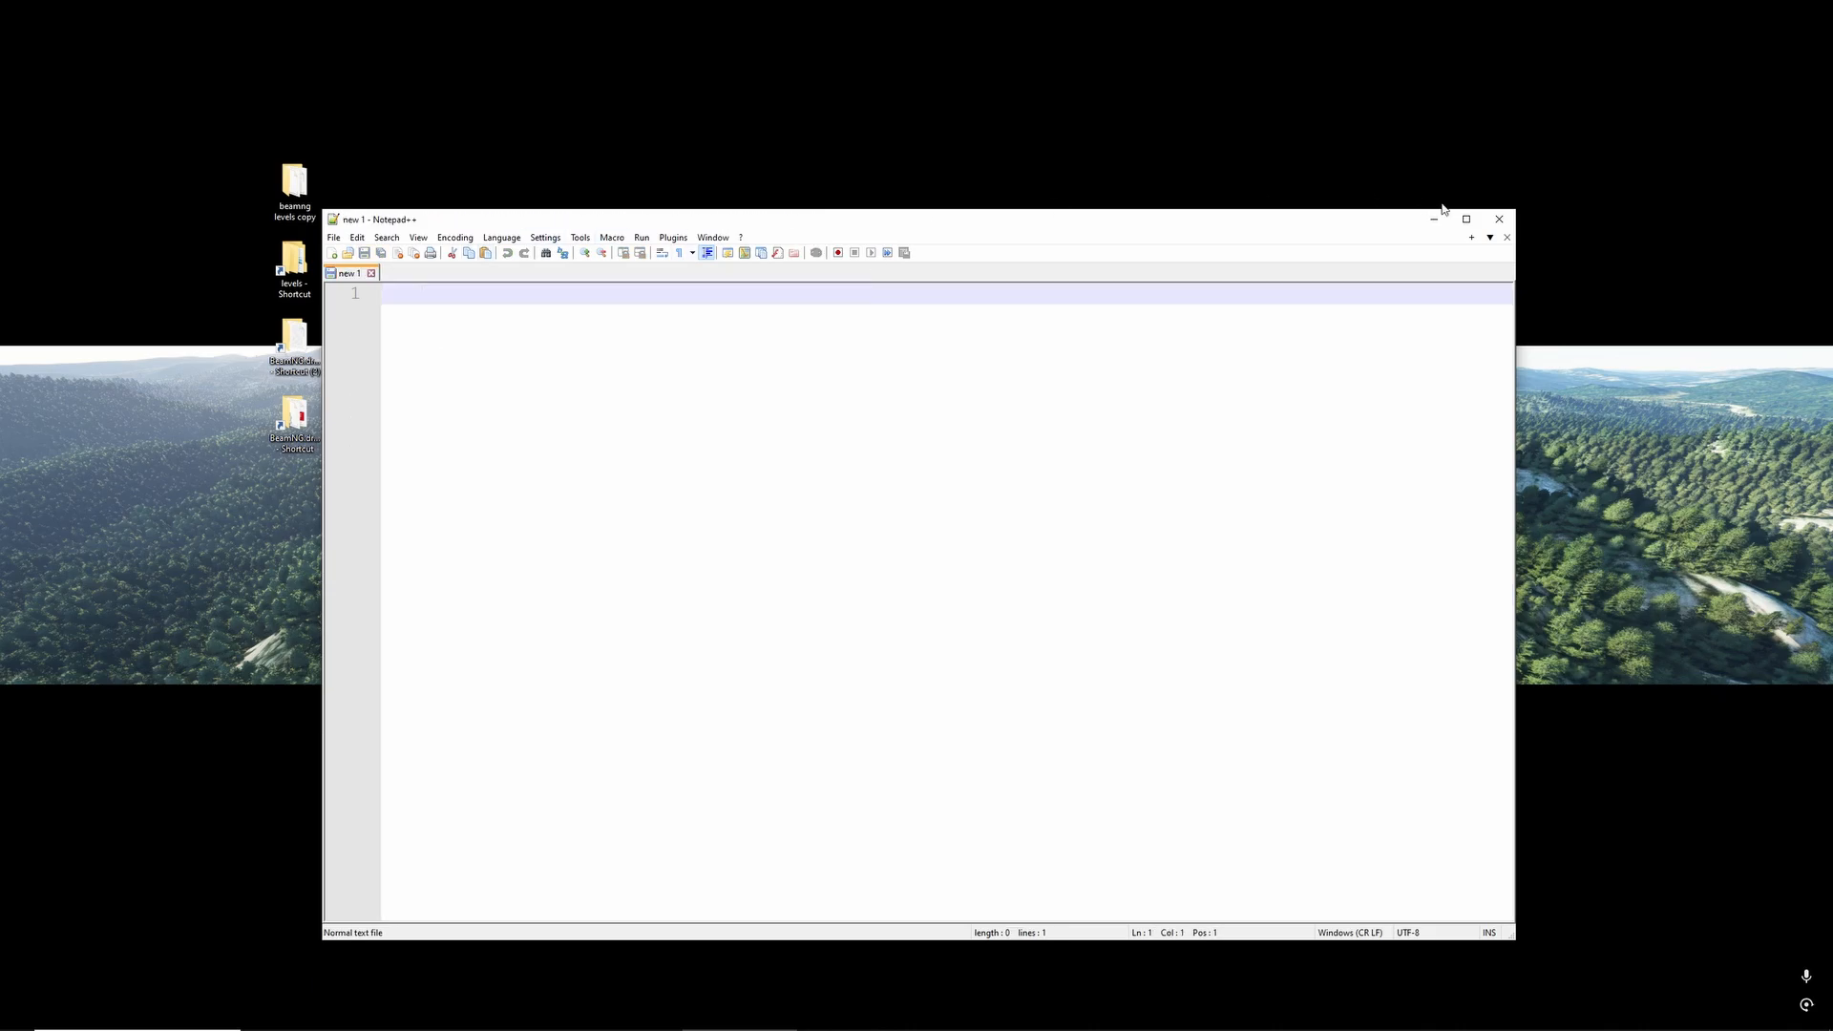
{"action": "left_click", "coordinate": [1499, 219]}
{"action": "key", "text": "alt+Left"}
{"action": "key", "text": "alt+Left"}
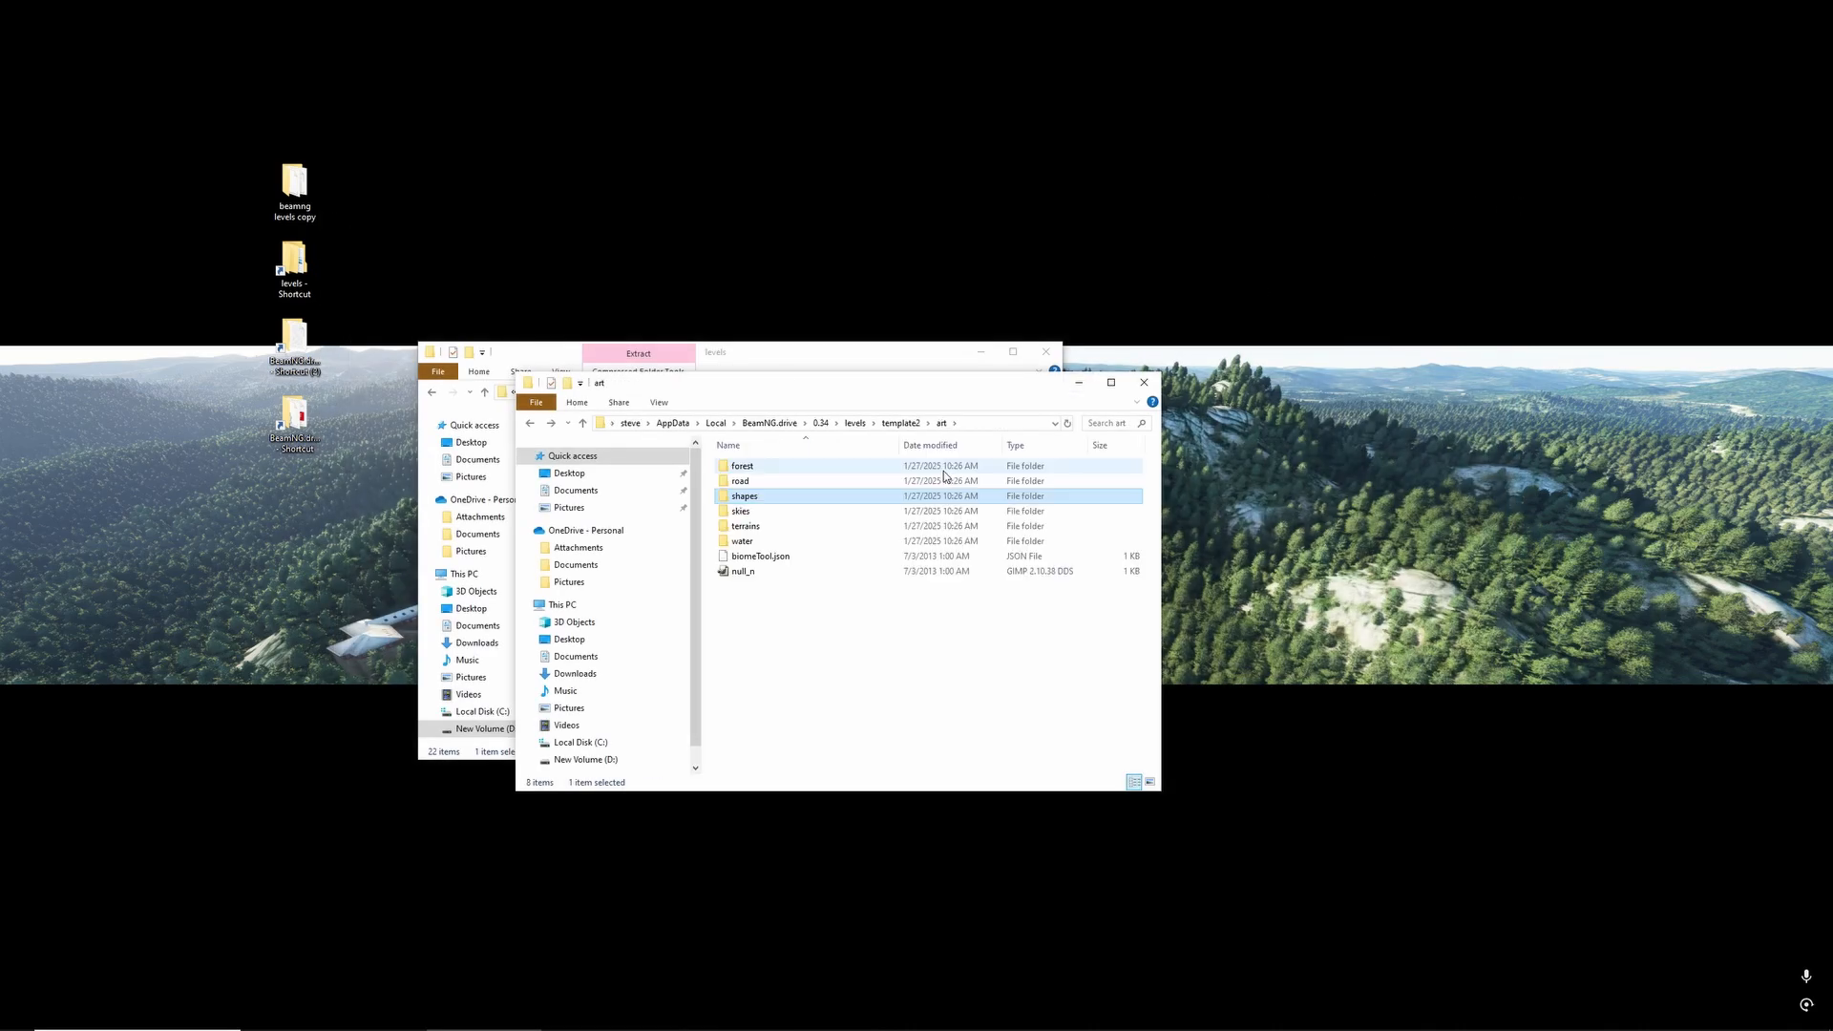
- Open main.materials.json from template2/art/road in Notepad++
{"action": "double_click", "coordinate": [938, 480]}
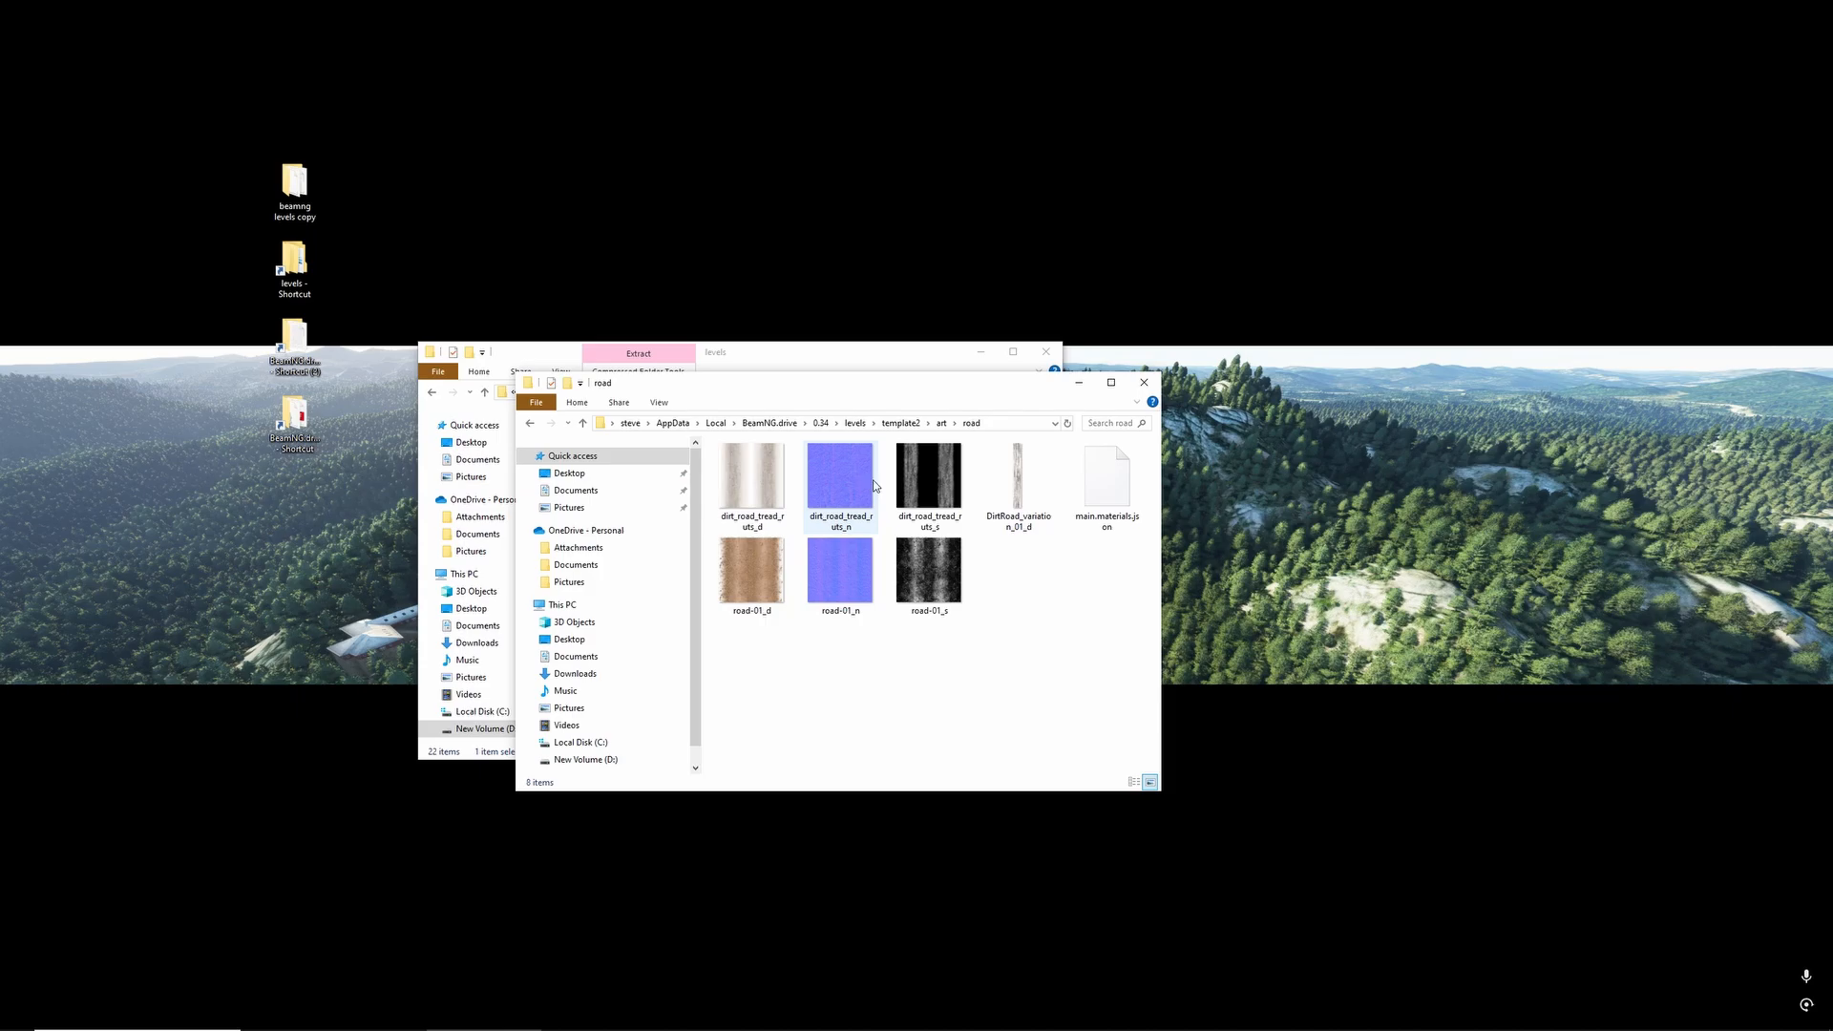
{"action": "left_click", "coordinate": [1107, 477]}
{"action": "right_click", "coordinate": [1119, 474]}
{"action": "left_click", "coordinate": [1155, 504]}
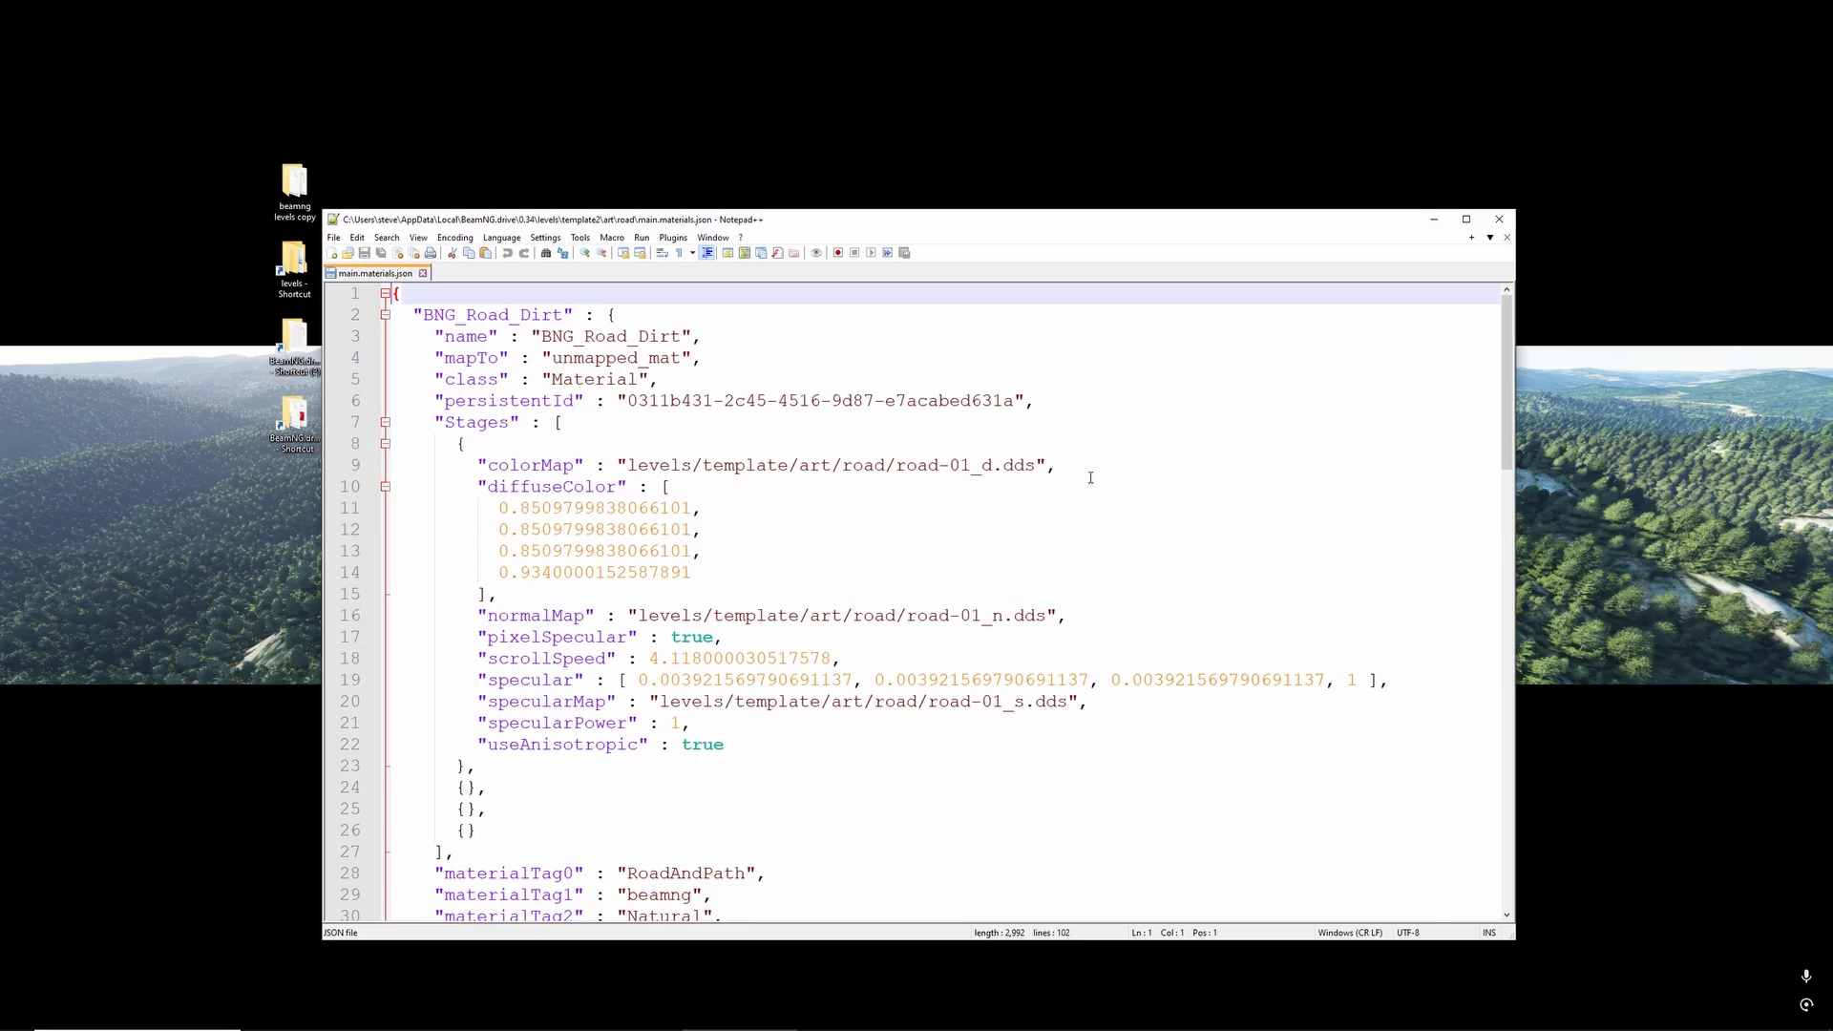
- Replace every occurrence of template with template2 in the road materials file, save it, and return to the template2 folder
{"action": "key", "text": "ctrl+f"}
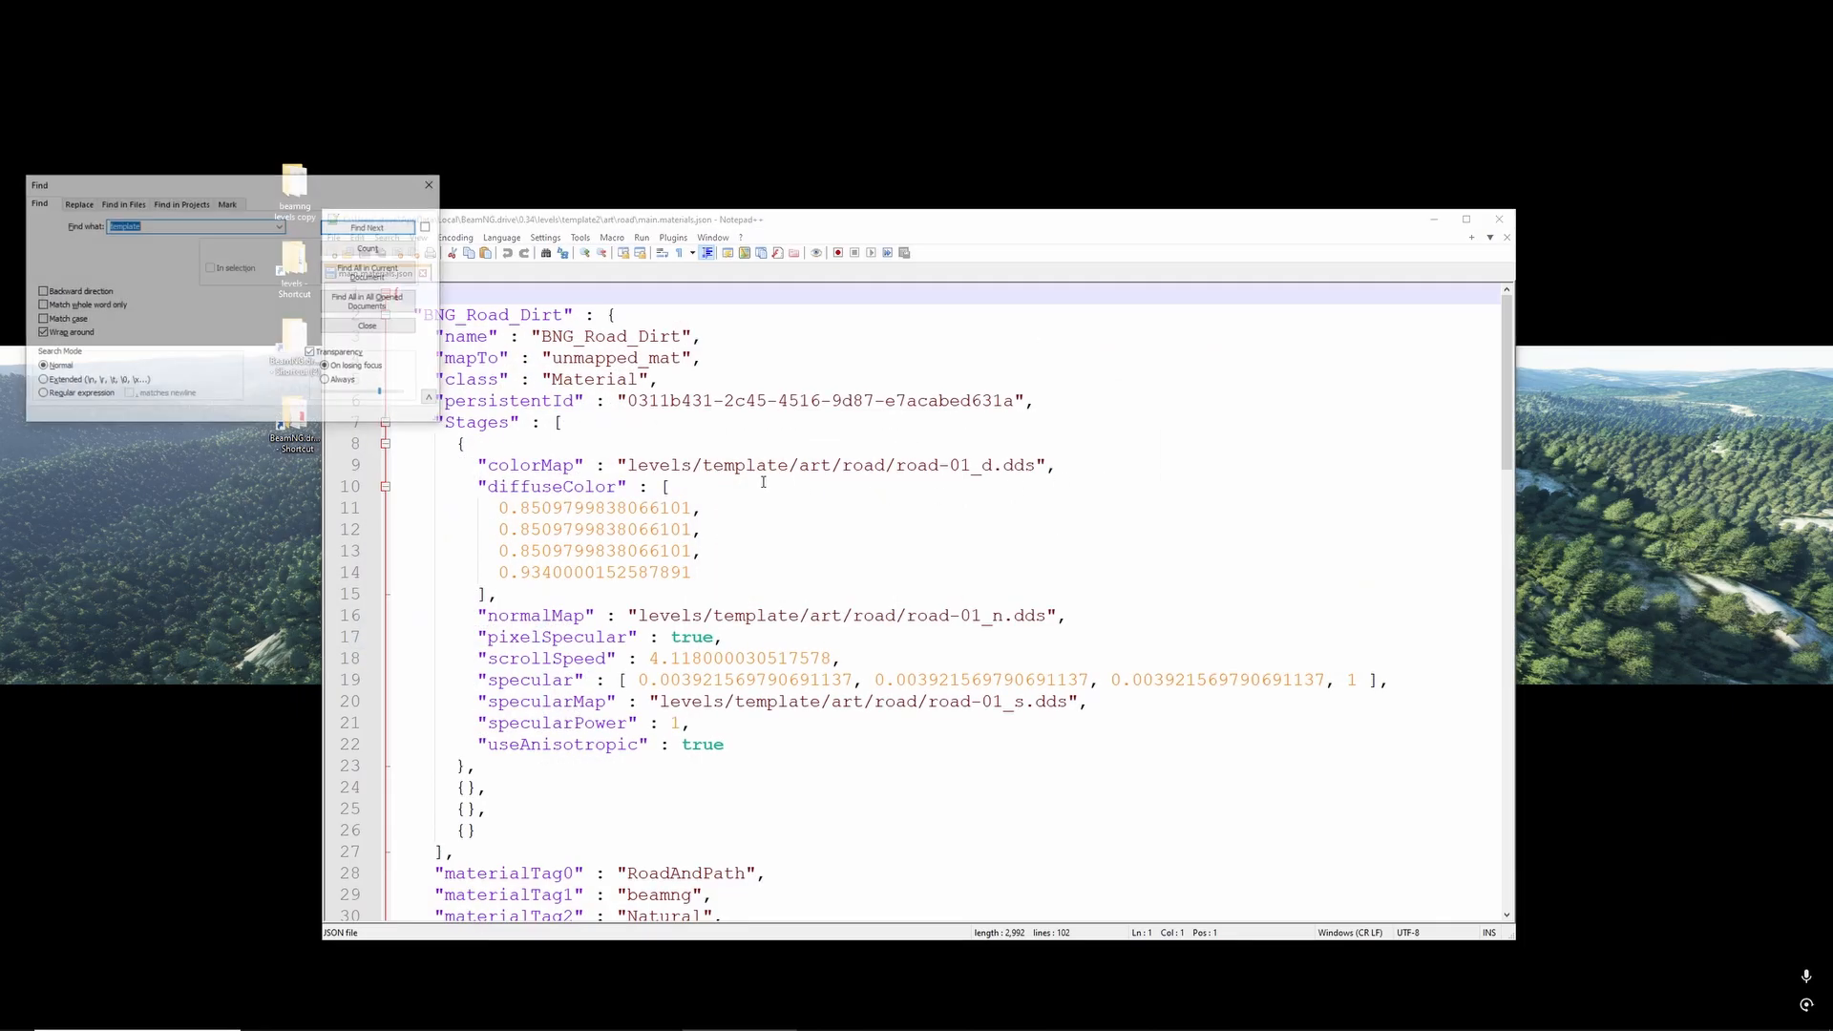
{"action": "left_click", "coordinate": [167, 224]}
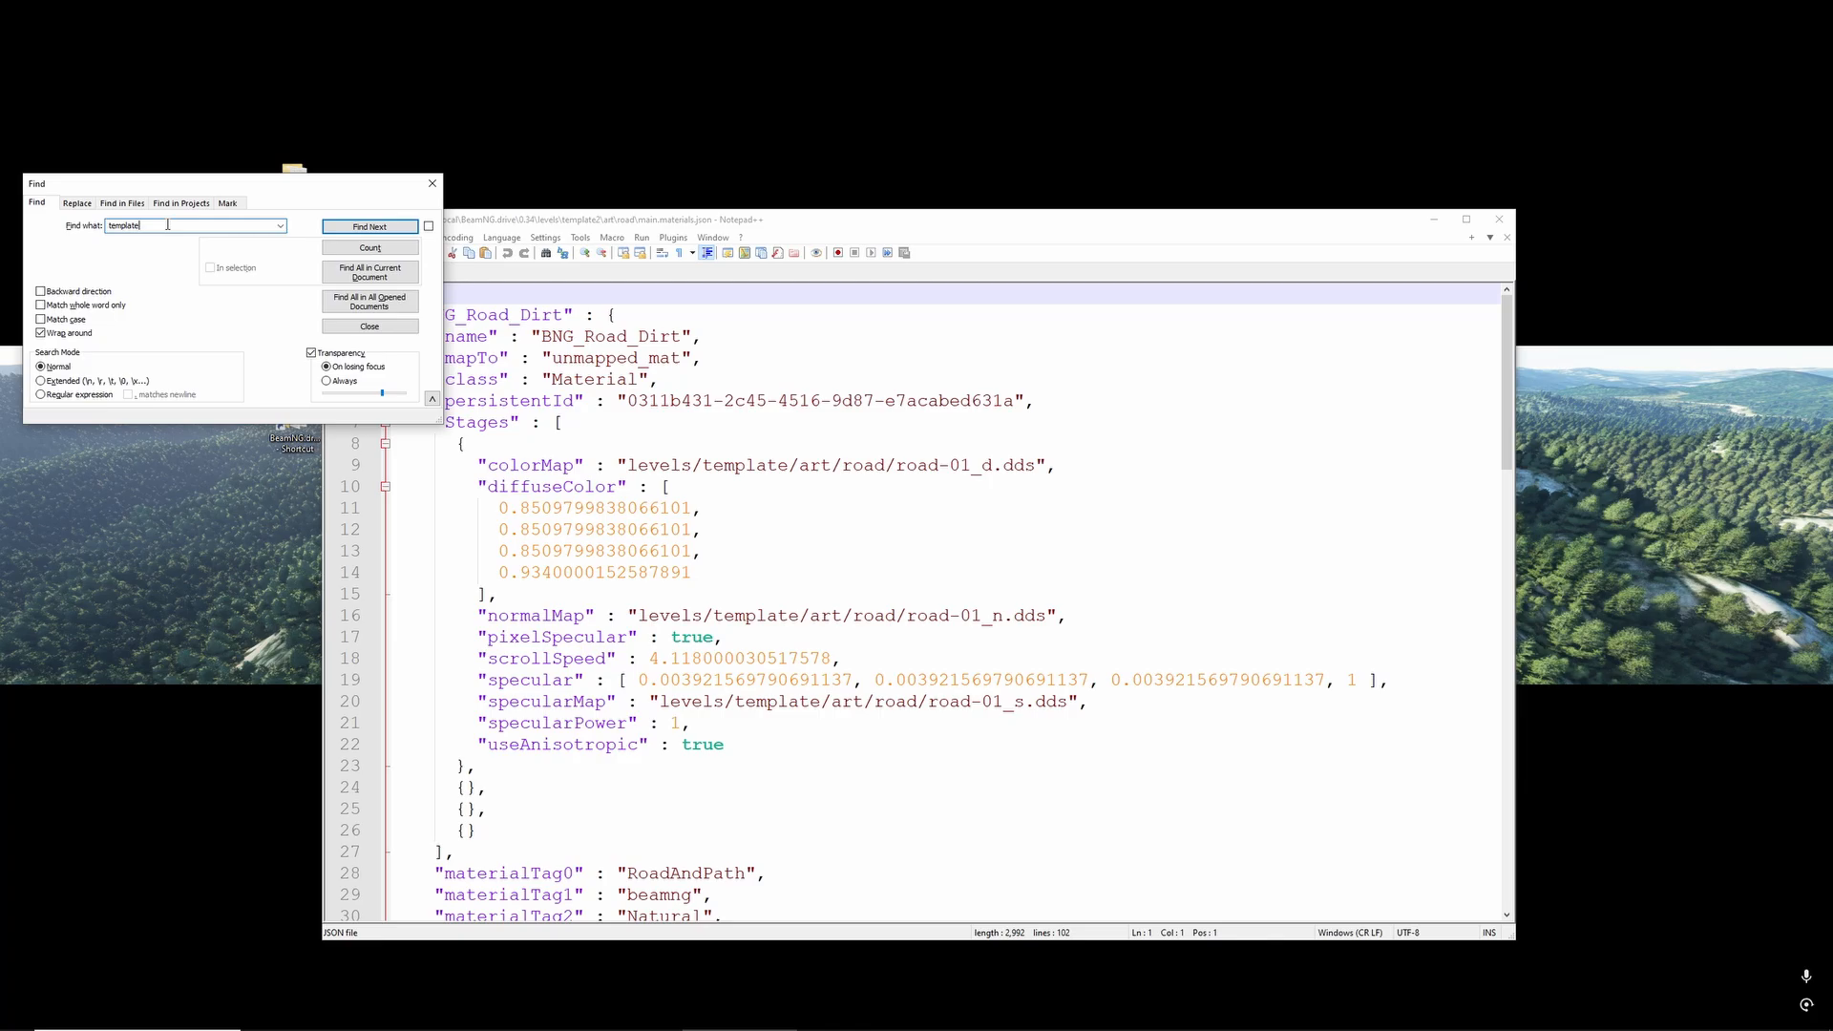
{"action": "left_click", "coordinate": [81, 204]}
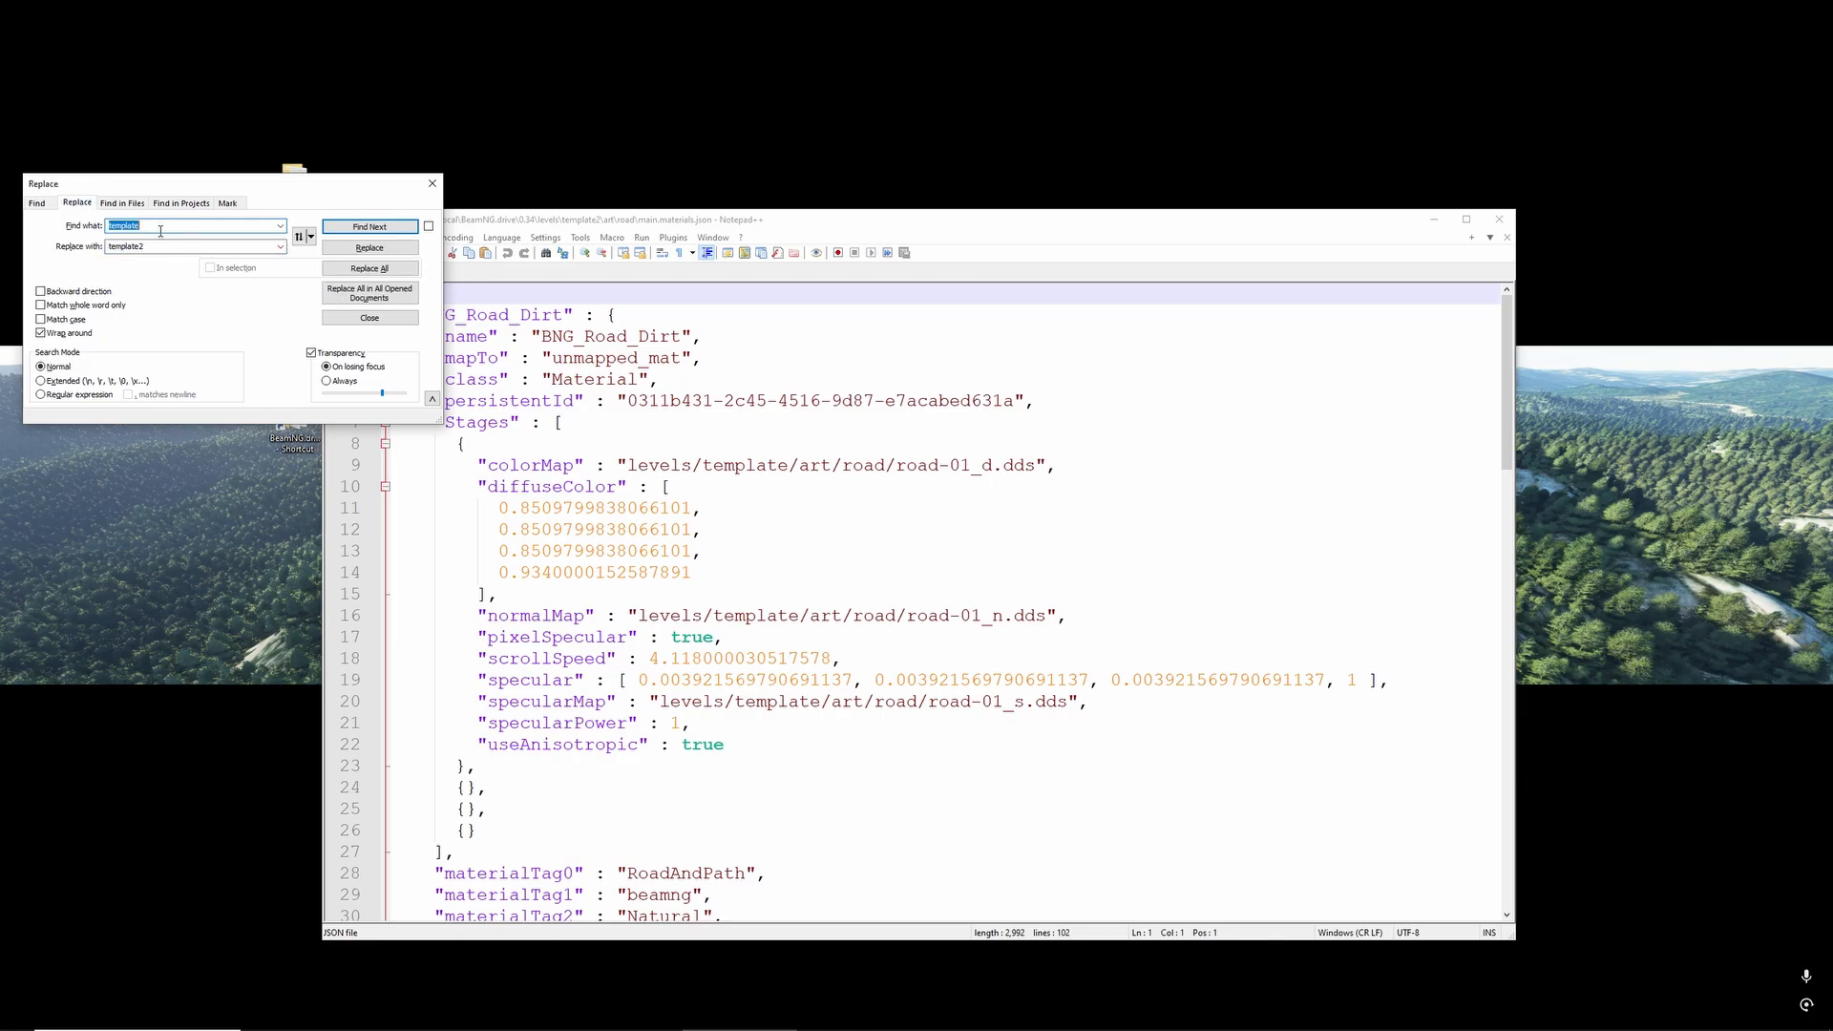
{"action": "left_click", "coordinate": [370, 269]}
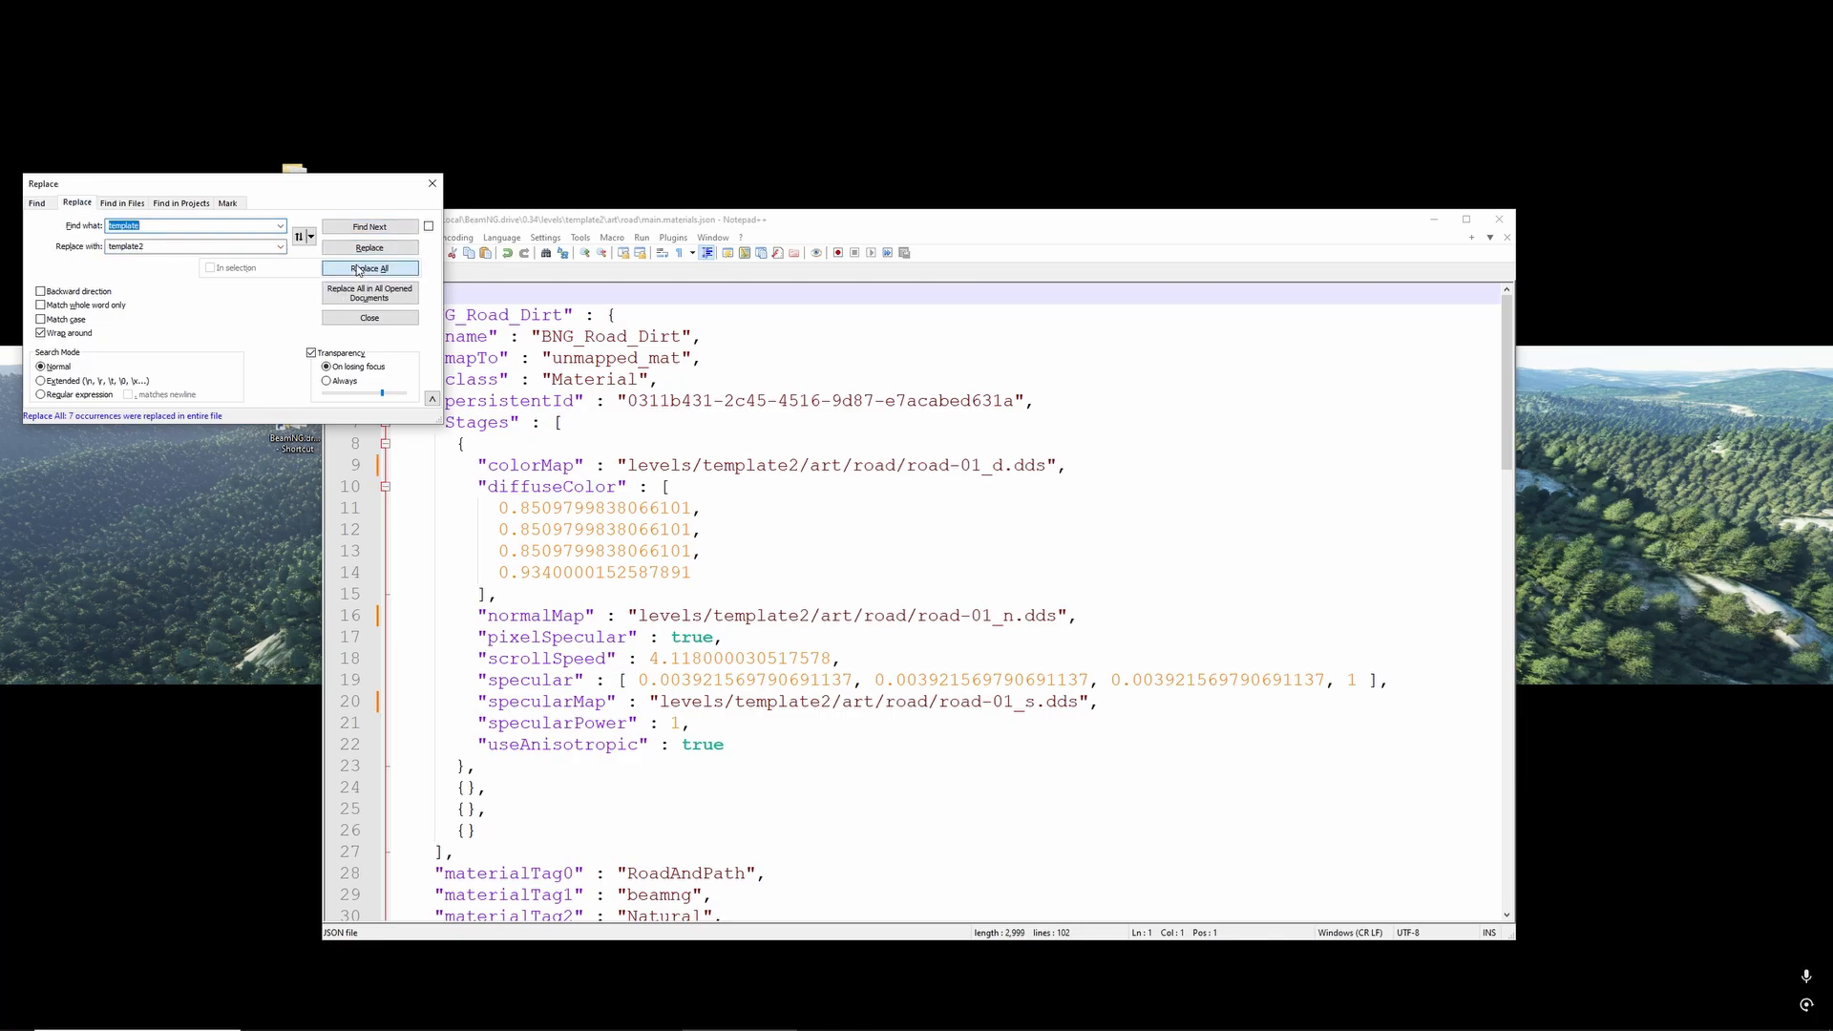
{"action": "left_click", "coordinate": [433, 183]}
{"action": "scroll", "coordinate": [696, 472], "scroll_direction": "down", "scroll_amount": 12}
{"action": "scroll", "coordinate": [696, 472], "scroll_direction": "down", "scroll_amount": 12}
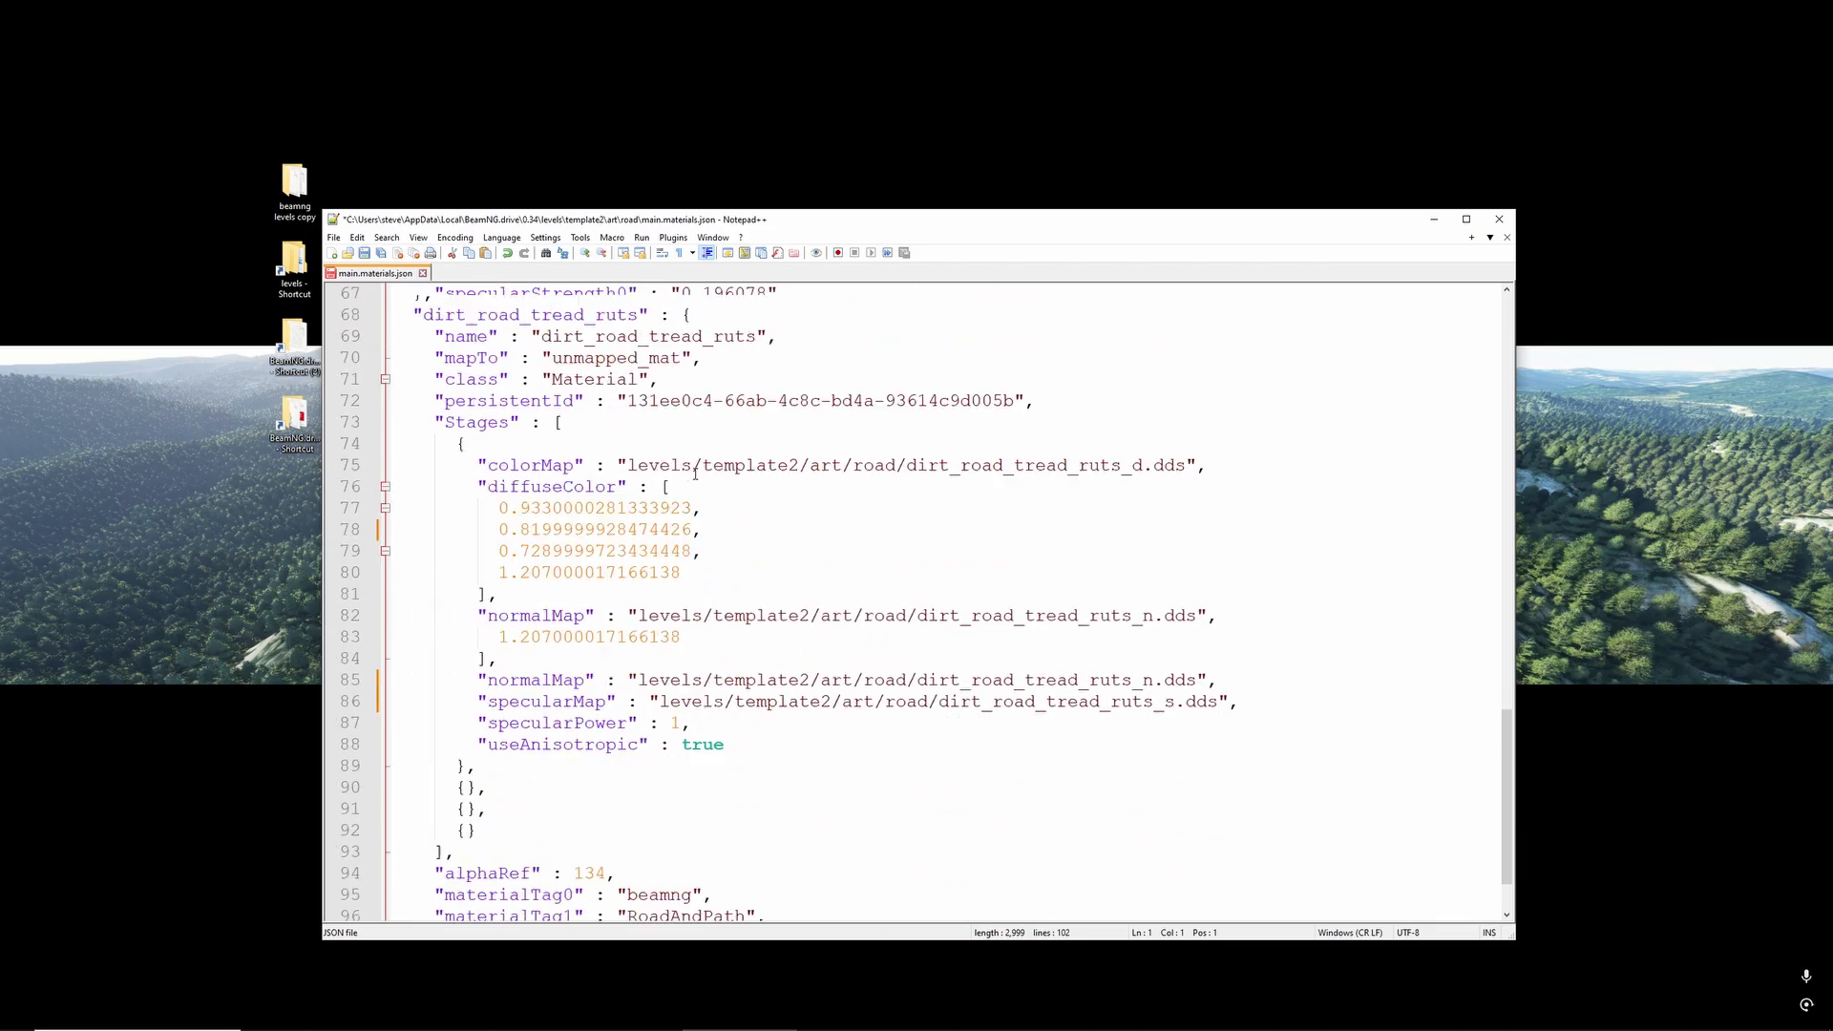
{"action": "key", "text": "ctrl+s"}
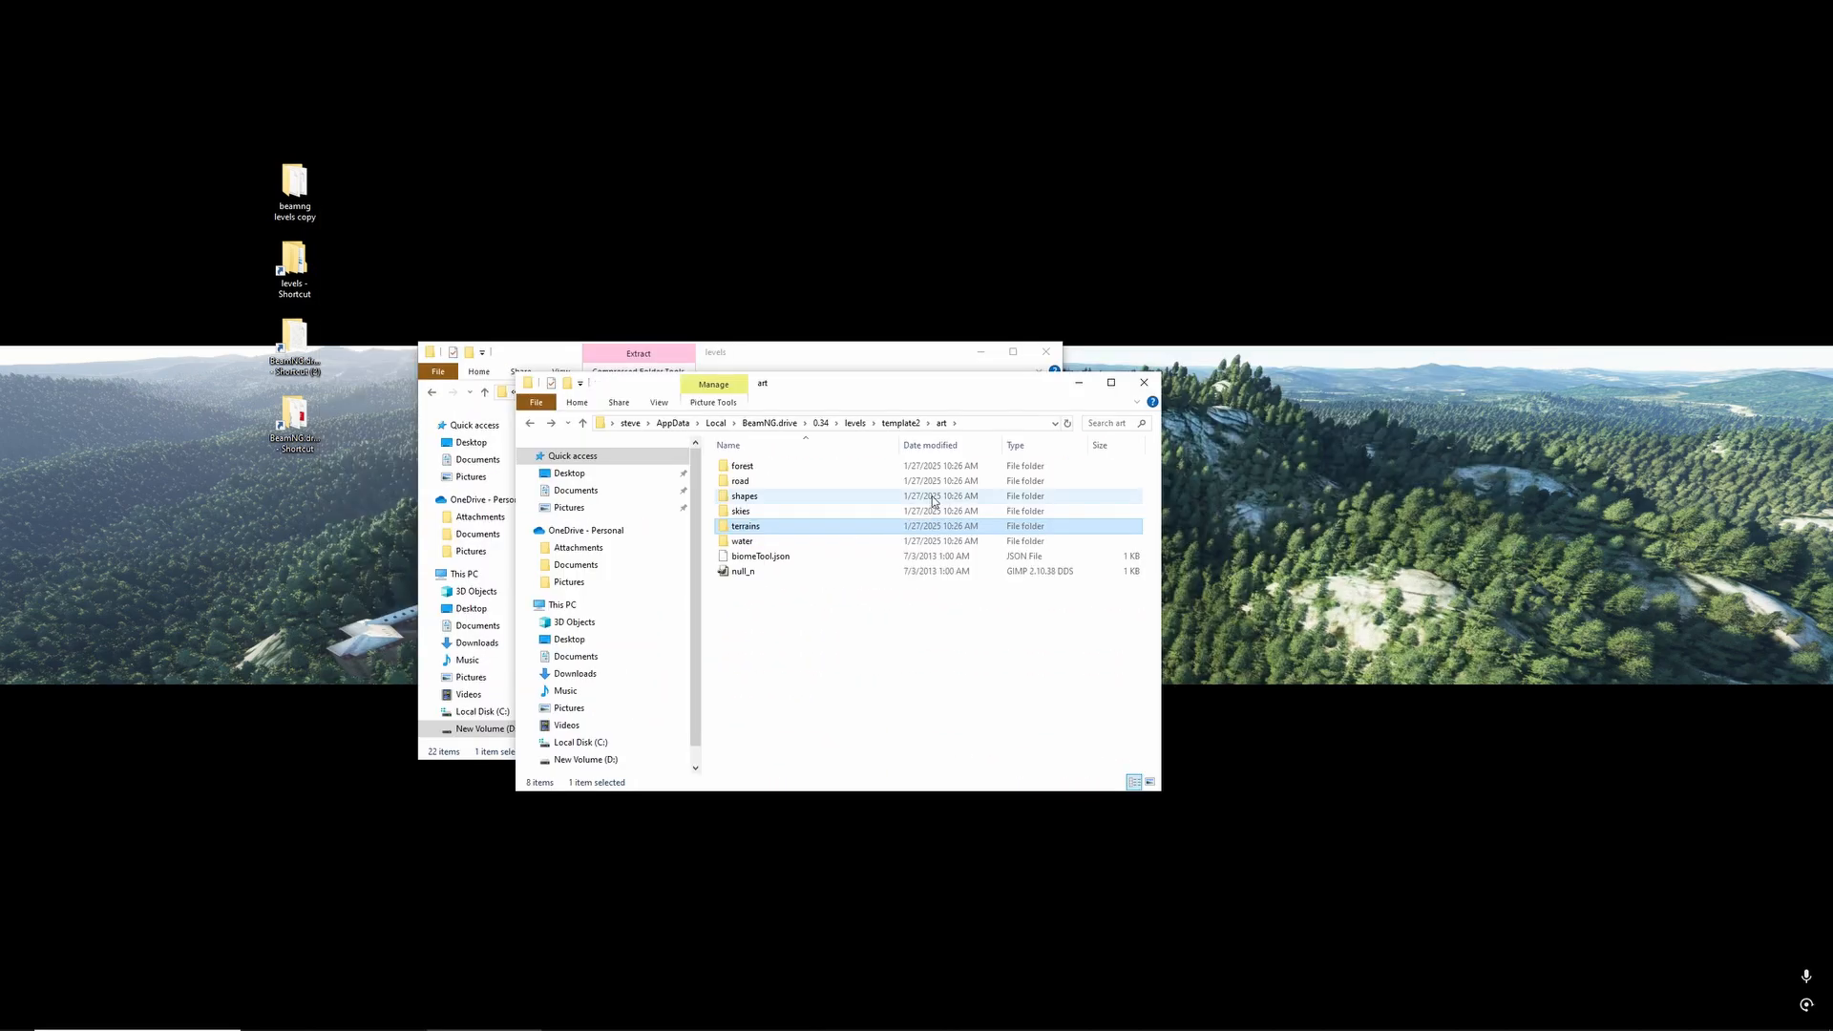
{"action": "key", "text": "BackSpace"}
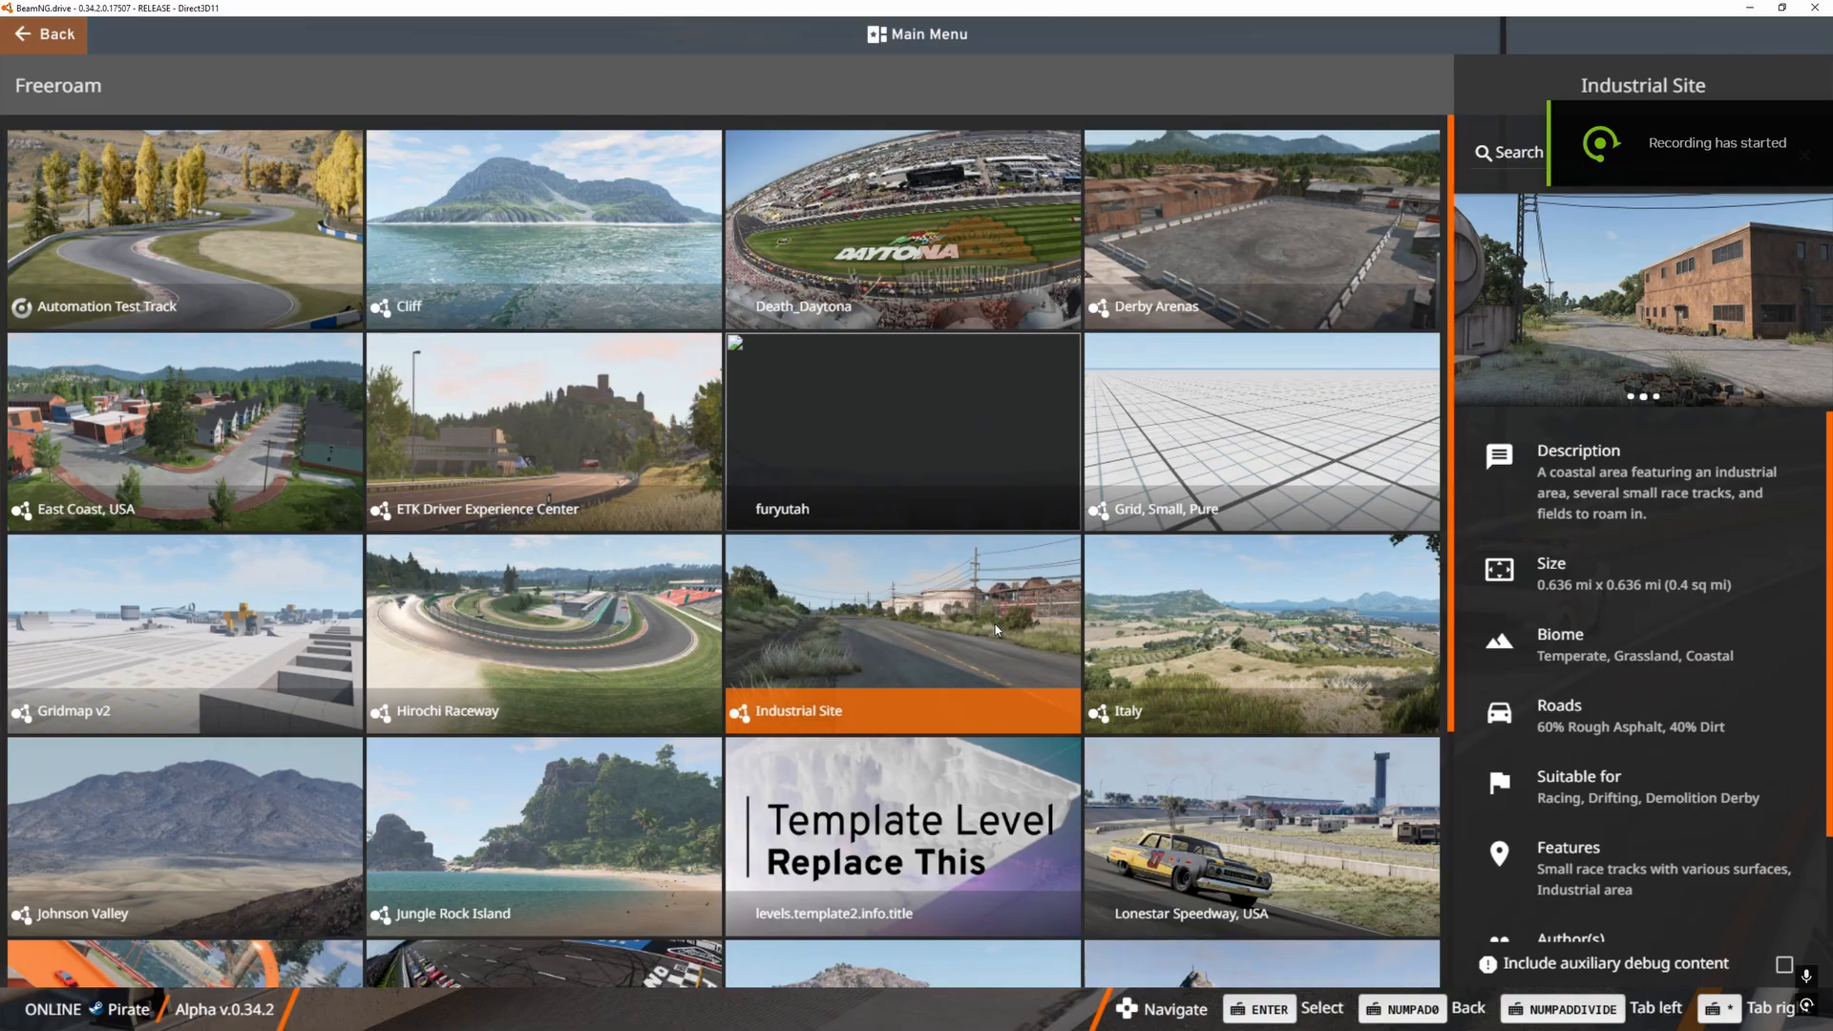
- Open template2's info.json in Notepad++ and set the level title to "A template2"
{"action": "left_click", "coordinate": [844, 836]}
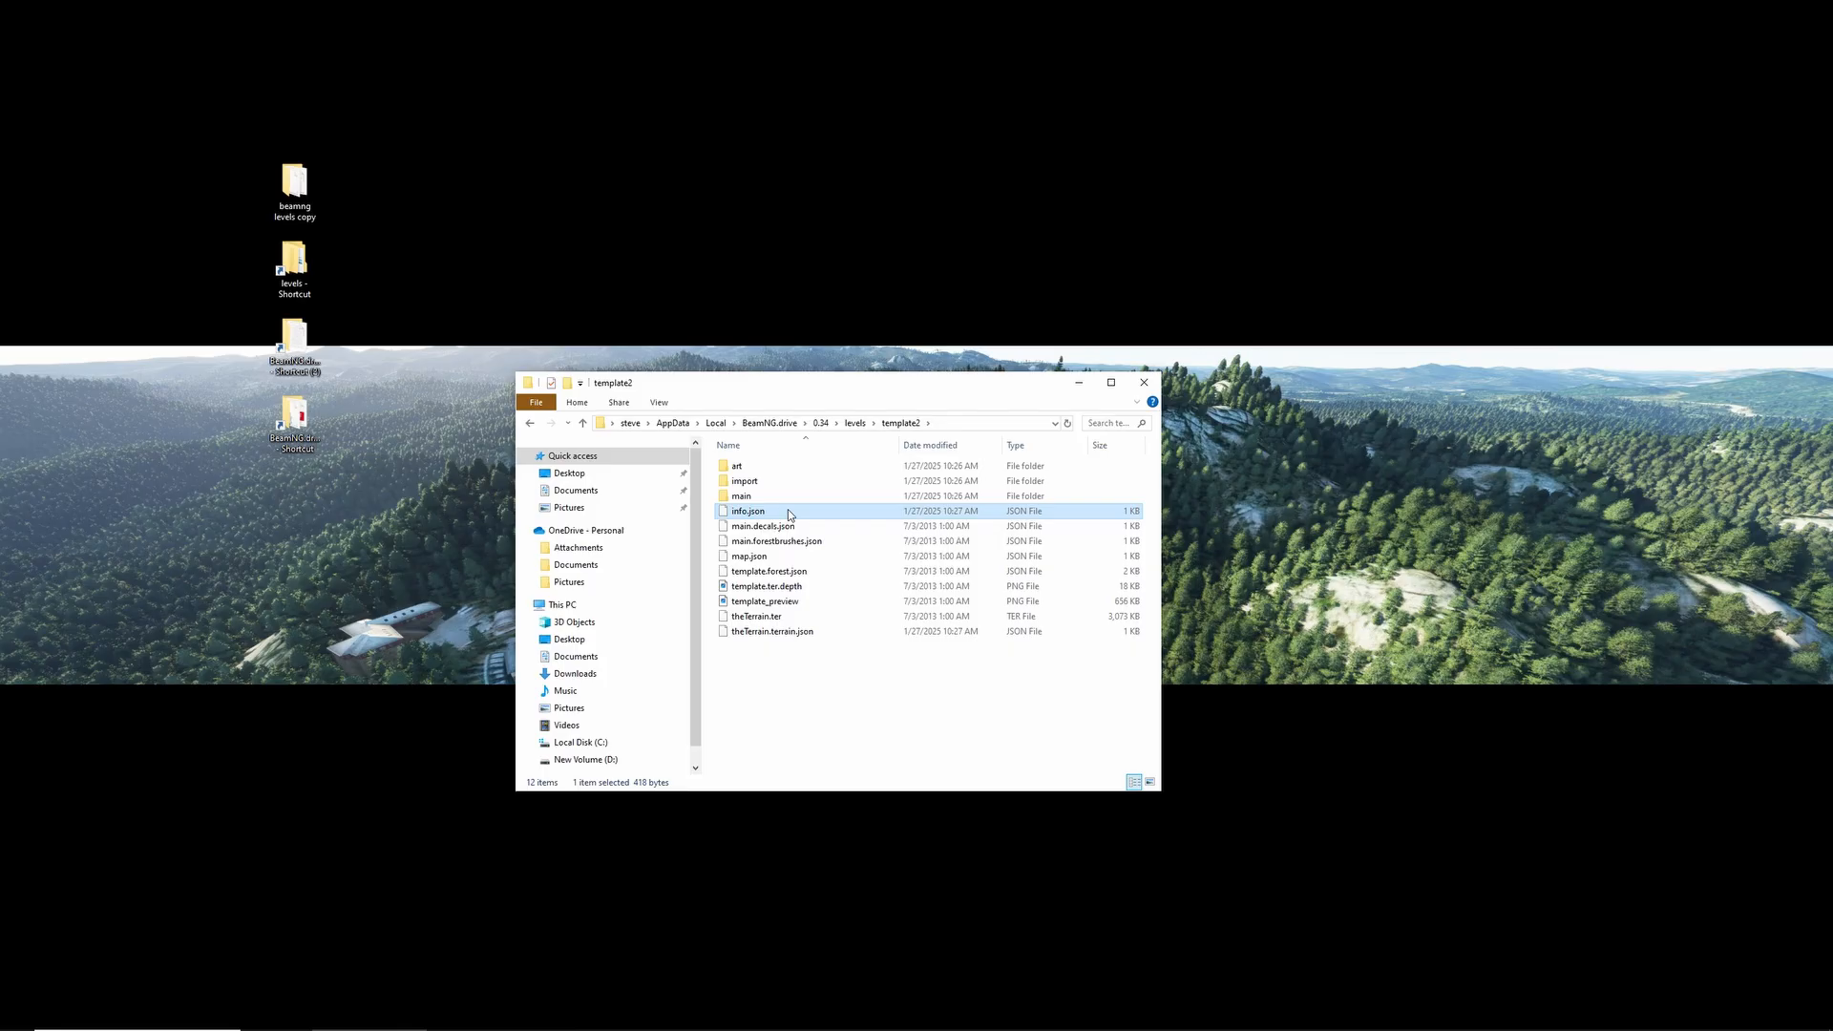
{"action": "right_click", "coordinate": [788, 510]}
{"action": "left_click", "coordinate": [835, 536]}
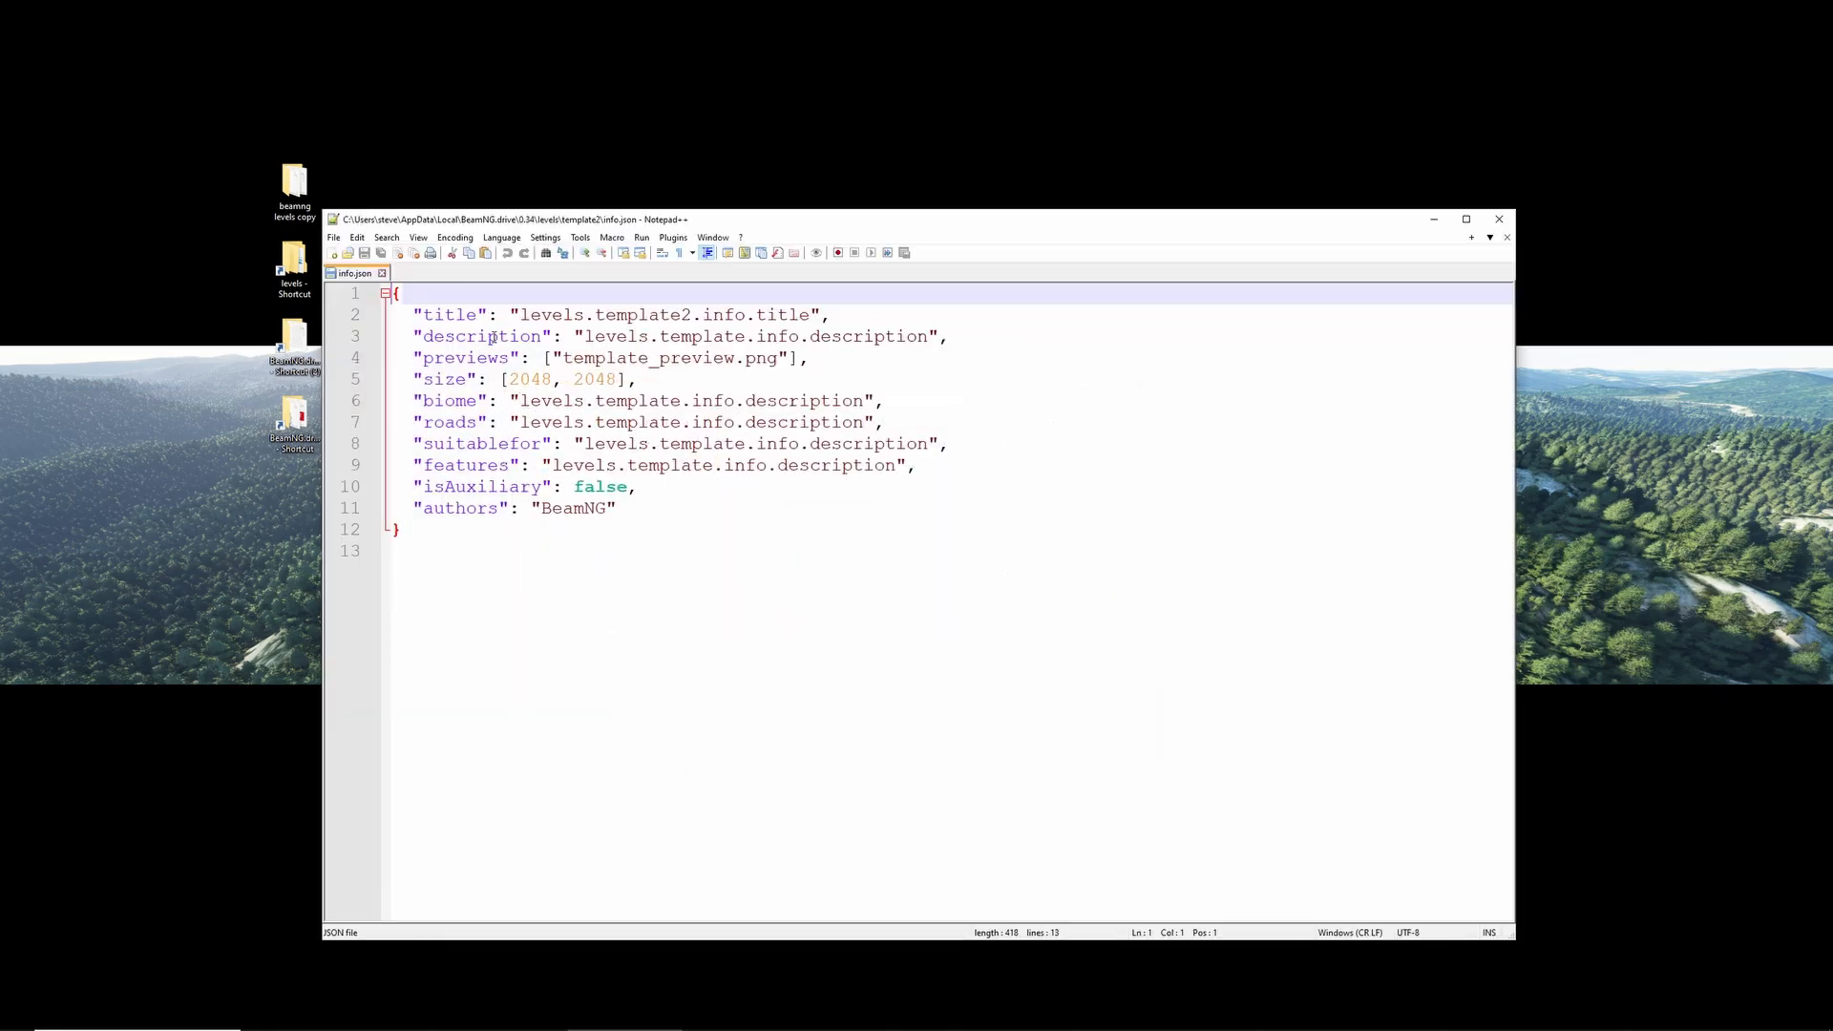
{"action": "left_click", "coordinate": [523, 316]}
{"action": "left_click_drag", "start_coordinate": [524, 315], "coordinate": [812, 314]}
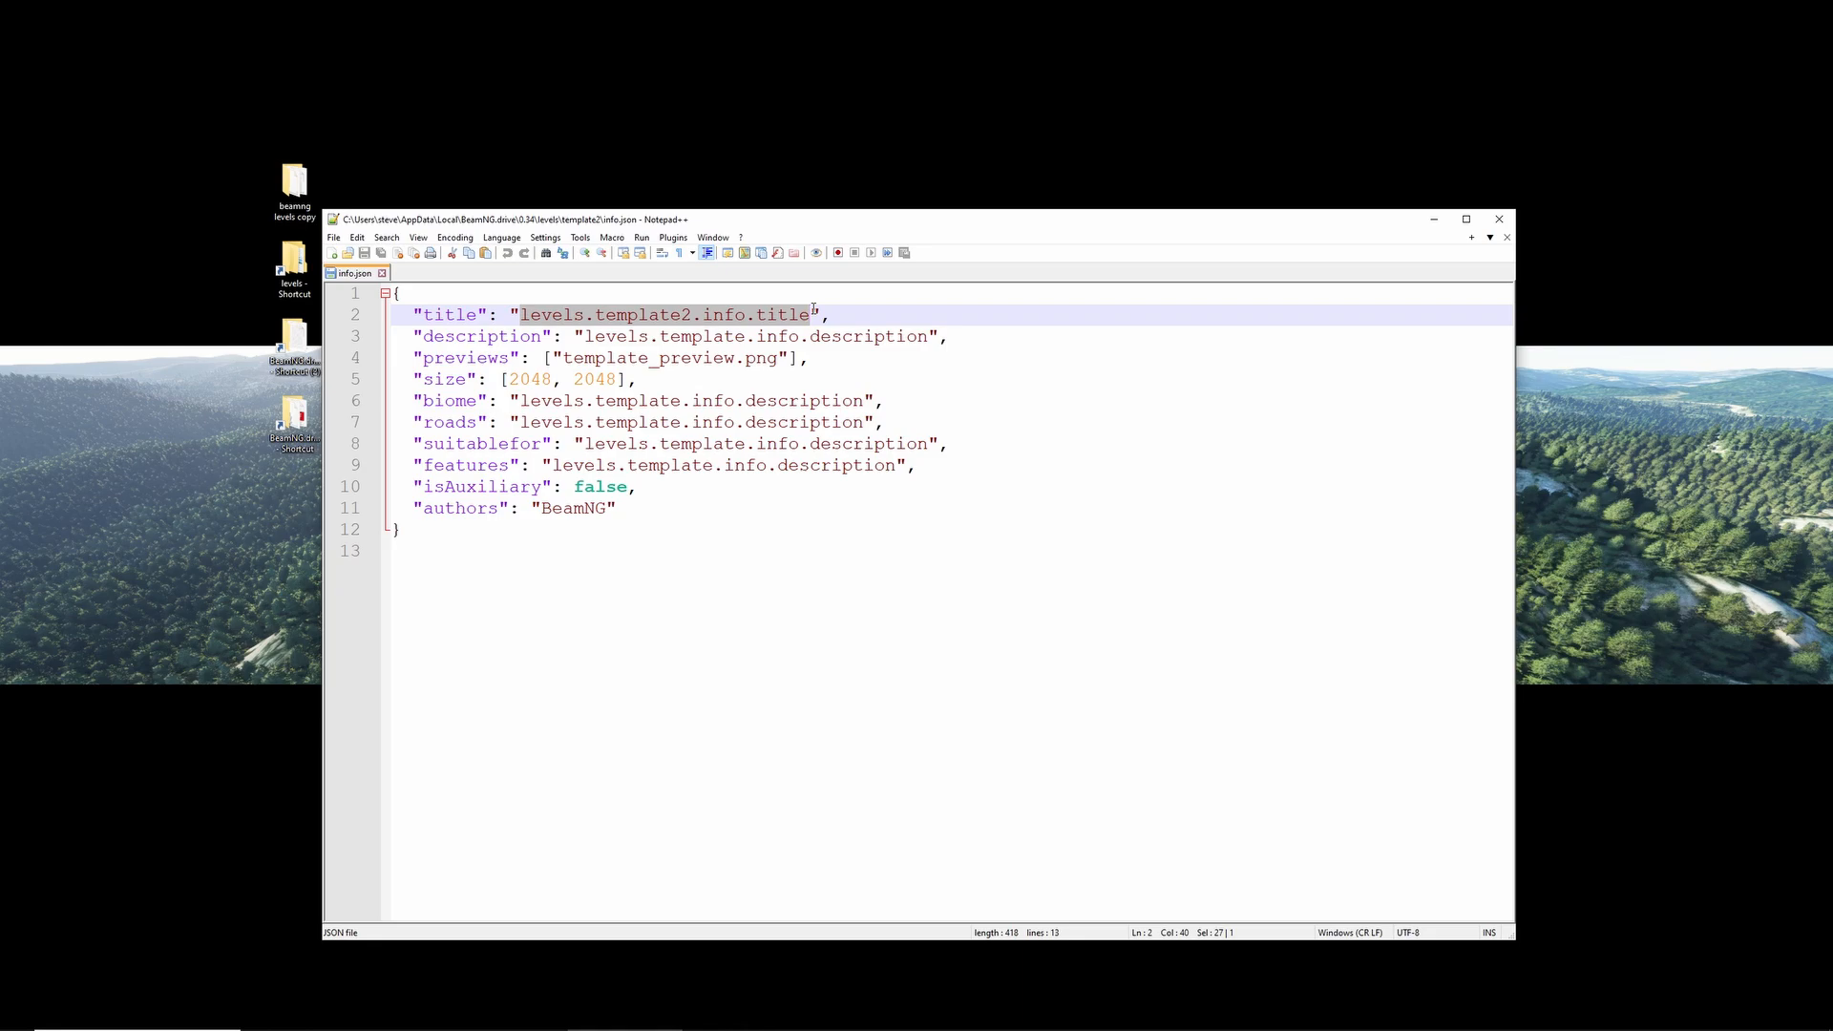
{"action": "type", "text": "A template2"}
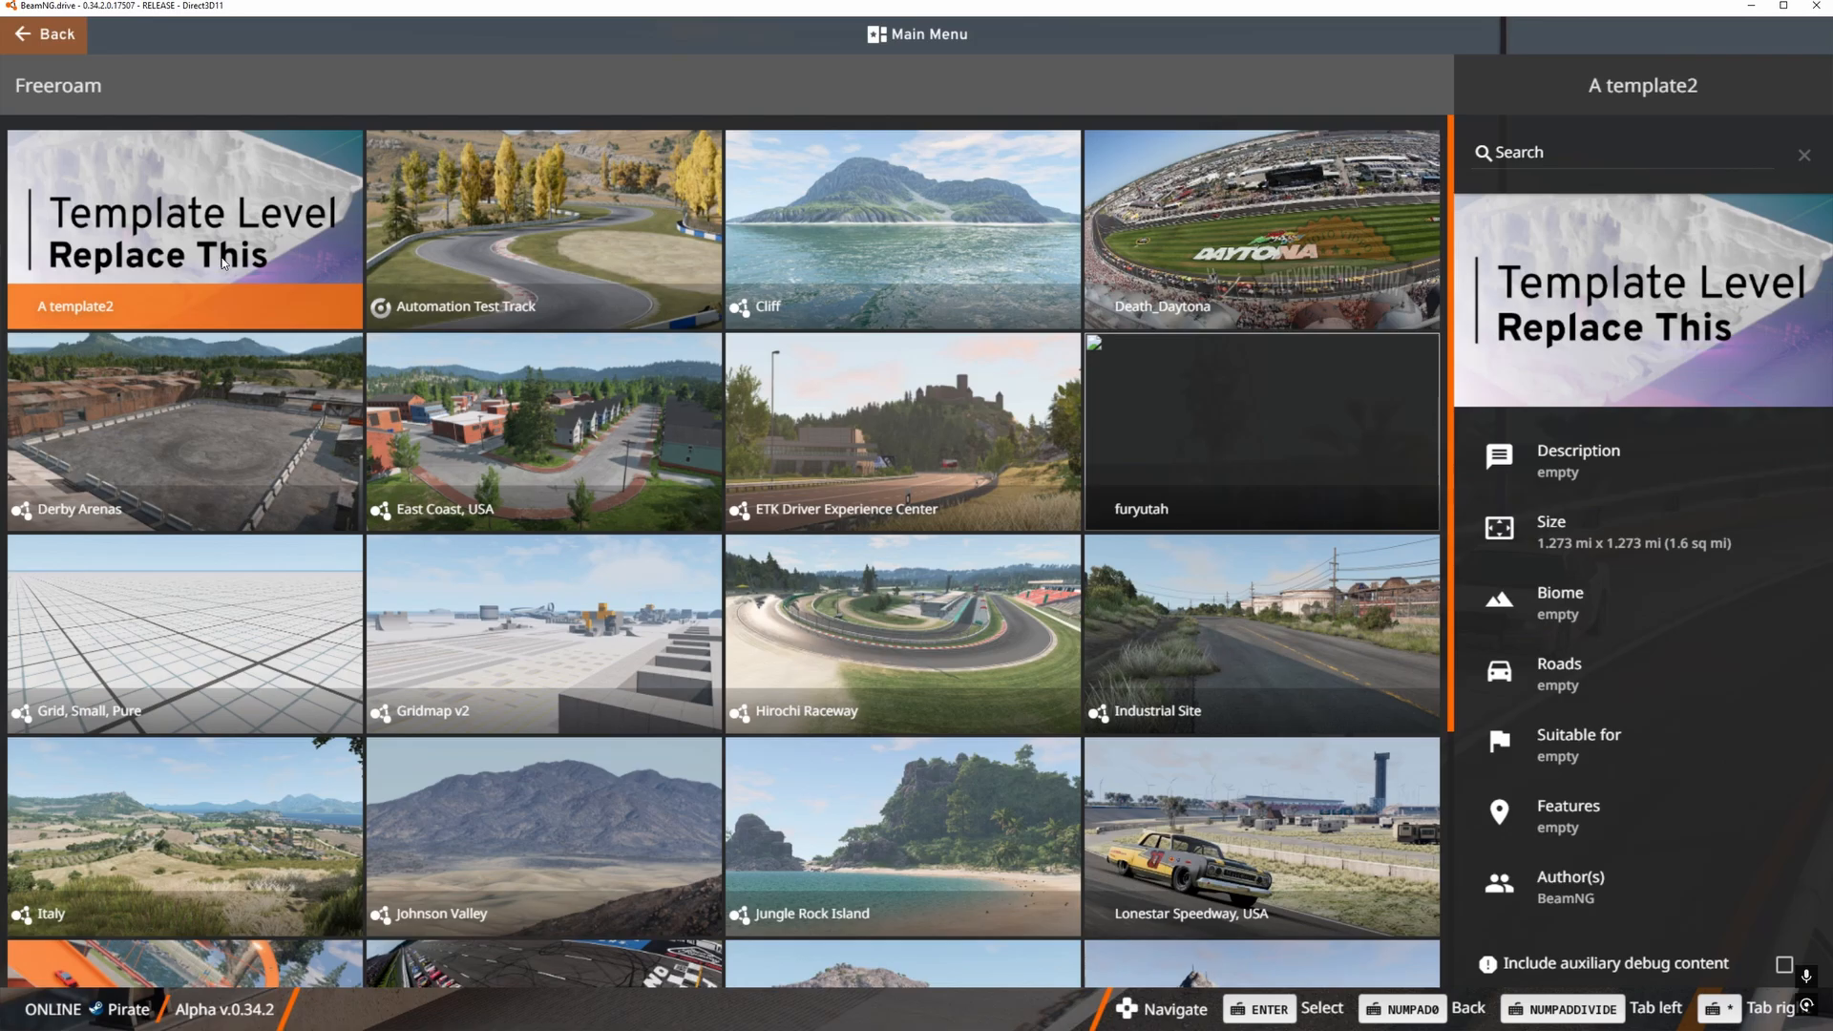
- In BeamNG.drive's Freeroam level list, load A template2 at the Default spawn point and view the terrain in the World Editor
{"action": "scroll", "coordinate": [1127, 754], "scroll_direction": "down", "scroll_amount": 4}
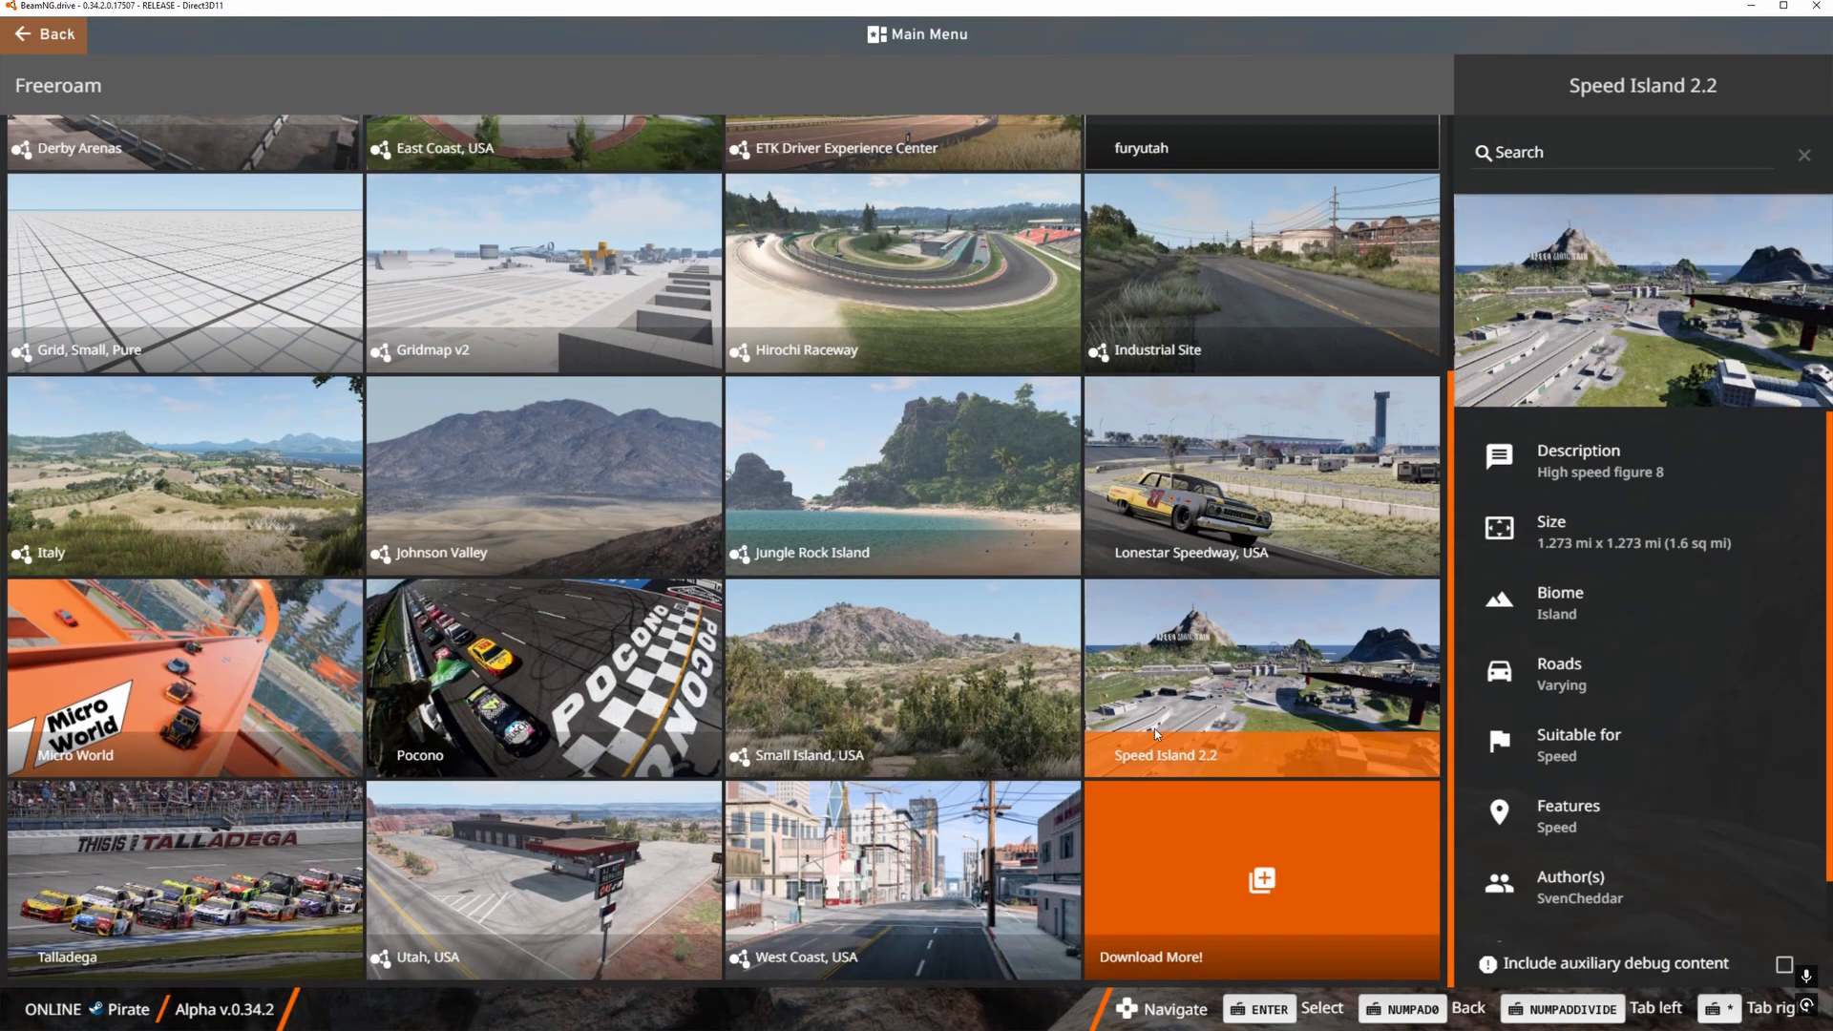
{"action": "scroll", "coordinate": [73, 194], "scroll_direction": "up", "scroll_amount": 4}
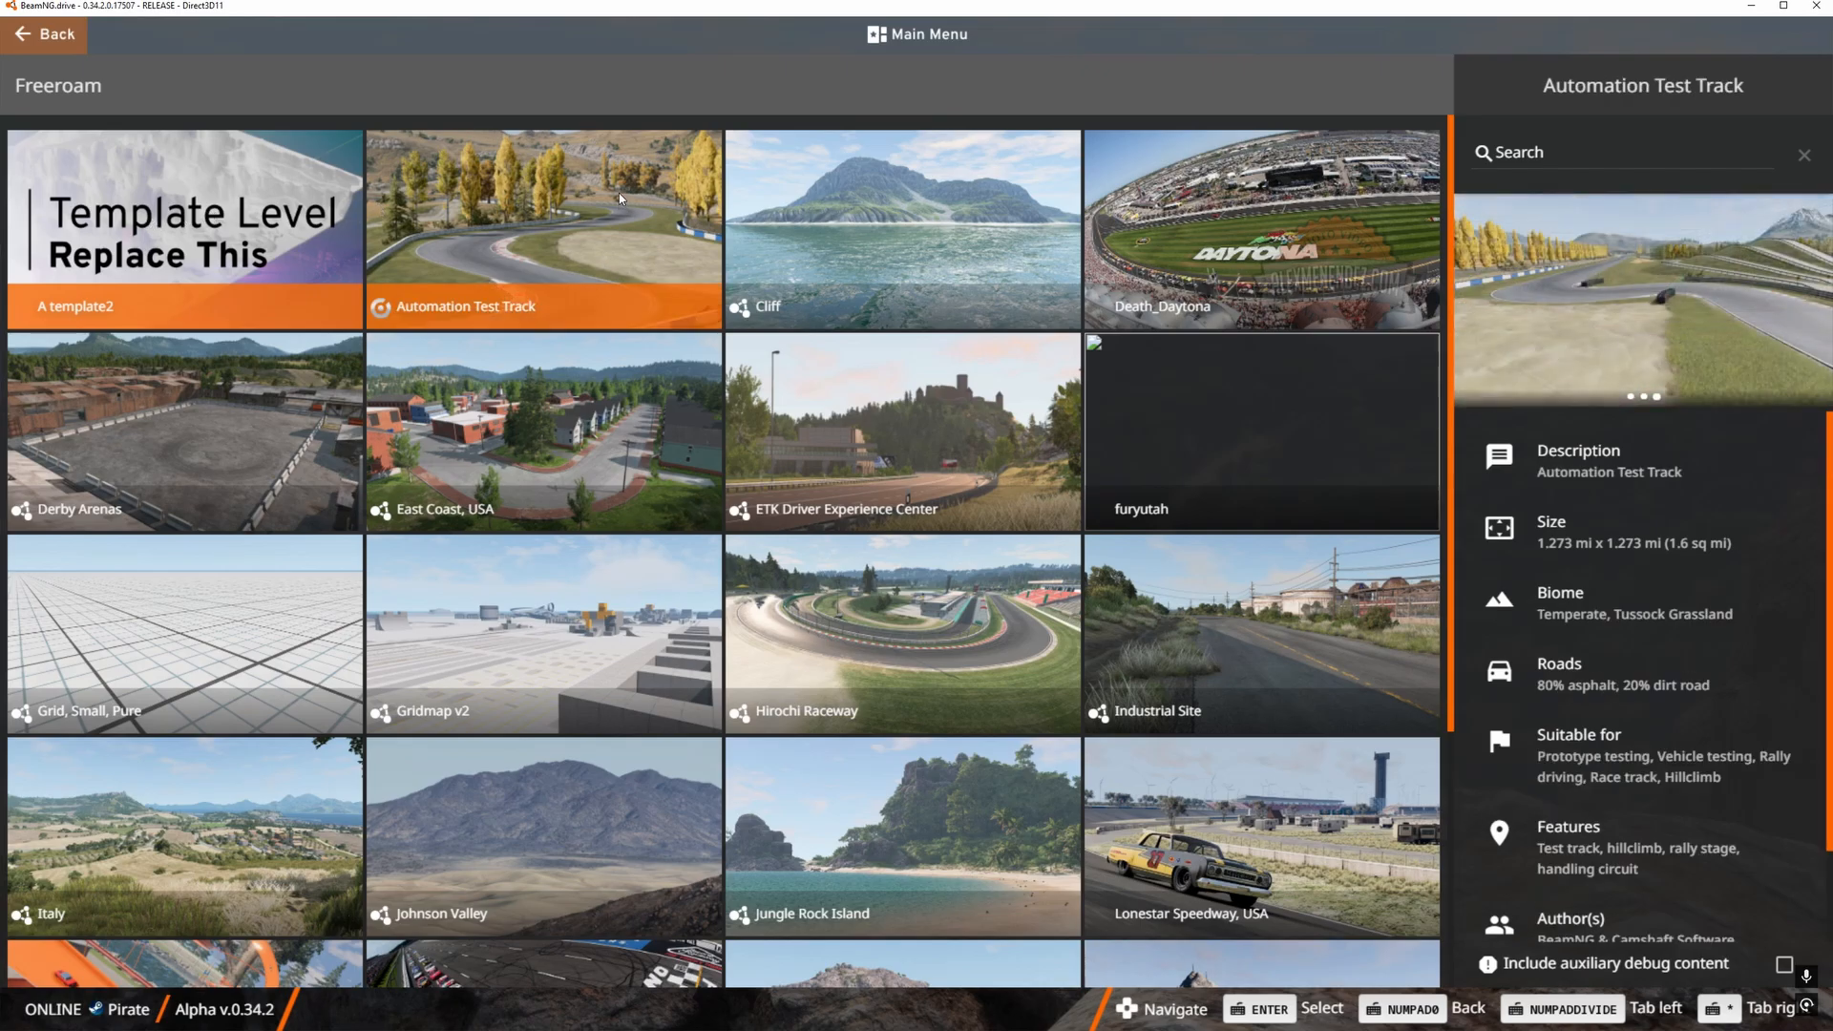
{"action": "left_click", "coordinate": [113, 176]}
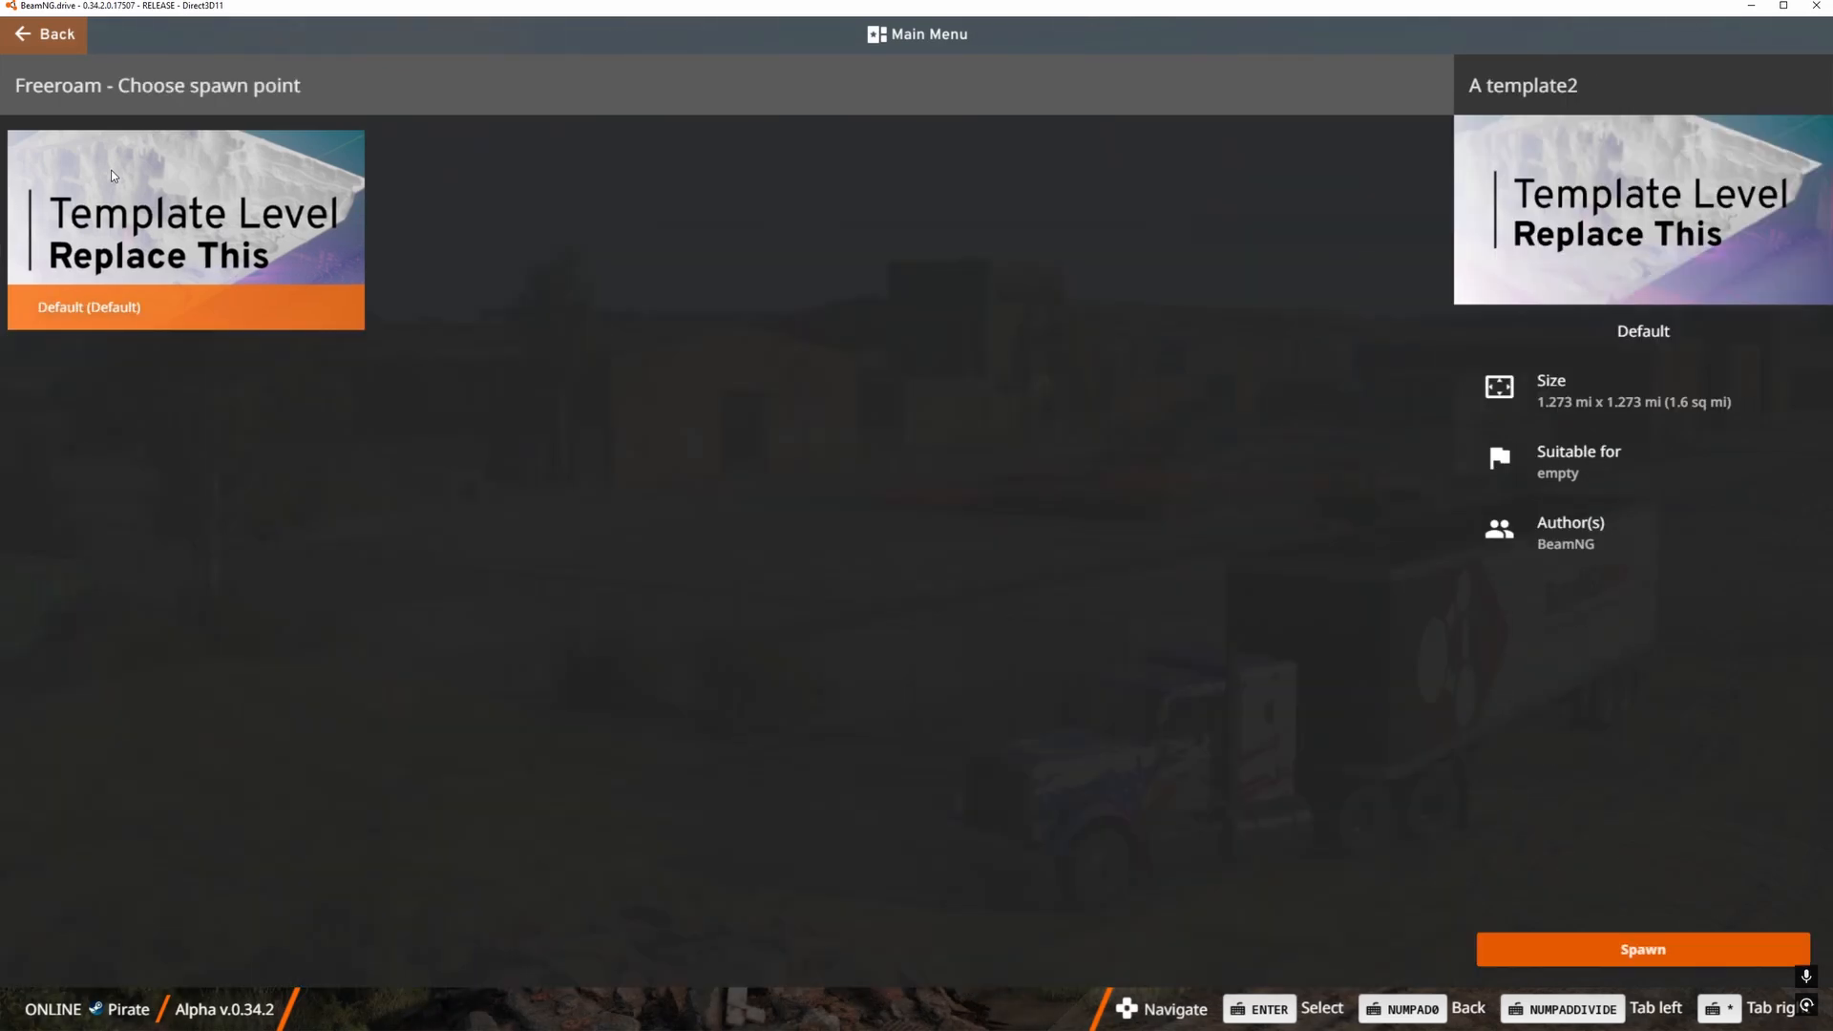
{"action": "left_click", "coordinate": [124, 175]}
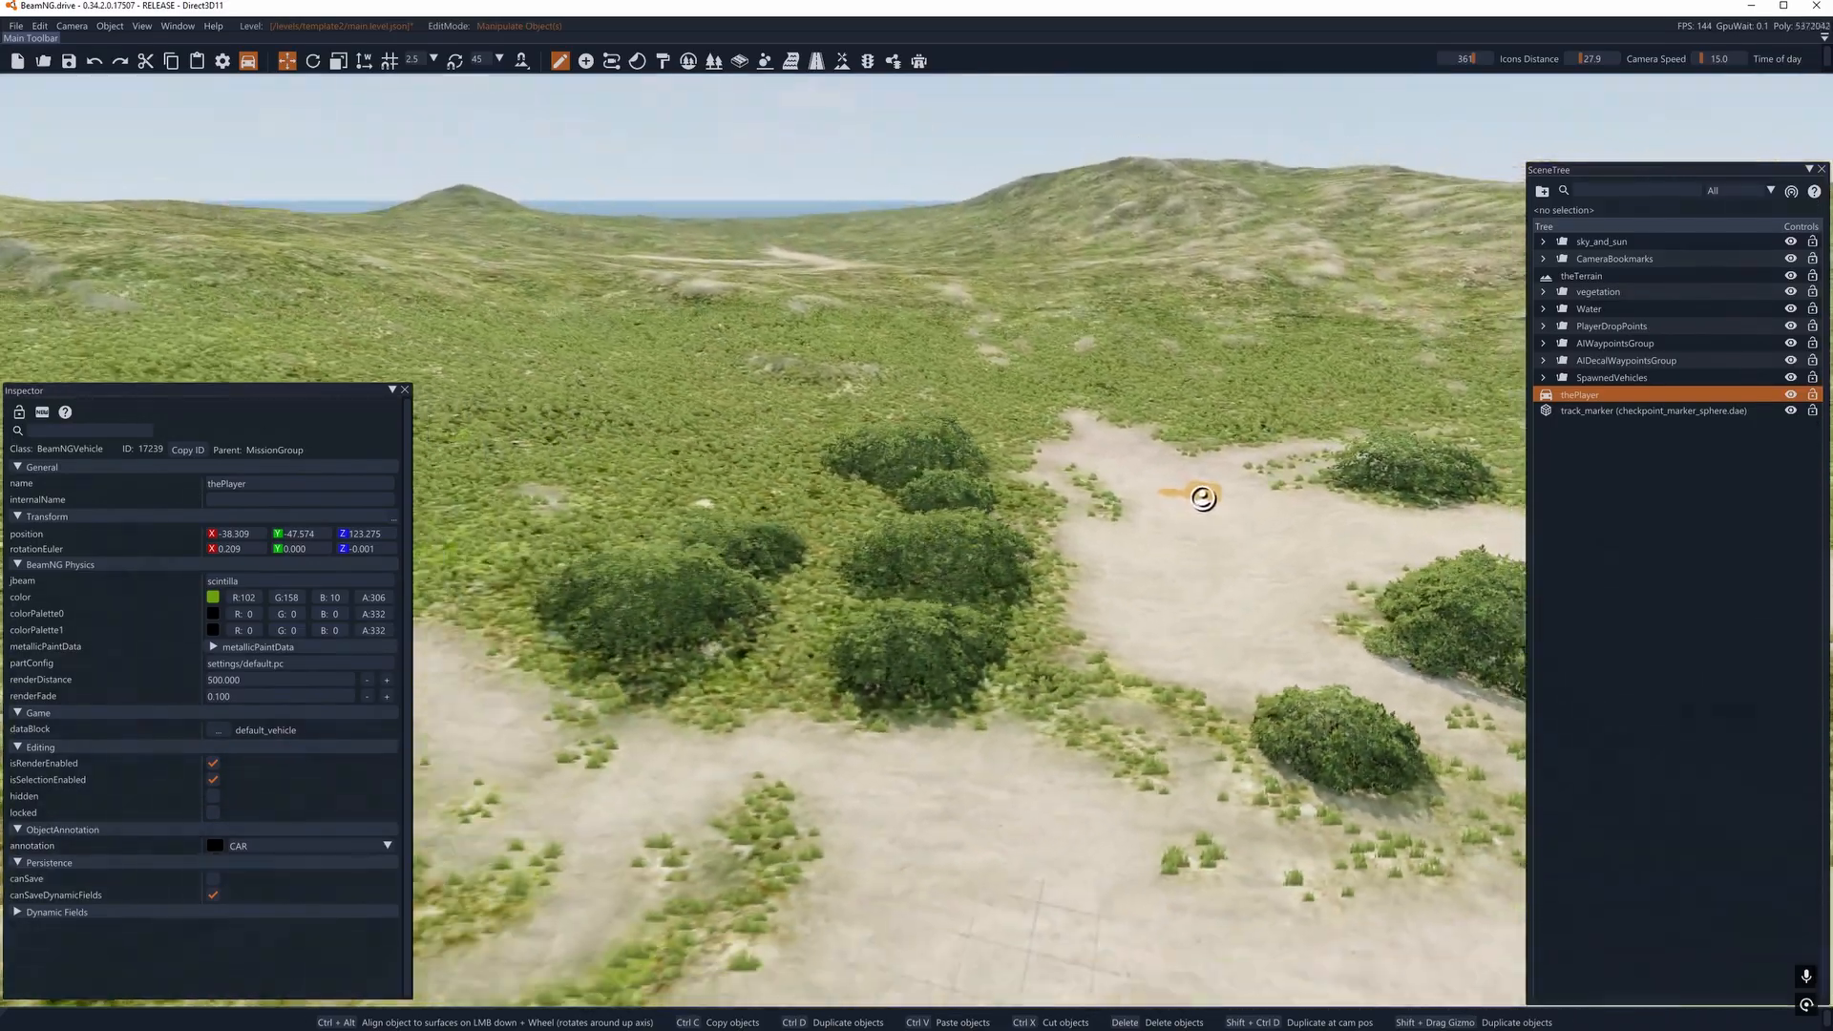
{"action": "right_click_drag", "start_coordinate": [917, 516], "coordinate": [988, 516]}
{"action": "key", "text": "w"}
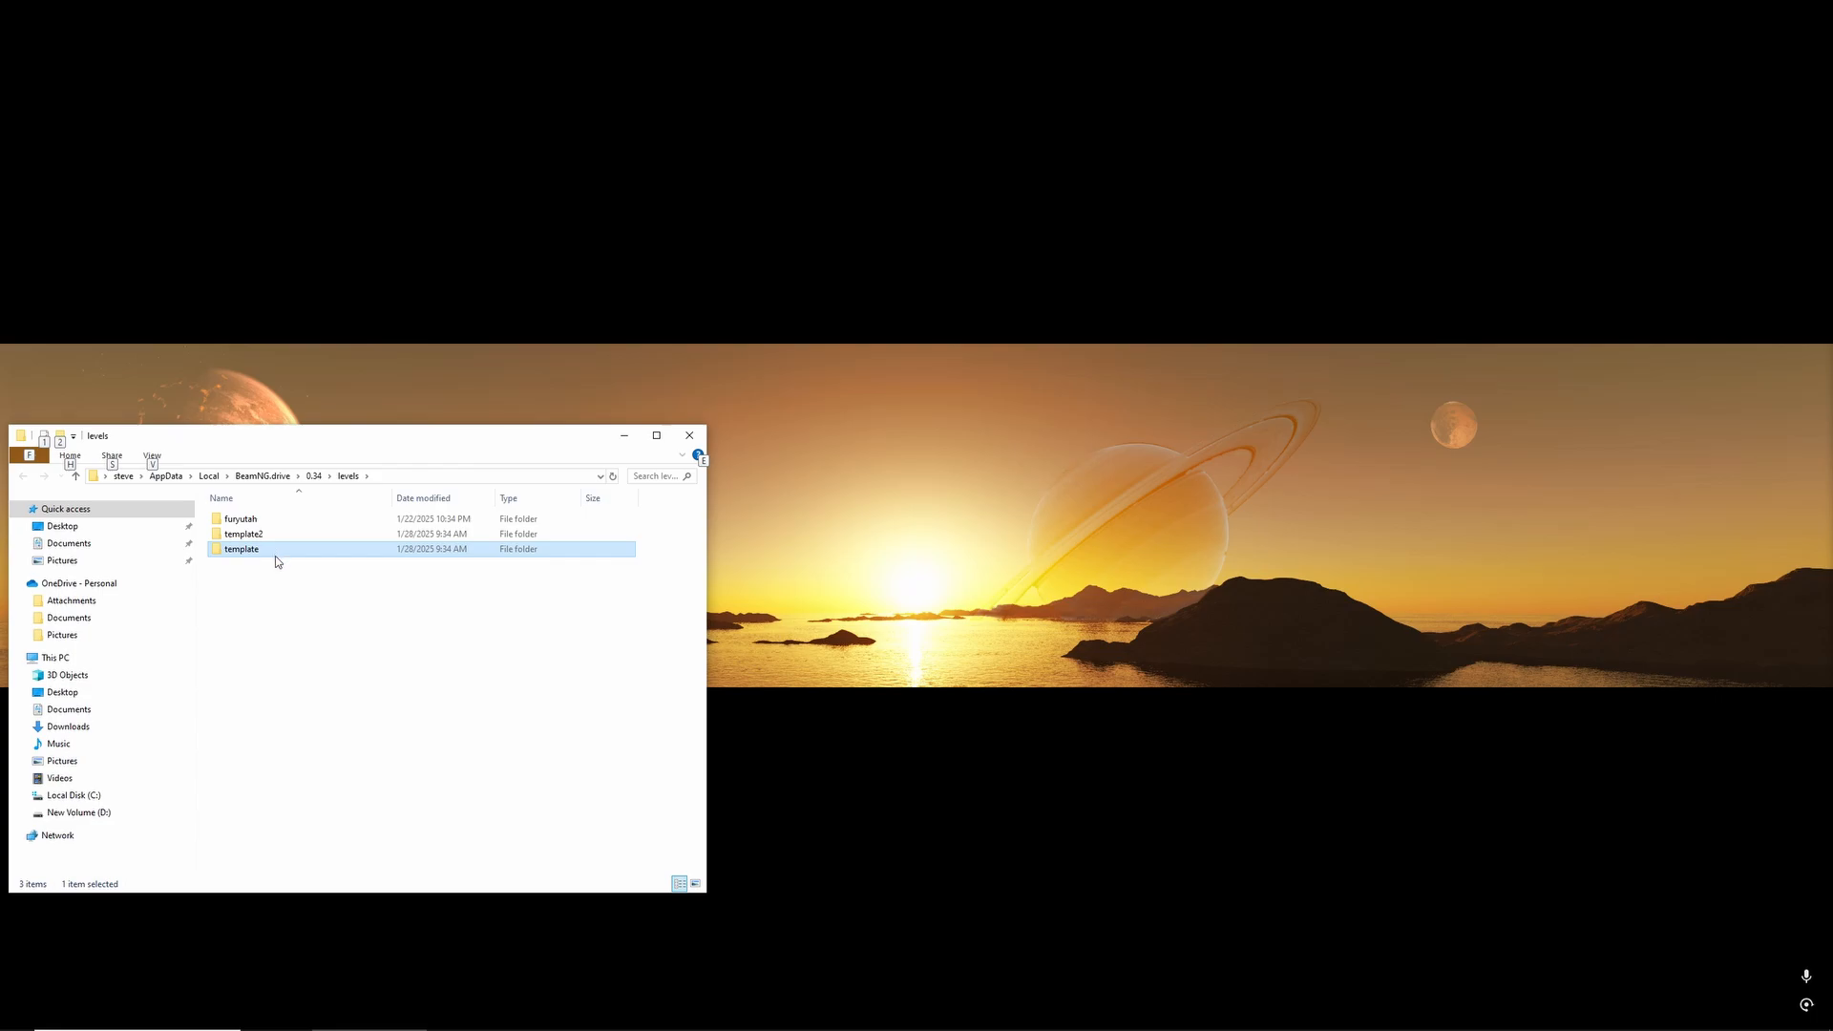
- Examine the terrain files inside the extra template folder under levels, and return to the levels folder
{"action": "left_click", "coordinate": [275, 556]}
{"action": "left_click", "coordinate": [315, 604]}
{"action": "left_click", "coordinate": [267, 548]}
{"action": "double_click", "coordinate": [272, 549]}
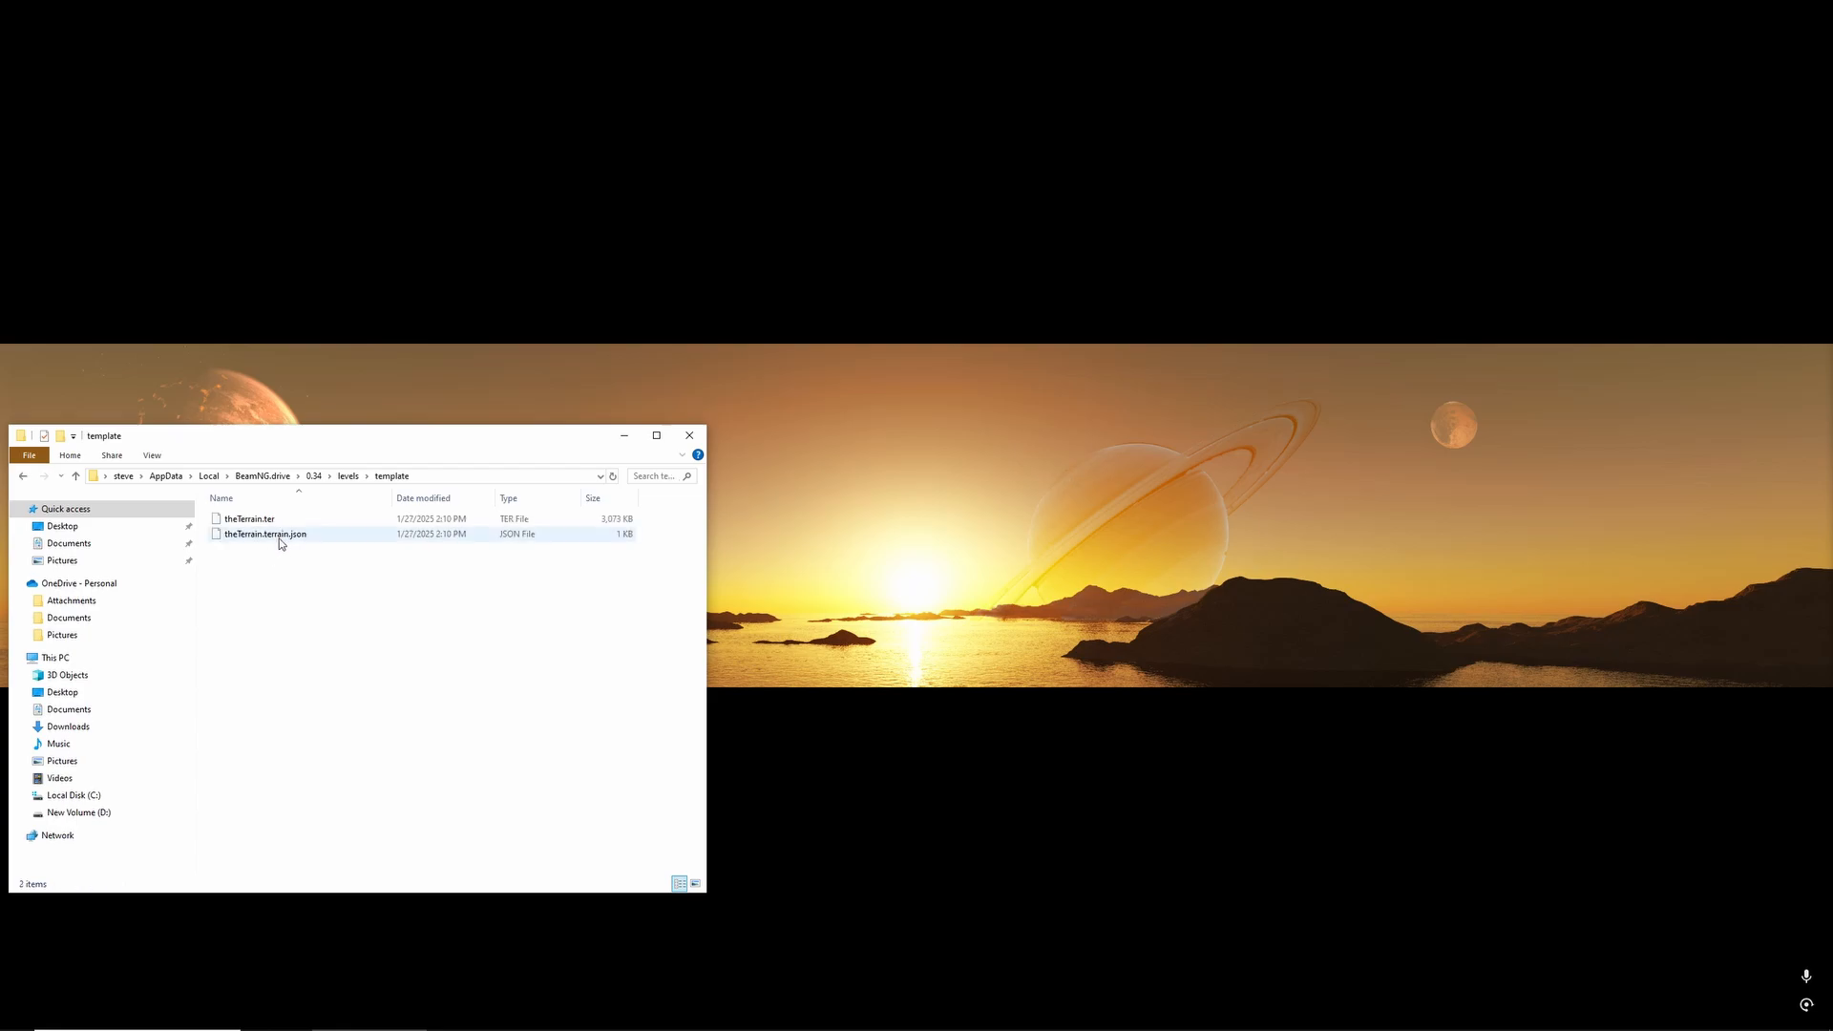
{"action": "left_click", "coordinate": [280, 536]}
{"action": "left_click", "coordinate": [265, 519]}
{"action": "left_click", "coordinate": [281, 535]}
{"action": "key", "text": "alt+Left"}
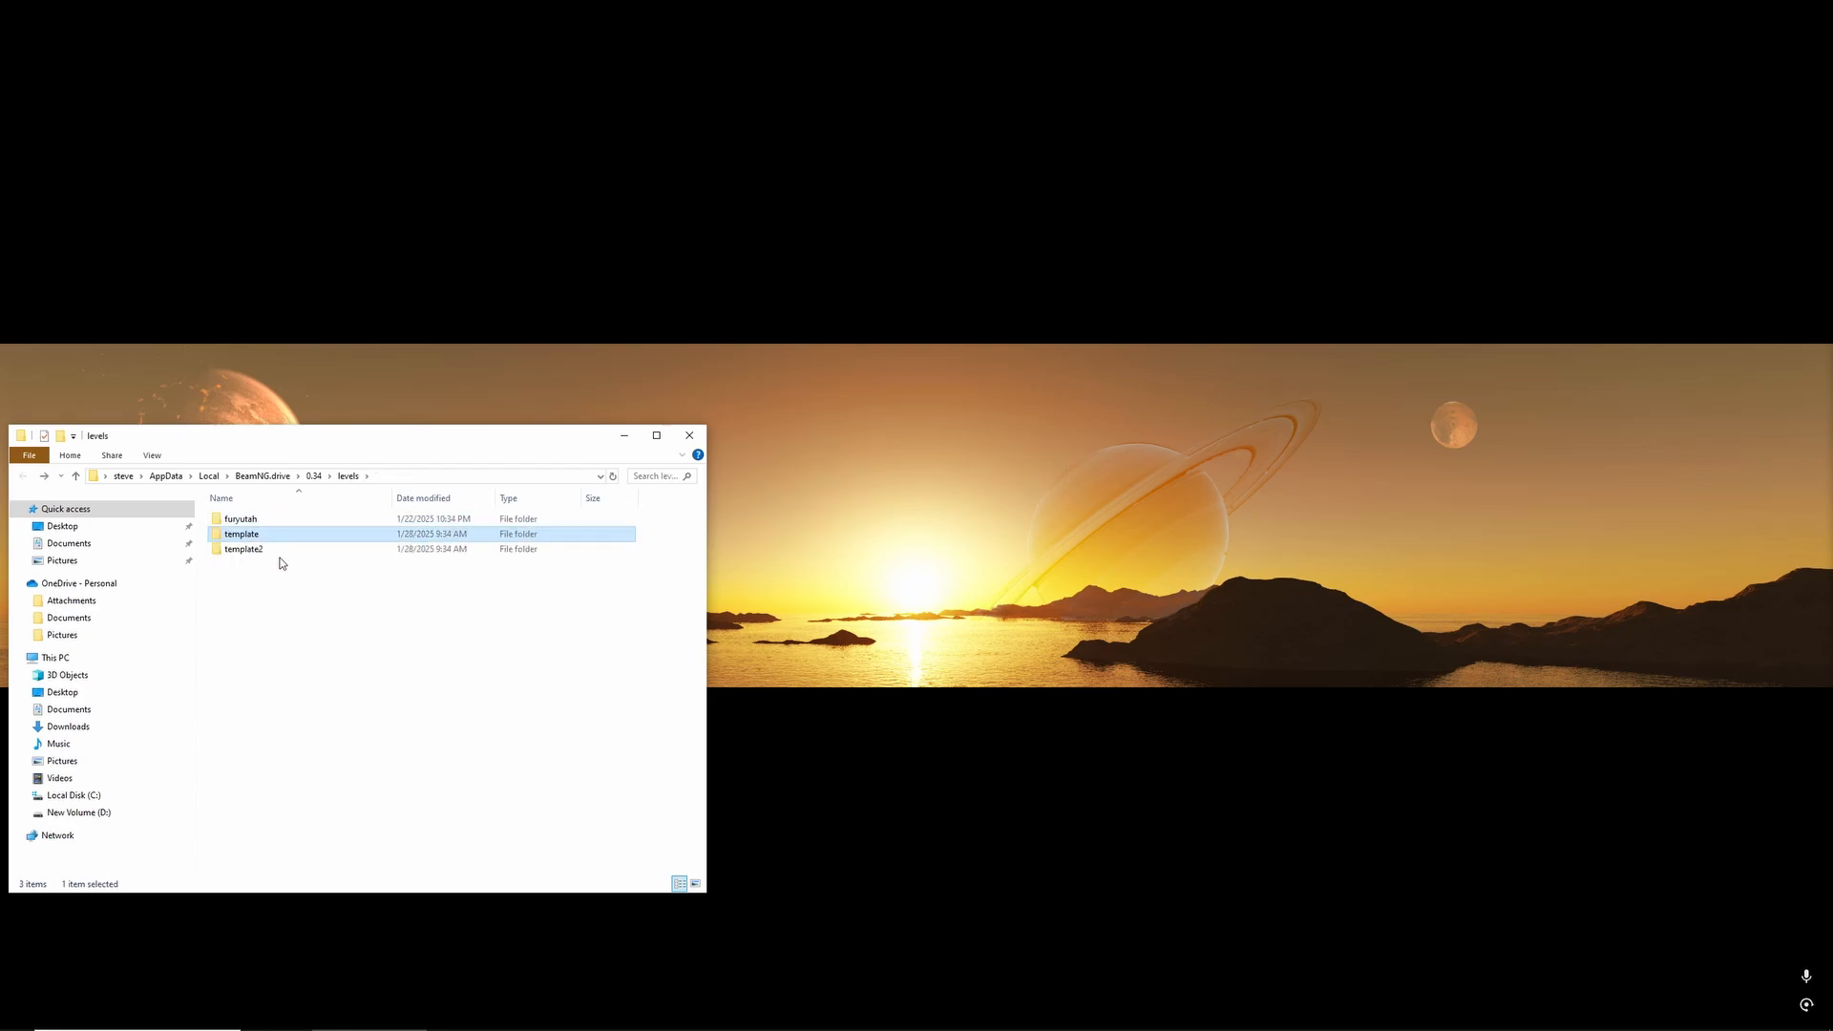
{"action": "key", "text": "F2"}
{"action": "key", "text": "Return"}
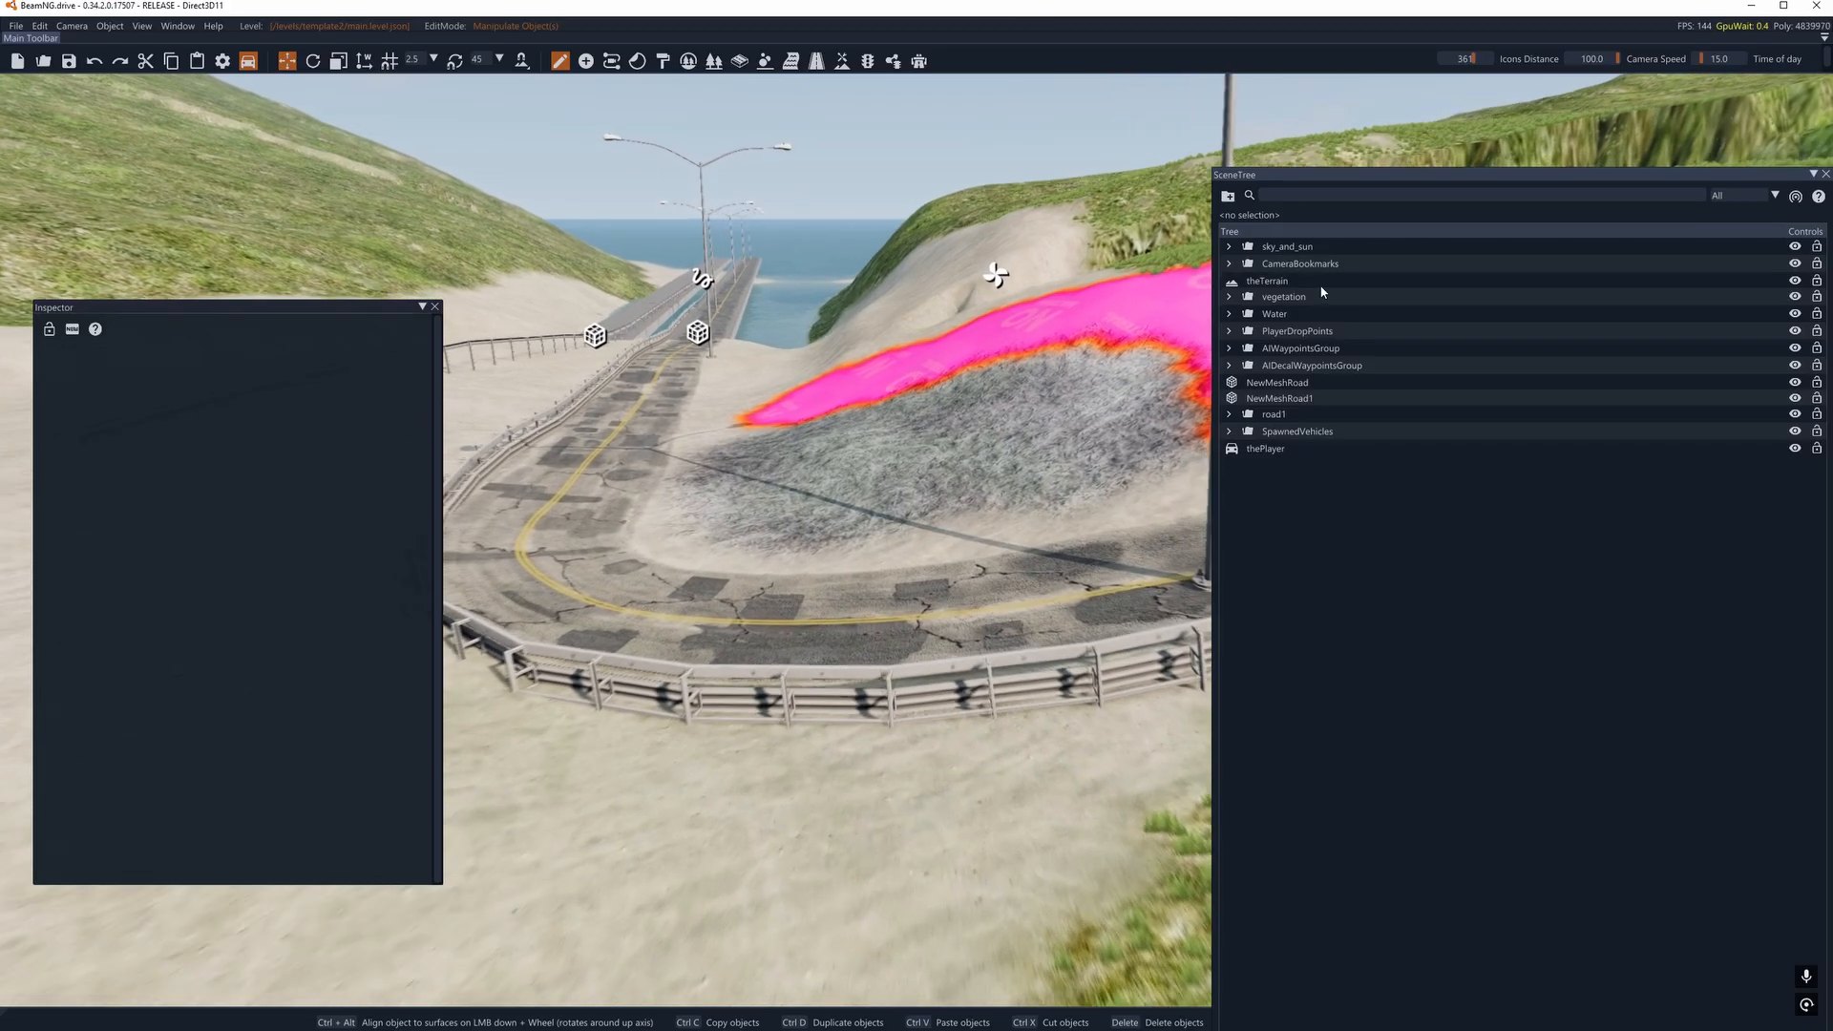
- Set theTerrain's terrainFile to /levels/template2/theTerrain.ter in the World Editor and save the level
{"action": "left_click", "coordinate": [1229, 247]}
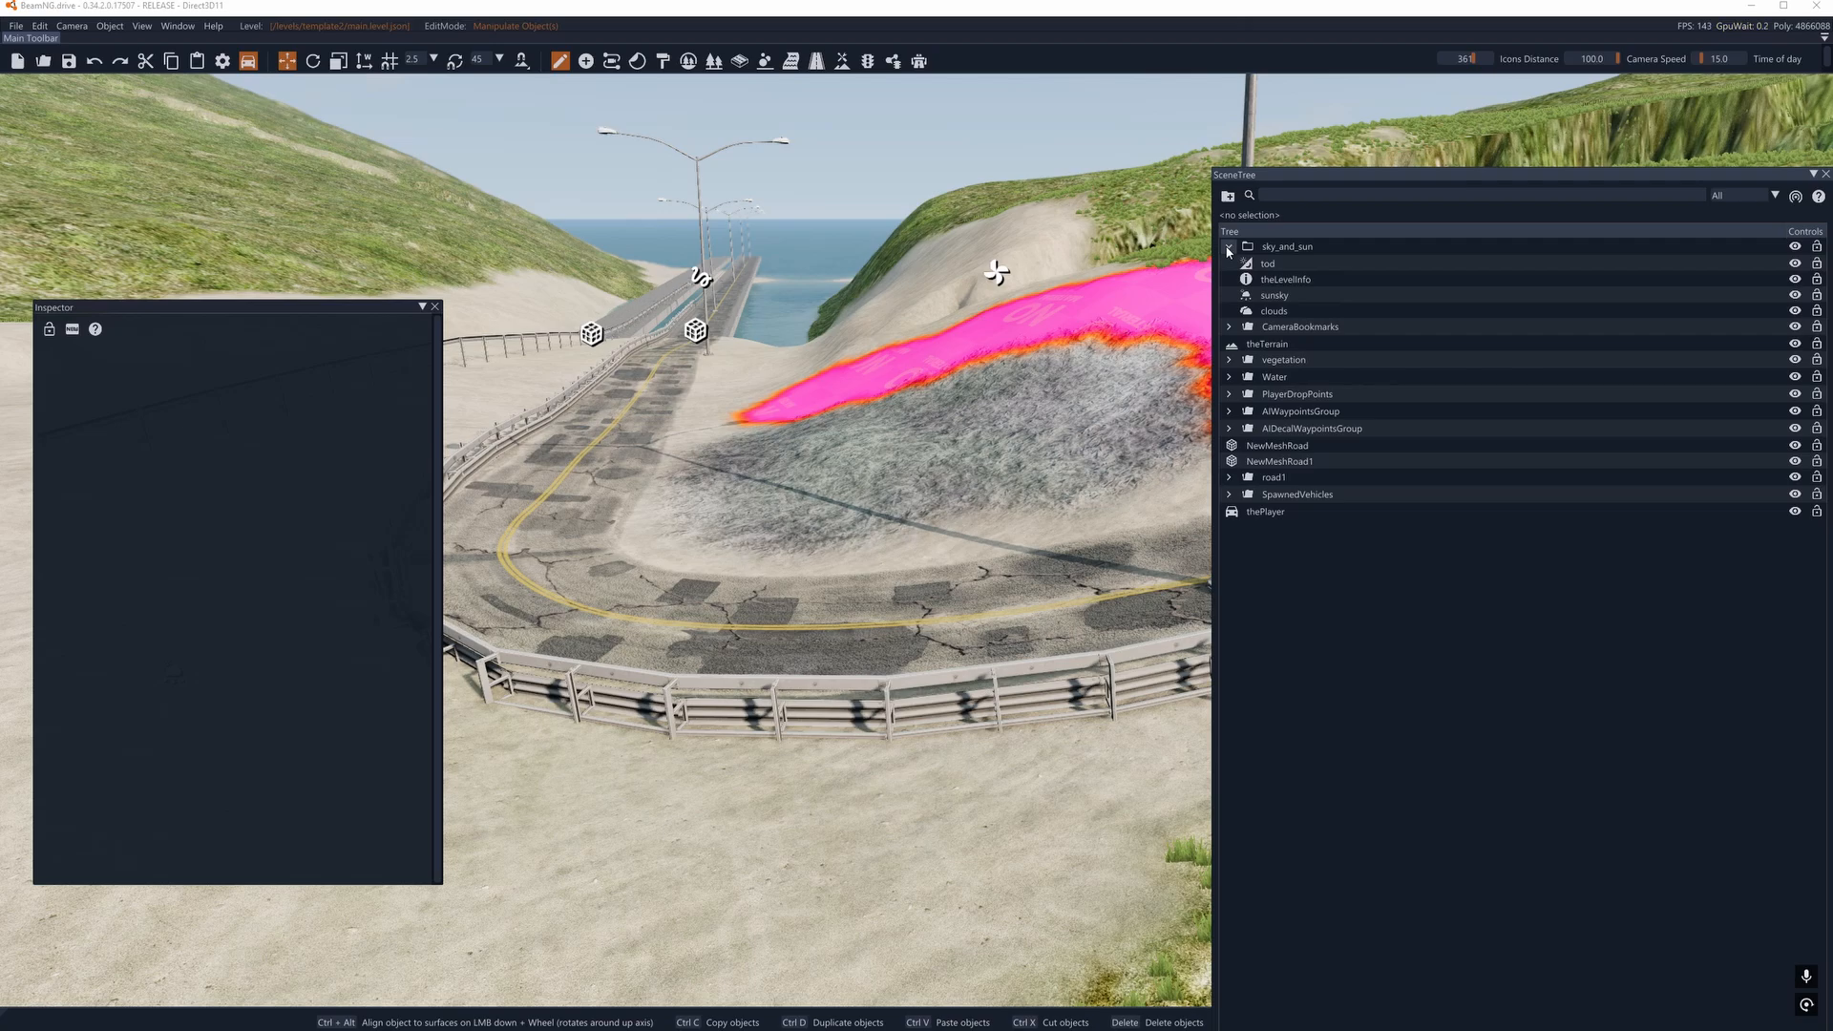
{"action": "left_click", "coordinate": [1275, 345]}
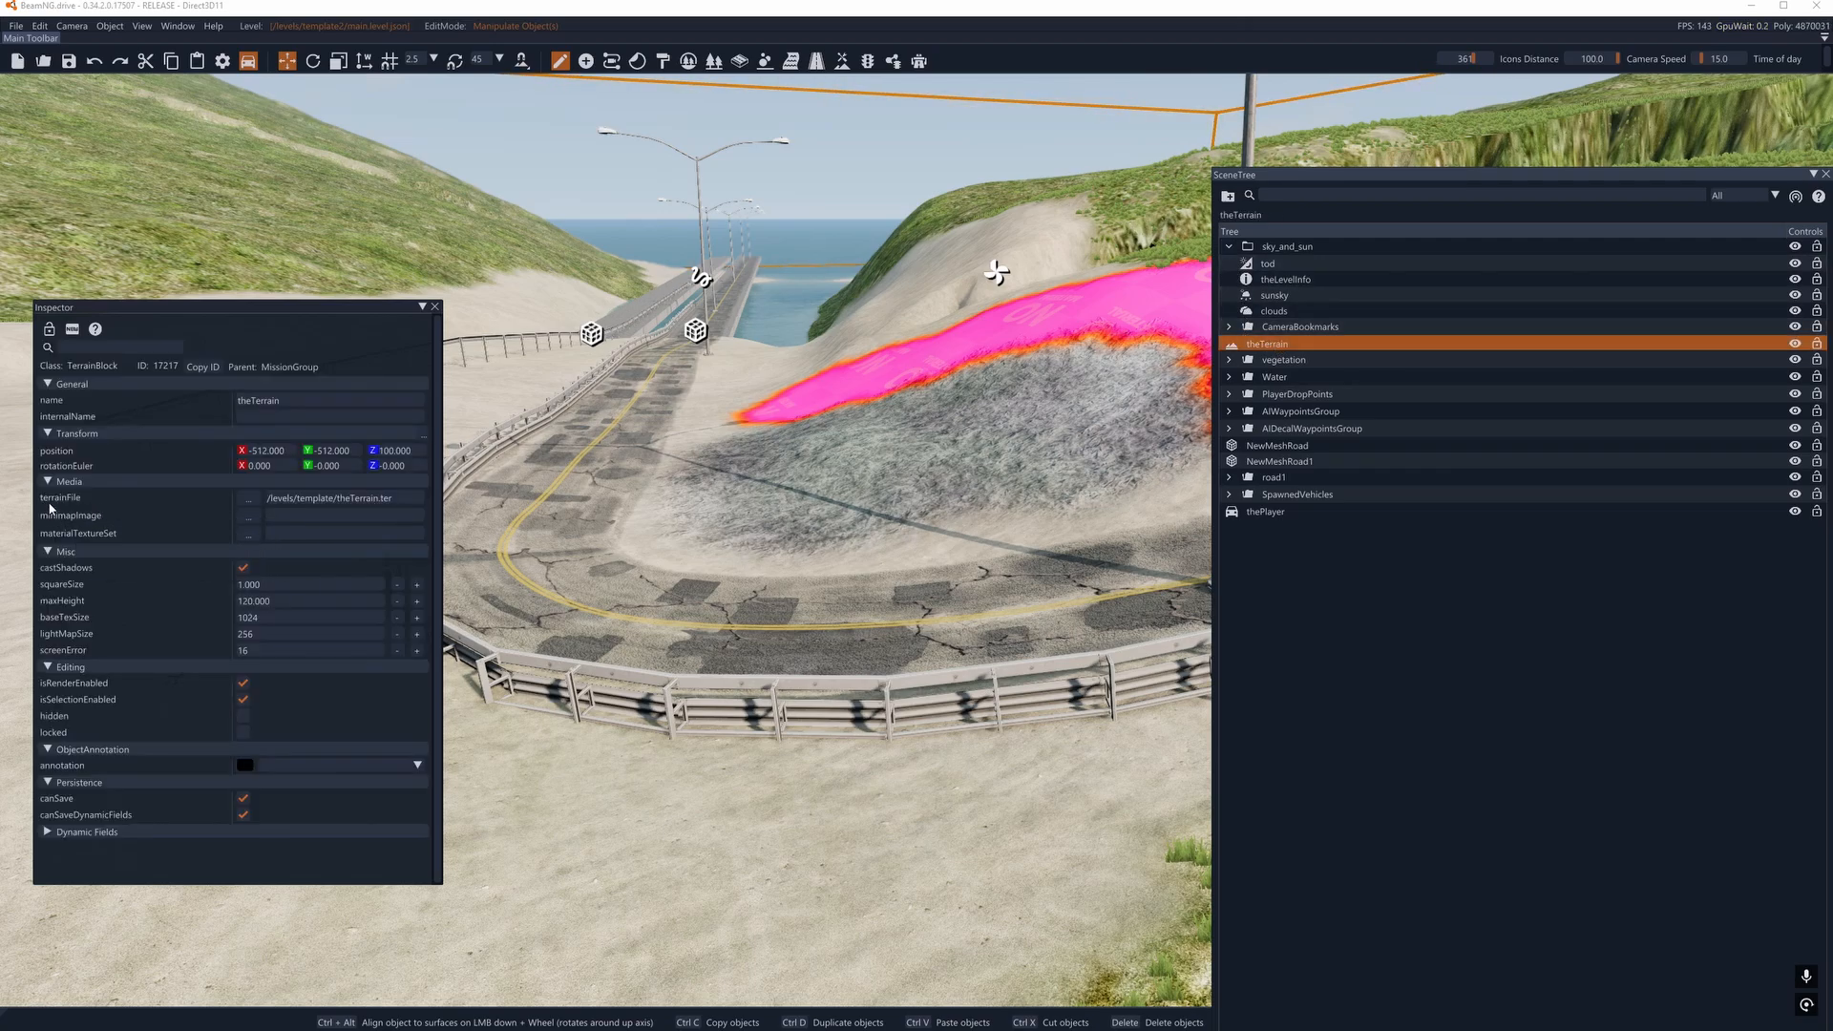
{"action": "left_click", "coordinate": [353, 502]}
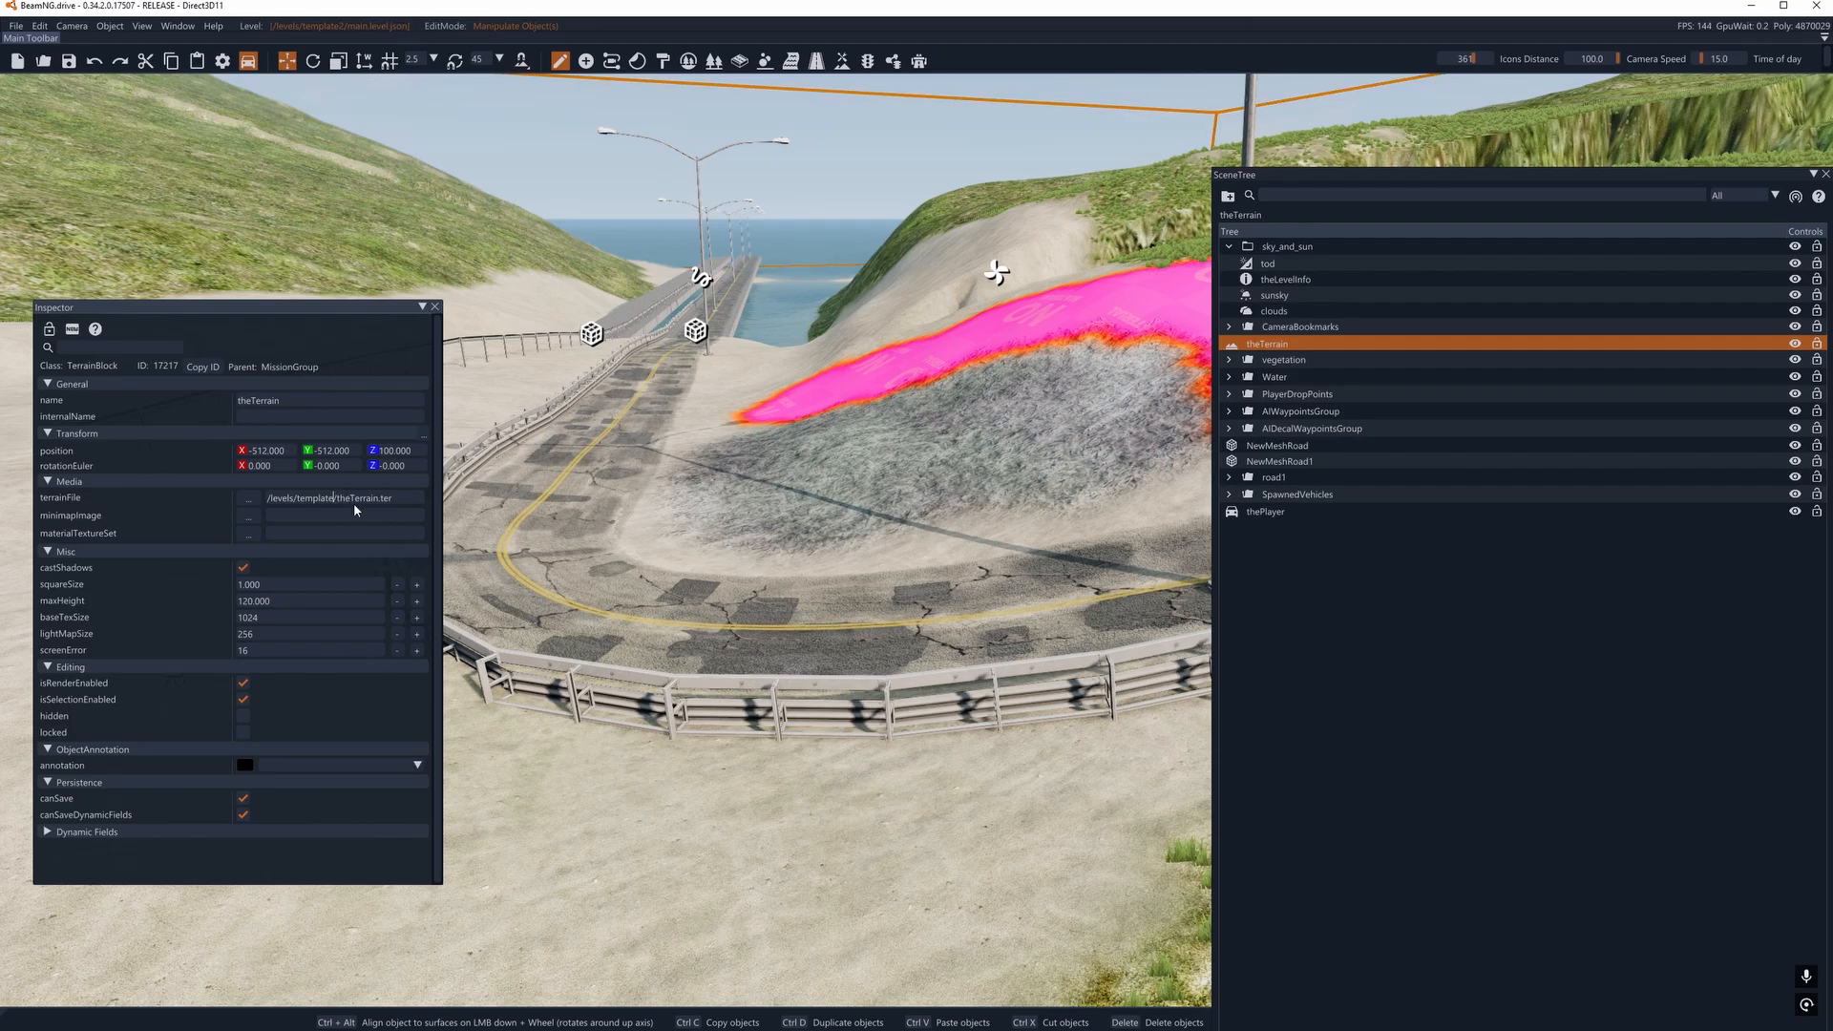
{"action": "type", "text": "2"}
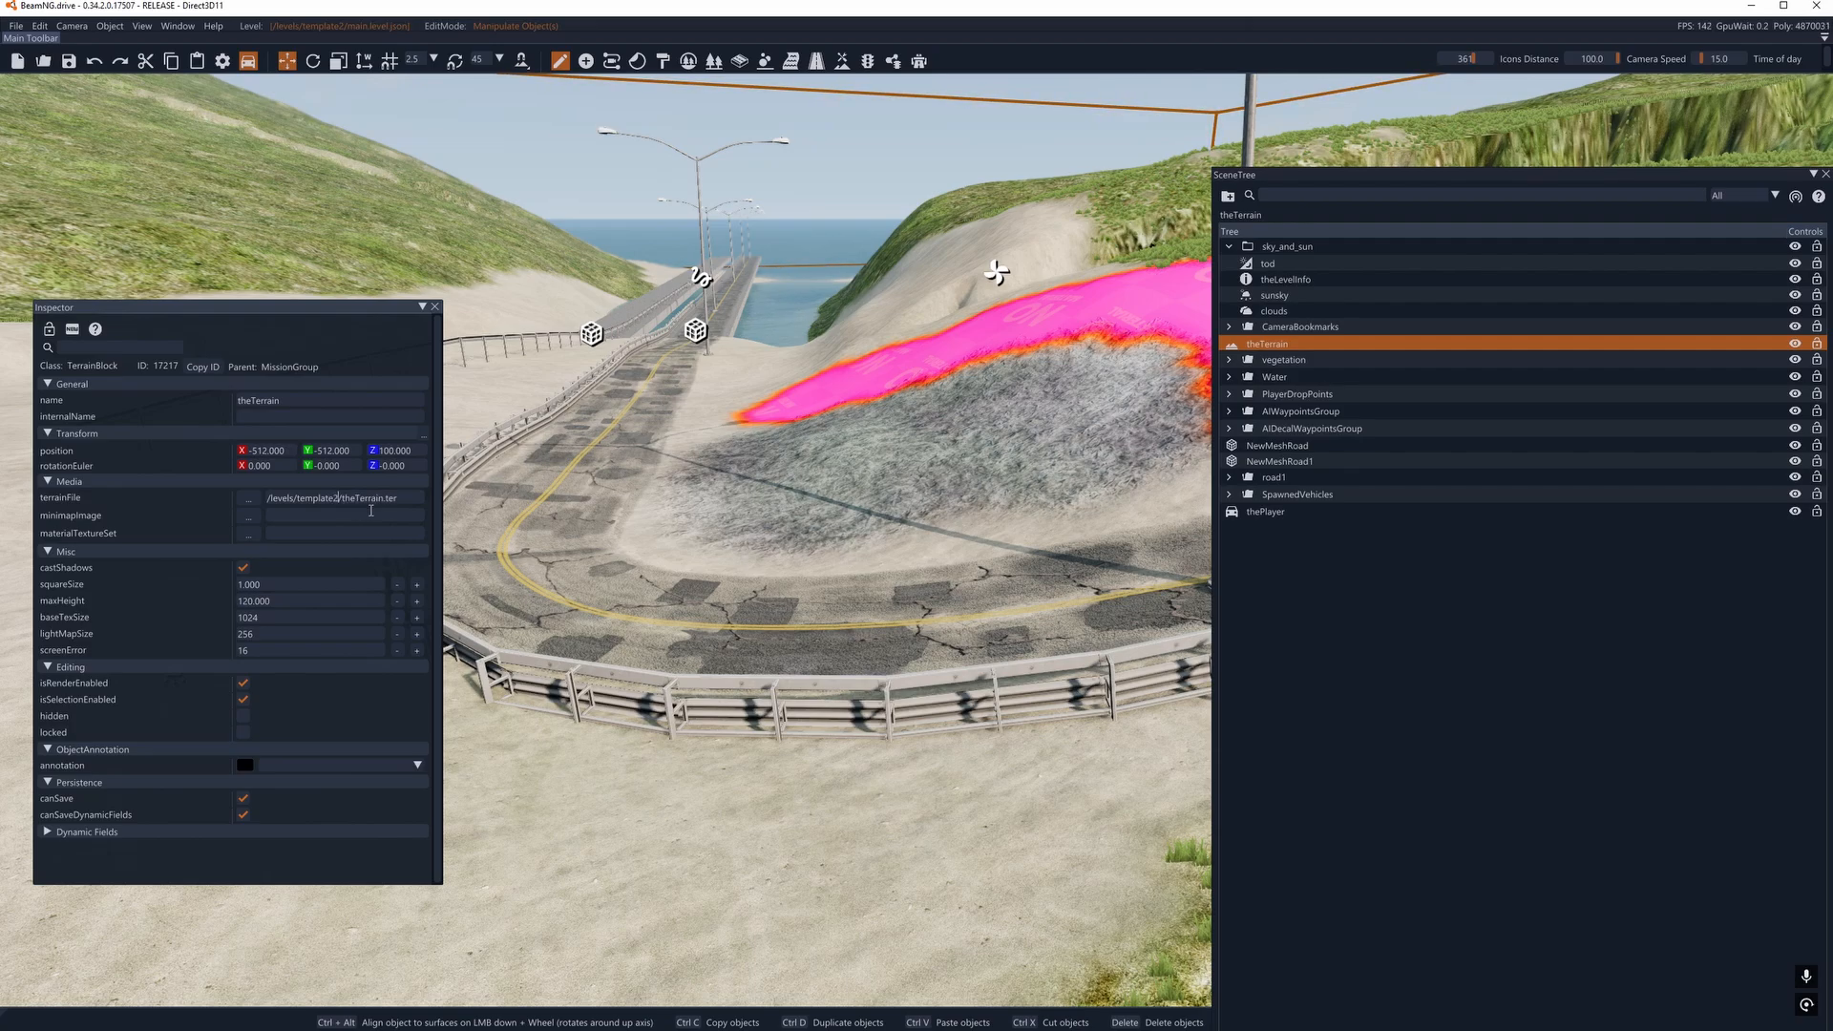
{"action": "key", "text": "Return"}
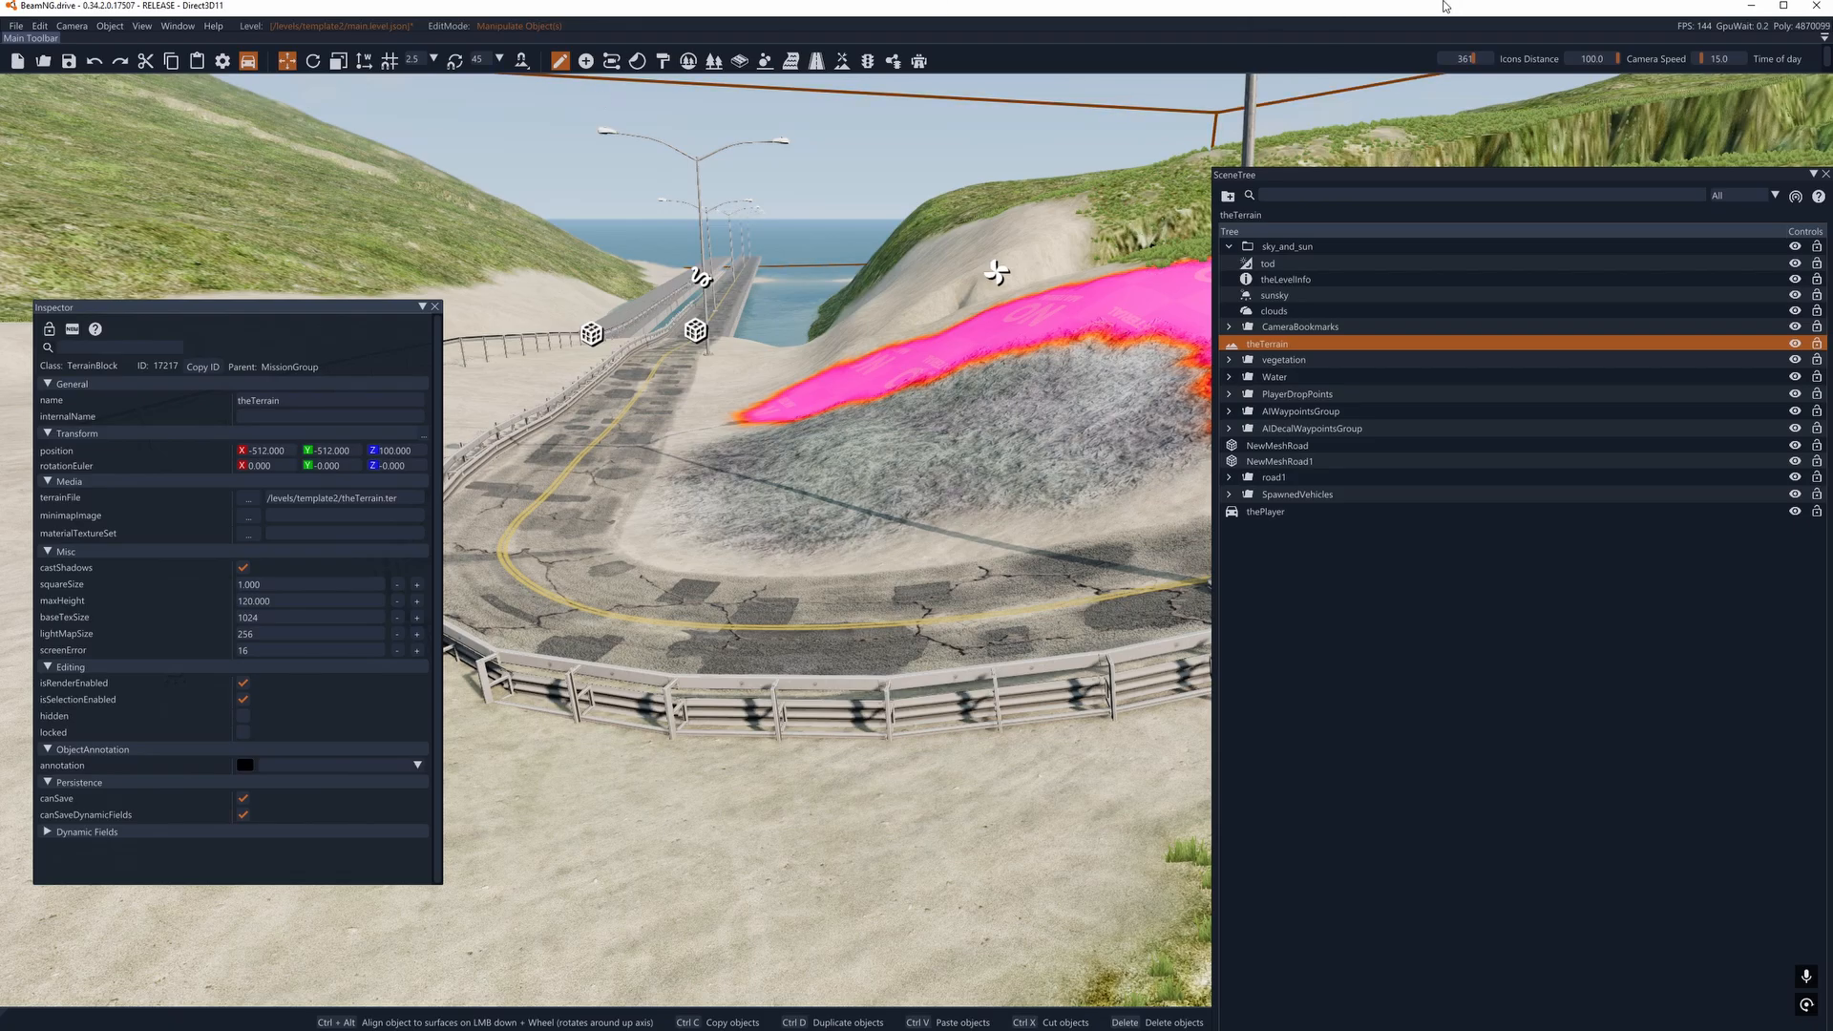
{"action": "key", "text": "ctrl+s"}
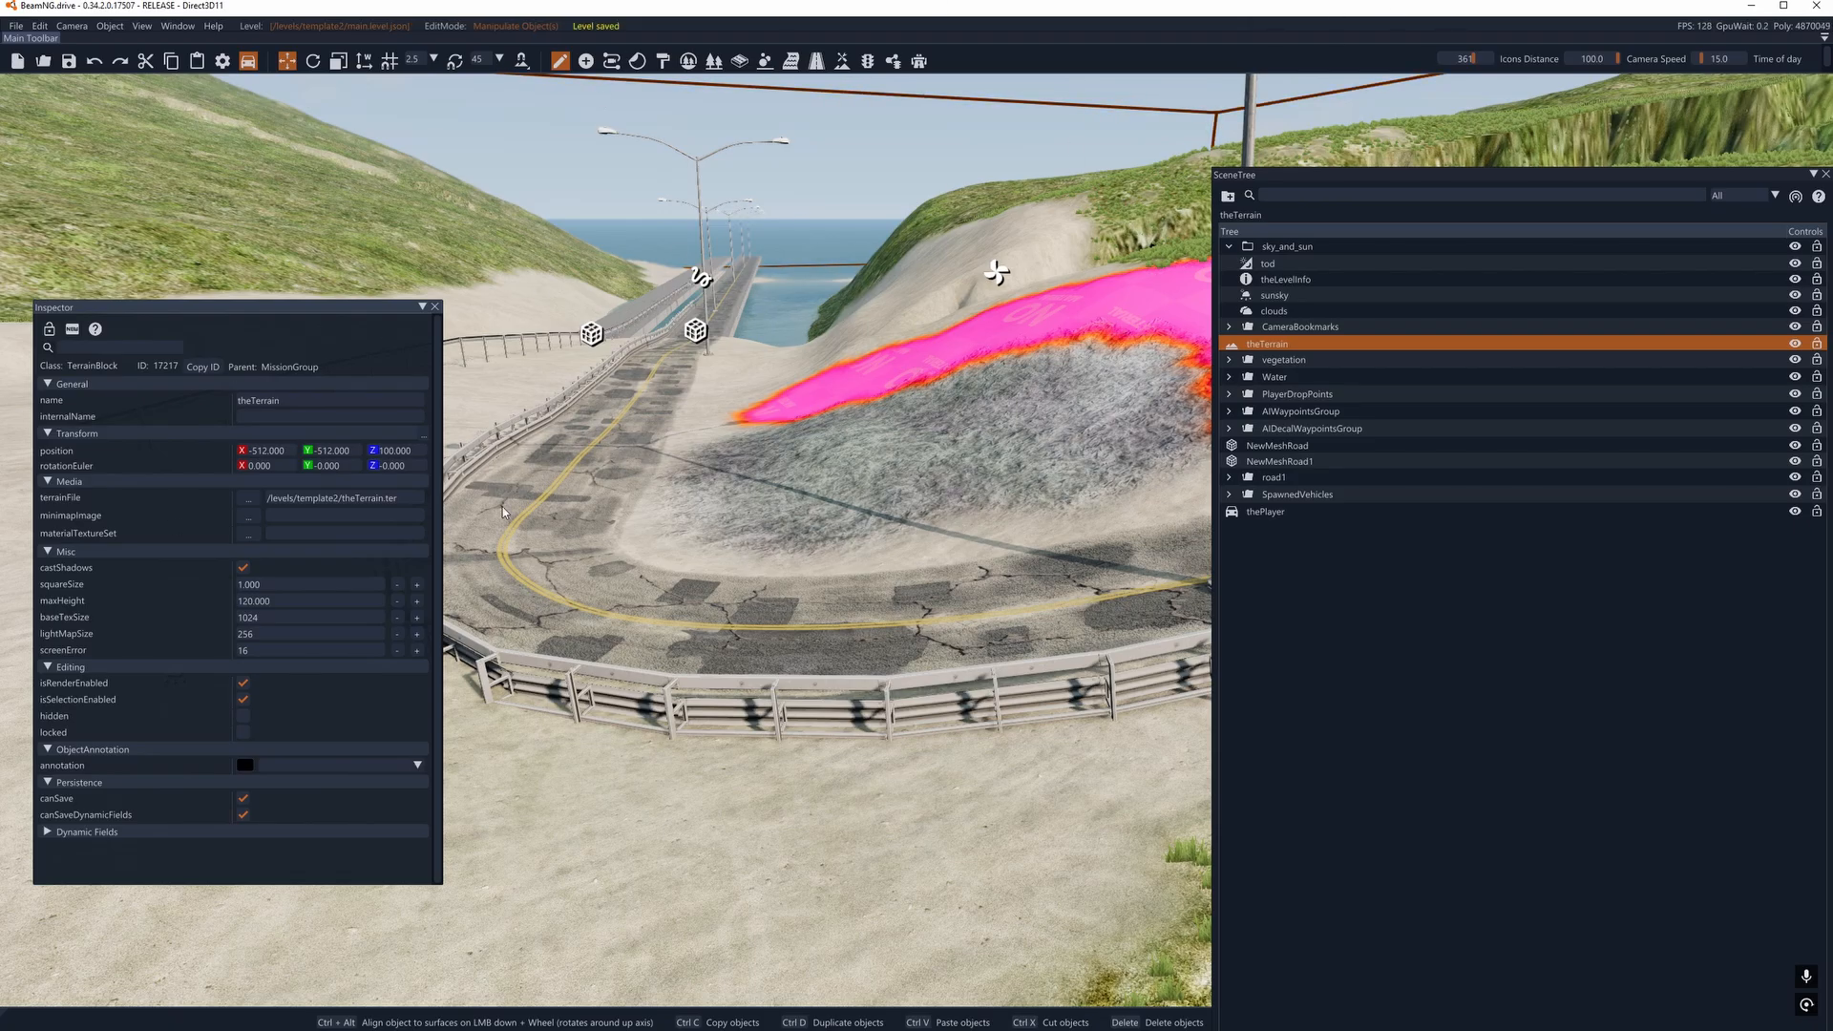
- Close the game and delete the extra template folder from the levels folder
{"action": "left_click", "coordinate": [1826, 7]}
{"action": "left_click", "coordinate": [270, 536]}
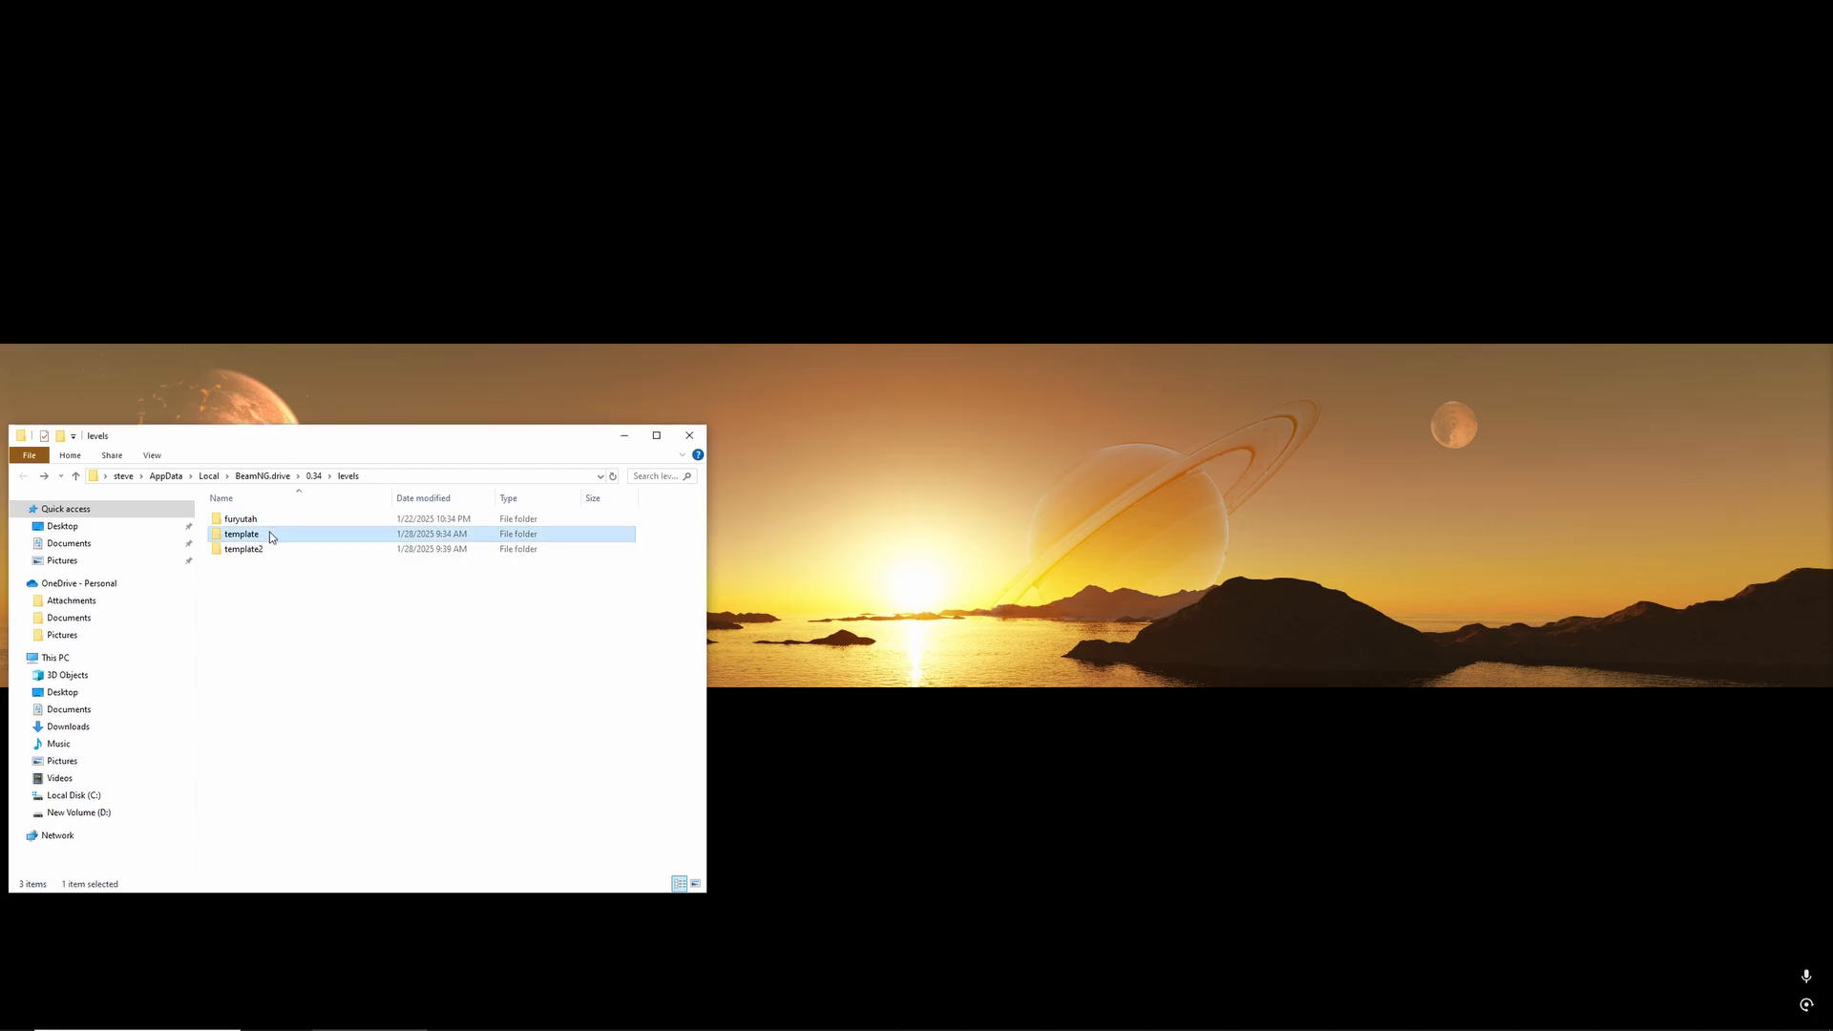
{"action": "key", "text": "Delete"}
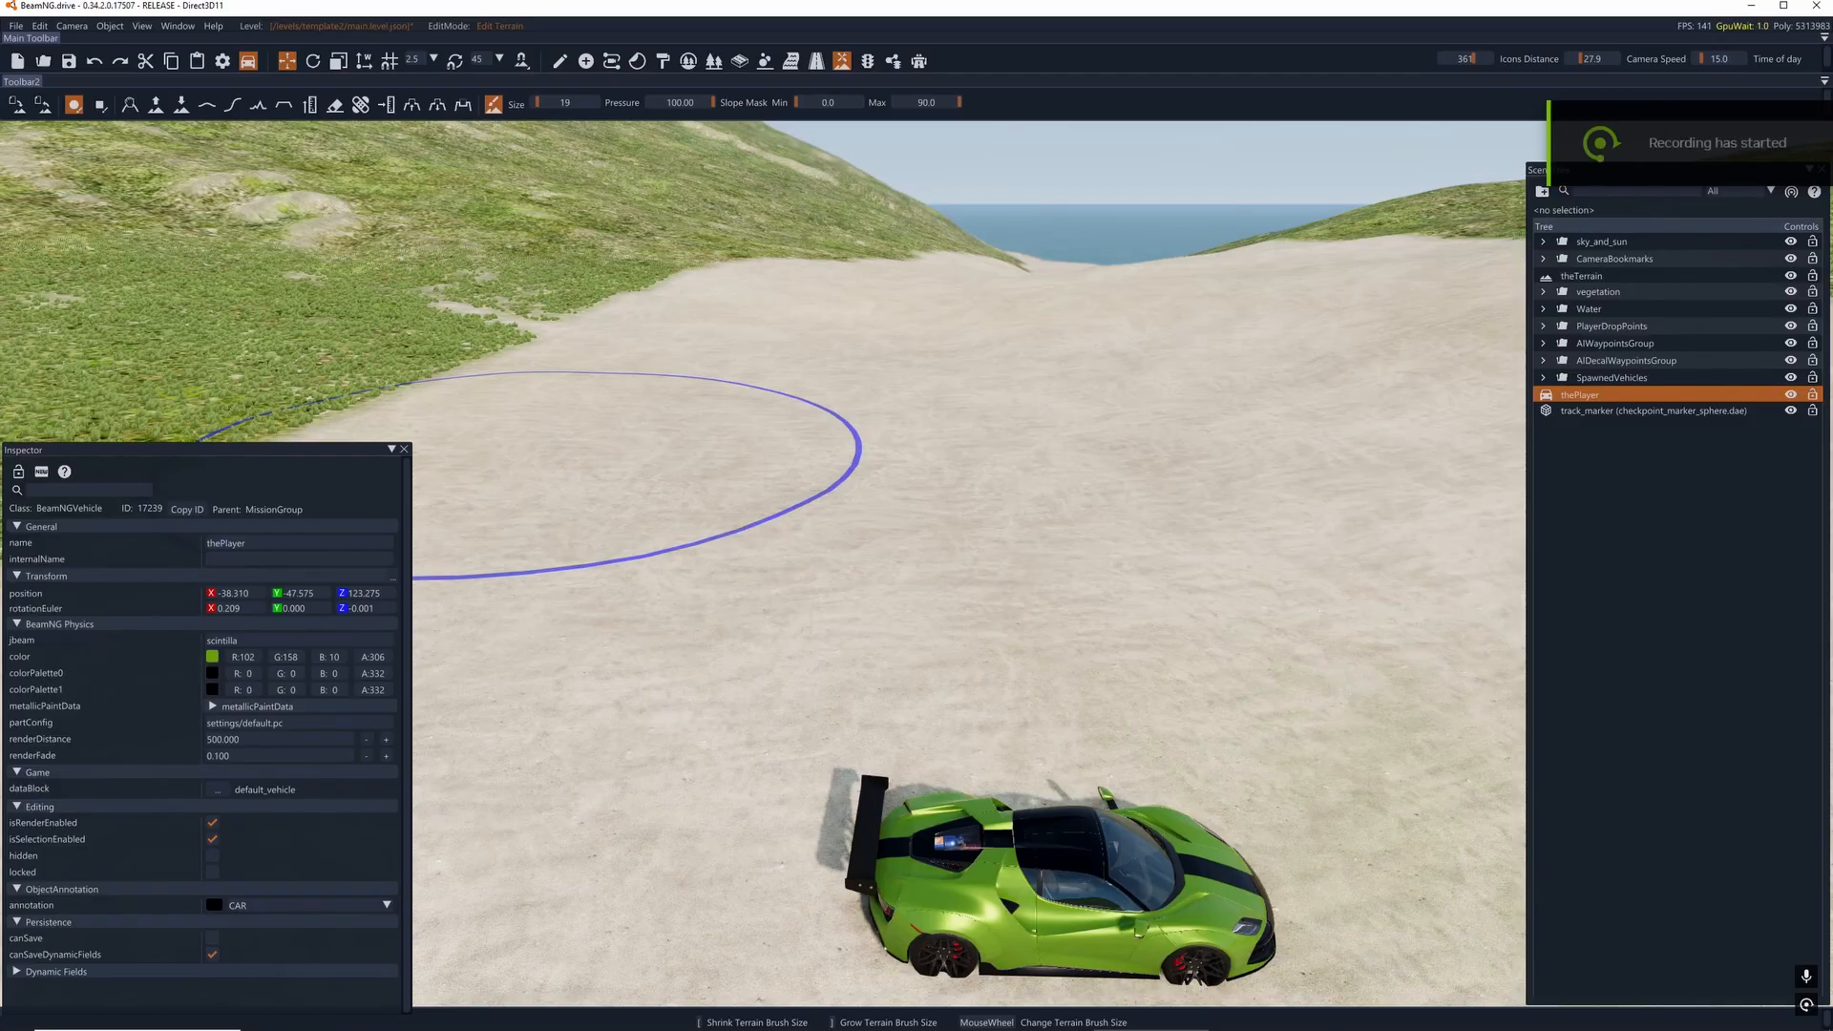
- With the Decal Road Editor at a default width of 1.000, draw a straight road about 17 m long on the sand near the car
{"action": "right_click_drag", "start_coordinate": [907, 523], "coordinate": [966, 499]}
{"action": "key", "text": "d"}
{"action": "key", "text": "a"}
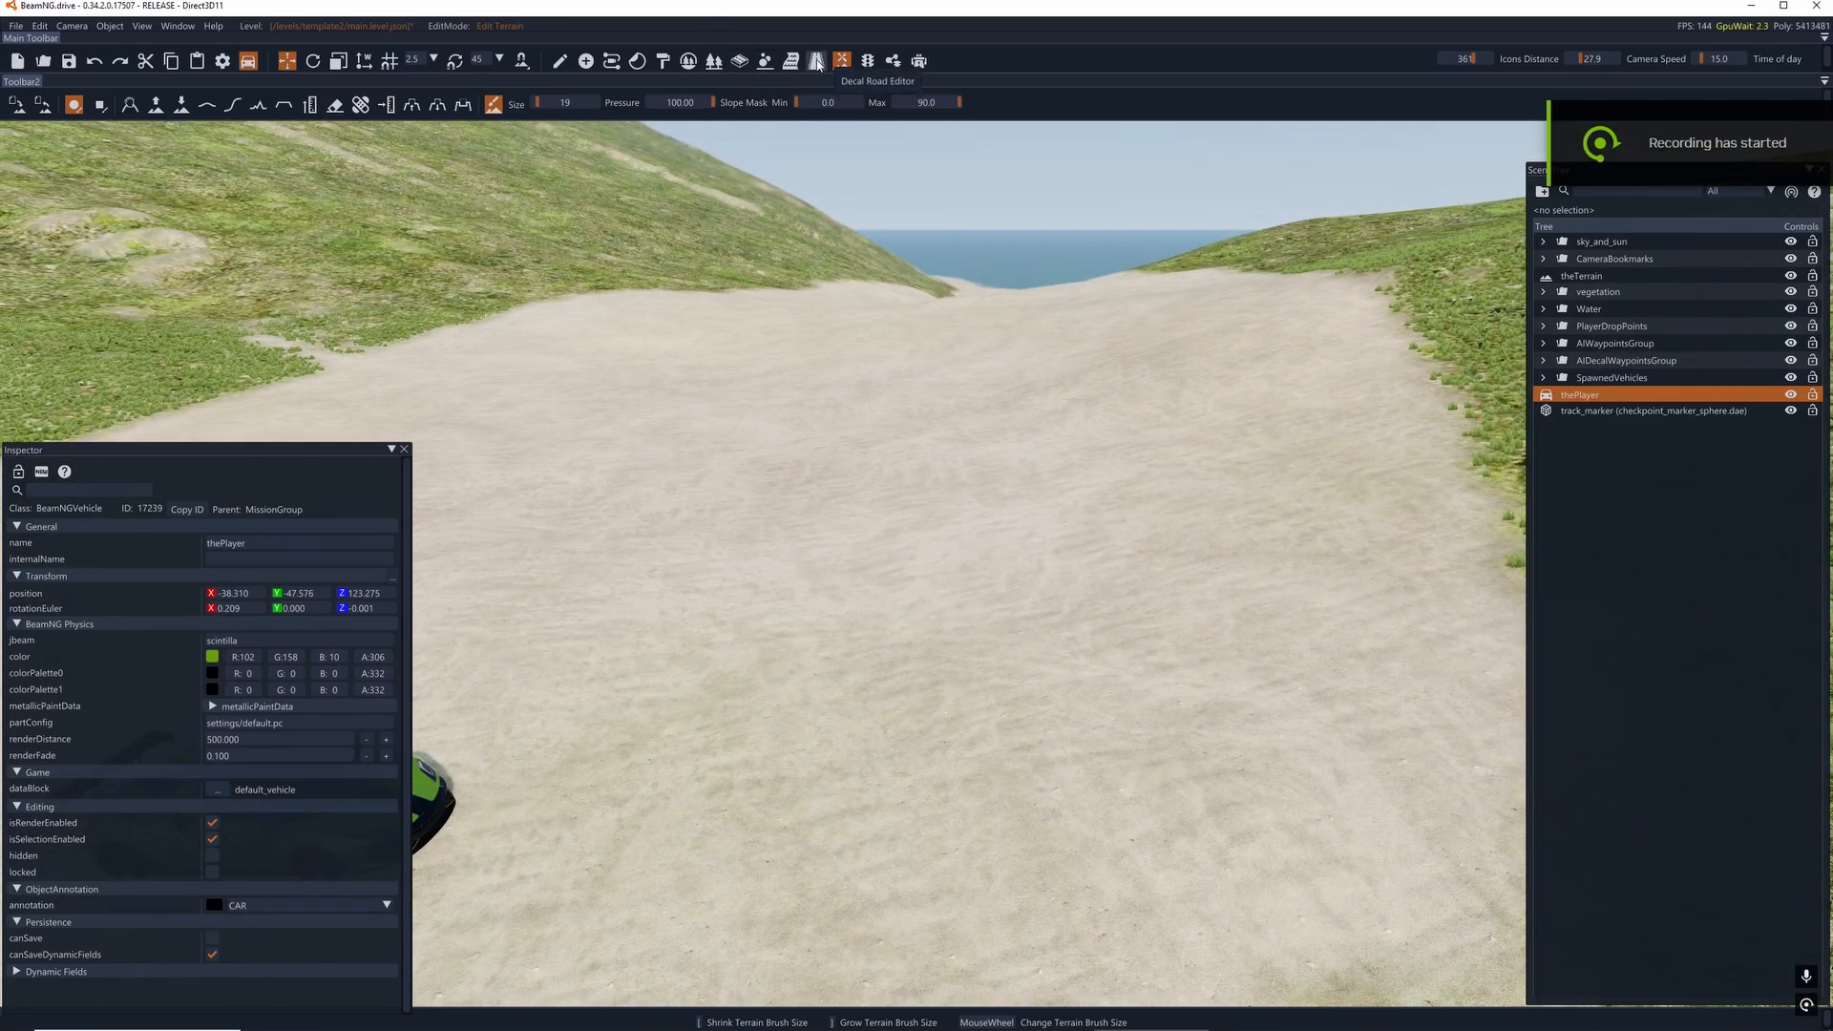
{"action": "left_click", "coordinate": [816, 61]}
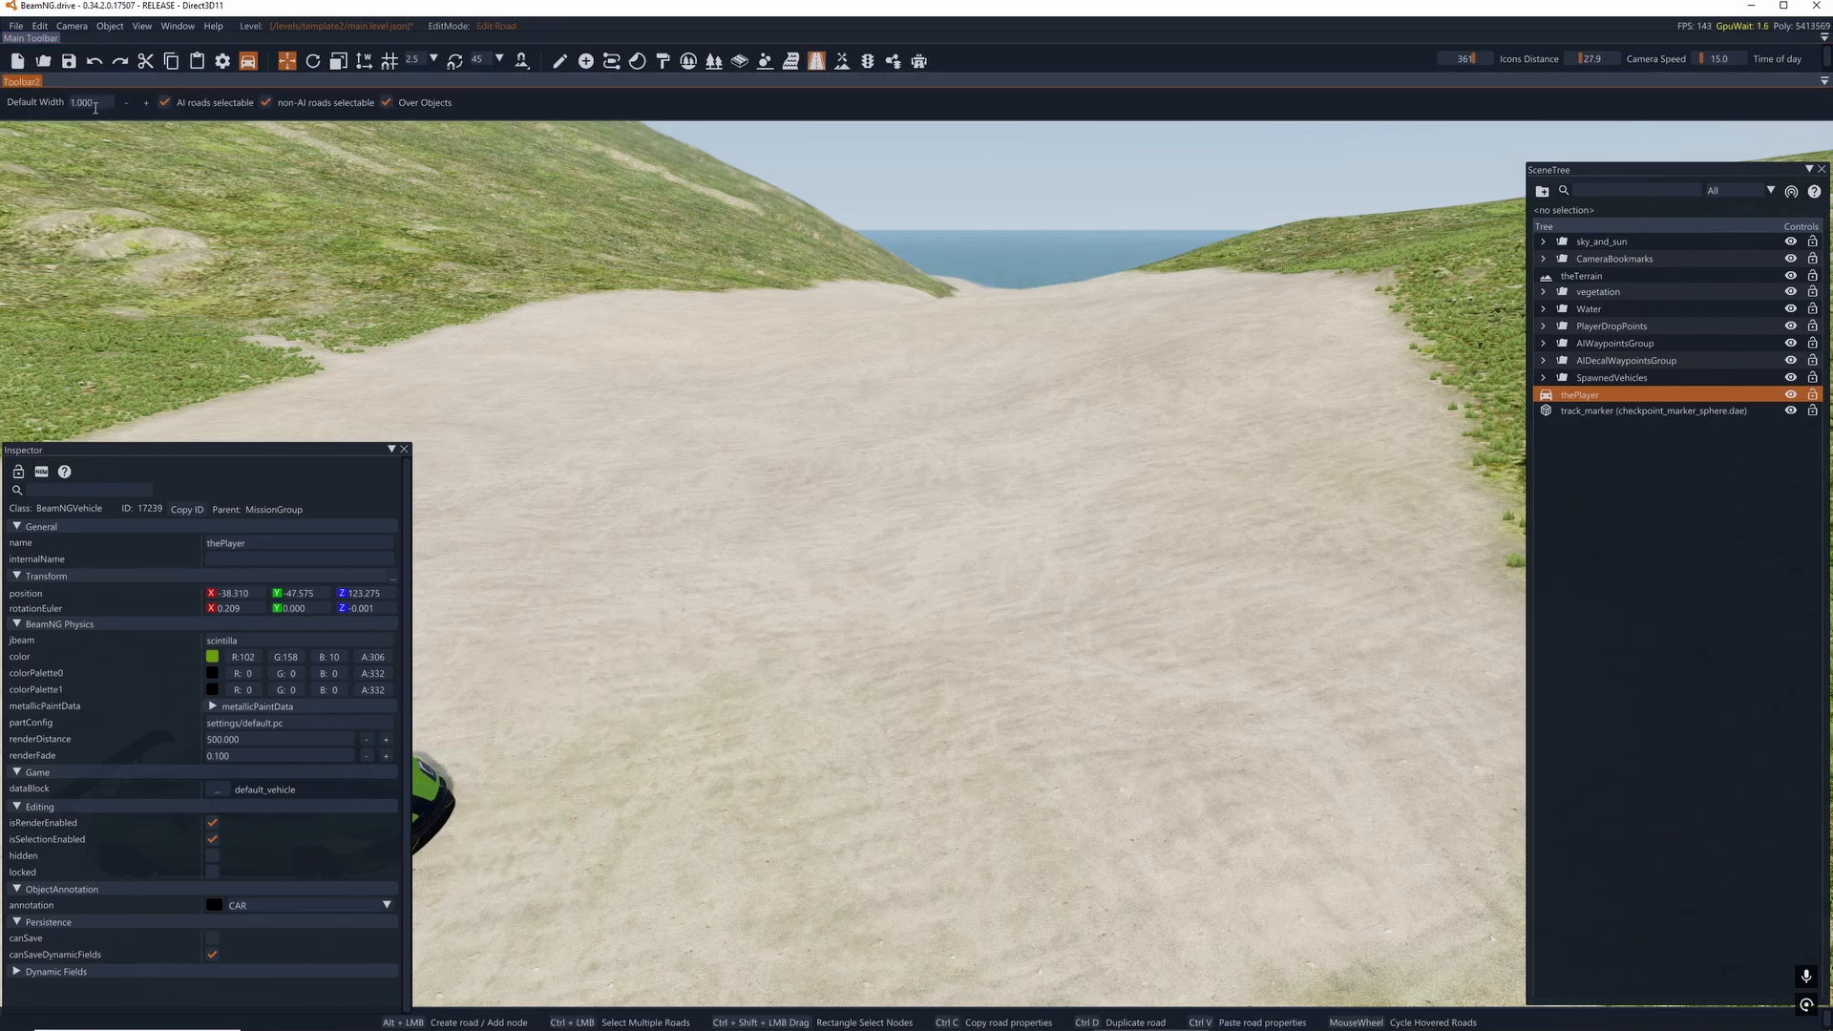
{"action": "left_click_drag", "start_coordinate": [100, 101], "coordinate": [65, 106]}
{"action": "type", "text": "1"}
{"action": "key", "text": "Return"}
{"action": "right_click_drag", "start_coordinate": [899, 643], "coordinate": [894, 551]}
{"action": "left_click", "coordinate": [867, 774], "text": "alt"}
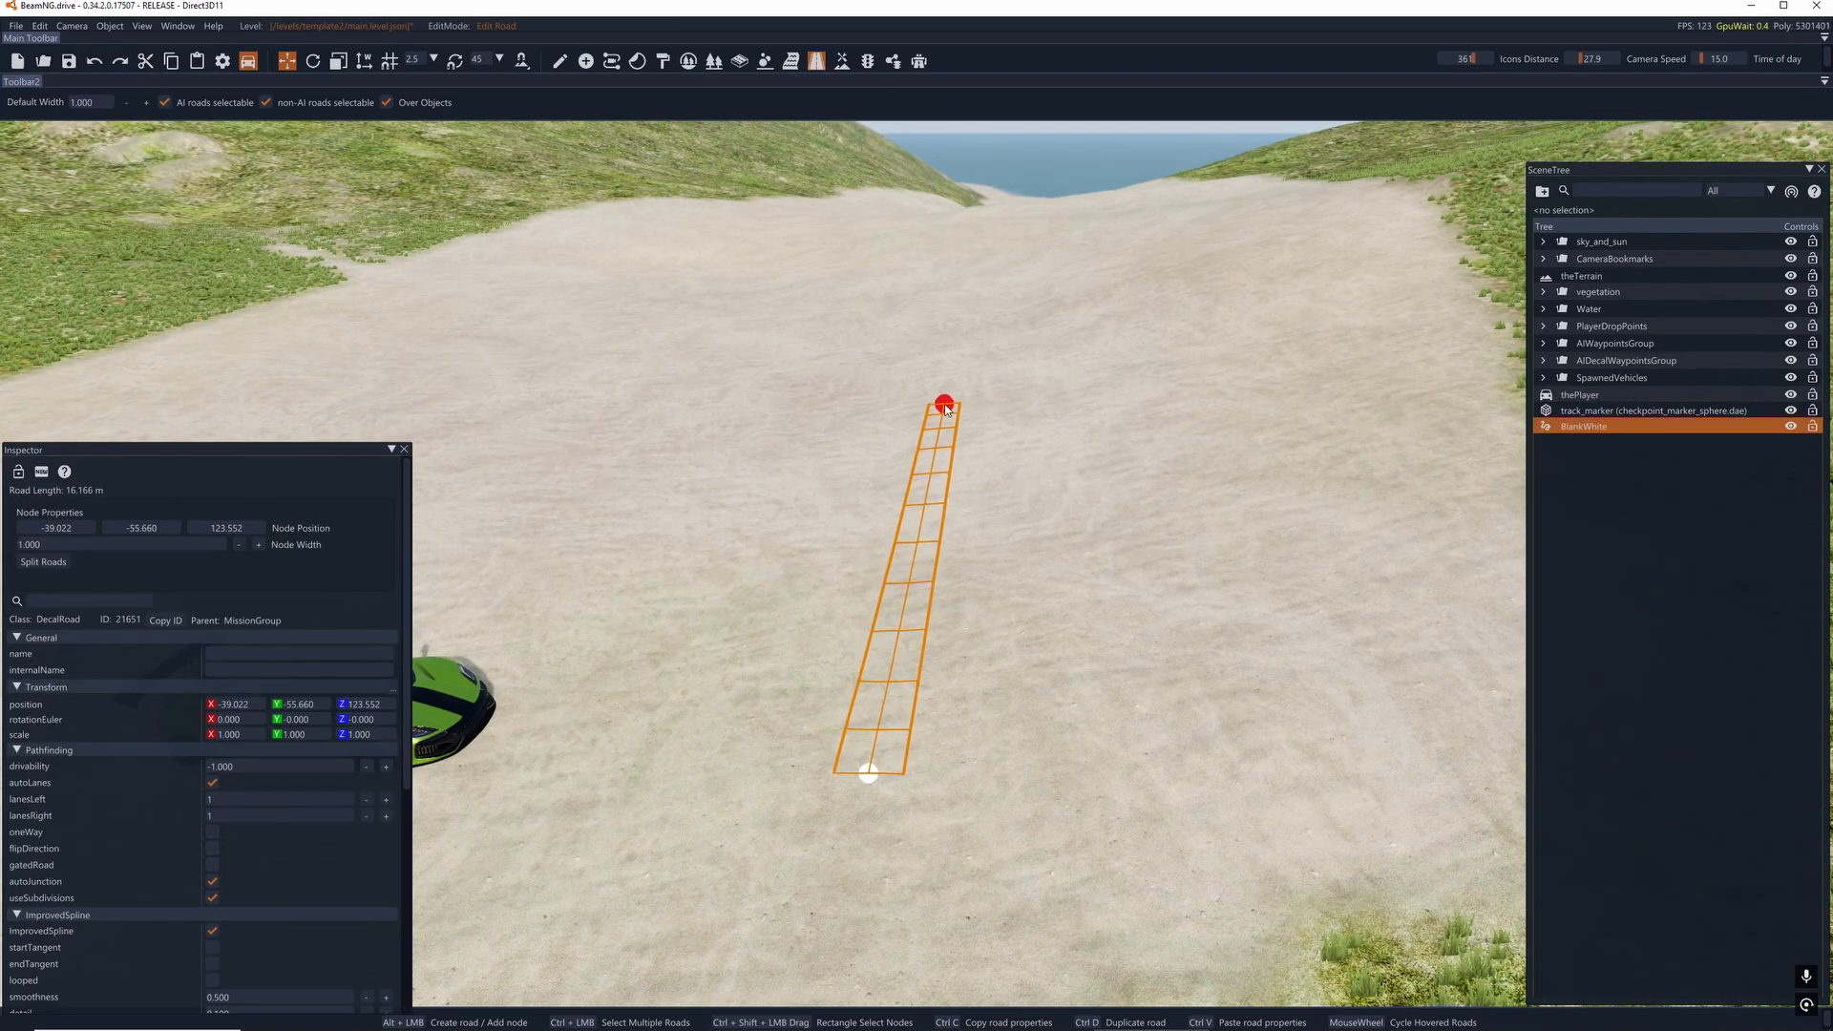
{"action": "left_click", "coordinate": [945, 408], "text": "alt"}
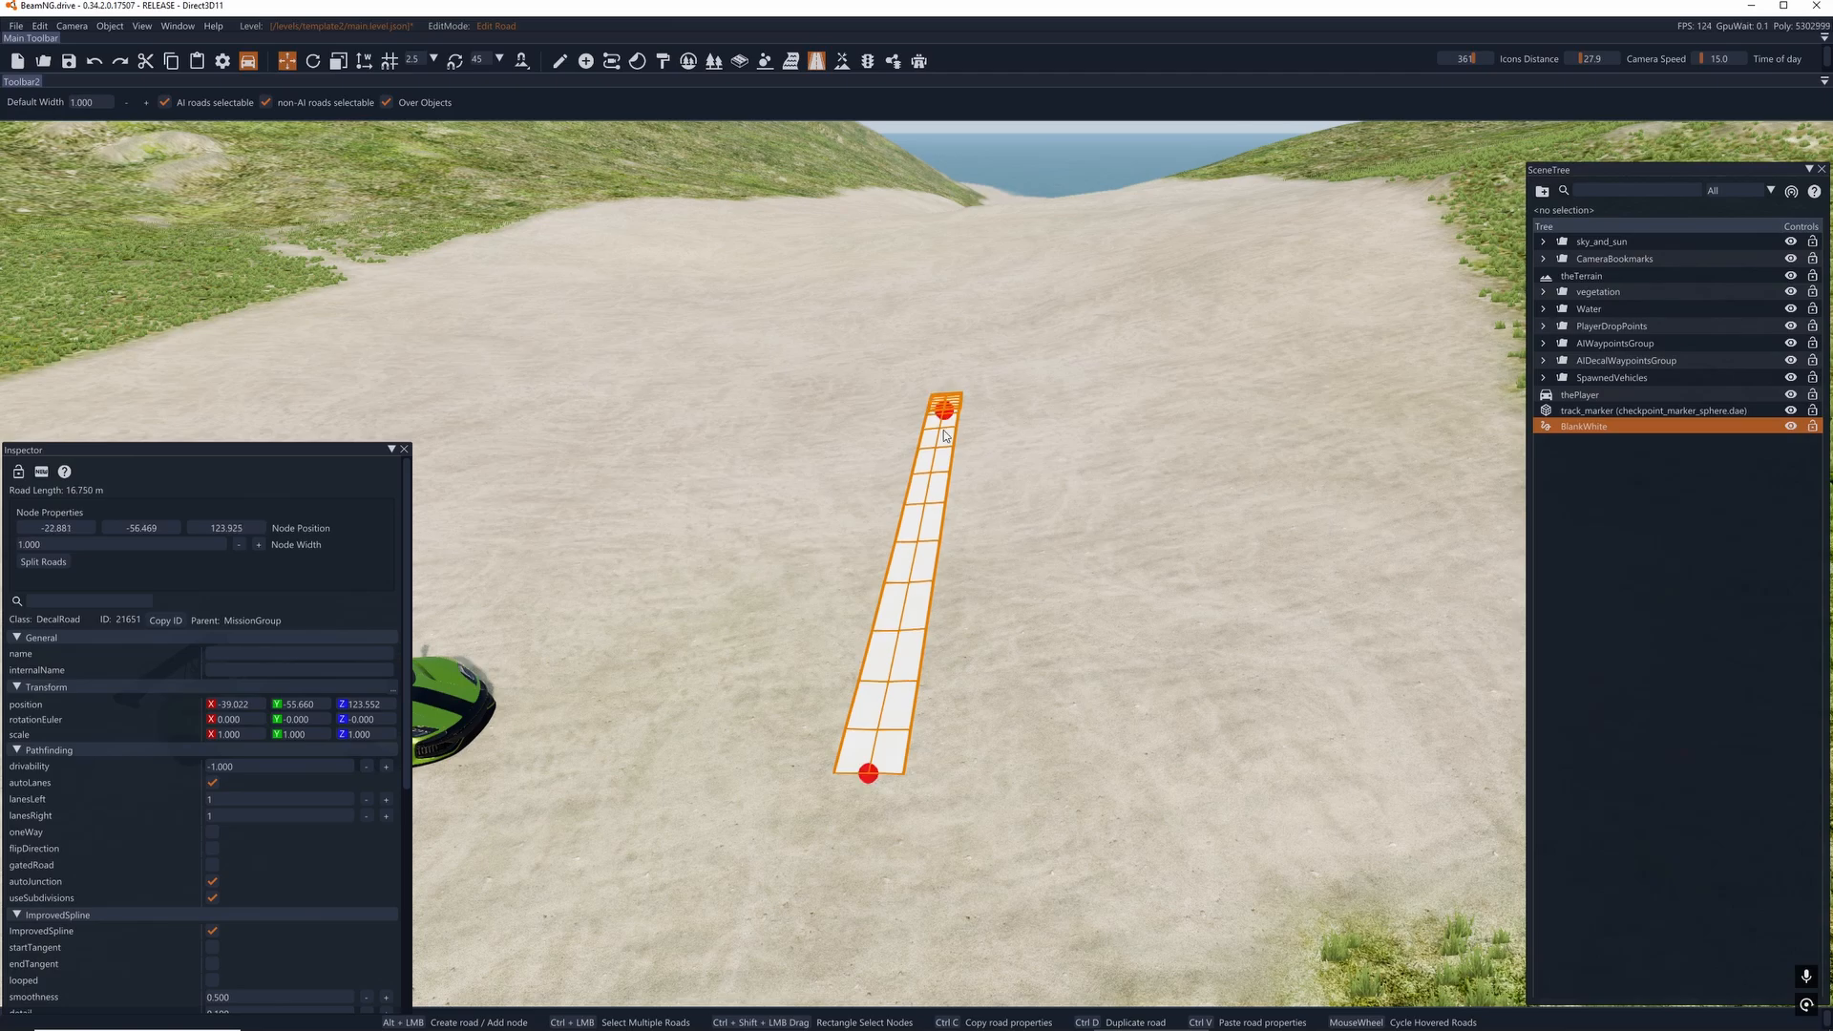
- Try extending the white decal road farther across the sand, and undo the added nodes
{"action": "left_click", "coordinate": [1021, 327], "text": "alt"}
{"action": "left_click_drag", "start_coordinate": [1021, 327], "coordinate": [983, 275]}
{"action": "key", "text": "ctrl+z"}
{"action": "key", "text": "ctrl+z"}
{"action": "key", "text": "ctrl+z"}
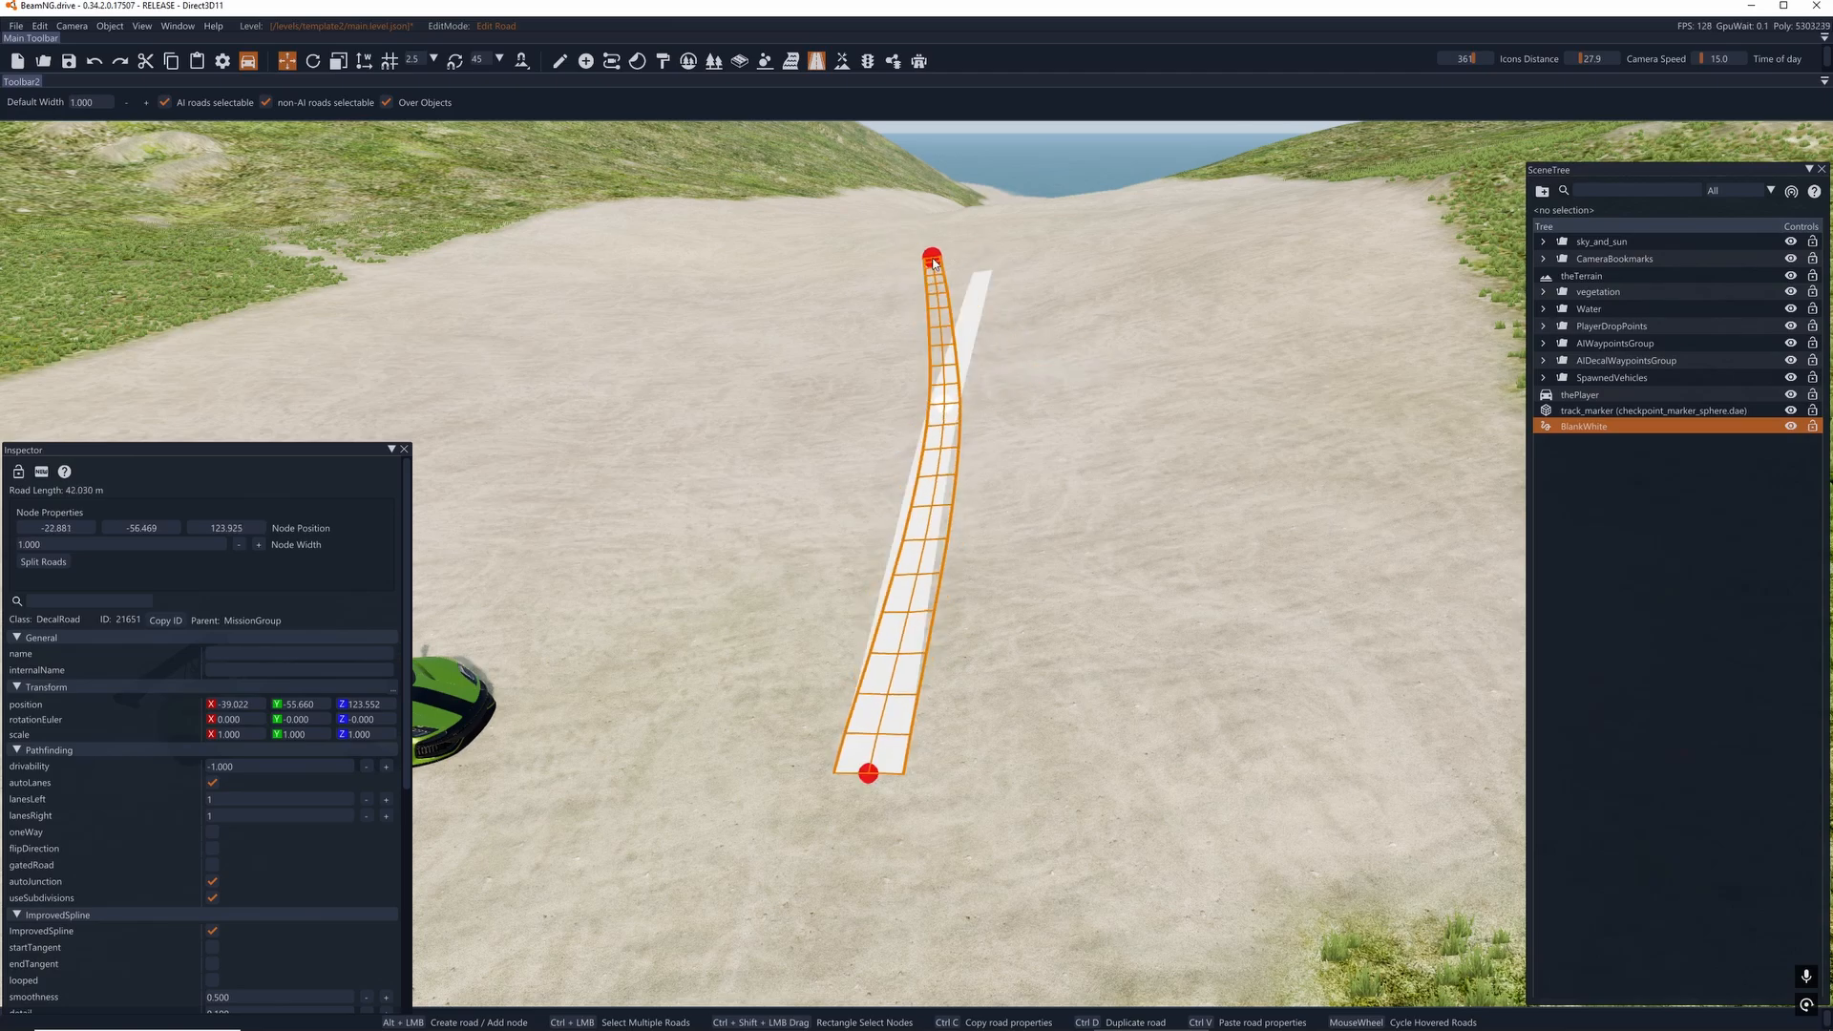
- Reposition the decal road's far end node so the road is about 15.5 m long
{"action": "right_click_drag", "start_coordinate": [1040, 380], "coordinate": [1263, 427]}
{"action": "key", "text": "d"}
{"action": "left_click_drag", "start_coordinate": [1250, 456], "coordinate": [1239, 464]}
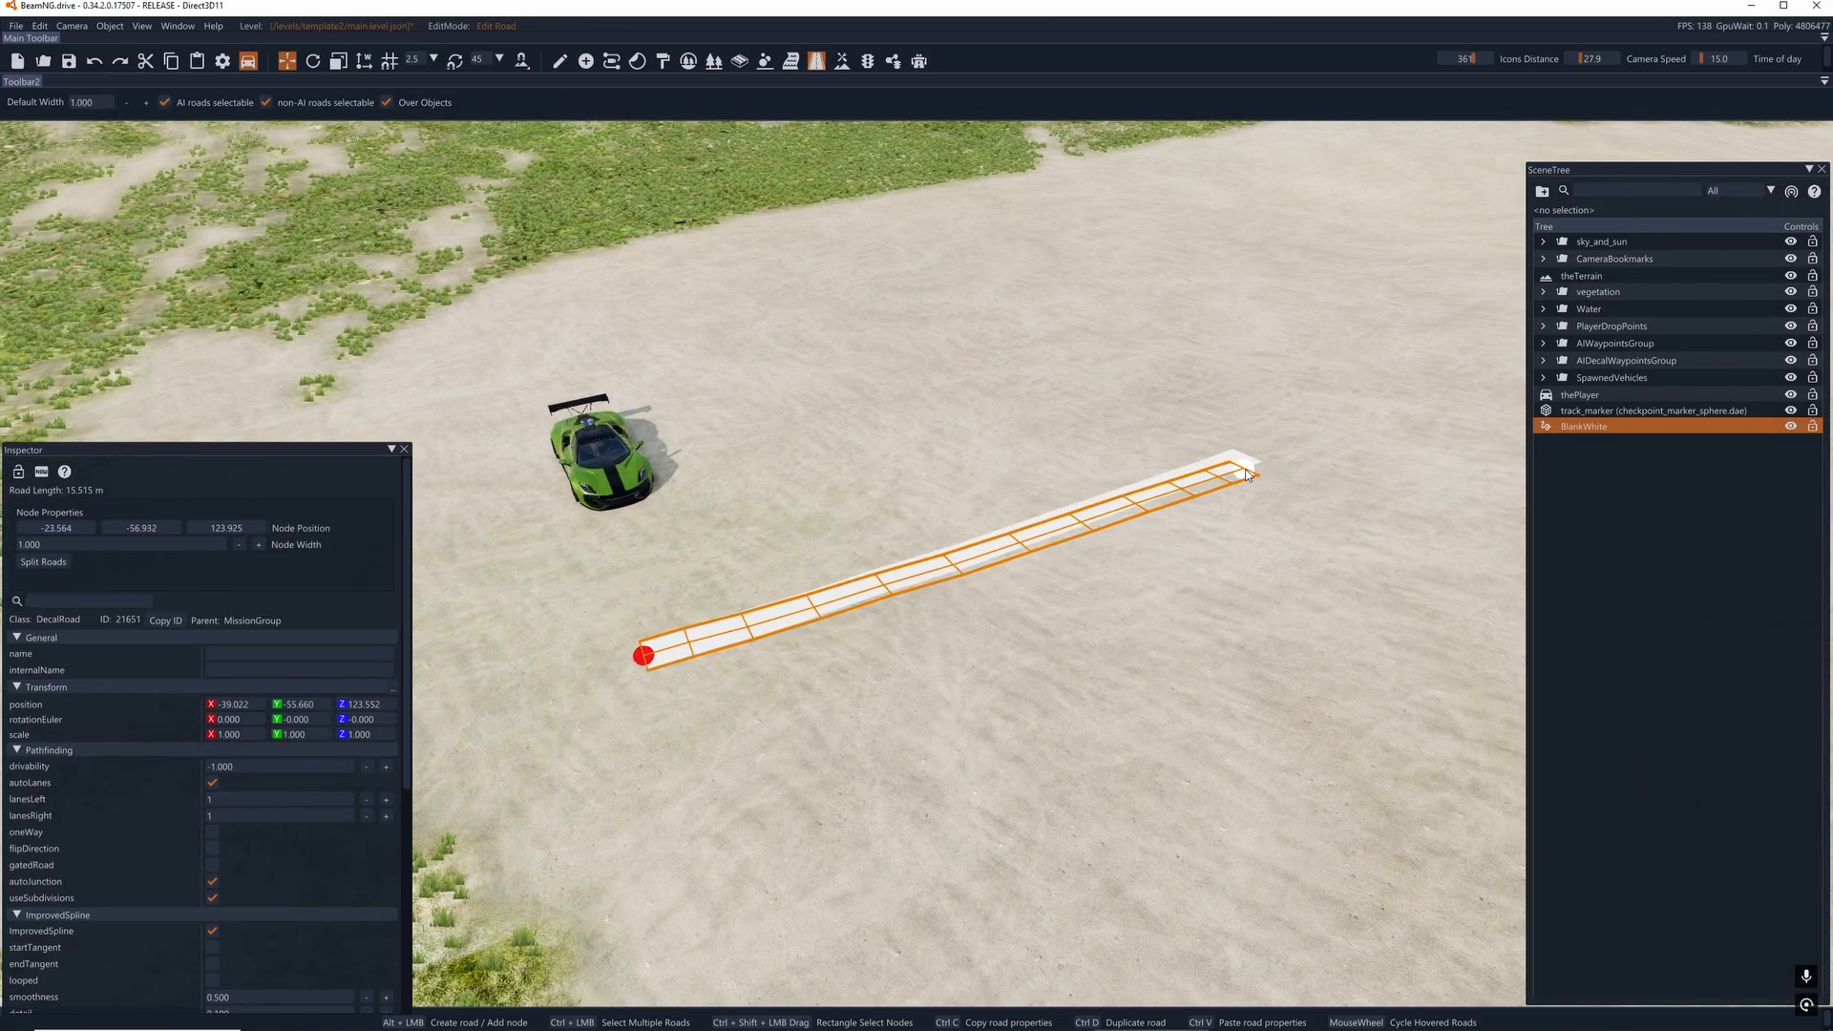
- Reposition the decal road's far end node slightly so the road is about 15.6 m long
{"action": "key", "text": "d"}
{"action": "right_click_drag", "start_coordinate": [1239, 464], "coordinate": [861, 600]}
{"action": "key", "text": "d"}
{"action": "key", "text": "d"}
{"action": "key", "text": "a"}
{"action": "key", "text": "s"}
{"action": "key", "text": "d"}
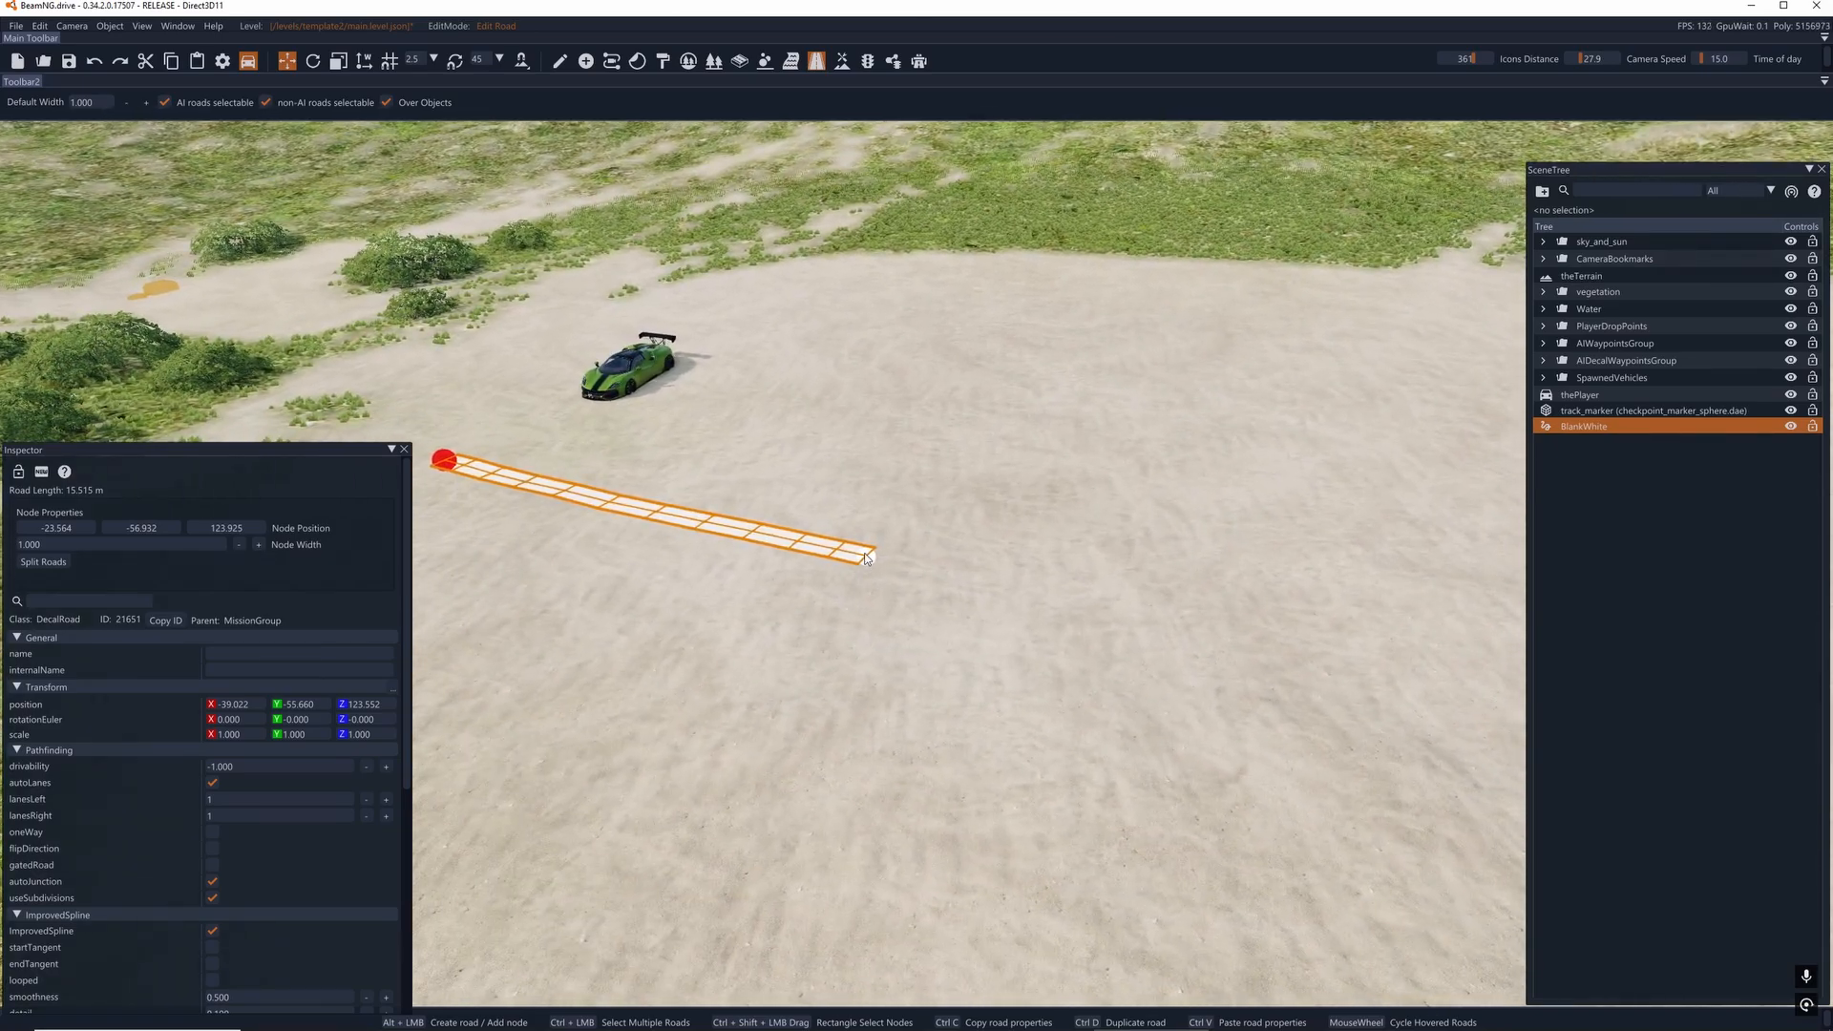
{"action": "left_click_drag", "start_coordinate": [869, 556], "coordinate": [880, 552]}
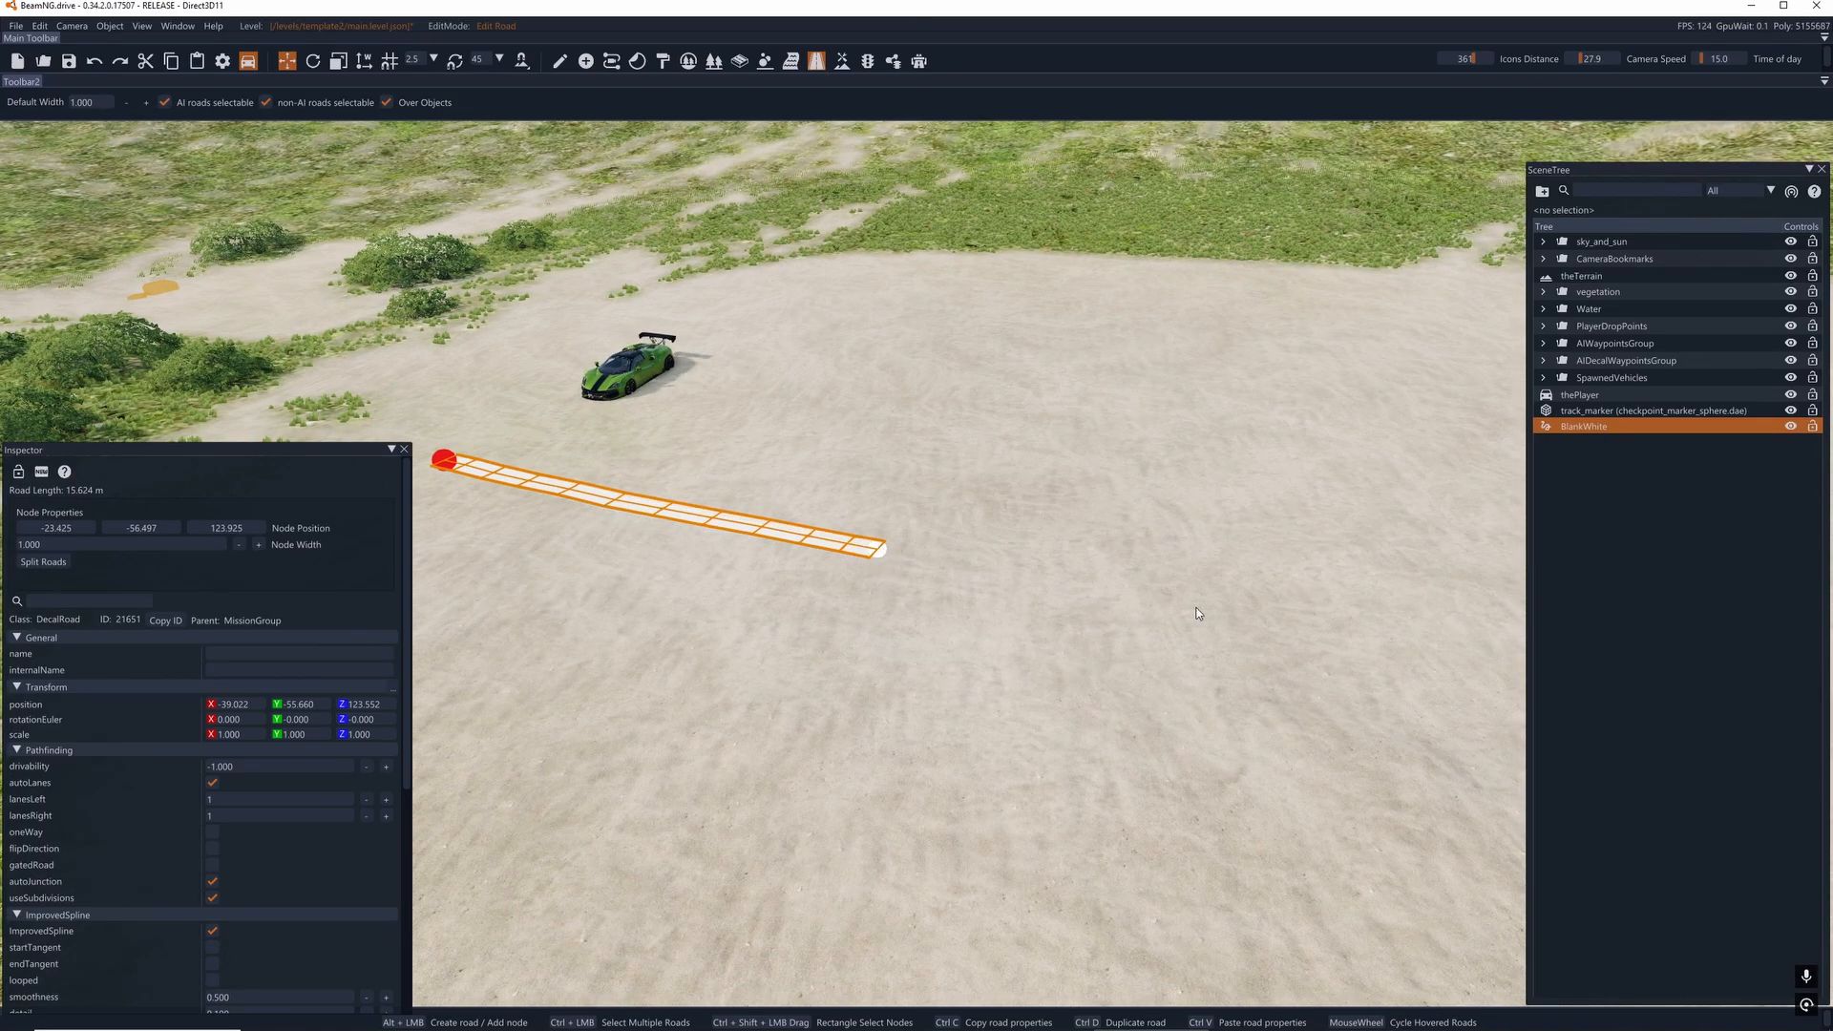
- Extend the decal road across the sand to about 27 m with another node, and delete its middle node
{"action": "left_click_drag", "start_coordinate": [1192, 612], "coordinate": [1360, 626], "text": "alt"}
{"action": "key", "text": "d"}
{"action": "right_click_drag", "start_coordinate": [1112, 634], "coordinate": [976, 703]}
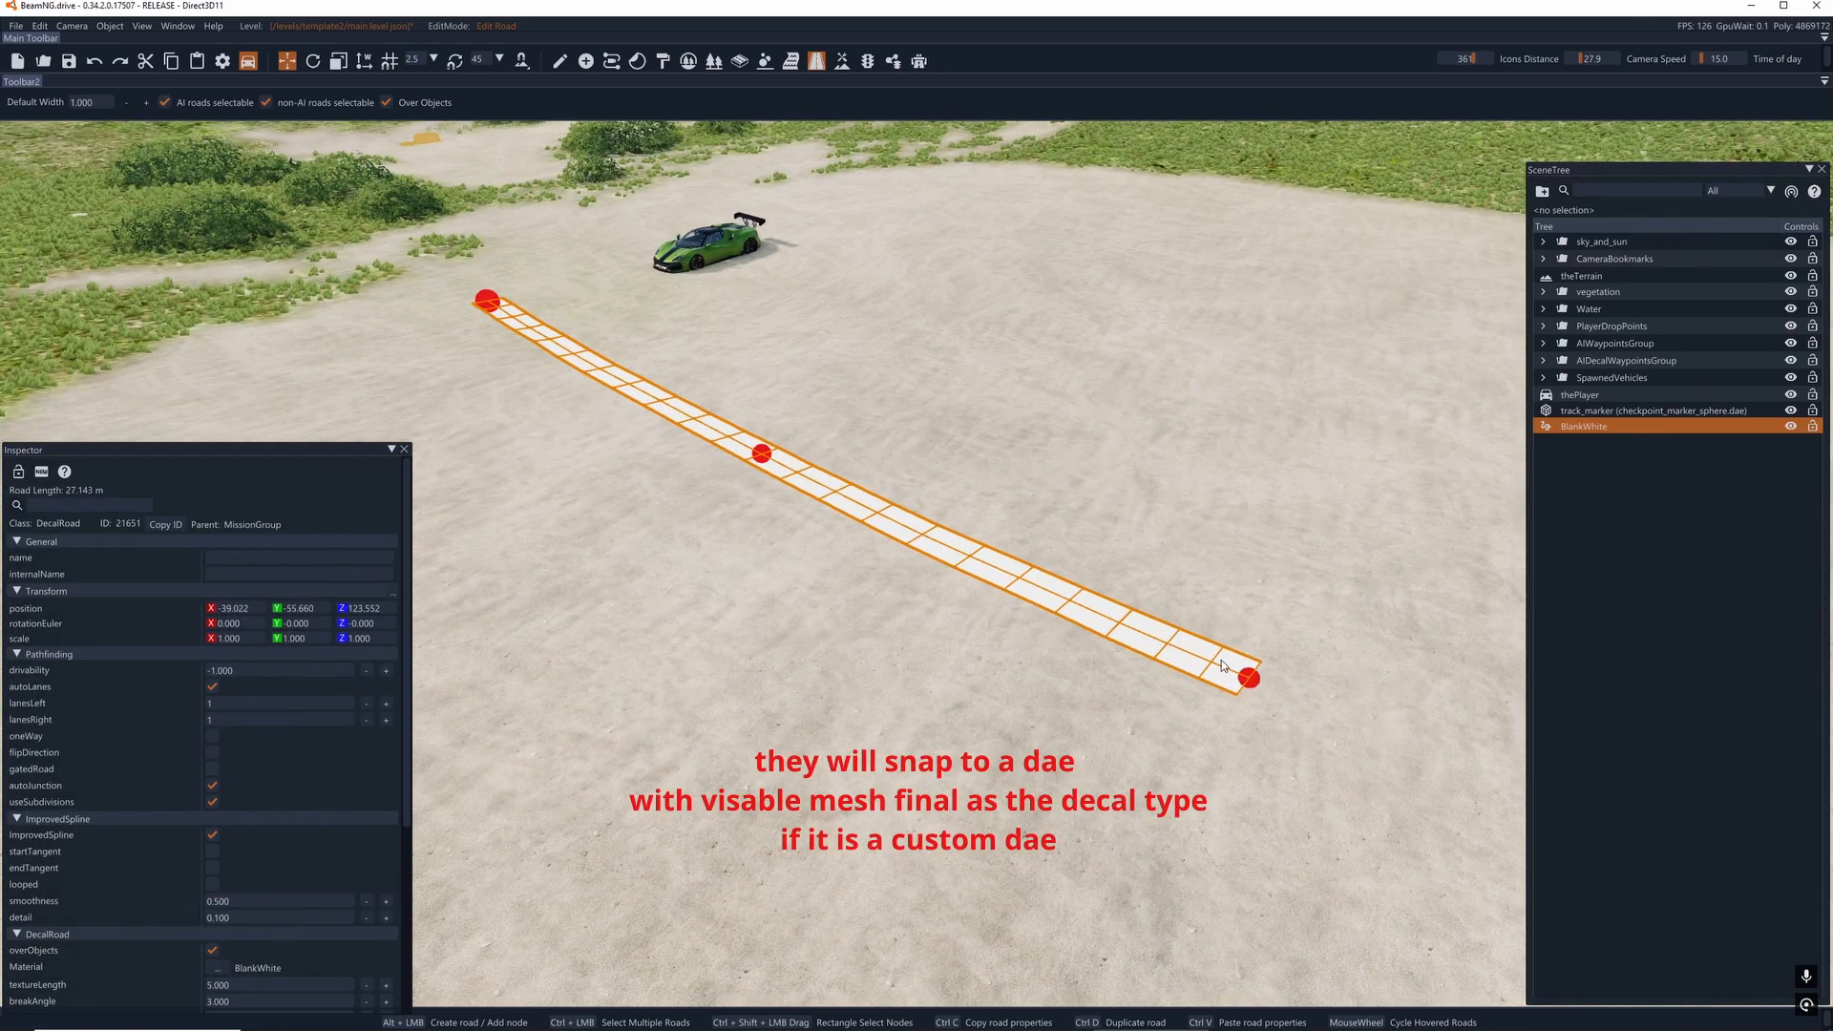
{"action": "left_click", "coordinate": [762, 454]}
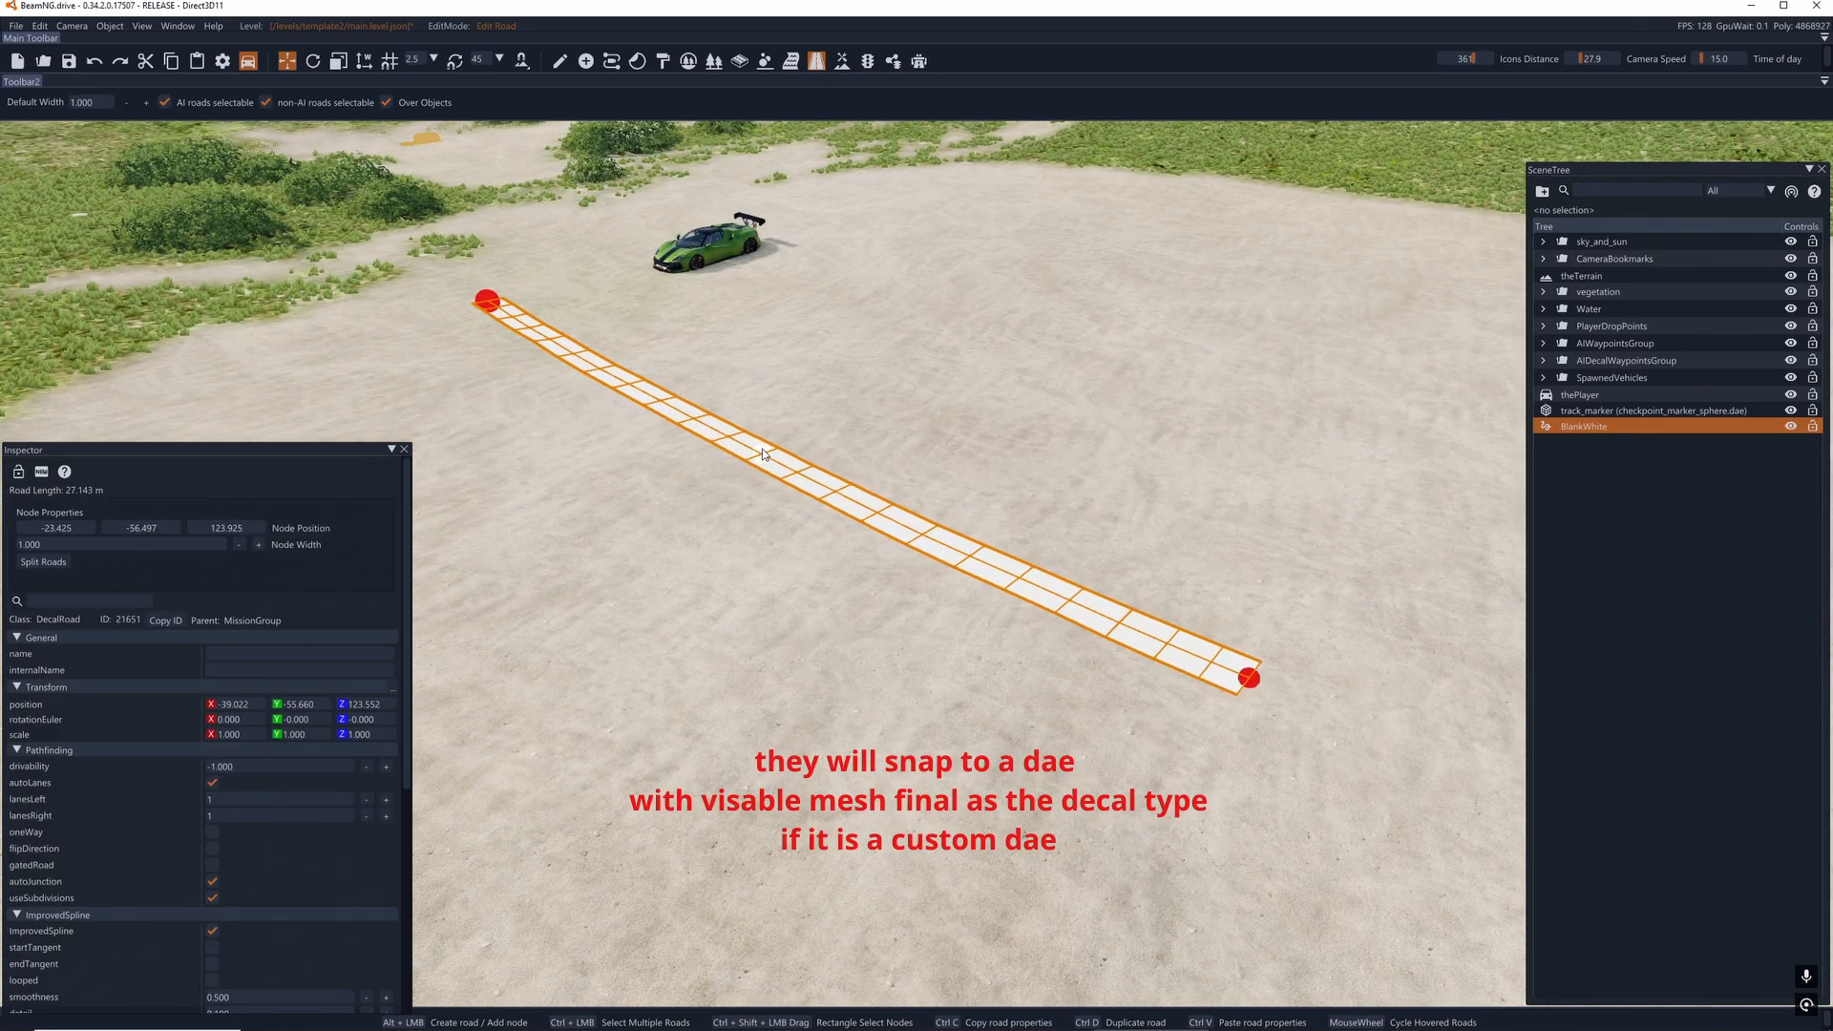
{"action": "key", "text": "Delete"}
{"action": "key", "text": "d"}
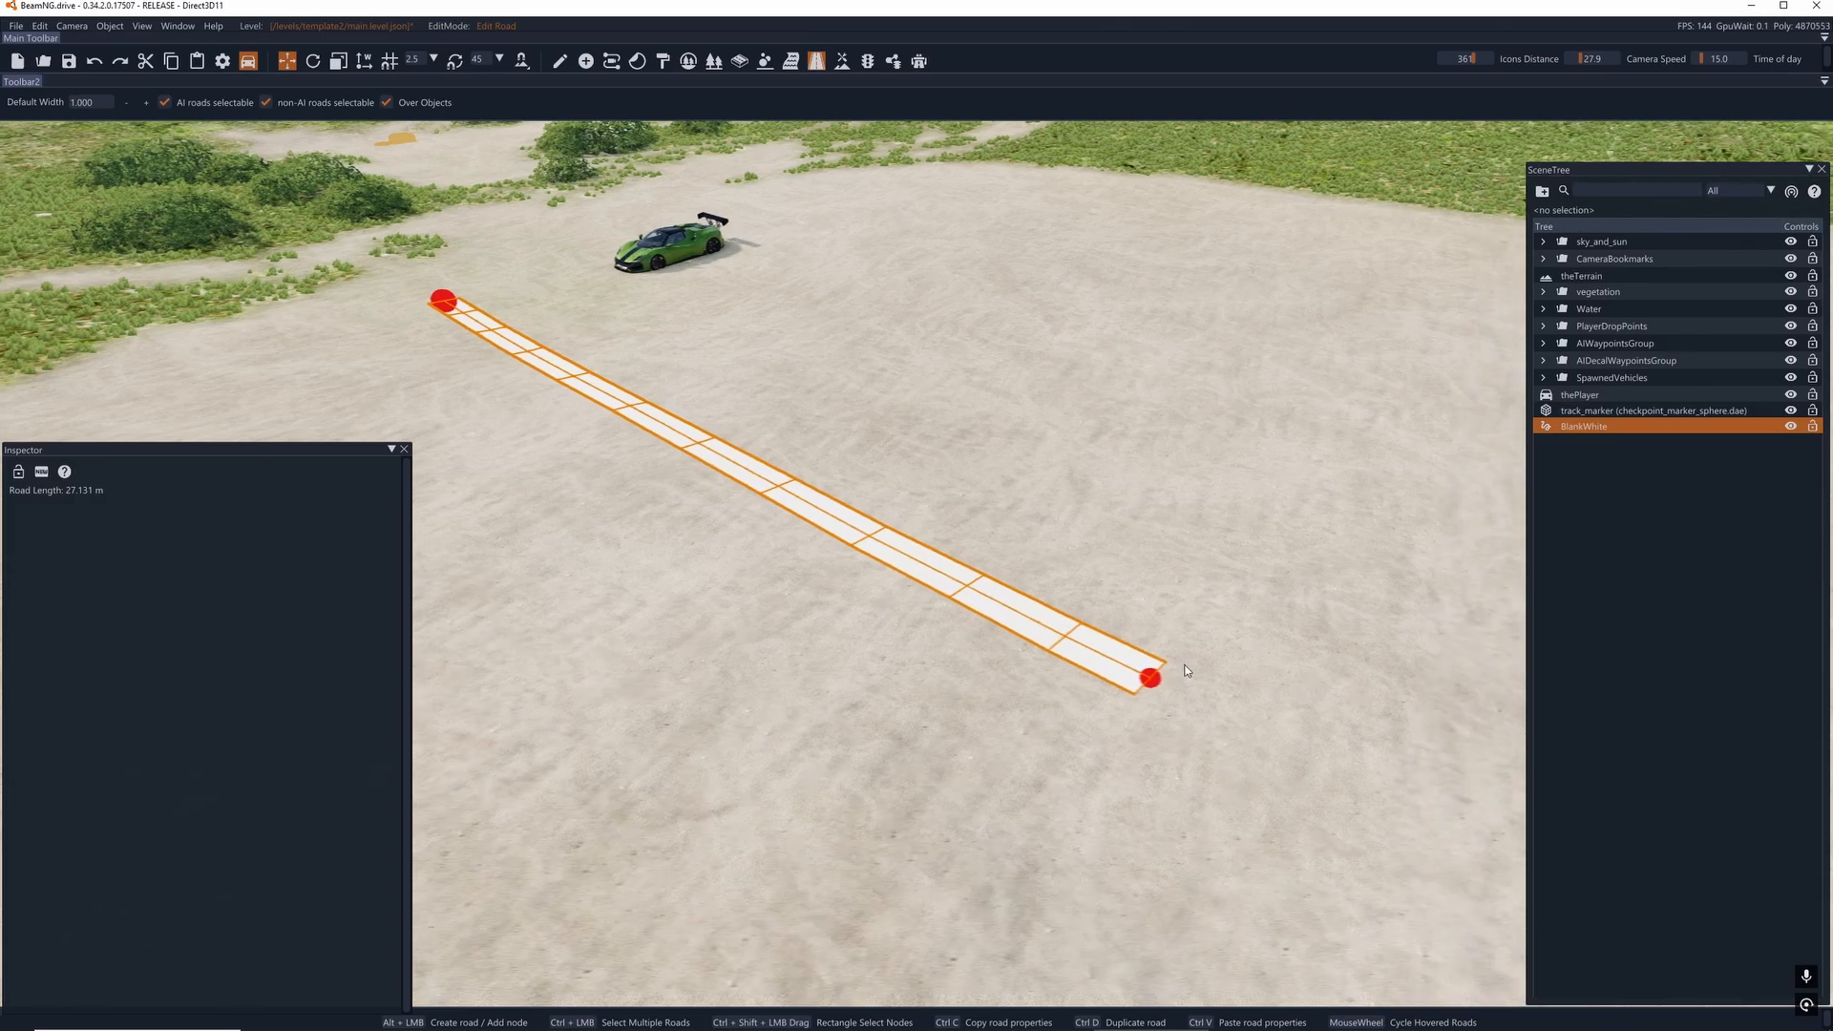
- Try deleting one end node of the two-node road, and undo the deletion
{"action": "key", "text": "d"}
{"action": "right_click_drag", "start_coordinate": [1184, 671], "coordinate": [1098, 658]}
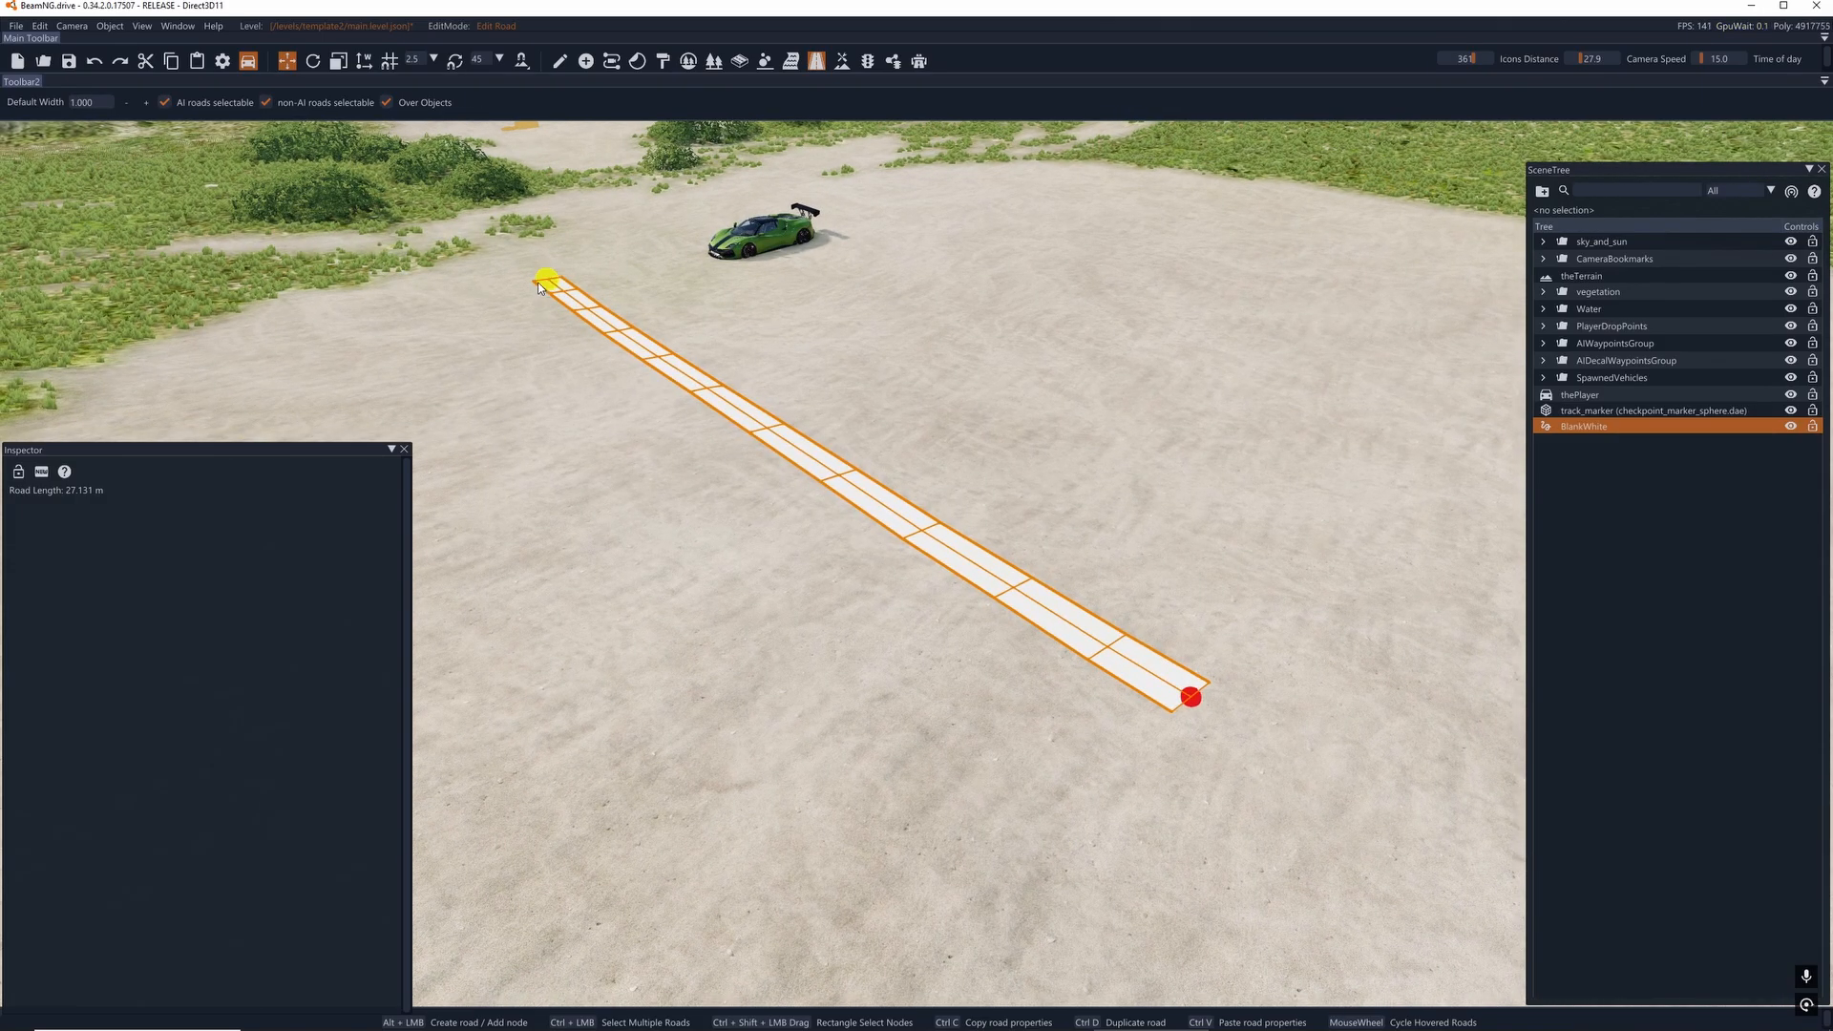
{"action": "left_click", "coordinate": [1194, 702]}
{"action": "key", "text": "Delete"}
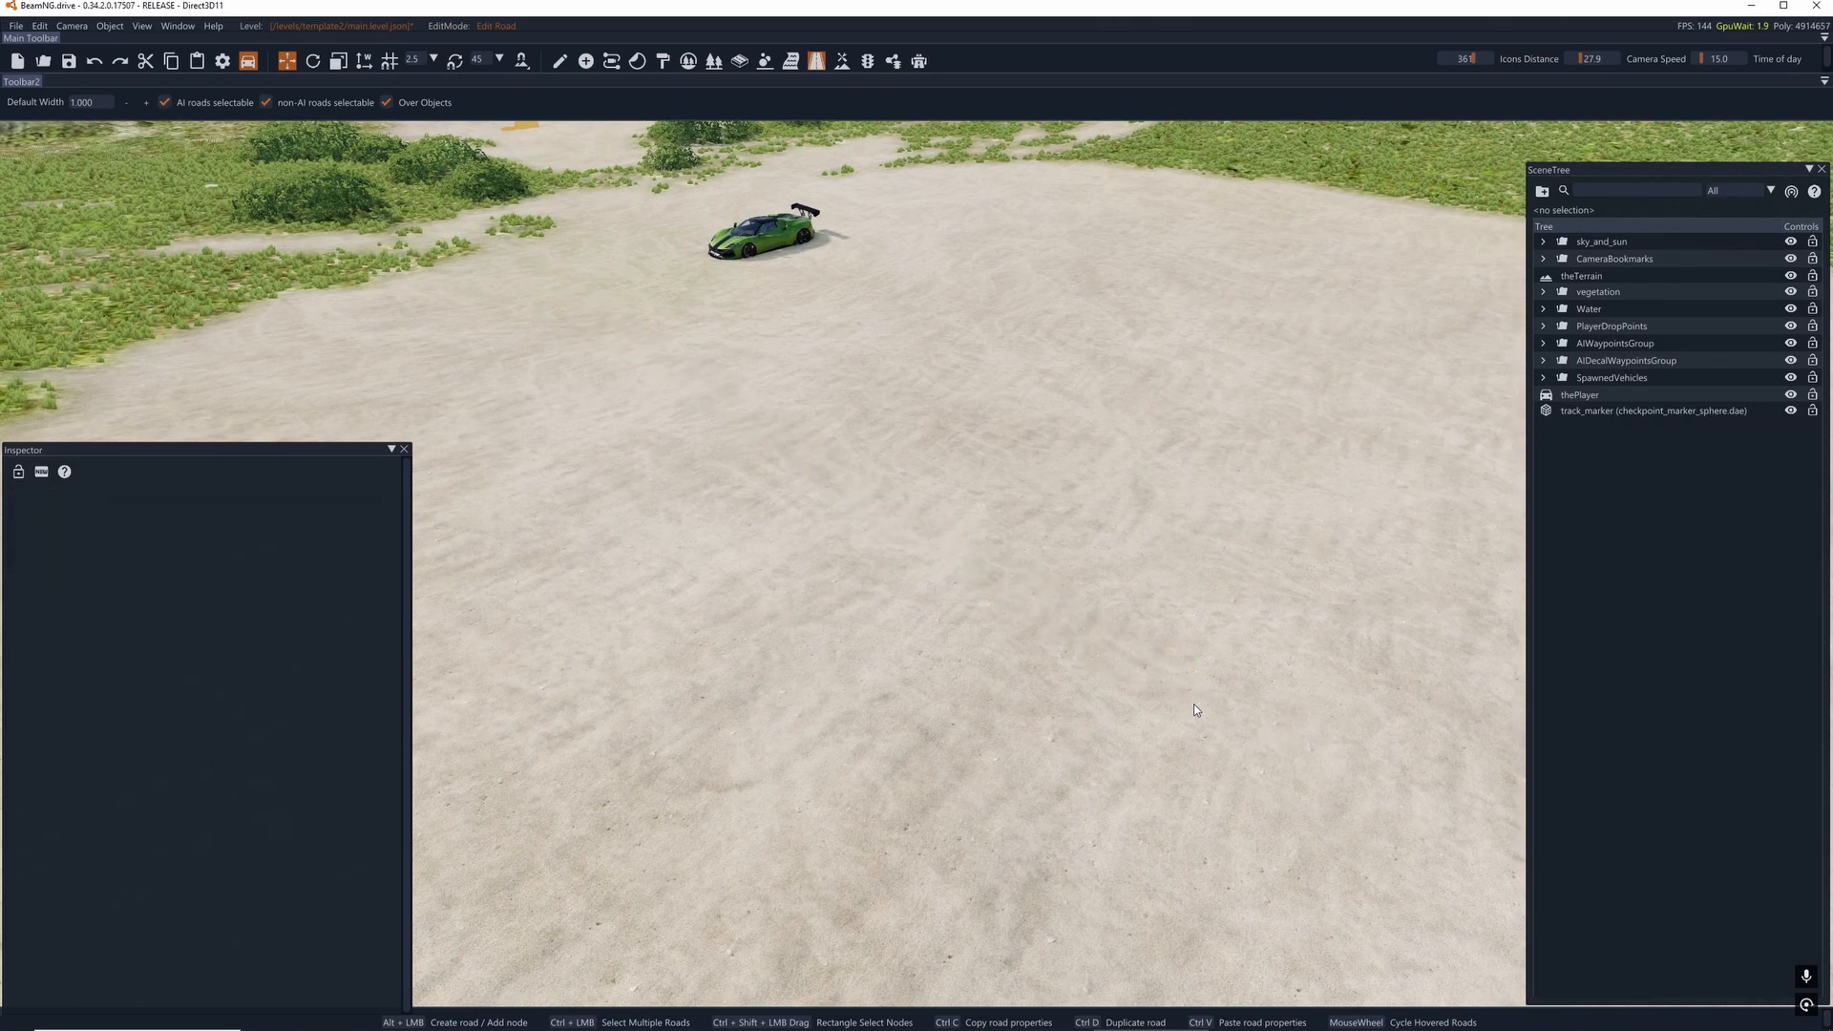
{"action": "key", "text": "ctrl+z"}
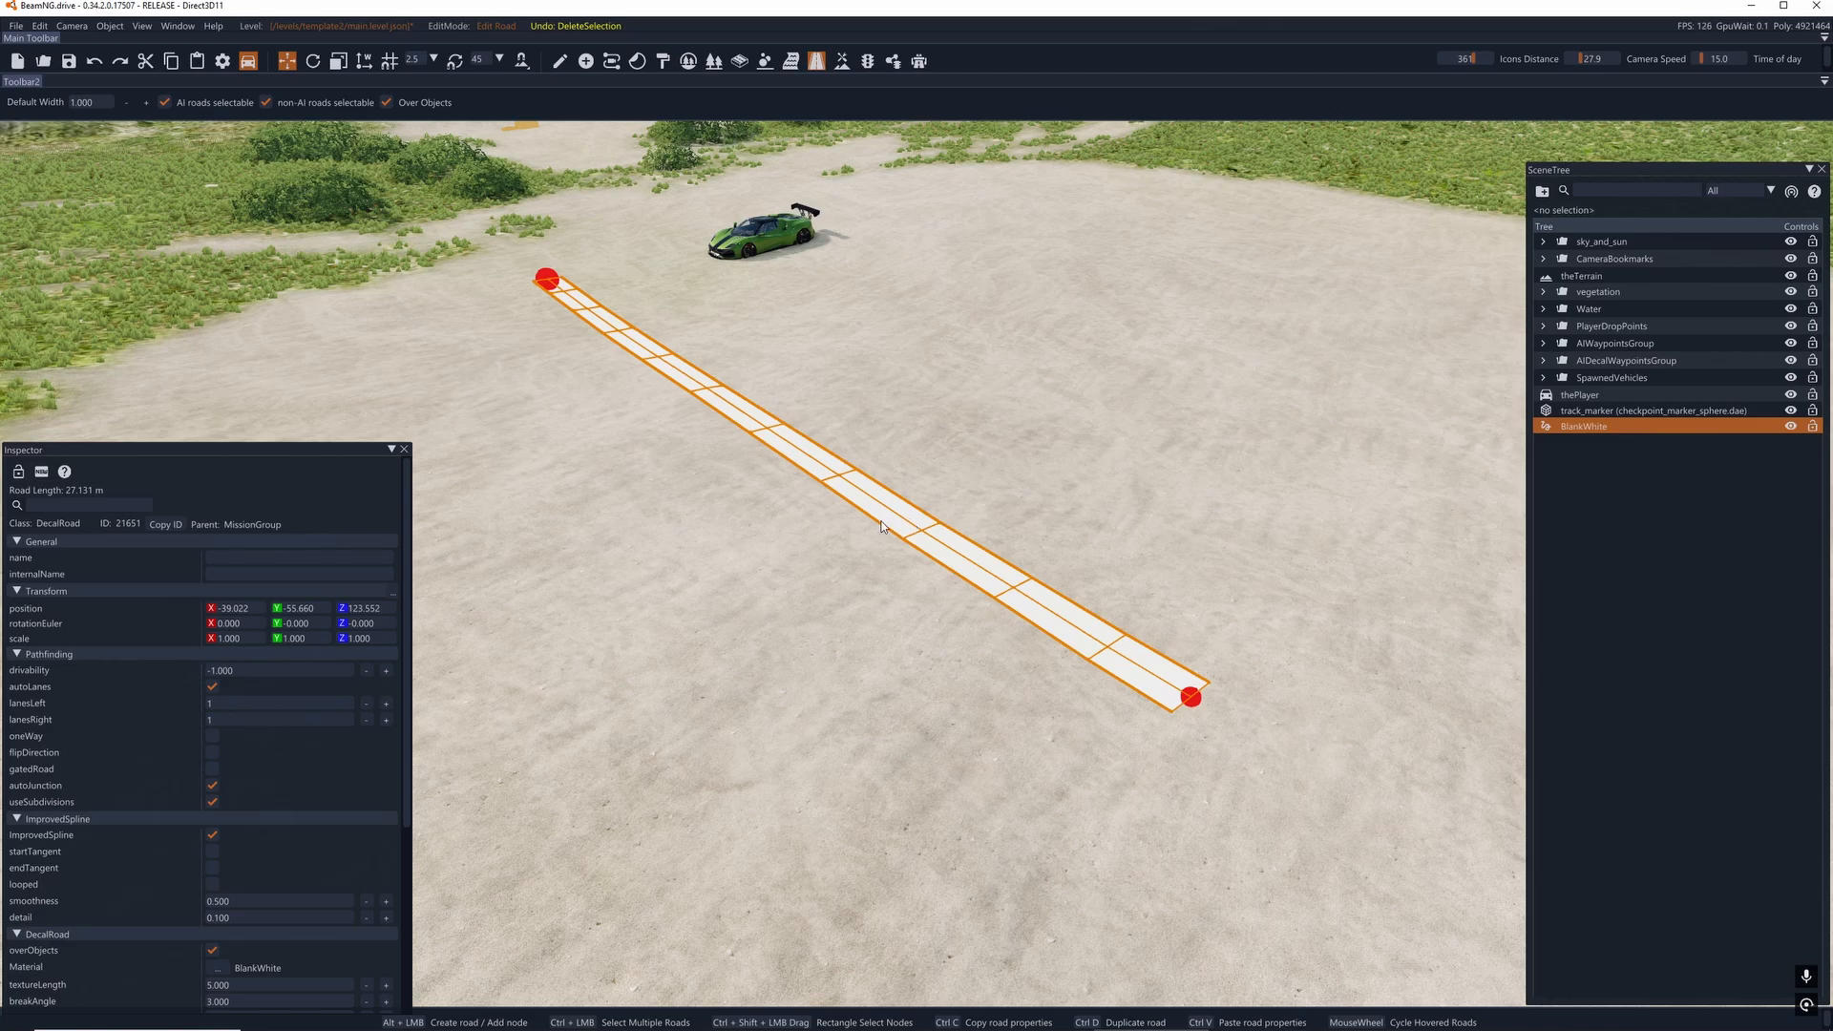
- Search the decal road materials for "line" and apply m_line_yellow to the road
{"action": "scroll", "coordinate": [246, 853], "scroll_direction": "down", "scroll_amount": 3}
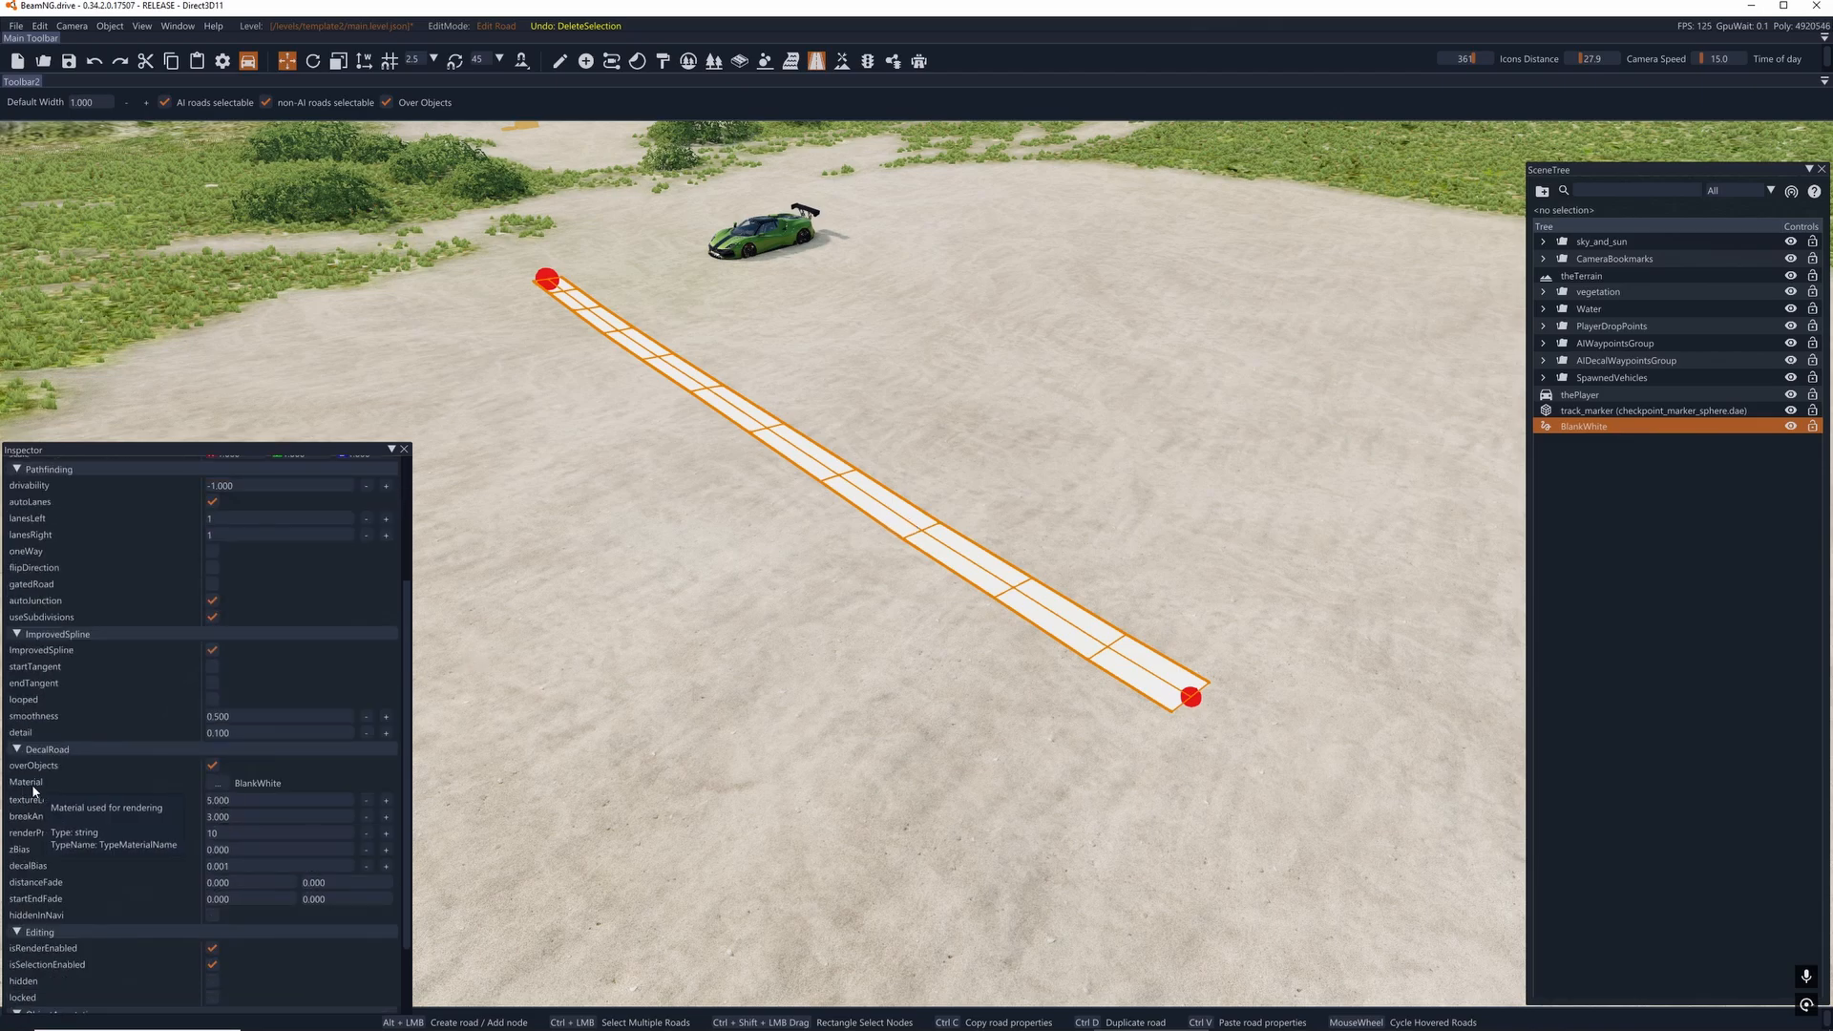
{"action": "left_click", "coordinate": [218, 783]}
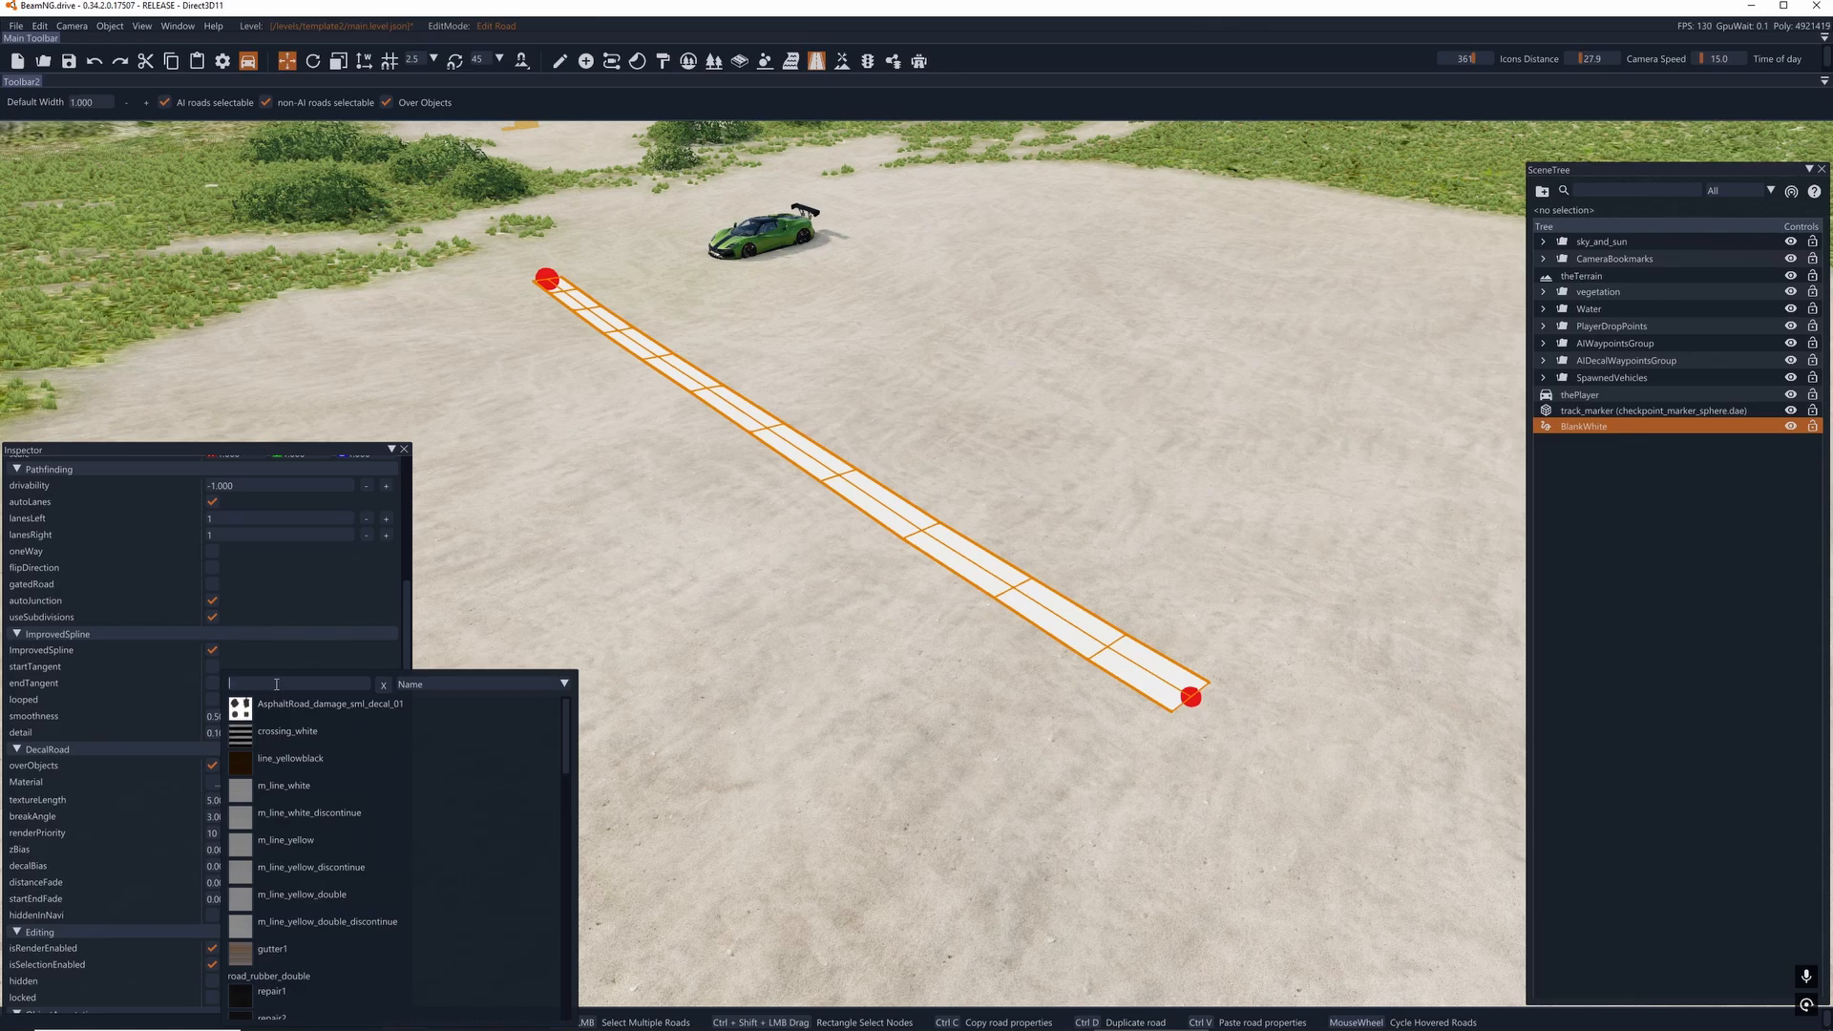
{"action": "type", "text": "line"}
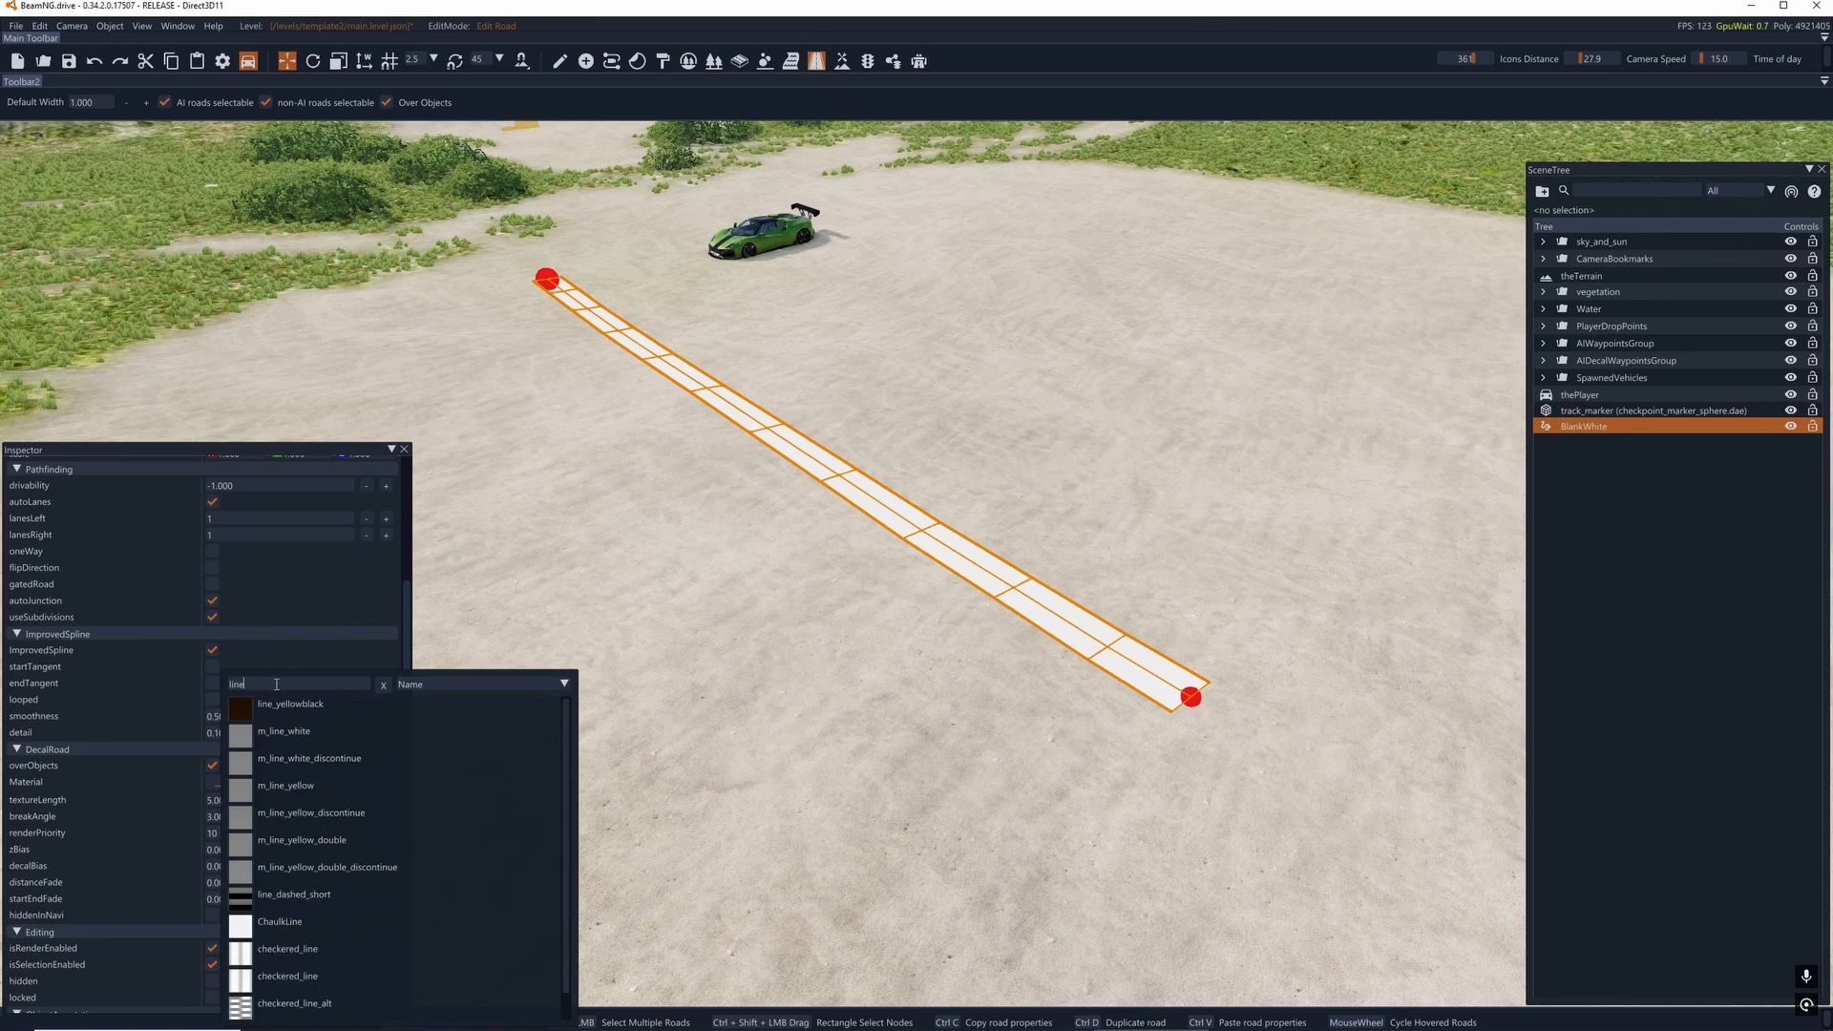
{"action": "left_click", "coordinate": [299, 784]}
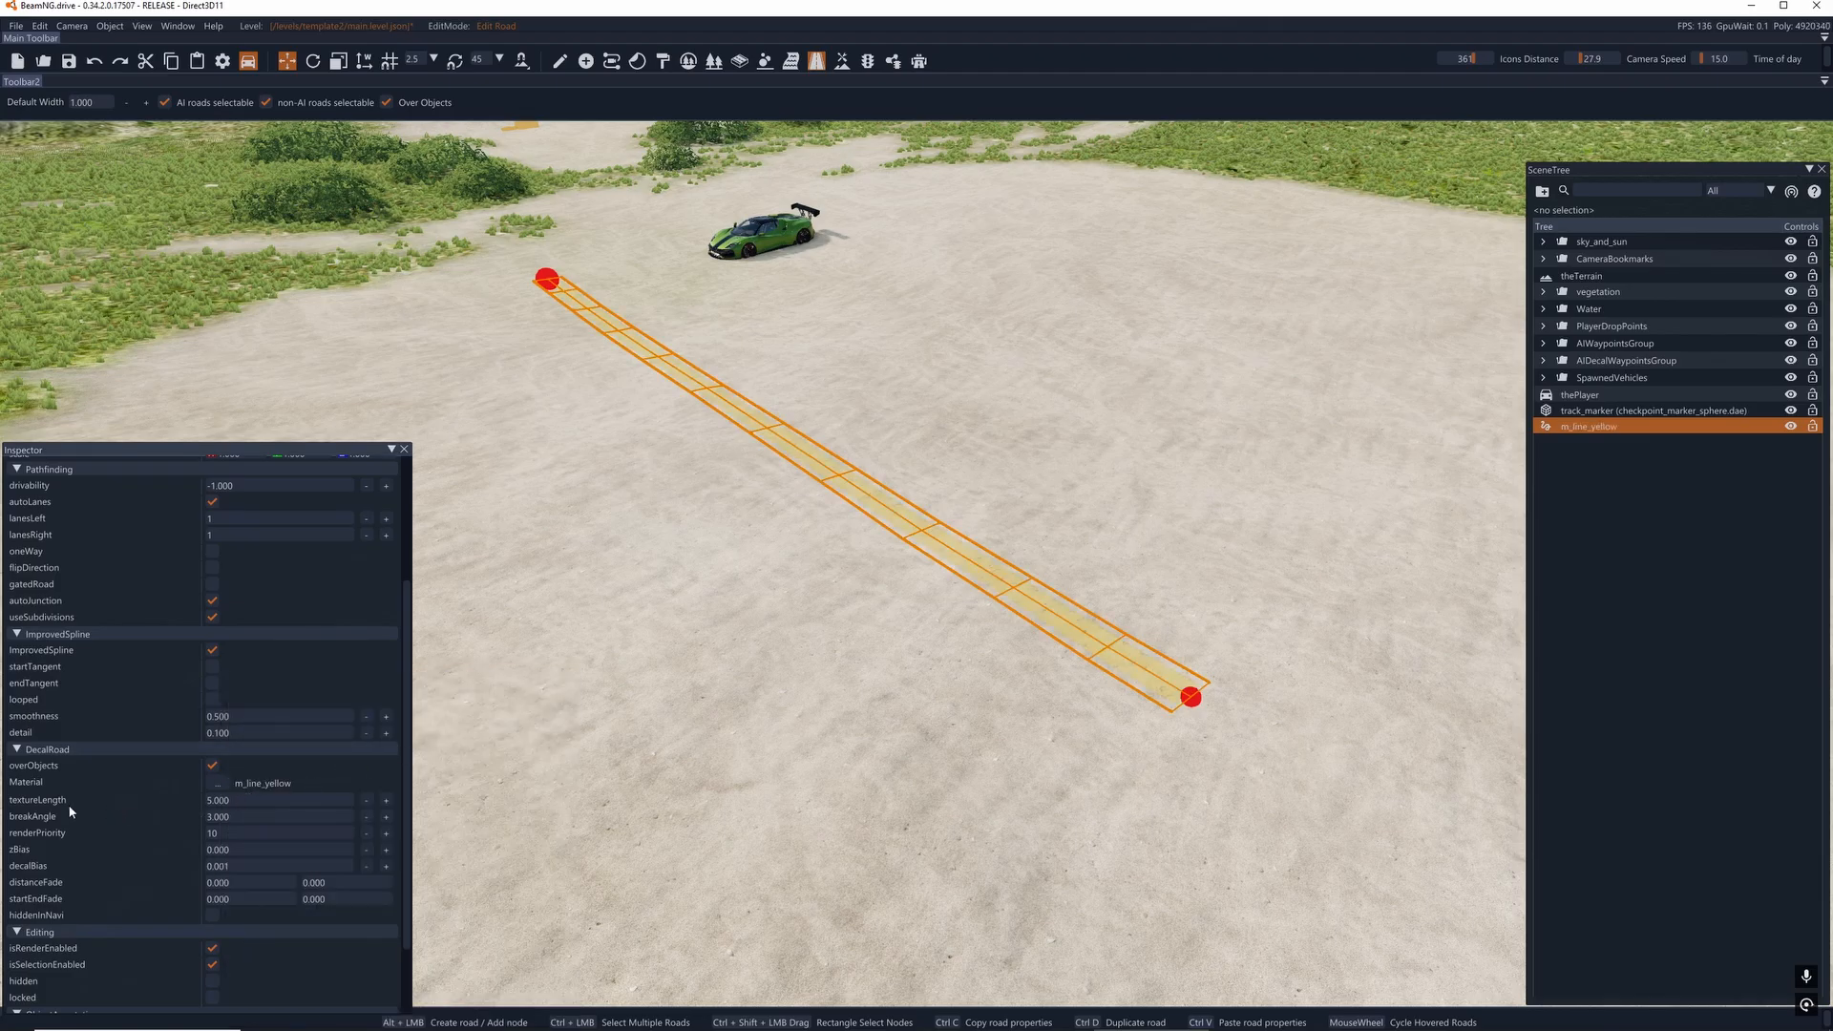
- Set the decal road's texture length to 36 and inspect the yellow line's surface up close
{"action": "left_click", "coordinate": [230, 800]}
{"action": "right_click_drag", "start_coordinate": [732, 686], "coordinate": [564, 763]}
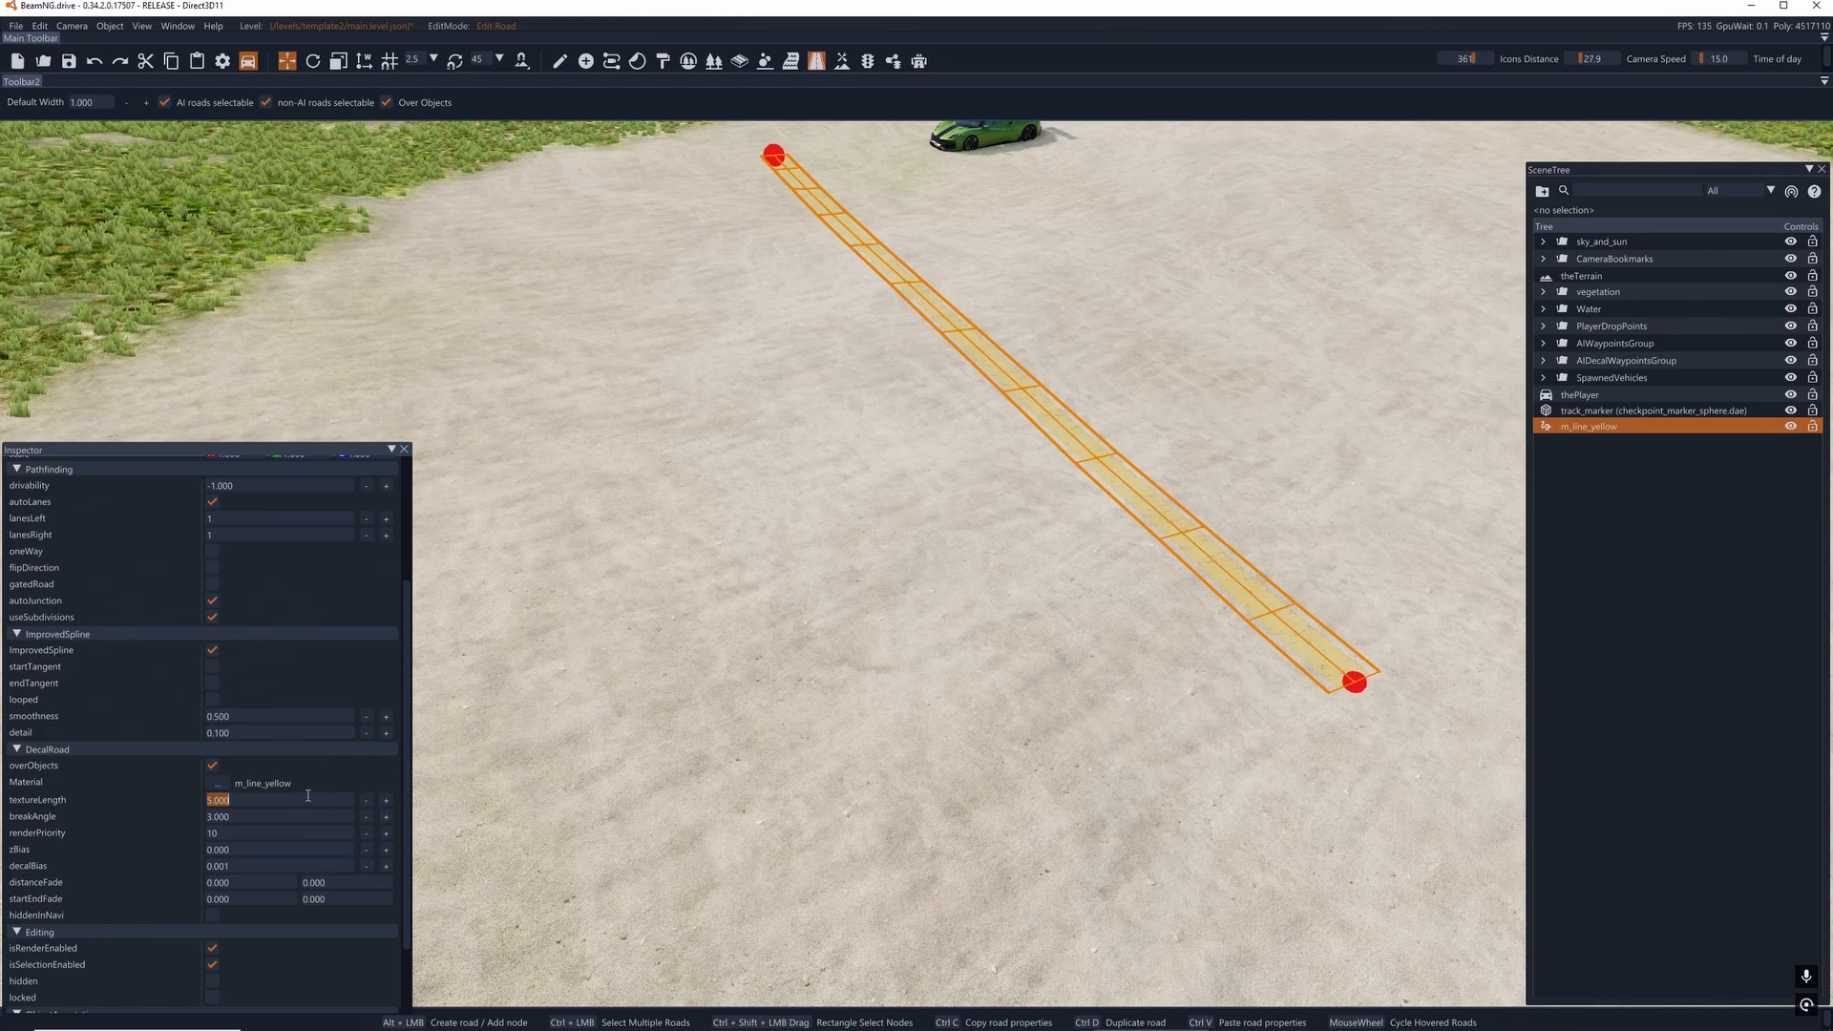
{"action": "type", "text": "36"}
{"action": "key", "text": "Return"}
{"action": "right_click_drag", "start_coordinate": [1054, 433], "coordinate": [1336, 506]}
{"action": "key", "text": "w"}
{"action": "key", "text": "w"}
{"action": "right_click_drag", "start_coordinate": [1031, 506], "coordinate": [956, 475]}
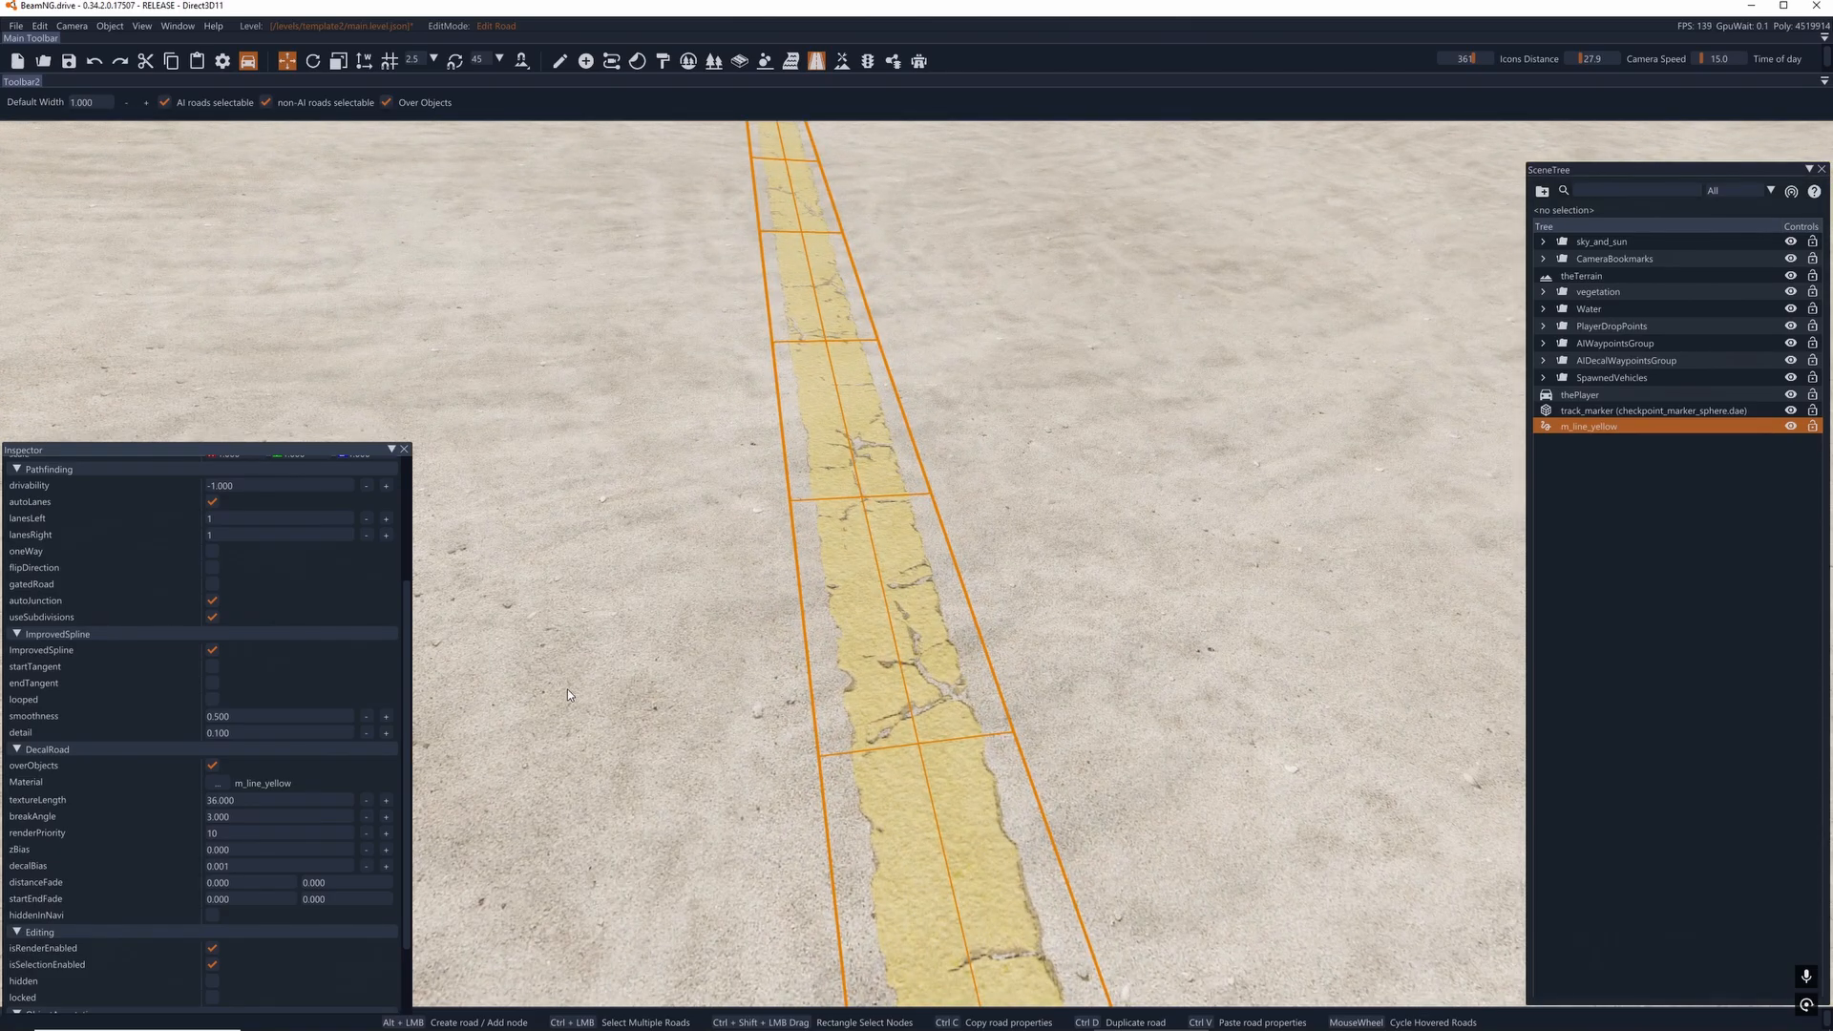
- Select all of the road's nodes and widen them to 2, and from there to 10
{"action": "key", "text": "s"}
{"action": "right_click_drag", "start_coordinate": [623, 428], "coordinate": [730, 521]}
{"action": "left_click", "coordinate": [804, 459]}
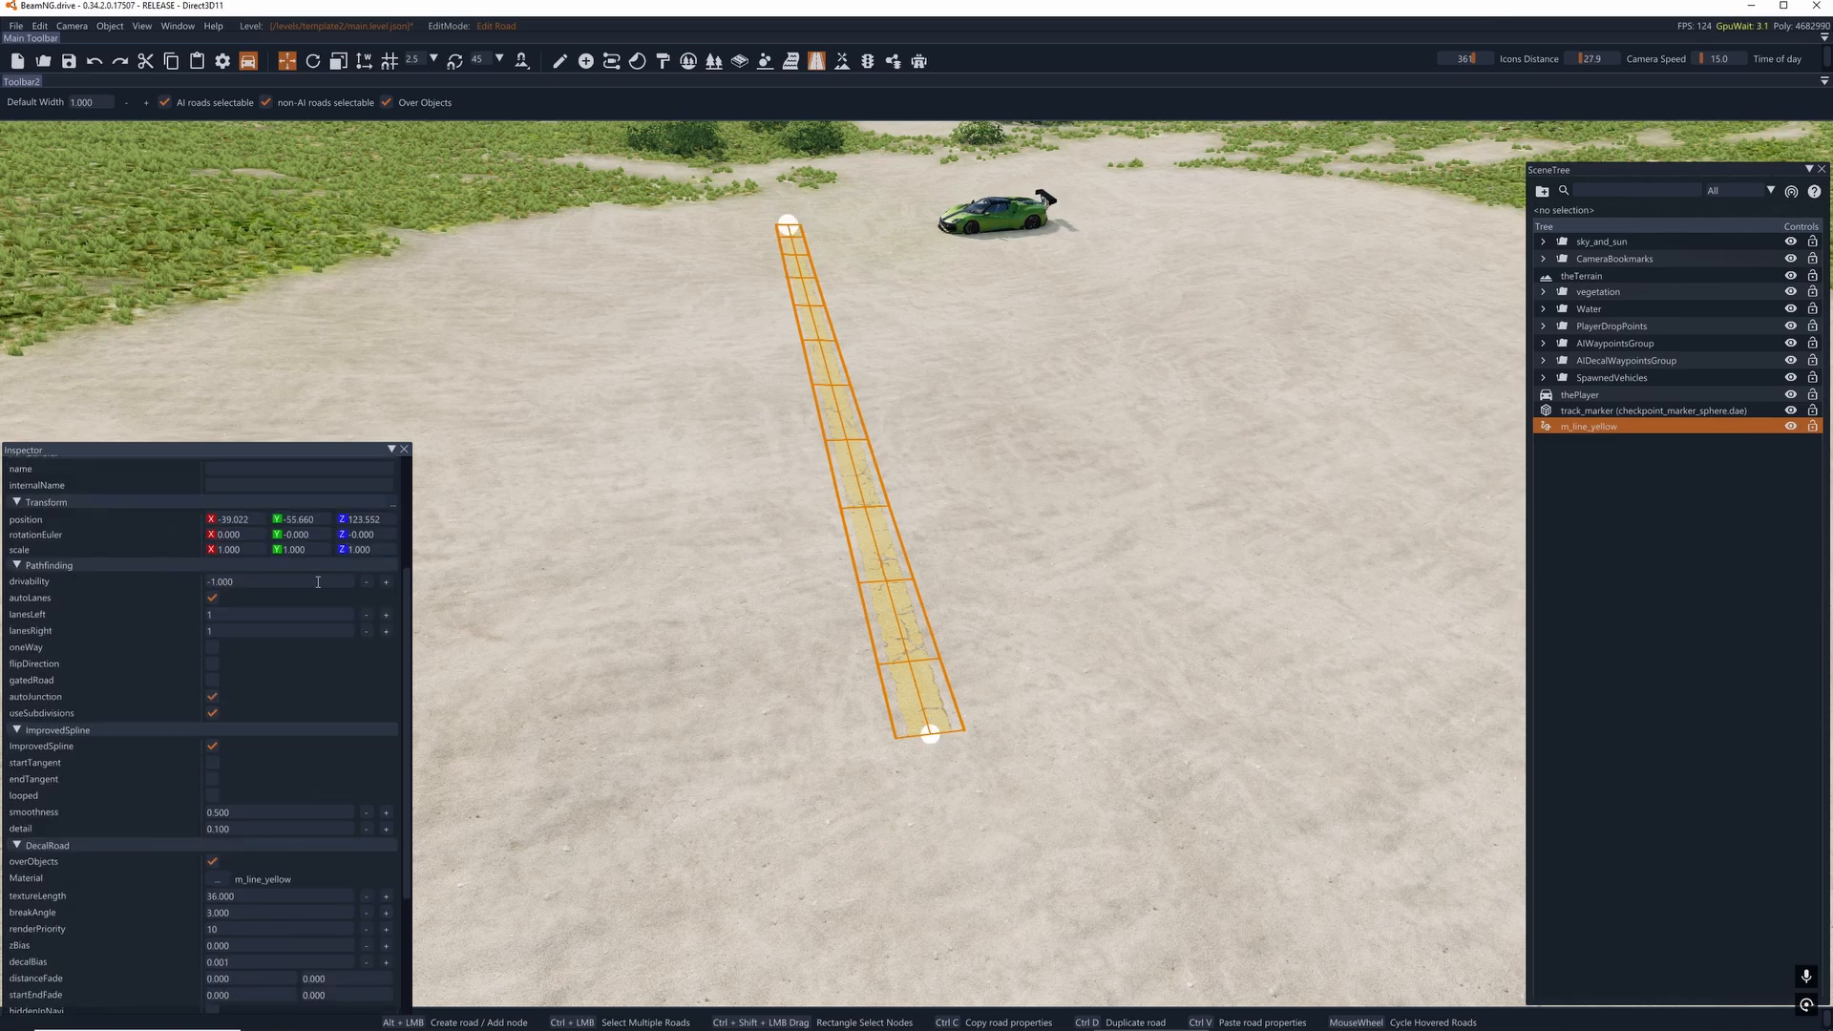
{"action": "scroll", "coordinate": [308, 594], "scroll_direction": "up", "scroll_amount": 3}
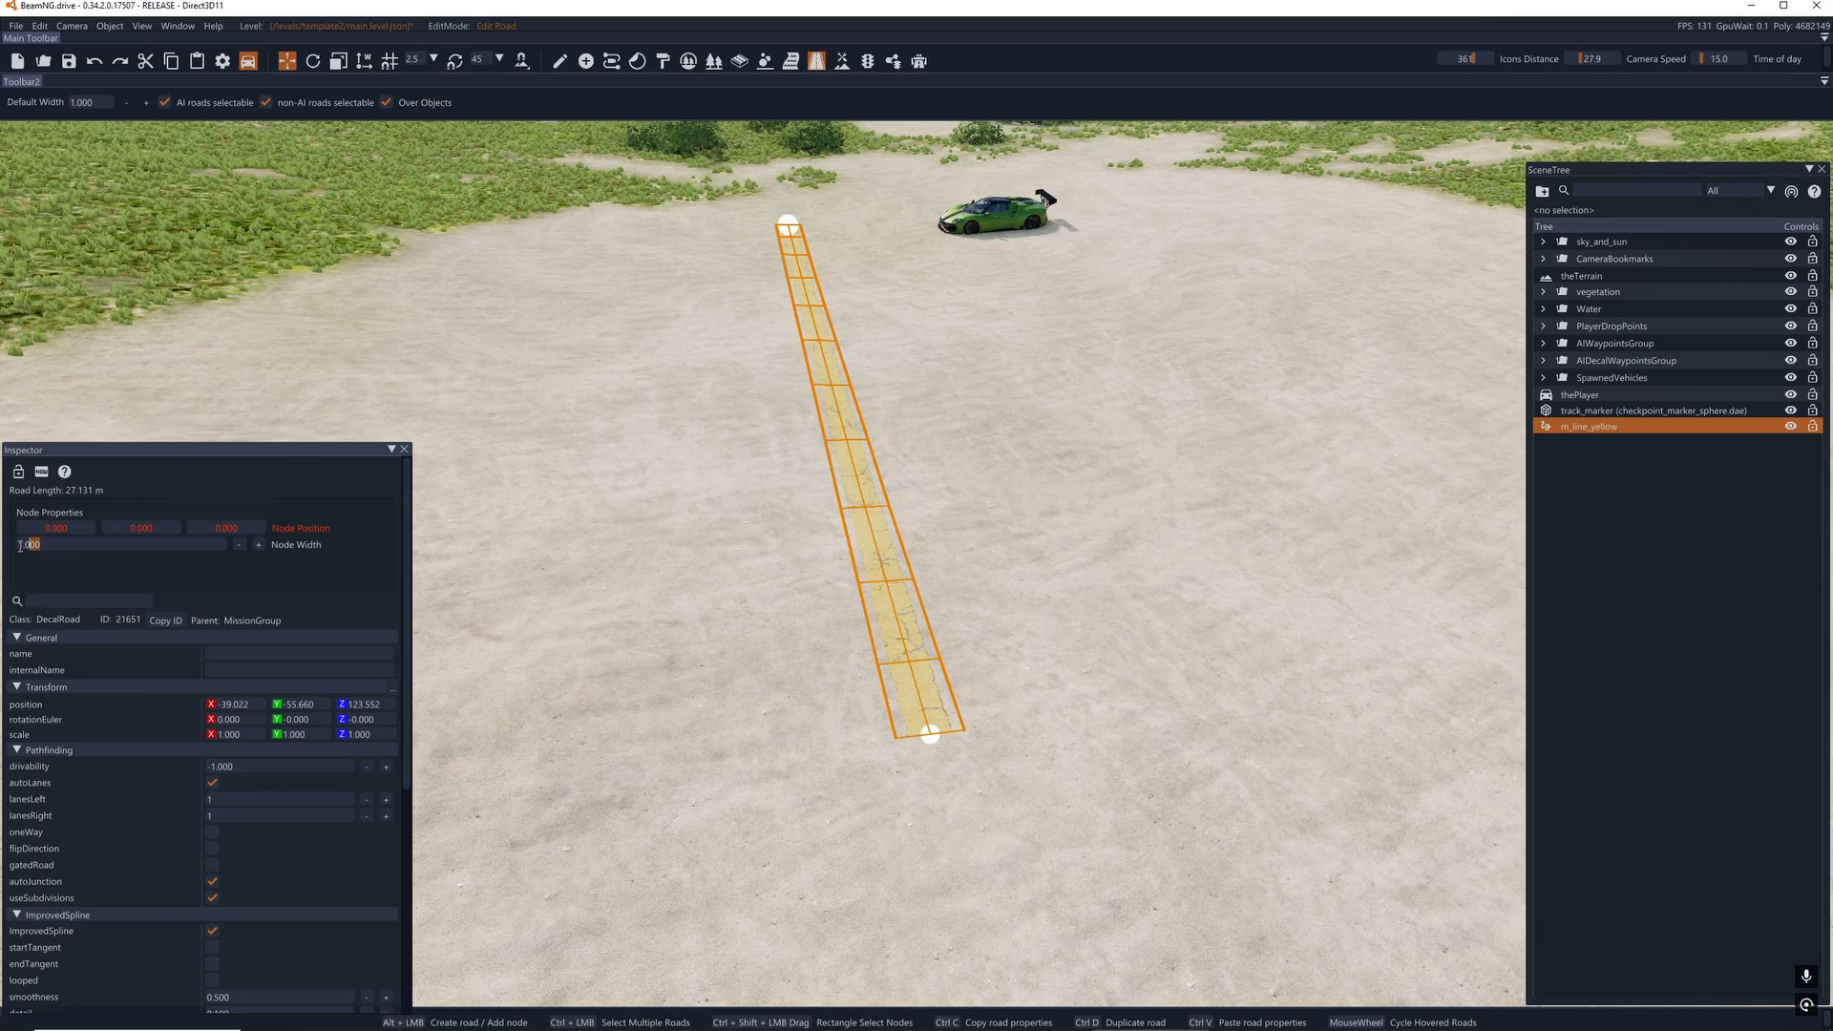
{"action": "triple_click", "coordinate": [35, 546]}
{"action": "type", "text": "2"}
{"action": "key", "text": "Return"}
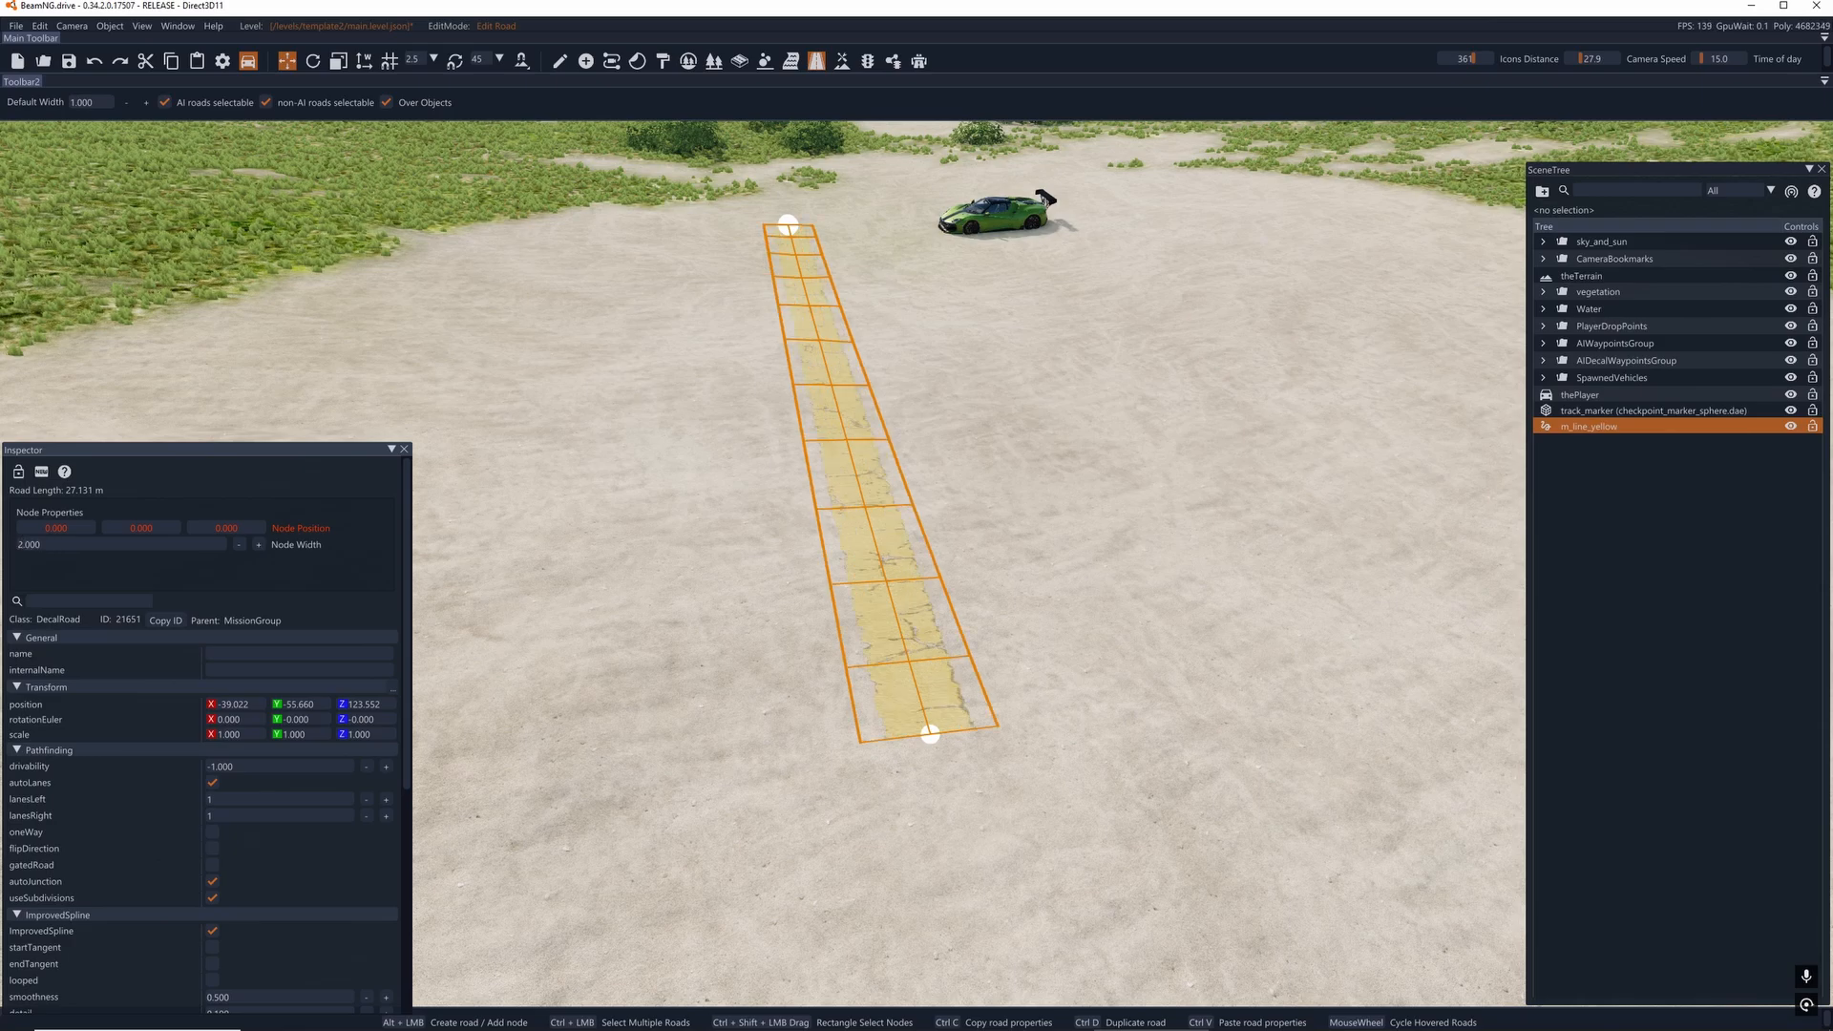
{"action": "triple_click", "coordinate": [42, 544]}
{"action": "type", "text": "10"}
{"action": "key", "text": "Return"}
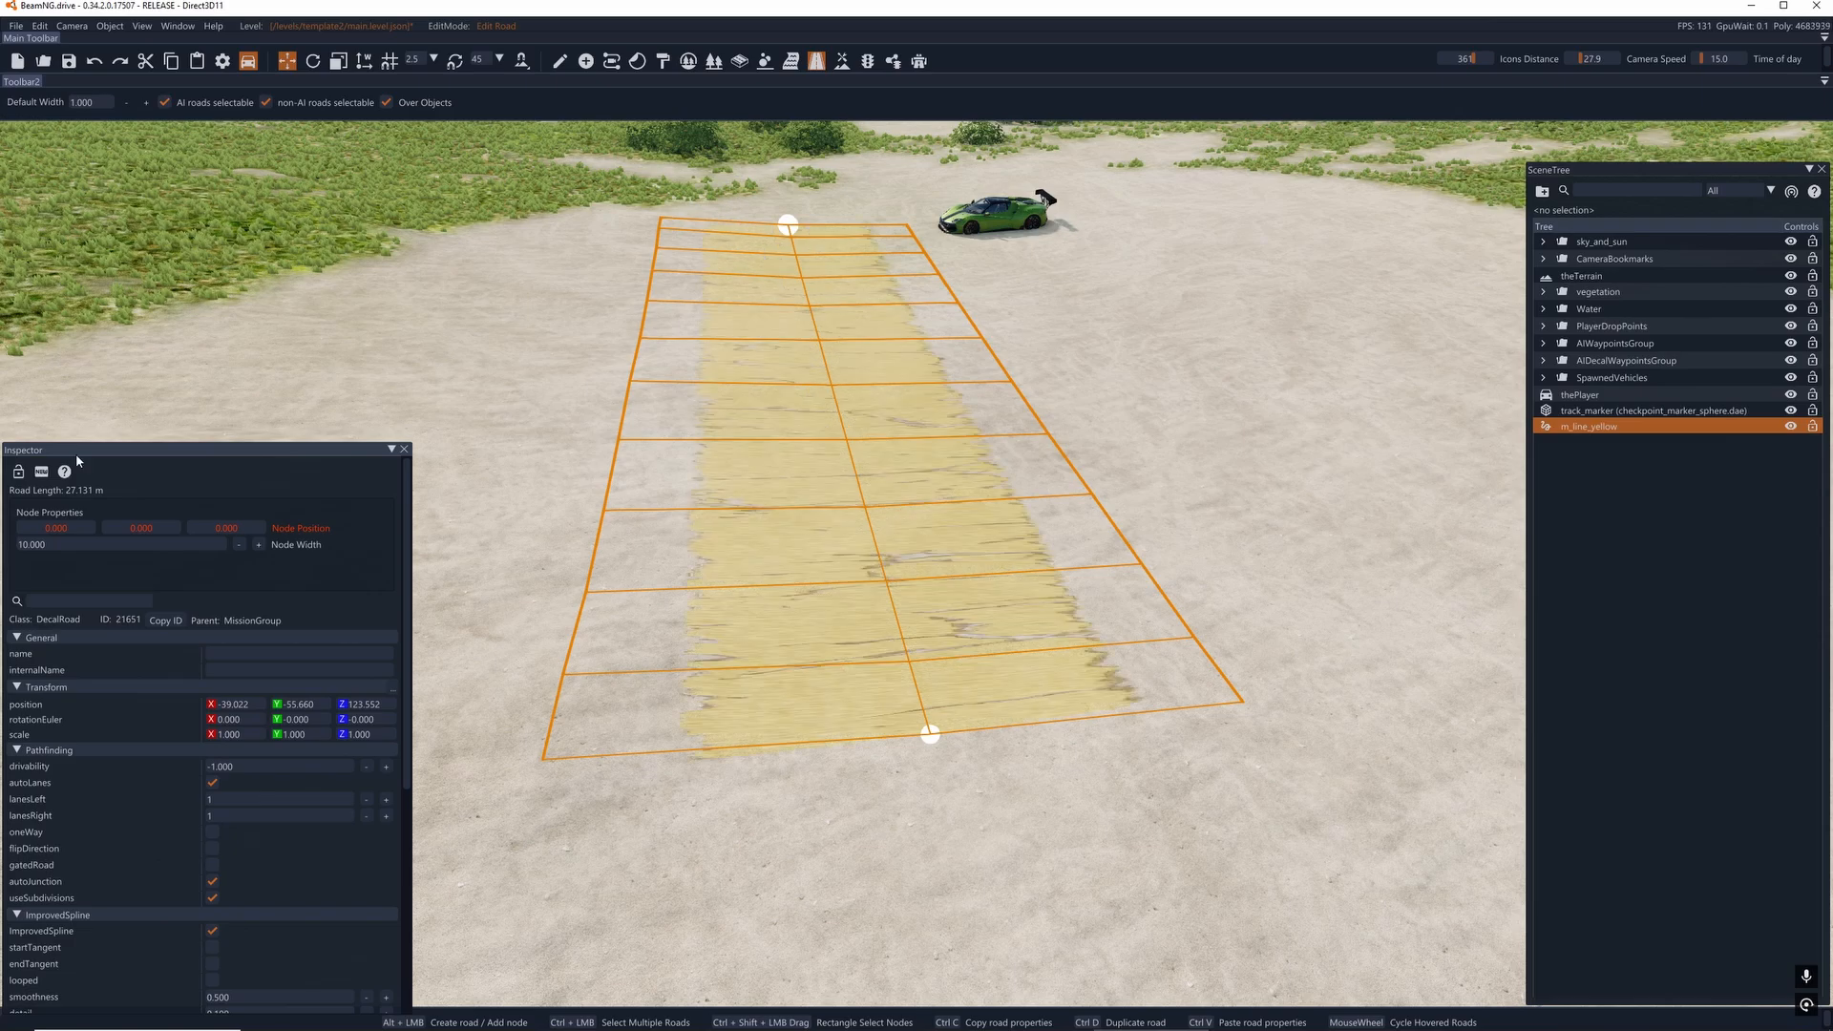
- Change the widened decal road's material to m_asphalt_damaged_01
{"action": "scroll", "coordinate": [221, 638], "scroll_direction": "down", "scroll_amount": 4}
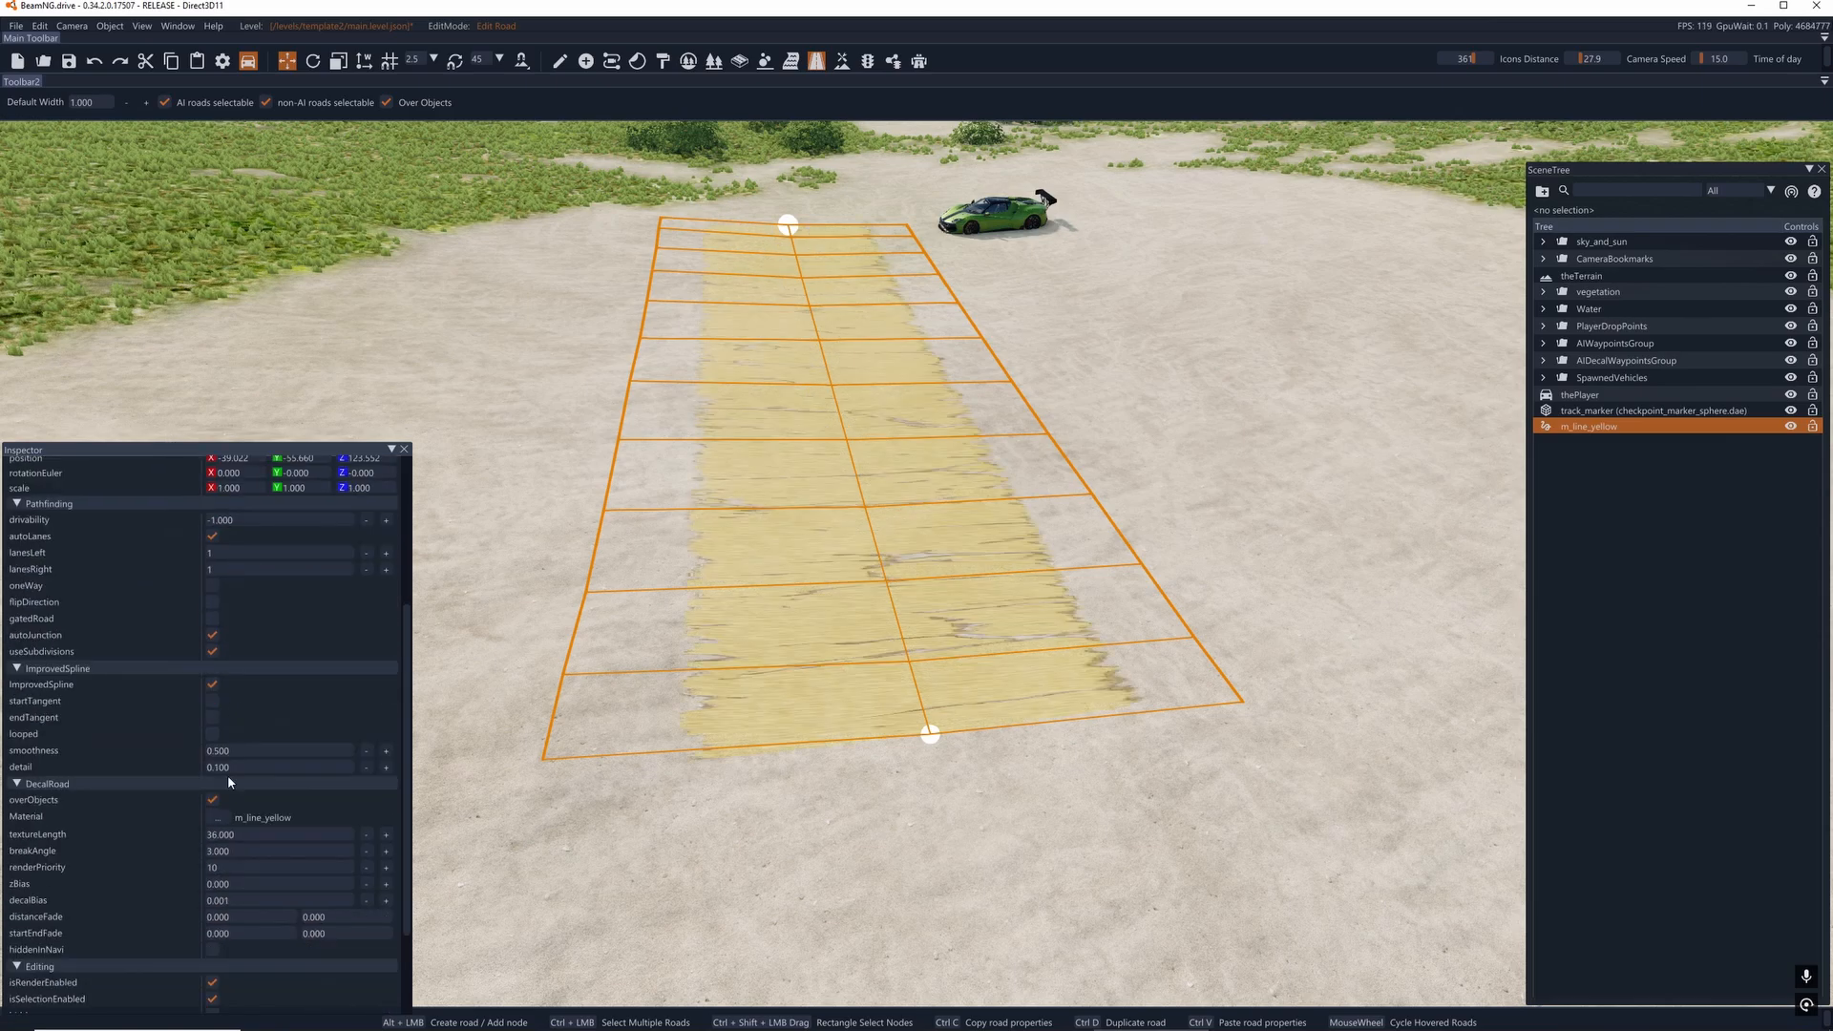
{"action": "left_click", "coordinate": [217, 816]}
{"action": "type", "text": "as"}
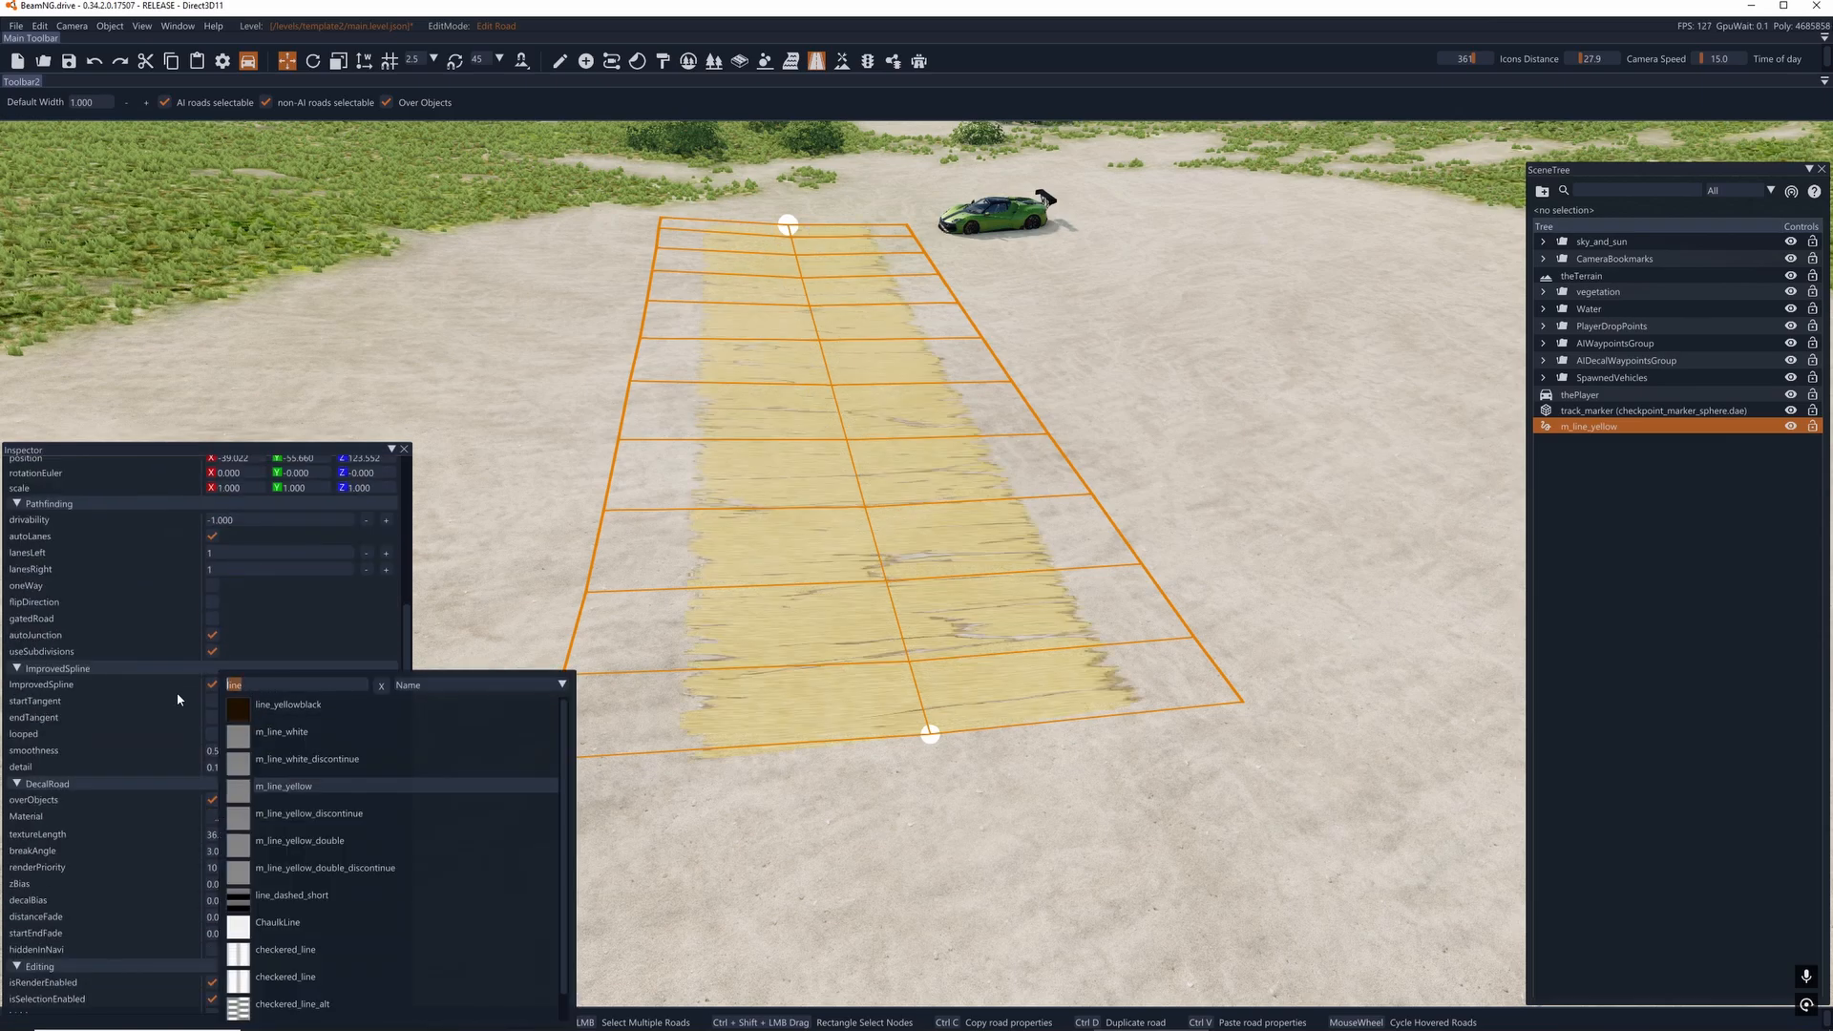
{"action": "type", "text": "p"}
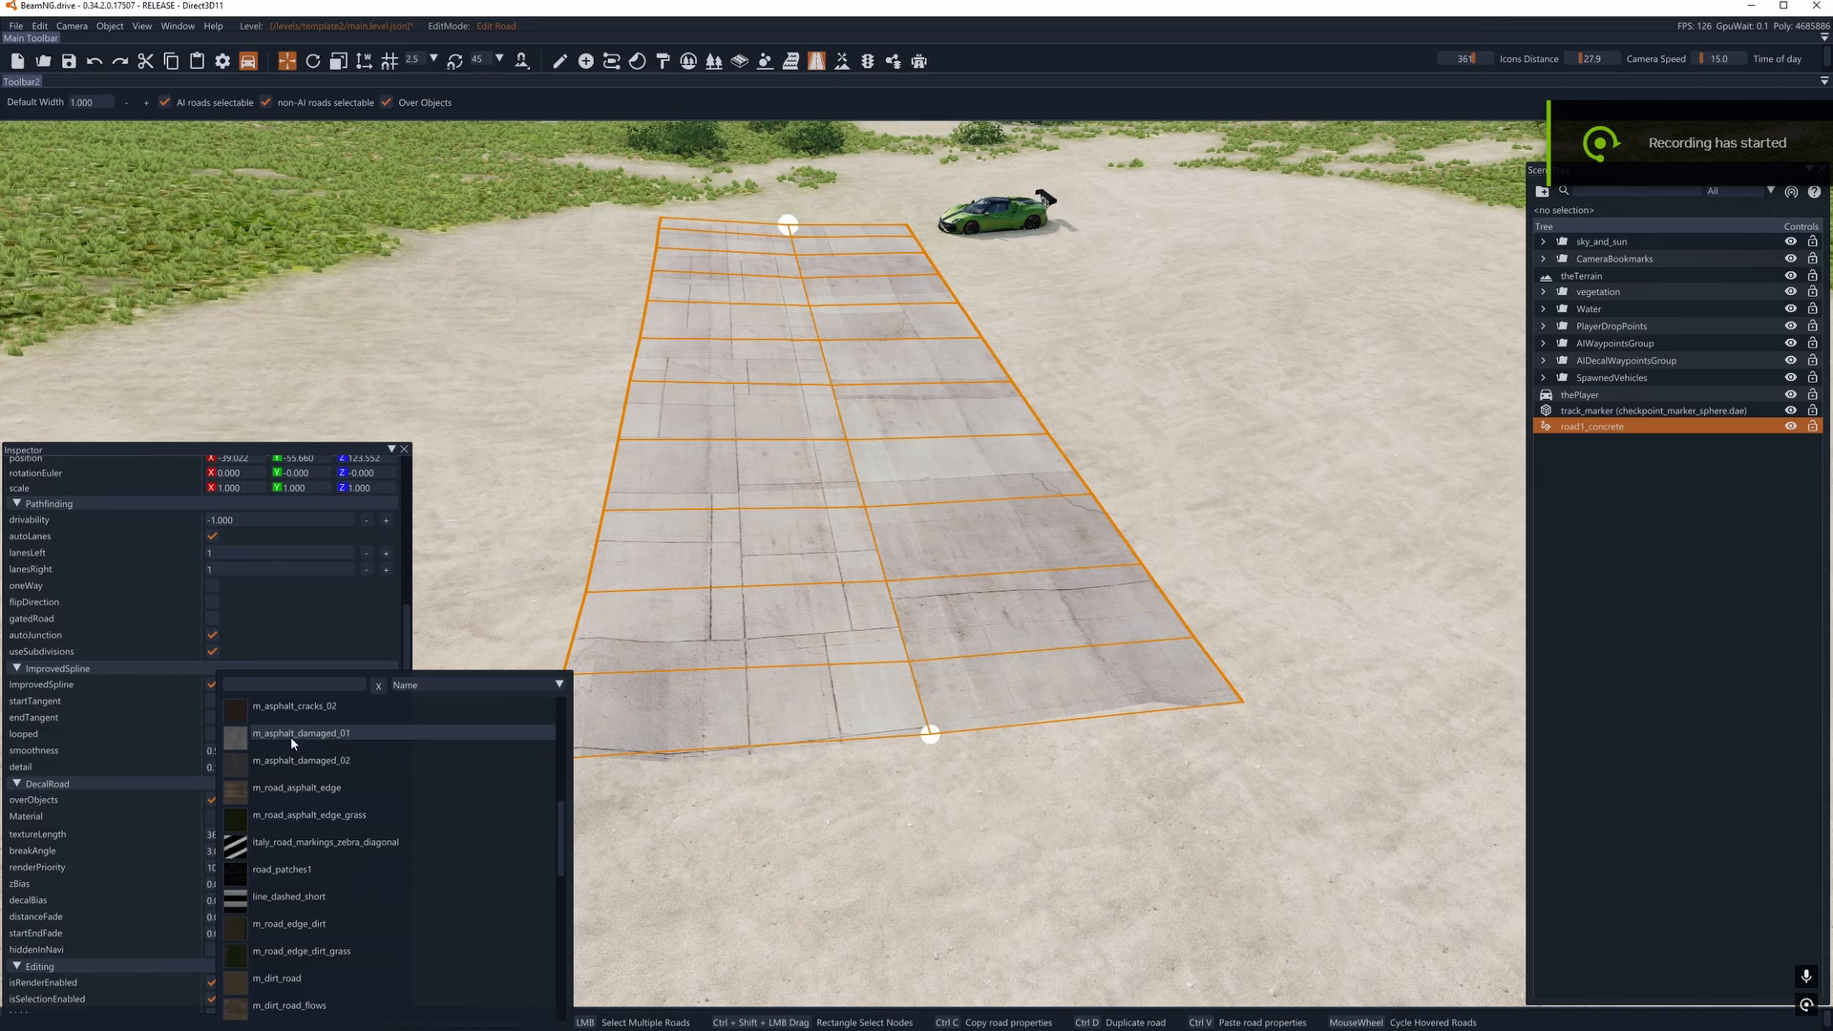
{"action": "left_click", "coordinate": [292, 733]}
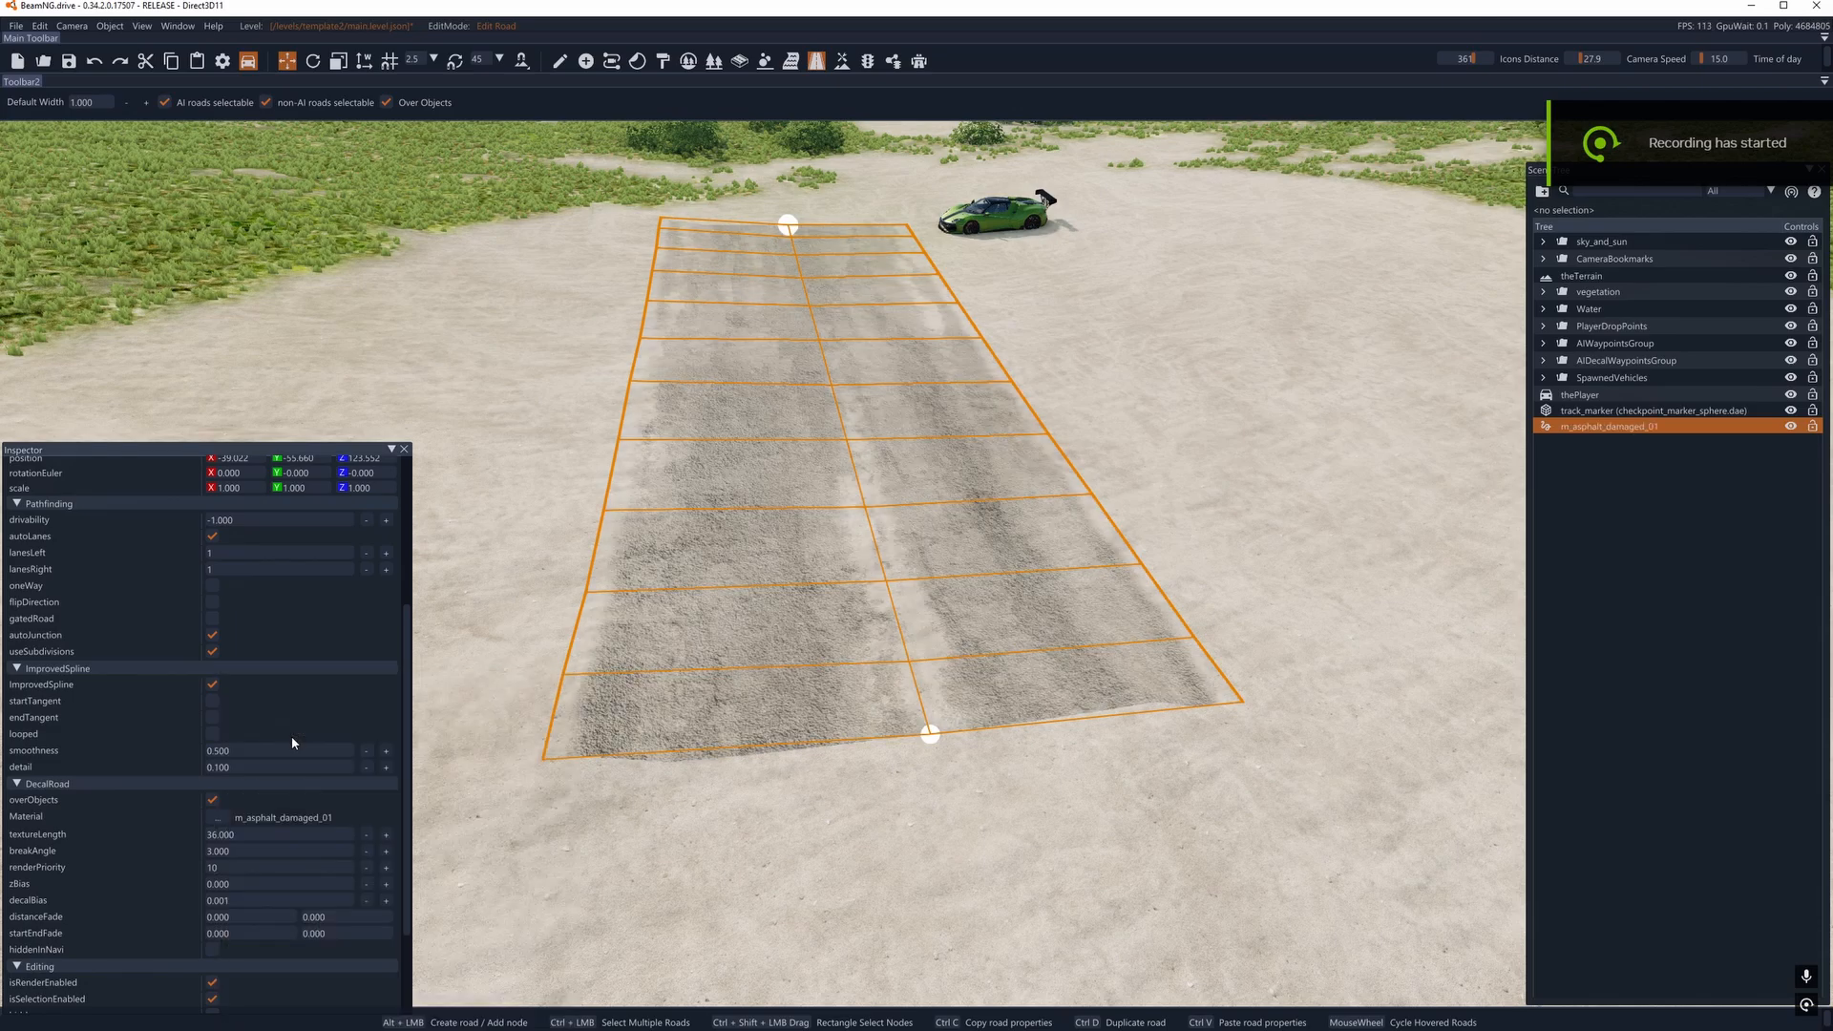
- Compare texture lengths of 5, 36 and 50 on the asphalt road, and return the value to 36
{"action": "left_click", "coordinate": [248, 835]}
{"action": "type", "text": "5"}
{"action": "key", "text": "Return"}
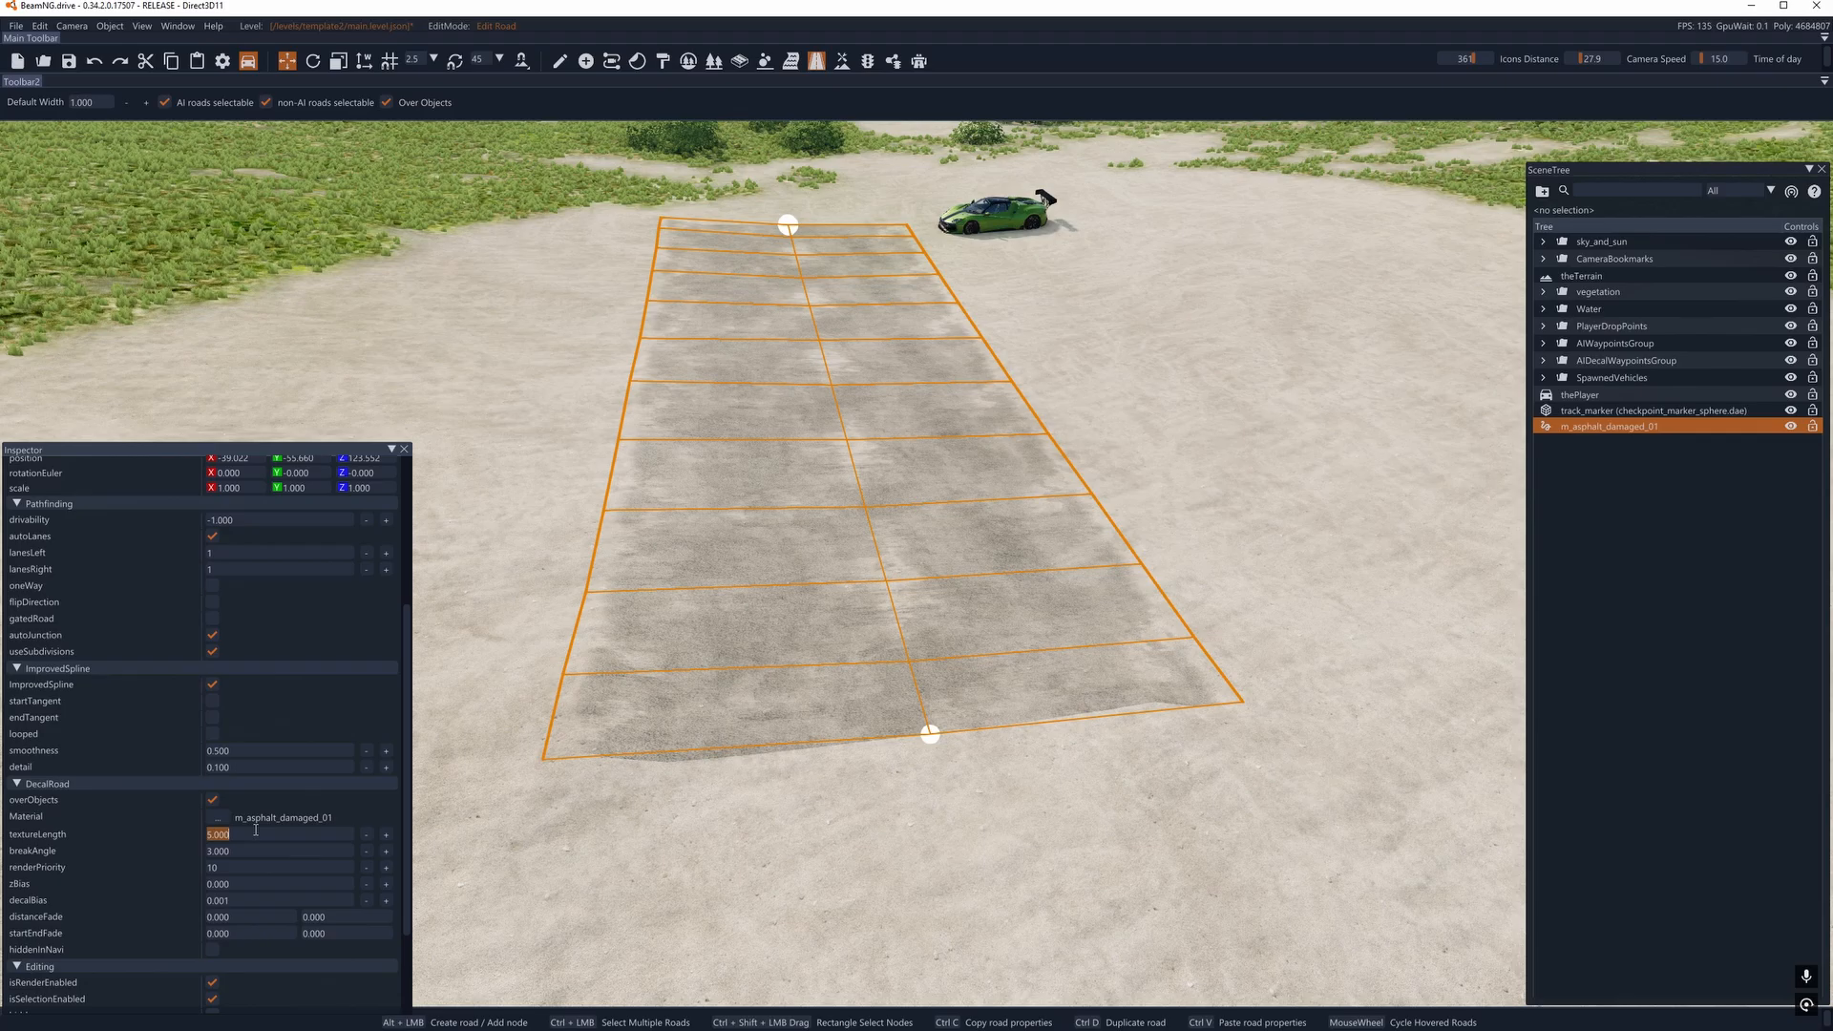
{"action": "type", "text": "36"}
{"action": "key", "text": "Return"}
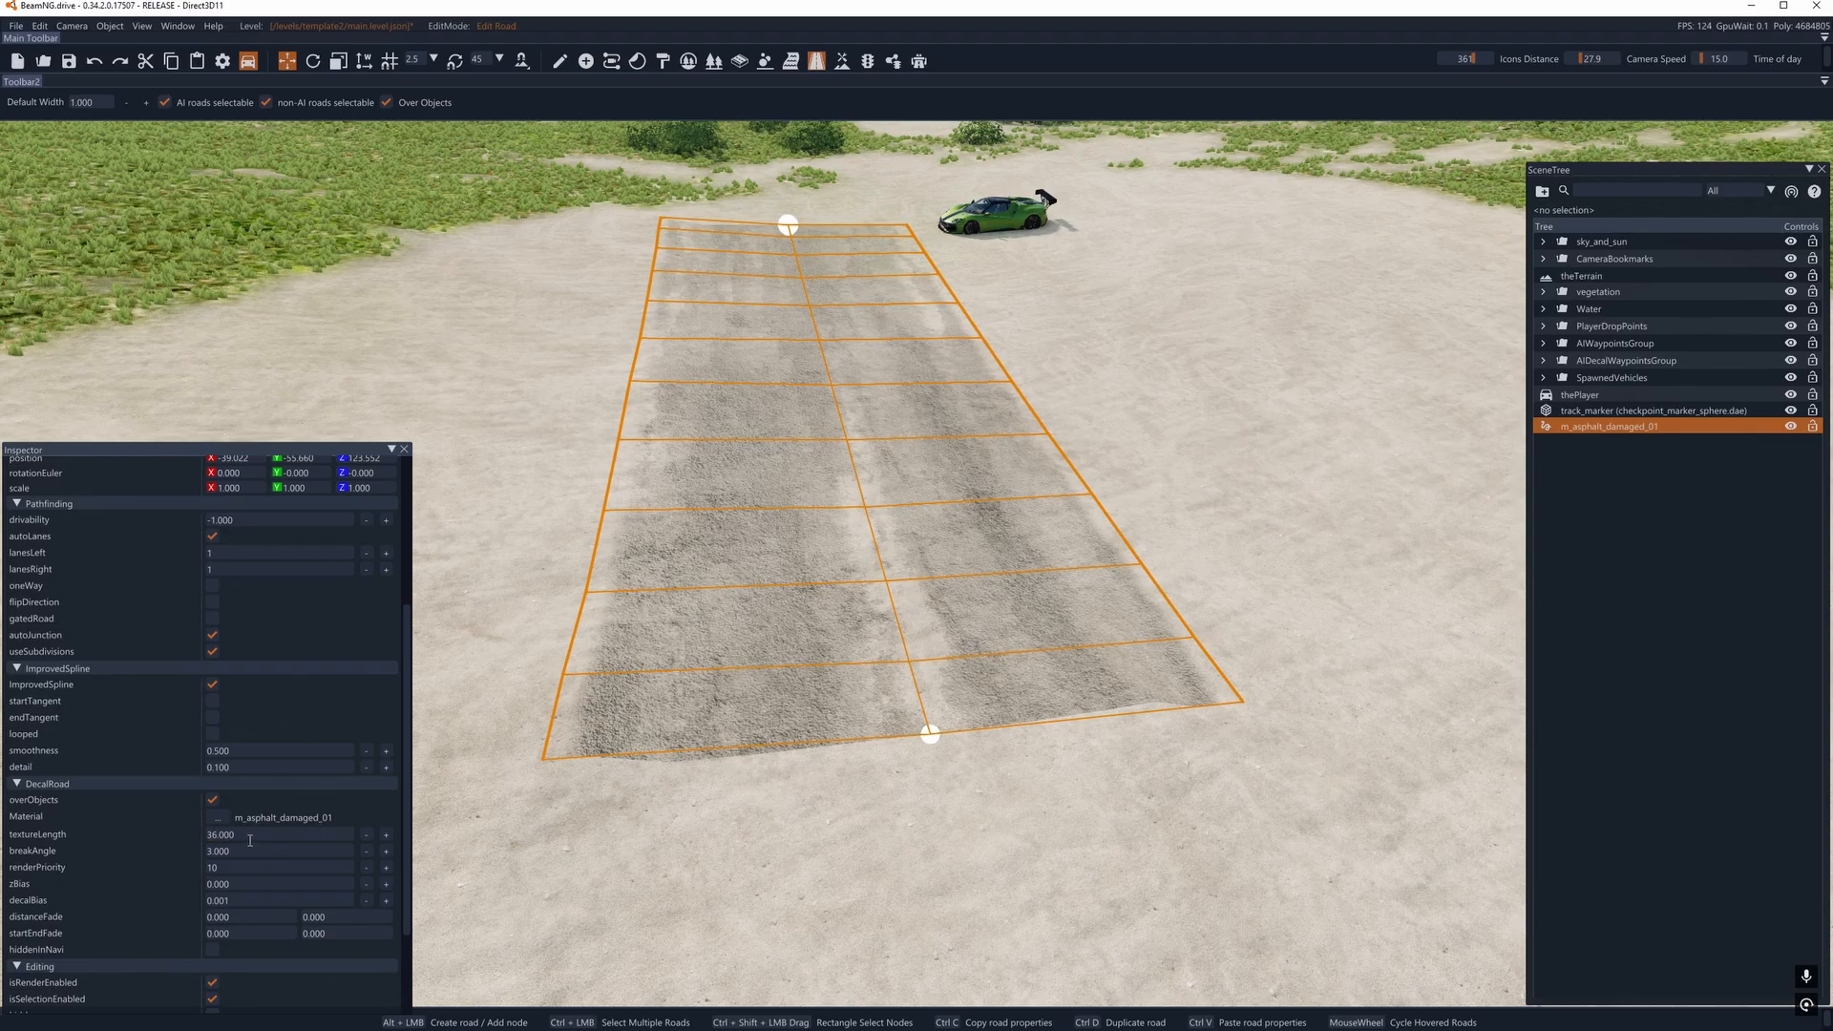
{"action": "left_click", "coordinate": [250, 837]}
{"action": "type", "text": "50"}
{"action": "key", "text": "Return"}
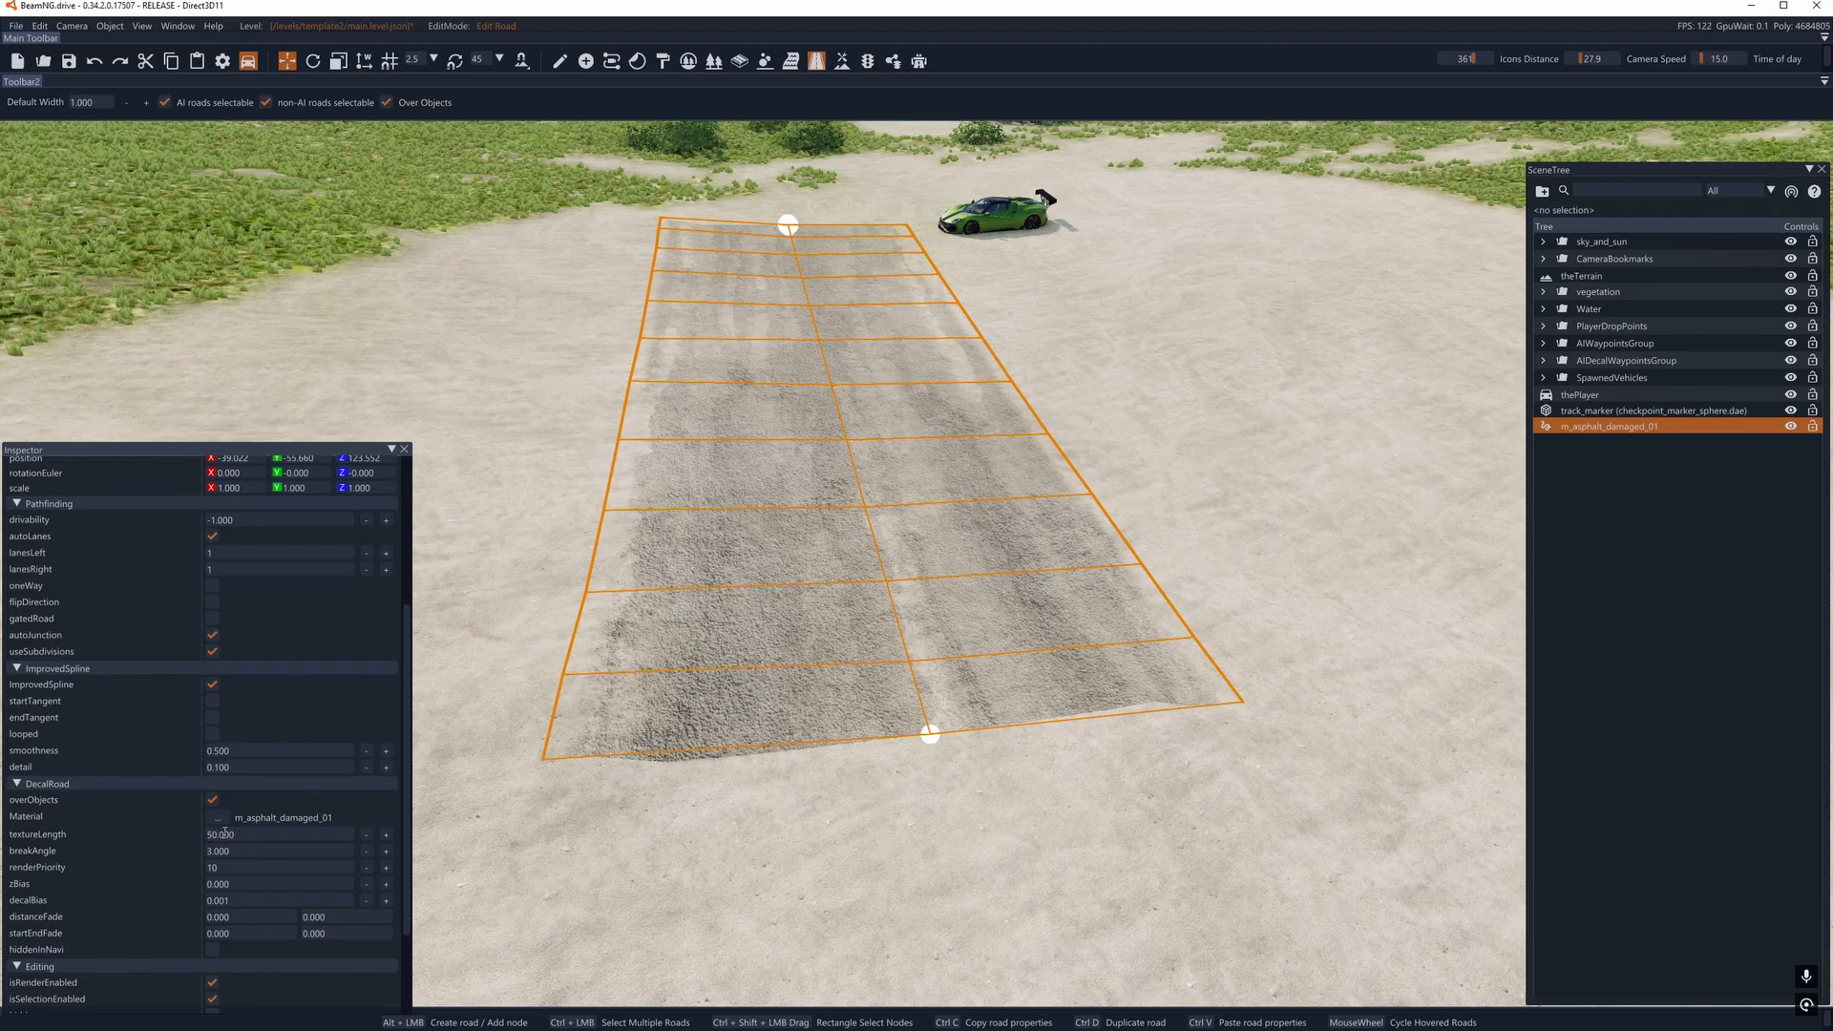
{"action": "left_click", "coordinate": [242, 829]}
{"action": "type", "text": "36"}
{"action": "key", "text": "Return"}
- Set both startEndFade values of the asphalt road to 5
{"action": "key", "text": "a"}
{"action": "right_click_drag", "start_coordinate": [707, 462], "coordinate": [587, 542]}
{"action": "scroll", "coordinate": [279, 754], "scroll_direction": "down", "scroll_amount": 1}
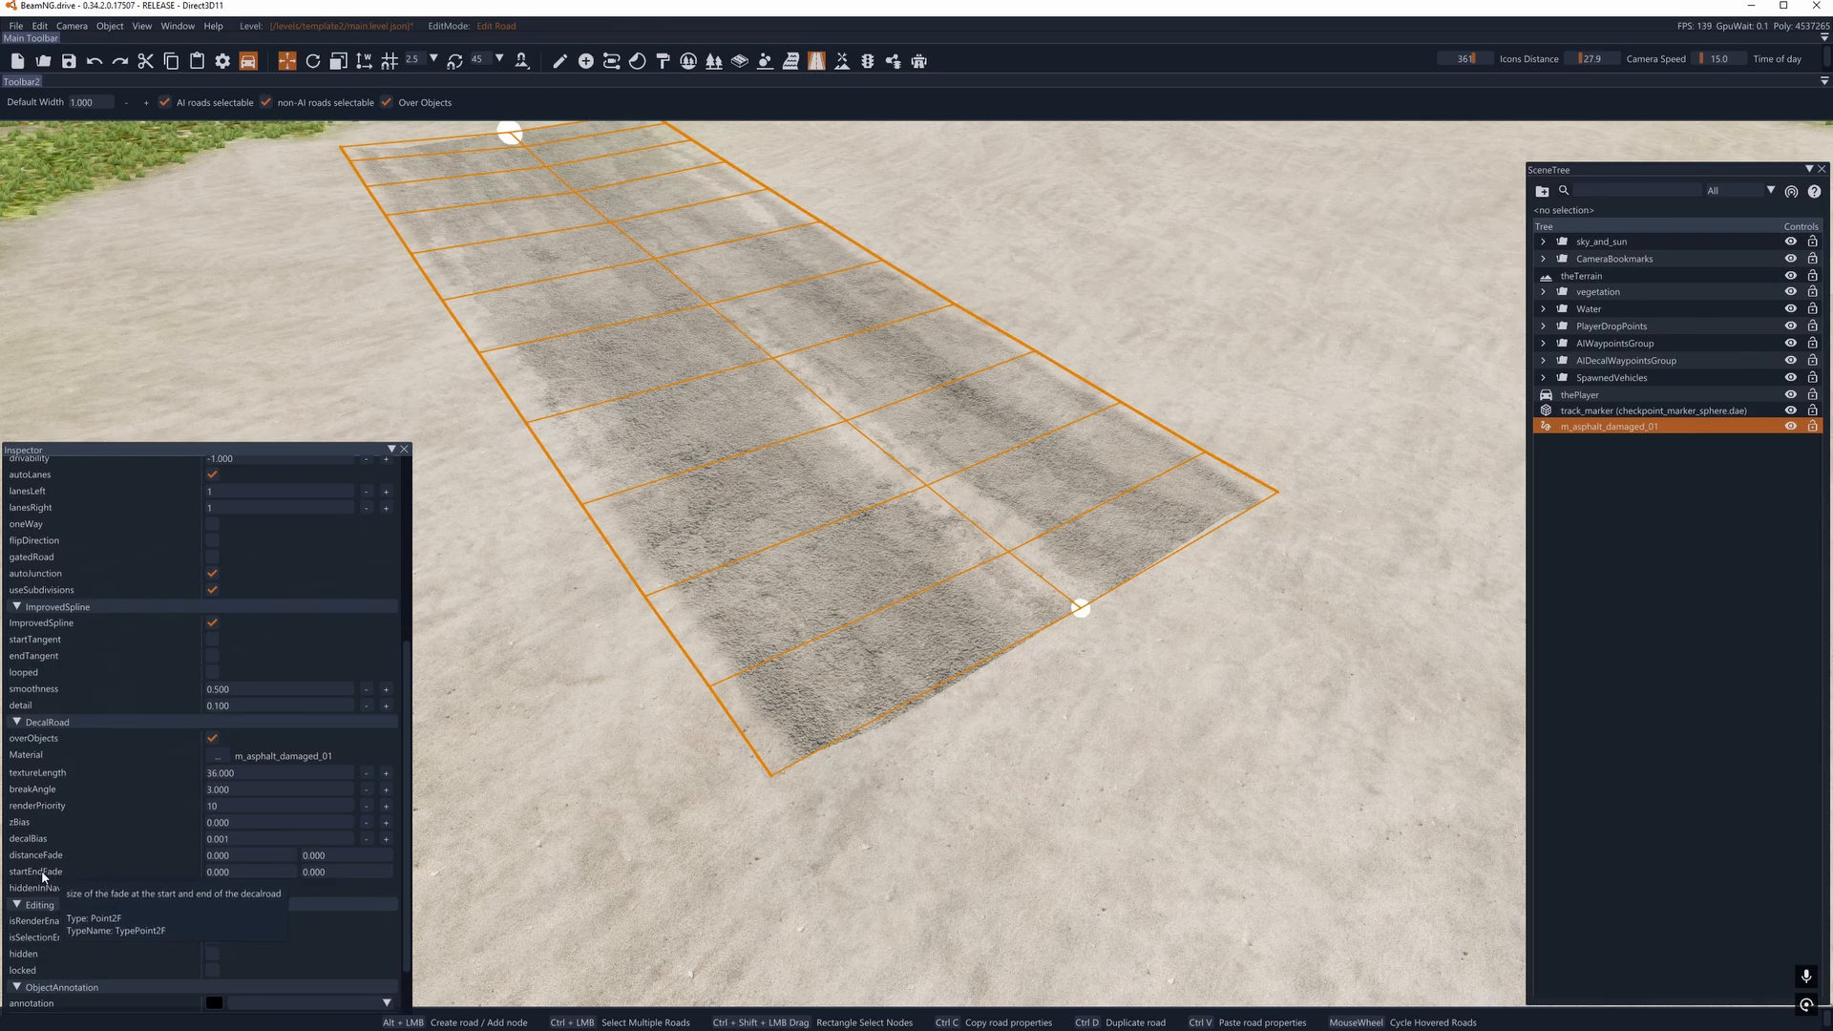
{"action": "double_click", "coordinate": [246, 875]}
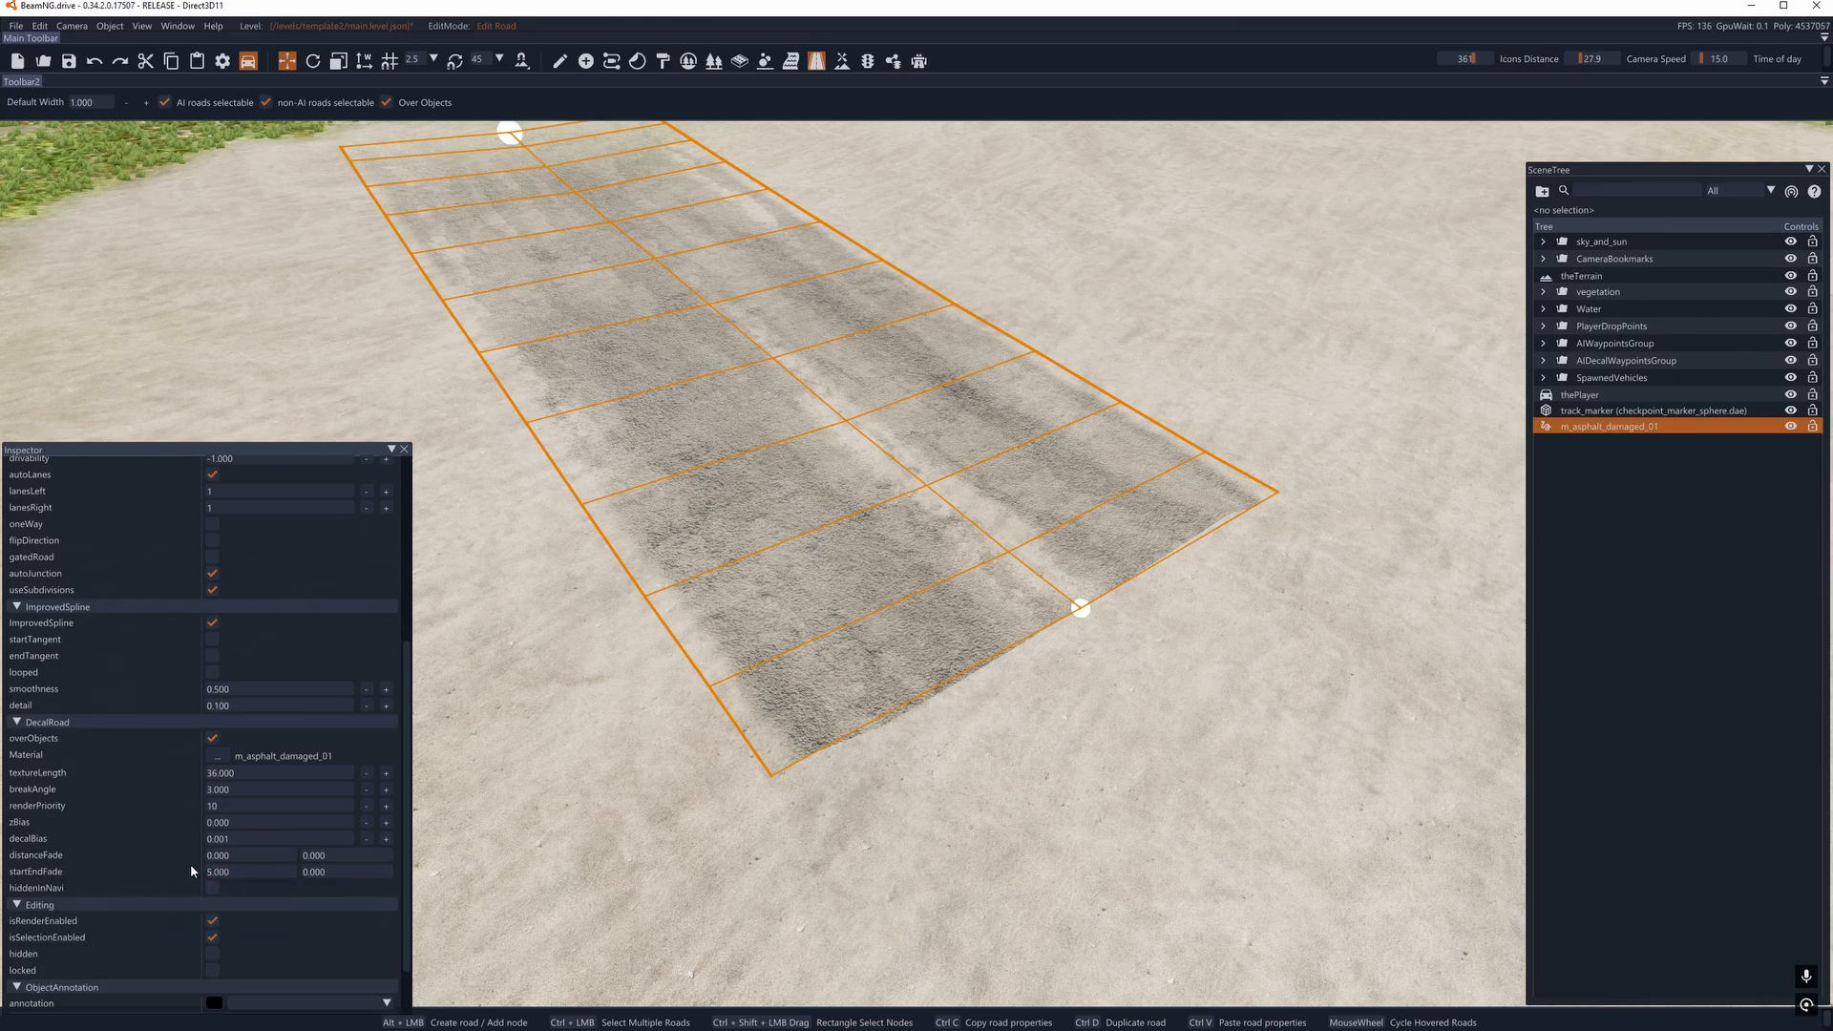
{"action": "double_click", "coordinate": [333, 872]}
{"action": "type", "text": "5"}
{"action": "key", "text": "Return"}
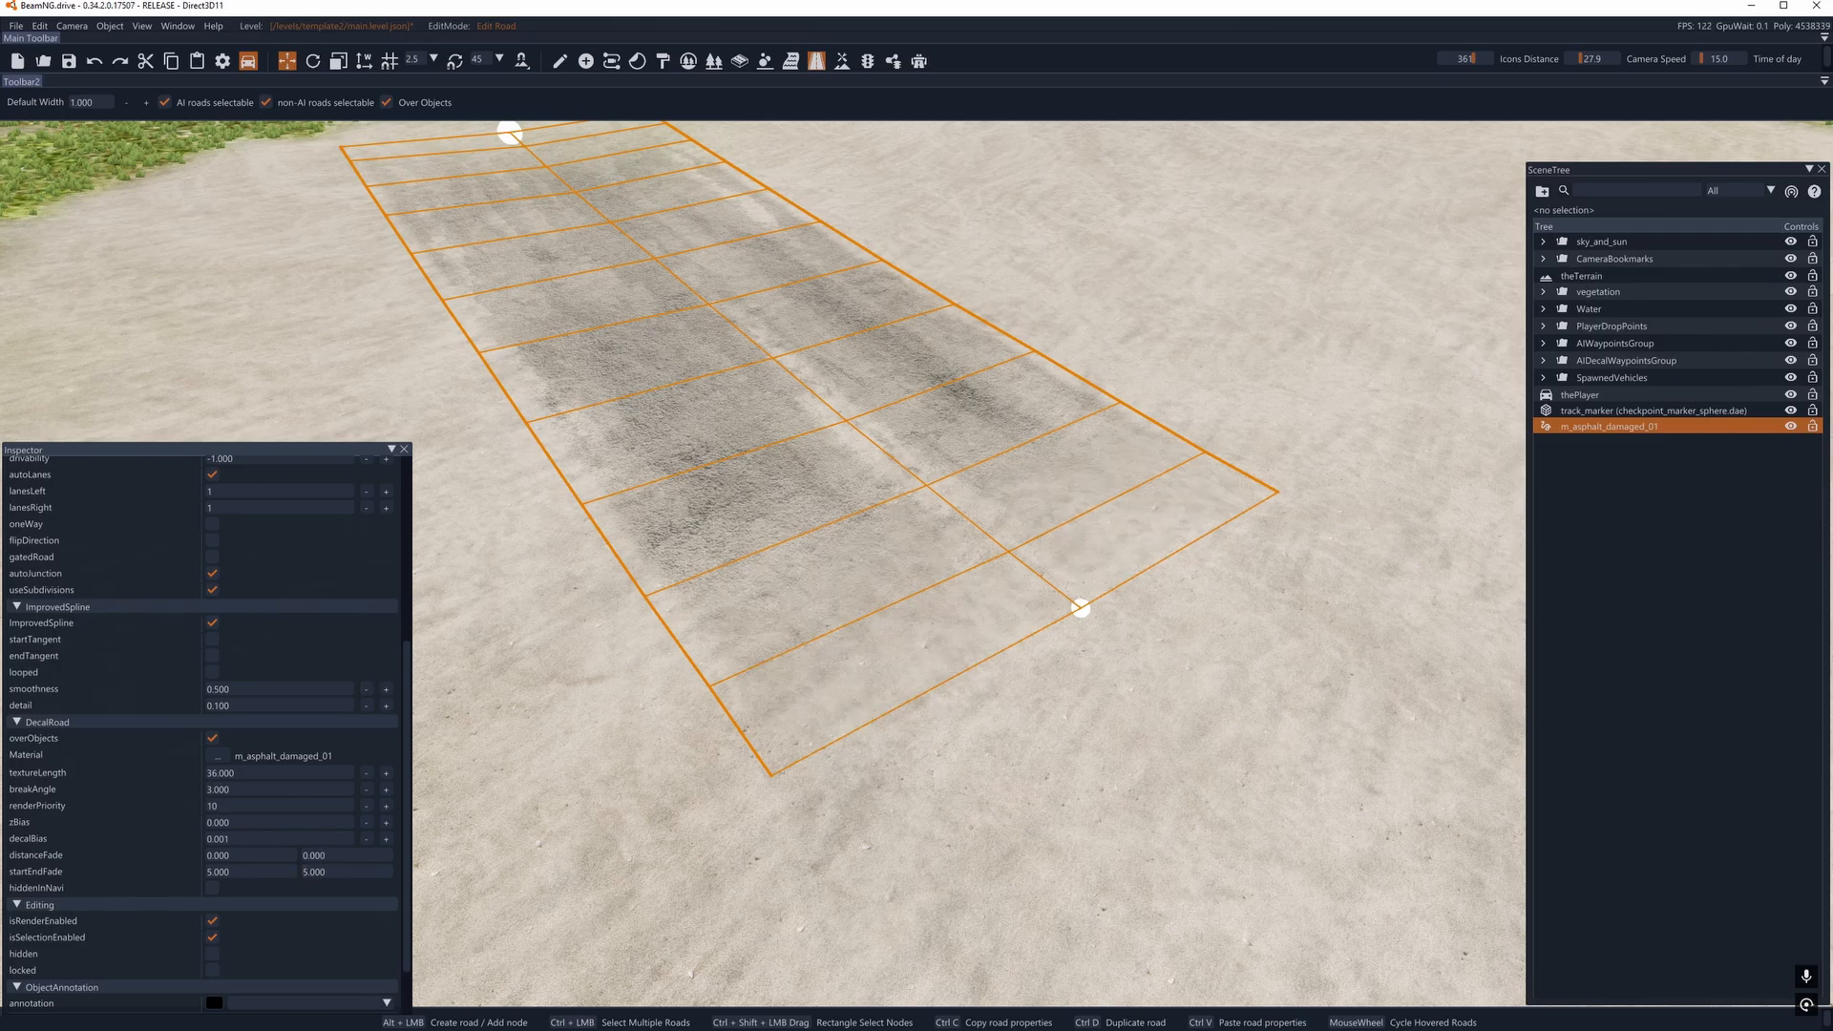
- Try a second startEndFade value of 30 on the road, and return it to 5
{"action": "key", "text": "a"}
{"action": "right_click_drag", "start_coordinate": [828, 481], "coordinate": [829, 481]}
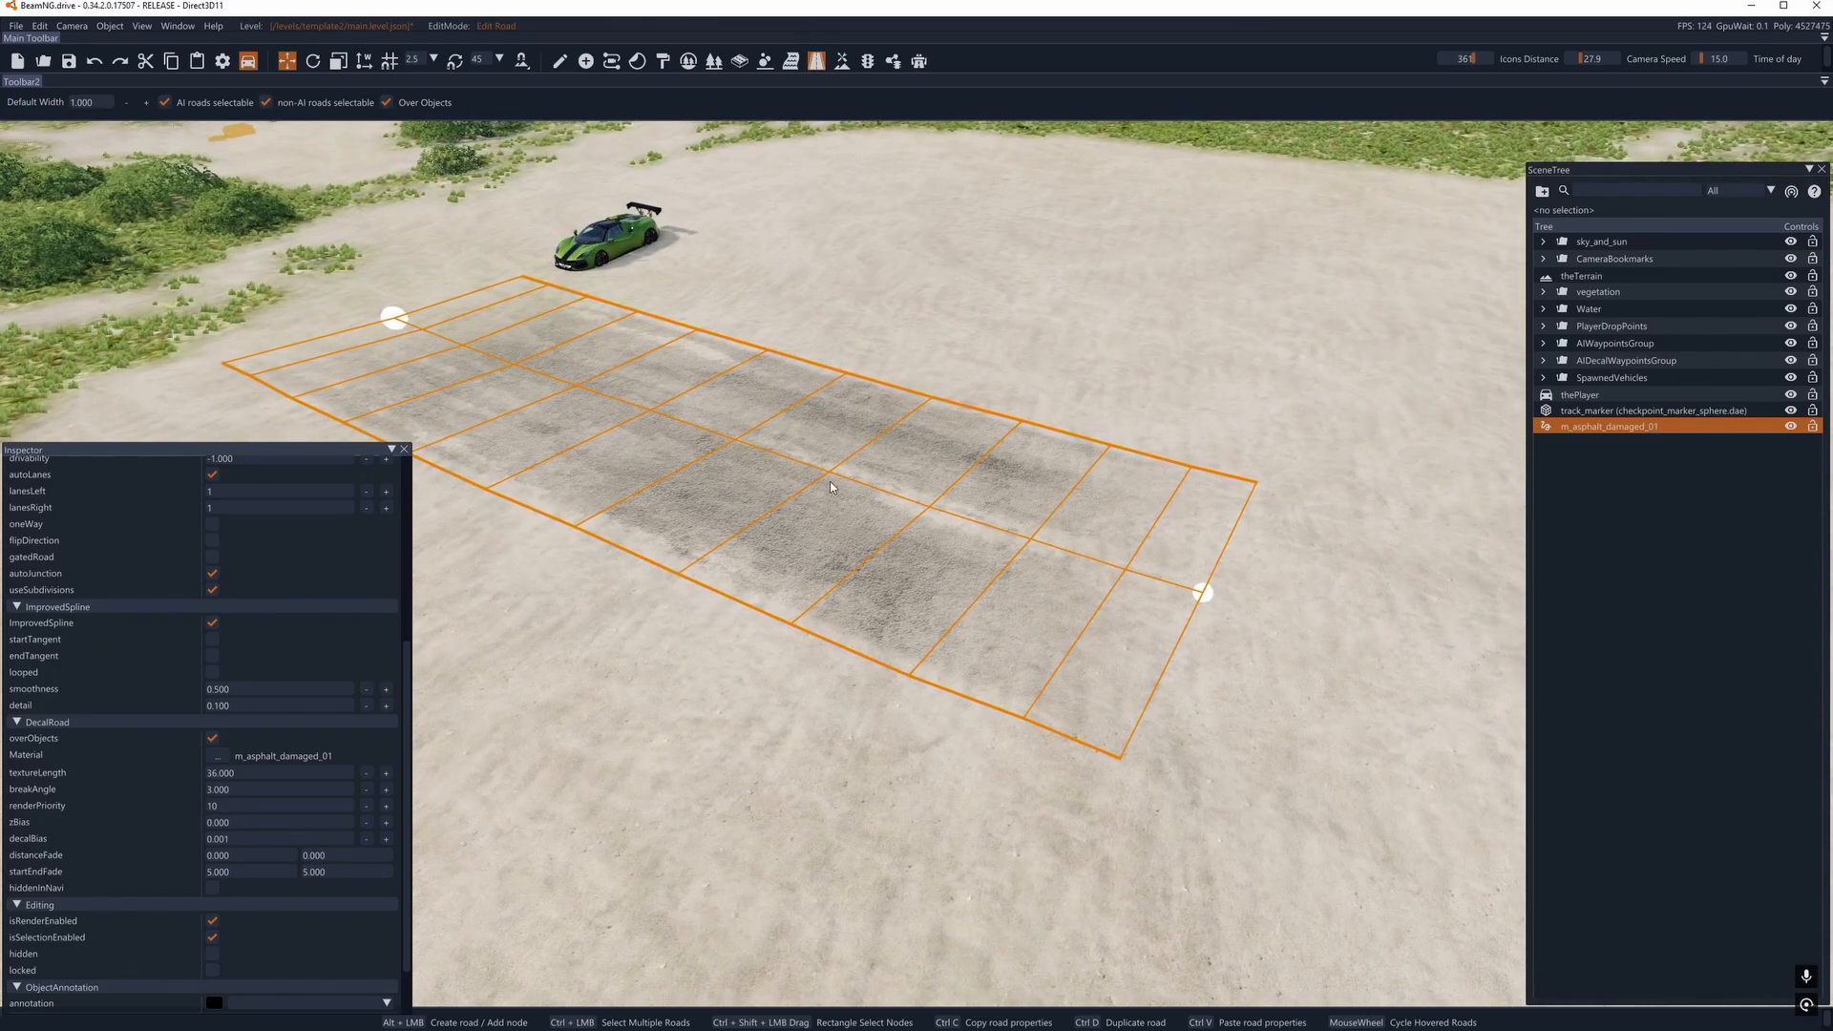
{"action": "double_click", "coordinate": [326, 872]}
{"action": "type", "text": "30"}
{"action": "key", "text": "Return"}
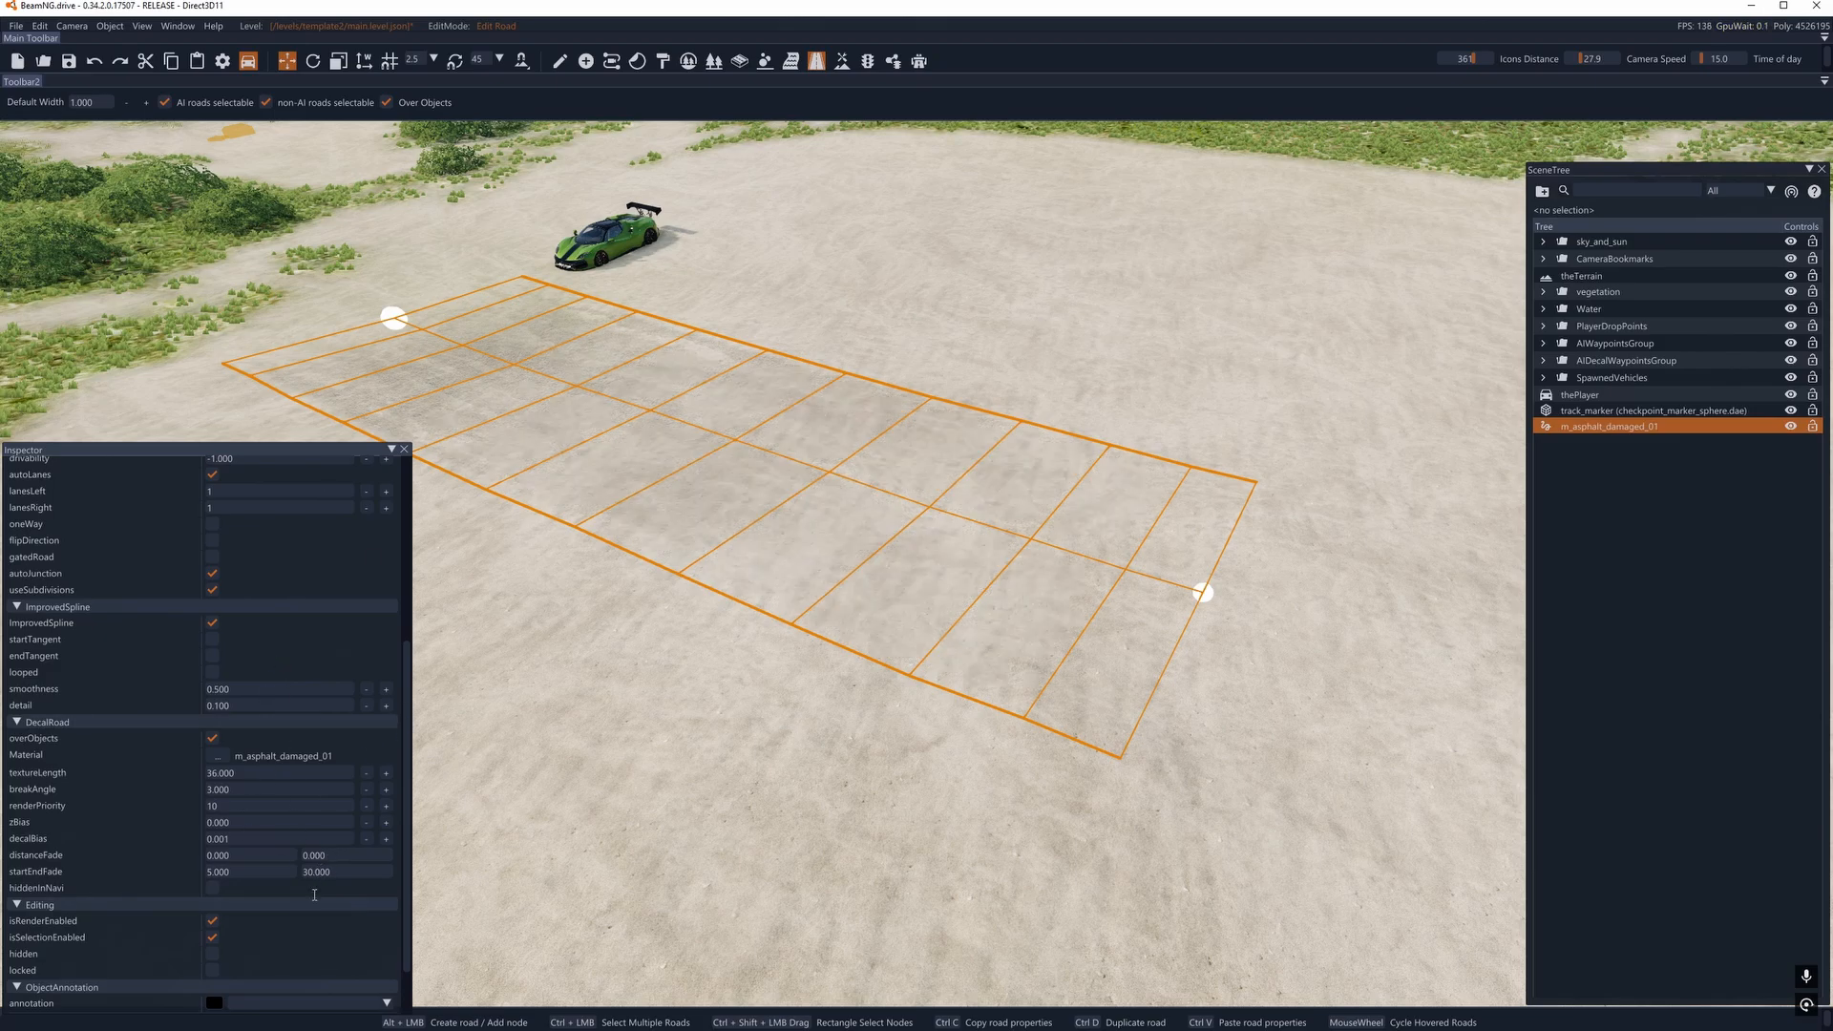
{"action": "double_click", "coordinate": [325, 872]}
{"action": "type", "text": "5"}
{"action": "key", "text": "Return"}
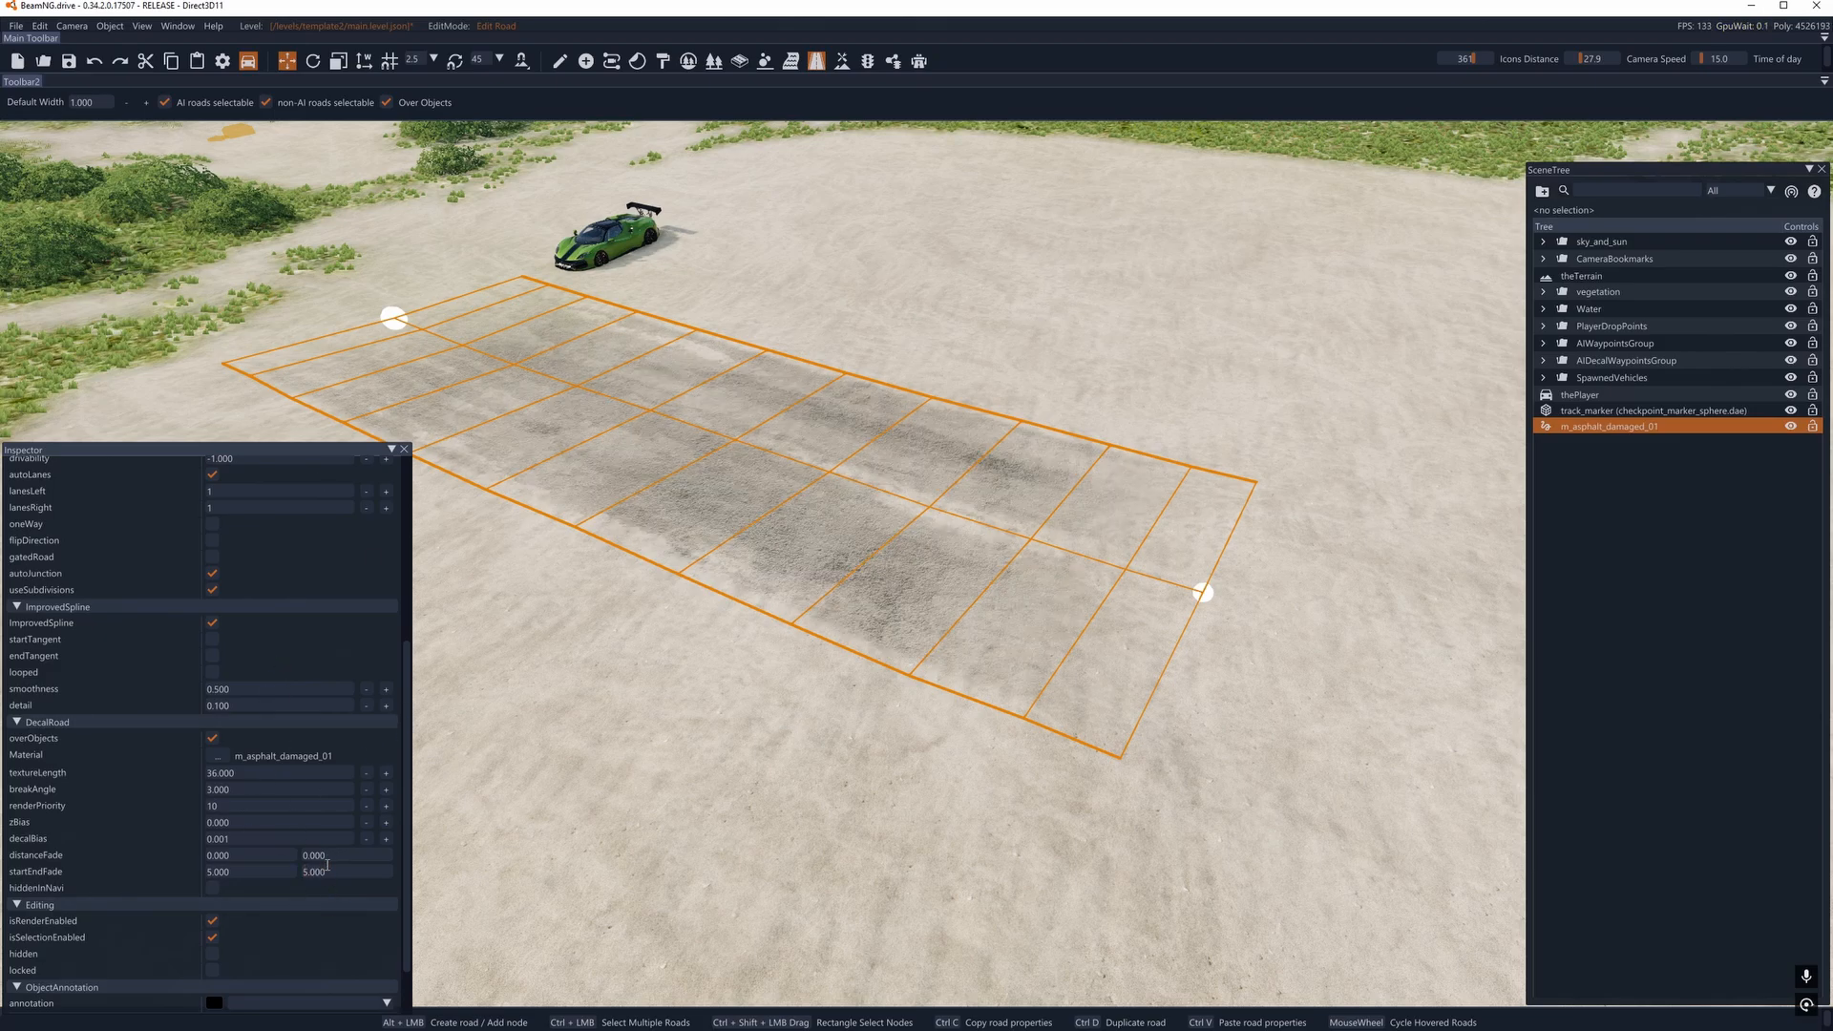
- Reduce both startEndFade values of the asphalt road to 1
{"action": "double_click", "coordinate": [230, 872]}
{"action": "type", "text": "1"}
{"action": "key", "text": "Return"}
{"action": "double_click", "coordinate": [323, 870]}
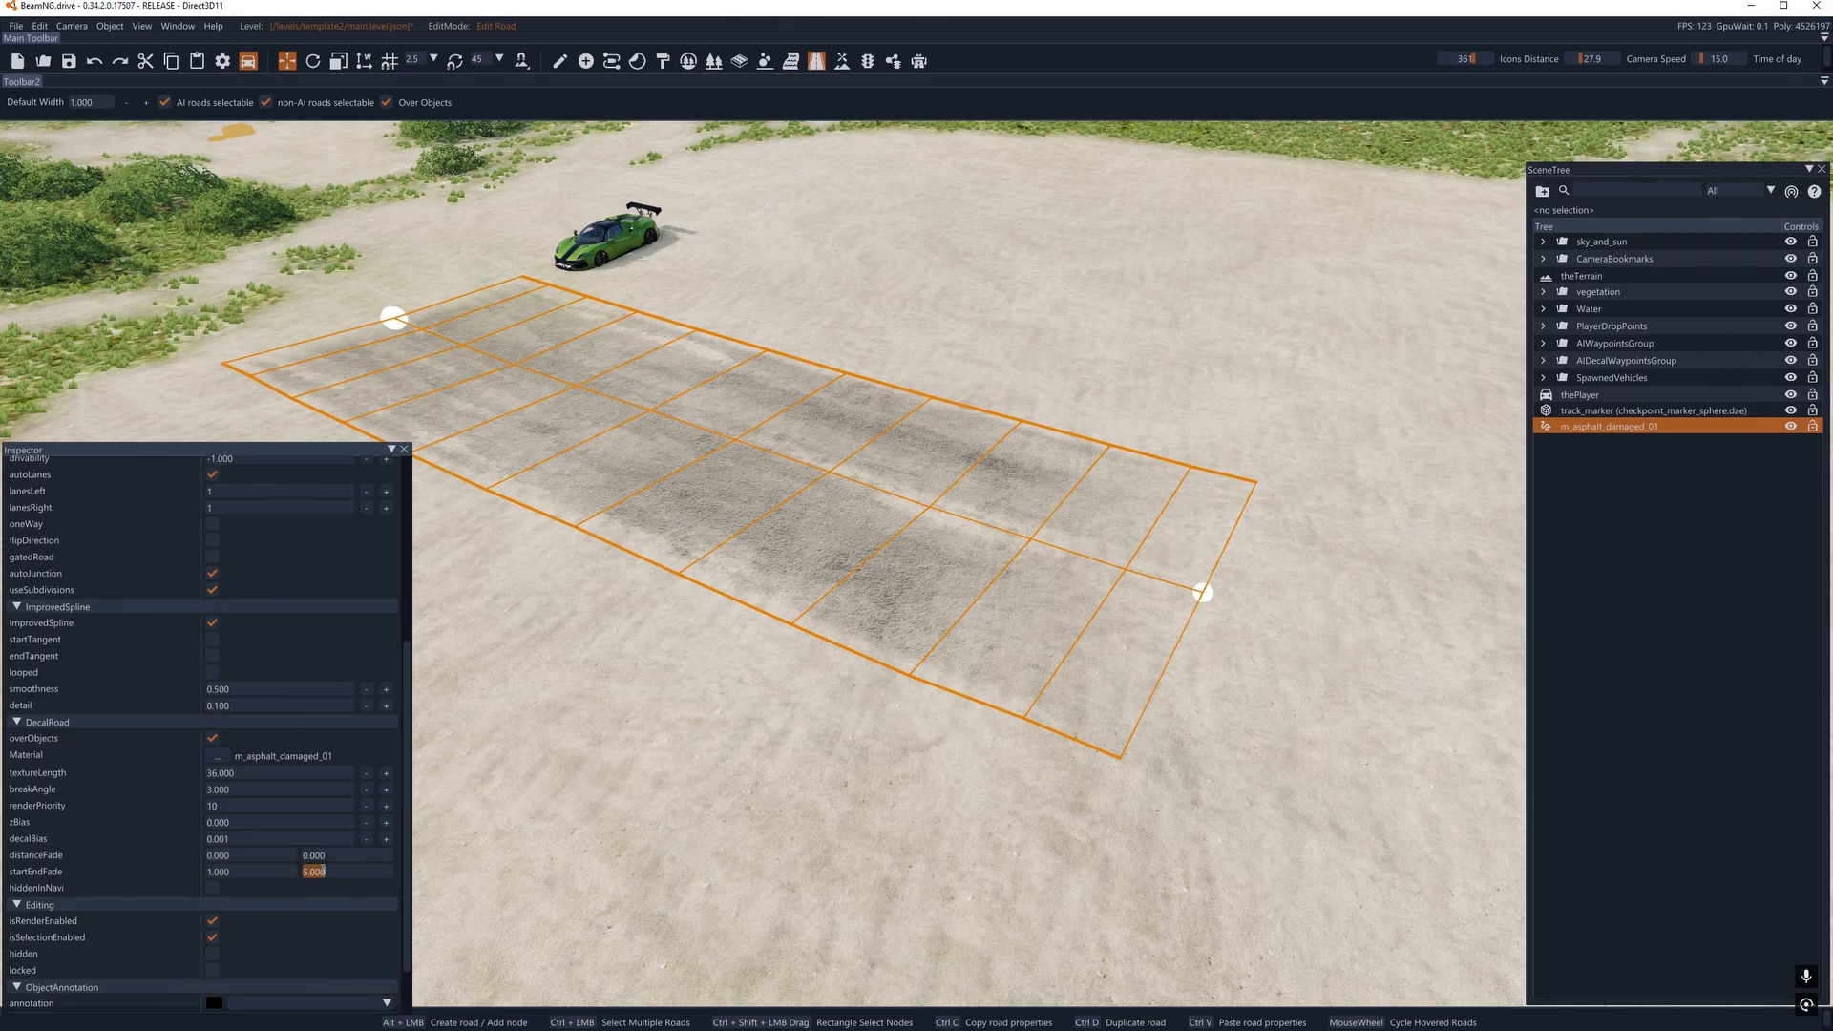
{"action": "type", "text": "1"}
{"action": "key", "text": "Return"}
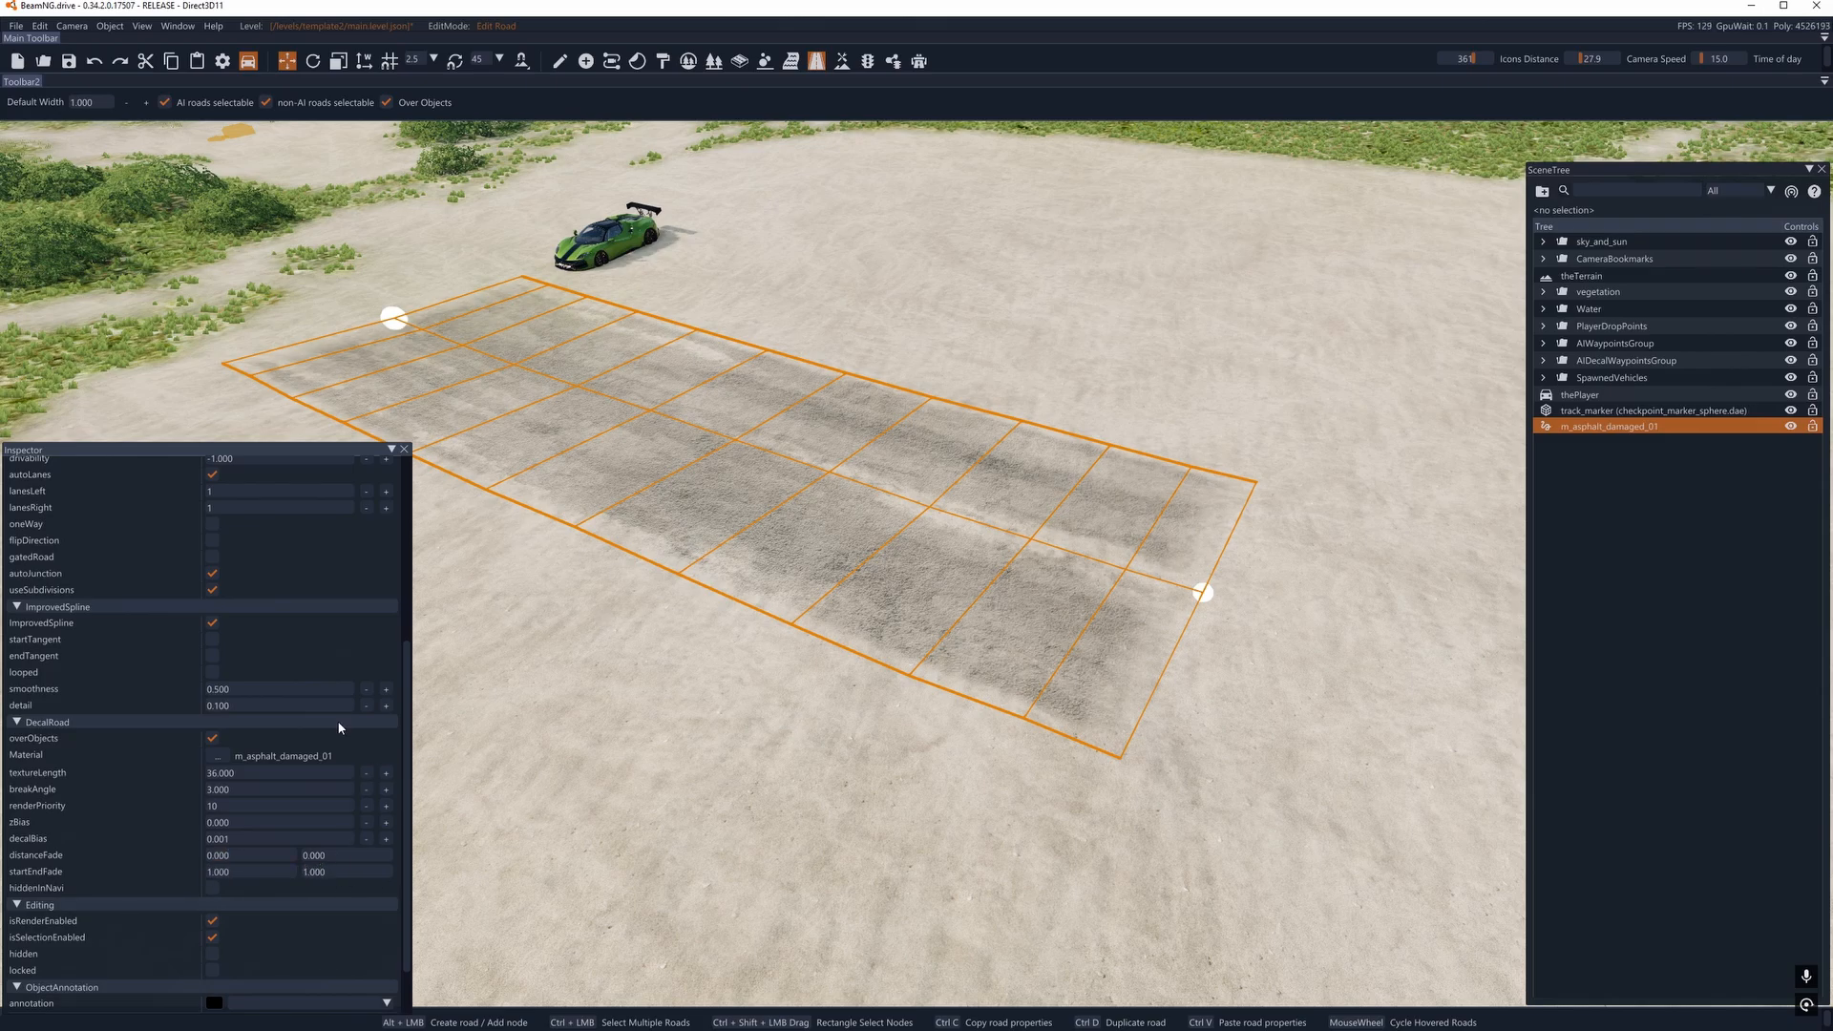
- Reset both startEndFade values of the asphalt road to 0
{"action": "double_click", "coordinate": [228, 870]}
{"action": "key", "text": "Return"}
{"action": "double_click", "coordinate": [239, 871]}
{"action": "type", "text": "0"}
{"action": "key", "text": "Return"}
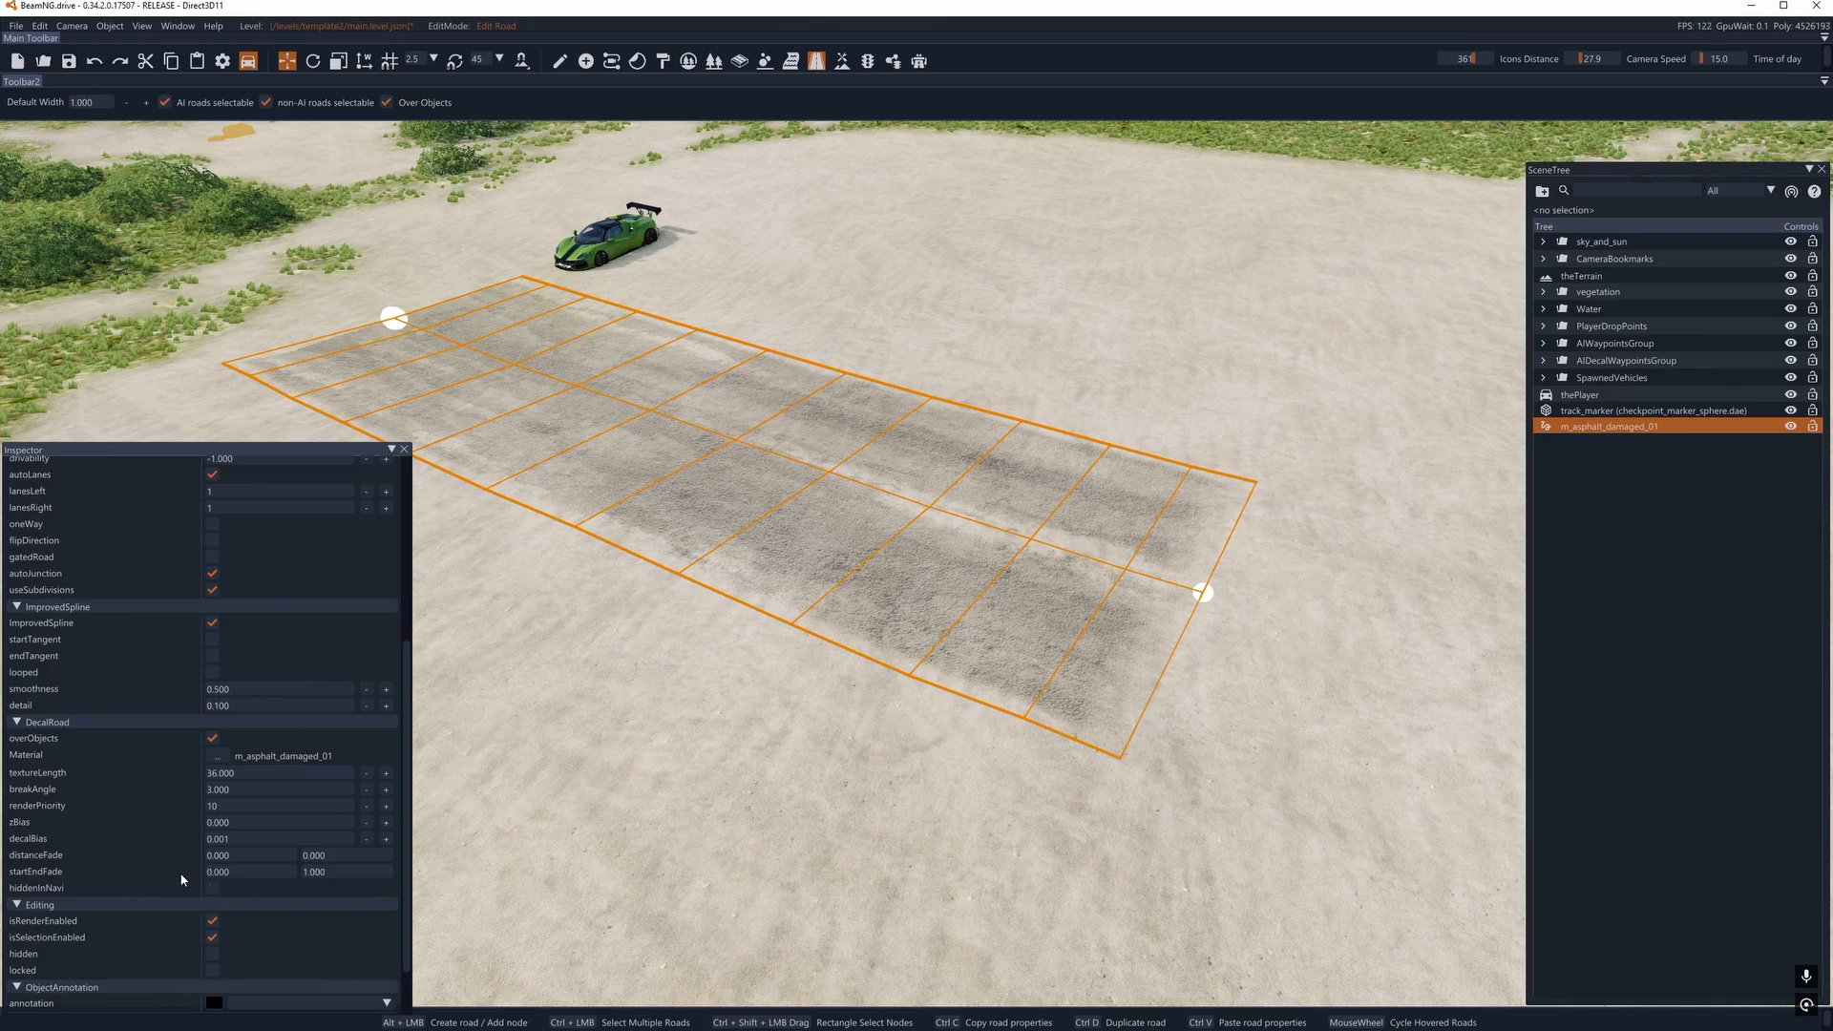
{"action": "double_click", "coordinate": [313, 871]}
{"action": "type", "text": "0"}
{"action": "key", "text": "Return"}
{"action": "scroll", "coordinate": [362, 804], "scroll_direction": "down", "scroll_amount": 1}
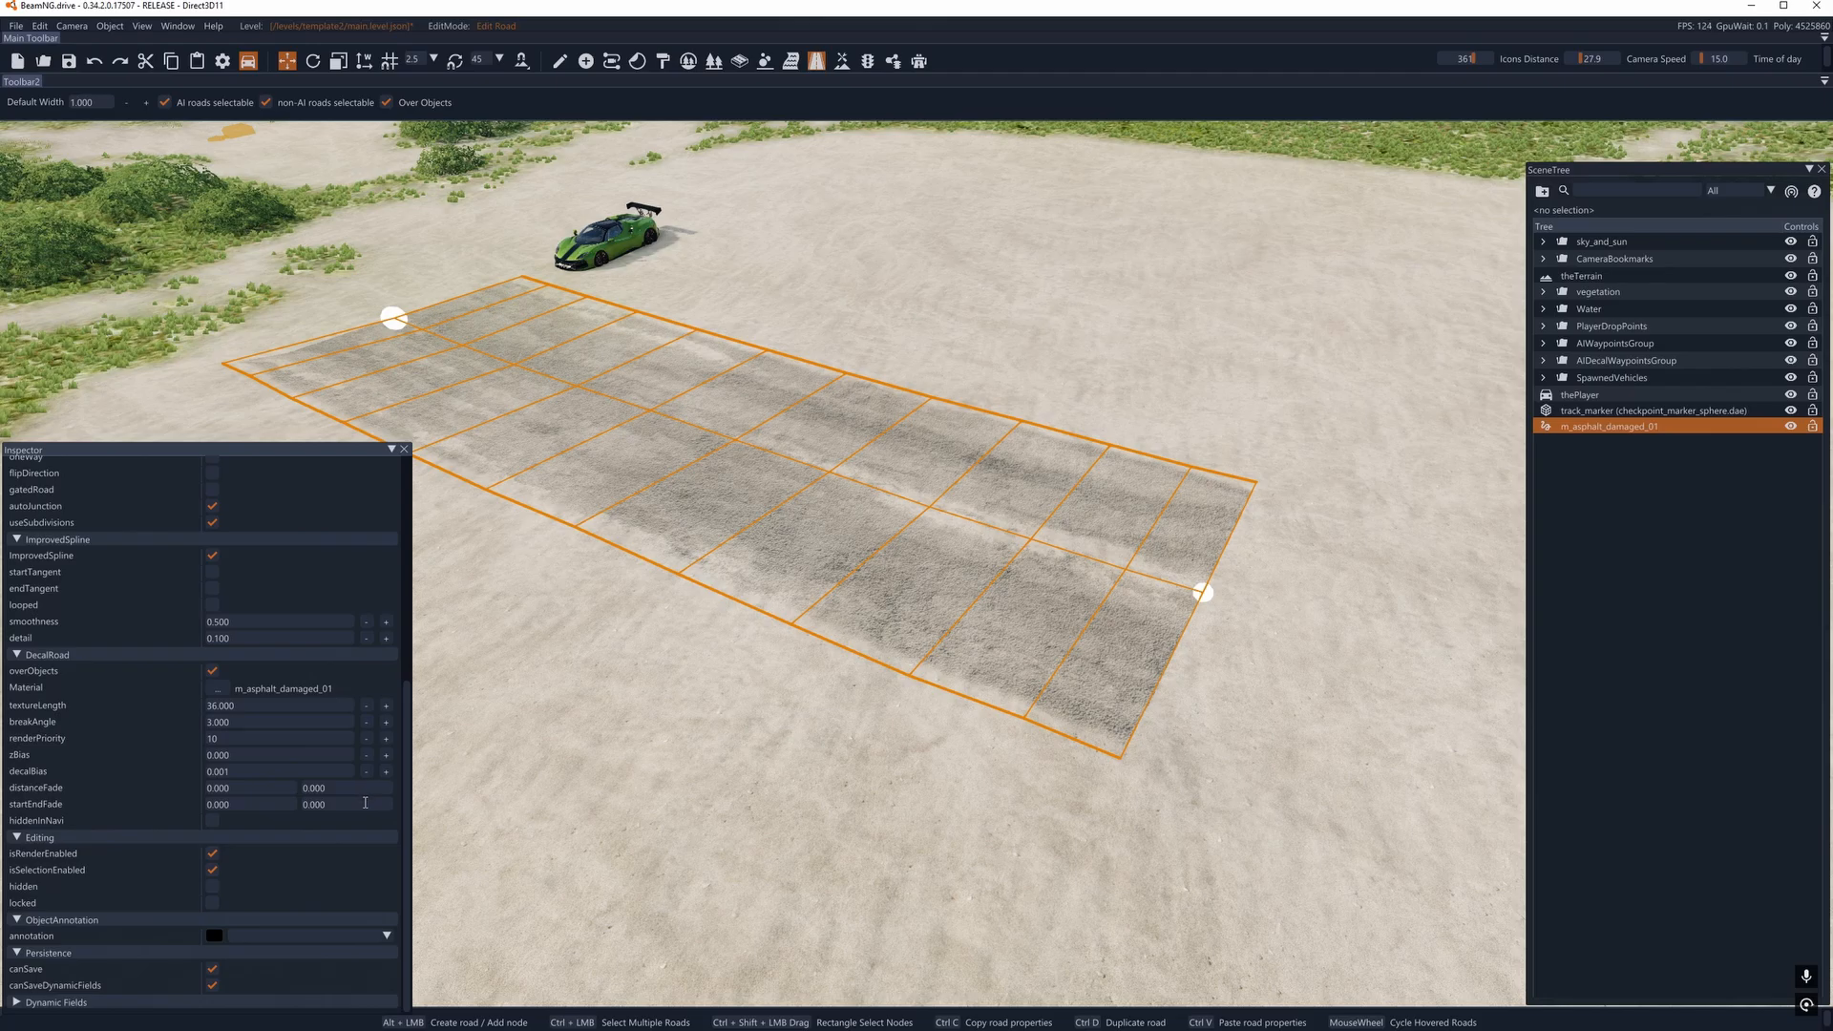
- Switch to object manipulation and duplicate the asphalt decal road along its length, placing the copy just beyond the original's far end
{"action": "scroll", "coordinate": [364, 802], "scroll_direction": "up", "scroll_amount": 5}
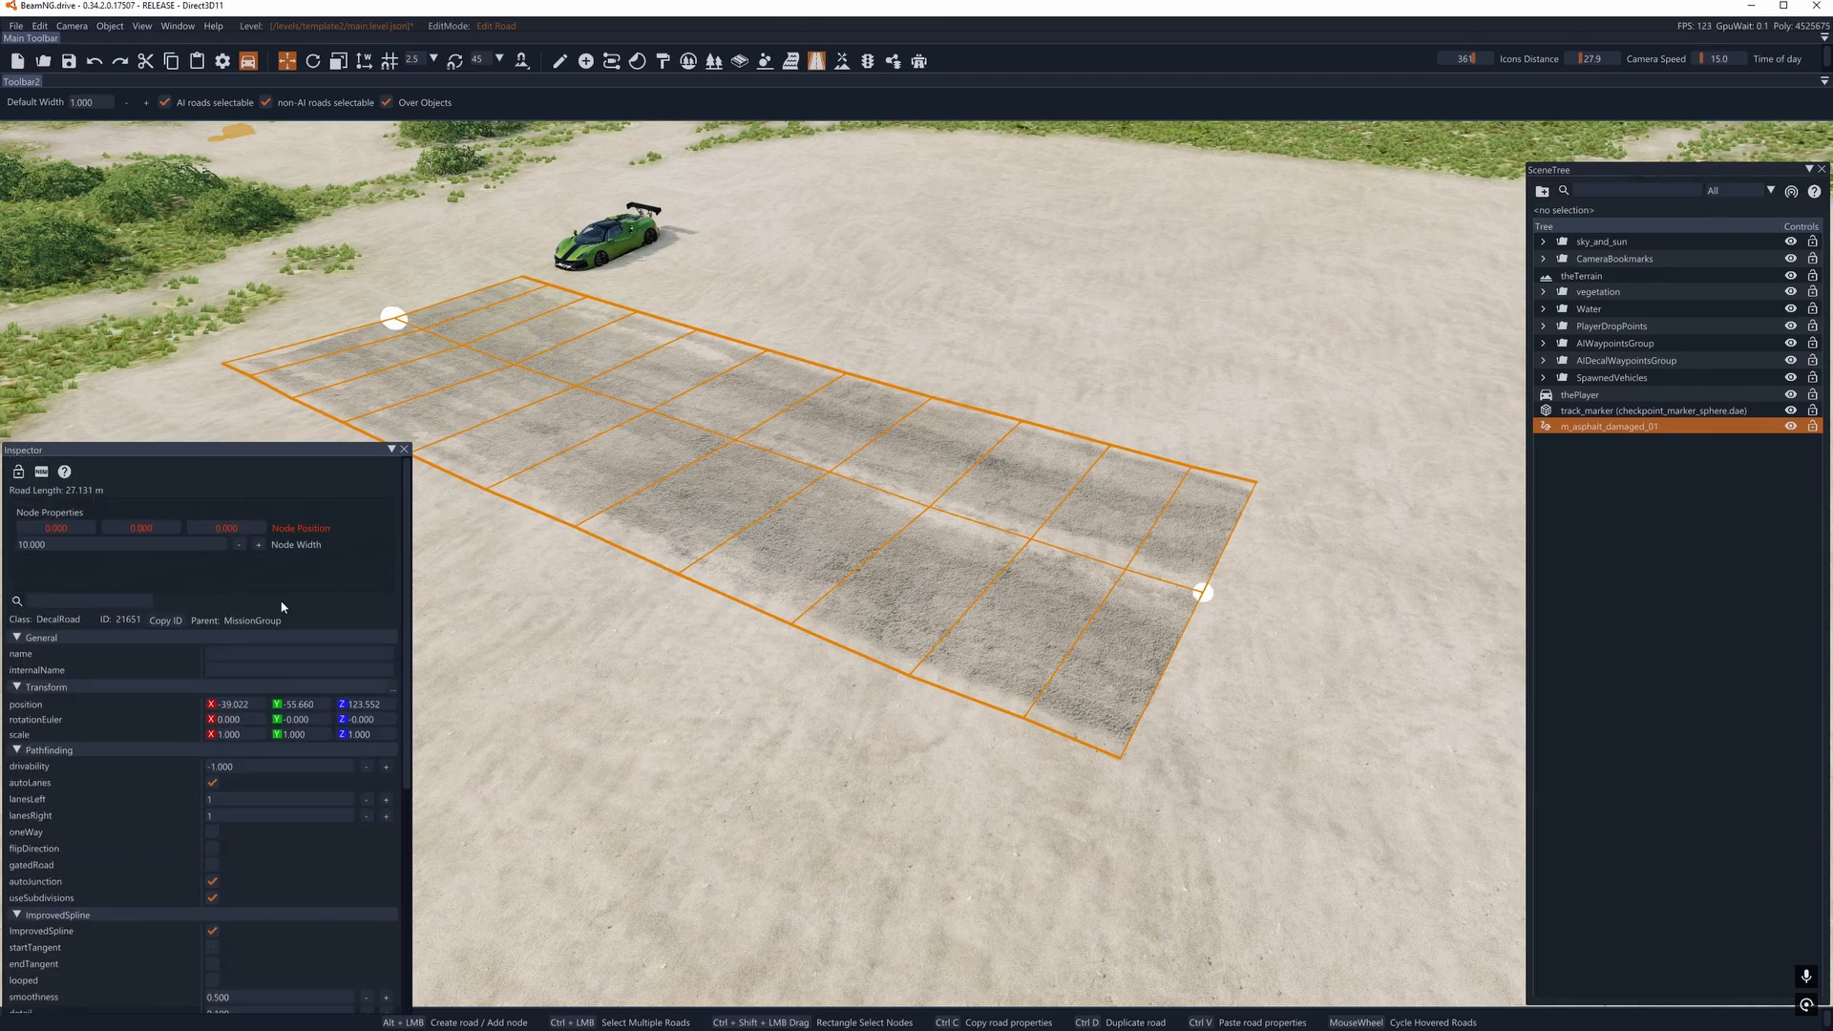
{"action": "key", "text": "a"}
{"action": "right_click_drag", "start_coordinate": [554, 258], "coordinate": [535, 372]}
{"action": "left_click", "coordinate": [557, 66]}
{"action": "key", "text": "a"}
{"action": "key", "text": "s"}
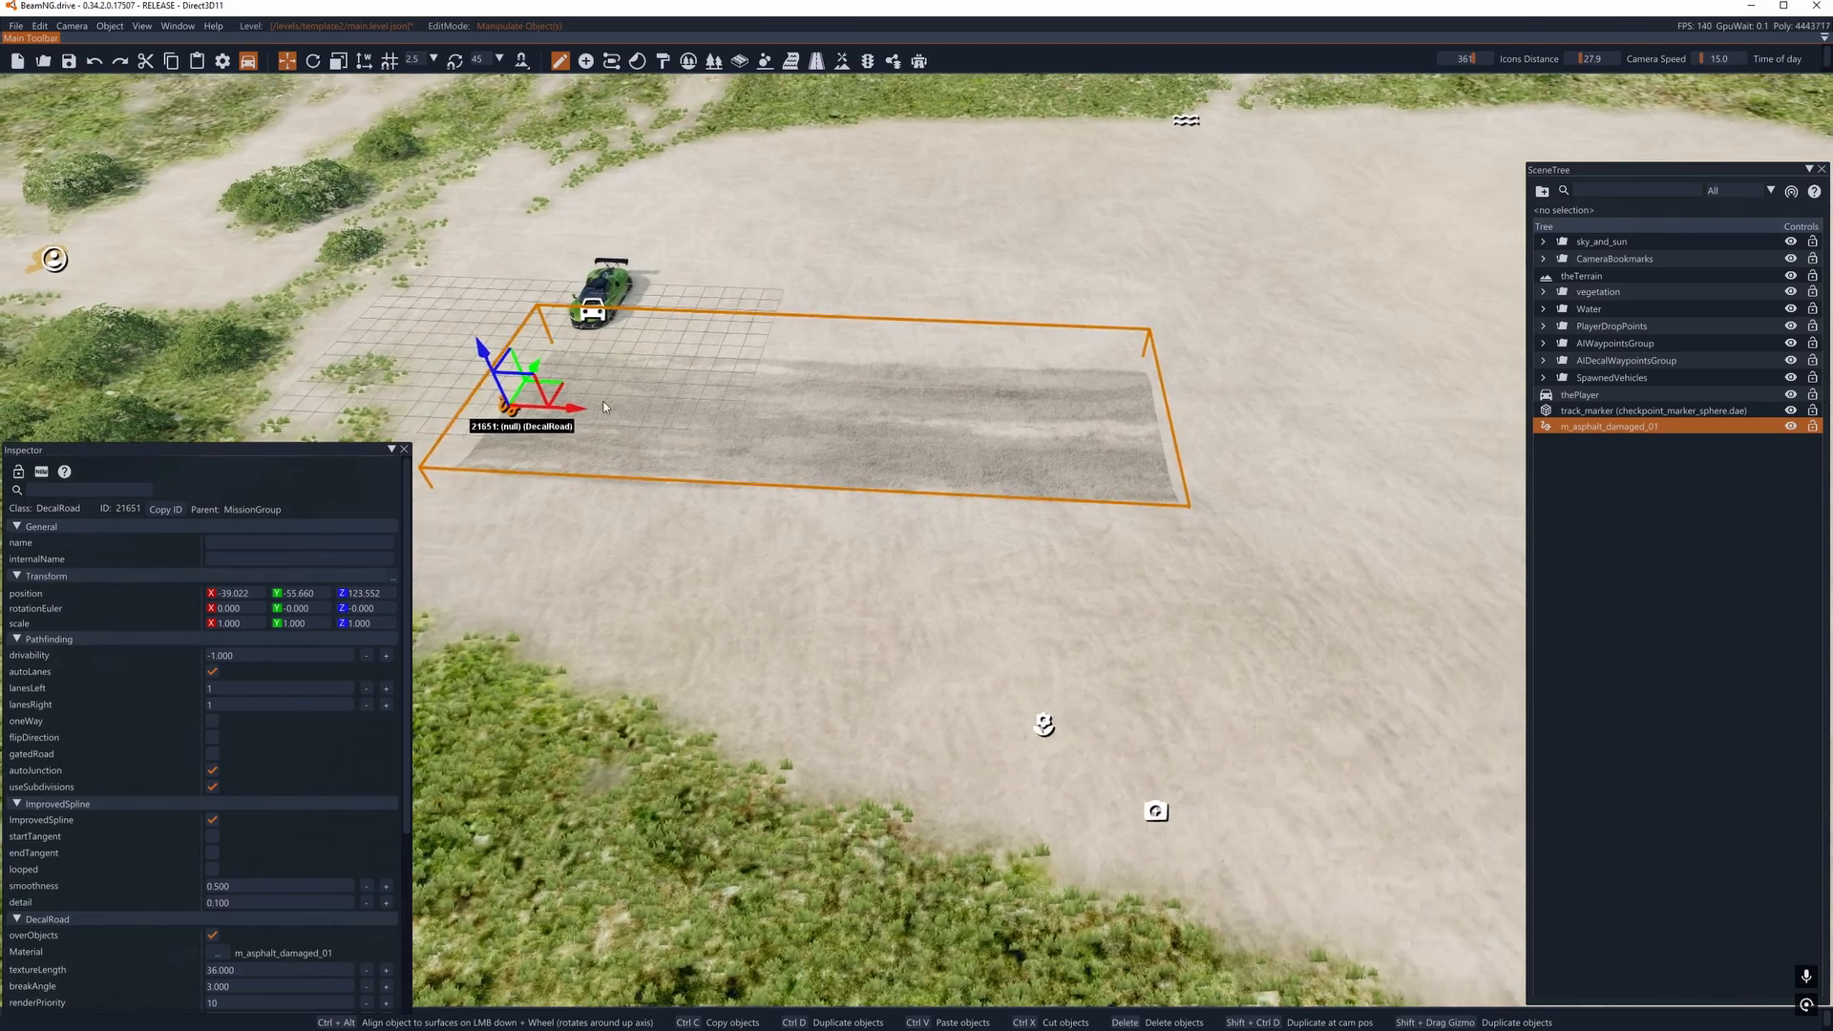
{"action": "left_click_drag", "start_coordinate": [535, 376], "coordinate": [1257, 450], "text": "shift"}
{"action": "key", "text": "a"}
{"action": "key", "text": "d"}
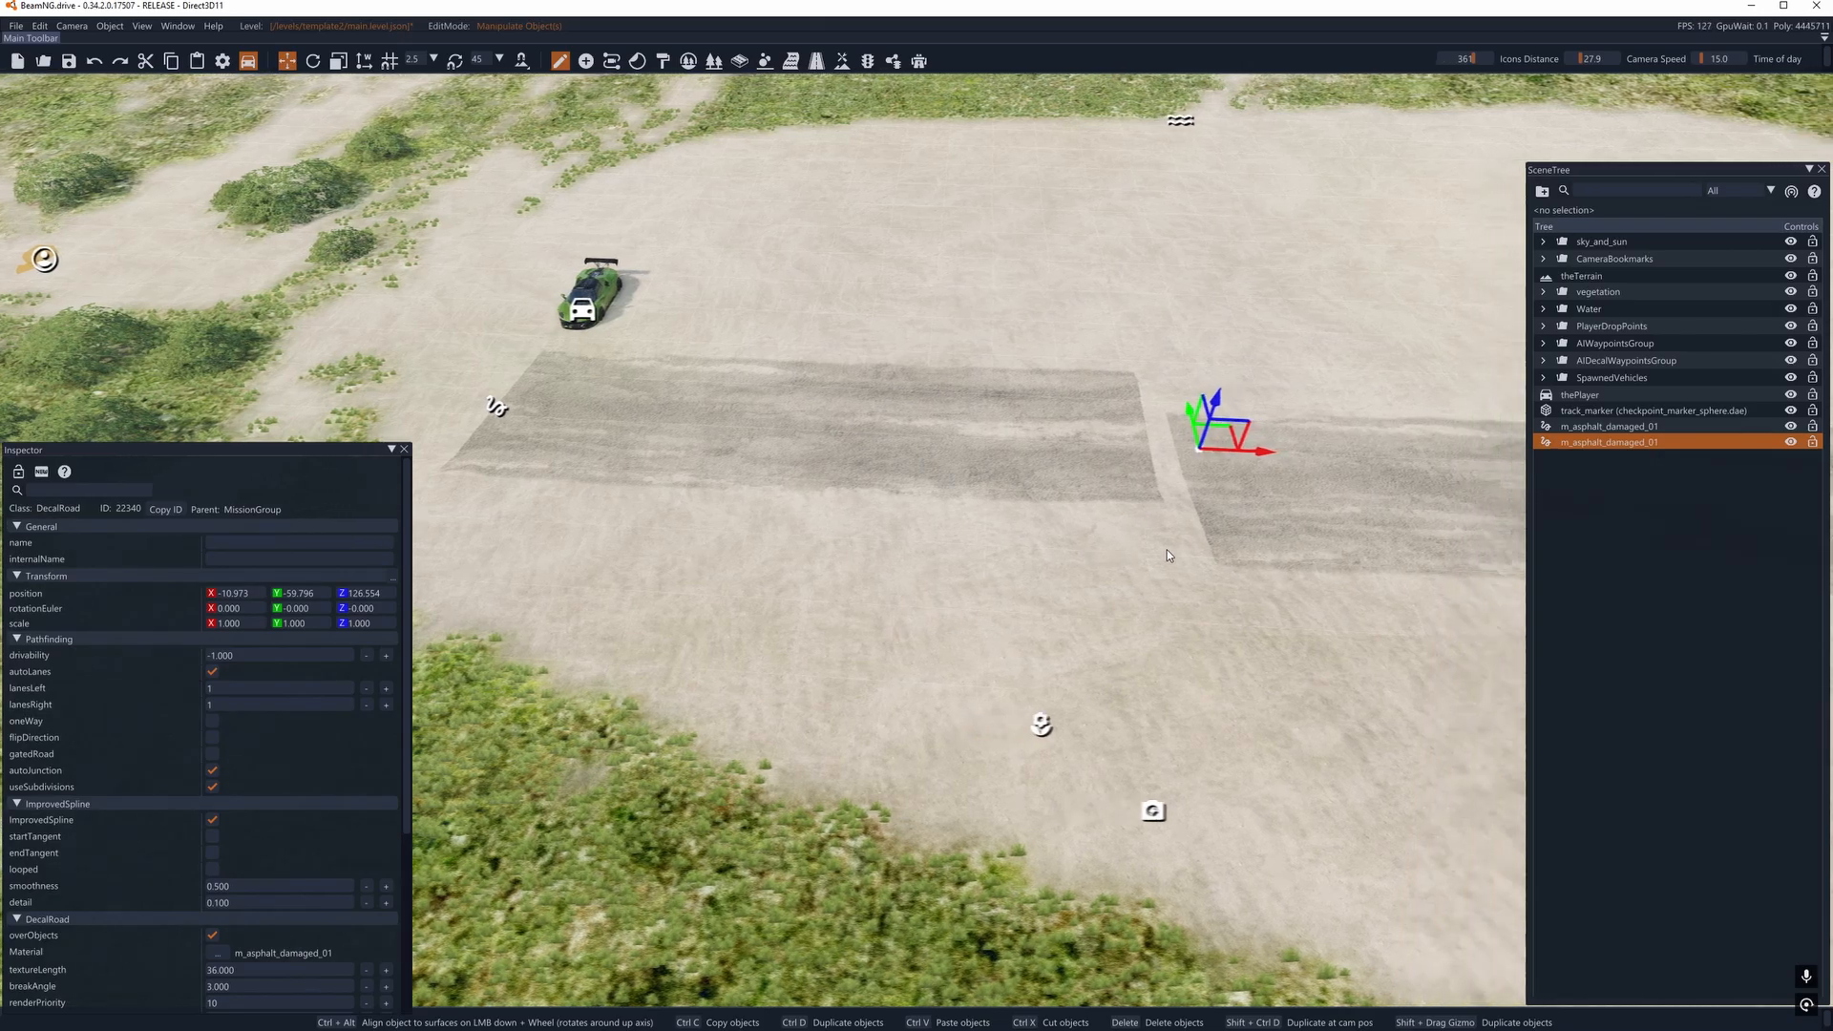
- Move the copied road along the gizmo axes to about X -10.35 and Z 128.60, in front of the original road's end
{"action": "right_click_drag", "start_coordinate": [1167, 550], "coordinate": [1201, 496]}
{"action": "key", "text": "a"}
{"action": "left_click_drag", "start_coordinate": [1063, 467], "coordinate": [708, 88]}
{"action": "key", "text": "s"}
{"action": "right_click_drag", "start_coordinate": [861, 185], "coordinate": [926, 119]}
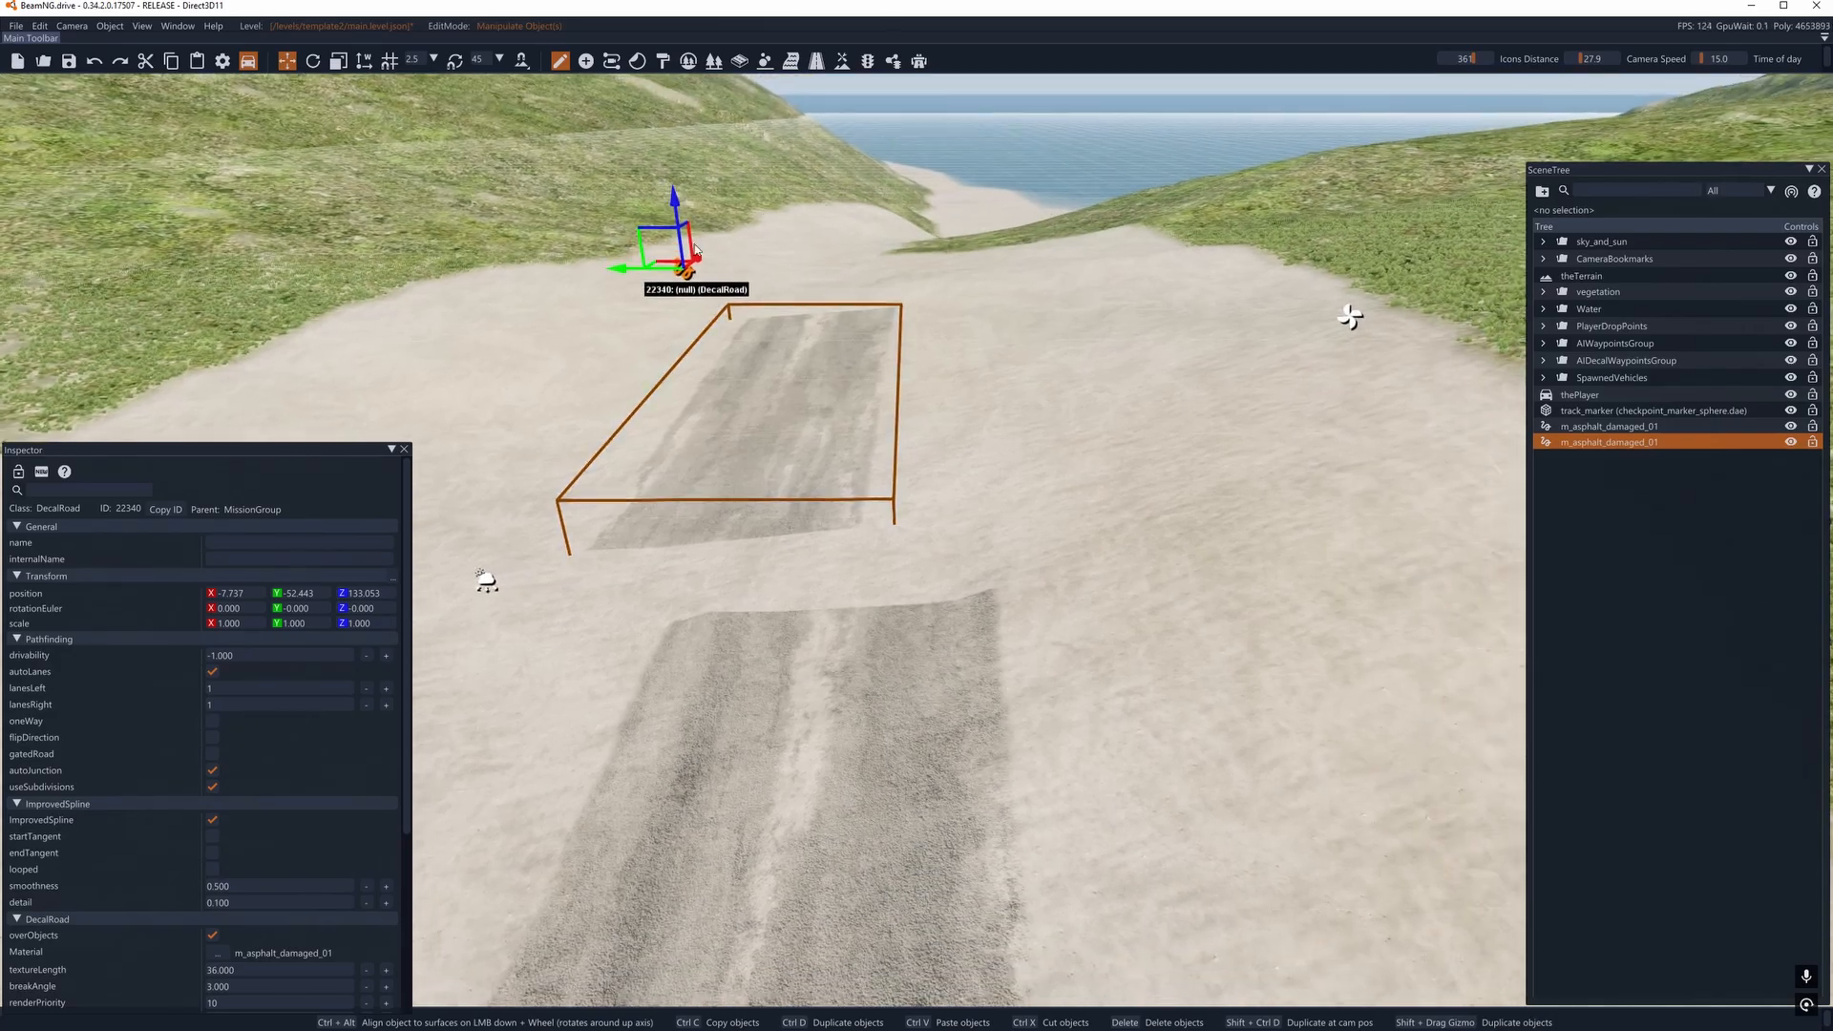
{"action": "left_click_drag", "start_coordinate": [685, 269], "coordinate": [1100, 80]}
{"action": "key", "text": "s"}
{"action": "key", "text": "d"}
{"action": "right_click_drag", "start_coordinate": [1087, 170], "coordinate": [898, 148]}
{"action": "left_click_drag", "start_coordinate": [883, 183], "coordinate": [868, 456]}
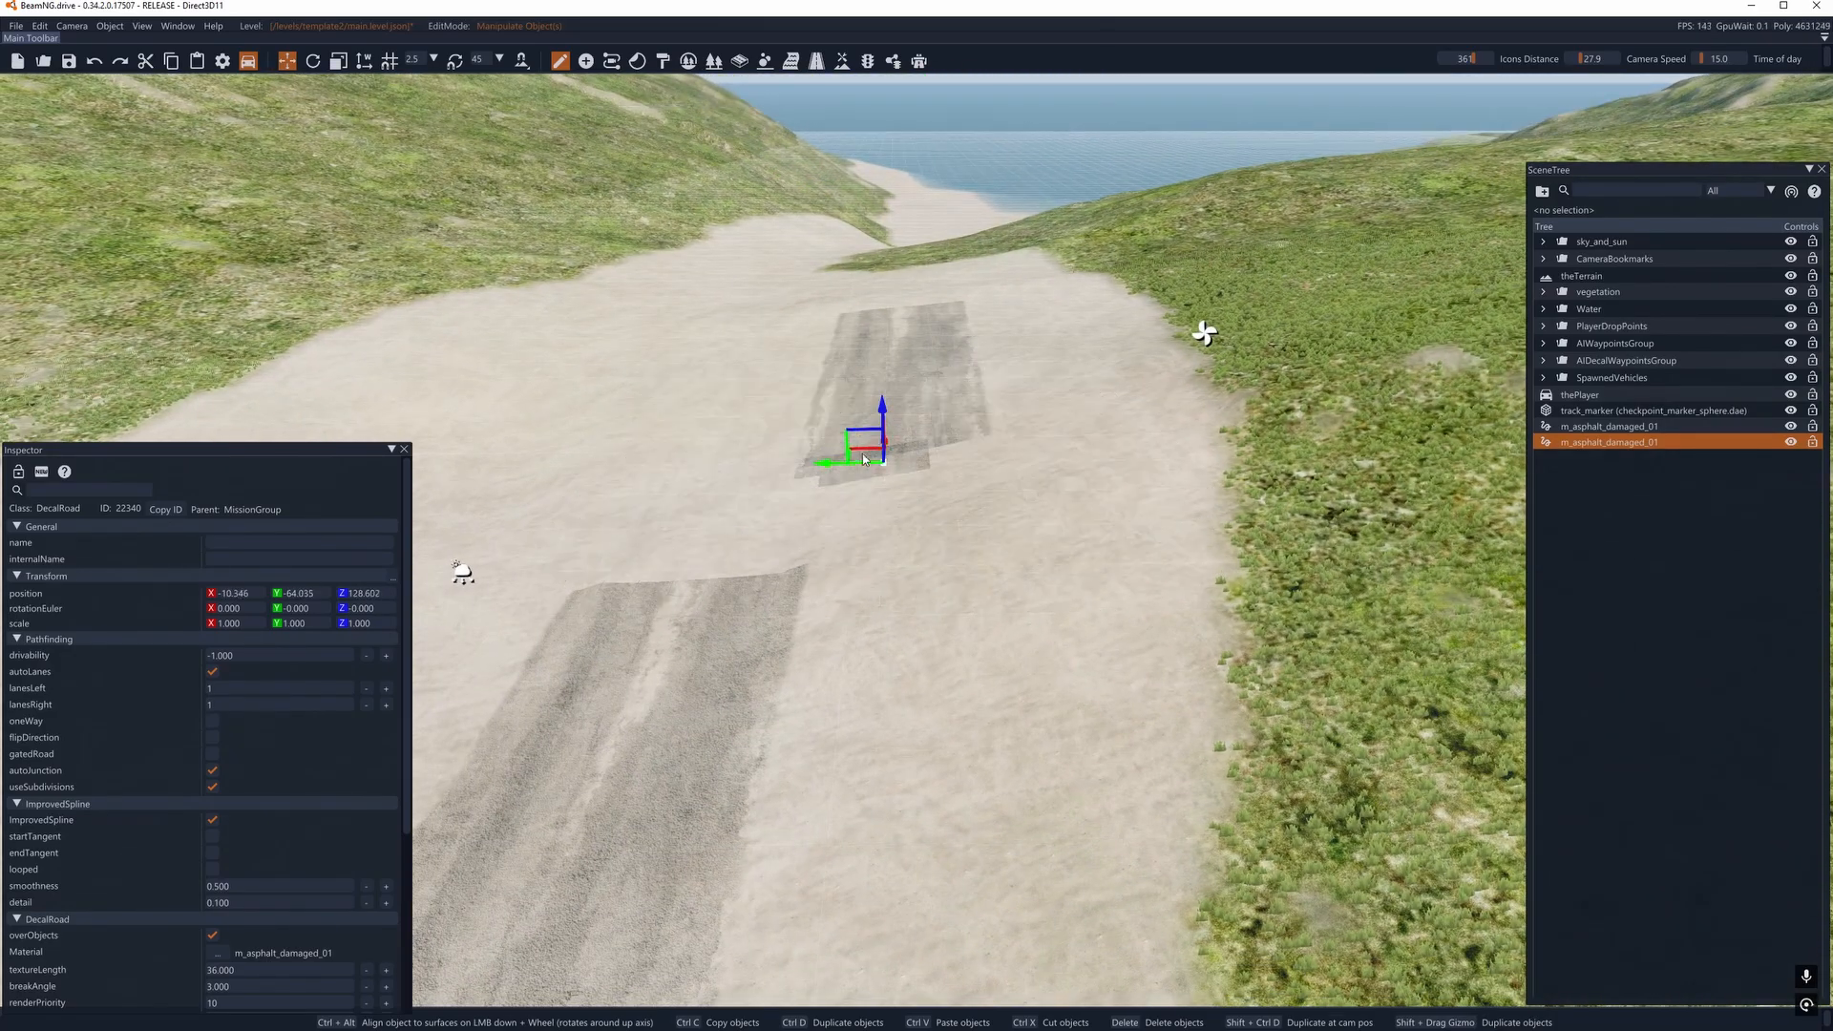
- Slide the copied road sideways to about Y -57.61, in line with the original with a narrow gap between them
{"action": "key", "text": "d"}
{"action": "right_click_drag", "start_coordinate": [868, 456], "coordinate": [67, 418]}
{"action": "key", "text": "d"}
{"action": "key", "text": "w"}
{"action": "key", "text": "d"}
{"action": "mouse_move", "coordinate": [740, 247]}
{"action": "left_mouse_down"}
{"action": "mouse_move", "coordinate": [1012, 212]}
{"action": "mouse_move", "coordinate": [897, 205]}
{"action": "mouse_move", "coordinate": [976, 216]}
{"action": "left_mouse_up"}
{"action": "key", "text": "s"}
{"action": "right_click_drag", "start_coordinate": [953, 267], "coordinate": [953, 237]}
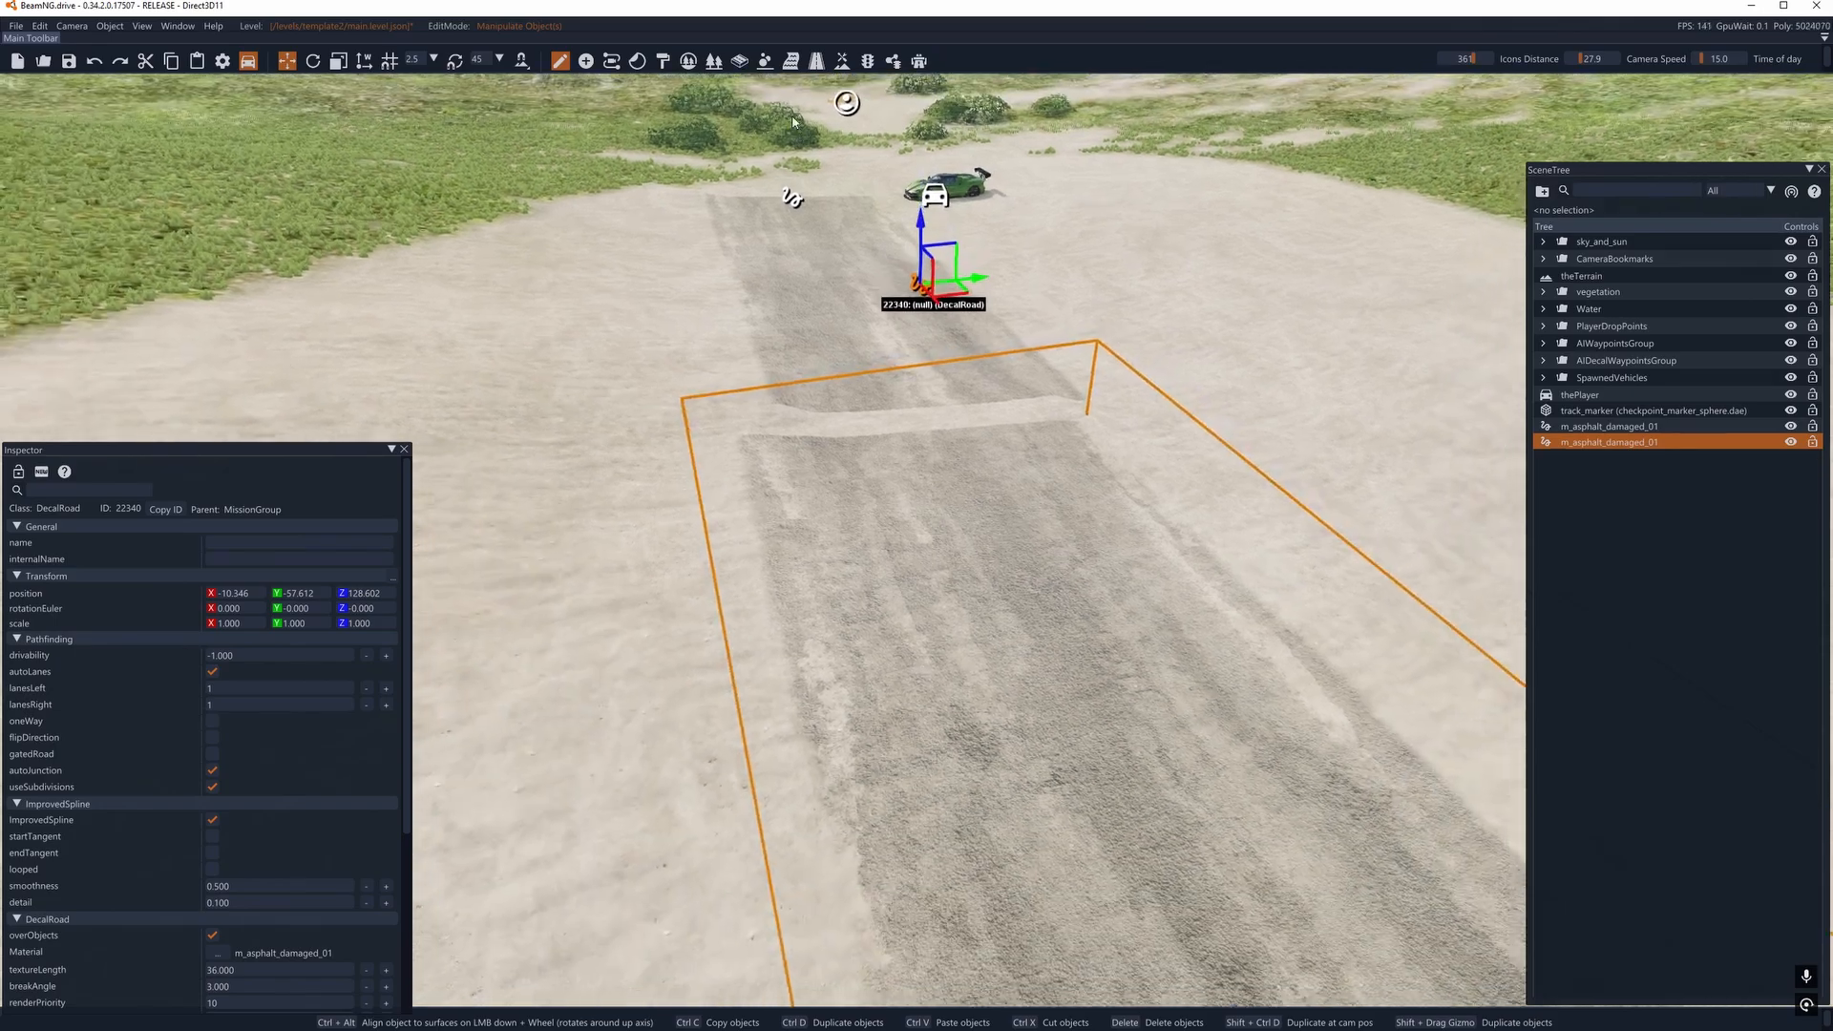
- Open the terrain editor, move the Terrain Painter window aside and choose the Really smooth brush over the road joint
{"action": "left_click", "coordinate": [844, 63]}
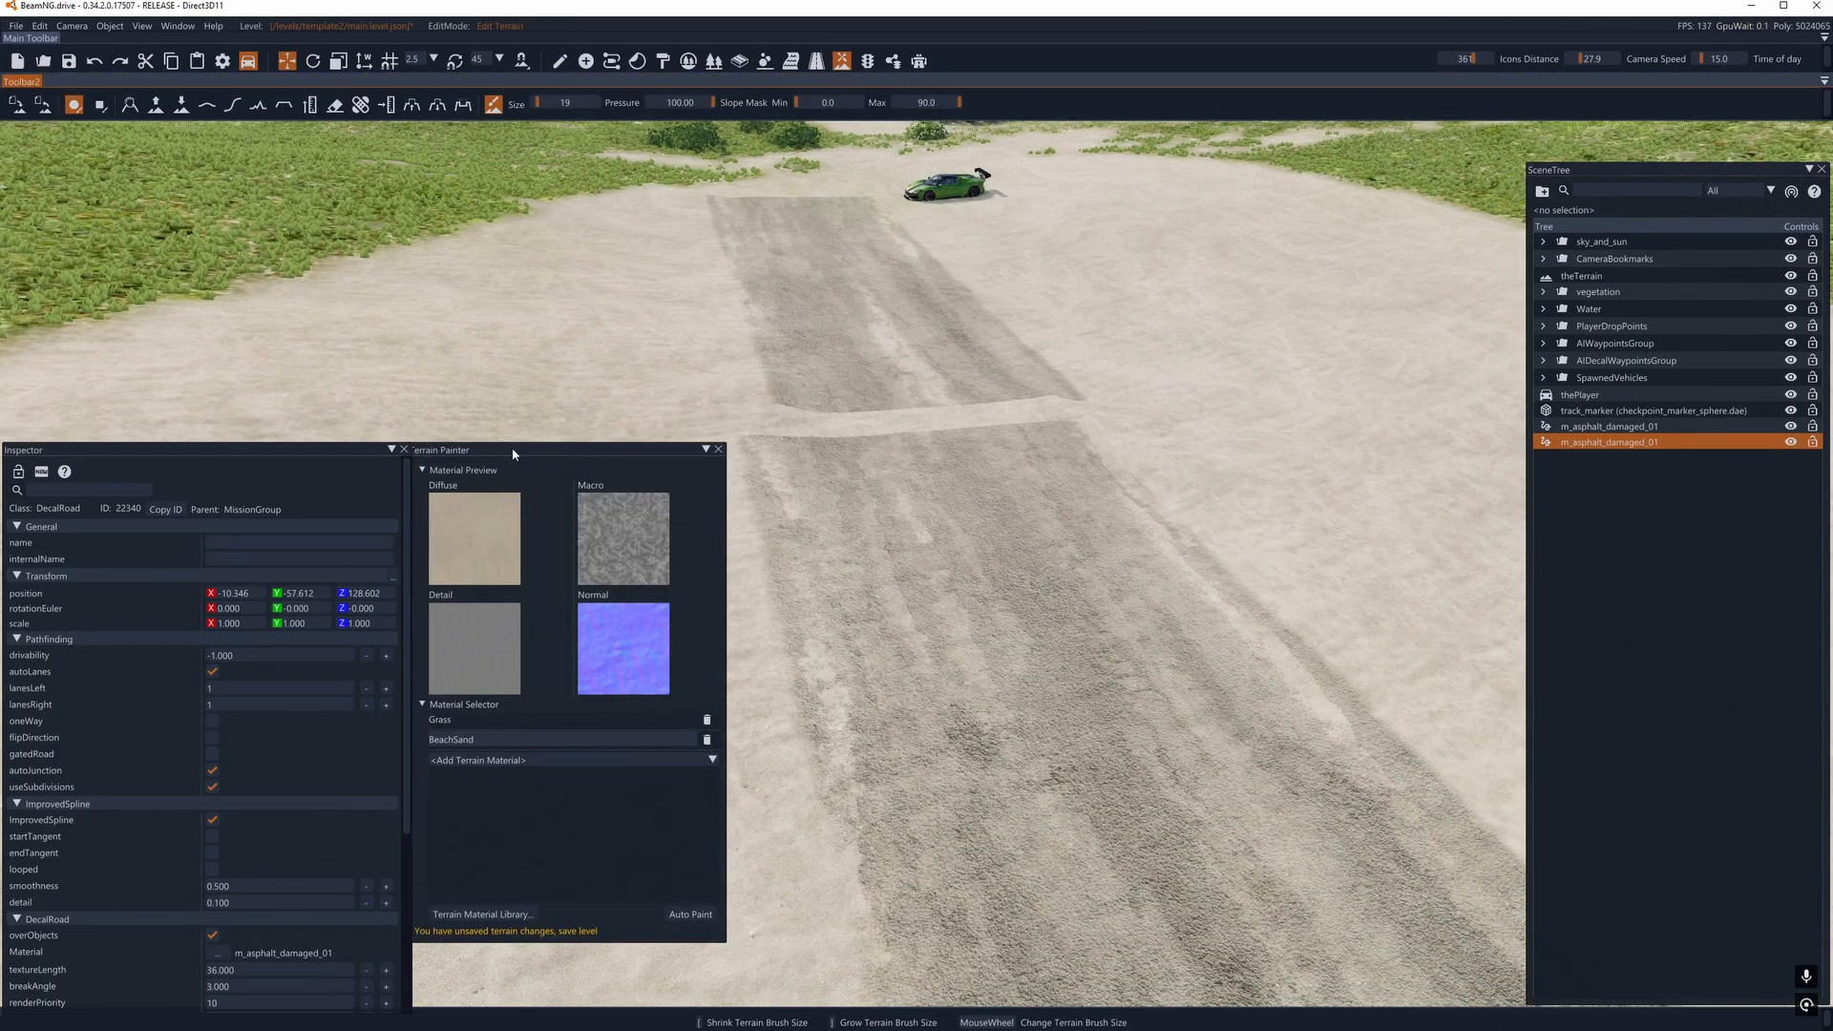
{"action": "left_click_drag", "start_coordinate": [513, 453], "coordinate": [542, 466]}
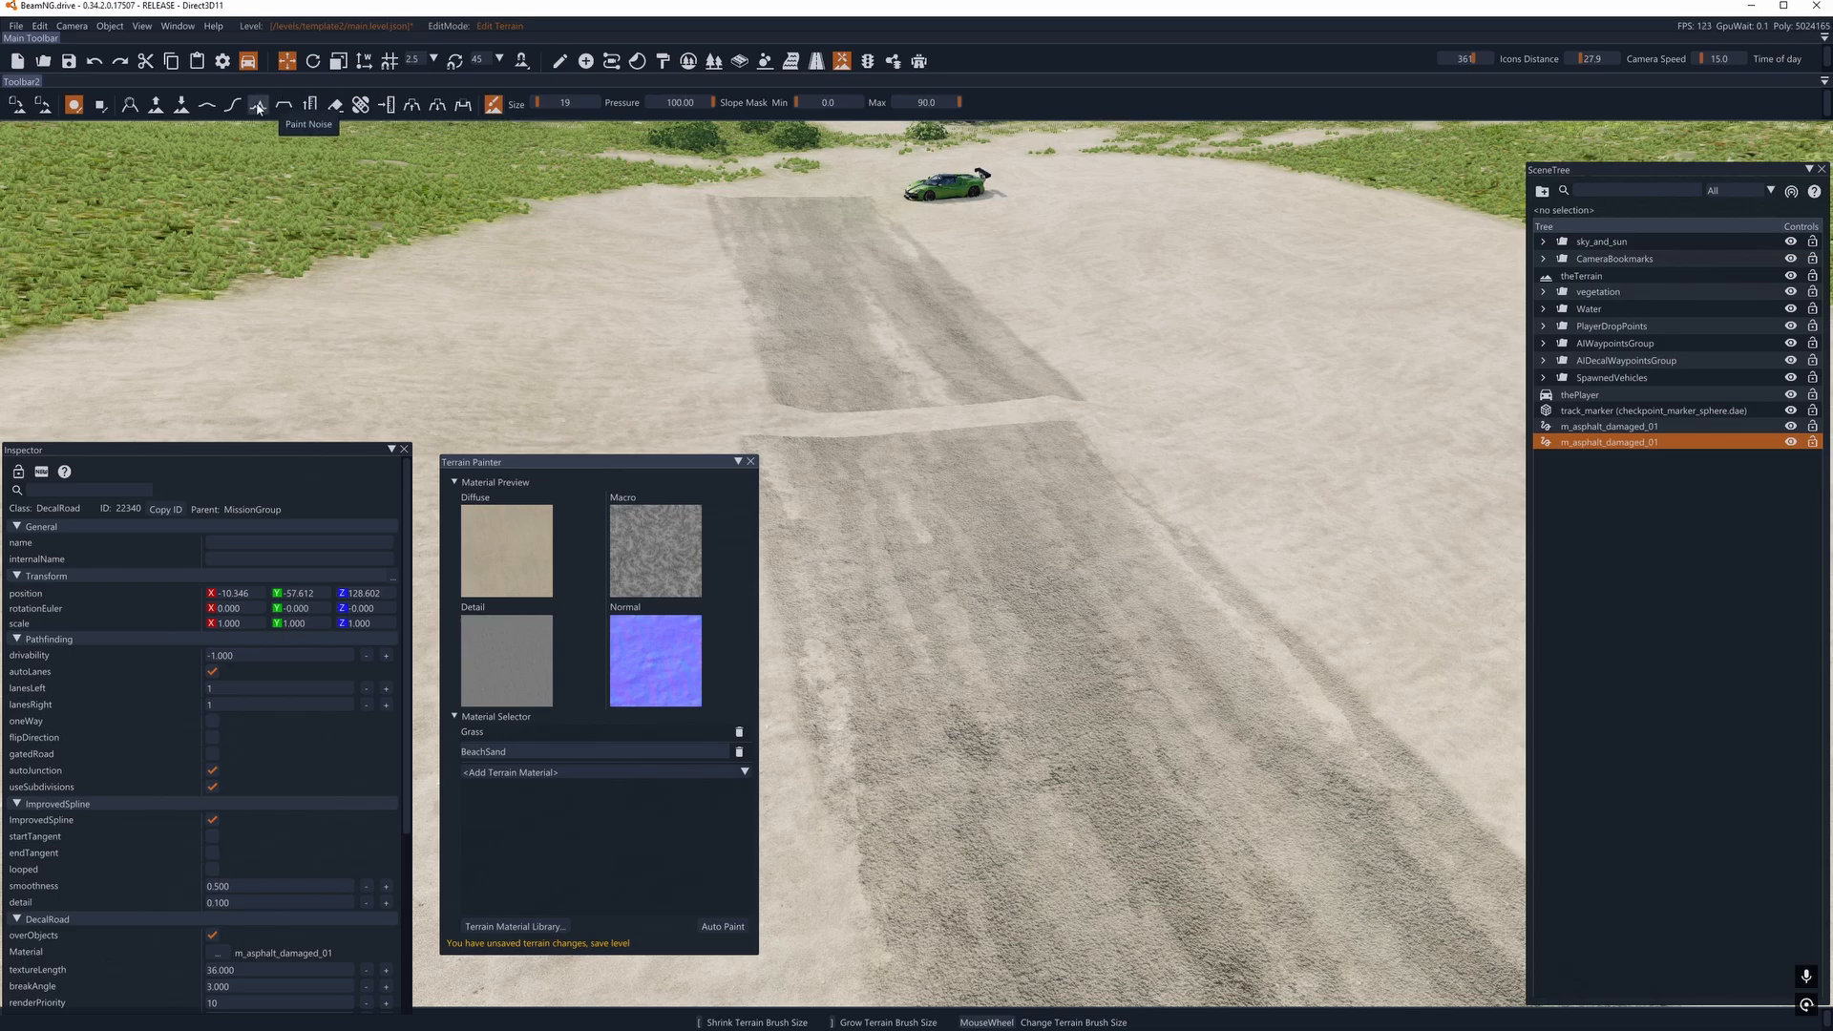
{"action": "left_click", "coordinate": [205, 105]}
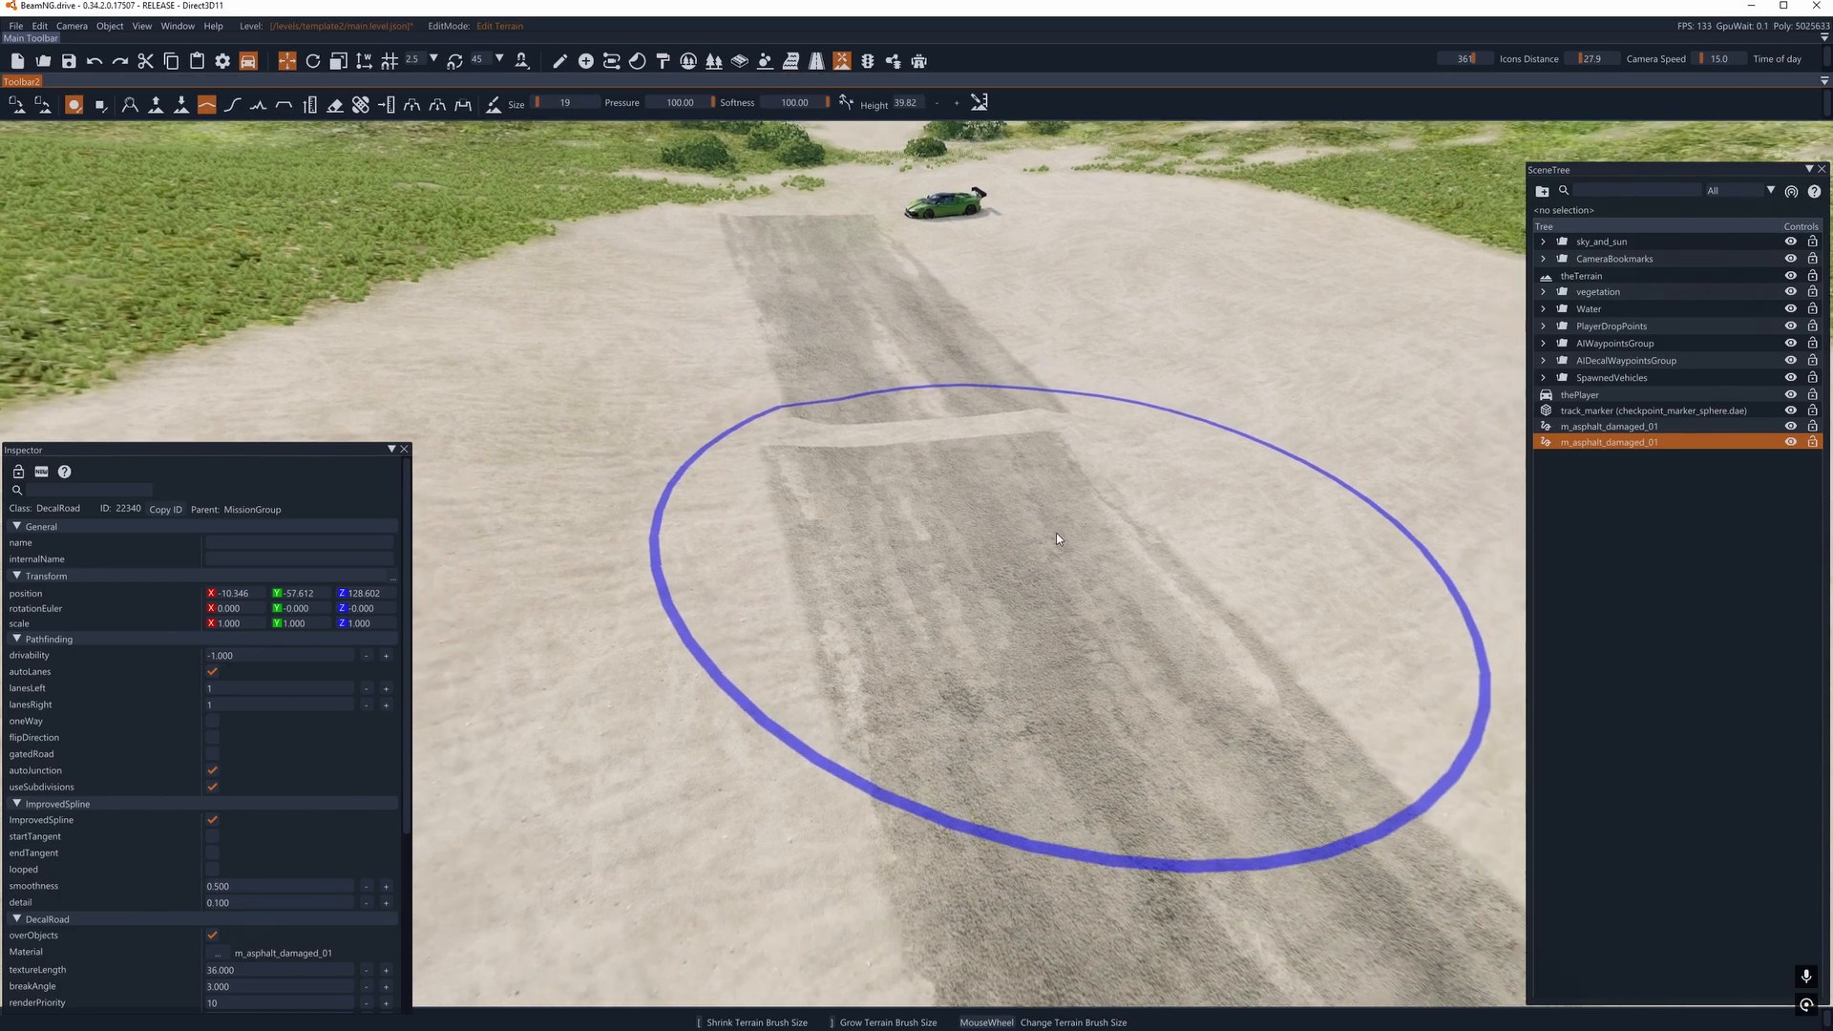
{"action": "mouse_move", "coordinate": [850, 399]}
{"action": "left_mouse_down"}
{"action": "mouse_move", "coordinate": [884, 466]}
{"action": "mouse_move", "coordinate": [947, 521]}
{"action": "mouse_move", "coordinate": [862, 384]}
{"action": "mouse_move", "coordinate": [896, 438]}
{"action": "left_mouse_up"}
{"action": "right_click_drag", "start_coordinate": [896, 434], "coordinate": [1104, 427]}
{"action": "mouse_move", "coordinate": [1104, 427]}
{"action": "left_mouse_down"}
{"action": "mouse_move", "coordinate": [863, 286]}
{"action": "mouse_move", "coordinate": [619, 294]}
{"action": "left_mouse_up"}
{"action": "mouse_move", "coordinate": [619, 294]}
{"action": "right_mouse_down"}
{"action": "mouse_move", "coordinate": [960, 682]}
{"action": "mouse_move", "coordinate": [971, 415]}
{"action": "right_mouse_up"}
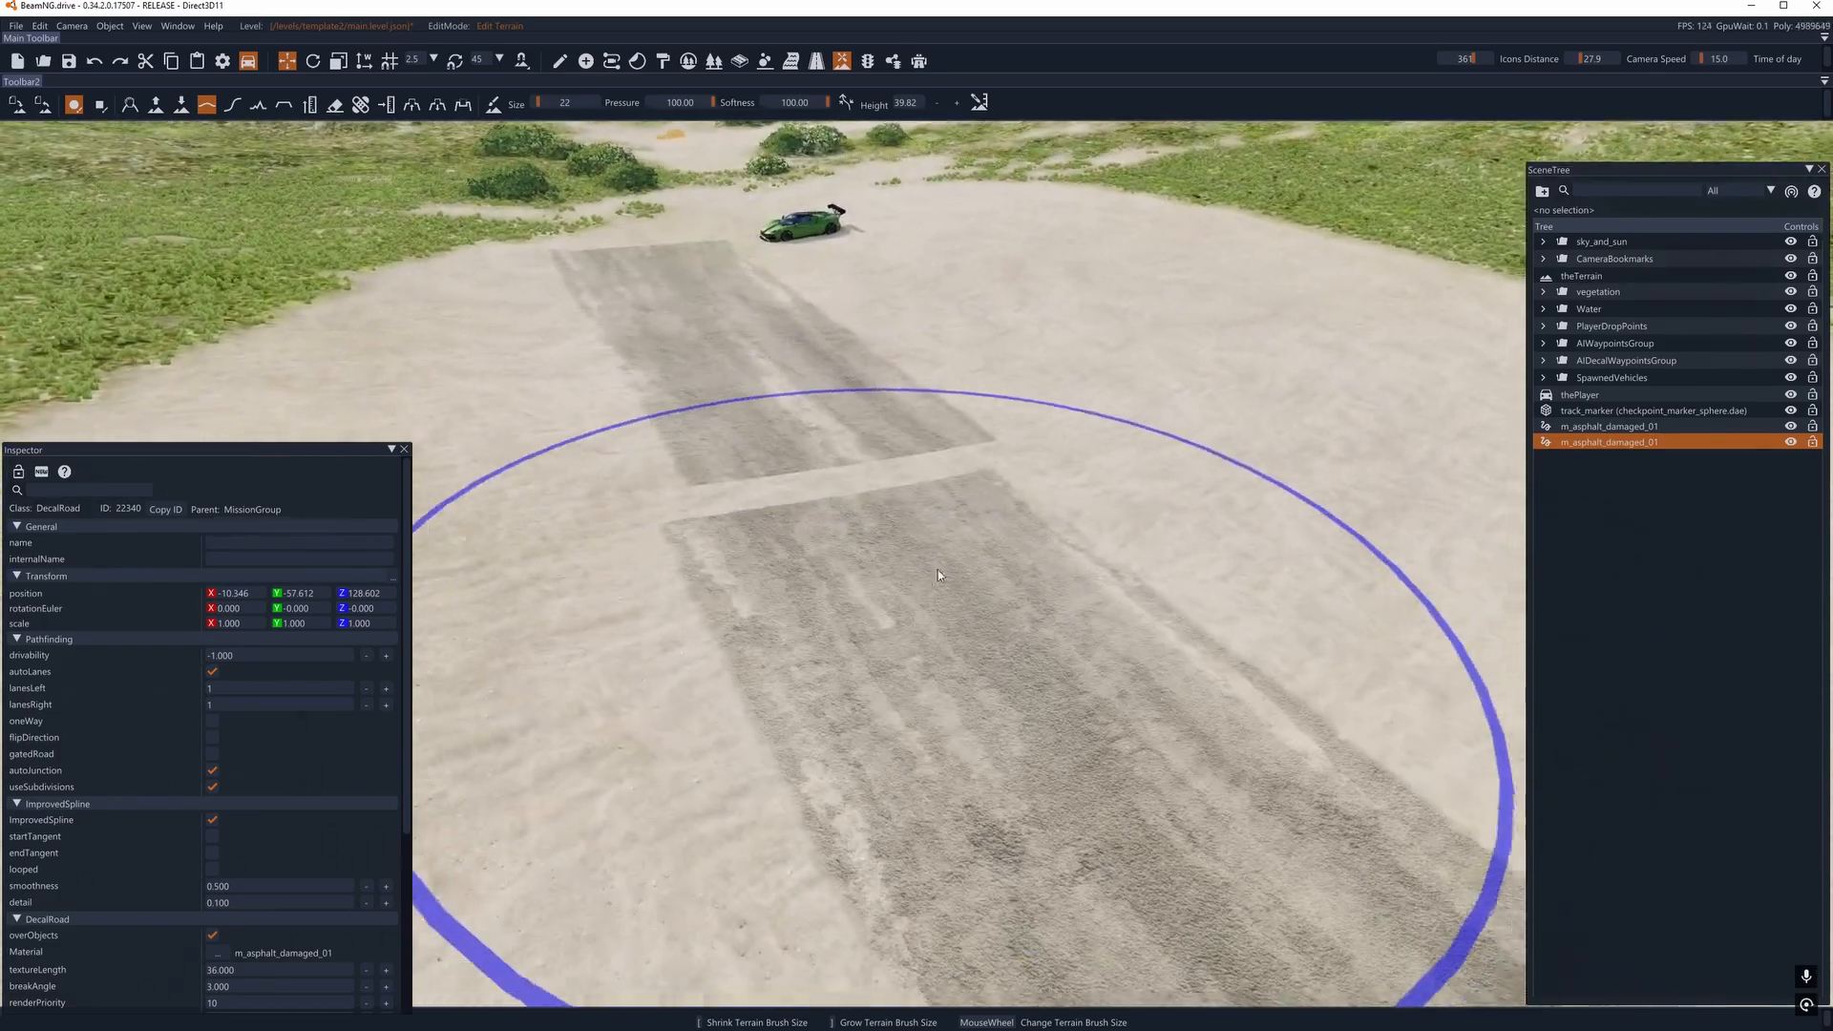
- Shrink the terrain brush to size 2 and raise a mound on the edge of the copied road
{"action": "scroll", "coordinate": [878, 607], "scroll_direction": "down", "scroll_amount": 12}
{"action": "scroll", "coordinate": [873, 611], "scroll_direction": "down", "scroll_amount": 9}
{"action": "key", "text": "w"}
{"action": "mouse_move", "coordinate": [840, 630]}
{"action": "right_mouse_down"}
{"action": "mouse_move", "coordinate": [872, 601]}
{"action": "mouse_move", "coordinate": [904, 438]}
{"action": "right_mouse_up"}
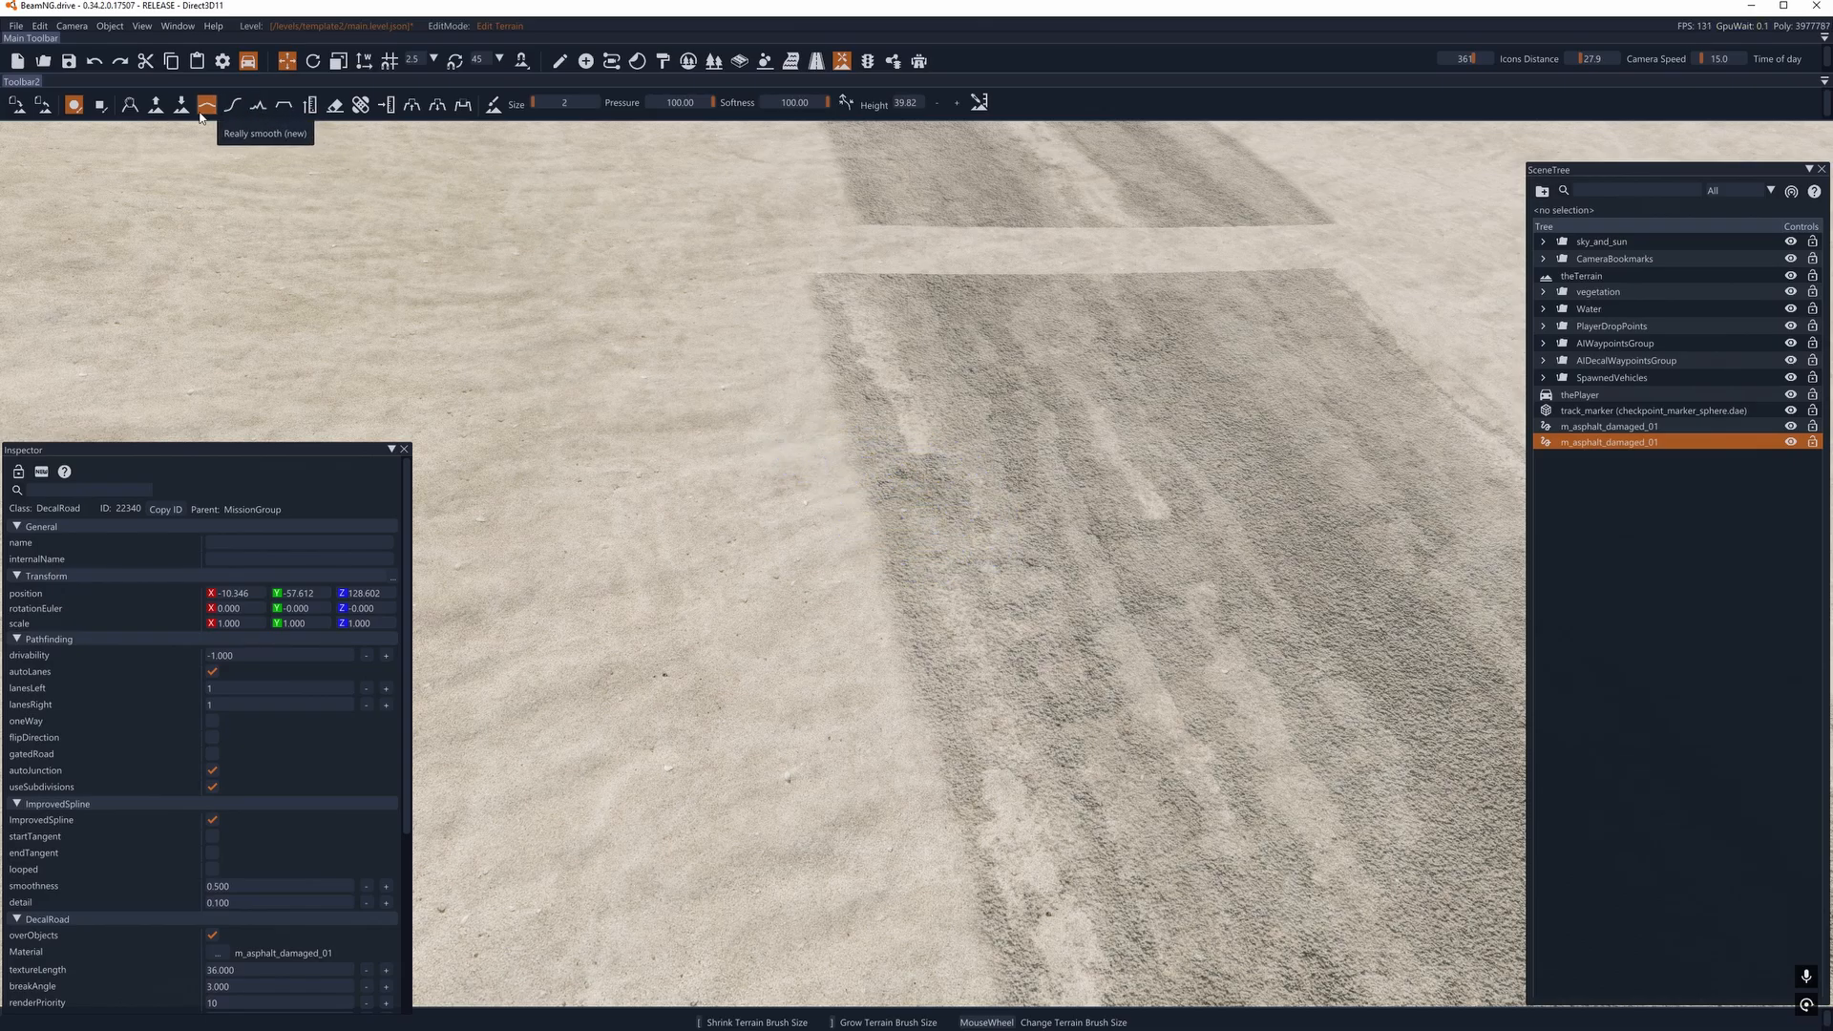
{"action": "left_click", "coordinate": [155, 104]}
{"action": "left_click_drag", "start_coordinate": [914, 529], "coordinate": [931, 586]}
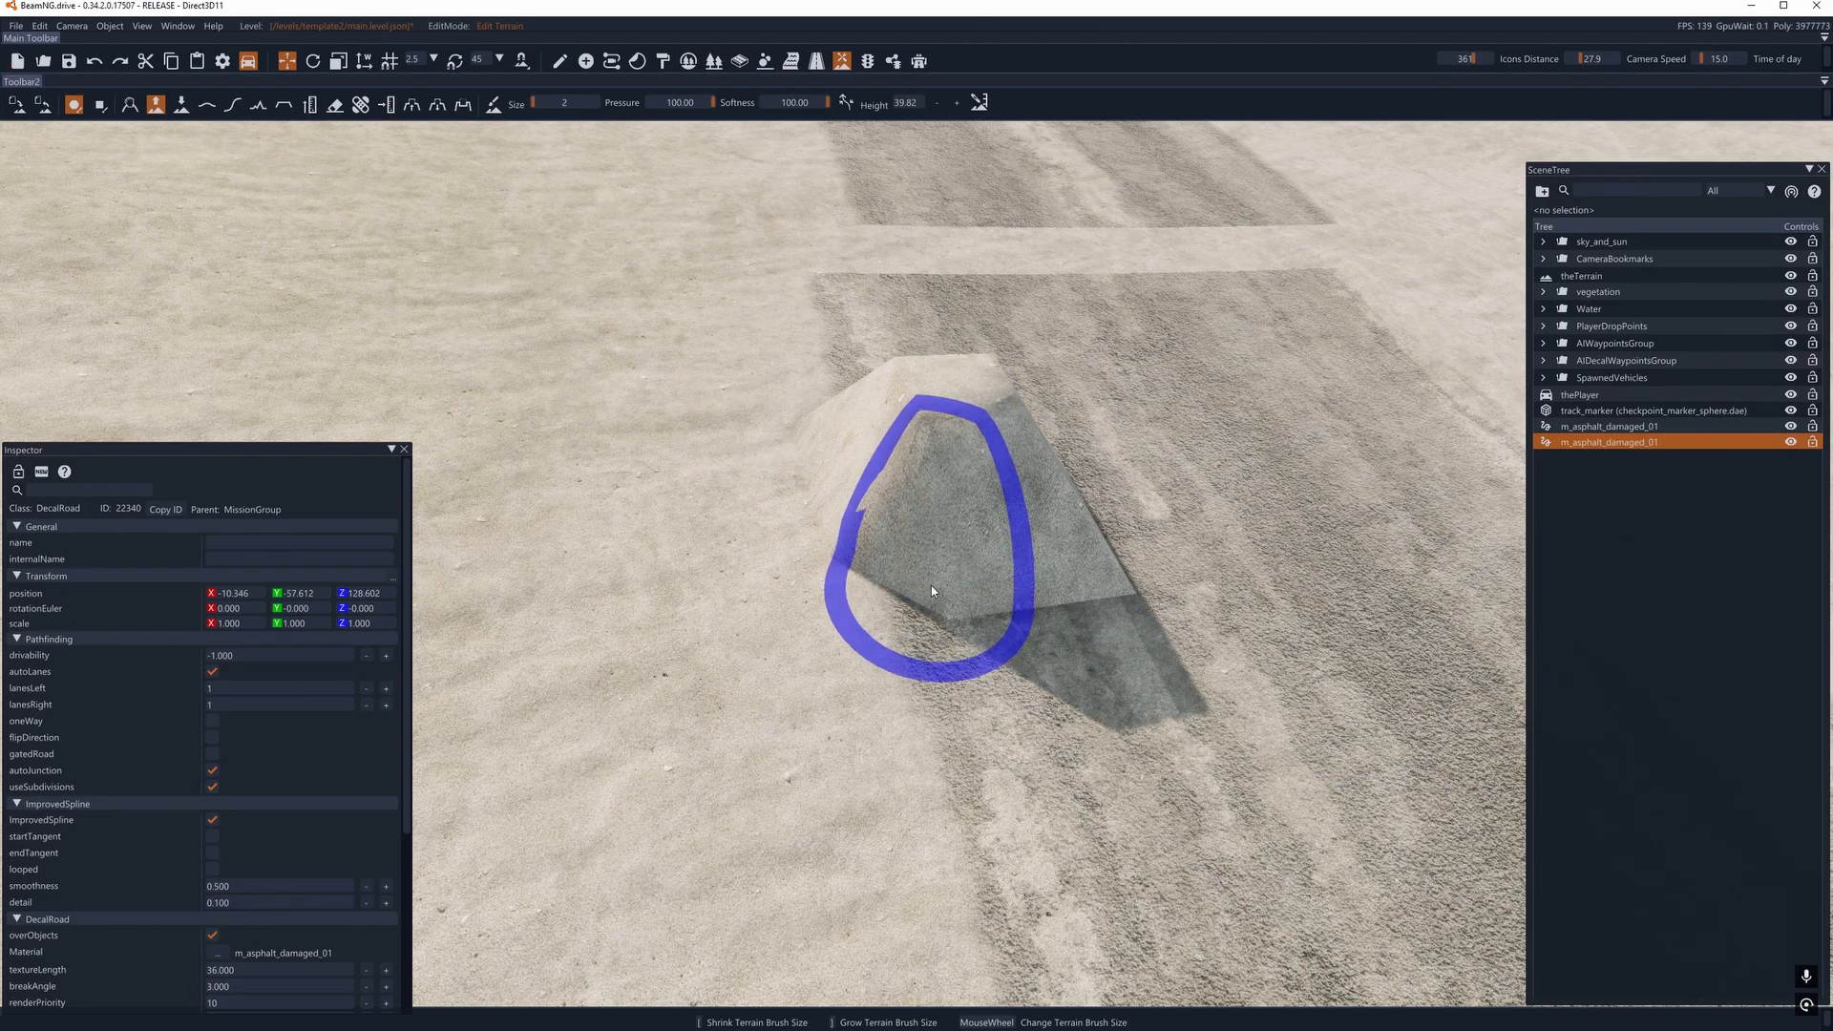
- Raise more terrain along the copied road's edge with an enlarged Raise Height brush
{"action": "key", "text": "d"}
{"action": "mouse_move", "coordinate": [931, 591]}
{"action": "right_mouse_down"}
{"action": "mouse_move", "coordinate": [900, 616]}
{"action": "mouse_move", "coordinate": [850, 531]}
{"action": "mouse_move", "coordinate": [878, 596]}
{"action": "right_mouse_up"}
{"action": "key", "text": "s"}
{"action": "left_click_drag", "start_coordinate": [840, 697], "coordinate": [803, 692]}
{"action": "mouse_move", "coordinate": [803, 692]}
{"action": "right_mouse_down"}
{"action": "mouse_move", "coordinate": [822, 500]}
{"action": "mouse_move", "coordinate": [961, 651]}
{"action": "right_mouse_up"}
{"action": "scroll", "coordinate": [838, 507], "scroll_direction": "up", "scroll_amount": 3}
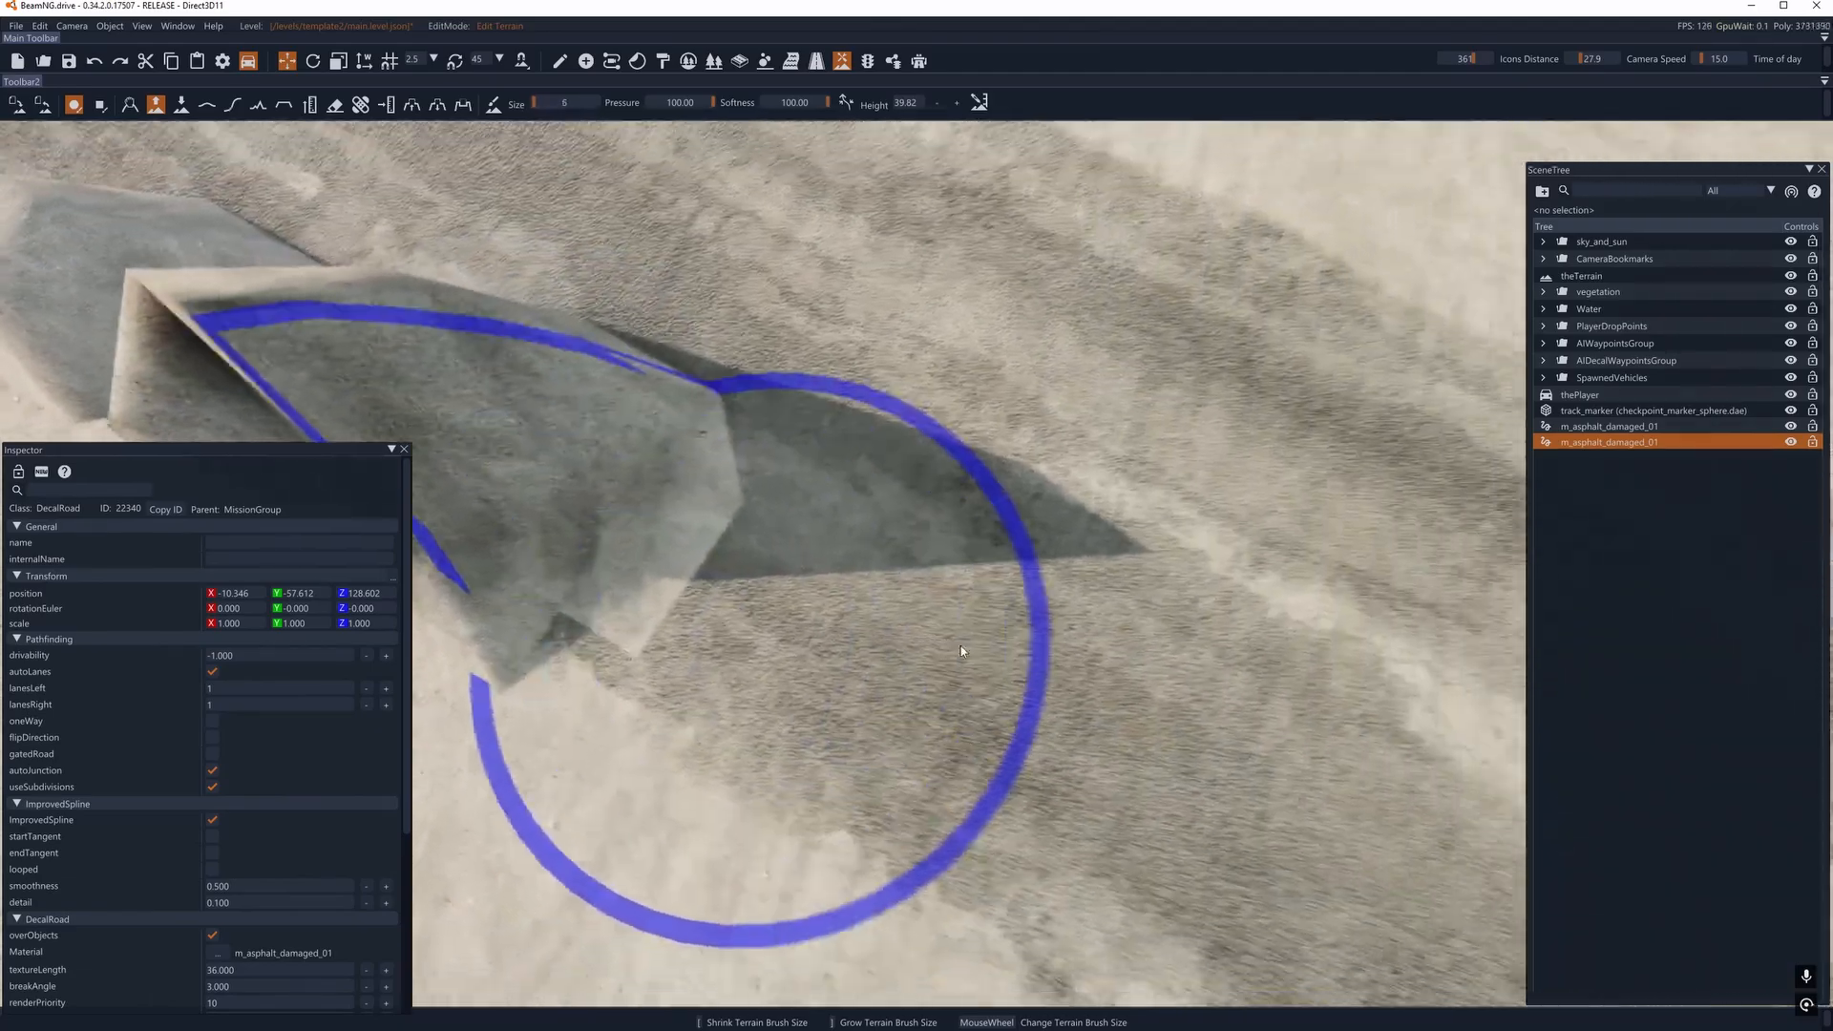
{"action": "scroll", "coordinate": [961, 651], "scroll_direction": "up", "scroll_amount": 2}
{"action": "left_click_drag", "start_coordinate": [859, 620], "coordinate": [634, 492]}
{"action": "key", "text": "s"}
{"action": "mouse_move", "coordinate": [634, 493]}
{"action": "right_mouse_down"}
{"action": "mouse_move", "coordinate": [720, 541]}
{"action": "mouse_move", "coordinate": [718, 473]}
{"action": "mouse_move", "coordinate": [720, 556]}
{"action": "mouse_move", "coordinate": [735, 396]}
{"action": "mouse_move", "coordinate": [683, 308]}
{"action": "mouse_move", "coordinate": [993, 639]}
{"action": "right_mouse_up"}
{"action": "key", "text": "s"}
- Undo the terrain-raising strokes on the copied road
{"action": "key", "text": "ctrl+z"}
{"action": "key", "text": "ctrl+z"}
{"action": "key", "text": "ctrl+z"}
{"action": "key", "text": "ctrl+z"}
{"action": "key", "text": "ctrl+z"}
- Dig a hole and a narrow trench beside the copied road using Lower Height with brush size 1
{"action": "key", "text": "a"}
{"action": "key", "text": "w"}
{"action": "scroll", "coordinate": [704, 365], "scroll_direction": "down", "scroll_amount": 6}
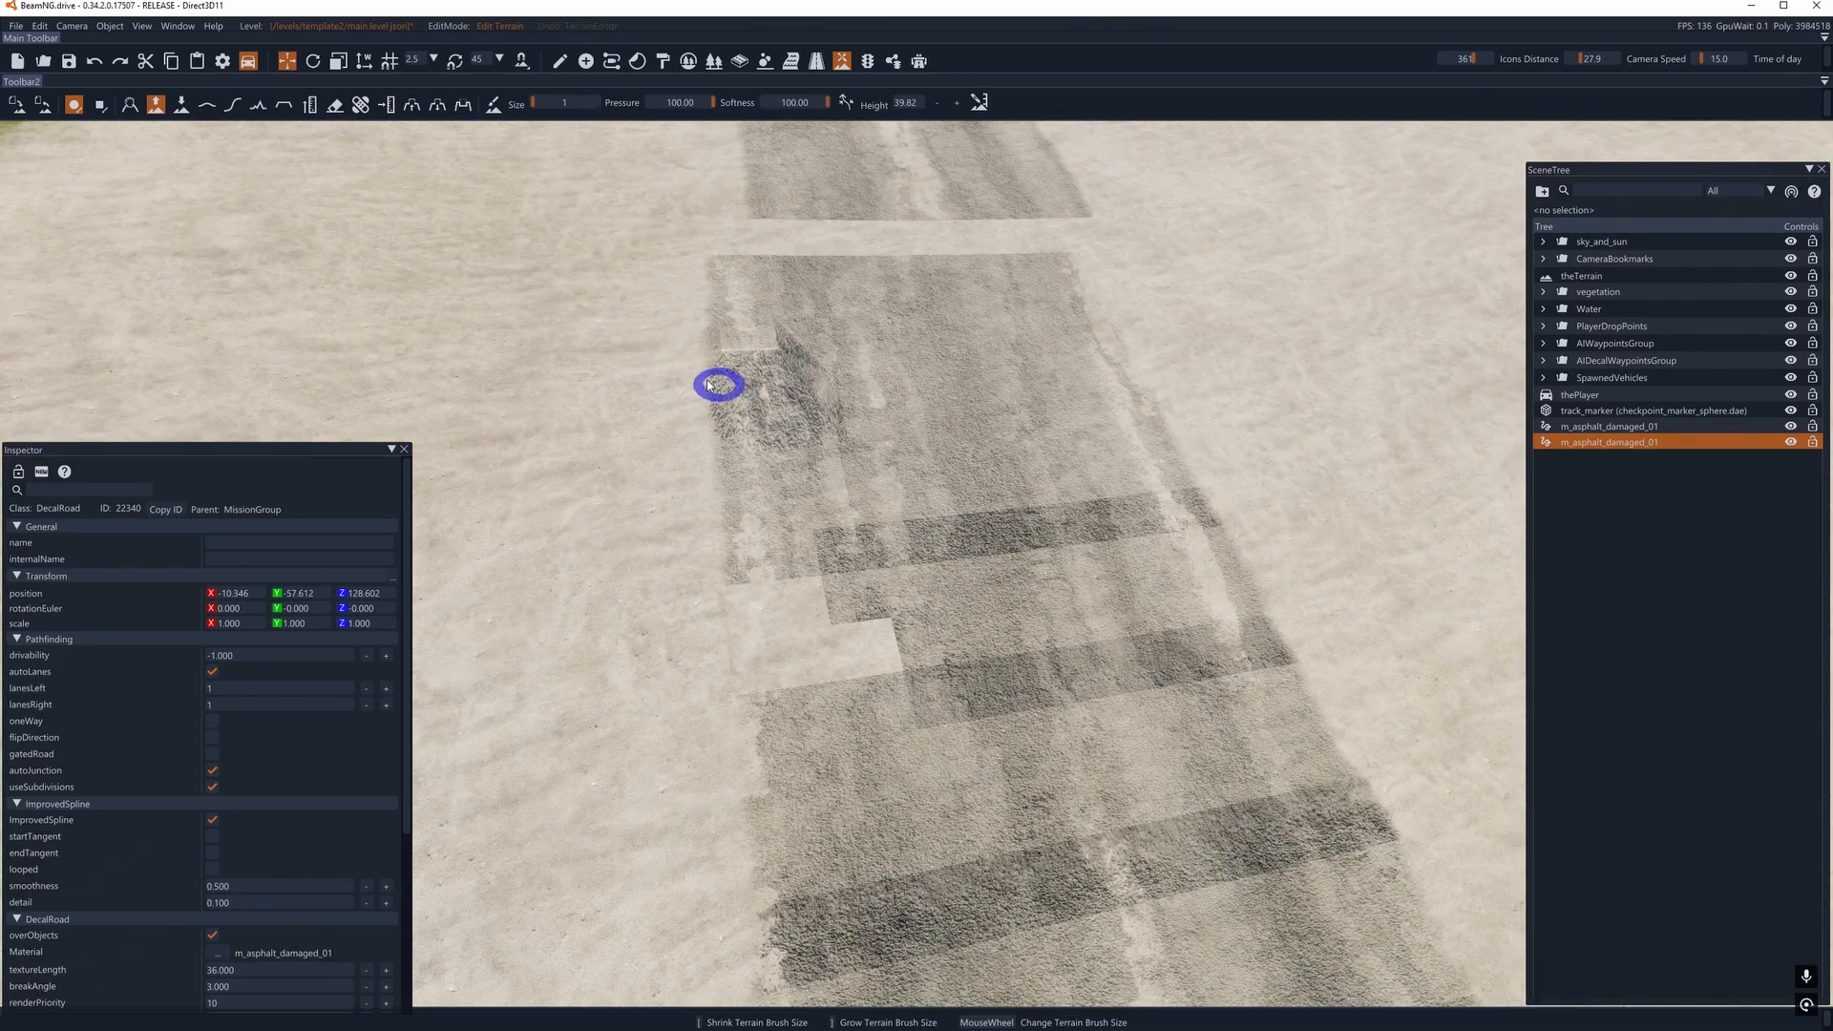
{"action": "key", "text": "a"}
{"action": "left_click", "coordinate": [182, 104]}
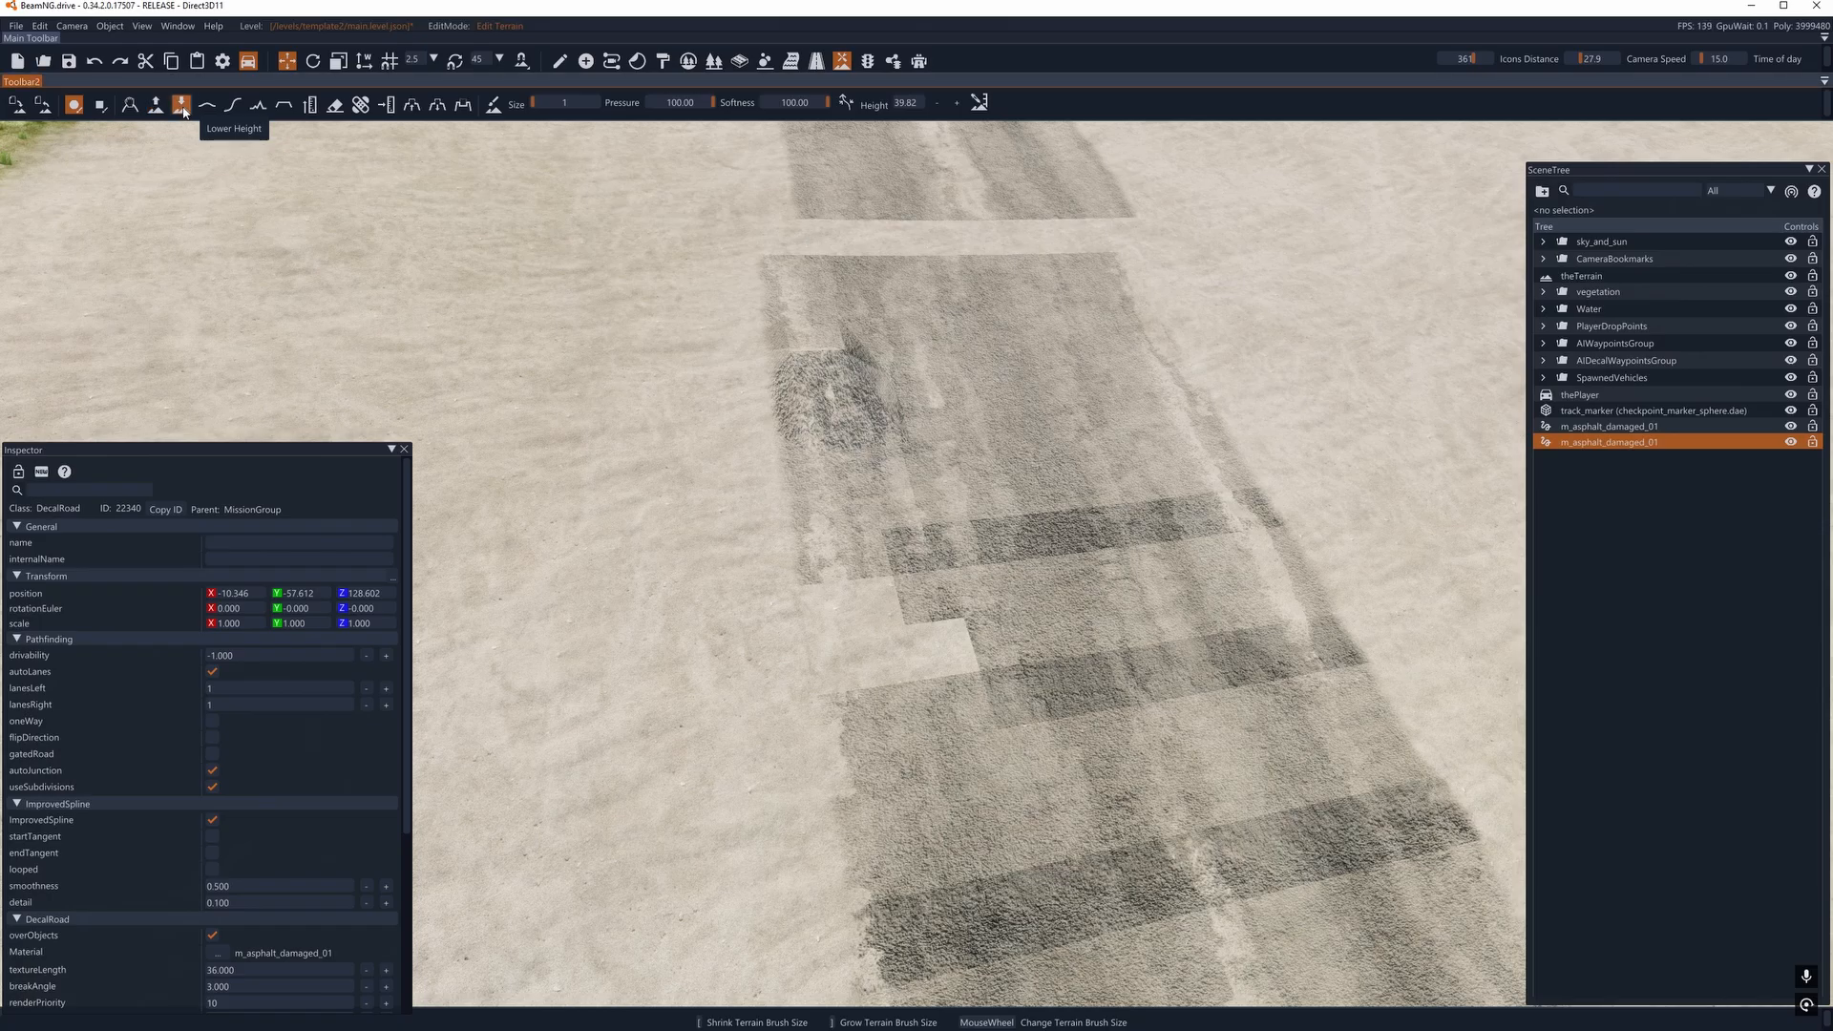
{"action": "key", "text": "w"}
{"action": "left_click", "coordinate": [623, 638]}
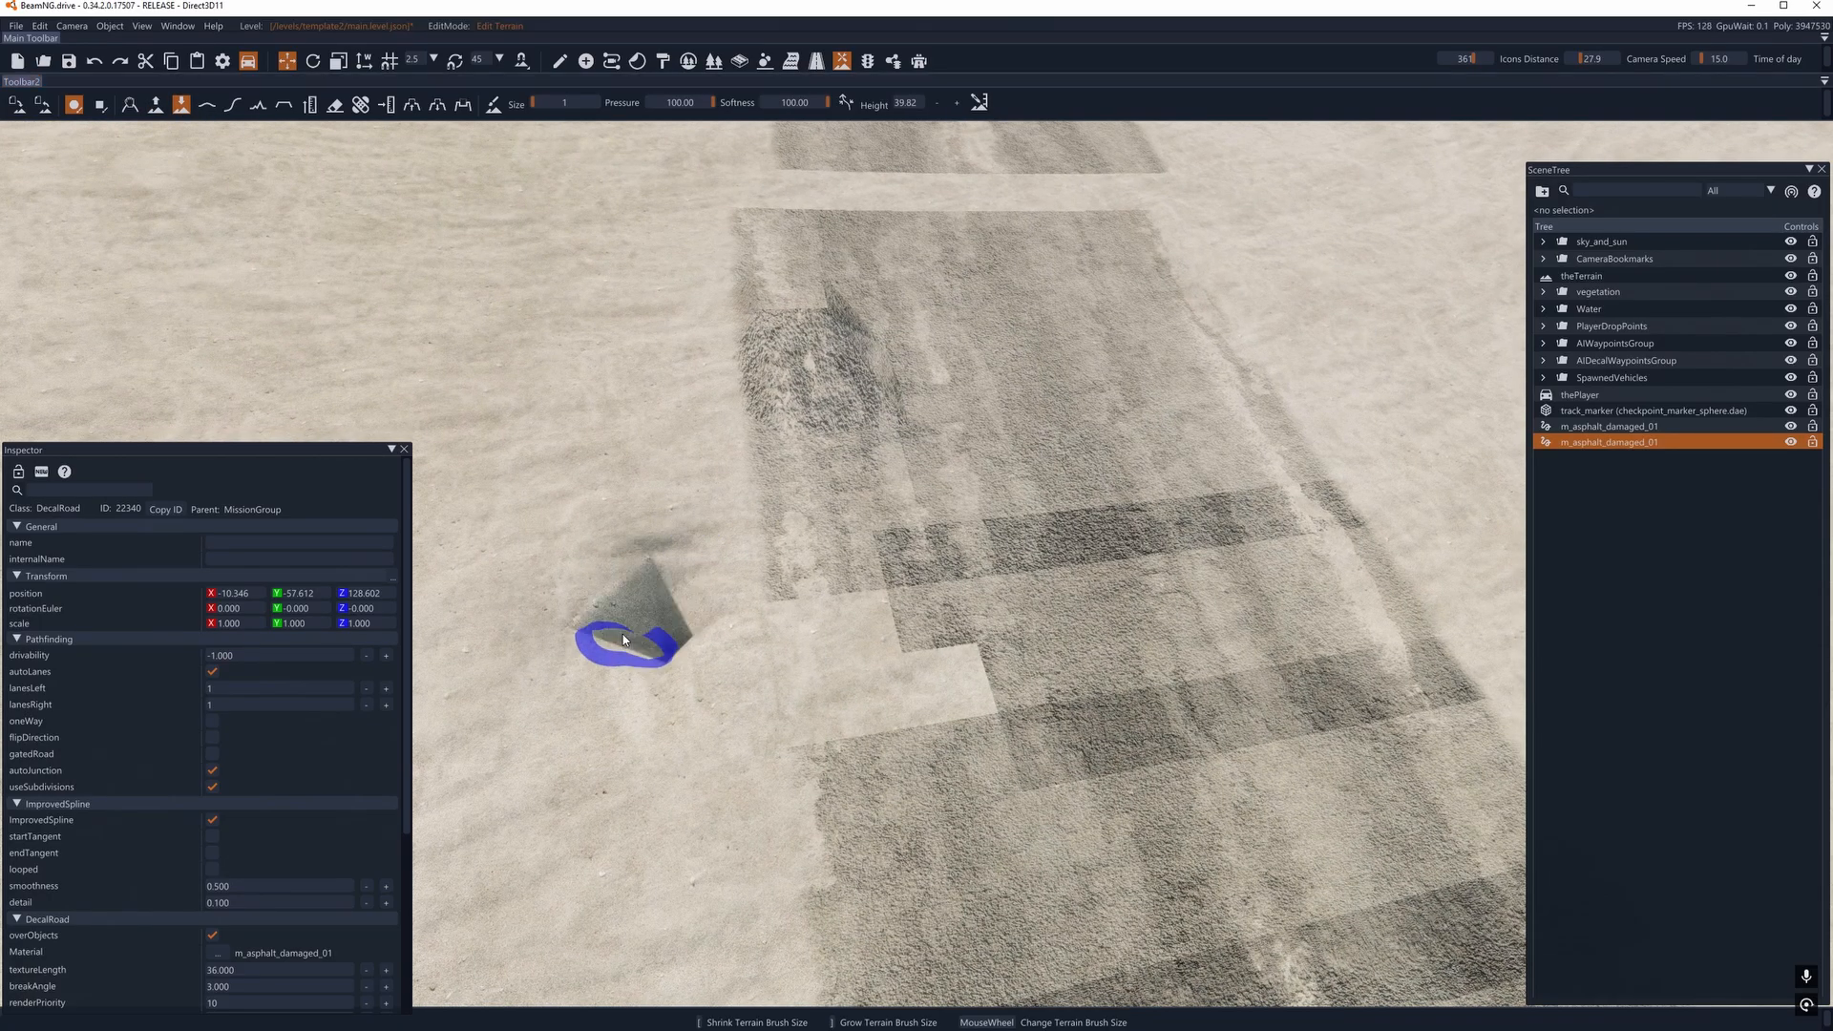
{"action": "key", "text": "w"}
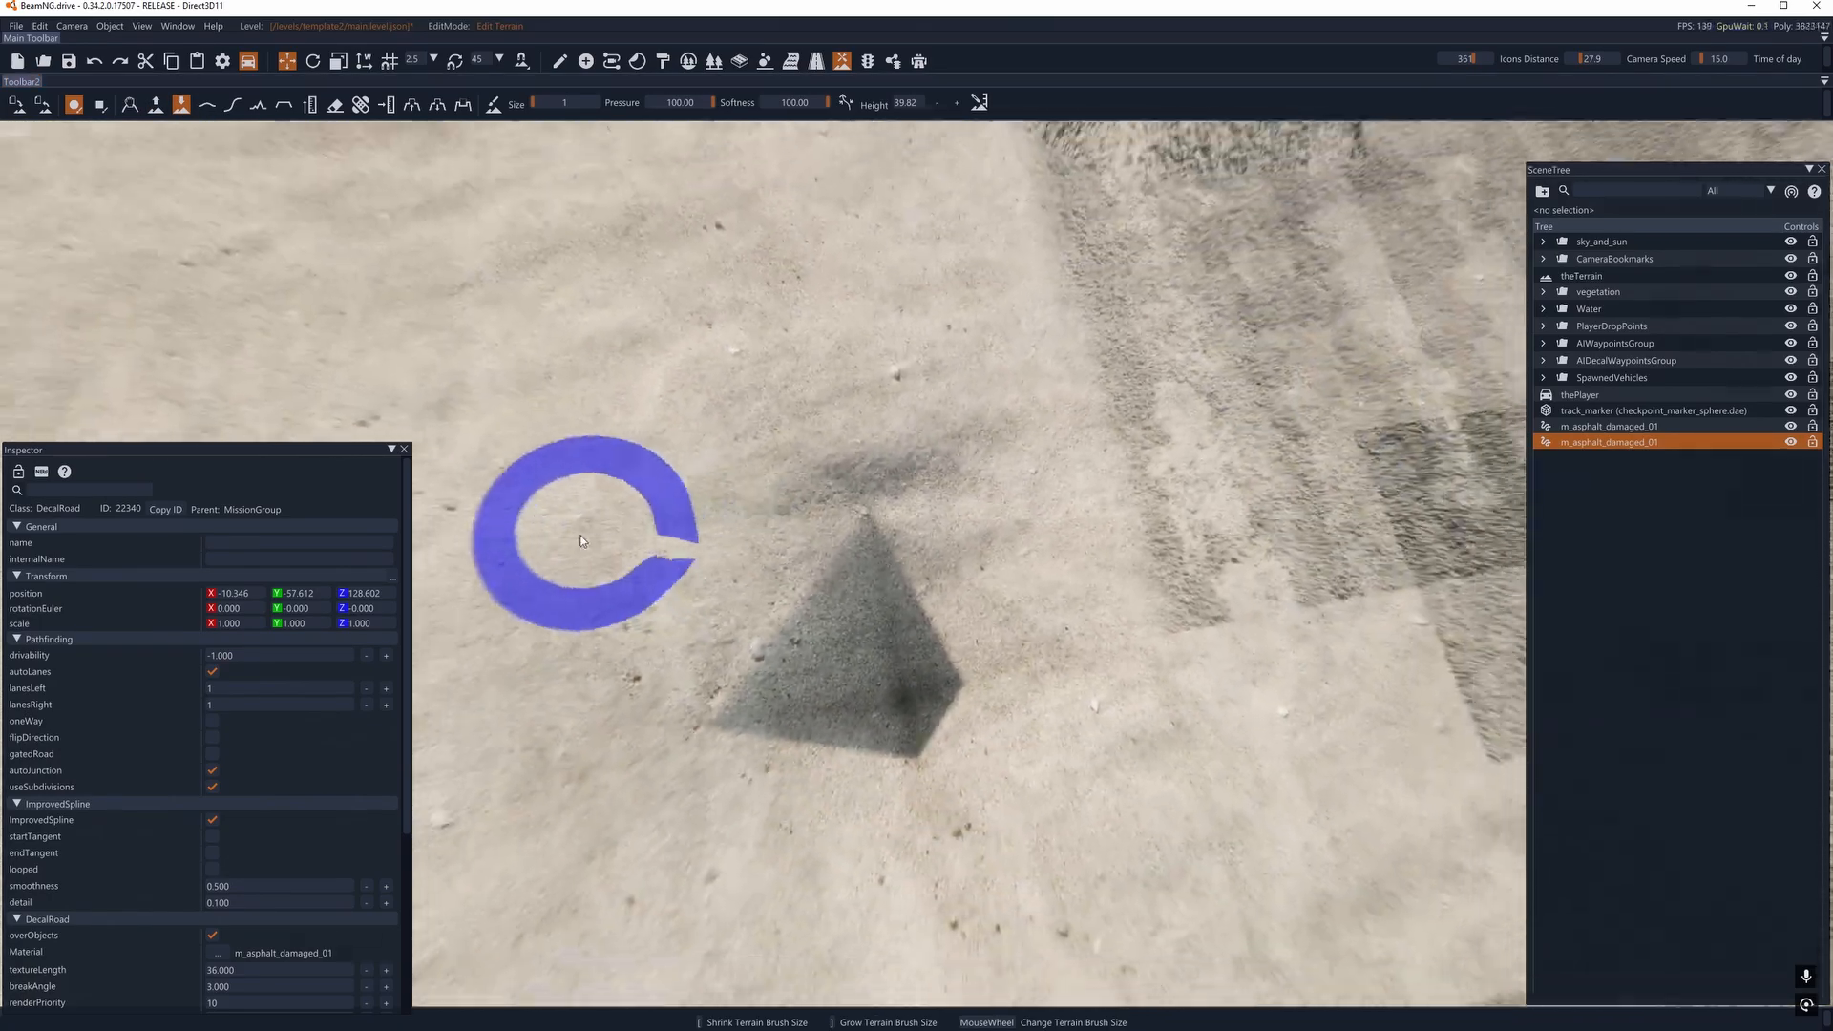
{"action": "mouse_move", "coordinate": [582, 541]}
{"action": "left_mouse_down"}
{"action": "mouse_move", "coordinate": [818, 408]}
{"action": "mouse_move", "coordinate": [818, 307]}
{"action": "mouse_move", "coordinate": [907, 392]}
{"action": "left_mouse_up"}
{"action": "key", "text": "s"}
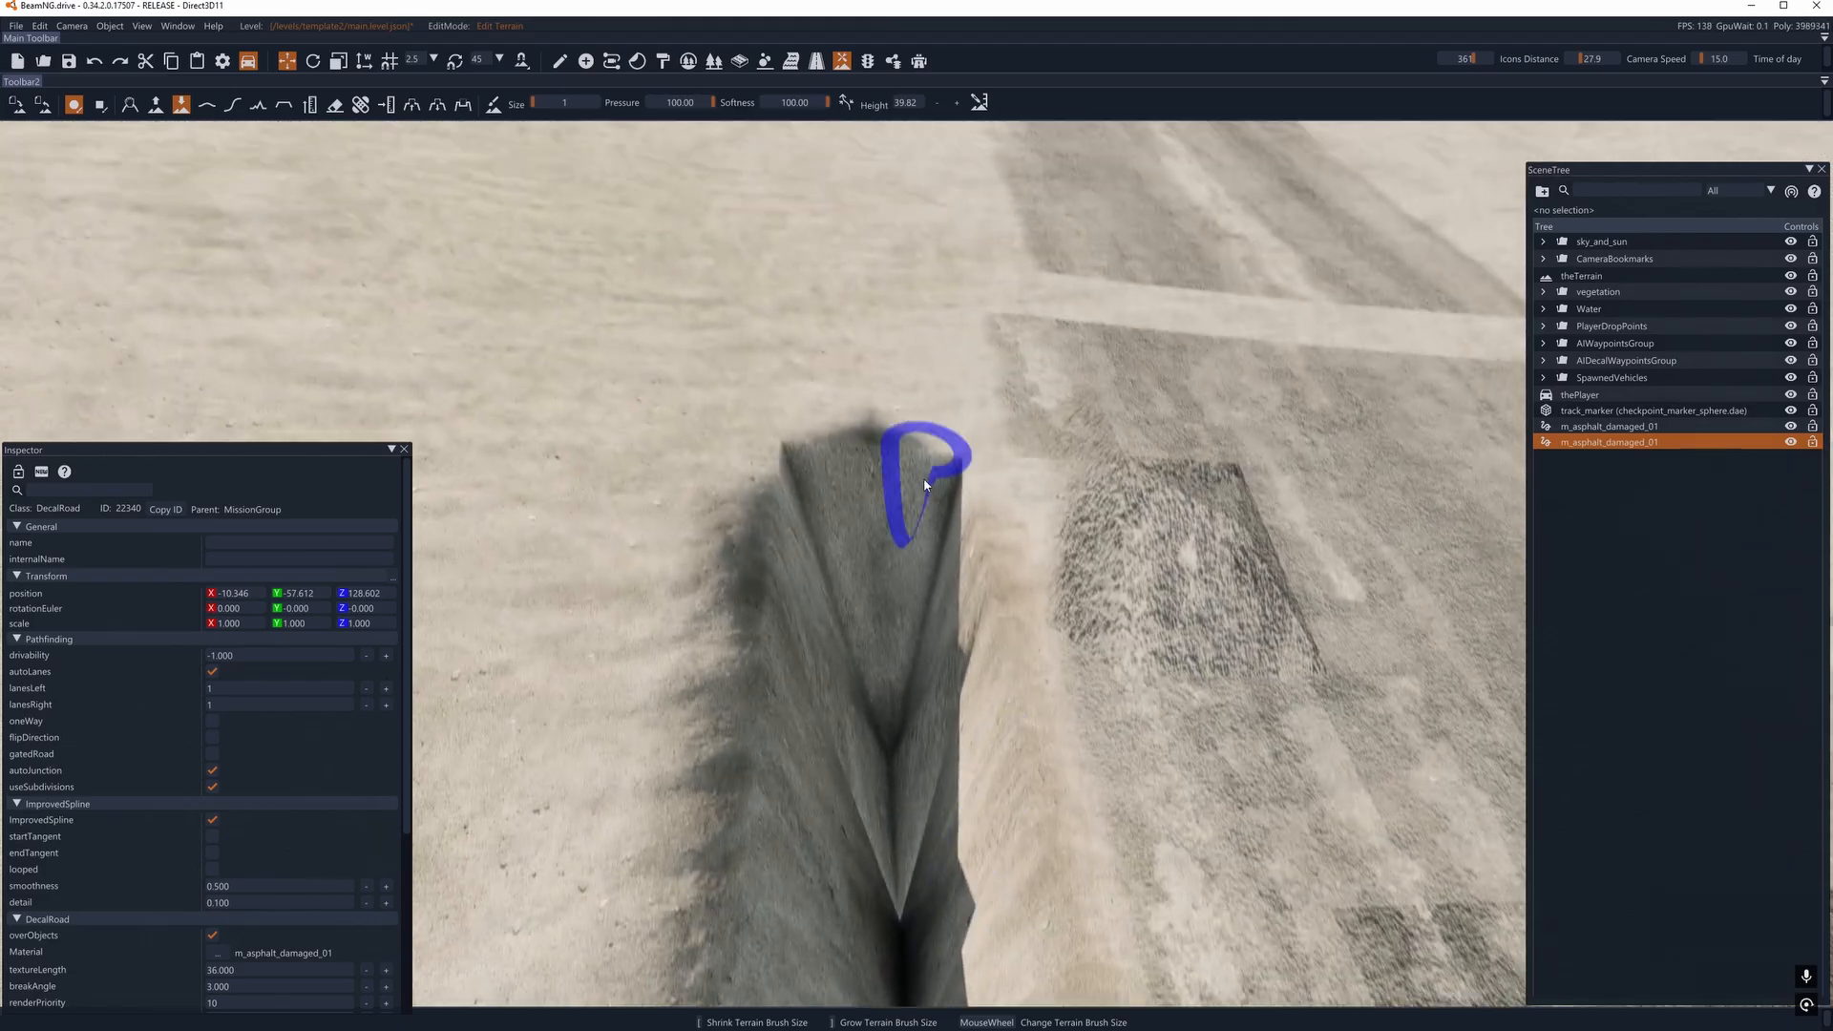
- Undo the trench and the hole dug beside the copied road
{"action": "key", "text": "ctrl+z"}
{"action": "key", "text": "s"}
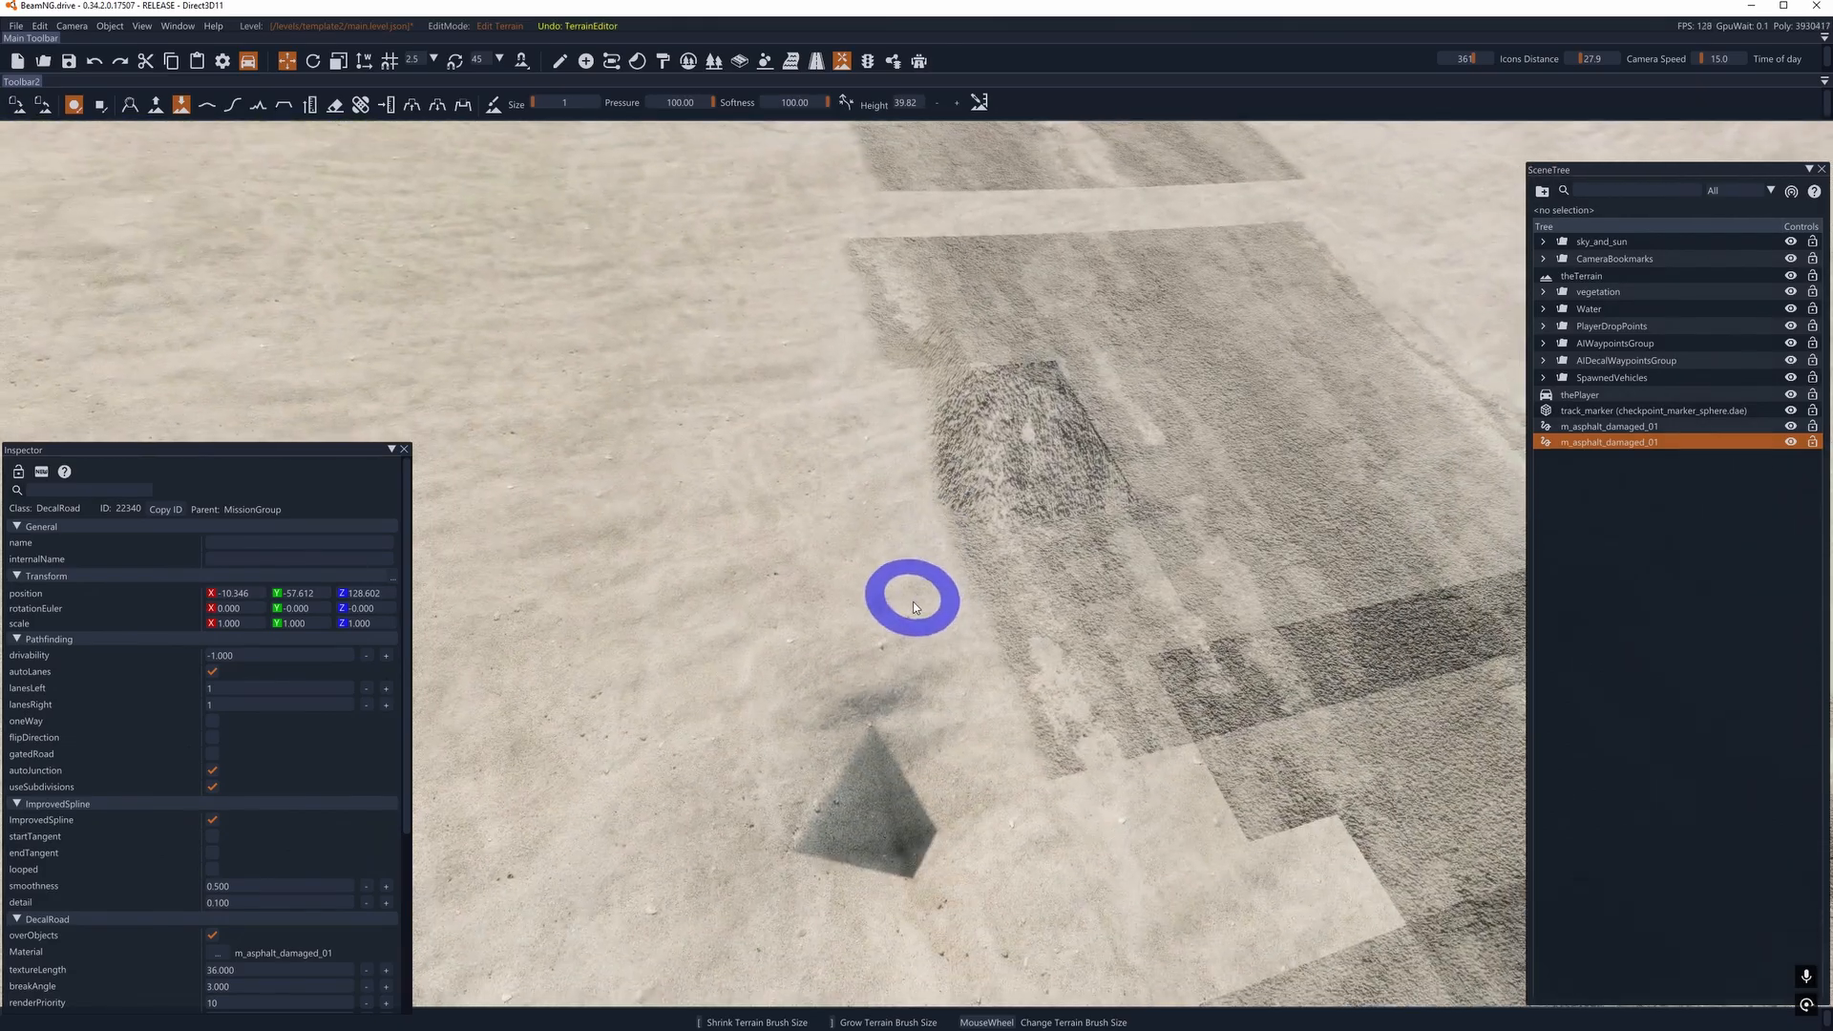
{"action": "key", "text": "ctrl+z"}
{"action": "key", "text": "w"}
{"action": "key", "text": "d"}
{"action": "key", "text": "a"}
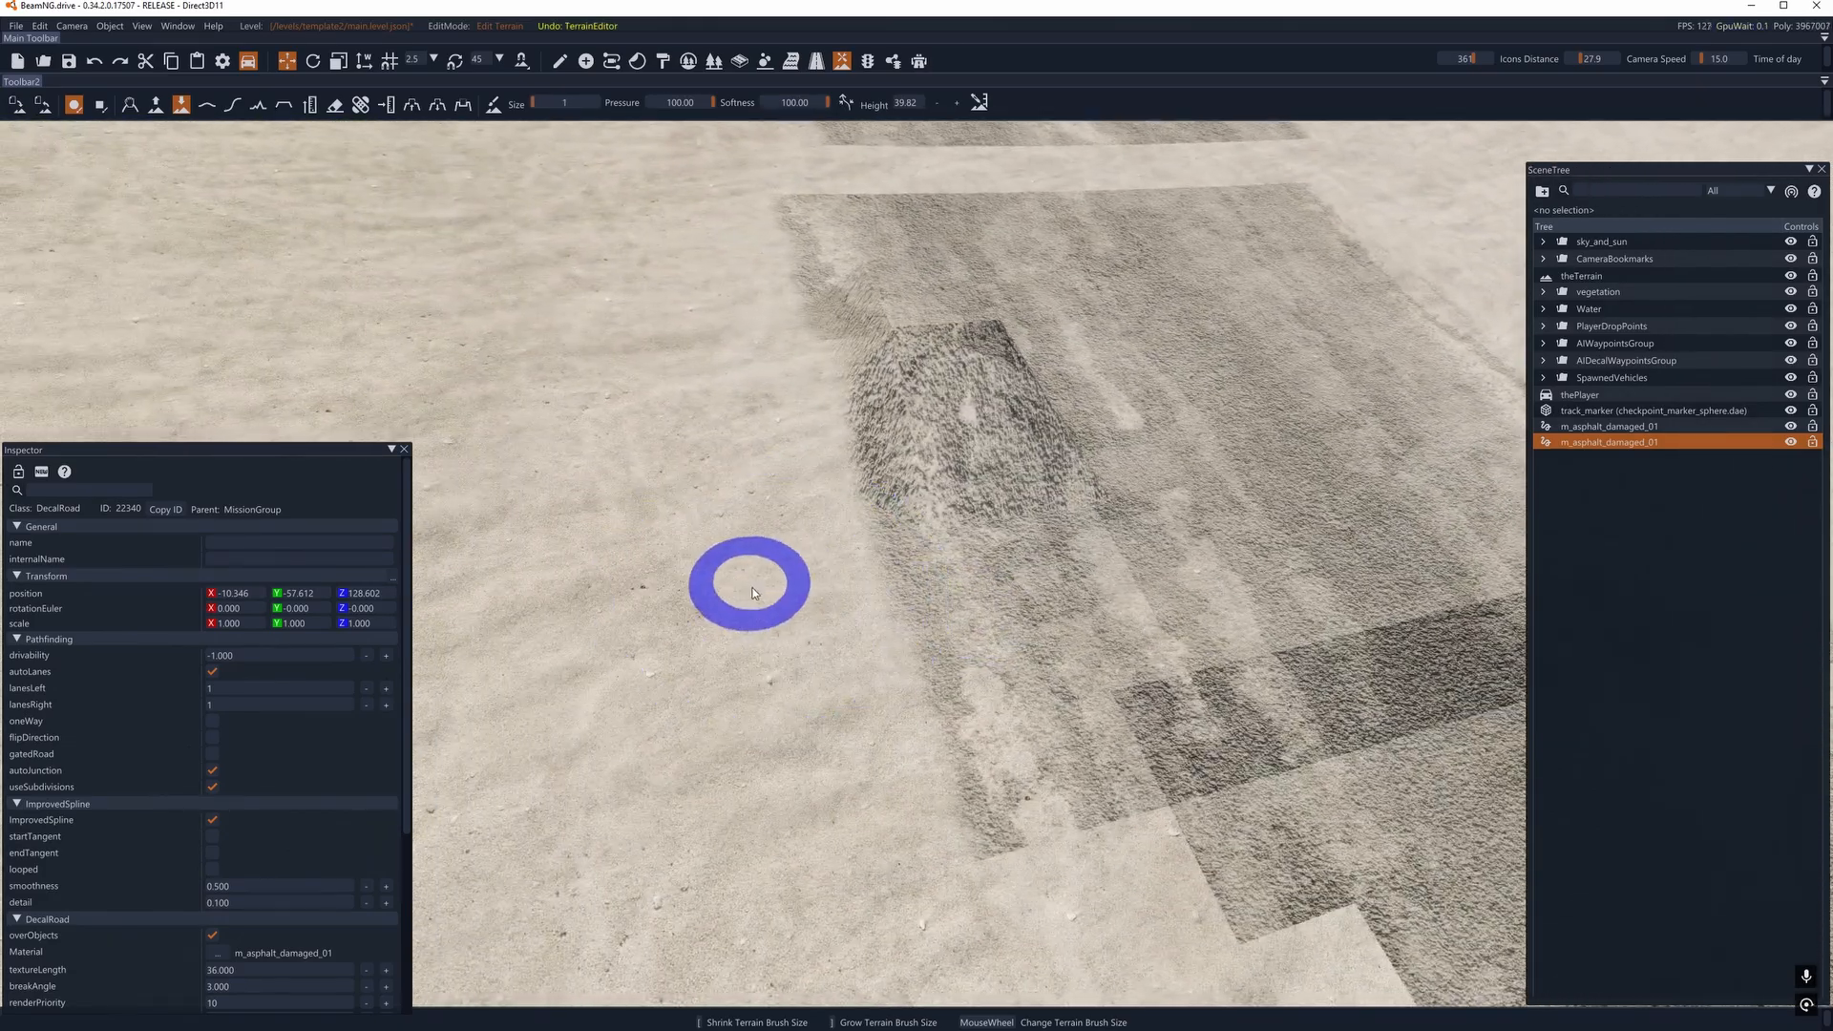
- Try different terrain brush sizes, then choose the Really smooth brush at size 3
{"action": "scroll", "coordinate": [737, 571], "scroll_direction": "up", "scroll_amount": 1}
{"action": "scroll", "coordinate": [737, 571], "scroll_direction": "down", "scroll_amount": 1}
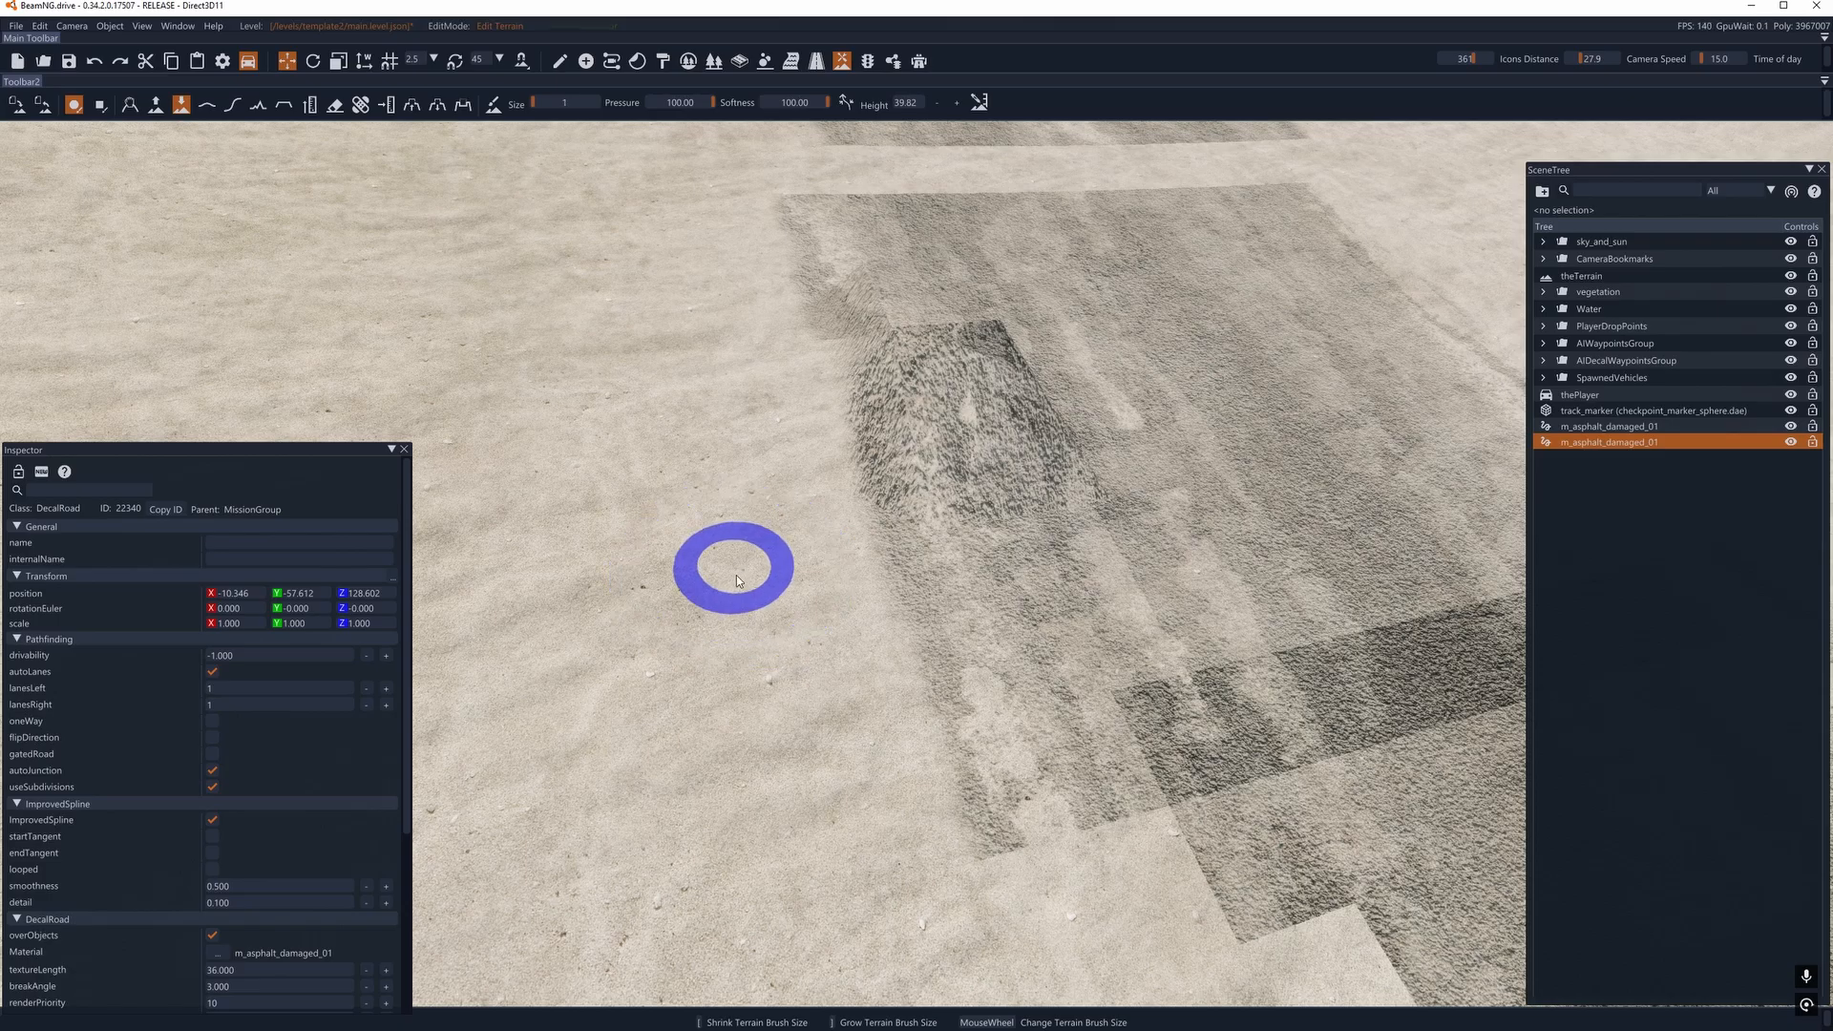
{"action": "key", "text": "s"}
{"action": "right_click_drag", "start_coordinate": [737, 571], "coordinate": [895, 528]}
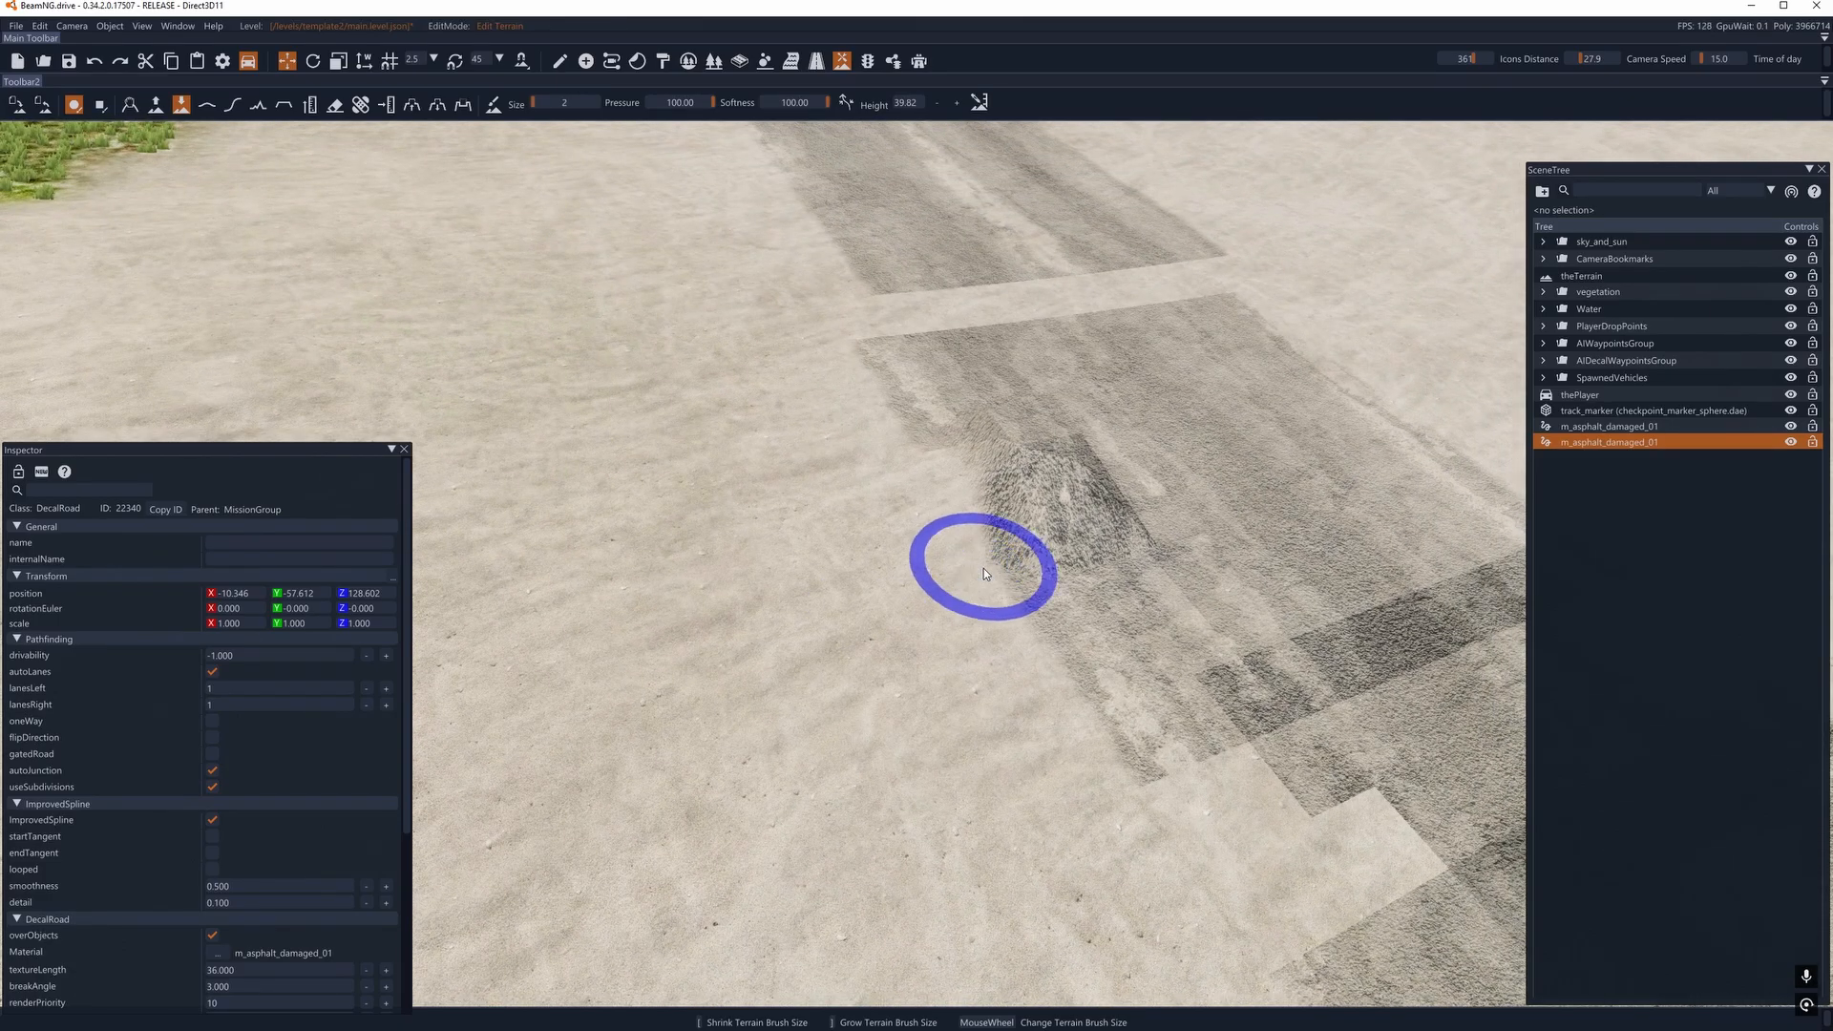
{"action": "scroll", "coordinate": [984, 569], "scroll_direction": "up", "scroll_amount": 1}
{"action": "scroll", "coordinate": [983, 570], "scroll_direction": "down", "scroll_amount": 1}
{"action": "scroll", "coordinate": [982, 573], "scroll_direction": "up", "scroll_amount": 1}
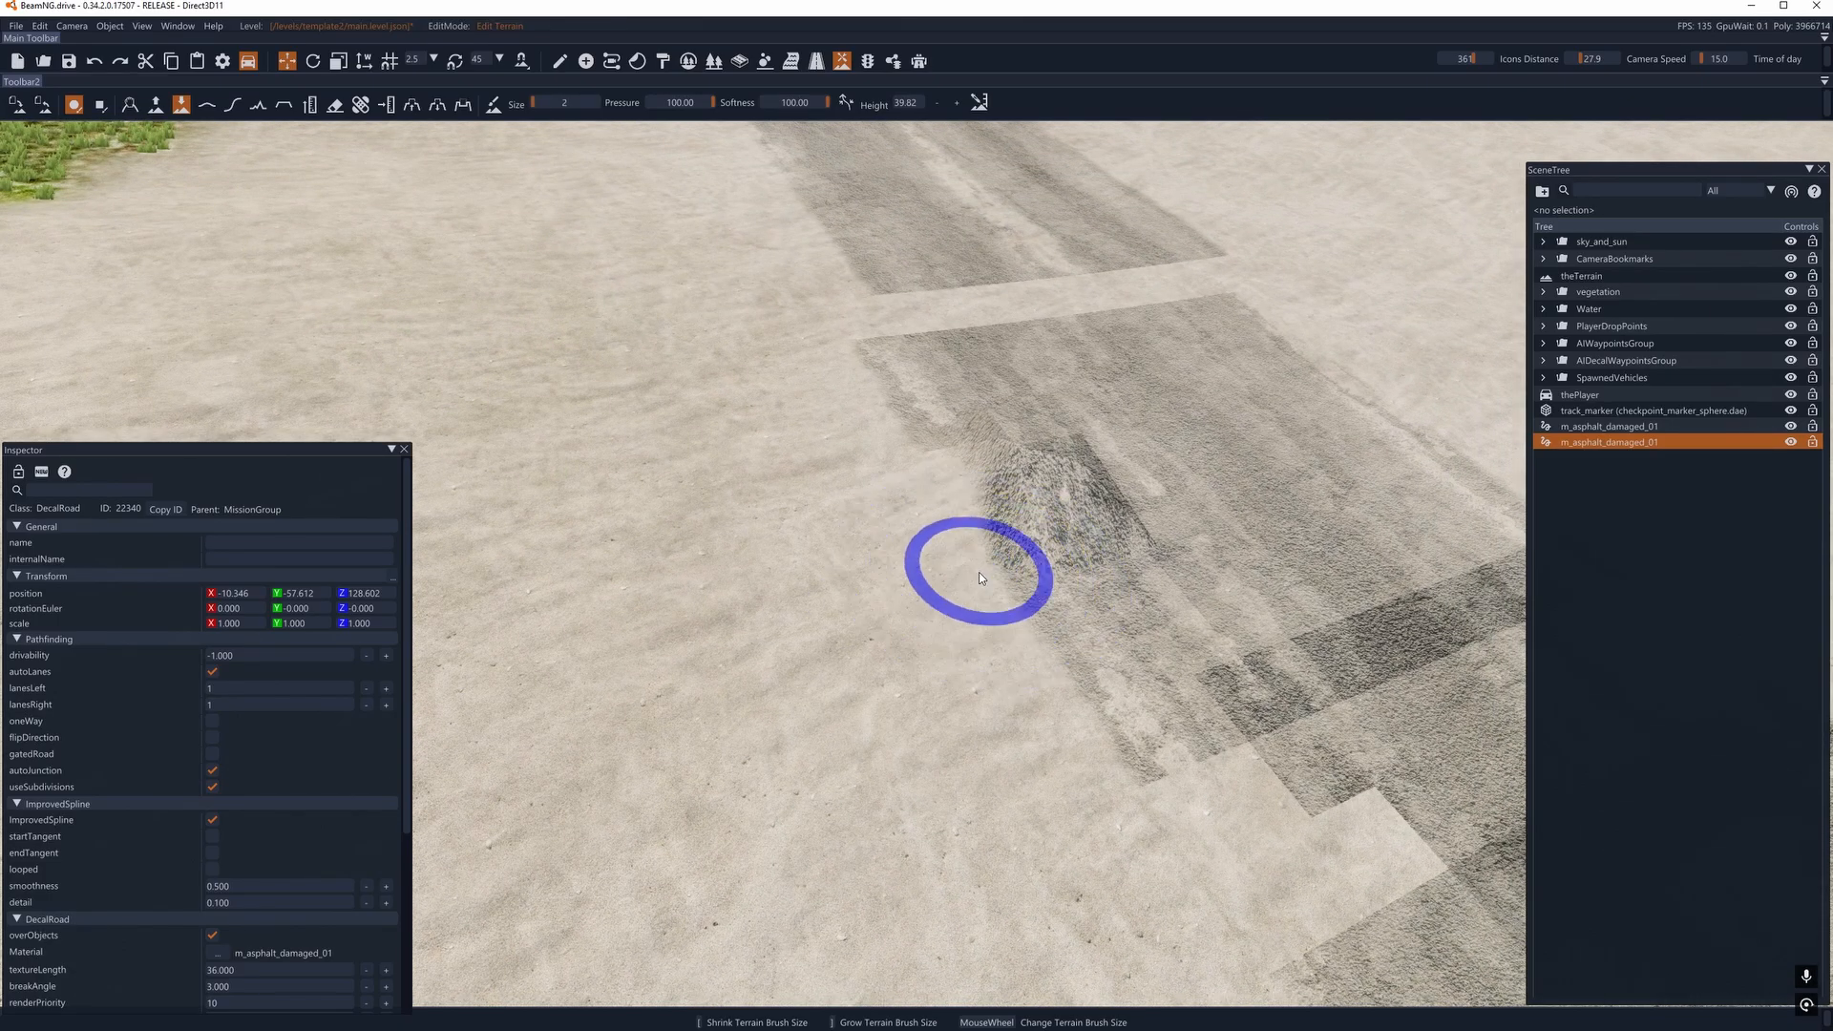
{"action": "key", "text": "d"}
{"action": "key", "text": "w"}
{"action": "left_click", "coordinate": [215, 113]}
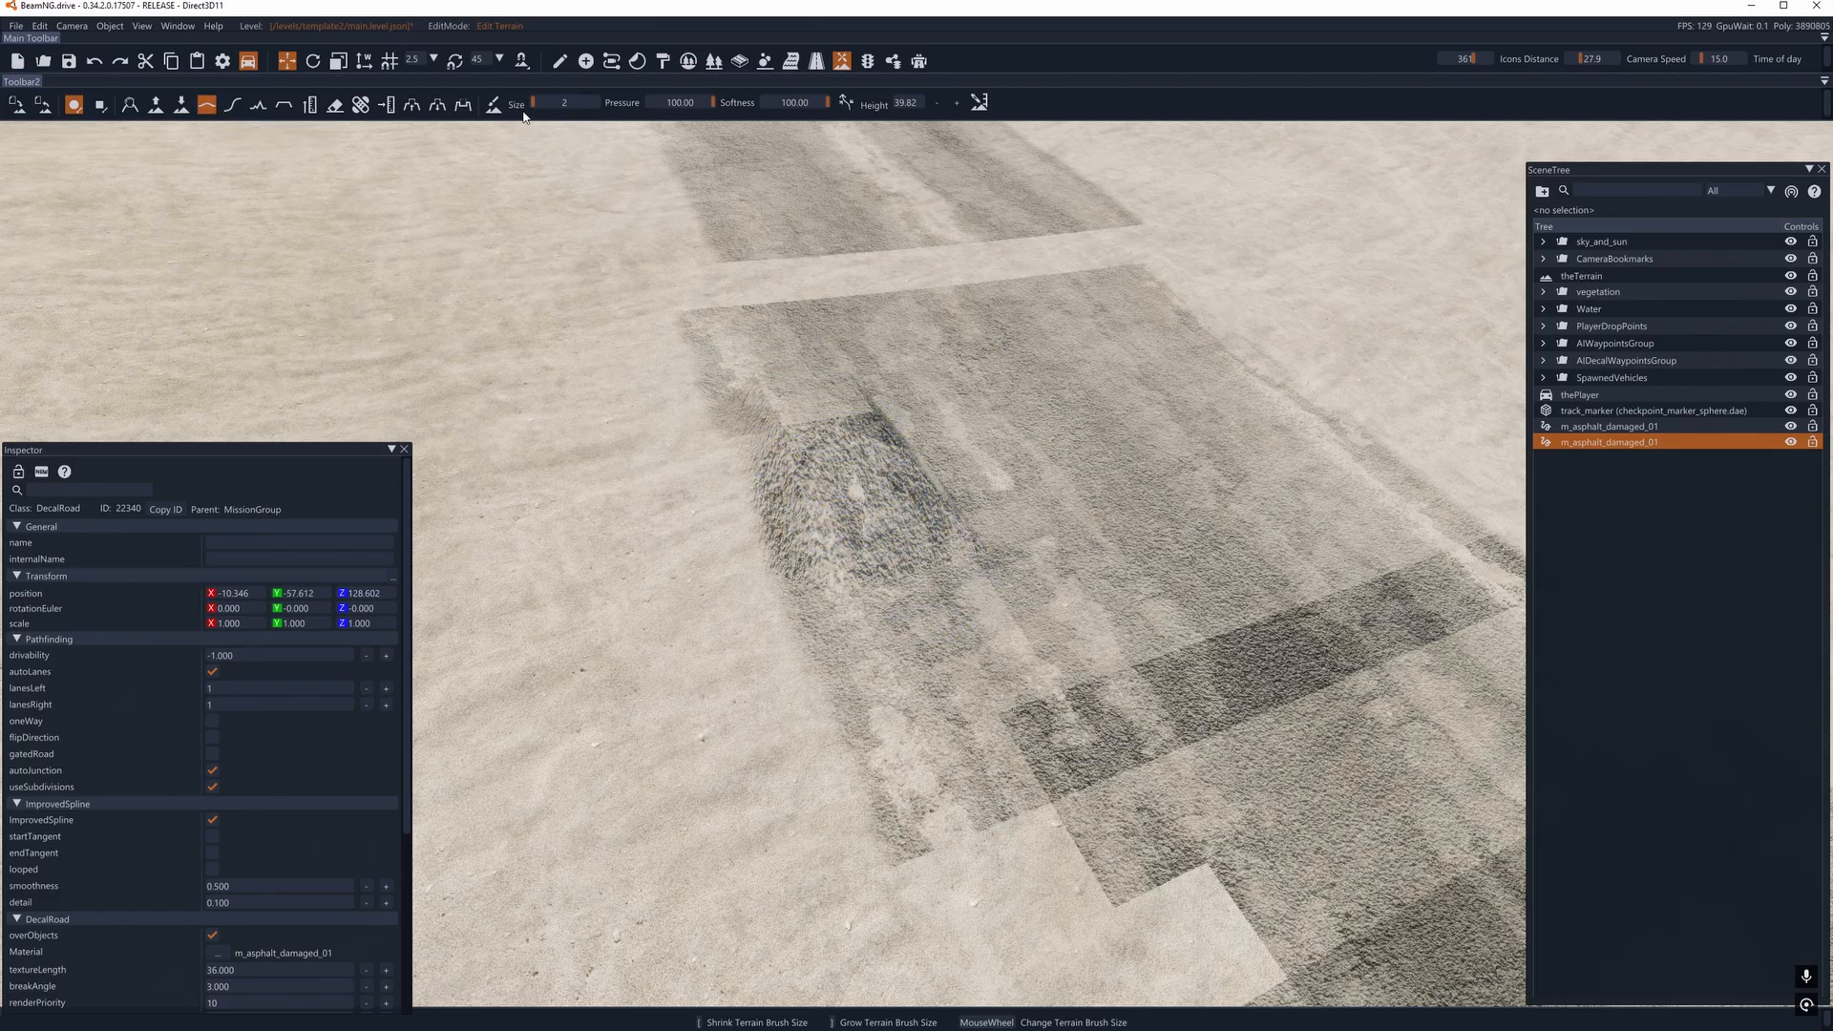
{"action": "key", "text": "w"}
{"action": "scroll", "coordinate": [888, 502], "scroll_direction": "up", "scroll_amount": 1}
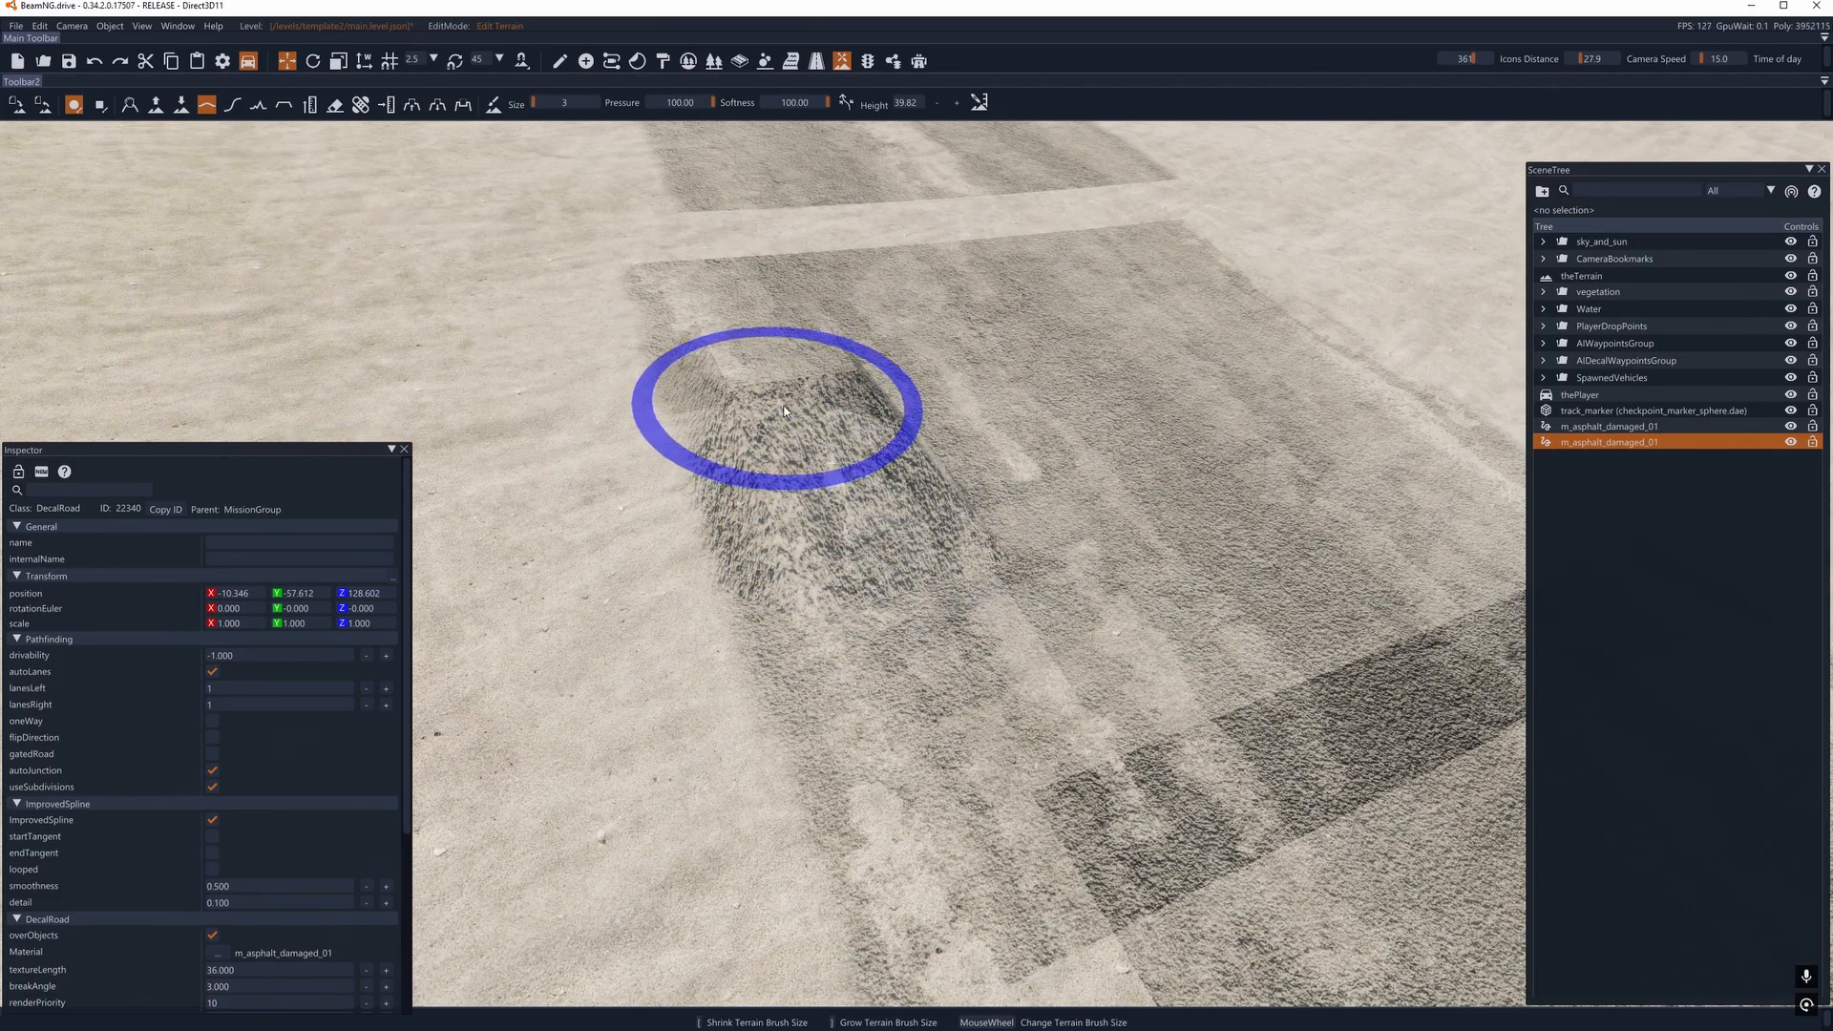
- Rebuild the level's collision data to clear the distorted patches on the copied road
{"action": "key", "text": "a"}
{"action": "mouse_move", "coordinate": [785, 412]}
{"action": "right_mouse_down"}
{"action": "mouse_move", "coordinate": [1108, 410]}
{"action": "mouse_move", "coordinate": [859, 424]}
{"action": "mouse_move", "coordinate": [1001, 535]}
{"action": "mouse_move", "coordinate": [955, 668]}
{"action": "mouse_move", "coordinate": [970, 569]}
{"action": "right_mouse_up"}
{"action": "key", "text": "d"}
{"action": "key", "text": "w"}
{"action": "key", "text": "s"}
{"action": "left_click", "coordinate": [40, 26]}
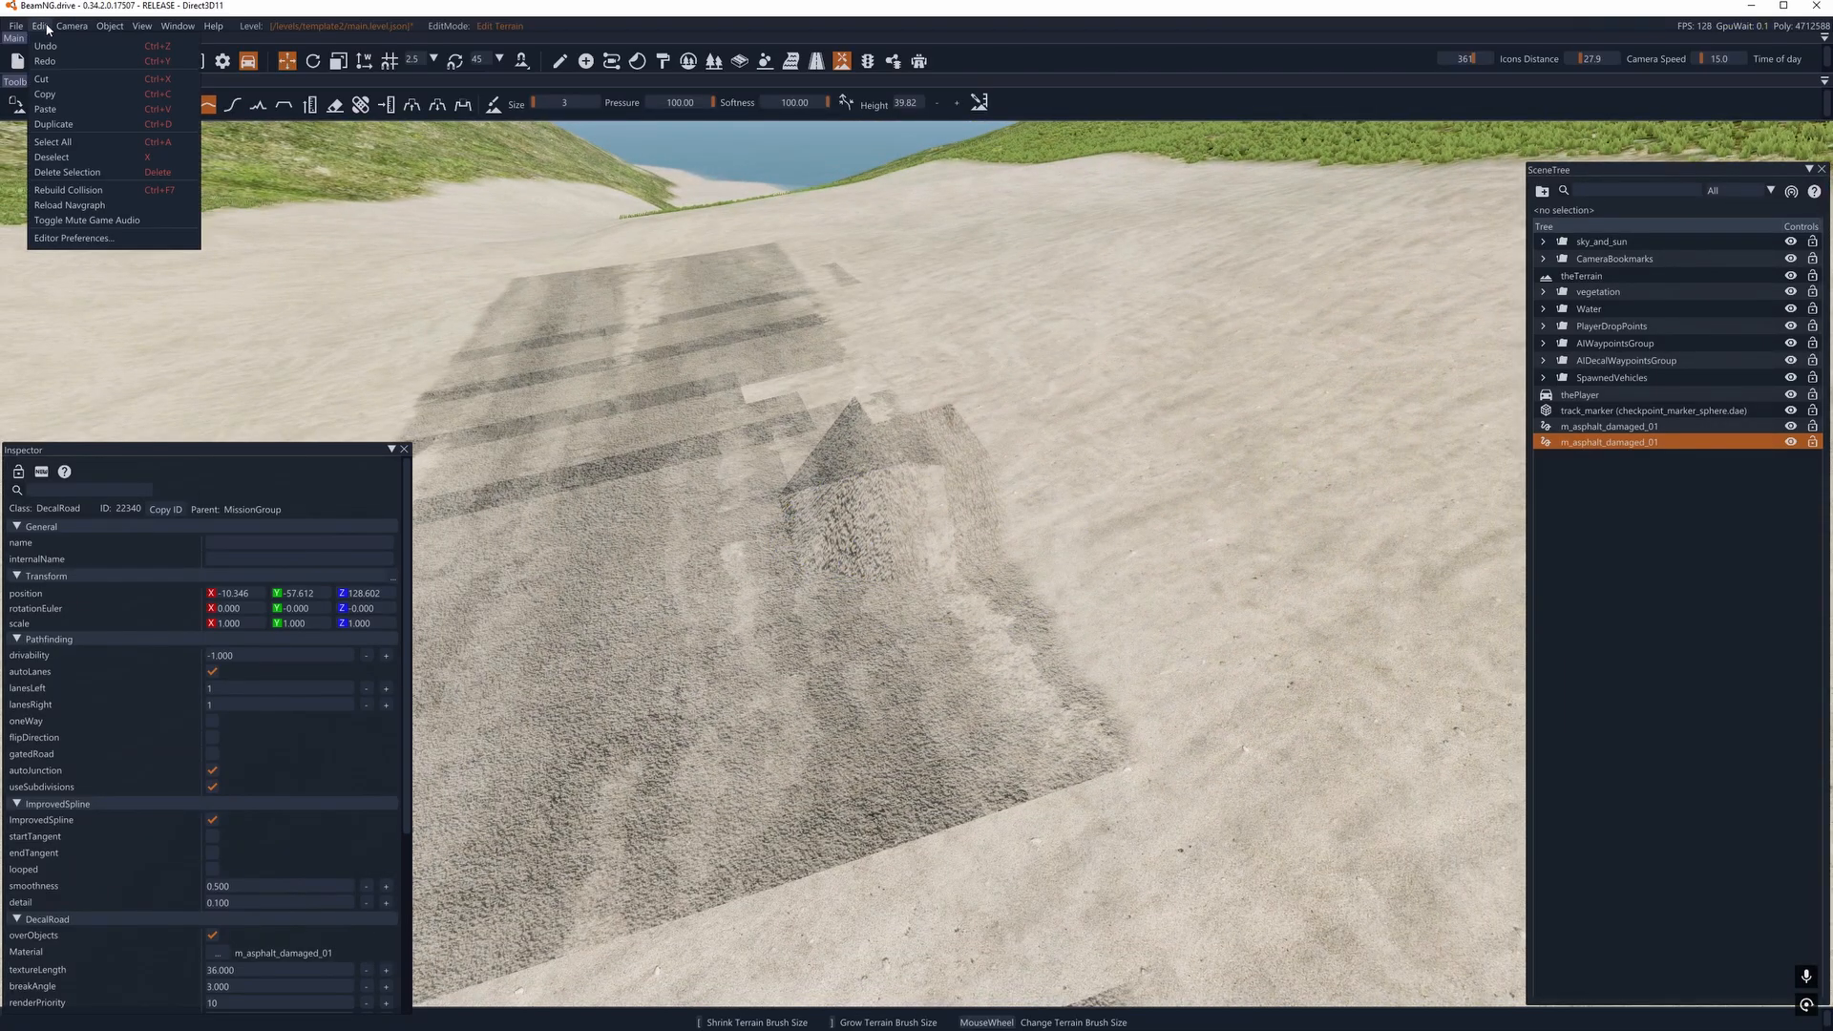
{"action": "left_click", "coordinate": [88, 190]}
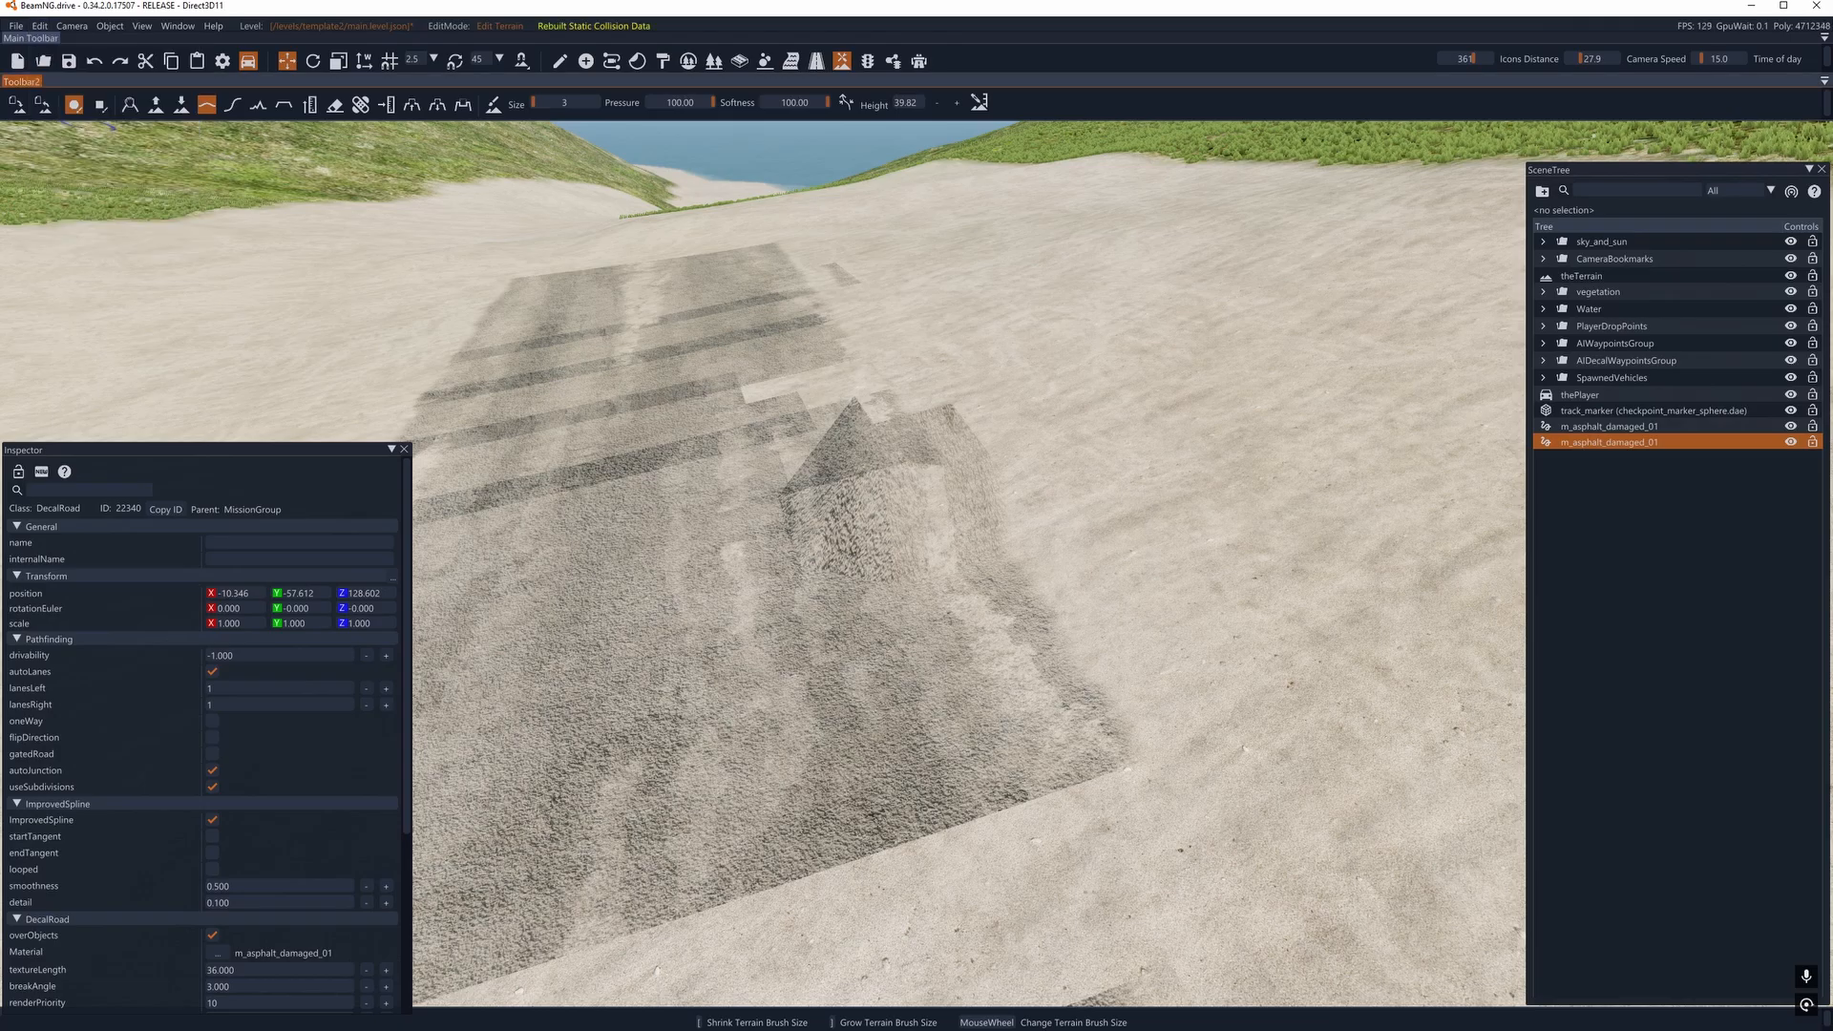
- Return to object manipulation and lower the copied road to about Z 126.51
{"action": "key", "text": "d"}
{"action": "right_click_drag", "start_coordinate": [812, 394], "coordinate": [851, 427]}
{"action": "left_click", "coordinate": [562, 60]}
{"action": "key", "text": "a"}
{"action": "left_click_drag", "start_coordinate": [551, 348], "coordinate": [559, 528]}
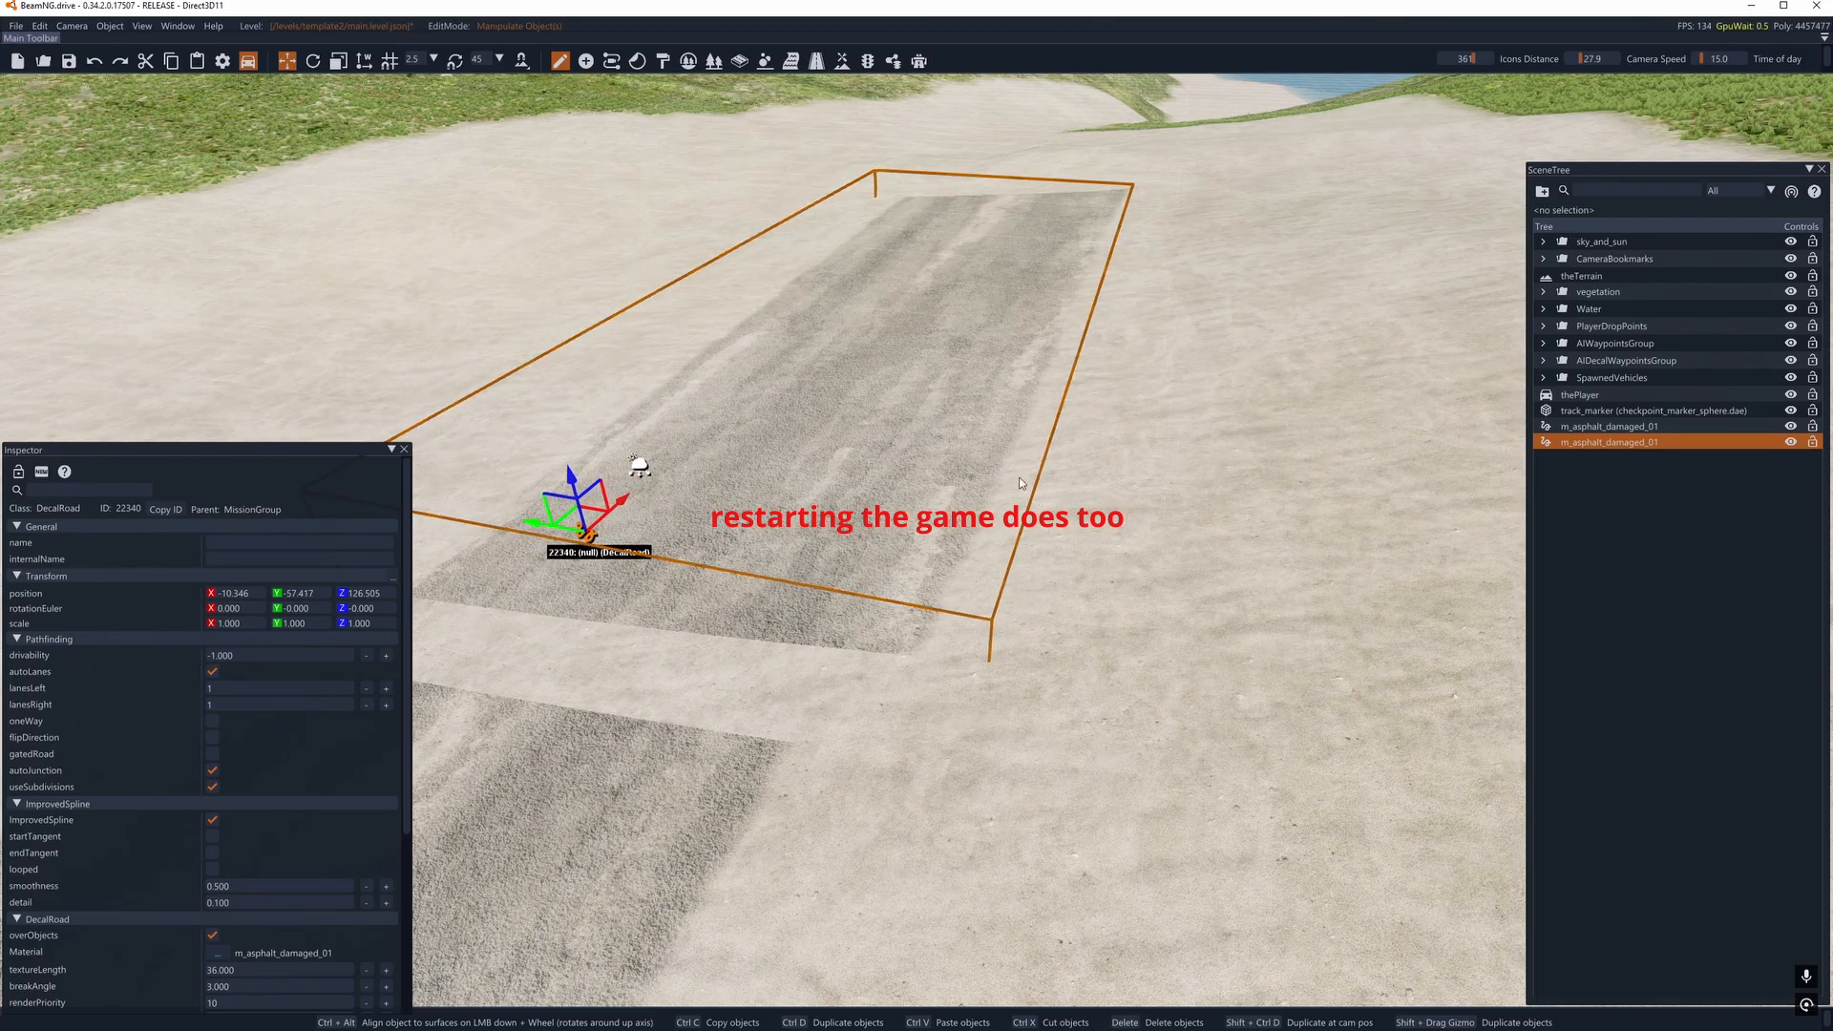
- Examine the copied road's surface and its joint with the original from several viewpoints
{"action": "key", "text": "d"}
{"action": "right_click_drag", "start_coordinate": [560, 528], "coordinate": [113, 506]}
{"action": "key", "text": "a"}
{"action": "key", "text": "d"}
{"action": "key", "text": "w"}
{"action": "key", "text": "d"}
{"action": "key", "text": "s"}
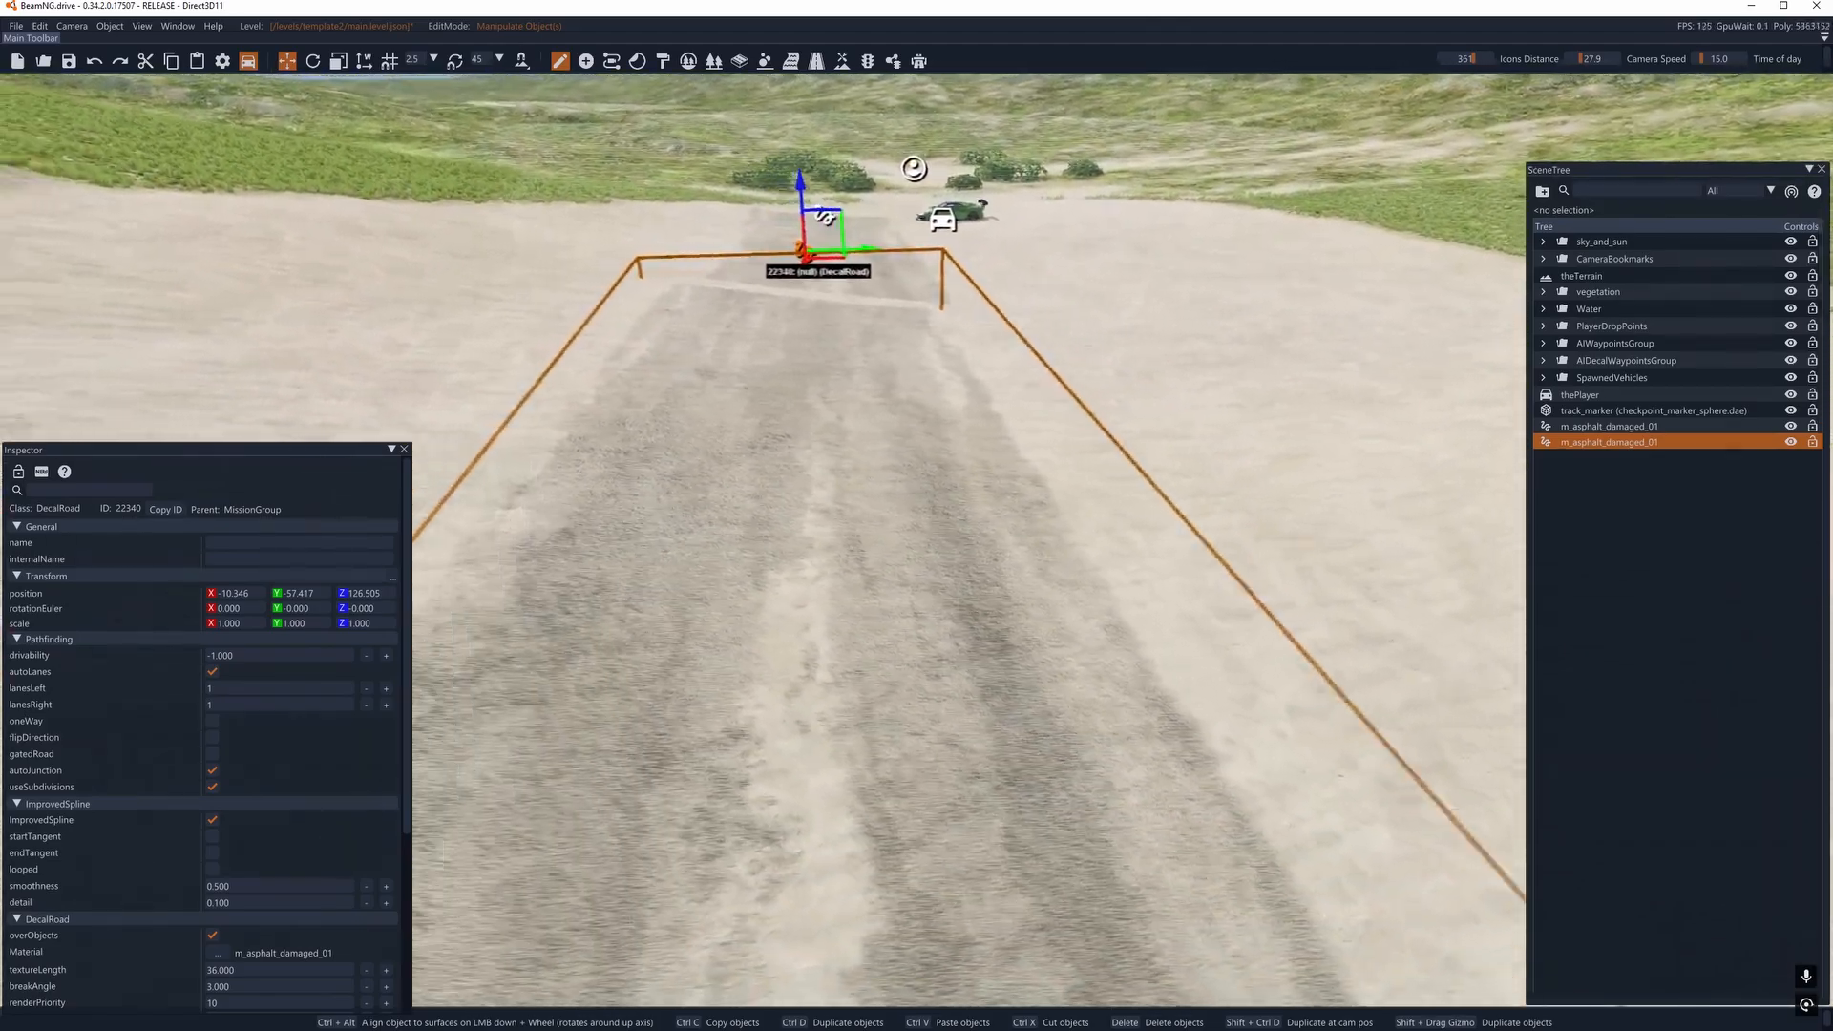
{"action": "key", "text": "a"}
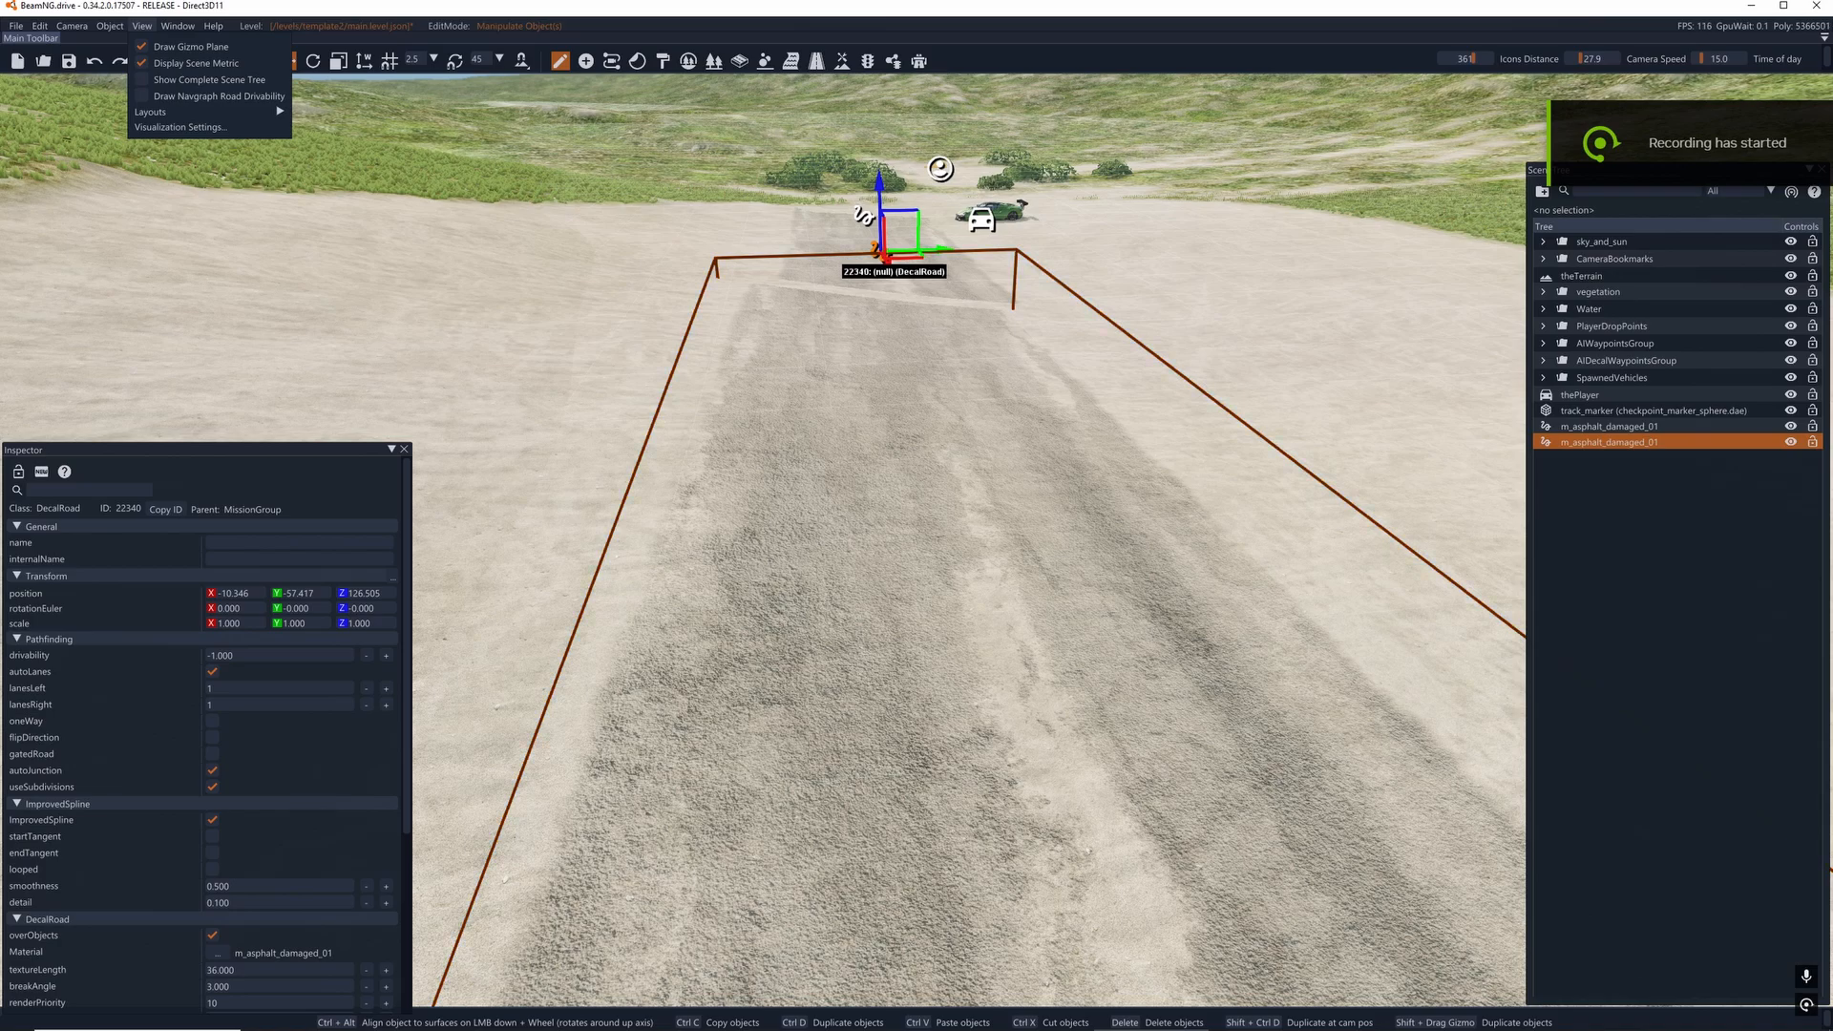
- Turn the copied road's overObjects option off and back on
{"action": "scroll", "coordinate": [284, 716], "scroll_direction": "down", "scroll_amount": 4}
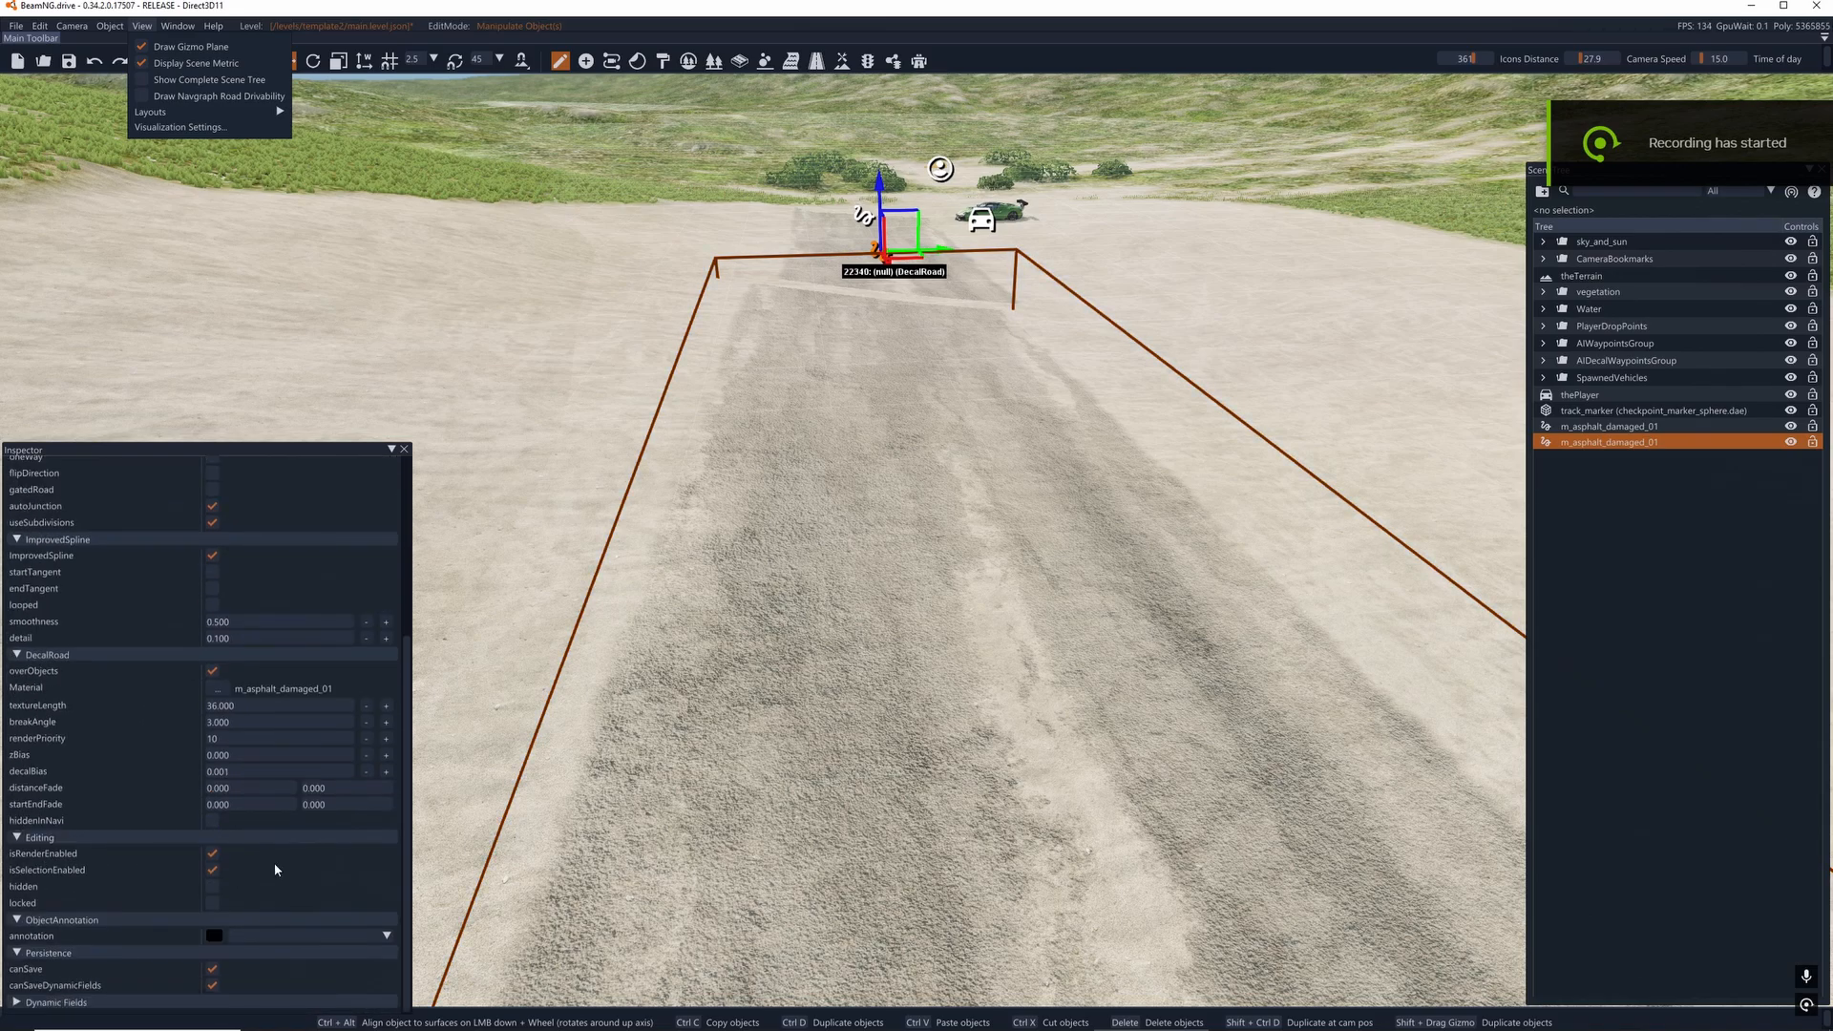
{"action": "left_click", "coordinate": [212, 672]}
{"action": "left_click", "coordinate": [212, 671]}
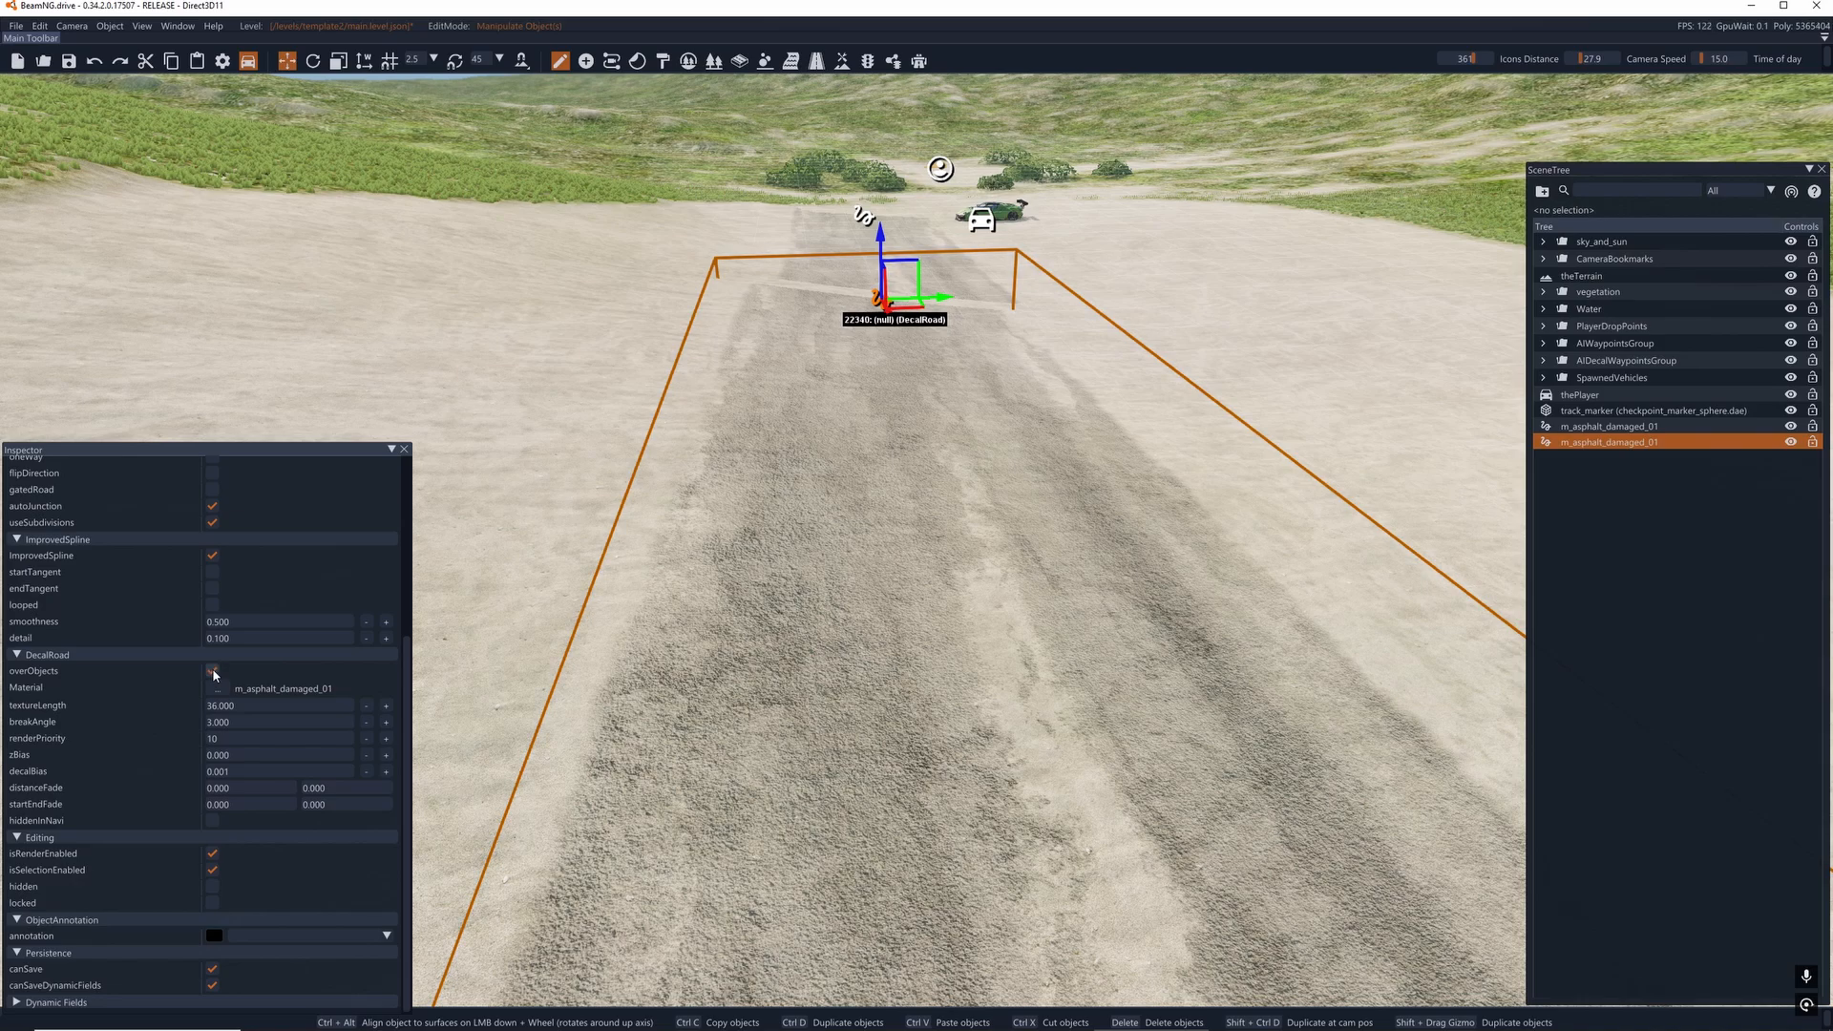
- Open the Asset Browser, widen its folder tree and show the contents of the common art folder
{"action": "left_click", "coordinate": [178, 27]}
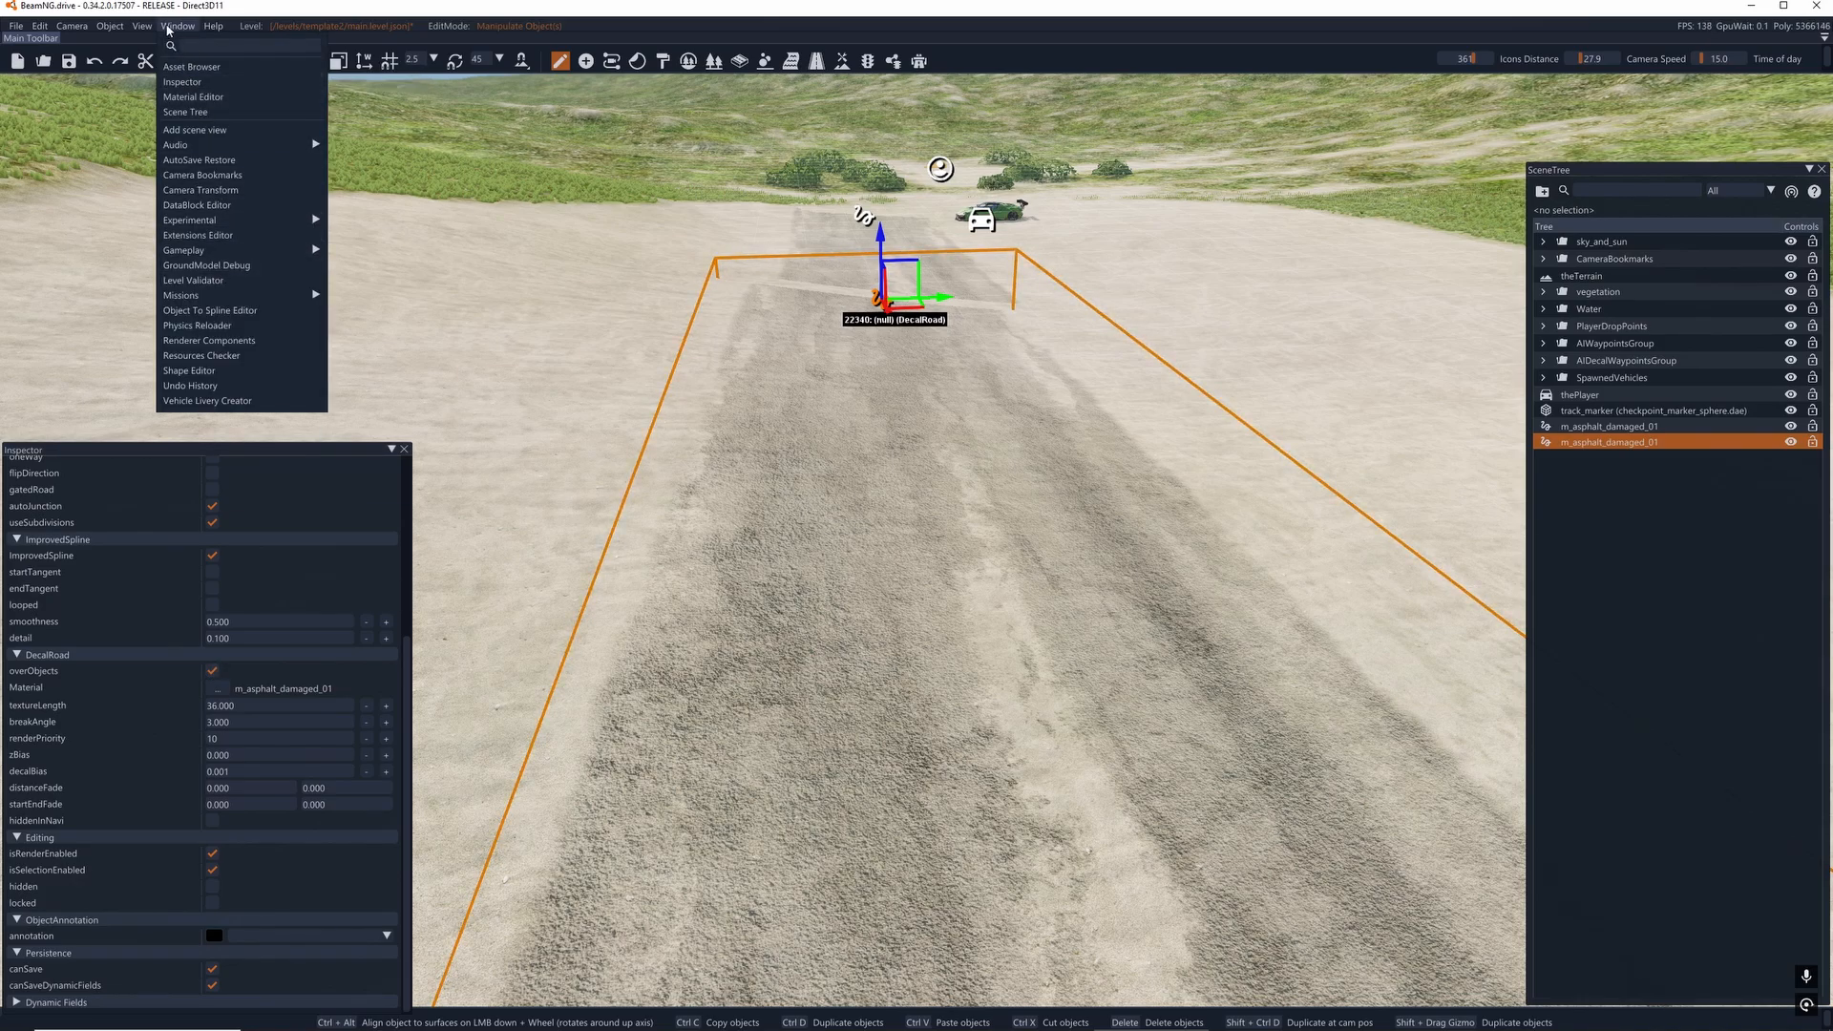
{"action": "left_click", "coordinate": [184, 67]}
{"action": "mouse_move", "coordinate": [127, 150]}
{"action": "left_mouse_down"}
{"action": "mouse_move", "coordinate": [132, 93]}
{"action": "mouse_move", "coordinate": [128, 300]}
{"action": "mouse_move", "coordinate": [134, 142]}
{"action": "left_mouse_up"}
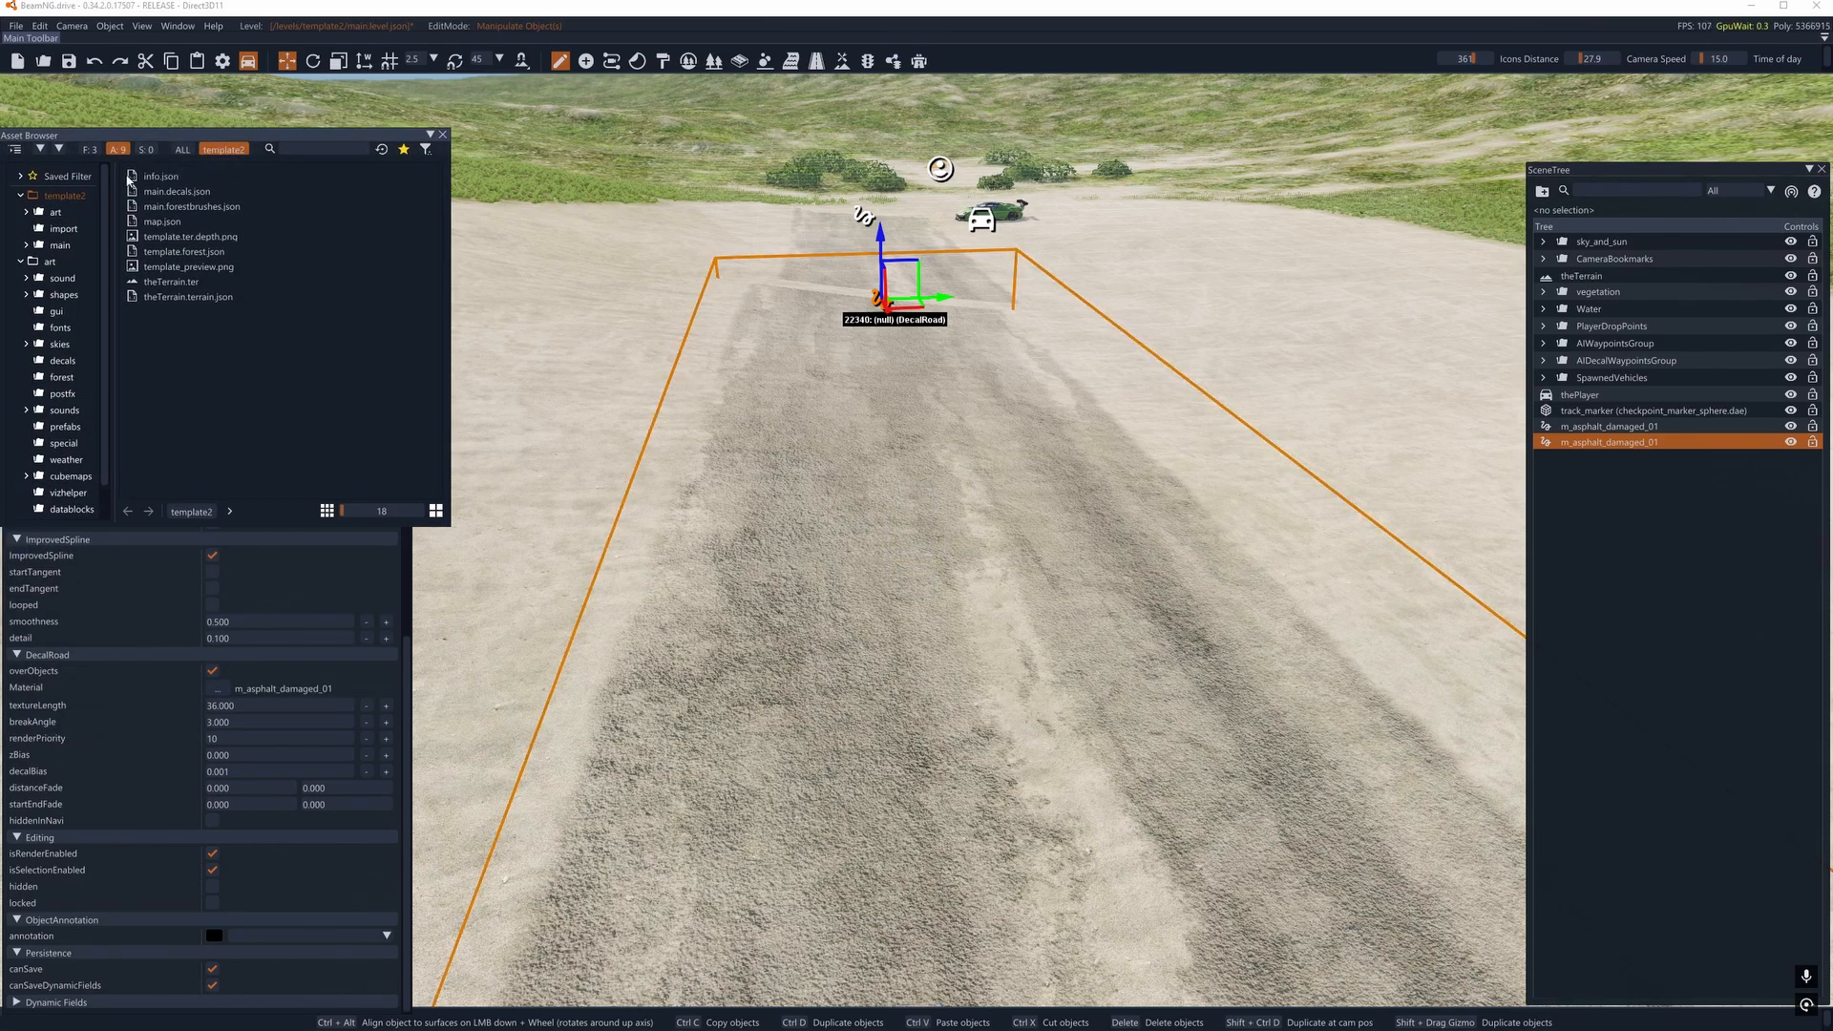
{"action": "left_click_drag", "start_coordinate": [114, 274], "coordinate": [150, 277]}
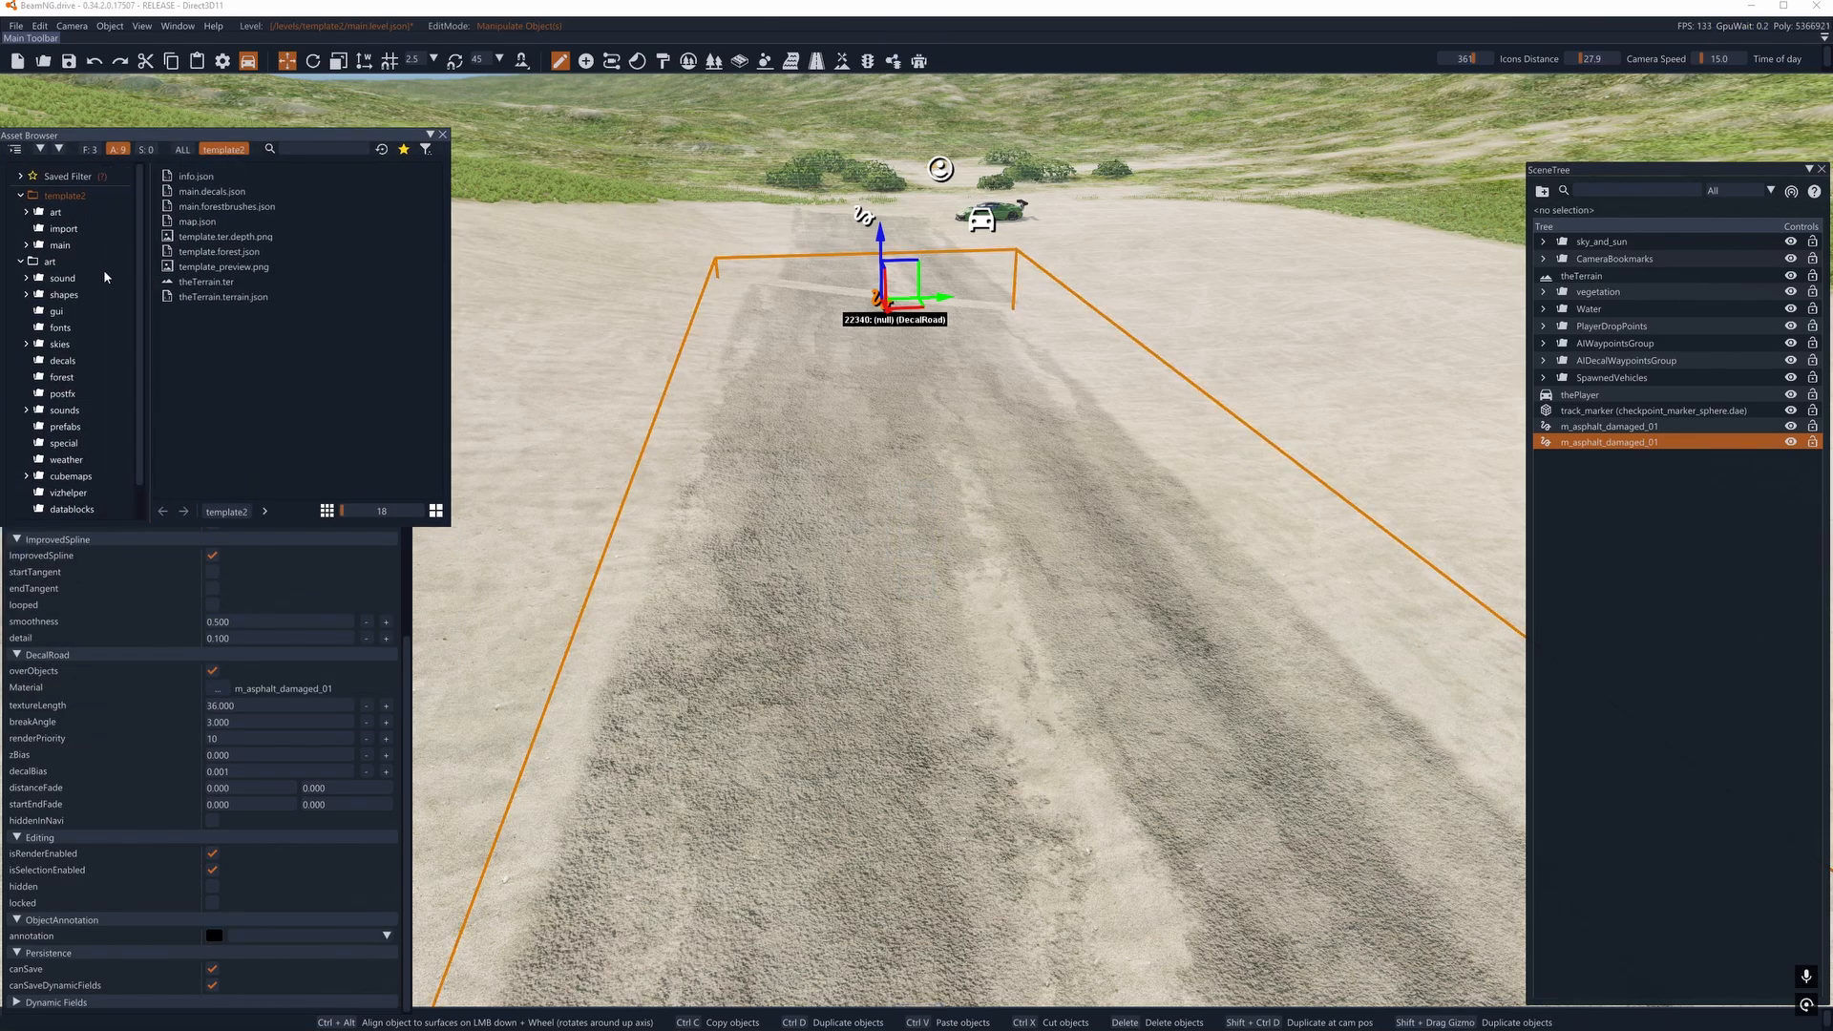
{"action": "left_click", "coordinate": [50, 263]}
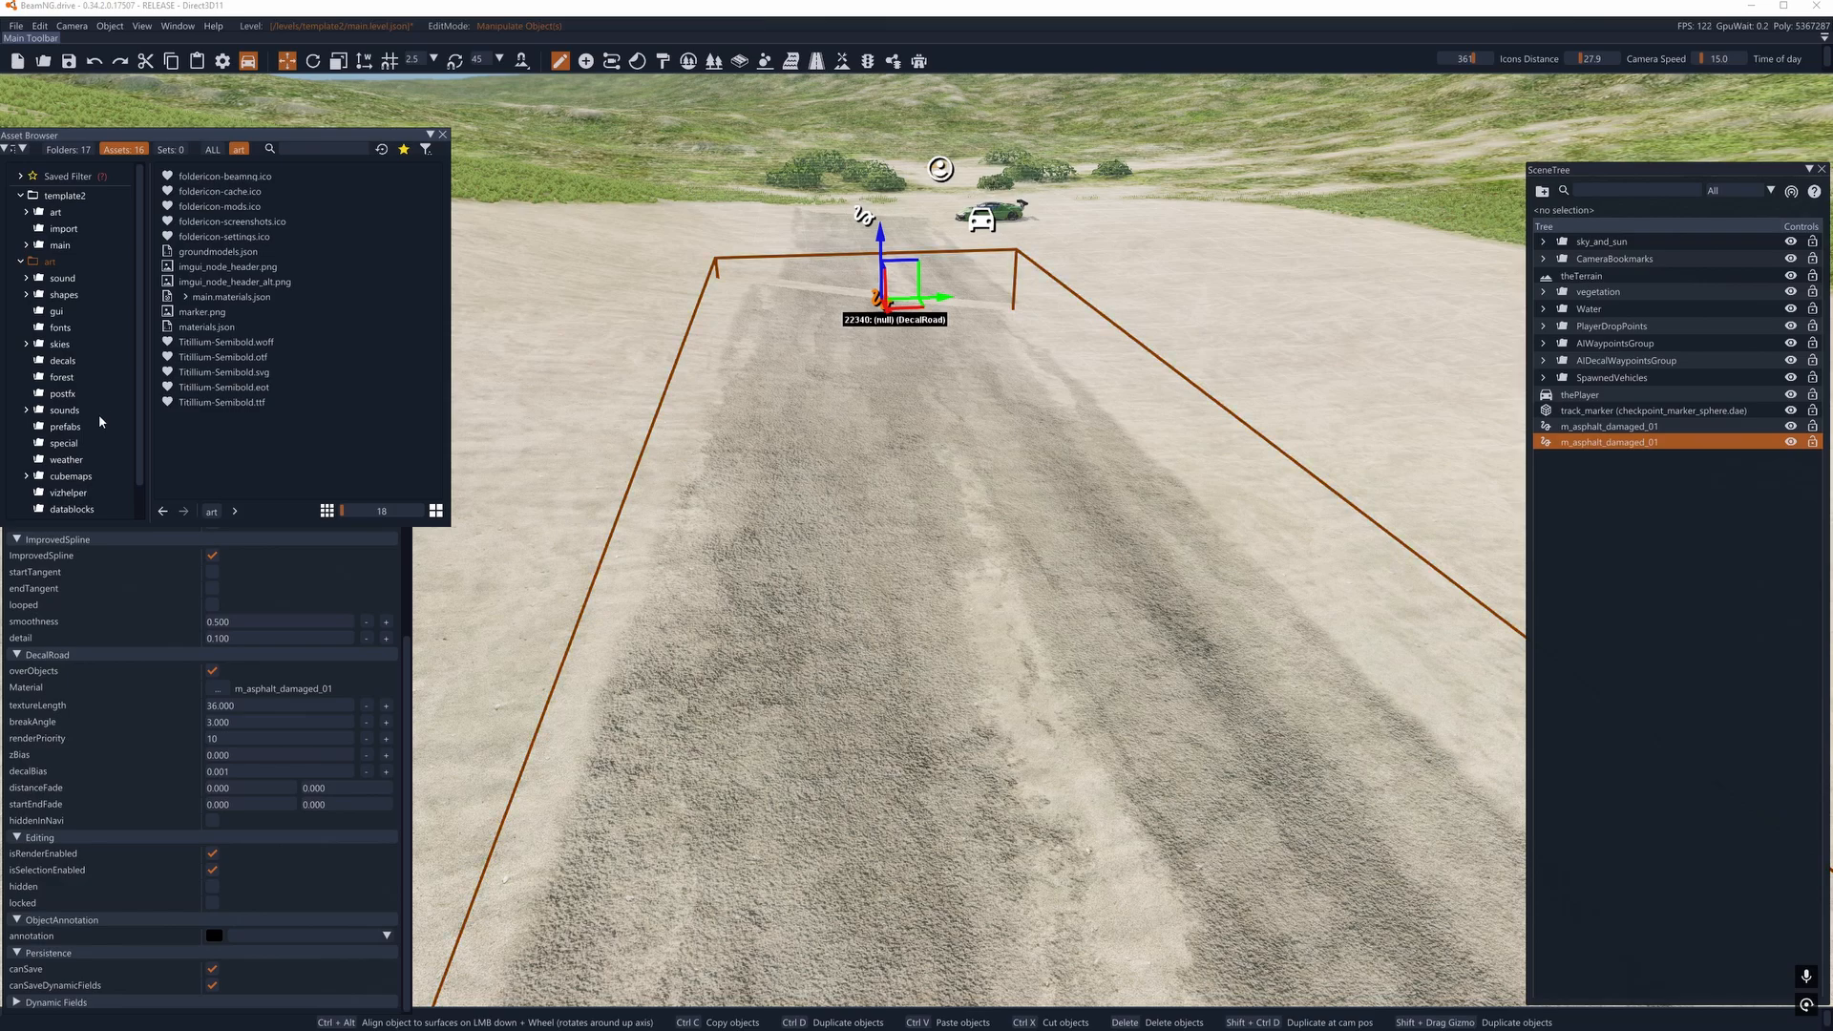
- Place the s_depot_roof_long.dae shape from the art/shapes/objects/modular_depot folder on the road, and delete it again
{"action": "scroll", "coordinate": [99, 416], "scroll_direction": "down", "scroll_amount": 1}
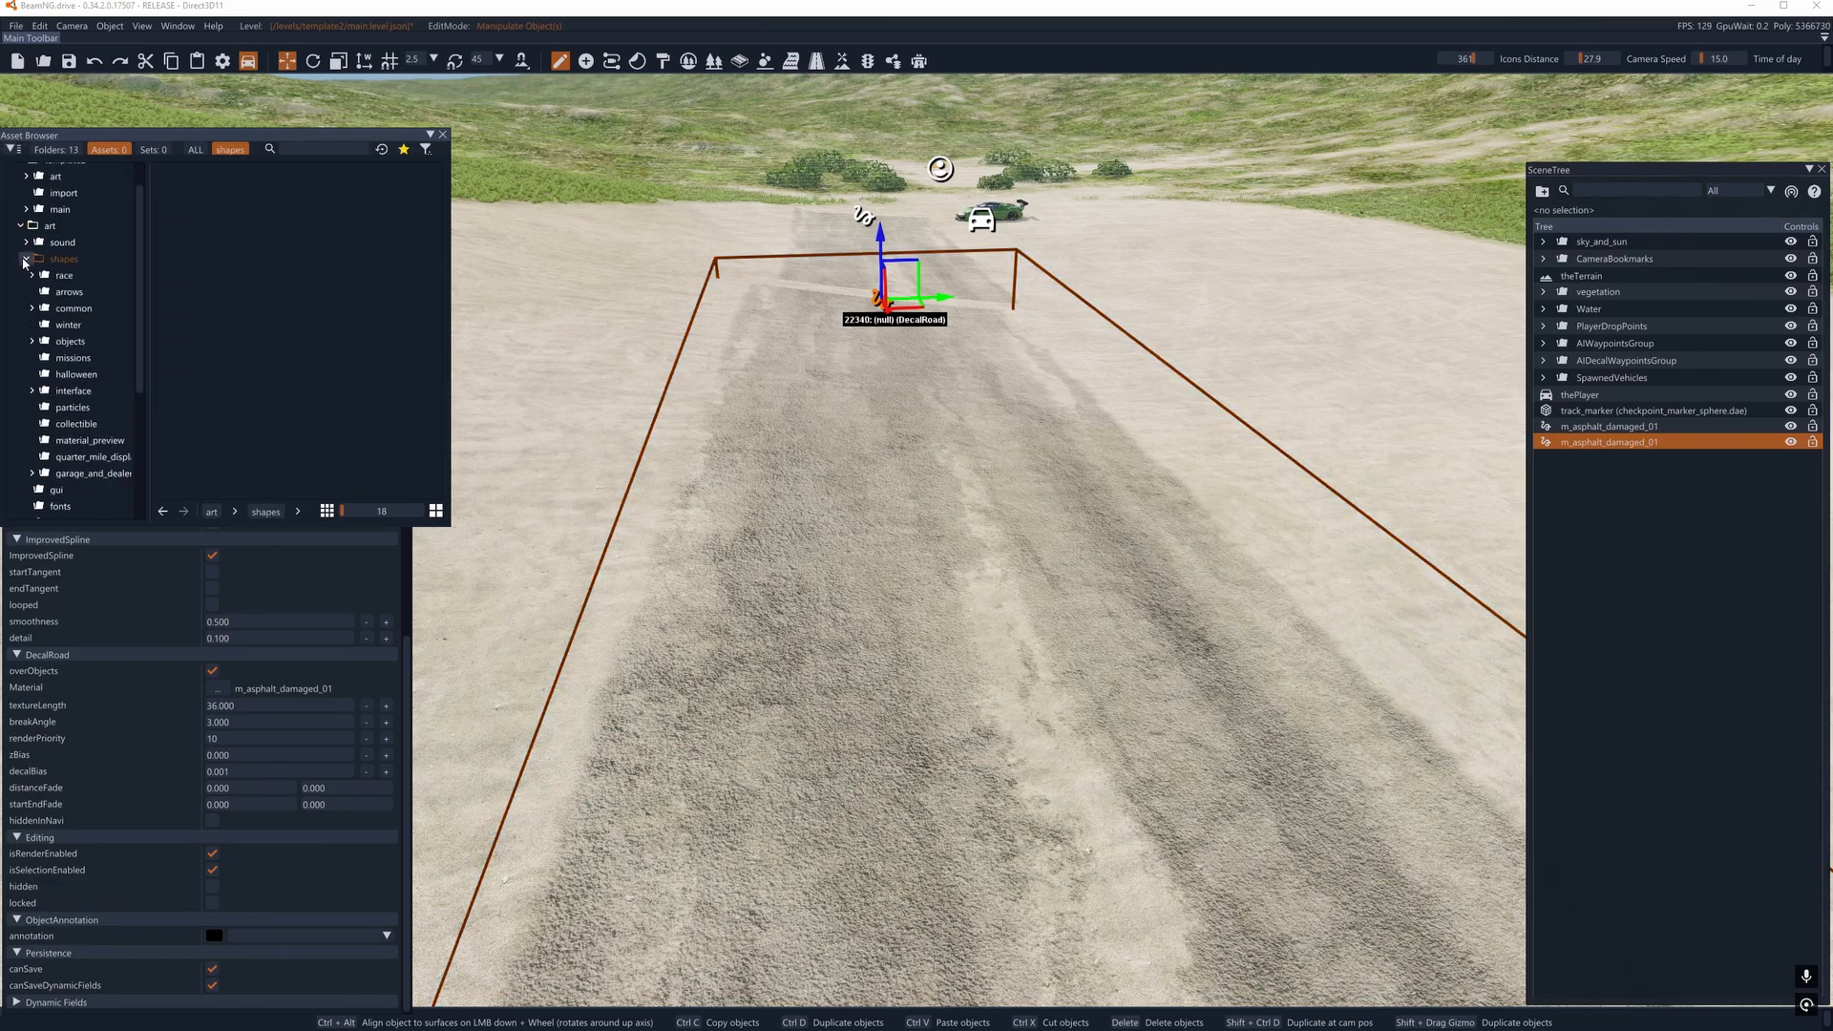
{"action": "left_click", "coordinate": [204, 283]}
{"action": "left_click_drag", "start_coordinate": [212, 287], "coordinate": [587, 376]}
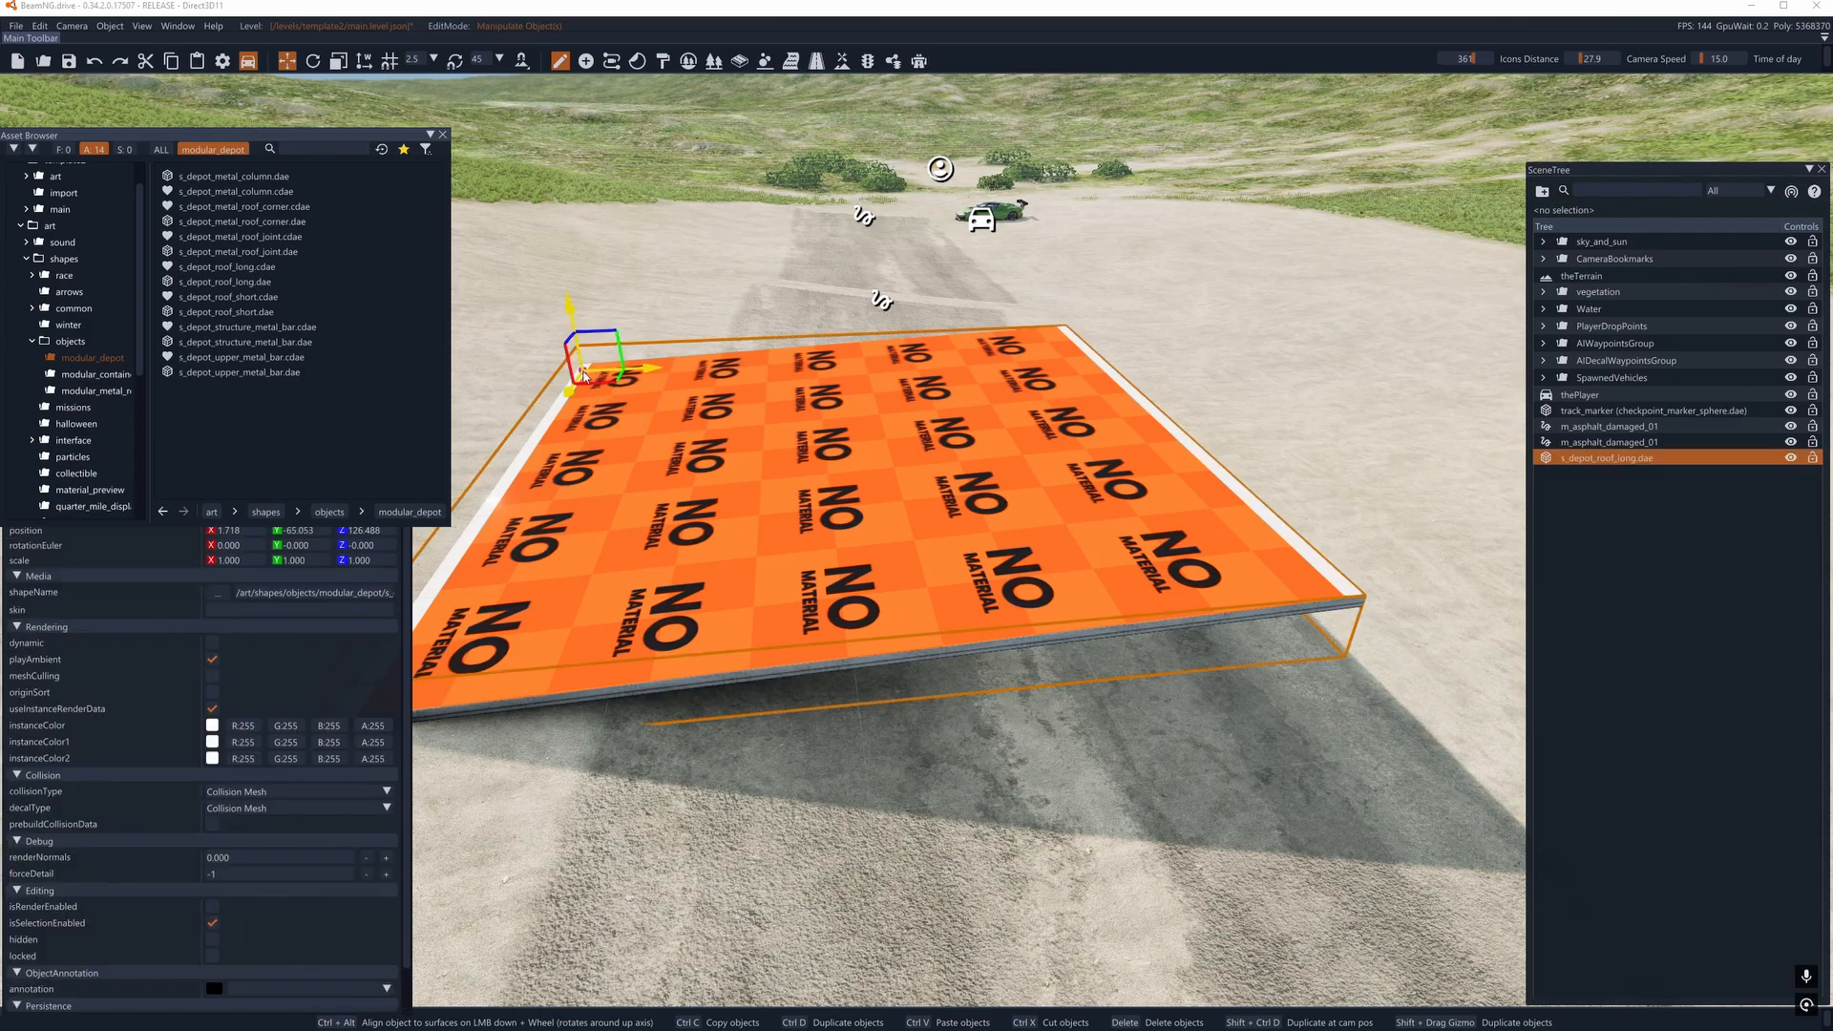
{"action": "key", "text": "Delete"}
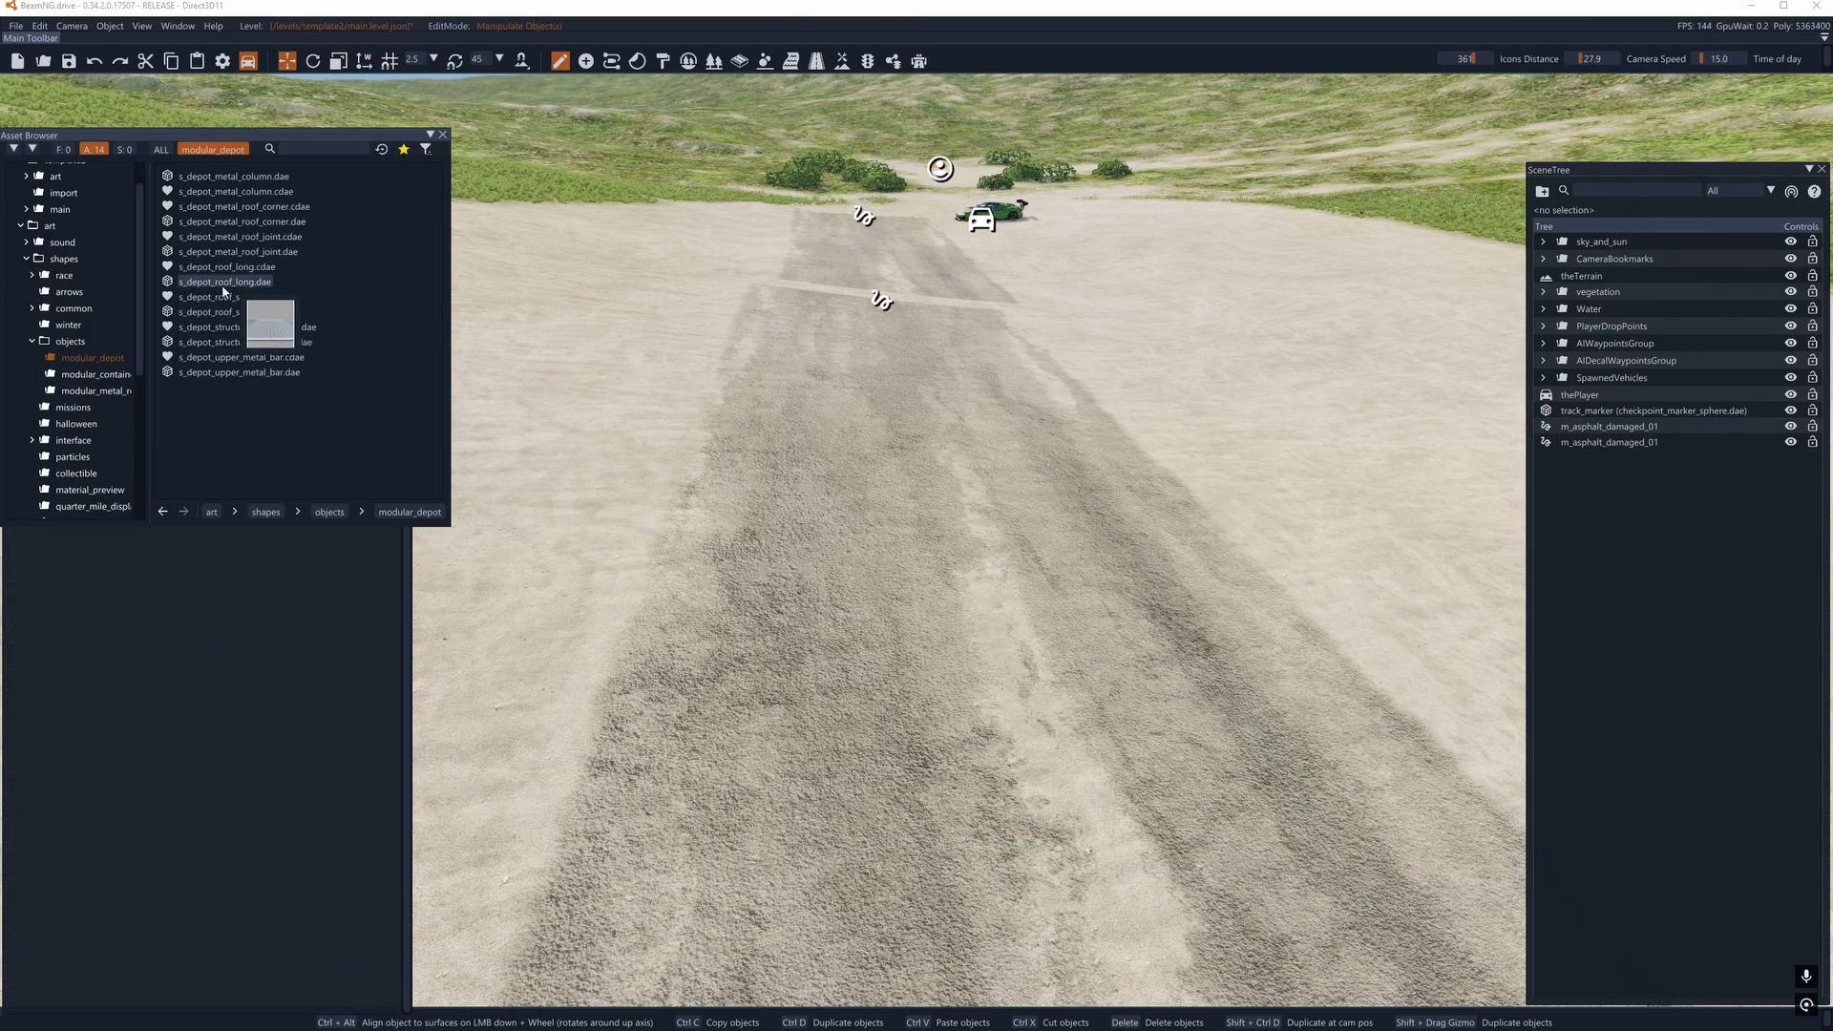
- Preview the meshes of s_depot_metal_roof_corner.dae and s_depot_structure_metal_bar.dae, orbiting the bar's preview
{"action": "left_click", "coordinate": [287, 225]}
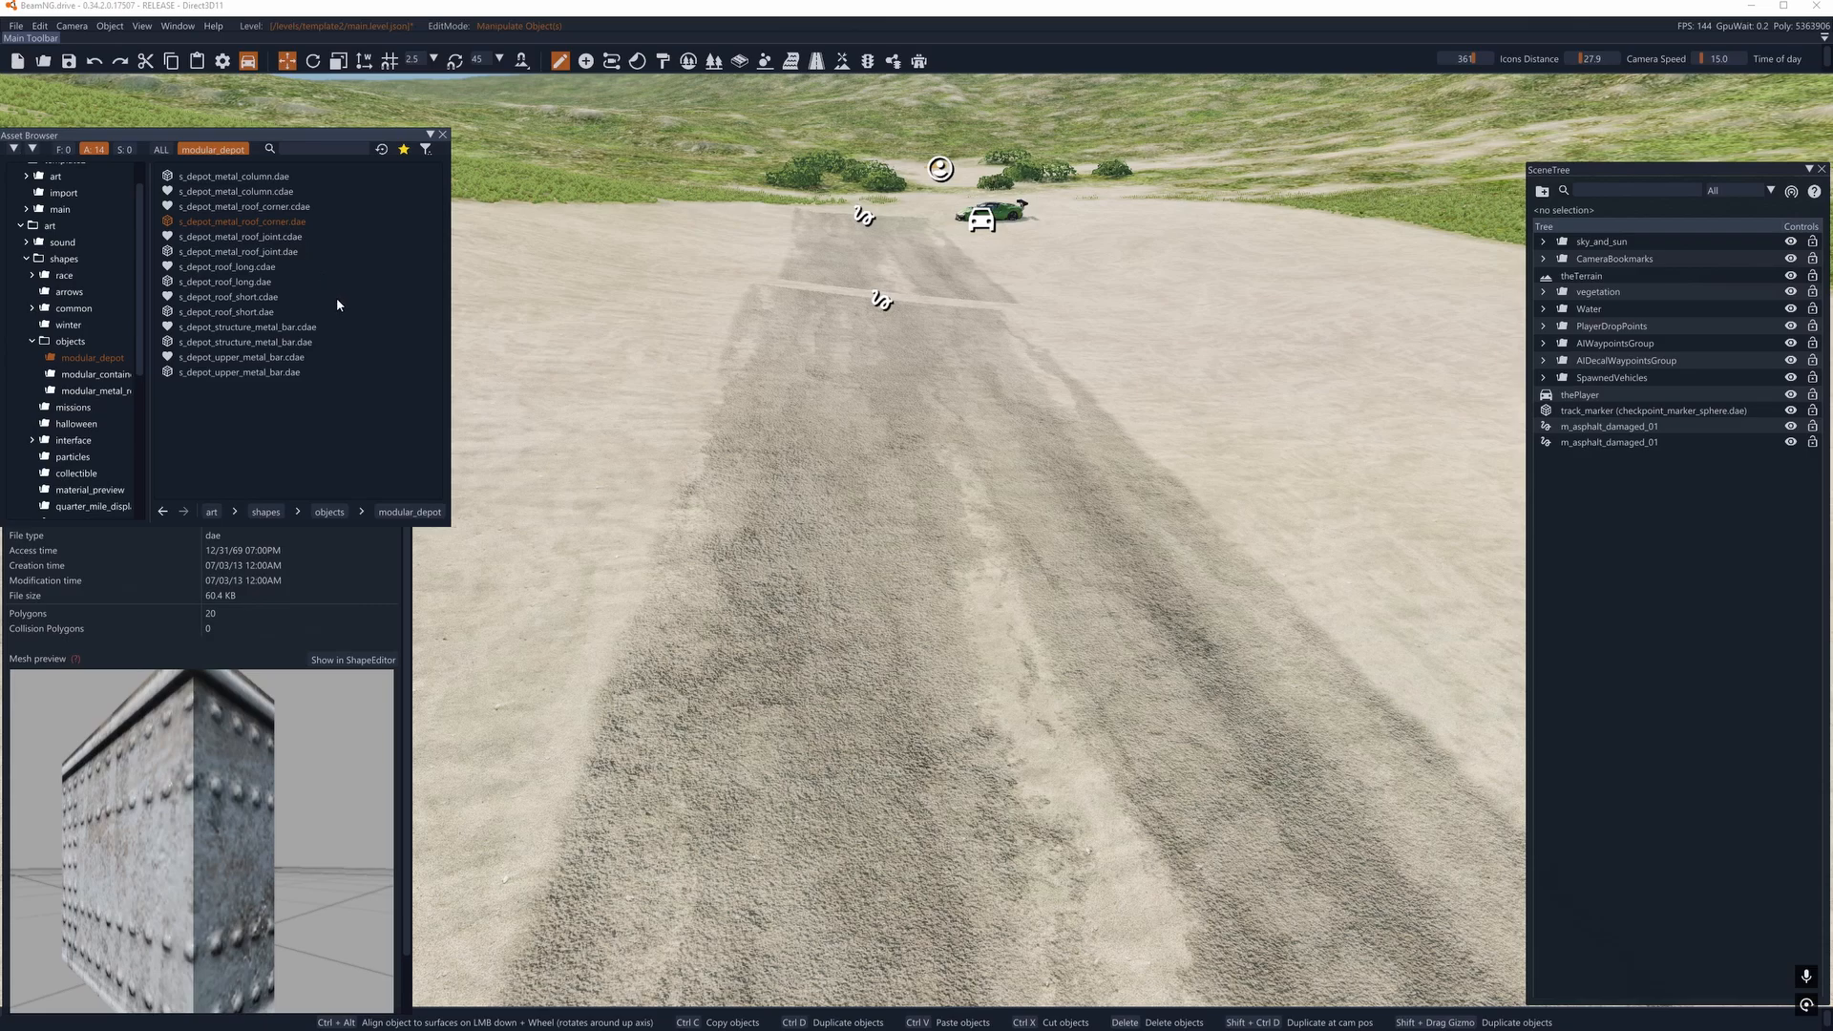
{"action": "left_click", "coordinate": [277, 343]}
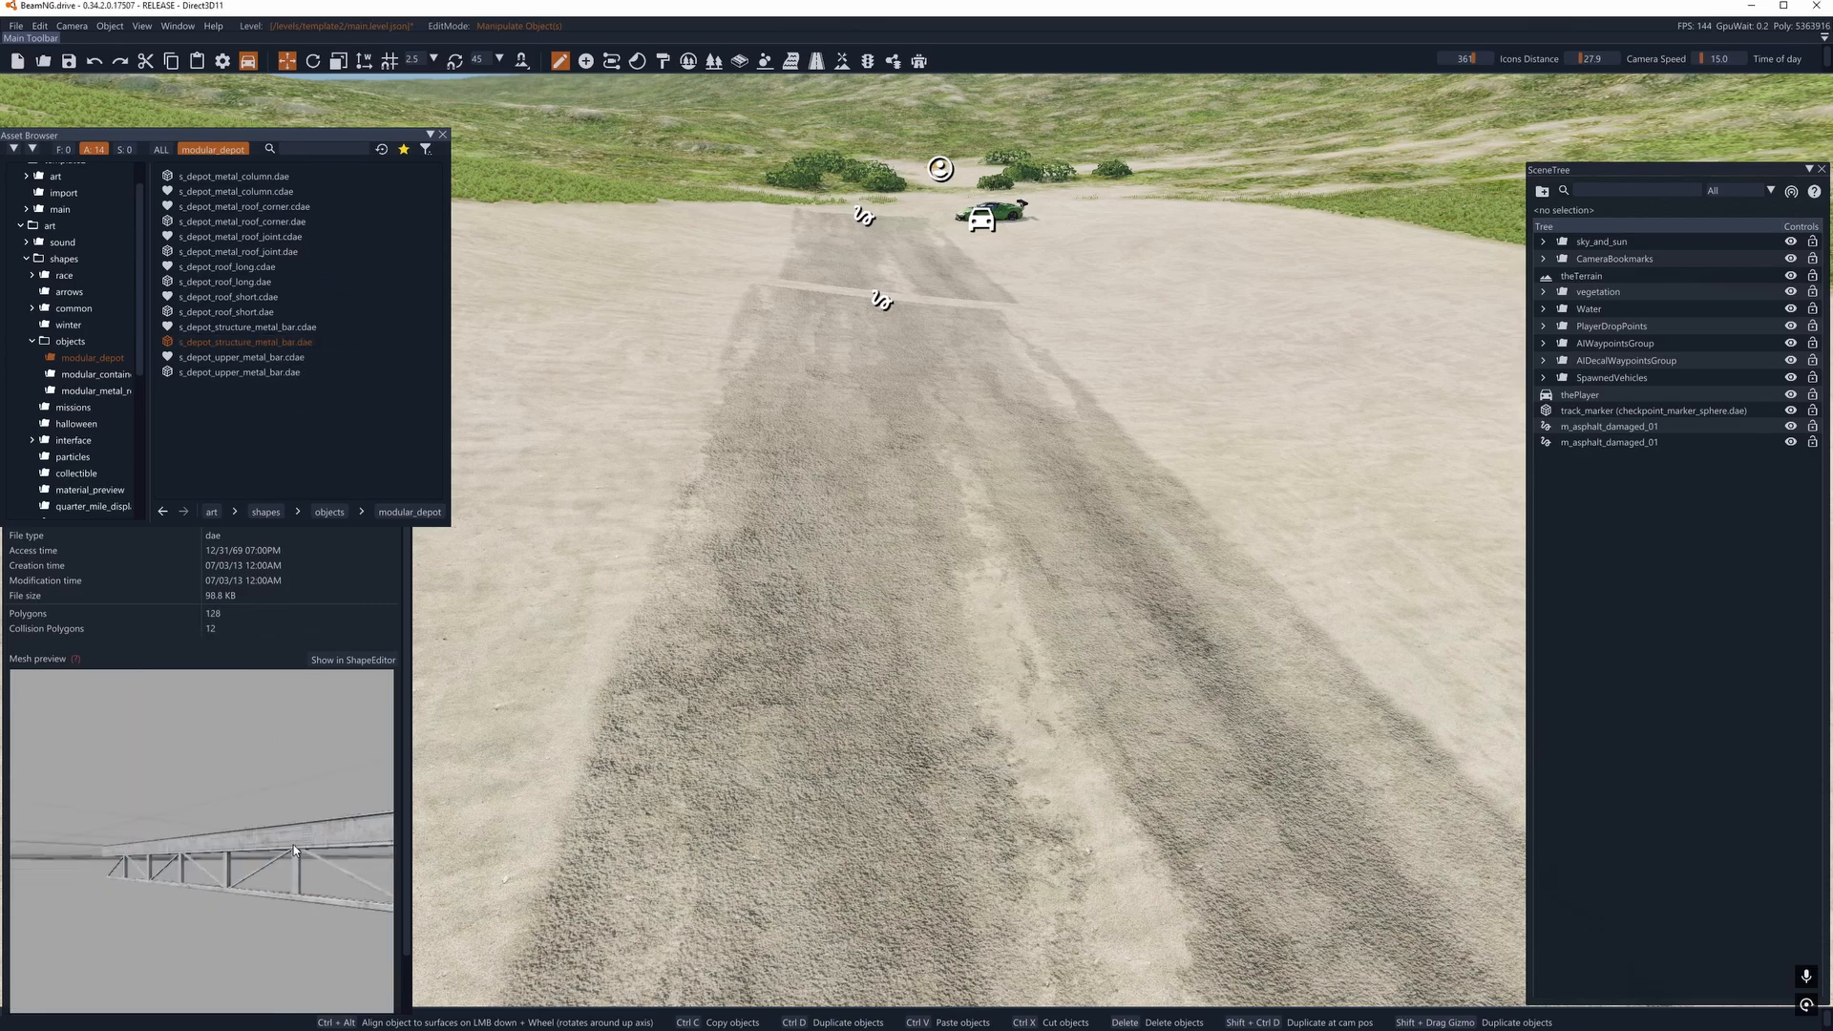
{"action": "mouse_move", "coordinate": [201, 840]}
{"action": "right_mouse_down"}
{"action": "mouse_move", "coordinate": [238, 888]}
{"action": "mouse_move", "coordinate": [215, 854]}
{"action": "right_mouse_up"}
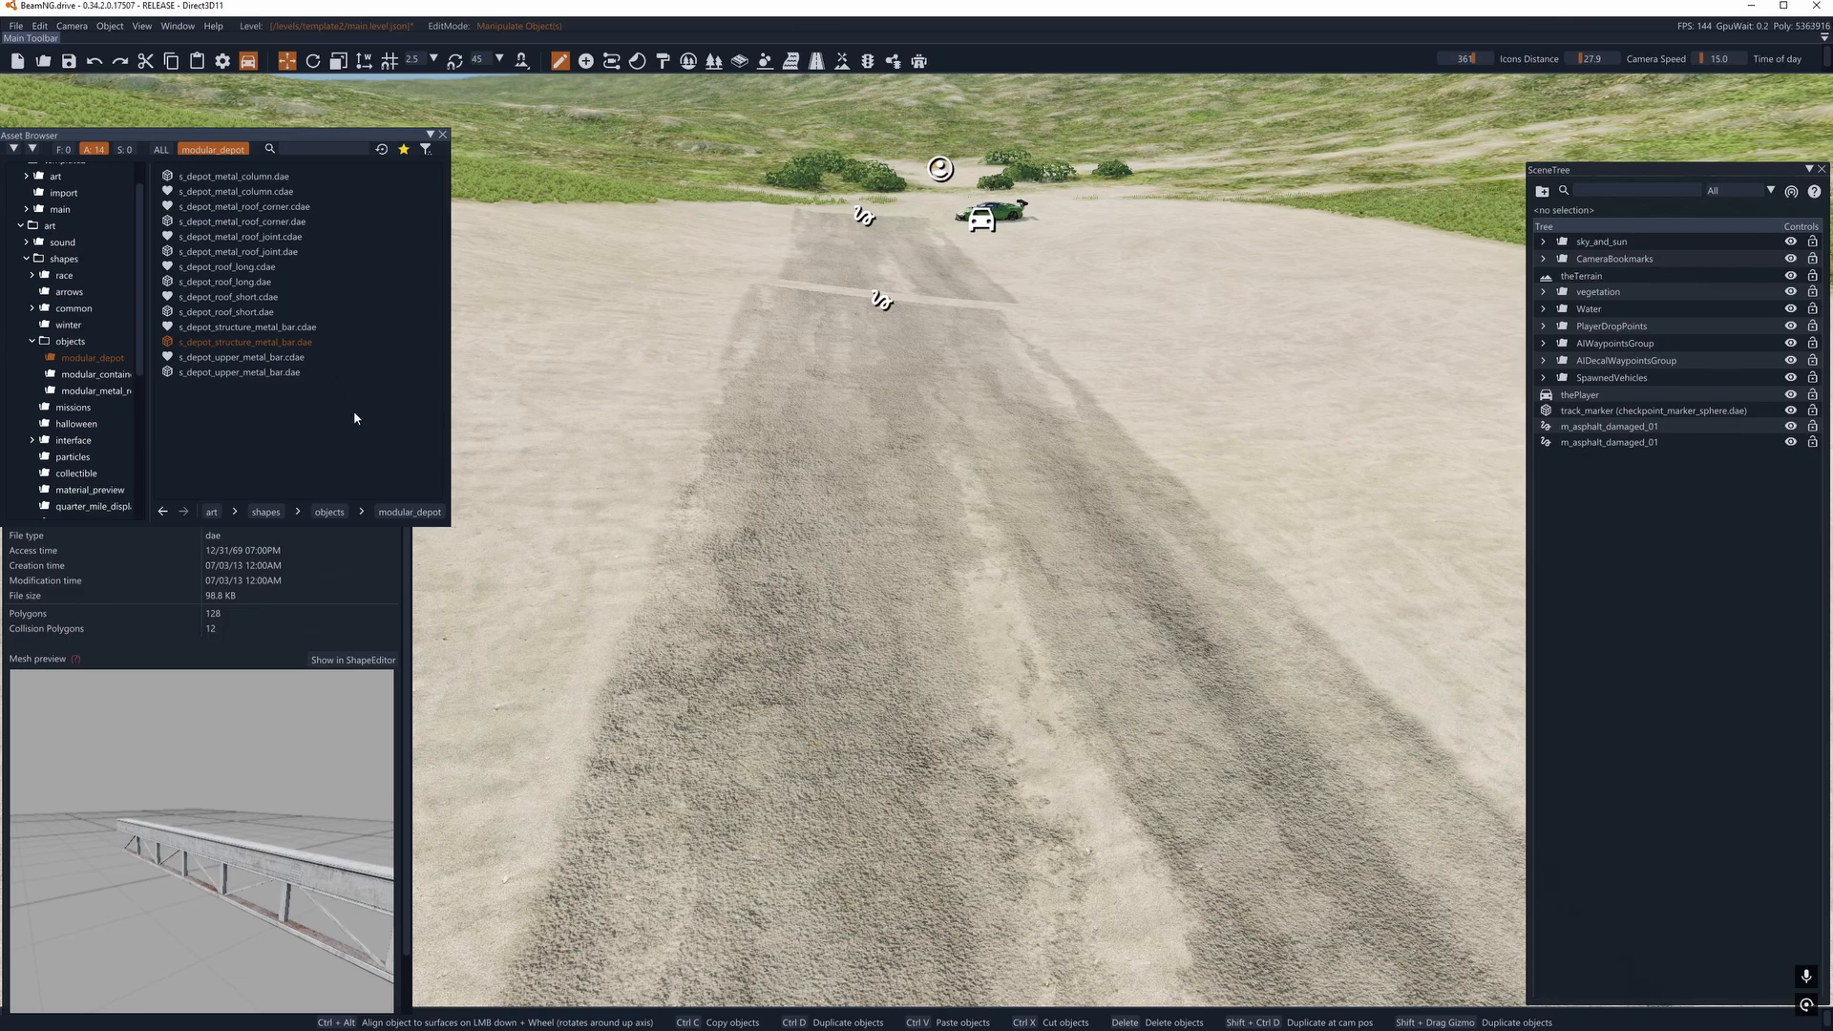
- Place modular_04.dae from the modular container folder on the copied road and close the Asset Browser
{"action": "left_click", "coordinate": [96, 375]}
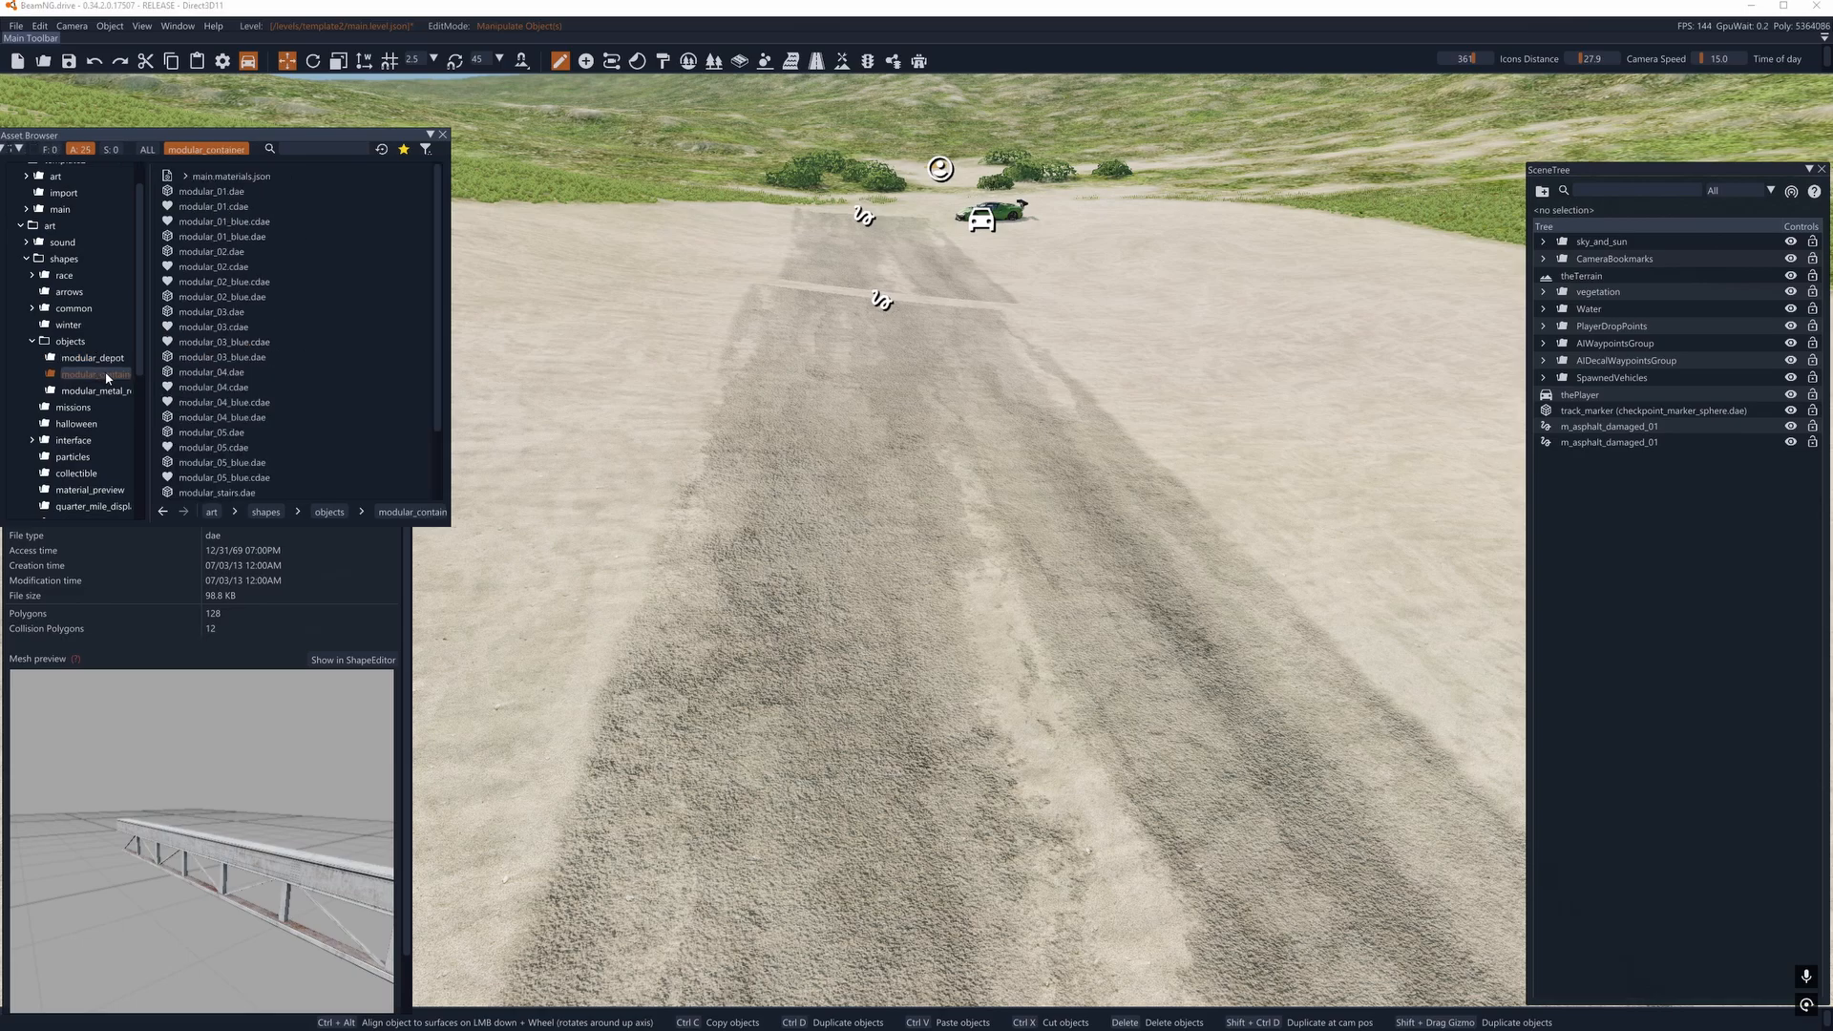
{"action": "left_click", "coordinate": [191, 373]}
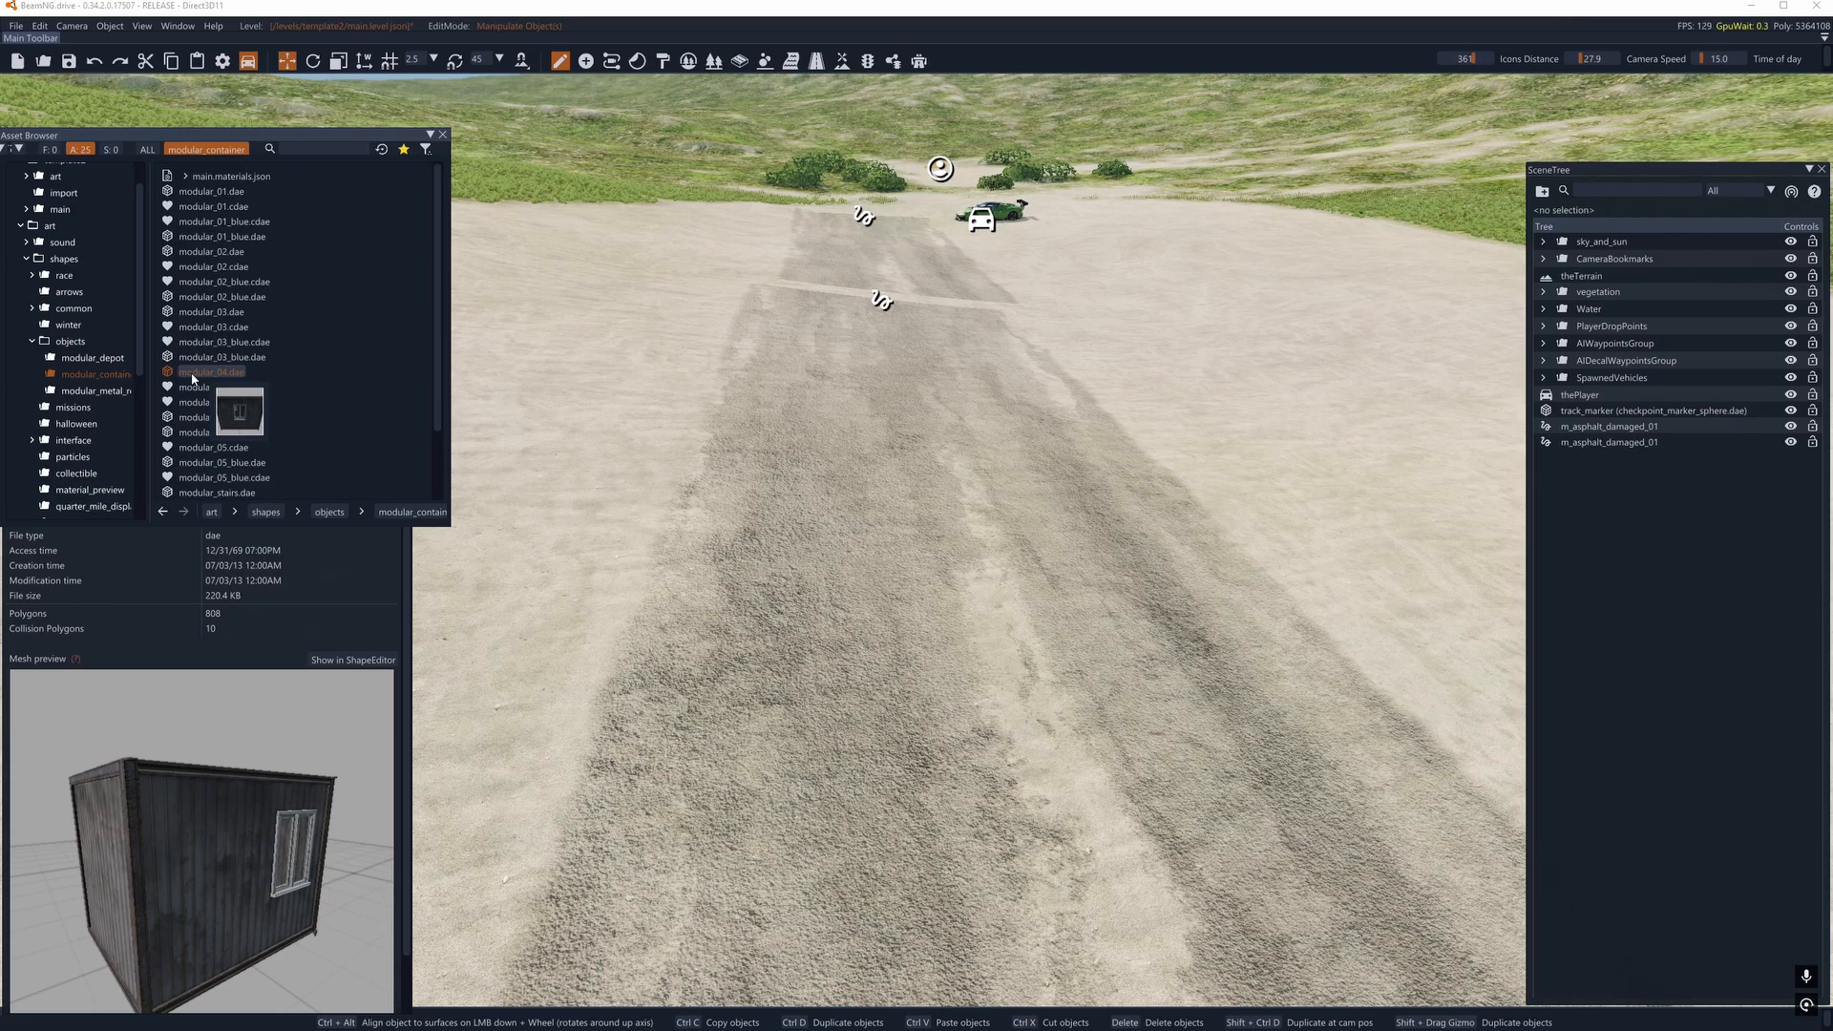
{"action": "left_click_drag", "start_coordinate": [191, 377], "coordinate": [763, 579]}
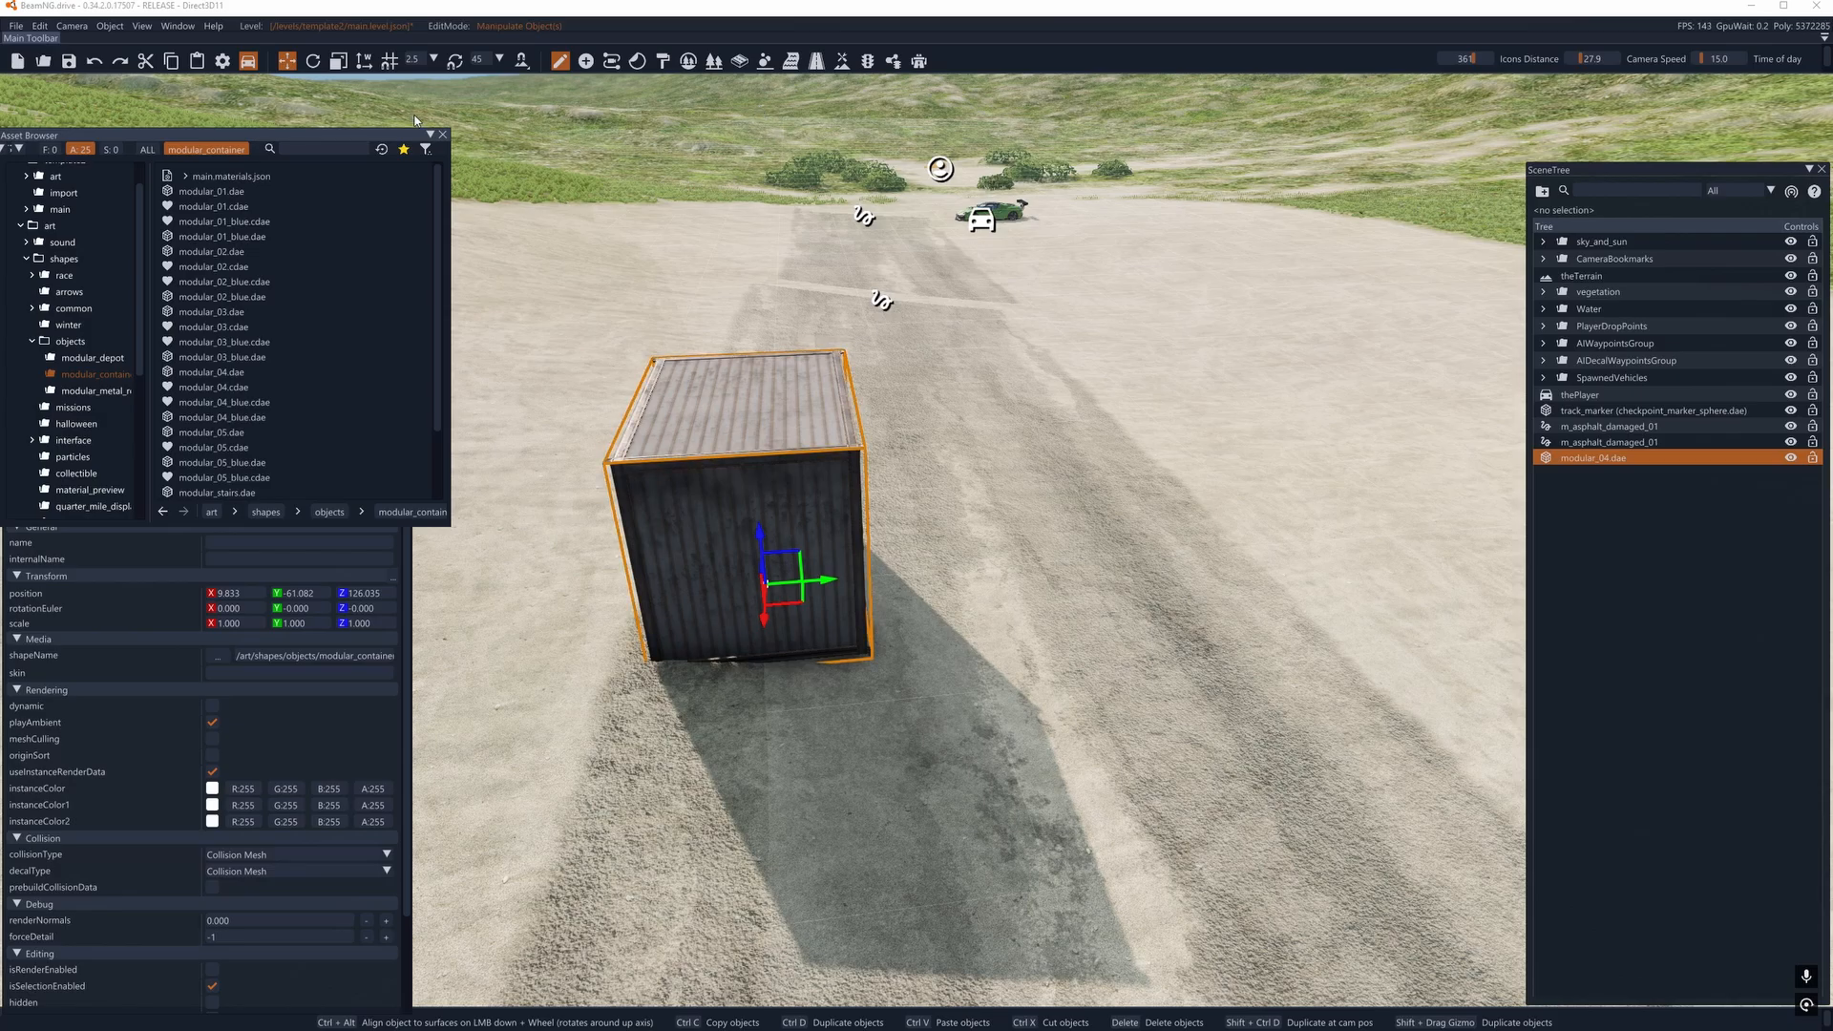
{"action": "right_click_drag", "start_coordinate": [469, 141], "coordinate": [802, 248]}
{"action": "key", "text": "a"}
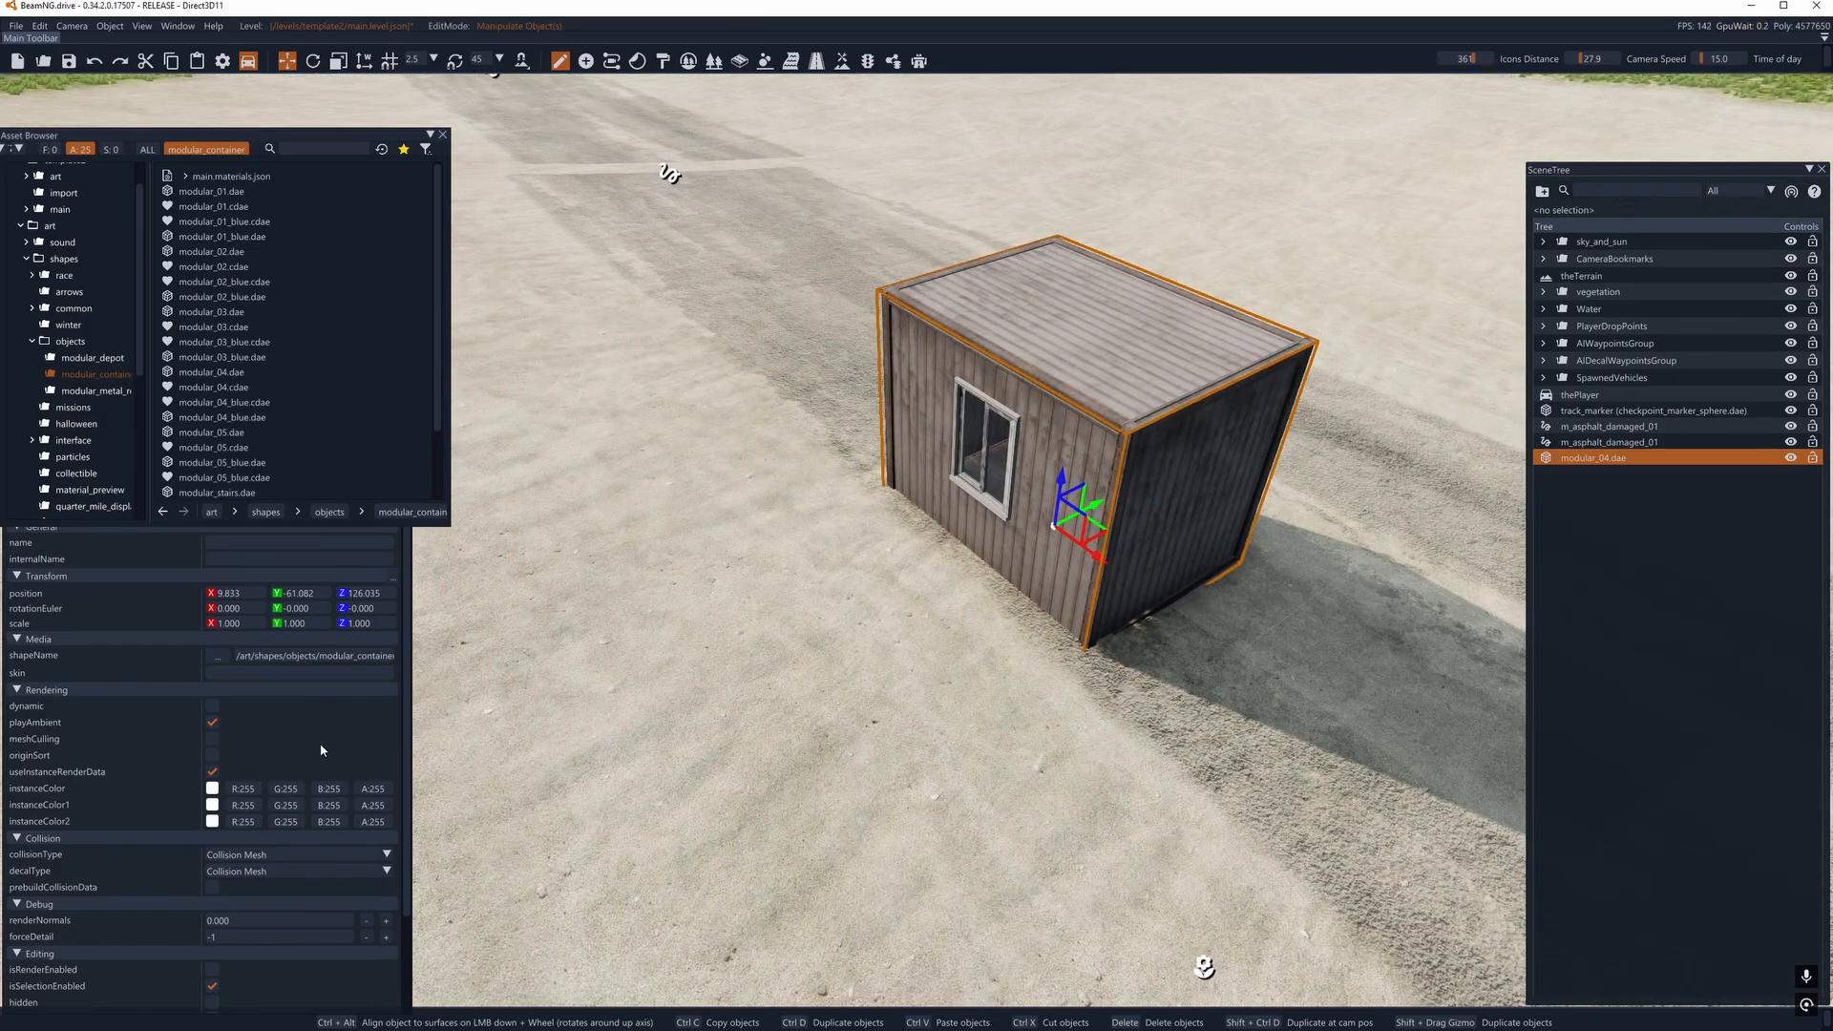
{"action": "scroll", "coordinate": [321, 750], "scroll_direction": "down", "scroll_amount": 2}
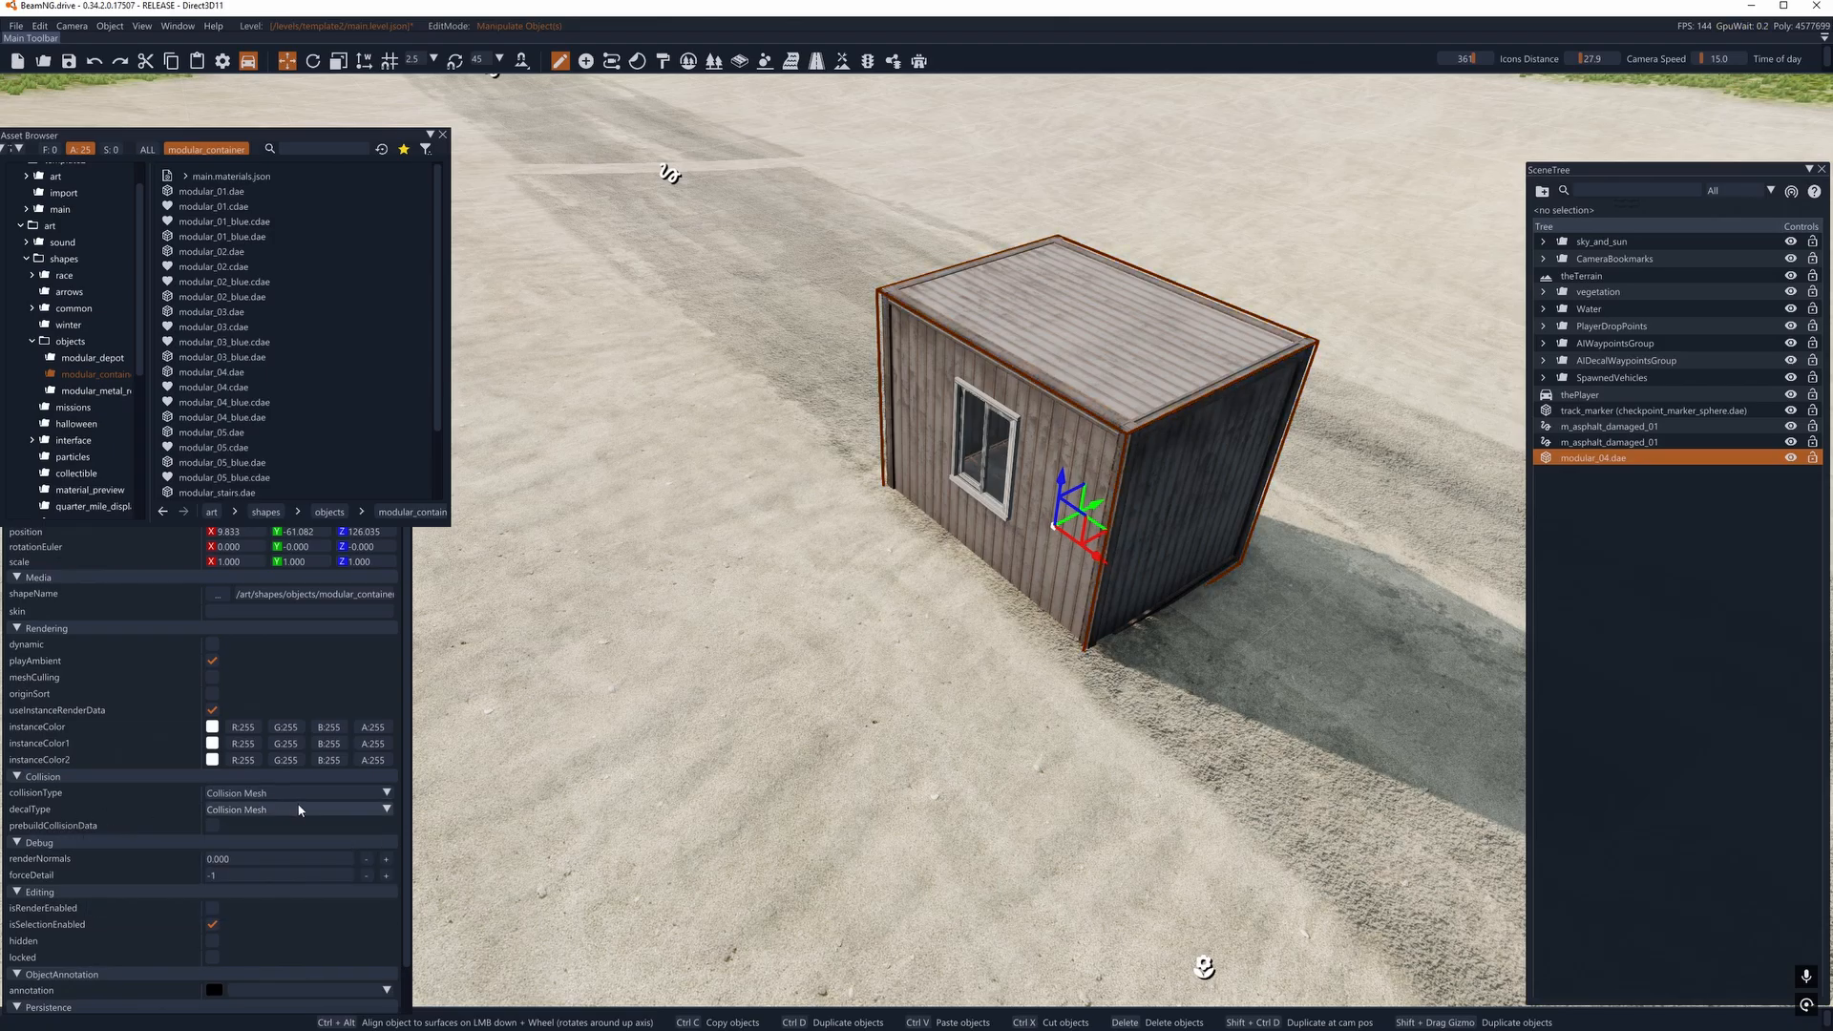
{"action": "left_click", "coordinate": [444, 134]}
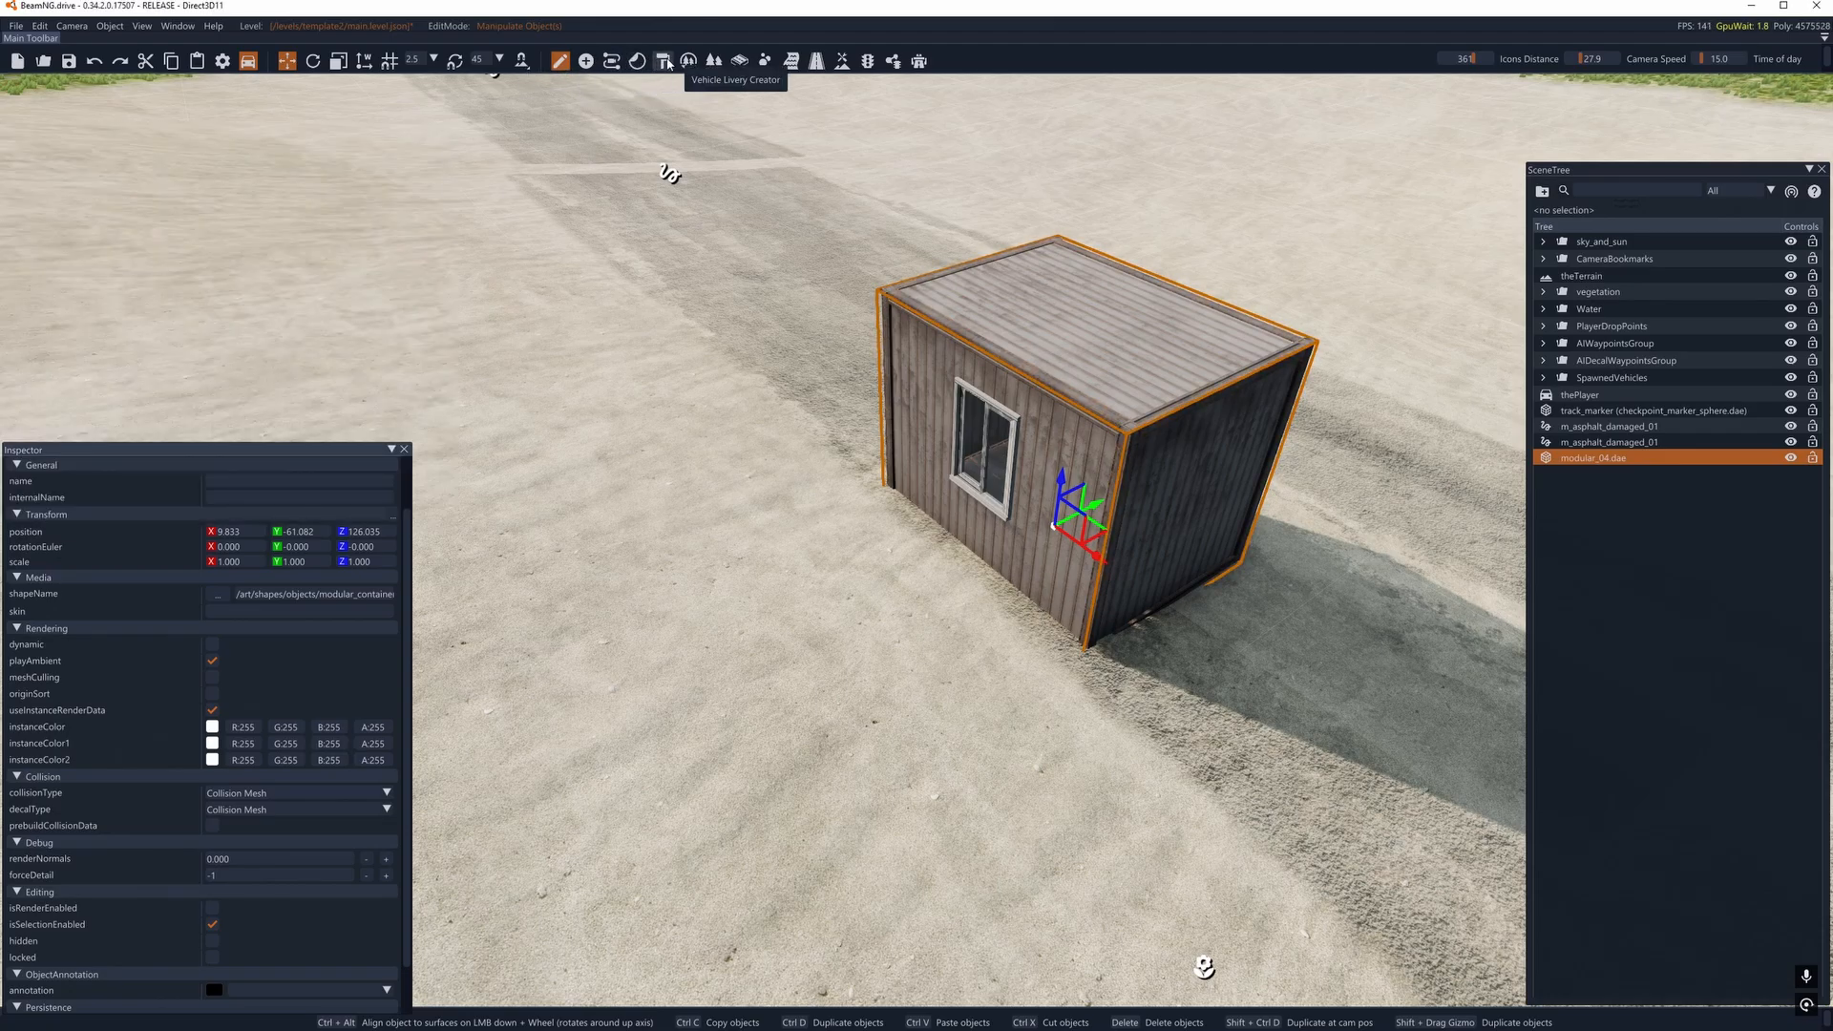
- Create a new decal template in the Decal Editor and place a decal from it on the container's roof
{"action": "left_click", "coordinate": [638, 63]}
{"action": "mouse_move", "coordinate": [817, 227]}
{"action": "right_mouse_down"}
{"action": "mouse_move", "coordinate": [829, 167]}
{"action": "mouse_move", "coordinate": [797, 143]}
{"action": "mouse_move", "coordinate": [797, 249]}
{"action": "right_mouse_up"}
{"action": "key", "text": "w"}
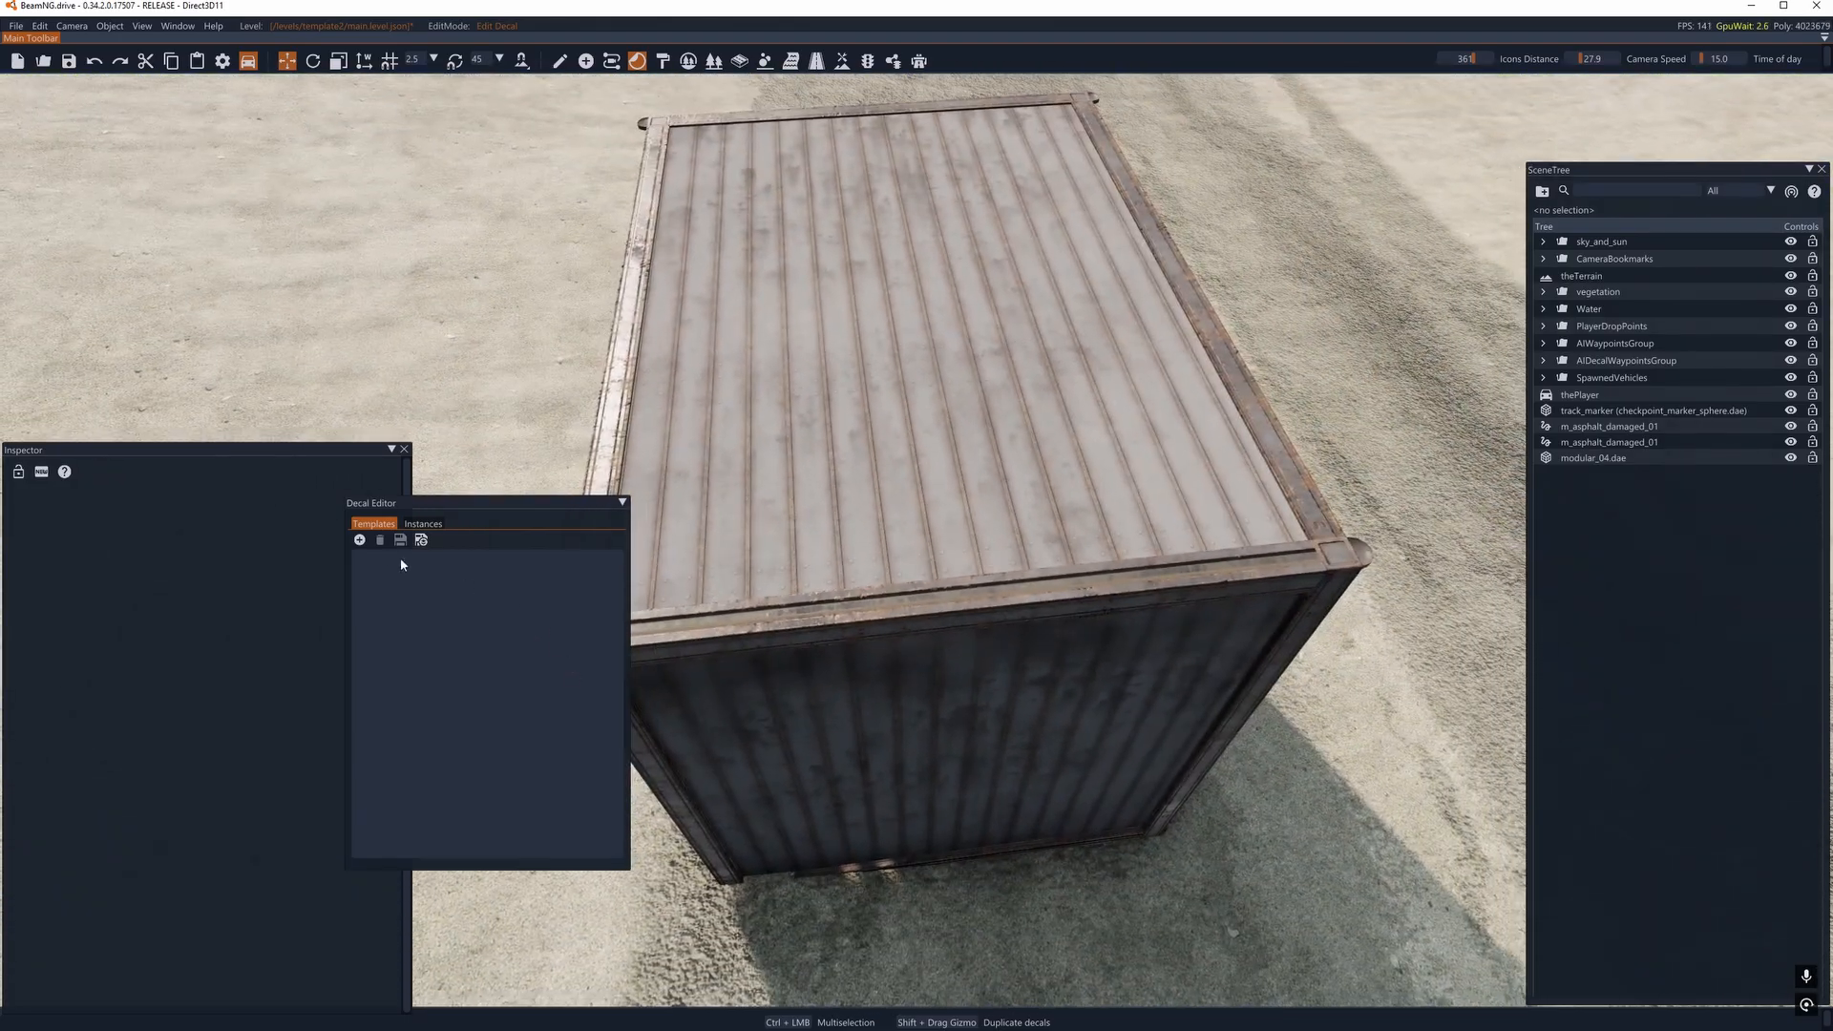
{"action": "left_click", "coordinate": [360, 541]}
{"action": "left_click", "coordinate": [368, 560]}
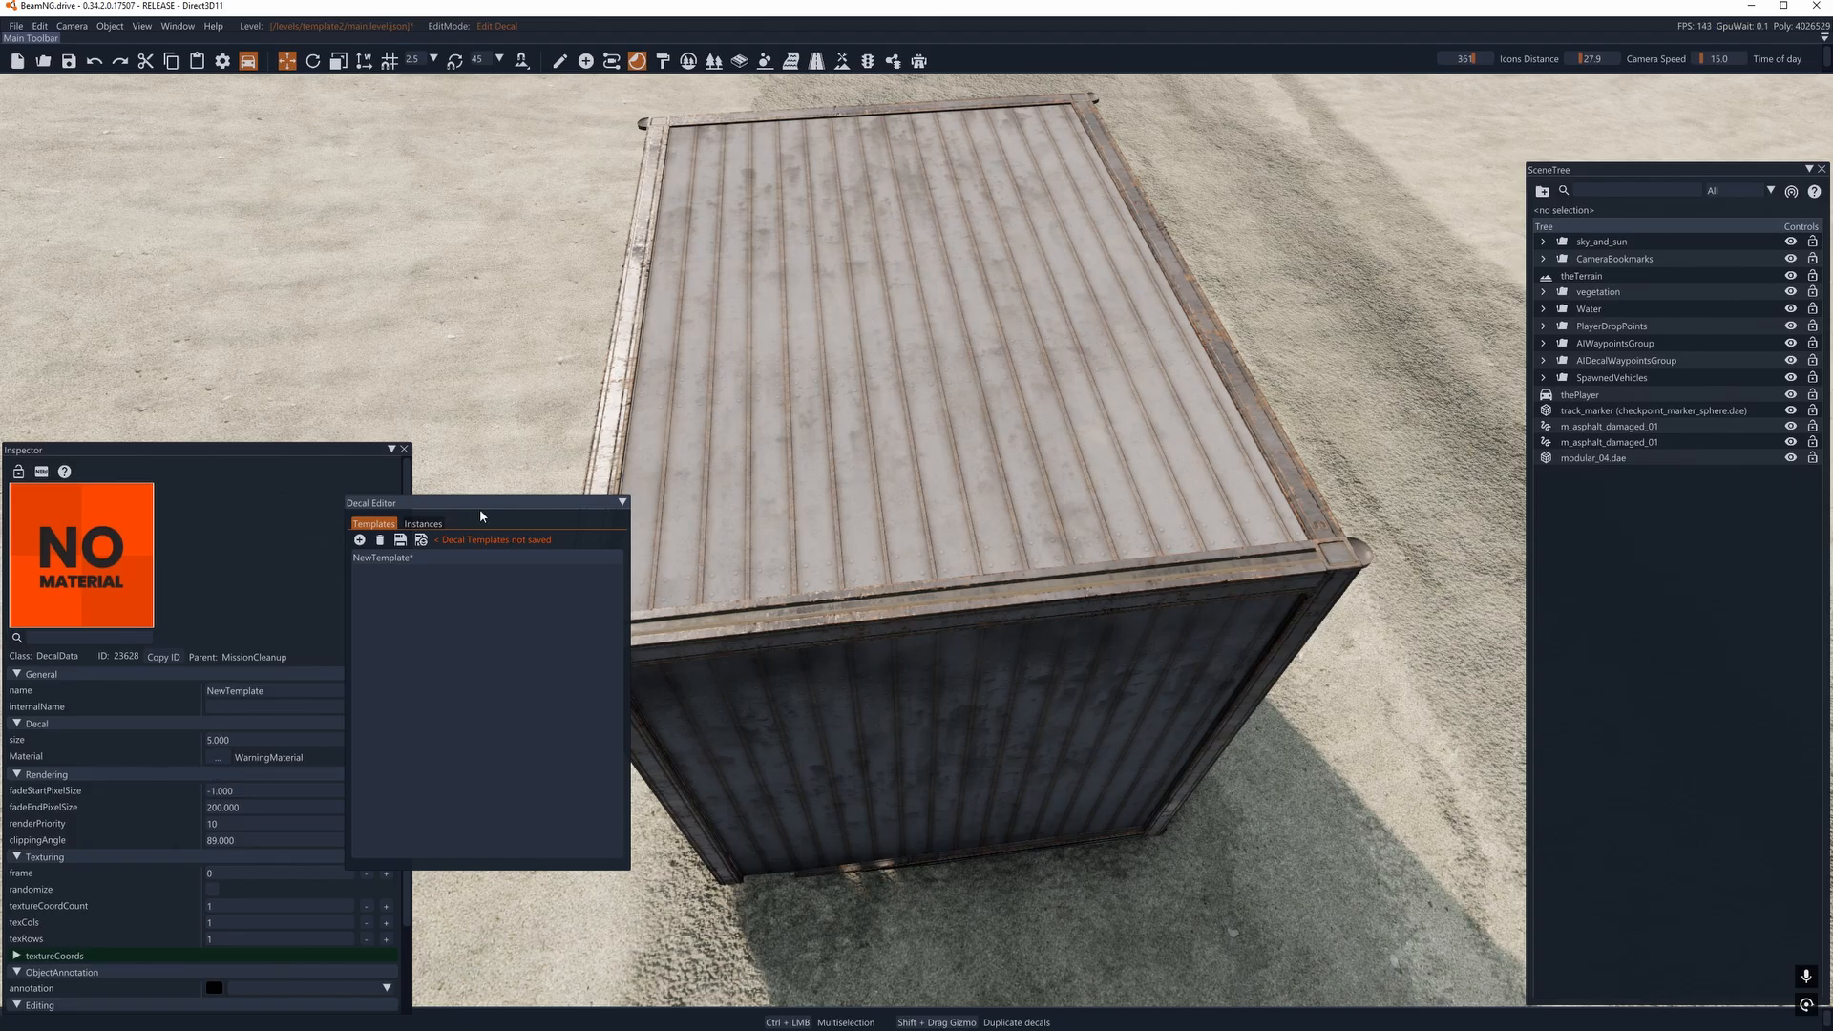
{"action": "left_click_drag", "start_coordinate": [481, 516], "coordinate": [363, 161]}
{"action": "left_click", "coordinate": [917, 303]}
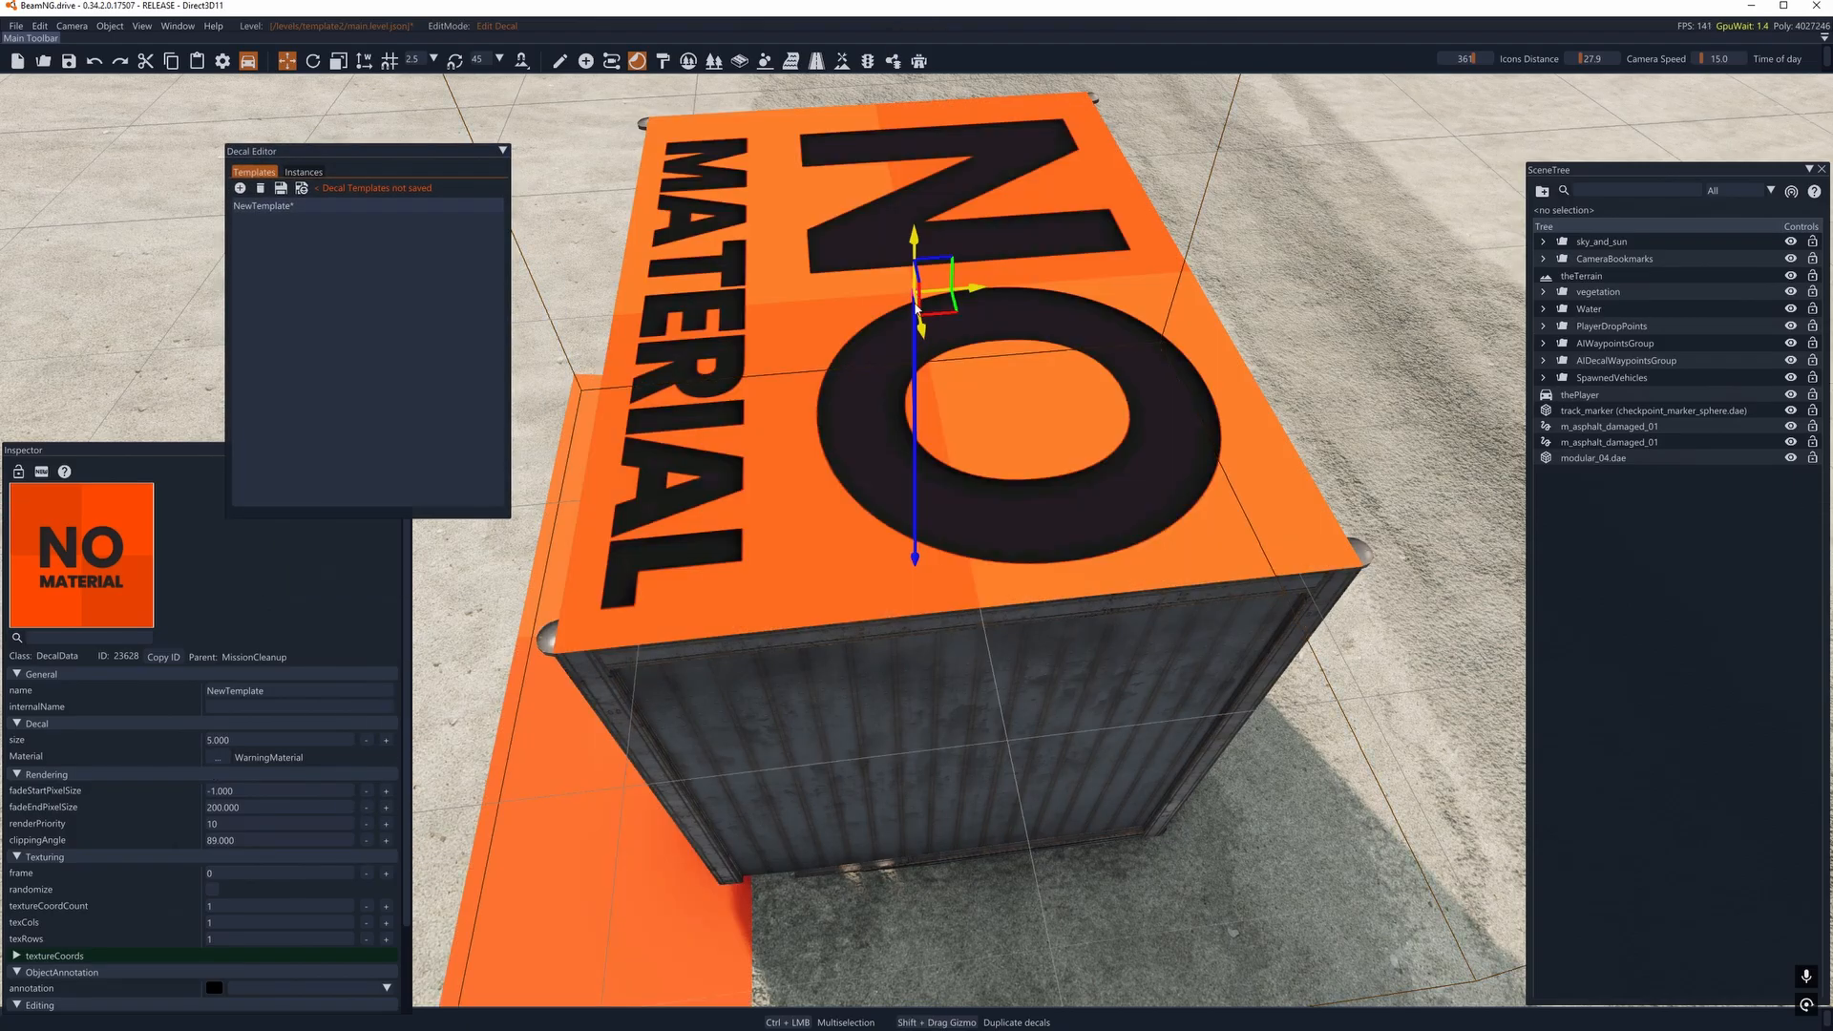
- Scale the placed decal down so it covers only the middle of the container's roof
{"action": "key", "text": "s"}
{"action": "right_click_drag", "start_coordinate": [917, 309], "coordinate": [923, 432]}
{"action": "key", "text": "a"}
{"action": "key", "text": "w"}
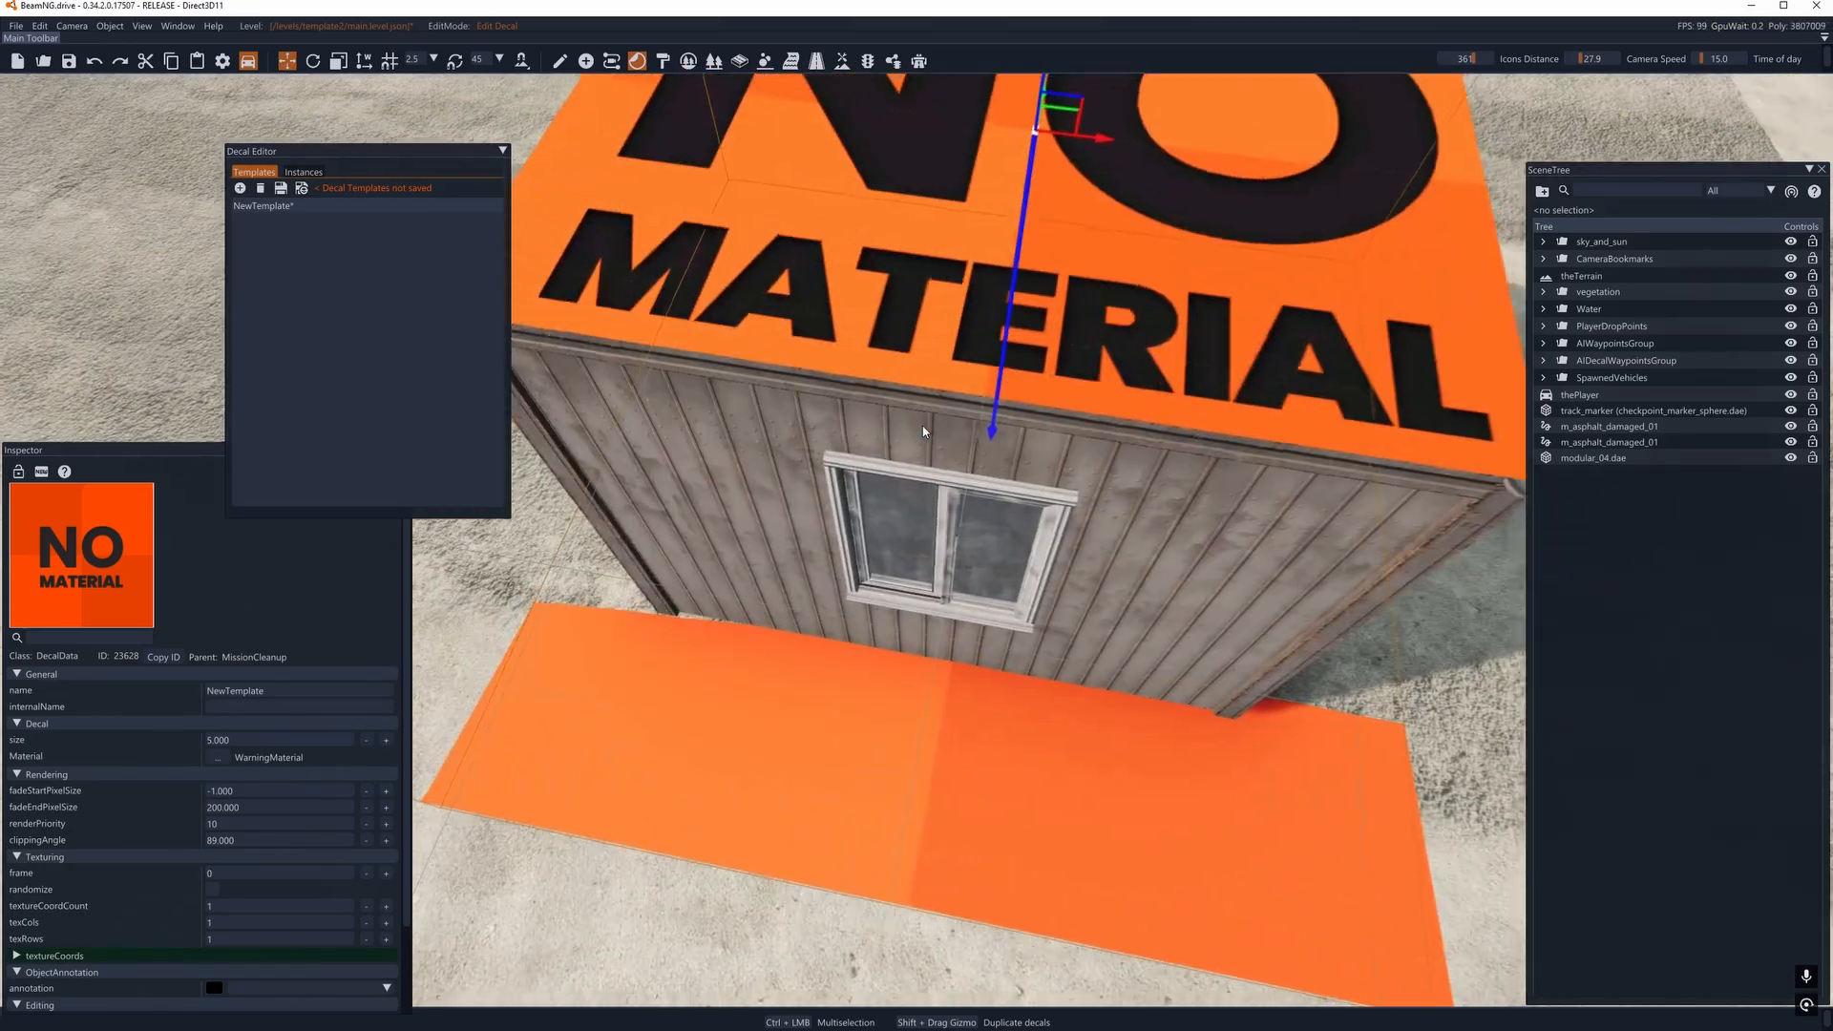
{"action": "key", "text": "3"}
{"action": "key", "text": "s"}
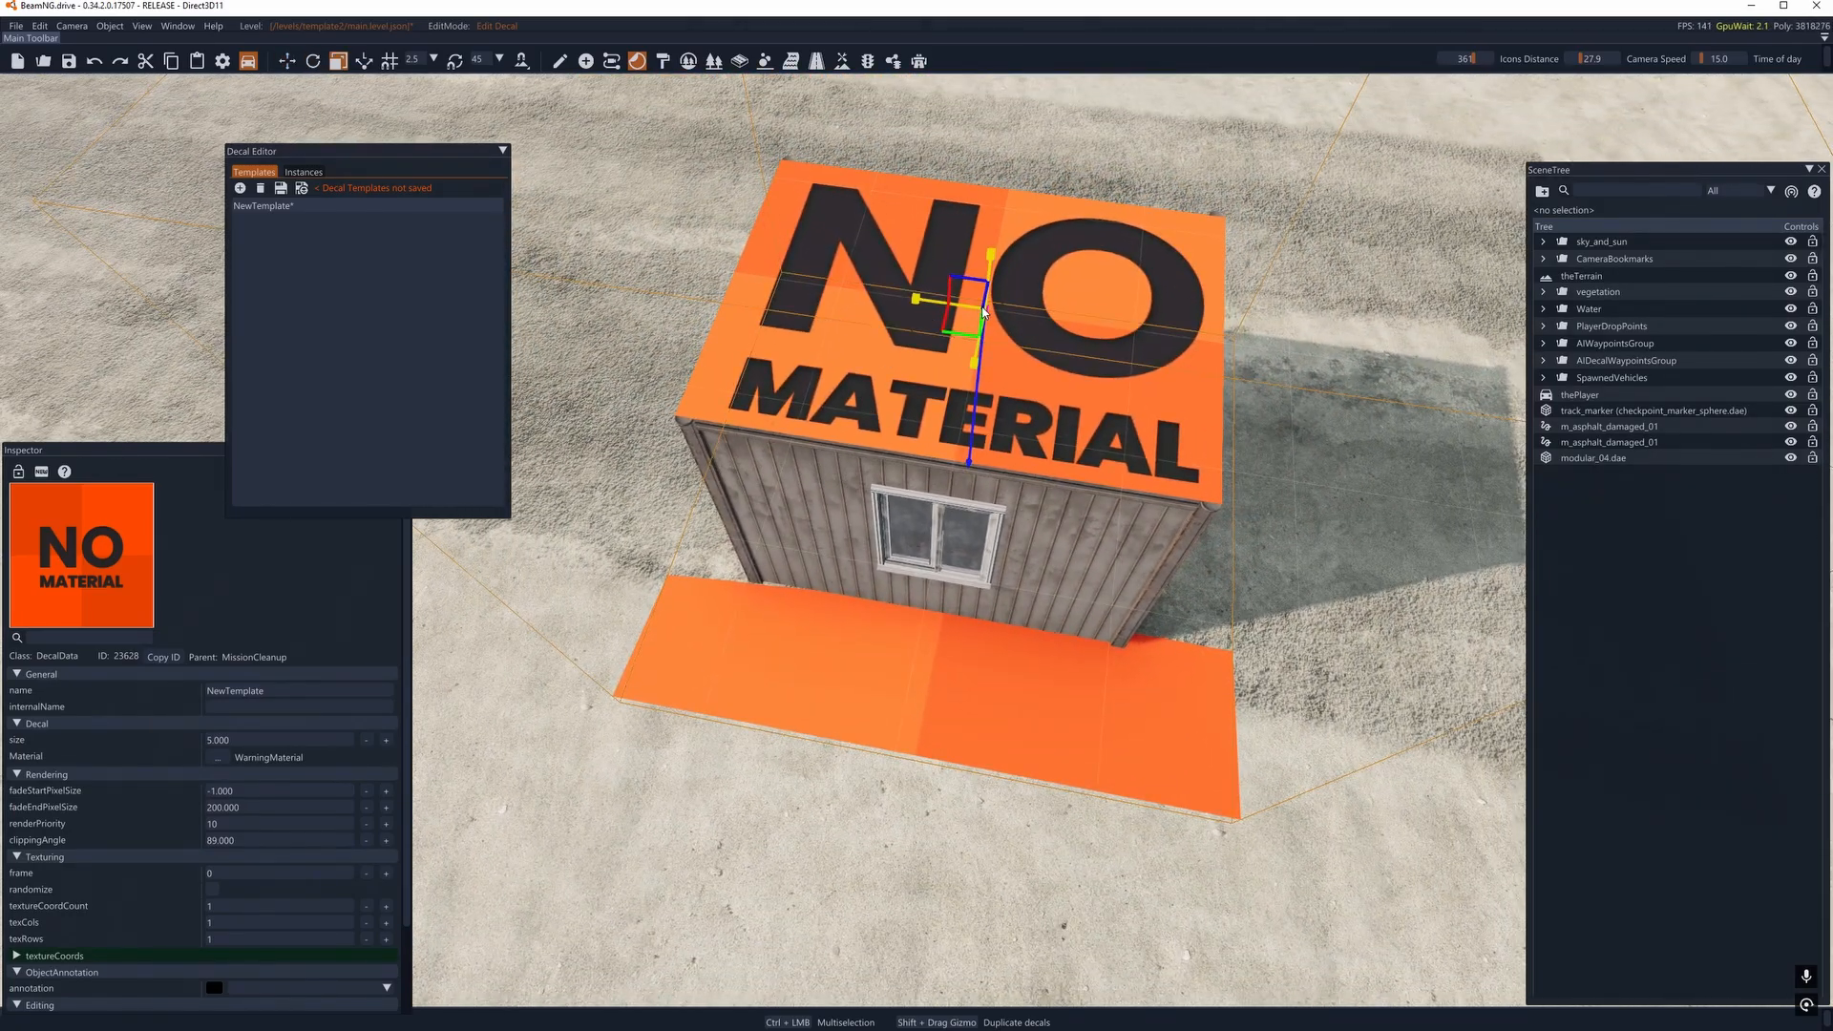
{"action": "left_click_drag", "start_coordinate": [983, 311], "coordinate": [927, 308]}
{"action": "key", "text": "d"}
{"action": "right_click_drag", "start_coordinate": [927, 307], "coordinate": [1040, 294]}
{"action": "key", "text": "a"}
{"action": "key", "text": "s"}
{"action": "right_click_drag", "start_coordinate": [576, 303], "coordinate": [576, 321]}
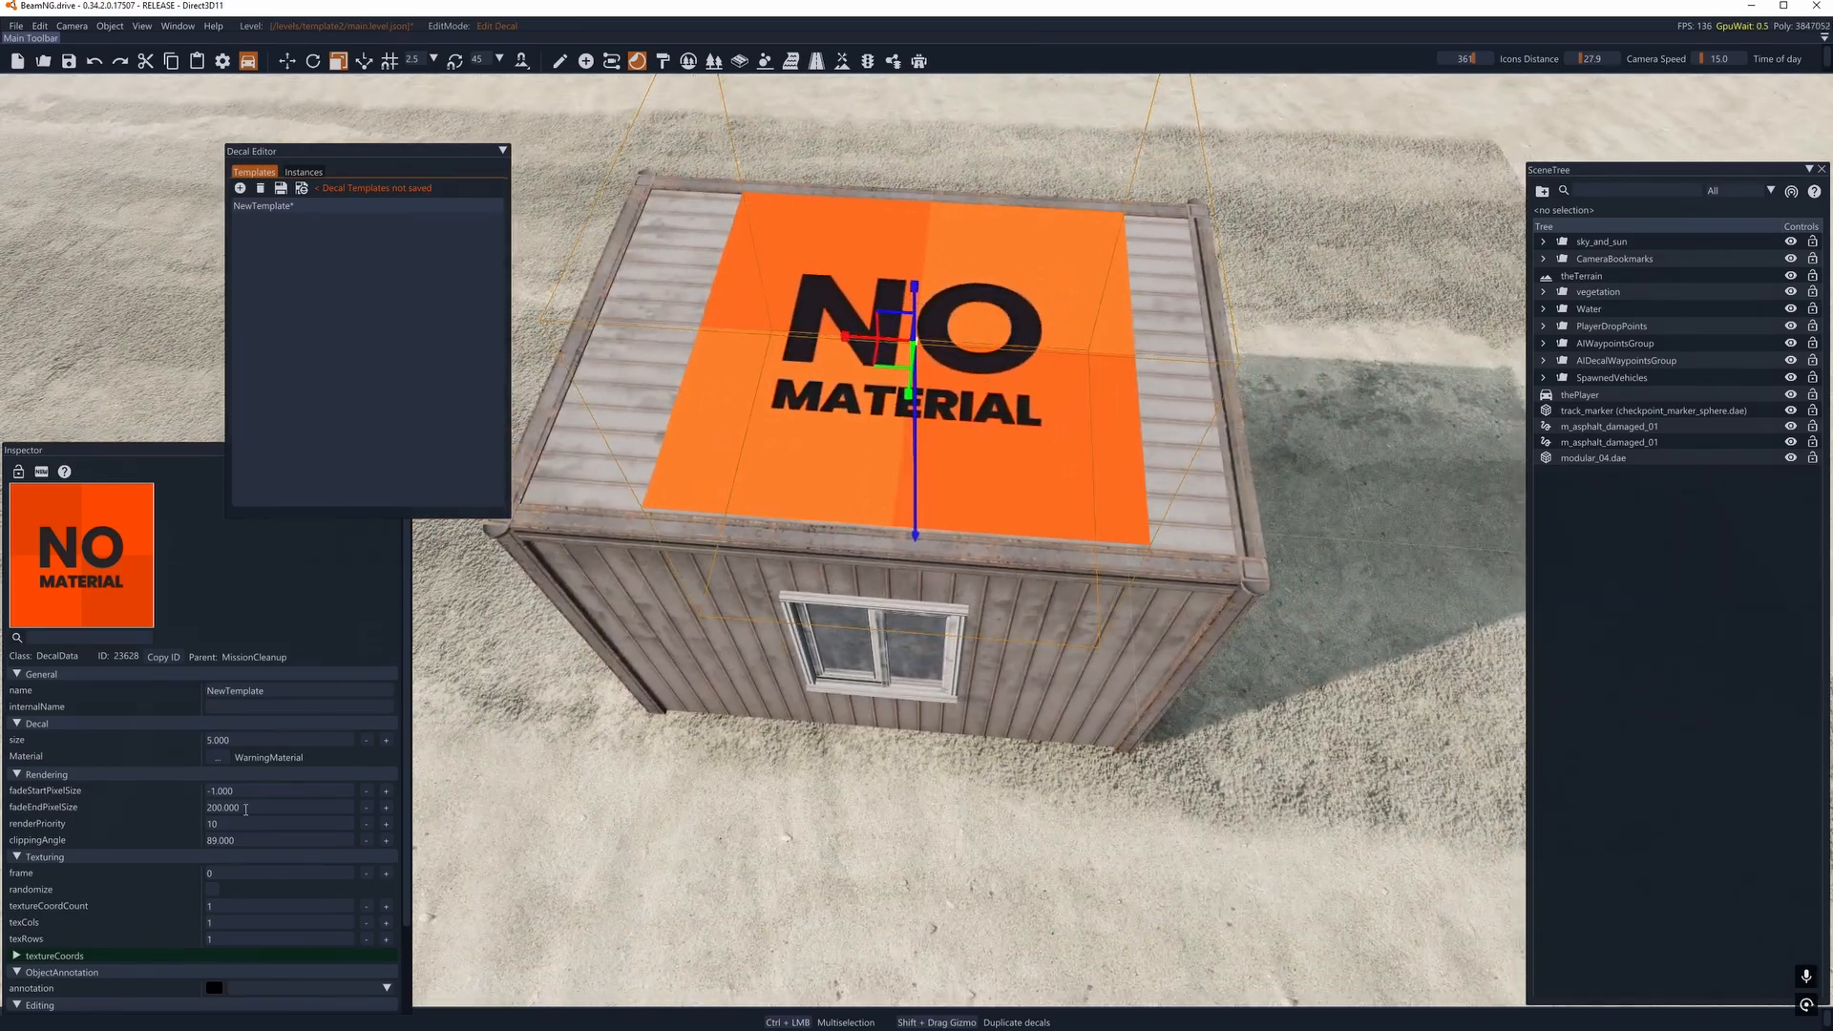
- Search the materials for "dirt" and assign BNG_Road_Dirt to the new decal template
{"action": "left_click", "coordinate": [223, 759]}
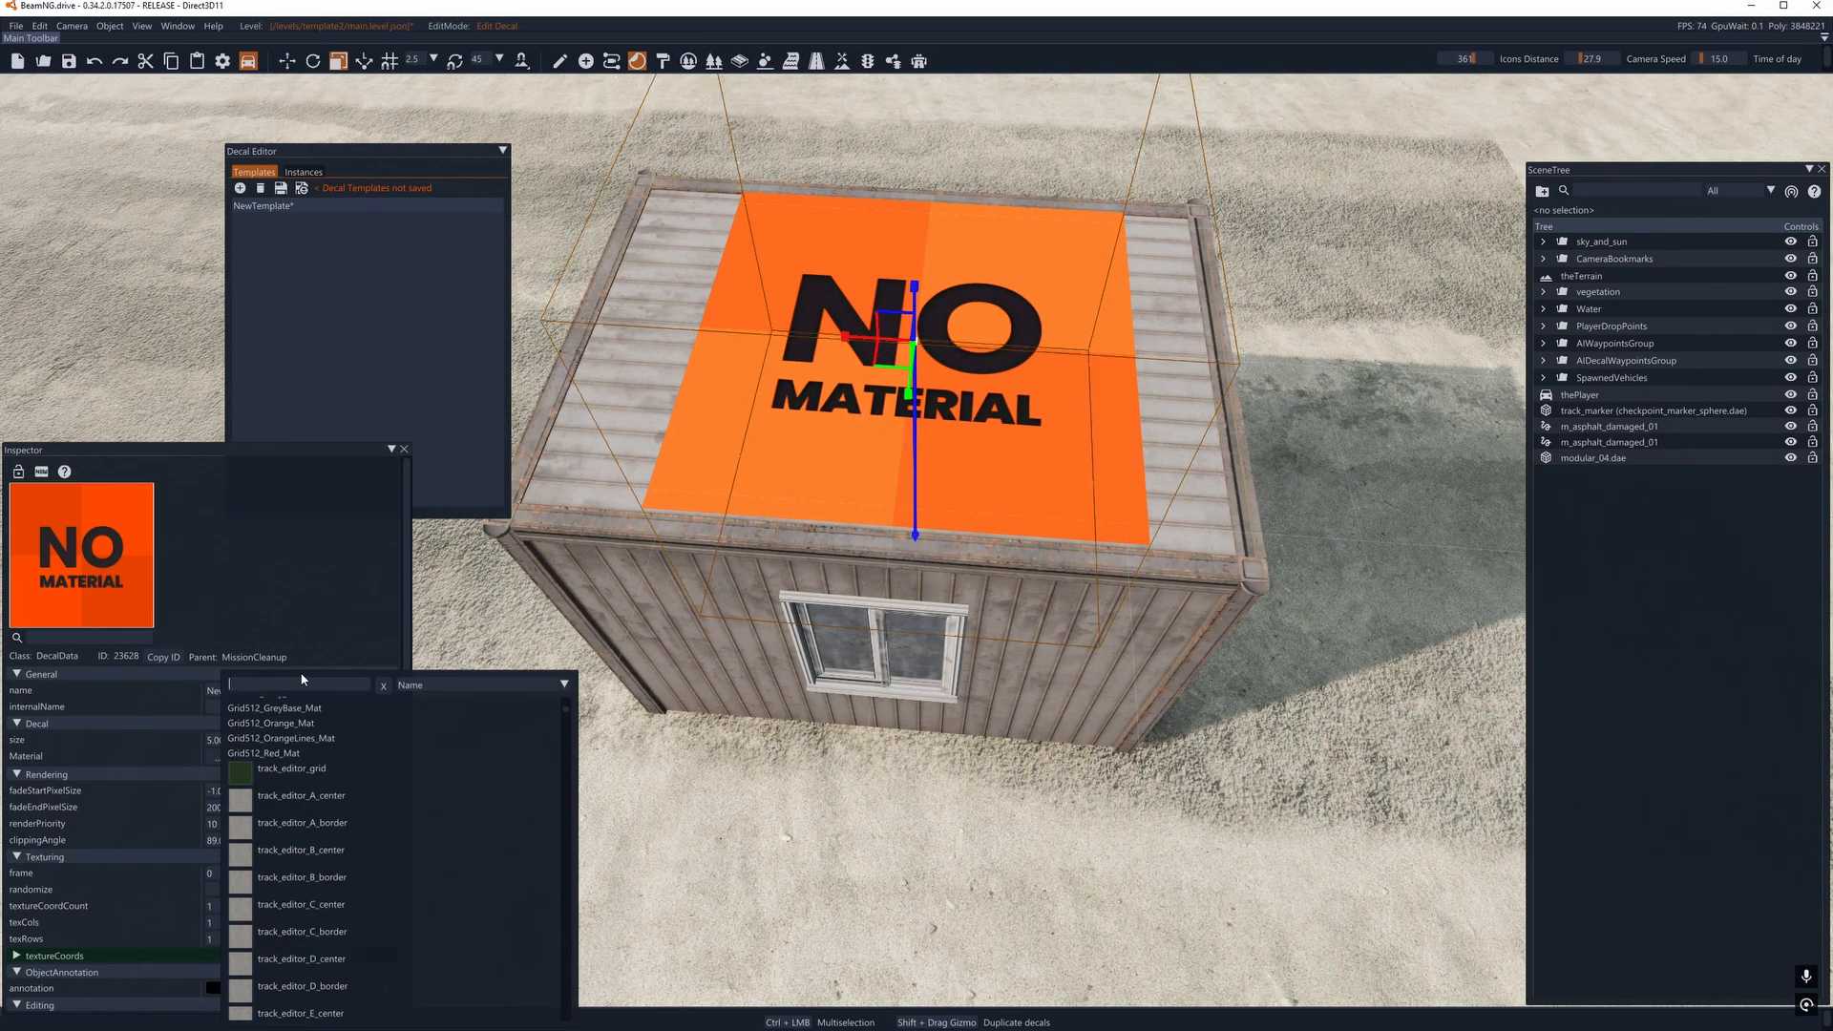
{"action": "type", "text": "dirt"}
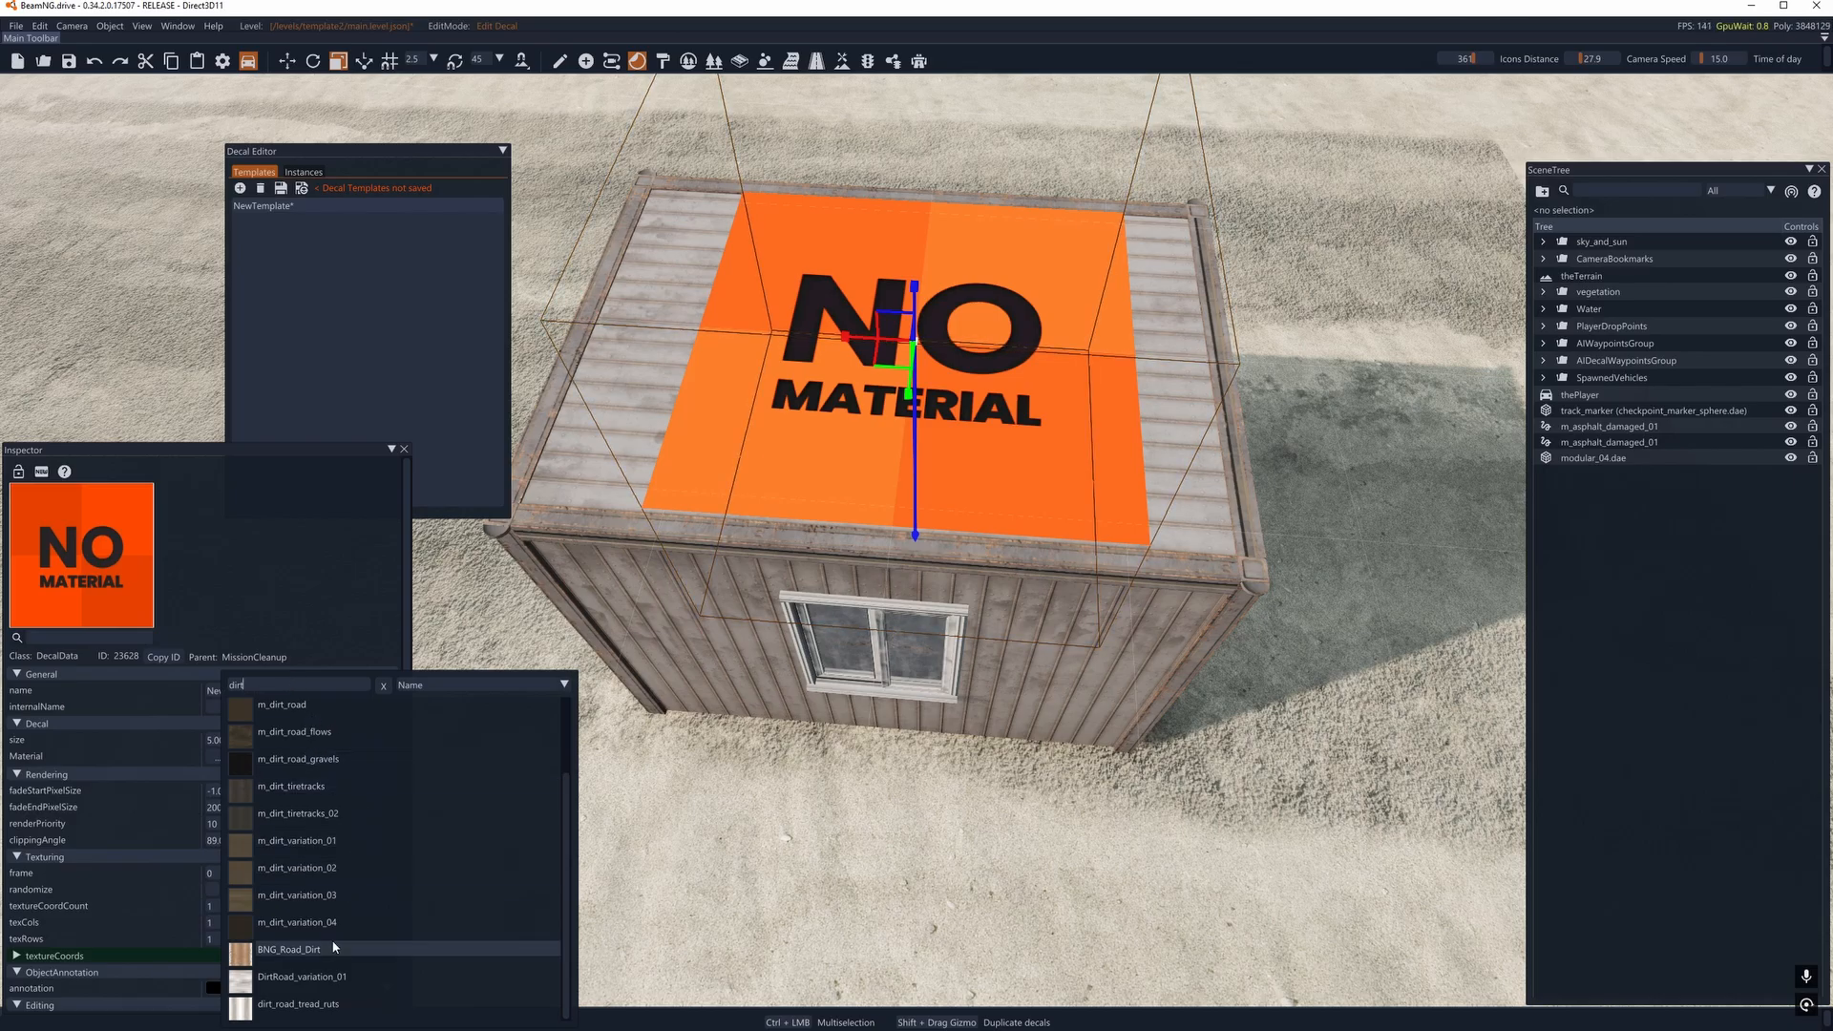
{"action": "left_click", "coordinate": [289, 949]}
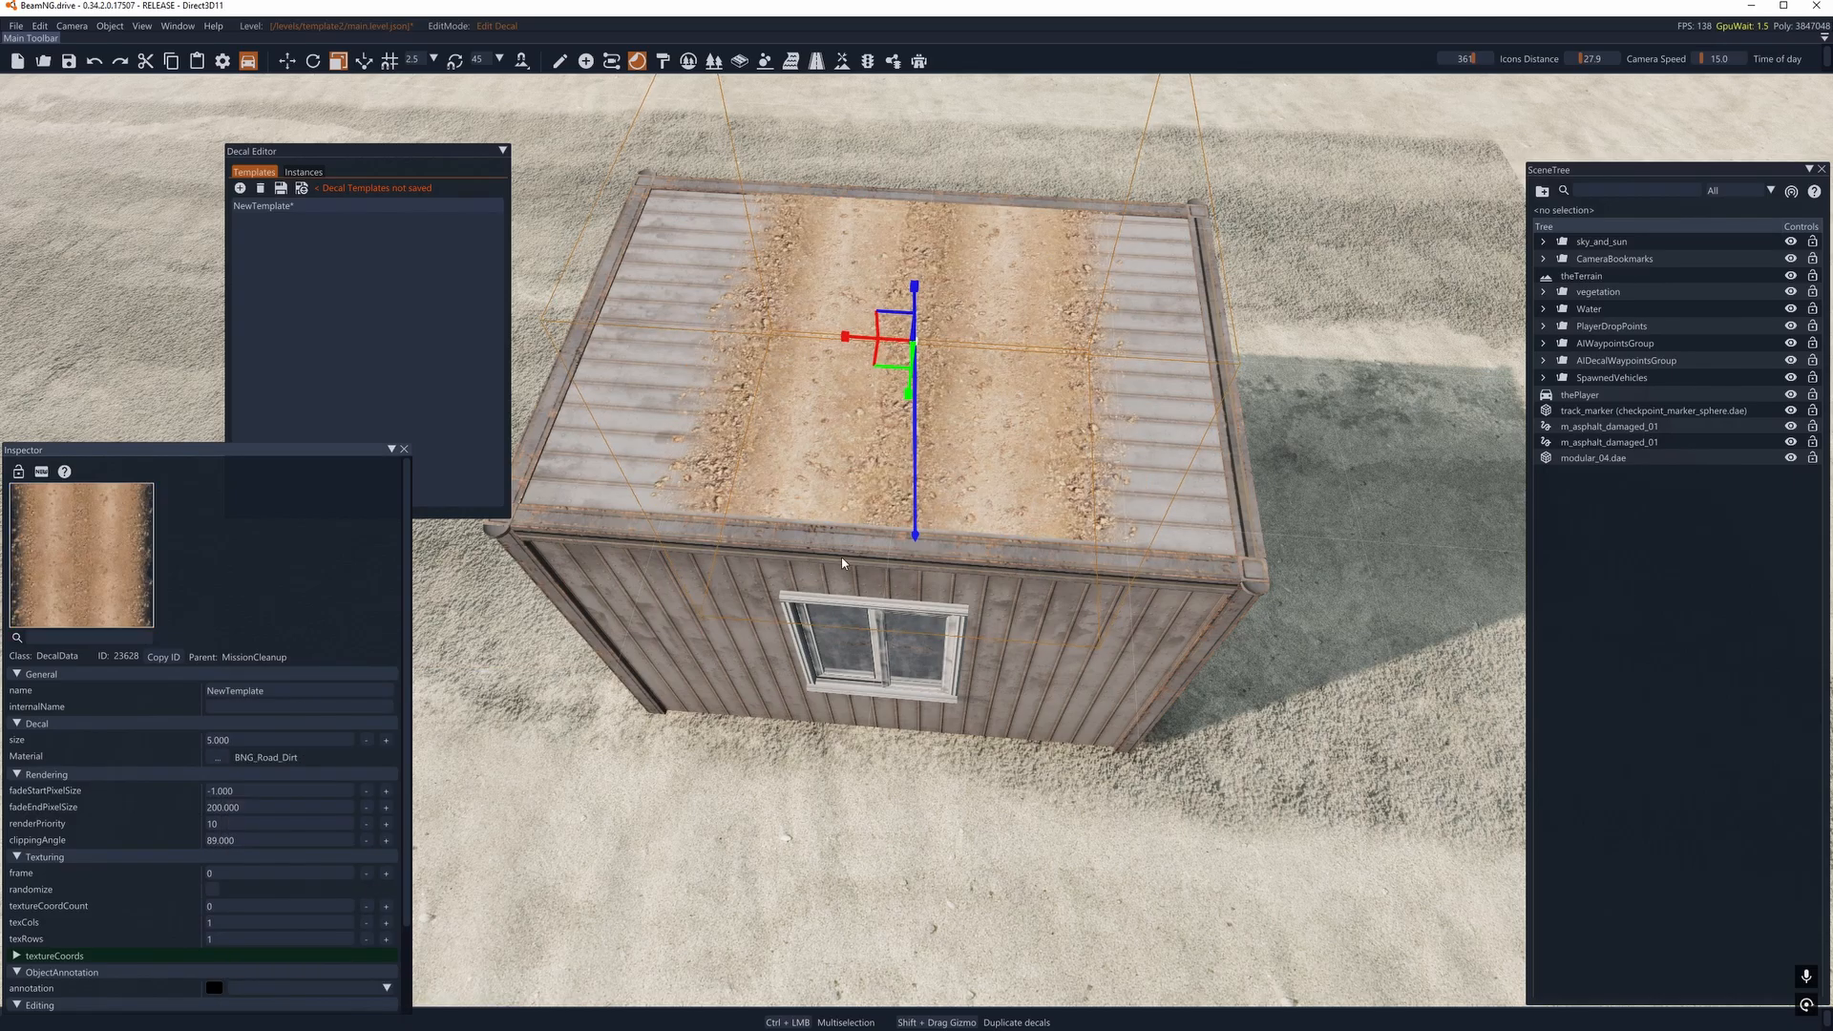
{"action": "key", "text": "d"}
{"action": "right_click_drag", "start_coordinate": [843, 563], "coordinate": [682, 611]}
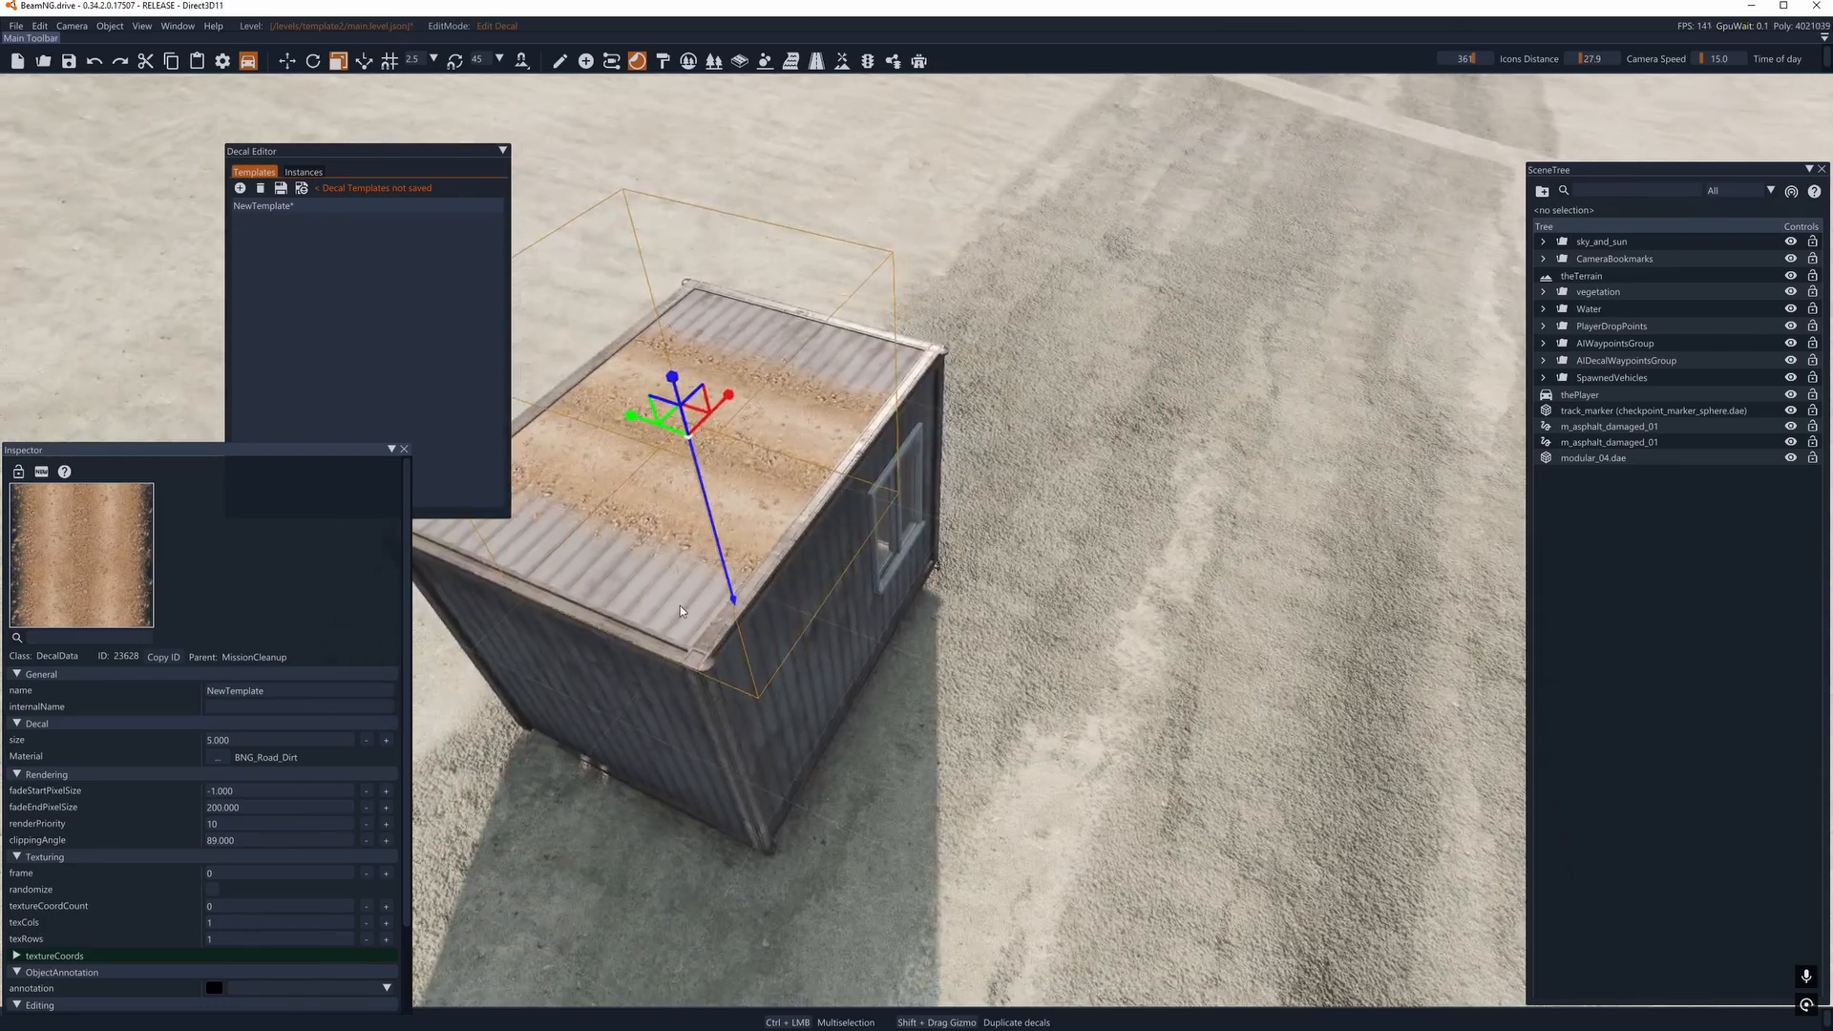
{"action": "scroll", "coordinate": [268, 759], "scroll_direction": "down", "scroll_amount": 3}
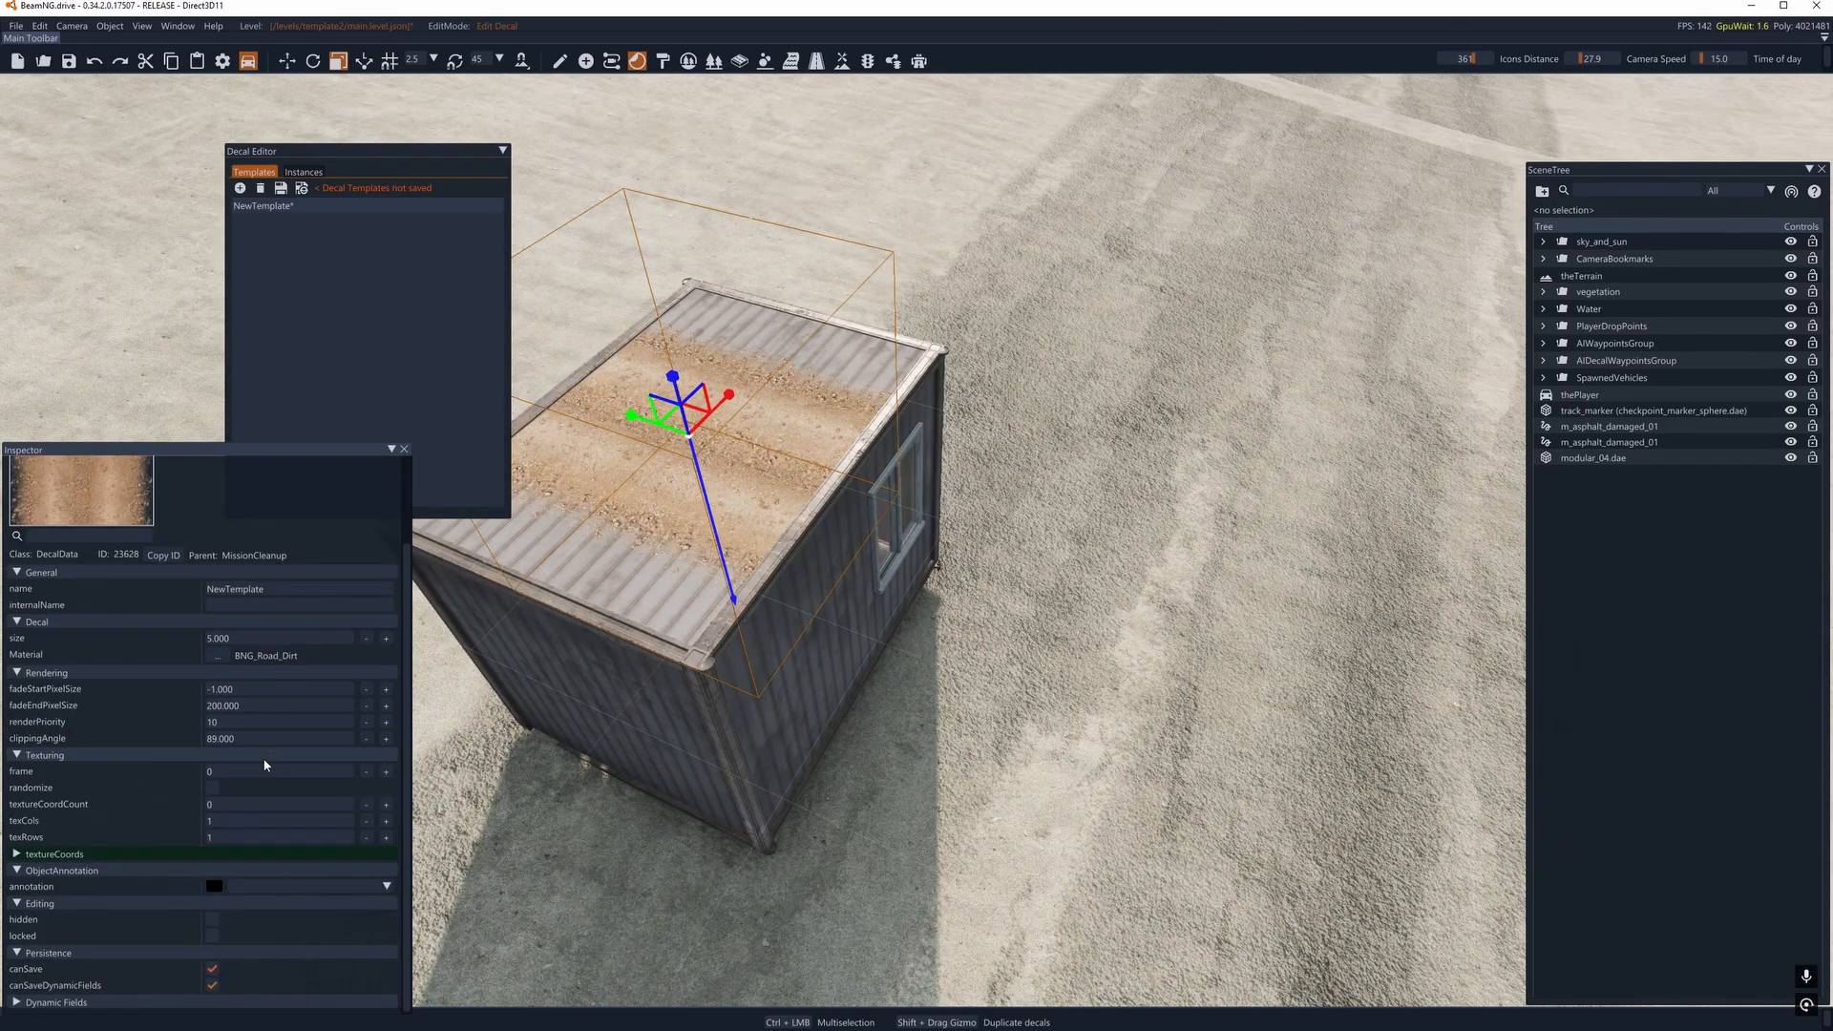
{"action": "key", "text": "a"}
{"action": "right_click_drag", "start_coordinate": [718, 563], "coordinate": [840, 515]}
{"action": "key", "text": "a"}
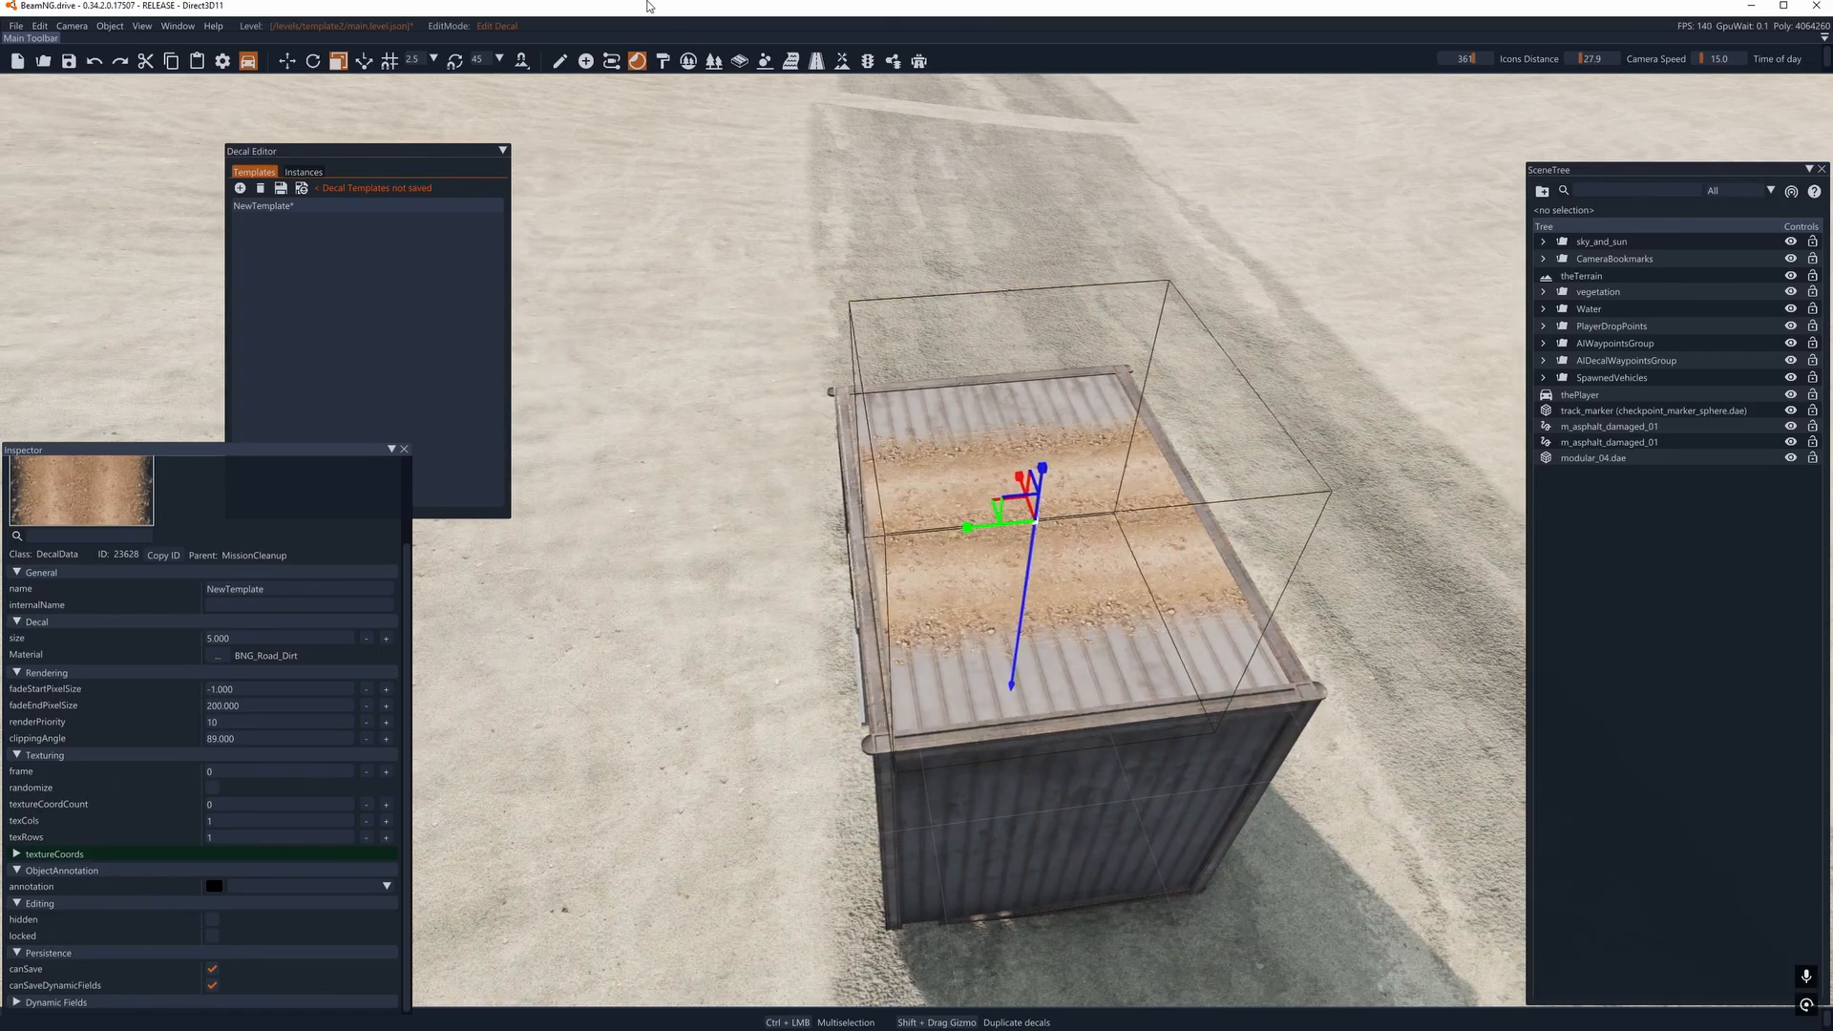
- Return to object manipulation and view the original and copied roads beside the container
{"action": "left_click", "coordinate": [561, 62]}
{"action": "key", "text": "a"}
{"action": "right_click_drag", "start_coordinate": [1011, 548], "coordinate": [986, 617]}
{"action": "left_click_drag", "start_coordinate": [267, 272], "coordinate": [499, 348]}
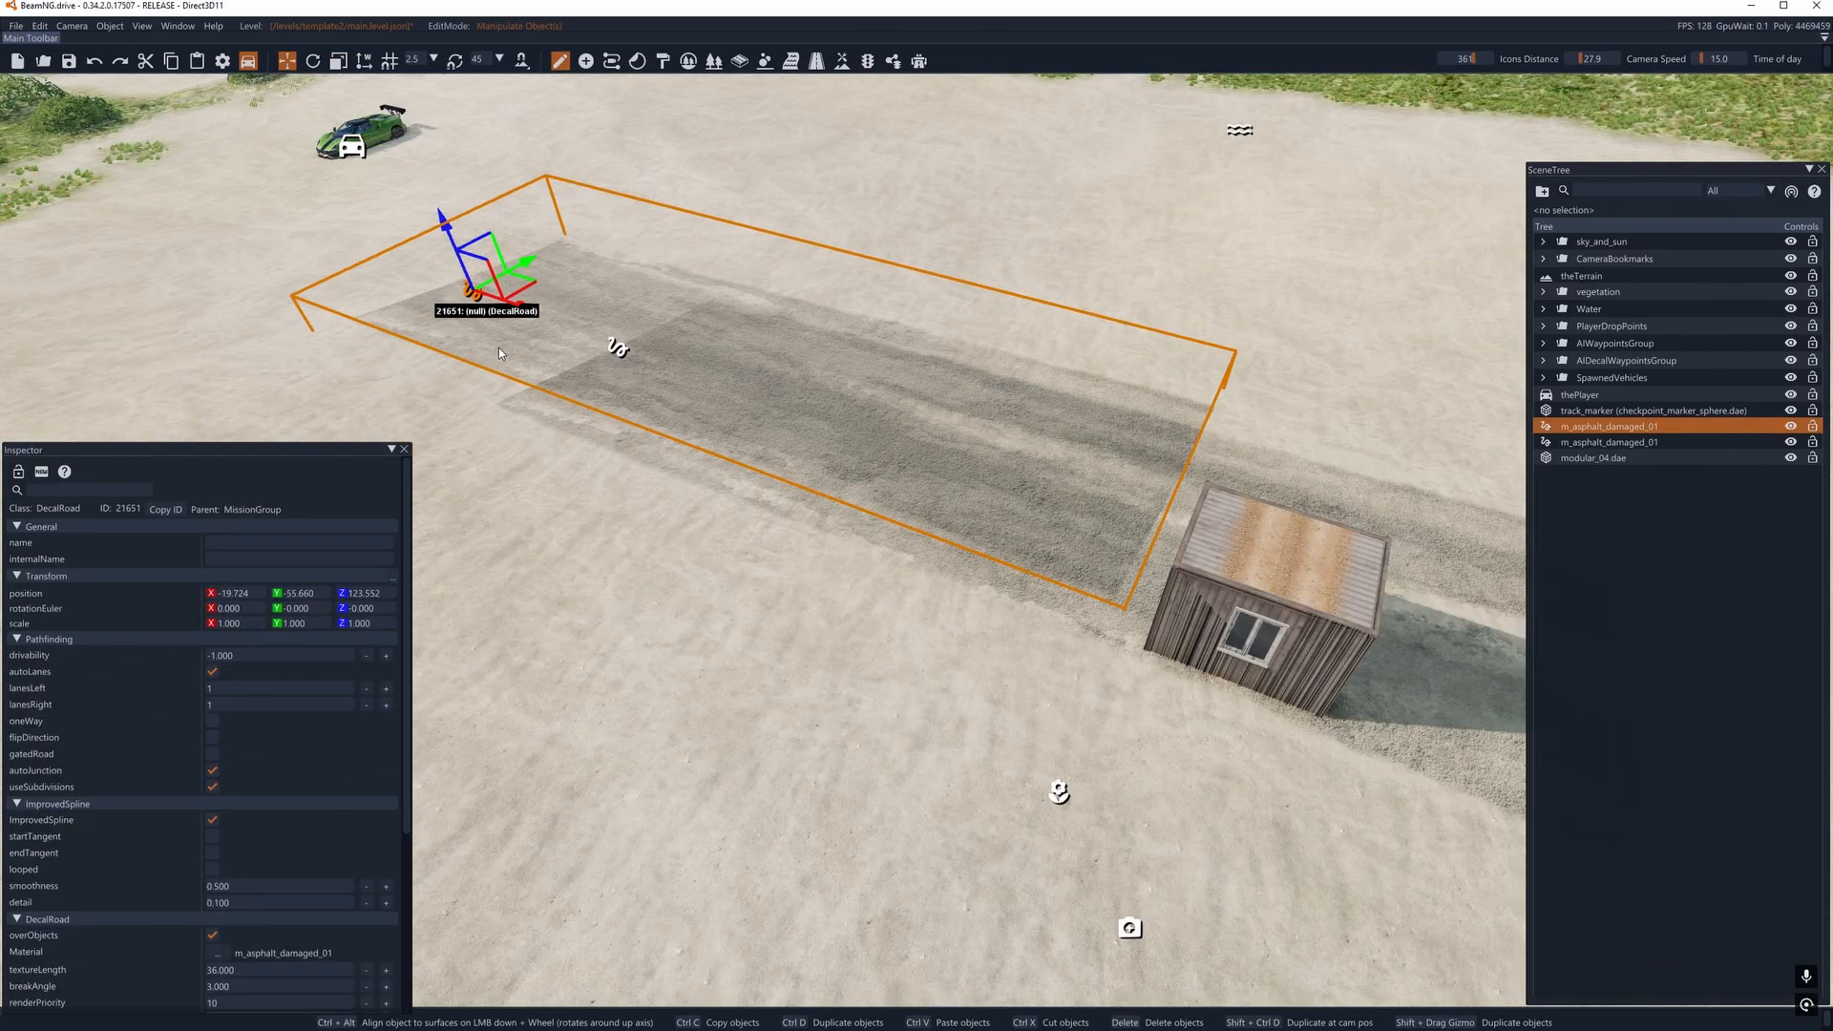
{"action": "key", "text": "d"}
{"action": "left_click", "coordinate": [817, 144]}
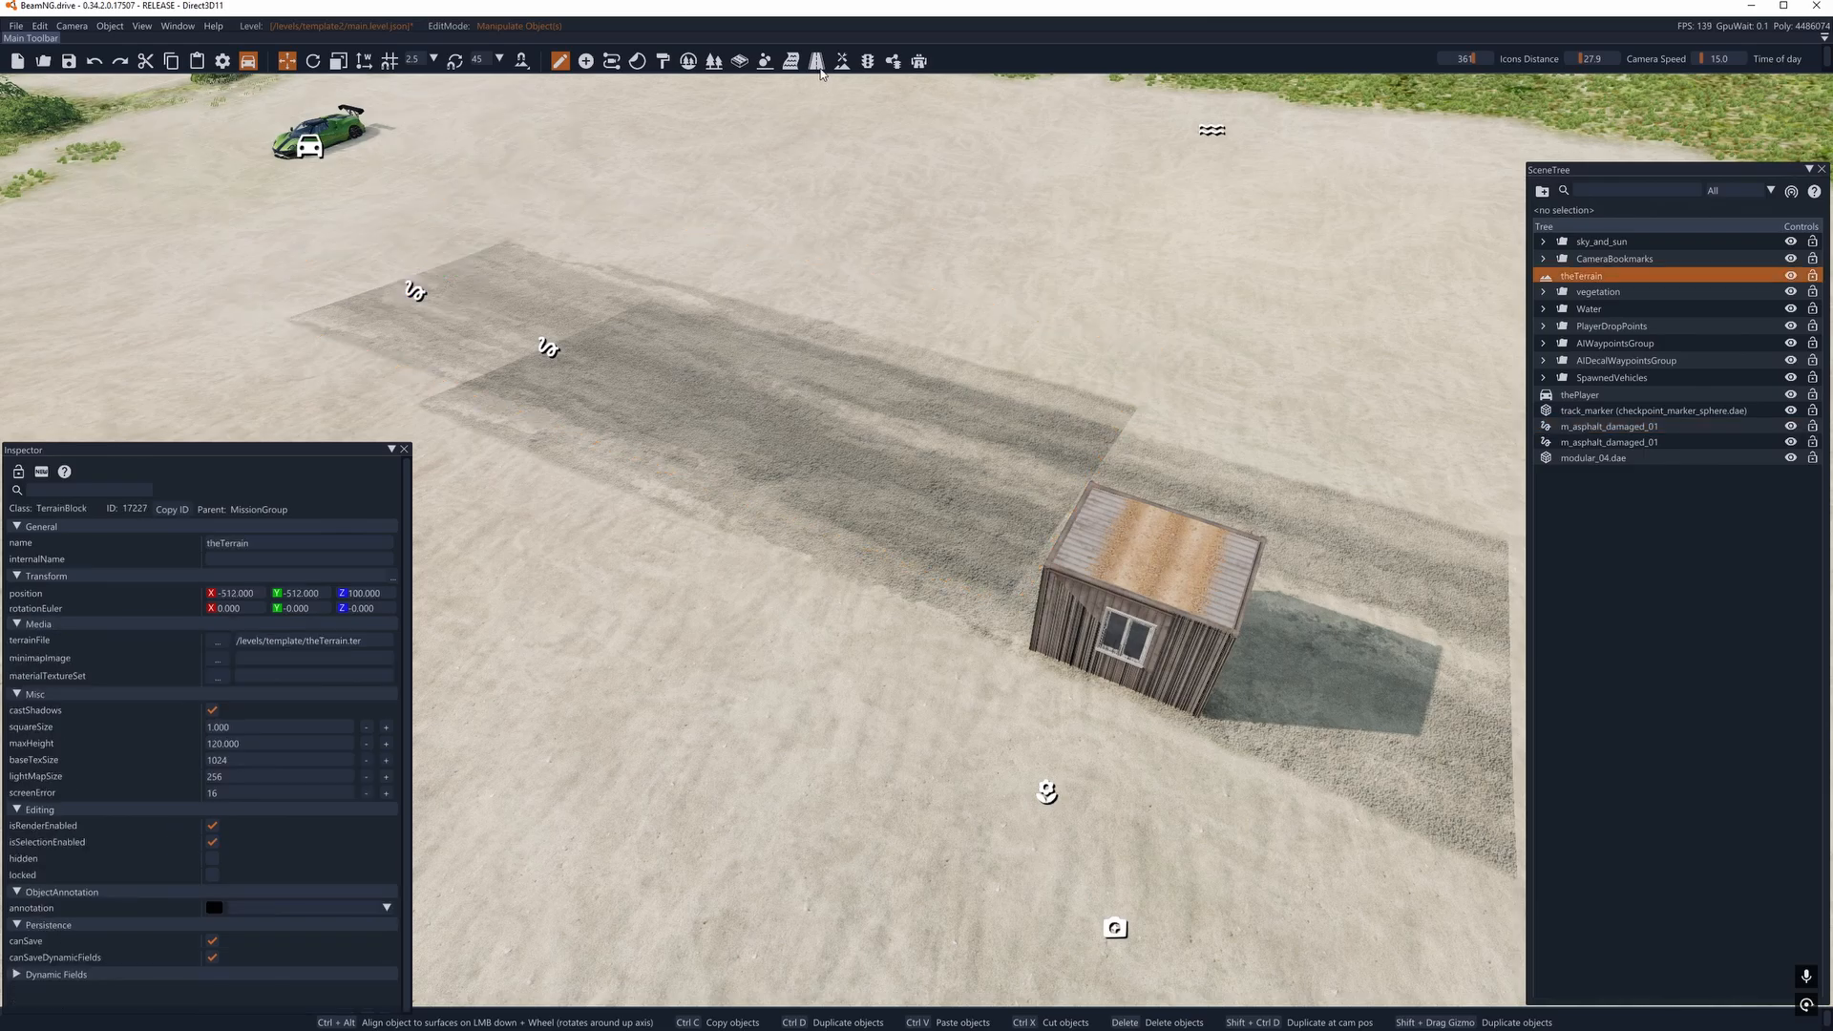
- Select the copied road under the container in the Decal Road Editor and review its decal road properties
{"action": "left_click", "coordinate": [816, 62]}
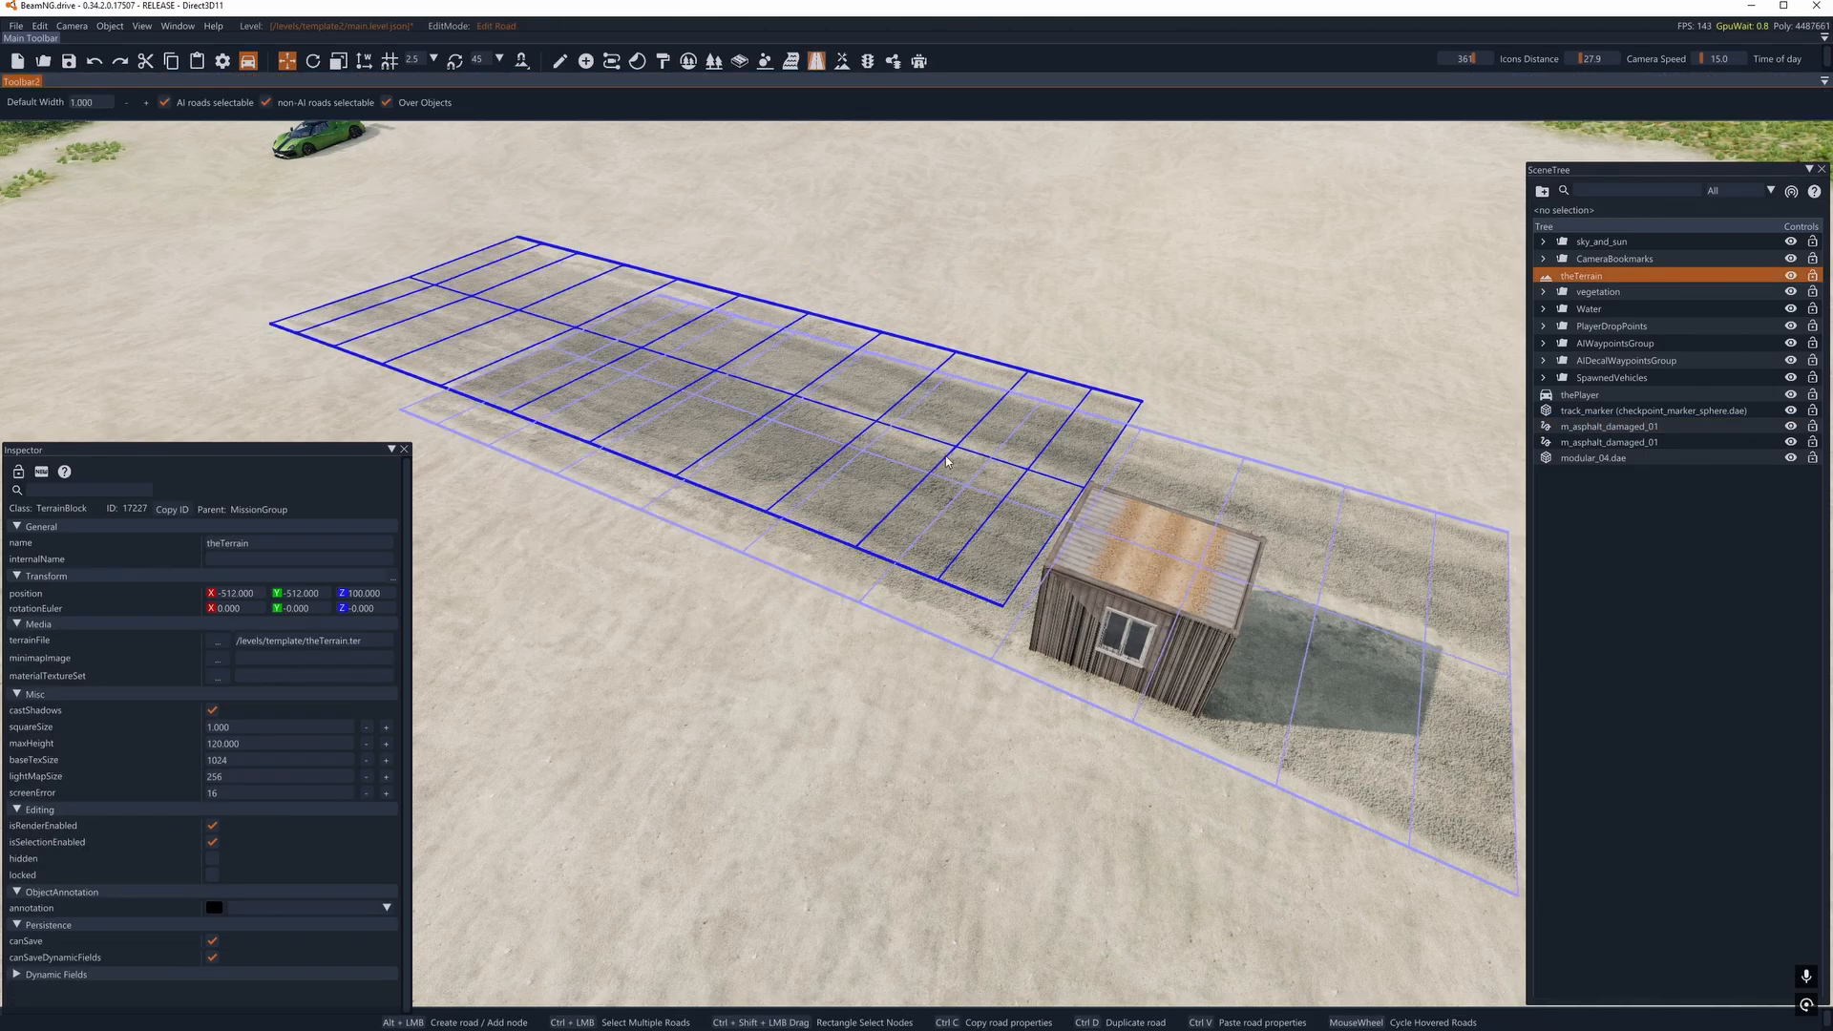
{"action": "scroll", "coordinate": [984, 471], "scroll_direction": "down", "scroll_amount": 1}
{"action": "scroll", "coordinate": [984, 471], "scroll_direction": "down", "scroll_amount": 1}
{"action": "scroll", "coordinate": [983, 471], "scroll_direction": "down", "scroll_amount": 1}
{"action": "key", "text": "d"}
{"action": "right_click_drag", "start_coordinate": [968, 475], "coordinate": [1018, 646]}
{"action": "key", "text": "w"}
{"action": "left_click", "coordinate": [1219, 699]}
{"action": "key", "text": "d"}
{"action": "right_click_drag", "start_coordinate": [1219, 699], "coordinate": [738, 630]}
{"action": "scroll", "coordinate": [107, 807], "scroll_direction": "down", "scroll_amount": 3}
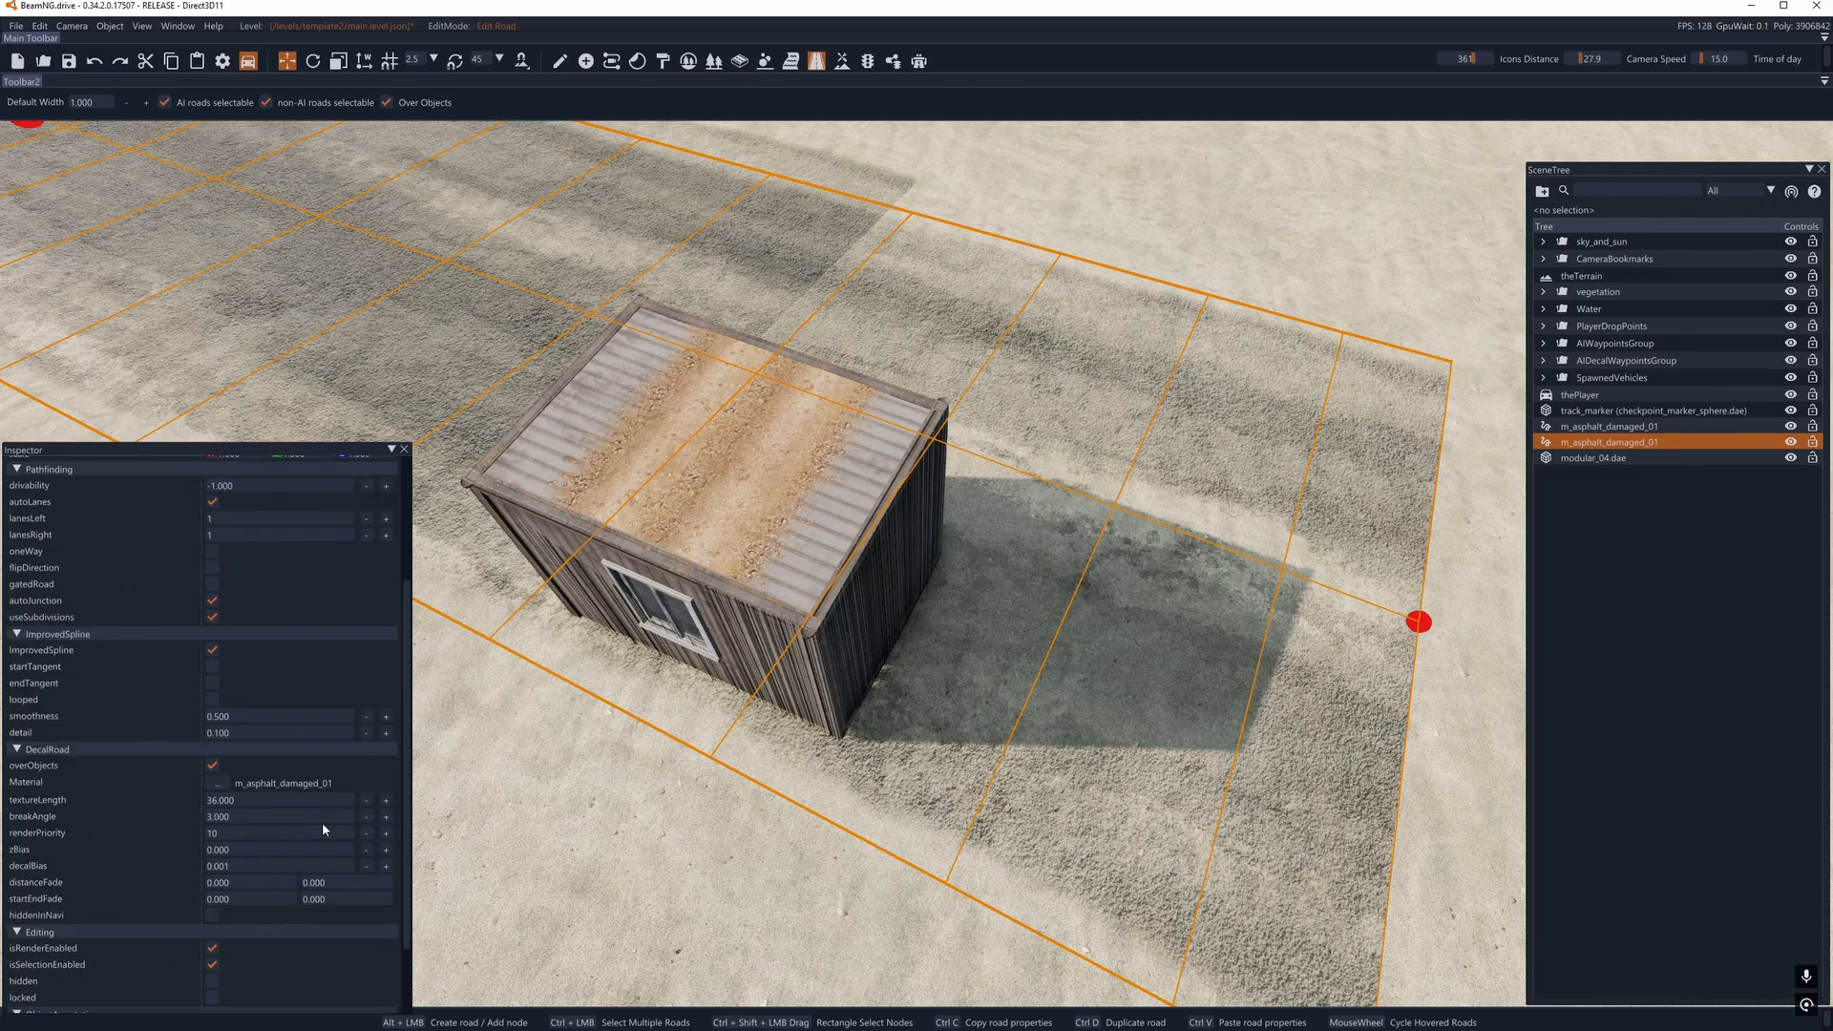
- Switch back to object selection and move the container along its X axis, clear of the dirt decal
{"action": "left_click", "coordinate": [563, 69]}
{"action": "left_click", "coordinate": [762, 514]}
{"action": "right_click_drag", "start_coordinate": [762, 514], "coordinate": [1006, 522]}
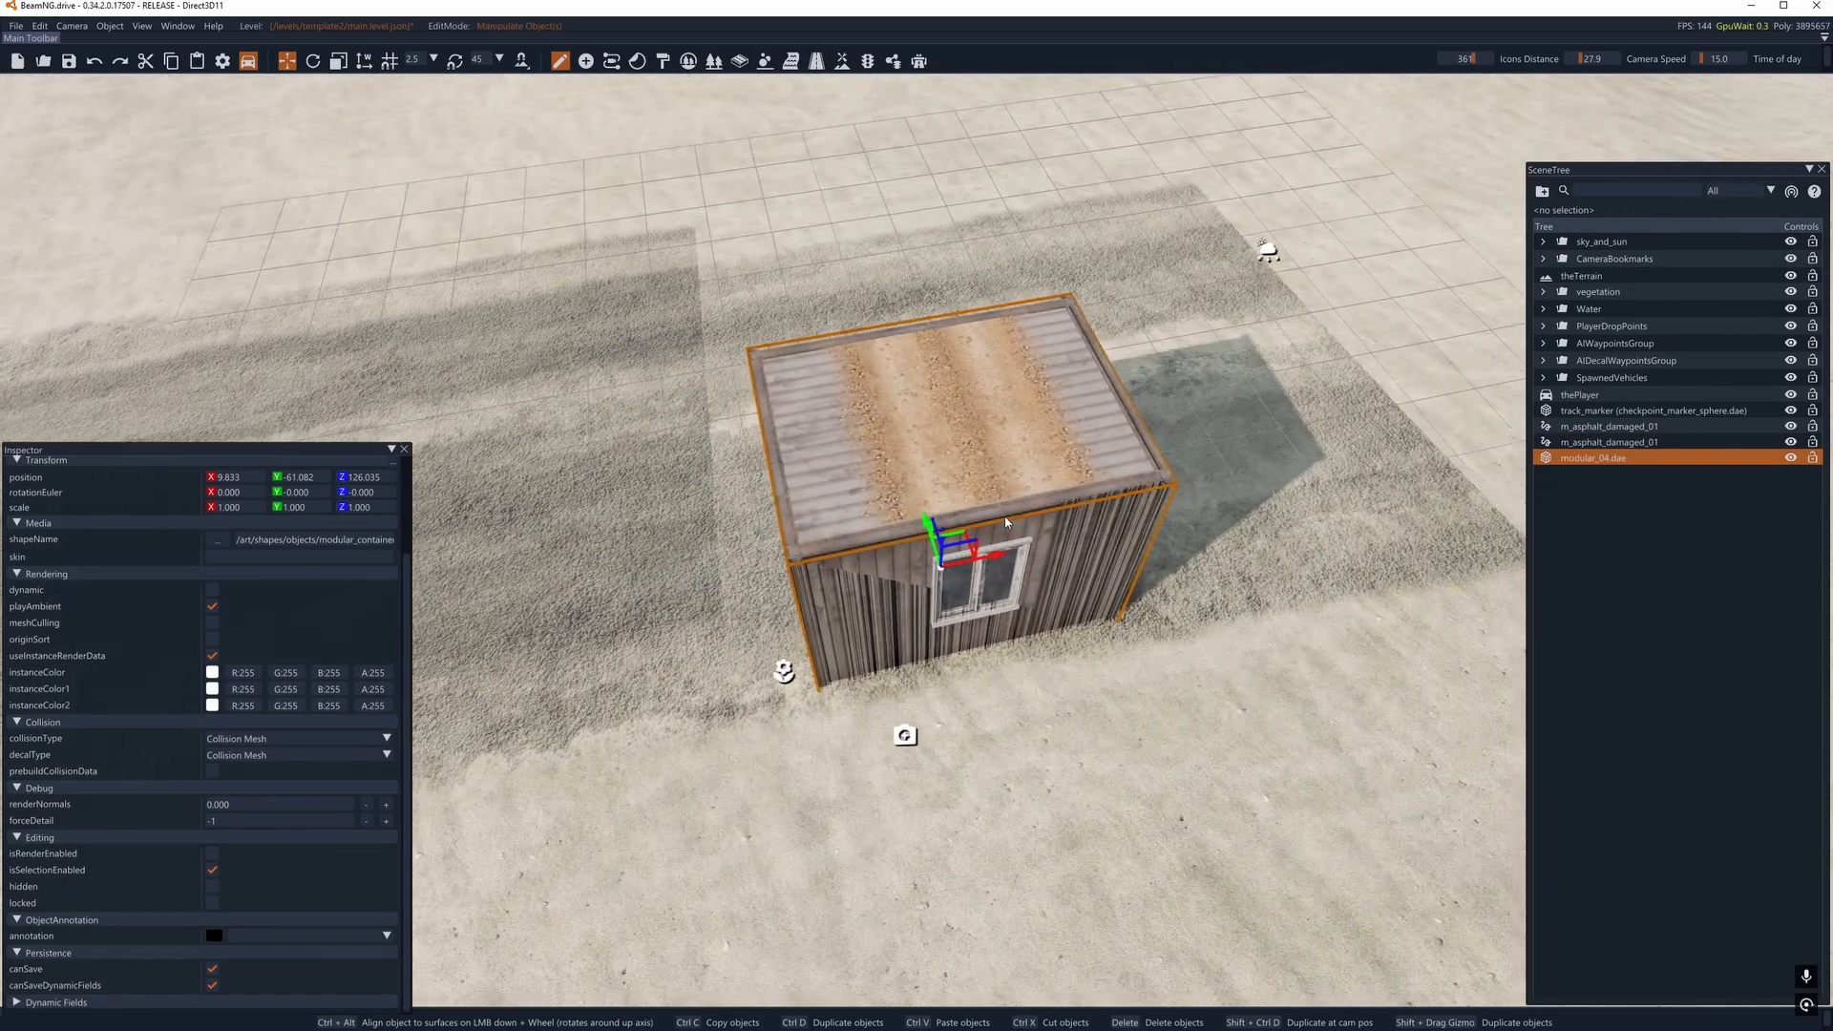
{"action": "left_click_drag", "start_coordinate": [995, 555], "coordinate": [694, 615]}
{"action": "left_click", "coordinate": [964, 485]}
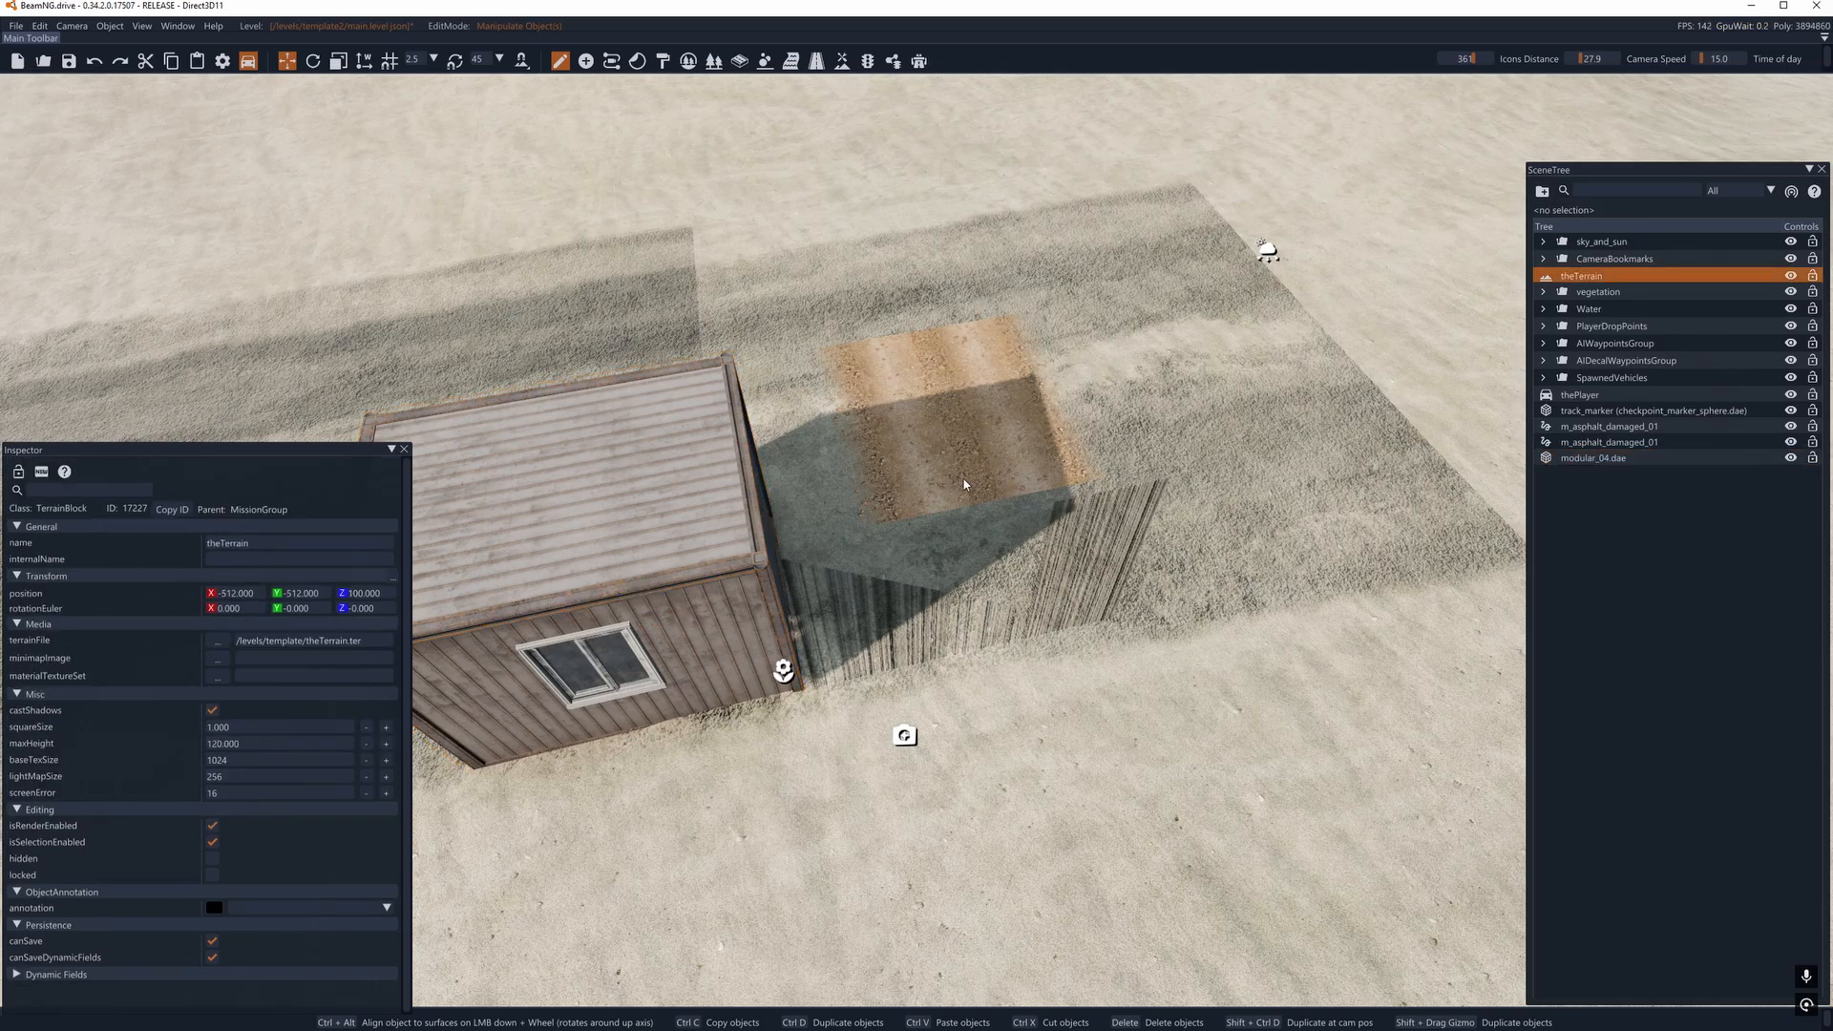
- Reopen the Decal Editor, select the dirt decal beside the moved container and delete it
{"action": "left_click", "coordinate": [637, 61]}
{"action": "left_click_drag", "start_coordinate": [434, 153], "coordinate": [617, 458]}
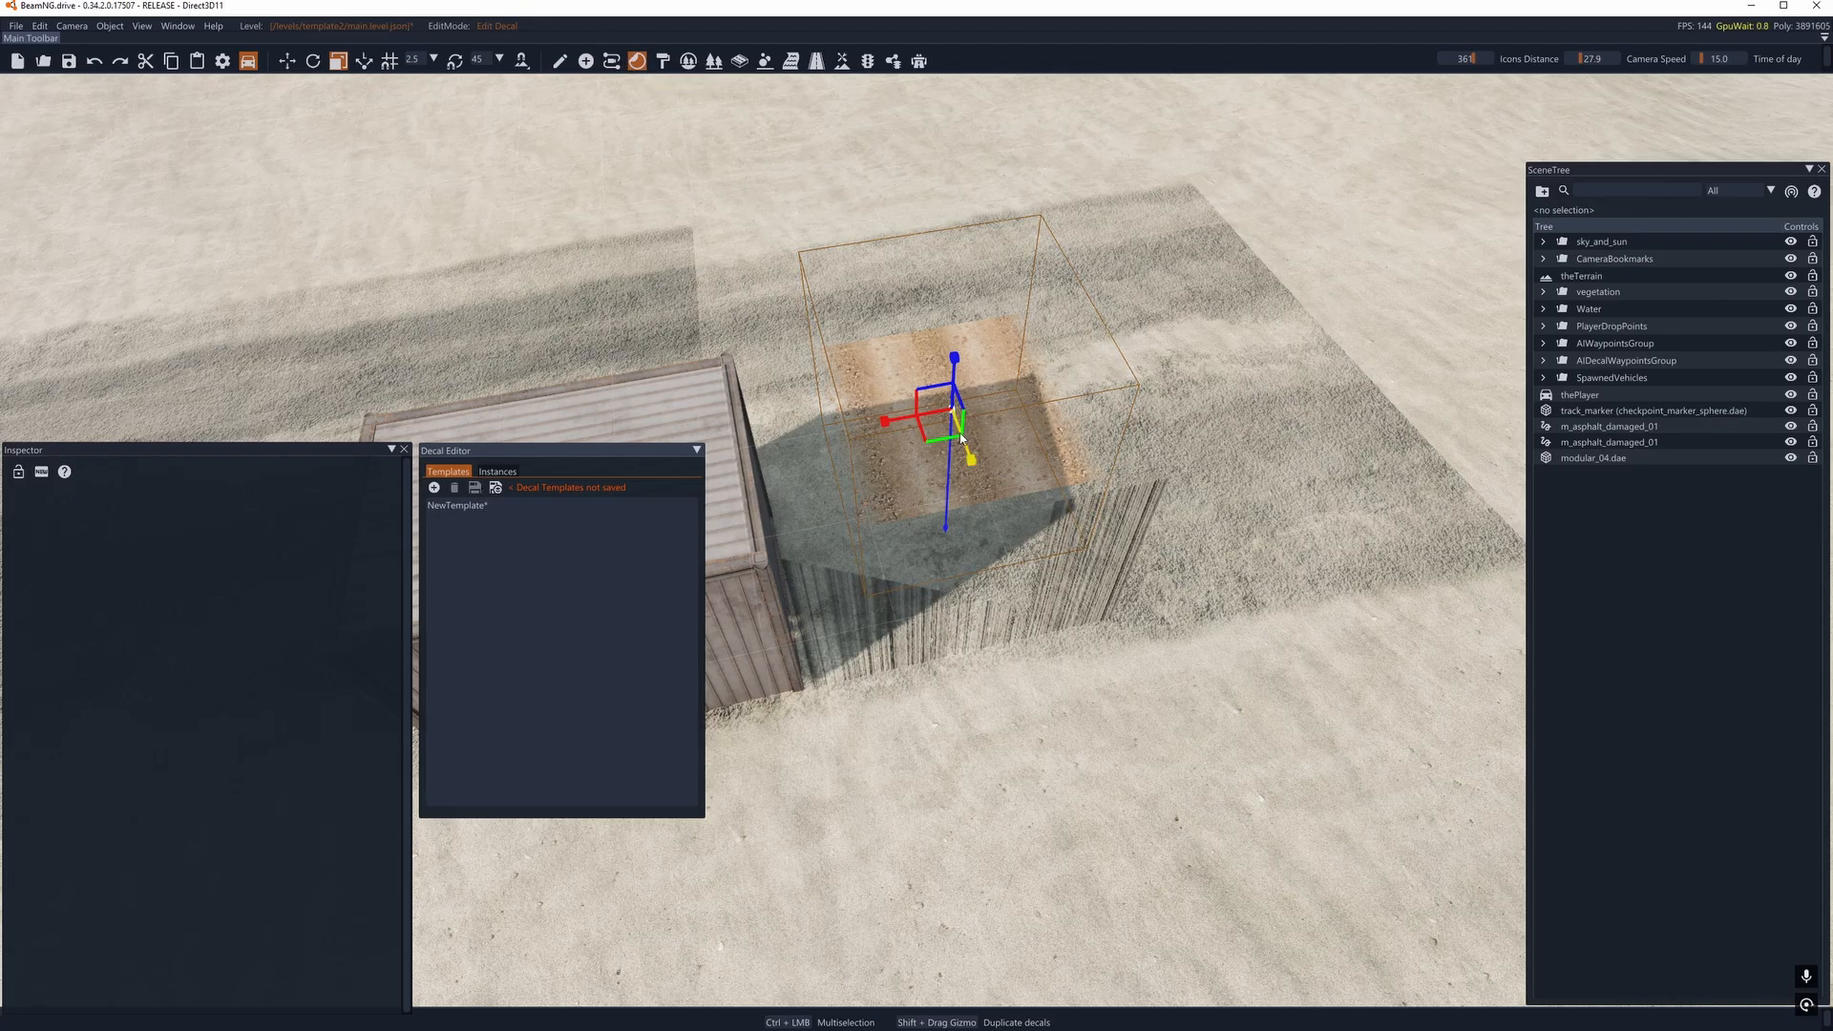
{"action": "key", "text": "1"}
{"action": "key", "text": "d"}
{"action": "right_click_drag", "start_coordinate": [994, 462], "coordinate": [860, 454]}
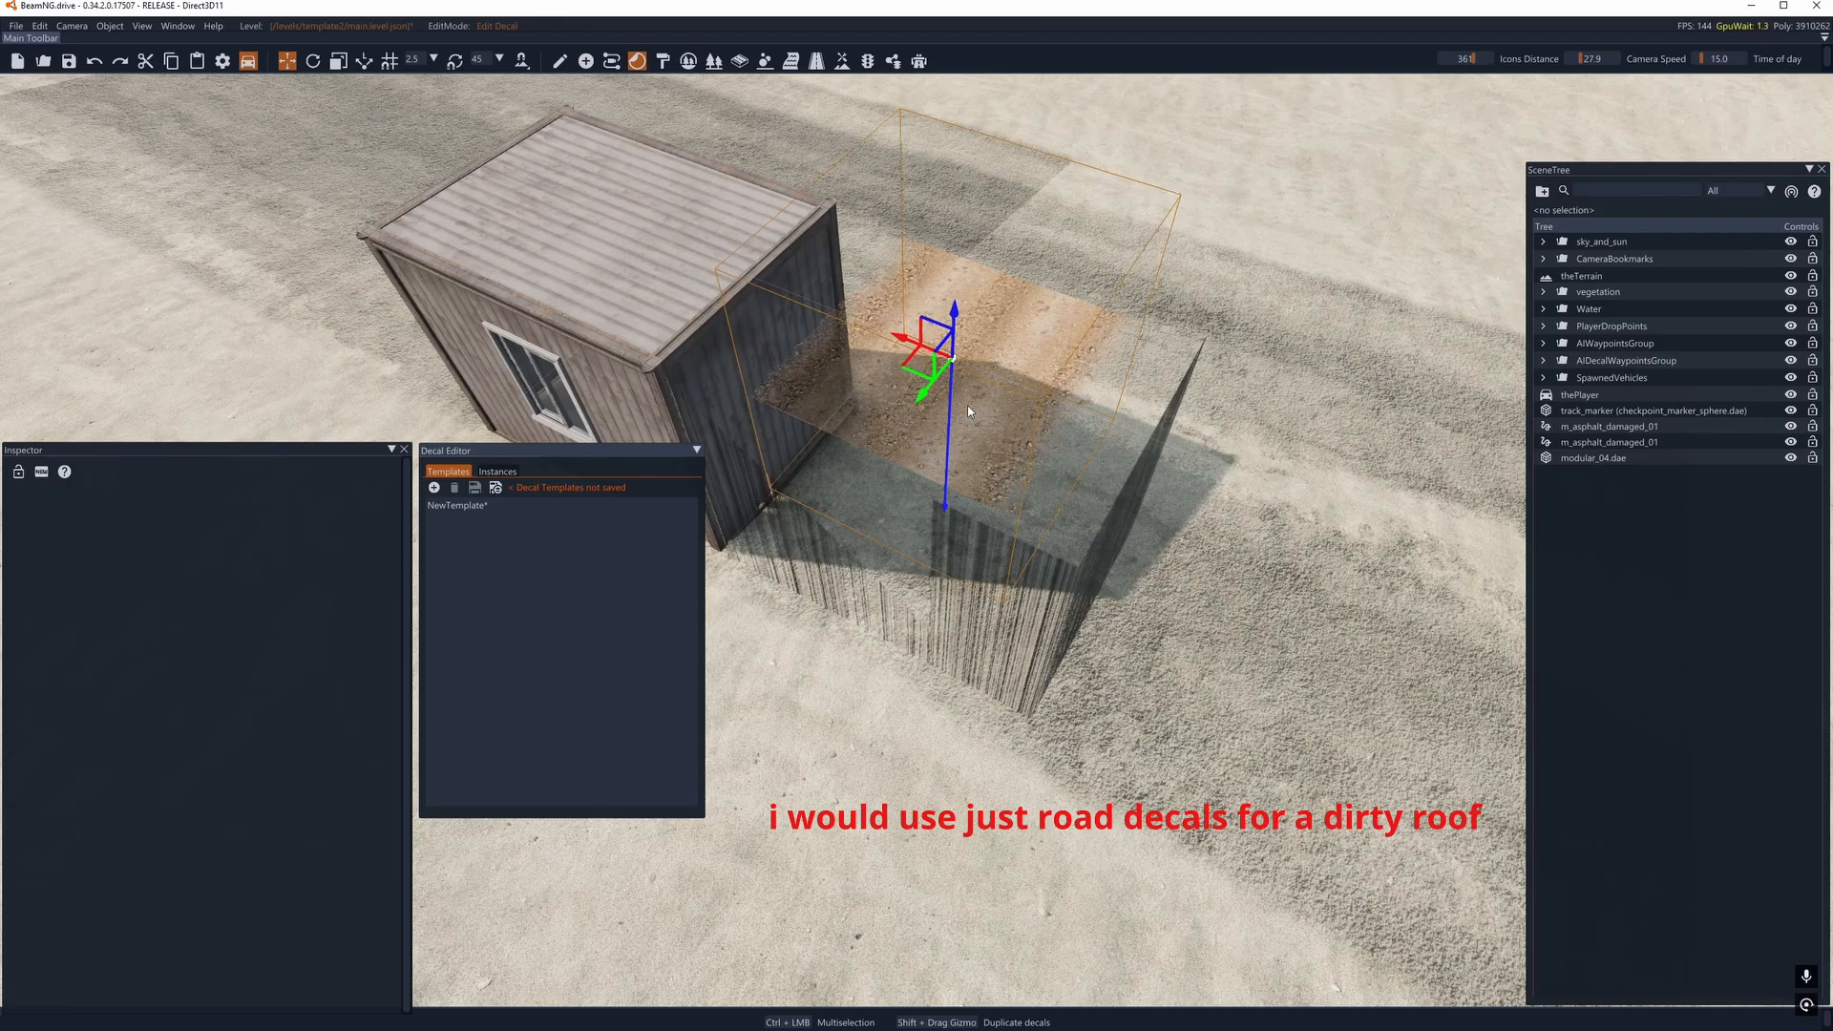
{"action": "key", "text": "Delete"}
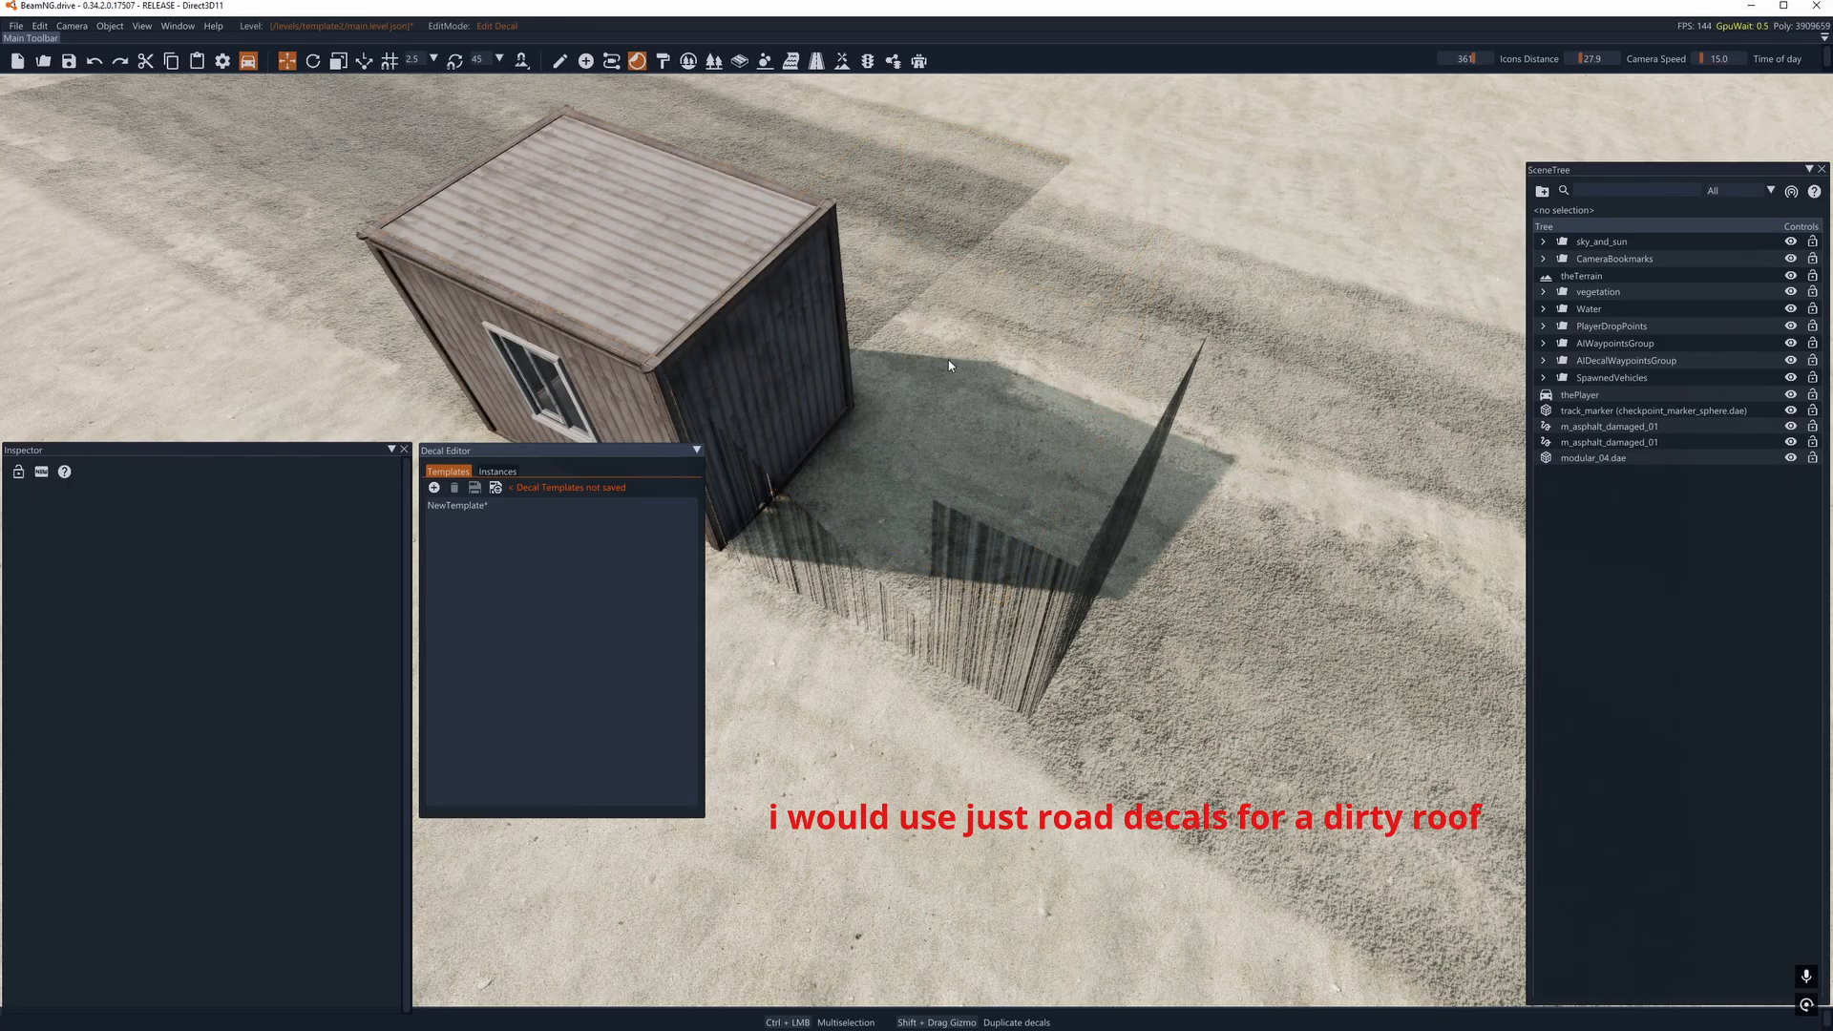
- Inspect the stretched road texture where the container stood and select the copied road in the Decal Road Editor
{"action": "right_click_drag", "start_coordinate": [981, 576], "coordinate": [846, 623]}
{"action": "key", "text": "d"}
{"action": "key", "text": "a"}
{"action": "right_click_drag", "start_coordinate": [999, 652], "coordinate": [855, 189]}
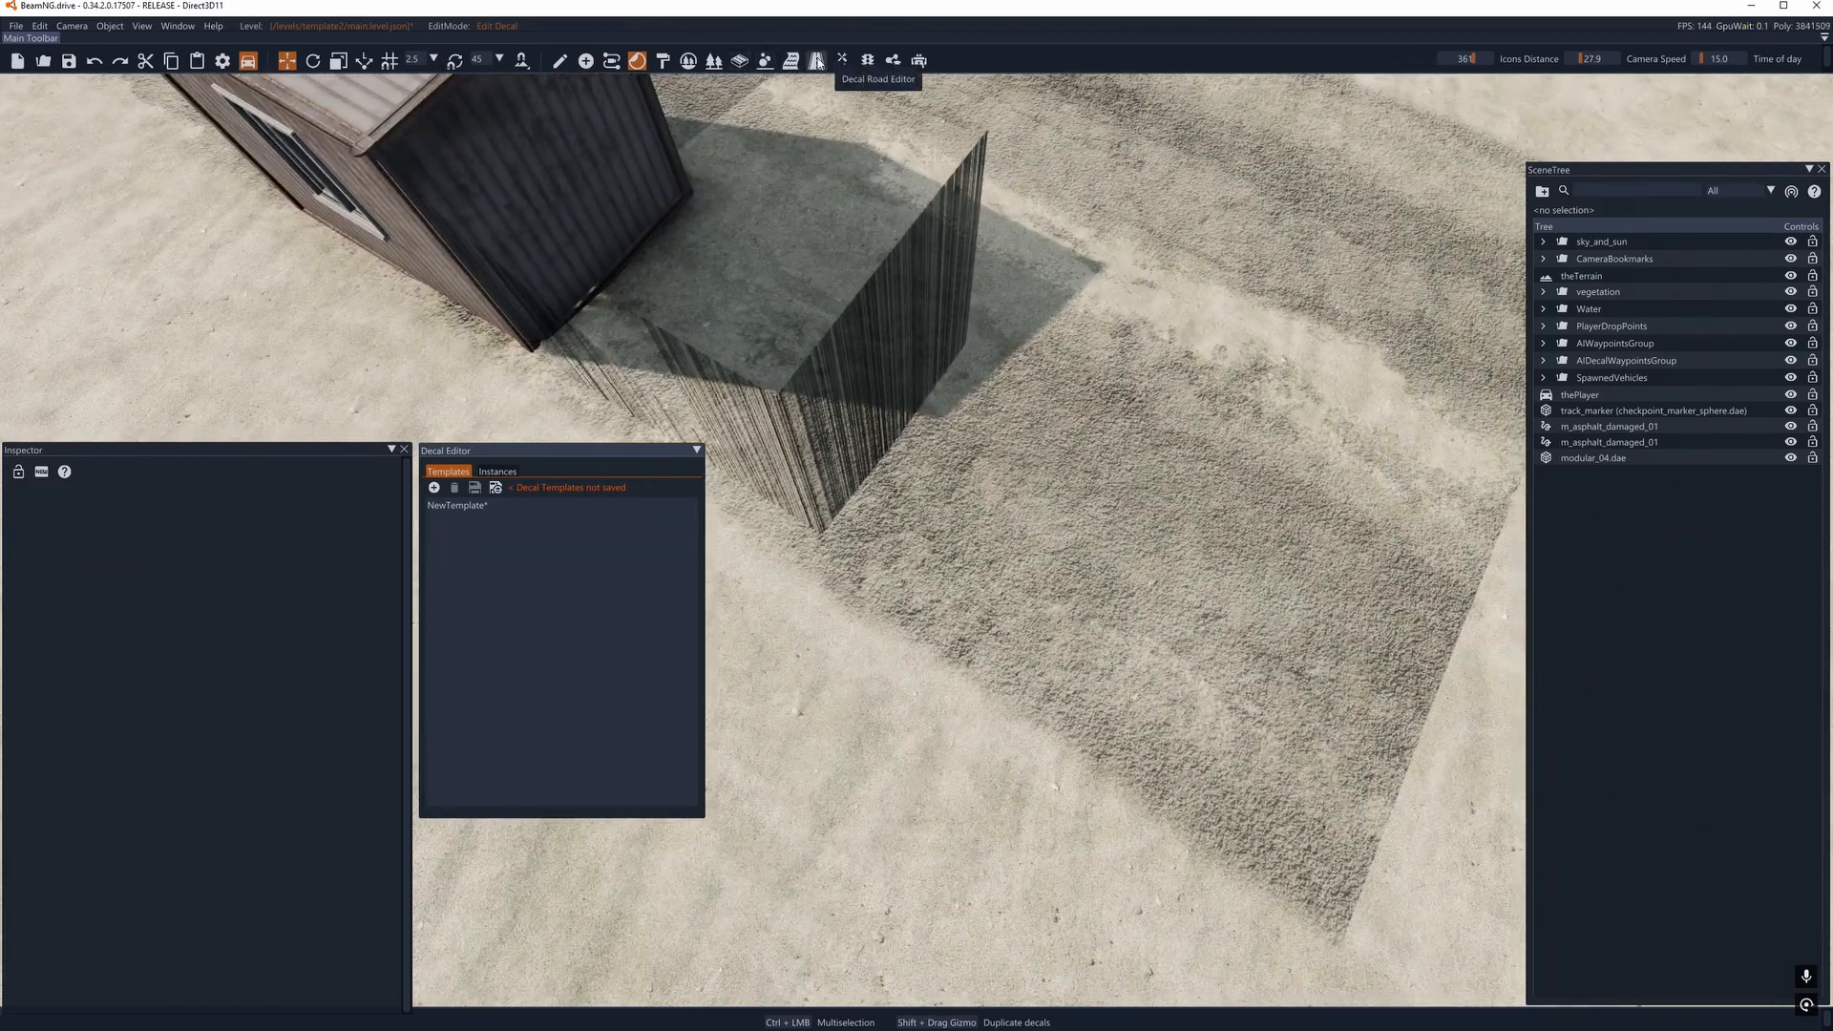
{"action": "left_click", "coordinate": [815, 63]}
{"action": "left_click", "coordinate": [972, 539]}
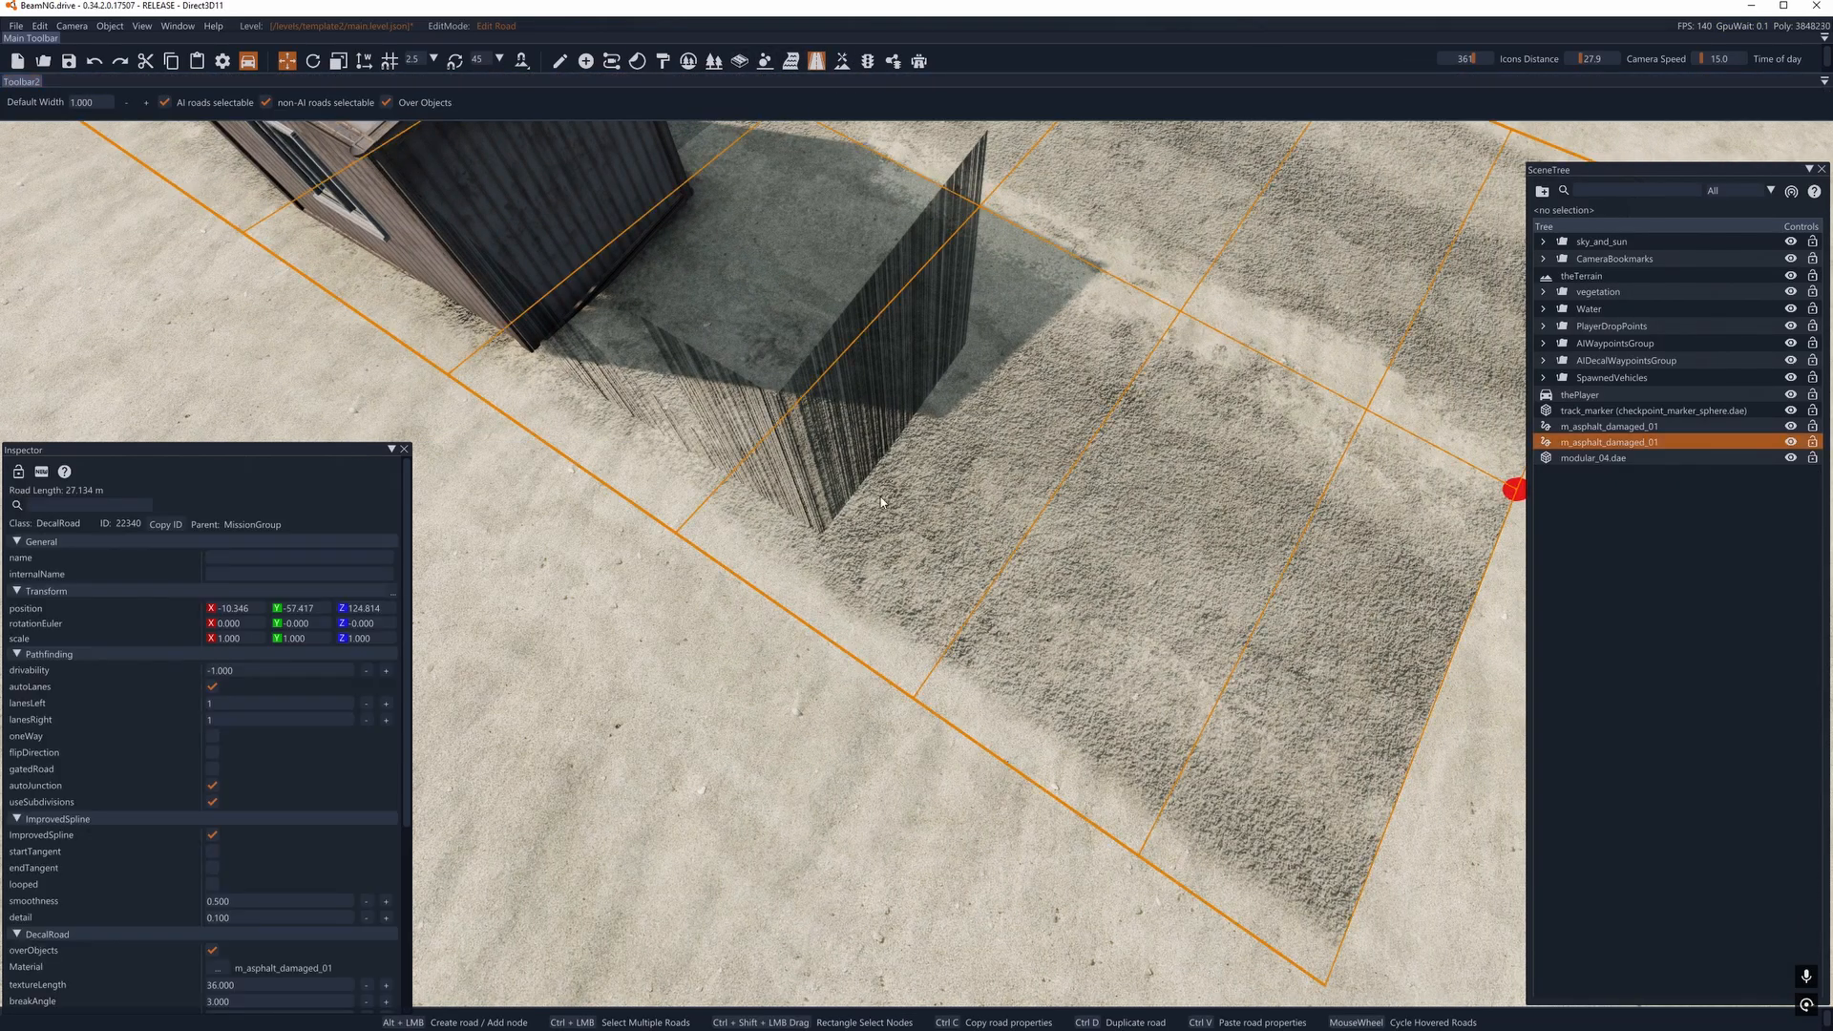
- Inspect the stretched road texture beside the container and rebuild the level's static collision data
{"action": "right_click_drag", "start_coordinate": [880, 497], "coordinate": [933, 564]}
{"action": "key", "text": "s"}
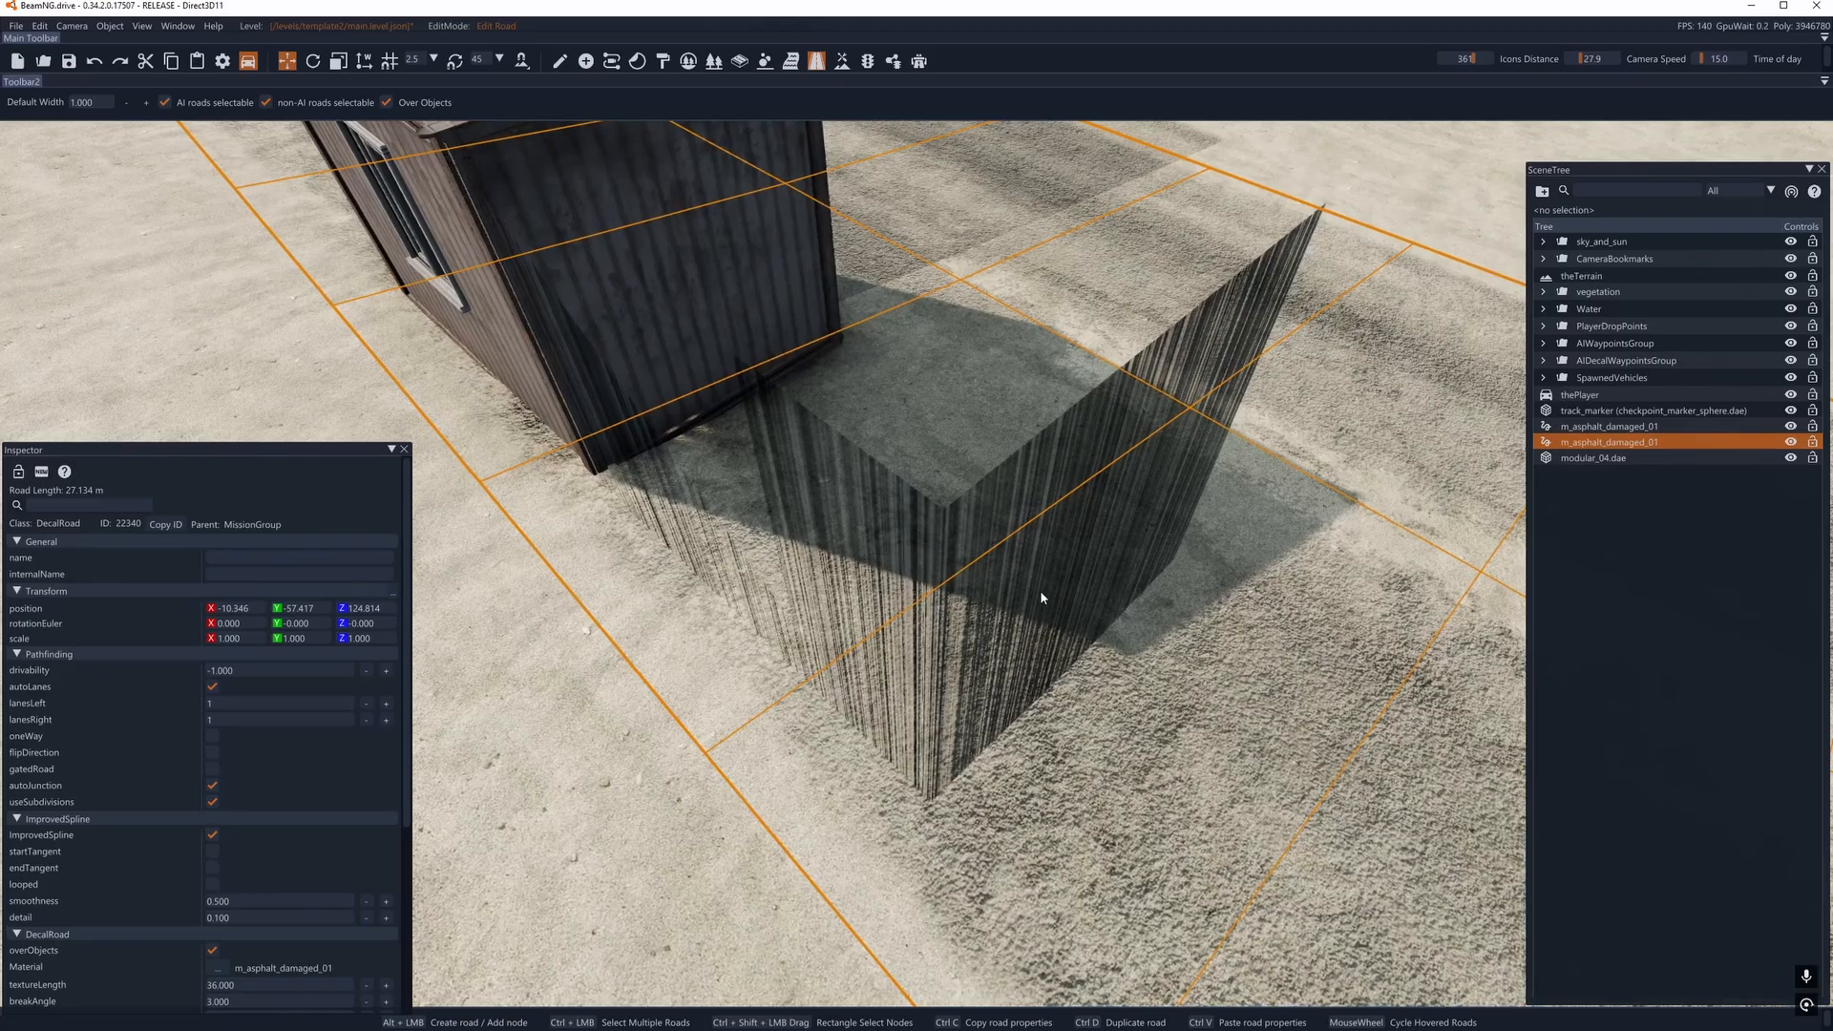
{"action": "key", "text": "s"}
{"action": "left_click", "coordinate": [36, 25]}
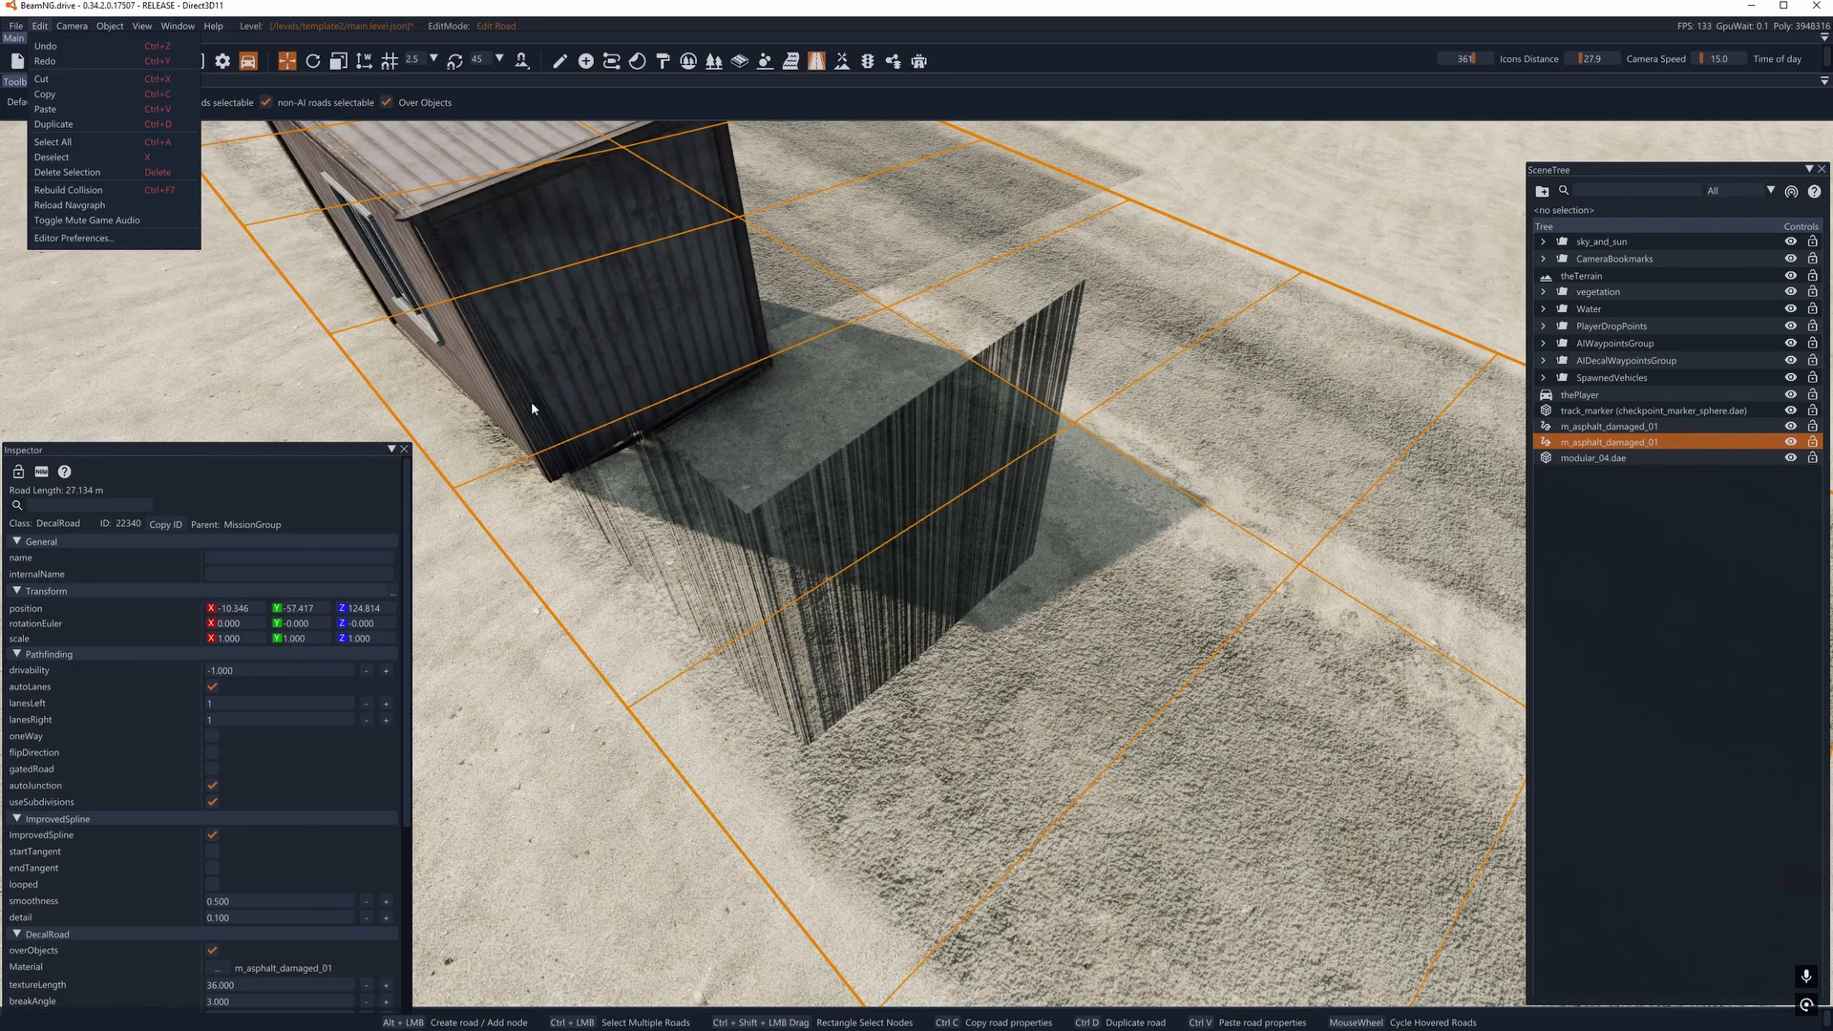
{"action": "left_click", "coordinate": [95, 190]}
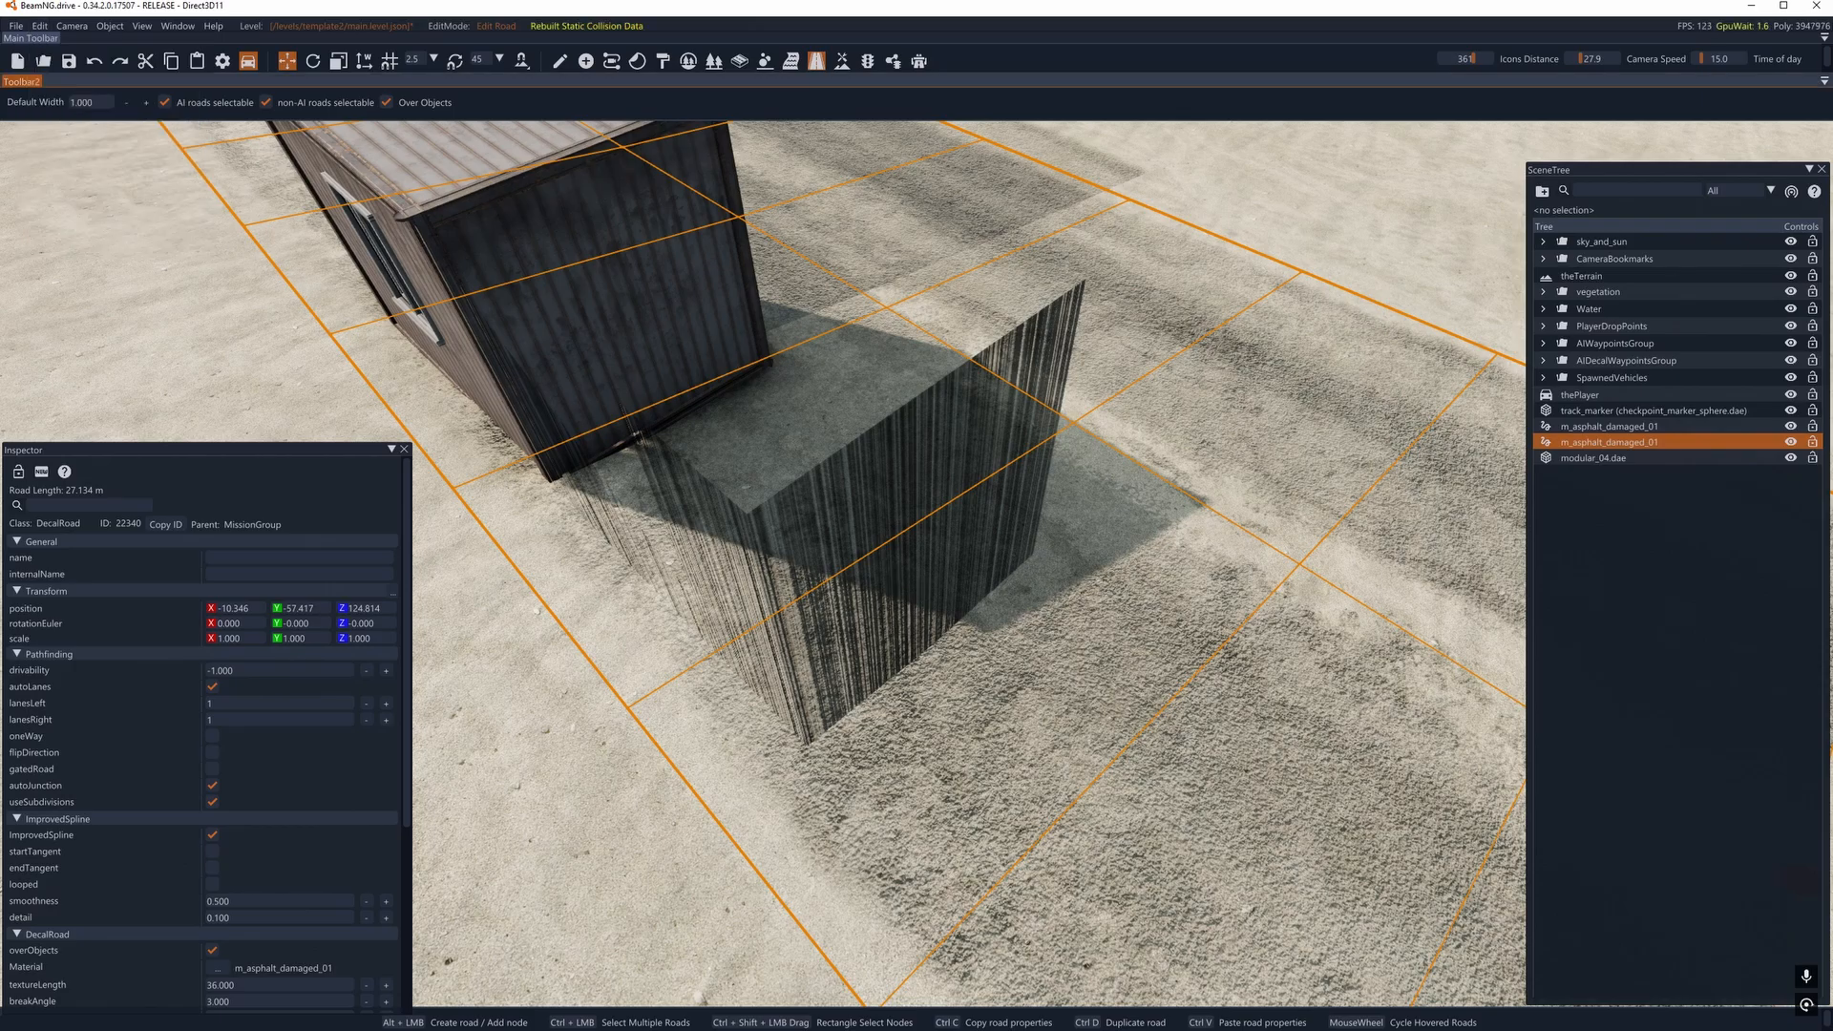
- Examine how the copied road projects around the container after the collision rebuild
{"action": "key", "text": "d"}
{"action": "mouse_move", "coordinate": [1012, 596]}
{"action": "right_mouse_down"}
{"action": "mouse_move", "coordinate": [902, 578]}
{"action": "mouse_move", "coordinate": [940, 520]}
{"action": "mouse_move", "coordinate": [926, 572]}
{"action": "mouse_move", "coordinate": [955, 568]}
{"action": "mouse_move", "coordinate": [854, 537]}
{"action": "right_mouse_up"}
{"action": "key", "text": "a"}
{"action": "key", "text": "s"}
{"action": "key", "text": "d"}
{"action": "key", "text": "w"}
{"action": "key", "text": "a"}
{"action": "key", "text": "d"}
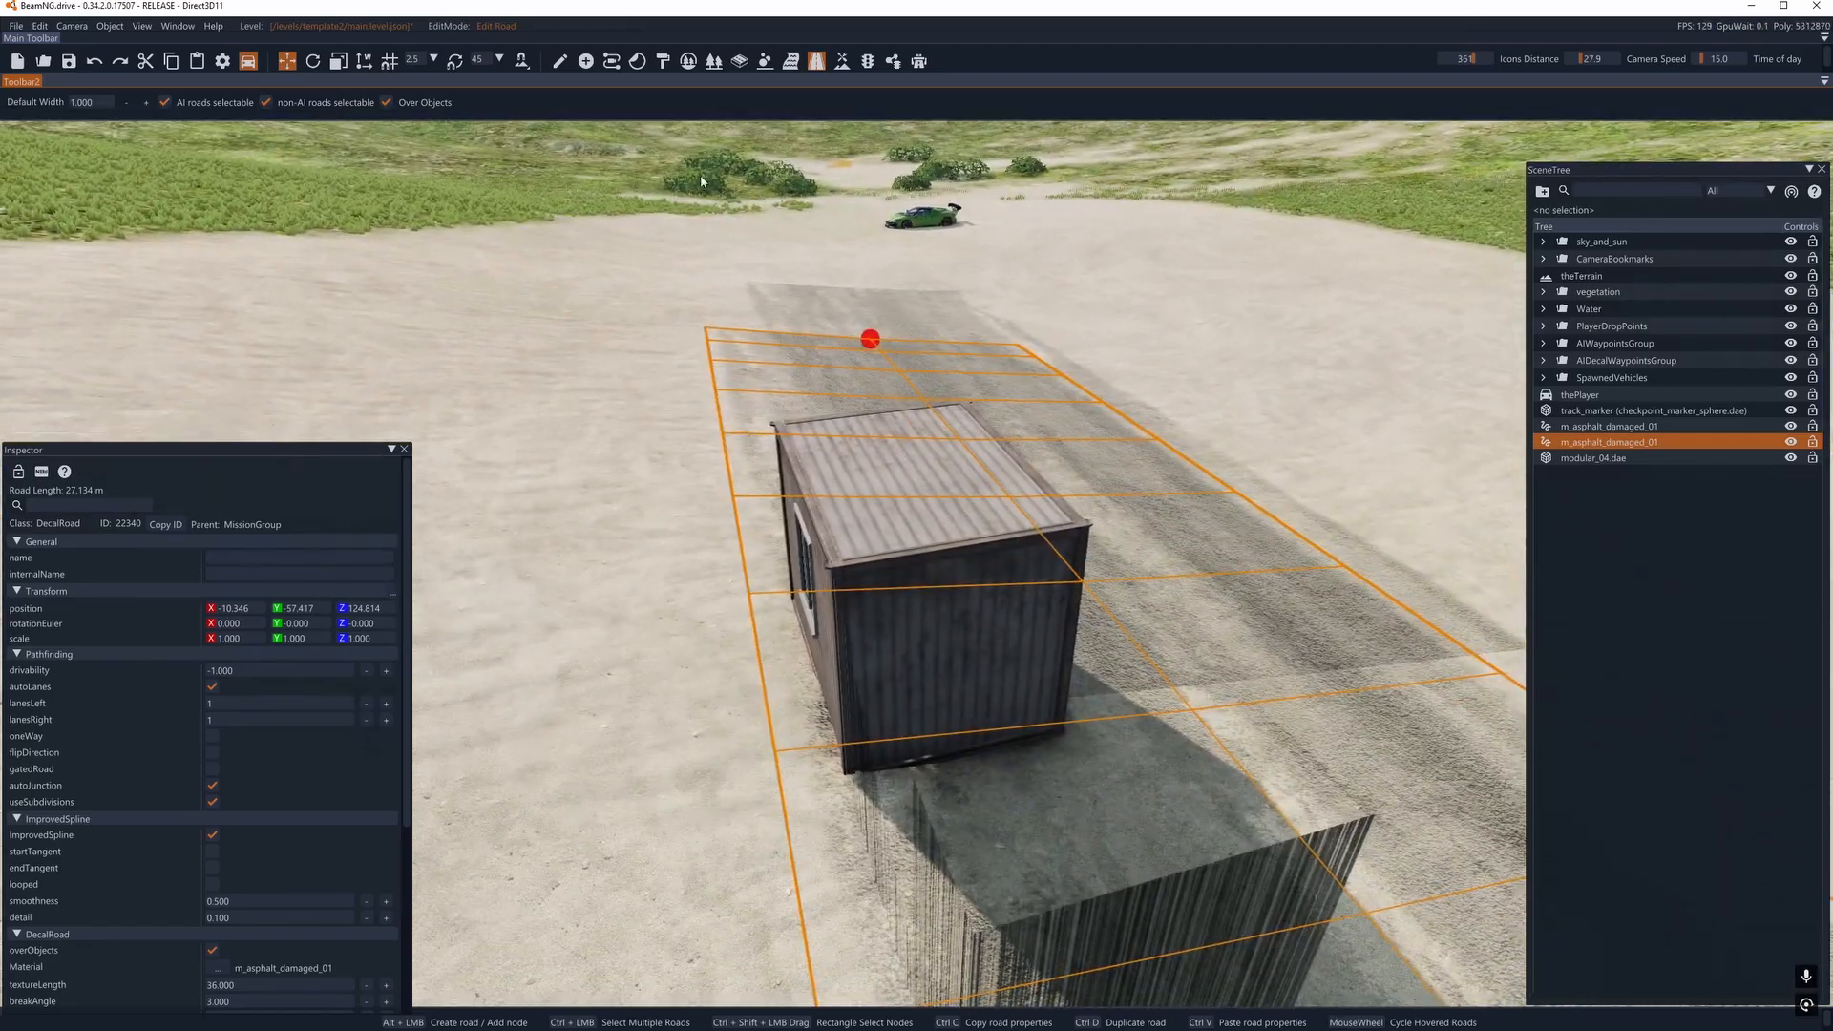
- Switch to object selection and select the modular_04.dae container standing on the road
{"action": "left_click", "coordinate": [561, 61]}
{"action": "key", "text": "s"}
{"action": "left_click", "coordinate": [931, 525]}
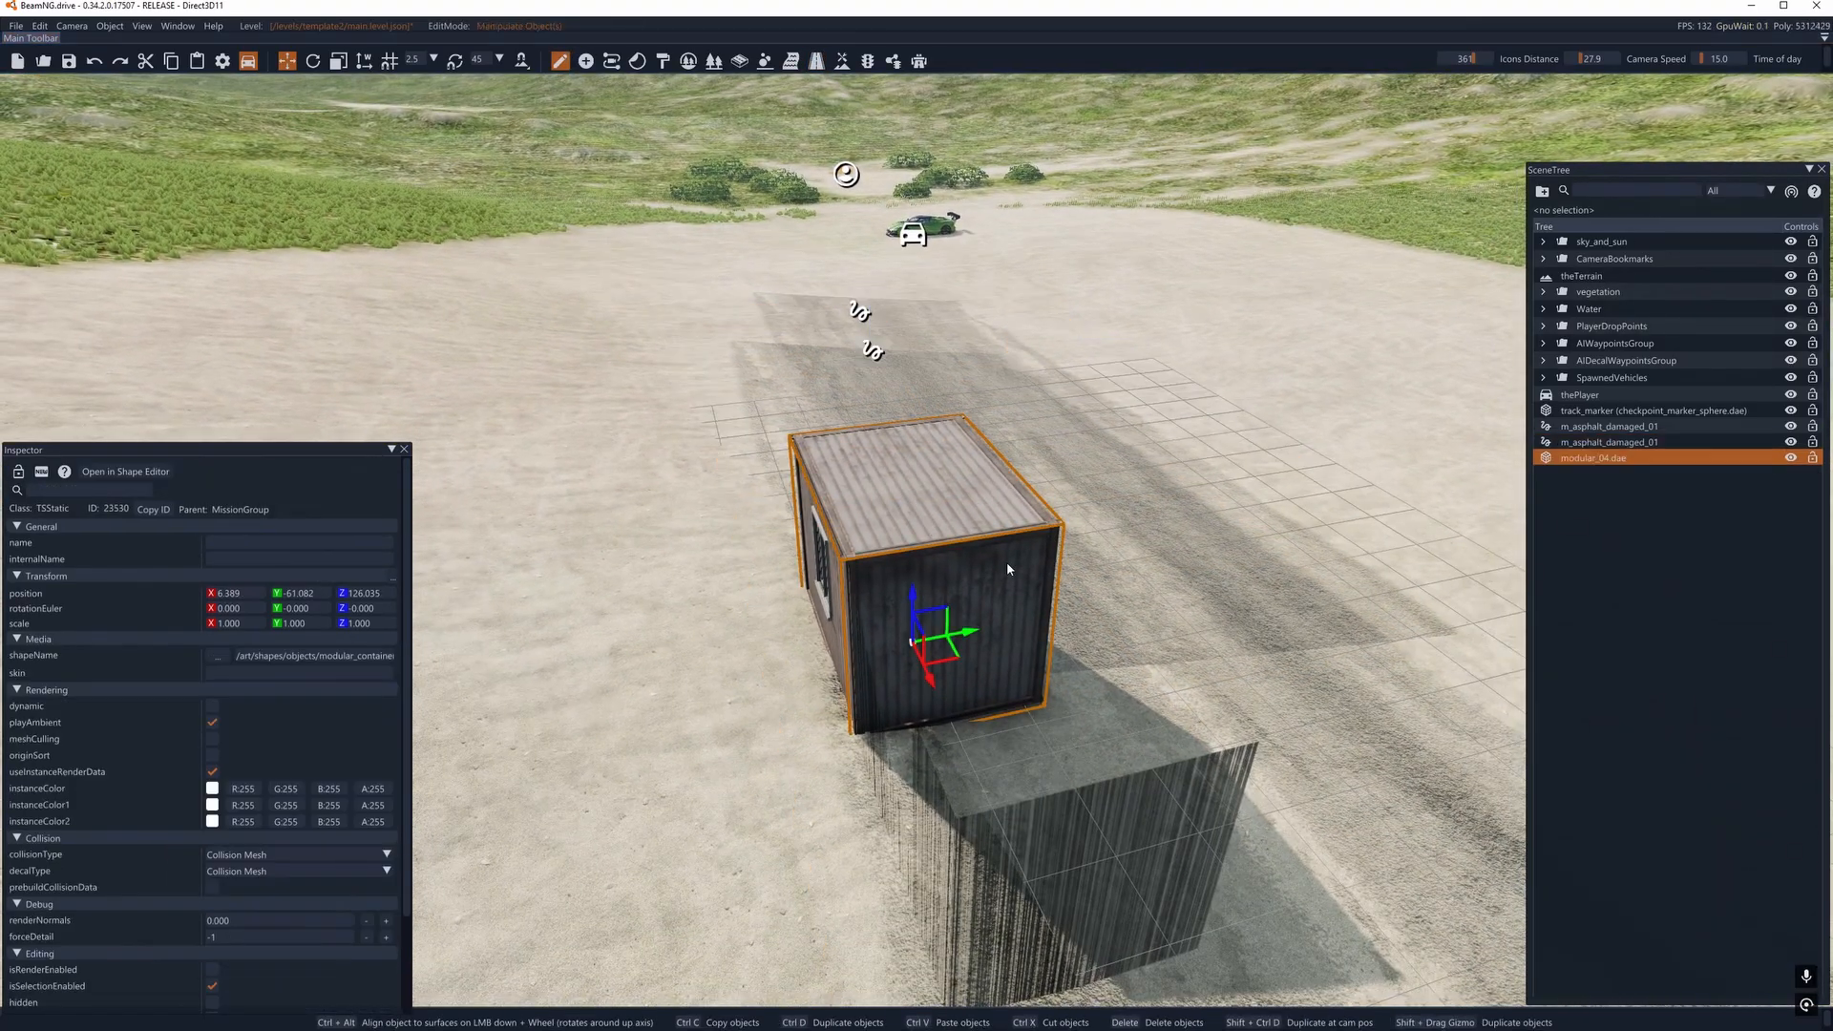
{"action": "right_click_drag", "start_coordinate": [1006, 562], "coordinate": [944, 582]}
{"action": "key", "text": "d"}
{"action": "key", "text": "d"}
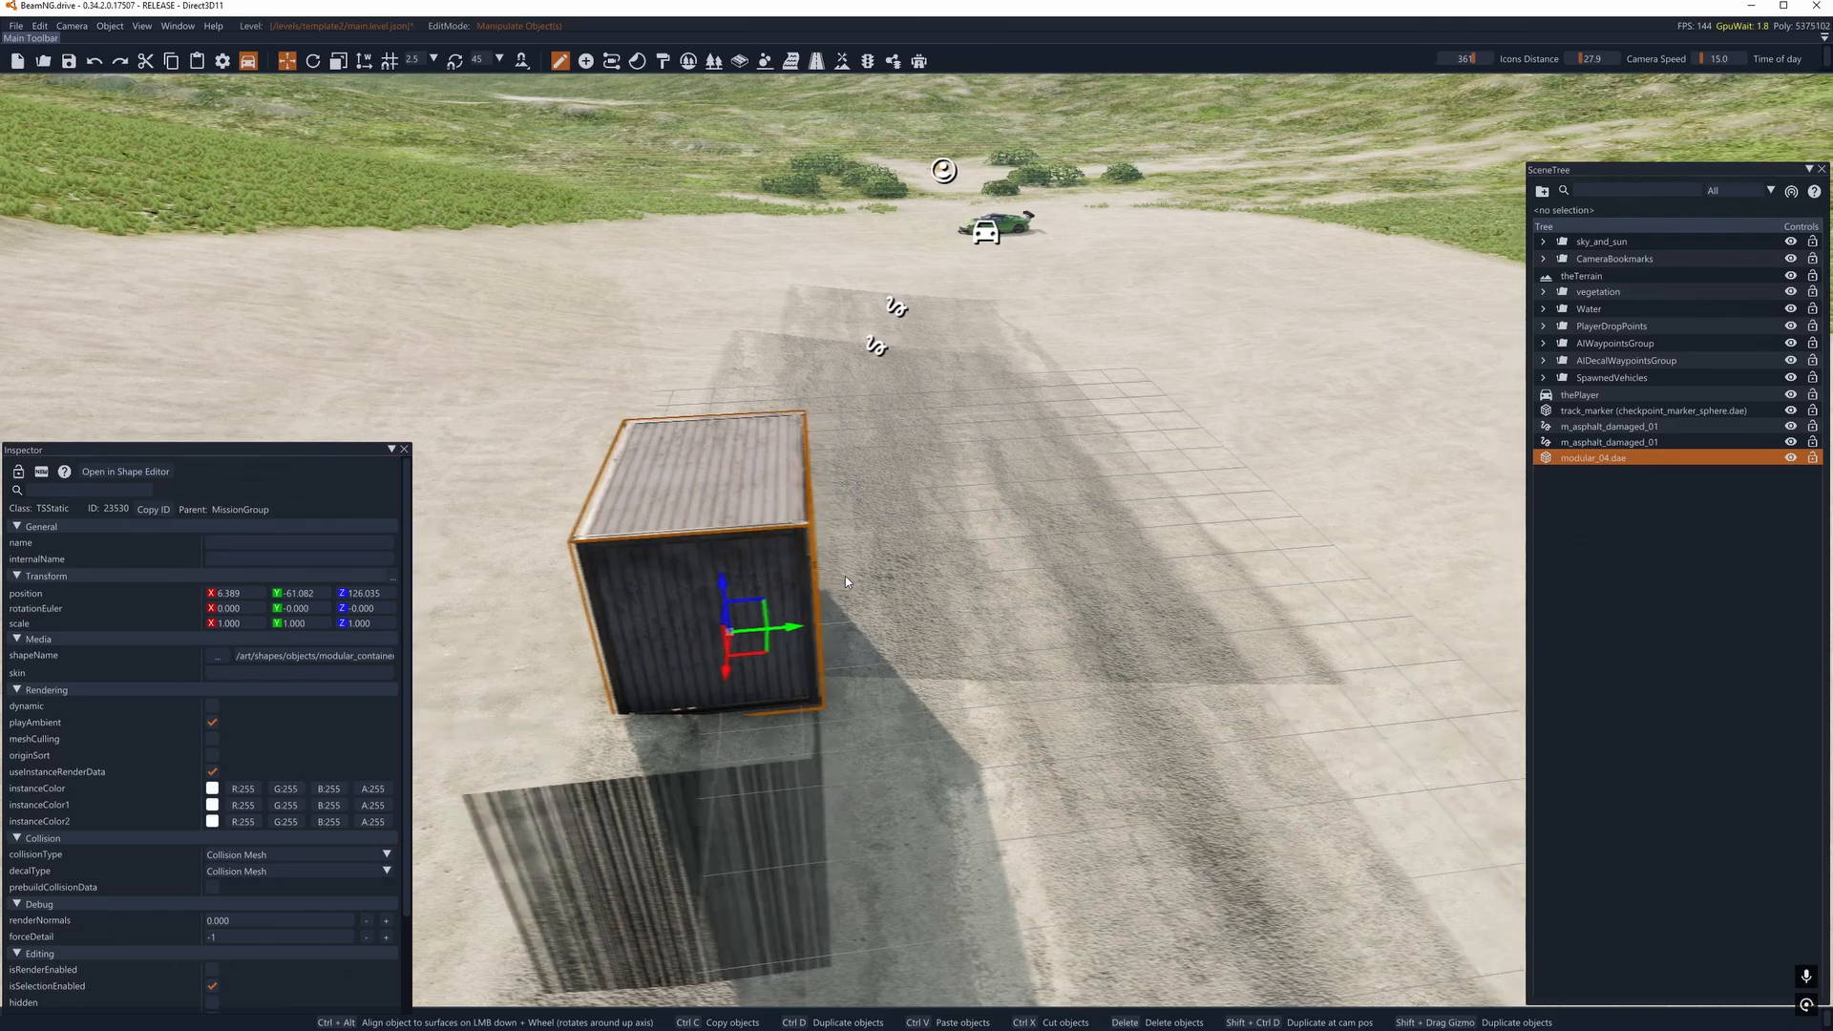
- Reopen the Decal Road Editor, examine the two overlapping roads and select the original, shorter-looking road beside the container
{"action": "left_click", "coordinate": [841, 59]}
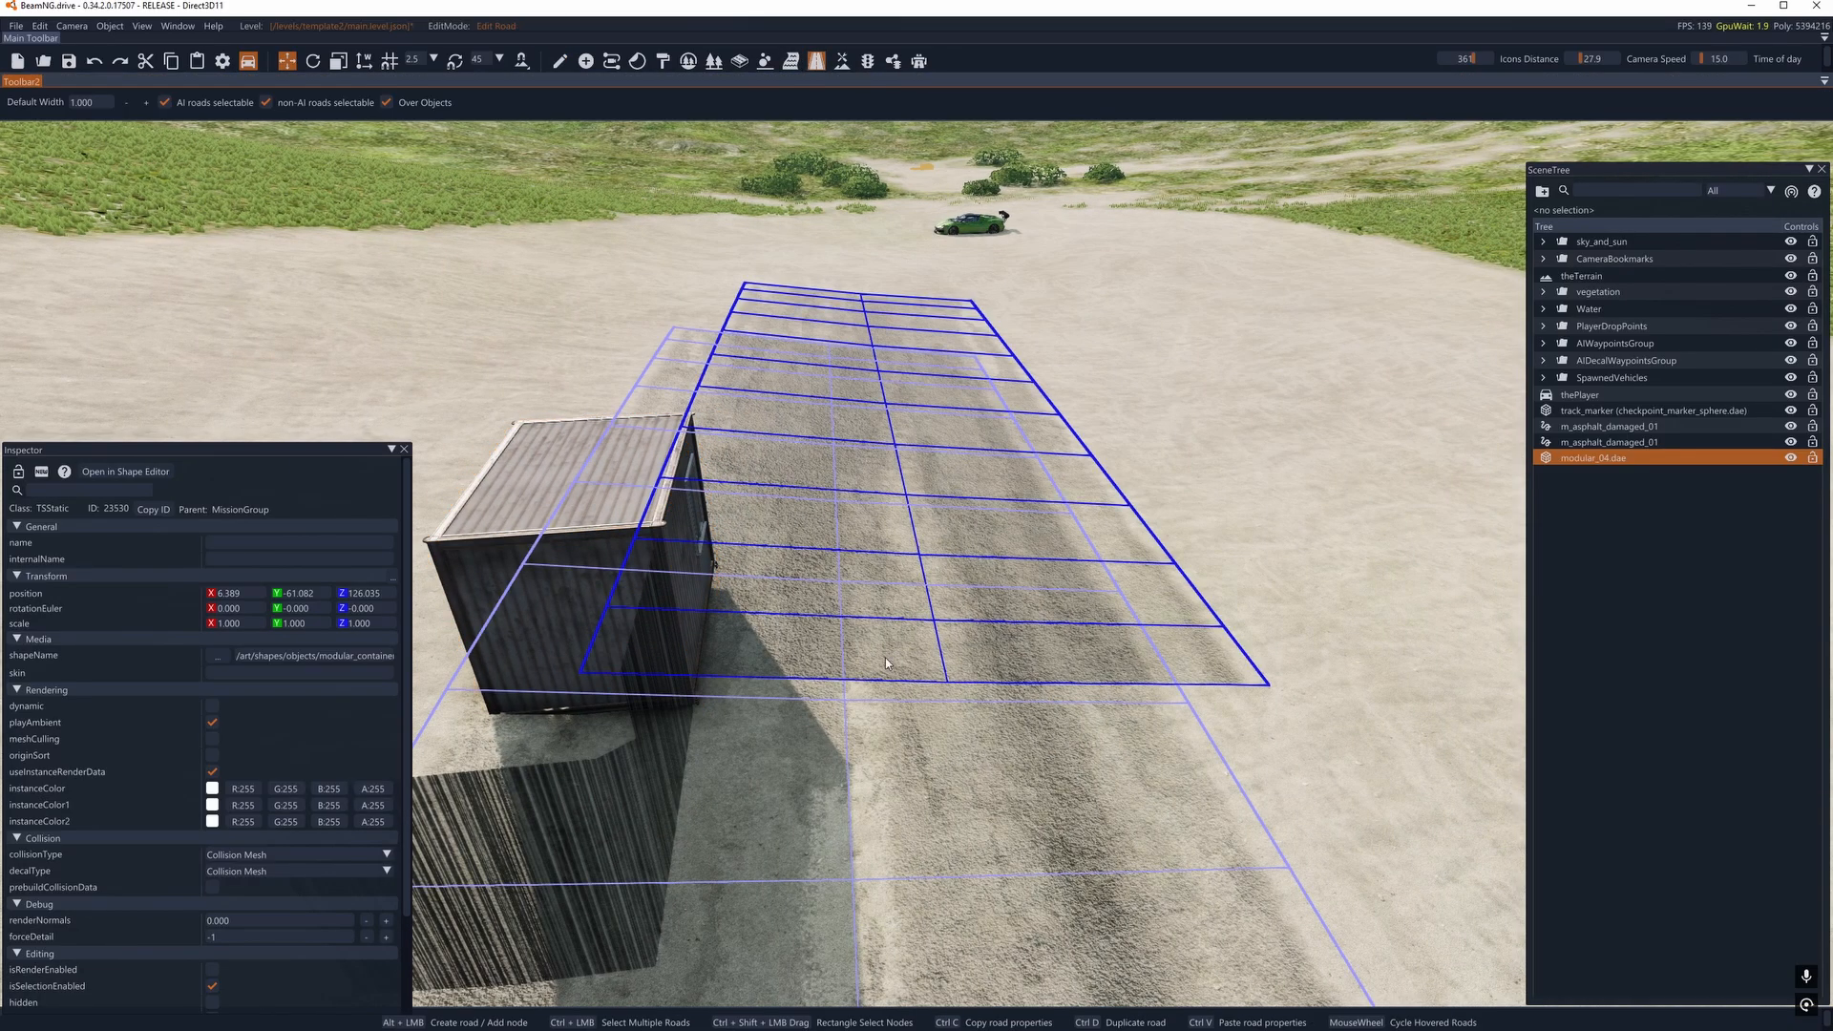
{"action": "right_click_drag", "start_coordinate": [897, 661], "coordinate": [892, 714]}
{"action": "key", "text": "w"}
{"action": "key", "text": "d"}
{"action": "scroll", "coordinate": [853, 386], "scroll_direction": "down", "scroll_amount": 1}
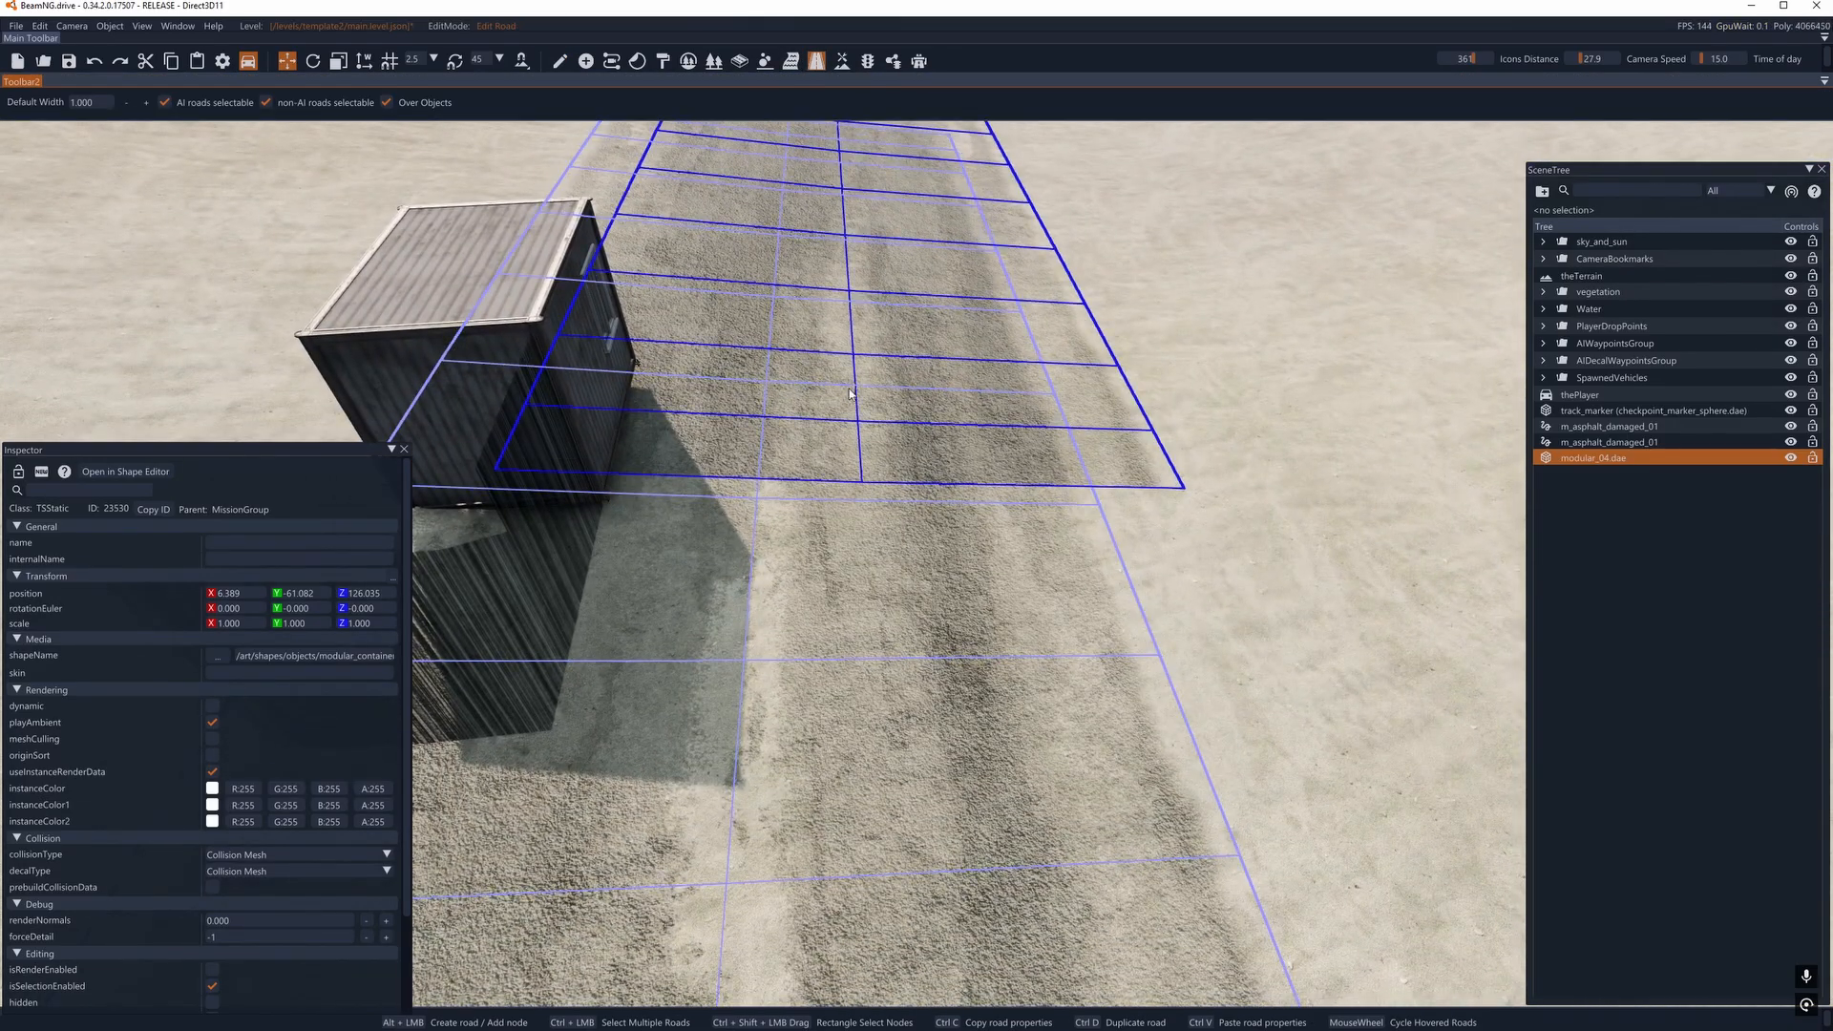
{"action": "scroll", "coordinate": [853, 386], "scroll_direction": "down", "scroll_amount": 1}
{"action": "key", "text": "w"}
{"action": "key", "text": "d"}
{"action": "right_click_drag", "start_coordinate": [853, 385], "coordinate": [945, 460]}
{"action": "scroll", "coordinate": [827, 452], "scroll_direction": "down", "scroll_amount": 1}
{"action": "left_click", "coordinate": [828, 457]}
{"action": "key", "text": "d"}
{"action": "key", "text": "a"}
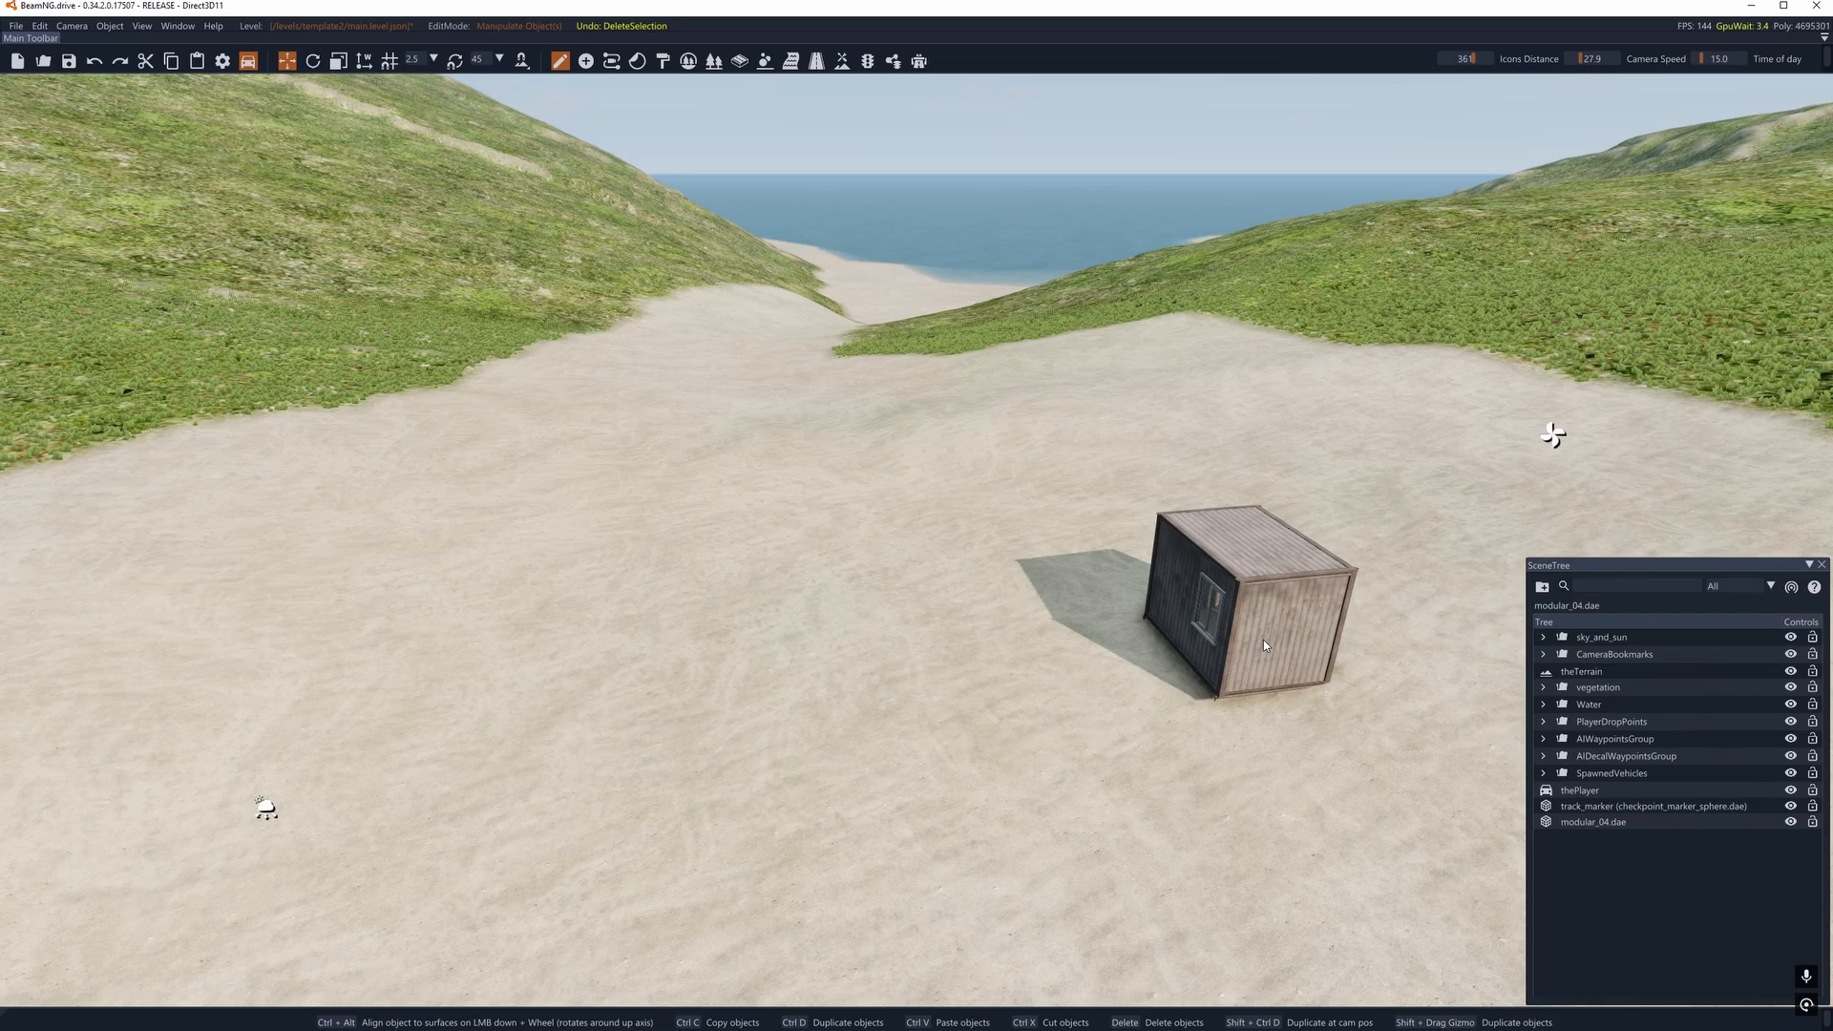
- Undo the last deletion and delete the m_asphalt_damaged_01 decal road again
{"action": "key", "text": "ctrl+z"}
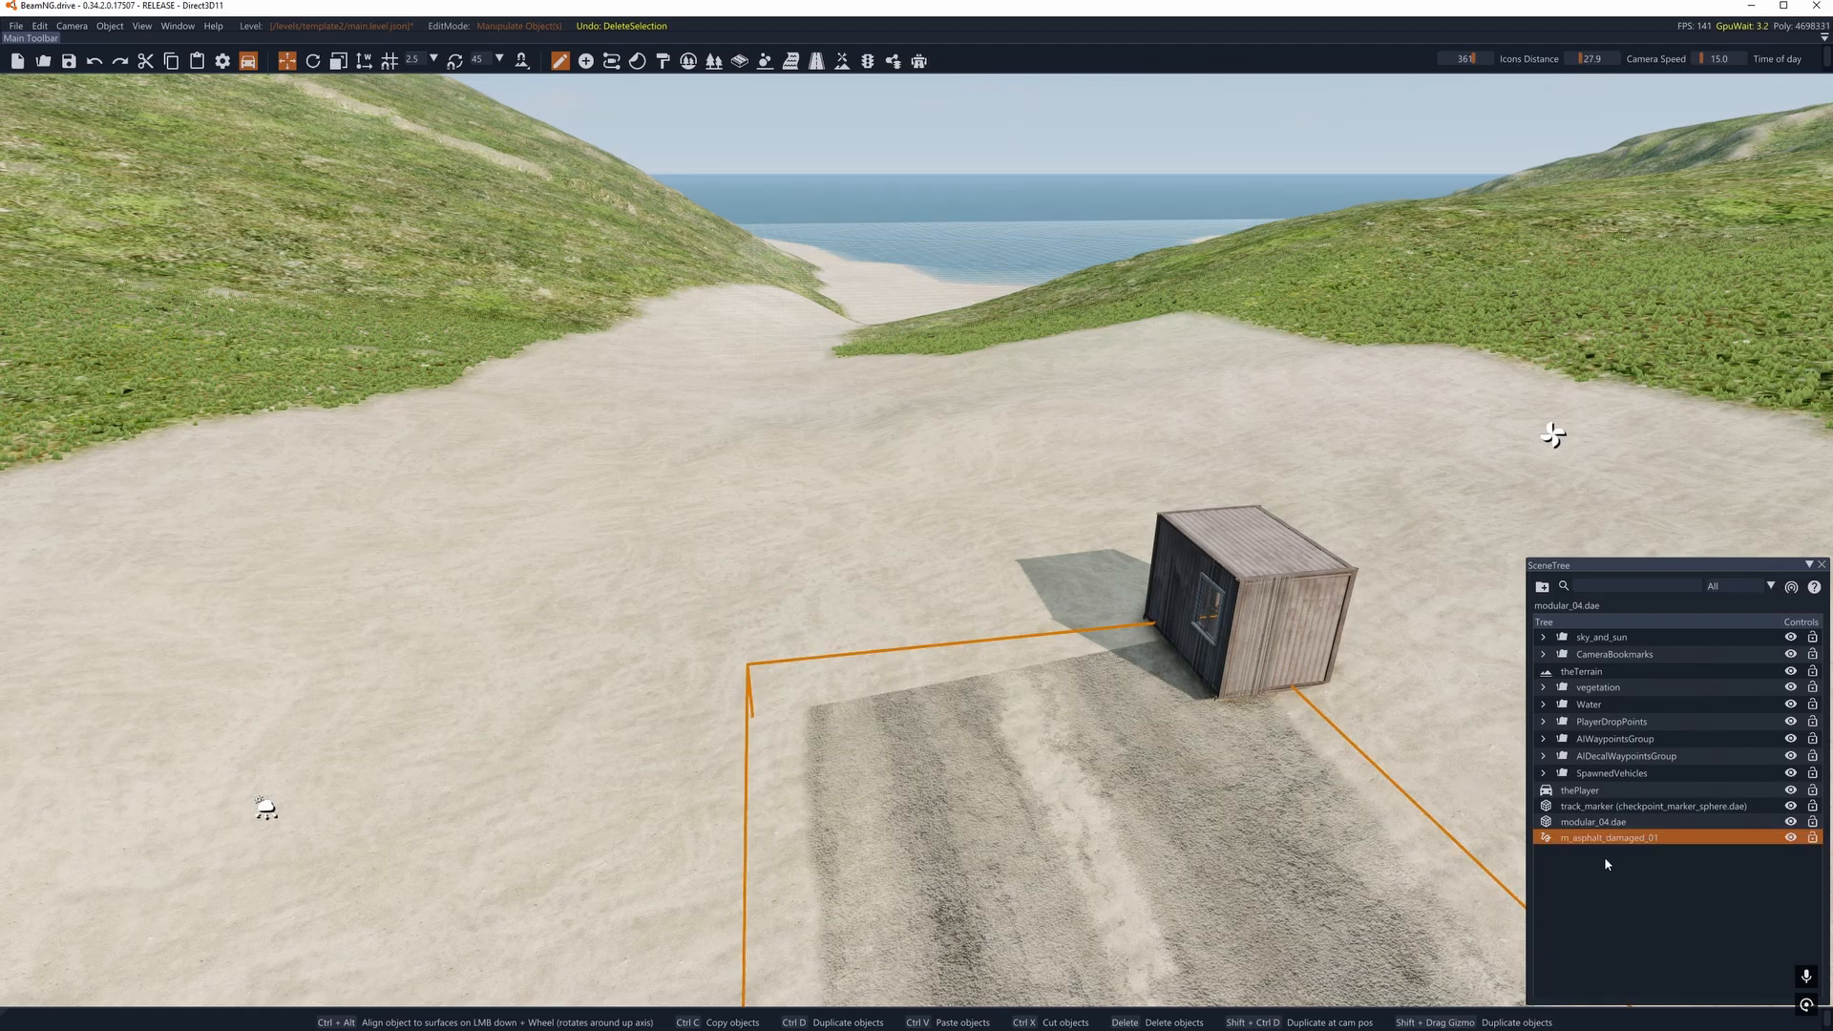
{"action": "key", "text": "Delete"}
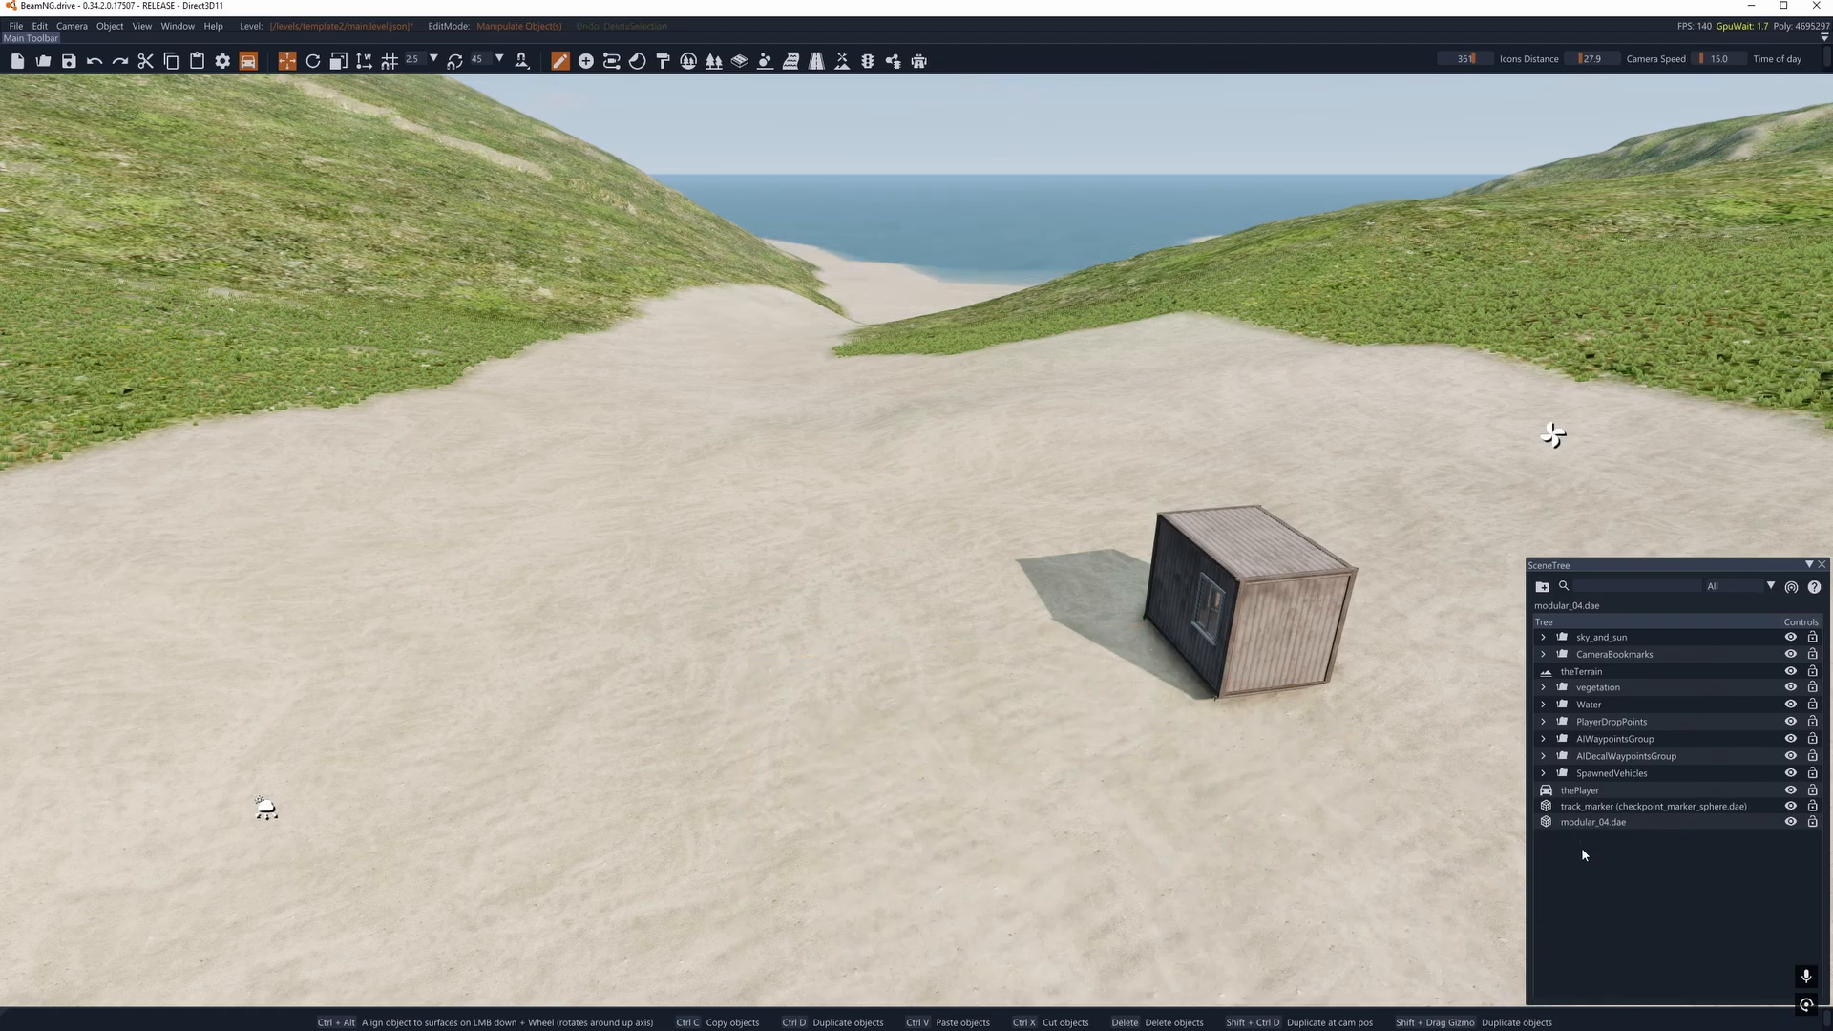
- Try selecting the modular_04.dae container while in terrain editing, return to object selection and delete it from the scene tree
{"action": "left_click", "coordinate": [841, 62]}
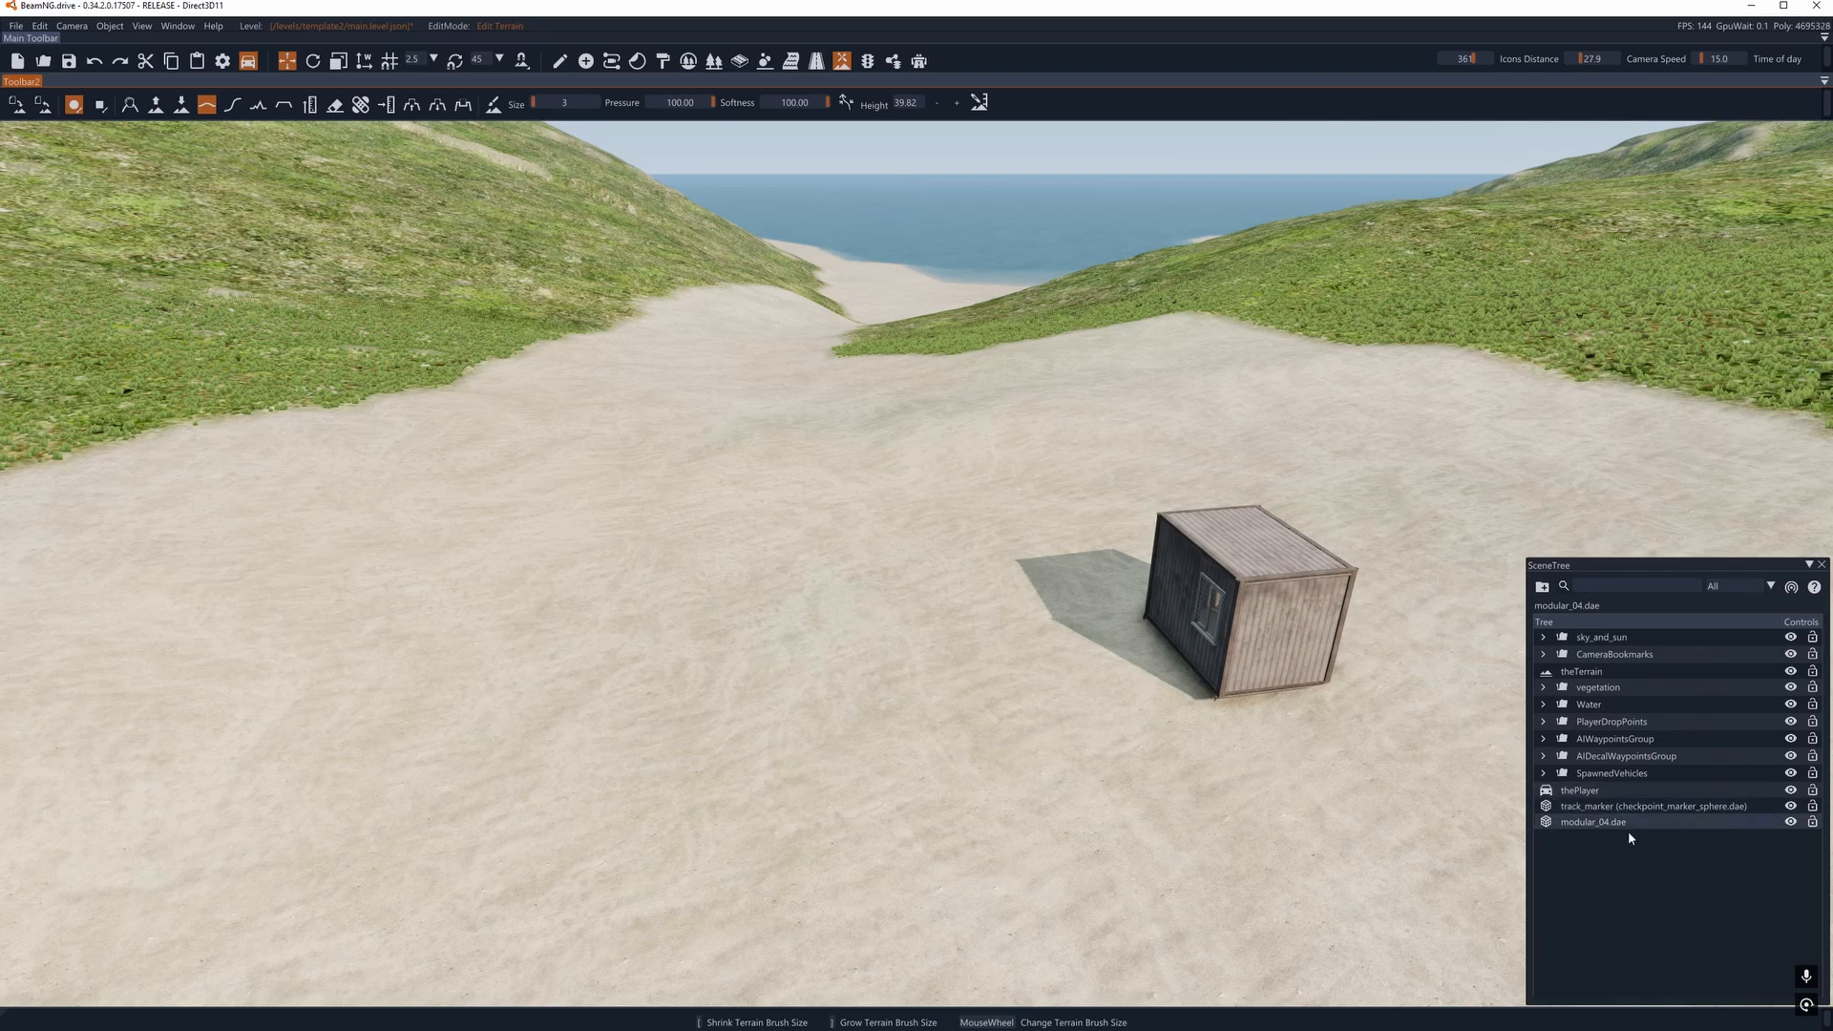
{"action": "left_click", "coordinate": [1604, 823]}
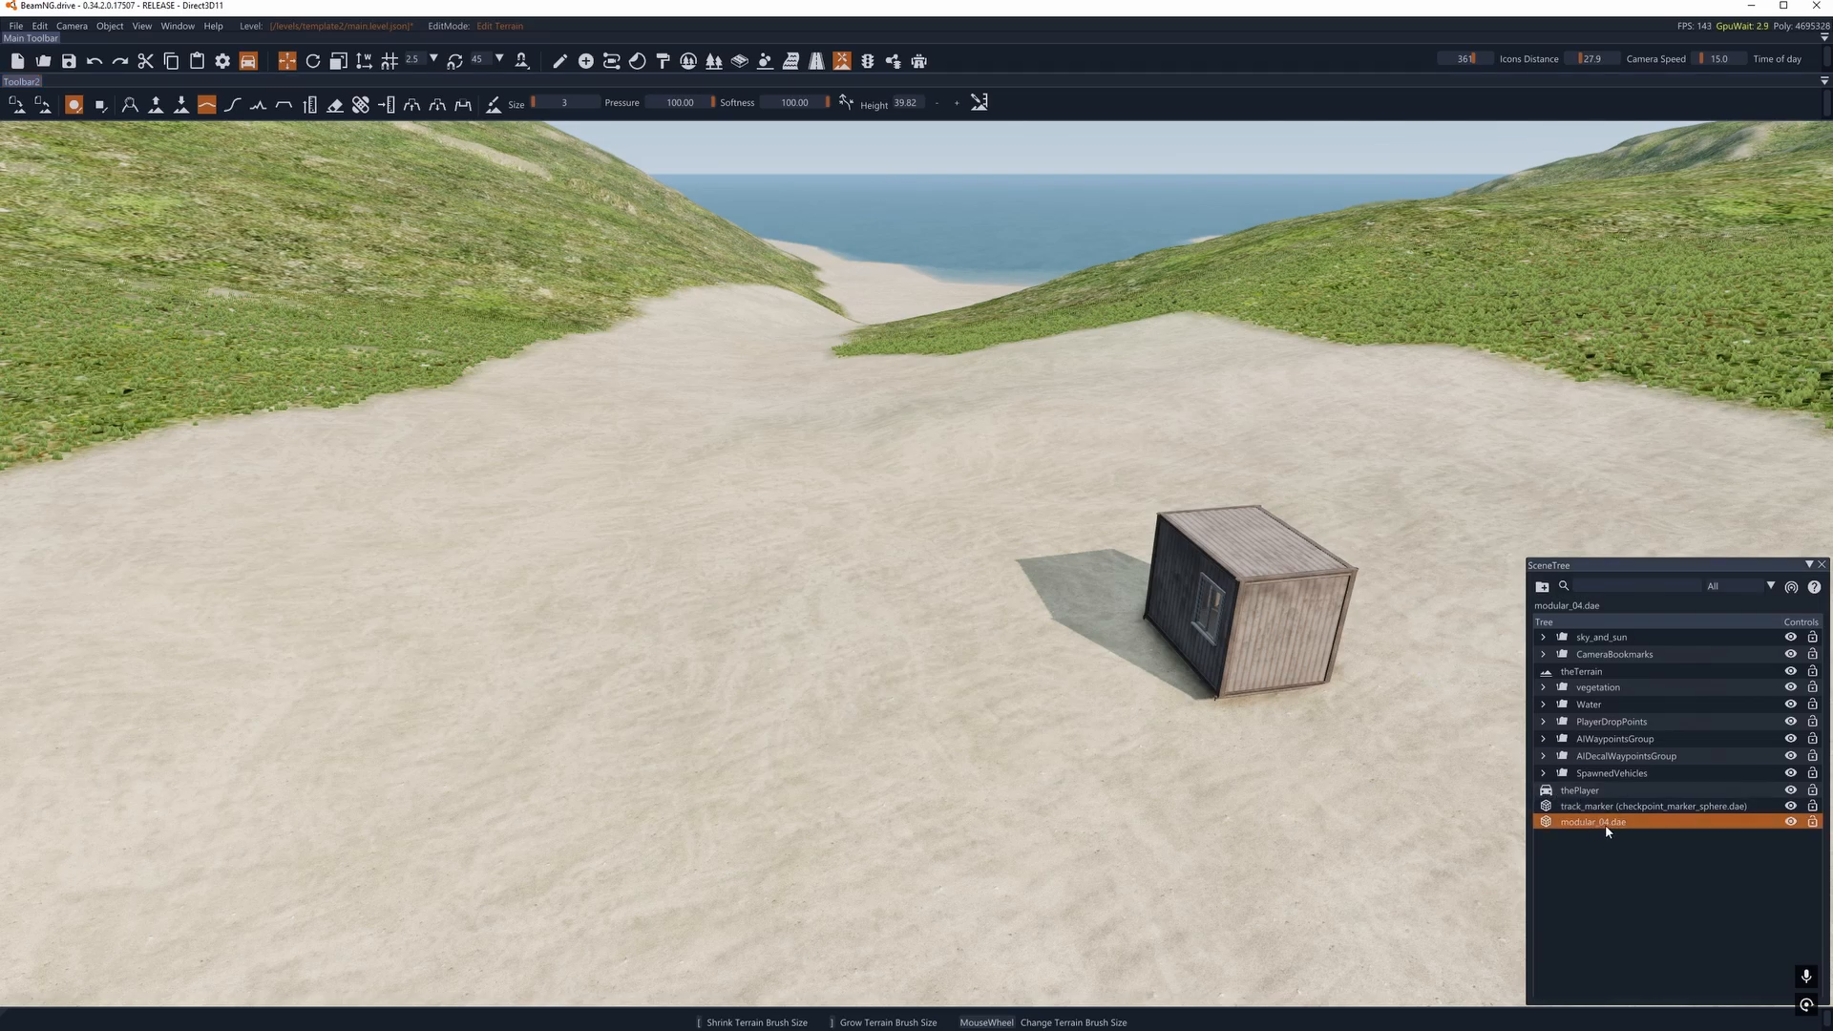
{"action": "left_click", "coordinate": [561, 61]}
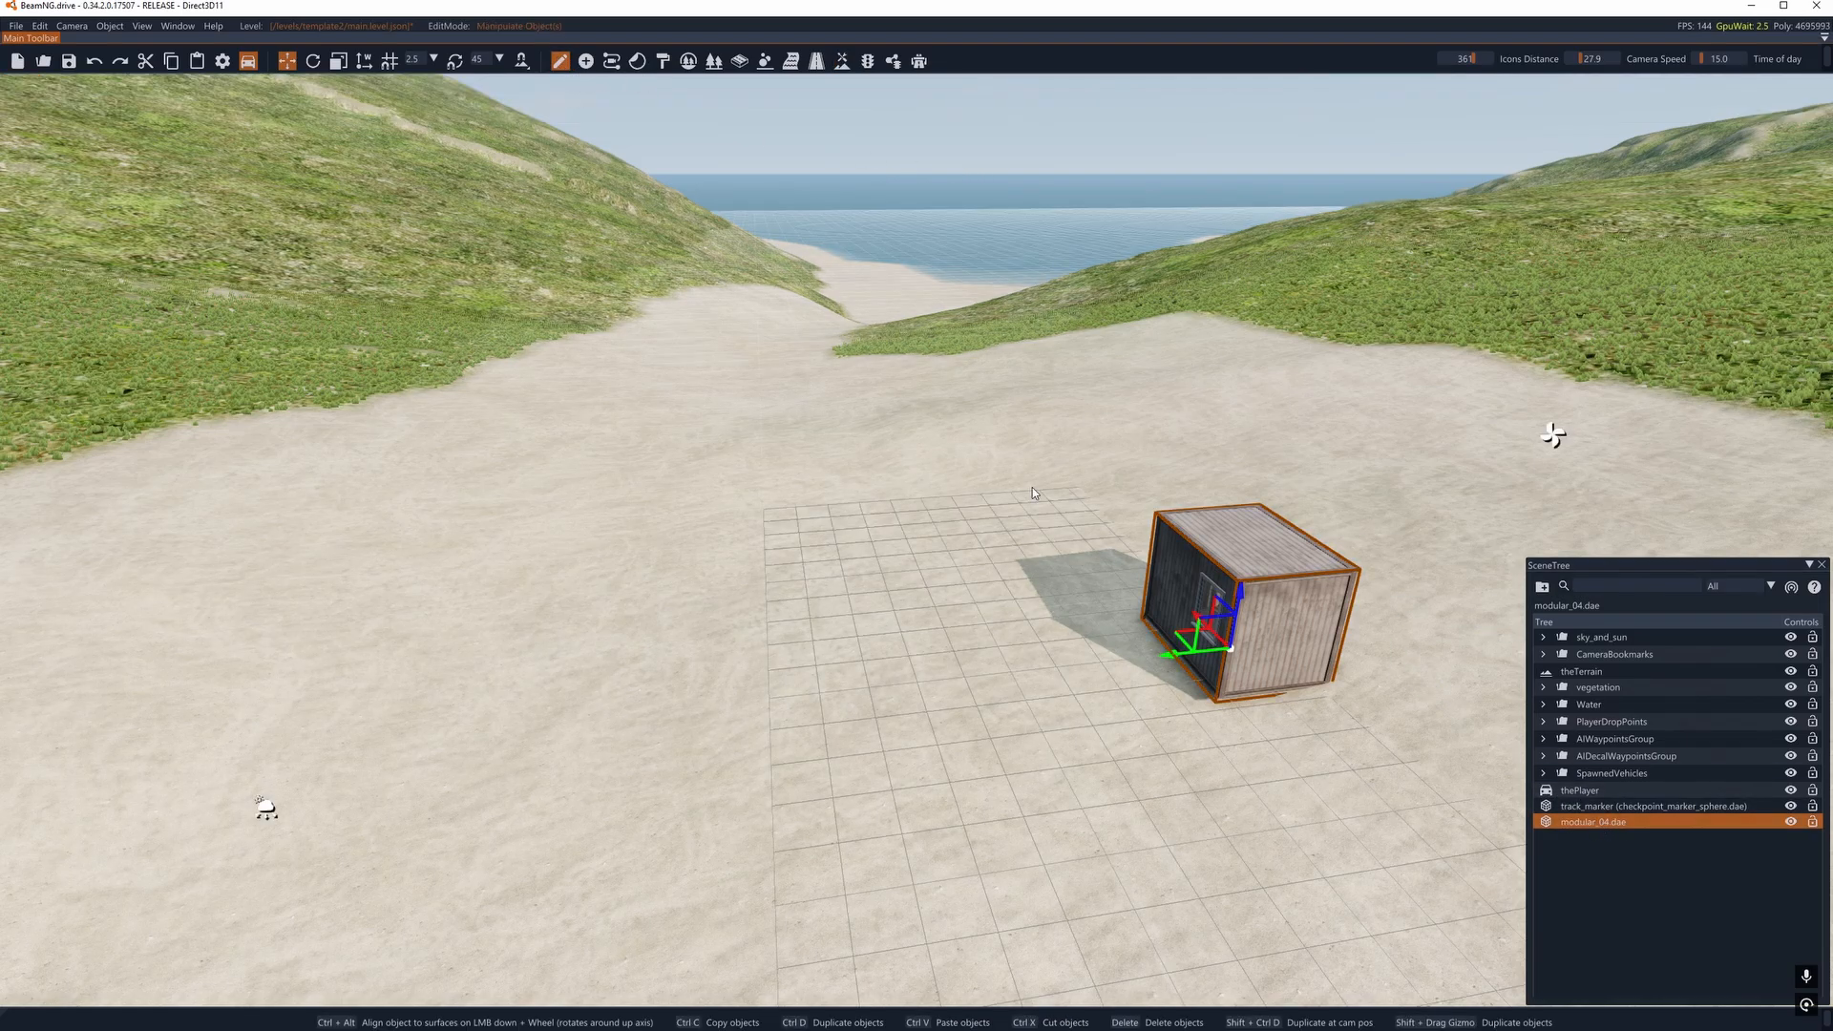
{"action": "double_click", "coordinate": [1584, 825]}
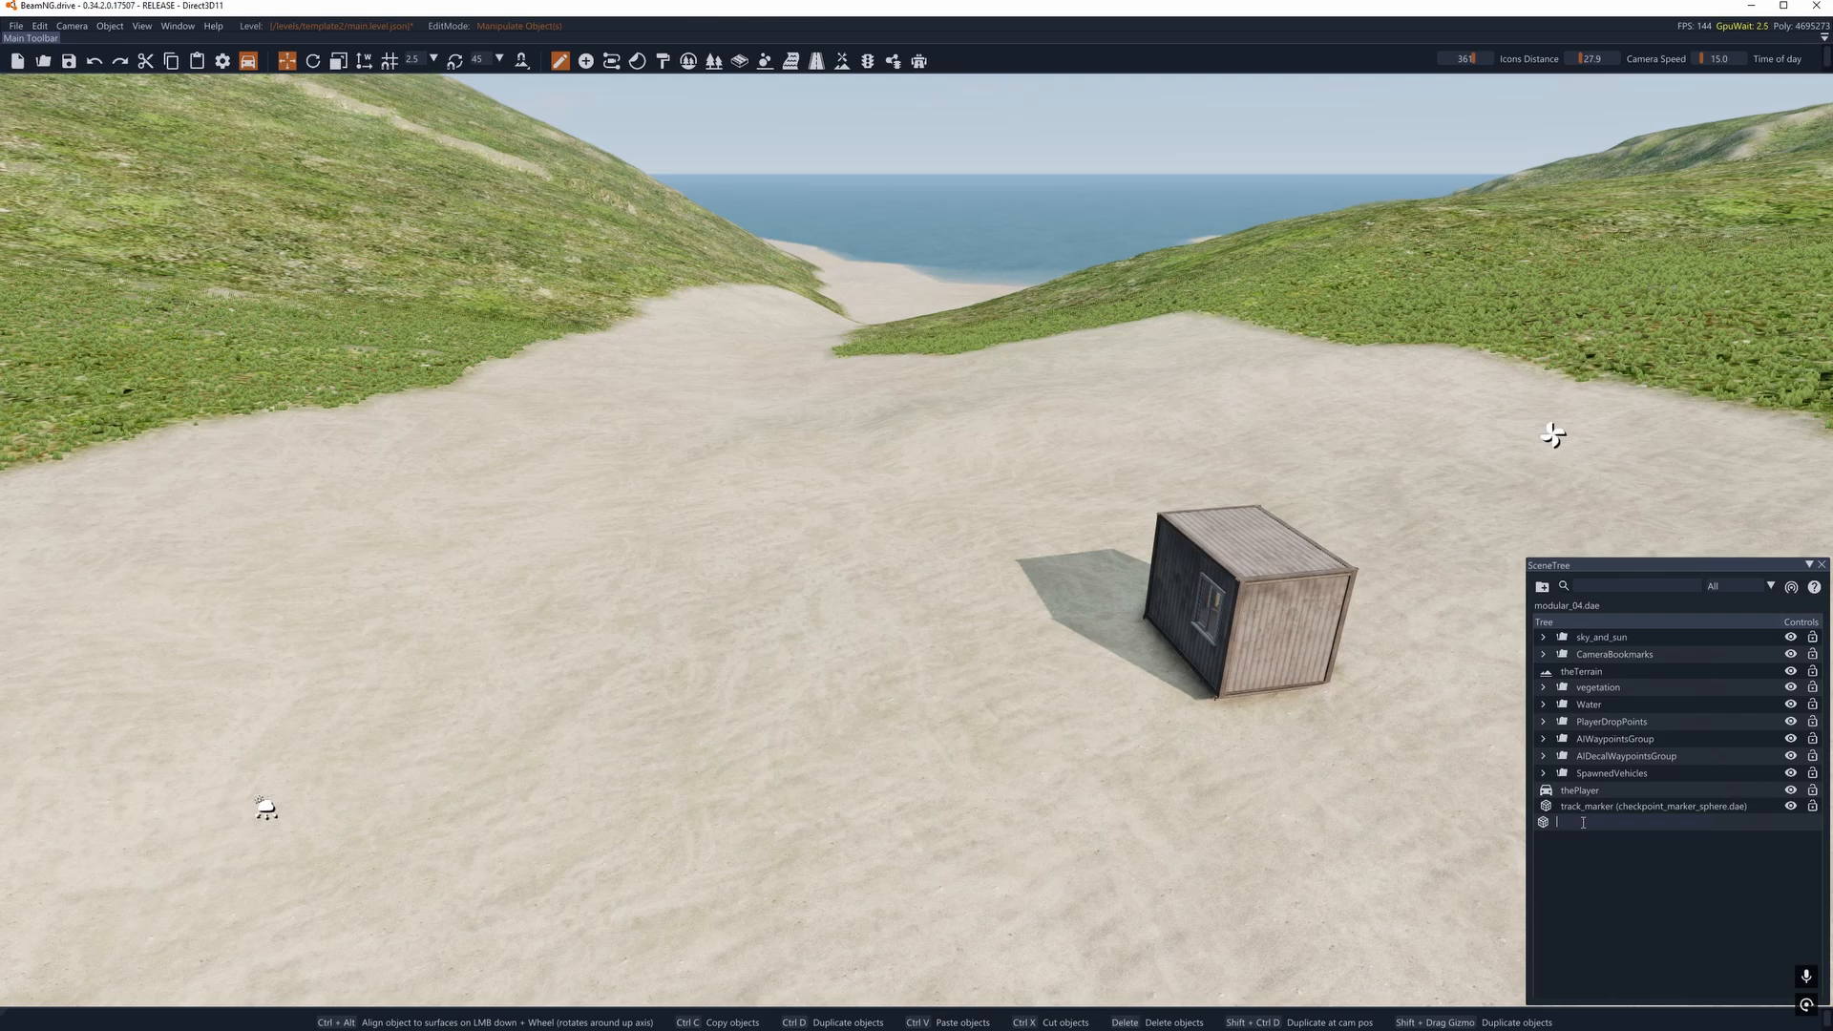
{"action": "left_click", "coordinate": [1591, 823]}
{"action": "key", "text": "Delete"}
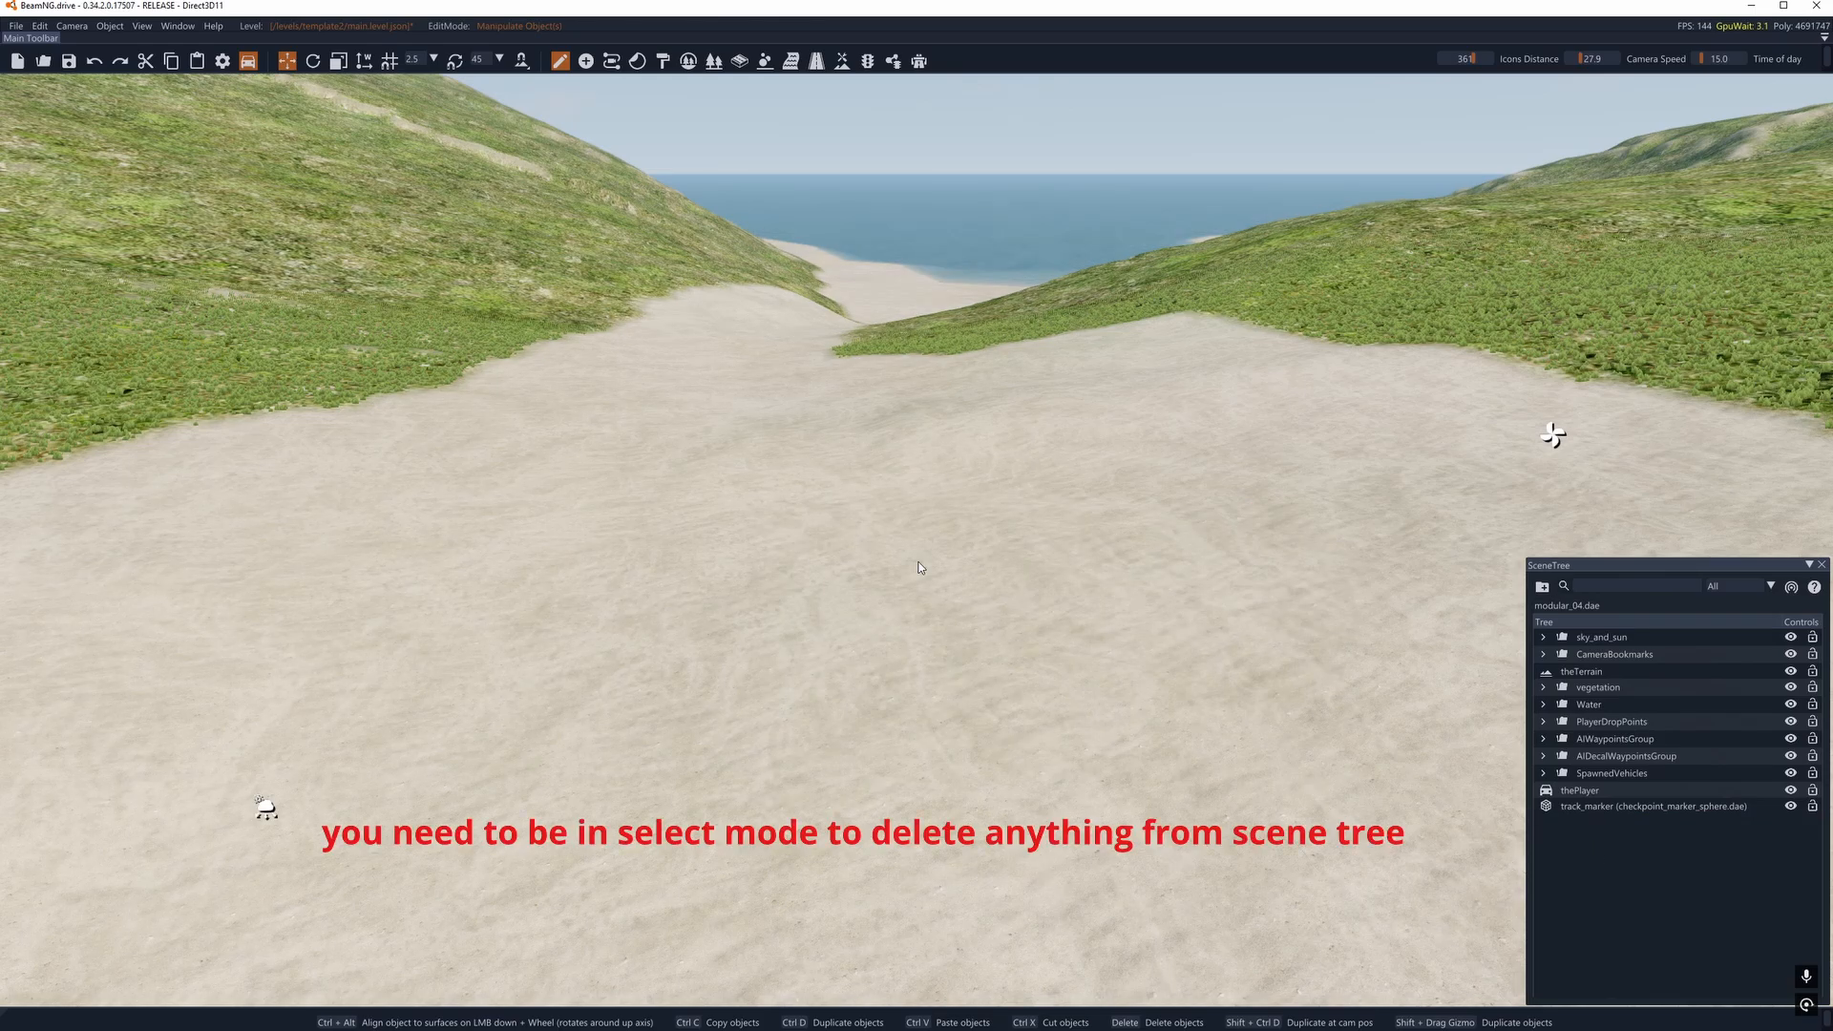
- Flatten the sandy ground between the water and the car with the terrain Flatten tool at brush size 25
{"action": "left_click", "coordinate": [842, 61]}
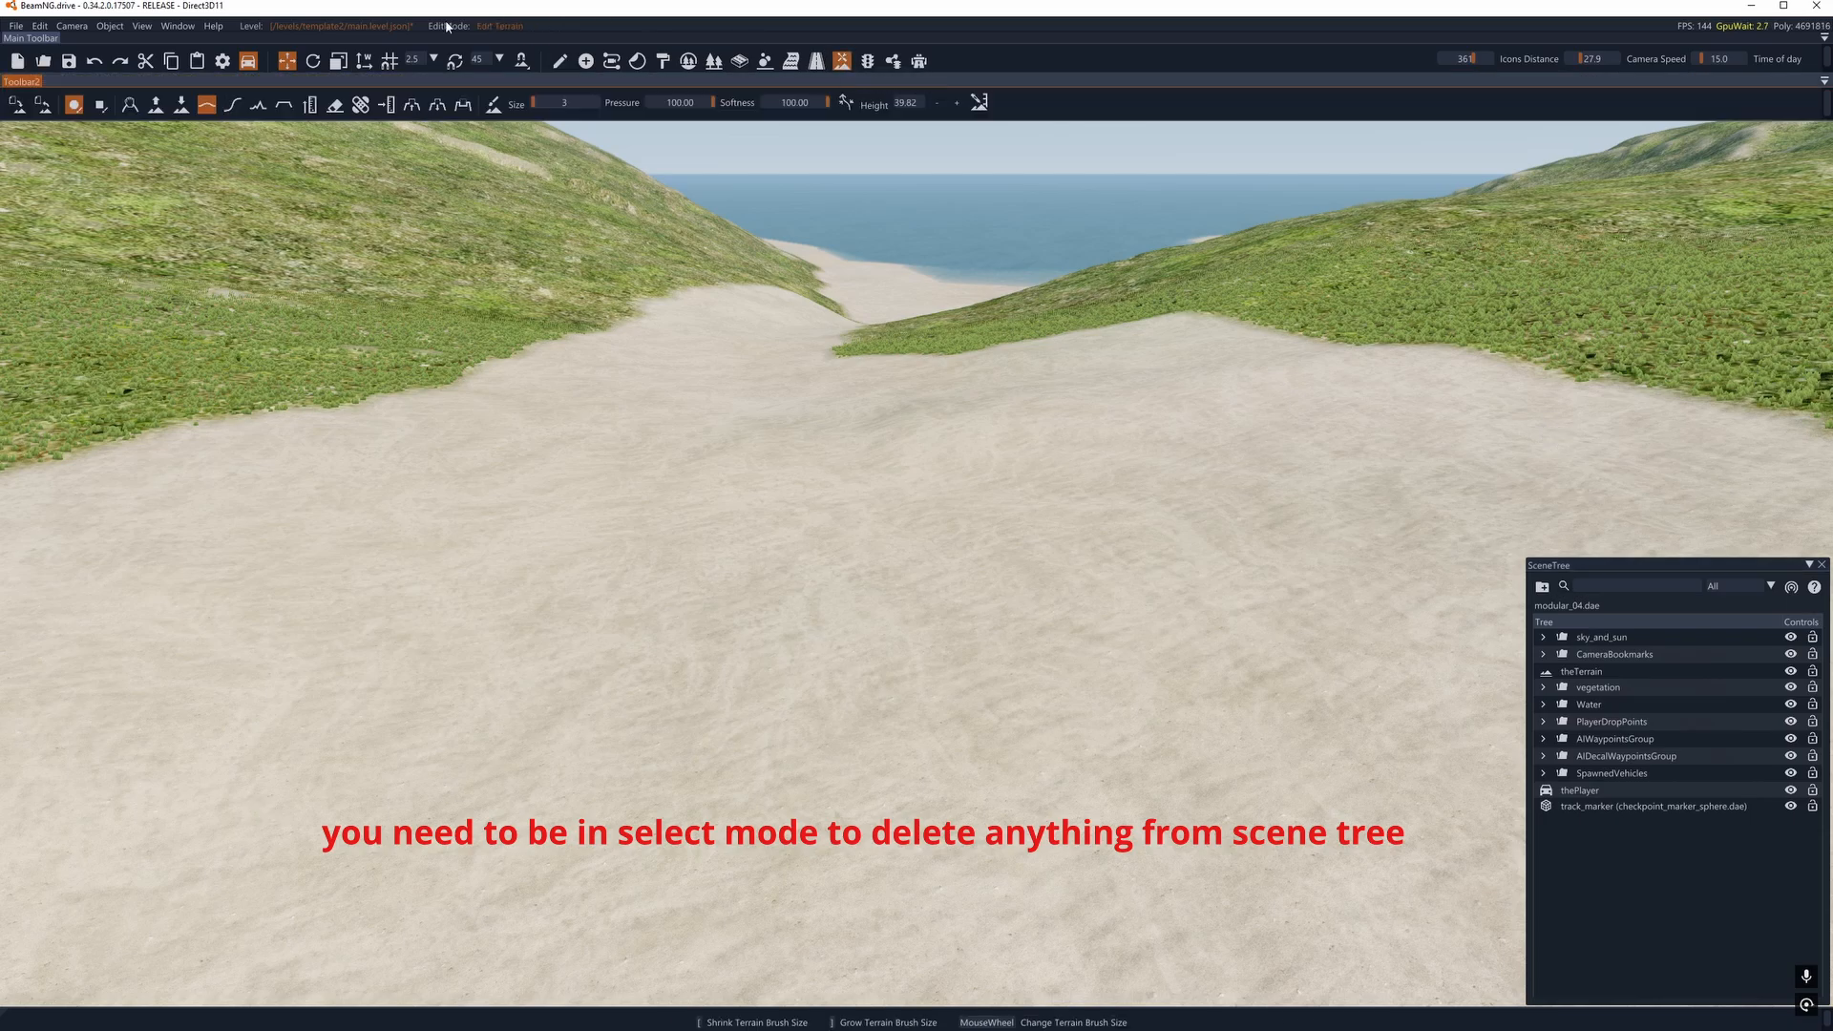
{"action": "left_click", "coordinate": [285, 105]}
{"action": "scroll", "coordinate": [767, 467], "scroll_direction": "up", "scroll_amount": 7}
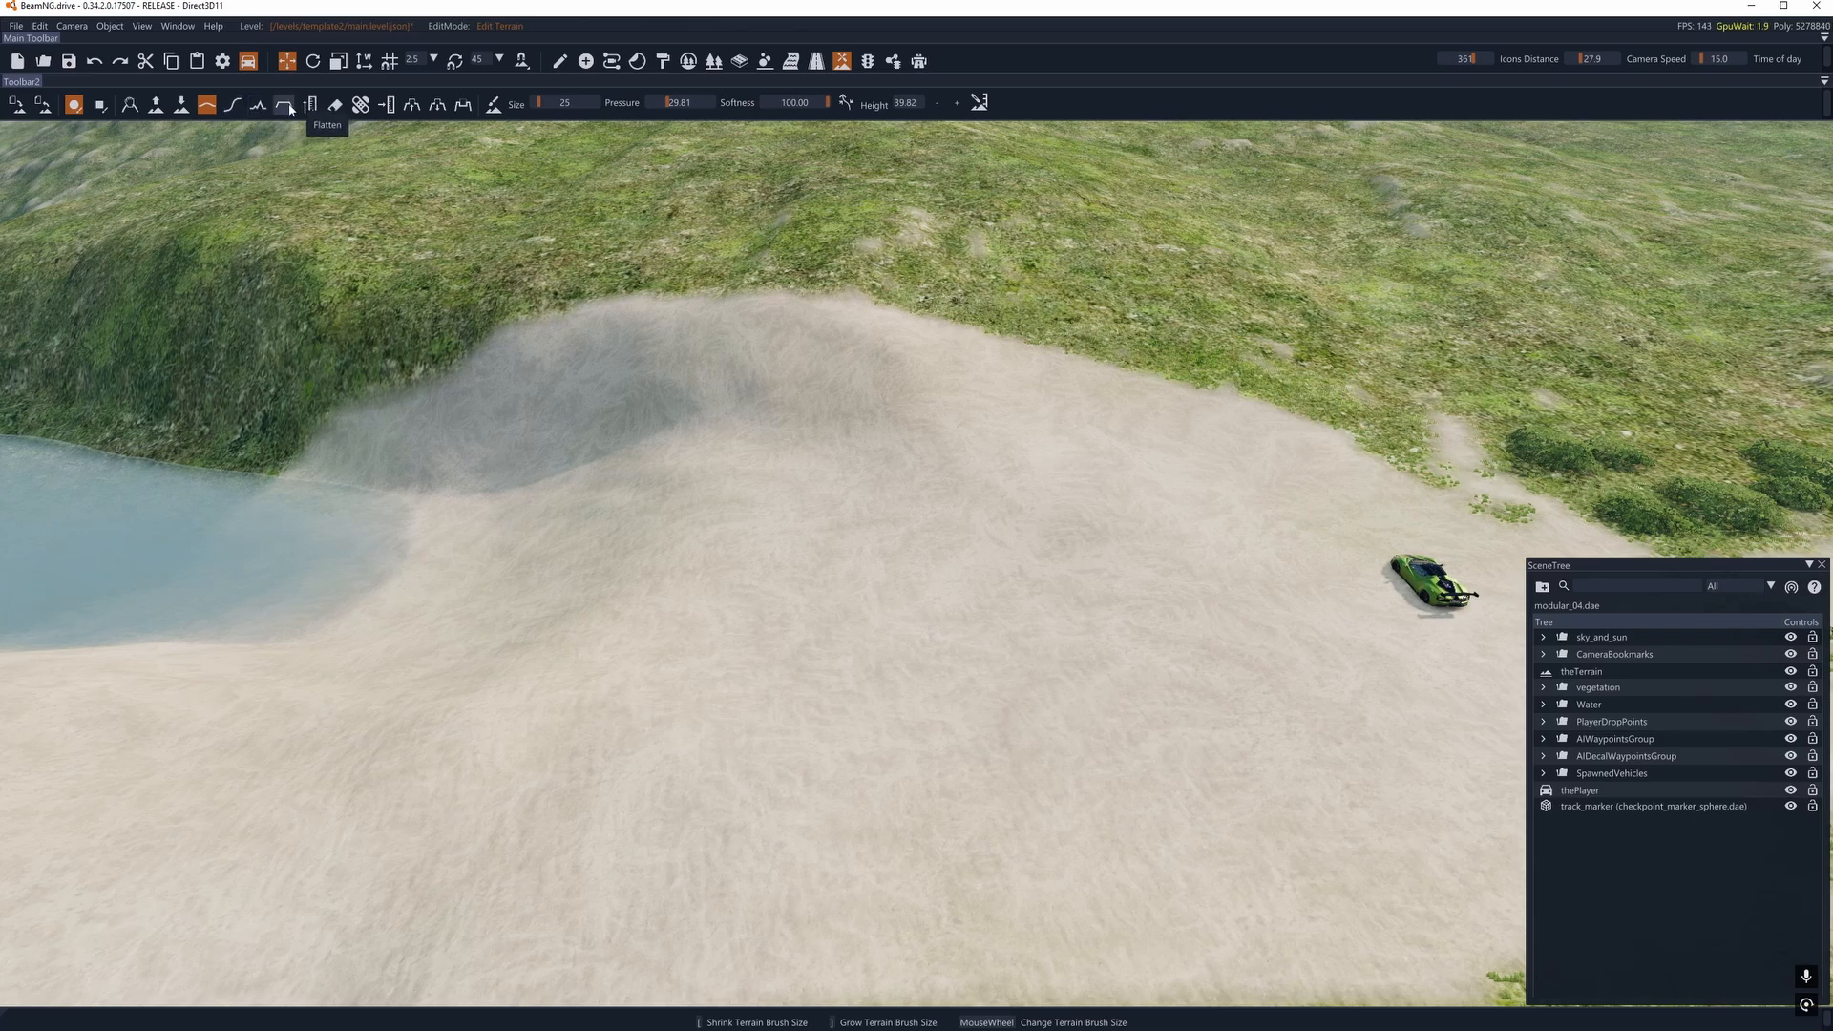
{"action": "left_click", "coordinate": [285, 105]}
{"action": "mouse_move", "coordinate": [382, 575]}
{"action": "left_mouse_down"}
{"action": "mouse_move", "coordinate": [1159, 601]}
{"action": "mouse_move", "coordinate": [1070, 573]}
{"action": "left_mouse_up"}
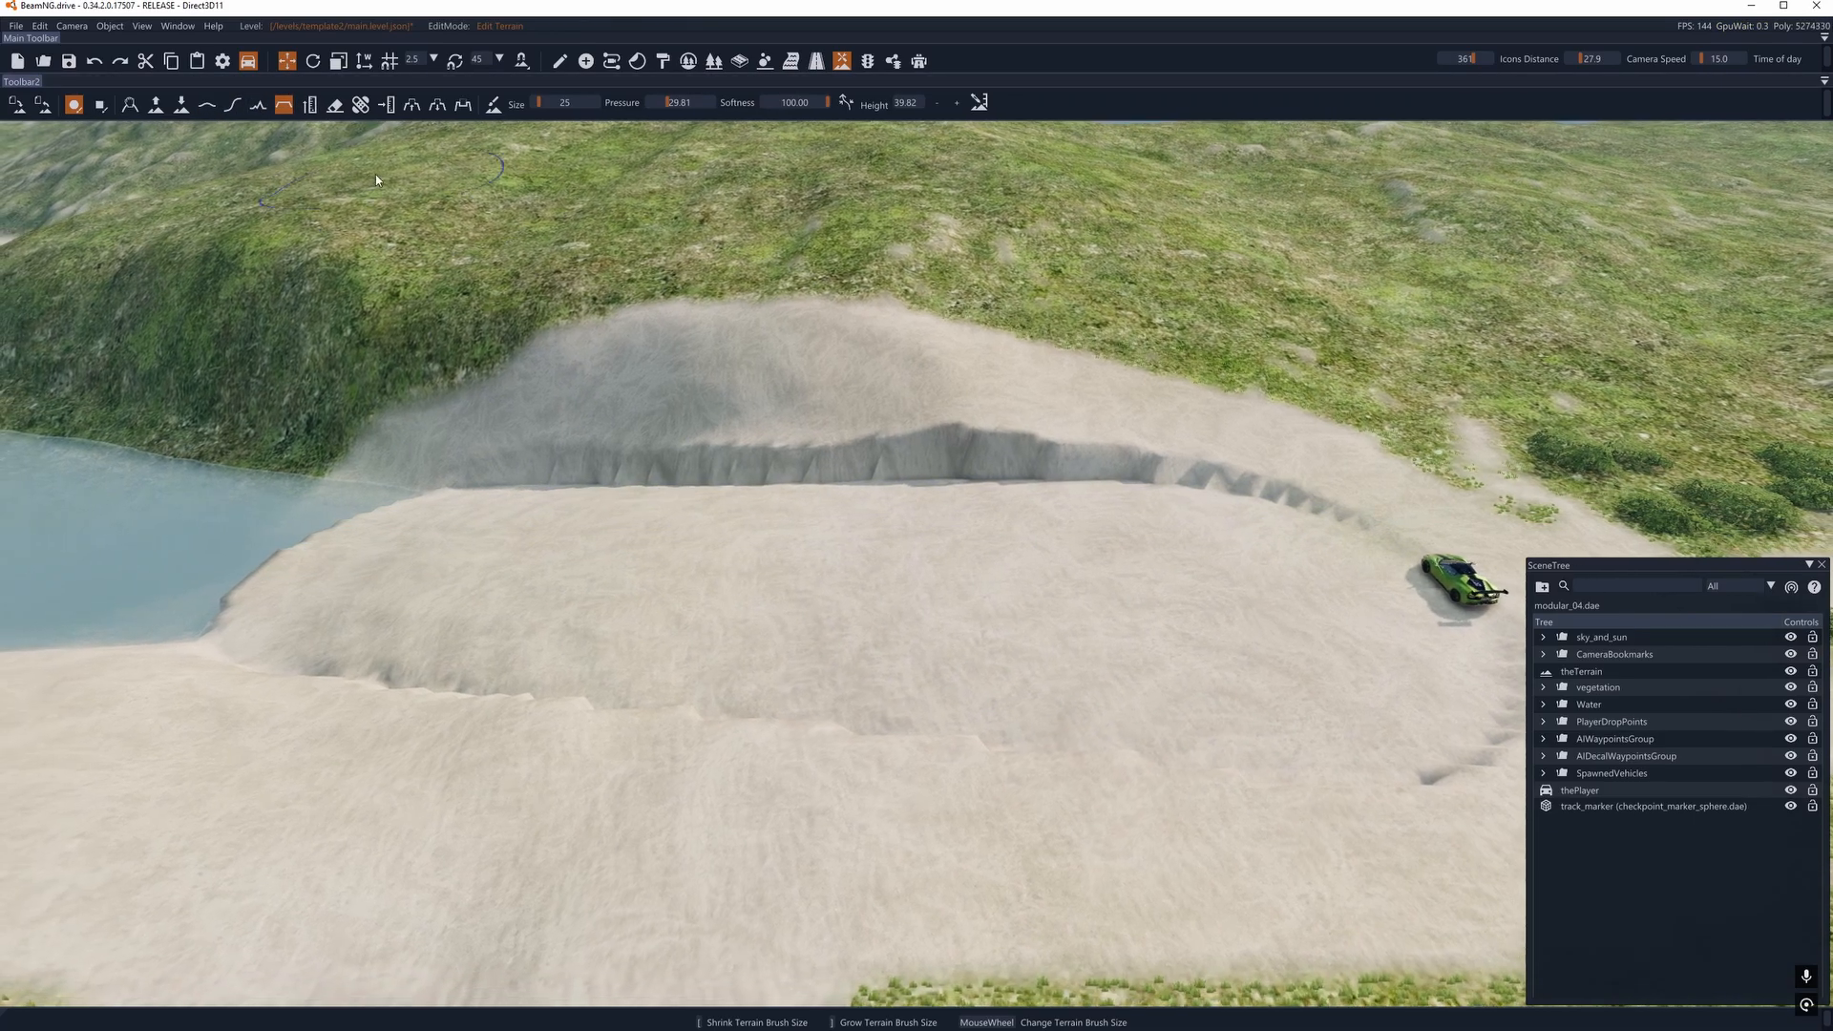
- Smooth the steep hillside edge of the flattened sand with the terrain Smooth tool at brush size 12
{"action": "left_click", "coordinate": [207, 105]}
{"action": "scroll", "coordinate": [521, 461], "scroll_direction": "down", "scroll_amount": 7}
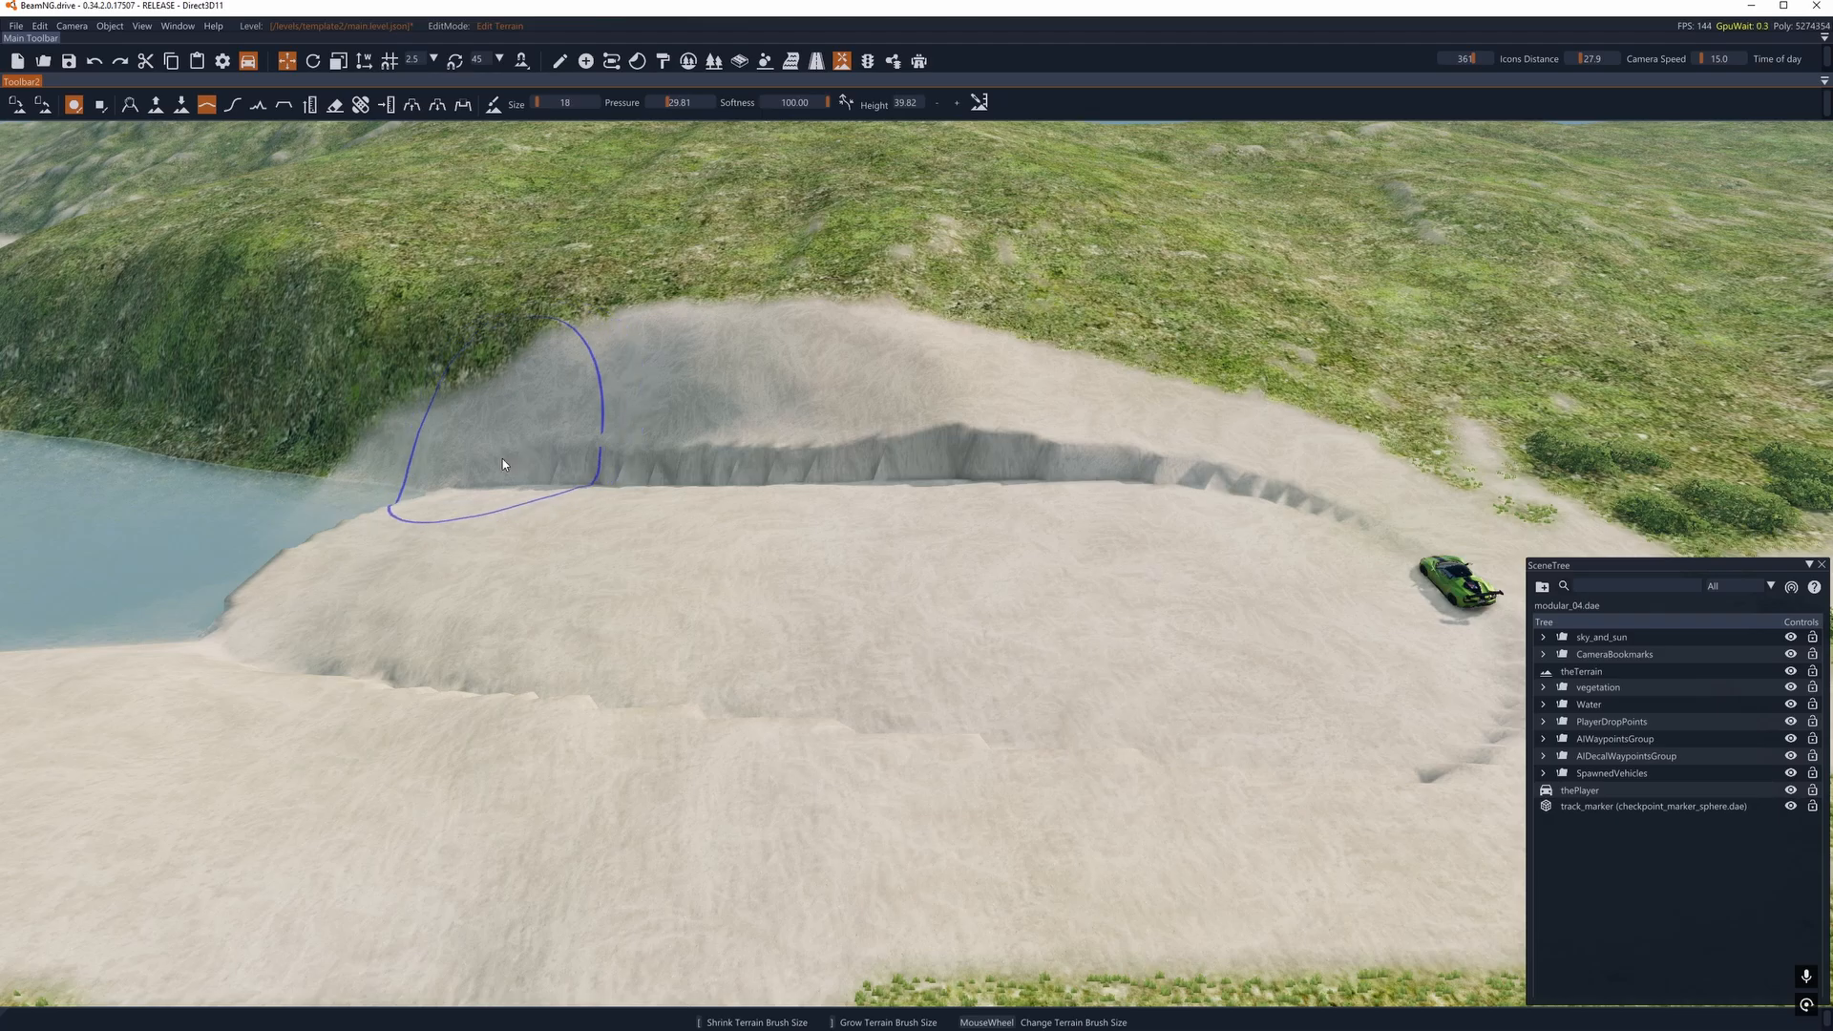
{"action": "scroll", "coordinate": [502, 460], "scroll_direction": "down", "scroll_amount": 6}
{"action": "mouse_move", "coordinate": [496, 464]}
{"action": "left_mouse_down"}
{"action": "mouse_move", "coordinate": [1239, 456]}
{"action": "mouse_move", "coordinate": [564, 464]}
{"action": "mouse_move", "coordinate": [1284, 414]}
{"action": "mouse_move", "coordinate": [594, 474]}
{"action": "mouse_move", "coordinate": [929, 439]}
{"action": "mouse_move", "coordinate": [1378, 471]}
{"action": "left_mouse_up"}
{"action": "key", "text": "d"}
{"action": "key", "text": "d"}
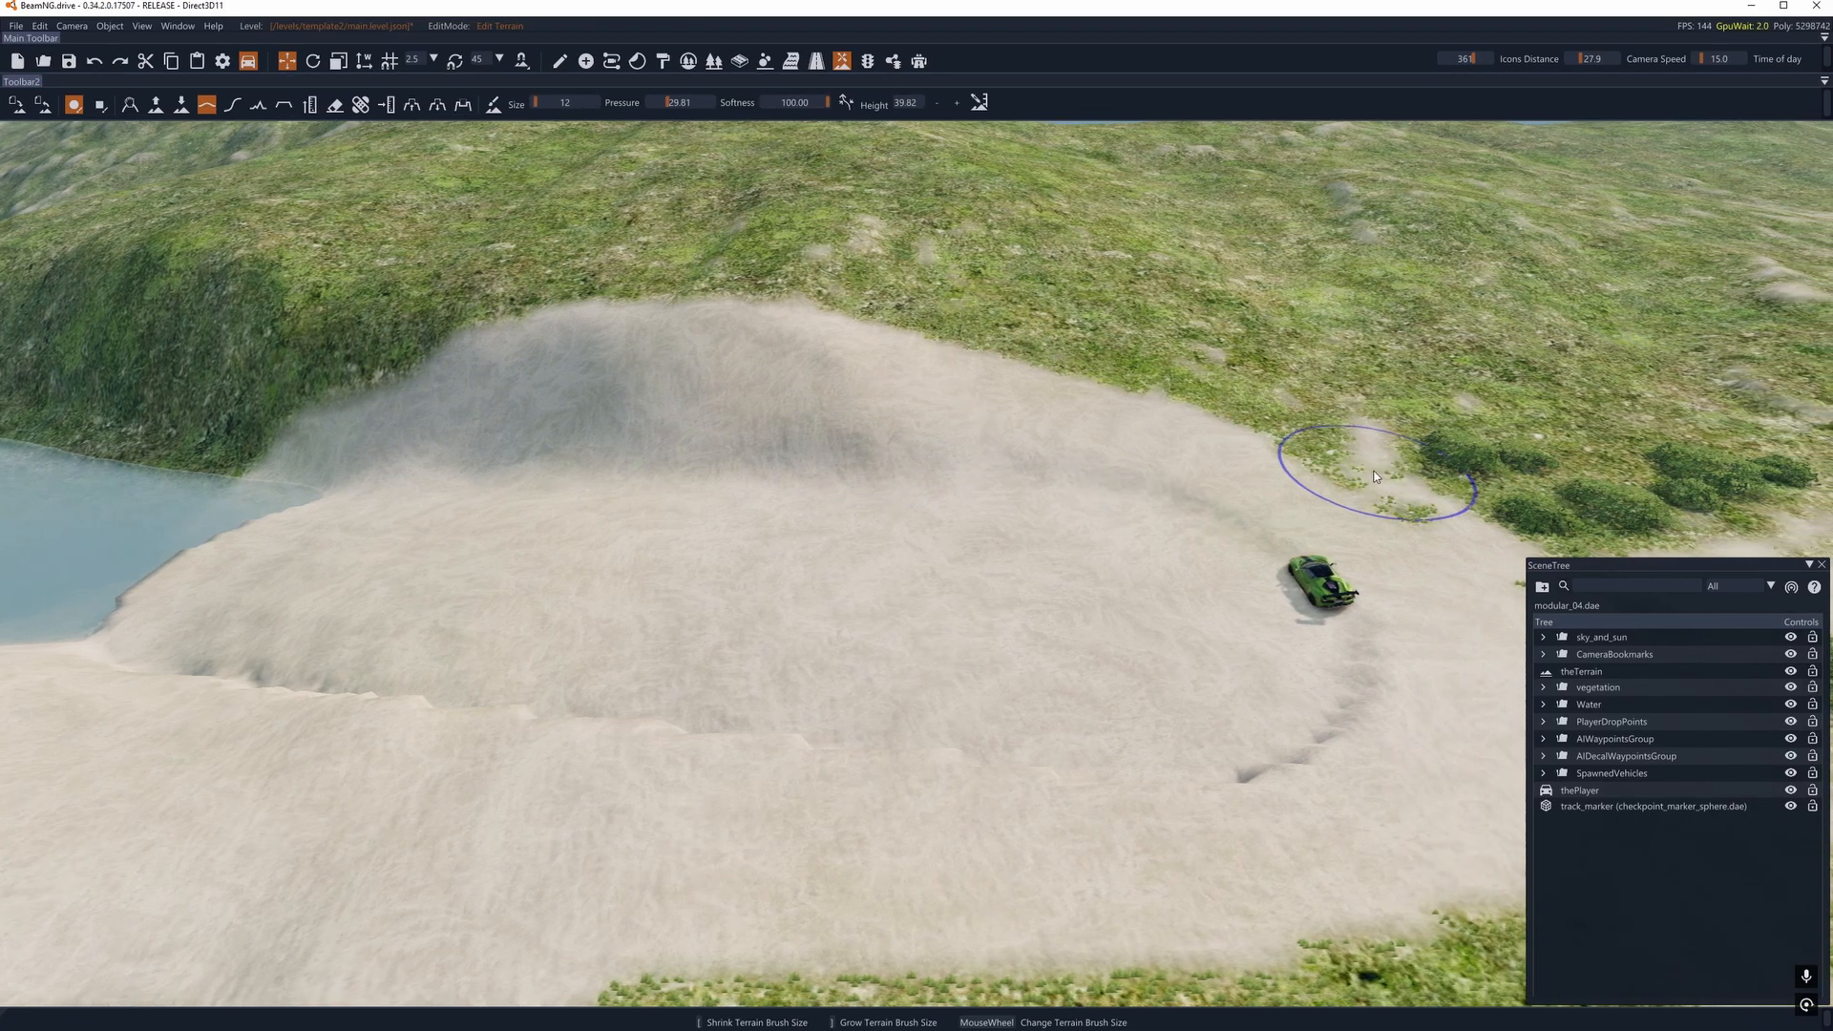
{"action": "mouse_move", "coordinate": [1379, 471]}
{"action": "right_mouse_down"}
{"action": "mouse_move", "coordinate": [821, 411]}
{"action": "mouse_move", "coordinate": [1623, 496]}
{"action": "right_mouse_up"}
- Smooth the opposite edge of the flattened sand, from beside the car toward the water
{"action": "mouse_move", "coordinate": [907, 580]}
{"action": "right_mouse_down"}
{"action": "mouse_move", "coordinate": [1213, 563]}
{"action": "mouse_move", "coordinate": [907, 581]}
{"action": "right_mouse_up"}
{"action": "key", "text": "s"}
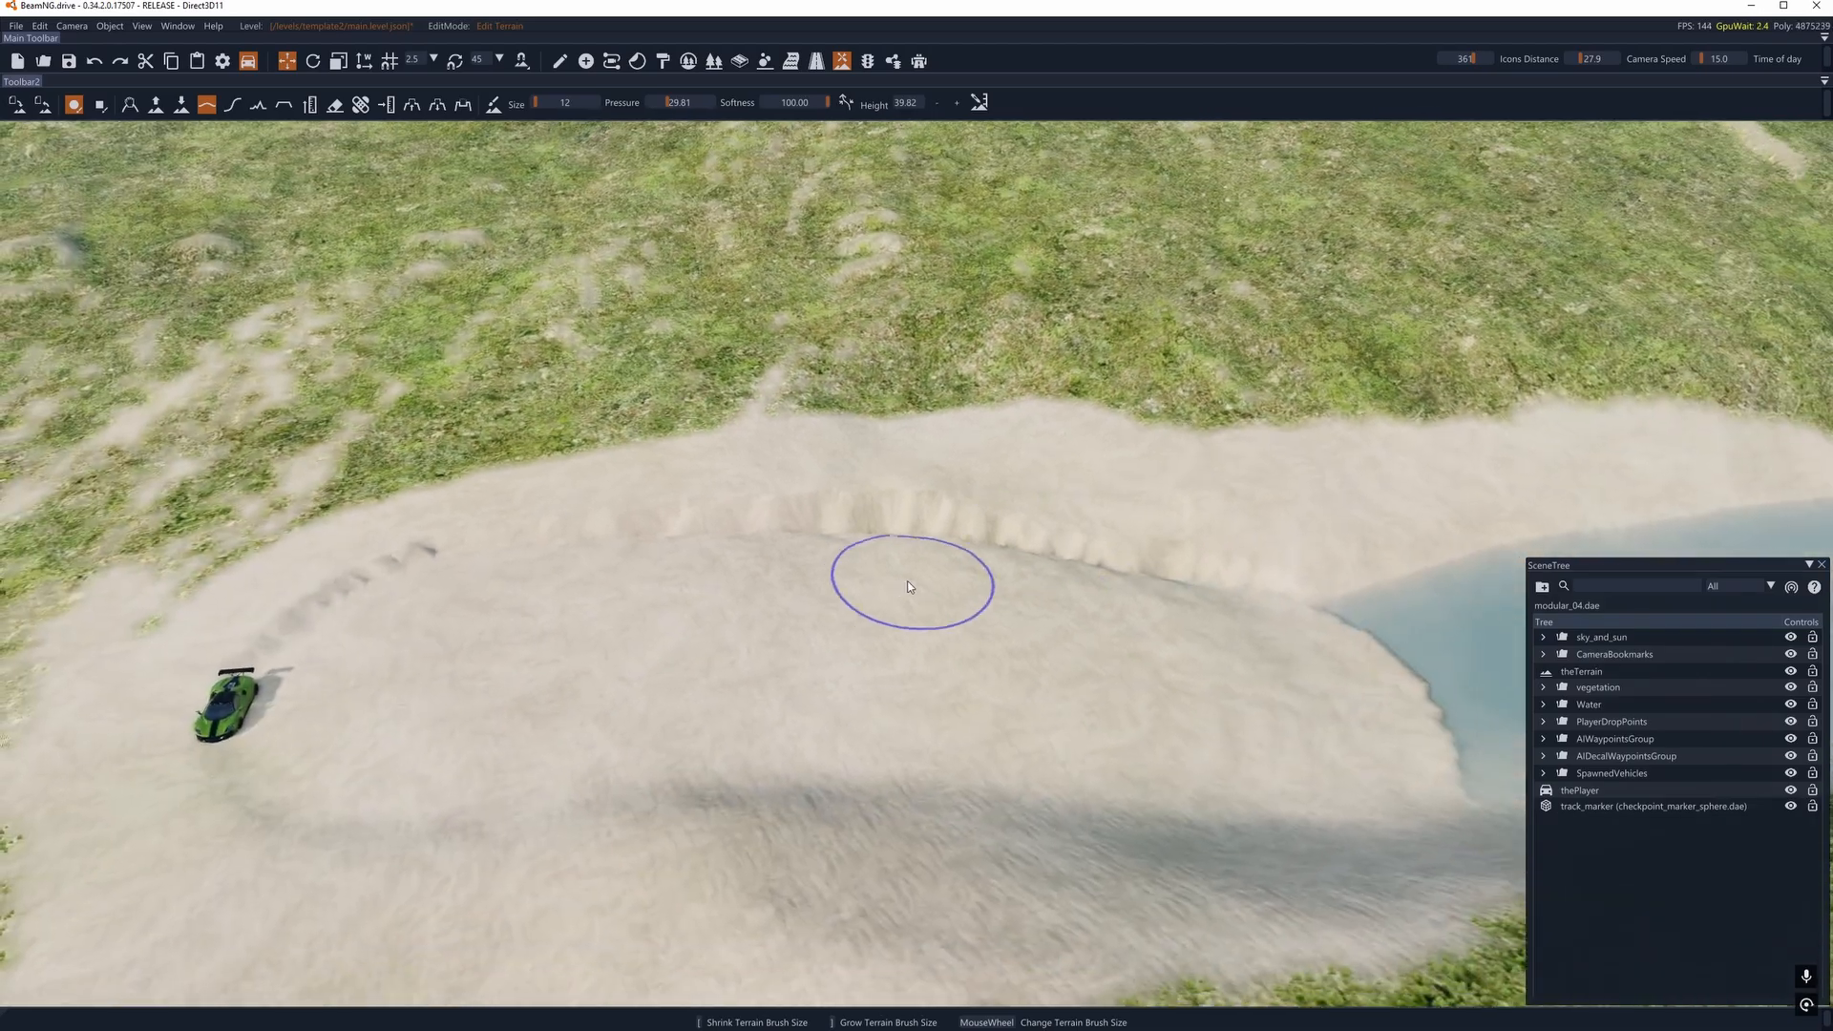
{"action": "left_click_drag", "start_coordinate": [328, 593], "coordinate": [496, 530]}
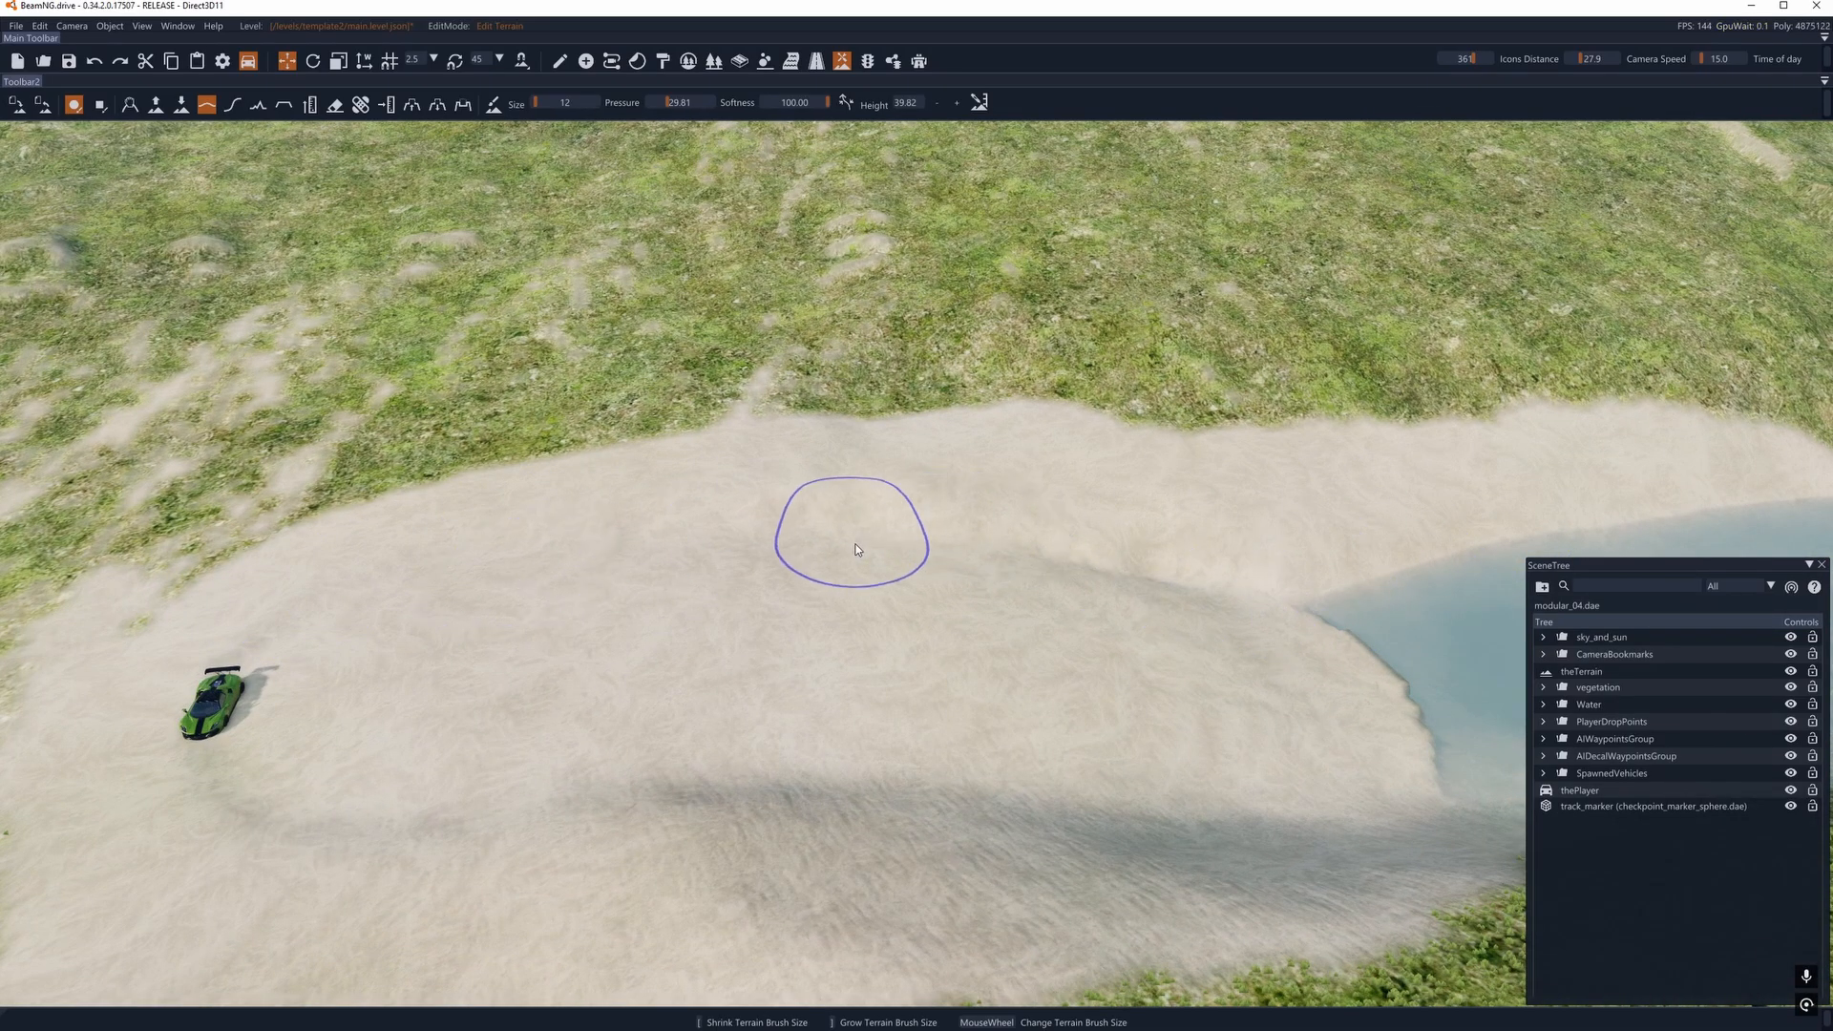
{"action": "key", "text": "w"}
{"action": "mouse_move", "coordinate": [974, 516]}
{"action": "right_mouse_down"}
{"action": "mouse_move", "coordinate": [1269, 382]}
{"action": "mouse_move", "coordinate": [1661, 429]}
{"action": "right_mouse_up"}
{"action": "key", "text": "a"}
{"action": "right_click_drag", "start_coordinate": [1078, 716], "coordinate": [1217, 687]}
{"action": "key", "text": "d"}
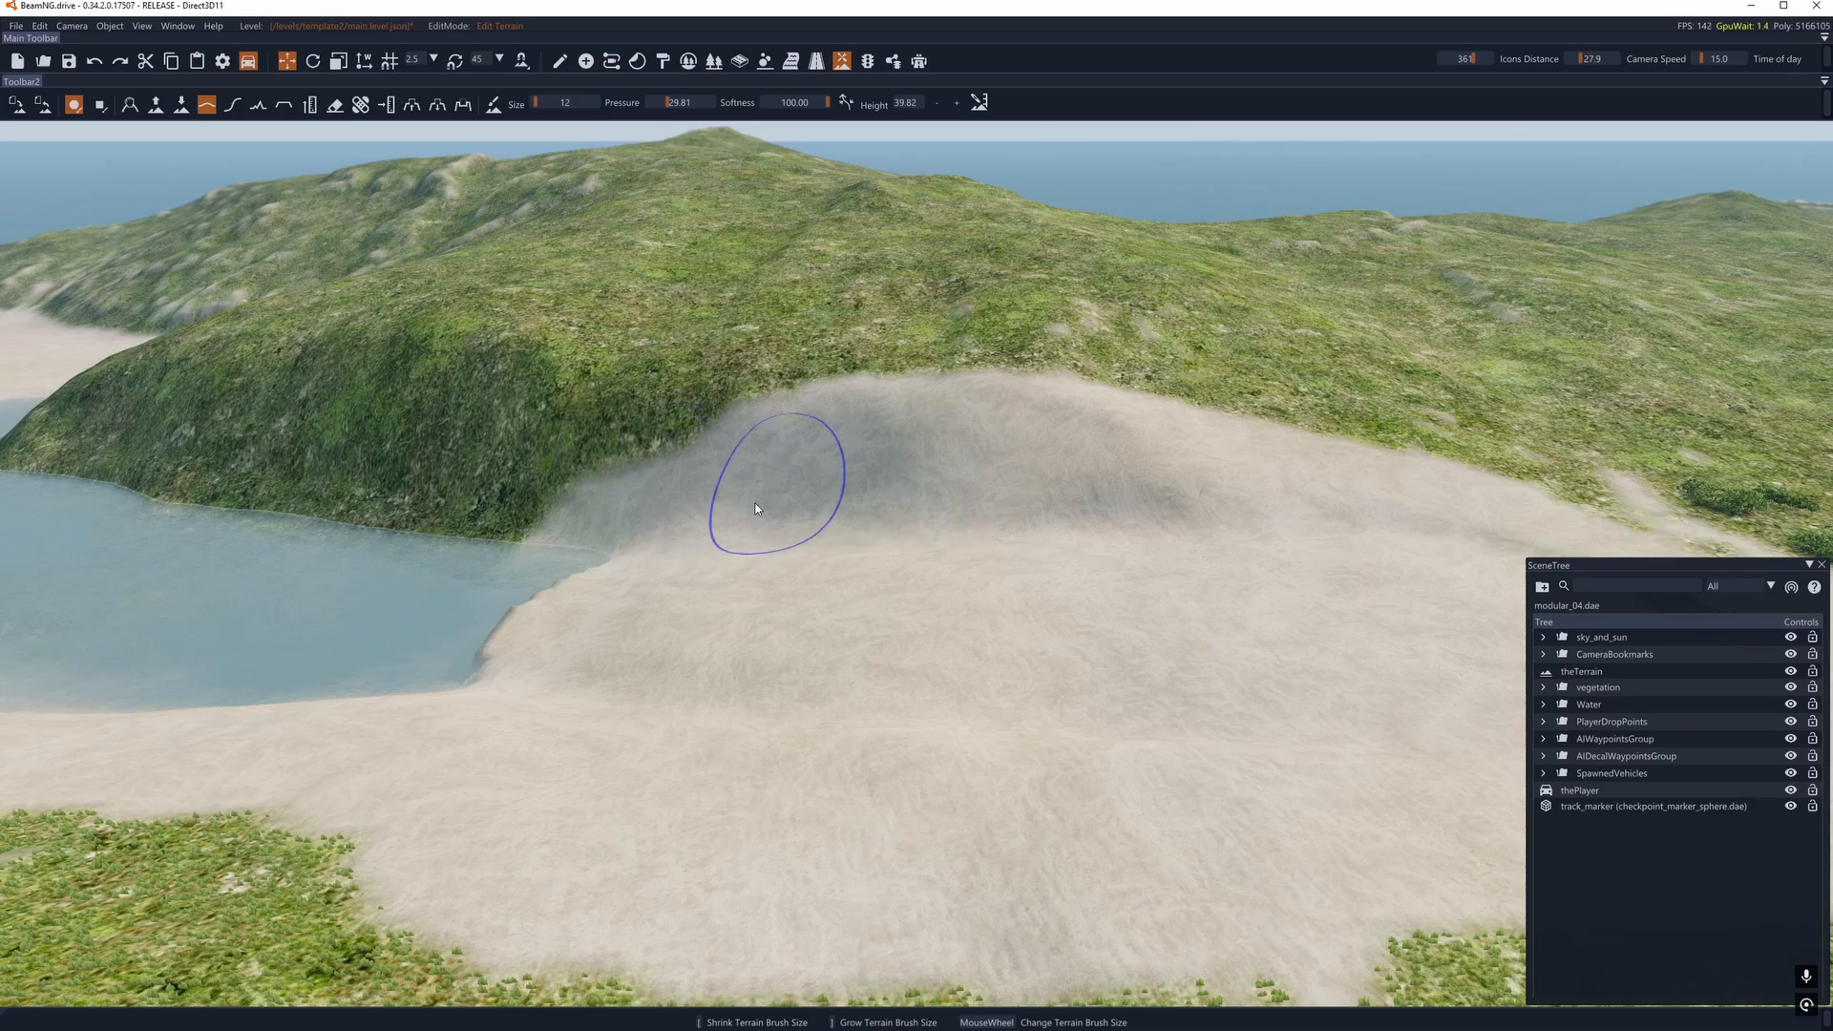
- Open the Mesh Road Editor facing the water inlet and open the default width for editing
{"action": "mouse_move", "coordinate": [907, 578]}
{"action": "right_mouse_down"}
{"action": "mouse_move", "coordinate": [904, 536]}
{"action": "mouse_move", "coordinate": [704, 147]}
{"action": "right_mouse_up"}
{"action": "key", "text": "d"}
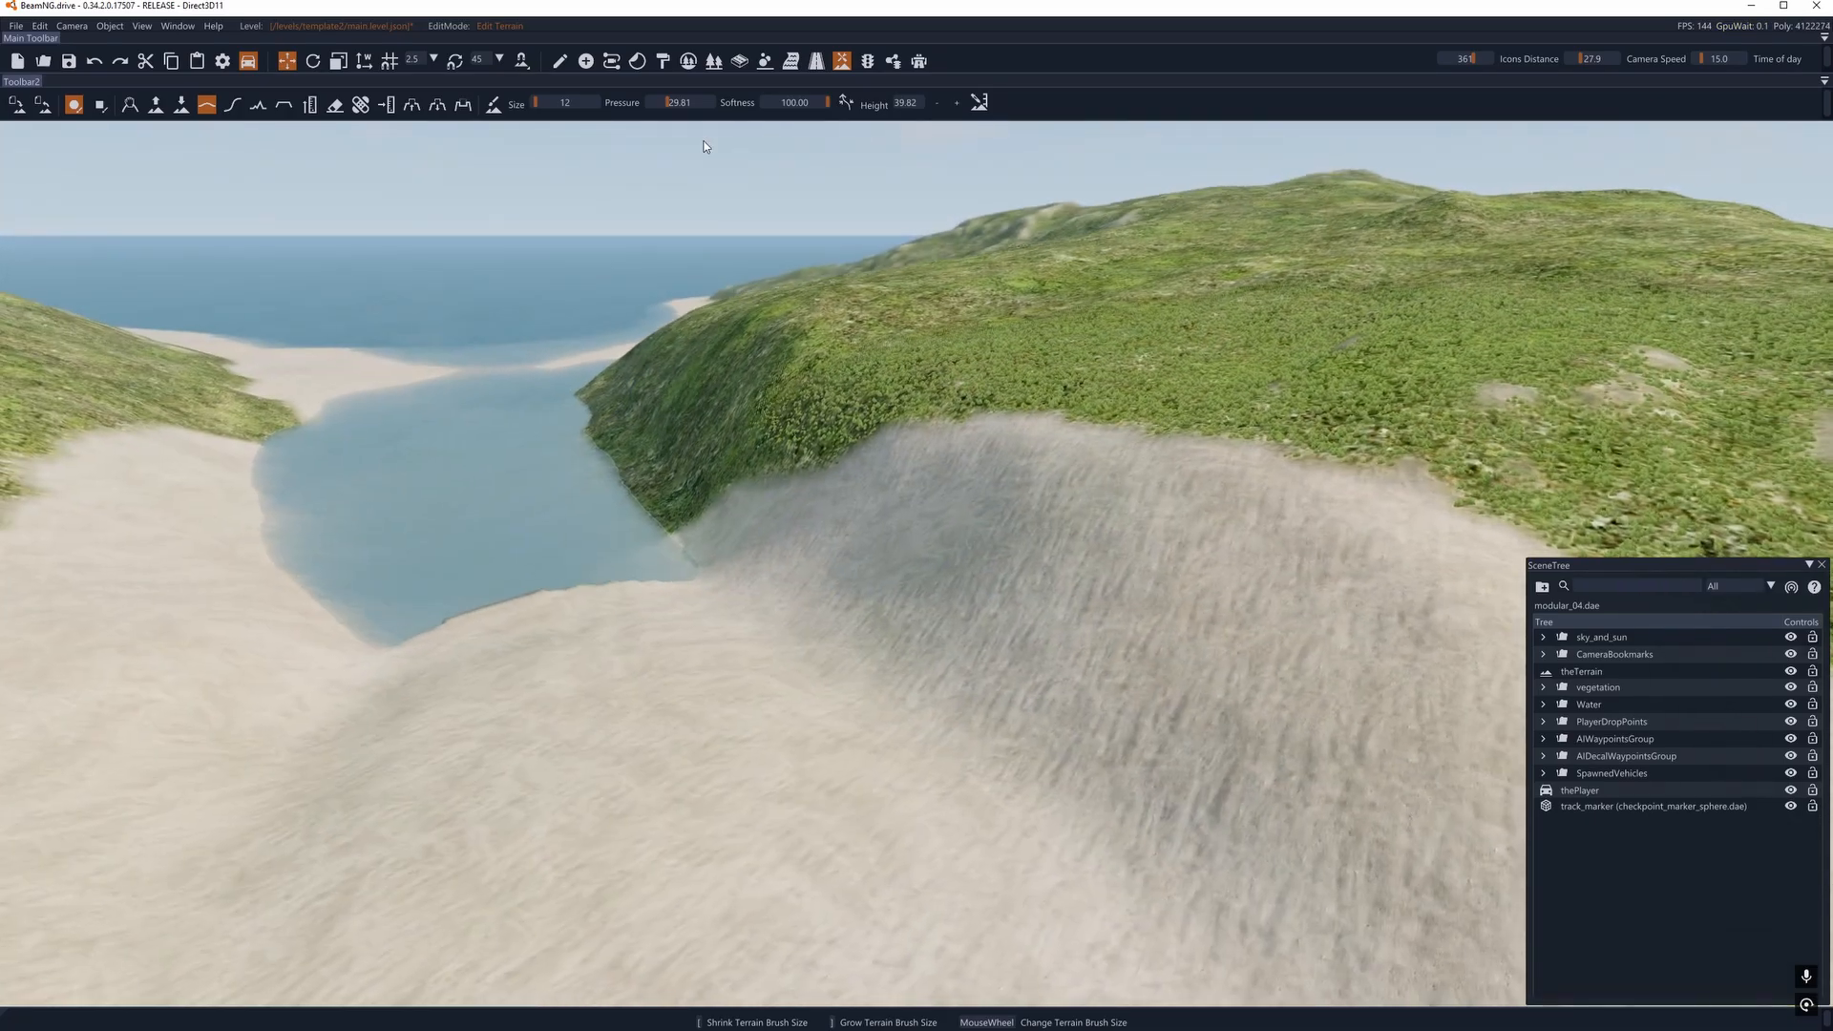
{"action": "left_click", "coordinate": [743, 63]}
{"action": "right_click_drag", "start_coordinate": [974, 329], "coordinate": [871, 450]}
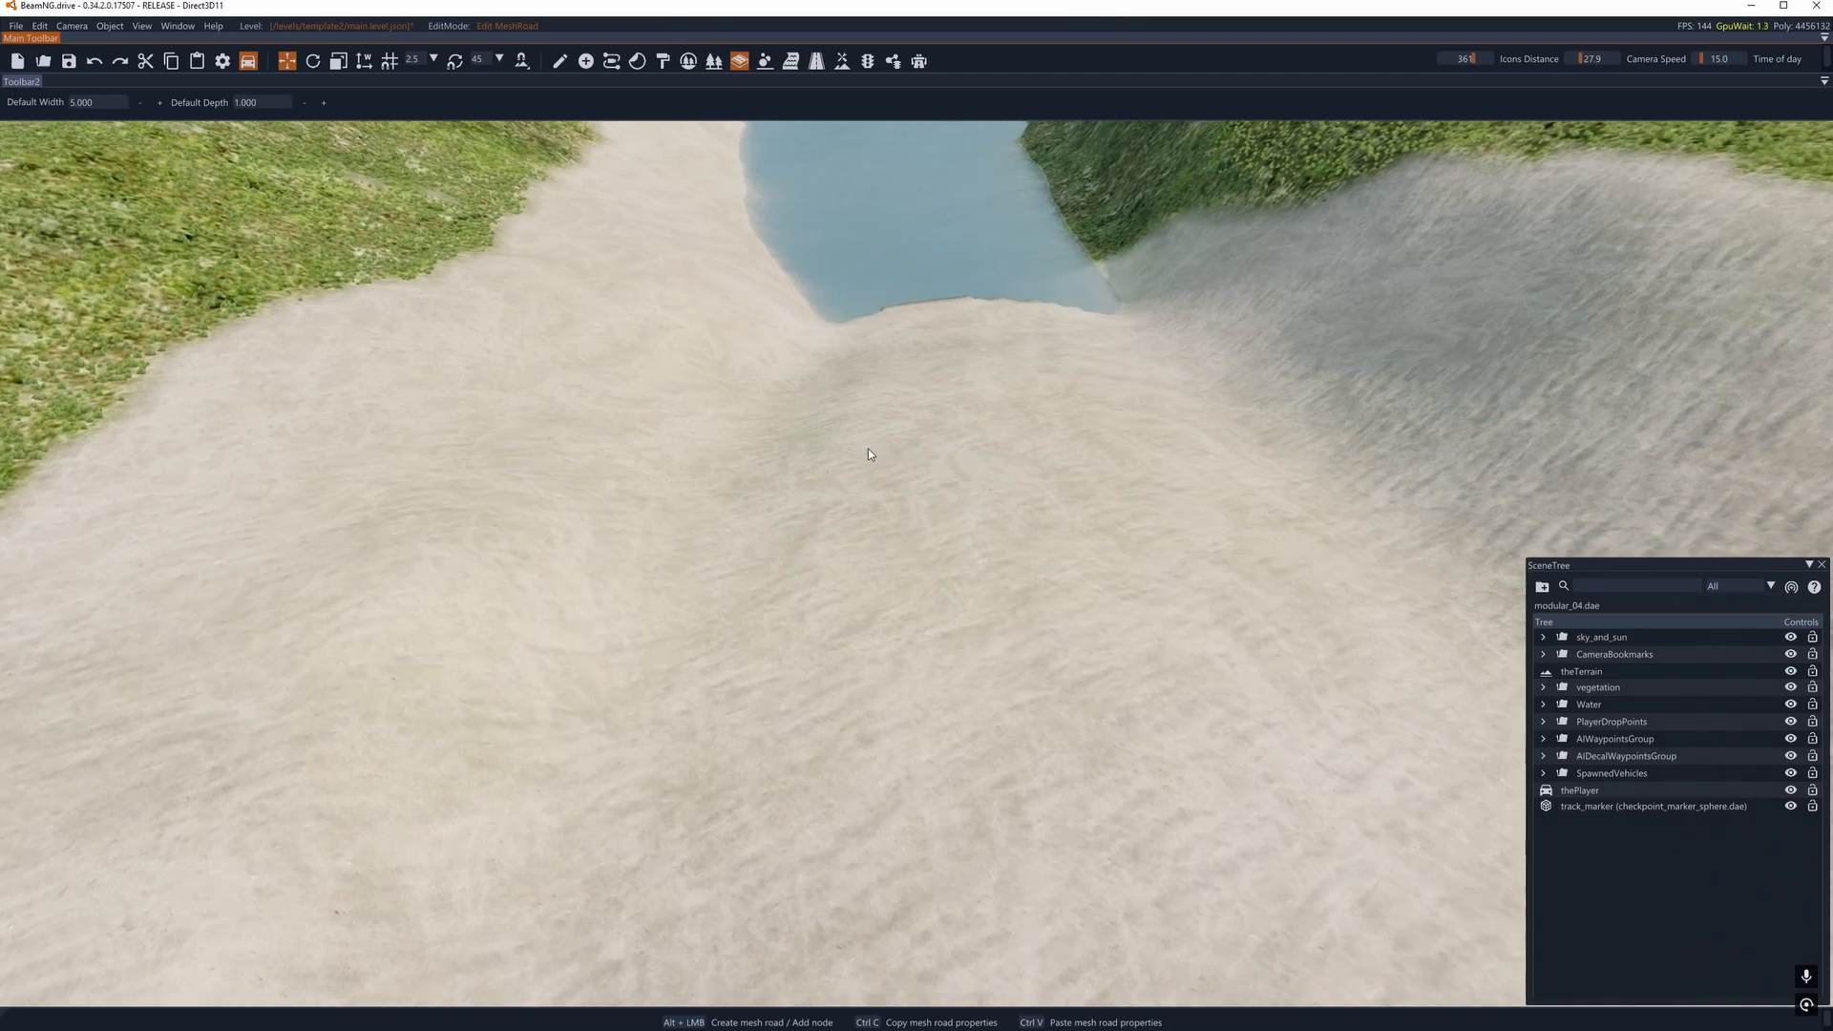
{"action": "key", "text": "d"}
{"action": "left_click", "coordinate": [79, 101]}
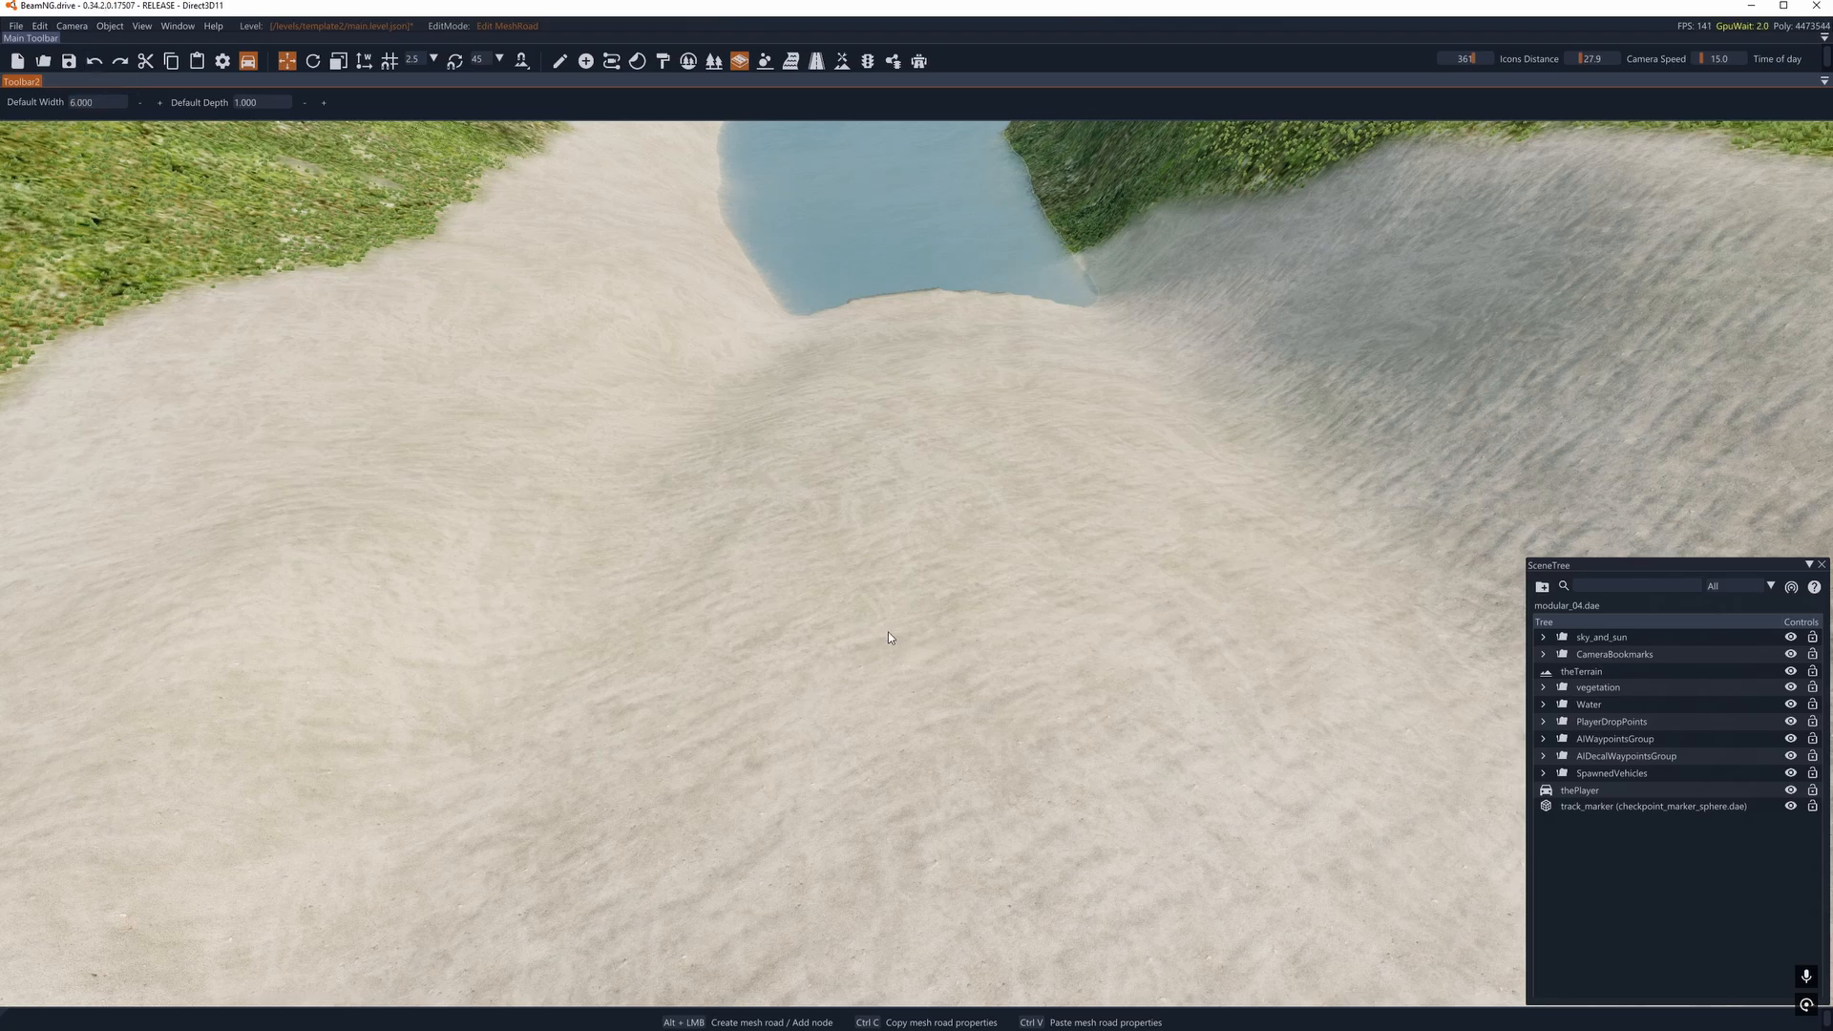
- Create a two-node mesh road on the sand leading toward the water, using width 6 and depth 1
{"action": "left_click", "coordinate": [779, 619], "text": "alt"}
{"action": "left_click", "coordinate": [788, 391], "text": "alt"}
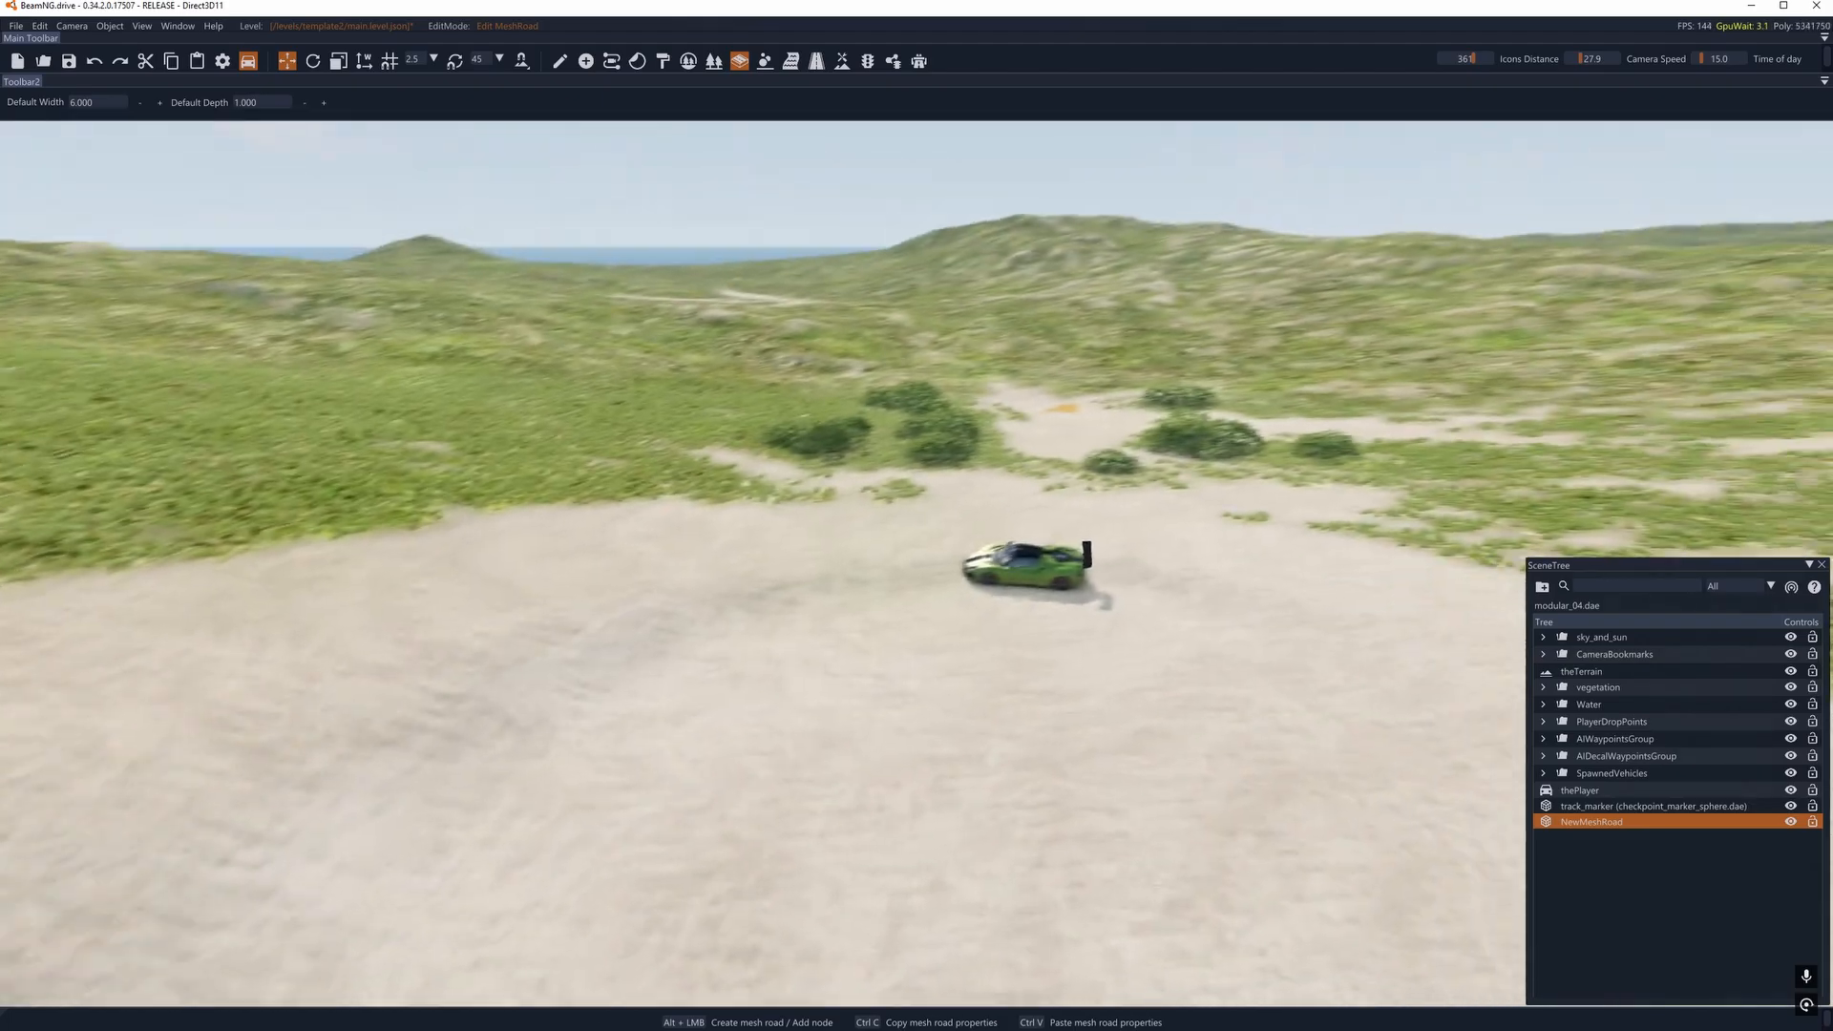
- Select the green car, bring it to the mesh road and lift it above the road surface
{"action": "right_click_drag", "start_coordinate": [766, 639], "coordinate": [848, 632]}
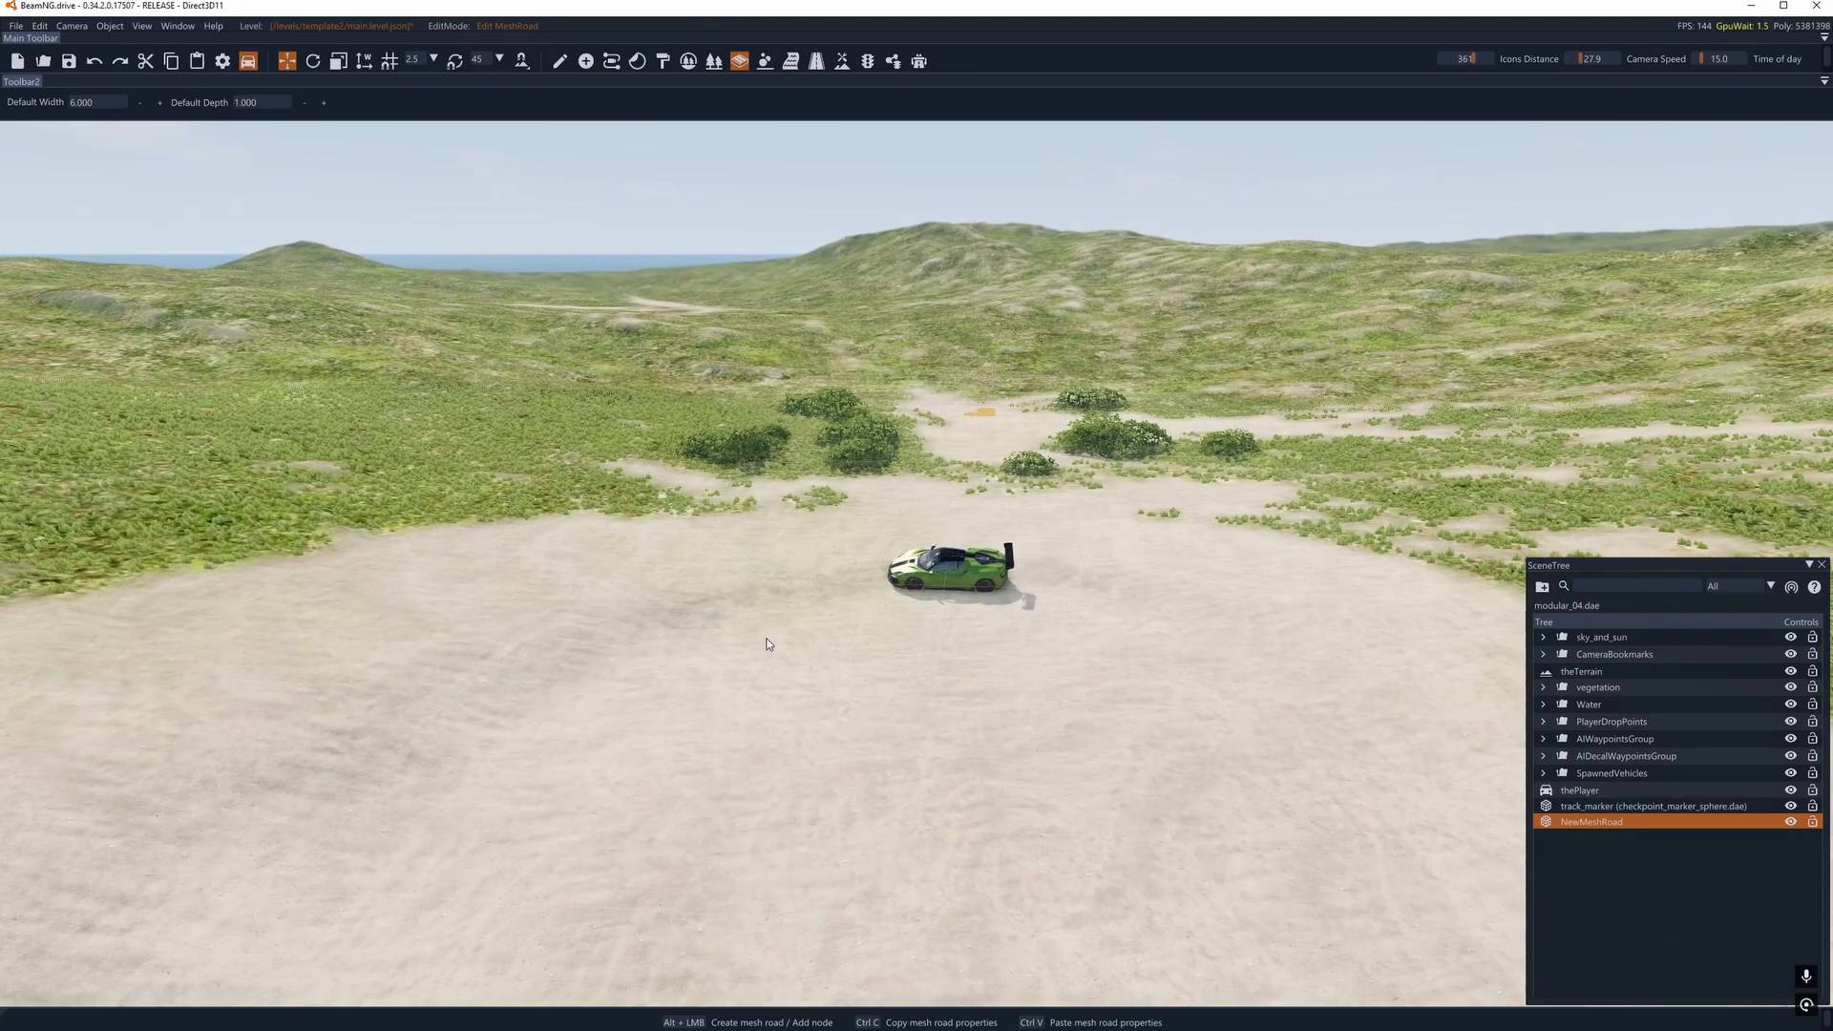
{"action": "left_click", "coordinate": [560, 61]}
{"action": "left_click", "coordinate": [928, 577]}
{"action": "right_click_drag", "start_coordinate": [983, 520], "coordinate": [943, 450]}
{"action": "key", "text": "w"}
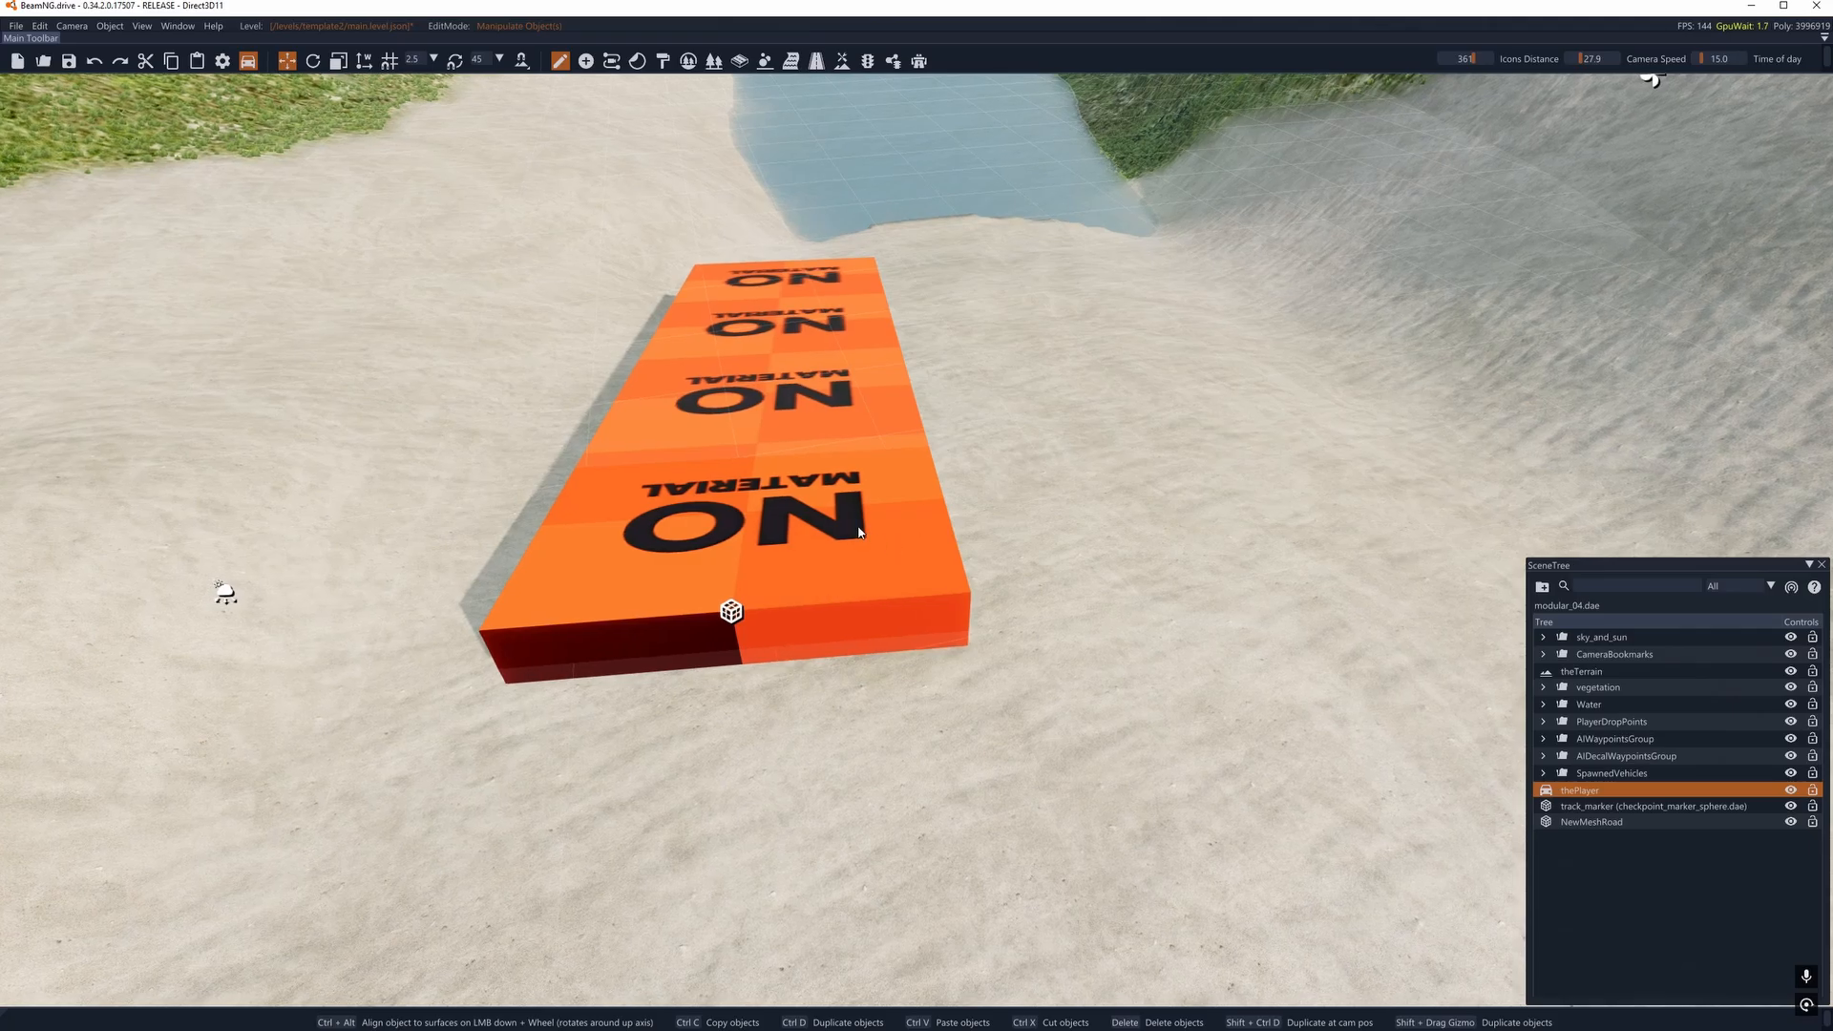
{"action": "key", "text": "F6"}
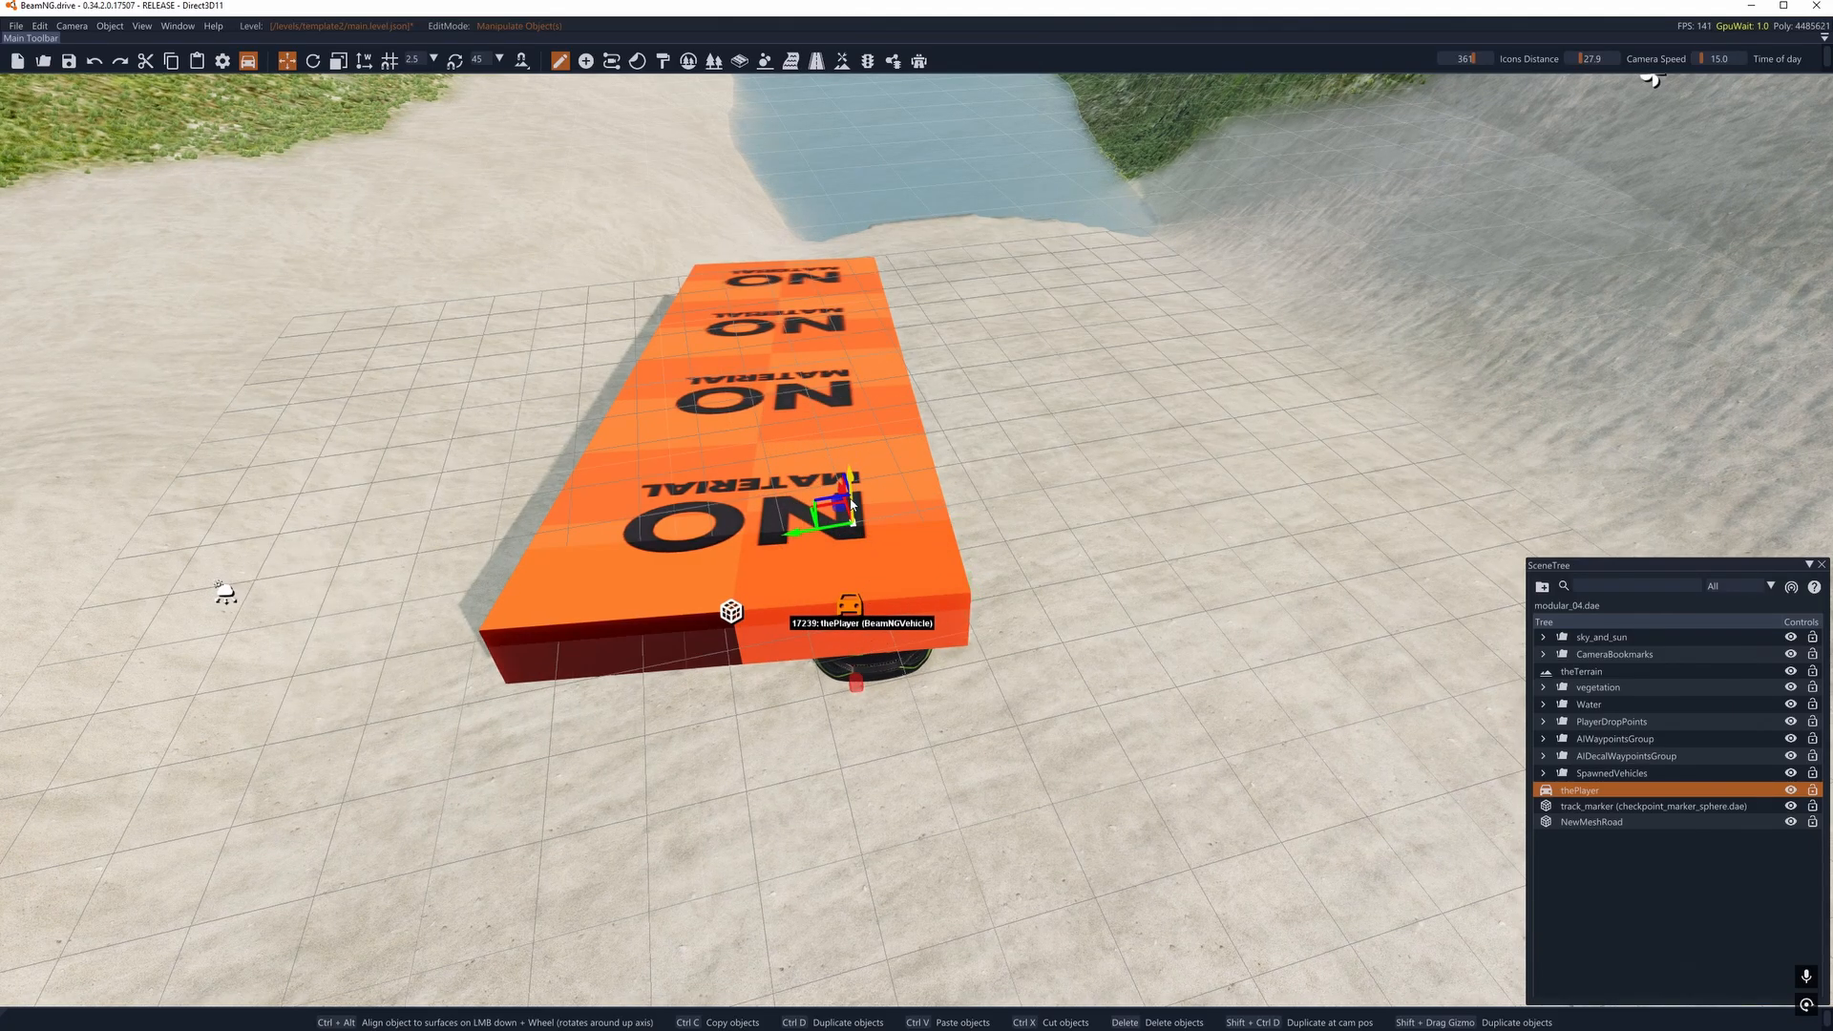
{"action": "left_click_drag", "start_coordinate": [852, 506], "coordinate": [801, 121]}
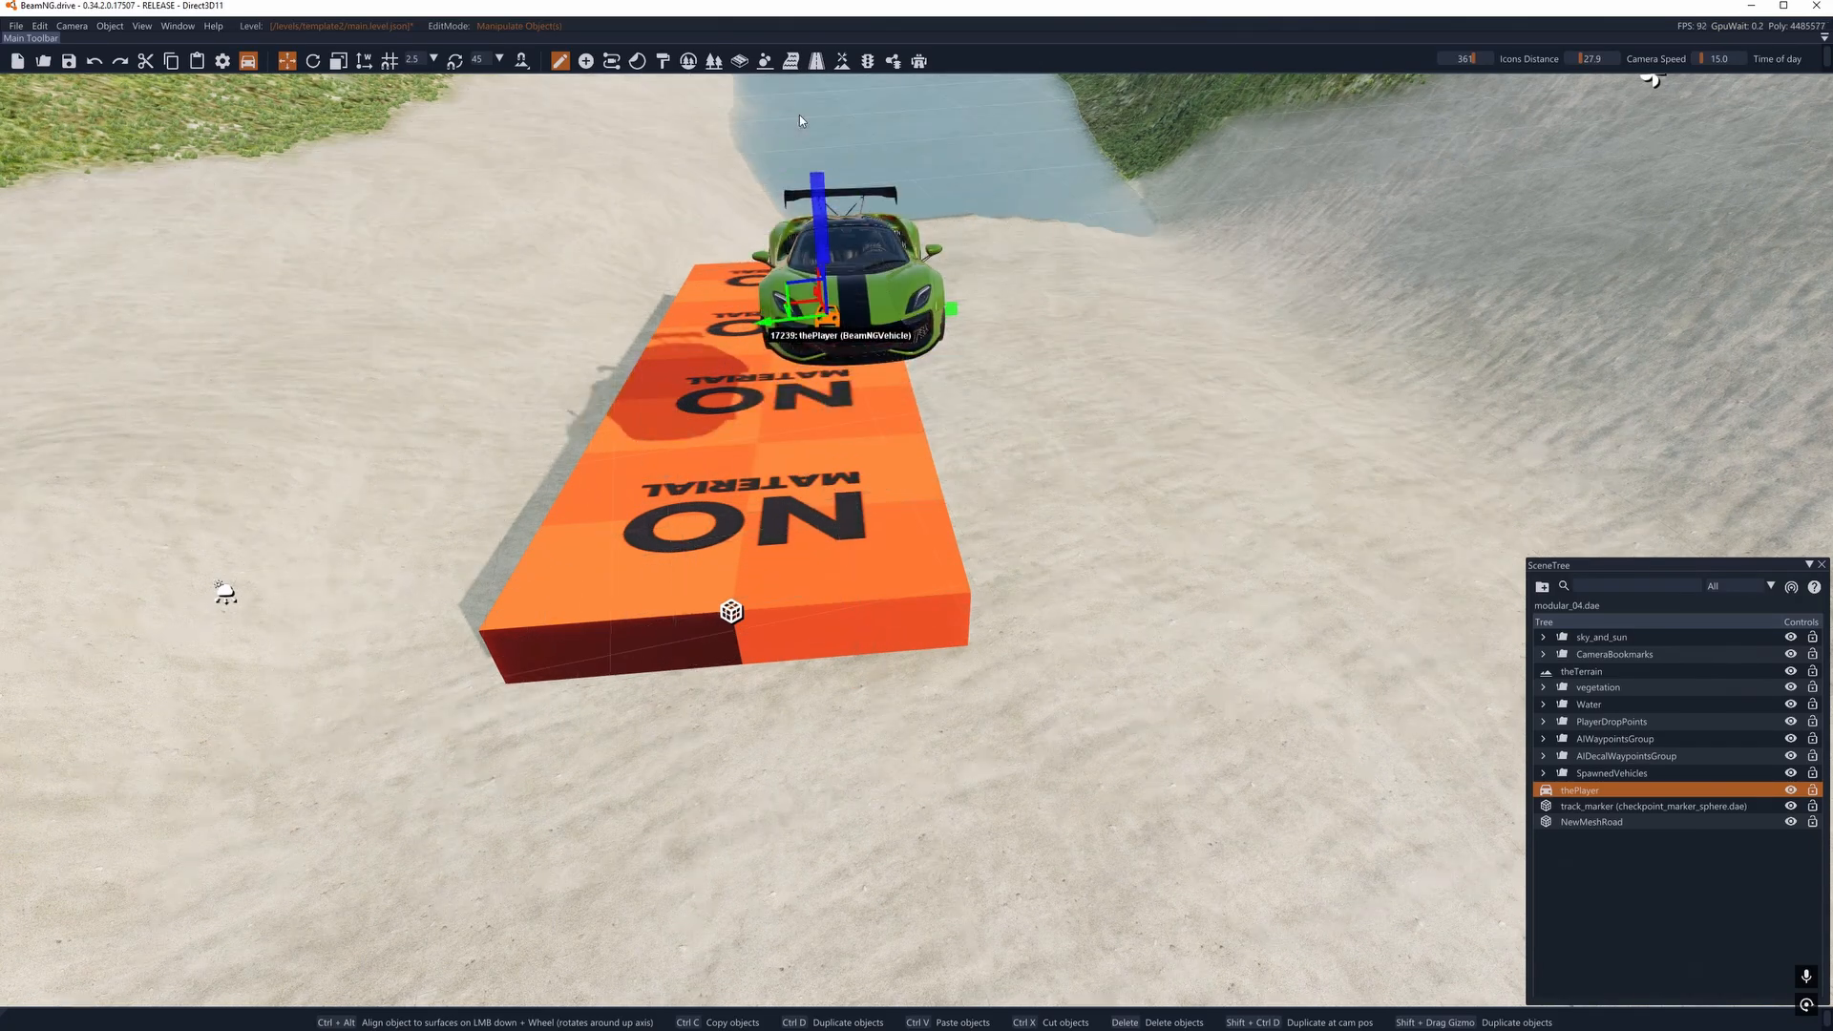
- Center the car over the mesh road and rebuild the collision
{"action": "left_click", "coordinate": [40, 26]}
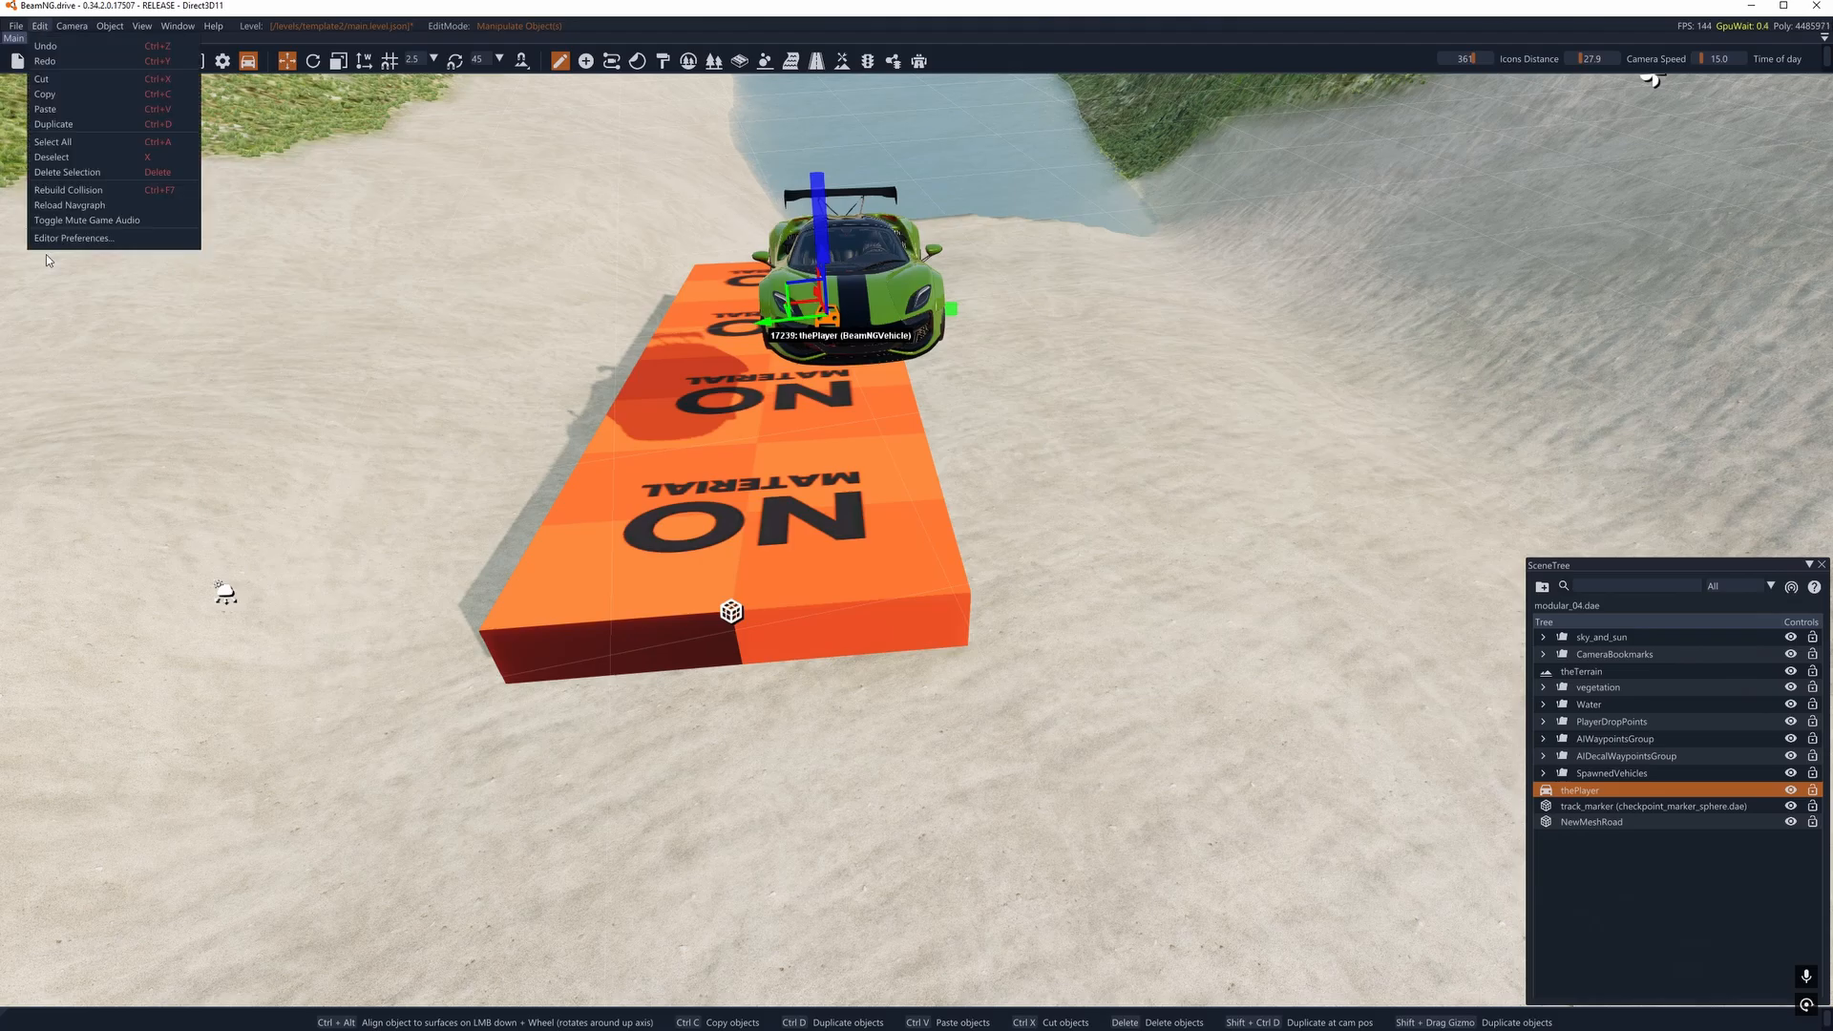
{"action": "left_click", "coordinate": [825, 329]}
{"action": "left_click_drag", "start_coordinate": [807, 327], "coordinate": [708, 385]}
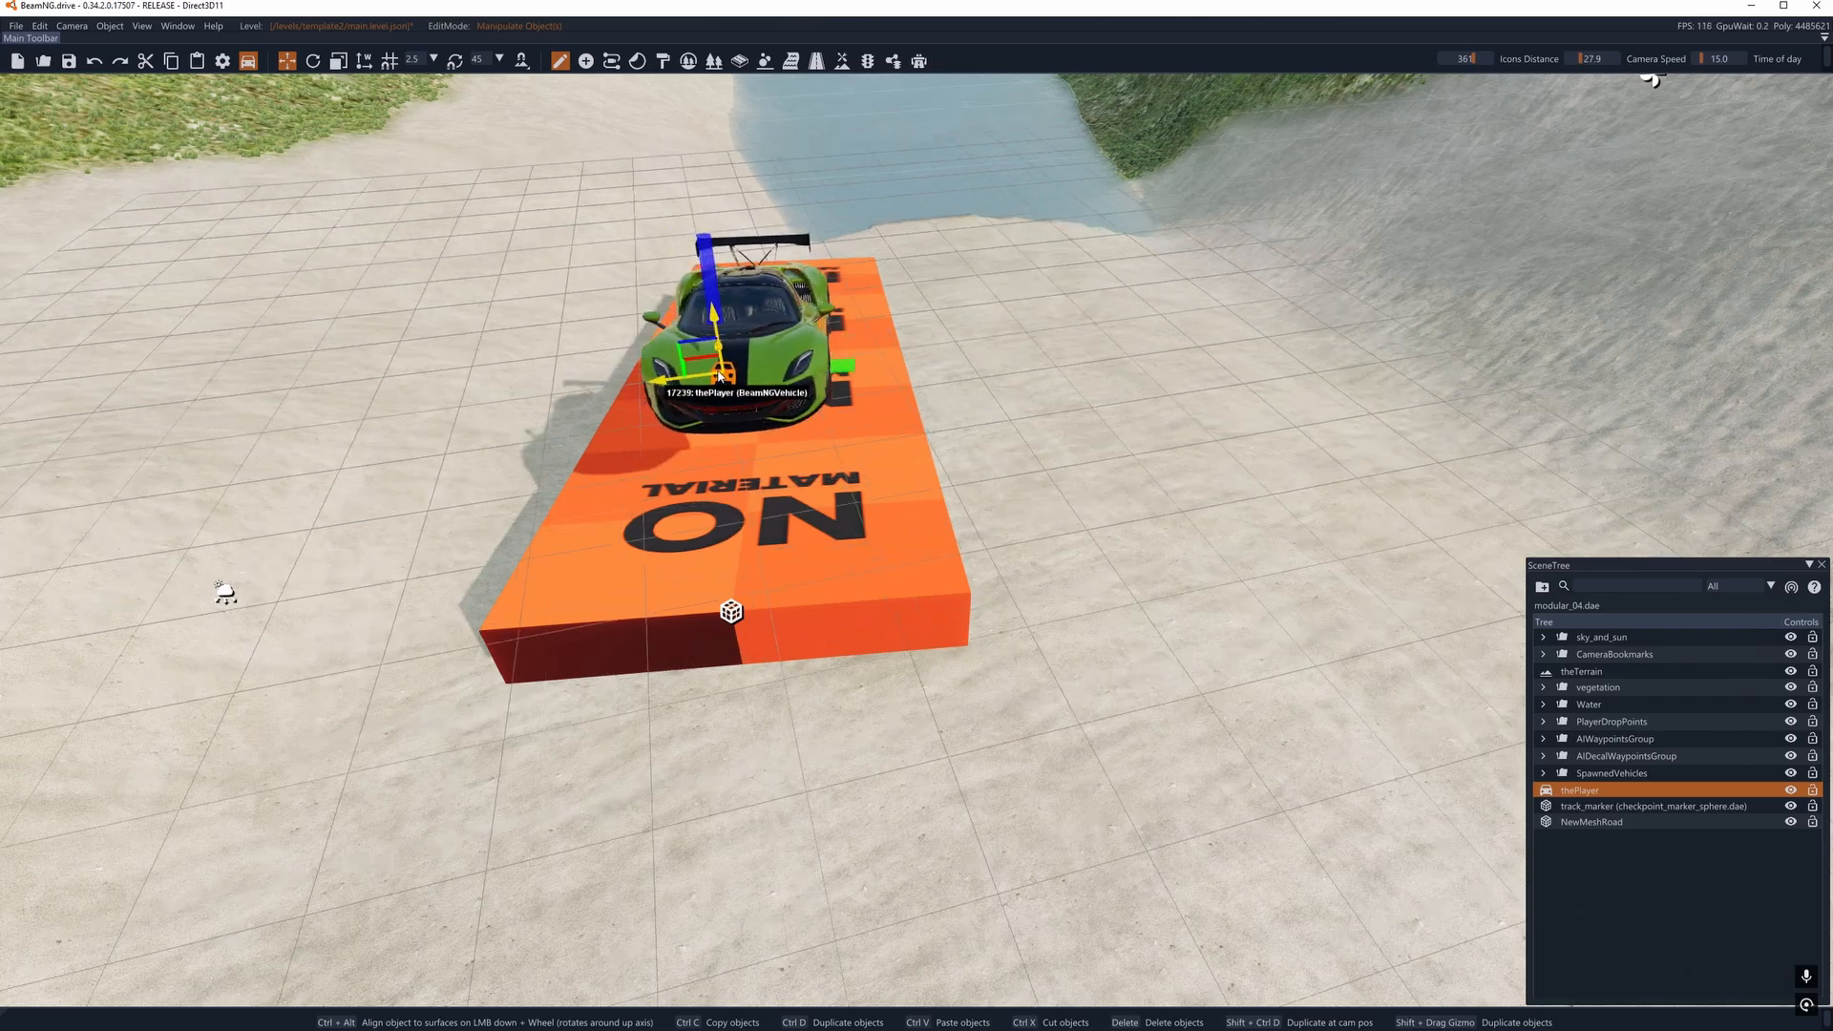
{"action": "left_click", "coordinate": [42, 27]}
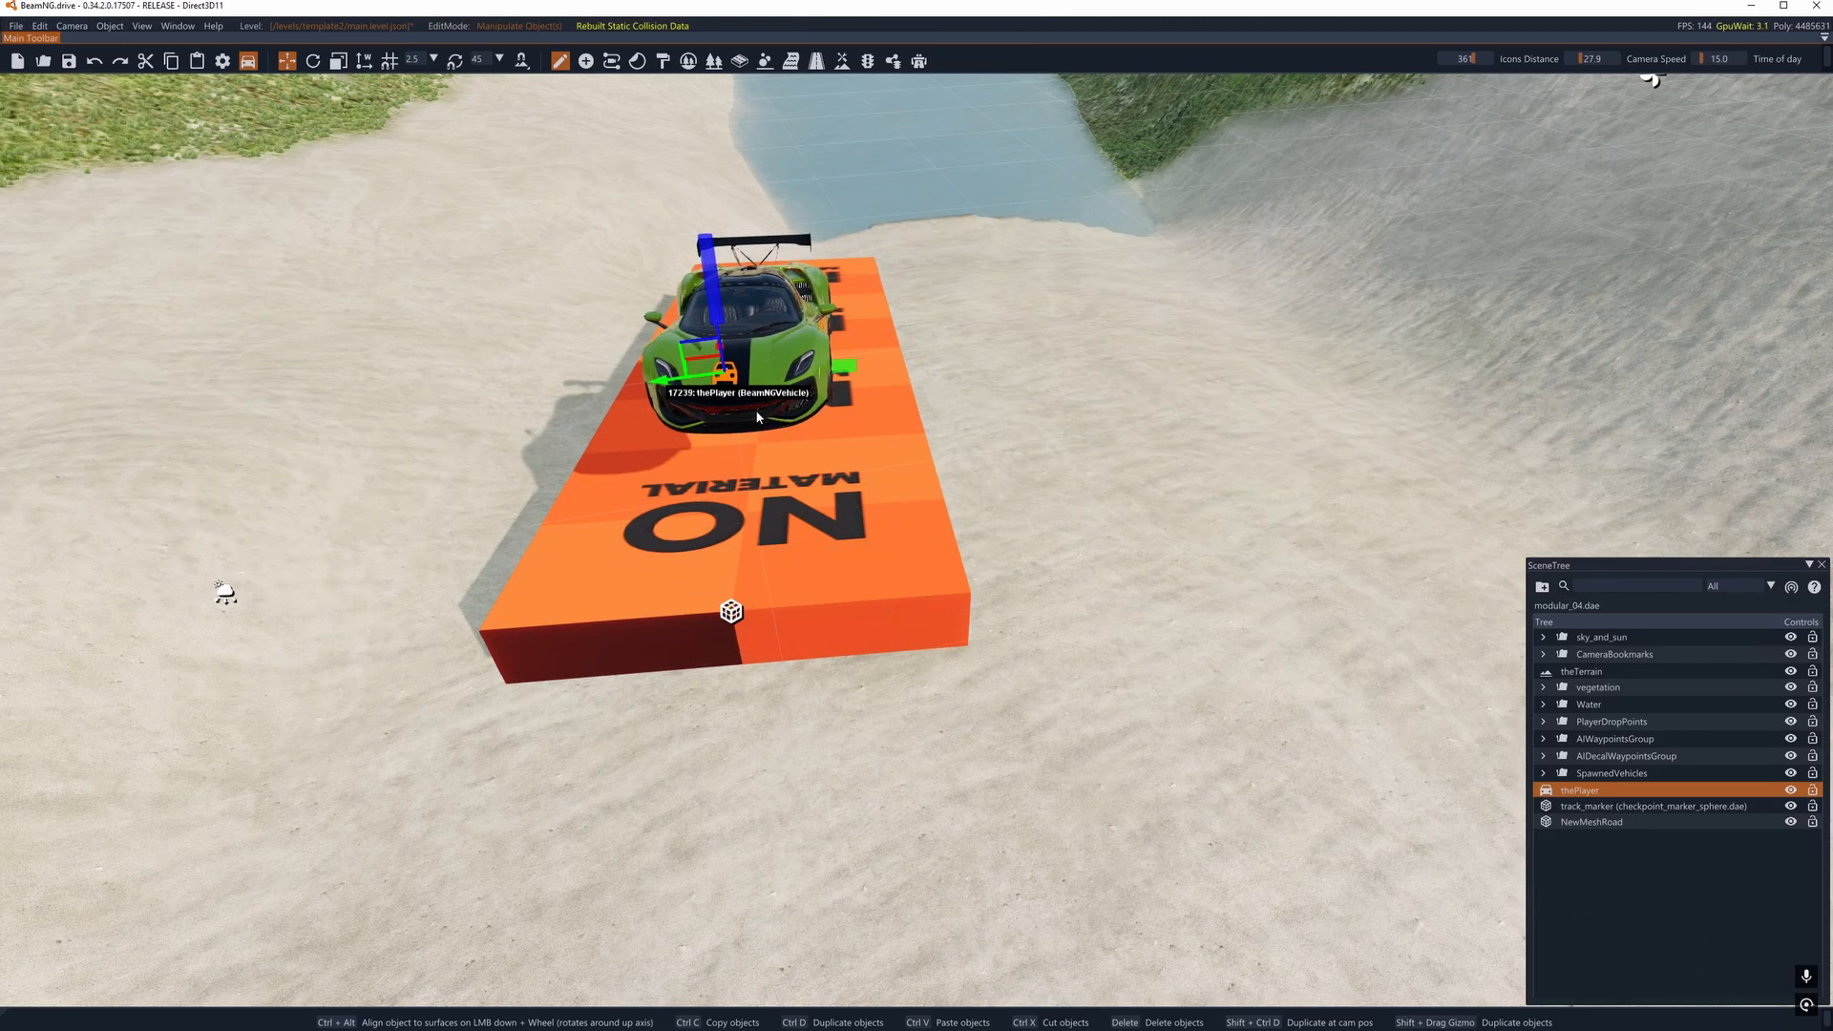
- Rotate the car on the mesh road so its front faces the water
{"action": "right_click_drag", "start_coordinate": [757, 417], "coordinate": [915, 426]}
{"action": "key", "text": "Up"}
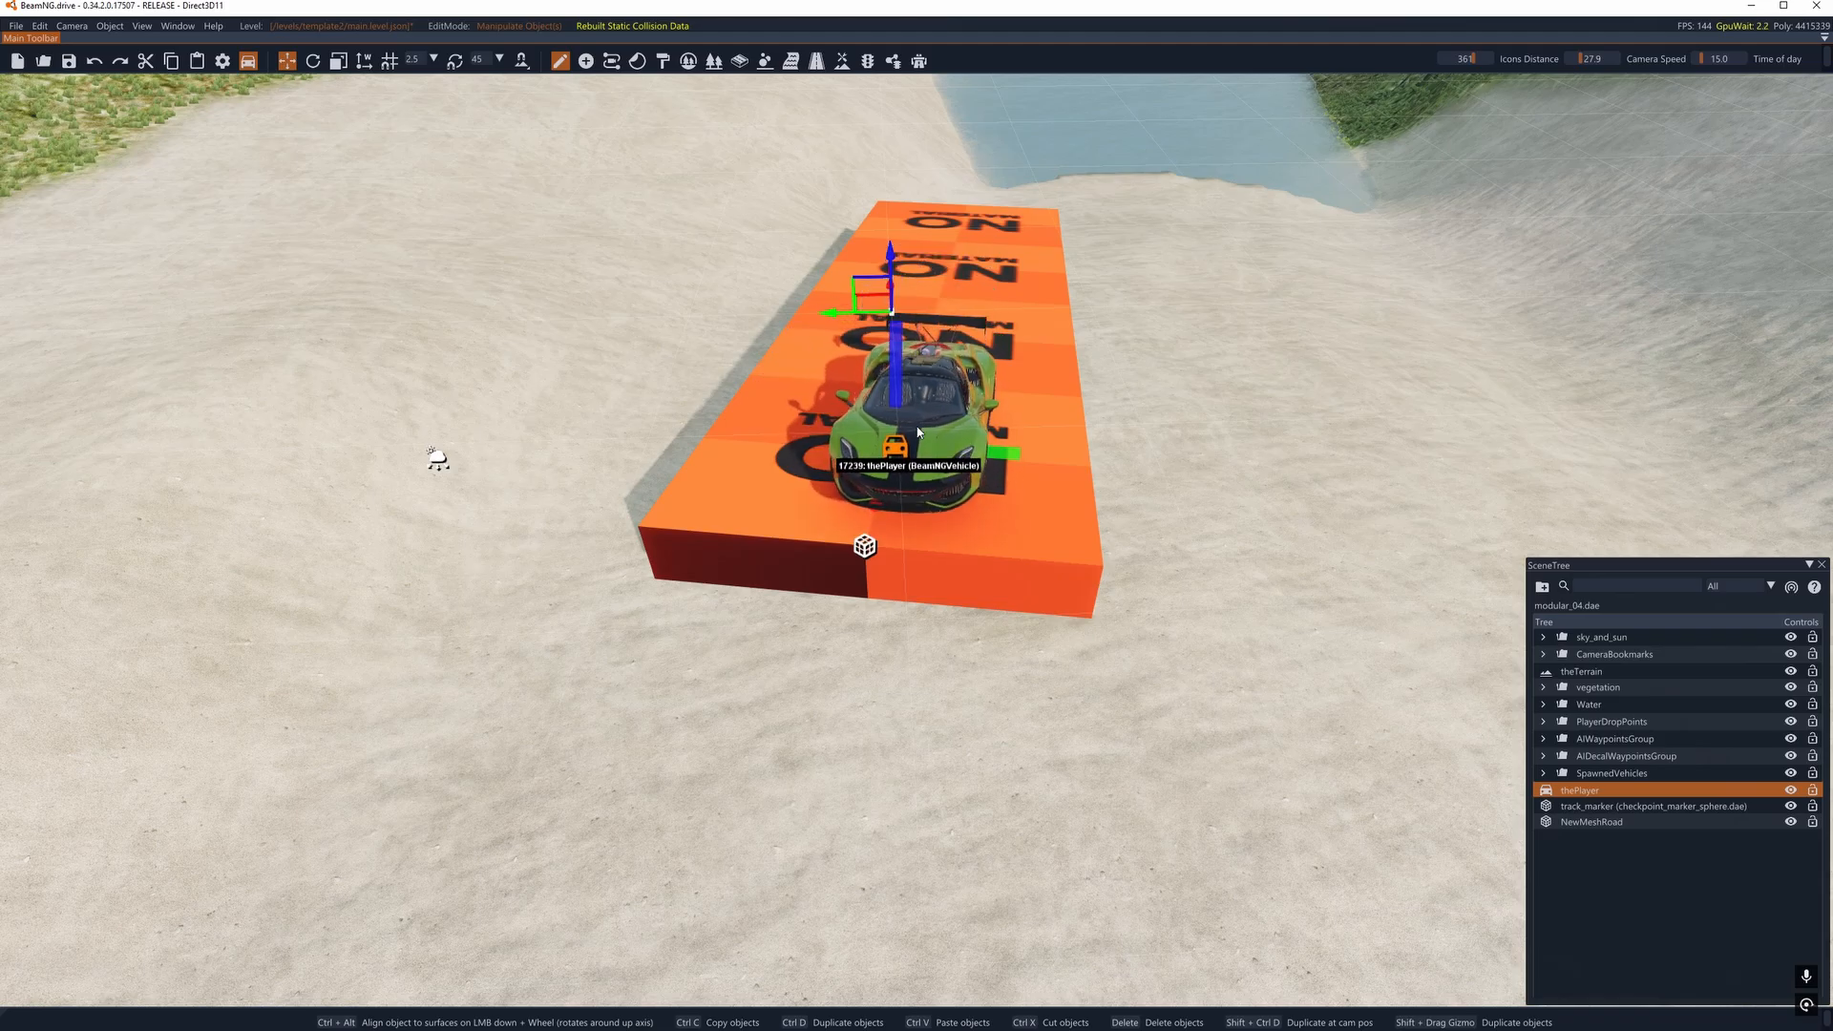
{"action": "key", "text": "2"}
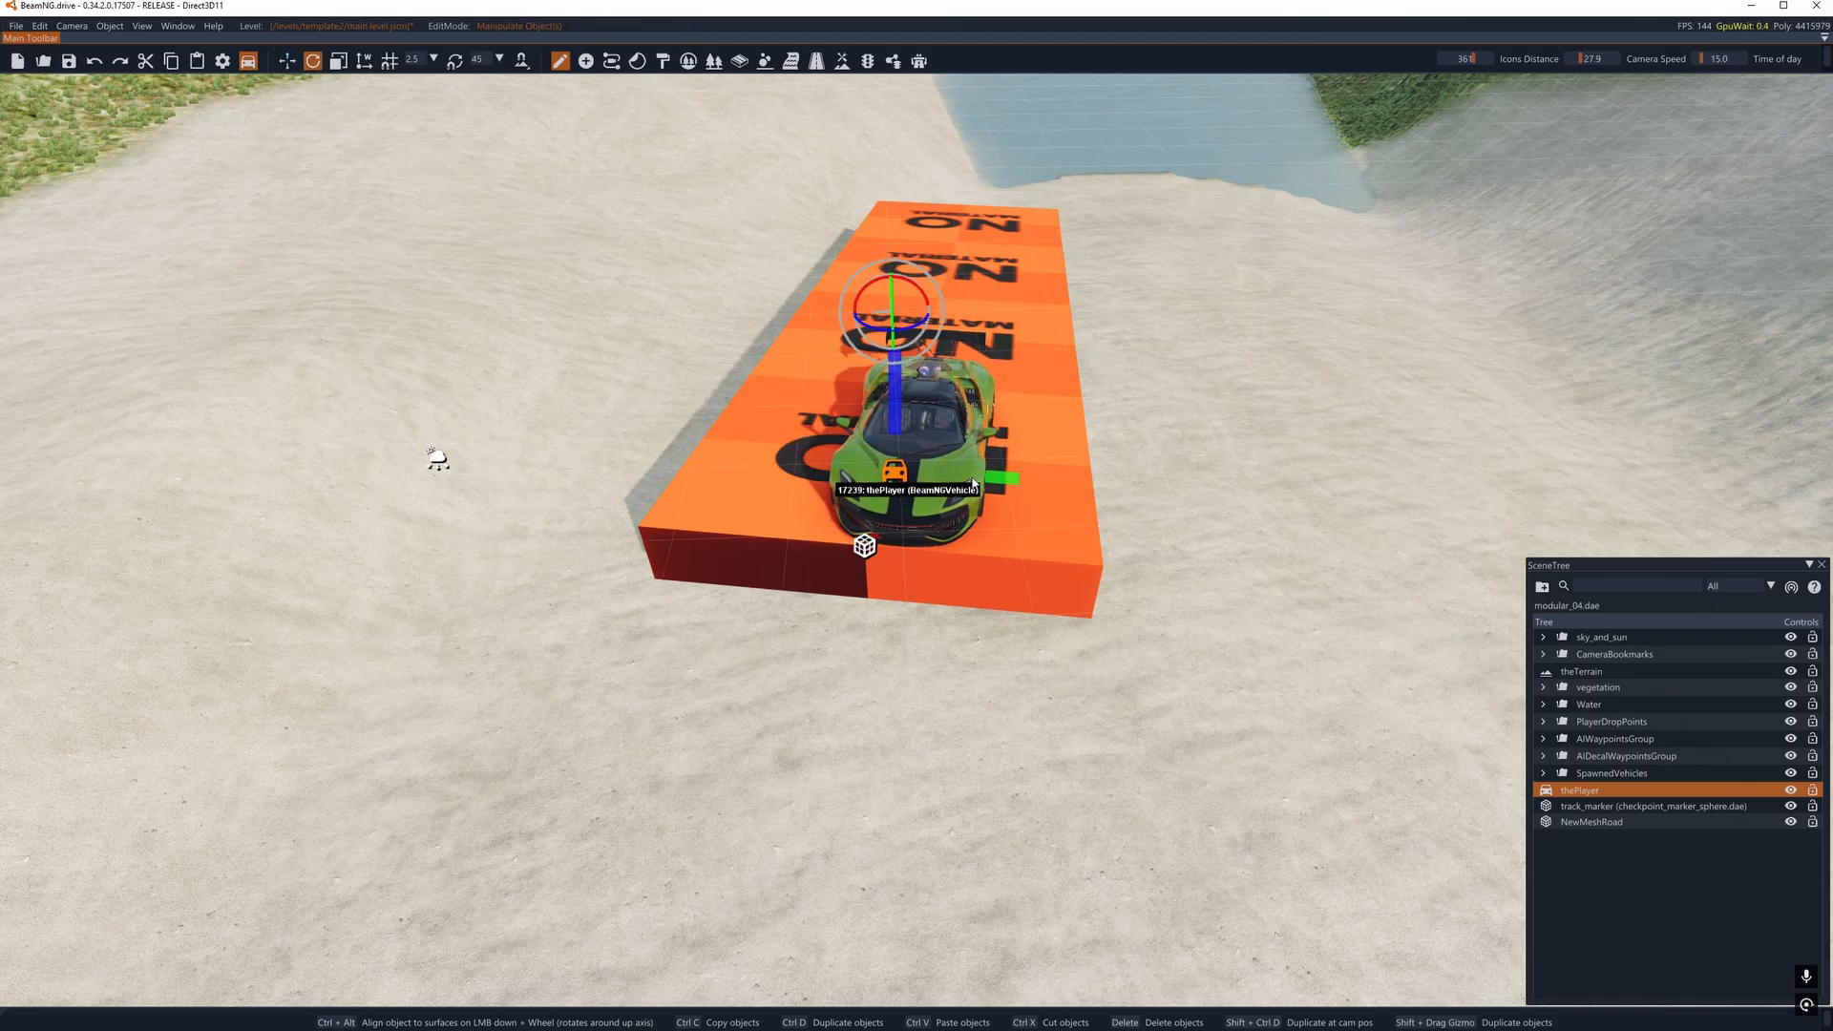
{"action": "left_click_drag", "start_coordinate": [888, 323], "coordinate": [765, 340]}
{"action": "right_click_drag", "start_coordinate": [766, 340], "coordinate": [838, 401]}
{"action": "key", "text": "w"}
{"action": "key", "text": "d"}
- Reposition the car at the landward end of the mesh road and adjust its rotation along the road
{"action": "left_click_drag", "start_coordinate": [674, 513], "coordinate": [690, 502]}
{"action": "key", "text": "1"}
{"action": "right_click_drag", "start_coordinate": [662, 516], "coordinate": [672, 547]}
{"action": "left_click_drag", "start_coordinate": [694, 567], "coordinate": [862, 519]}
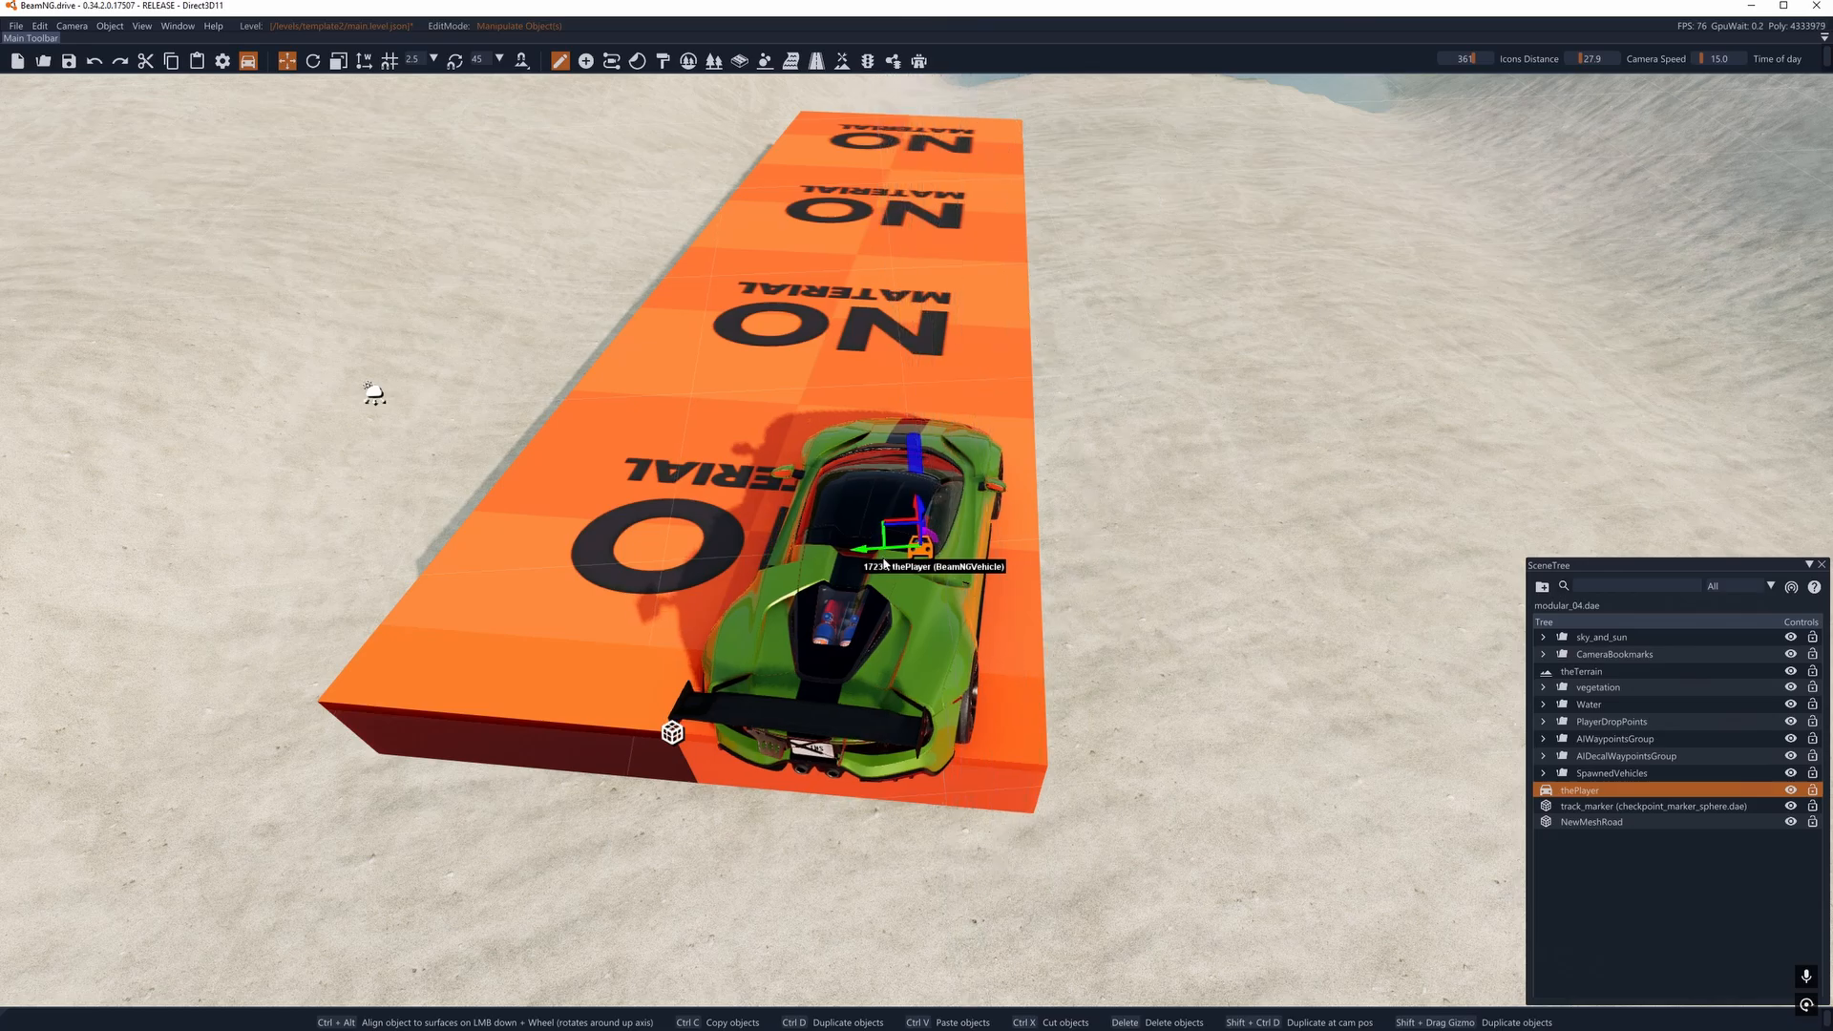
{"action": "right_click_drag", "start_coordinate": [862, 520], "coordinate": [1018, 438]}
{"action": "left_click_drag", "start_coordinate": [1033, 433], "coordinate": [974, 397]}
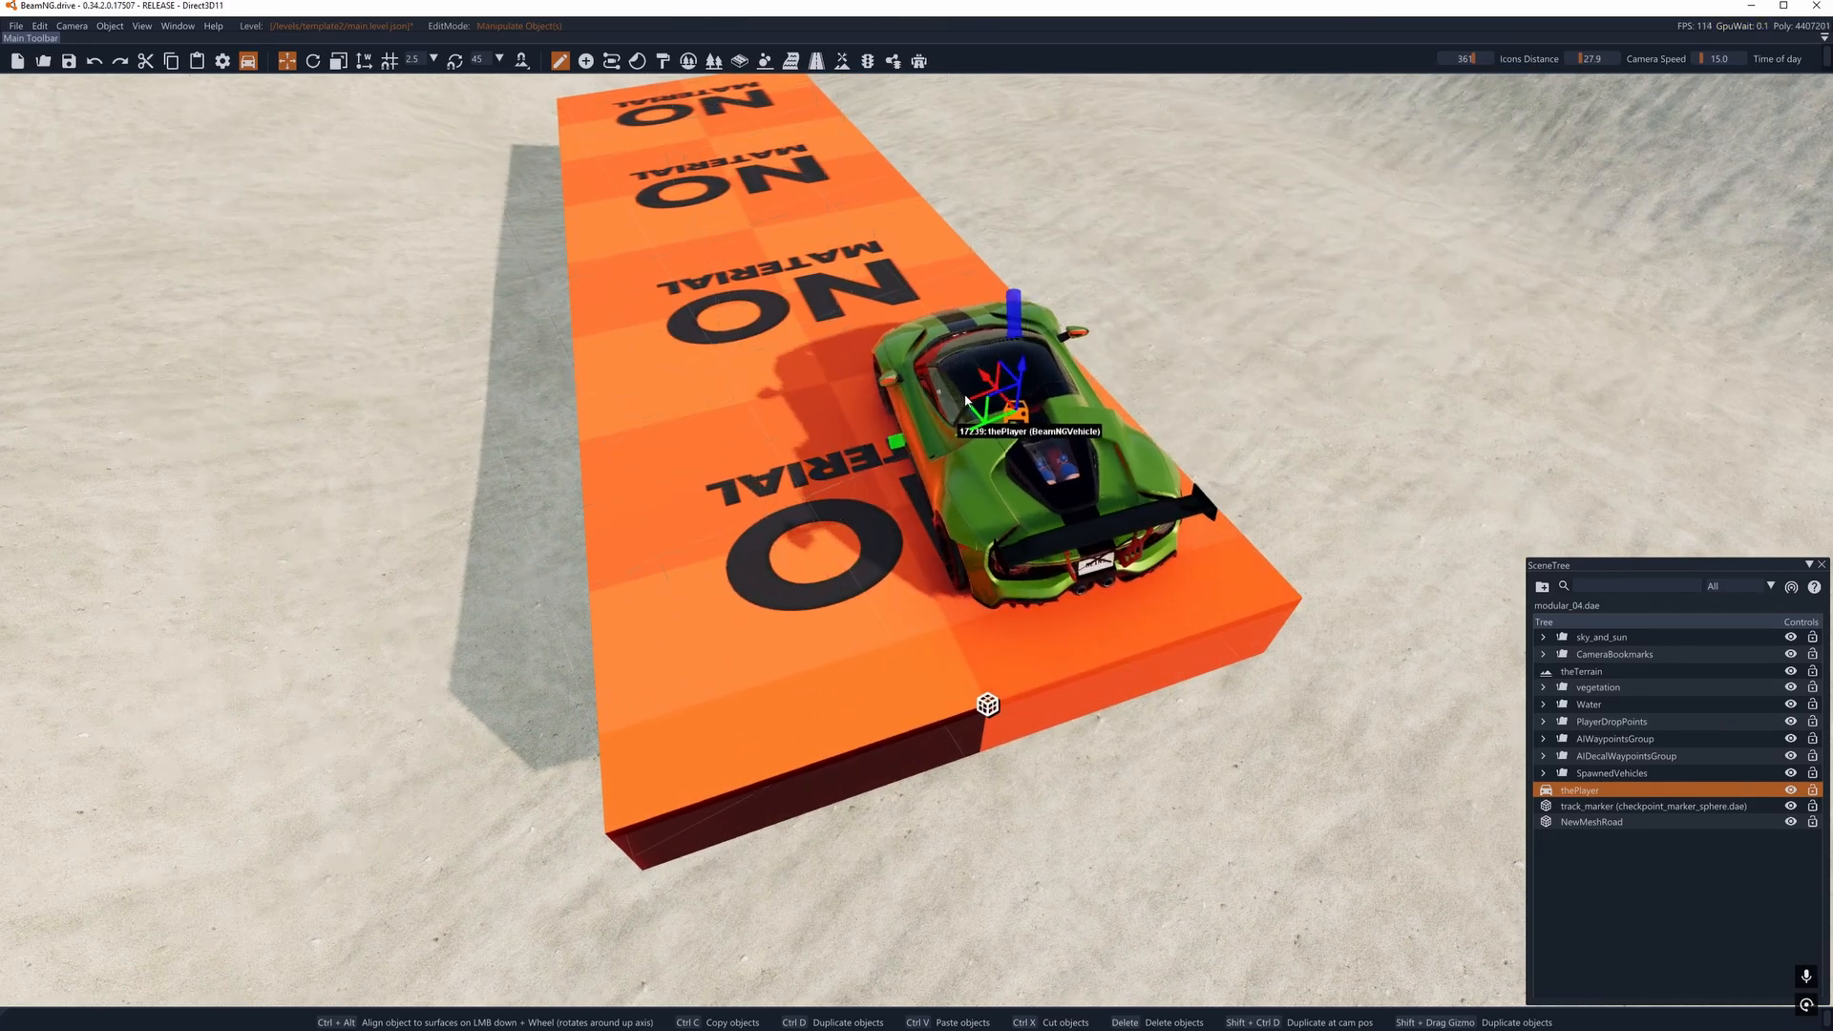
{"action": "right_click_drag", "start_coordinate": [974, 398], "coordinate": [909, 441]}
{"action": "key", "text": "2"}
{"action": "left_click_drag", "start_coordinate": [880, 434], "coordinate": [883, 437]}
{"action": "mouse_move", "coordinate": [883, 436]}
{"action": "right_mouse_down"}
{"action": "mouse_move", "coordinate": [873, 396]}
{"action": "mouse_move", "coordinate": [917, 393]}
{"action": "mouse_move", "coordinate": [745, 239]}
{"action": "mouse_move", "coordinate": [598, 6]}
{"action": "right_mouse_up"}
- Select the mesh road, open its properties in the Inspector and set the top material to m_concrete_floor_polish
{"action": "key", "text": "s"}
{"action": "key", "text": "a"}
{"action": "key", "text": "d"}
{"action": "key", "text": "d"}
{"action": "key", "text": "w"}
{"action": "left_click", "coordinate": [560, 63]}
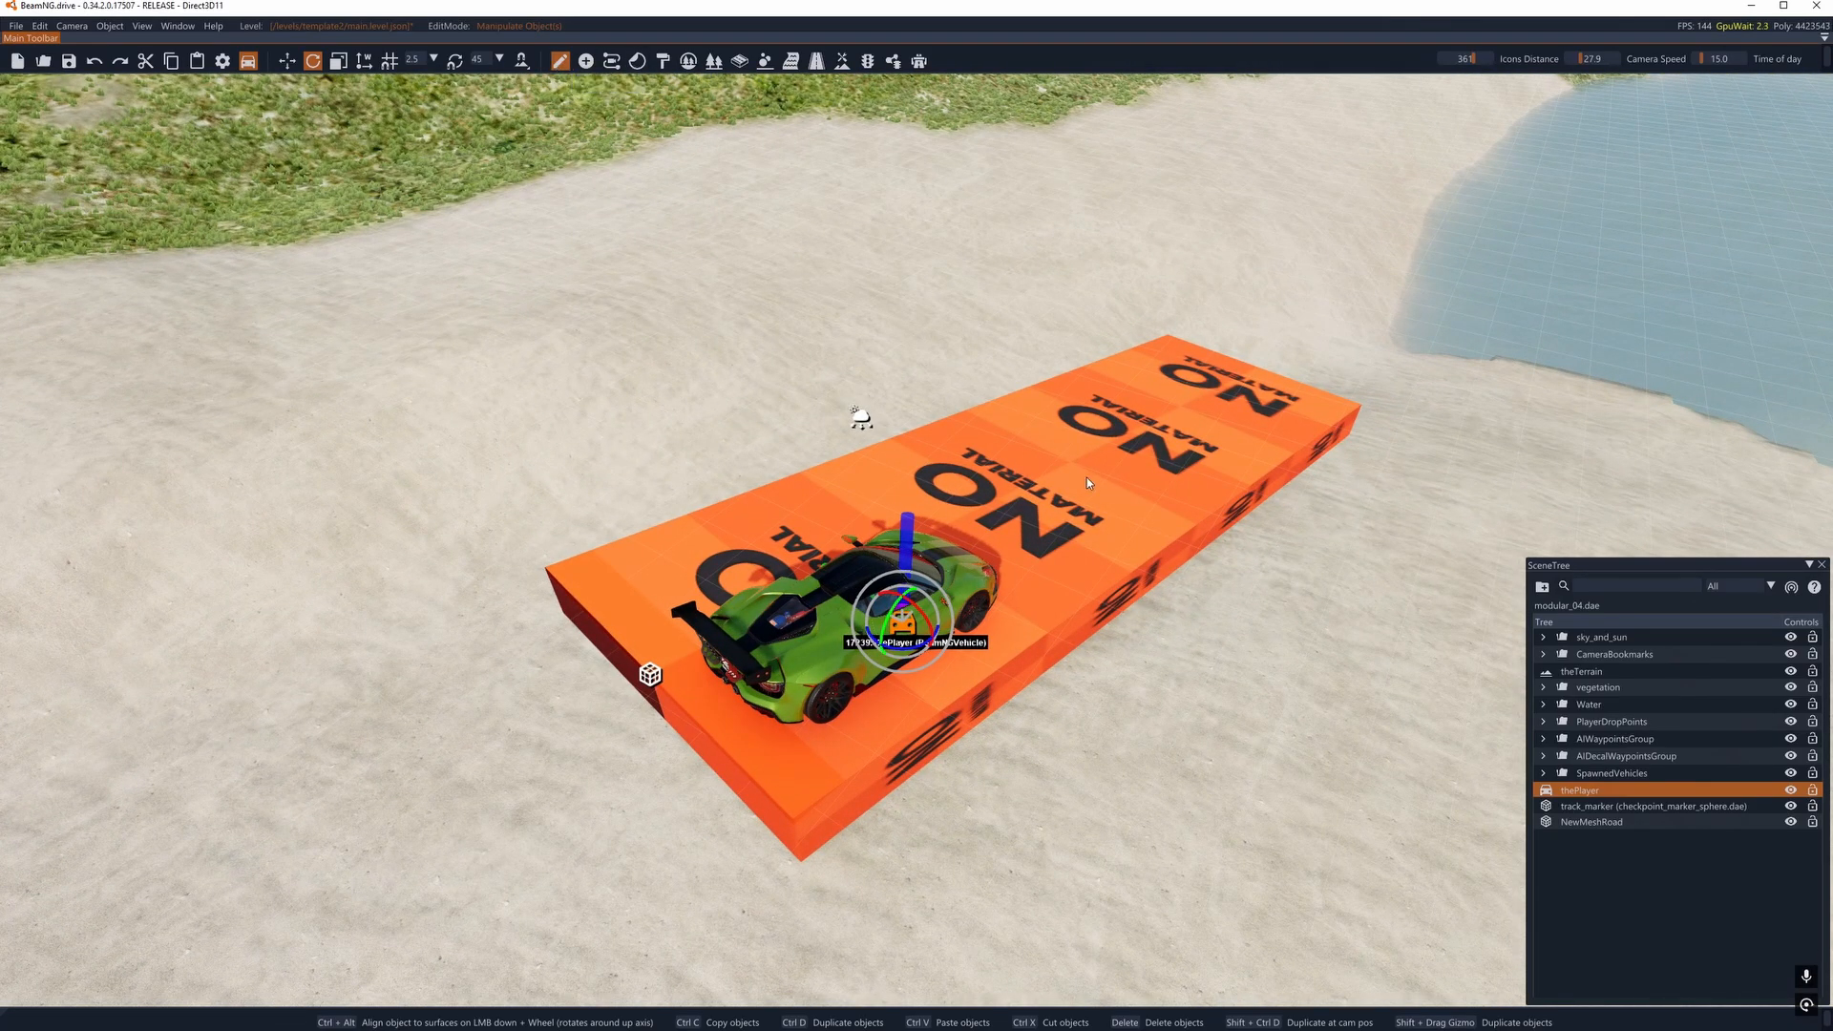
{"action": "left_click", "coordinate": [1190, 496]}
{"action": "left_click", "coordinate": [175, 26]}
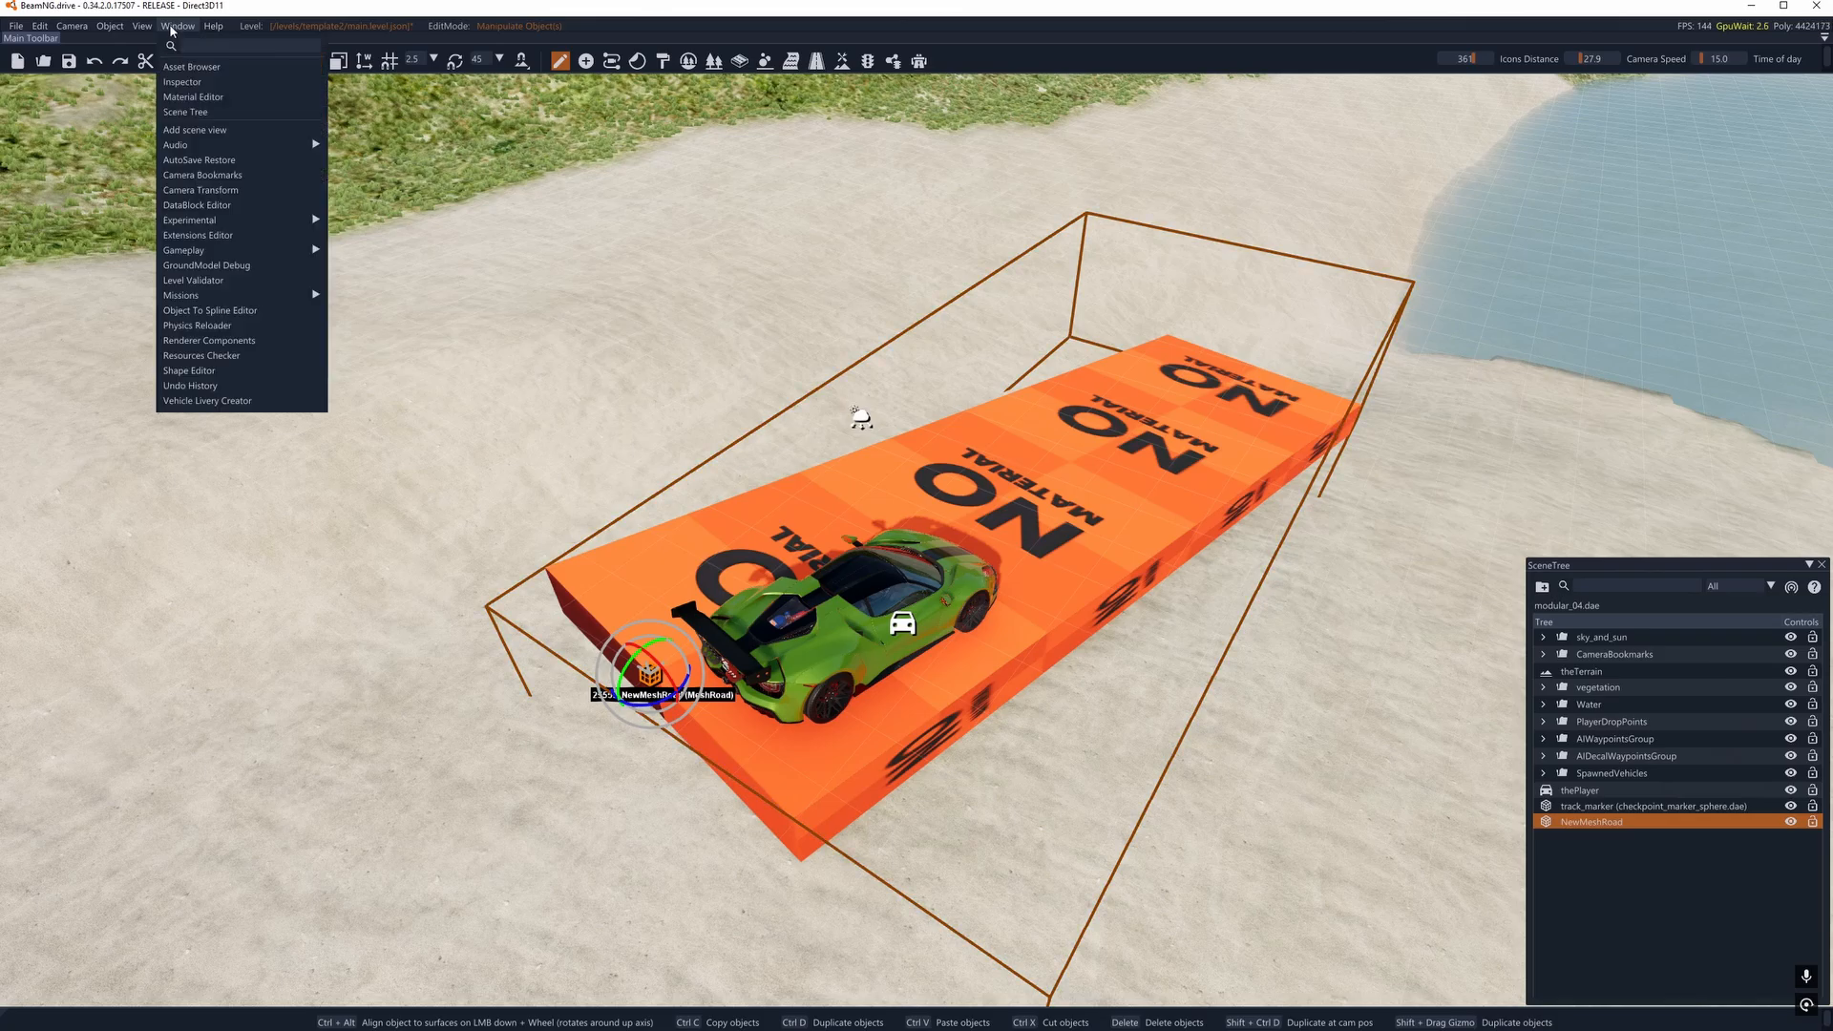
{"action": "left_click", "coordinate": [205, 87]}
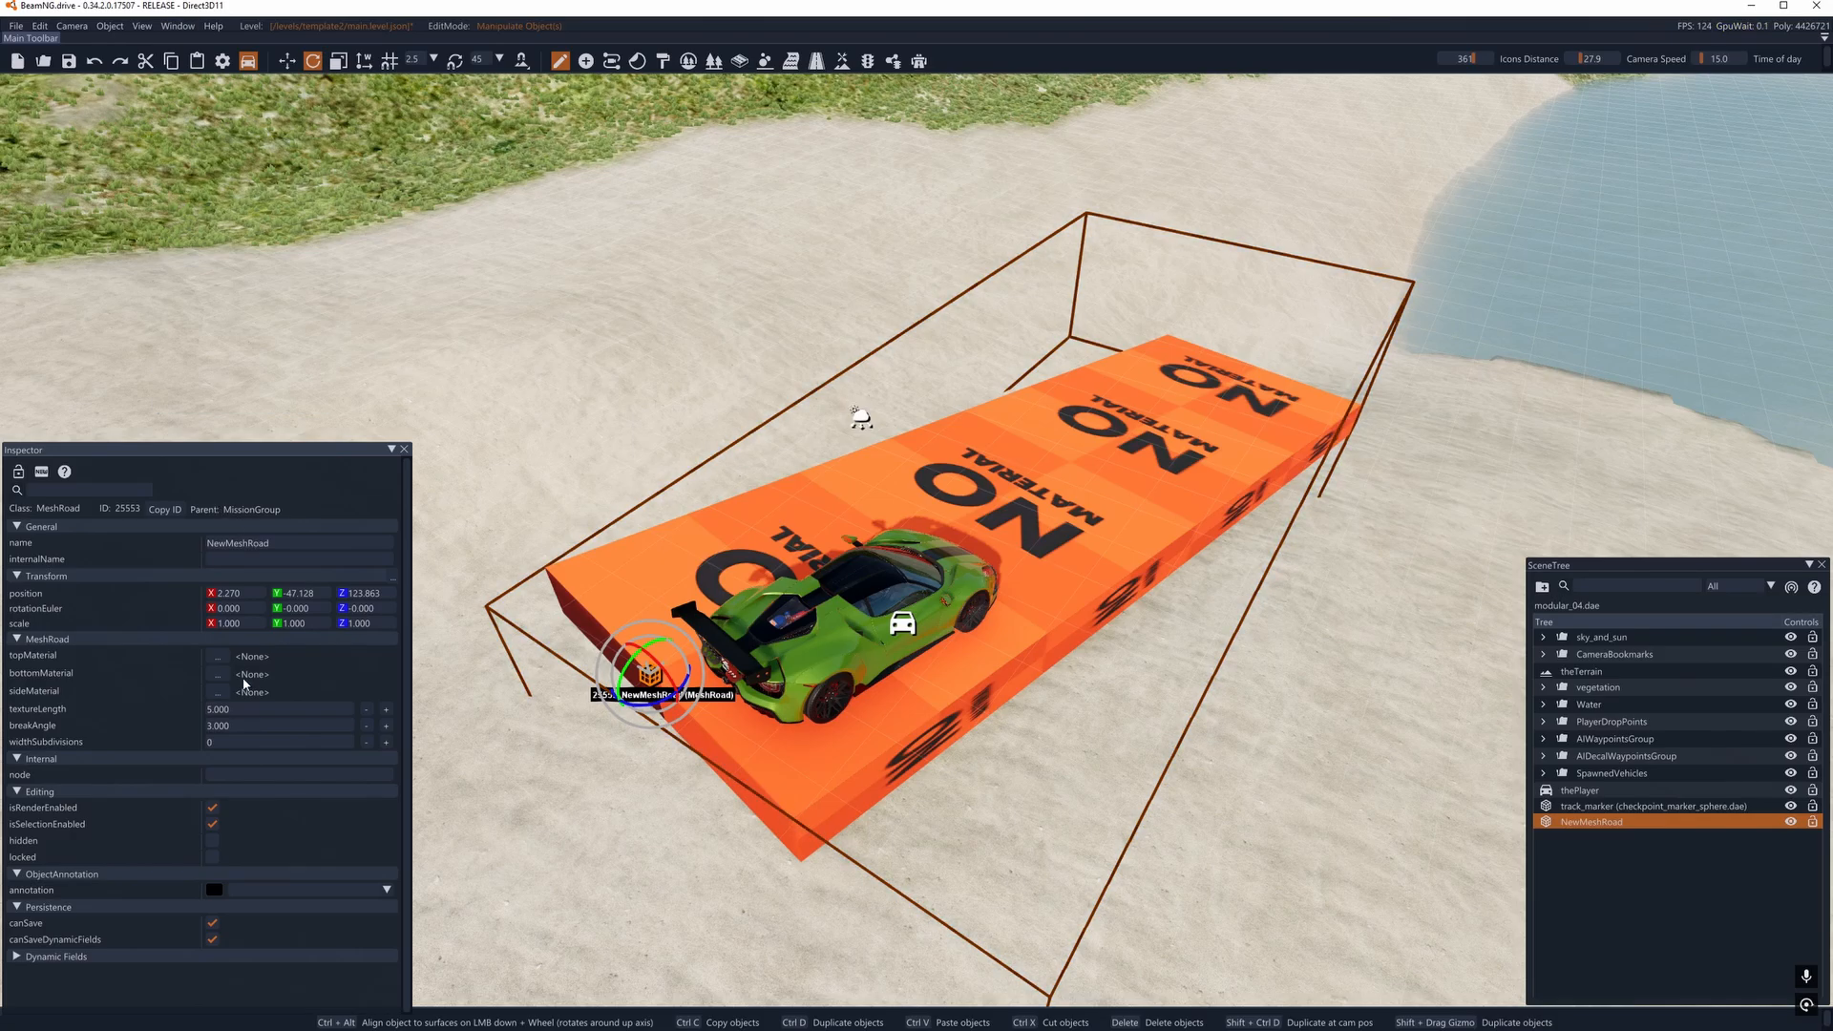
{"action": "left_click", "coordinate": [217, 657]}
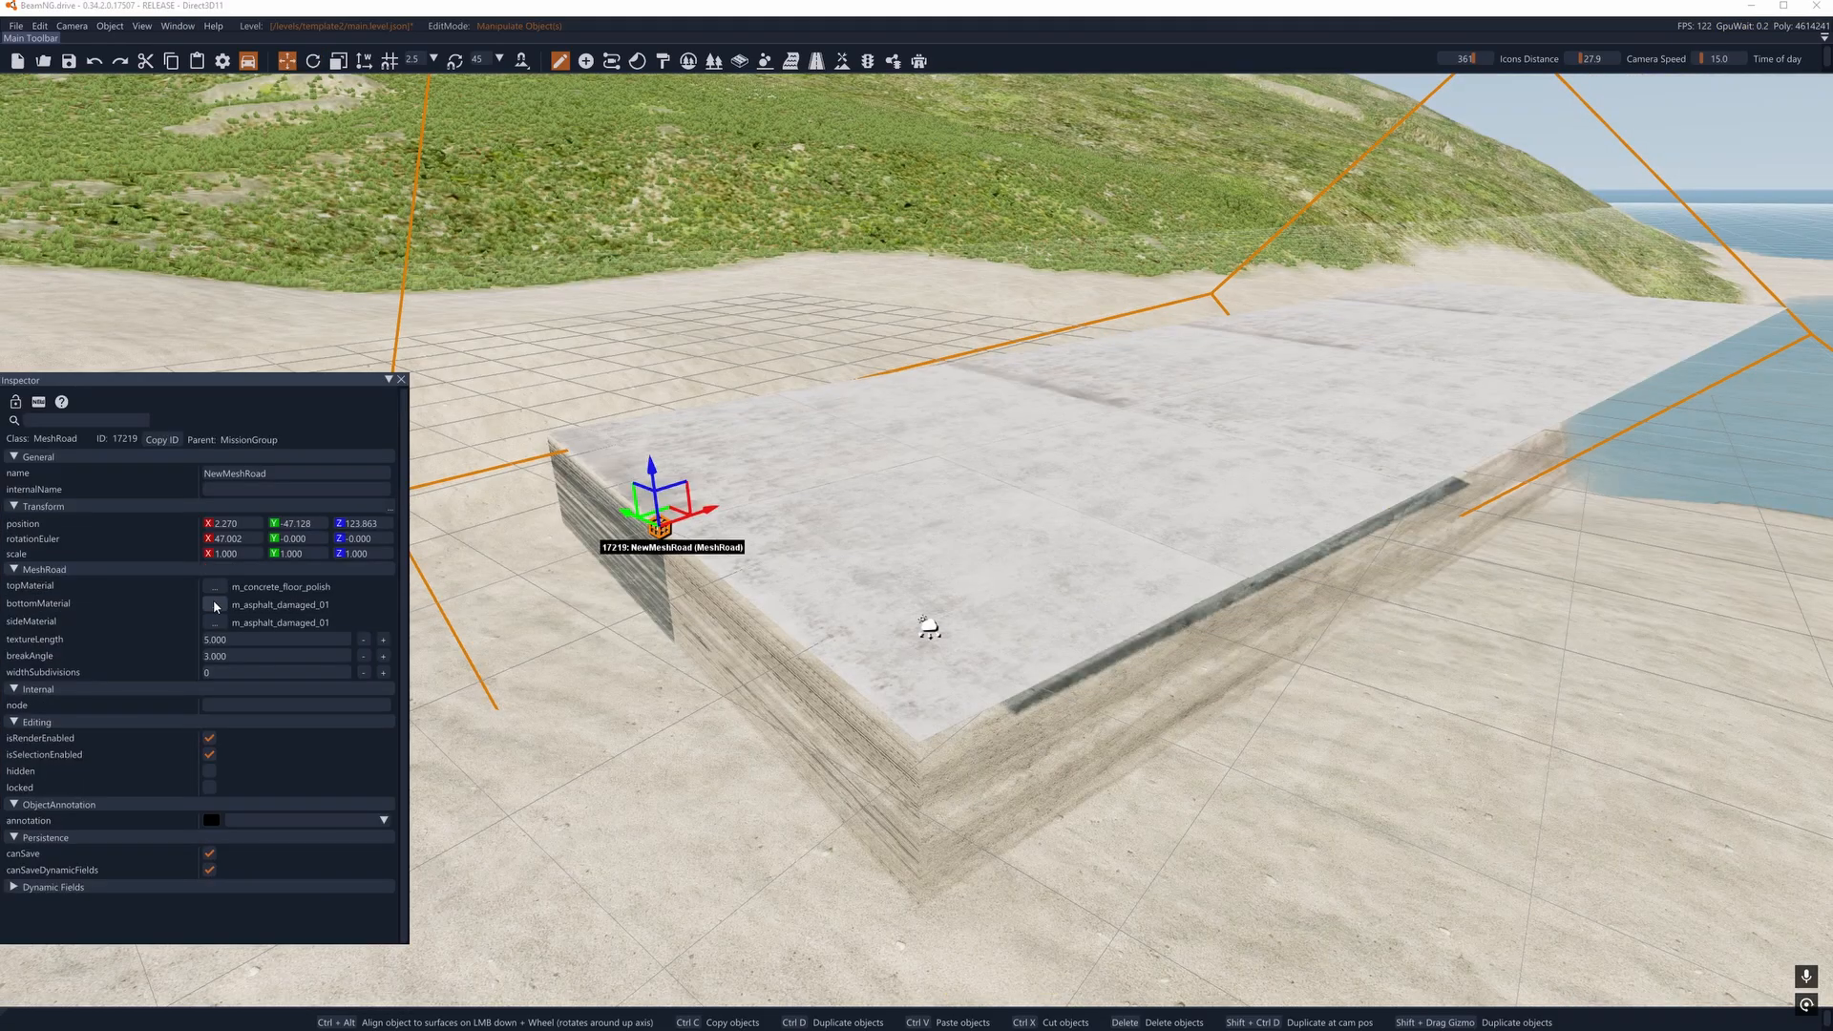
- Set both the bottom and side materials of the mesh road to concrete_plain
{"action": "left_click", "coordinate": [213, 602]}
{"action": "left_click", "coordinate": [453, 603]}
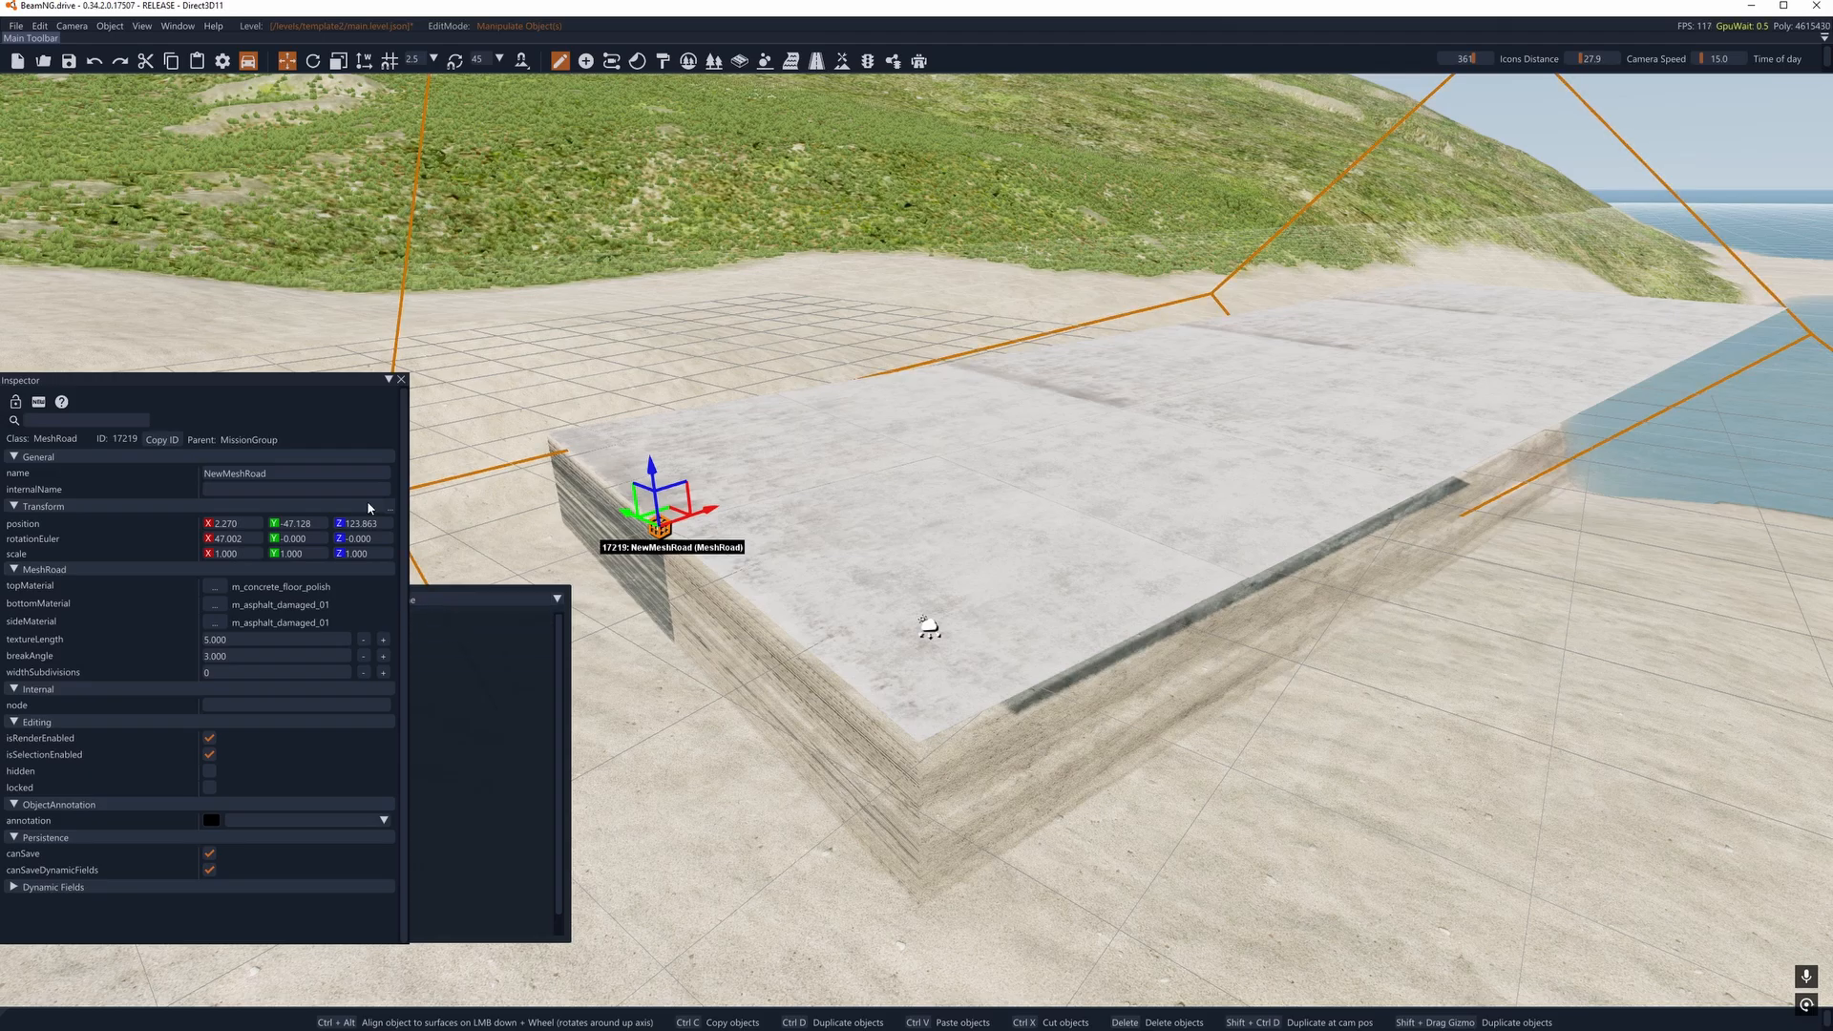
{"action": "left_click", "coordinate": [320, 392]}
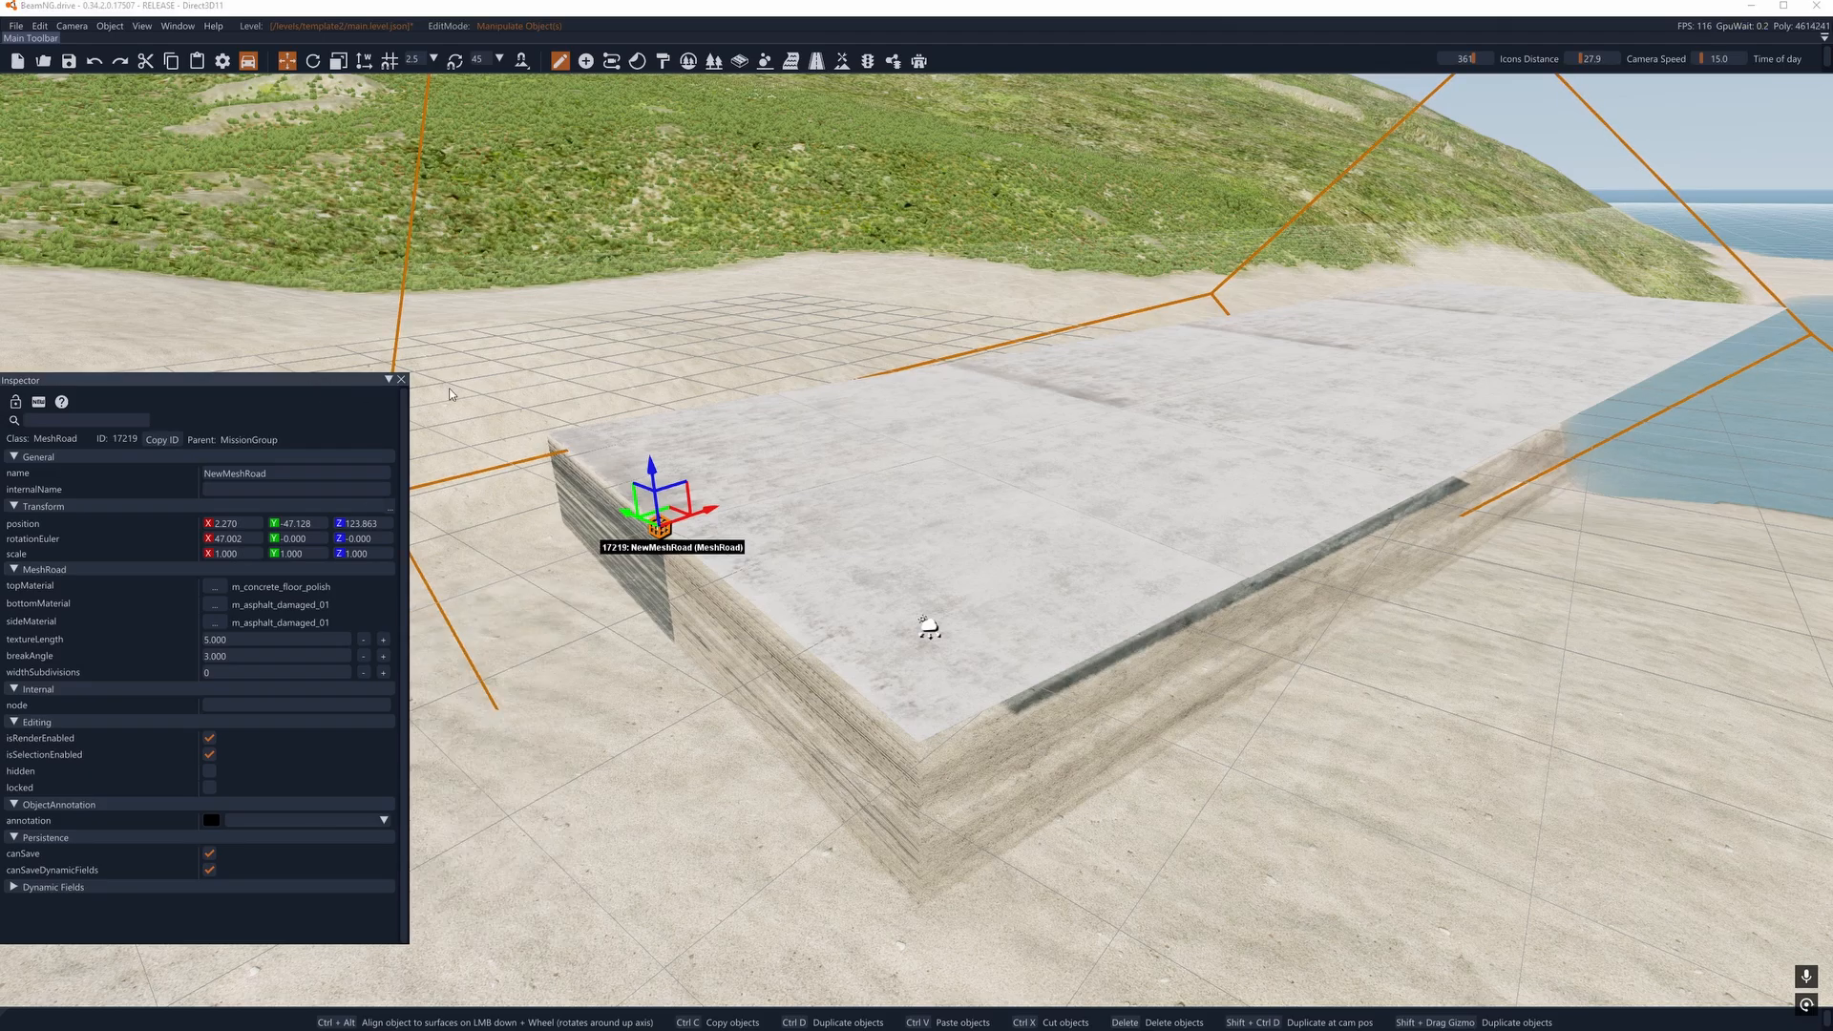
{"action": "left_click", "coordinate": [214, 611]}
{"action": "left_click_drag", "start_coordinate": [117, 386], "coordinate": [780, 397]}
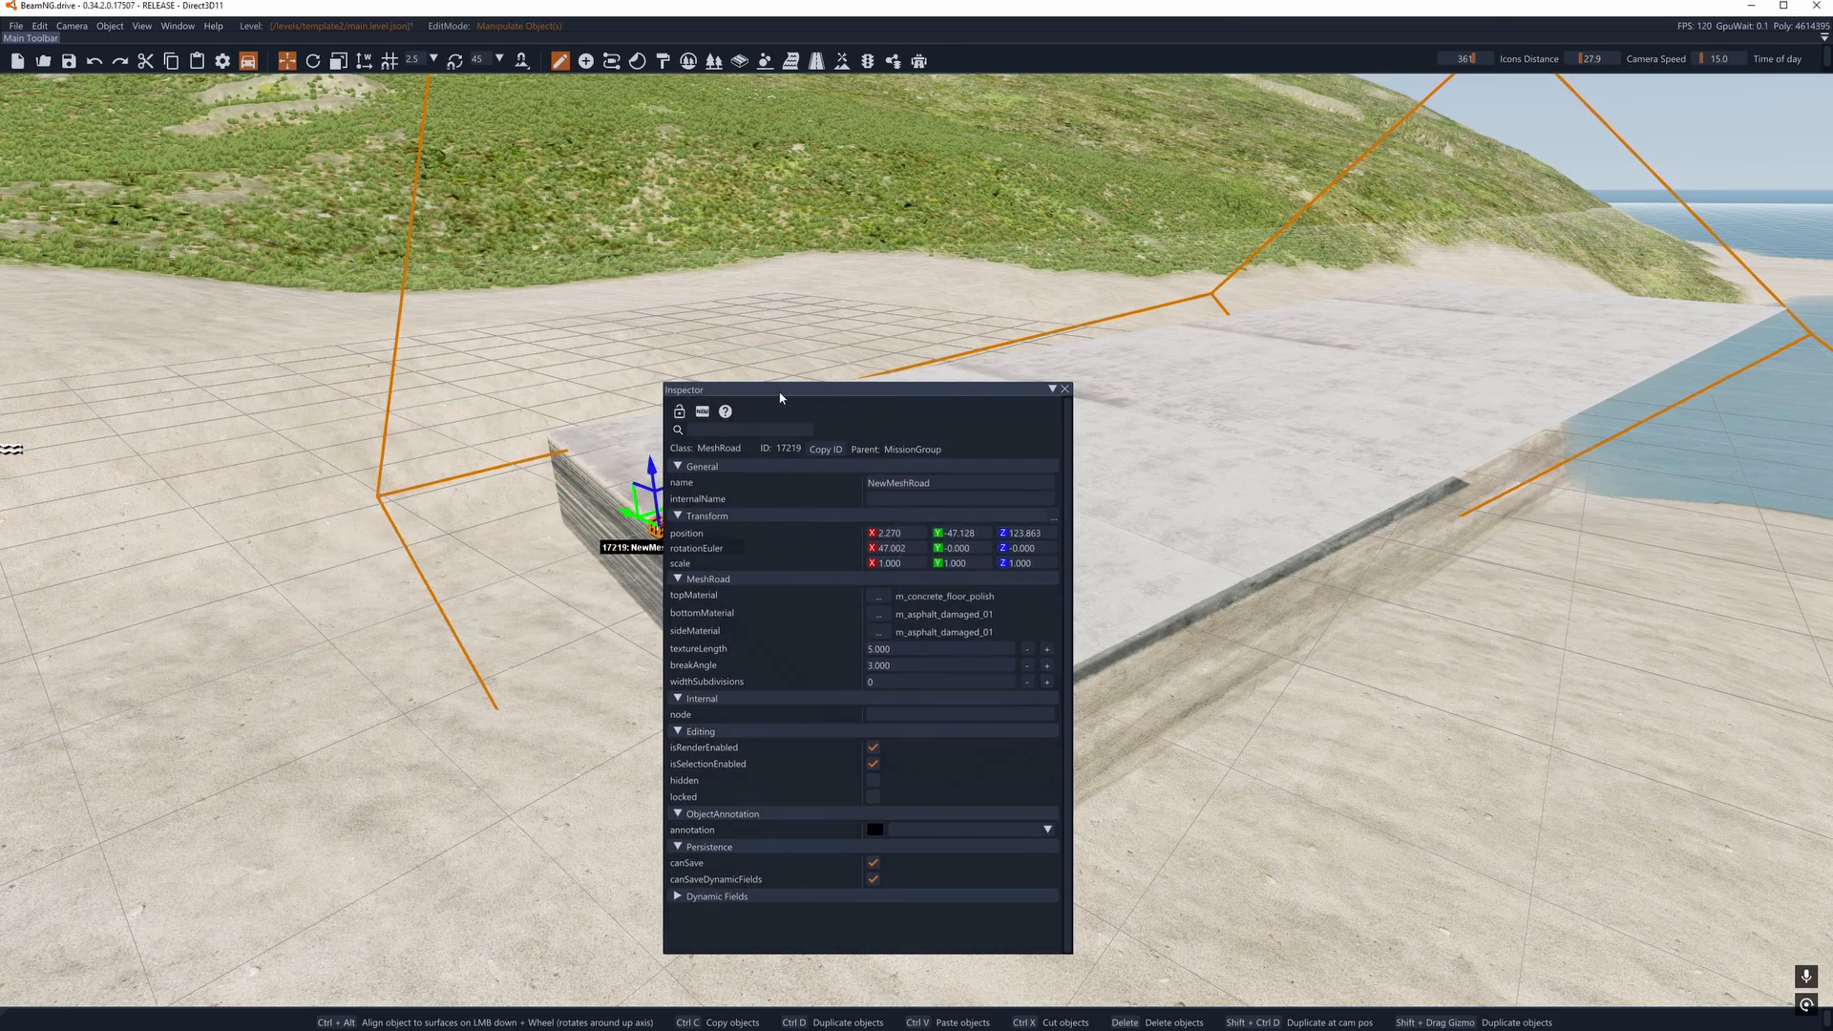
{"action": "left_click", "coordinate": [879, 614]}
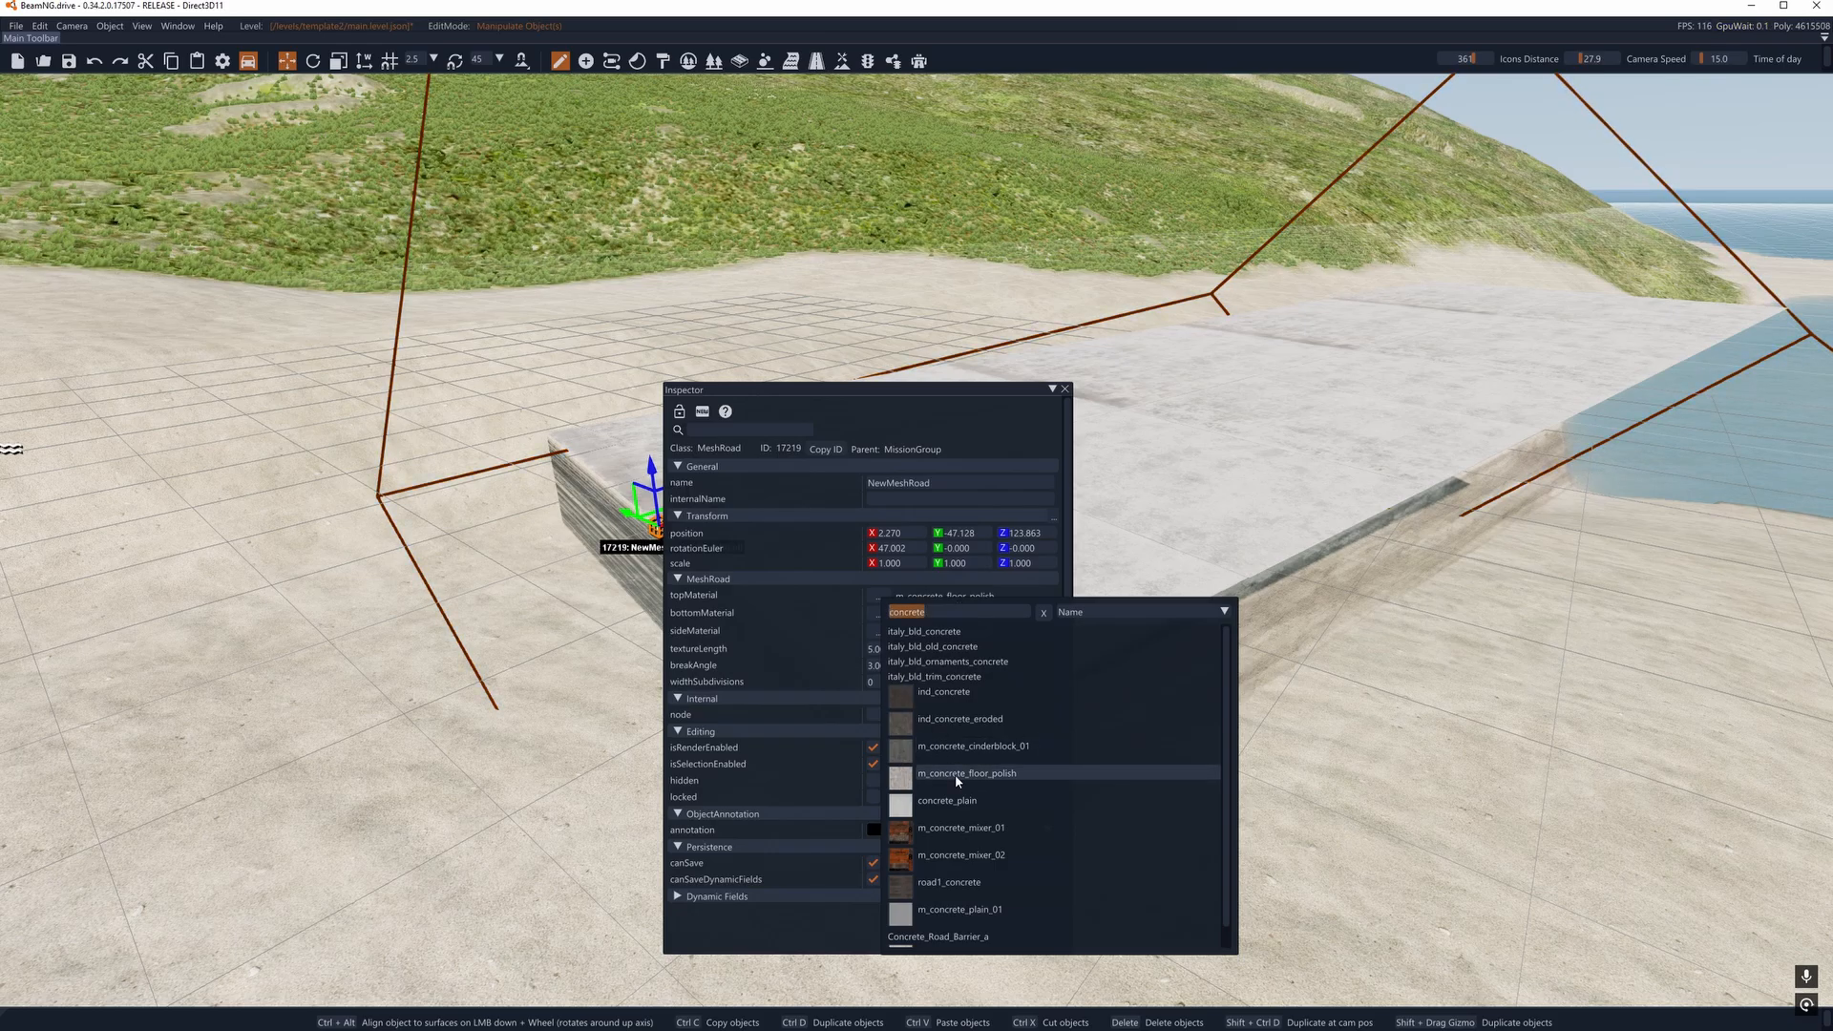
{"action": "left_click", "coordinate": [955, 801]}
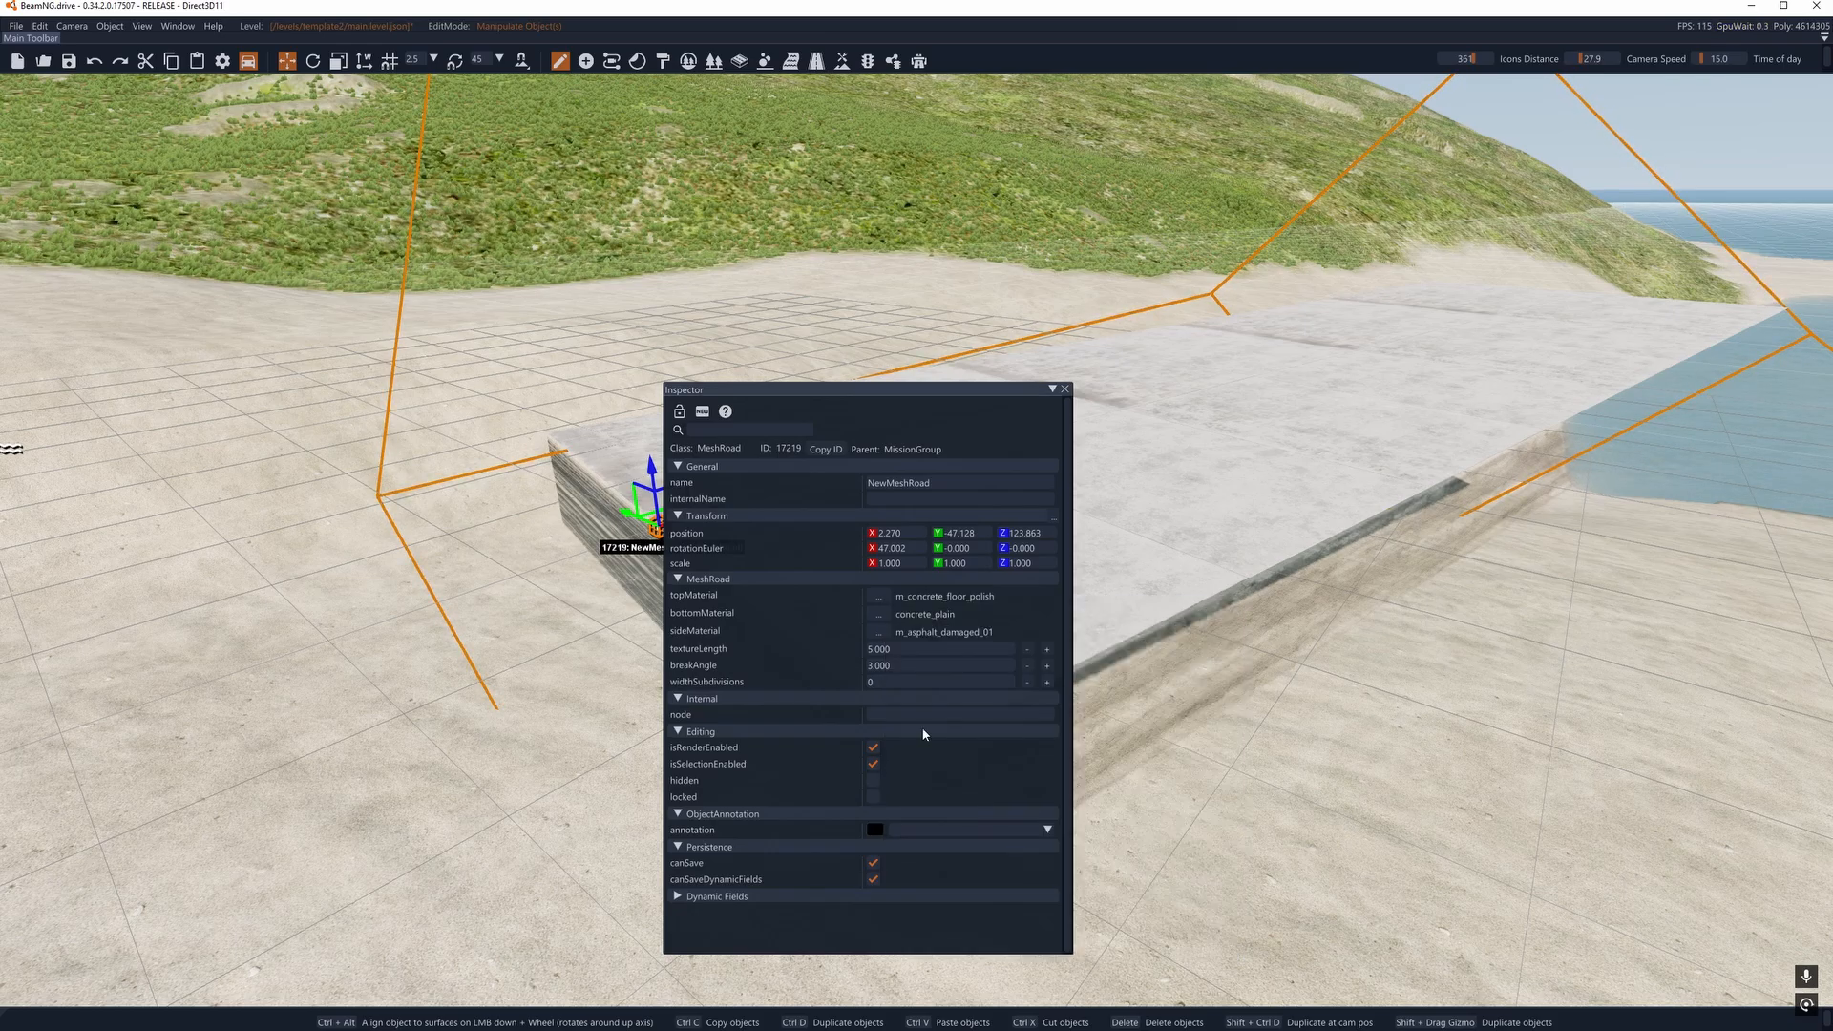
{"action": "left_click", "coordinate": [878, 633]}
{"action": "left_click", "coordinate": [939, 821]}
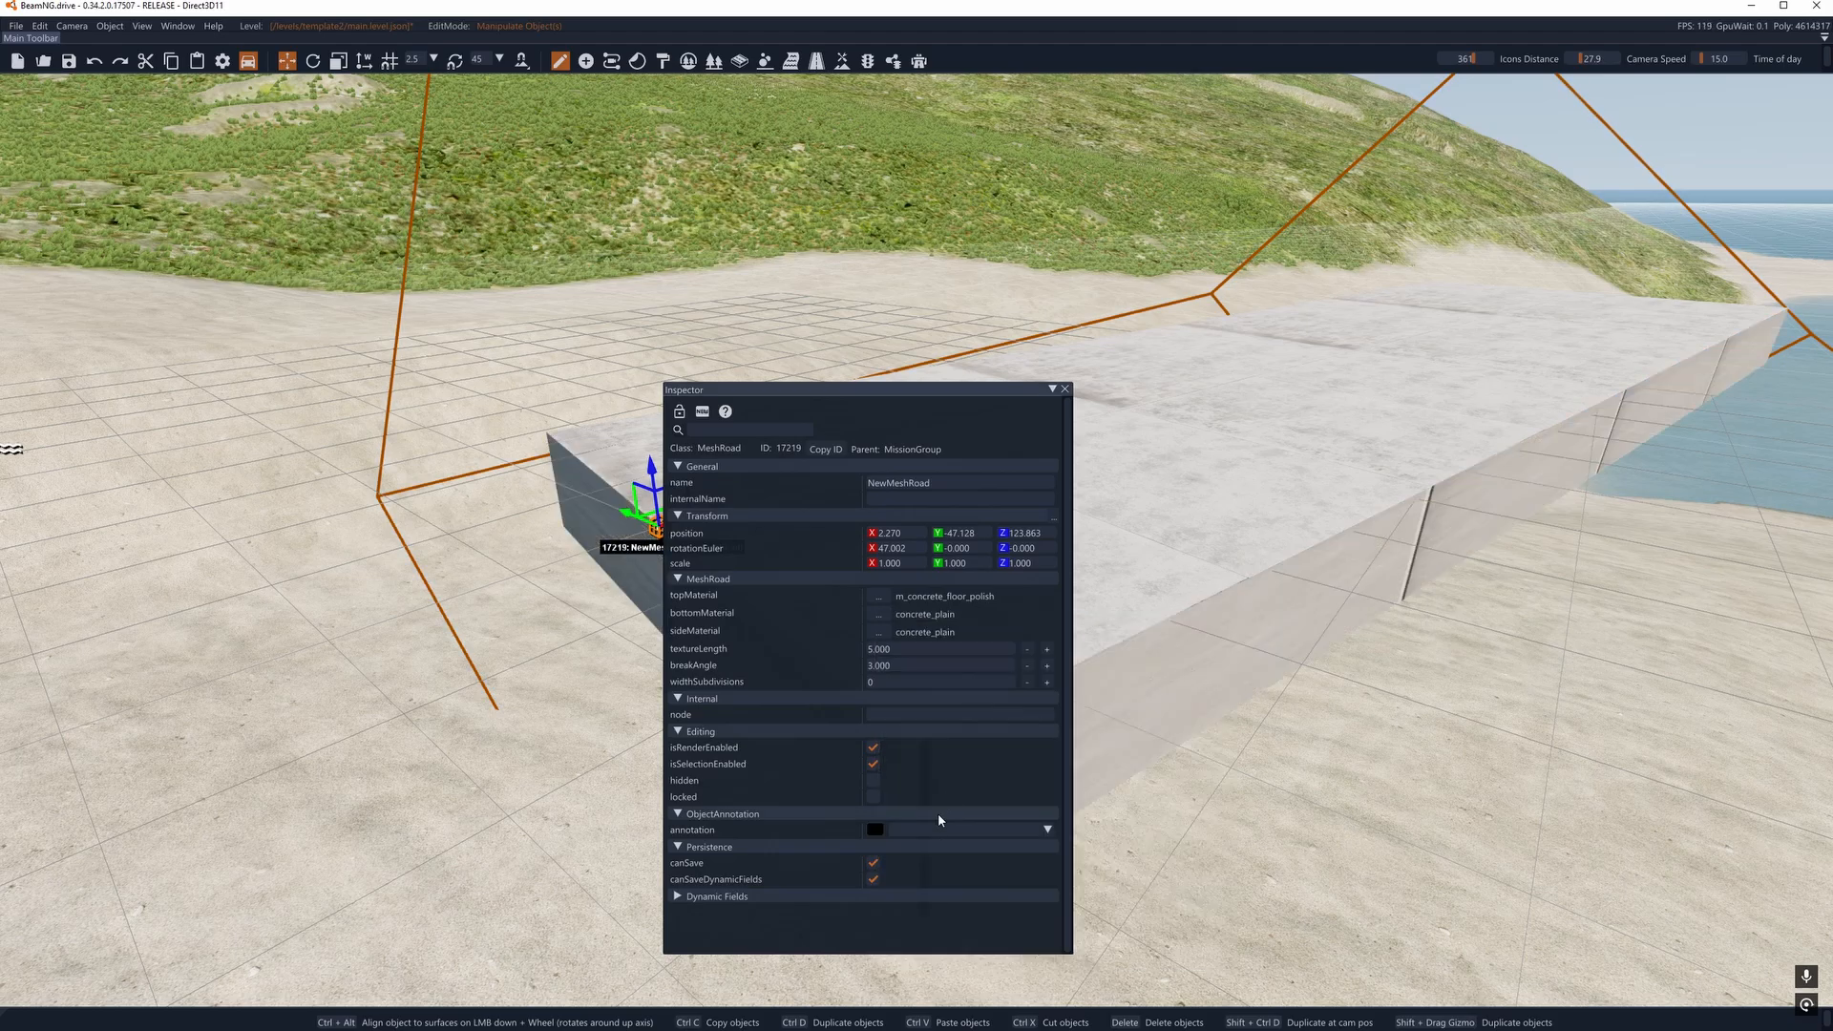
- Move the mesh road to the shoreline, at about X 33.3, Y -52.3, Z 120.8
{"action": "right_click_drag", "start_coordinate": [1127, 783], "coordinate": [1079, 812]}
{"action": "right_click_drag", "start_coordinate": [1127, 410], "coordinate": [1279, 417]}
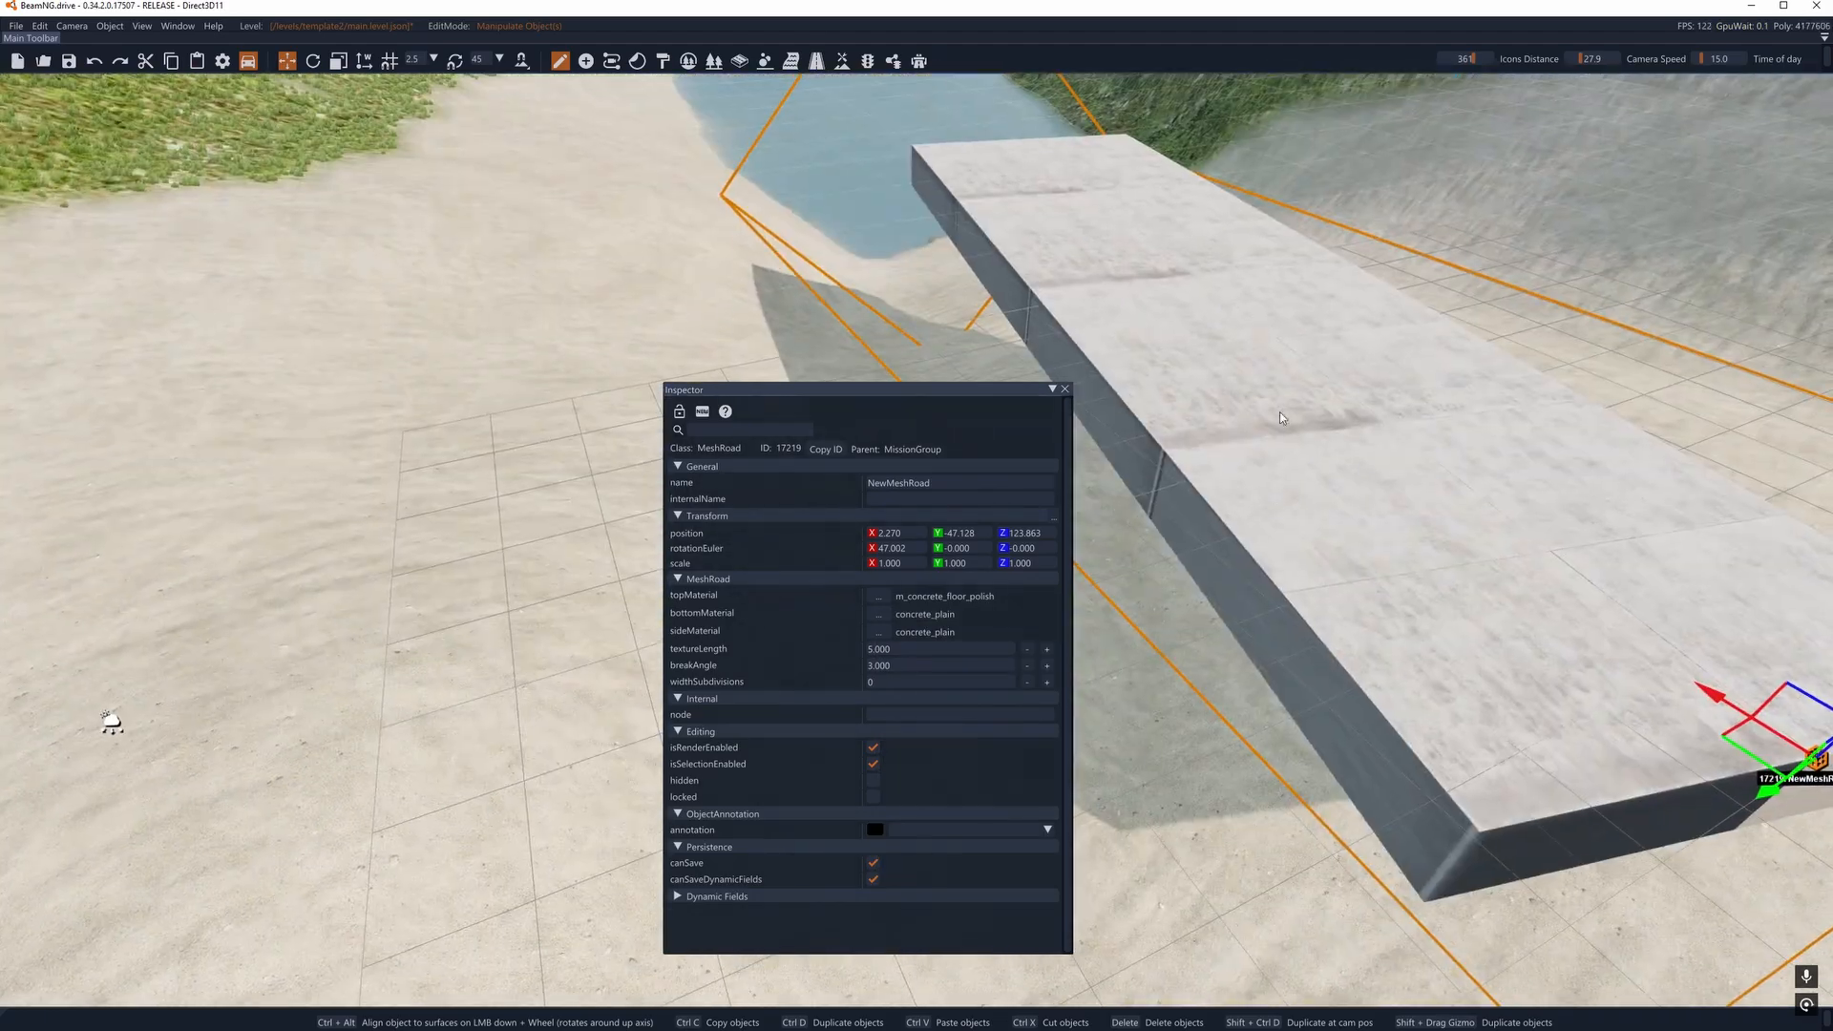
{"action": "left_click_drag", "start_coordinate": [770, 392], "coordinate": [111, 440]}
{"action": "right_click_drag", "start_coordinate": [710, 426], "coordinate": [726, 382]}
{"action": "mouse_move", "coordinate": [870, 469]}
{"action": "right_mouse_down"}
{"action": "mouse_move", "coordinate": [791, 459]}
{"action": "mouse_move", "coordinate": [870, 469]}
{"action": "right_mouse_up"}
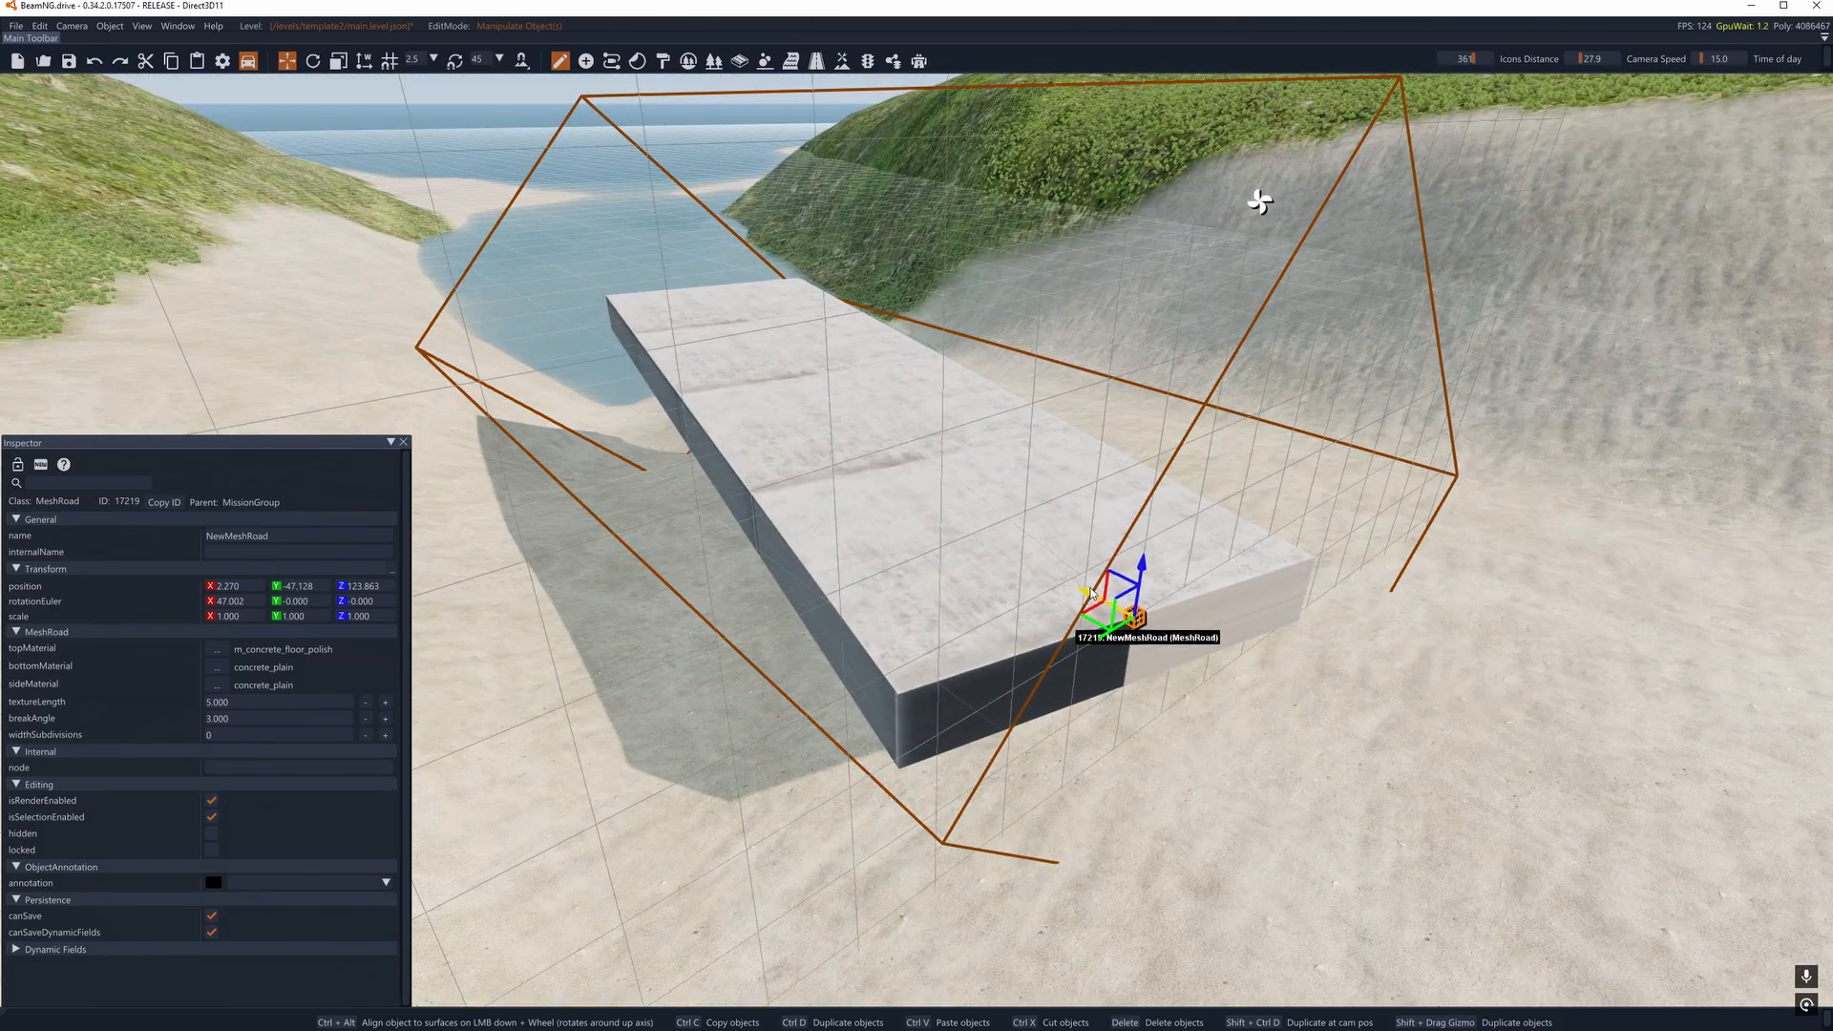
{"action": "right_click_drag", "start_coordinate": [990, 509], "coordinate": [812, 420]}
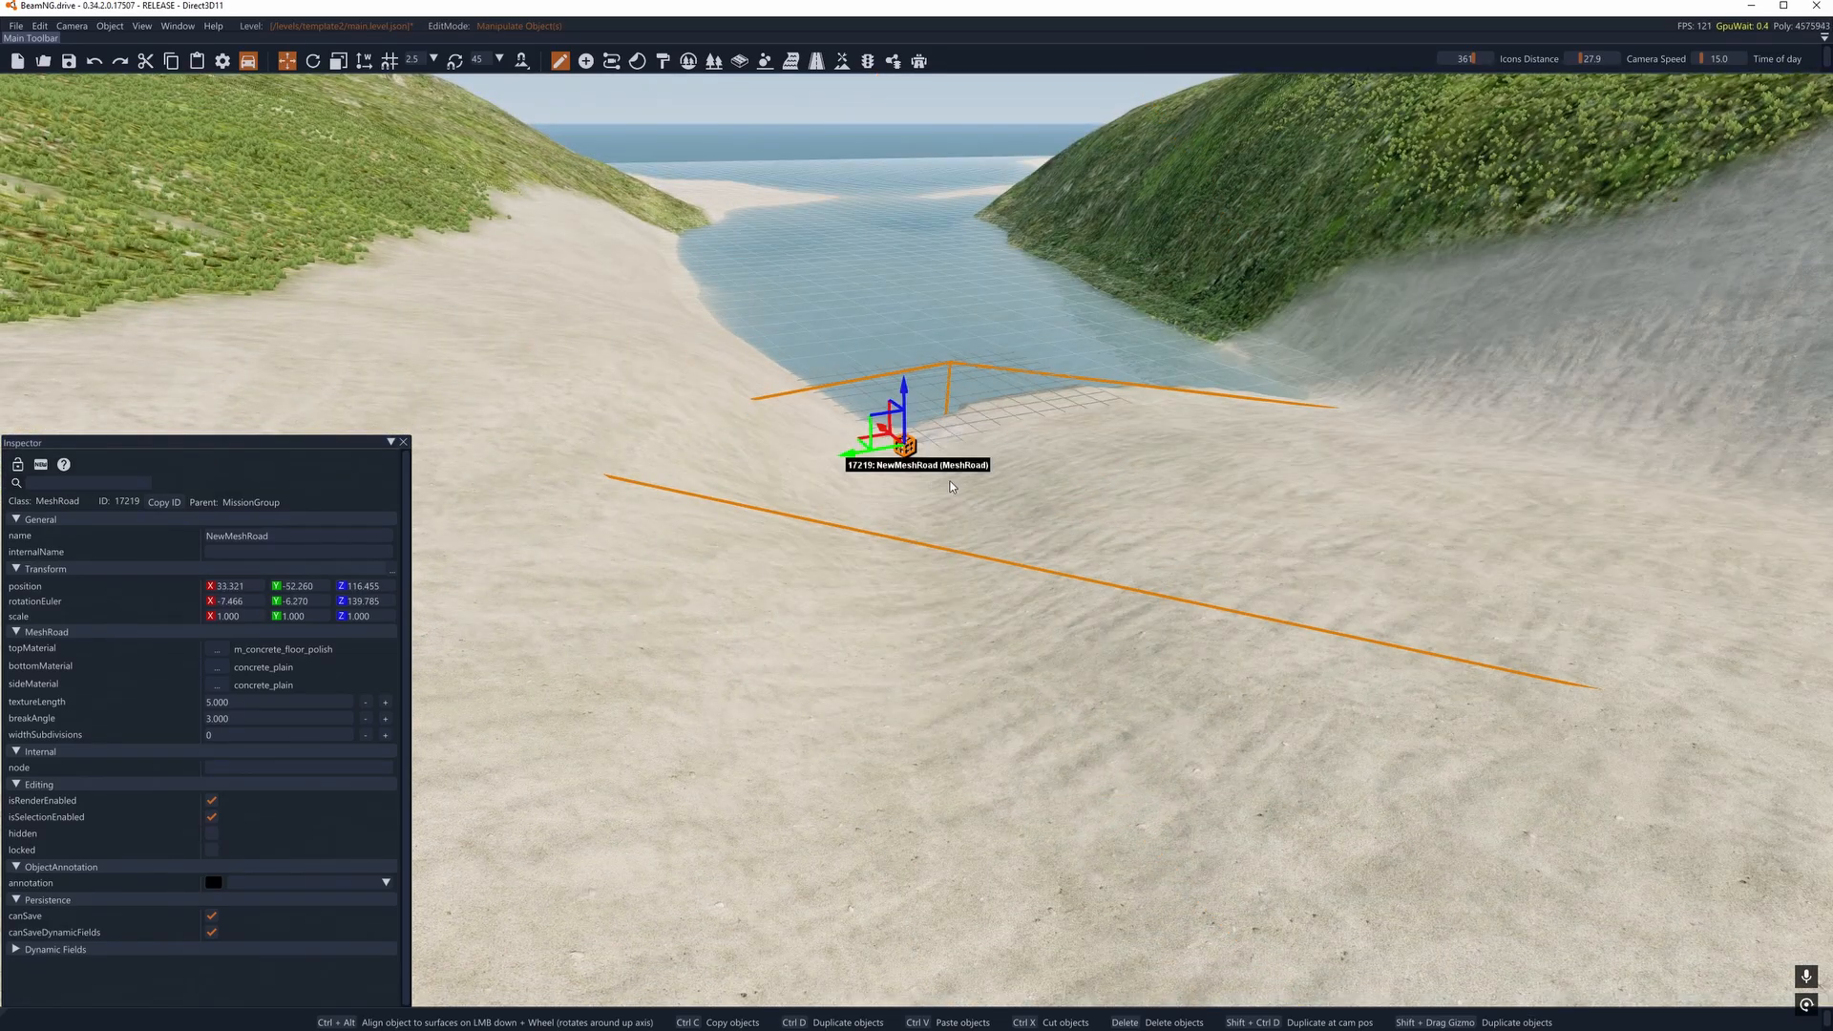
{"action": "right_click_drag", "start_coordinate": [950, 487], "coordinate": [885, 412]}
{"action": "left_click_drag", "start_coordinate": [888, 504], "coordinate": [967, 412]}
- Rotate the mesh road to about X 9.7, Y -0.6, Z 3.8 so it extends over the water
{"action": "key", "text": "2"}
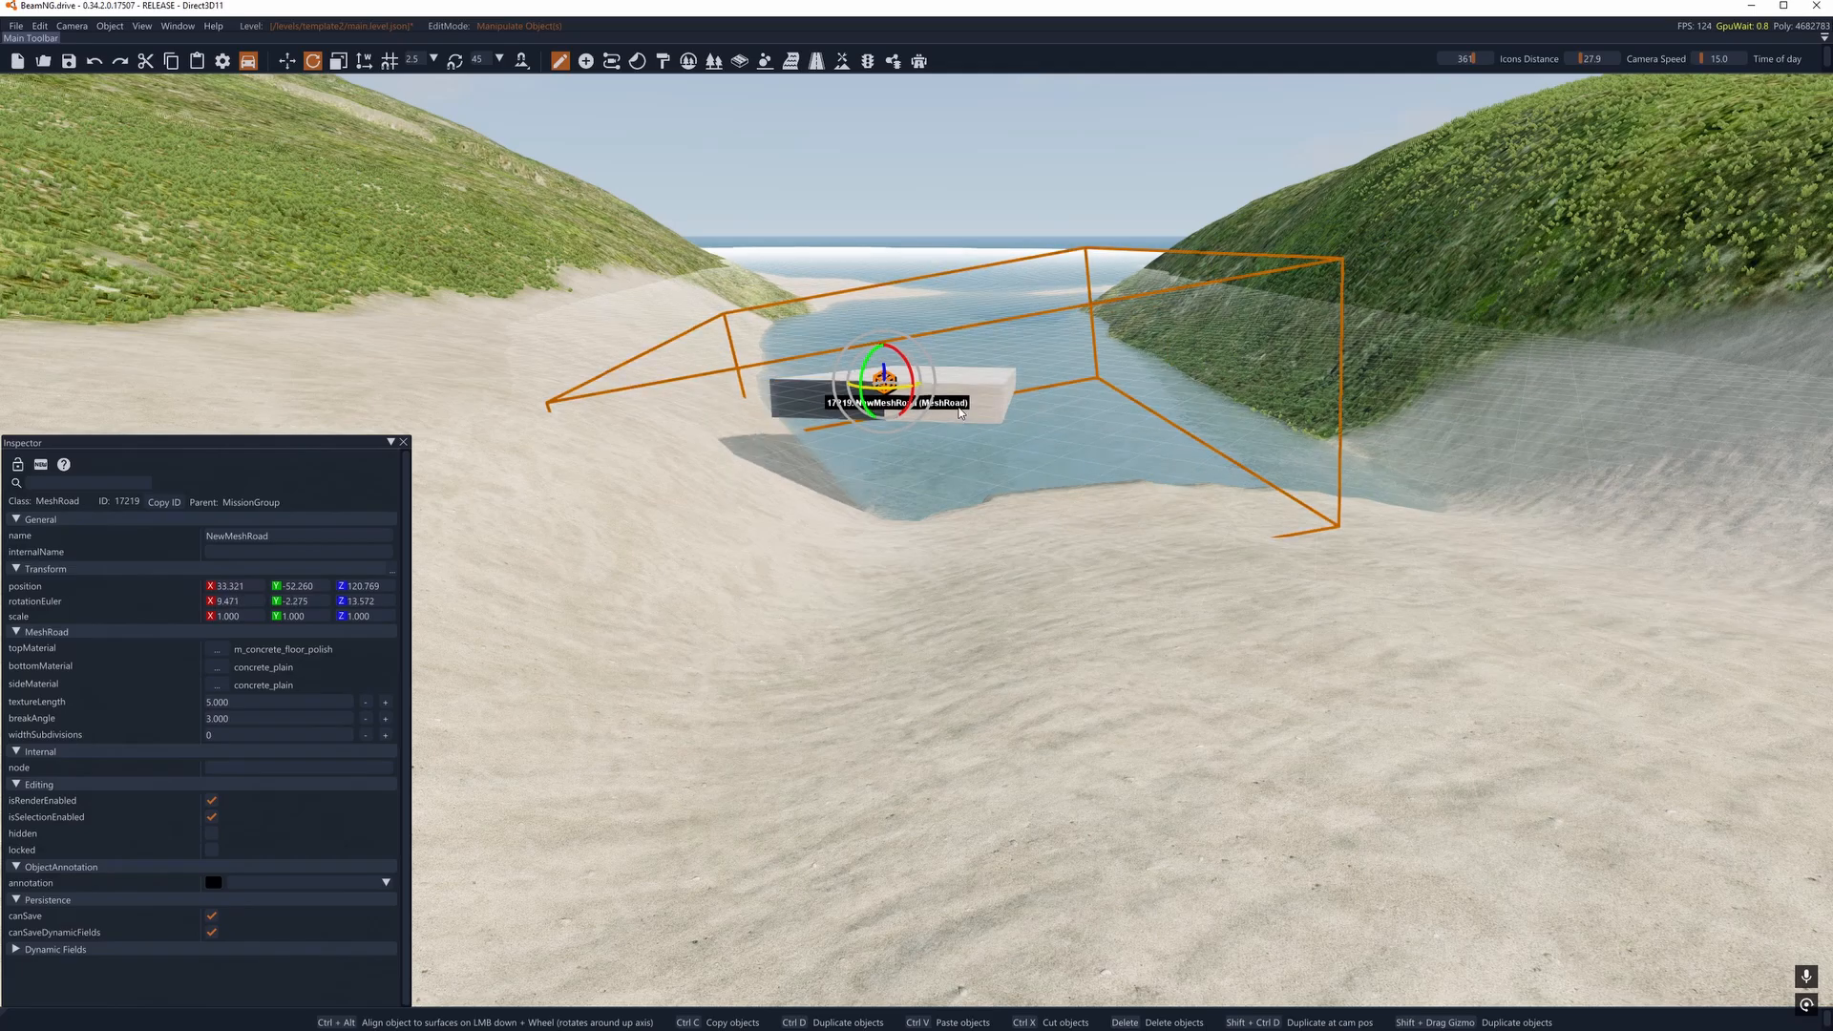
{"action": "key", "text": "w"}
{"action": "right_click_drag", "start_coordinate": [984, 456], "coordinate": [449, 555]}
{"action": "key", "text": "w"}
{"action": "key", "text": "d"}
{"action": "key", "text": "s"}
{"action": "key", "text": "d"}
{"action": "key", "text": "w"}
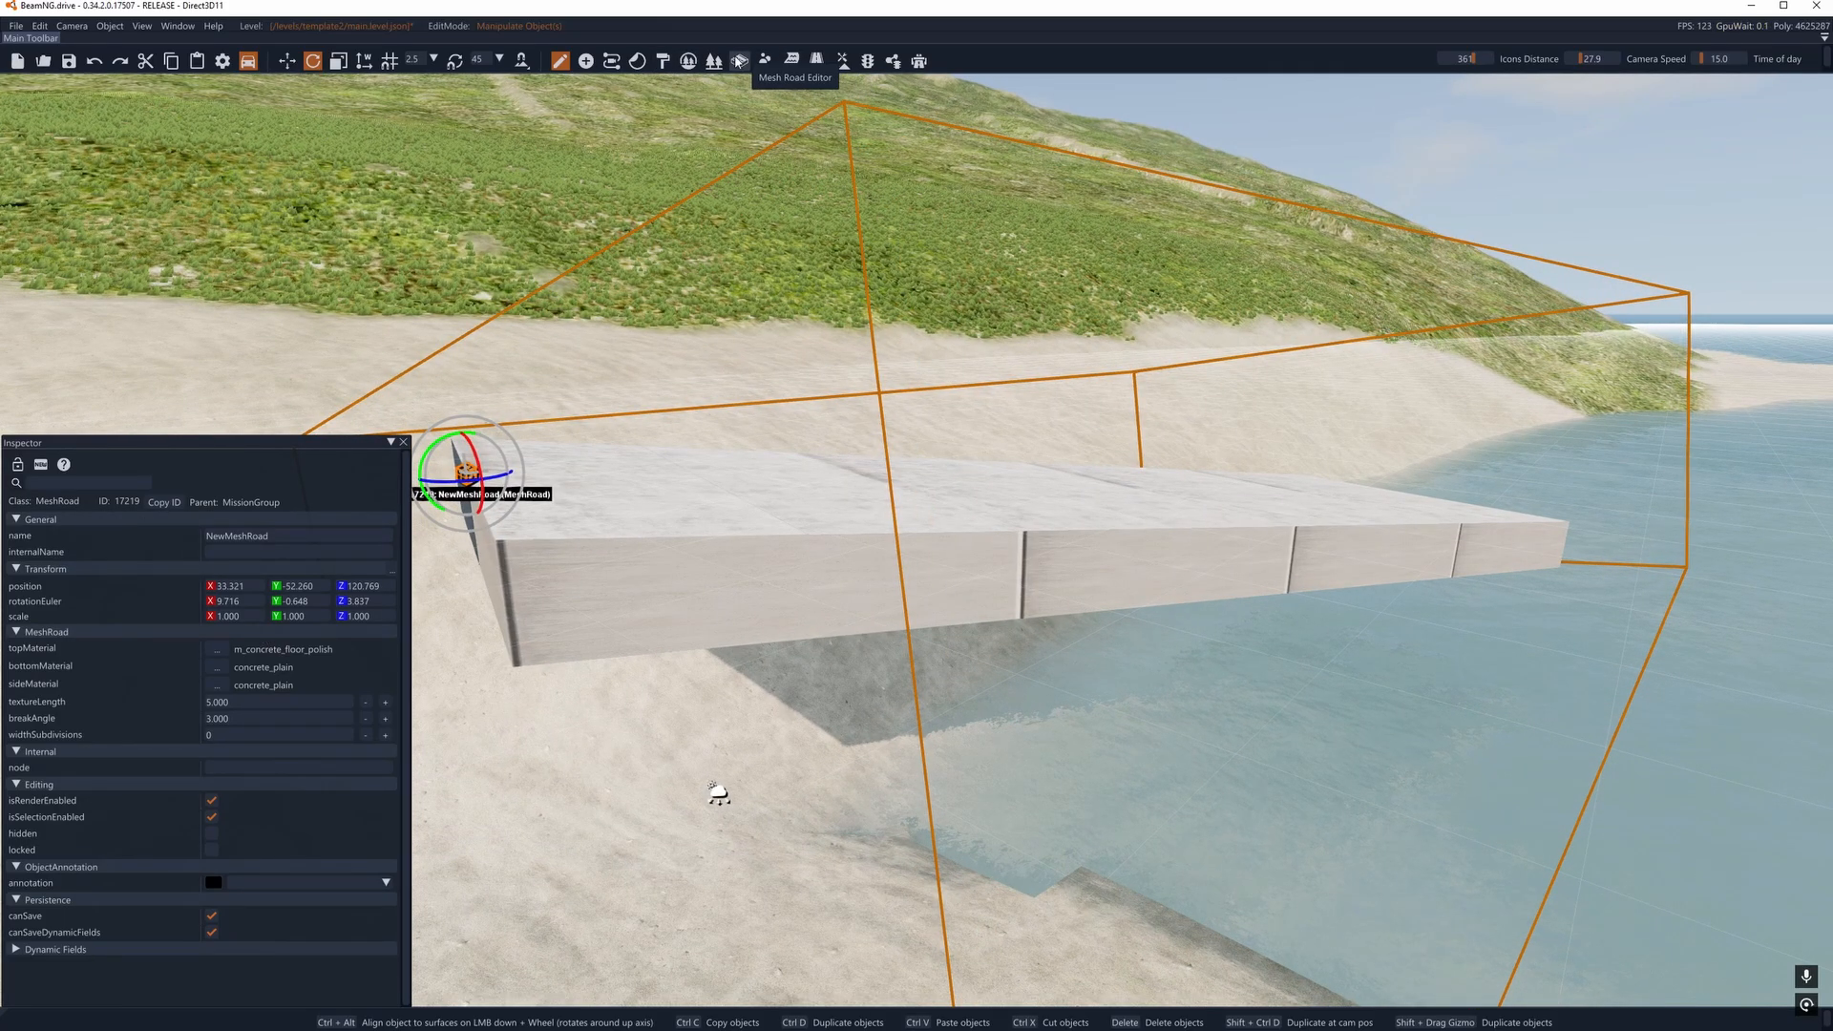
- In the Mesh Road Editor, set the Z position of the shore-side node to 120
{"action": "left_click", "coordinate": [741, 64]}
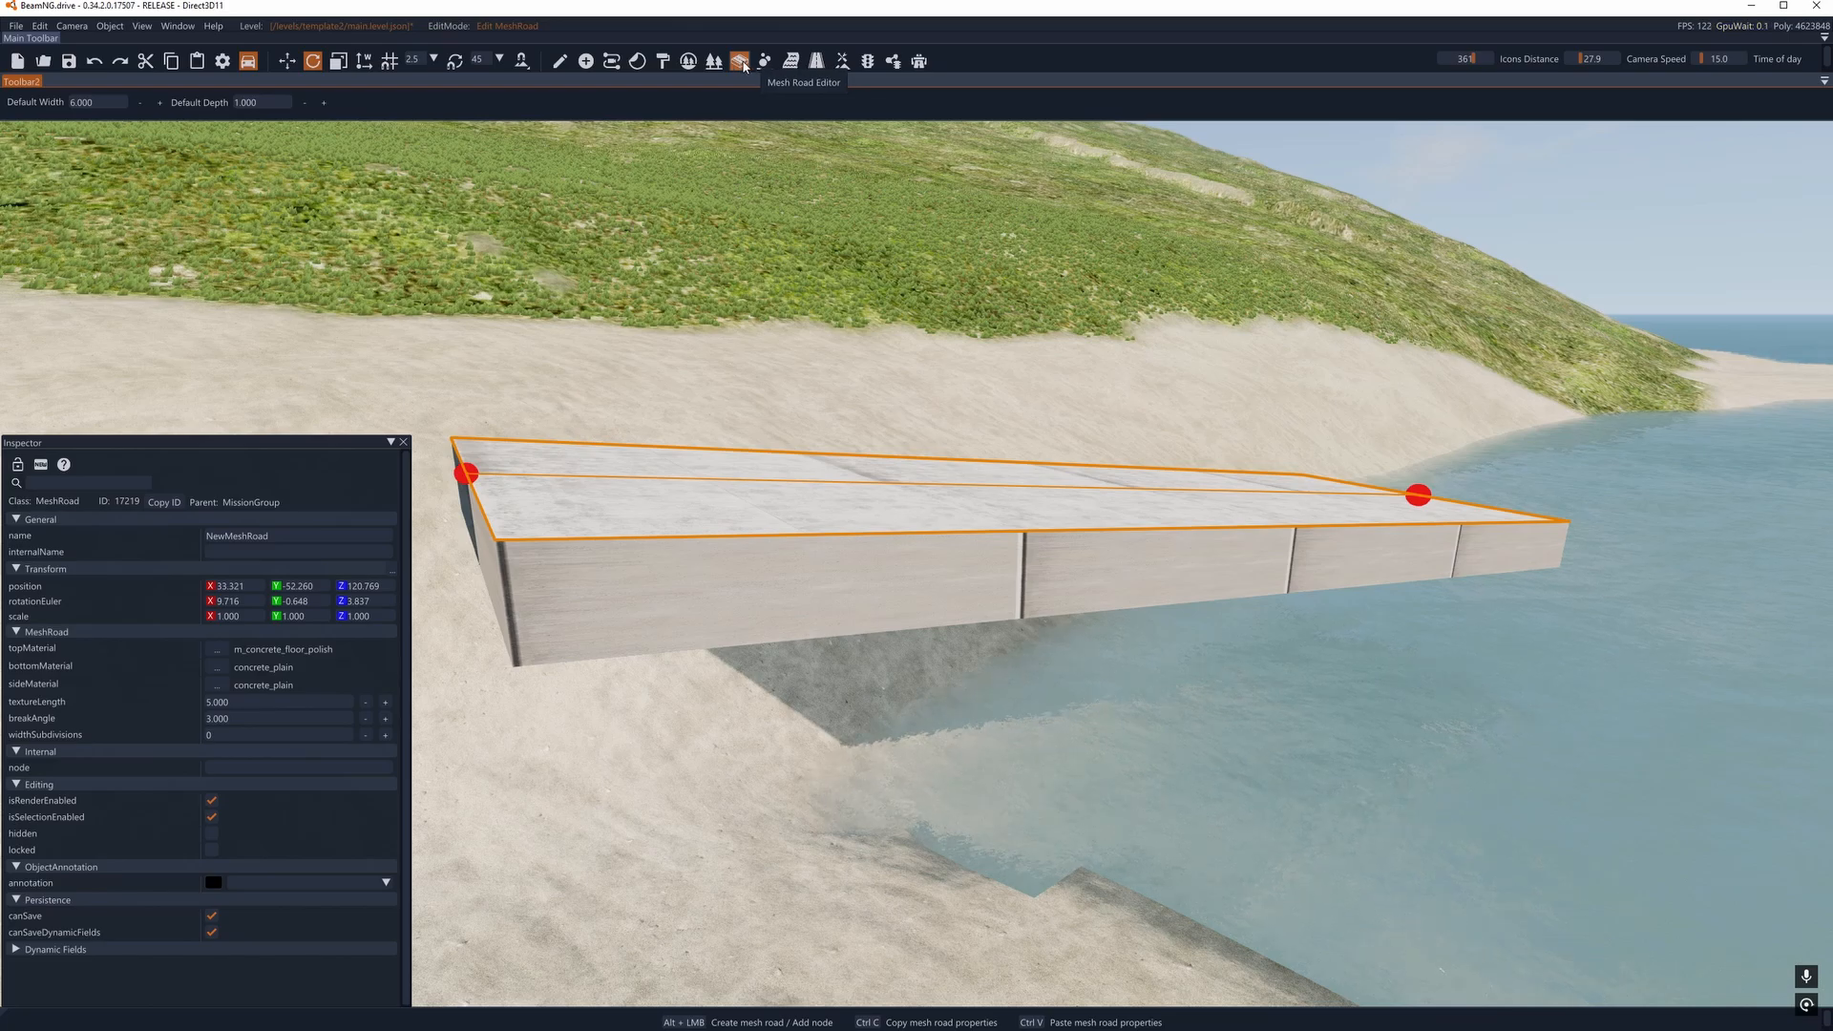
{"action": "key", "text": "a"}
{"action": "right_click_drag", "start_coordinate": [821, 315], "coordinate": [936, 377]}
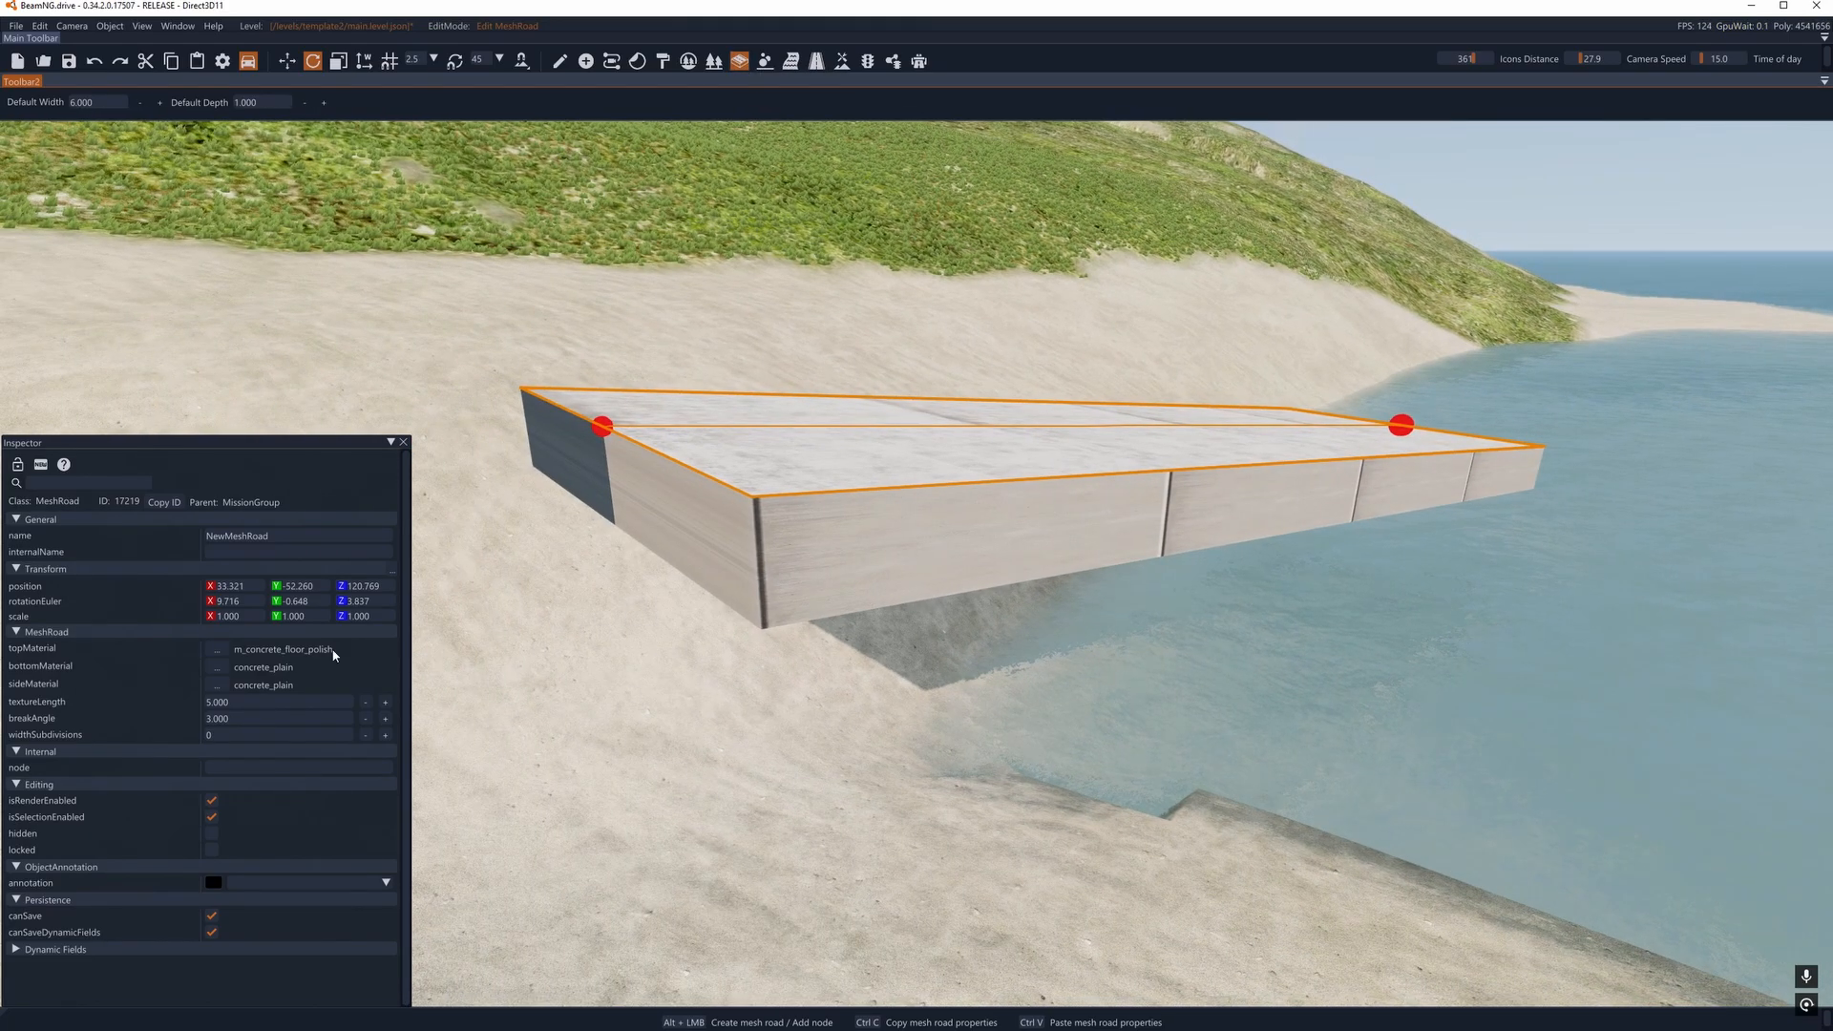
{"action": "left_click", "coordinate": [600, 427]}
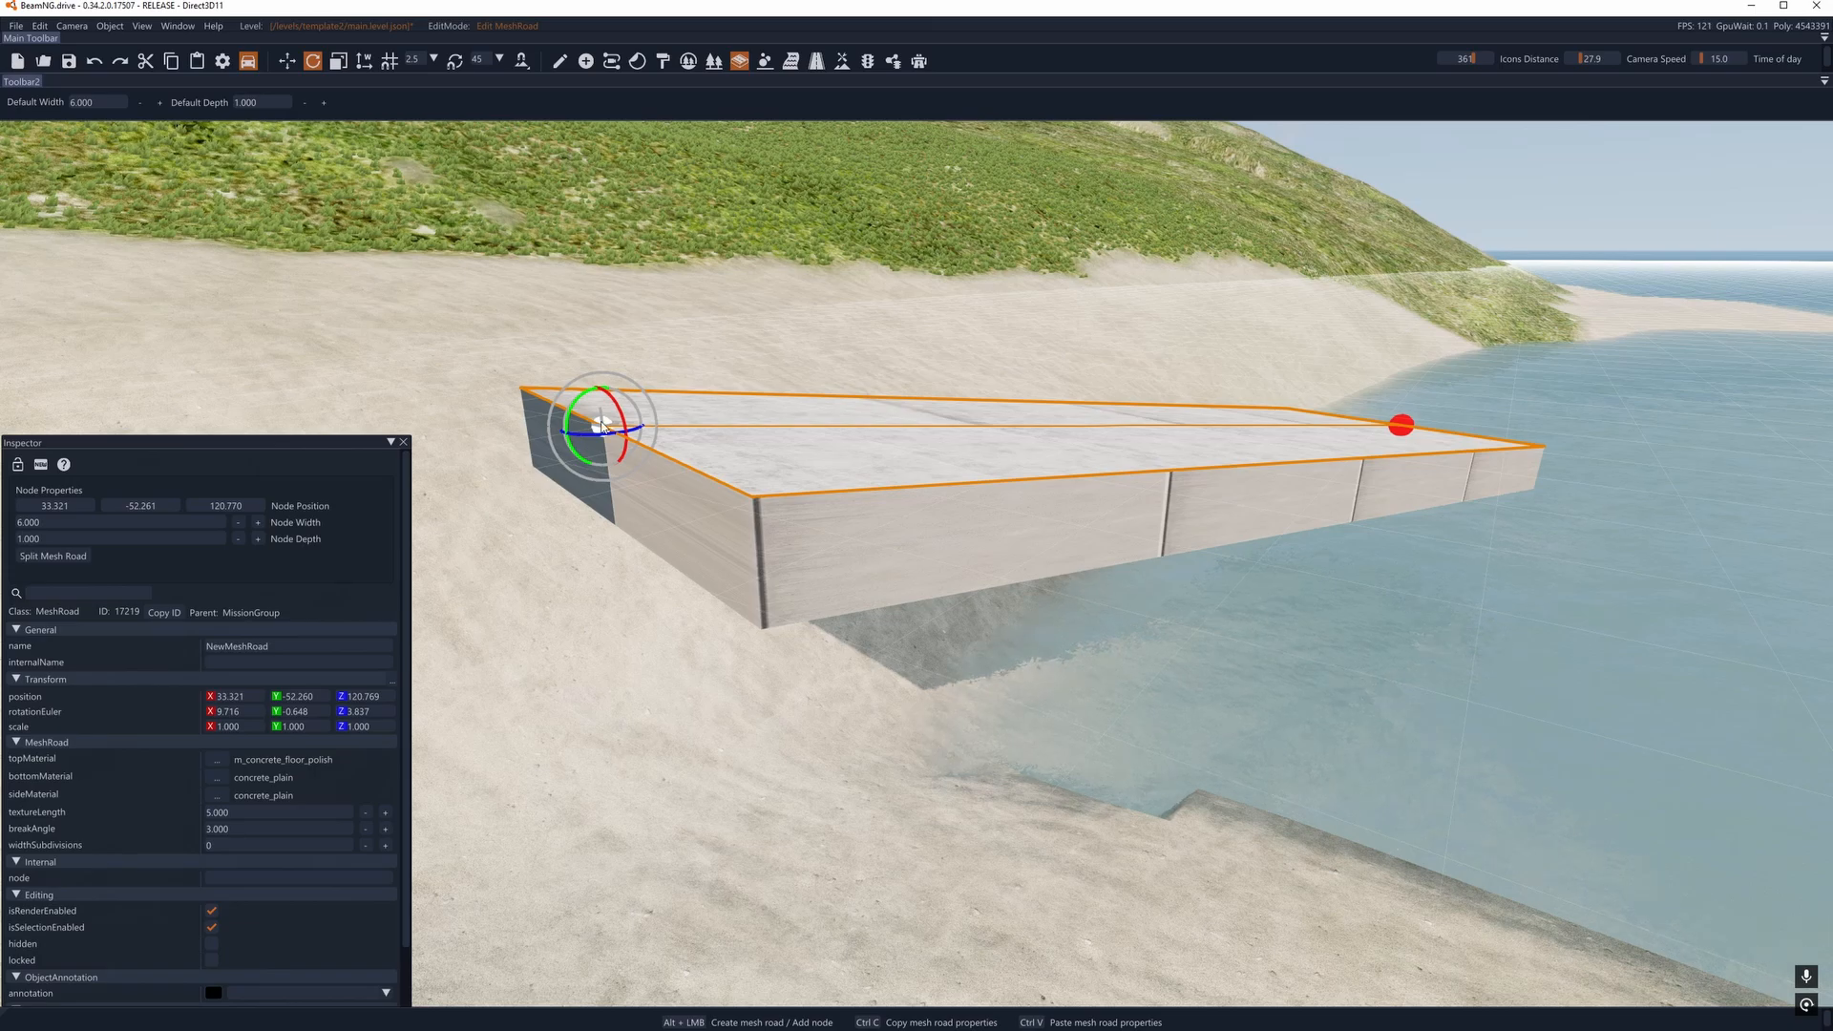
{"action": "key", "text": "d"}
{"action": "right_click_drag", "start_coordinate": [991, 671], "coordinate": [912, 564]}
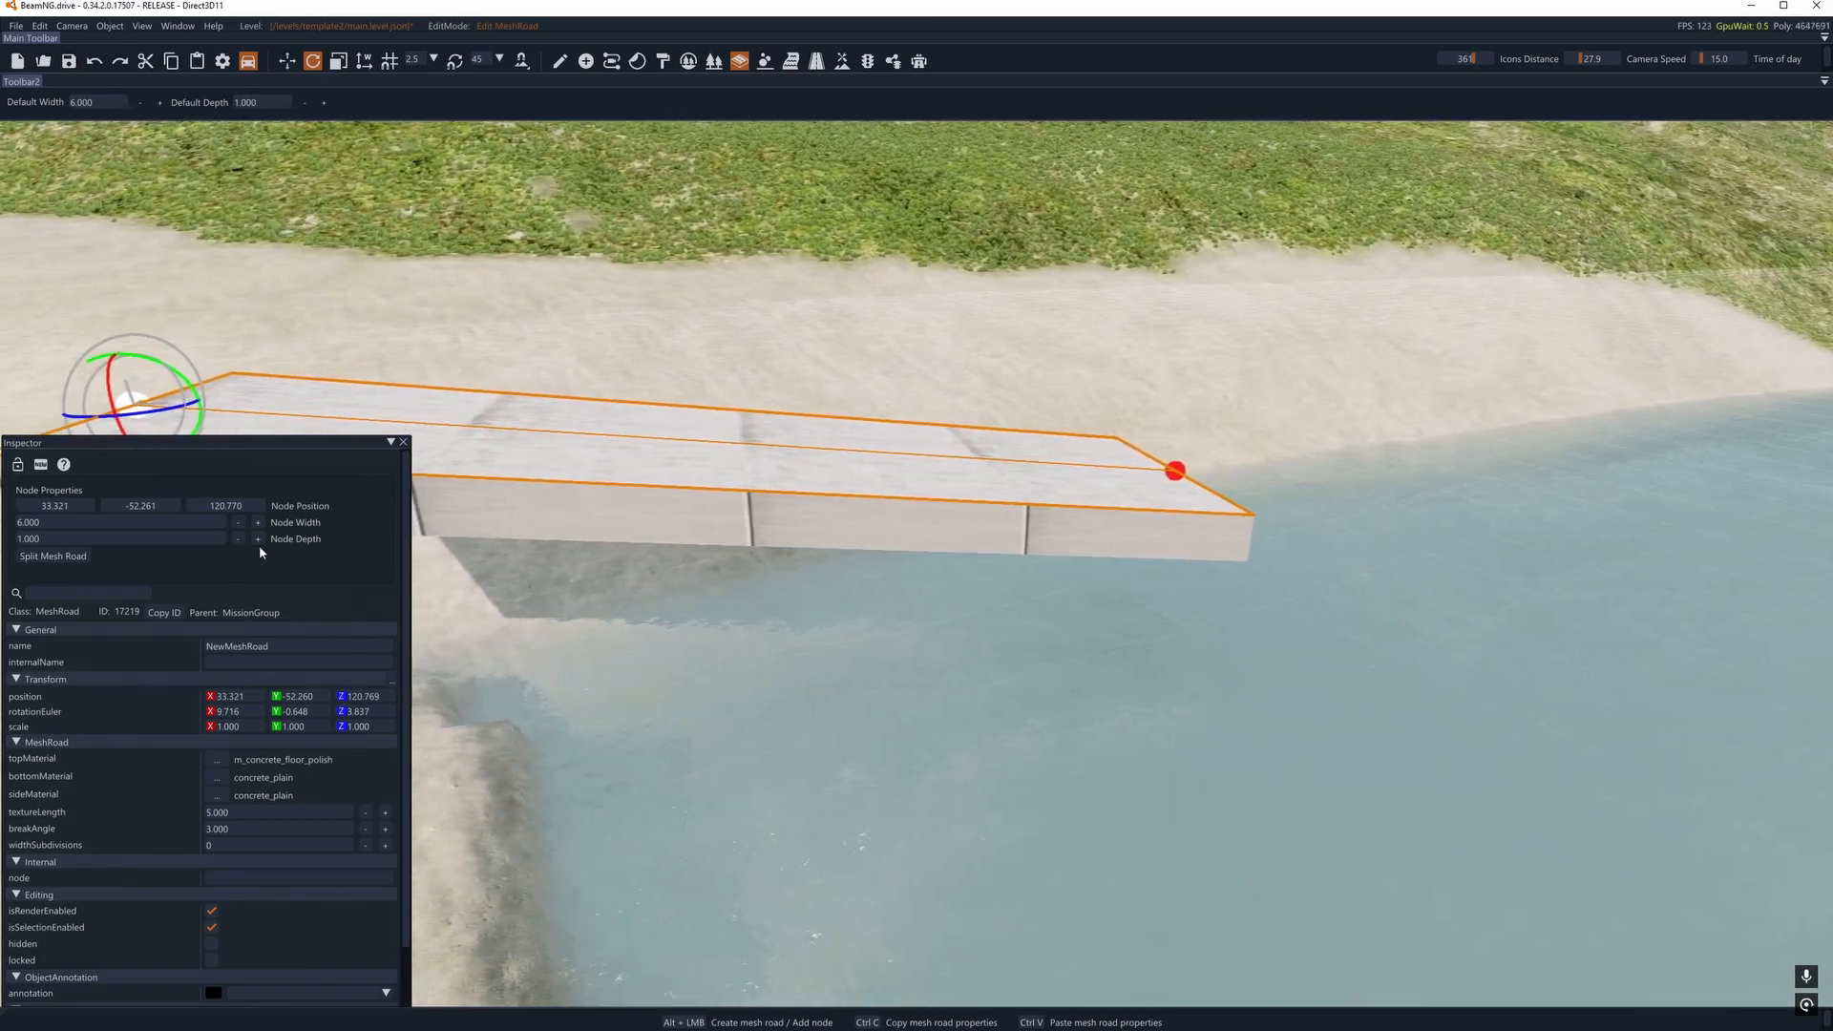
{"action": "key", "text": "a"}
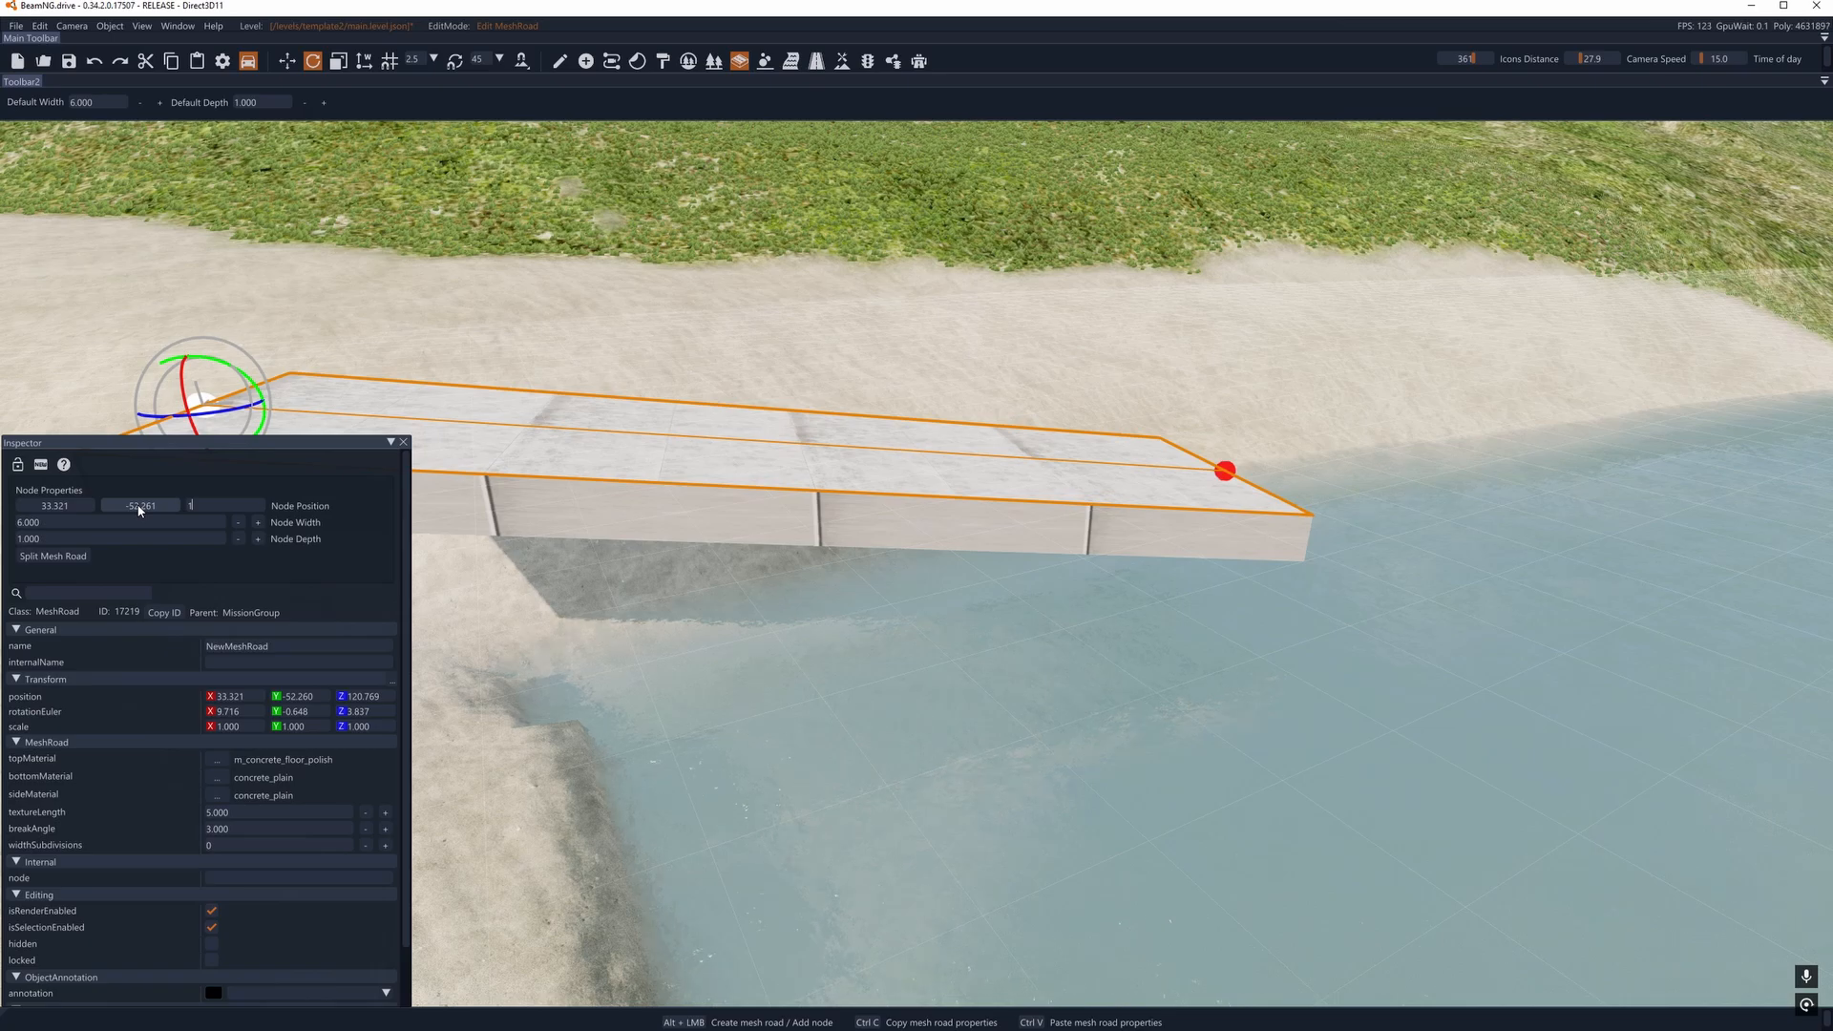
{"action": "type", "text": "120"}
{"action": "key", "text": "Return"}
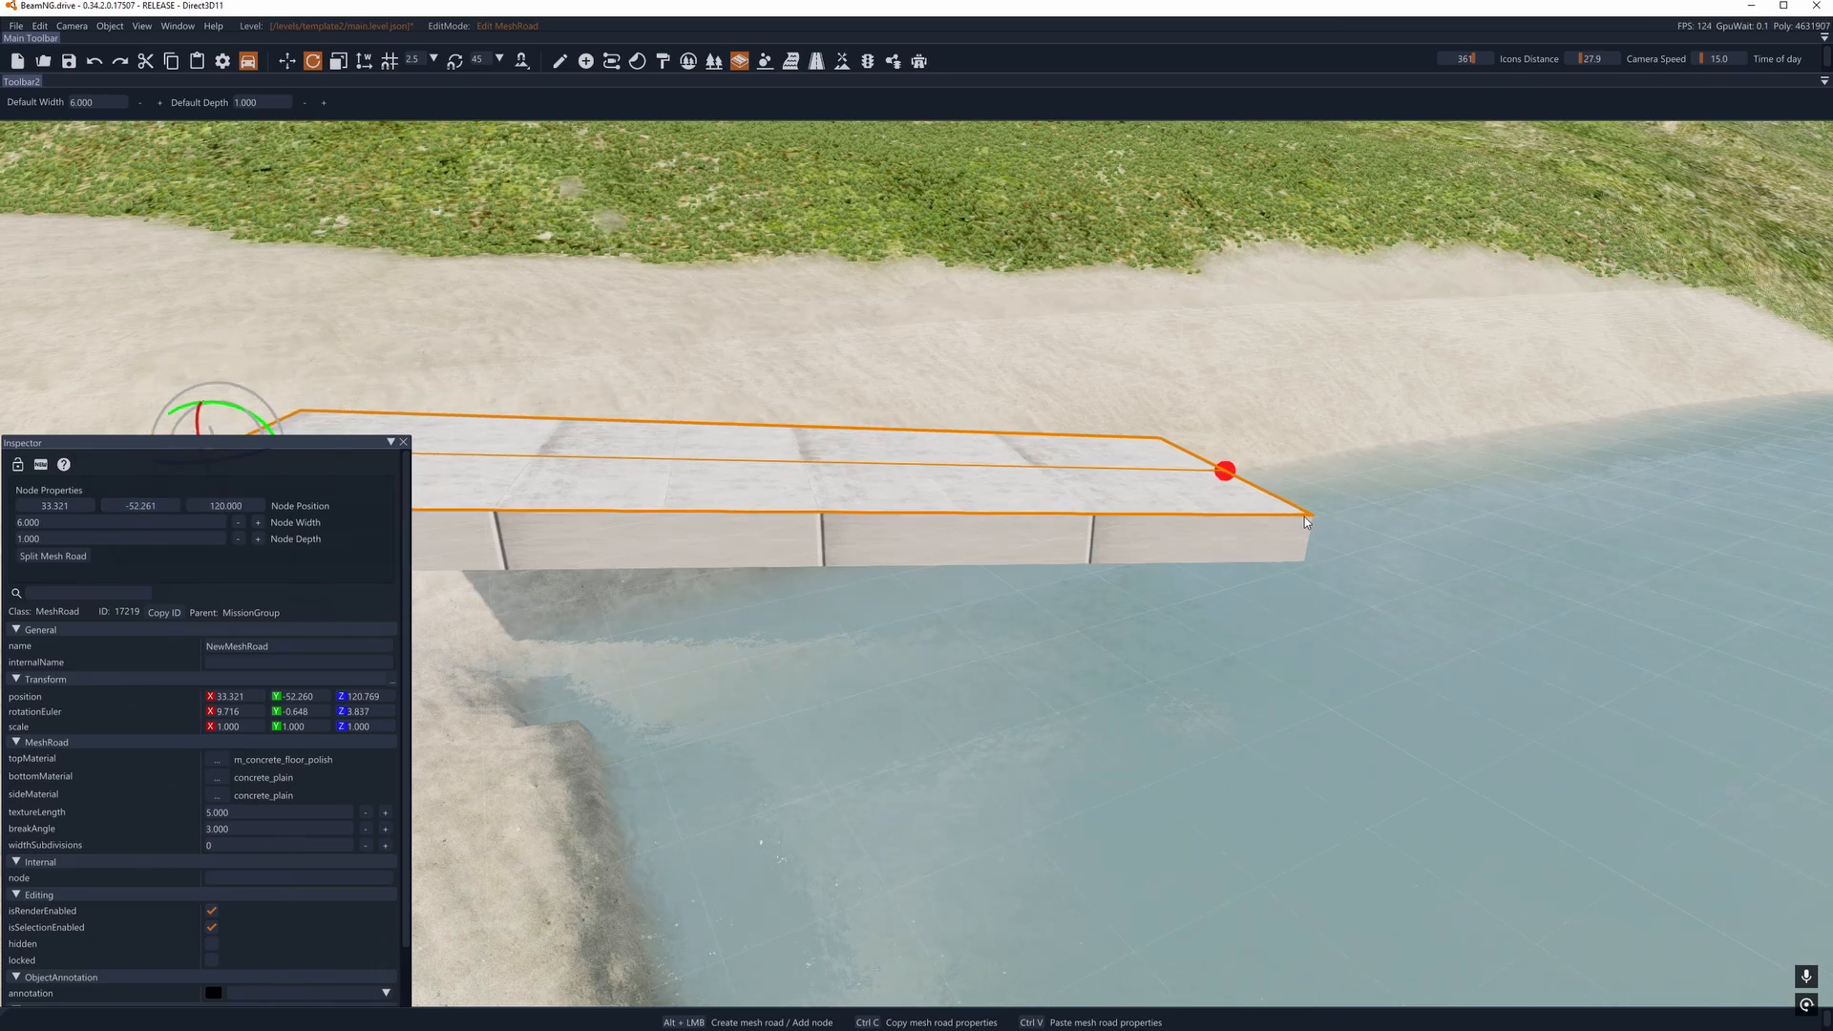
- Select the water-side end node of the mesh road and set its Z position to 120
{"action": "left_click", "coordinate": [1241, 472]}
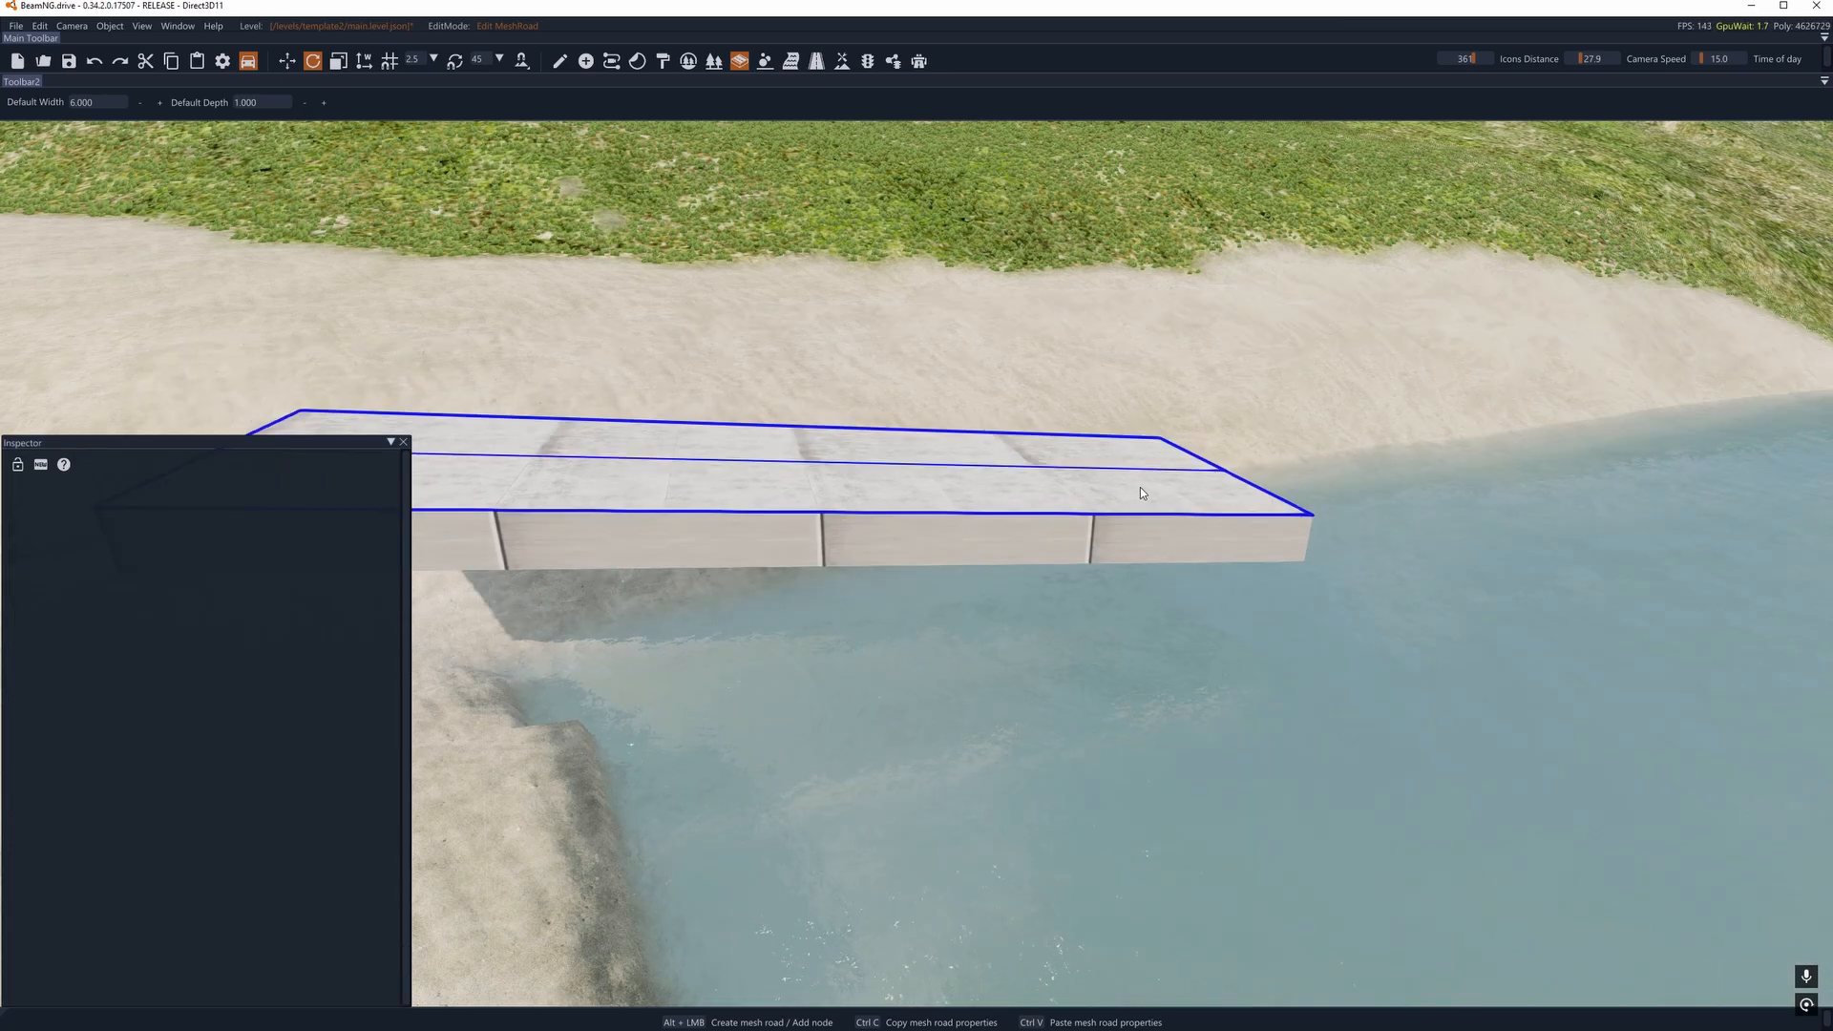
{"action": "left_click", "coordinate": [1225, 468]}
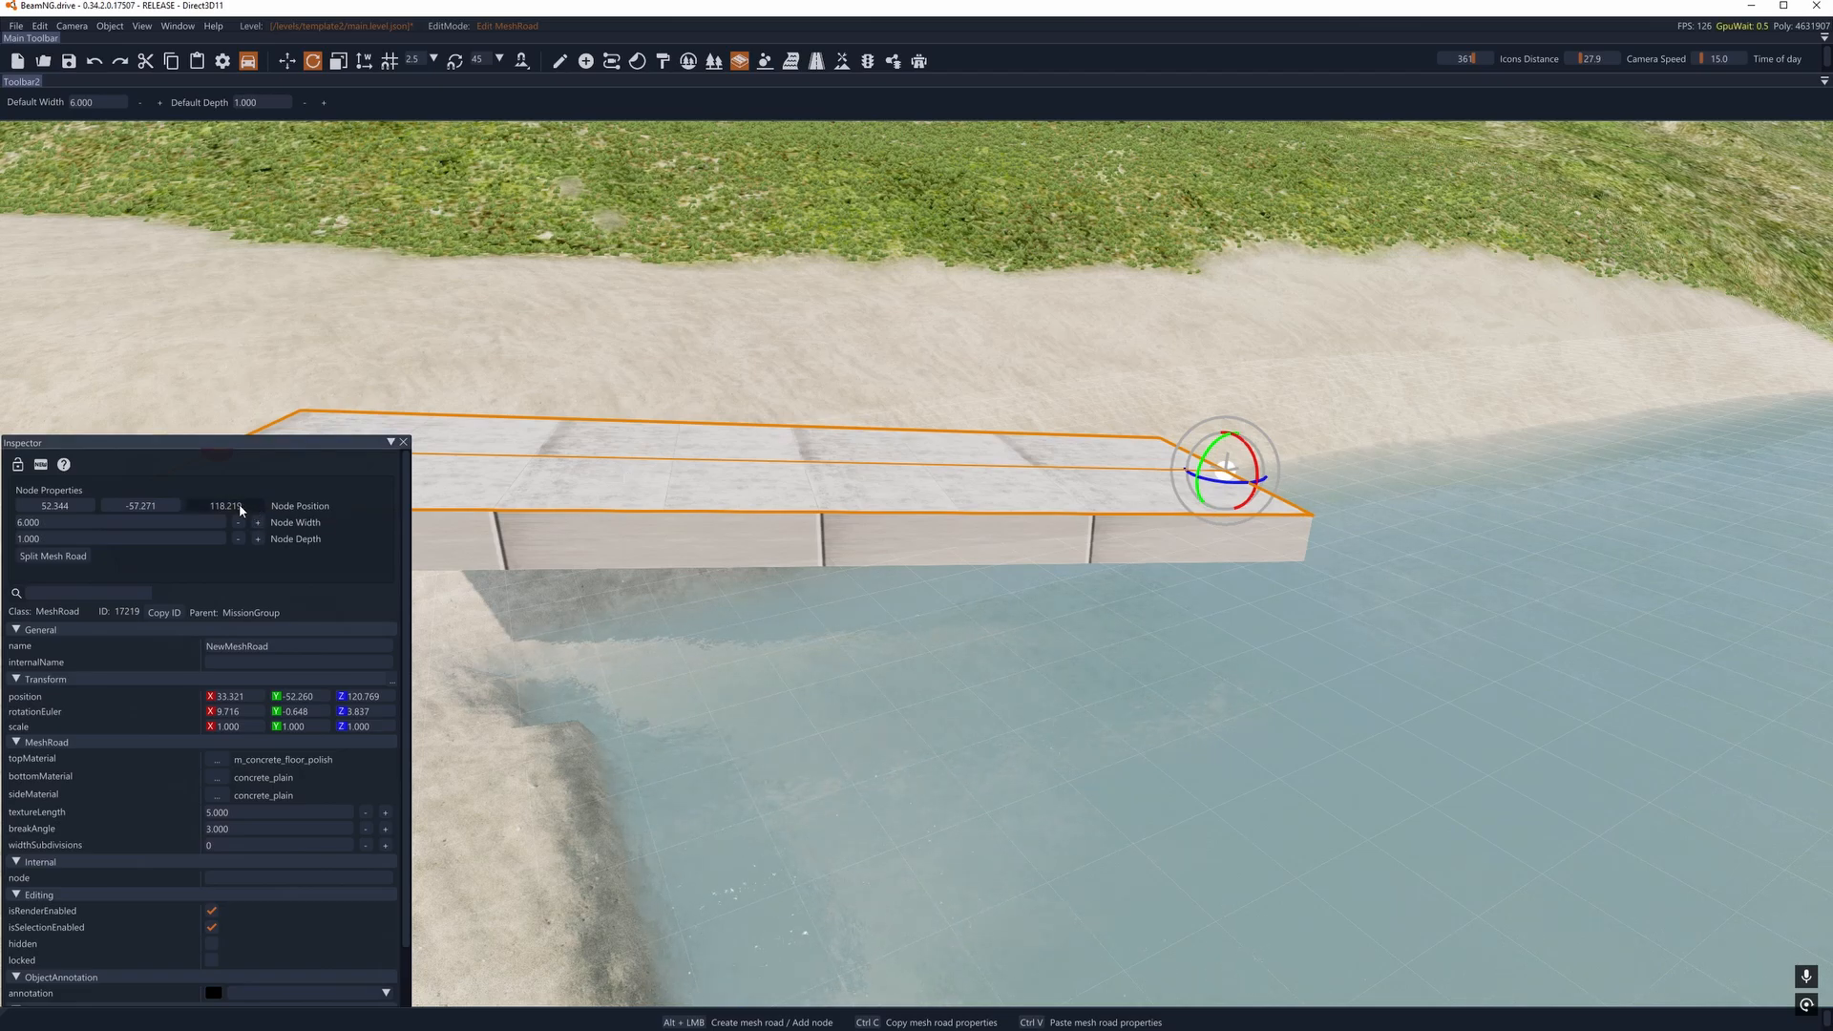
{"action": "left_click_drag", "start_coordinate": [240, 509], "coordinate": [232, 509]}
{"action": "type", "text": "12"}
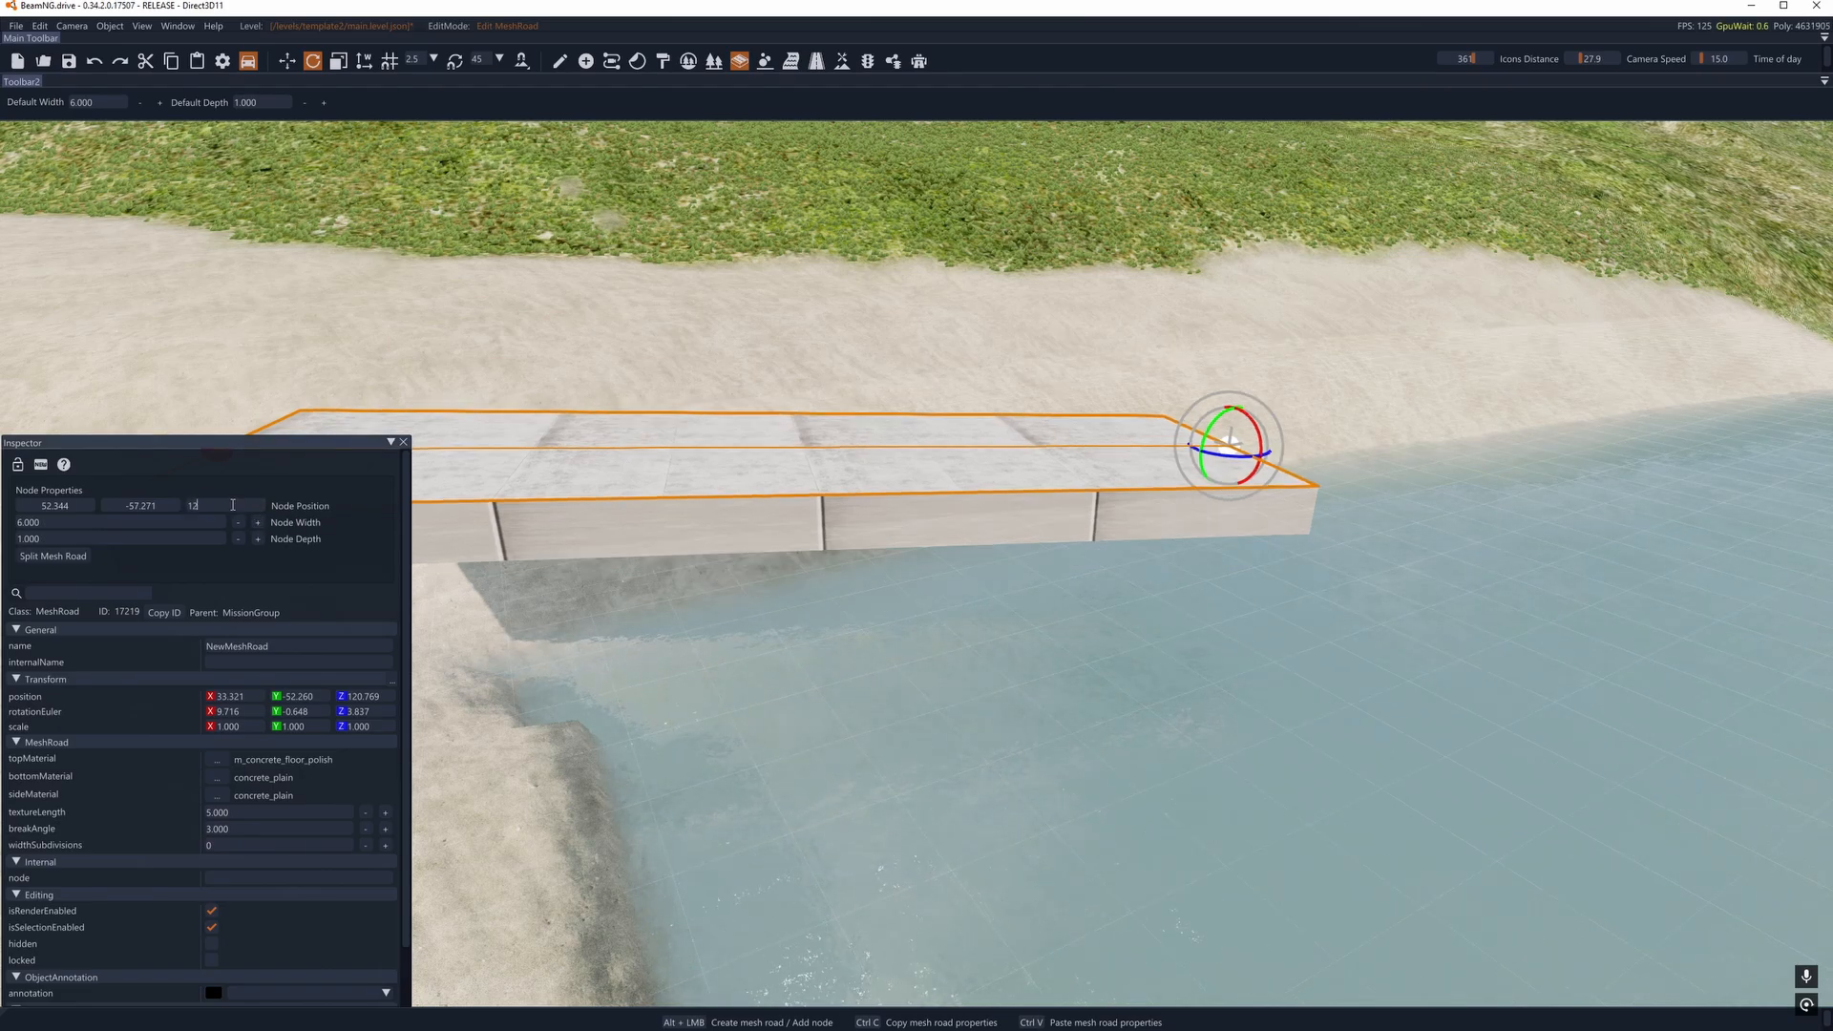
{"action": "type", "text": "0"}
{"action": "key", "text": "Return"}
- Move the mesh road's water-side node outward along the channel to about X 127.3, Y -59.5
{"action": "key", "text": "a"}
{"action": "right_click_drag", "start_coordinate": [939, 460], "coordinate": [929, 448]}
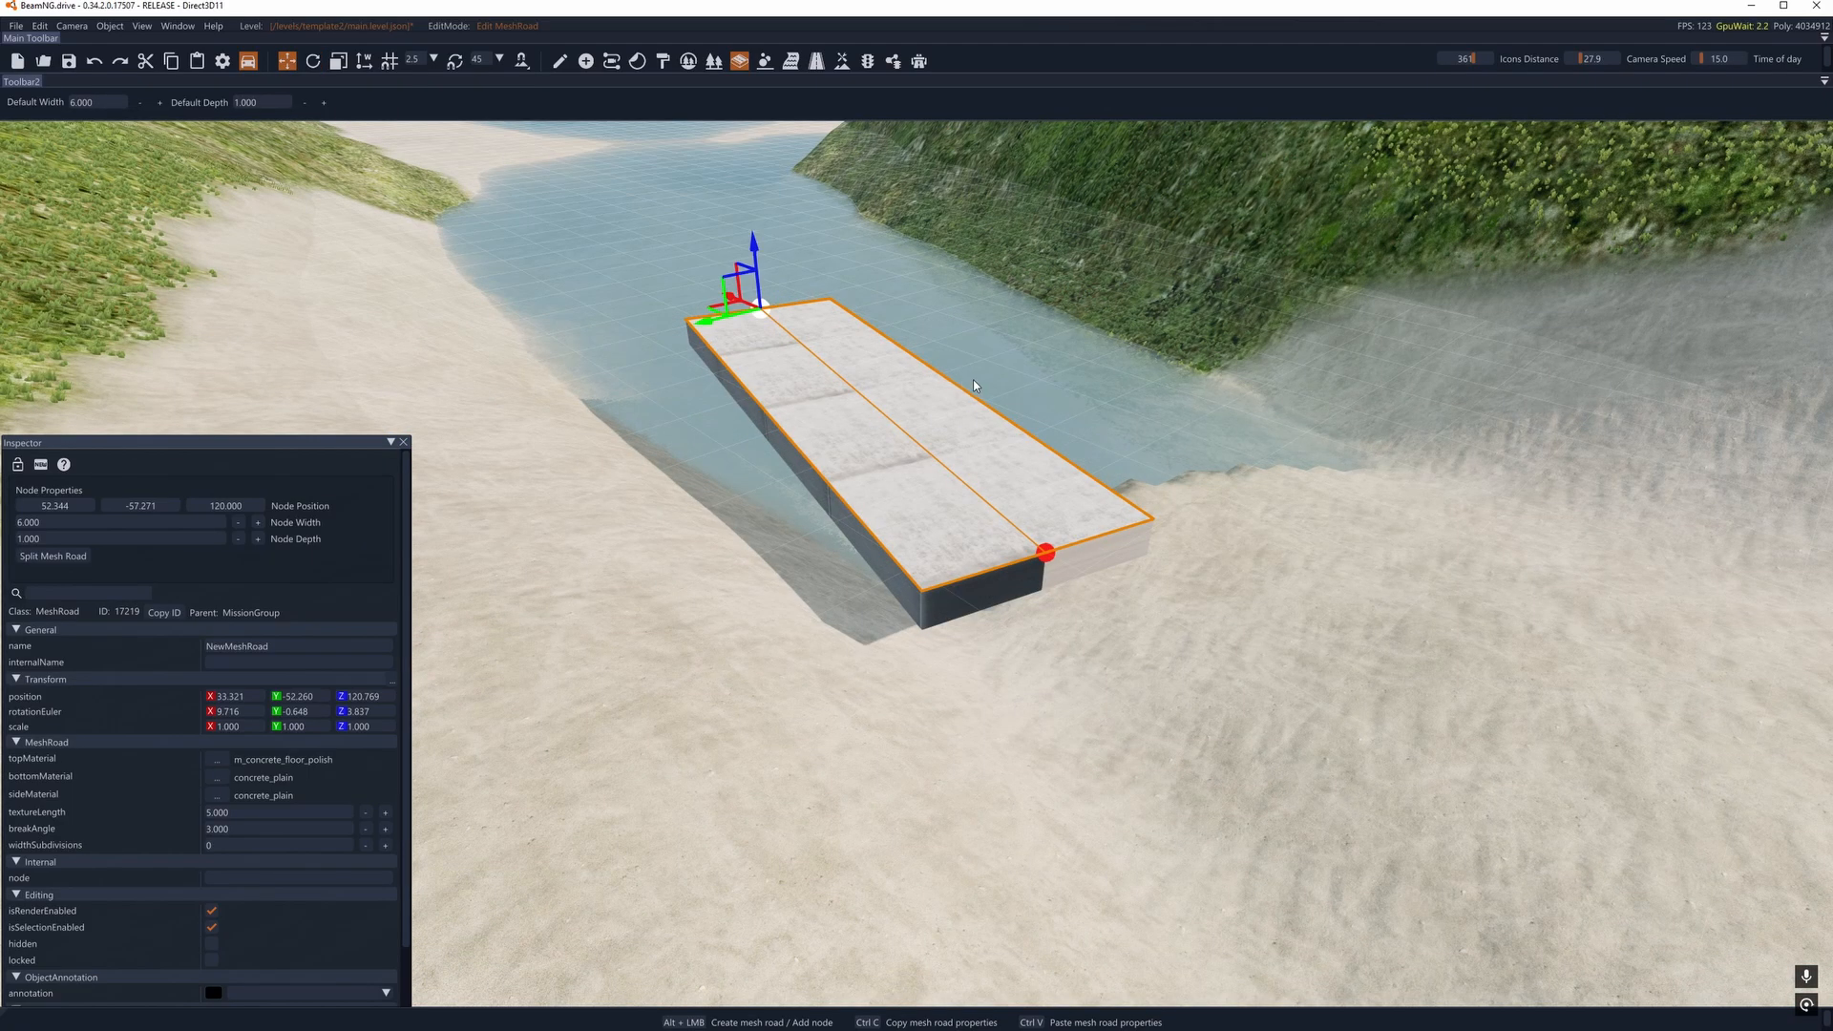
{"action": "right_click_drag", "start_coordinate": [972, 380], "coordinate": [715, 399]}
{"action": "left_click_drag", "start_coordinate": [671, 375], "coordinate": [172, 402]}
{"action": "key", "text": "s"}
{"action": "right_click_drag", "start_coordinate": [1000, 380], "coordinate": [1007, 396]}
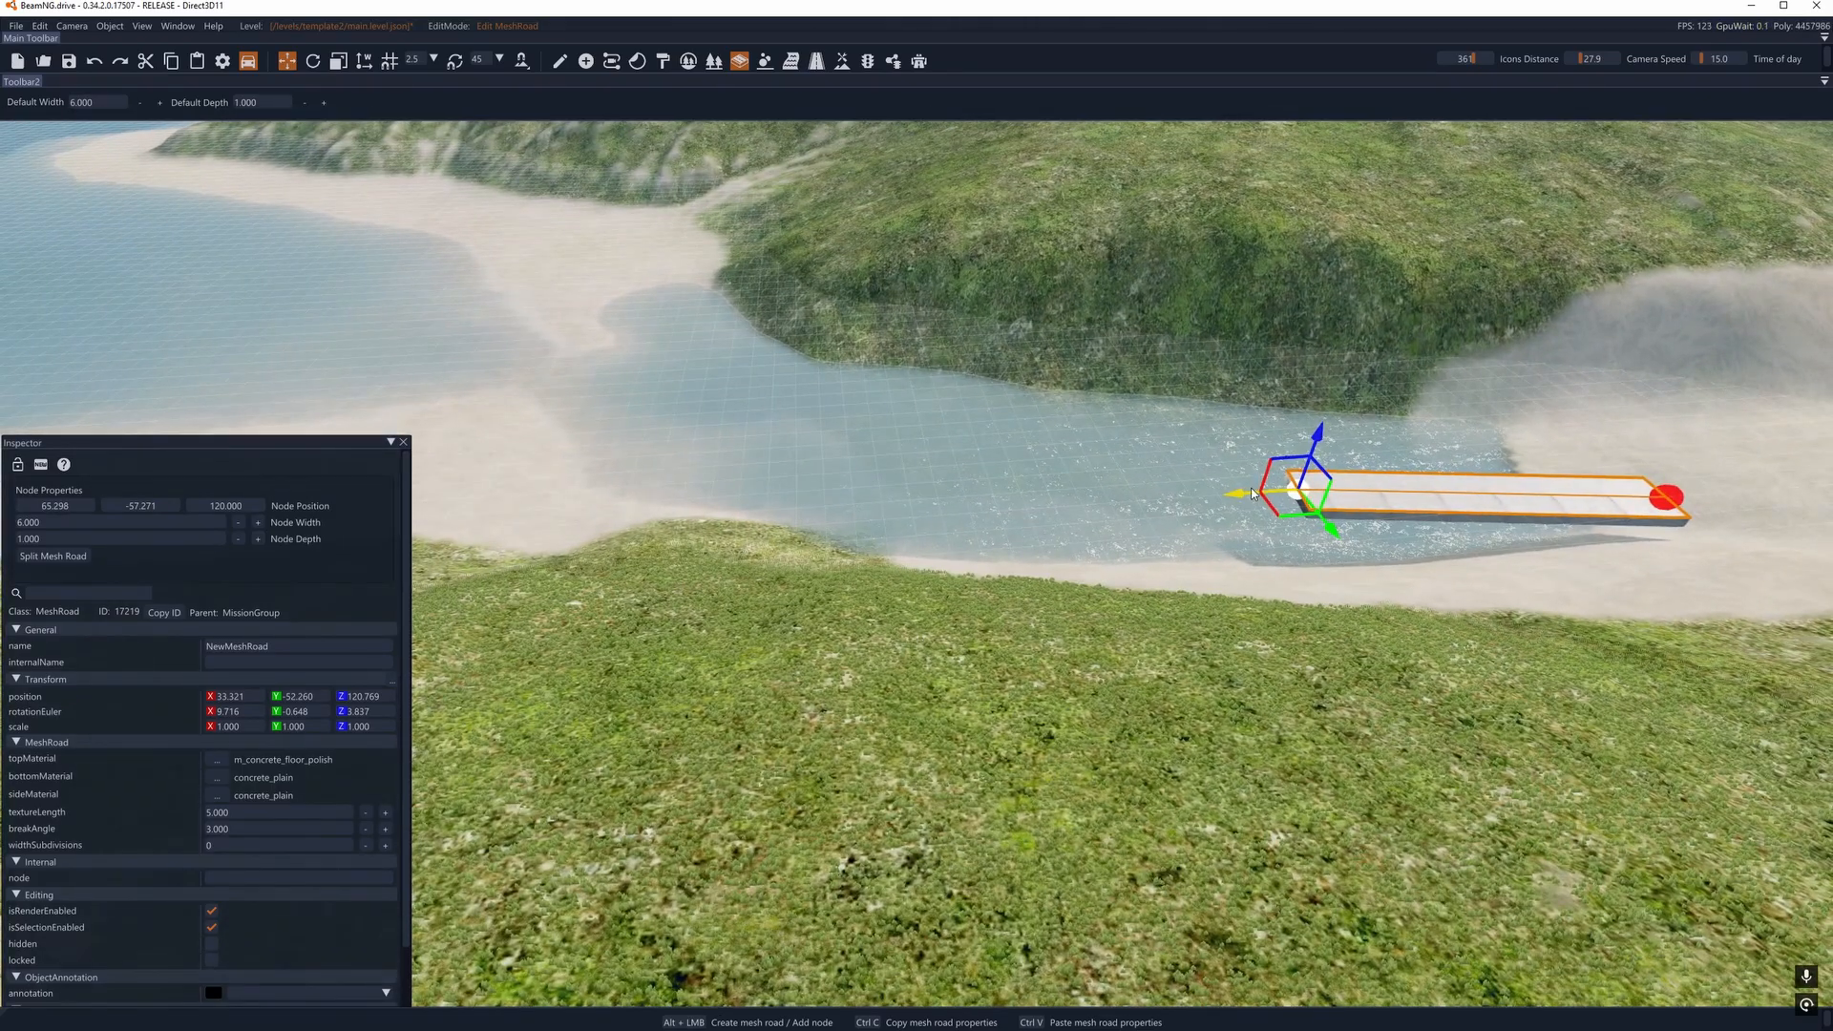
{"action": "left_click_drag", "start_coordinate": [1252, 494], "coordinate": [495, 350]}
{"action": "key", "text": "s"}
{"action": "right_click_drag", "start_coordinate": [495, 349], "coordinate": [1029, 669]}
{"action": "key", "text": "a"}
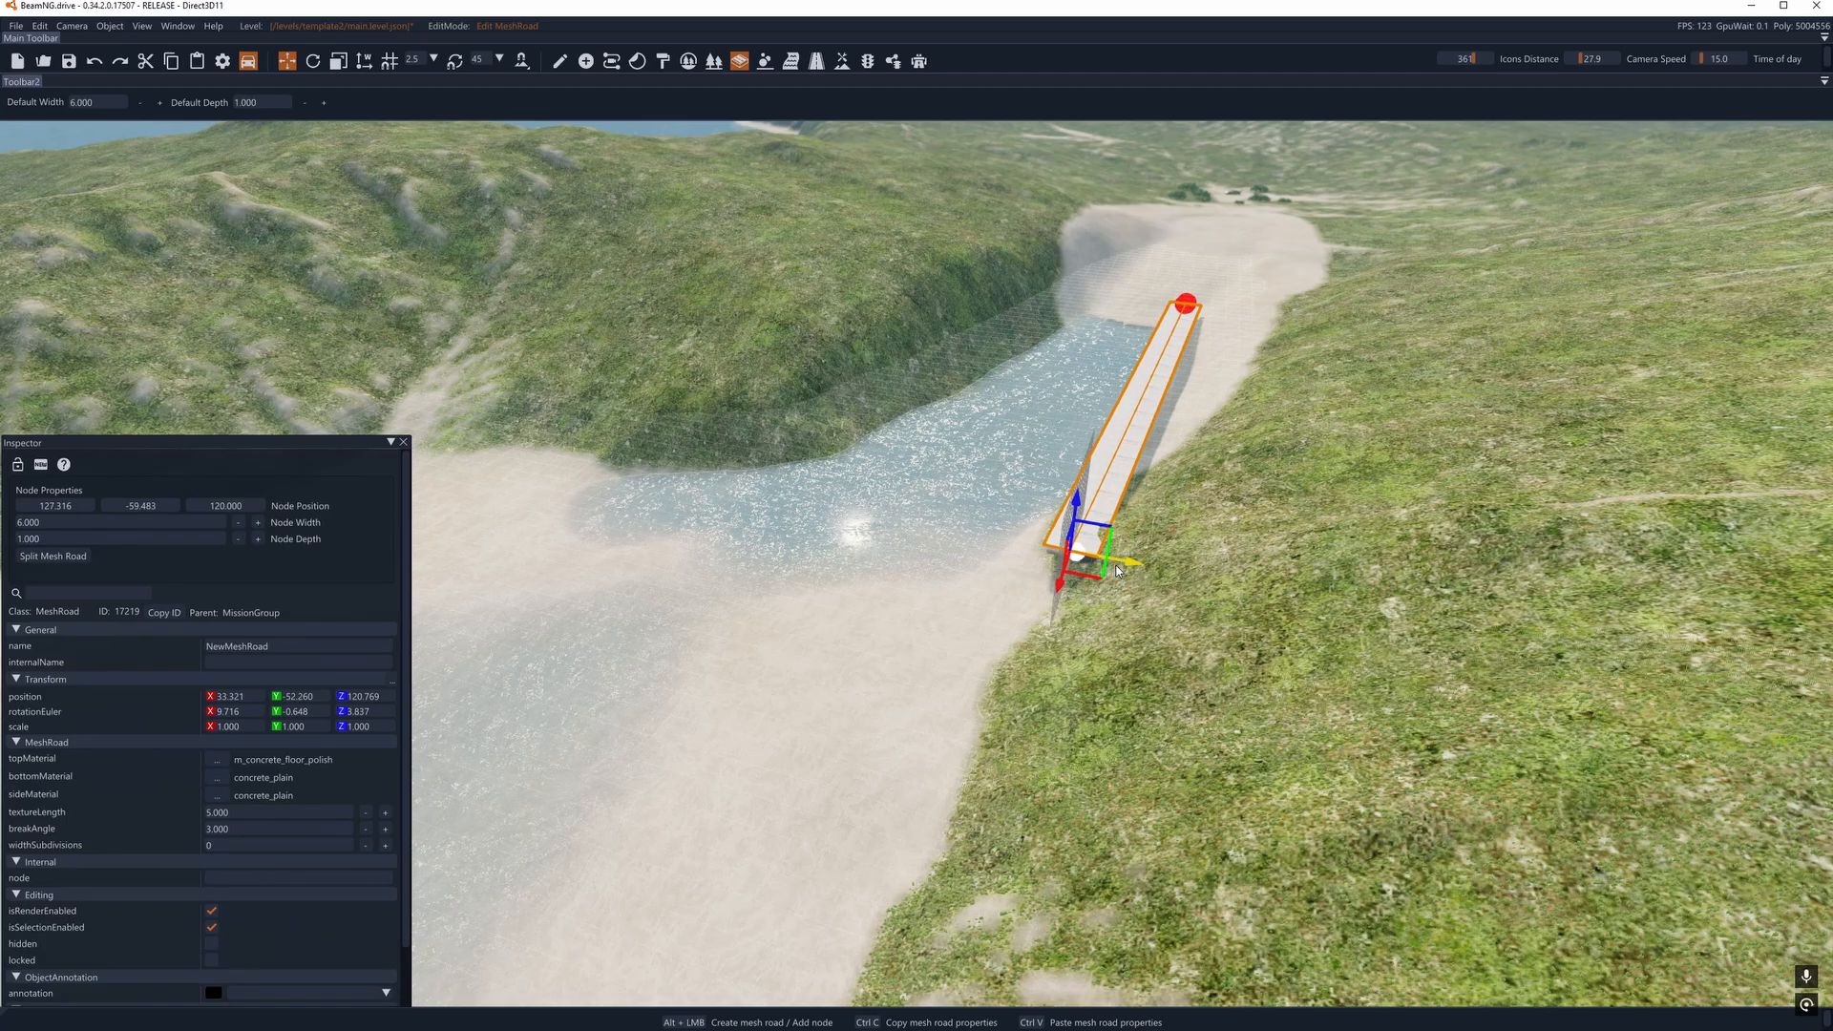
- Extend the mesh road further by moving its end node to about X 224, Y -90.1
{"action": "left_click_drag", "start_coordinate": [1117, 569], "coordinate": [712, 959]}
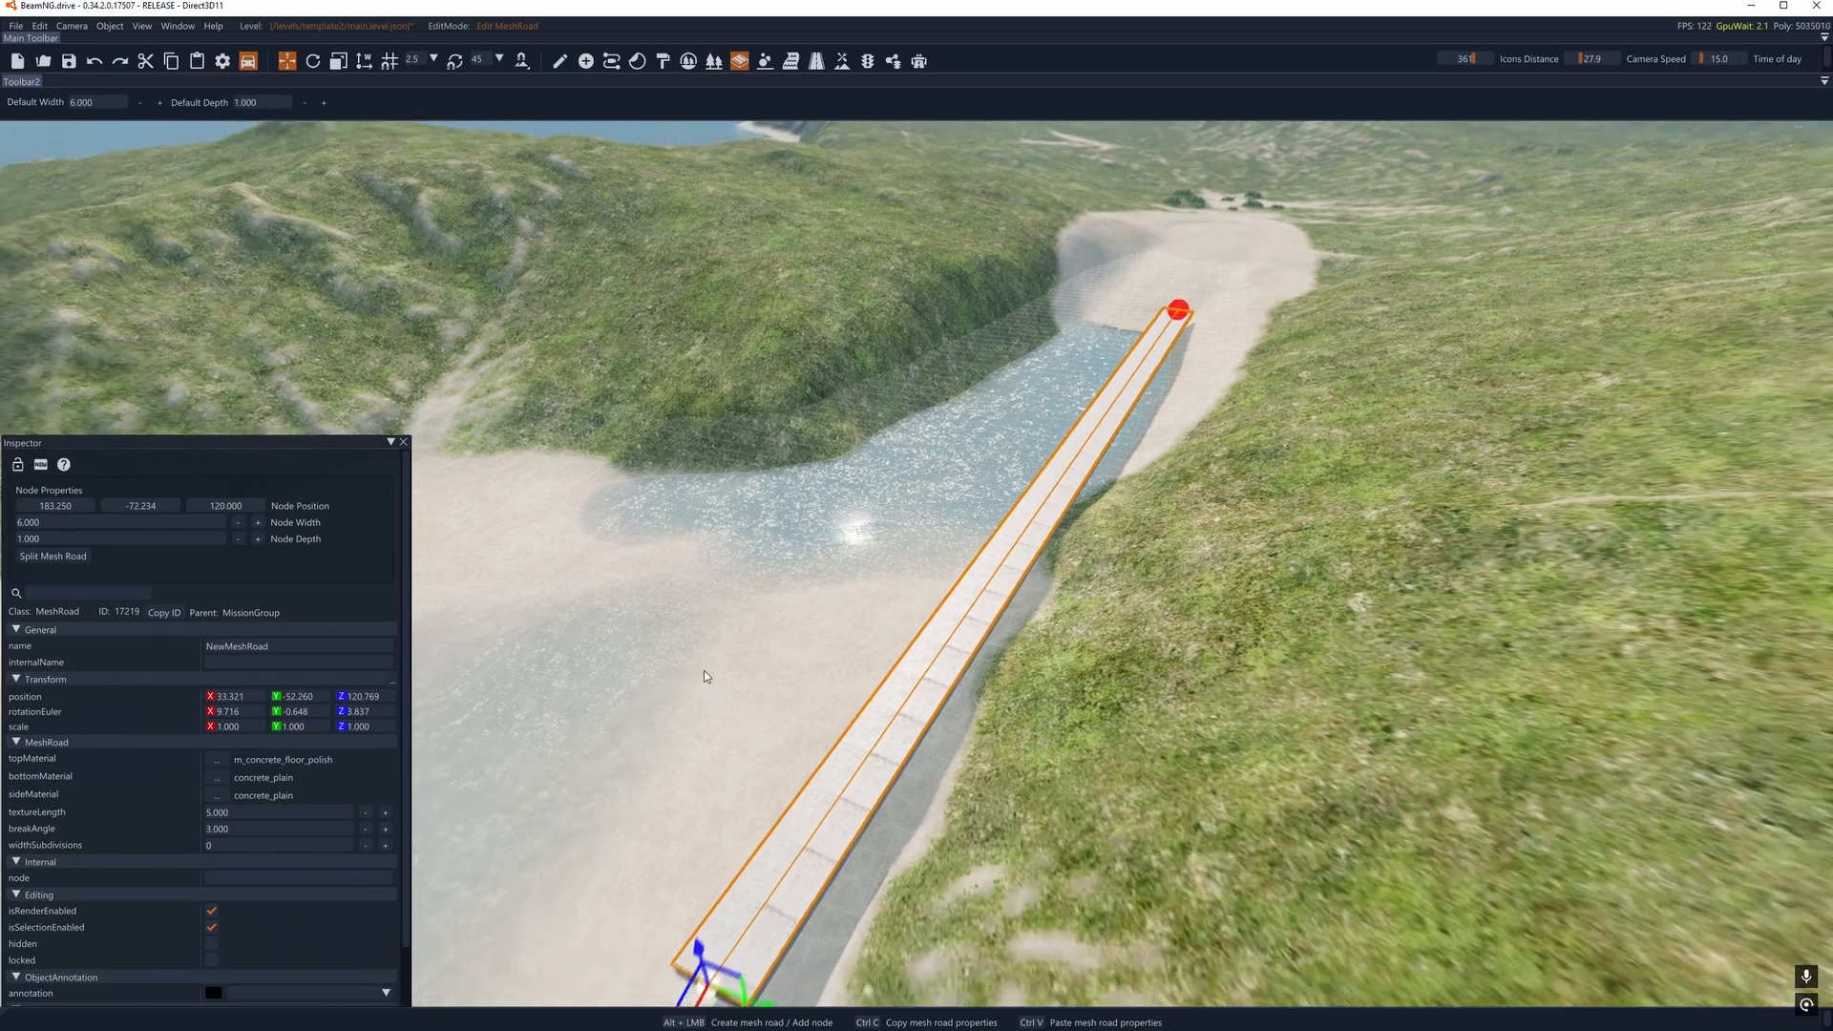
{"action": "key", "text": "s"}
{"action": "right_click_drag", "start_coordinate": [1051, 649], "coordinate": [981, 677]}
{"action": "left_click_drag", "start_coordinate": [1001, 714], "coordinate": [513, 1001]}
{"action": "right_click_drag", "start_coordinate": [725, 821], "coordinate": [654, 842]}
{"action": "left_click_drag", "start_coordinate": [712, 857], "coordinate": [651, 778]}
- Examine the lengthened mesh road from the shore end and check its line across the water
{"action": "right_click_drag", "start_coordinate": [650, 778], "coordinate": [1356, 616]}
{"action": "key", "text": "a"}
{"action": "key", "text": "w"}
{"action": "key", "text": "a"}
{"action": "key", "text": "s"}
{"action": "right_click_drag", "start_coordinate": [745, 663], "coordinate": [912, 666]}
{"action": "key", "text": "a"}
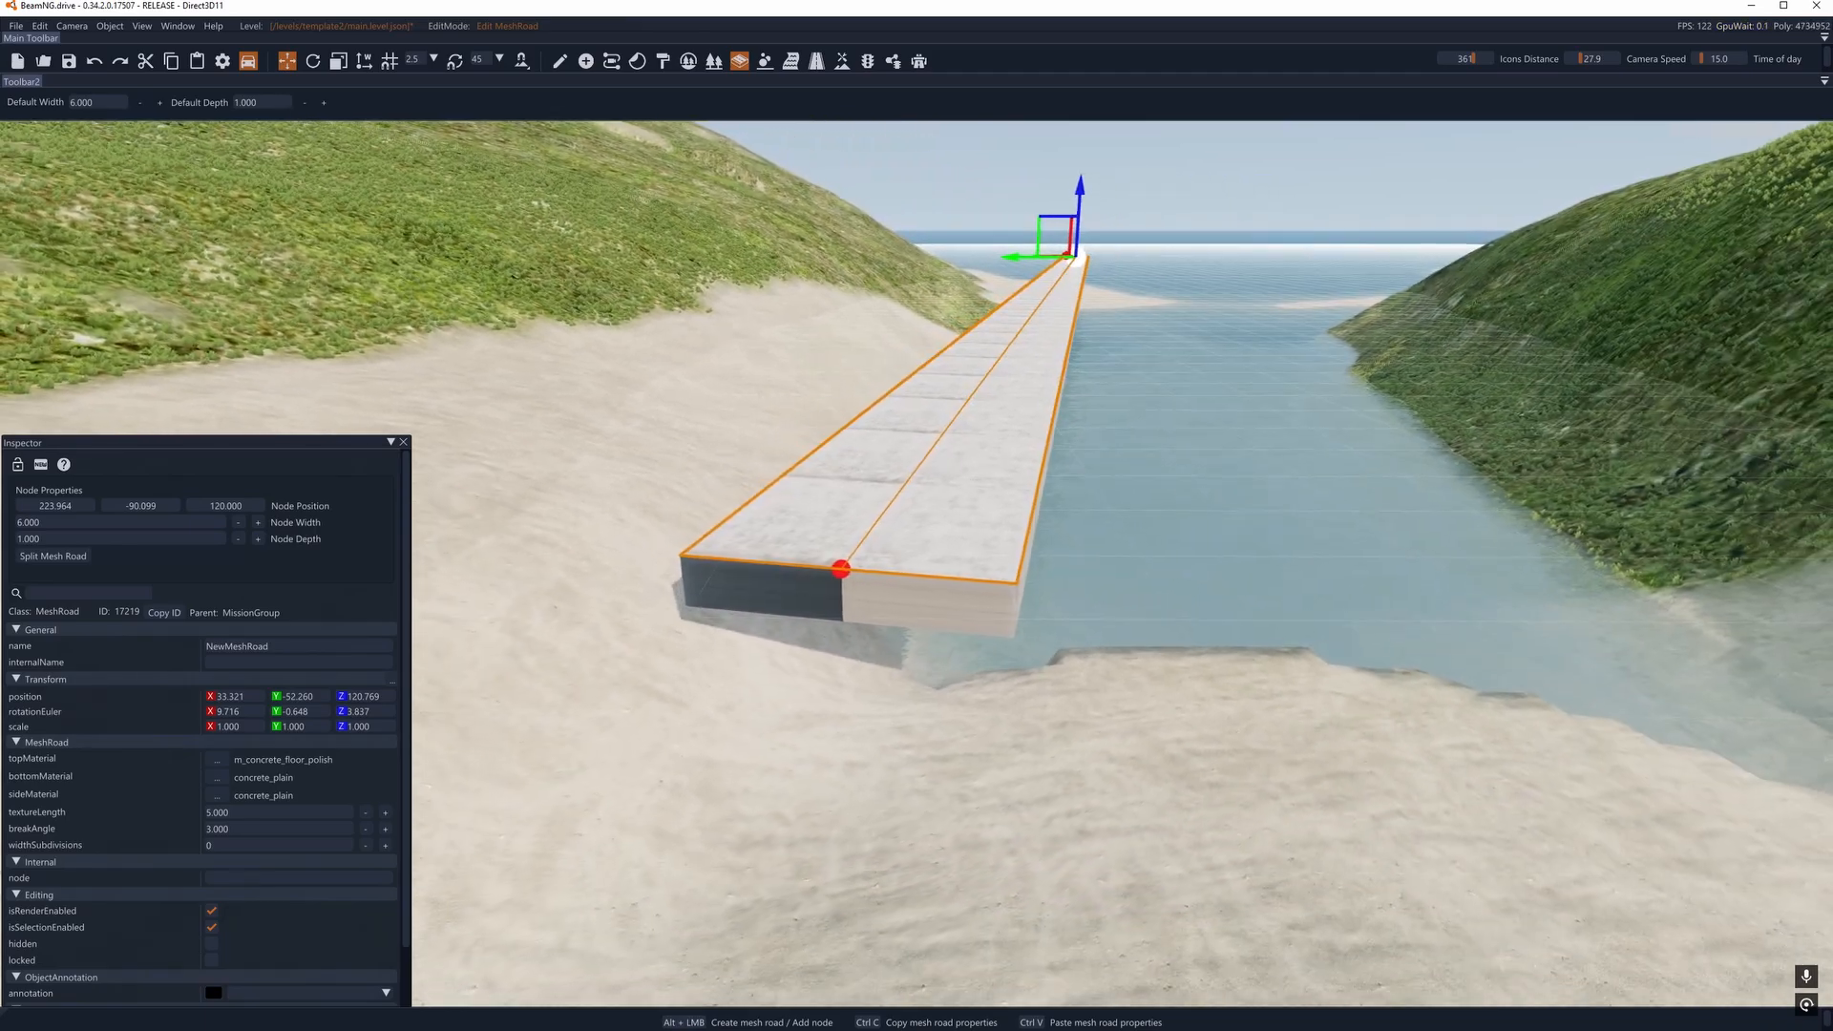
{"action": "key", "text": "d"}
- Try lowering the far end node of the mesh road to about Z 116.9, and undo the move
{"action": "key", "text": "d"}
{"action": "right_click_drag", "start_coordinate": [917, 572], "coordinate": [941, 535]}
{"action": "key", "text": "a"}
{"action": "key", "text": "d"}
{"action": "key", "text": "s"}
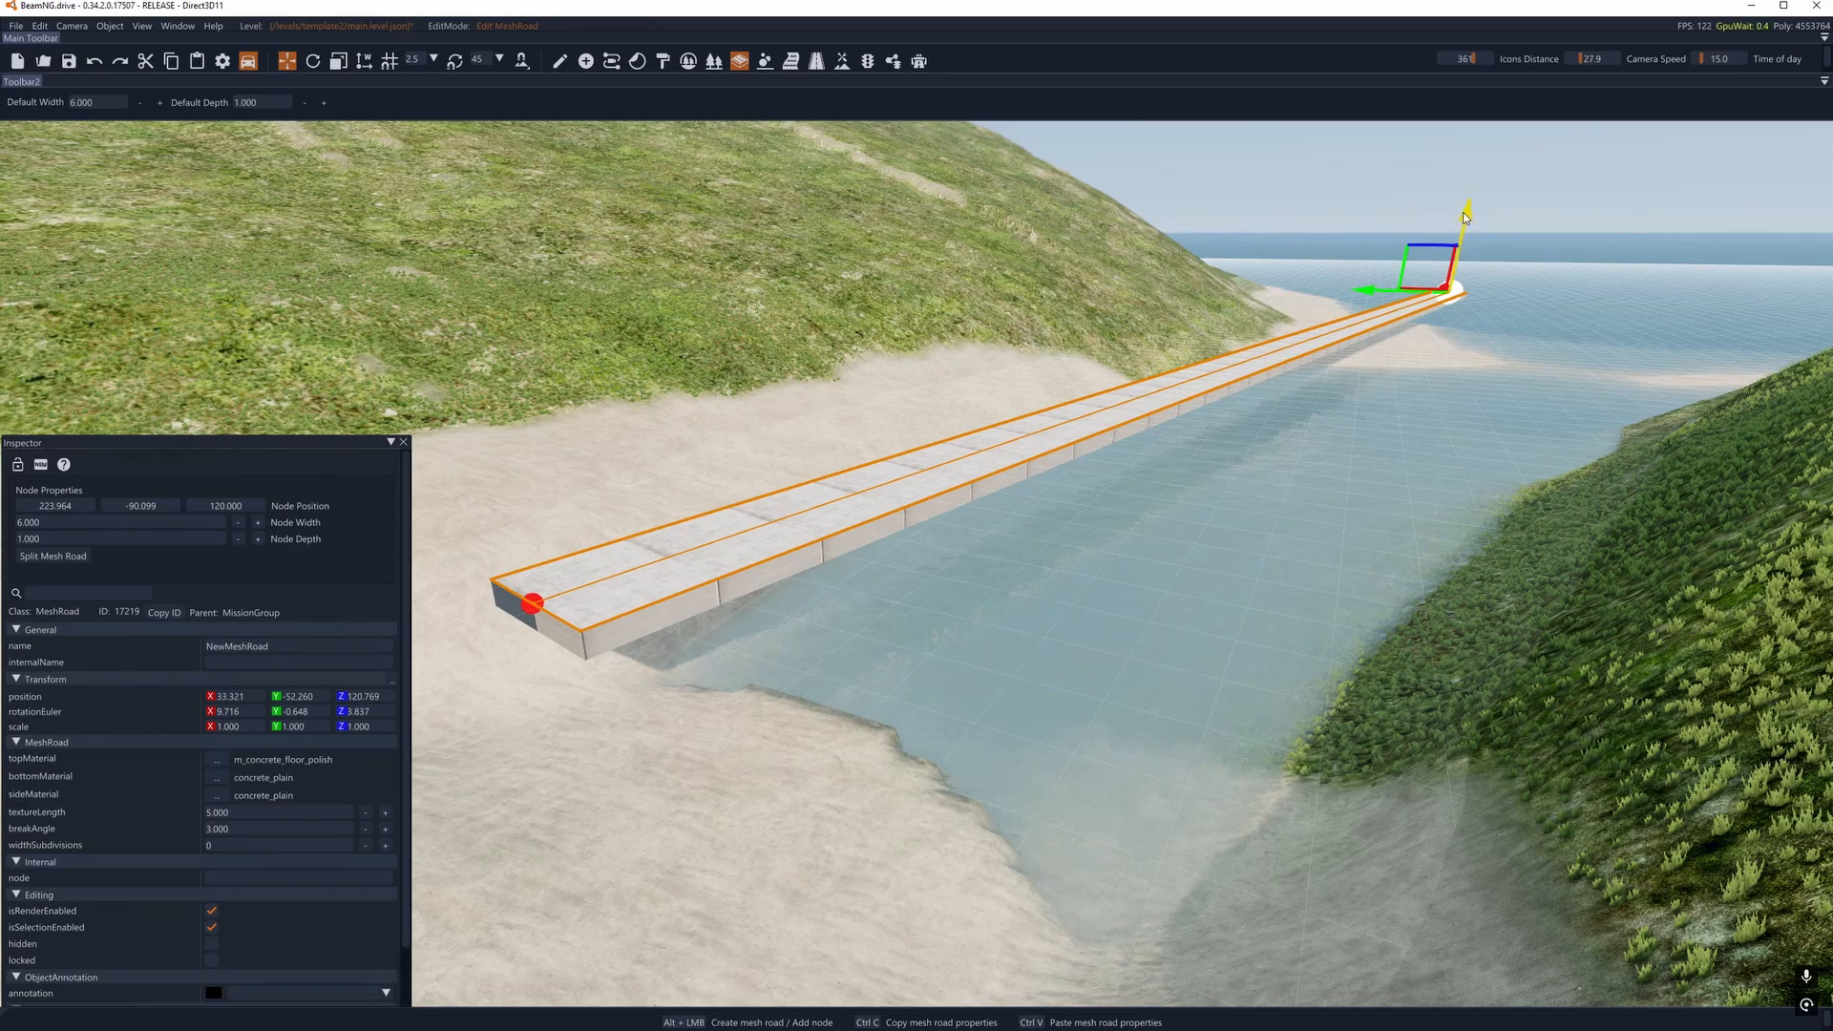
{"action": "left_click_drag", "start_coordinate": [1465, 218], "coordinate": [1467, 234]}
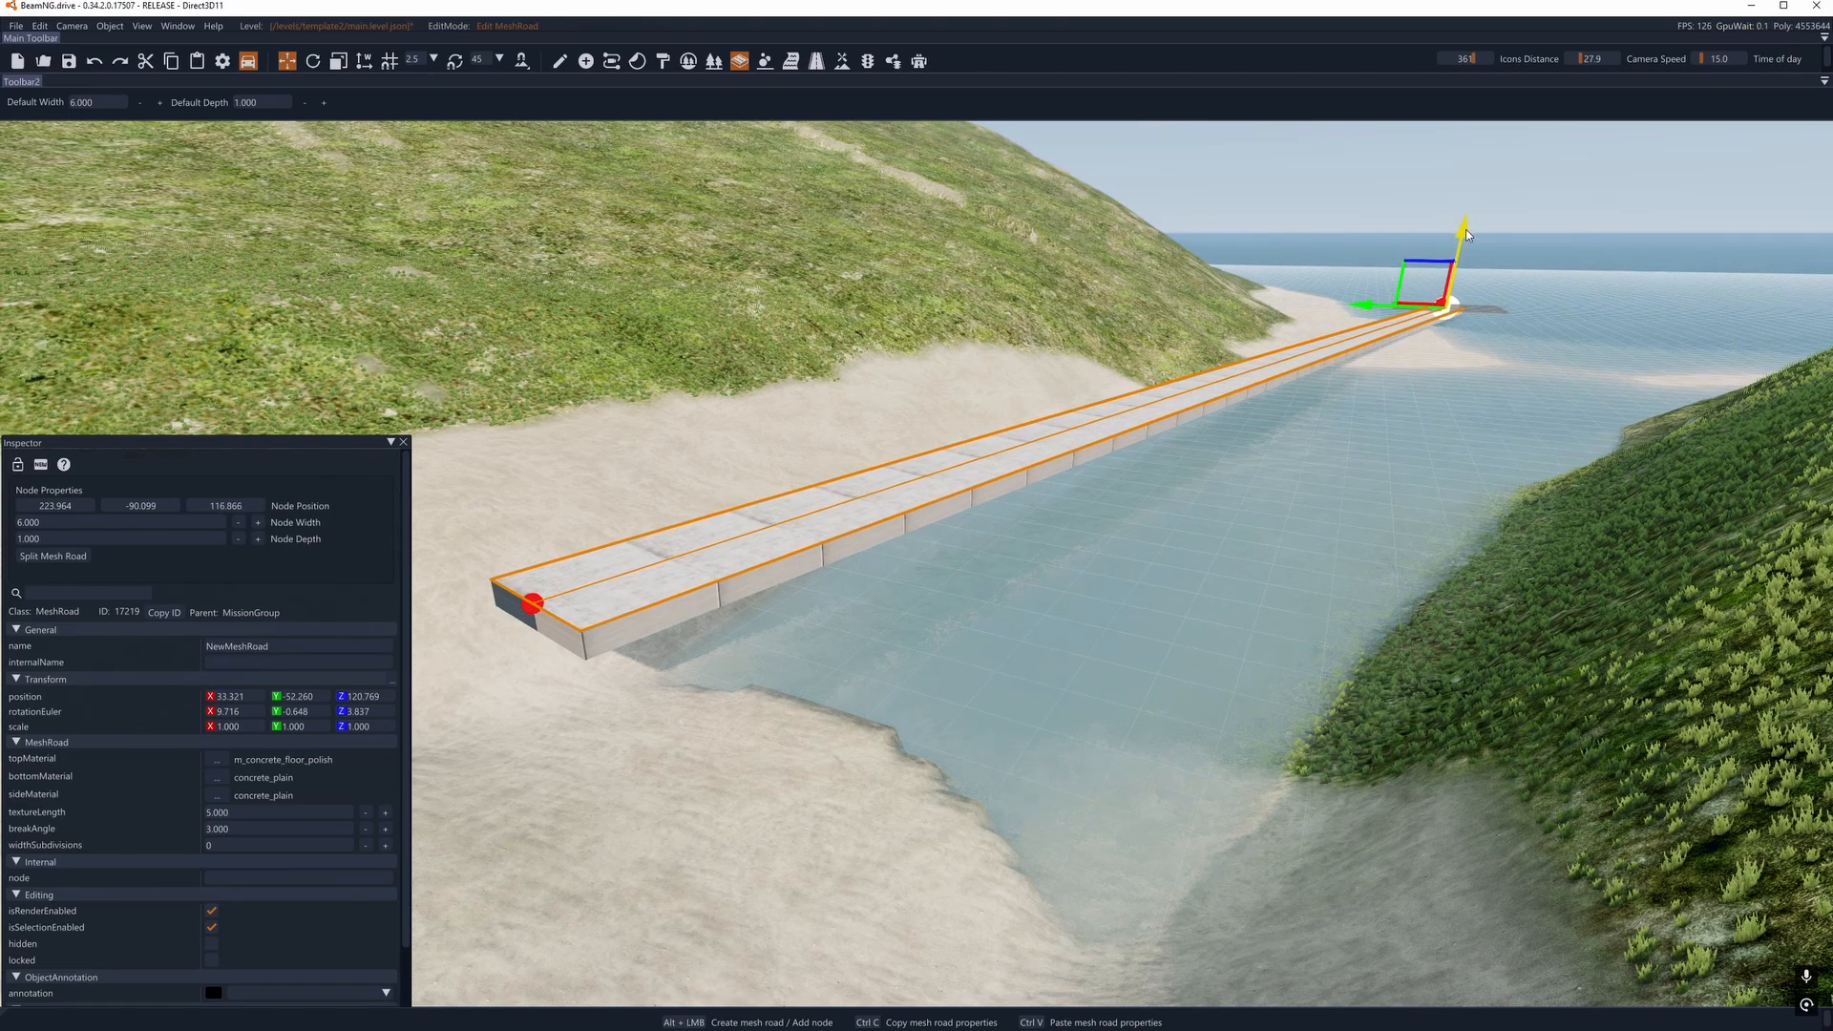
{"action": "key", "text": "ctrl+z"}
- In object manipulation mode, lower the whole mesh road to about Z 118.8
{"action": "left_click", "coordinate": [562, 62]}
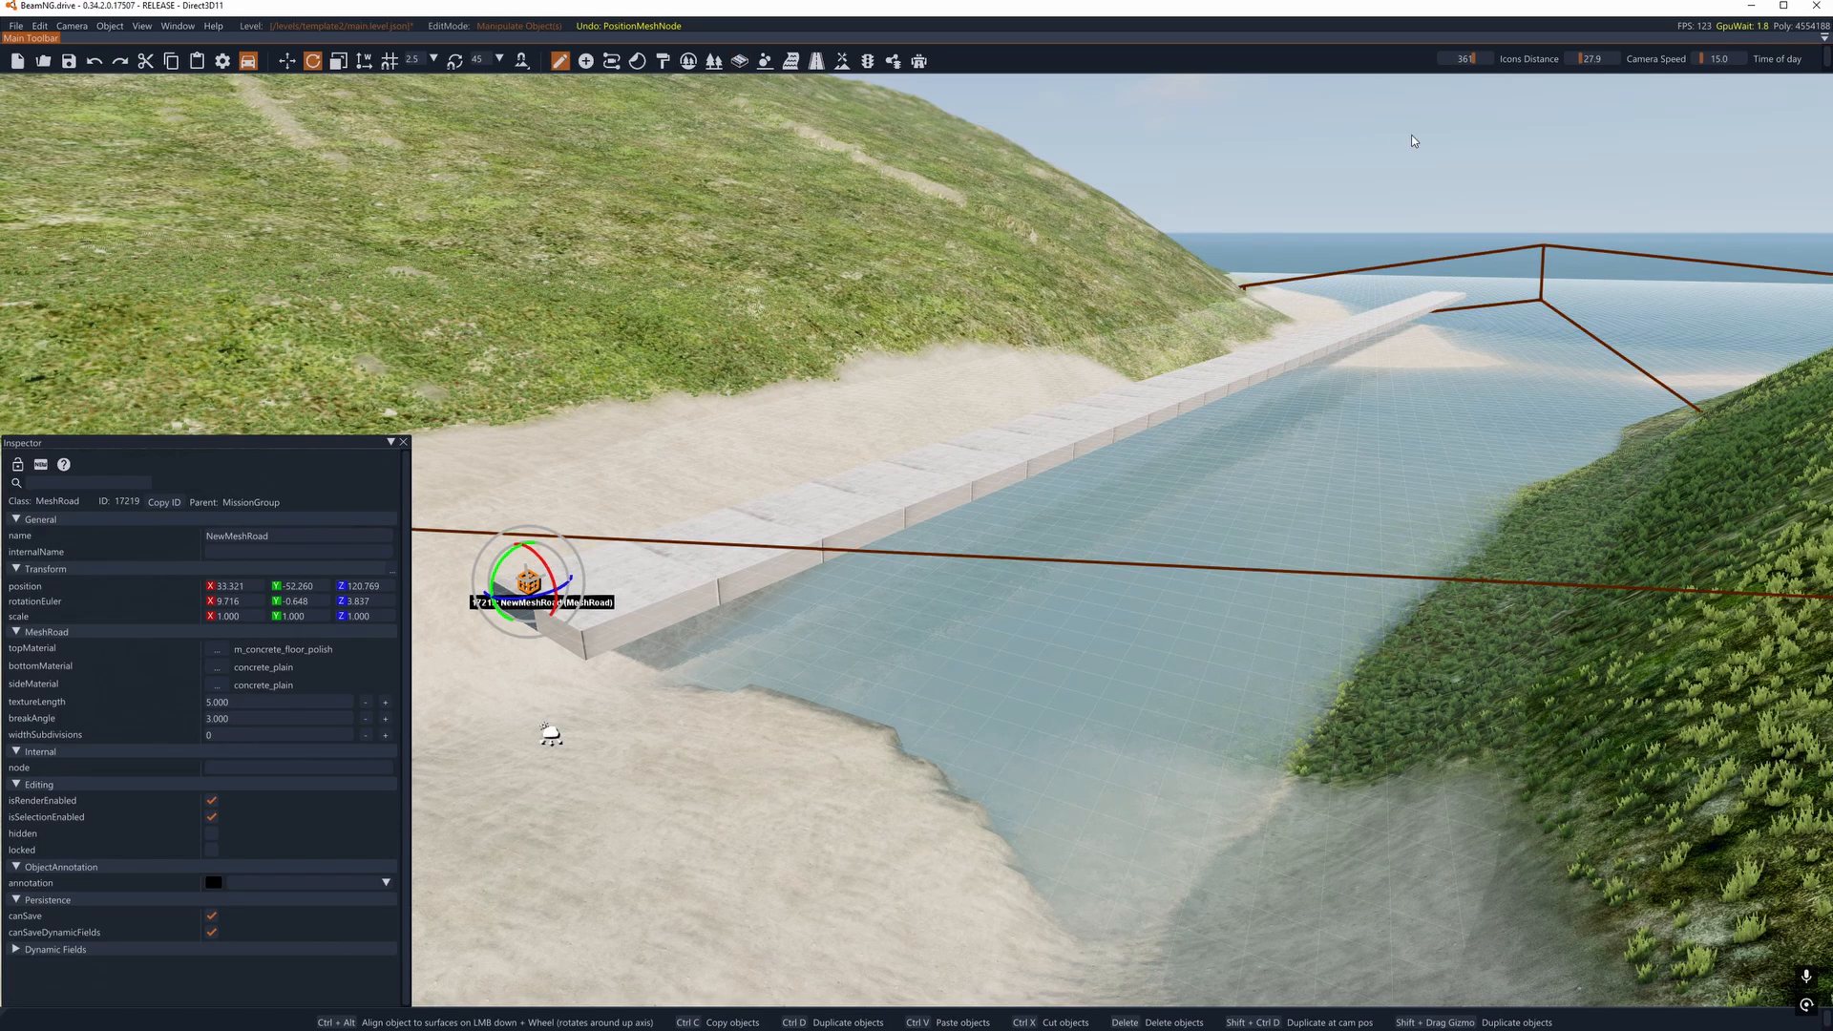
{"action": "key", "text": "1"}
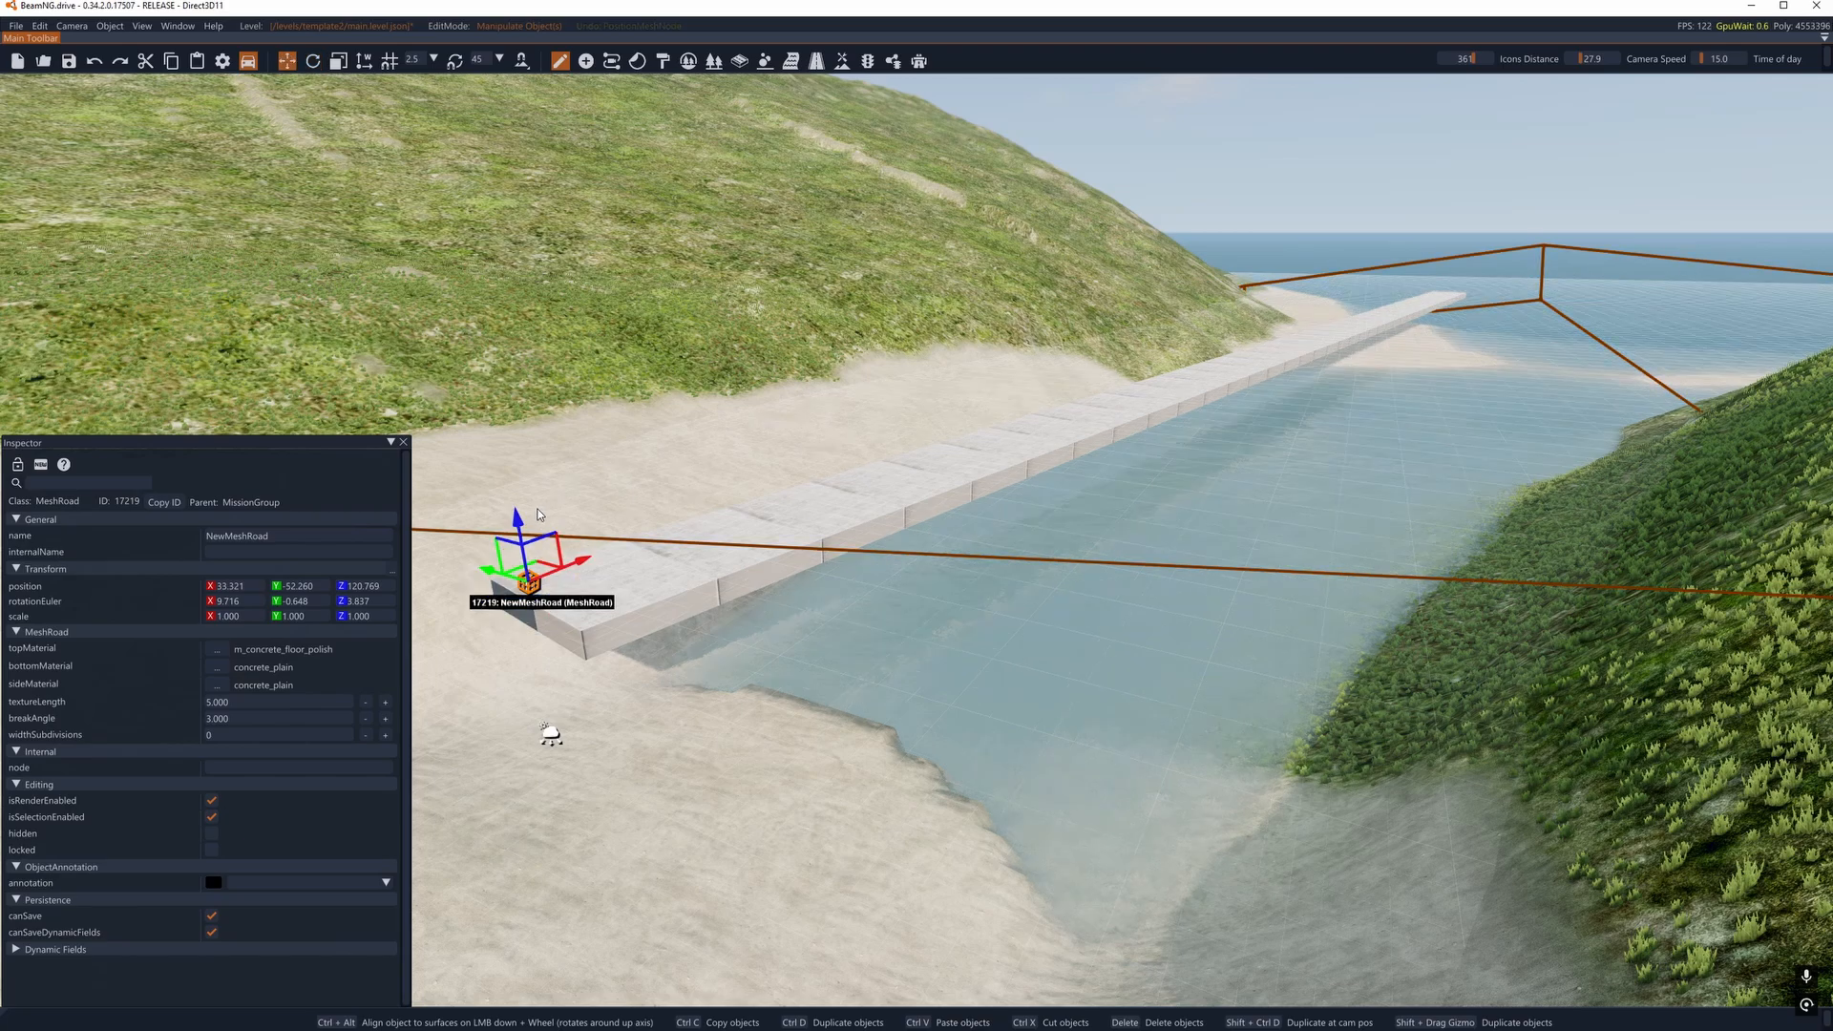
{"action": "left_click_drag", "start_coordinate": [516, 519], "coordinate": [520, 575]}
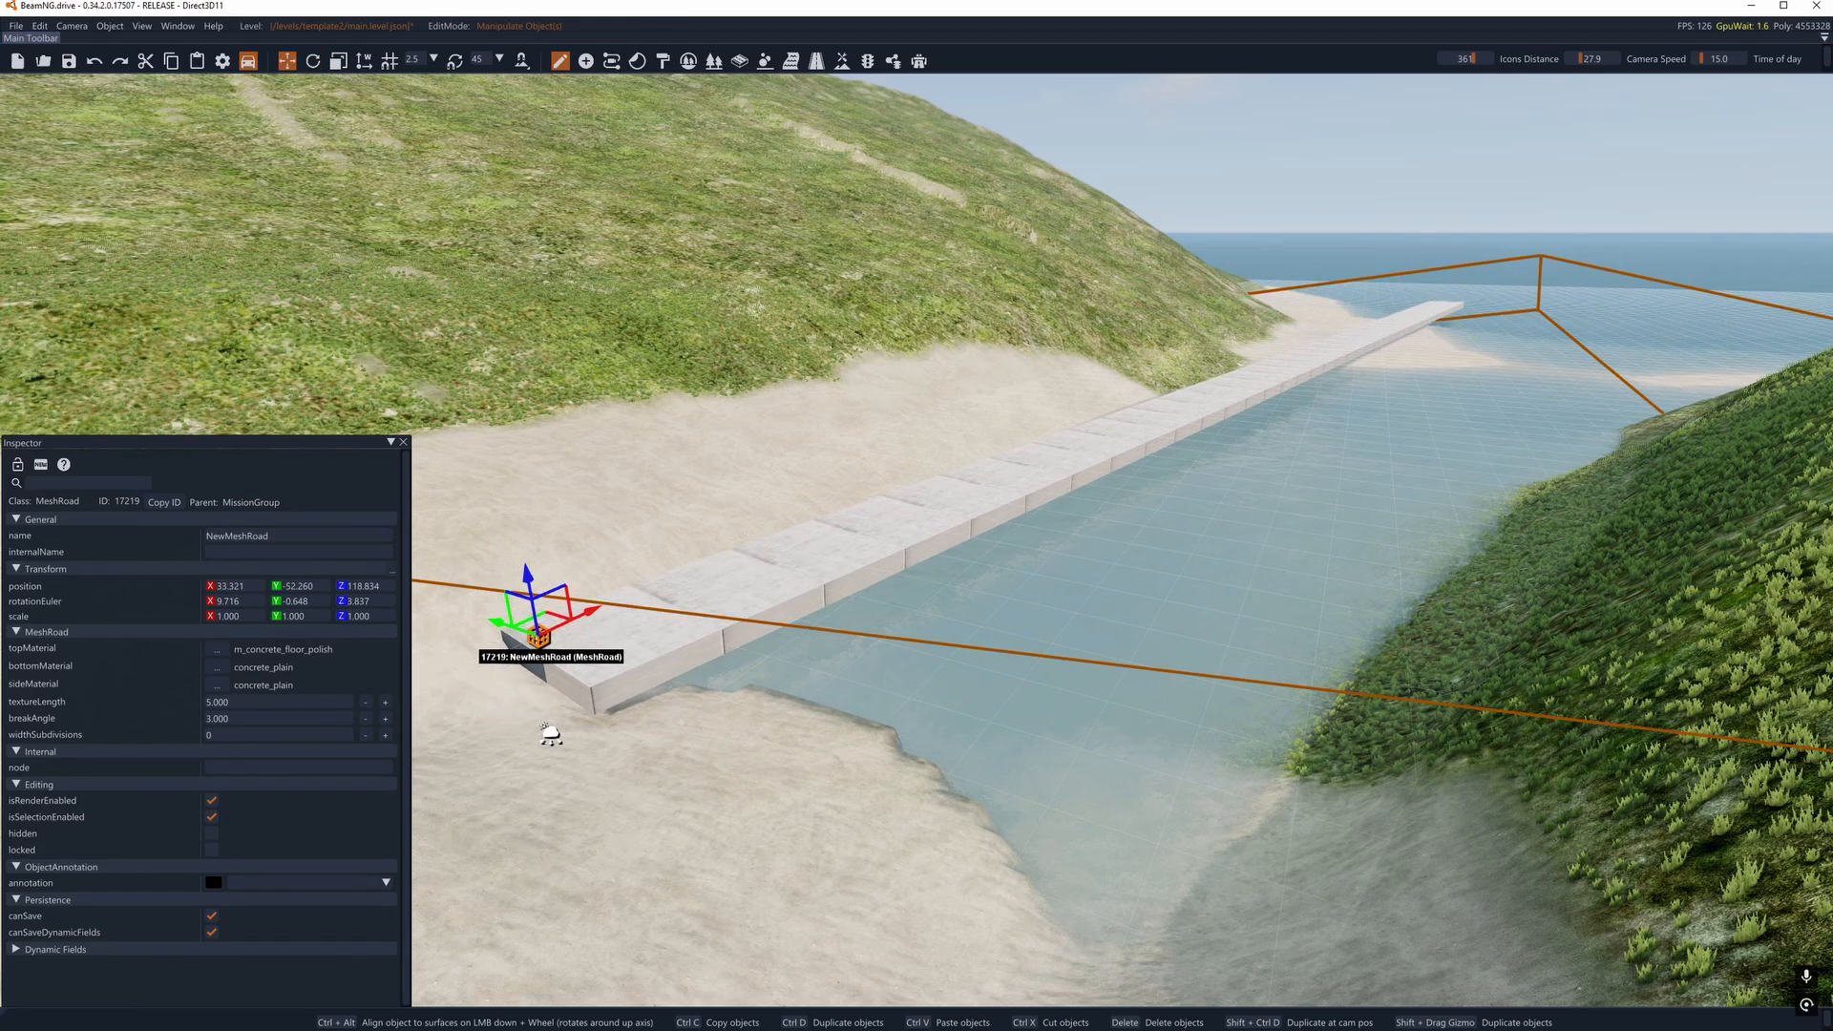
- Raise the sand around the shore end of the mesh road using a size 15 terrain brush
{"action": "right_click_drag", "start_coordinate": [520, 575], "coordinate": [840, 490]}
{"action": "left_click", "coordinate": [841, 61]}
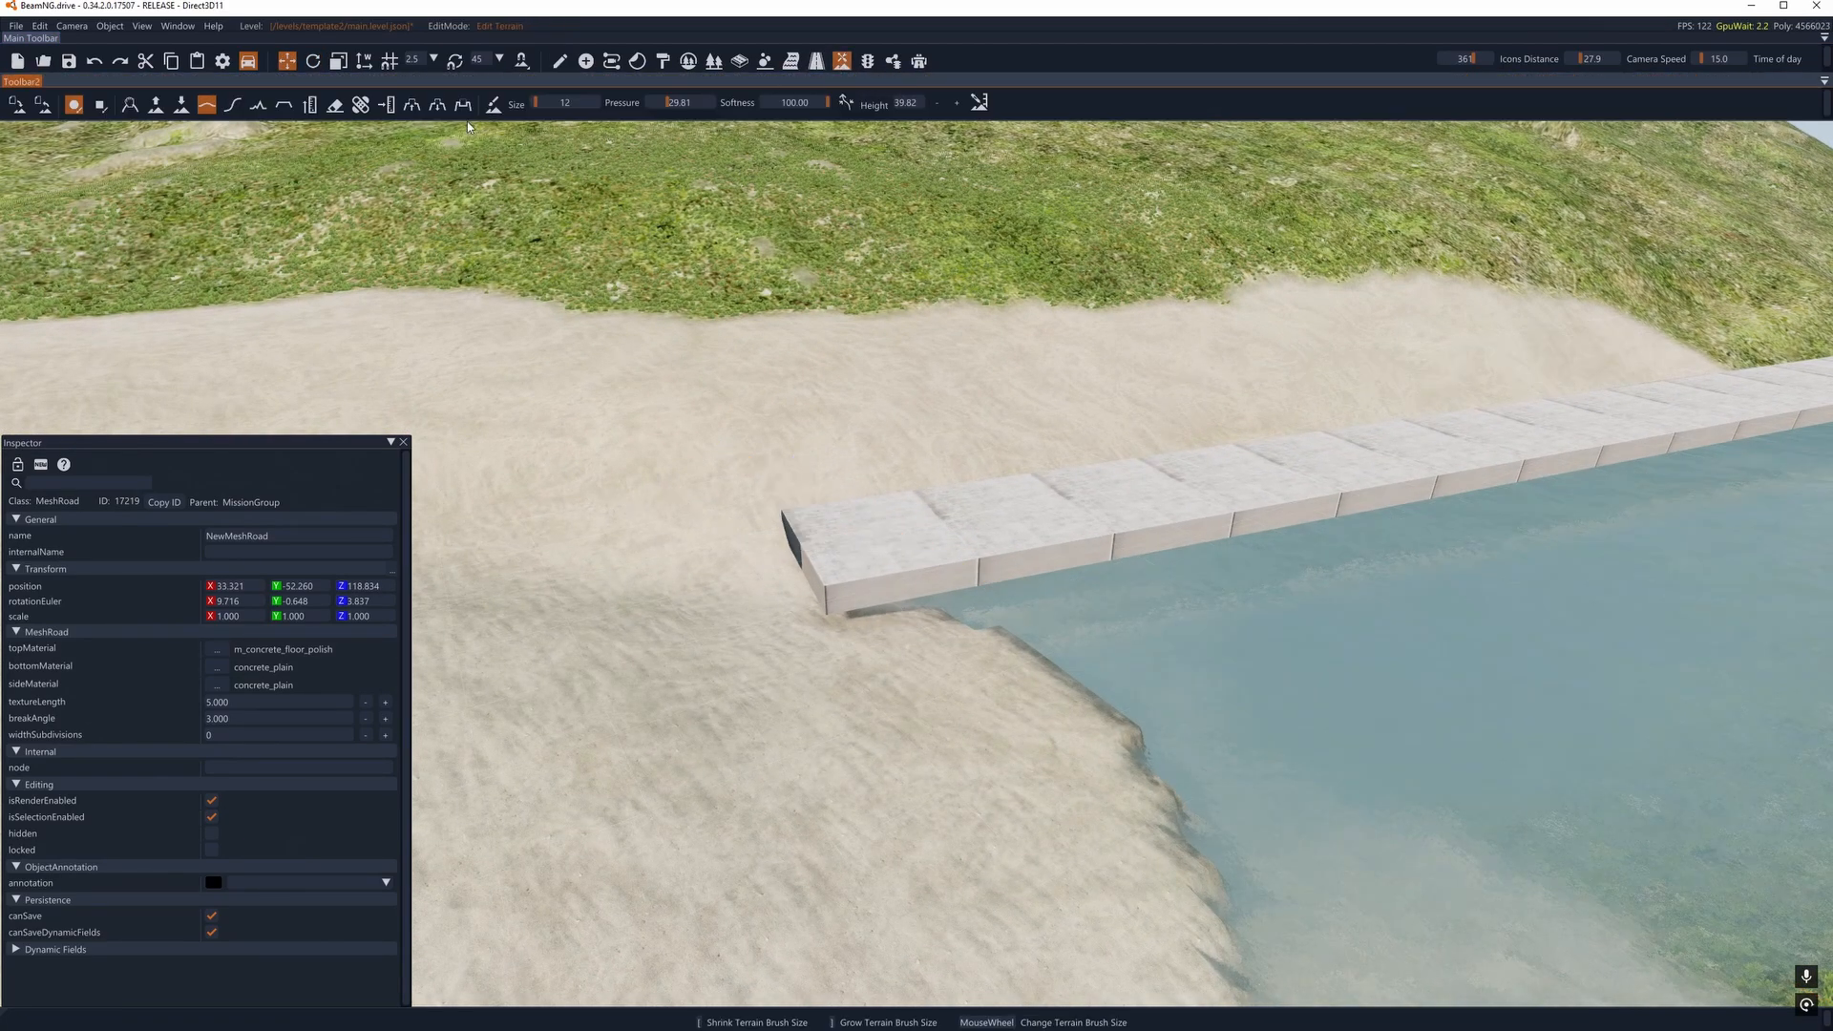
{"action": "left_click", "coordinate": [160, 107]}
{"action": "key", "text": "a"}
{"action": "scroll", "coordinate": [984, 649], "scroll_direction": "up", "scroll_amount": 3}
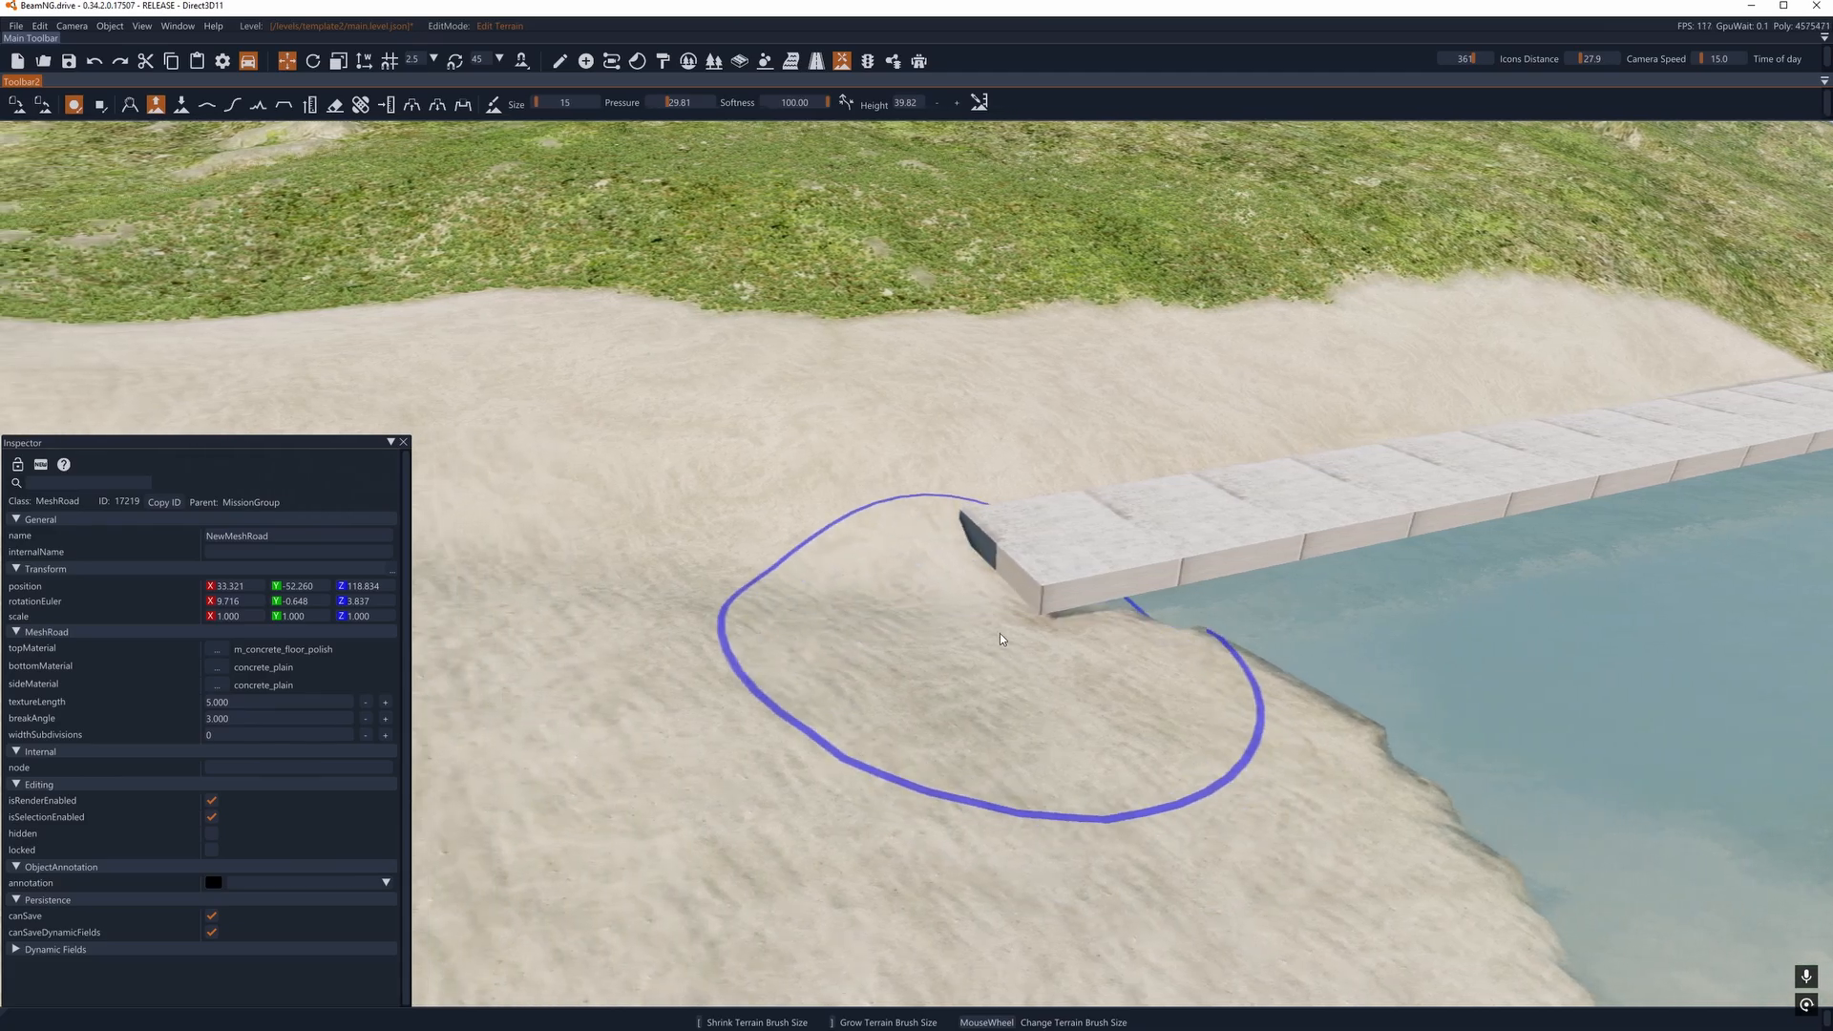
{"action": "mouse_move", "coordinate": [1091, 589]}
{"action": "left_mouse_down"}
{"action": "mouse_move", "coordinate": [965, 552]}
{"action": "mouse_move", "coordinate": [955, 577]}
{"action": "mouse_move", "coordinate": [850, 605]}
{"action": "left_mouse_up"}
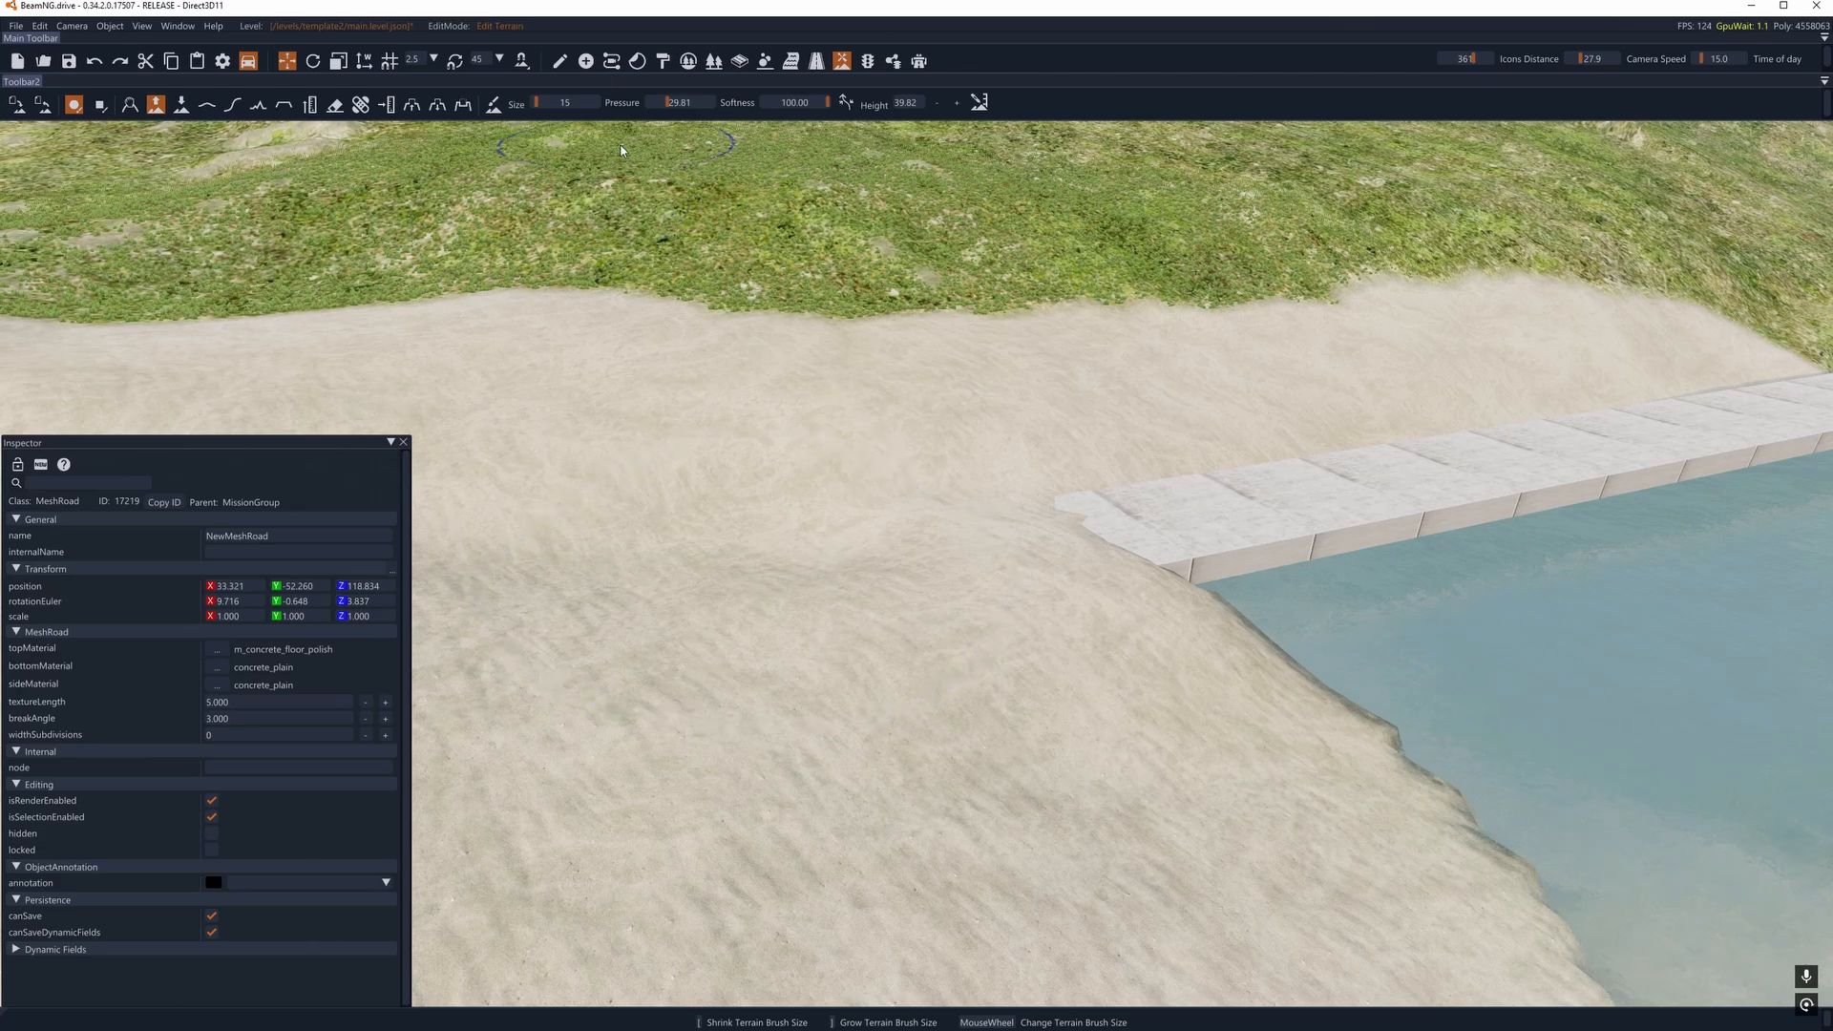
- Smooth the raised sand at the road's shore end with Really smooth, brush size 18 and pressure 8.95
{"action": "left_click_drag", "start_coordinate": [666, 106], "coordinate": [655, 108]}
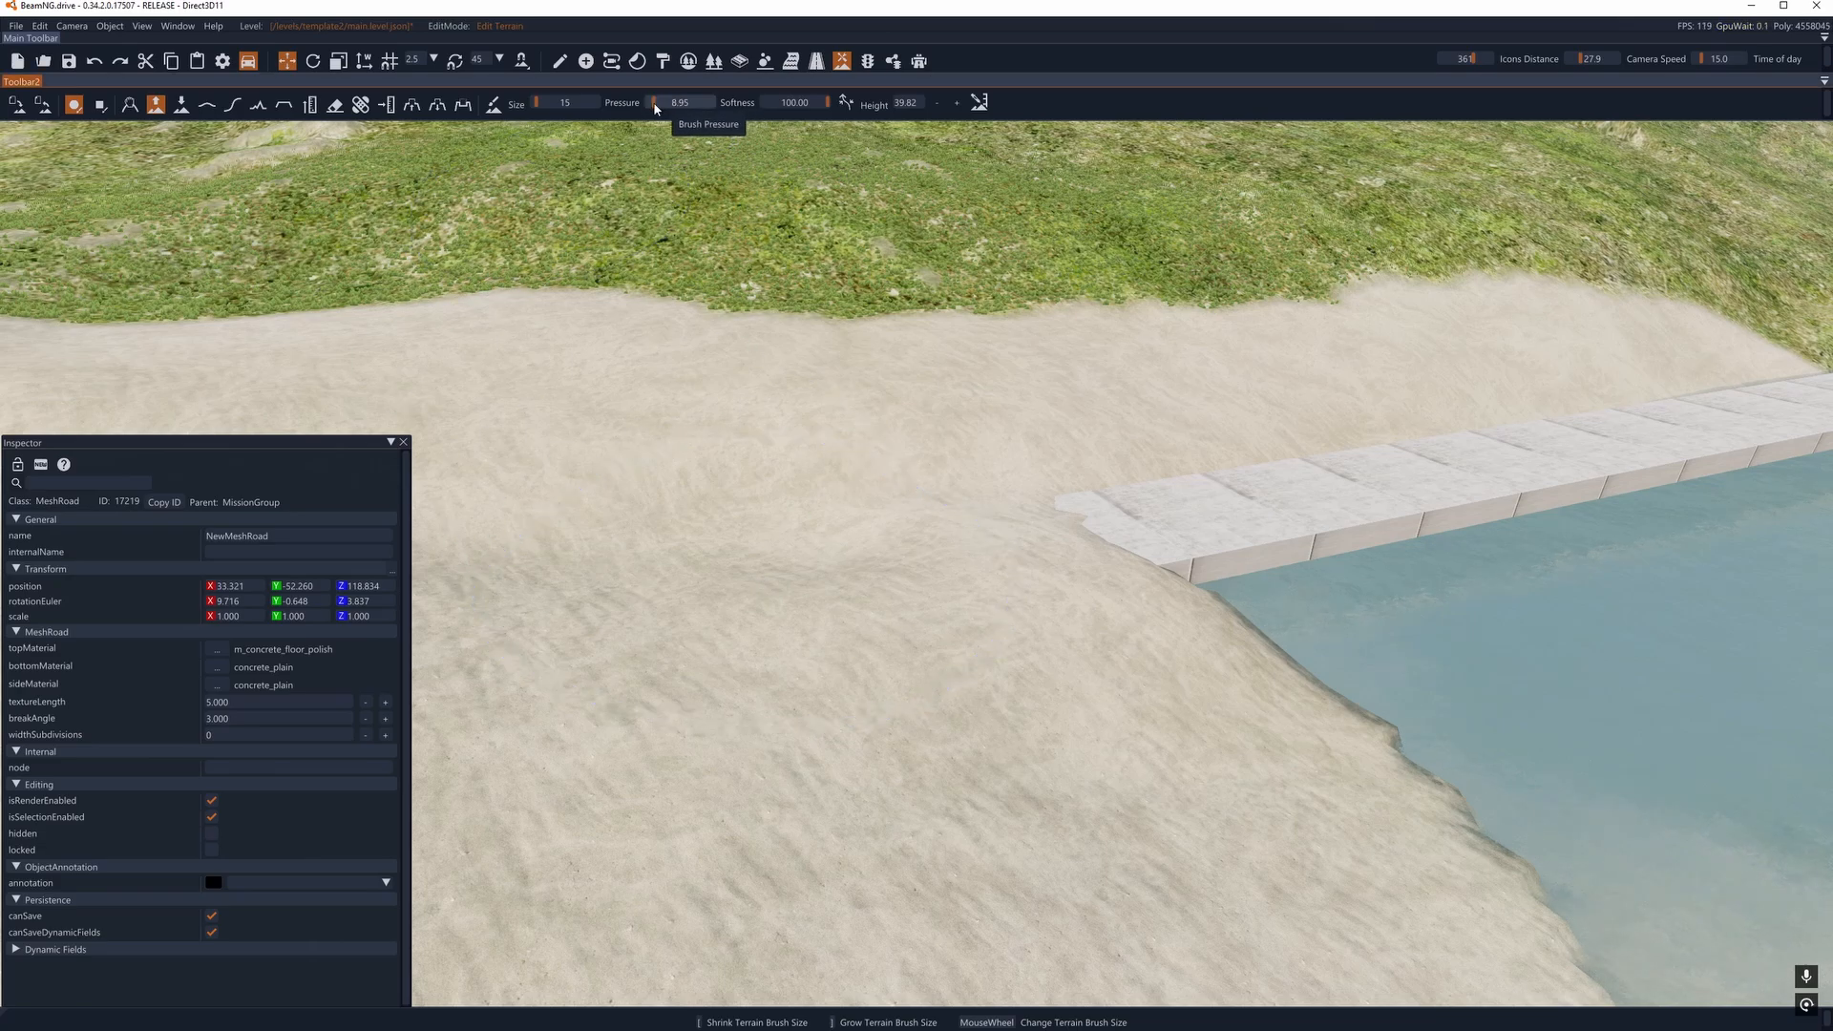
{"action": "left_click", "coordinate": [207, 108]}
{"action": "scroll", "coordinate": [954, 535], "scroll_direction": "up", "scroll_amount": 3}
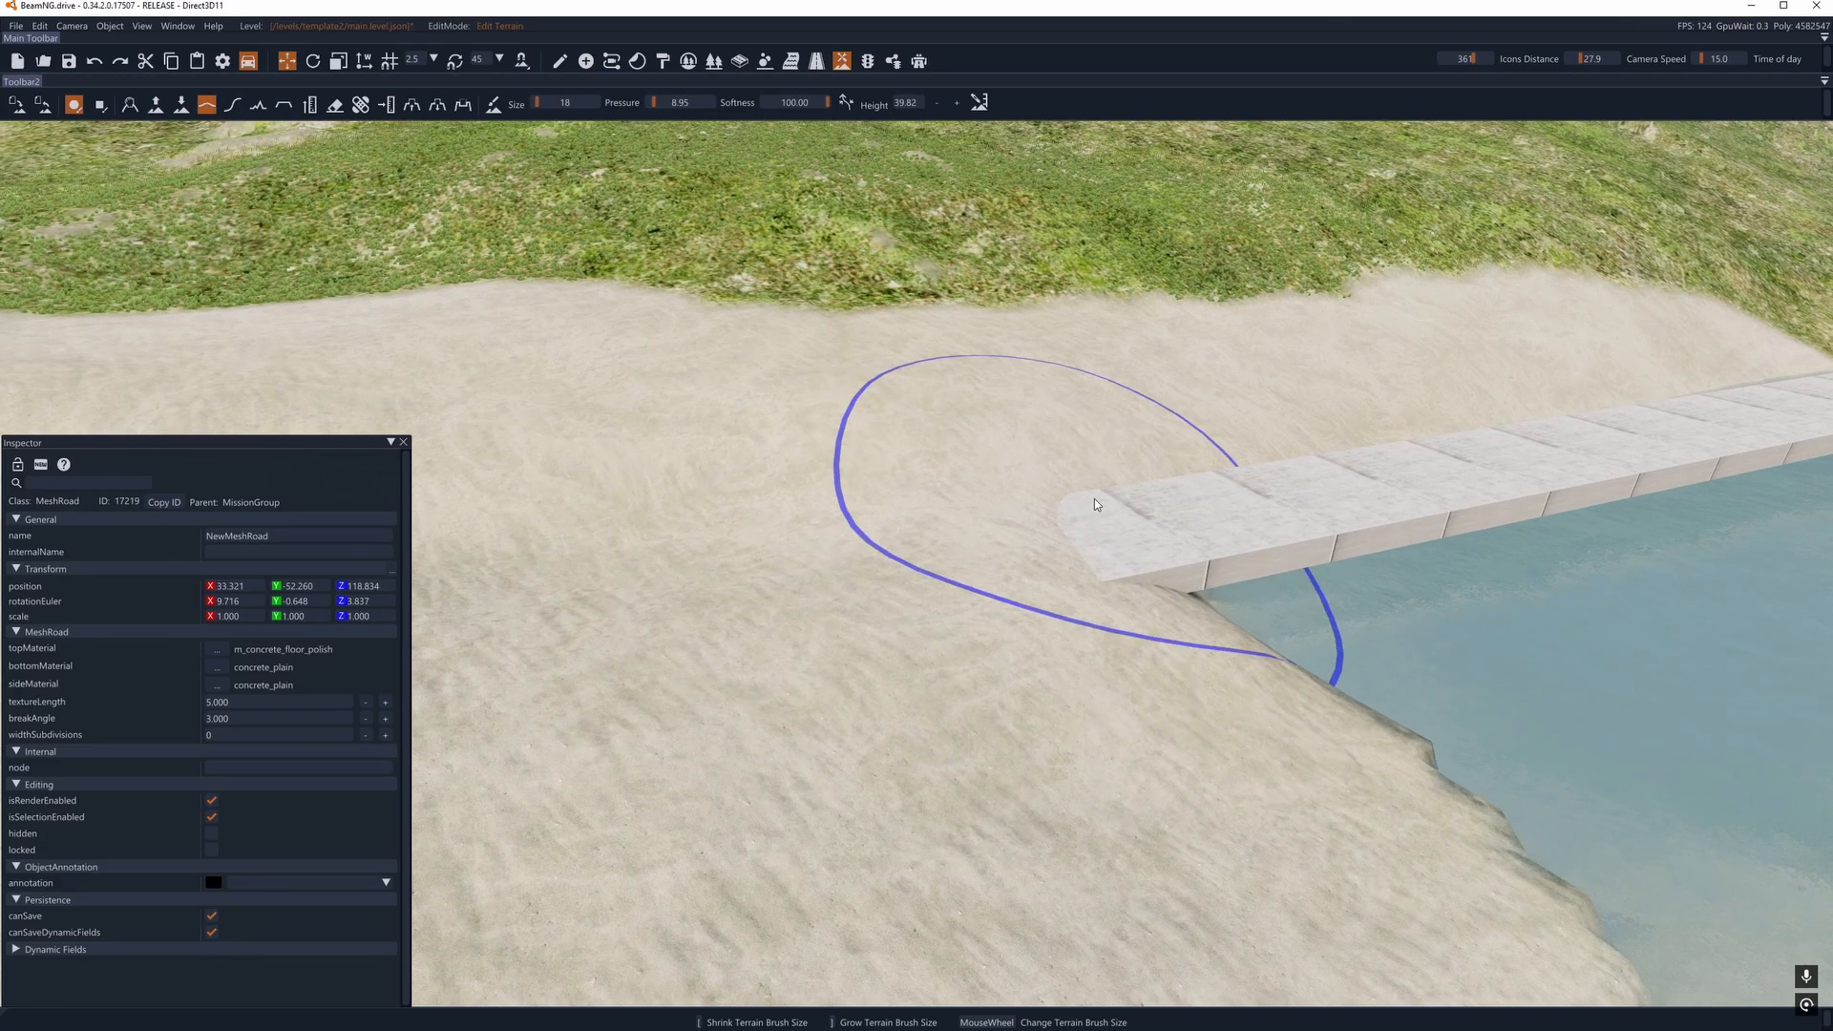
{"action": "mouse_move", "coordinate": [866, 520]}
{"action": "right_mouse_down"}
{"action": "mouse_move", "coordinate": [1059, 459]}
{"action": "mouse_move", "coordinate": [1064, 482]}
{"action": "right_mouse_up"}
{"action": "key", "text": "a"}
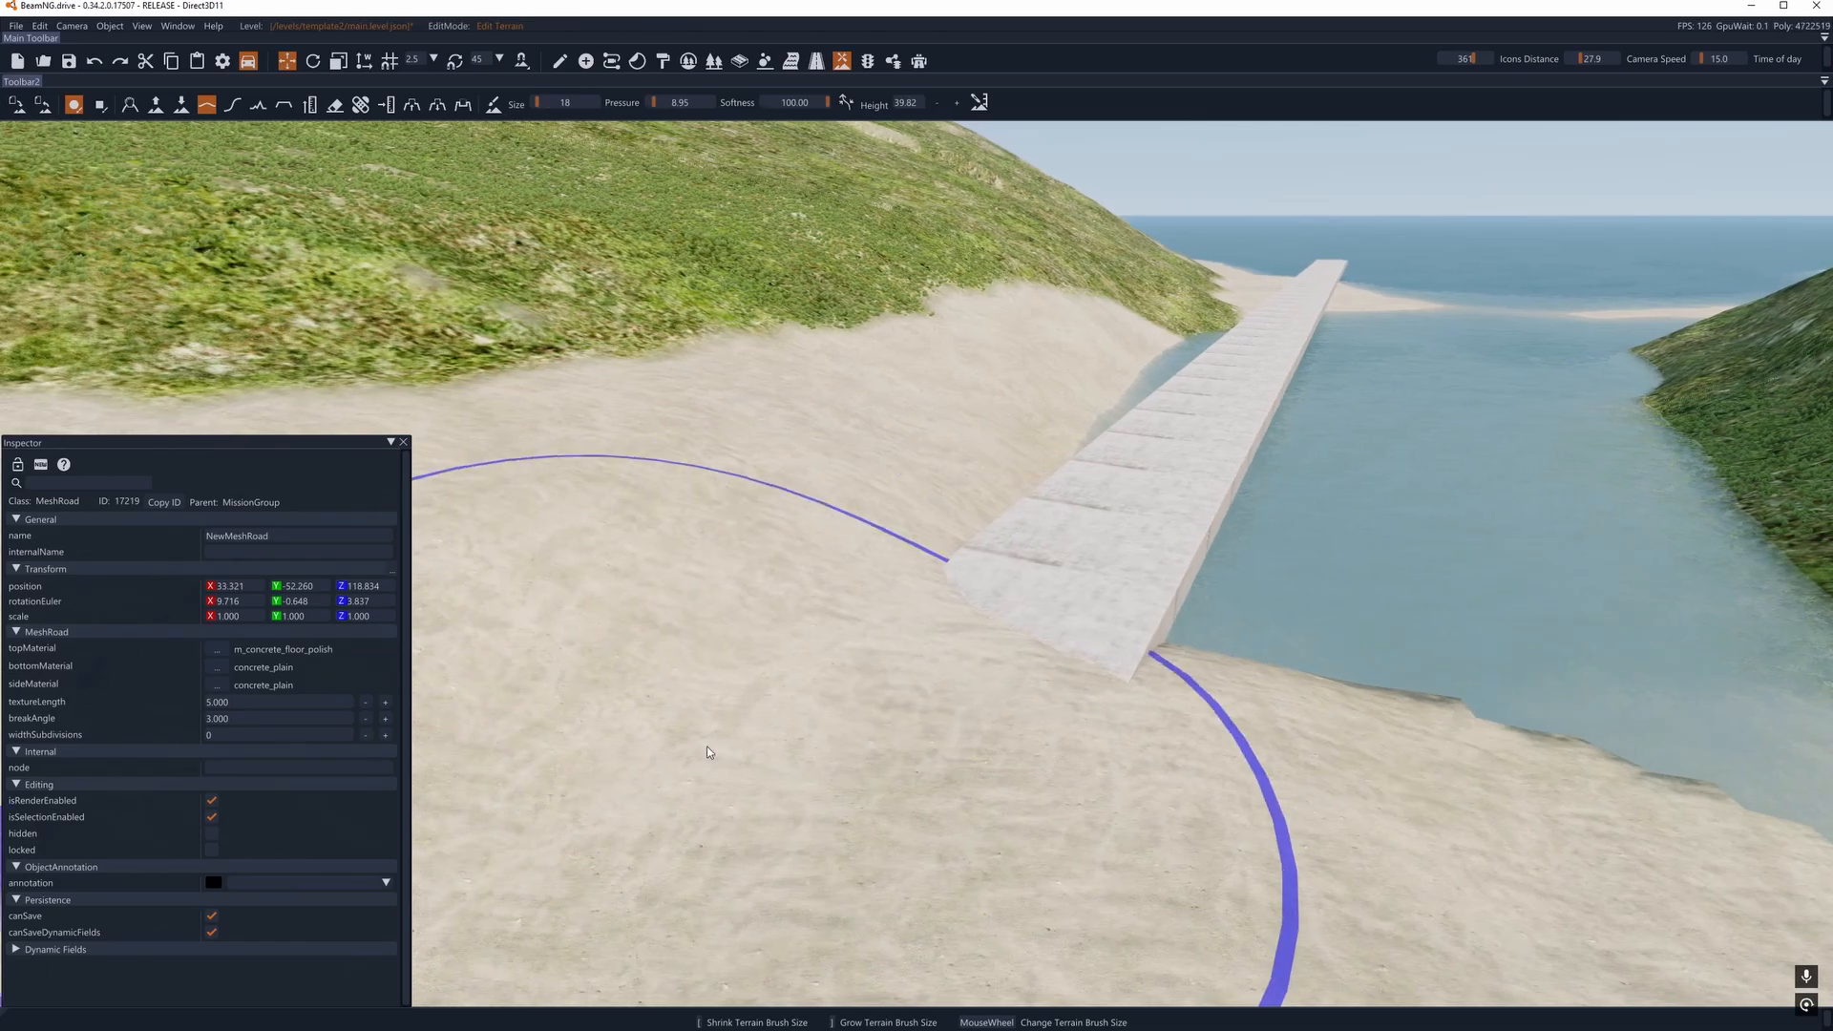
{"action": "right_click_drag", "start_coordinate": [832, 603], "coordinate": [1003, 552]}
{"action": "key", "text": "a"}
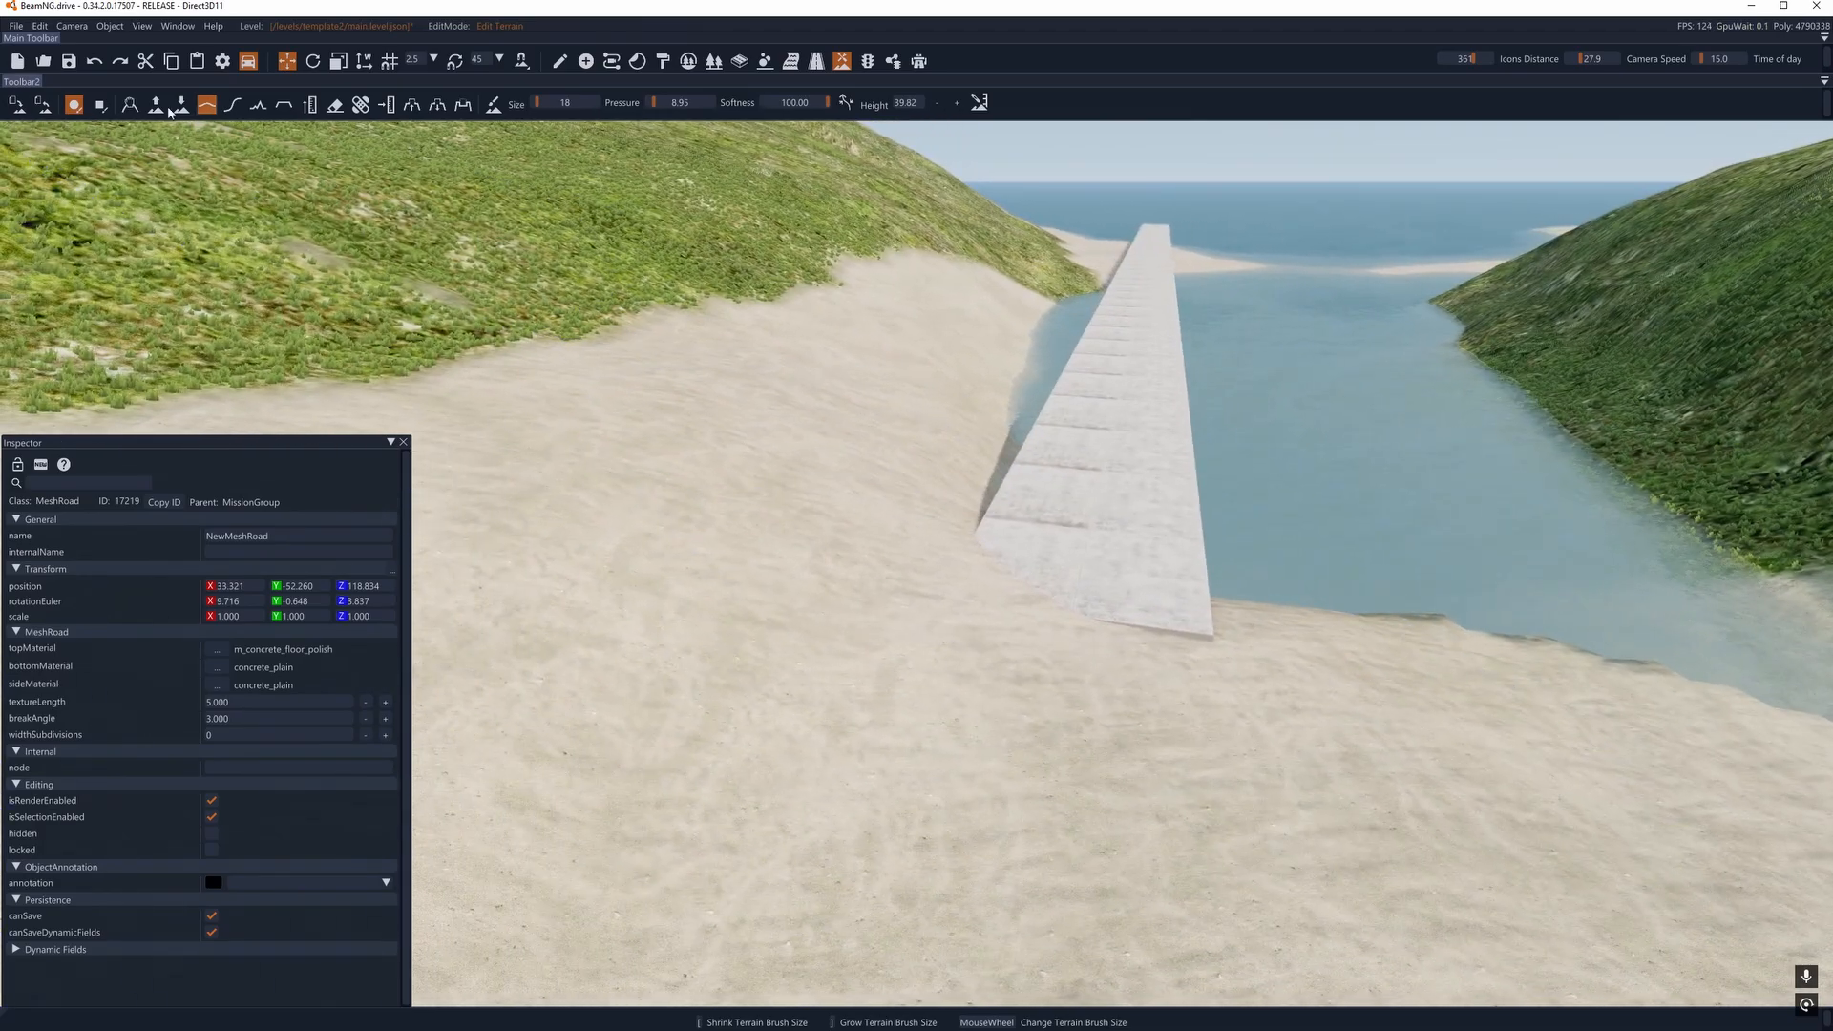
- Inspect the mesh road along its length and where its shore end meets the sand
{"action": "left_click", "coordinate": [157, 107]}
{"action": "mouse_move", "coordinate": [1309, 728]}
{"action": "right_mouse_down"}
{"action": "mouse_move", "coordinate": [1241, 859]}
{"action": "mouse_move", "coordinate": [1251, 783]}
{"action": "mouse_move", "coordinate": [1317, 634]}
{"action": "right_mouse_up"}
{"action": "key", "text": "w"}
{"action": "key", "text": "d"}
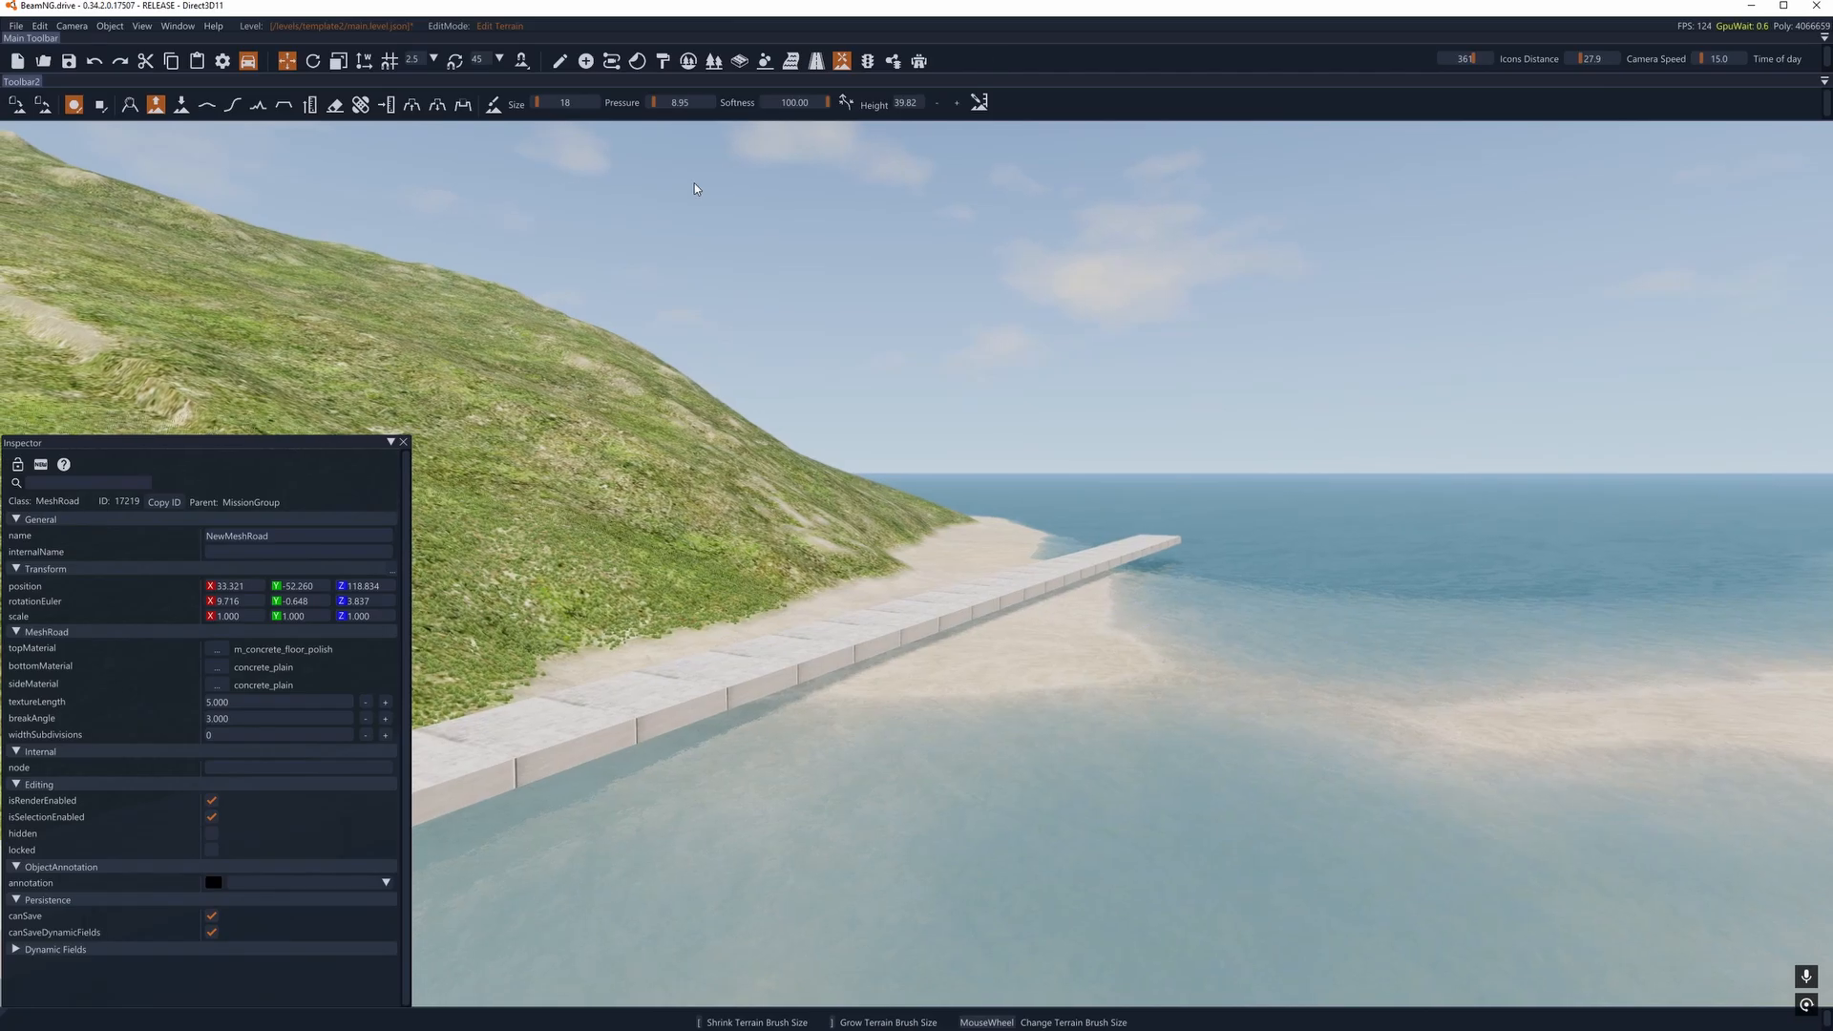
{"action": "left_click", "coordinate": [560, 63]}
{"action": "right_click_drag", "start_coordinate": [954, 572], "coordinate": [1109, 645]}
{"action": "key", "text": "a"}
{"action": "key", "text": "a"}
{"action": "key", "text": "d"}
{"action": "key", "text": "w"}
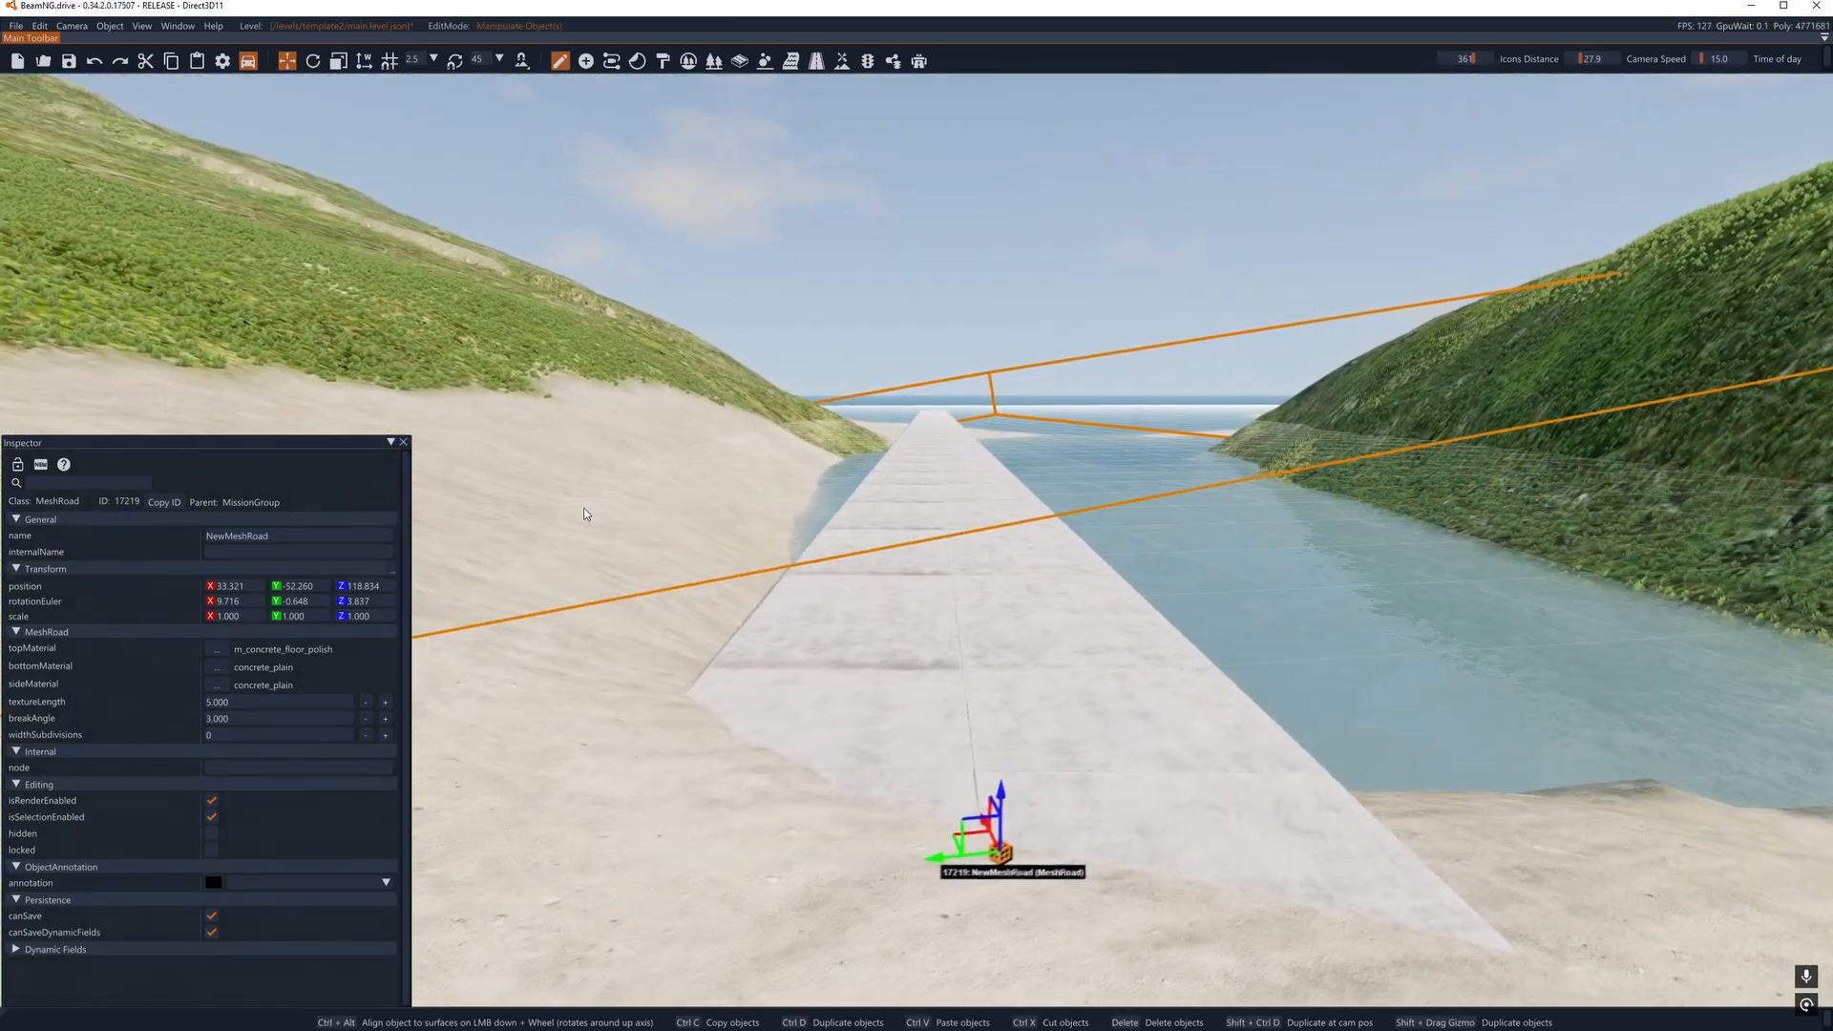
- Set the mesh road's texture length to 36
{"action": "key", "text": "d"}
{"action": "left_click", "coordinate": [251, 703]}
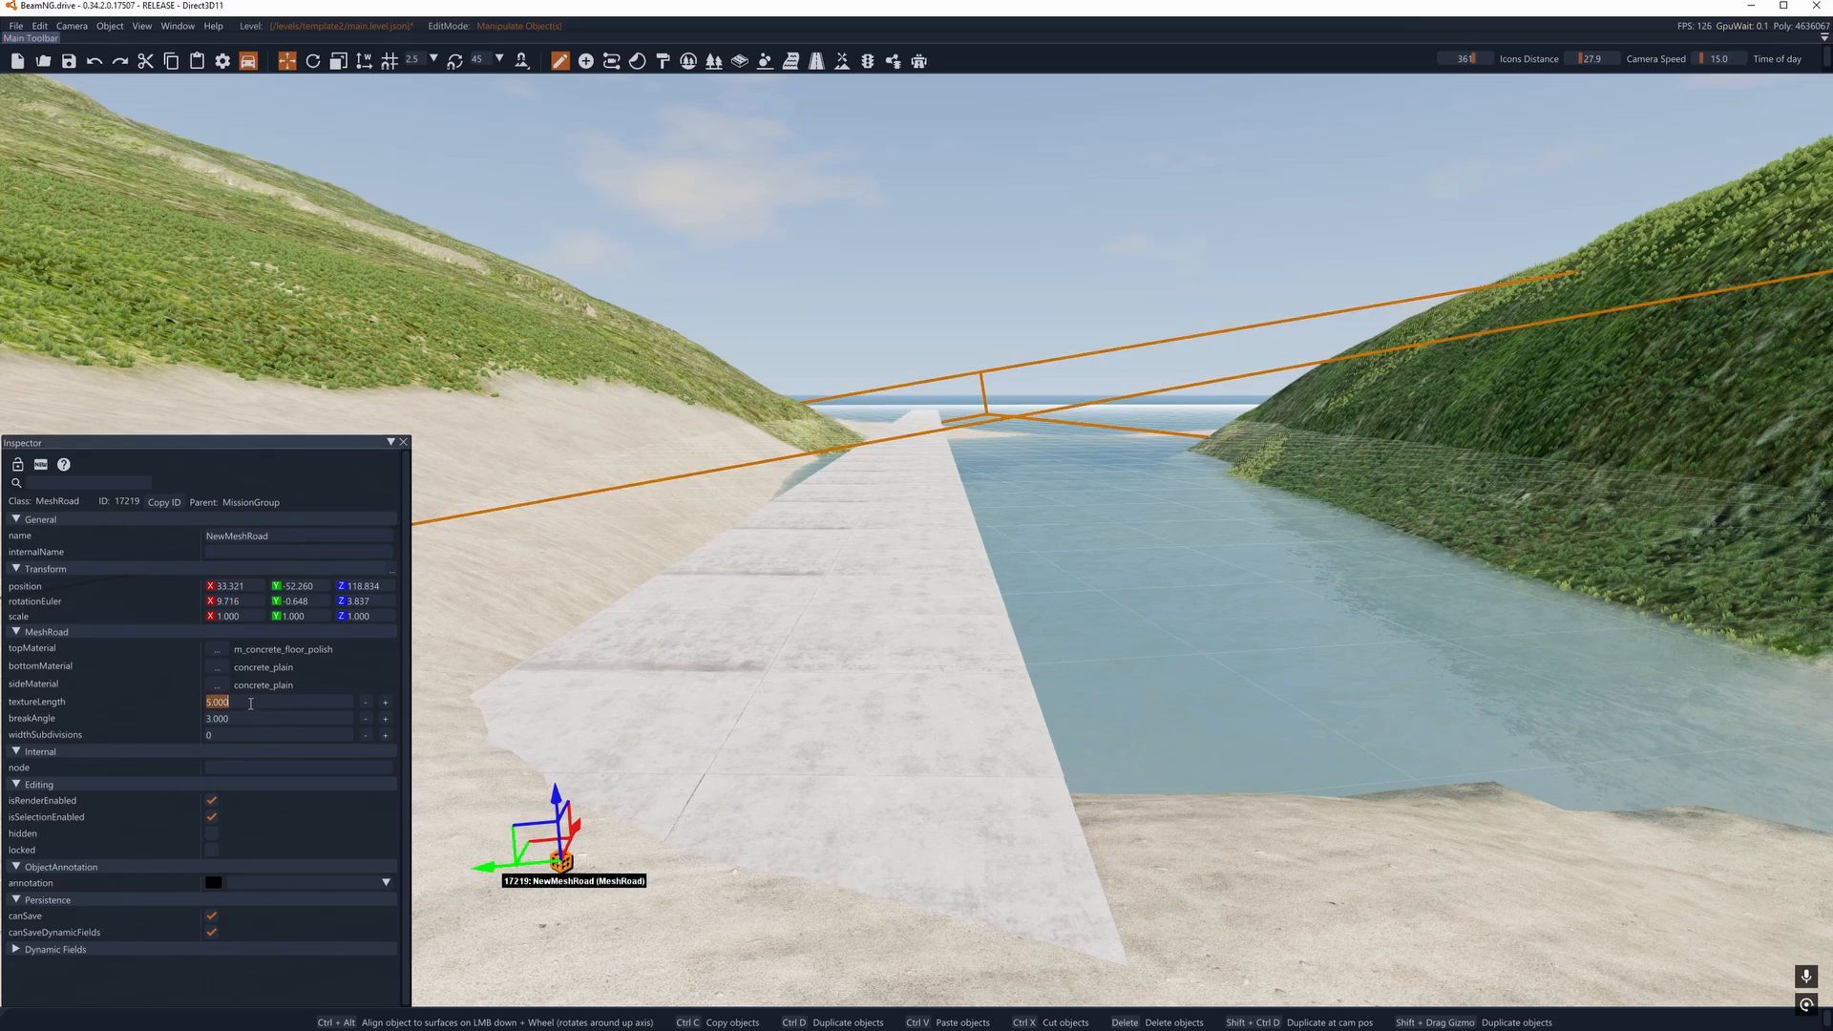
{"action": "type", "text": "36"}
{"action": "key", "text": "Return"}
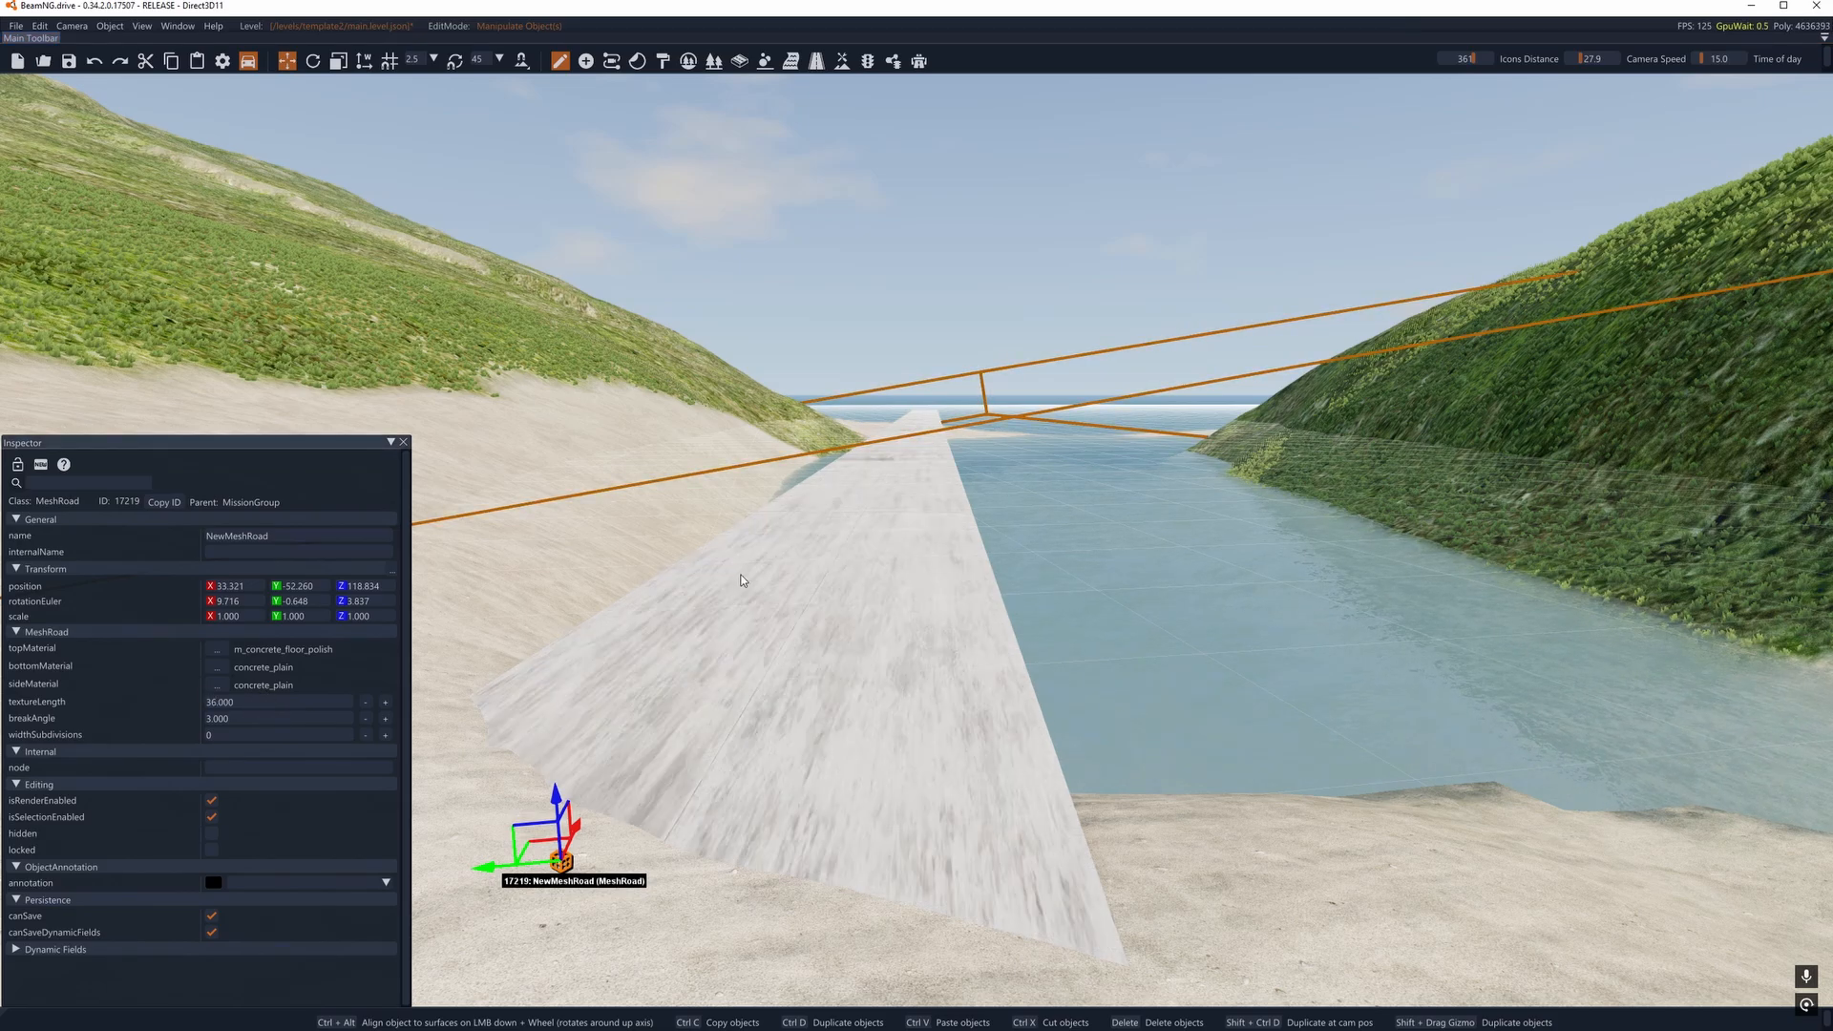
- Try road1_concrete as the mesh road's top material, and undo the change
{"action": "left_click", "coordinate": [217, 666]}
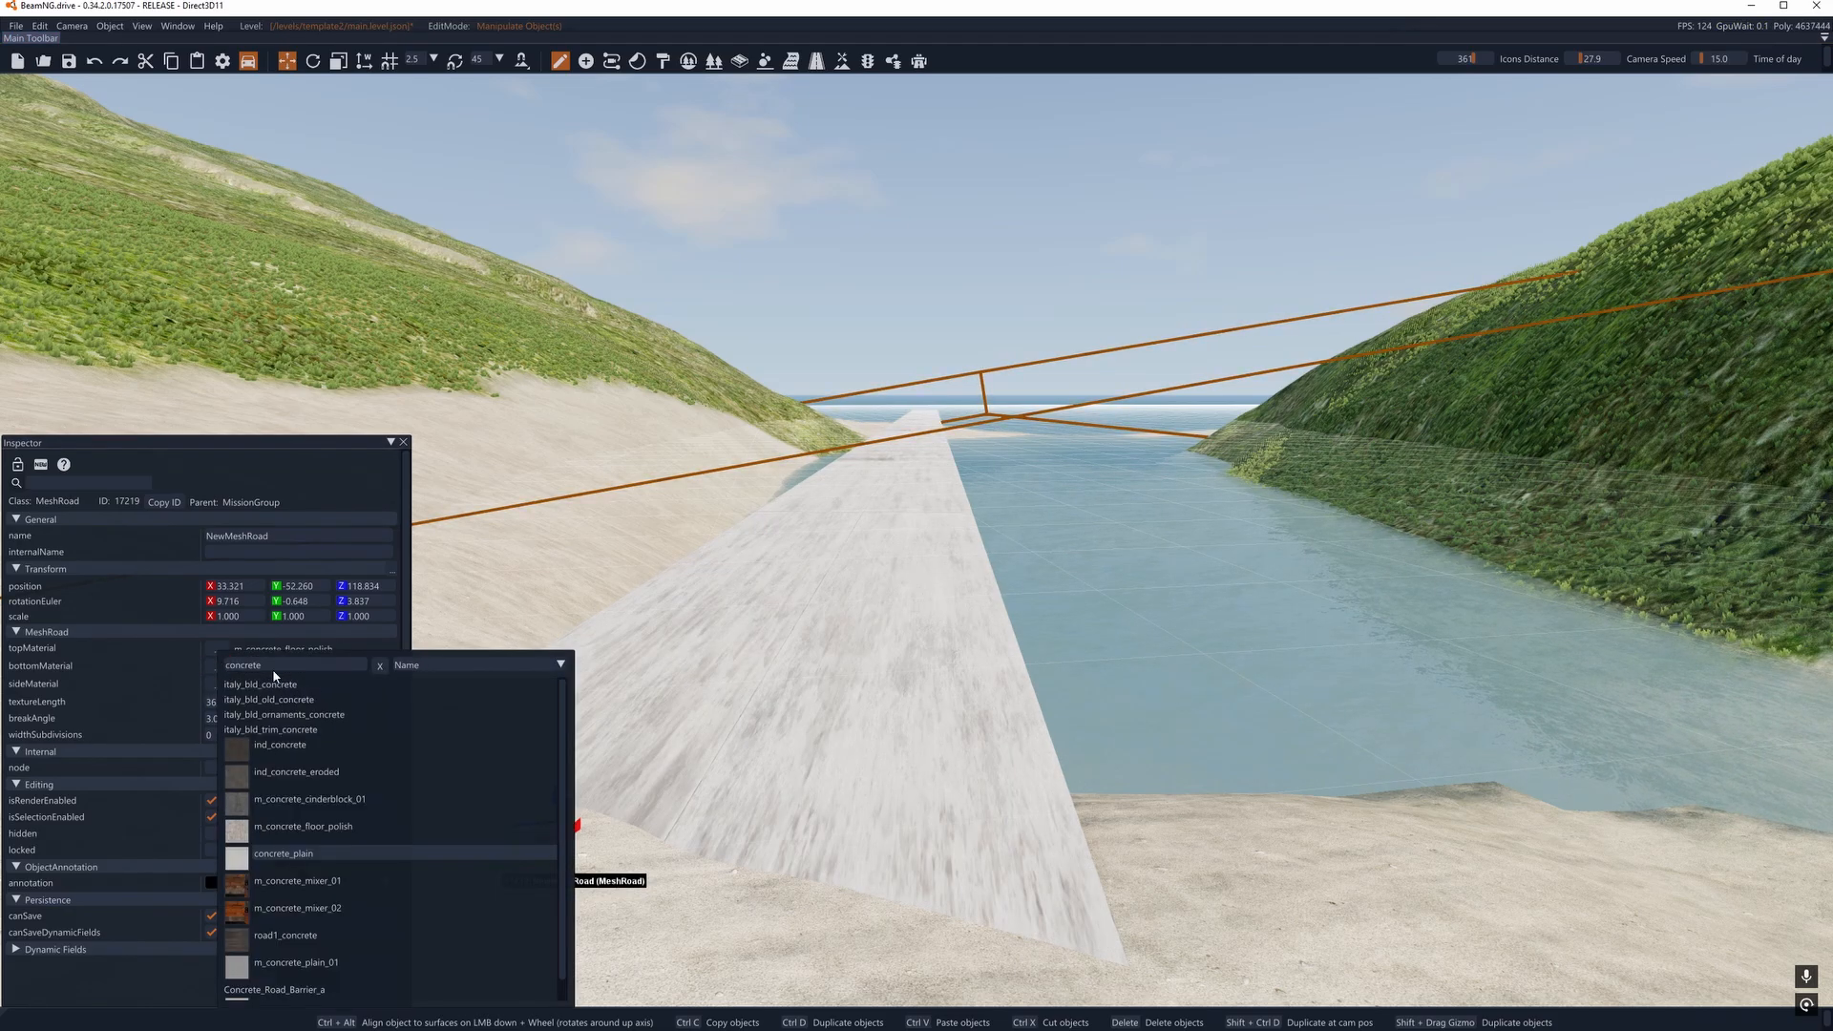
{"action": "left_click", "coordinate": [251, 448]}
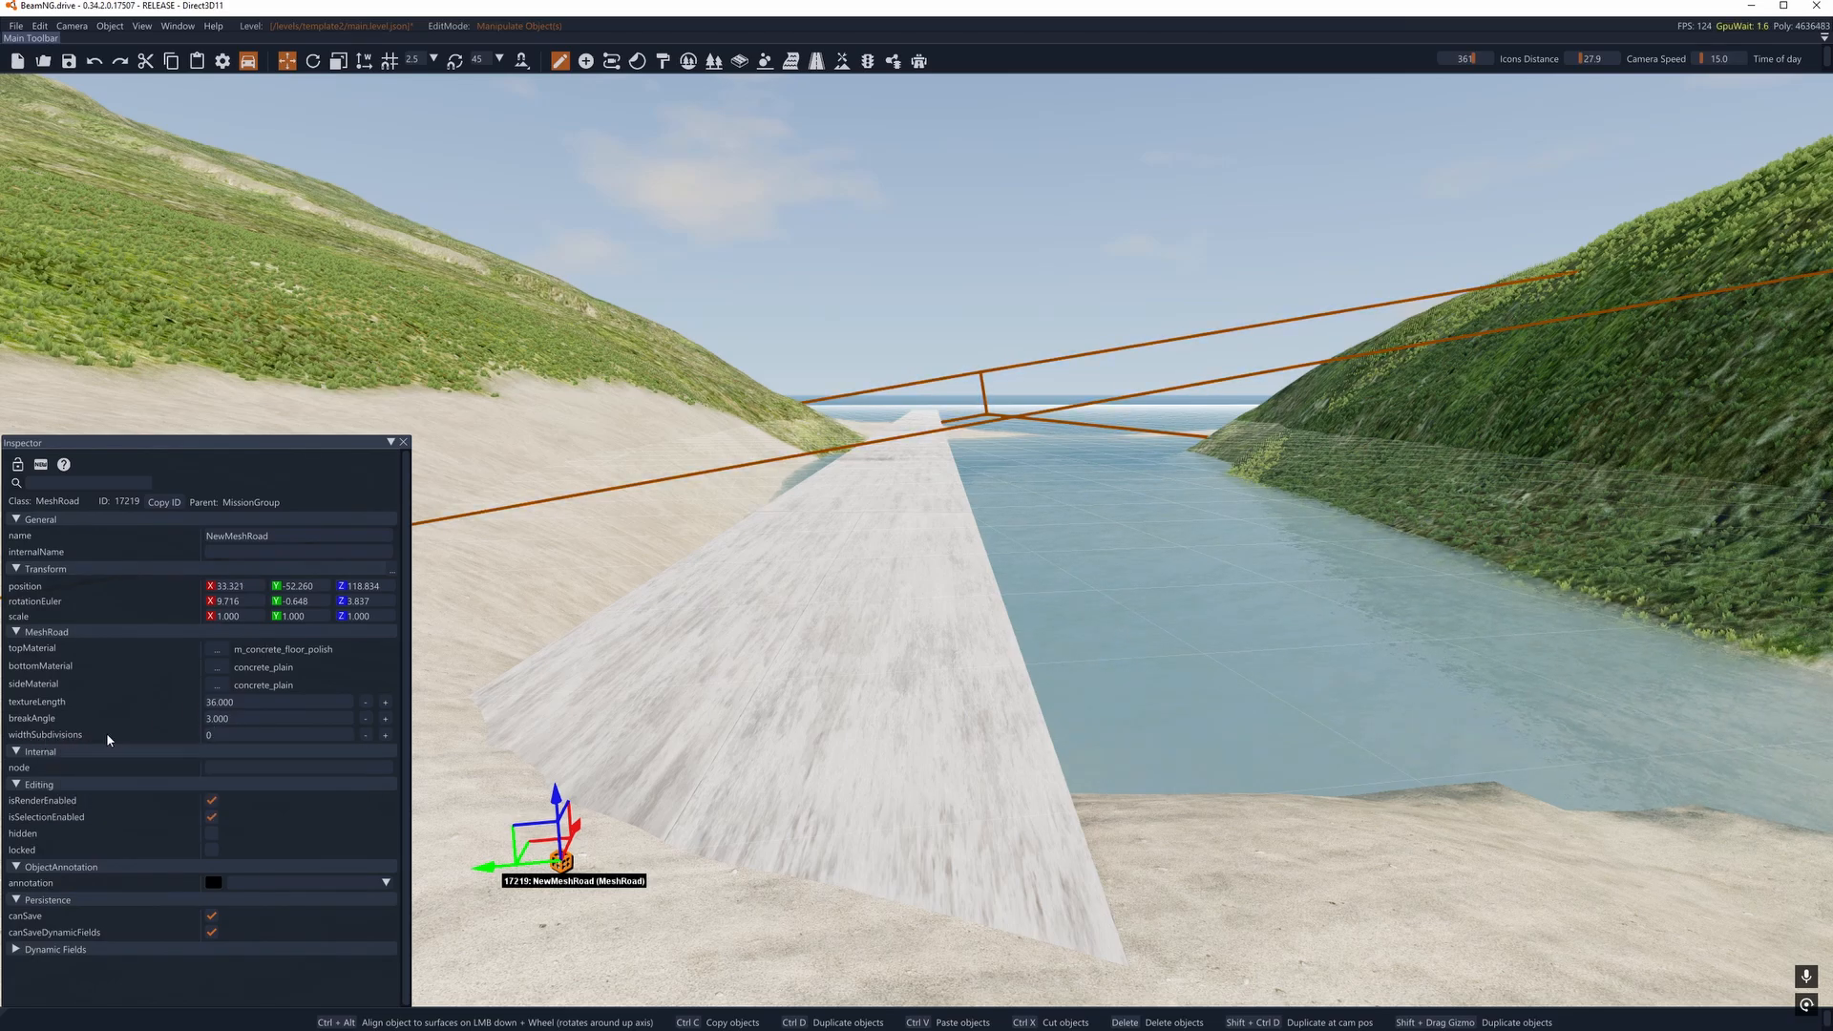
{"action": "key", "text": "d"}
{"action": "right_click_drag", "start_coordinate": [1001, 669], "coordinate": [864, 708]}
{"action": "key", "text": "a"}
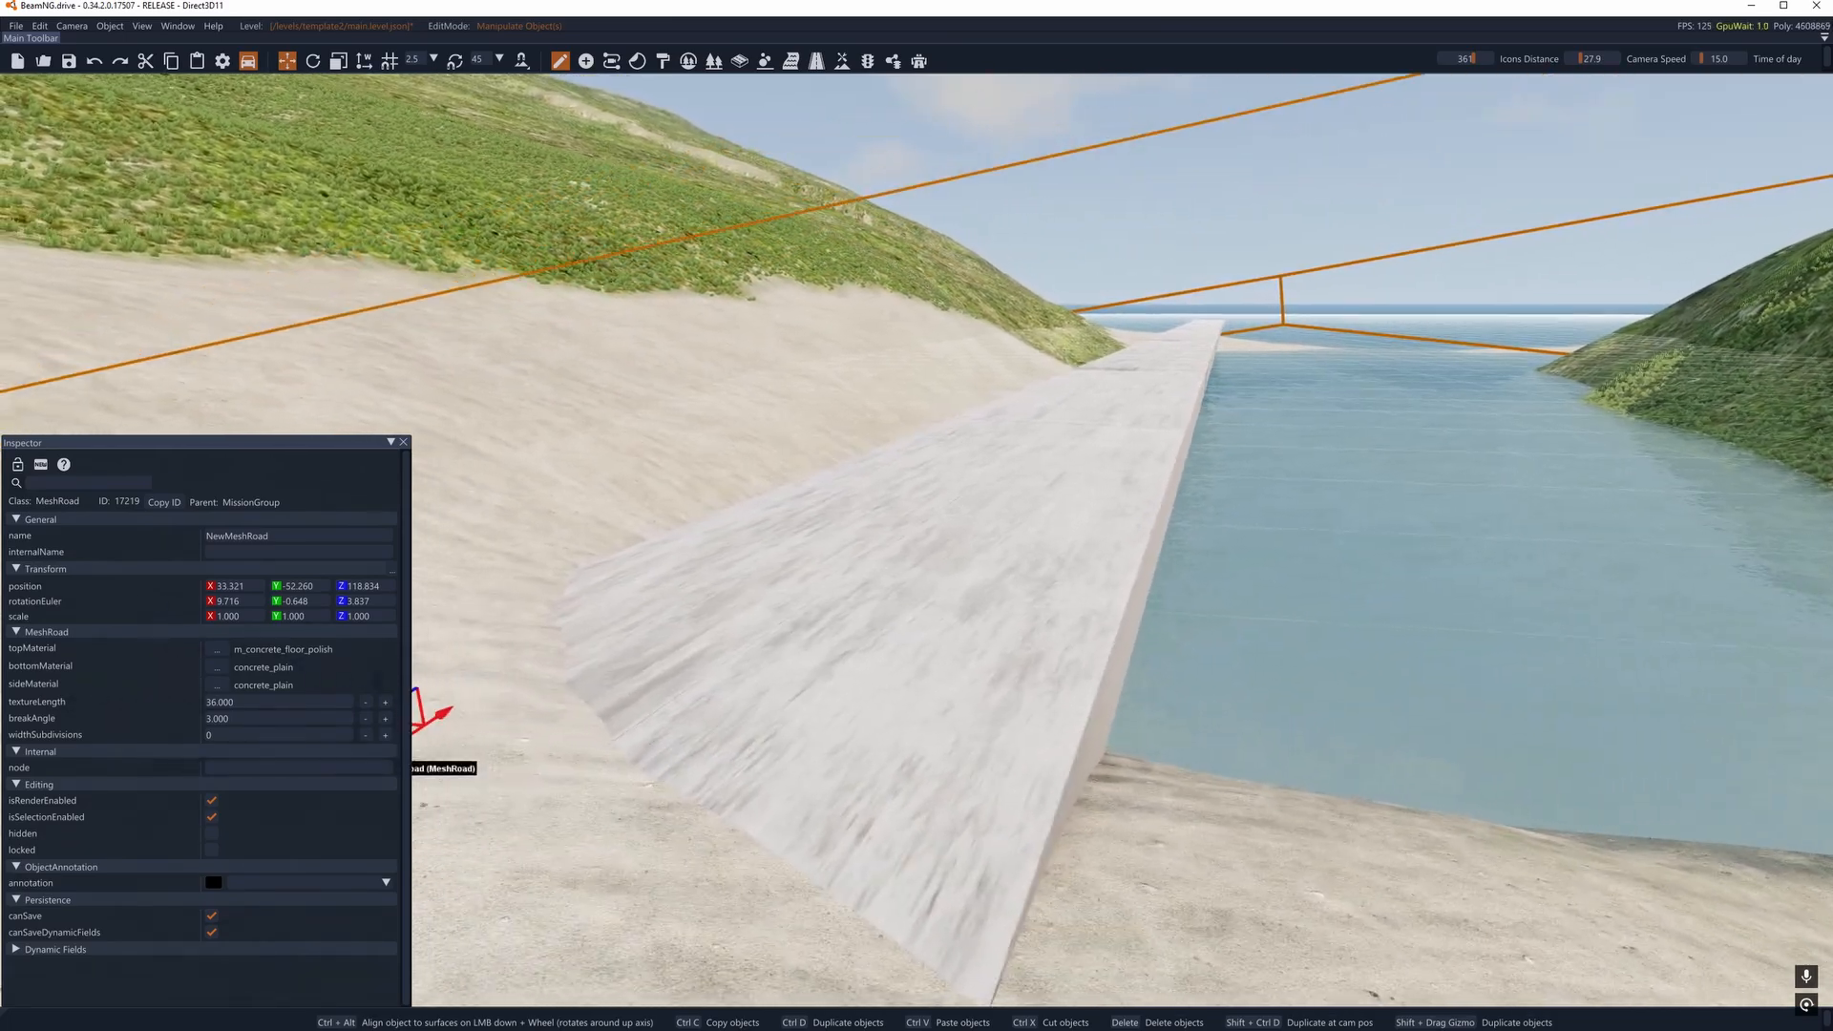
{"action": "left_click", "coordinate": [217, 649]}
{"action": "scroll", "coordinate": [340, 748], "scroll_direction": "down", "scroll_amount": 1}
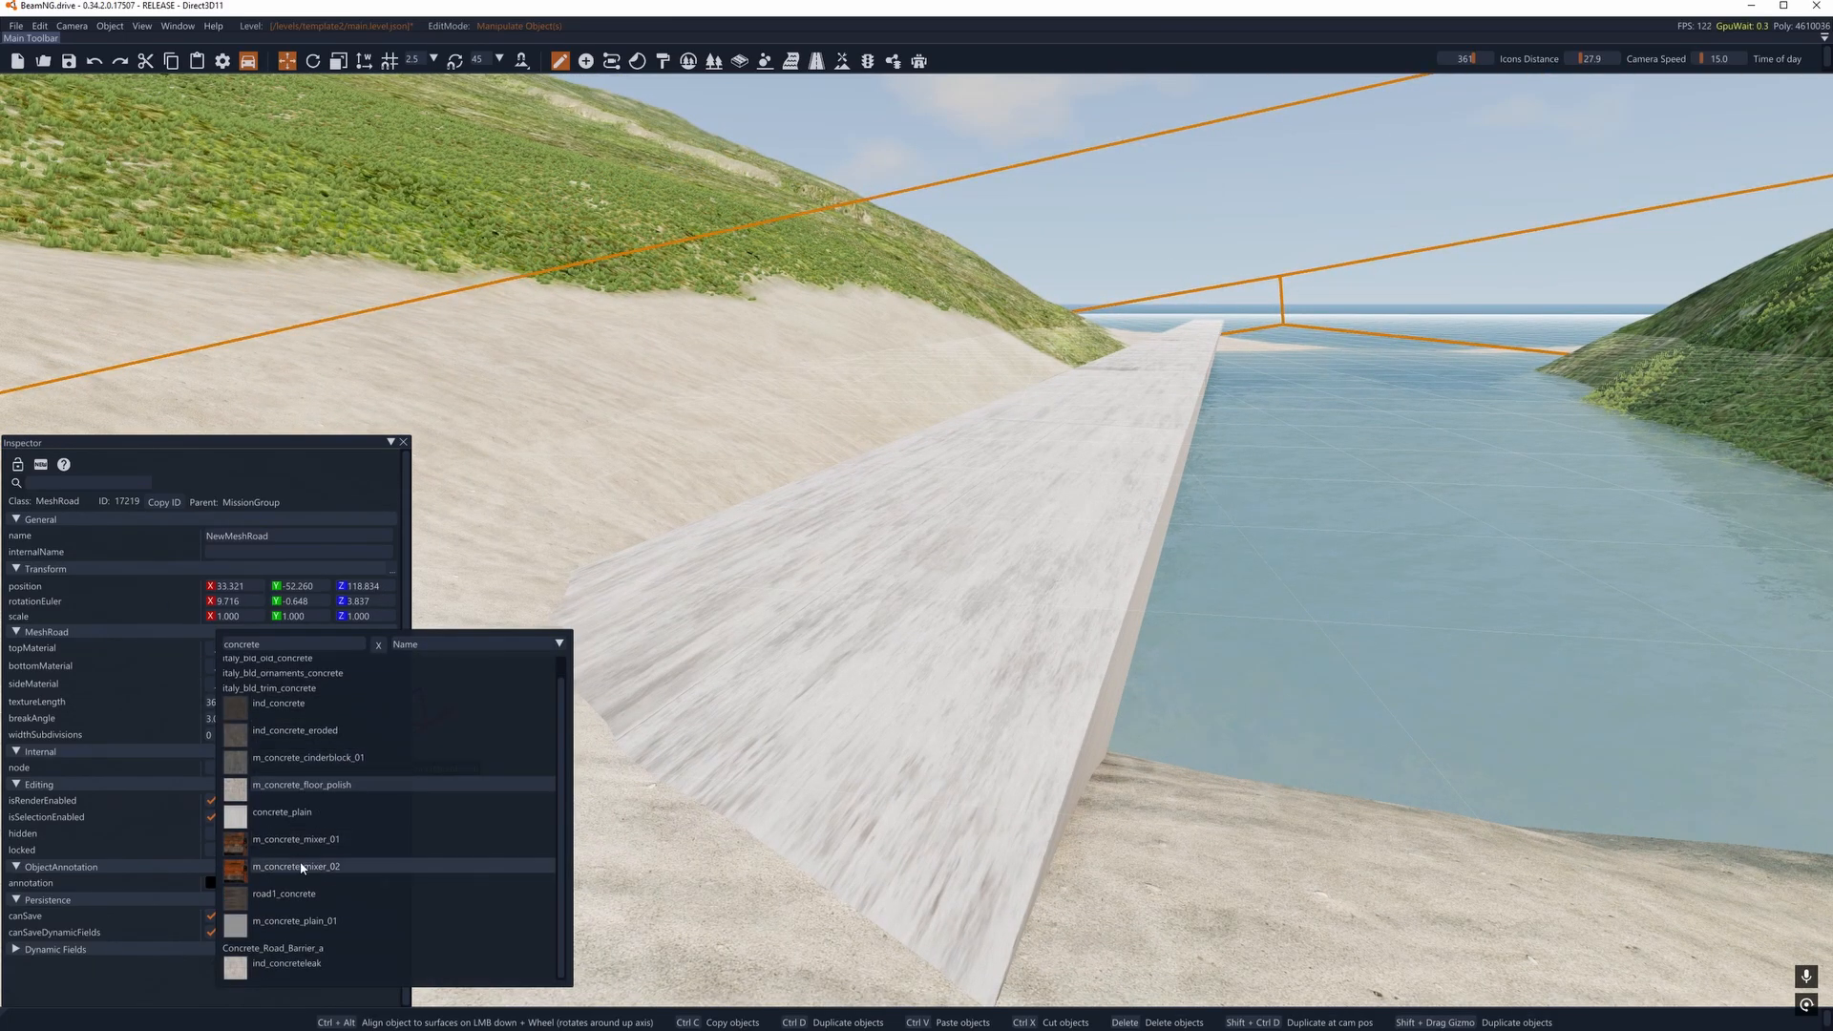
{"action": "left_click", "coordinate": [307, 893]}
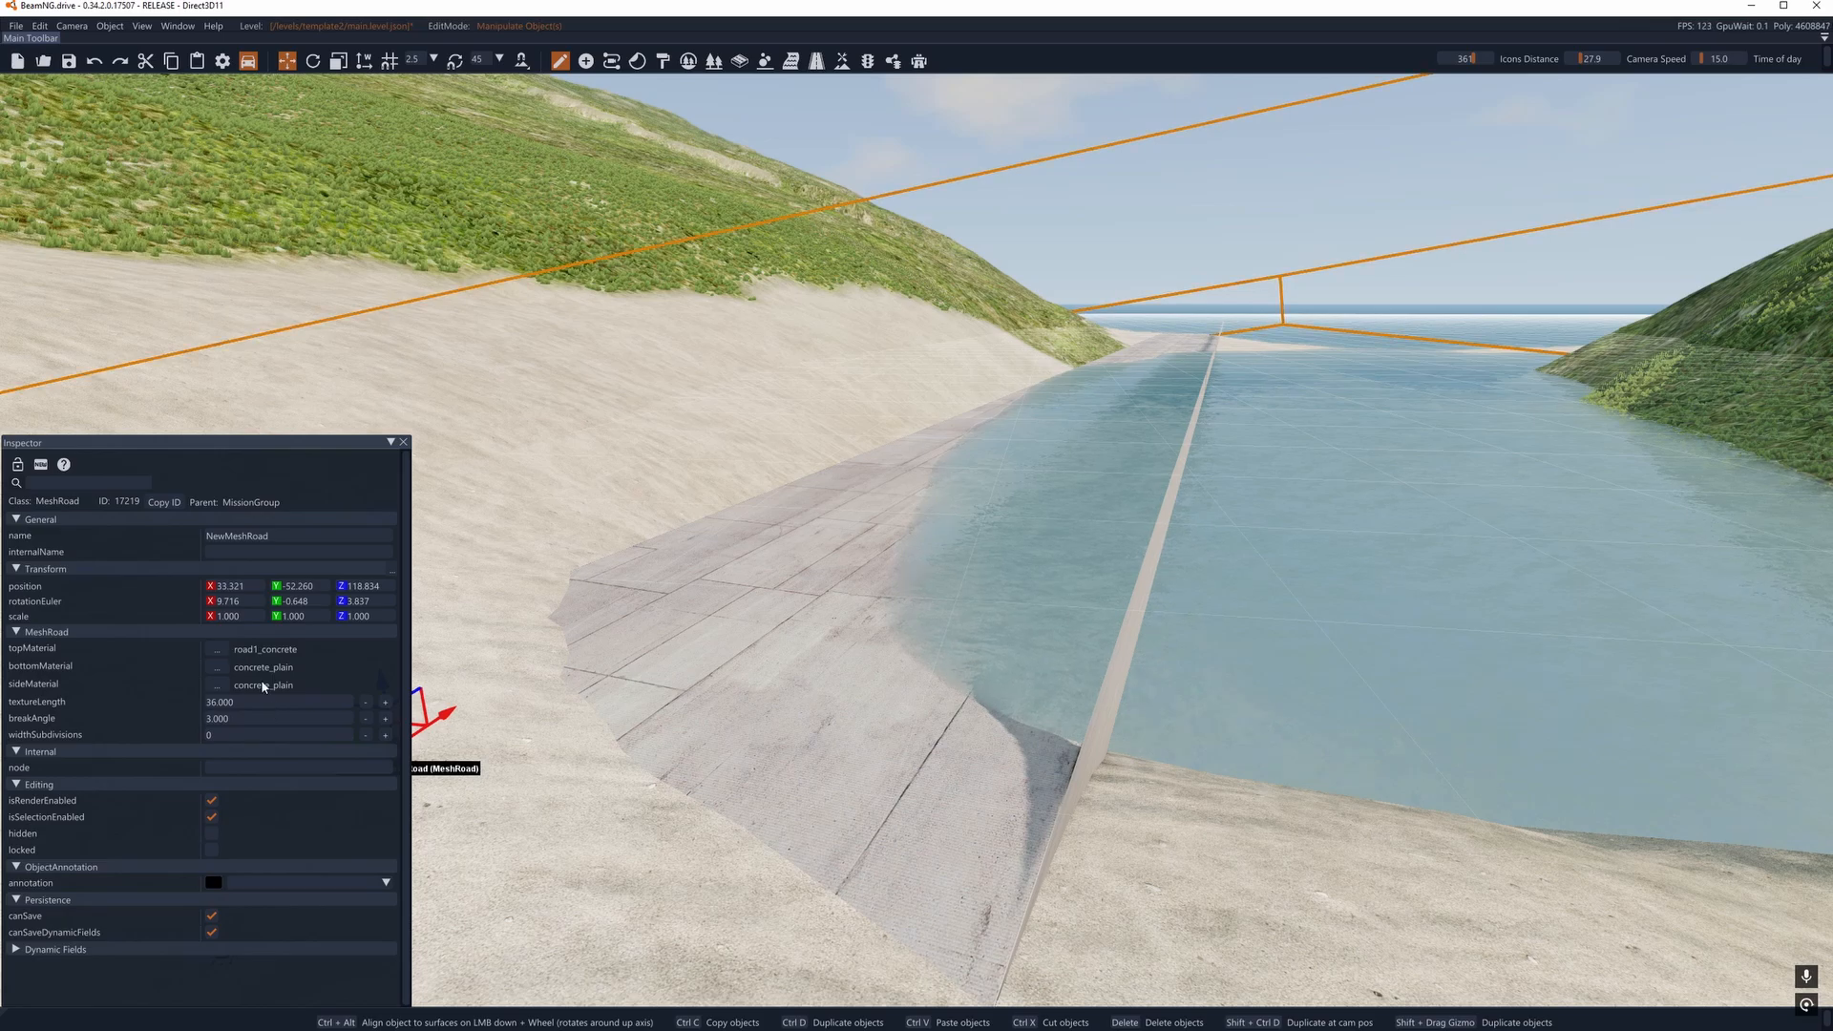
{"action": "key", "text": "ctrl+z"}
- Duplicate the mesh road and place the copy alongside it at about X 32.2, Y -61.5
{"action": "key", "text": "d"}
{"action": "right_click_drag", "start_coordinate": [725, 573], "coordinate": [816, 558]}
{"action": "key", "text": "s"}
{"action": "key", "text": "a"}
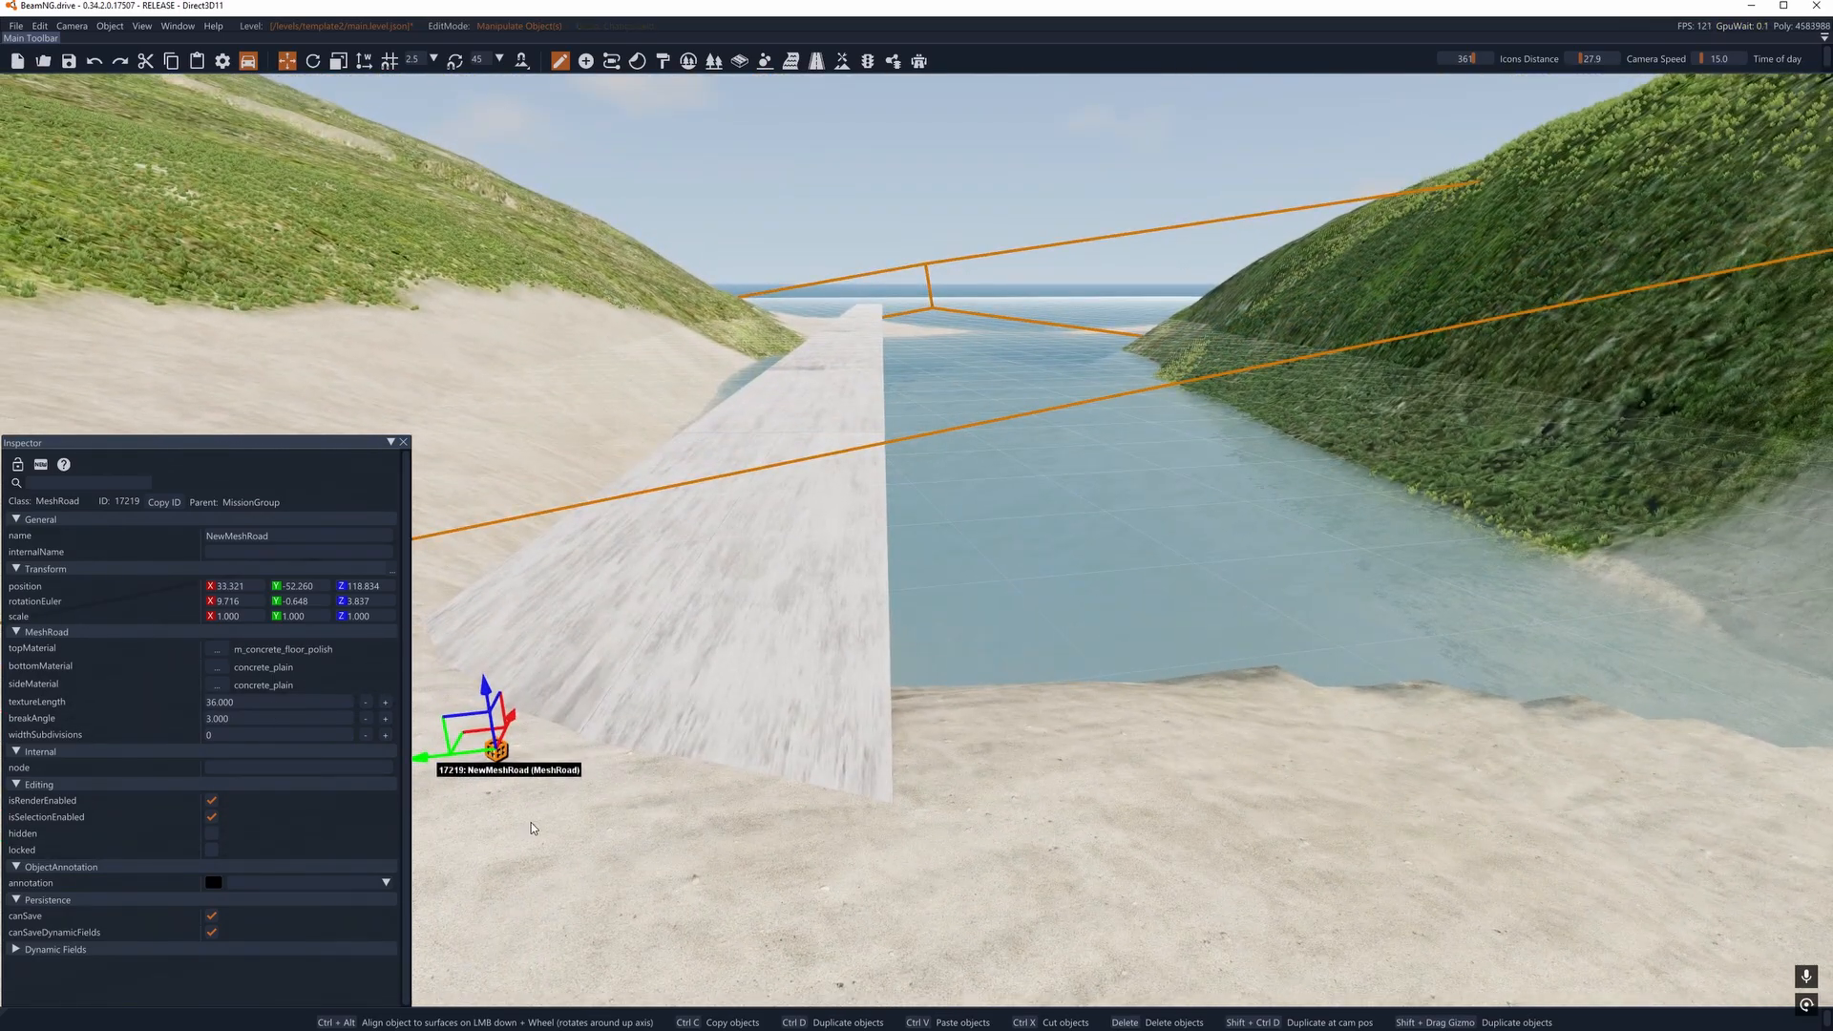
{"action": "left_click_drag", "start_coordinate": [442, 764], "coordinate": [1453, 755], "text": "shift"}
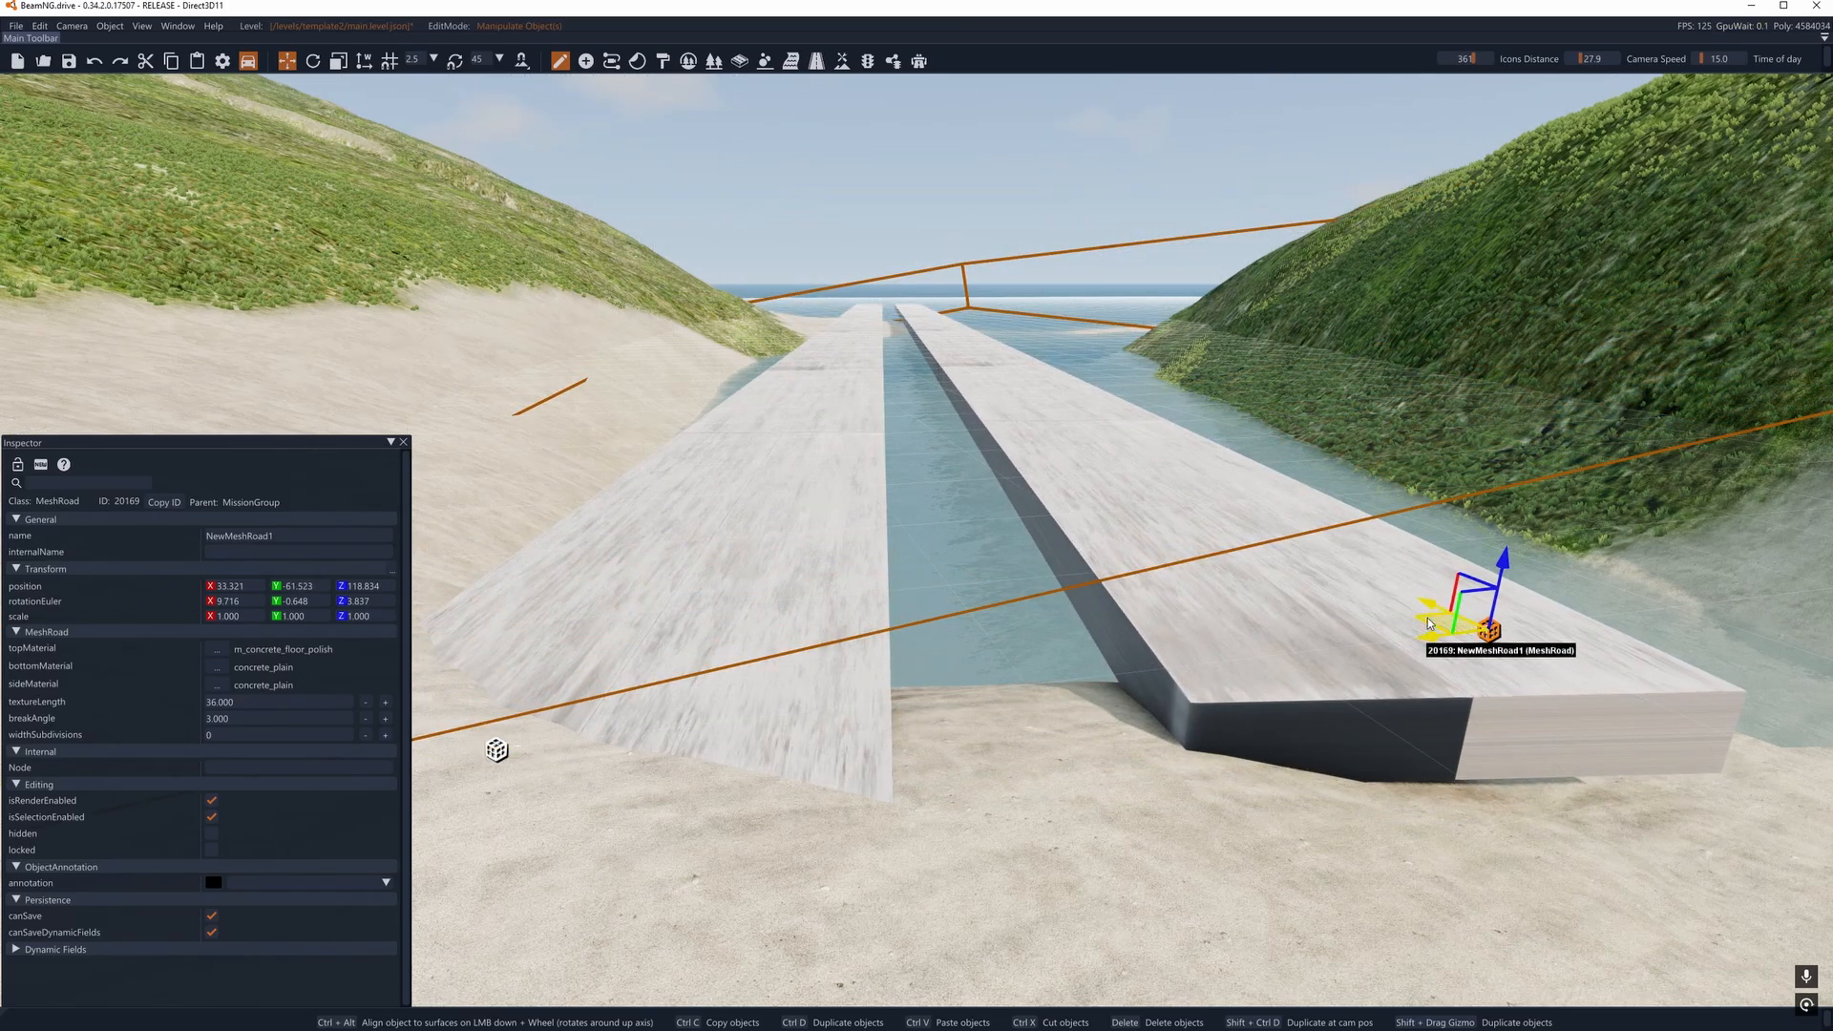
{"action": "left_click_drag", "start_coordinate": [1432, 605], "coordinate": [1527, 650]}
- Raise the sand around the shore end of the duplicated mesh road with the terrain raise brush
{"action": "key", "text": "d"}
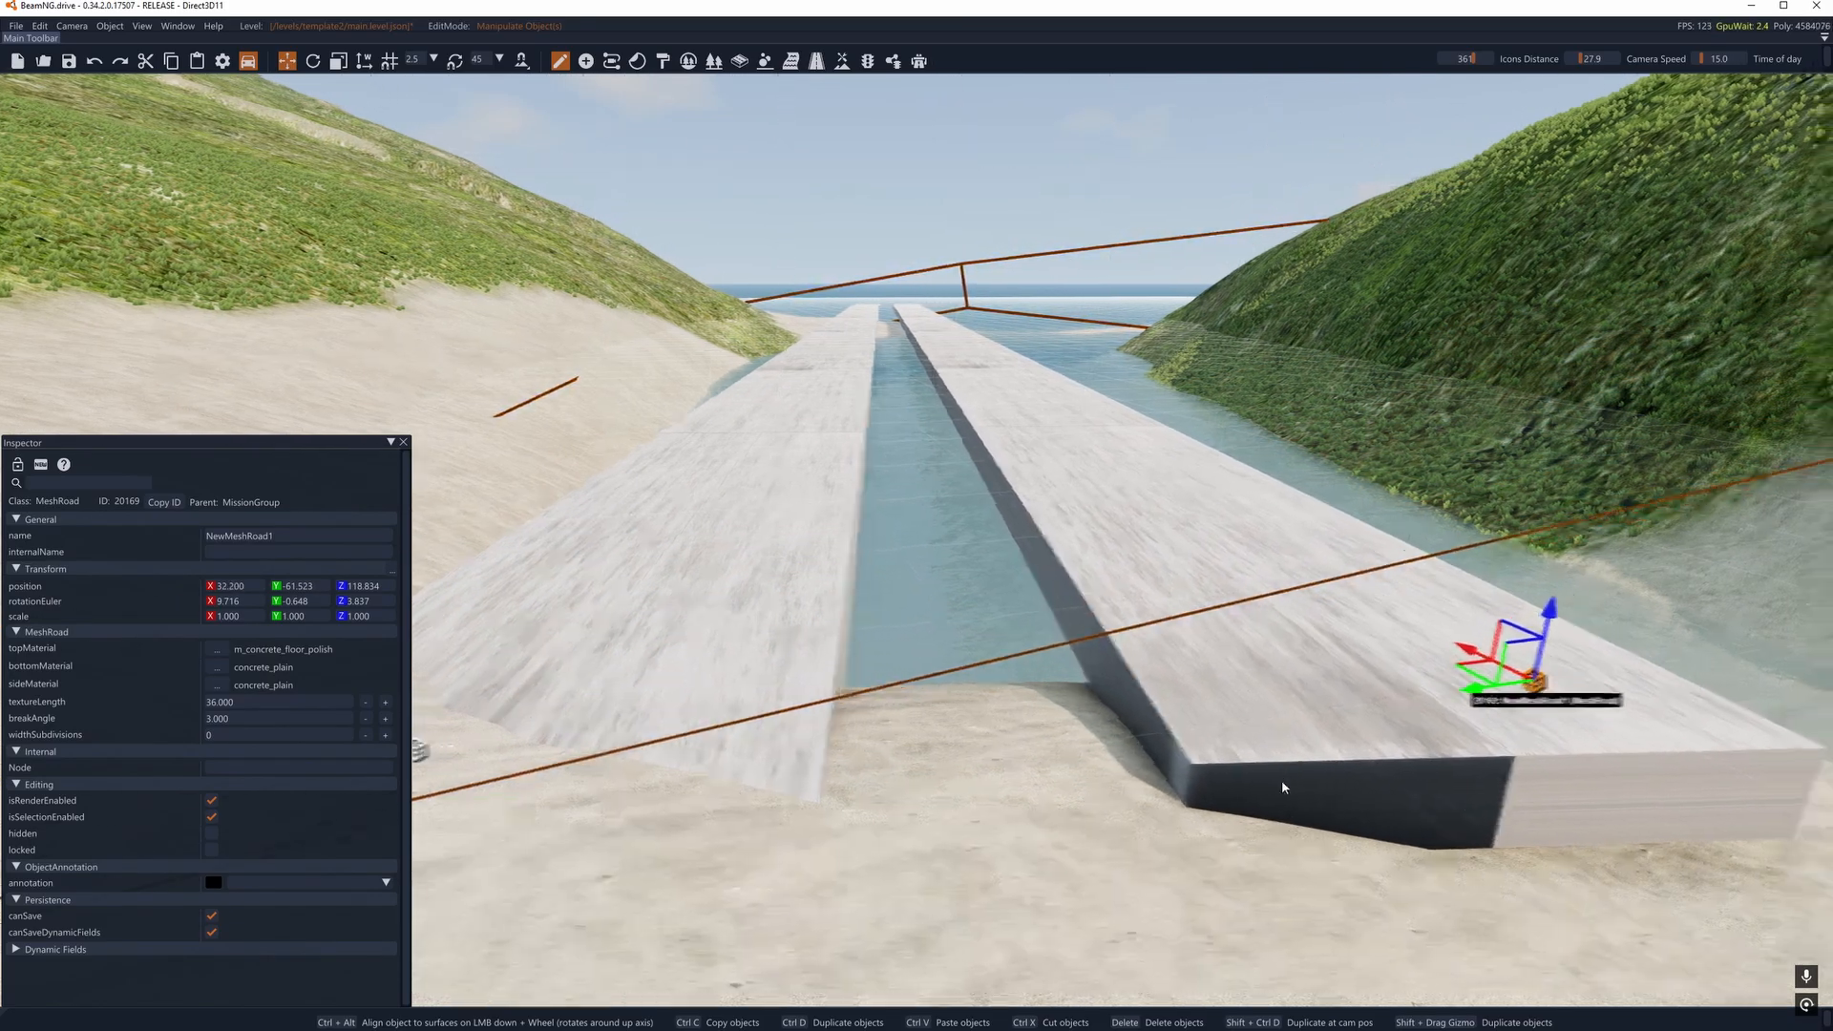
{"action": "right_click_drag", "start_coordinate": [1280, 786], "coordinate": [1079, 829]}
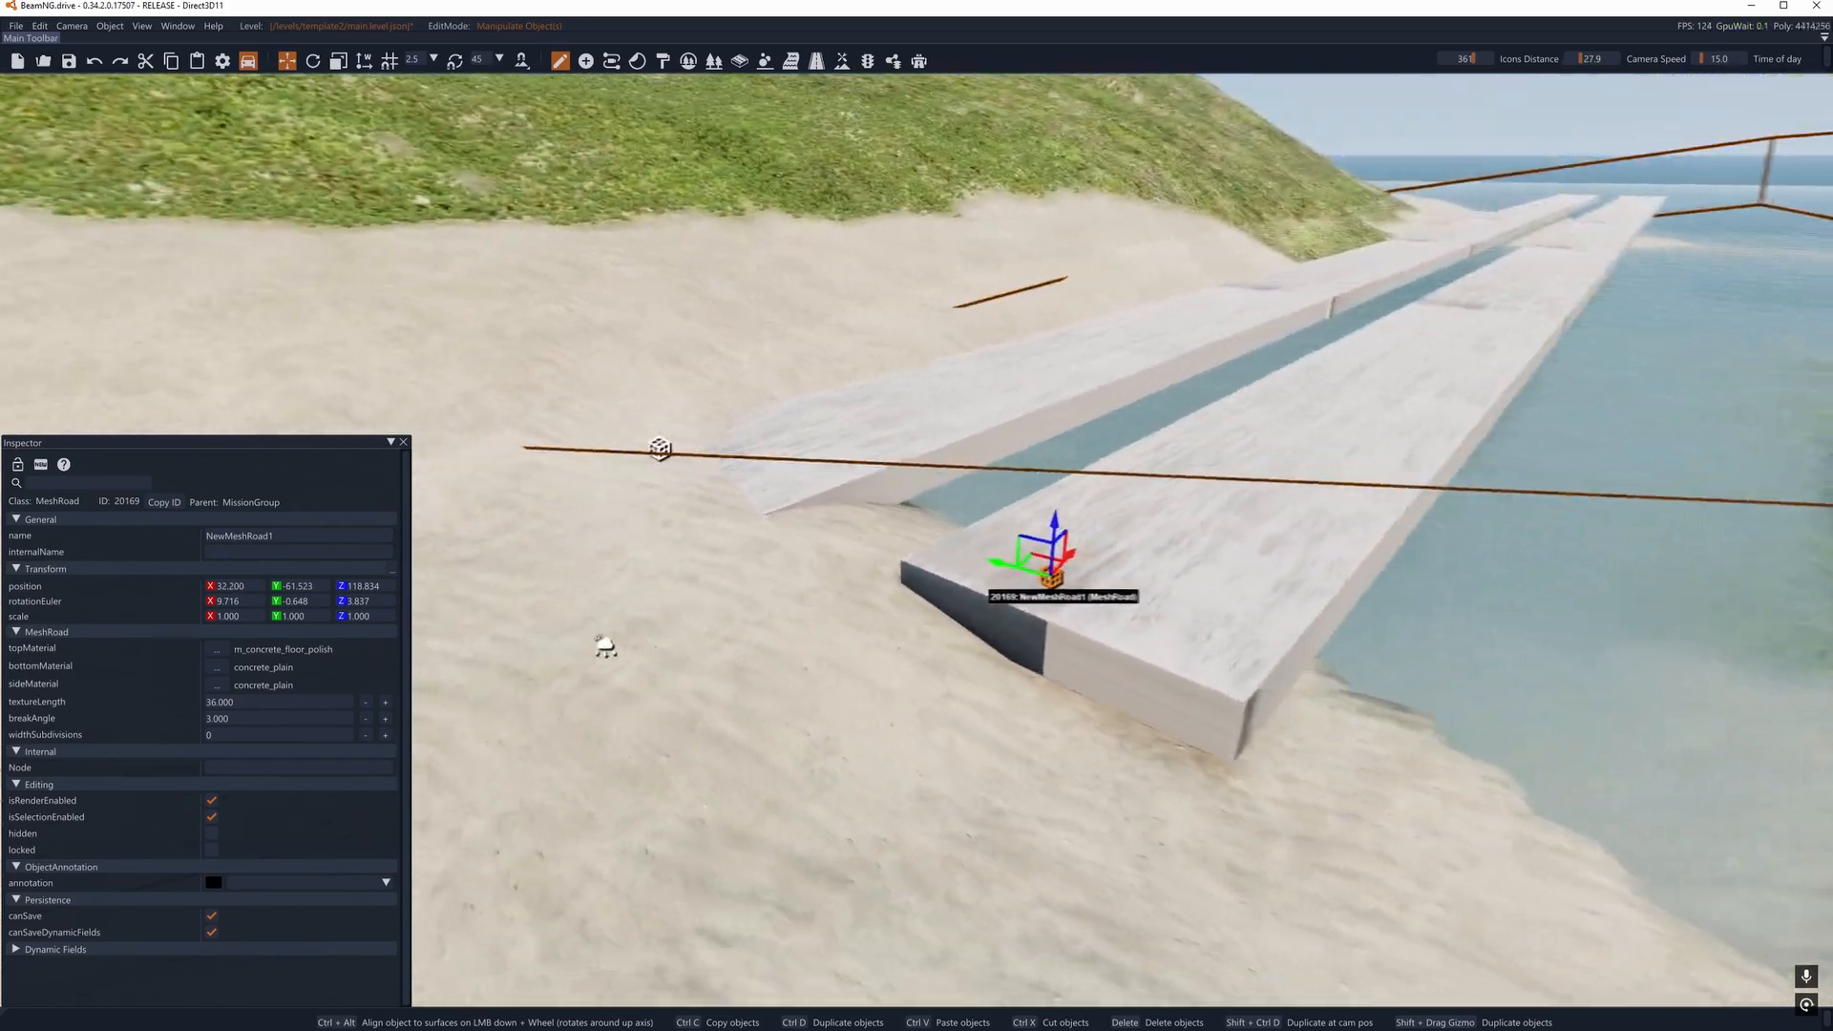
{"action": "left_click", "coordinate": [842, 60]}
{"action": "left_click", "coordinate": [156, 104]}
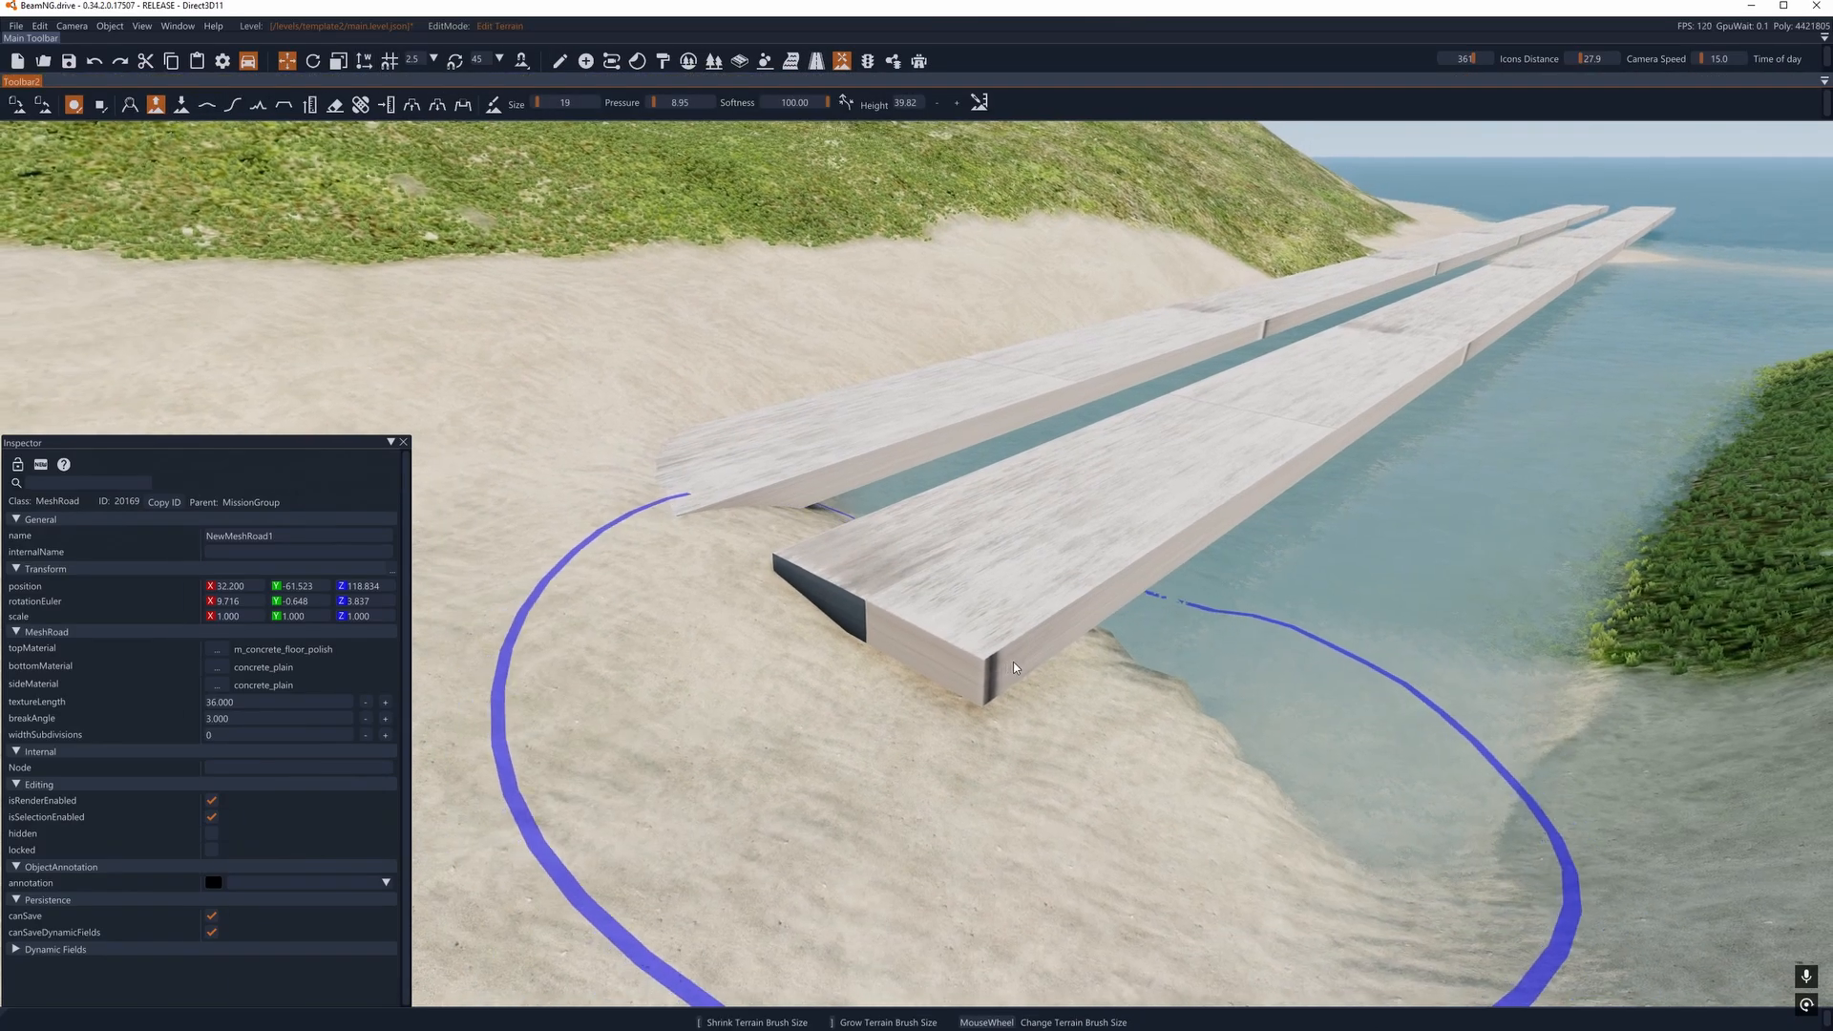
{"action": "mouse_move", "coordinate": [1063, 654]}
{"action": "left_mouse_down"}
{"action": "mouse_move", "coordinate": [952, 601]}
{"action": "mouse_move", "coordinate": [1012, 592]}
{"action": "mouse_move", "coordinate": [1052, 655]}
{"action": "left_mouse_up"}
{"action": "key", "text": "a"}
{"action": "right_click_drag", "start_coordinate": [1051, 655], "coordinate": [1203, 592]}
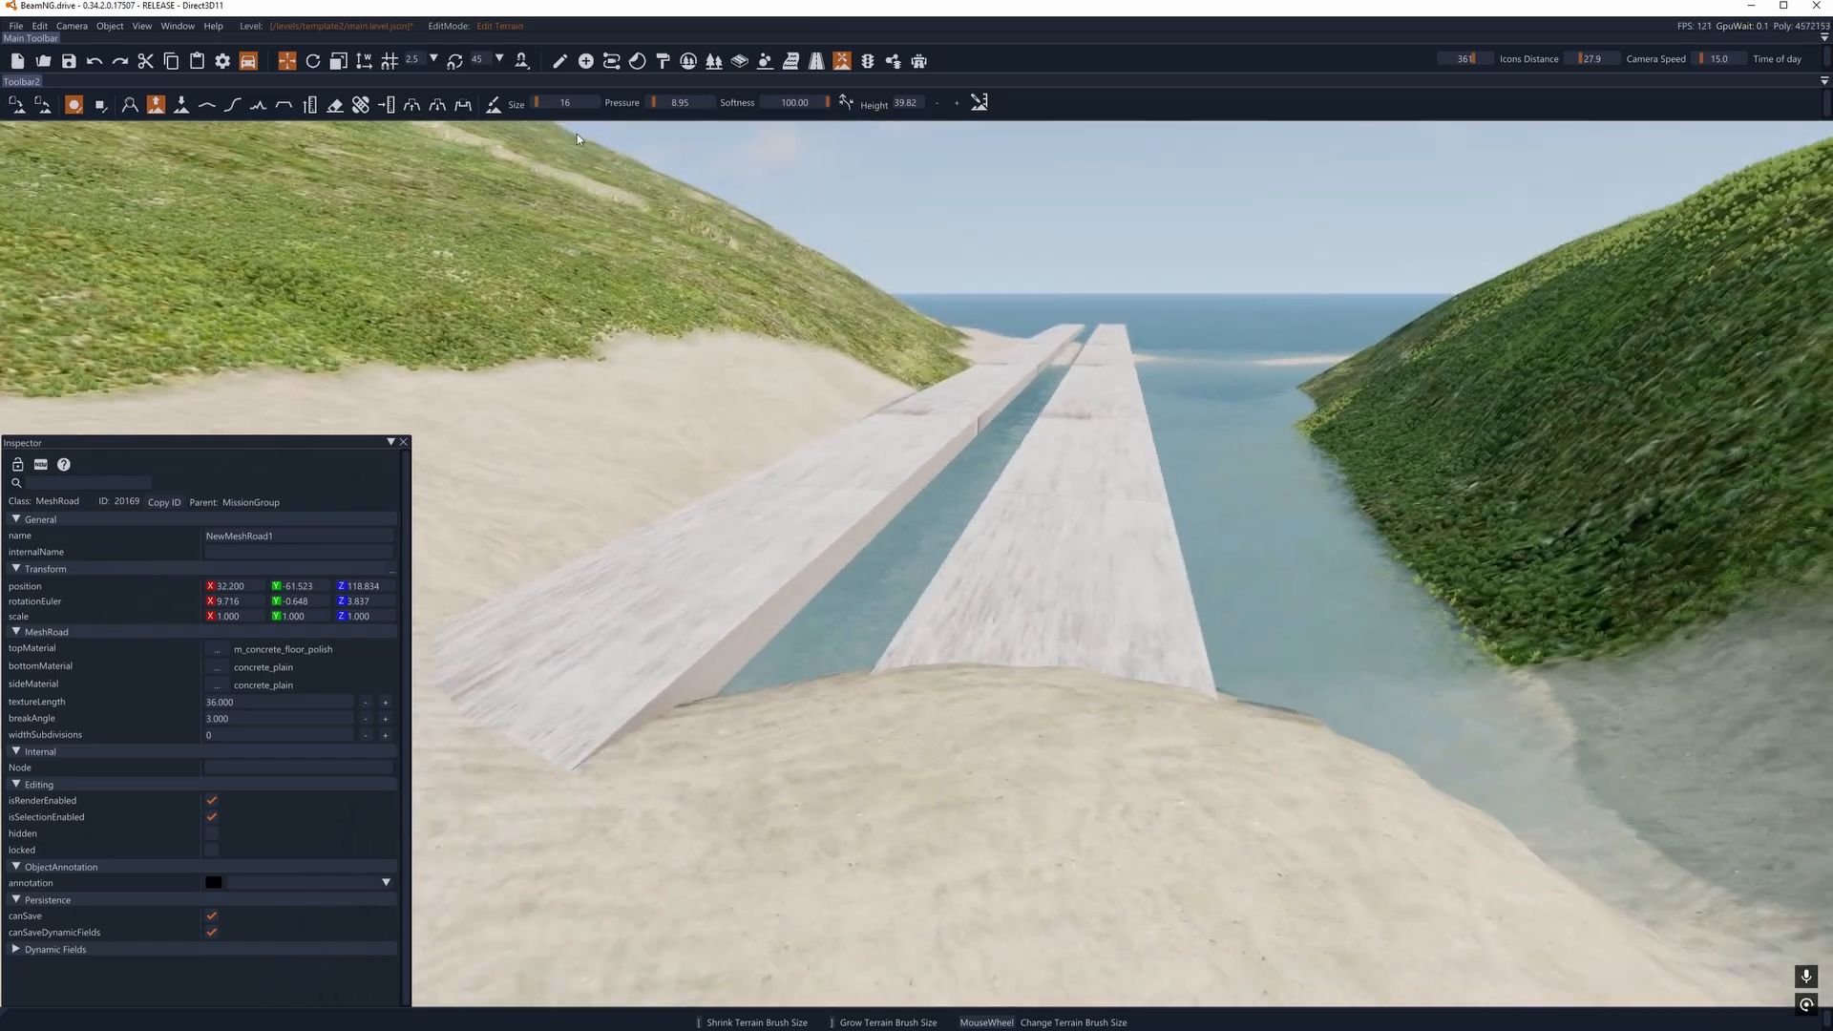
- Smooth the raised sand in front of the shore ends of the two mesh roads with the smooth terrain brush
{"action": "left_click", "coordinate": [207, 104]}
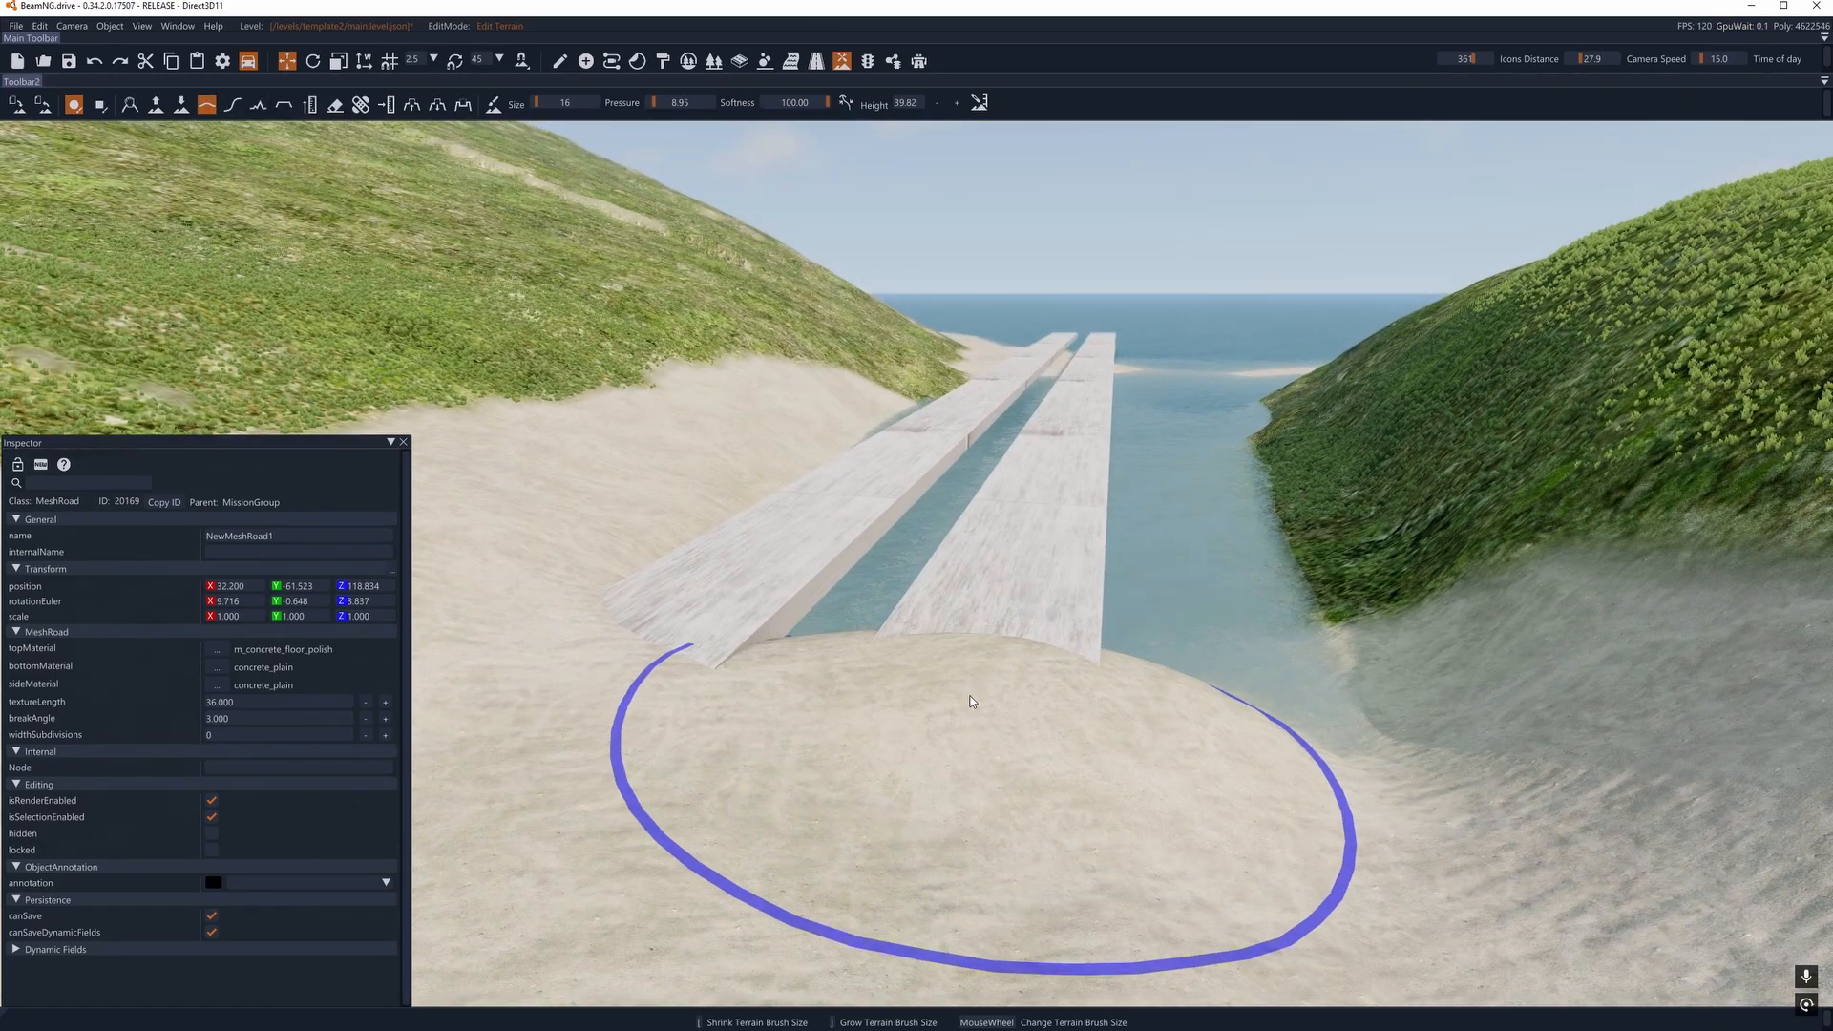
{"action": "key", "text": "a"}
{"action": "right_click_drag", "start_coordinate": [1028, 753], "coordinate": [1104, 782]}
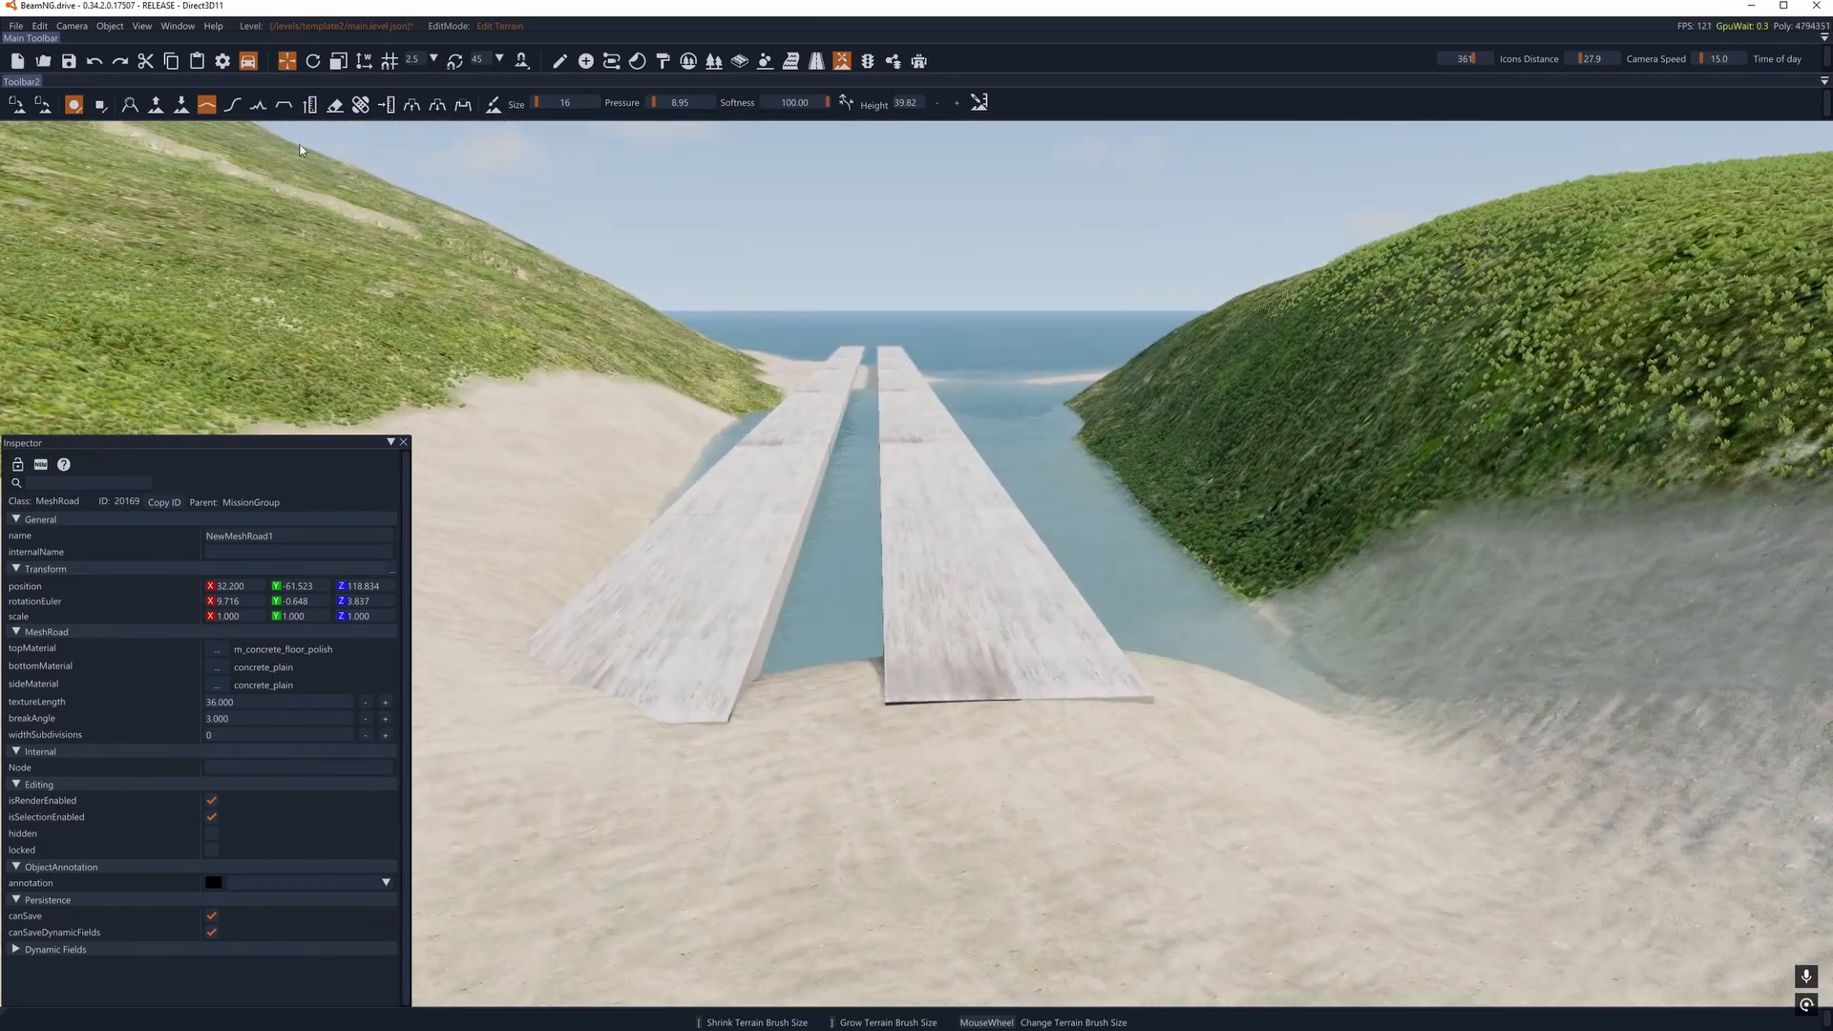
- Raise the sand at the shore ends of both mesh roads with the raise terrain brush at size 15
{"action": "left_click", "coordinate": [157, 105]}
{"action": "scroll", "coordinate": [1040, 731], "scroll_direction": "down", "scroll_amount": 1}
{"action": "left_click_drag", "start_coordinate": [1040, 732], "coordinate": [1155, 722]}
{"action": "left_click_drag", "start_coordinate": [1005, 728], "coordinate": [1136, 724]}
{"action": "key", "text": "a"}
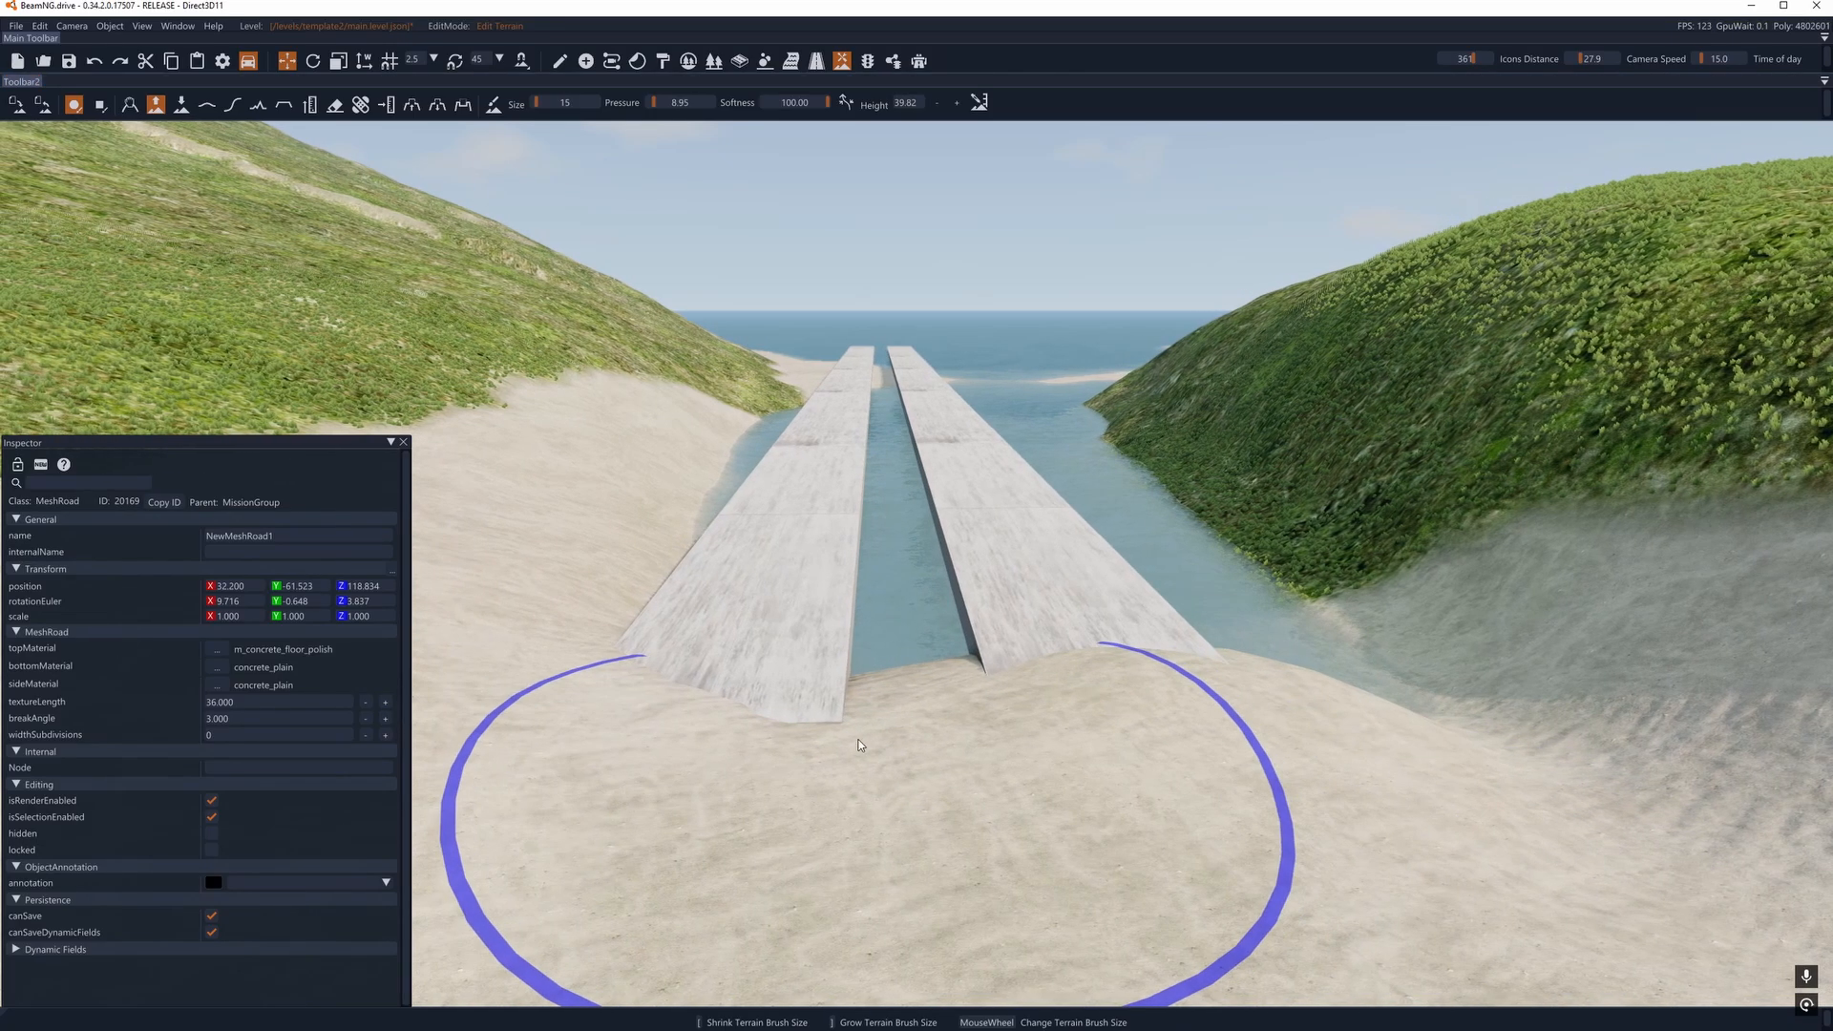
{"action": "mouse_move", "coordinate": [859, 745]}
{"action": "left_mouse_down"}
{"action": "mouse_move", "coordinate": [816, 736]}
{"action": "mouse_move", "coordinate": [848, 731]}
{"action": "left_mouse_up"}
{"action": "key", "text": "d"}
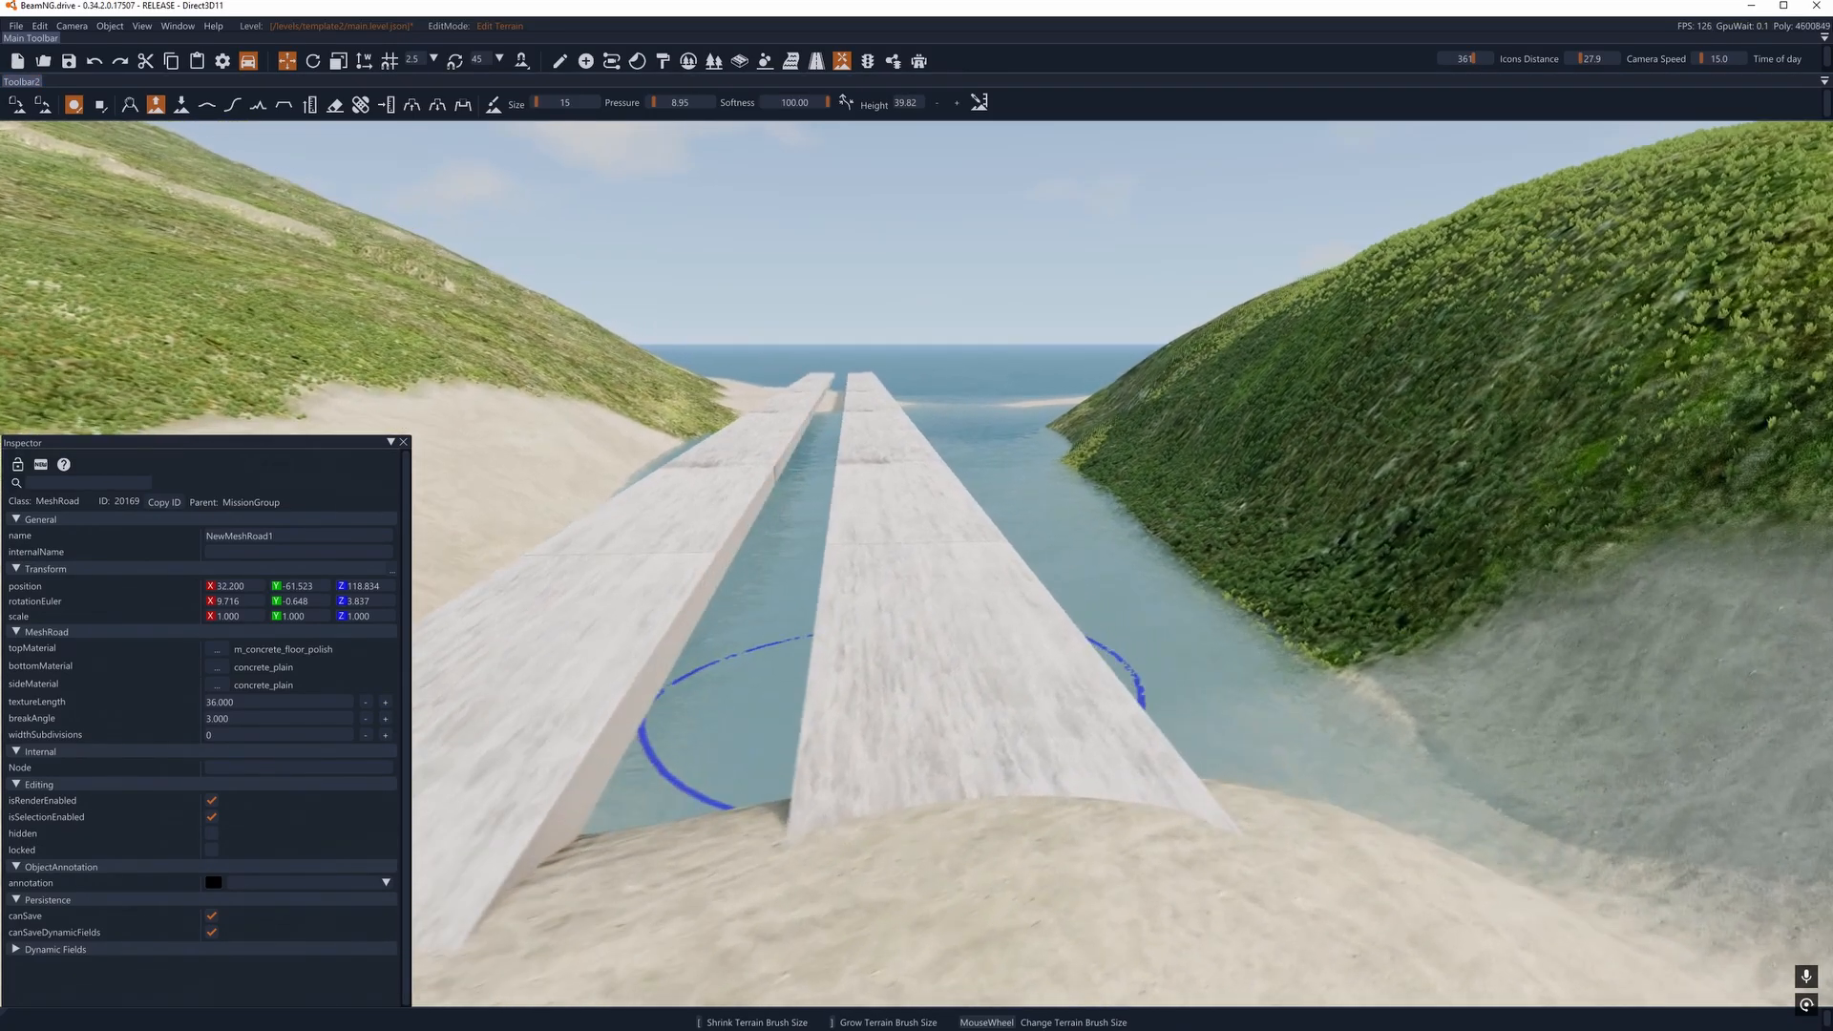
- Flatten the sand from the mesh roads' shore ends inland with the flatten terrain brush, enlarged to size 17
{"action": "right_click_drag", "start_coordinate": [893, 716], "coordinate": [535, 649]}
{"action": "key", "text": "d"}
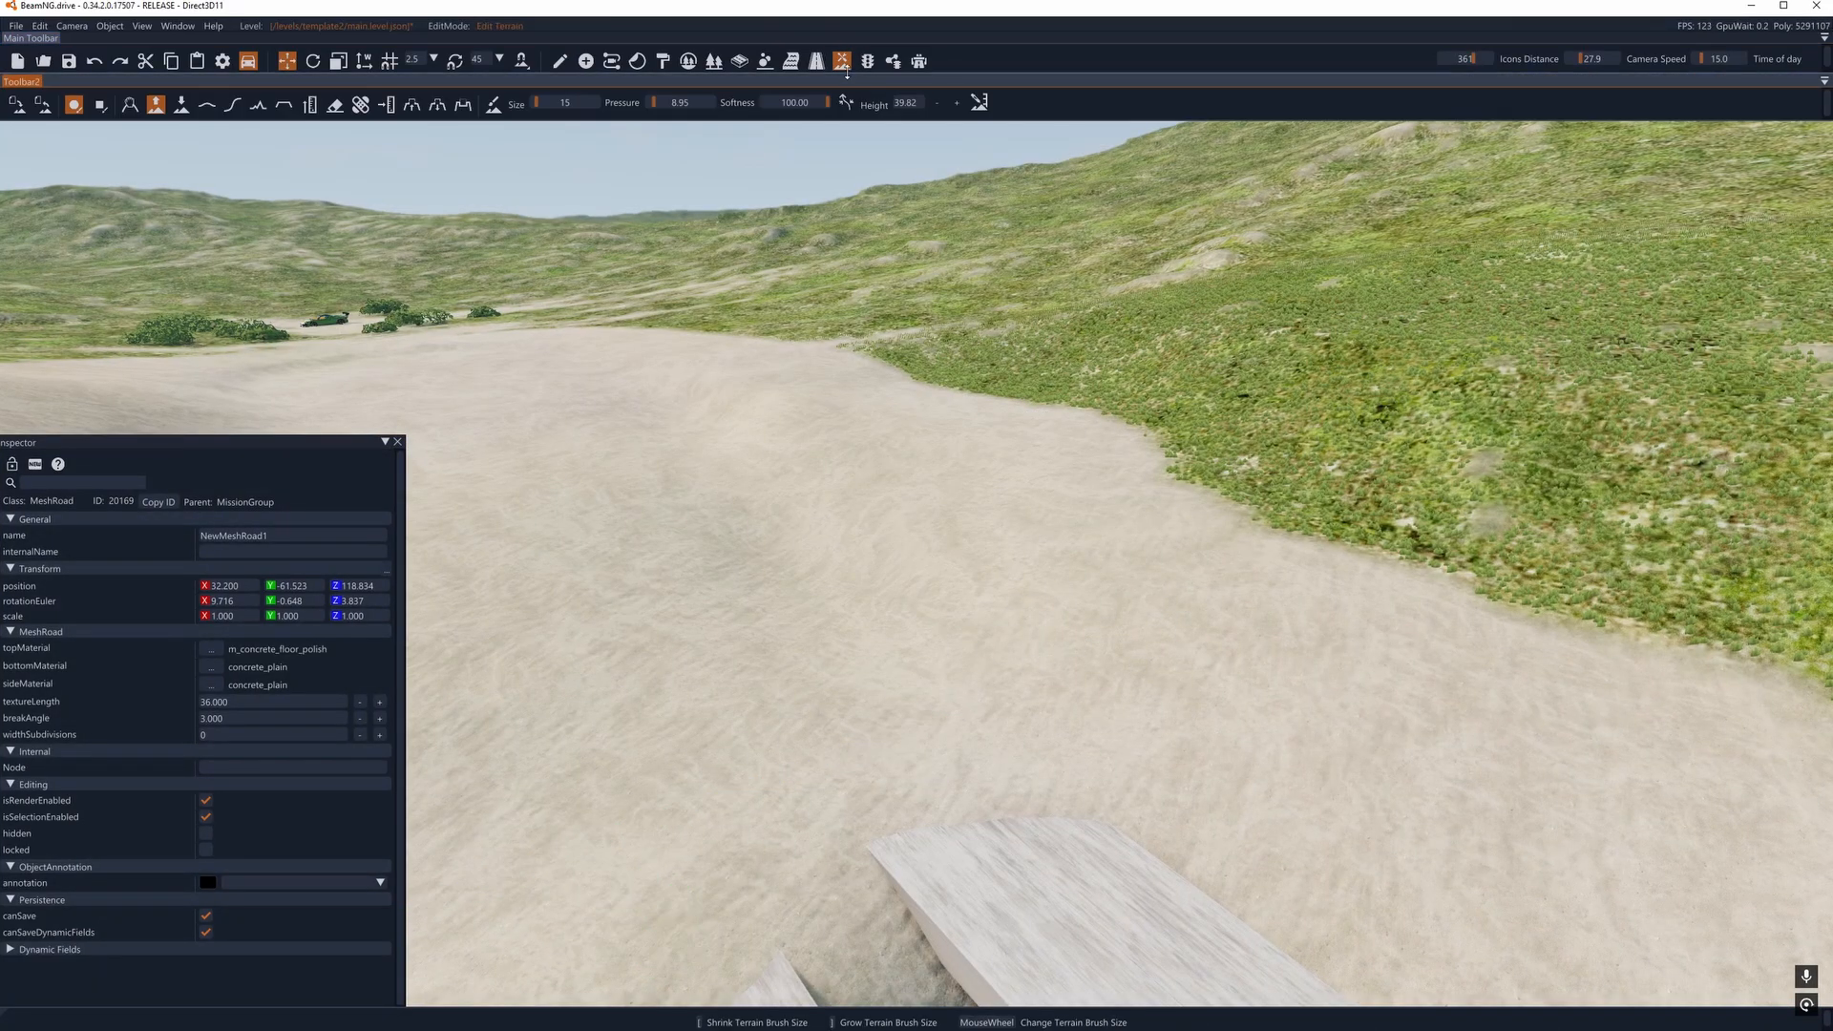
{"action": "key", "text": "s"}
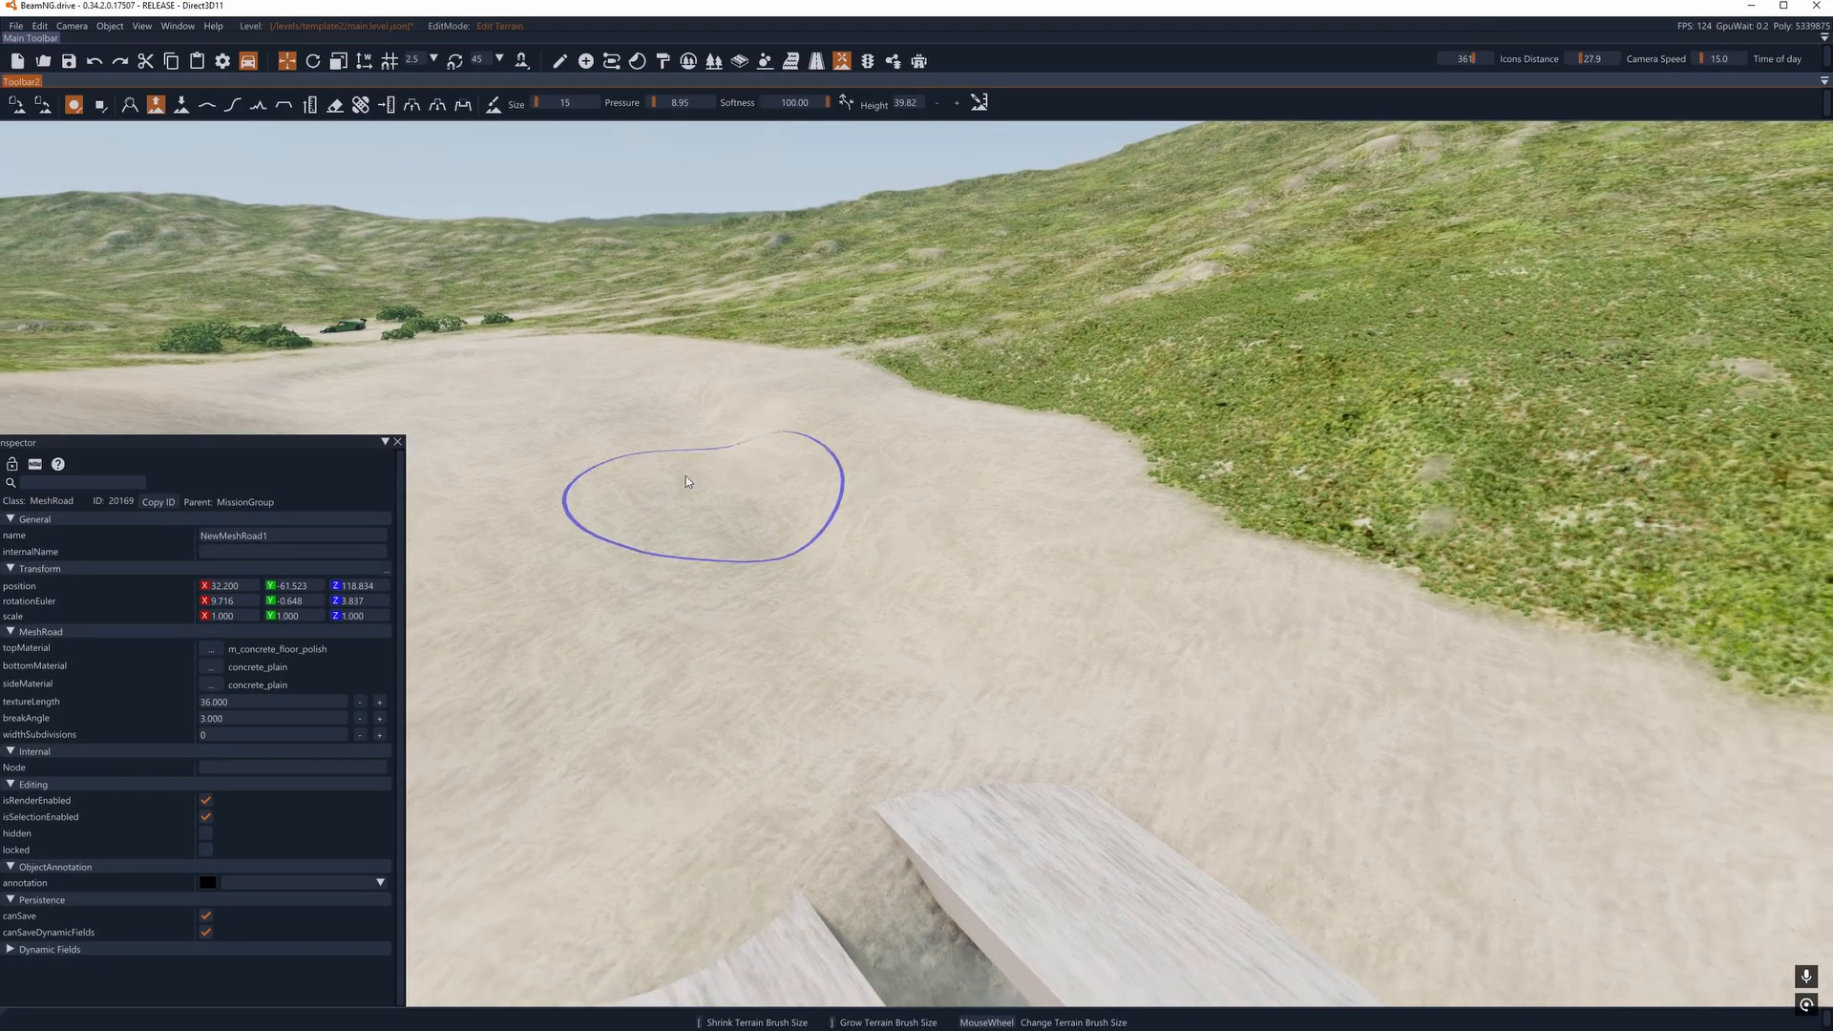
{"action": "right_click_drag", "start_coordinate": [686, 475], "coordinate": [859, 438]}
{"action": "left_click", "coordinate": [288, 113]}
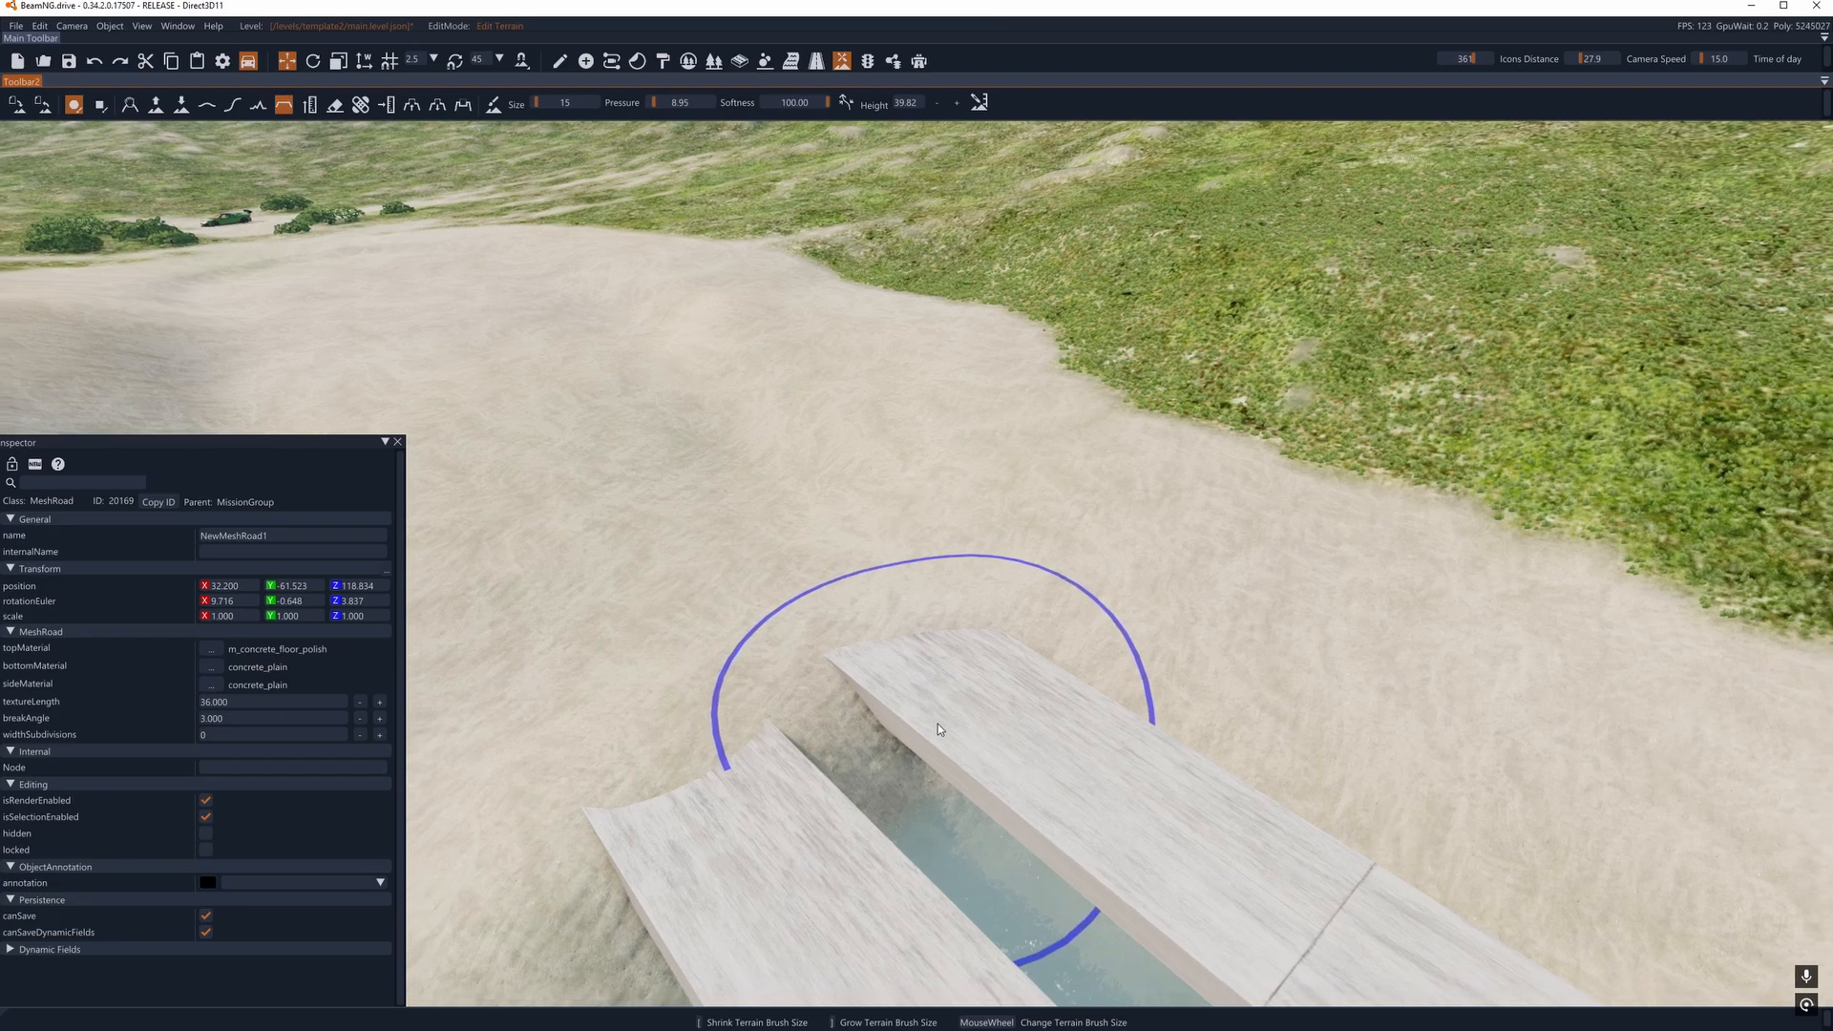
{"action": "key", "text": "d"}
{"action": "right_click_drag", "start_coordinate": [1029, 658], "coordinate": [840, 644]}
{"action": "scroll", "coordinate": [1031, 661], "scroll_direction": "up", "scroll_amount": 2}
{"action": "left_click_drag", "start_coordinate": [1034, 675], "coordinate": [733, 287]}
{"action": "key", "text": "s"}
{"action": "left_click_drag", "start_coordinate": [803, 820], "coordinate": [546, 311]}
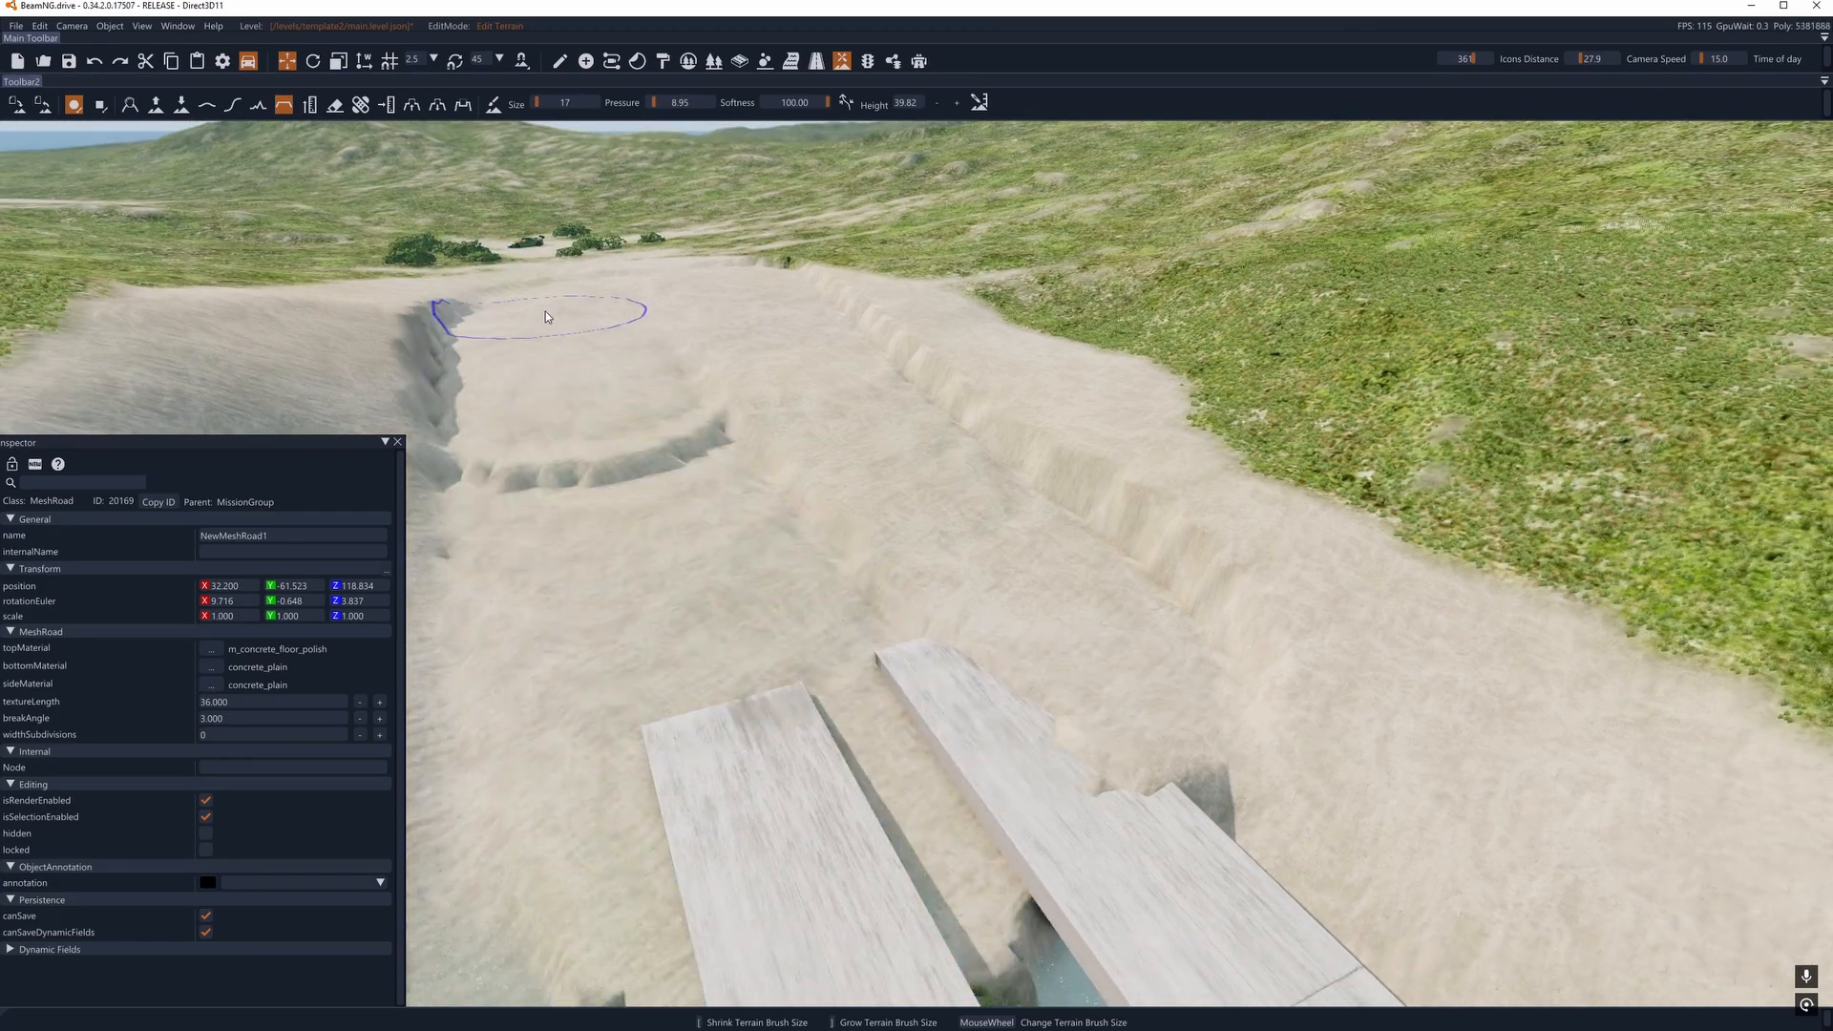
{"action": "key", "text": "s"}
{"action": "left_click_drag", "start_coordinate": [798, 665], "coordinate": [598, 341]}
{"action": "key", "text": "s"}
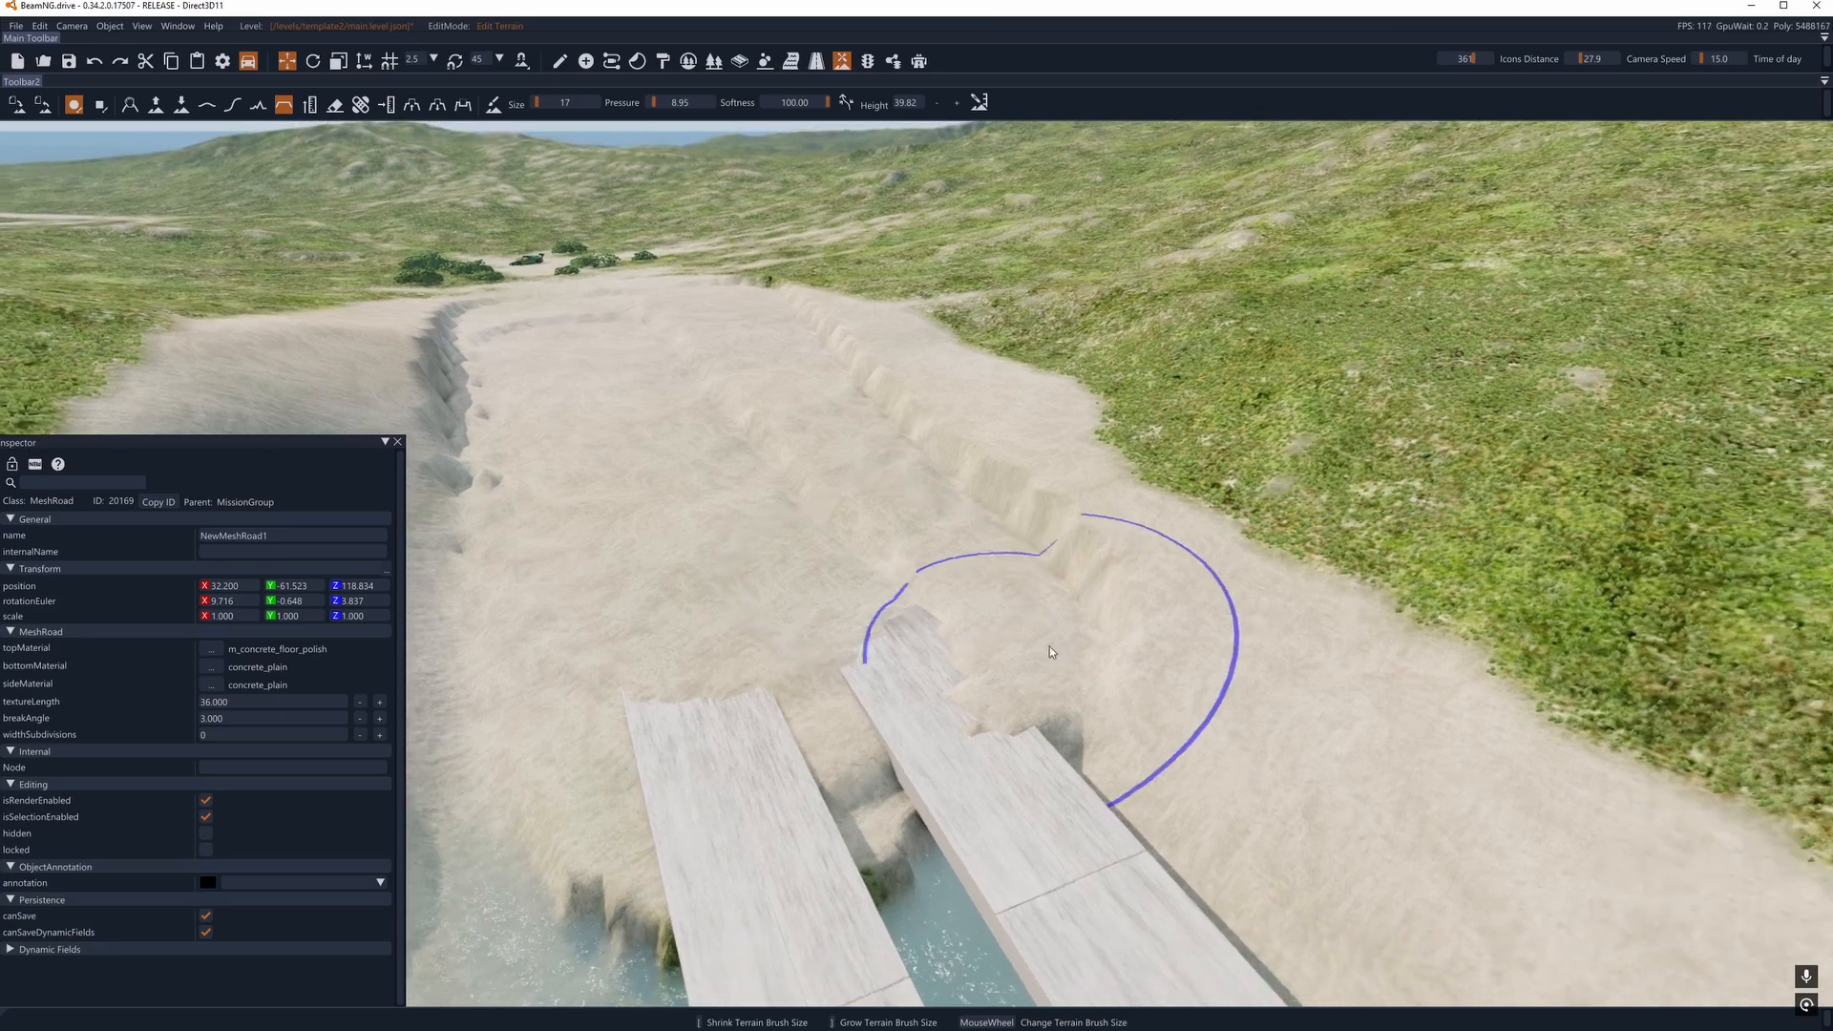
- Smooth the terraced edges of the flattened sand and the ground around the mesh roads' shore ends
{"action": "left_click", "coordinate": [206, 106]}
{"action": "right_click_drag", "start_coordinate": [893, 478], "coordinate": [974, 550]}
{"action": "key", "text": "a"}
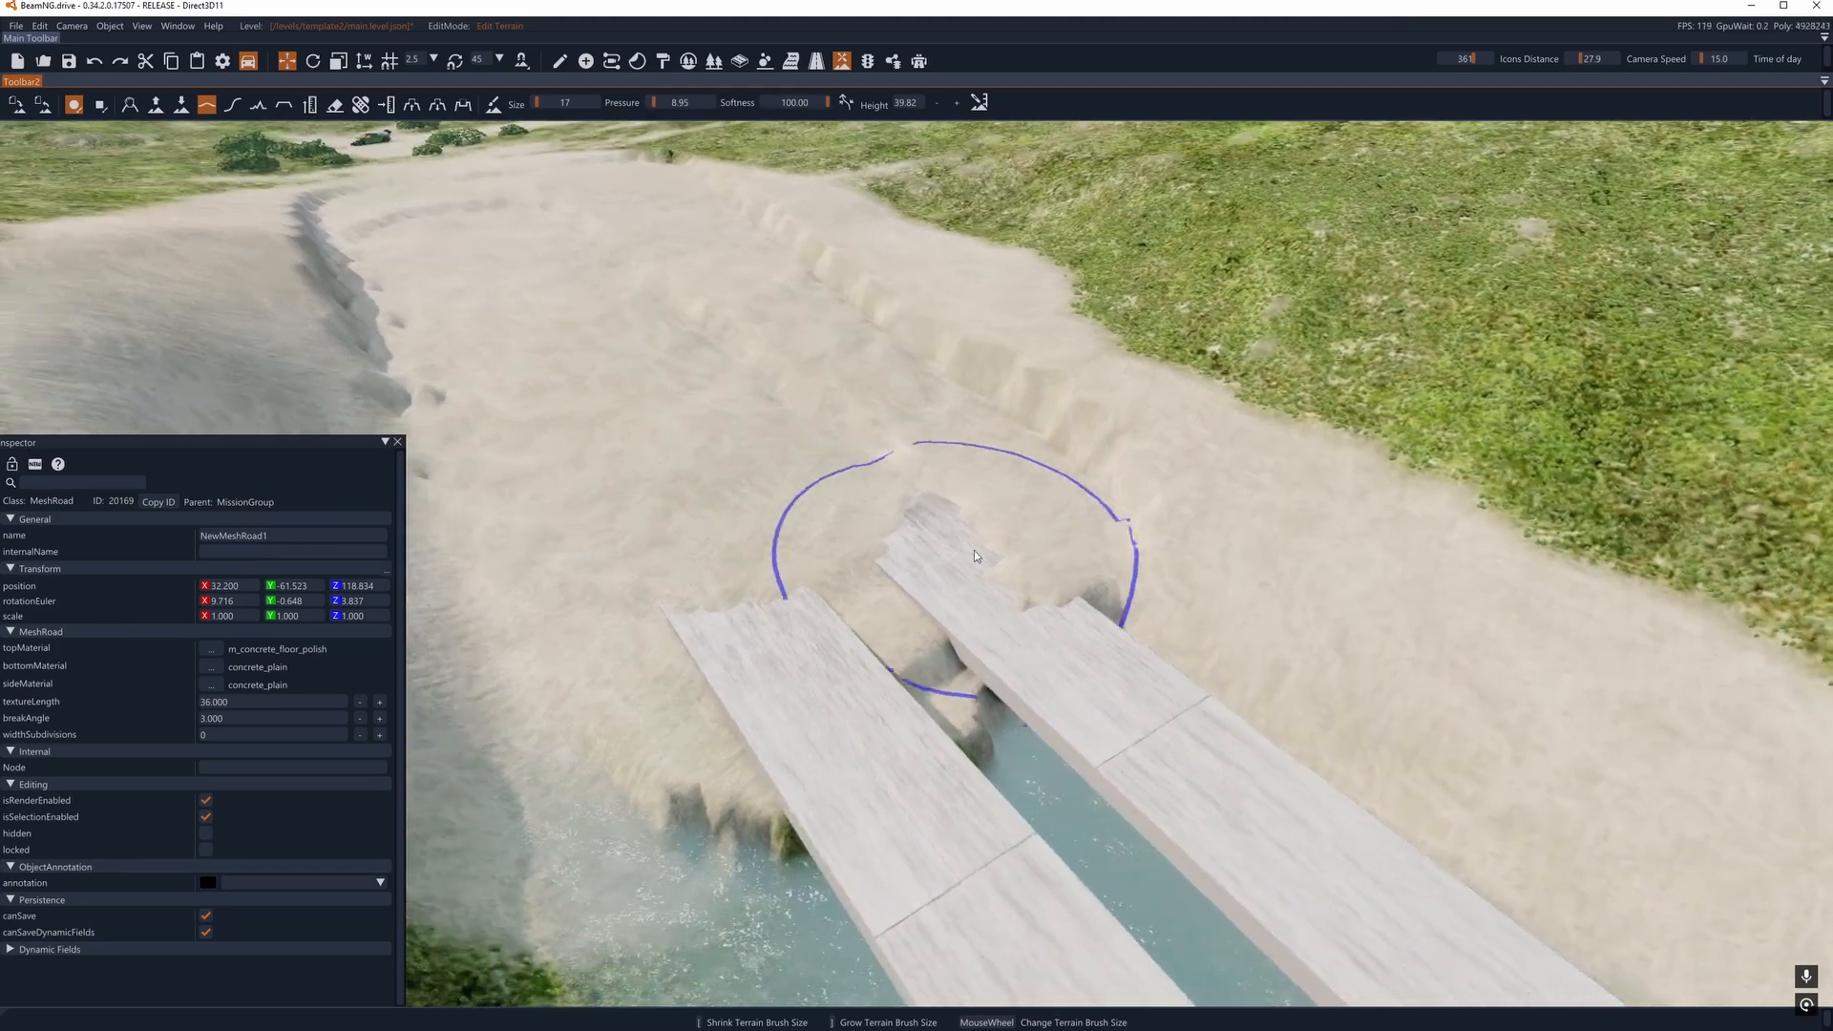
{"action": "left_click_drag", "start_coordinate": [974, 550], "coordinate": [886, 430]}
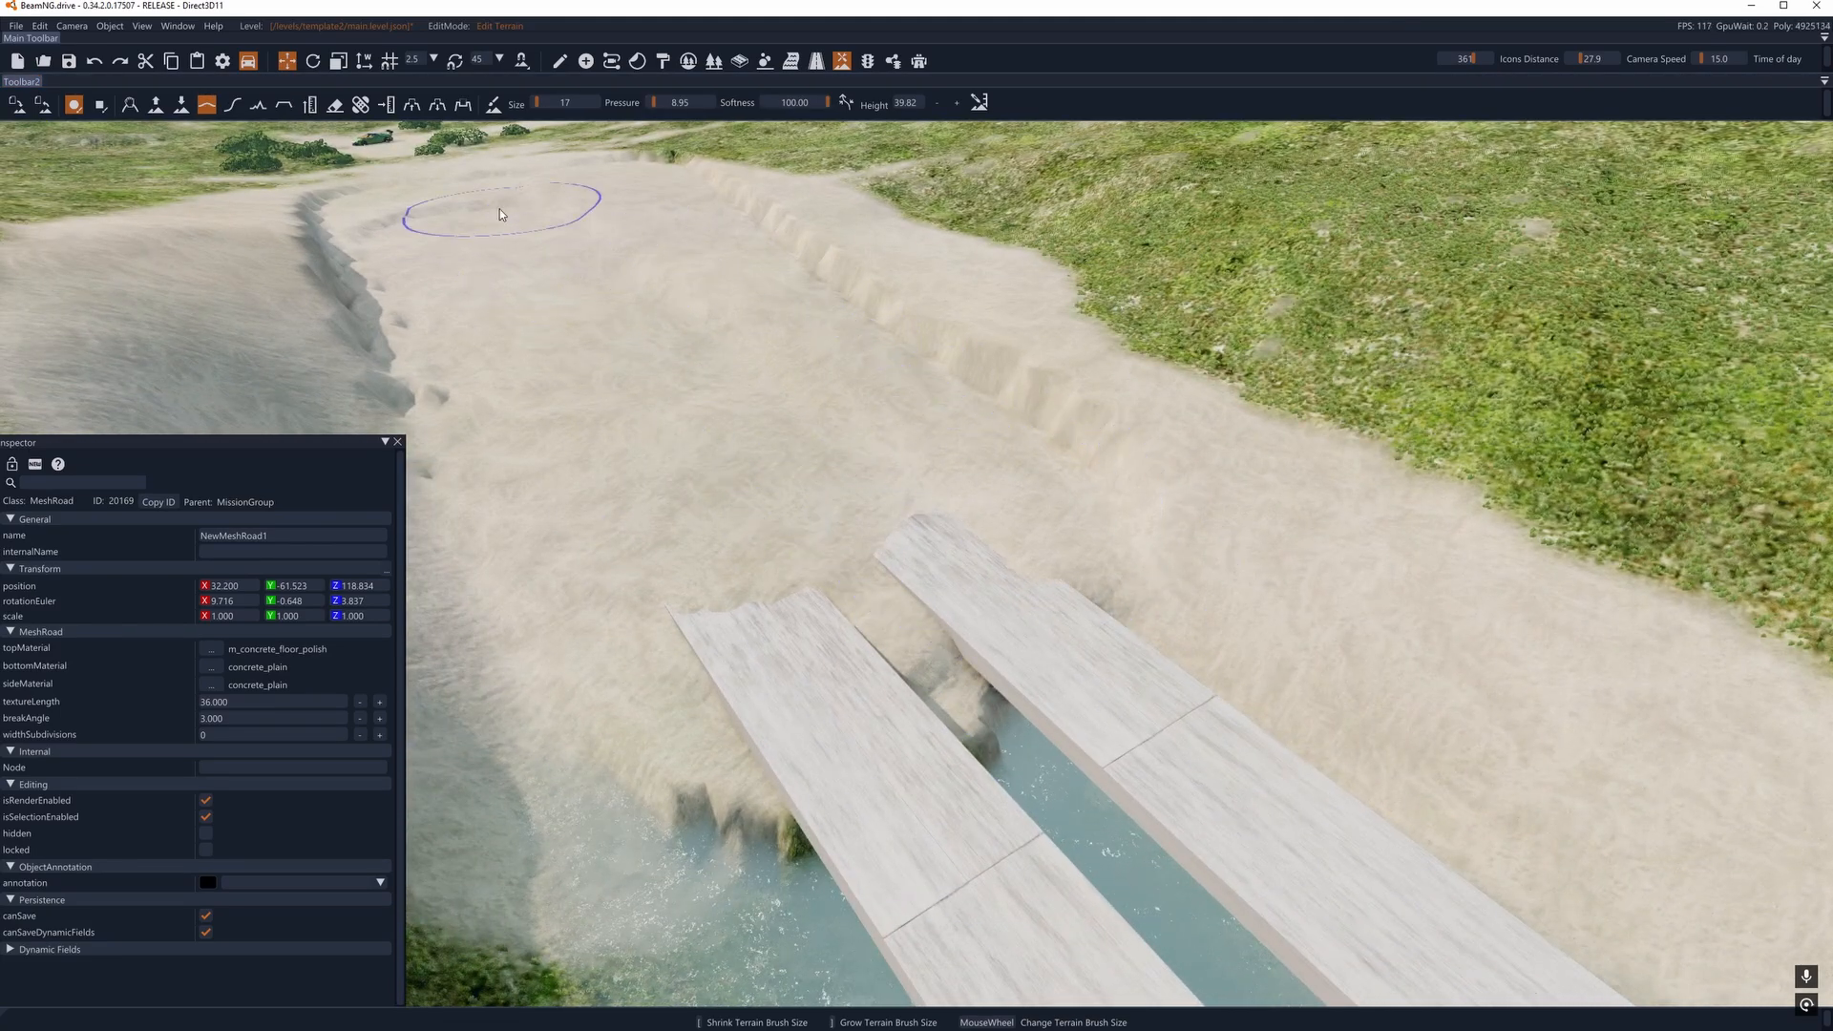
{"action": "left_click_drag", "start_coordinate": [437, 372], "coordinate": [890, 556]}
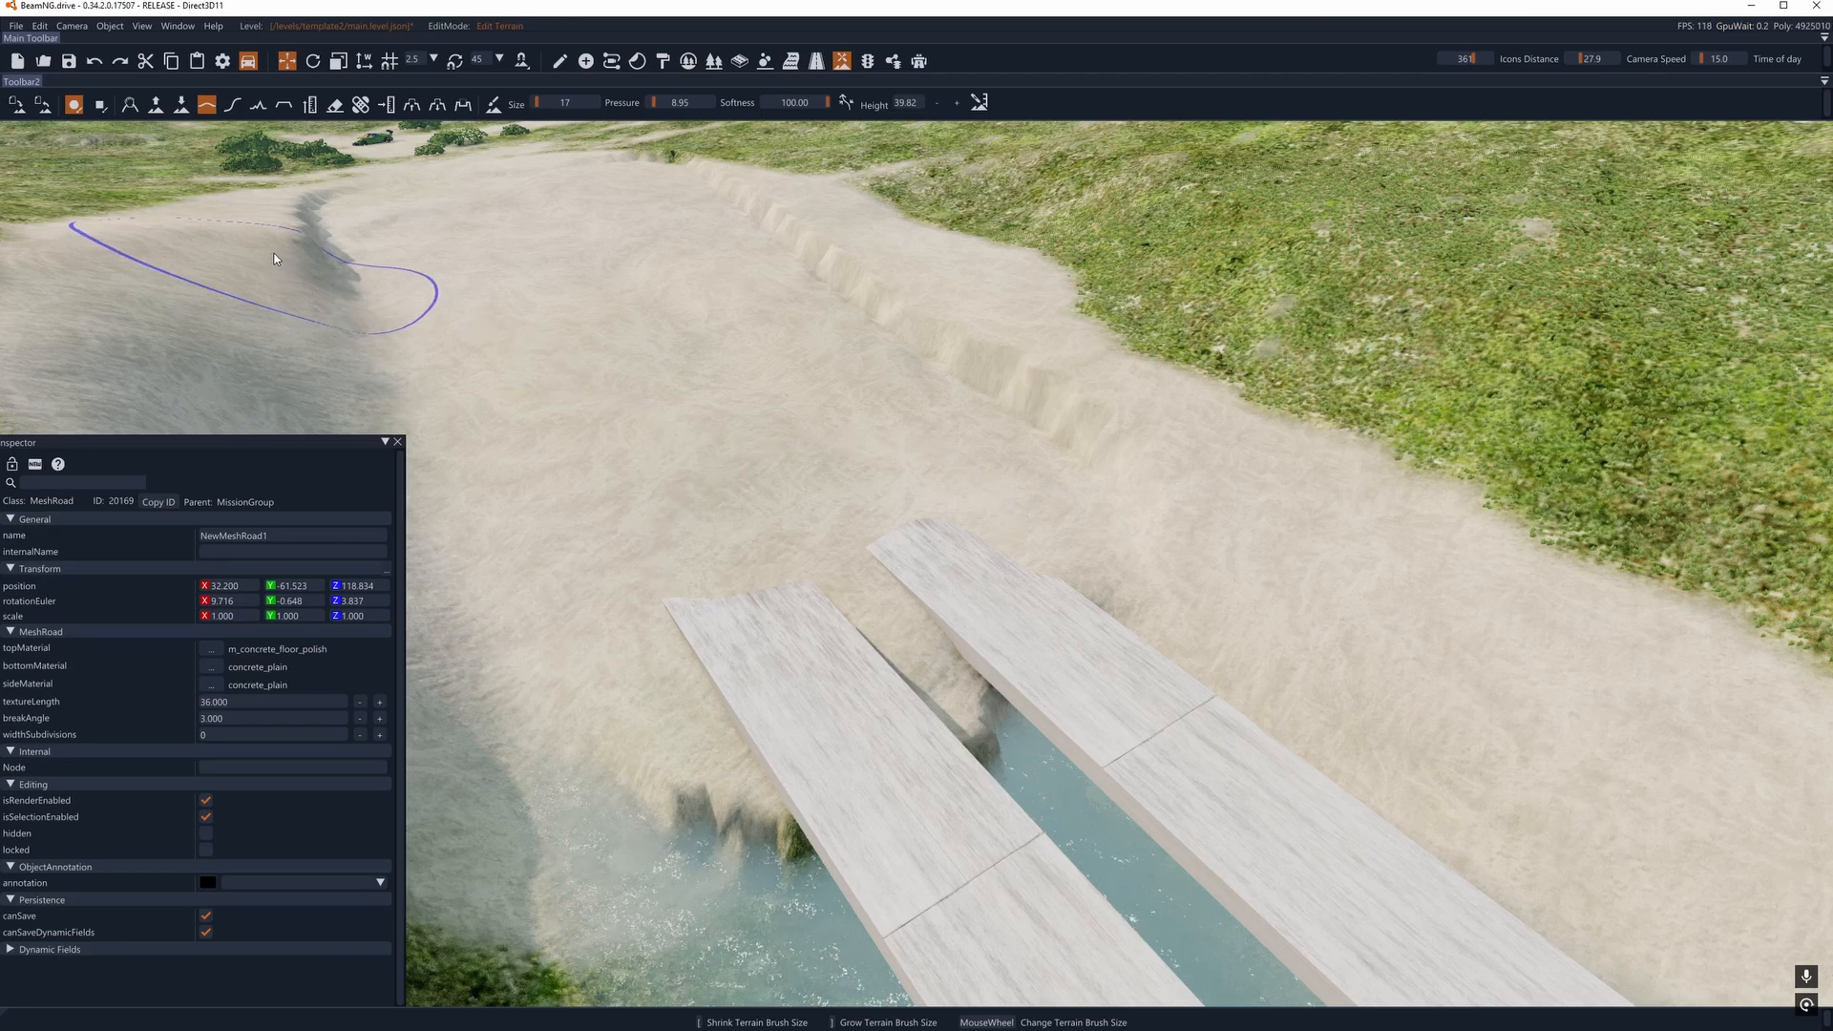
{"action": "mouse_move", "coordinate": [439, 168]}
{"action": "left_mouse_down"}
{"action": "mouse_move", "coordinate": [1170, 425]}
{"action": "mouse_move", "coordinate": [823, 563]}
{"action": "mouse_move", "coordinate": [1069, 723]}
{"action": "mouse_move", "coordinate": [904, 568]}
{"action": "left_mouse_up"}
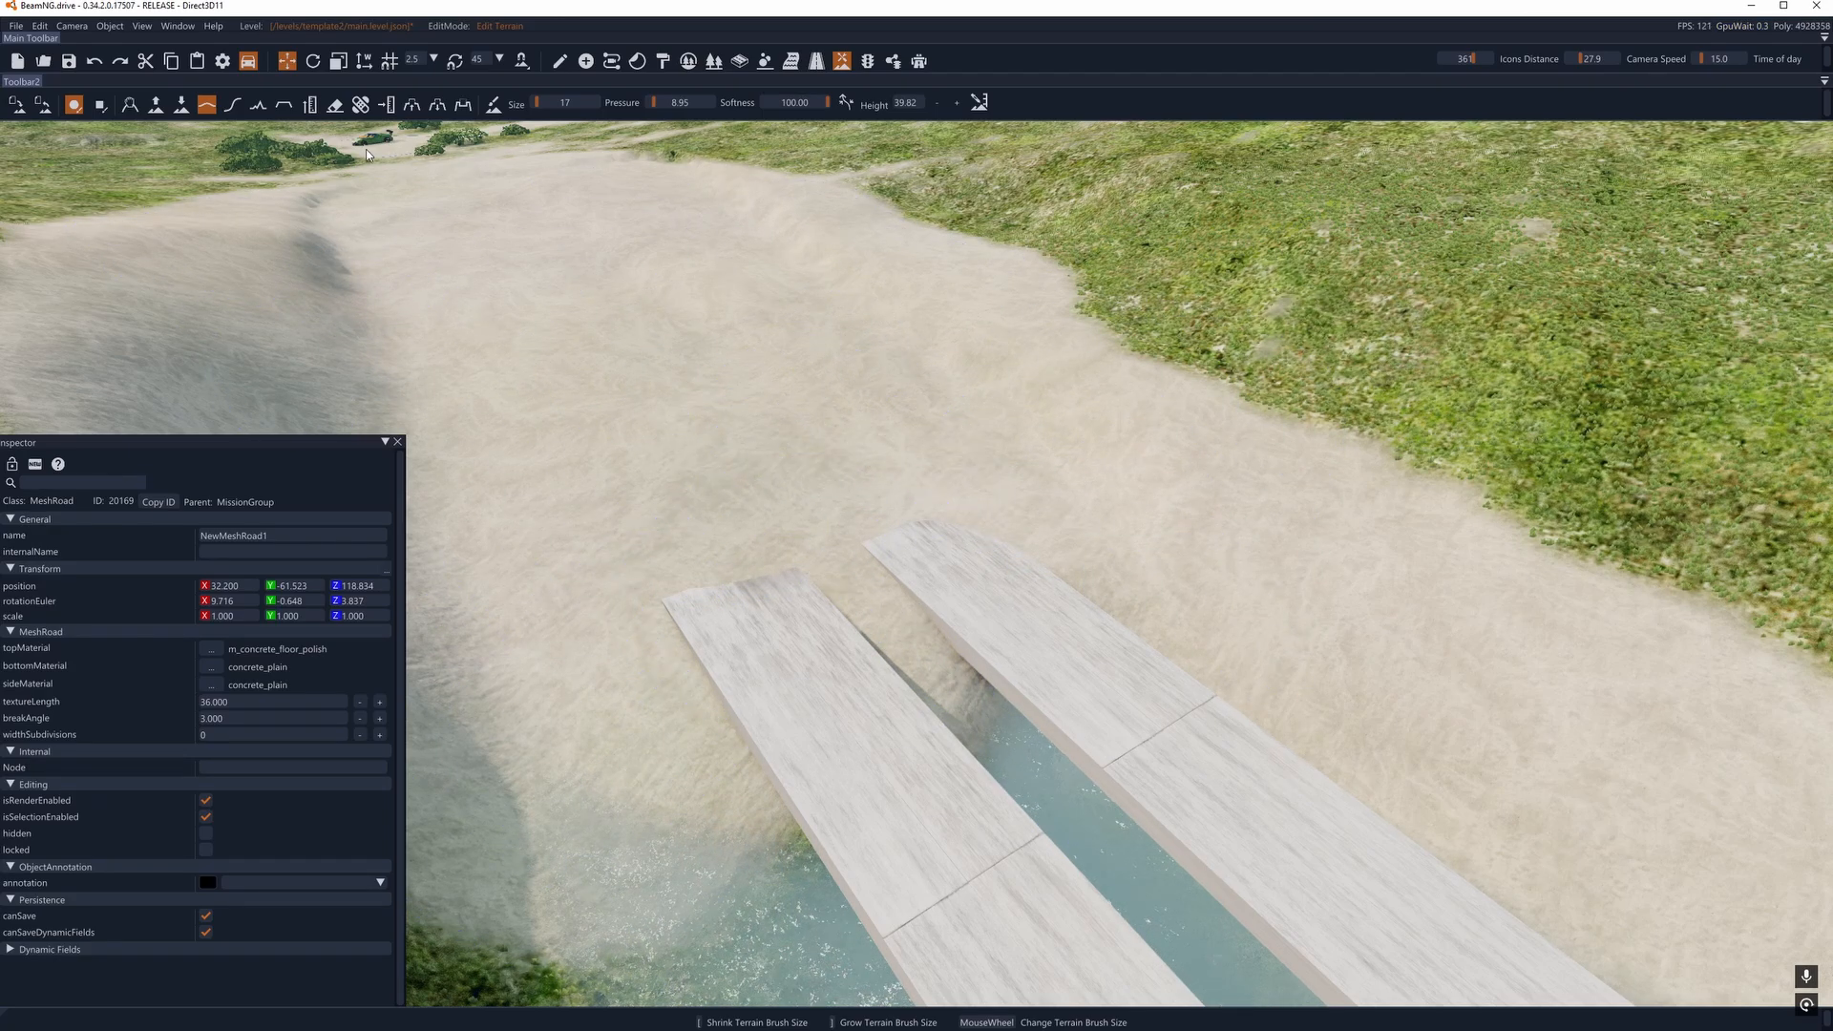
{"action": "right_click_drag", "start_coordinate": [898, 535], "coordinate": [968, 612]}
{"action": "key", "text": "w"}
{"action": "key", "text": "a"}
{"action": "key", "text": "w"}
{"action": "key", "text": "a"}
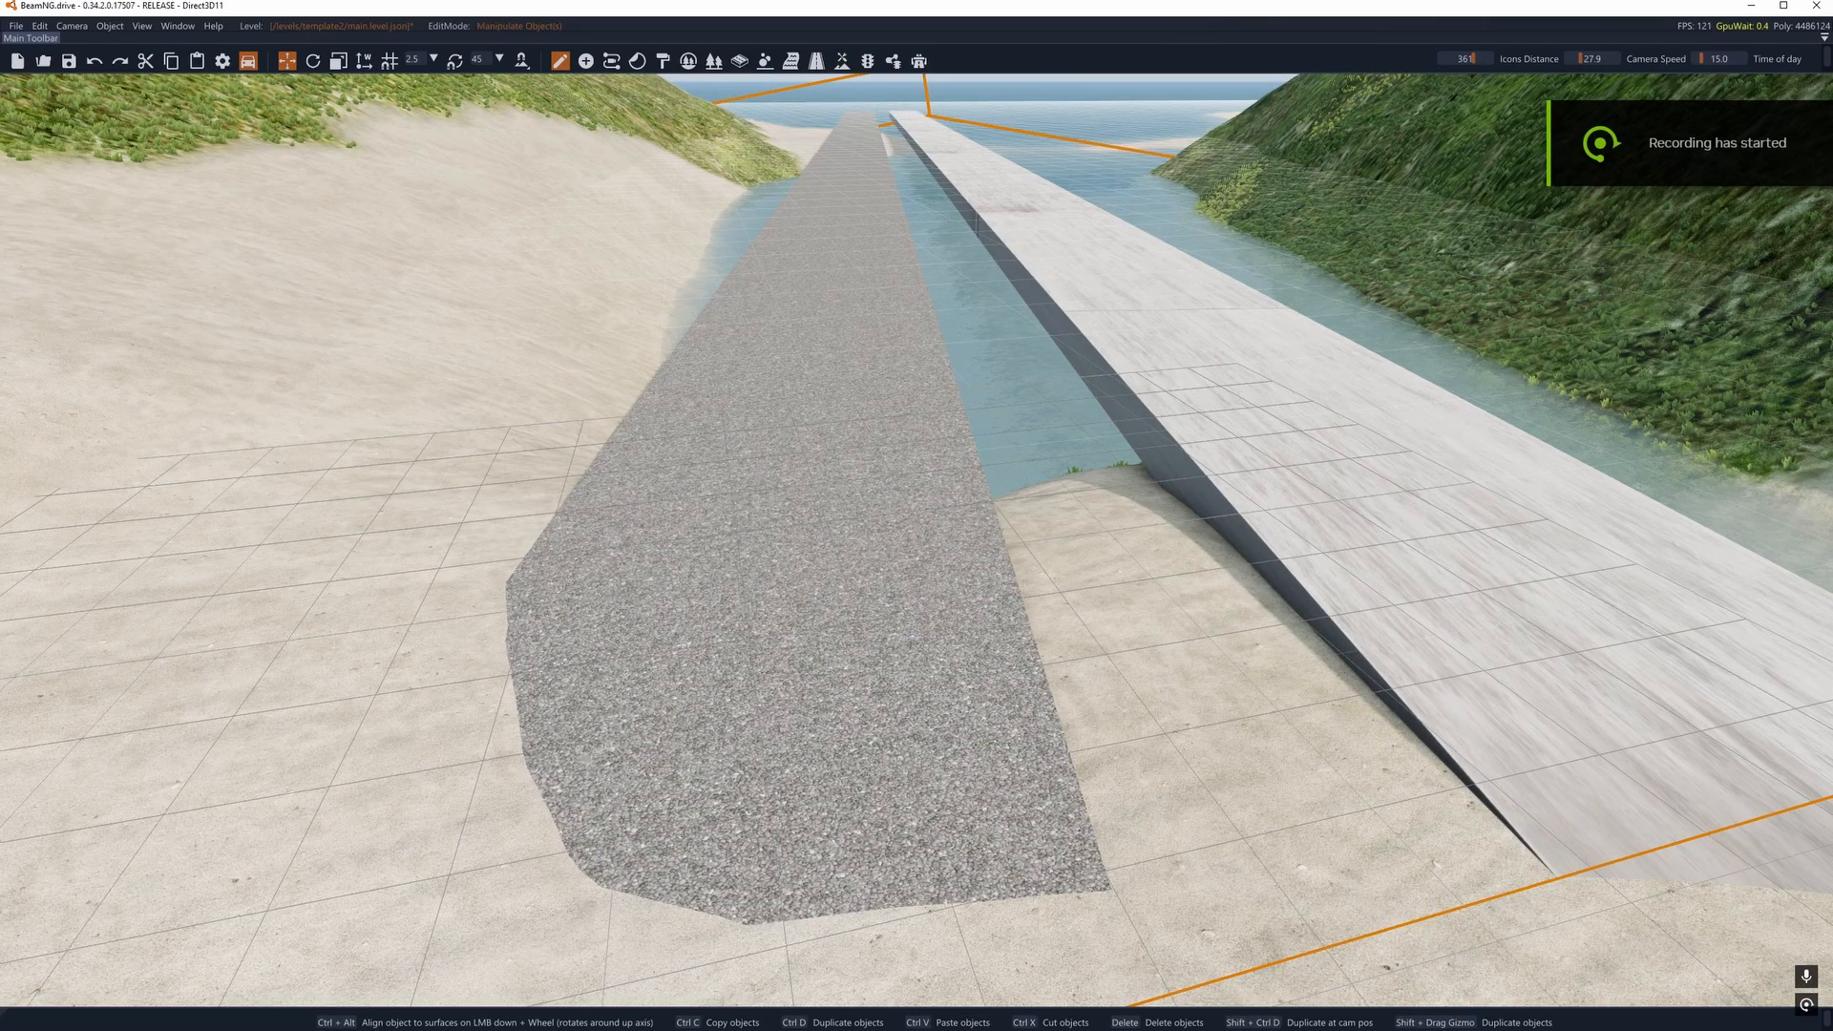
- Set the asphalt mesh road's texture length to 10
{"action": "left_click_drag", "start_coordinate": [0, 393], "coordinate": [164, 365]}
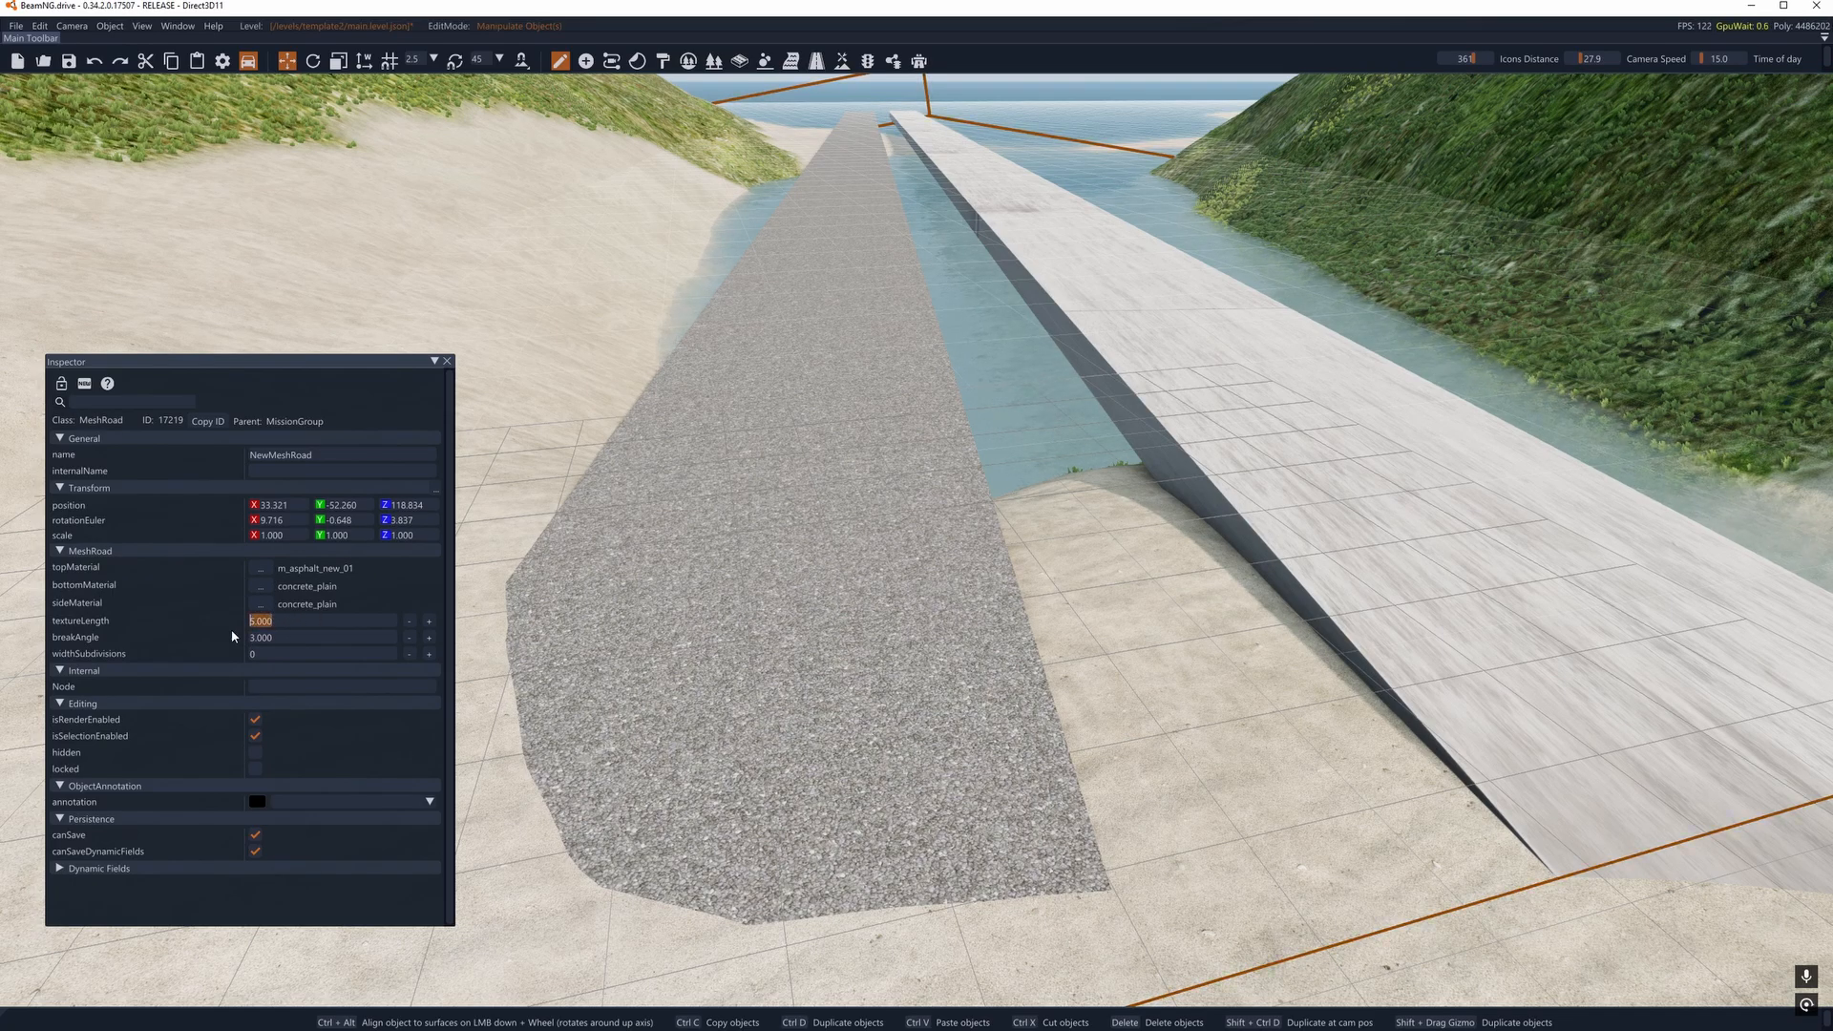
{"action": "type", "text": "10"}
{"action": "key", "text": "Return"}
{"action": "key", "text": "s"}
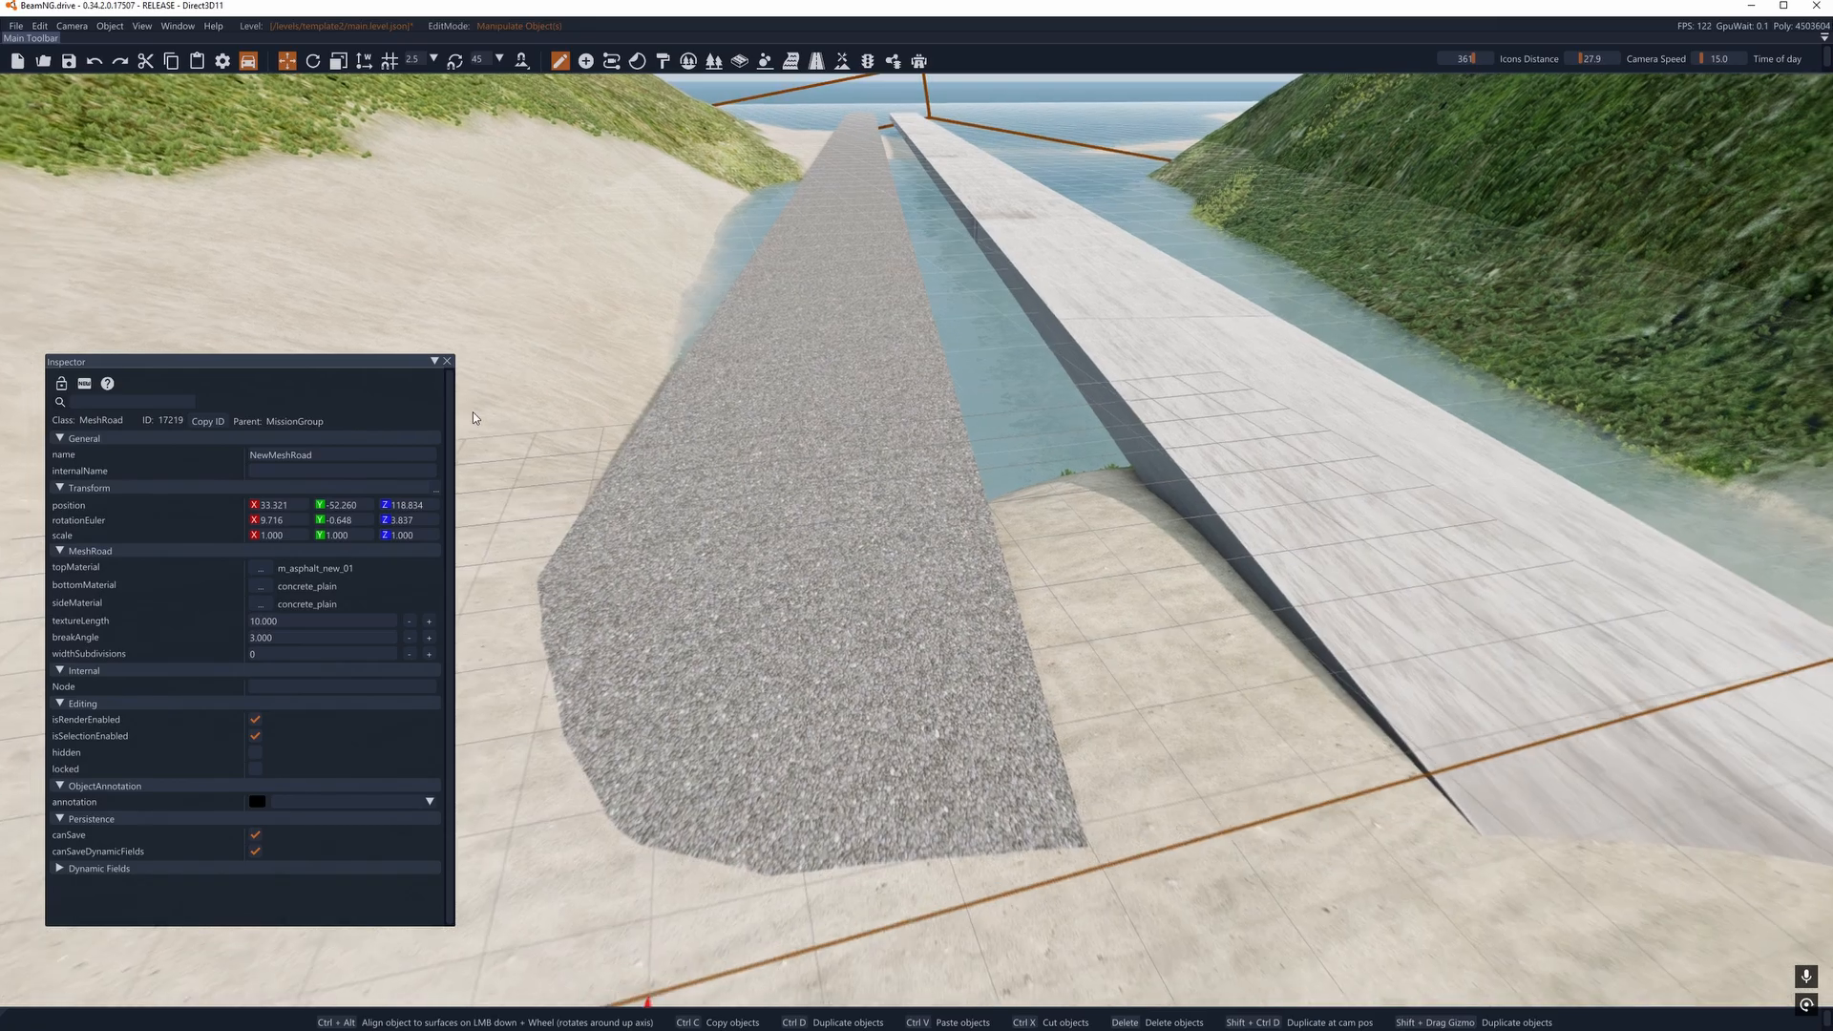
{"action": "right_click_drag", "start_coordinate": [474, 408], "coordinate": [1751, 438]}
{"action": "key", "text": "d"}
{"action": "key", "text": "w"}
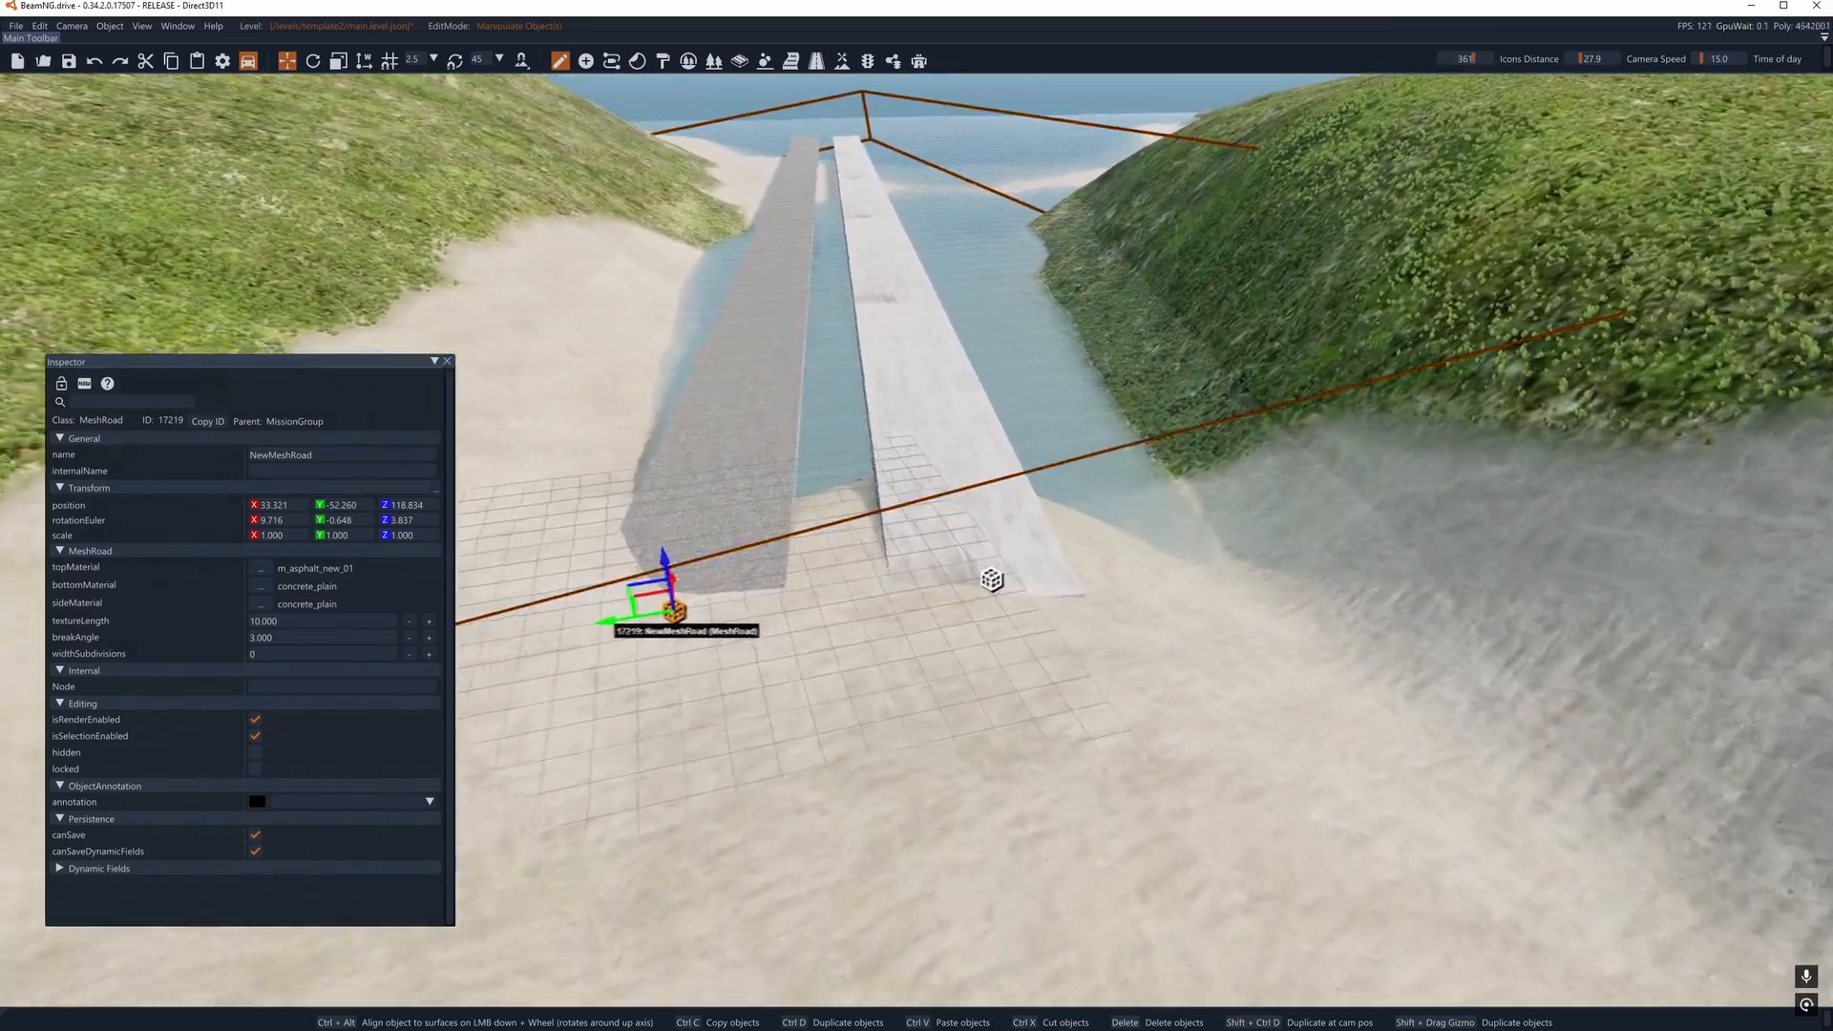
{"action": "key", "text": "a"}
{"action": "key", "text": "w"}
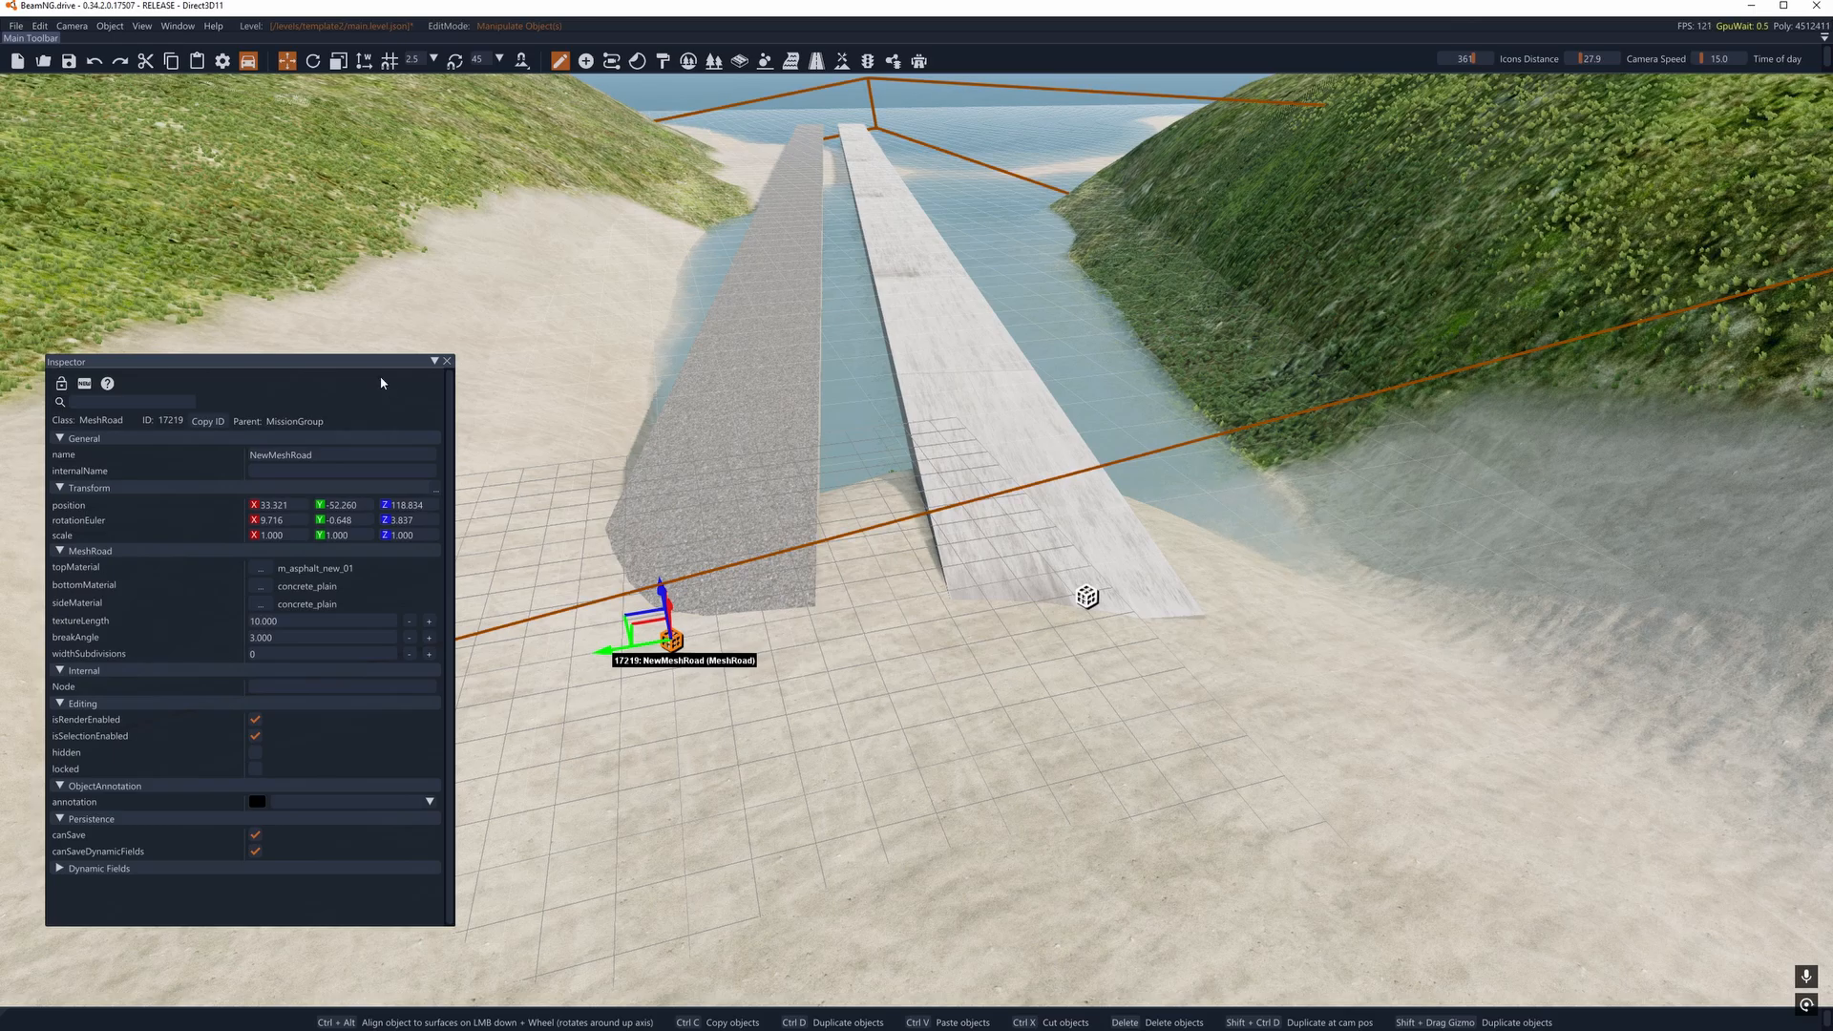
{"action": "left_click", "coordinate": [945, 376]}
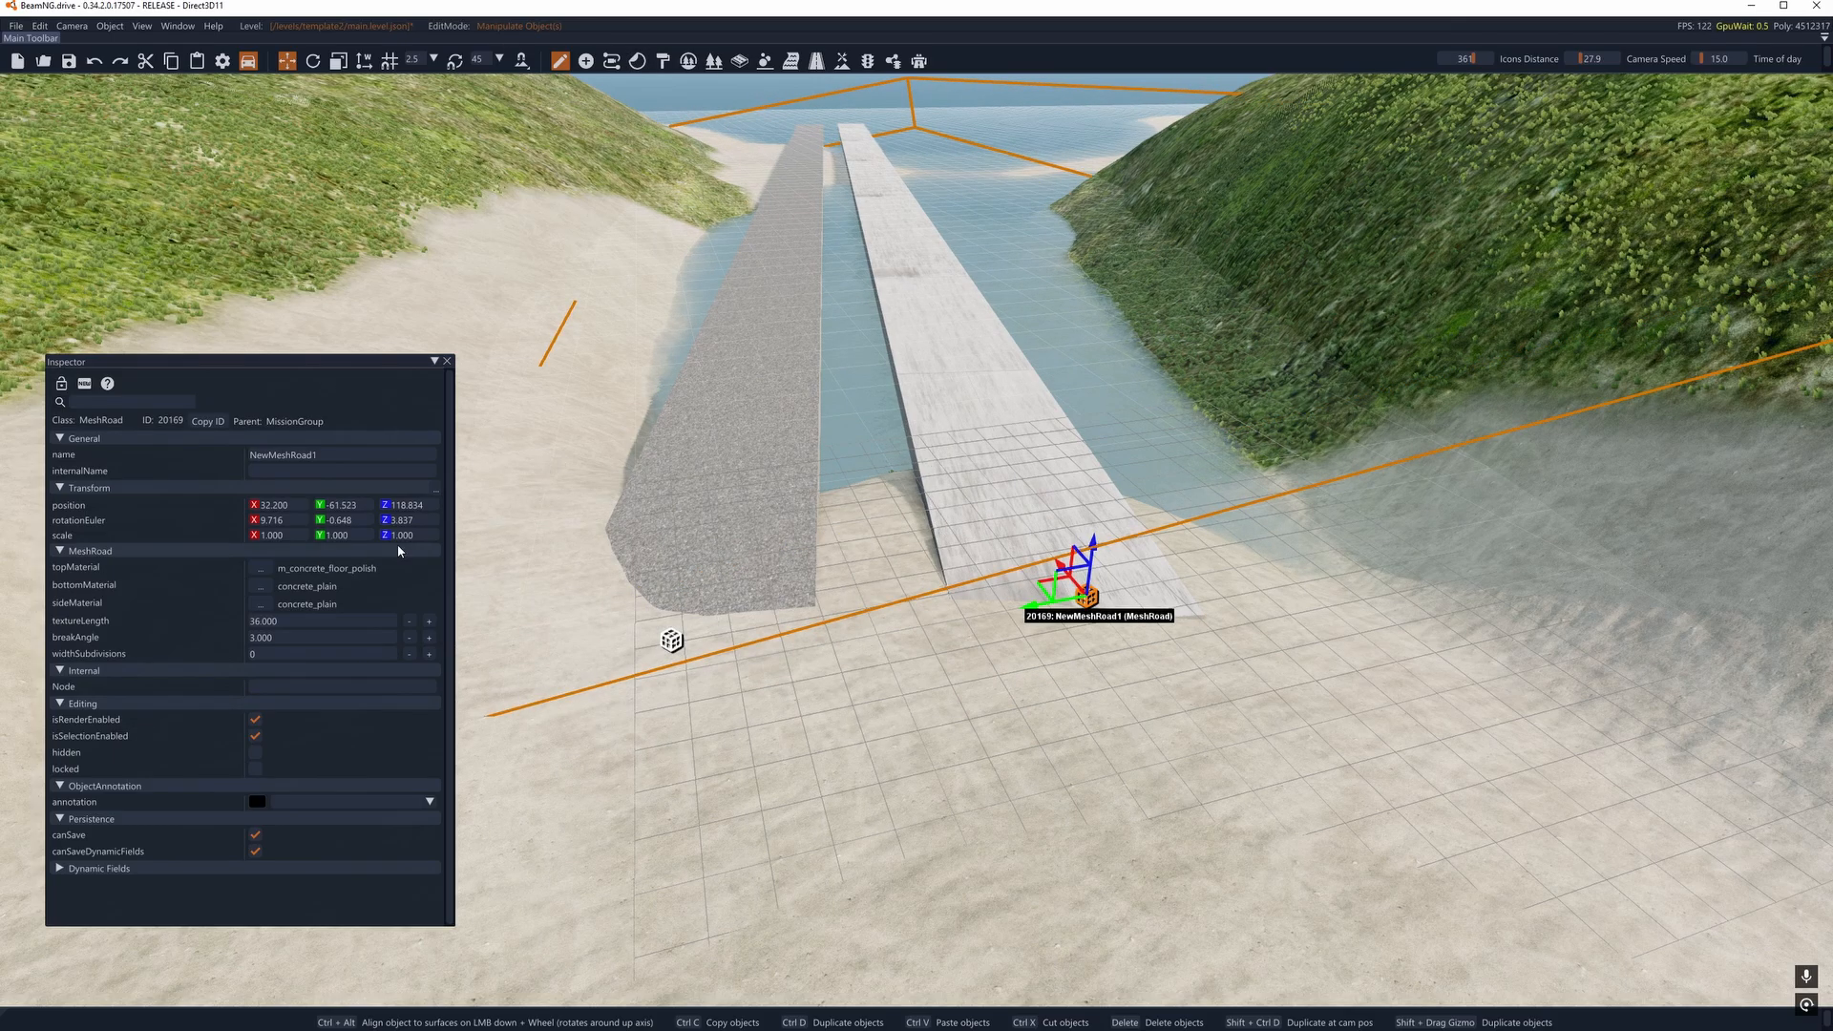
{"action": "key", "text": "ctrl+z"}
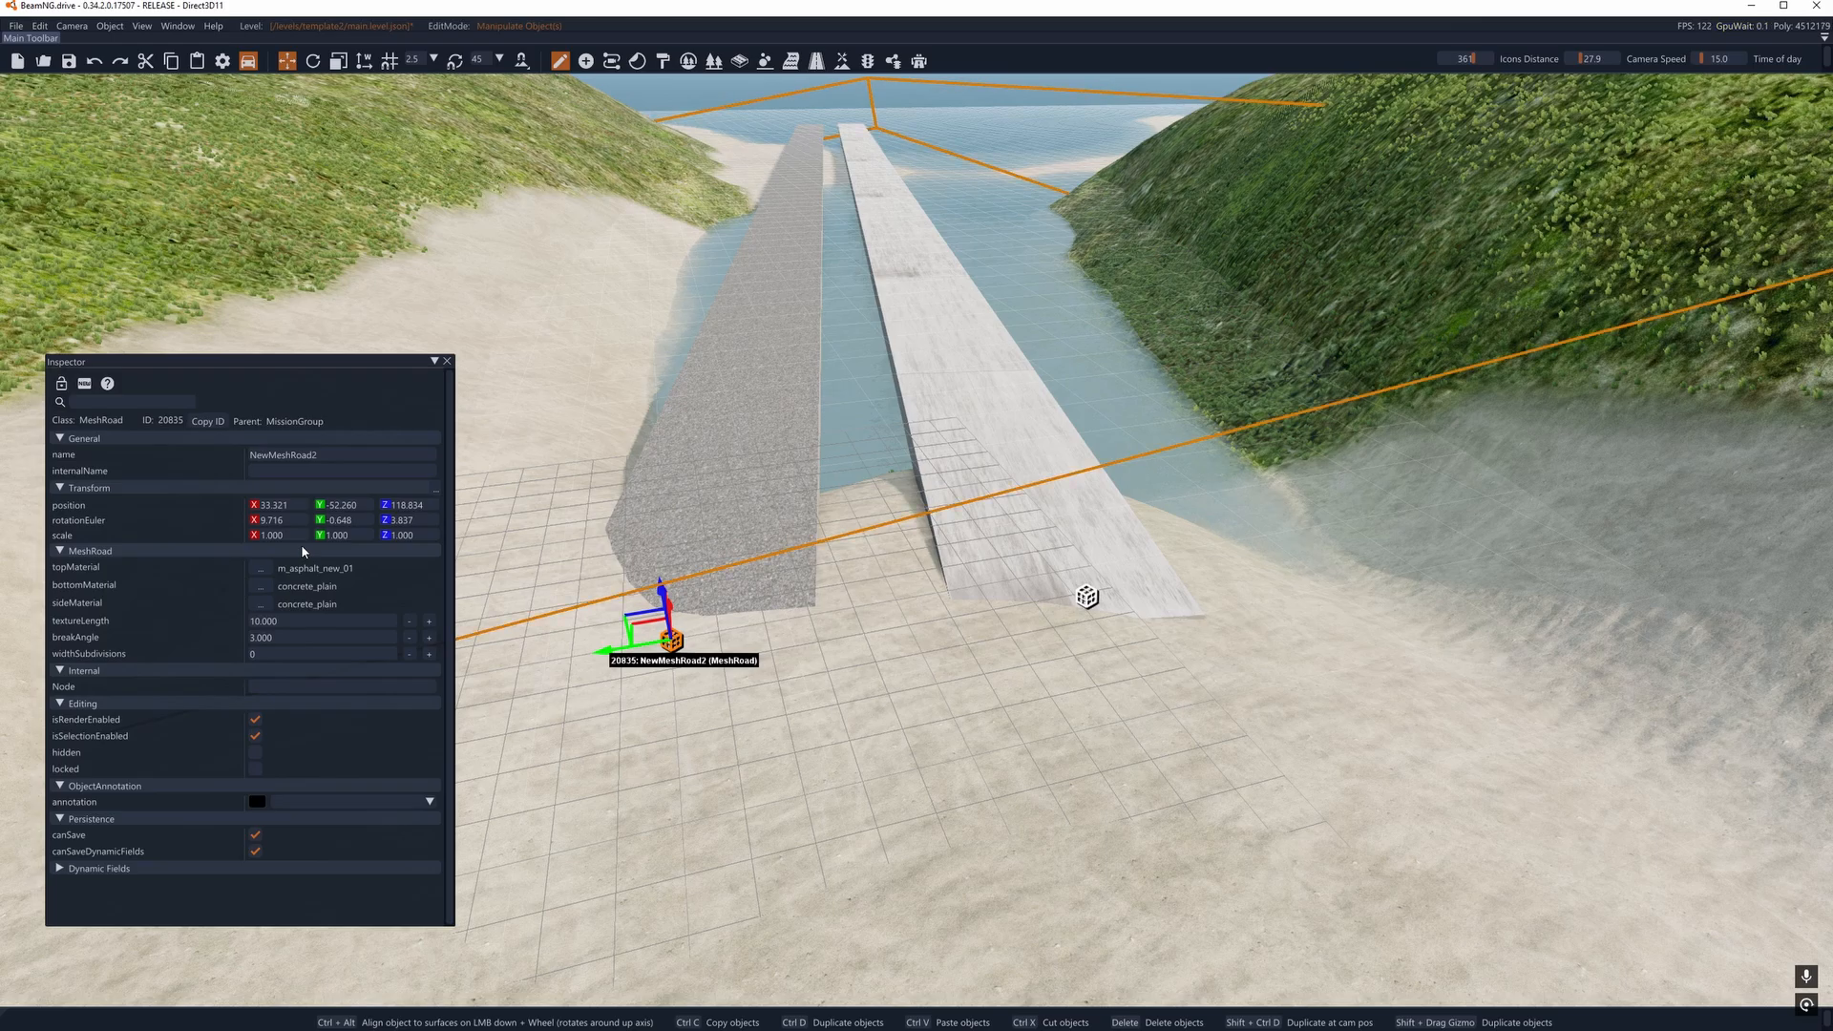
{"action": "key", "text": "ctrl+z"}
- Set the concrete mesh road's top material to m_asphalt_new_01
{"action": "left_click", "coordinate": [977, 439]}
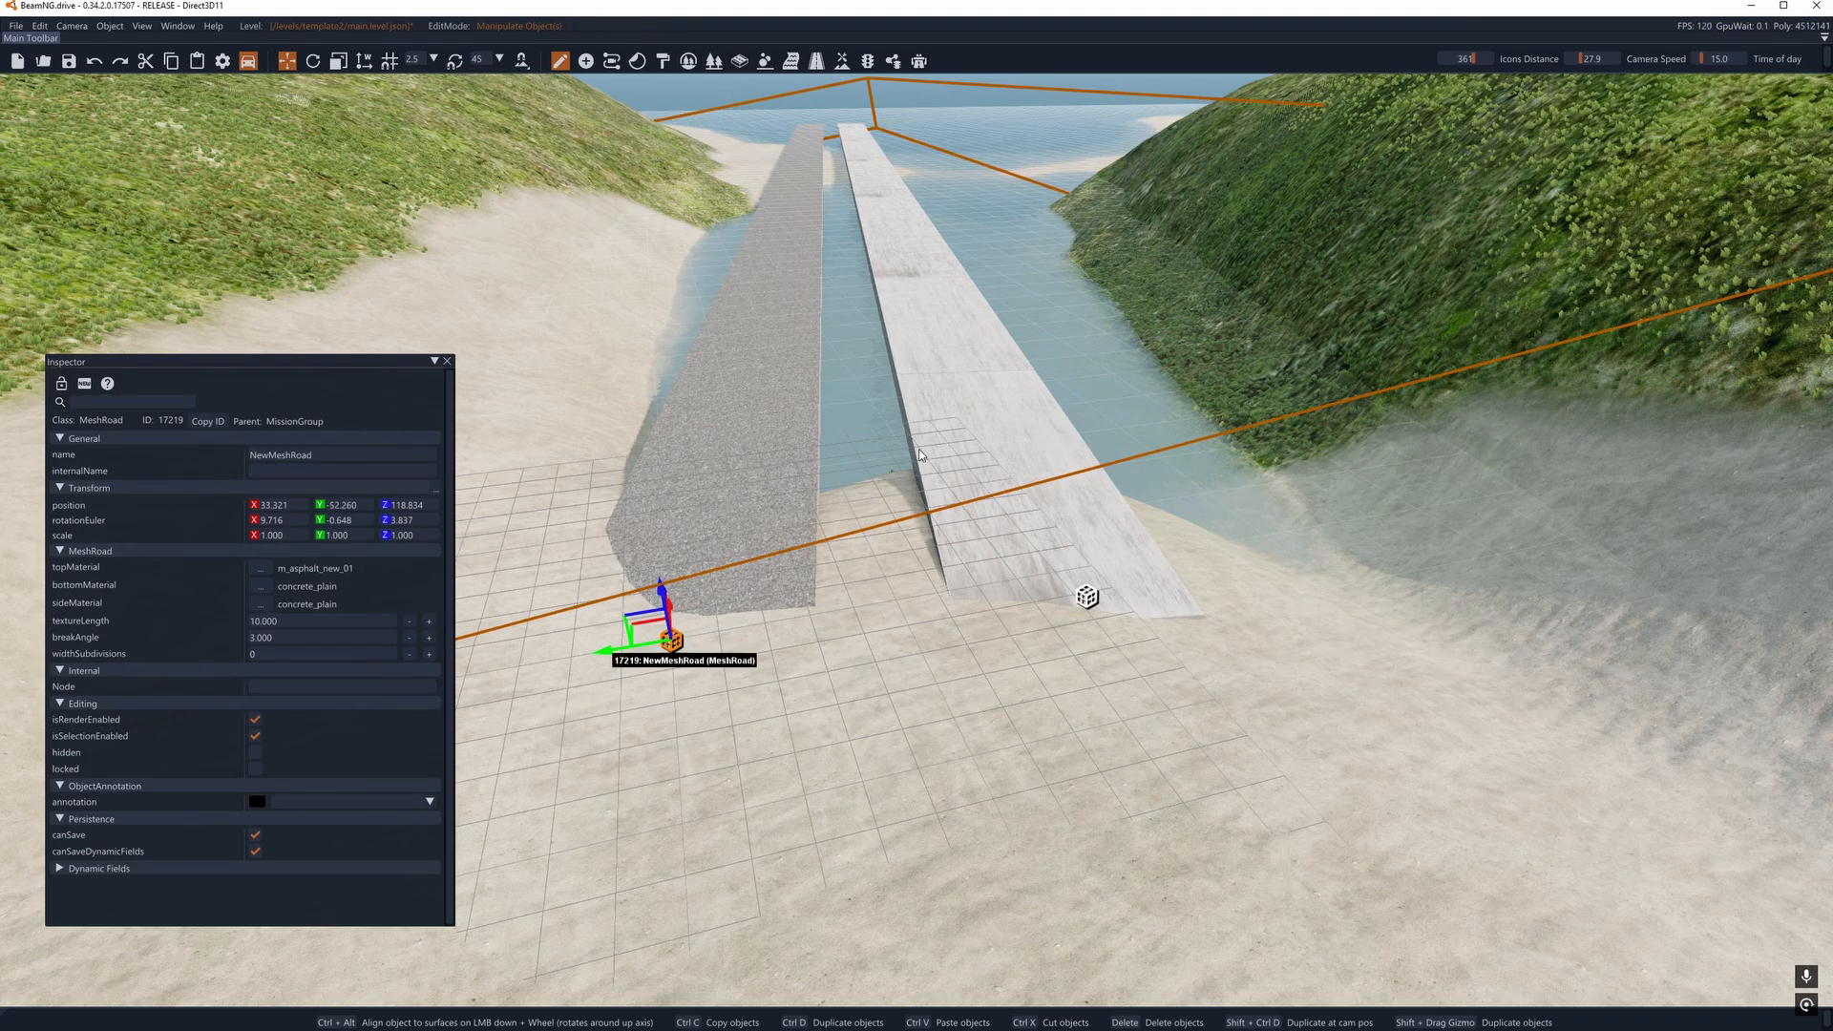
{"action": "left_click", "coordinate": [262, 569]}
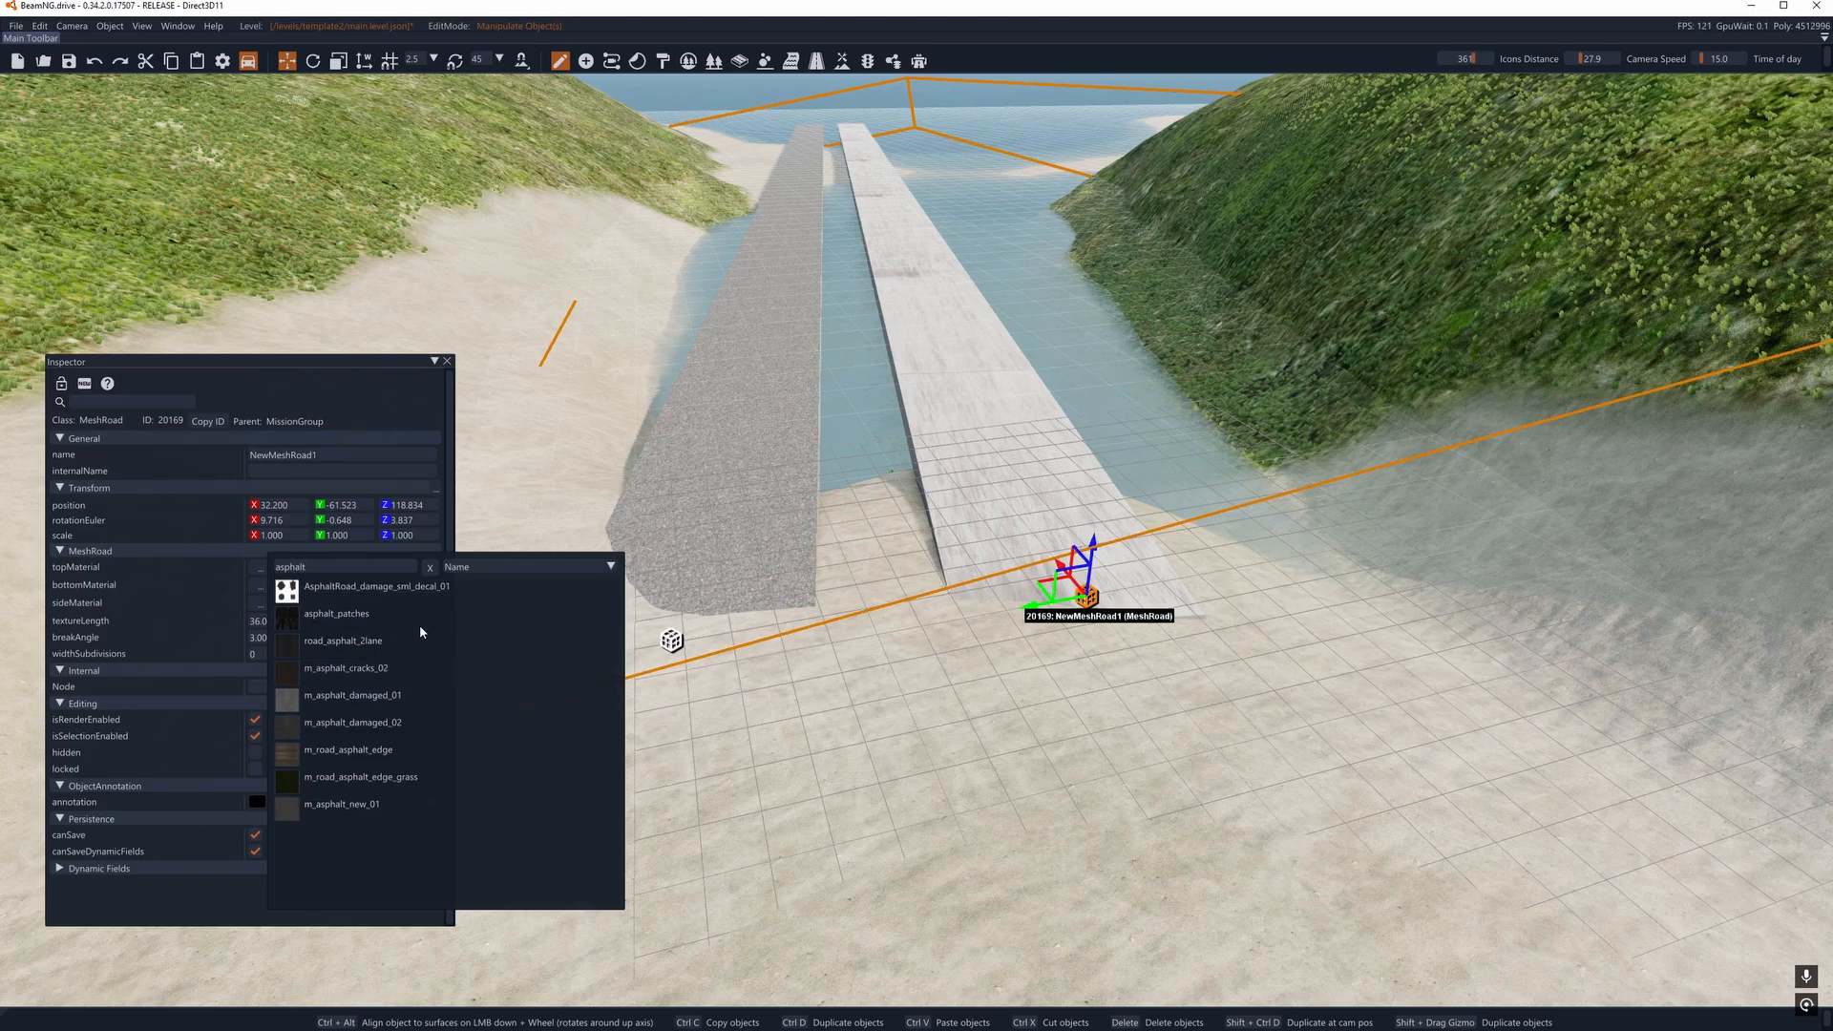
{"action": "left_click", "coordinate": [364, 806]}
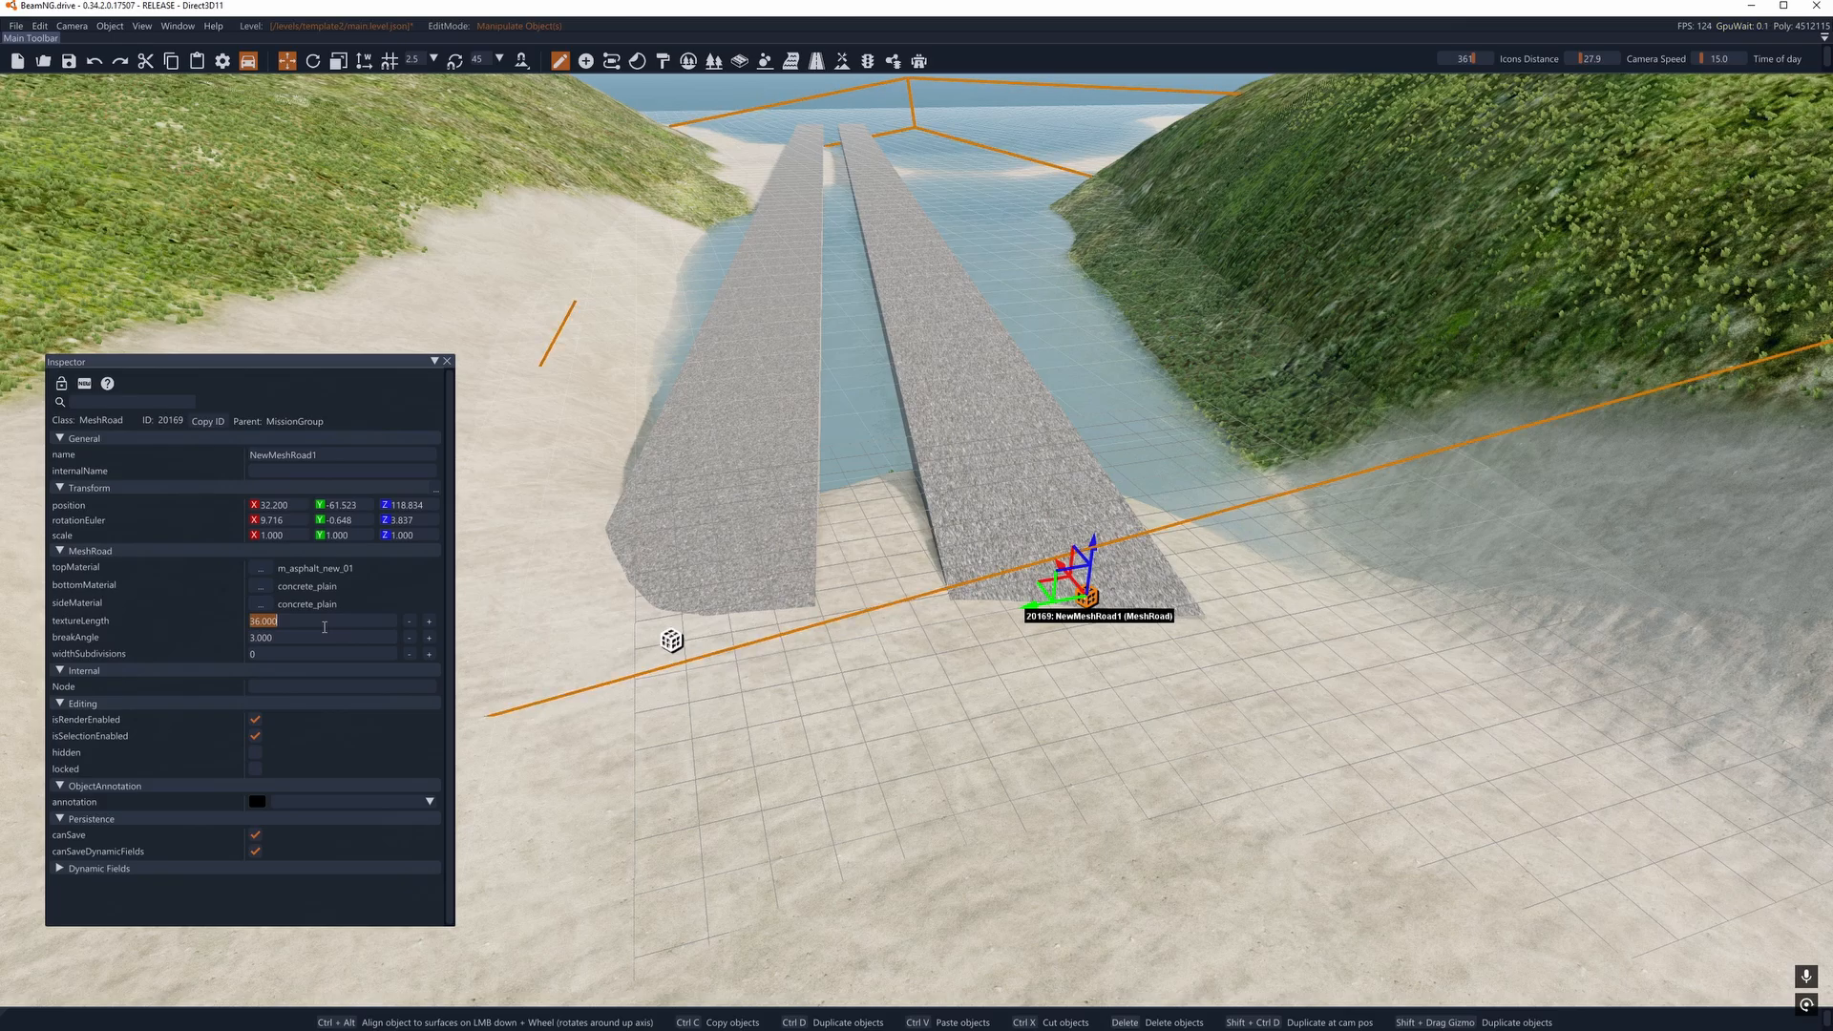
- Examine the asphalt surfaces of the two parallel mesh roads from the shore
{"action": "key", "text": "w"}
{"action": "key", "text": "d"}
{"action": "right_click_drag", "start_coordinate": [649, 467], "coordinate": [587, 449]}
{"action": "key", "text": "a"}
{"action": "key", "text": "d"}
{"action": "key", "text": "a"}
{"action": "right_click_drag", "start_coordinate": [974, 420], "coordinate": [1036, 423]}
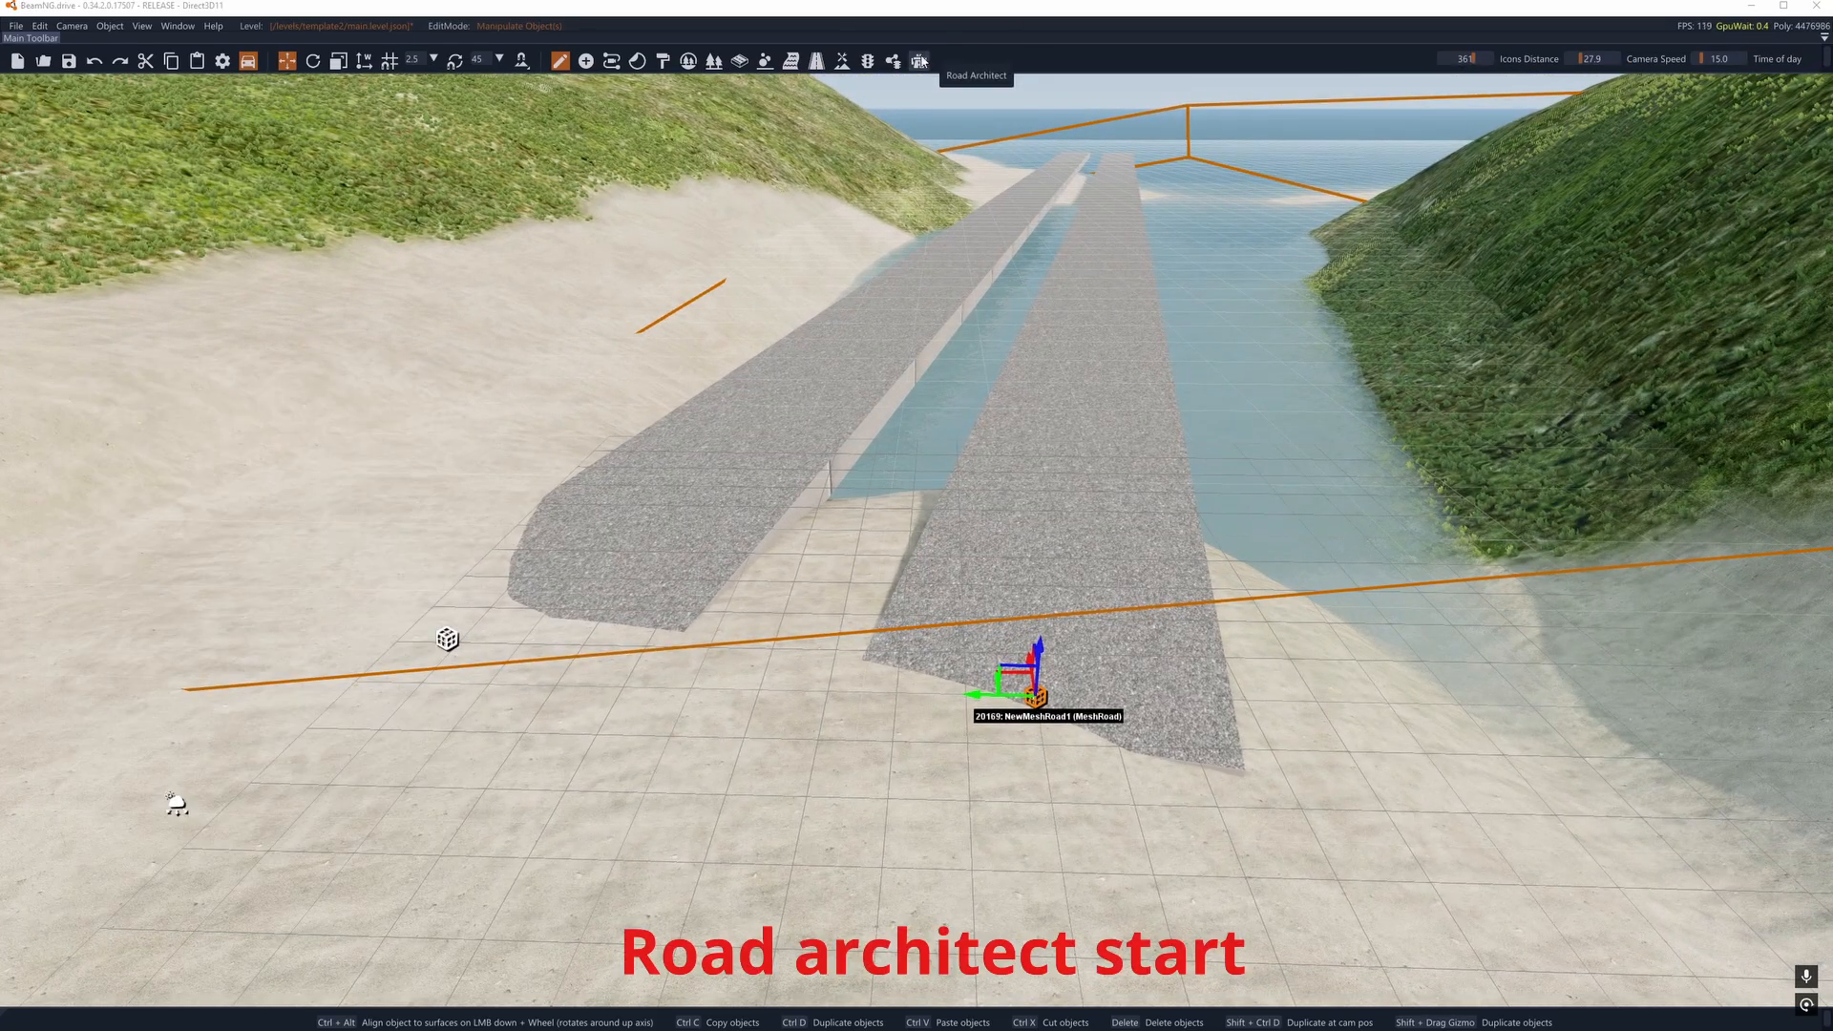
- Open the Road Architect and the Scene Tree, keeping the shore area in front of the mesh roads clear
{"action": "left_click", "coordinate": [918, 60]}
{"action": "mouse_move", "coordinate": [880, 270]}
{"action": "right_mouse_down"}
{"action": "mouse_move", "coordinate": [755, 279]}
{"action": "mouse_move", "coordinate": [890, 276]}
{"action": "right_mouse_up"}
{"action": "key", "text": "a"}
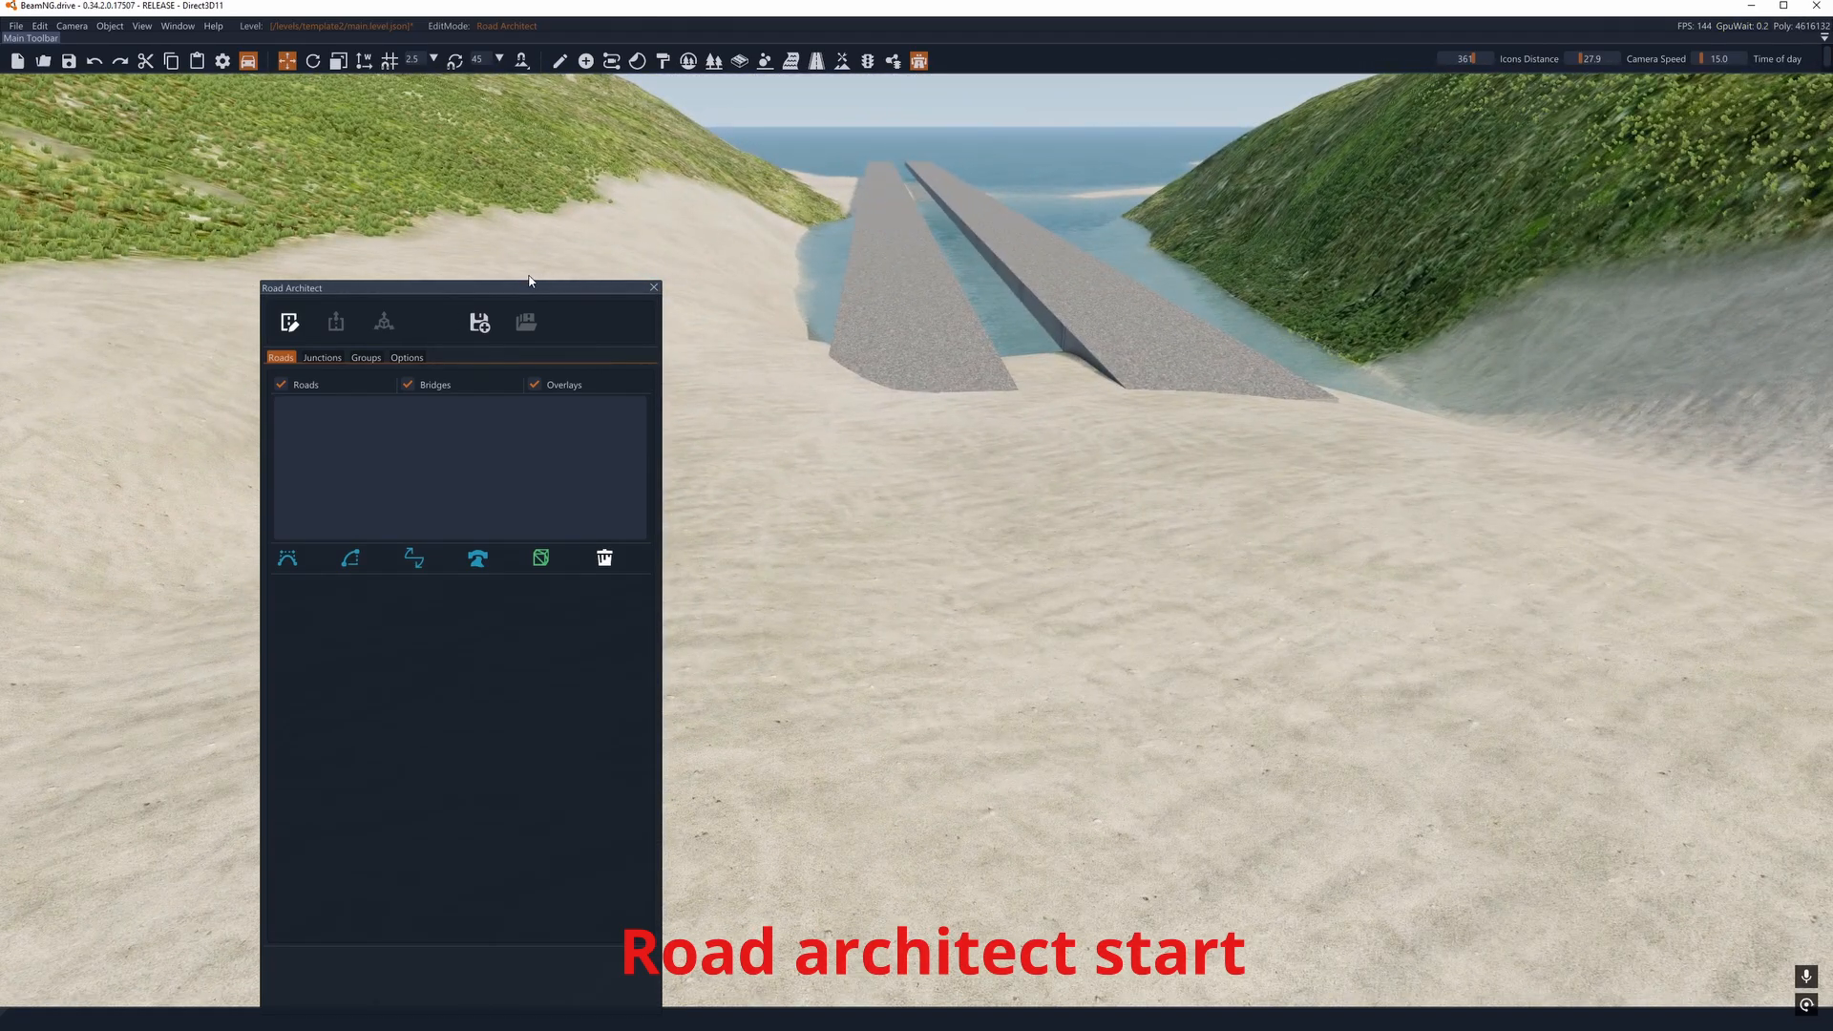
{"action": "left_click_drag", "start_coordinate": [526, 278], "coordinate": [236, 591]}
{"action": "left_click", "coordinate": [178, 27]}
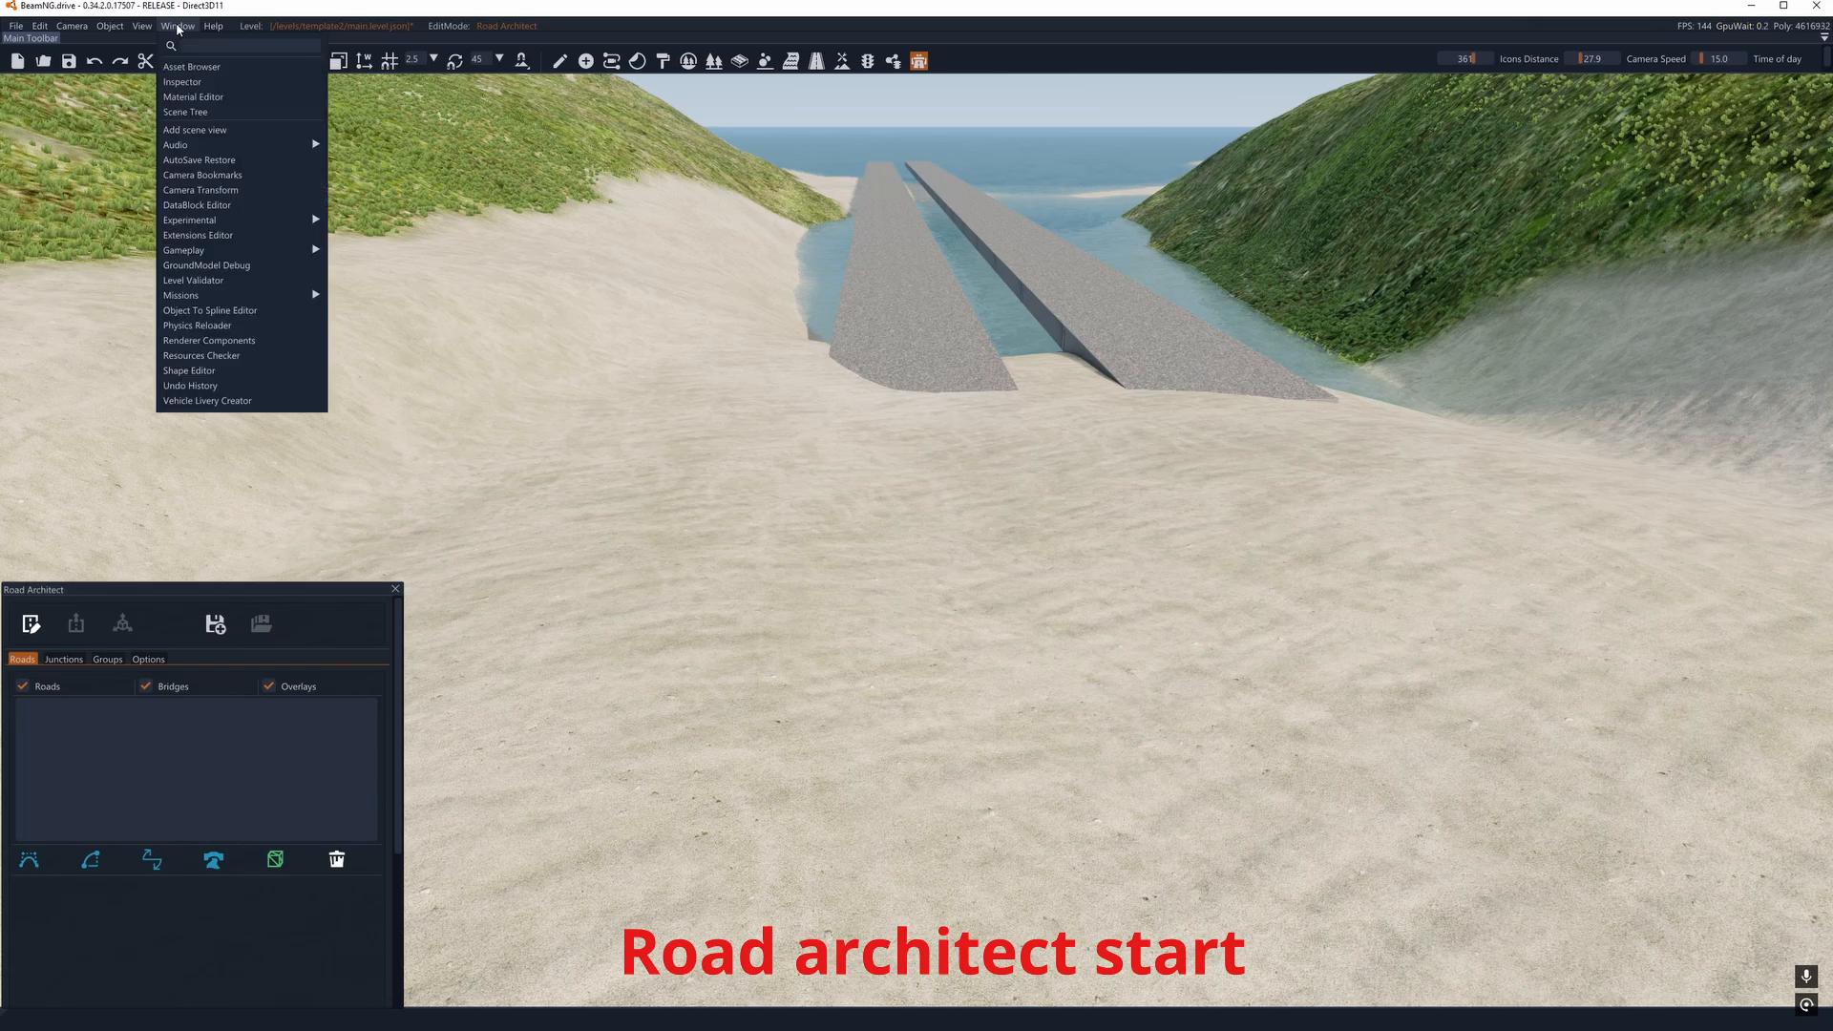
{"action": "left_click", "coordinate": [192, 113]}
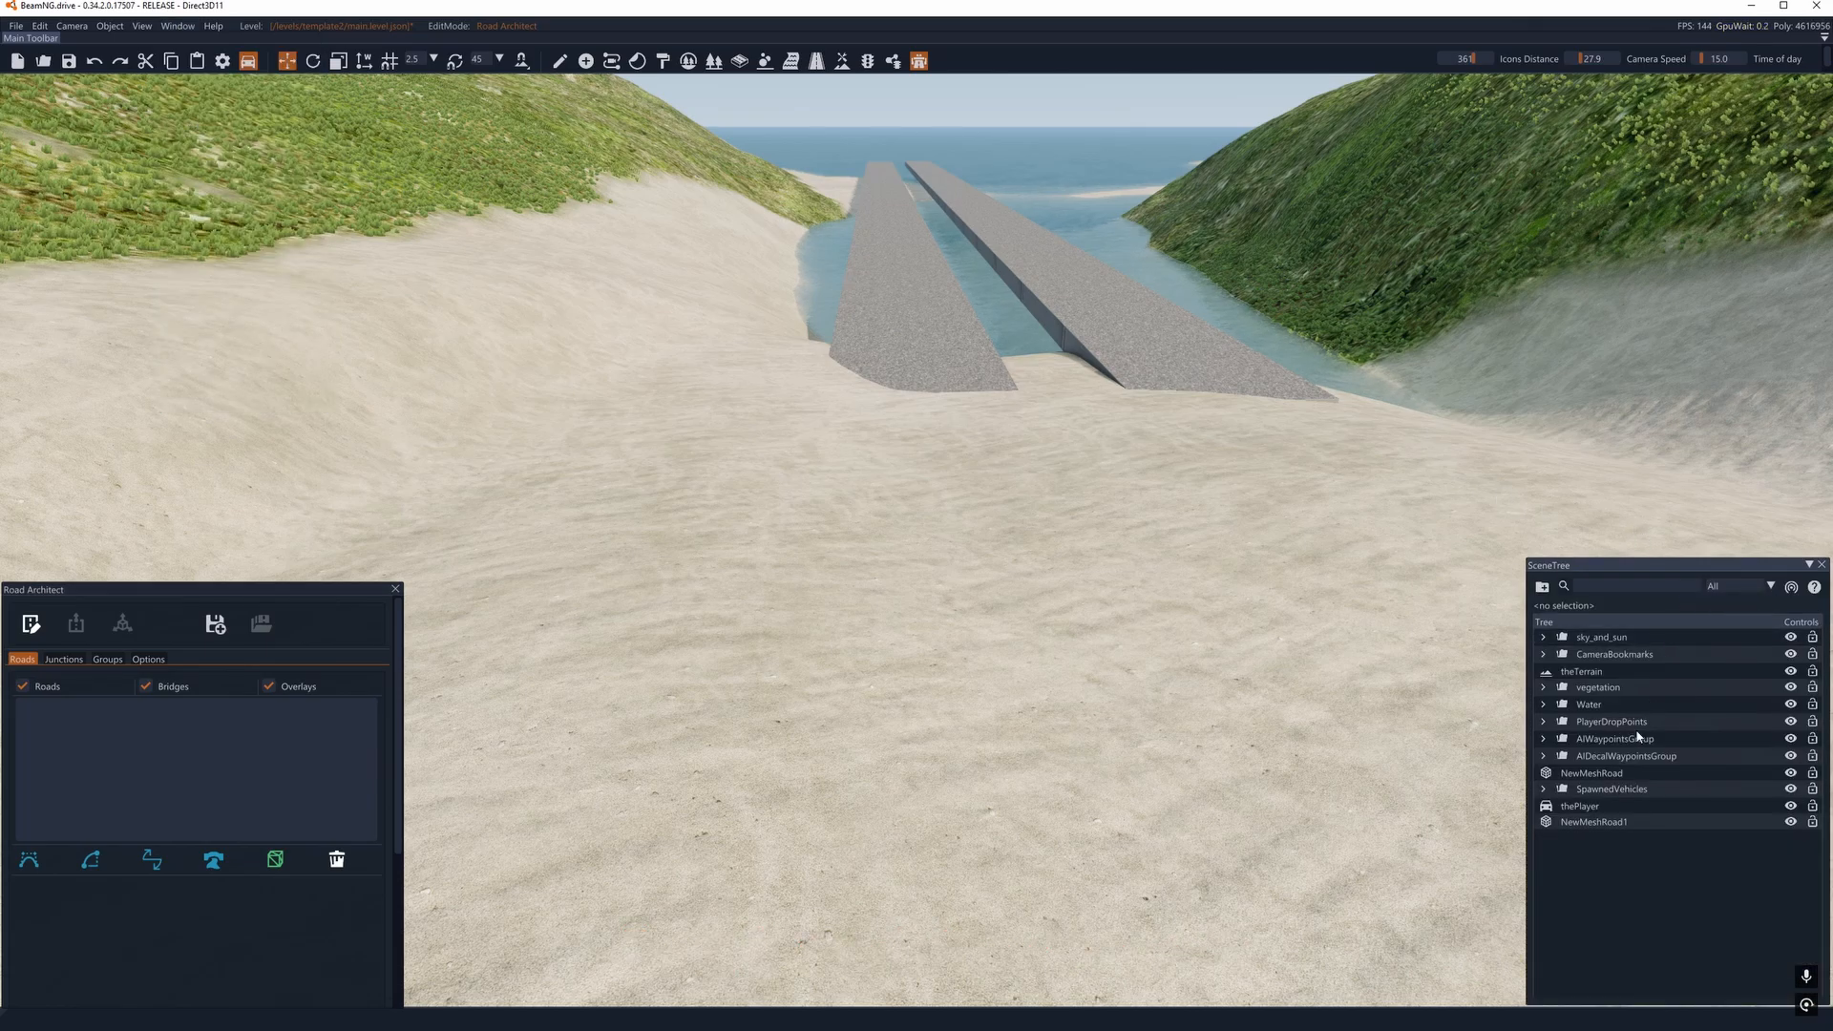
- Add a new spline road with five nodes running across the sand and onto the mesh road nearer the grassy slope
{"action": "left_click", "coordinate": [30, 860]}
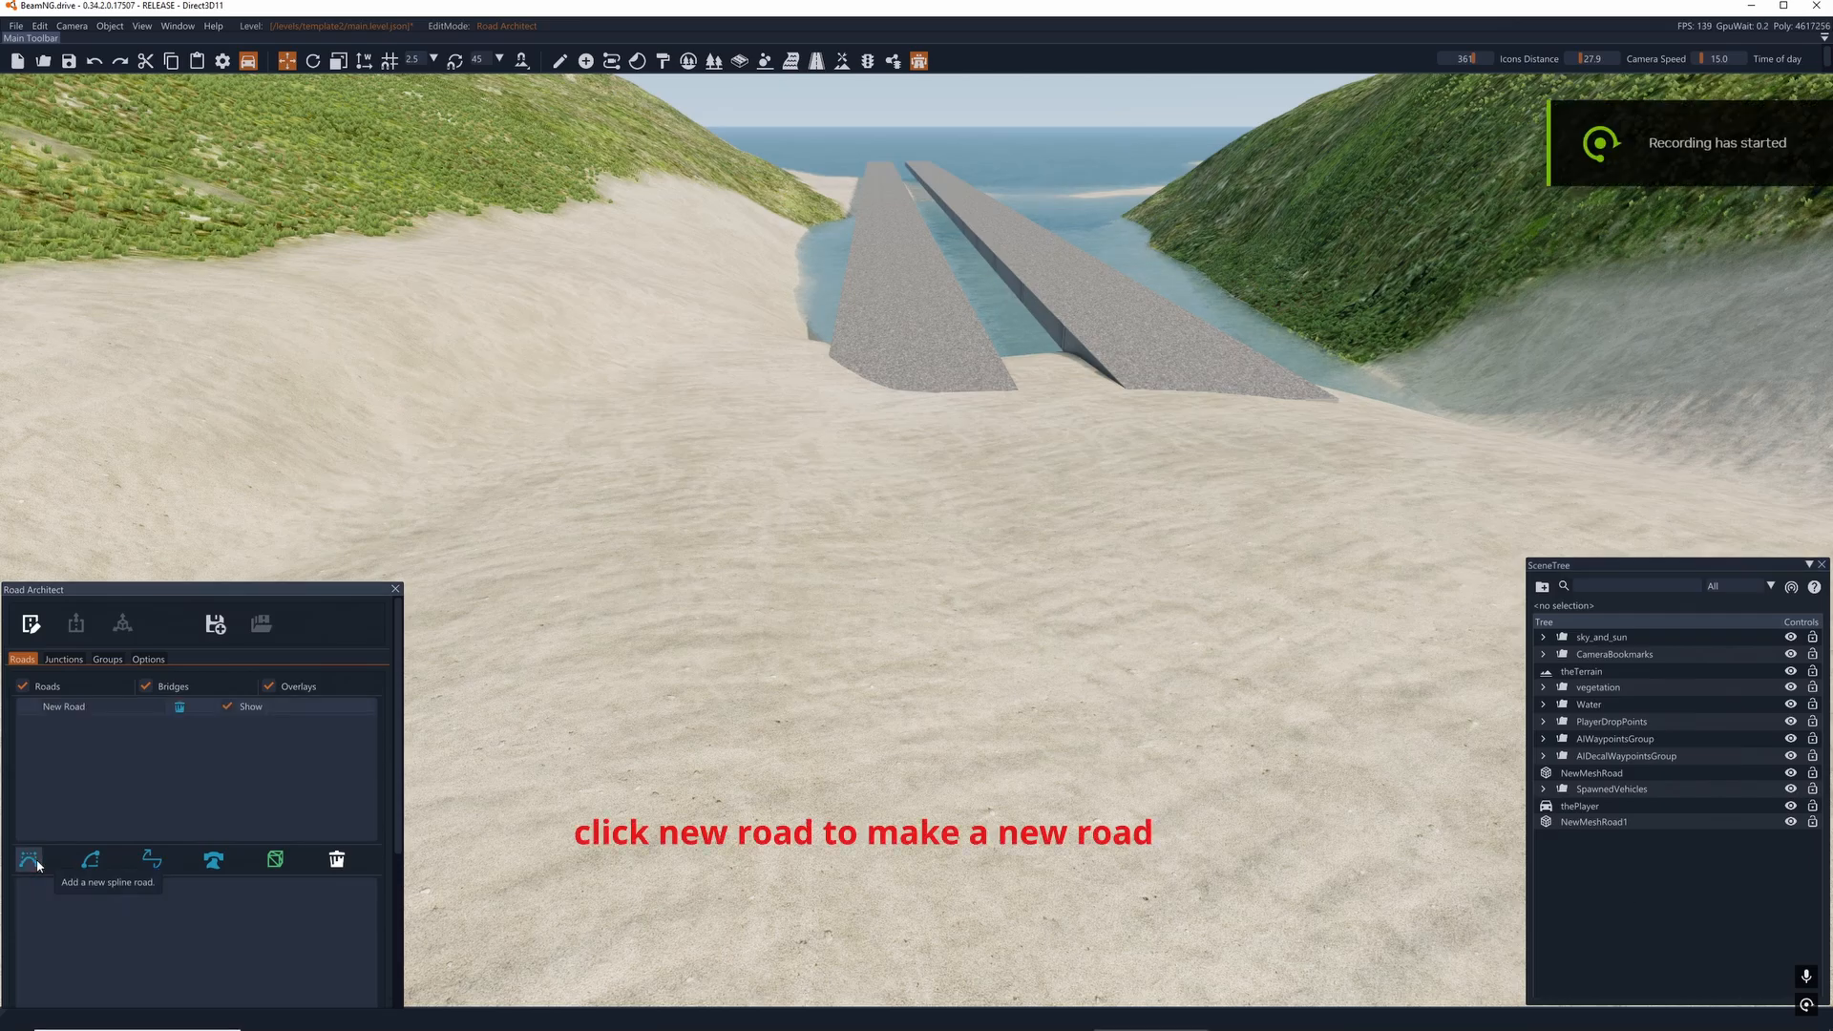
{"action": "mouse_move", "coordinate": [907, 680]}
{"action": "right_mouse_down"}
{"action": "mouse_move", "coordinate": [916, 512]}
{"action": "mouse_move", "coordinate": [900, 777]}
{"action": "mouse_move", "coordinate": [952, 728]}
{"action": "mouse_move", "coordinate": [908, 515]}
{"action": "mouse_move", "coordinate": [933, 512]}
{"action": "mouse_move", "coordinate": [913, 512]}
{"action": "mouse_move", "coordinate": [925, 804]}
{"action": "right_mouse_up"}
{"action": "key", "text": "s"}
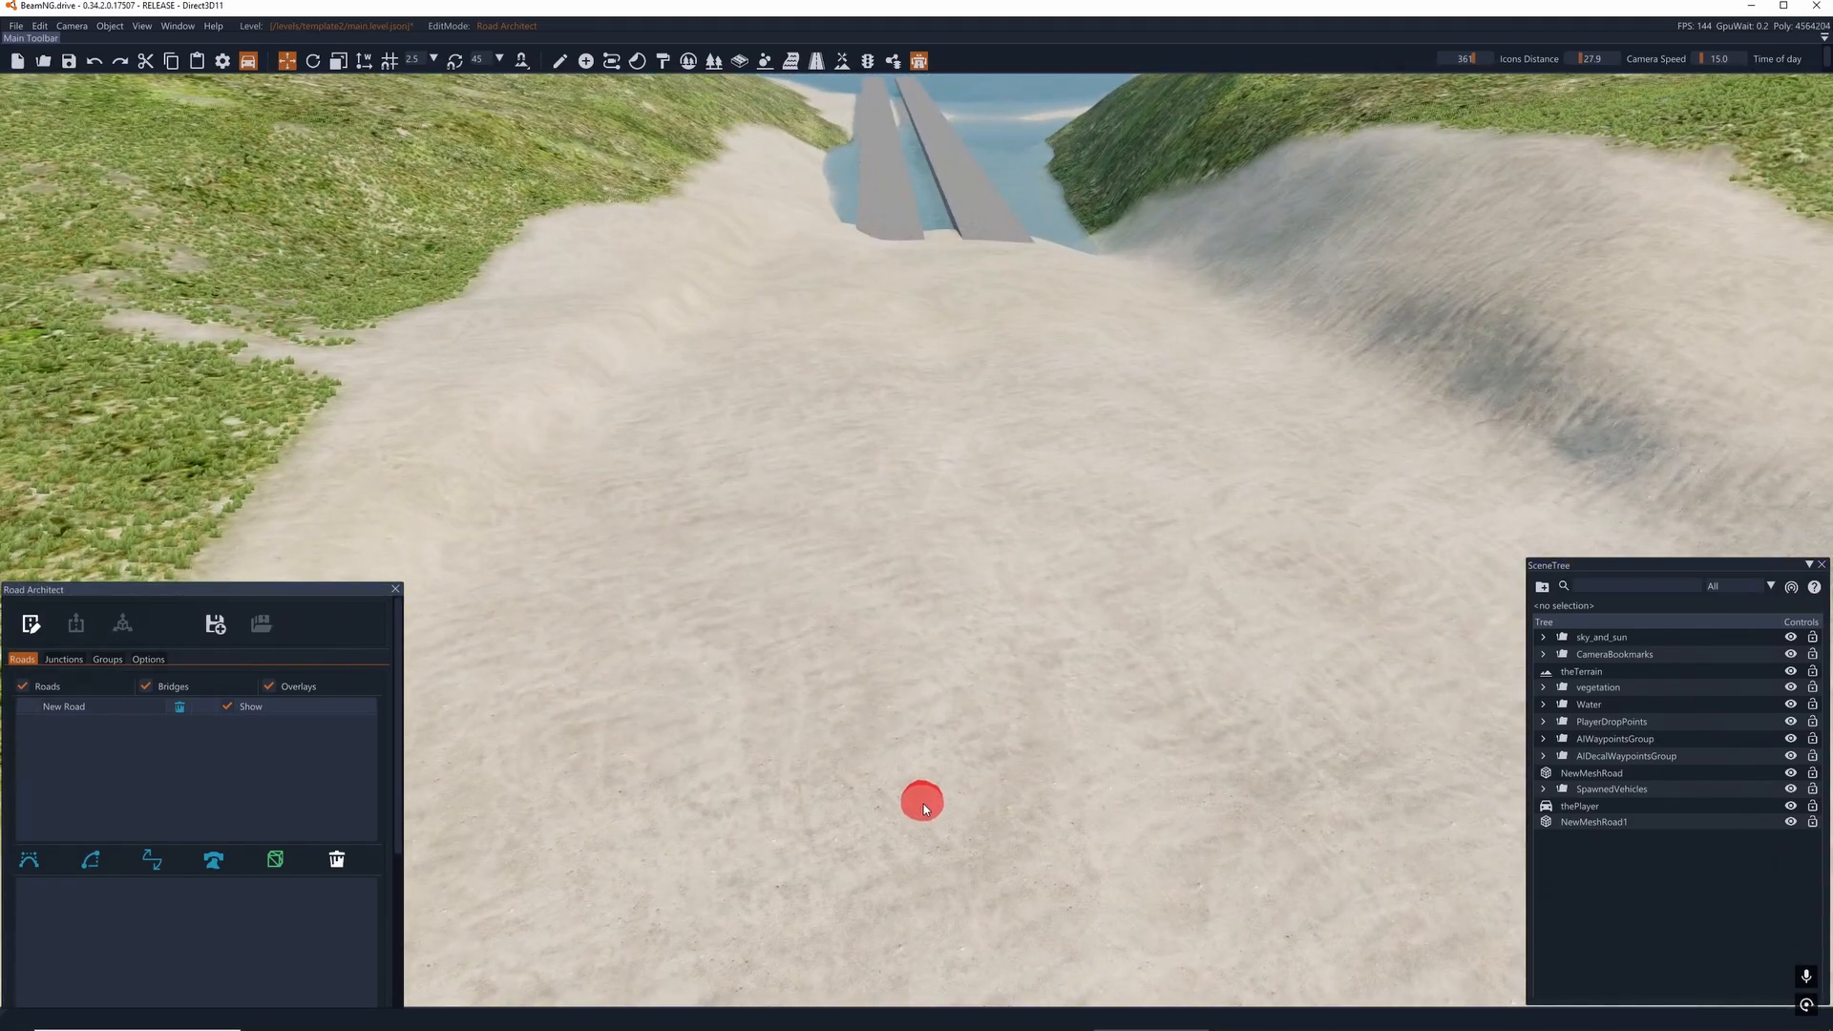
{"action": "left_click", "coordinate": [899, 458]}
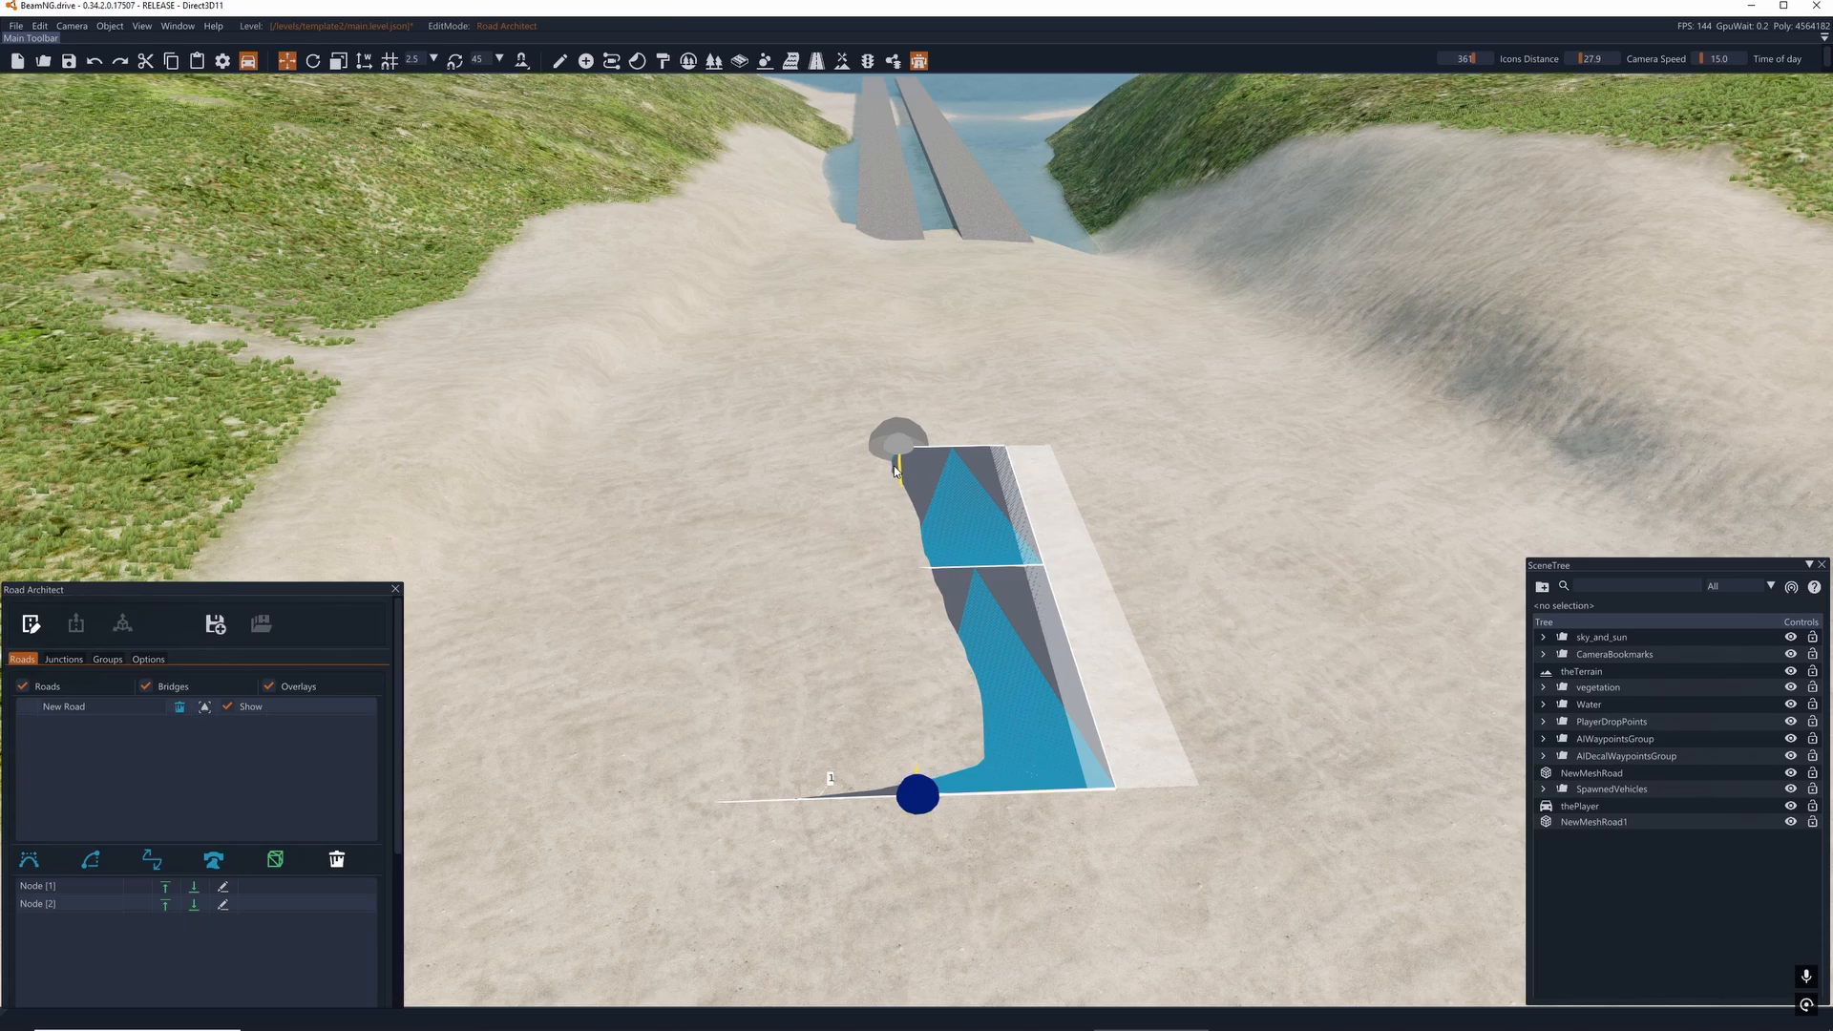
{"action": "left_click", "coordinate": [896, 312]}
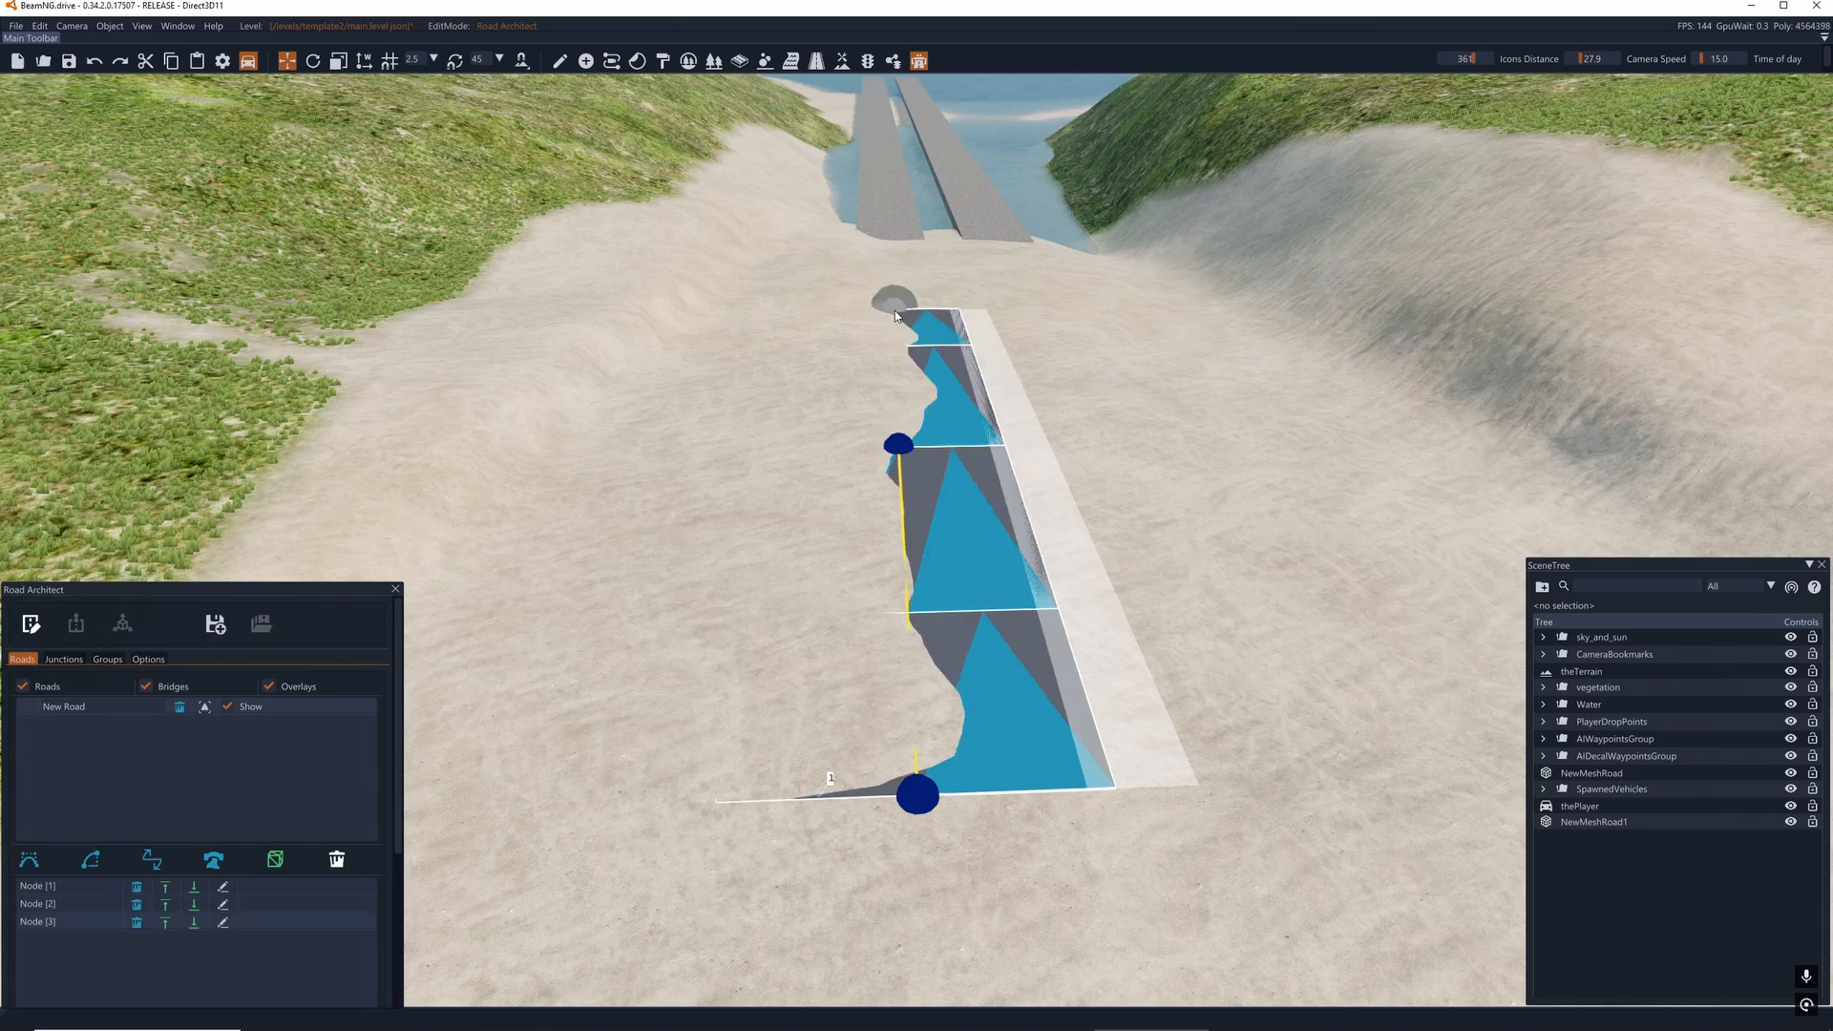
{"action": "left_click", "coordinate": [888, 218]}
{"action": "left_click", "coordinate": [880, 146]}
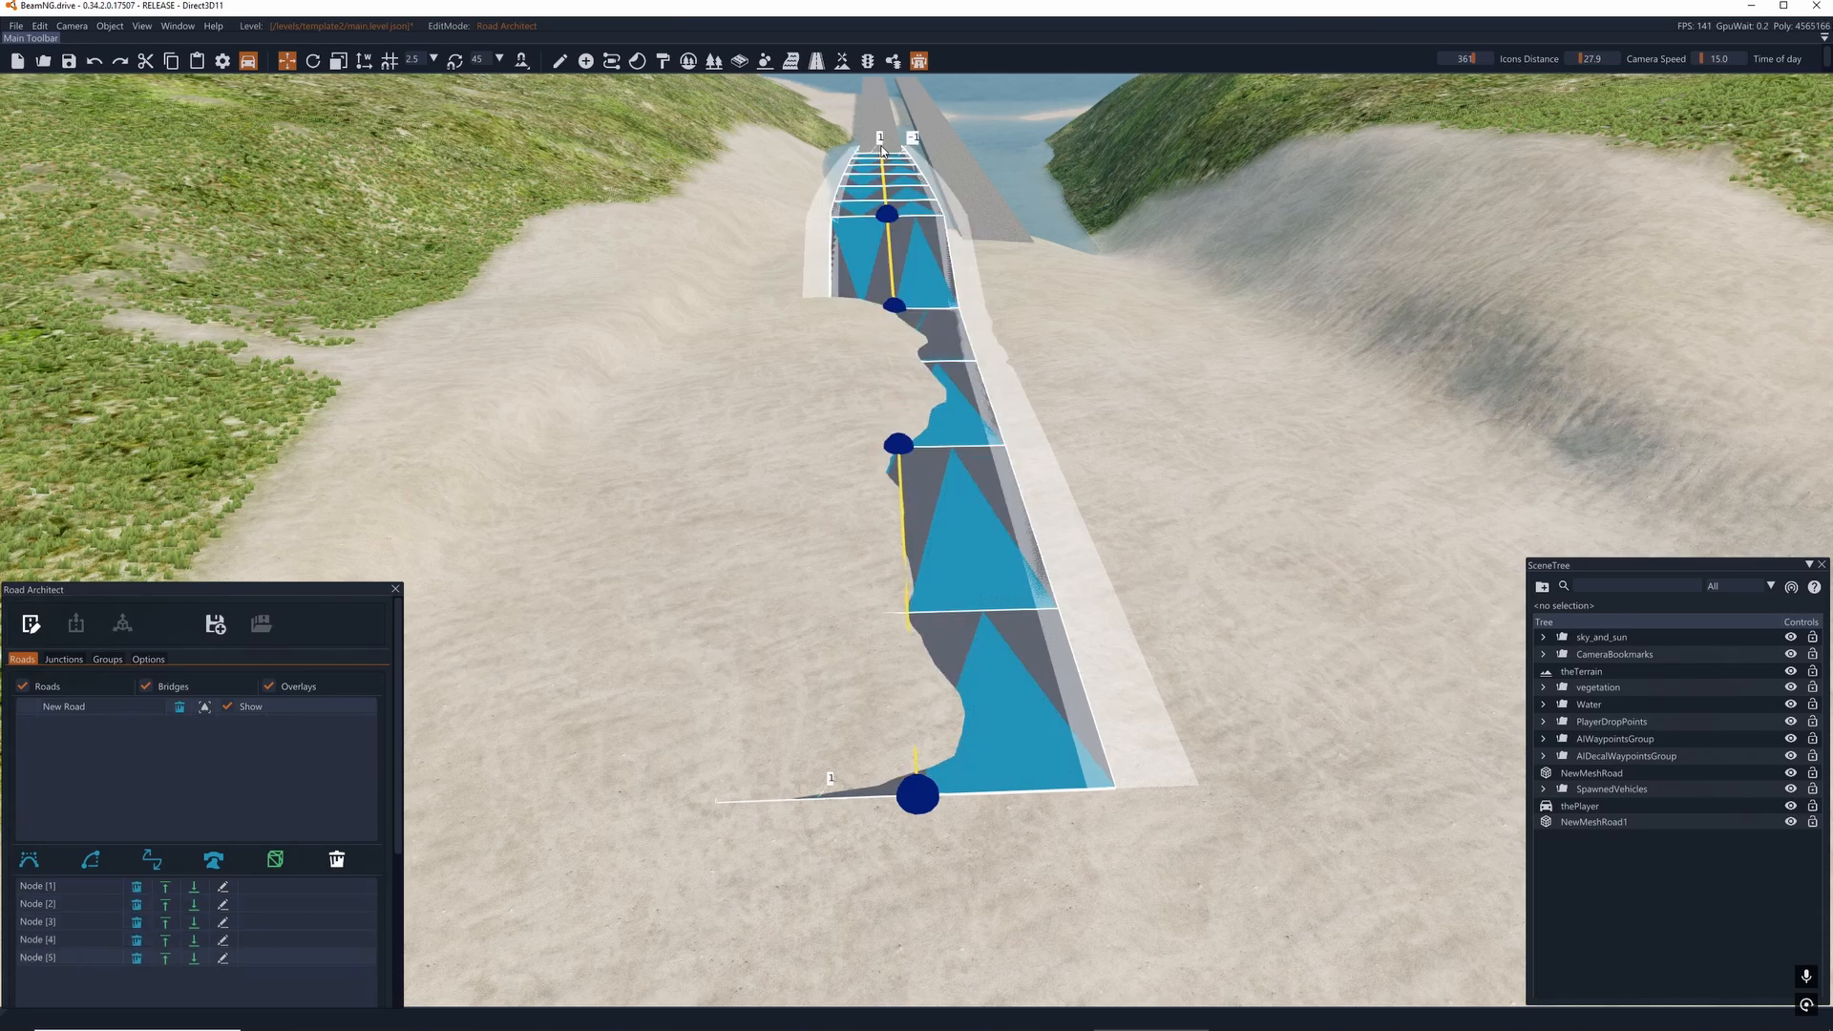
- Select the new spline road's fourth node, near the shore end of the mesh road
{"action": "right_click_drag", "start_coordinate": [880, 147], "coordinate": [726, 19]}
{"action": "key", "text": "w"}
{"action": "right_click_drag", "start_coordinate": [1012, 258], "coordinate": [905, 317]}
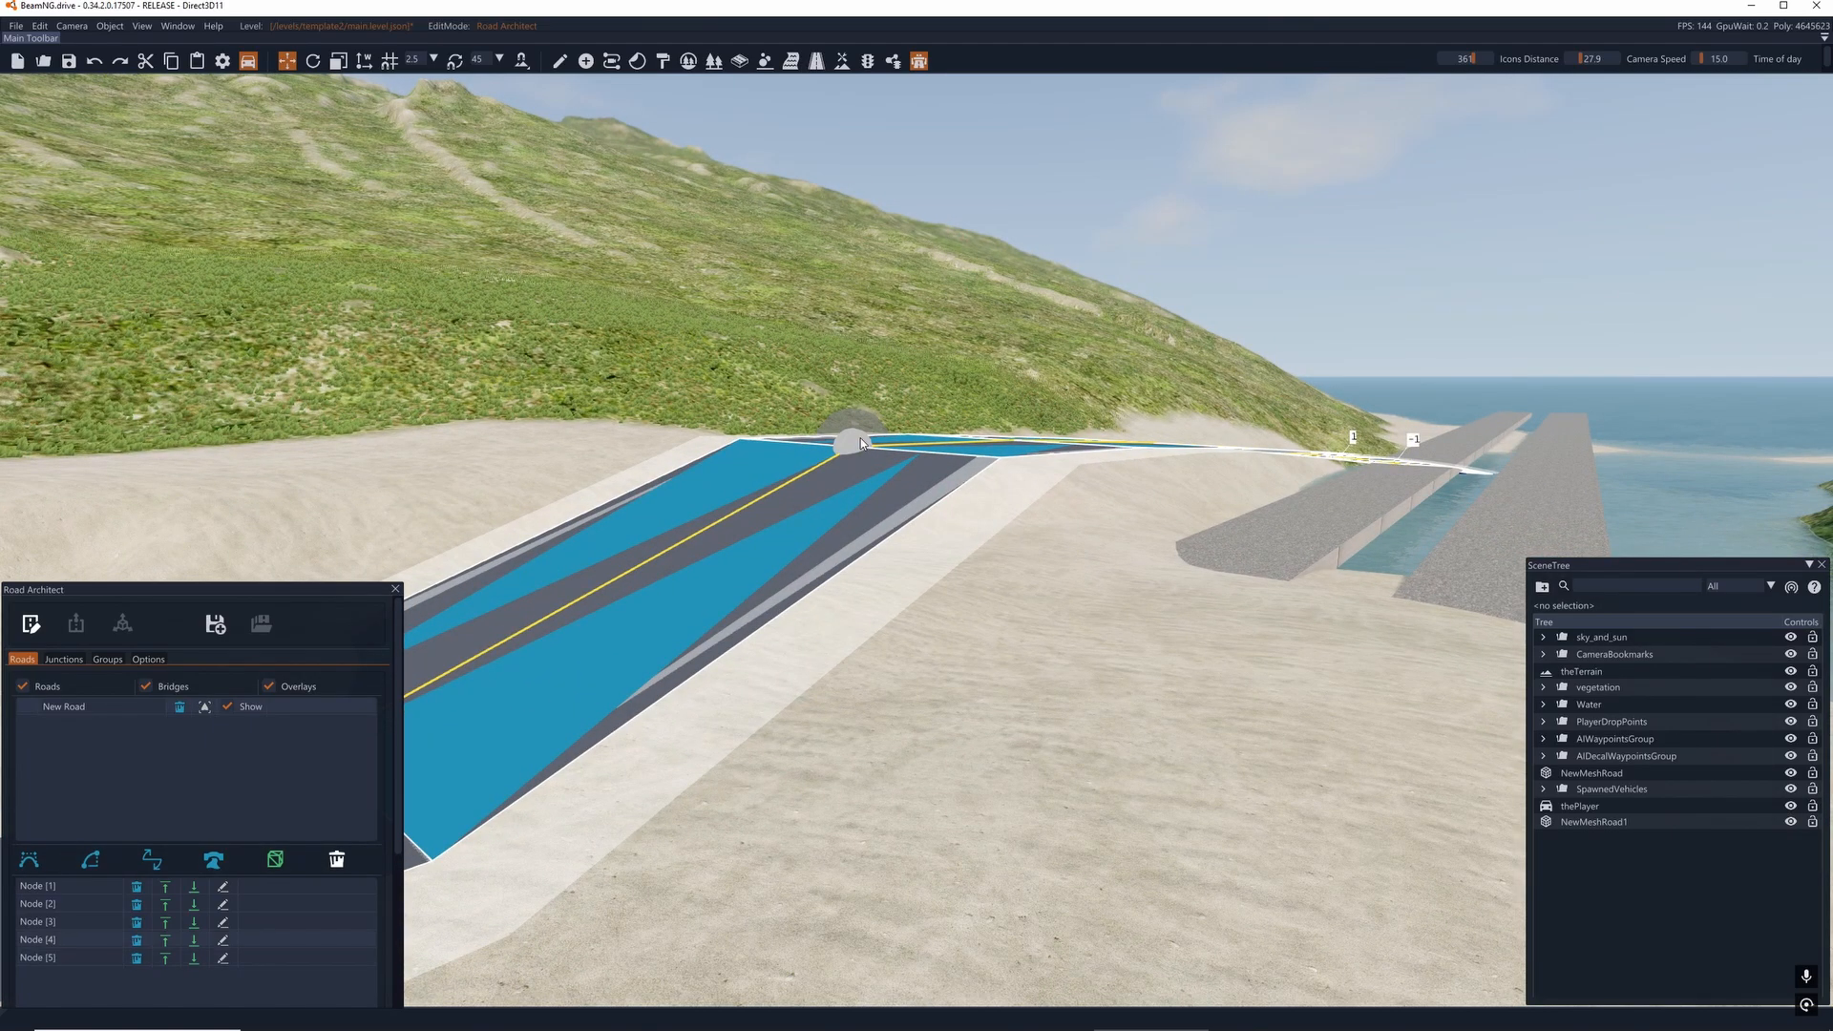
{"action": "left_click_drag", "start_coordinate": [855, 436], "coordinate": [870, 576]}
{"action": "key", "text": "d"}
{"action": "right_click_drag", "start_coordinate": [871, 576], "coordinate": [585, 538]}
{"action": "key", "text": "w"}
{"action": "key", "text": "d"}
{"action": "key", "text": "d"}
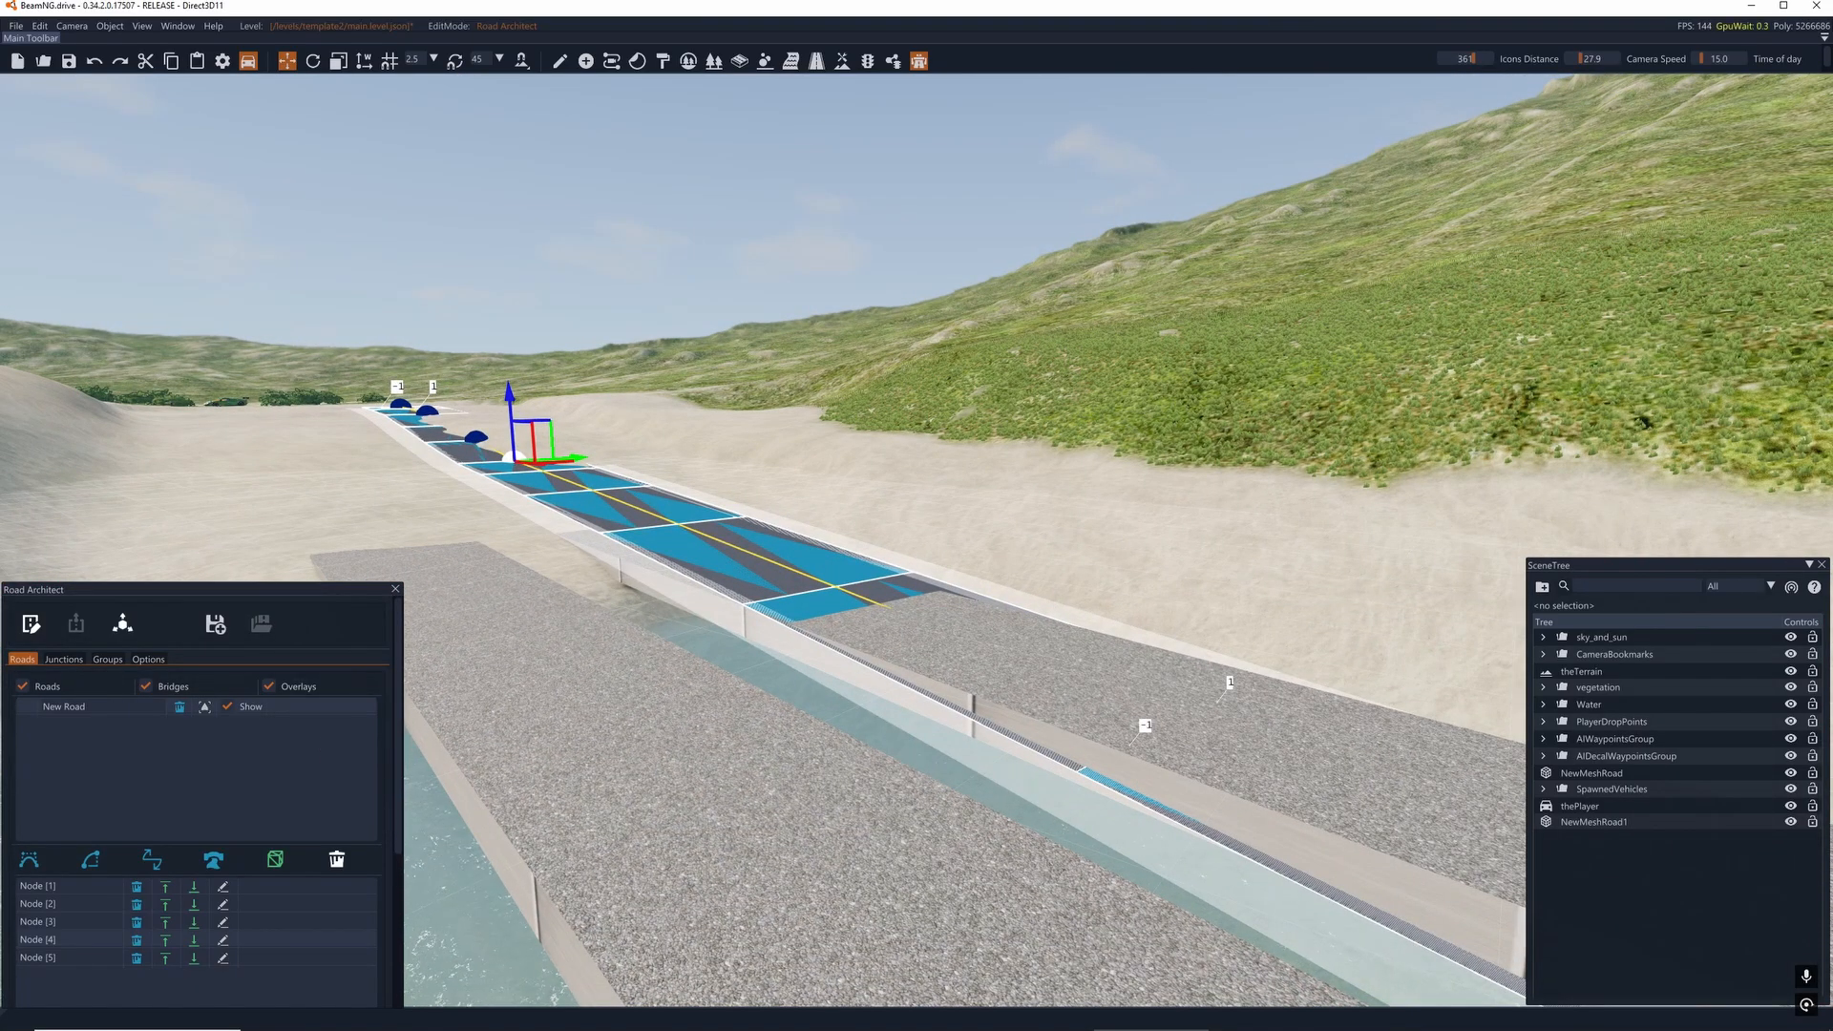
- Raise the spline road's fifth node out of the water up to the asphalt surface of the mesh road
{"action": "key", "text": "w"}
{"action": "mouse_move", "coordinate": [1116, 711]}
{"action": "right_mouse_down"}
{"action": "mouse_move", "coordinate": [1203, 764]}
{"action": "mouse_move", "coordinate": [1002, 778]}
{"action": "mouse_move", "coordinate": [1024, 687]}
{"action": "mouse_move", "coordinate": [1112, 688]}
{"action": "right_mouse_up"}
{"action": "key", "text": "w"}
{"action": "key", "text": "s"}
{"action": "right_click_drag", "start_coordinate": [859, 668], "coordinate": [1125, 565]}
{"action": "key", "text": "d"}
{"action": "key", "text": "a"}
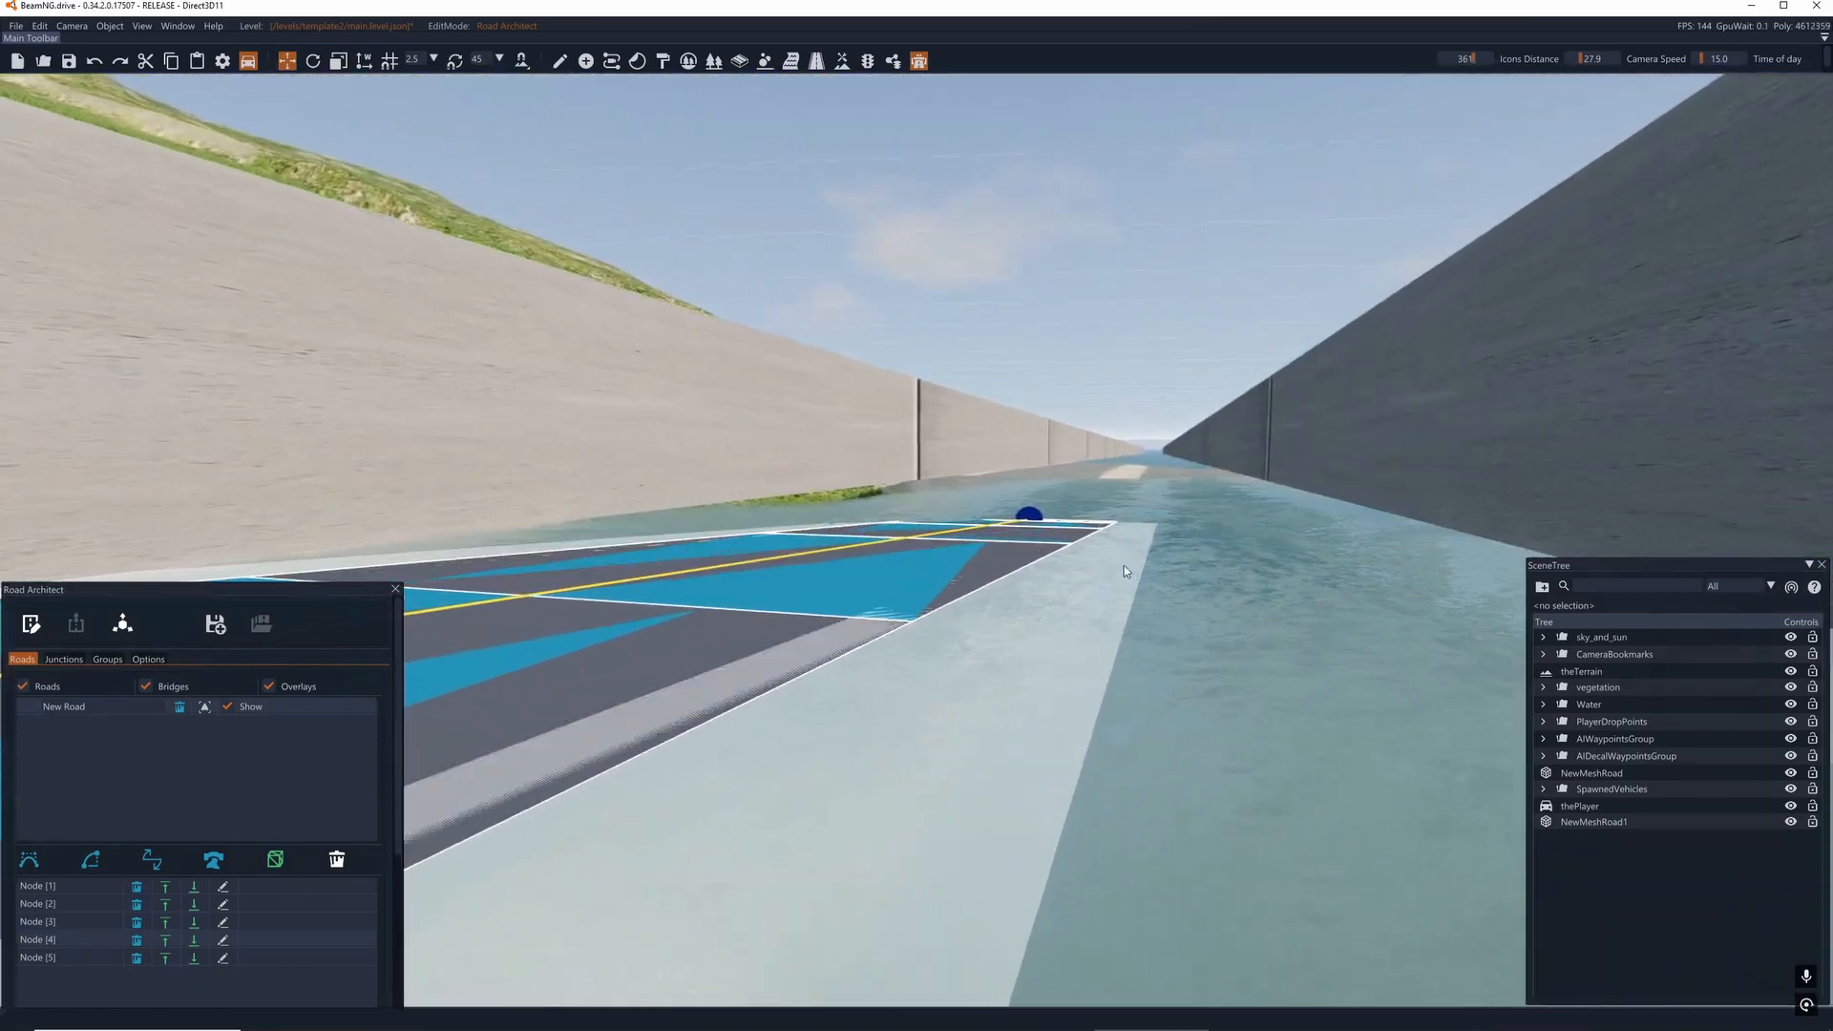
{"action": "left_click", "coordinate": [1034, 519]}
{"action": "left_click_drag", "start_coordinate": [1029, 477], "coordinate": [1029, 378]}
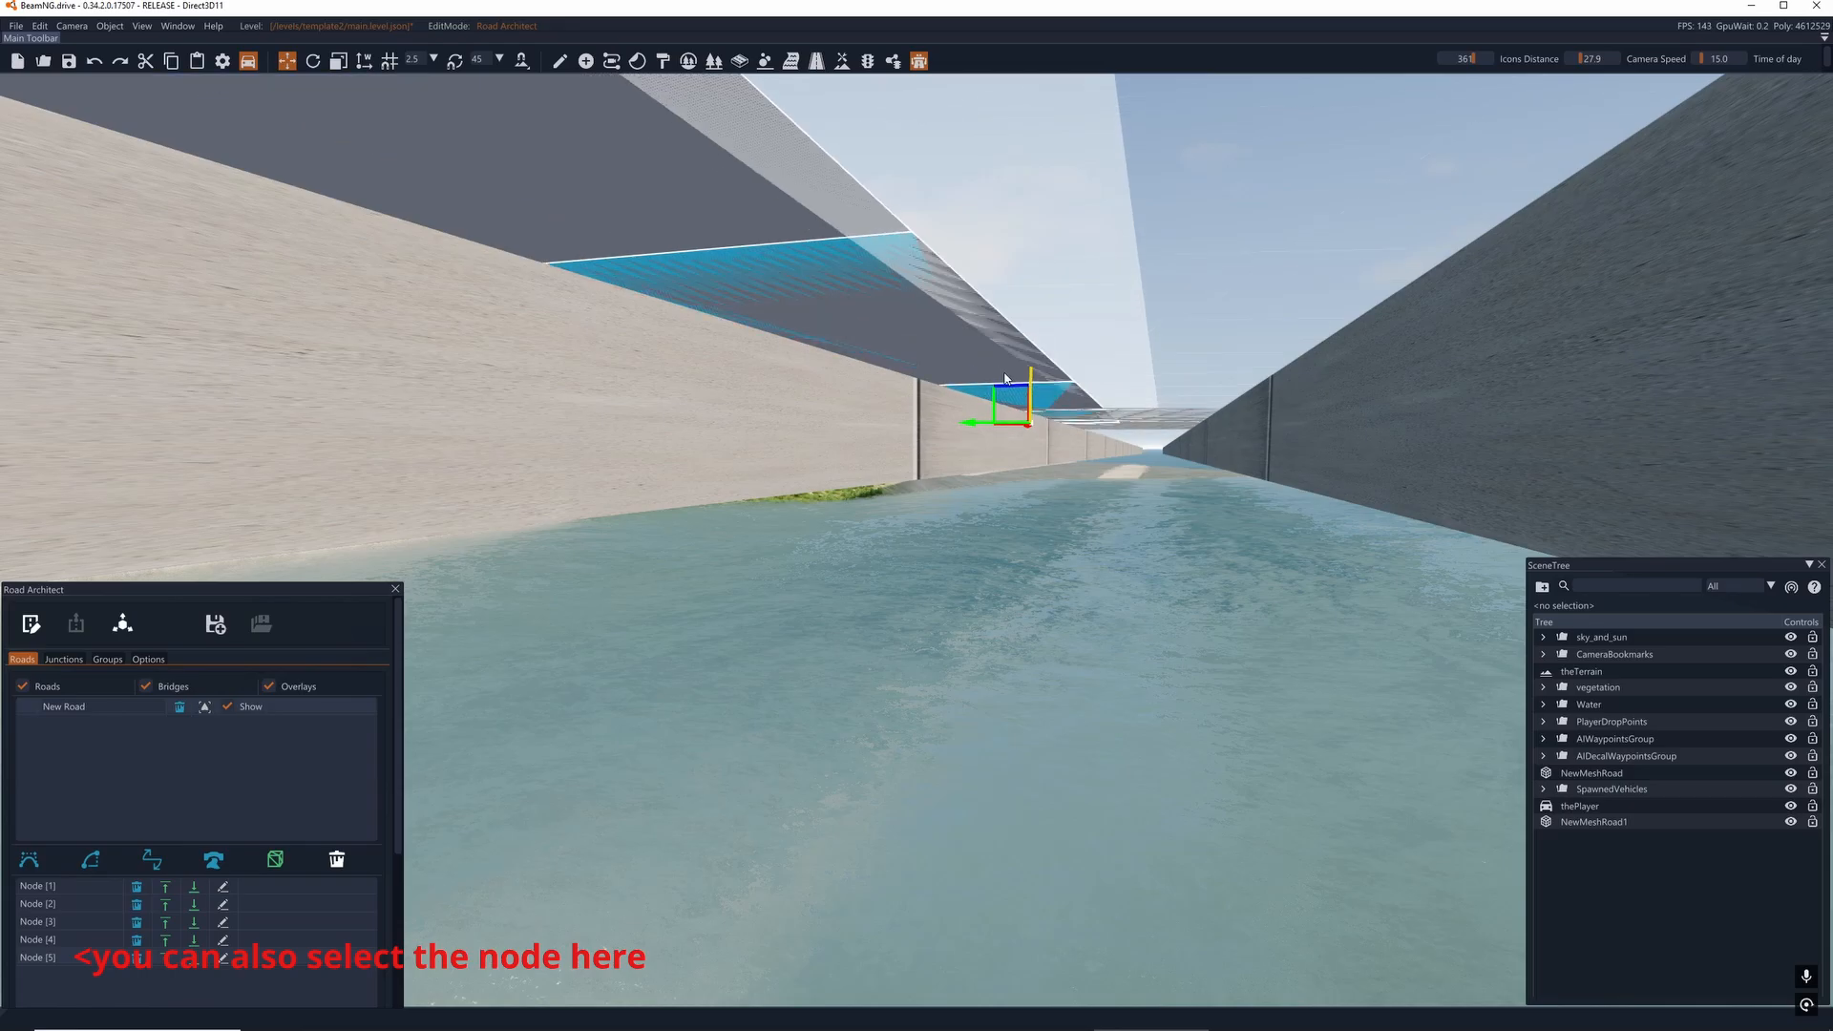
{"action": "right_click_drag", "start_coordinate": [1029, 378], "coordinate": [792, 354]}
{"action": "key", "text": "s"}
{"action": "key", "text": "d"}
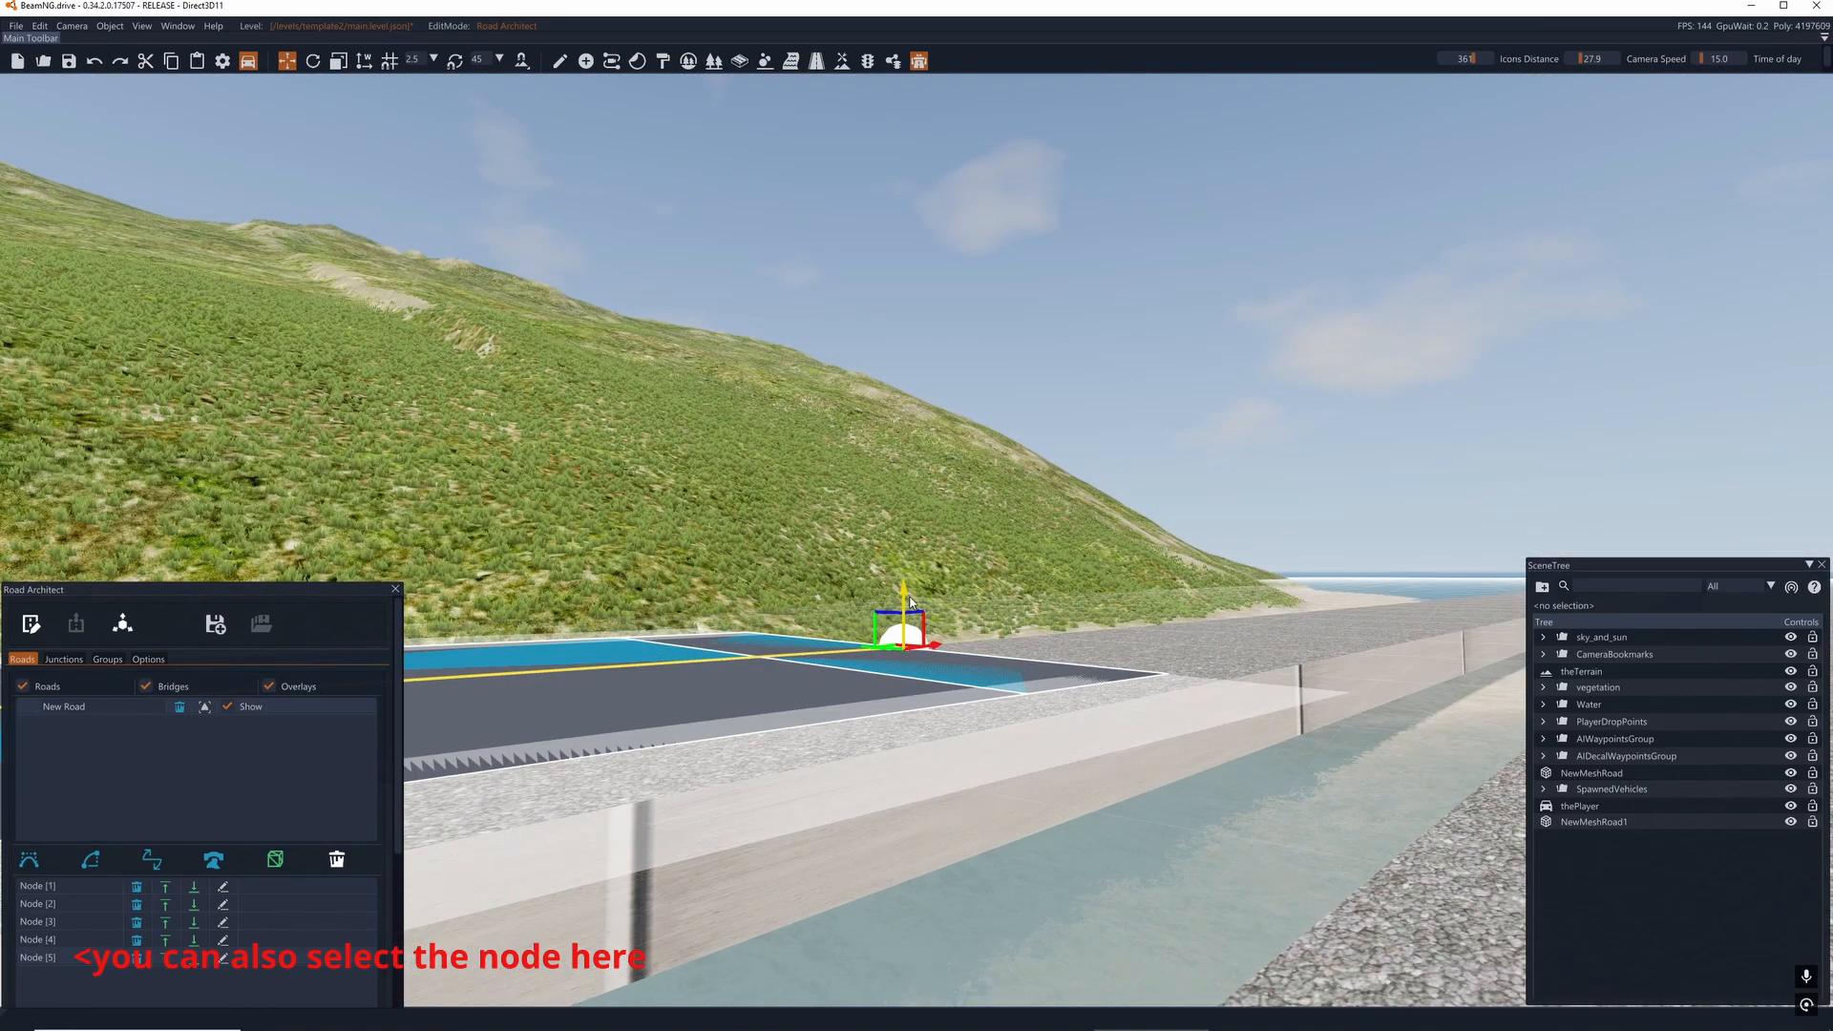
- Make the Road Architect window taller to fit the road's node list and all of its settings sections
{"action": "key", "text": "d"}
{"action": "right_click_drag", "start_coordinate": [910, 602], "coordinate": [1036, 640]}
{"action": "key", "text": "w"}
{"action": "key", "text": "a"}
{"action": "key", "text": "s"}
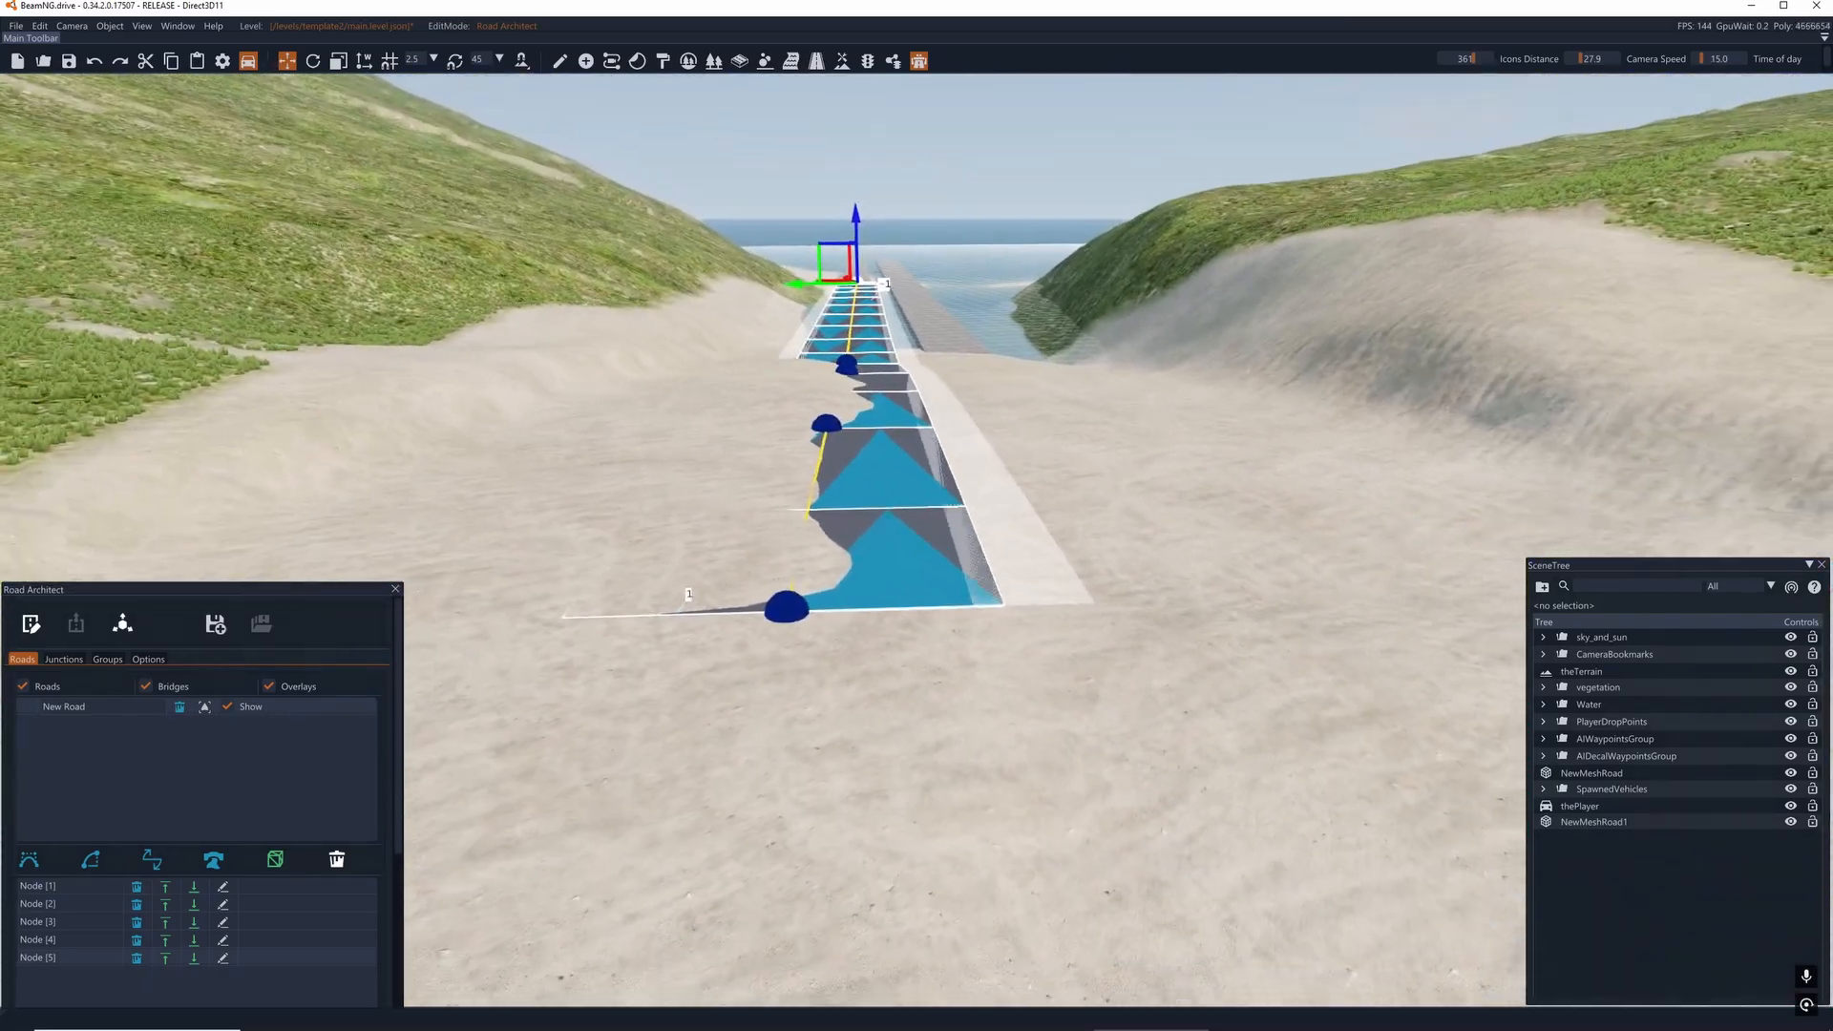
{"action": "key", "text": "w"}
{"action": "scroll", "coordinate": [256, 775], "scroll_direction": "down", "scroll_amount": 3}
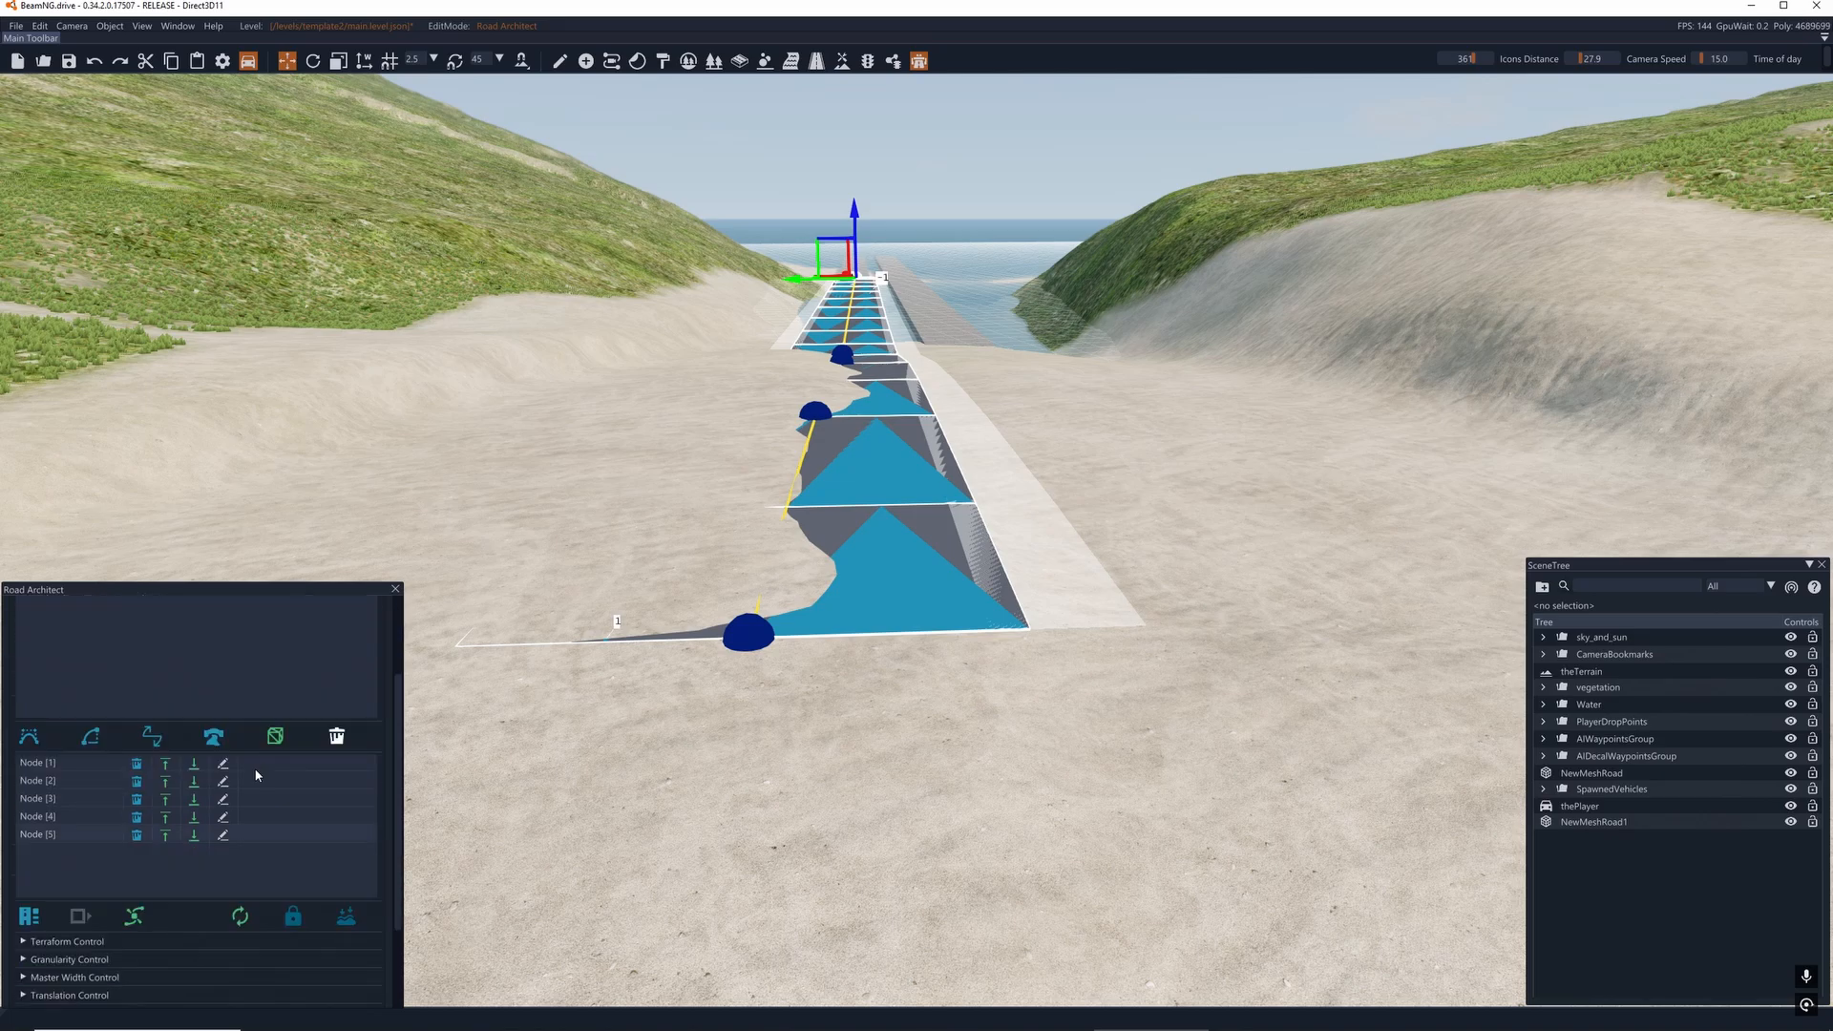
{"action": "left_click_drag", "start_coordinate": [261, 582], "coordinate": [237, 280]}
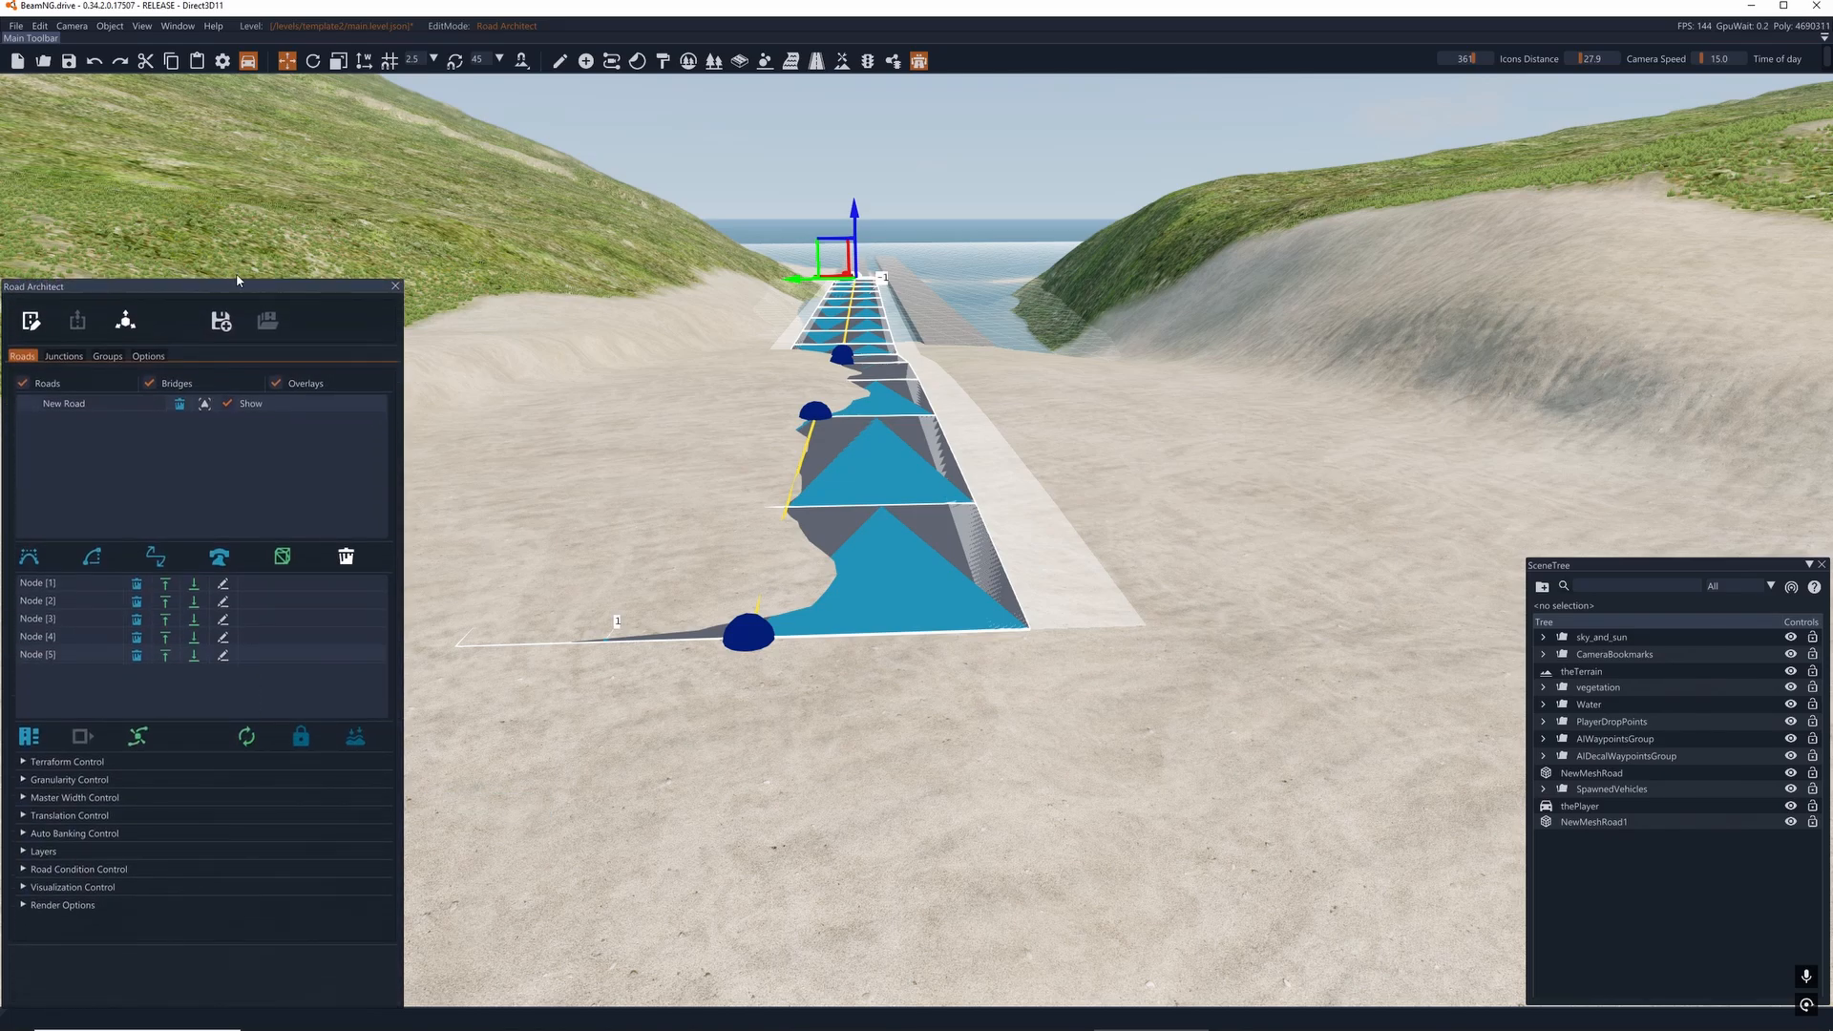
- Examine the road's Terraform, Granularity, Master Width, Translation and Auto Banking Control settings
{"action": "left_click", "coordinate": [50, 763]}
{"action": "scroll", "coordinate": [166, 747], "scroll_direction": "down", "scroll_amount": 1}
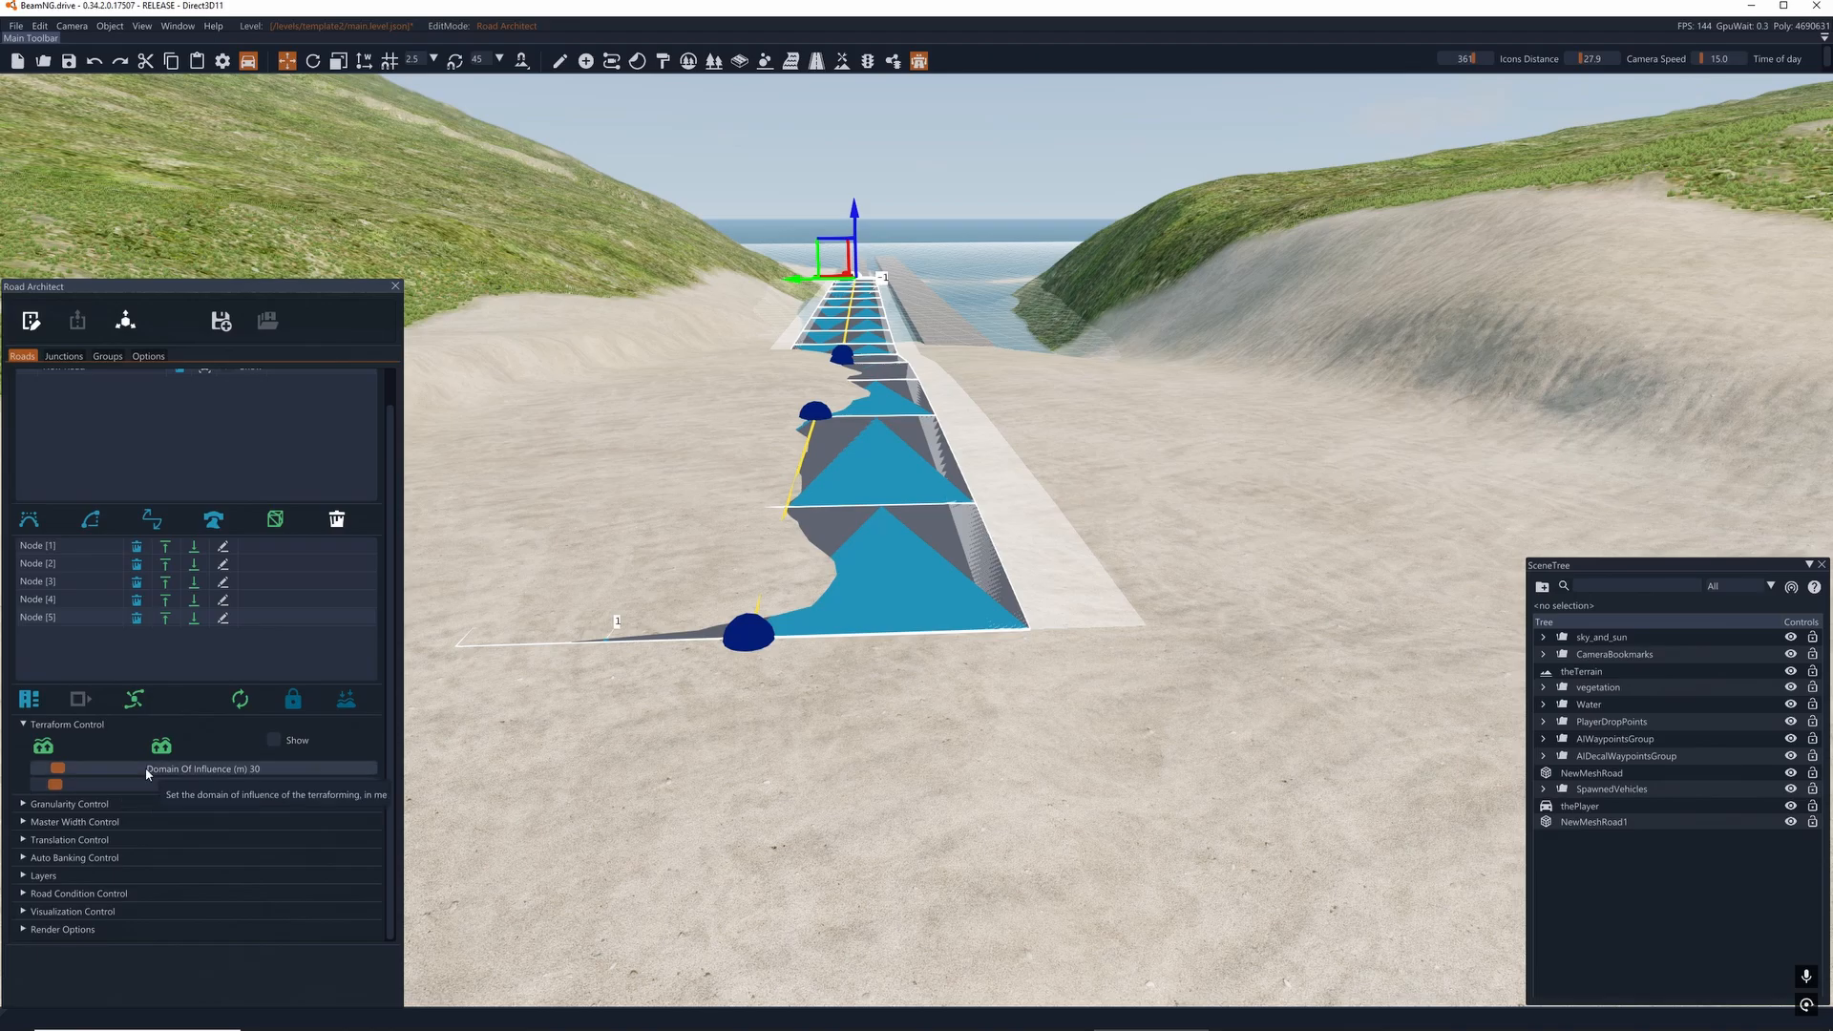
{"action": "scroll", "coordinate": [76, 810], "scroll_direction": "down", "scroll_amount": 1}
{"action": "left_click", "coordinate": [59, 817]}
{"action": "scroll", "coordinate": [59, 817], "scroll_direction": "down", "scroll_amount": 1}
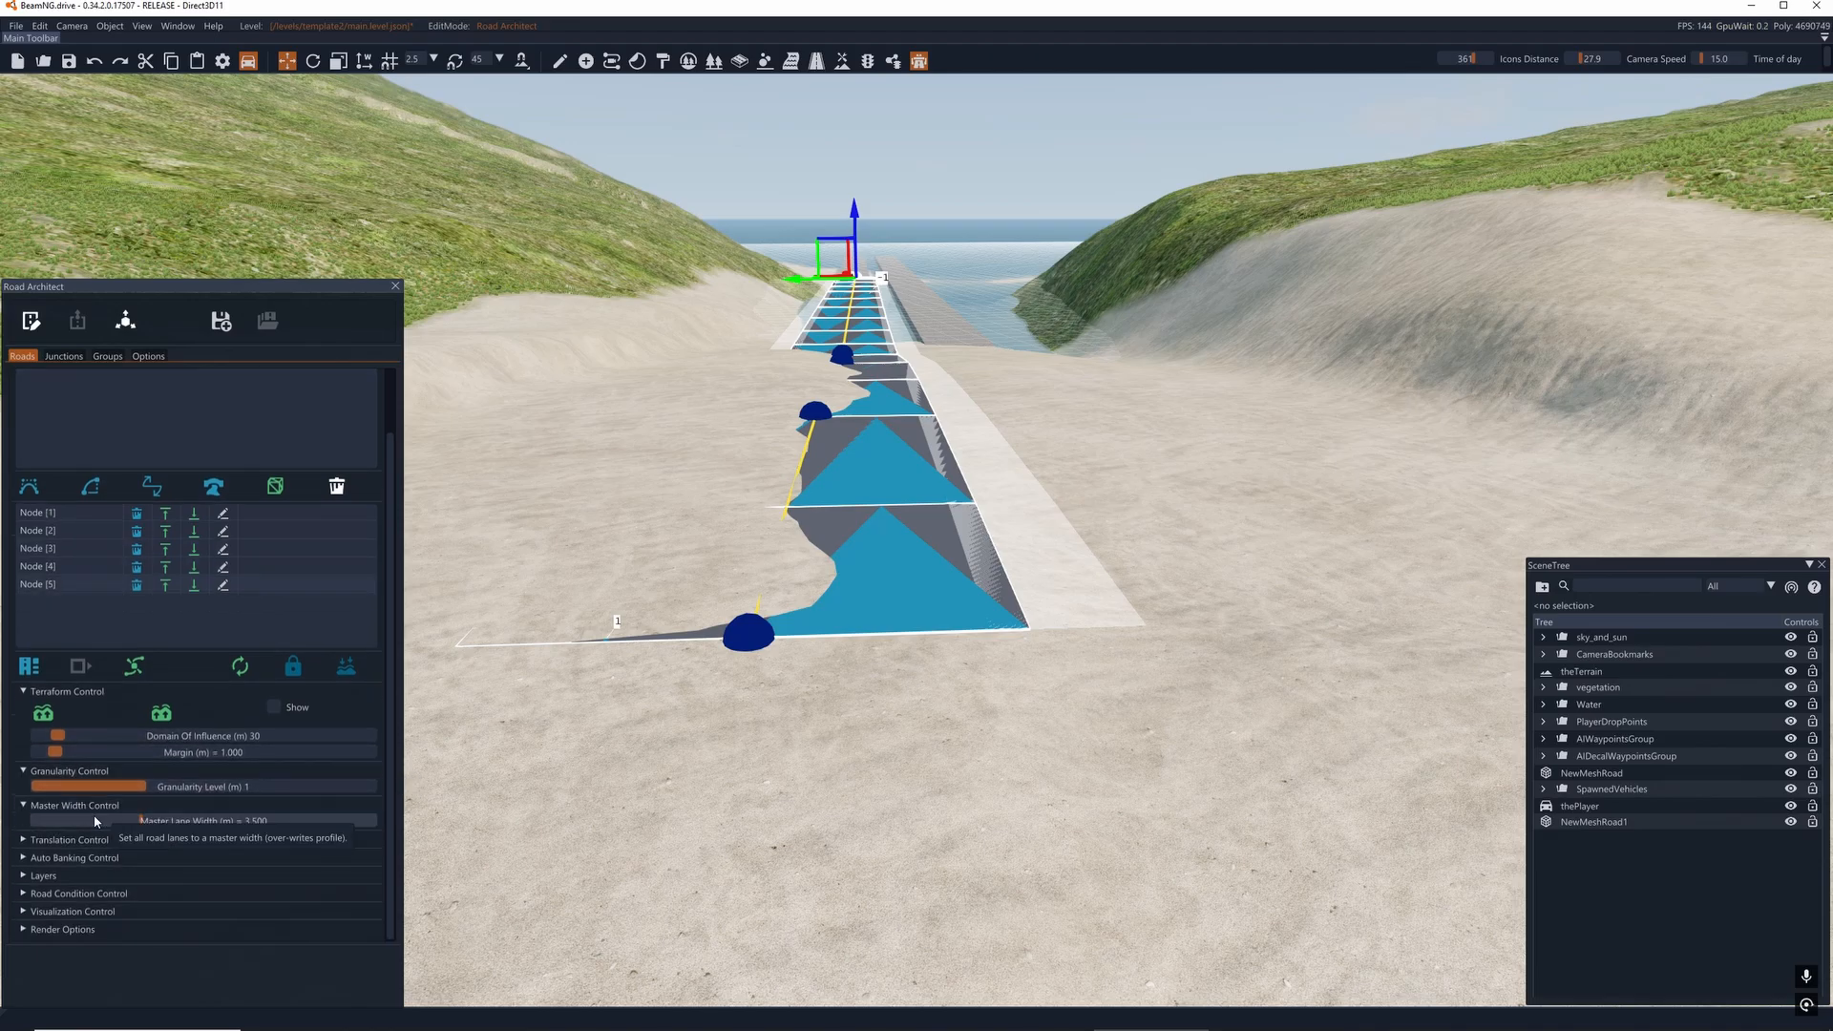
{"action": "left_click", "coordinate": [68, 902]}
{"action": "scroll", "coordinate": [86, 868], "scroll_direction": "down", "scroll_amount": 2}
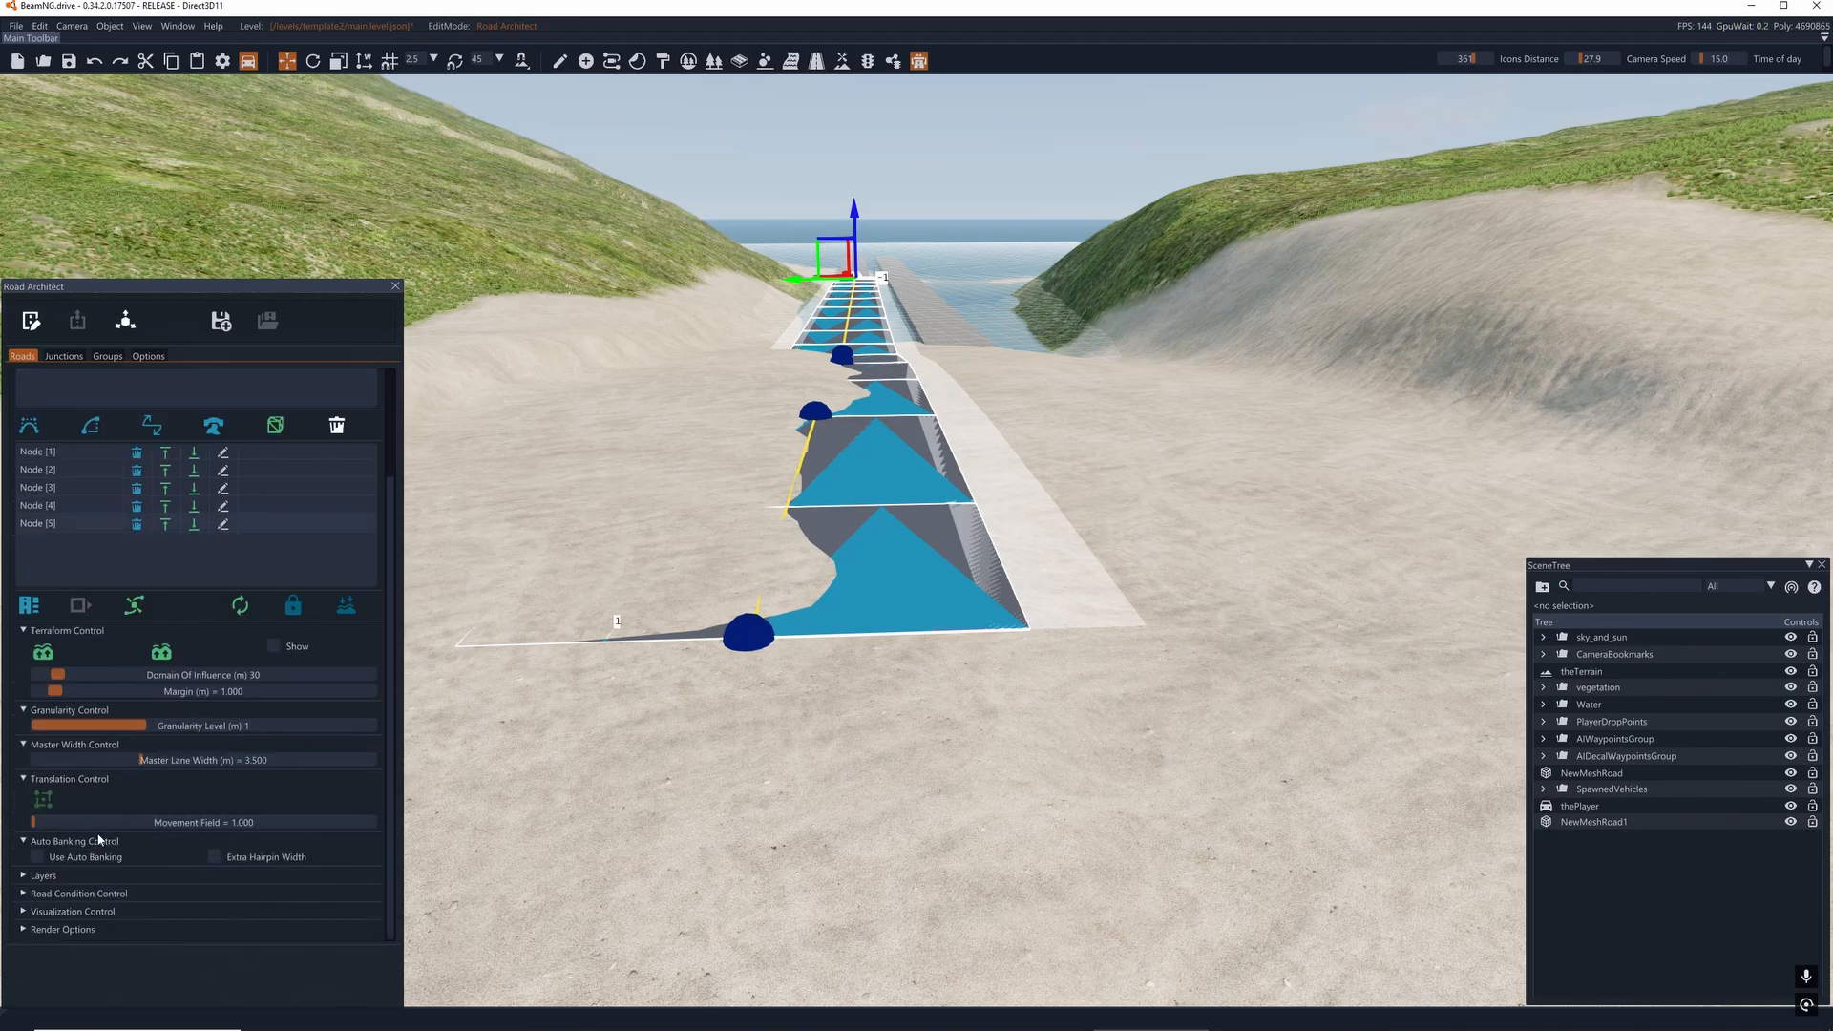
{"action": "left_click", "coordinate": [65, 844]}
{"action": "left_click", "coordinate": [67, 859]}
{"action": "scroll", "coordinate": [67, 863], "scroll_direction": "down", "scroll_amount": 1}
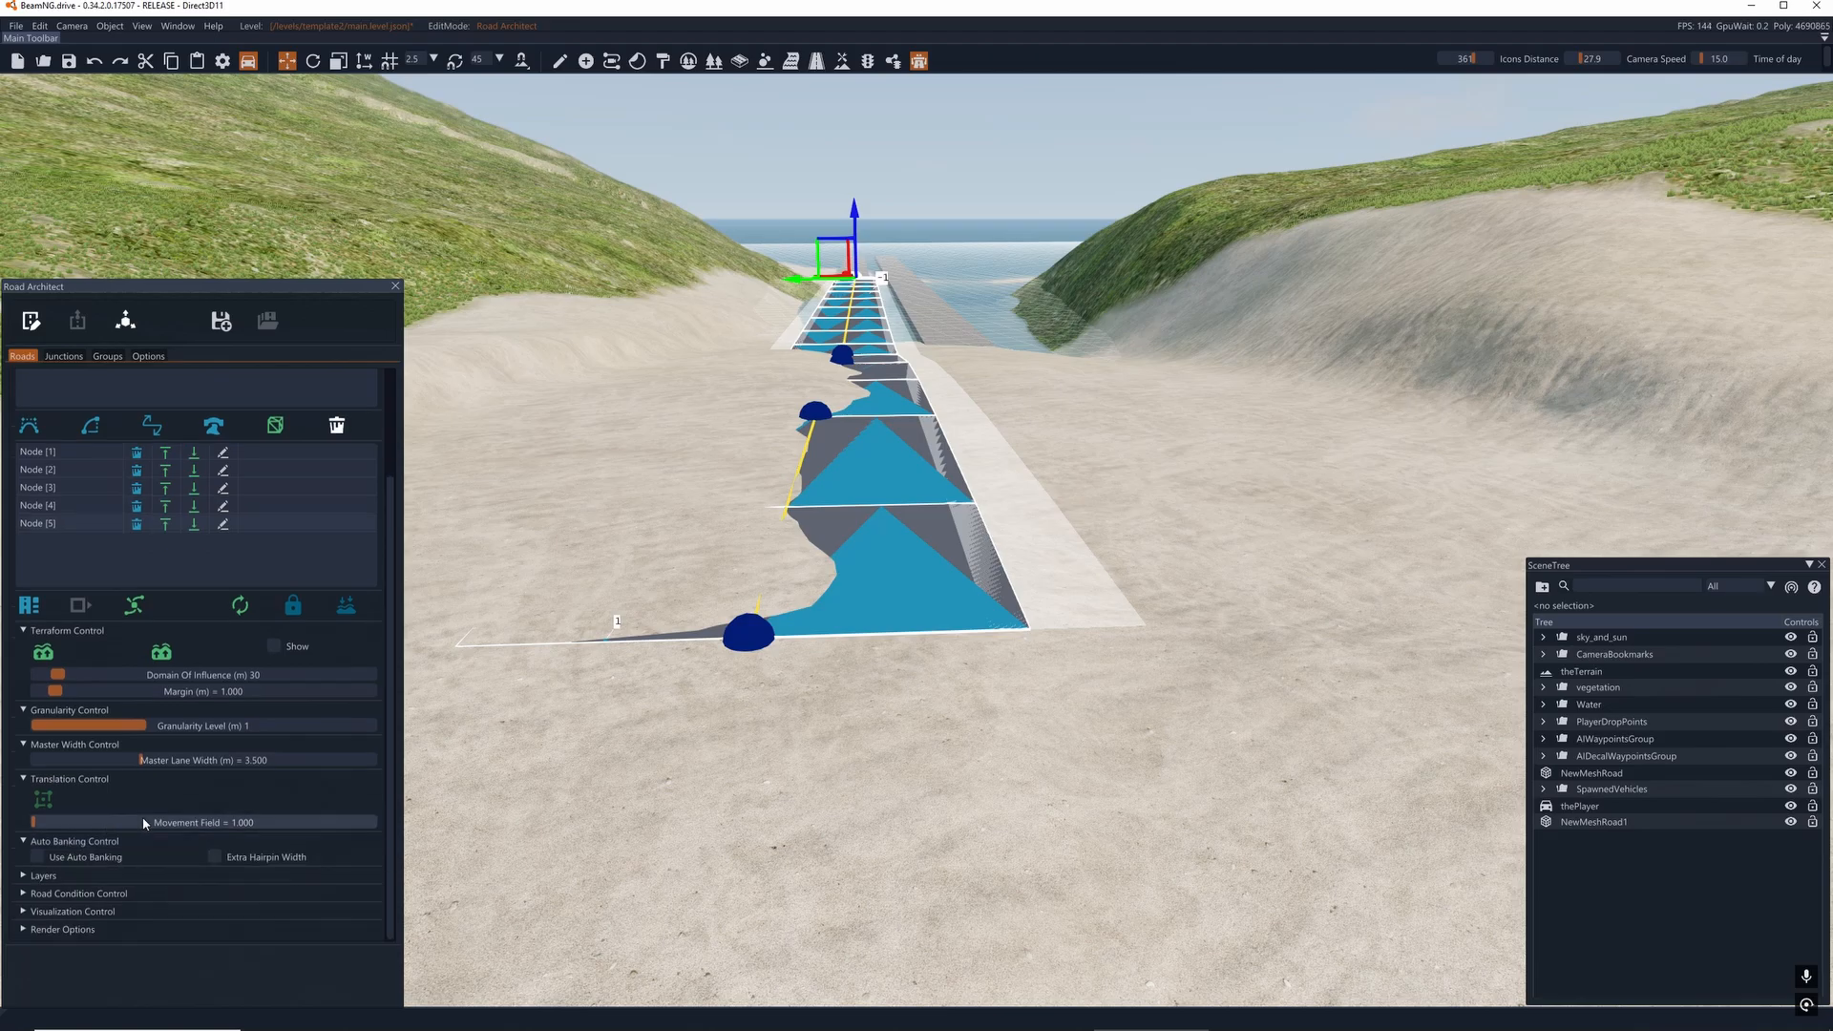
- Examine the road's Layers, Road Condition Control, Visualization Control and Render Options settings
{"action": "left_click", "coordinate": [66, 874]}
{"action": "scroll", "coordinate": [96, 821], "scroll_direction": "down", "scroll_amount": 12}
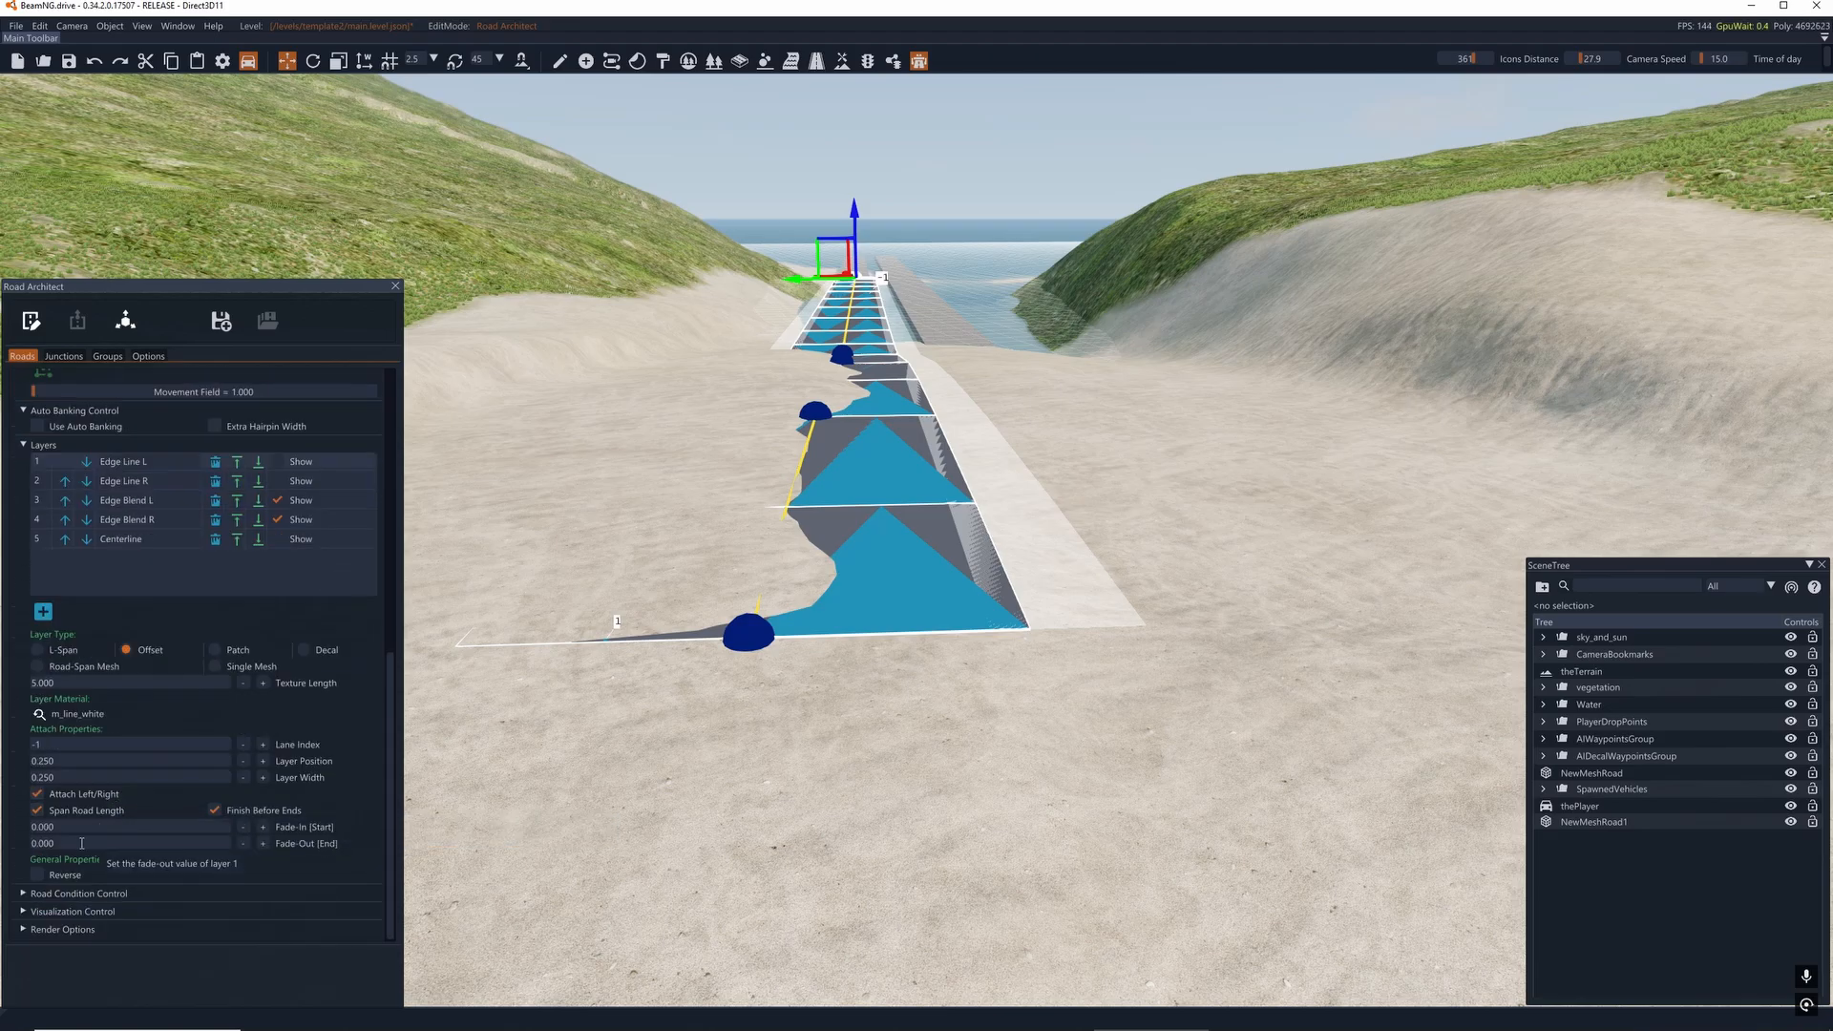
{"action": "left_click", "coordinate": [72, 896]}
{"action": "scroll", "coordinate": [91, 868], "scroll_direction": "down", "scroll_amount": 3}
{"action": "left_click", "coordinate": [78, 915]}
{"action": "scroll", "coordinate": [96, 878], "scroll_direction": "down", "scroll_amount": 2}
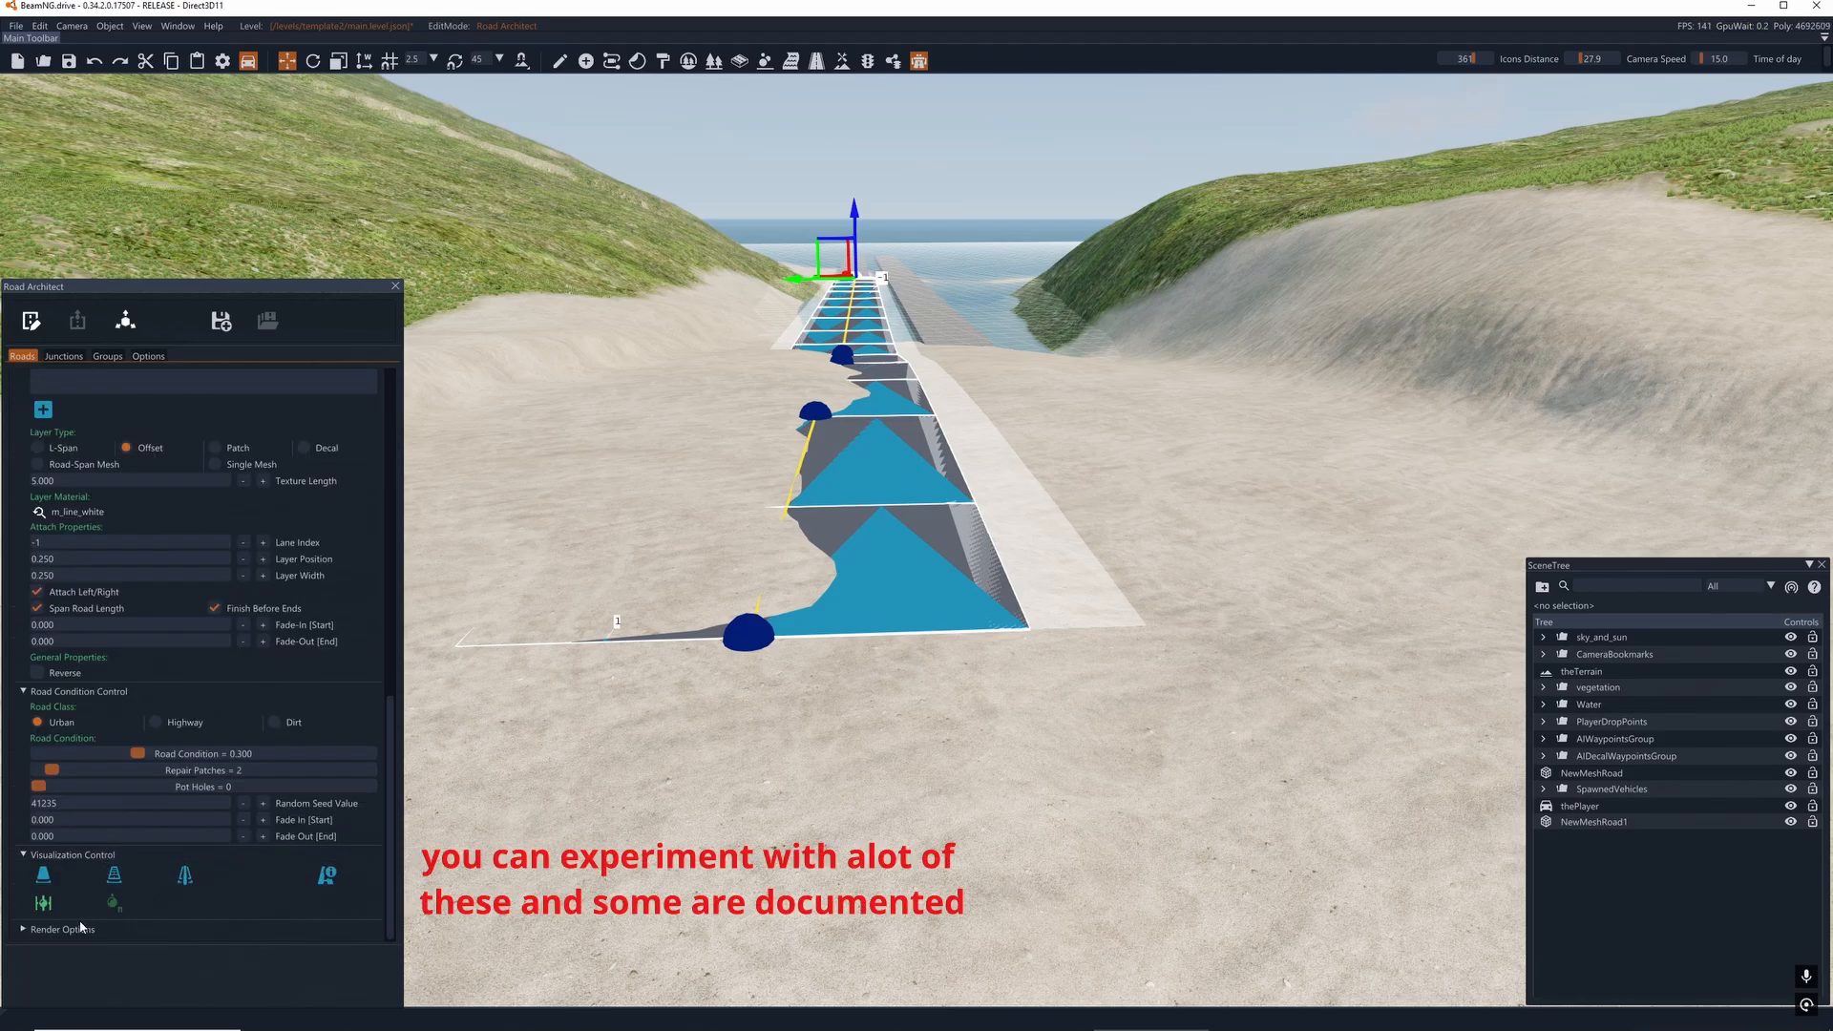
{"action": "scroll", "coordinate": [88, 926], "scroll_direction": "down", "scroll_amount": 1}
{"action": "scroll", "coordinate": [168, 809], "scroll_direction": "up", "scroll_amount": 15}
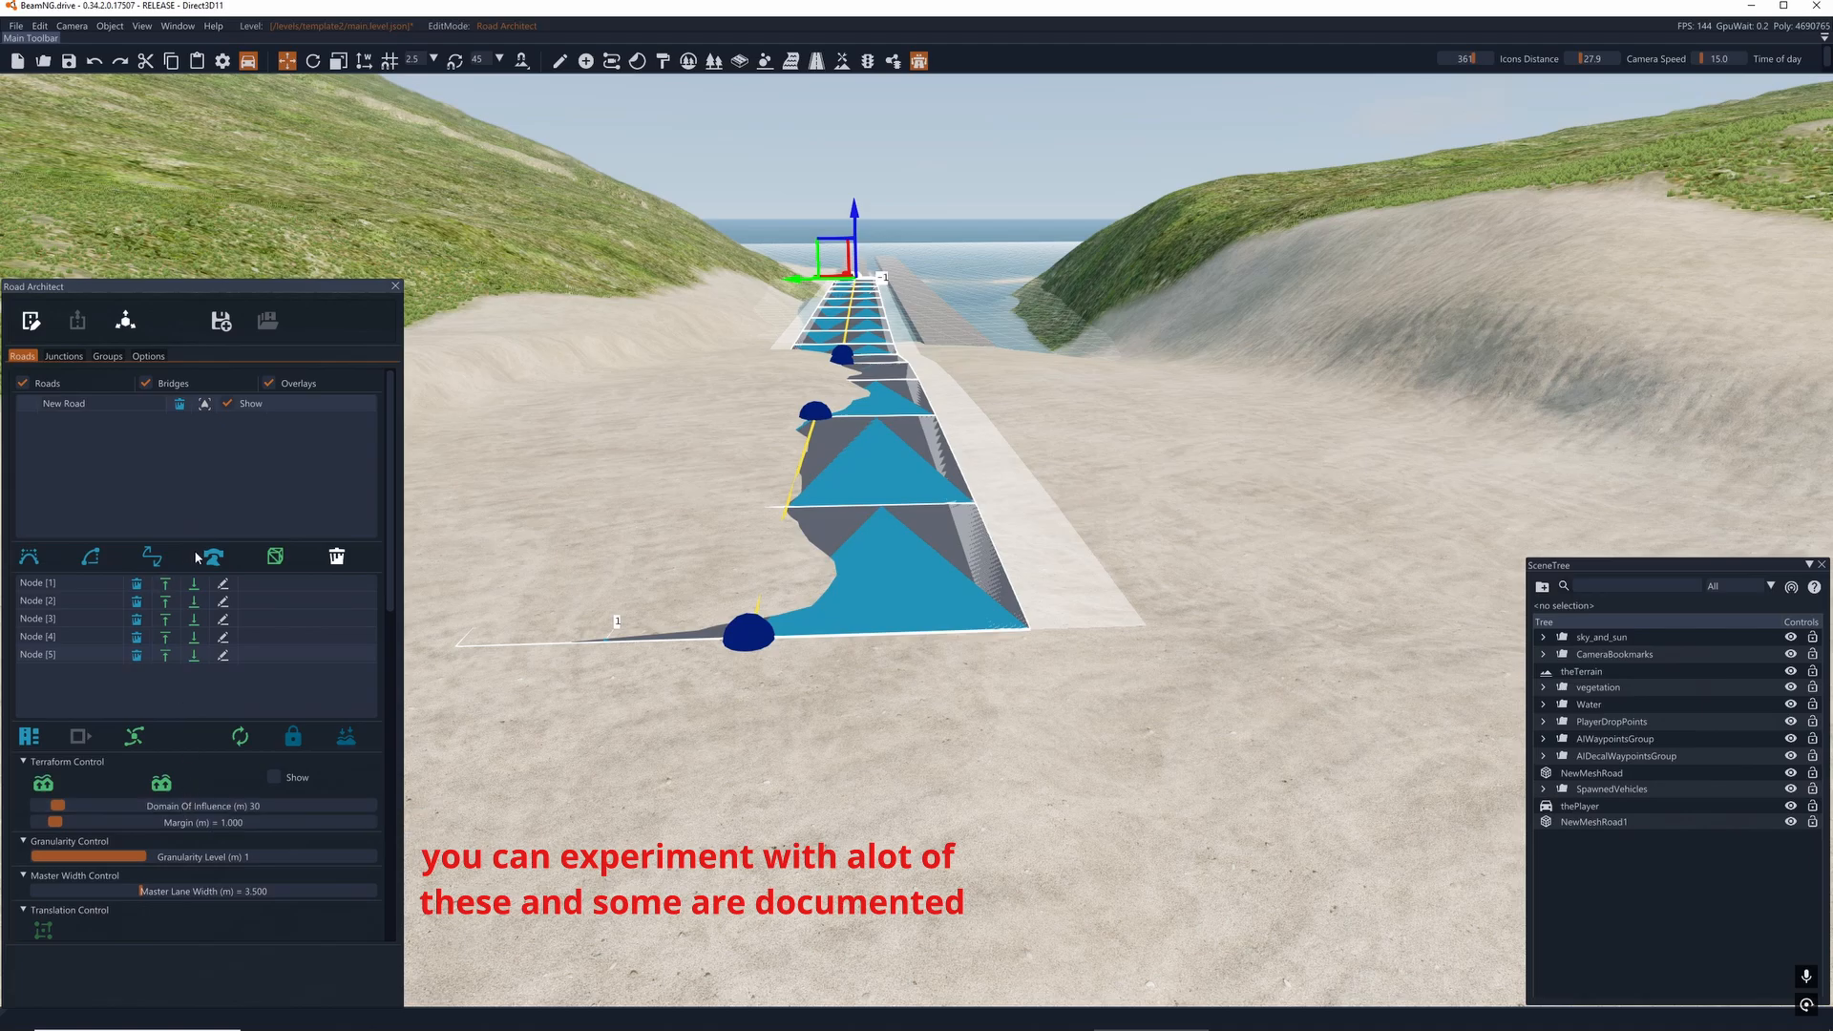
- Add a crossroads junction at the edge of the sand and grass, just beyond the spline road's first node
{"action": "left_click", "coordinate": [64, 356]}
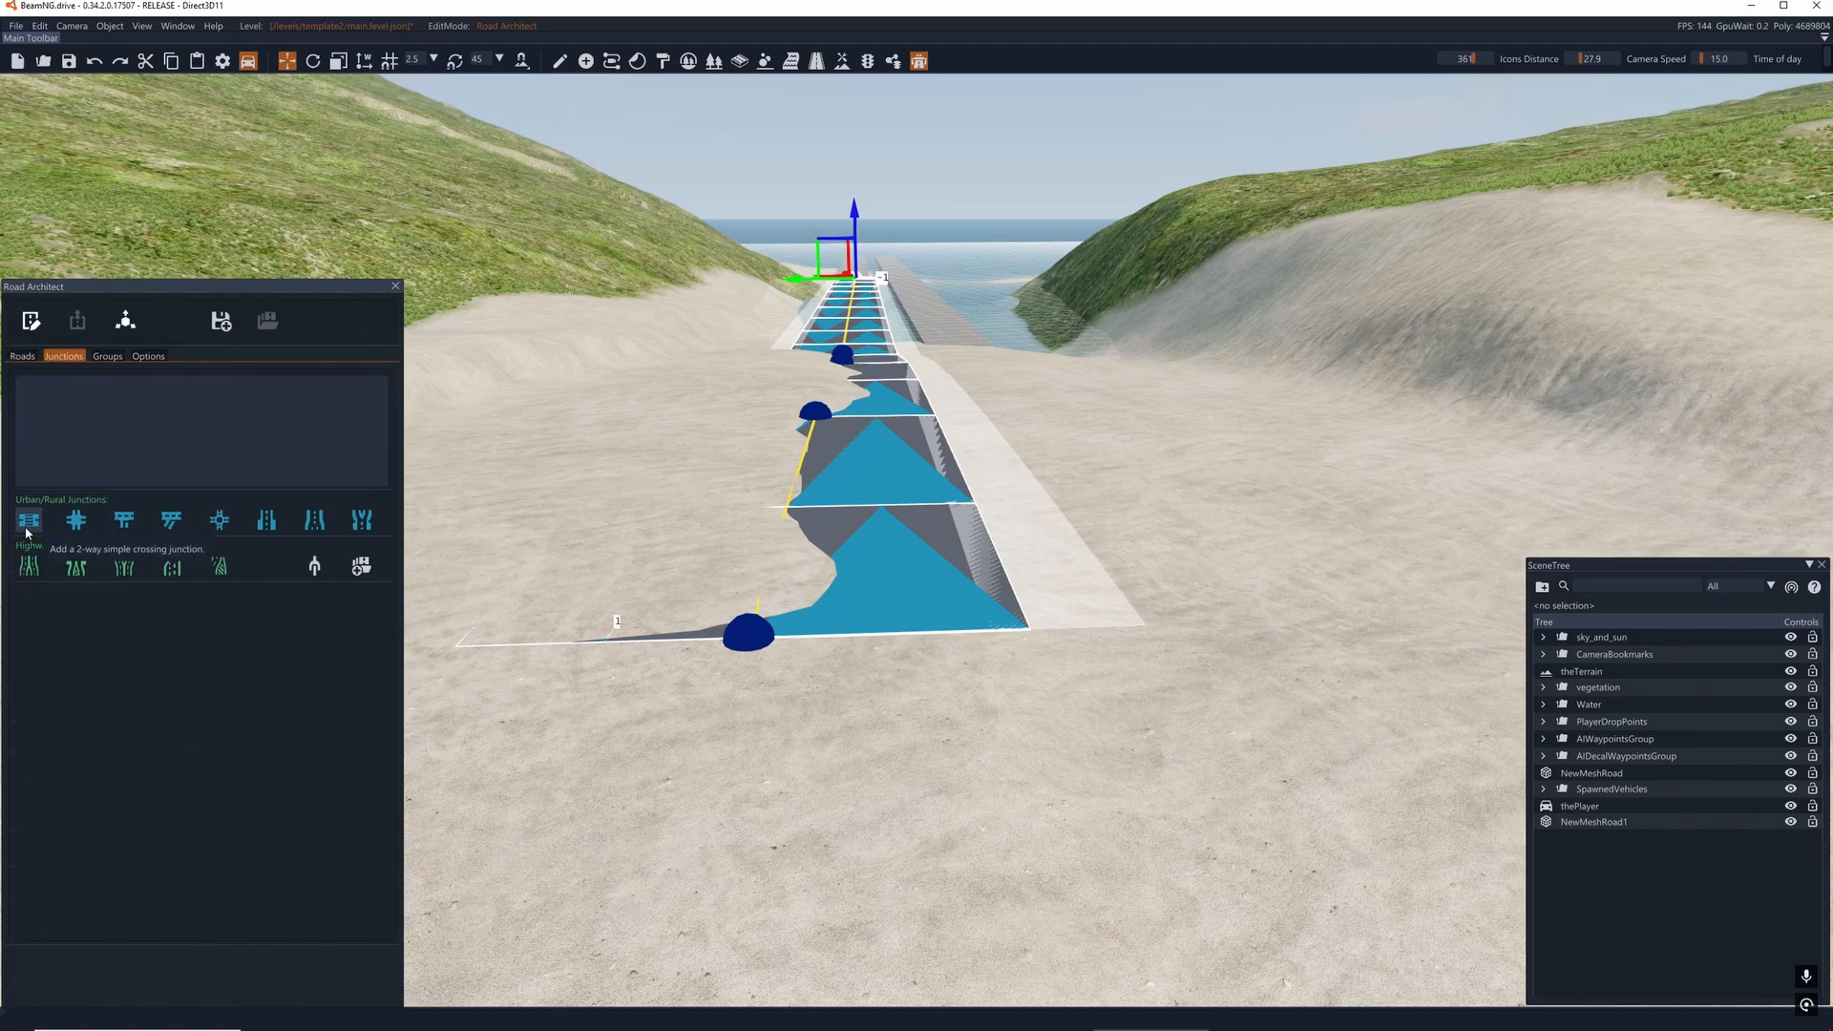
{"action": "right_click_drag", "start_coordinate": [687, 535], "coordinate": [271, 558]}
{"action": "key", "text": "s"}
{"action": "key", "text": "d"}
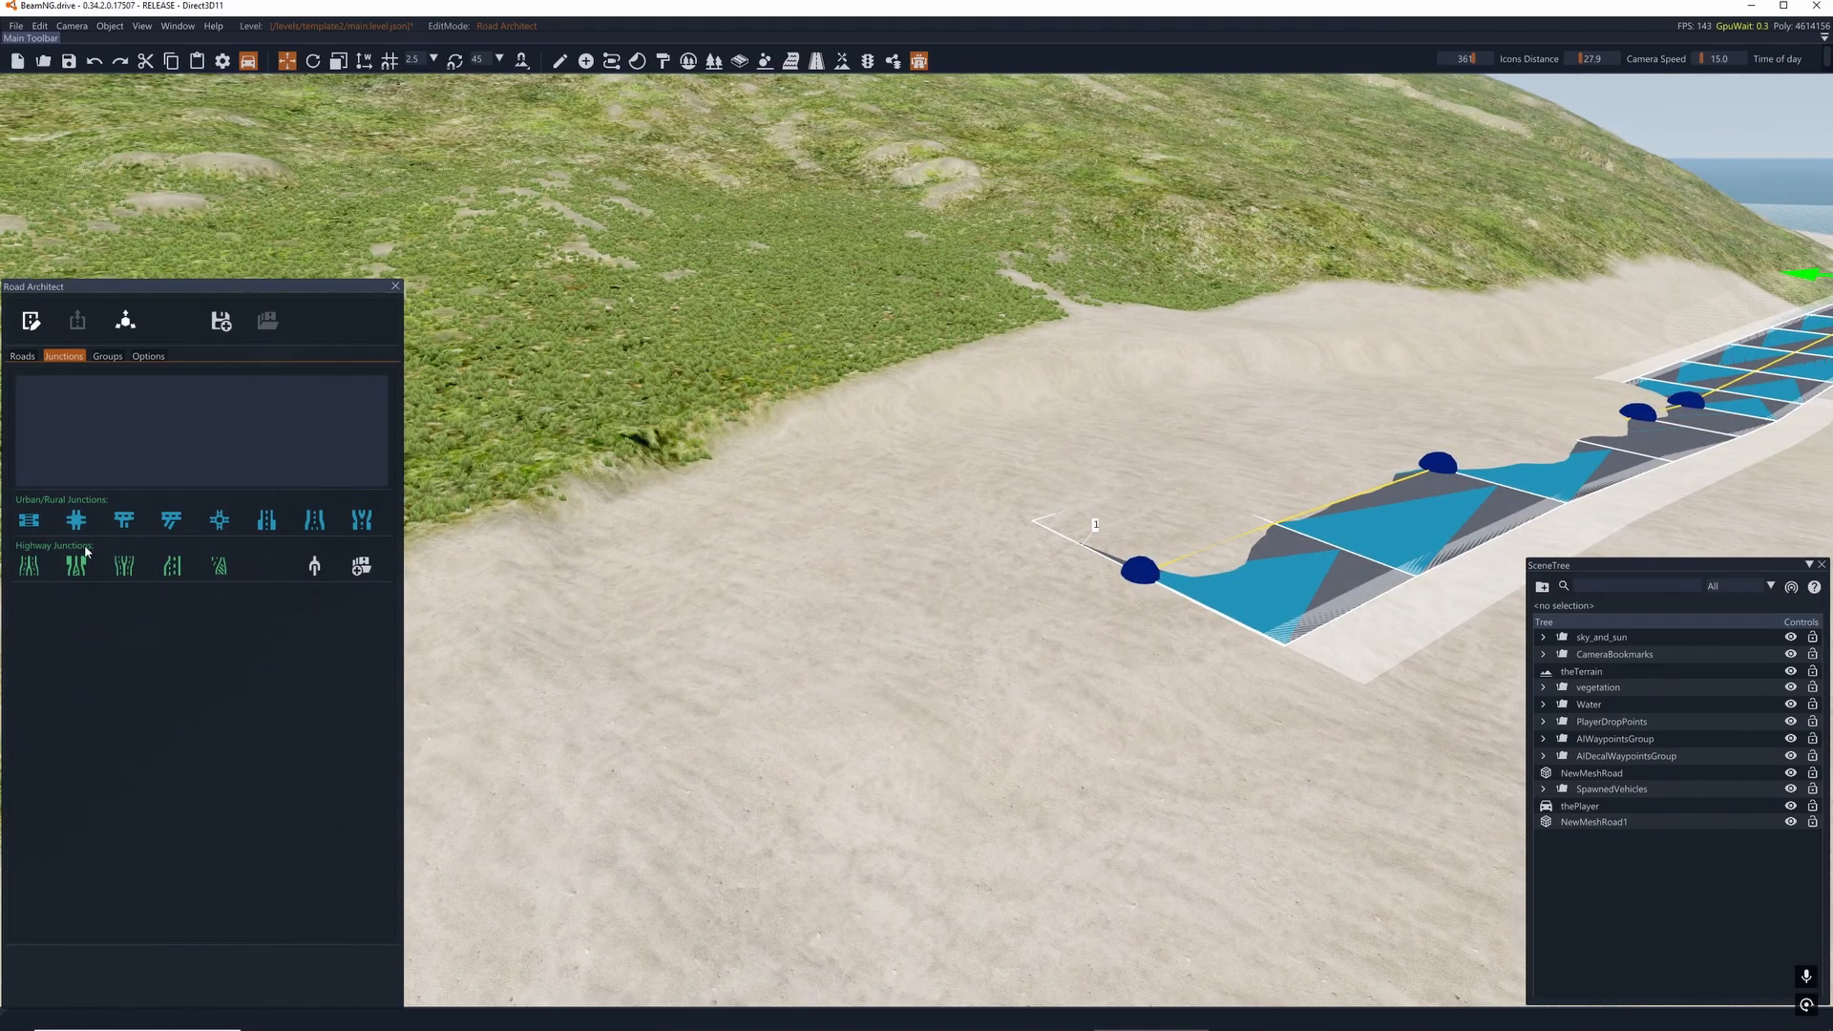
{"action": "left_click", "coordinate": [77, 519]}
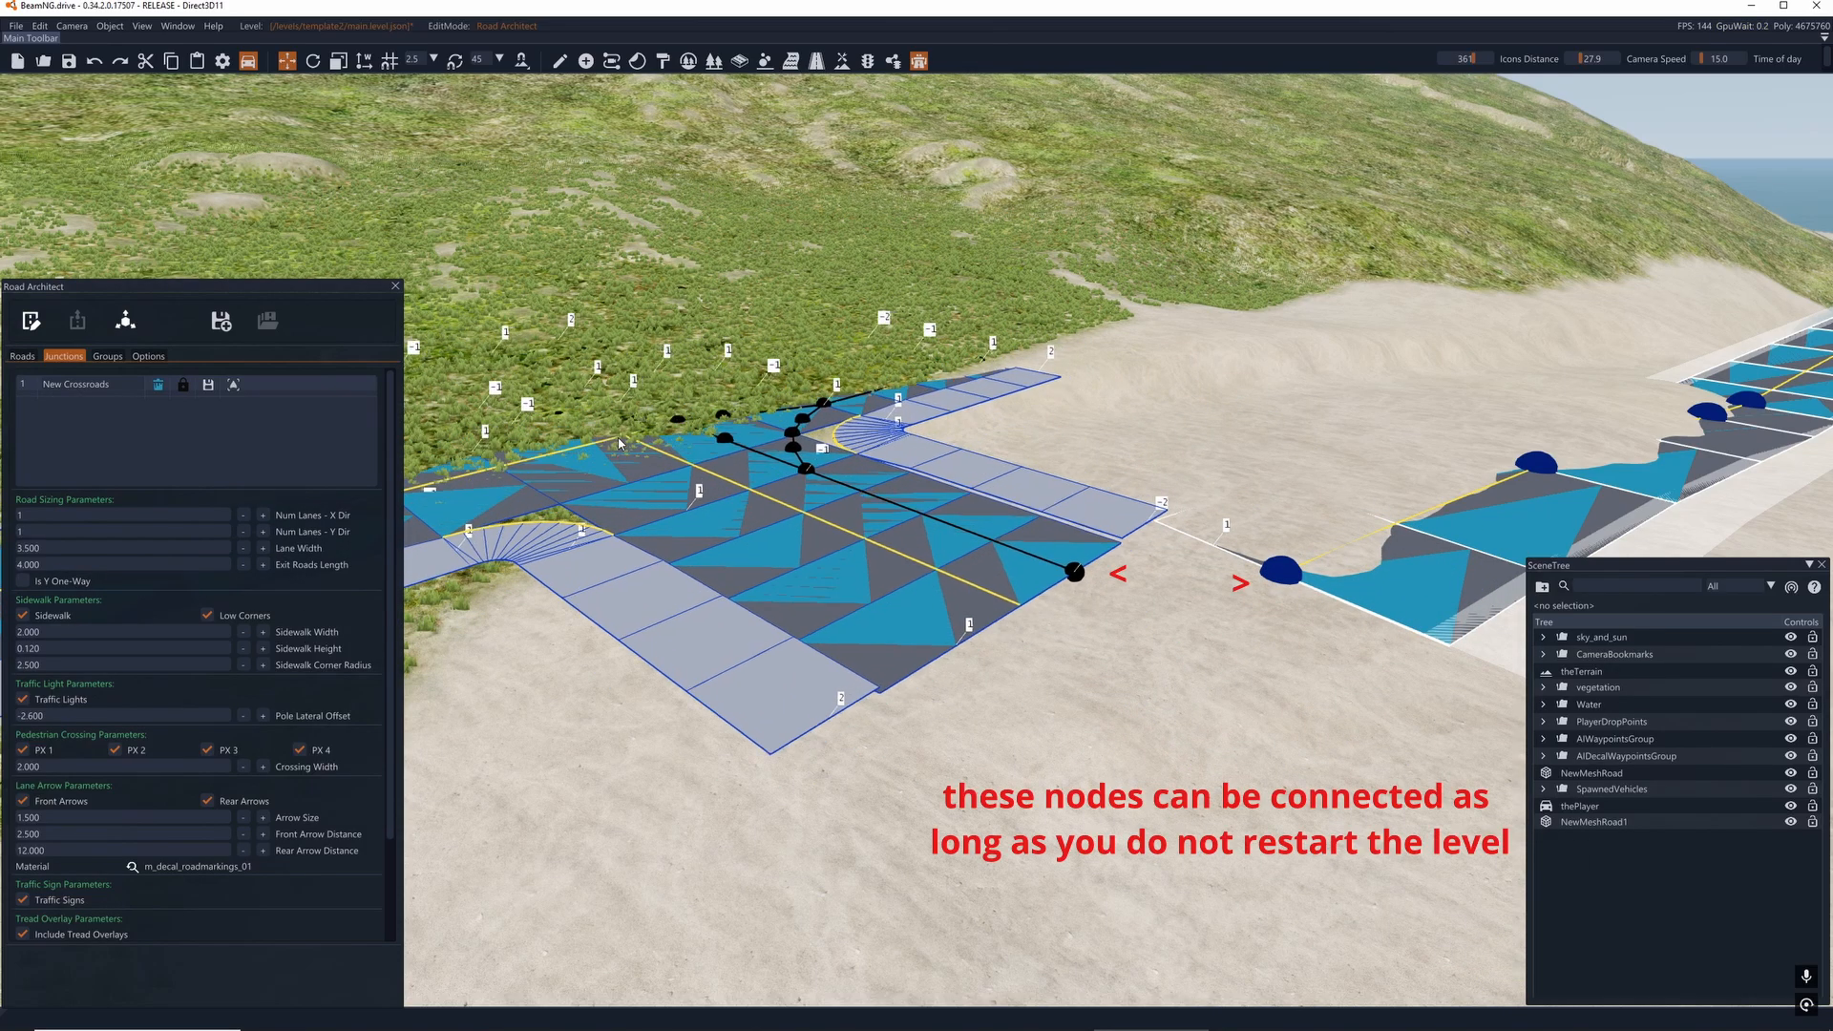
{"action": "left_click_drag", "start_coordinate": [619, 444], "coordinate": [618, 439]}
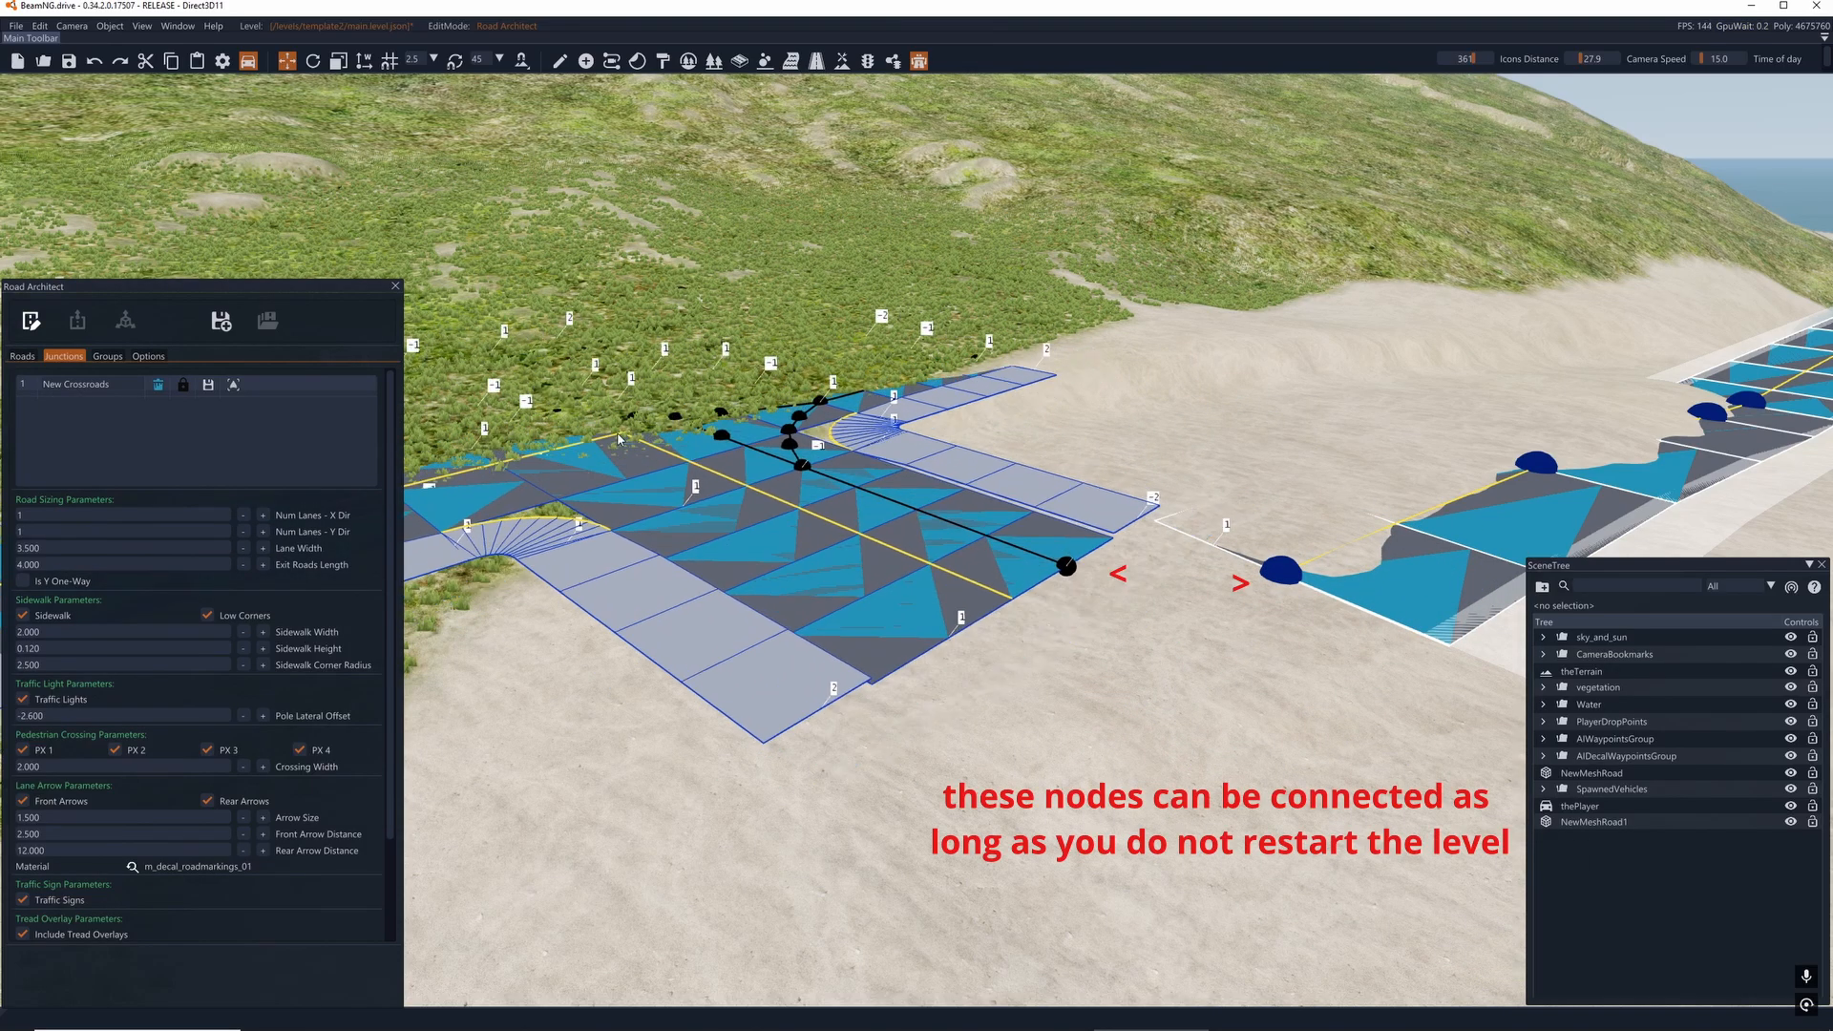
{"action": "left_click", "coordinate": [618, 439]}
- Undo the accidental move of the spline road's end node toward the crossroads
{"action": "key", "text": "d"}
{"action": "key", "text": "a"}
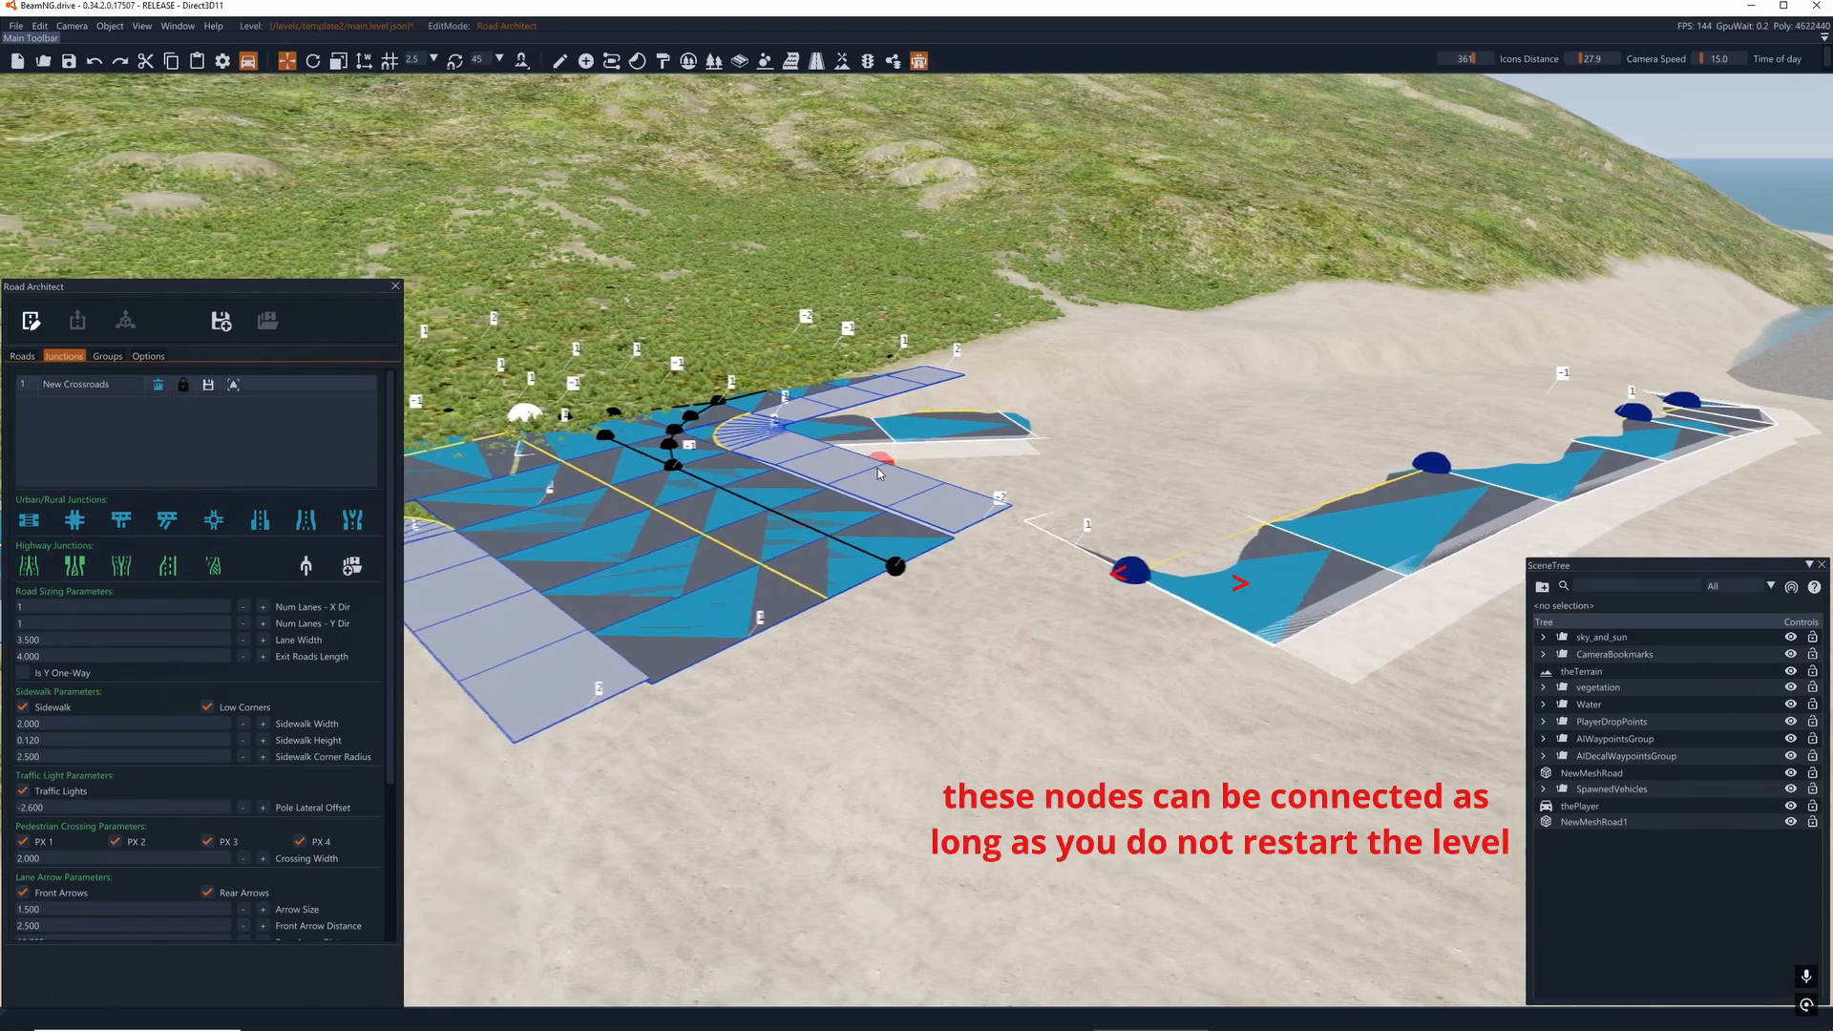
{"action": "key", "text": "a"}
{"action": "right_click_drag", "start_coordinate": [910, 541], "coordinate": [916, 523]}
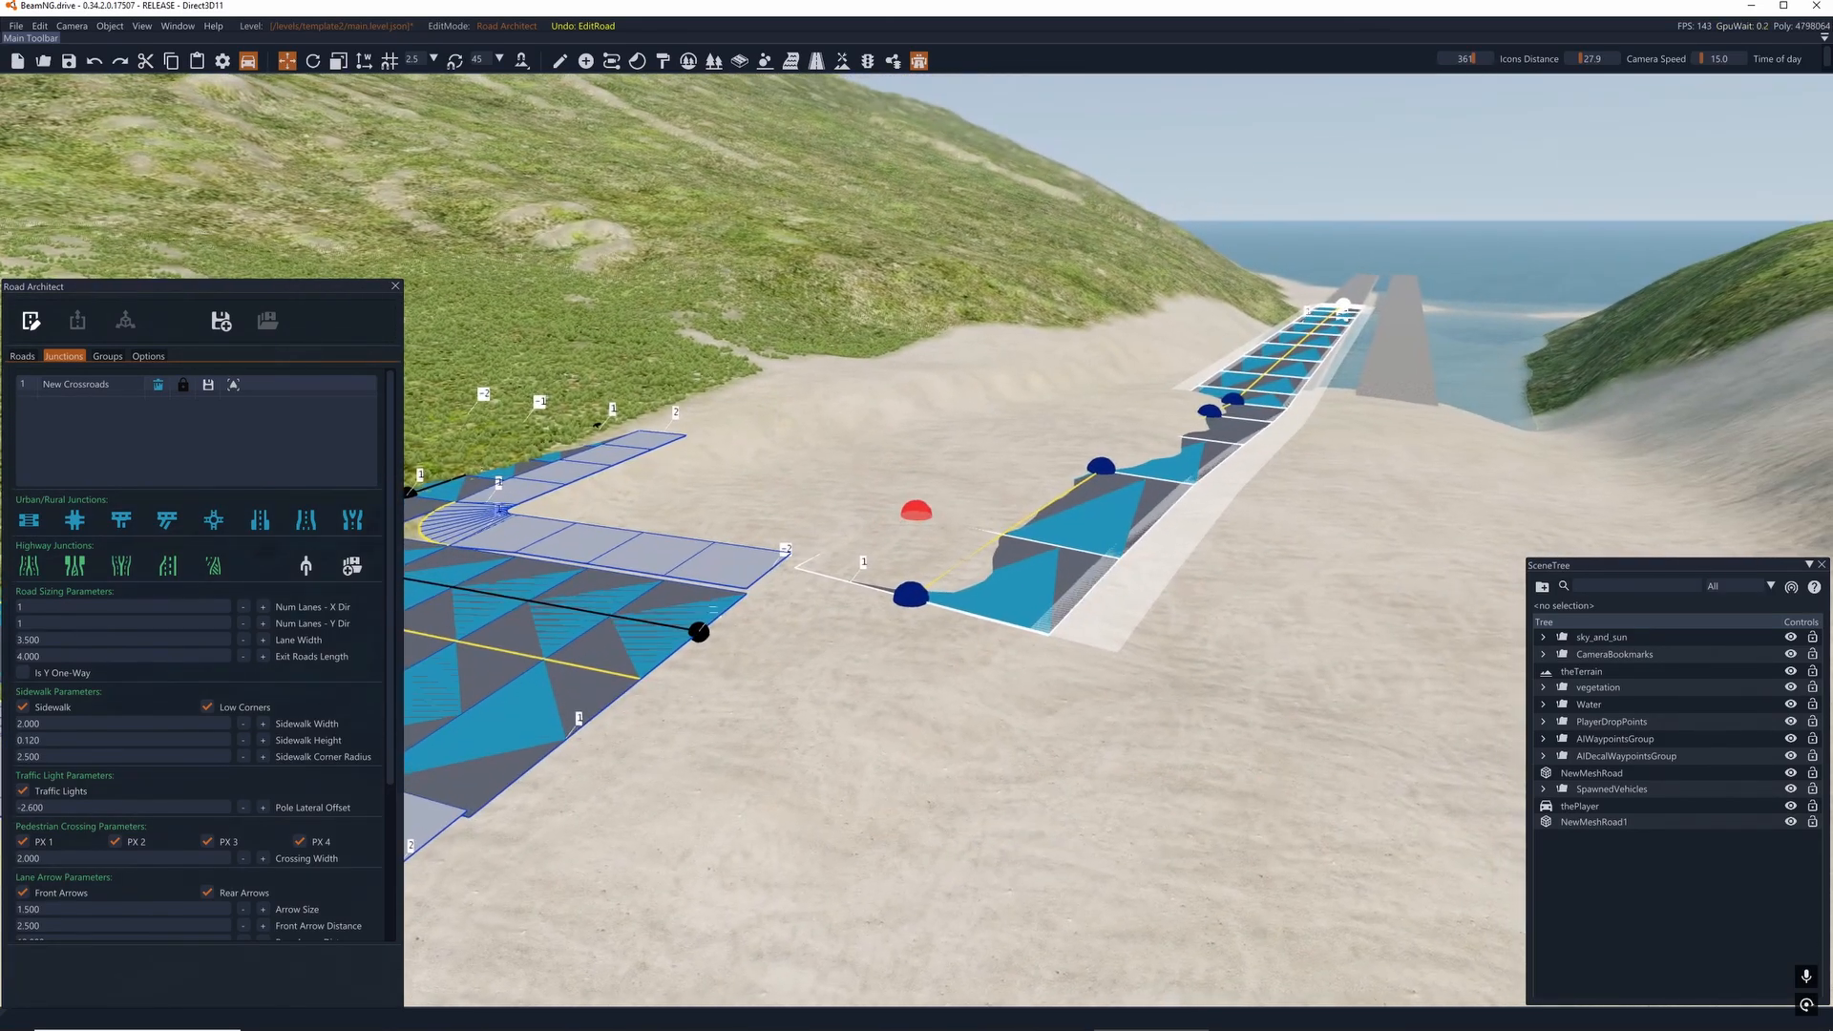
- Review the crossroads junction's parameters, from road sizing down to junction condition
{"action": "key", "text": "d"}
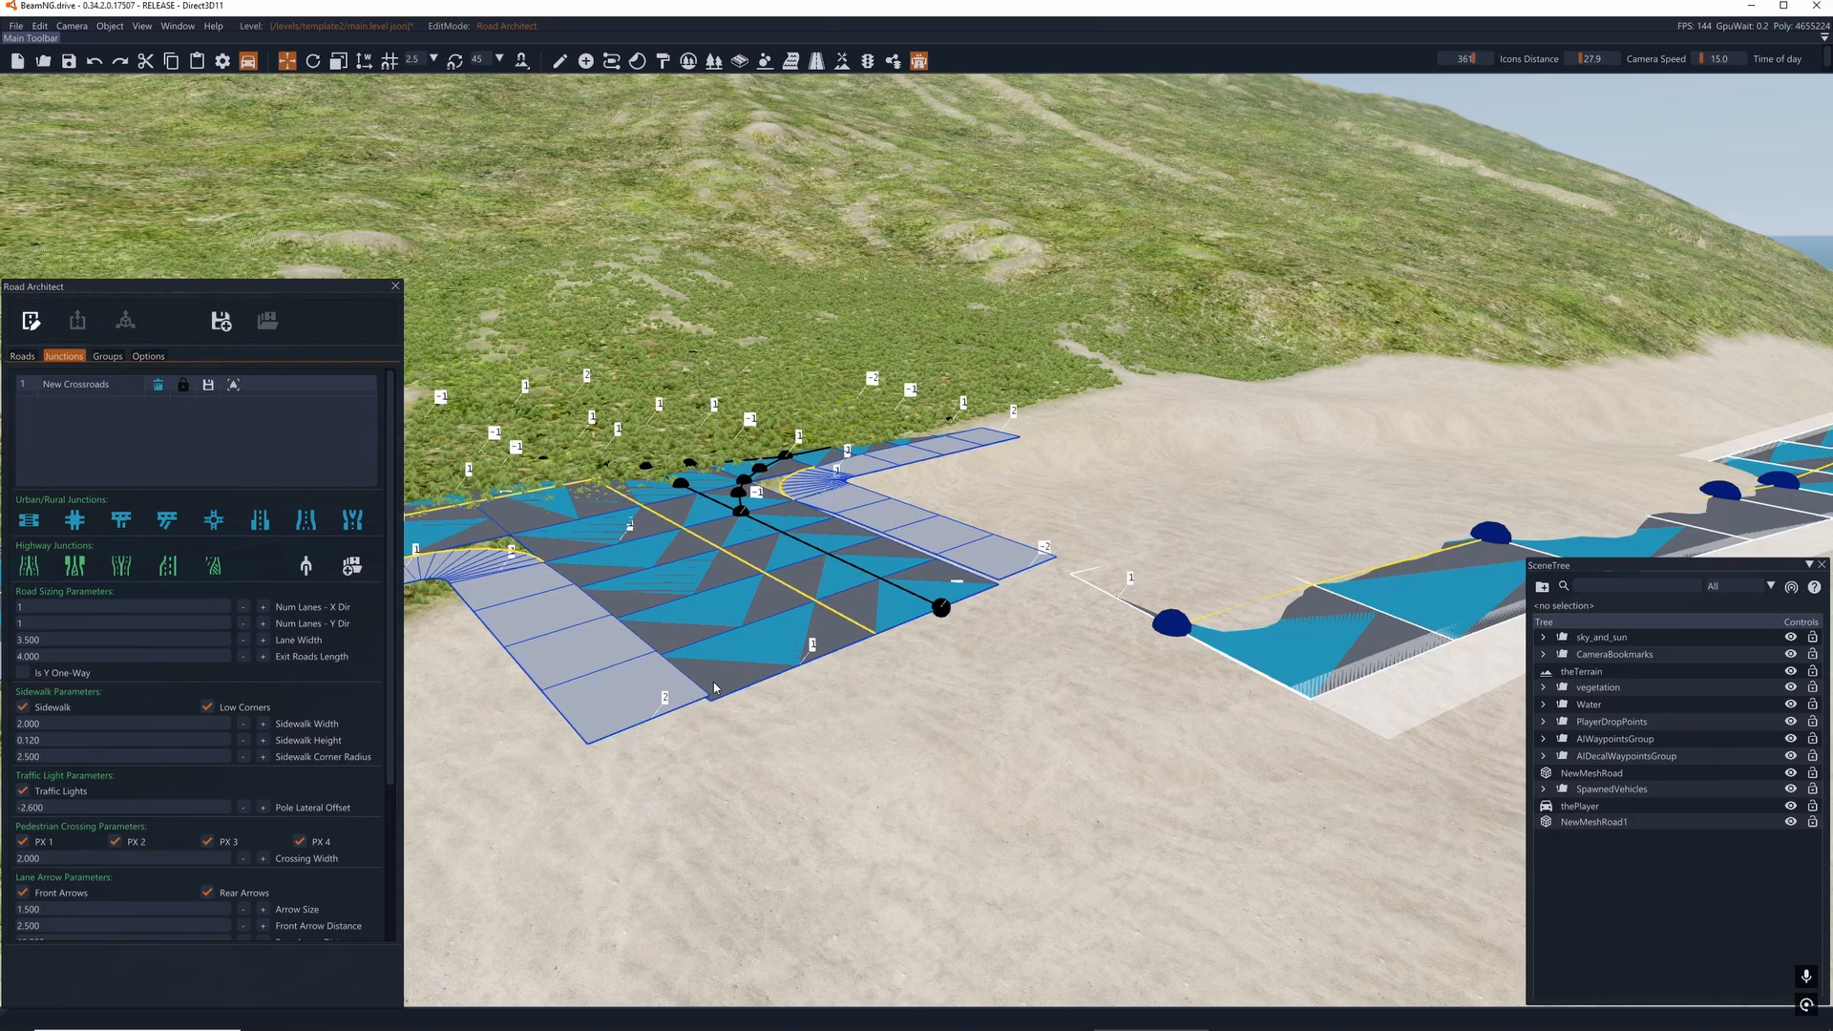
{"action": "key", "text": "a"}
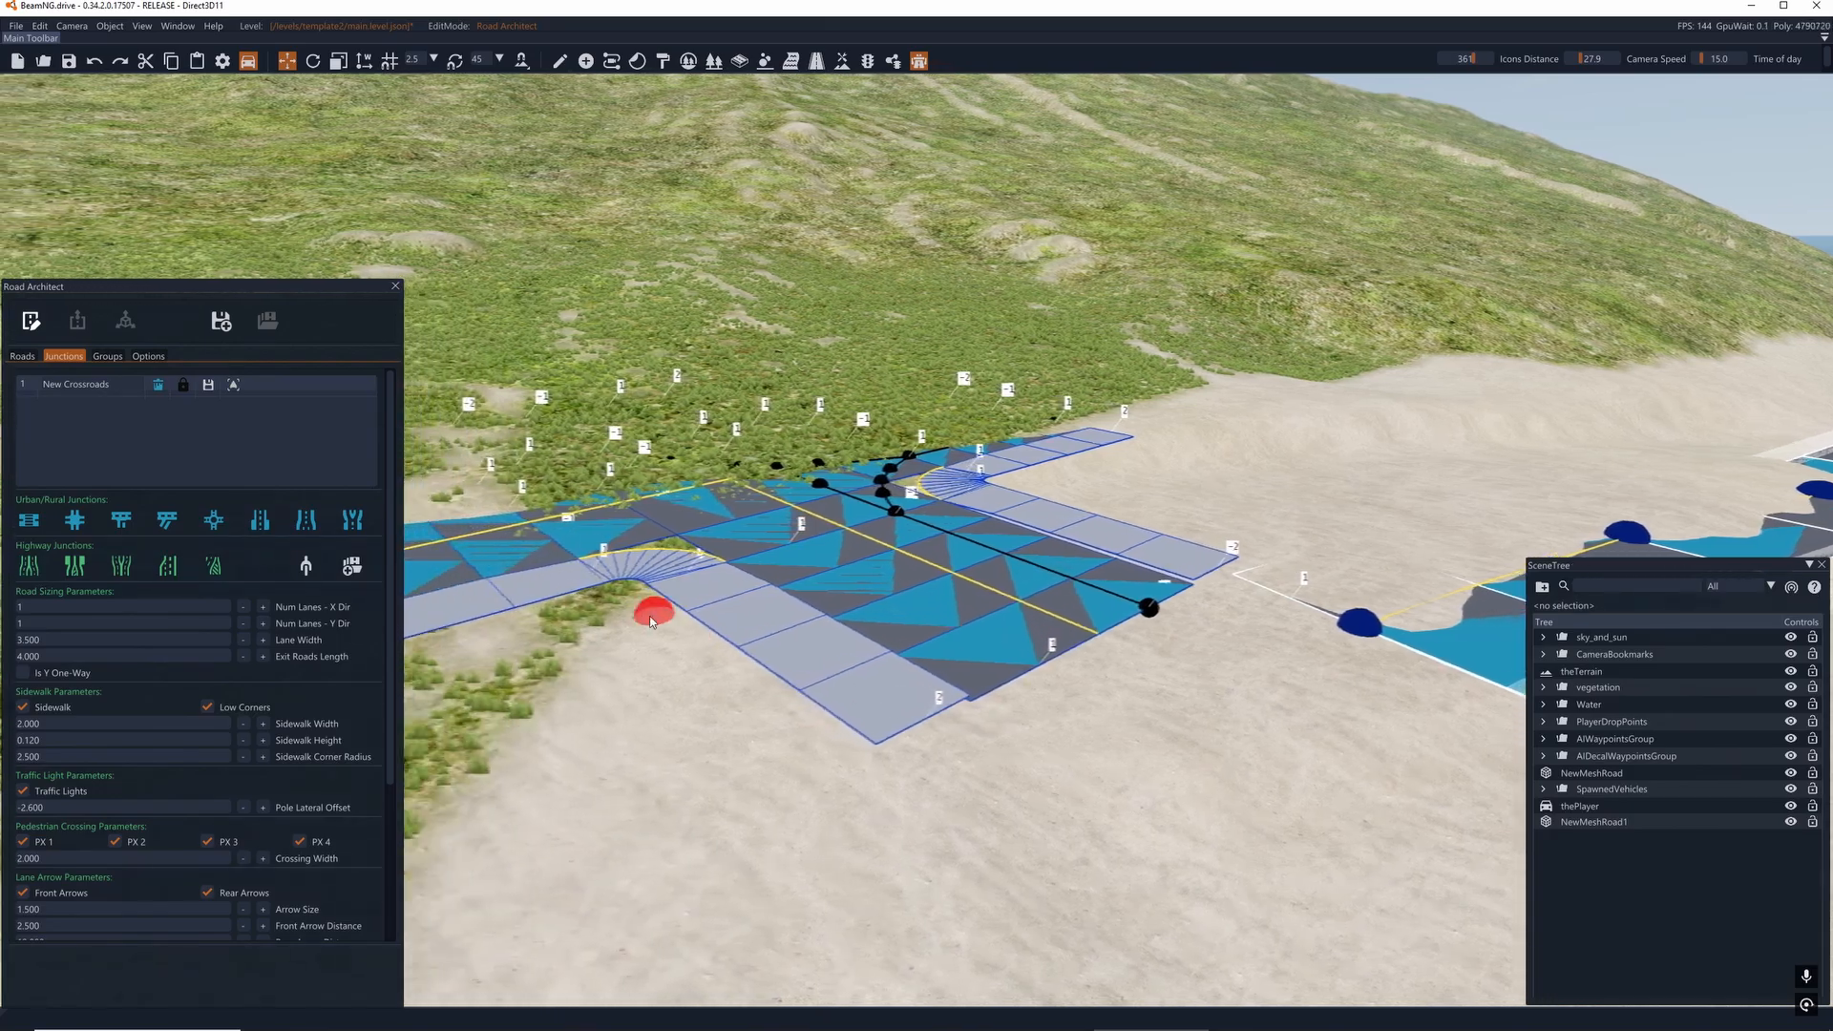
{"action": "right_click_drag", "start_coordinate": [916, 513], "coordinate": [916, 511]}
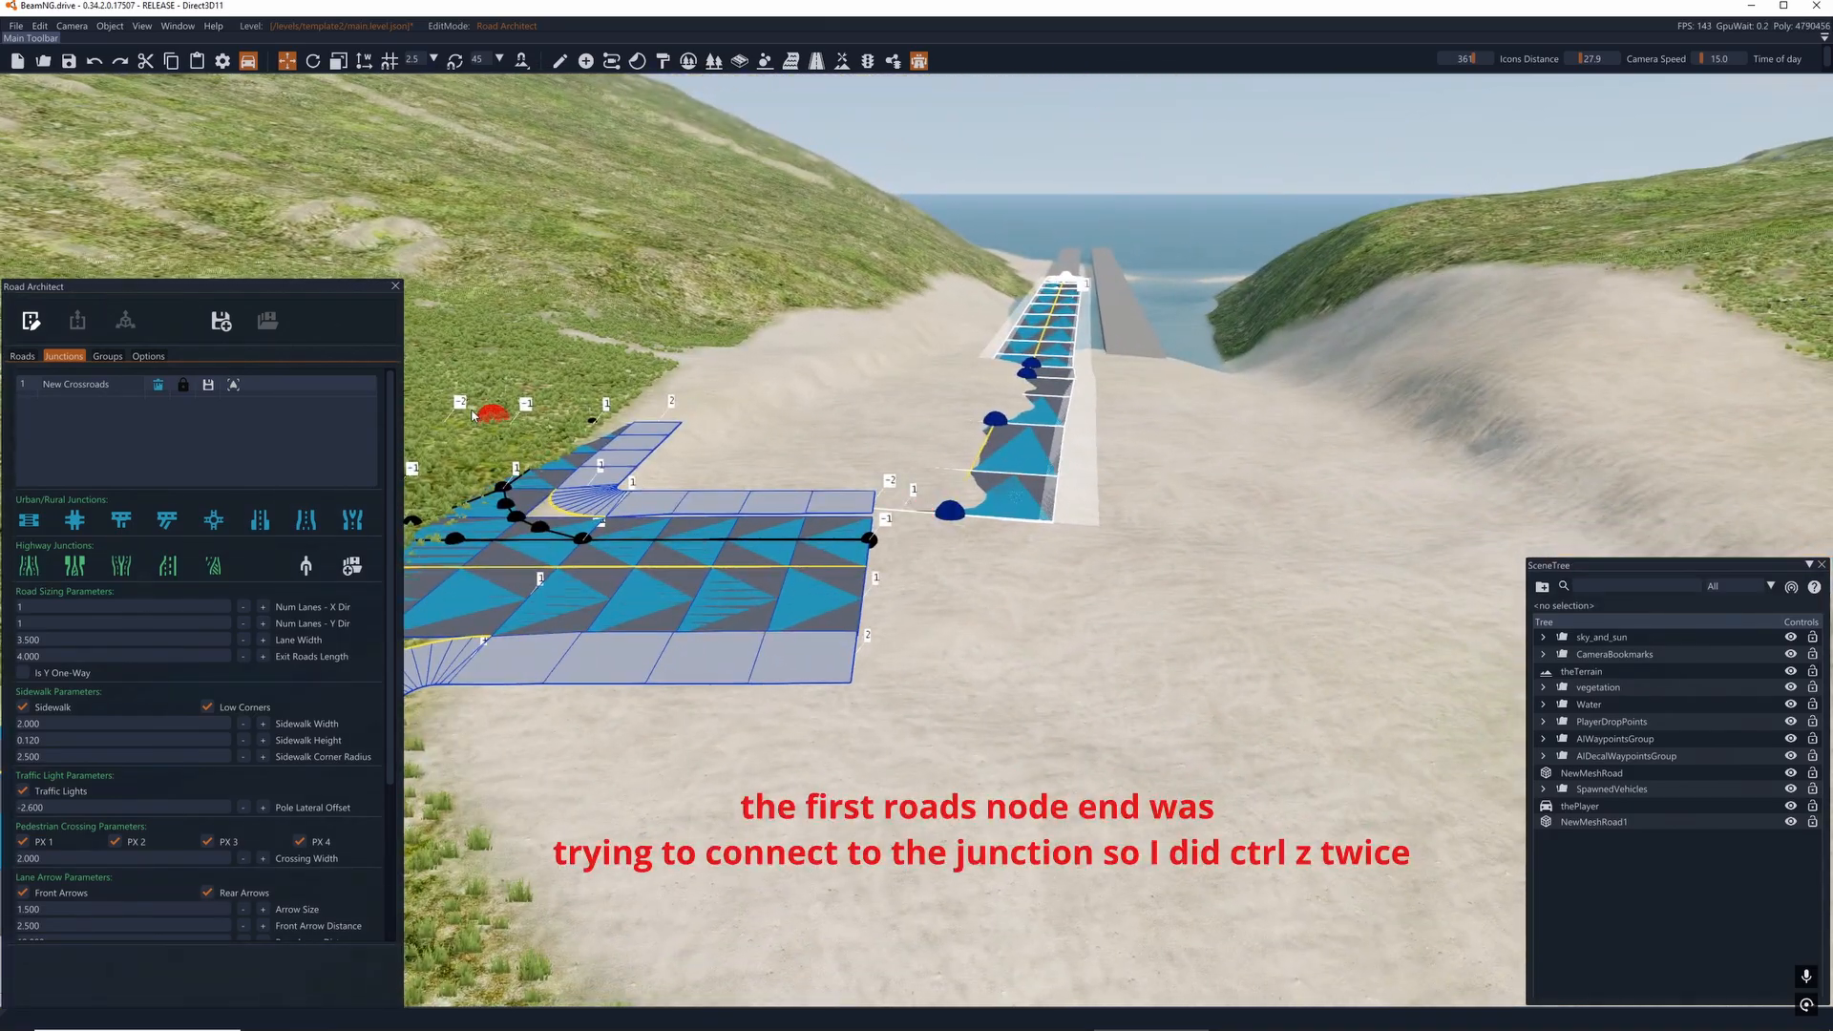
{"action": "scroll", "coordinate": [274, 723], "scroll_direction": "down", "scroll_amount": 3}
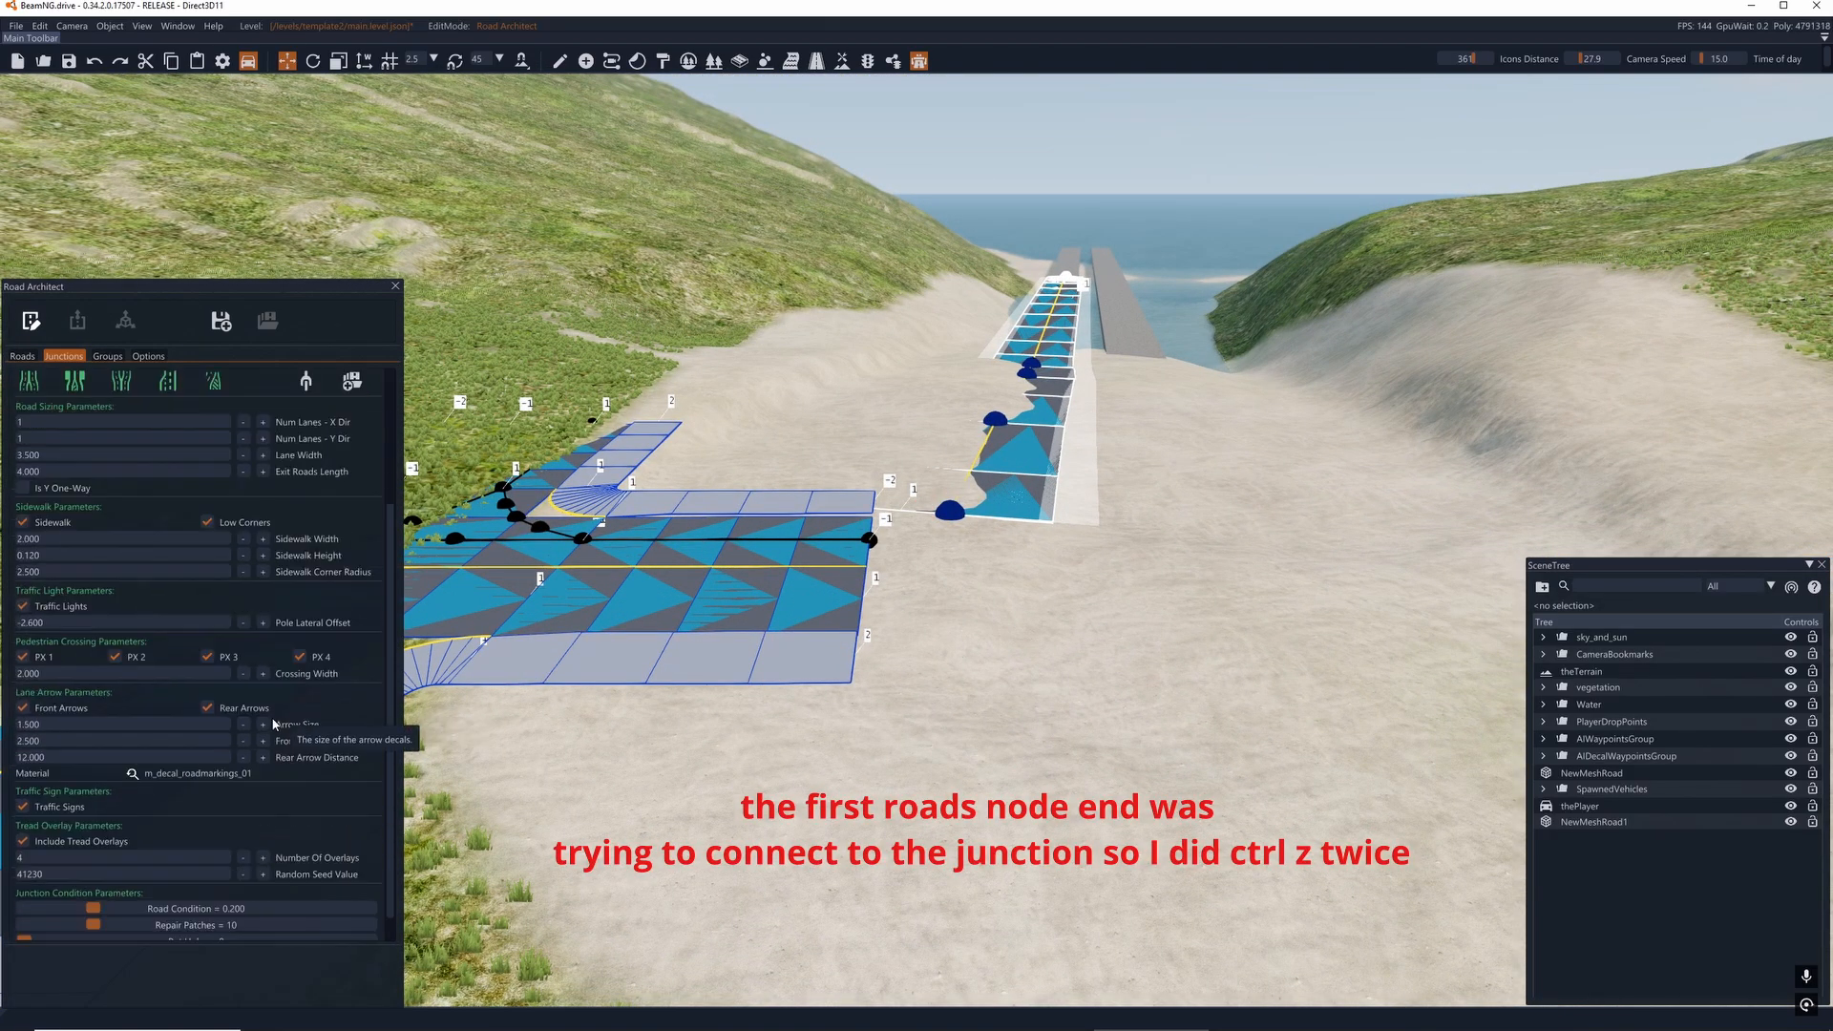
{"action": "scroll", "coordinate": [274, 722], "scroll_direction": "up", "scroll_amount": 3}
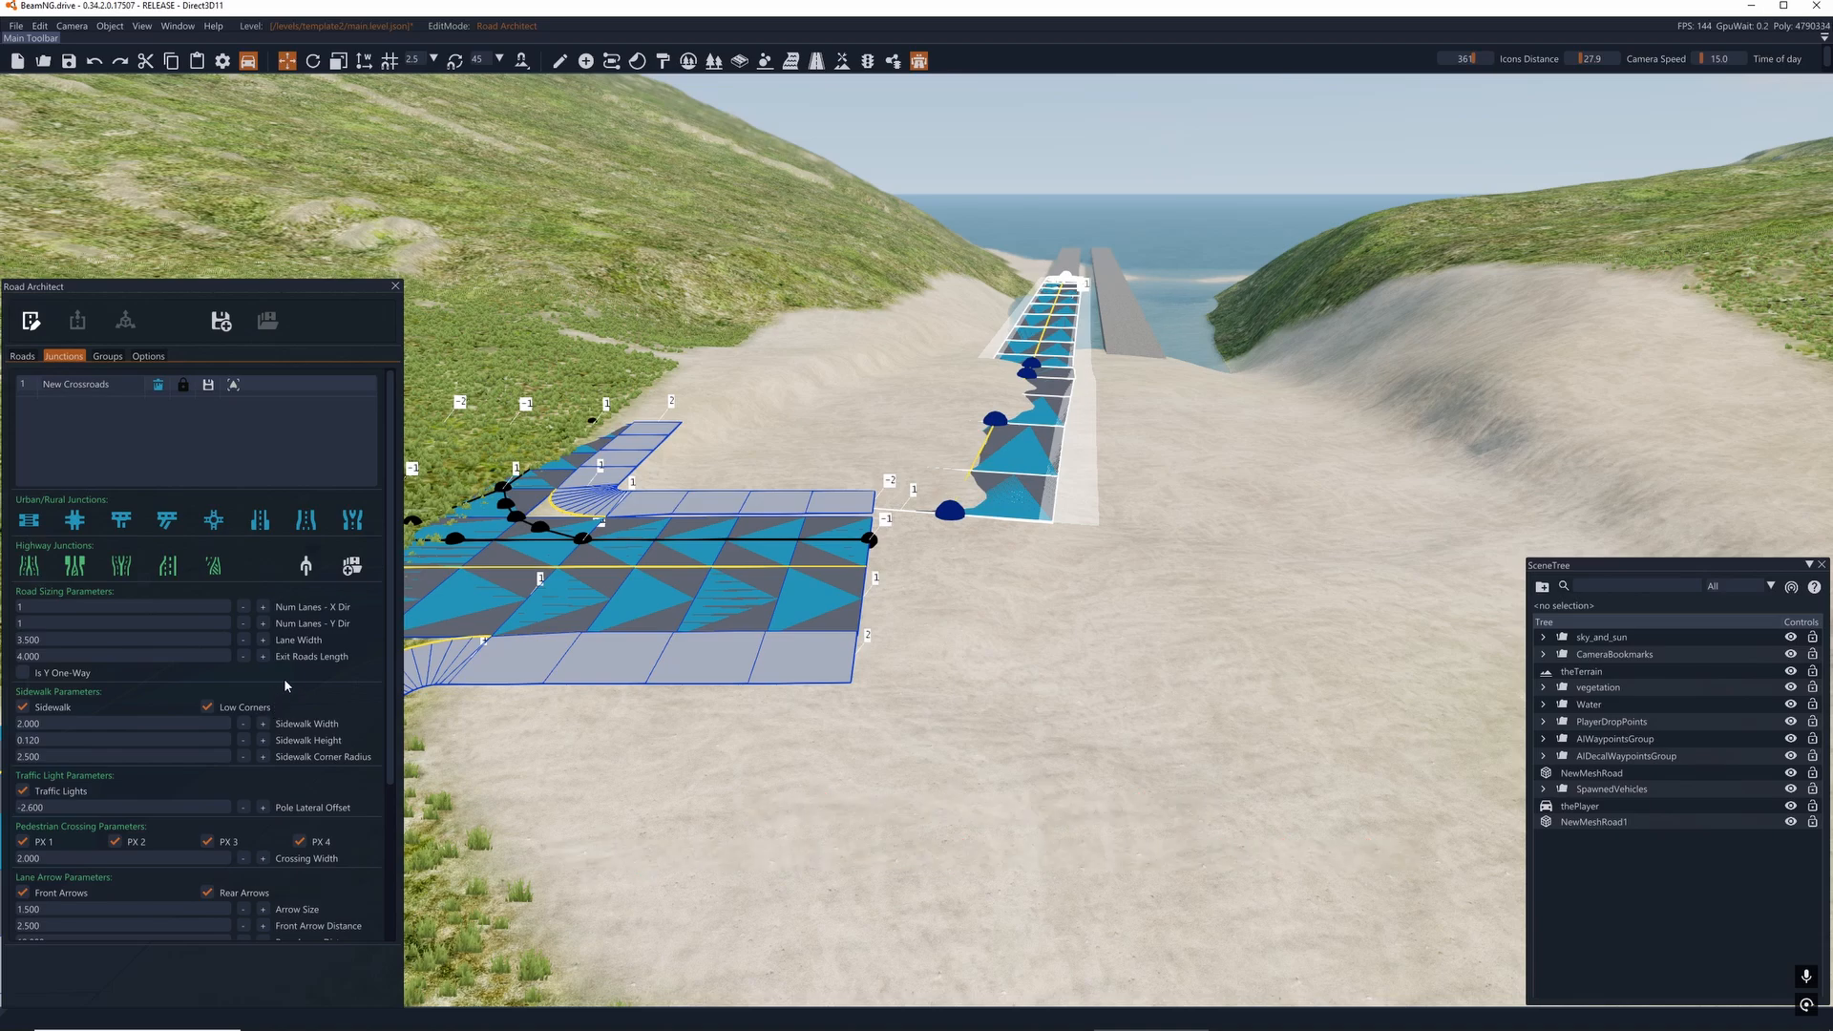
- Examine the gap between the crossroads' nearest exit node and the spline road's first node
{"action": "mouse_move", "coordinate": [905, 588]}
{"action": "right_mouse_down"}
{"action": "mouse_move", "coordinate": [873, 575]}
{"action": "mouse_move", "coordinate": [905, 588]}
{"action": "right_mouse_up"}
{"action": "key", "text": "d"}
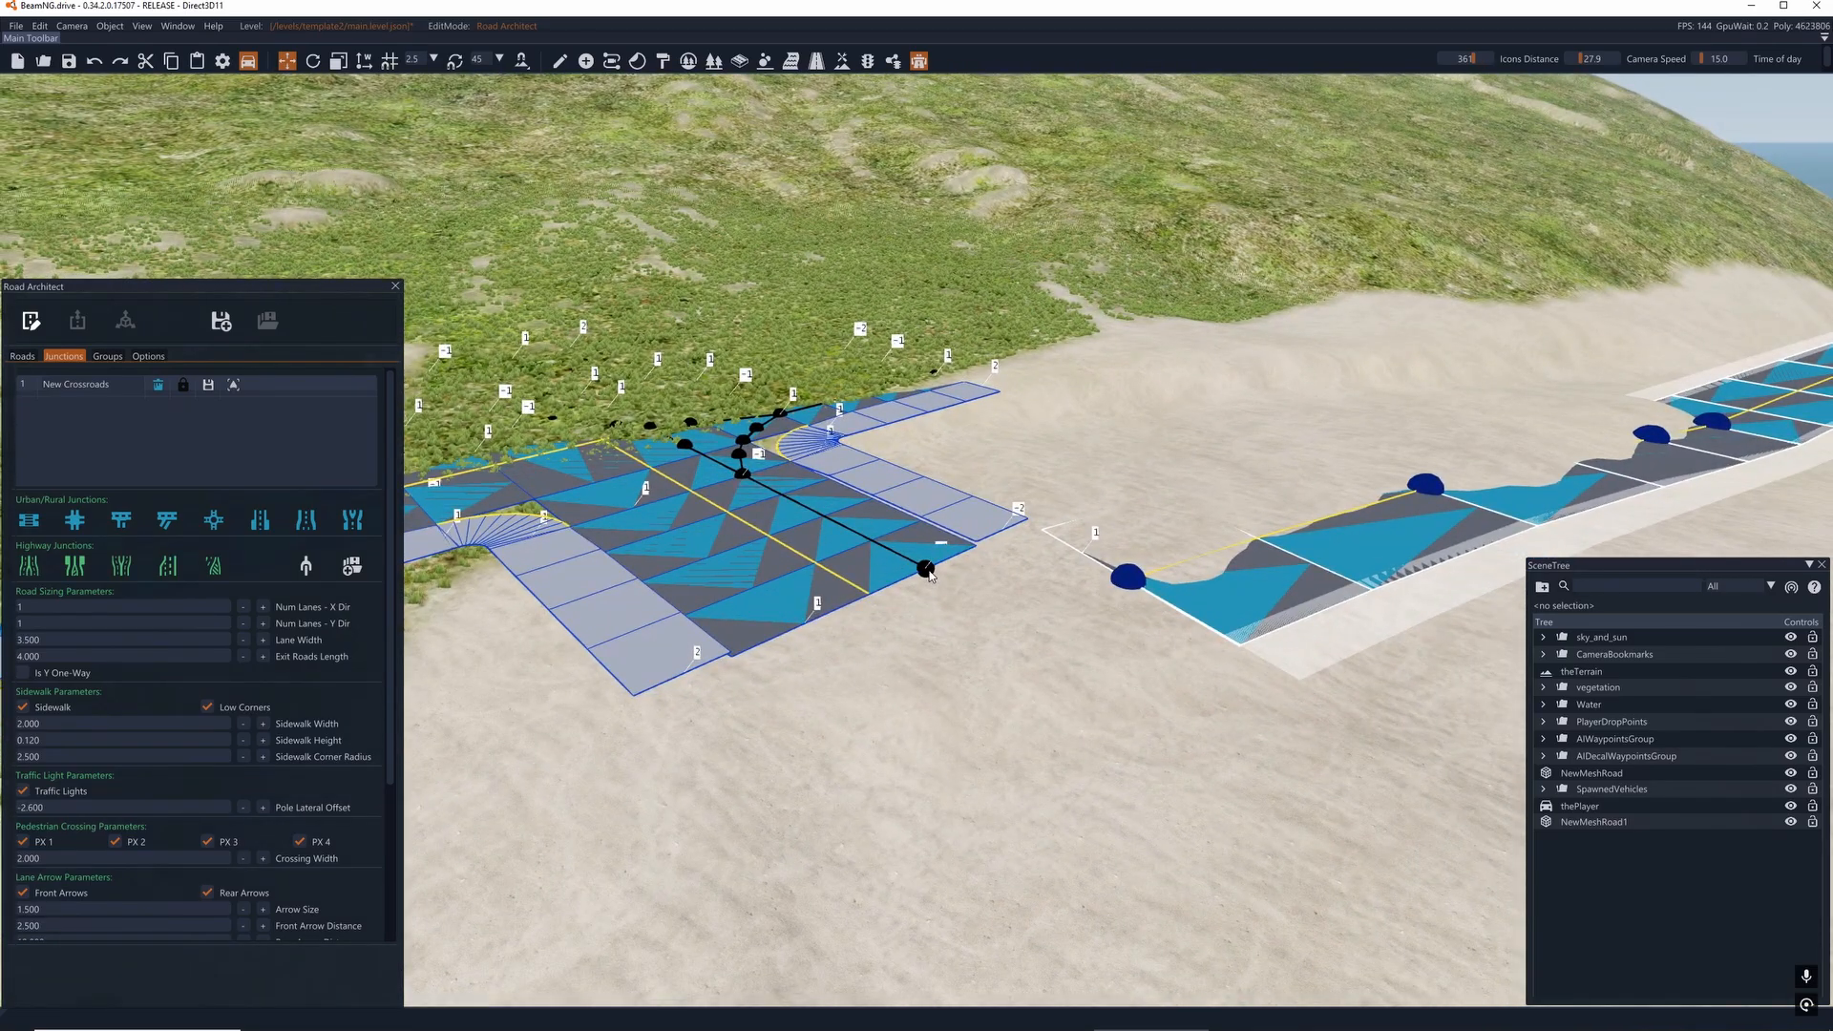
{"action": "key", "text": "d"}
{"action": "mouse_move", "coordinate": [923, 578]}
{"action": "right_mouse_down"}
{"action": "mouse_move", "coordinate": [888, 571]}
{"action": "mouse_move", "coordinate": [921, 577]}
{"action": "right_mouse_up"}
{"action": "key", "text": "a"}
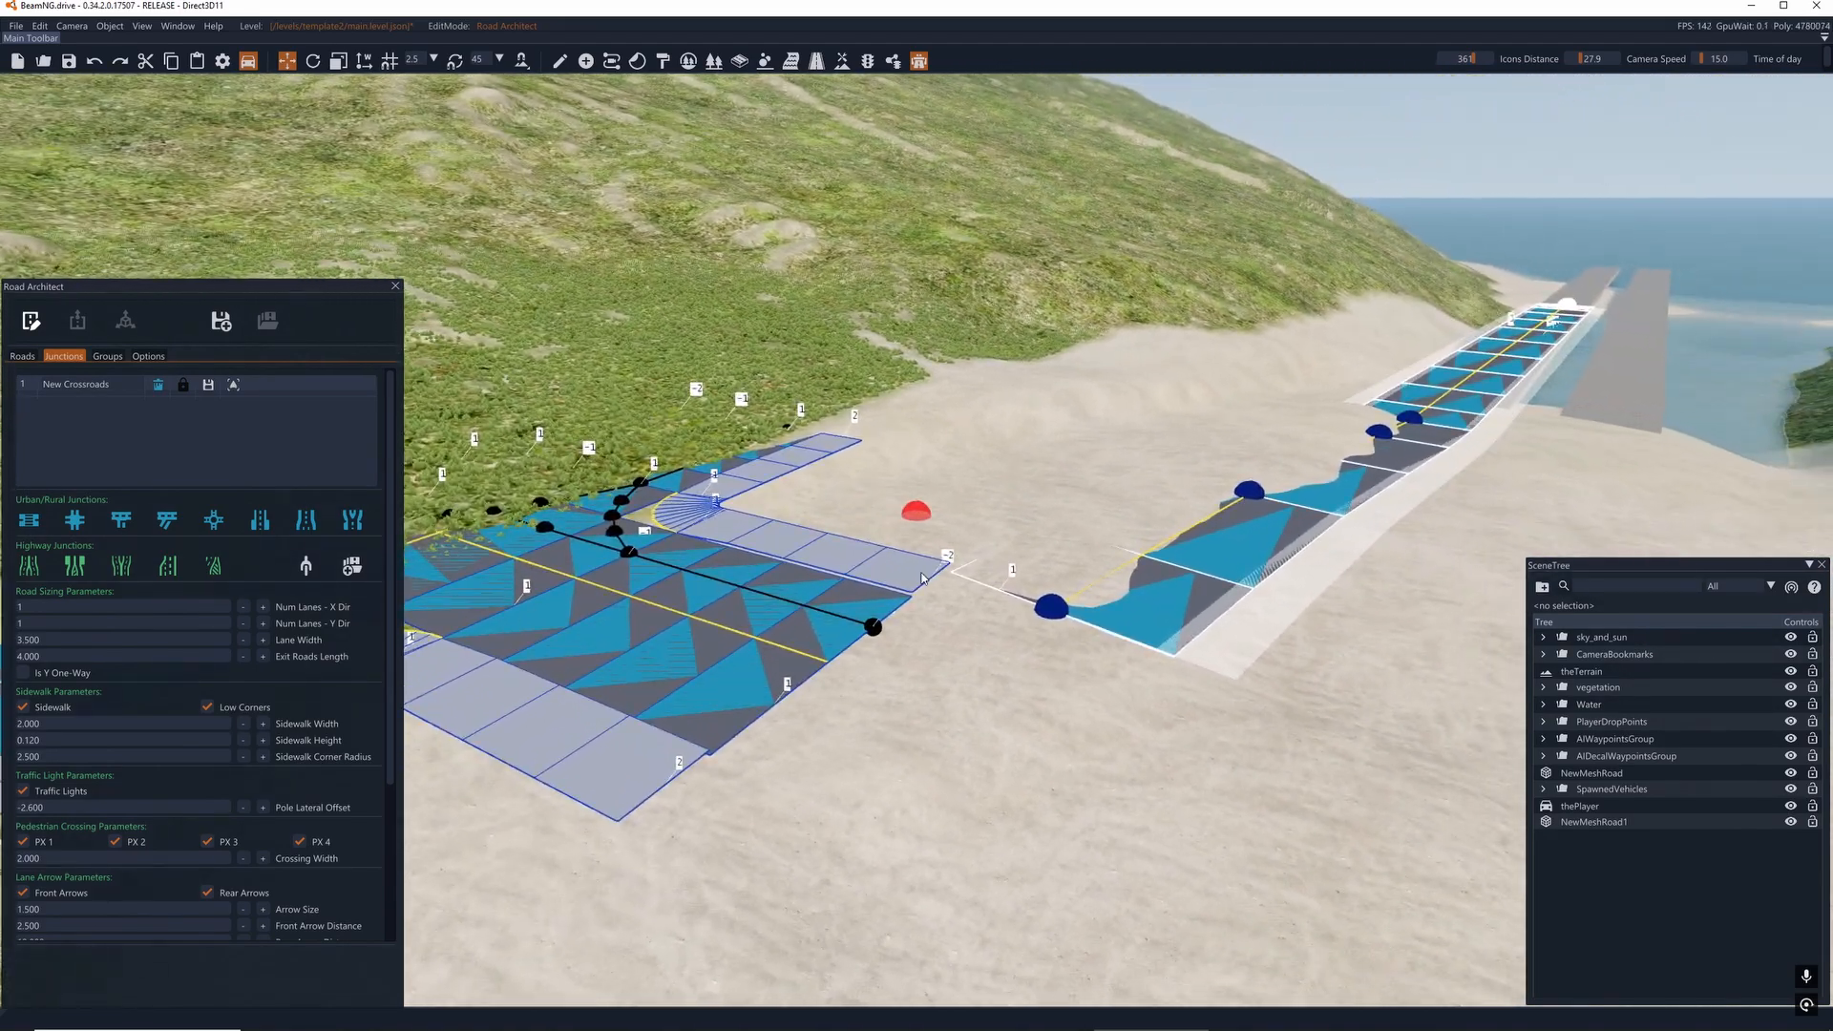
{"action": "key", "text": "a"}
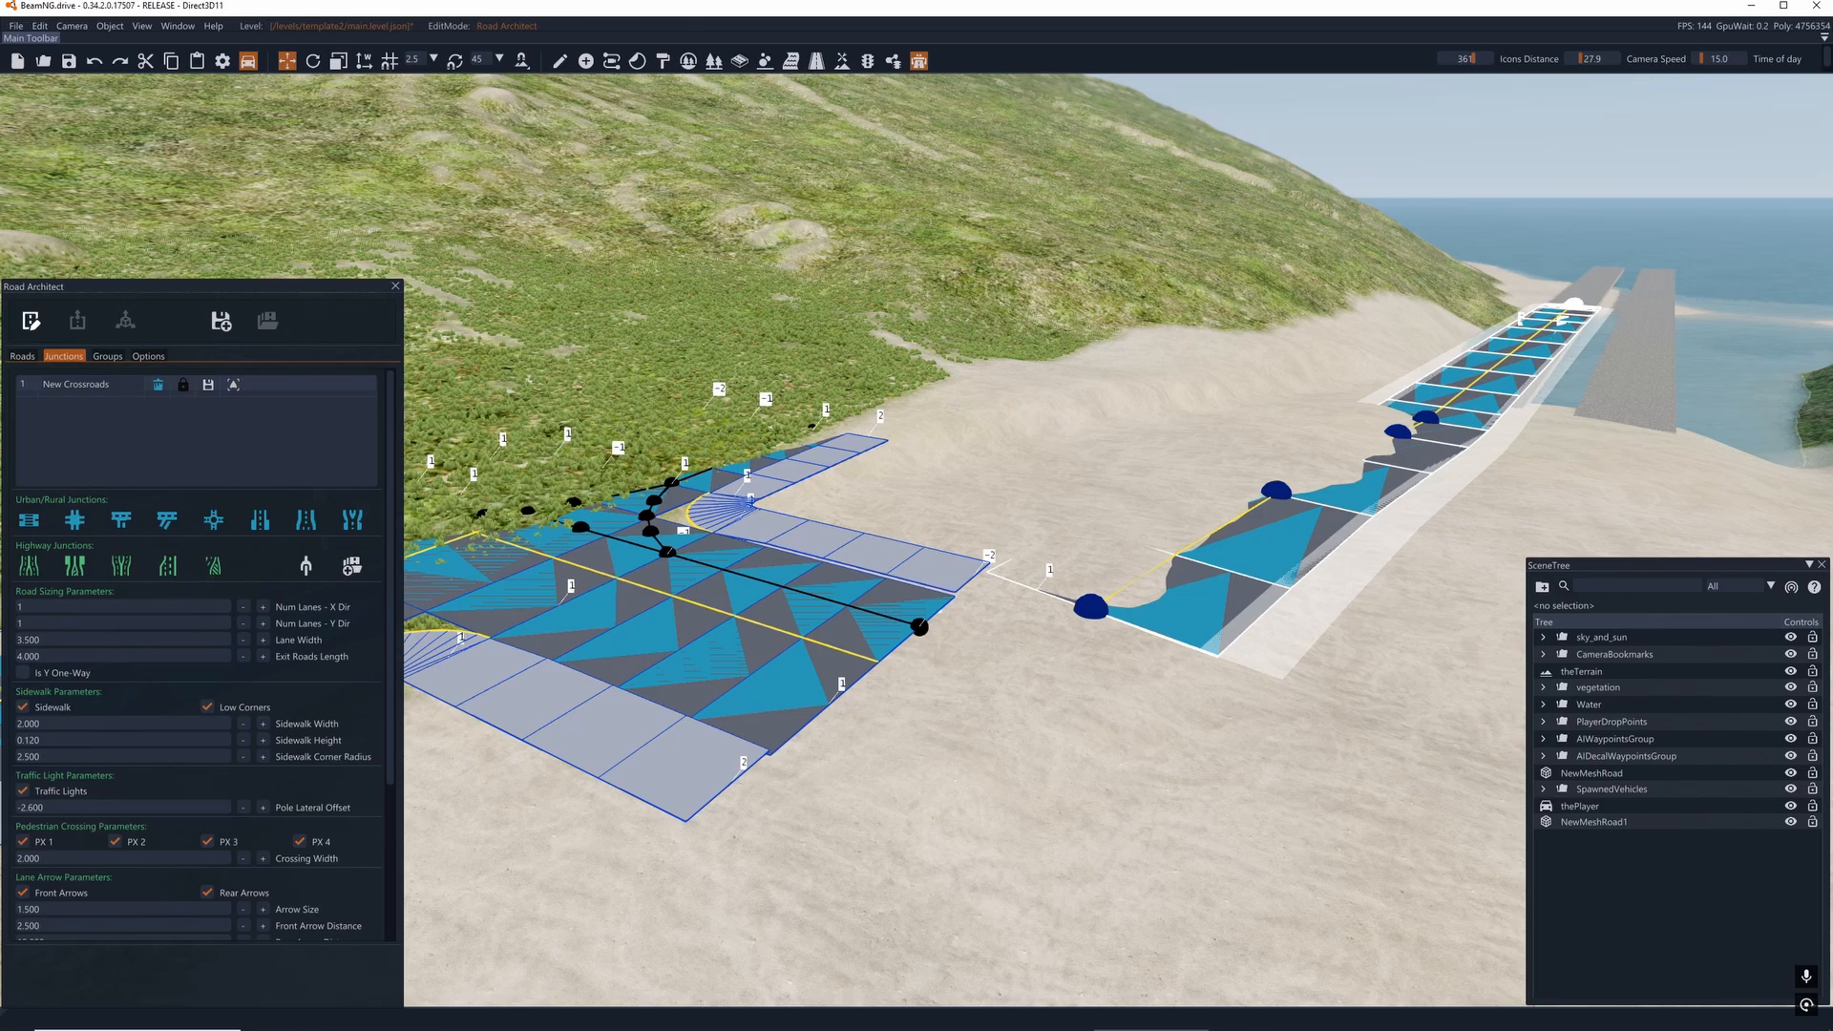
{"action": "right_click_drag", "start_coordinate": [946, 632], "coordinate": [983, 654]}
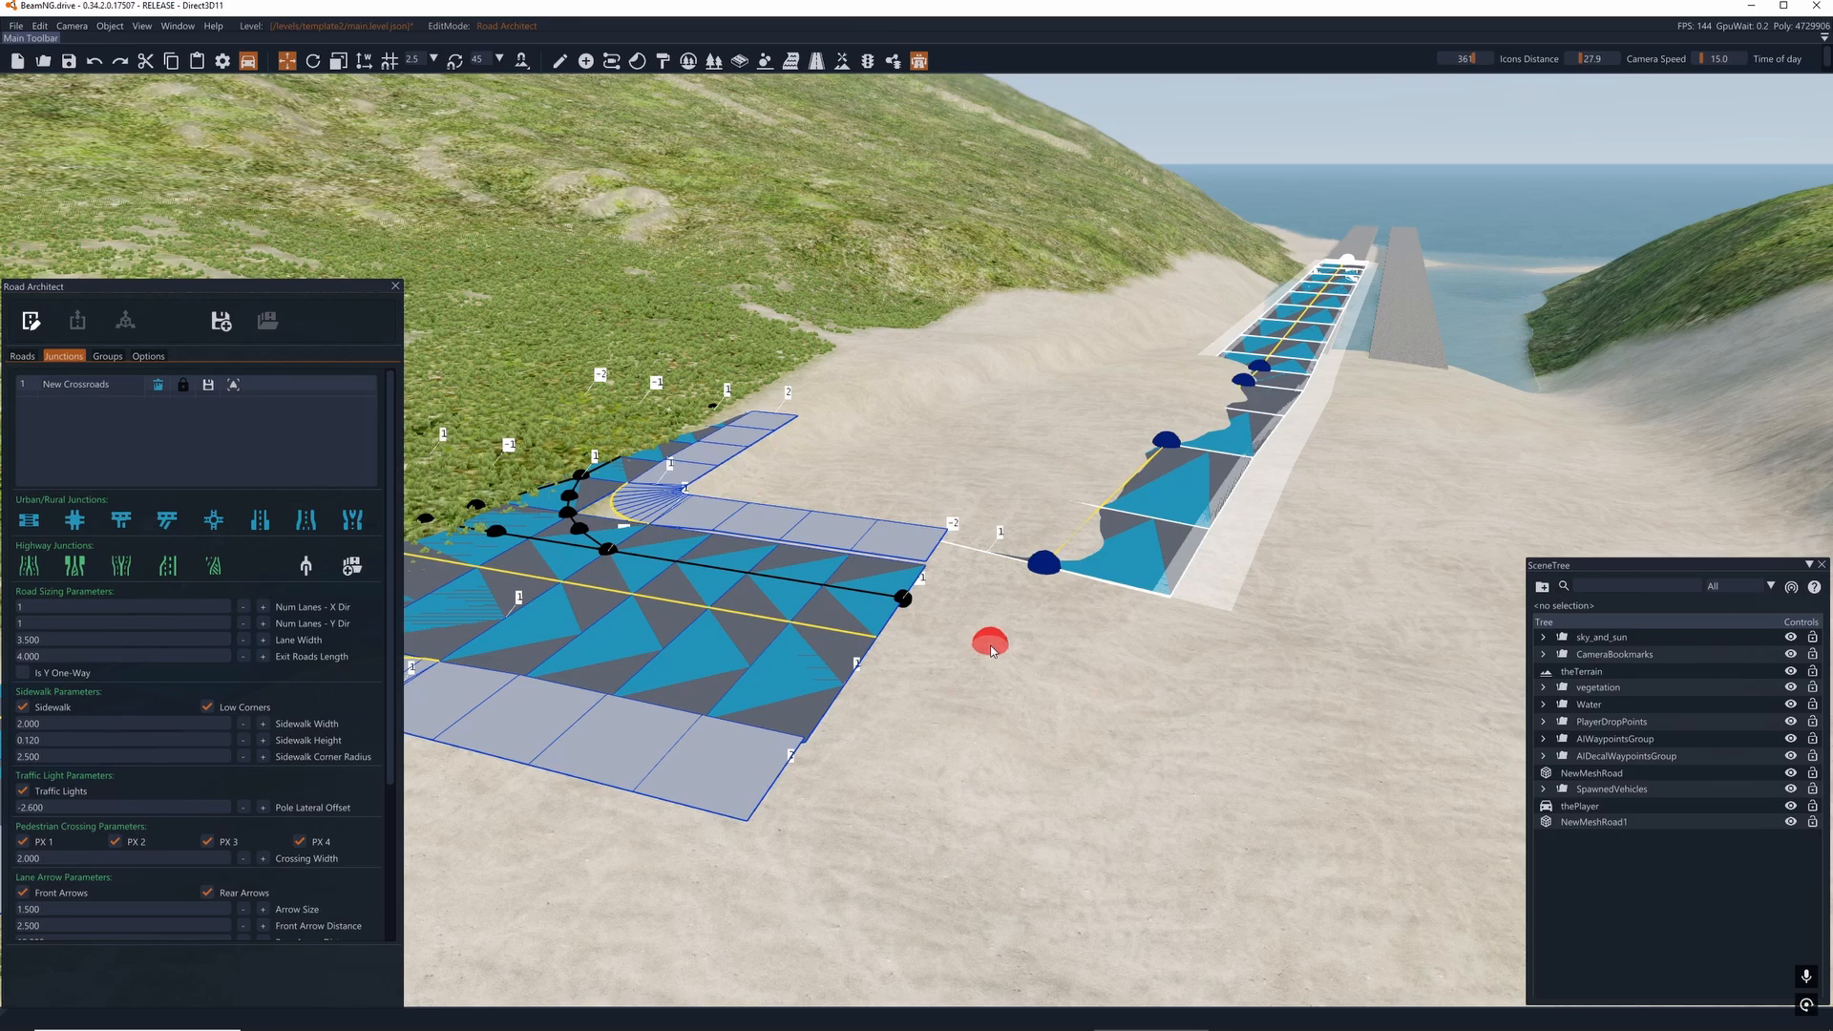
{"action": "right_click_drag", "start_coordinate": [988, 651], "coordinate": [917, 515]}
{"action": "key", "text": "d"}
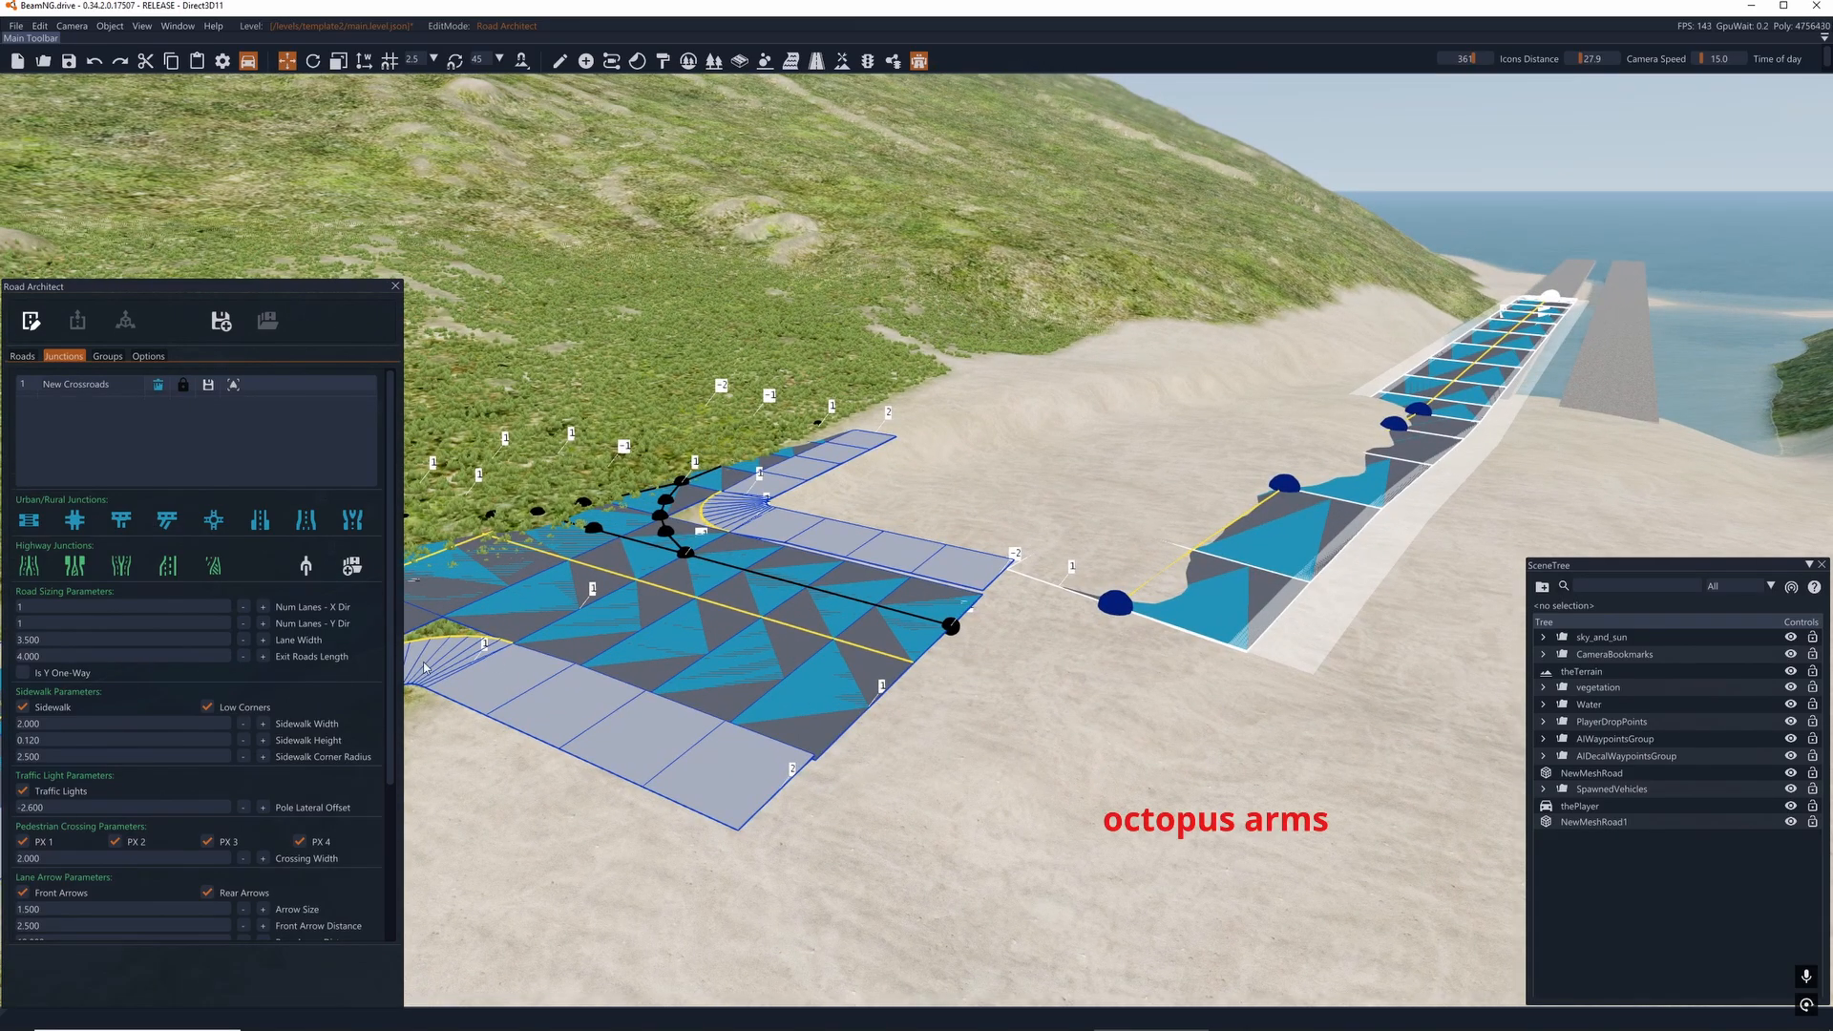
- Rename the New Crossroads junction to "jun" and return to the list of roads
{"action": "scroll", "coordinate": [122, 429], "scroll_direction": "down", "scroll_amount": 3}
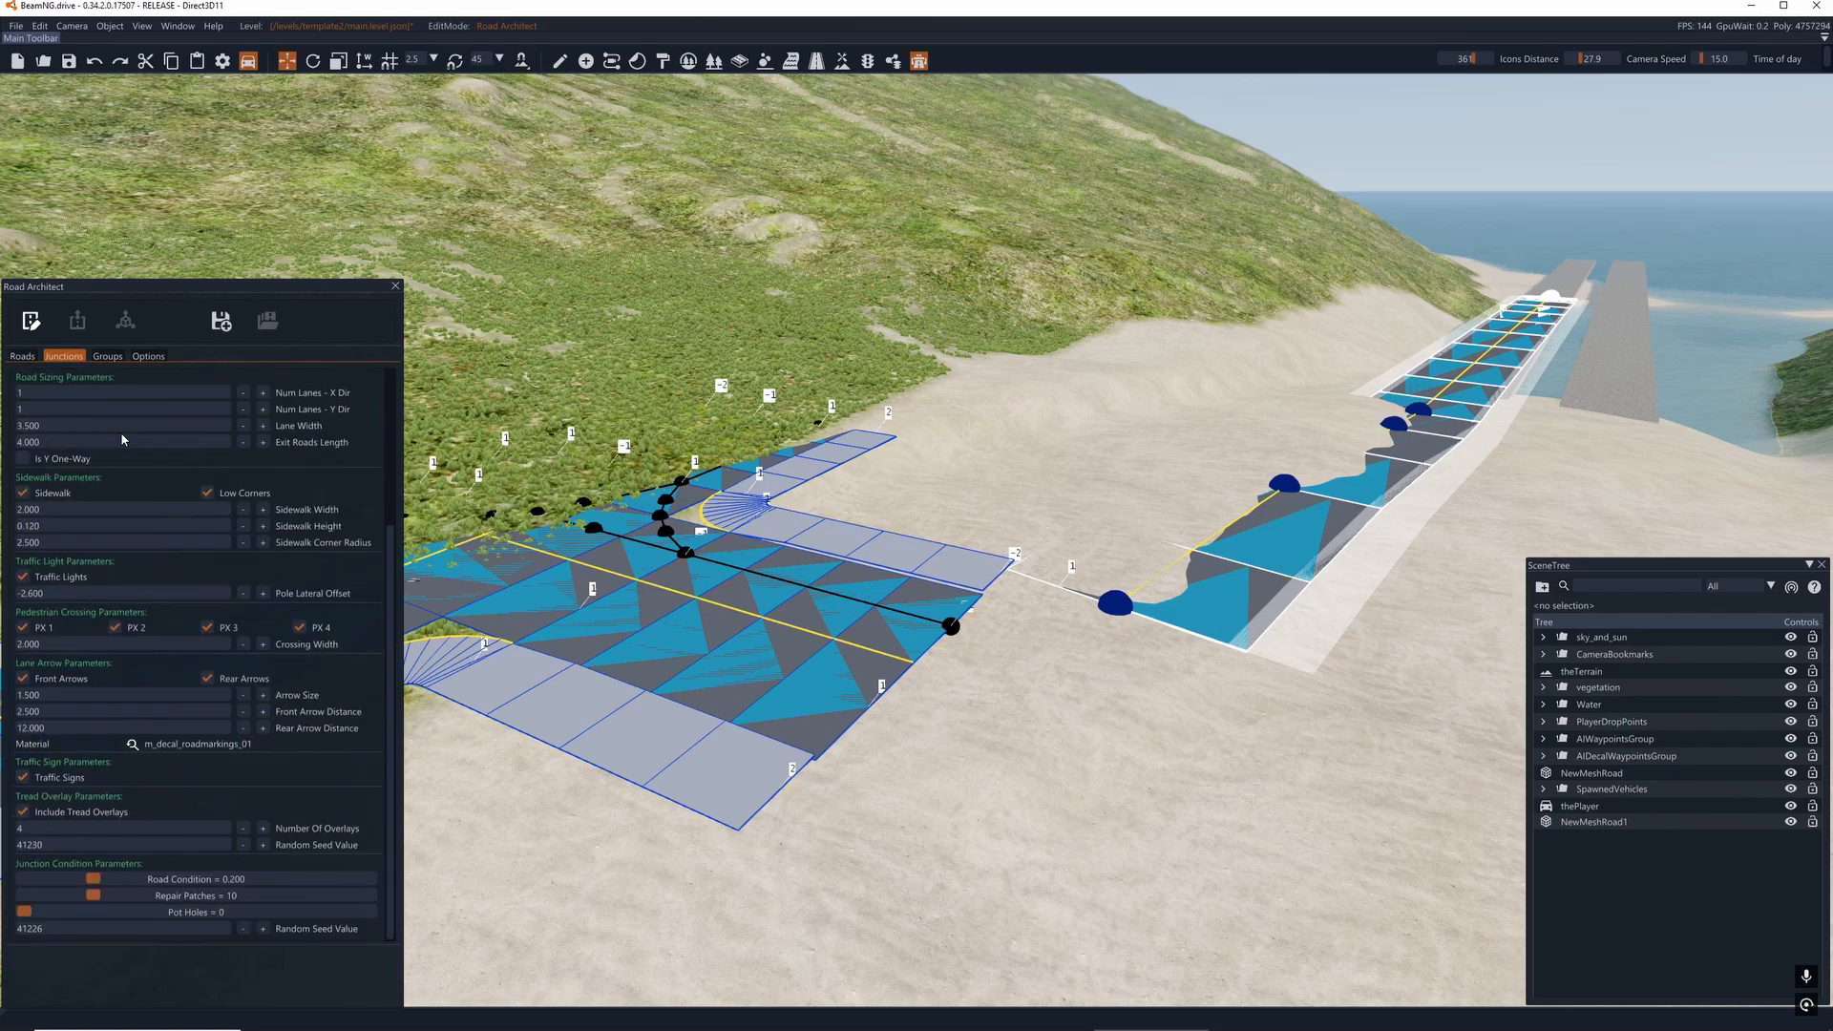
{"action": "scroll", "coordinate": [120, 431], "scroll_direction": "up", "scroll_amount": 3}
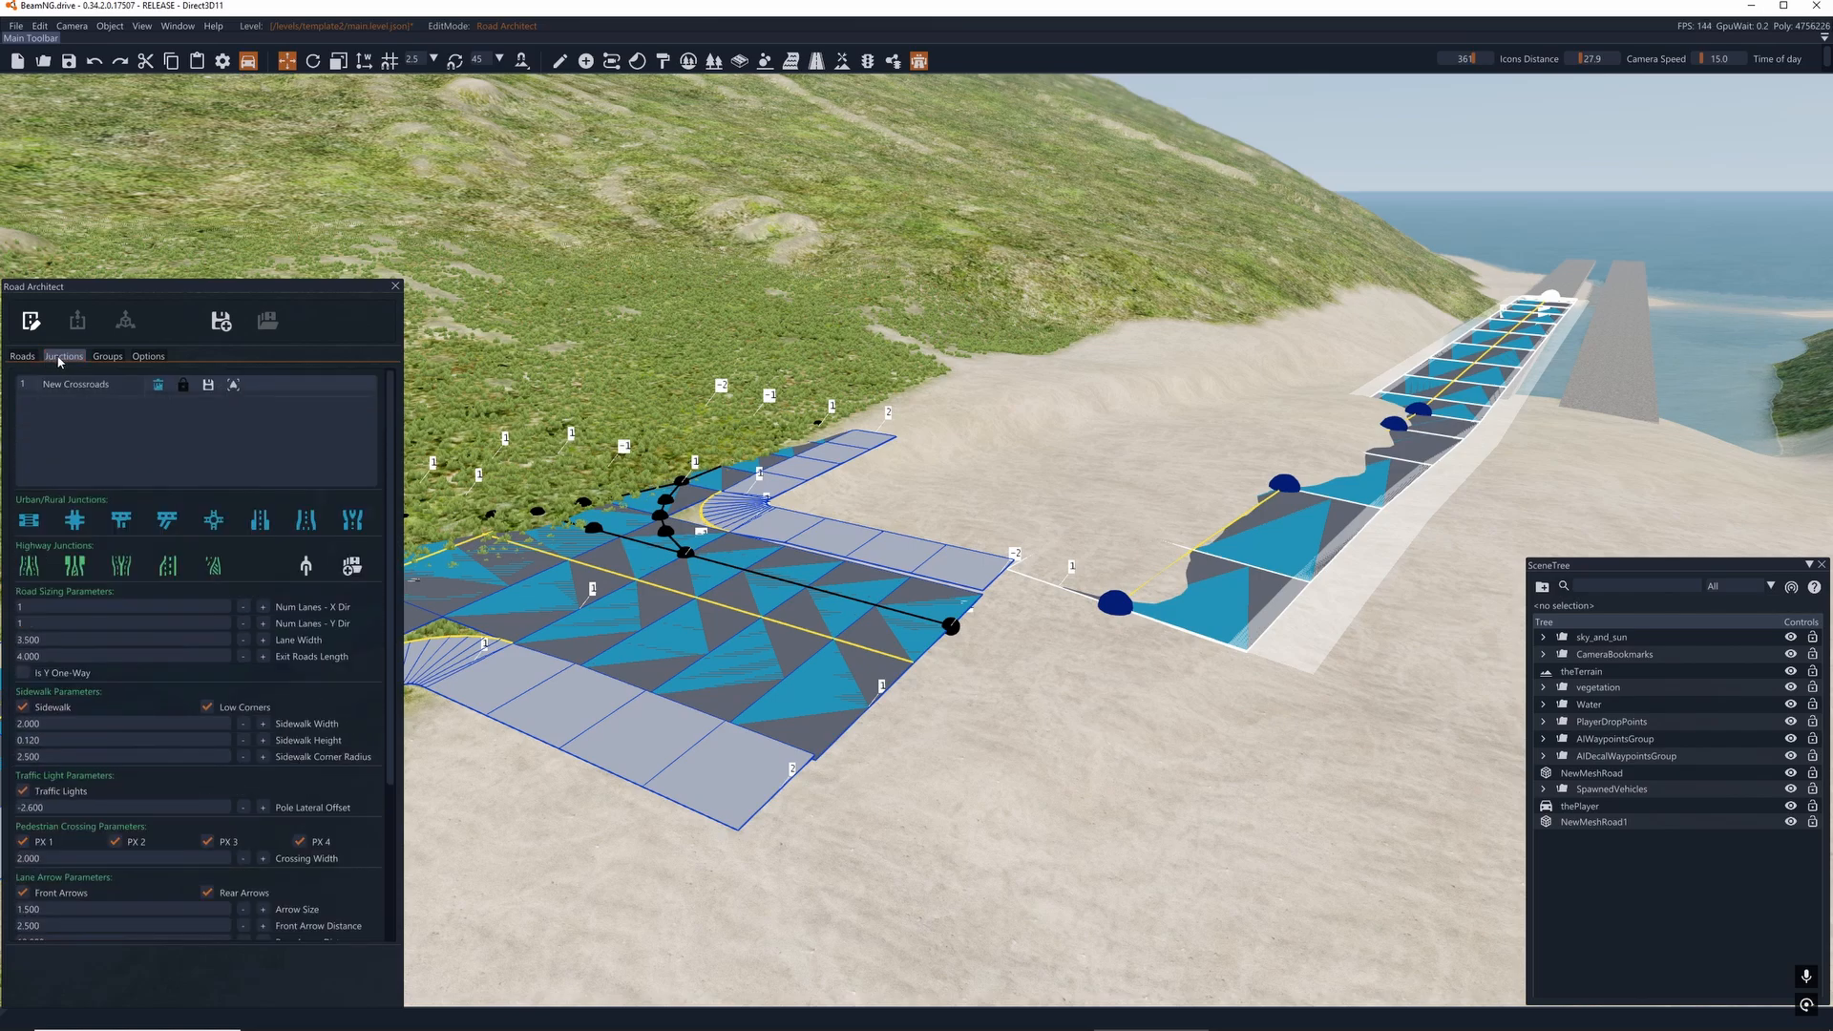
{"action": "left_click", "coordinate": [24, 384]}
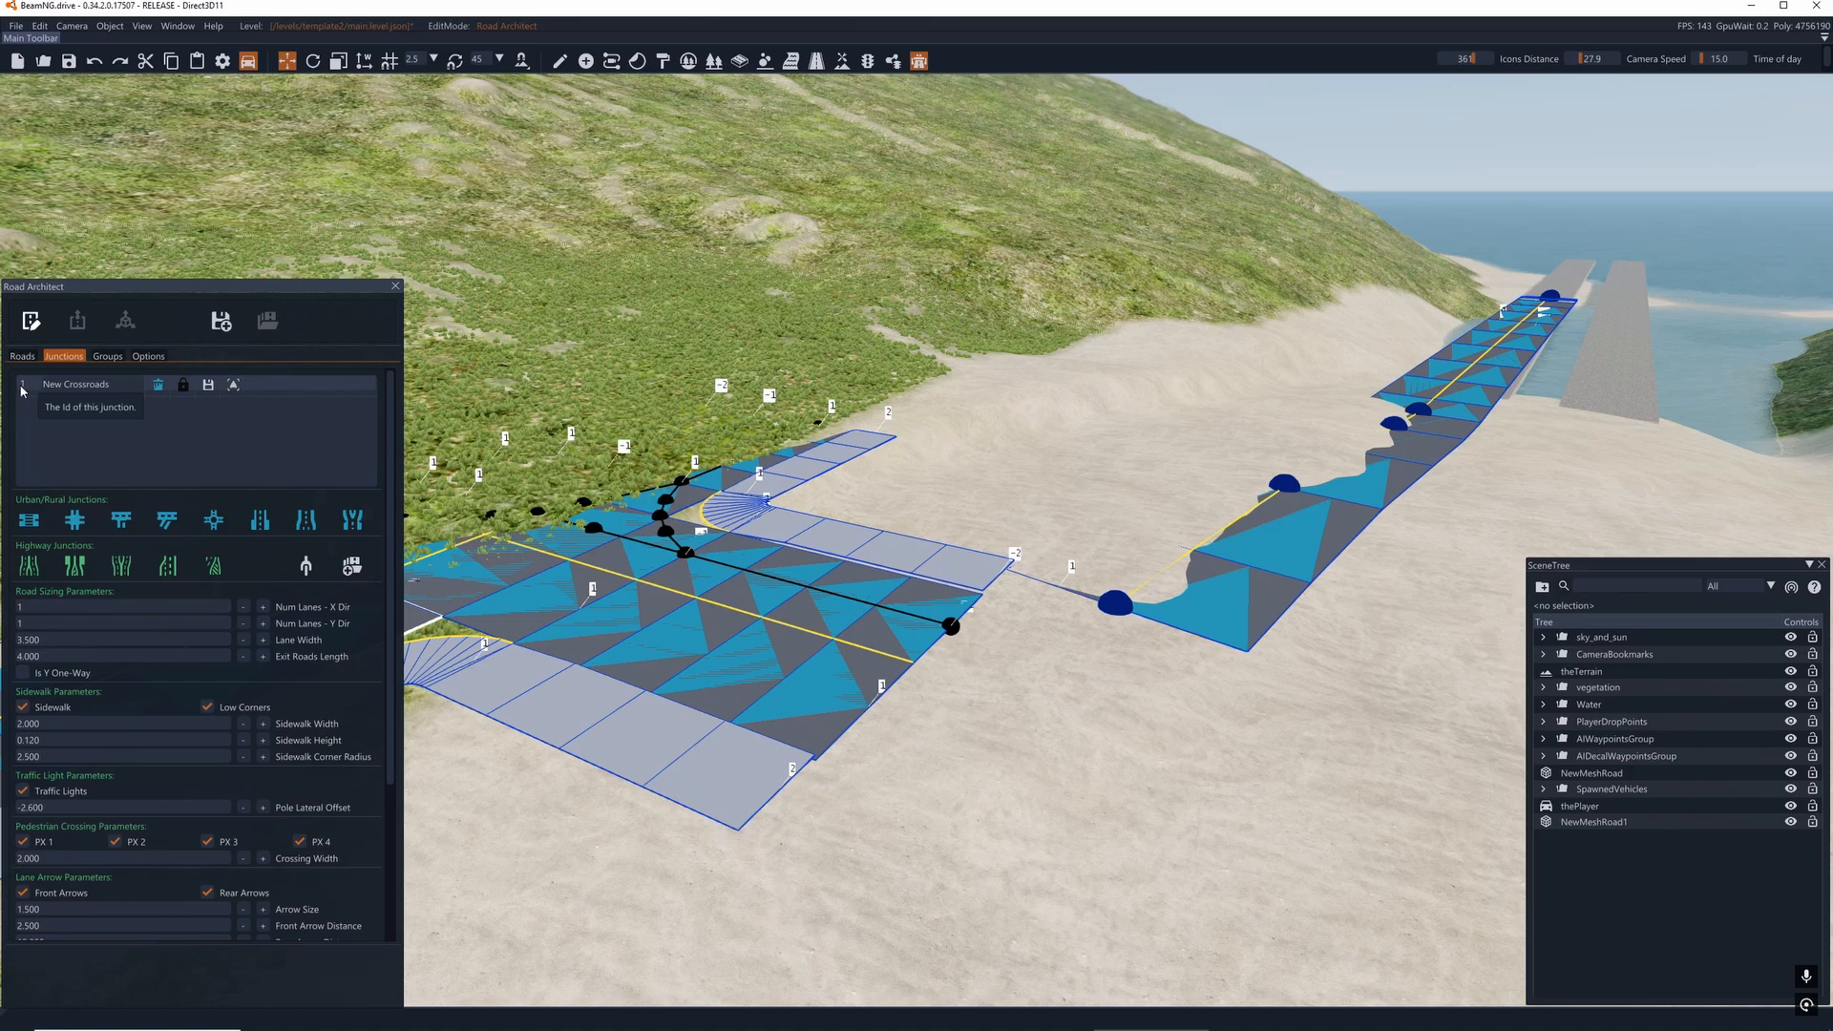
{"action": "double_click", "coordinate": [57, 384]}
{"action": "left_click_drag", "start_coordinate": [114, 385], "coordinate": [5, 391]}
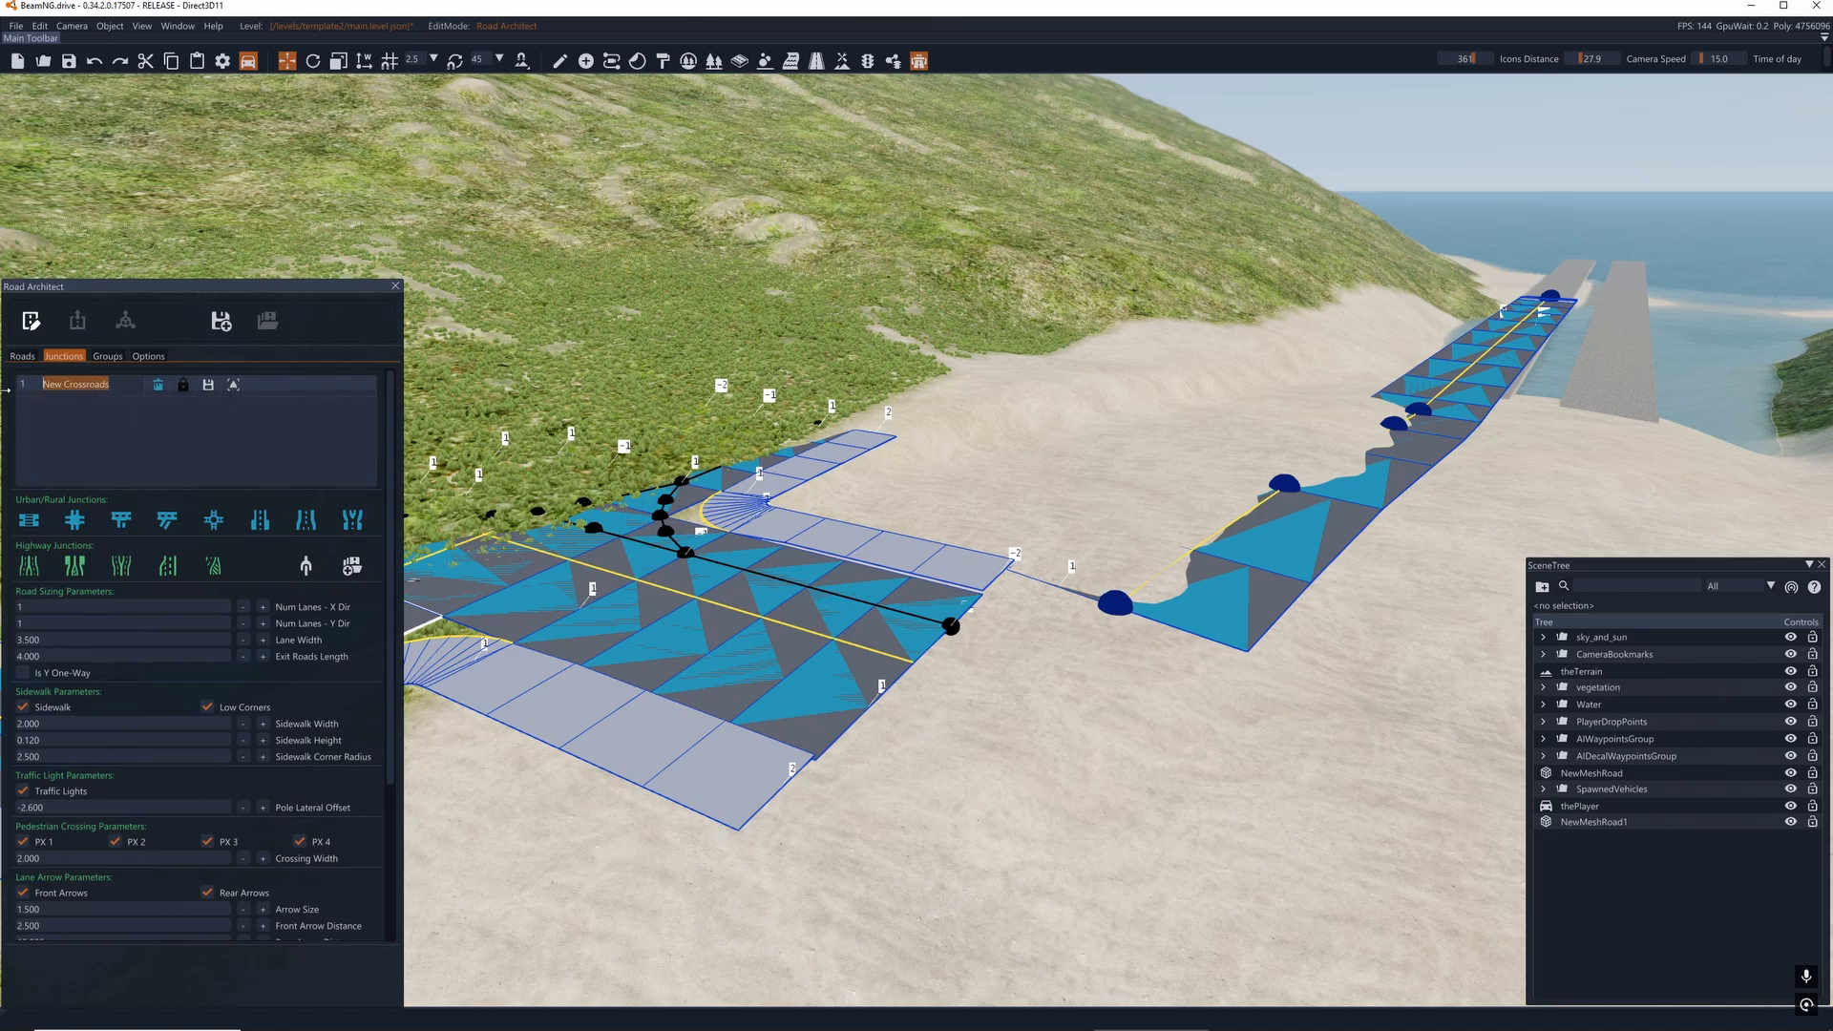
{"action": "type", "text": "junction1test"}
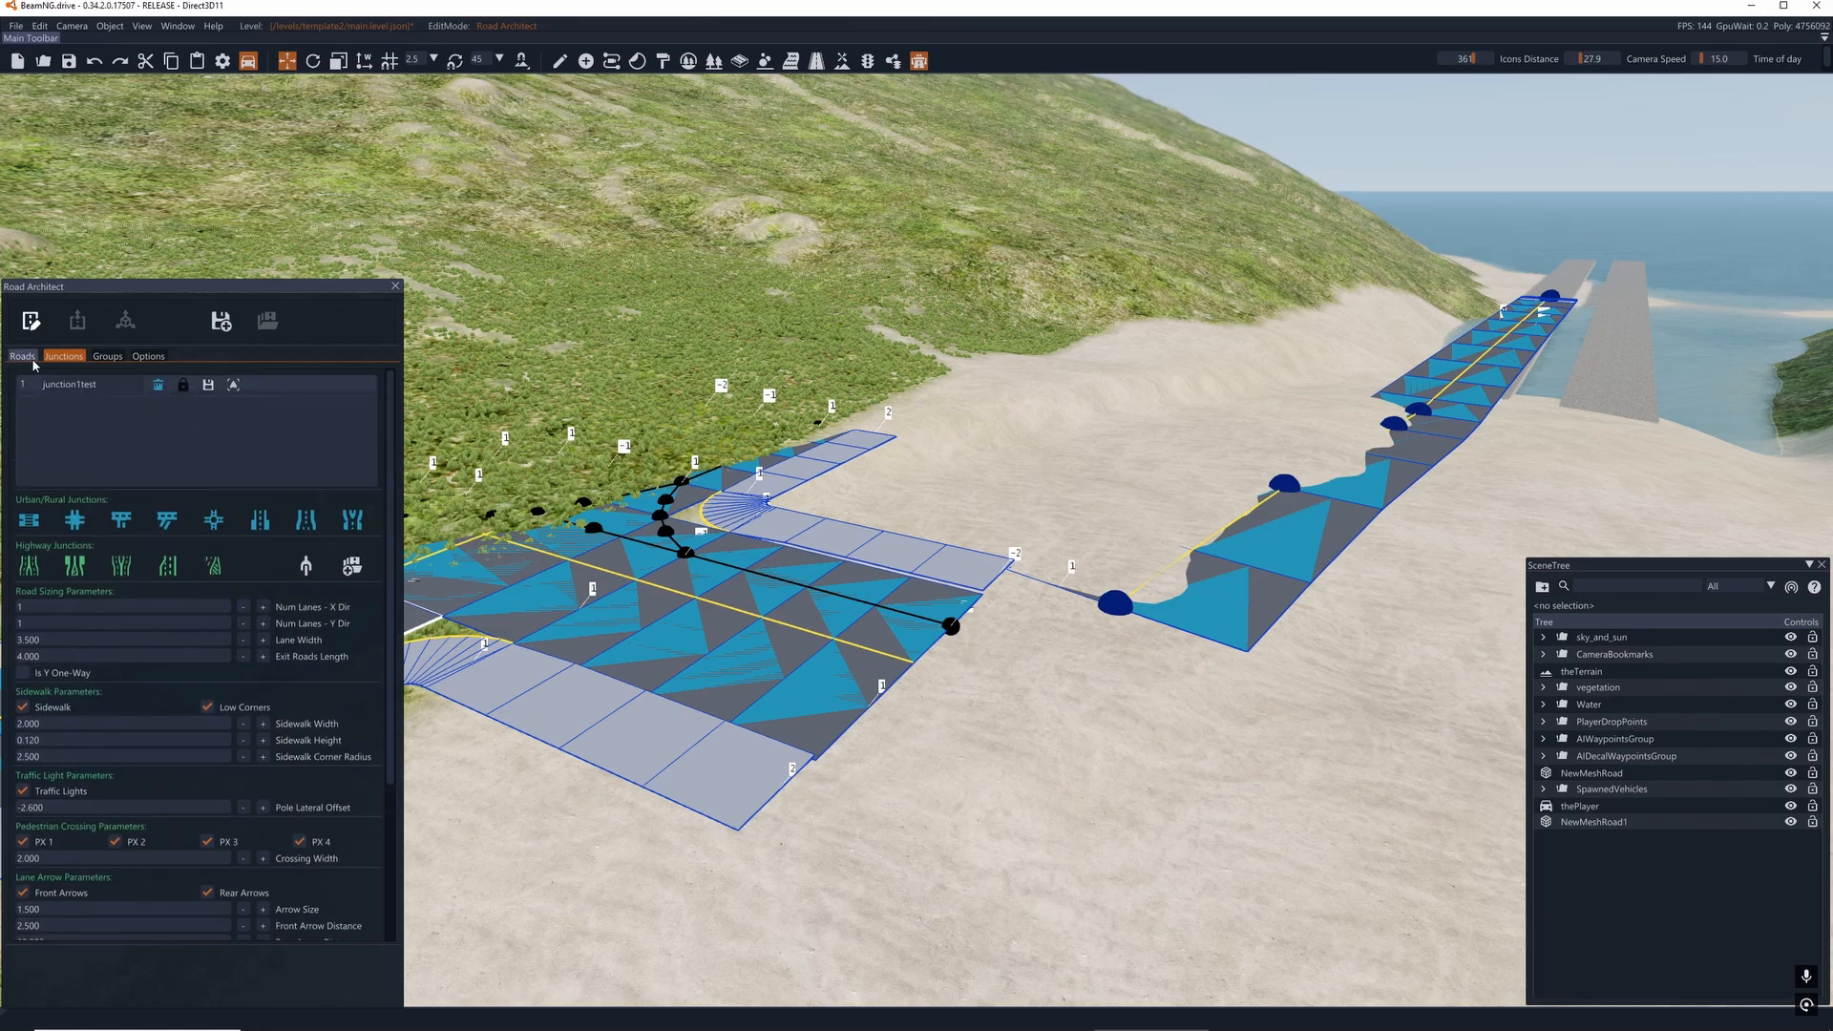
{"action": "left_click", "coordinate": [21, 358]}
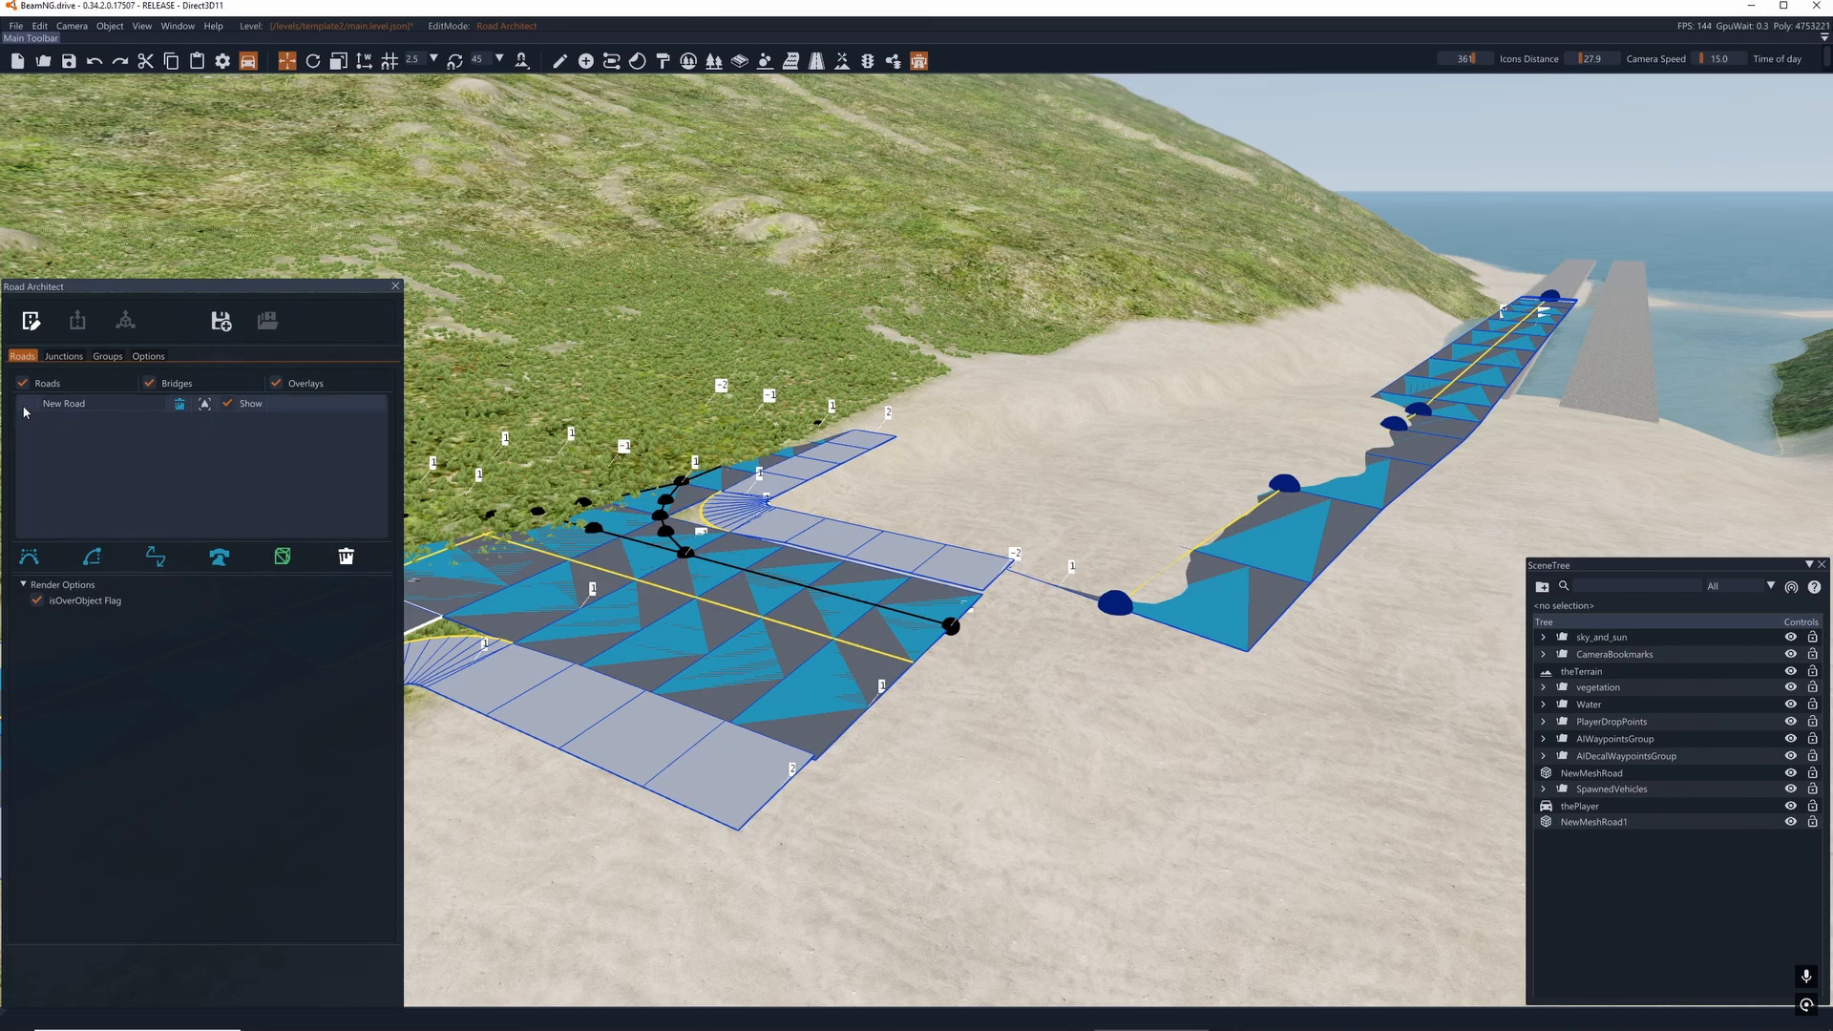
- Rename the New Road spline road to "road1test"
{"action": "left_click", "coordinate": [66, 403]}
{"action": "right_click_drag", "start_coordinate": [766, 405], "coordinate": [789, 412]}
{"action": "key", "text": "a"}
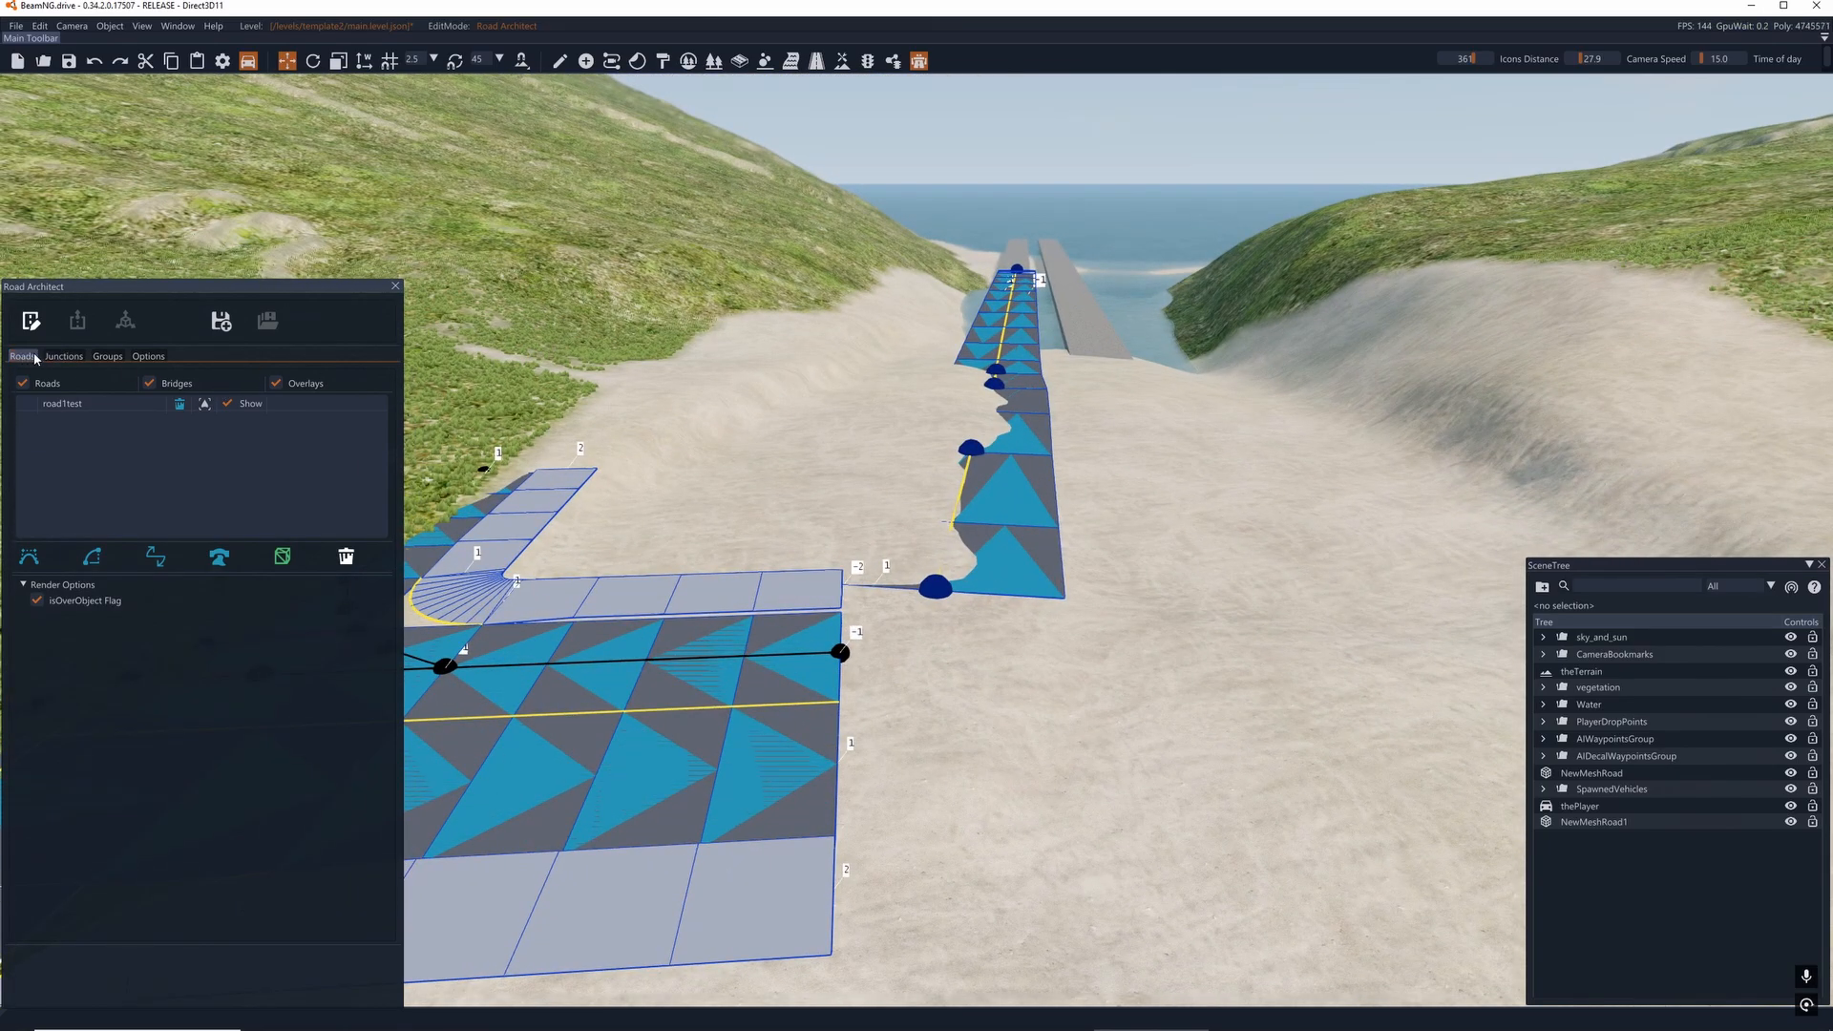
- Return to the junctions list and switch Road Architect to render mode to inspect the crossroads and the gap to the spline road
{"action": "left_click", "coordinate": [63, 356]}
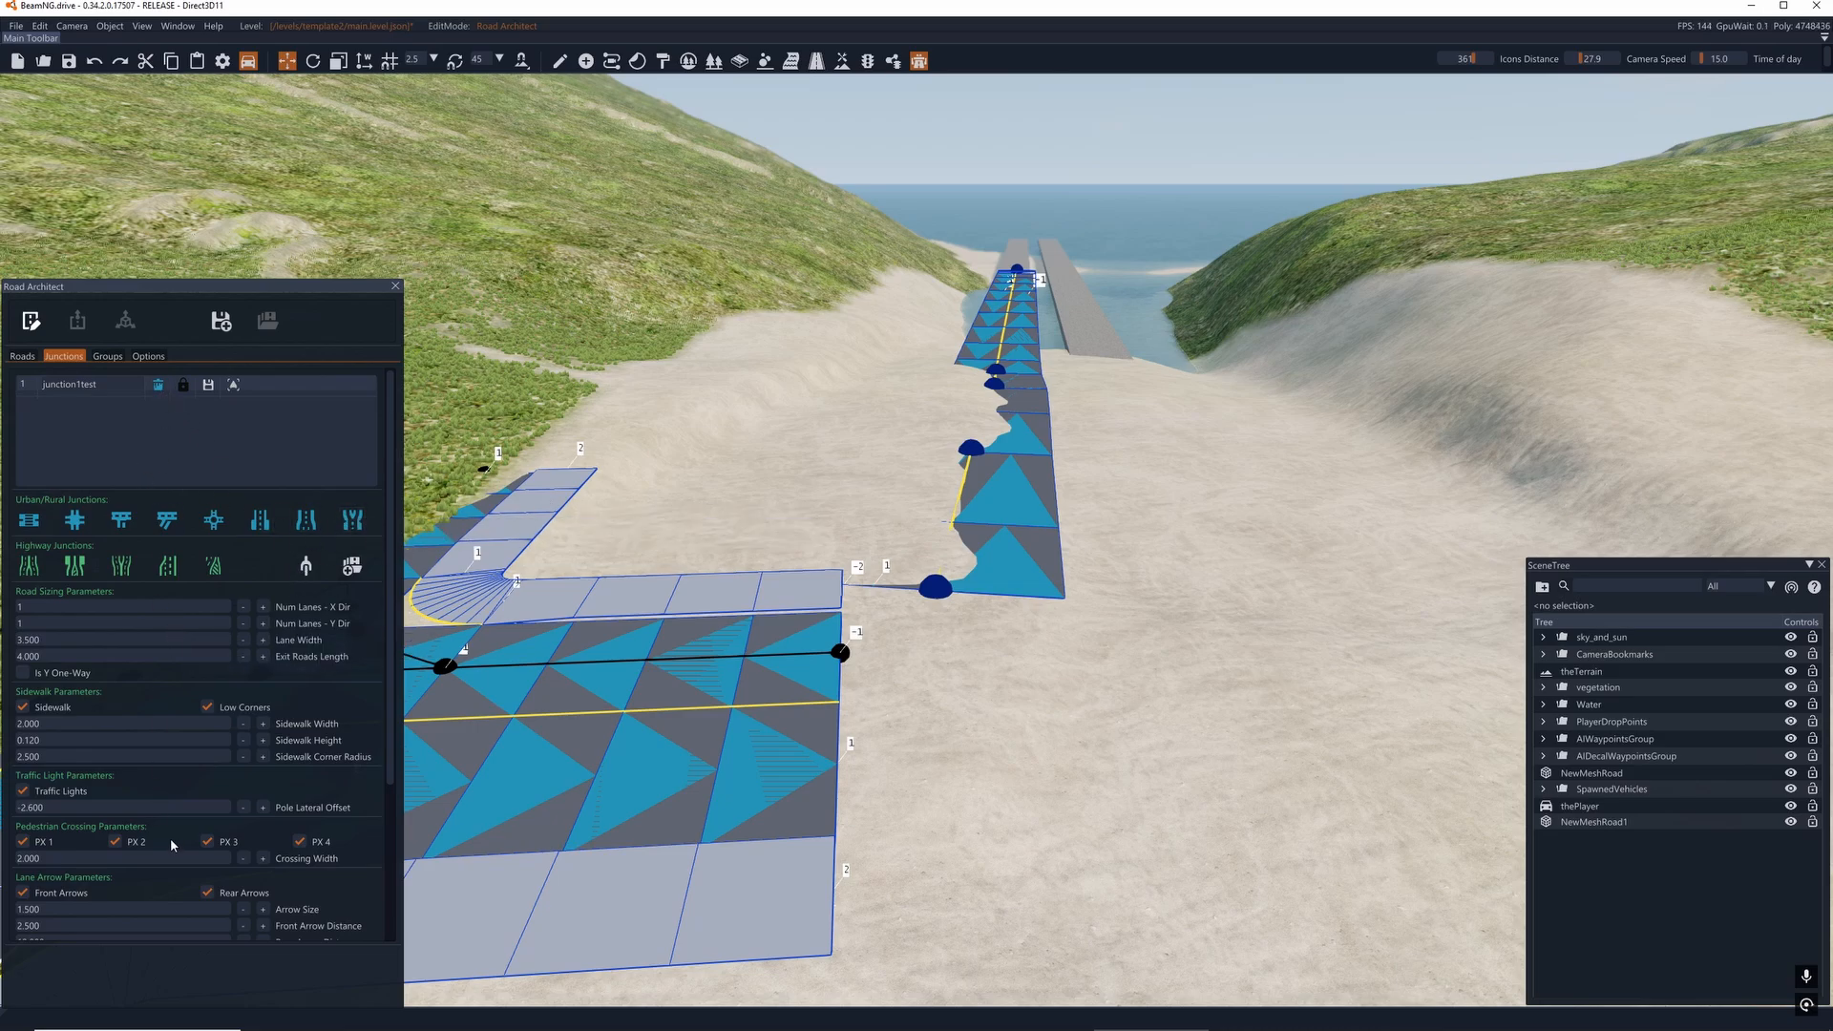
{"action": "mouse_move", "coordinate": [883, 546]}
{"action": "right_mouse_down"}
{"action": "mouse_move", "coordinate": [840, 553]}
{"action": "mouse_move", "coordinate": [880, 554]}
{"action": "mouse_move", "coordinate": [891, 580]}
{"action": "right_mouse_up"}
{"action": "key", "text": "a"}
{"action": "key", "text": "d"}
{"action": "key", "text": "a"}
{"action": "key", "text": "a"}
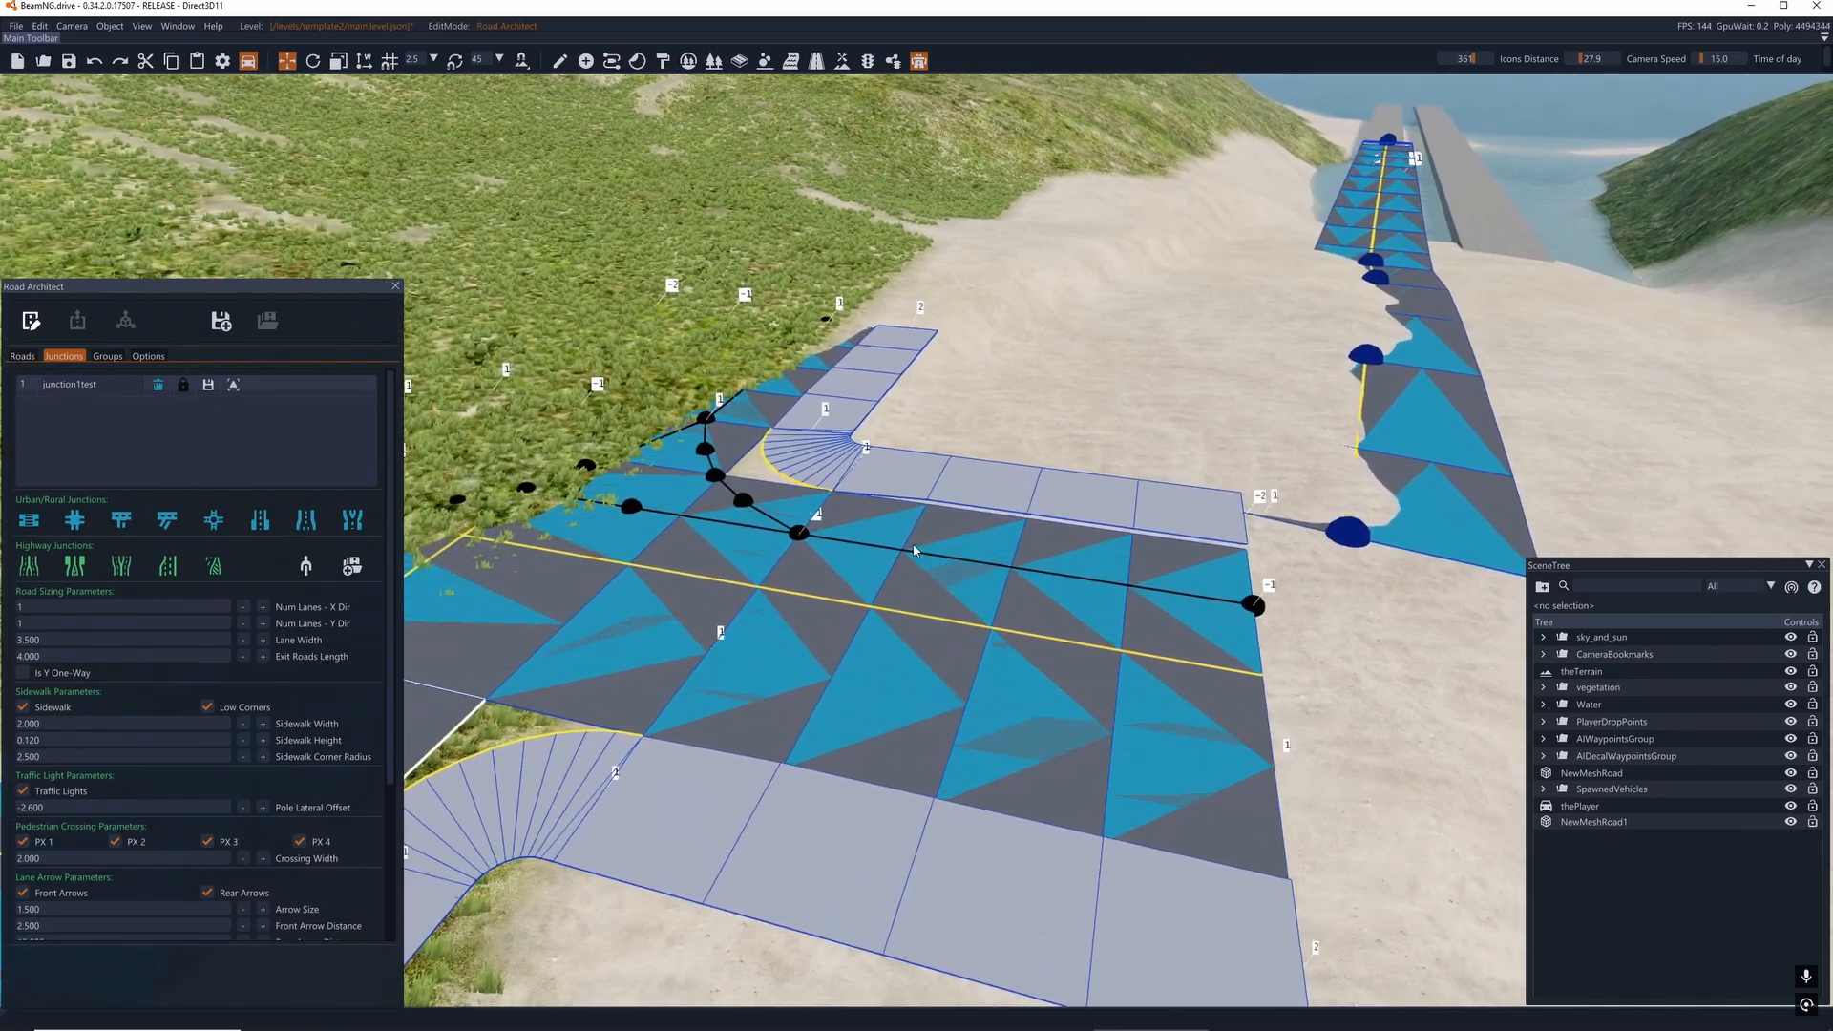
{"action": "left_click", "coordinate": [30, 322]}
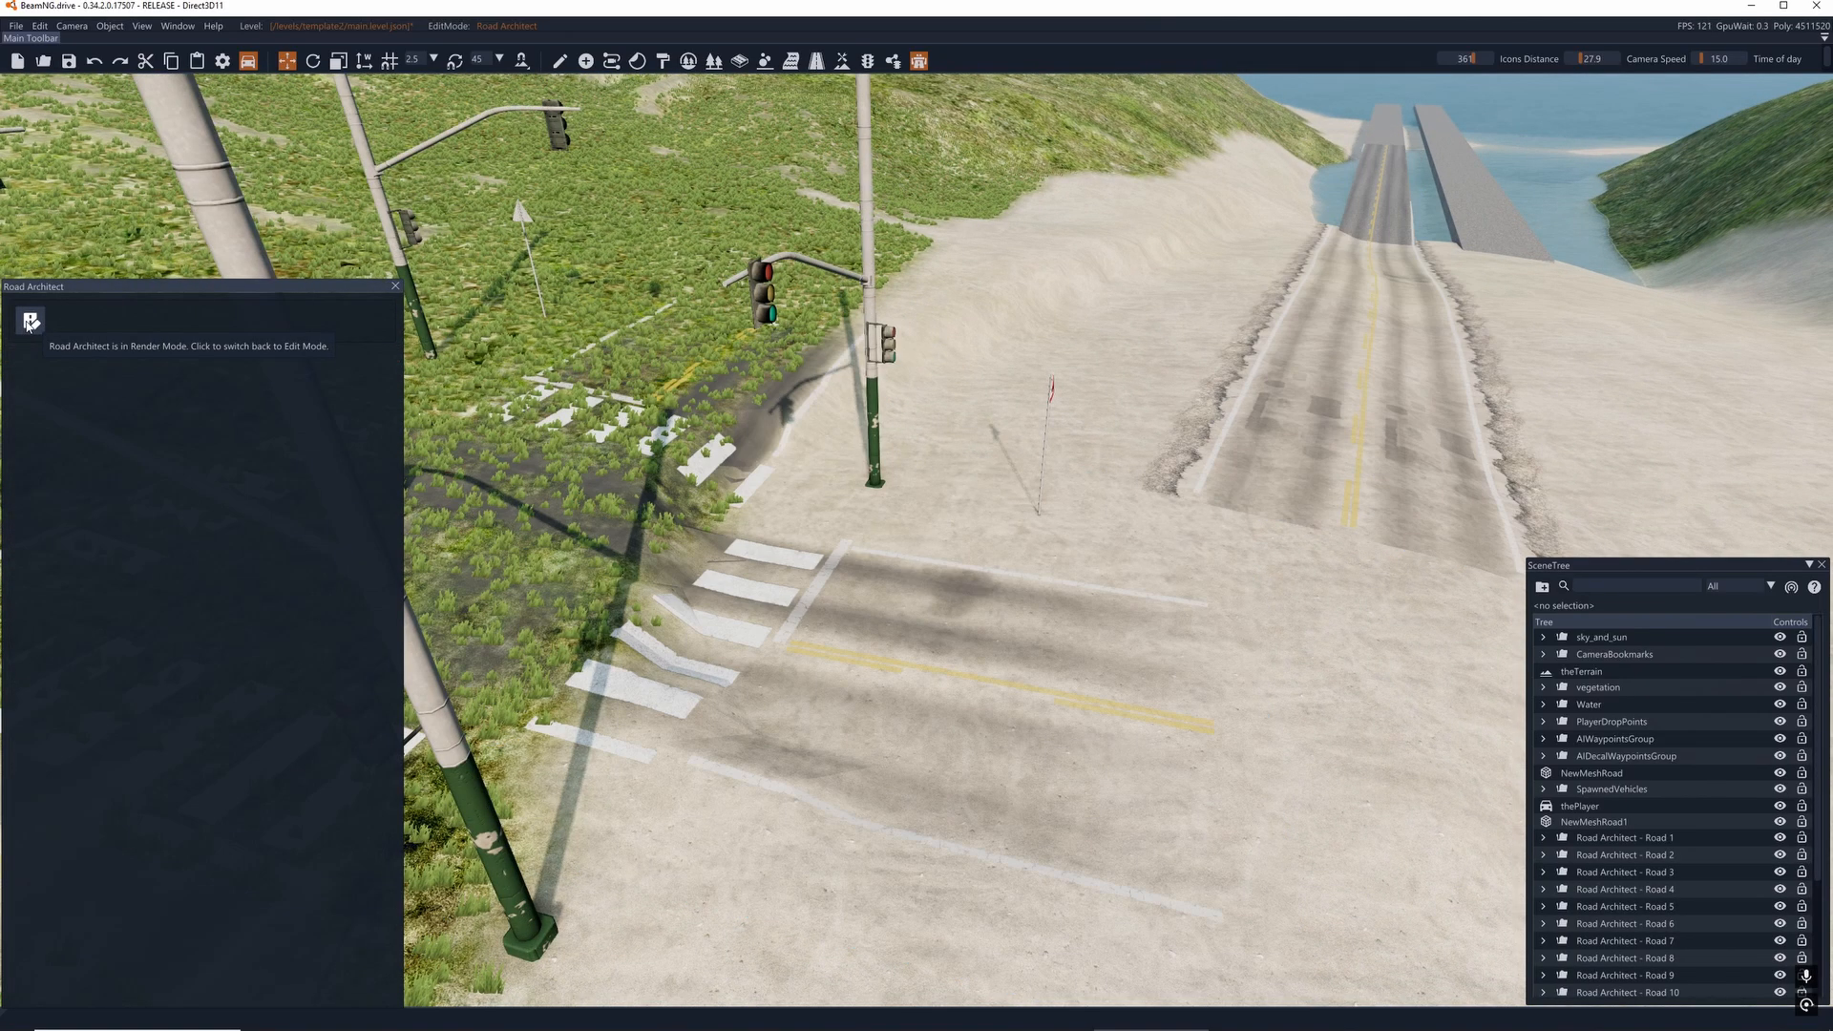
{"action": "key", "text": "d"}
{"action": "mouse_move", "coordinate": [917, 554]}
{"action": "right_mouse_down"}
{"action": "mouse_move", "coordinate": [793, 549]}
{"action": "mouse_move", "coordinate": [912, 543]}
{"action": "right_mouse_up"}
{"action": "key", "text": "a"}
{"action": "right_click_drag", "start_coordinate": [988, 440], "coordinate": [967, 438]}
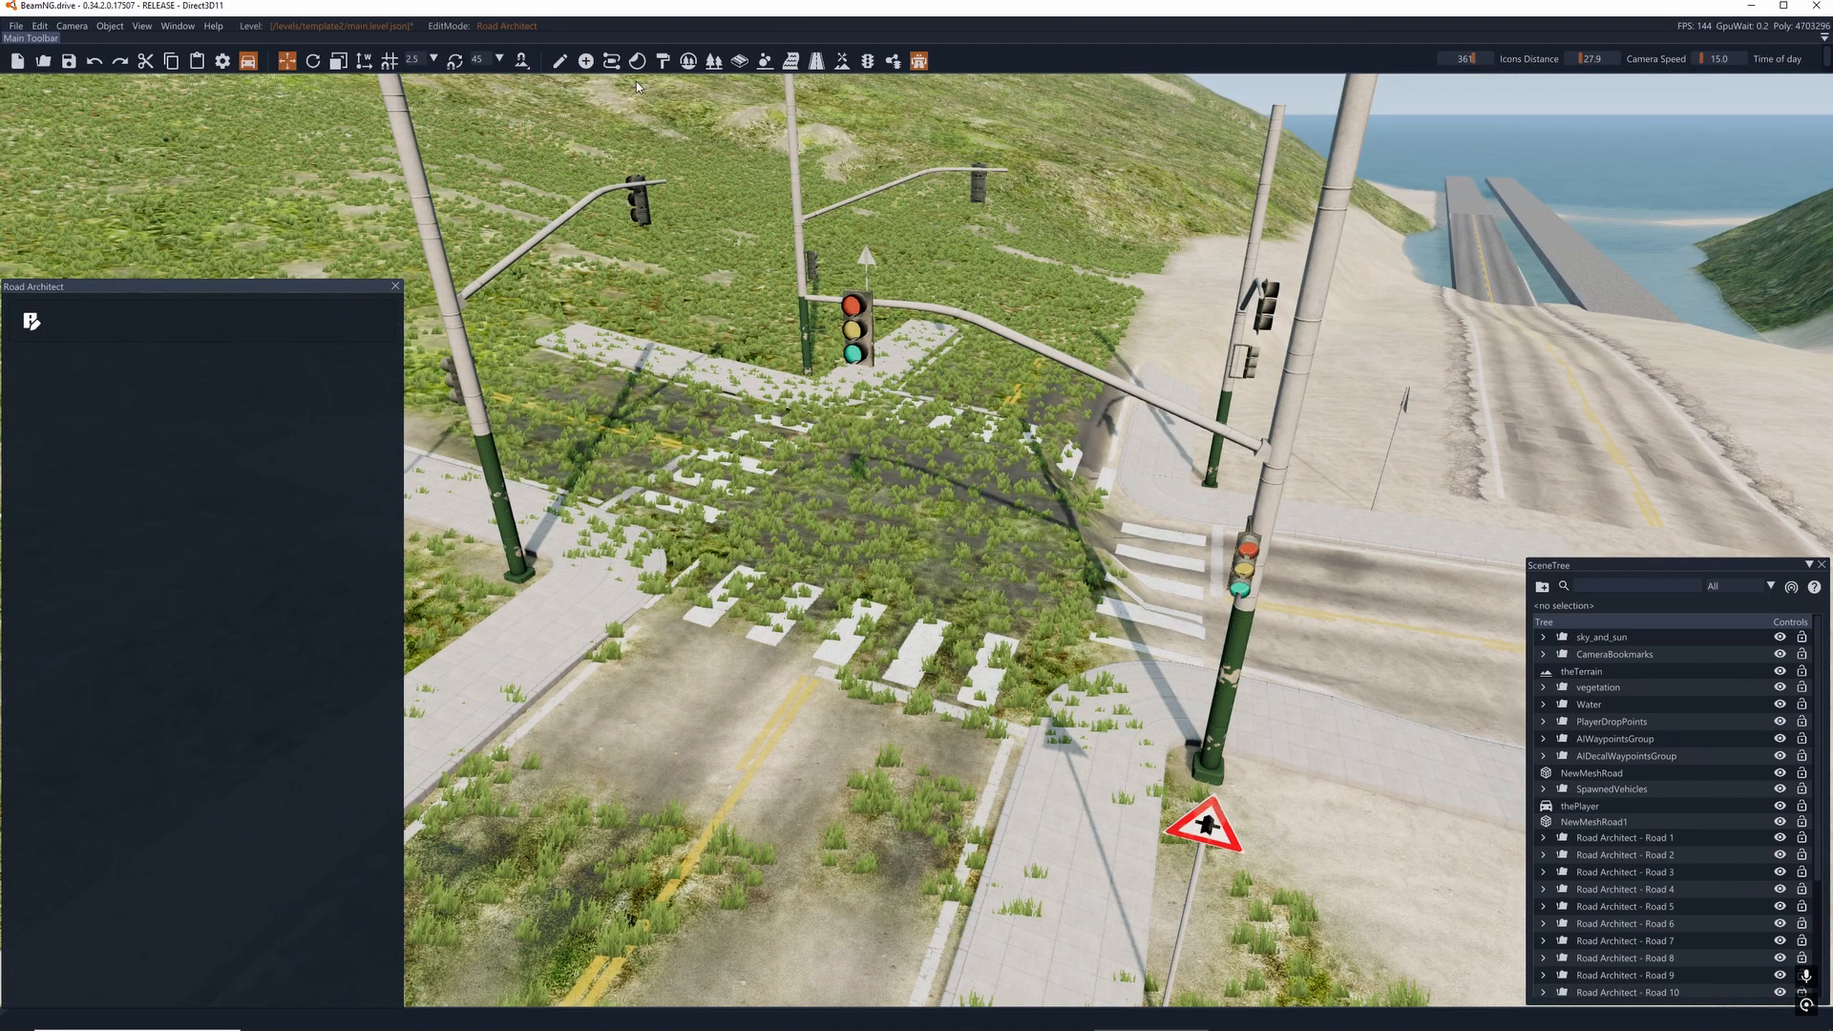
- Paint the BeachSand terrain material over the grass covering the crossroads, using a terrain brush of size 14
{"action": "left_click", "coordinate": [841, 60]}
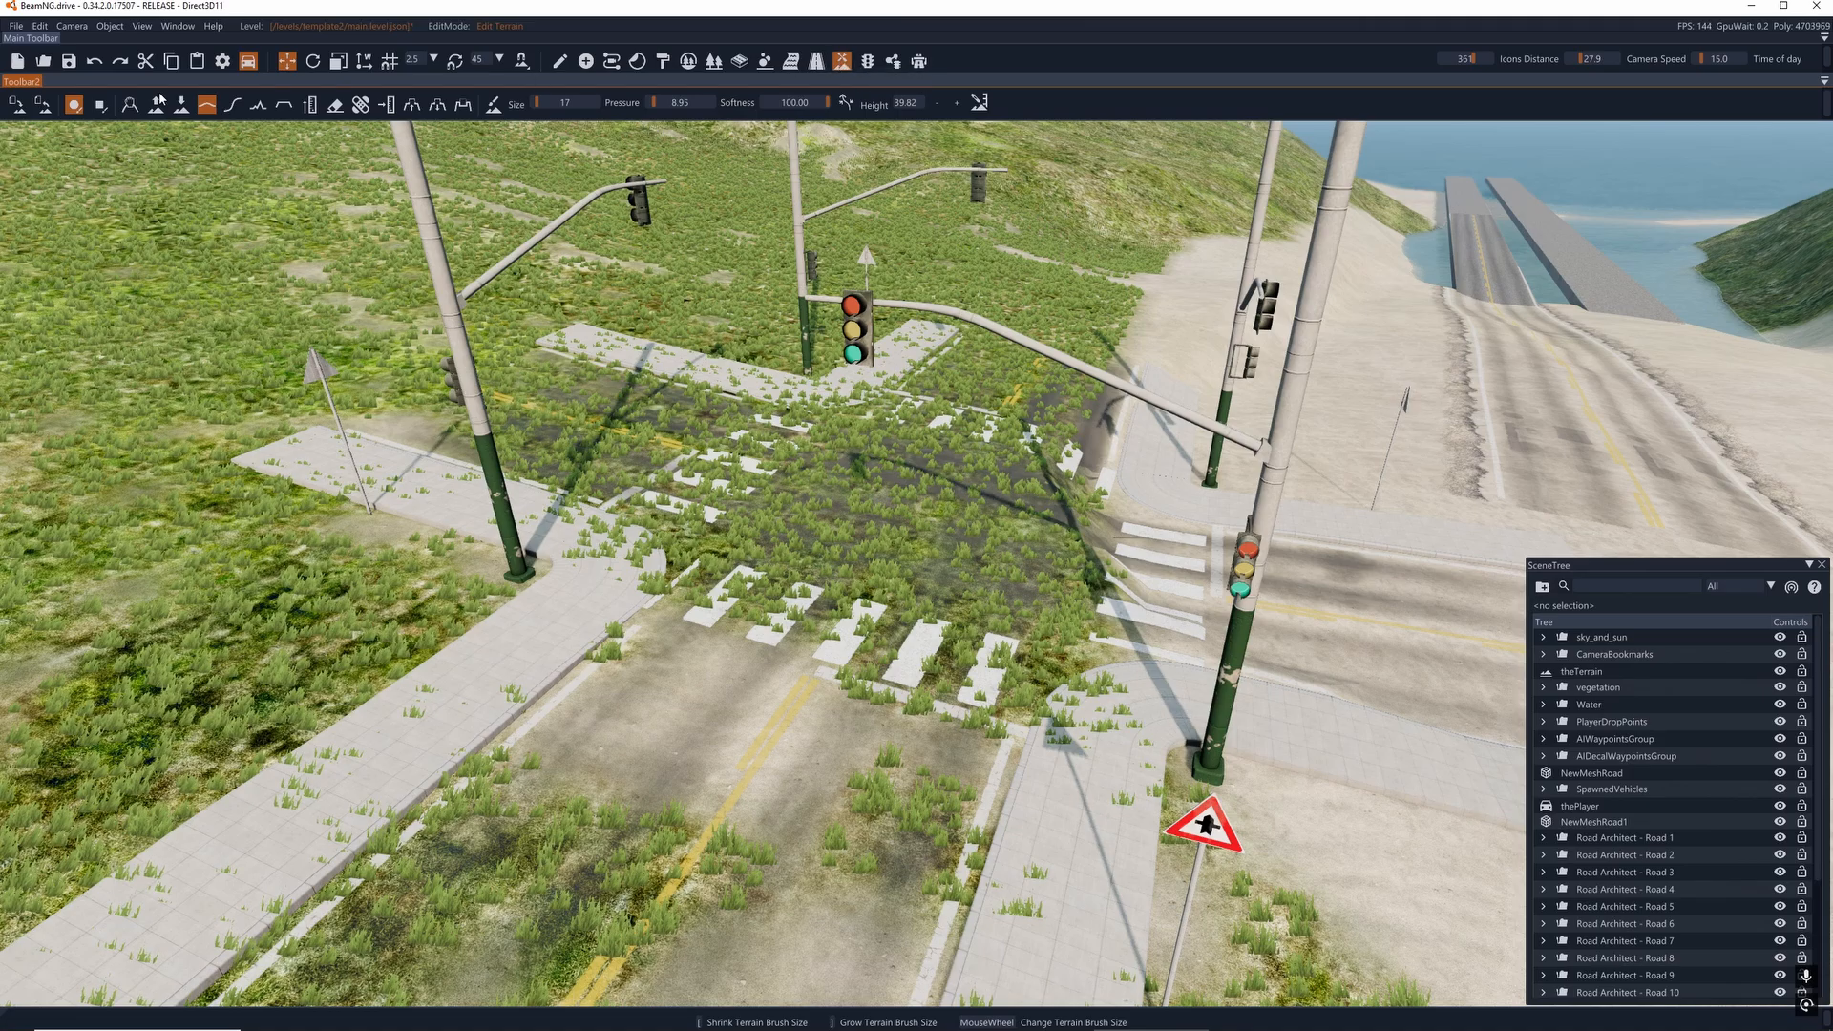
{"action": "left_click", "coordinate": [496, 103]}
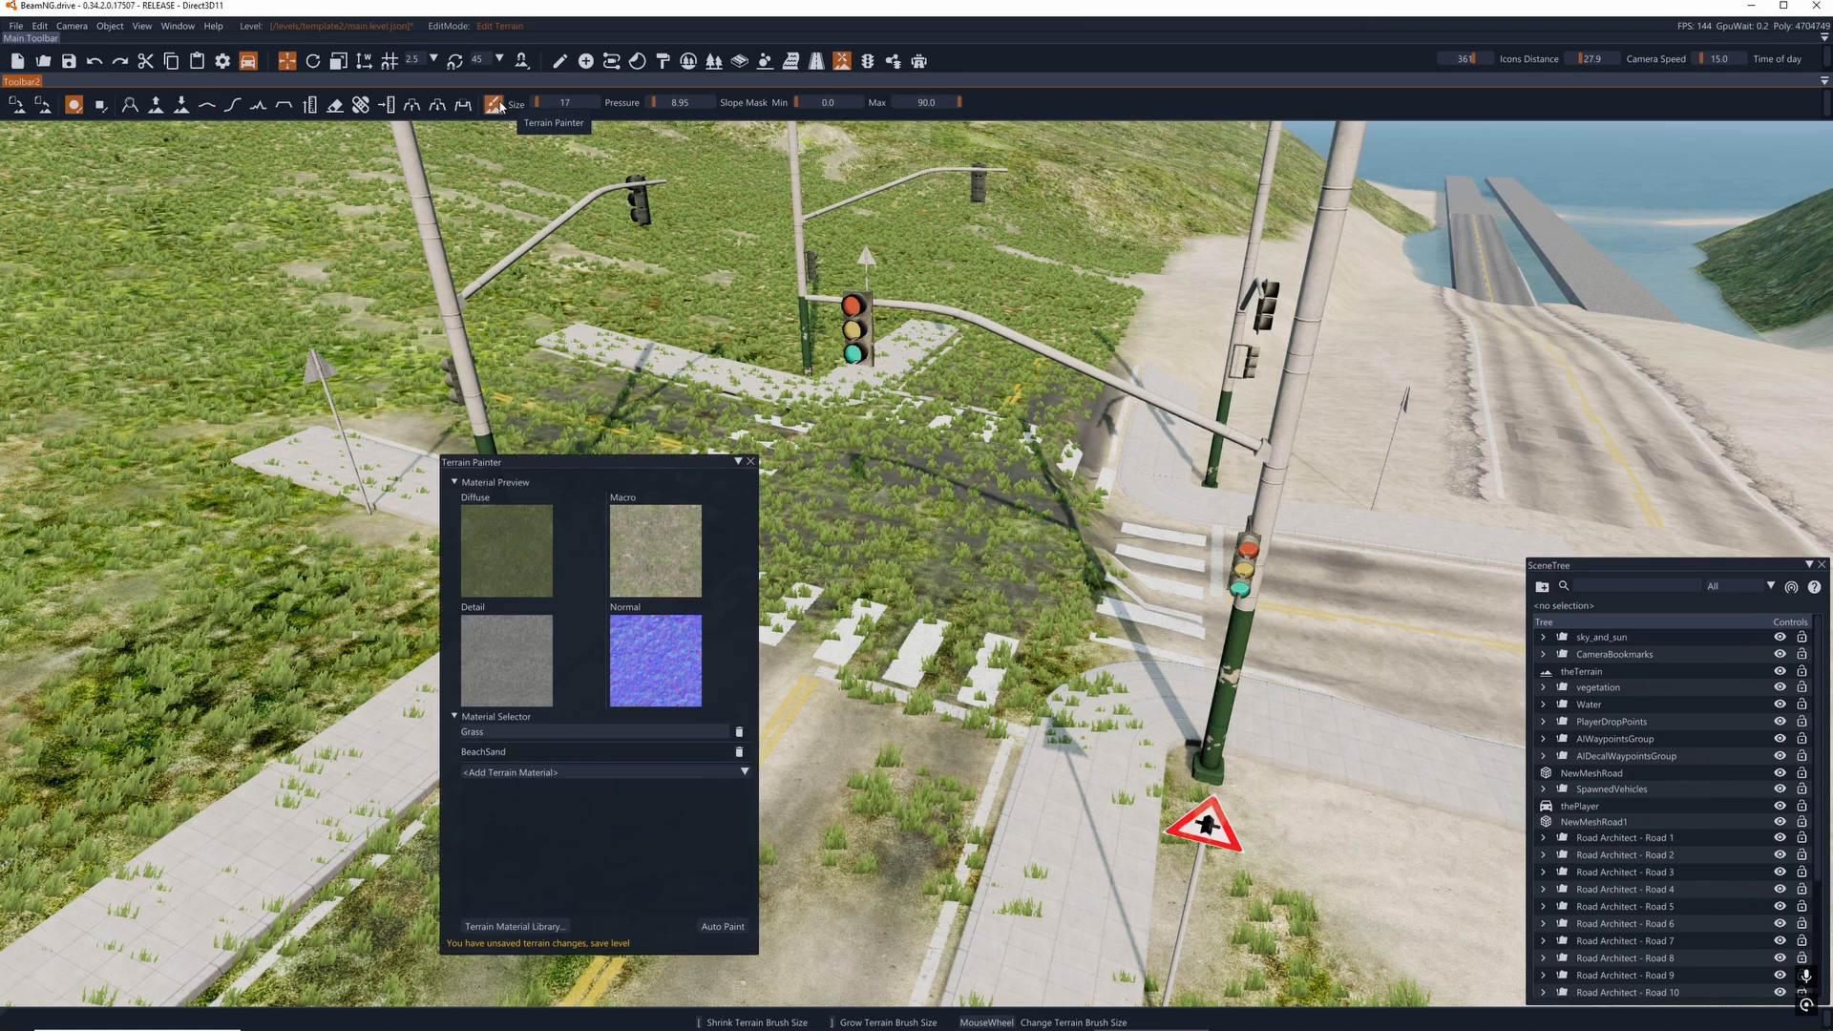
{"action": "left_click", "coordinate": [497, 731]}
{"action": "left_click", "coordinate": [490, 751]}
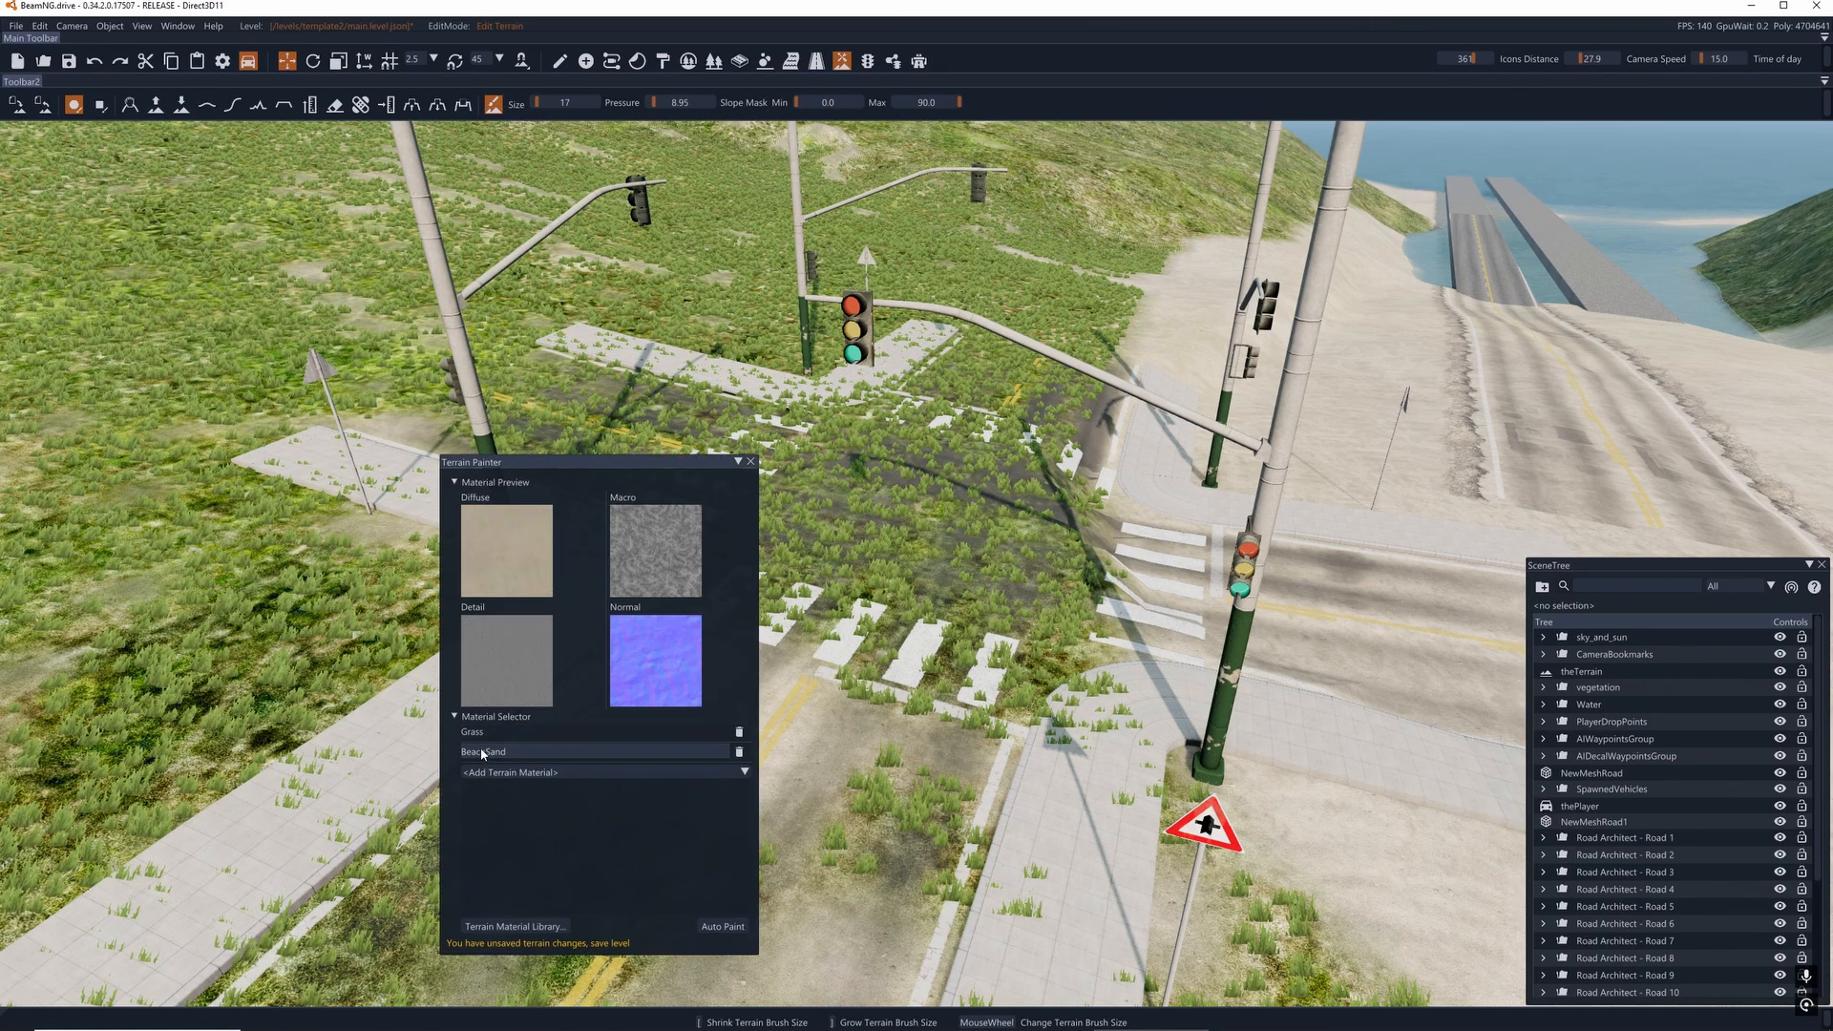
{"action": "key", "text": "a"}
{"action": "scroll", "coordinate": [1045, 659], "scroll_direction": "down", "scroll_amount": 3}
{"action": "mouse_move", "coordinate": [1031, 592]}
{"action": "left_mouse_down"}
{"action": "mouse_move", "coordinate": [1067, 389]}
{"action": "mouse_move", "coordinate": [1052, 553]}
{"action": "mouse_move", "coordinate": [429, 449]}
{"action": "mouse_move", "coordinate": [840, 520]}
{"action": "mouse_move", "coordinate": [573, 880]}
{"action": "mouse_move", "coordinate": [1015, 362]}
{"action": "mouse_move", "coordinate": [618, 625]}
{"action": "left_mouse_up"}
{"action": "key", "text": "d"}
{"action": "mouse_move", "coordinate": [965, 656]}
{"action": "right_mouse_down"}
{"action": "mouse_move", "coordinate": [1280, 656]}
{"action": "mouse_move", "coordinate": [1136, 697]}
{"action": "mouse_move", "coordinate": [1121, 656]}
{"action": "right_mouse_up"}
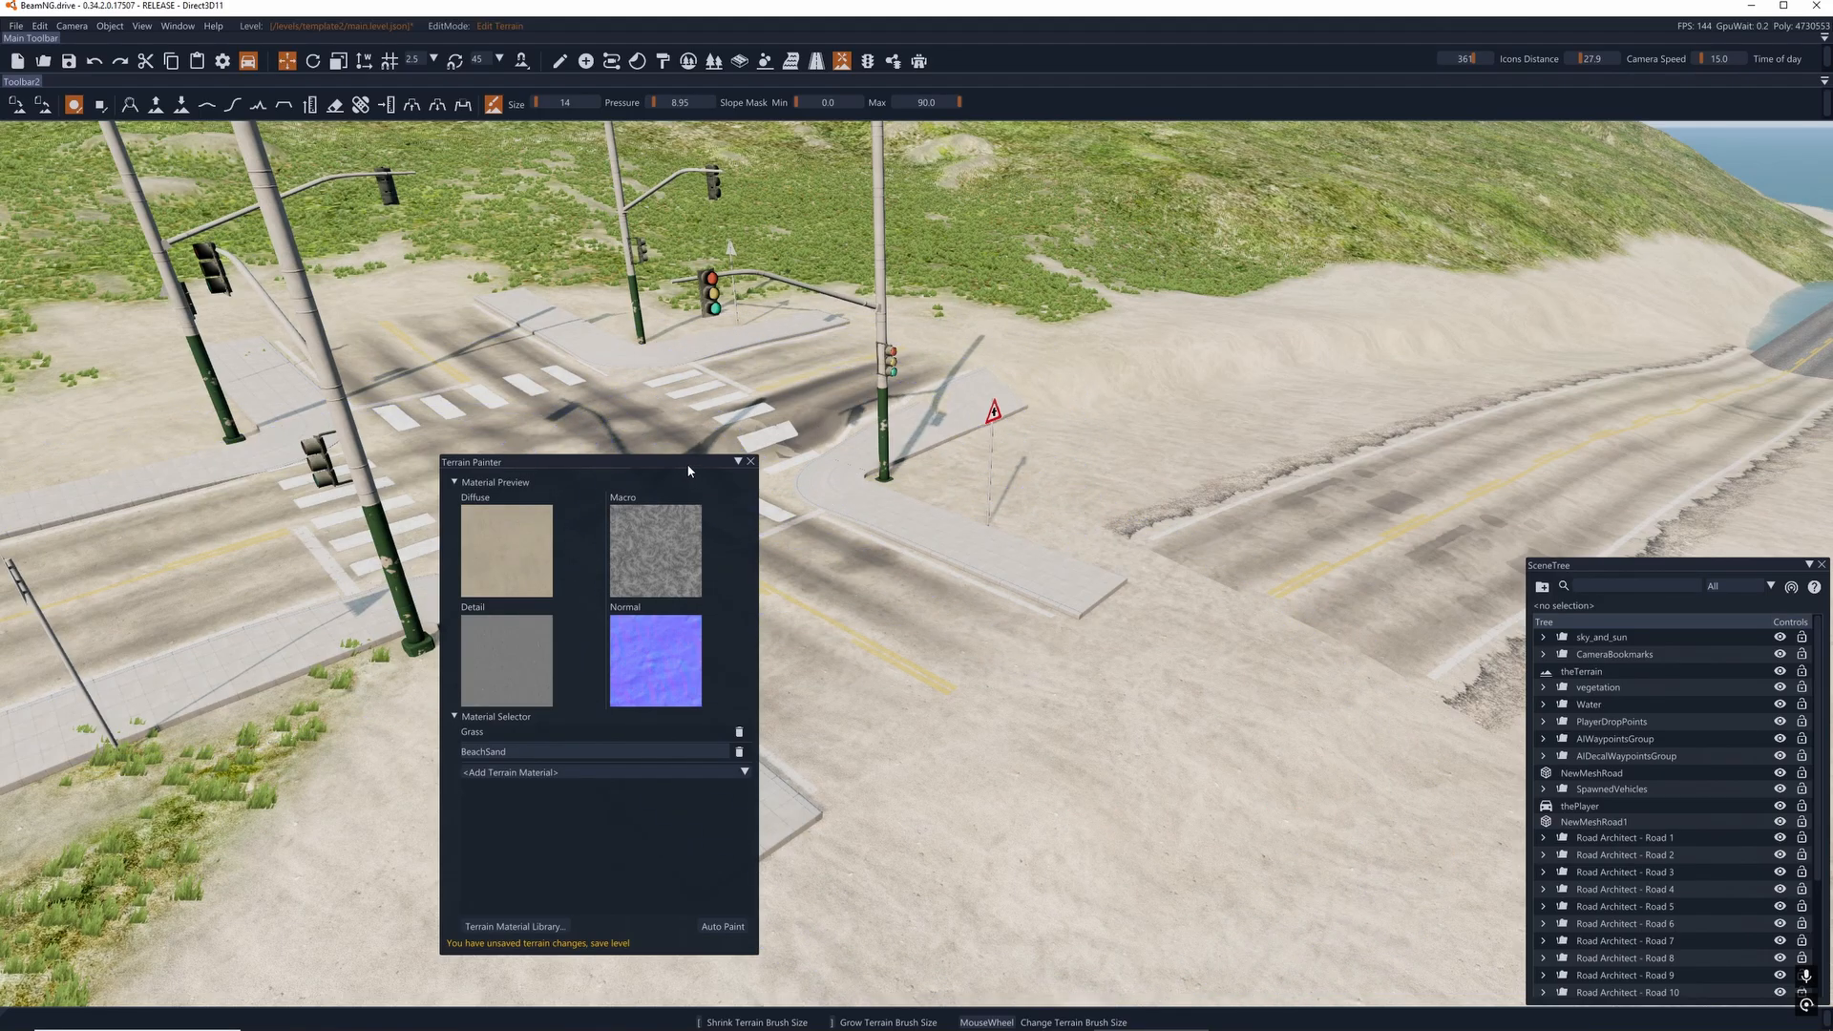
- Close the Terrain Painter and return to Road Architect in edit mode at the crossroads
{"action": "left_click_drag", "start_coordinate": [688, 468], "coordinate": [258, 516]}
{"action": "mouse_move", "coordinate": [695, 472]}
{"action": "right_mouse_down"}
{"action": "mouse_move", "coordinate": [993, 411]}
{"action": "mouse_move", "coordinate": [1049, 424]}
{"action": "right_mouse_up"}
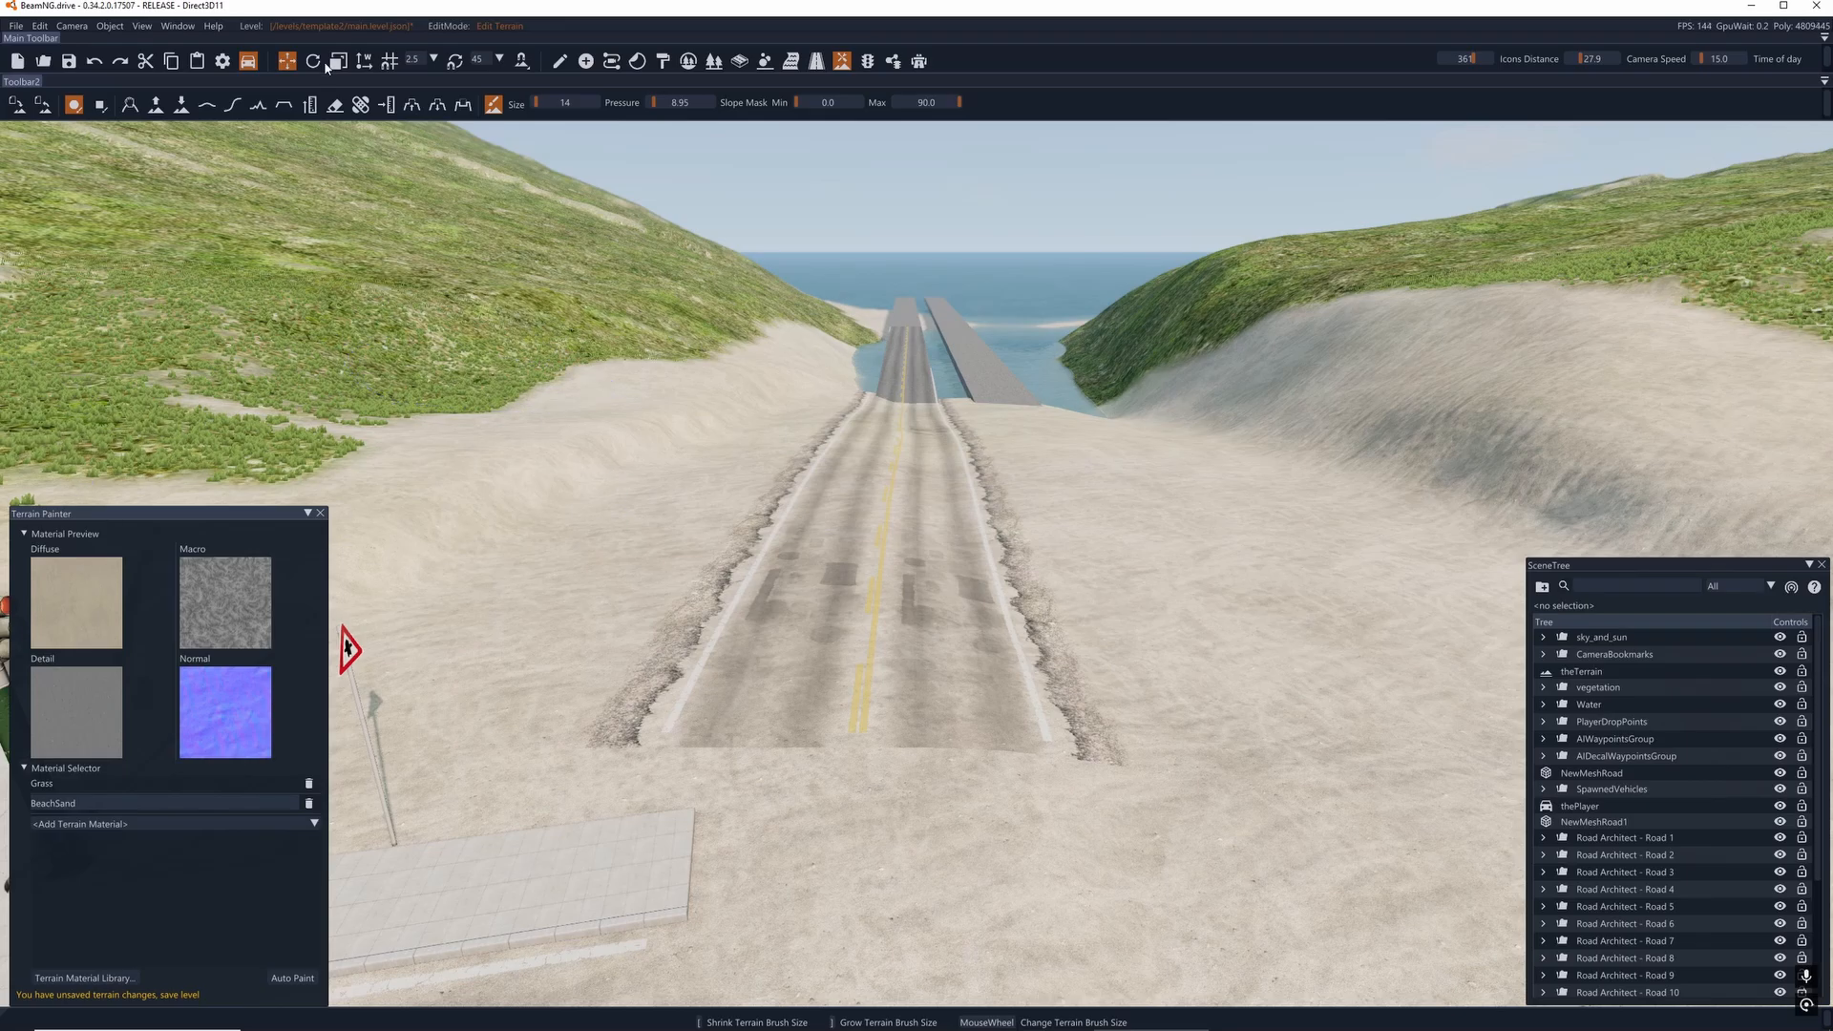
{"action": "left_click", "coordinate": [321, 513]}
{"action": "left_click", "coordinate": [918, 61]}
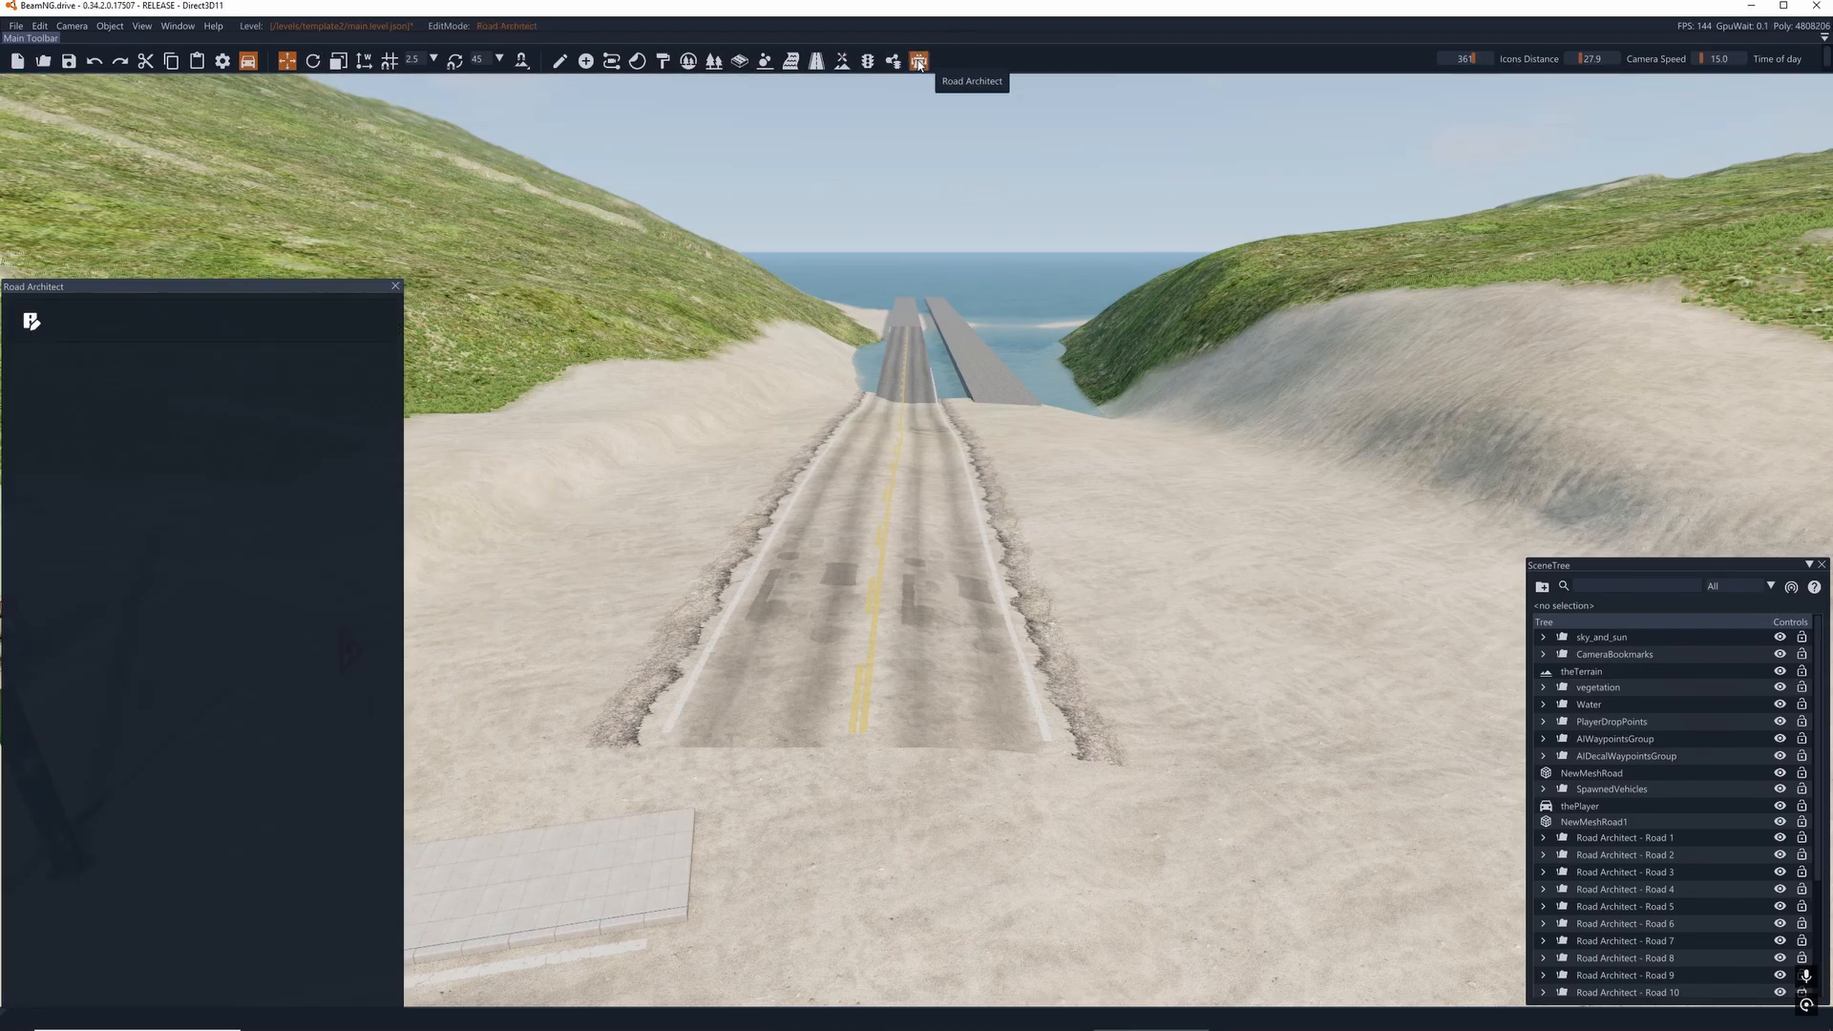
{"action": "key", "text": "s"}
{"action": "right_click_drag", "start_coordinate": [496, 286], "coordinate": [207, 335]}
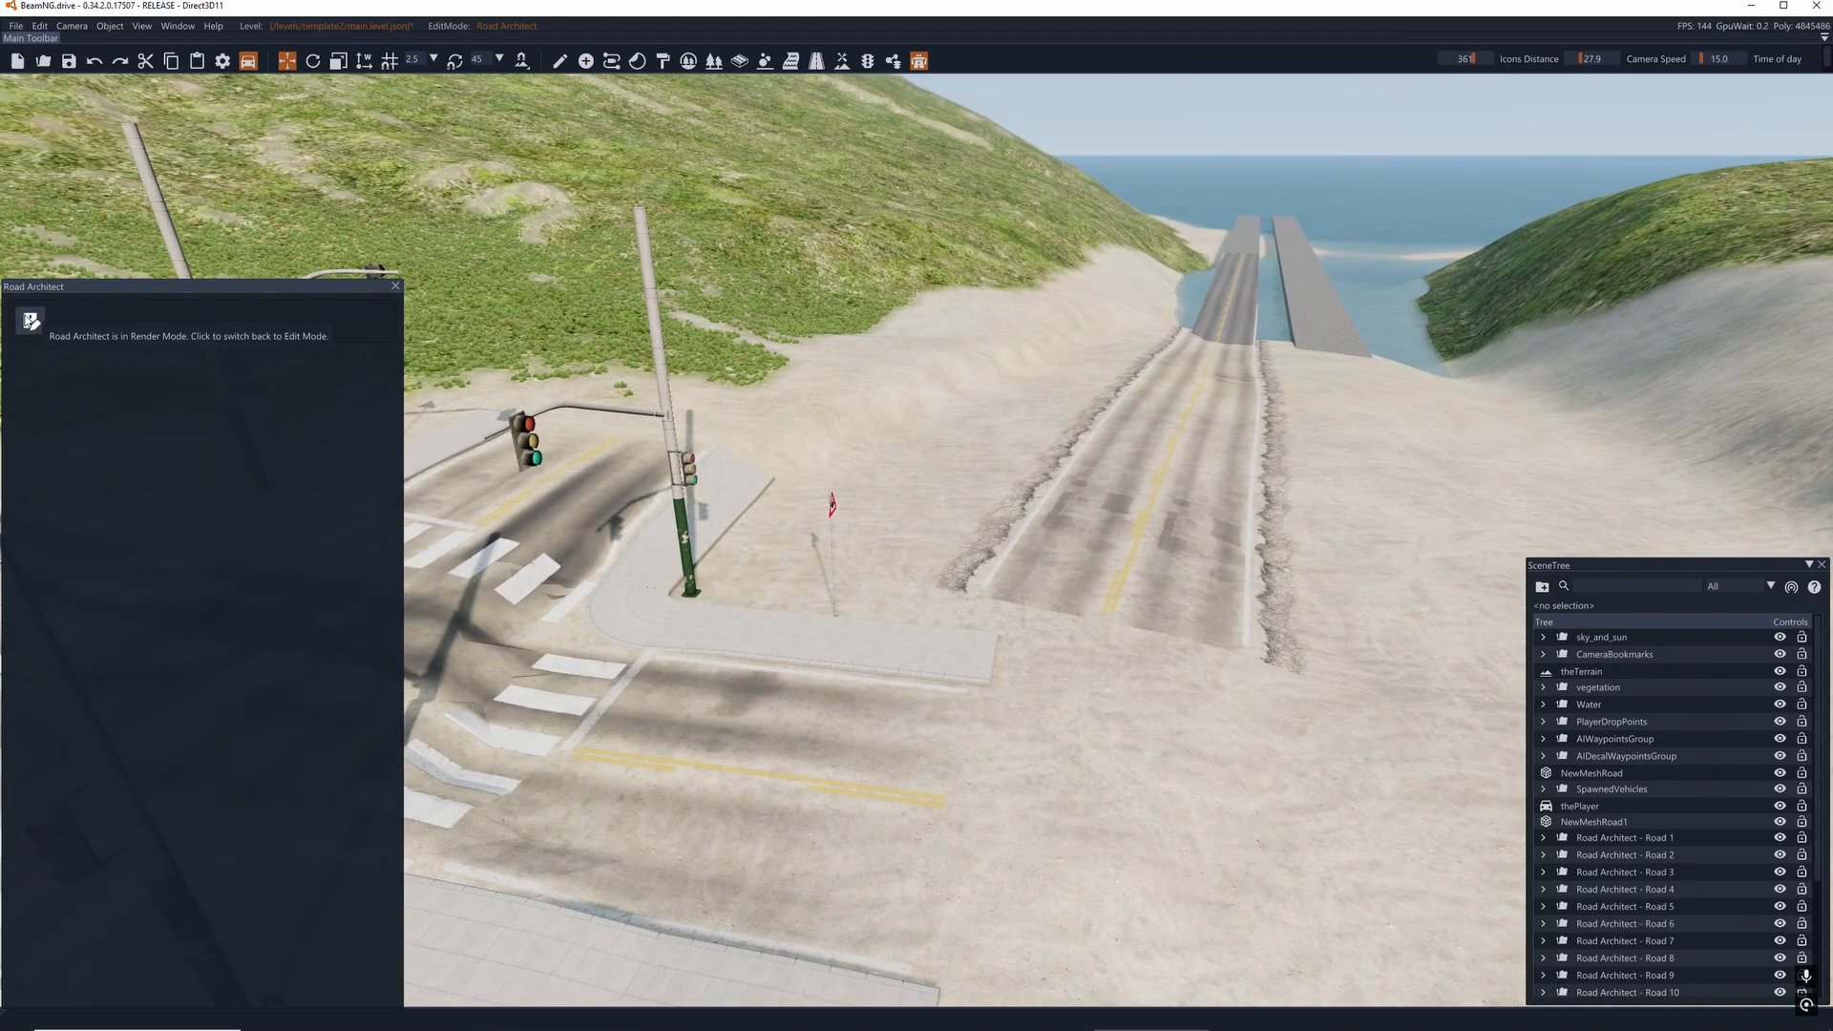
{"action": "left_click", "coordinate": [30, 322]}
{"action": "key", "text": "a"}
{"action": "right_click_drag", "start_coordinate": [534, 639], "coordinate": [601, 649]}
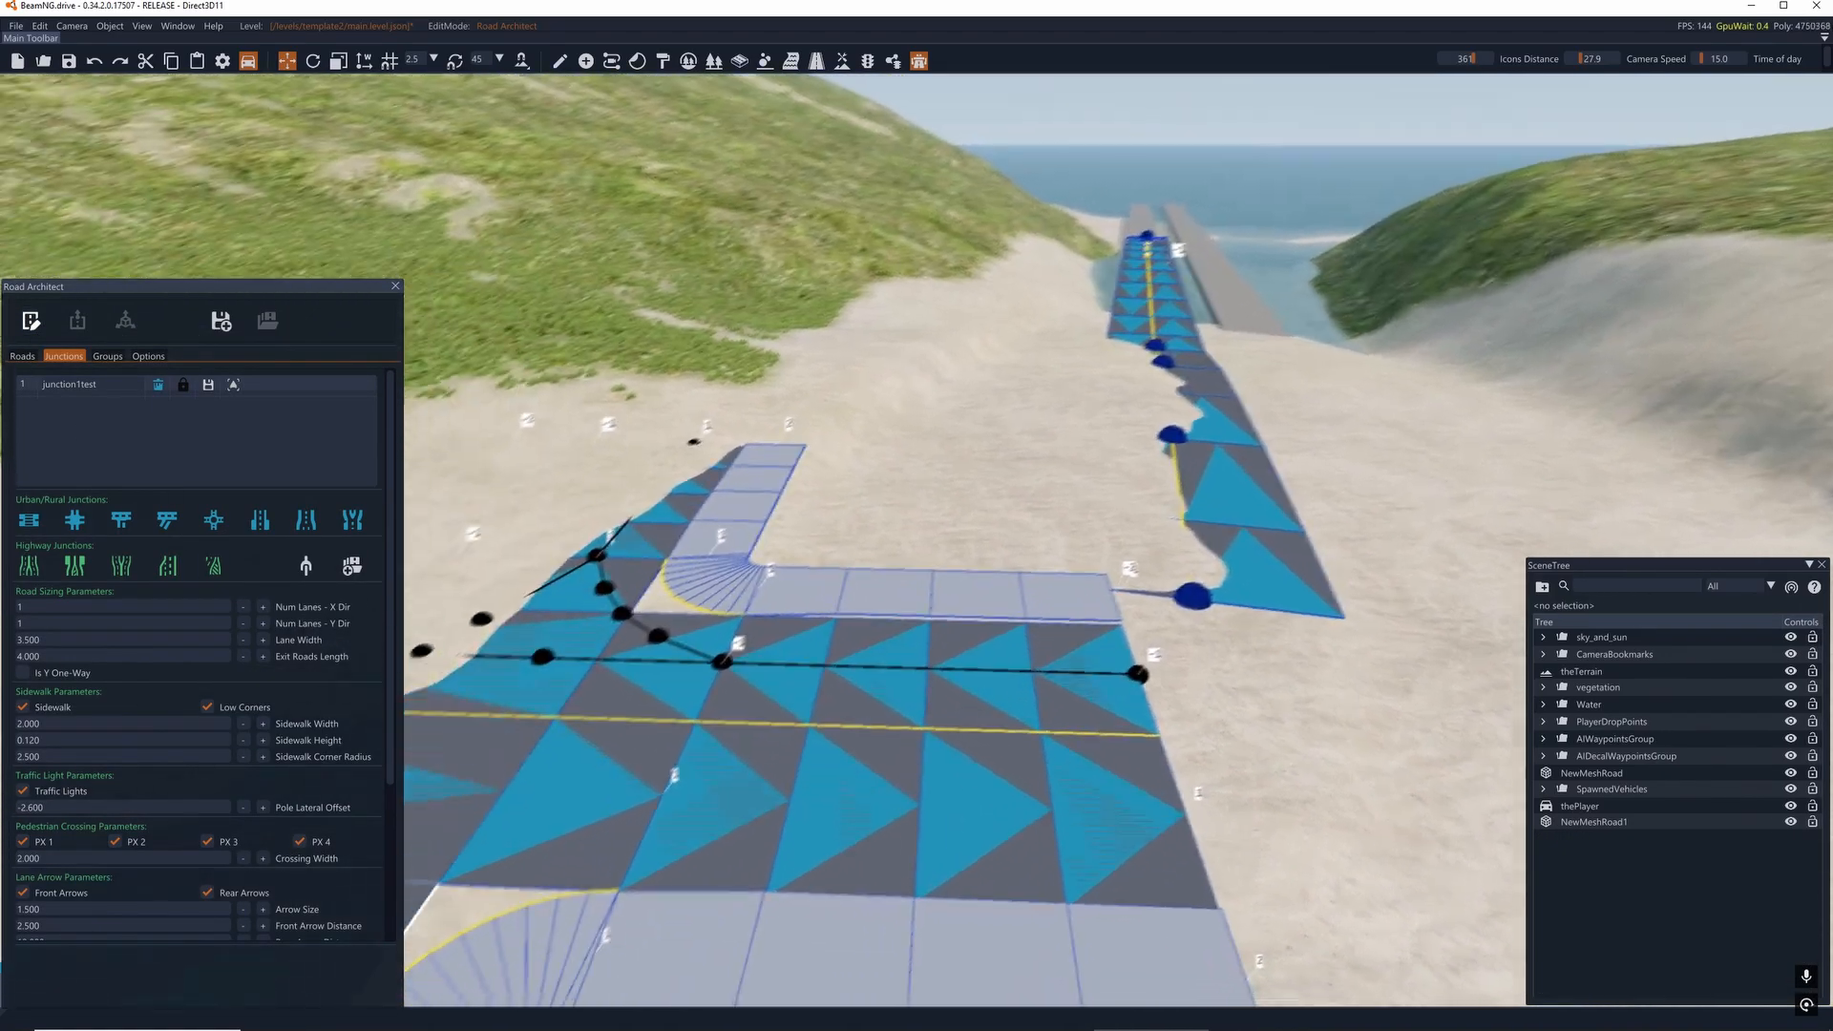
{"action": "right_click_drag", "start_coordinate": [669, 382], "coordinate": [612, 426]}
{"action": "key", "text": "d"}
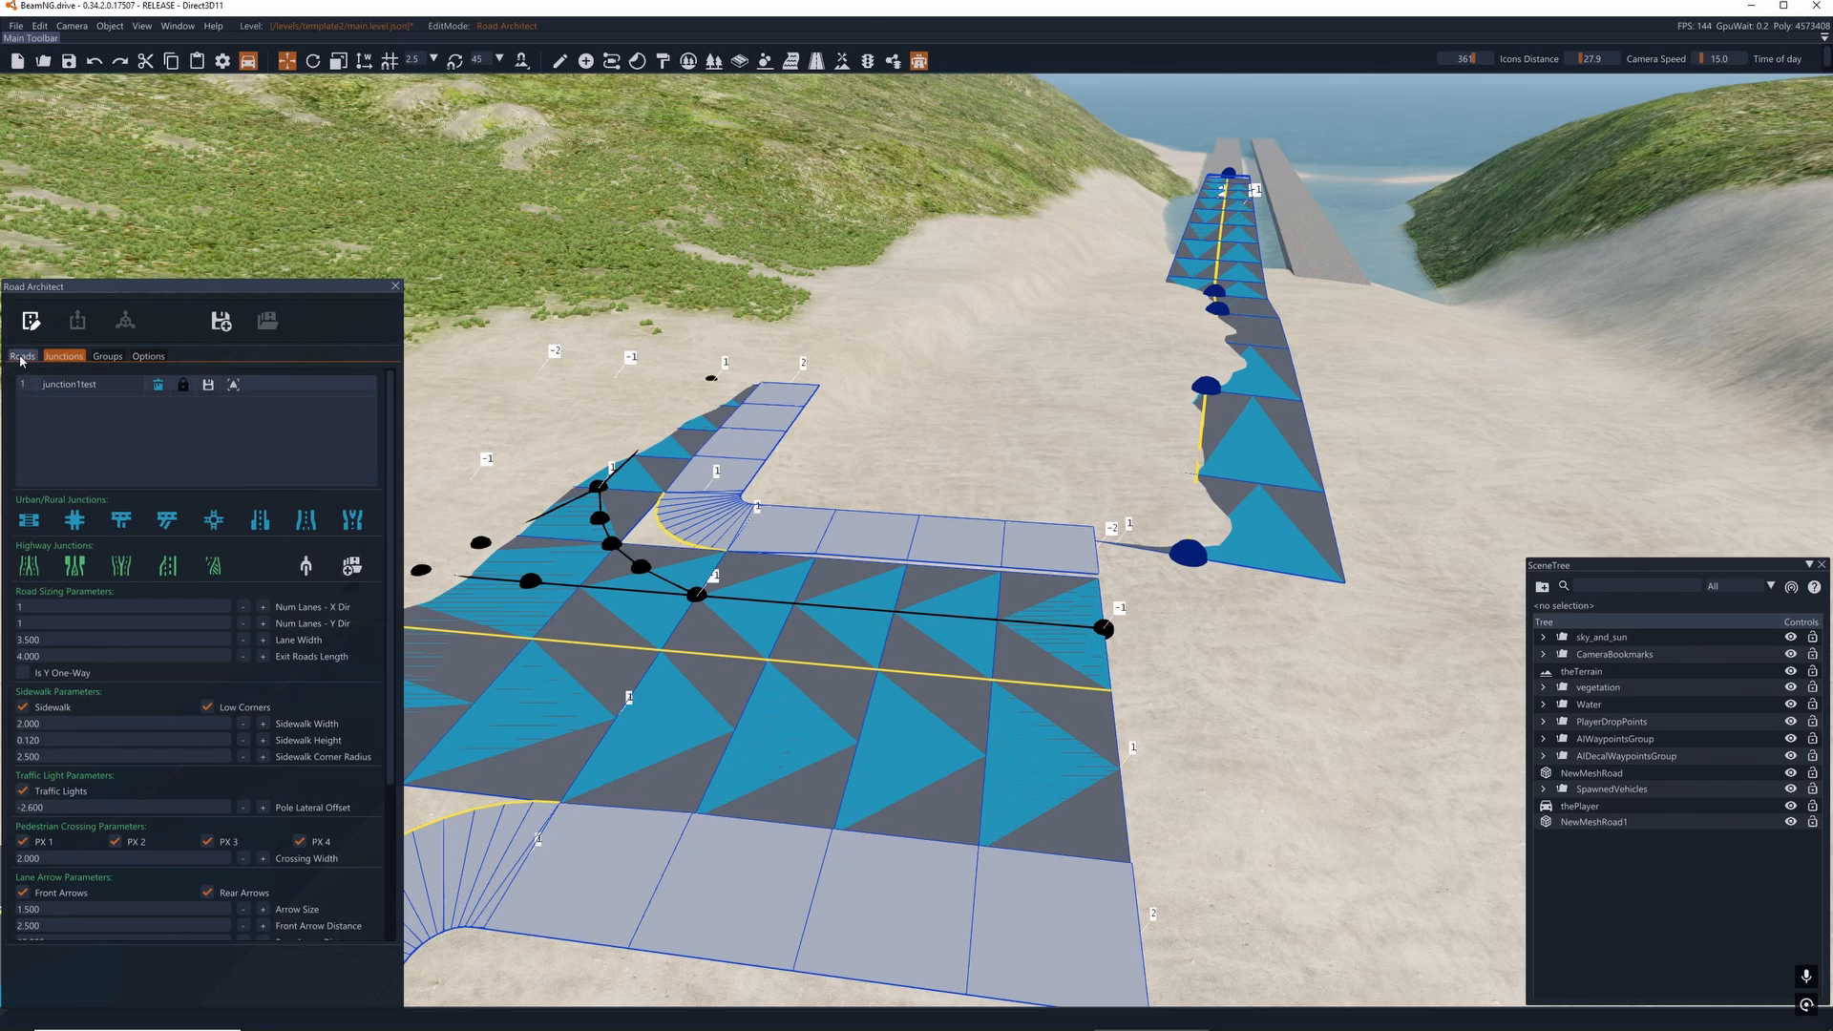
- Select the road1test spline road in the roads list to show its nodes and settings
{"action": "left_click", "coordinate": [21, 357]}
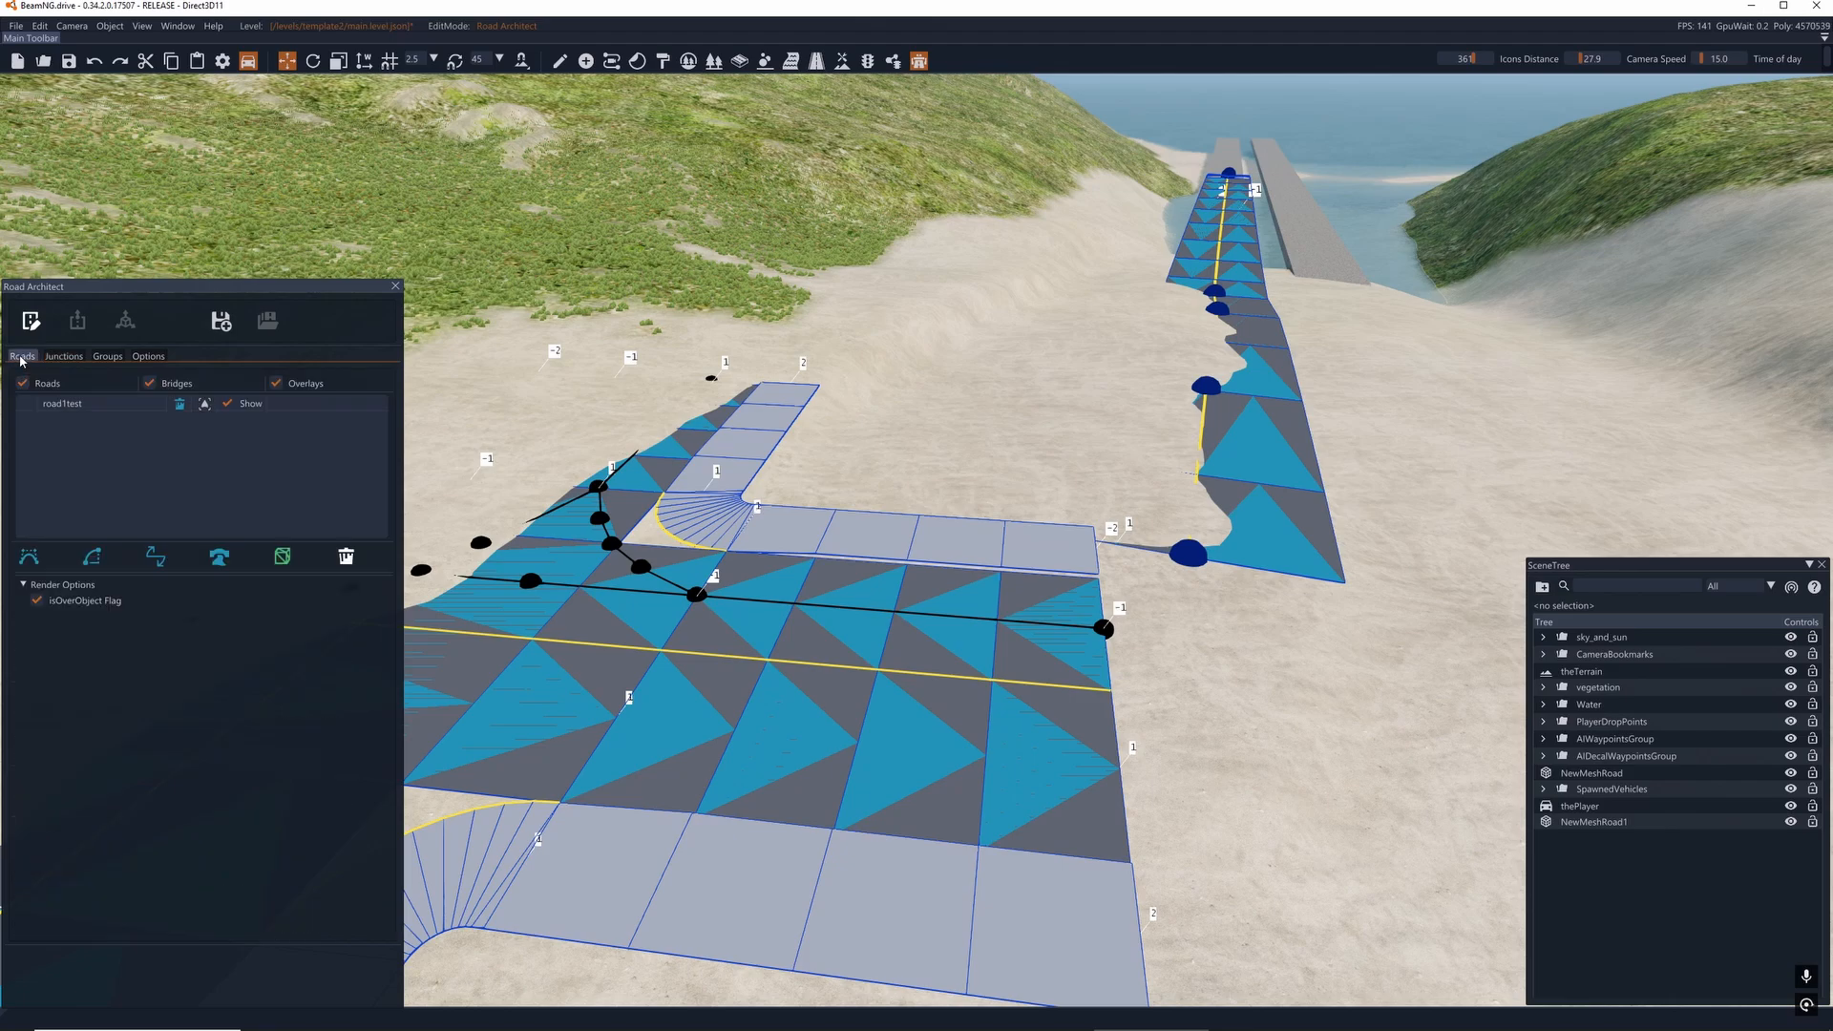
{"action": "left_click", "coordinate": [26, 406]}
{"action": "key", "text": "w"}
{"action": "right_click_drag", "start_coordinate": [933, 476], "coordinate": [996, 449]}
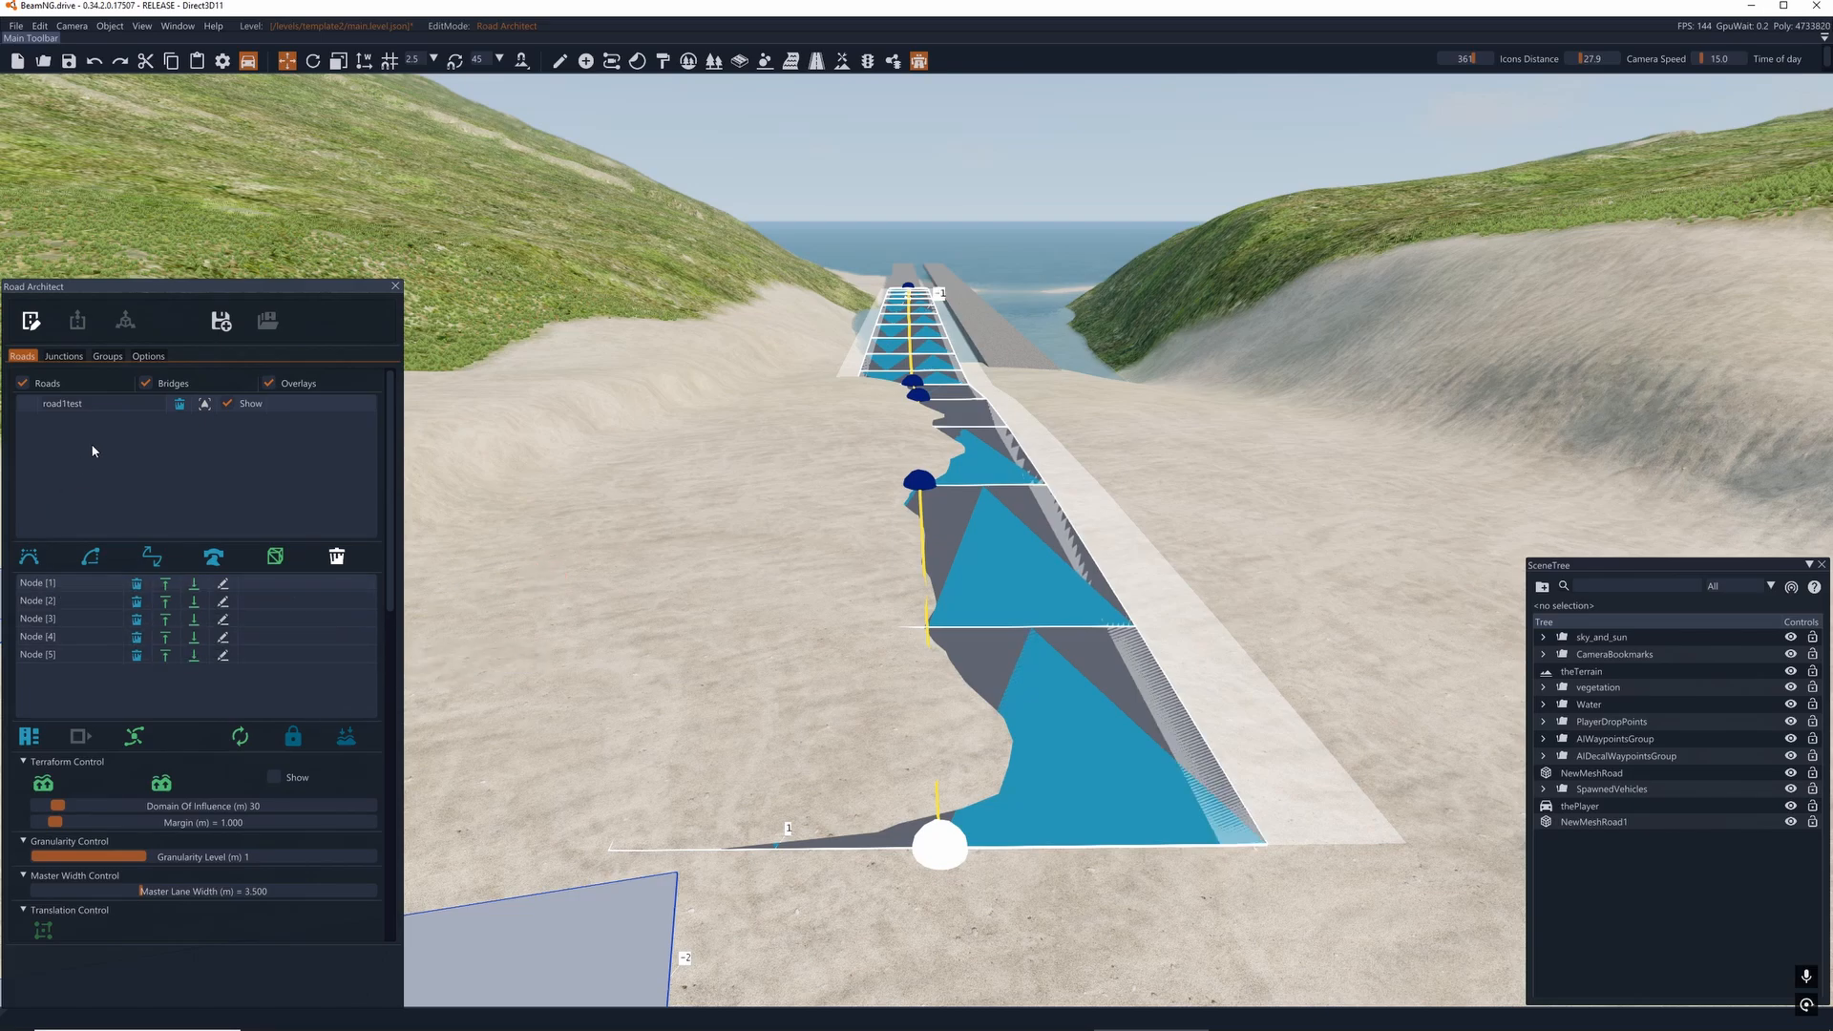
- Add a new arc road and delete it again
{"action": "left_click", "coordinate": [92, 562]}
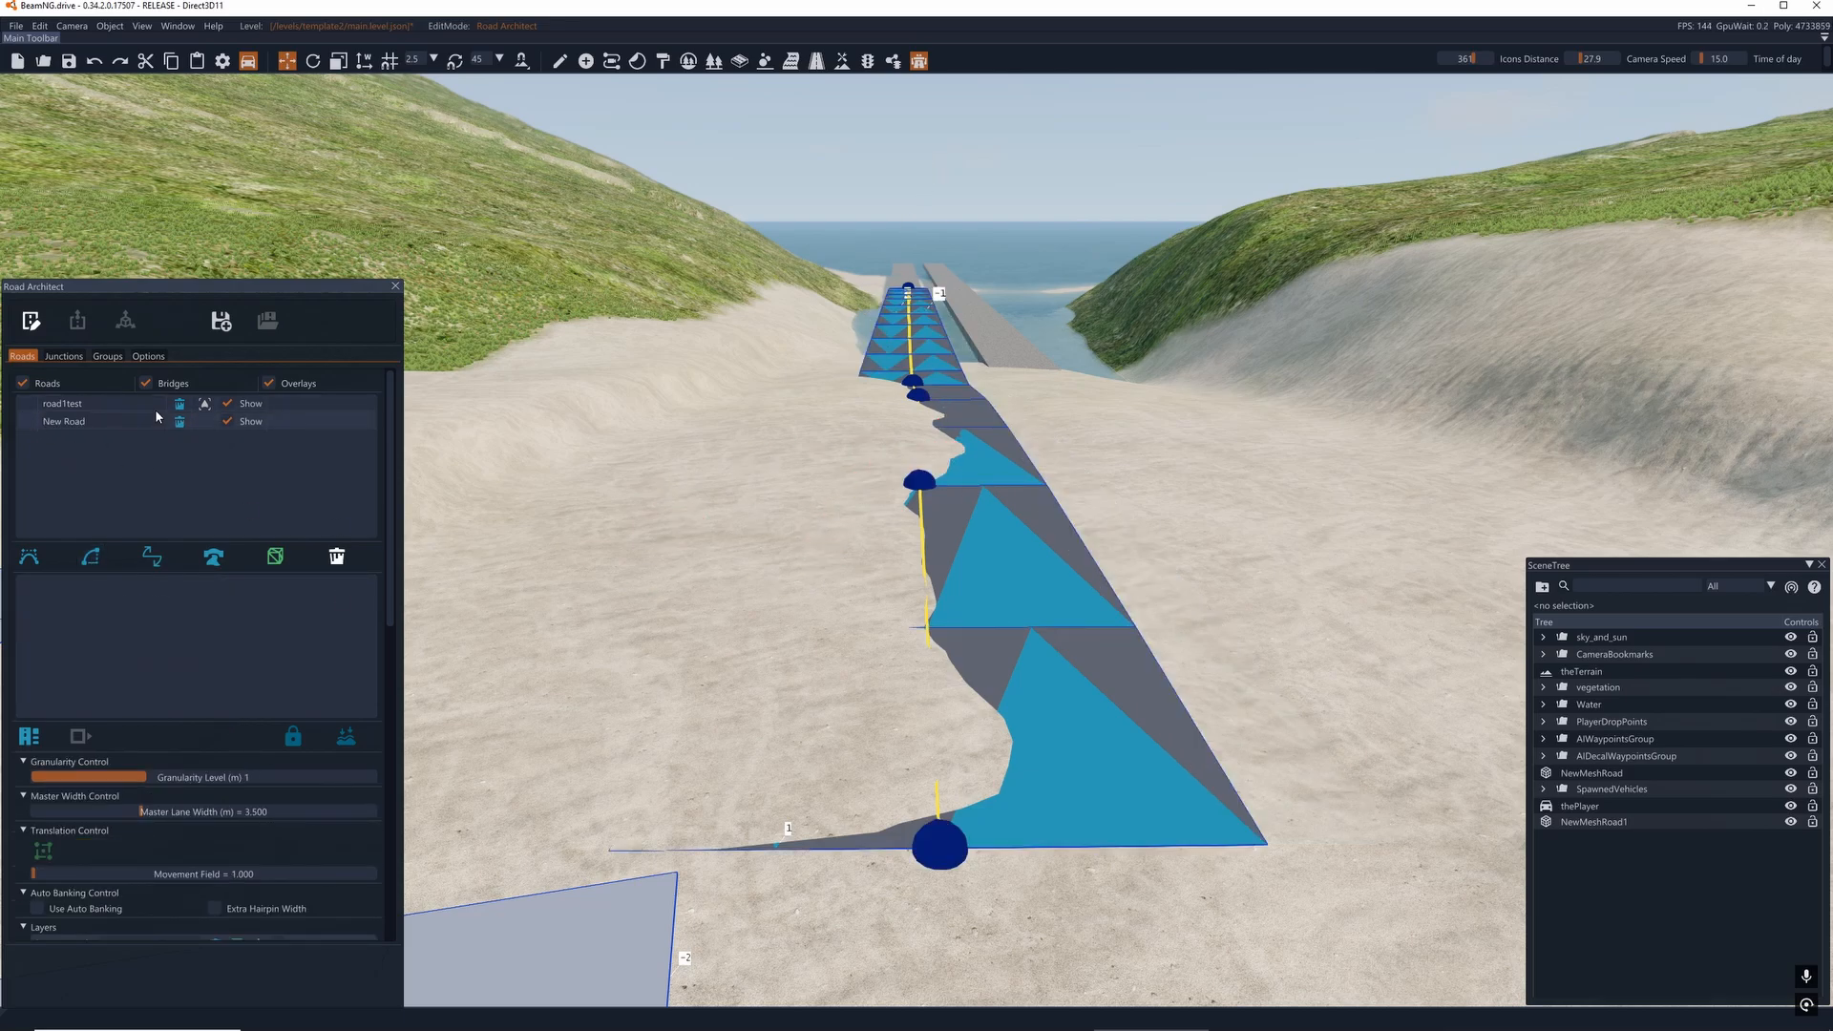
{"action": "left_click", "coordinate": [180, 422]}
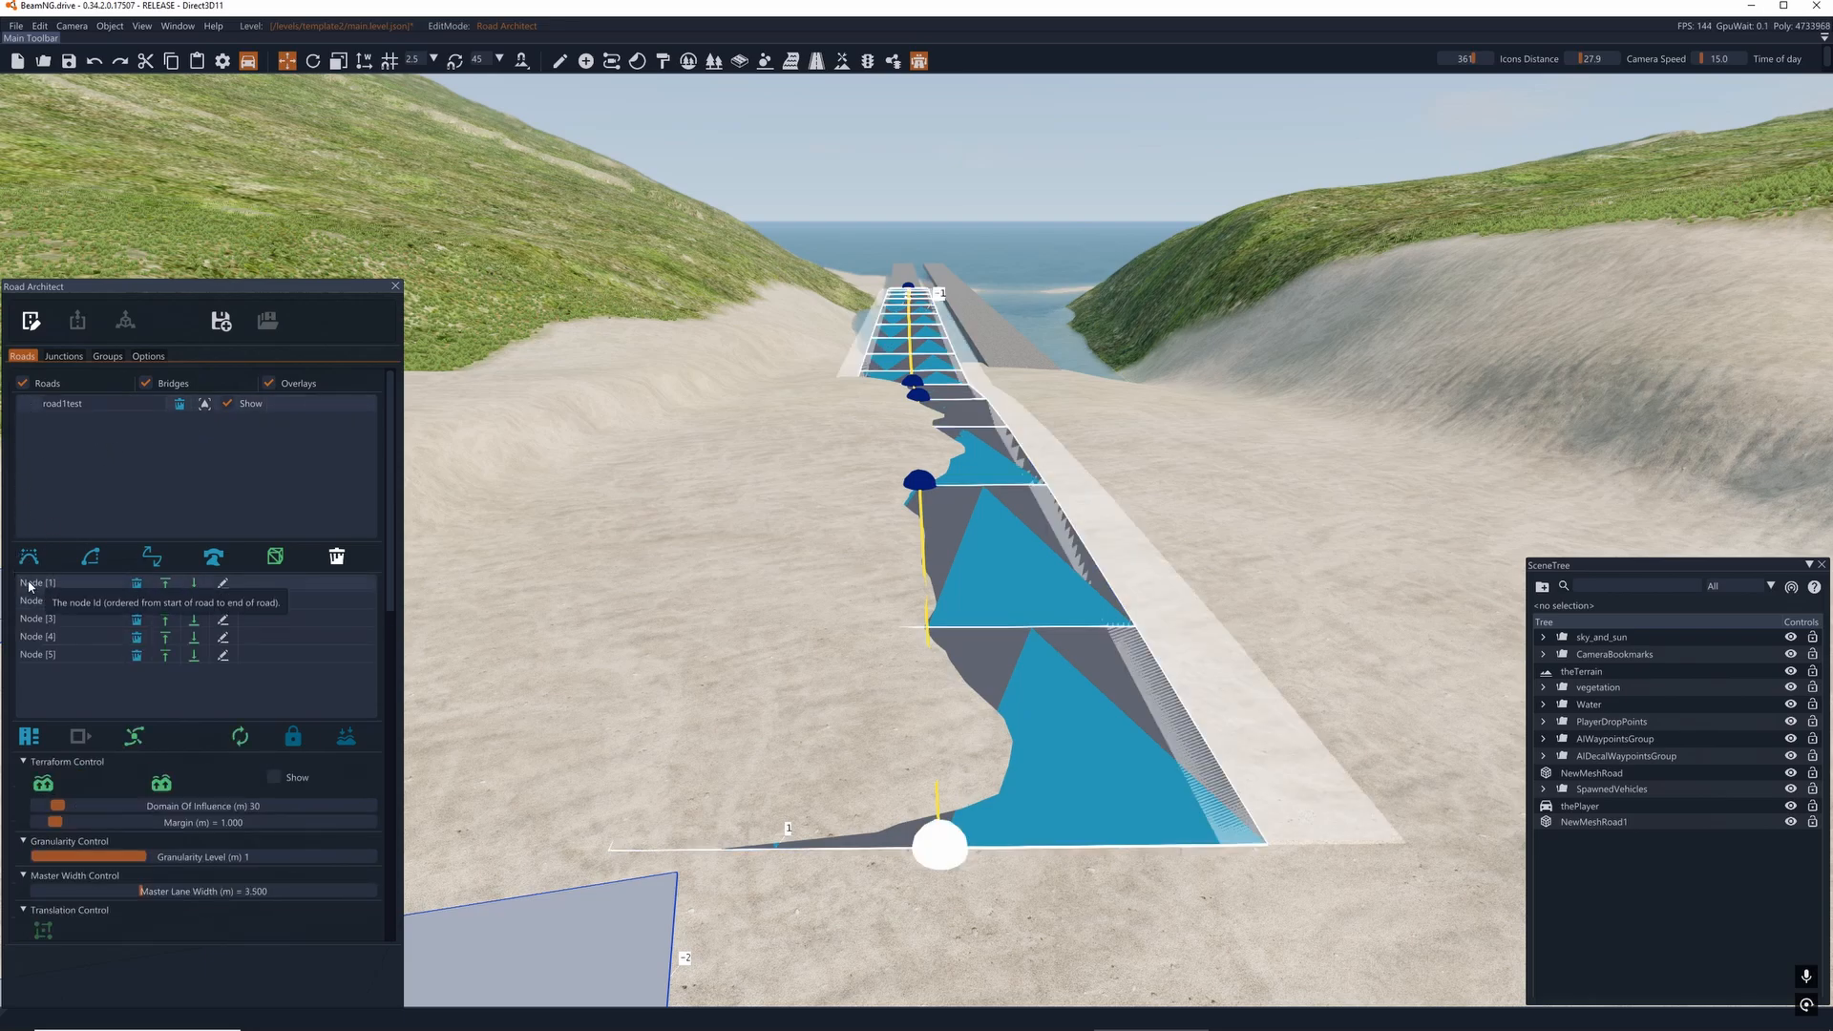
- Select the spline road's first node, at the end facing the crossroads
{"action": "left_click", "coordinate": [928, 403]}
{"action": "left_click", "coordinate": [936, 825]}
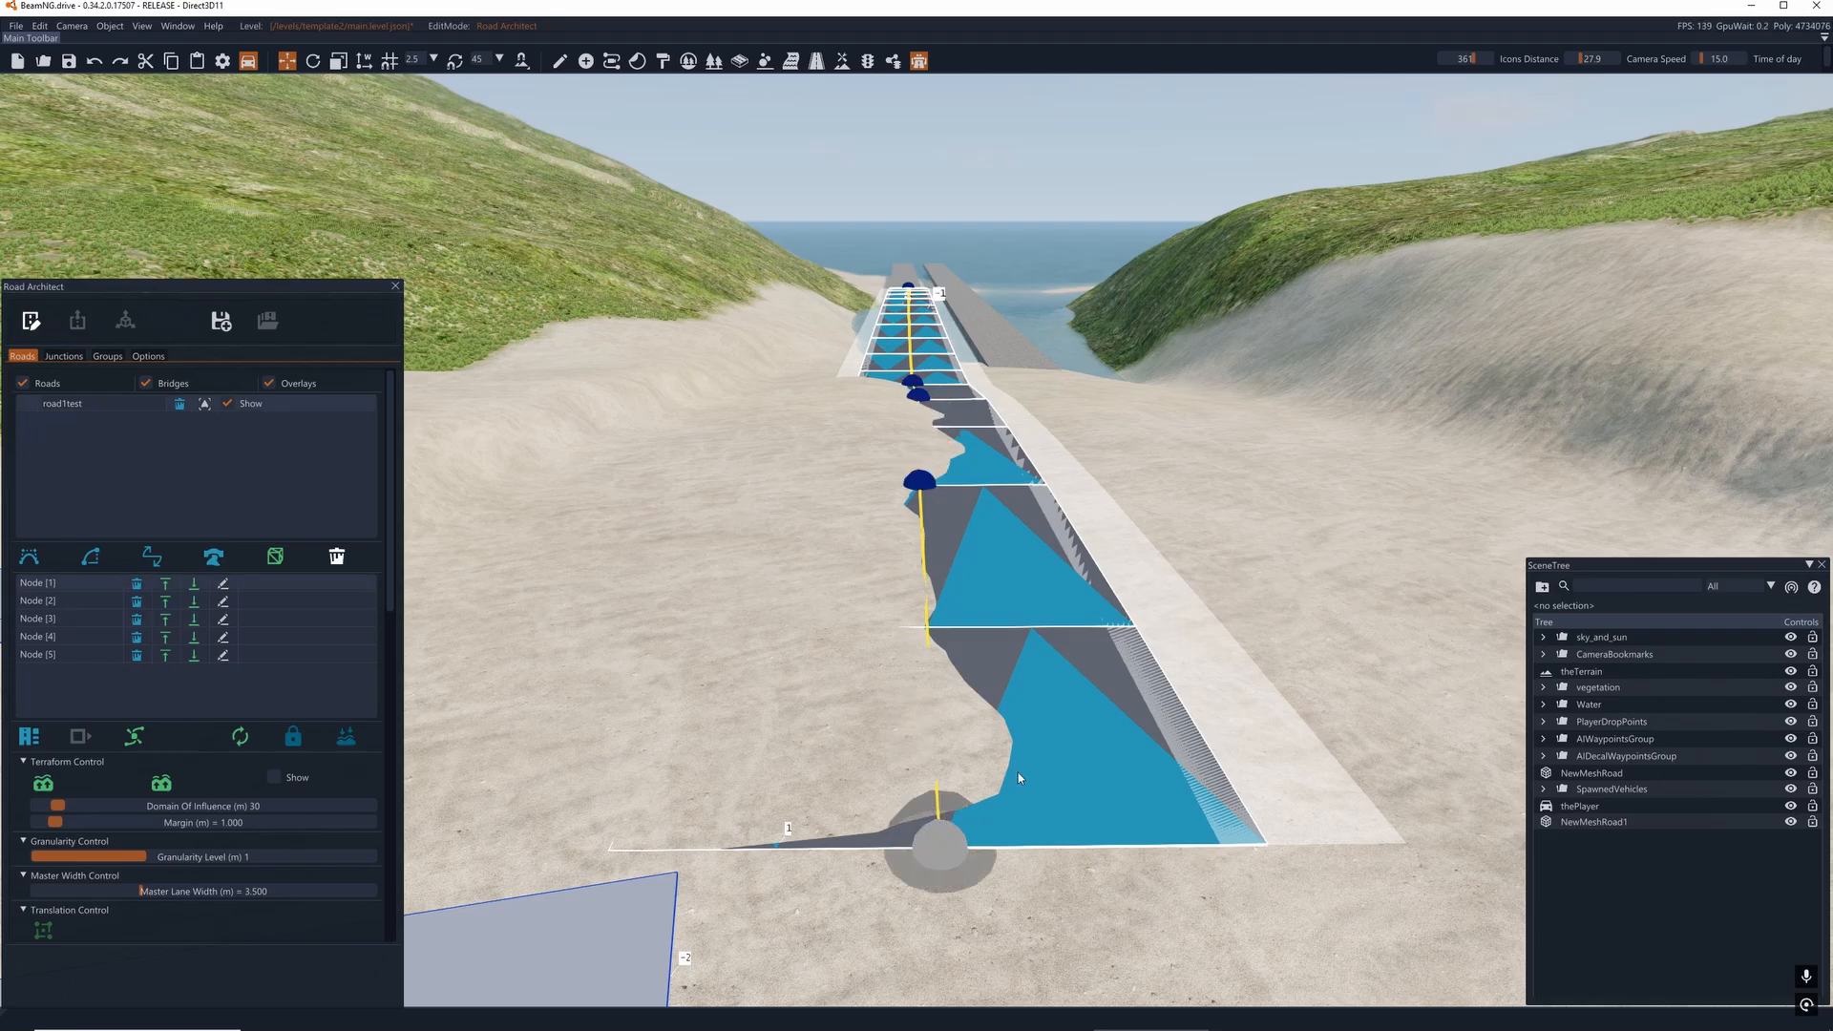
{"action": "key", "text": "d"}
{"action": "right_click_drag", "start_coordinate": [1020, 770], "coordinate": [915, 757]}
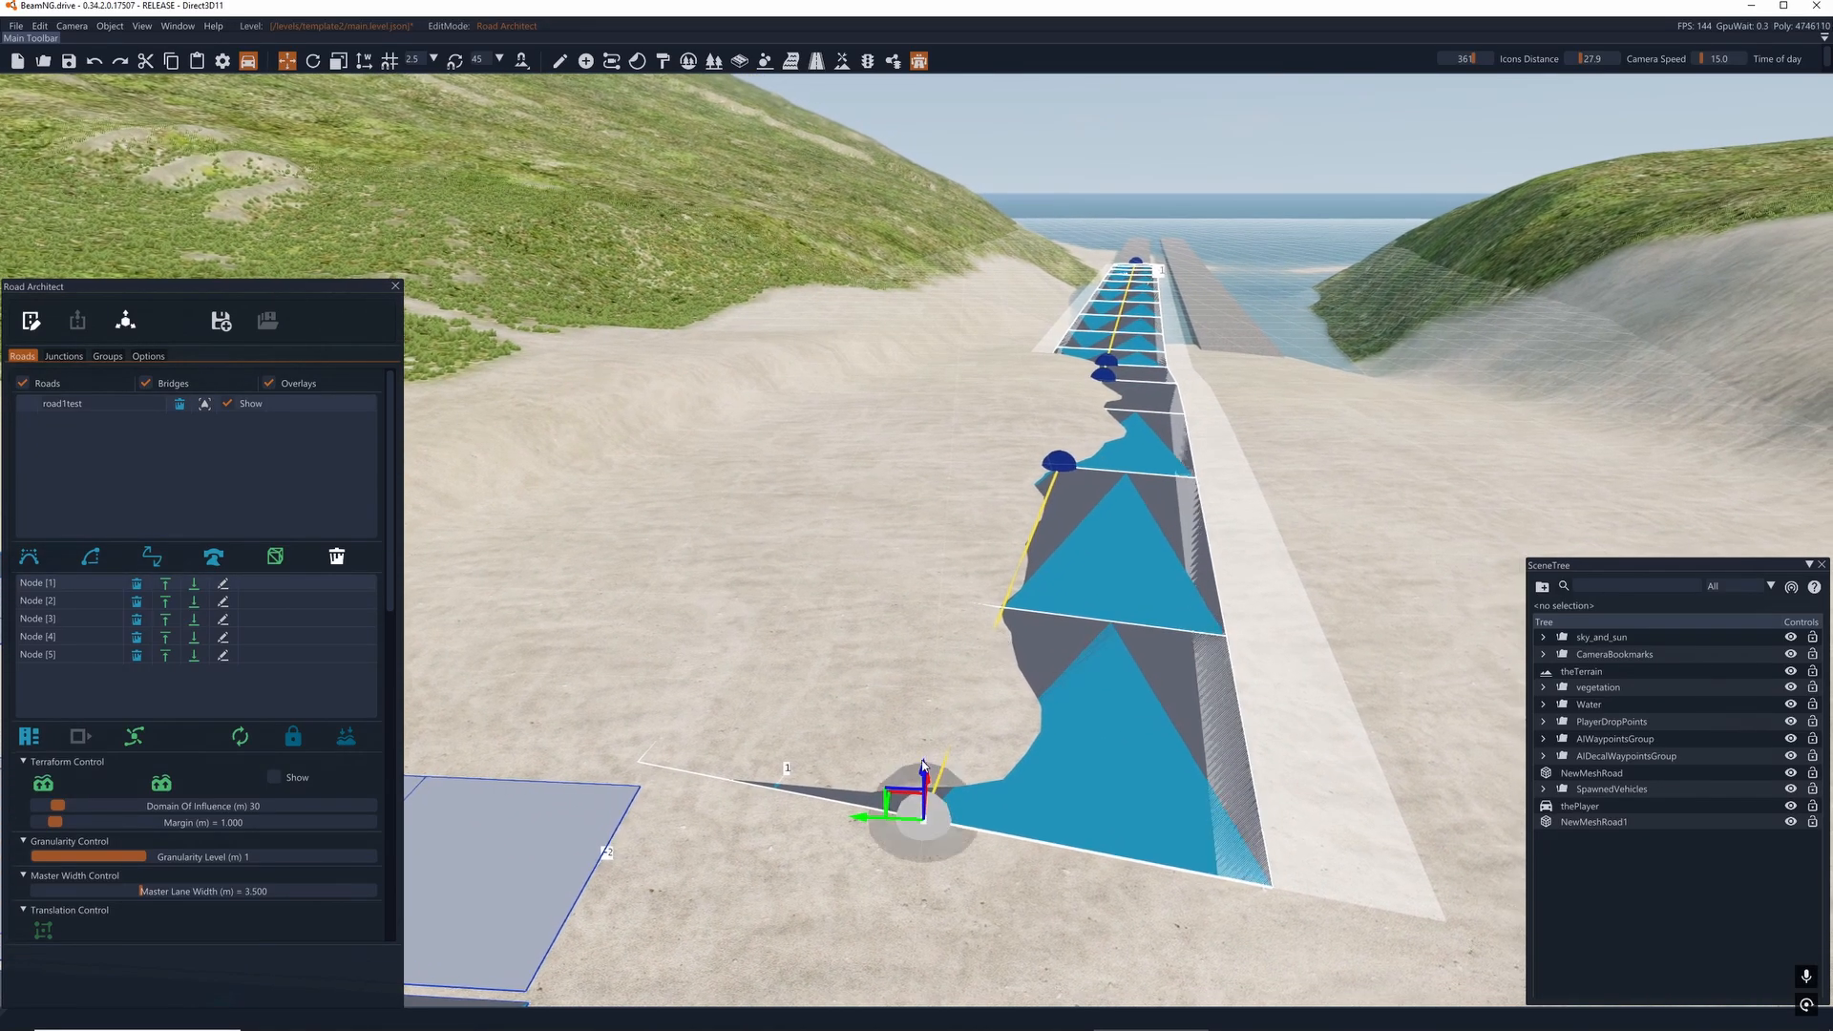
{"action": "key", "text": "alt+space"}
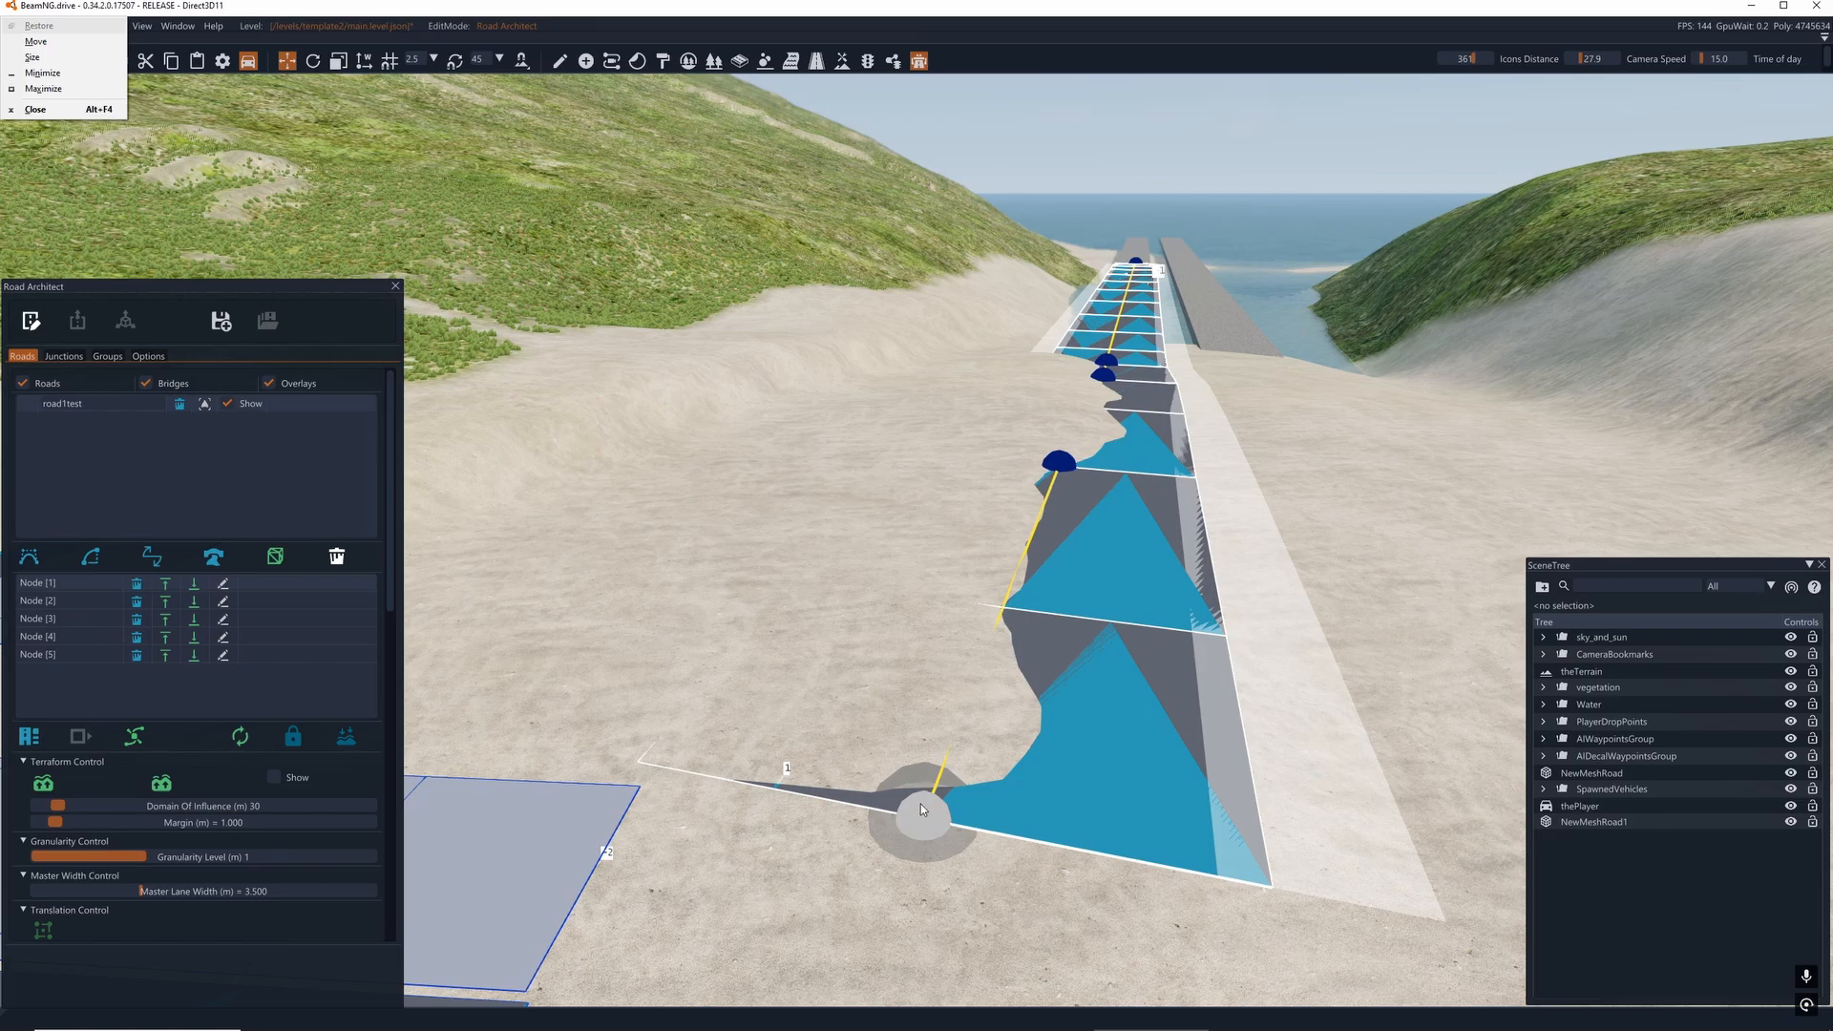
{"action": "left_click", "coordinate": [872, 534]}
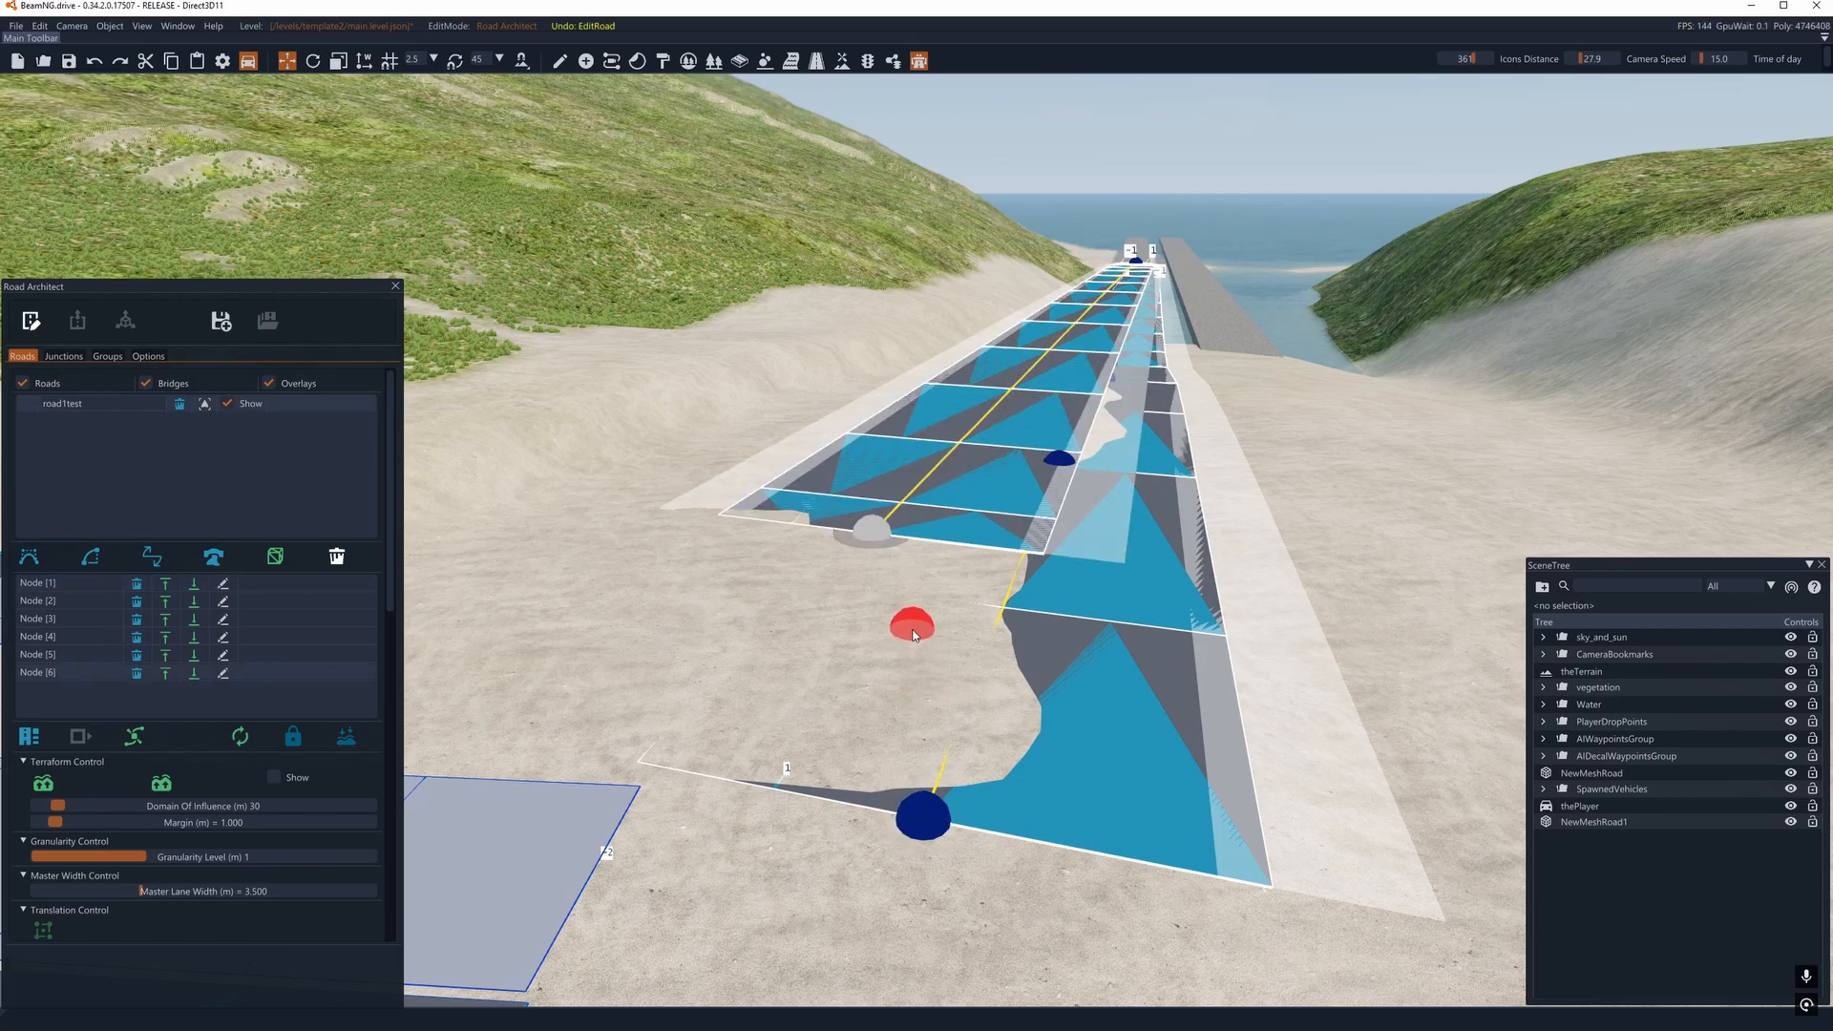
{"action": "key", "text": "ctrl+z"}
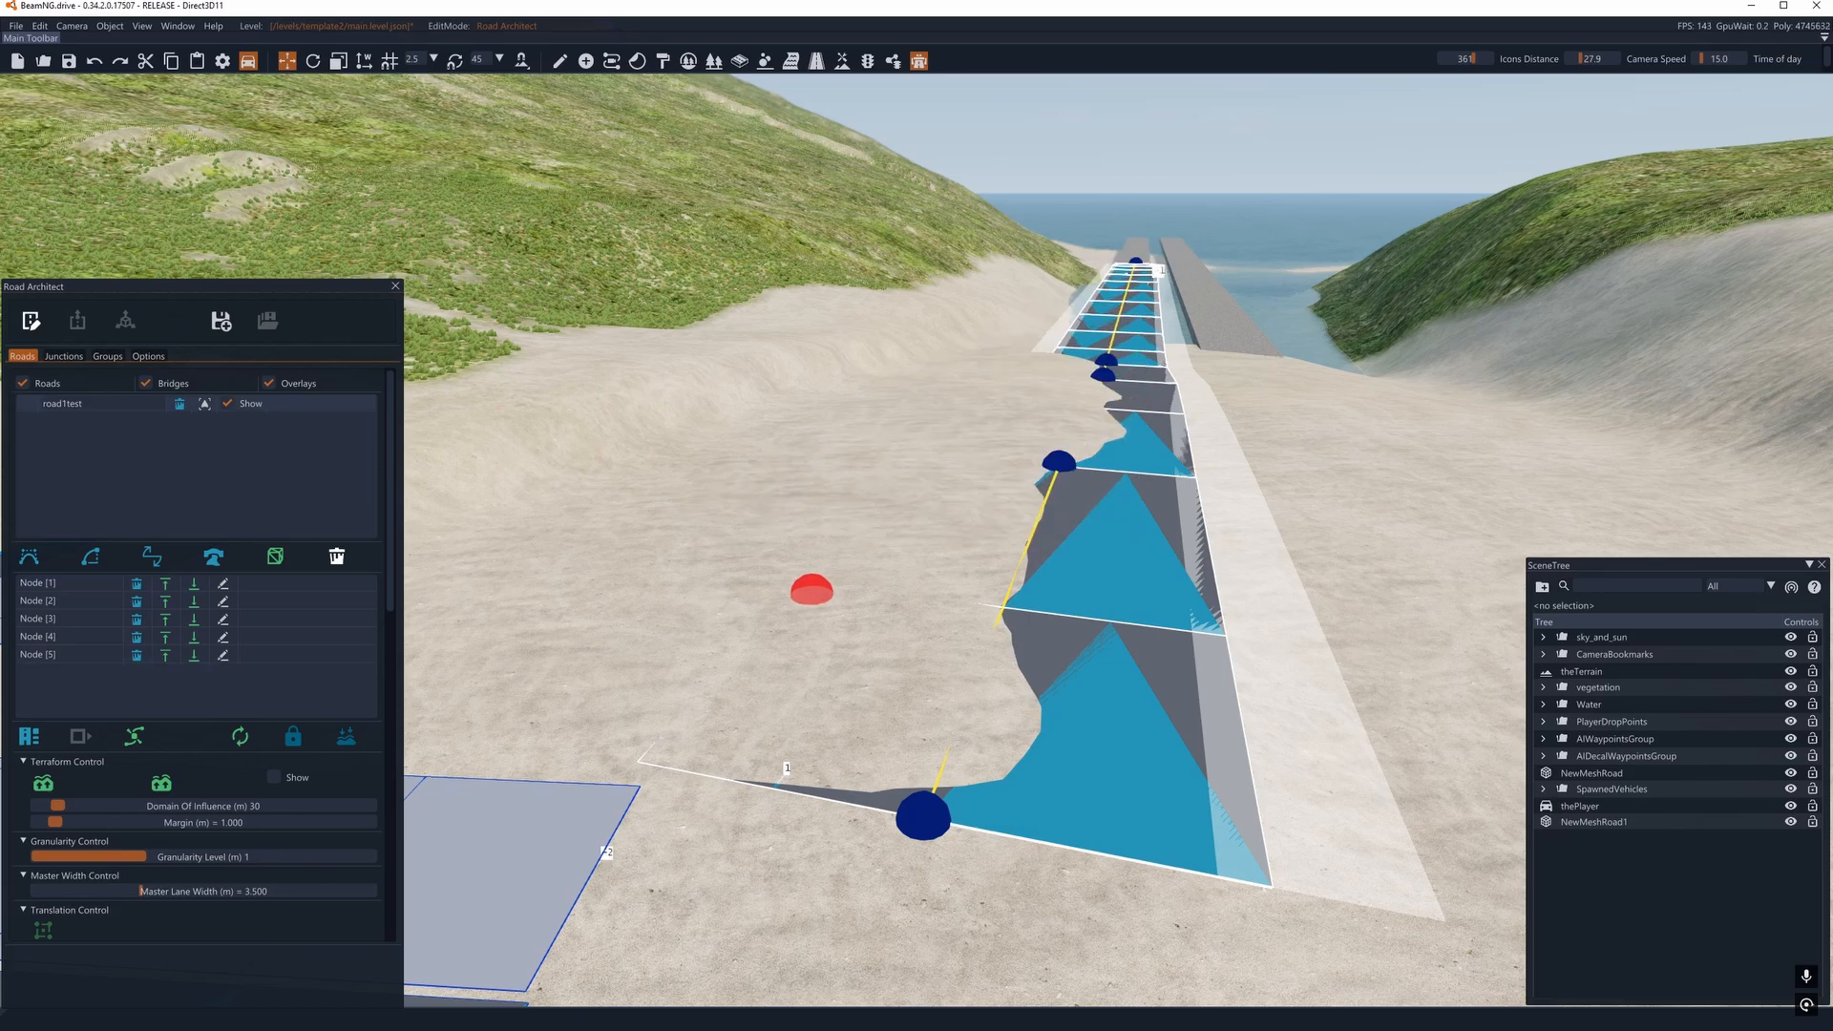
{"action": "left_click", "coordinate": [833, 500]}
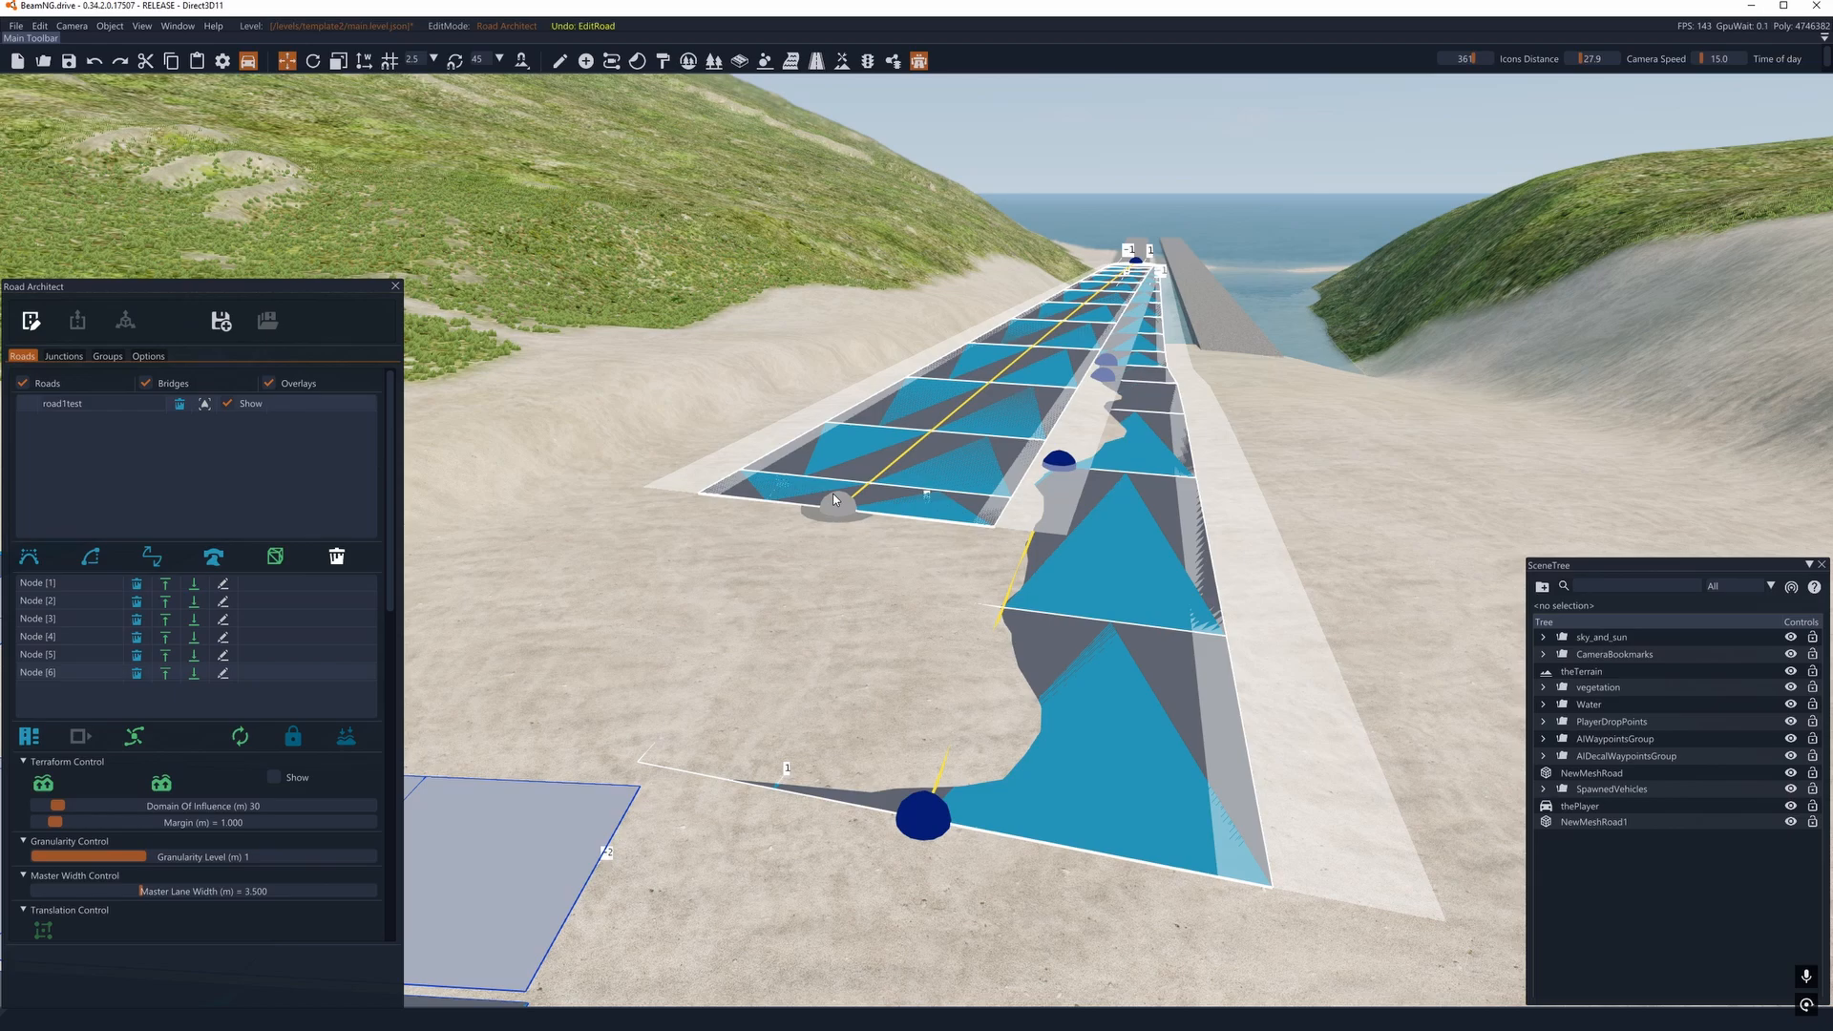
{"action": "key", "text": "ctrl+z"}
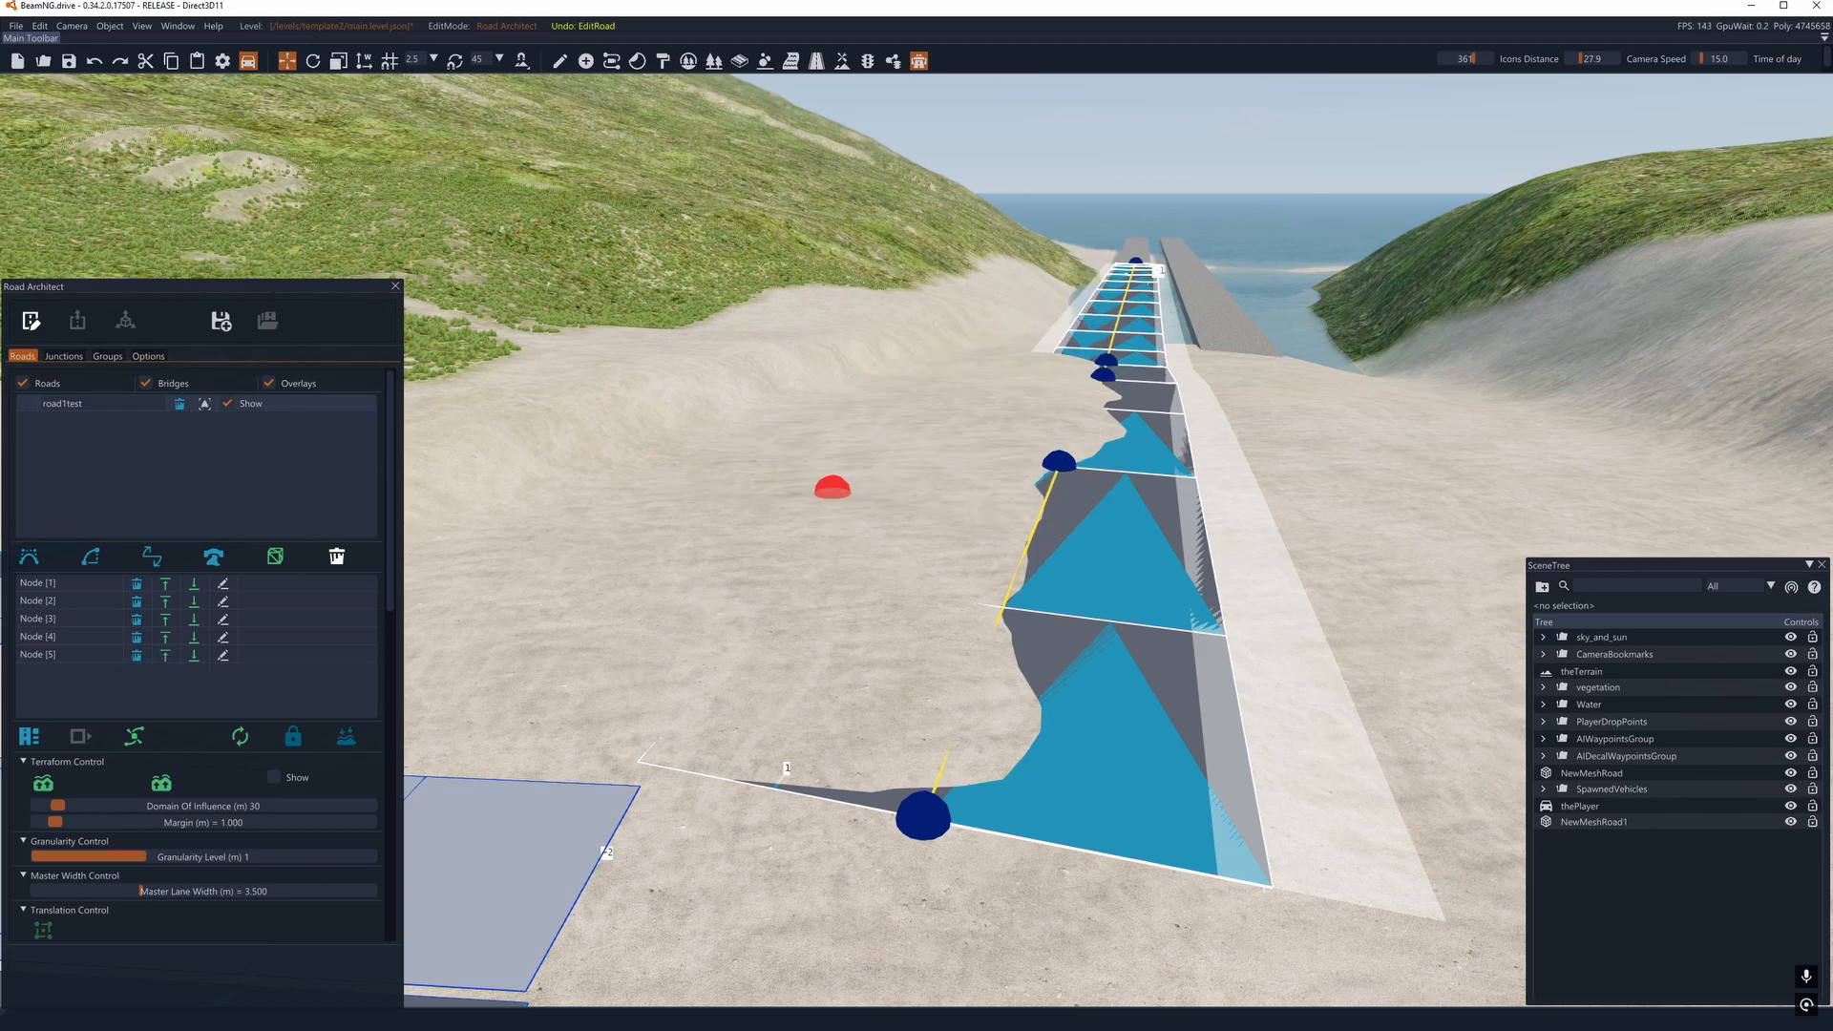
- Narrow the spline road by setting its master lane width to 1.907 m
{"action": "key", "text": "s"}
{"action": "right_click_drag", "start_coordinate": [842, 499], "coordinate": [914, 516]}
{"action": "key", "text": "a"}
{"action": "left_click_drag", "start_coordinate": [881, 634], "coordinate": [901, 633]}
{"action": "scroll", "coordinate": [280, 689], "scroll_direction": "down", "scroll_amount": 3}
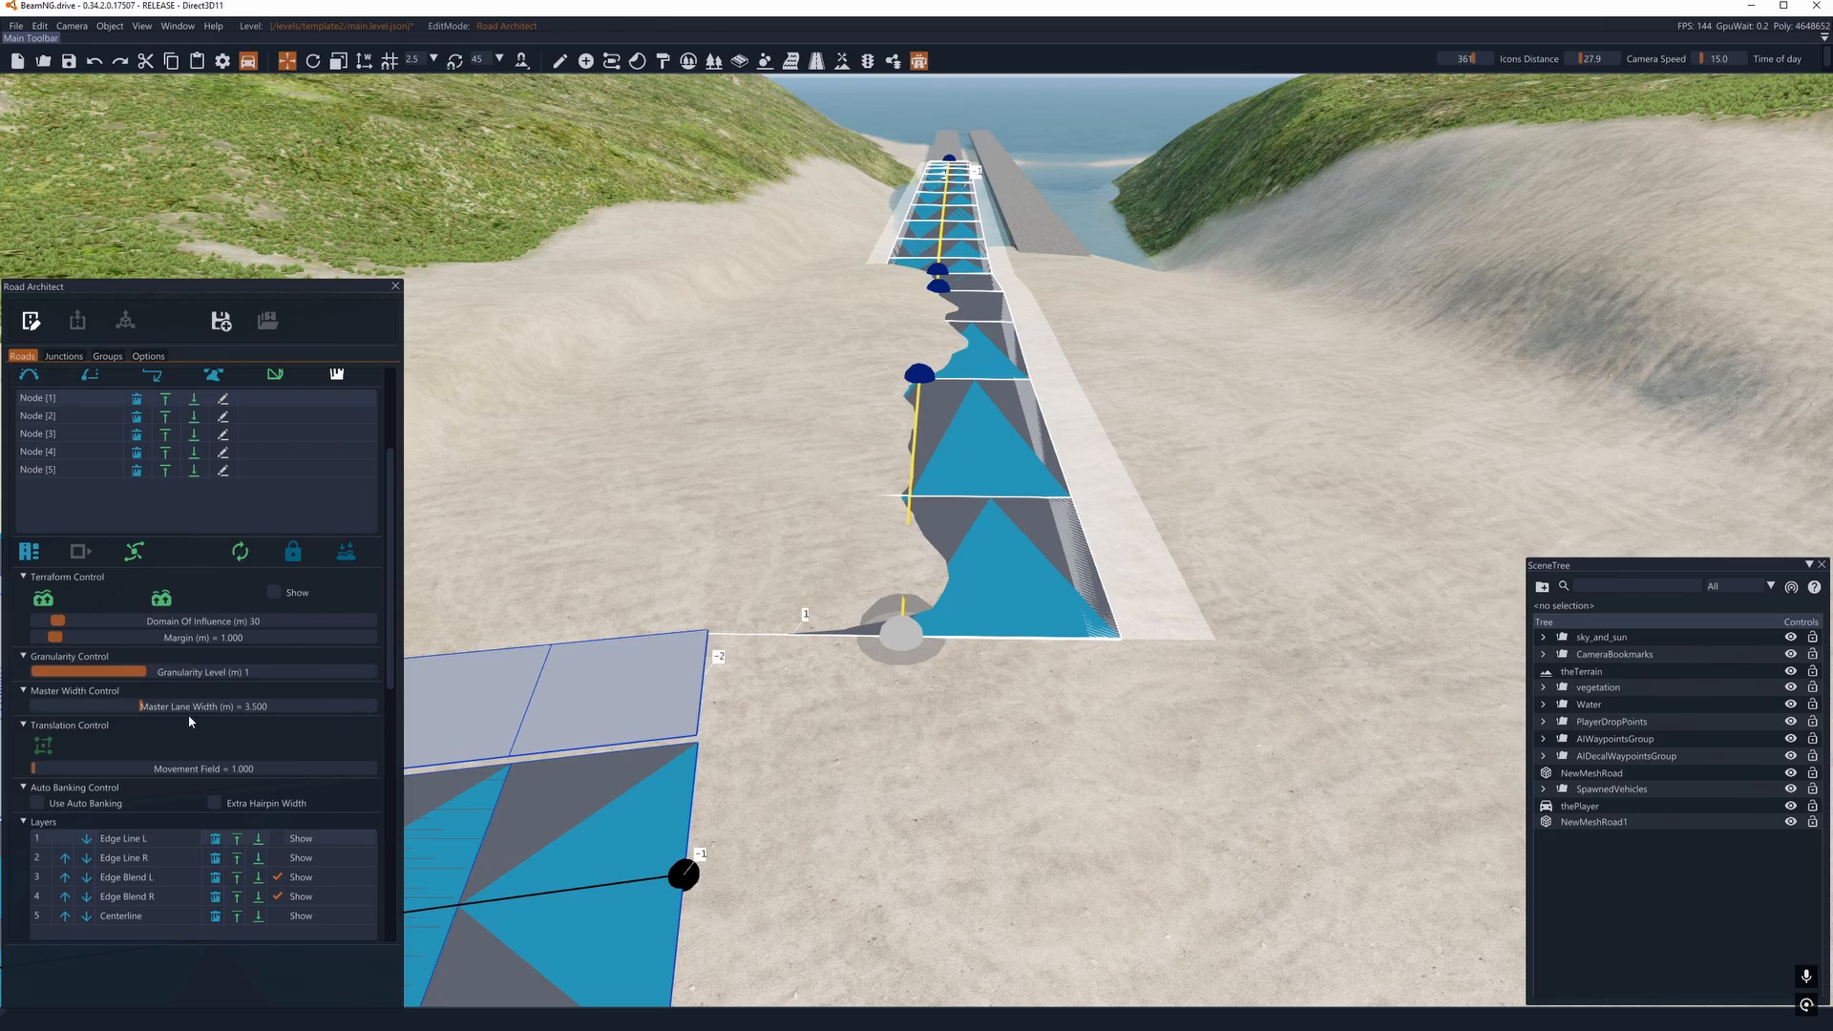
{"action": "left_click_drag", "start_coordinate": [141, 707], "coordinate": [114, 709]}
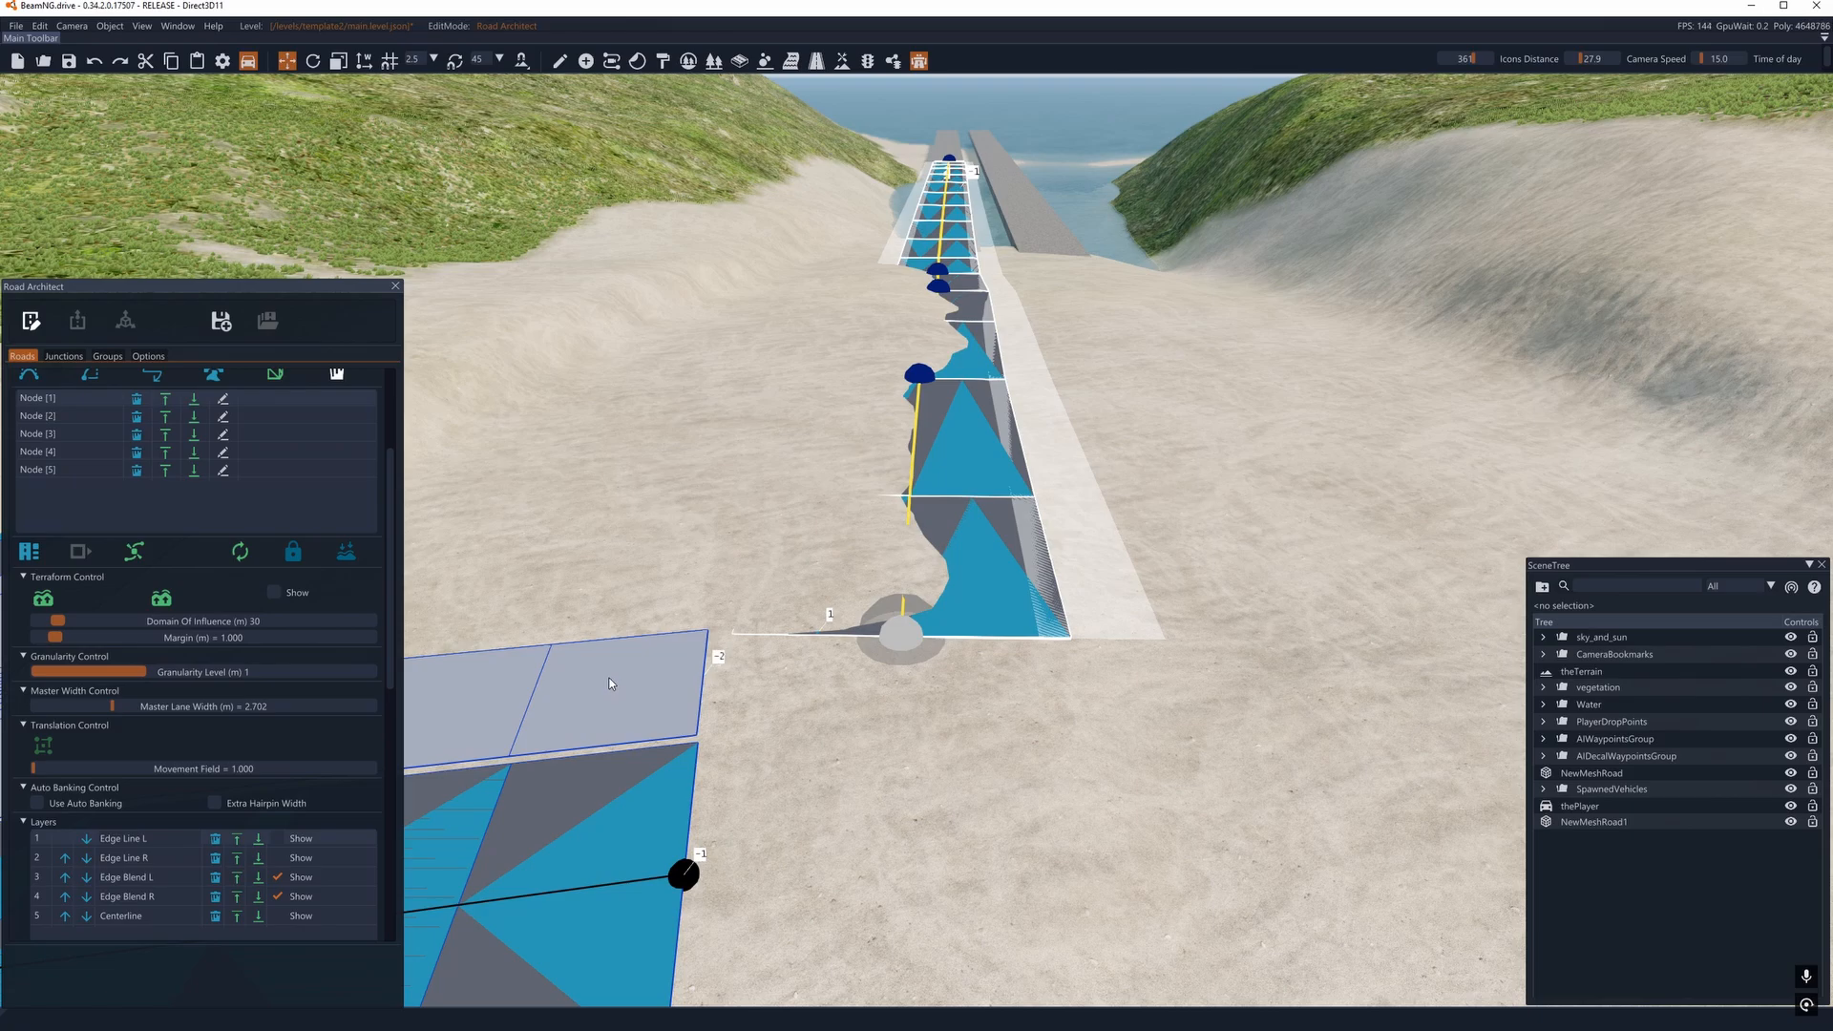
{"action": "right_click_drag", "start_coordinate": [575, 730], "coordinate": [571, 720]}
{"action": "key", "text": "w"}
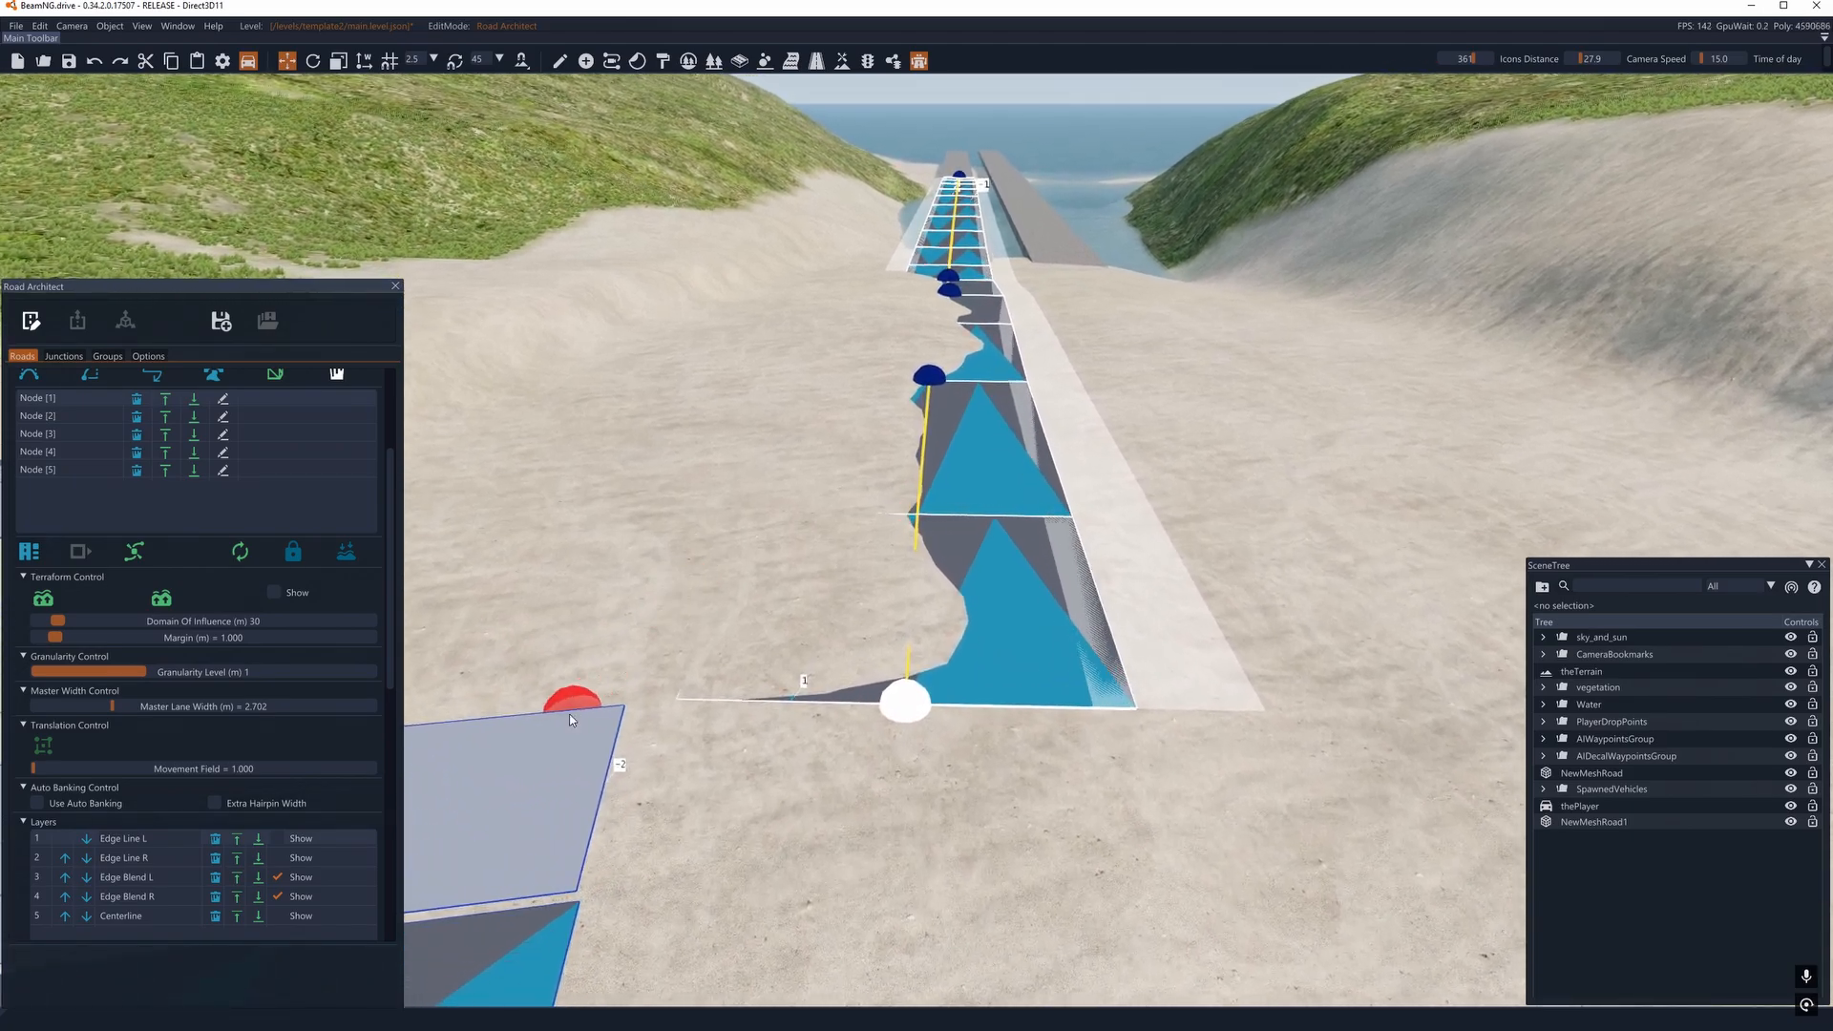
{"action": "left_click", "coordinate": [101, 708]}
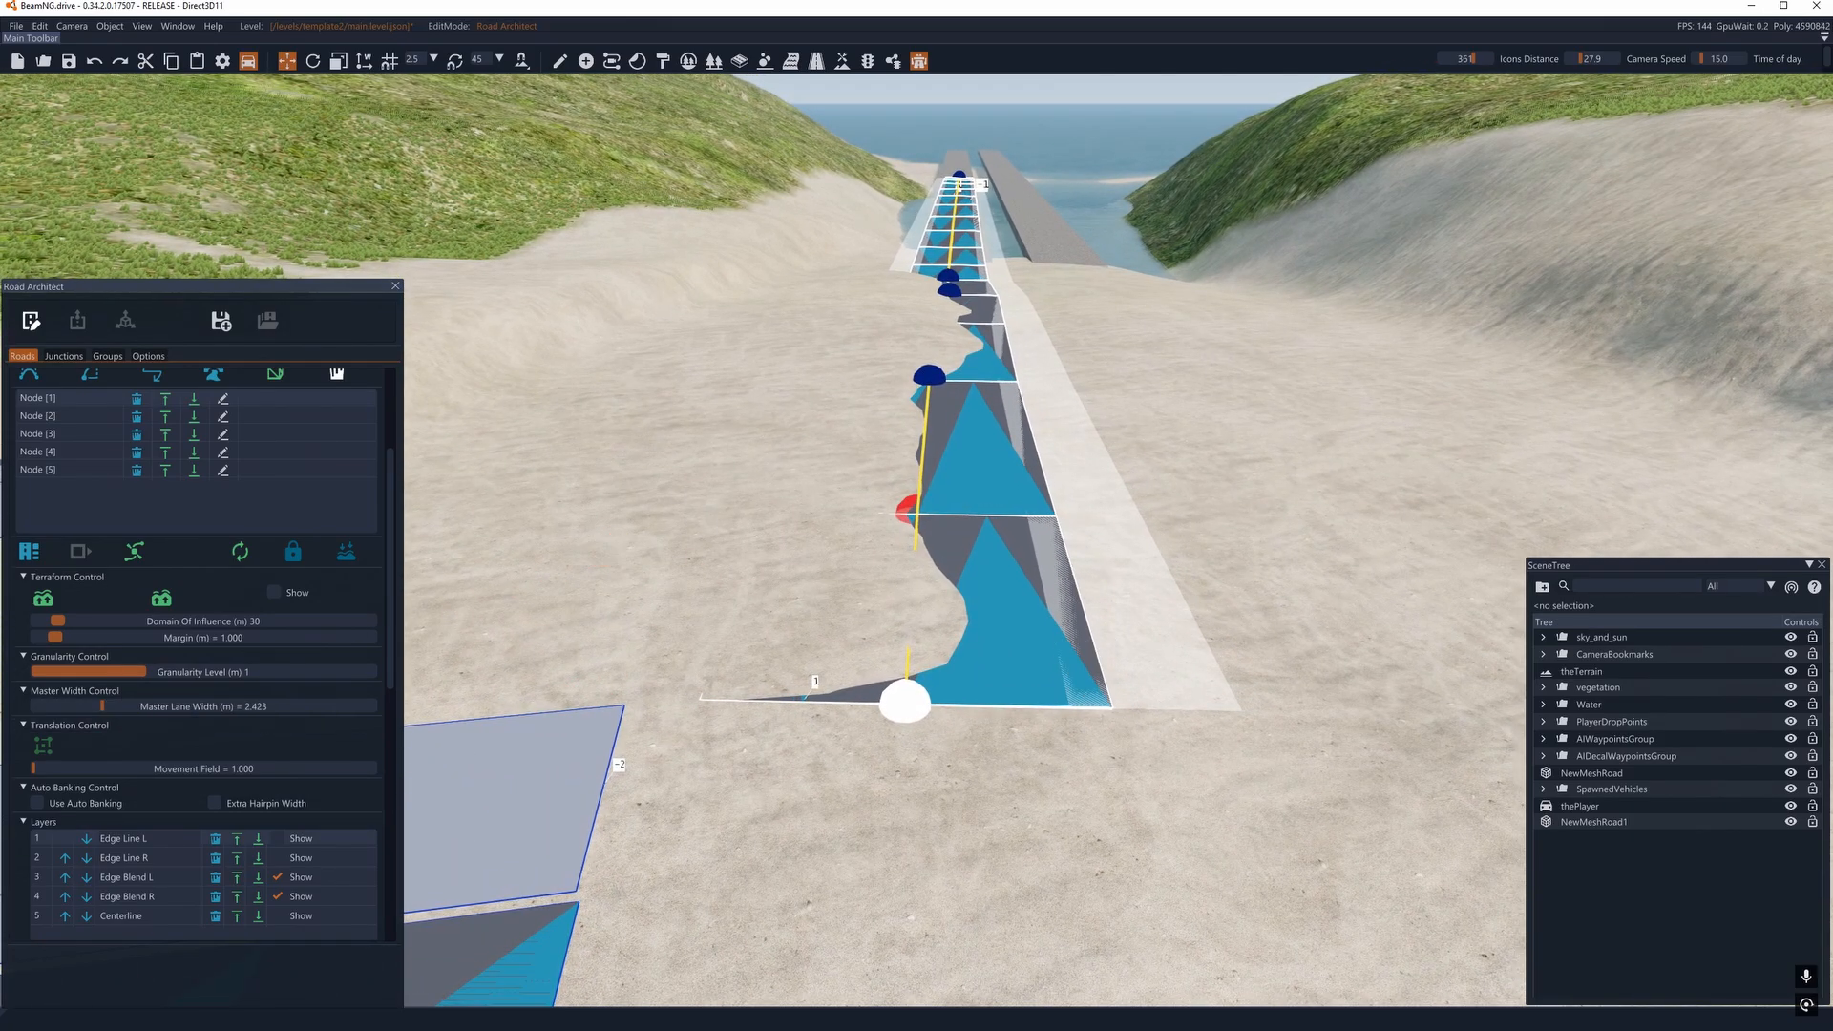
{"action": "left_click", "coordinate": [96, 706]}
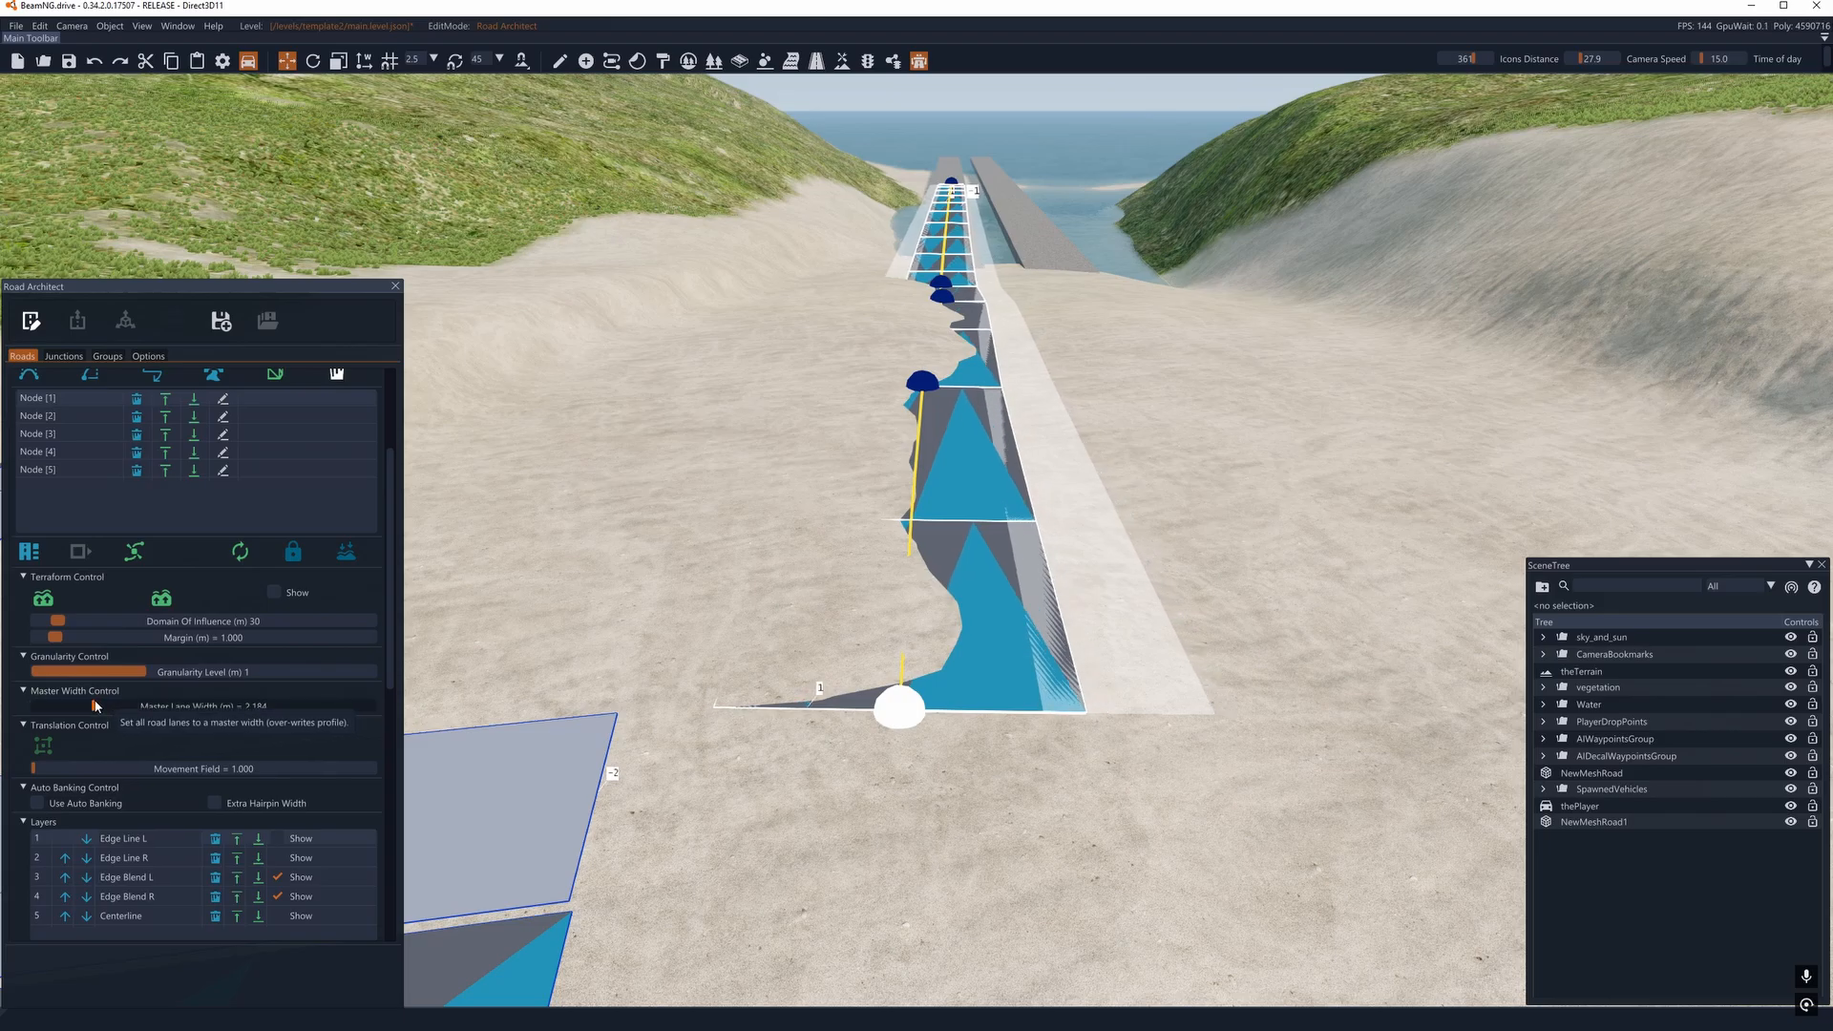
{"action": "left_click", "coordinate": [86, 708]}
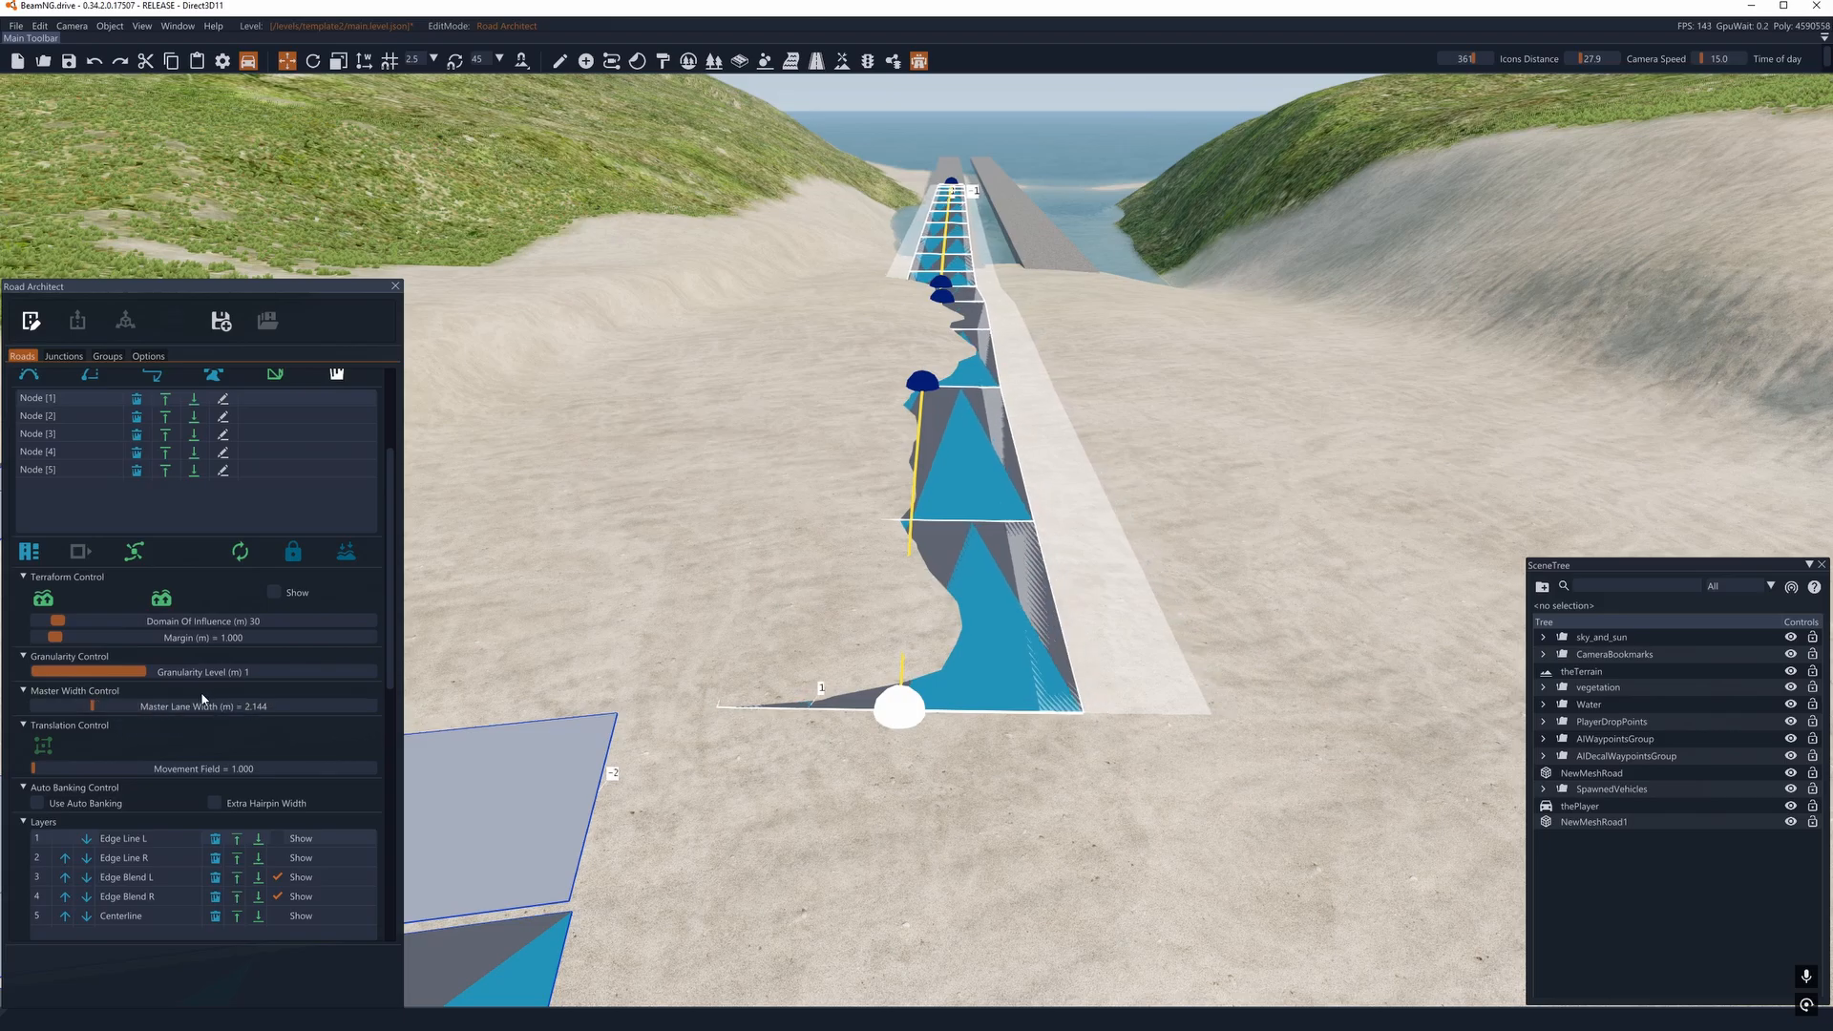
{"action": "left_click", "coordinate": [85, 707]}
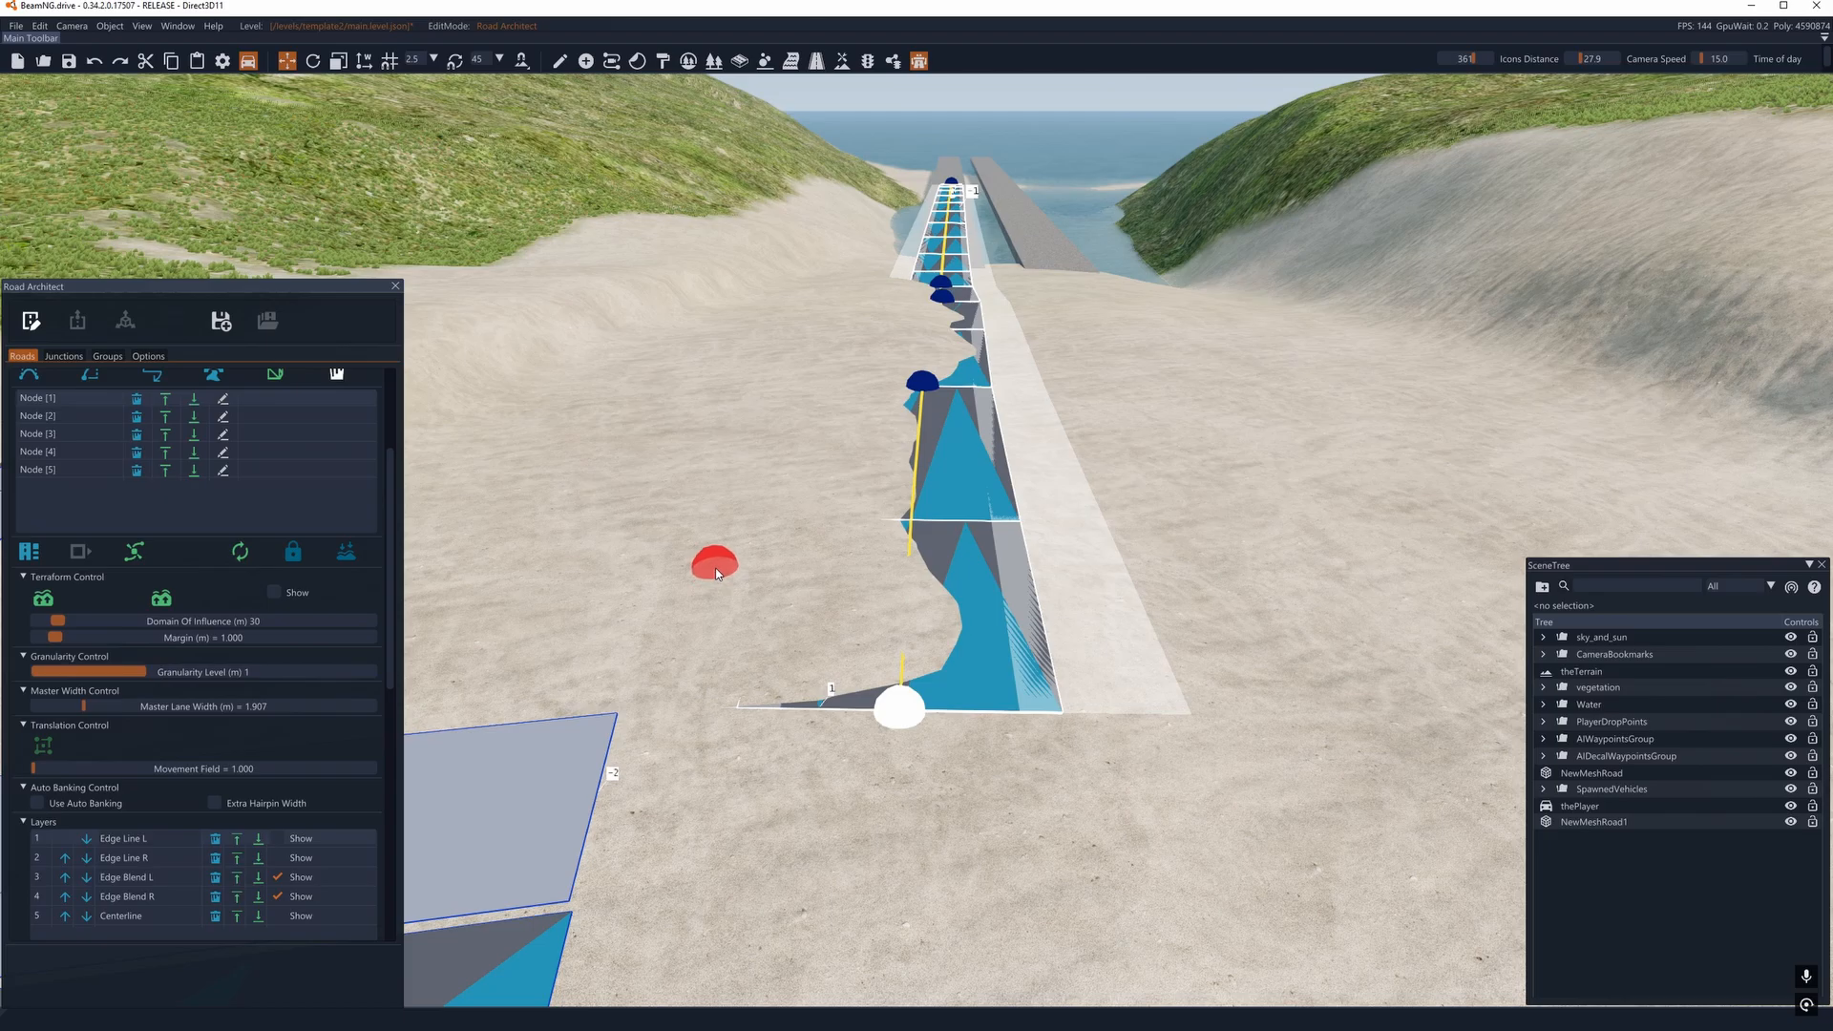
- Nudge the spline road's far end node slightly sideways on the mesh road and inspect how the road sits on the surface
{"action": "right_click_drag", "start_coordinate": [813, 525], "coordinate": [785, 372]}
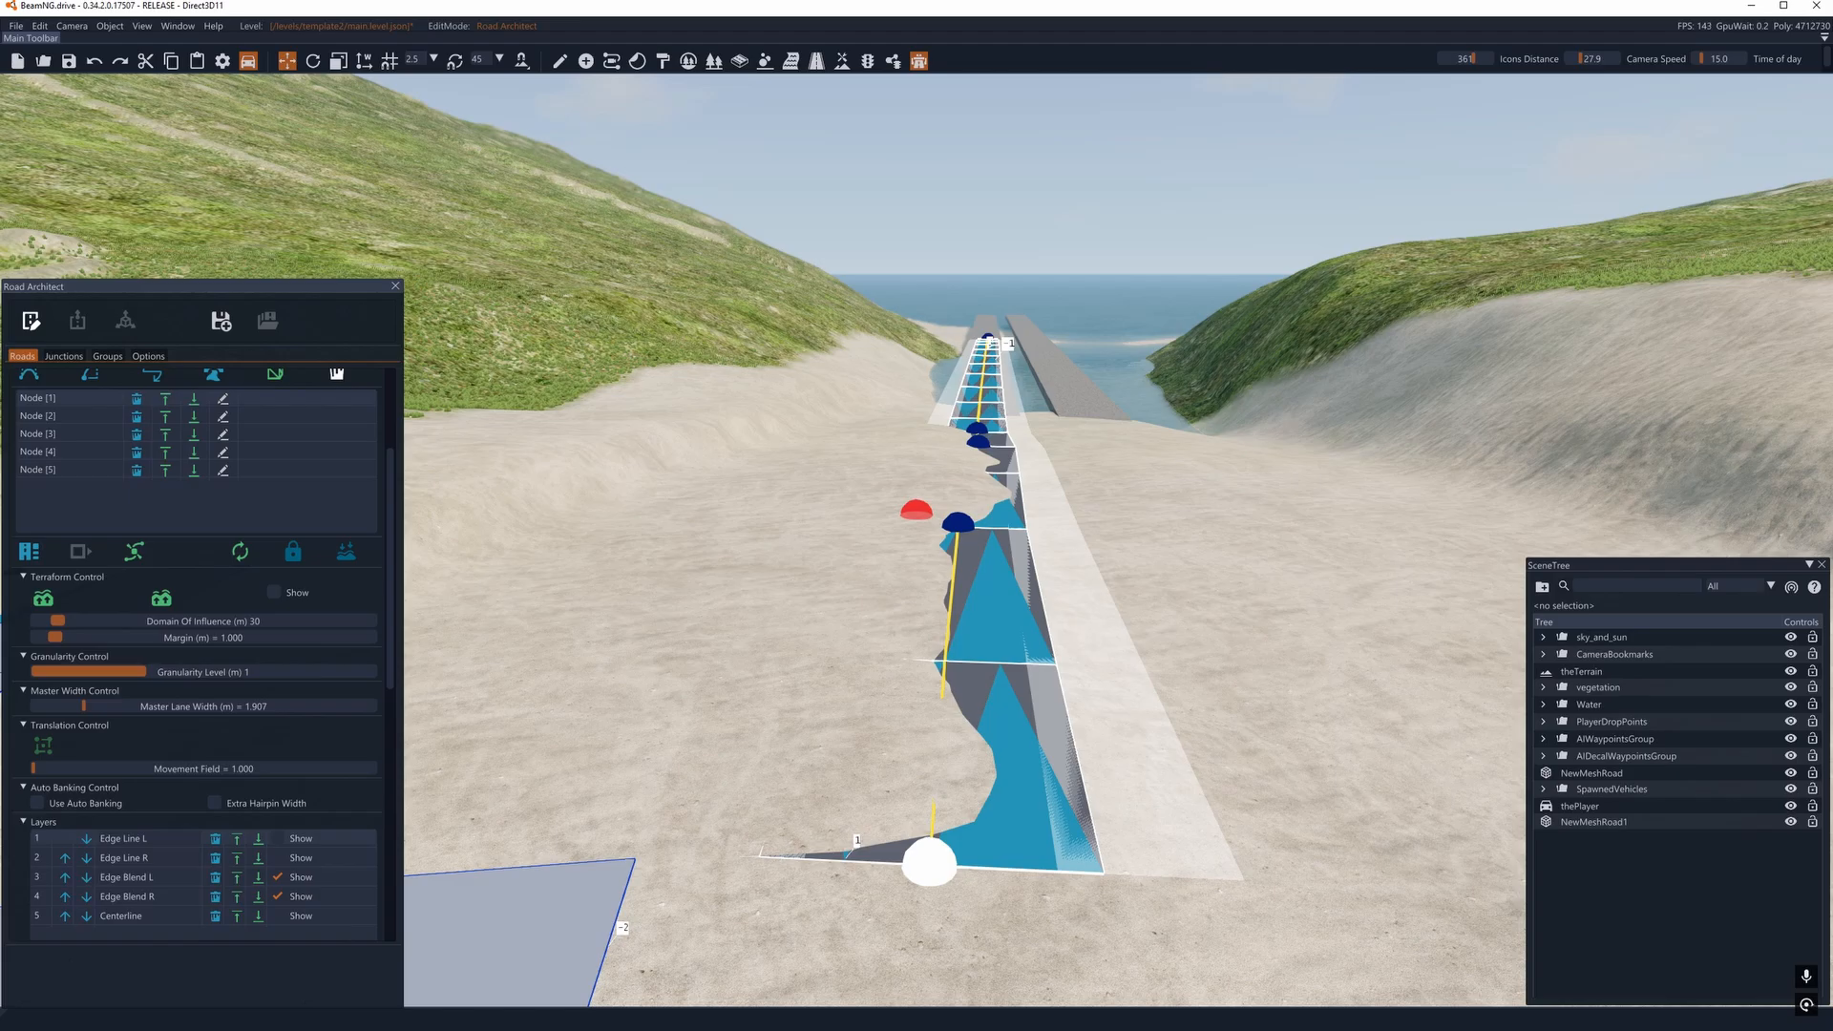
{"action": "key", "text": "w"}
{"action": "right_click_drag", "start_coordinate": [916, 516], "coordinate": [582, 697]}
{"action": "key", "text": "d"}
{"action": "key", "text": "w"}
{"action": "key", "text": "d"}
{"action": "right_click_drag", "start_coordinate": [874, 721], "coordinate": [564, 620]}
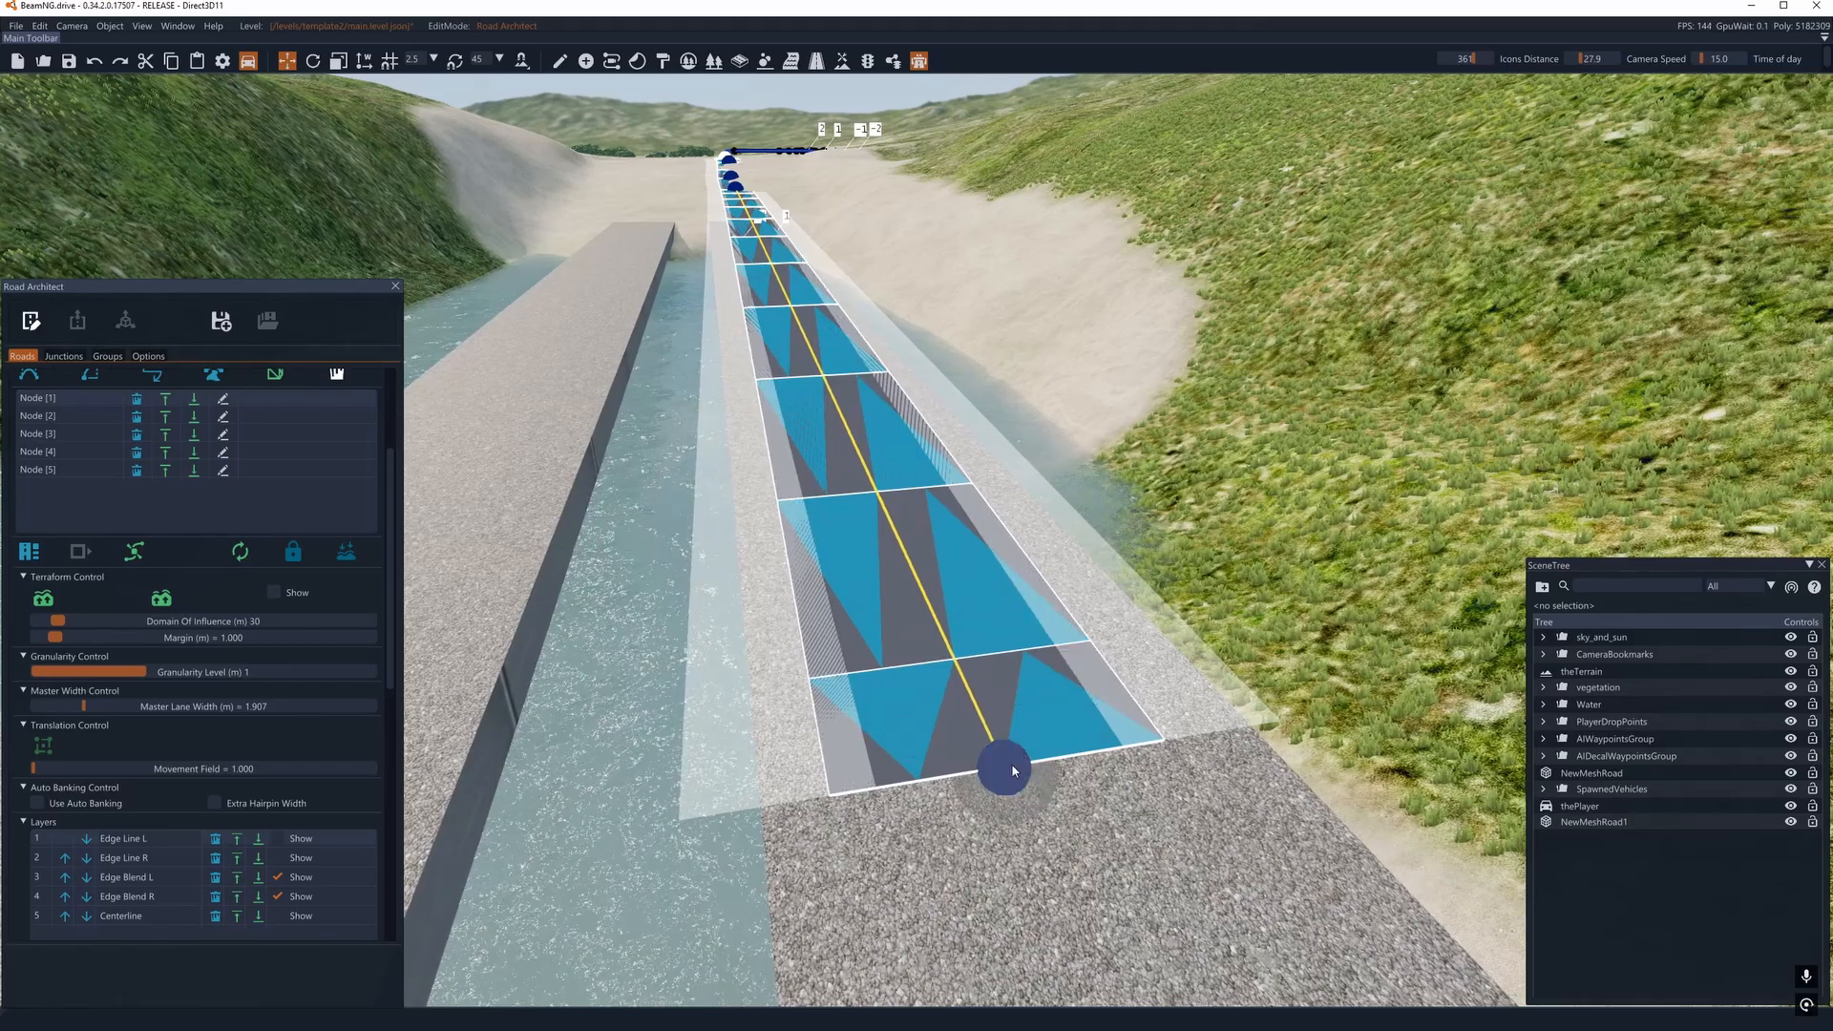
{"action": "left_click_drag", "start_coordinate": [1012, 767], "coordinate": [1030, 765]}
{"action": "right_click_drag", "start_coordinate": [1030, 768], "coordinate": [869, 644]}
{"action": "key", "text": "d"}
{"action": "key", "text": "w"}
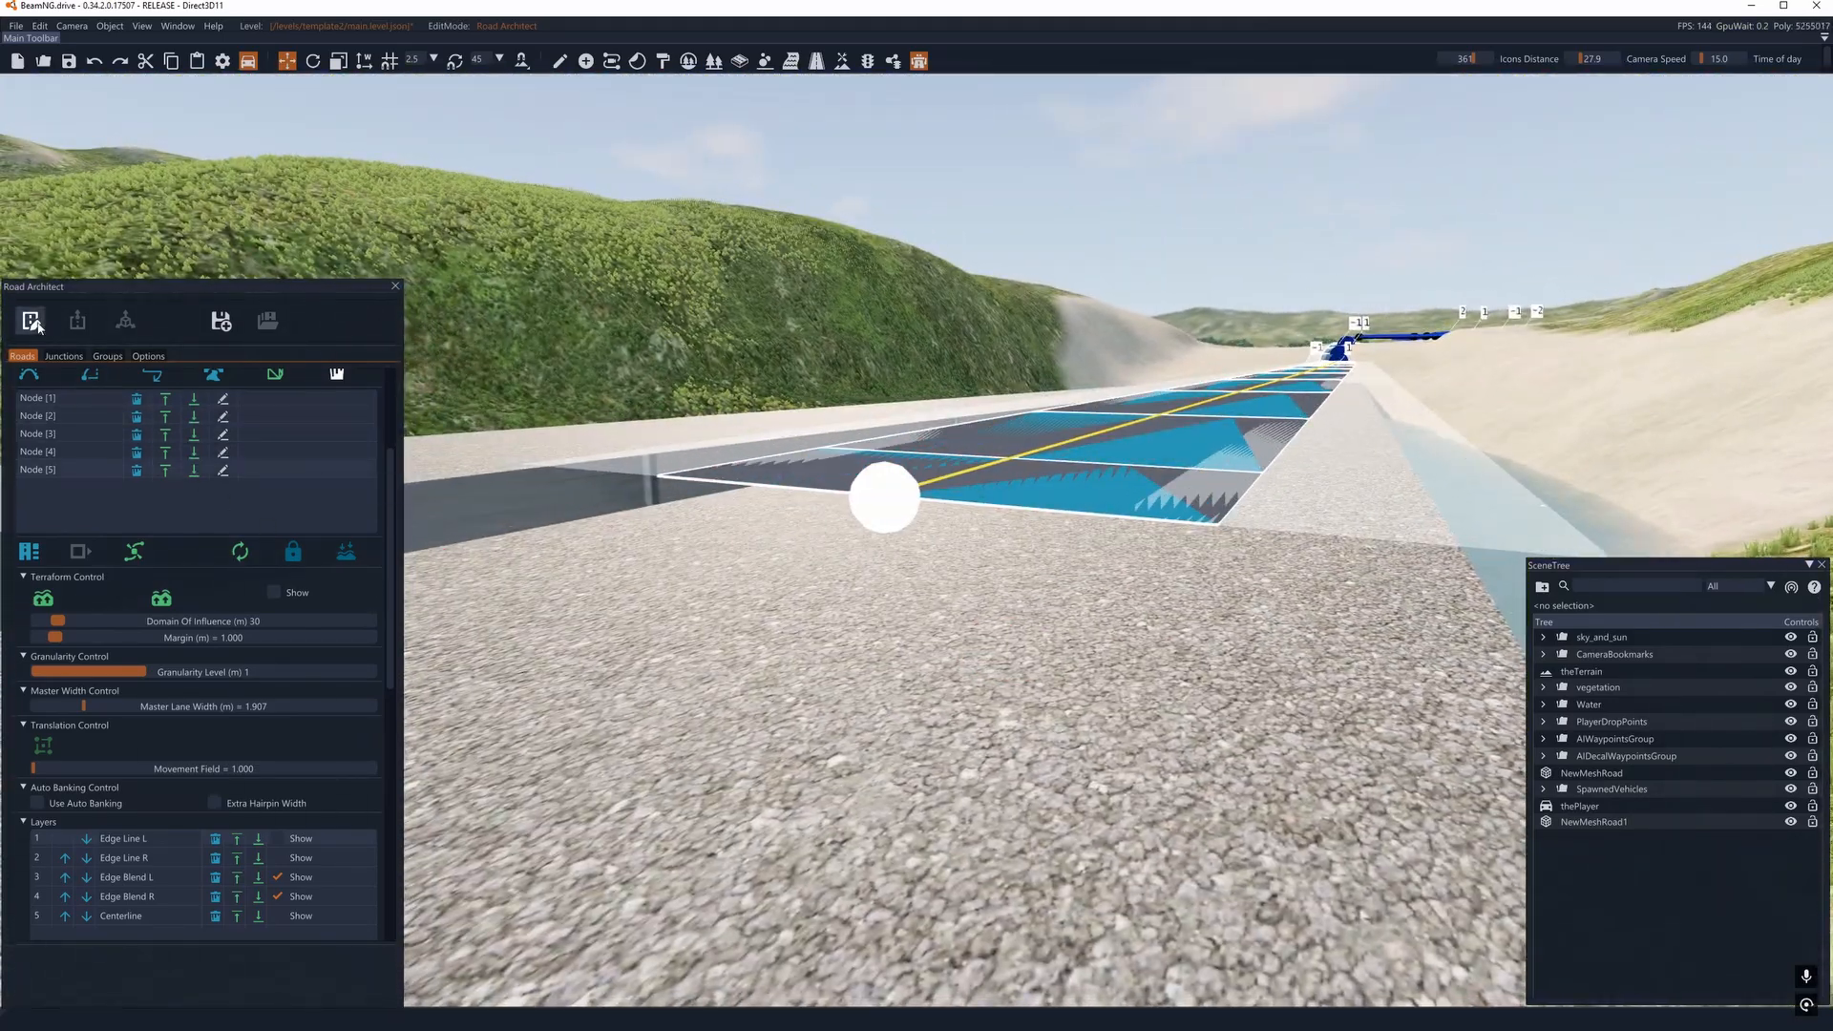
- Preview the spline road's far end on the mesh road in render mode and return to edit mode
{"action": "left_click", "coordinate": [31, 321]}
{"action": "key", "text": "a"}
{"action": "right_click_drag", "start_coordinate": [830, 477], "coordinate": [821, 410]}
{"action": "key", "text": "d"}
{"action": "key", "text": "a"}
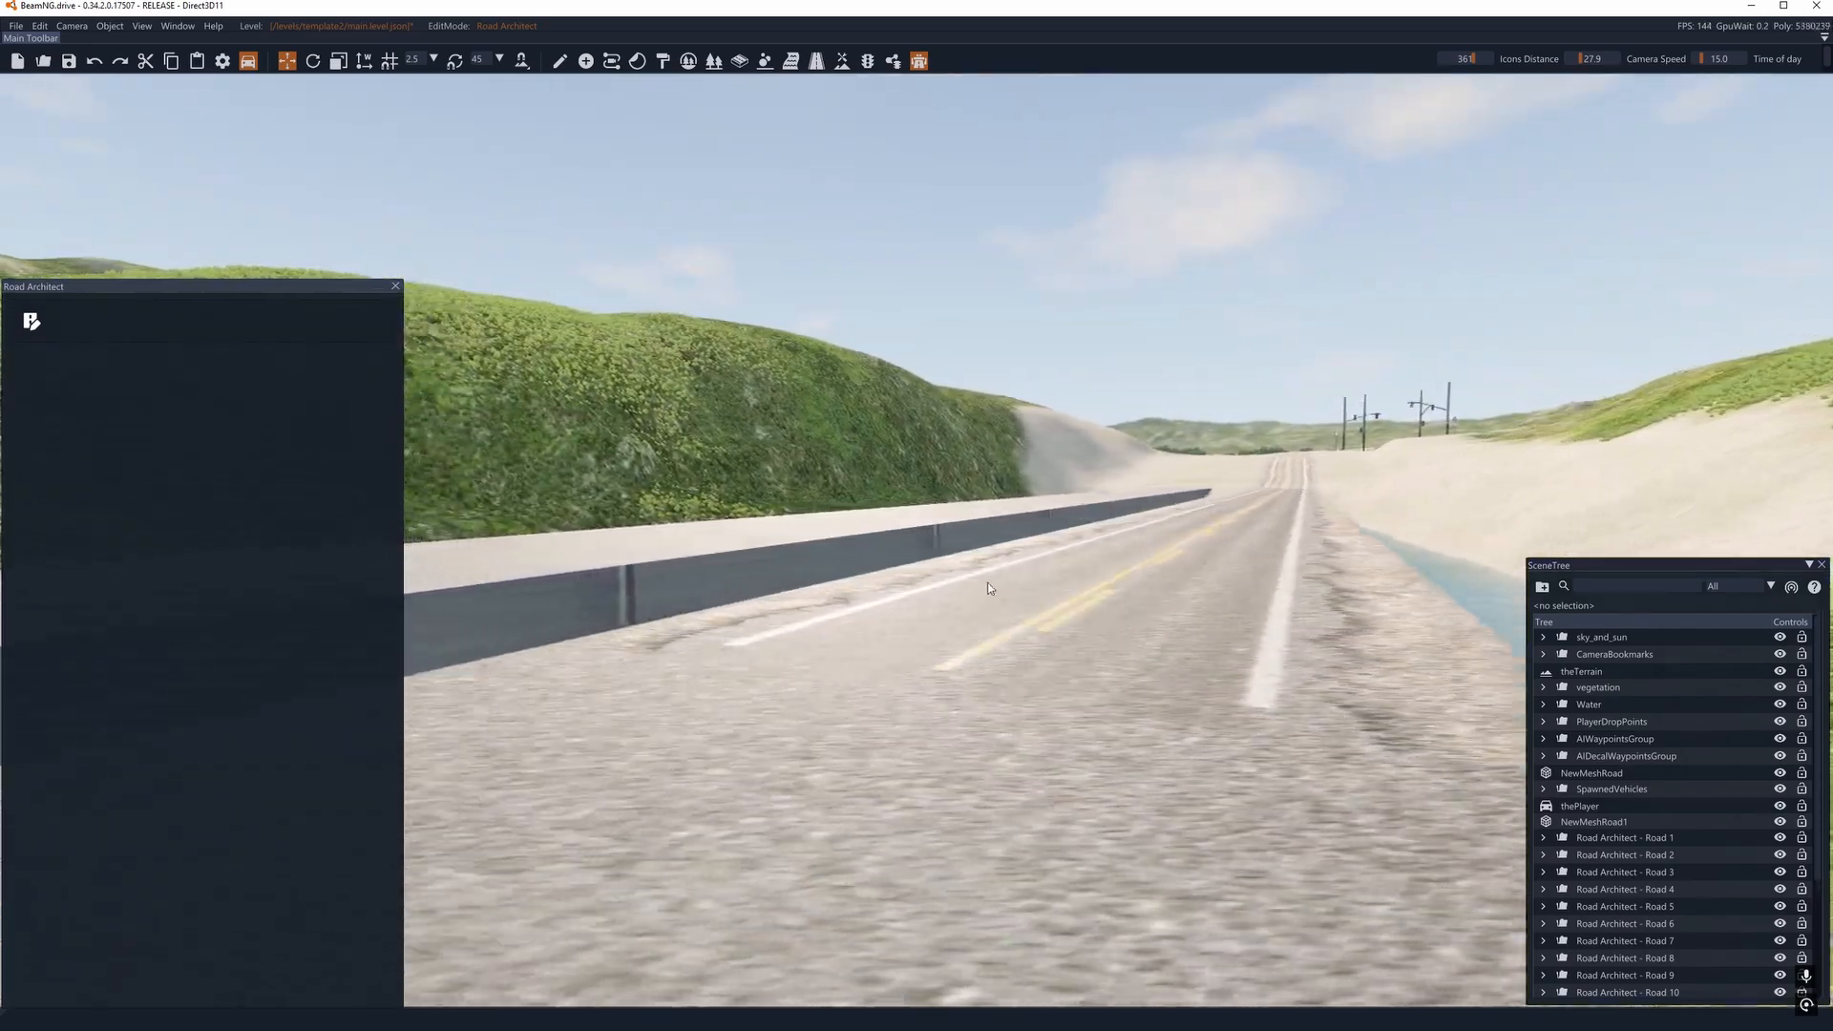
{"action": "left_click", "coordinate": [31, 321]}
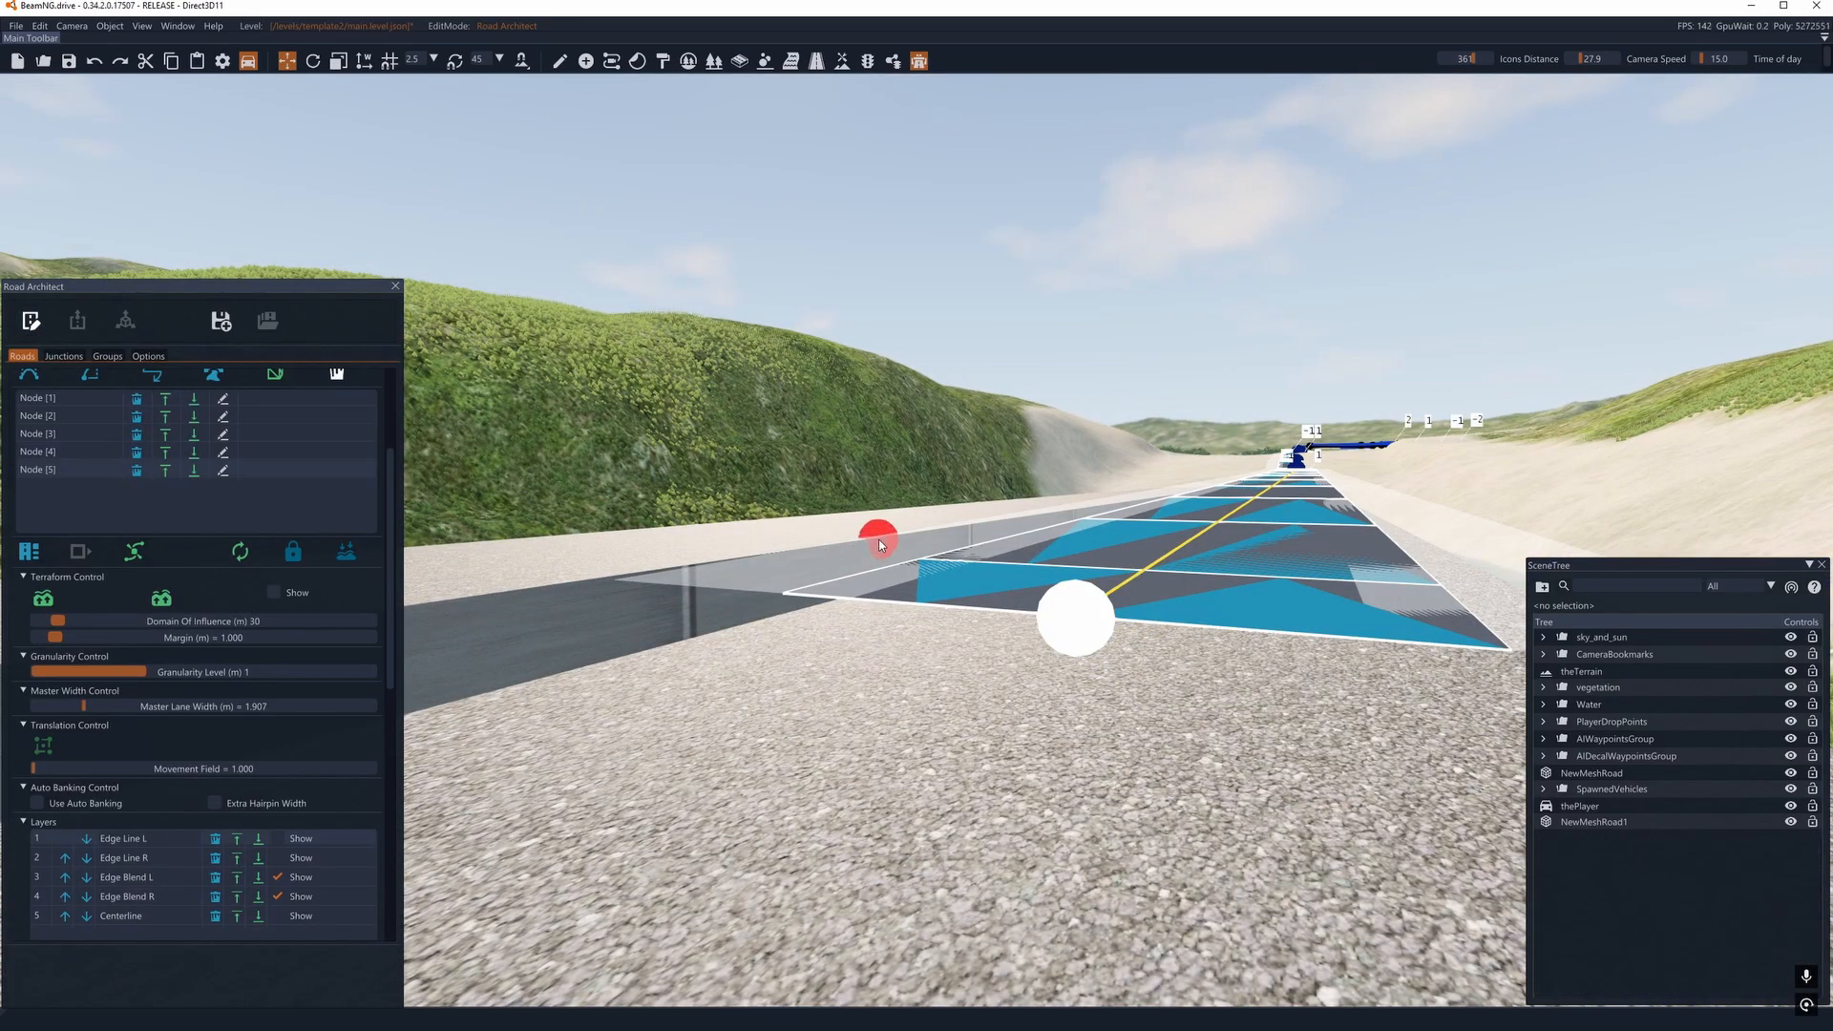
- Examine the whole spline road towards the sea and review its width and layer settings
{"action": "right_click_drag", "start_coordinate": [874, 542], "coordinate": [1079, 448]}
{"action": "key", "text": "w"}
{"action": "key", "text": "w"}
{"action": "mouse_move", "coordinate": [916, 515]}
{"action": "right_mouse_down"}
{"action": "mouse_move", "coordinate": [1098, 552]}
{"action": "mouse_move", "coordinate": [1489, 534]}
{"action": "right_mouse_up"}
{"action": "key", "text": "s"}
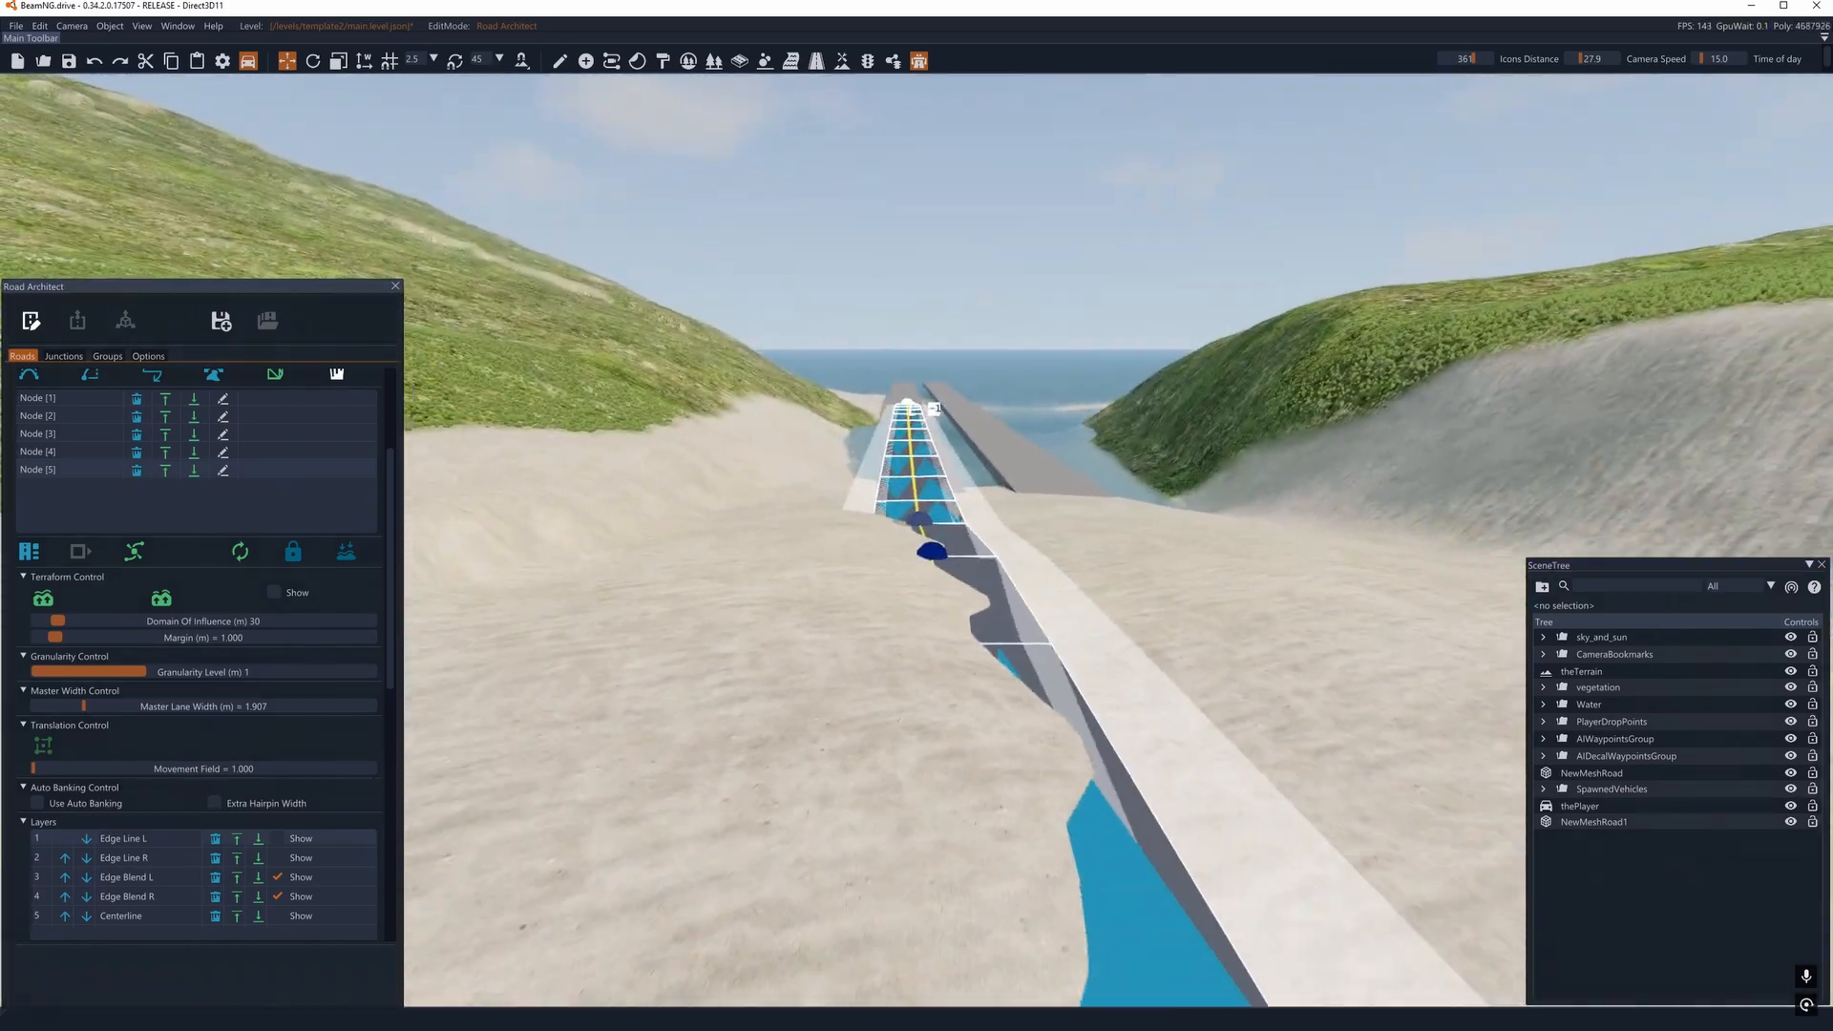
{"action": "scroll", "coordinate": [166, 679], "scroll_direction": "down", "scroll_amount": 3}
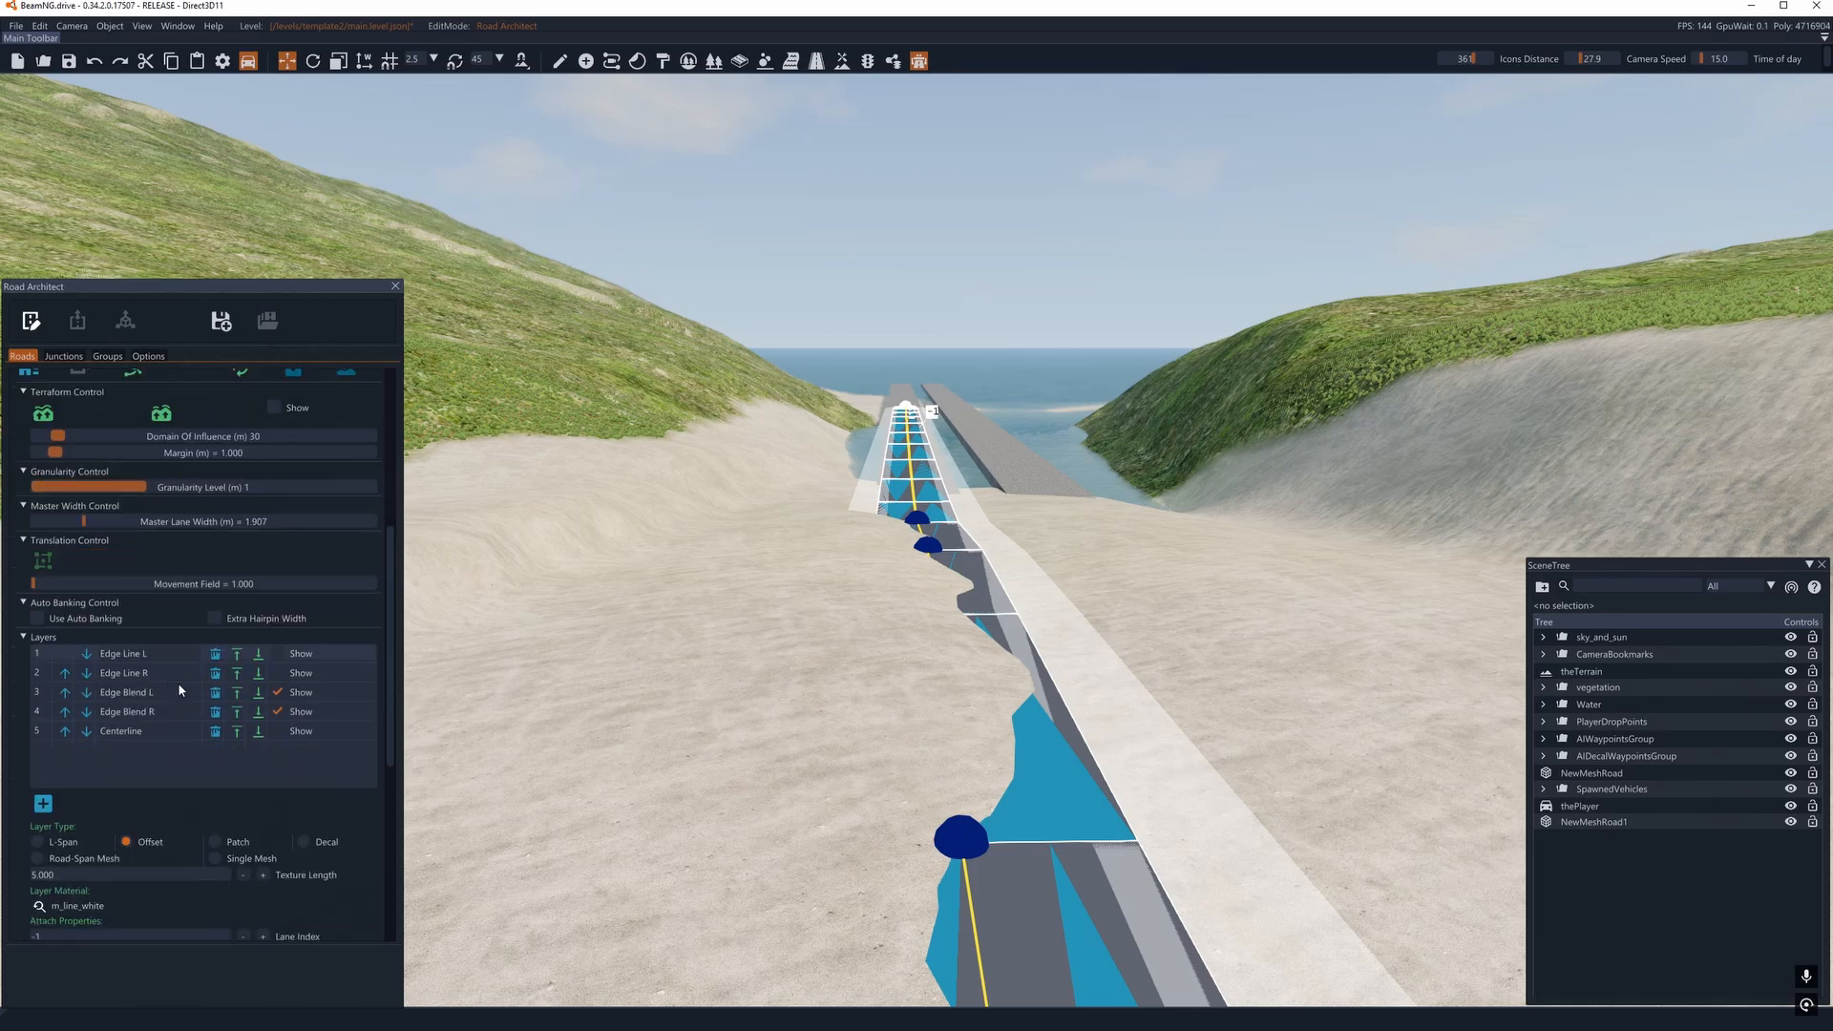
{"action": "scroll", "coordinate": [193, 694], "scroll_direction": "up", "scroll_amount": 2}
{"action": "scroll", "coordinate": [231, 686], "scroll_direction": "up", "scroll_amount": 2}
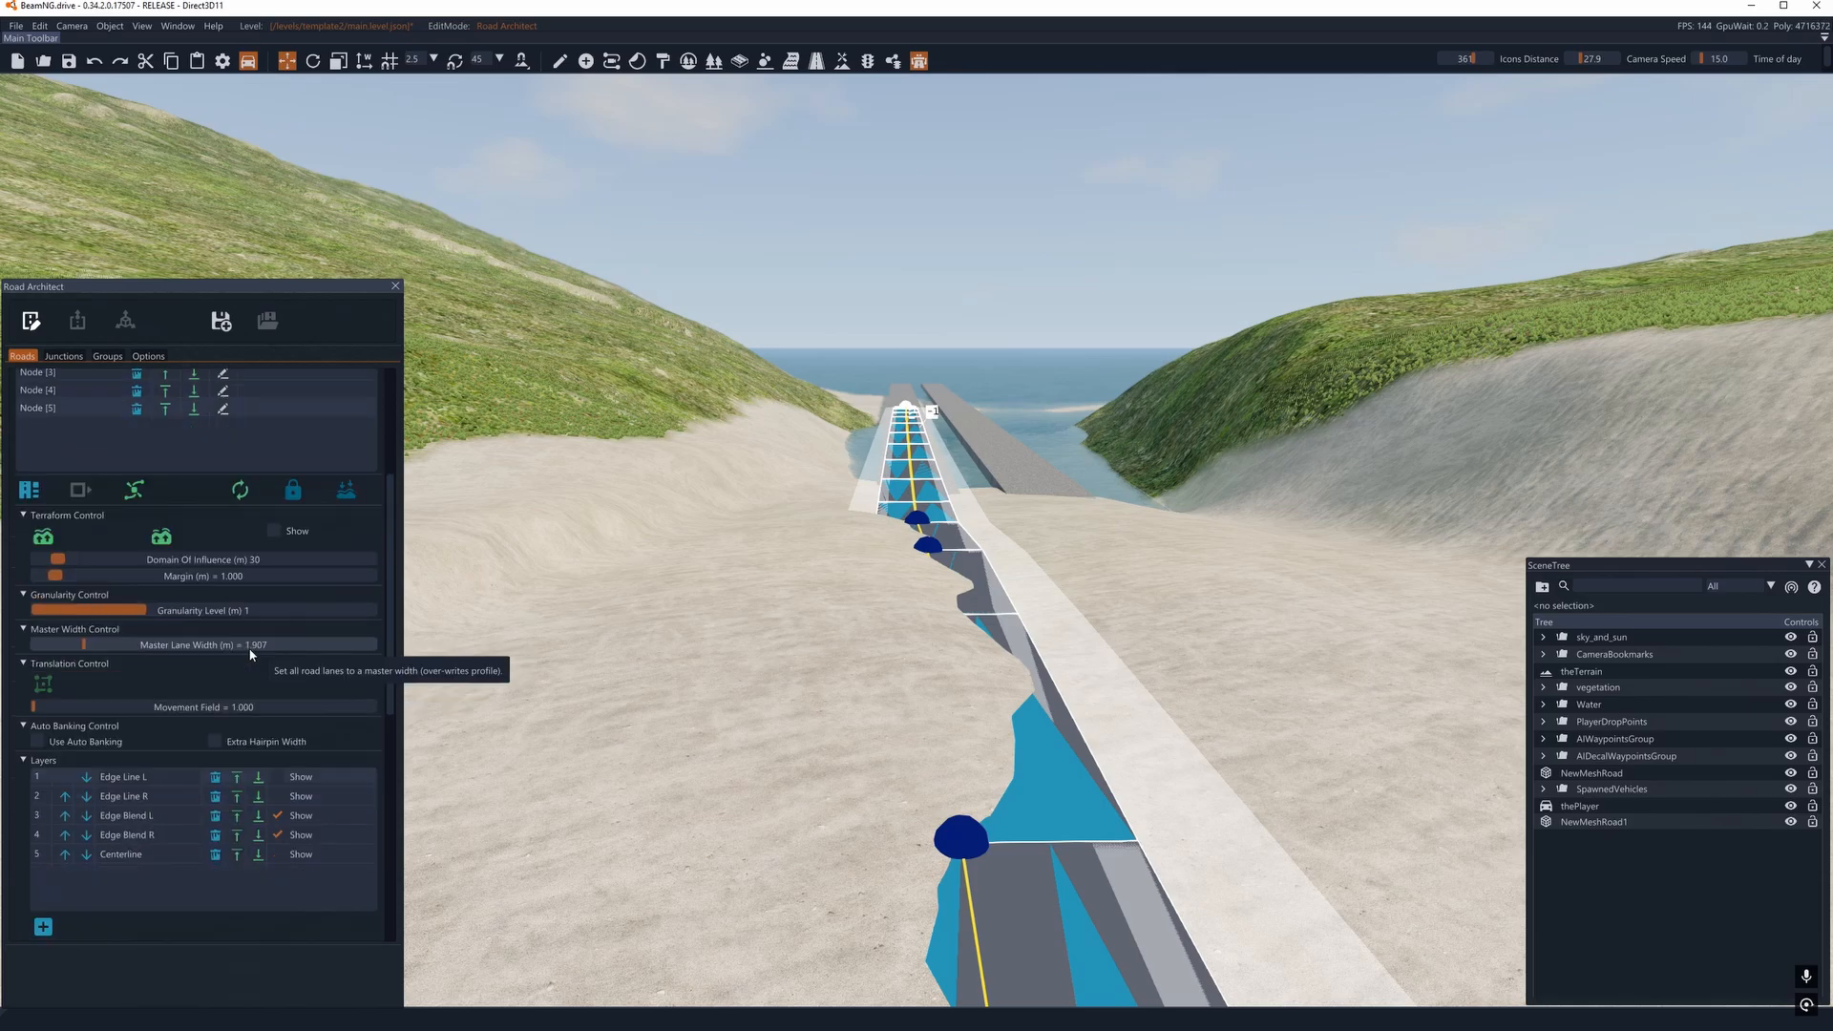
{"action": "scroll", "coordinate": [291, 692], "scroll_direction": "down", "scroll_amount": 1}
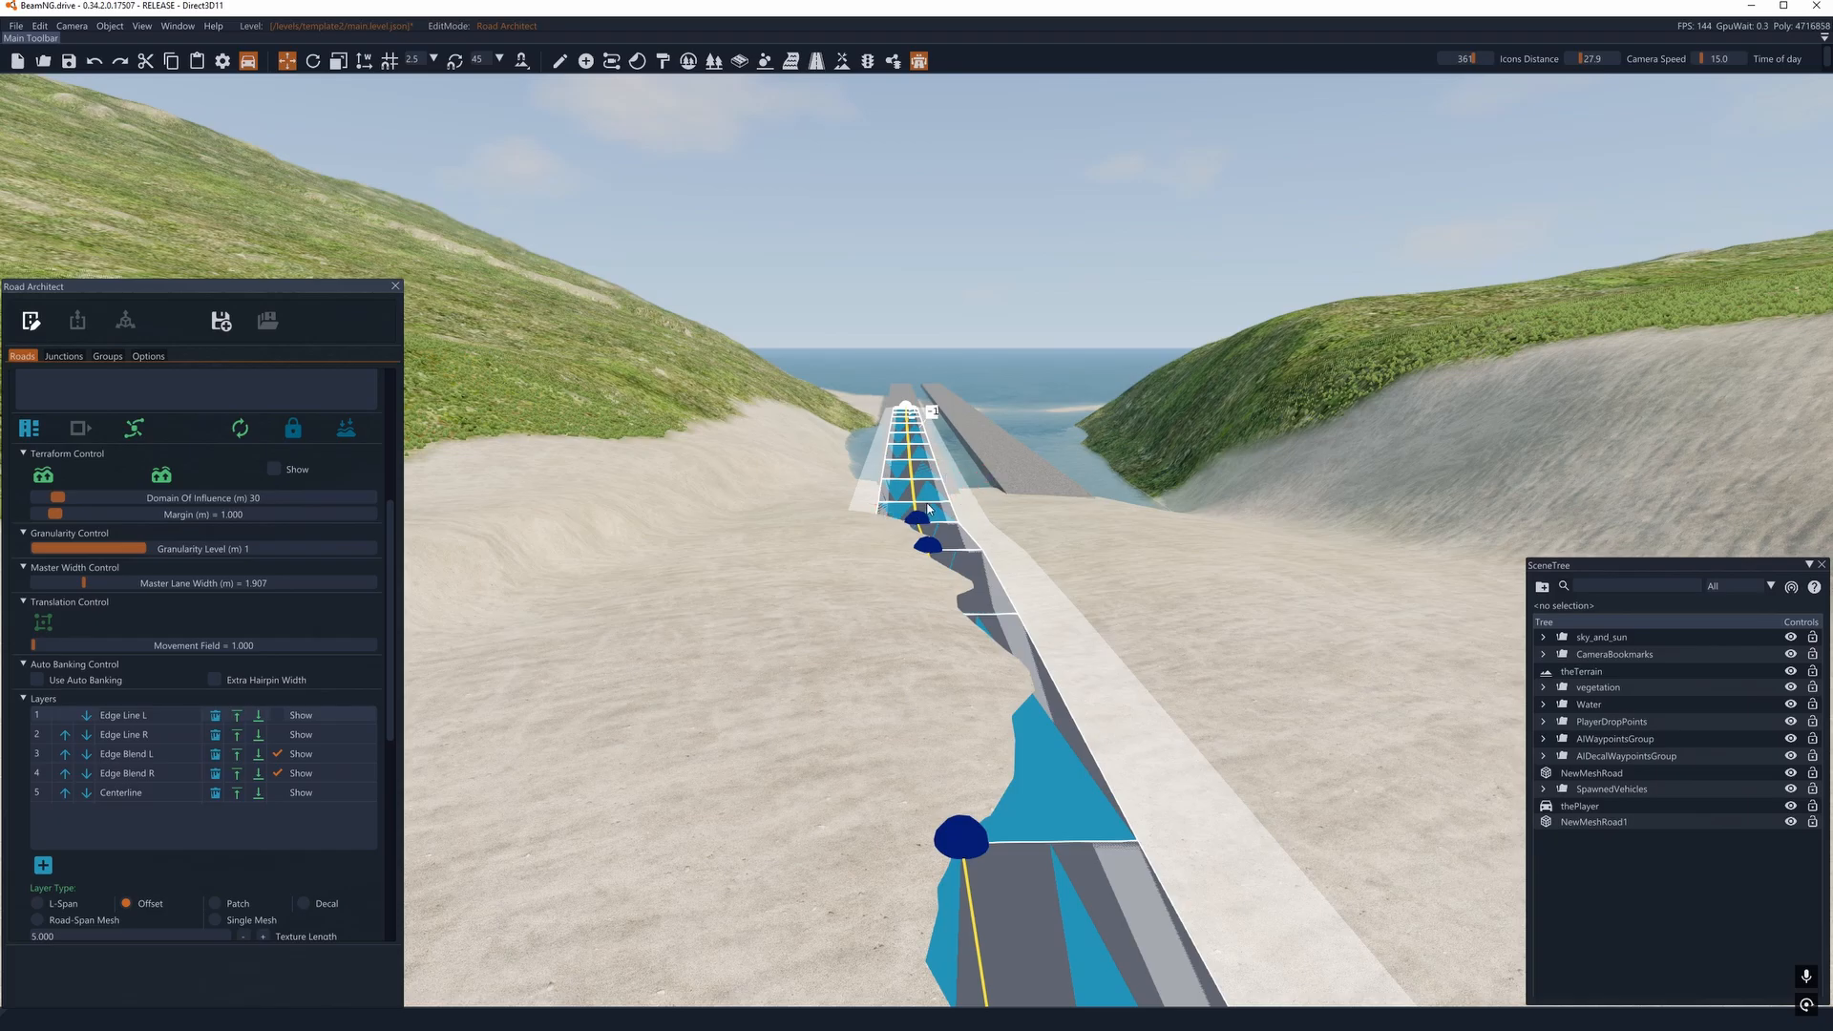
- Preview the crossroads beside the spline road's near end in render mode and return to edit mode
{"action": "key", "text": "s"}
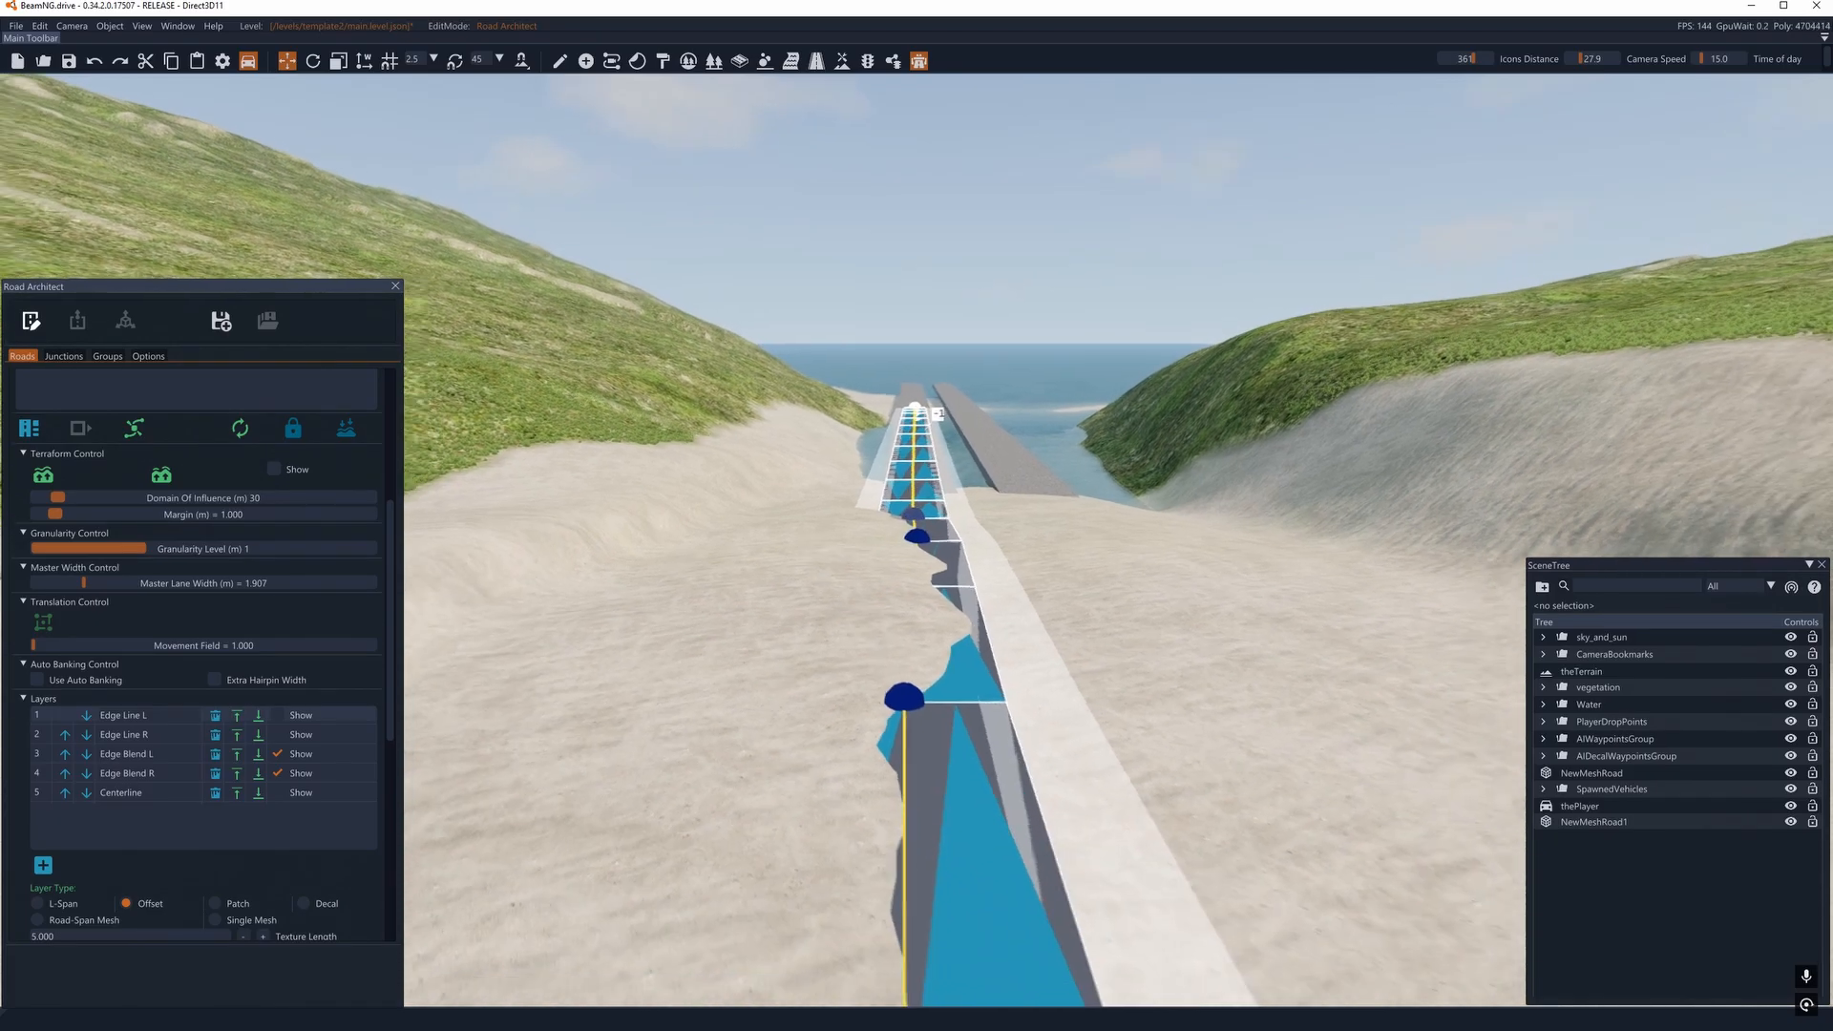
{"action": "right_click_drag", "start_coordinate": [874, 626], "coordinate": [496, 639]}
{"action": "key", "text": "s"}
{"action": "key", "text": "a"}
{"action": "mouse_move", "coordinate": [929, 527]}
{"action": "right_mouse_down"}
{"action": "mouse_move", "coordinate": [802, 515]}
{"action": "mouse_move", "coordinate": [940, 534]}
{"action": "mouse_move", "coordinate": [921, 534]}
{"action": "right_mouse_up"}
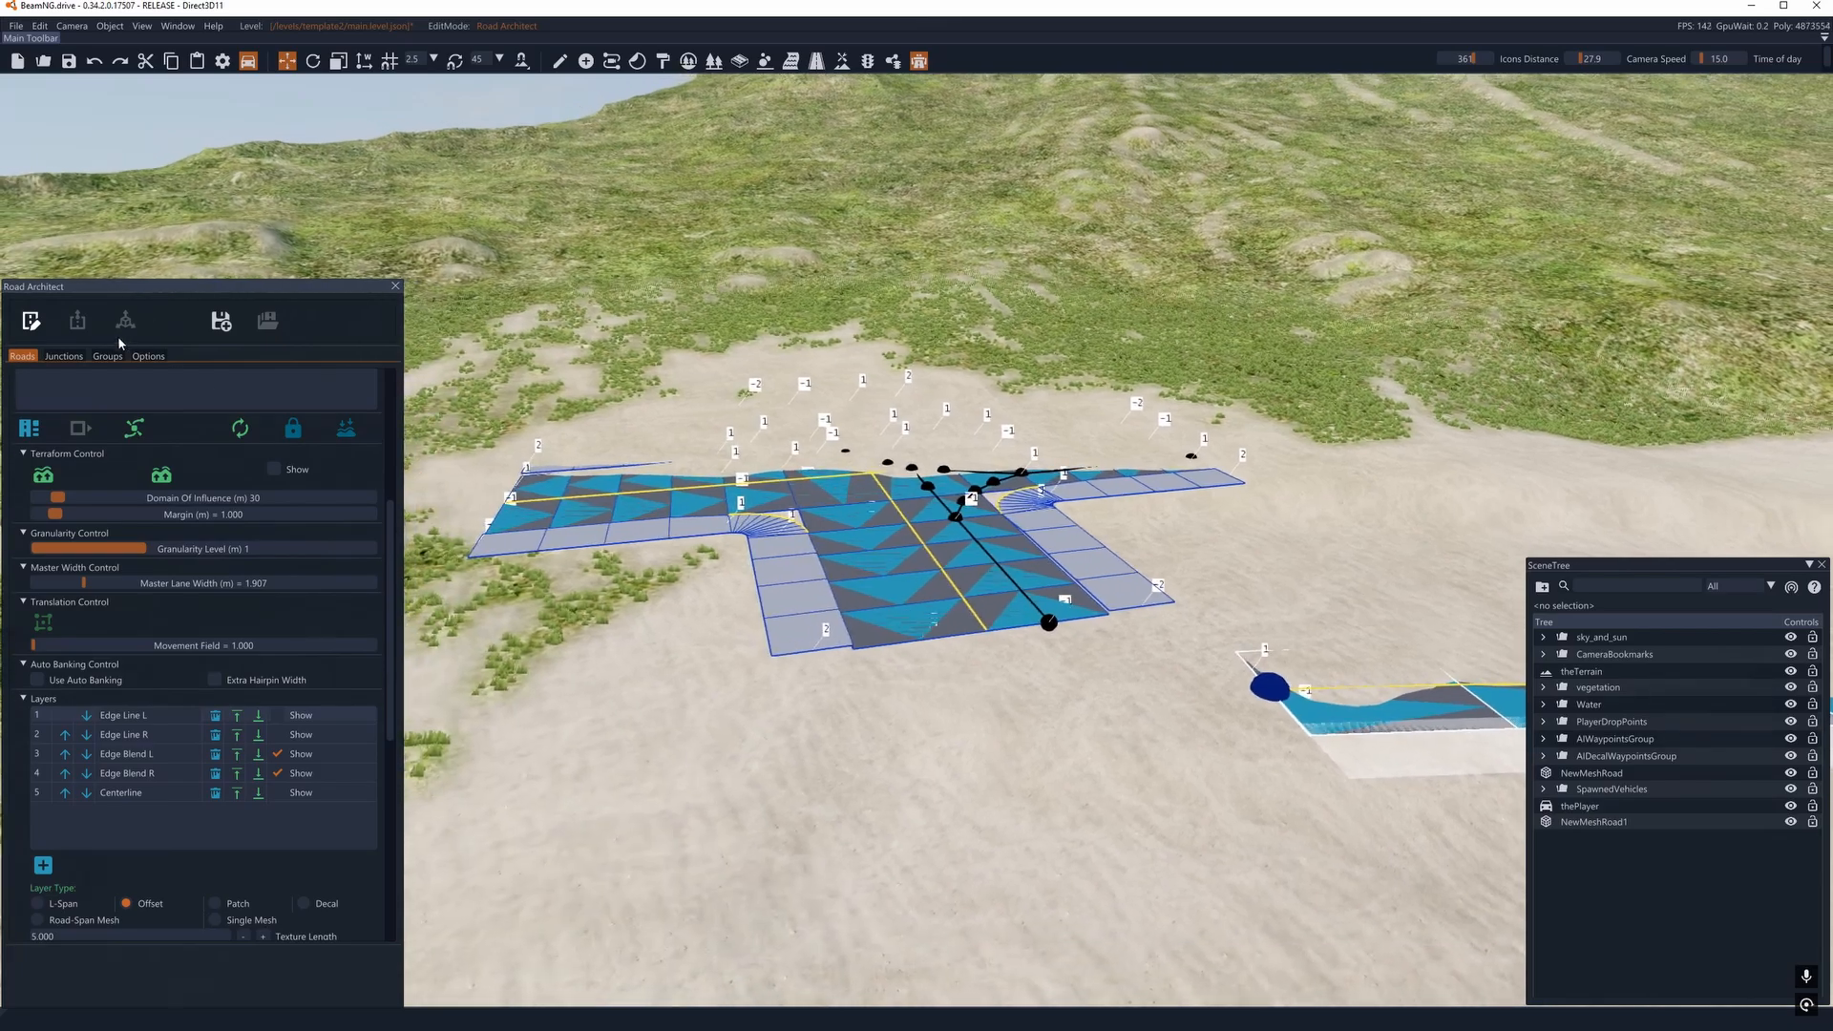
{"action": "left_click", "coordinate": [30, 321]}
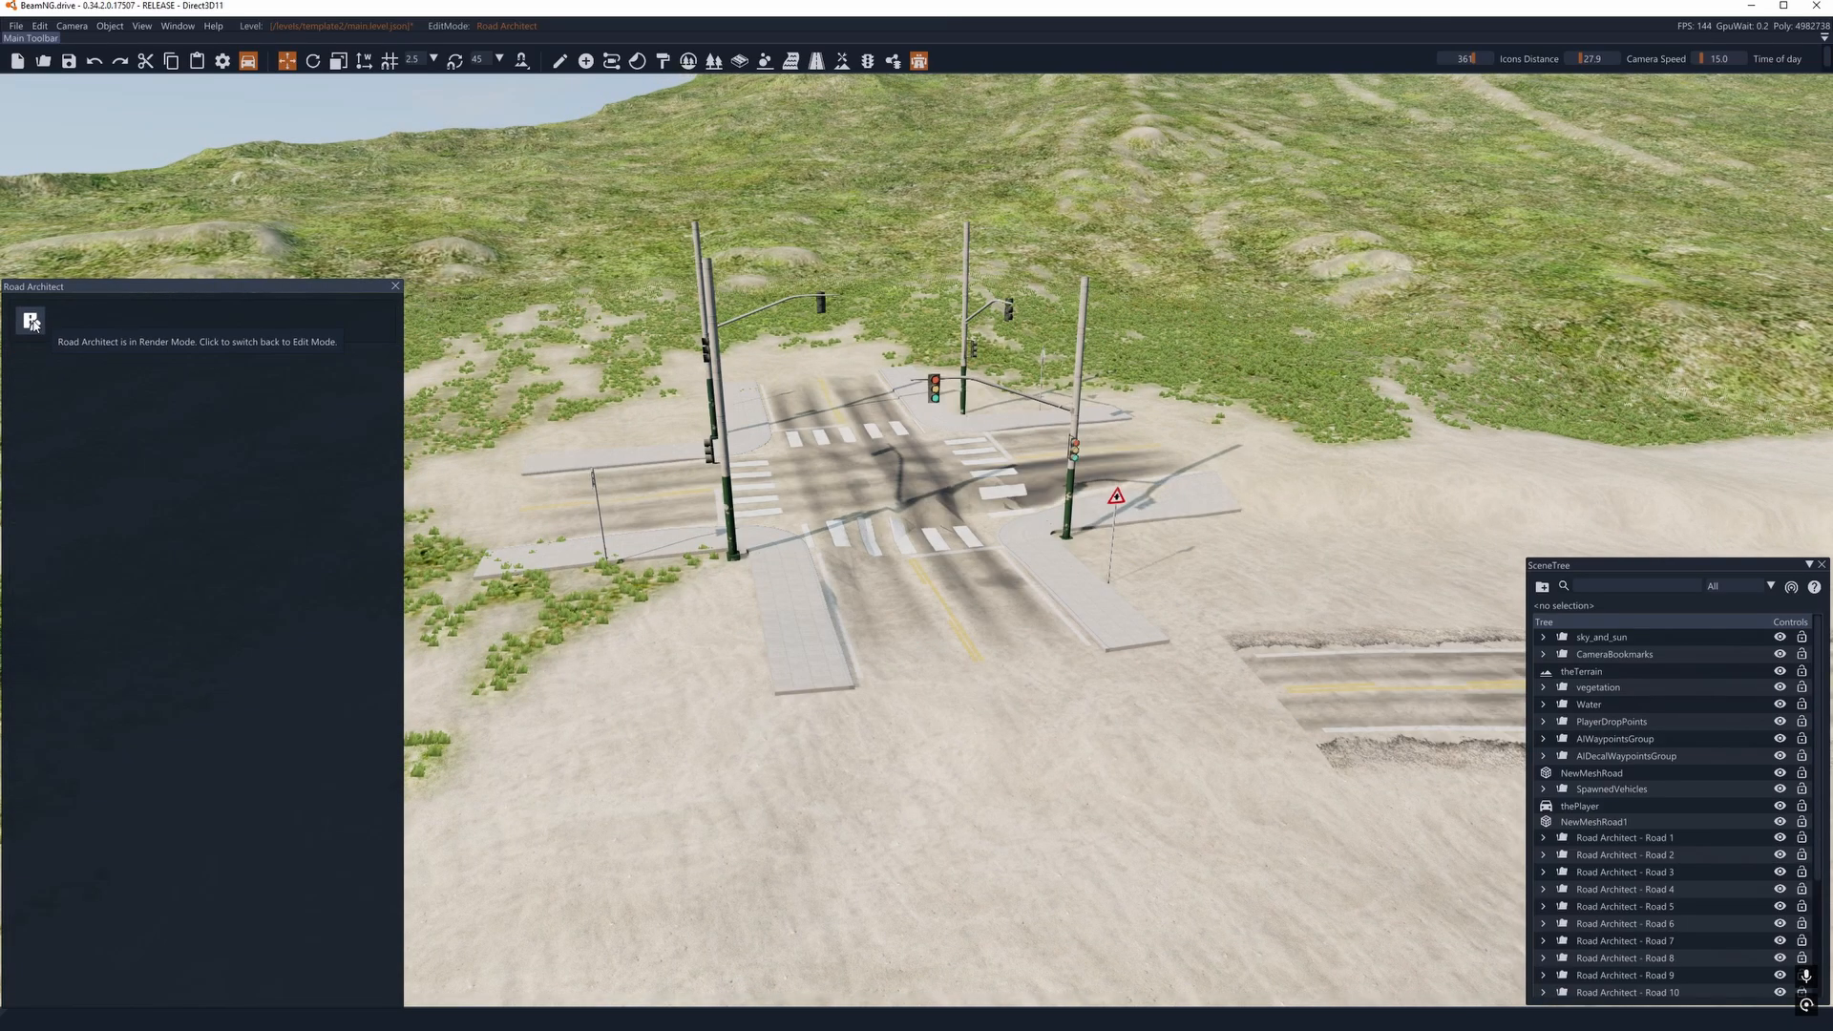
{"action": "left_click", "coordinate": [31, 321]}
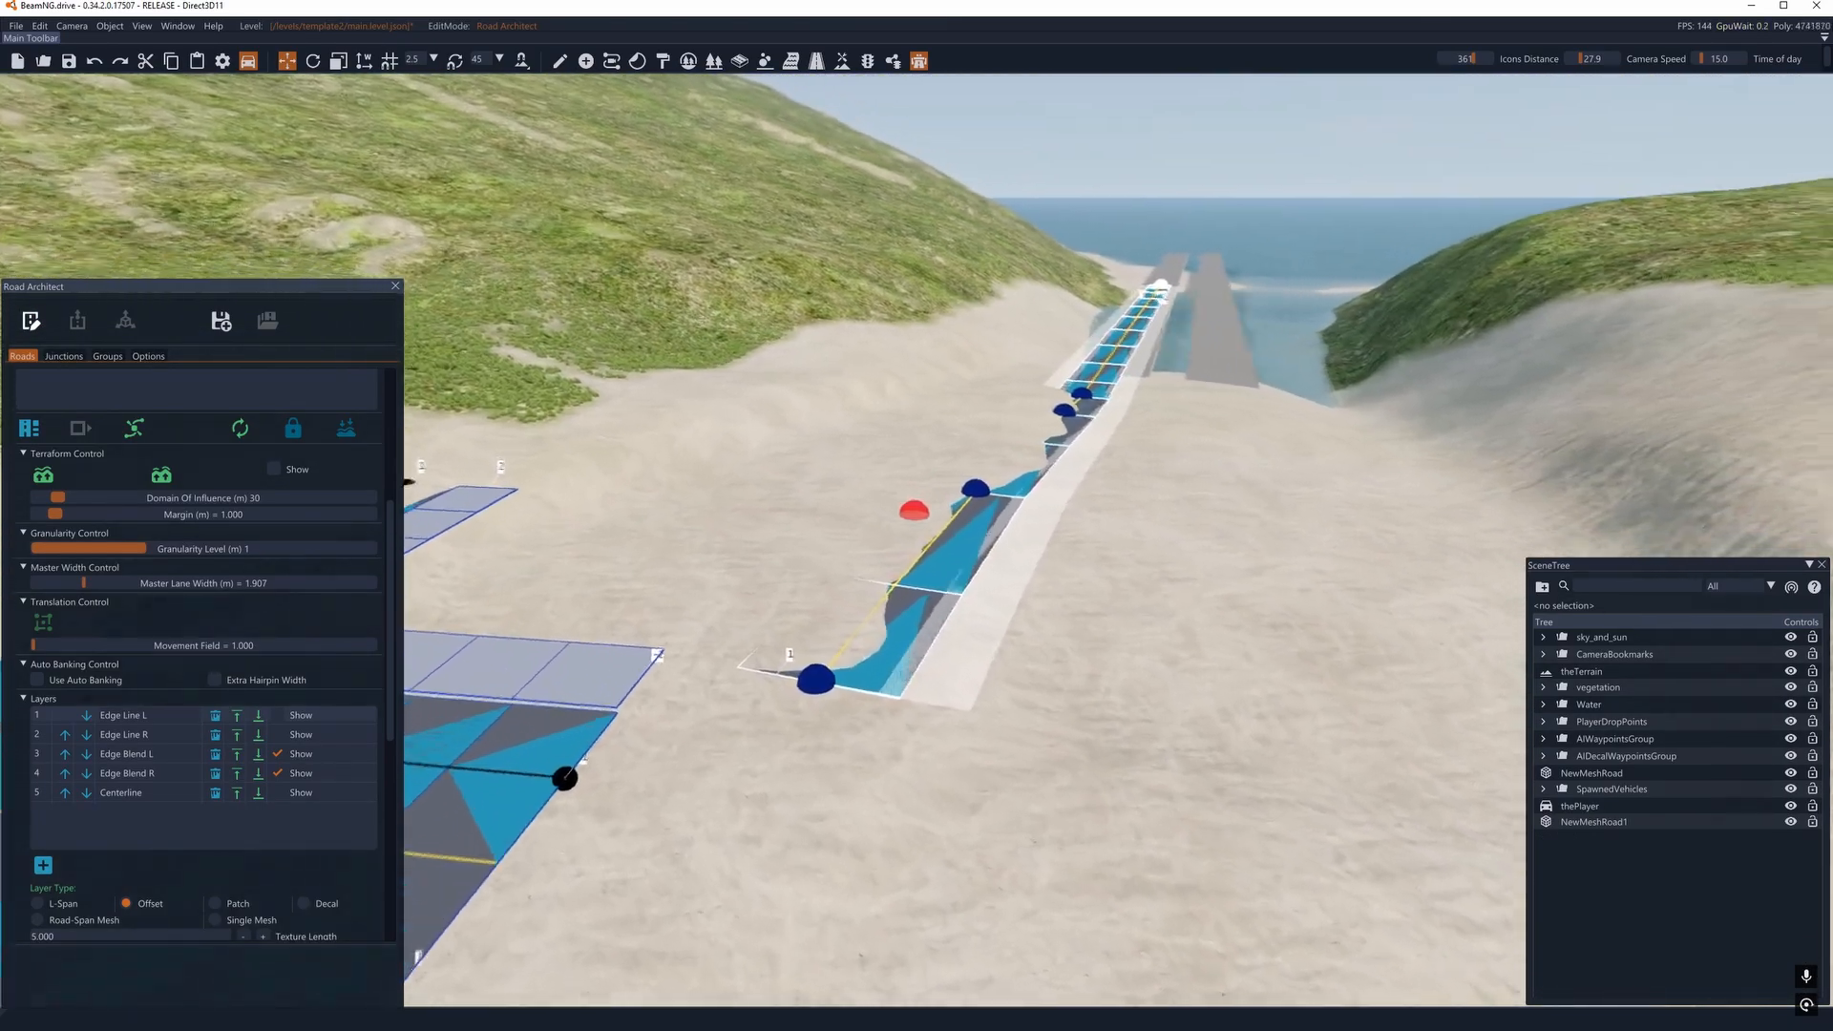
- Add a new layer to the spline road and name it "right railing"
{"action": "key", "text": "a"}
{"action": "right_click_drag", "start_coordinate": [913, 511], "coordinate": [1098, 516]}
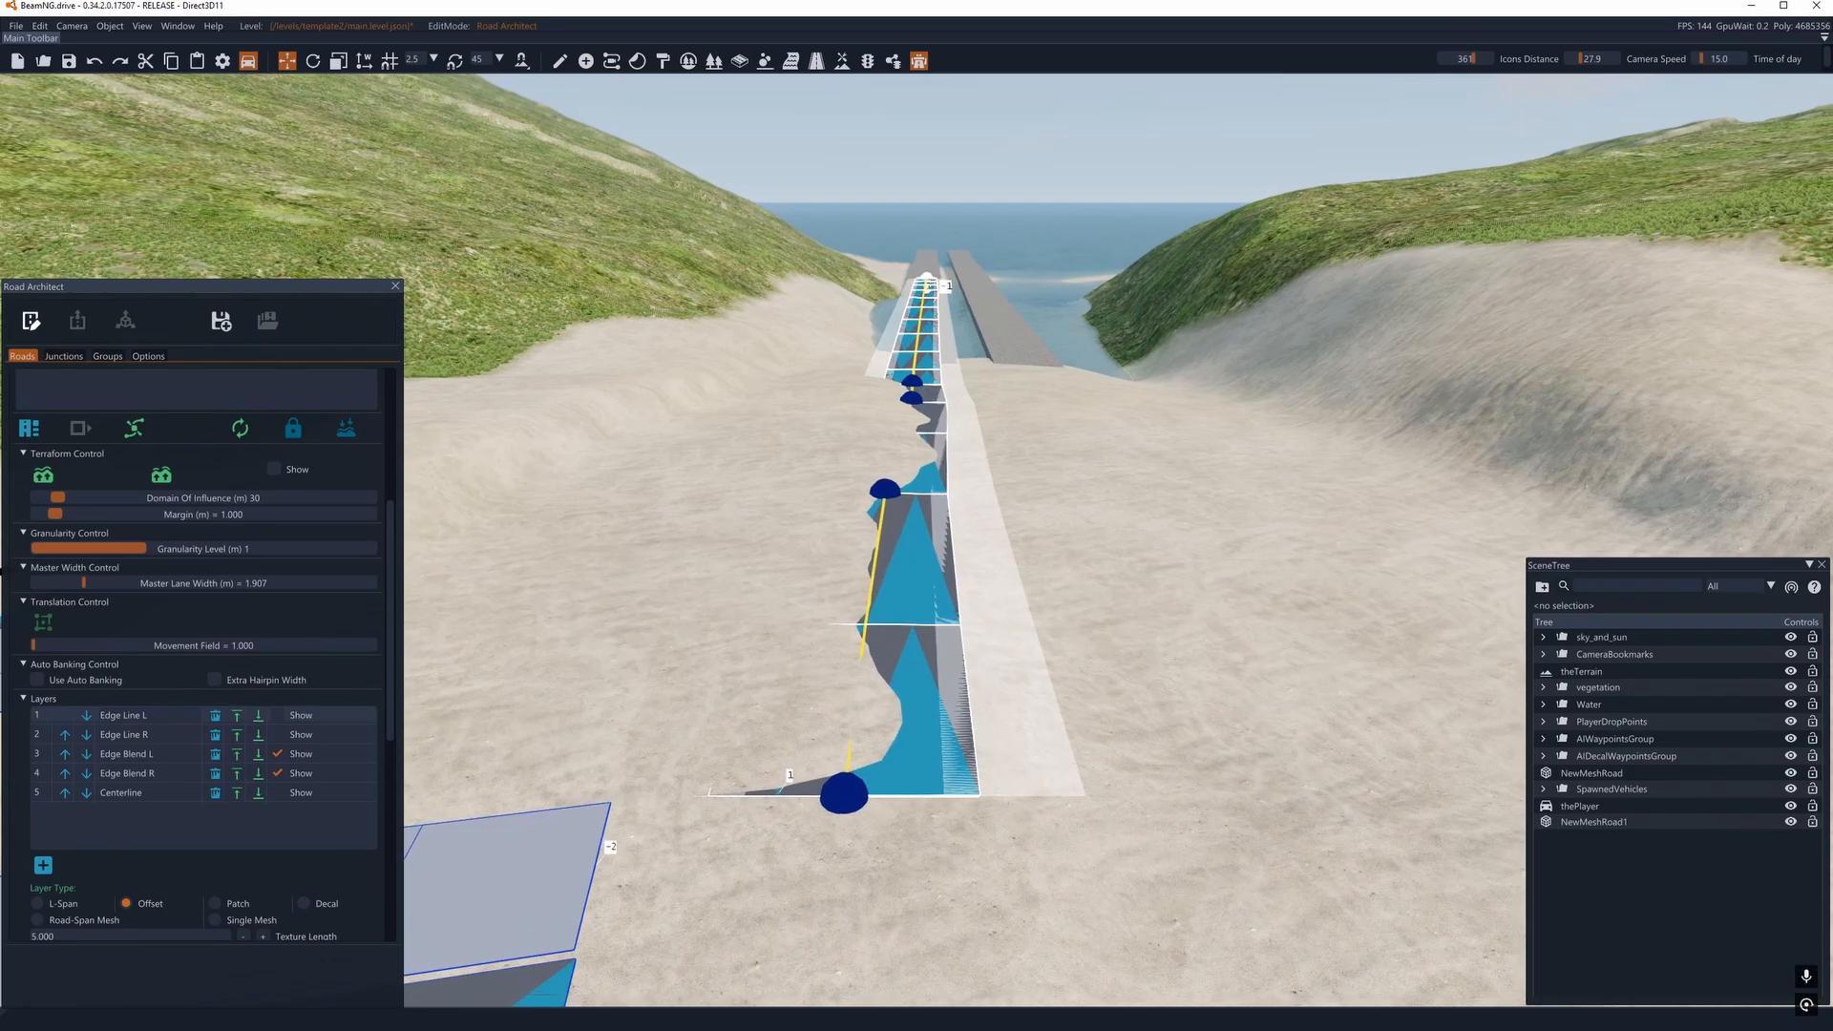
{"action": "scroll", "coordinate": [264, 859], "scroll_direction": "down", "scroll_amount": 1}
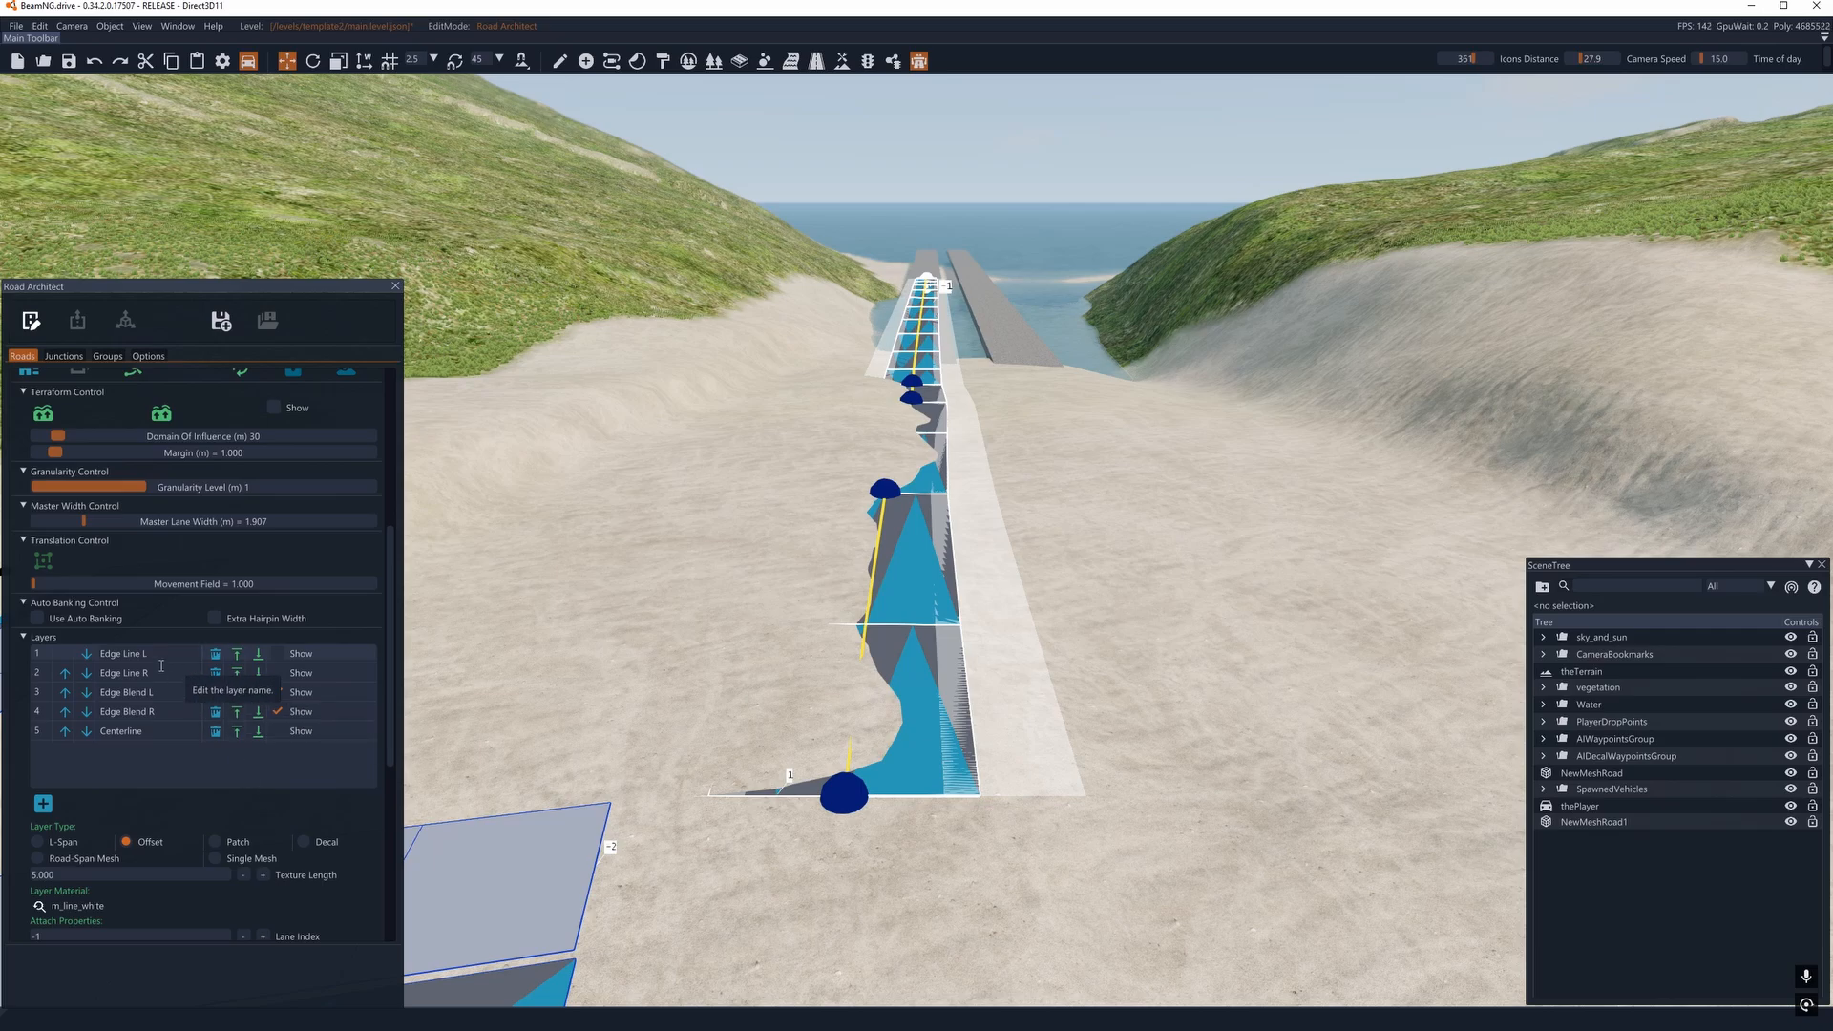
{"action": "left_click", "coordinate": [277, 711]}
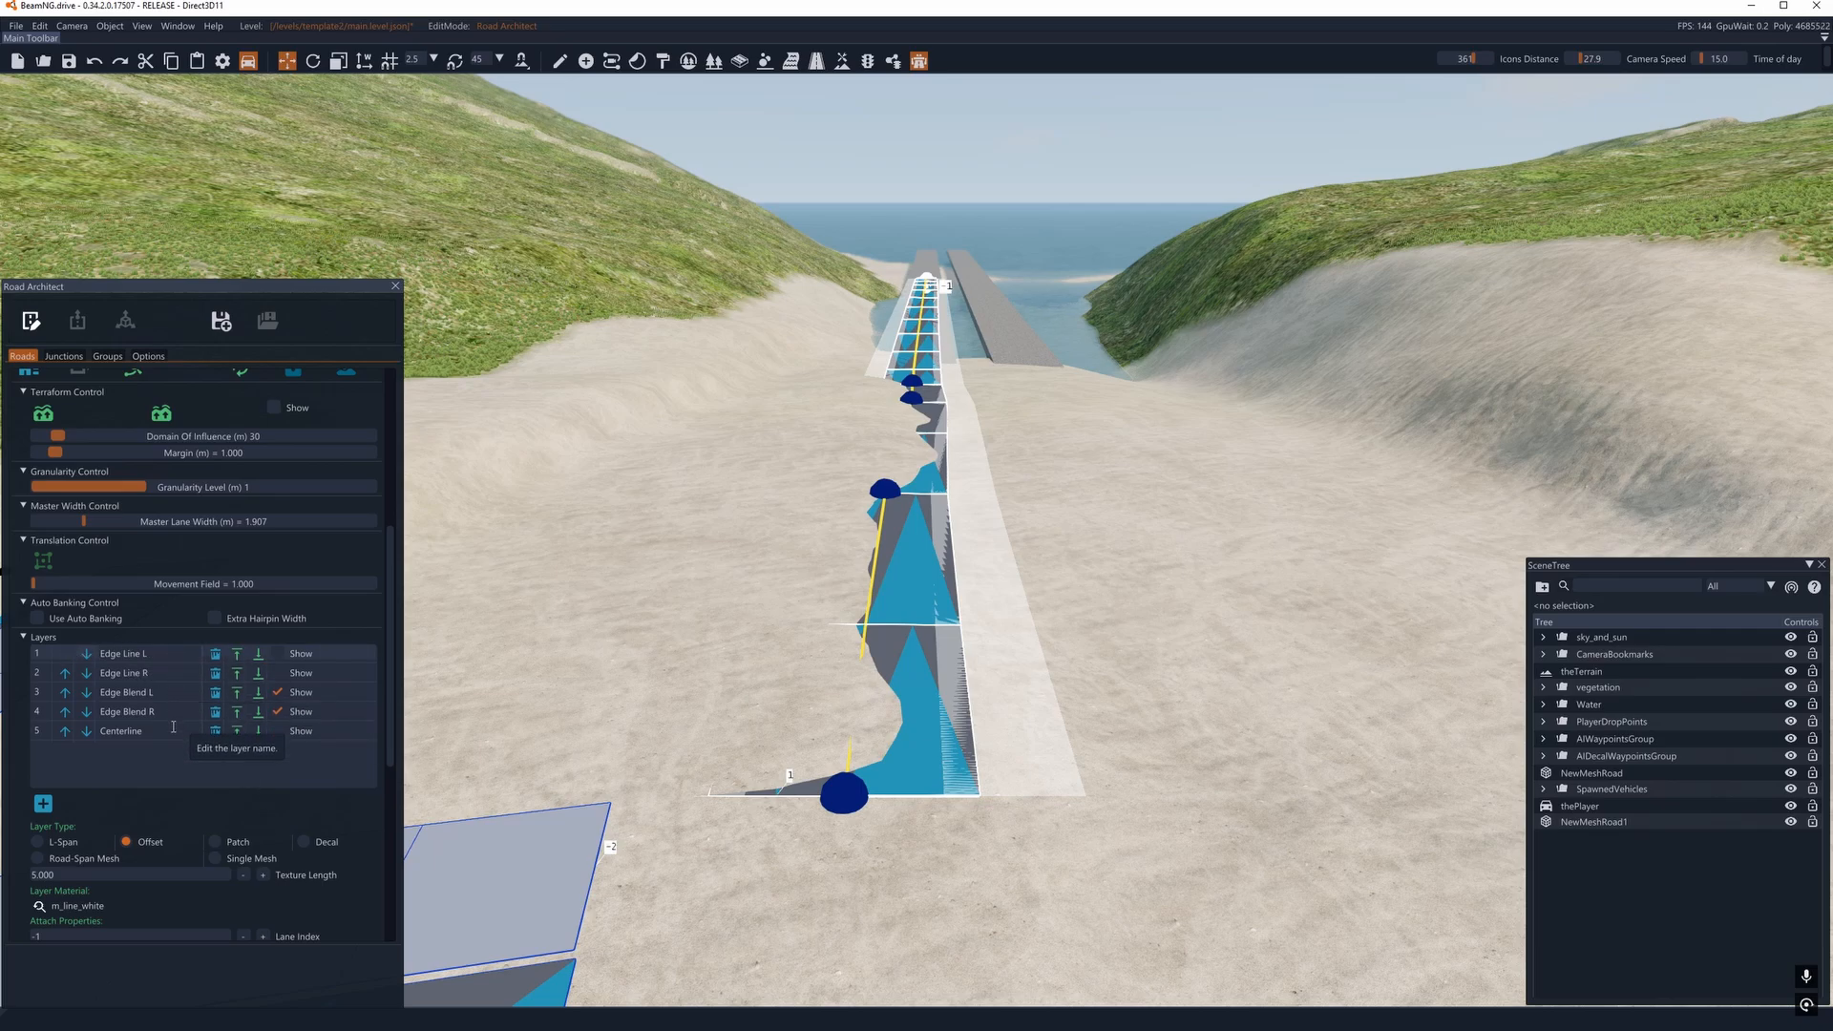
{"action": "left_click", "coordinate": [43, 803]}
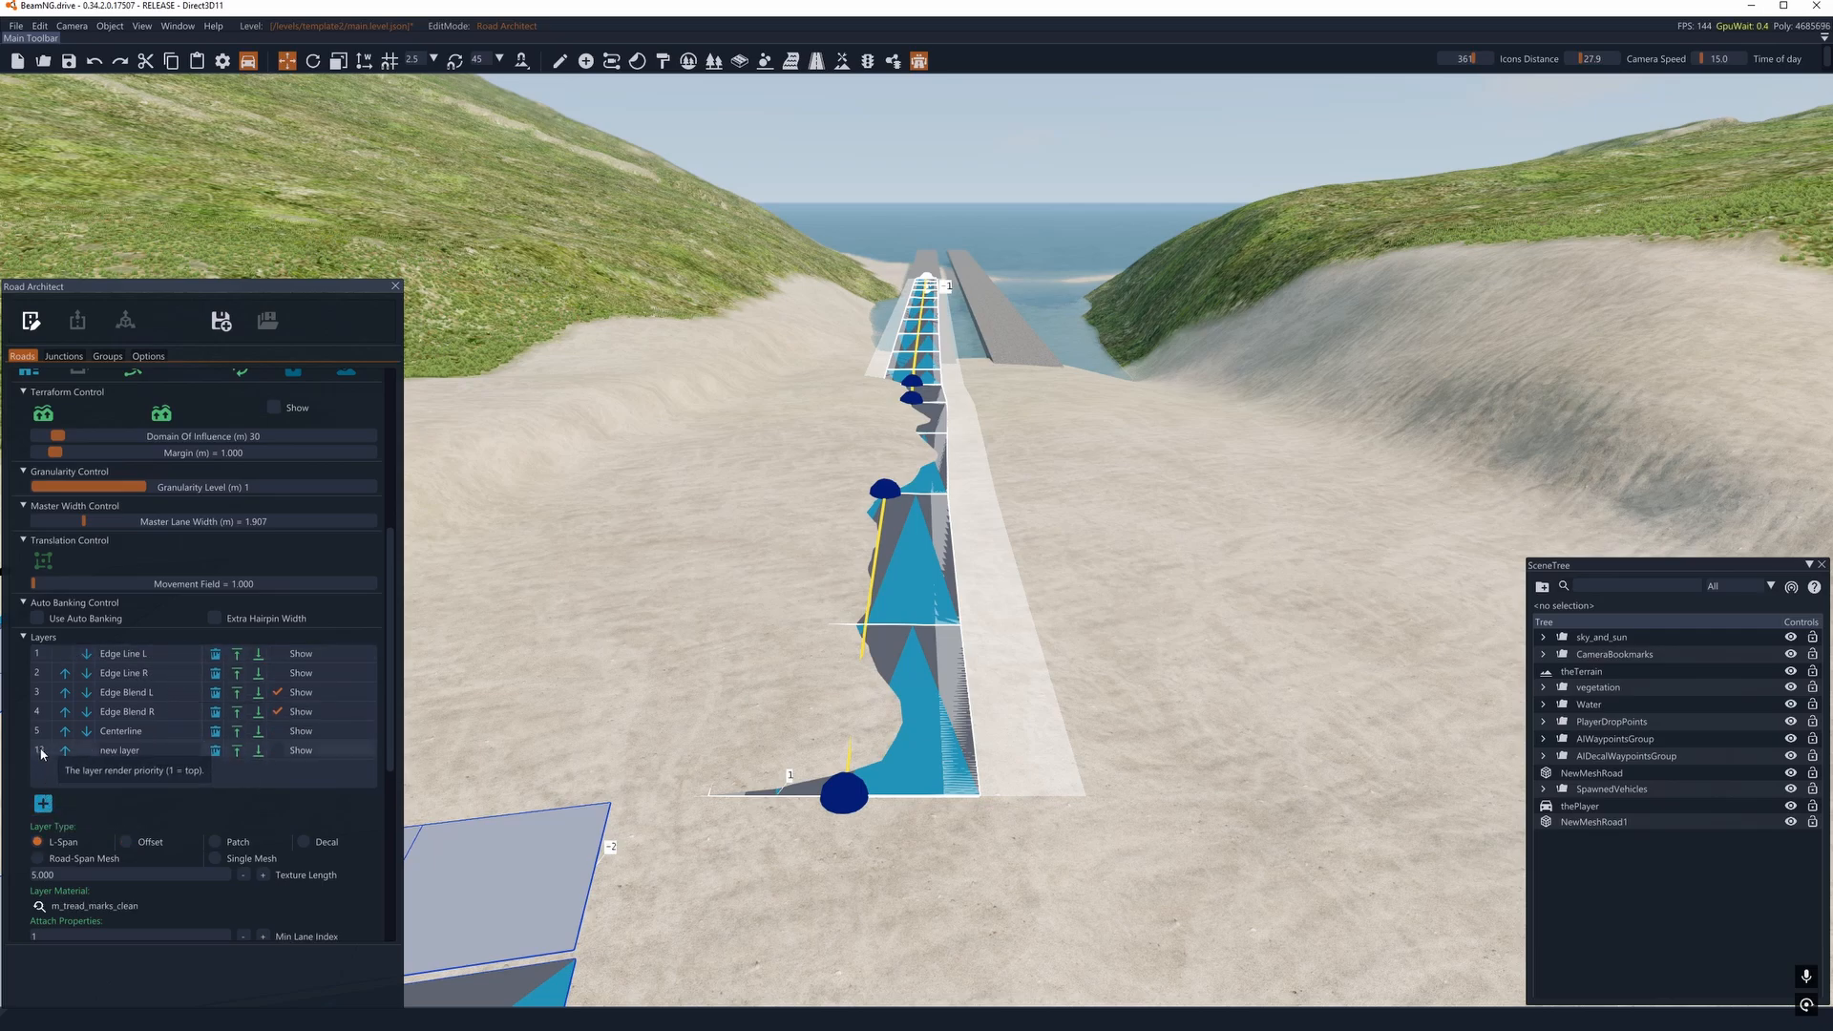
{"action": "left_click", "coordinate": [93, 749]}
{"action": "scroll", "coordinate": [93, 843], "scroll_direction": "down", "scroll_amount": 1}
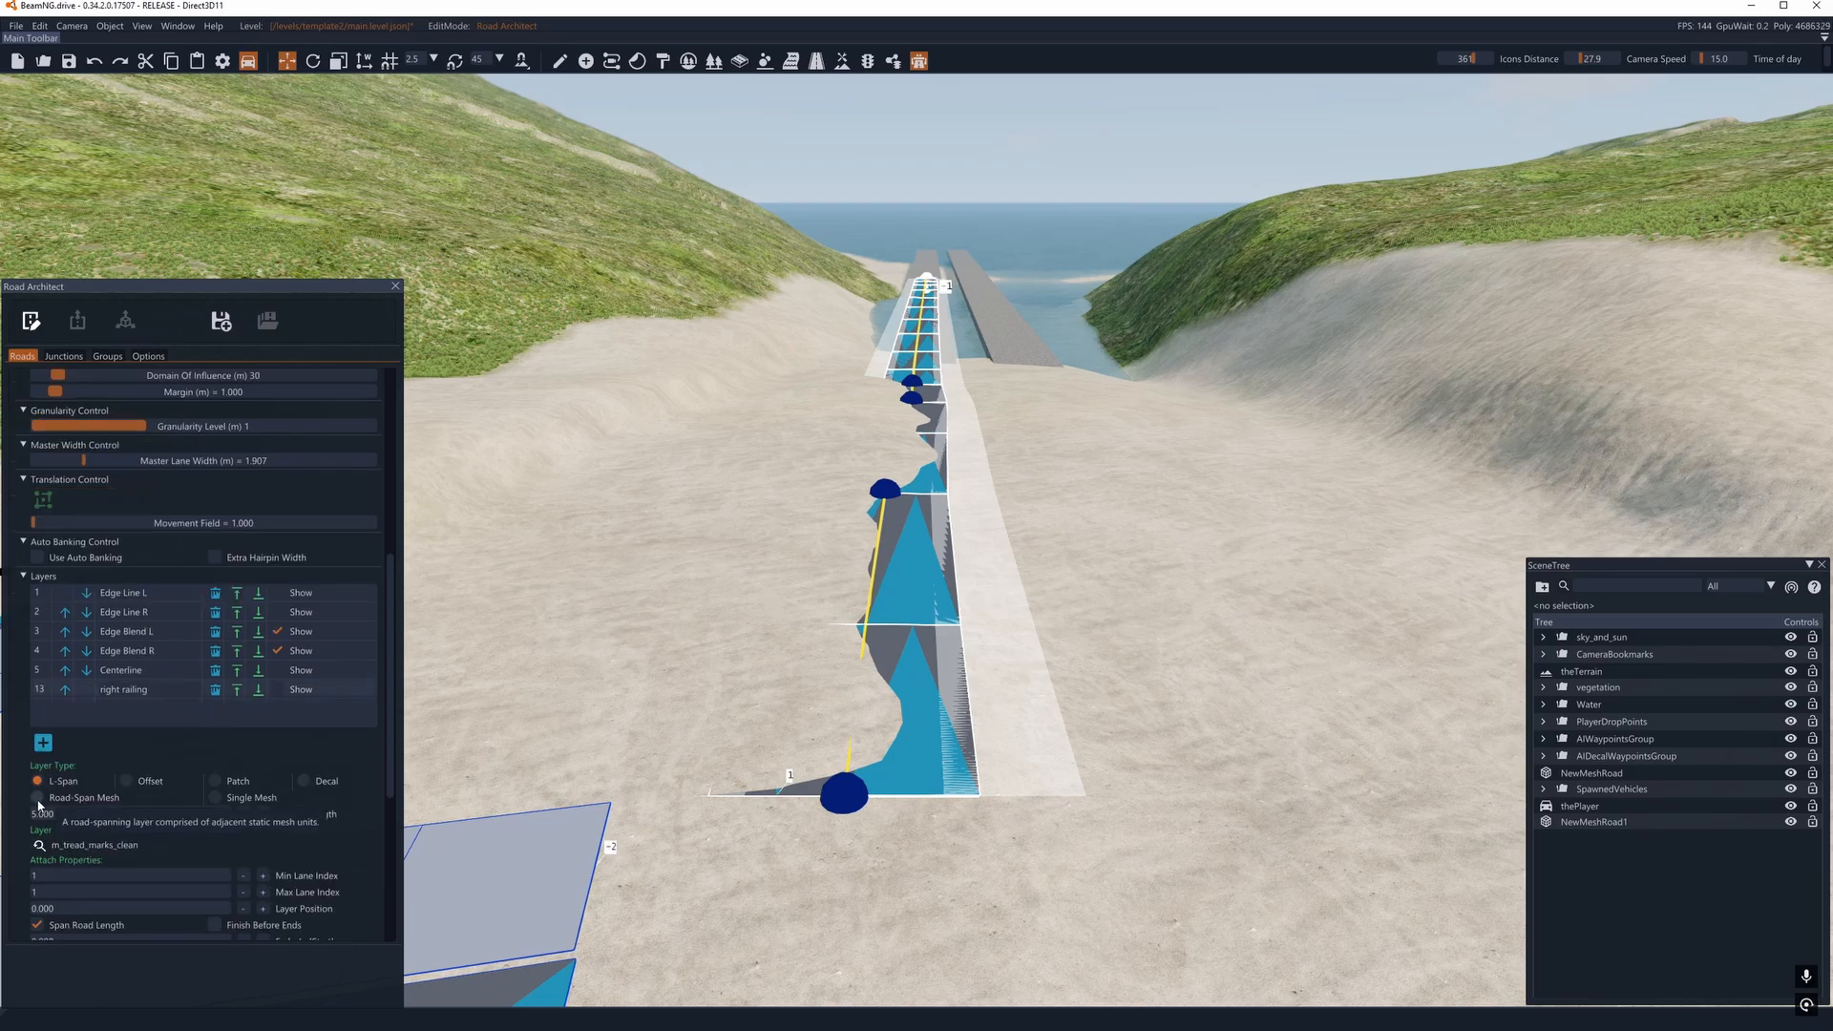
- Make the right railing layer a Road-Span Mesh using the static mesh italy_guardrails_basic.dae
{"action": "left_click", "coordinate": [37, 798]}
{"action": "scroll", "coordinate": [184, 778], "scroll_direction": "down", "scroll_amount": 1}
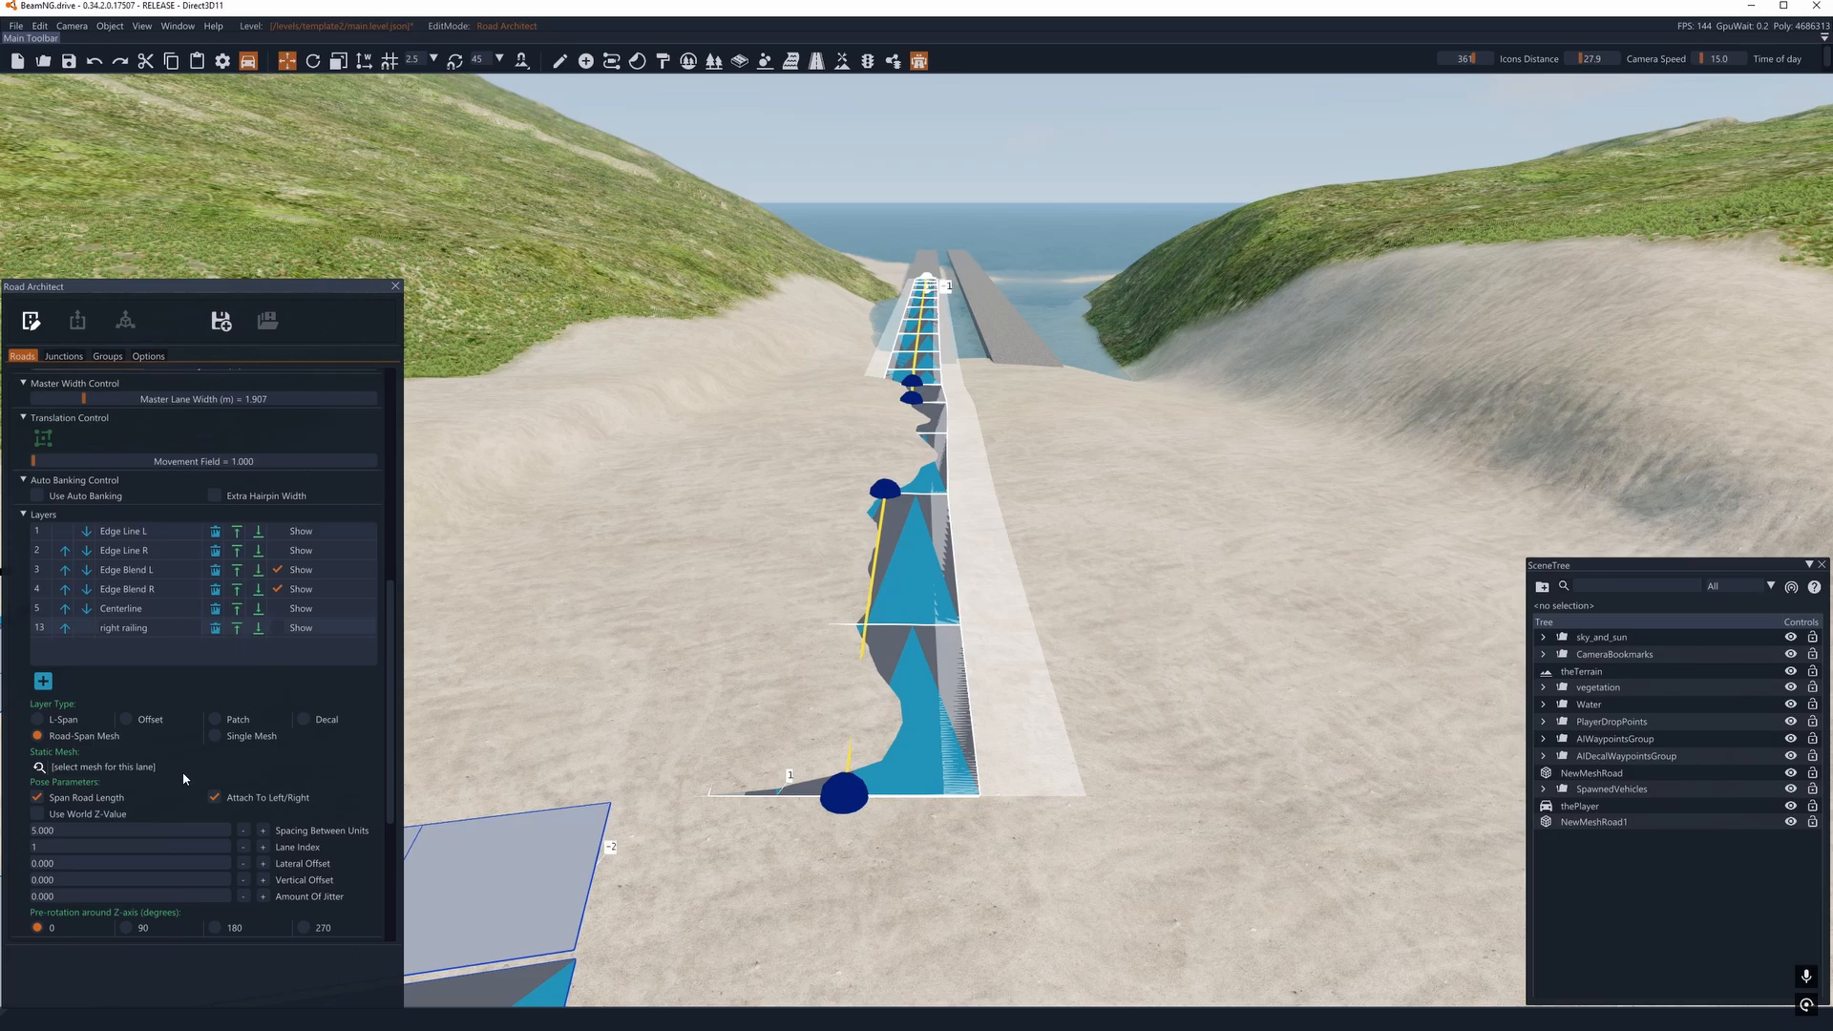
{"action": "left_click", "coordinate": [38, 768]}
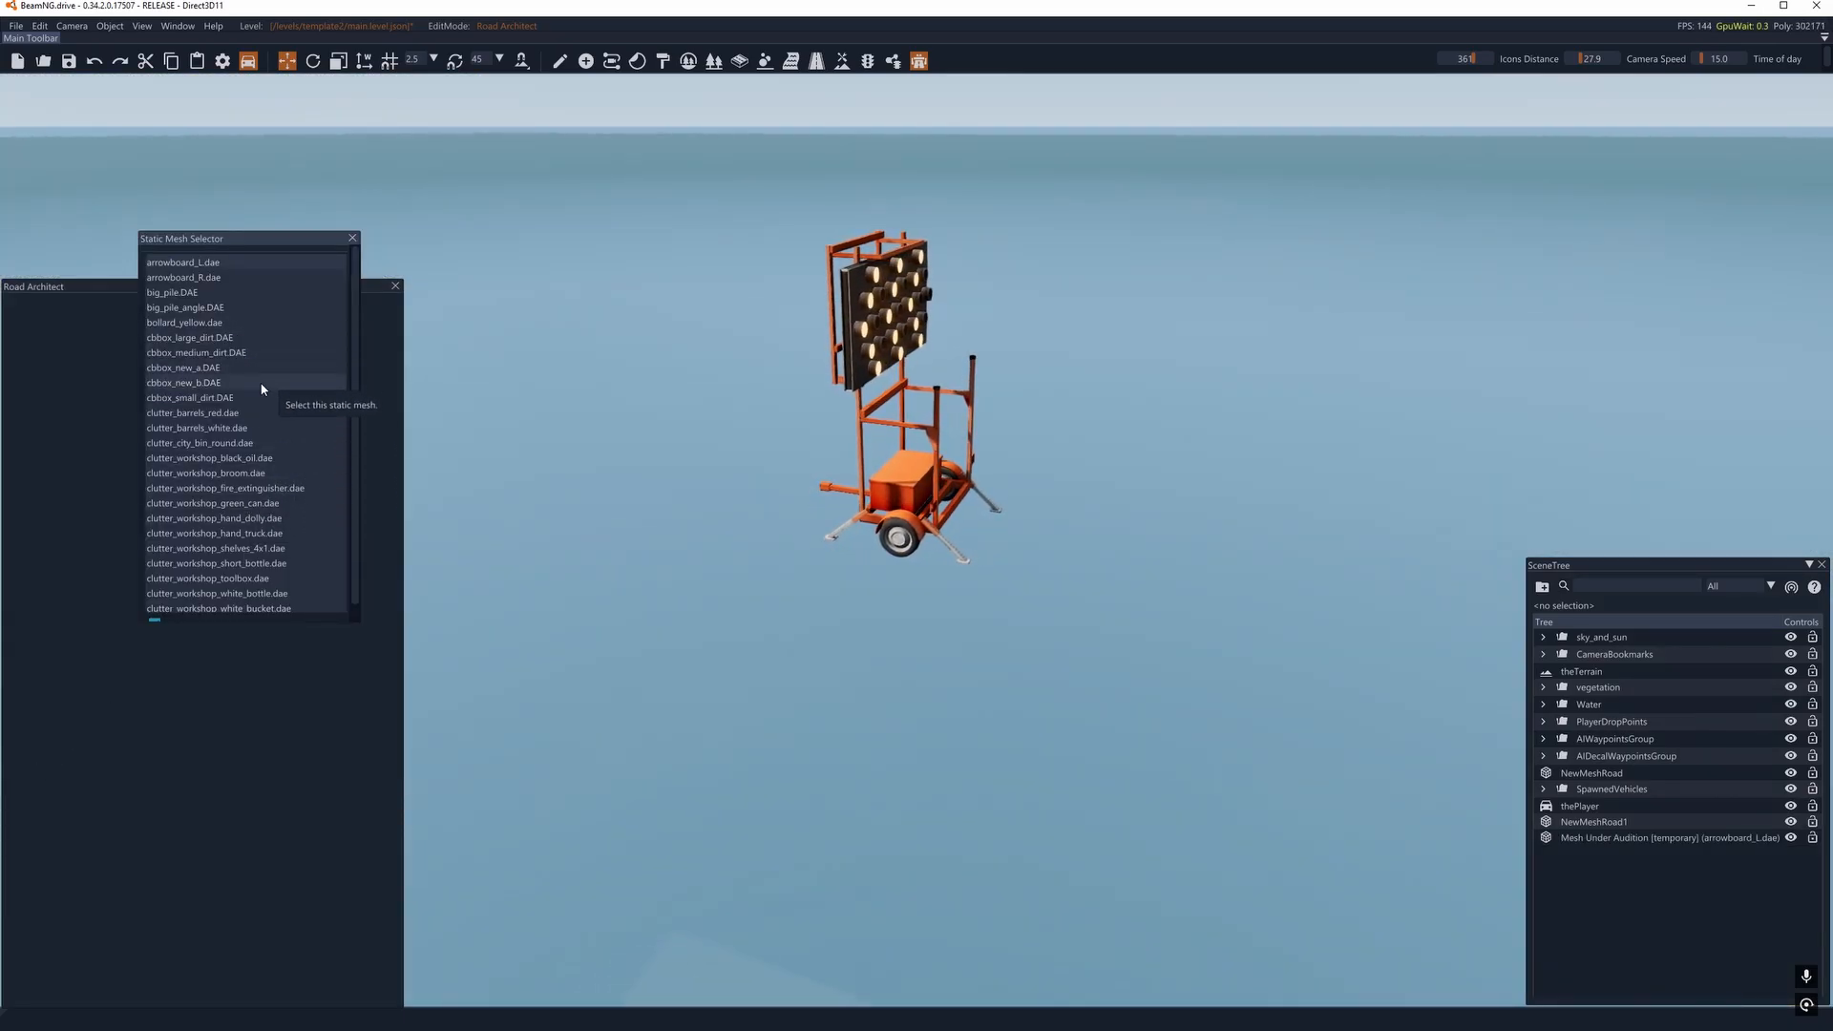
{"action": "scroll", "coordinate": [262, 368], "scroll_direction": "down", "scroll_amount": 10}
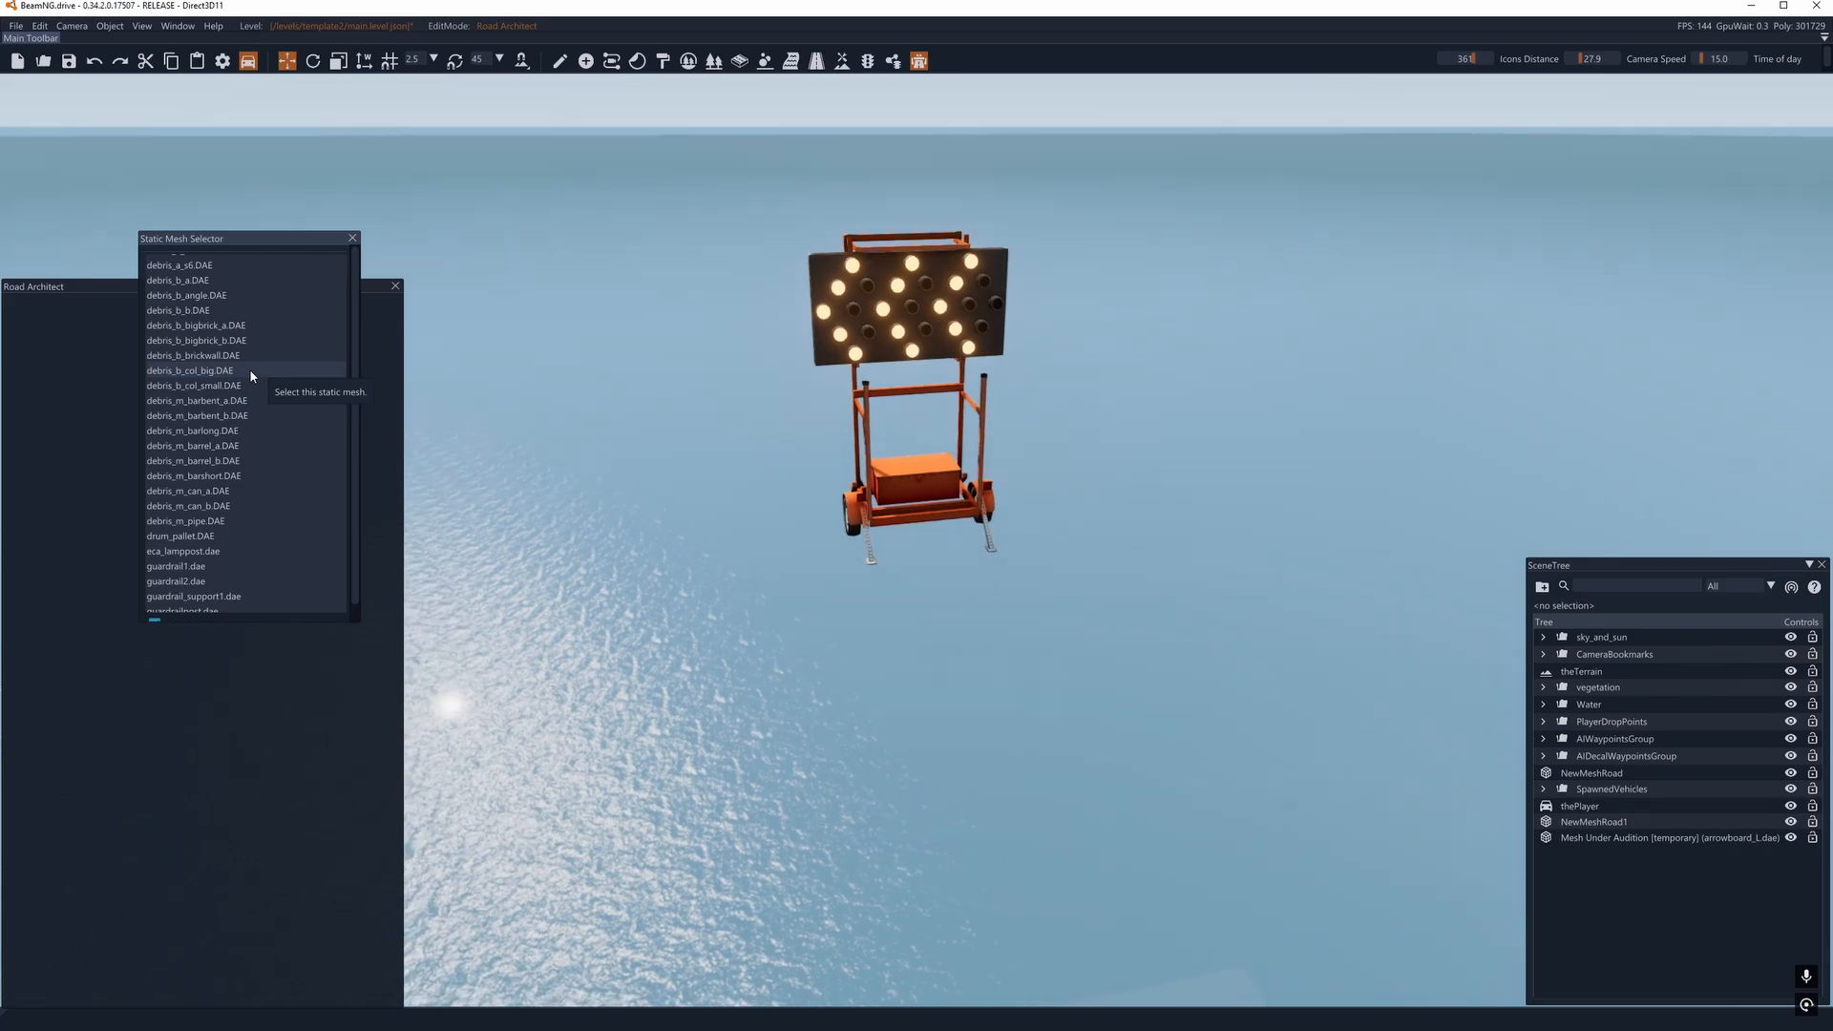
{"action": "scroll", "coordinate": [249, 368], "scroll_direction": "down", "scroll_amount": 10}
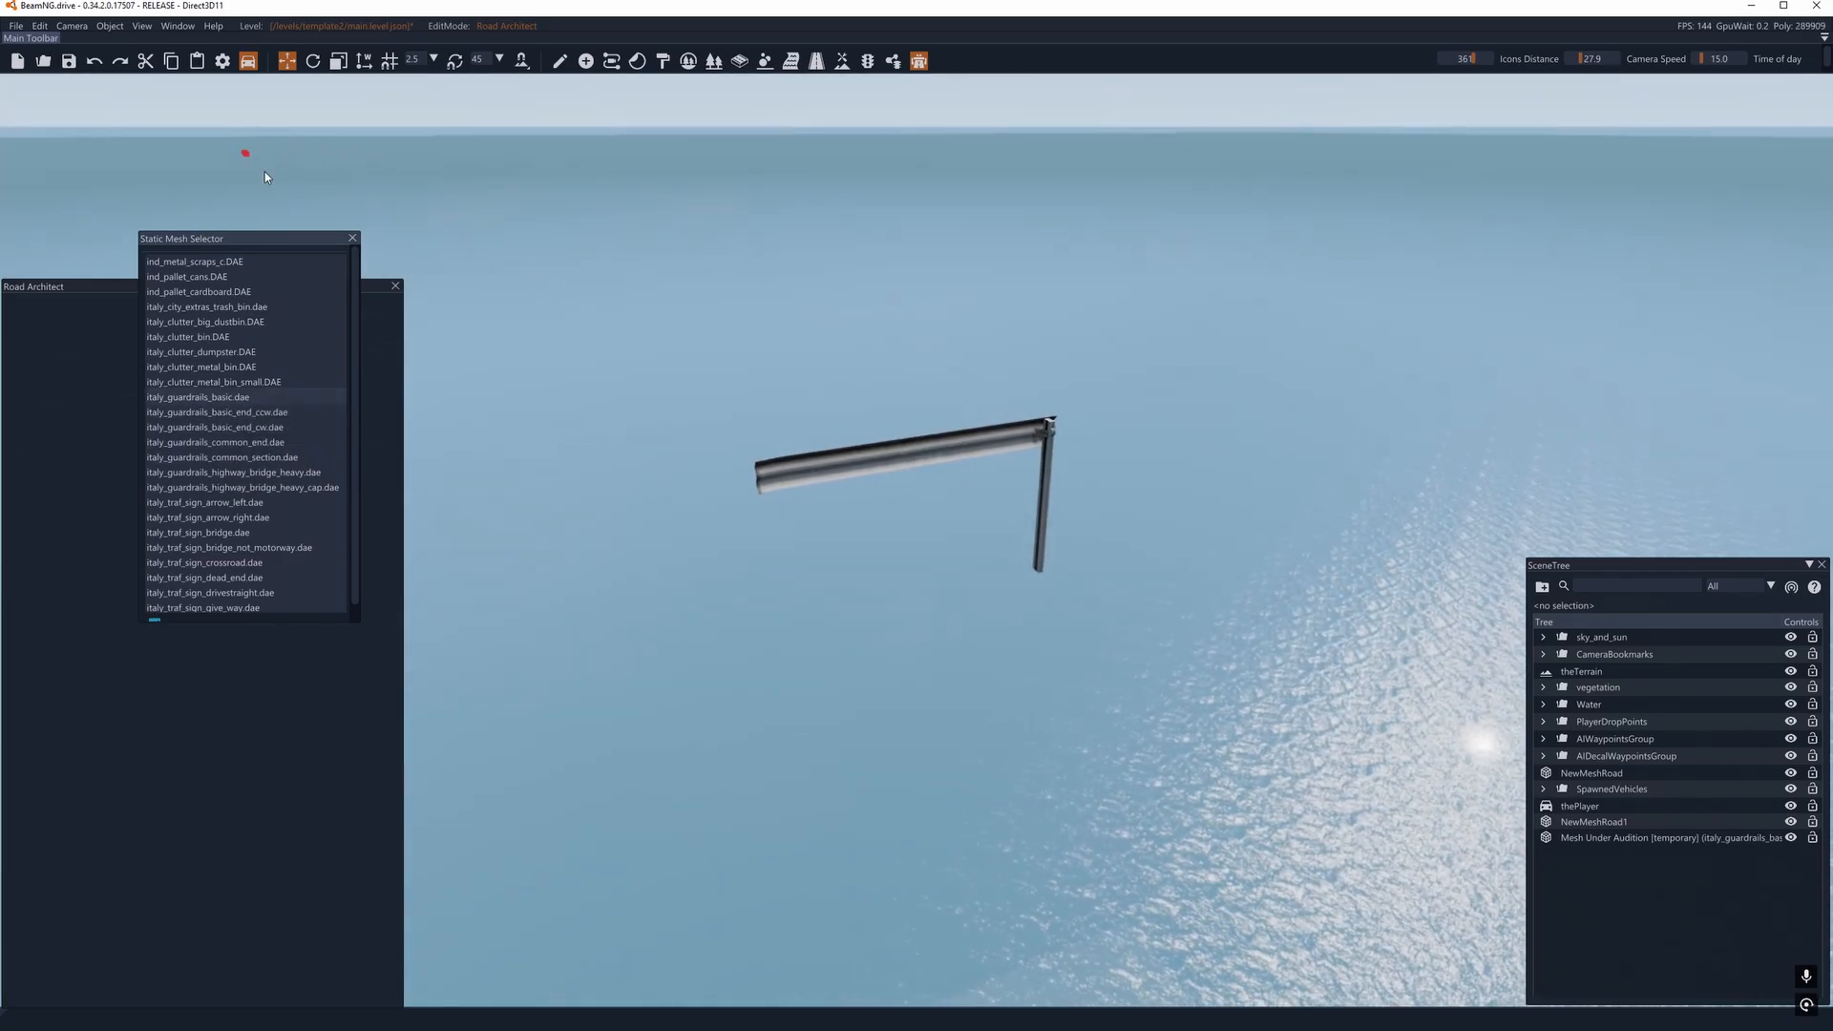
{"action": "left_click", "coordinate": [356, 240]}
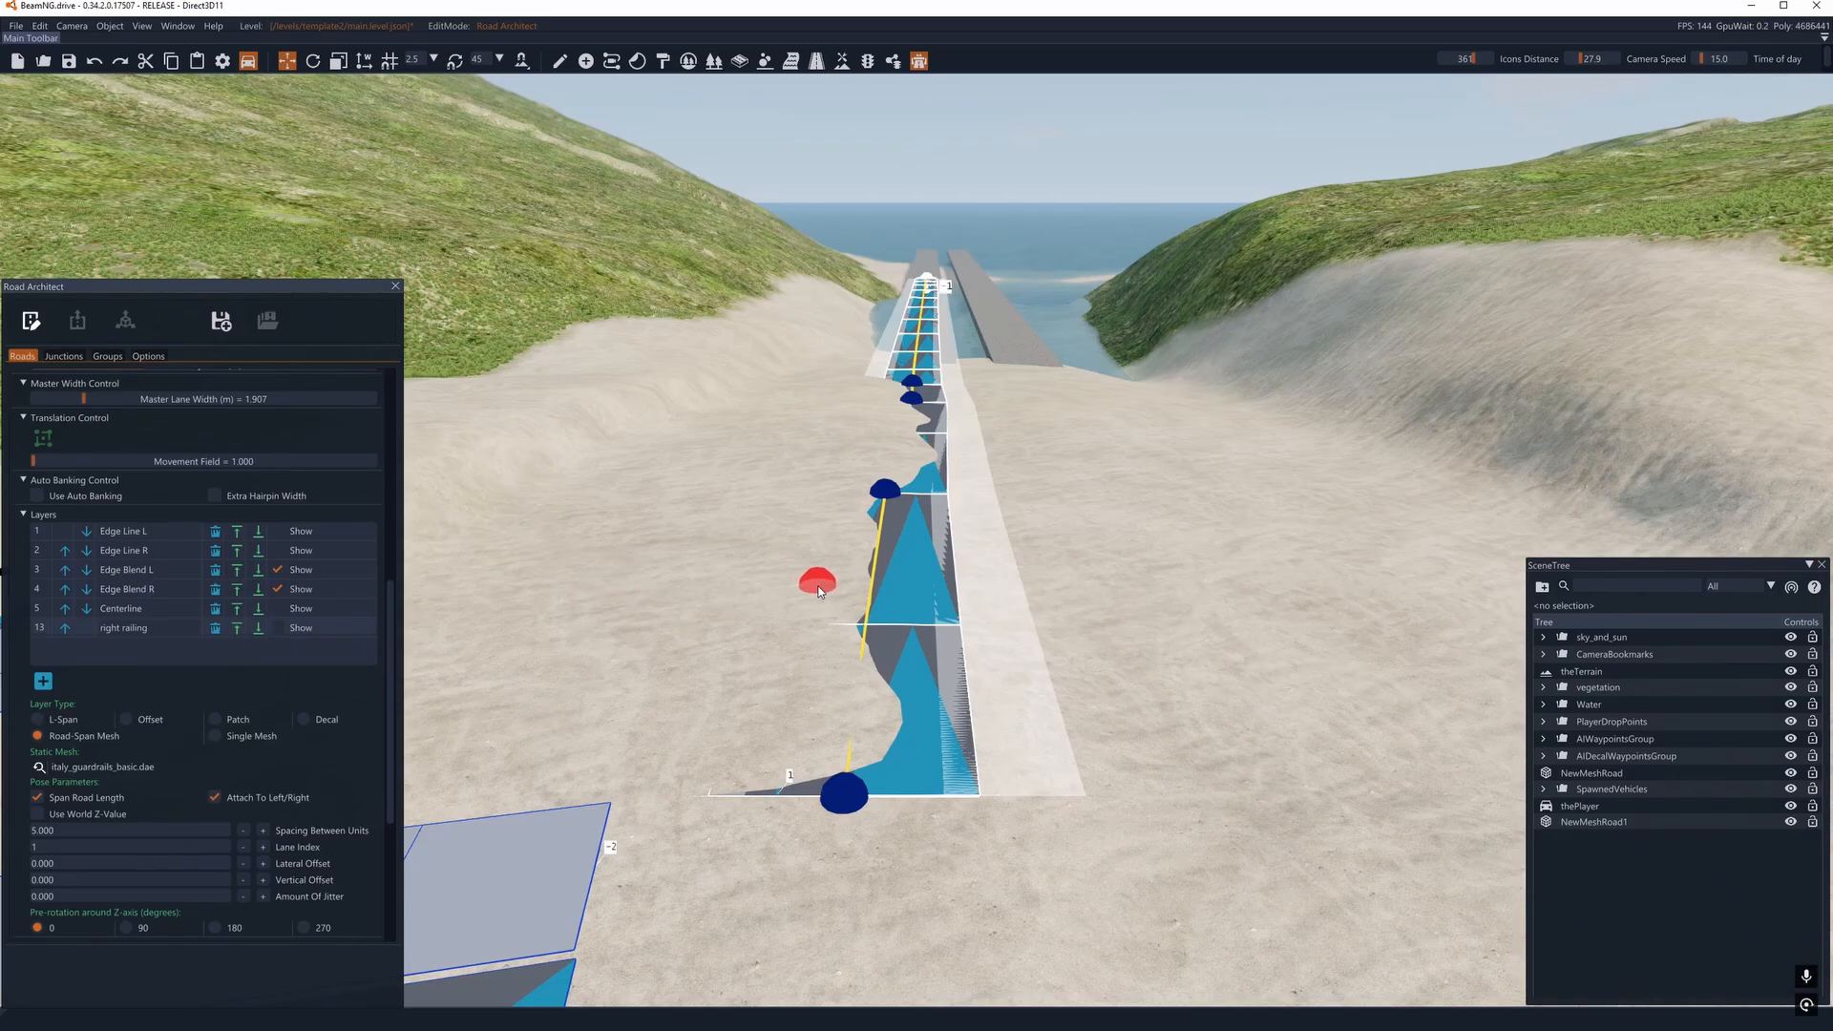
- Highlight the right railing layer on the spline road and inspect the gaps between its guardrail units
{"action": "left_click", "coordinate": [279, 629]}
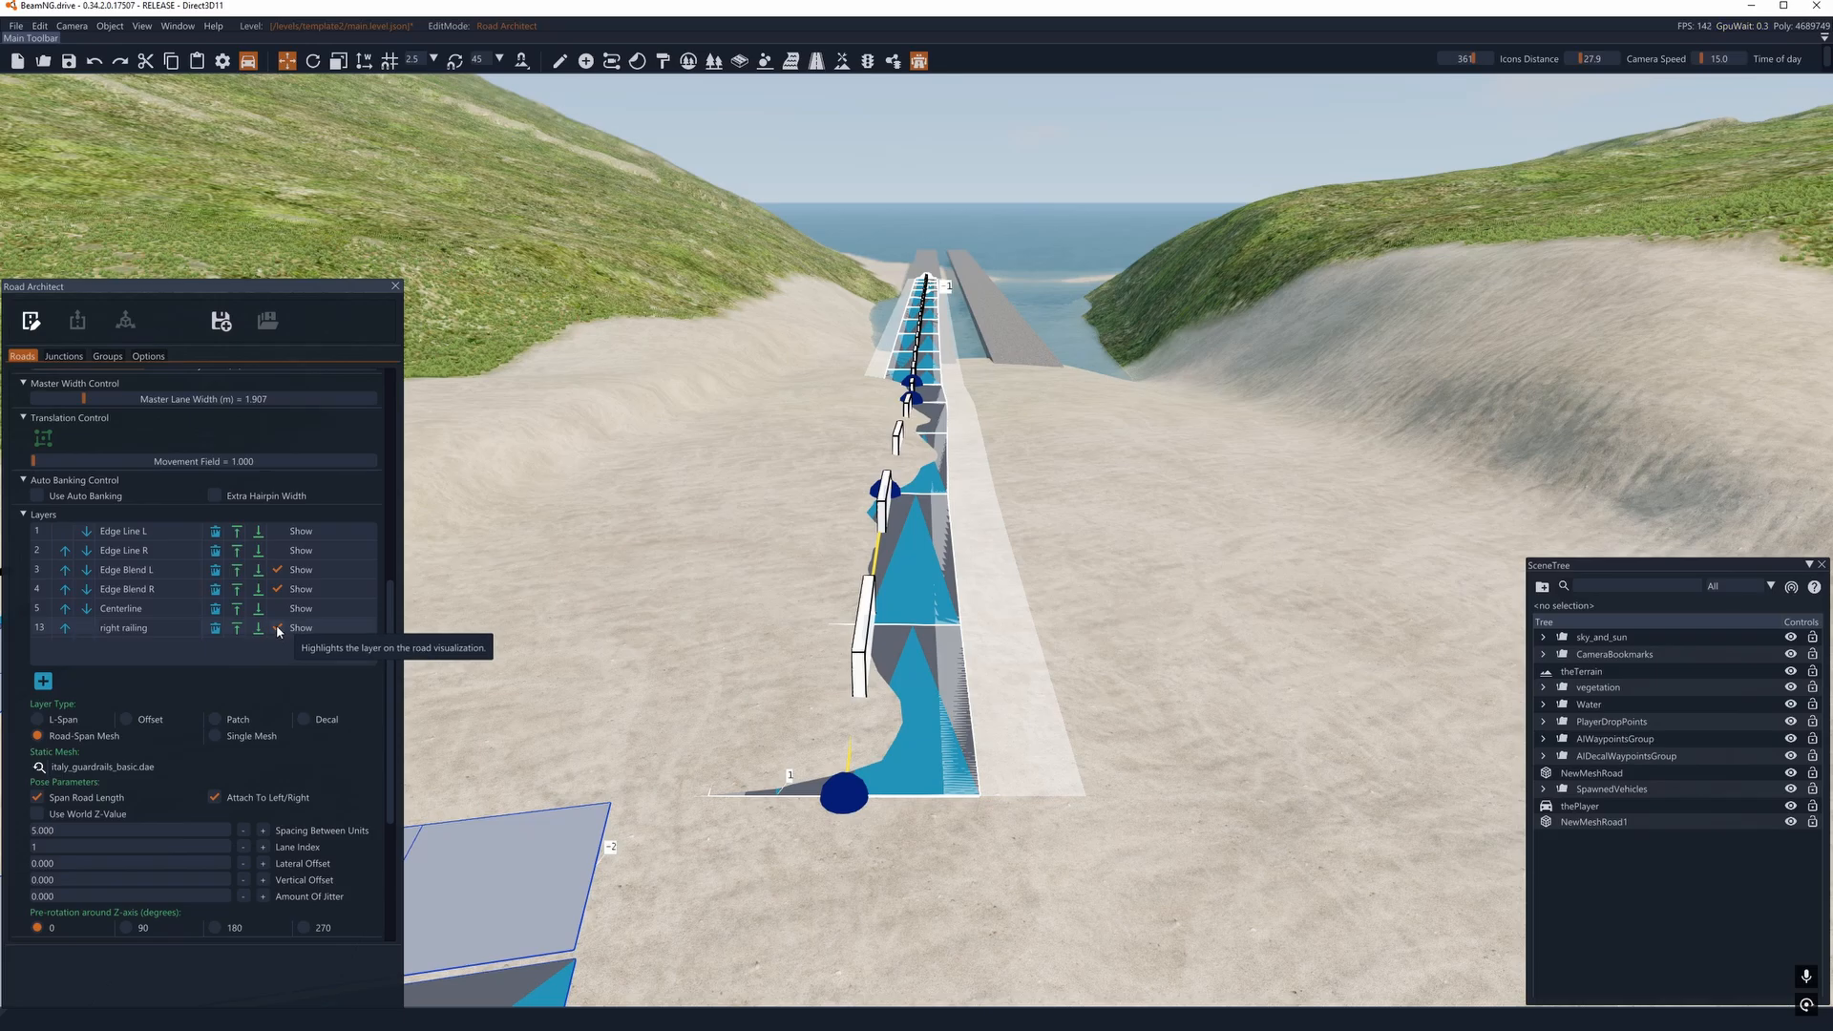
{"action": "key", "text": "d"}
{"action": "right_click_drag", "start_coordinate": [905, 562], "coordinate": [704, 584]}
{"action": "key", "text": "w"}
{"action": "key", "text": "d"}
{"action": "right_click_drag", "start_coordinate": [916, 515], "coordinate": [884, 452]}
{"action": "key", "text": "w"}
{"action": "key", "text": "s"}
{"action": "right_click_drag", "start_coordinate": [838, 659], "coordinate": [764, 689]}
{"action": "key", "text": "a"}
{"action": "key", "text": "a"}
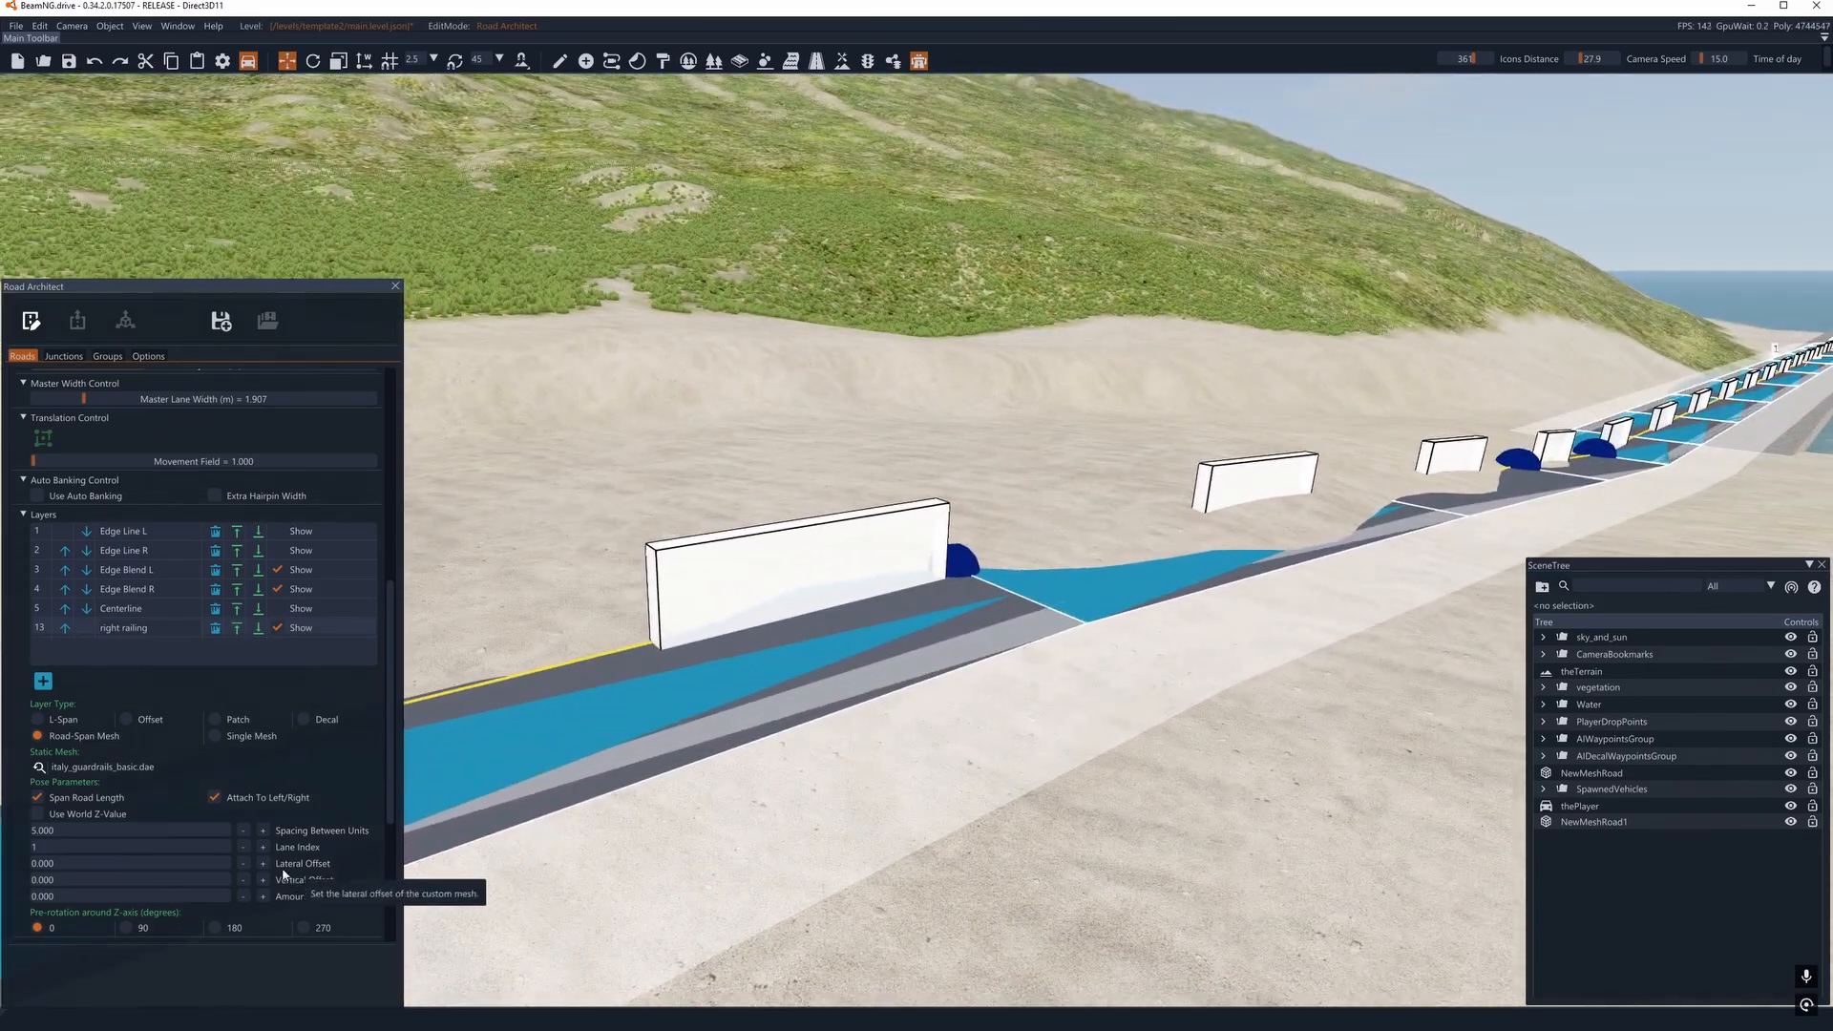
- Close the gaps in the right railing by setting the spacing between units to -0.200
{"action": "left_click", "coordinate": [244, 830]}
{"action": "left_click", "coordinate": [244, 829]}
{"action": "left_click", "coordinate": [244, 830]}
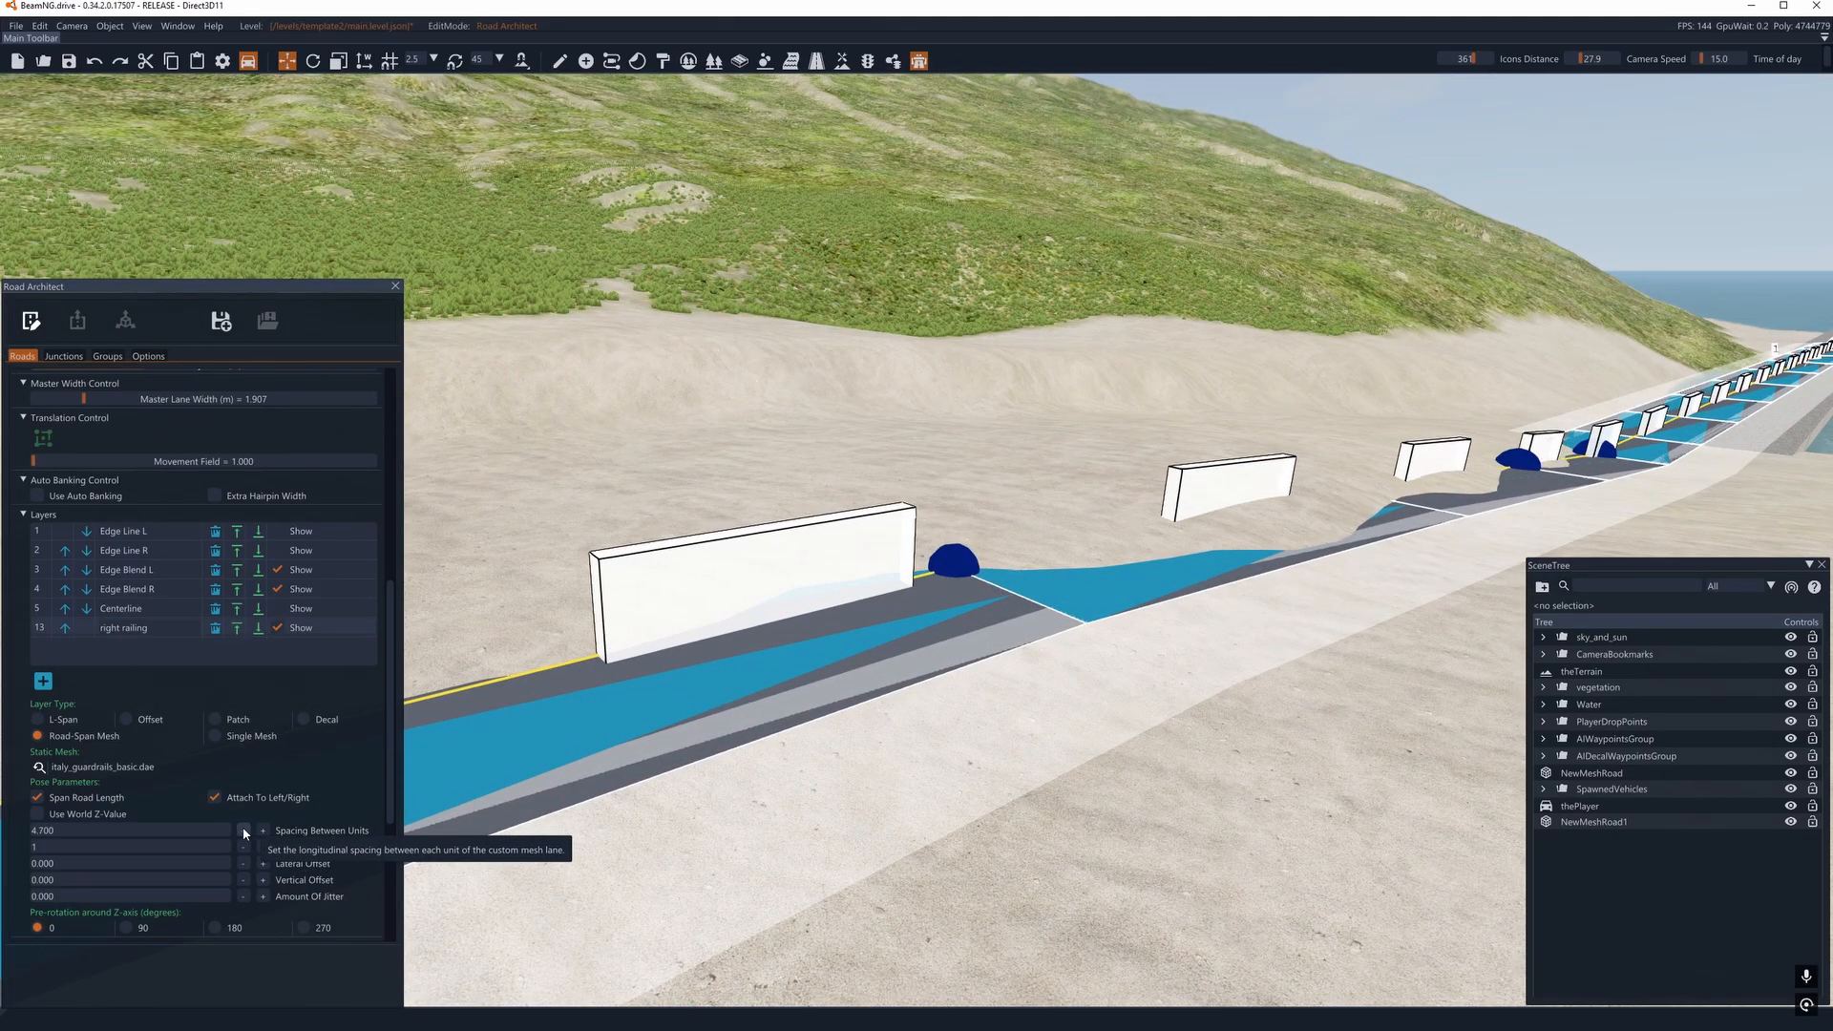
{"action": "left_click", "coordinate": [243, 830]}
{"action": "left_click", "coordinate": [244, 829]}
{"action": "left_click_drag", "start_coordinate": [244, 830], "coordinate": [244, 829]}
{"action": "key", "text": "s"}
{"action": "key", "text": "a"}
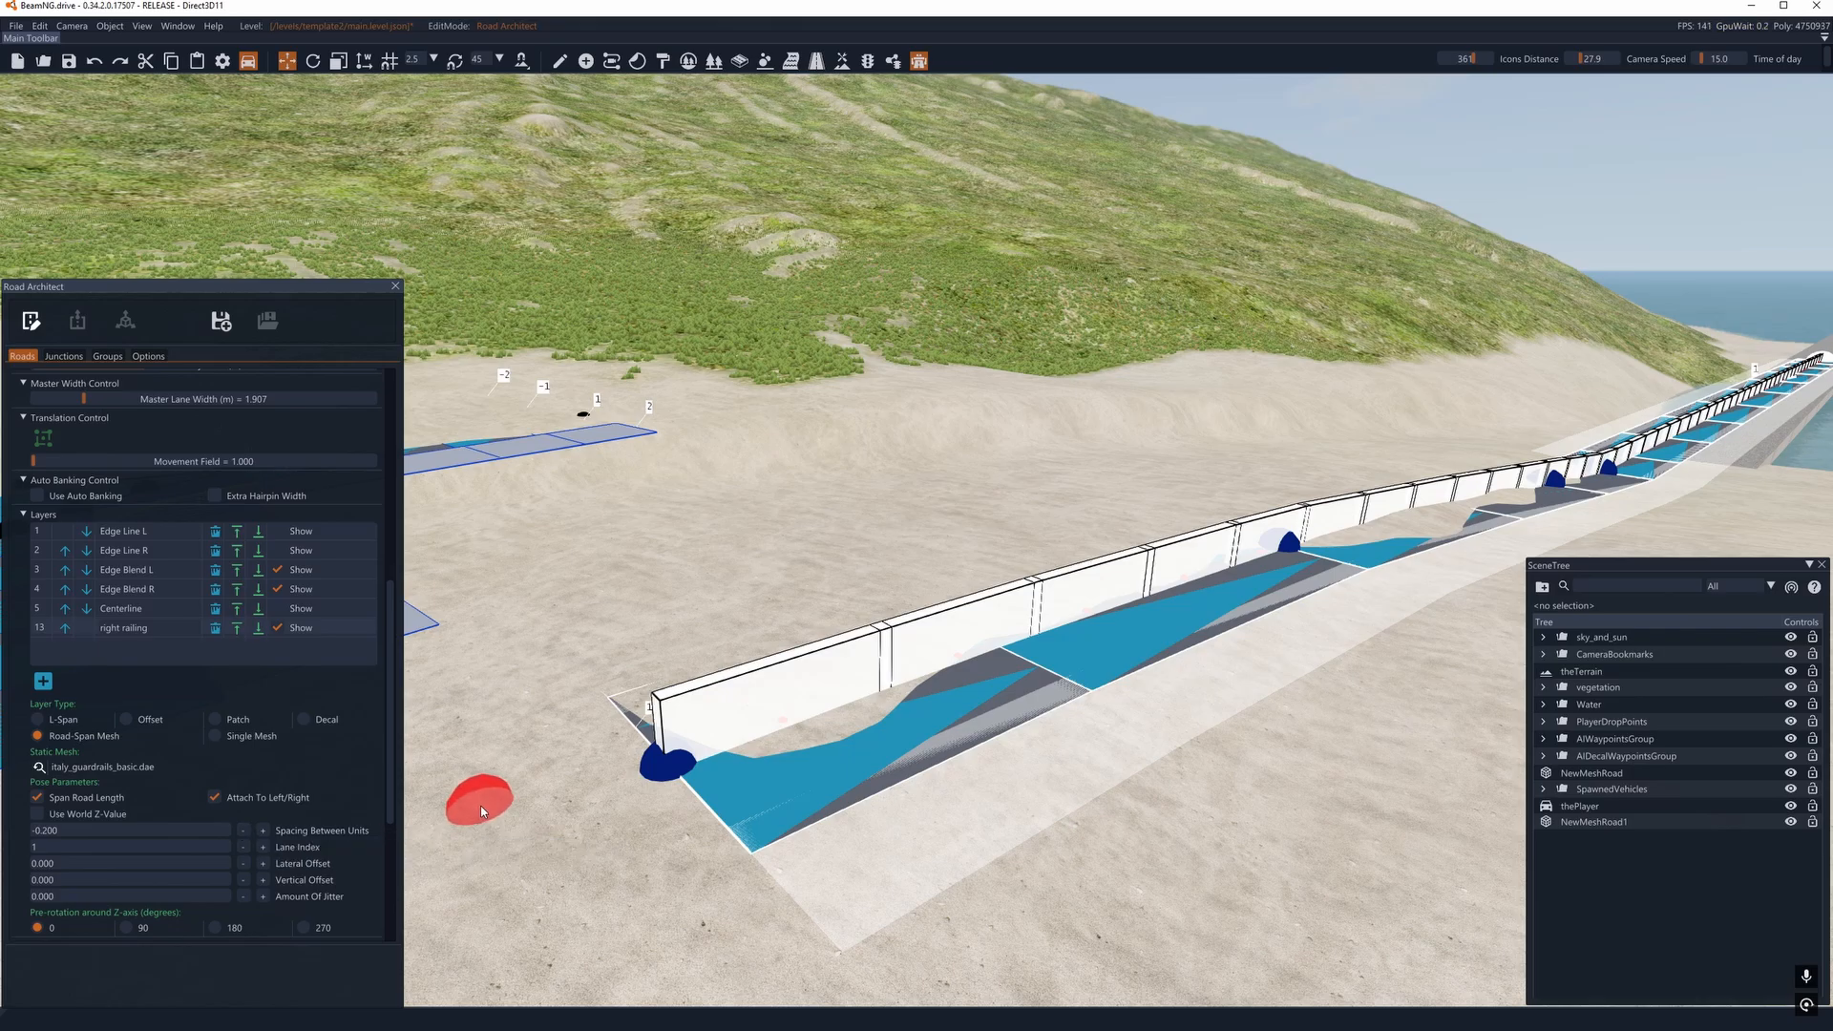
- Move the right railing out to the road's edge by setting its lateral offset to 2.000
{"action": "right_click_drag", "start_coordinate": [657, 764], "coordinate": [955, 816]}
{"action": "key", "text": "a"}
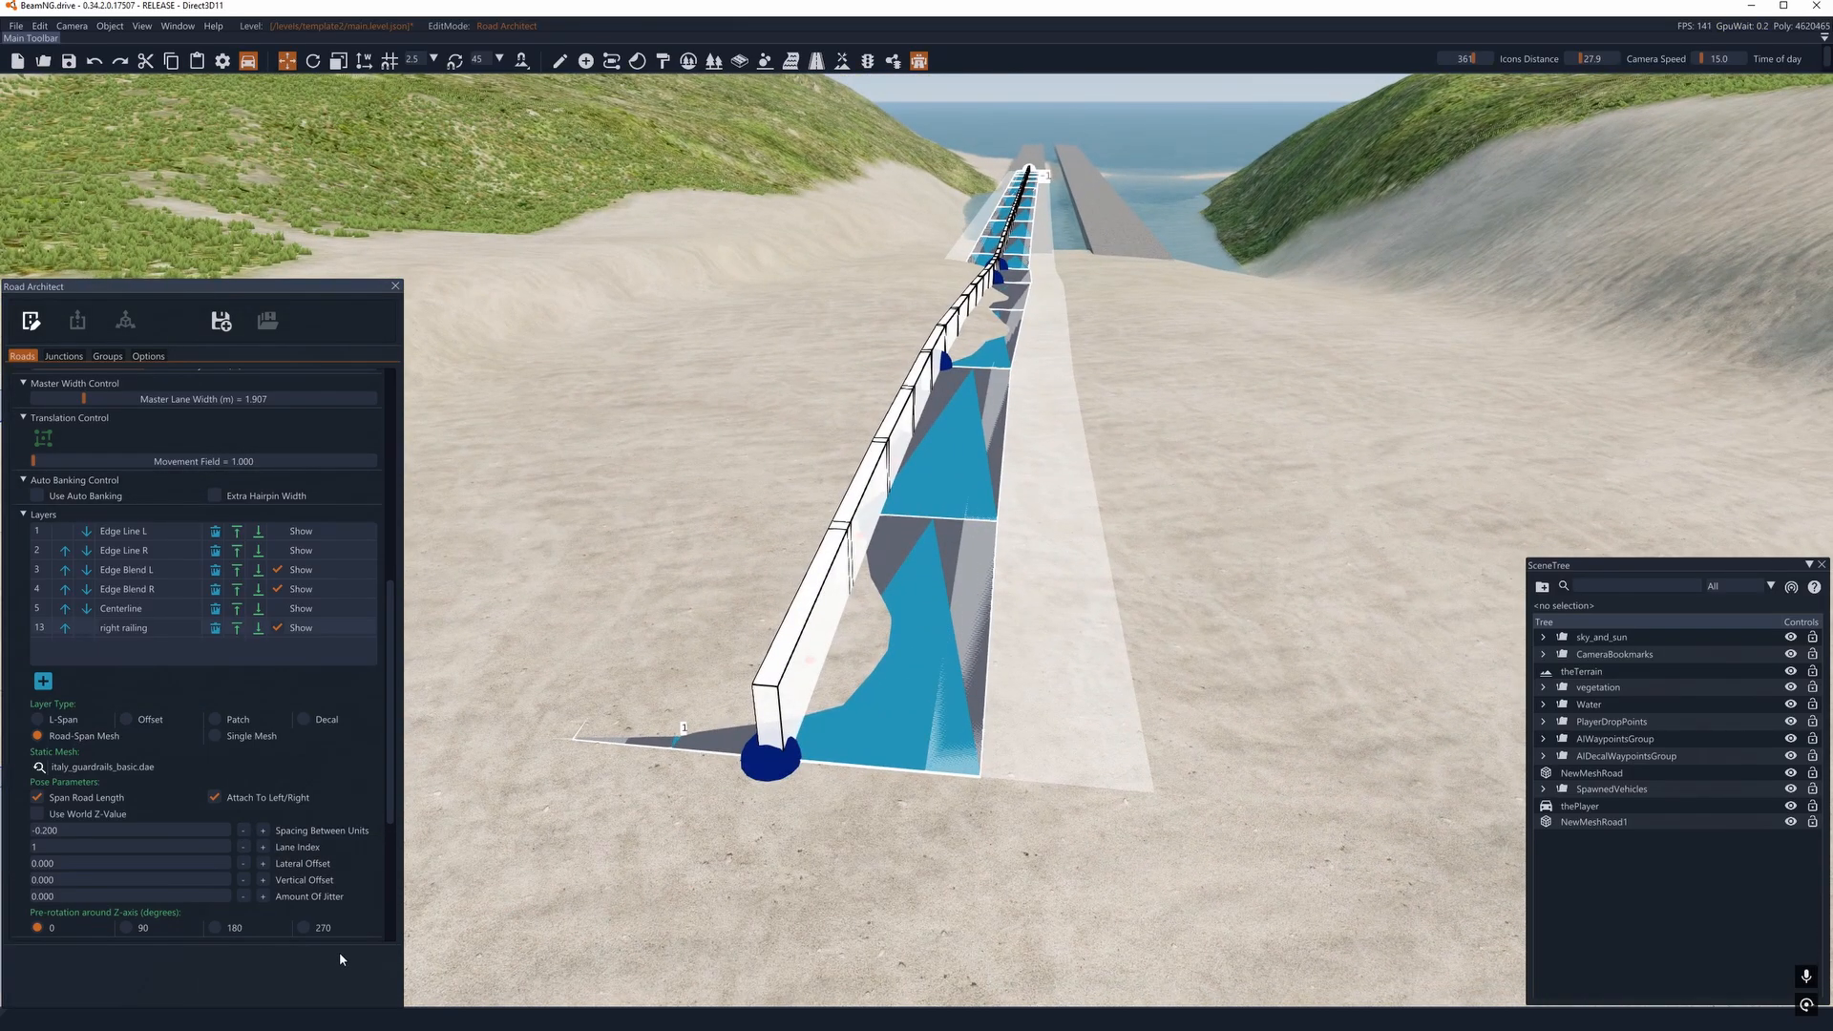
{"action": "scroll", "coordinate": [306, 897], "scroll_direction": "down", "scroll_amount": 1}
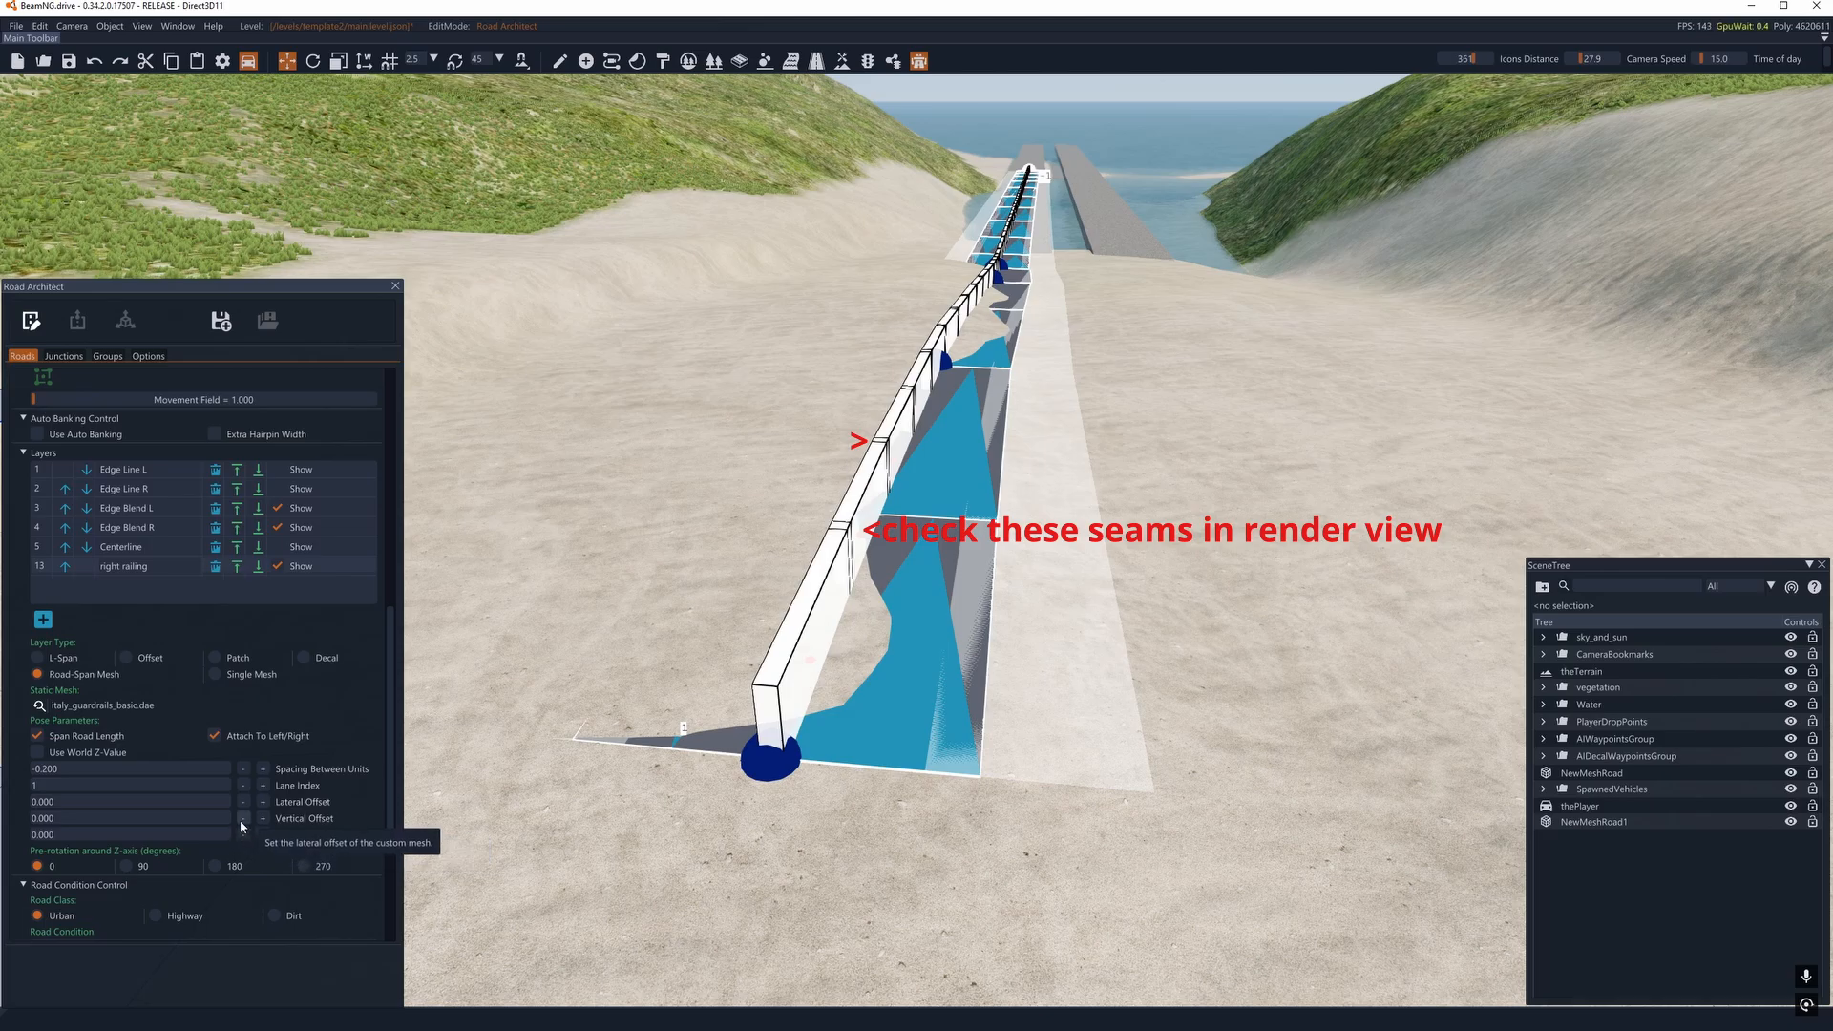
{"action": "left_click", "coordinate": [263, 801]}
{"action": "left_click", "coordinate": [263, 802]}
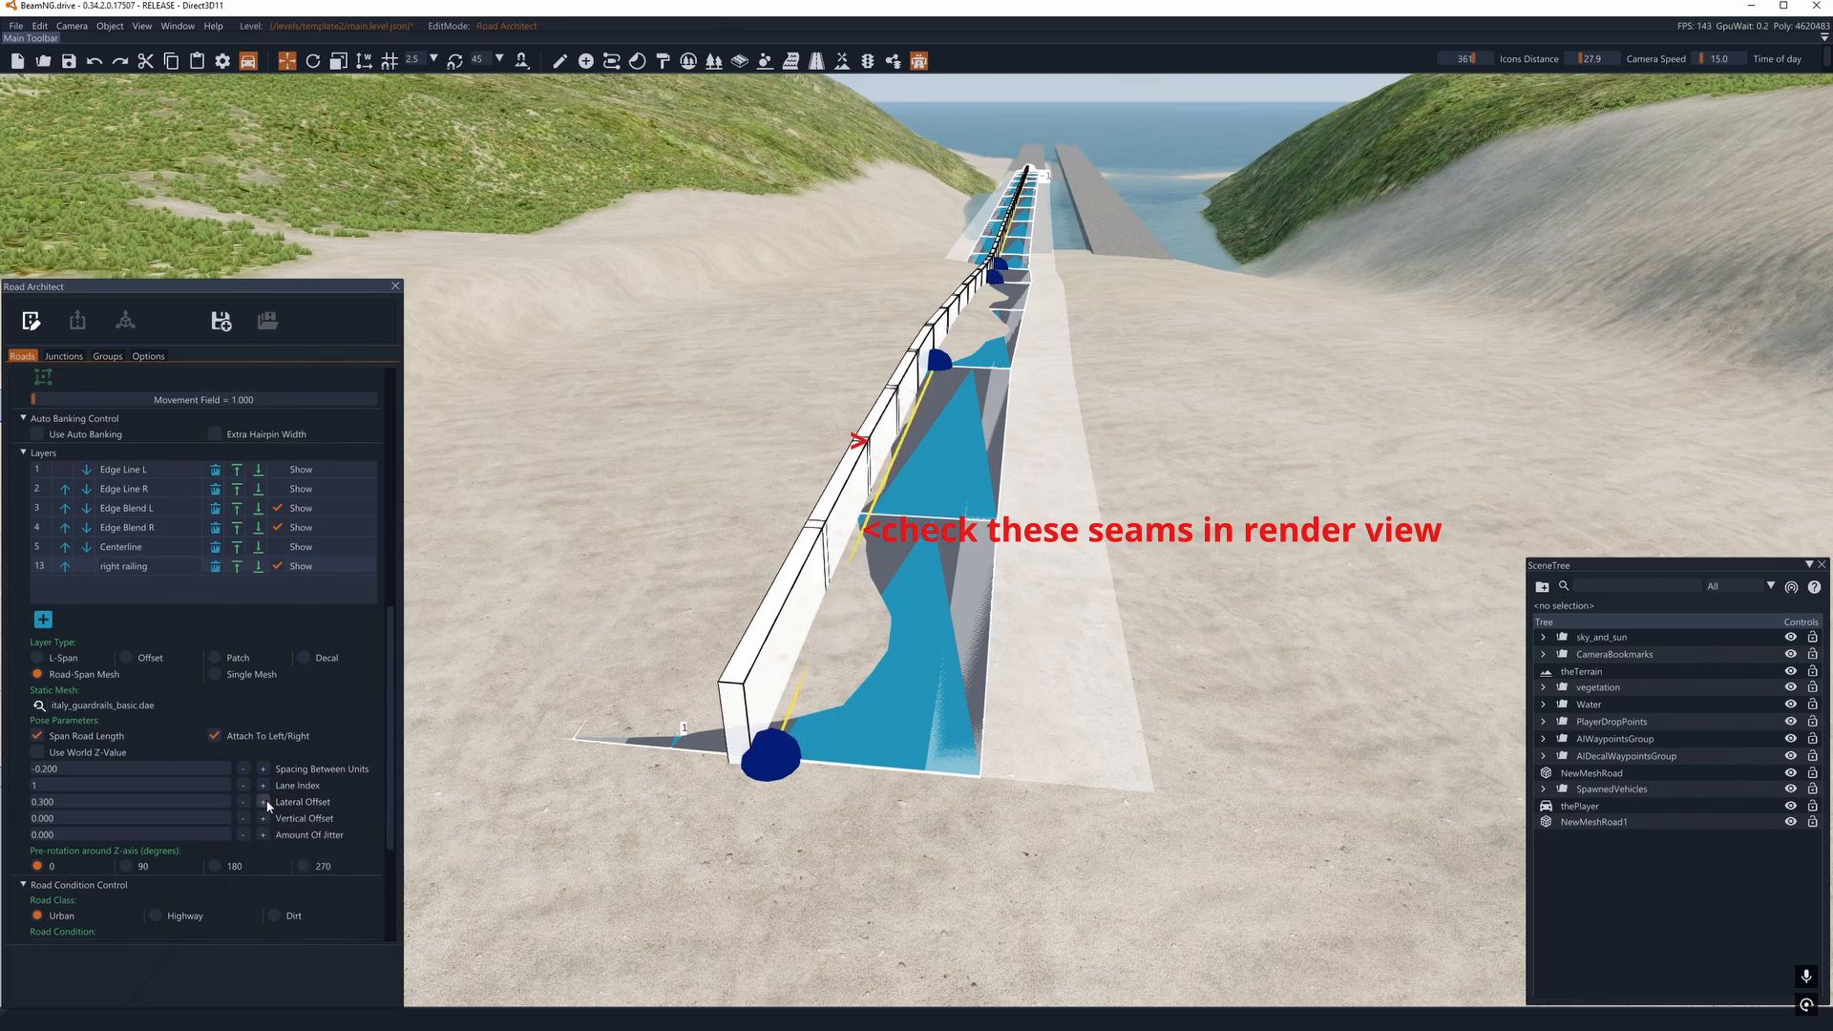
{"action": "left_click", "coordinate": [262, 802]}
{"action": "left_click", "coordinate": [262, 802]}
{"action": "left_click", "coordinate": [264, 802]}
{"action": "left_click", "coordinate": [264, 802]}
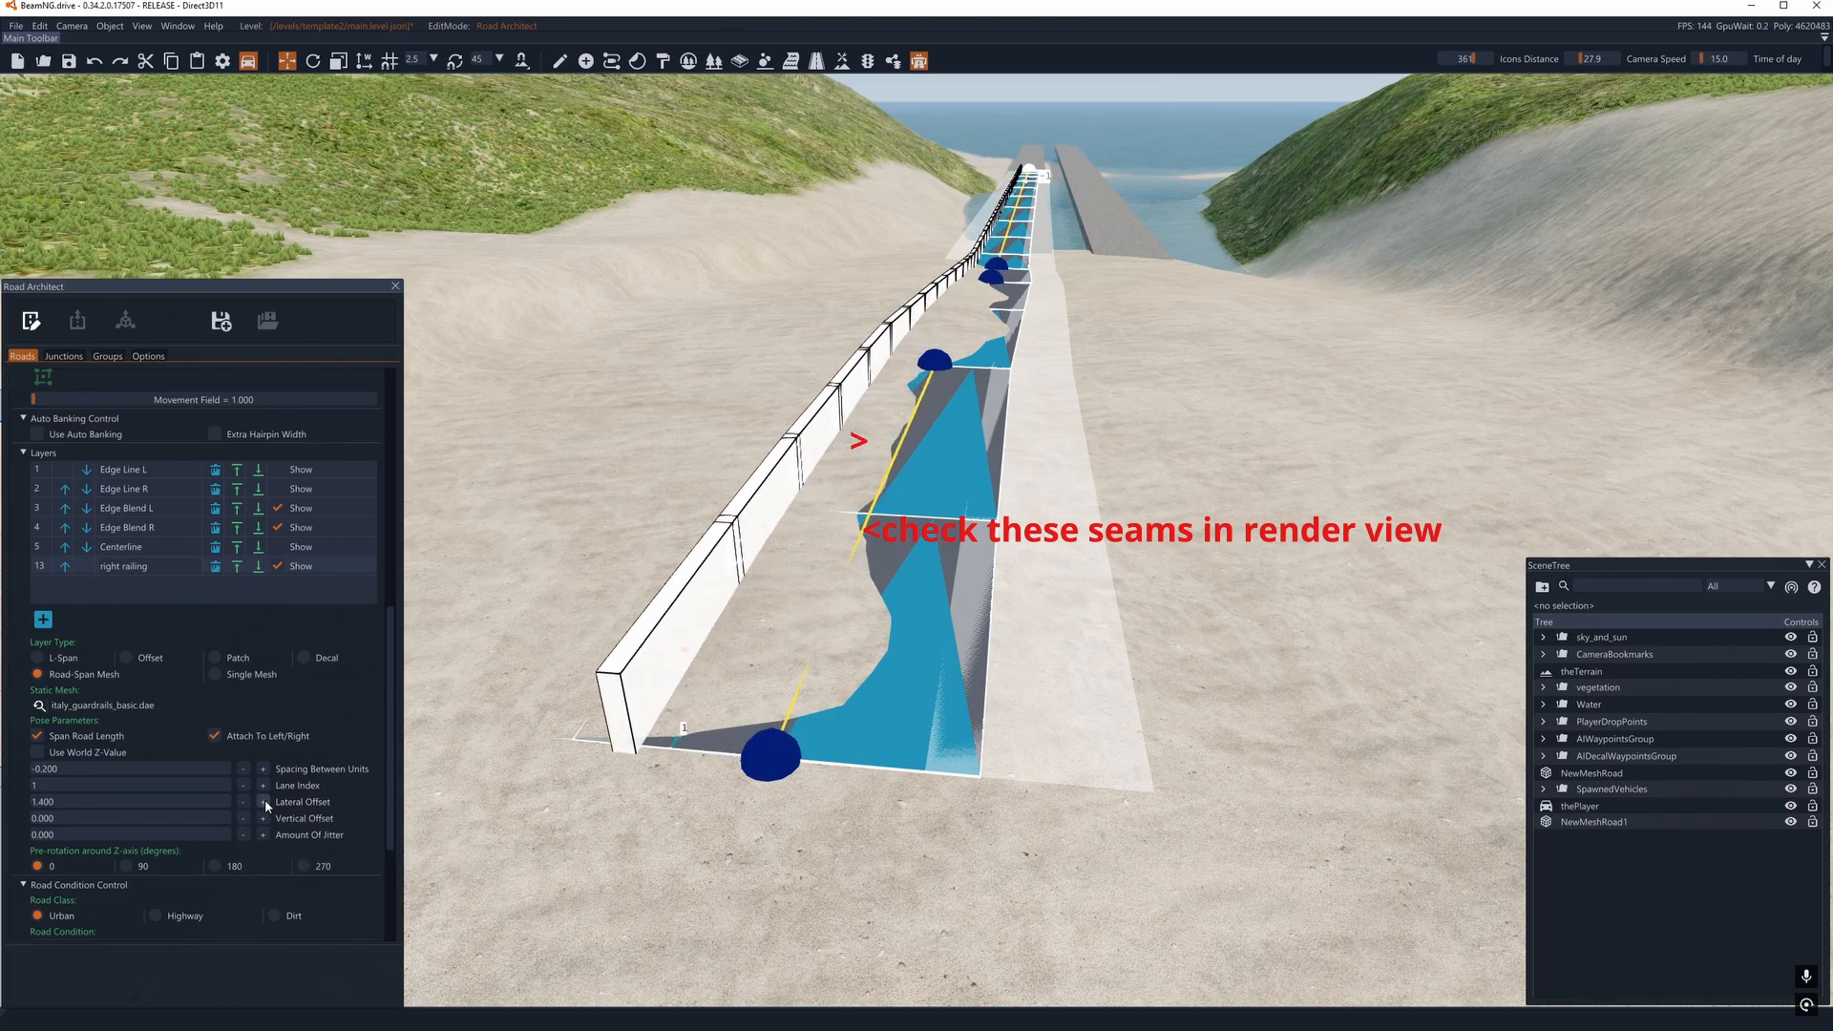
{"action": "left_click", "coordinate": [263, 802]}
{"action": "left_click", "coordinate": [264, 802]}
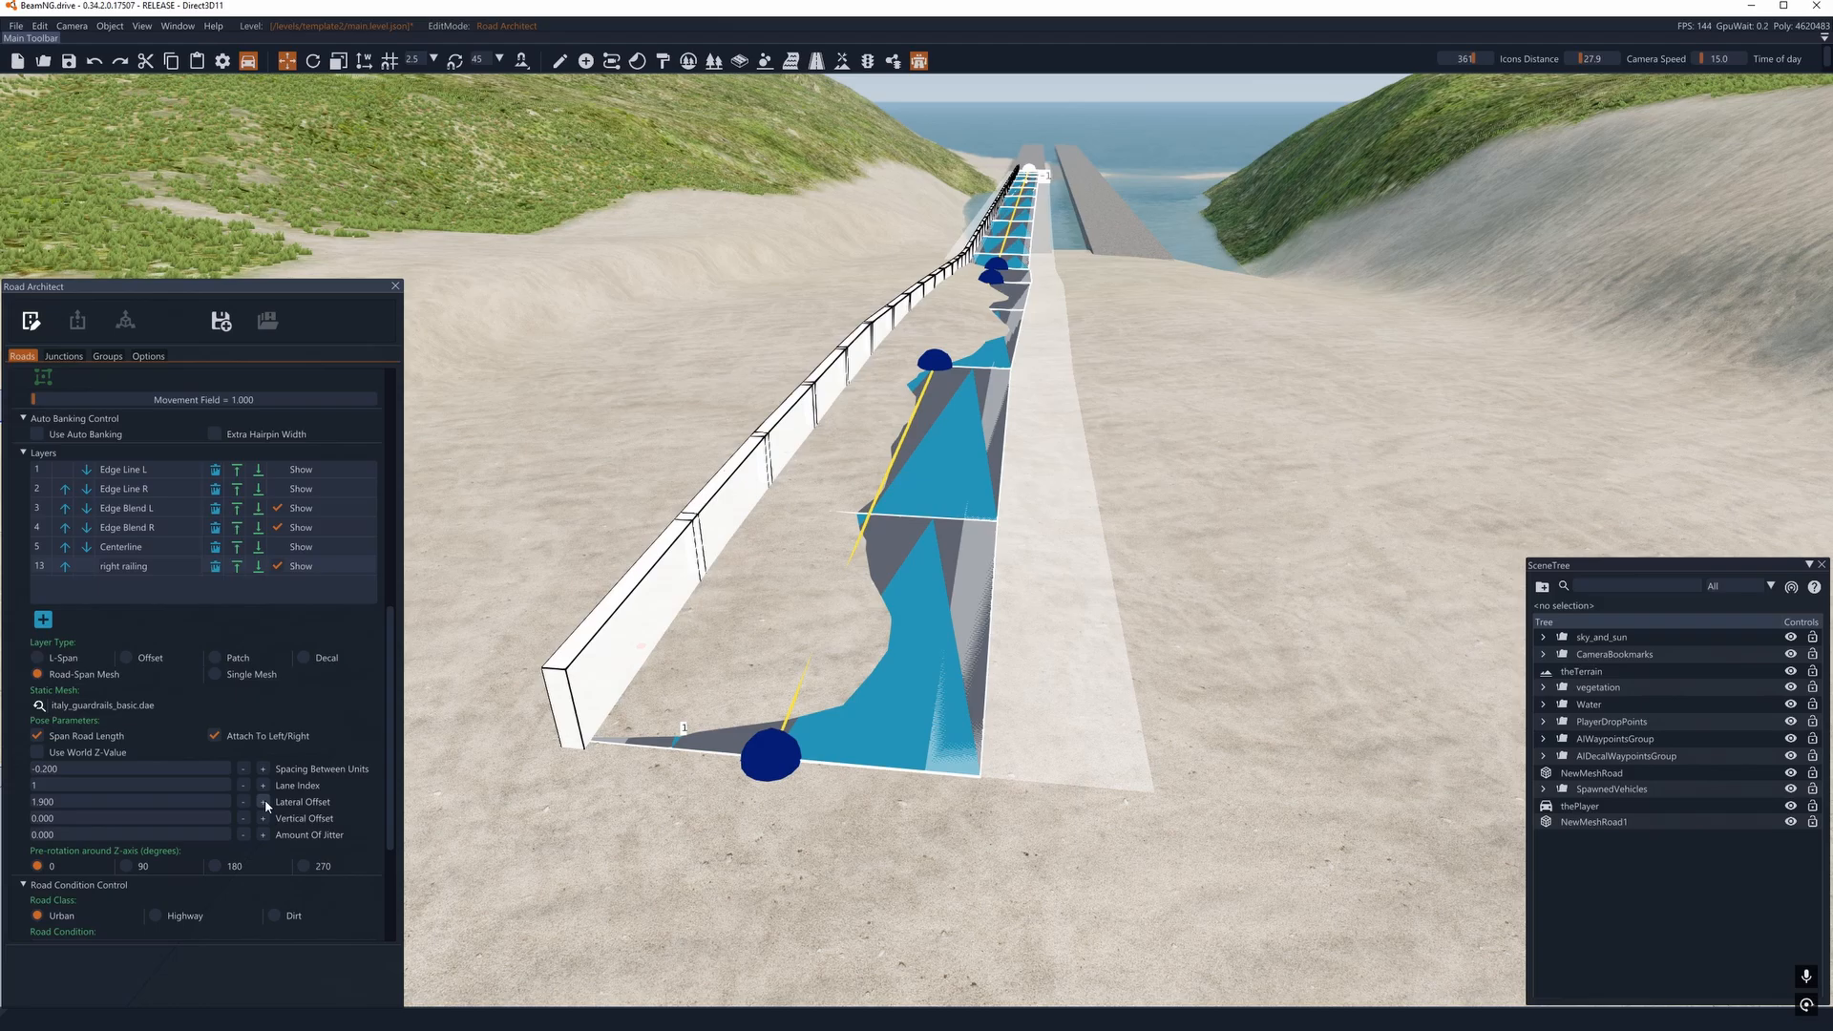
{"action": "left_click", "coordinate": [264, 802]}
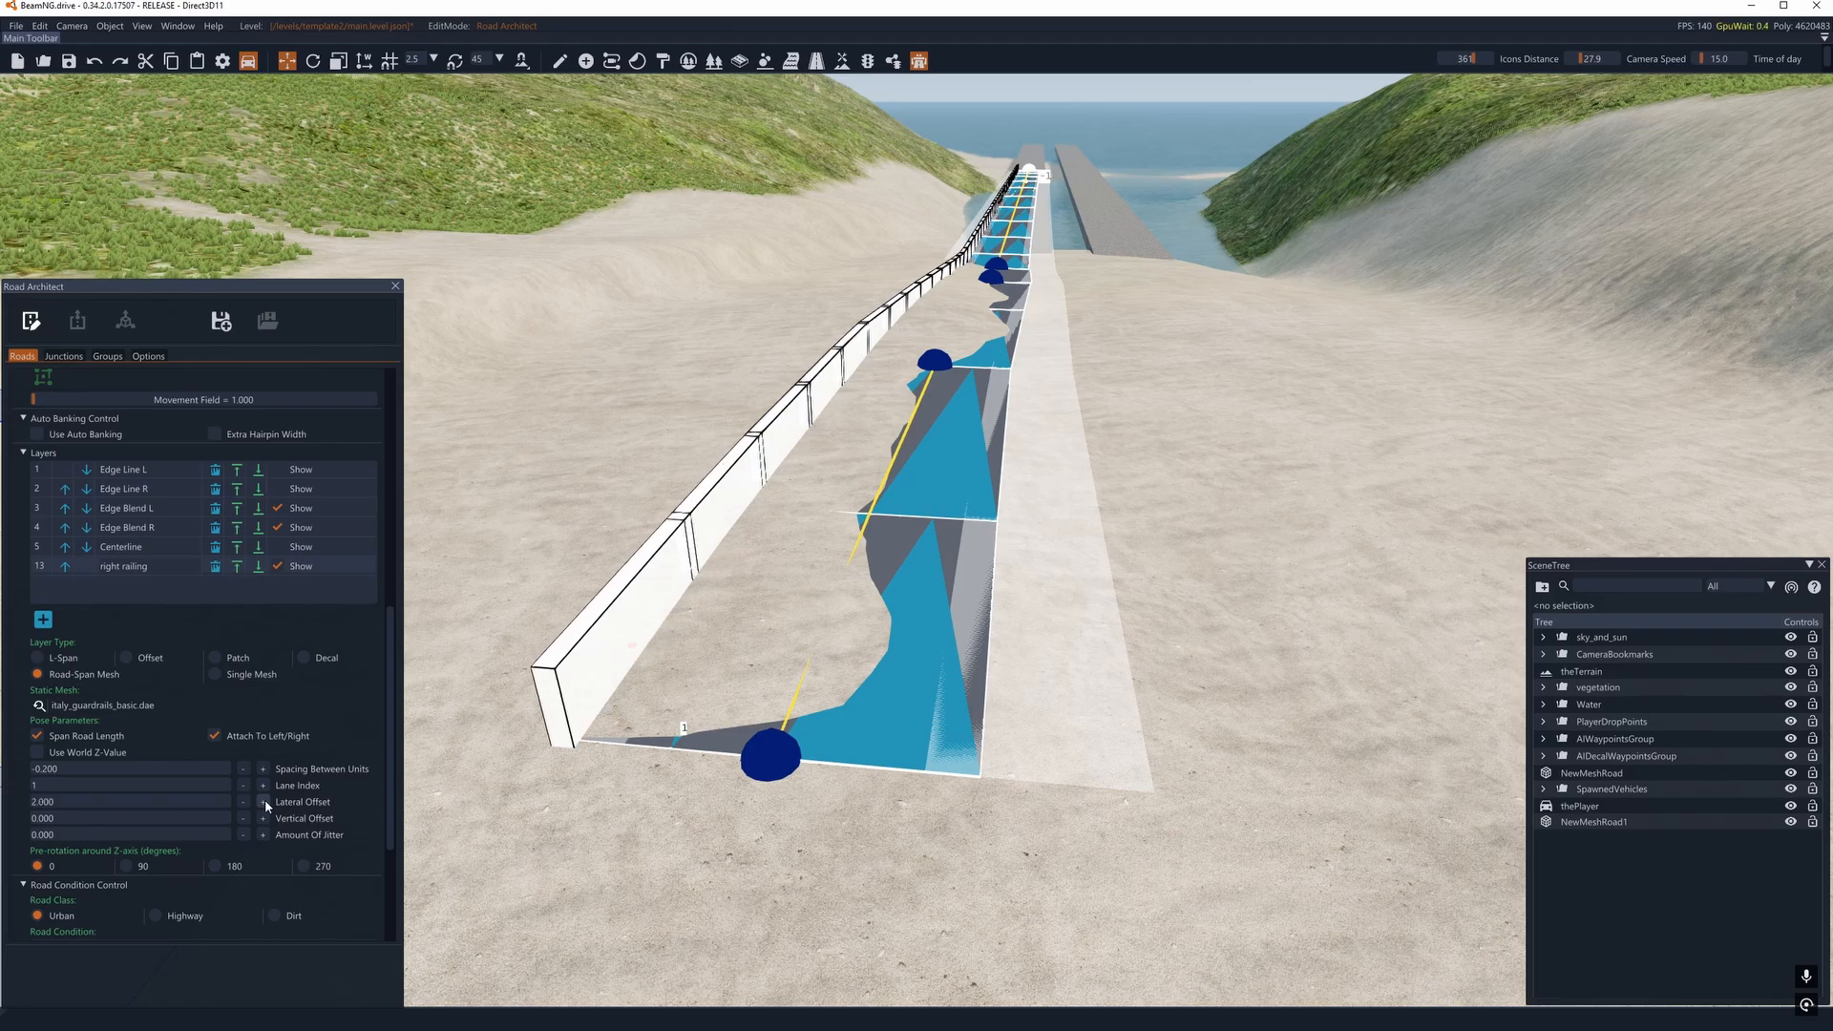
- Inspect the guardrail along the spline road in render mode and return to edit mode
{"action": "left_click", "coordinate": [30, 325]}
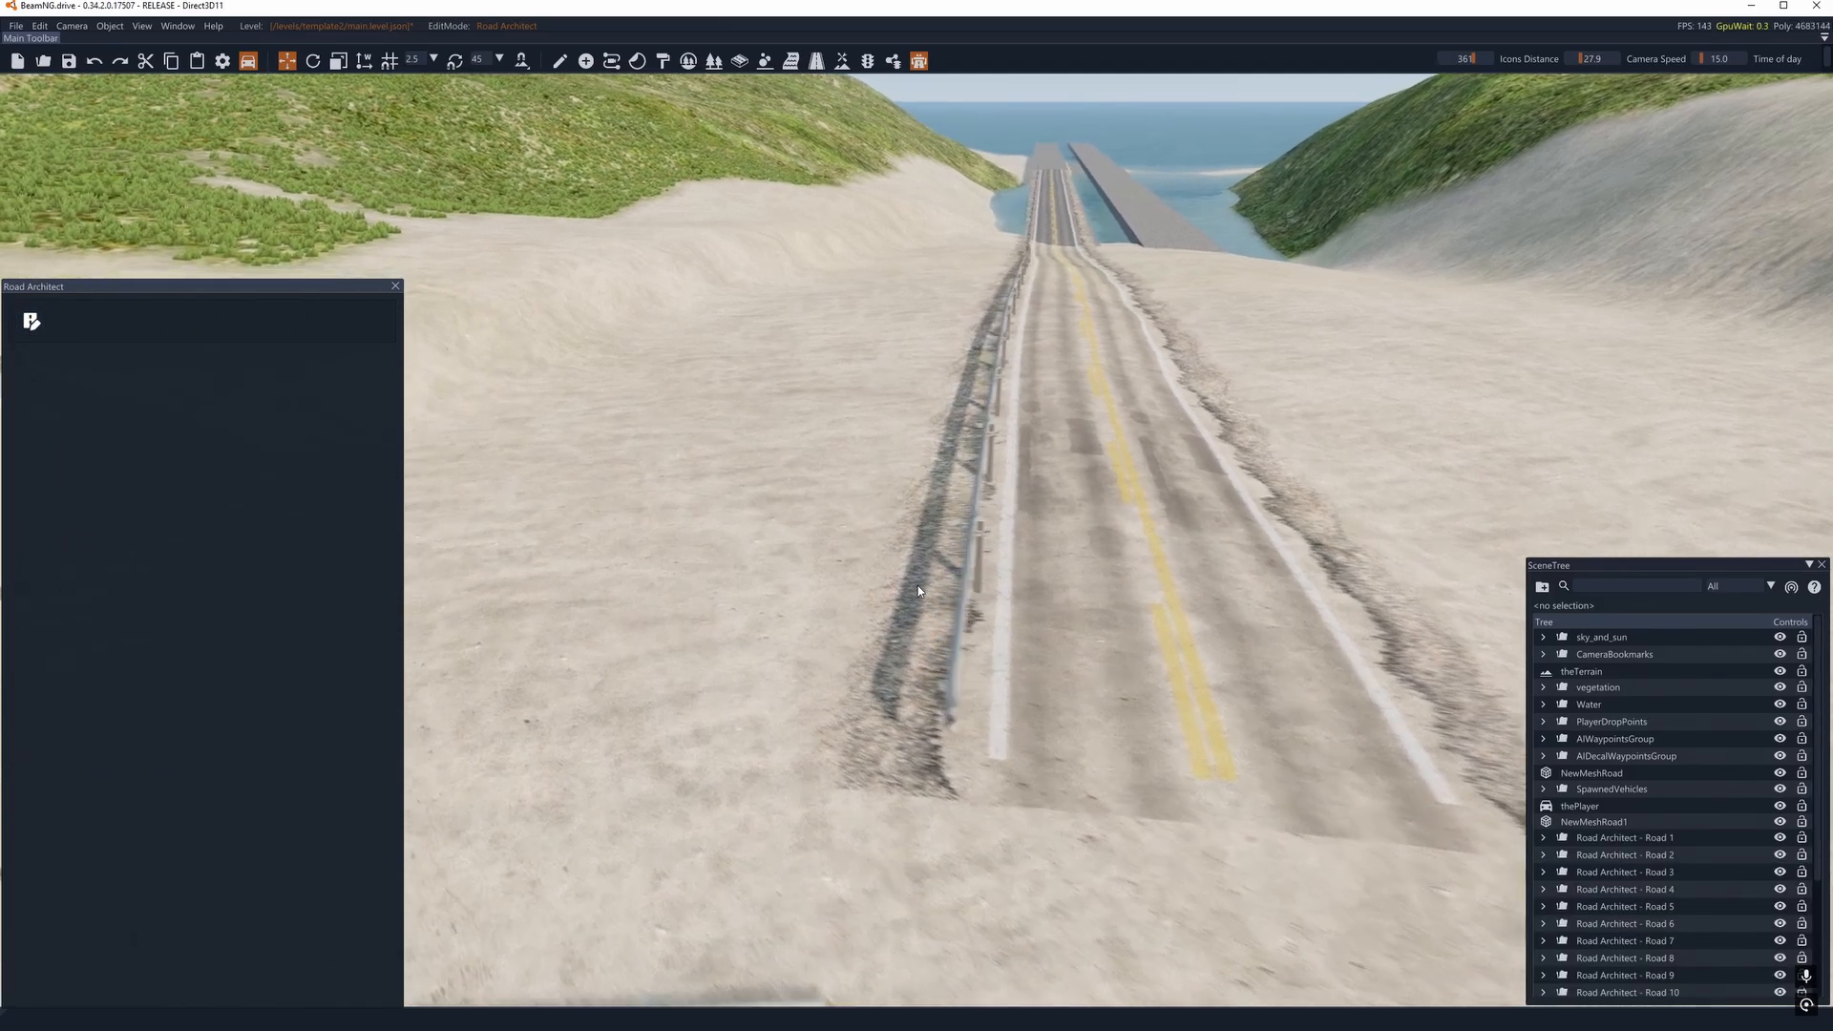
{"action": "key", "text": "a"}
{"action": "right_click_drag", "start_coordinate": [941, 608], "coordinate": [1105, 644]}
{"action": "key", "text": "s"}
{"action": "key", "text": "d"}
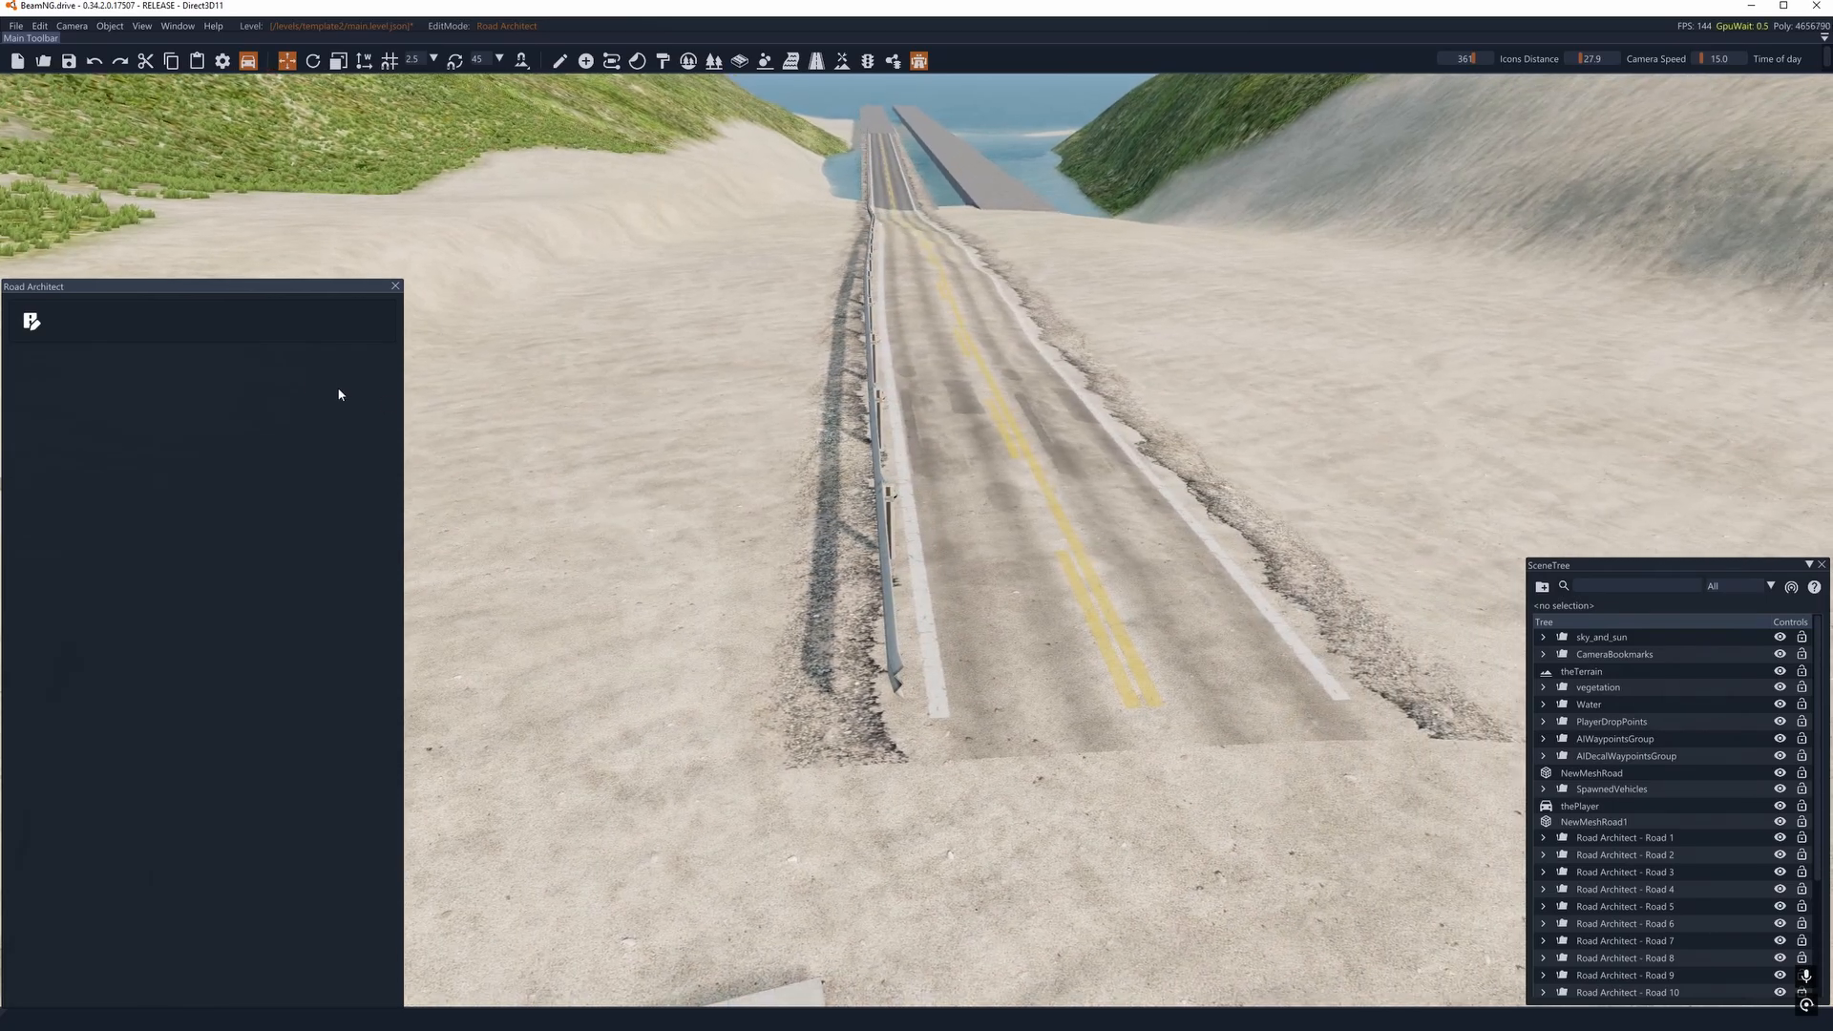
{"action": "left_click", "coordinate": [26, 329]}
- Try a 180-degree Z-axis rotation on the asphalt_patches decal layer, check it in render mode, and set the rotation to 0
{"action": "scroll", "coordinate": [357, 624], "scroll_direction": "down", "scroll_amount": 4}
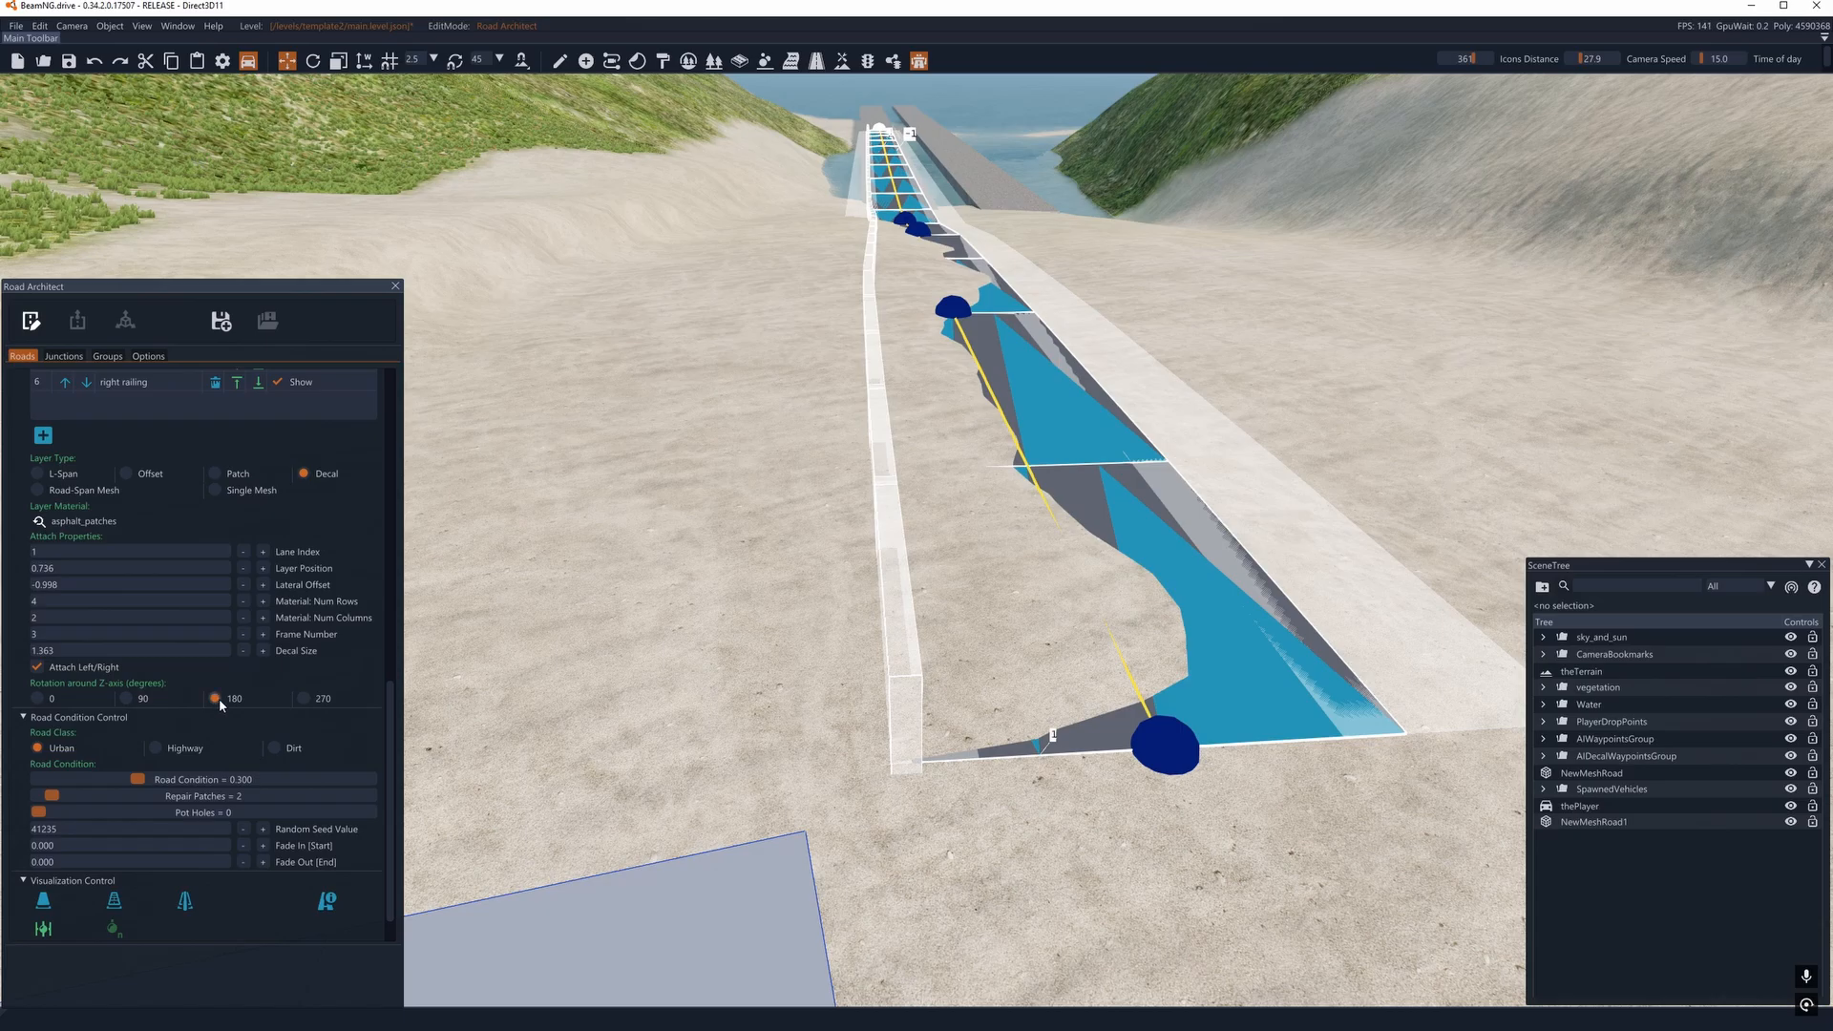
{"action": "left_click", "coordinate": [31, 321]}
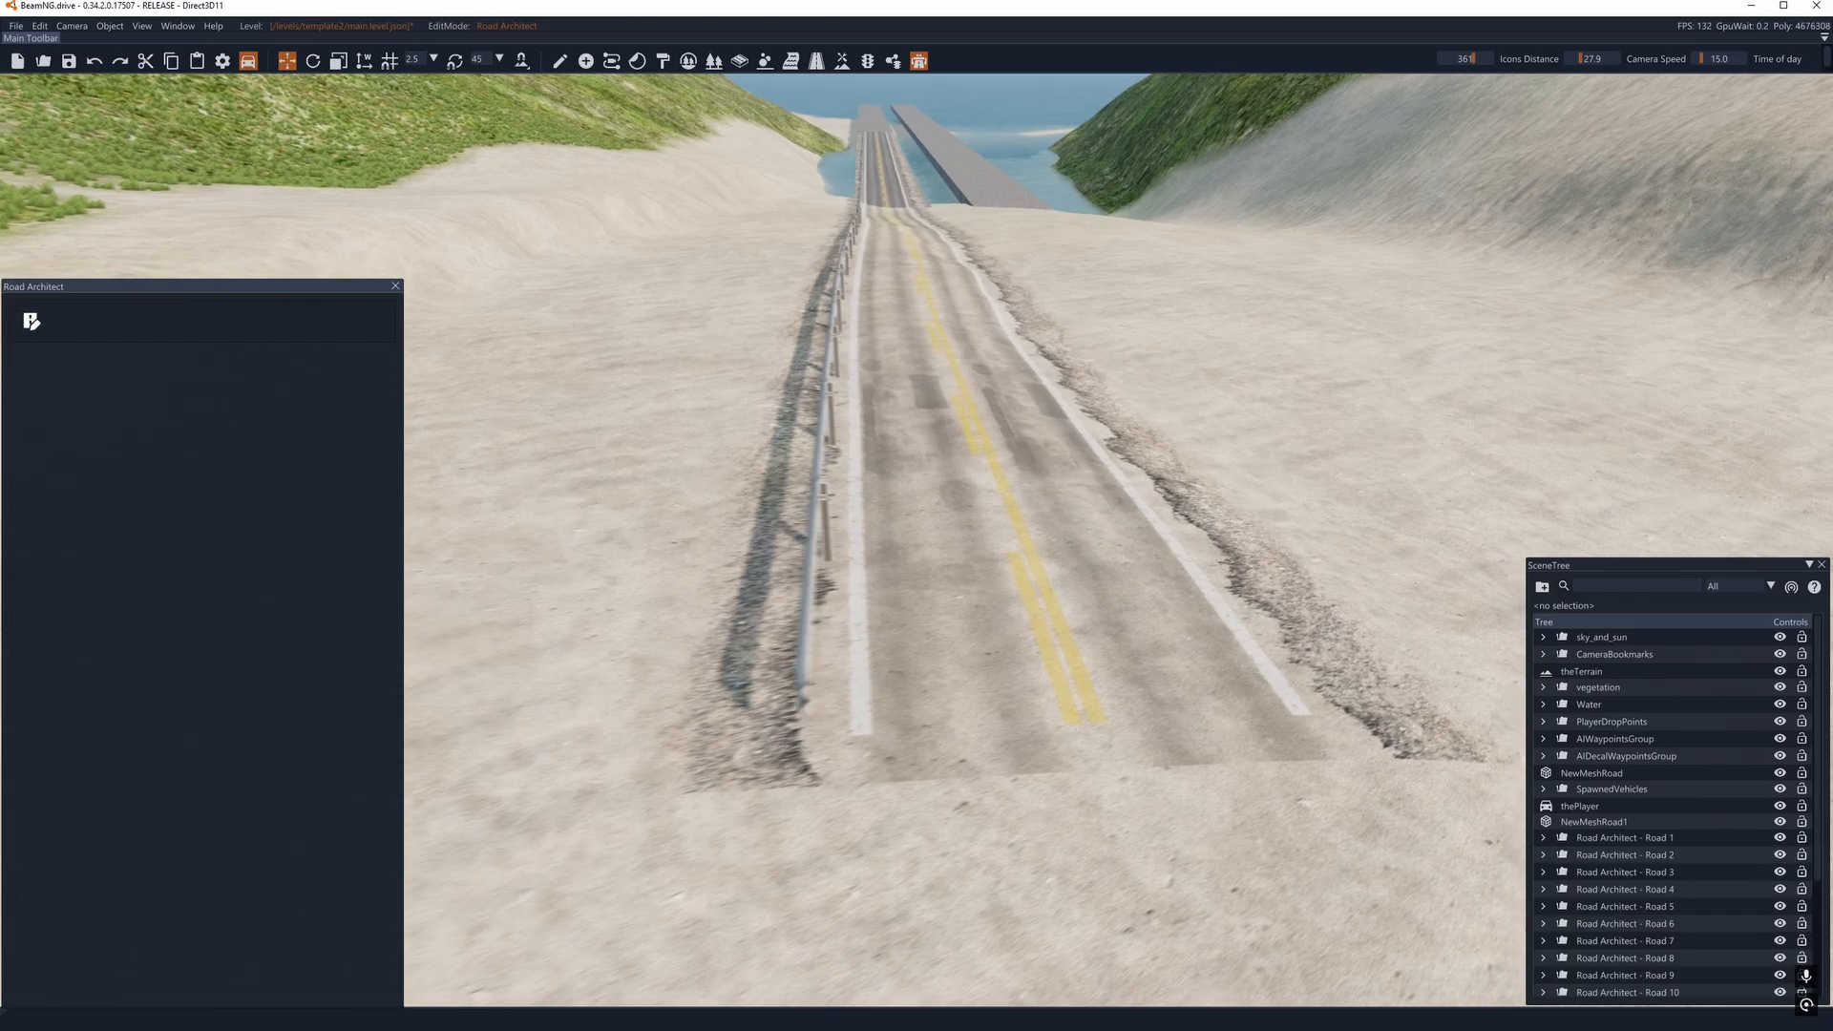
{"action": "key", "text": "d"}
{"action": "right_click_drag", "start_coordinate": [888, 506], "coordinate": [844, 513]}
{"action": "key", "text": "a"}
{"action": "left_click", "coordinate": [36, 323]}
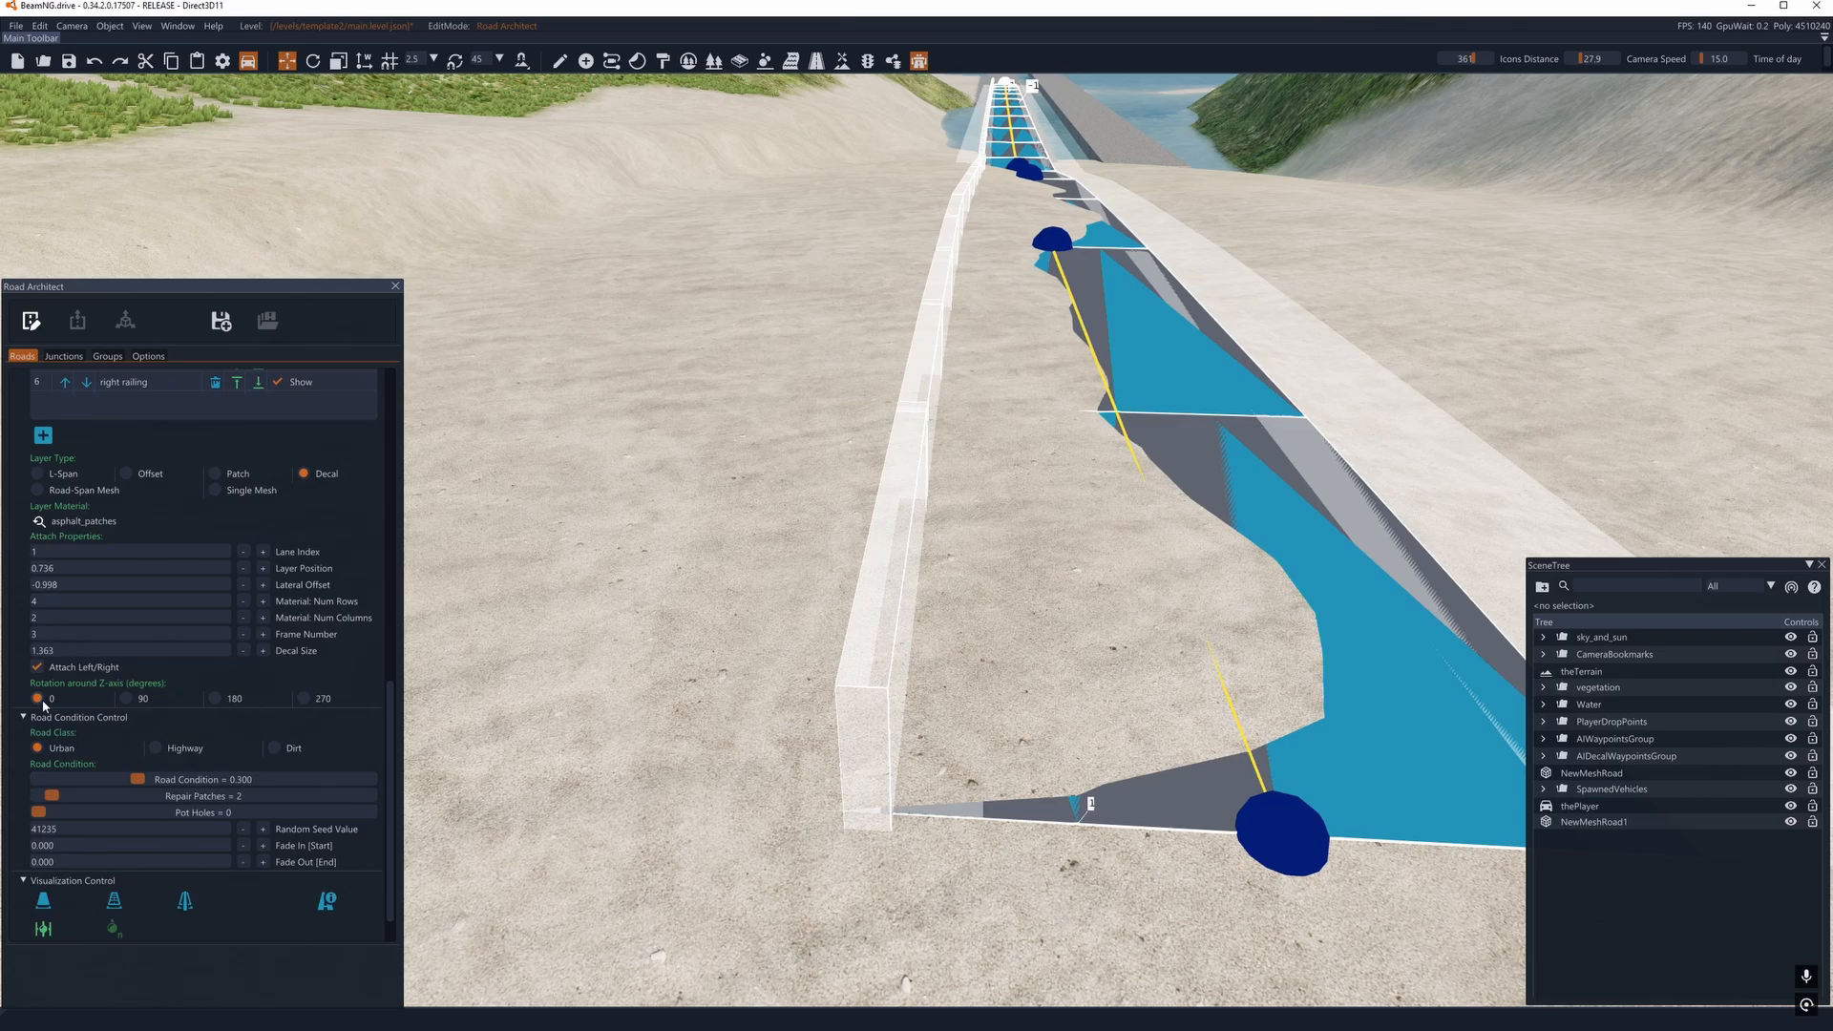
- Select the right railing layer and set its pre-rotation around the Z-axis to 180 degrees
{"action": "scroll", "coordinate": [203, 718], "scroll_direction": "up", "scroll_amount": 2}
{"action": "scroll", "coordinate": [203, 718], "scroll_direction": "down", "scroll_amount": 1}
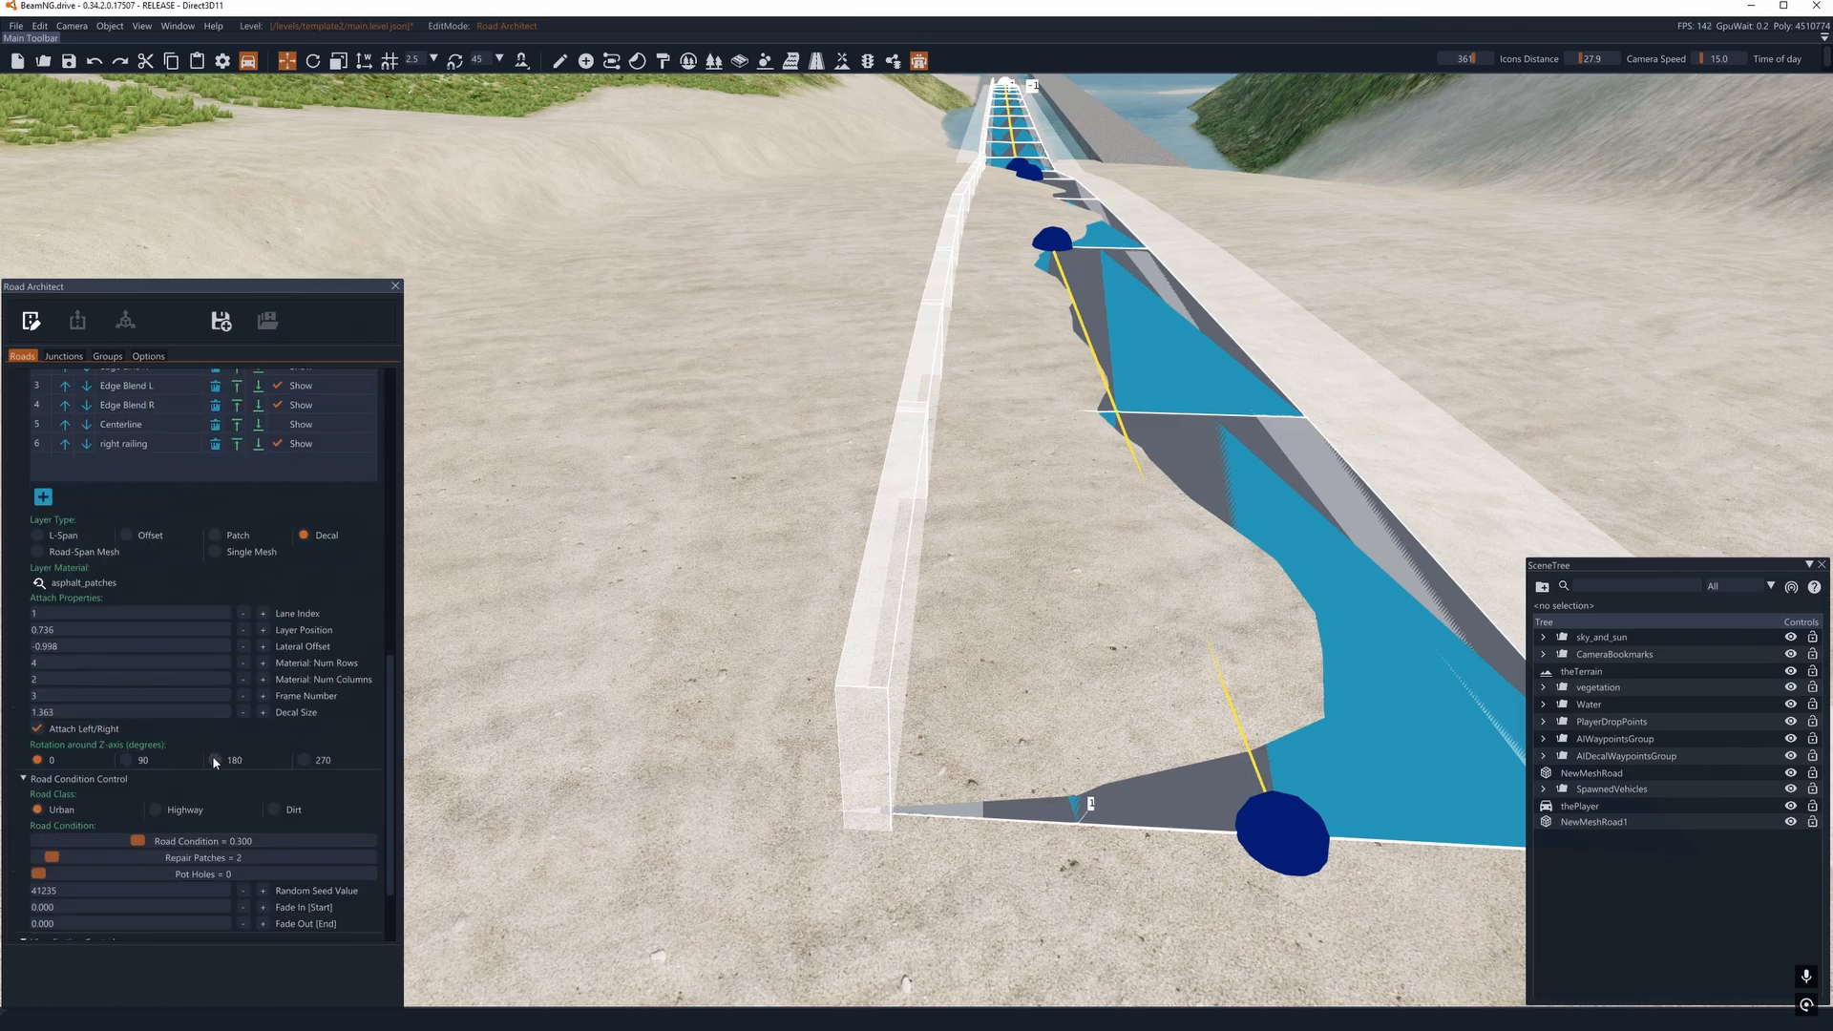
{"action": "scroll", "coordinate": [214, 761], "scroll_direction": "up", "scroll_amount": 2}
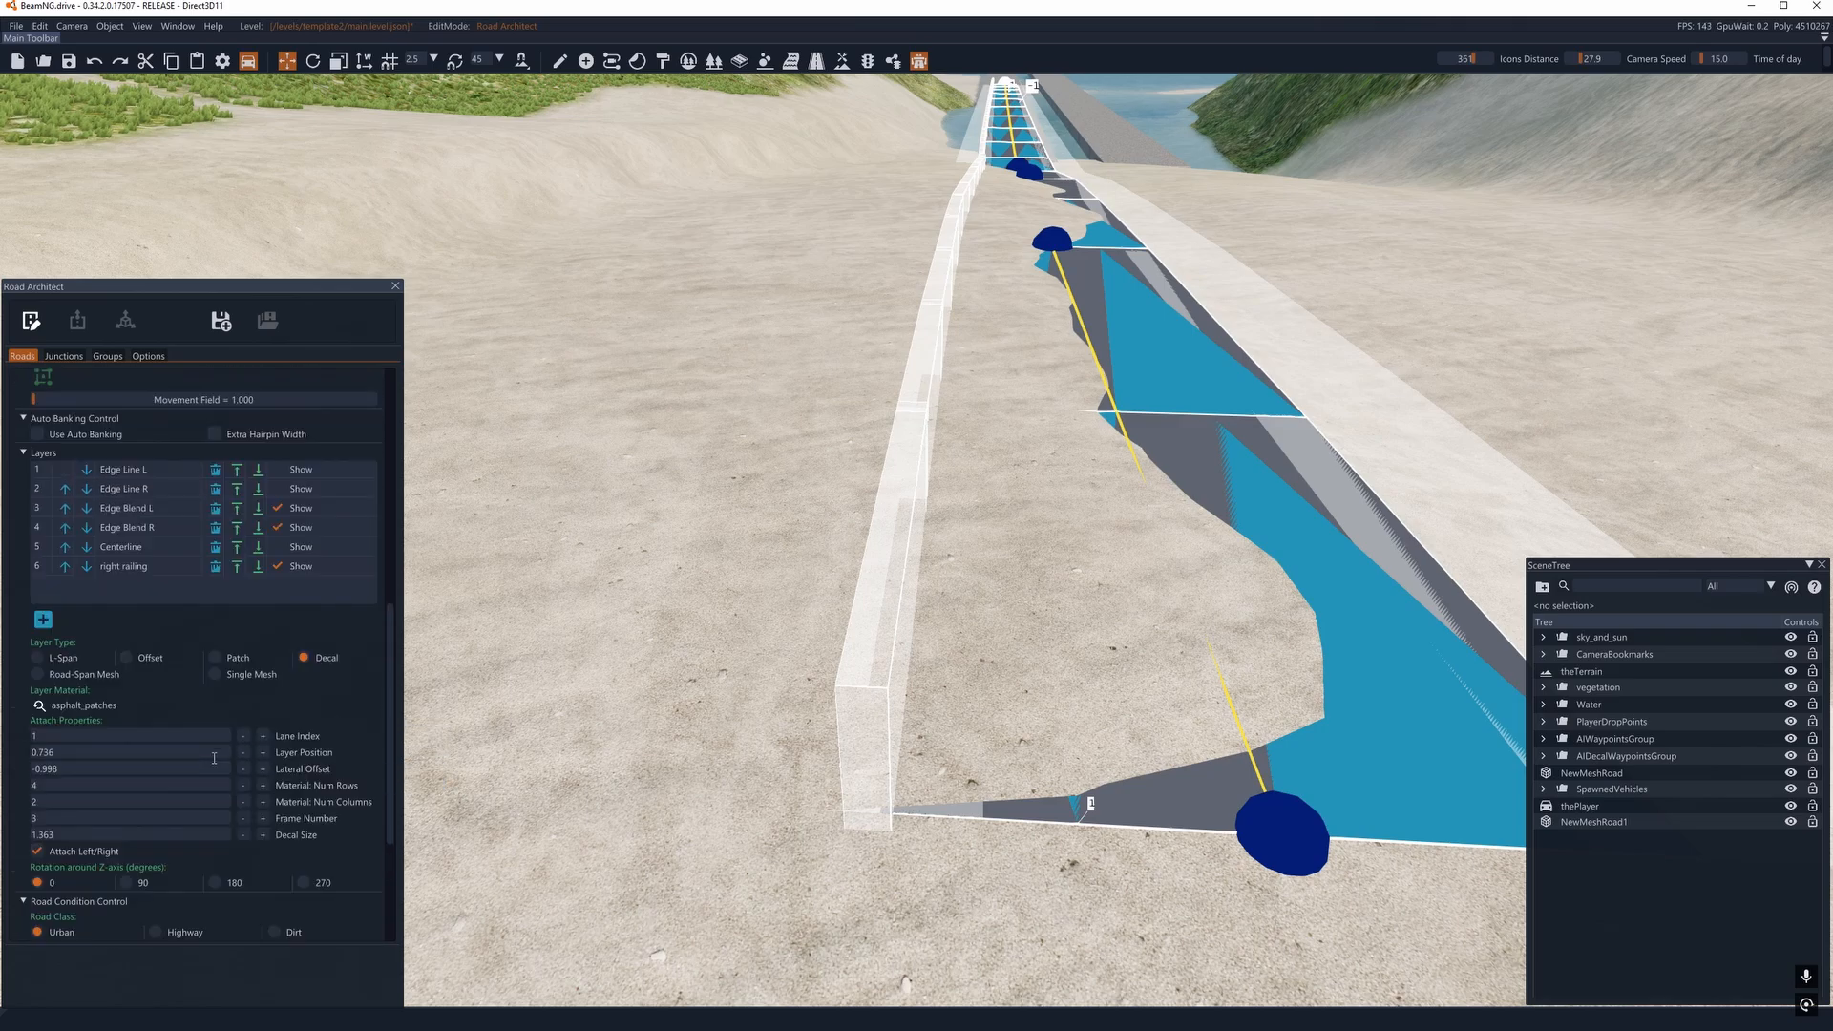
{"action": "left_click", "coordinate": [35, 566]}
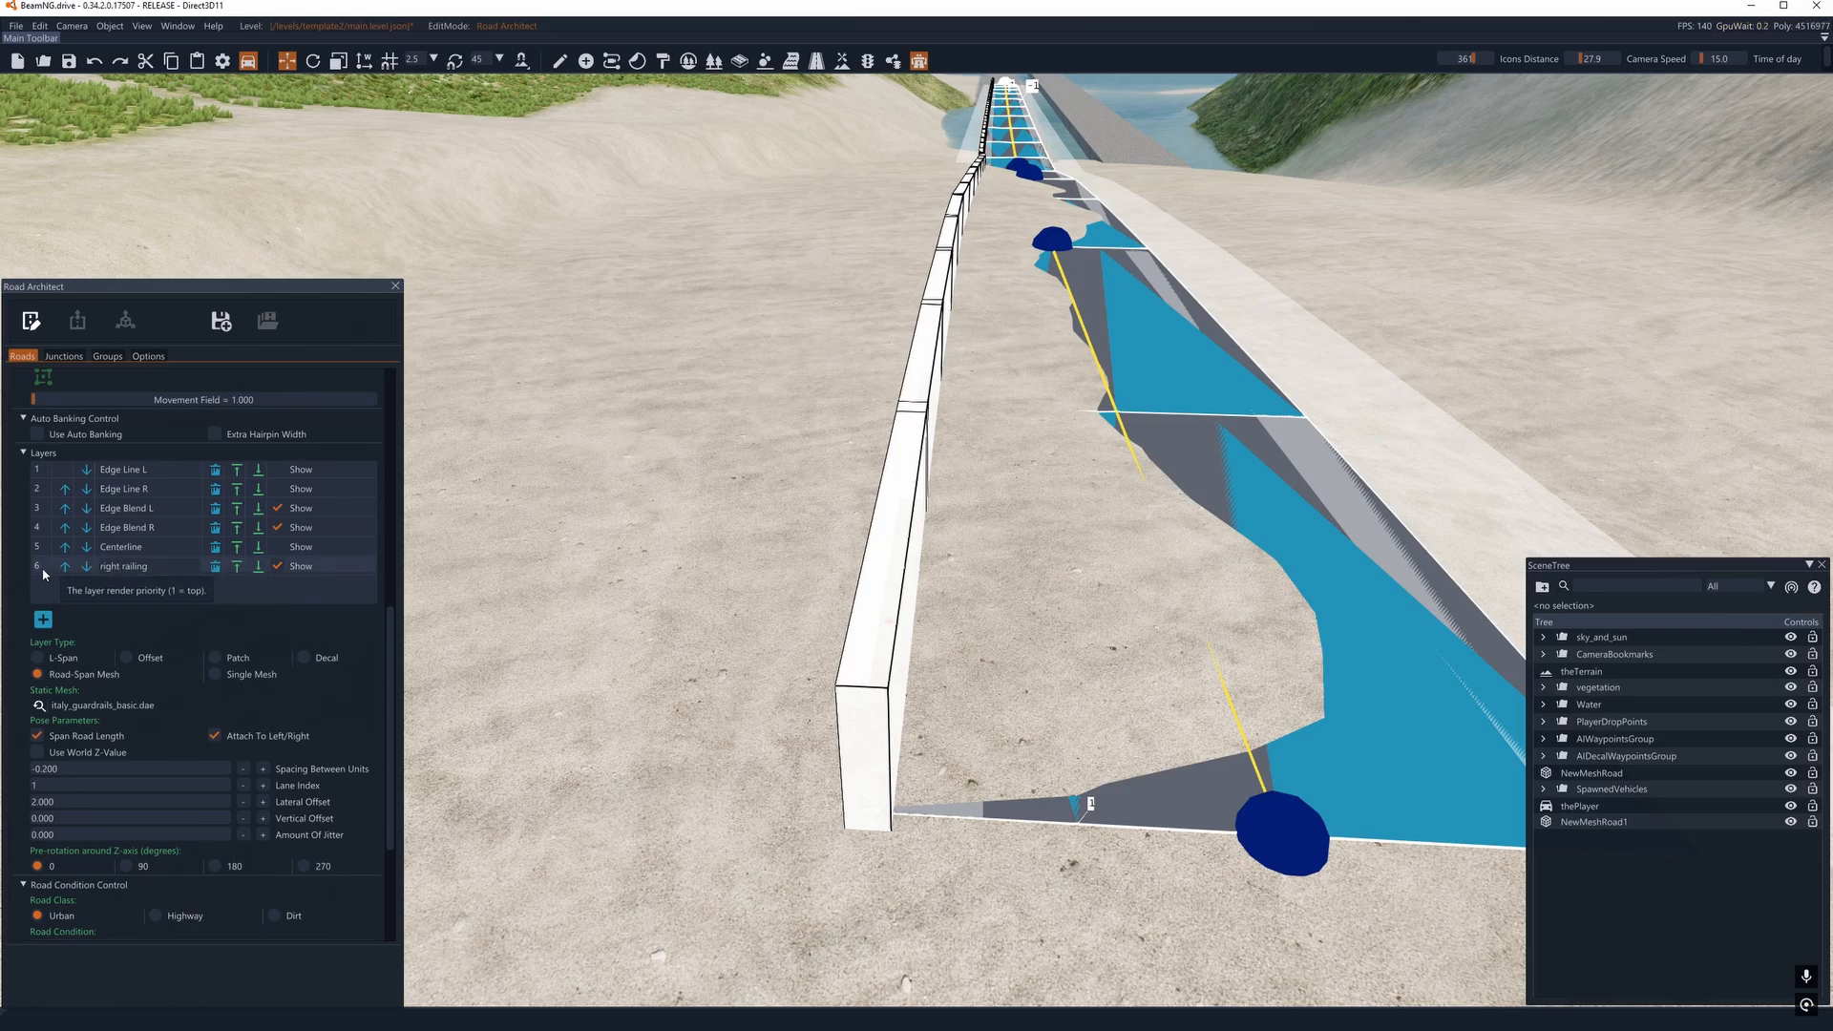
{"action": "left_click", "coordinate": [214, 866]}
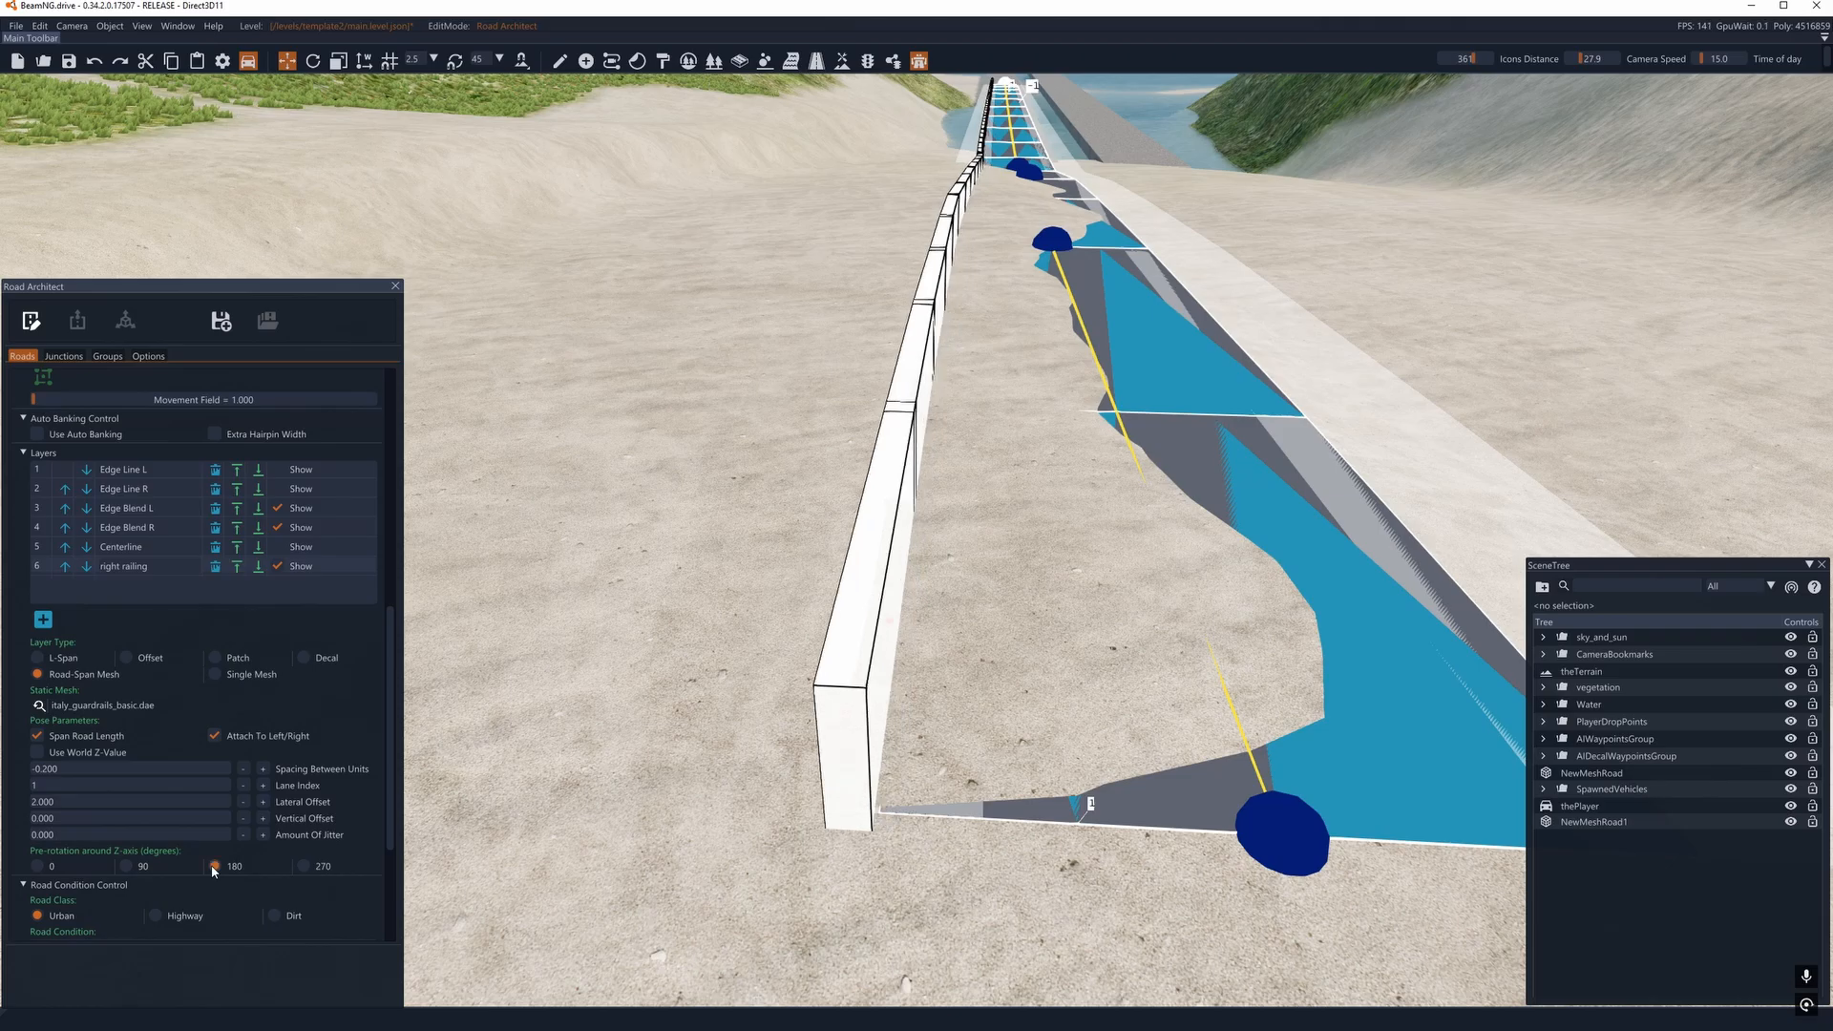
- Inspect the rotated right railing along the road in render mode and return to edit mode
{"action": "left_click", "coordinate": [32, 322]}
{"action": "right_click_drag", "start_coordinate": [1062, 557], "coordinate": [1203, 549]}
{"action": "key", "text": "a"}
{"action": "key", "text": "d"}
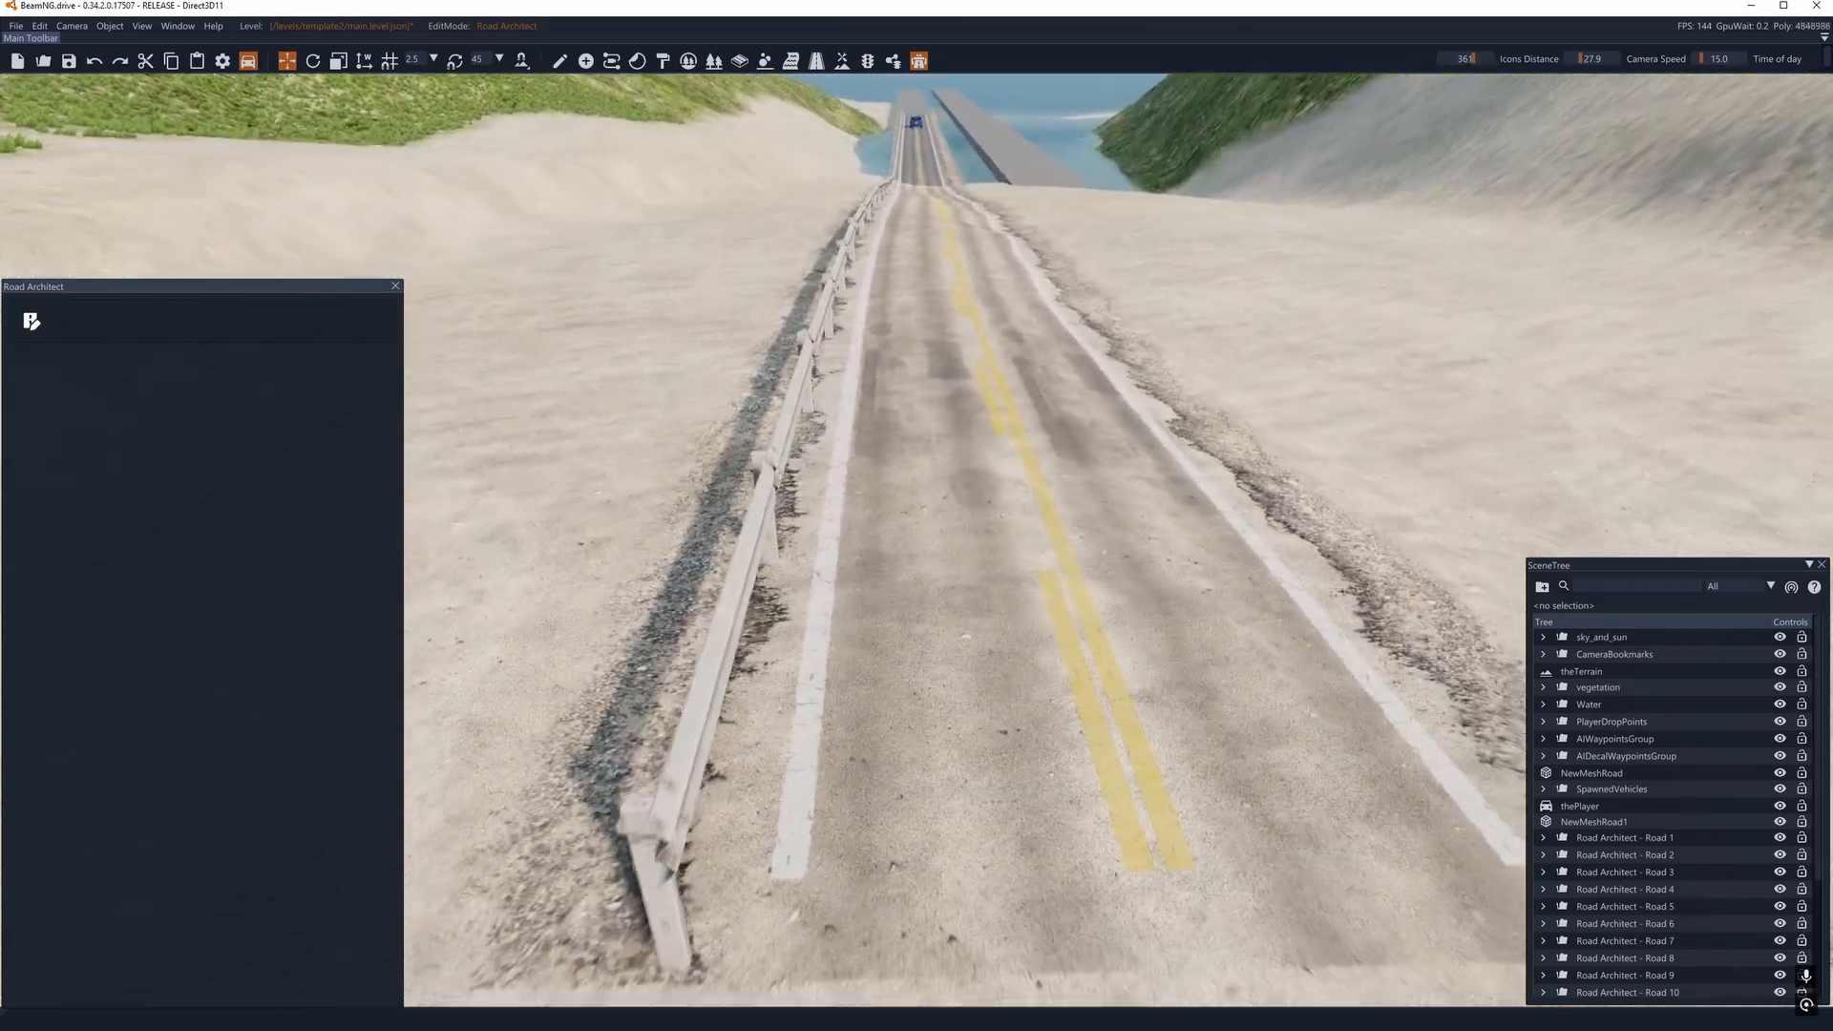
{"action": "key", "text": "s"}
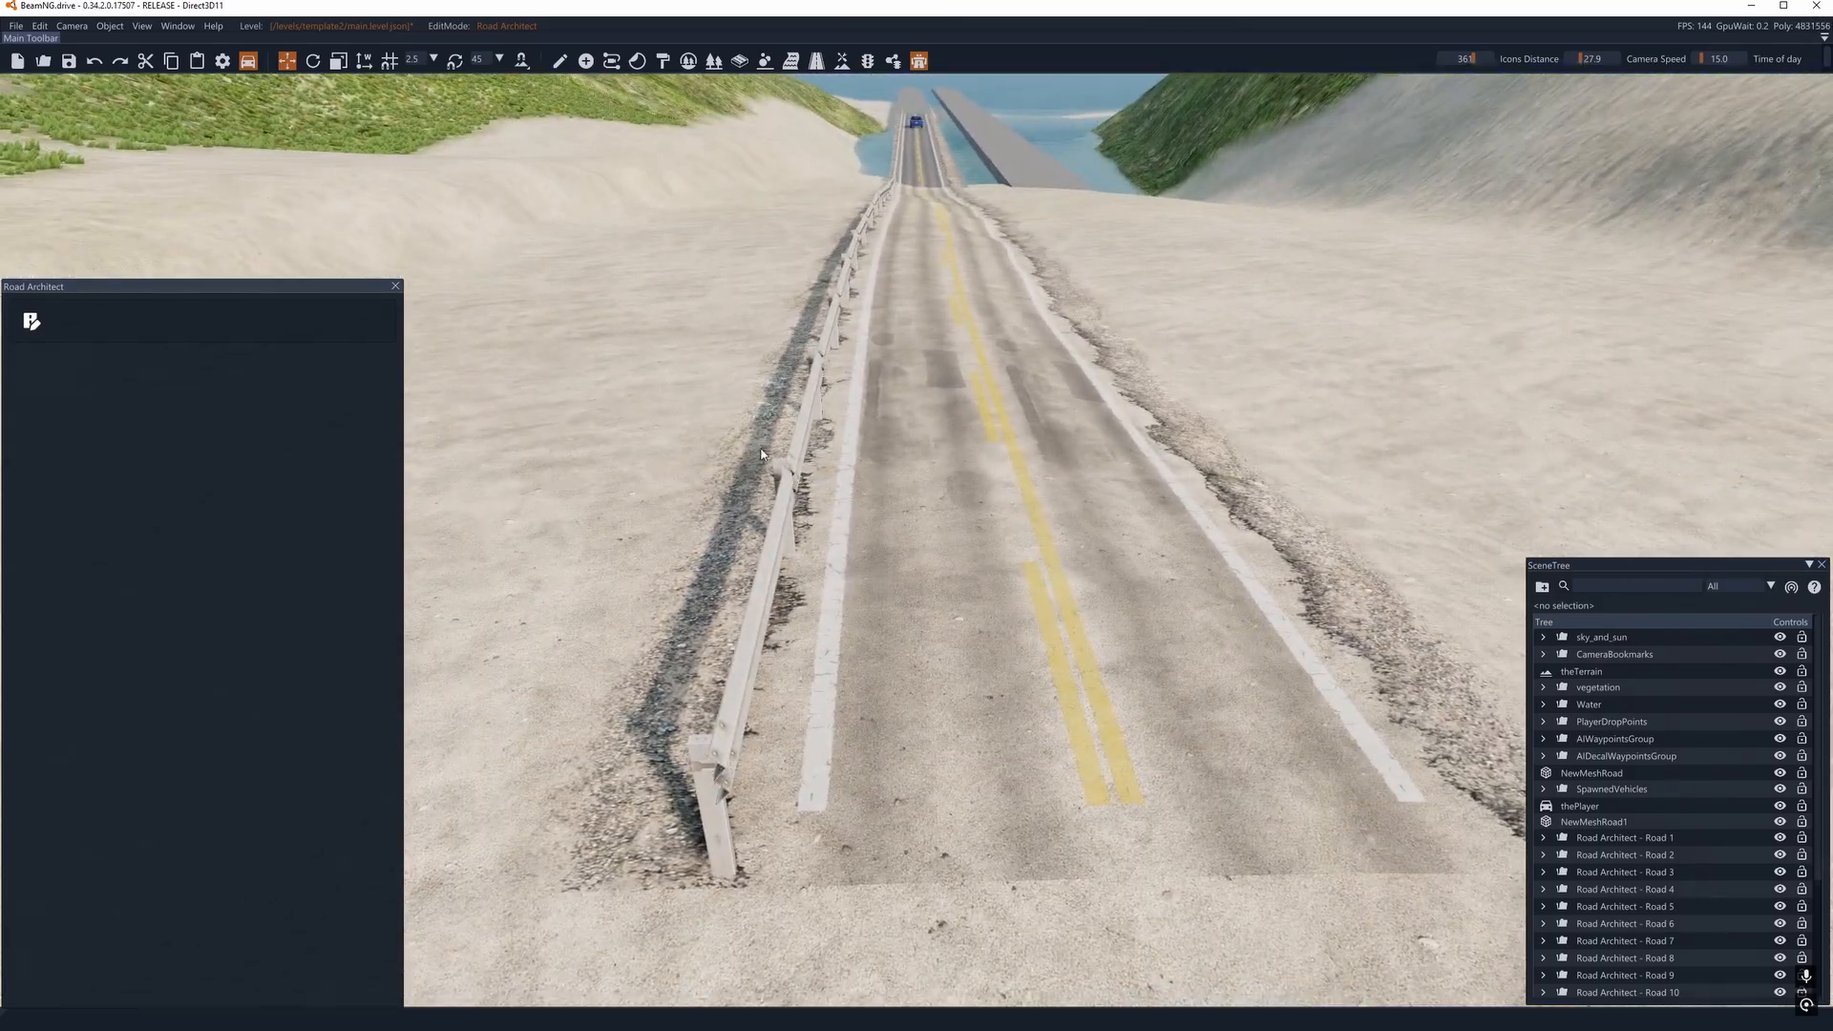
{"action": "left_click", "coordinate": [31, 322]}
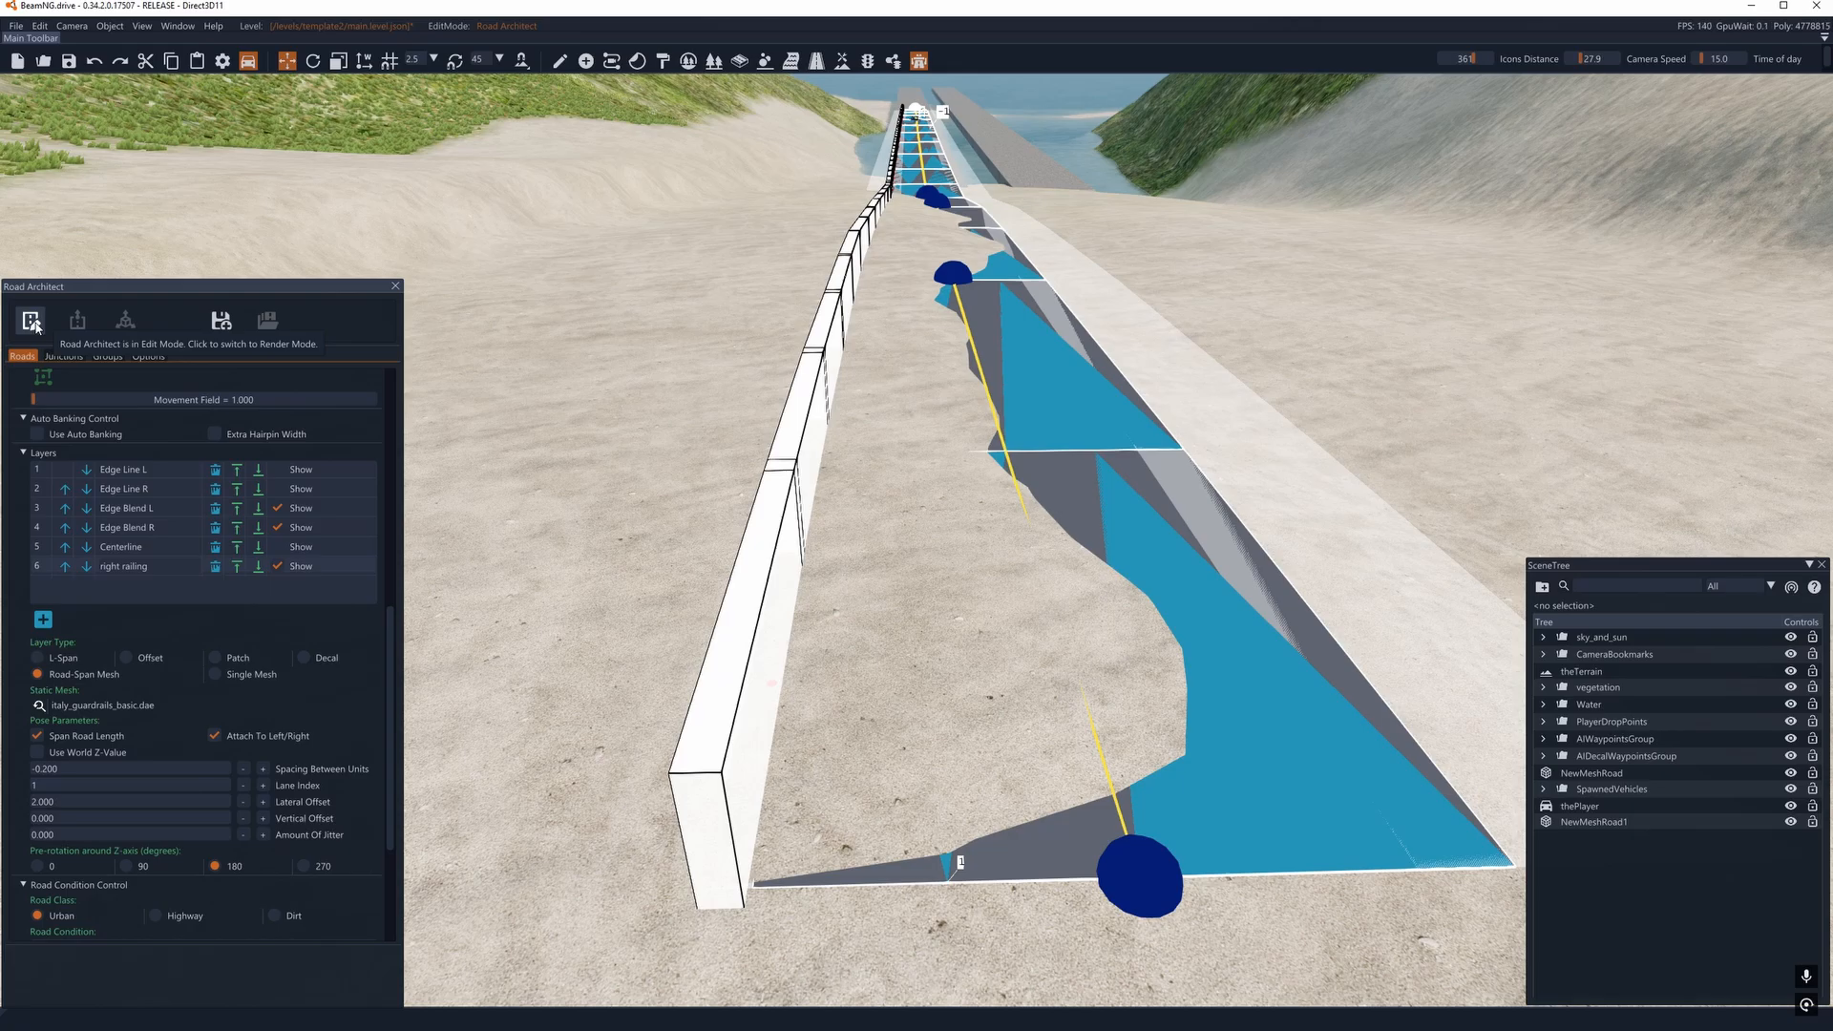
- Add a Road-Span Mesh layer named right railing2 and preview italy_guardrails_basic.dae in its static mesh selection
{"action": "left_click", "coordinate": [43, 620]}
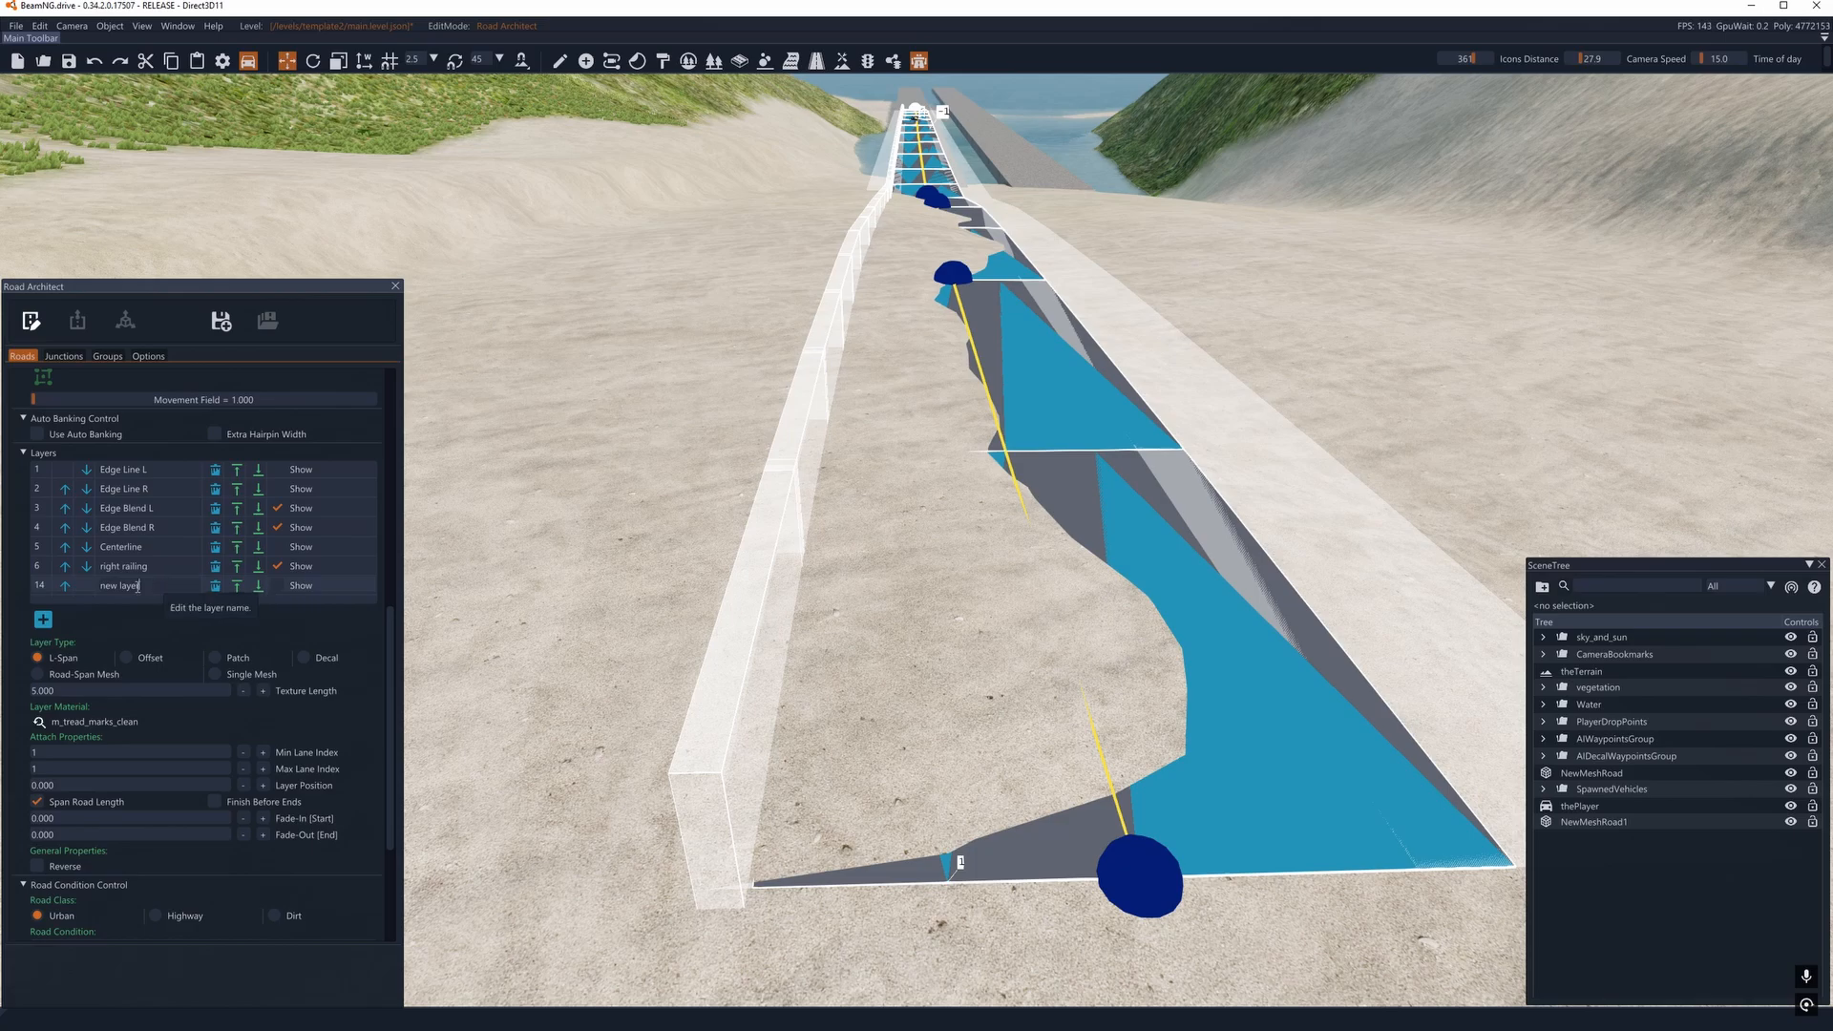
{"action": "left_click_drag", "start_coordinate": [137, 586], "coordinate": [103, 586]}
{"action": "key", "text": "s"}
{"action": "key", "text": "d"}
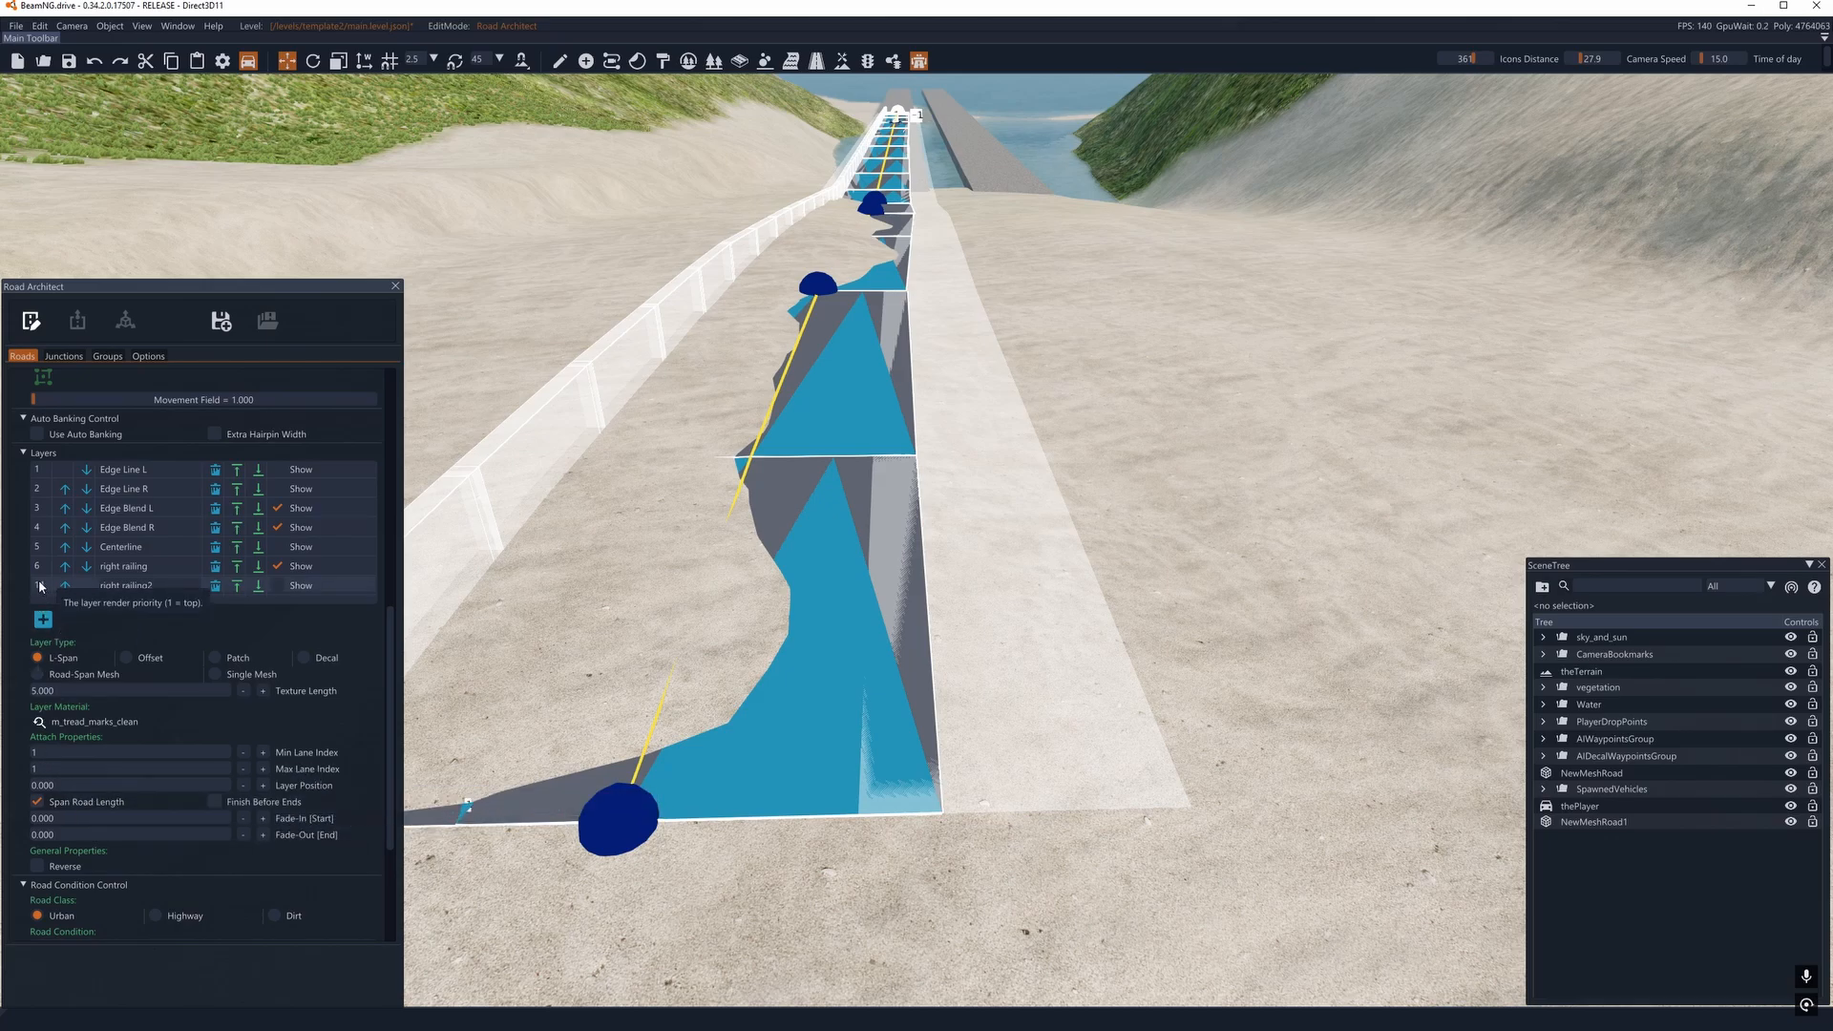
{"action": "left_click", "coordinate": [39, 674]}
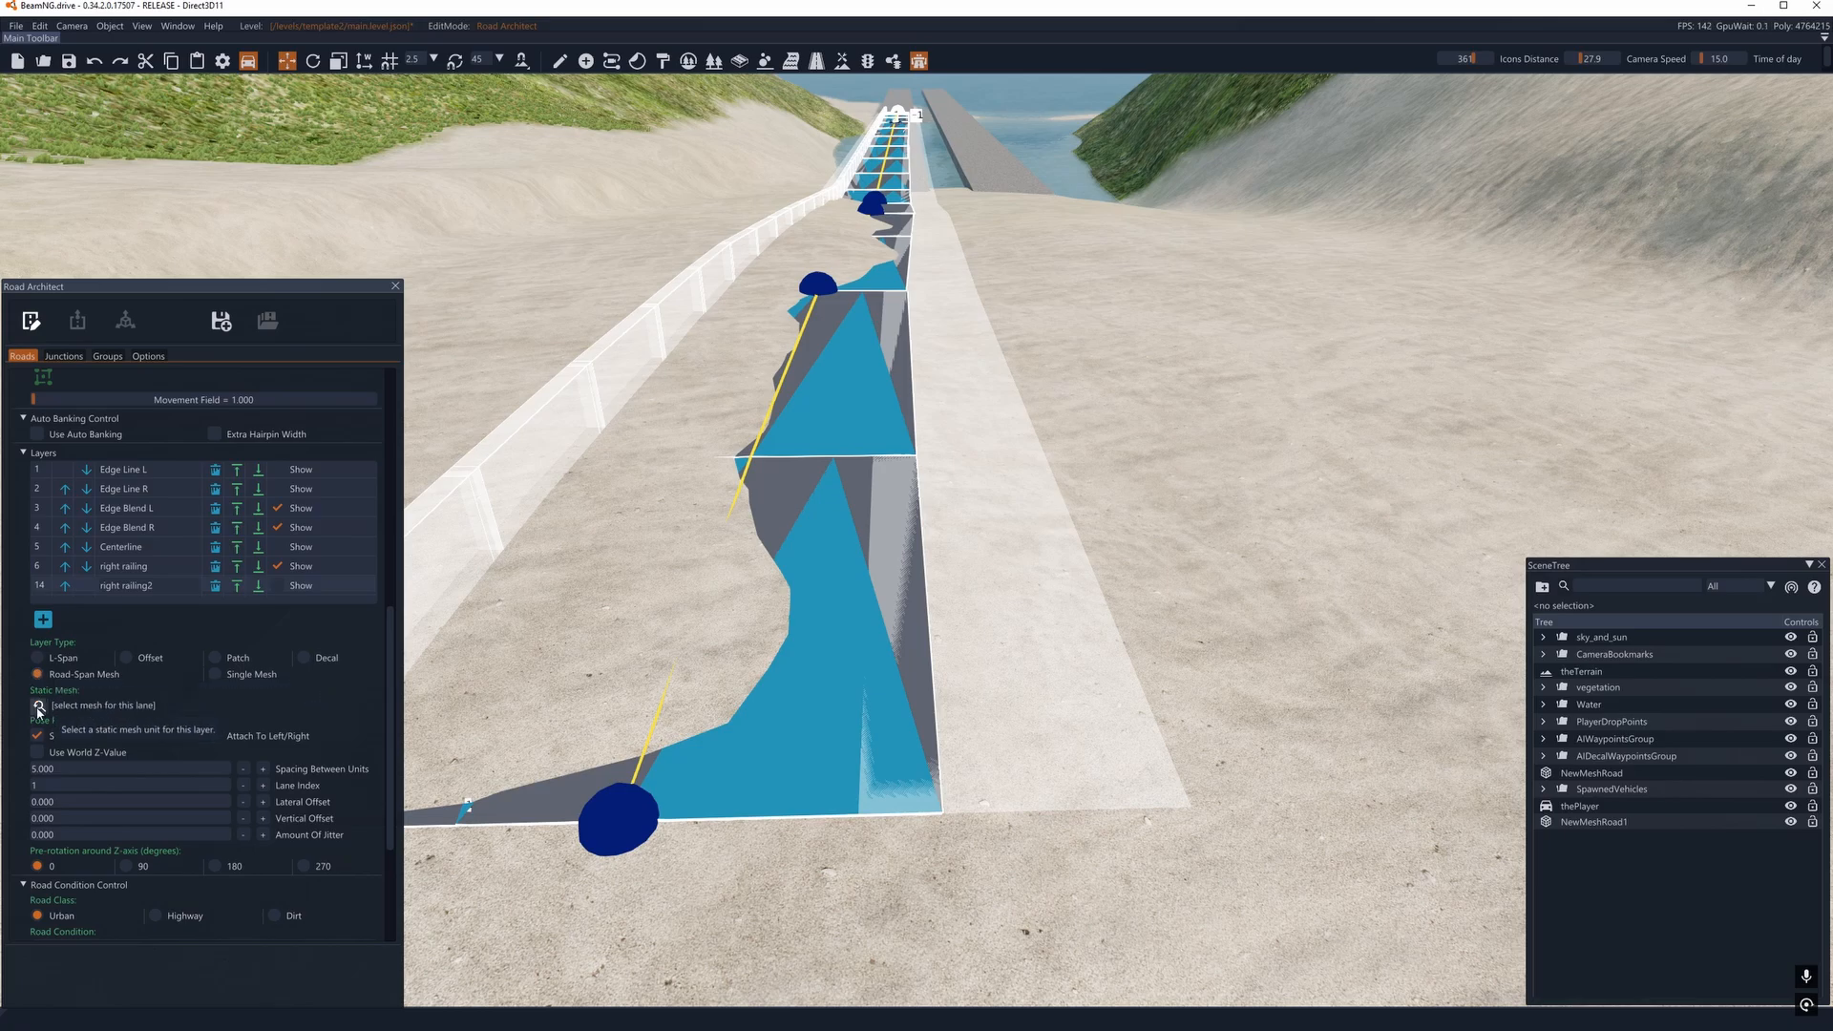
{"action": "left_click", "coordinate": [40, 706]}
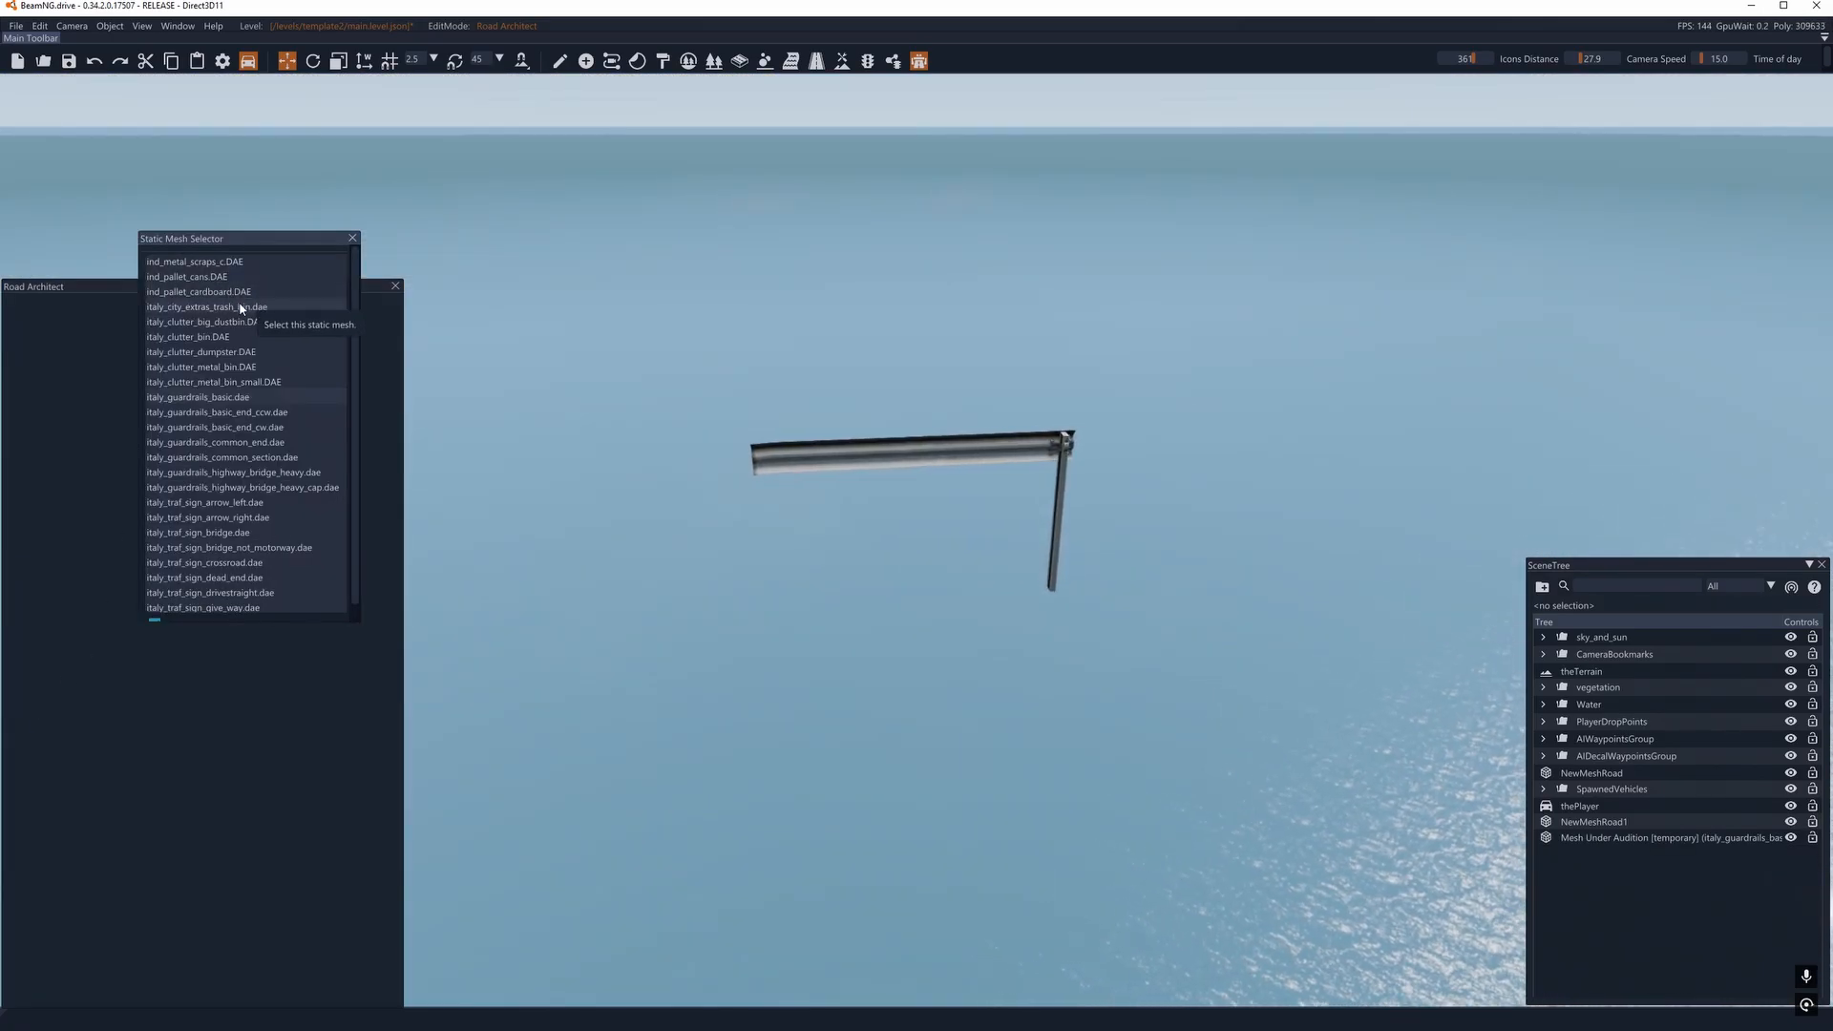
{"action": "left_click", "coordinate": [356, 240]}
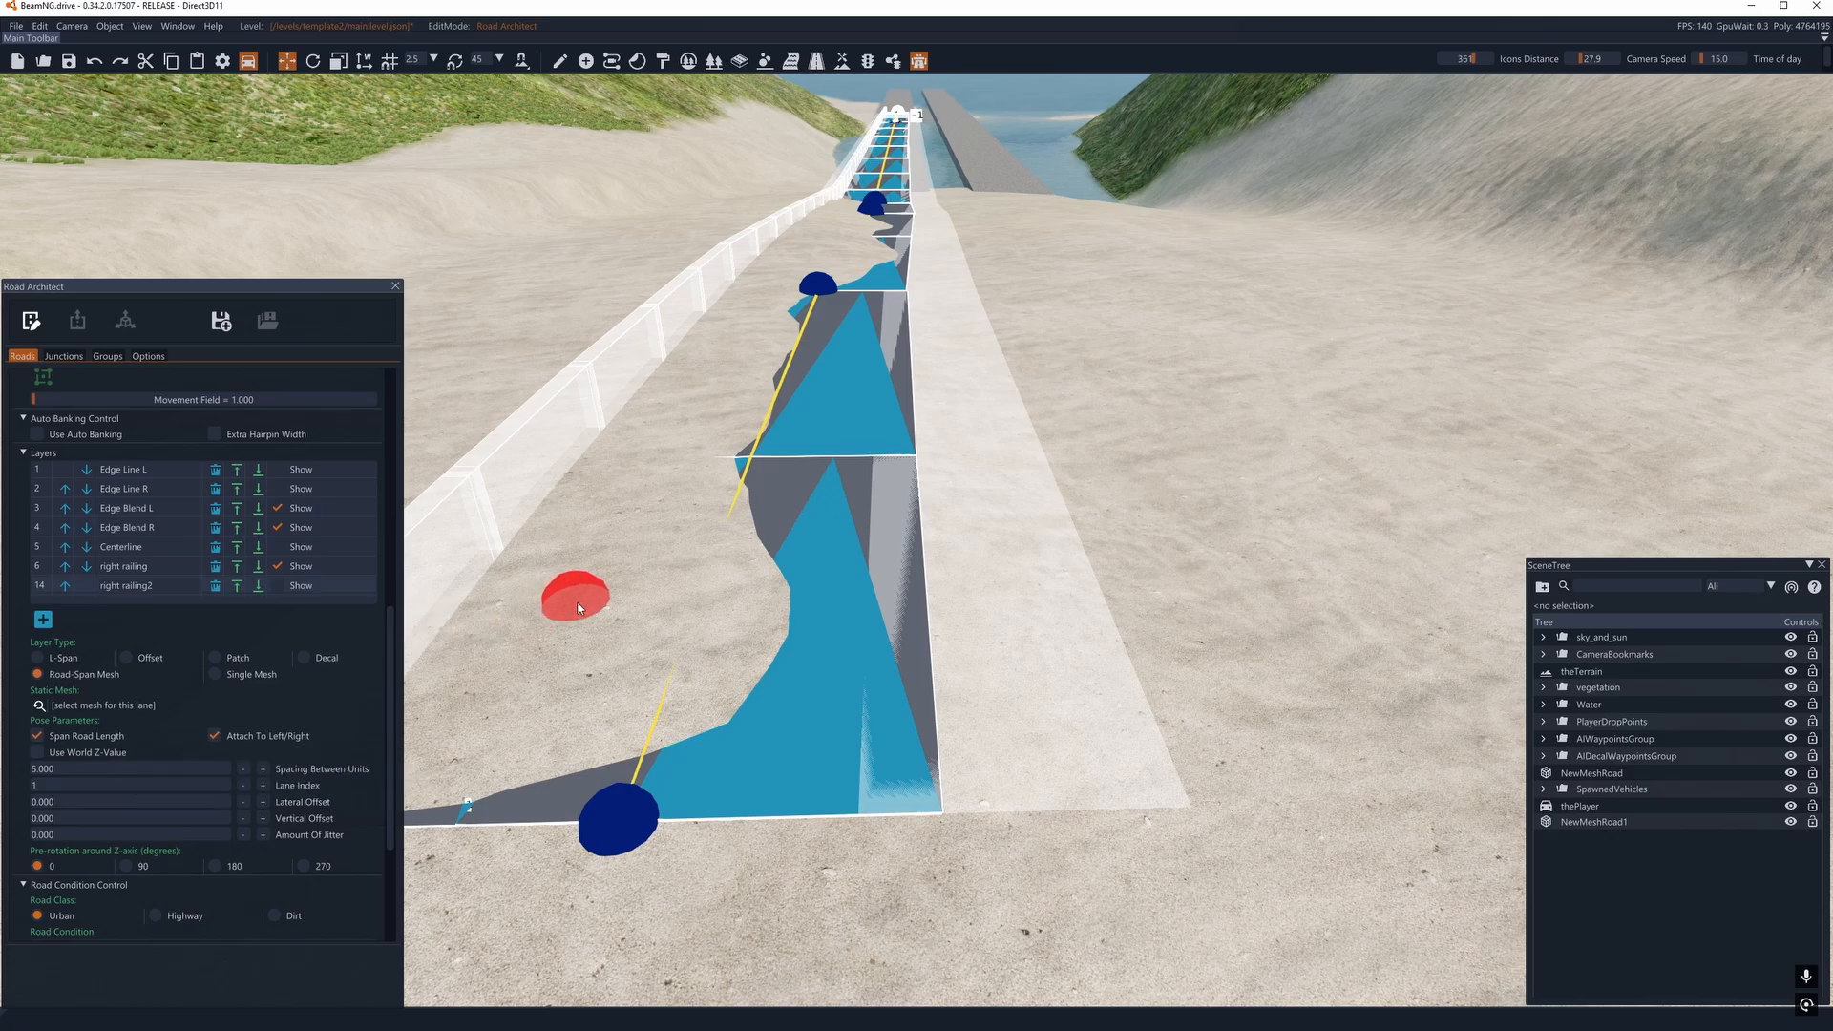
- Show the right railing2 layer and move it to the opposite road edge with a lateral offset of -2.500
{"action": "key", "text": "a"}
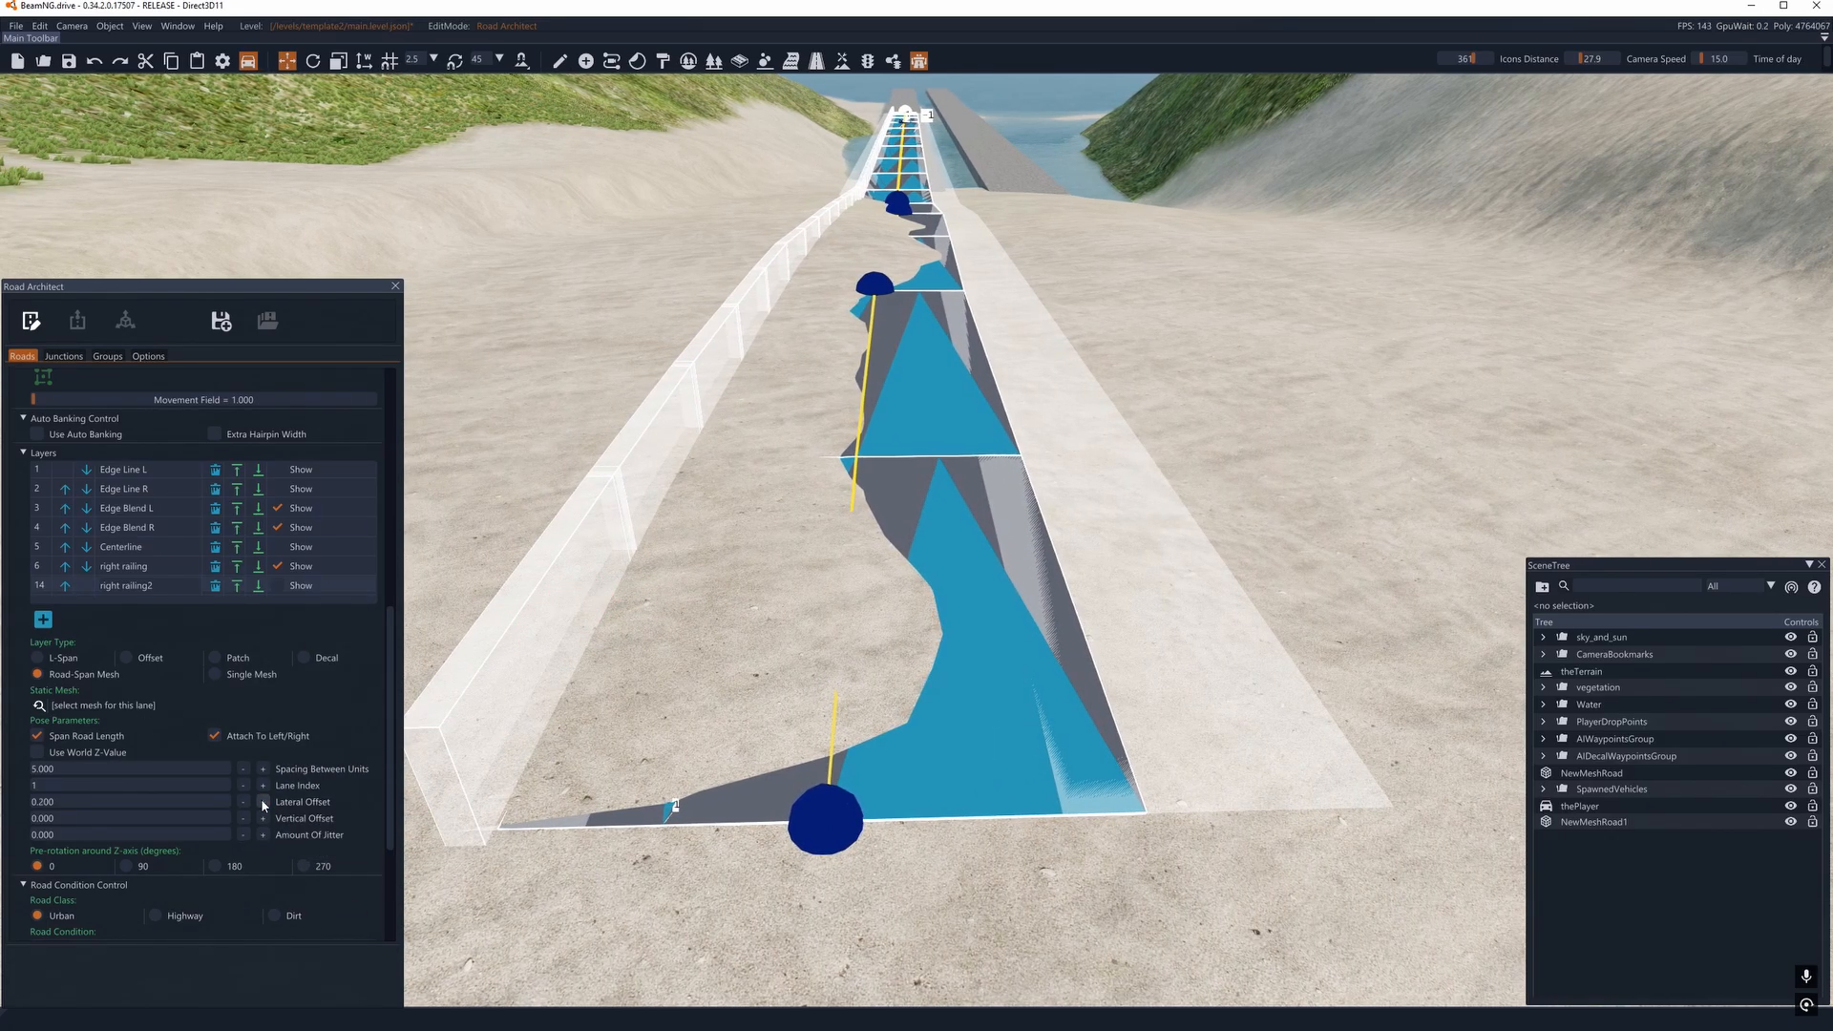
{"action": "left_click", "coordinate": [277, 585]}
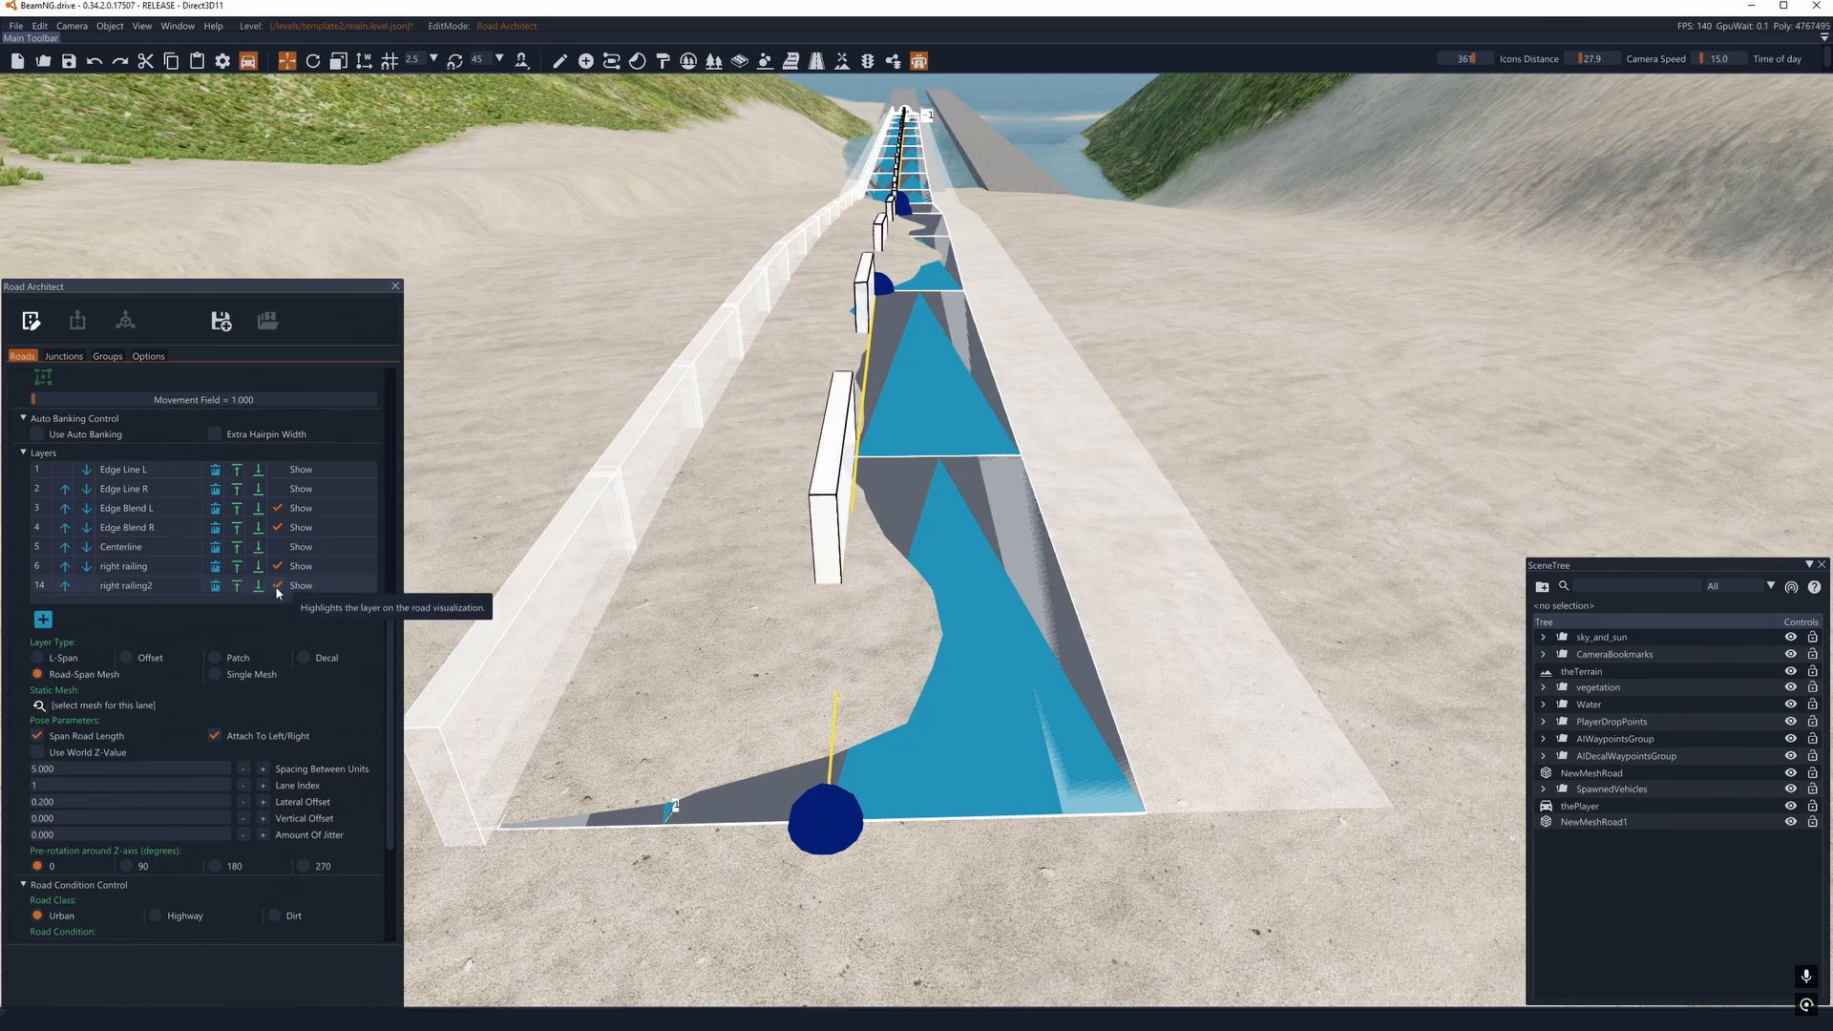
{"action": "left_click", "coordinate": [265, 803]}
{"action": "left_click", "coordinate": [244, 802]}
{"action": "left_click", "coordinate": [244, 802]}
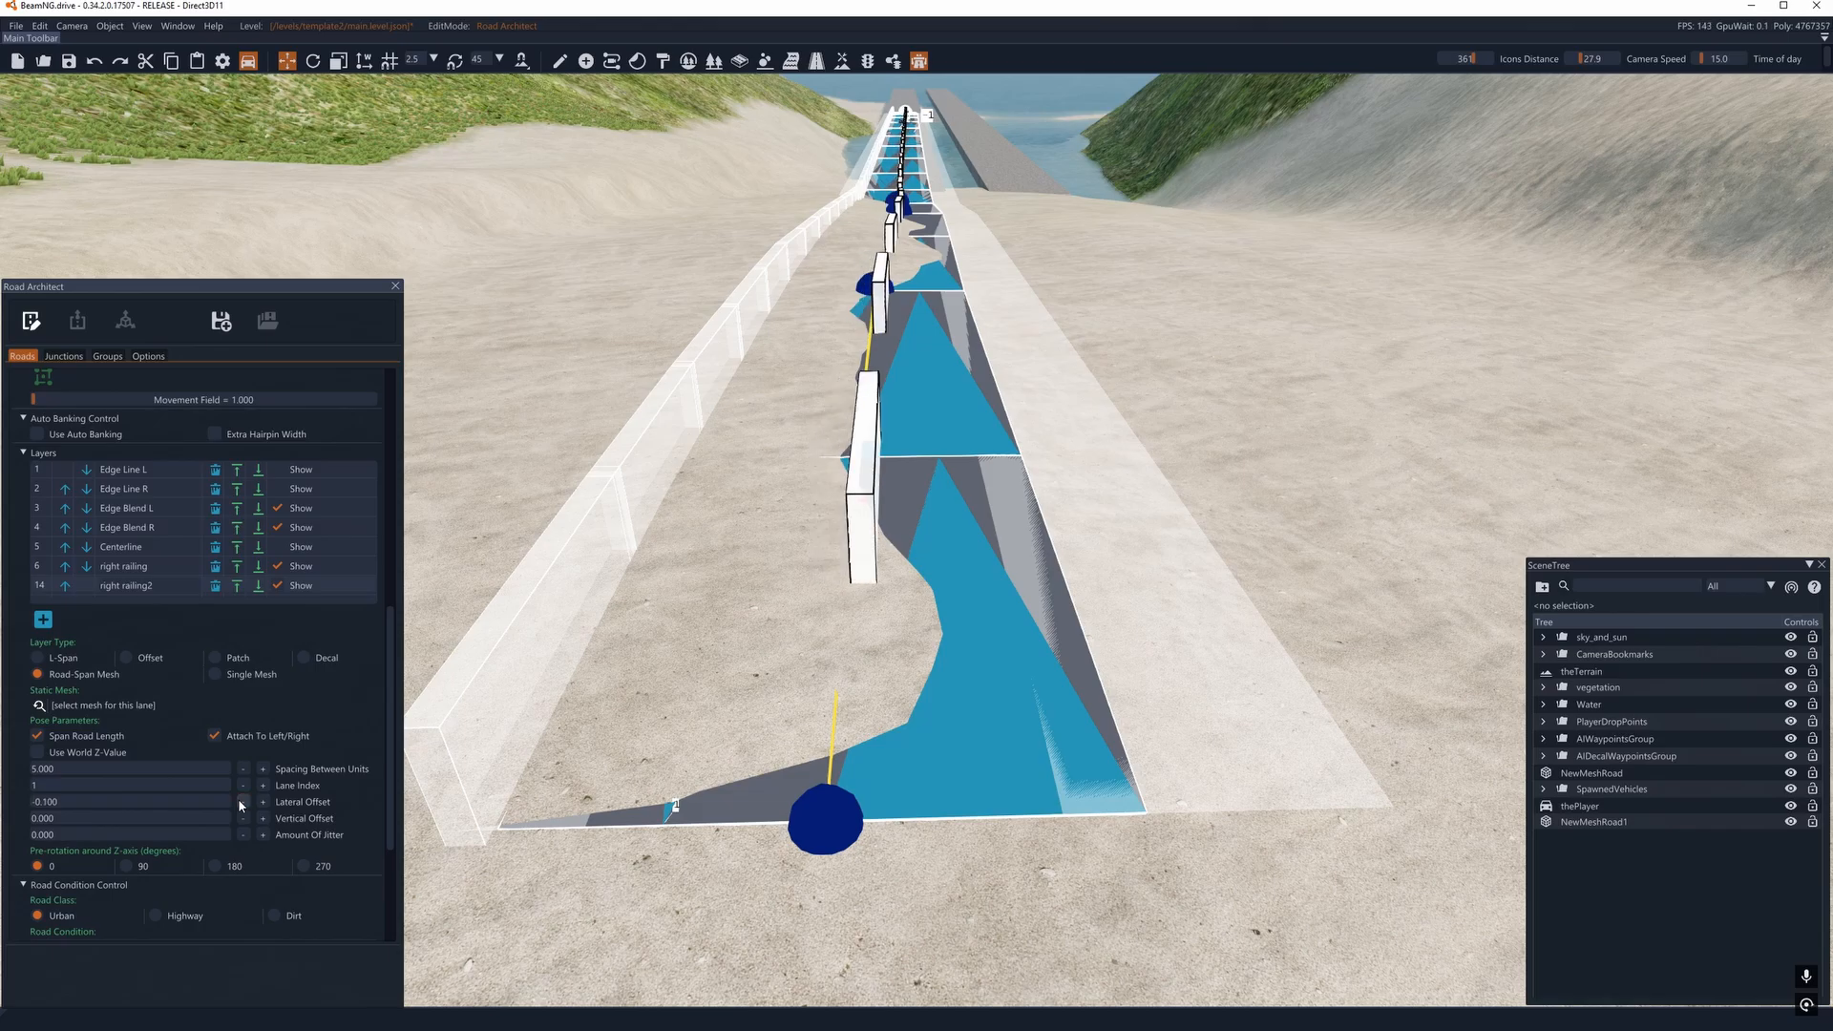
{"action": "left_click", "coordinate": [243, 802]}
{"action": "left_click", "coordinate": [244, 802]}
{"action": "left_click", "coordinate": [243, 802]}
{"action": "left_click", "coordinate": [243, 802]}
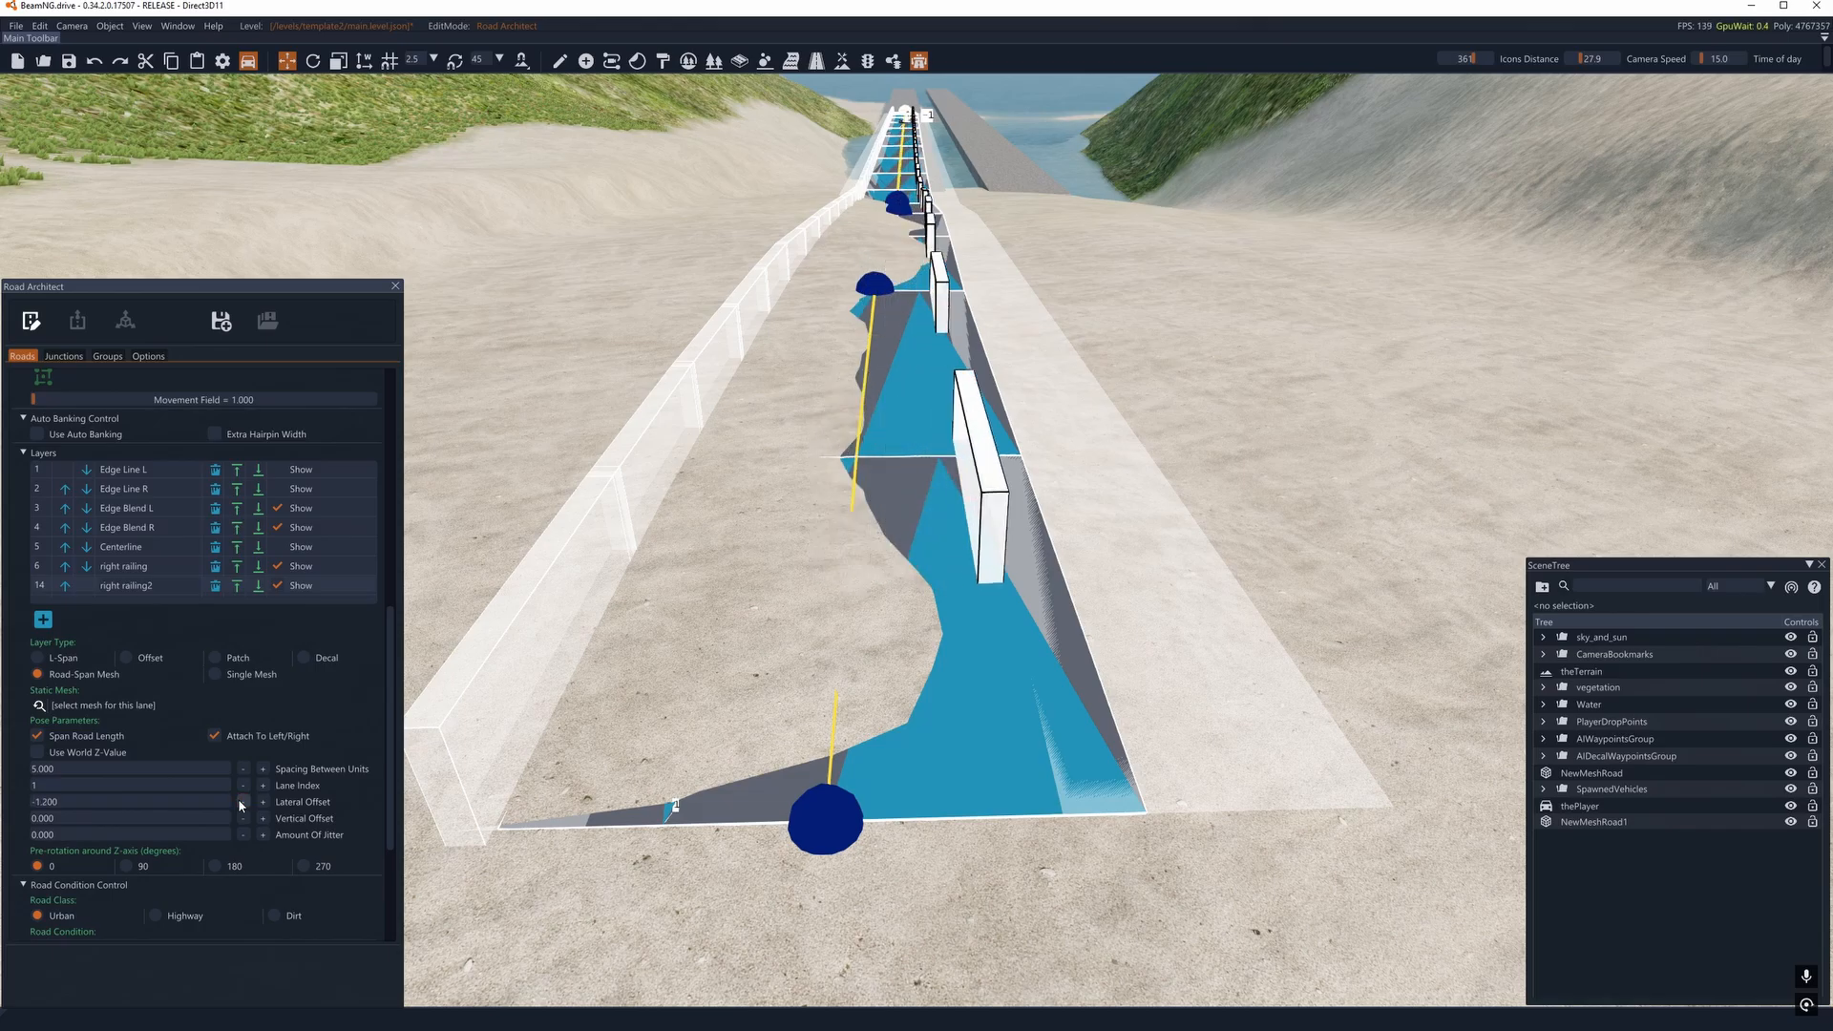
{"action": "left_click", "coordinate": [244, 802]}
{"action": "left_click", "coordinate": [243, 802]}
{"action": "left_click", "coordinate": [242, 802]}
{"action": "left_click", "coordinate": [242, 802]}
{"action": "left_click", "coordinate": [242, 802]}
{"action": "left_click", "coordinate": [243, 802]}
{"action": "left_click", "coordinate": [242, 802]}
{"action": "left_click", "coordinate": [243, 802]}
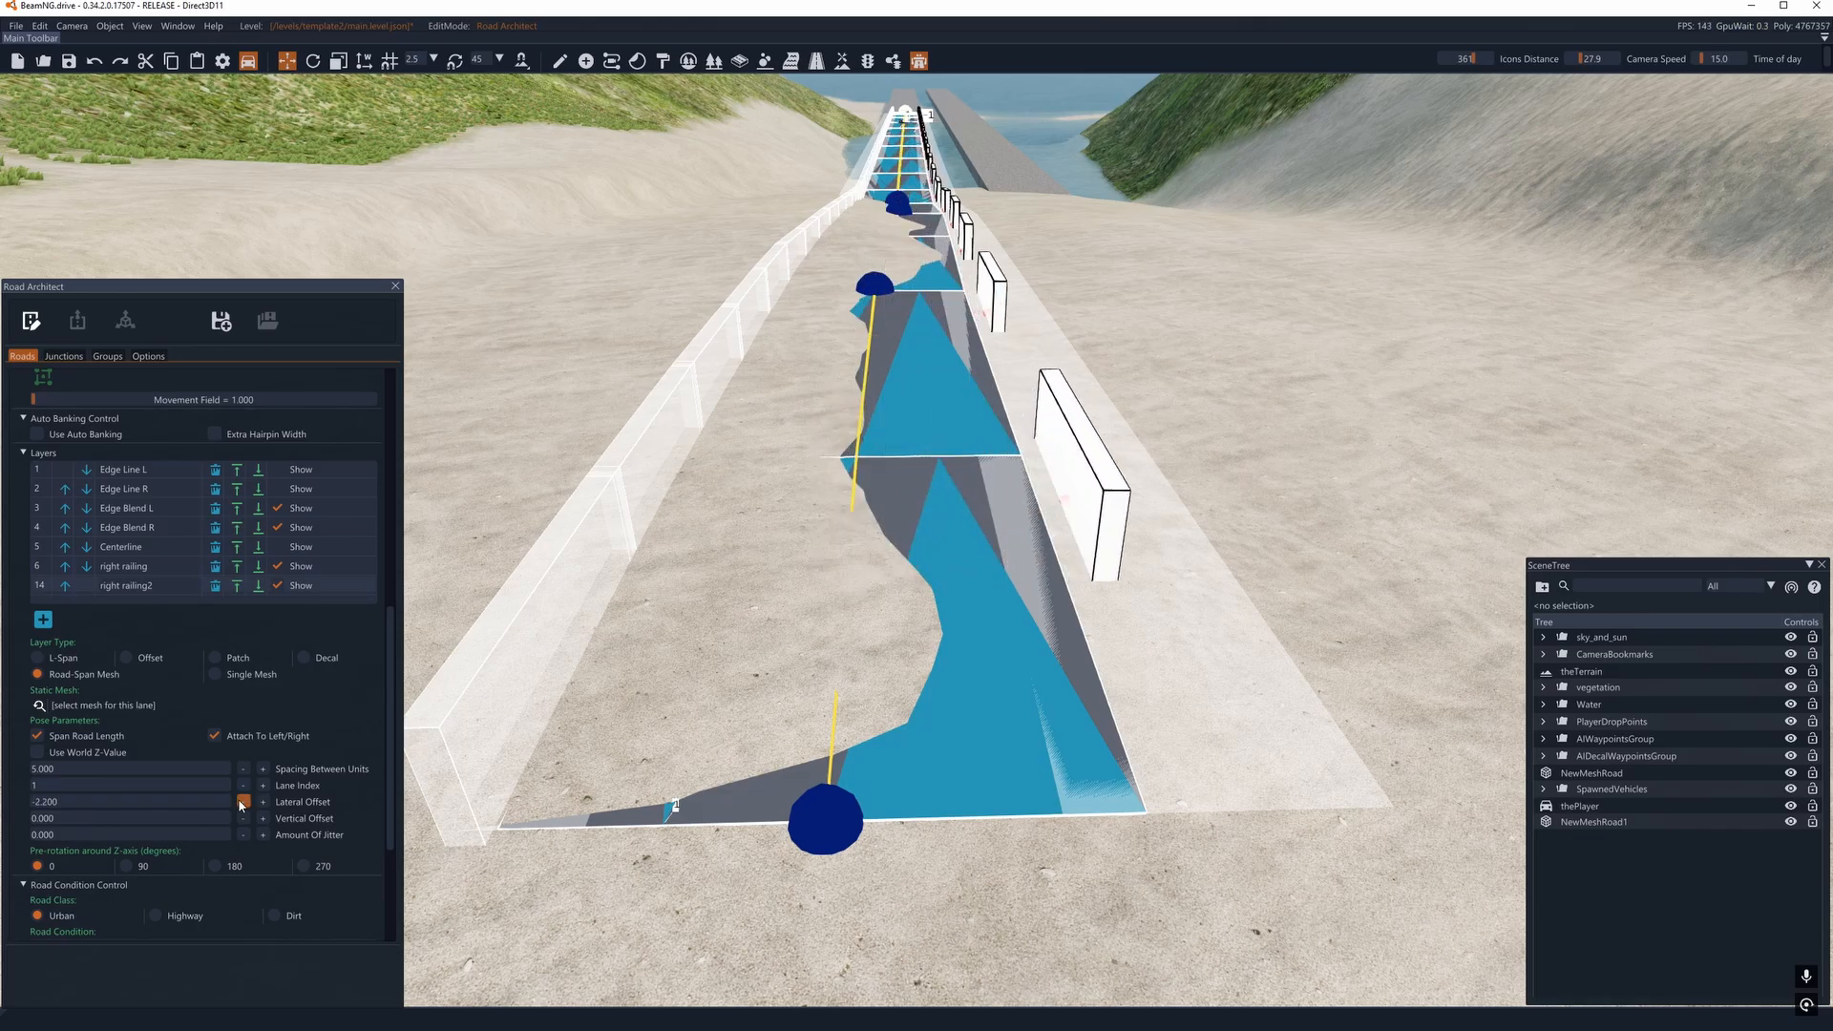
{"action": "left_click", "coordinate": [242, 802]}
{"action": "left_click", "coordinate": [243, 802]}
- Close the gaps in right railing2 by setting the spacing between units to -0.200
{"action": "left_click", "coordinate": [244, 769]}
{"action": "left_click", "coordinate": [244, 769]}
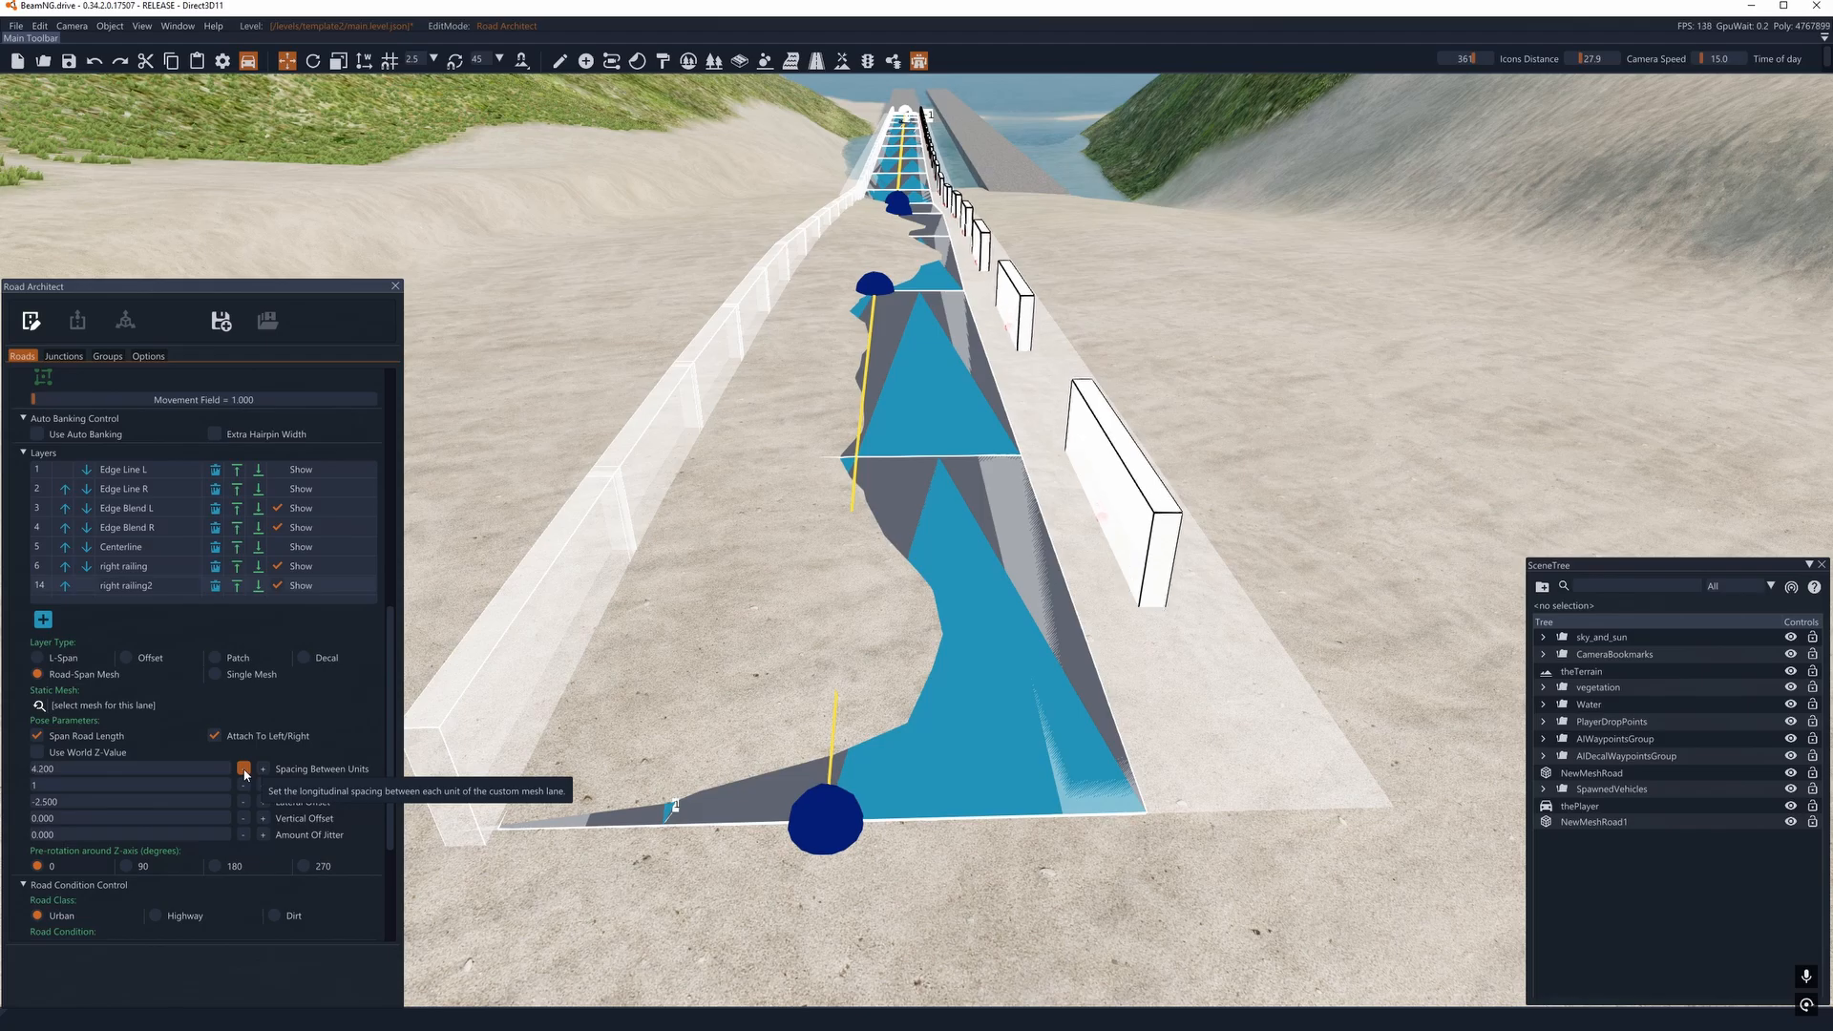
{"action": "left_click", "coordinate": [244, 769]}
{"action": "left_click", "coordinate": [244, 768]}
{"action": "left_click", "coordinate": [244, 768]}
{"action": "left_click", "coordinate": [243, 769]}
{"action": "left_click", "coordinate": [243, 769]}
{"action": "left_click", "coordinate": [243, 768]}
{"action": "left_click", "coordinate": [244, 768]}
{"action": "left_click", "coordinate": [244, 769]}
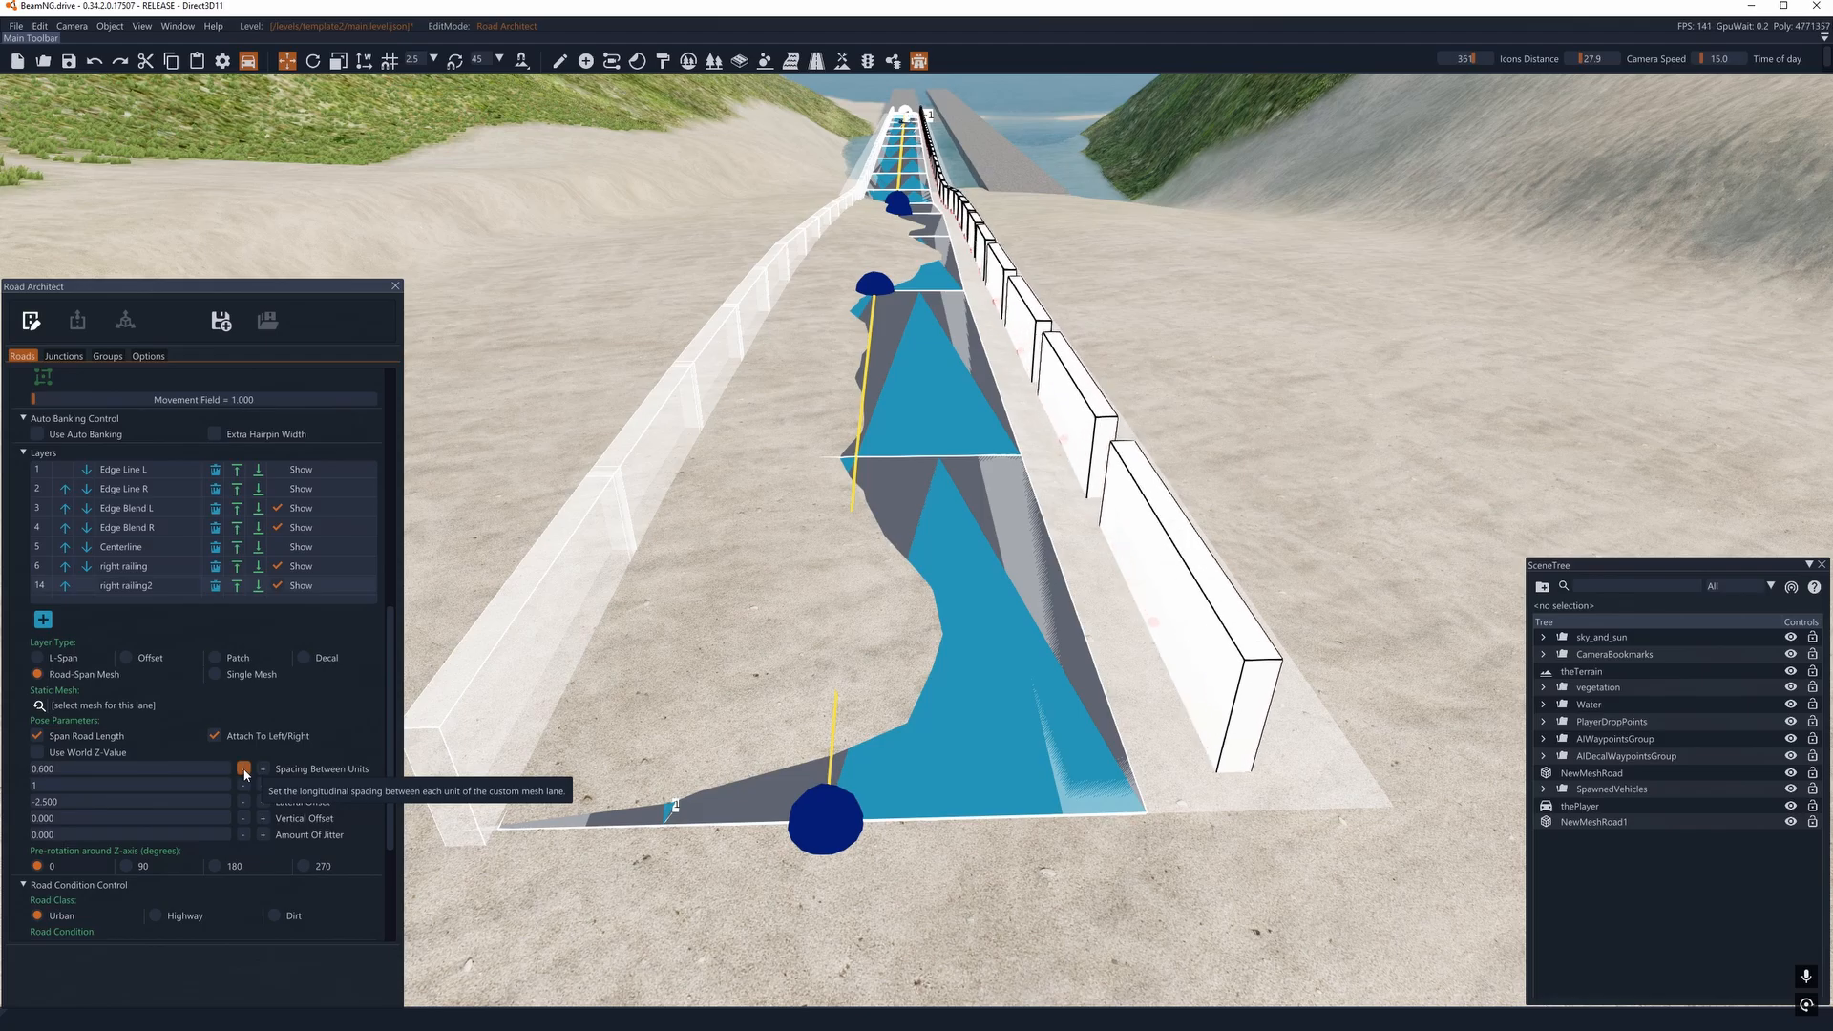
{"action": "left_click", "coordinate": [244, 769]}
{"action": "left_click", "coordinate": [243, 769]}
{"action": "left_click", "coordinate": [243, 768]}
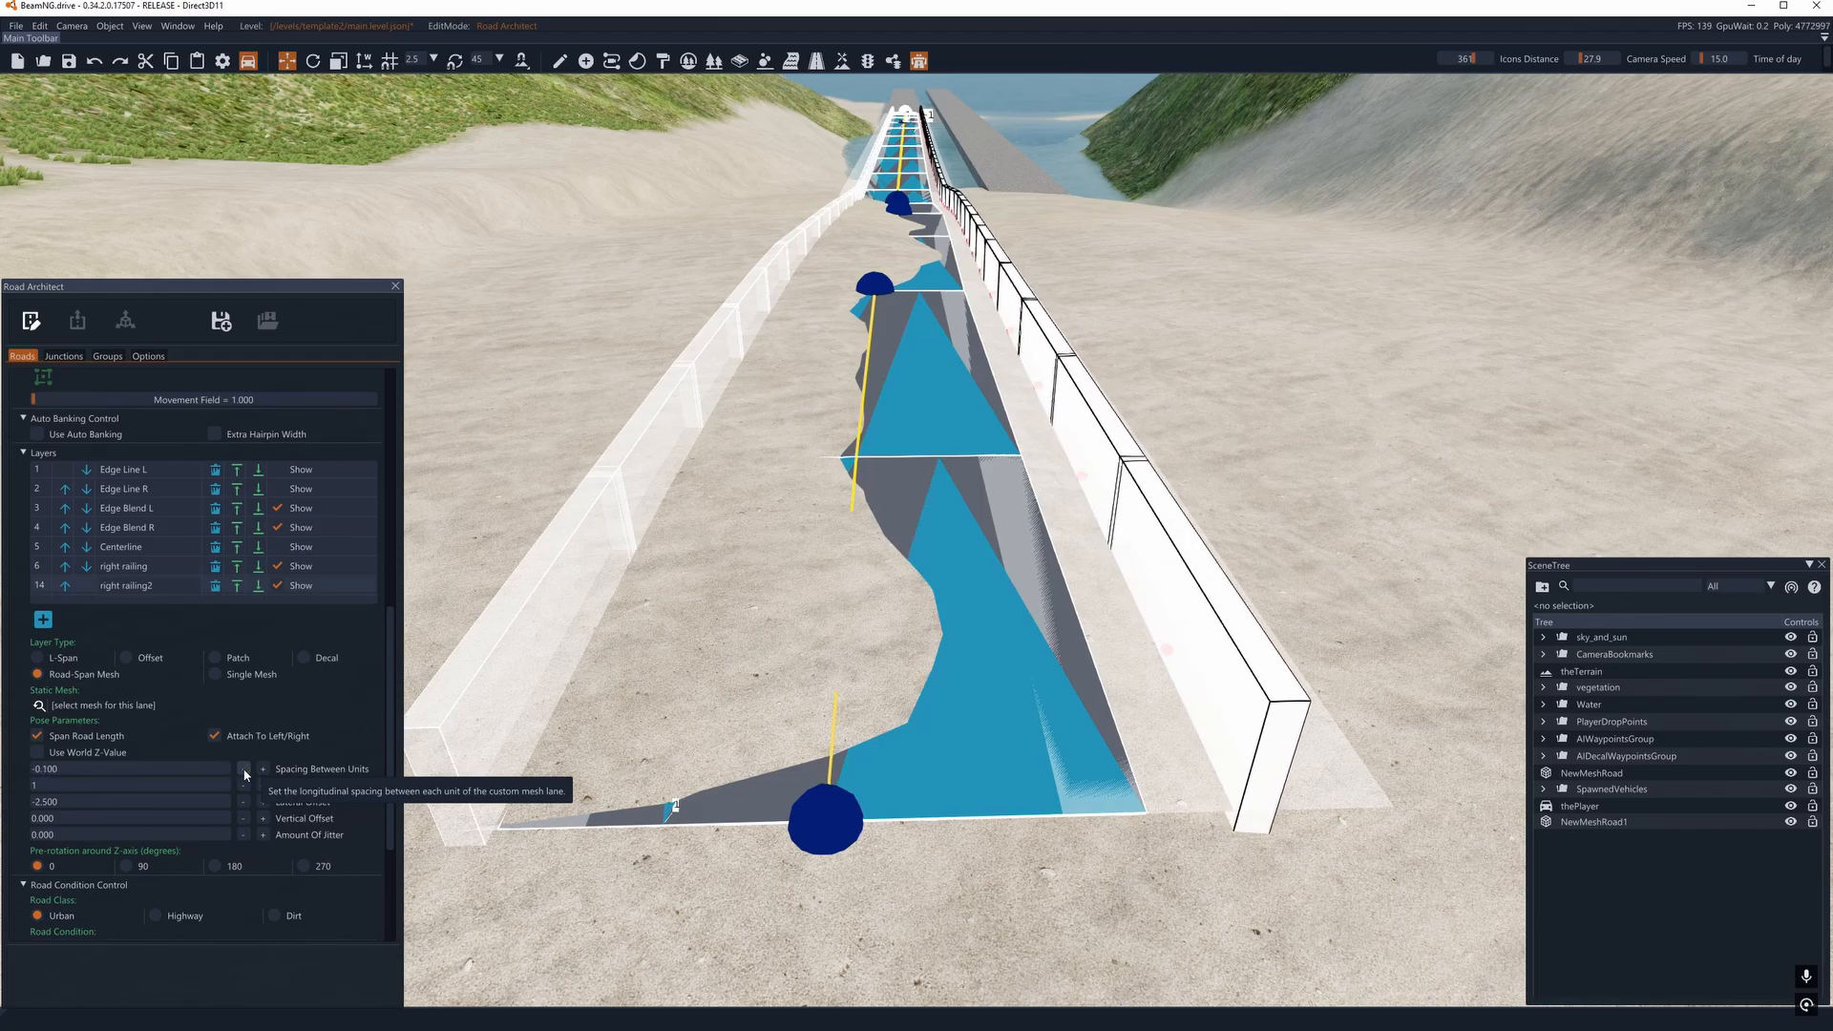
{"action": "left_click", "coordinate": [243, 768]}
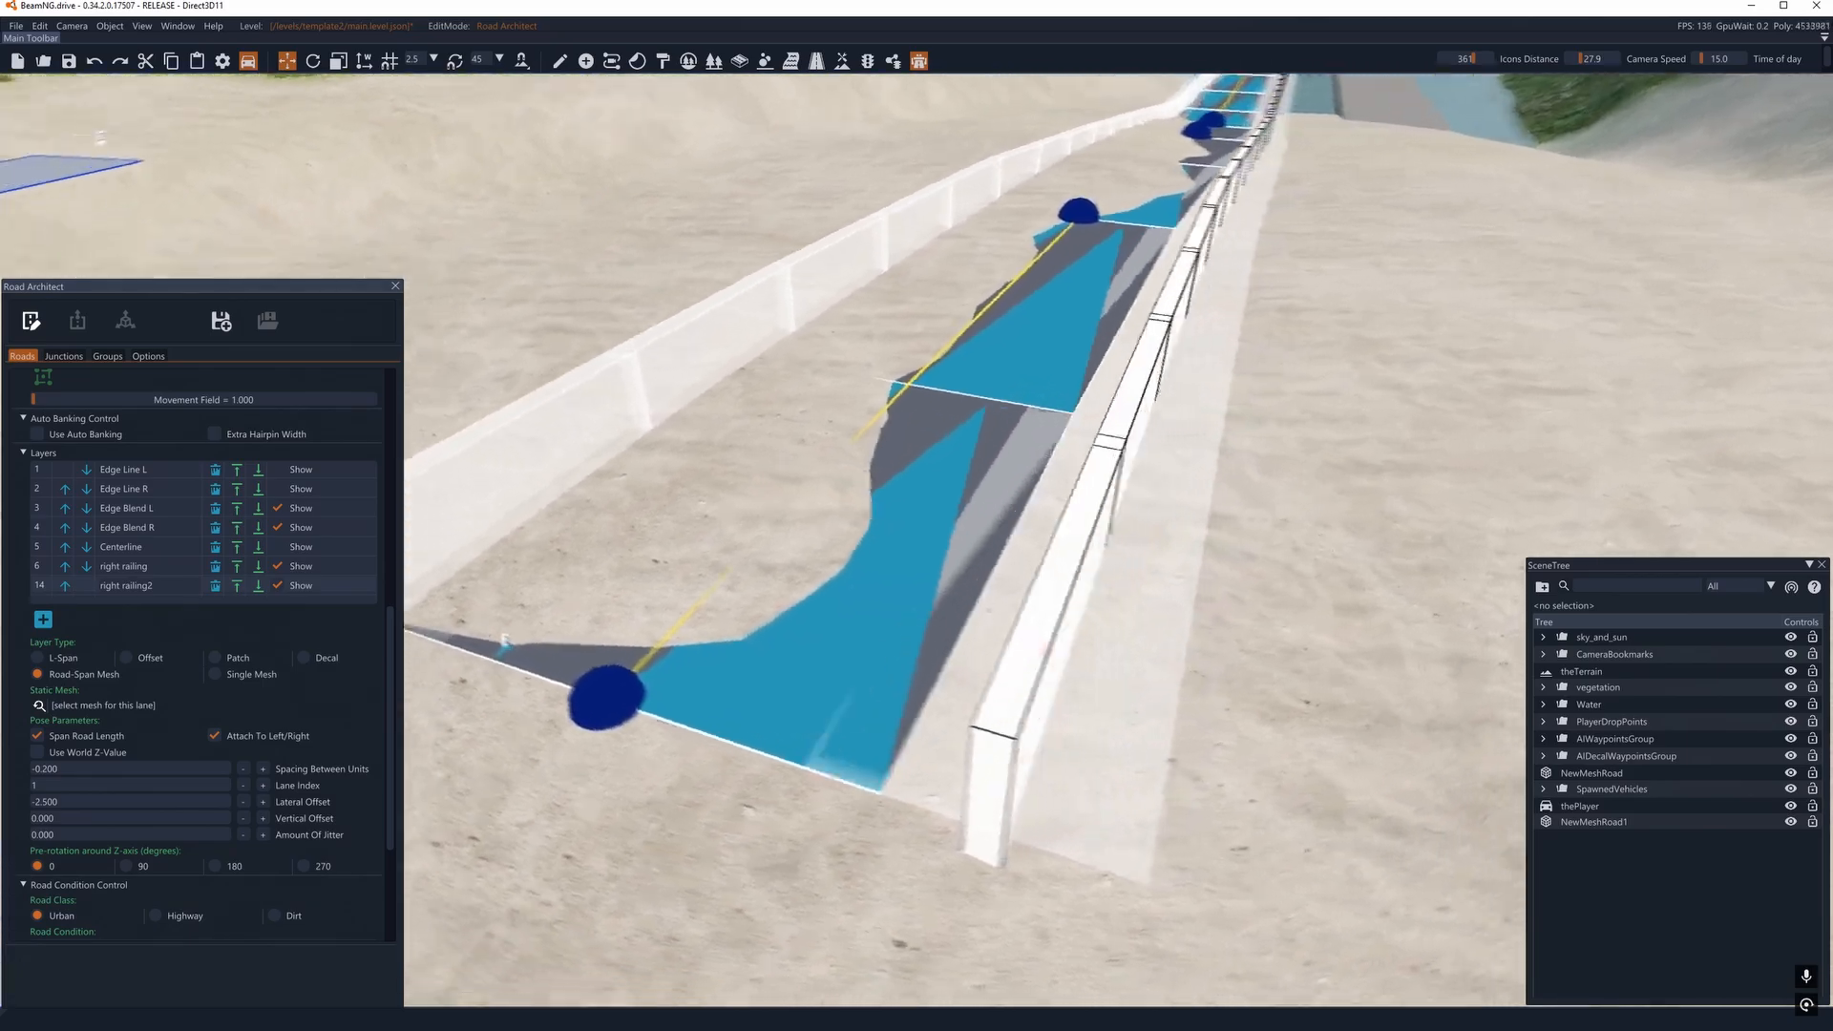
- Inspect right railing2 from several angles, check it in render mode, and return to edit mode
{"action": "key", "text": "a"}
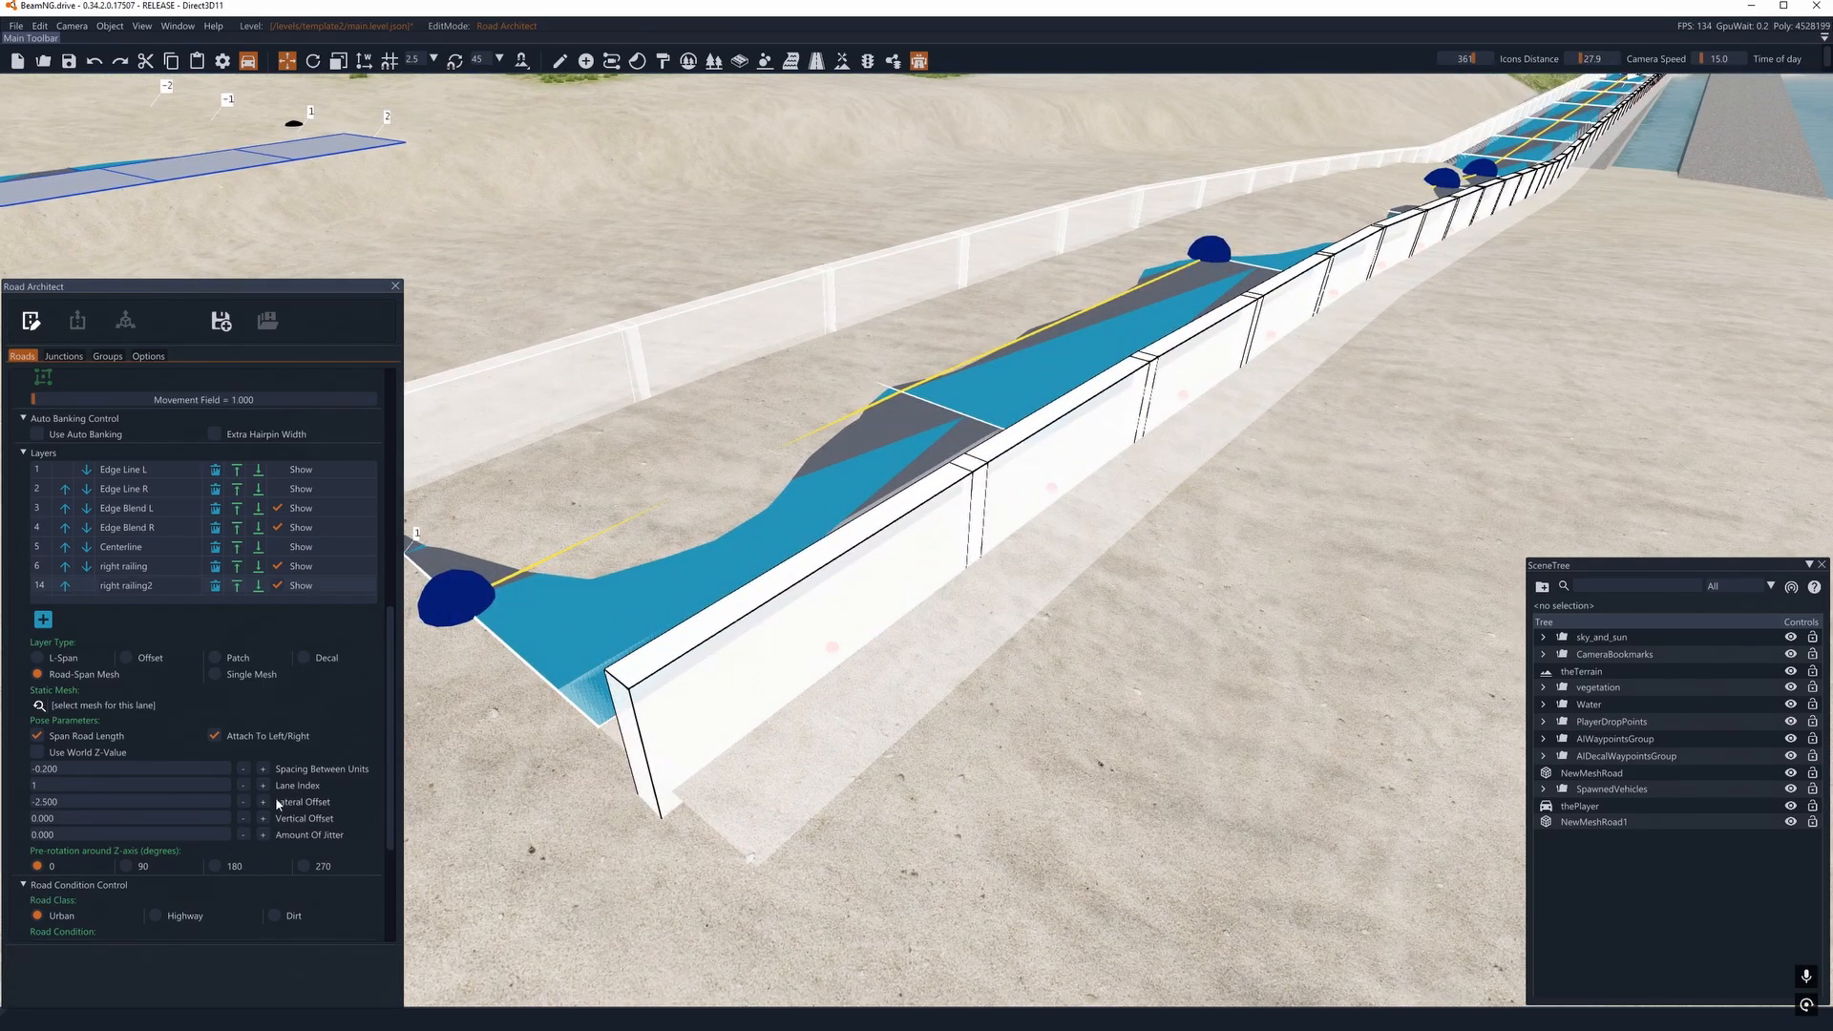
{"action": "key", "text": "a"}
{"action": "right_click_drag", "start_coordinate": [774, 668], "coordinate": [916, 616]}
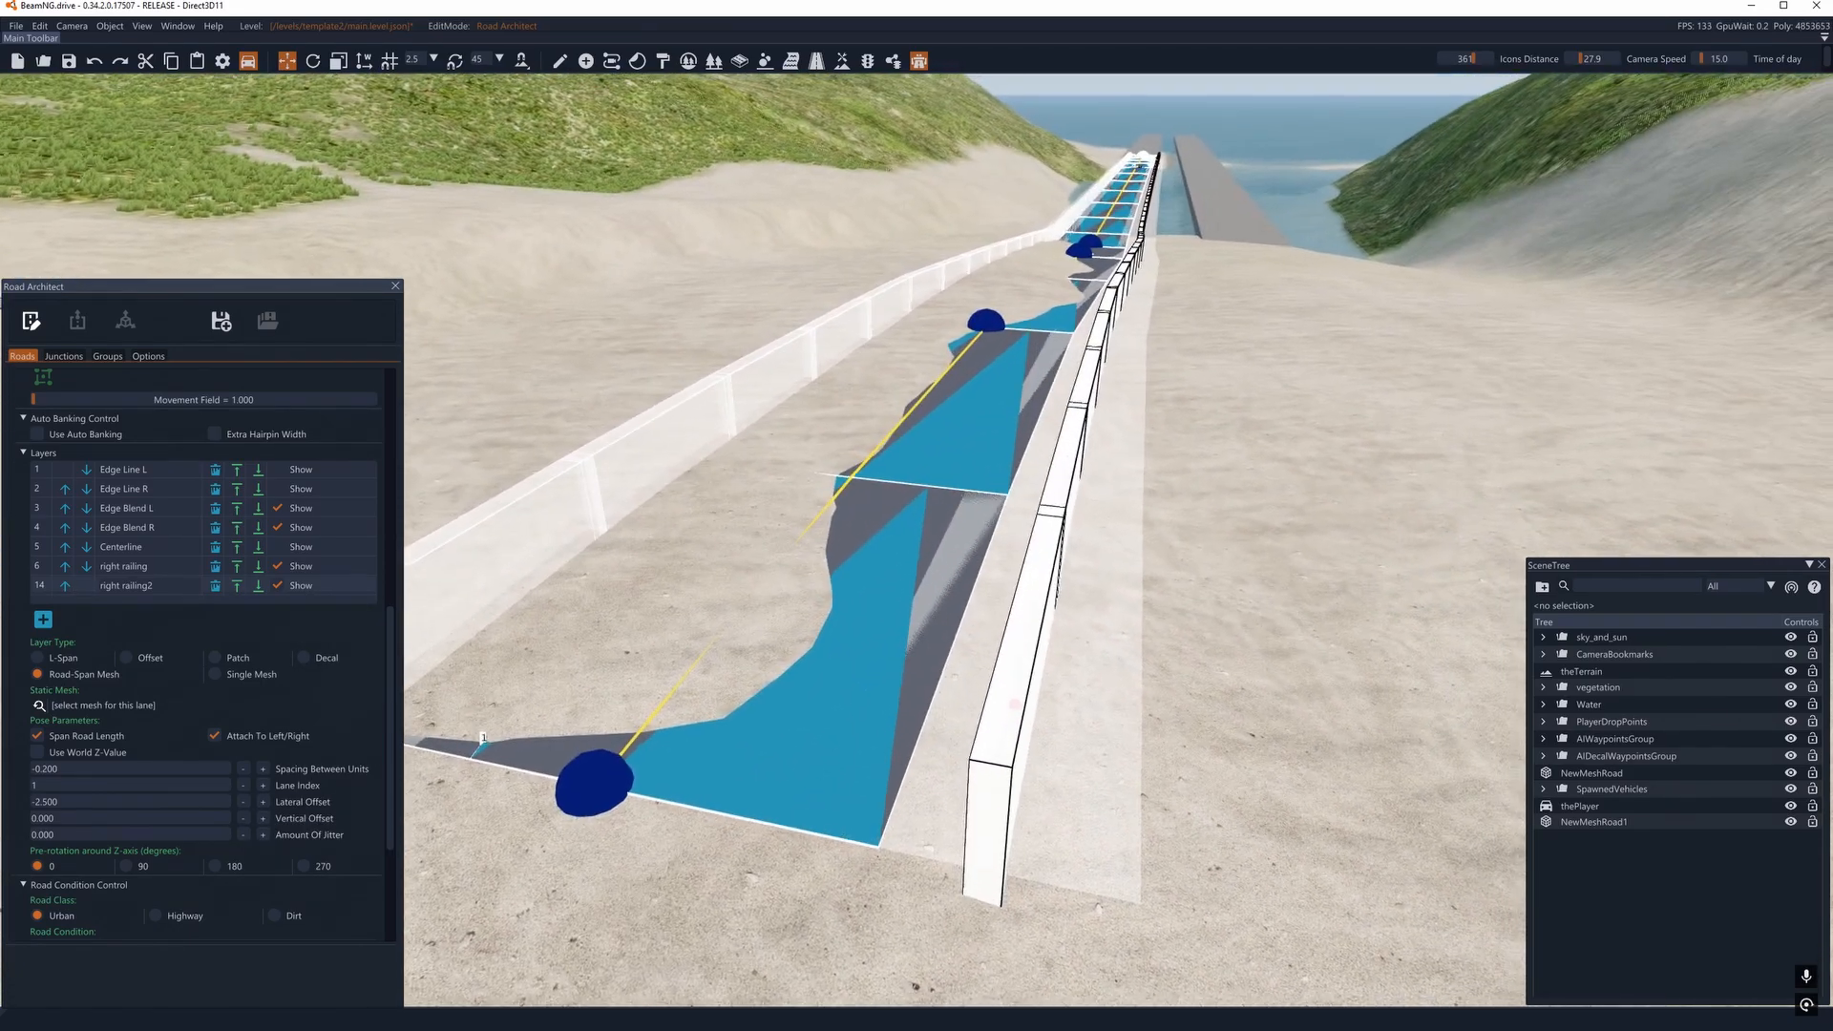
{"action": "left_click", "coordinate": [32, 322]}
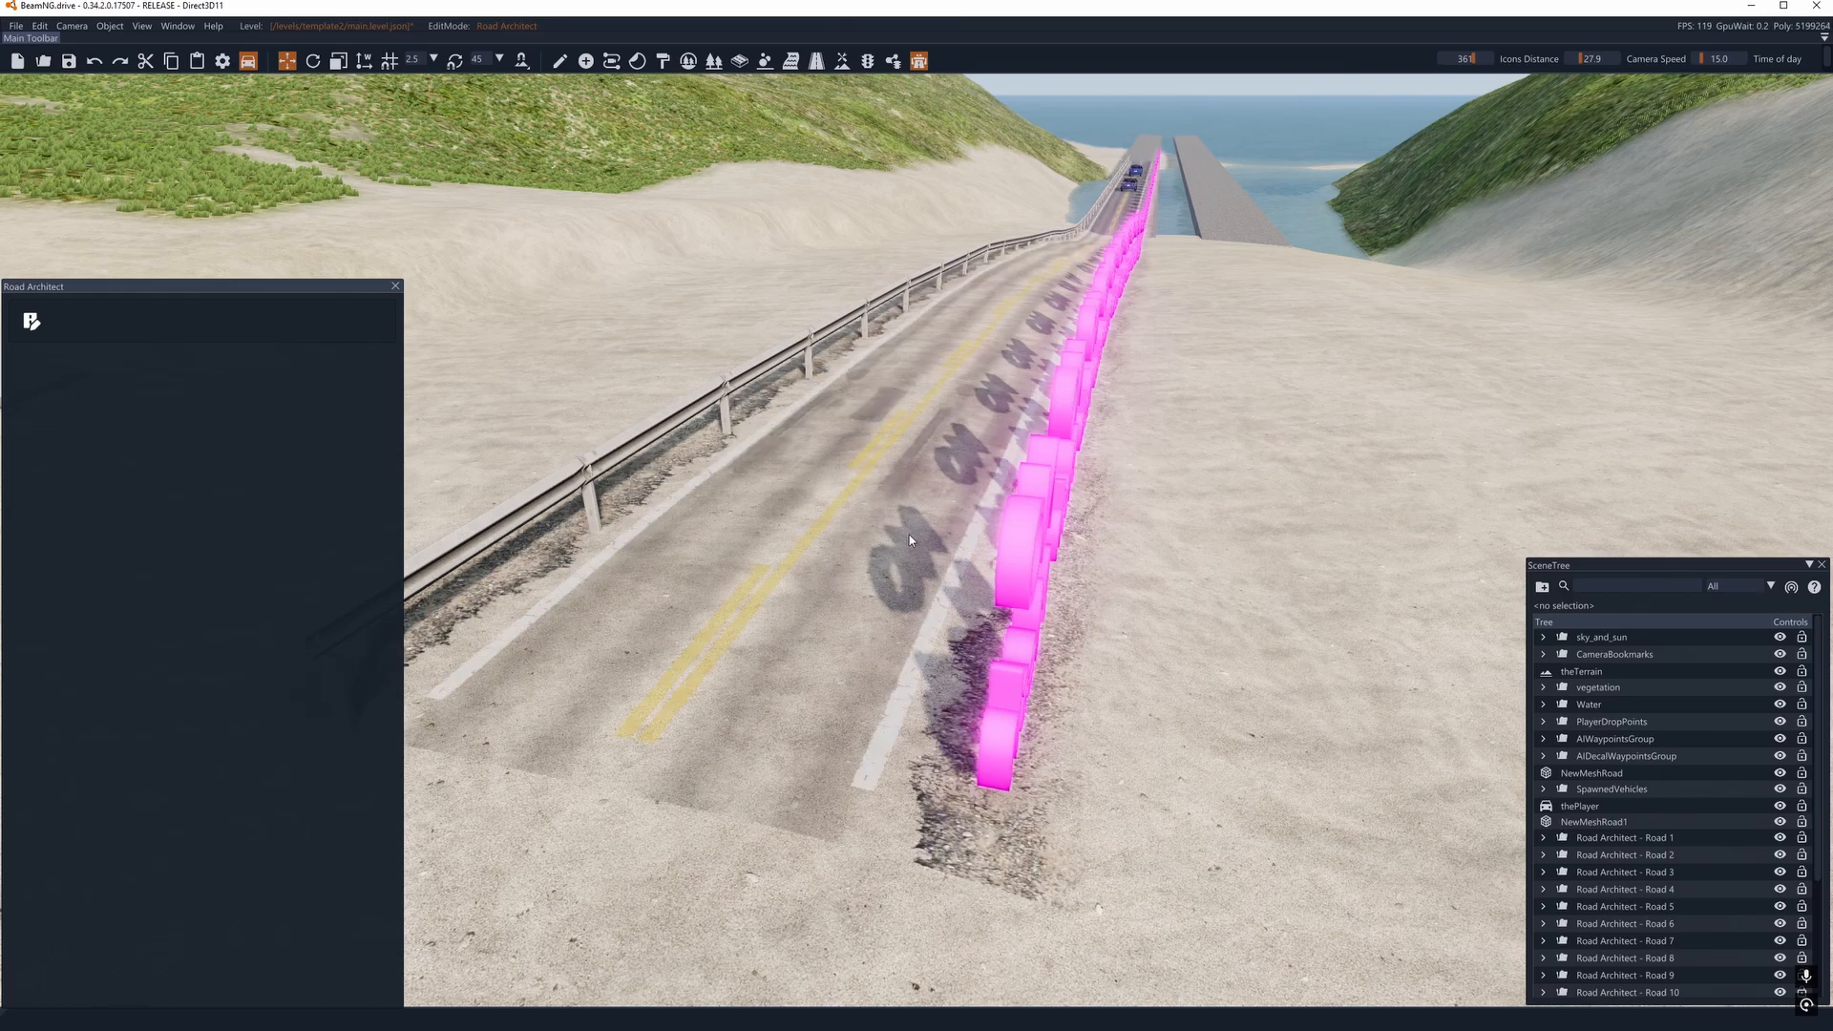
{"action": "key", "text": "d"}
{"action": "right_click_drag", "start_coordinate": [901, 533], "coordinate": [825, 525]}
{"action": "key", "text": "a"}
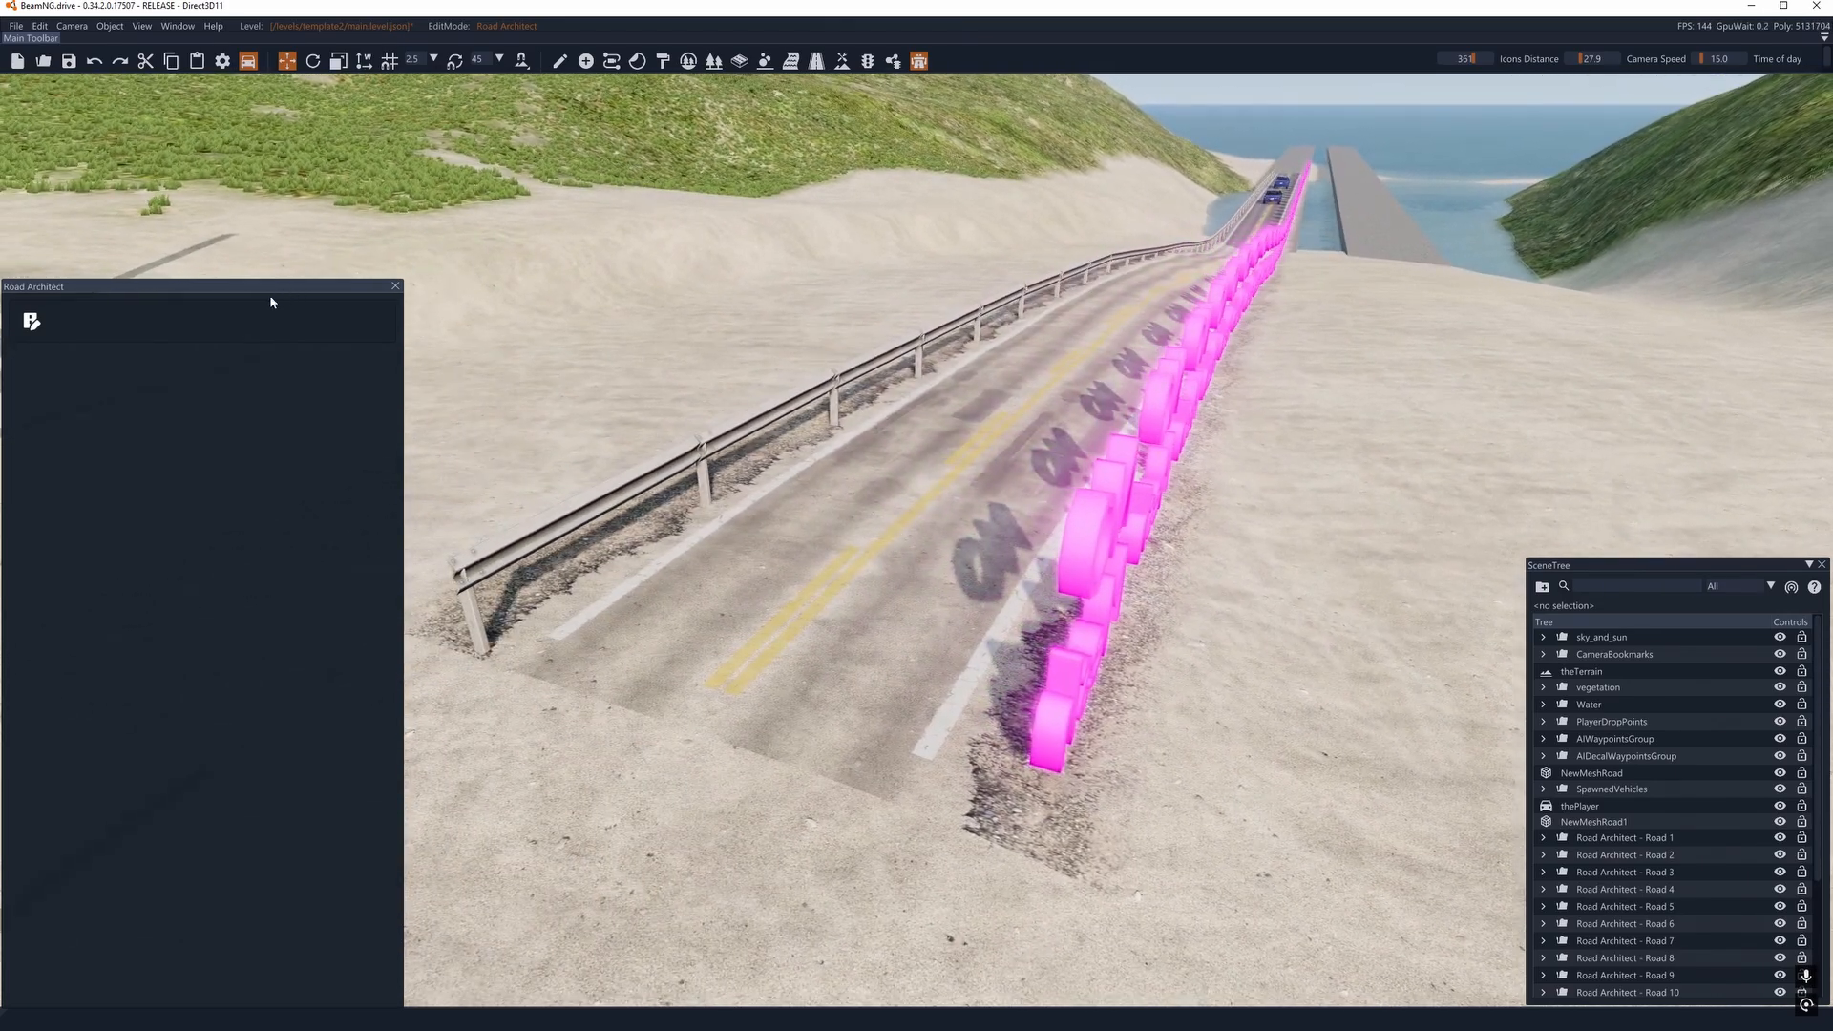
{"action": "left_click", "coordinate": [31, 322]}
- Delete the right railing2 layer from the road's layers
{"action": "scroll", "coordinate": [175, 517], "scroll_direction": "down", "scroll_amount": 3}
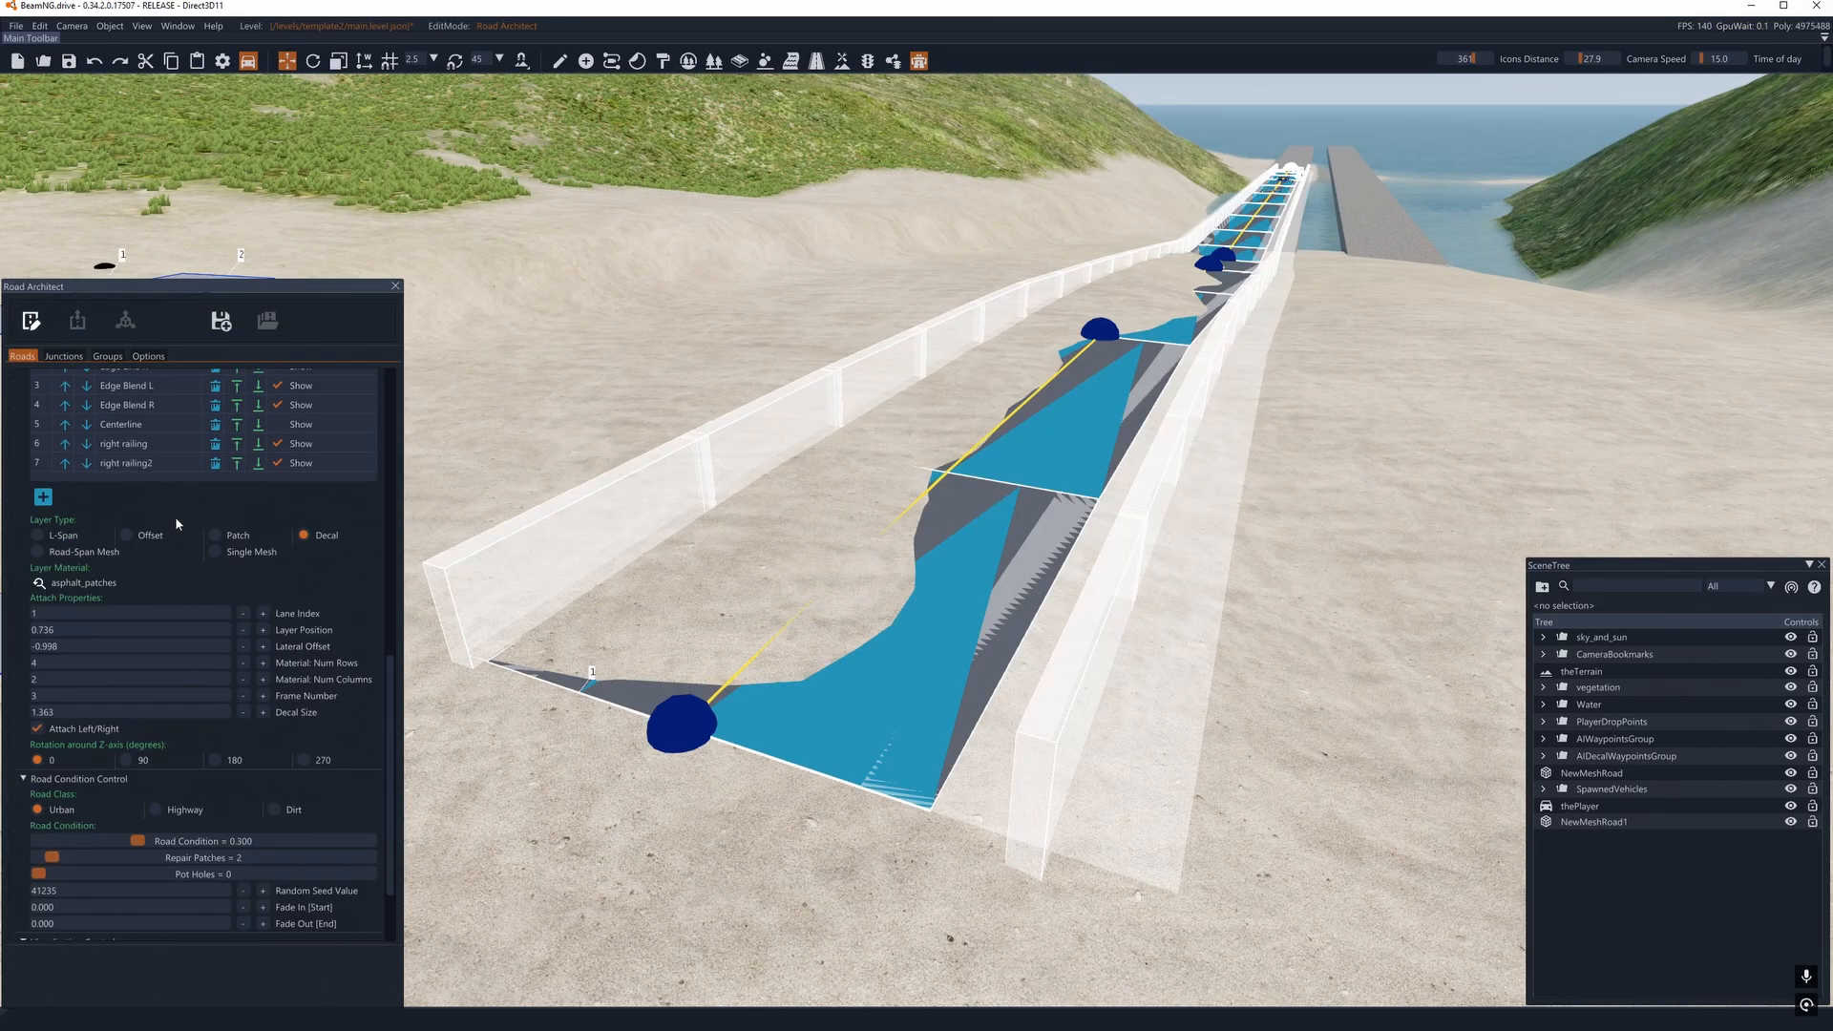
{"action": "scroll", "coordinate": [278, 573], "scroll_direction": "up", "scroll_amount": 1}
{"action": "scroll", "coordinate": [277, 578], "scroll_direction": "up", "scroll_amount": 1}
{"action": "left_click", "coordinate": [216, 586]}
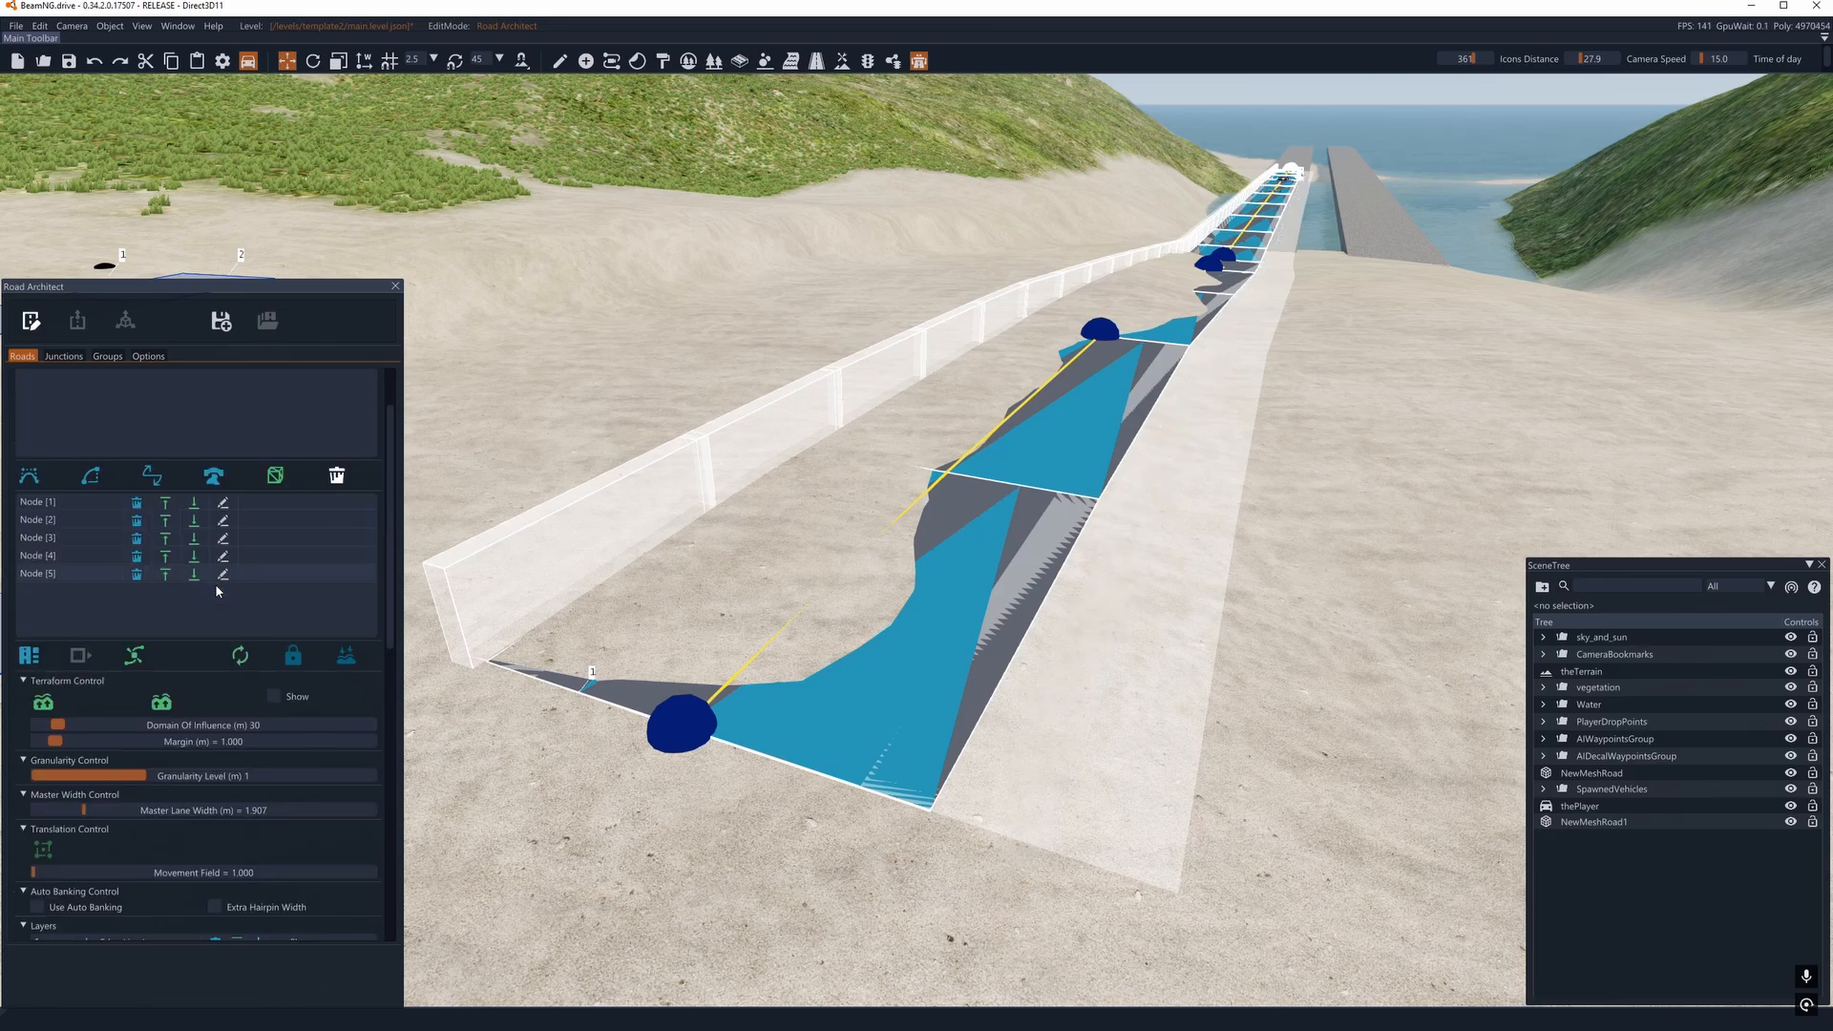
- Add a Road-Span Mesh layer named right and assign it the static mesh italy_clutter_metal_bin_small.DAE
{"action": "scroll", "coordinate": [110, 611], "scroll_direction": "down", "scroll_amount": 10}
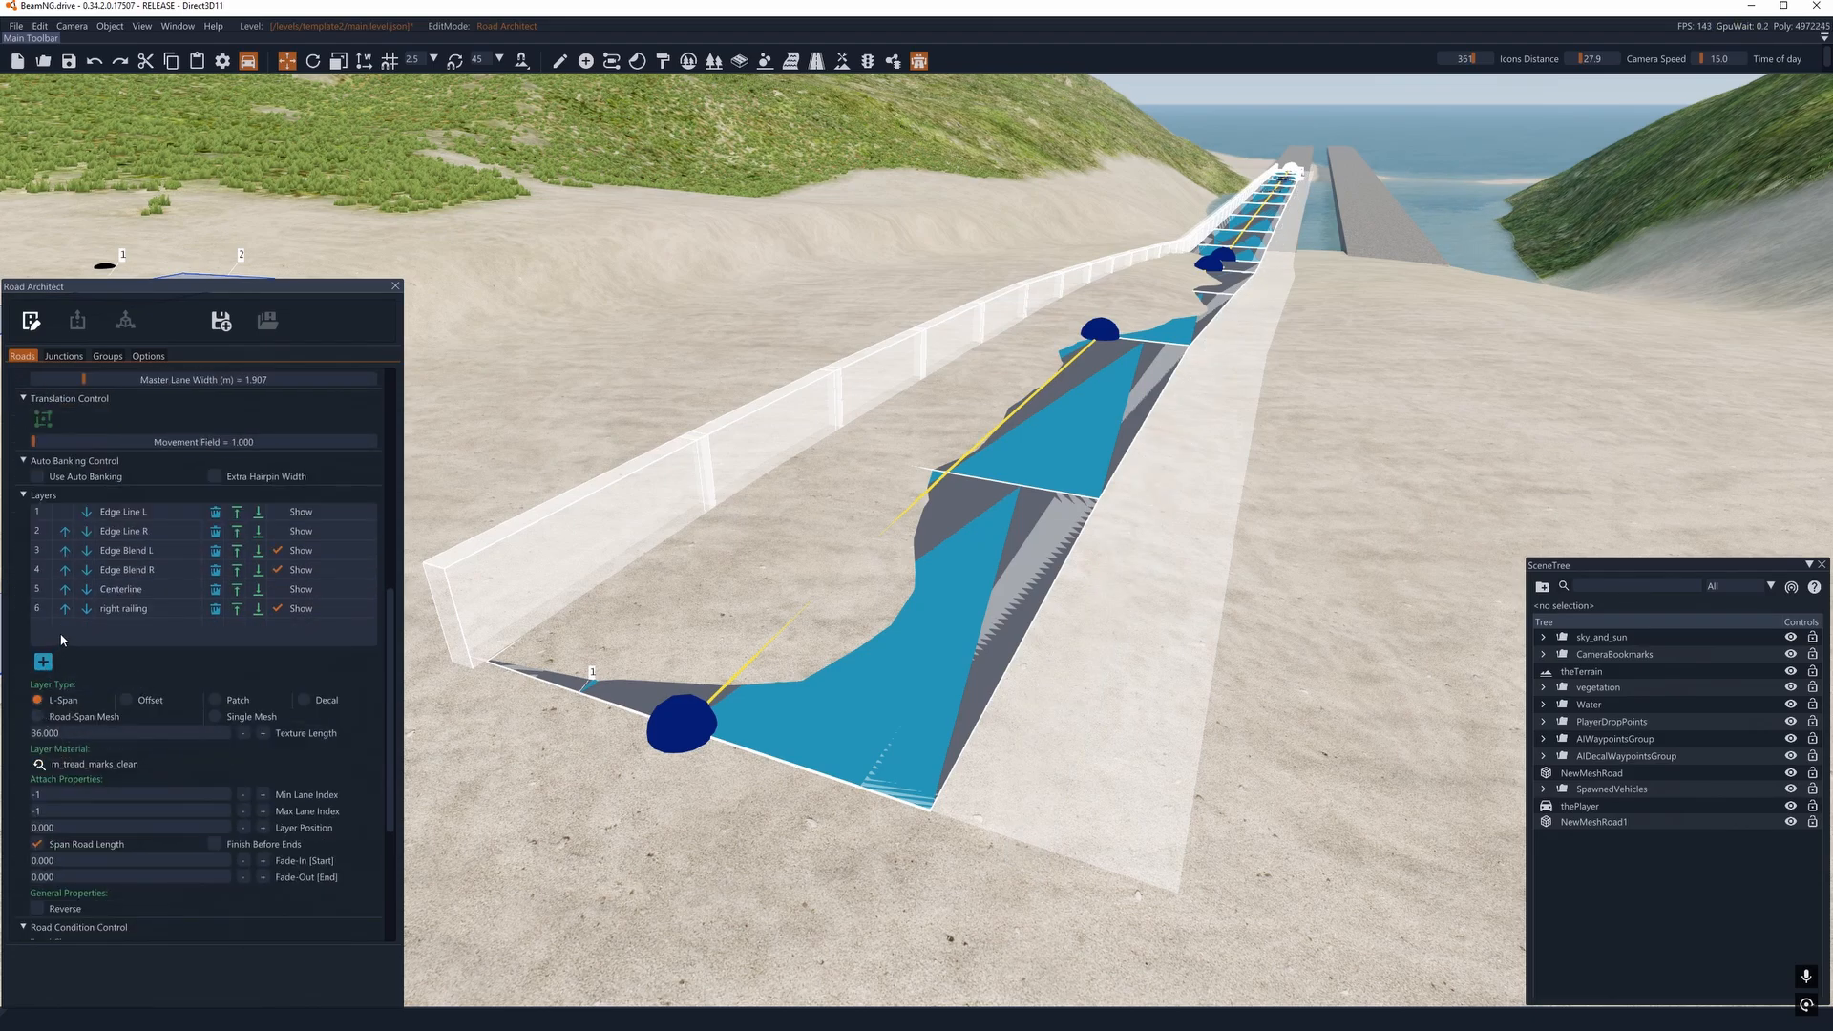
{"action": "scroll", "coordinate": [116, 581], "scroll_direction": "down", "scroll_amount": 3}
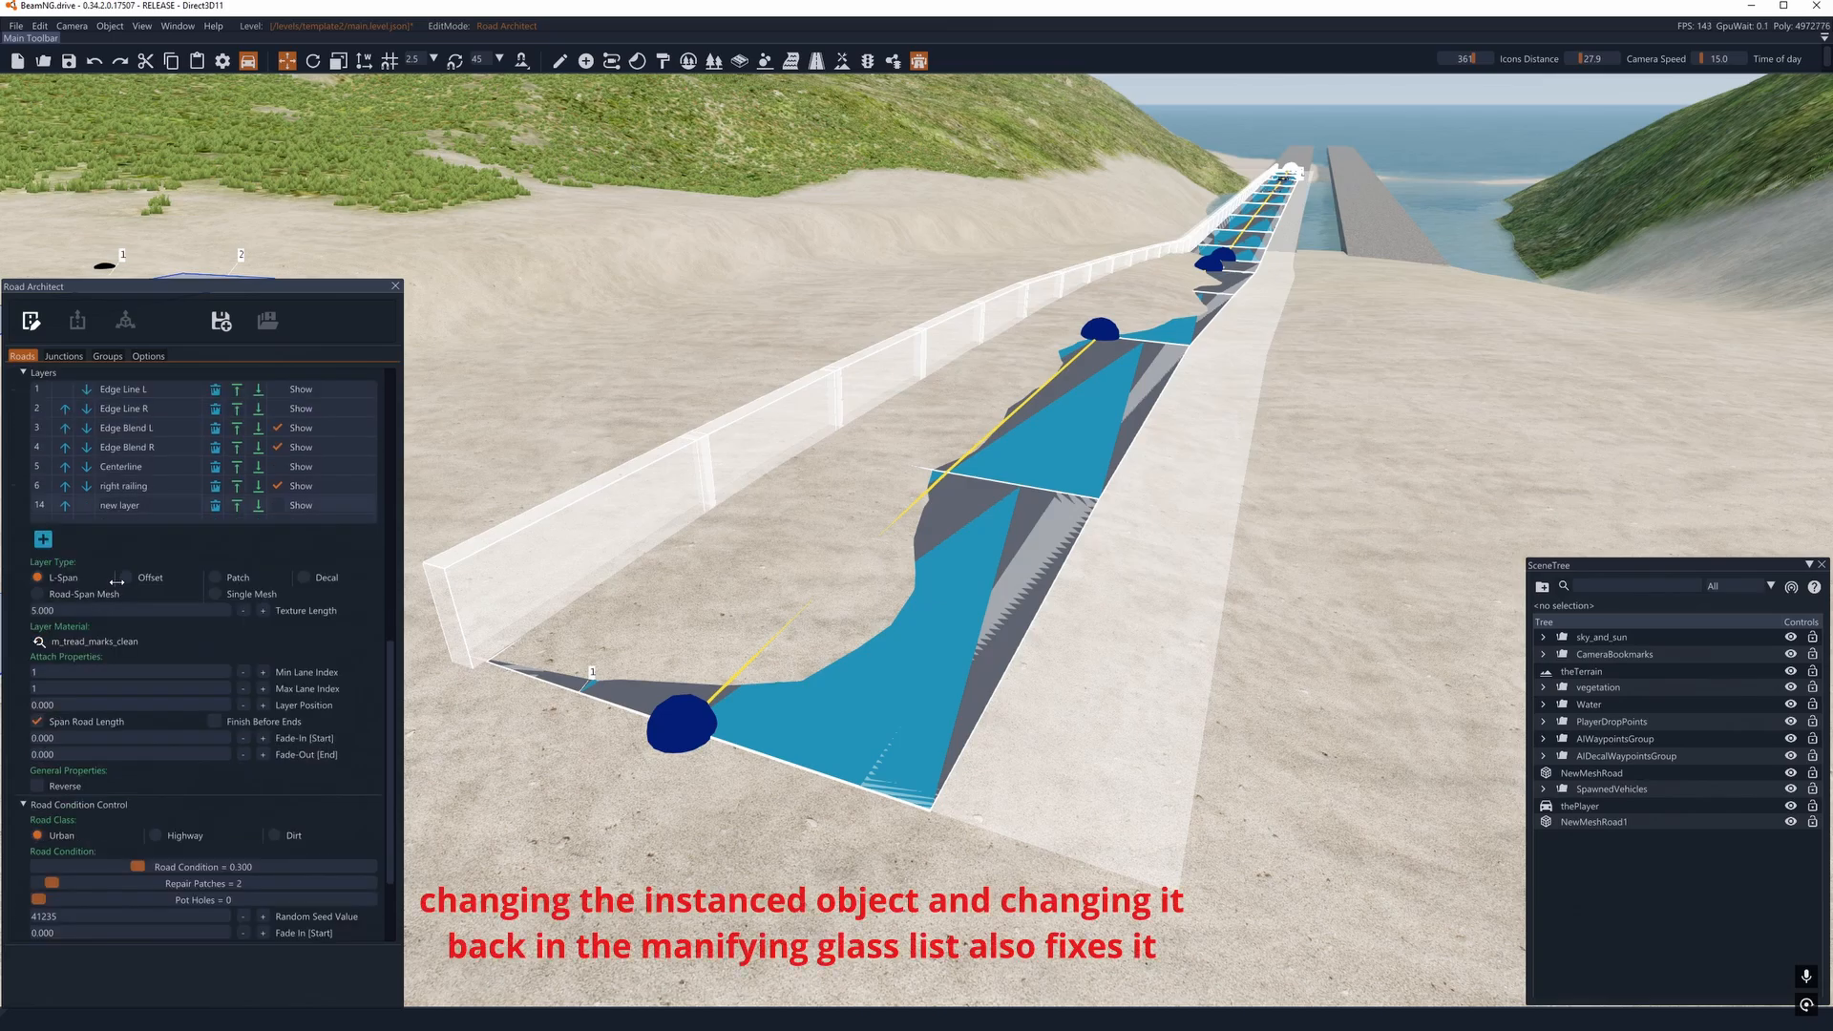
{"action": "scroll", "coordinate": [180, 639], "scroll_direction": "up", "scroll_amount": 3}
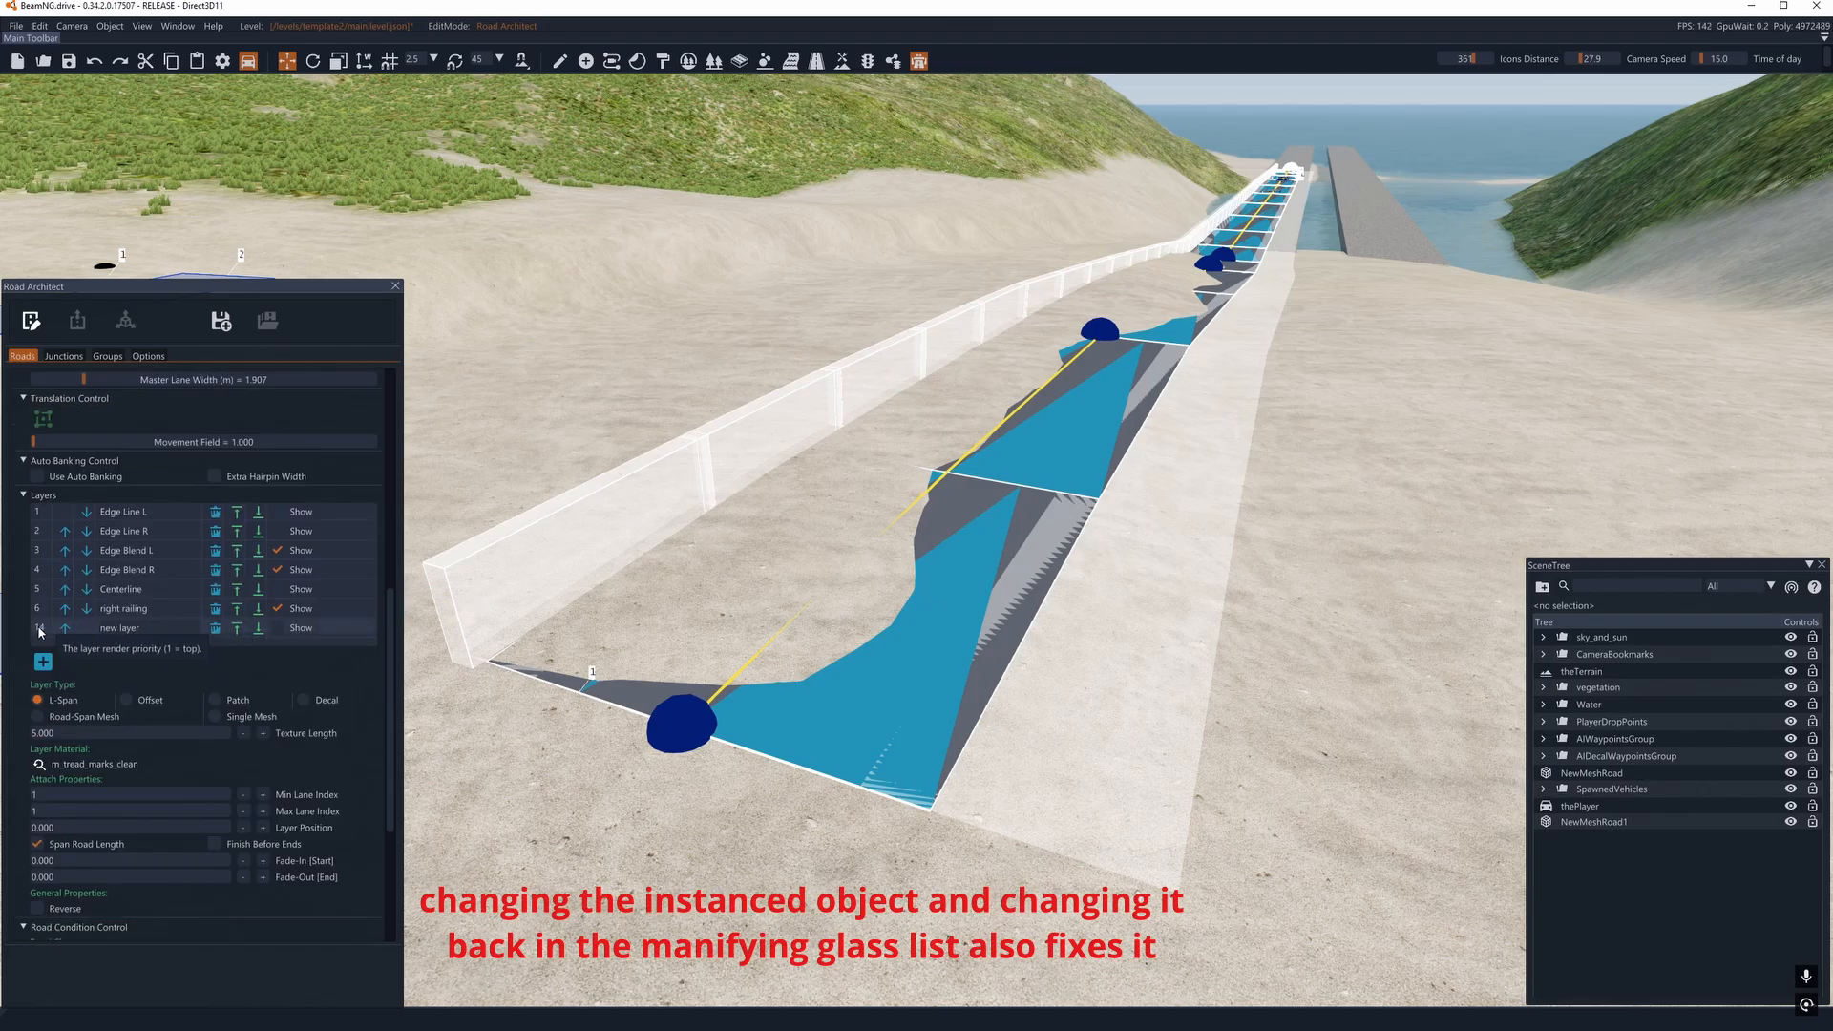
{"action": "left_click_drag", "start_coordinate": [149, 630], "coordinate": [71, 632]}
{"action": "left_click", "coordinate": [37, 716]}
{"action": "left_click", "coordinate": [40, 750]}
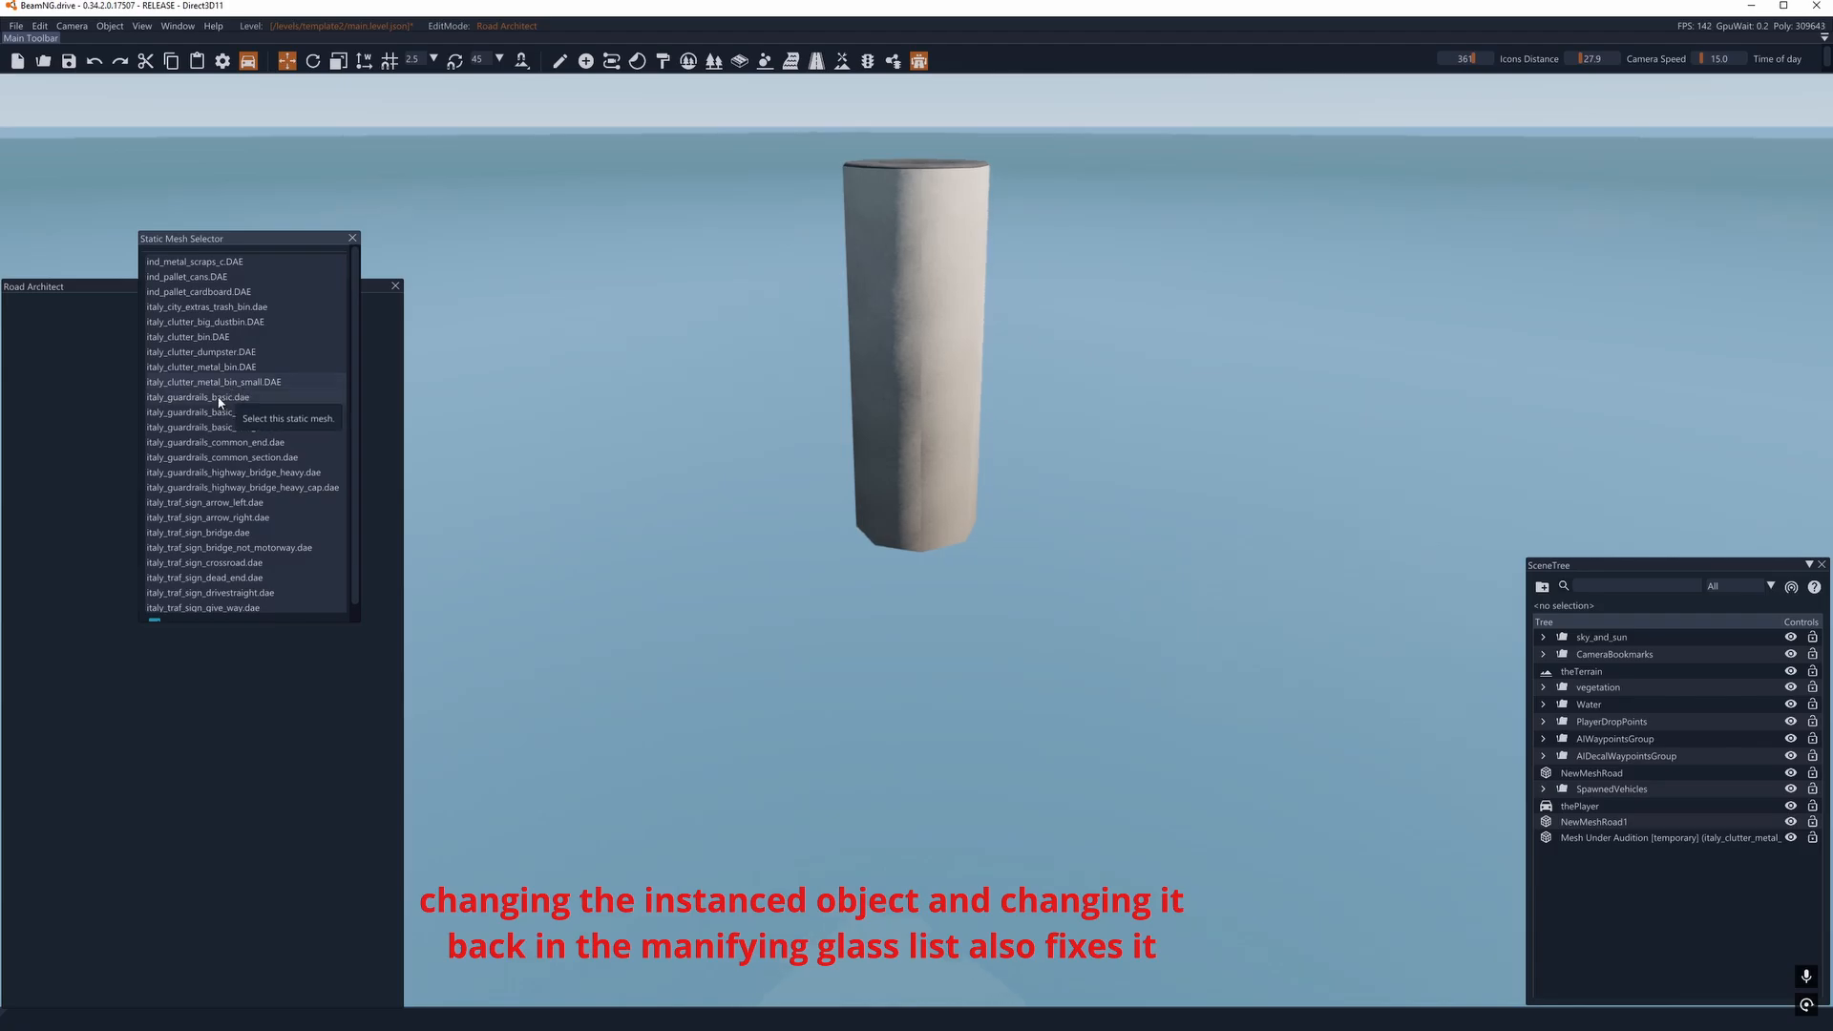
{"action": "left_click", "coordinate": [352, 239]}
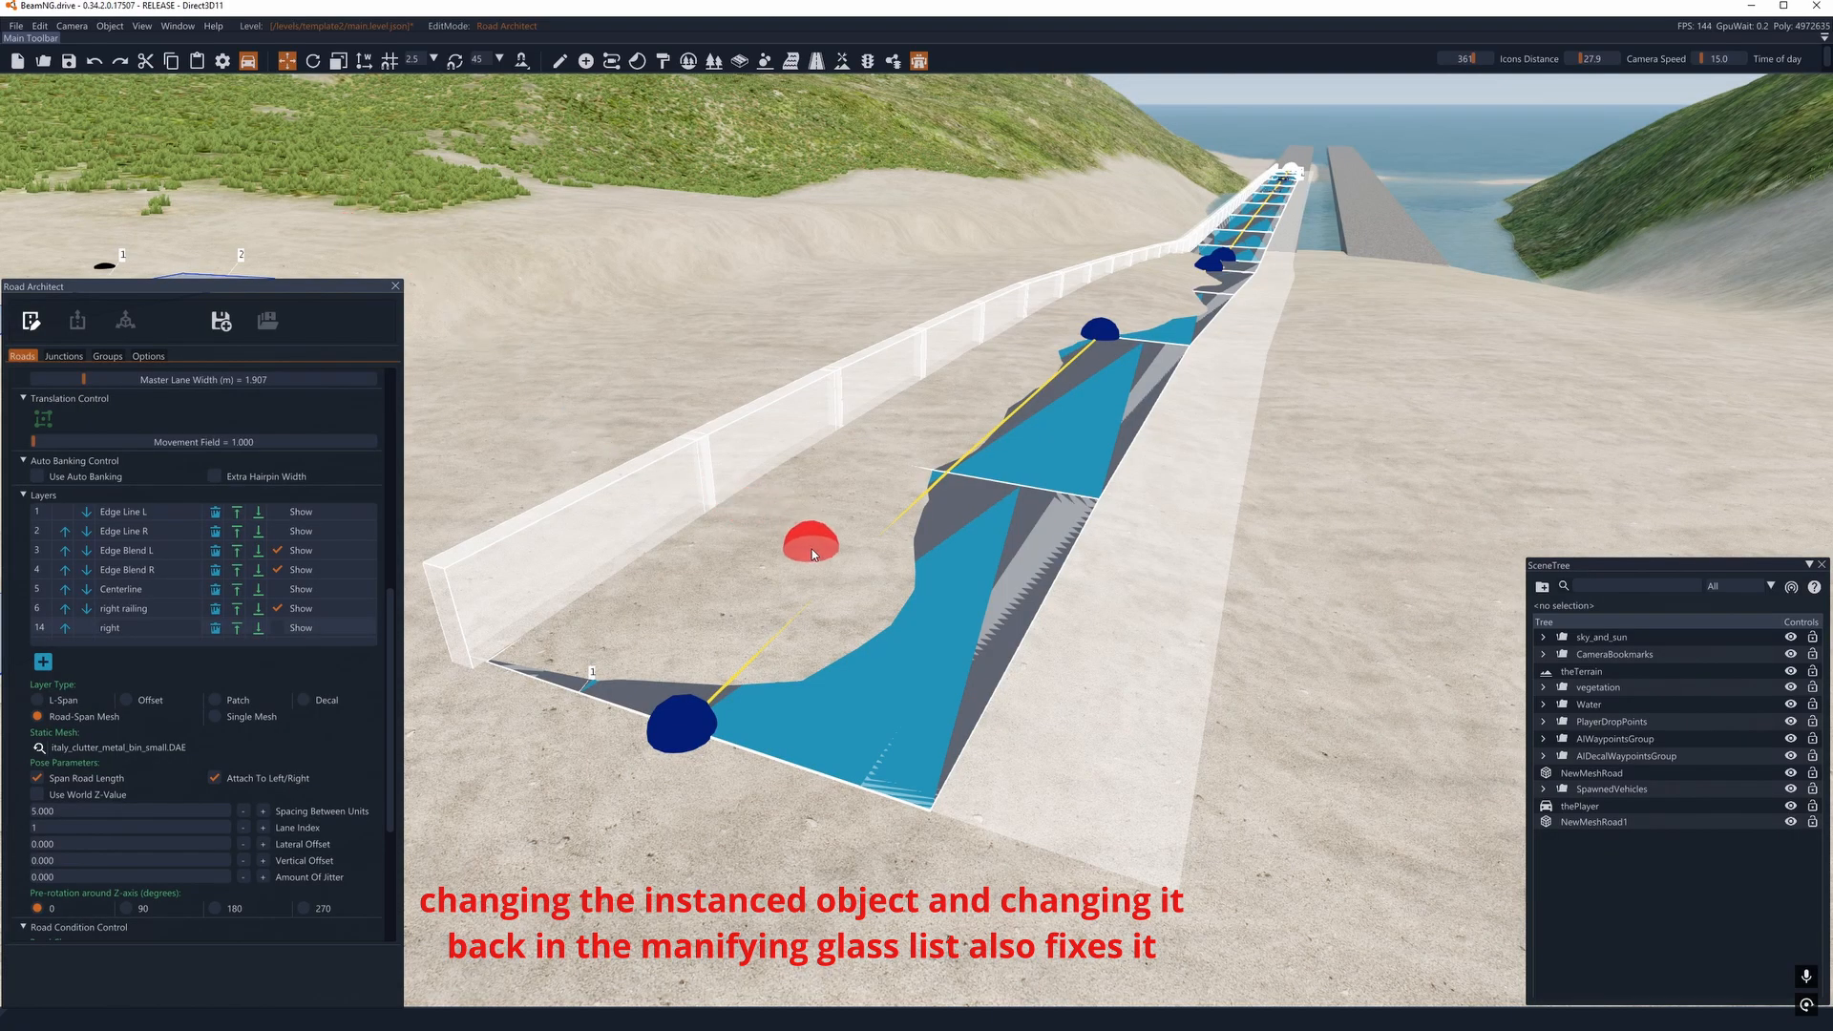
- Check the right layer's metal bins in render mode, return to edit mode, and reselect that layer
{"action": "left_click", "coordinate": [31, 320]}
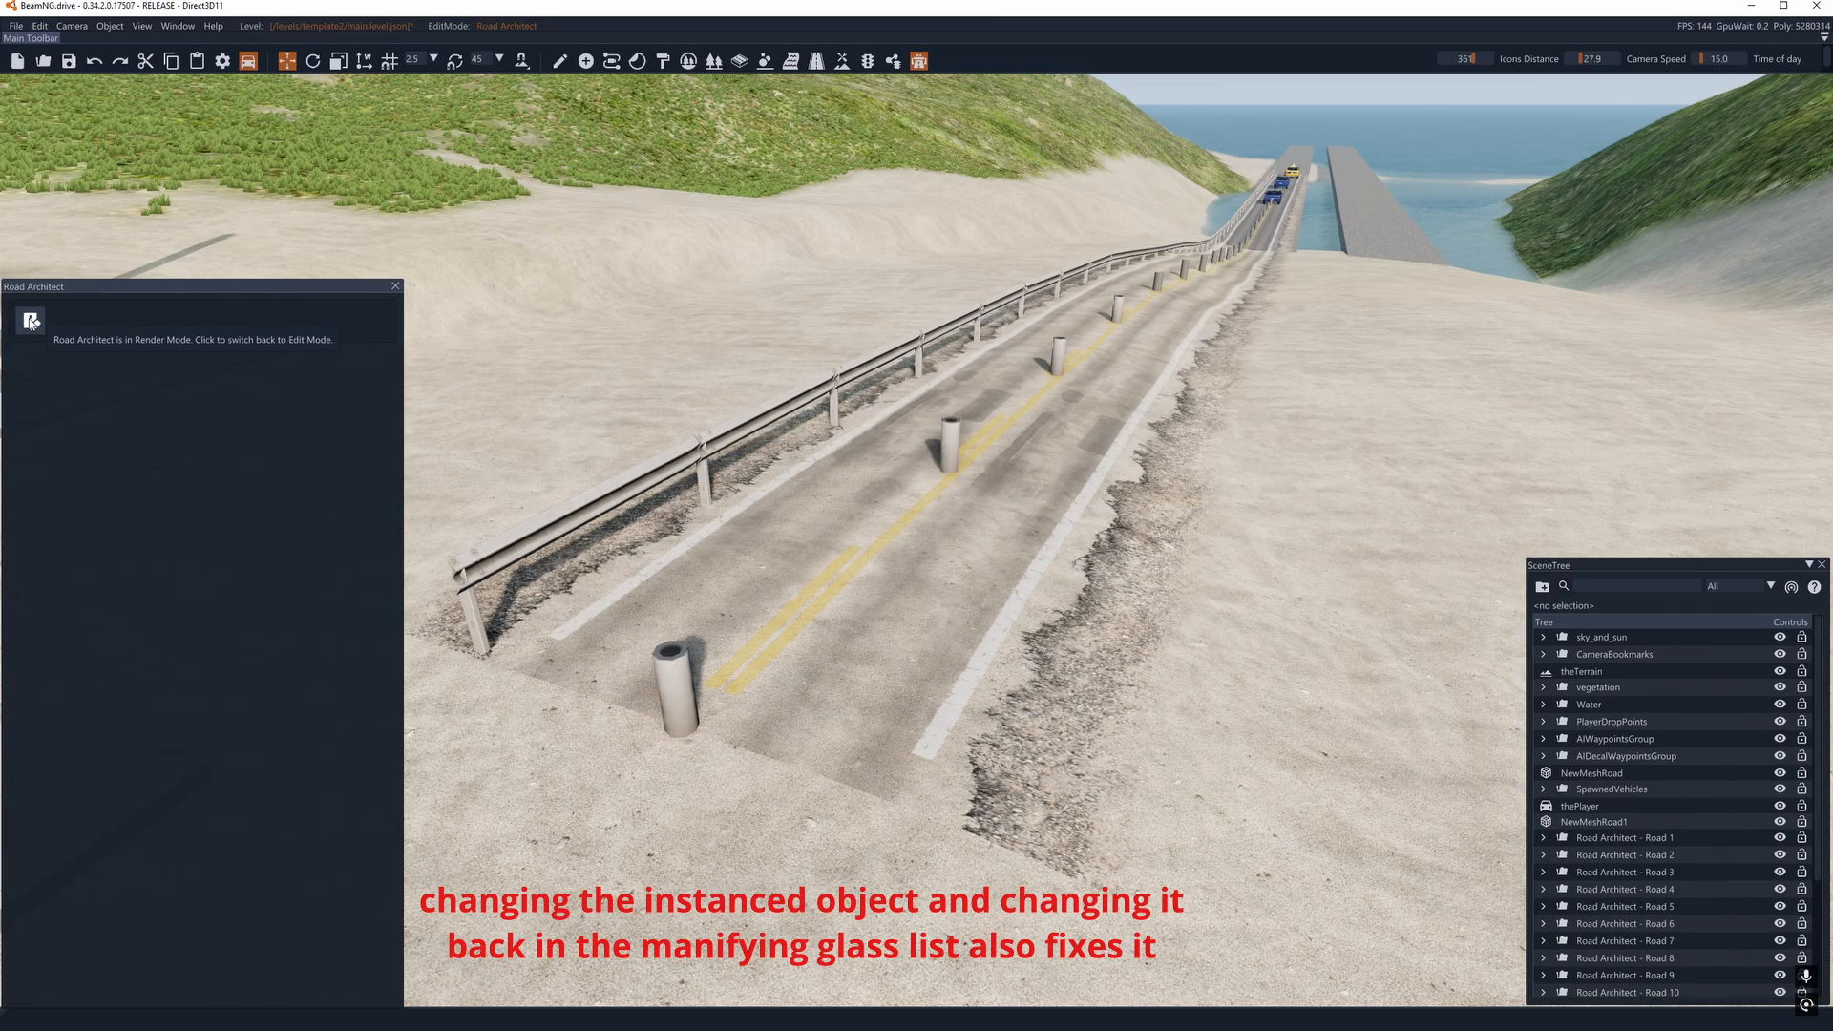
{"action": "left_click", "coordinate": [31, 321]}
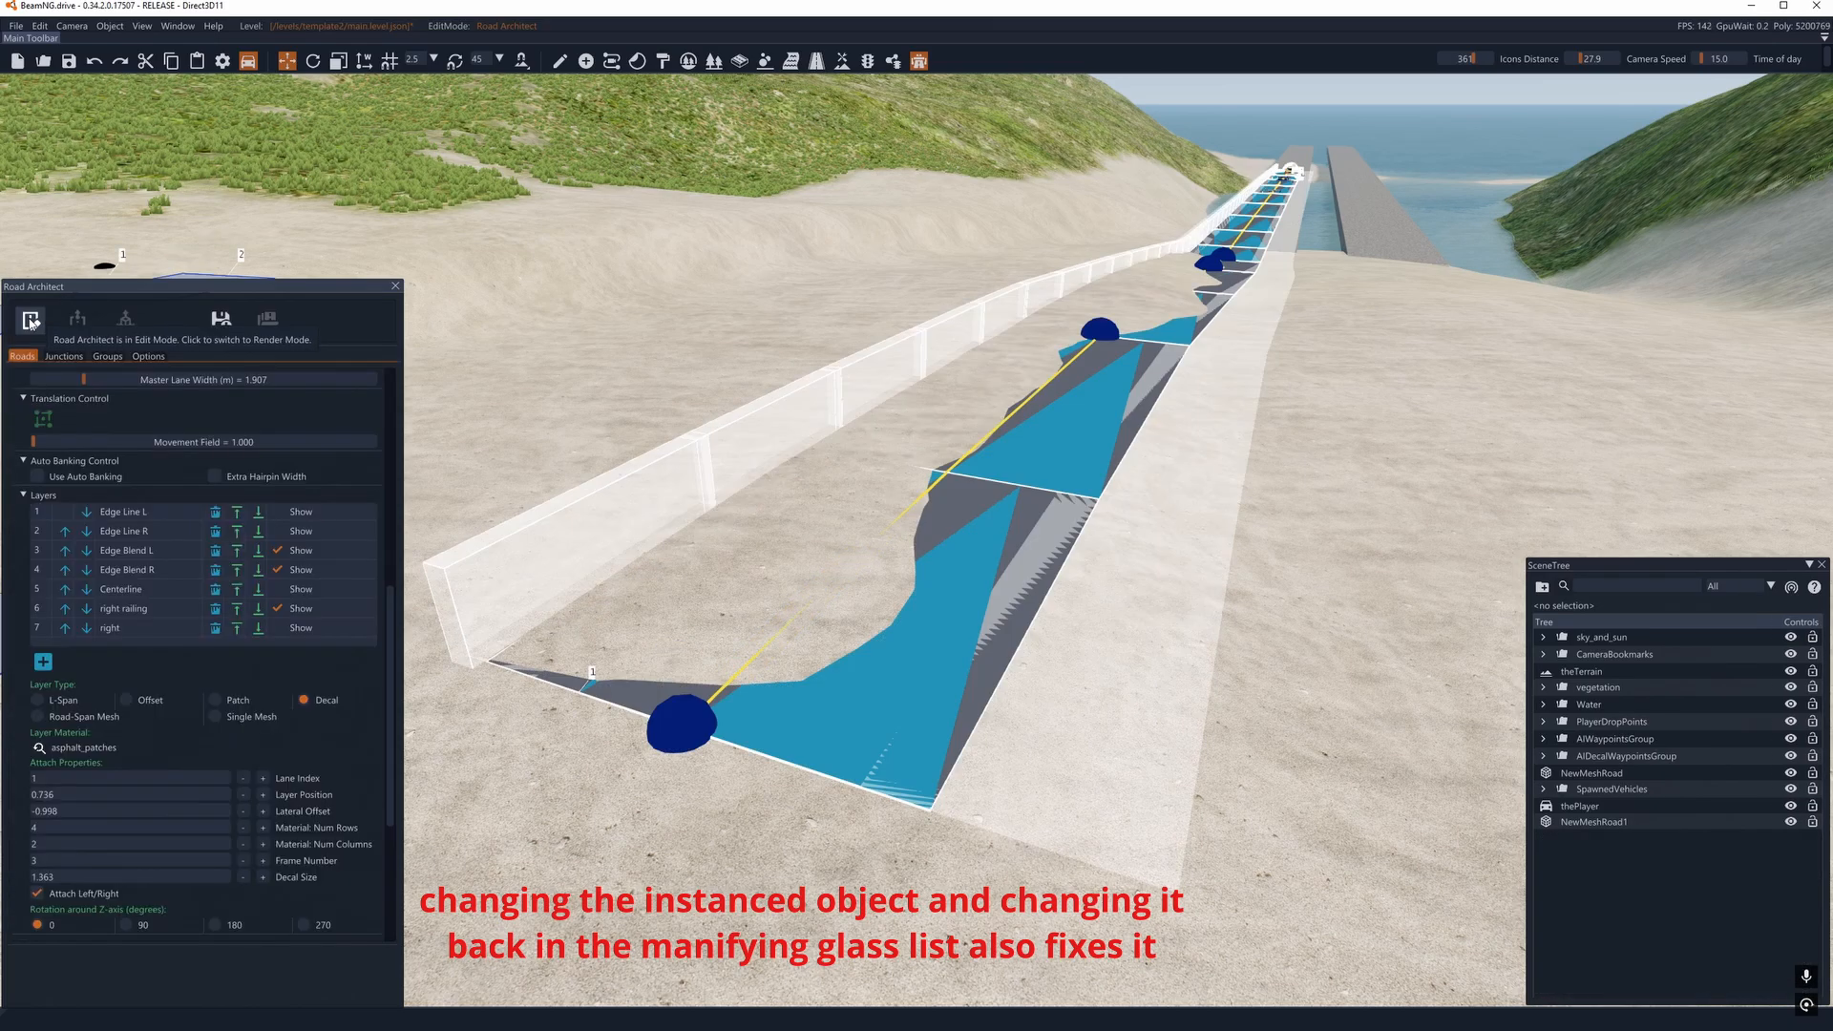
{"action": "left_click", "coordinate": [39, 748]}
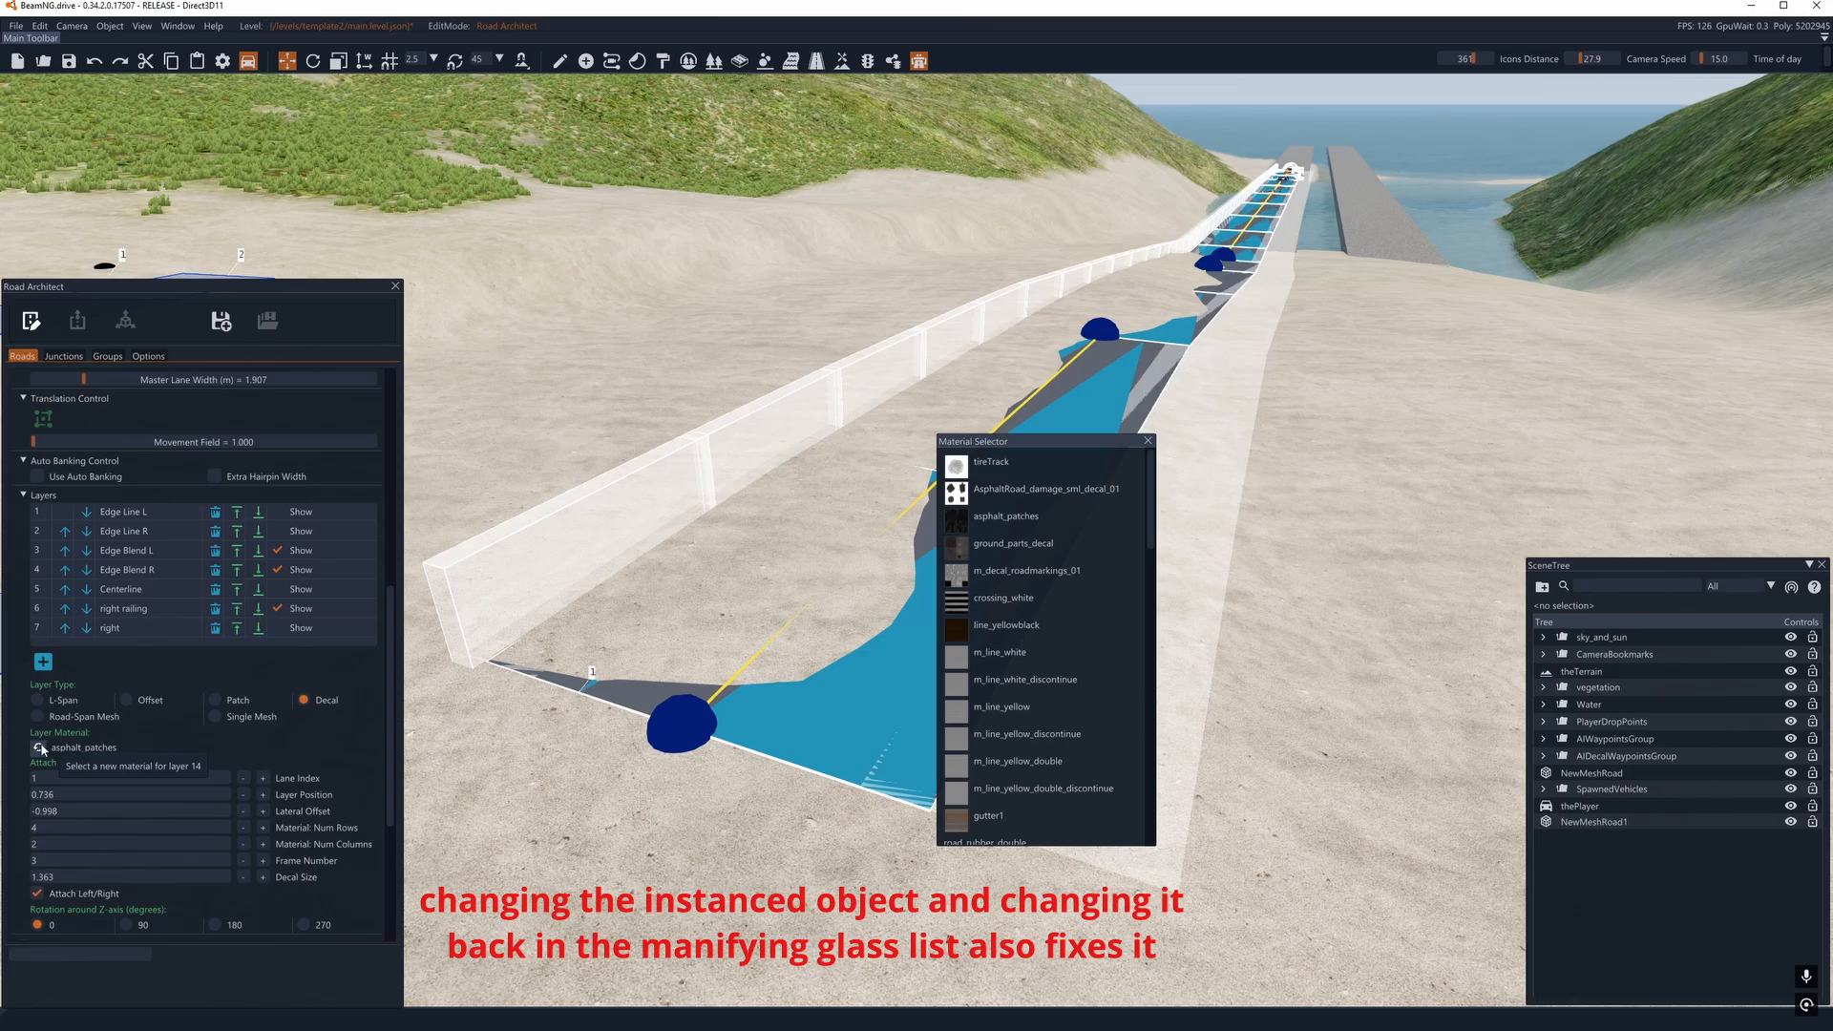
{"action": "left_click", "coordinate": [1148, 441]}
{"action": "left_click", "coordinate": [39, 630]}
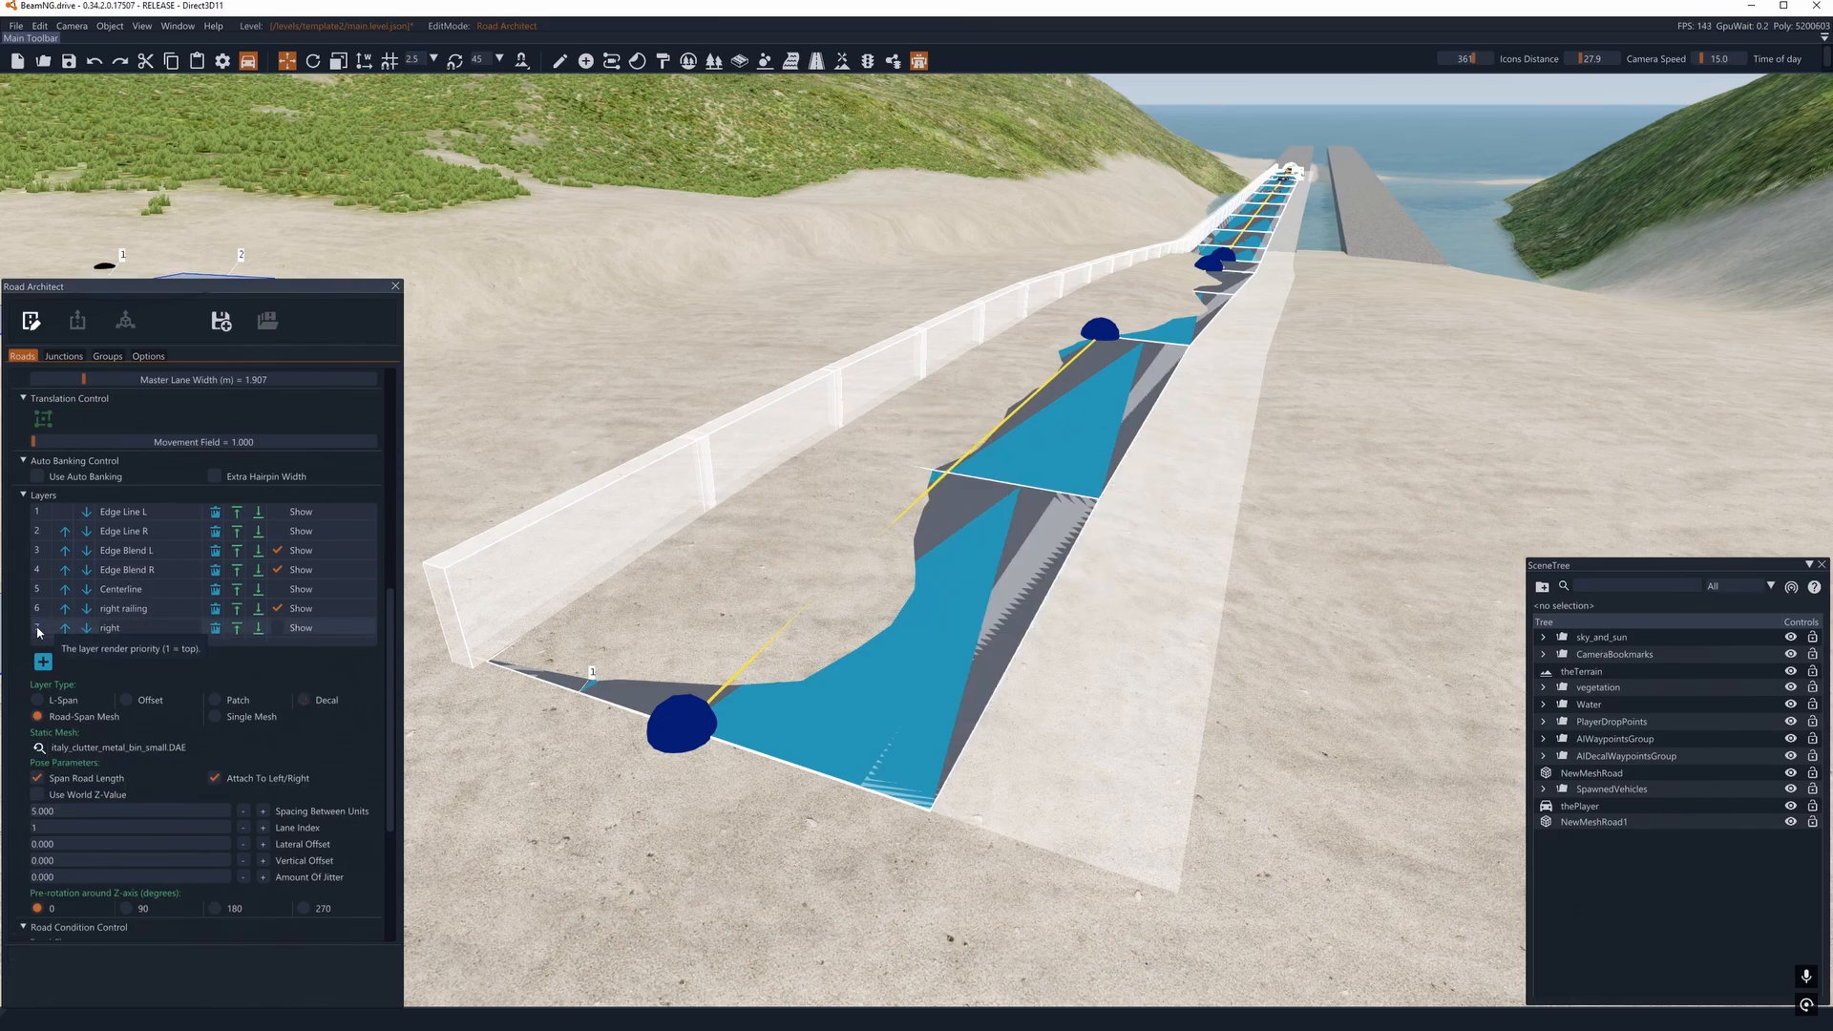
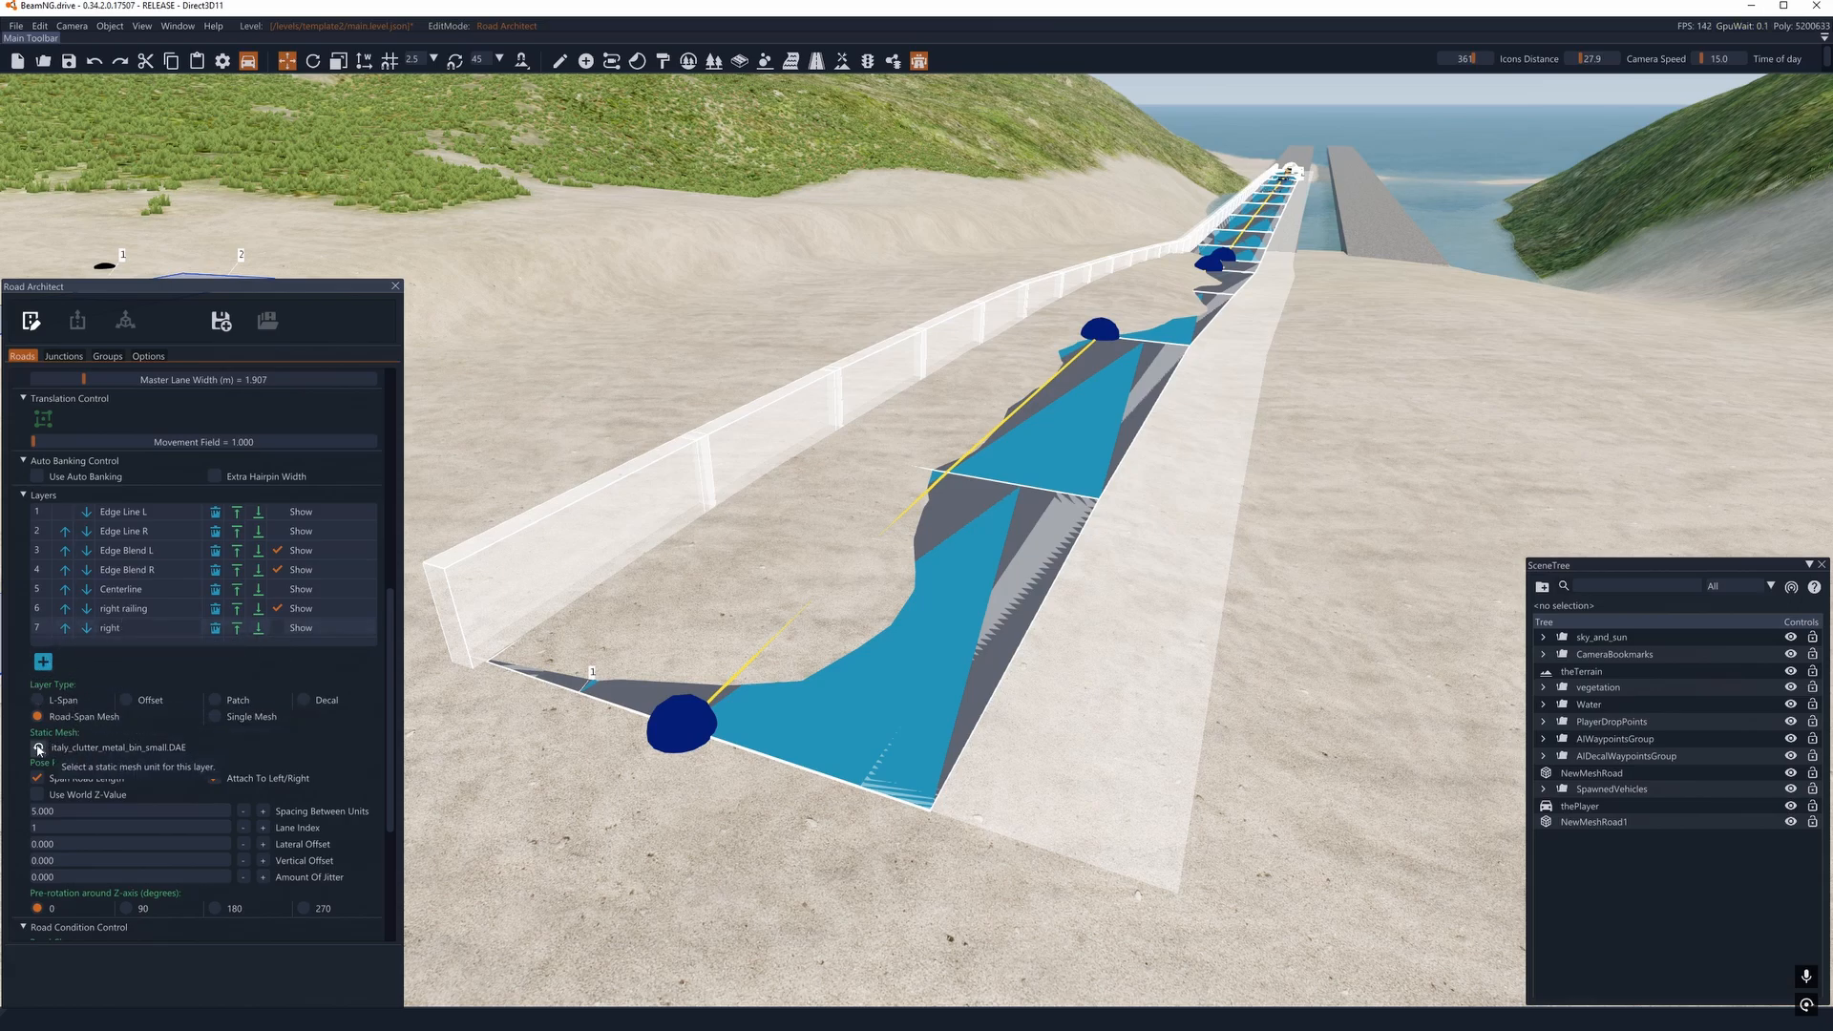
- Change the right layer's static mesh to italy_guardrails_basic.dae and show the layer on the road
{"action": "left_click", "coordinate": [39, 748]}
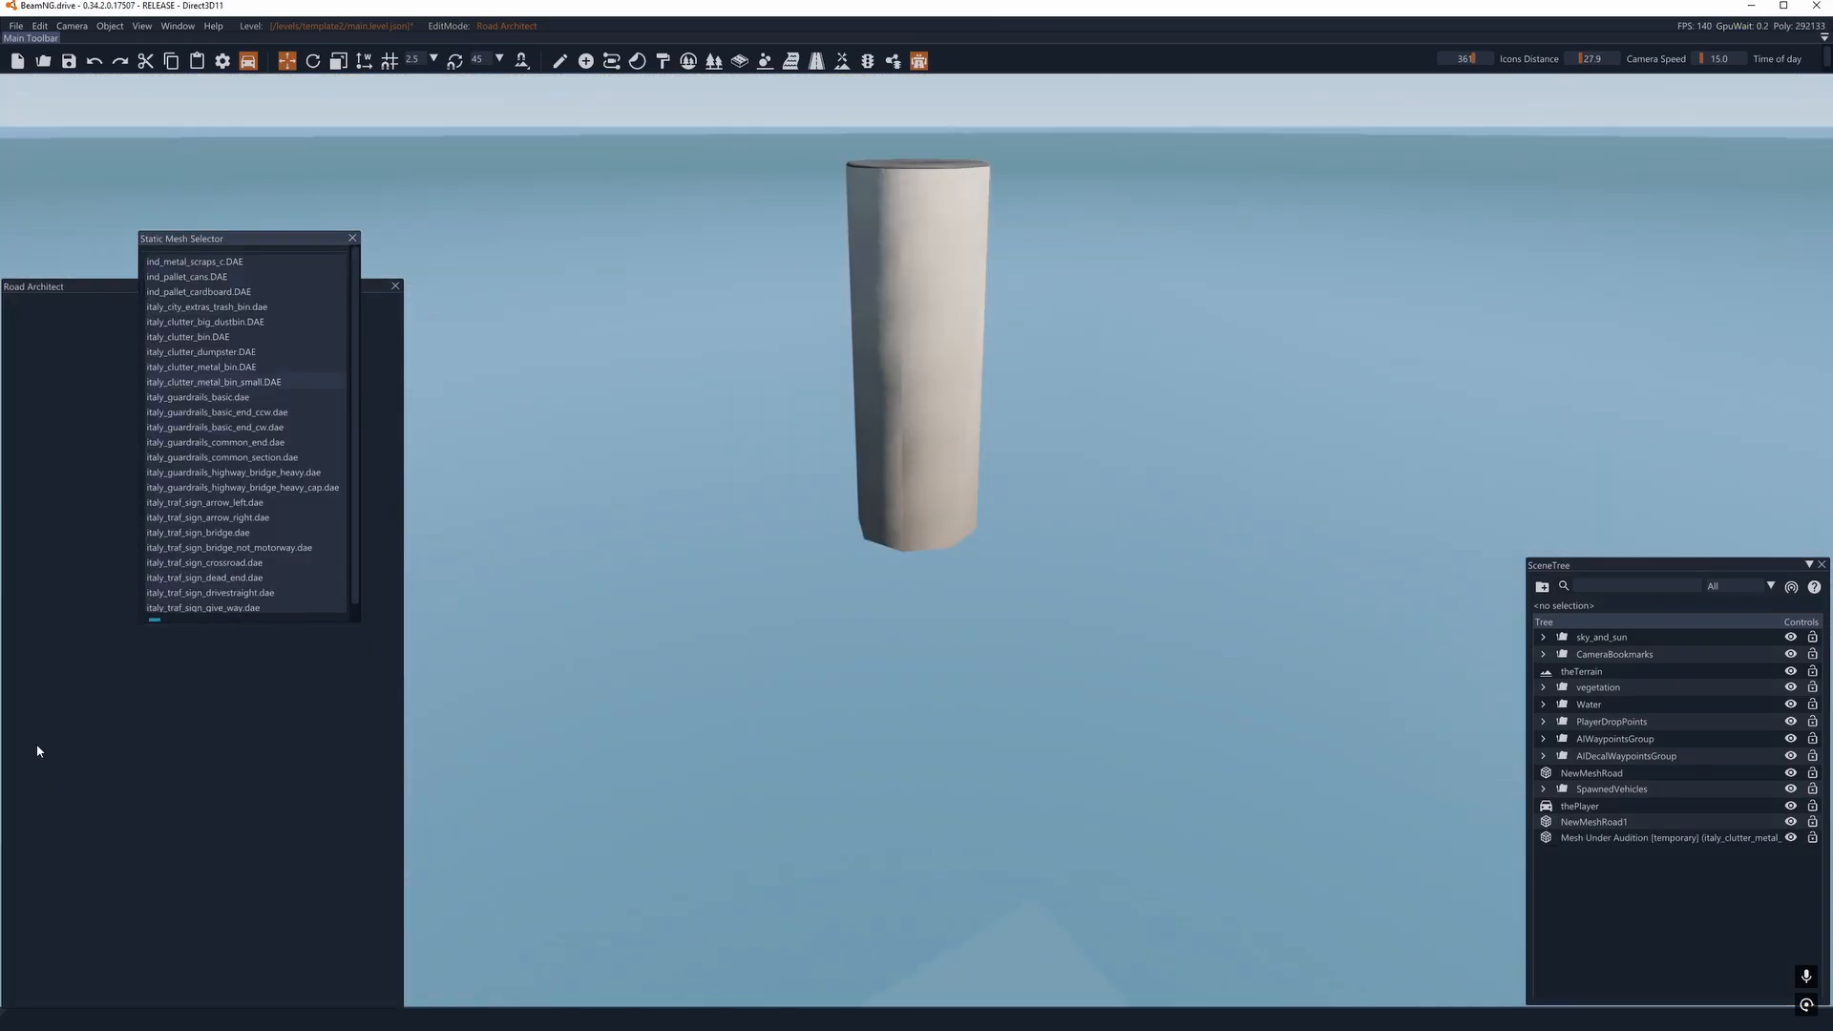
{"action": "left_click", "coordinate": [212, 397]}
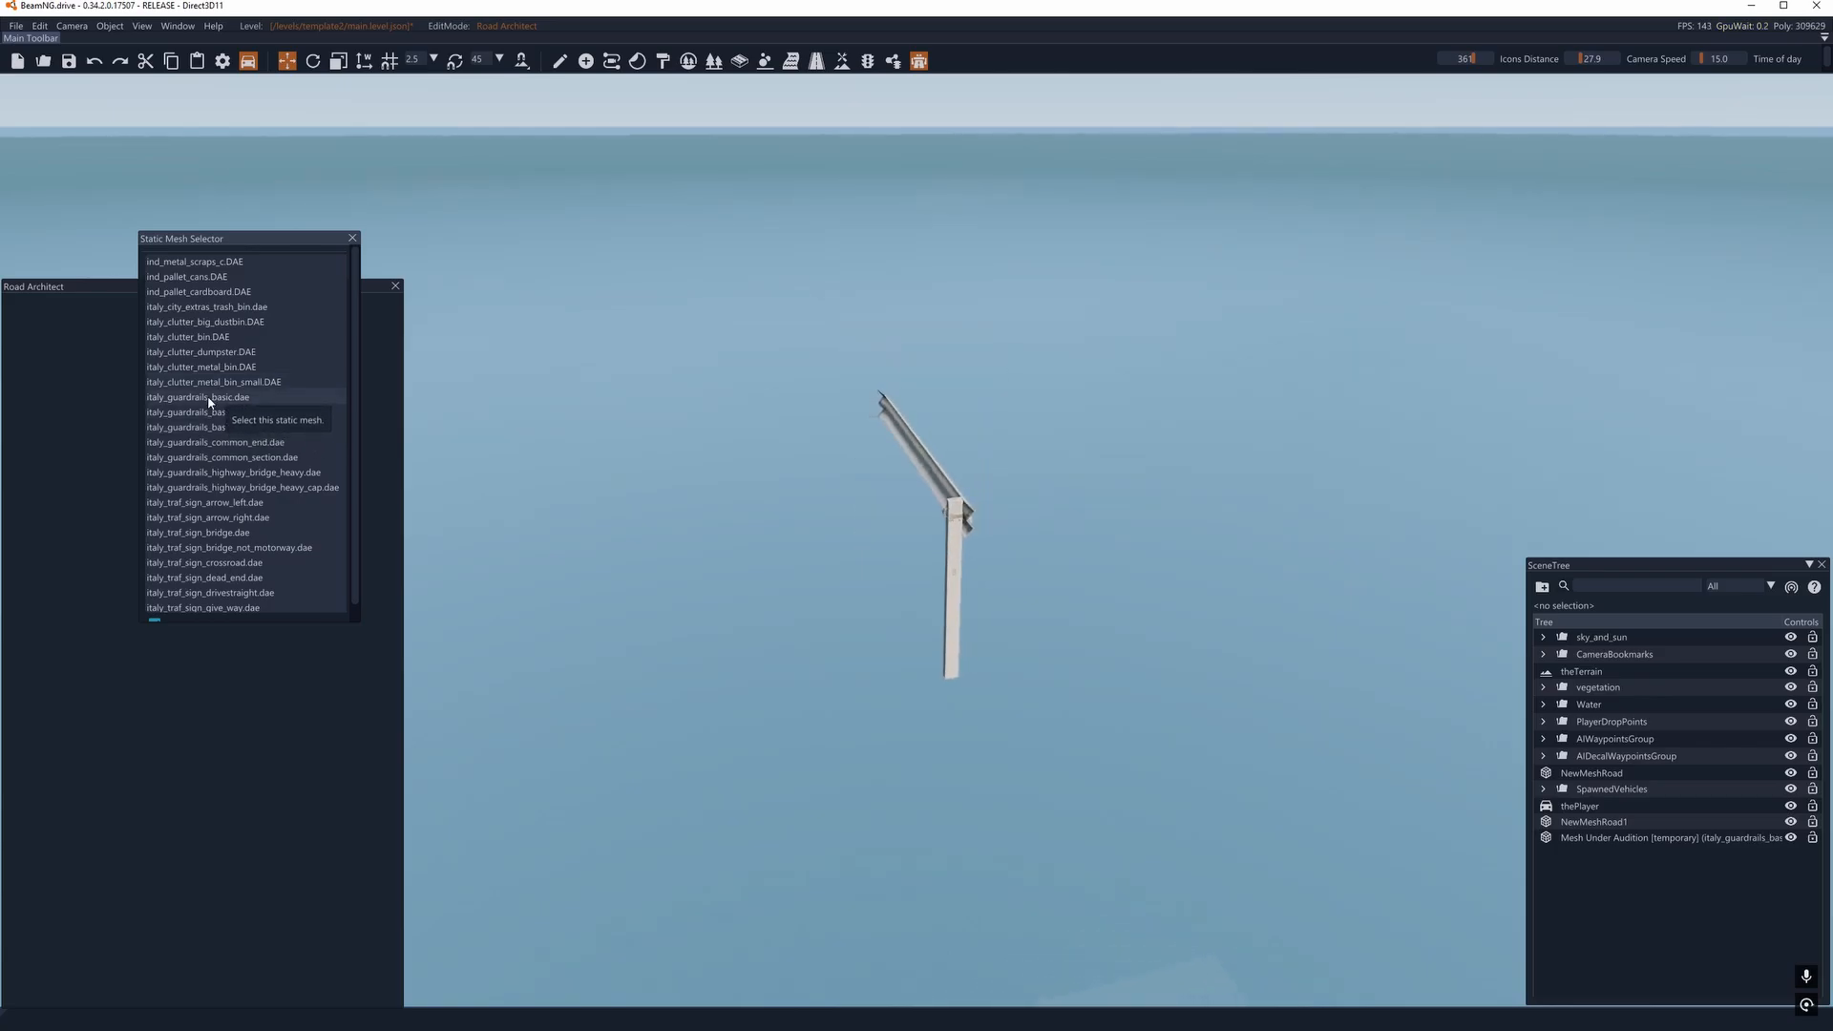
{"action": "left_click", "coordinate": [354, 239]}
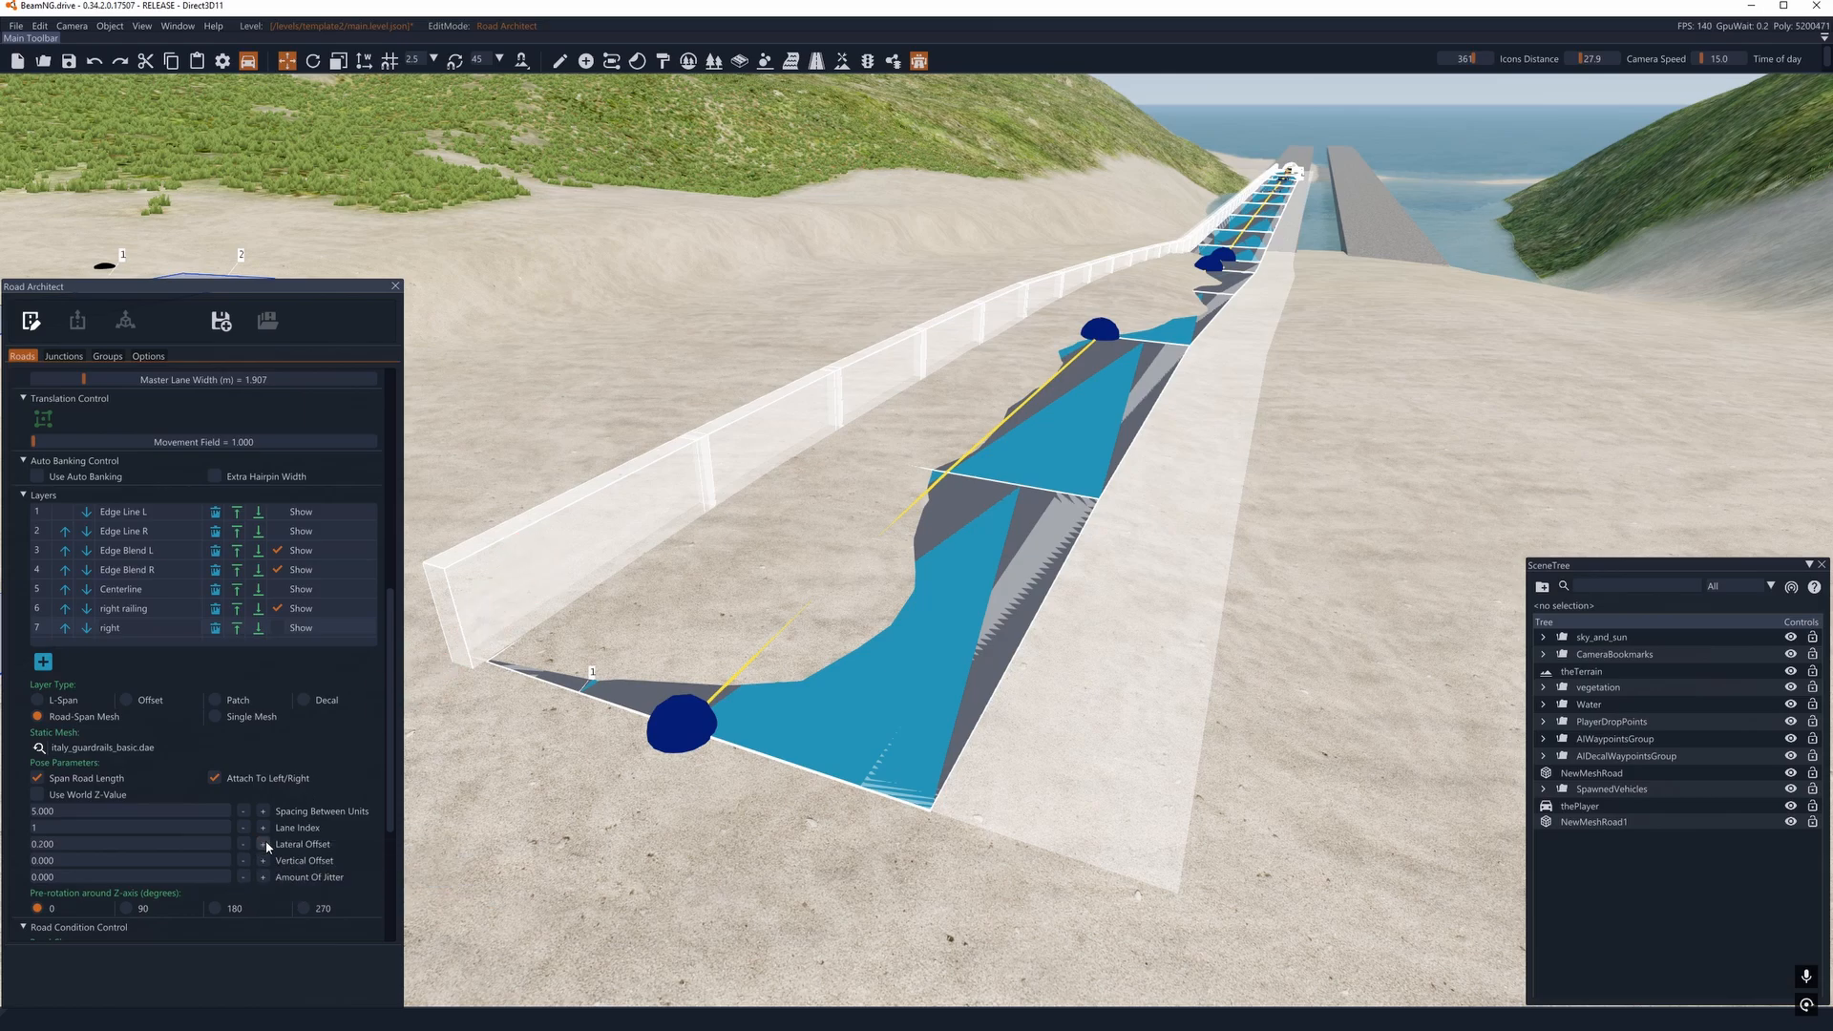
{"action": "left_click", "coordinate": [277, 628]}
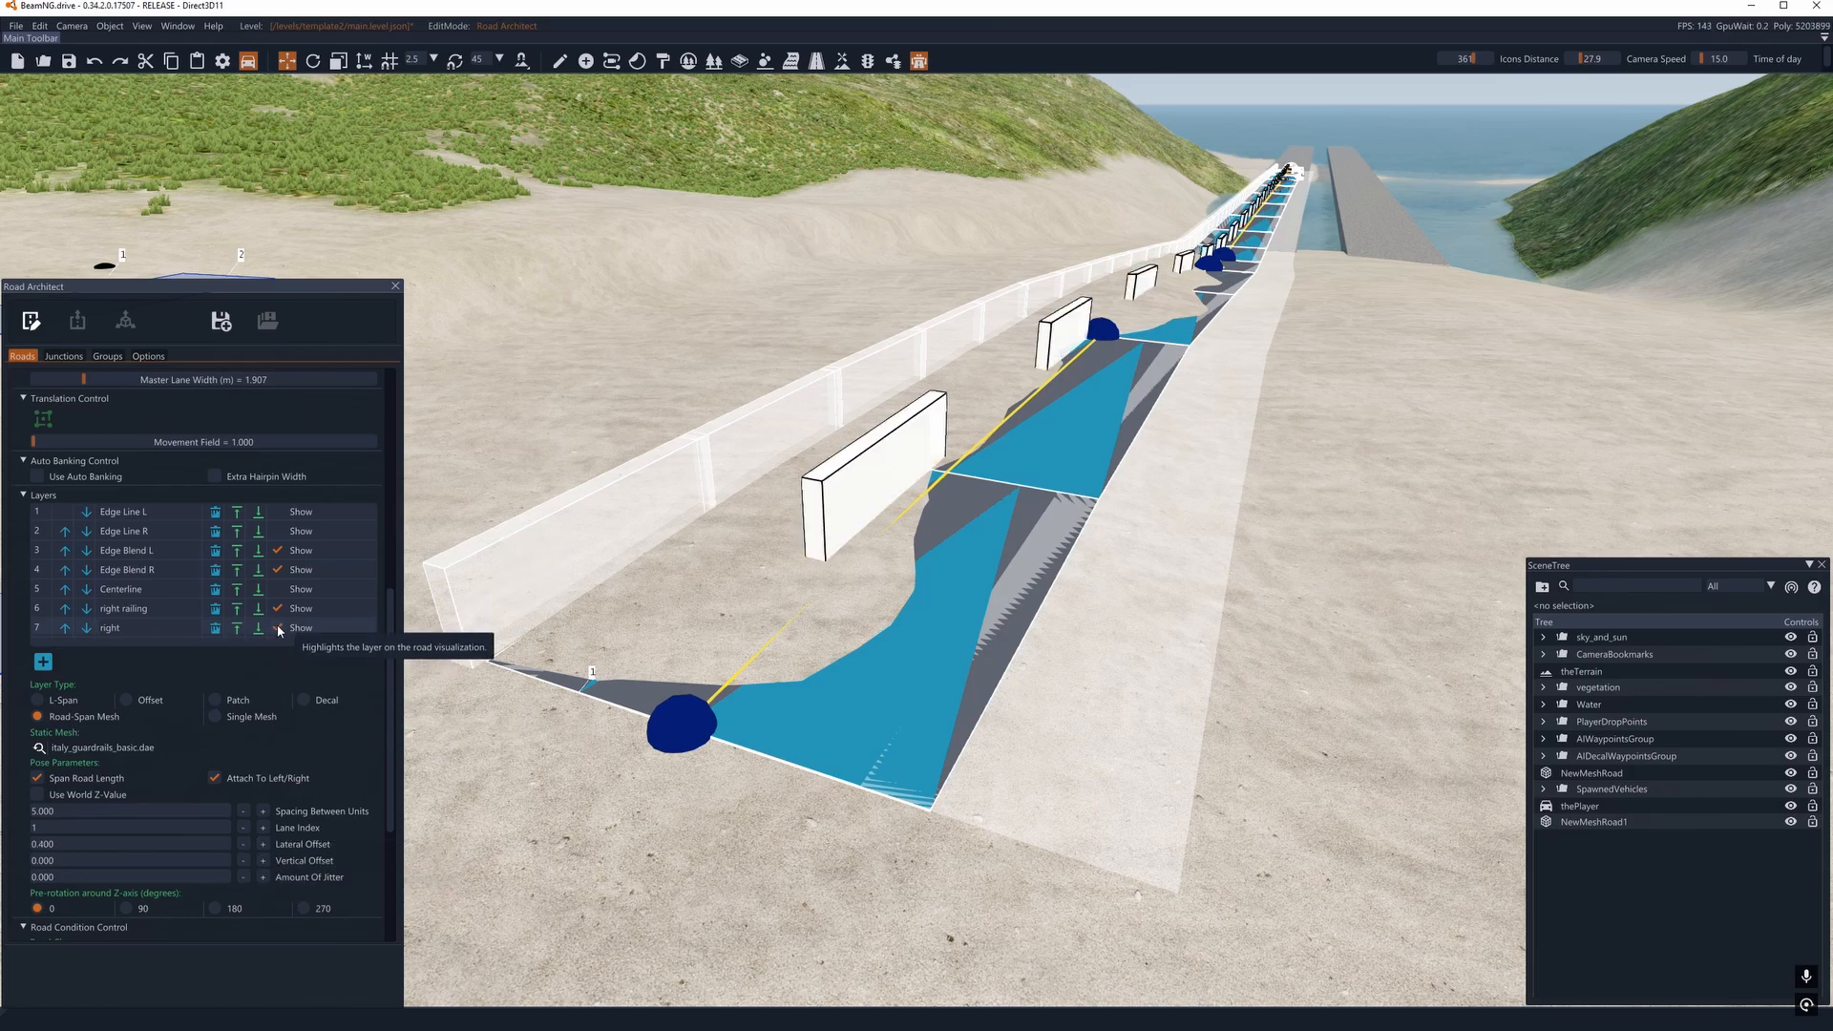
- Keep the right layer on lane index 1 and set its lateral offset to -2.400 and spacing between units to -0.200
{"action": "left_click", "coordinate": [243, 828]}
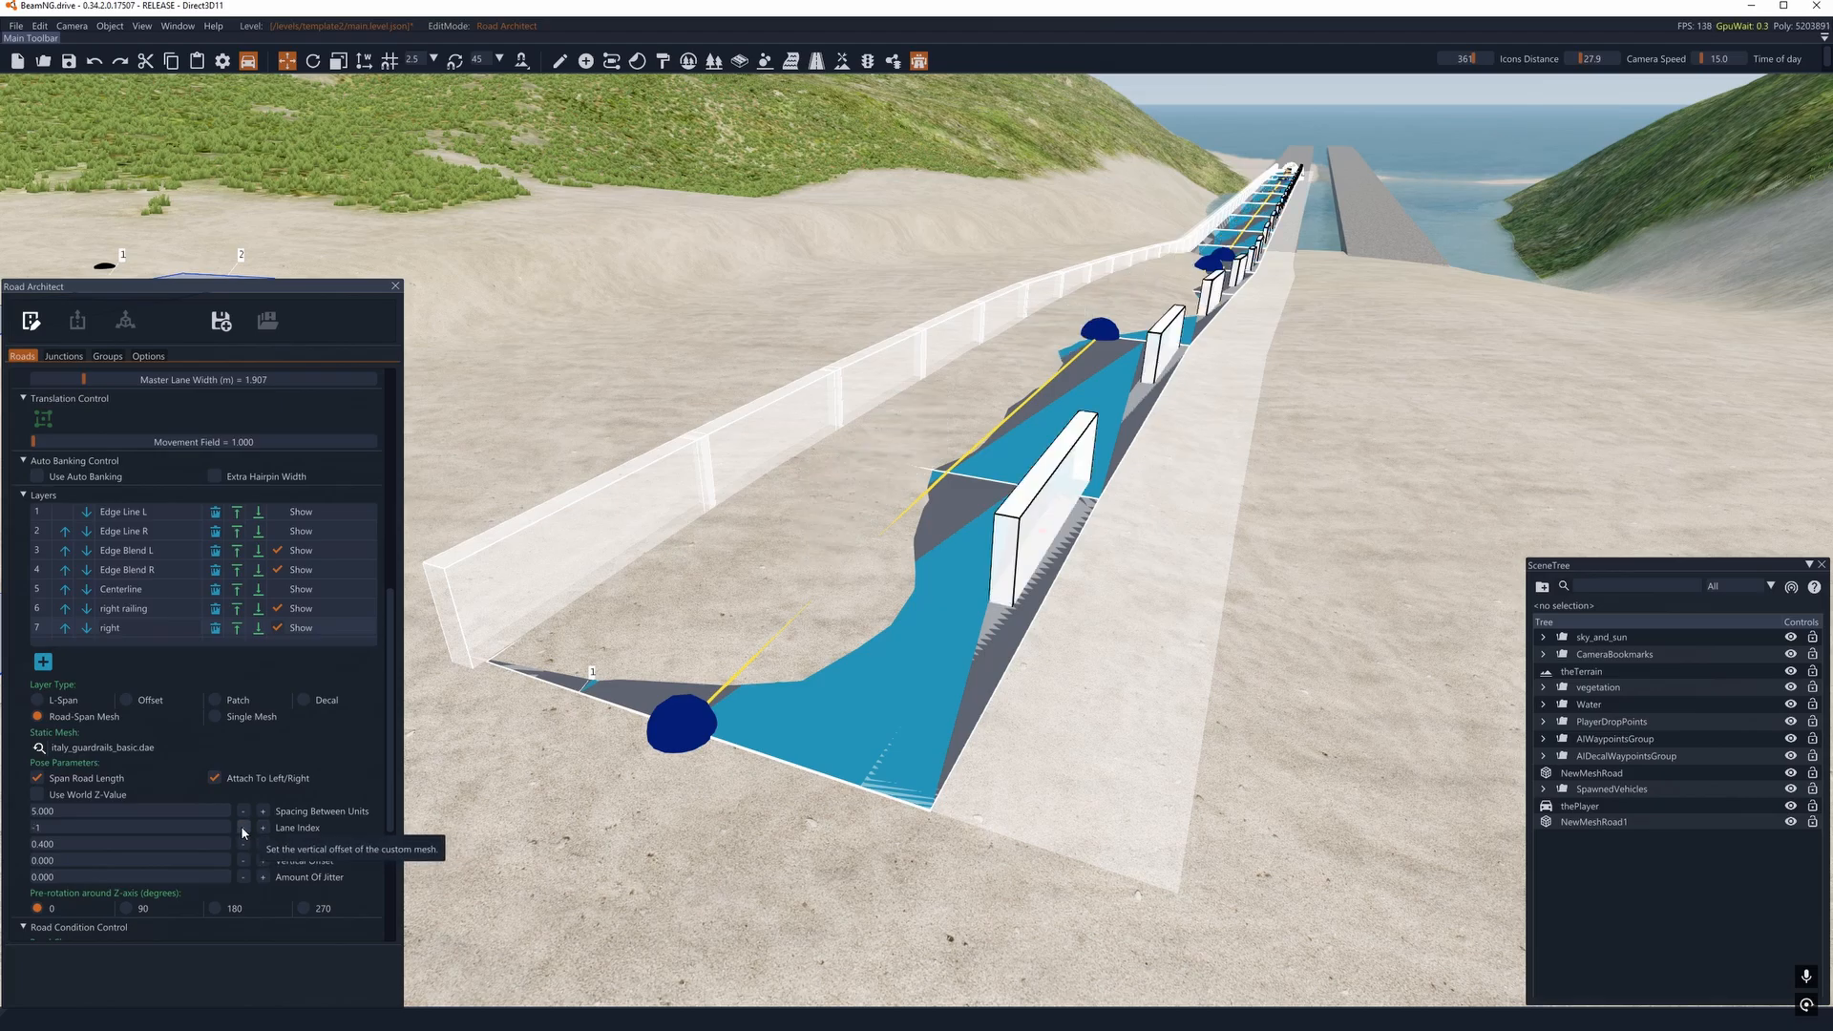
{"action": "left_click", "coordinate": [263, 828]}
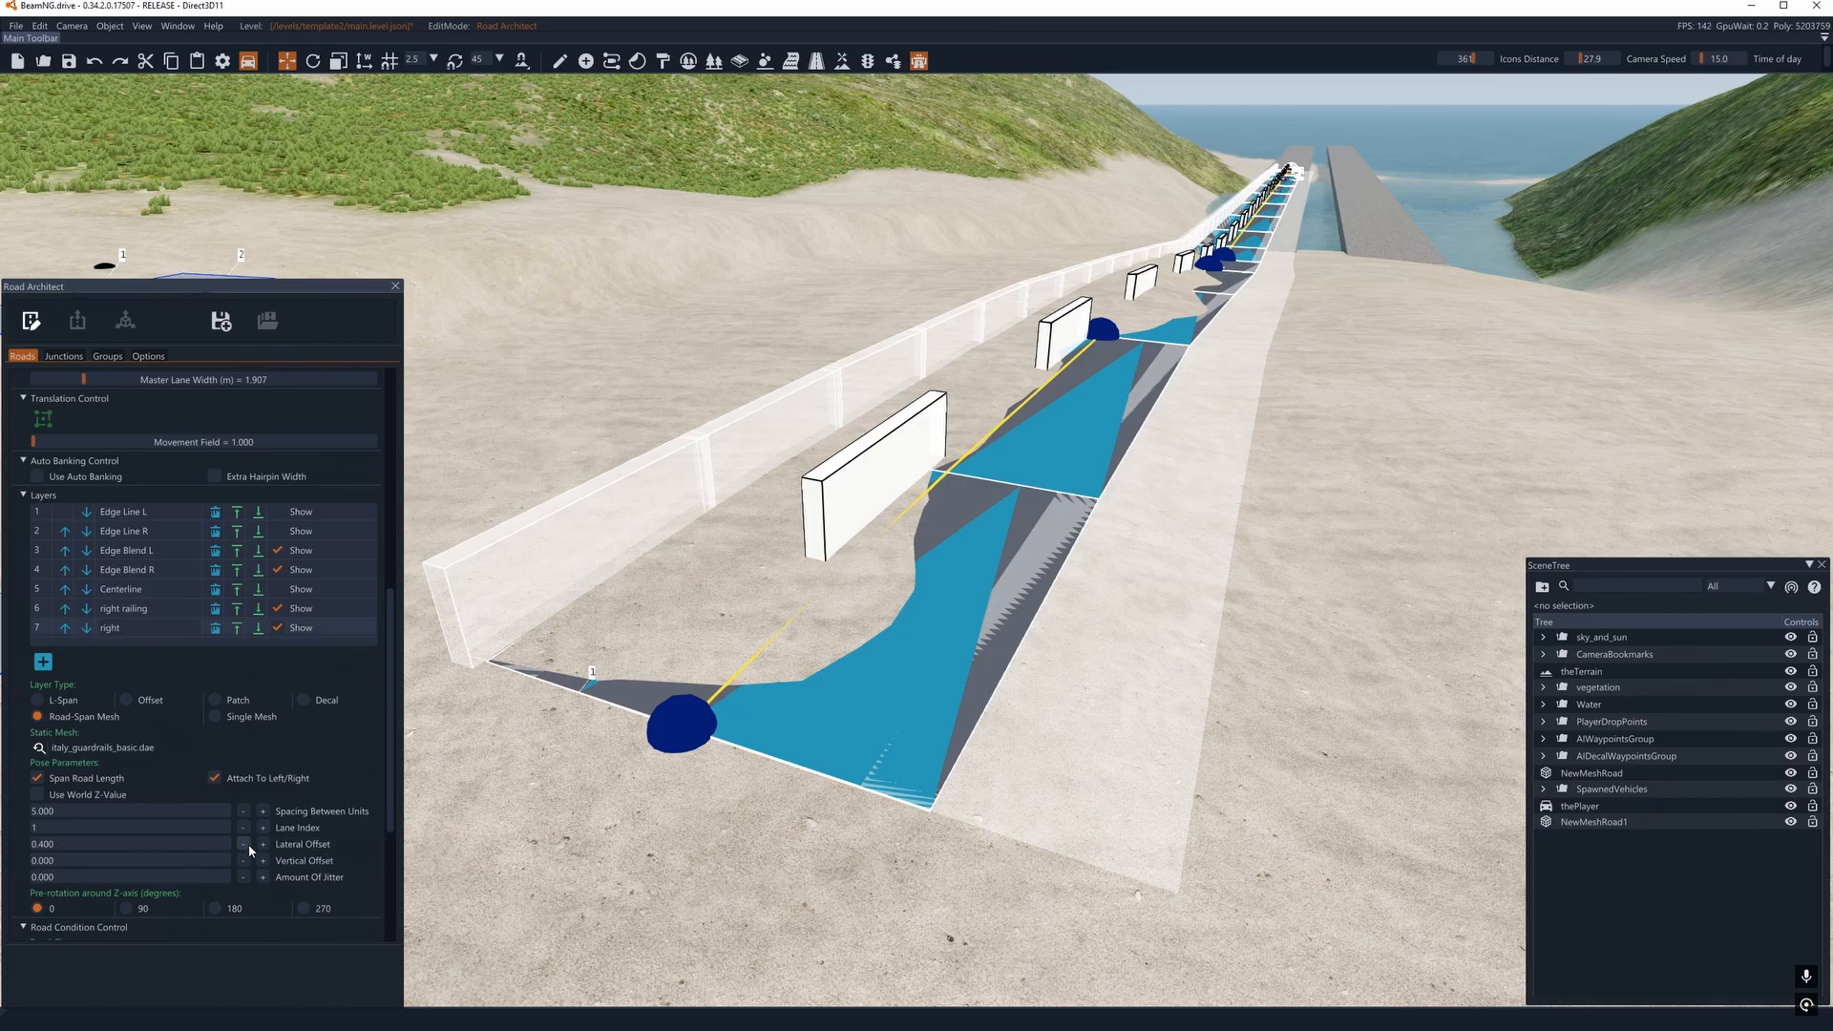
{"action": "left_click", "coordinate": [242, 844]}
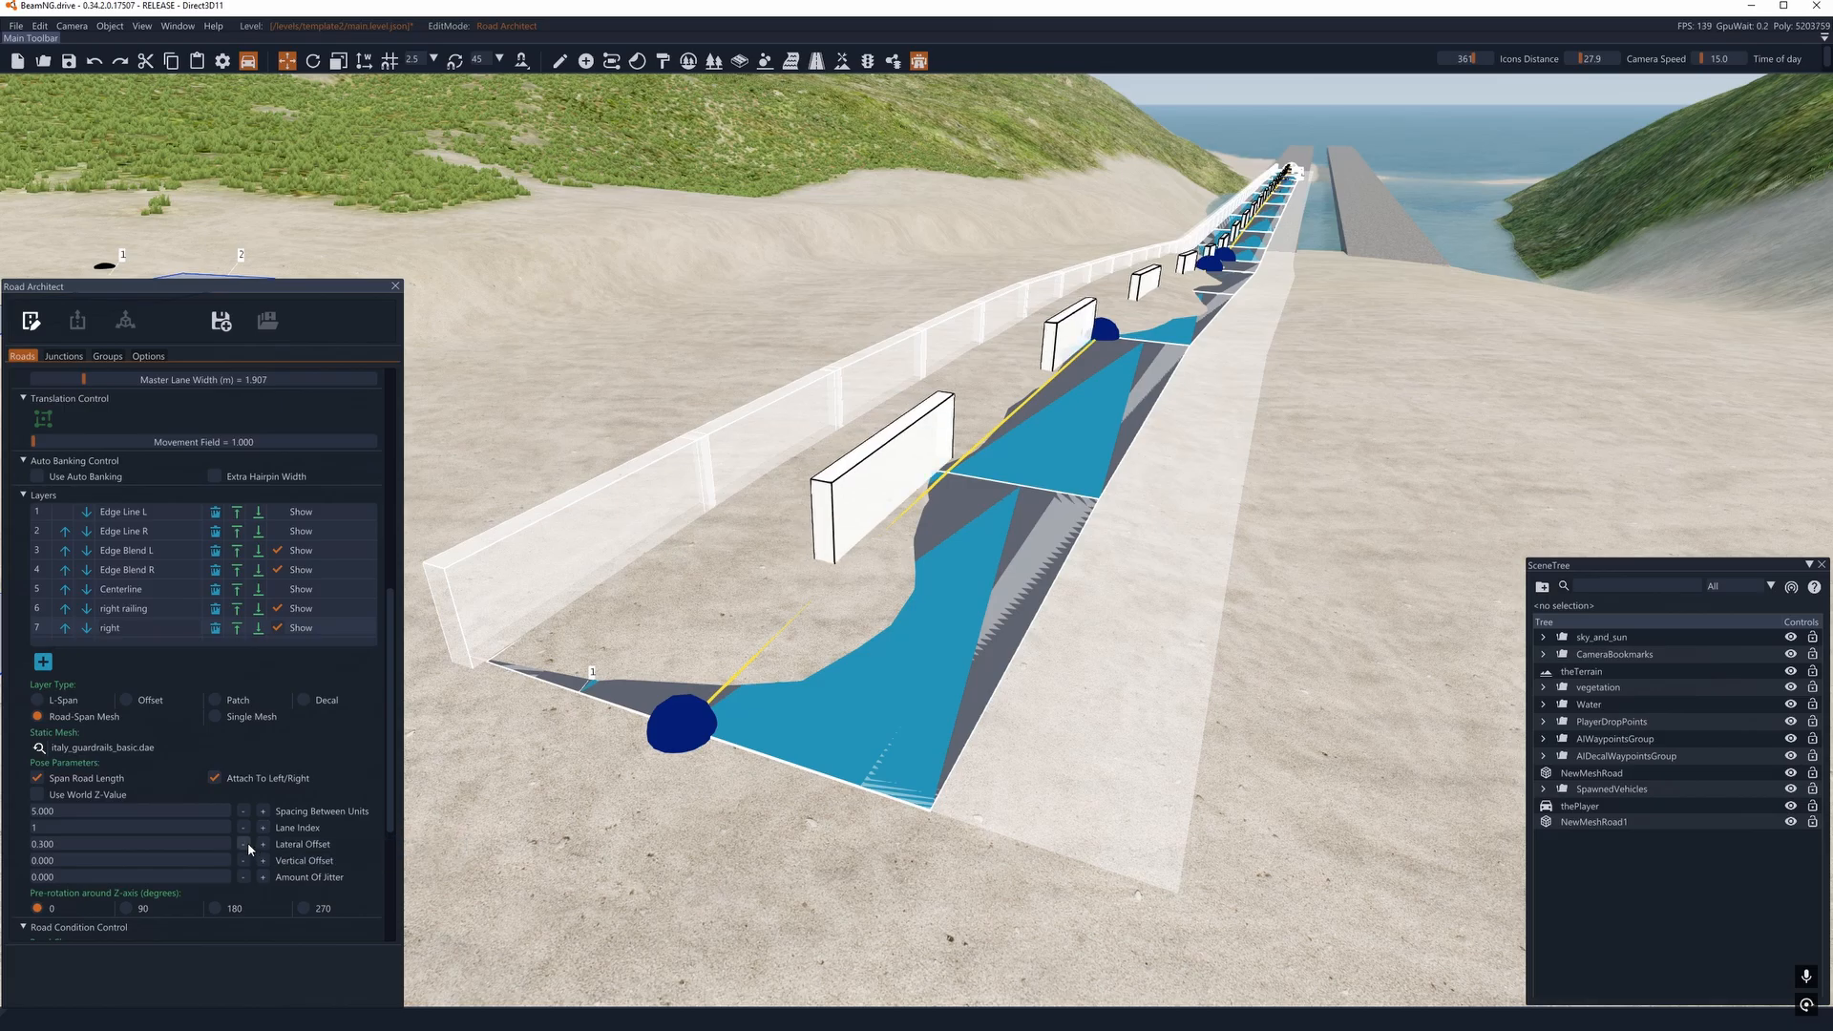
{"action": "mouse_move", "coordinate": [243, 844]}
{"action": "left_mouse_down"}
{"action": "mouse_move", "coordinate": [263, 842]}
{"action": "mouse_move", "coordinate": [244, 846]}
{"action": "mouse_move", "coordinate": [245, 810]}
{"action": "left_mouse_up"}
{"action": "left_click", "coordinate": [264, 844]}
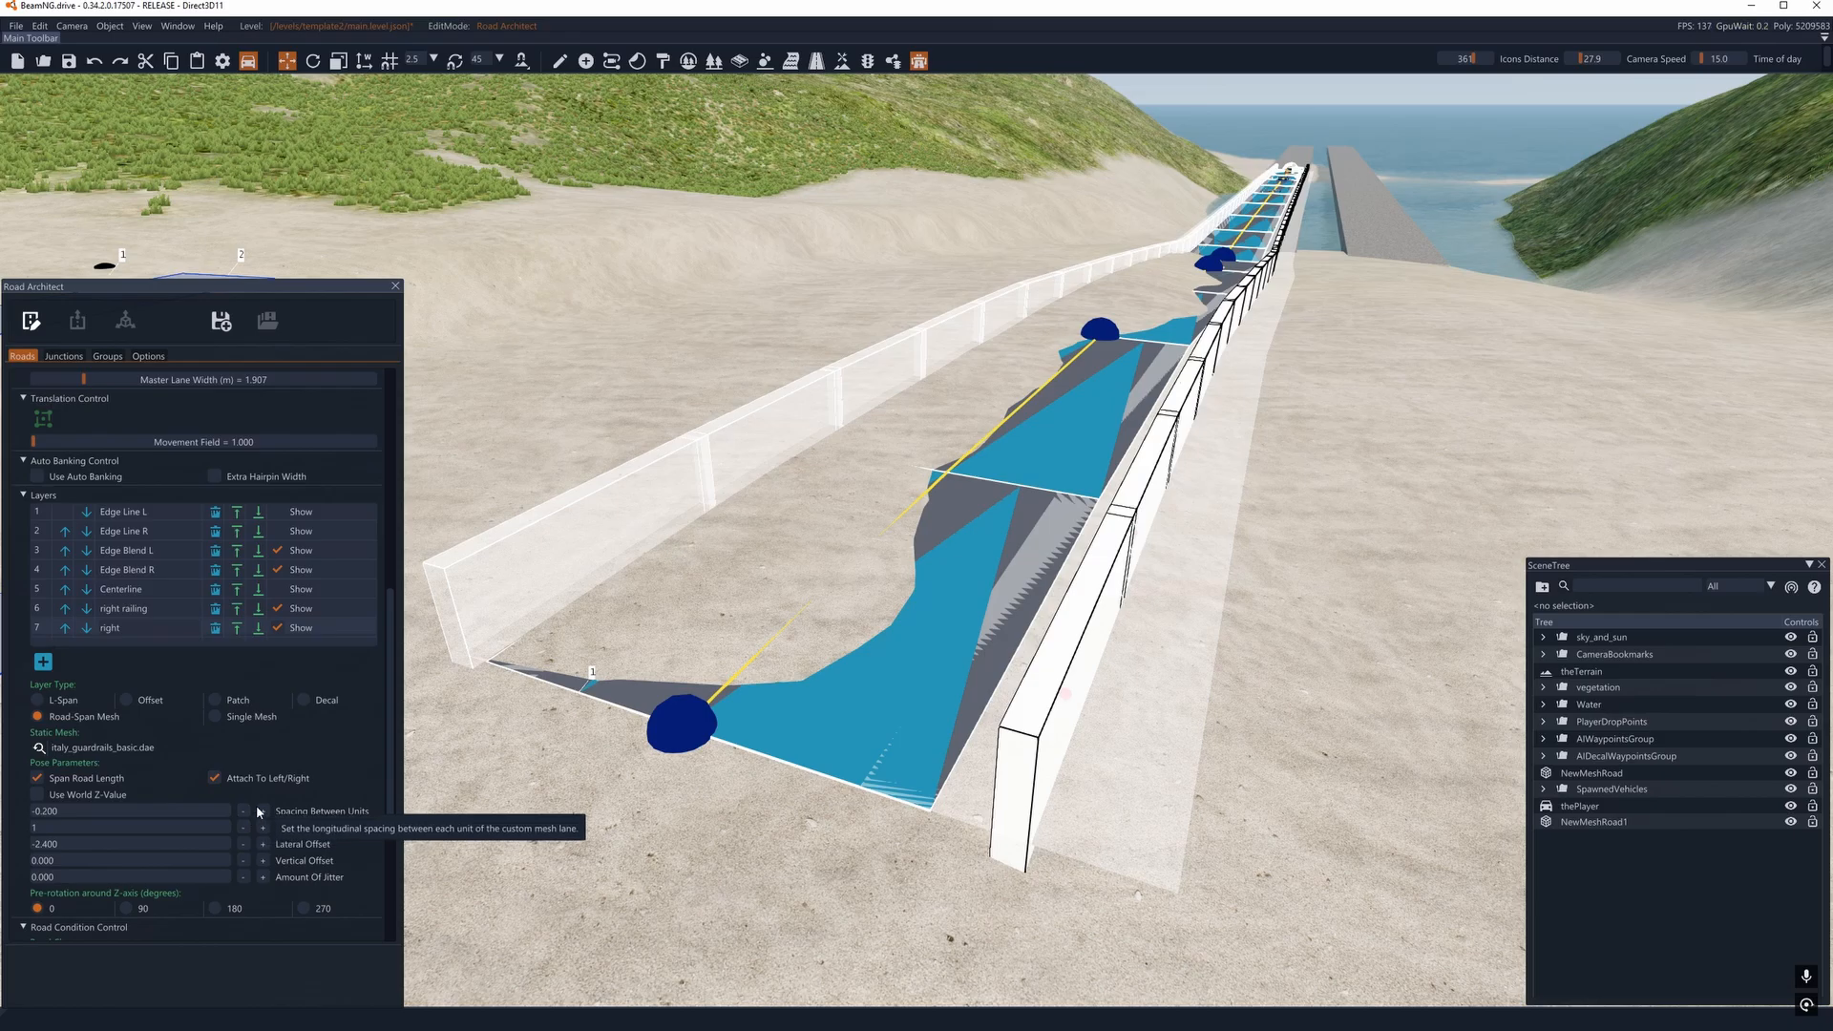
- Switch to render mode and inspect the seams and orientation of the right guardrail from several angles
{"action": "right_click_drag", "start_coordinate": [908, 507], "coordinate": [996, 499]}
{"action": "key", "text": "a"}
{"action": "scroll", "coordinate": [239, 448], "scroll_direction": "up", "scroll_amount": 5}
{"action": "left_click", "coordinate": [31, 322]}
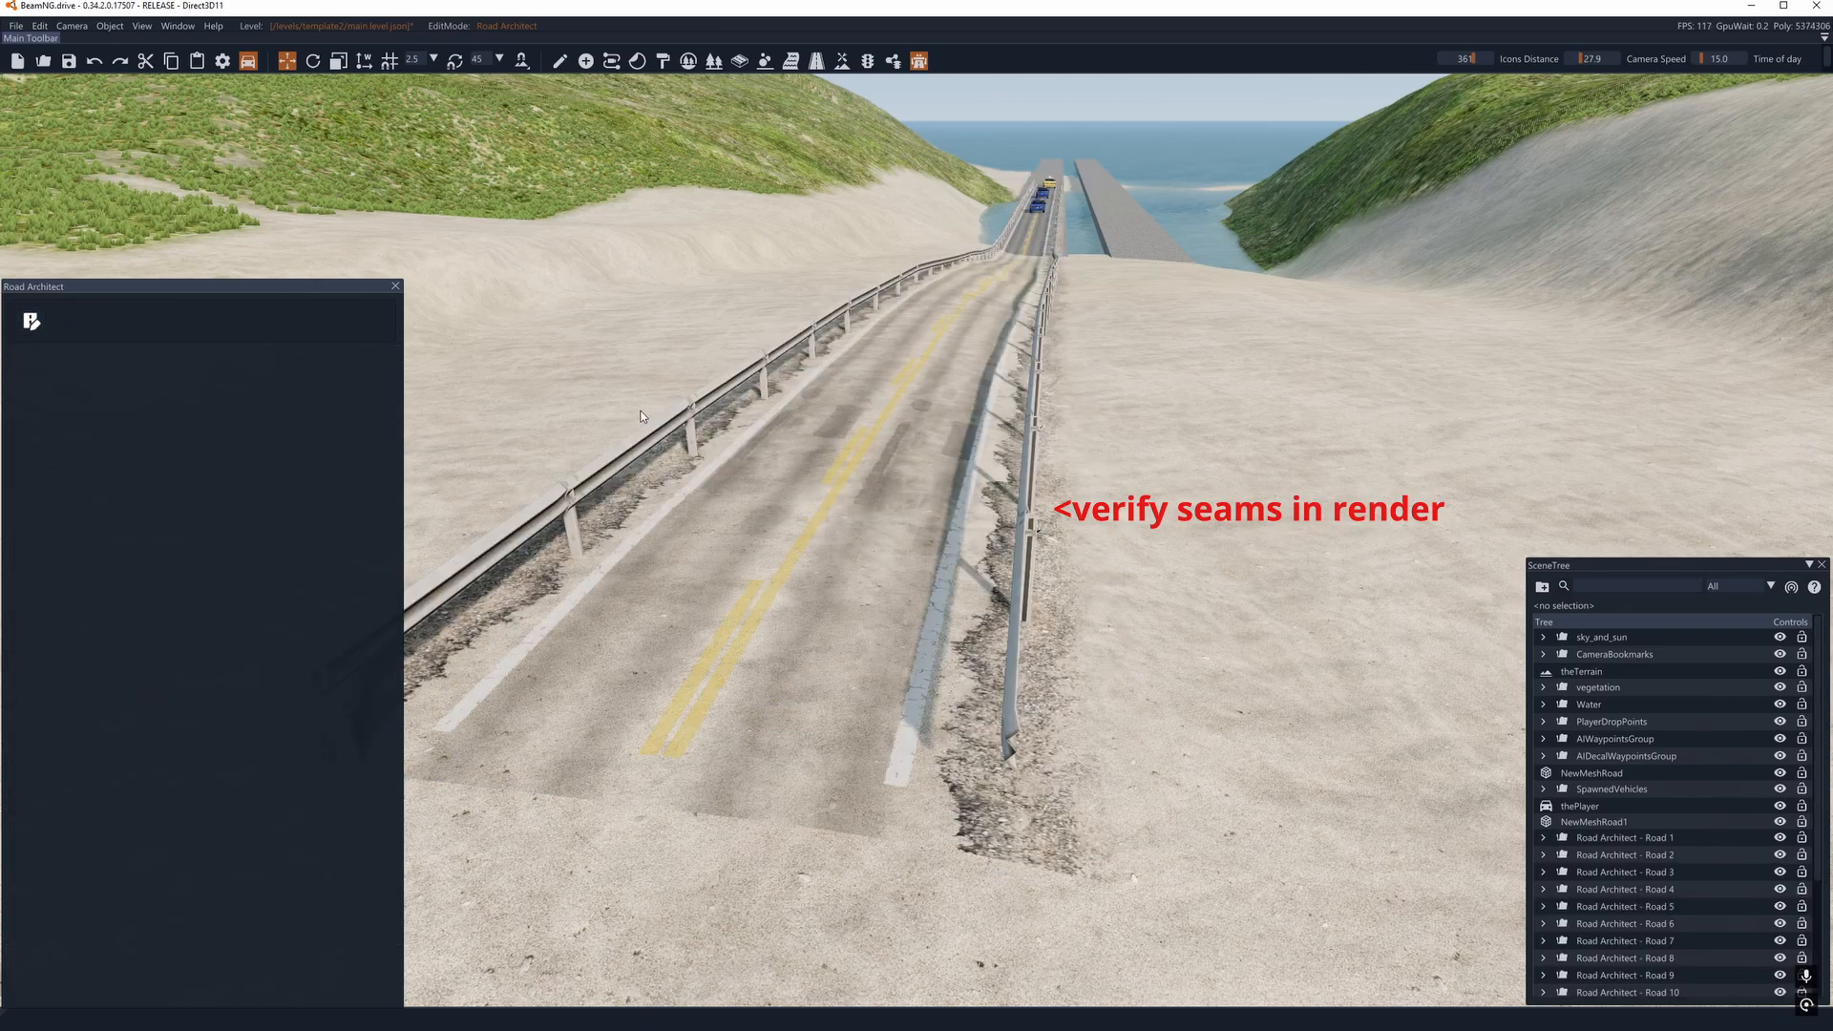
{"action": "key", "text": "a"}
{"action": "right_click_drag", "start_coordinate": [695, 477], "coordinate": [742, 484]}
{"action": "key", "text": "d"}
{"action": "key", "text": "w"}
{"action": "key", "text": "a"}
{"action": "key", "text": "s"}
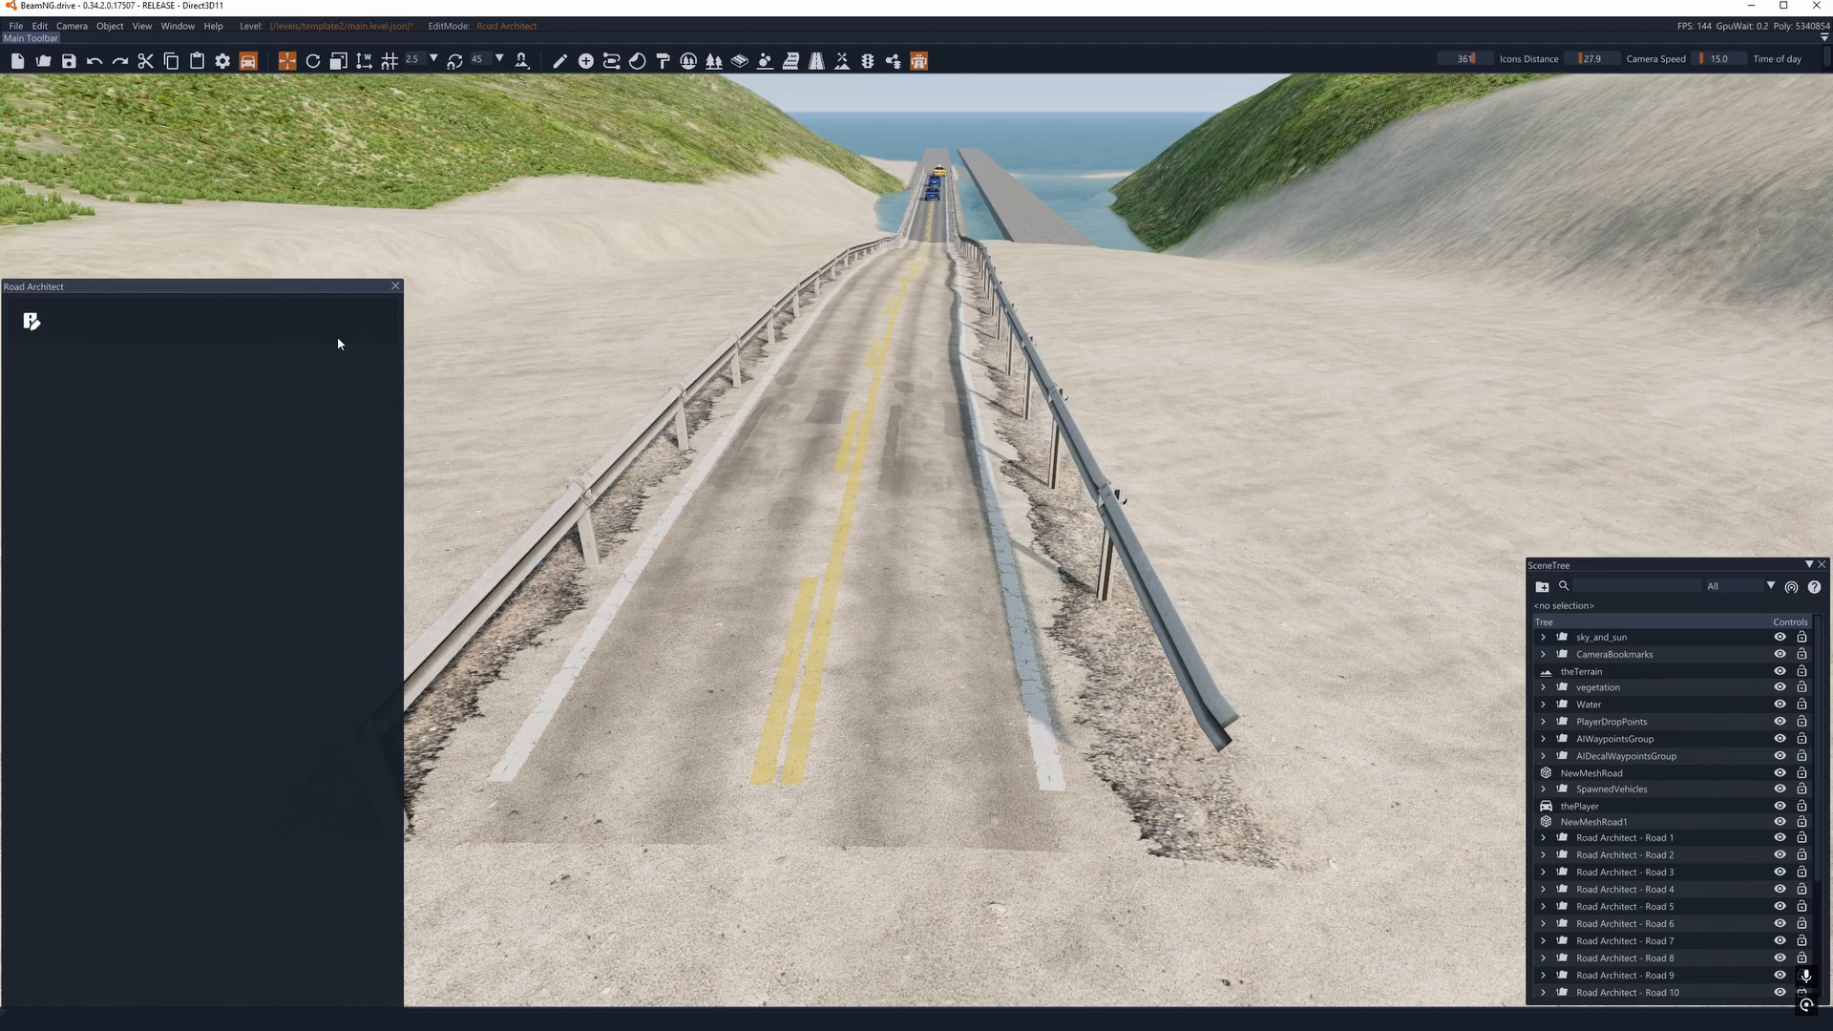
- Compare the guardrail road in edit mode and render mode, and view it from back near the intersection
{"action": "left_click", "coordinate": [31, 322]}
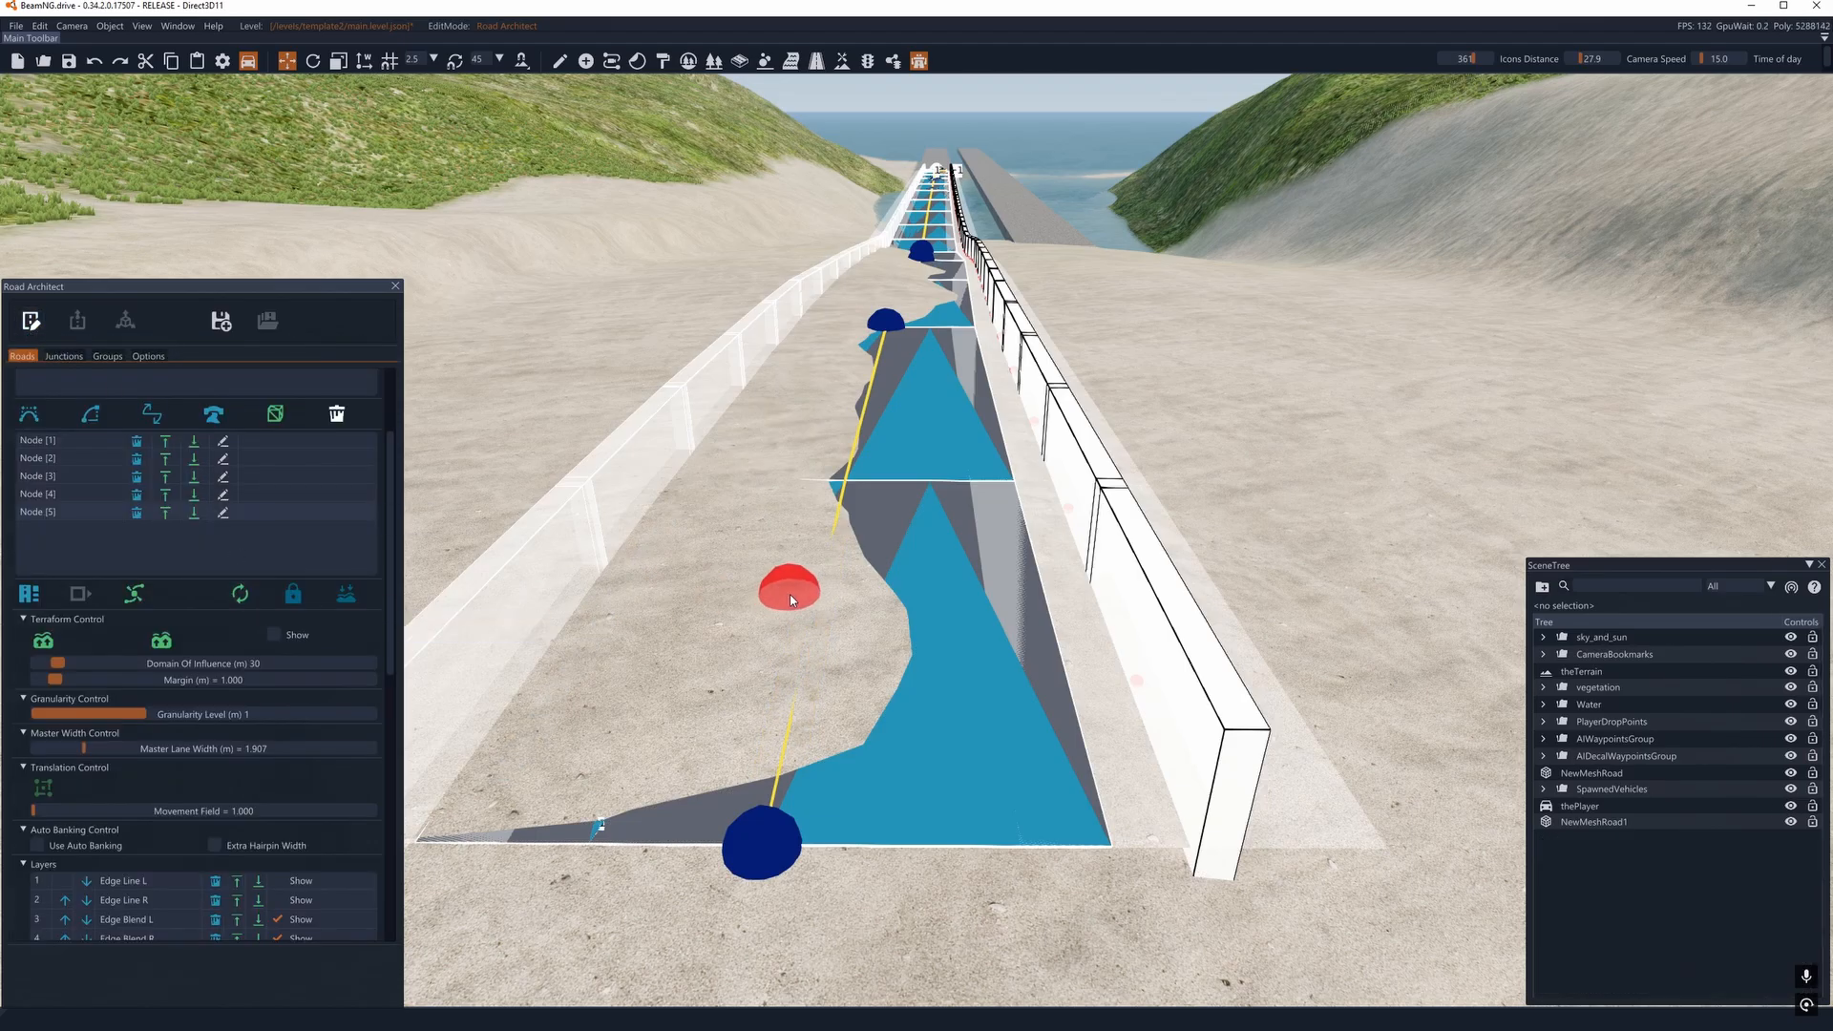
{"action": "key", "text": "d"}
{"action": "right_click_drag", "start_coordinate": [791, 600], "coordinate": [788, 553]}
{"action": "key", "text": "a"}
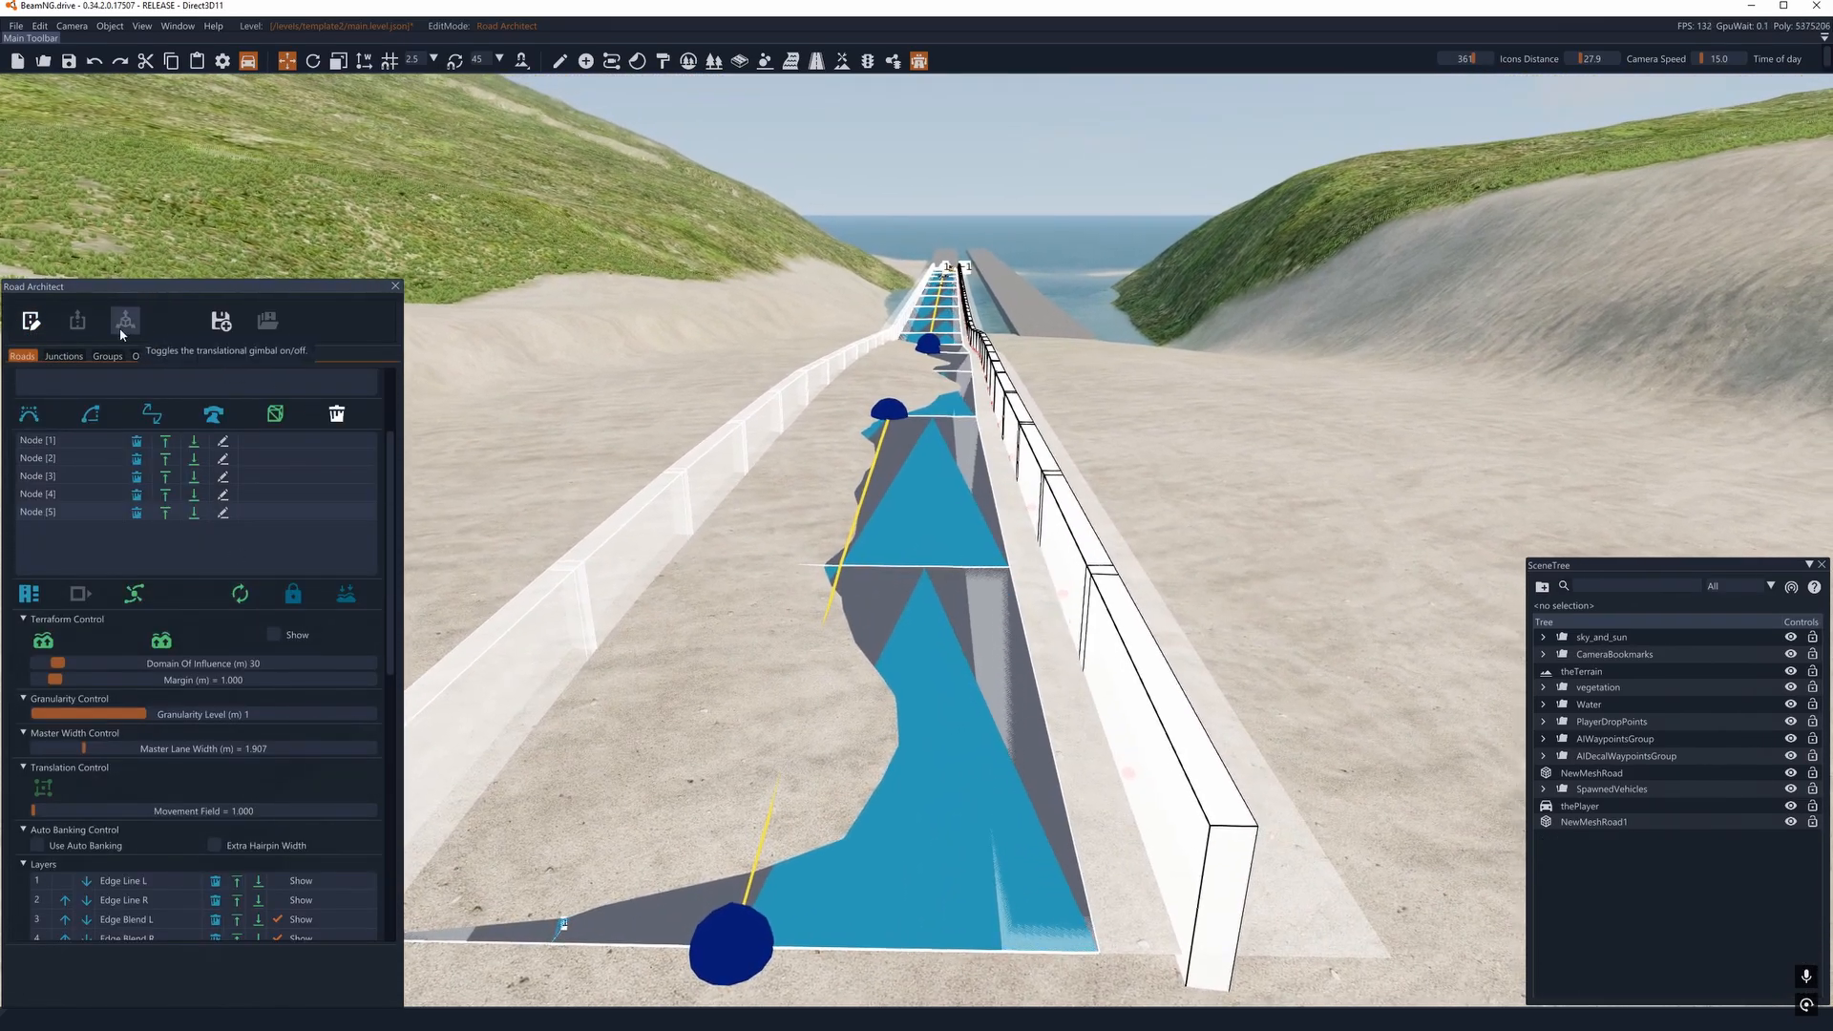
{"action": "left_click", "coordinate": [31, 322]}
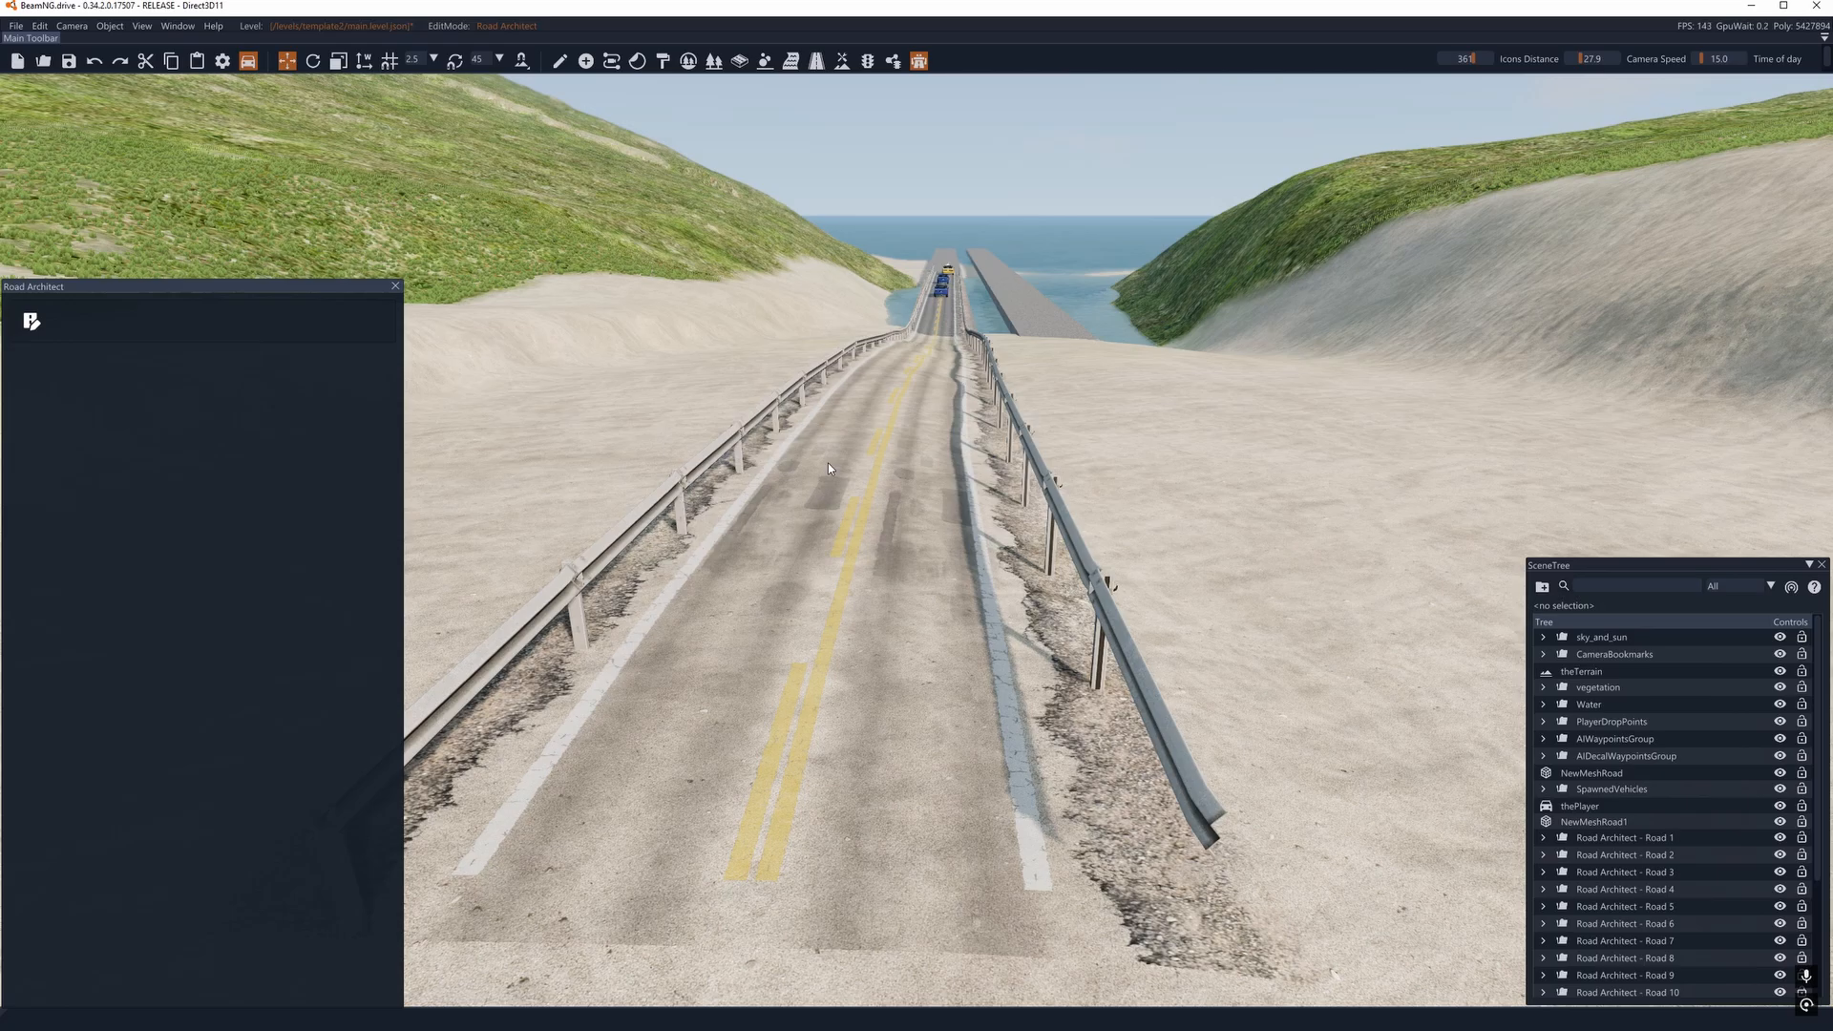
{"action": "mouse_move", "coordinate": [829, 469]}
{"action": "right_mouse_down"}
{"action": "mouse_move", "coordinate": [827, 410]}
{"action": "mouse_move", "coordinate": [745, 430]}
{"action": "mouse_move", "coordinate": [723, 403]}
{"action": "mouse_move", "coordinate": [420, 434]}
{"action": "mouse_move", "coordinate": [367, 460]}
{"action": "mouse_move", "coordinate": [331, 358]}
{"action": "mouse_move", "coordinate": [327, 390]}
{"action": "mouse_move", "coordinate": [812, 431]}
{"action": "mouse_move", "coordinate": [888, 405]}
{"action": "mouse_move", "coordinate": [837, 465]}
{"action": "right_mouse_up"}
{"action": "key", "text": "d"}
{"action": "key", "text": "w"}
{"action": "key", "text": "w"}
{"action": "key", "text": "d"}
{"action": "key", "text": "w"}
{"action": "key", "text": "w"}
{"action": "key", "text": "s"}
{"action": "key", "text": "w"}
{"action": "key", "text": "s"}
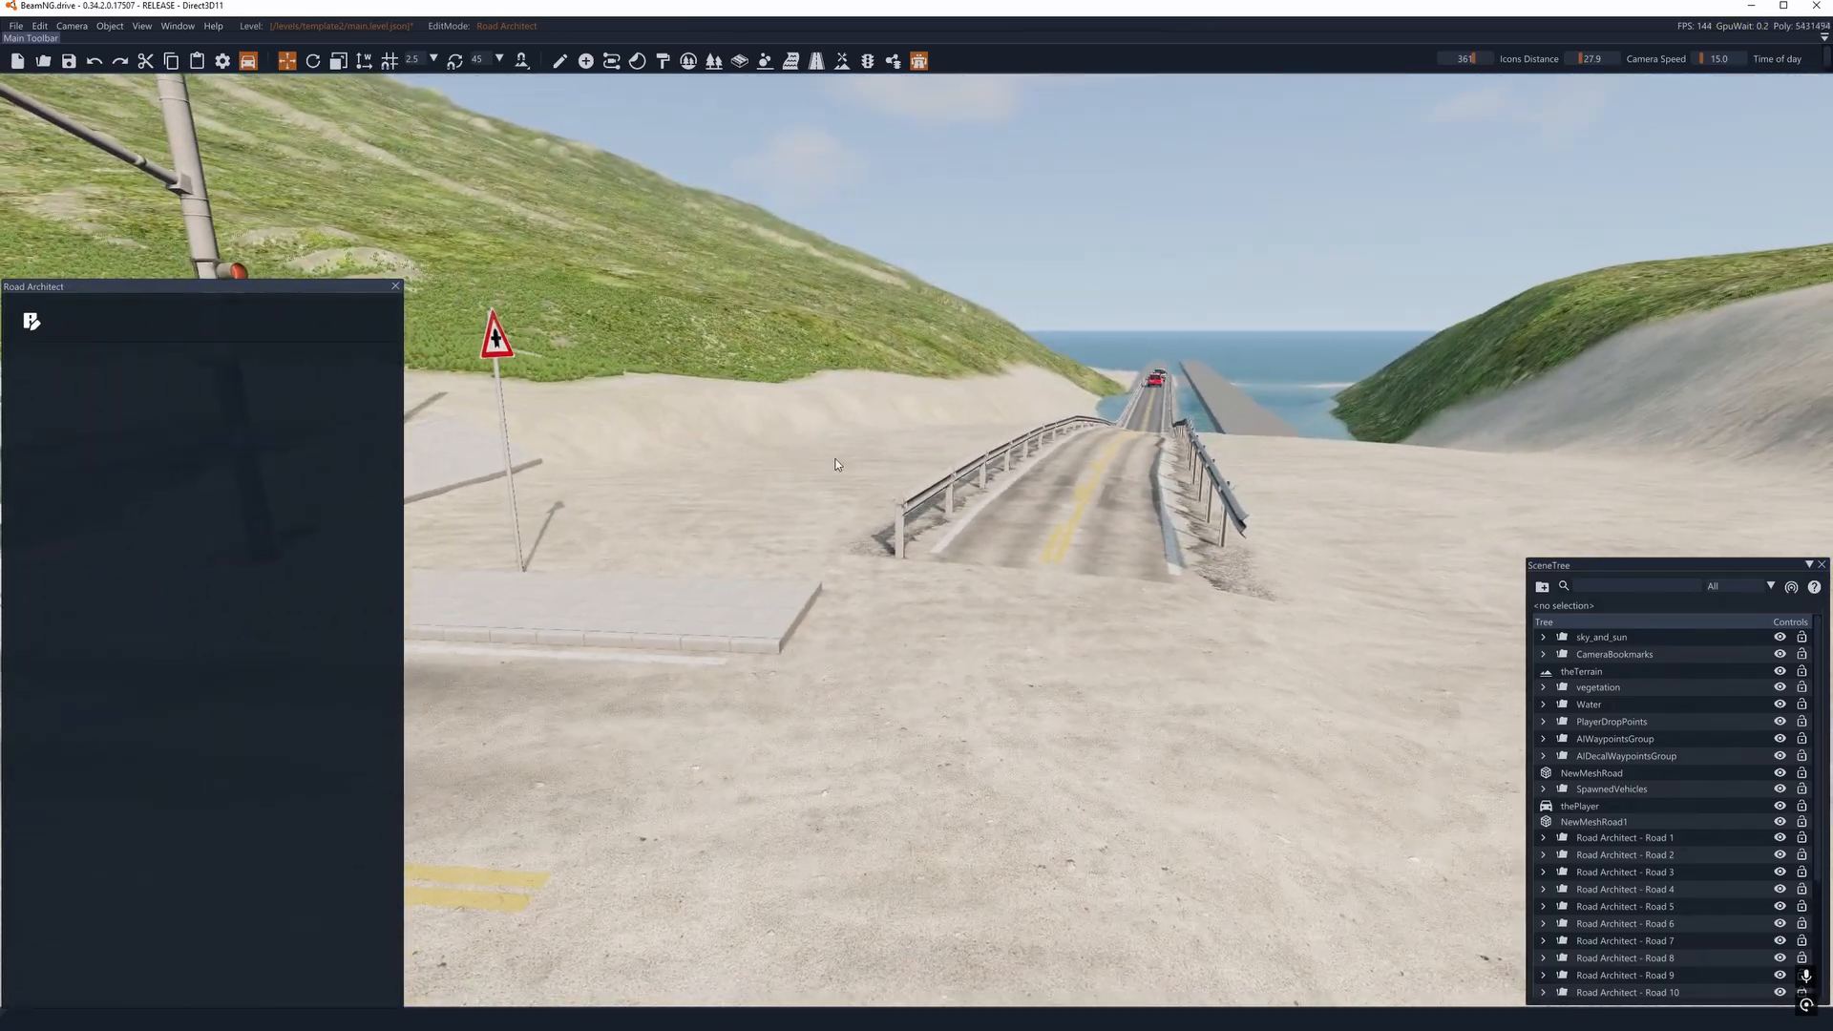
- Extend the SceneTree upward and check the contents of the Road Architect folders for Roads 1, 2, 3 and 19
{"action": "left_click_drag", "start_coordinate": [1611, 554], "coordinate": [1613, 181]}
{"action": "key", "text": "alt+F9"}
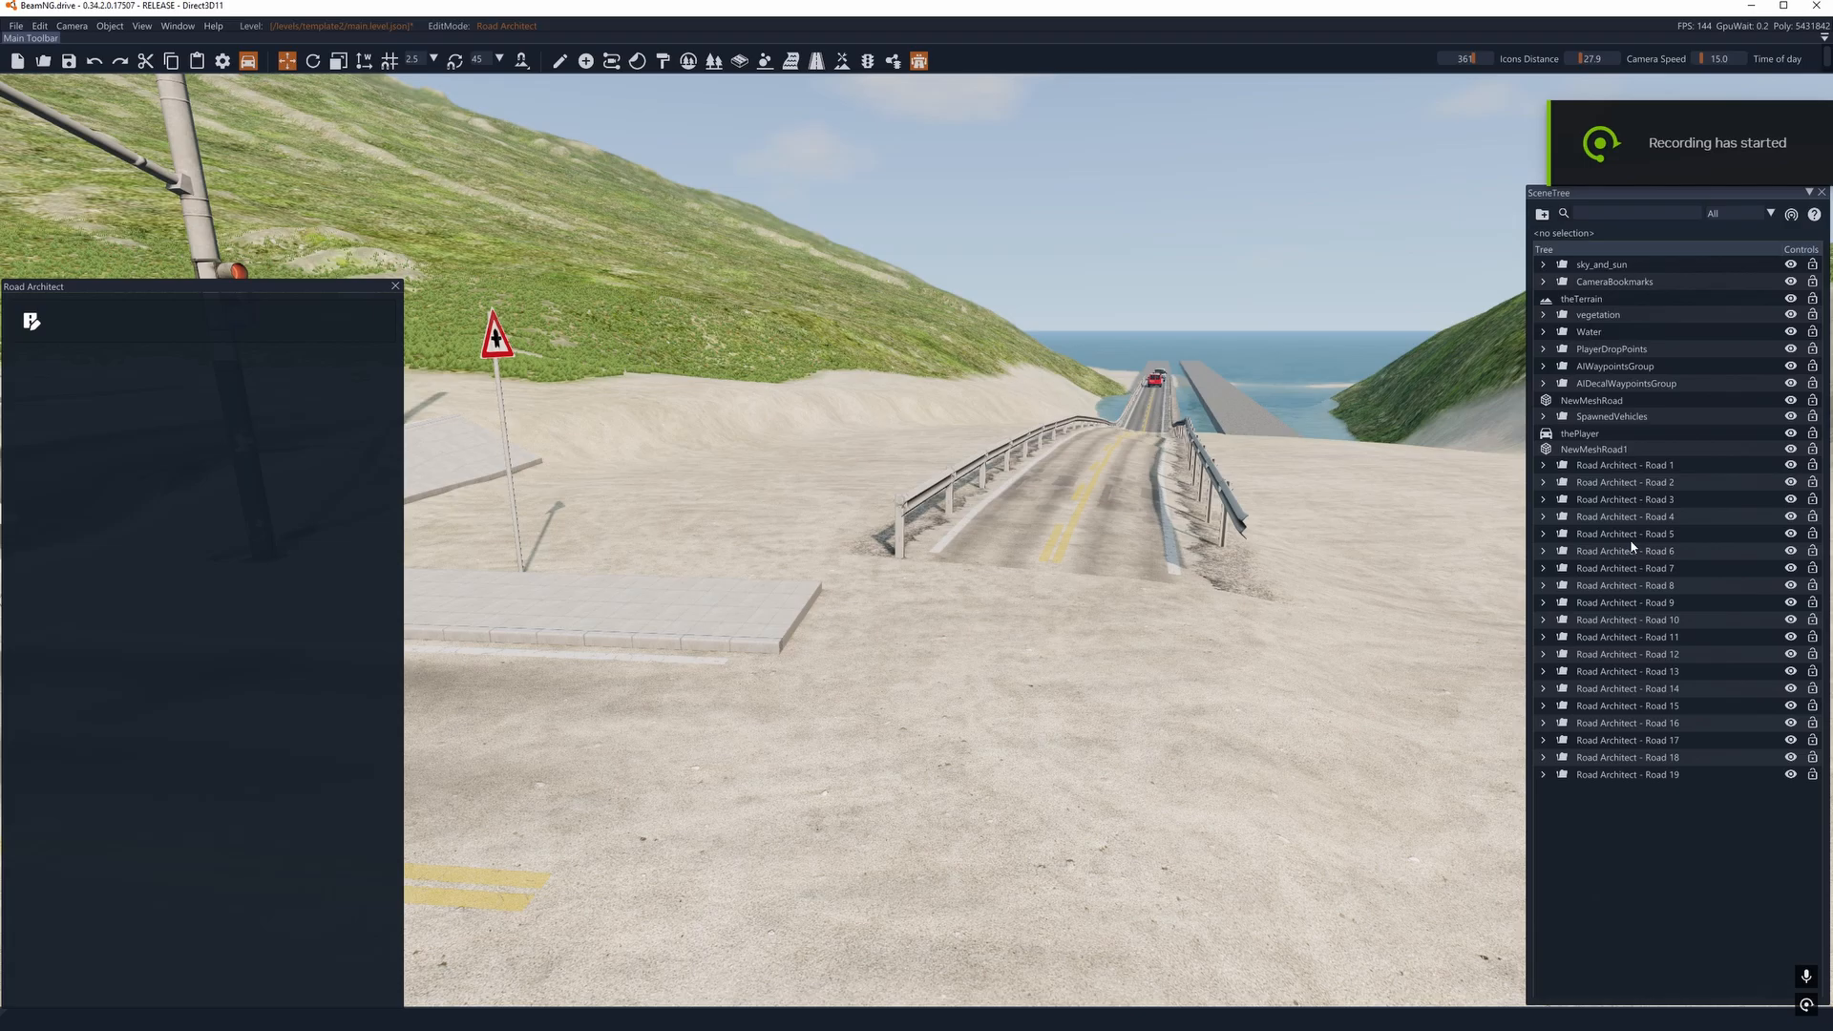
{"action": "right_click_drag", "start_coordinate": [1112, 420], "coordinate": [909, 495]}
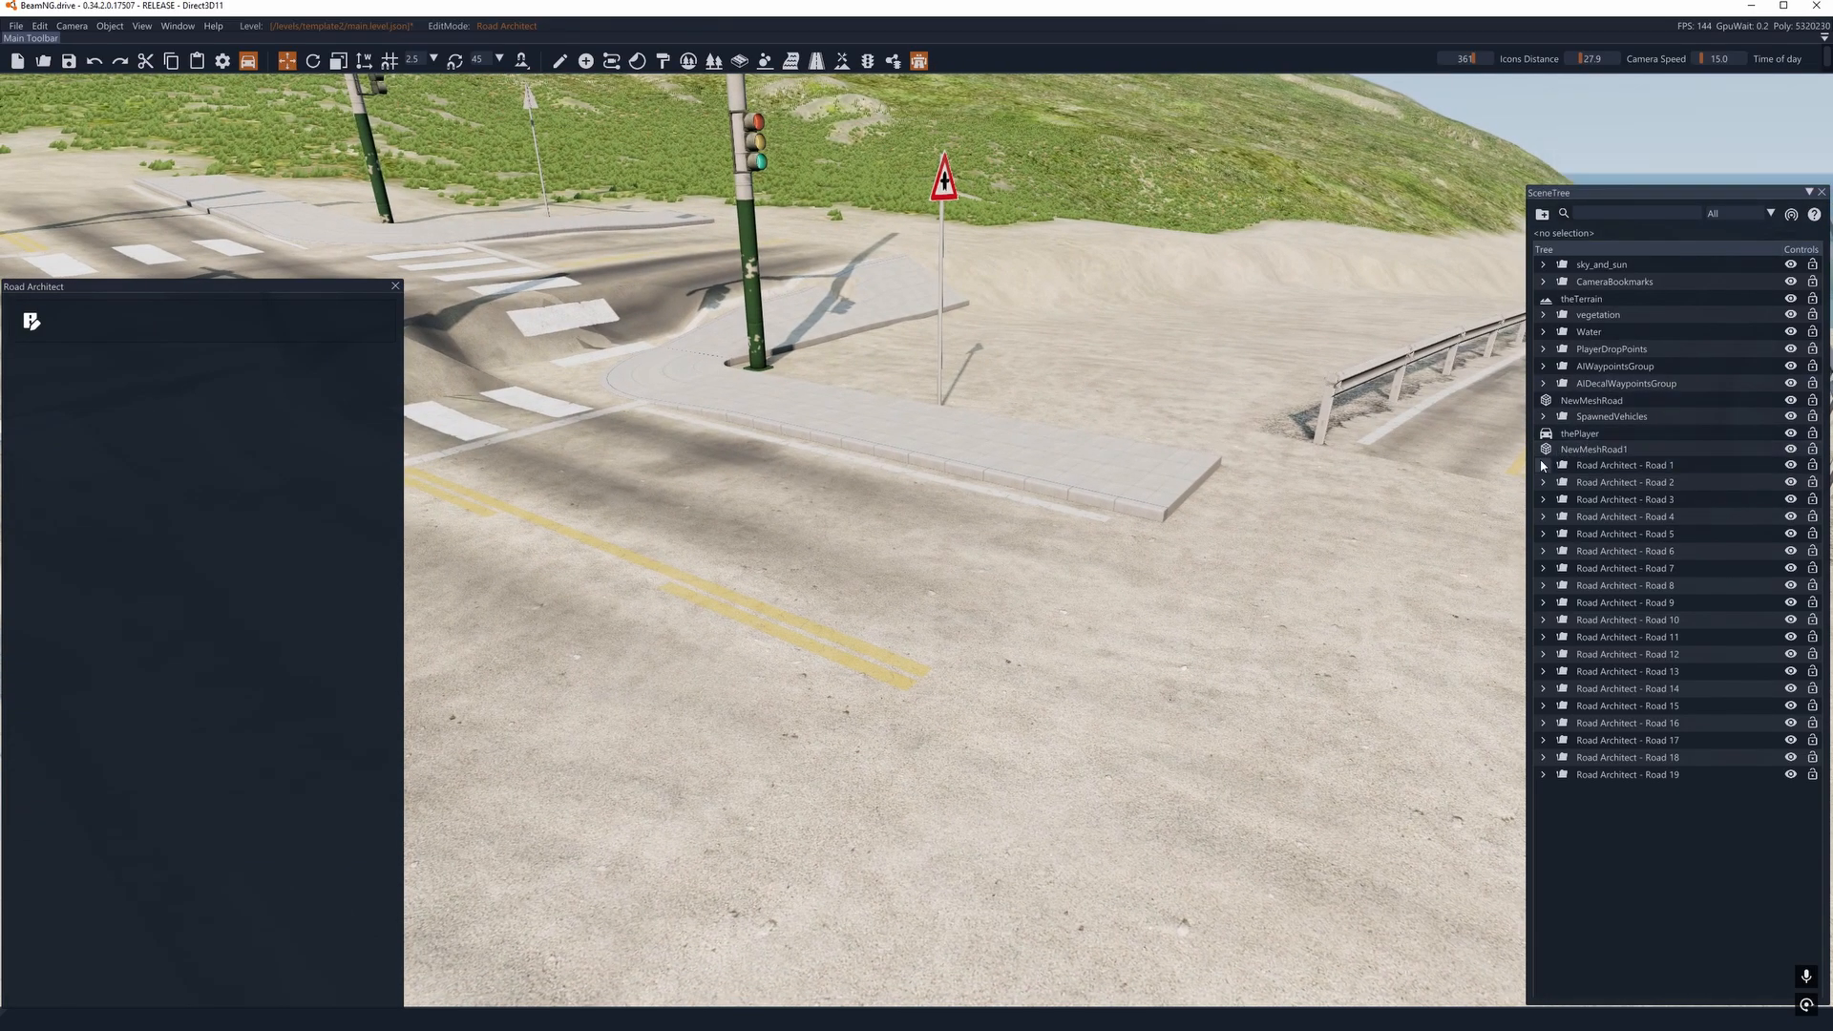
{"action": "left_click", "coordinate": [1544, 465]}
{"action": "left_click", "coordinate": [1544, 464]}
{"action": "left_click", "coordinate": [1544, 482]}
{"action": "left_click", "coordinate": [1544, 482]}
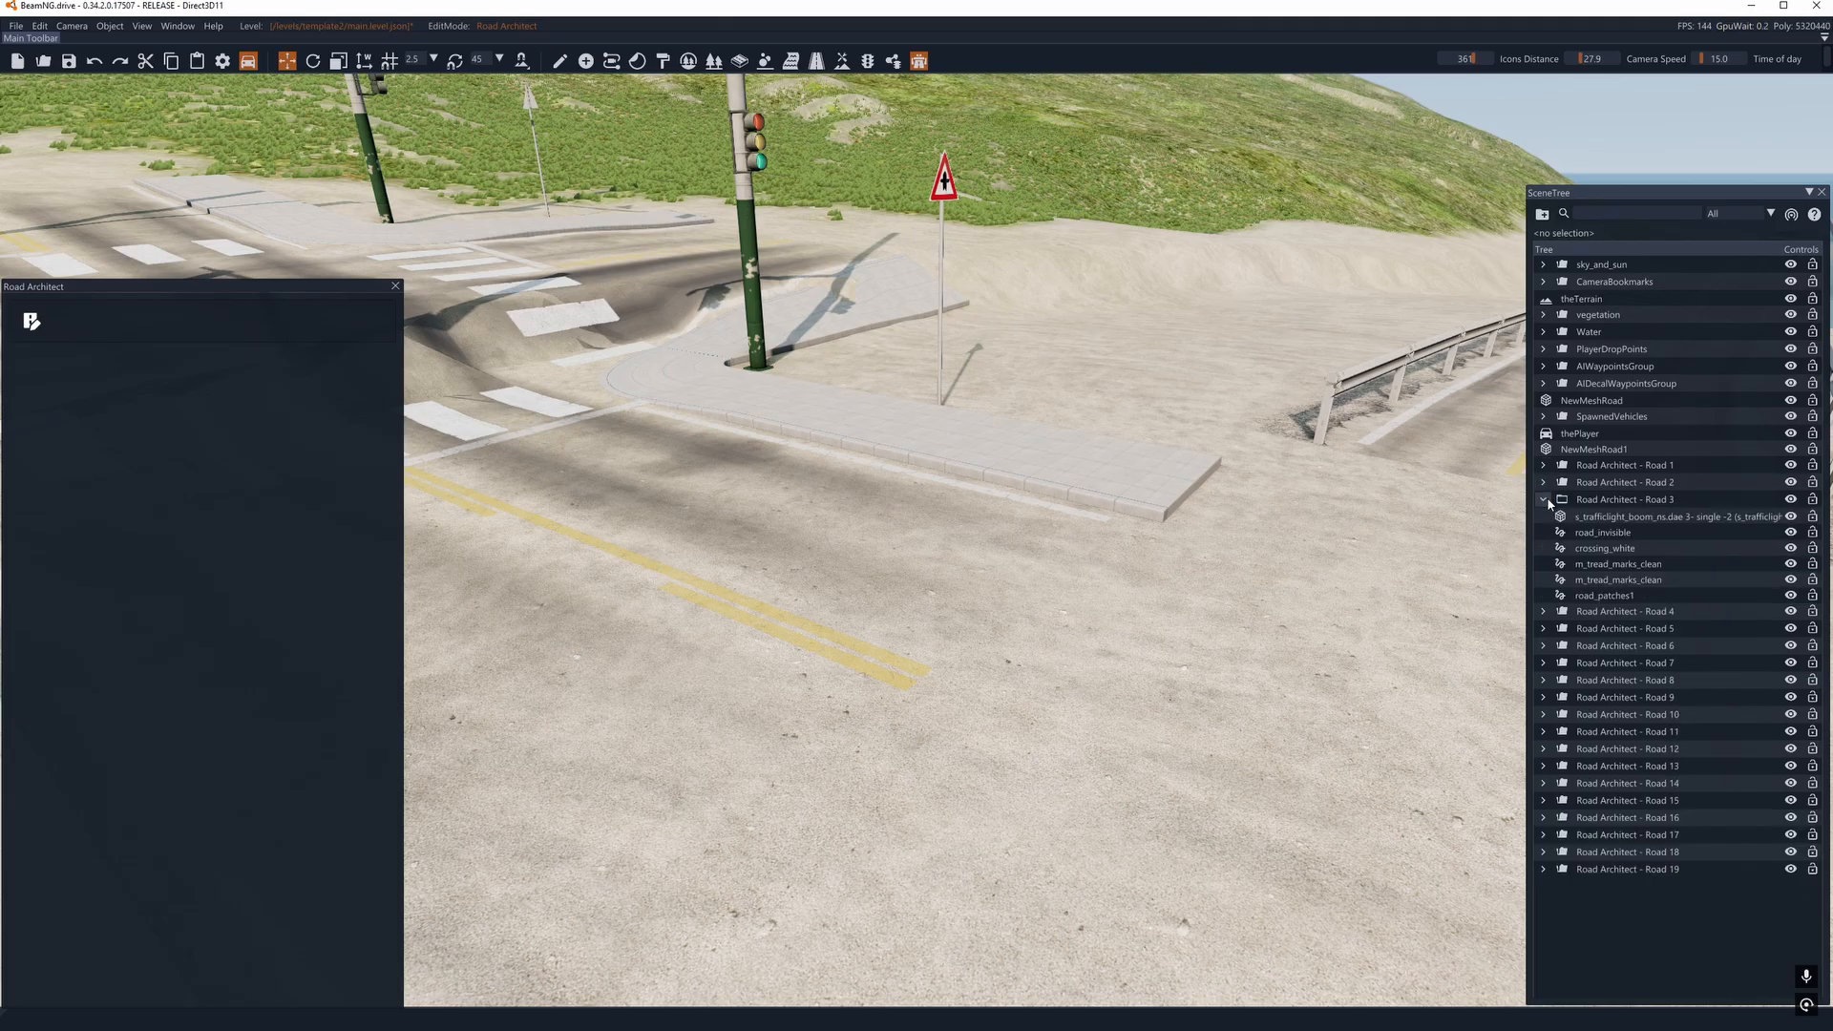
{"action": "left_click", "coordinate": [1544, 500]}
{"action": "left_click", "coordinate": [1541, 776]}
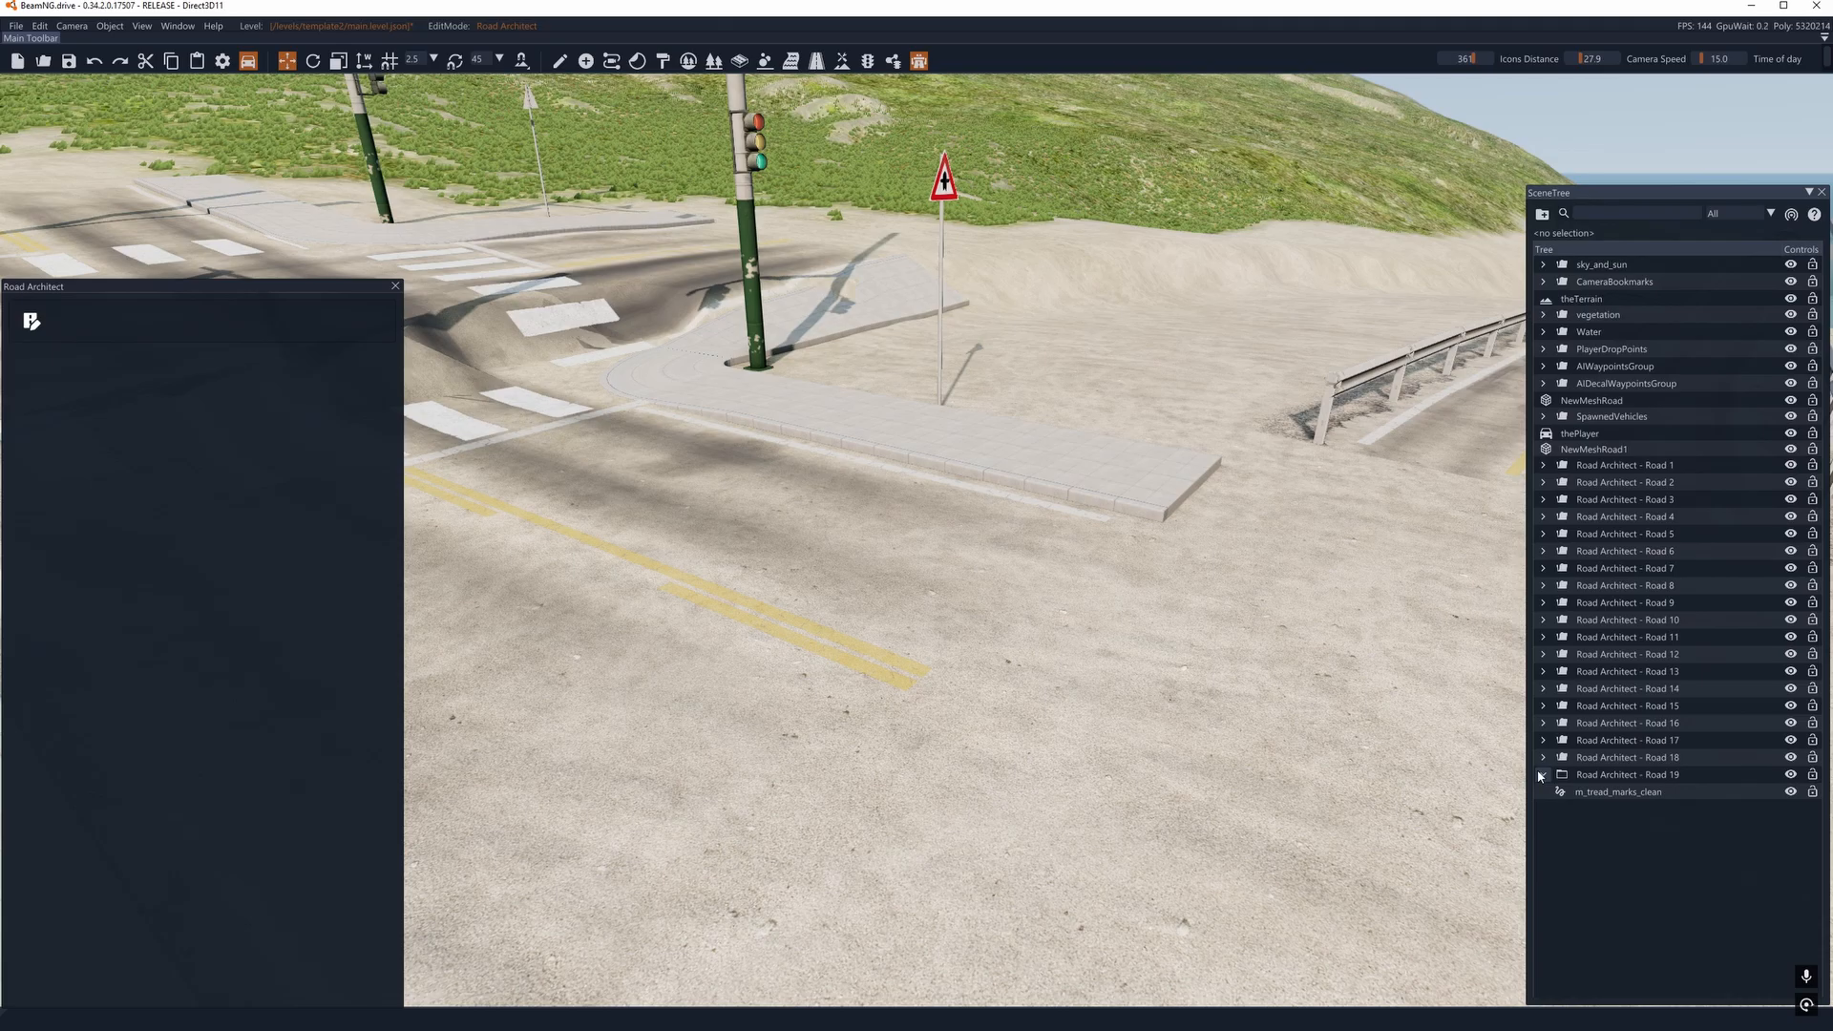
{"action": "left_click", "coordinate": [1542, 776]}
{"action": "left_click", "coordinate": [1542, 775]}
{"action": "left_click", "coordinate": [1542, 775]}
{"action": "right_click_drag", "start_coordinate": [1093, 571], "coordinate": [1022, 587]}
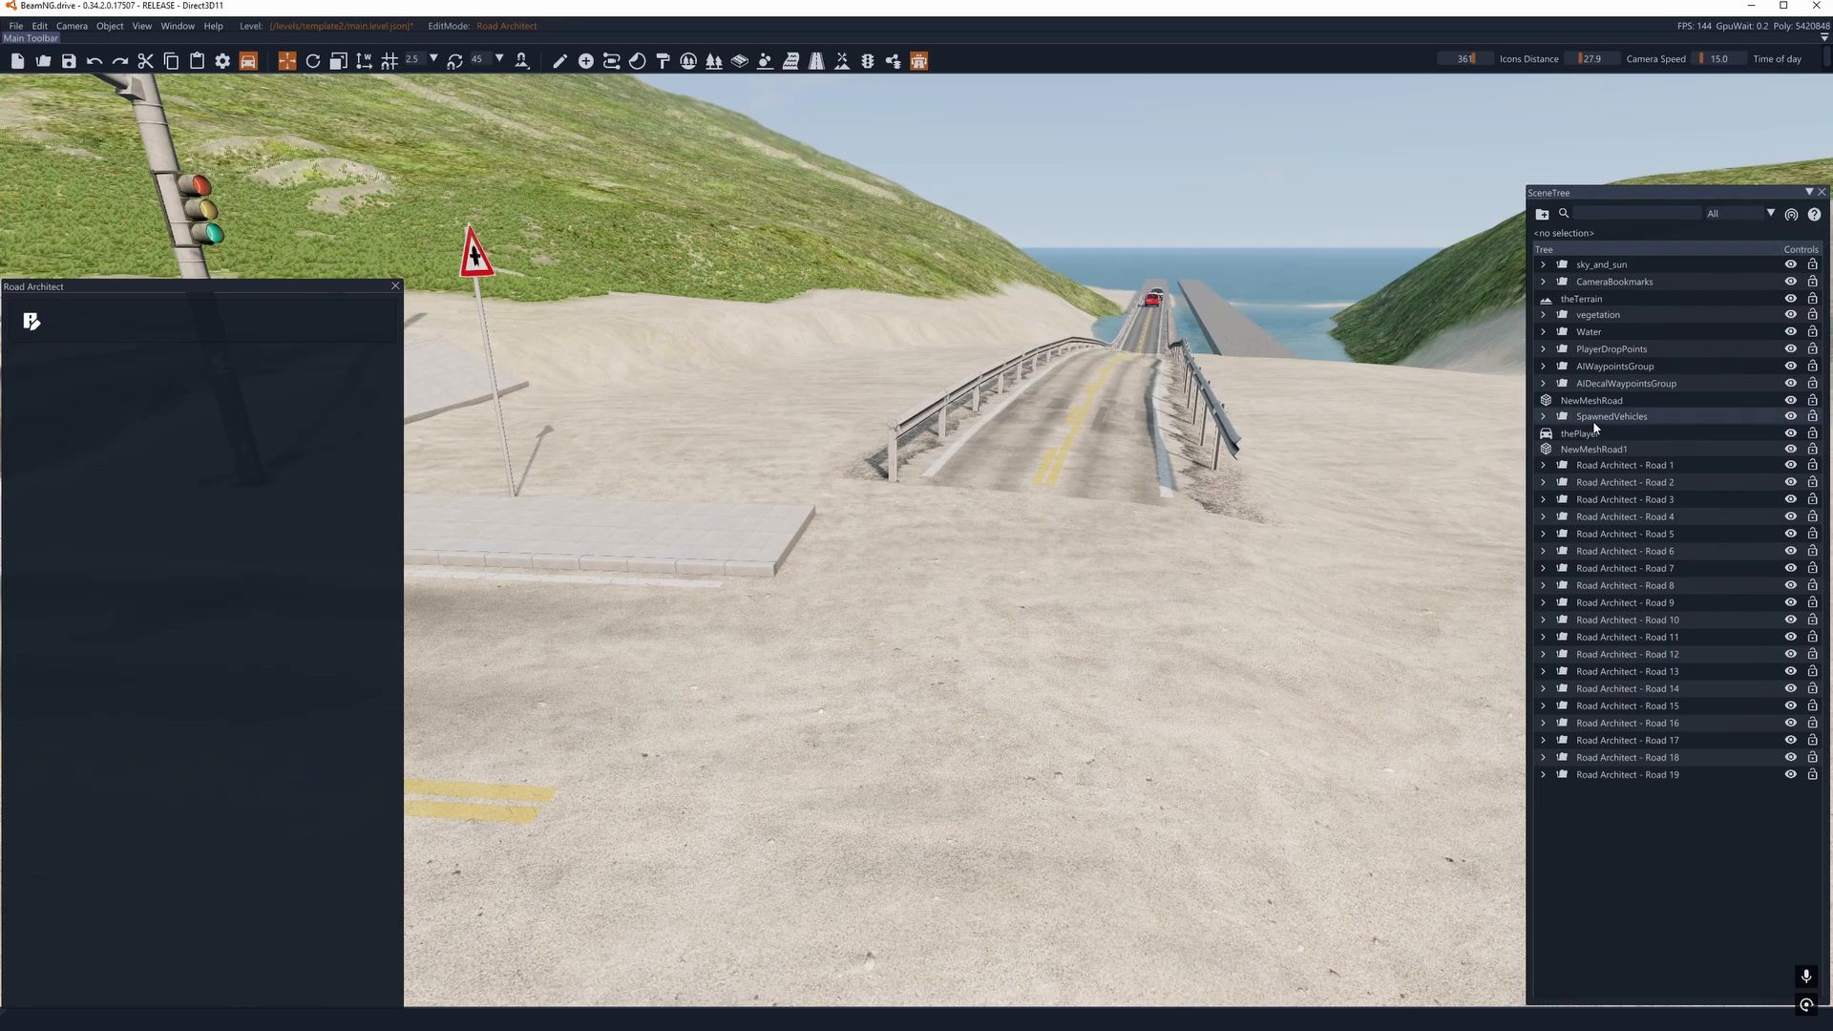
- Expand the Road Architect - Road 1 folder and select its DecalData and road_patches1 entries in turn
{"action": "left_click", "coordinate": [1541, 466]}
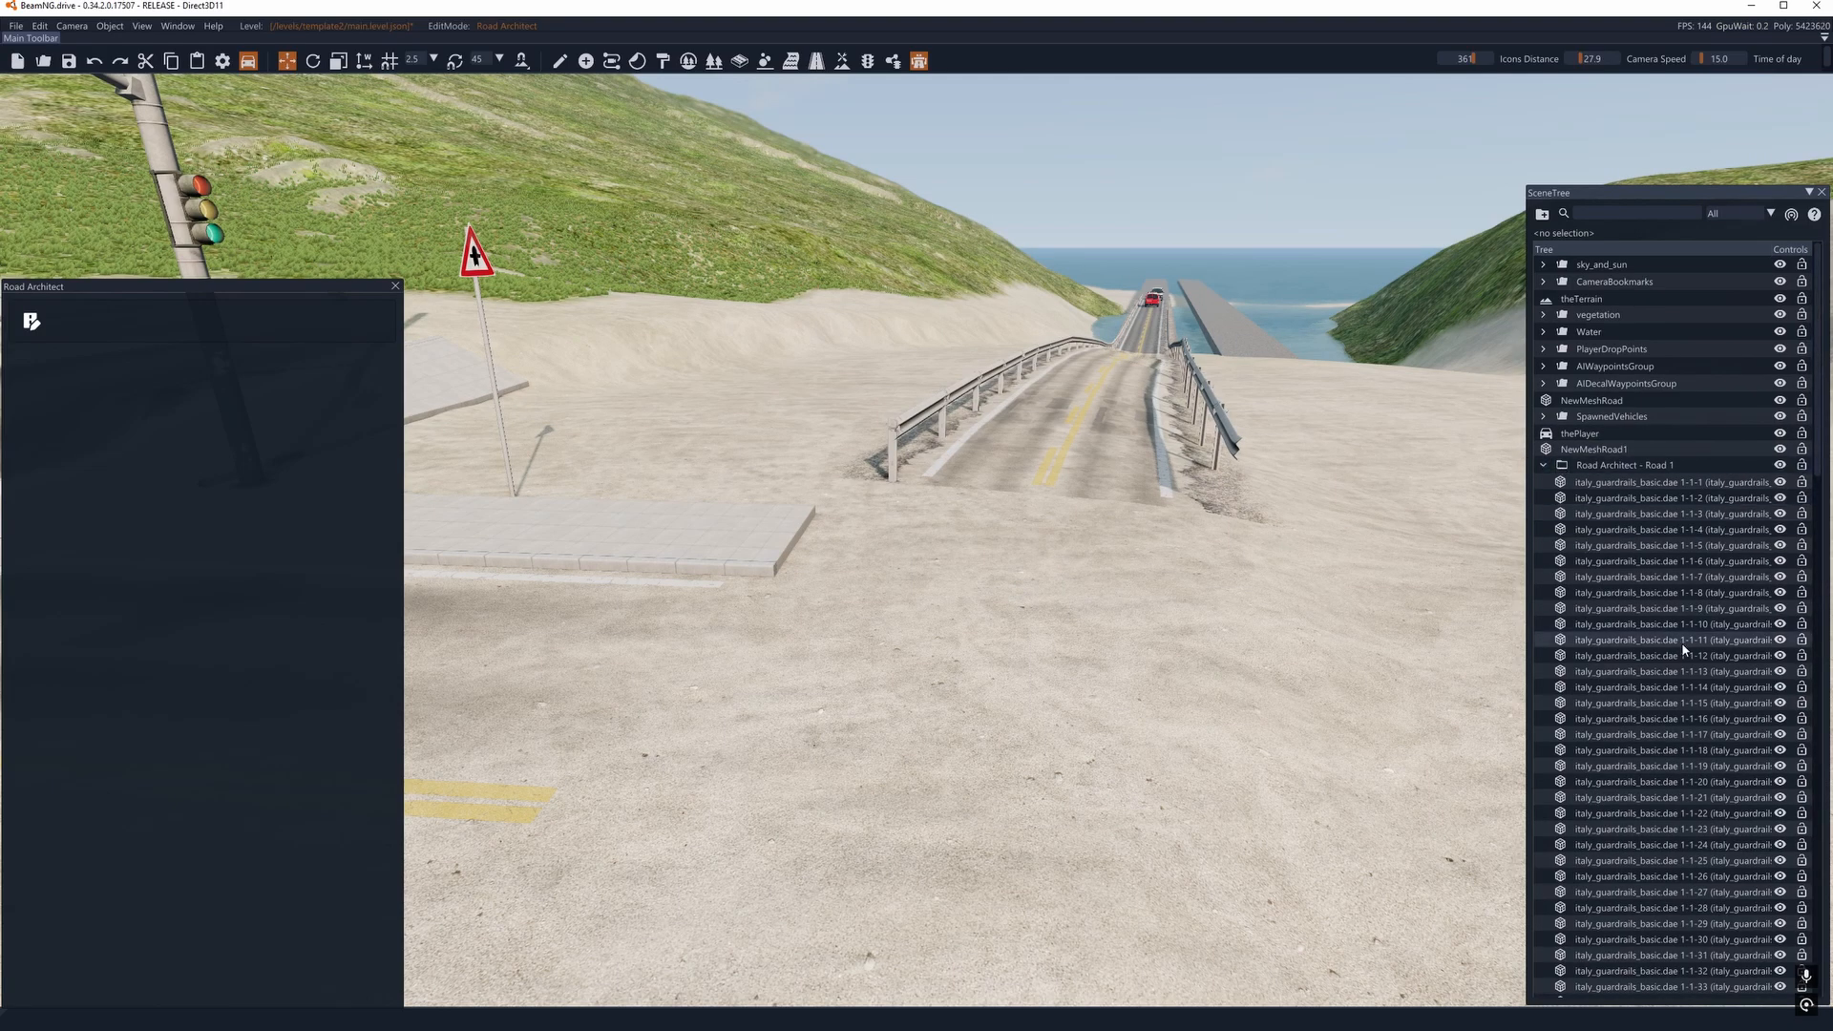
{"action": "scroll", "coordinate": [1684, 647], "scroll_direction": "down", "scroll_amount": 10}
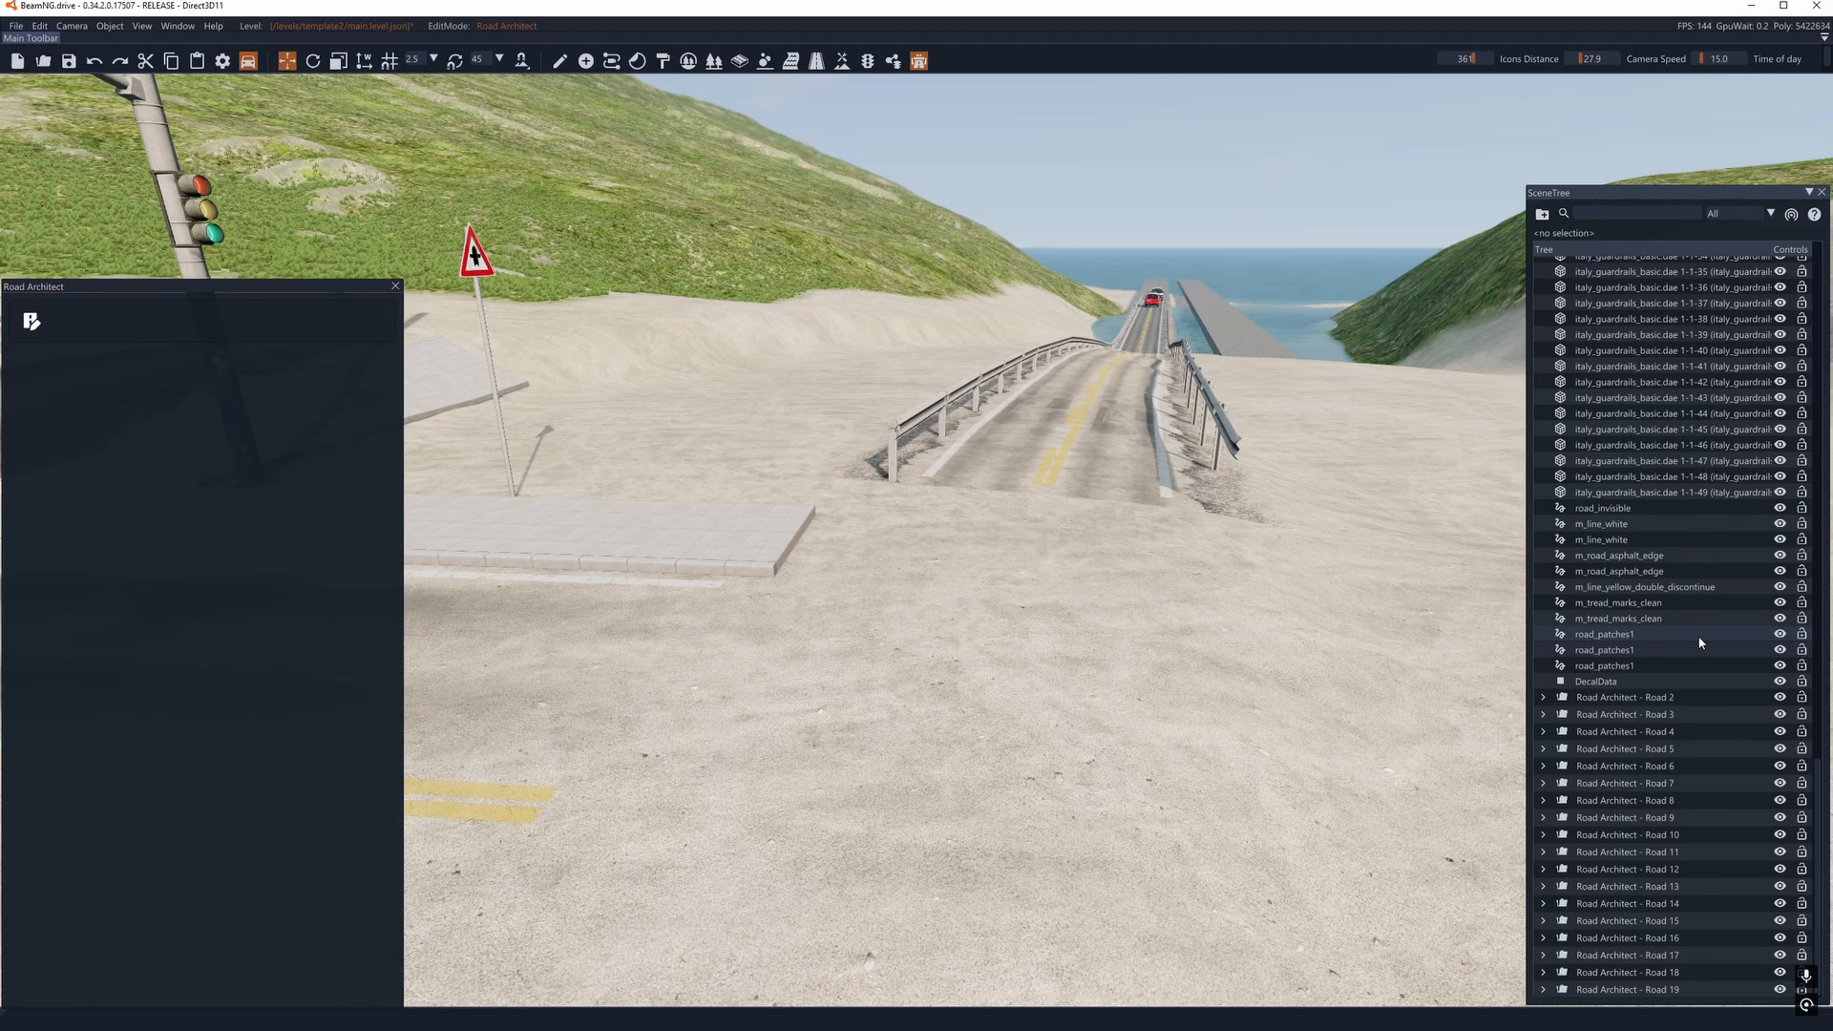
{"action": "left_click", "coordinate": [1608, 682]}
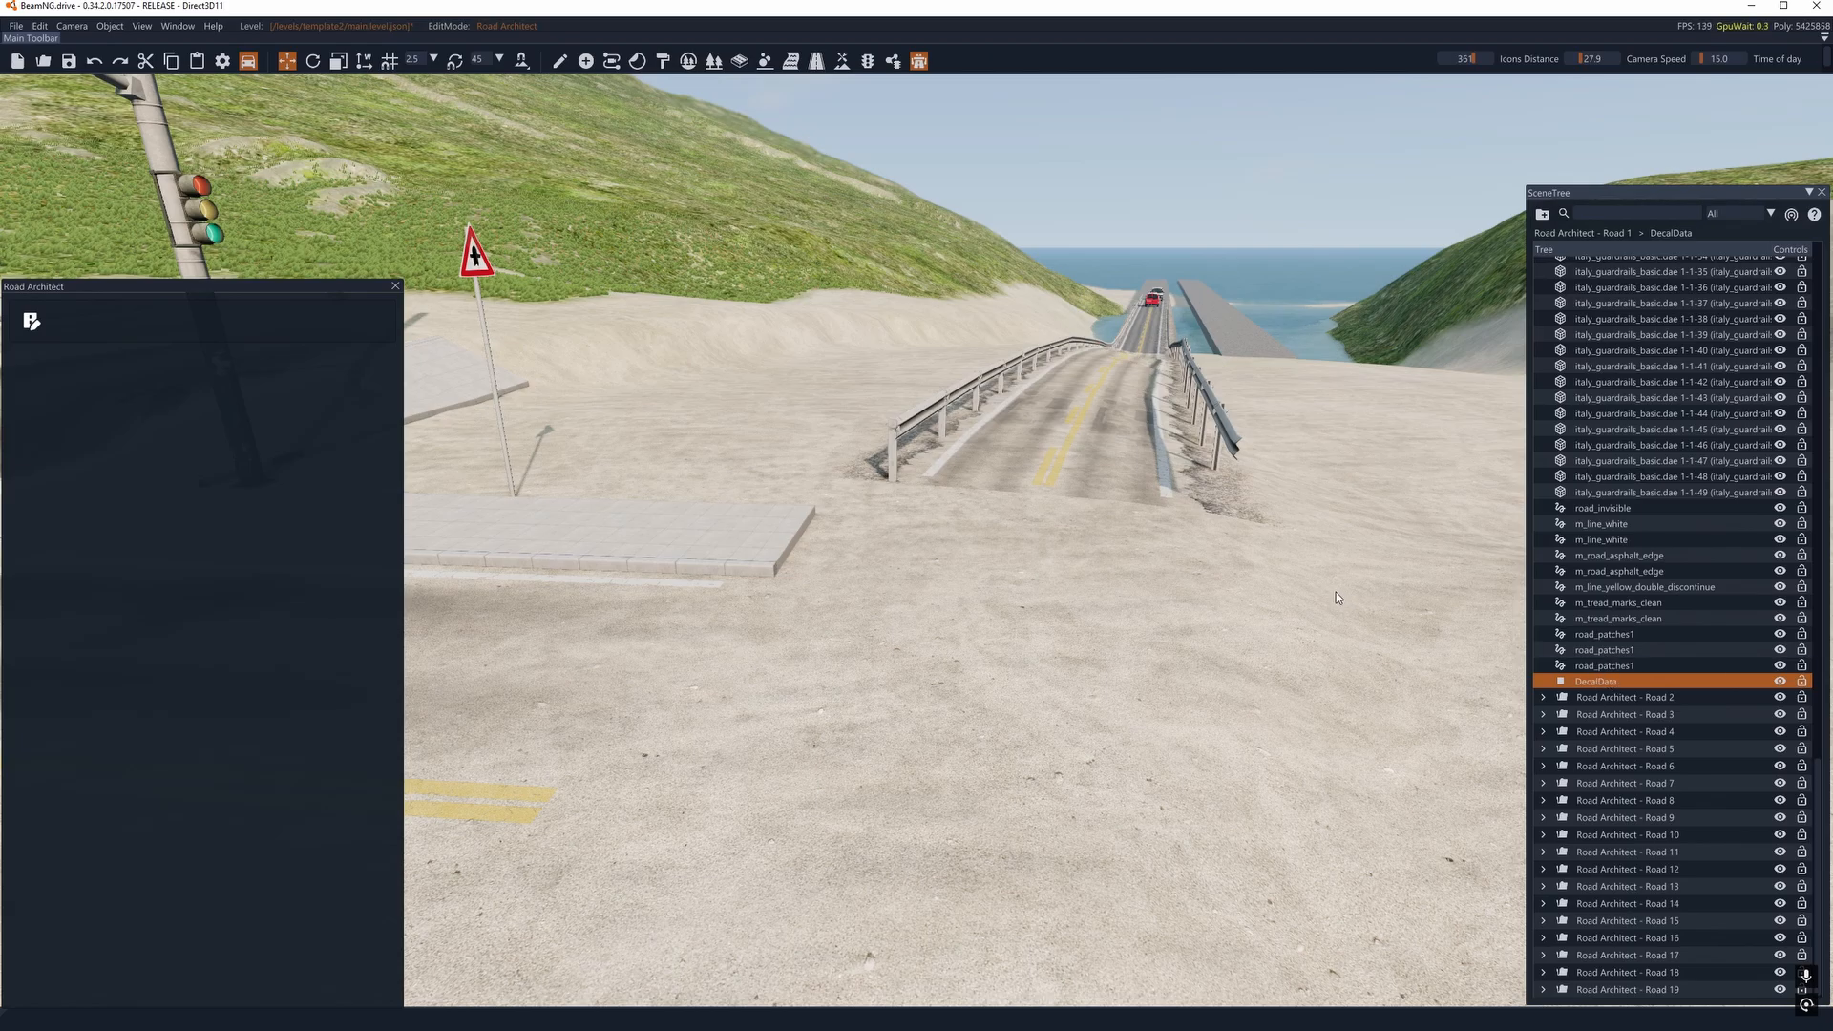
{"action": "left_click", "coordinate": [1600, 650]}
{"action": "left_click", "coordinate": [1600, 635]}
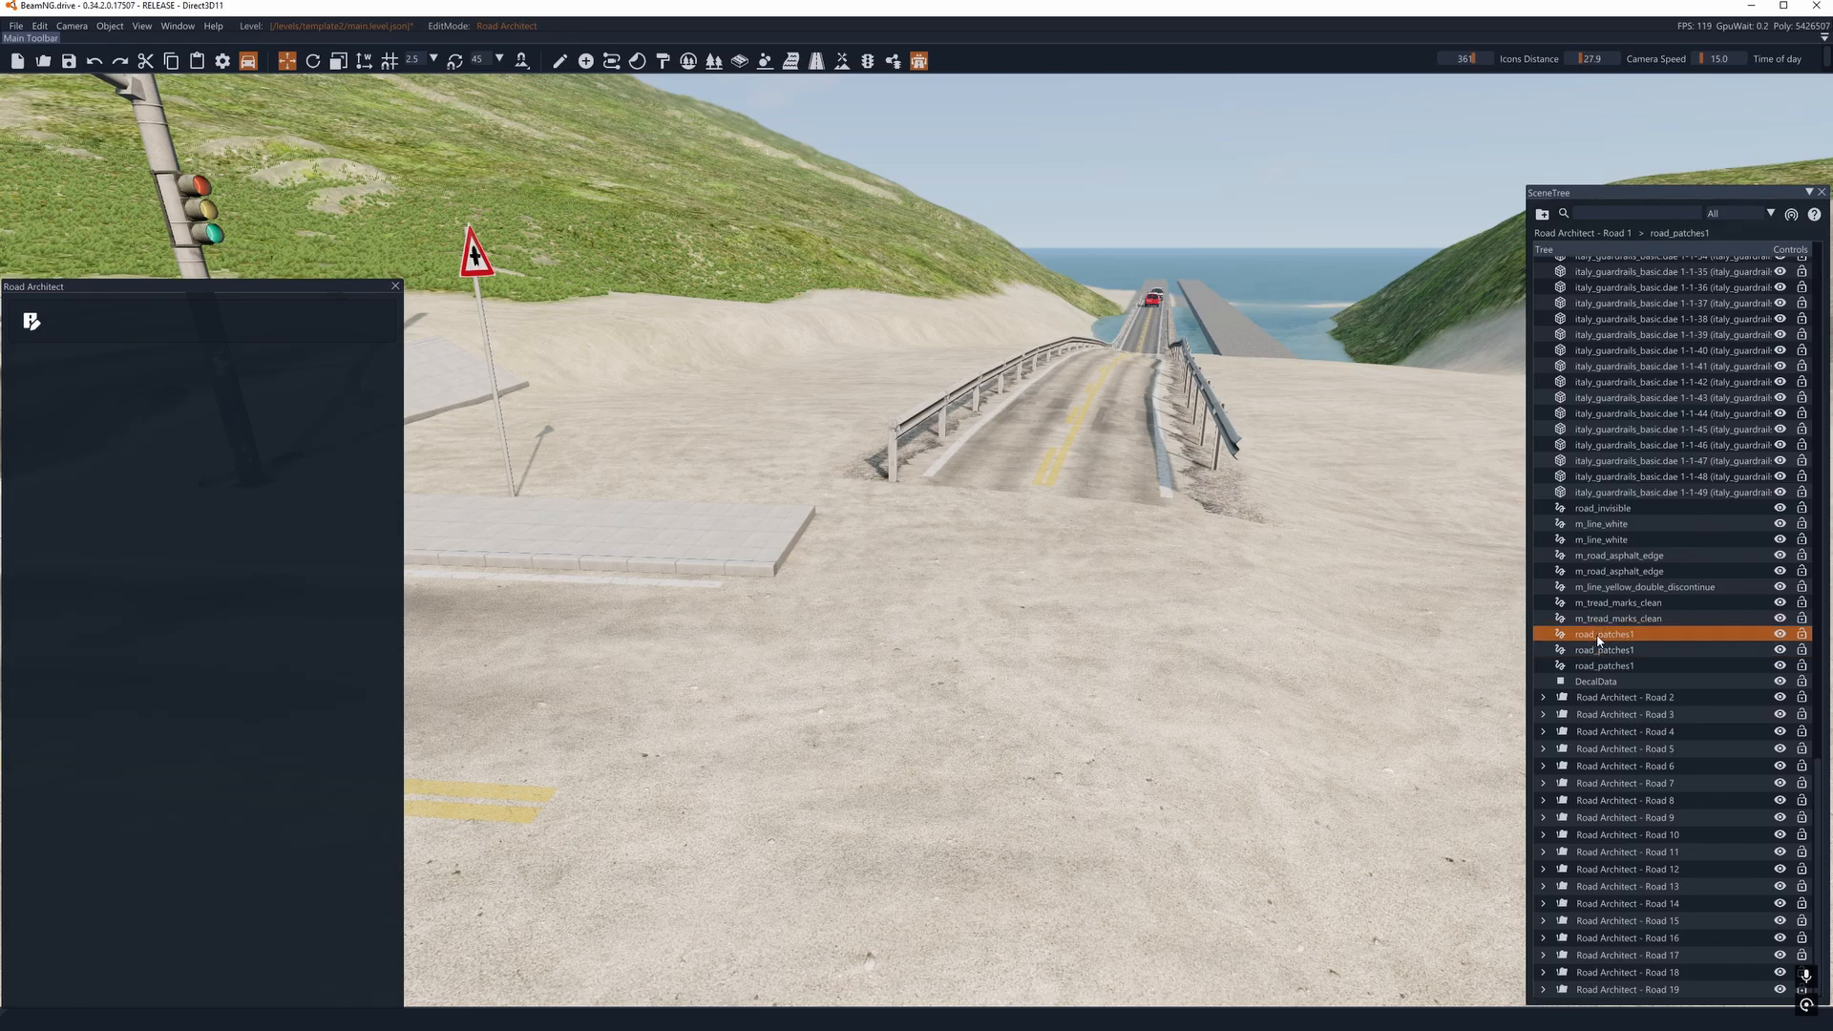
{"action": "key", "text": "s"}
{"action": "right_click_drag", "start_coordinate": [1278, 584], "coordinate": [1174, 573]}
{"action": "key", "text": "a"}
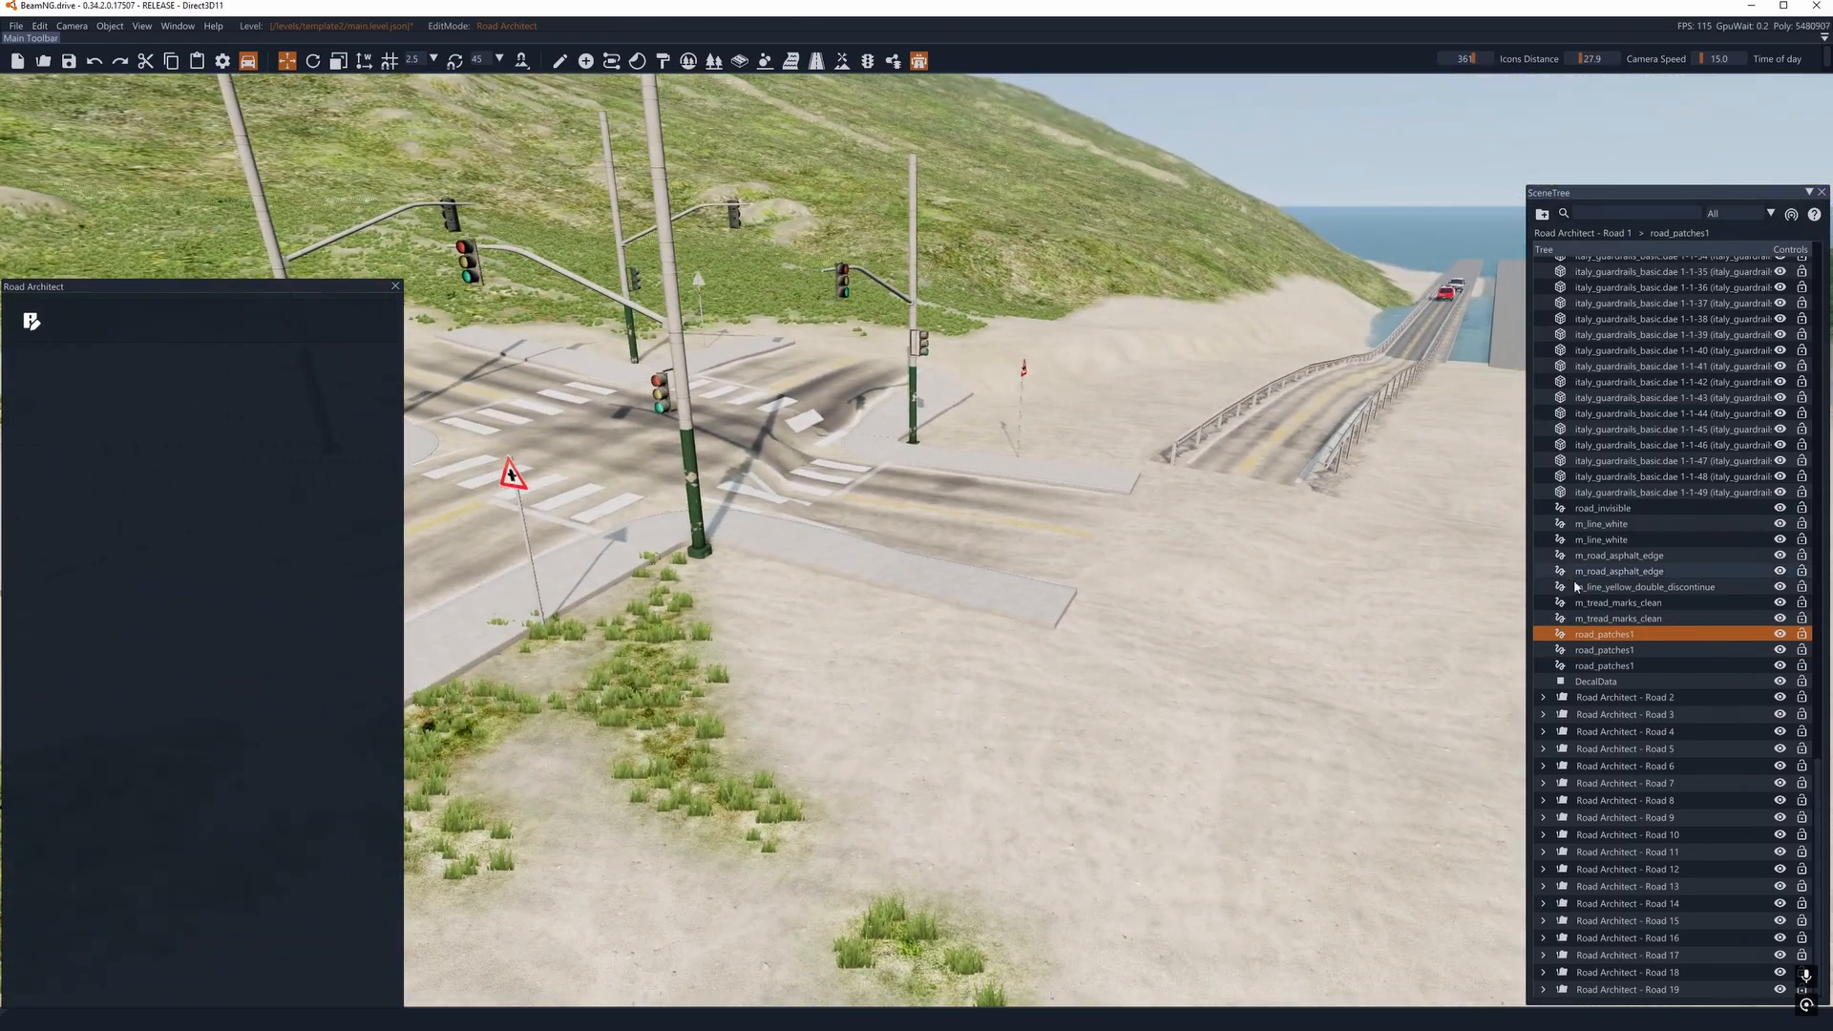
- Select Road 1's m_tread_marks_clean, m_line_yellow_double_discontinue and first m_road_asphalt_edge entries in turn
{"action": "left_click", "coordinate": [1597, 634]}
{"action": "left_click", "coordinate": [1597, 602]}
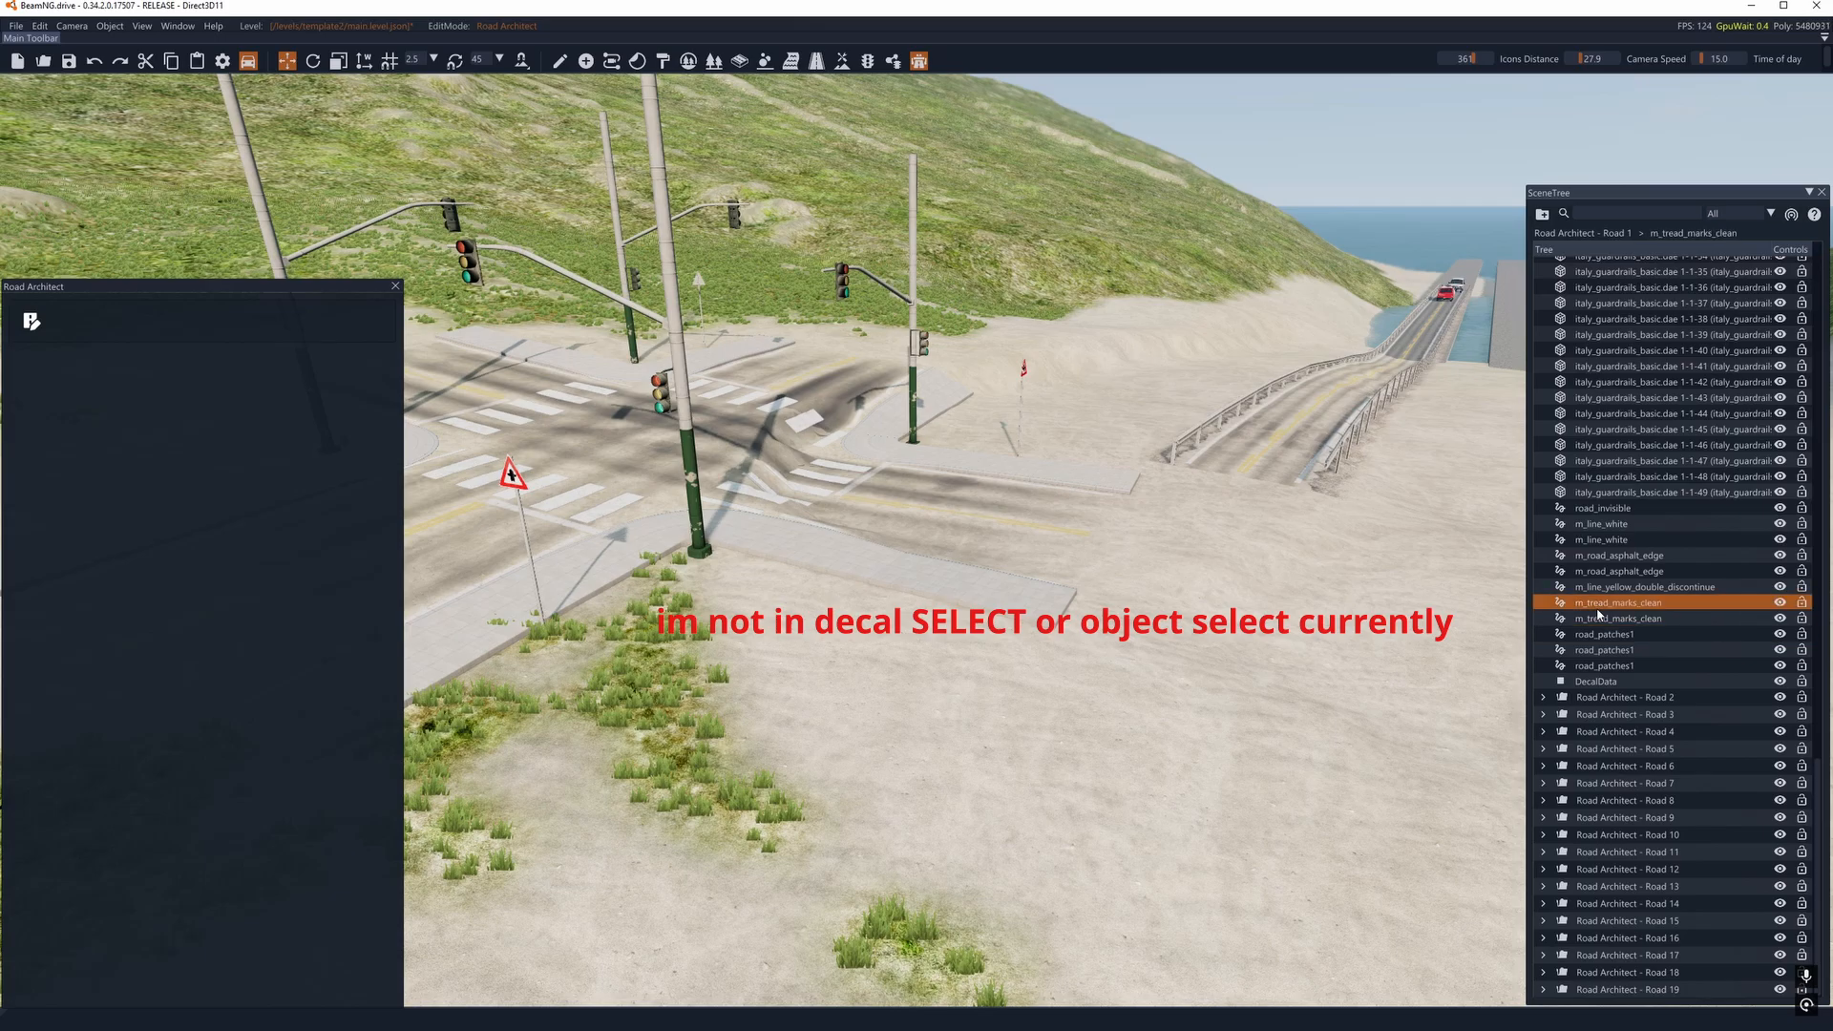
{"action": "left_click", "coordinate": [1596, 586]}
{"action": "left_click", "coordinate": [1596, 556]}
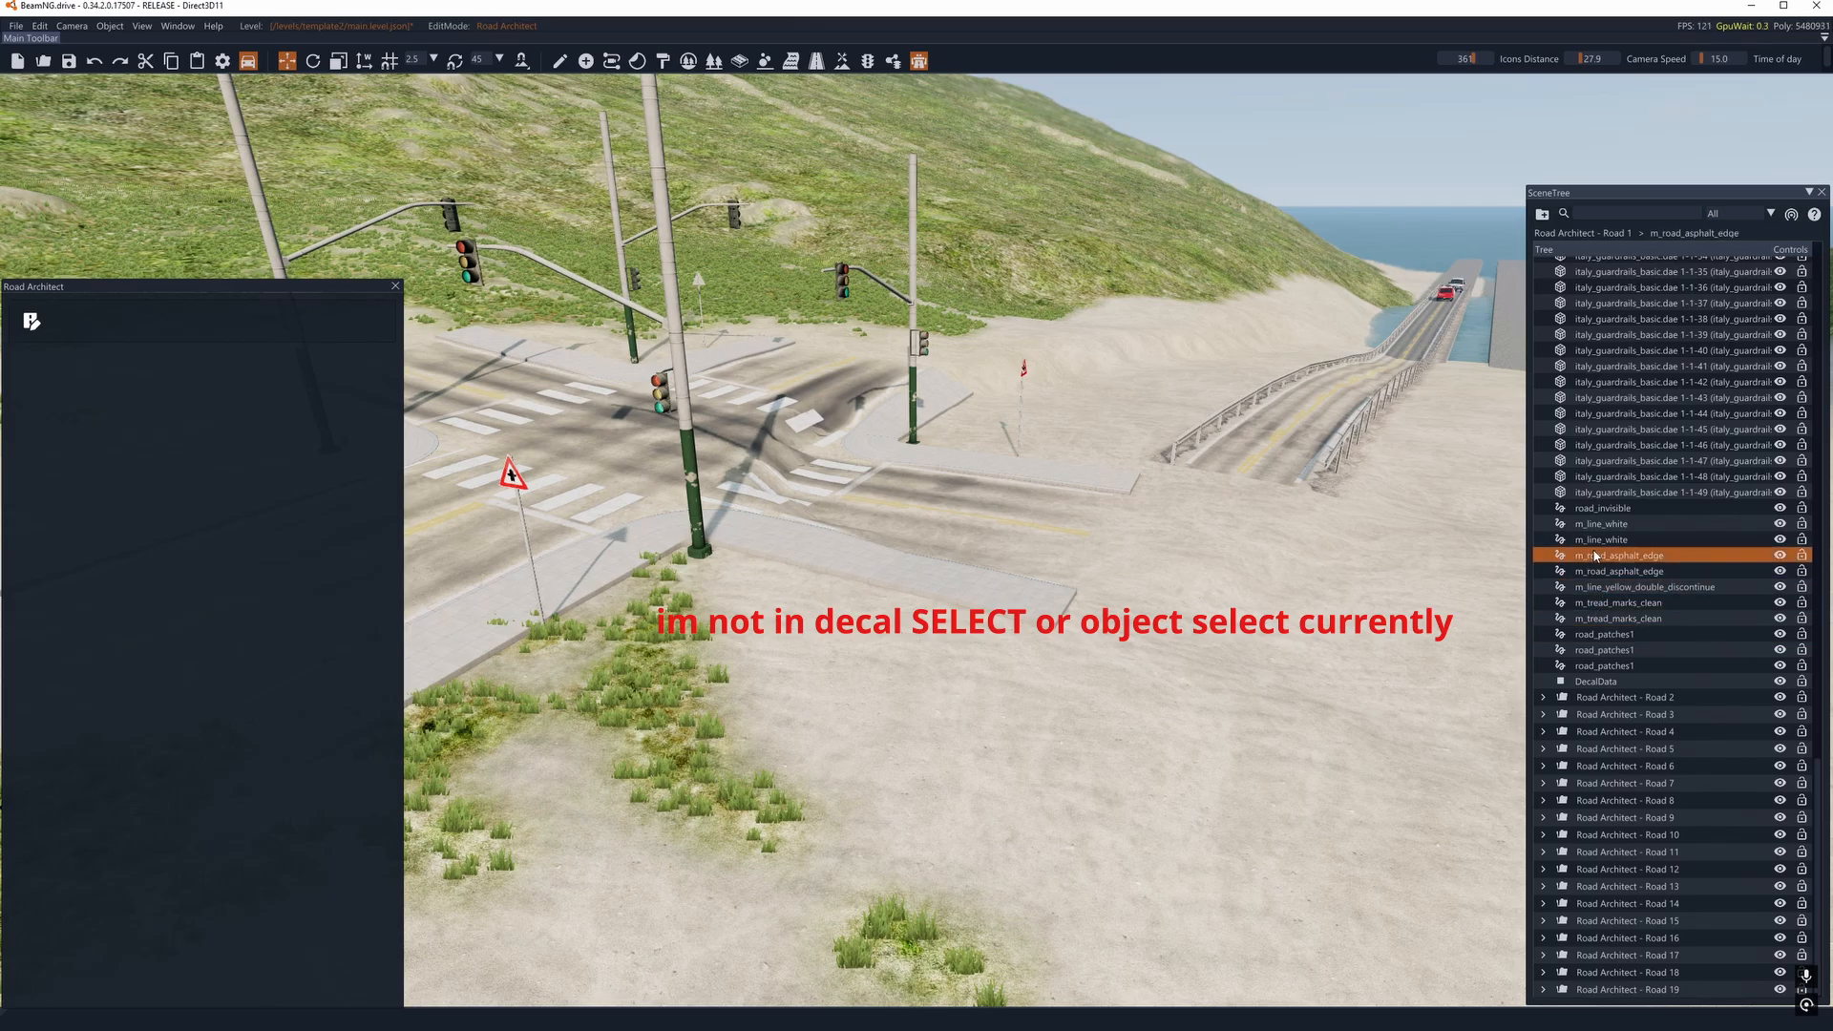
{"action": "left_click", "coordinate": [1595, 555]}
- Switch to Object Select and focus the view on Road 1's first m_line_white decal road
{"action": "right_click_drag", "start_coordinate": [993, 591], "coordinate": [1065, 553]}
{"action": "left_click", "coordinate": [558, 62]}
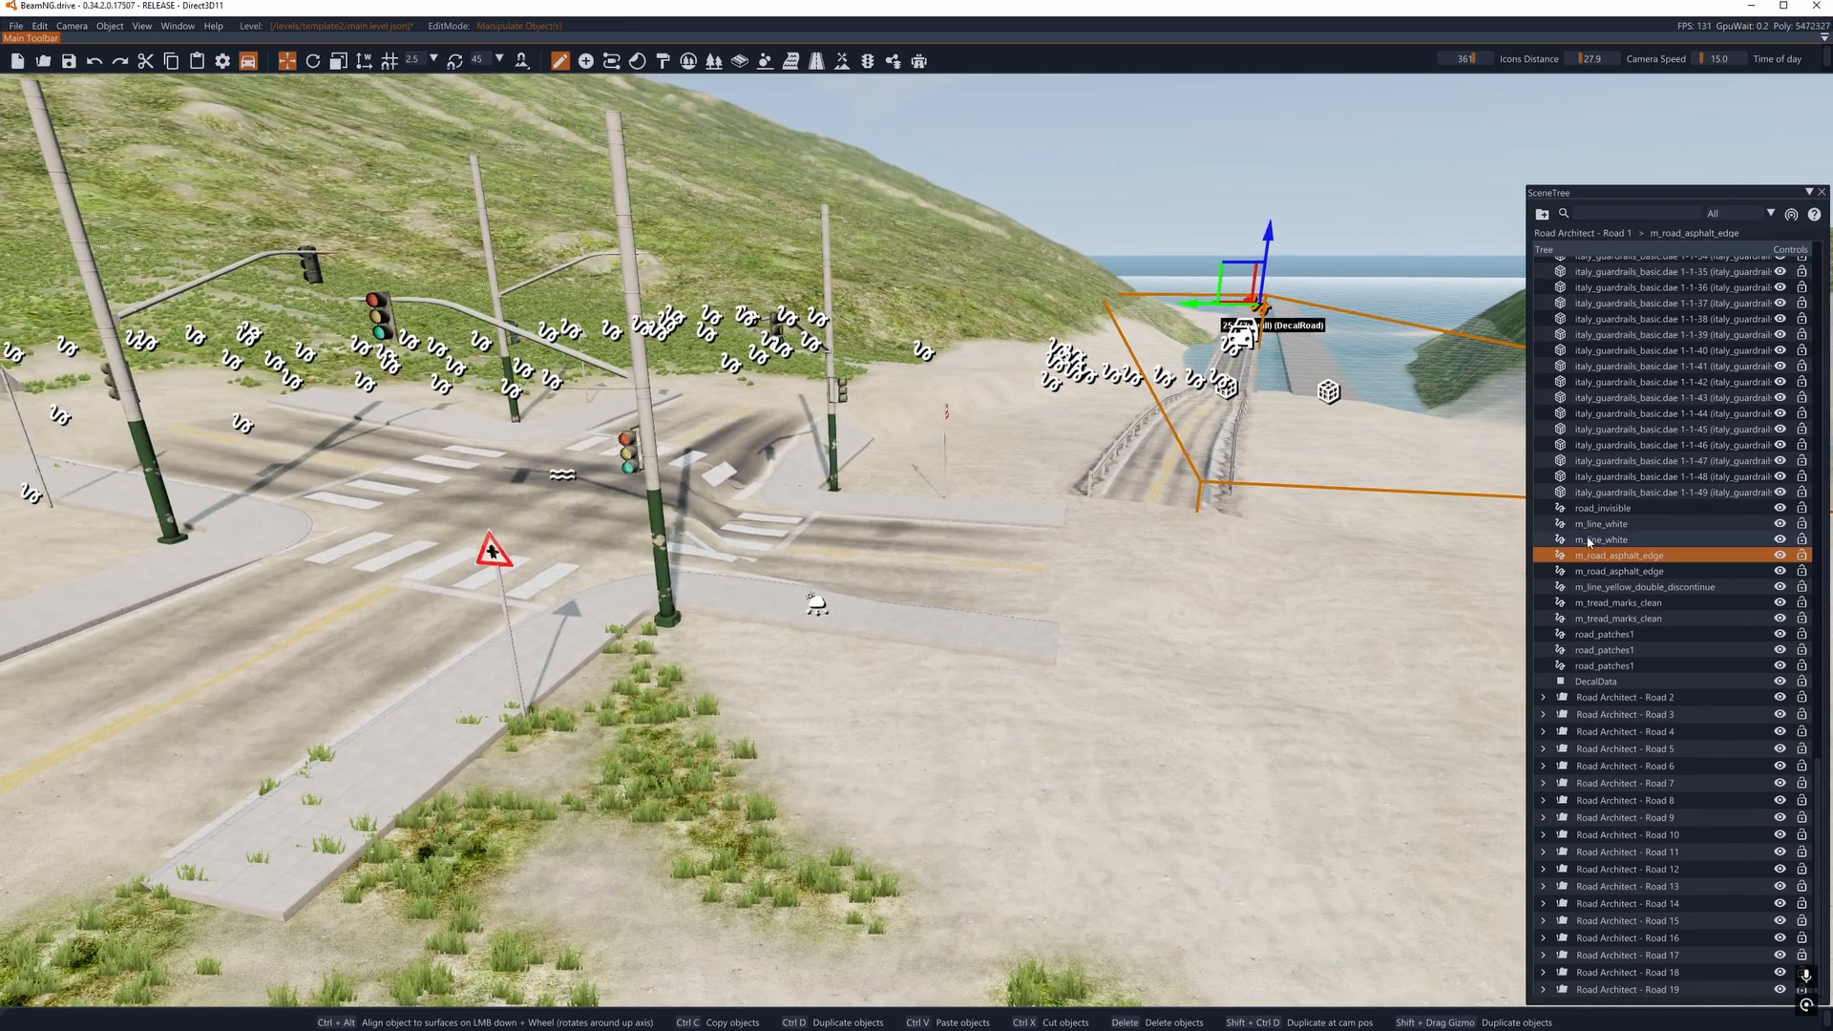
{"action": "double_click", "coordinate": [1589, 525]}
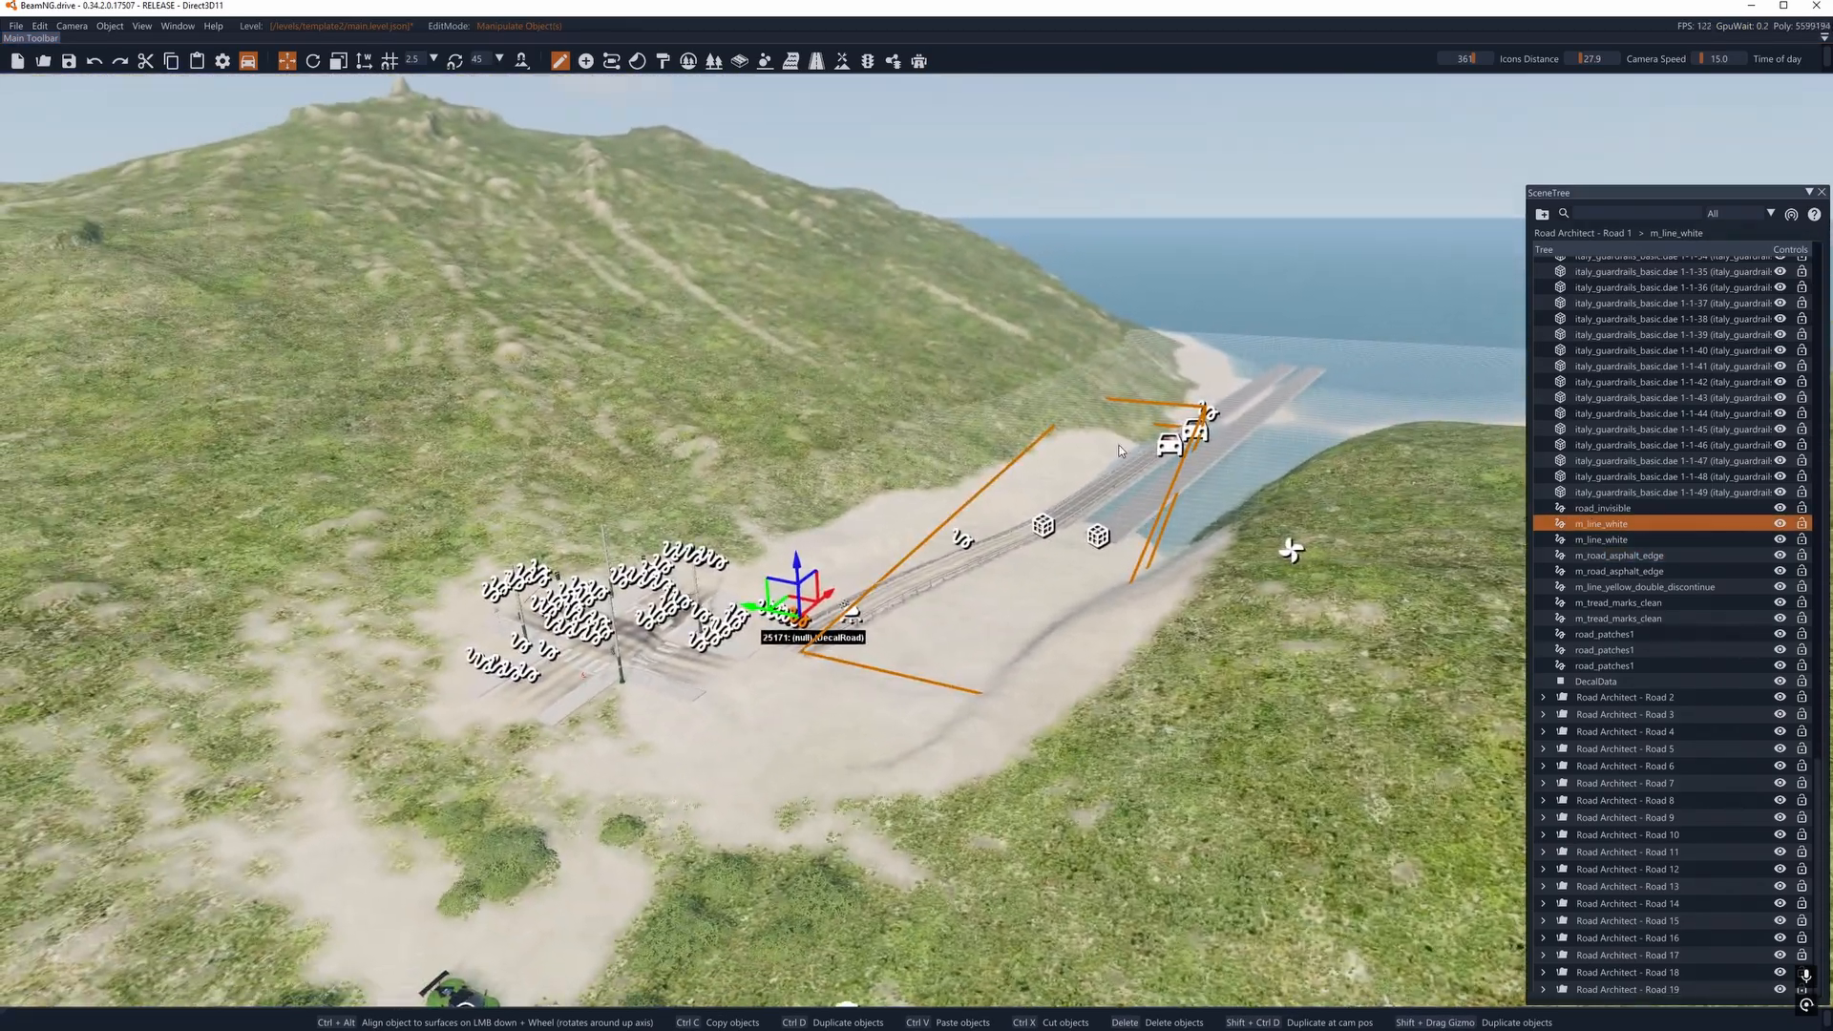
{"action": "right_click_drag", "start_coordinate": [916, 573], "coordinate": [978, 523]}
{"action": "key", "text": "w"}
{"action": "scroll", "coordinate": [1671, 533], "scroll_direction": "up", "scroll_amount": 8}
{"action": "scroll", "coordinate": [1678, 539], "scroll_direction": "up", "scroll_amount": 12}
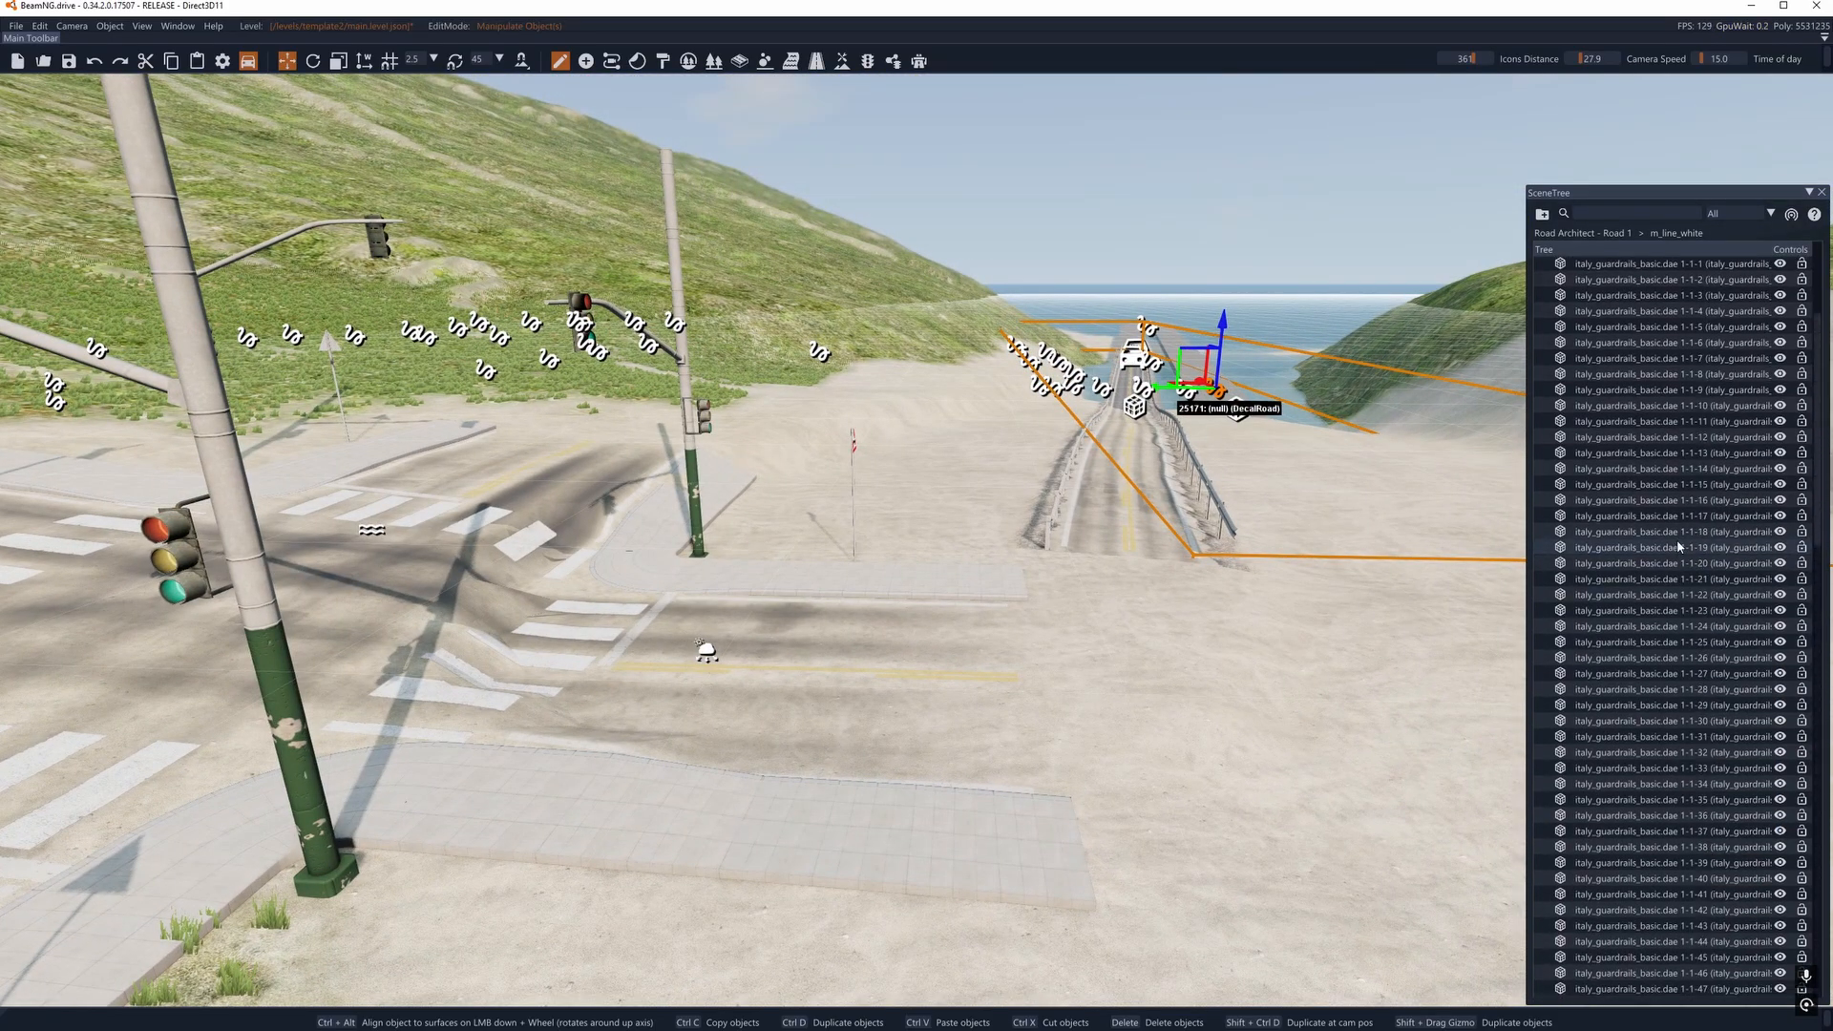
- Collapse the Road 1 folder and return to Road Architect in edit mode
{"action": "left_click", "coordinate": [1544, 424]}
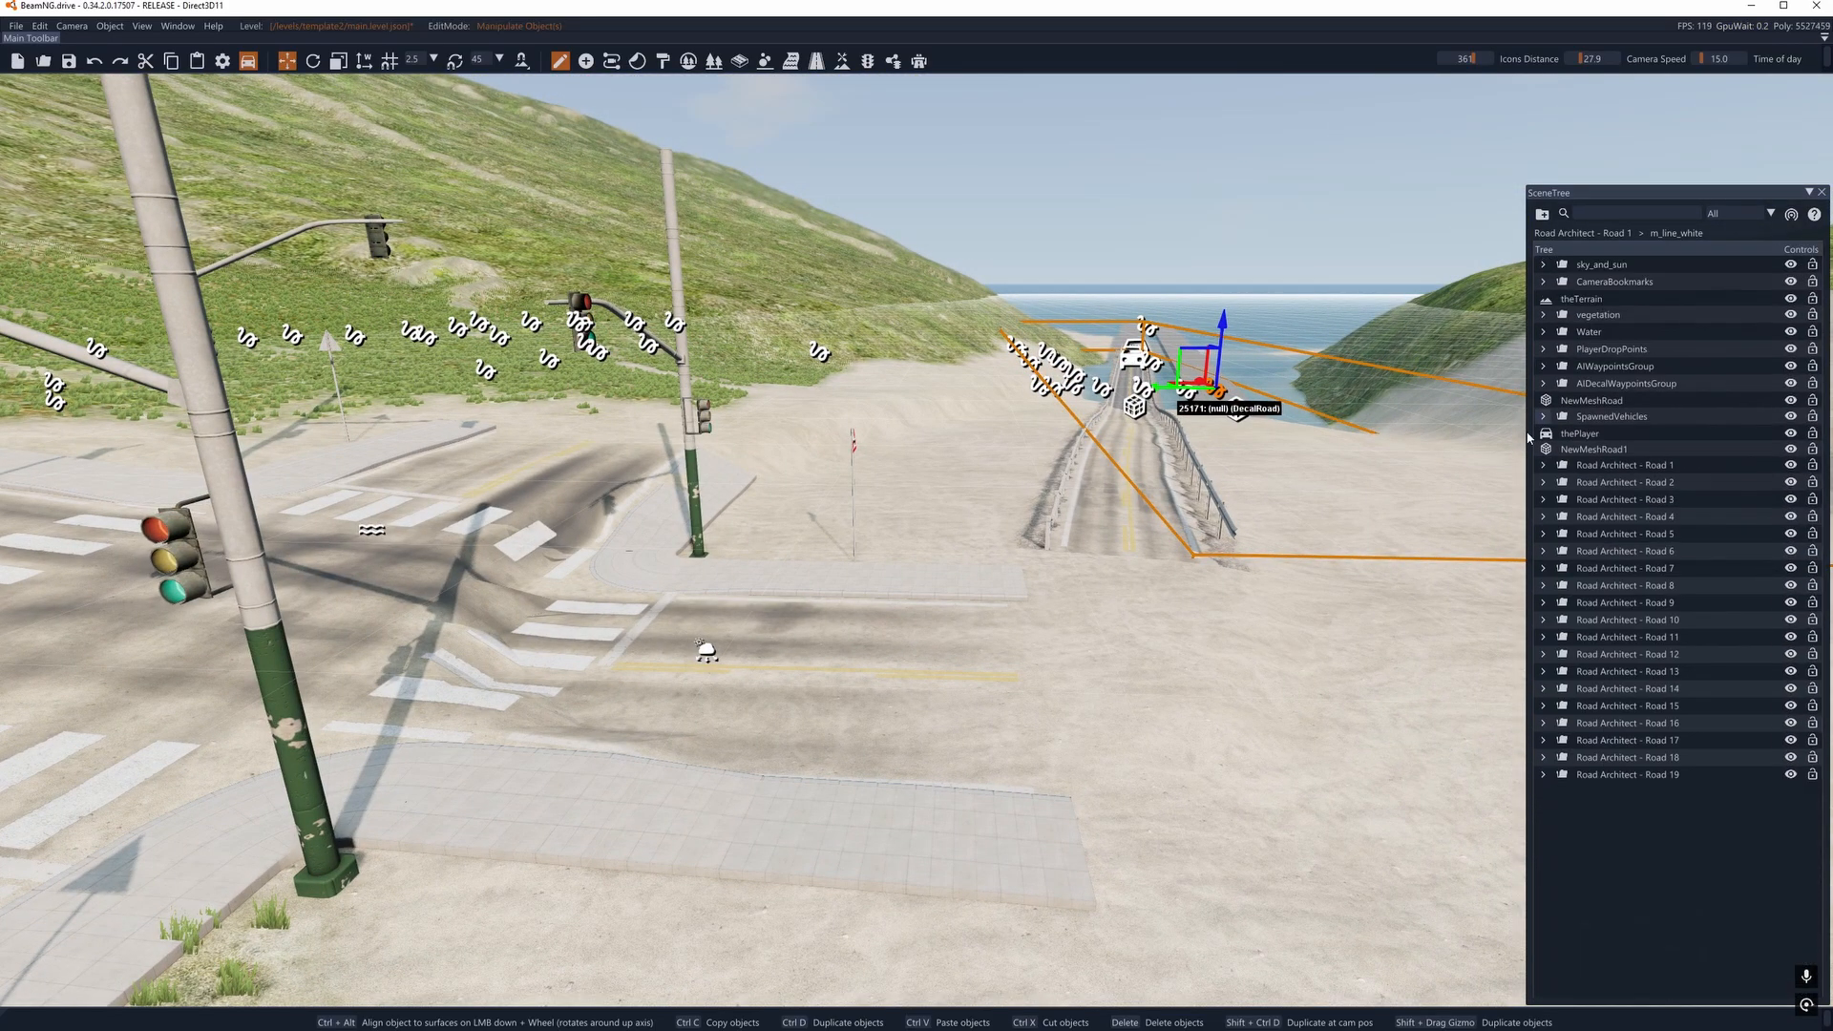
{"action": "key", "text": "d"}
{"action": "left_click", "coordinate": [917, 63]}
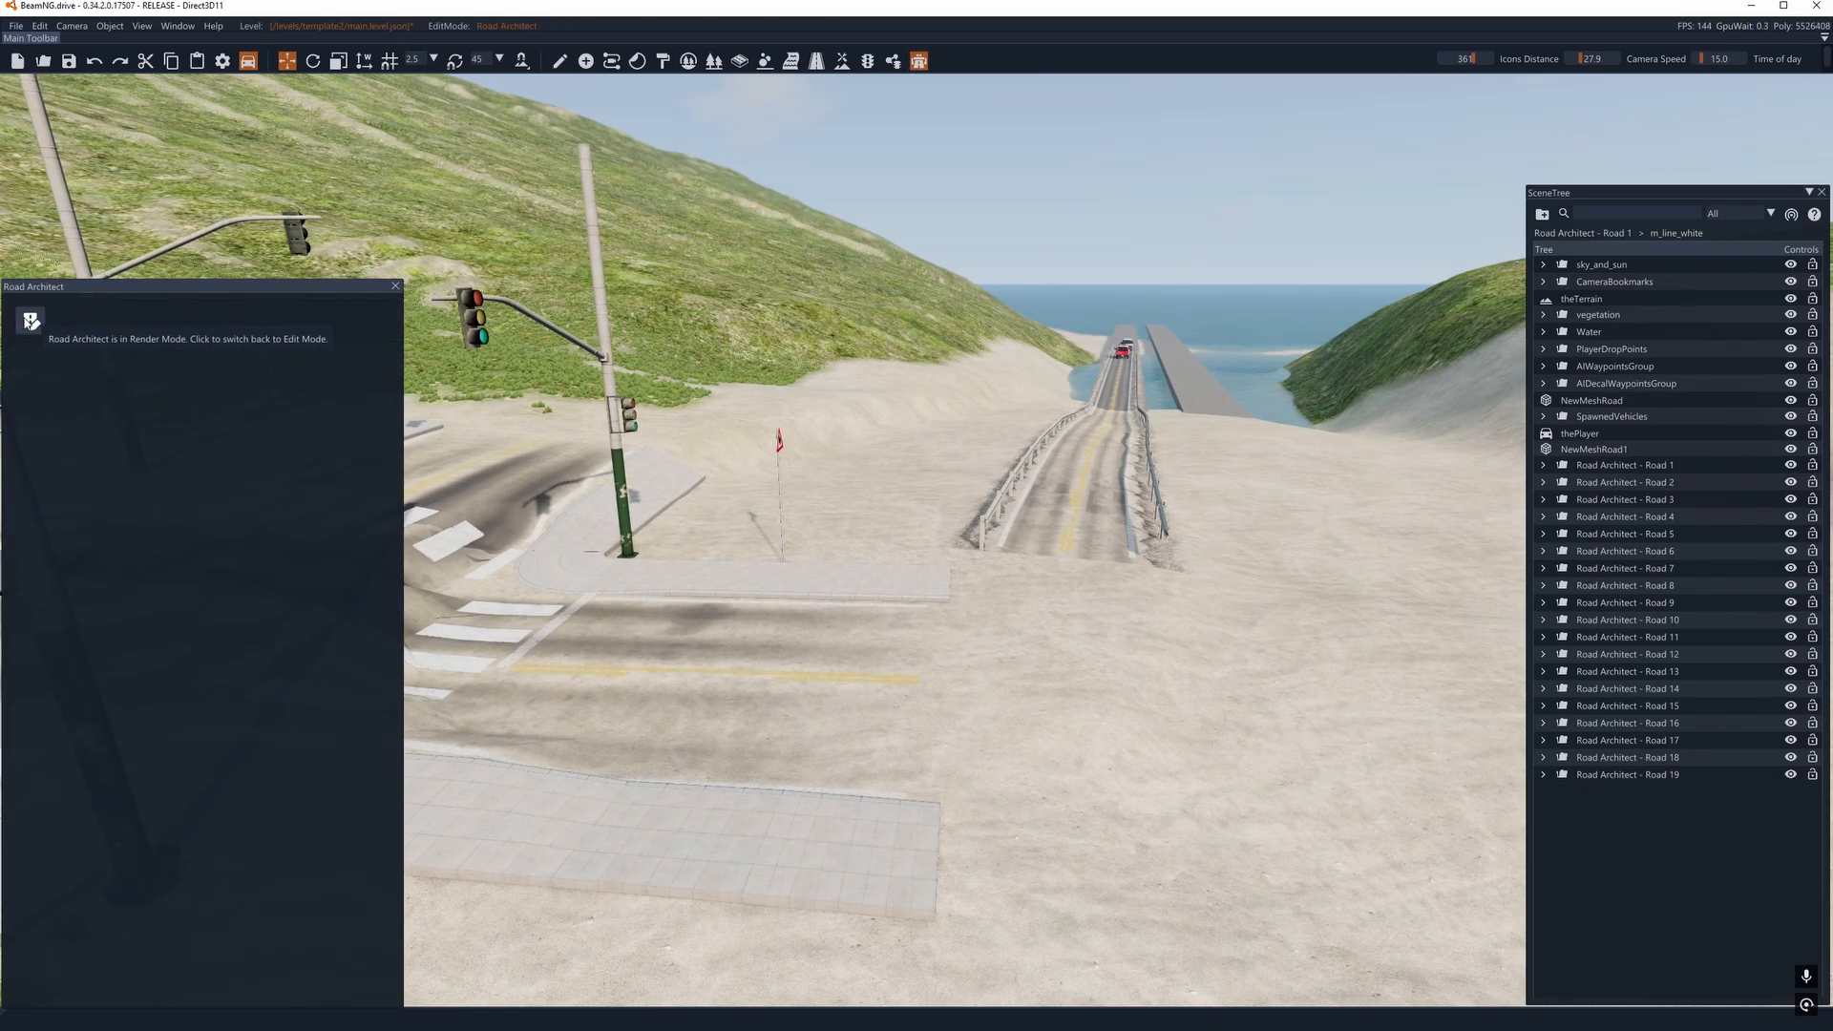
{"action": "left_click", "coordinate": [30, 321]}
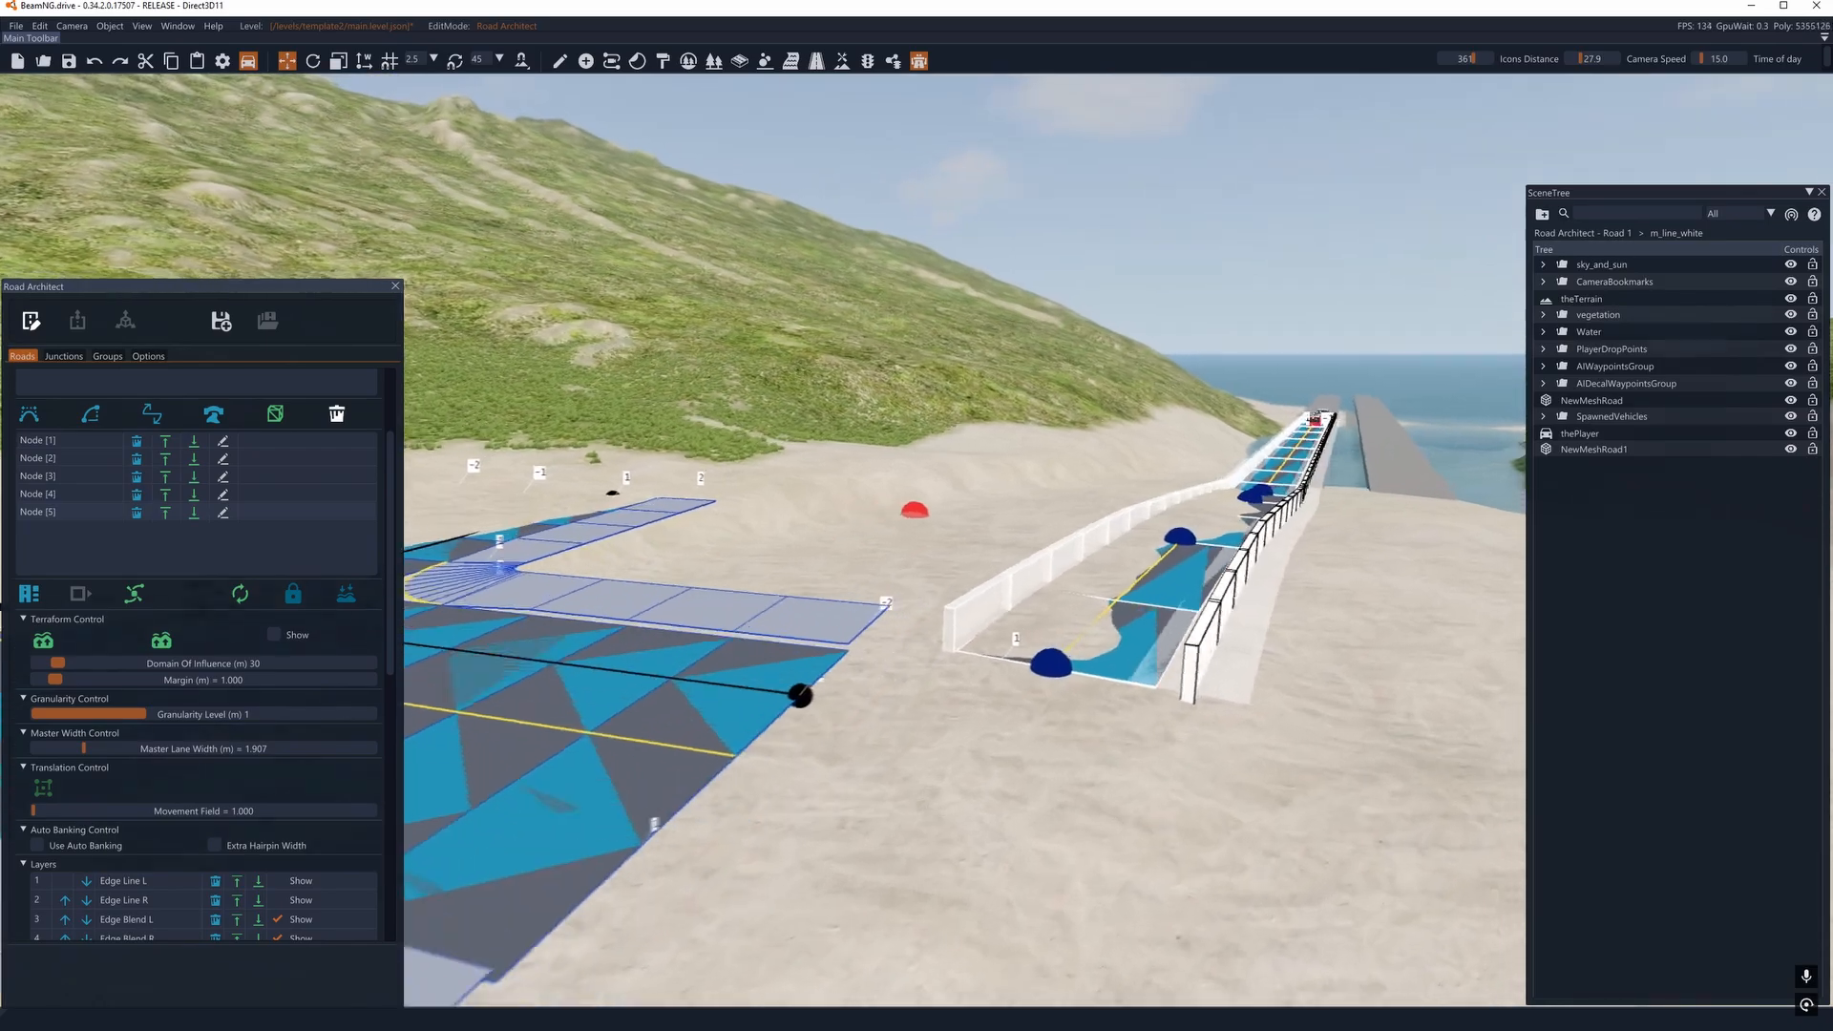
{"action": "key", "text": "d"}
{"action": "right_click_drag", "start_coordinate": [915, 511], "coordinate": [922, 516]}
- Check the scene in the terrain editor with the Raise Height tool and return to Road Architect
{"action": "left_click", "coordinate": [842, 62]}
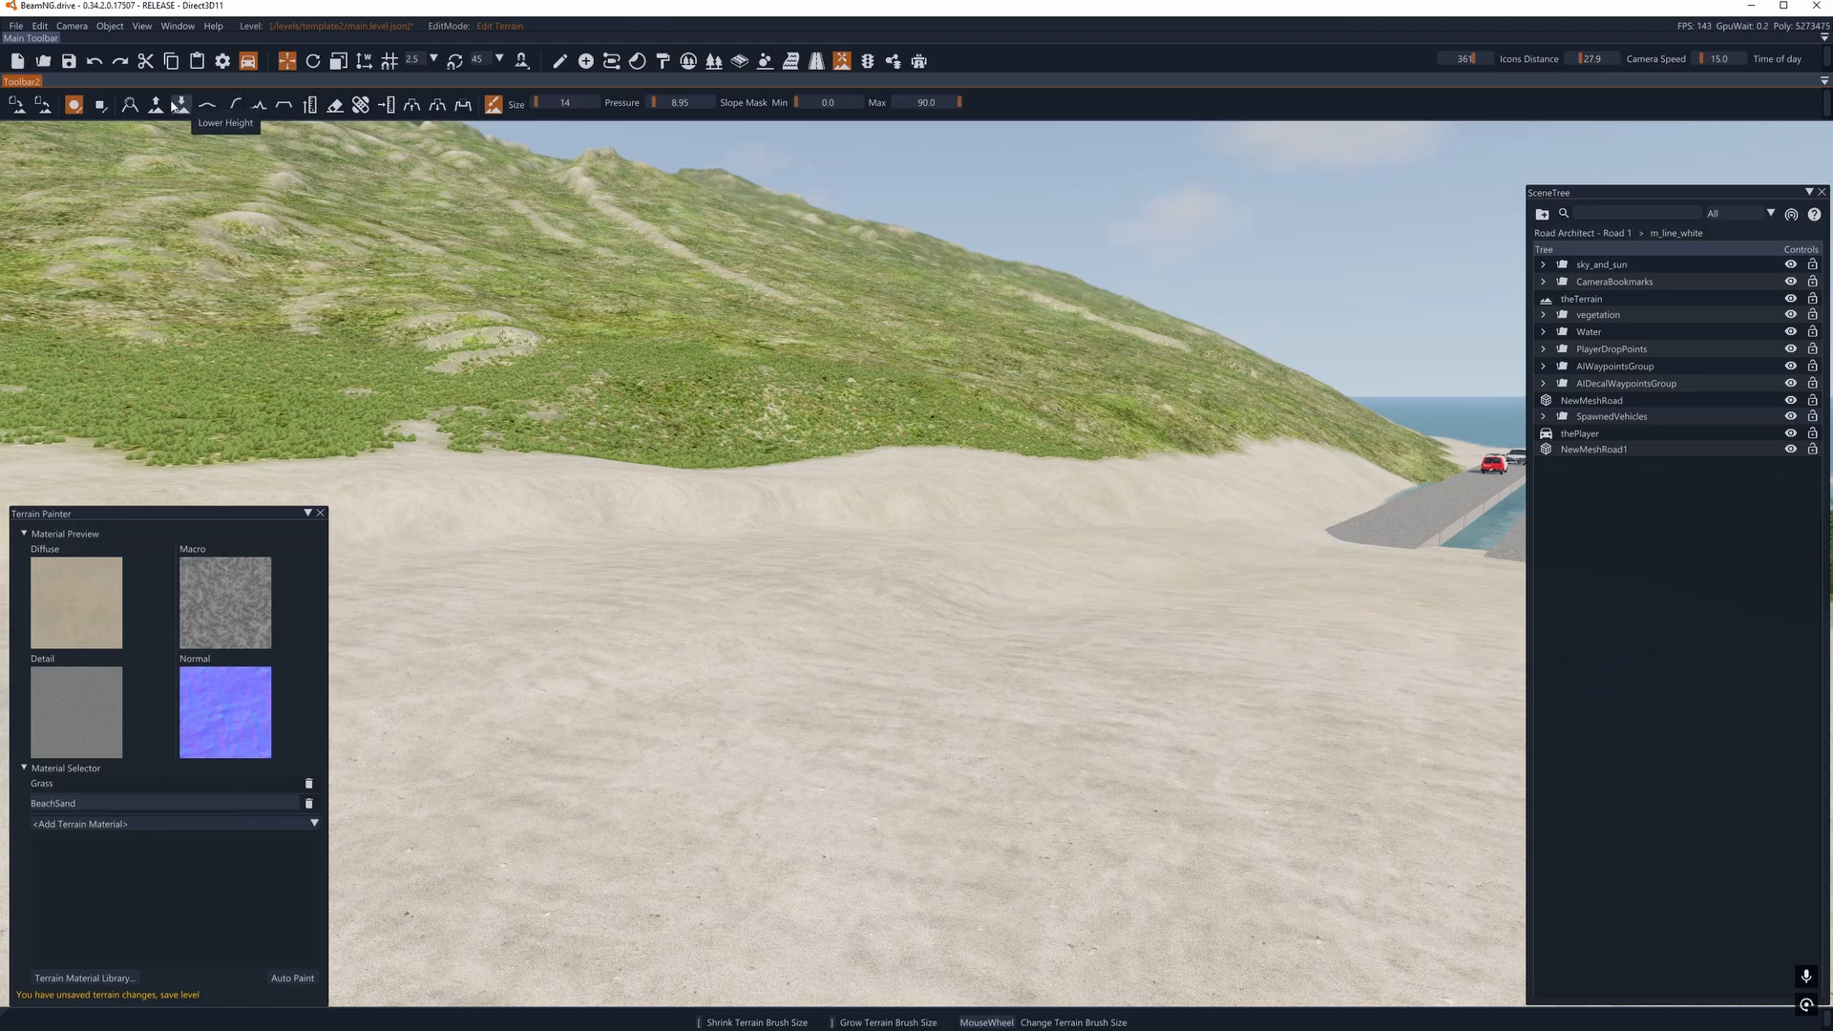
{"action": "left_click", "coordinate": [156, 104]}
{"action": "key", "text": "w"}
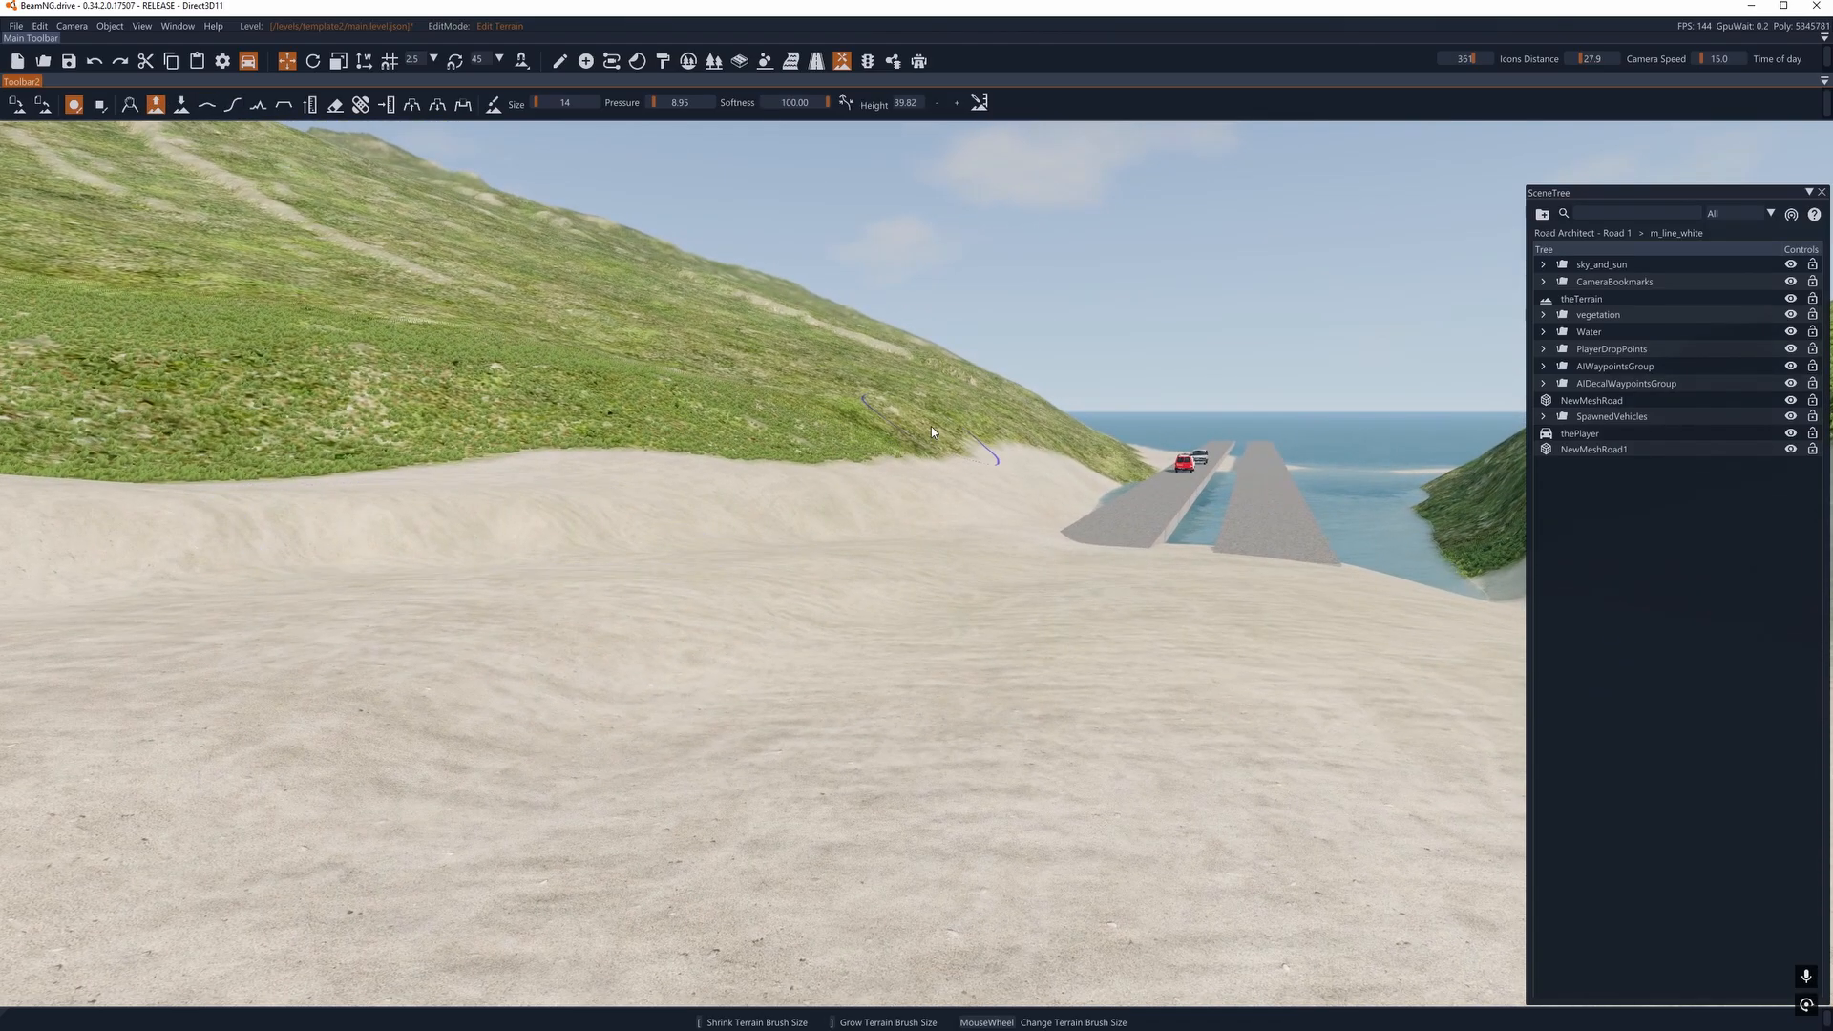
{"action": "left_click", "coordinate": [560, 60]}
{"action": "left_click", "coordinate": [918, 62]}
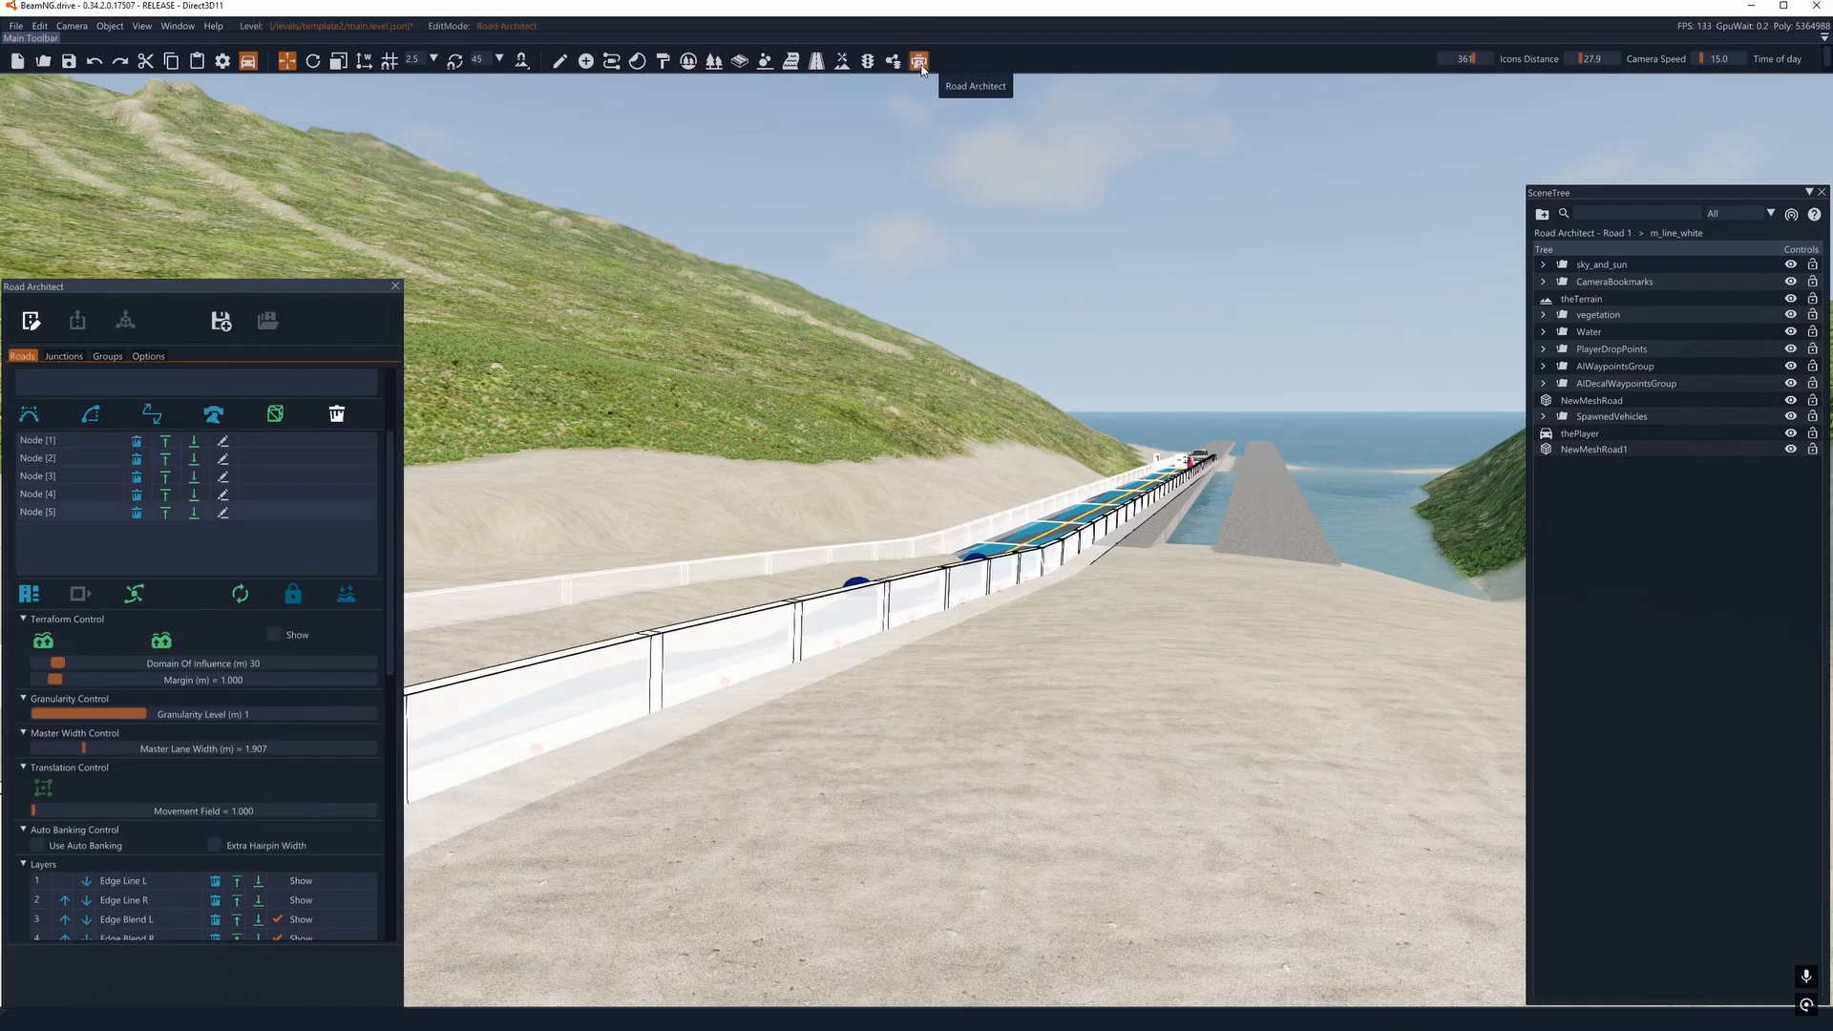
- Switch Road Architect from edit mode to render mode and view the rendered guardrail road and the intersection beside it
{"action": "right_click_drag", "start_coordinate": [819, 533], "coordinate": [382, 525]}
{"action": "key", "text": "w"}
{"action": "right_click_drag", "start_coordinate": [916, 516], "coordinate": [1460, 571]}
{"action": "key", "text": "a"}
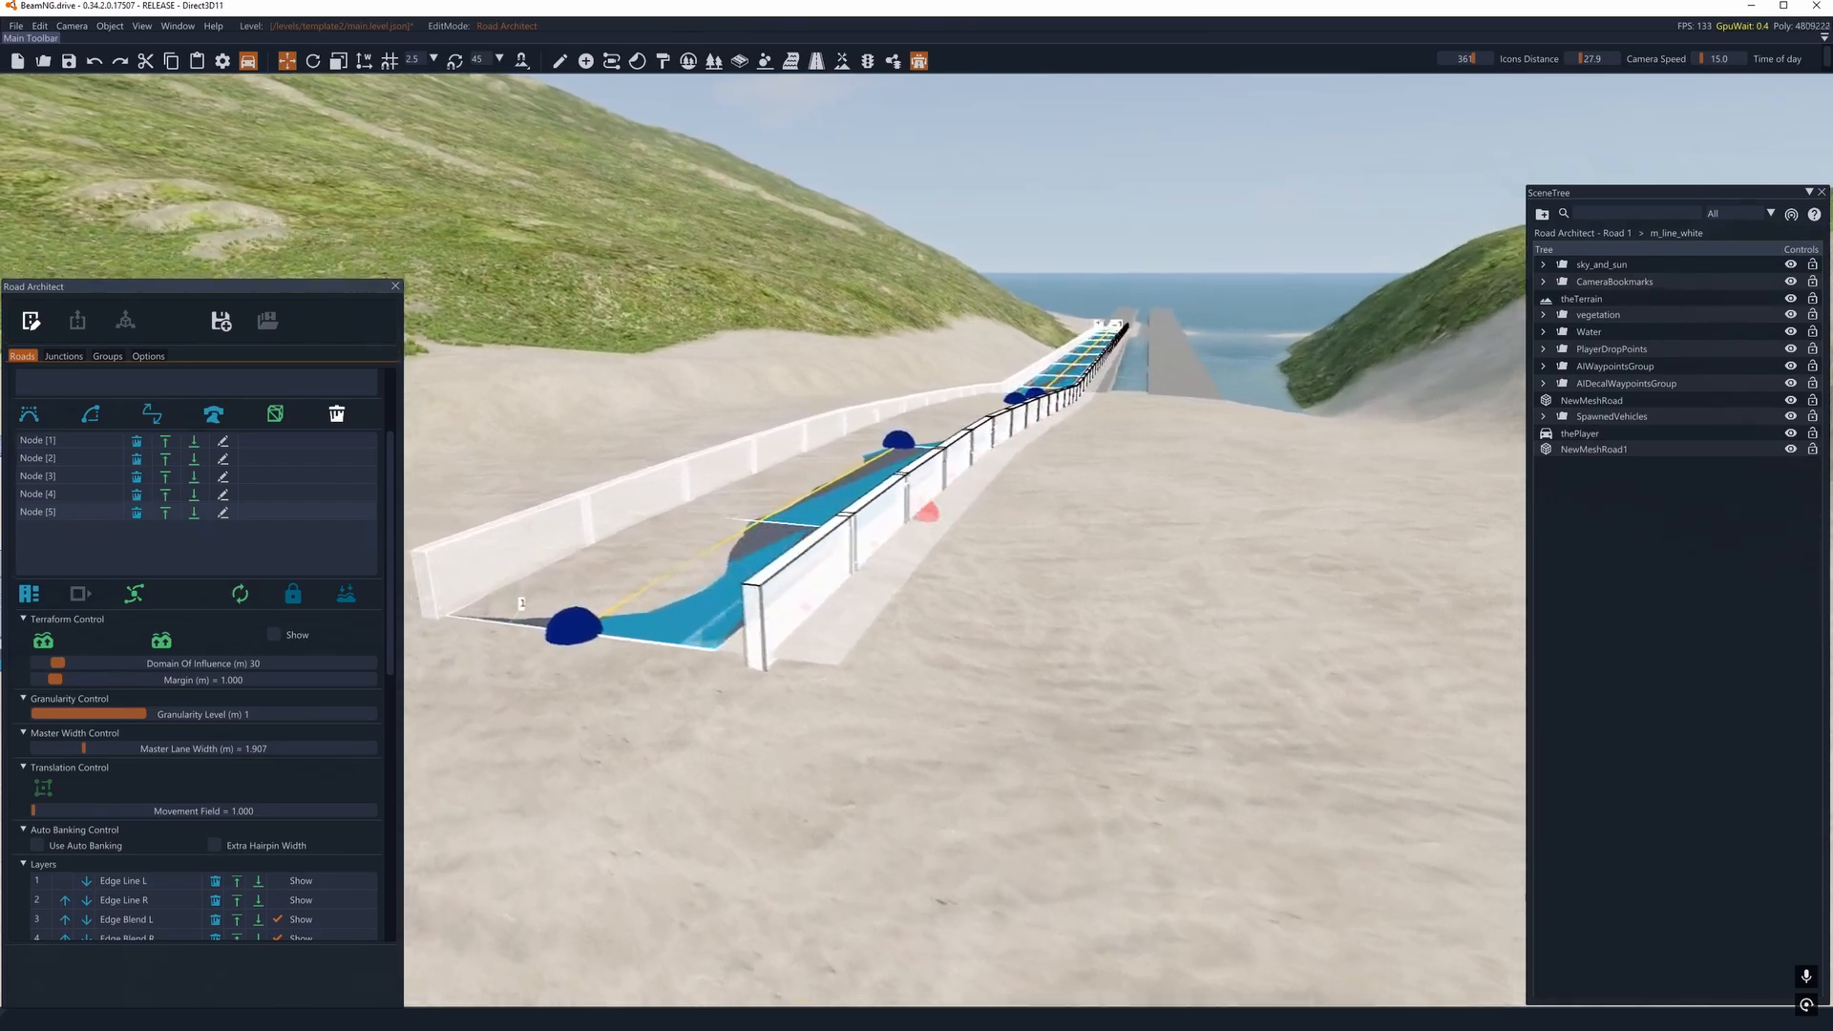
{"action": "left_click", "coordinate": [90, 324]}
{"action": "right_click_drag", "start_coordinate": [765, 410], "coordinate": [611, 425]}
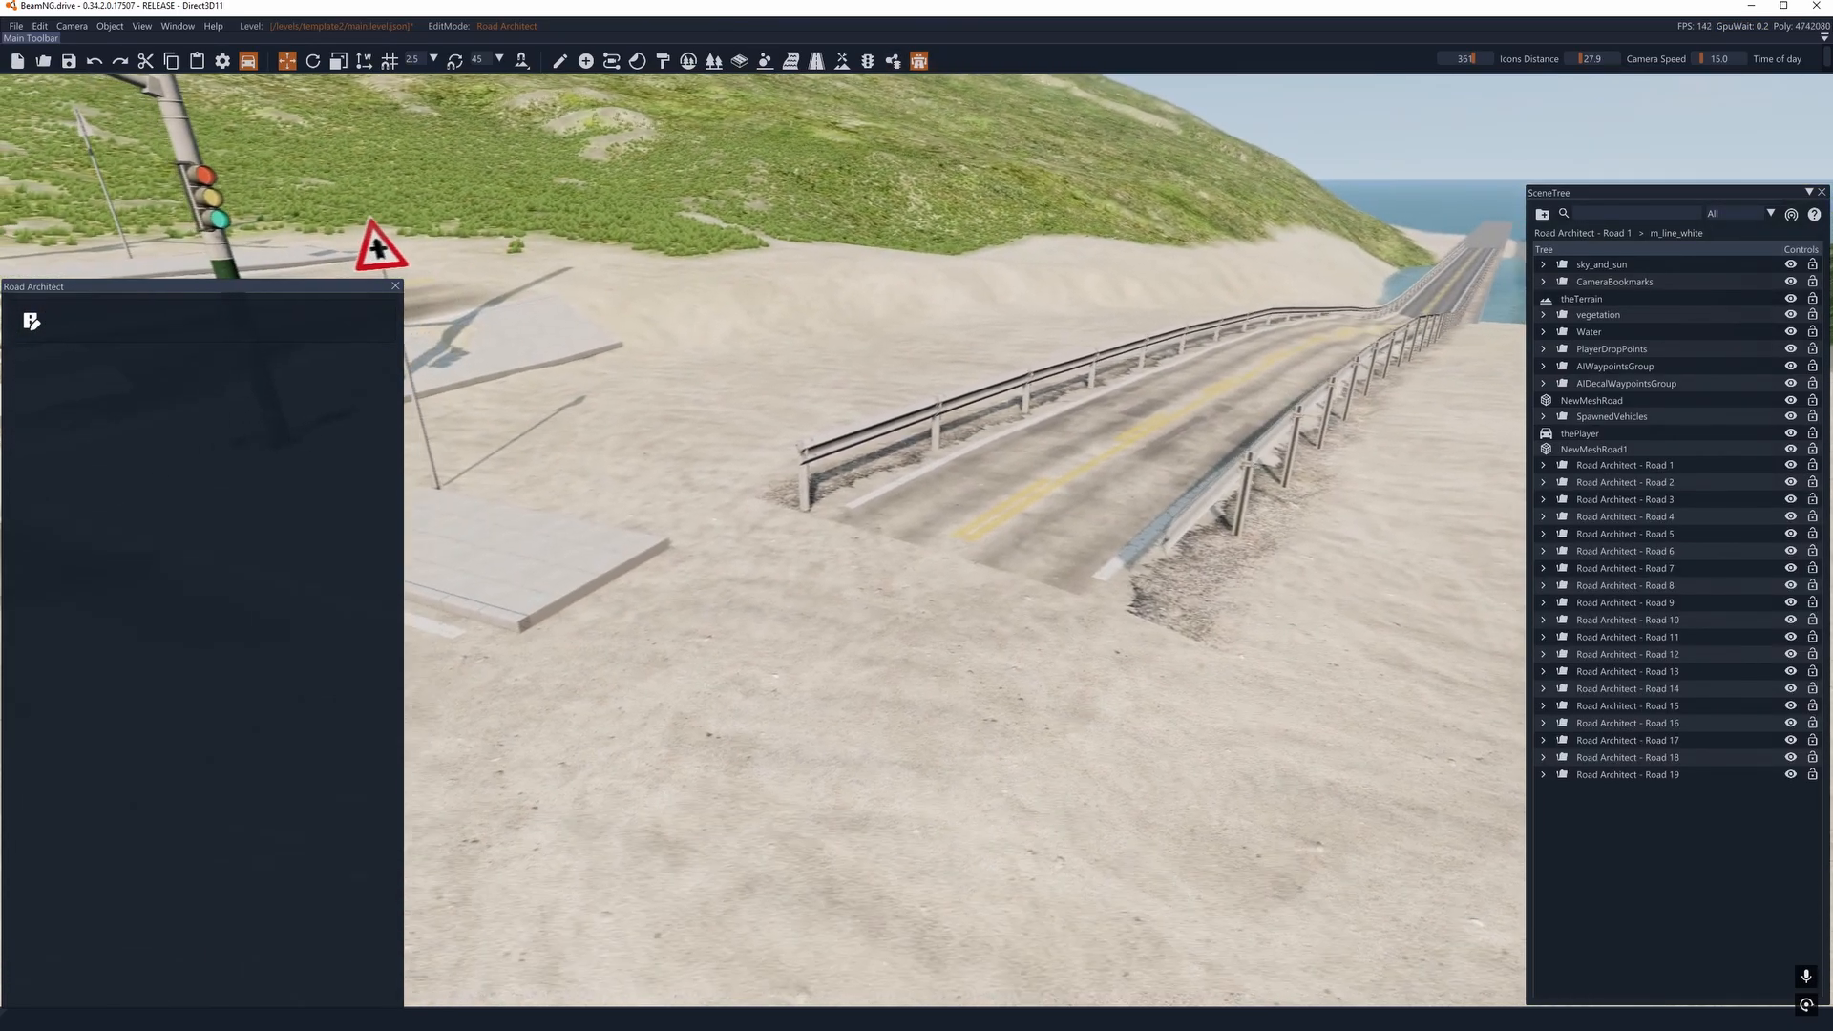
{"action": "right_click_drag", "start_coordinate": [1184, 459], "coordinate": [1024, 461]}
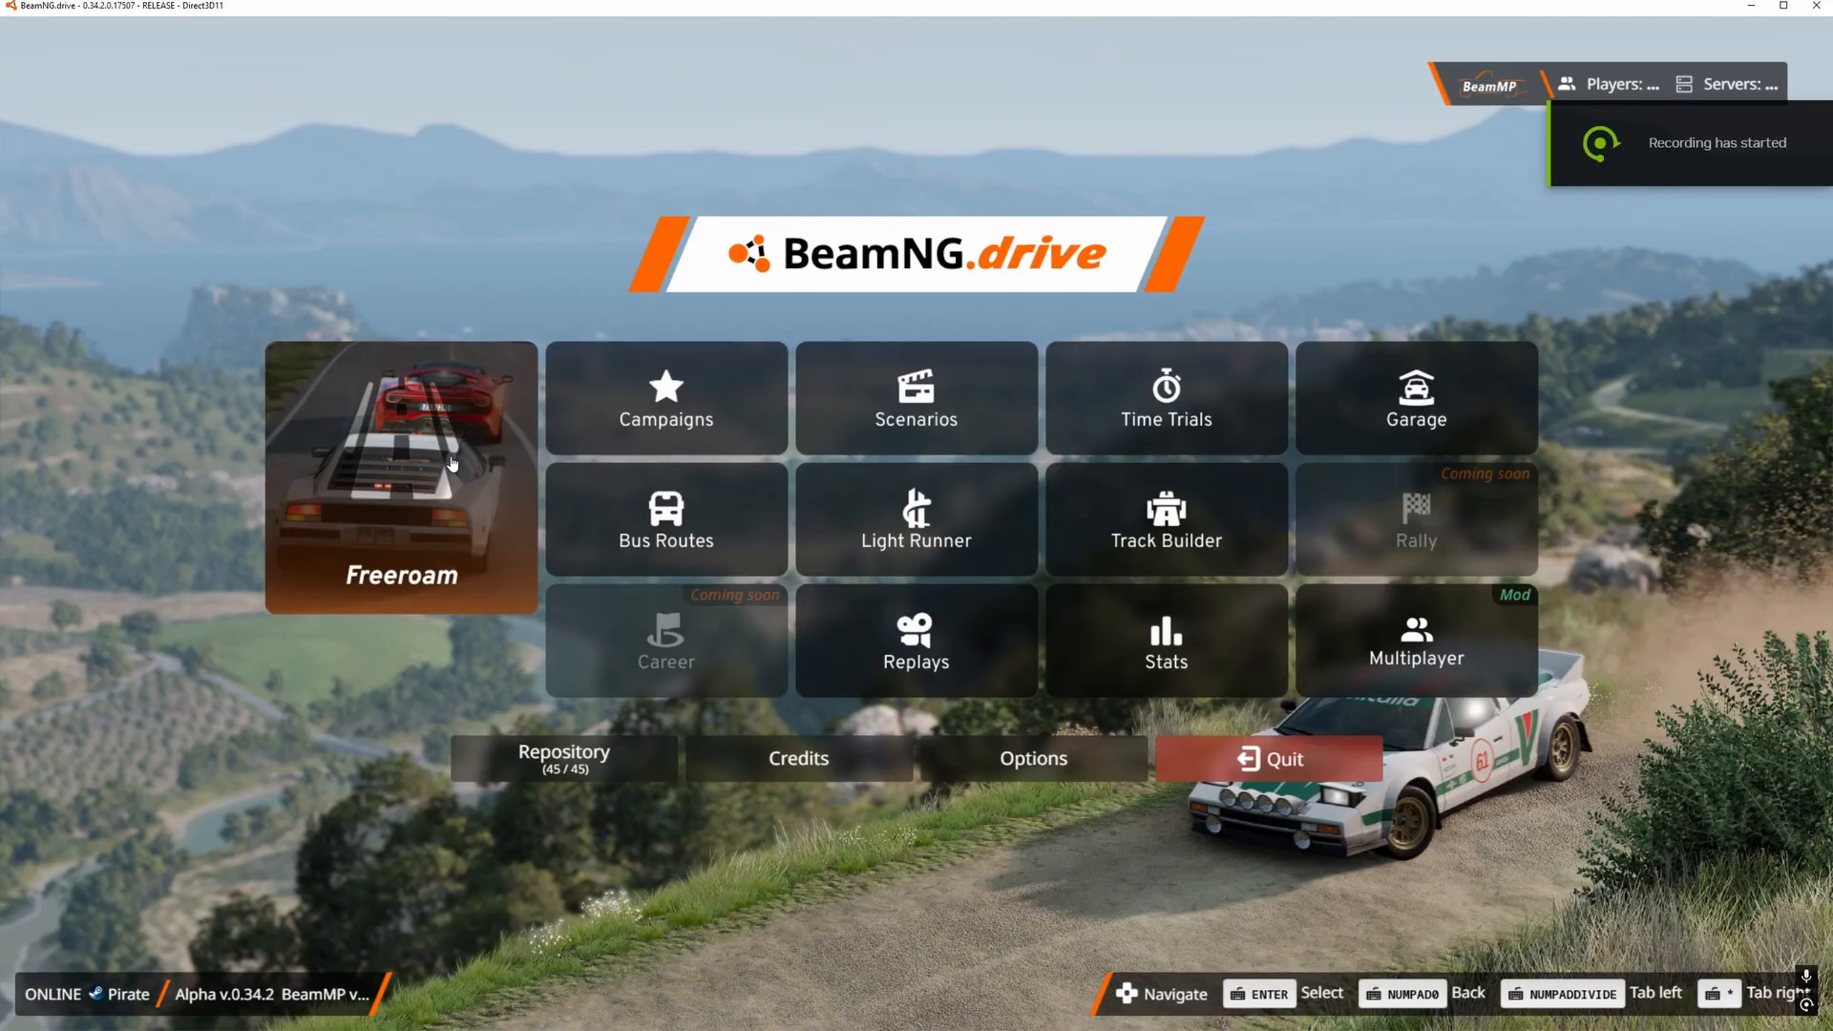
- Load the A template2 level in Freeroam and open the World Editor
{"action": "left_click", "coordinate": [451, 456]}
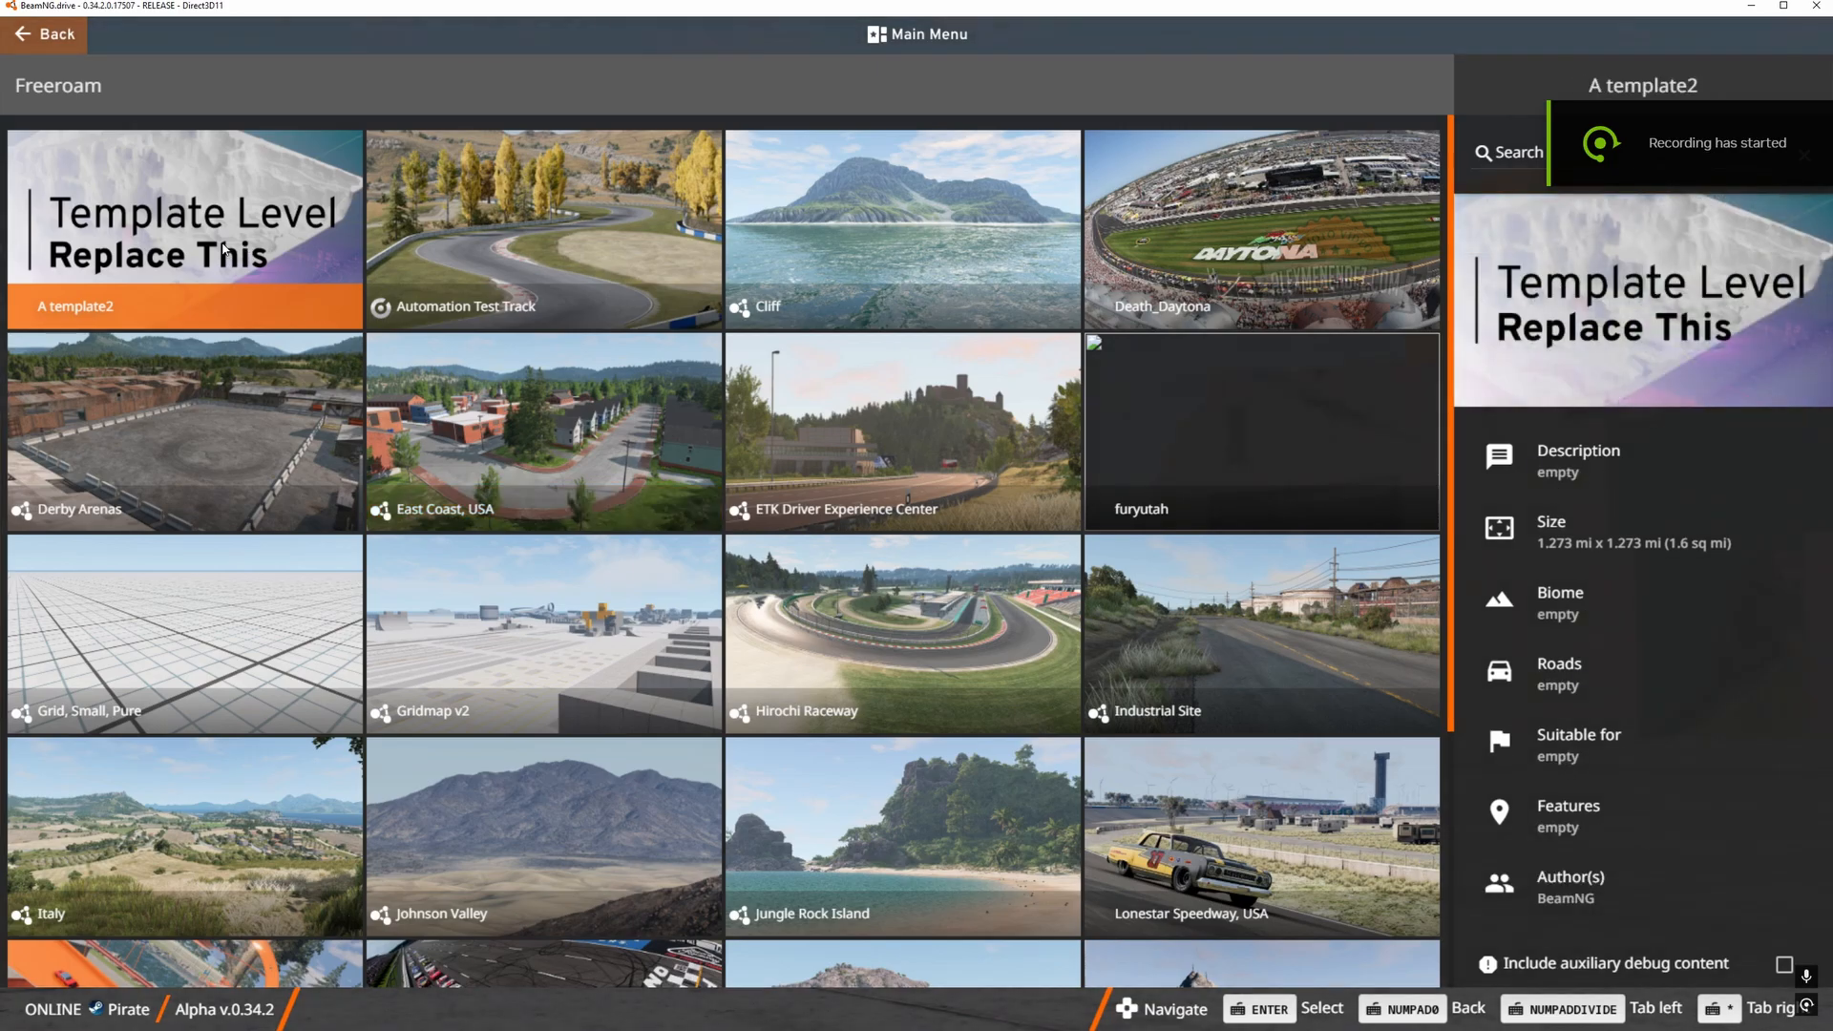
{"action": "left_click", "coordinate": [225, 250]}
{"action": "left_click", "coordinate": [225, 250]}
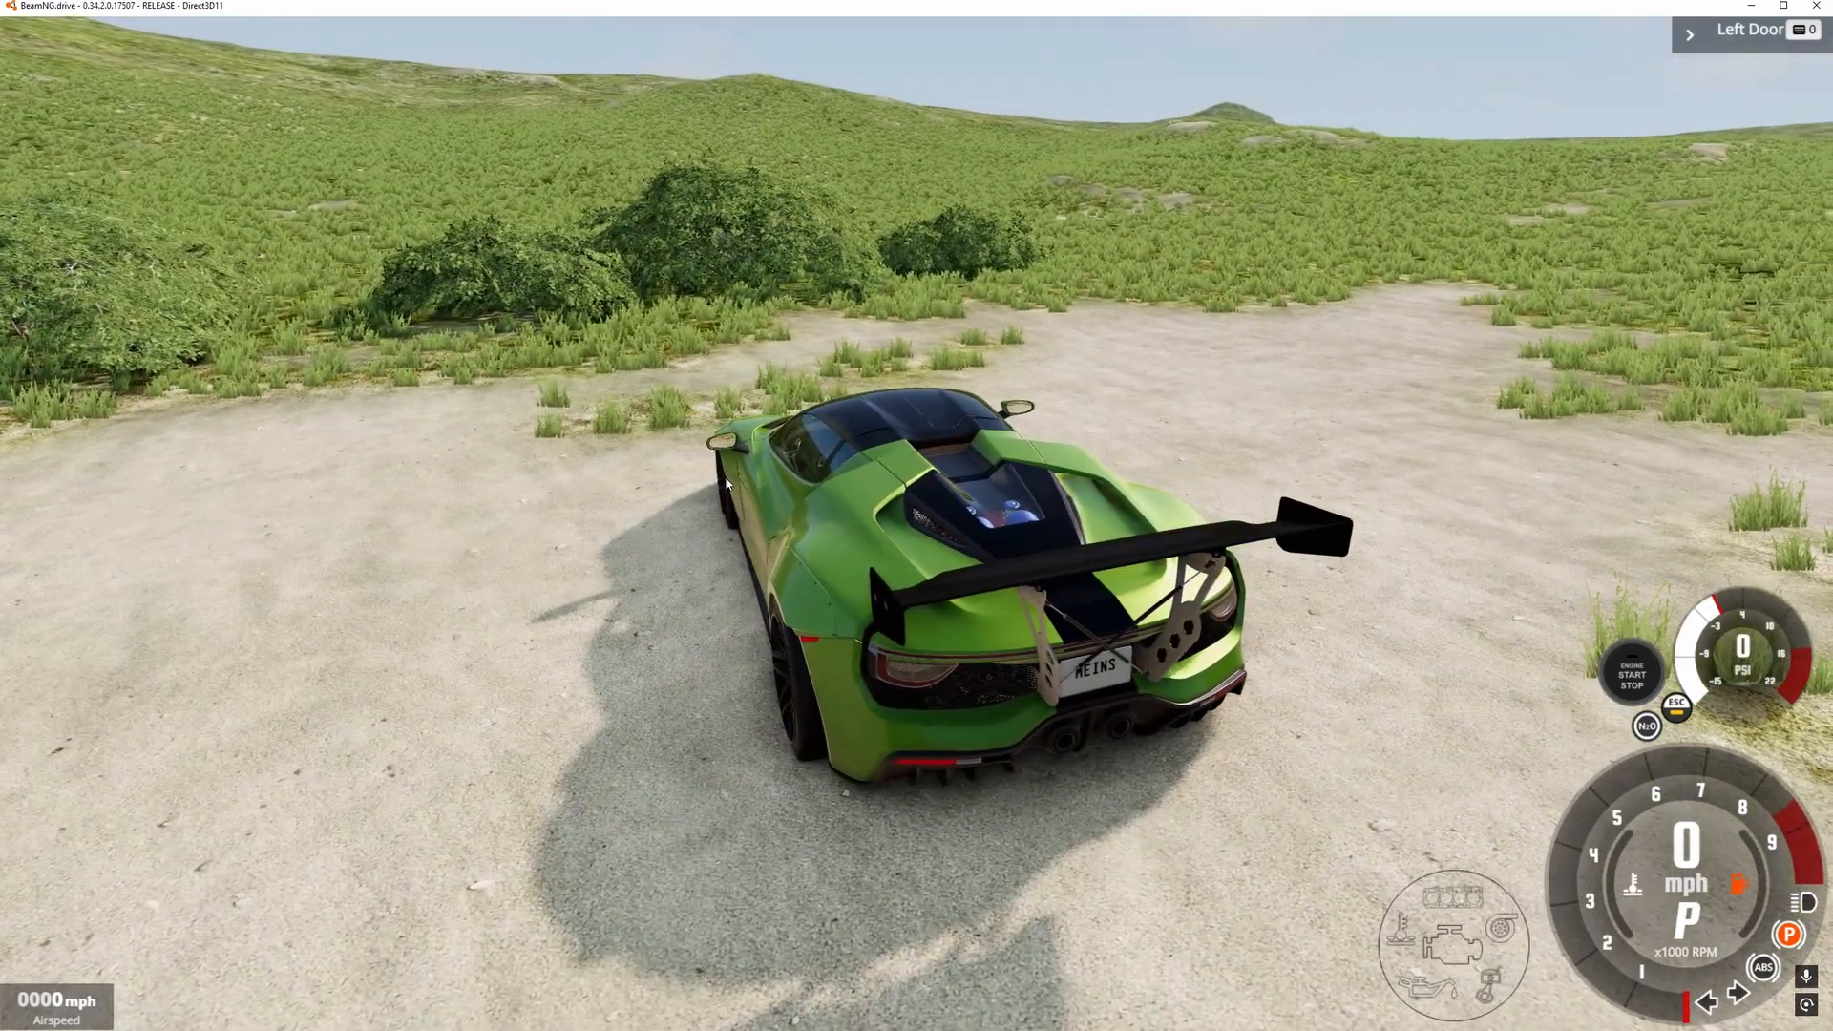
{"action": "key", "text": "F11"}
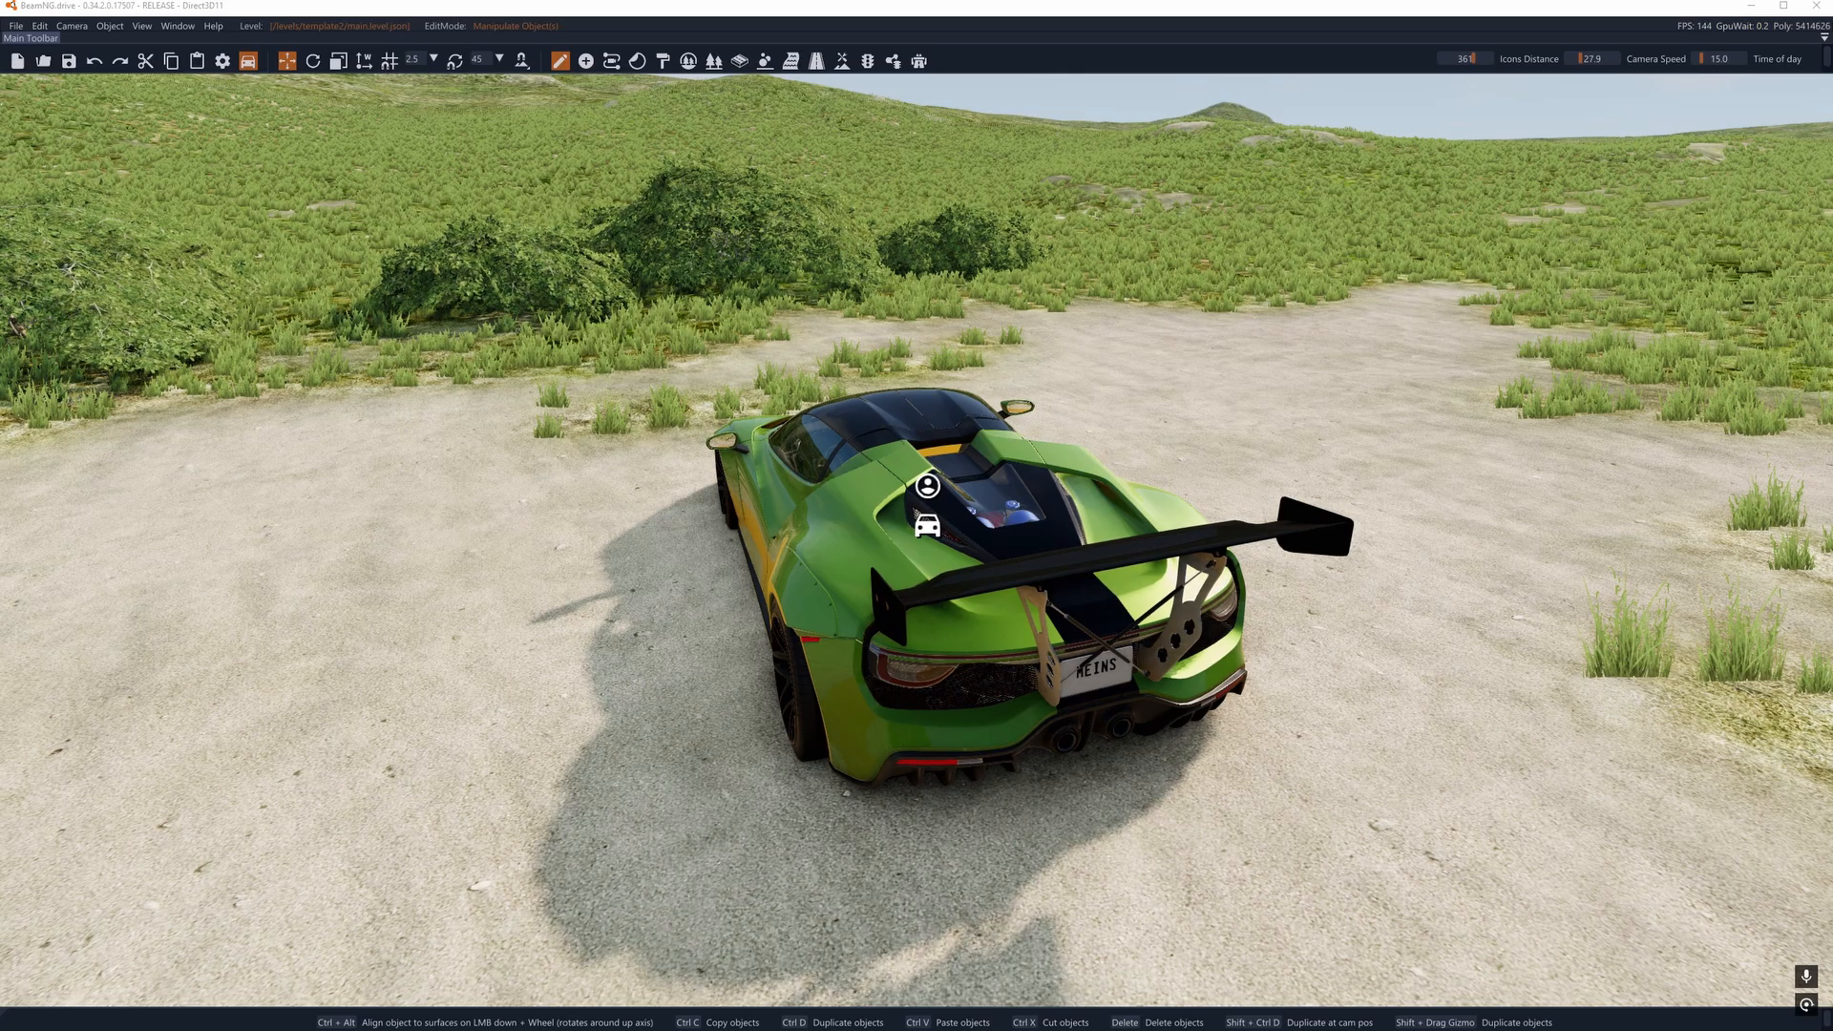
- Examine the reloaded intersection and the guardrail road leading to the water for missing railings
{"action": "key", "text": "w"}
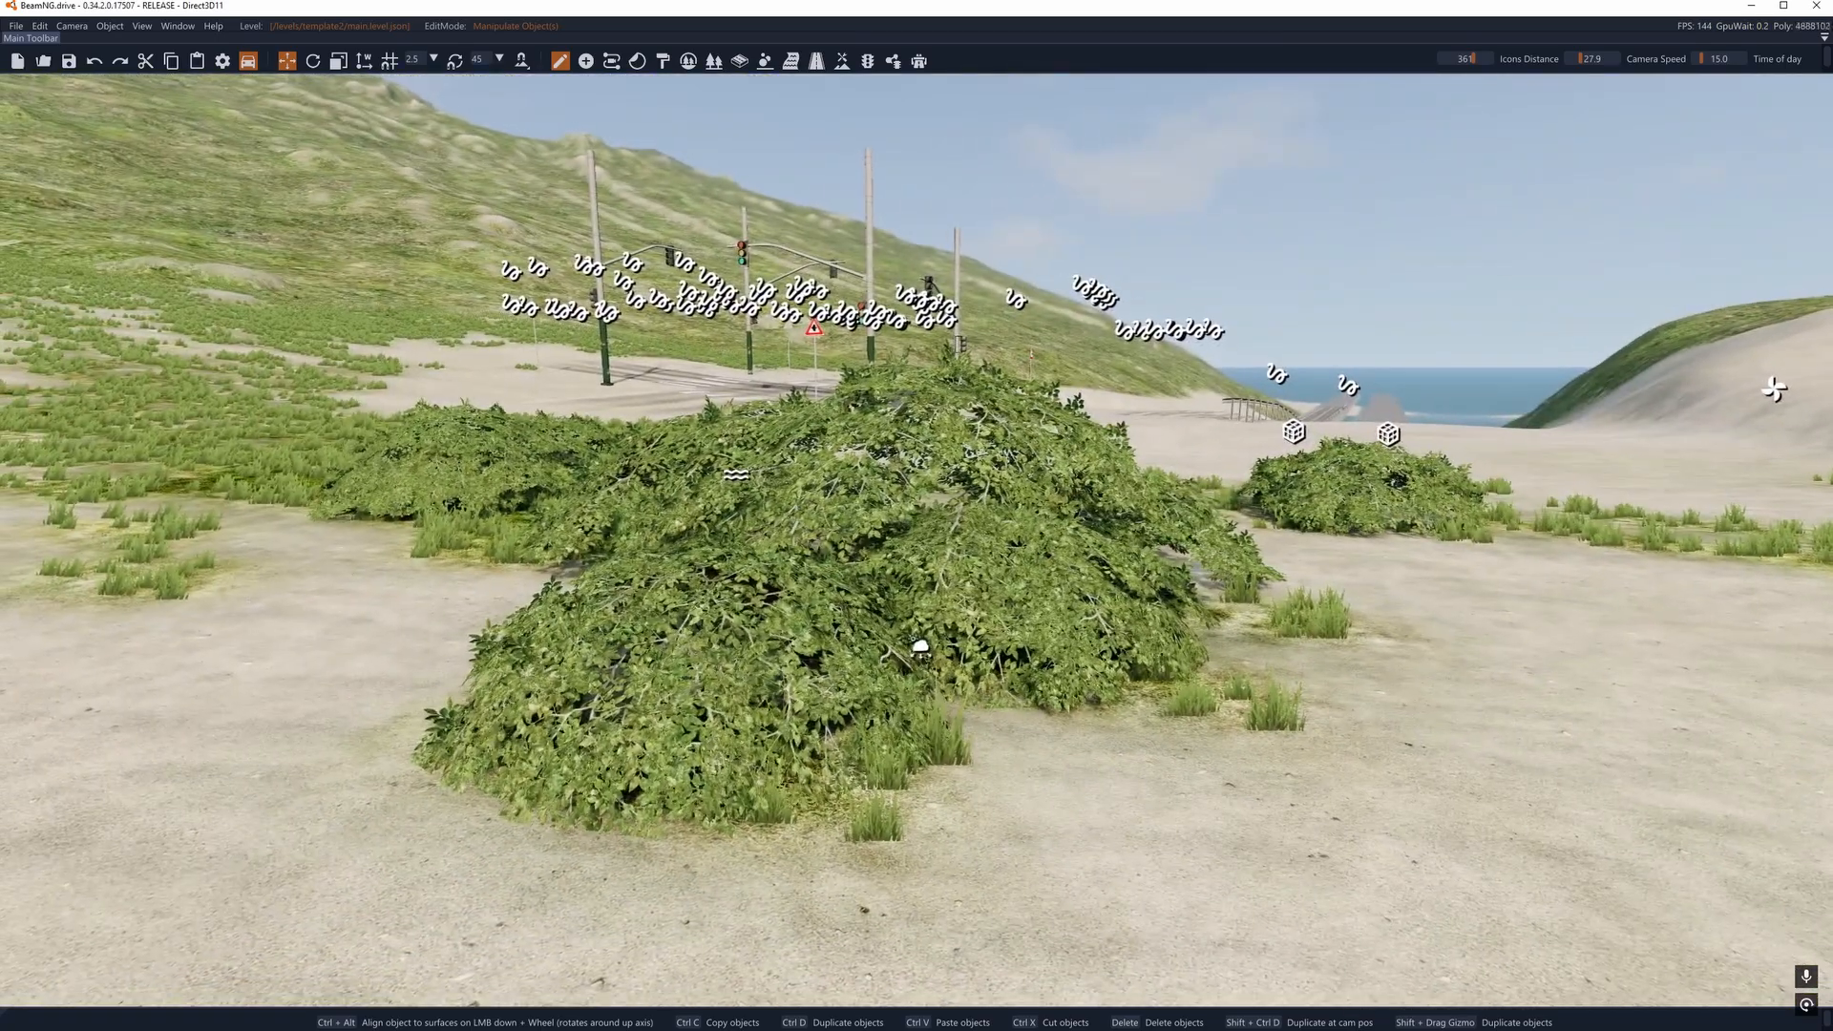
{"action": "key", "text": "w"}
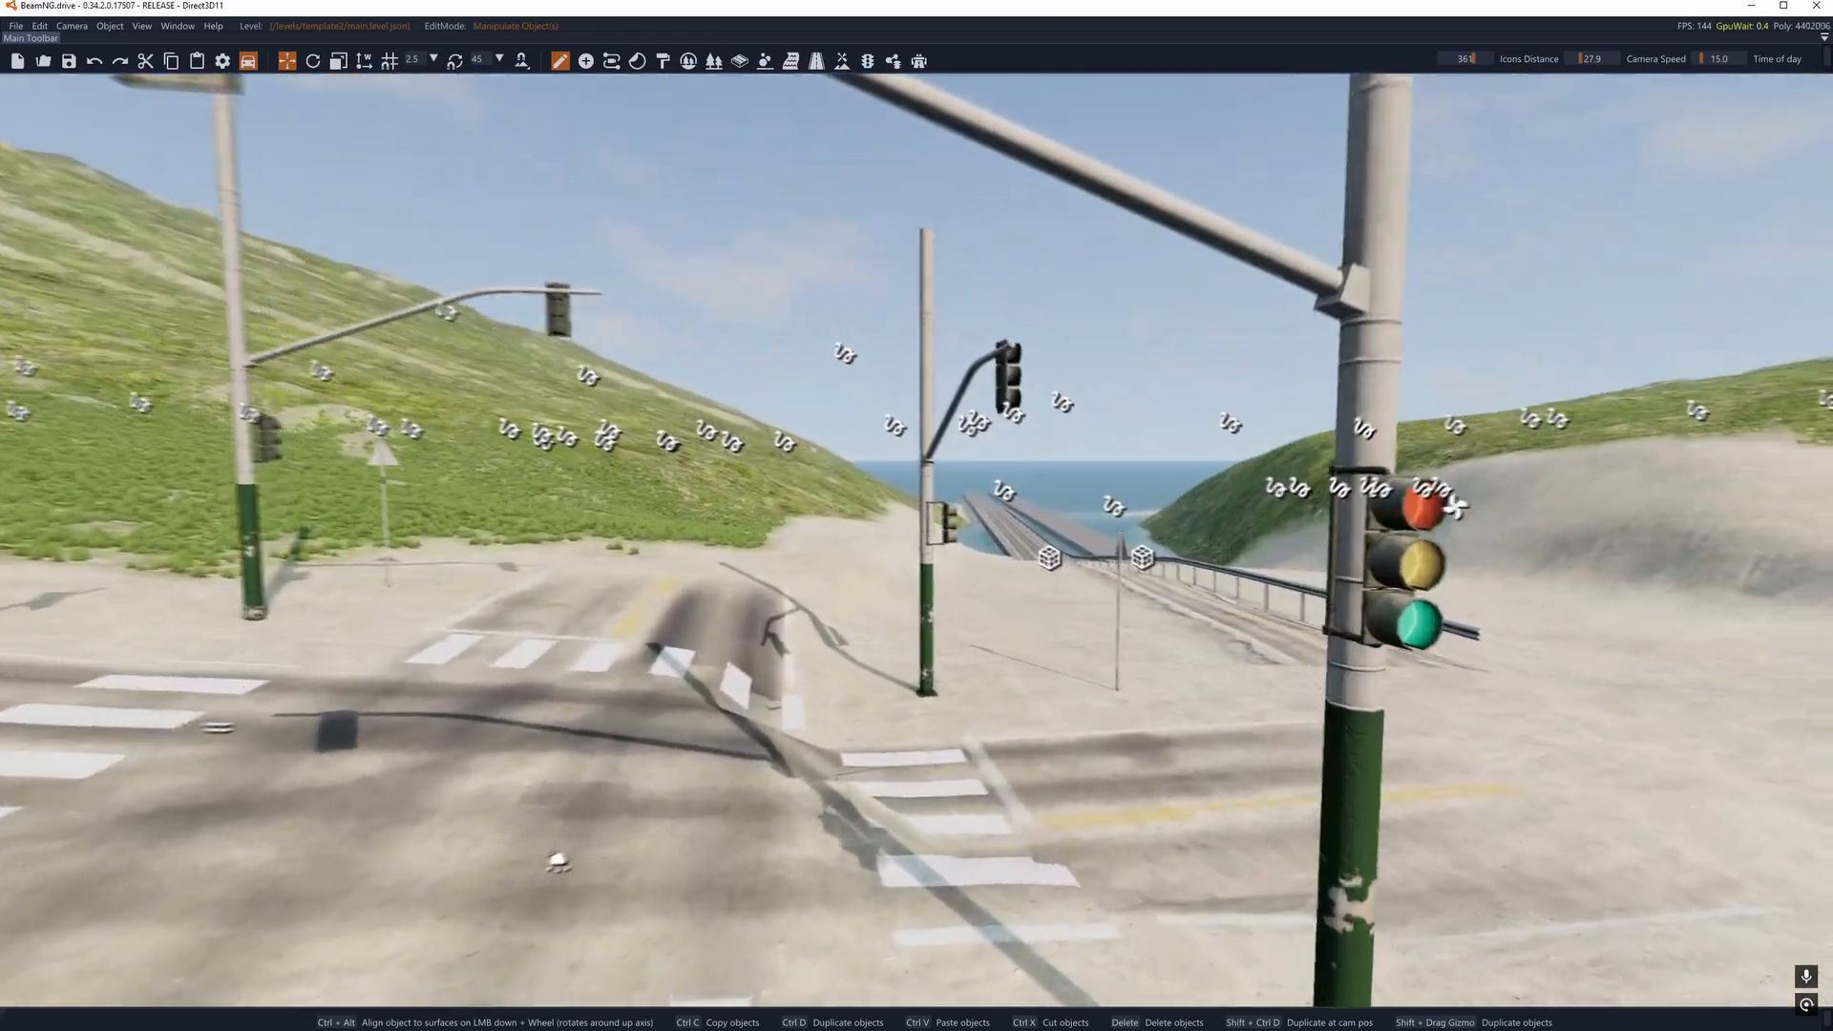
{"action": "key", "text": "d"}
{"action": "key", "text": "w"}
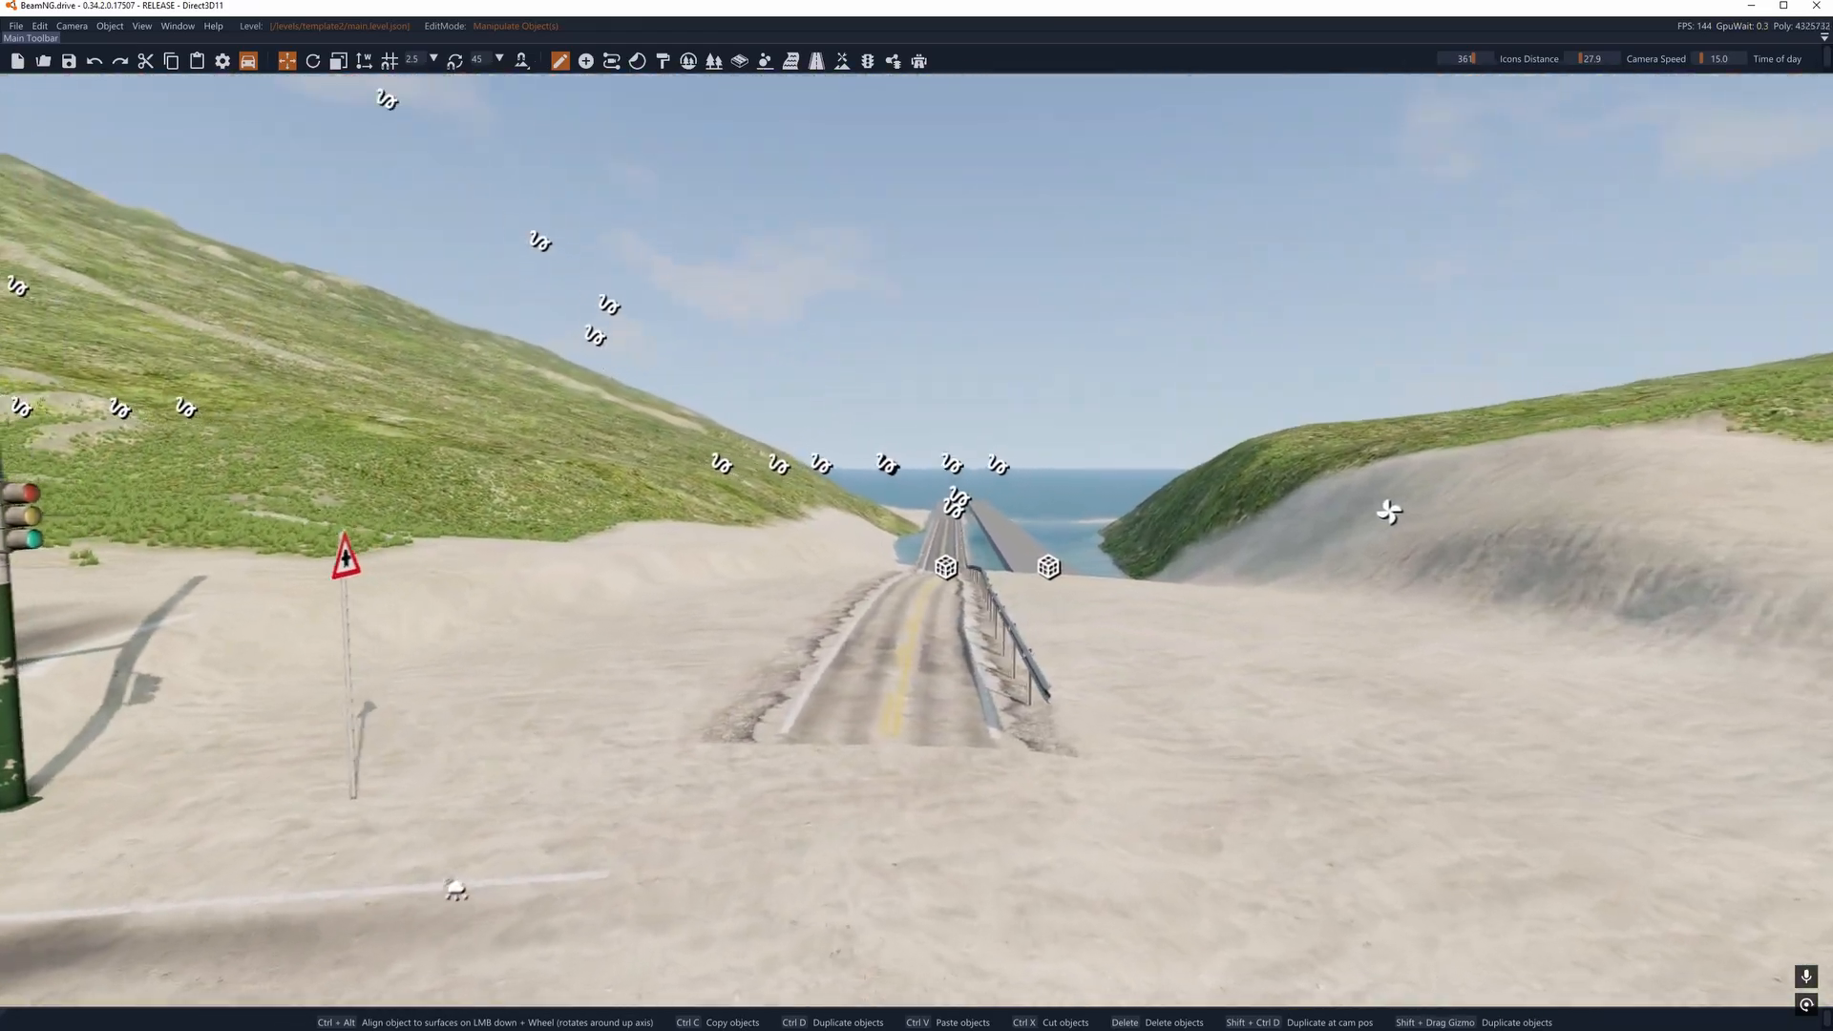
{"action": "key", "text": "s"}
{"action": "key", "text": "a"}
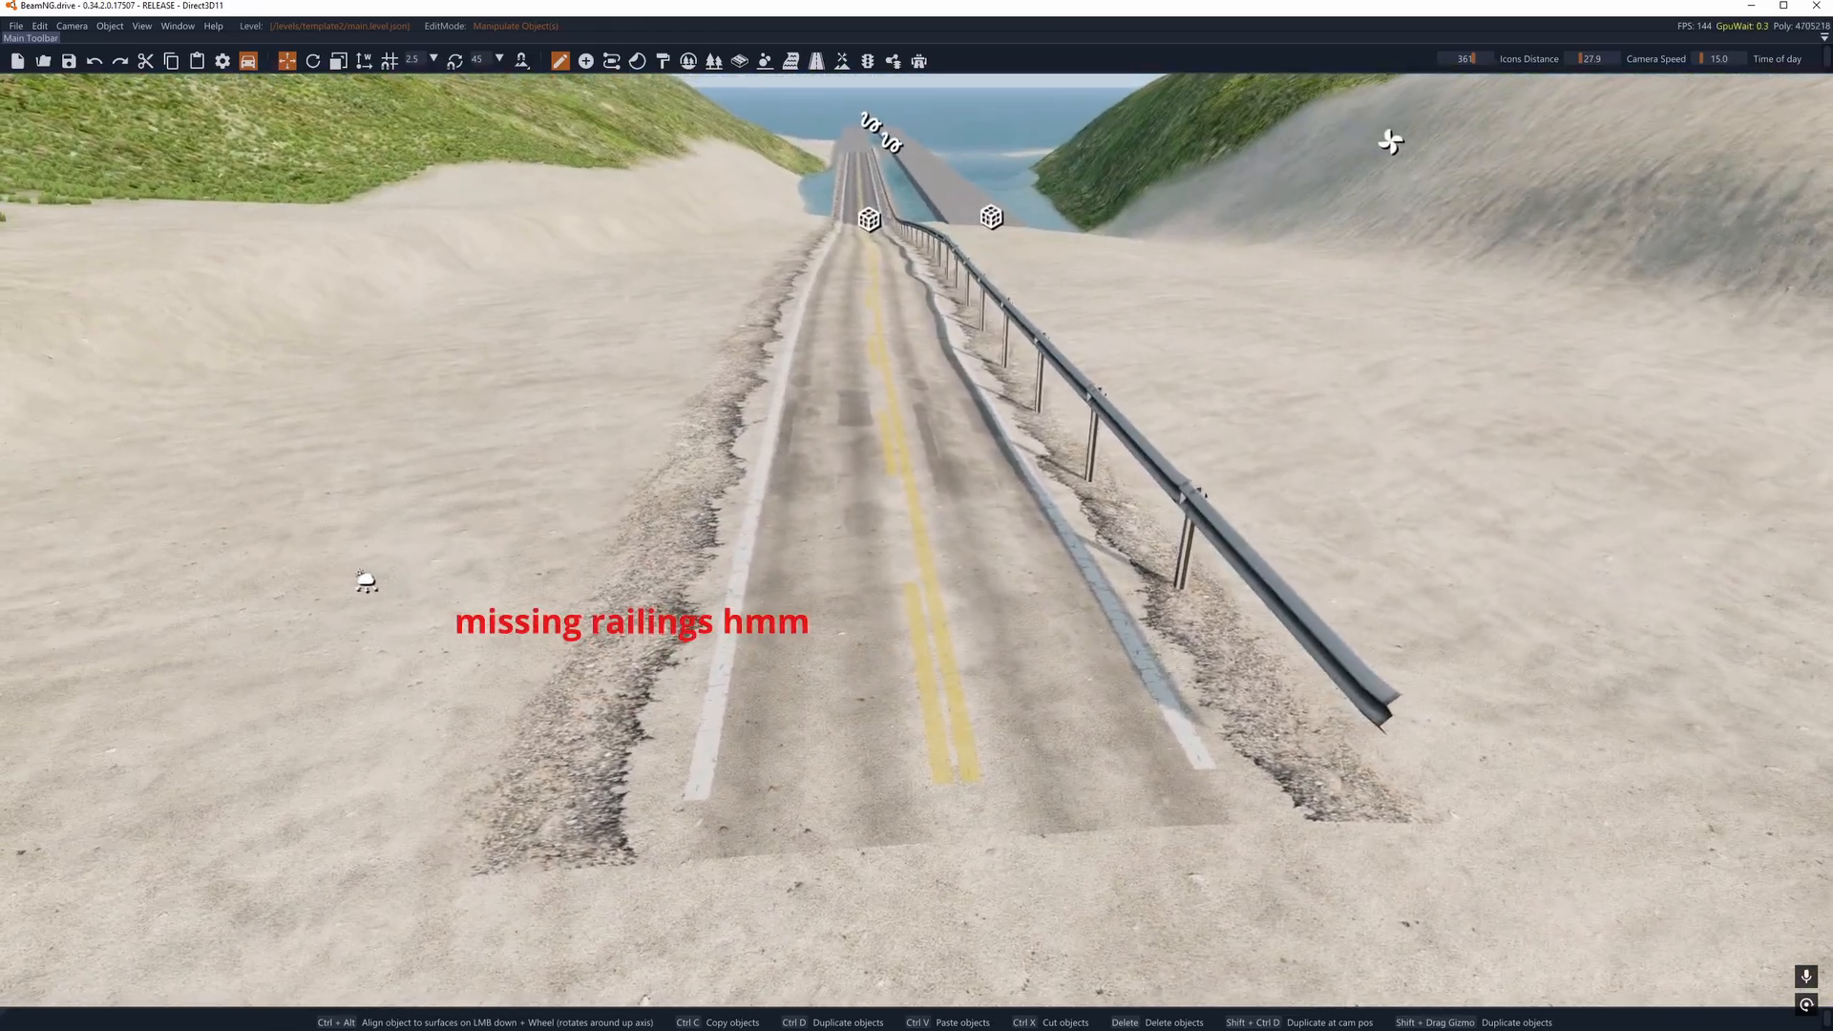
{"action": "key", "text": "w"}
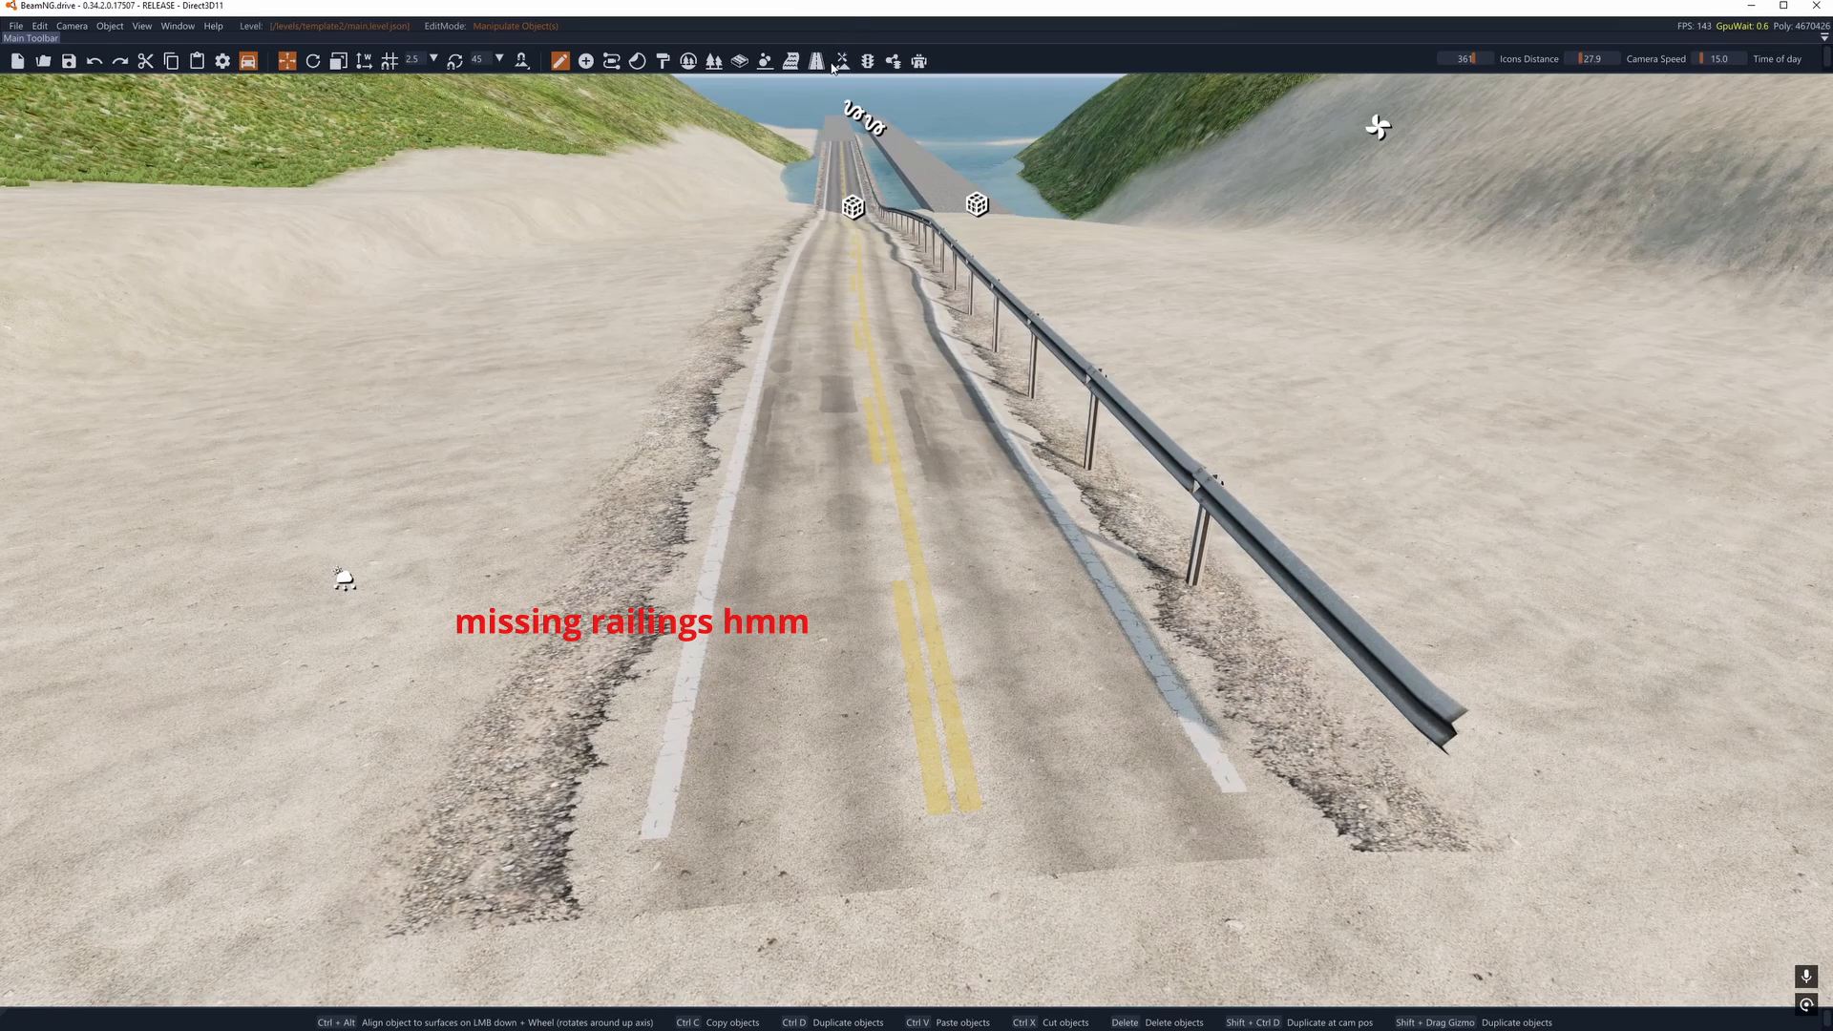
{"action": "right_click_drag", "start_coordinate": [822, 65], "coordinate": [922, 45]}
{"action": "key", "text": "d"}
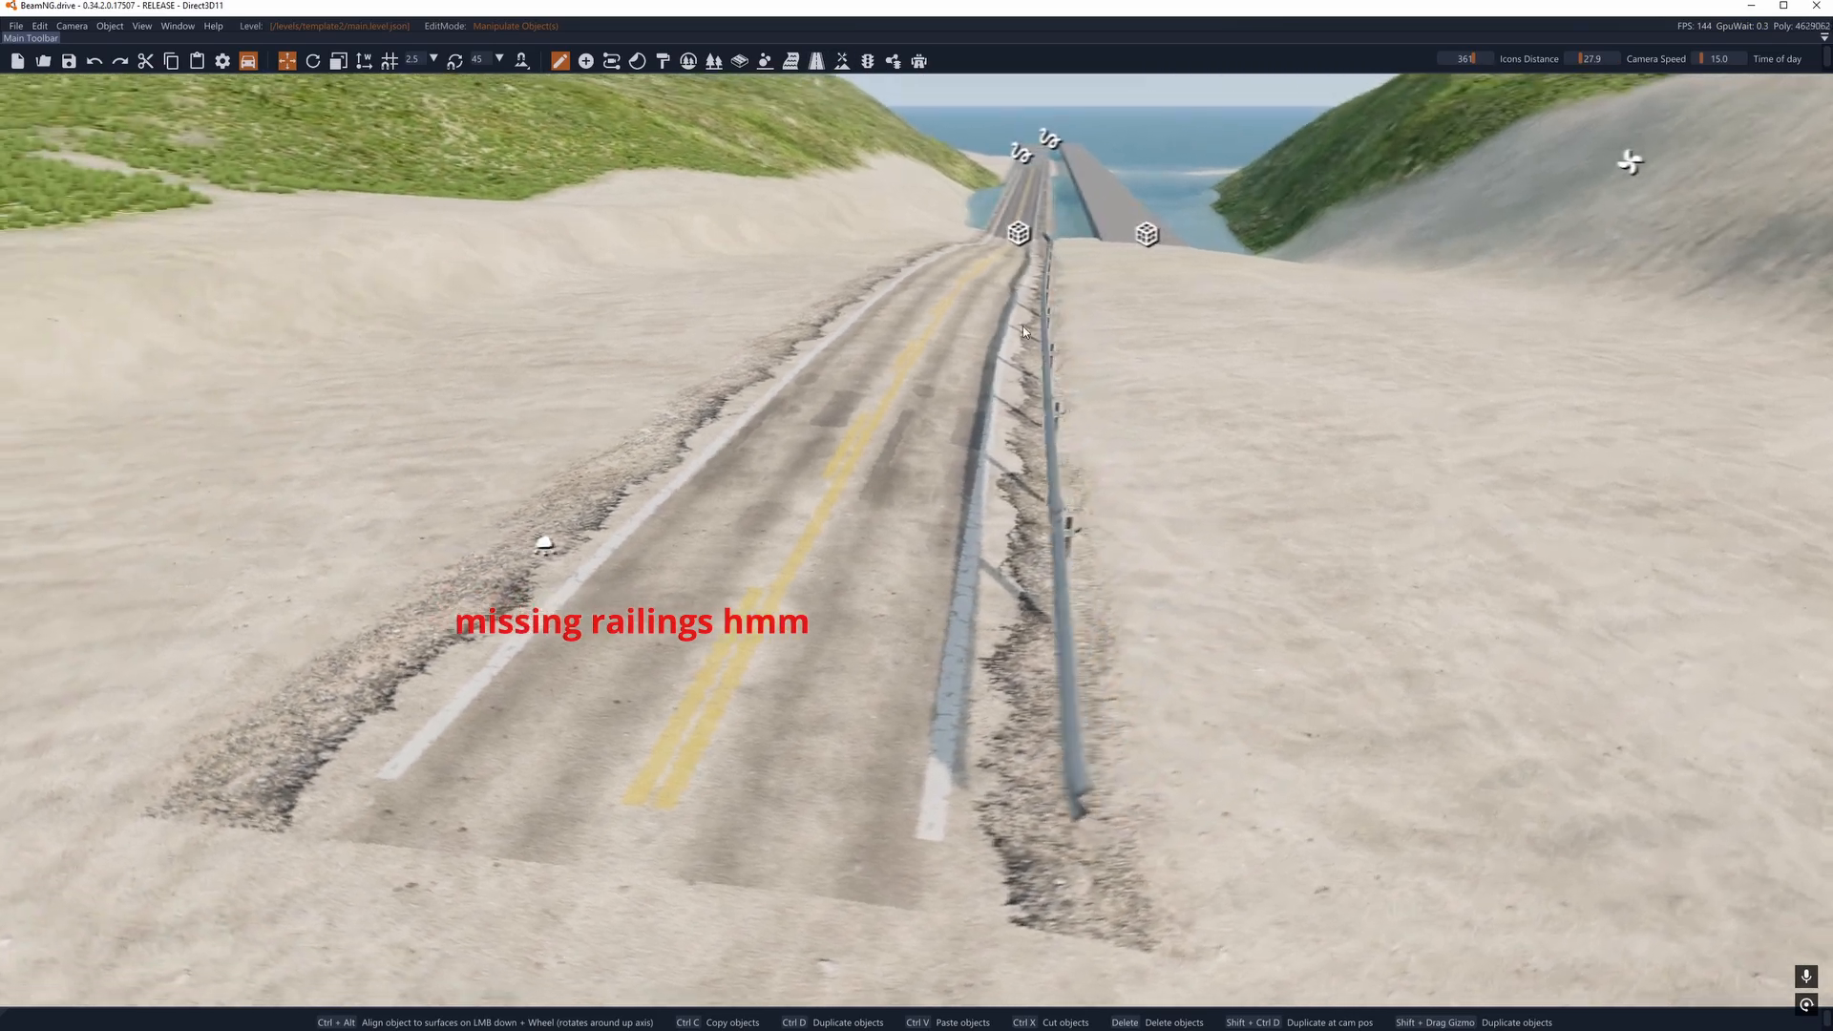
- Open Road Architect, check its roads, junctions and groups lists, and close it
{"action": "left_click", "coordinate": [919, 62]}
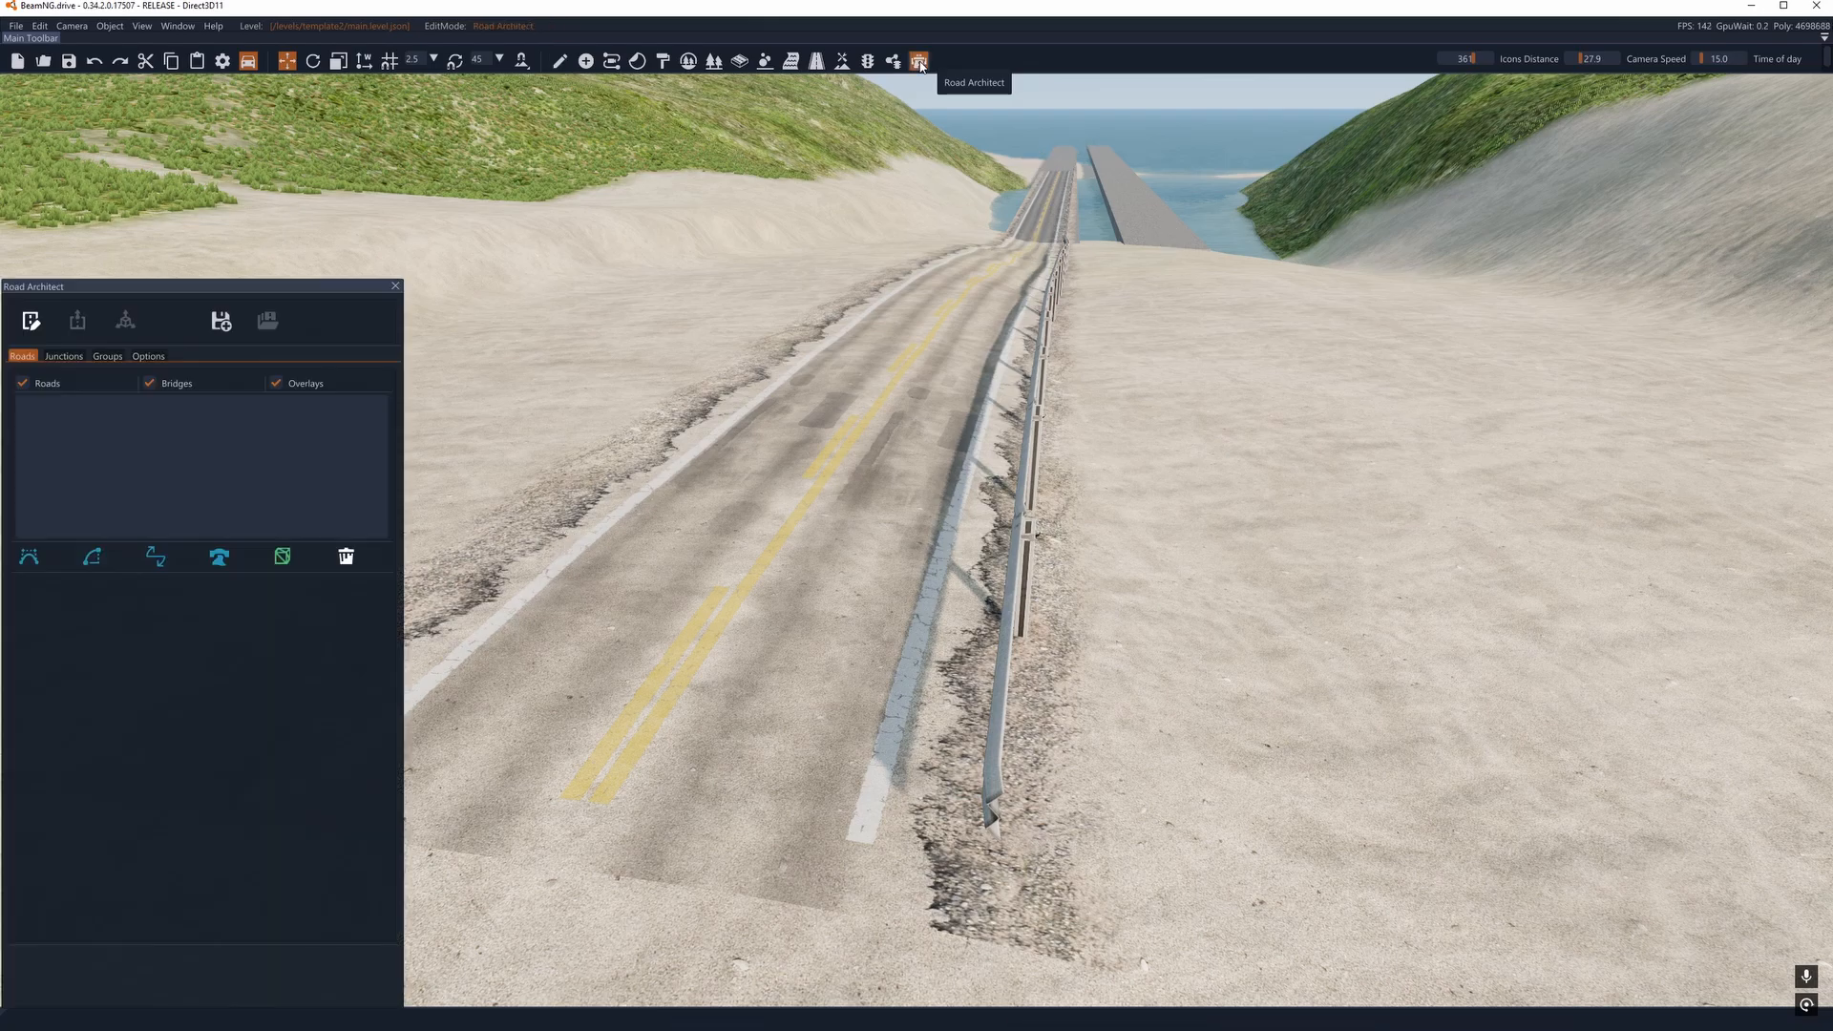
{"action": "left_click", "coordinate": [32, 321]}
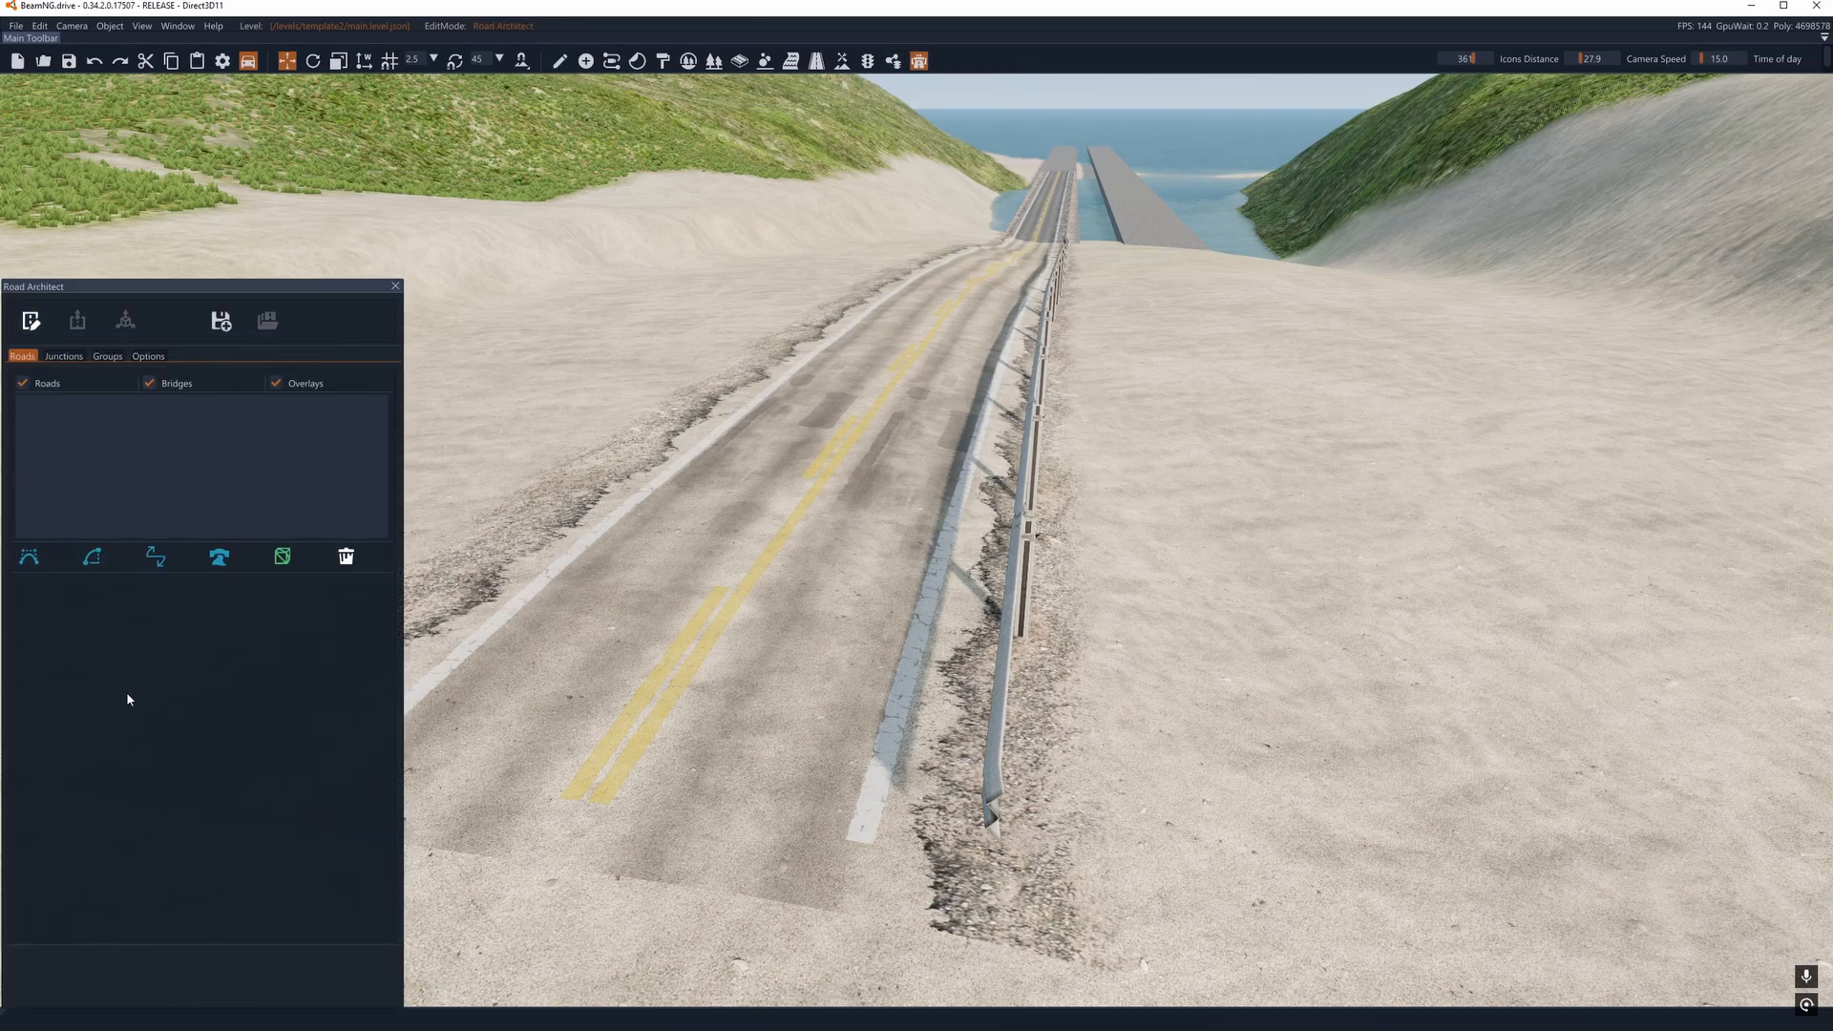
{"action": "left_click", "coordinate": [65, 357]}
{"action": "left_click", "coordinate": [107, 357]}
{"action": "left_click", "coordinate": [22, 357]}
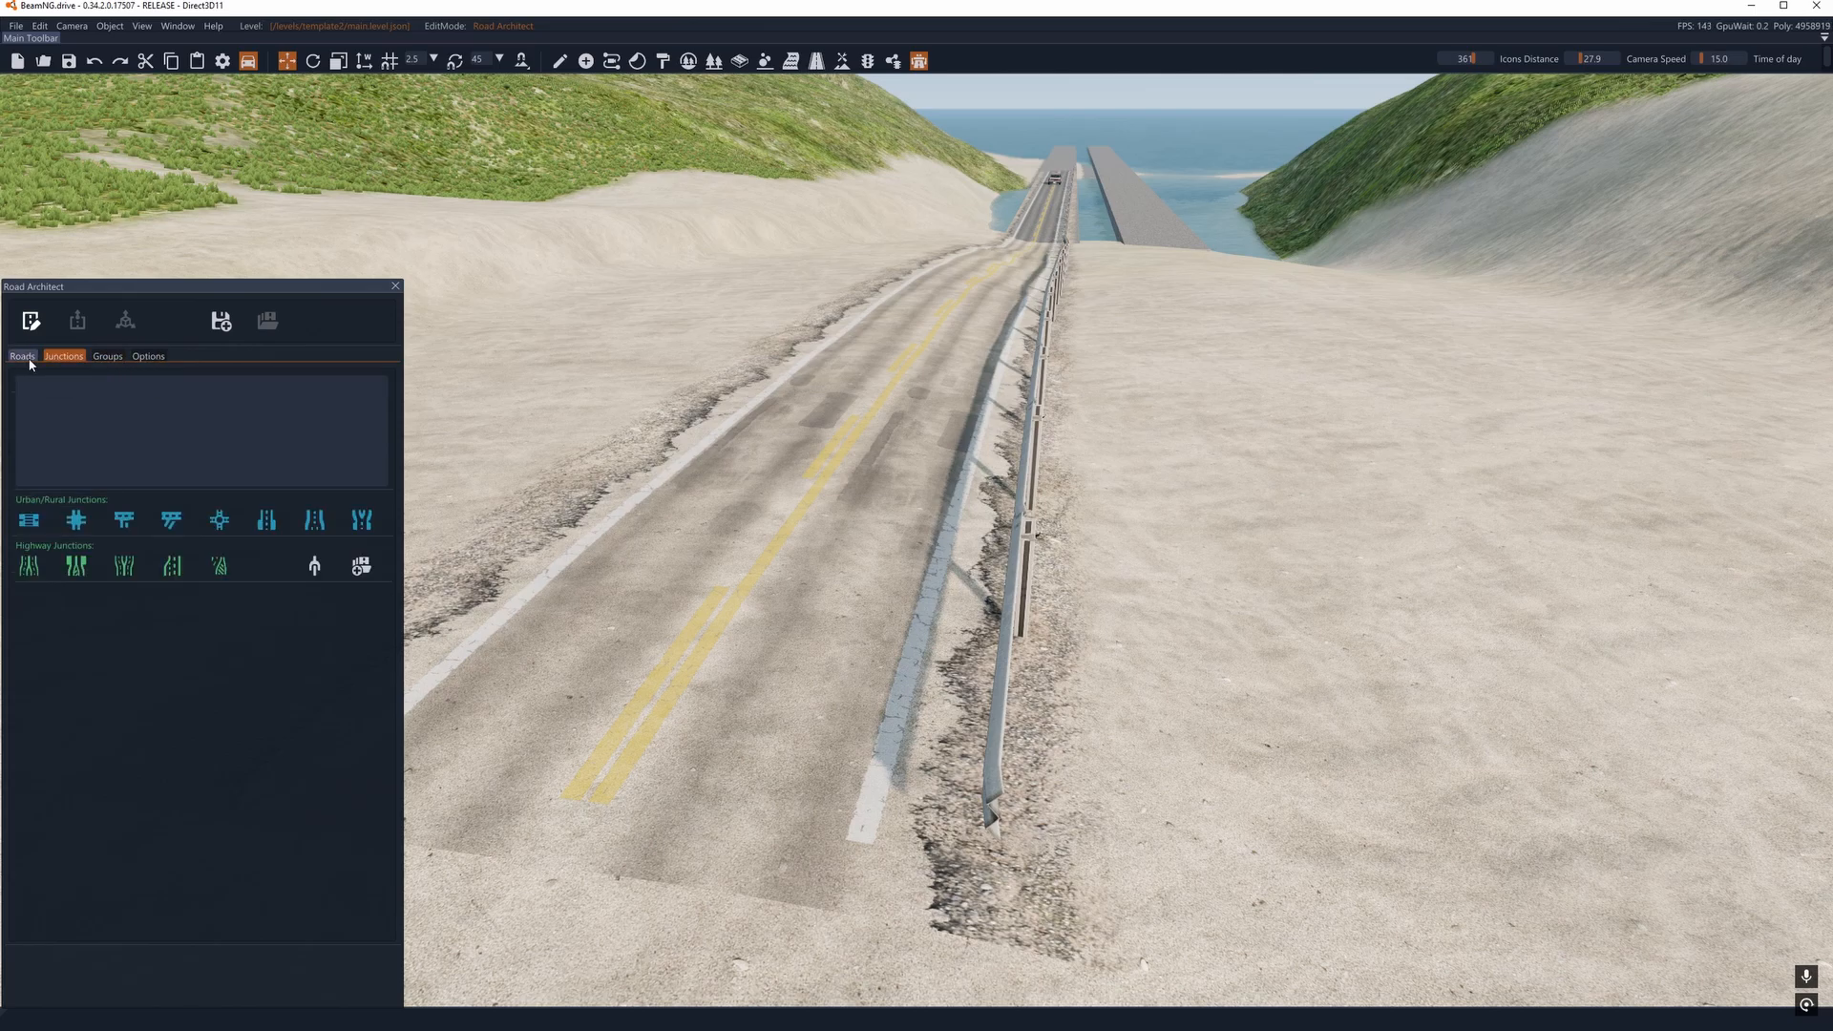
{"action": "left_click", "coordinate": [394, 286]}
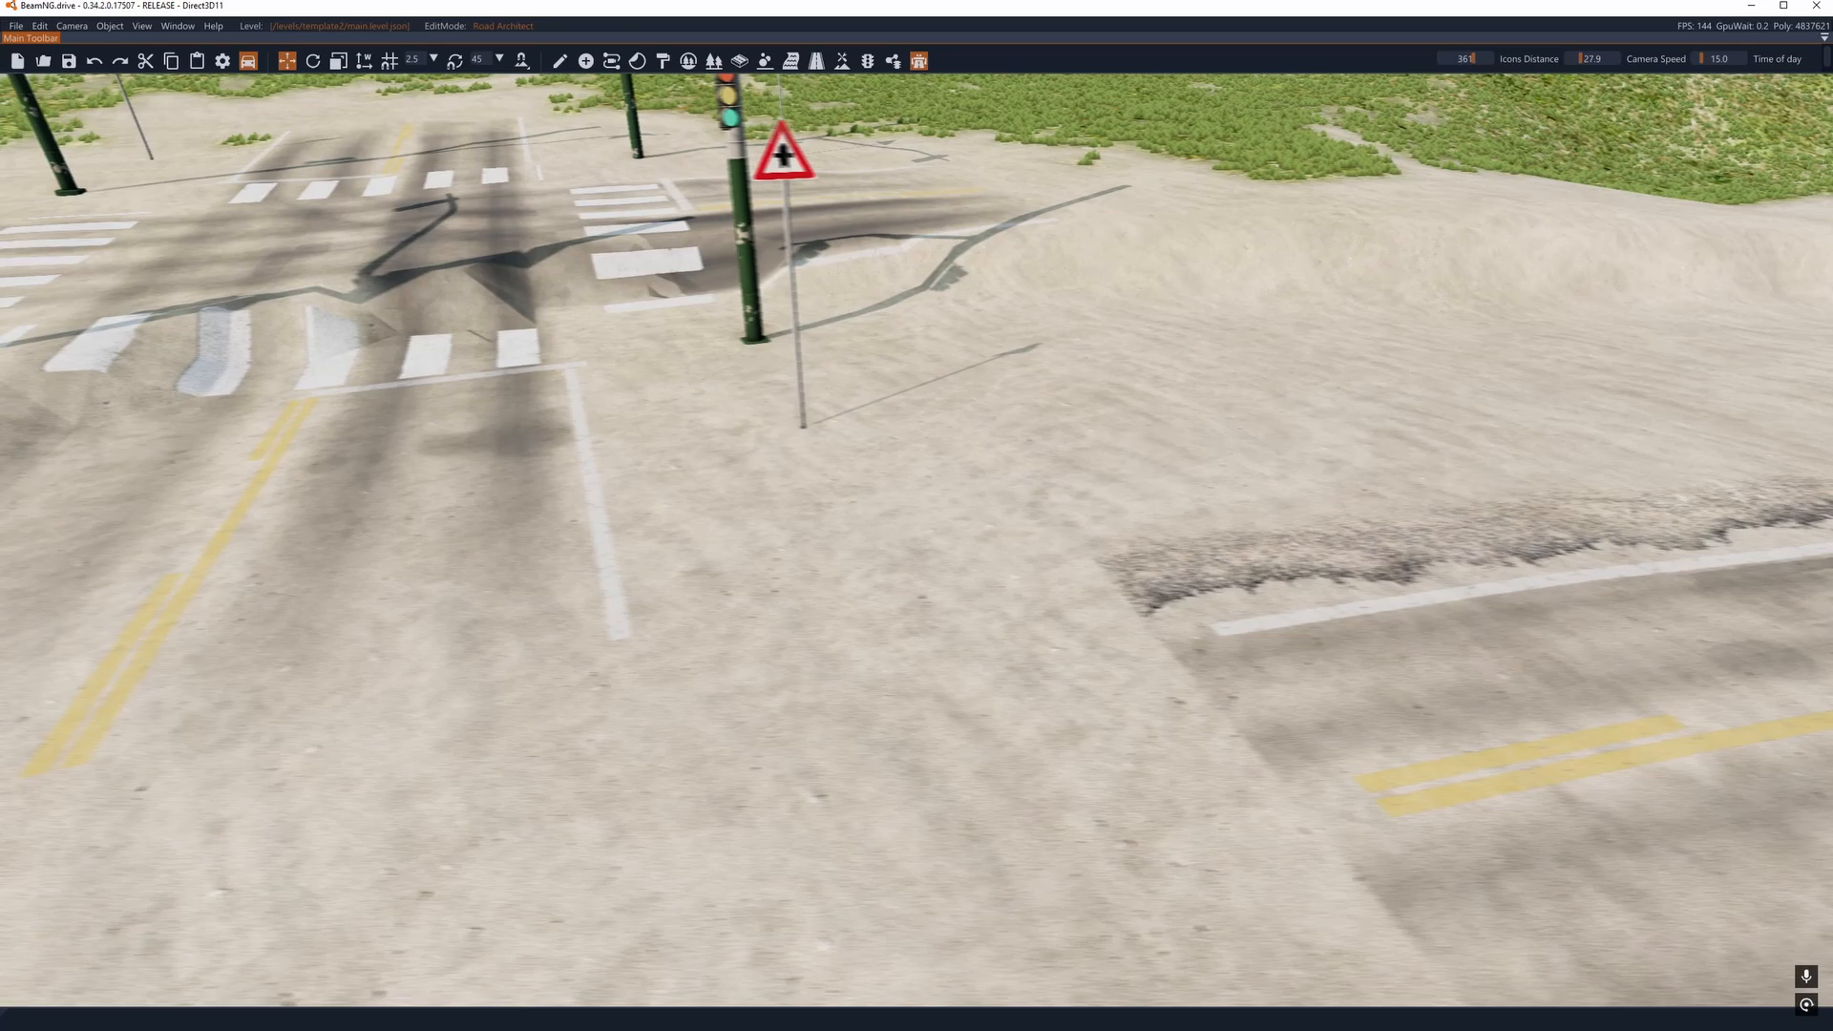
- Switch to Object Select and select the intersection's near traffic light pole and the crossroads warning sign in turn
{"action": "right_click_drag", "start_coordinate": [873, 197], "coordinate": [872, 190]}
{"action": "key", "text": "a"}
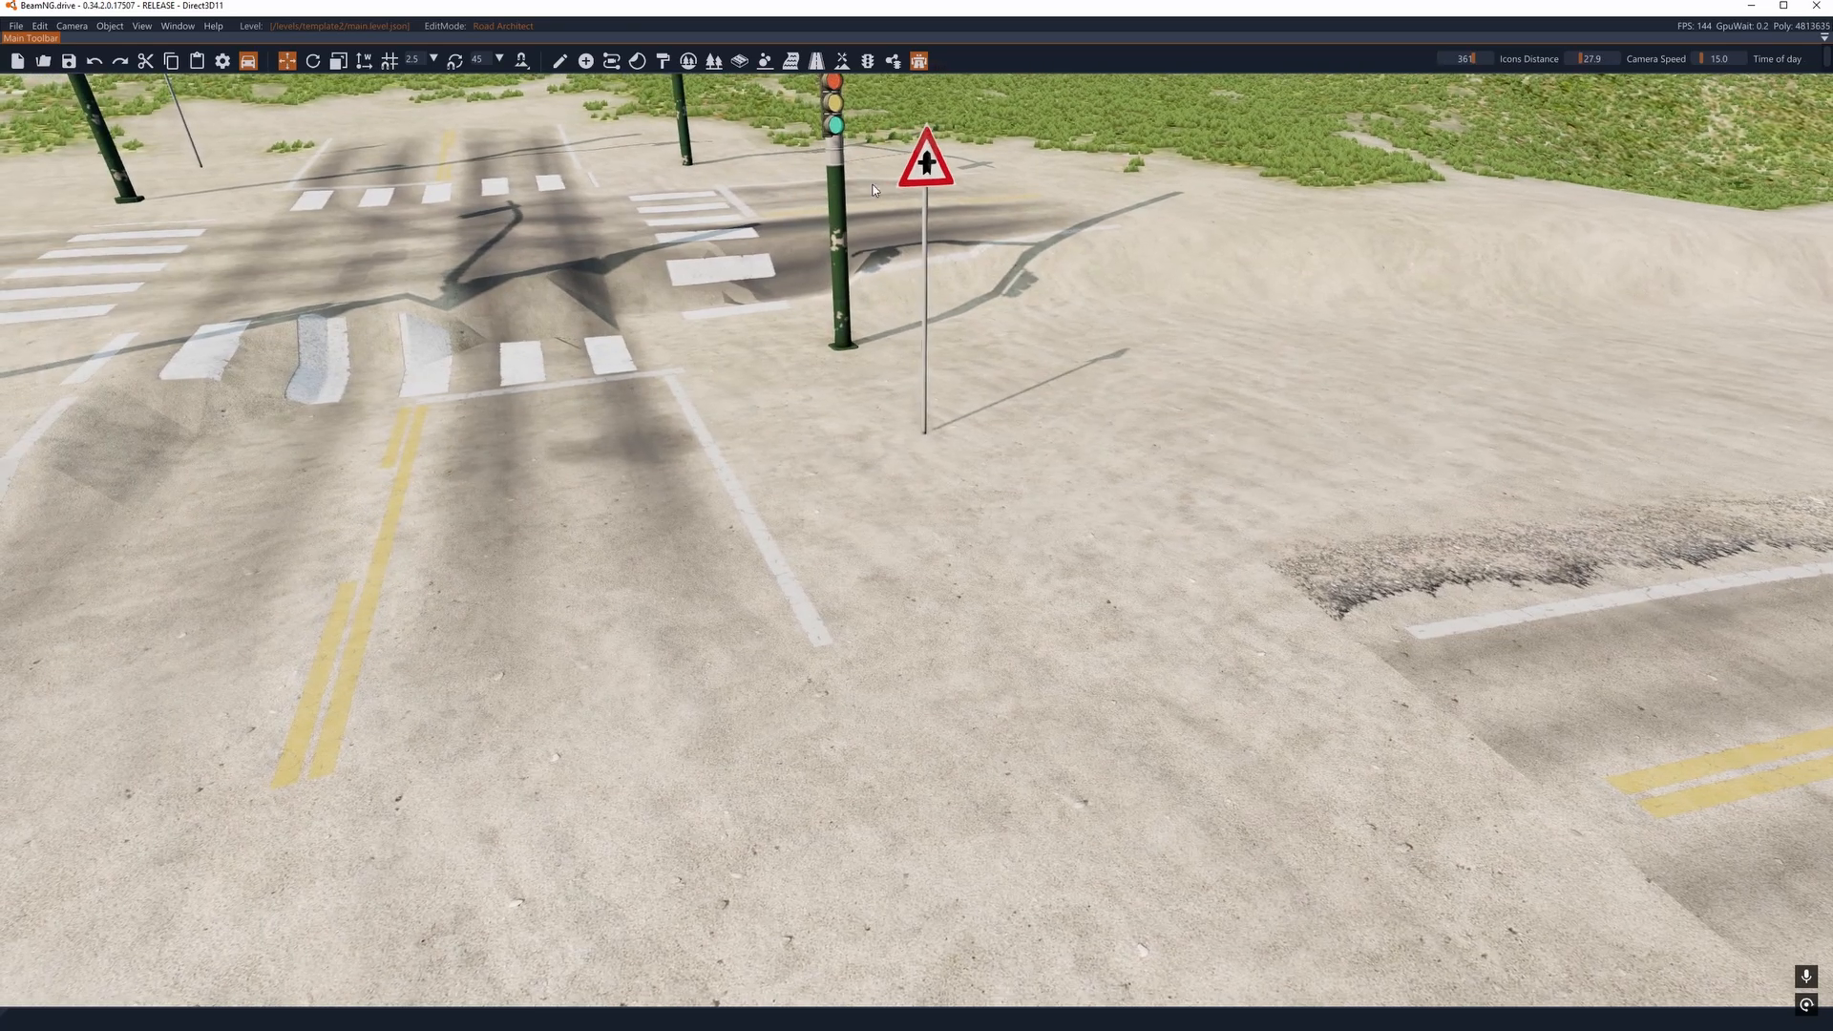
{"action": "right_click_drag", "start_coordinate": [966, 300], "coordinate": [969, 296]}
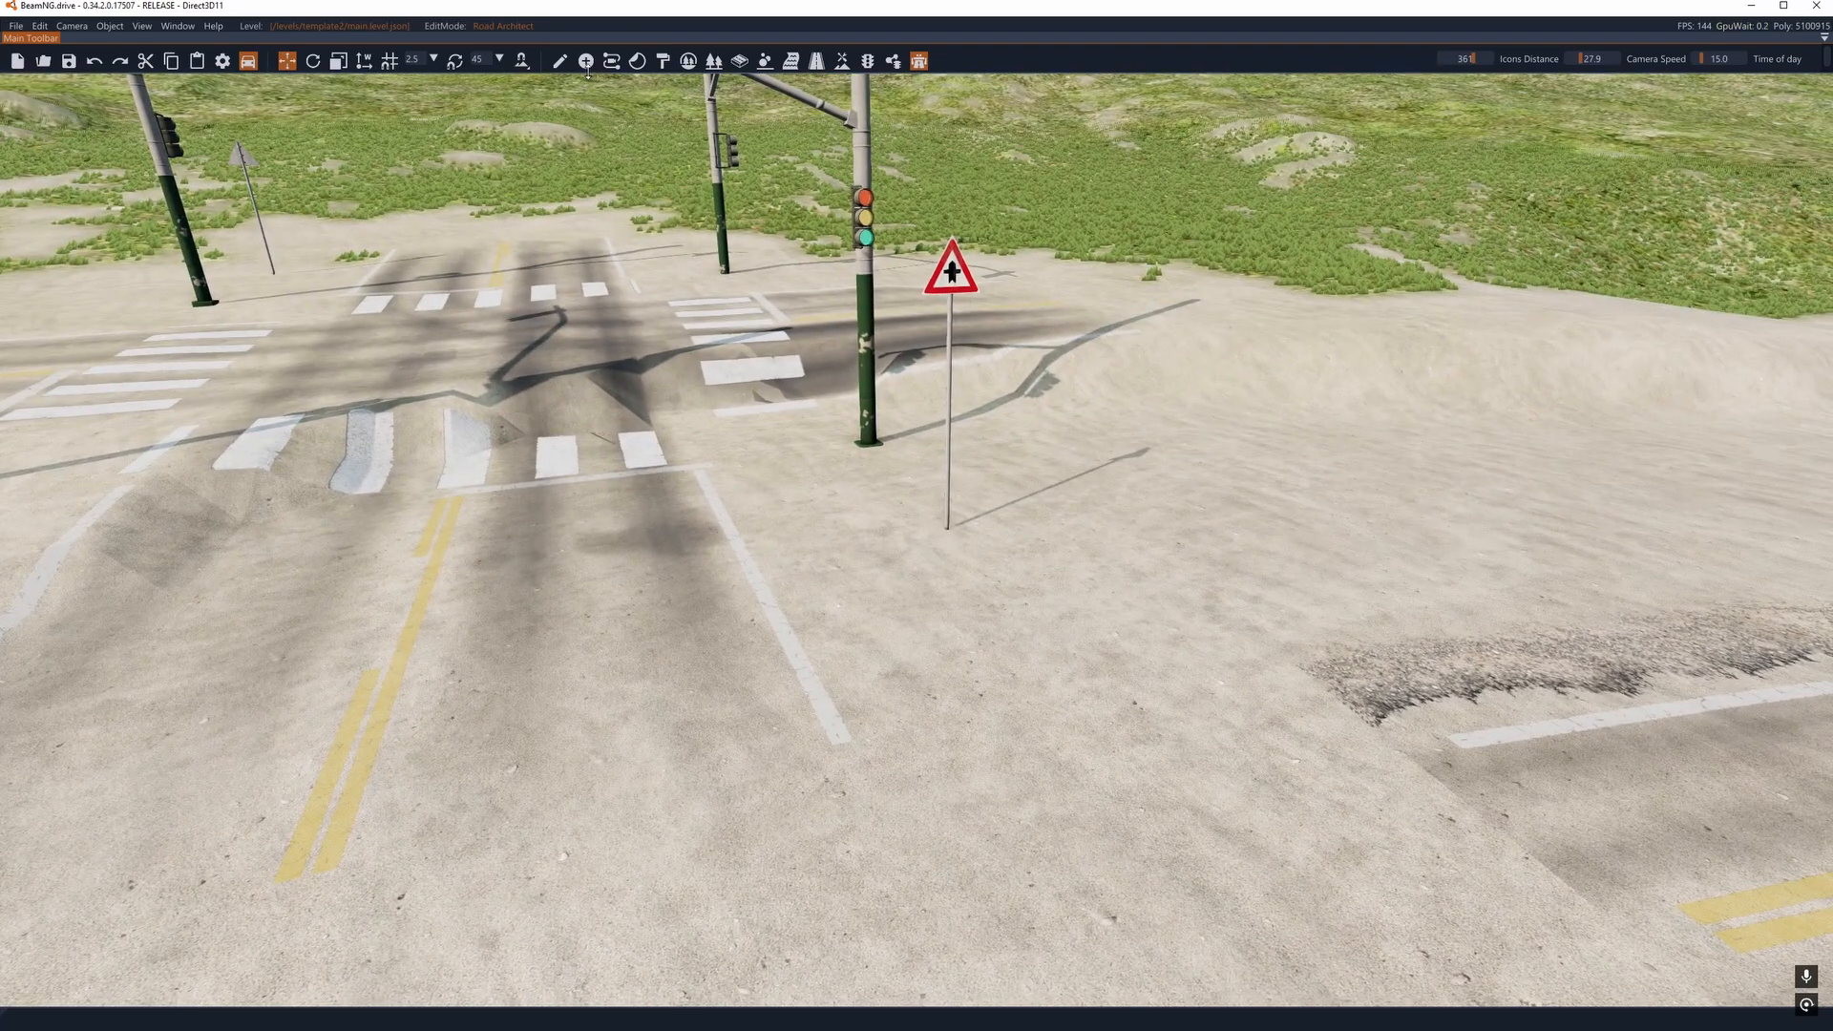
{"action": "left_click", "coordinate": [560, 61]}
{"action": "right_click_drag", "start_coordinate": [809, 260], "coordinate": [813, 252]}
{"action": "left_click", "coordinate": [859, 219]}
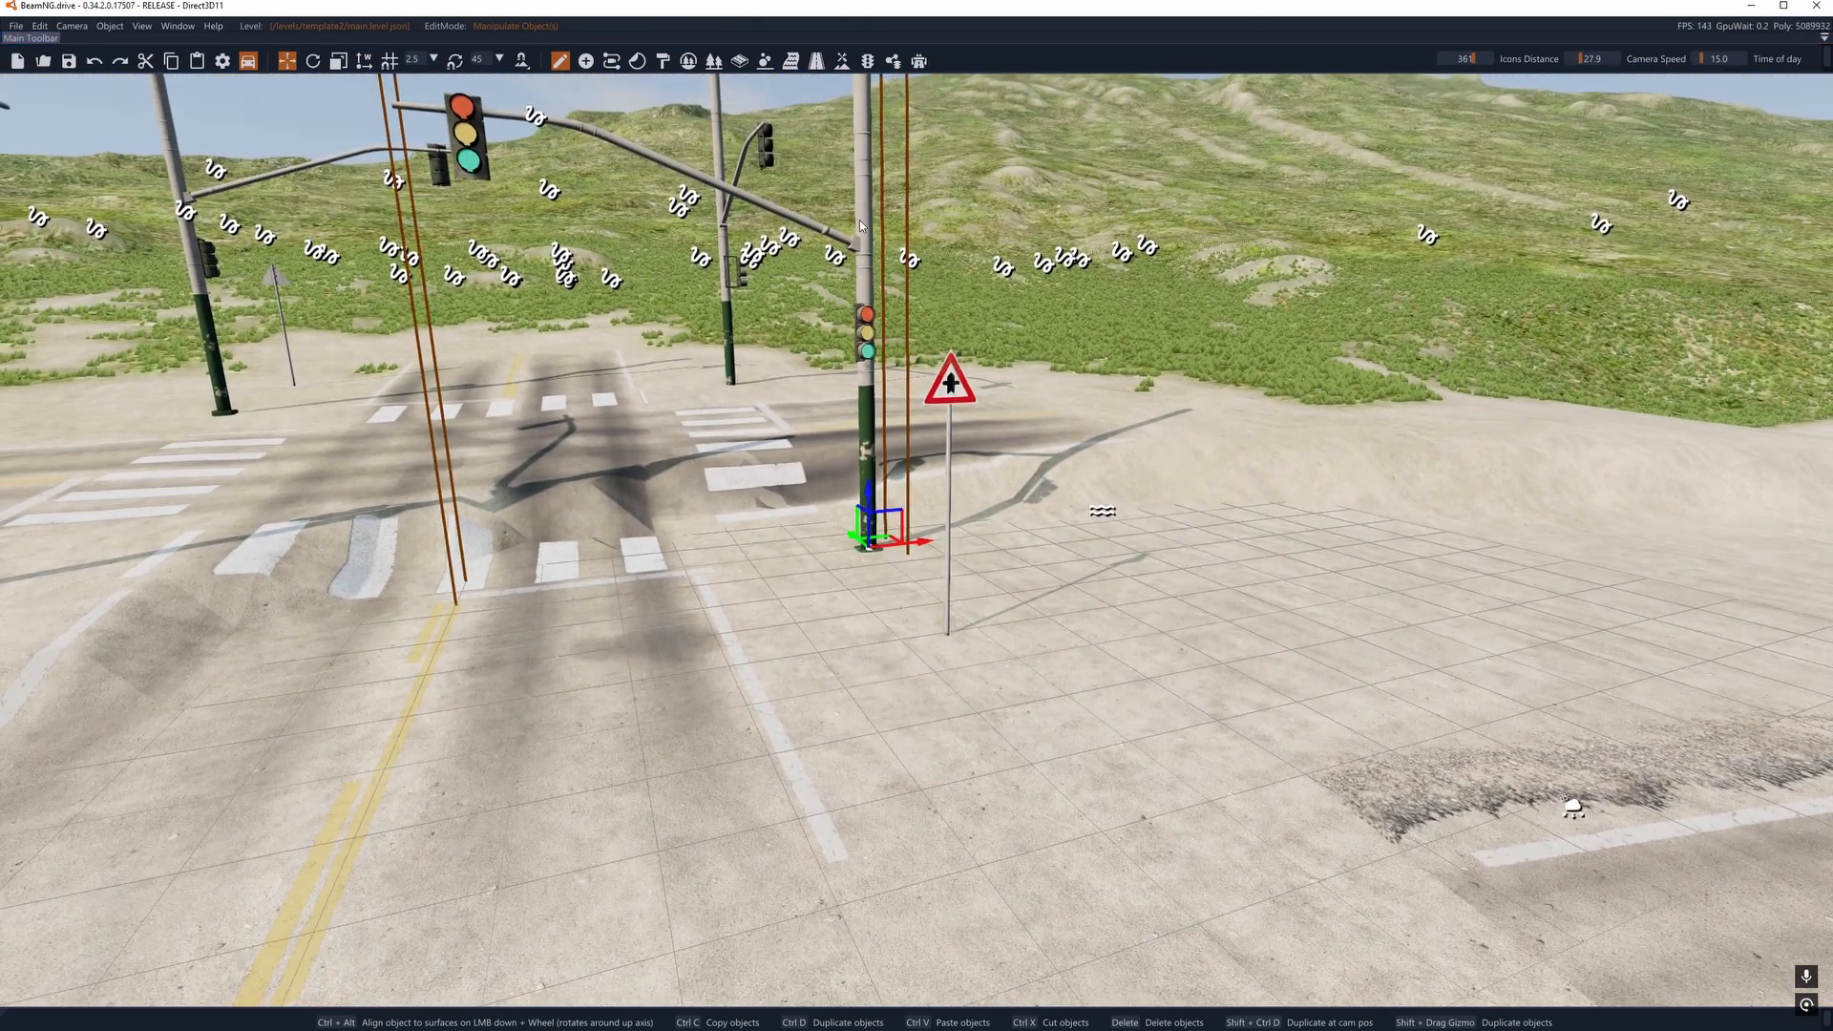
{"action": "left_click", "coordinate": [964, 389]}
{"action": "key", "text": "a"}
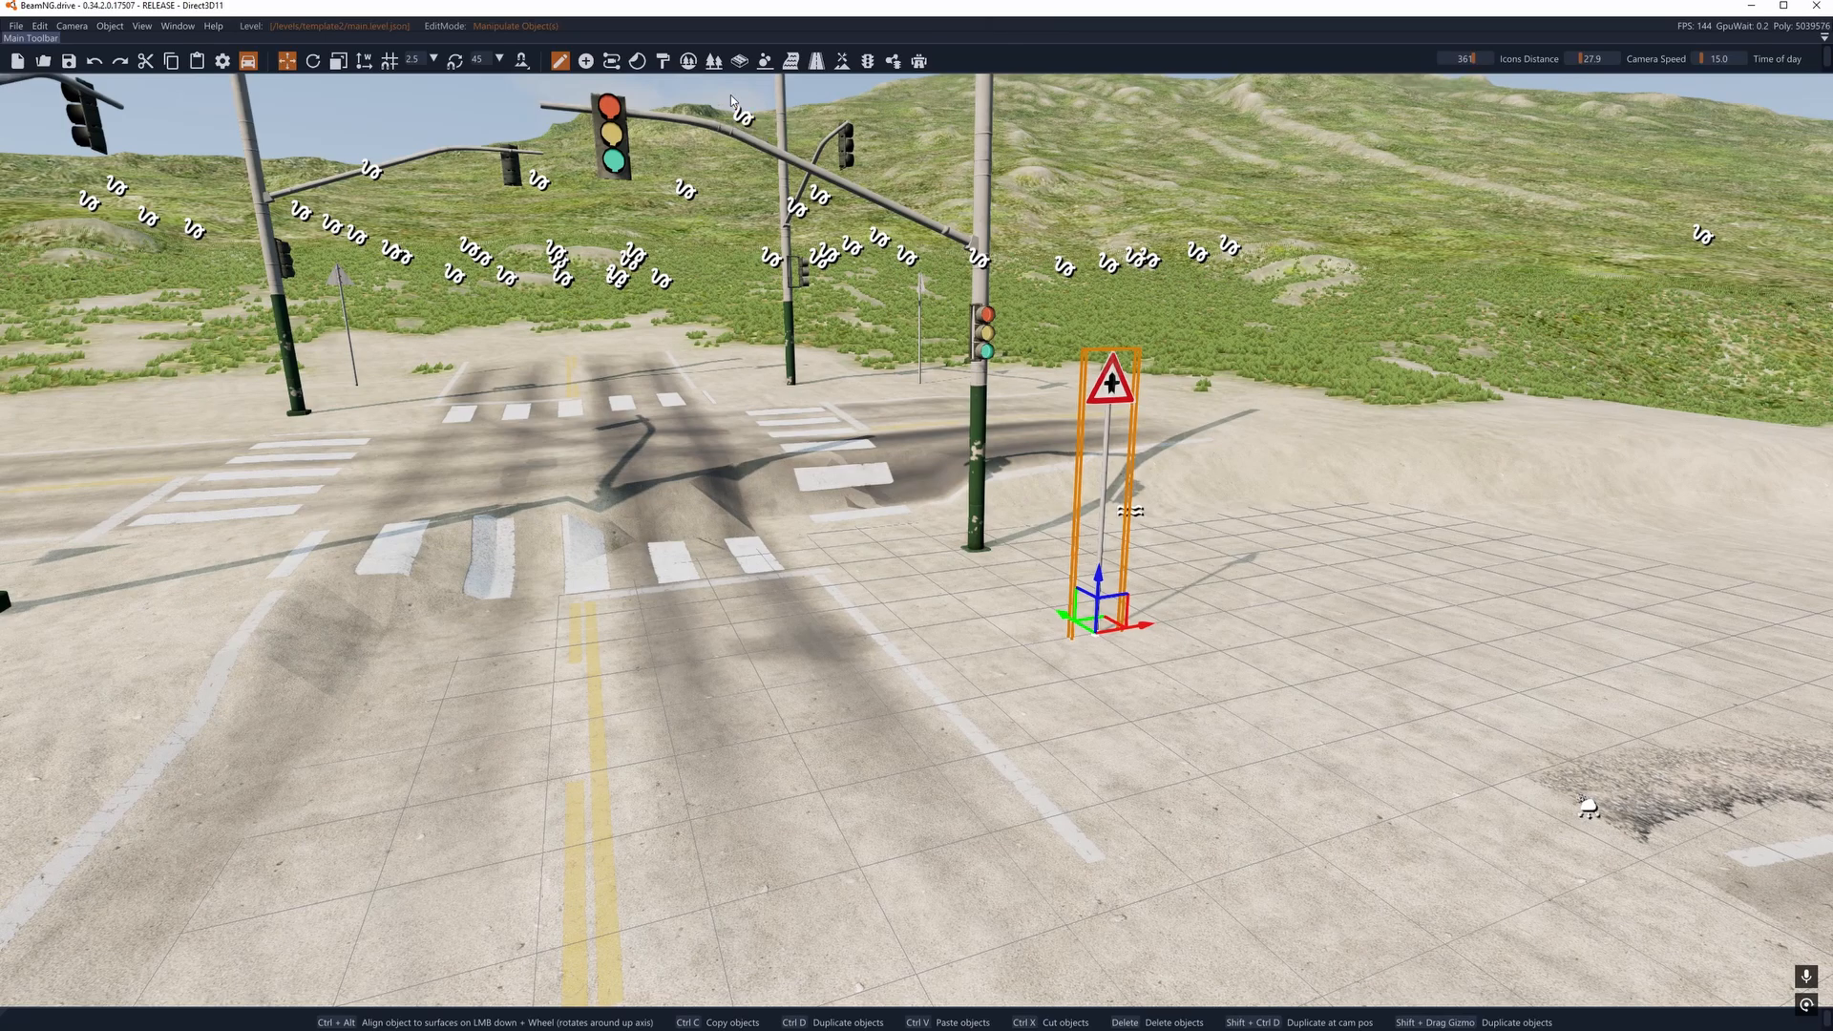
- Switch to the decal road editor and check the road outlines across the intersection
{"action": "left_click", "coordinate": [815, 60]}
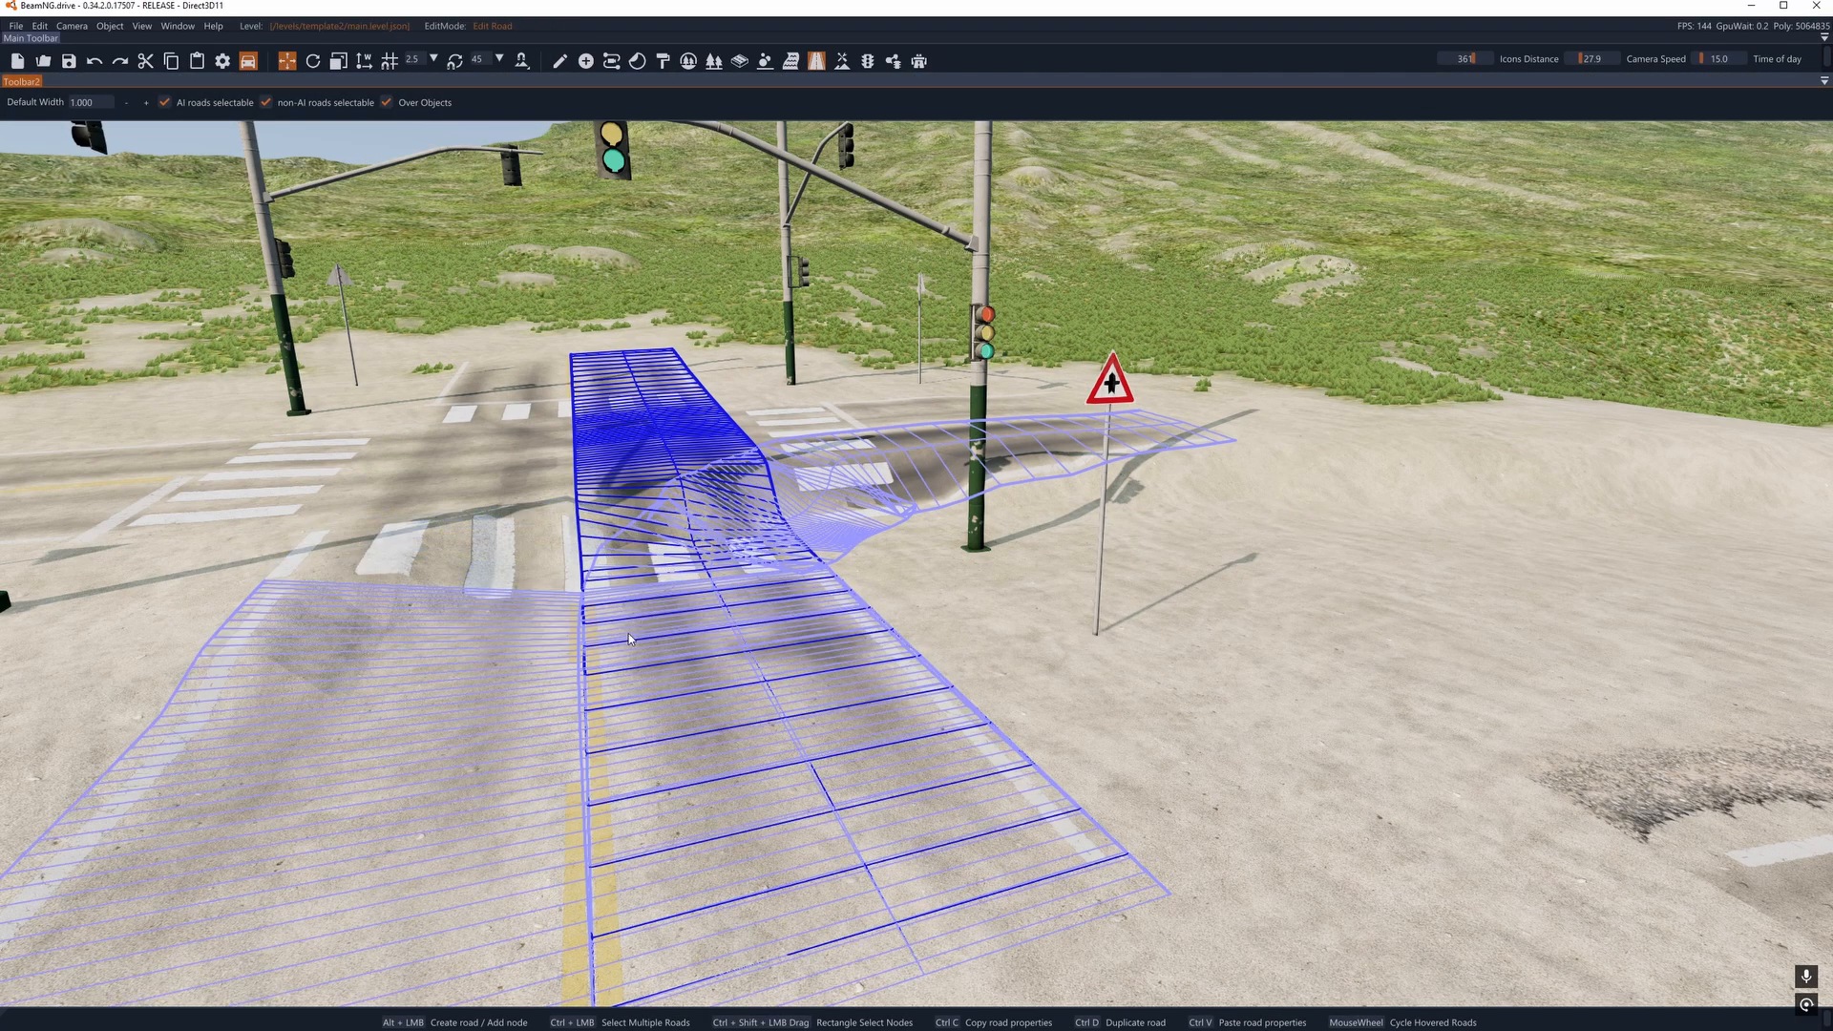
{"action": "right_click_drag", "start_coordinate": [761, 548], "coordinate": [799, 544]}
{"action": "key", "text": "a"}
{"action": "key", "text": "d"}
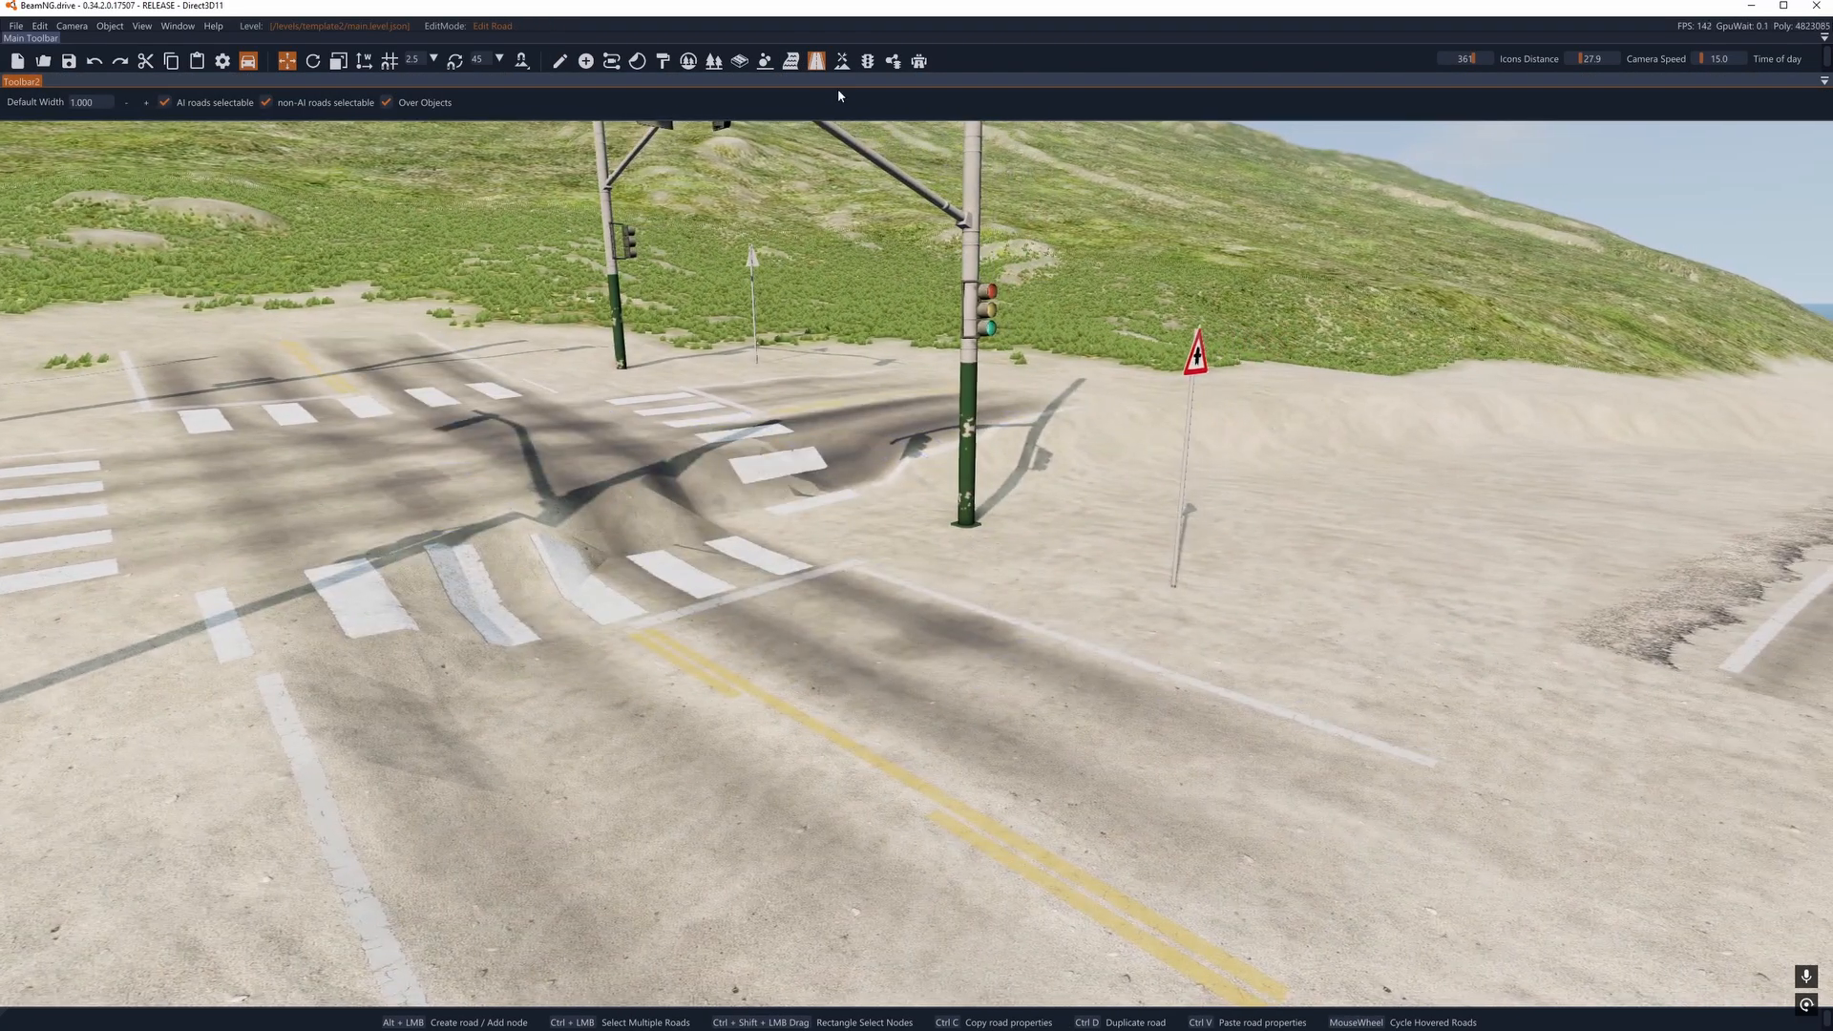
- Smooth the bumpy terrain under the intersection's crosswalks and around the traffic light with the terrain smoothing brush at size 14
{"action": "left_click", "coordinate": [842, 65]}
{"action": "left_click", "coordinate": [207, 105]}
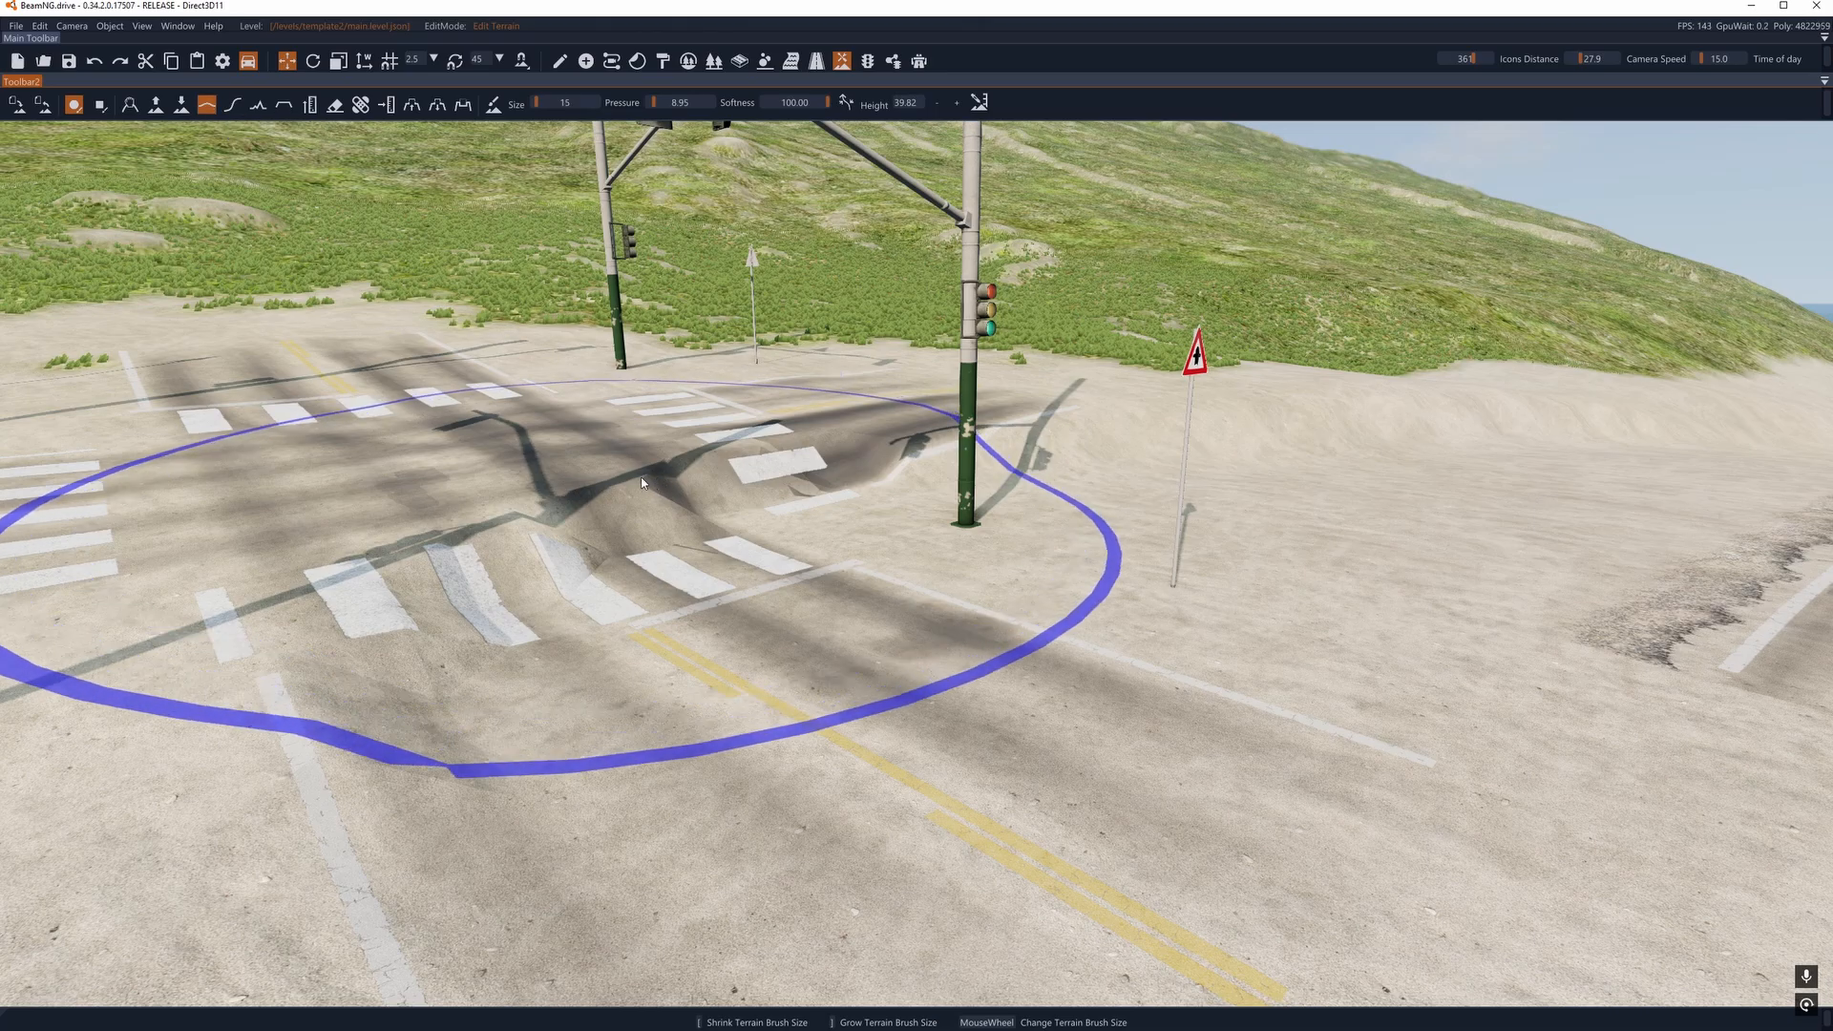
{"action": "mouse_move", "coordinate": [577, 510]}
{"action": "left_mouse_down"}
{"action": "mouse_move", "coordinate": [520, 506]}
{"action": "mouse_move", "coordinate": [678, 452]}
{"action": "mouse_move", "coordinate": [745, 477]}
{"action": "mouse_move", "coordinate": [602, 515]}
{"action": "mouse_move", "coordinate": [936, 389]}
{"action": "left_mouse_up"}
{"action": "key", "text": "a"}
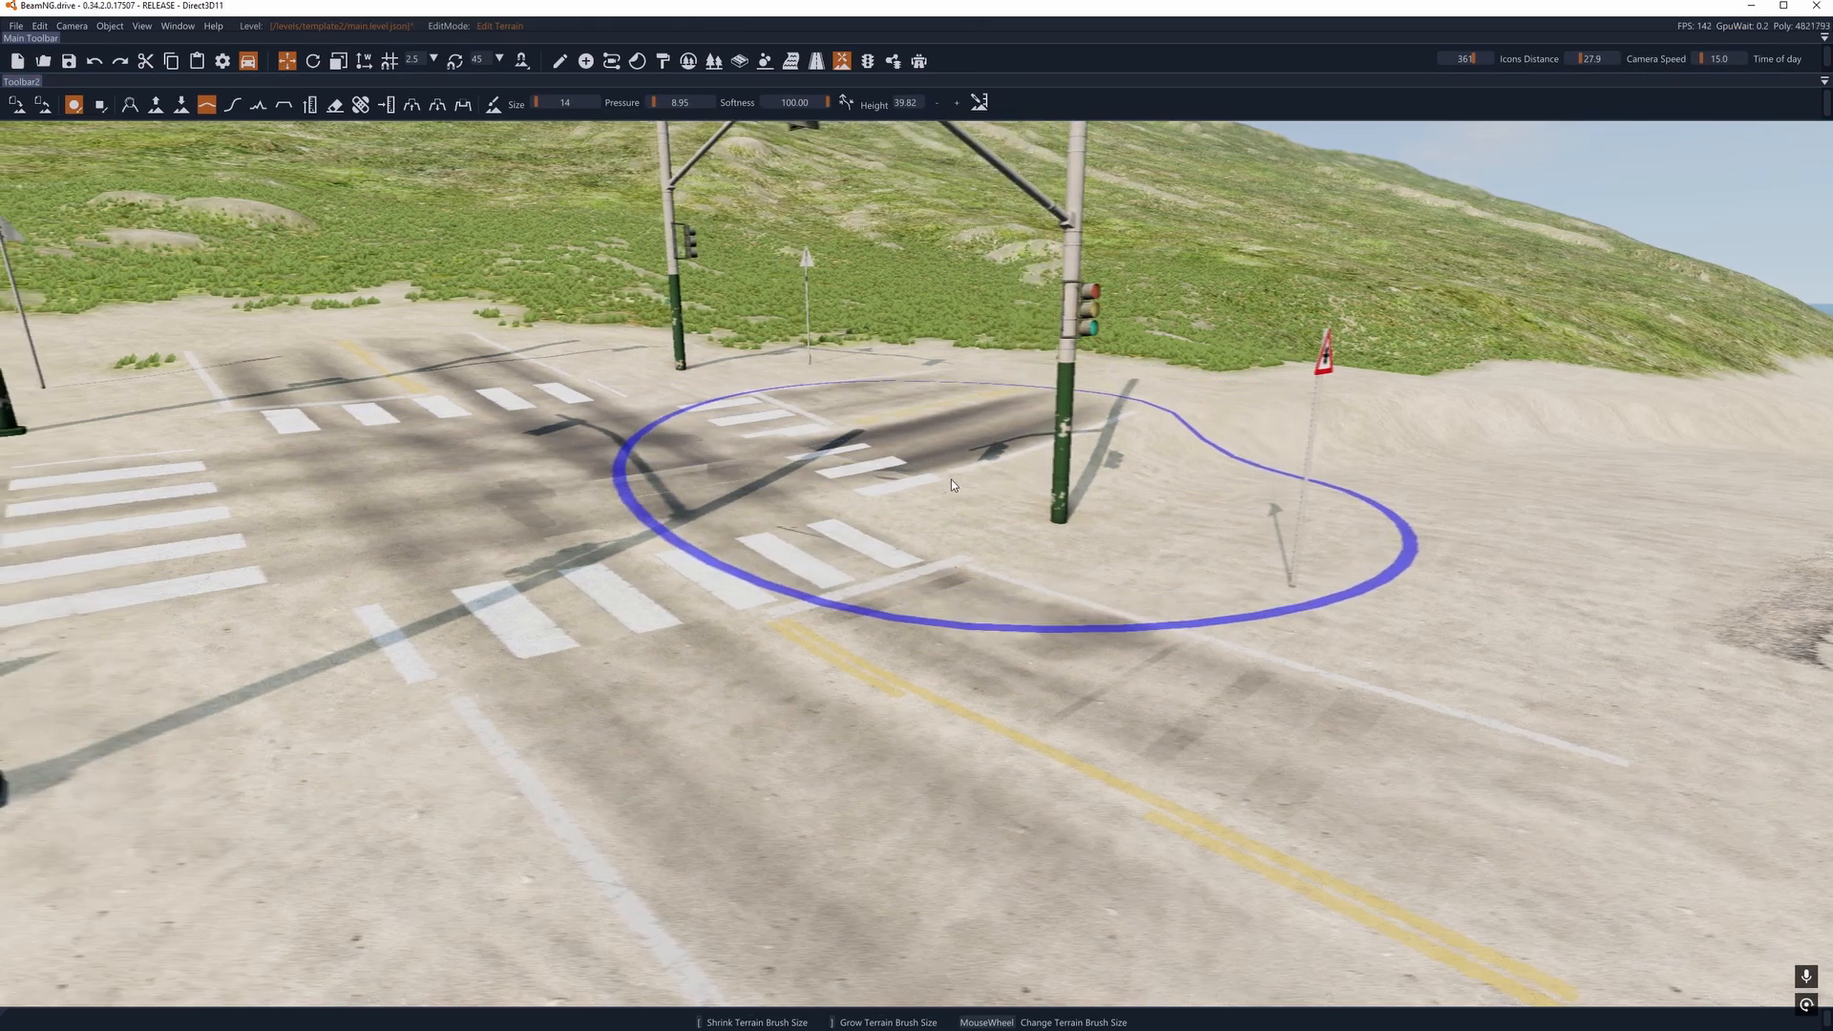
{"action": "key", "text": "d"}
{"action": "mouse_move", "coordinate": [951, 481]}
{"action": "right_mouse_down"}
{"action": "mouse_move", "coordinate": [859, 466]}
{"action": "mouse_move", "coordinate": [1098, 448]}
{"action": "mouse_move", "coordinate": [1022, 441]}
{"action": "right_mouse_up"}
{"action": "key", "text": "w"}
{"action": "key", "text": "d"}
{"action": "key", "text": "a"}
{"action": "key", "text": "d"}
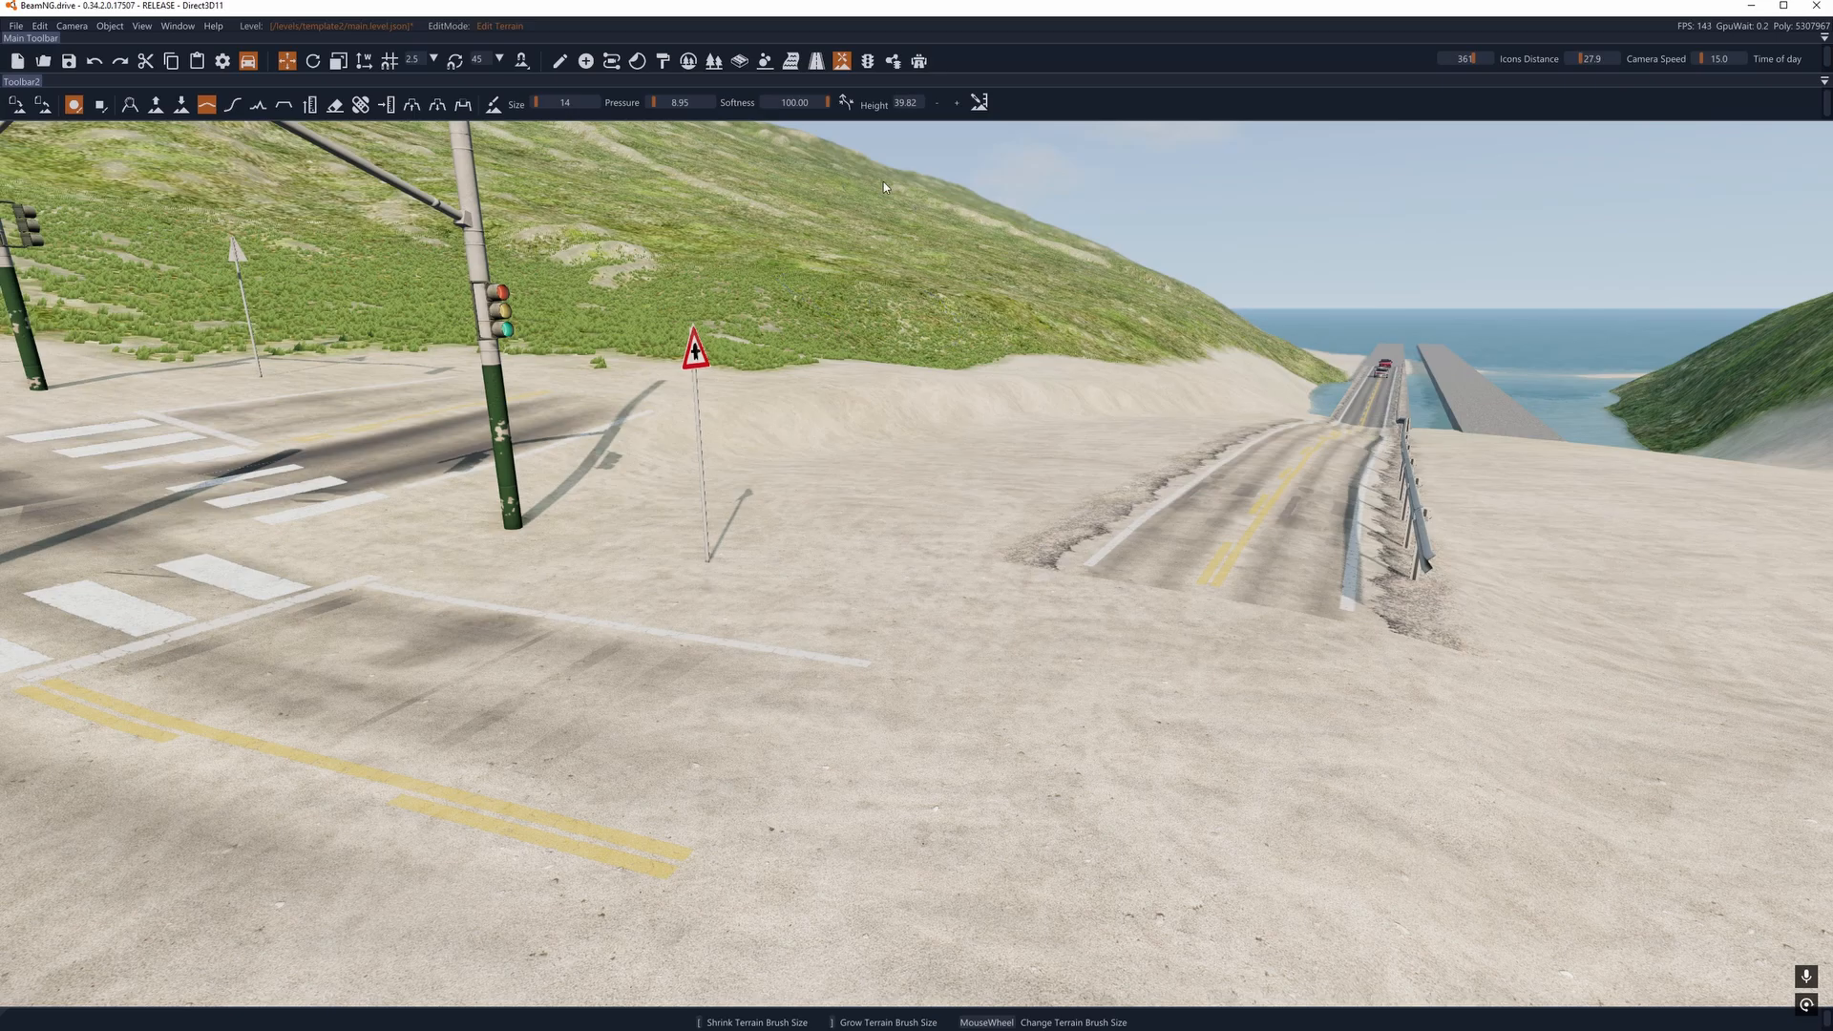
- Select the decal road running along the guardrail road in the decal road editor and examine its outline and direction
{"action": "right_click_drag", "start_coordinate": [928, 363], "coordinate": [827, 355]}
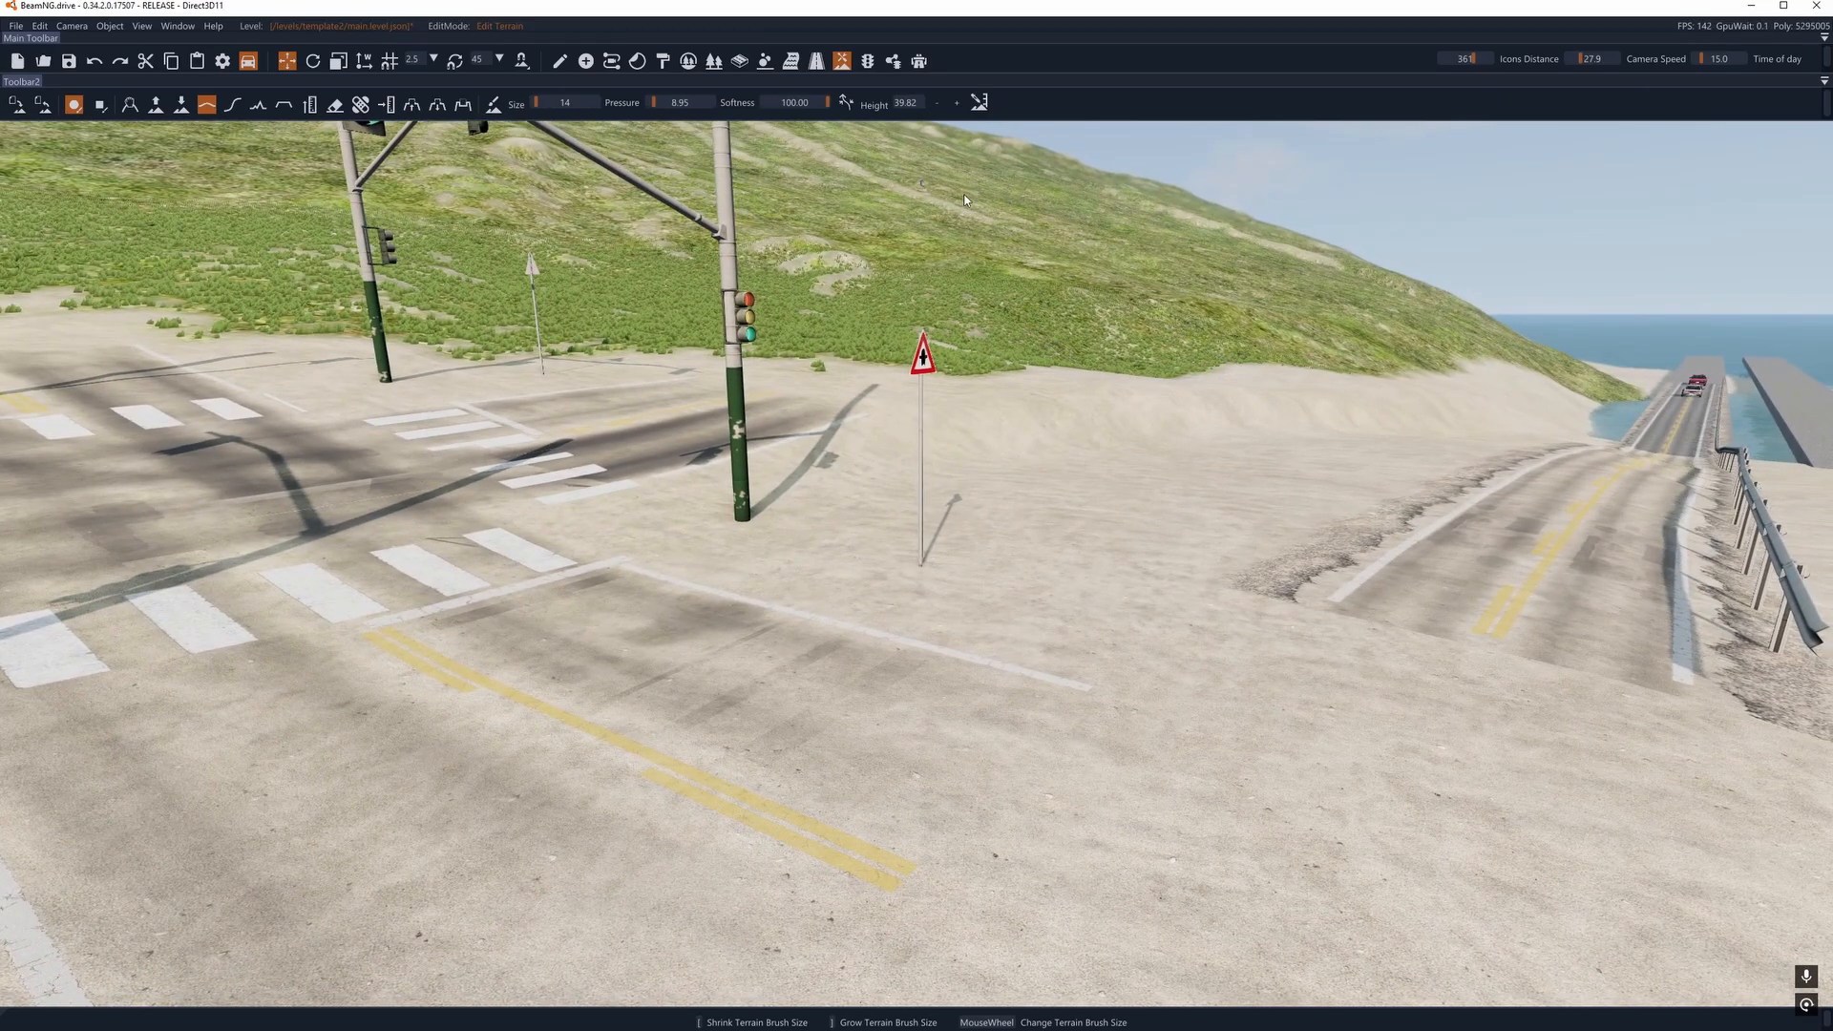
{"action": "left_click", "coordinate": [819, 62]}
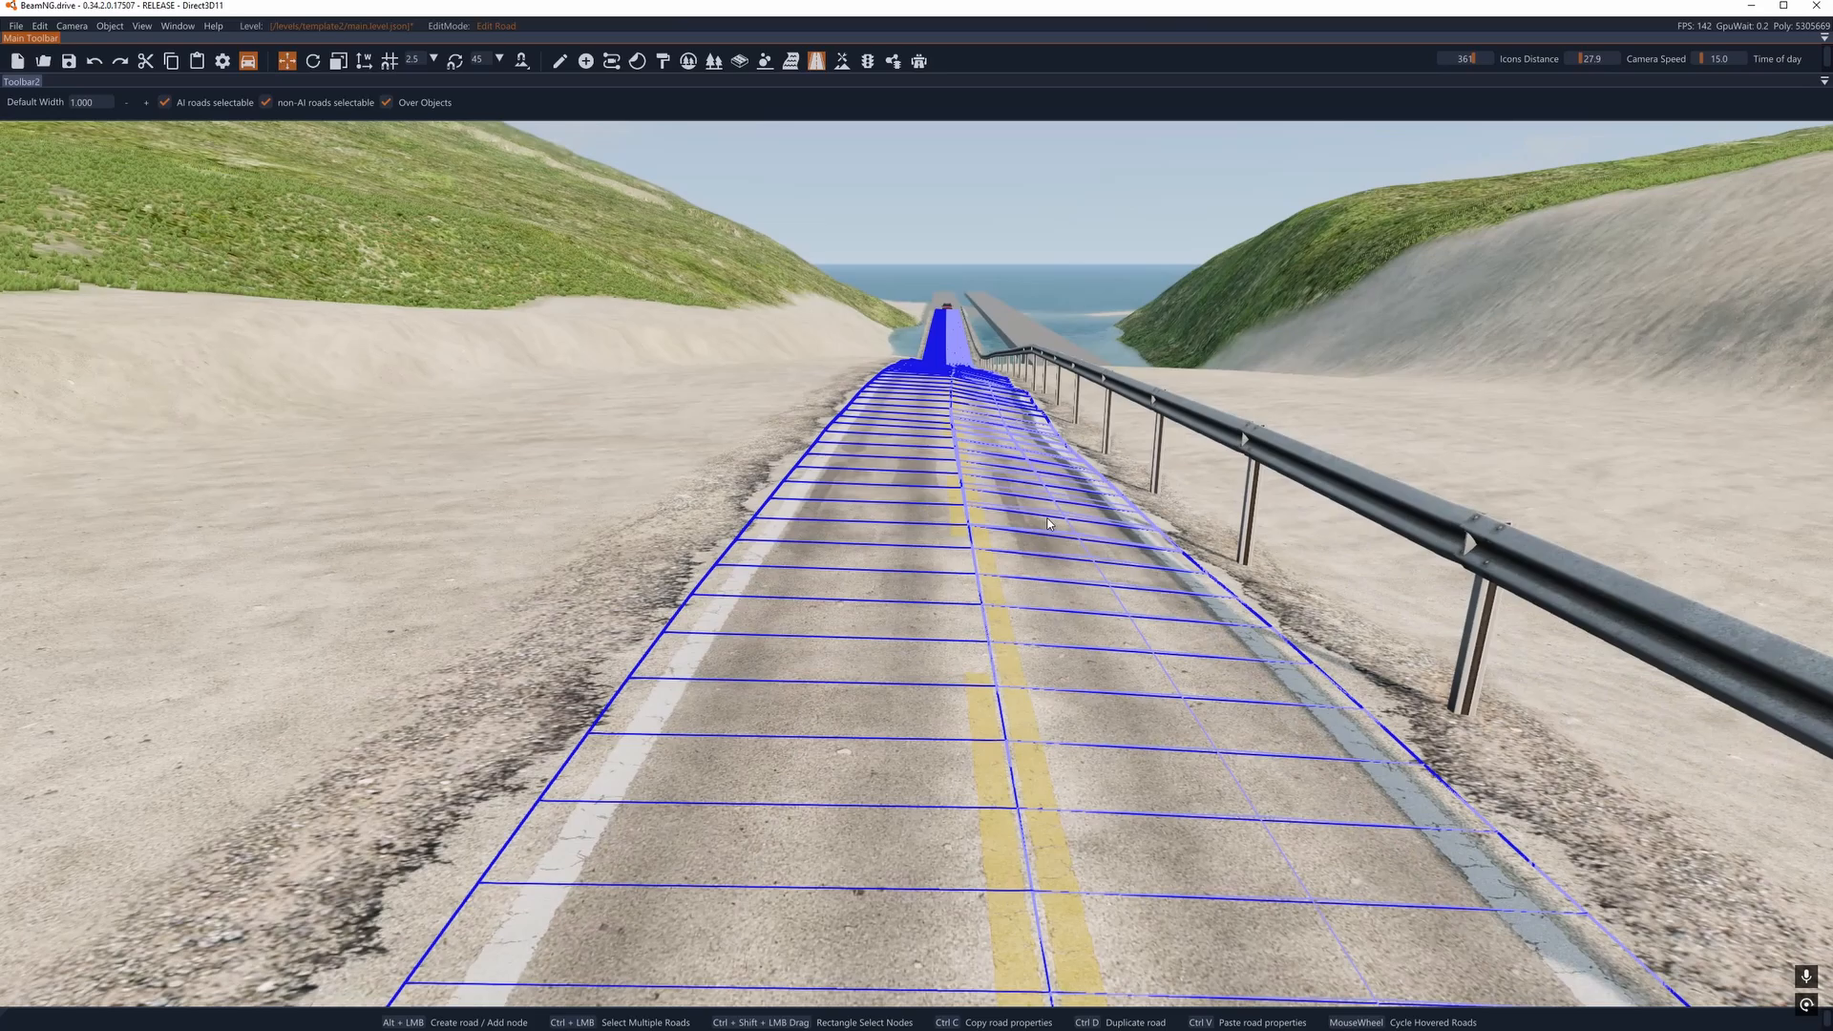
{"action": "left_click", "coordinate": [932, 538]}
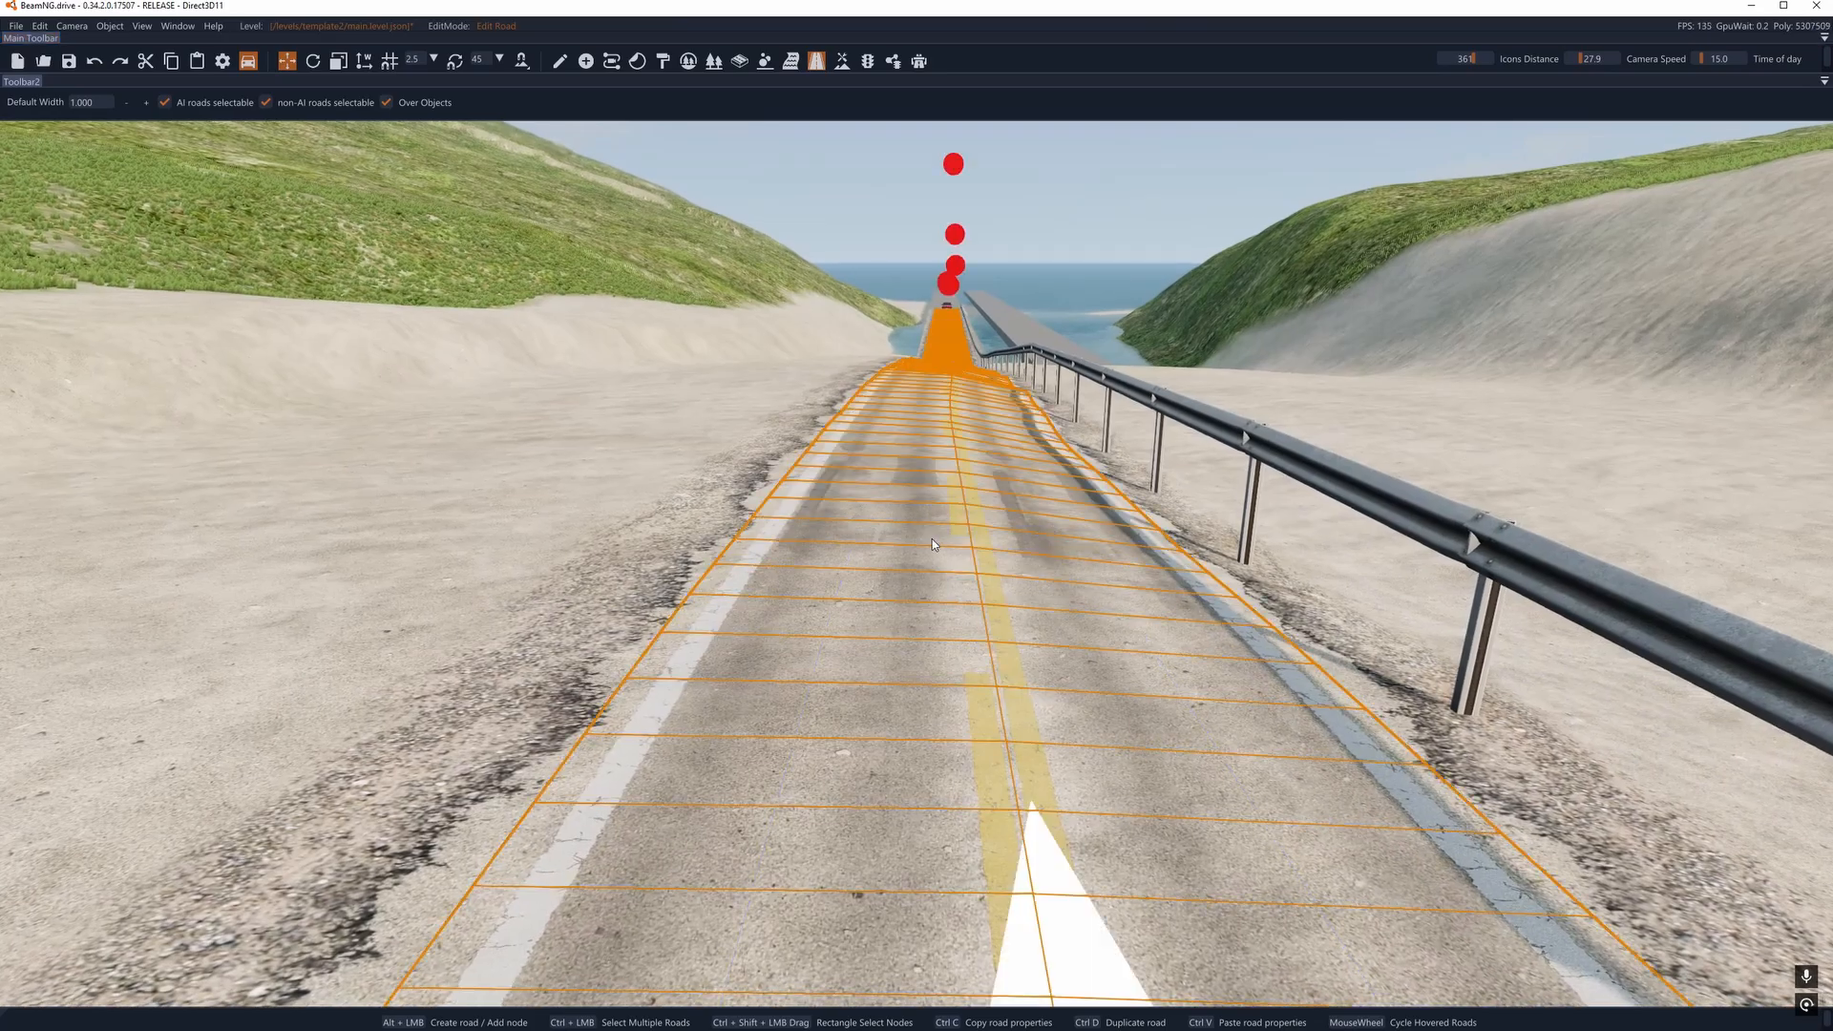
{"action": "right_click_drag", "start_coordinate": [932, 538], "coordinate": [1107, 535]}
{"action": "key", "text": "w"}
{"action": "key", "text": "a"}
{"action": "key", "text": "s"}
{"action": "key", "text": "d"}
{"action": "key", "text": "d"}
{"action": "key", "text": "w"}
{"action": "right_click_drag", "start_coordinate": [893, 387], "coordinate": [859, 446]}
{"action": "key", "text": "d"}
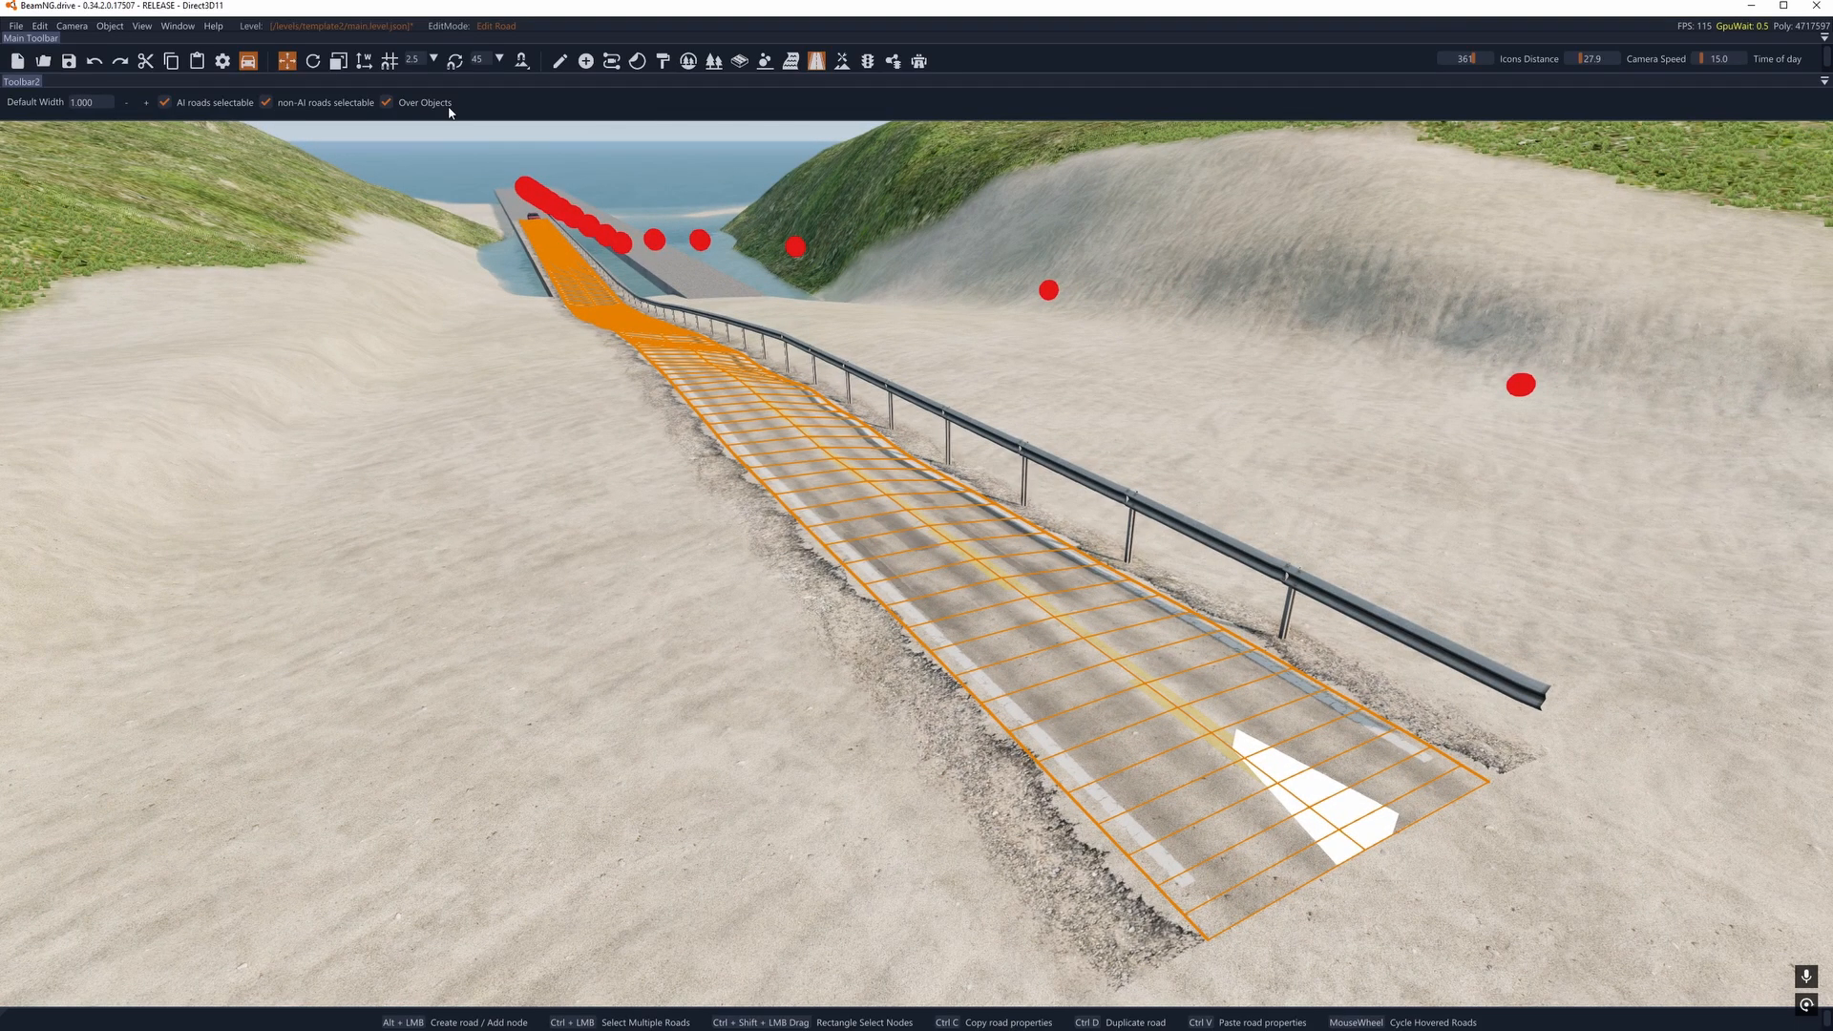
- Open the Scene Tree and Inspector windows and bring up the selected road_invisible decal road's drivability setting
{"action": "left_click", "coordinate": [177, 26]}
{"action": "left_click", "coordinate": [208, 111]}
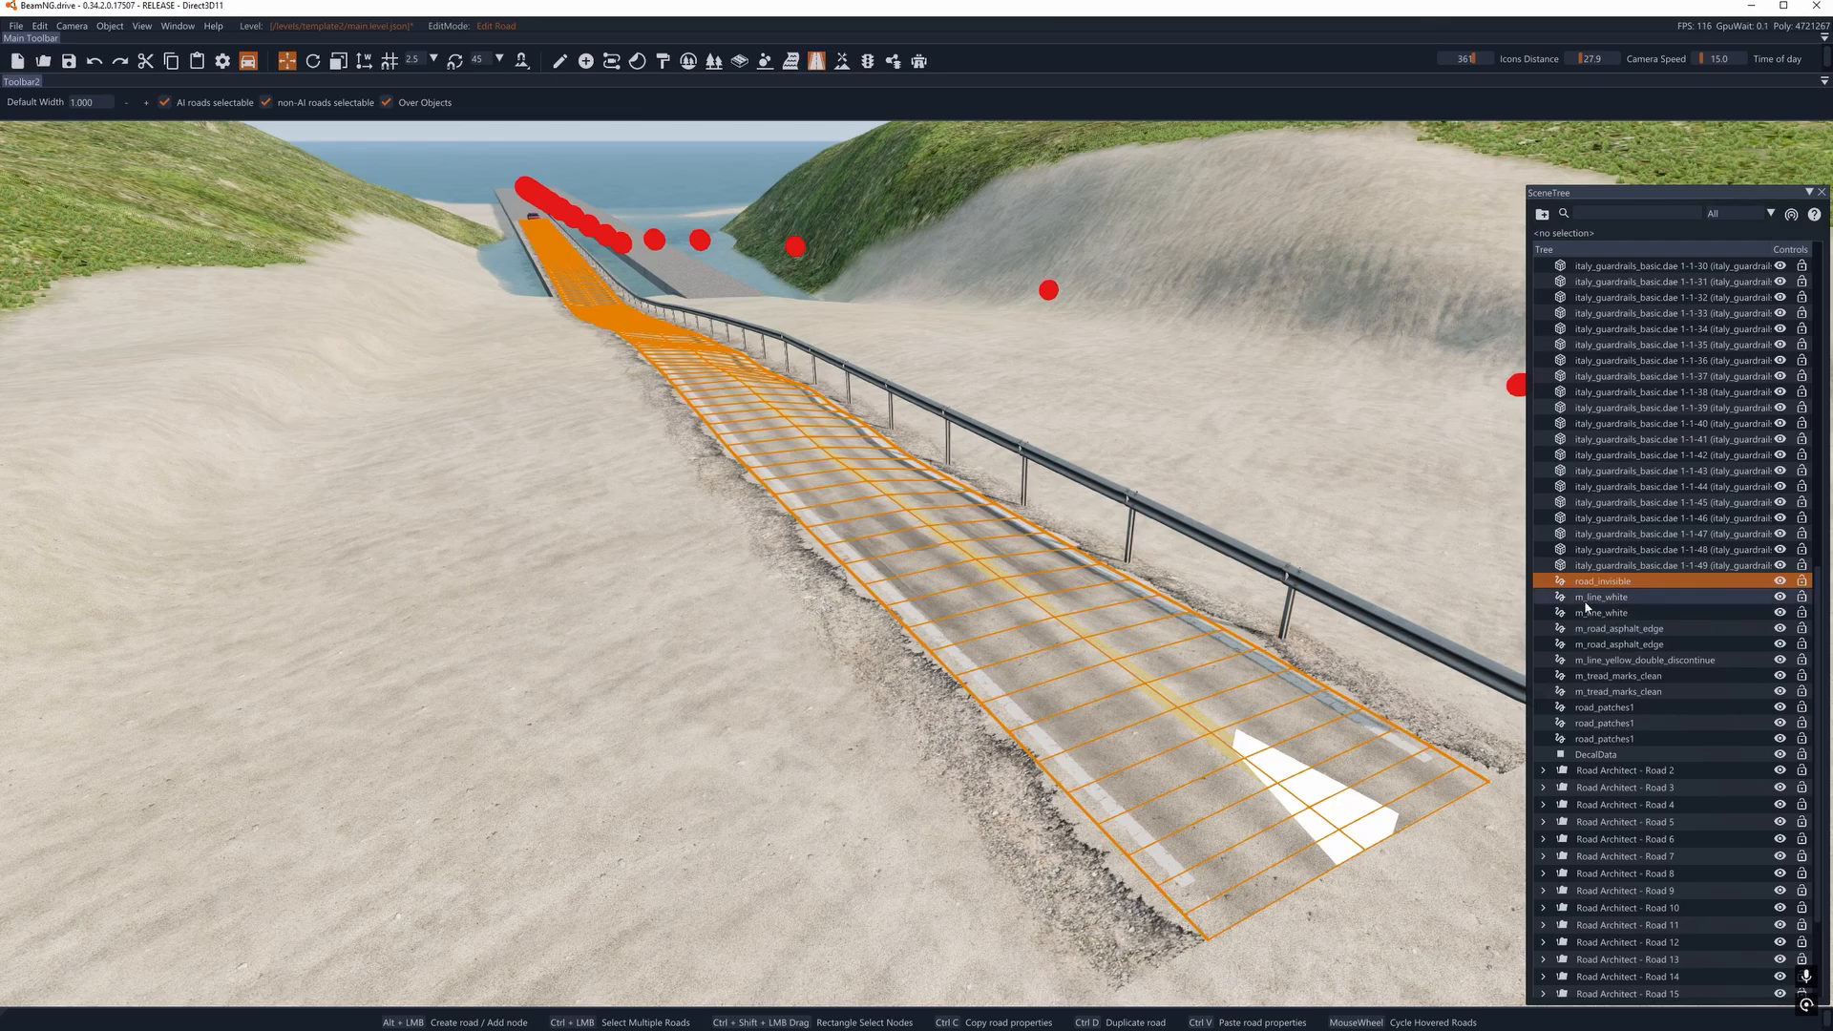
{"action": "key", "text": "d"}
{"action": "key", "text": "d"}
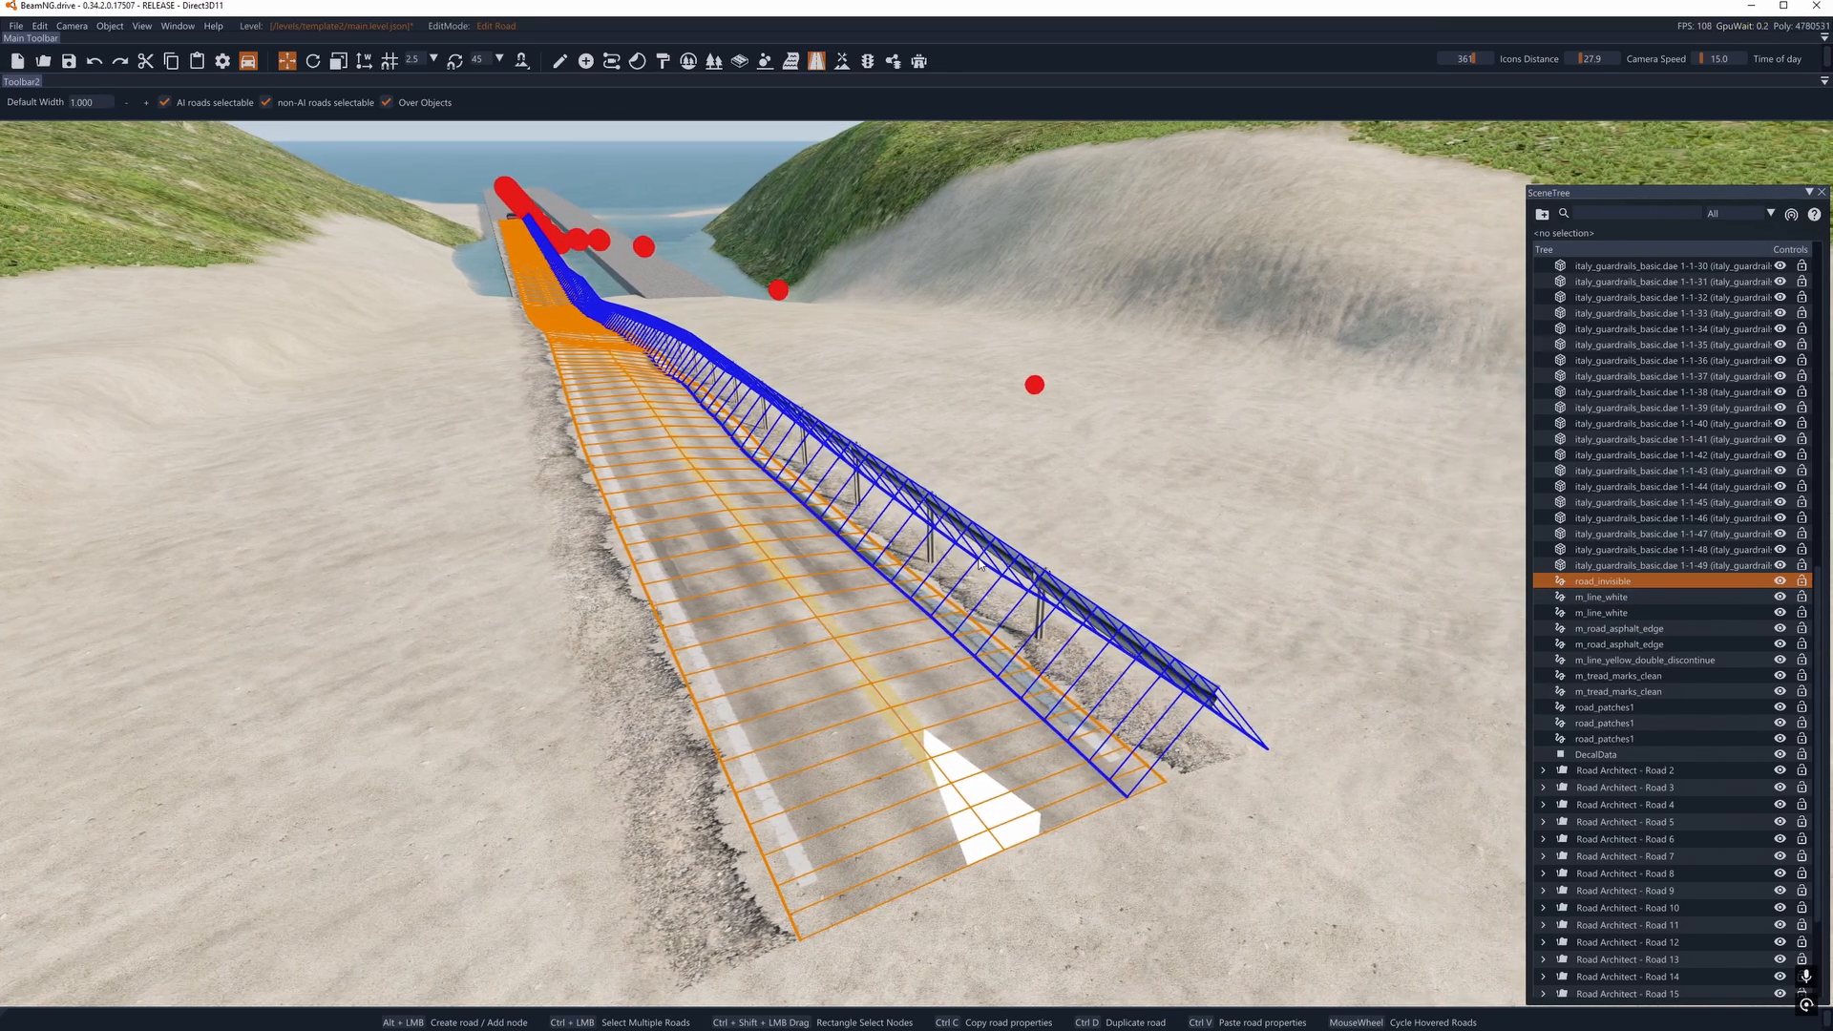
{"action": "key", "text": "a"}
{"action": "key", "text": "d"}
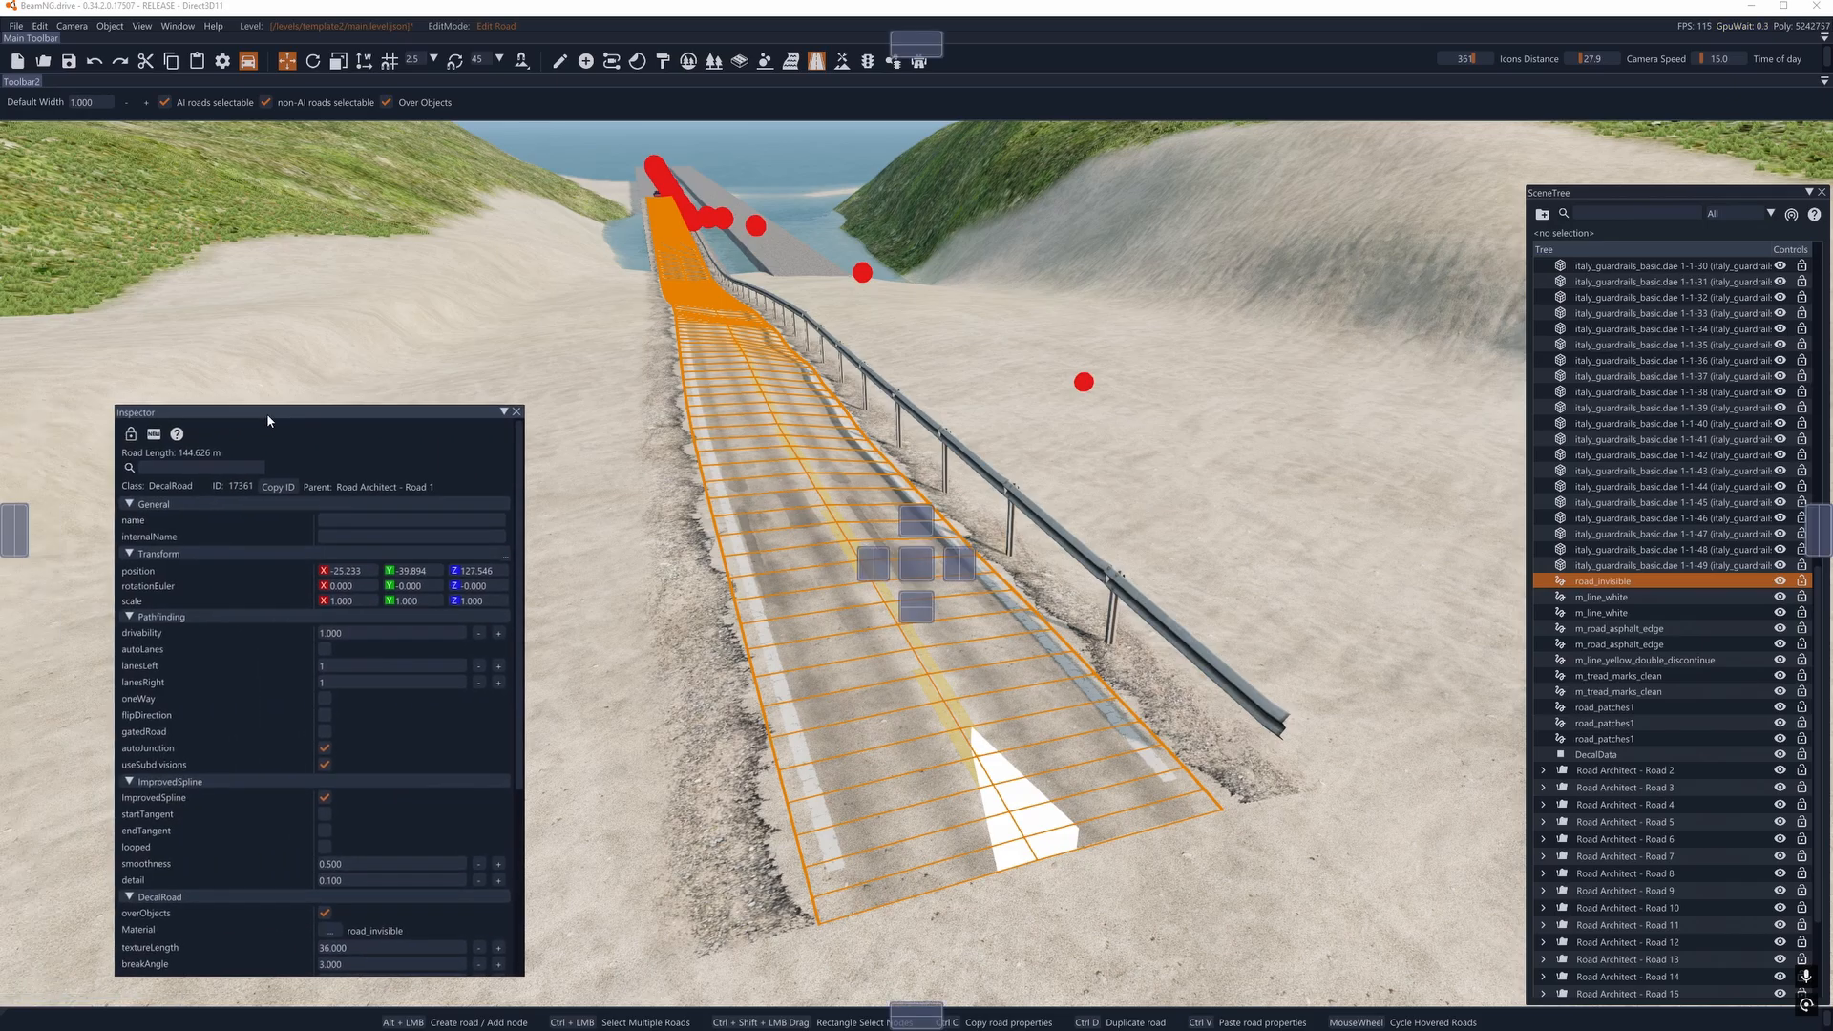
{"action": "left_click_drag", "start_coordinate": [266, 414], "coordinate": [168, 411]}
{"action": "mouse_move", "coordinate": [38, 633]}
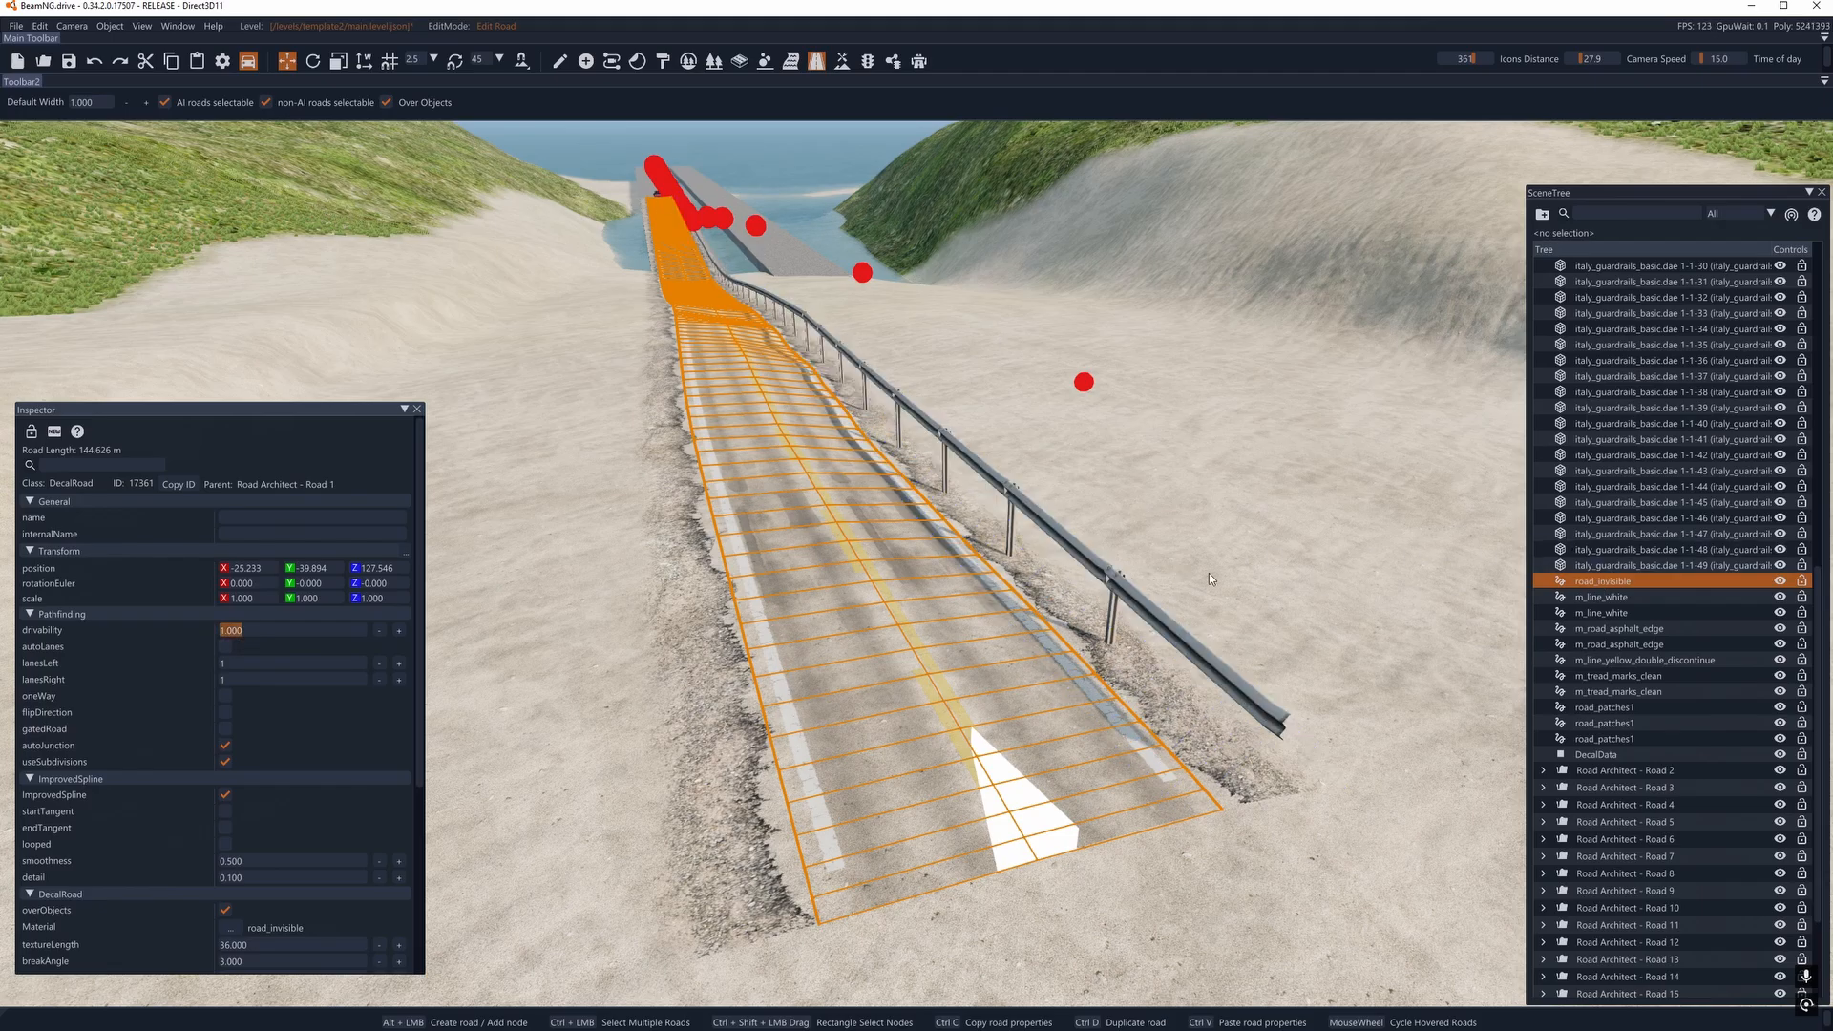
- Select the road_patches1 decal road at the near end of the guardrail road and examine its drivability setting
{"action": "left_click", "coordinate": [519, 441]}
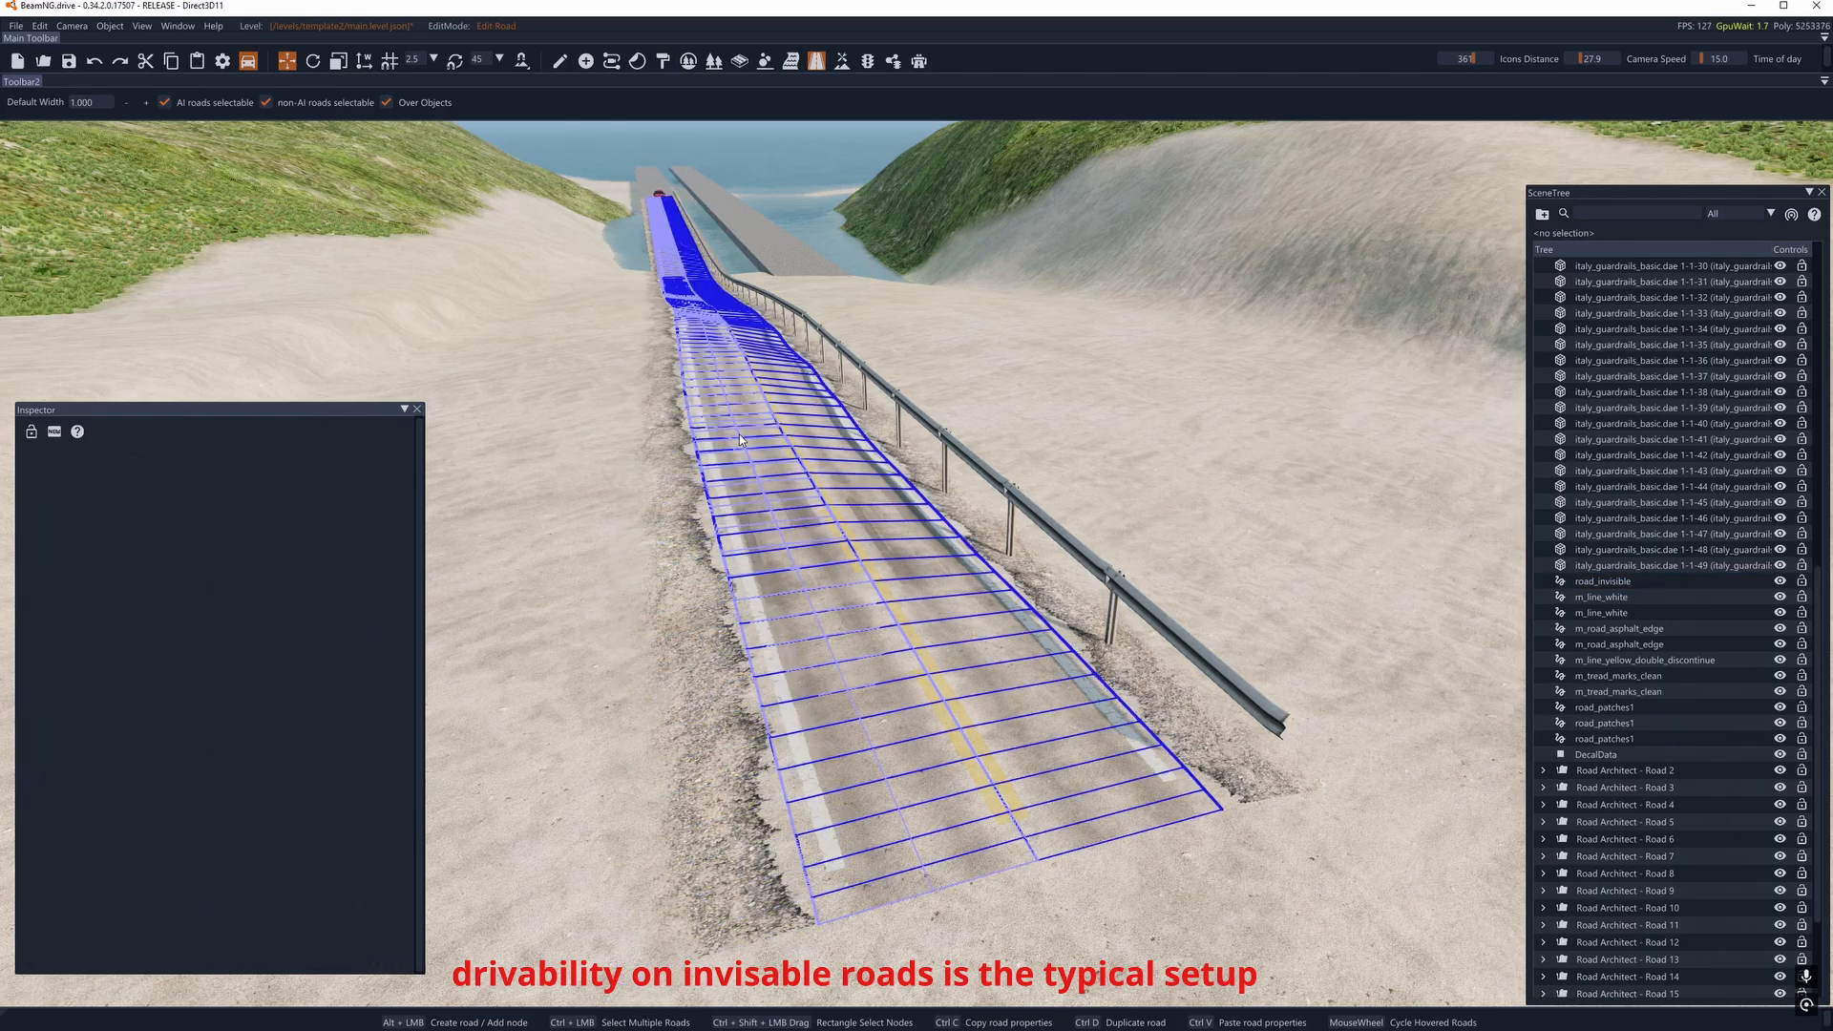
{"action": "scroll", "coordinate": [750, 435], "scroll_direction": "down", "scroll_amount": 1}
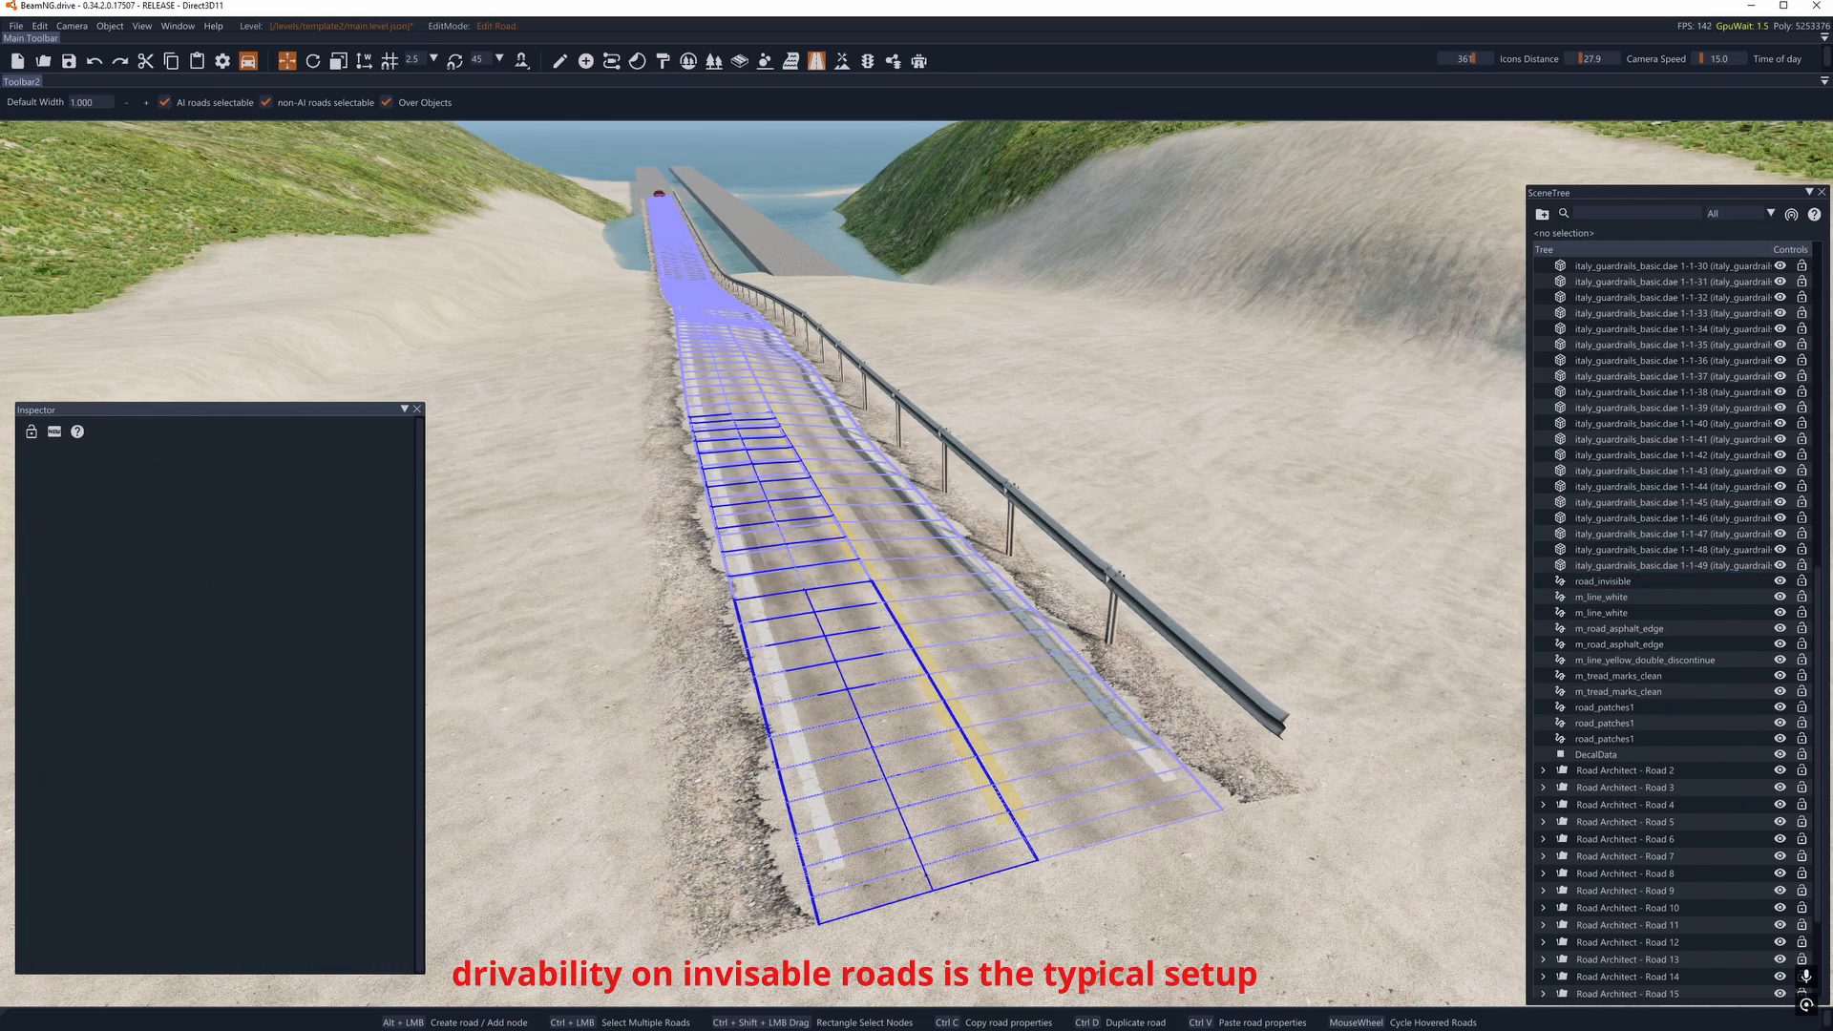
{"action": "left_click", "coordinate": [751, 443]}
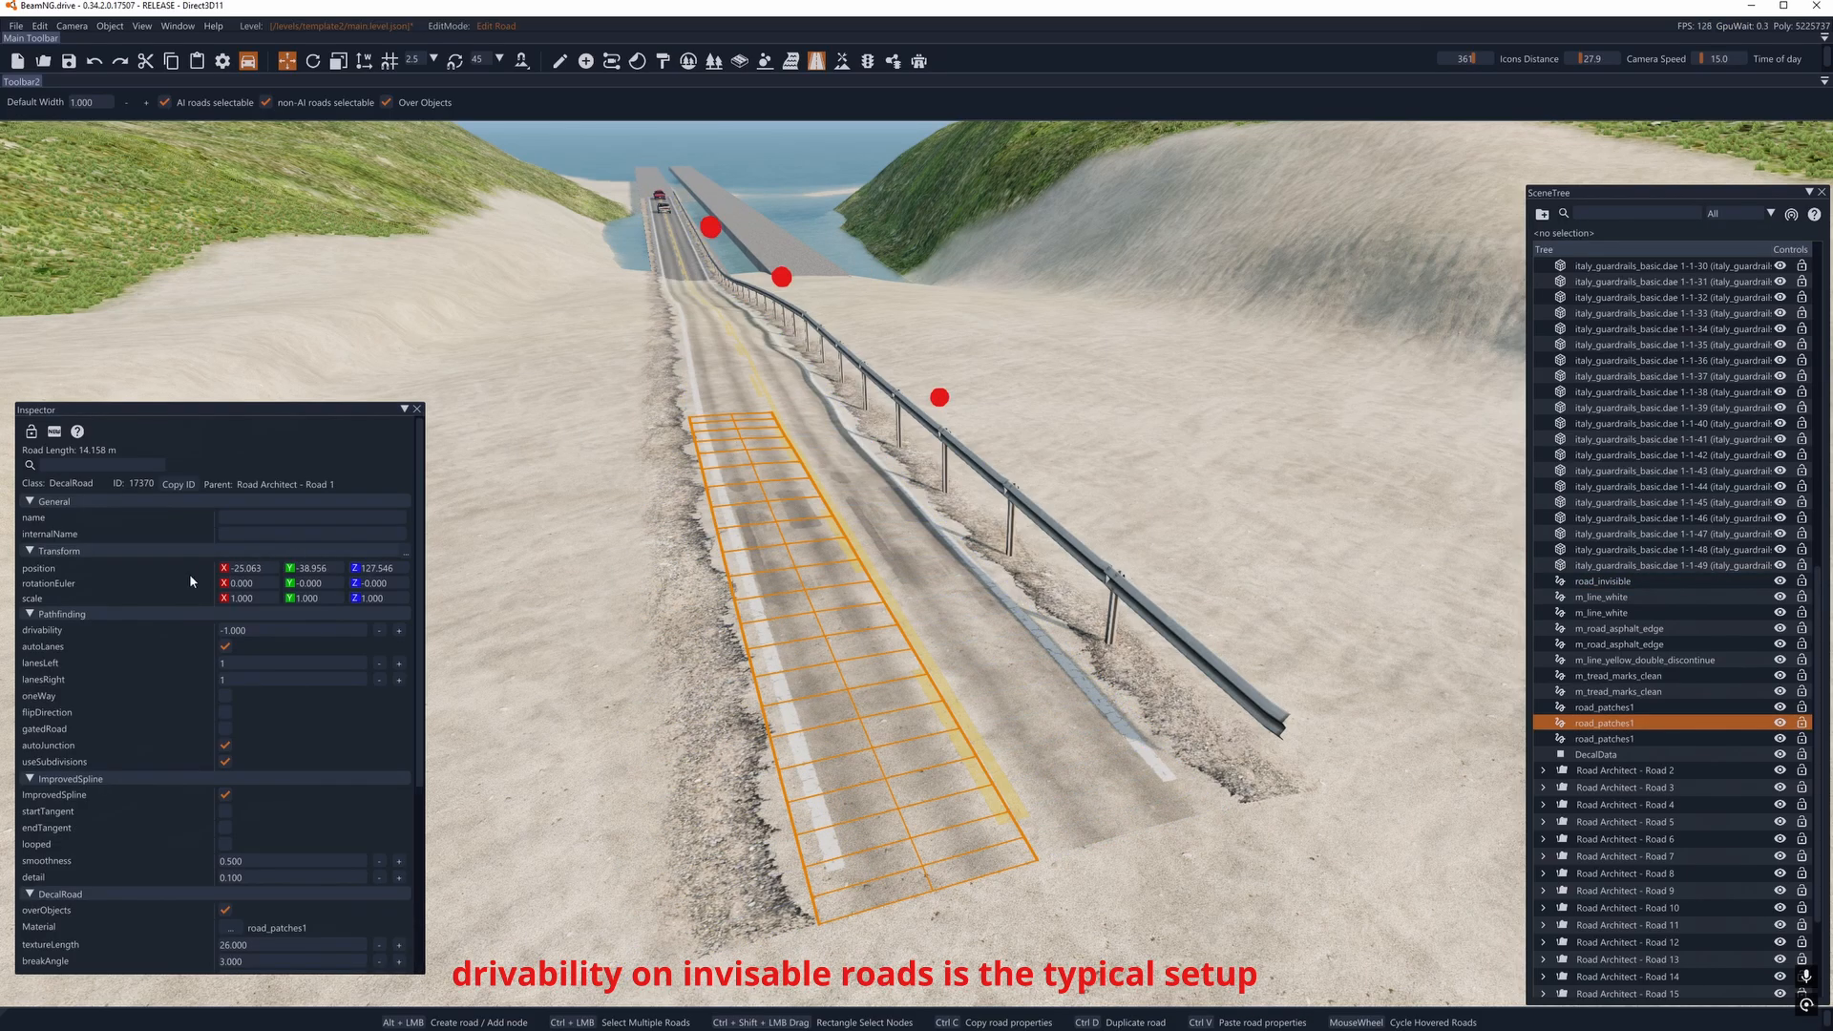
{"action": "mouse_move", "coordinate": [774, 508]}
{"action": "right_mouse_down"}
{"action": "mouse_move", "coordinate": [730, 502]}
{"action": "mouse_move", "coordinate": [754, 516]}
{"action": "right_mouse_up"}
{"action": "key", "text": "w"}
{"action": "left_click", "coordinate": [627, 334]}
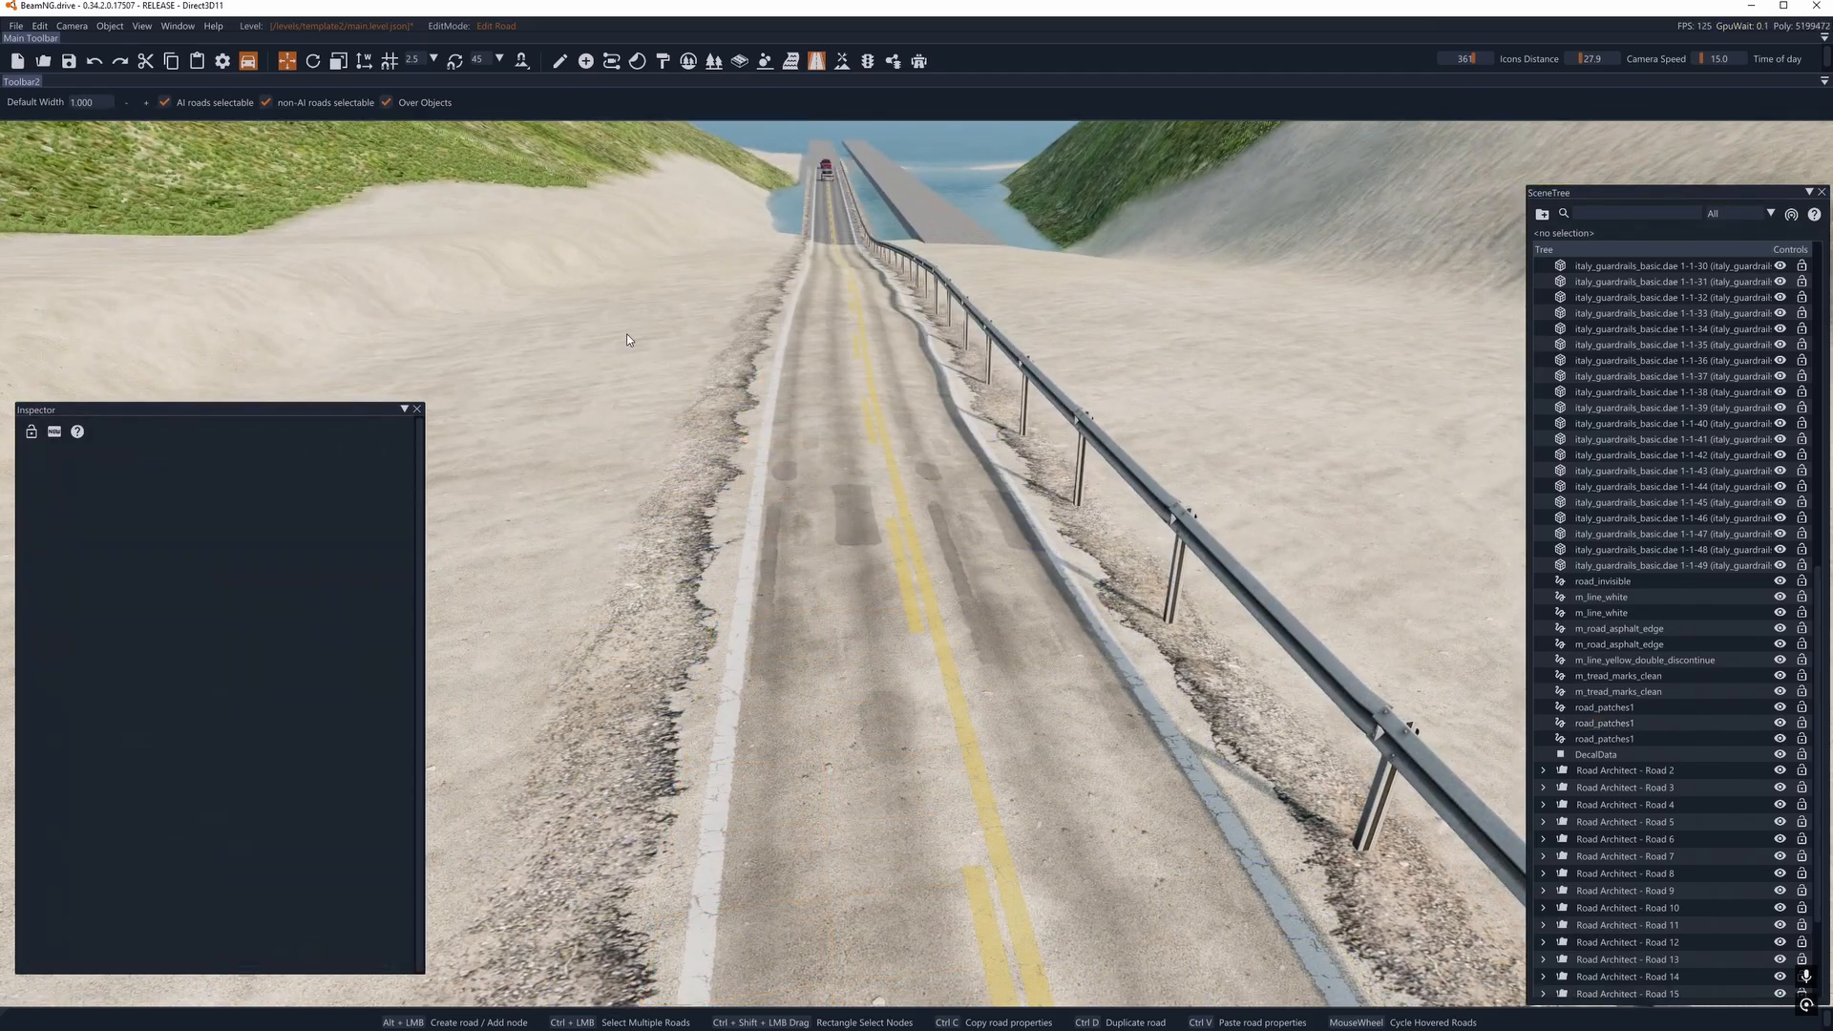
- Leave the decal road editor and select the terrain beside the guardrail road in object manipulation mode
{"action": "scroll", "coordinate": [817, 330], "scroll_direction": "down", "scroll_amount": 2}
{"action": "scroll", "coordinate": [819, 330], "scroll_direction": "down", "scroll_amount": 4}
{"action": "left_click", "coordinate": [817, 63]}
{"action": "key", "text": "a"}
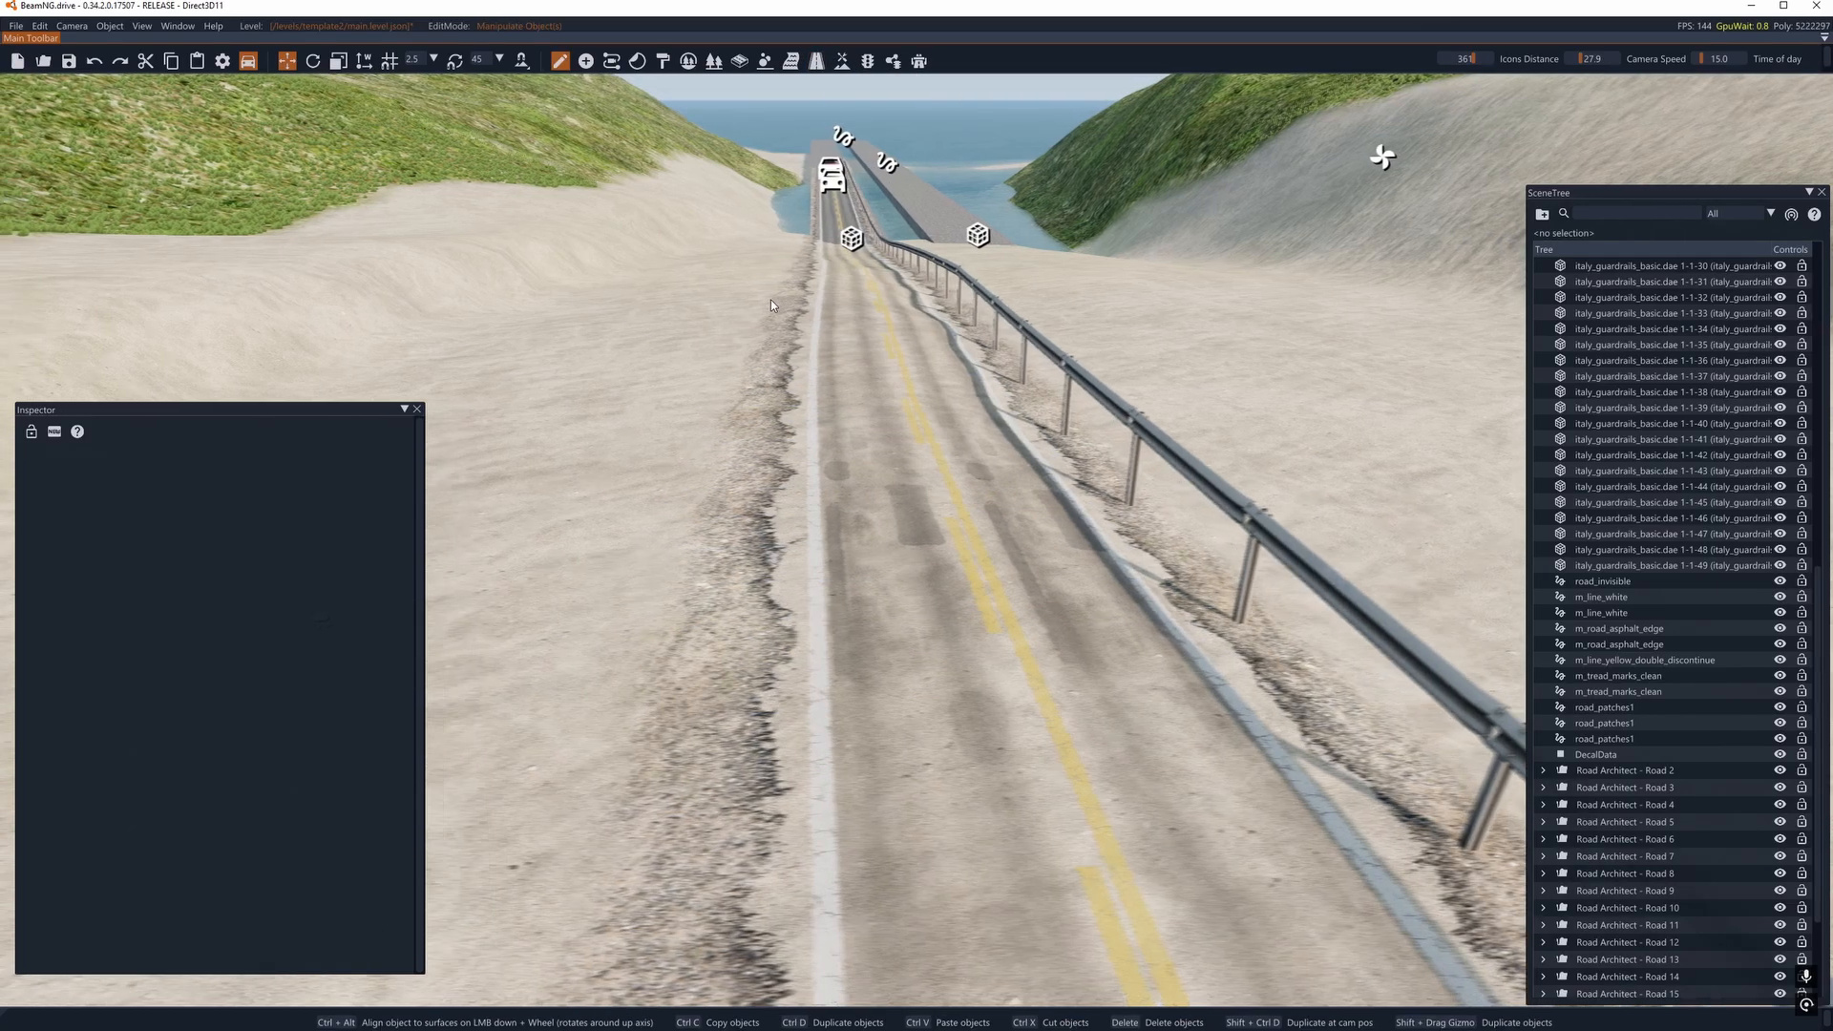
{"action": "mouse_move", "coordinate": [770, 300]}
{"action": "right_mouse_down"}
{"action": "mouse_move", "coordinate": [916, 284]}
{"action": "mouse_move", "coordinate": [760, 323]}
{"action": "right_mouse_up"}
{"action": "key", "text": "d"}
{"action": "left_click", "coordinate": [625, 370]}
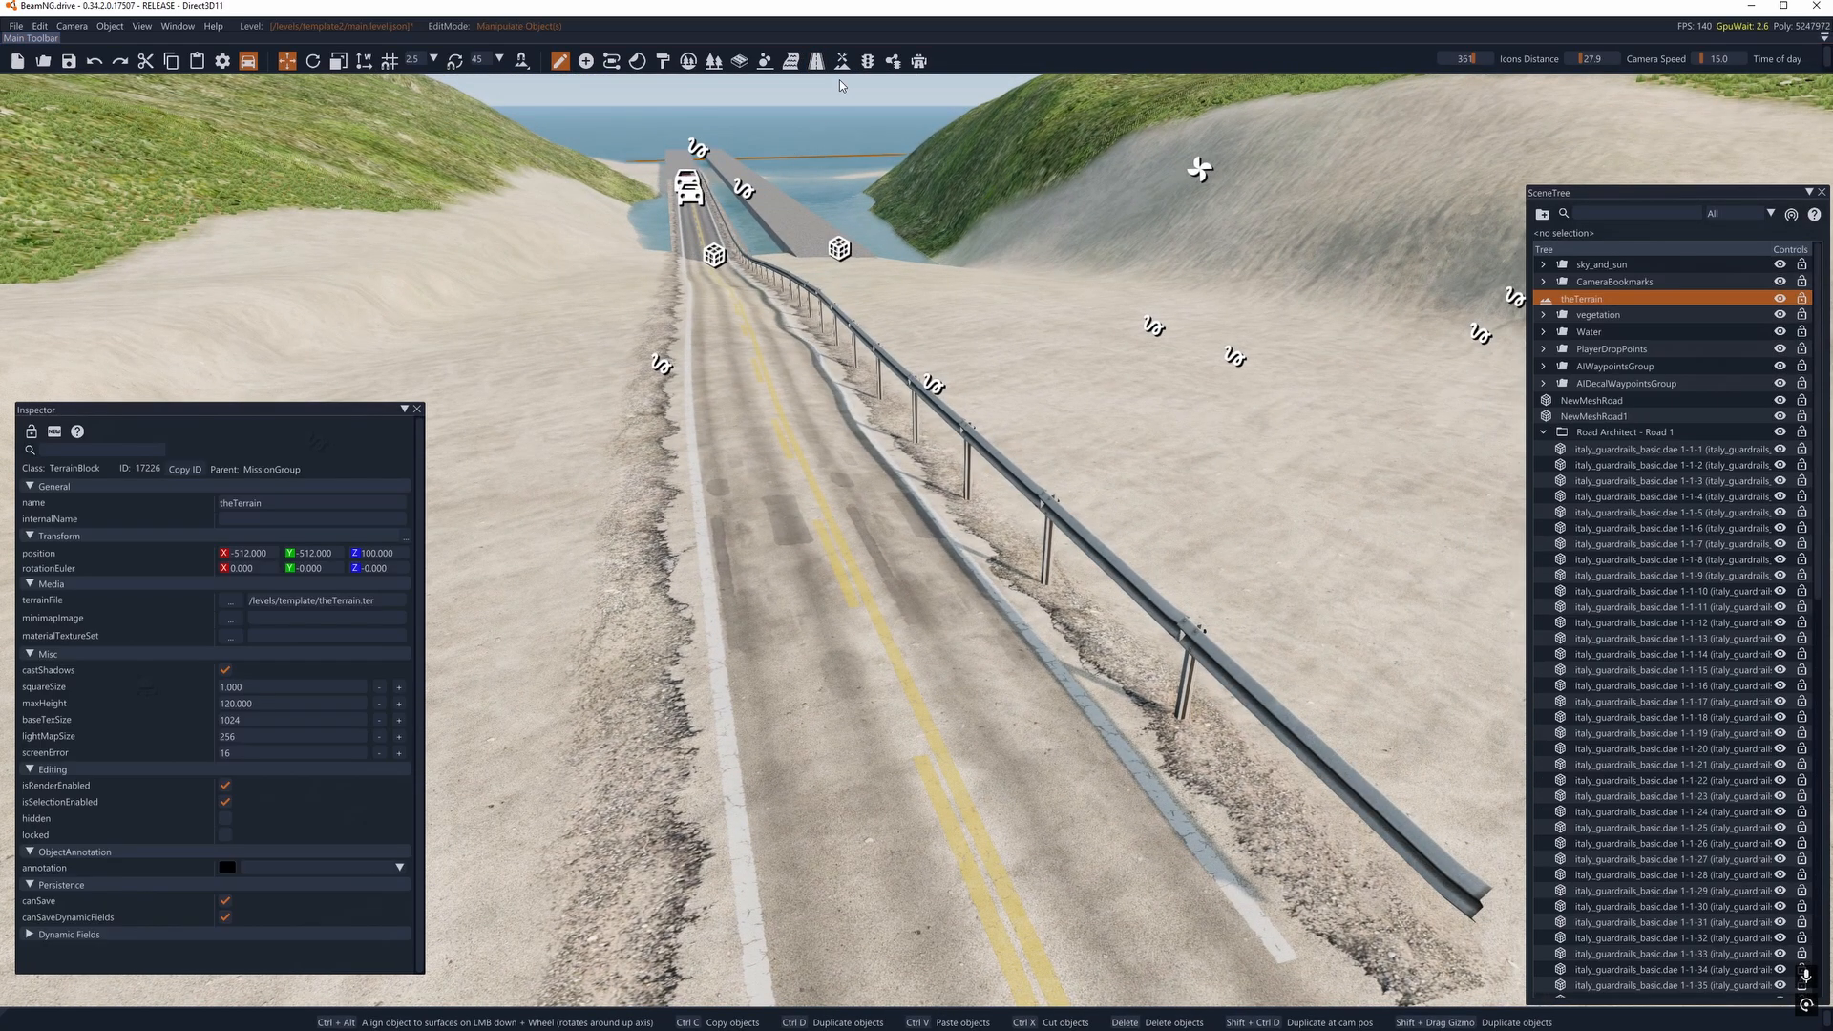
- Return to the decal road editor, select the road_invisible decal road and examine its outline and direction arrow
{"action": "left_click", "coordinate": [817, 63]}
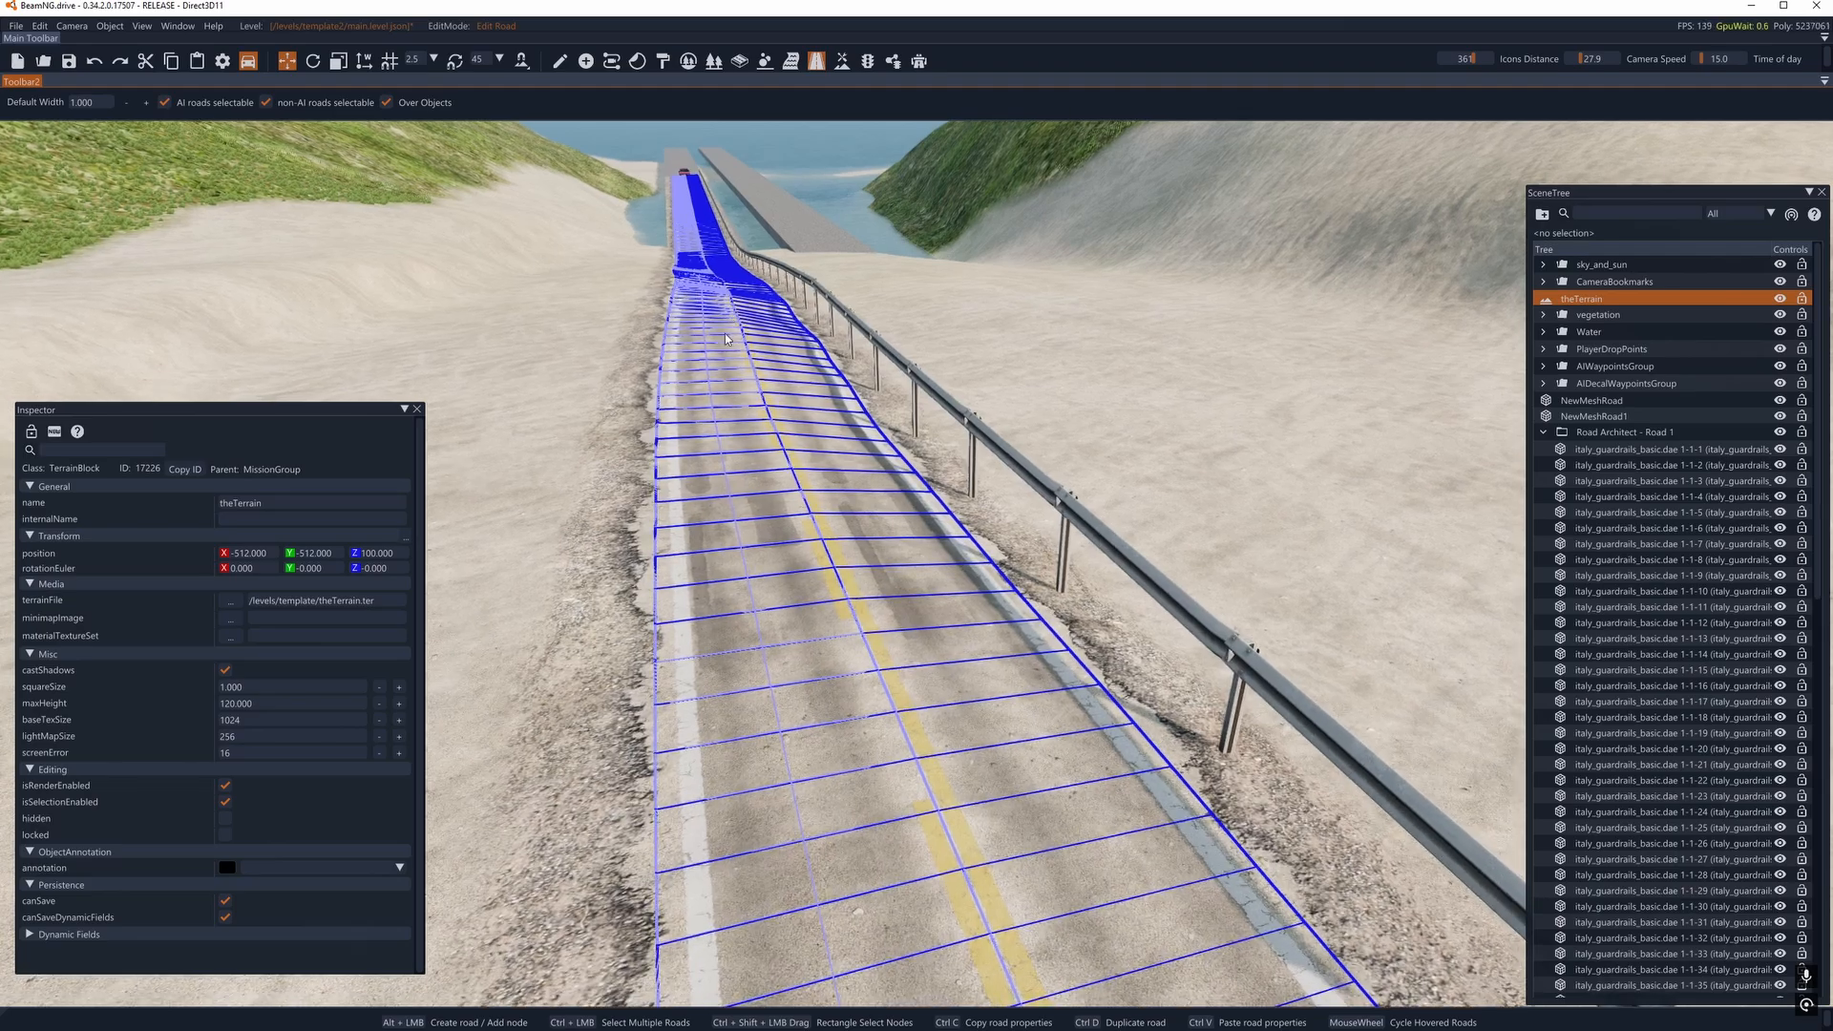
{"action": "left_click", "coordinate": [726, 339]}
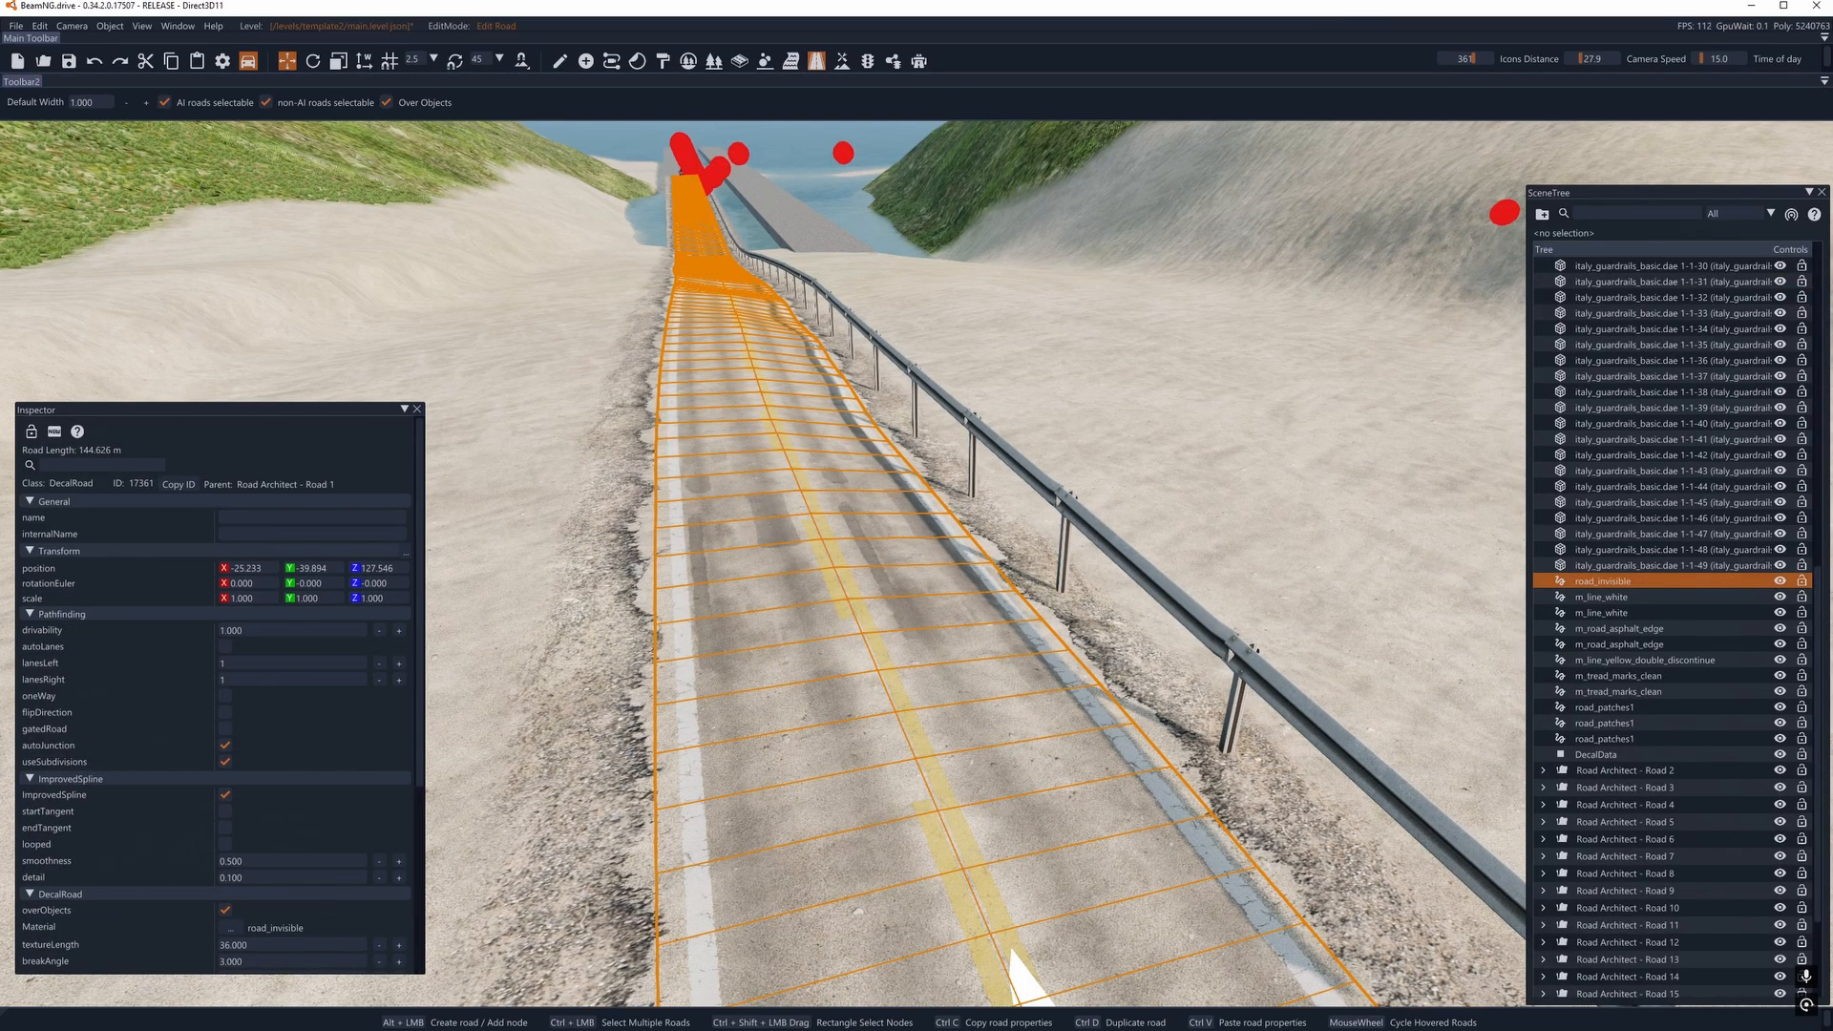
{"action": "right_click_drag", "start_coordinate": [726, 339], "coordinate": [821, 322]}
{"action": "key", "text": "a"}
{"action": "key", "text": "s"}
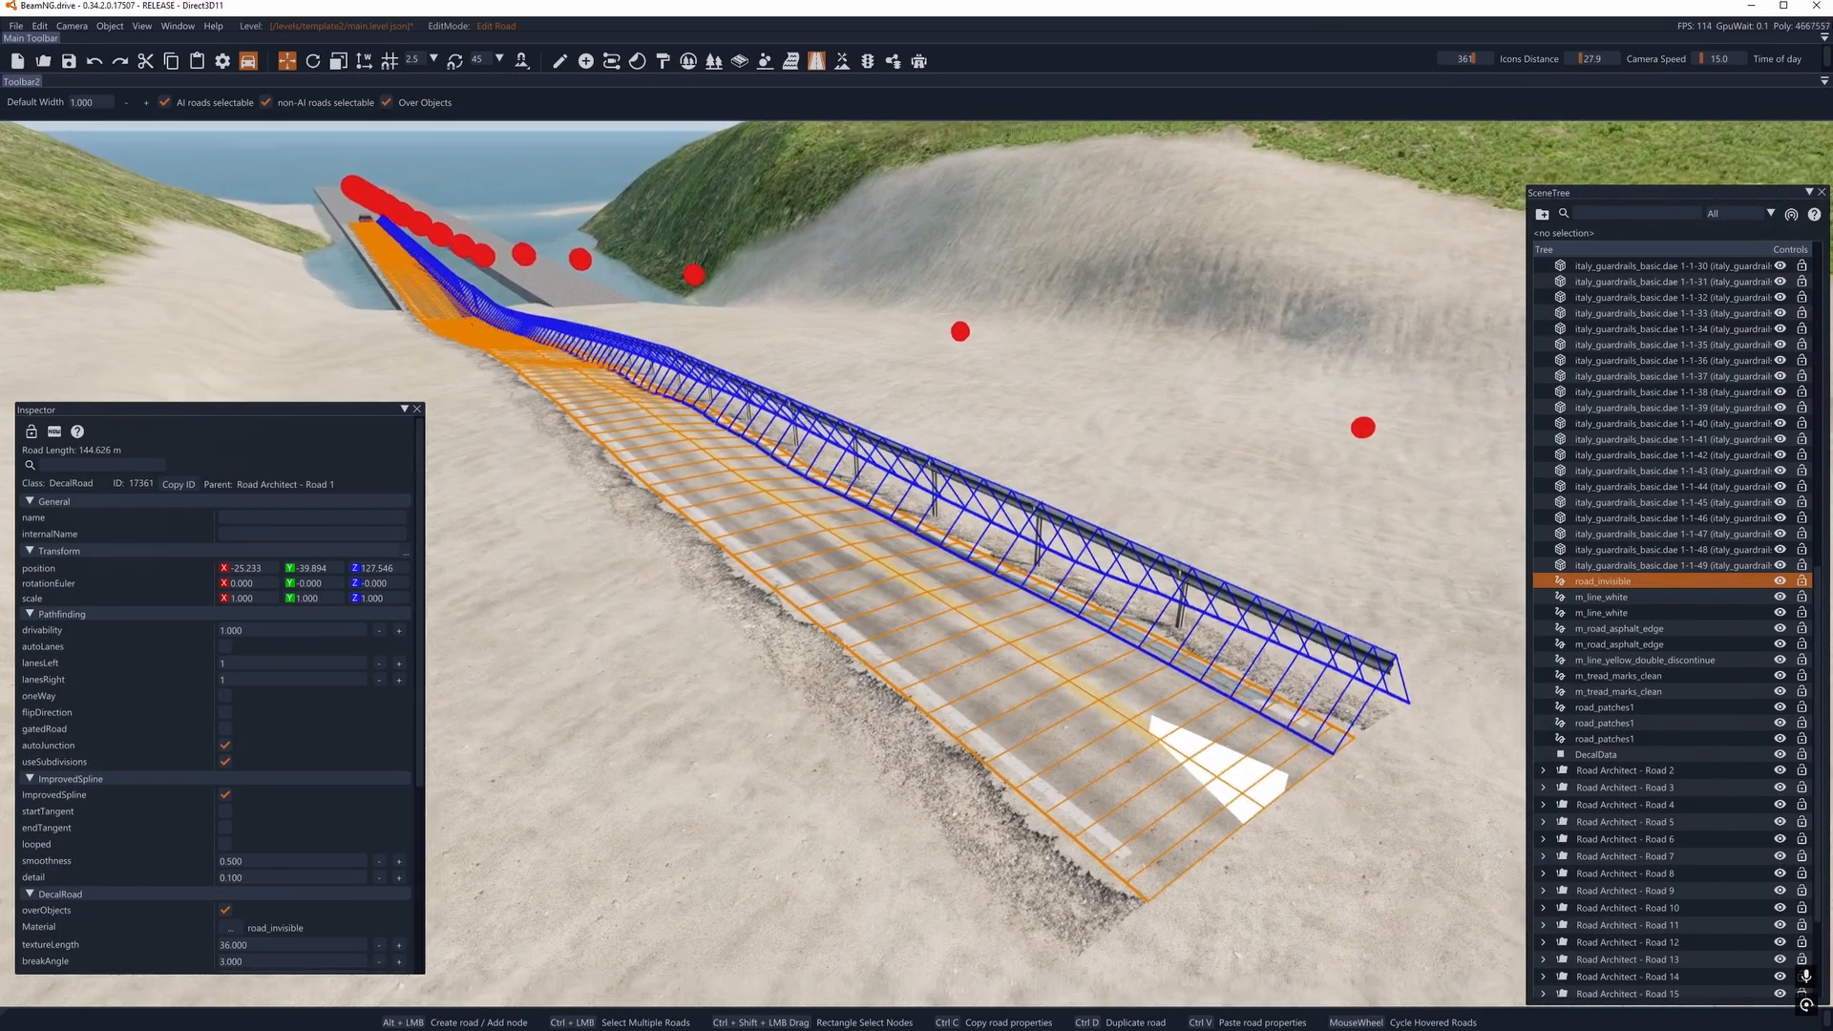
{"action": "key", "text": "d"}
{"action": "right_click_drag", "start_coordinate": [821, 420], "coordinate": [941, 466]}
{"action": "key", "text": "a"}
- Select the end node of the road_invisible decal road and examine the near end of the road
{"action": "key", "text": "a"}
{"action": "left_click", "coordinate": [1154, 276]}
{"action": "right_click_drag", "start_coordinate": [1155, 276], "coordinate": [811, 402]}
{"action": "key", "text": "a"}
{"action": "key", "text": "d"}
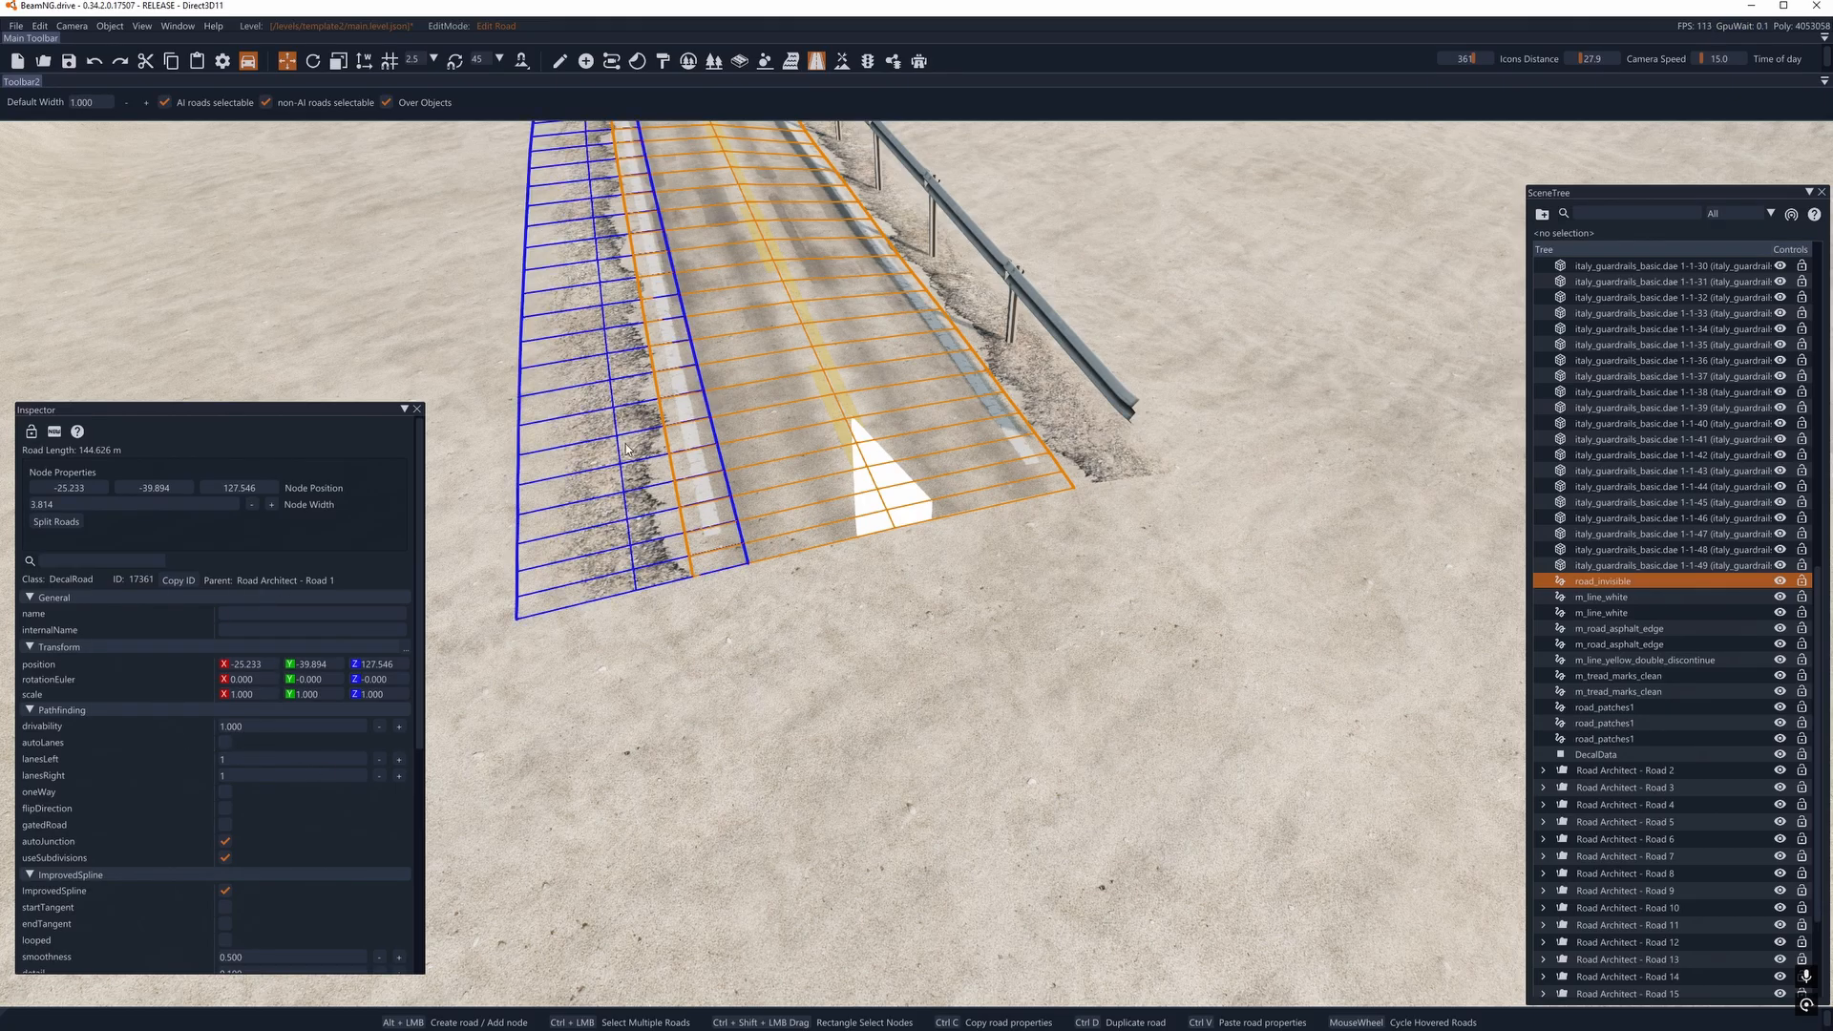
{"action": "right_click_drag", "start_coordinate": [713, 603], "coordinate": [932, 472]}
{"action": "key", "text": "s"}
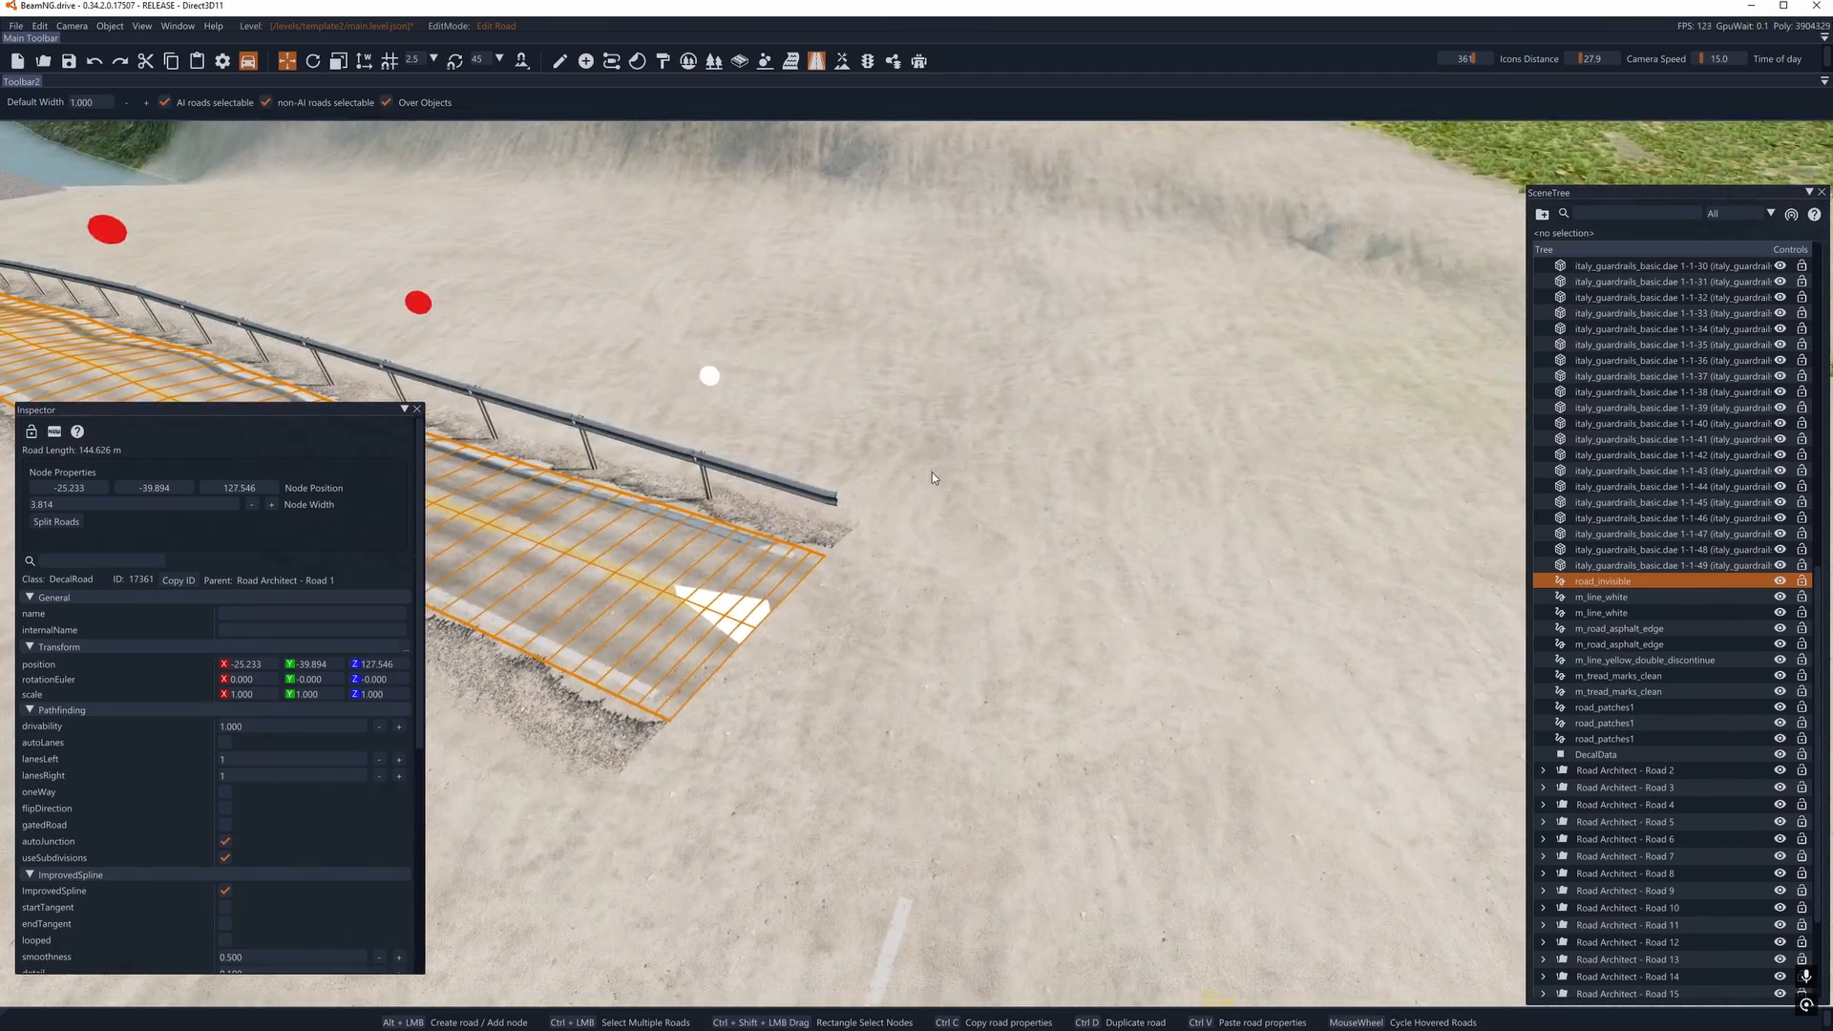
- Select the guardrail-side m_tread_marks_clean decal road's end node and try to extend the road with a new node on the sand
{"action": "left_click", "coordinate": [922, 429]}
{"action": "scroll", "coordinate": [709, 622], "scroll_direction": "down", "scroll_amount": 1}
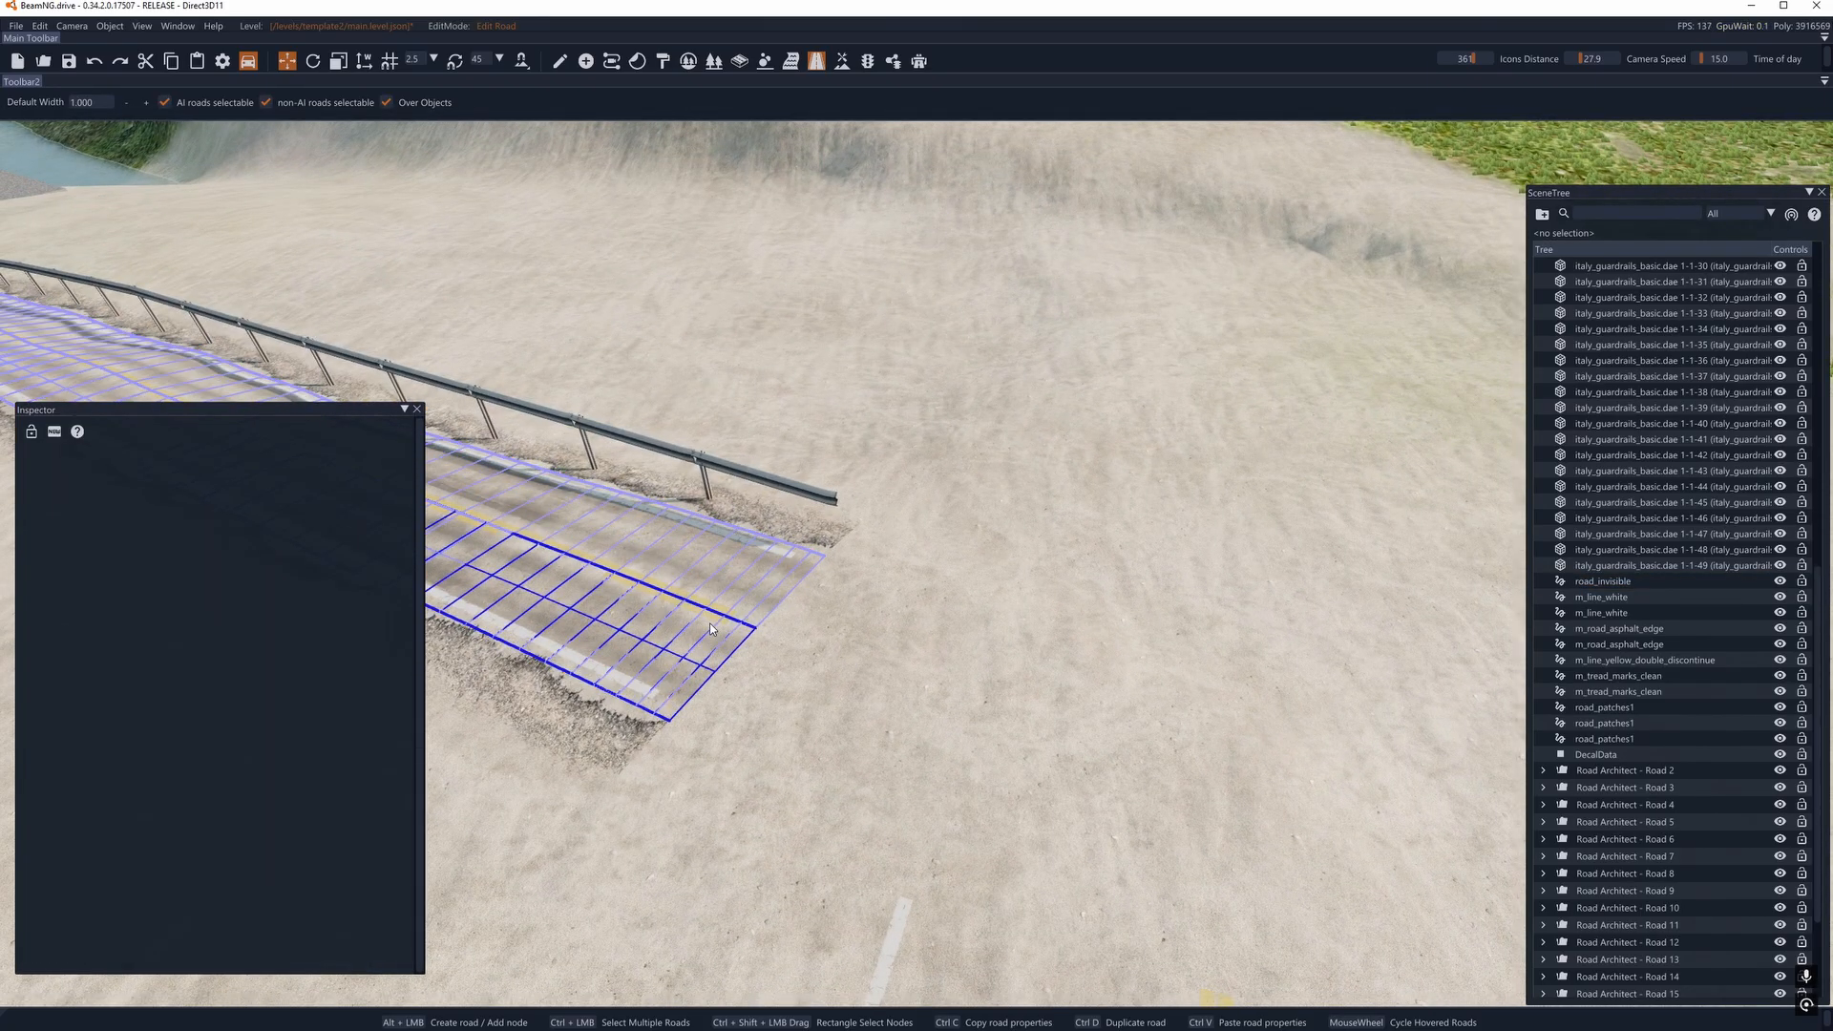
{"action": "right_click_drag", "start_coordinate": [709, 622], "coordinate": [592, 622]}
{"action": "scroll", "coordinate": [926, 586], "scroll_direction": "down", "scroll_amount": 1}
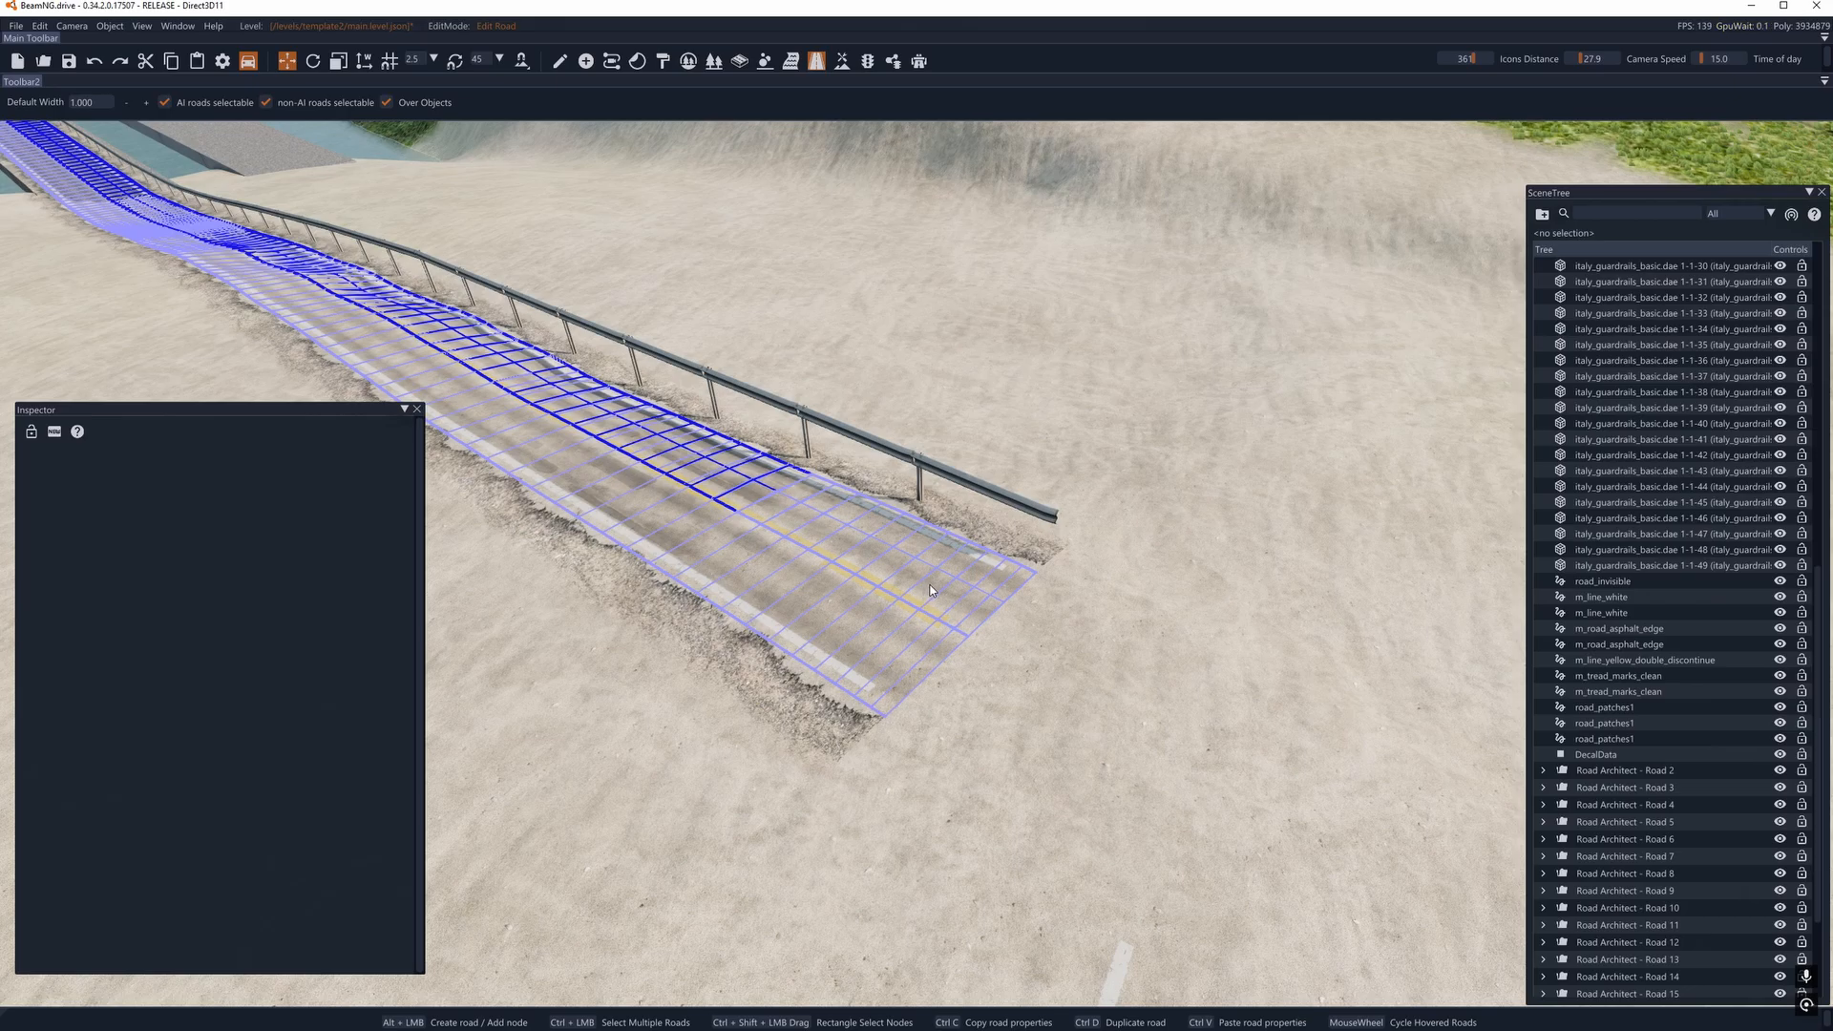
{"action": "left_click", "coordinate": [929, 584]}
{"action": "left_click", "coordinate": [1035, 359]}
{"action": "right_click_drag", "start_coordinate": [955, 487], "coordinate": [1000, 536]}
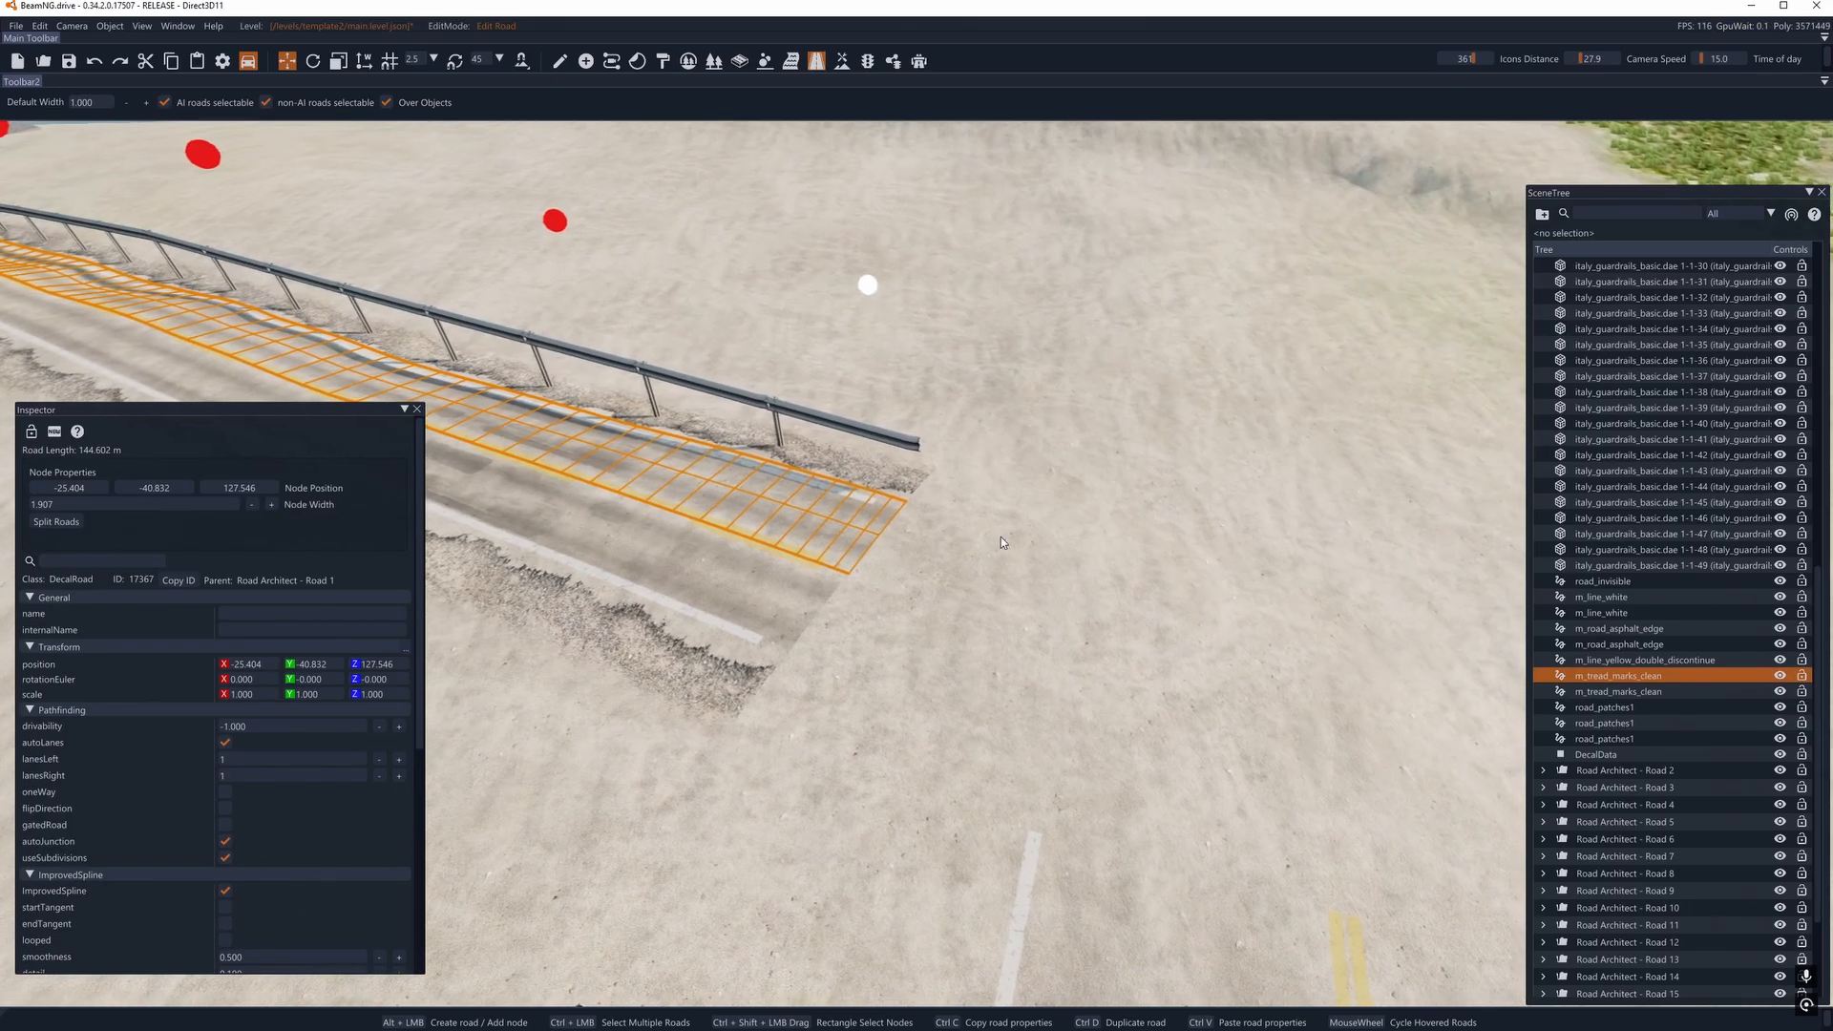
{"action": "left_click", "coordinate": [1337, 646], "text": "alt"}
{"action": "key", "text": "Delete"}
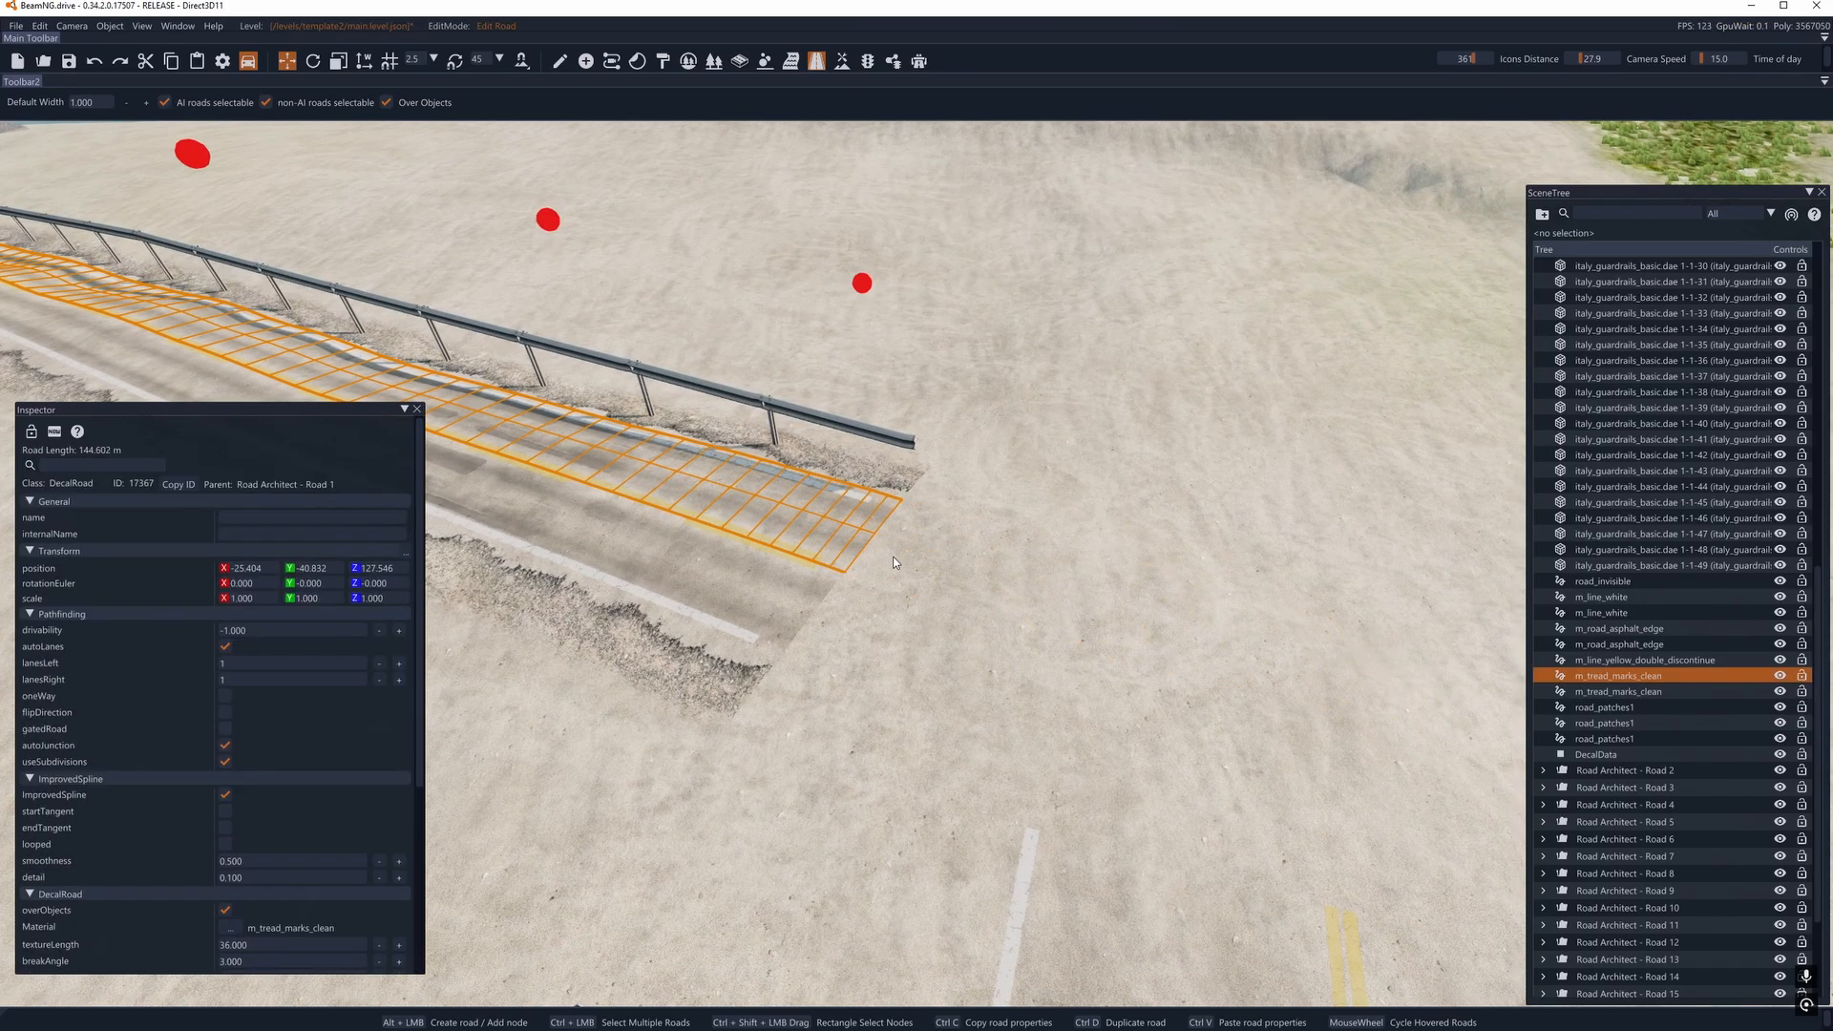
{"action": "key", "text": "d"}
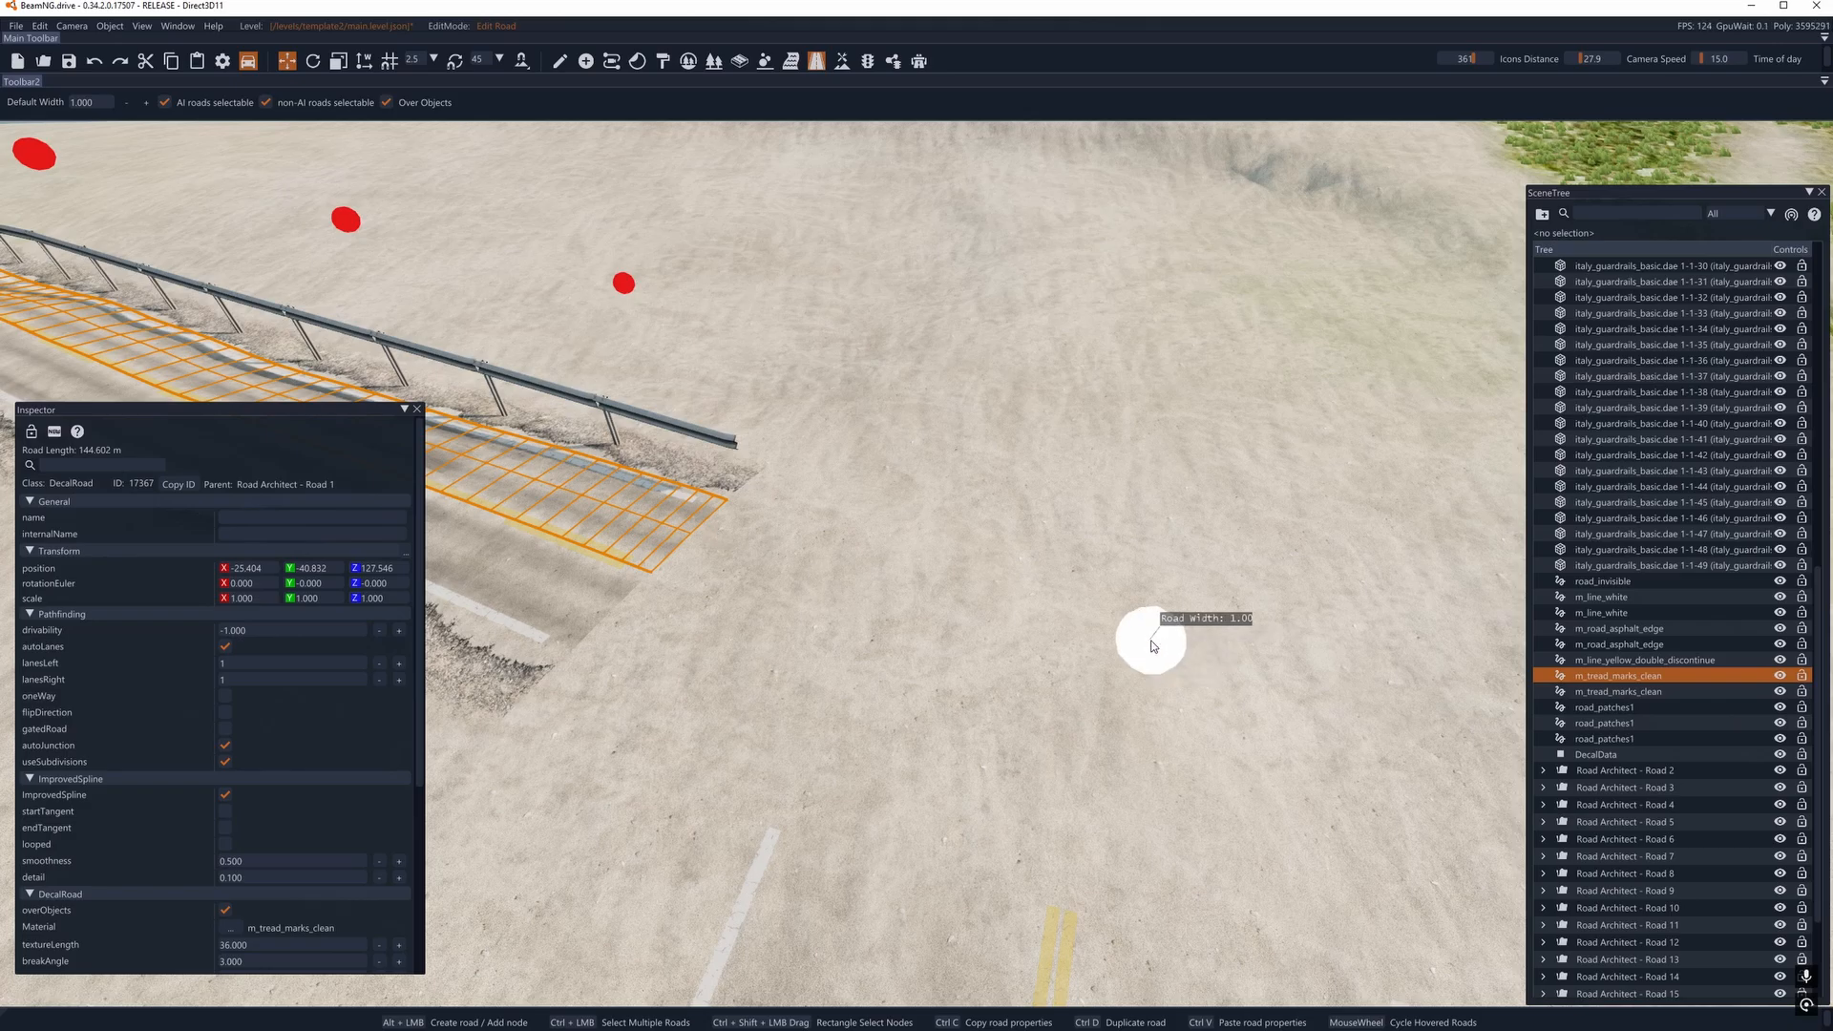
{"action": "left_click", "coordinate": [699, 547]}
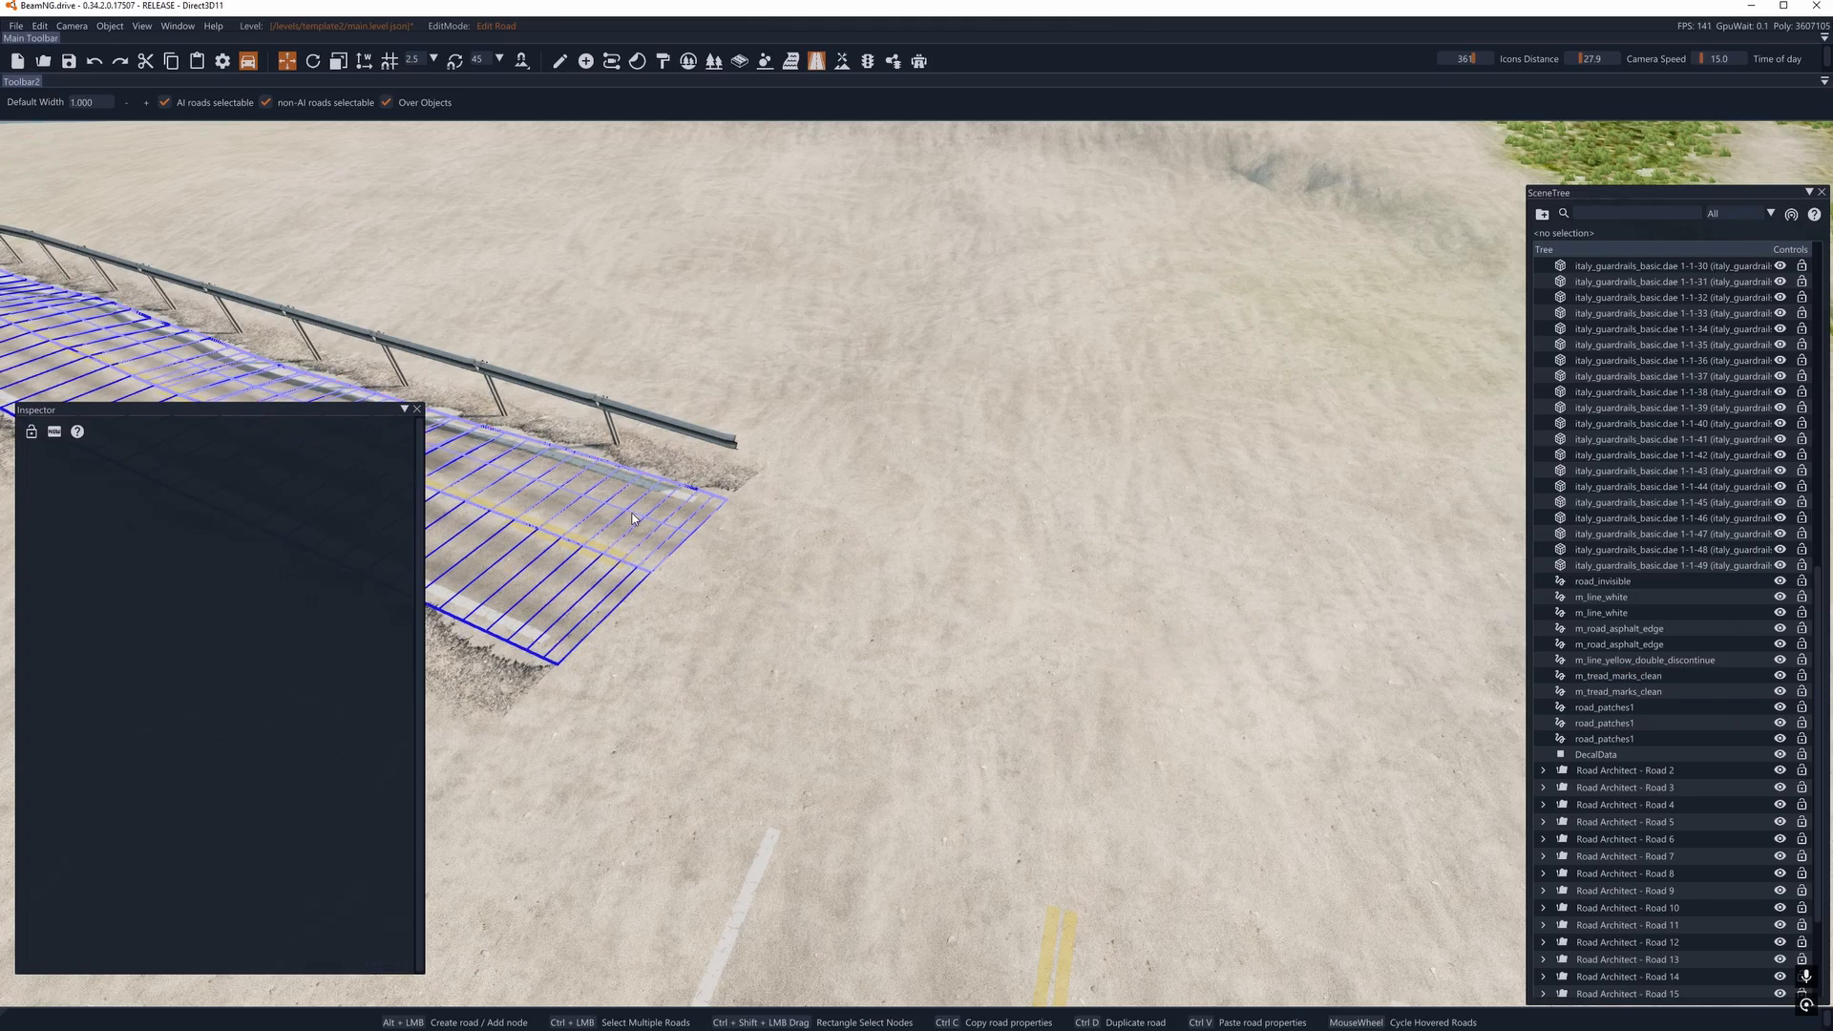
- Extend the near-end road_patches1 decal road to about 23.5 m by adding a node beyond its end on the sand
{"action": "left_click", "coordinate": [550, 584]}
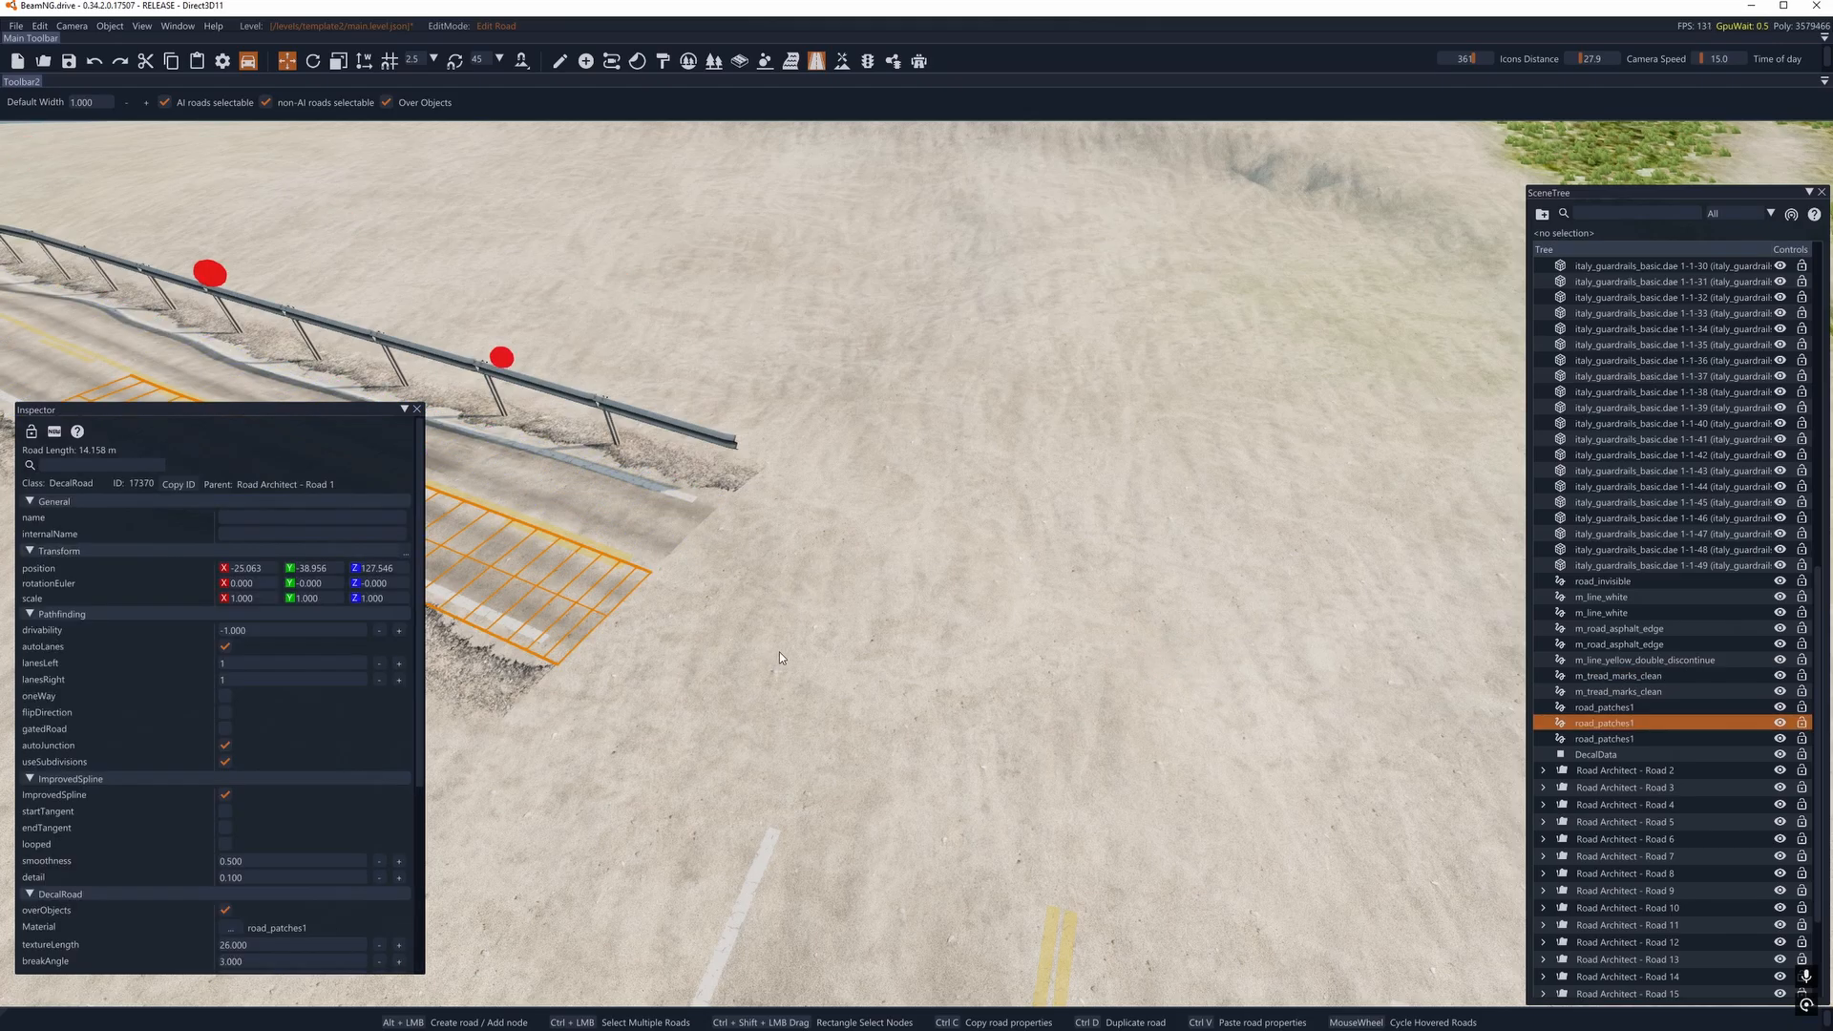
{"action": "left_click", "coordinate": [501, 356]}
{"action": "left_click", "coordinate": [1220, 811], "text": "alt"}
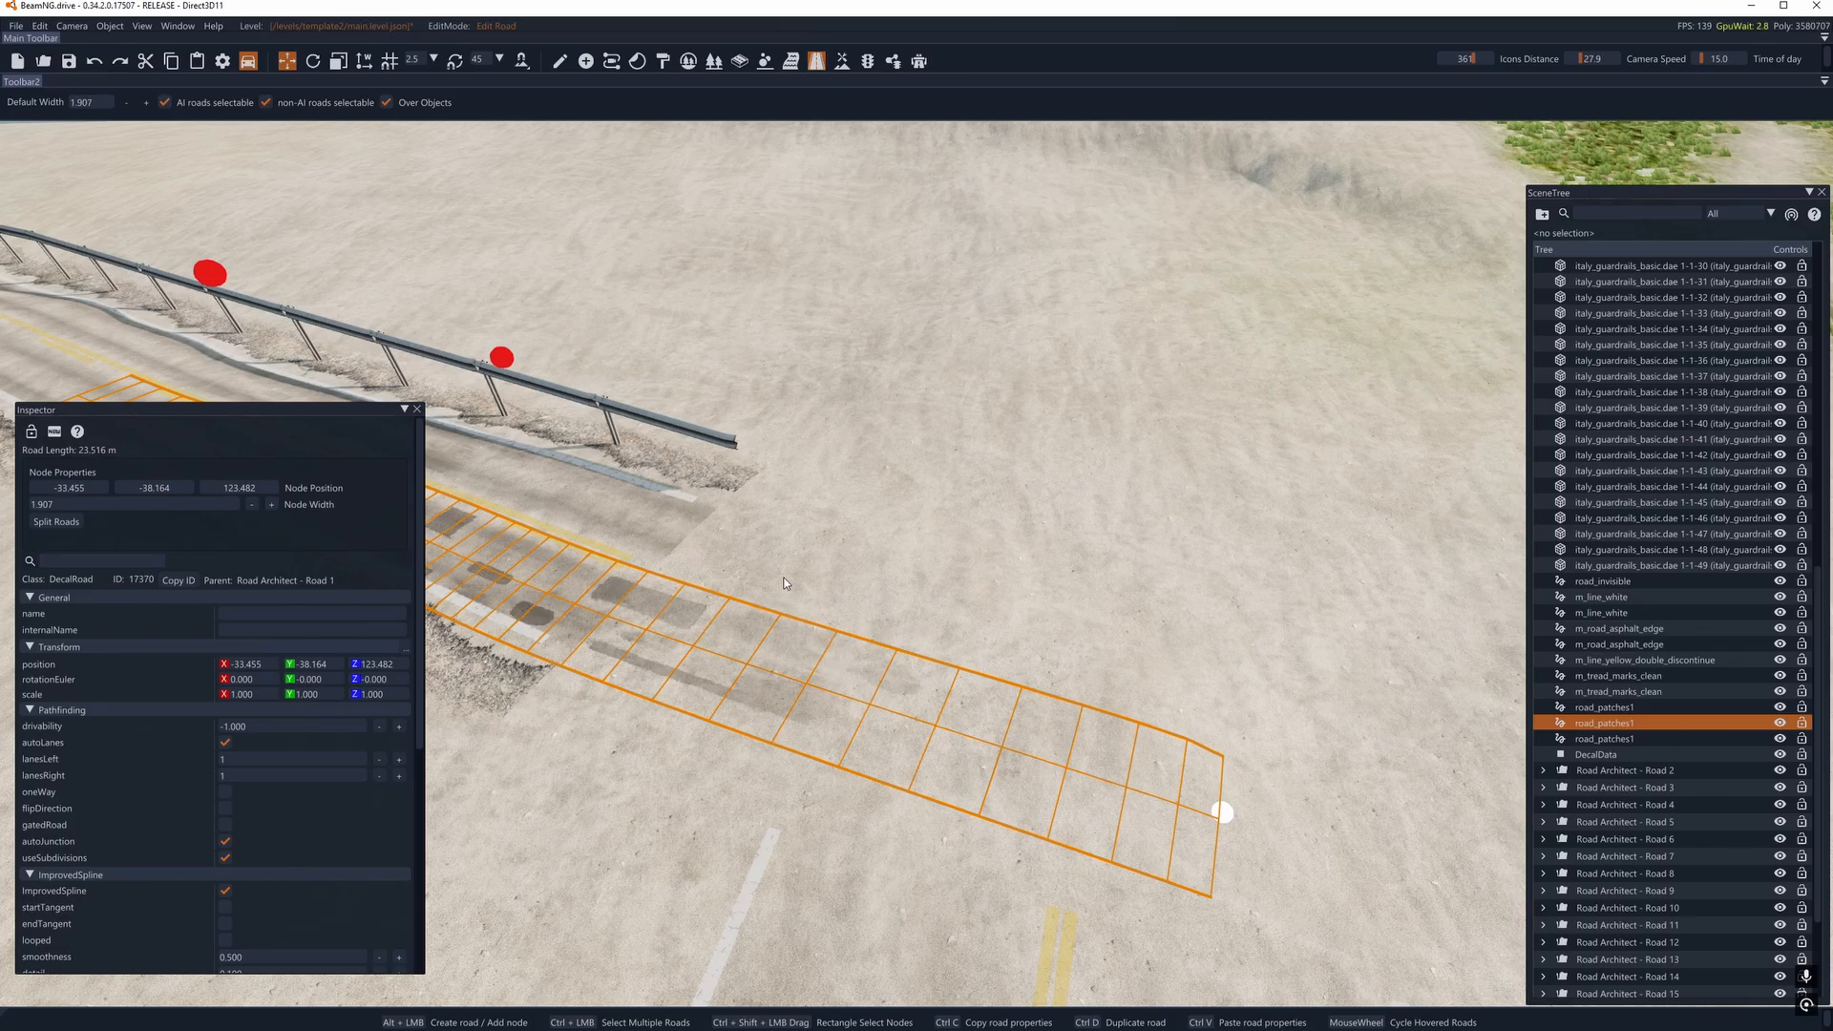
{"action": "right_click_drag", "start_coordinate": [1220, 810], "coordinate": [834, 464]}
- Select the road_invisible decal road and move its end node past the intersection, extending the road to about 163.8 m
{"action": "left_click", "coordinate": [834, 464]}
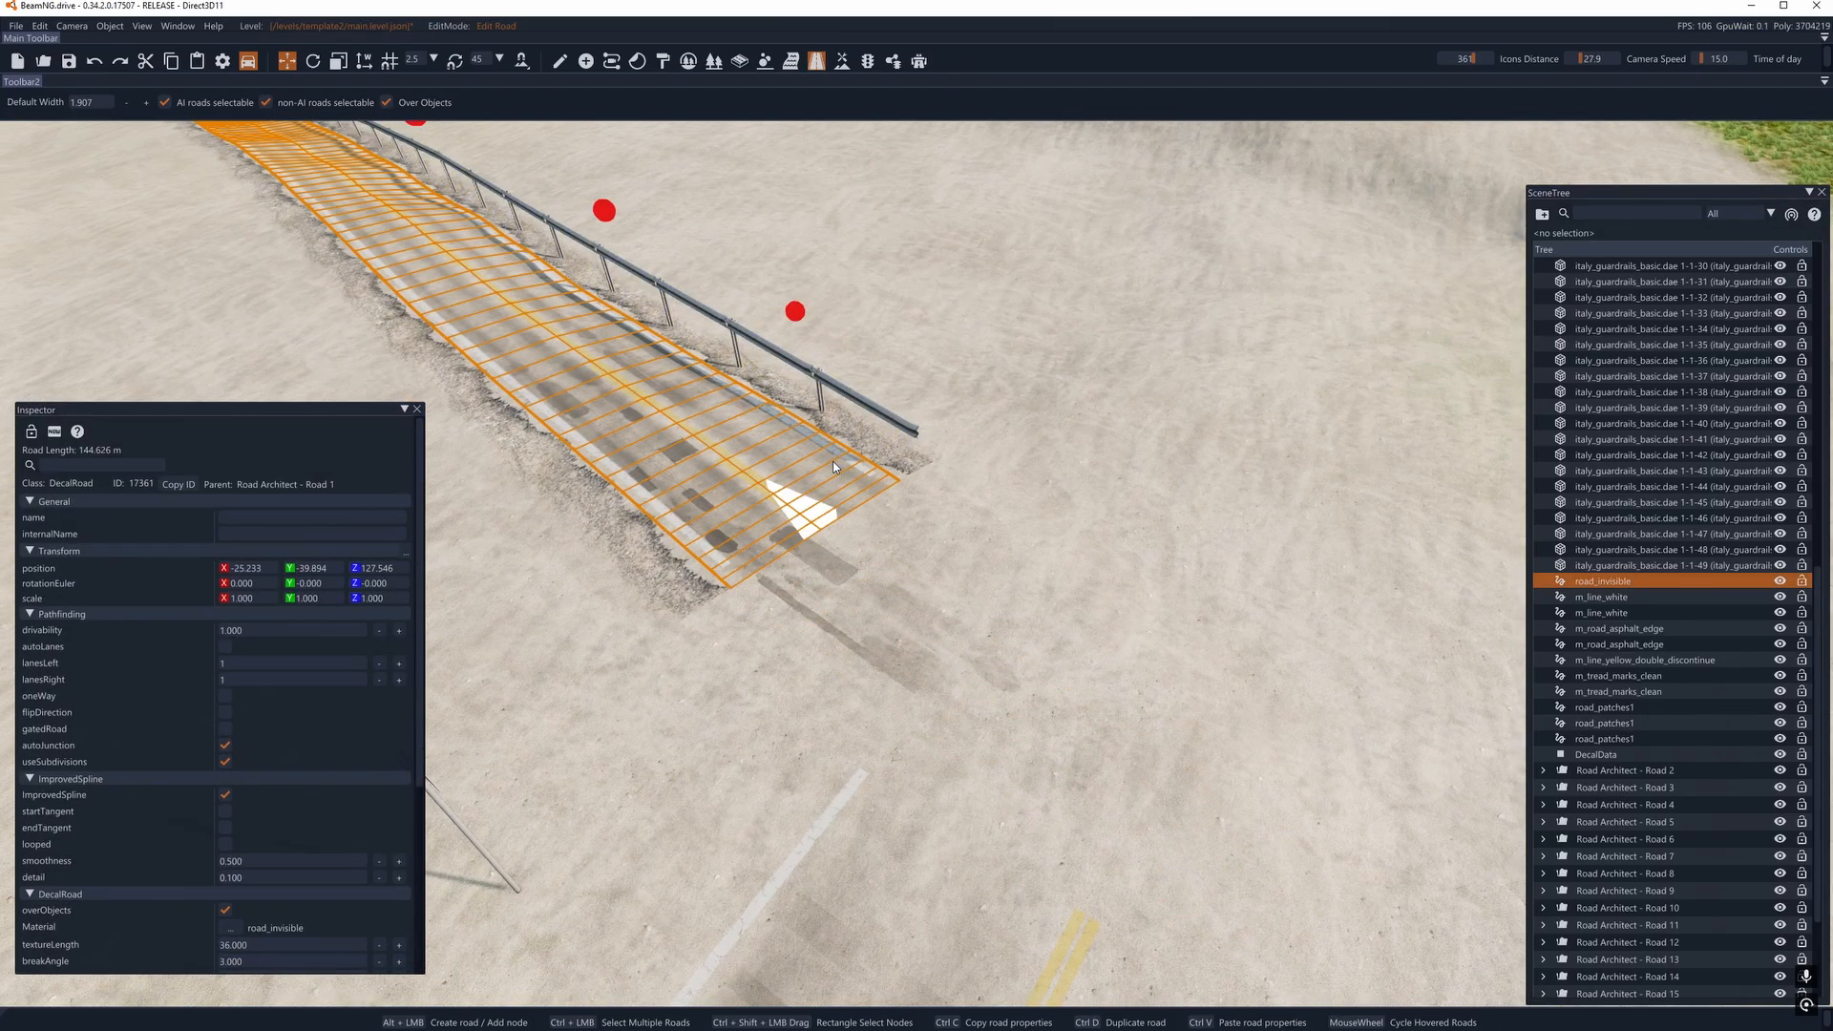
{"action": "right_click_drag", "start_coordinate": [800, 315], "coordinate": [775, 308]}
{"action": "left_click", "coordinate": [1595, 594]}
{"action": "left_click", "coordinate": [1595, 582]}
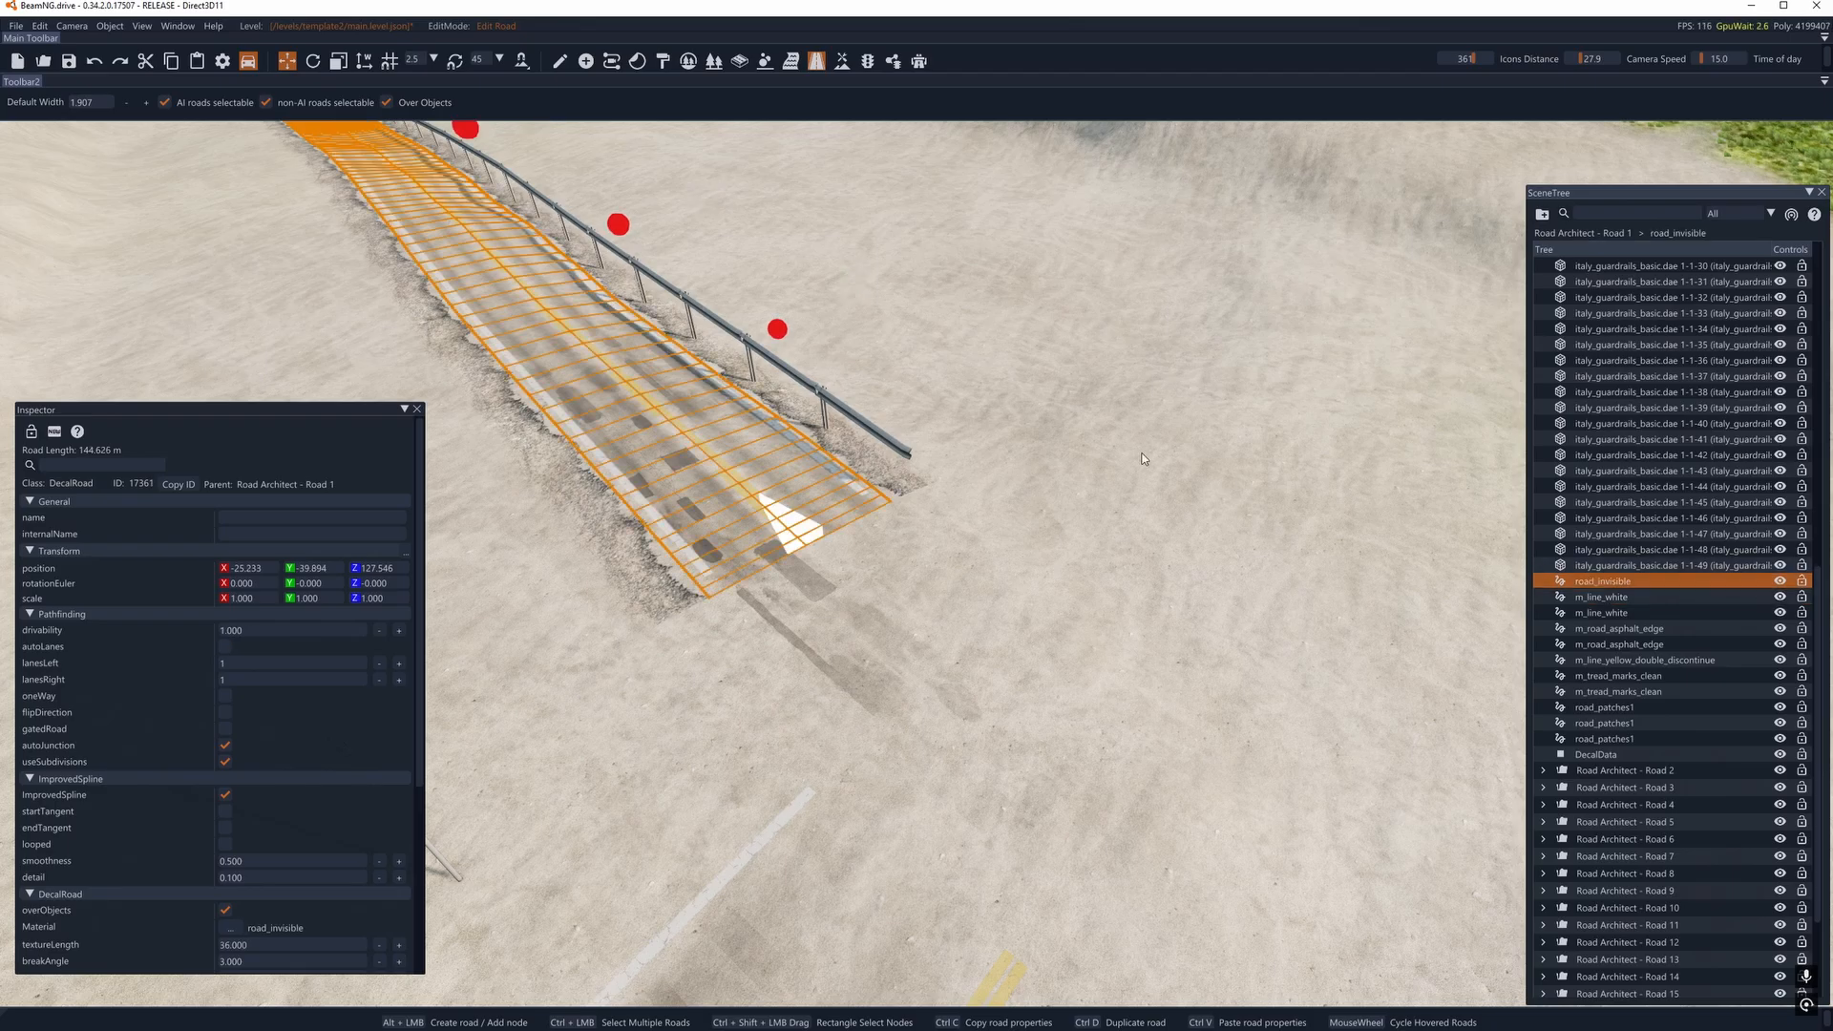
{"action": "right_click_drag", "start_coordinate": [659, 323], "coordinate": [626, 339]}
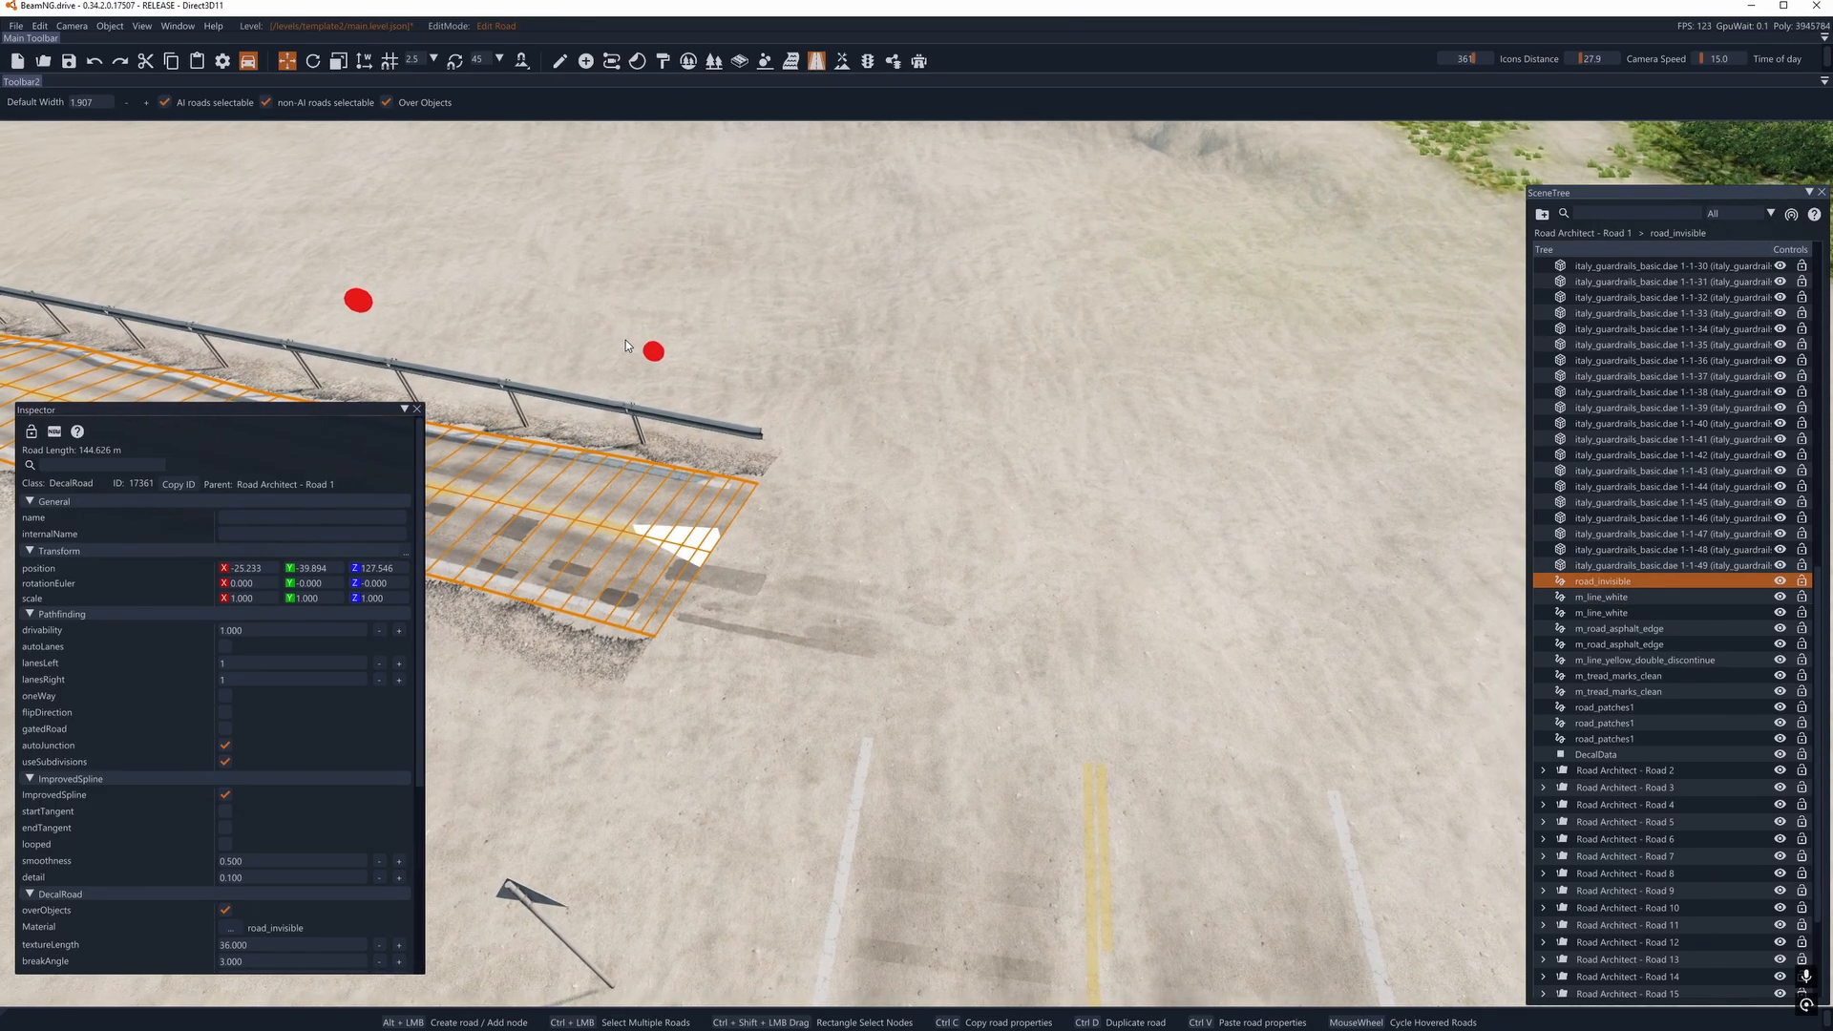
{"action": "left_click", "coordinate": [653, 355]}
{"action": "left_click_drag", "start_coordinate": [655, 355], "coordinate": [1140, 386]}
{"action": "key", "text": "s"}
{"action": "right_click_drag", "start_coordinate": [1140, 386], "coordinate": [964, 526]}
{"action": "key", "text": "d"}
{"action": "key", "text": "d"}
{"action": "key", "text": "s"}
{"action": "key", "text": "d"}
{"action": "left_click_drag", "start_coordinate": [959, 559], "coordinate": [650, 590]}
{"action": "key", "text": "a"}
{"action": "right_click_drag", "start_coordinate": [855, 536], "coordinate": [1155, 439]}
{"action": "right_click_drag", "start_coordinate": [903, 577], "coordinate": [909, 574]}
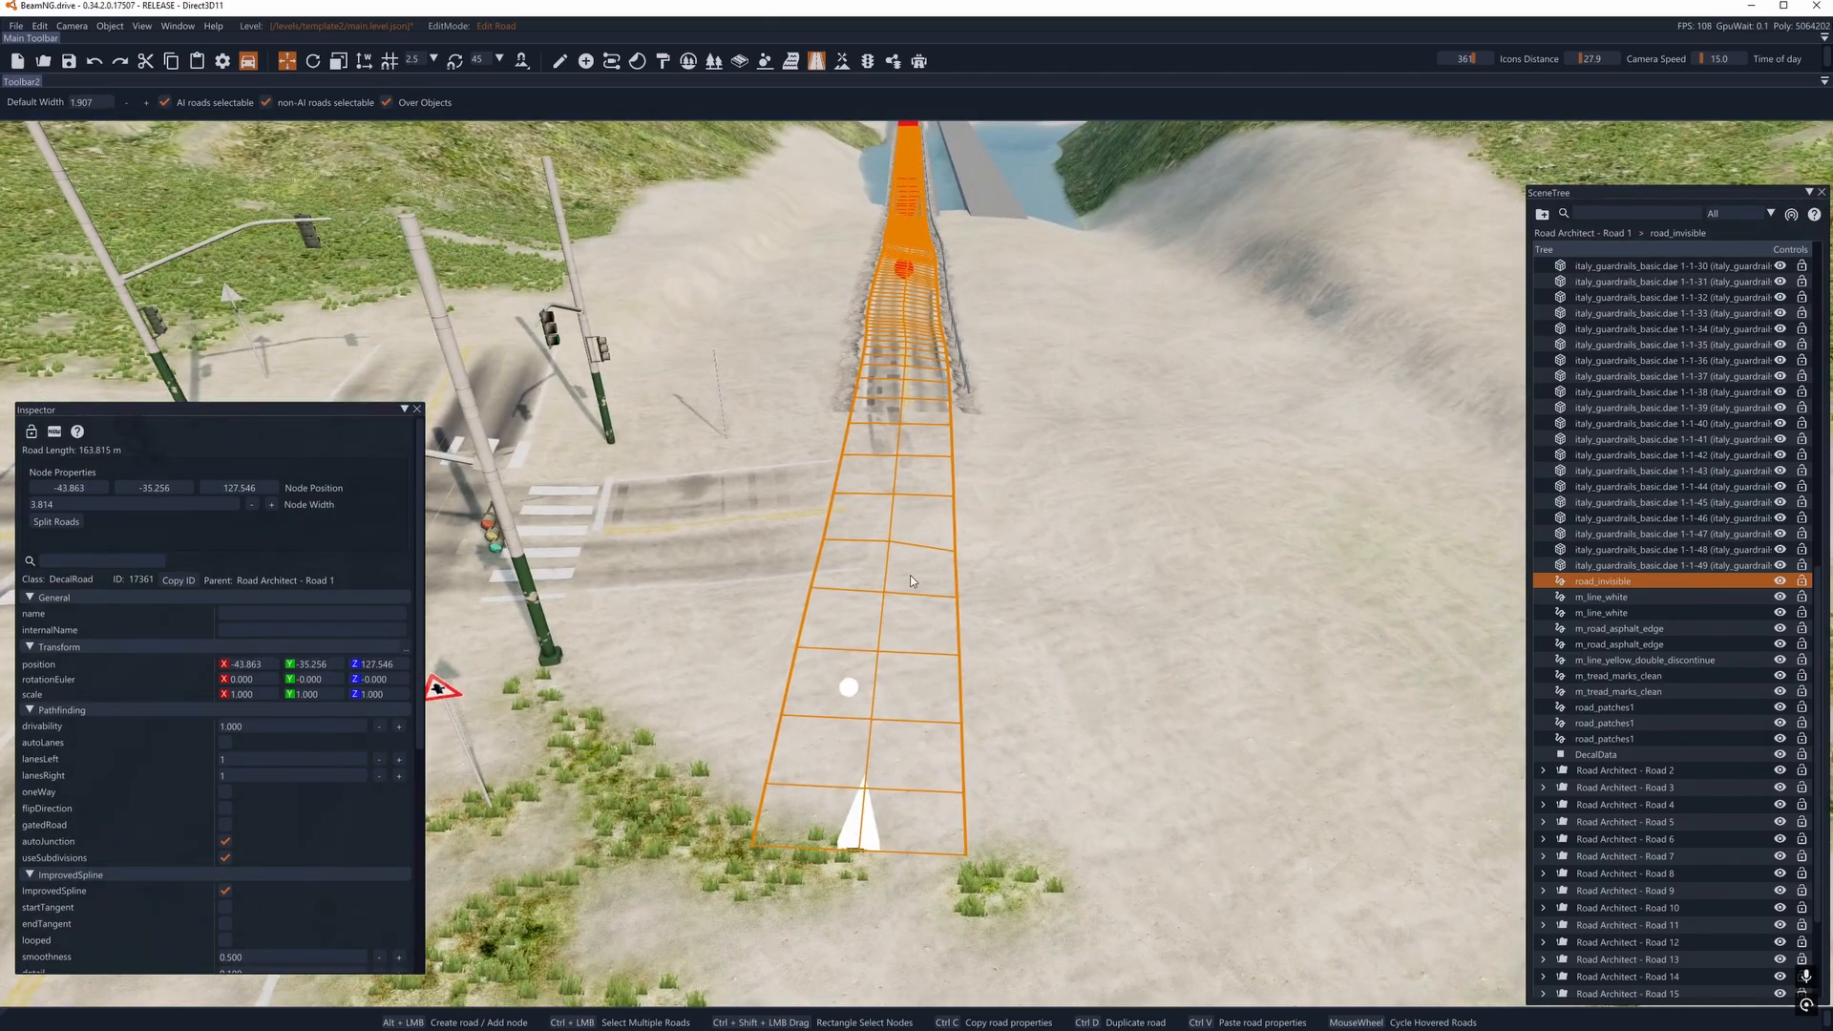
- Align the extended road_invisible section with the guardrail road by shifting its end node to about X -44.1, Y -36.2
{"action": "left_click_drag", "start_coordinate": [850, 696], "coordinate": [909, 696]}
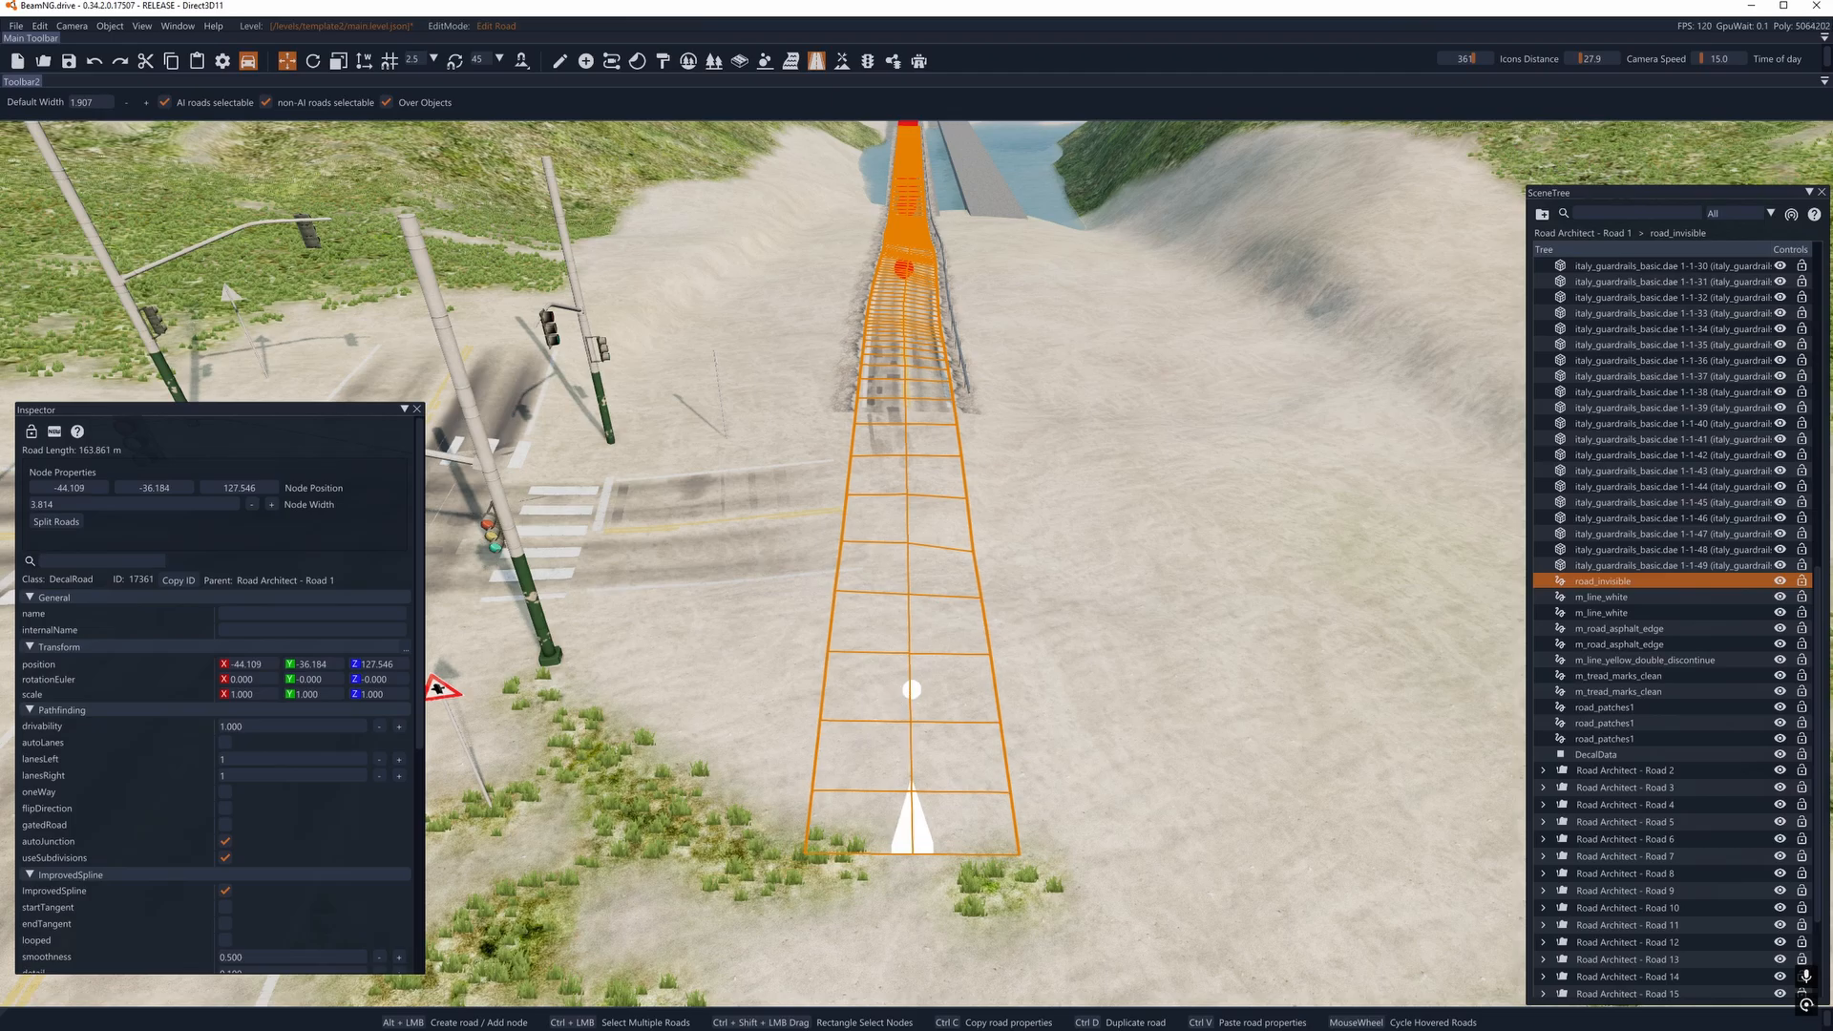
{"action": "key", "text": "w"}
{"action": "right_click_drag", "start_coordinate": [910, 696], "coordinate": [1031, 609]}
{"action": "key", "text": "d"}
{"action": "key", "text": "a"}
{"action": "key", "text": "a"}
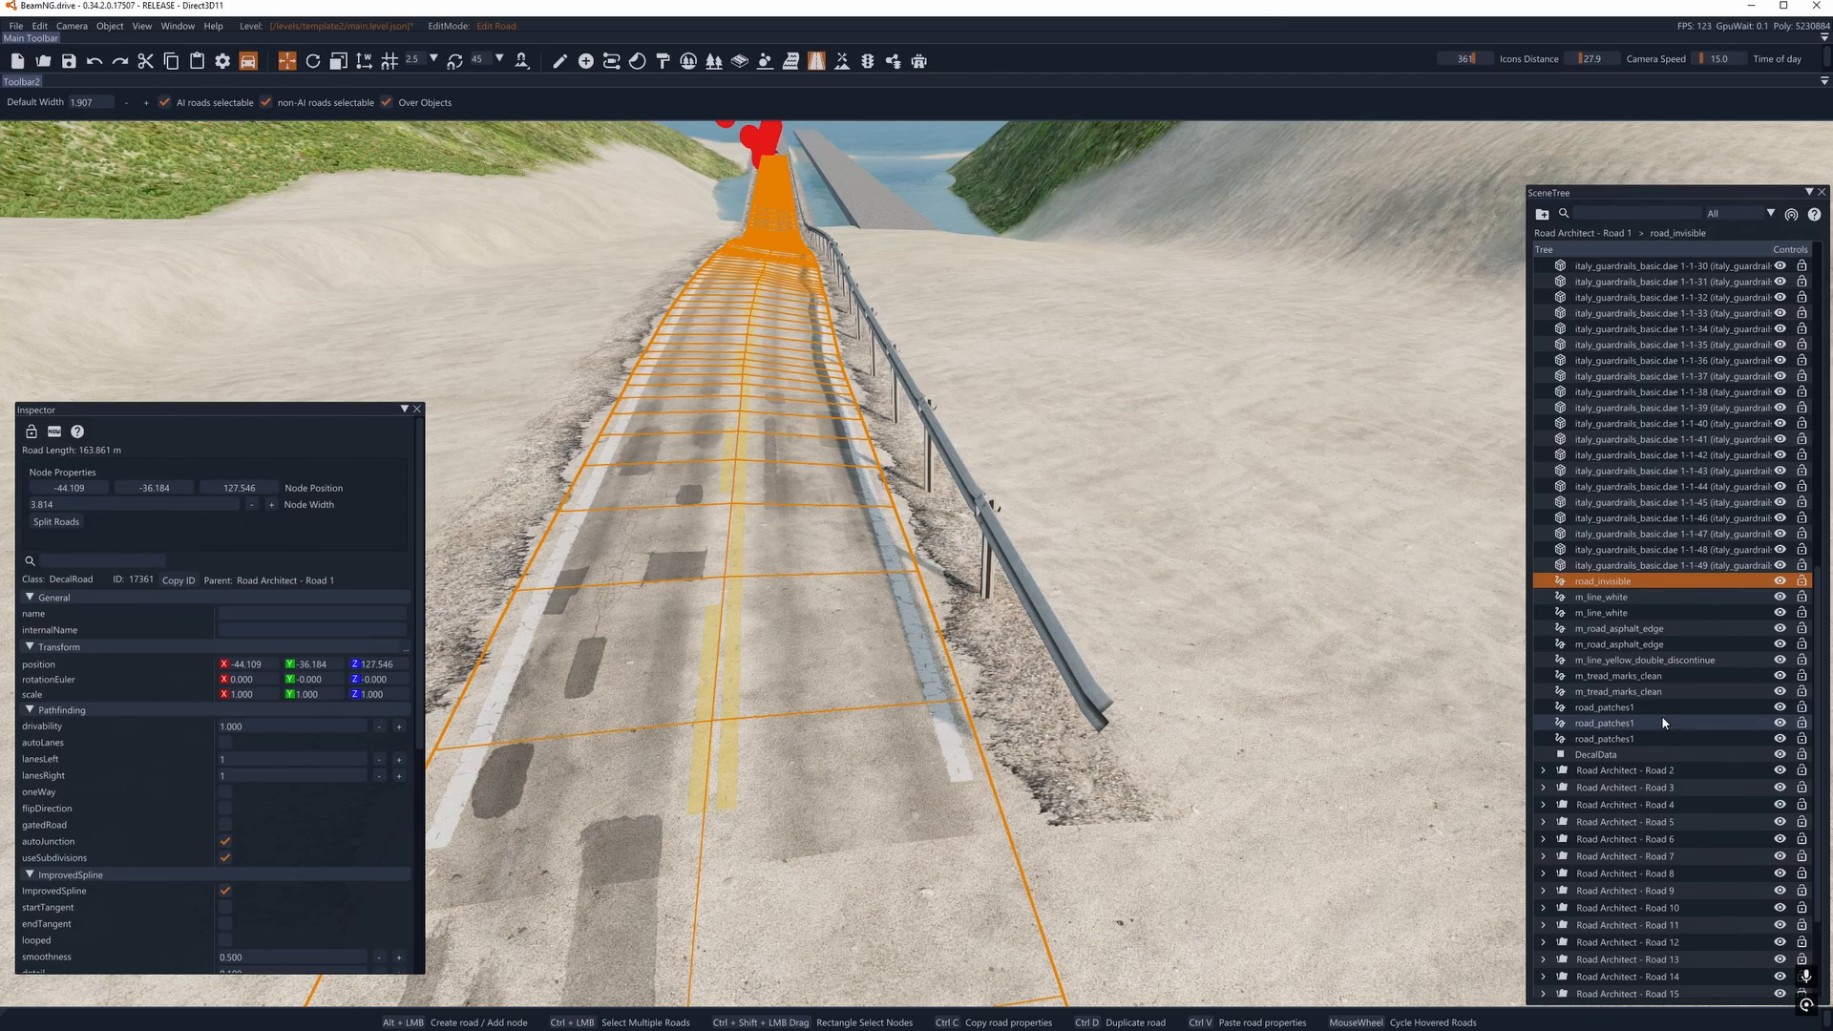
- Select the DecalData entry under Road Architect - Road 1 and examine its properties and the asphalt patches
{"action": "left_click", "coordinate": [1623, 754]}
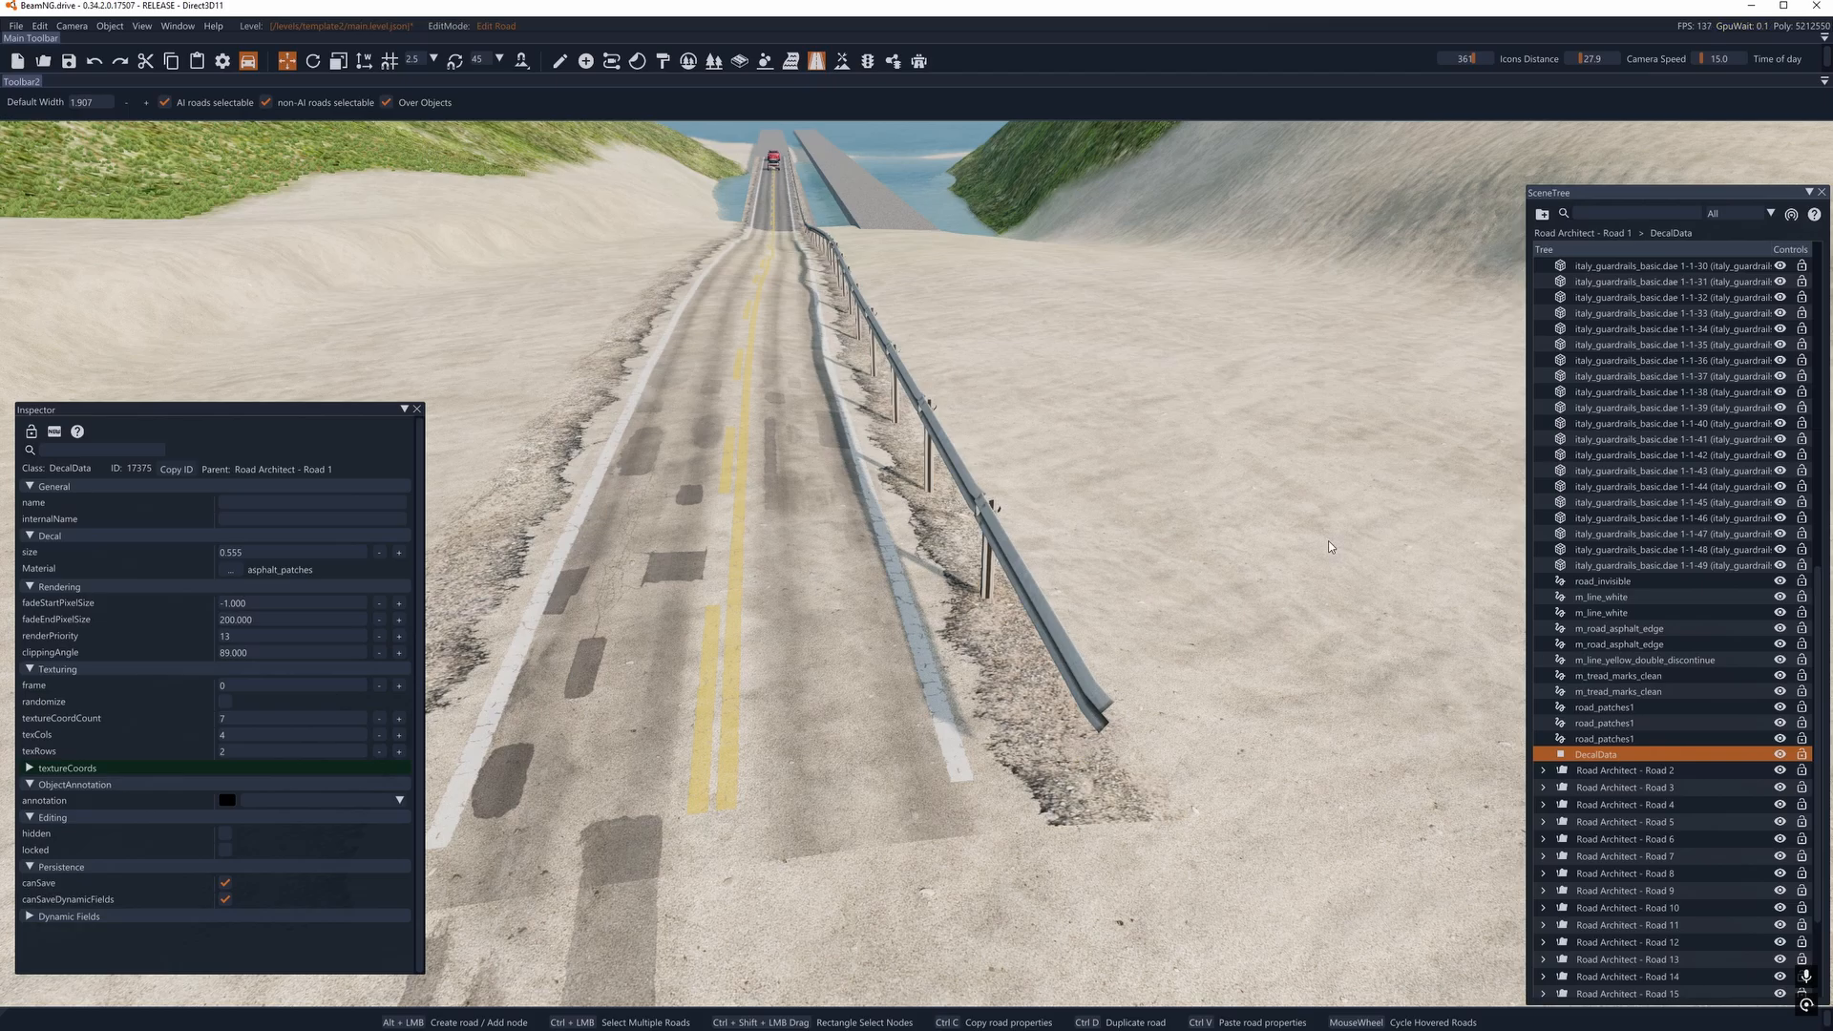
{"action": "right_click_drag", "start_coordinate": [907, 535], "coordinate": [541, 581]}
{"action": "key", "text": "a"}
{"action": "key", "text": "w"}
{"action": "key", "text": "d"}
{"action": "key", "text": "s"}
{"action": "key", "text": "w"}
{"action": "key", "text": "s"}
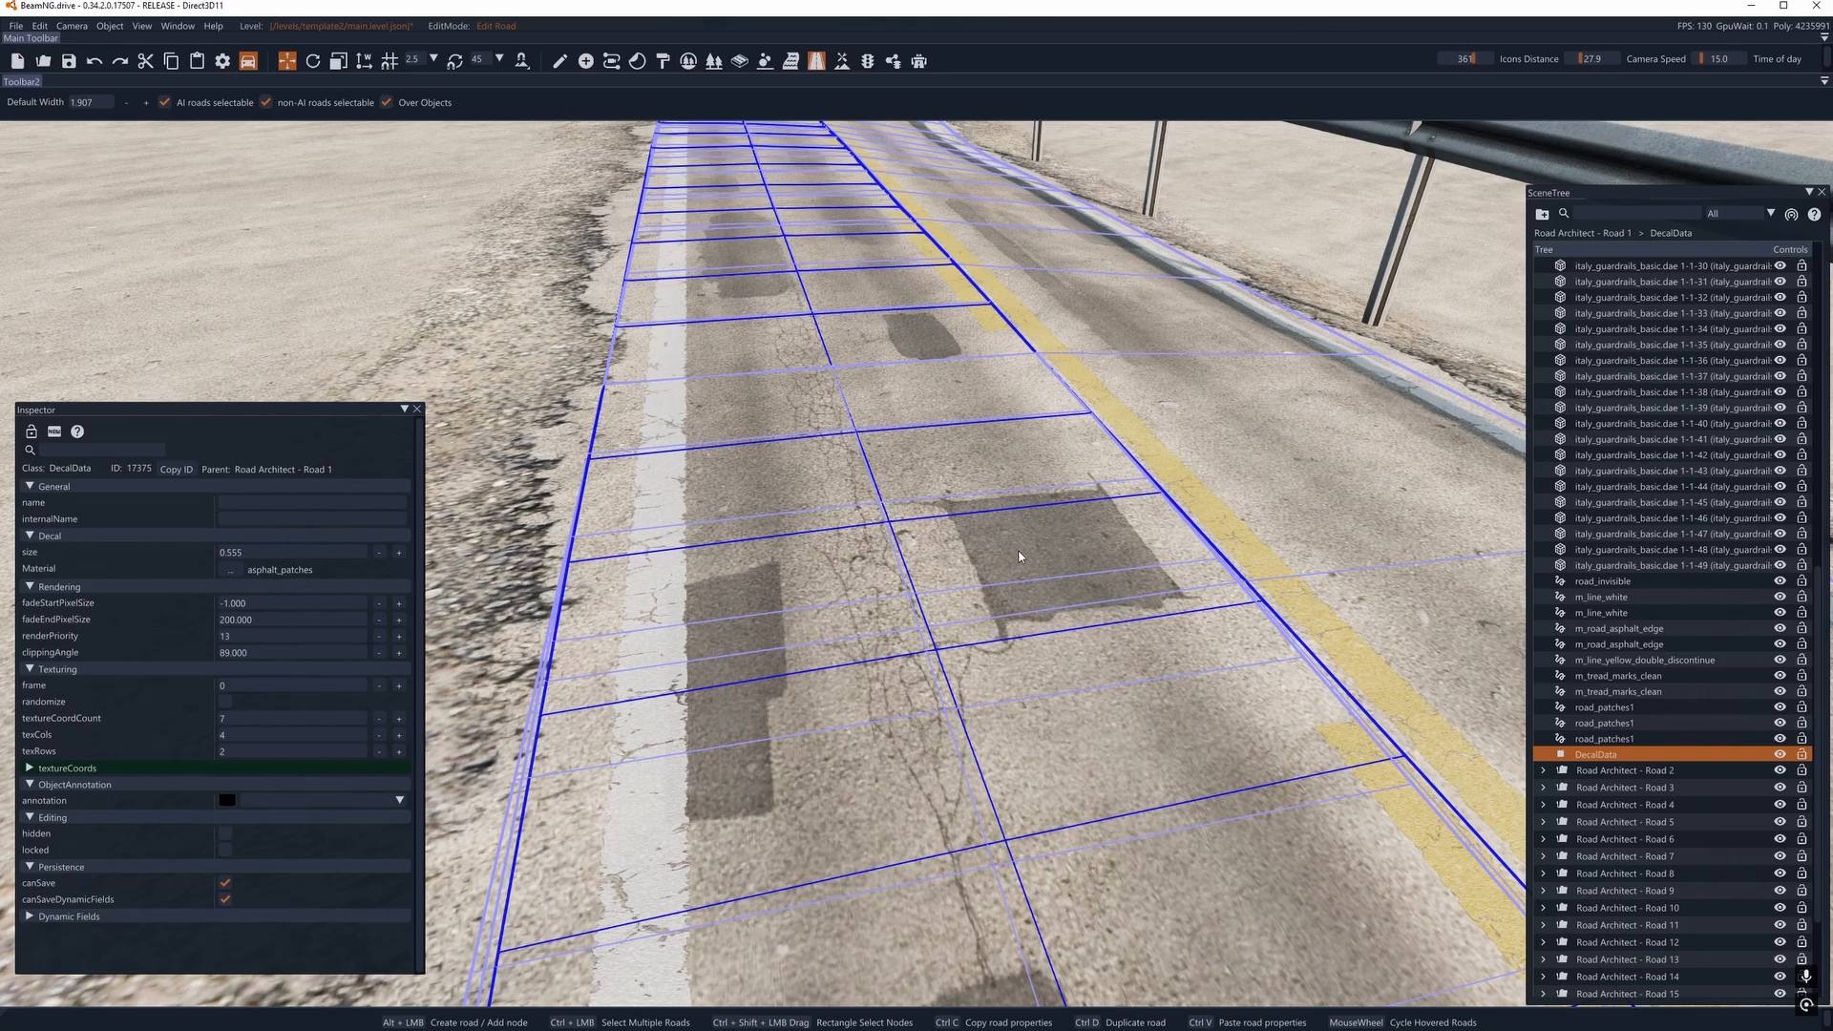
- Examine the cracks, patches and overlapping decal road outlines along the guardrail road's surface
{"action": "key", "text": "a"}
{"action": "right_click_drag", "start_coordinate": [1019, 557], "coordinate": [857, 607]}
{"action": "key", "text": "s"}
{"action": "key", "text": "d"}
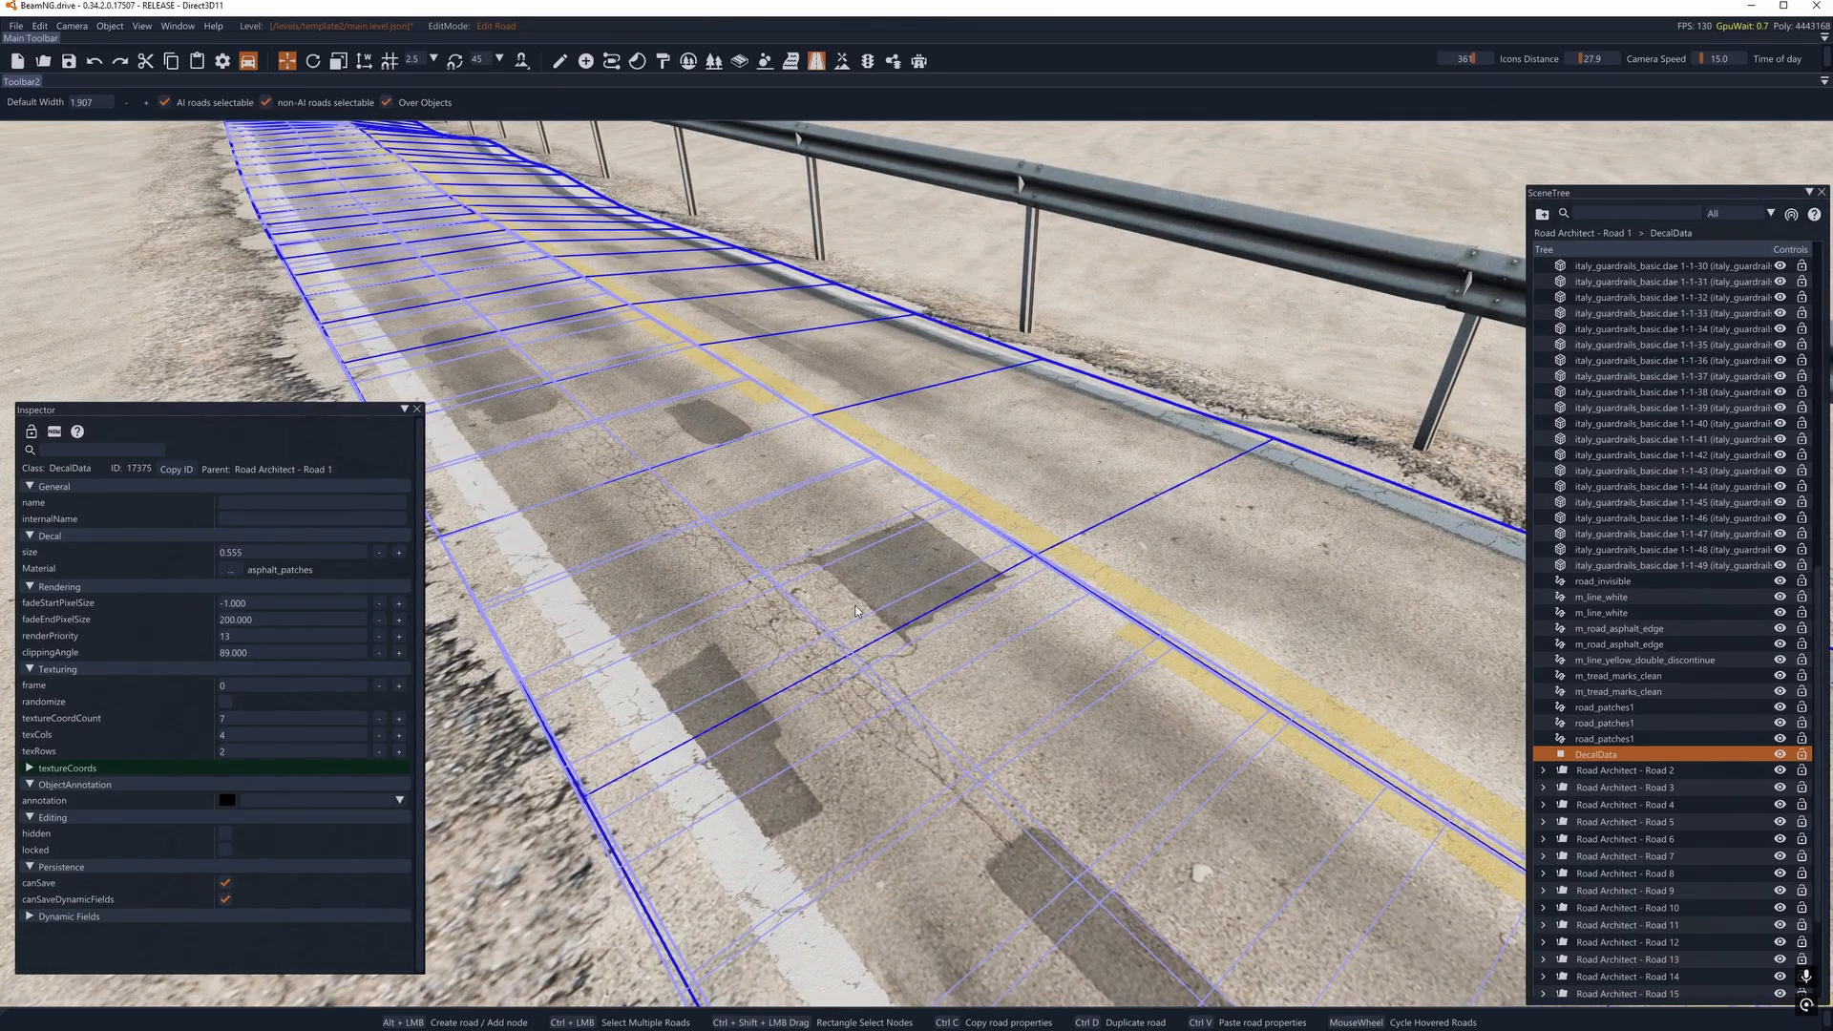
{"action": "scroll", "coordinate": [856, 611], "scroll_direction": "down", "scroll_amount": 2}
{"action": "key", "text": "s"}
{"action": "key", "text": "d"}
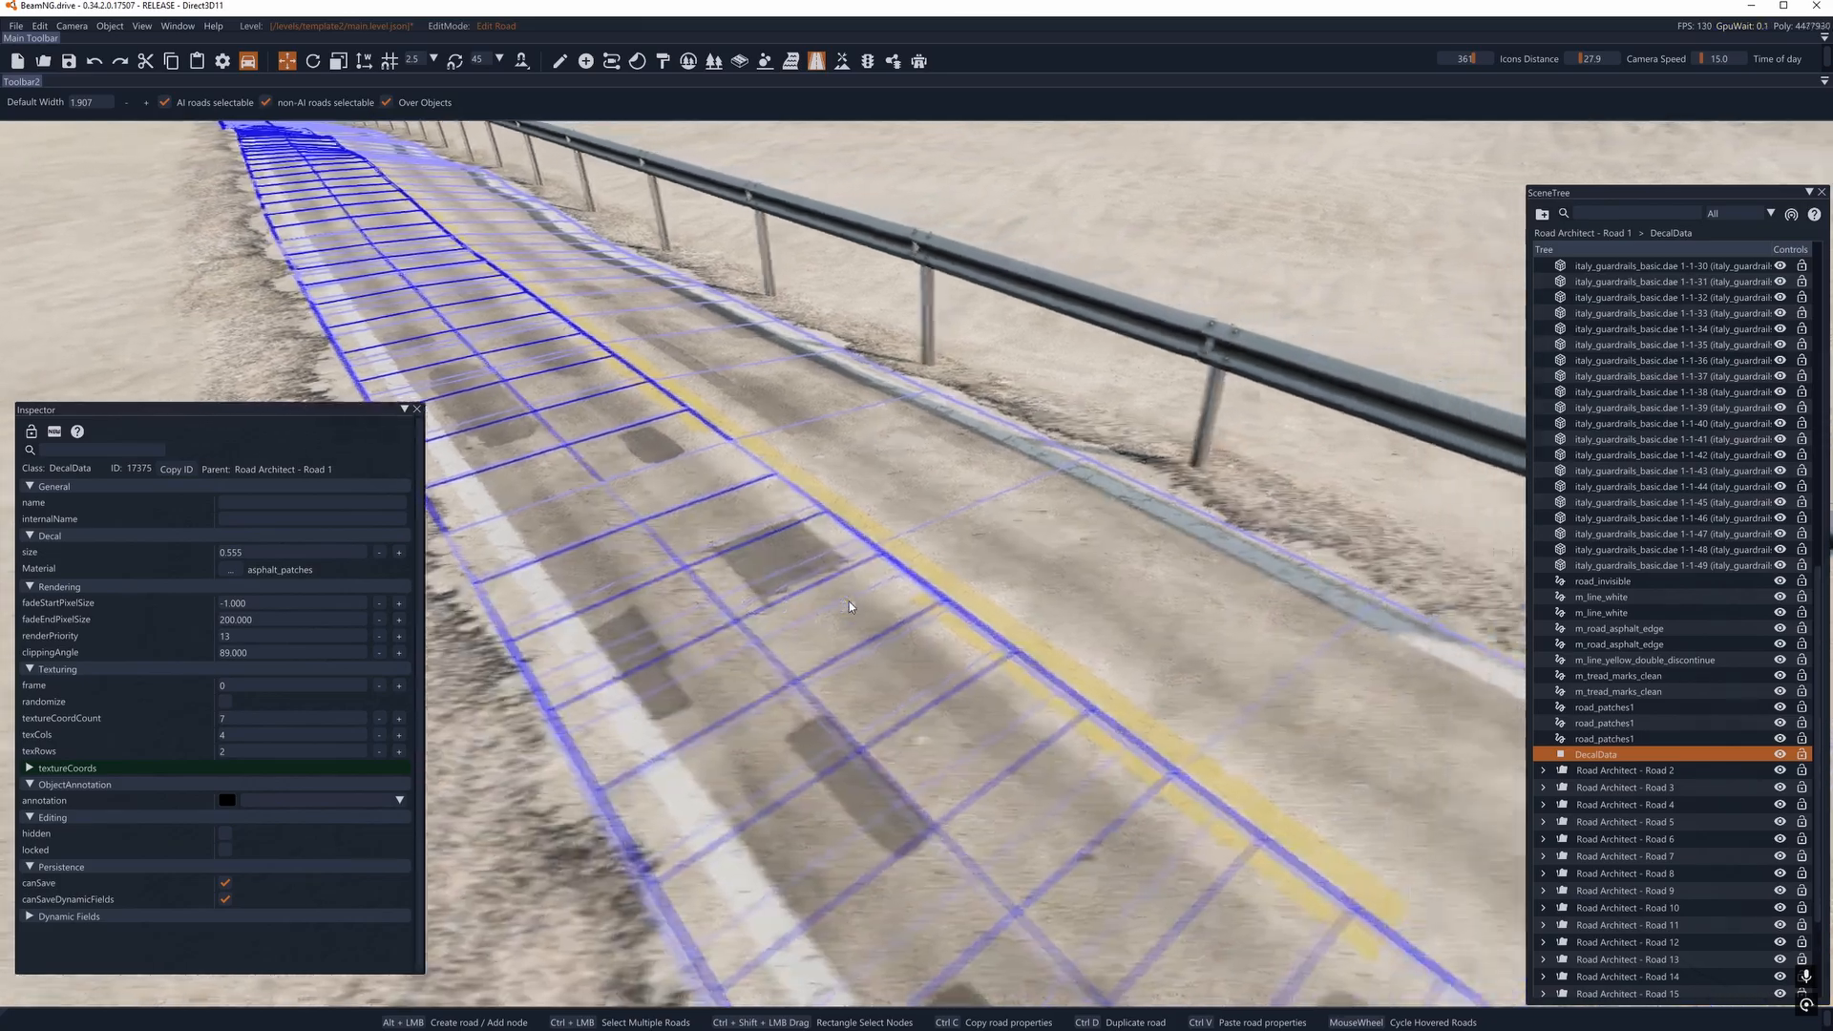
{"action": "right_click_drag", "start_coordinate": [850, 606], "coordinate": [769, 577]}
{"action": "key", "text": "s"}
{"action": "key", "text": "w"}
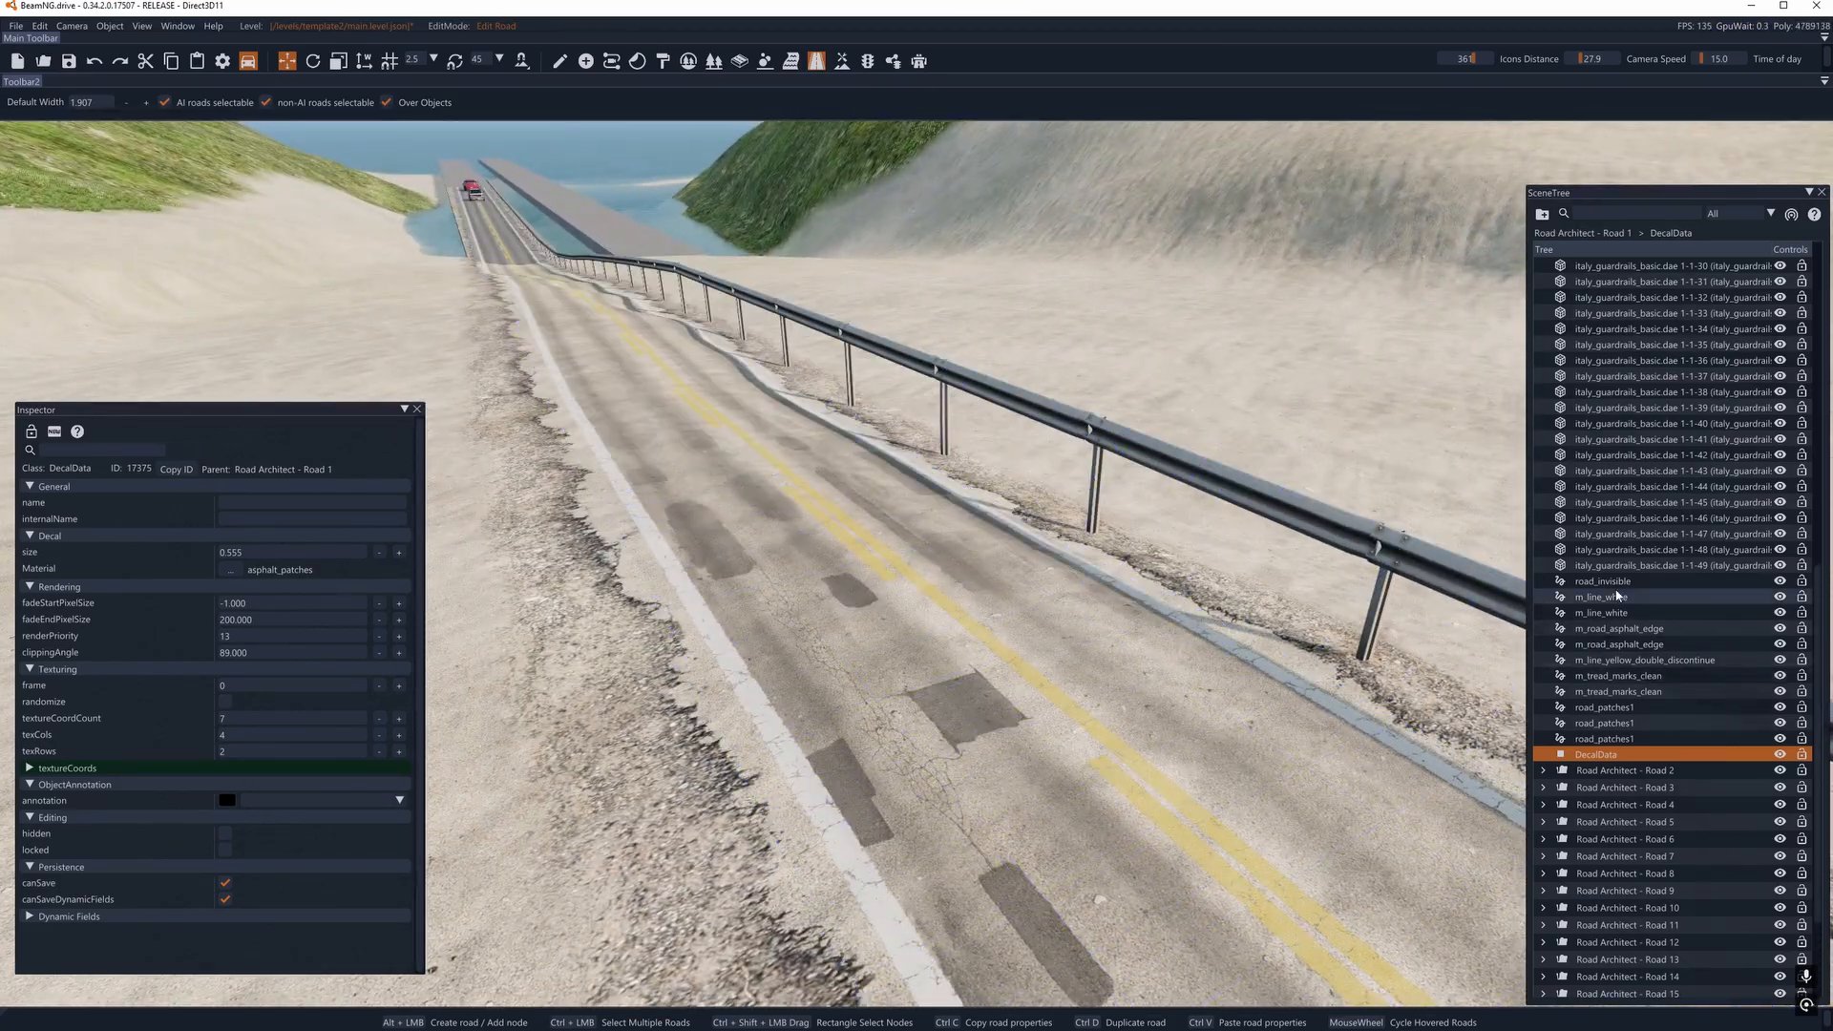
- Compare the DecalData entry with the m_tread_marks_clean decal road under Road Architect - Road 1 in the scene tree
{"action": "scroll", "coordinate": [1619, 596], "scroll_direction": "down", "scroll_amount": 2}
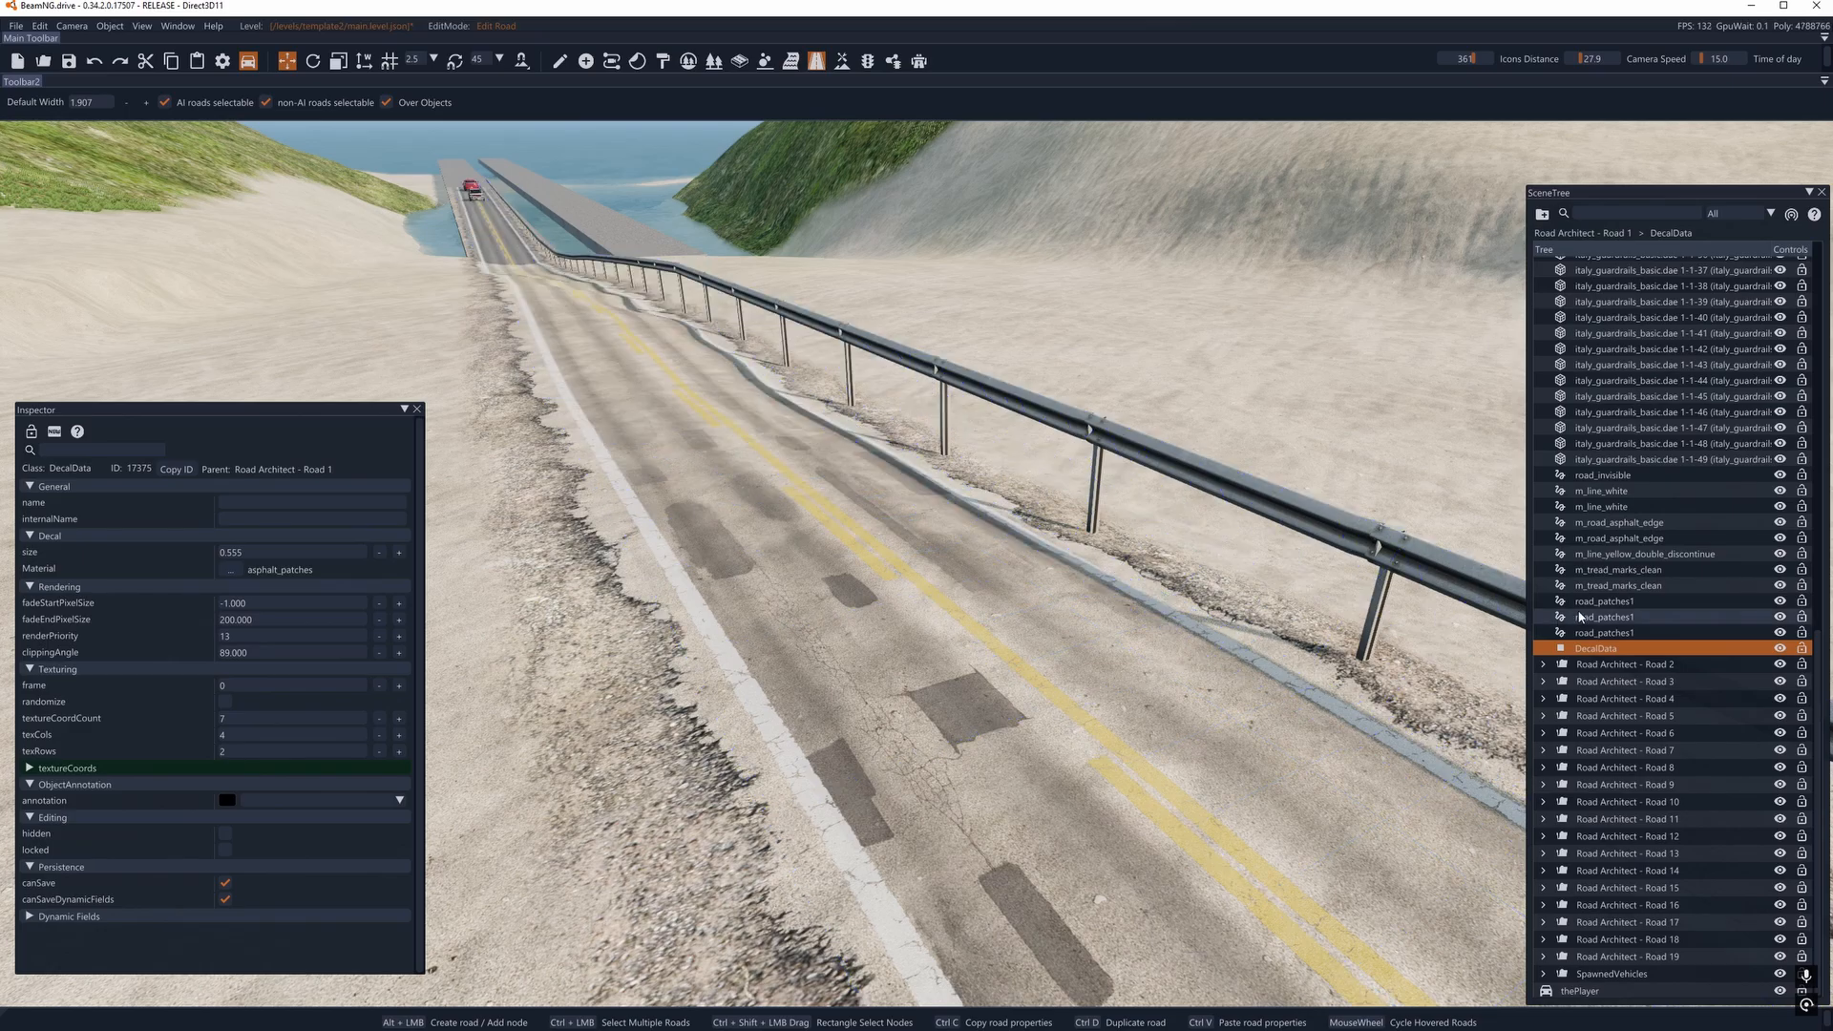
{"action": "right_click_drag", "start_coordinate": [838, 635], "coordinate": [1103, 659]}
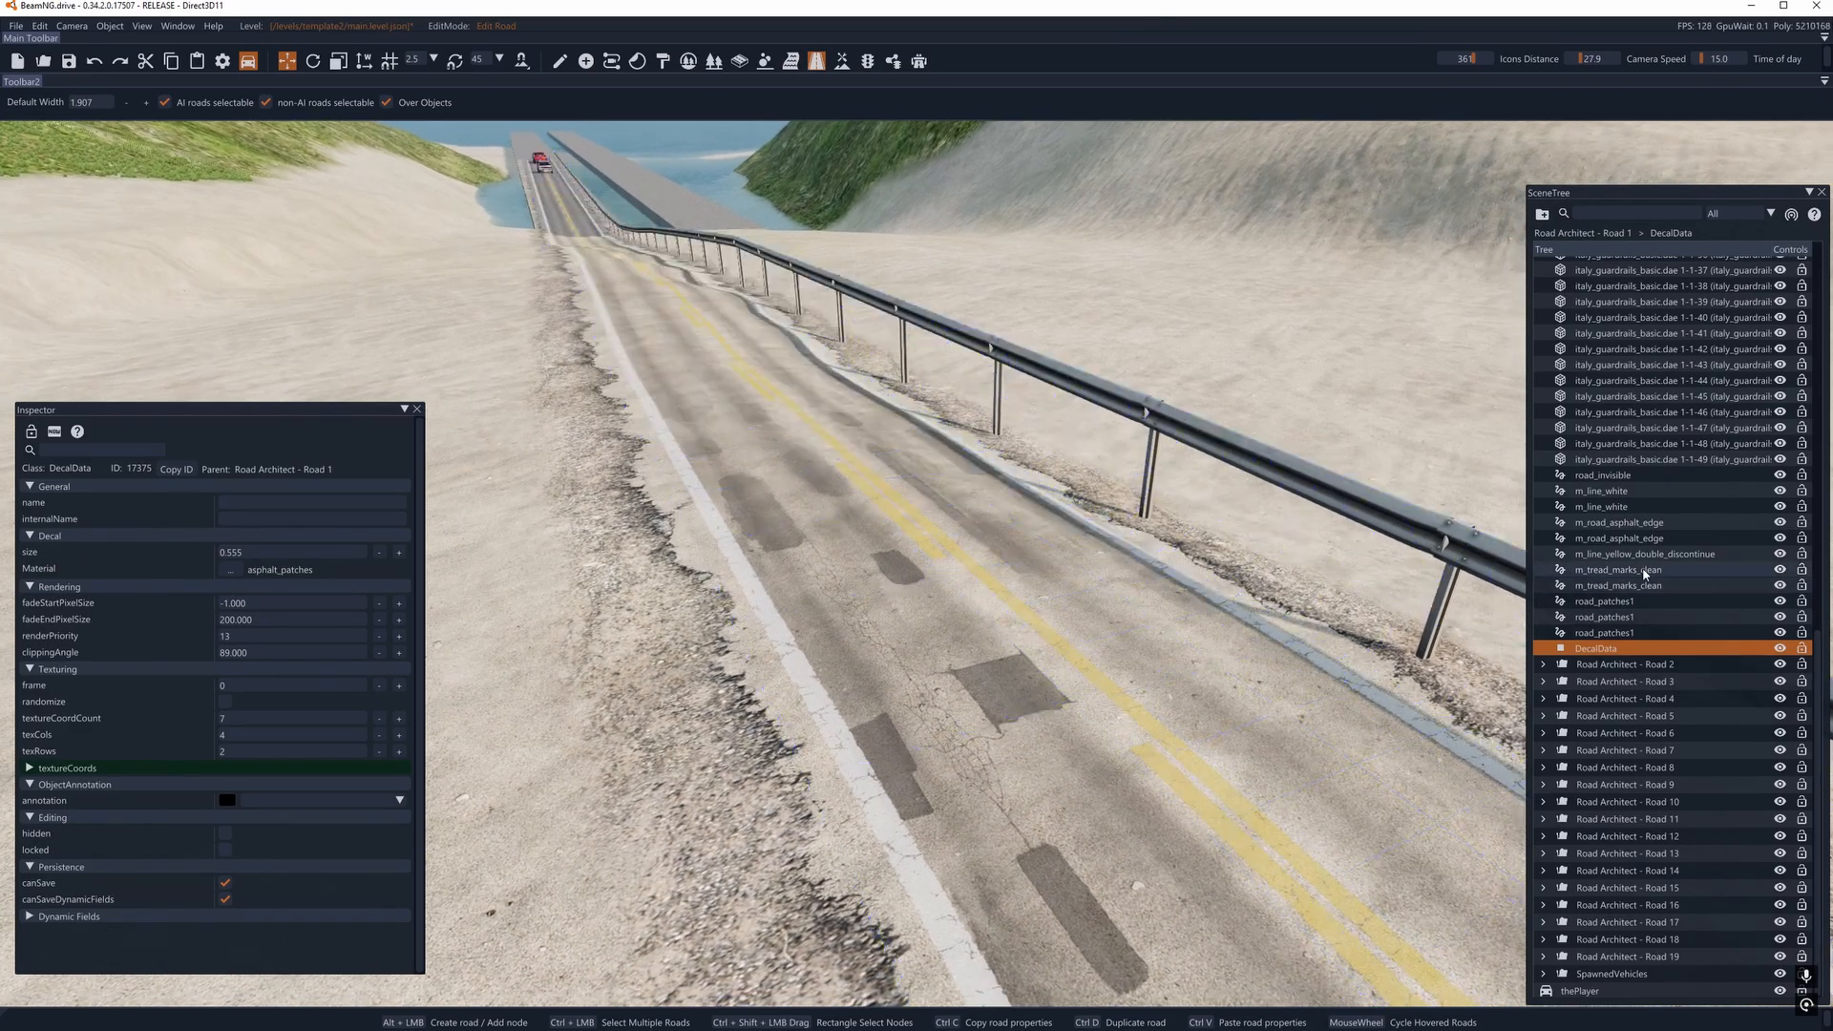
{"action": "left_click", "coordinate": [1617, 684]}
{"action": "left_click", "coordinate": [1604, 650]}
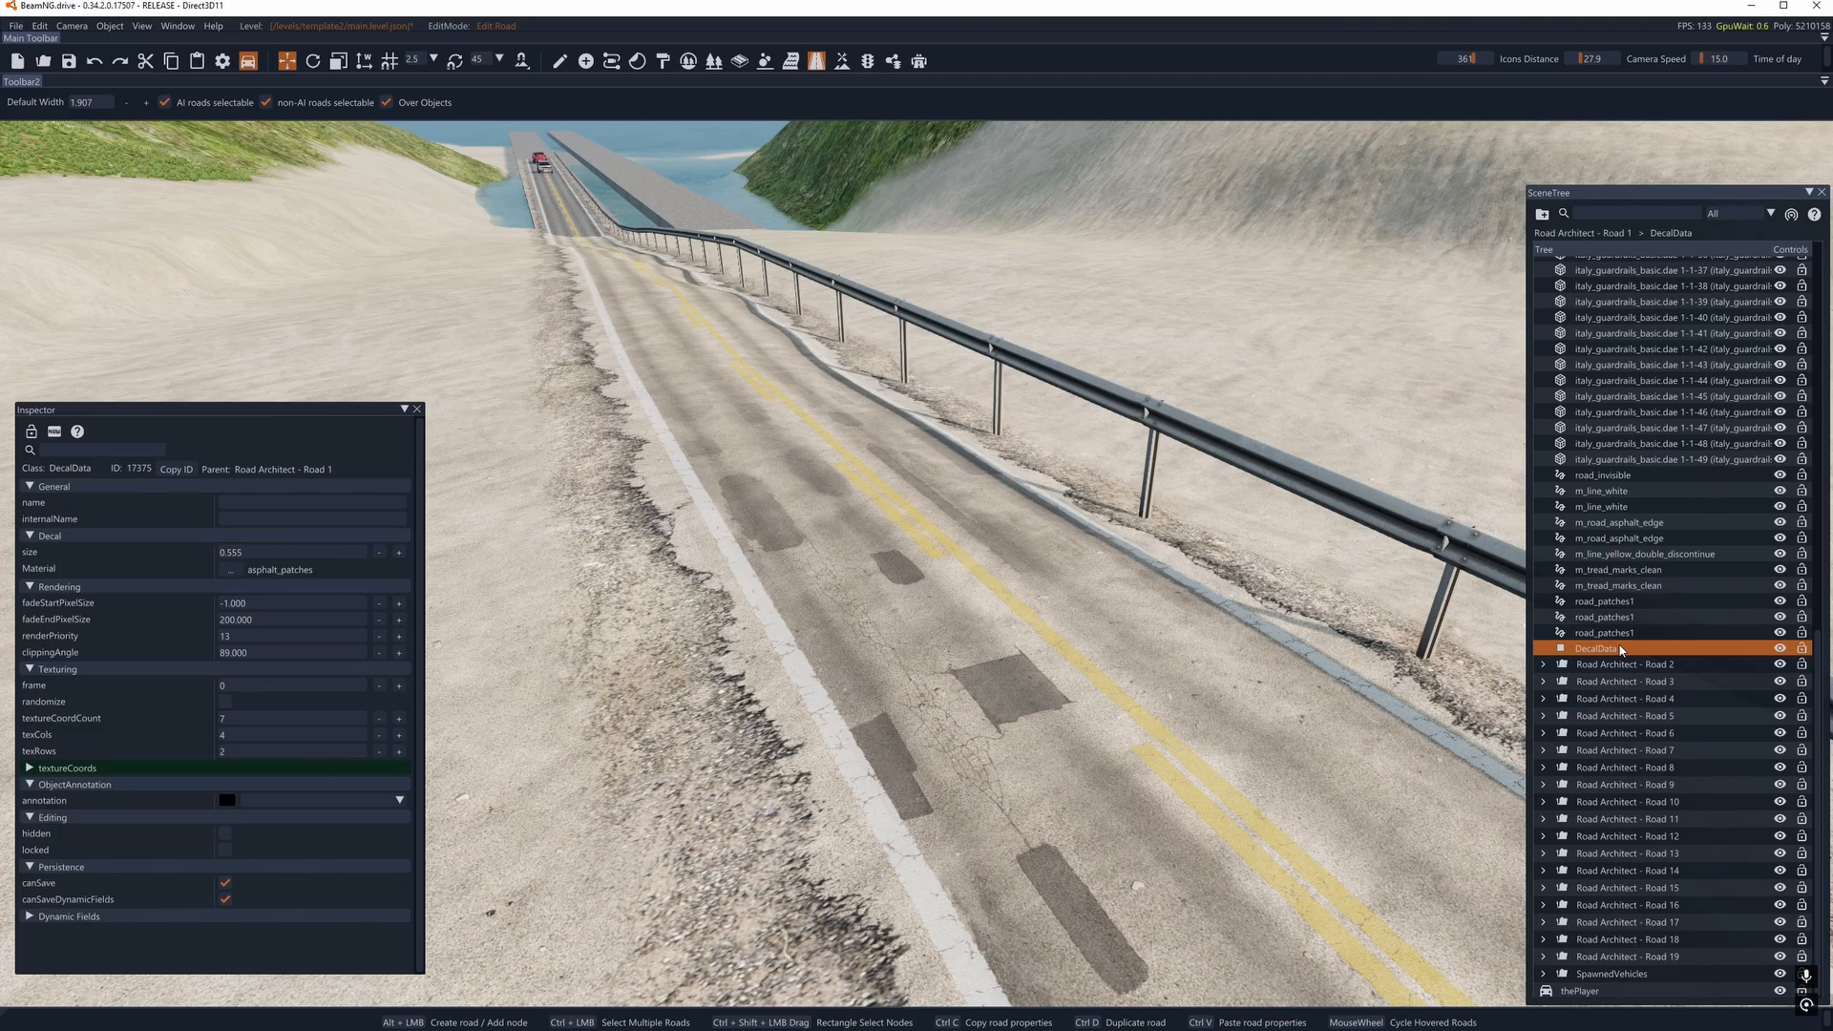
{"action": "left_click", "coordinate": [1620, 651]}
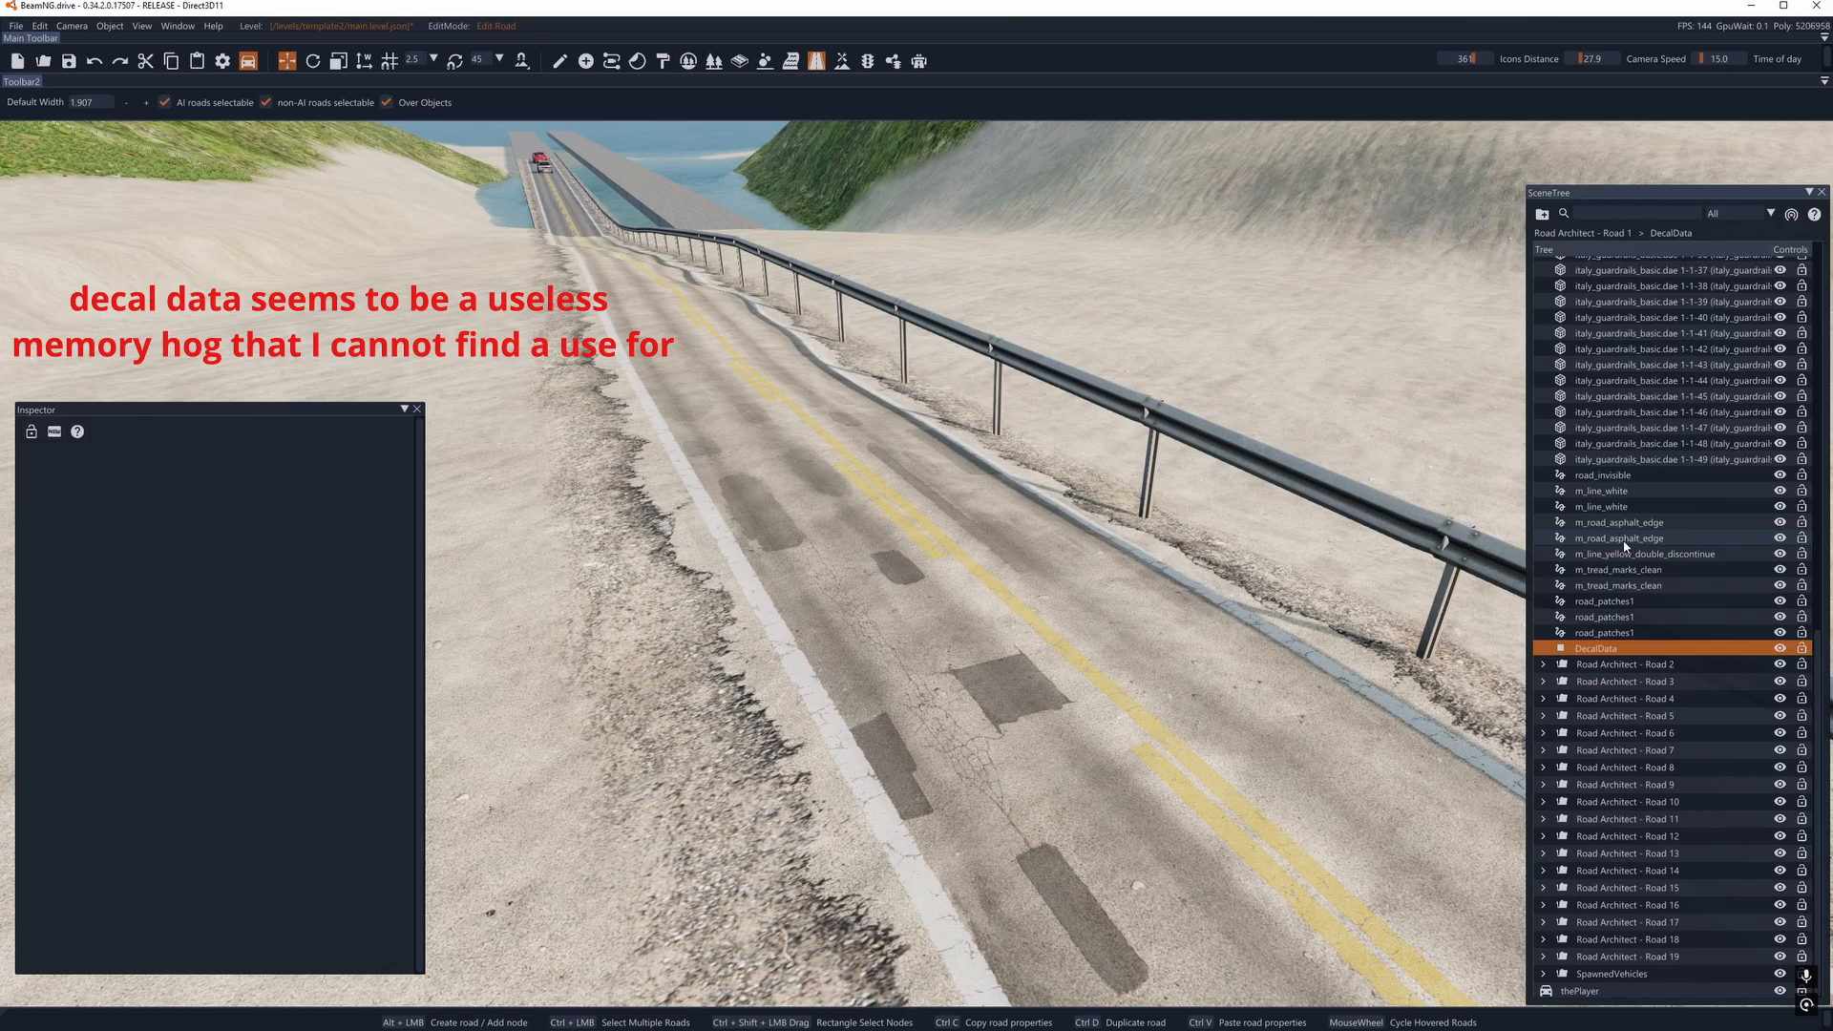
{"action": "left_click", "coordinate": [1594, 648]}
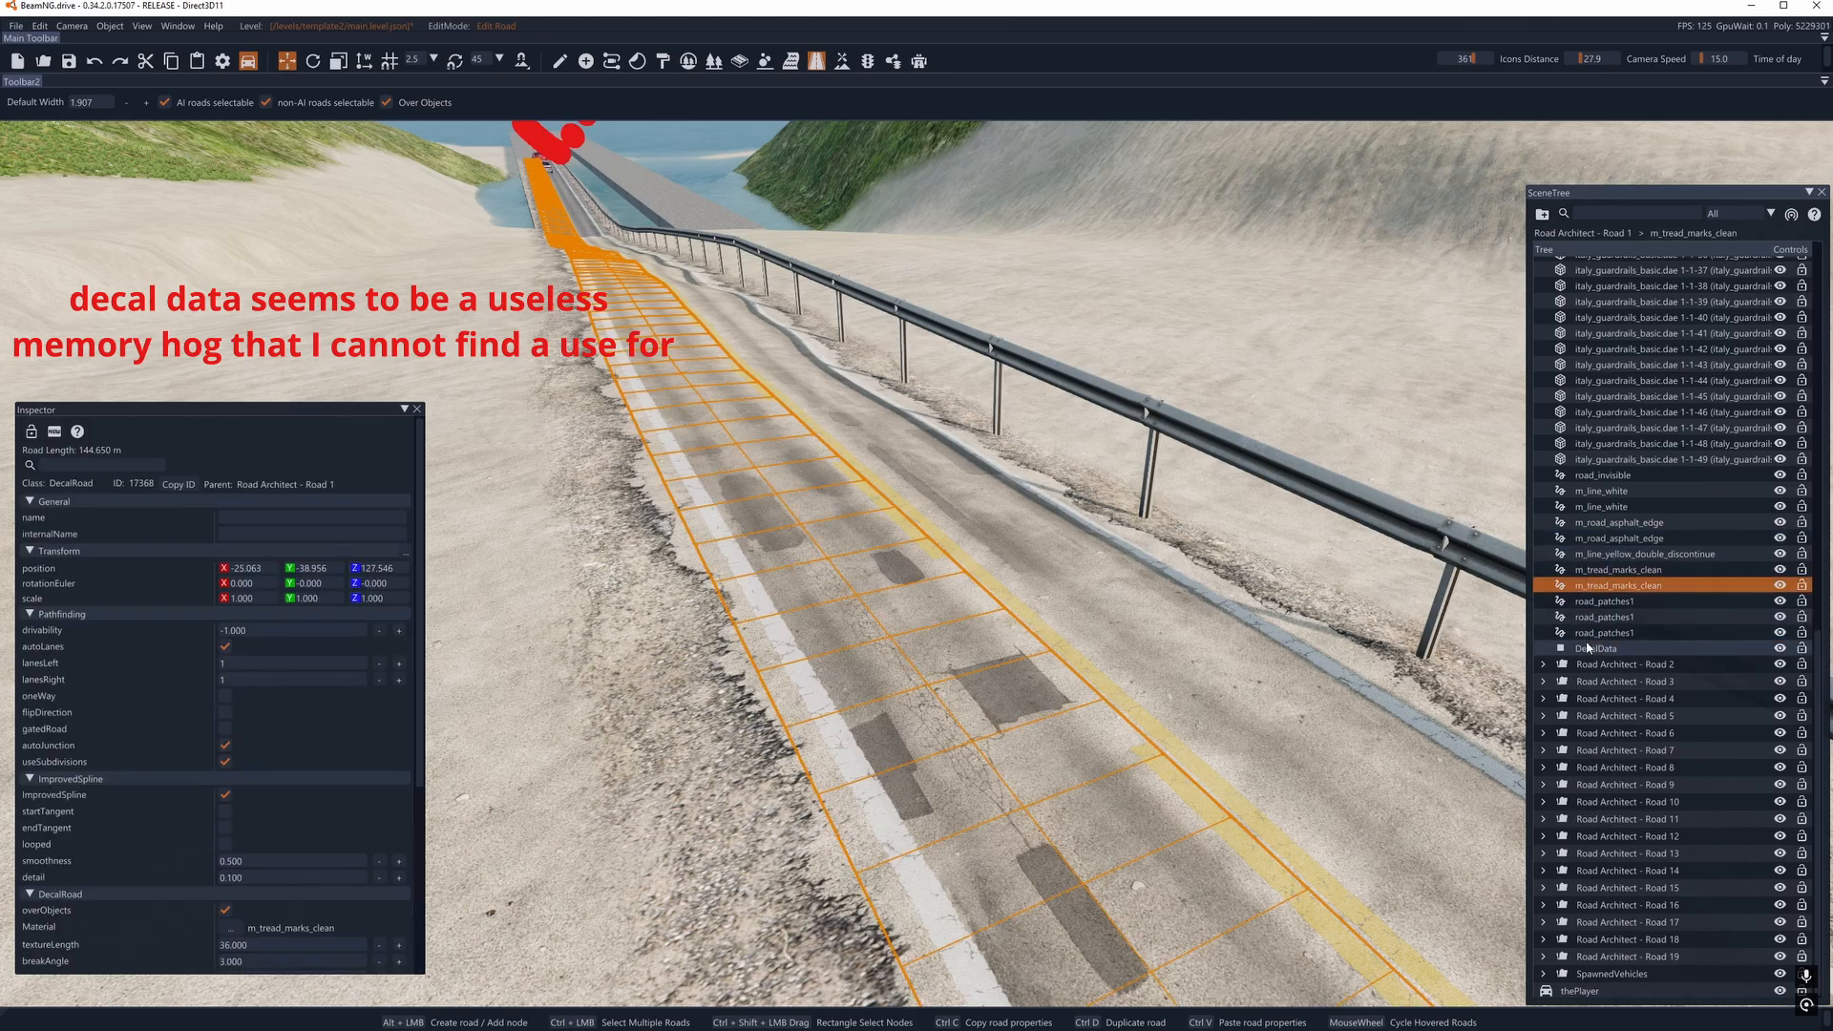
- Switch to object selection mode and delete the DecalData entry from Road Architect - Road 1
{"action": "left_click", "coordinate": [560, 62]}
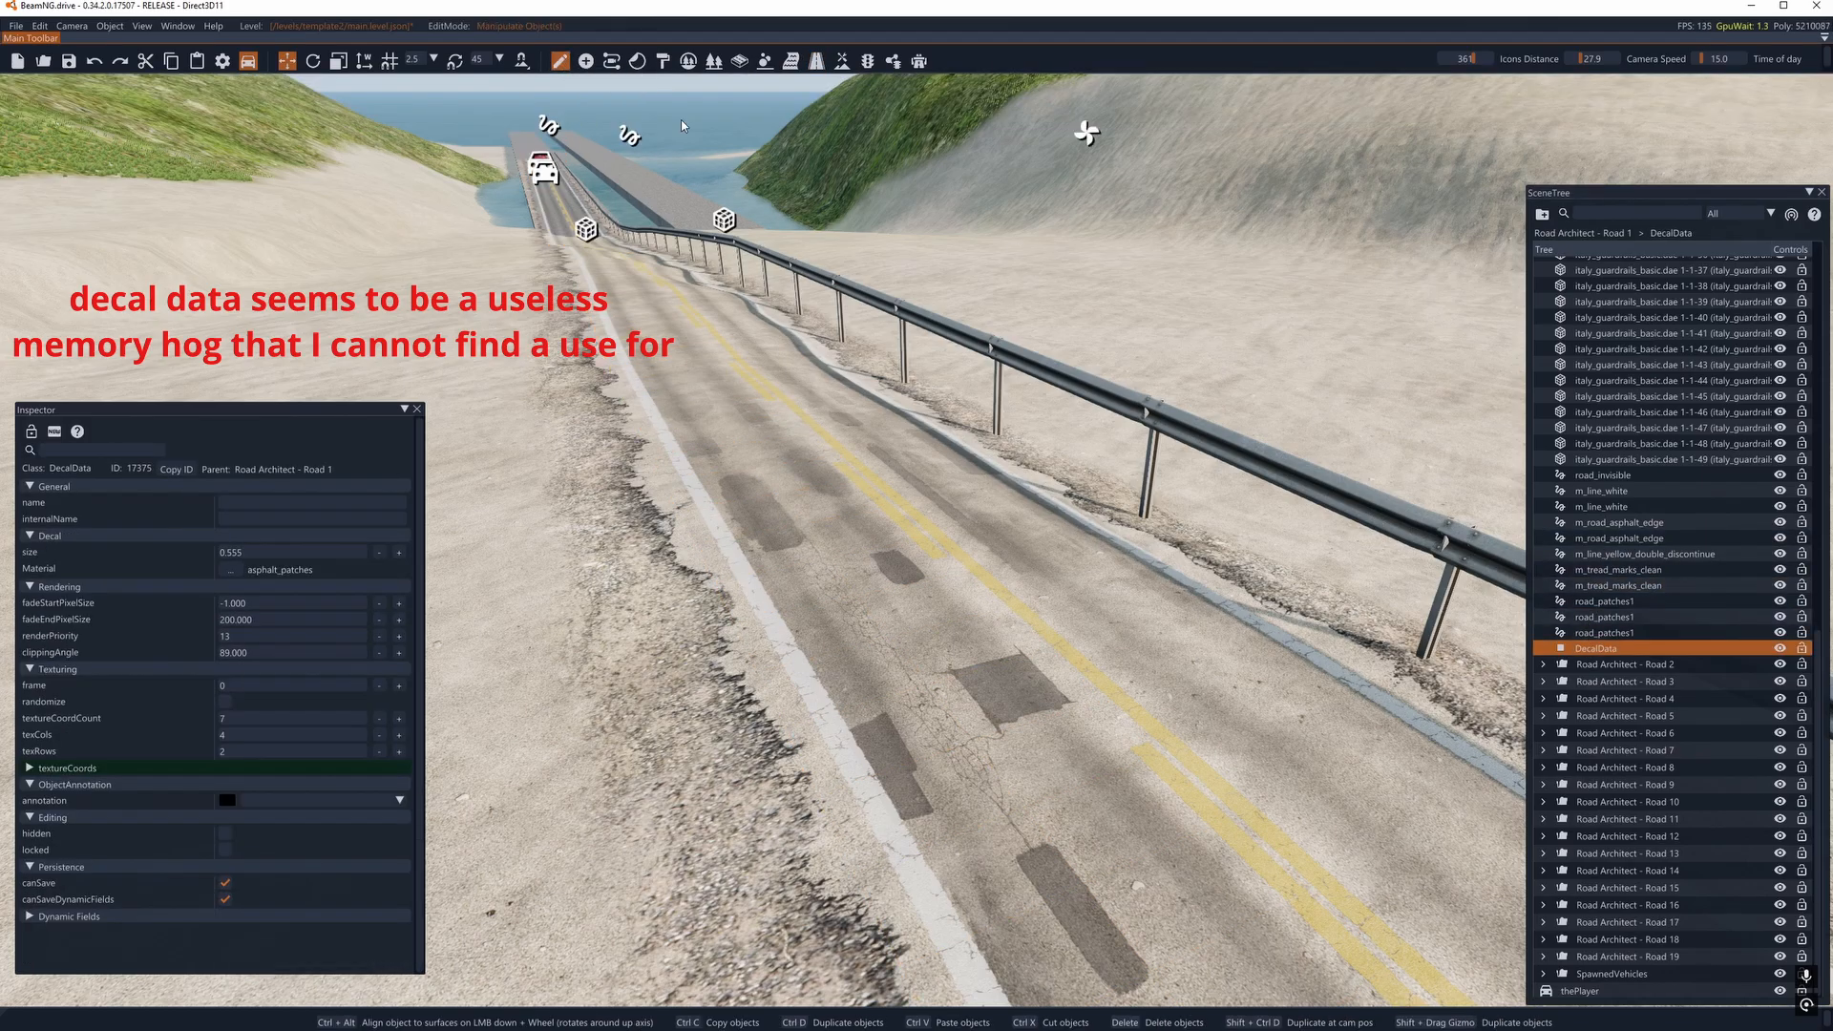
{"action": "left_click", "coordinate": [1621, 586]}
{"action": "left_click", "coordinate": [1597, 647]}
{"action": "key", "text": "Delete"}
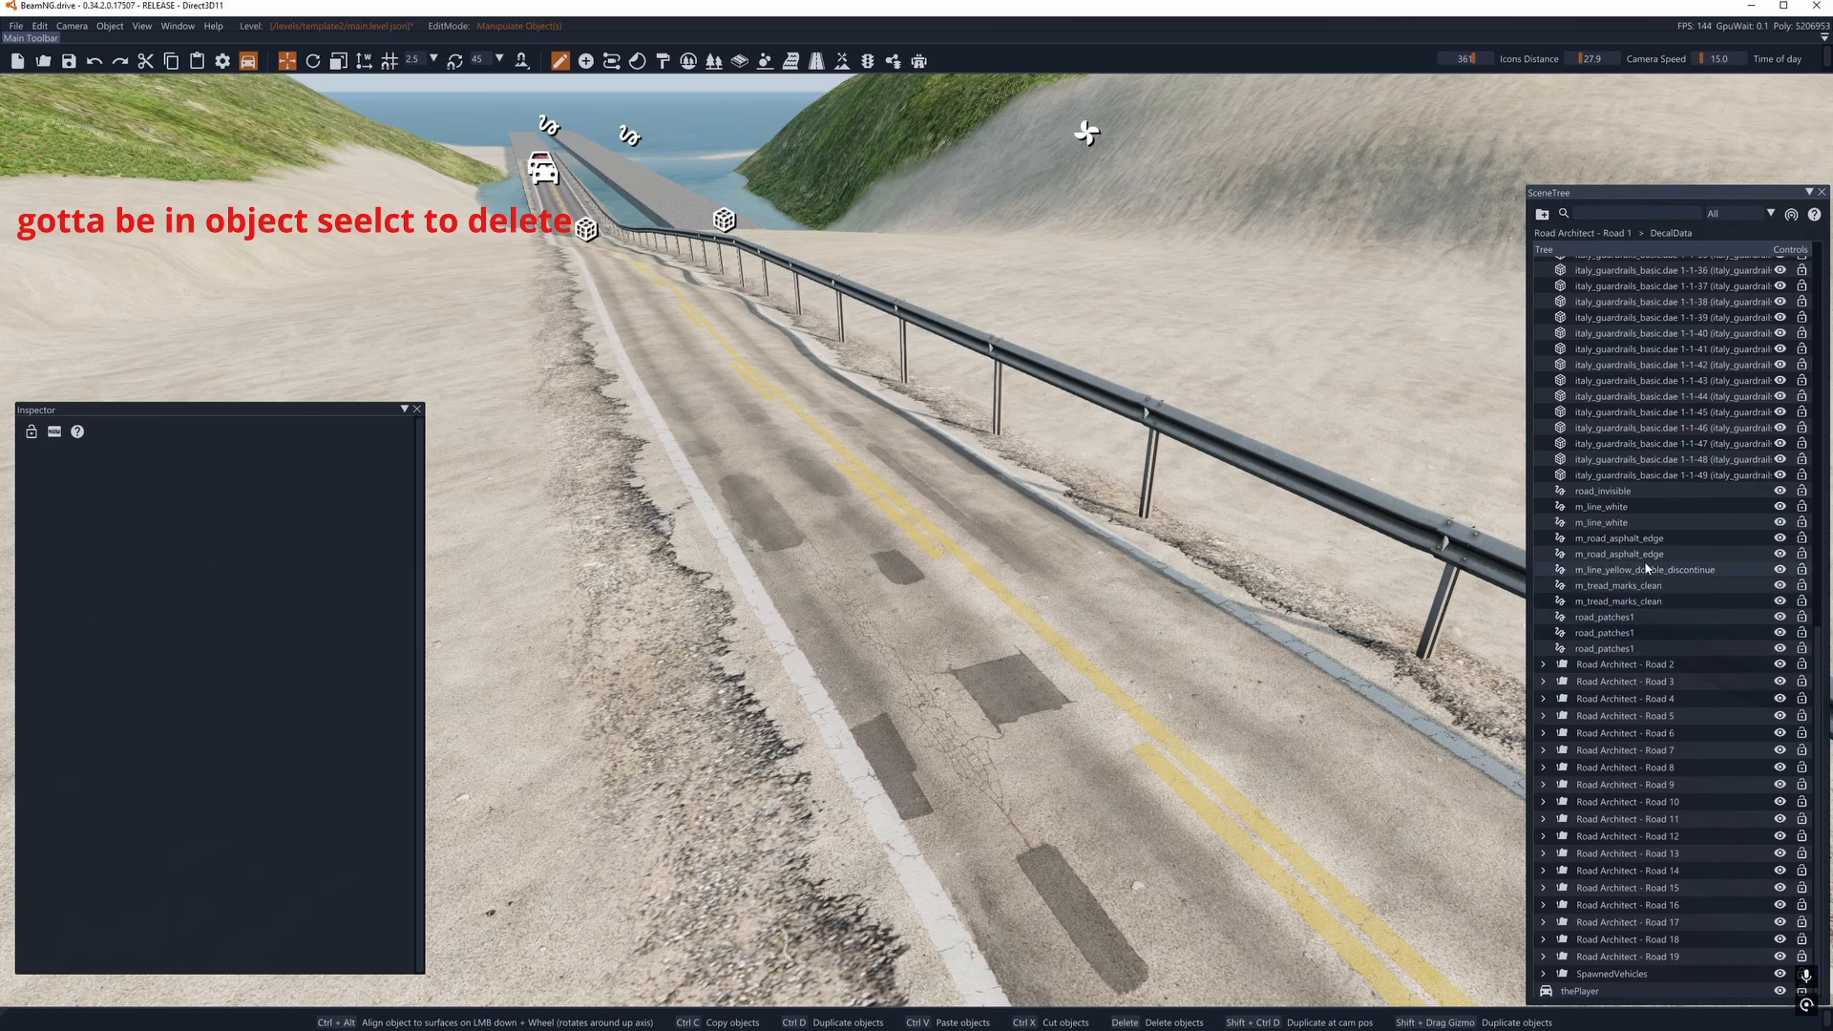
- Examine the remaining decal roads under Road Architect - Road 1, from road_invisible and m_line_white through the road_patches1 entries
{"action": "scroll", "coordinate": [1648, 563], "scroll_direction": "up", "scroll_amount": 10}
{"action": "scroll", "coordinate": [1623, 472], "scroll_direction": "down", "scroll_amount": 6}
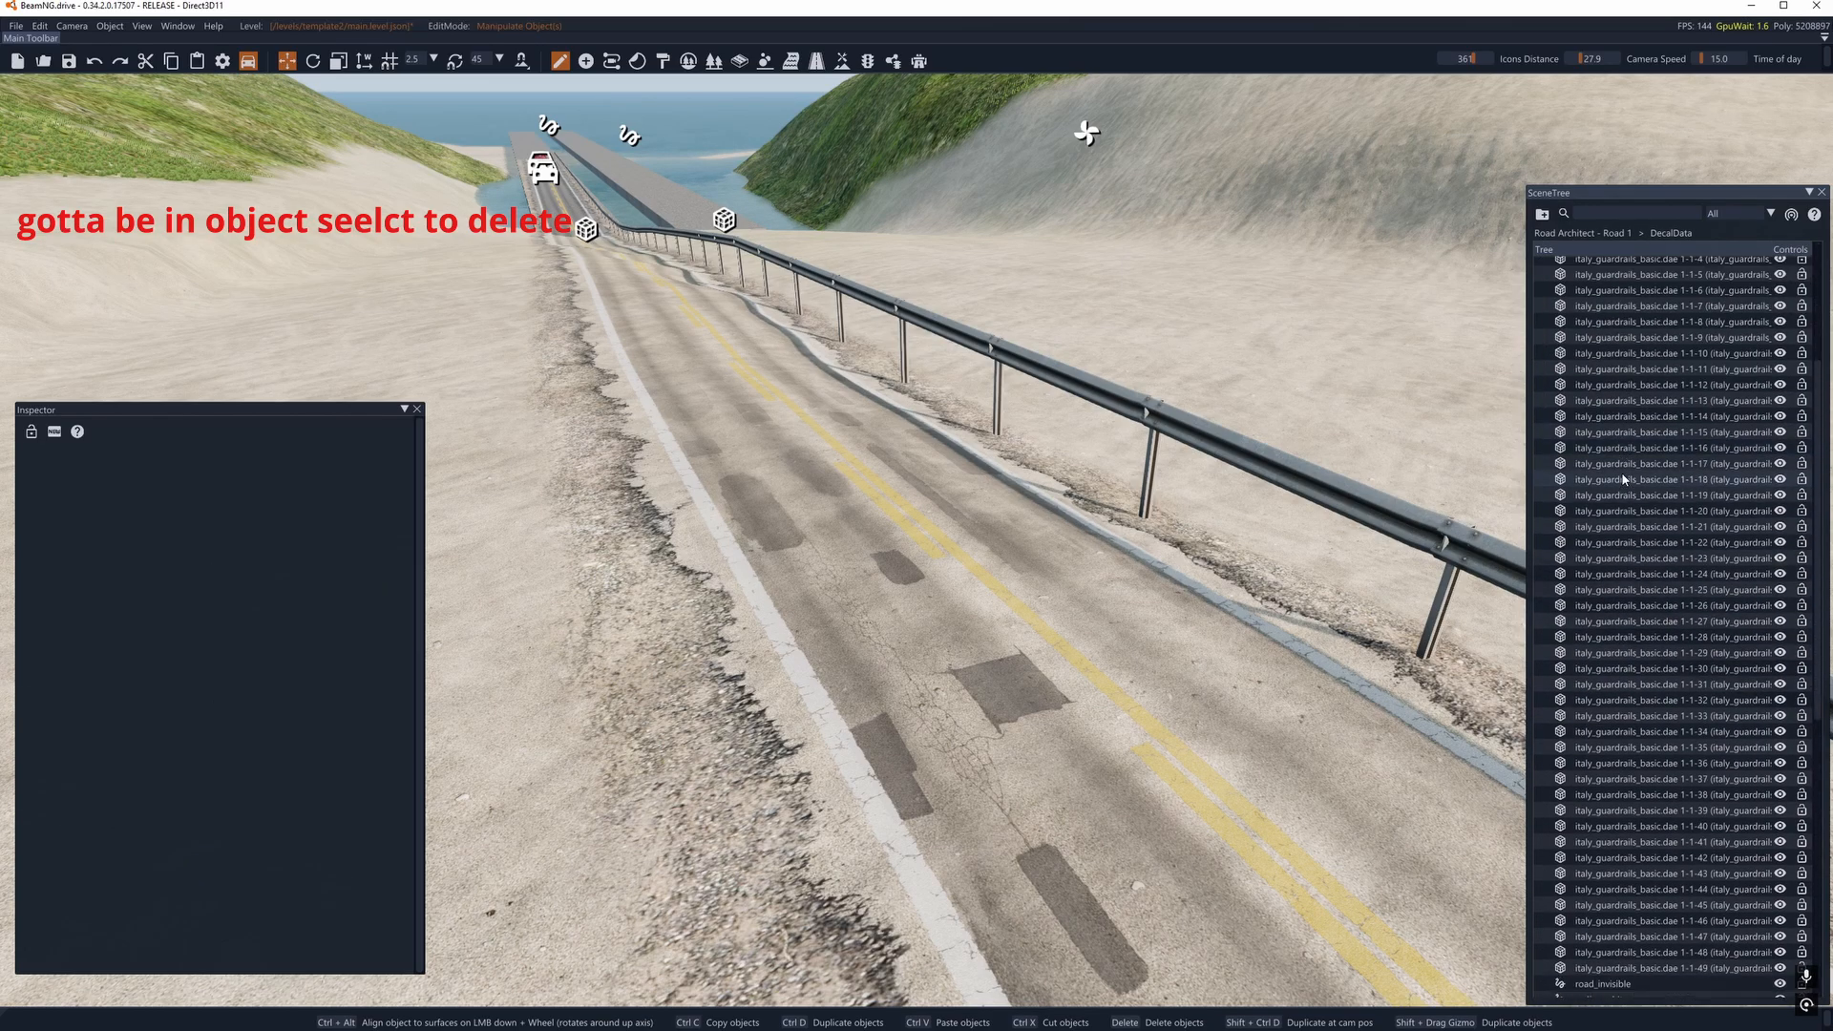
{"action": "left_click", "coordinate": [1646, 704]}
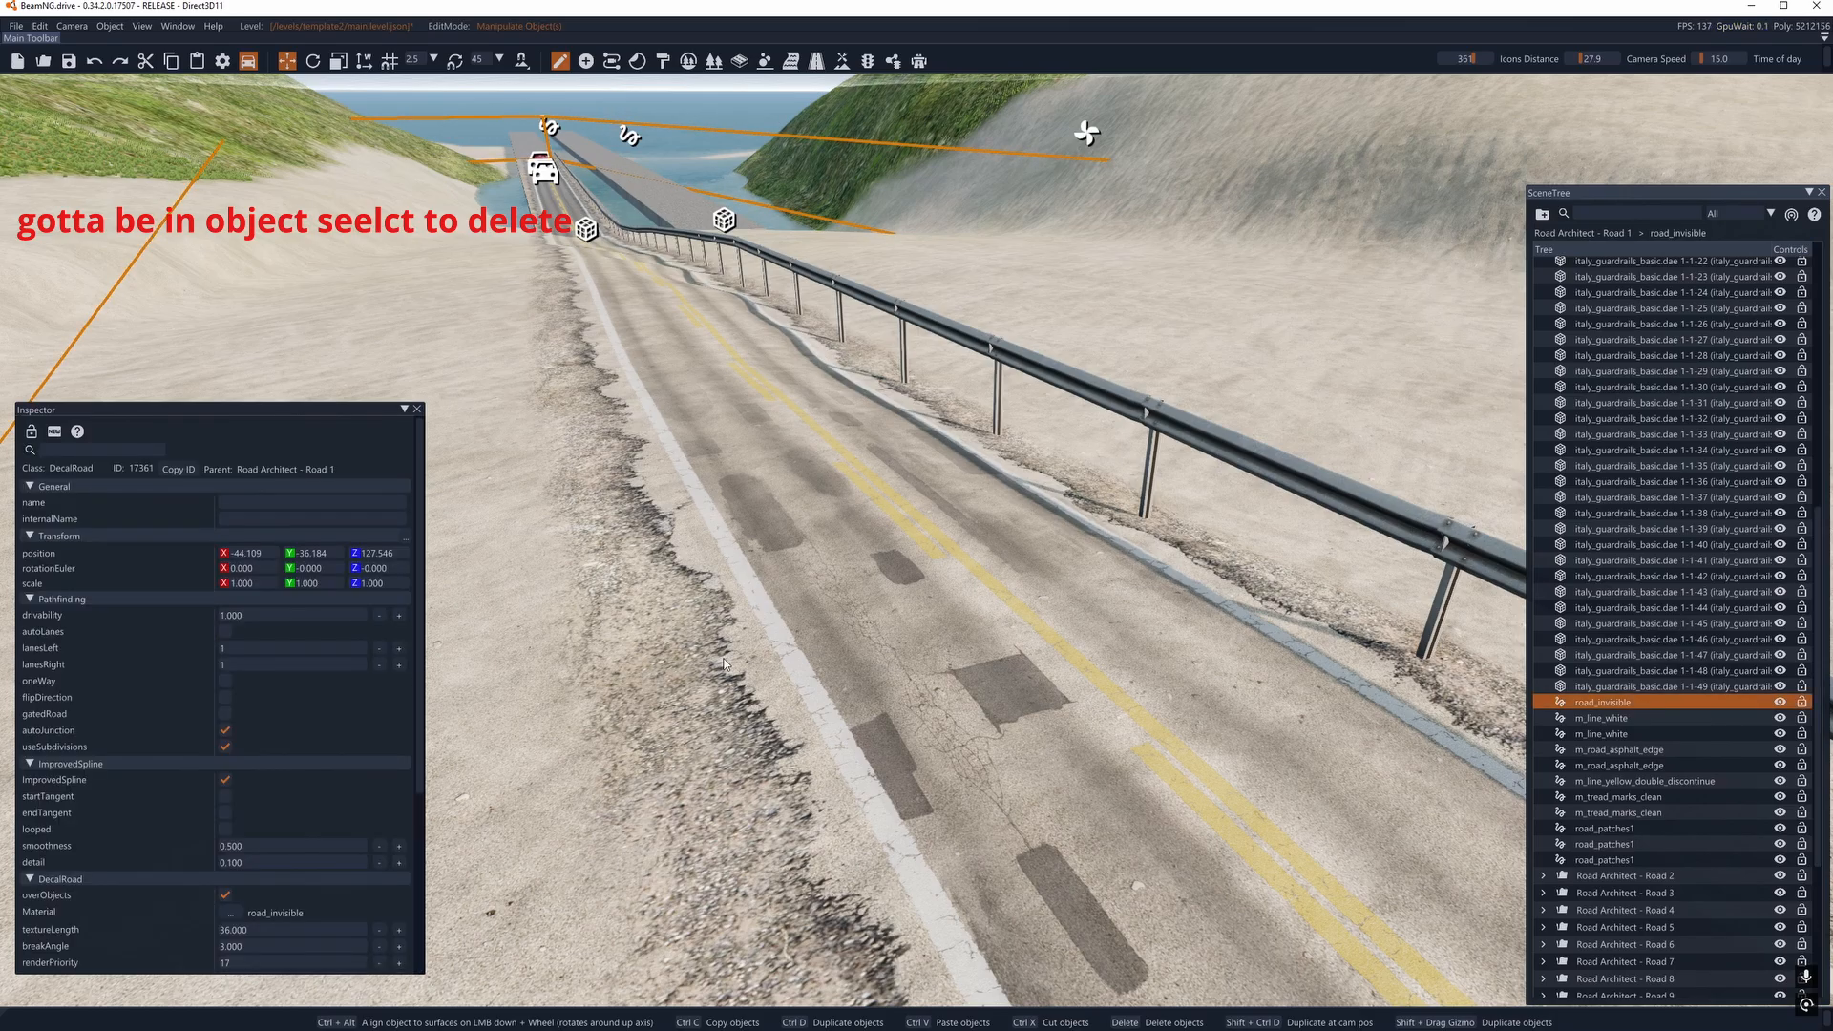
{"action": "left_click", "coordinate": [1615, 721]}
{"action": "left_click", "coordinate": [1620, 733]}
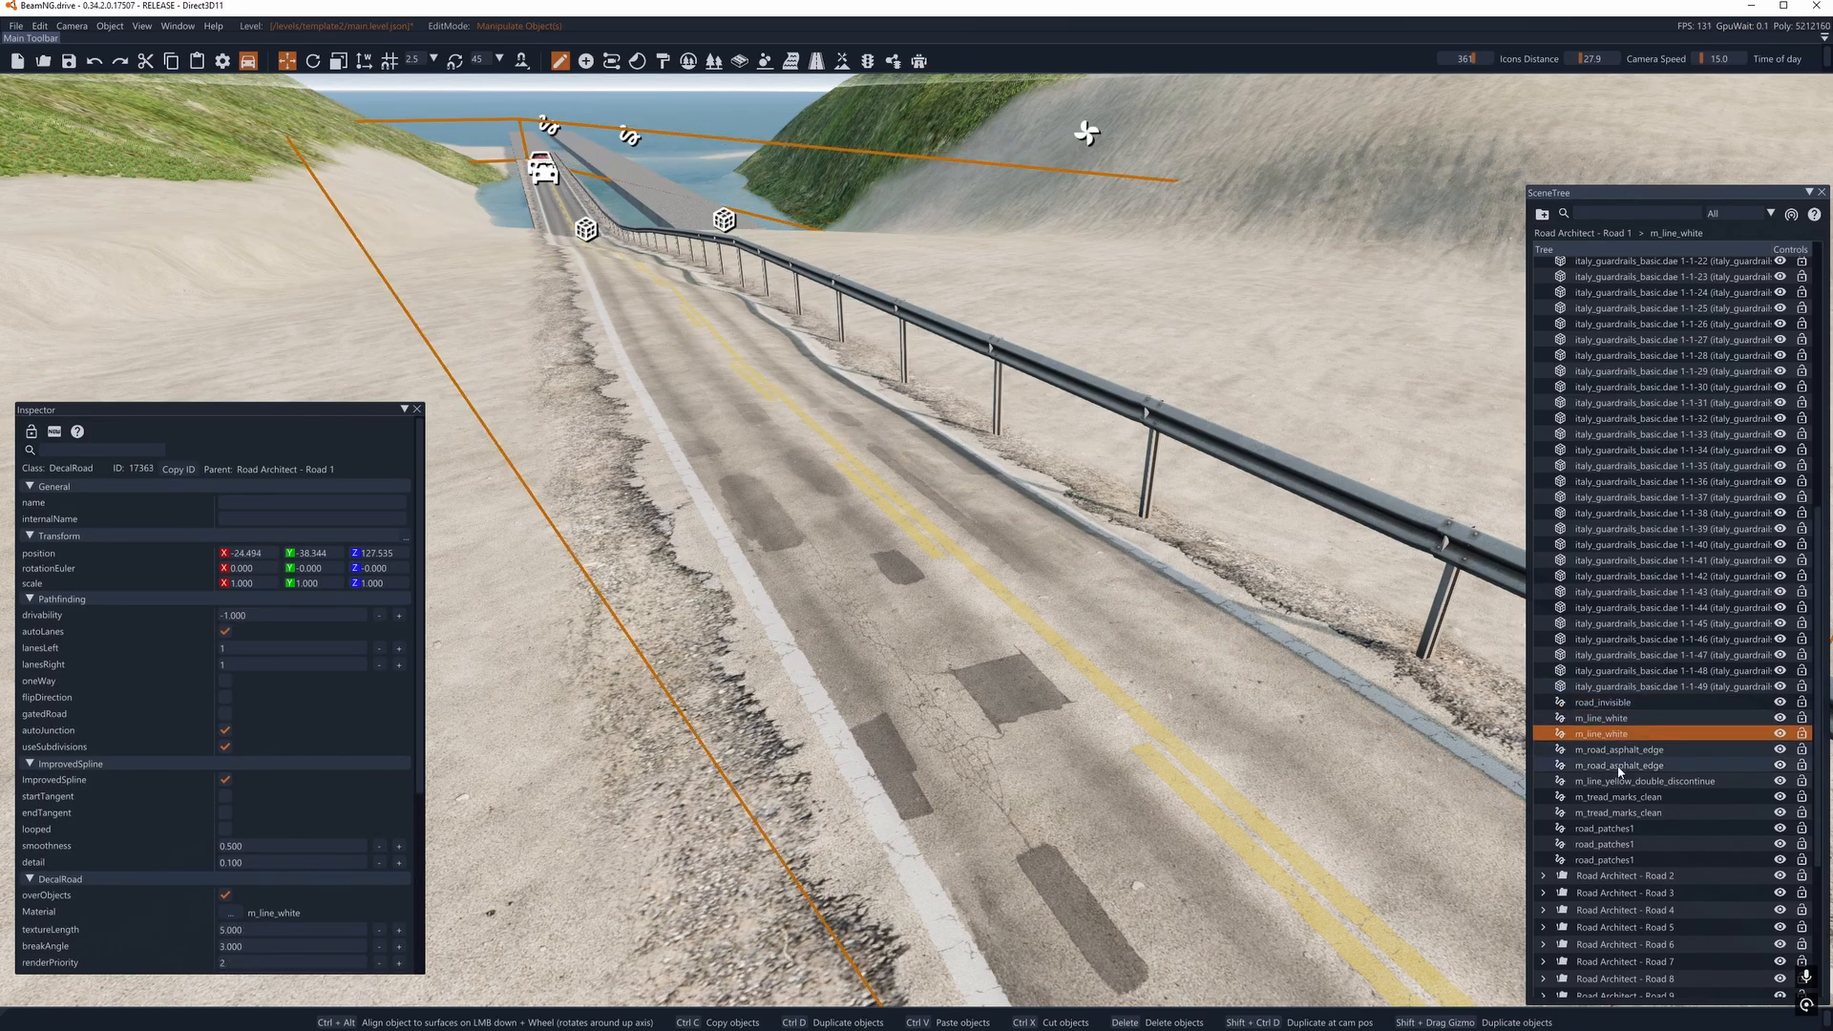
{"action": "left_click", "coordinate": [1680, 764]}
{"action": "left_click", "coordinate": [1609, 844]}
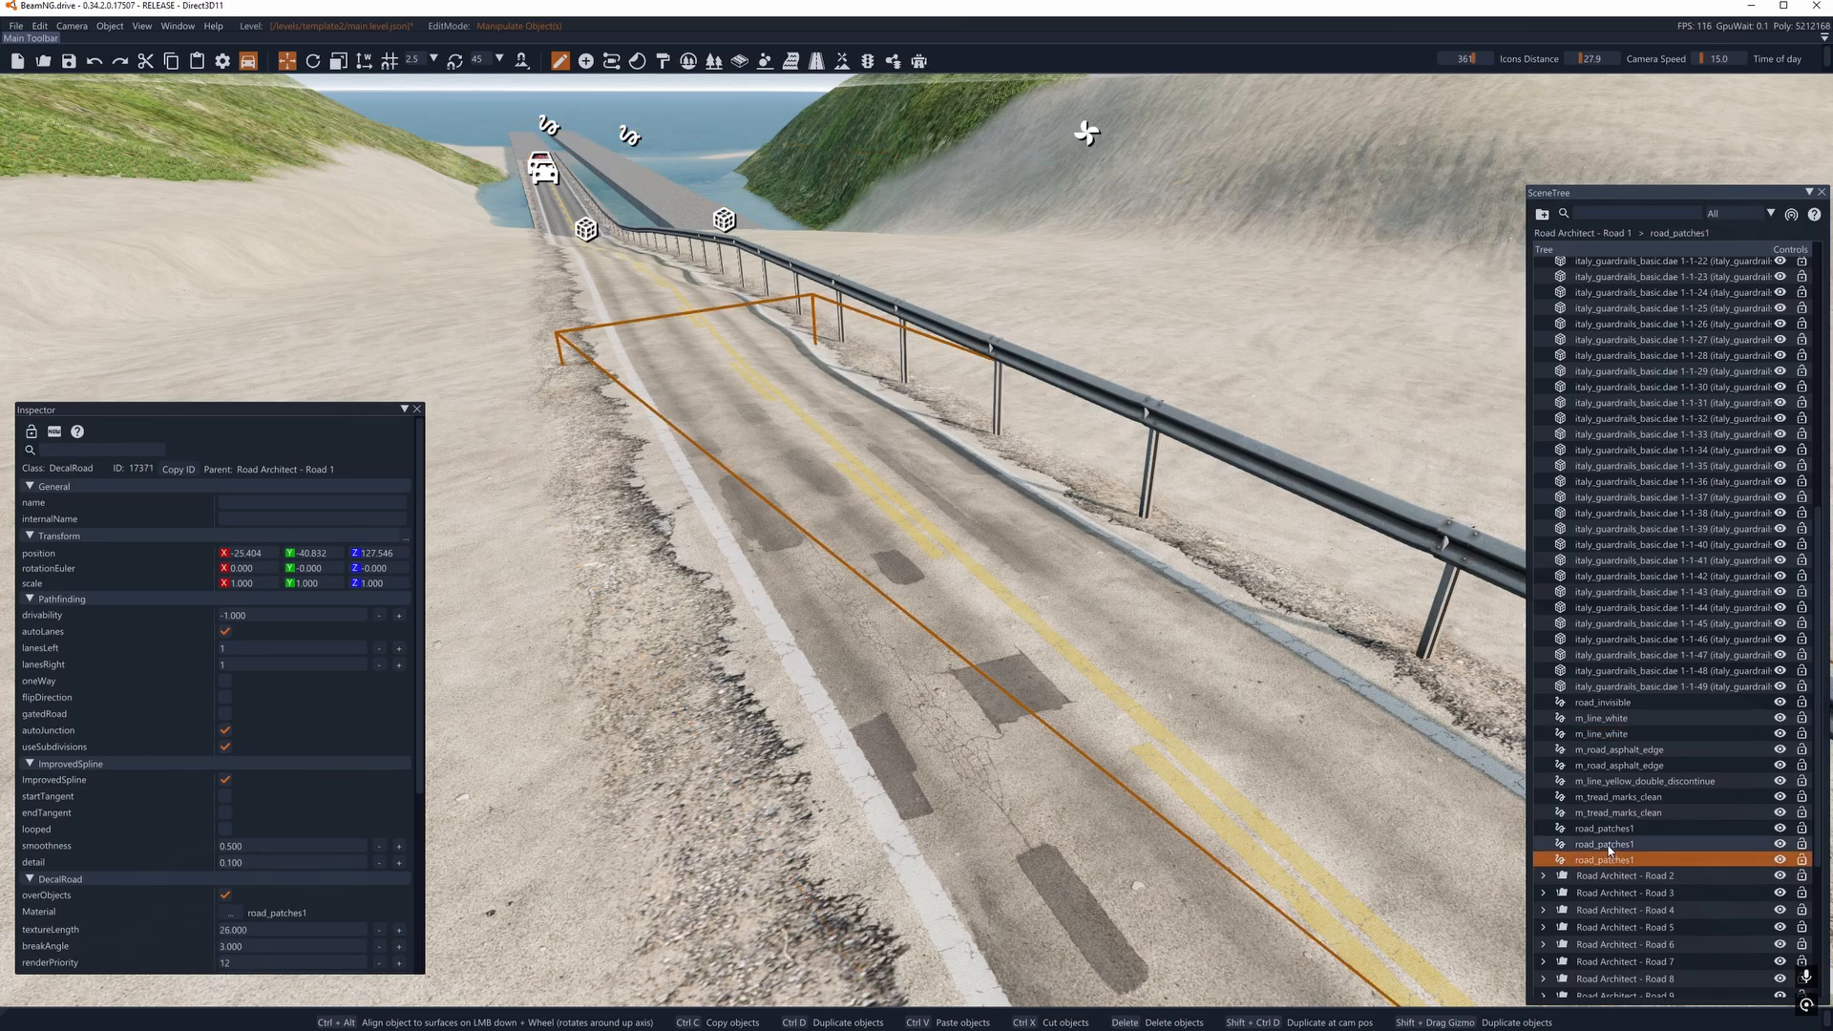
{"action": "left_click", "coordinate": [1608, 828]}
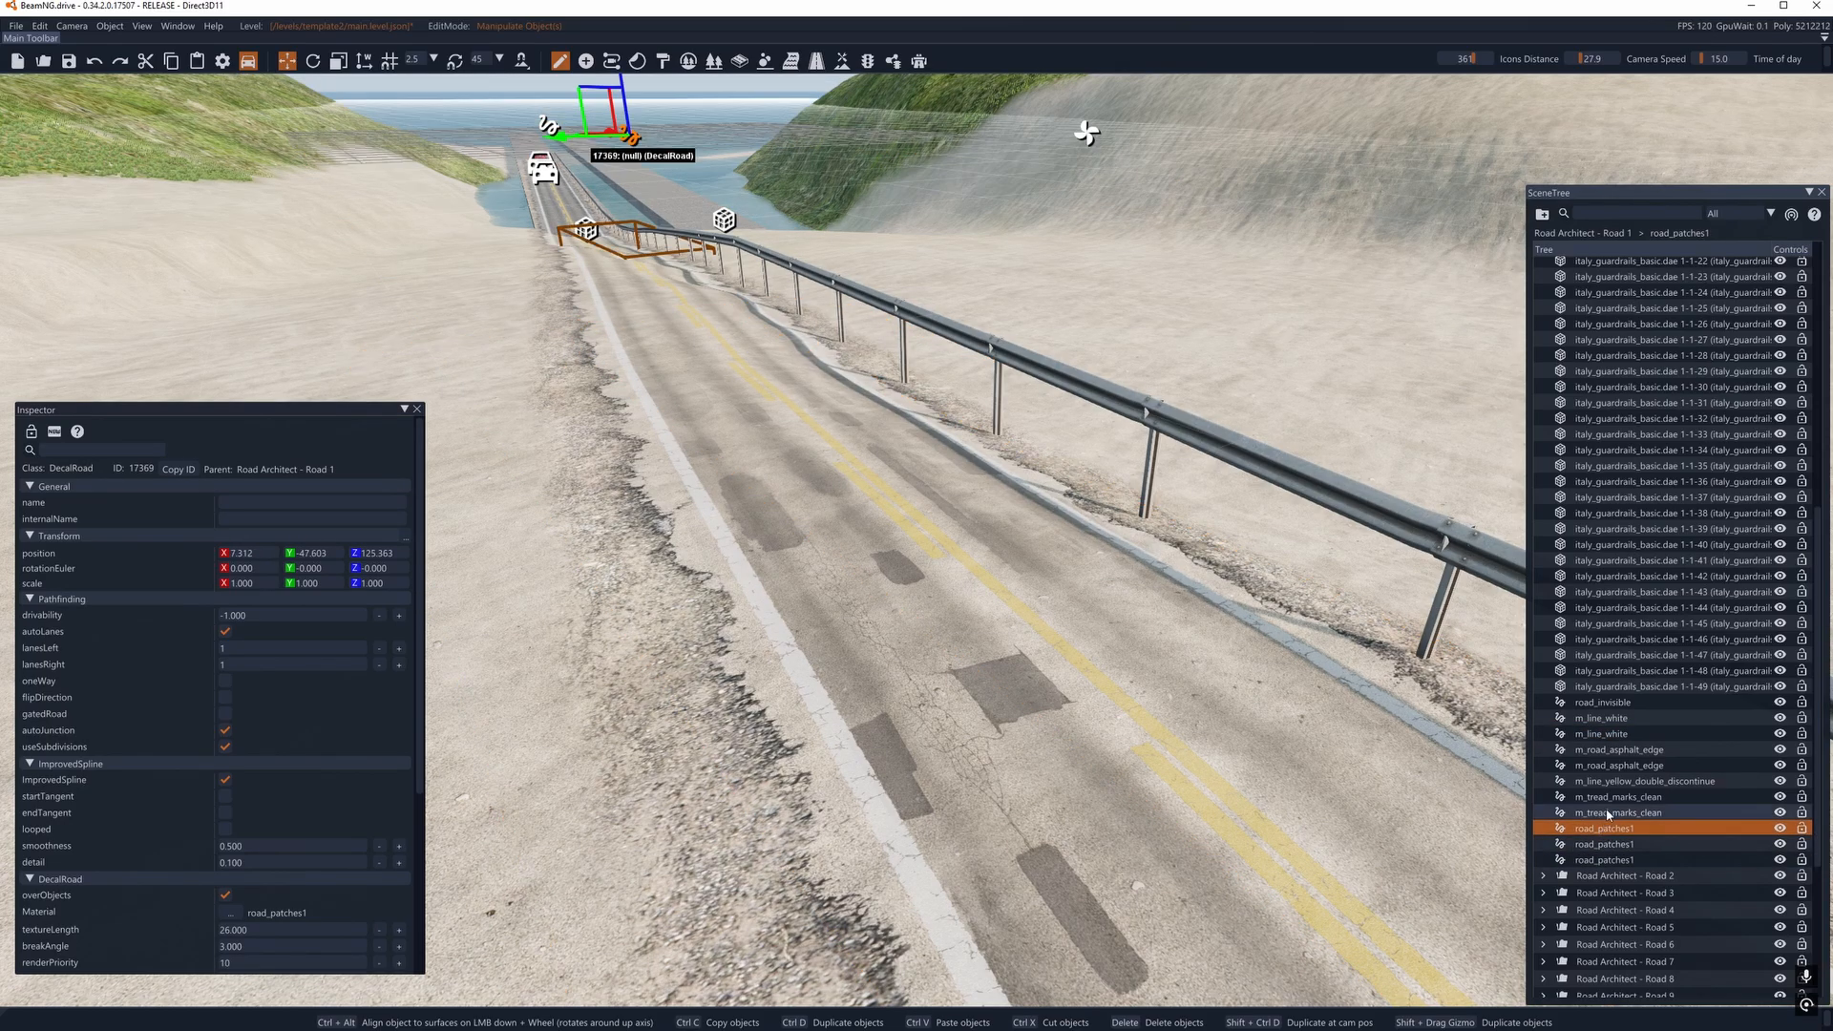
{"action": "scroll", "coordinate": [1635, 726], "scroll_direction": "up", "scroll_amount": 3}
{"action": "scroll", "coordinate": [1635, 725], "scroll_direction": "up", "scroll_amount": 10}
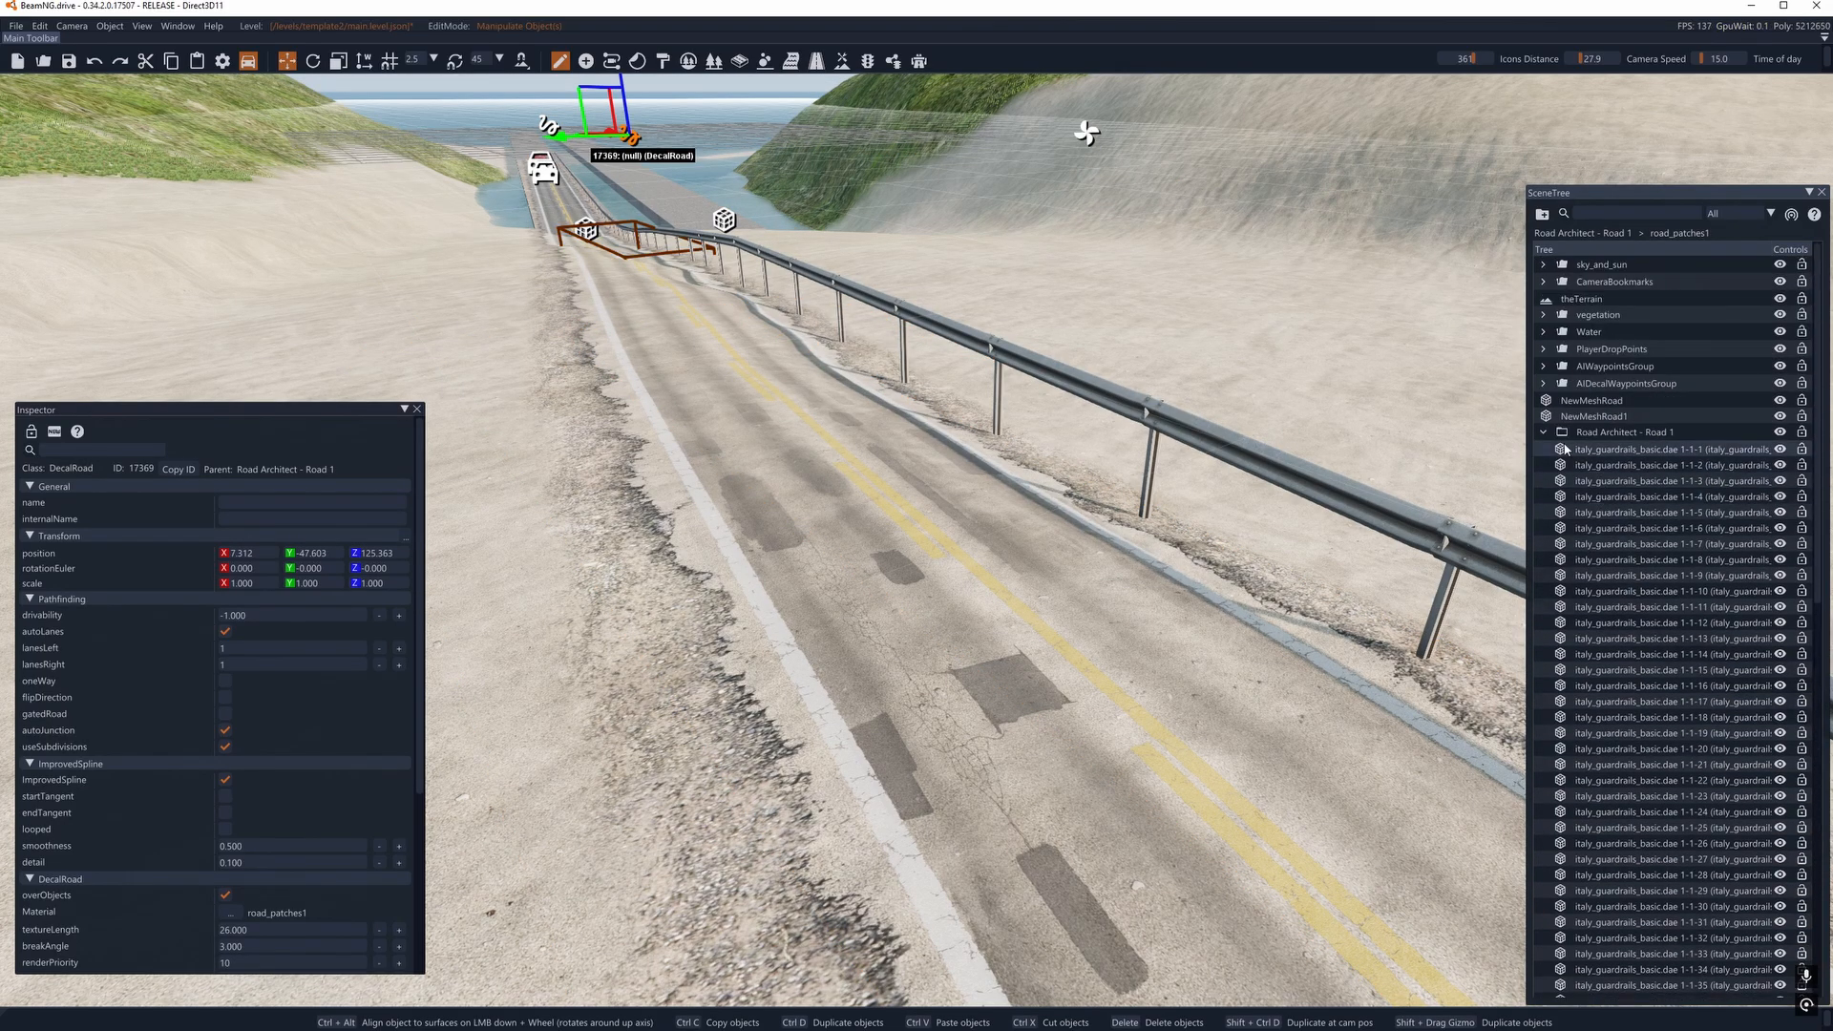
- Collapse Road Architect - Road 1, expand Road Architect - Road 2 and inspect its road_invisible, crossing_white, m_tread_marks_clean and road_patches1 entries
{"action": "left_click", "coordinate": [1568, 436]}
{"action": "left_click", "coordinate": [1544, 449]}
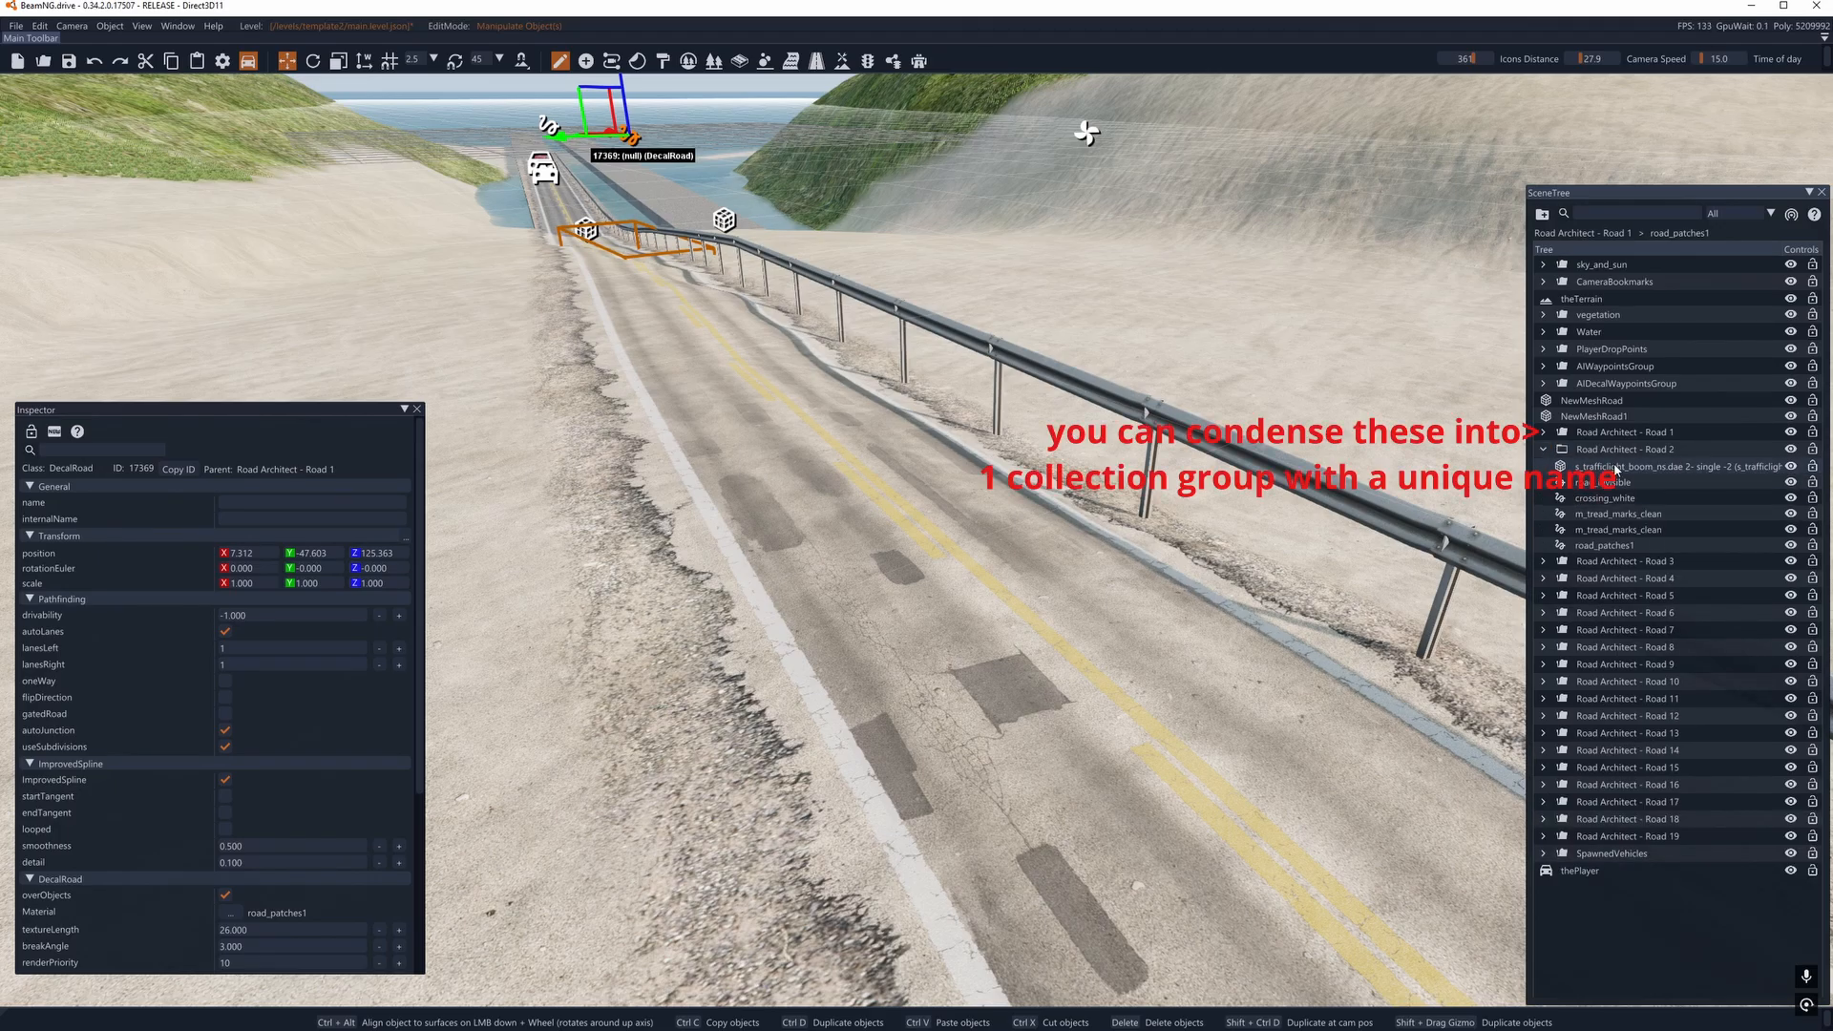
{"action": "left_click", "coordinate": [1616, 467]}
{"action": "left_click", "coordinate": [1616, 483]}
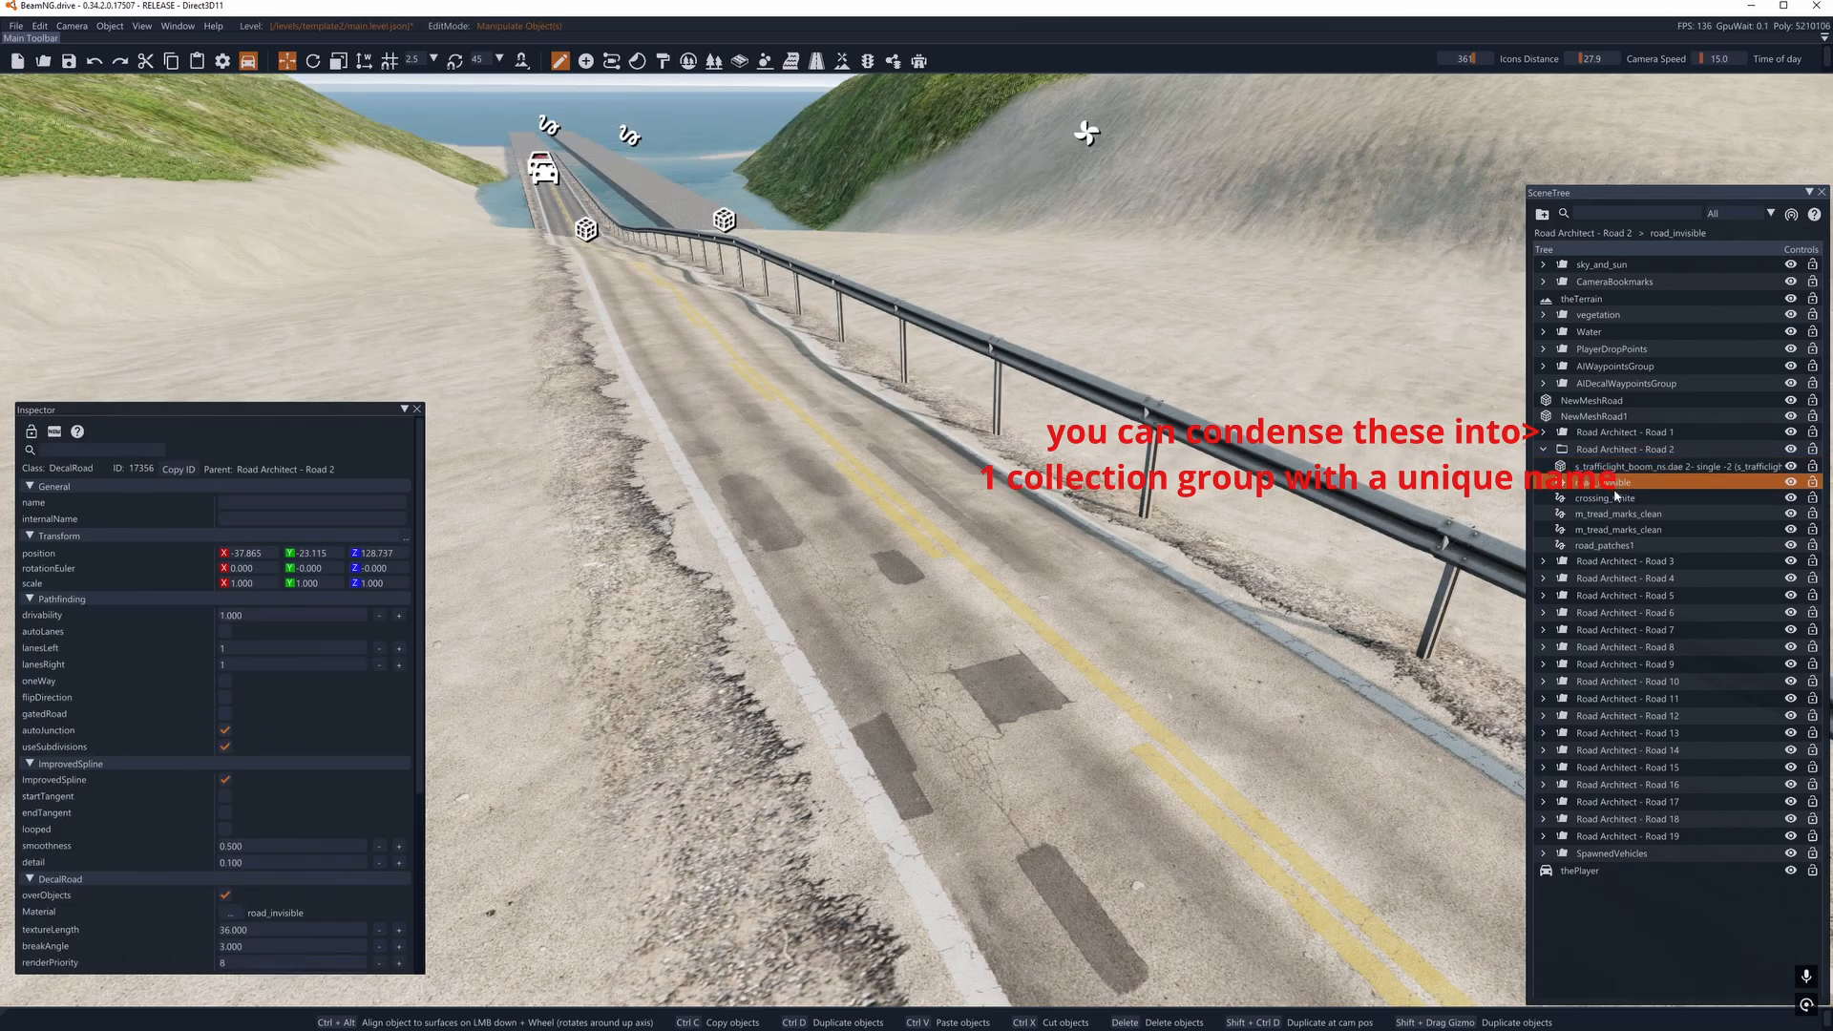
{"action": "left_click", "coordinate": [1616, 498]}
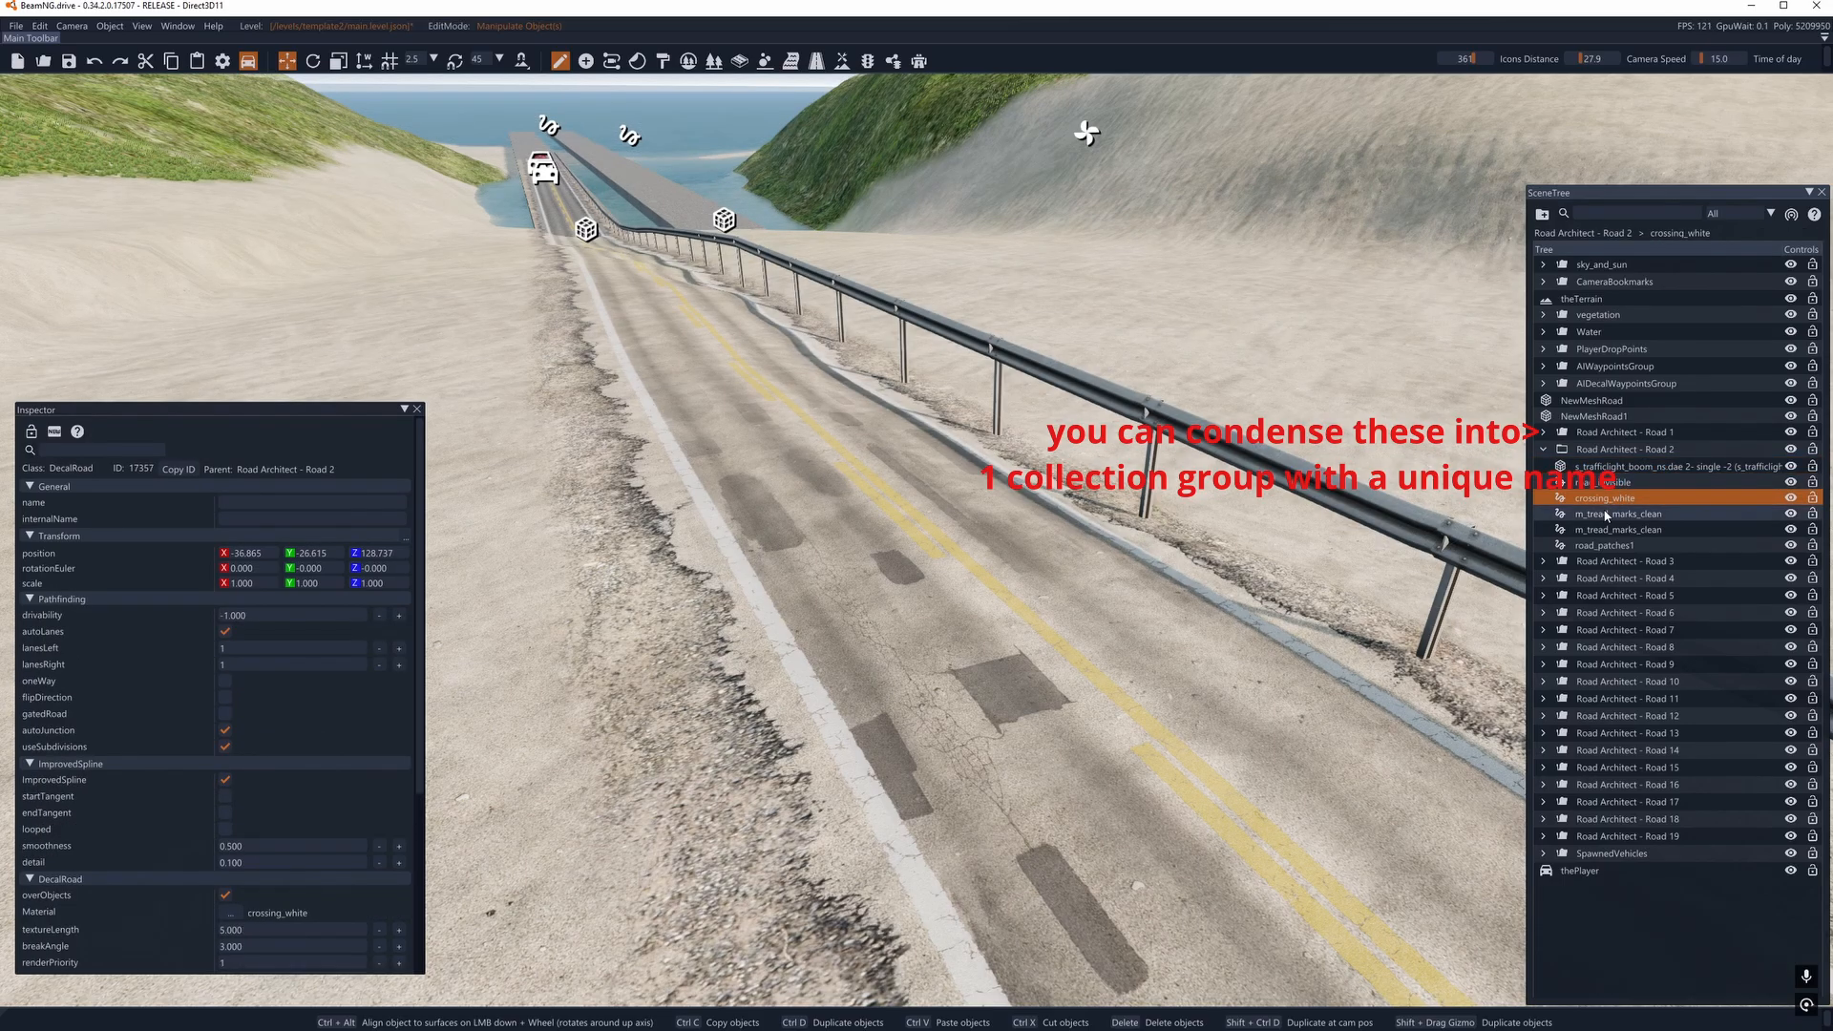
{"action": "left_click", "coordinate": [1606, 516]}
{"action": "left_click", "coordinate": [1607, 531]}
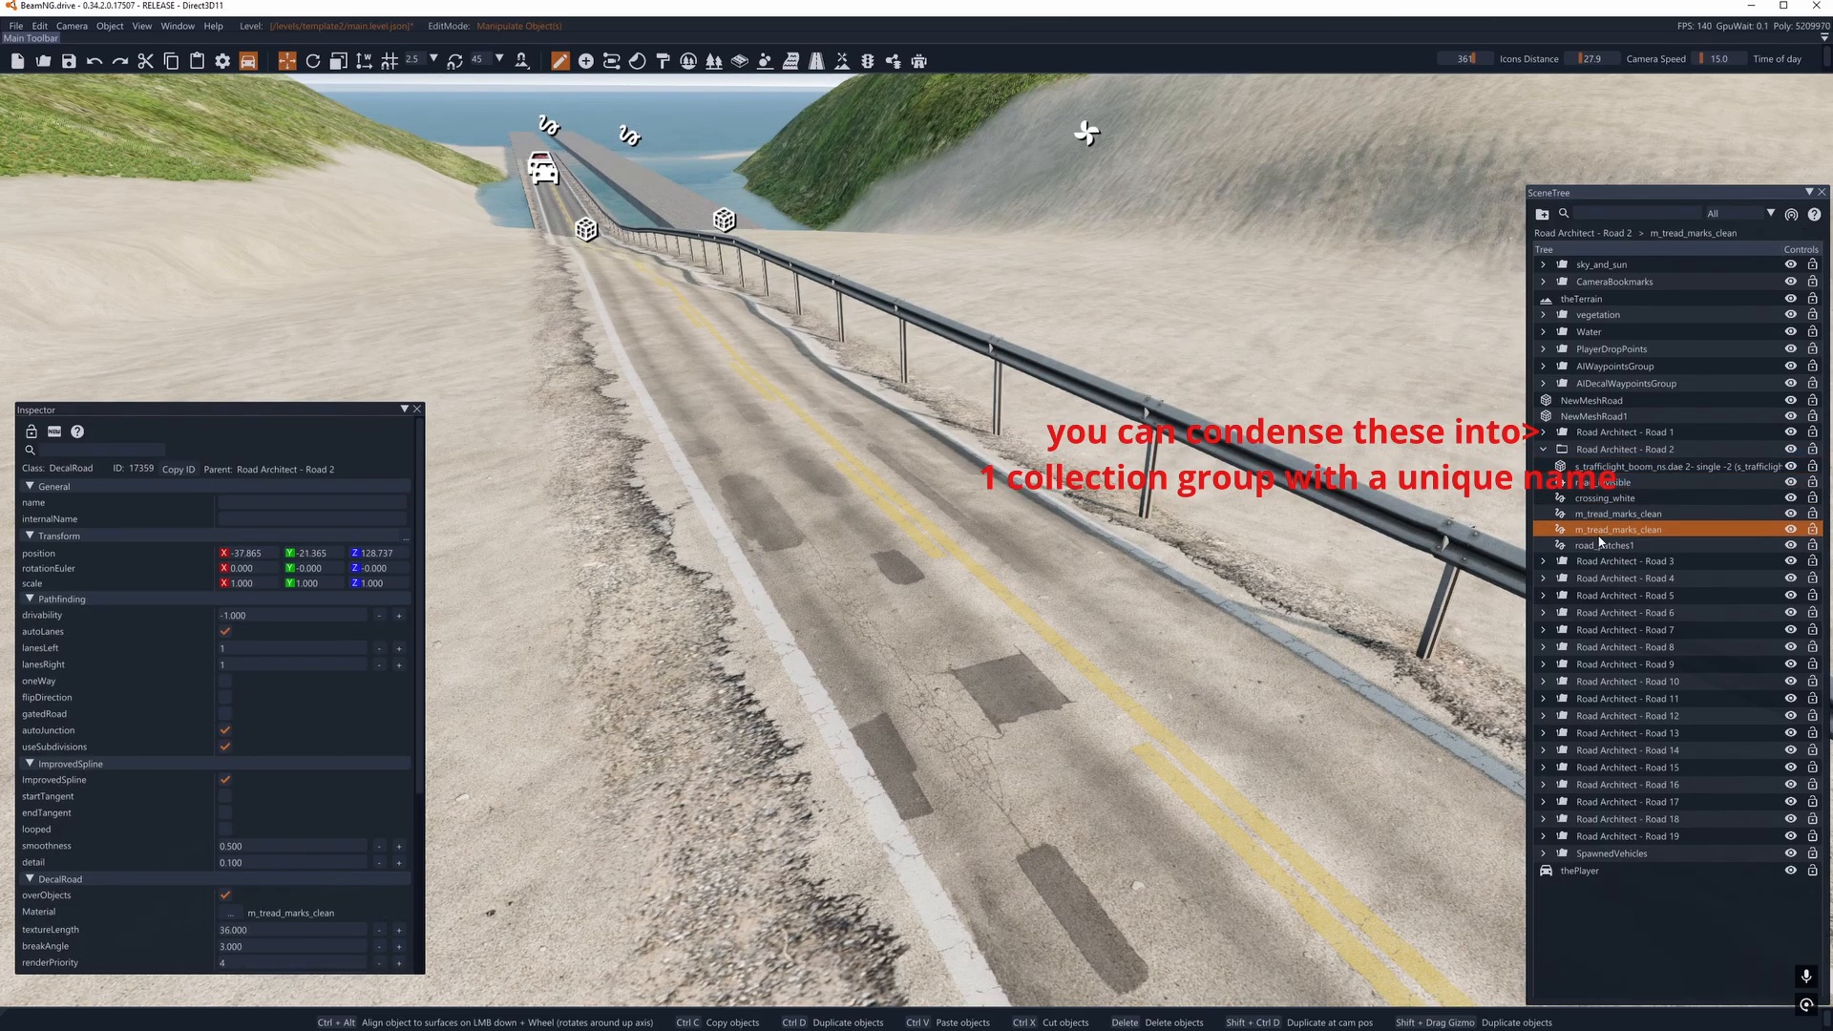
{"action": "left_click", "coordinate": [1603, 548]}
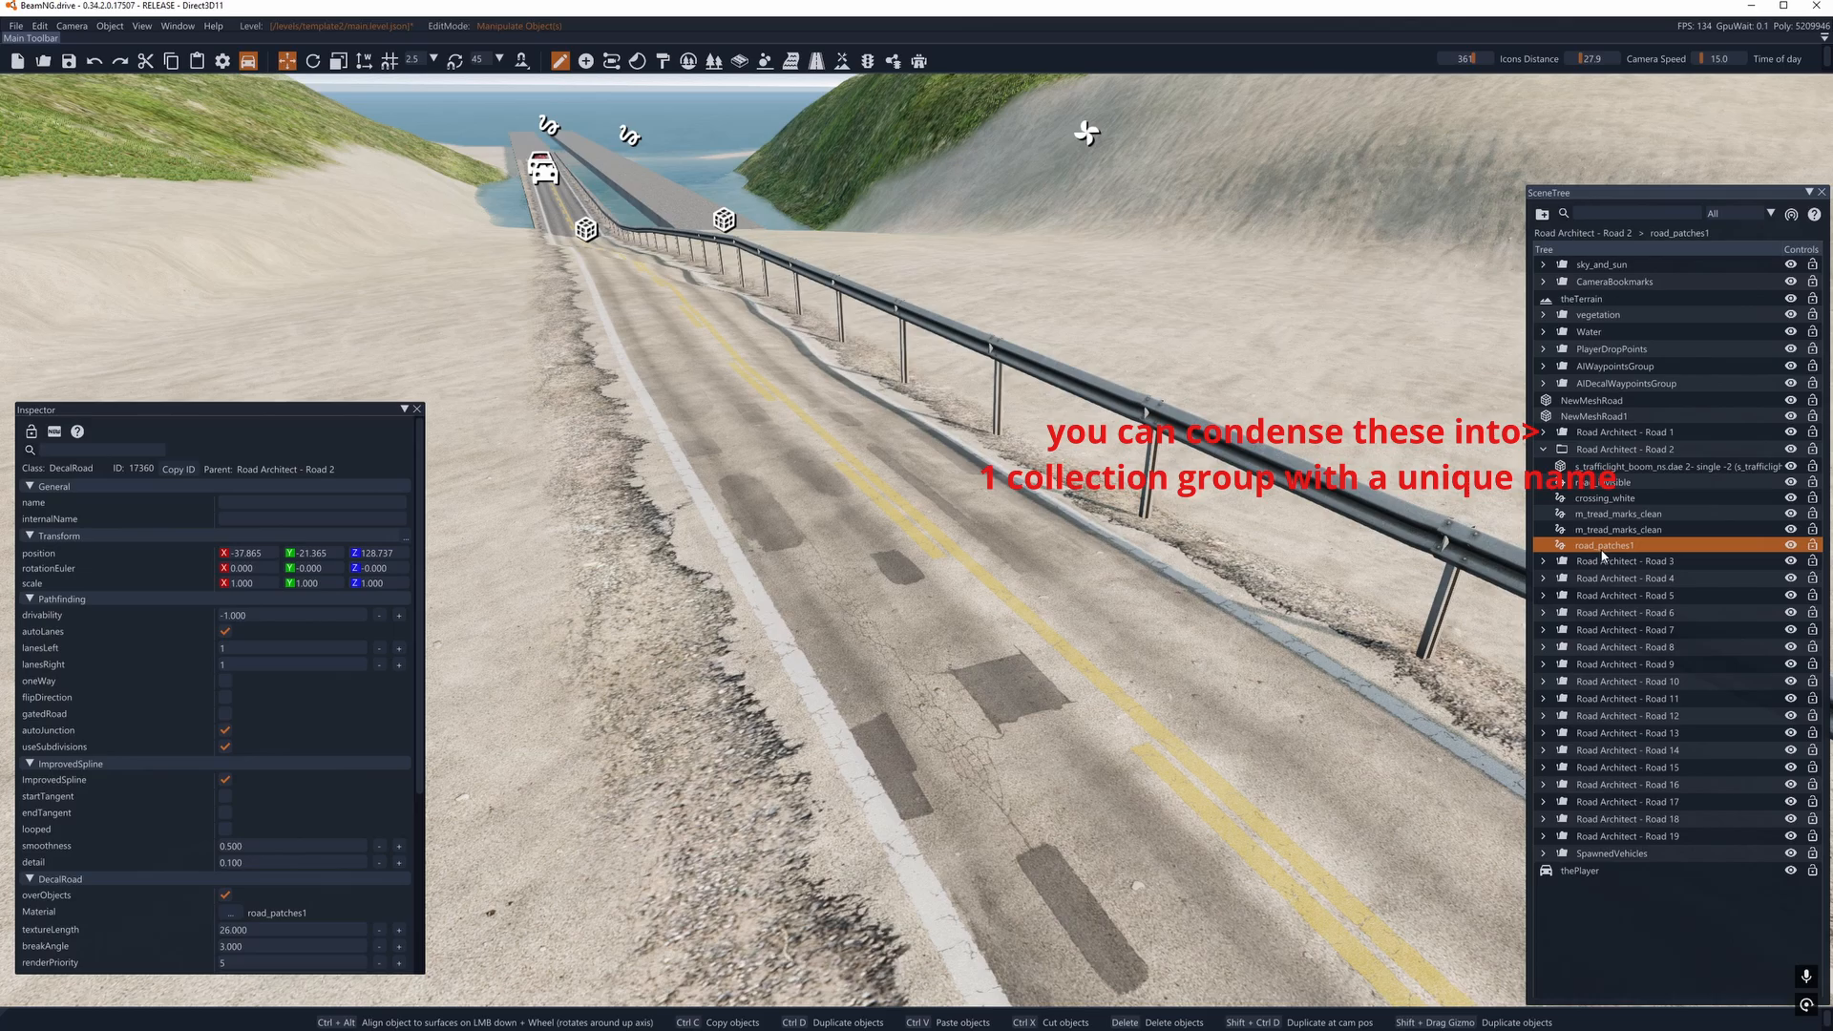
- Expand Road Architect - Road 3 and inspect each of its decal roads, from road_invisible down to road_patches1
{"action": "left_click", "coordinate": [1544, 562]}
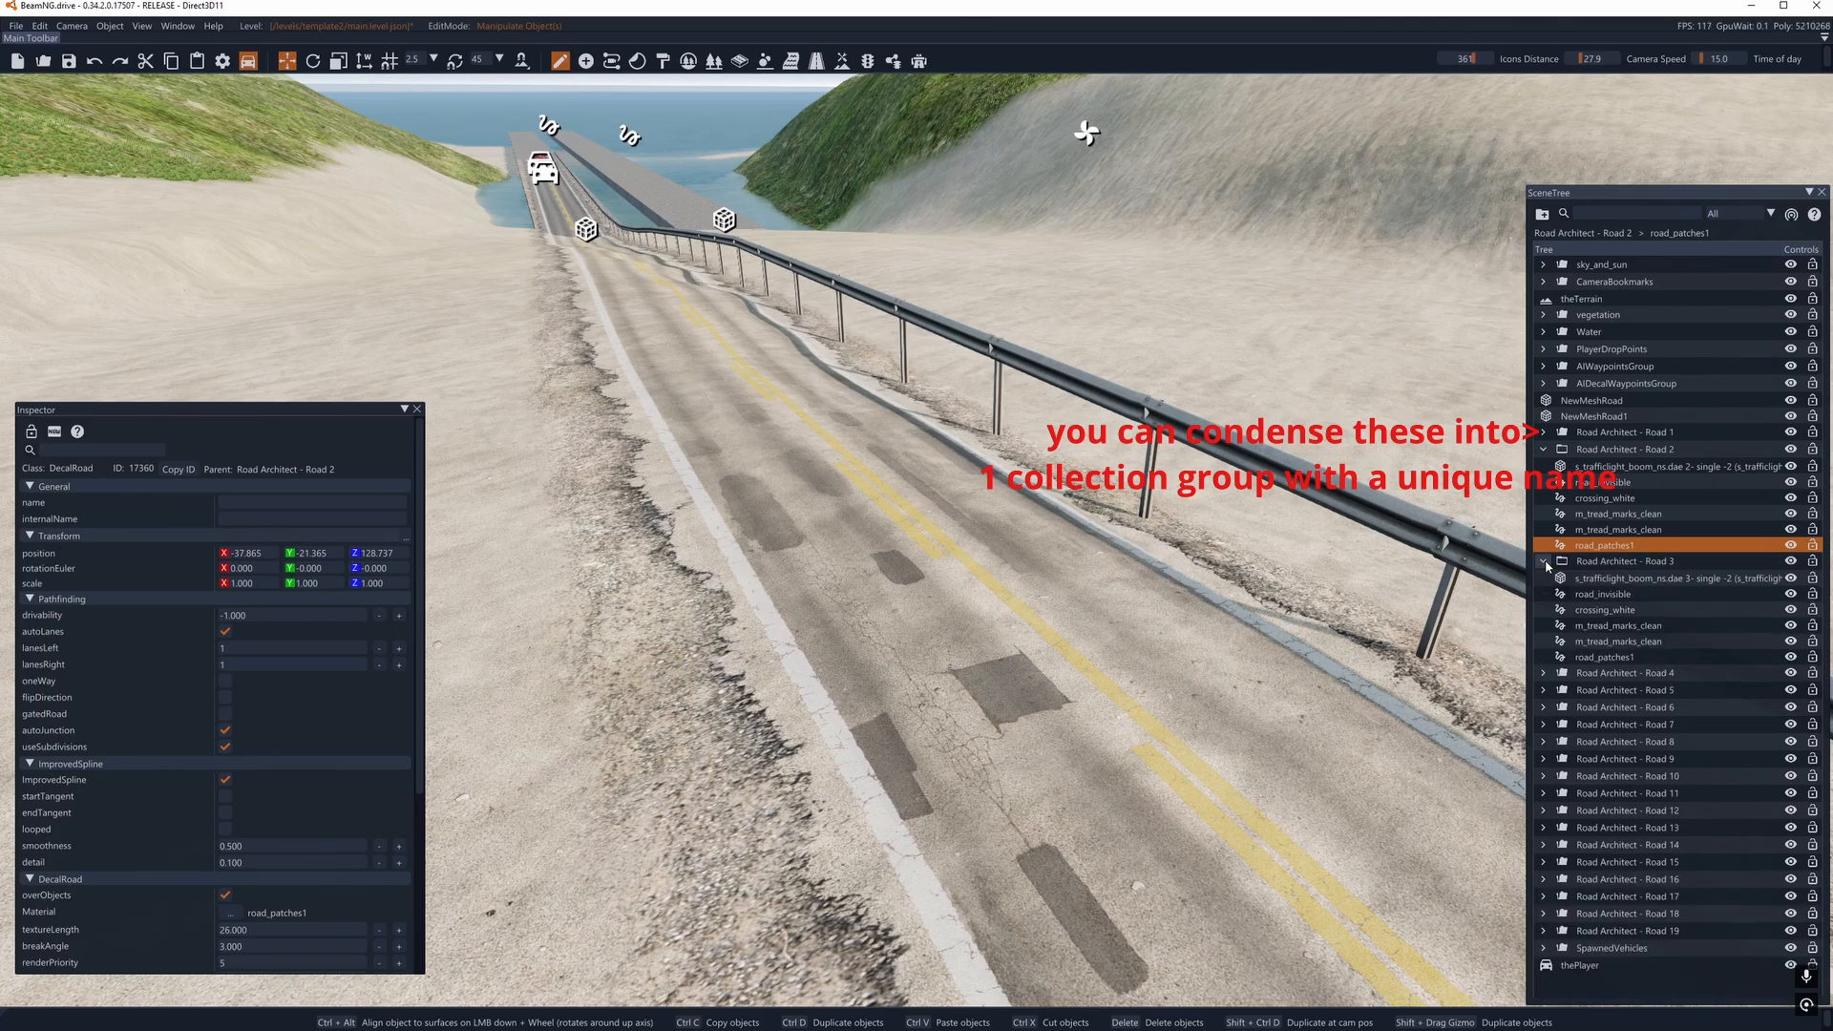
{"action": "left_click", "coordinate": [1596, 597]}
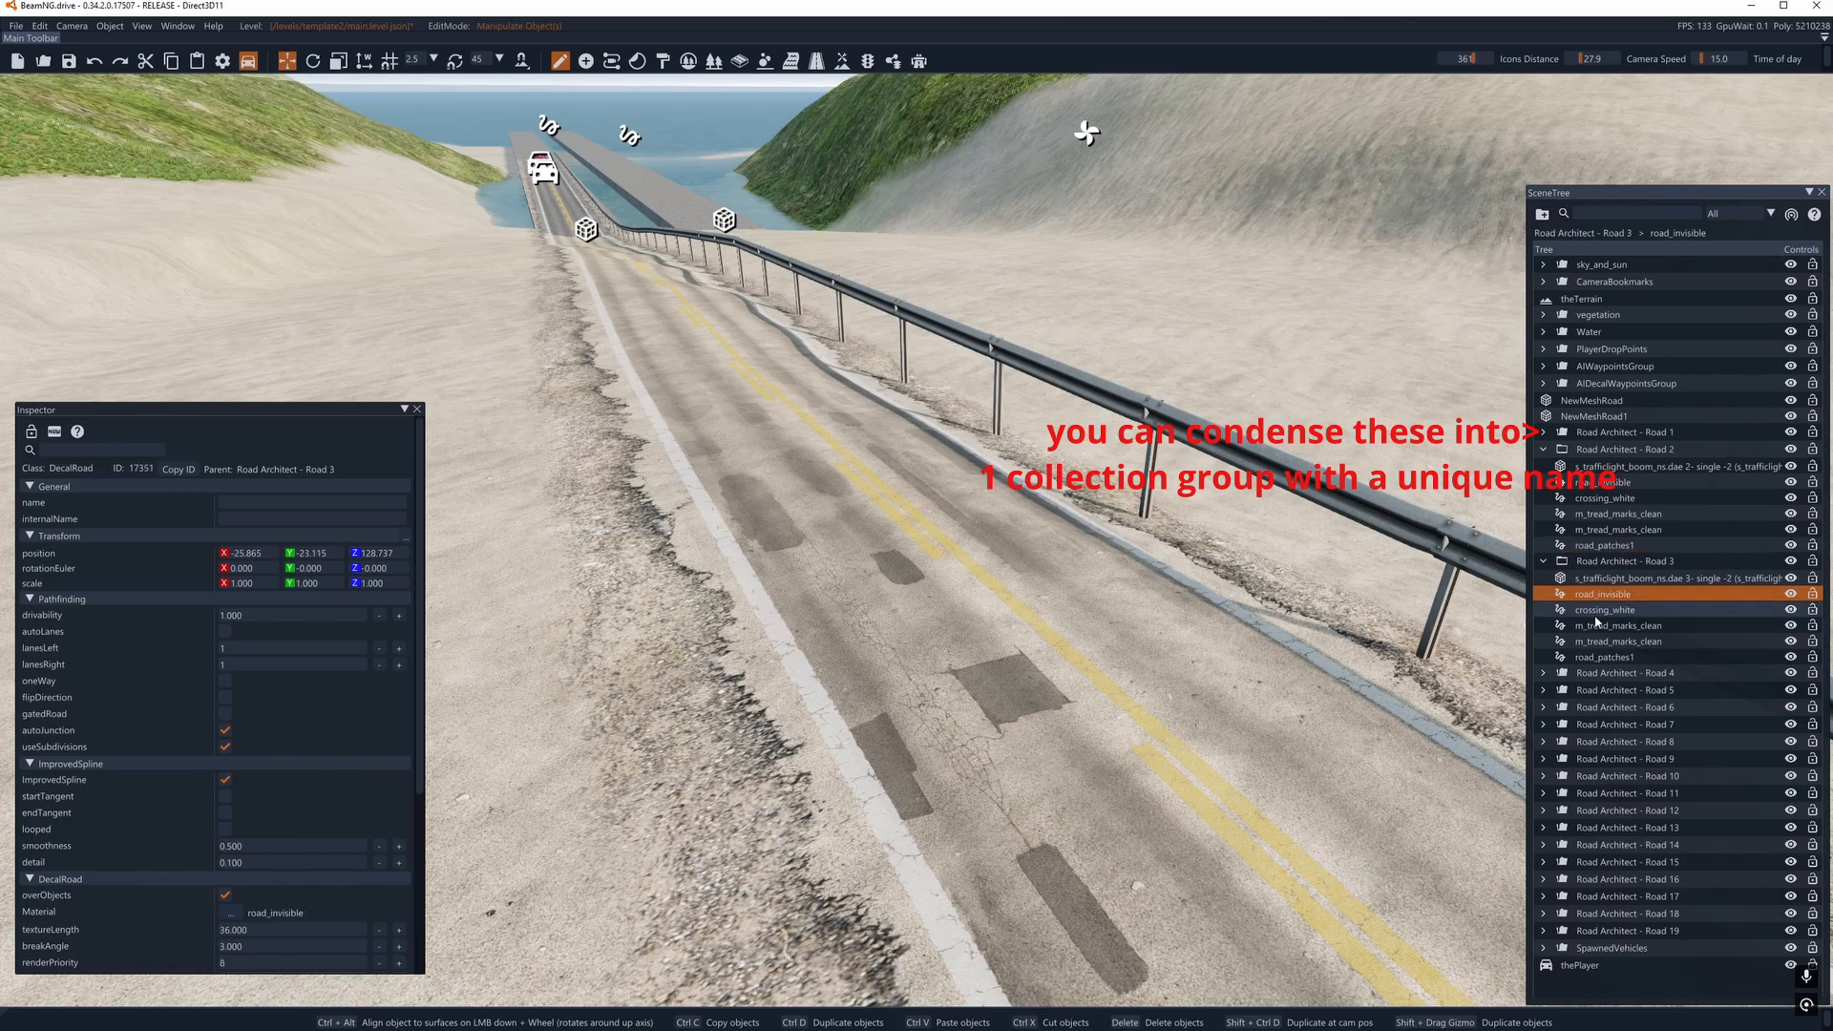
{"action": "left_click", "coordinate": [1594, 612]}
{"action": "left_click", "coordinate": [1593, 628]}
{"action": "left_click", "coordinate": [1594, 642]}
{"action": "left_click", "coordinate": [1593, 655]}
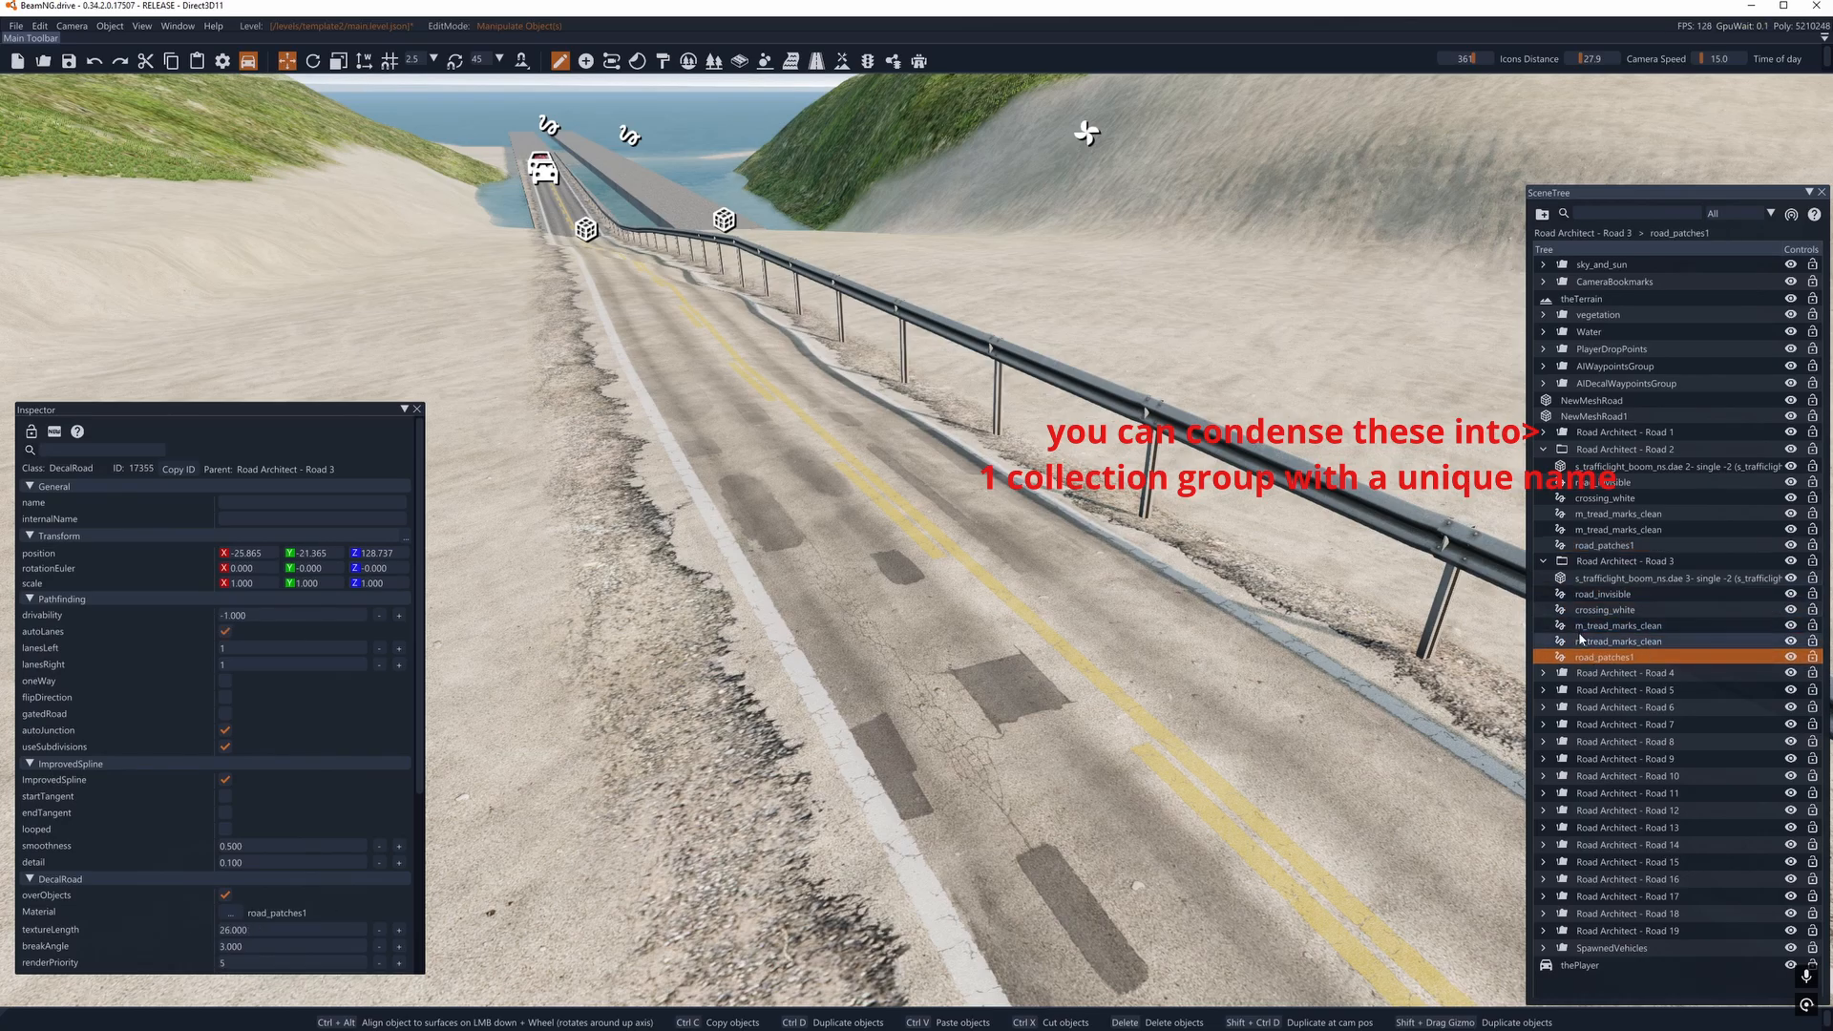
- Expand Road Architect - Road 4, inspect its decal roads and focus the camera on its second m_tread_marks_clean entry
{"action": "left_click", "coordinate": [1543, 673]}
{"action": "scroll", "coordinate": [1610, 597], "scroll_direction": "down", "scroll_amount": 1}
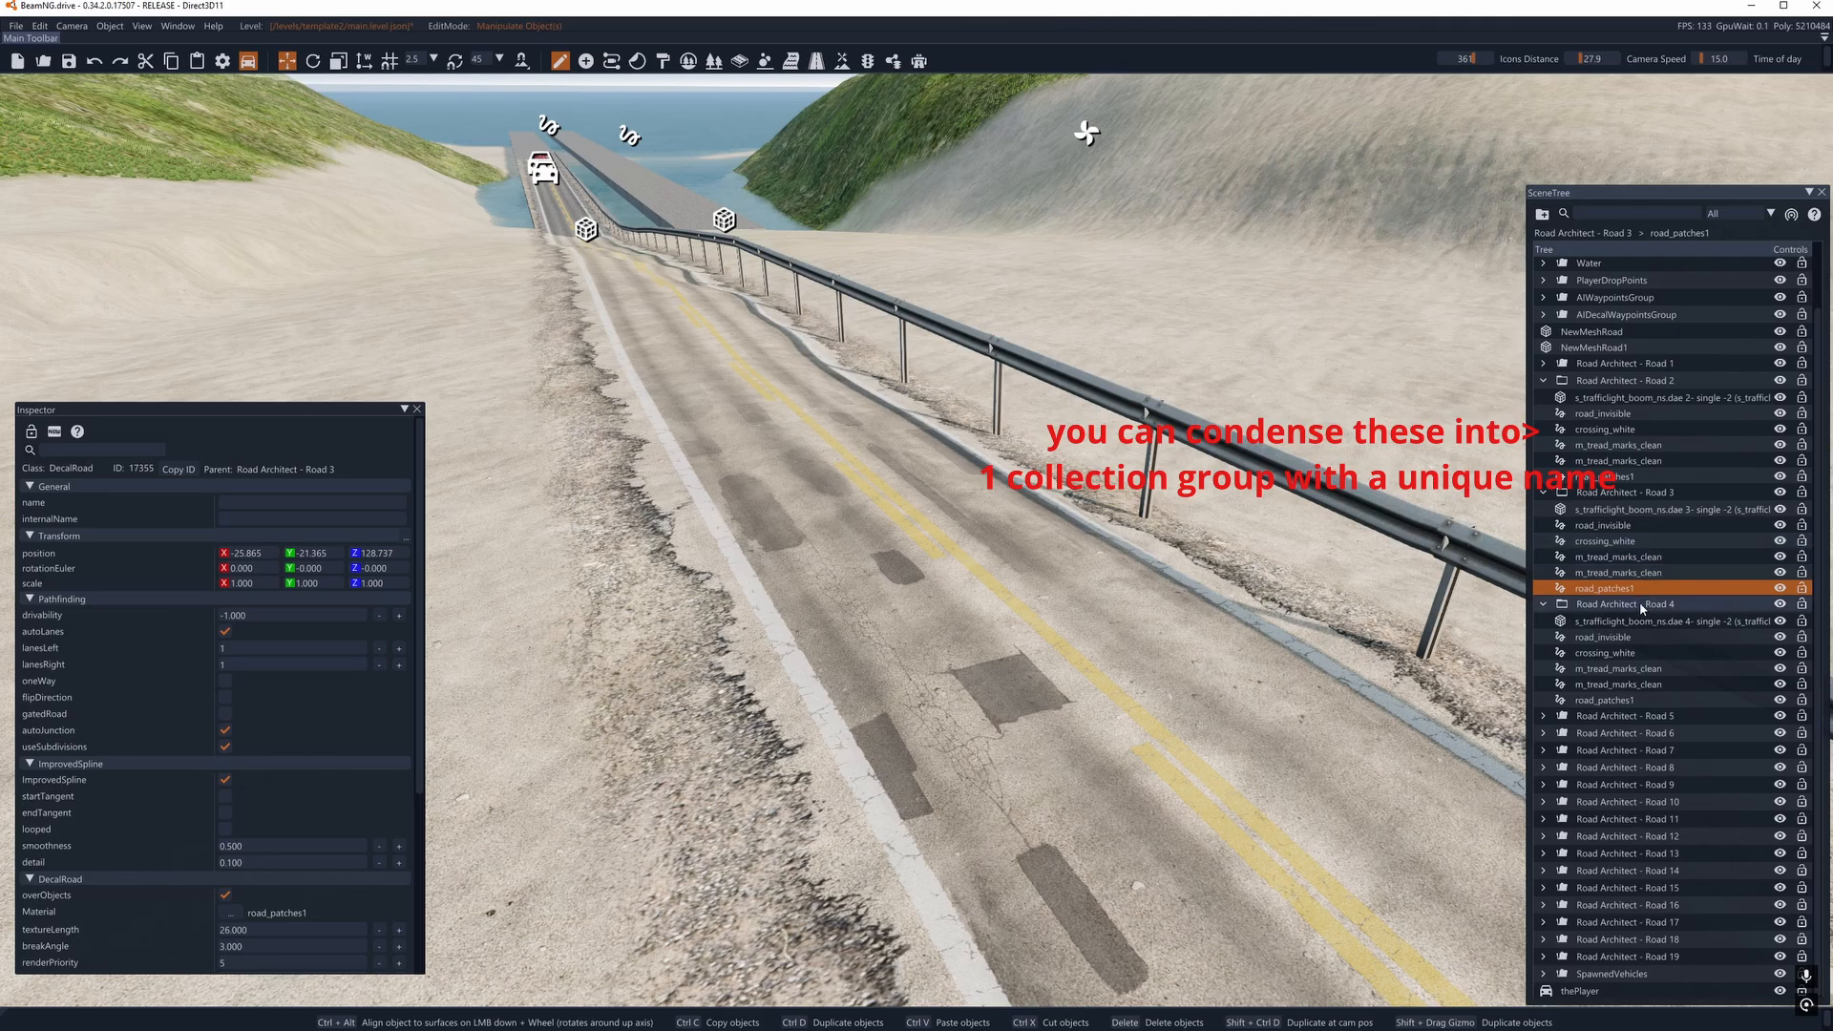
{"action": "left_click", "coordinate": [1606, 653]}
{"action": "left_click", "coordinate": [1609, 671]}
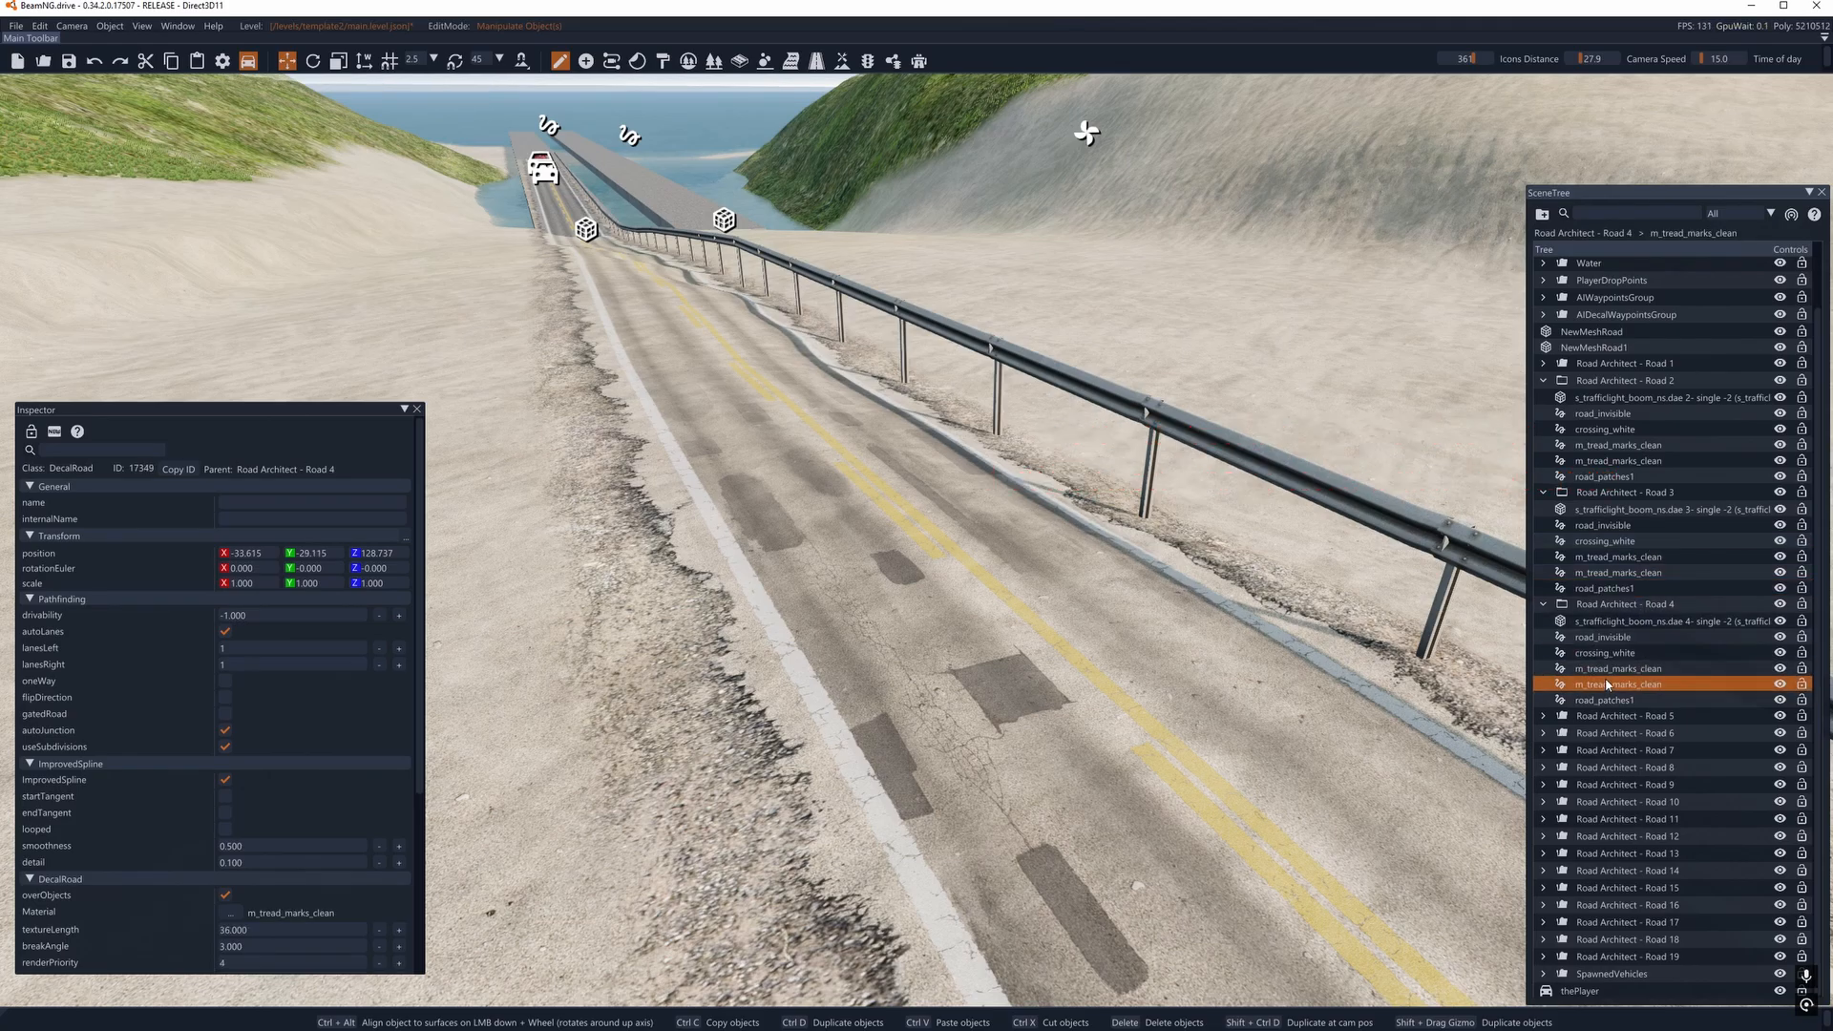
{"action": "double_click", "coordinate": [1608, 684]}
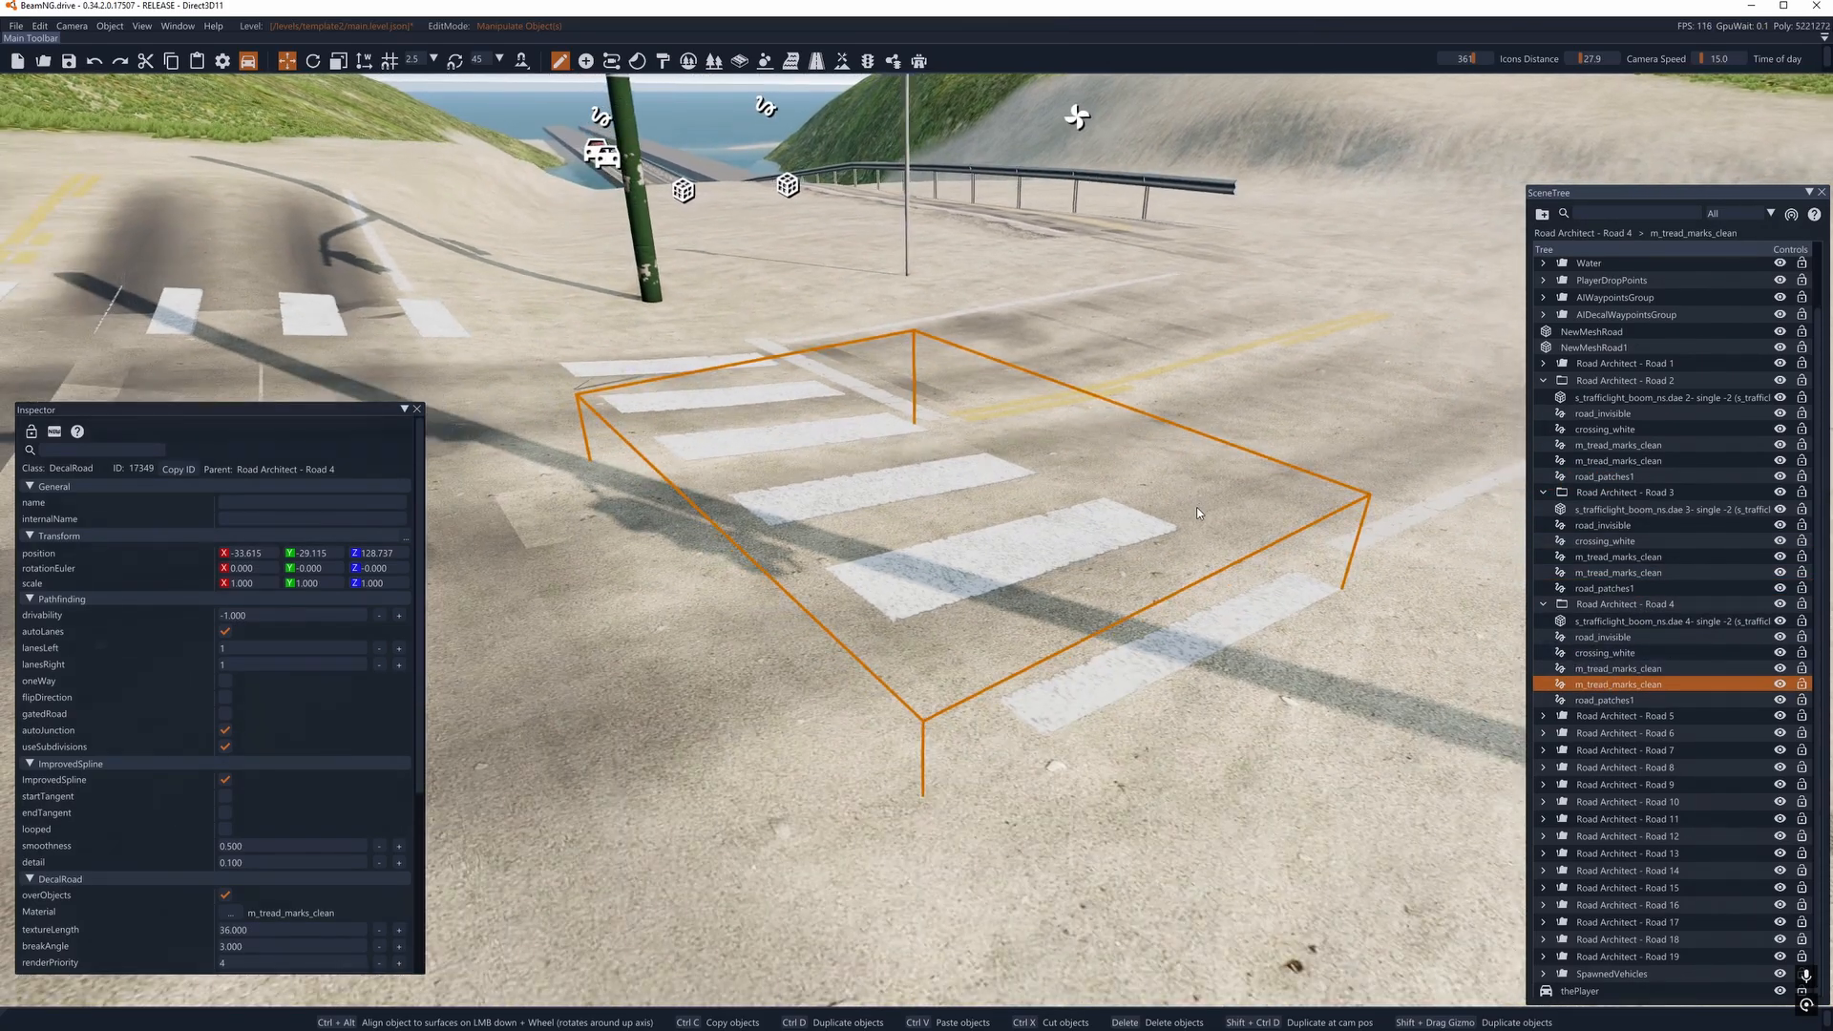
- Examine the crosswalks, tread marks and overlapping yellow and white lines around the traffic-light intersection
{"action": "right_click_drag", "start_coordinate": [955, 534], "coordinate": [88, 575]}
{"action": "key", "text": "d"}
{"action": "key", "text": "a"}
{"action": "key", "text": "d"}
{"action": "key", "text": "d"}
{"action": "right_click_drag", "start_coordinate": [1182, 514], "coordinate": [1255, 572]}
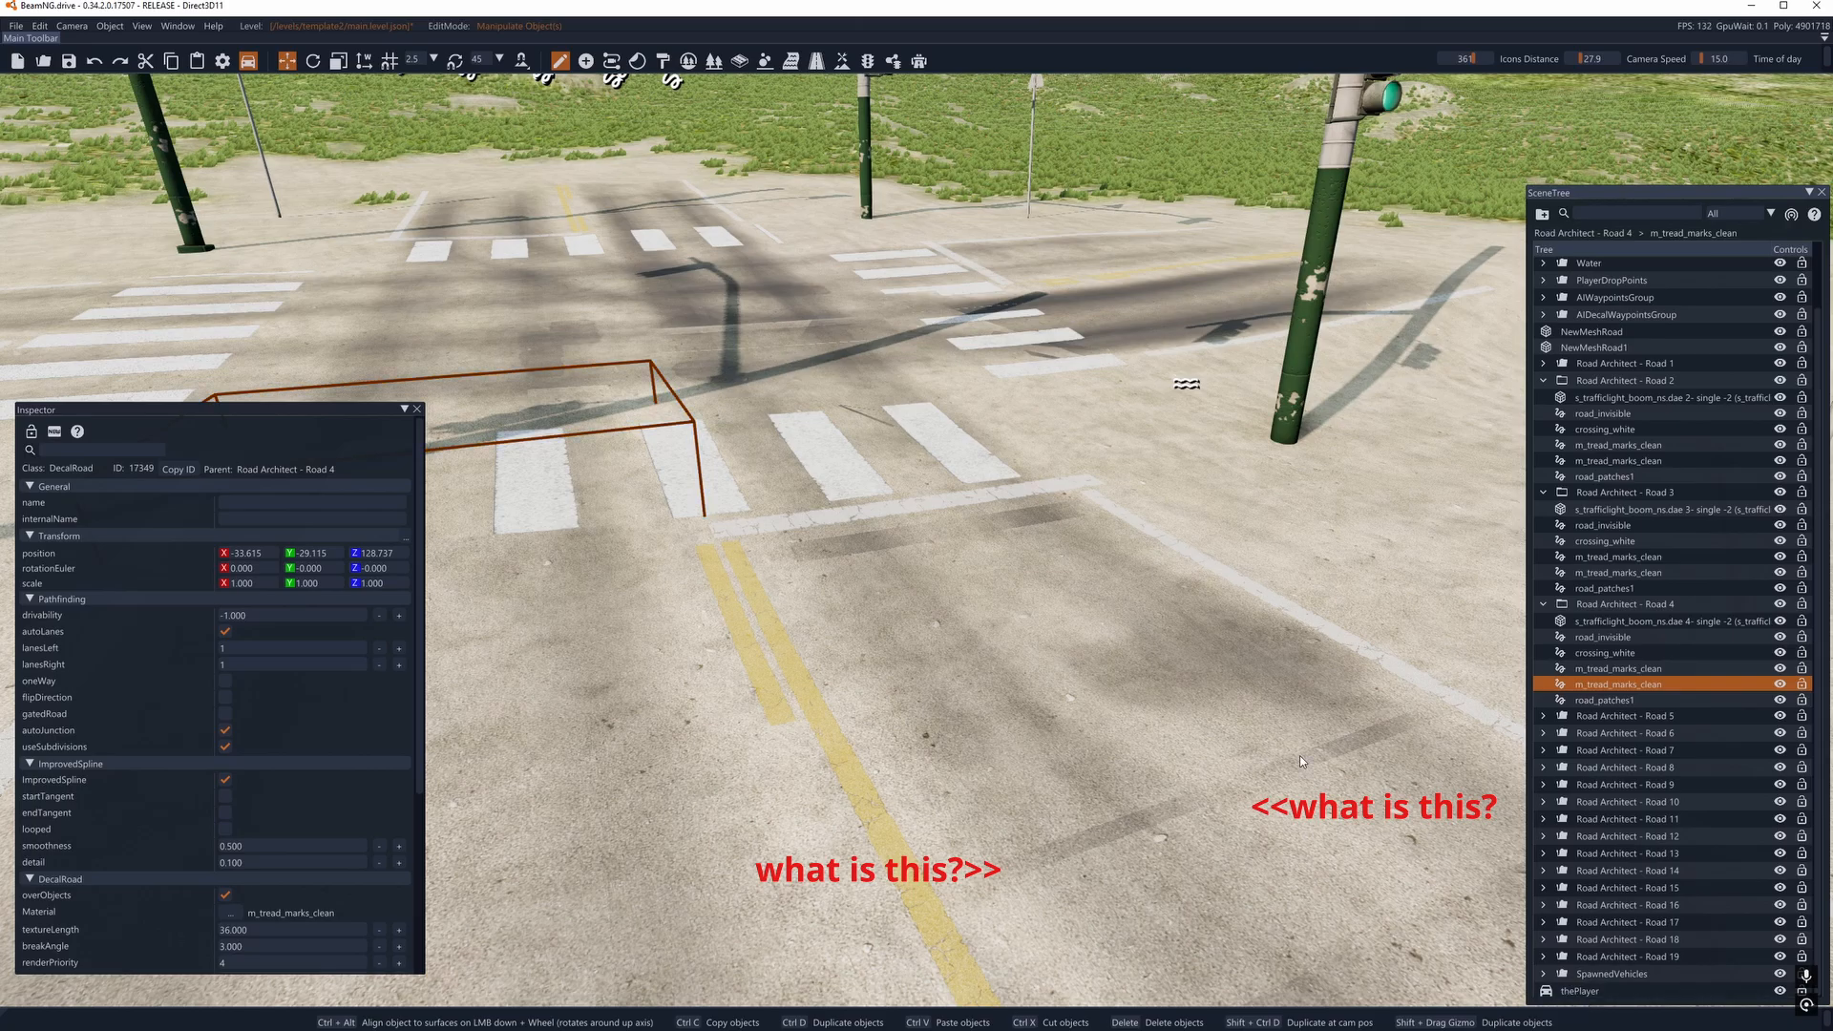
{"action": "right_click_drag", "start_coordinate": [1301, 762], "coordinate": [1552, 644]}
{"action": "key", "text": "s"}
{"action": "key", "text": "d"}
{"action": "key", "text": "w"}
{"action": "key", "text": "s"}
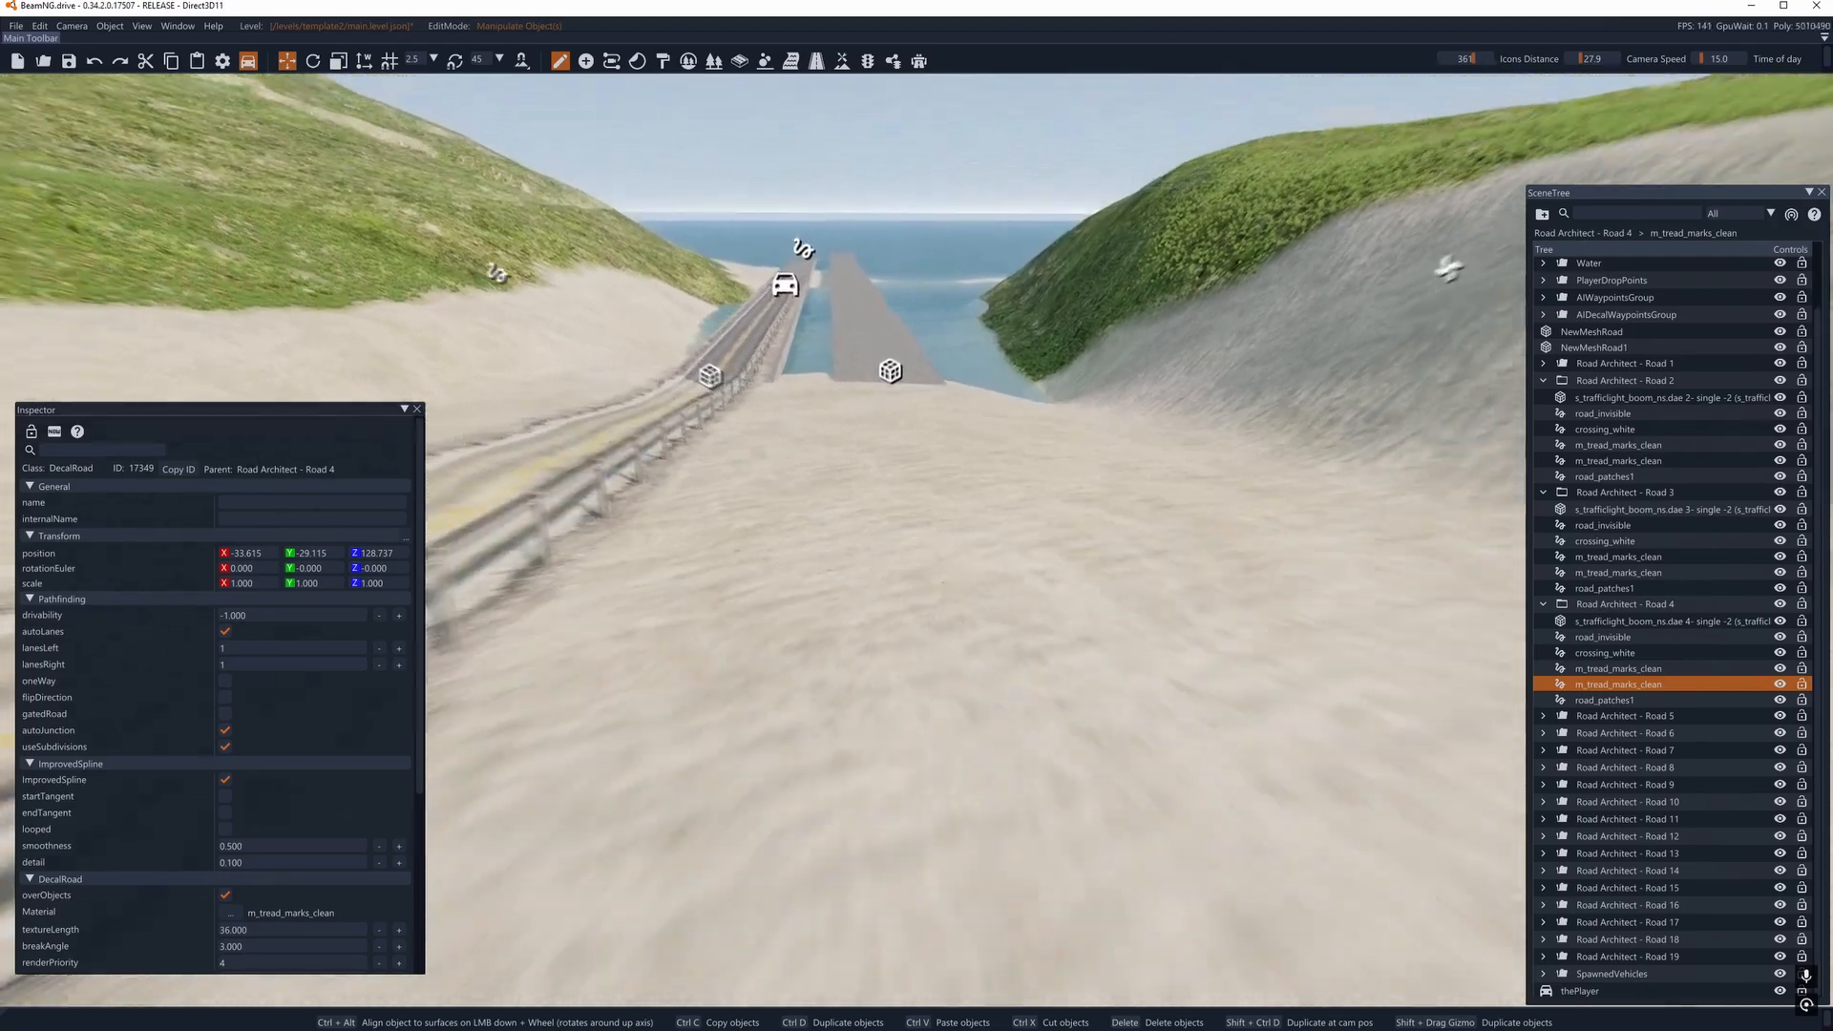
- Flatten strips of terrain across the sandy slope and grassy hill beside the guardrail road using a size 18 terrain brush
{"action": "right_click_drag", "start_coordinate": [1012, 625], "coordinate": [1236, 679]}
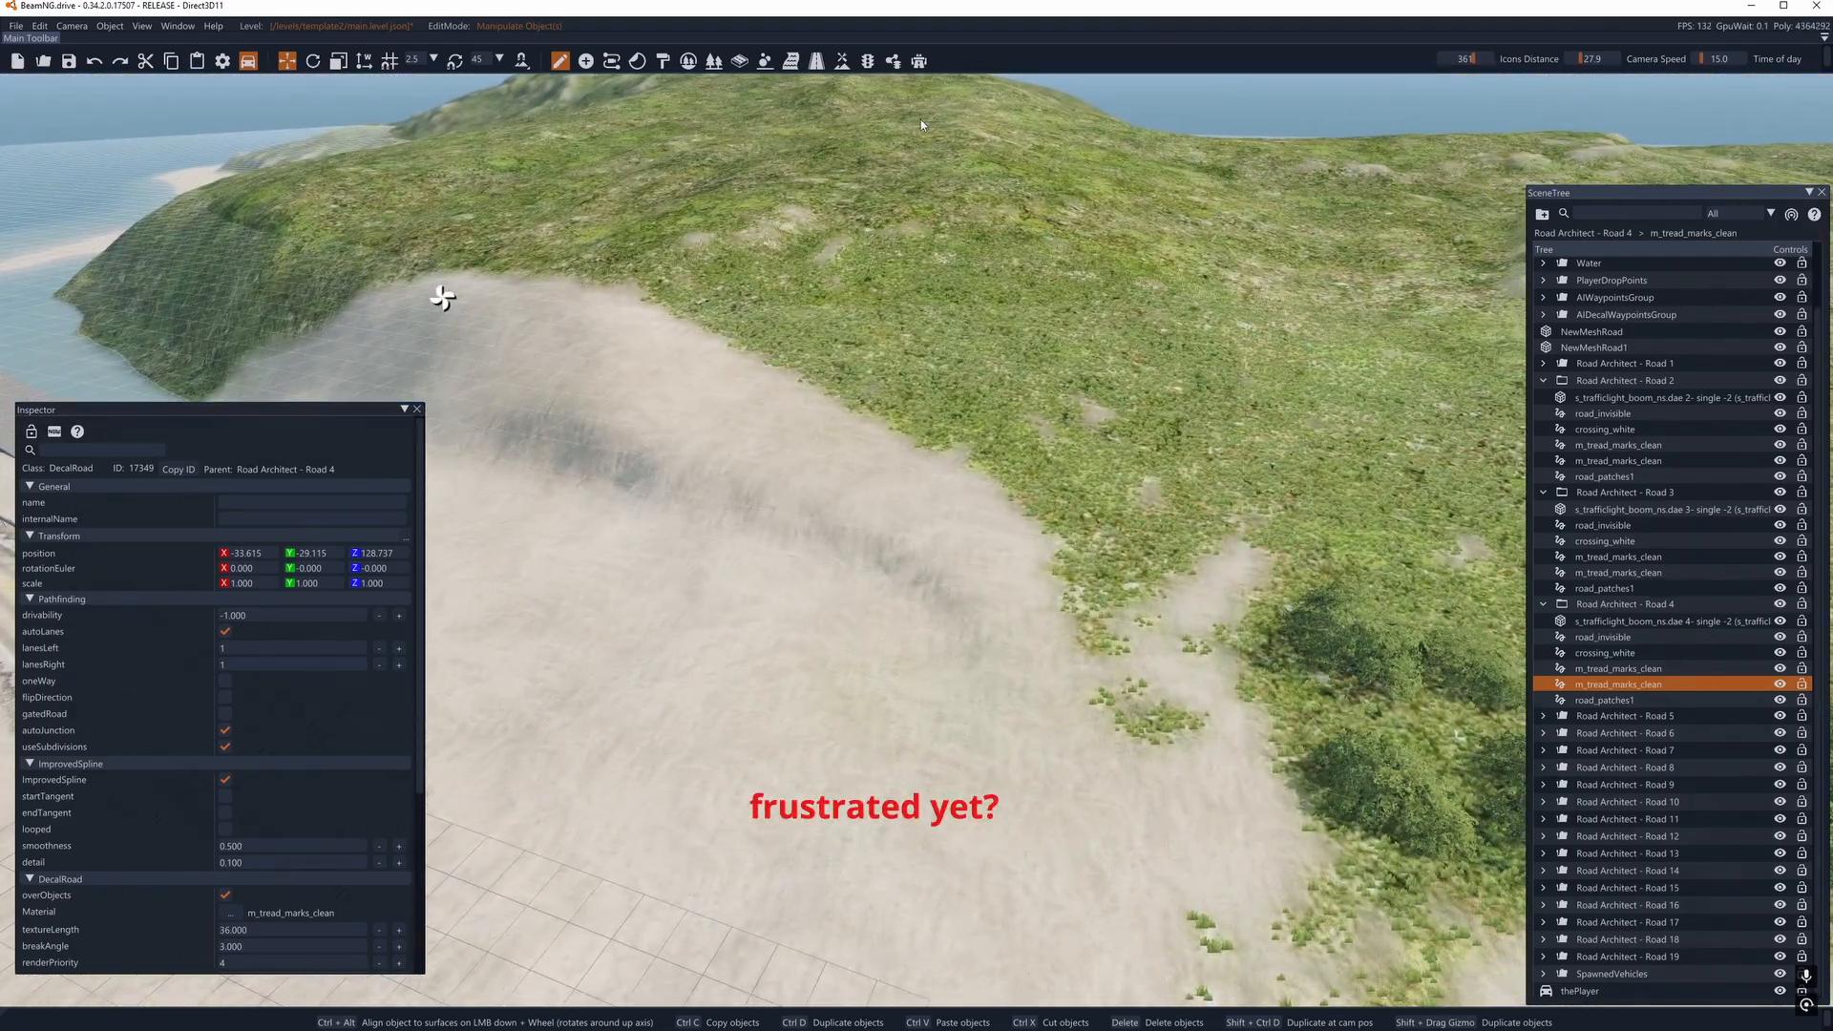
{"action": "left_click", "coordinate": [844, 61]}
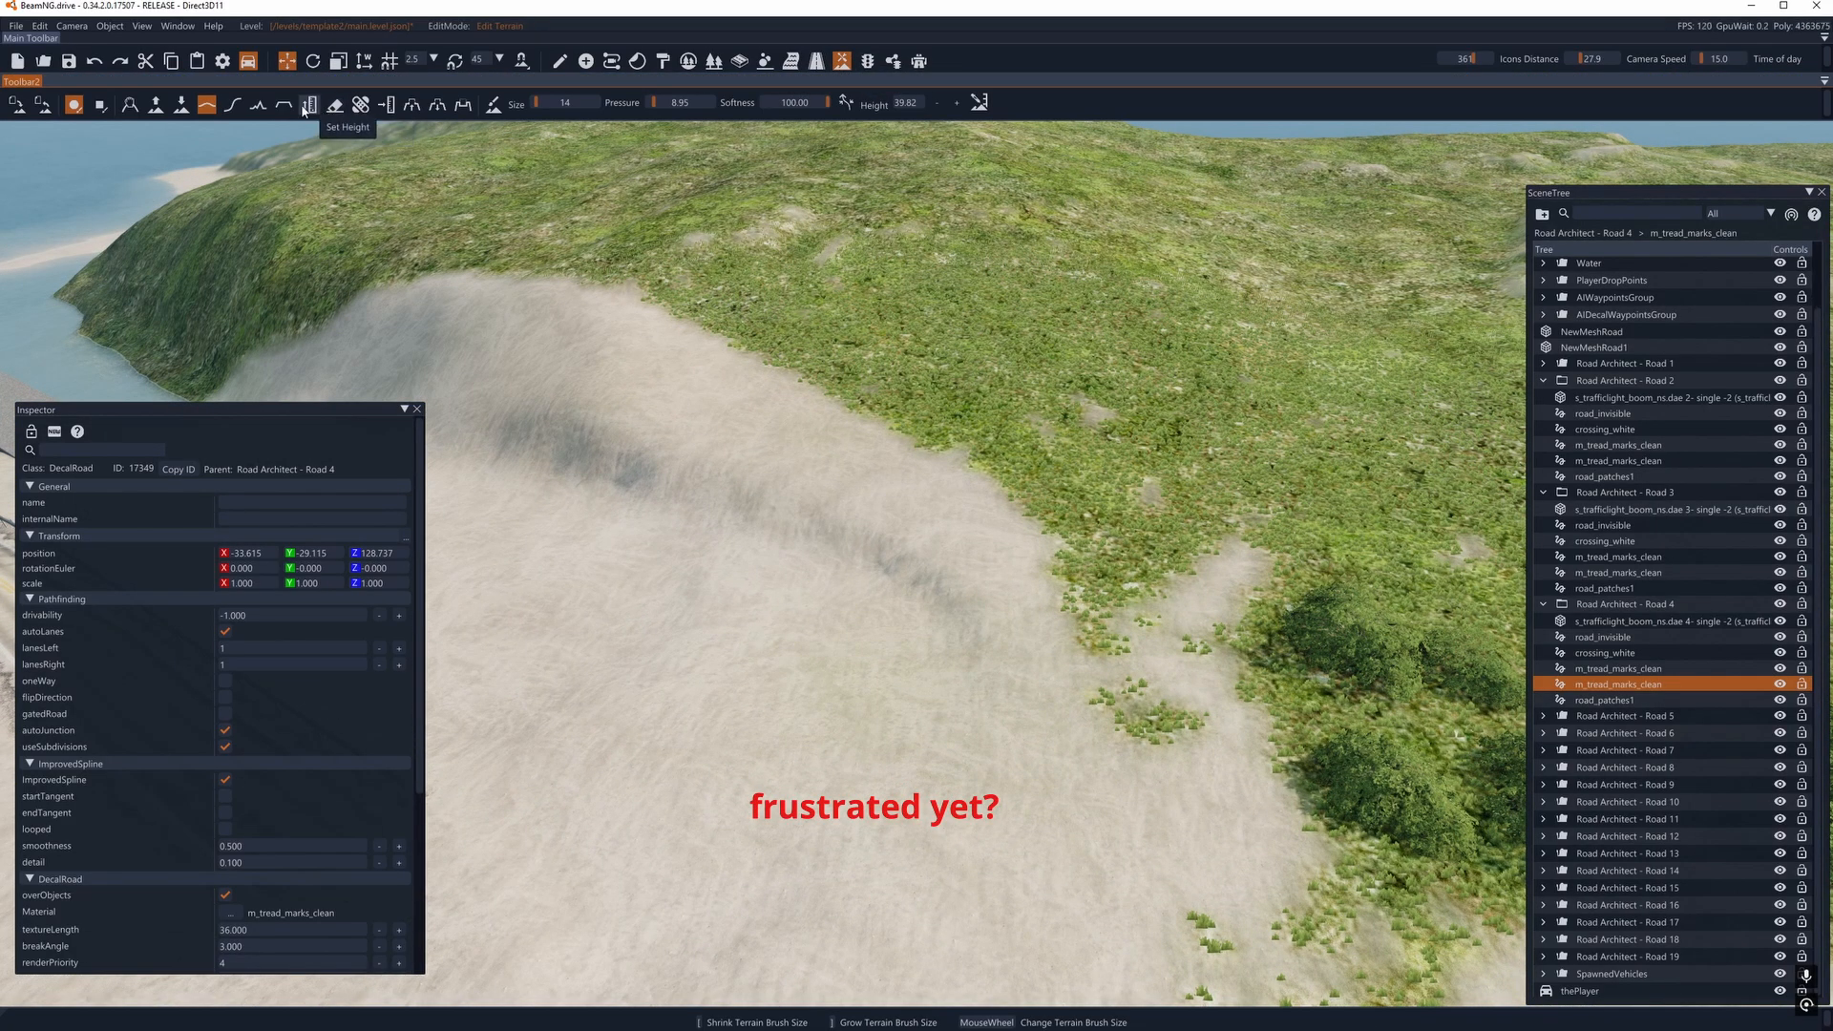
{"action": "key", "text": "a"}
{"action": "scroll", "coordinate": [978, 679], "scroll_direction": "up", "scroll_amount": 4}
{"action": "mouse_move", "coordinate": [959, 689]}
{"action": "left_mouse_down"}
{"action": "mouse_move", "coordinate": [1033, 577]}
{"action": "mouse_move", "coordinate": [1331, 247]}
{"action": "left_mouse_up"}
{"action": "left_click_drag", "start_coordinate": [754, 561], "coordinate": [1102, 182]}
{"action": "left_click_drag", "start_coordinate": [874, 540], "coordinate": [1167, 225]}
{"action": "left_click_drag", "start_coordinate": [701, 487], "coordinate": [1048, 241]}
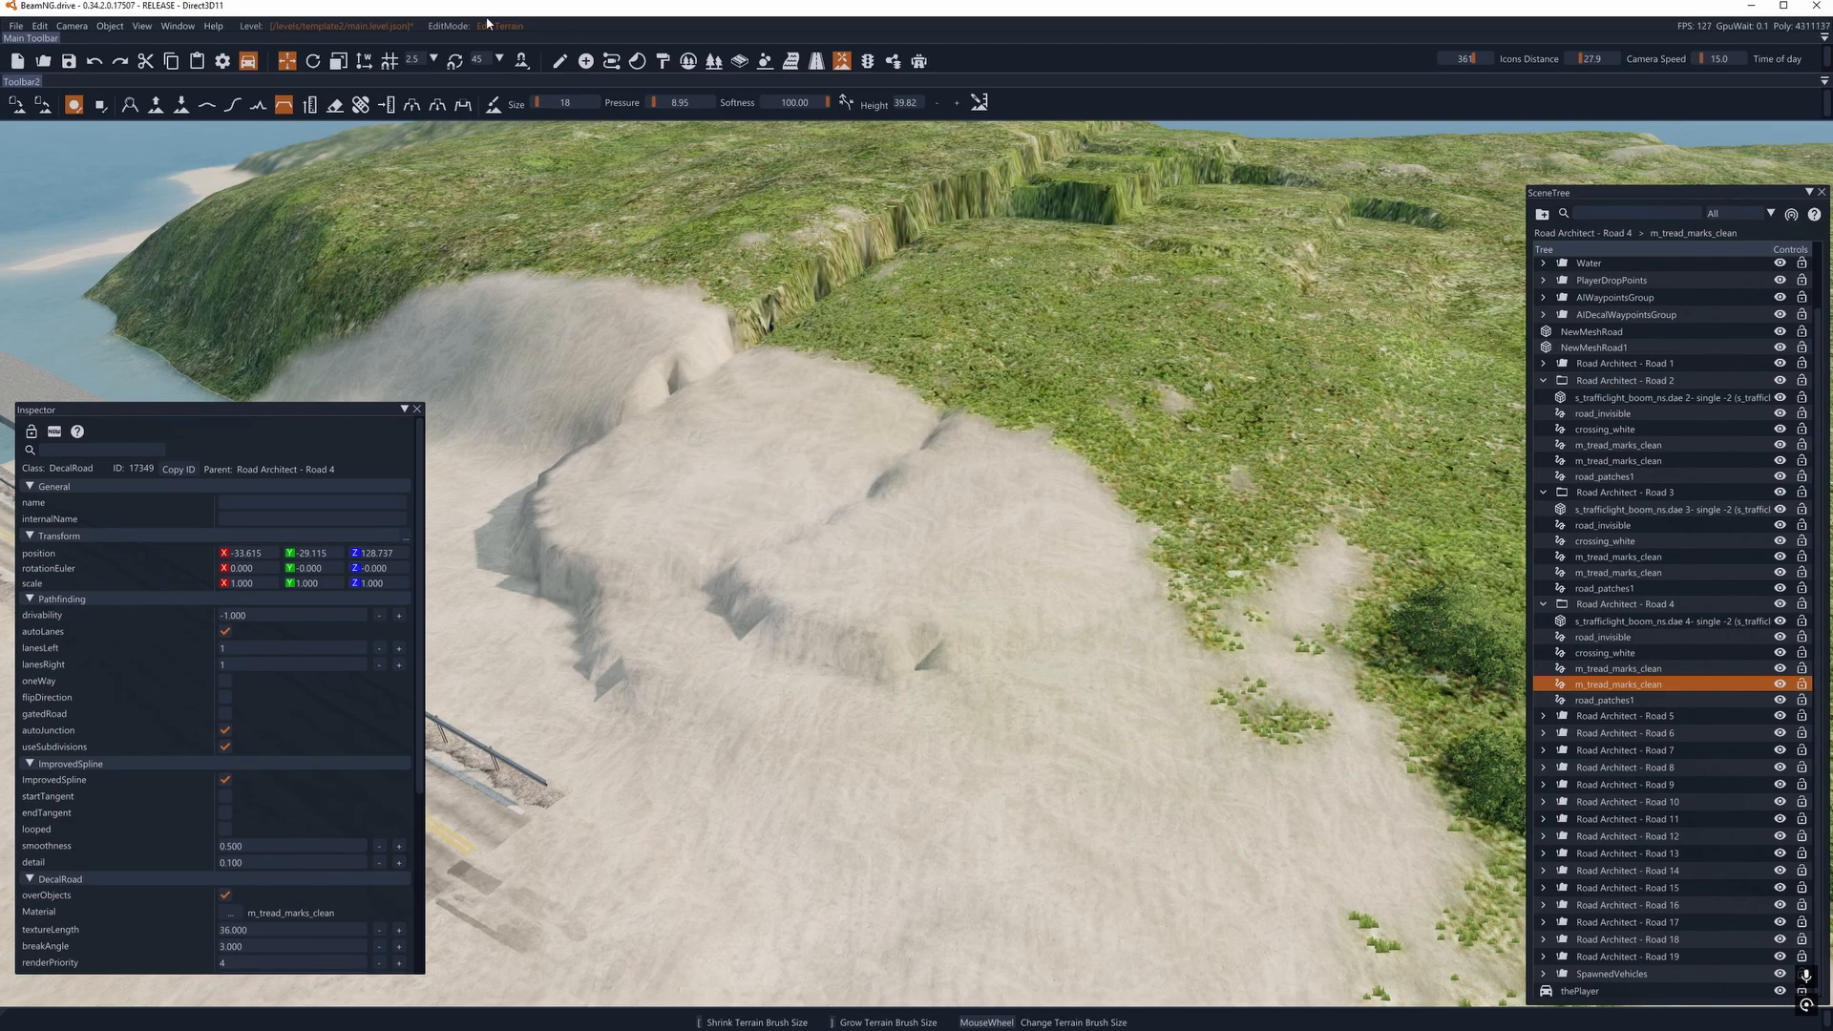
- Smooth the rough sandy ridges beside the guardrail road and lower the remaining mound with the size 18 brush
{"action": "left_click", "coordinate": [206, 105]}
{"action": "mouse_move", "coordinate": [743, 554]}
{"action": "left_mouse_down"}
{"action": "mouse_move", "coordinate": [737, 378]}
{"action": "mouse_move", "coordinate": [874, 445]}
{"action": "mouse_move", "coordinate": [850, 640]}
{"action": "mouse_move", "coordinate": [744, 584]}
{"action": "mouse_move", "coordinate": [1126, 583]}
{"action": "mouse_move", "coordinate": [1163, 671]}
{"action": "mouse_move", "coordinate": [1158, 635]}
{"action": "left_mouse_up"}
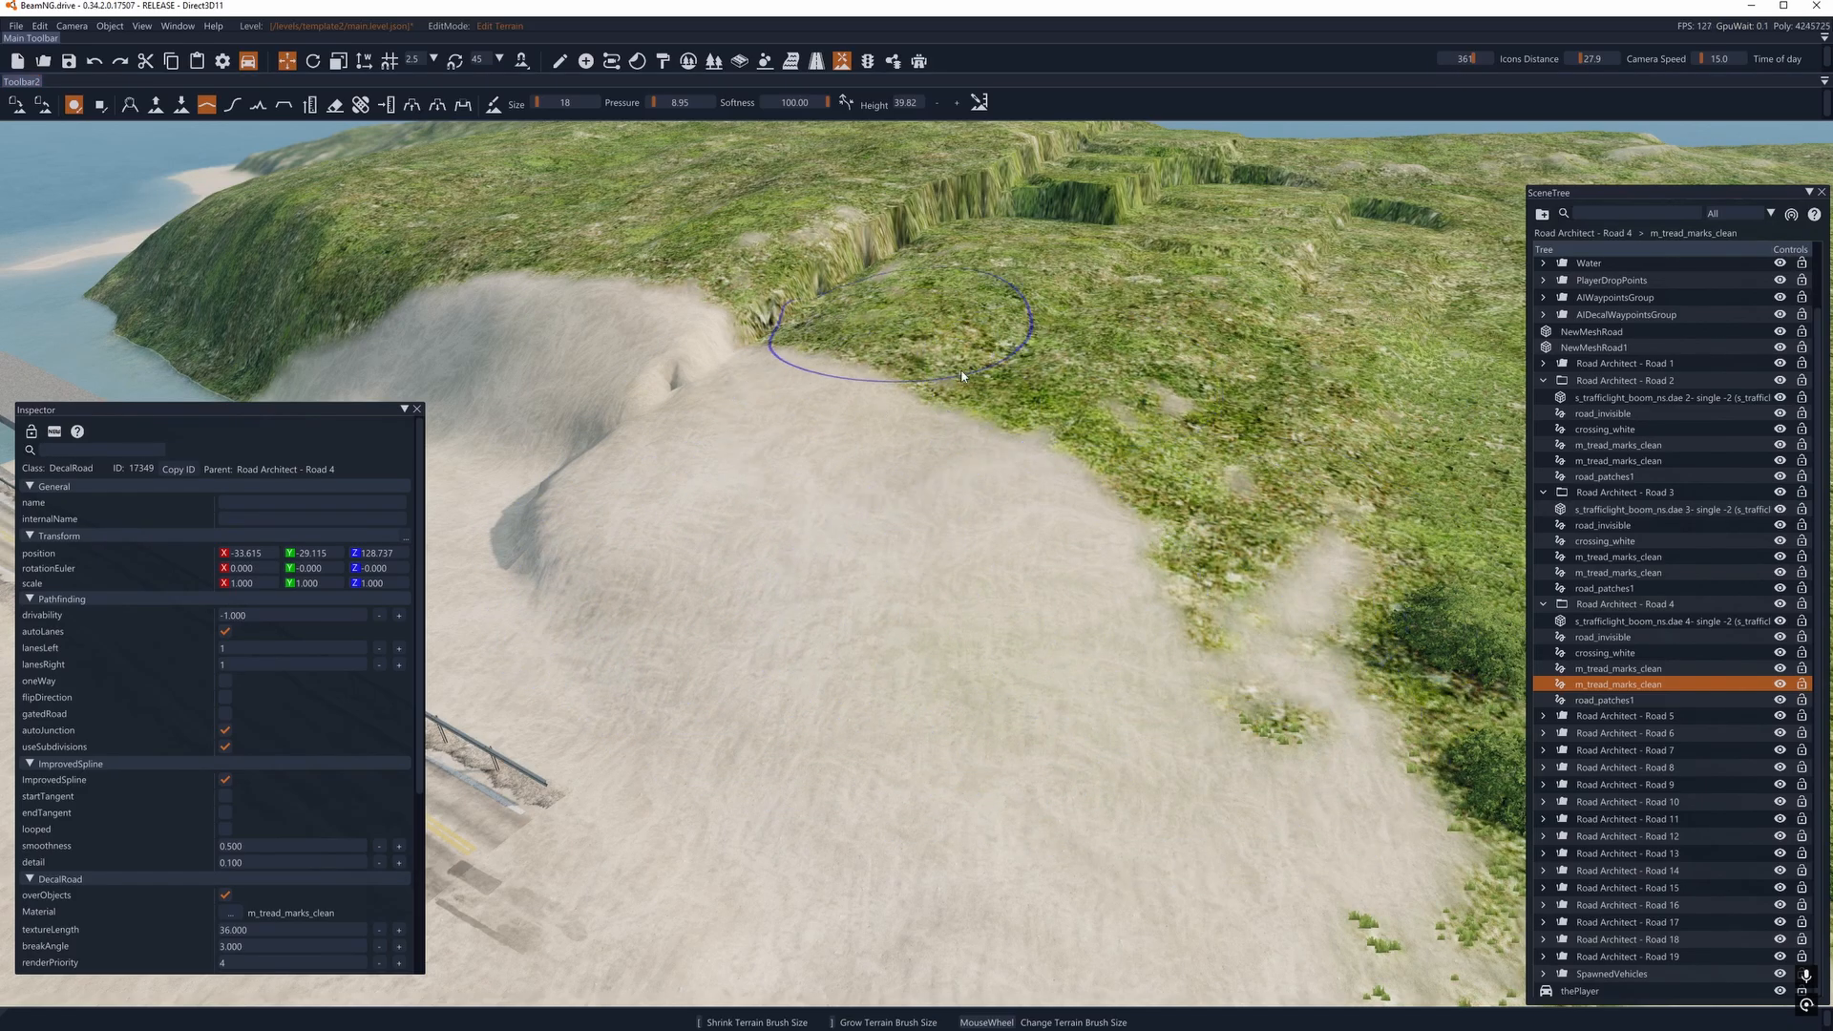
{"action": "key", "text": "d"}
{"action": "mouse_move", "coordinate": [1098, 587]}
{"action": "right_mouse_down"}
{"action": "mouse_move", "coordinate": [916, 669]}
{"action": "mouse_move", "coordinate": [812, 602]}
{"action": "mouse_move", "coordinate": [707, 592]}
{"action": "mouse_move", "coordinate": [1036, 525]}
{"action": "mouse_move", "coordinate": [1016, 507]}
{"action": "right_mouse_up"}
{"action": "key", "text": "w"}
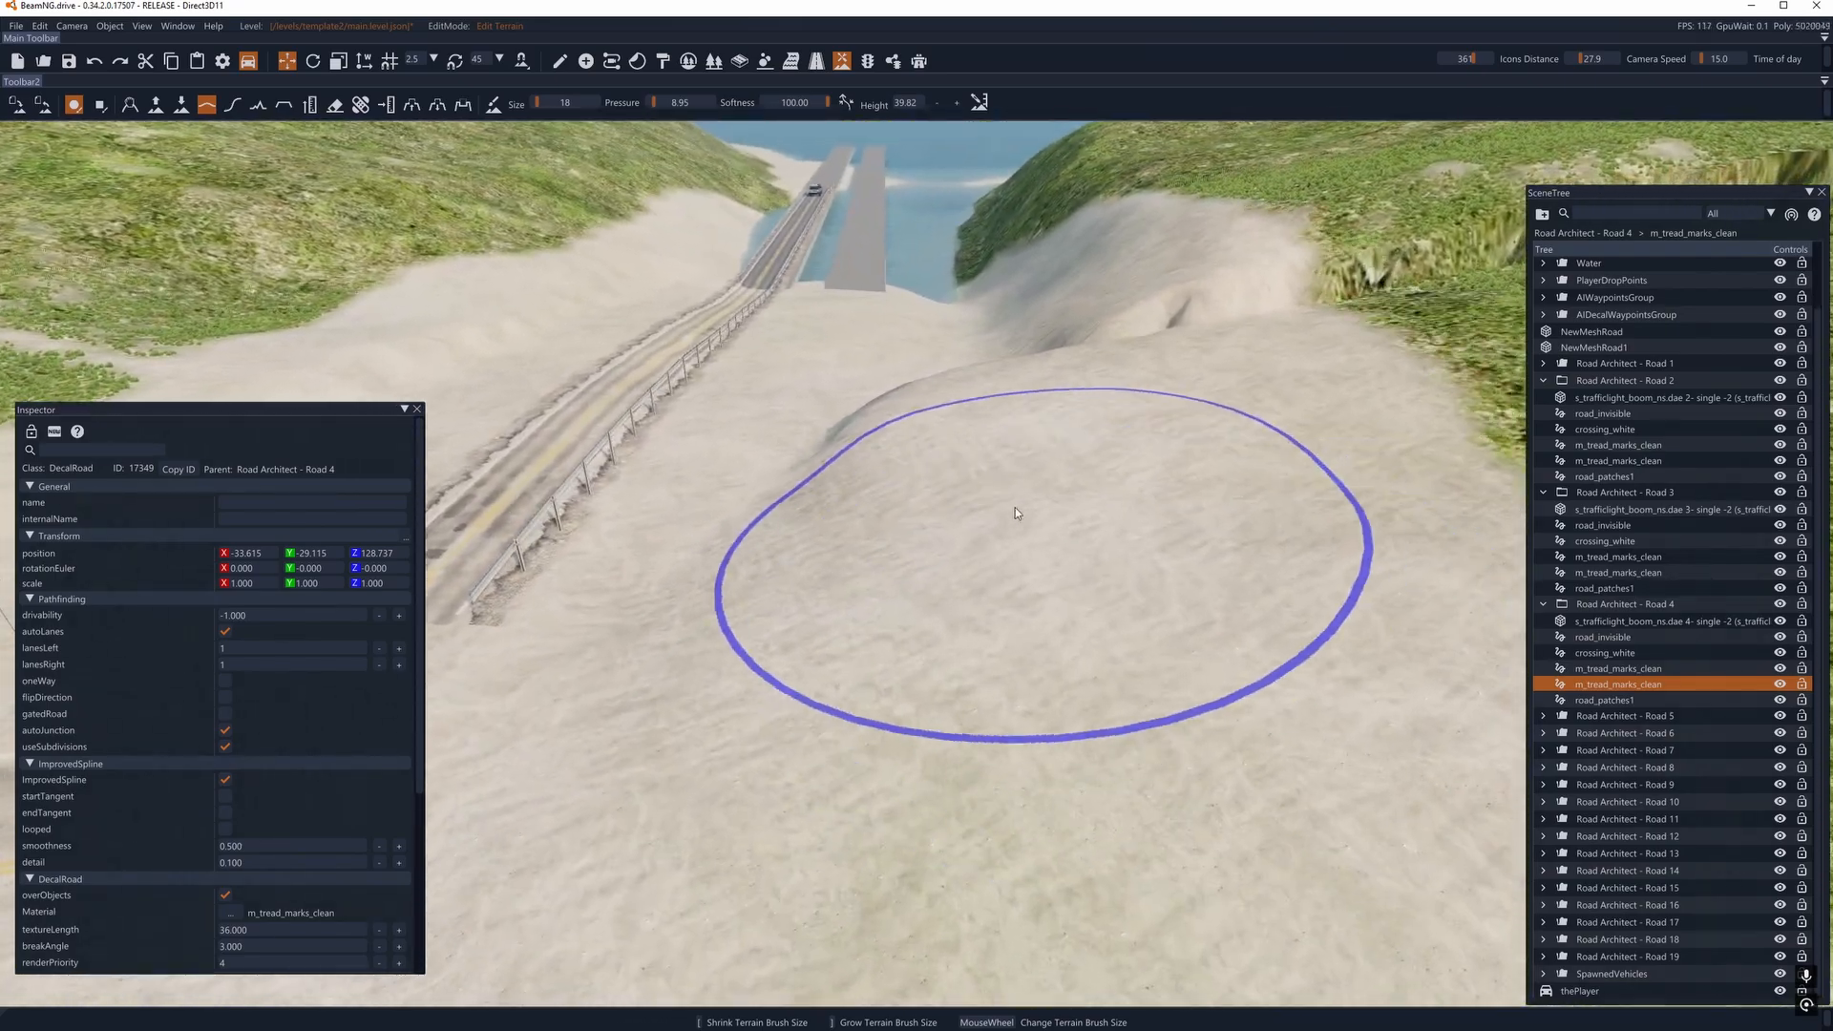
{"action": "left_click", "coordinate": [181, 105]}
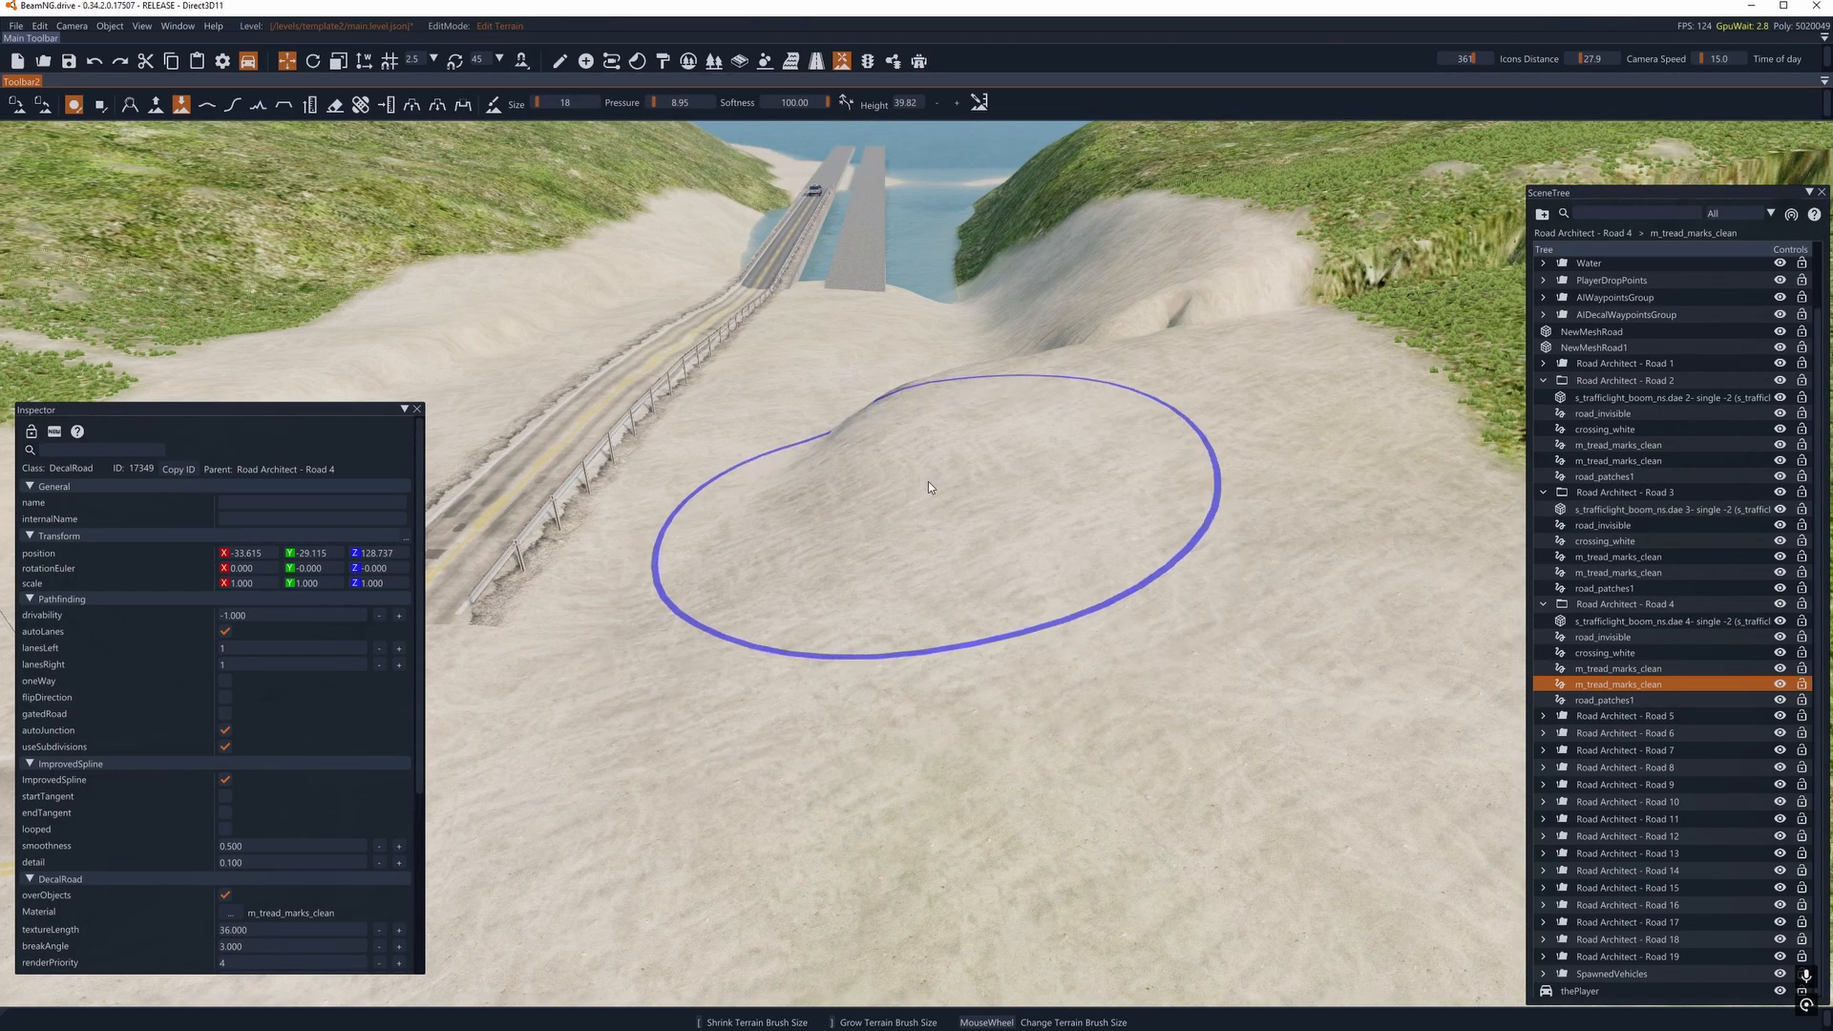
{"action": "mouse_move", "coordinate": [953, 411]}
{"action": "left_mouse_down"}
{"action": "mouse_move", "coordinate": [902, 409]}
{"action": "mouse_move", "coordinate": [949, 403]}
{"action": "left_mouse_up"}
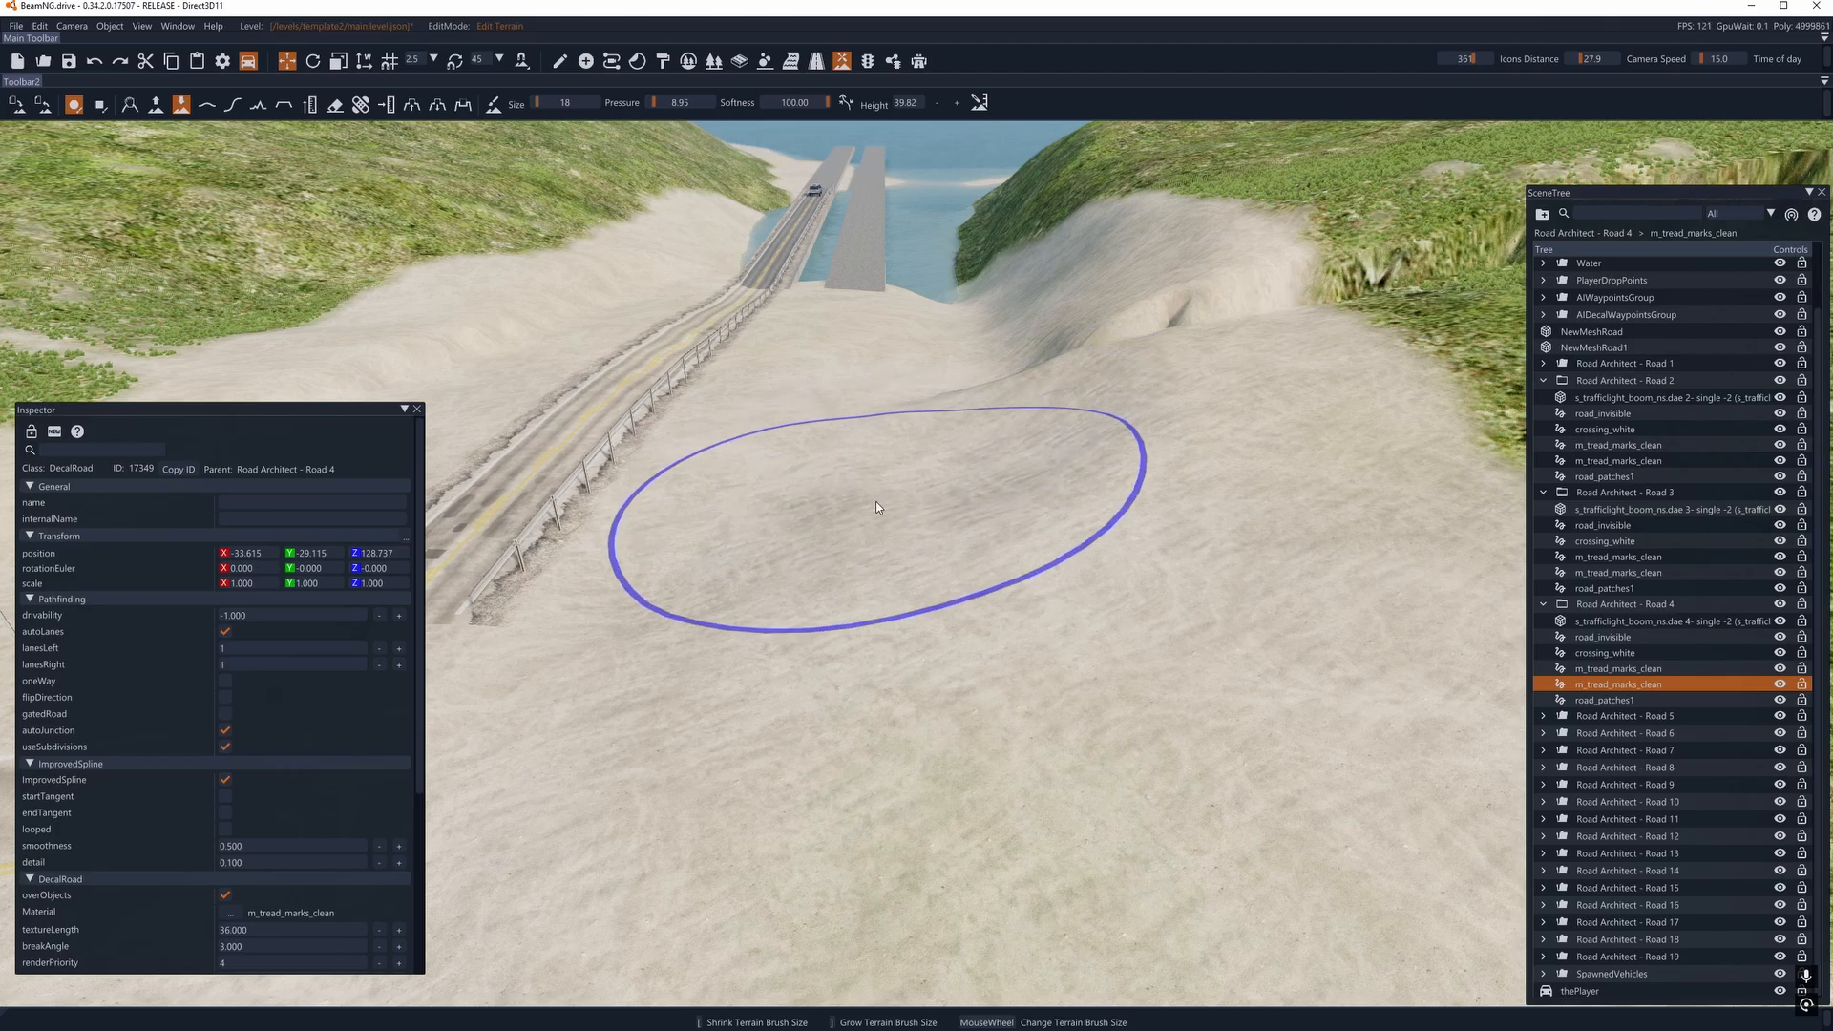
- Examine the reshaped sandy slope, the guardrail road and the surrounding grassy hills from above
{"action": "key", "text": "s"}
{"action": "key", "text": "s"}
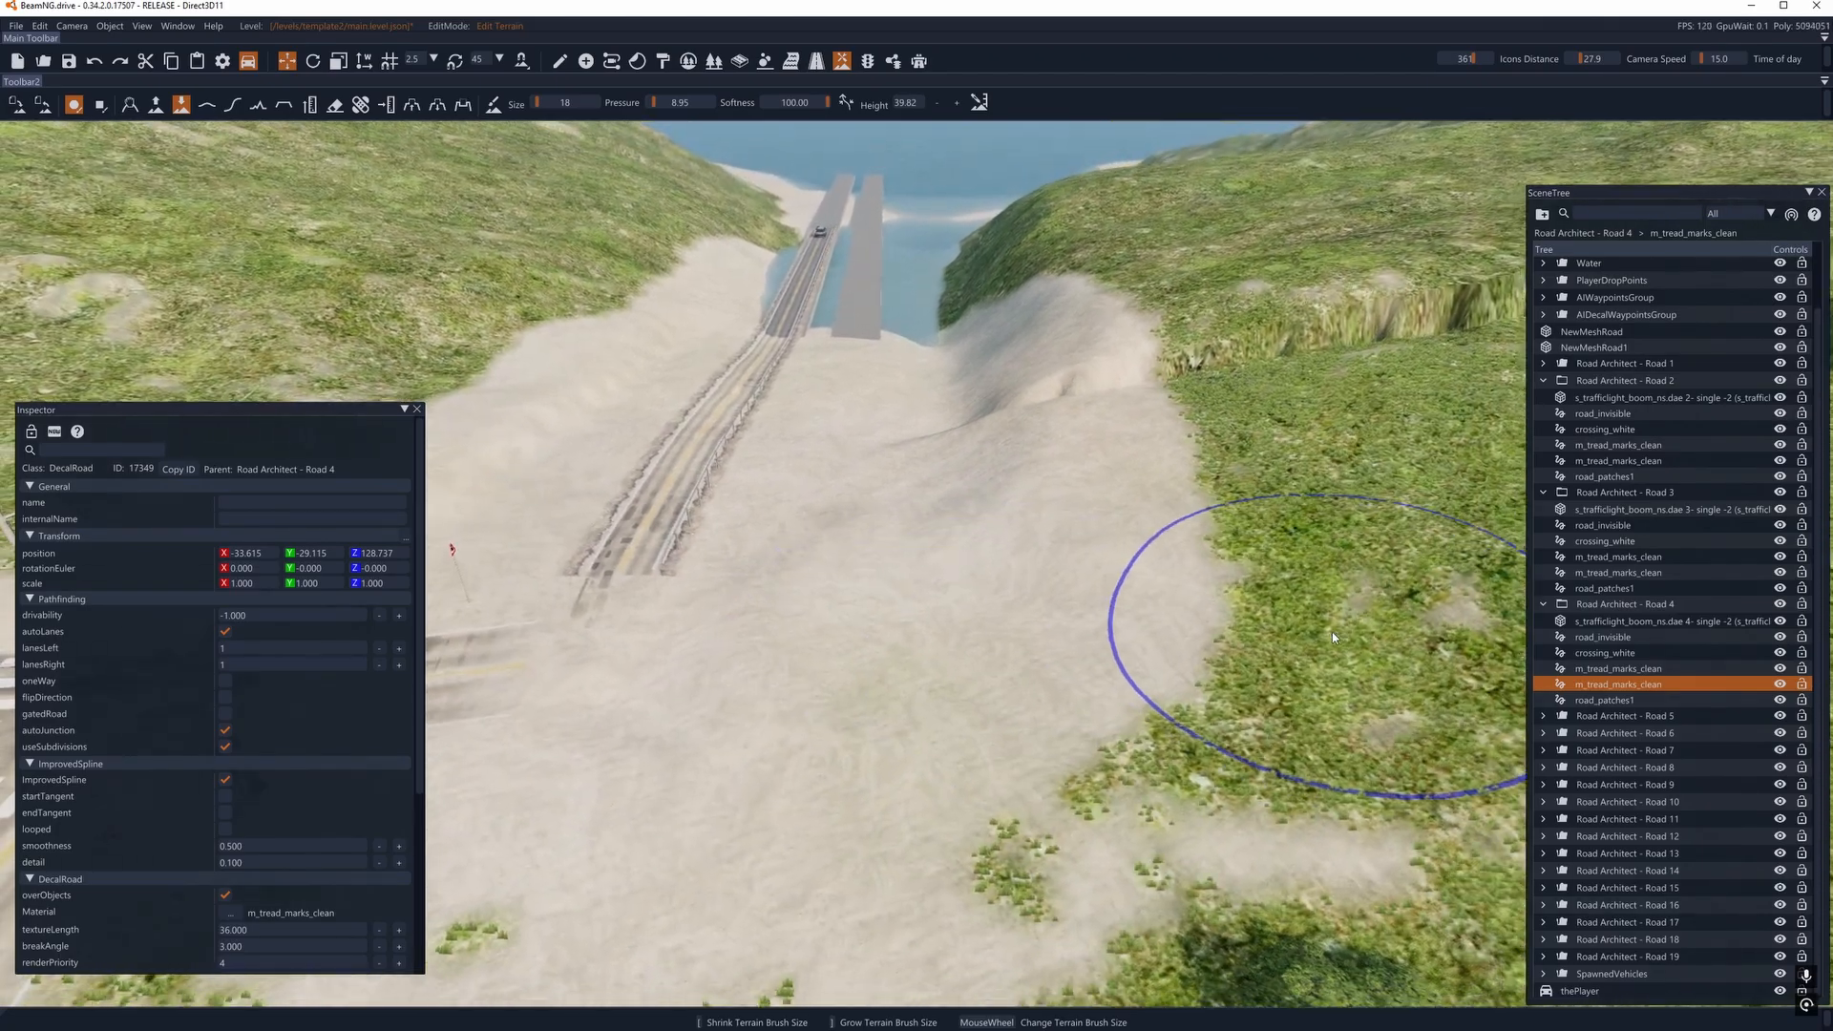
{"action": "key", "text": "d"}
{"action": "key", "text": "d"}
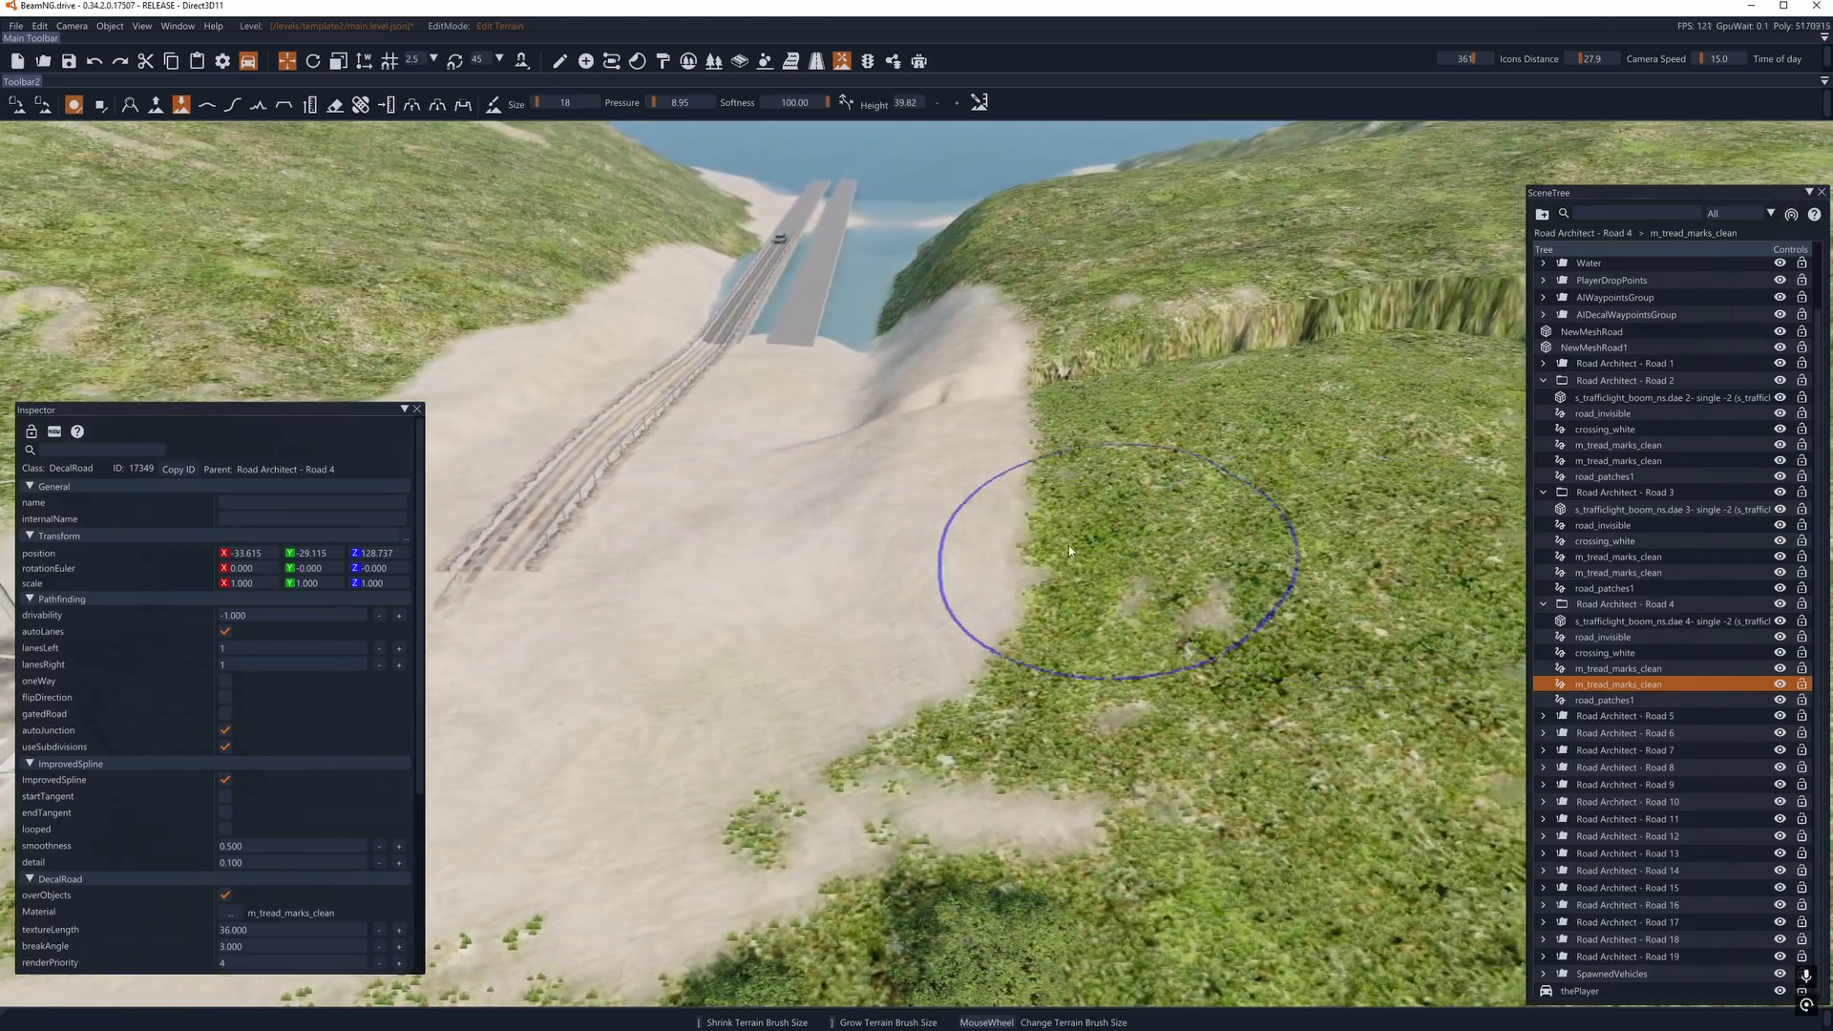
{"action": "key", "text": "s"}
{"action": "key", "text": "a"}
{"action": "key", "text": "w"}
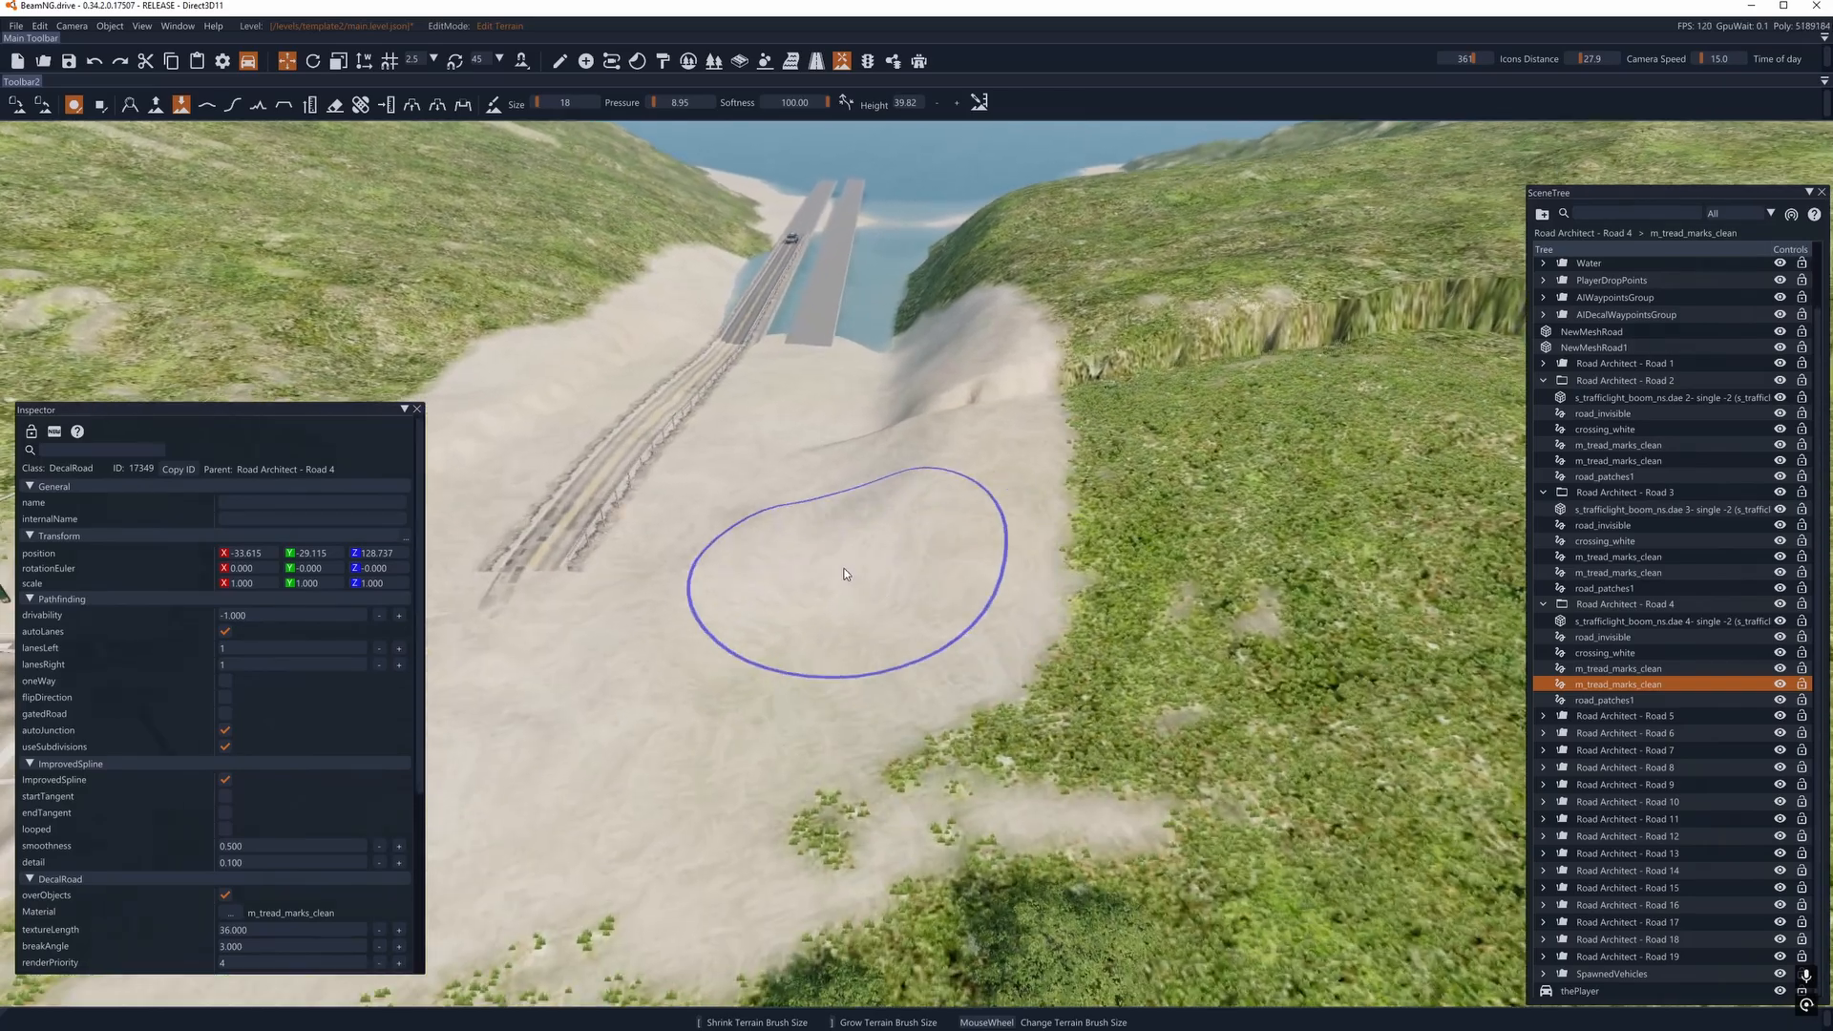
{"action": "key", "text": "d"}
{"action": "key", "text": "s"}
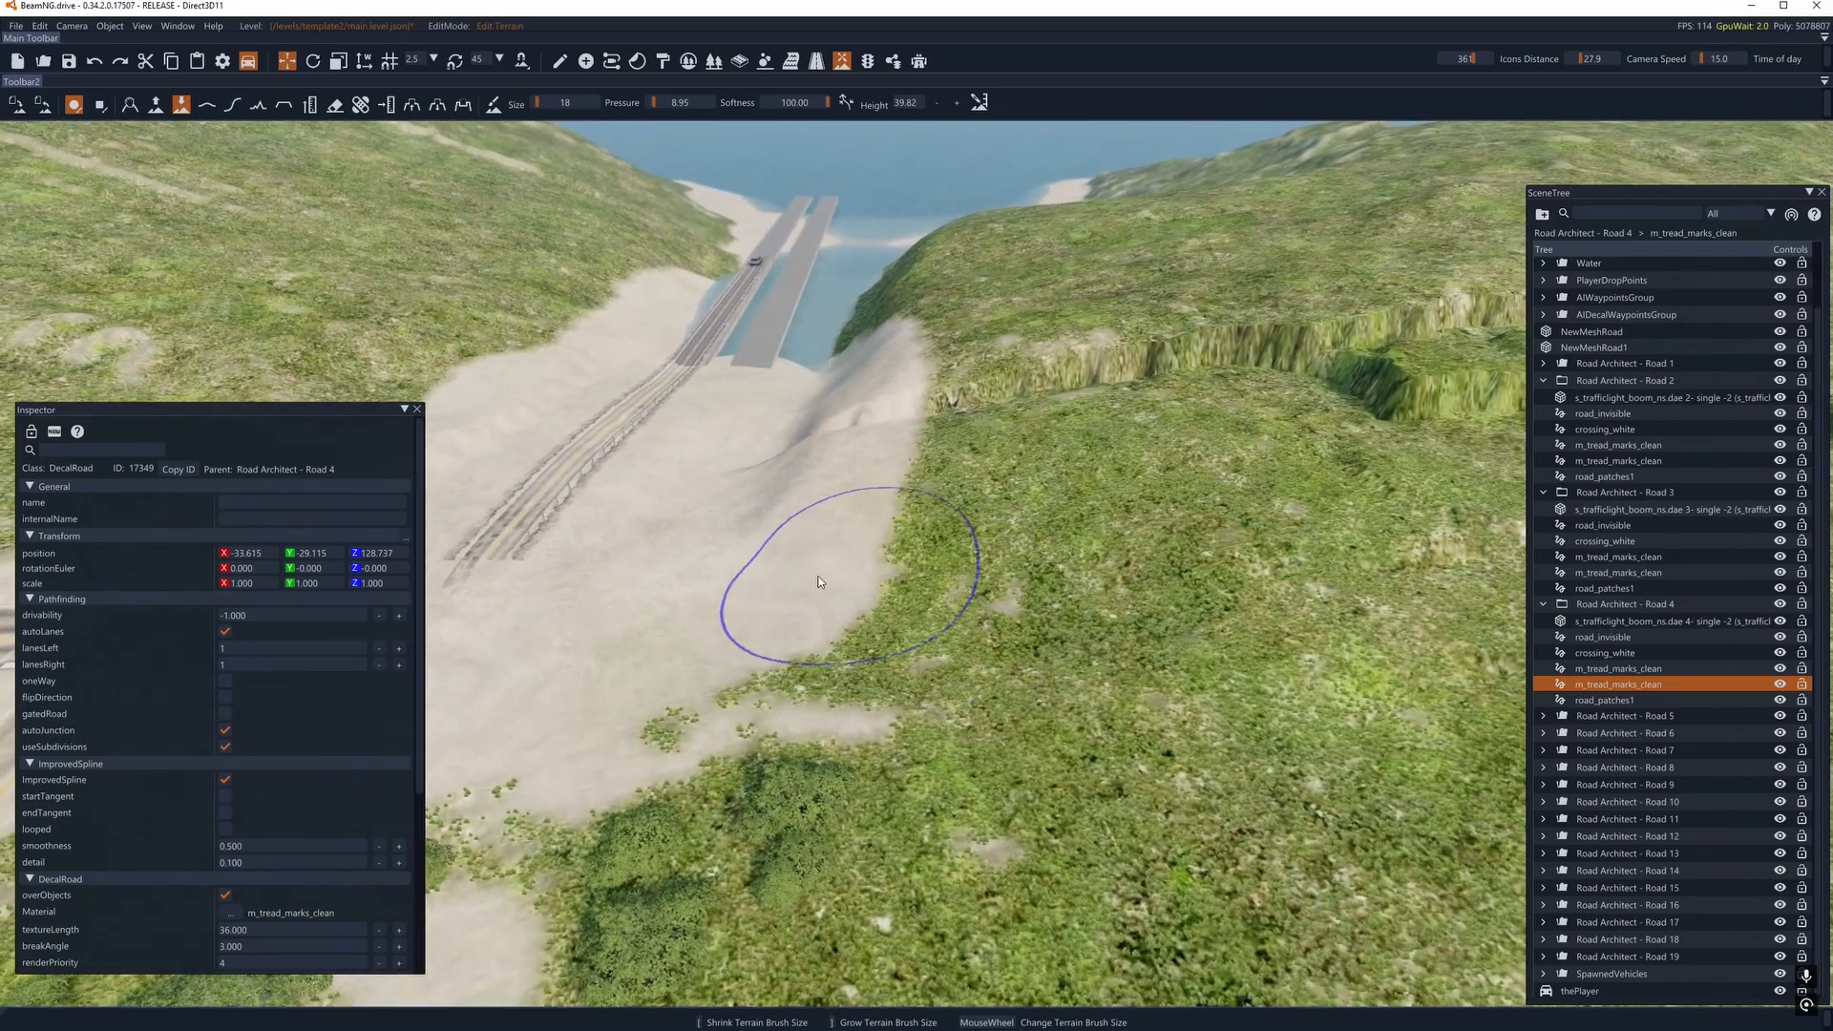
{"action": "key", "text": "a"}
{"action": "key", "text": "a"}
{"action": "key", "text": "w"}
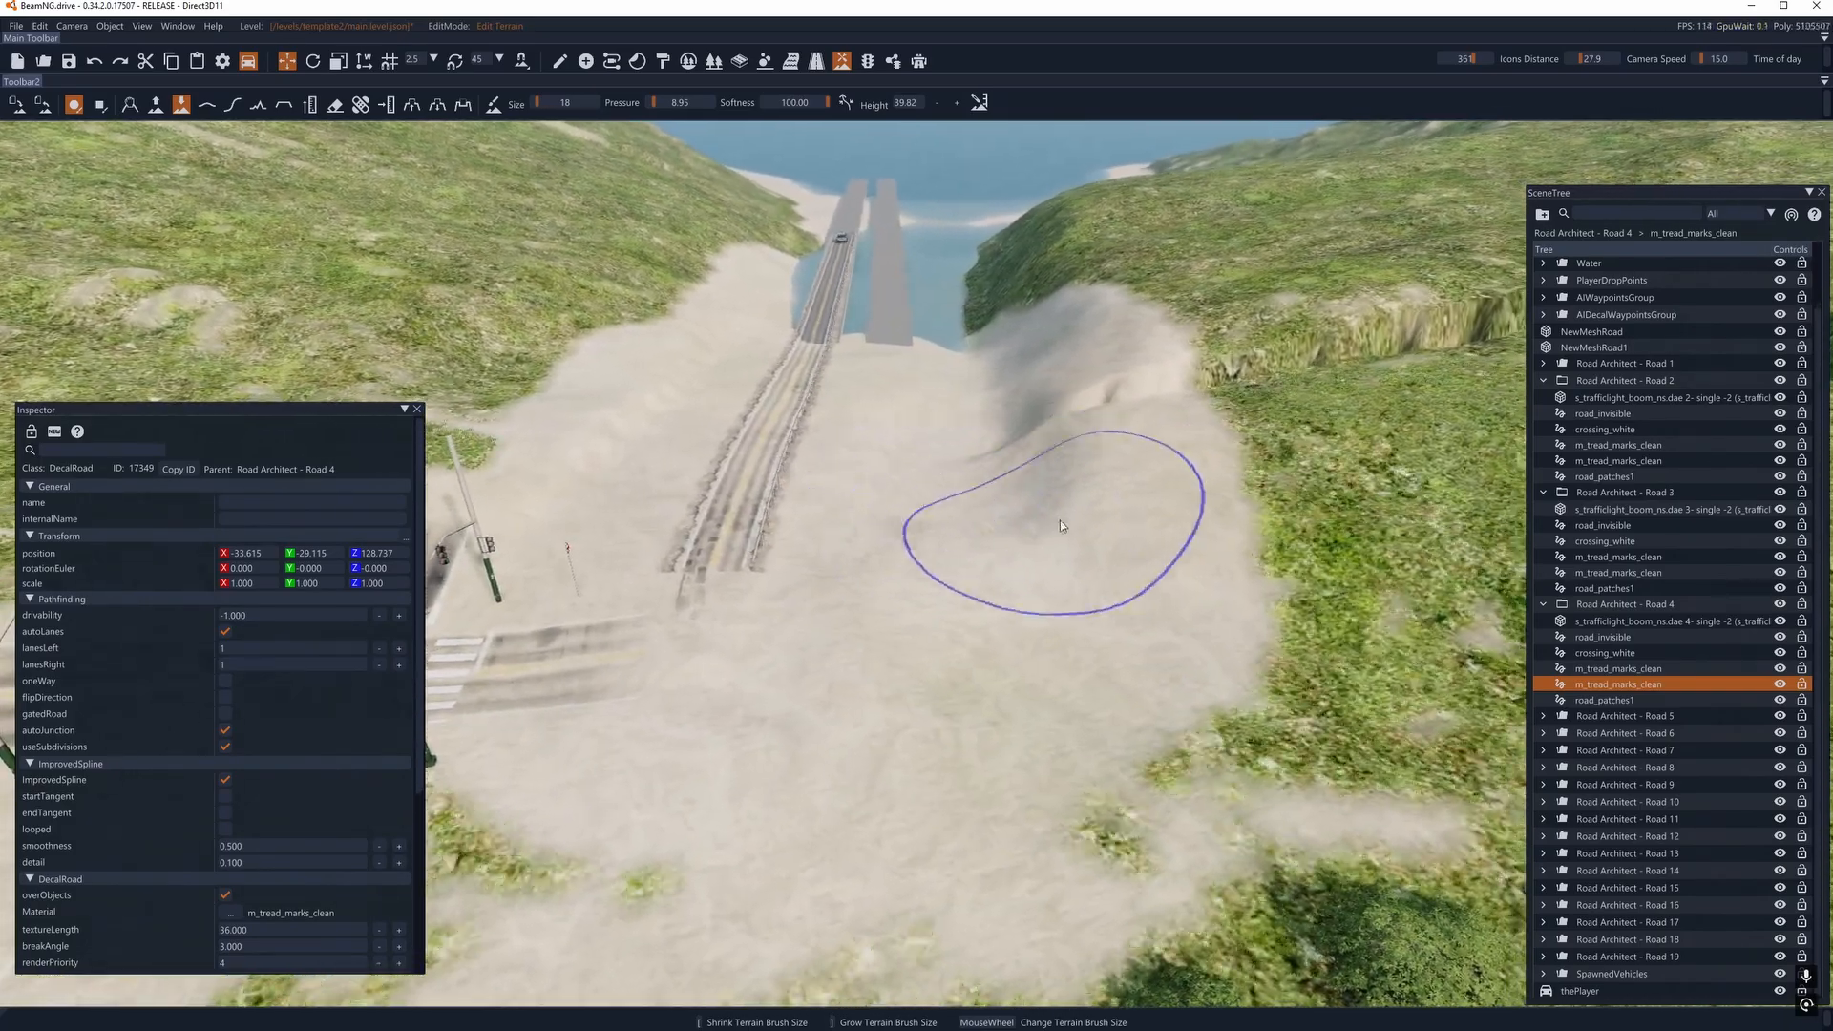
{"action": "key", "text": "d"}
{"action": "key", "text": "a"}
{"action": "key", "text": "s"}
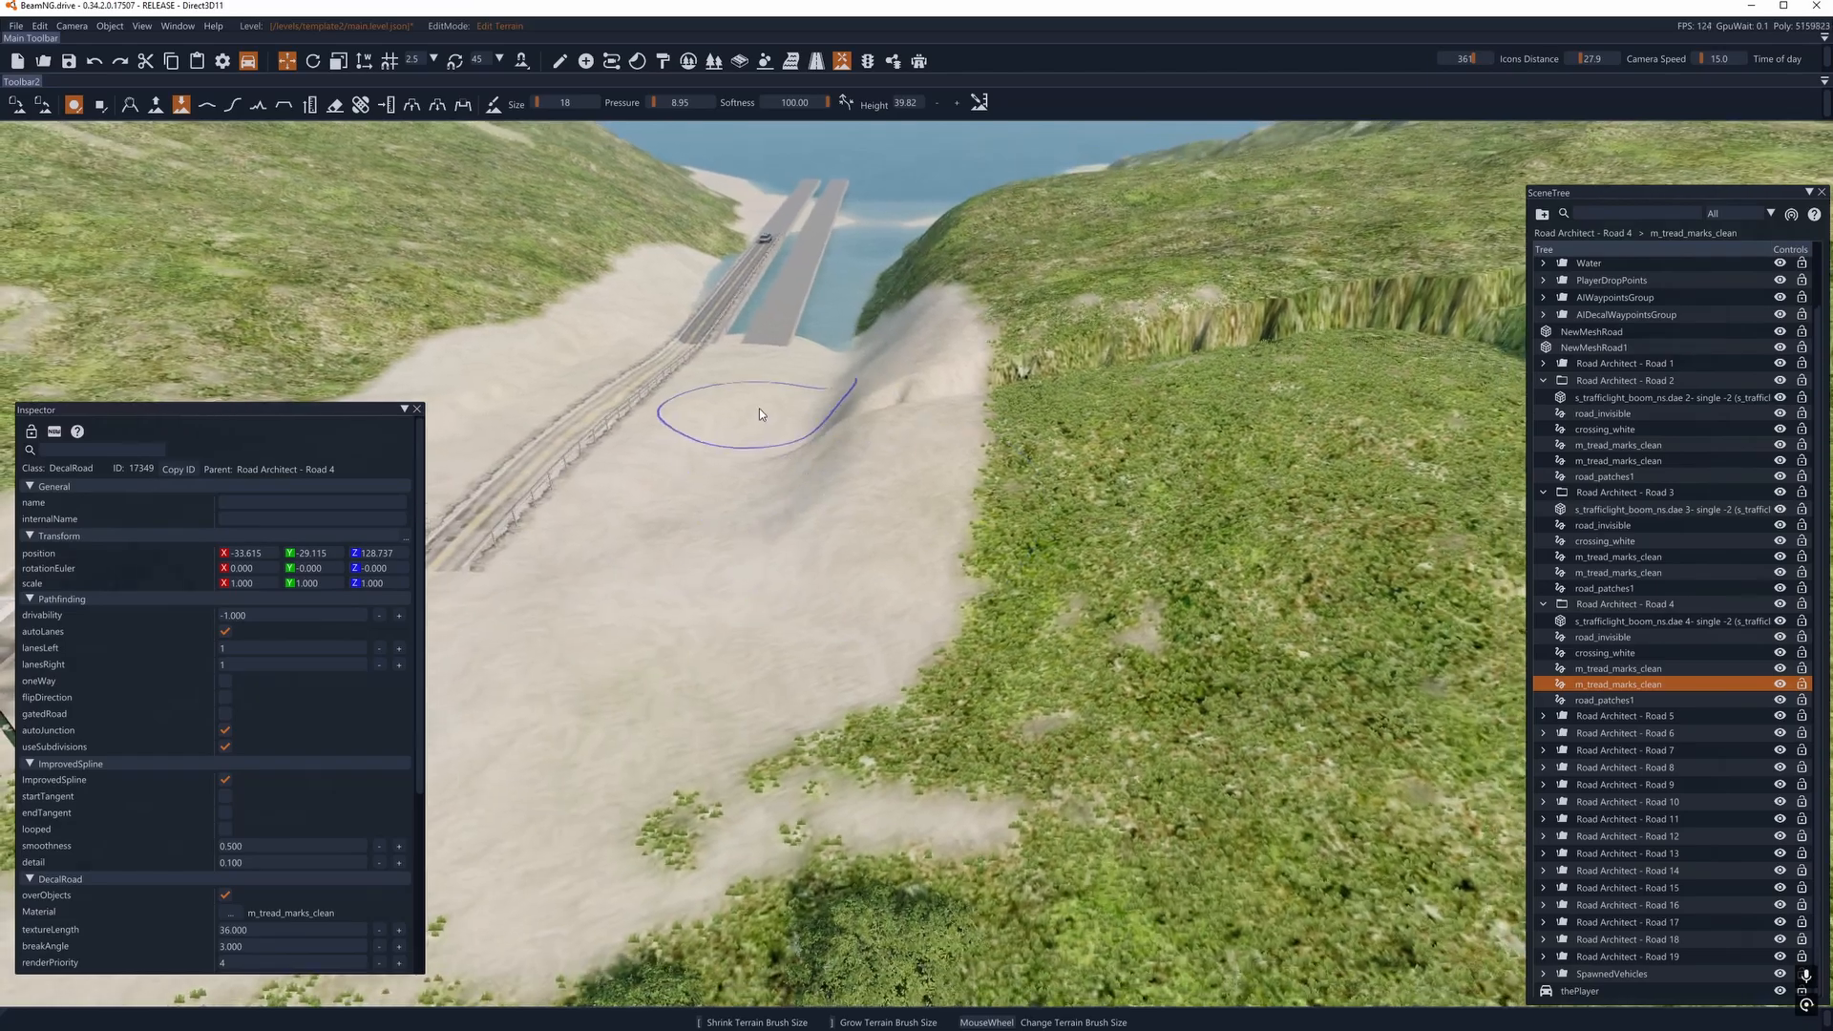
{"action": "key", "text": "s"}
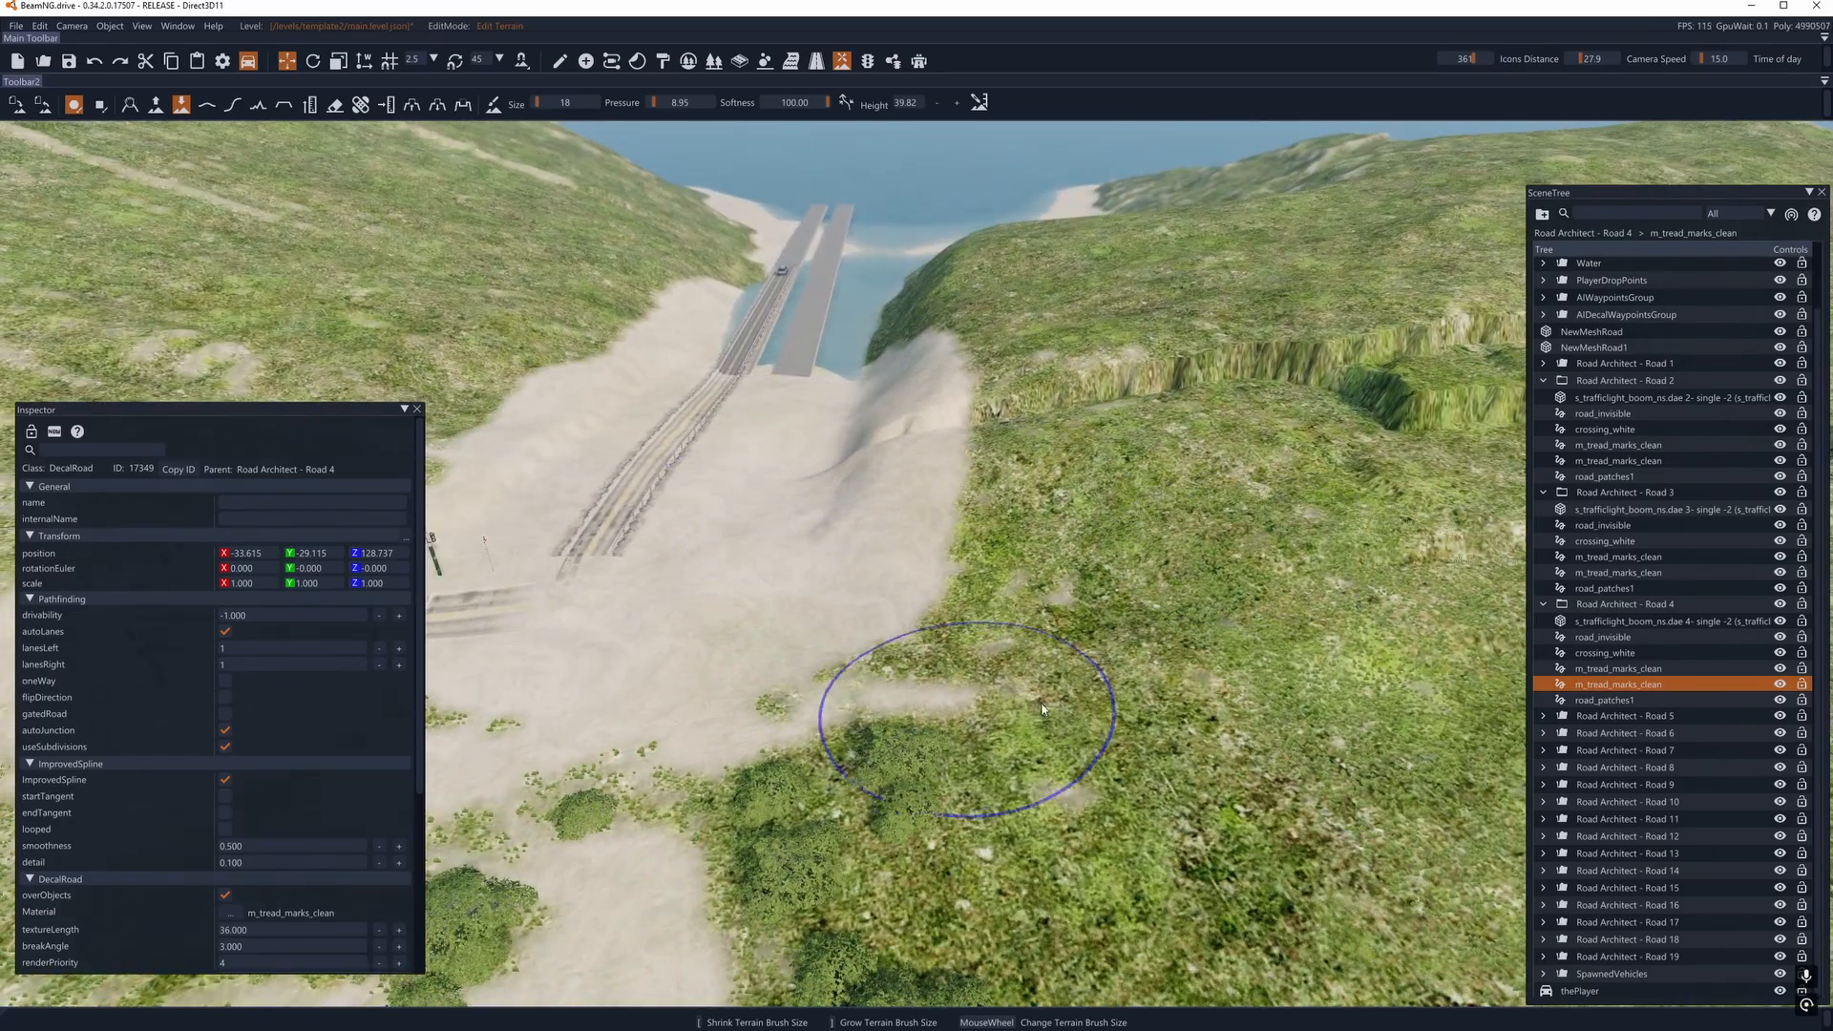
- Examine the flattened sandy valley, the mound beside it and the approach to the two bridges from several angles
{"action": "key", "text": "a"}
{"action": "key", "text": "s"}
{"action": "key", "text": "w"}
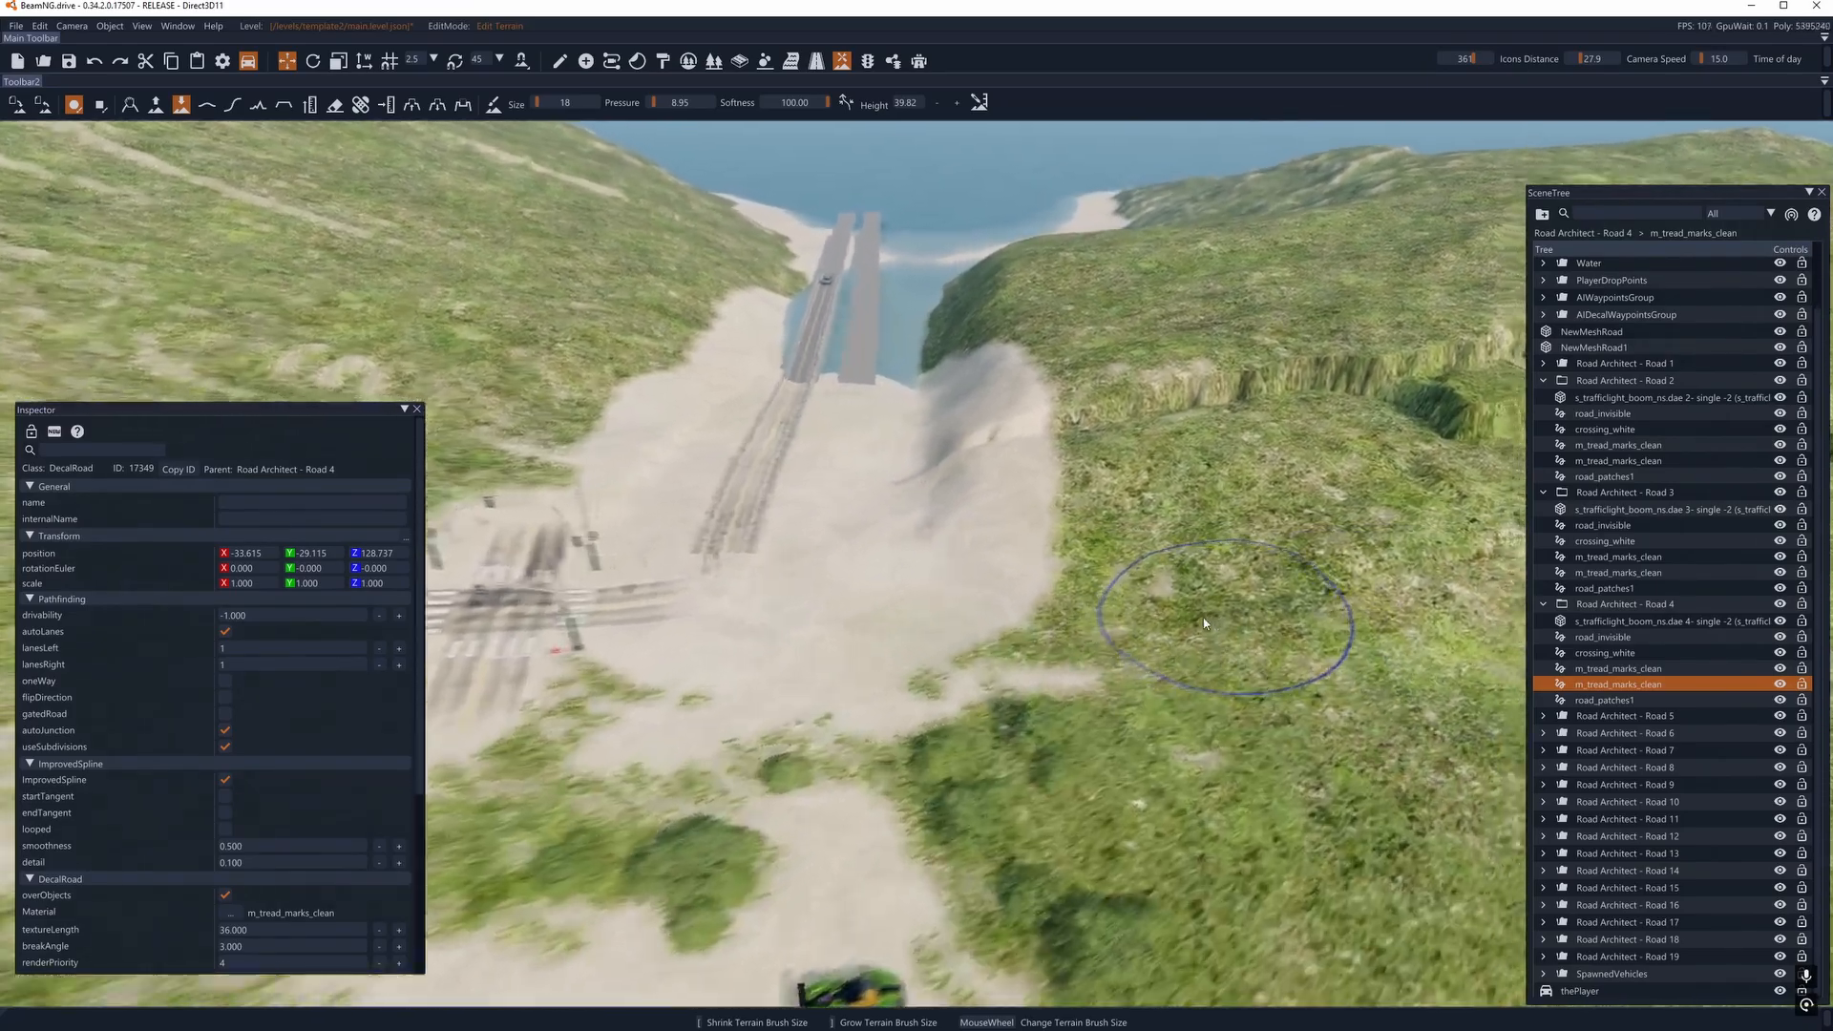
{"action": "key", "text": "w"}
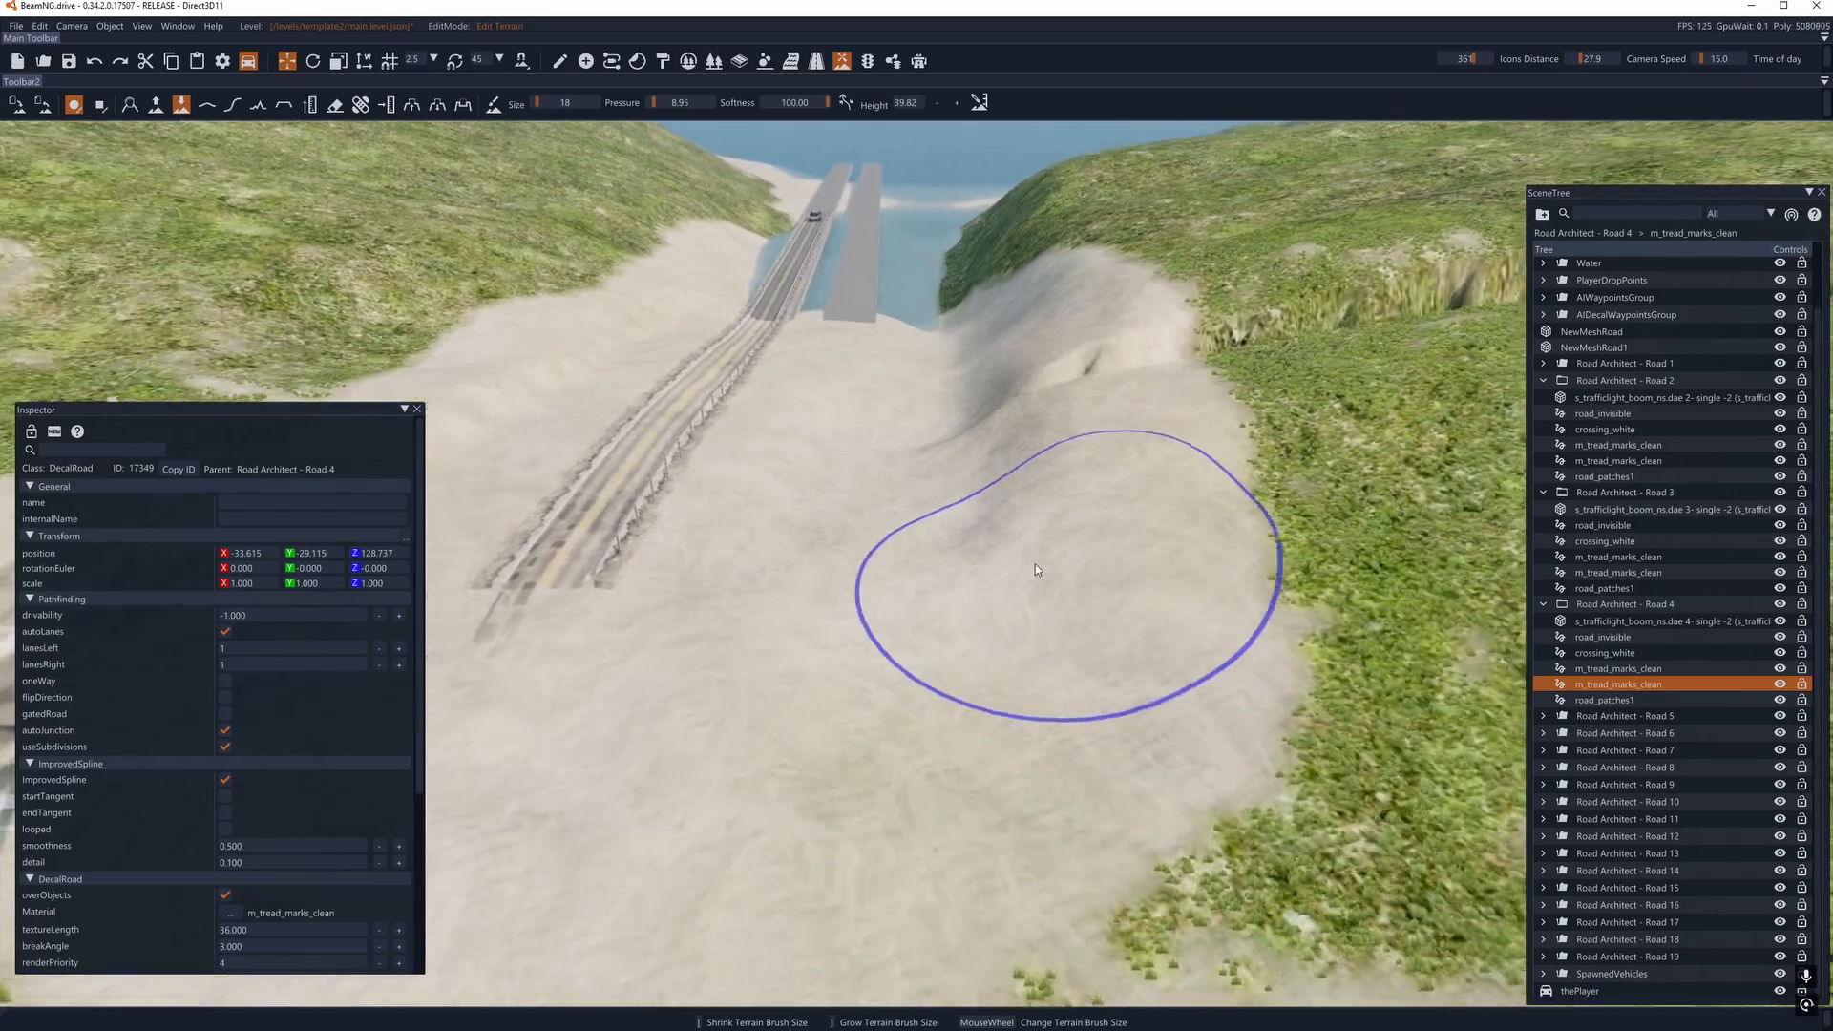
{"action": "key", "text": "w"}
{"action": "key", "text": "s"}
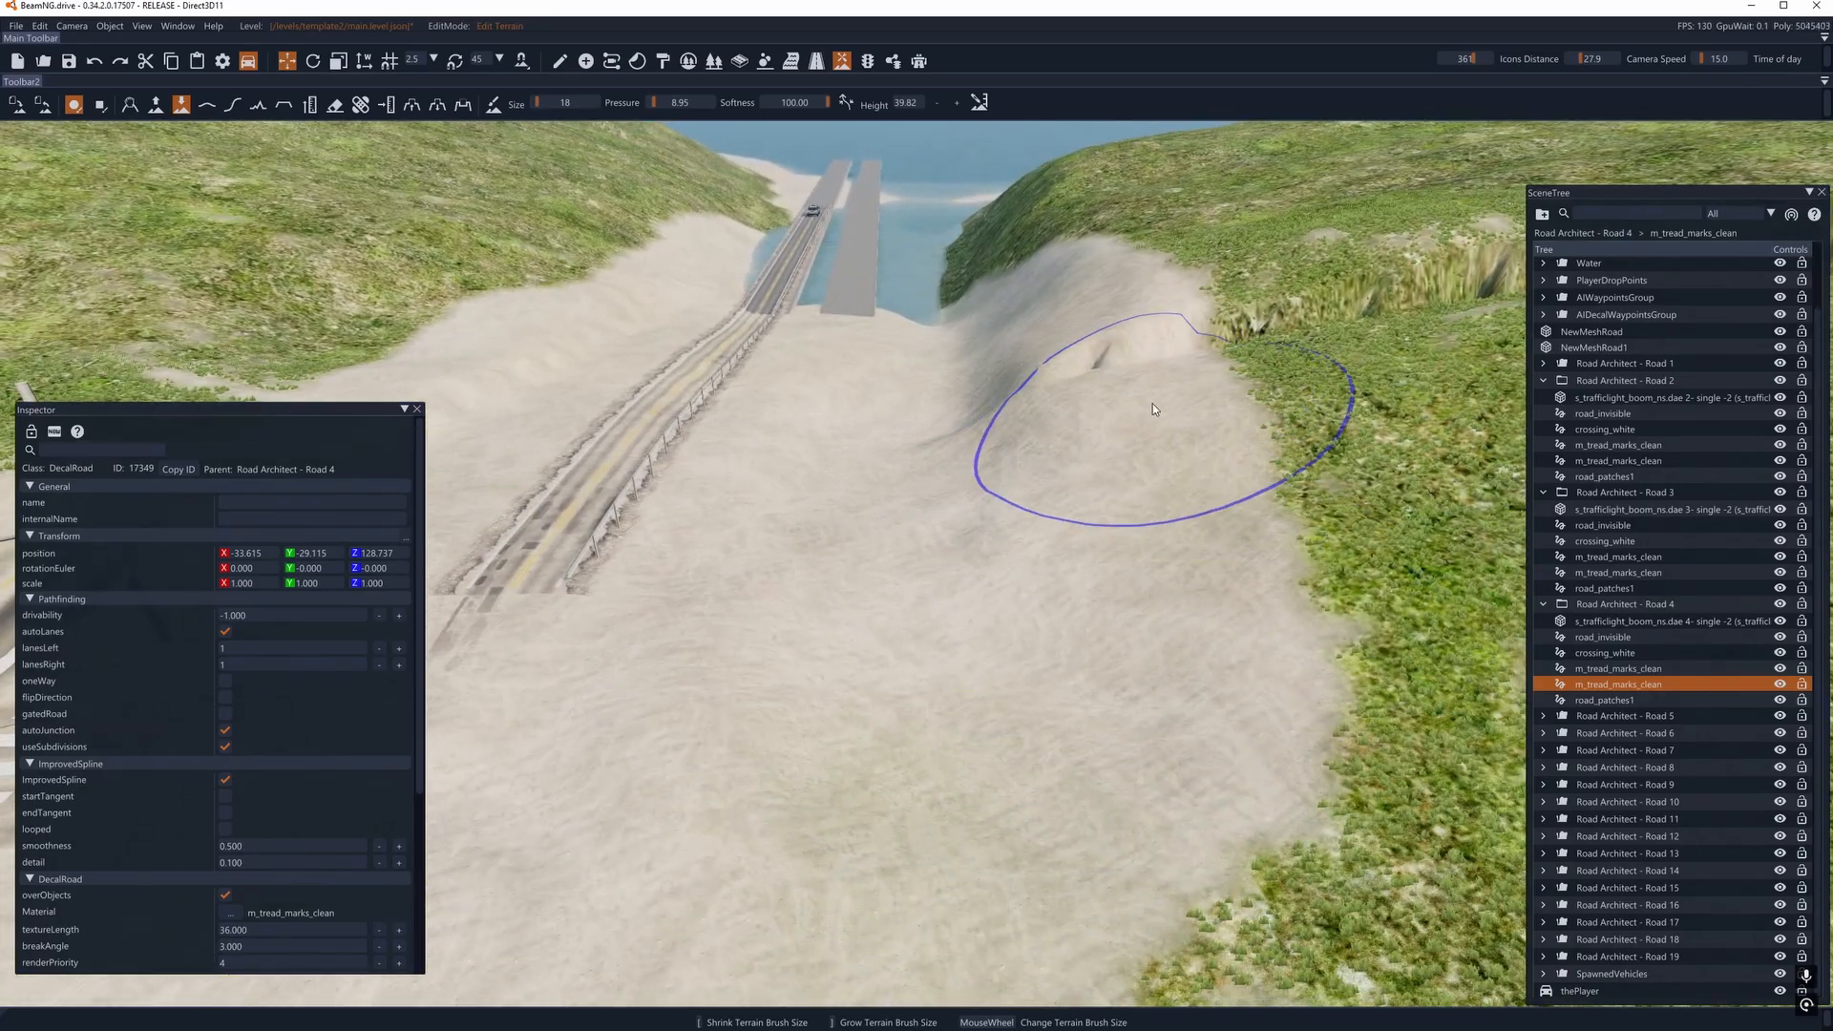
{"action": "key", "text": "a"}
{"action": "key", "text": "a"}
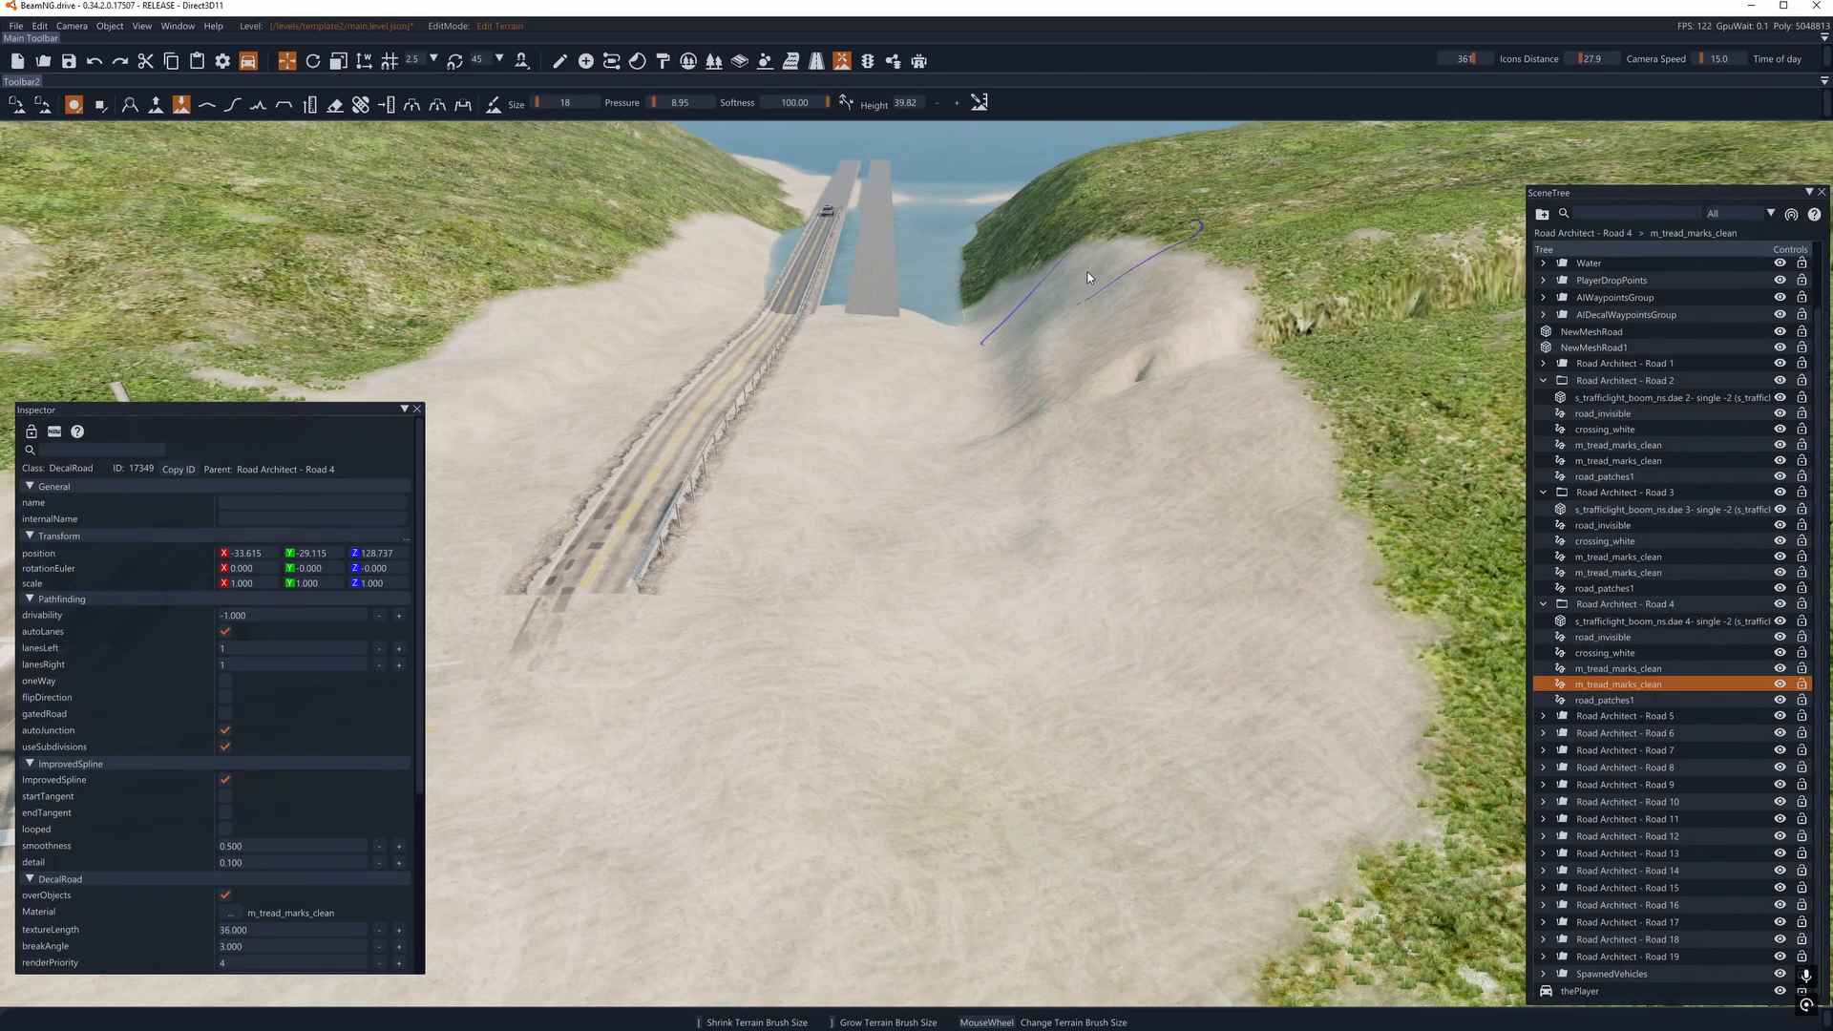
{"action": "right_click_drag", "start_coordinate": [1029, 517], "coordinate": [1270, 504]}
{"action": "key", "text": "a"}
{"action": "key", "text": "s"}
{"action": "right_click_drag", "start_coordinate": [1004, 401], "coordinate": [706, 405]}
{"action": "key", "text": "d"}
{"action": "key", "text": "d"}
{"action": "mouse_move", "coordinate": [917, 516]}
{"action": "right_mouse_down"}
{"action": "mouse_move", "coordinate": [611, 534]}
{"action": "mouse_move", "coordinate": [955, 458]}
{"action": "mouse_move", "coordinate": [893, 511]}
{"action": "mouse_move", "coordinate": [1480, 491]}
{"action": "mouse_move", "coordinate": [888, 540]}
{"action": "mouse_move", "coordinate": [955, 458]}
{"action": "mouse_move", "coordinate": [940, 492]}
{"action": "right_mouse_up"}
{"action": "key", "text": "a"}
{"action": "key", "text": "s"}
{"action": "key", "text": "w"}
{"action": "key", "text": "s"}
{"action": "right_click_drag", "start_coordinate": [1176, 348], "coordinate": [1192, 344]}
{"action": "key", "text": "w"}
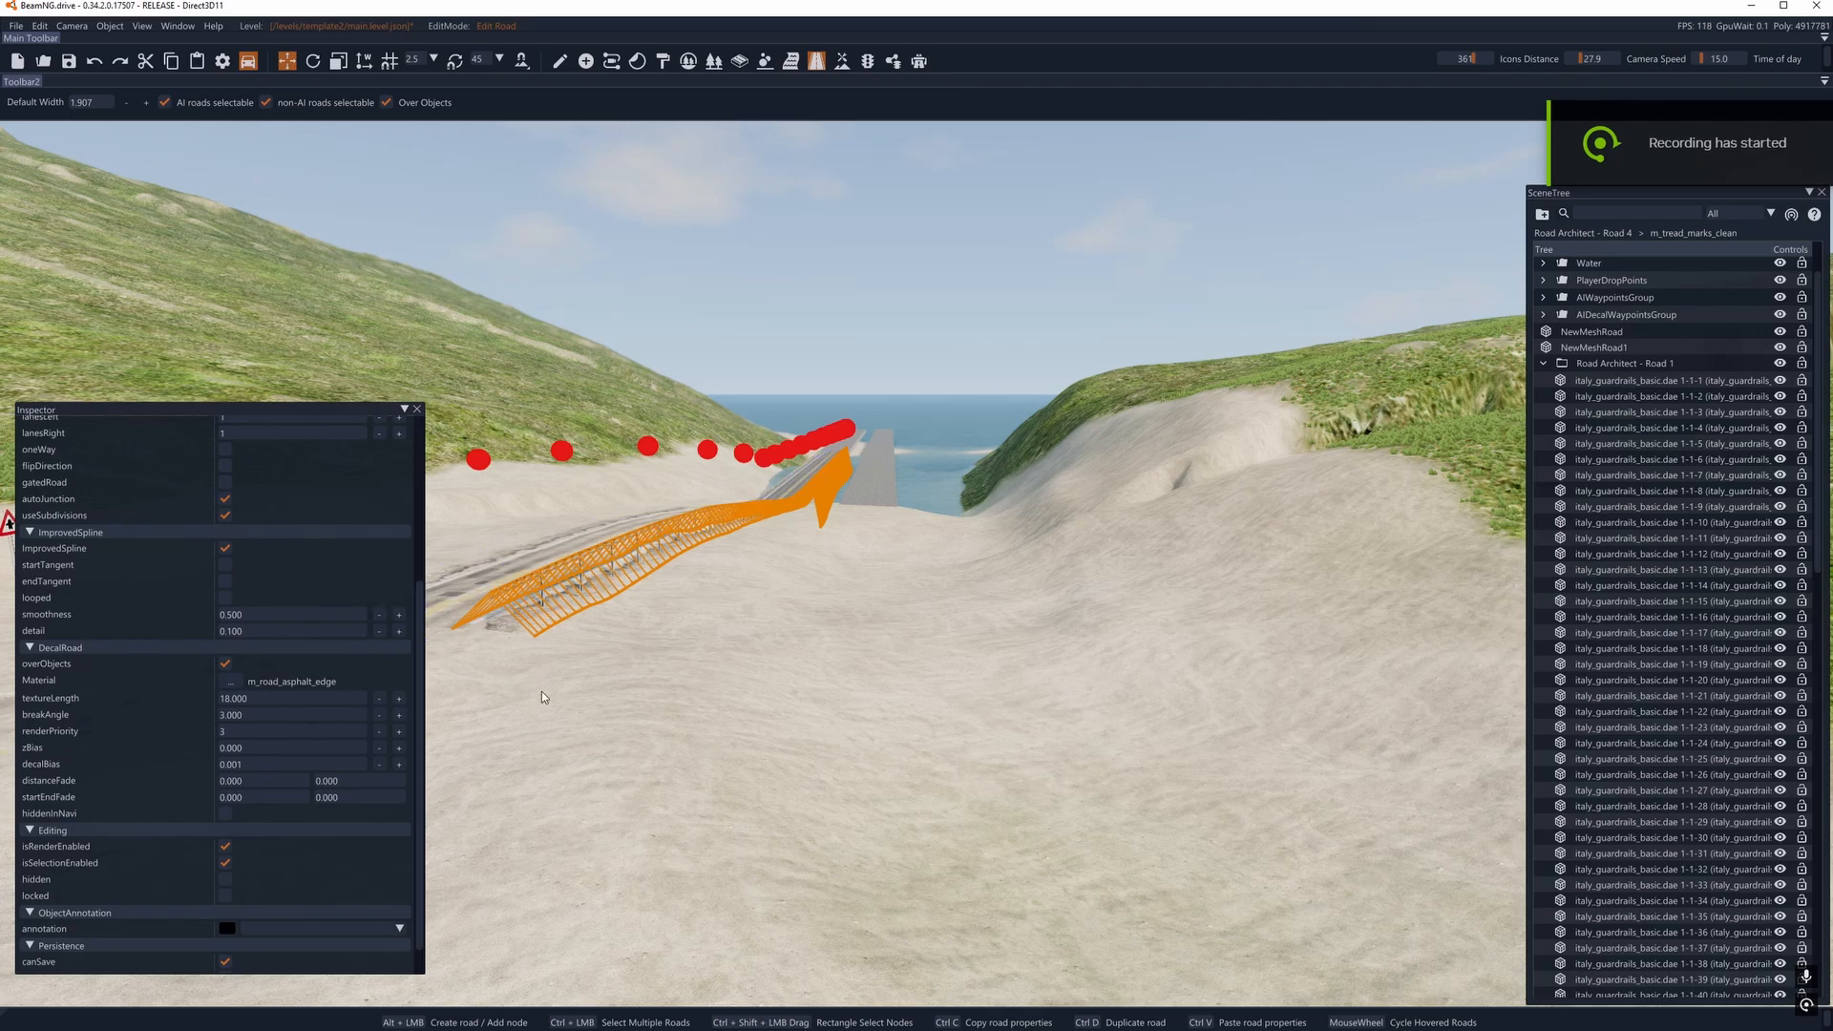
- Collapse the Road Architect - Road 1 group and add a new scene group named newtestroad
{"action": "left_click", "coordinate": [523, 620]}
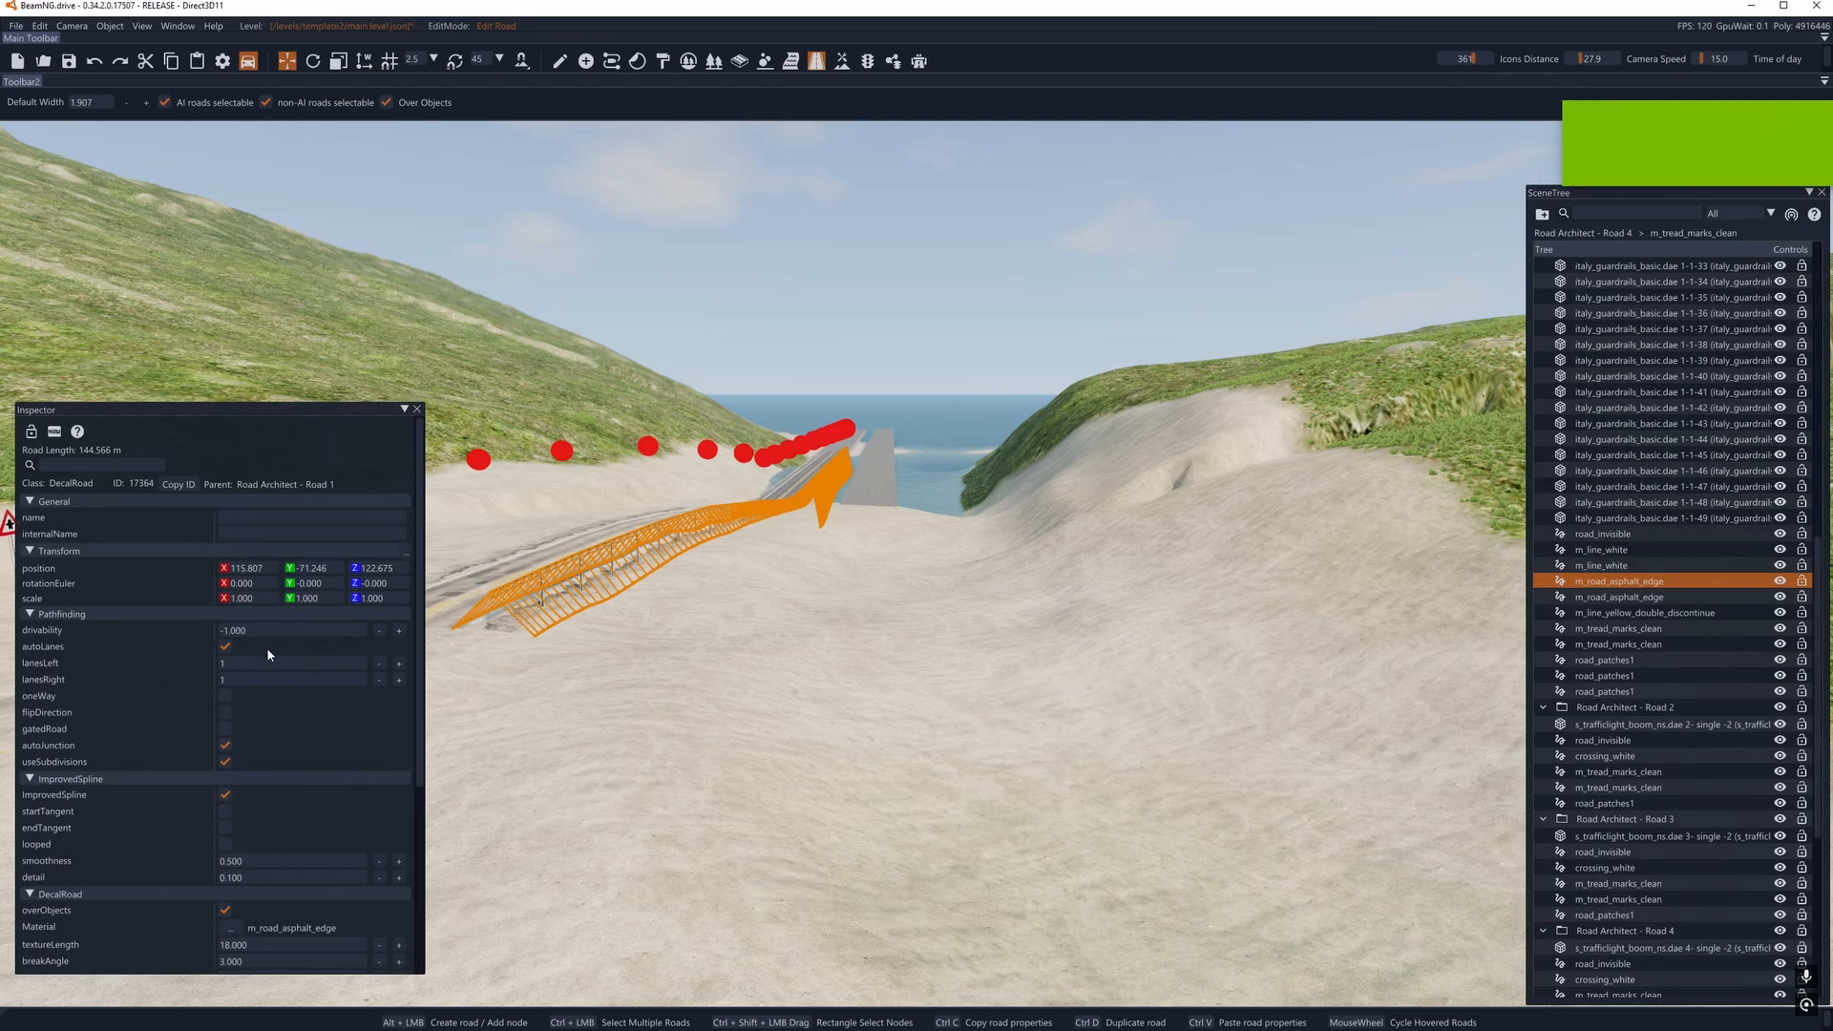
{"action": "scroll", "coordinate": [281, 818], "scroll_direction": "down", "scroll_amount": 3}
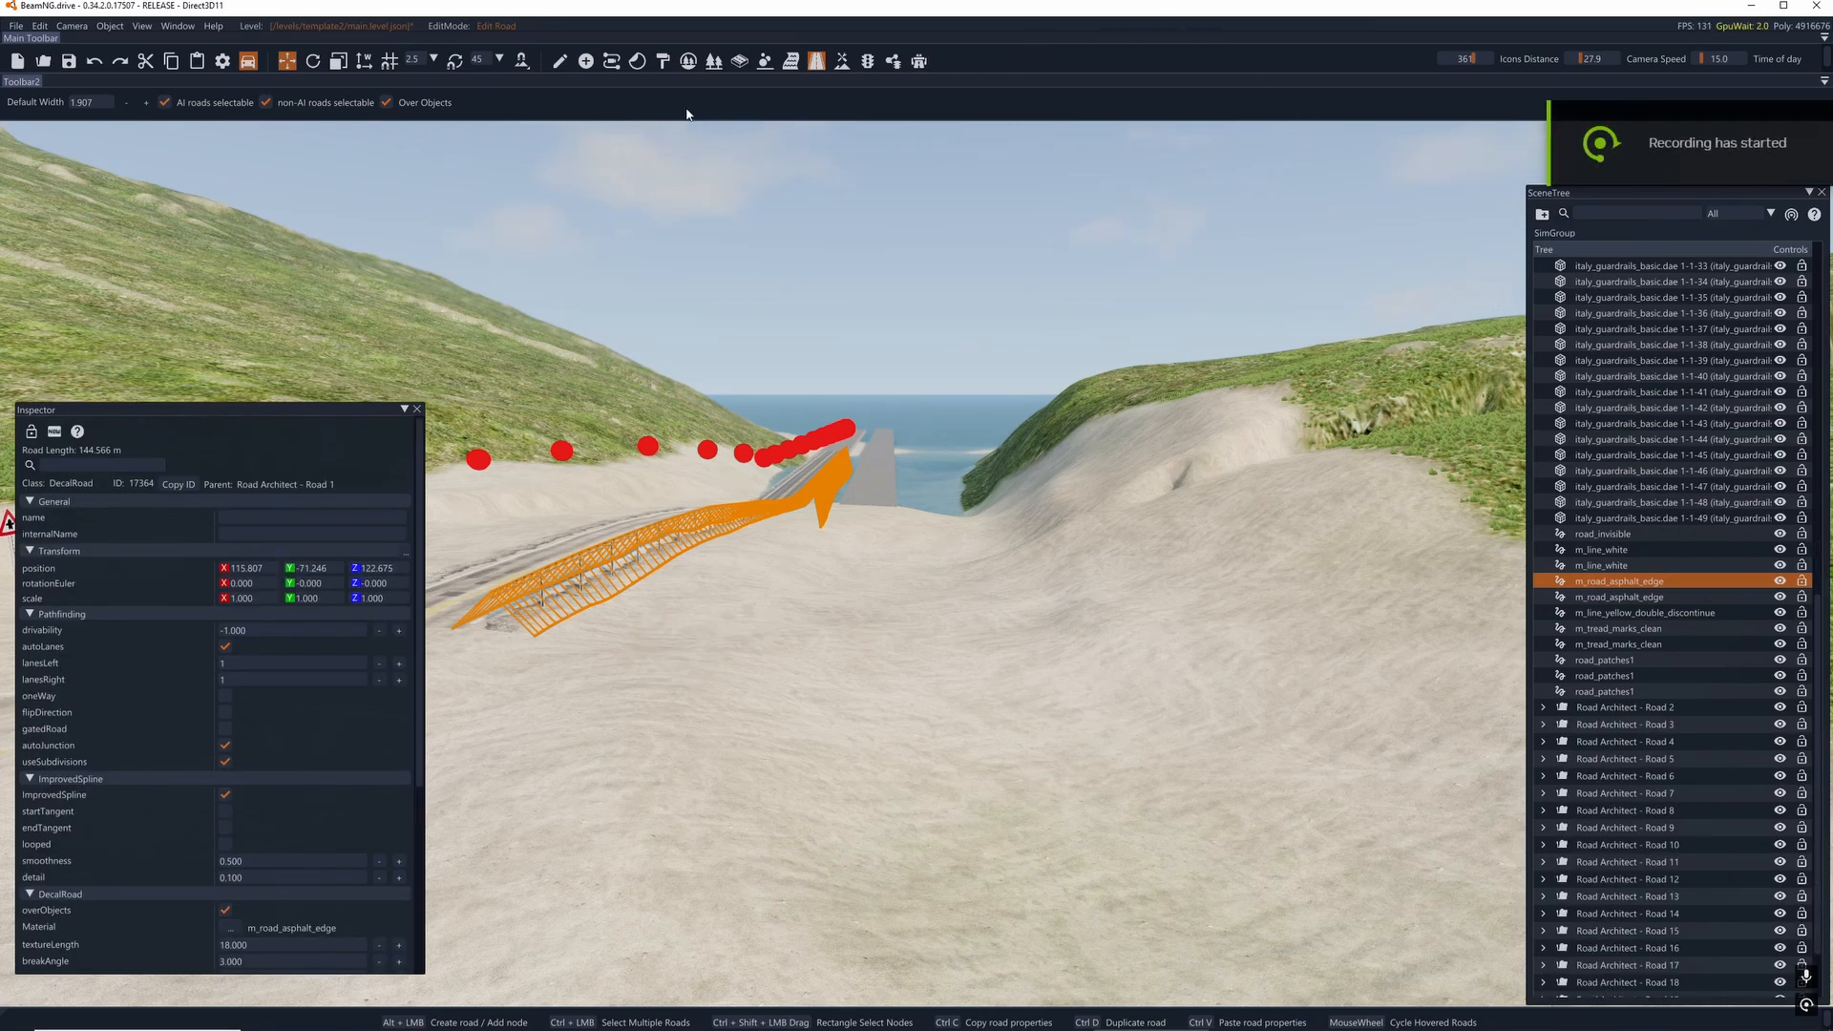
{"action": "left_click", "coordinate": [560, 60]}
{"action": "scroll", "coordinate": [1627, 488], "scroll_direction": "up", "scroll_amount": 9}
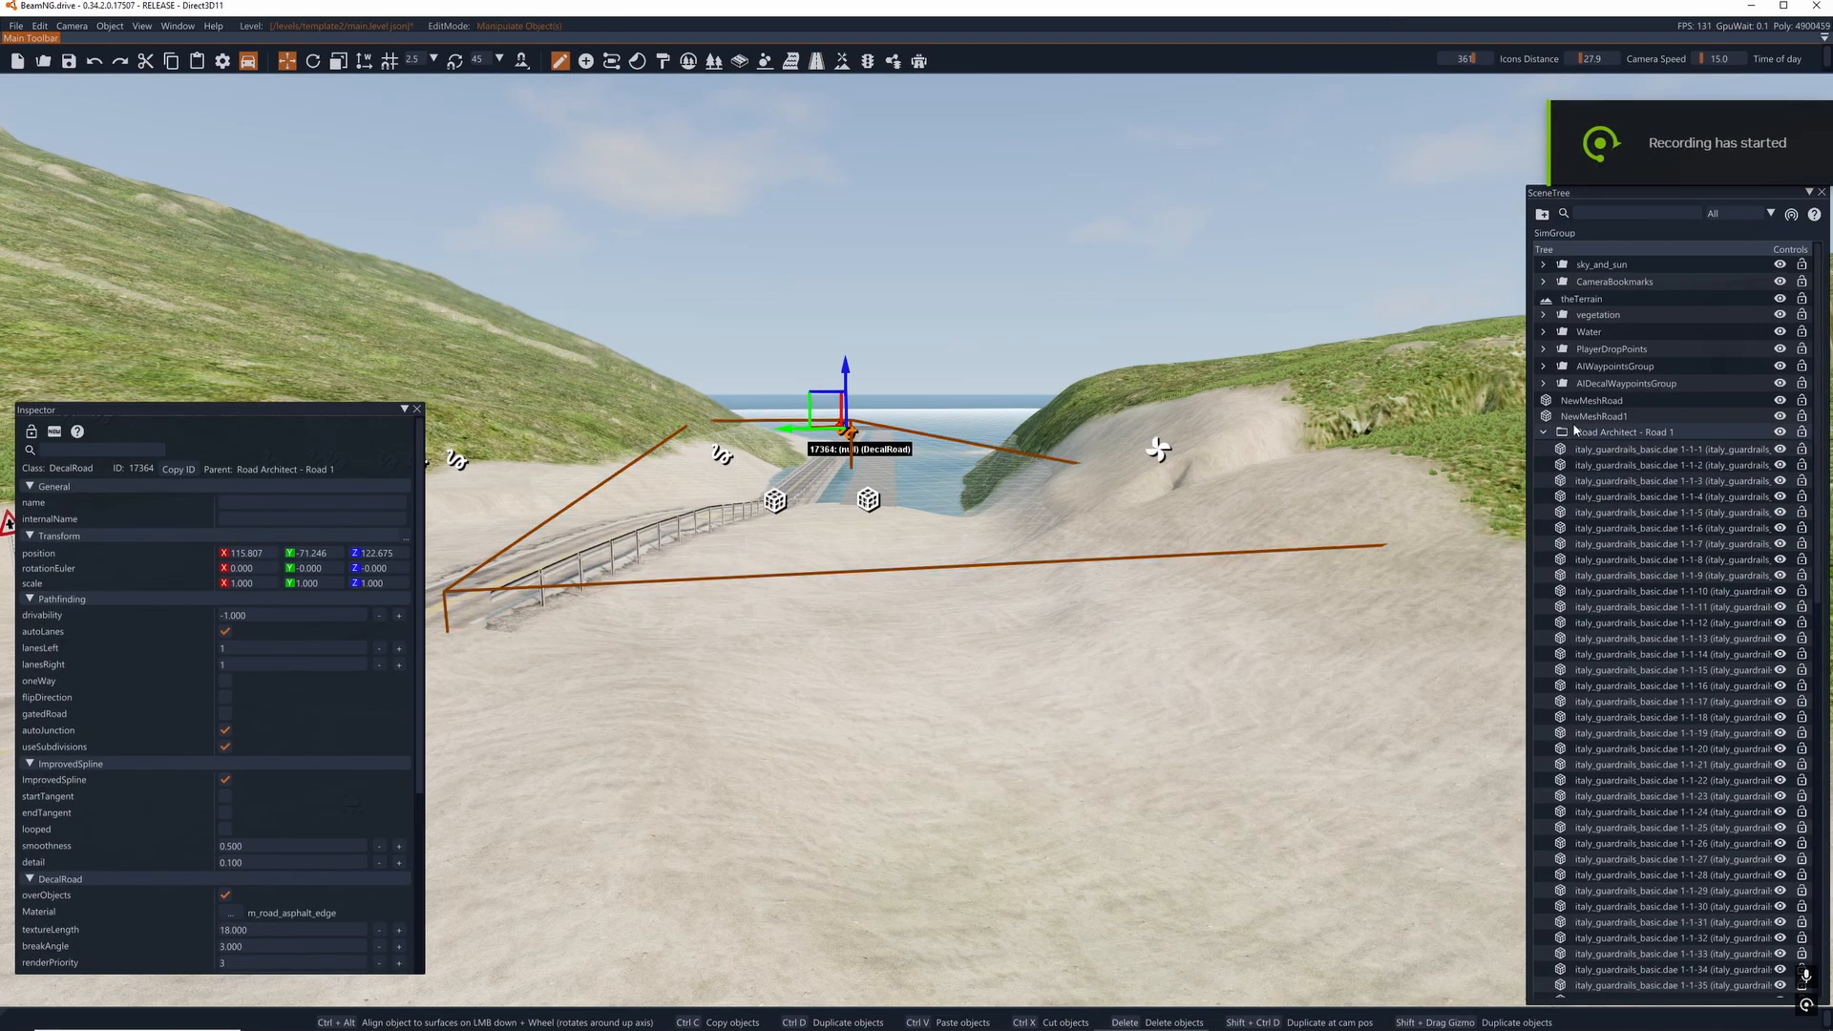
{"action": "left_click", "coordinate": [1543, 430]}
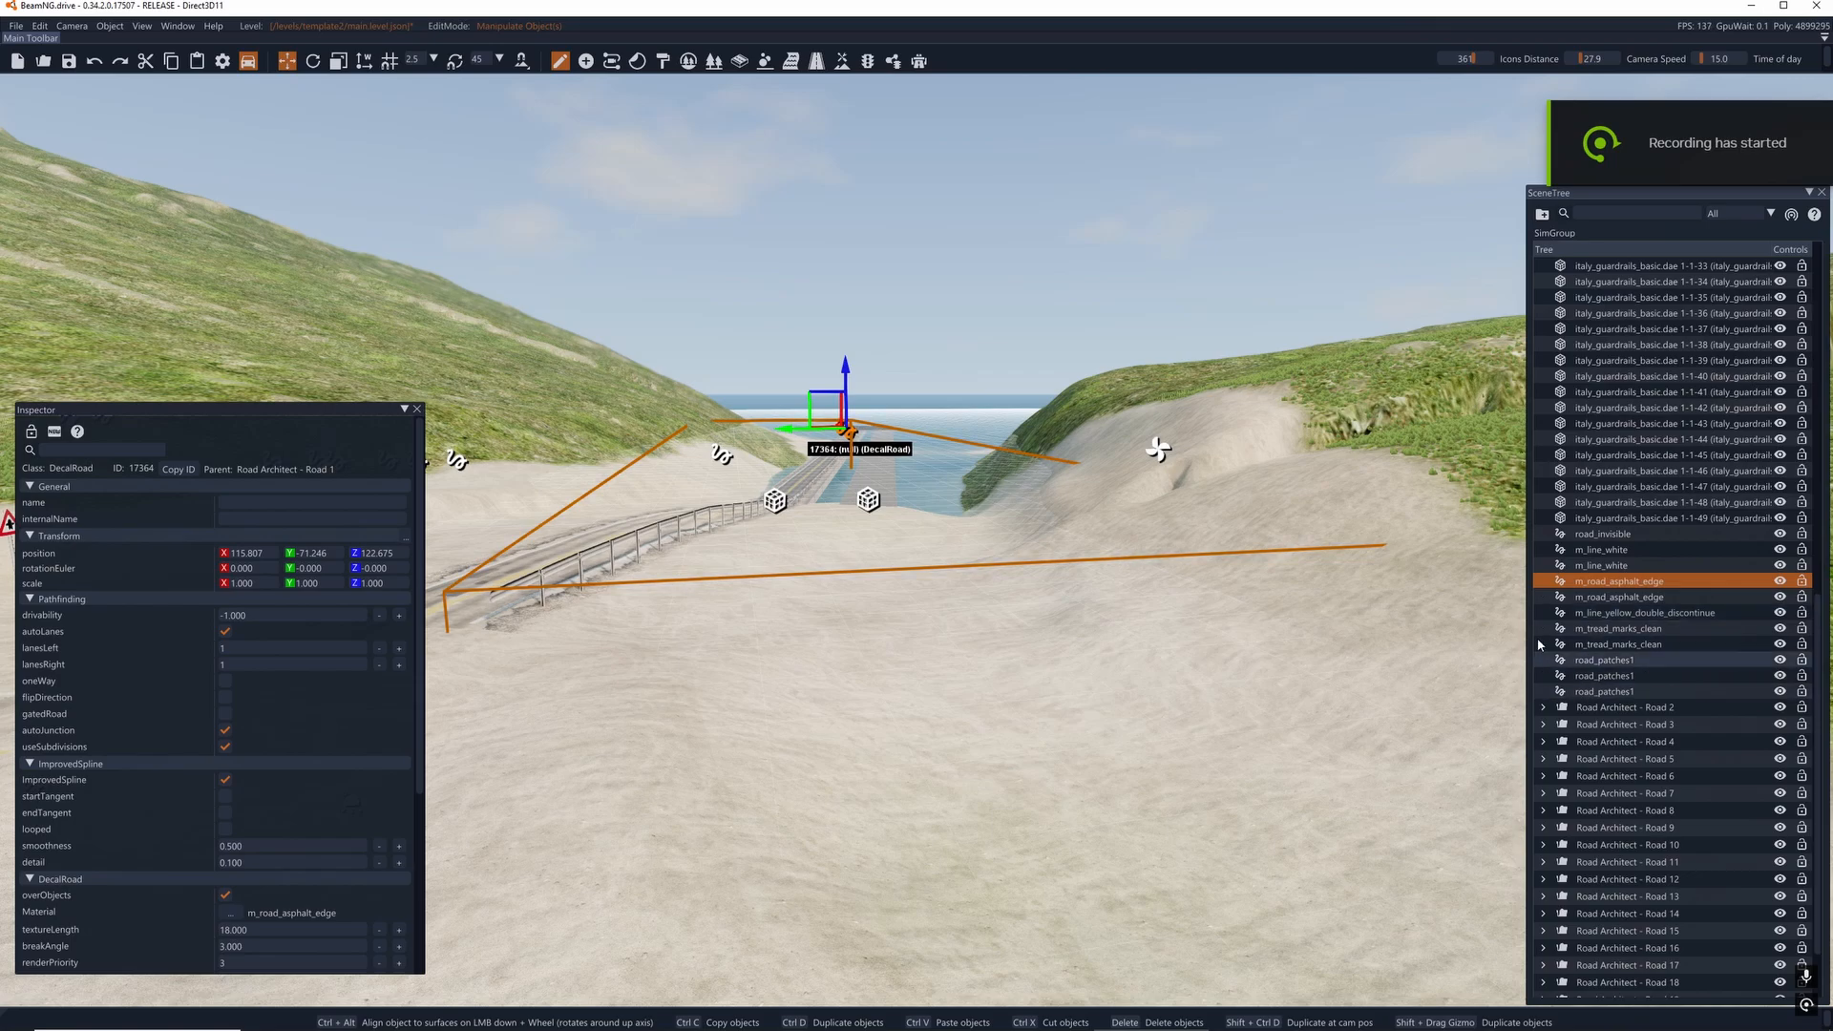
{"action": "scroll", "coordinate": [1539, 638], "scroll_direction": "up", "scroll_amount": 9}
{"action": "left_click", "coordinate": [1543, 432]}
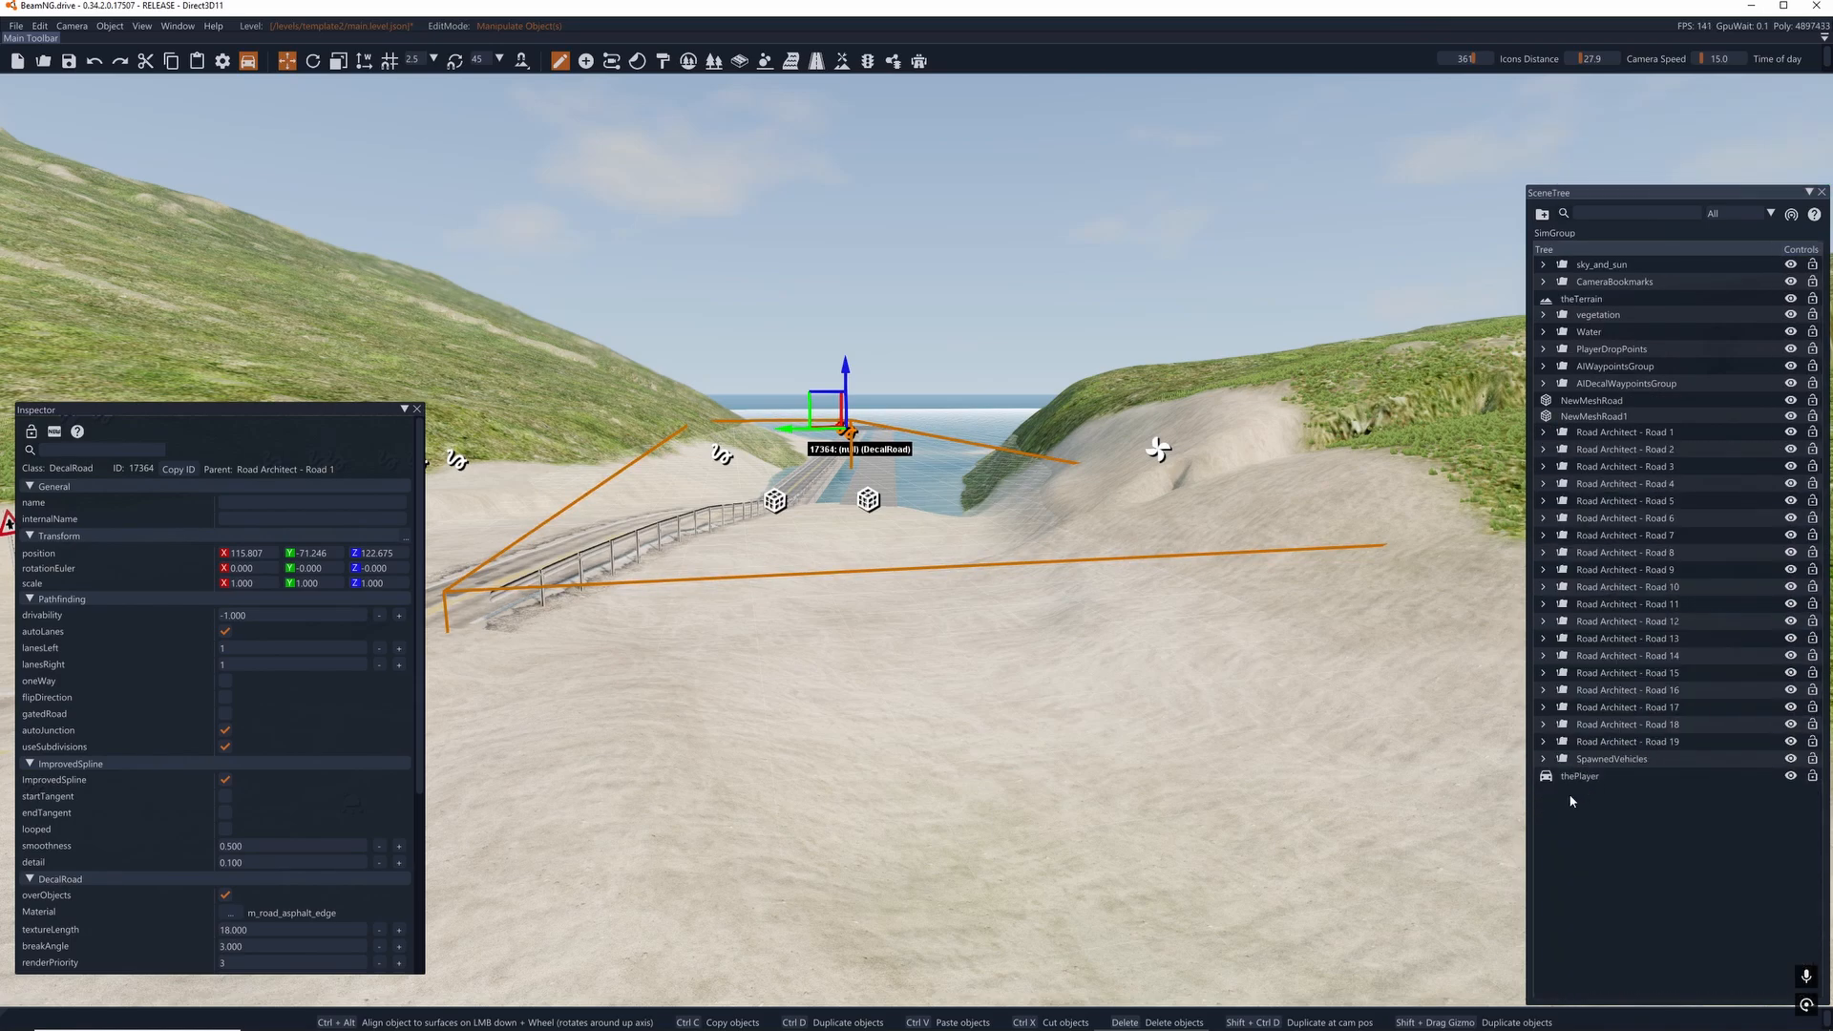
{"action": "left_click", "coordinate": [1594, 819]}
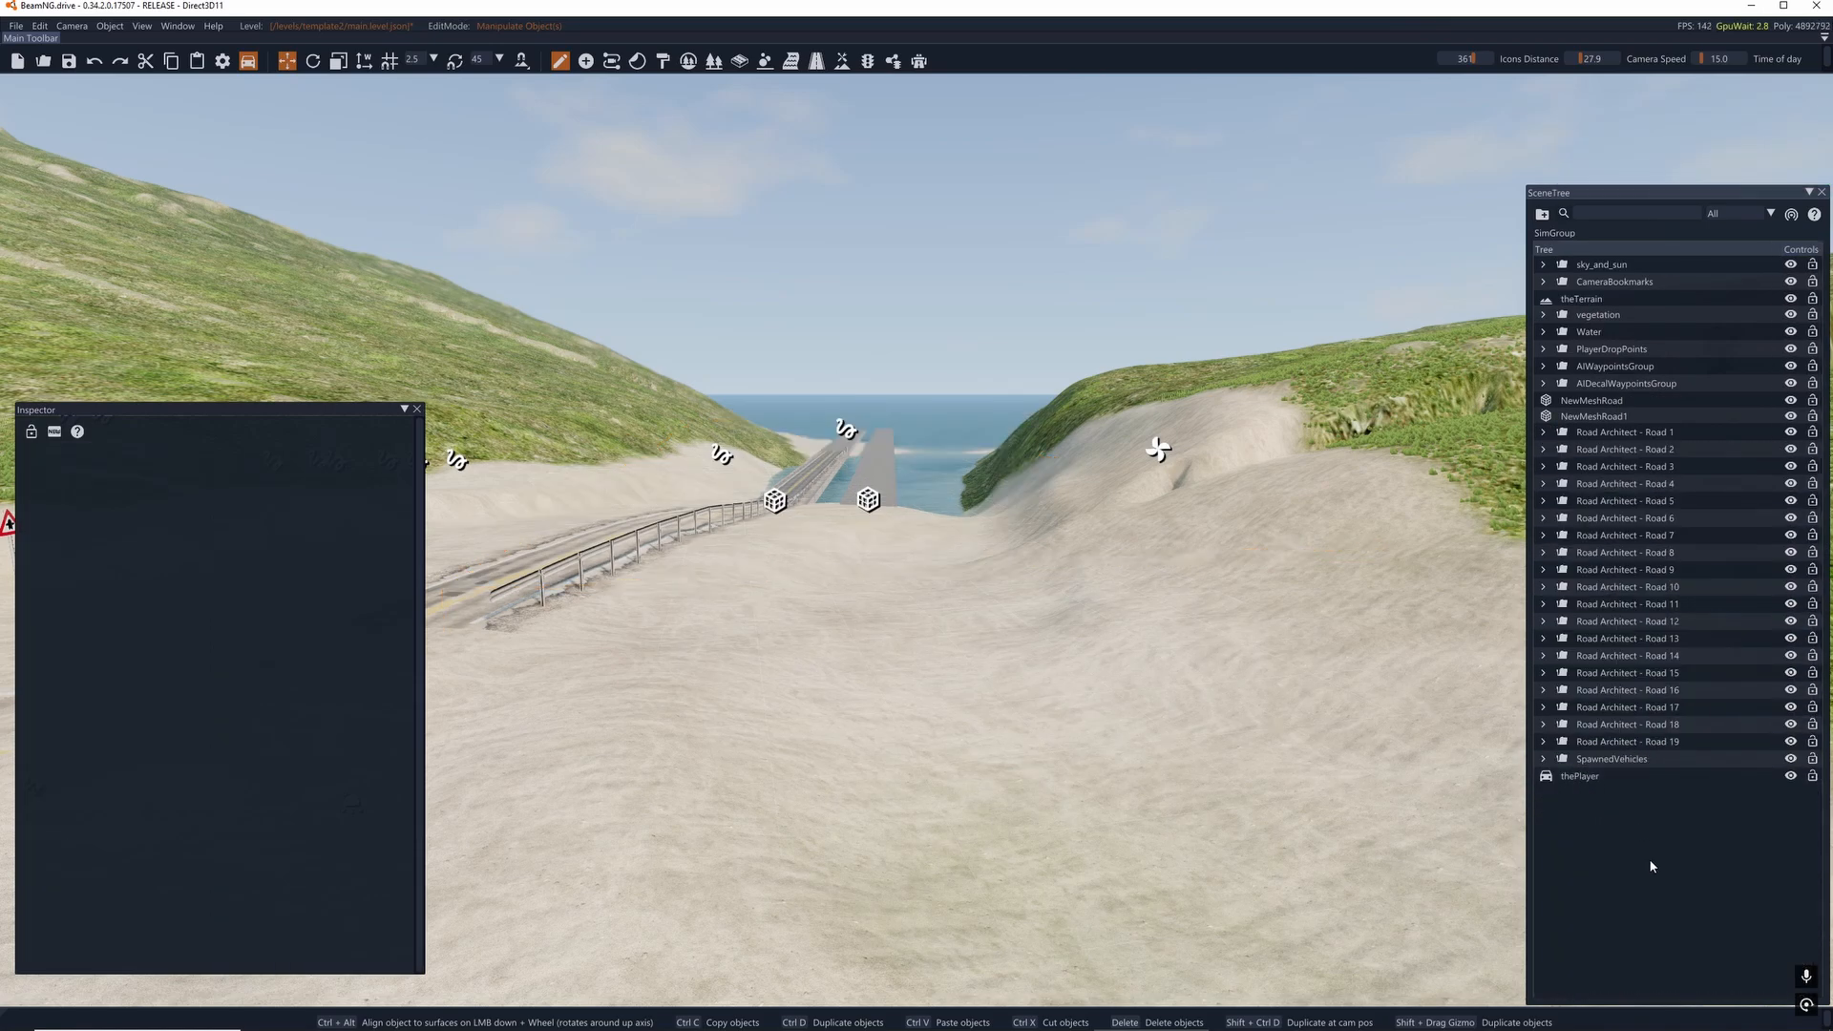
{"action": "left_click", "coordinate": [1547, 215]}
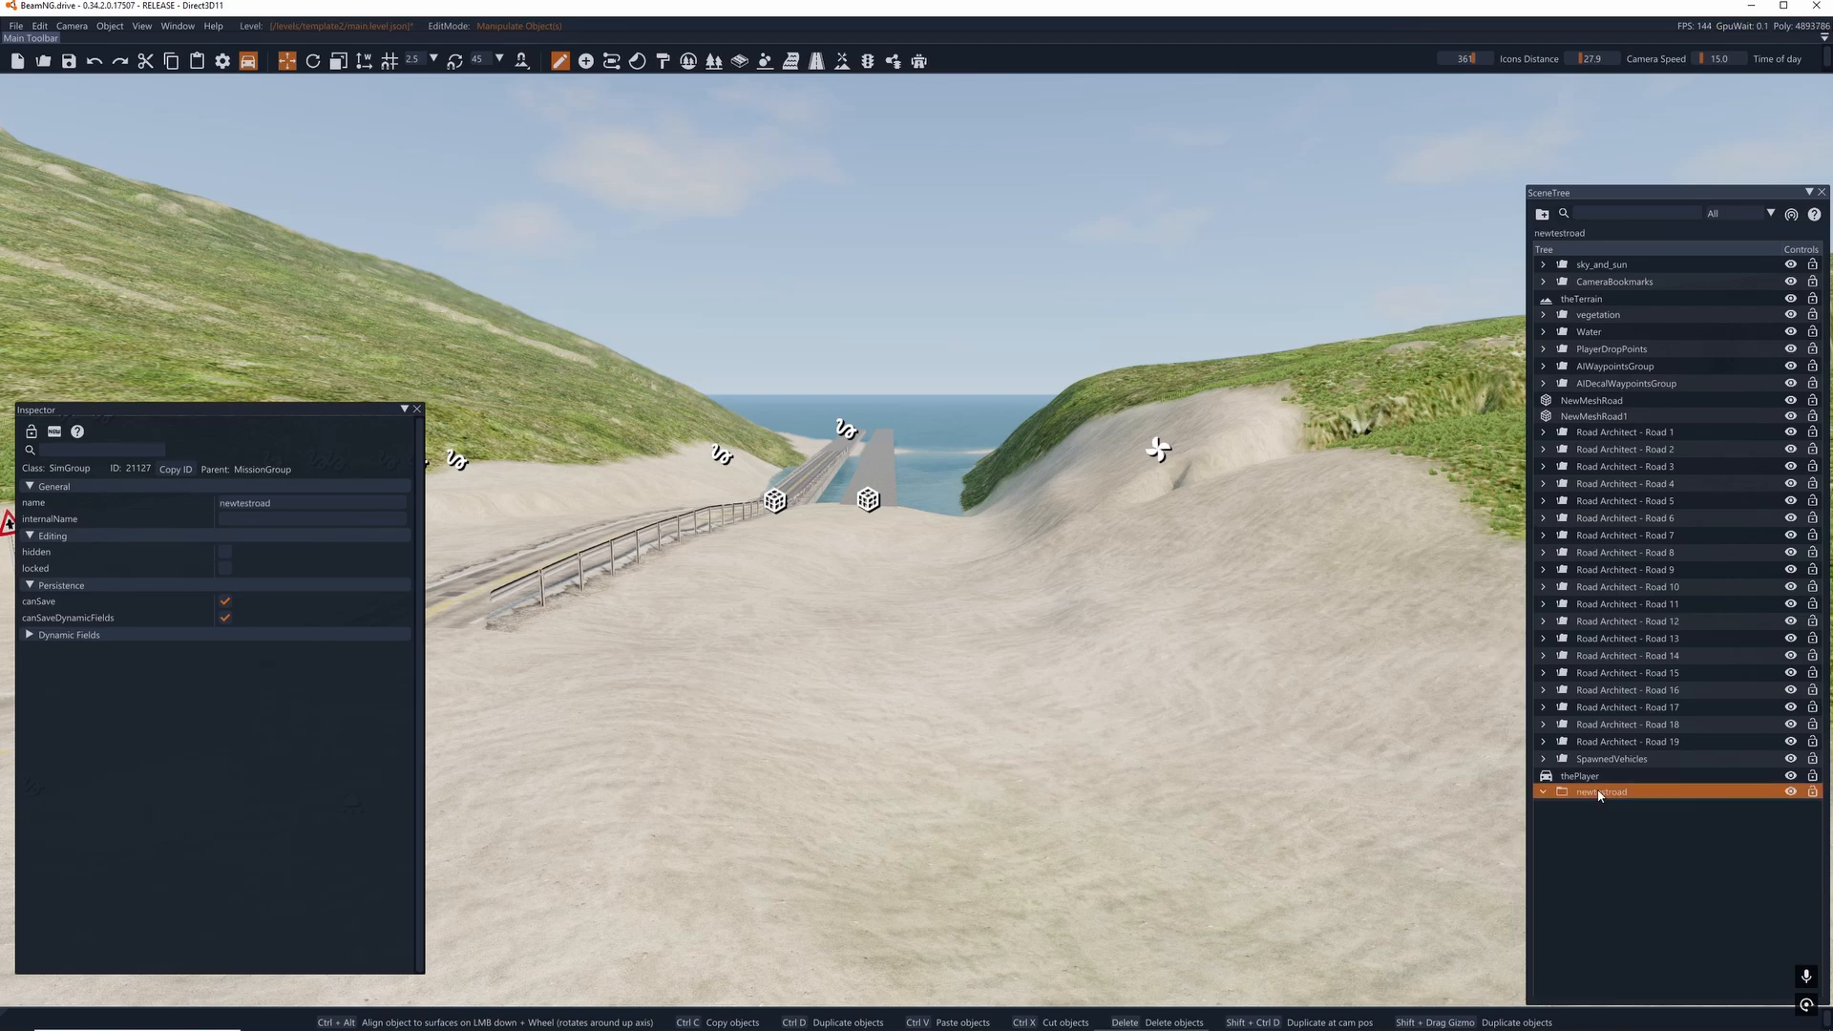
- Switch to the Decal Road Editor and set the default road width to 6
{"action": "left_click", "coordinate": [812, 66]}
{"action": "right_click_drag", "start_coordinate": [897, 401], "coordinate": [702, 477]}
{"action": "key", "text": "d"}
{"action": "key", "text": "s"}
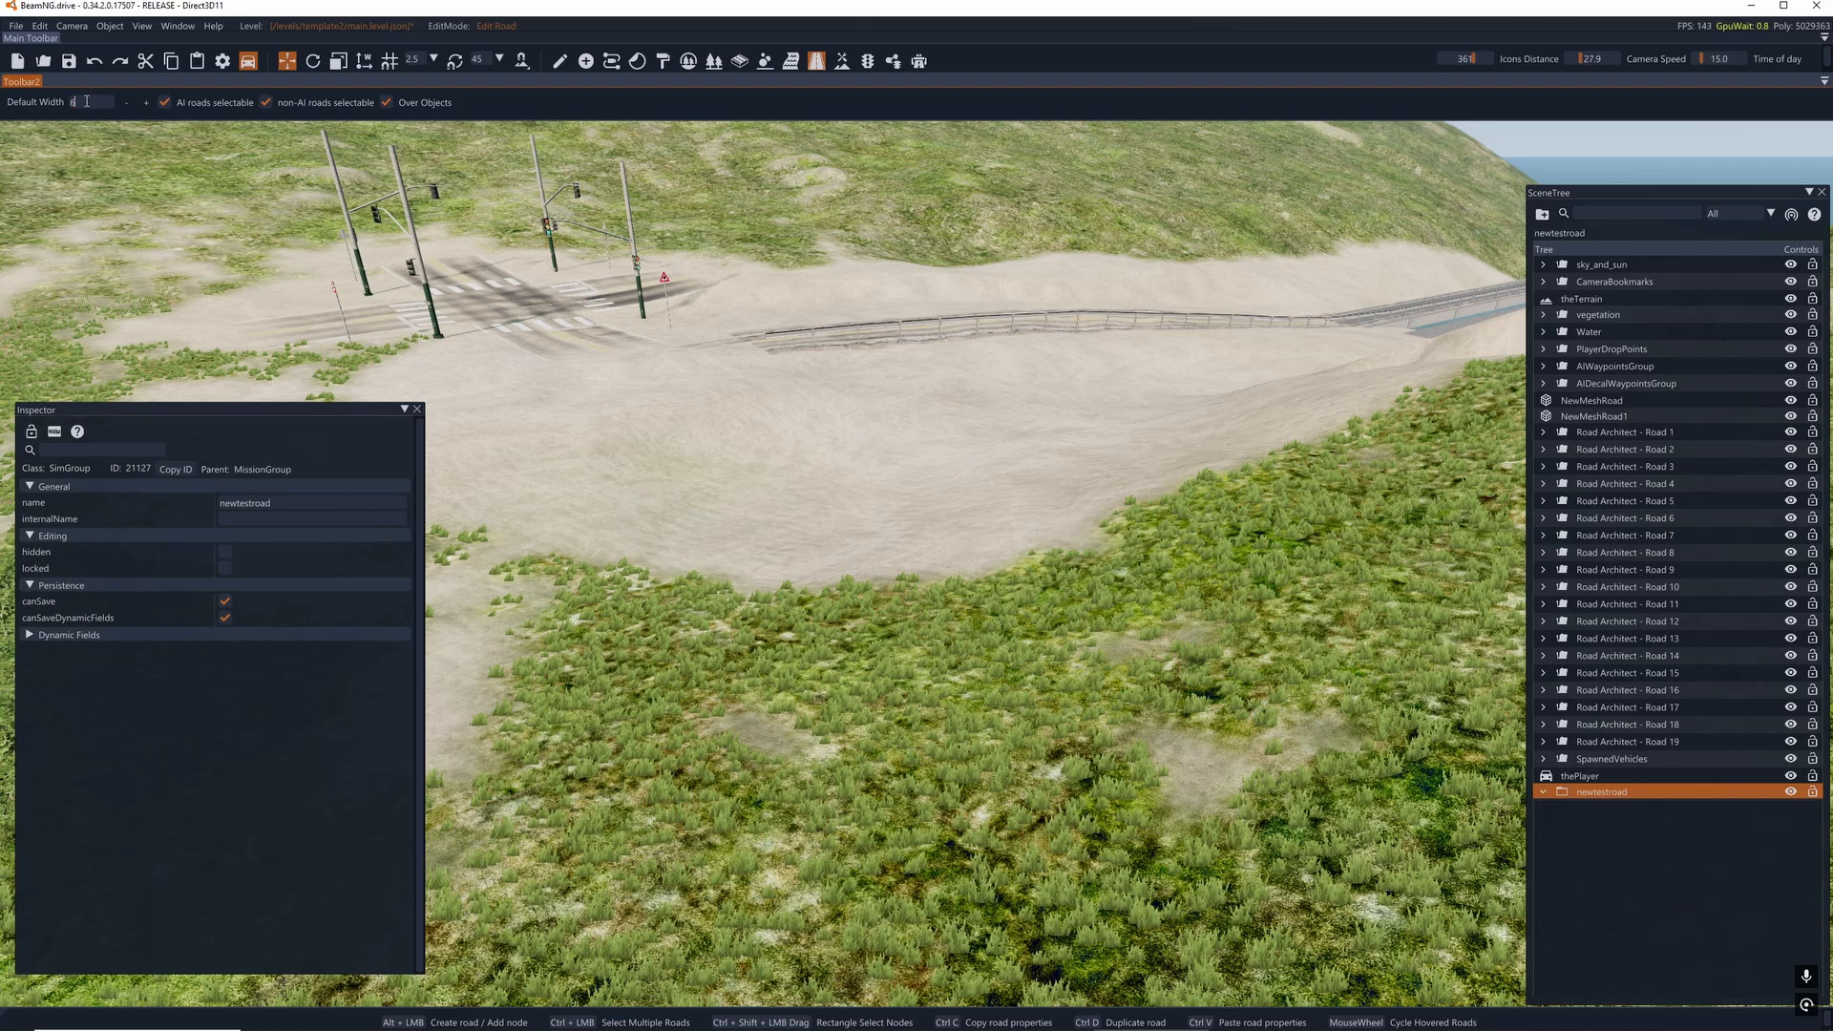
{"action": "key", "text": "s"}
{"action": "right_click_drag", "start_coordinate": [999, 629], "coordinate": [931, 661]}
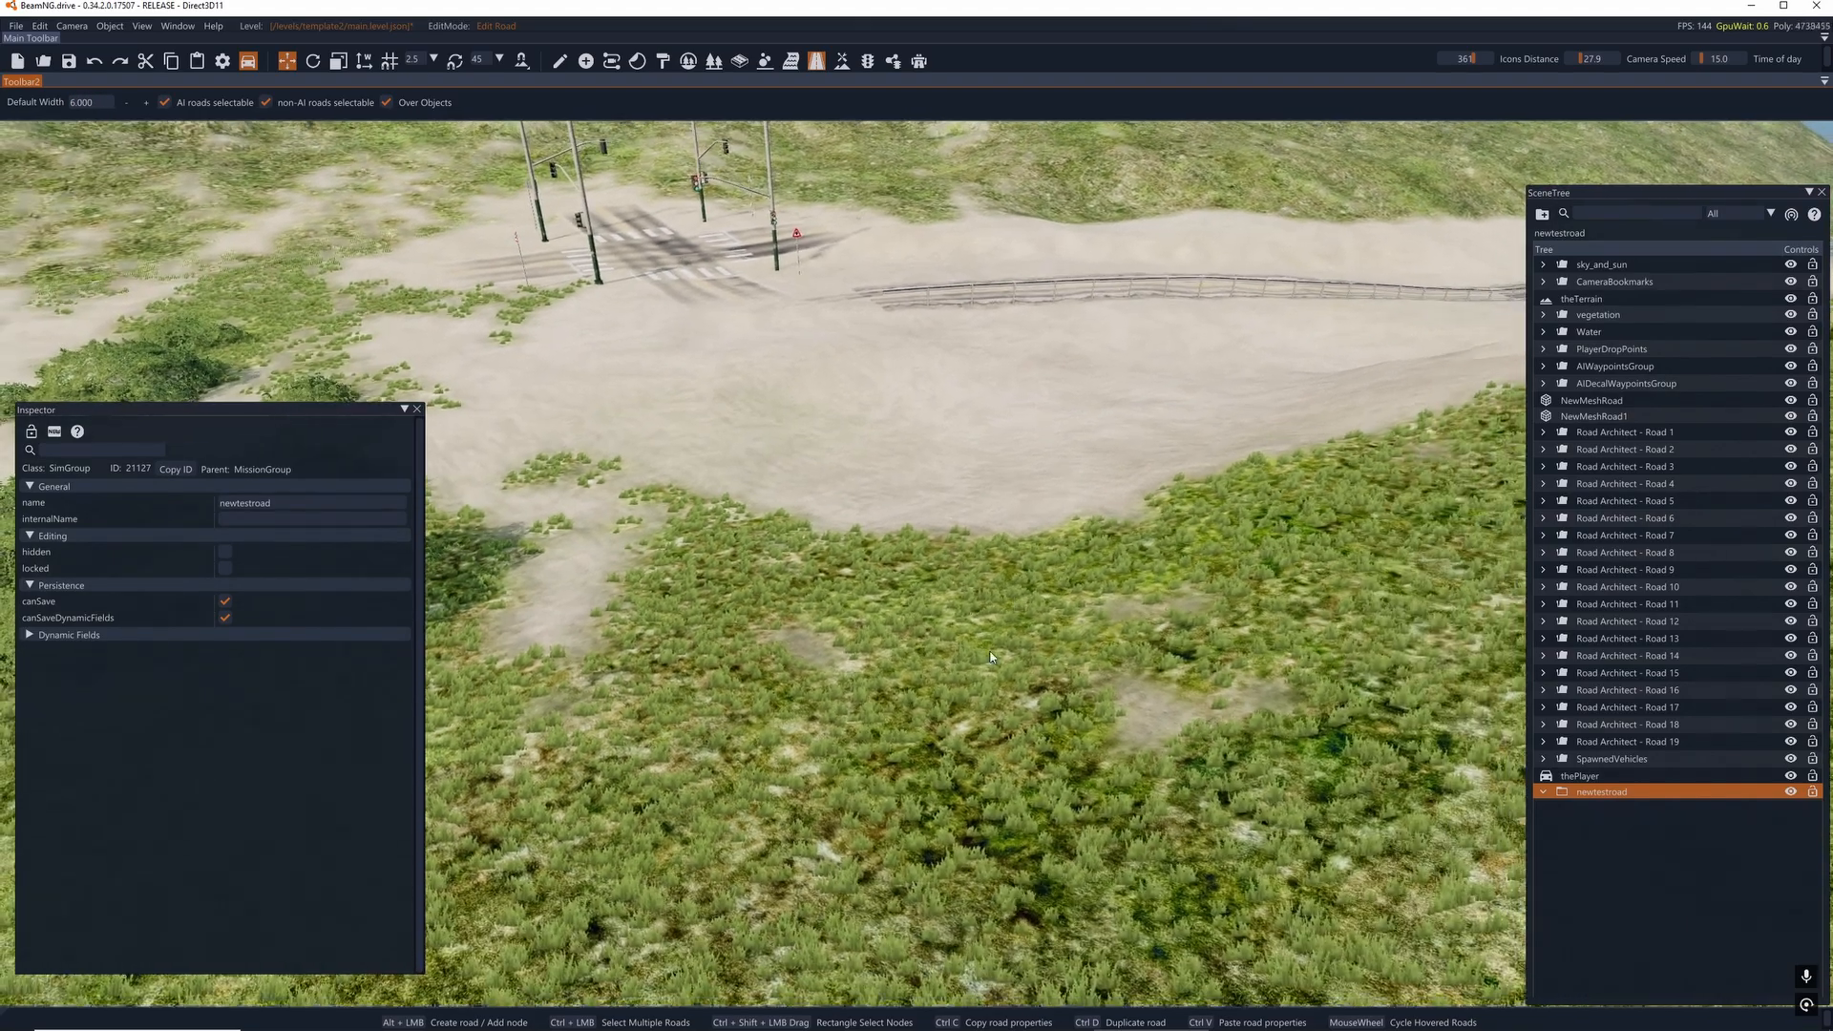
- Draw a decal road from the grass across the sand and around the bend to the start of the unmarked bridge
{"action": "left_click", "coordinate": [1022, 770], "text": "alt"}
{"action": "left_click", "coordinate": [932, 525], "text": "alt"}
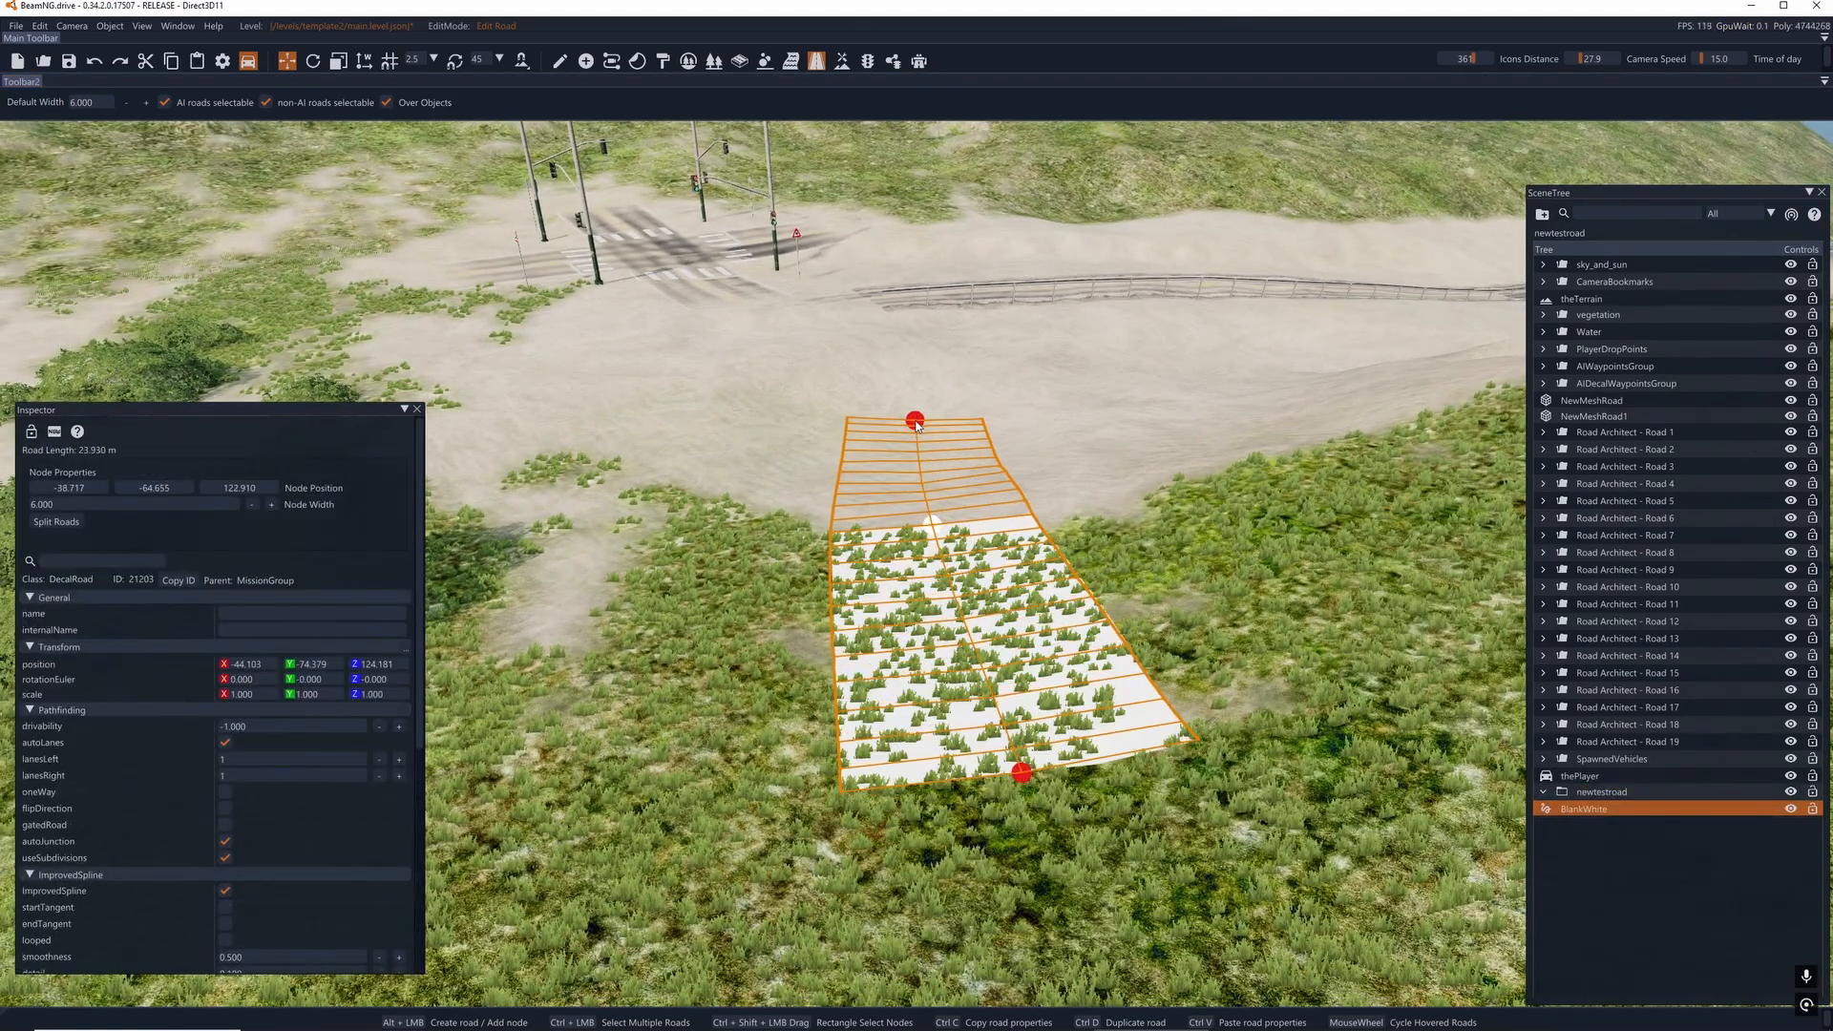
{"action": "left_click", "coordinate": [914, 420], "text": "alt"}
{"action": "left_click", "coordinate": [1065, 381], "text": "alt"}
{"action": "left_click", "coordinate": [1326, 356], "text": "alt"}
{"action": "right_click_drag", "start_coordinate": [1222, 413], "coordinate": [1048, 421]}
{"action": "key", "text": "a"}
{"action": "left_click_drag", "start_coordinate": [864, 478], "coordinate": [842, 490]}
{"action": "left_click", "coordinate": [868, 386], "text": "alt"}
{"action": "left_click", "coordinate": [880, 350], "text": "alt"}
- Search the materials for asphalt and apply m_asphalt_damaged_02 to the new decal road
{"action": "right_click_drag", "start_coordinate": [879, 352], "coordinate": [843, 458]}
{"action": "scroll", "coordinate": [245, 865], "scroll_direction": "down", "scroll_amount": 2}
{"action": "scroll", "coordinate": [246, 865], "scroll_direction": "down", "scroll_amount": 1}
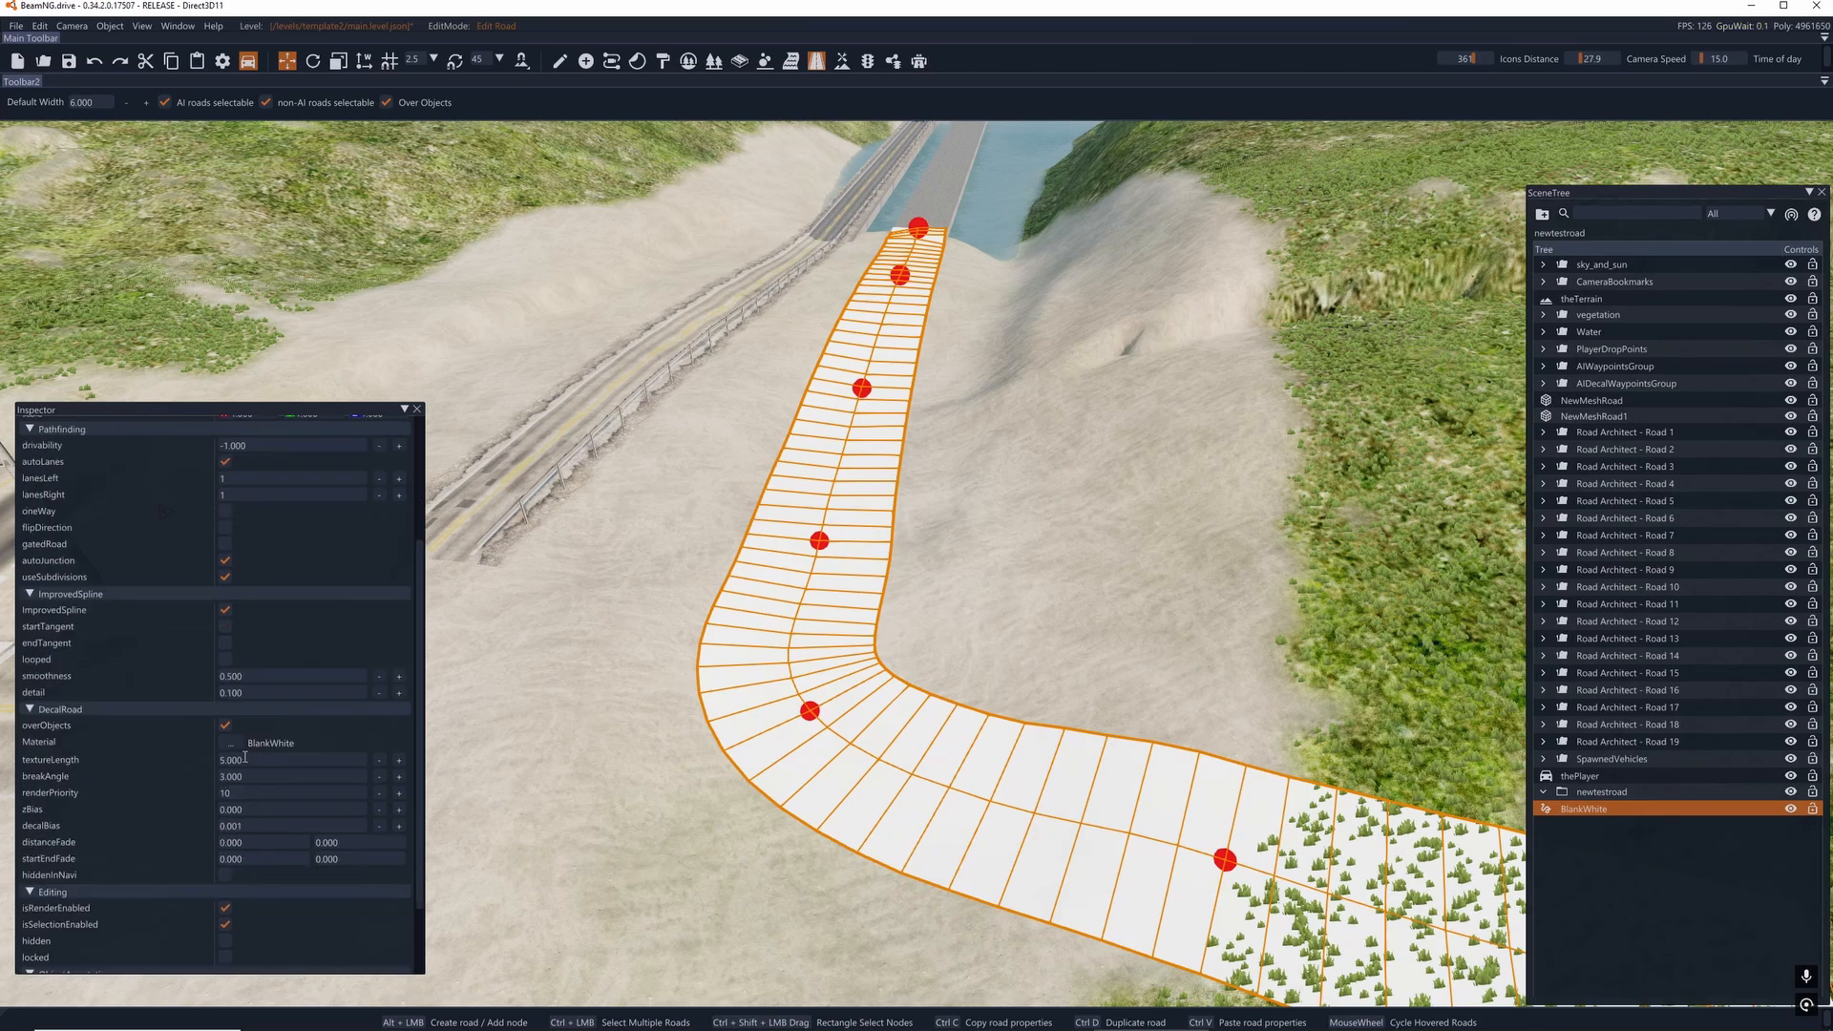
{"action": "left_click", "coordinate": [231, 743]}
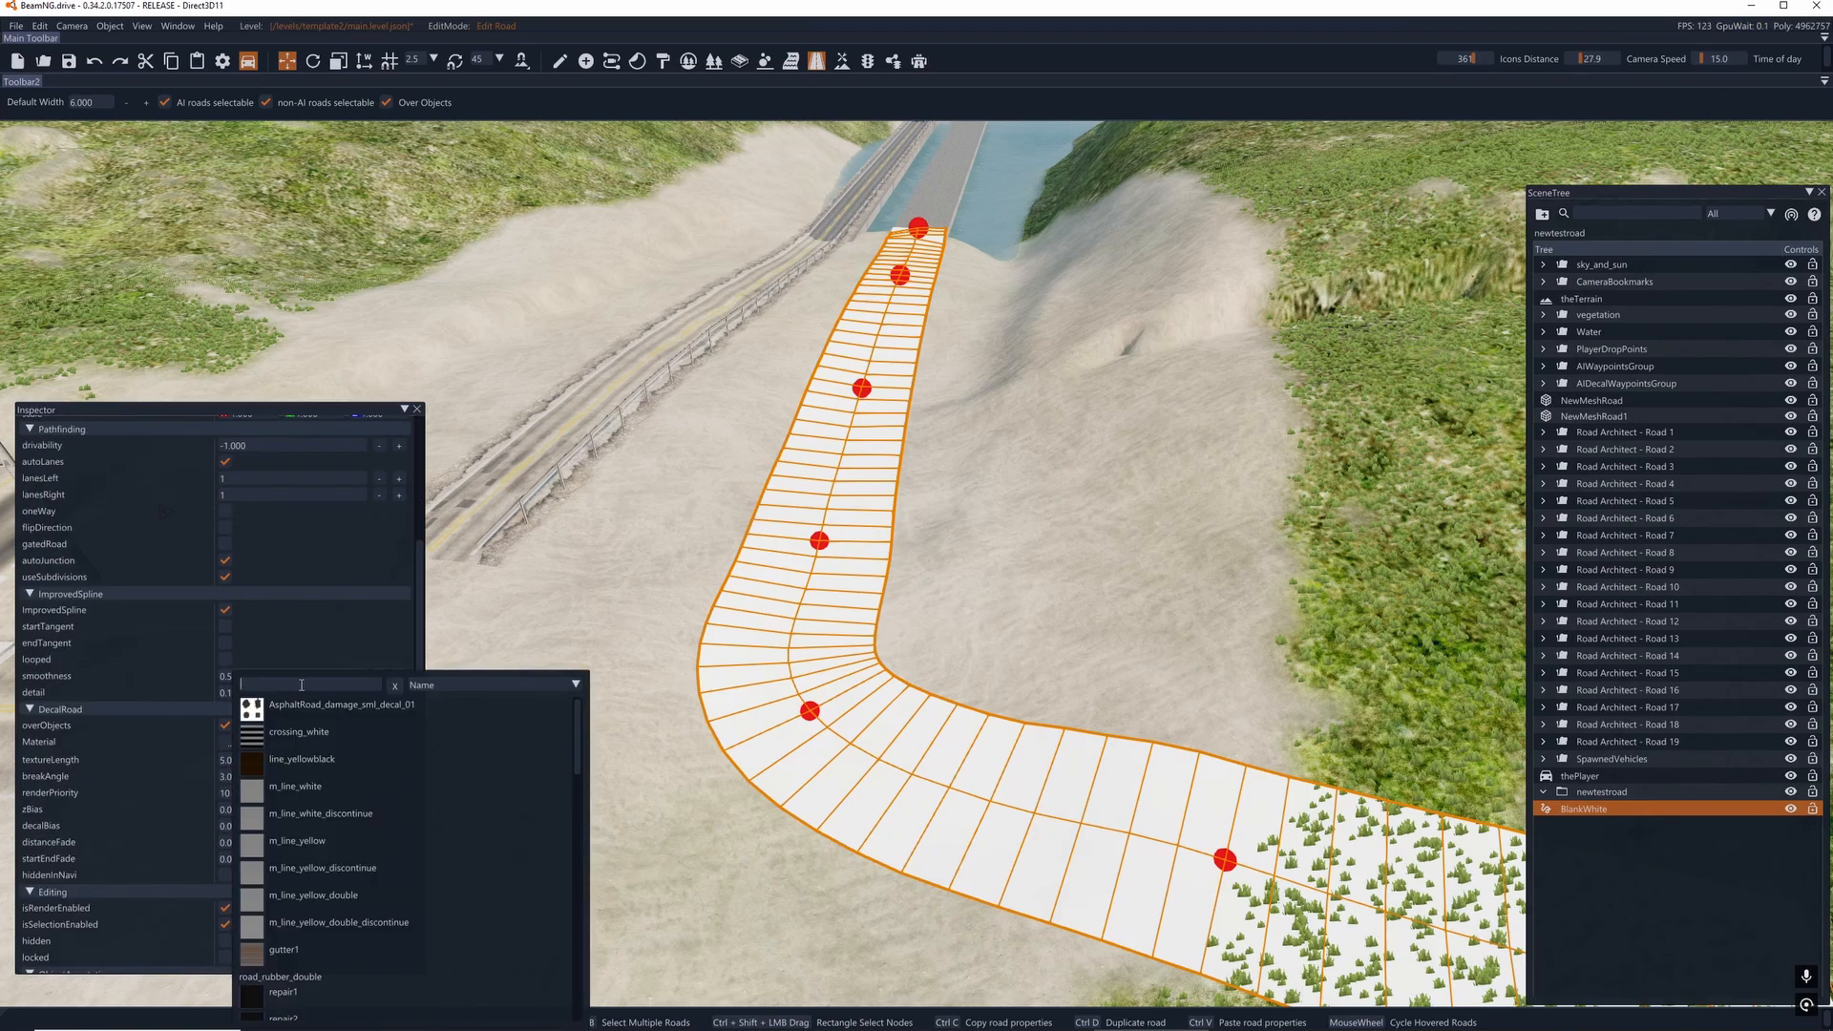
{"action": "type", "text": "asphalt"}
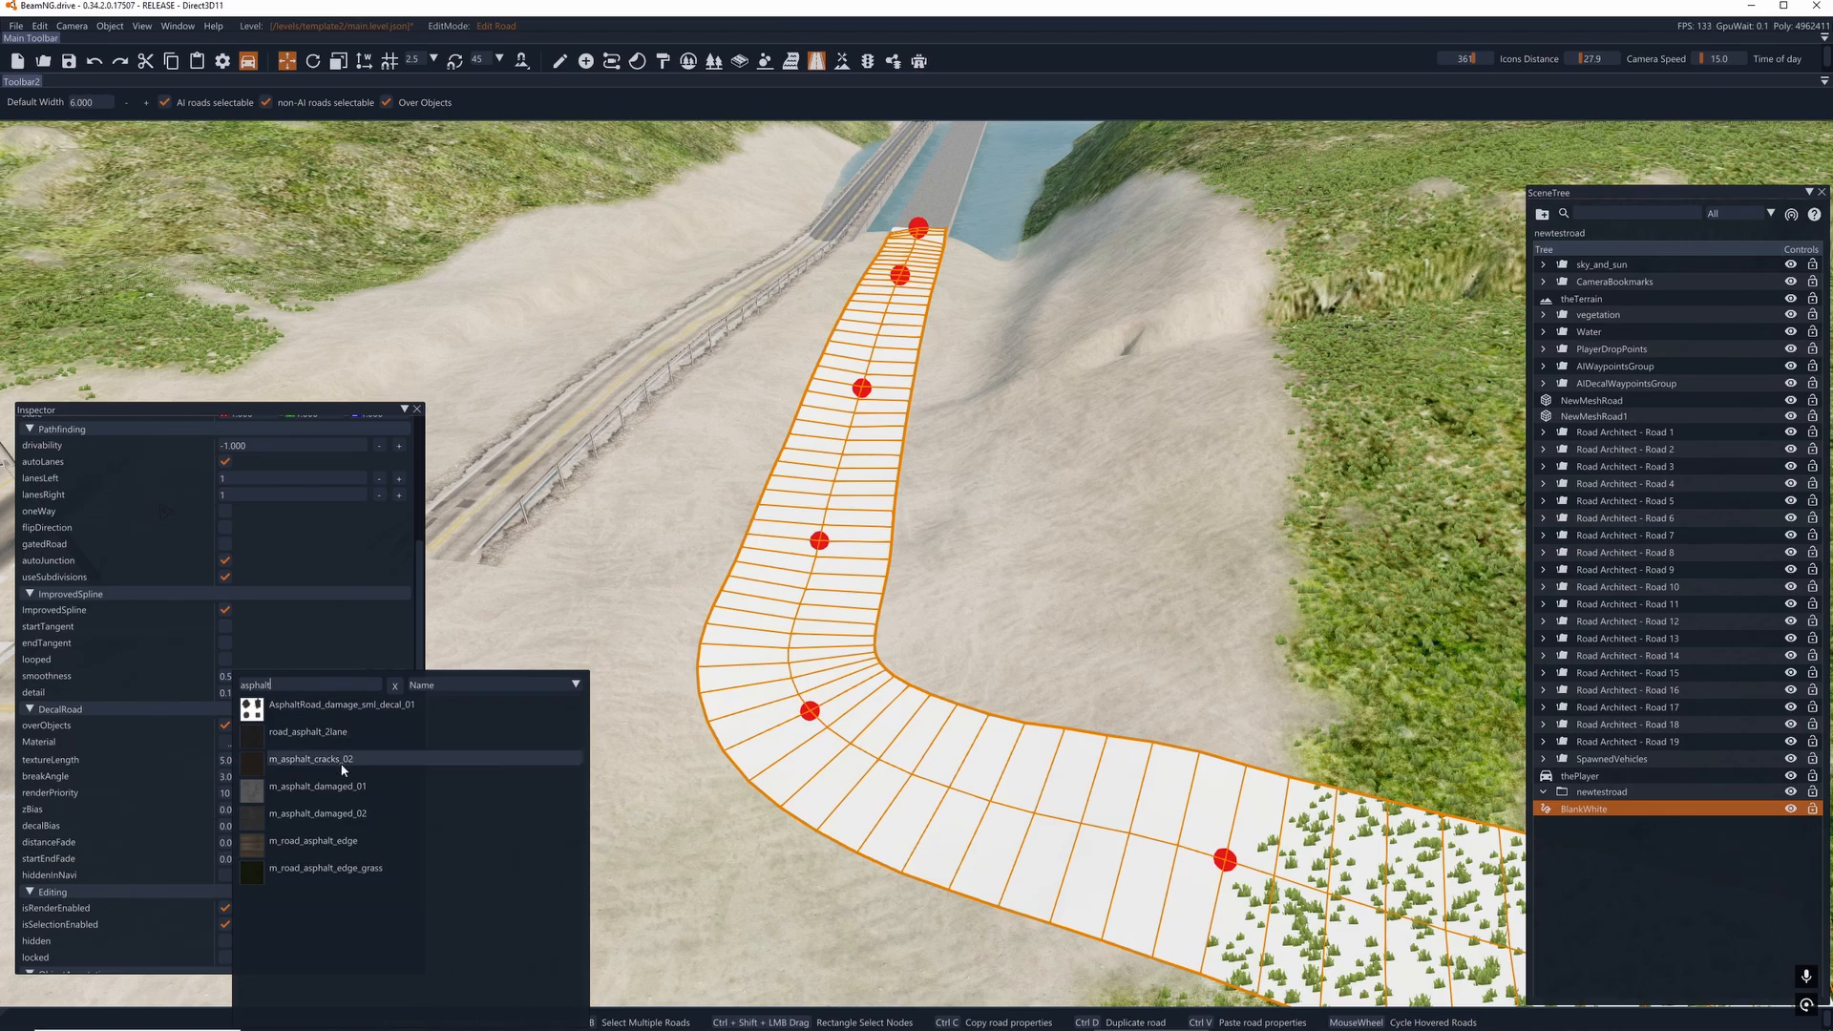
{"action": "left_click", "coordinate": [325, 813]}
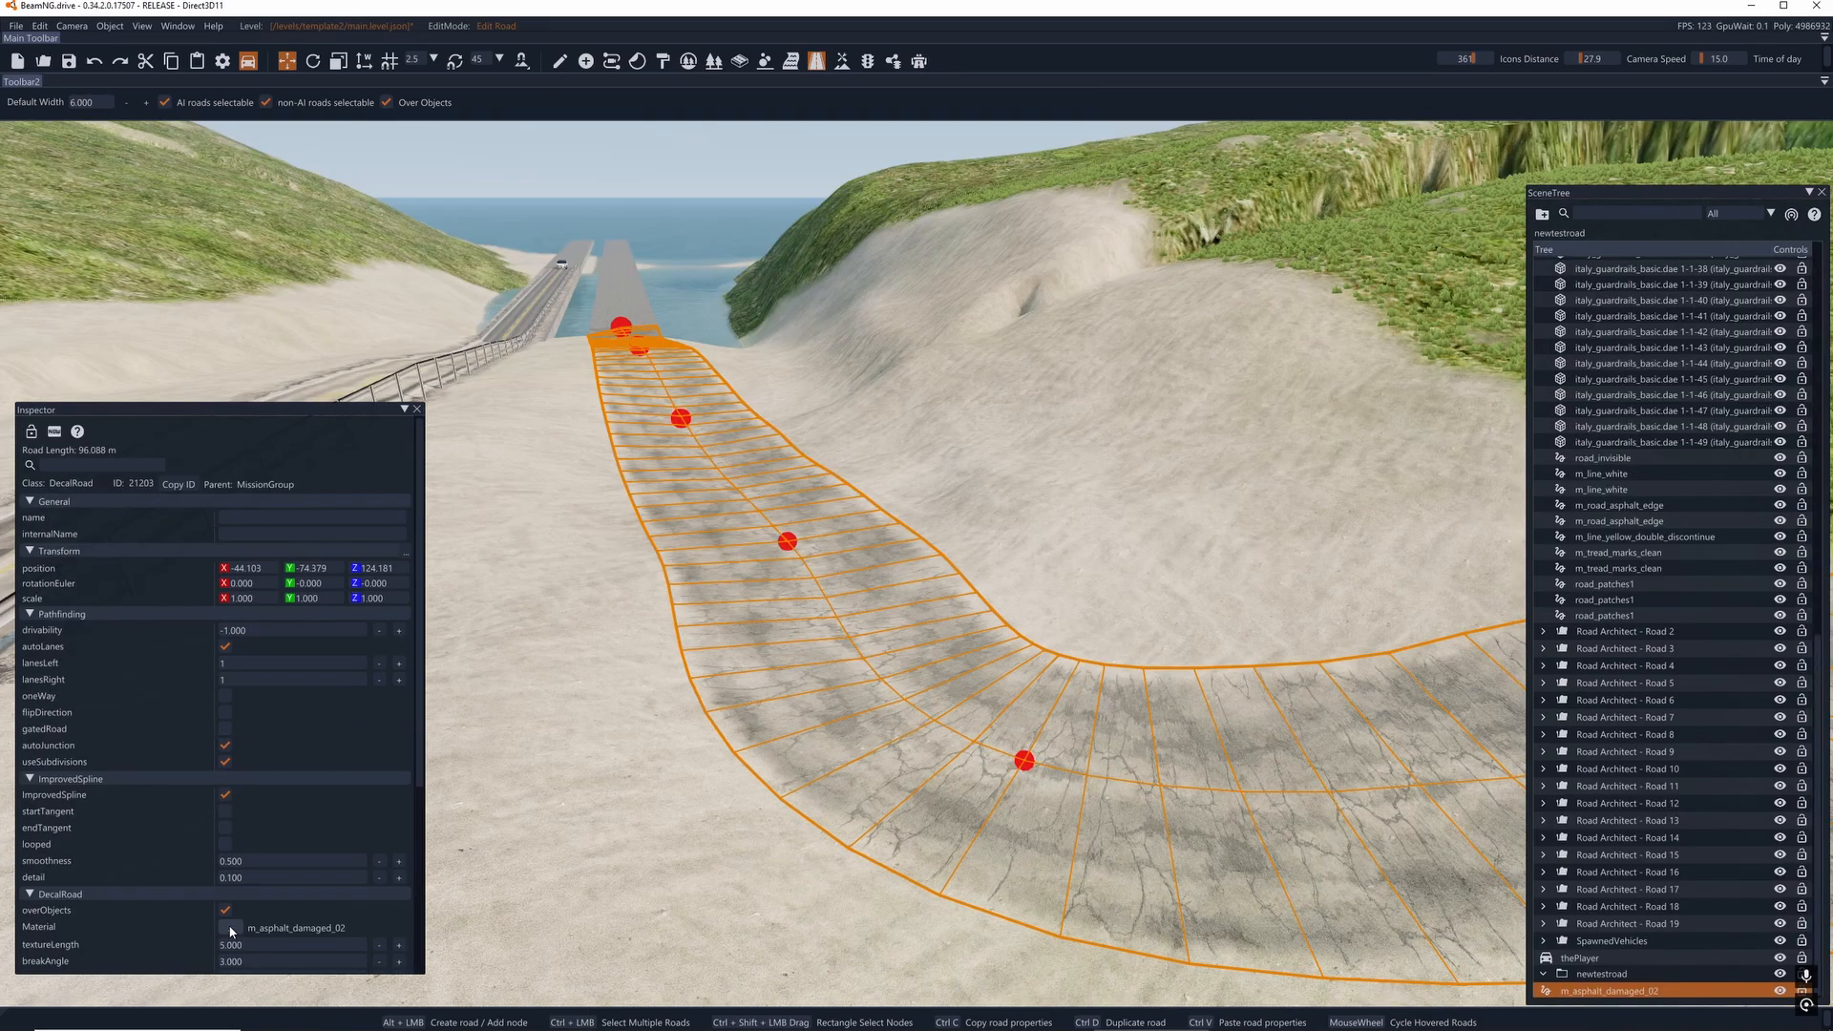
- Search the materials for tread and apply m_tread_marks_clean to the new decal road
{"action": "left_click", "coordinate": [231, 927]}
{"action": "type", "text": "tr"}
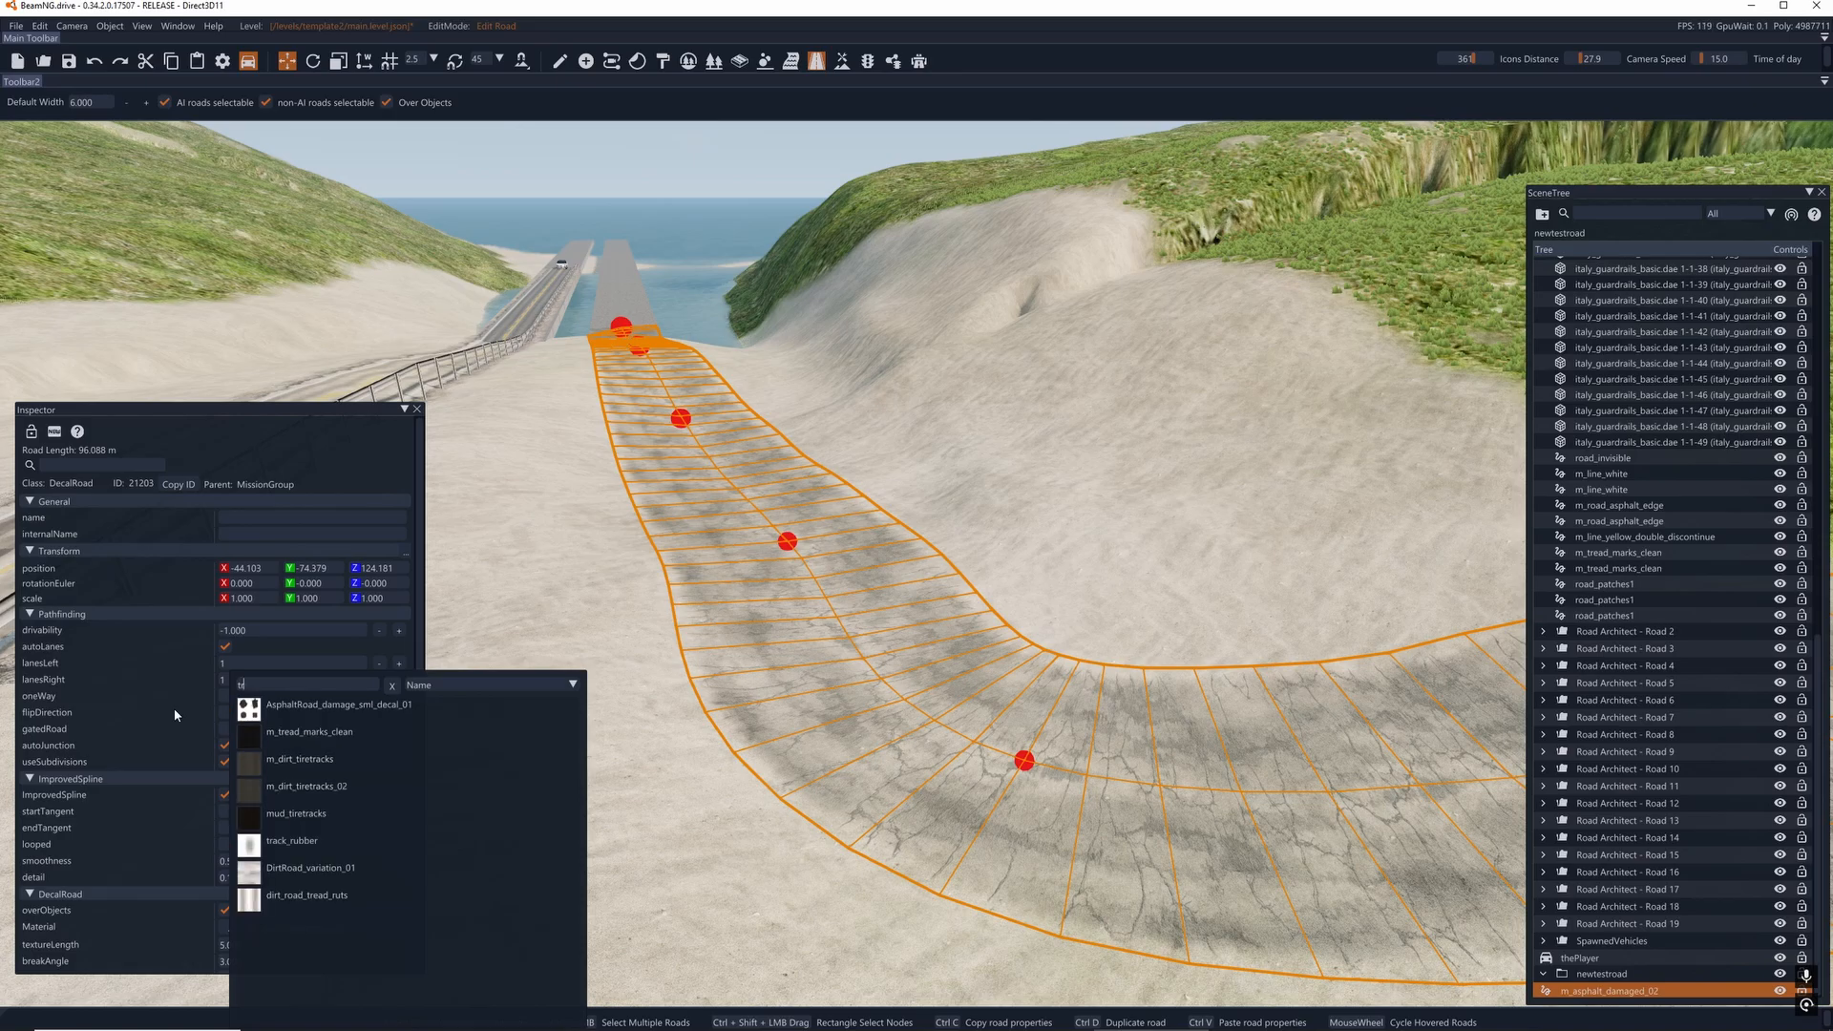
{"action": "type", "text": "ead"}
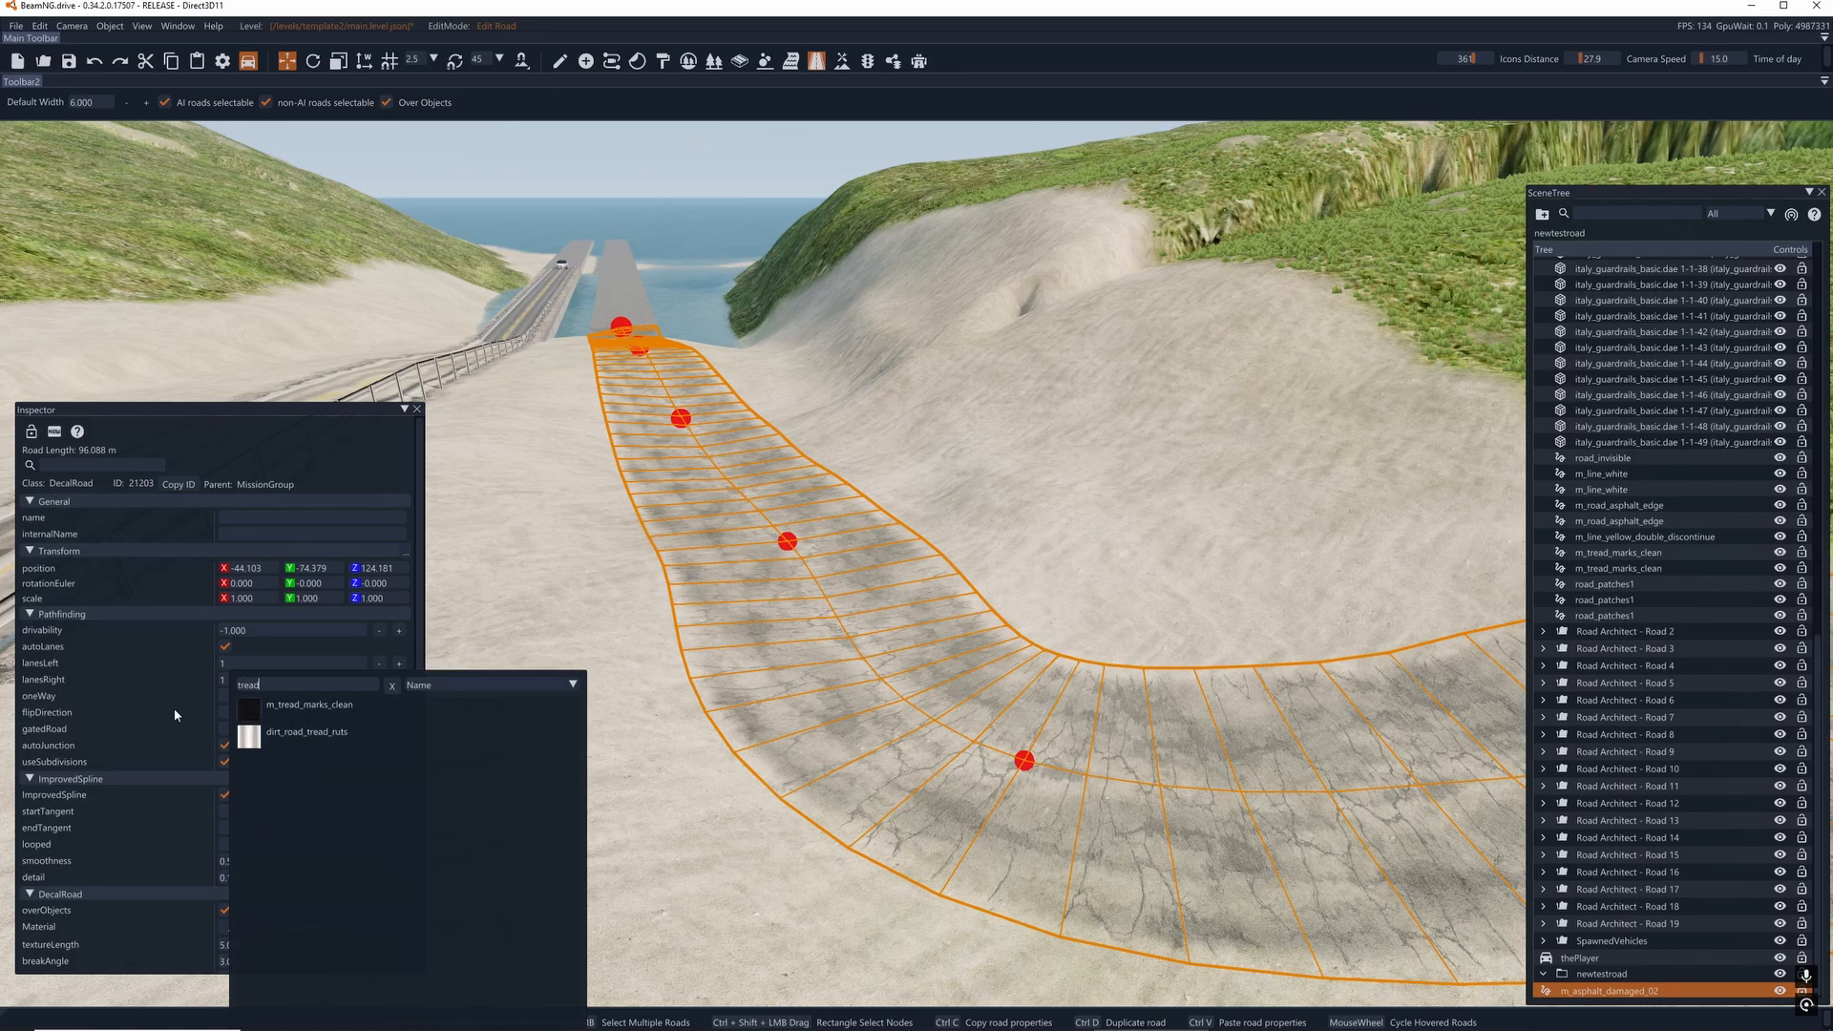
{"action": "left_click", "coordinate": [320, 706]}
- Shift the end node on the grass and its neighbouring node sideways to realign that stretch of the road
{"action": "key", "text": "d"}
{"action": "right_click_drag", "start_coordinate": [893, 632], "coordinate": [935, 566]}
{"action": "right_click_drag", "start_coordinate": [908, 496], "coordinate": [937, 585]}
{"action": "key", "text": "d"}
{"action": "key", "text": "s"}
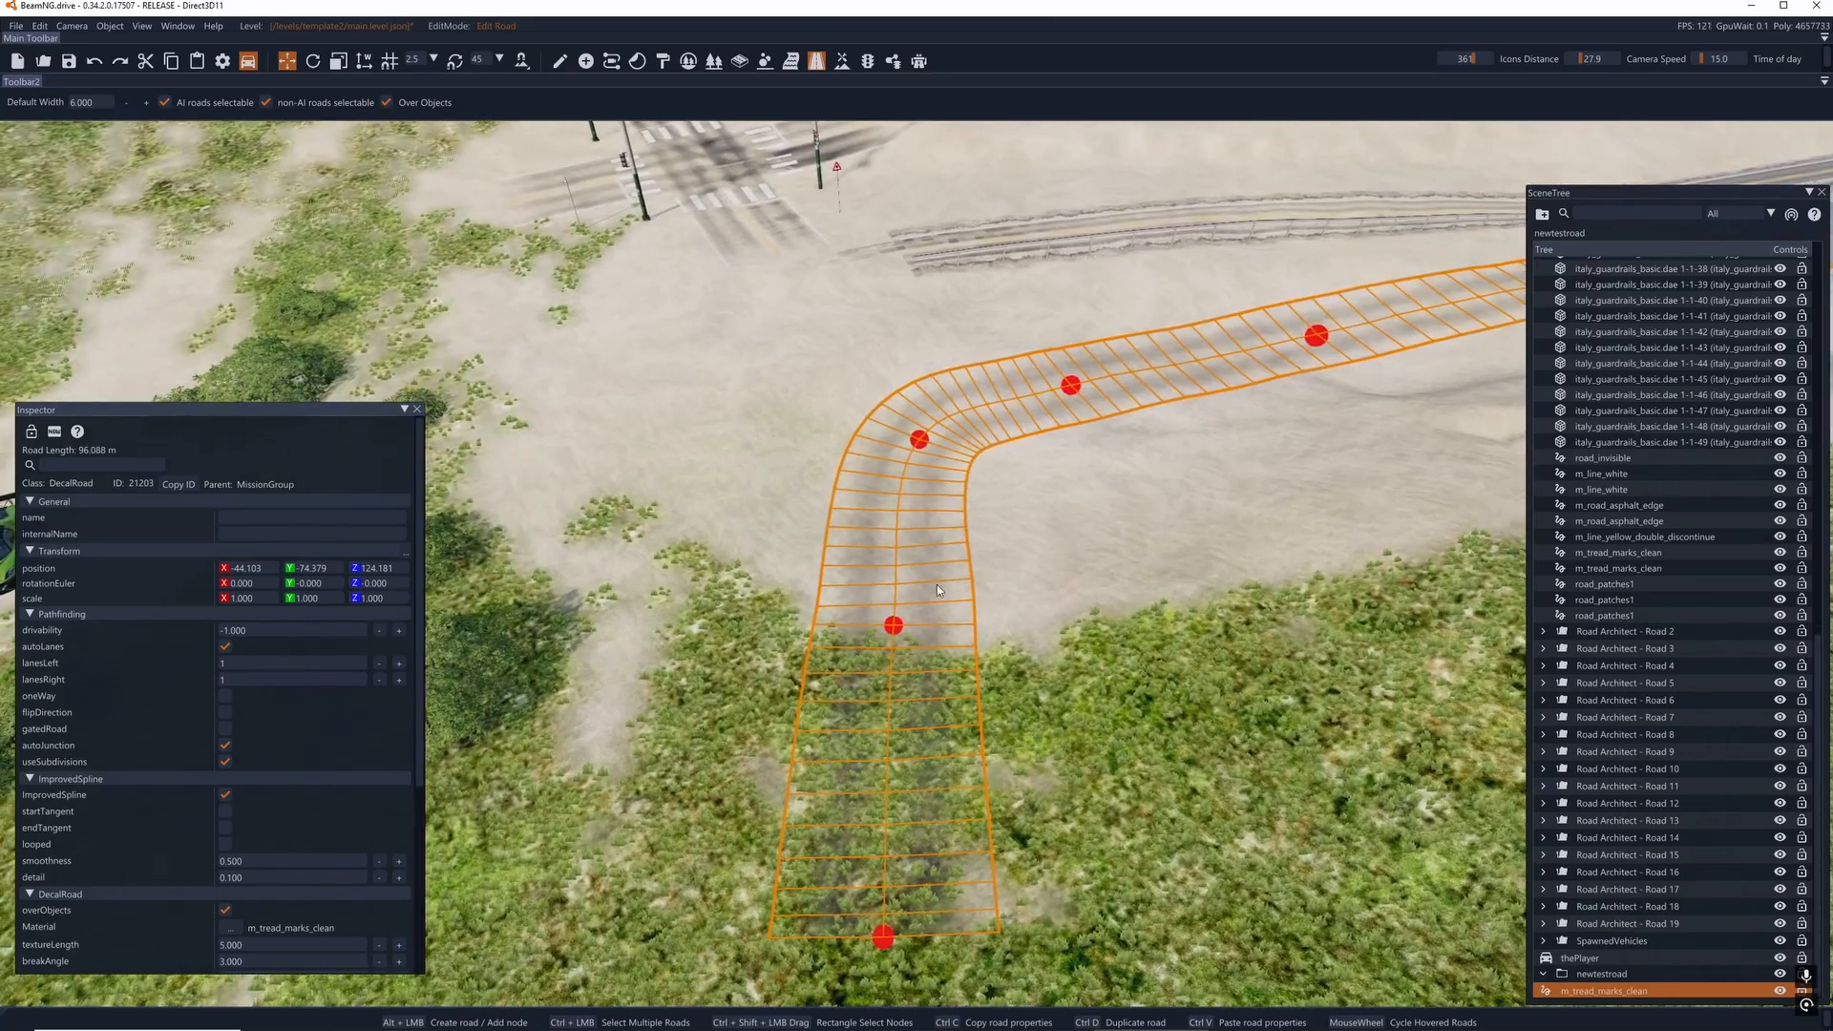
{"action": "key", "text": "w"}
{"action": "left_click_drag", "start_coordinate": [895, 626], "coordinate": [912, 627]}
{"action": "key", "text": "s"}
{"action": "key", "text": "d"}
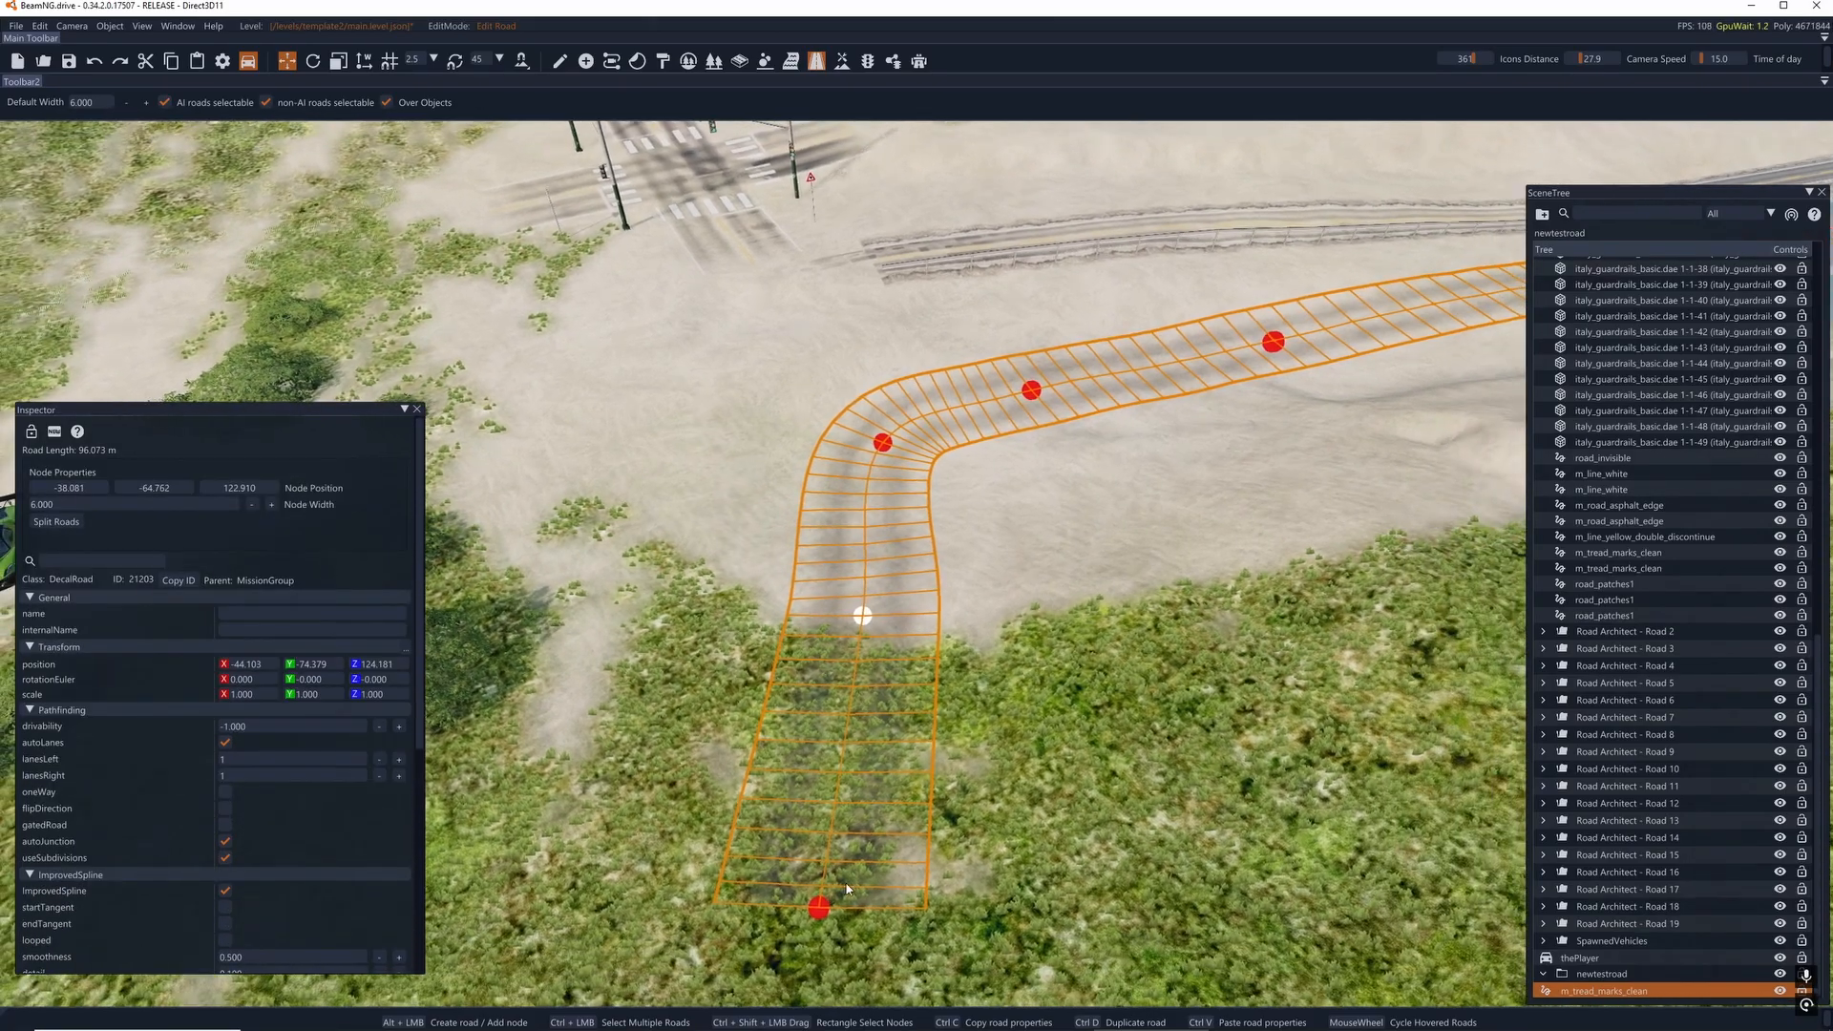
{"action": "left_click_drag", "start_coordinate": [817, 909], "coordinate": [879, 904]}
{"action": "right_click_drag", "start_coordinate": [880, 904], "coordinate": [1232, 898]}
- Reposition the nodes from the bend to the bridge to straighten the road's approach to the unmarked bridge
{"action": "key", "text": "a"}
{"action": "key", "text": "a"}
{"action": "key", "text": "s"}
{"action": "right_click_drag", "start_coordinate": [798, 765], "coordinate": [856, 765]}
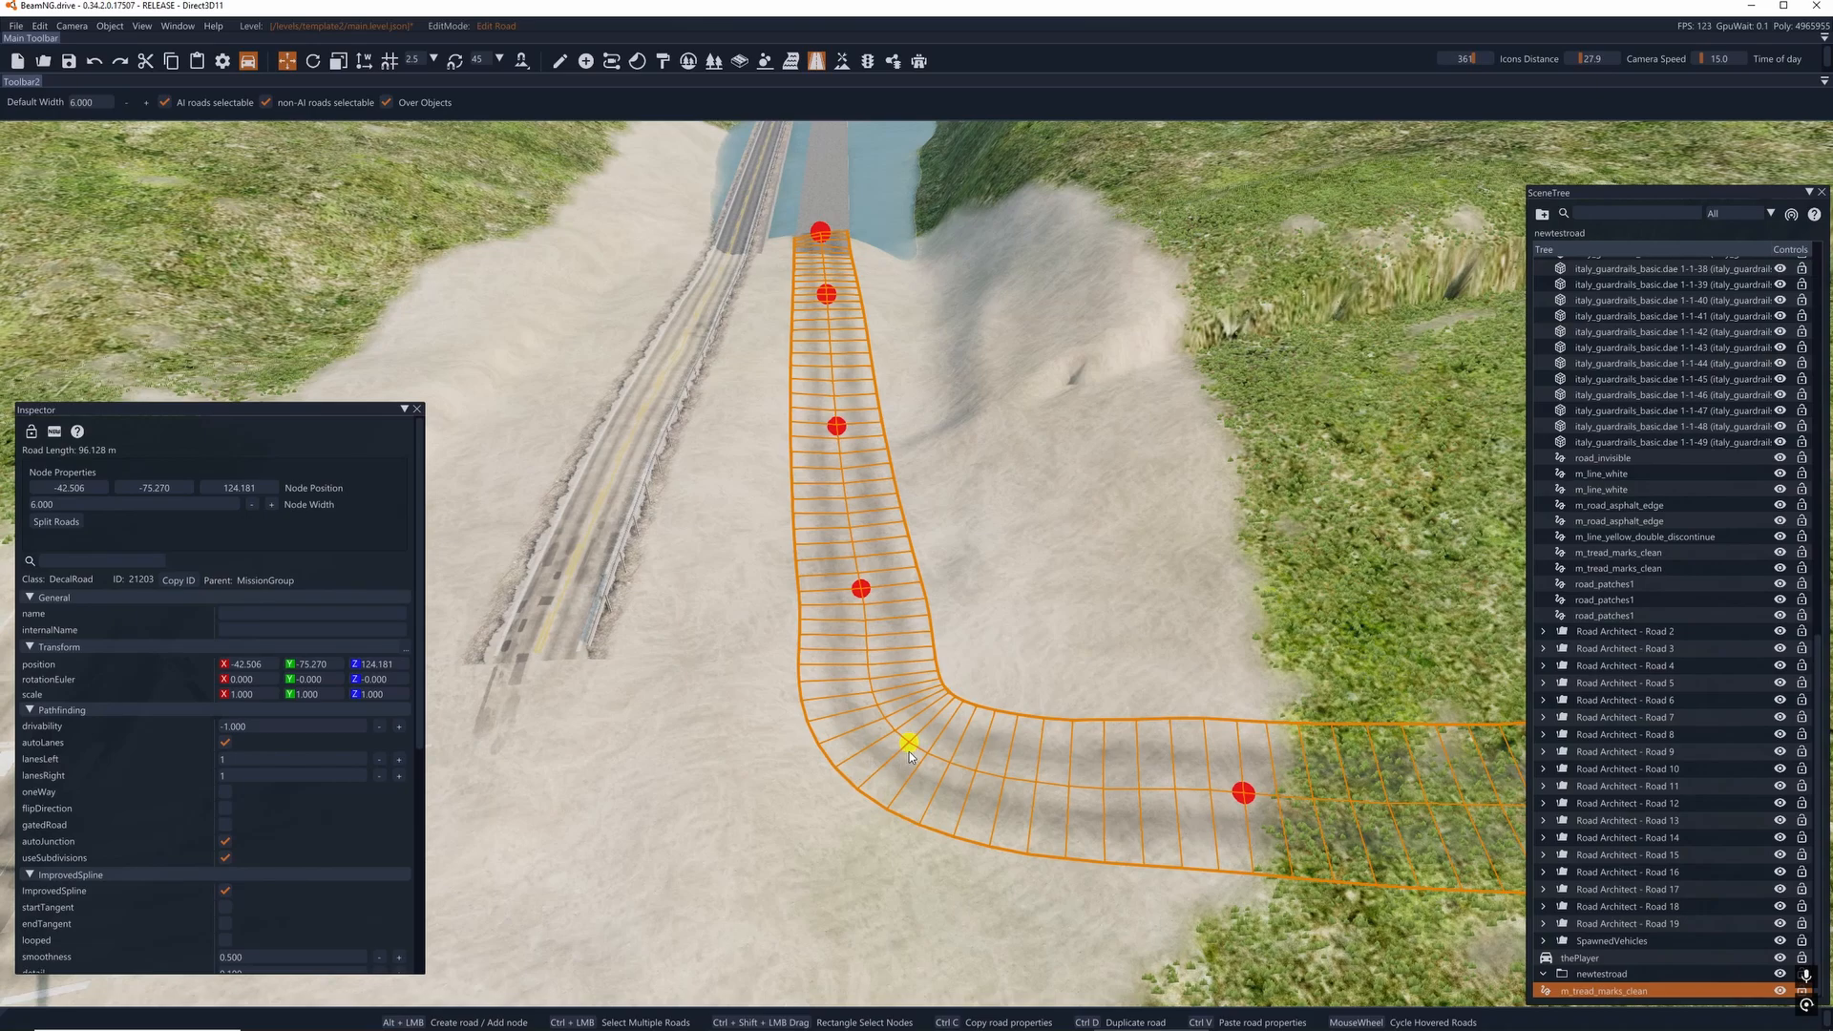
{"action": "left_click_drag", "start_coordinate": [908, 752], "coordinate": [856, 761]}
{"action": "left_click_drag", "start_coordinate": [856, 592], "coordinate": [821, 581]}
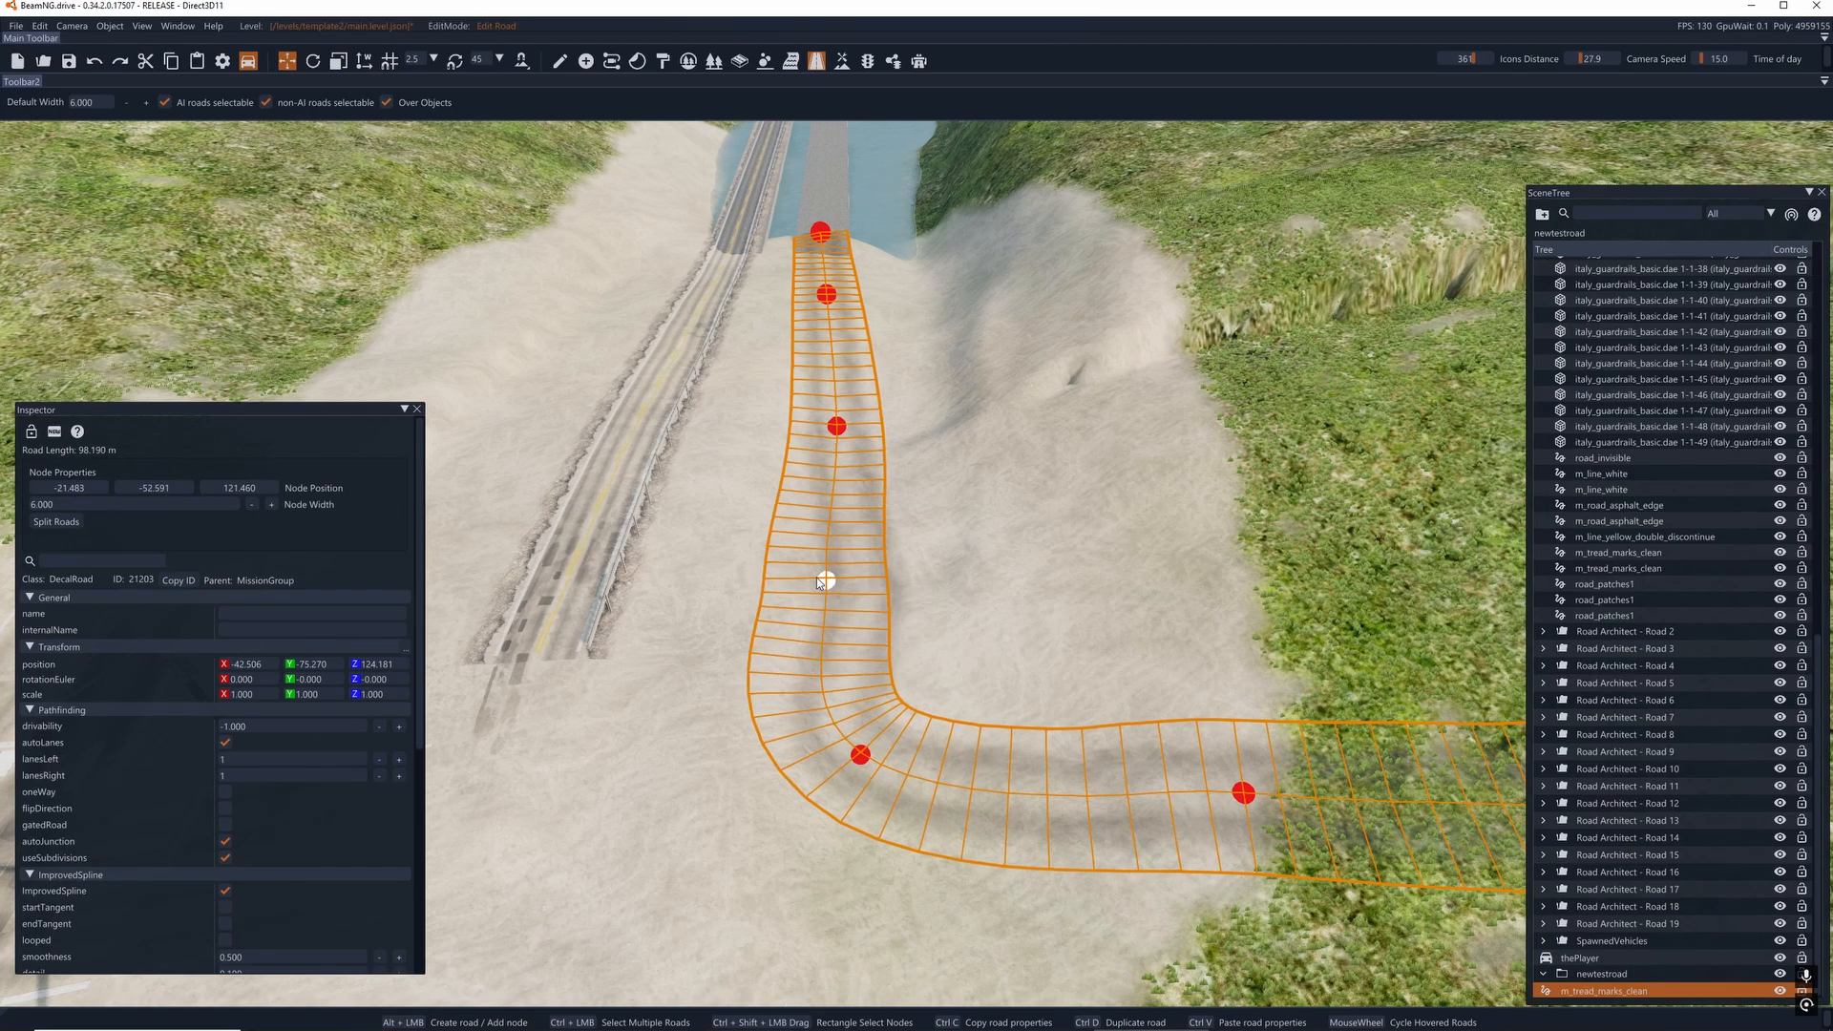
{"action": "left_click_drag", "start_coordinate": [836, 425], "coordinate": [822, 415]}
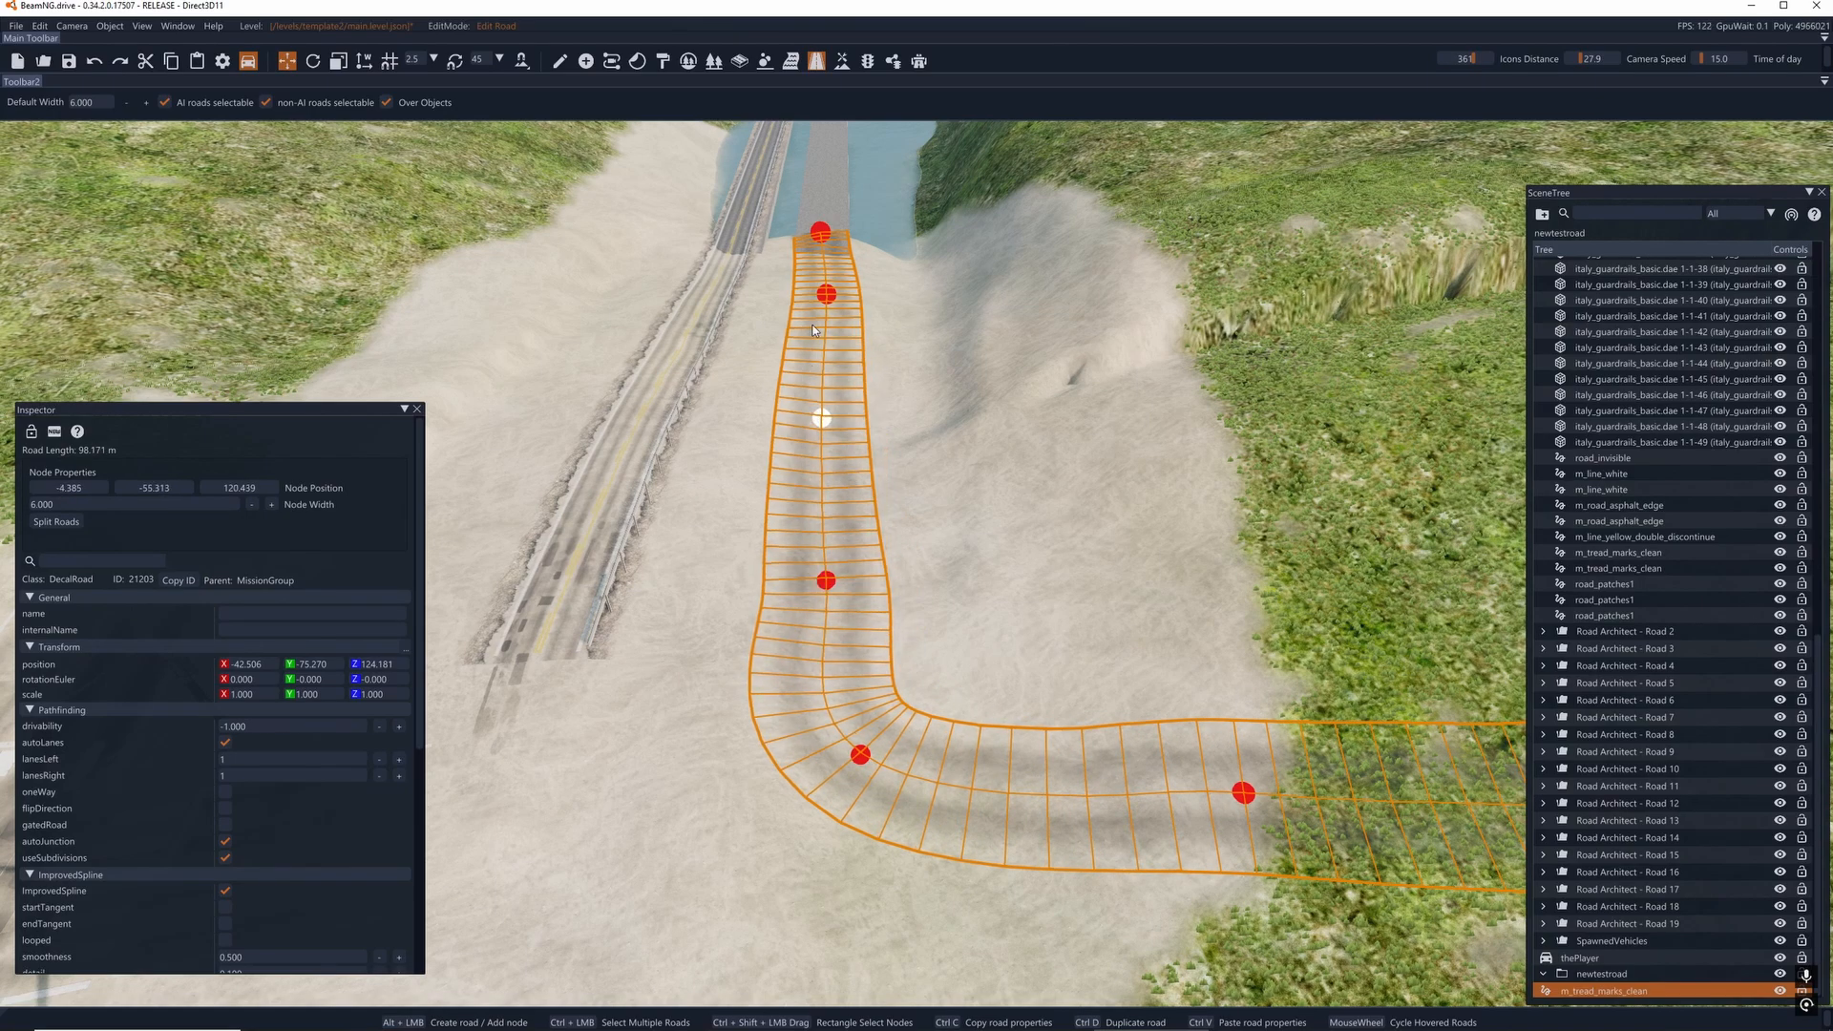
{"action": "right_click_drag", "start_coordinate": [818, 298], "coordinate": [845, 416]}
{"action": "key", "text": "w"}
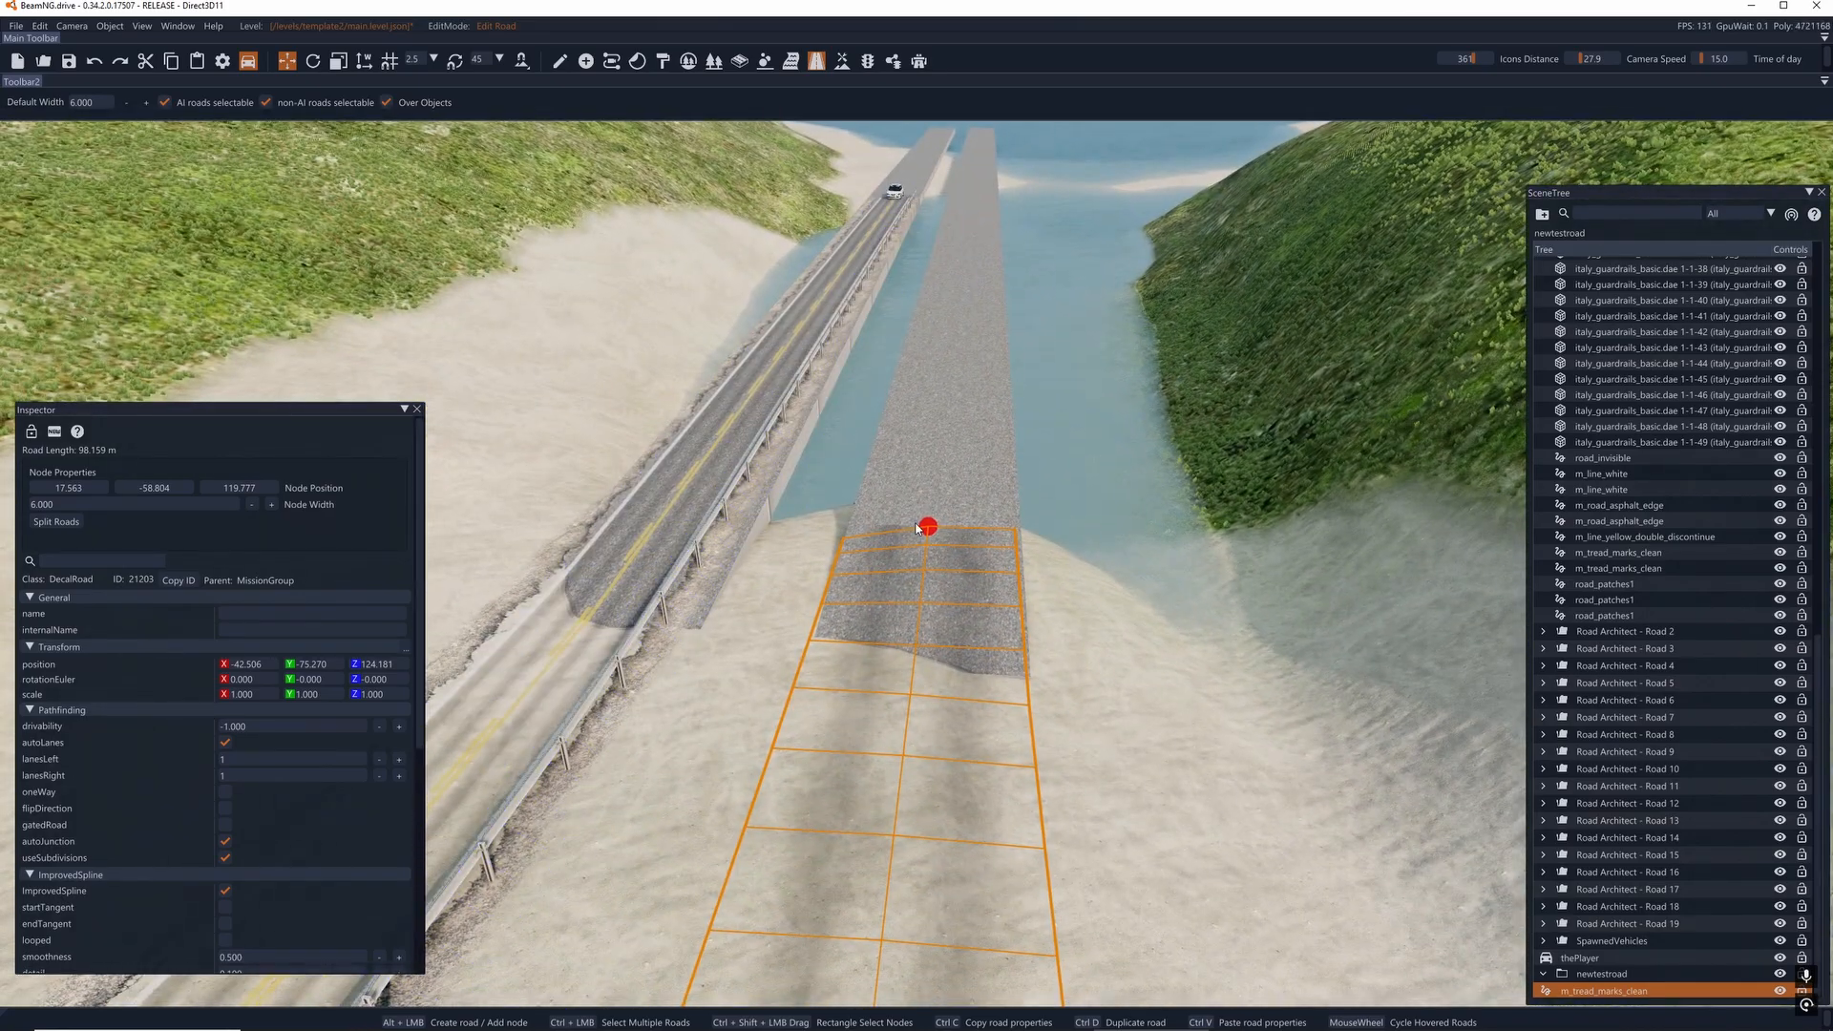
- Select the road's nodes together and set their width to 5.5 to fit the bridge deck
{"action": "left_click", "coordinate": [922, 528]}
{"action": "key", "text": "w"}
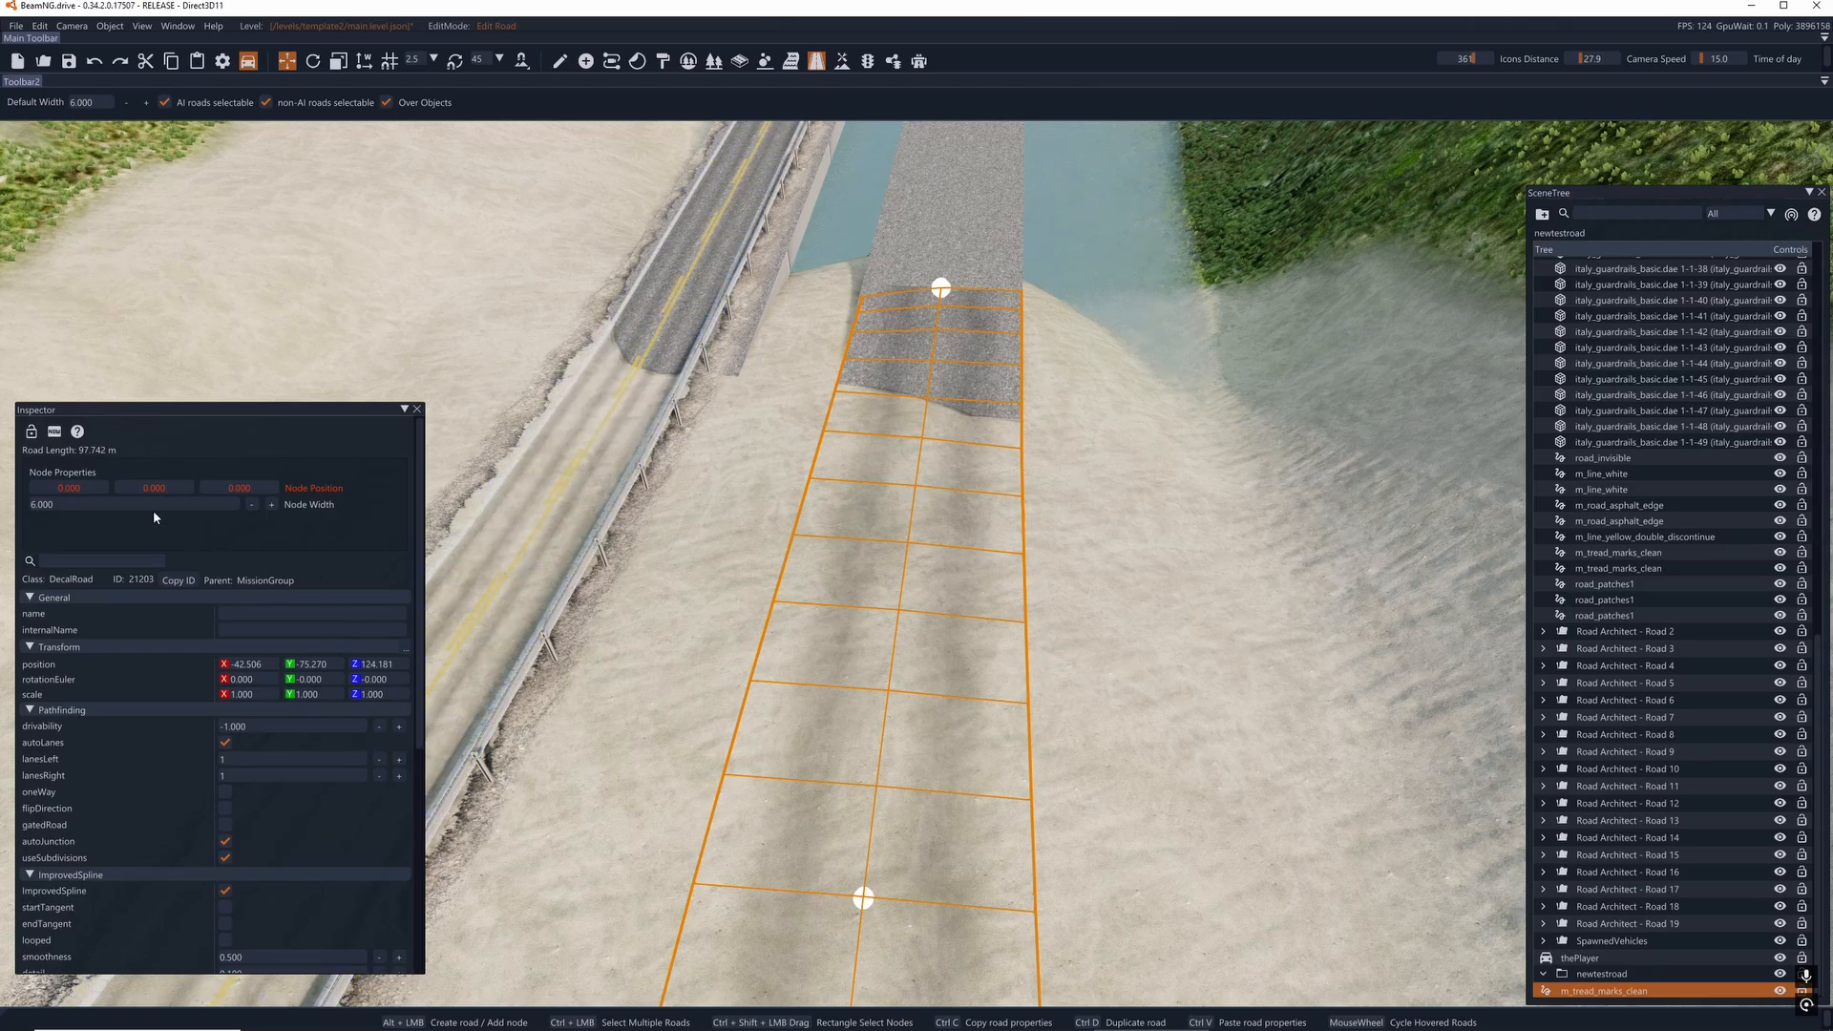
{"action": "left_click", "coordinate": [83, 499]}
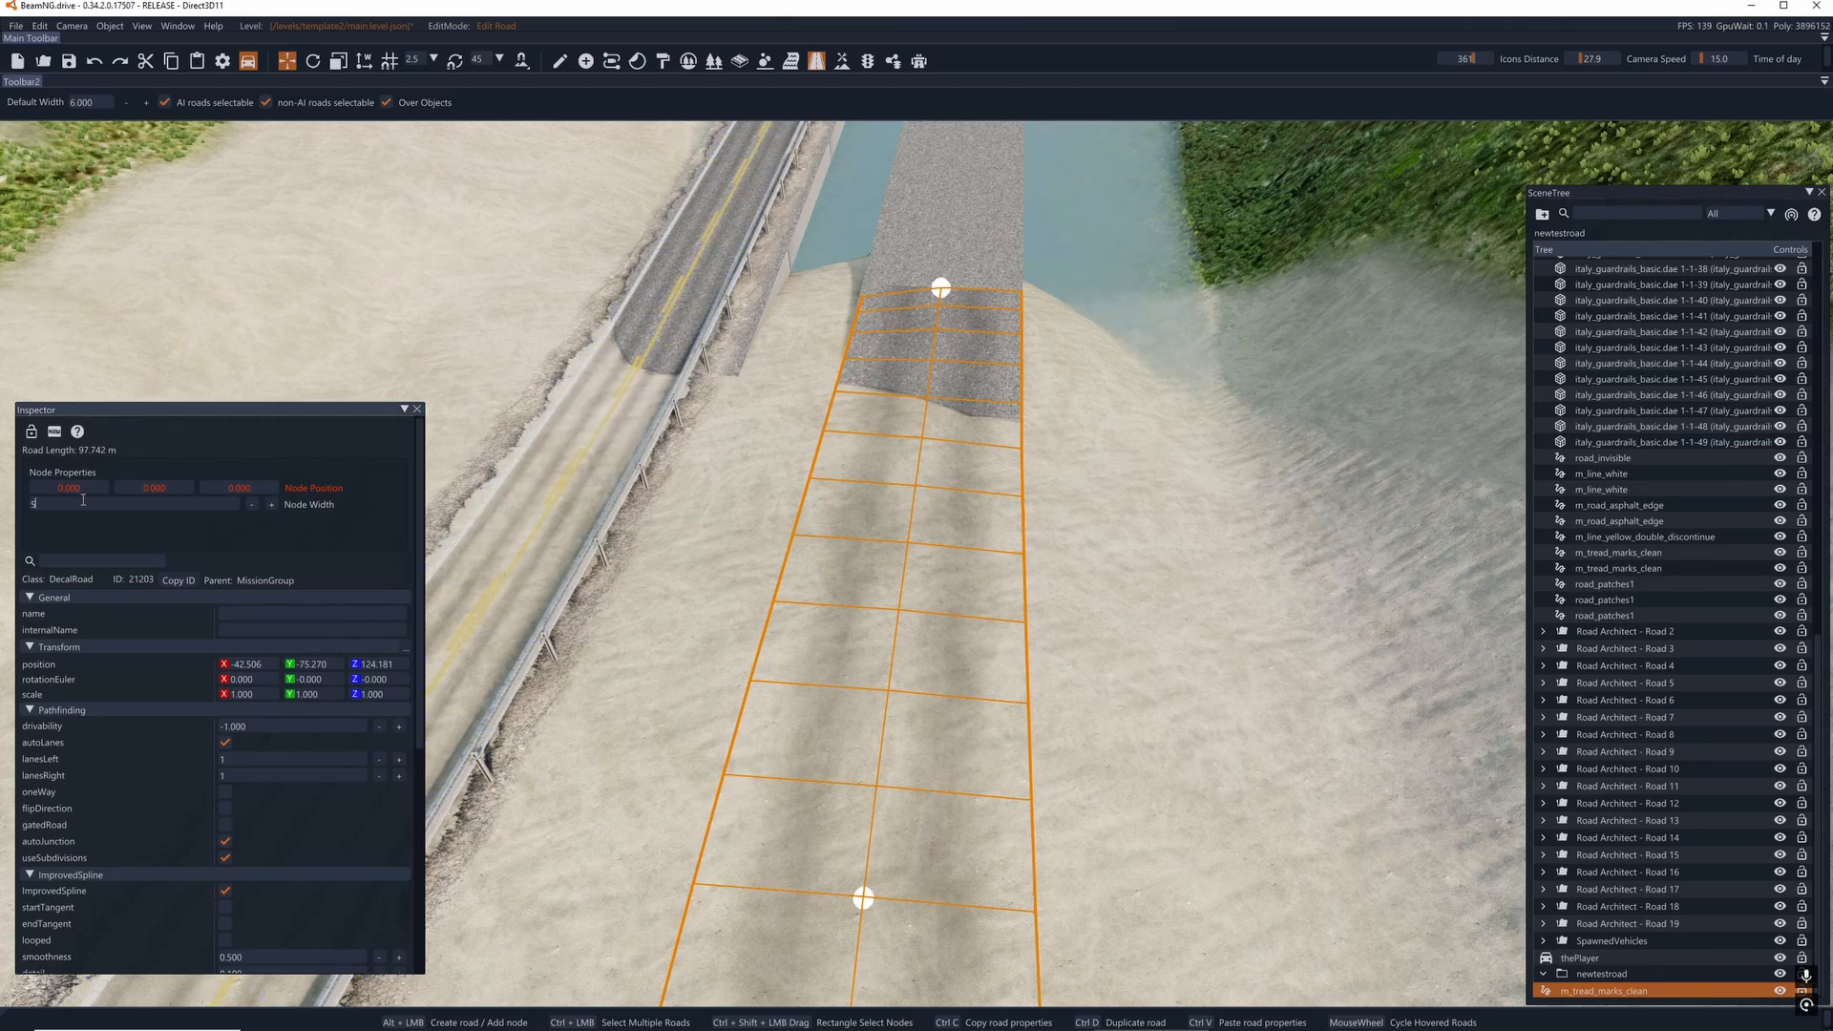
{"action": "key", "text": "Return"}
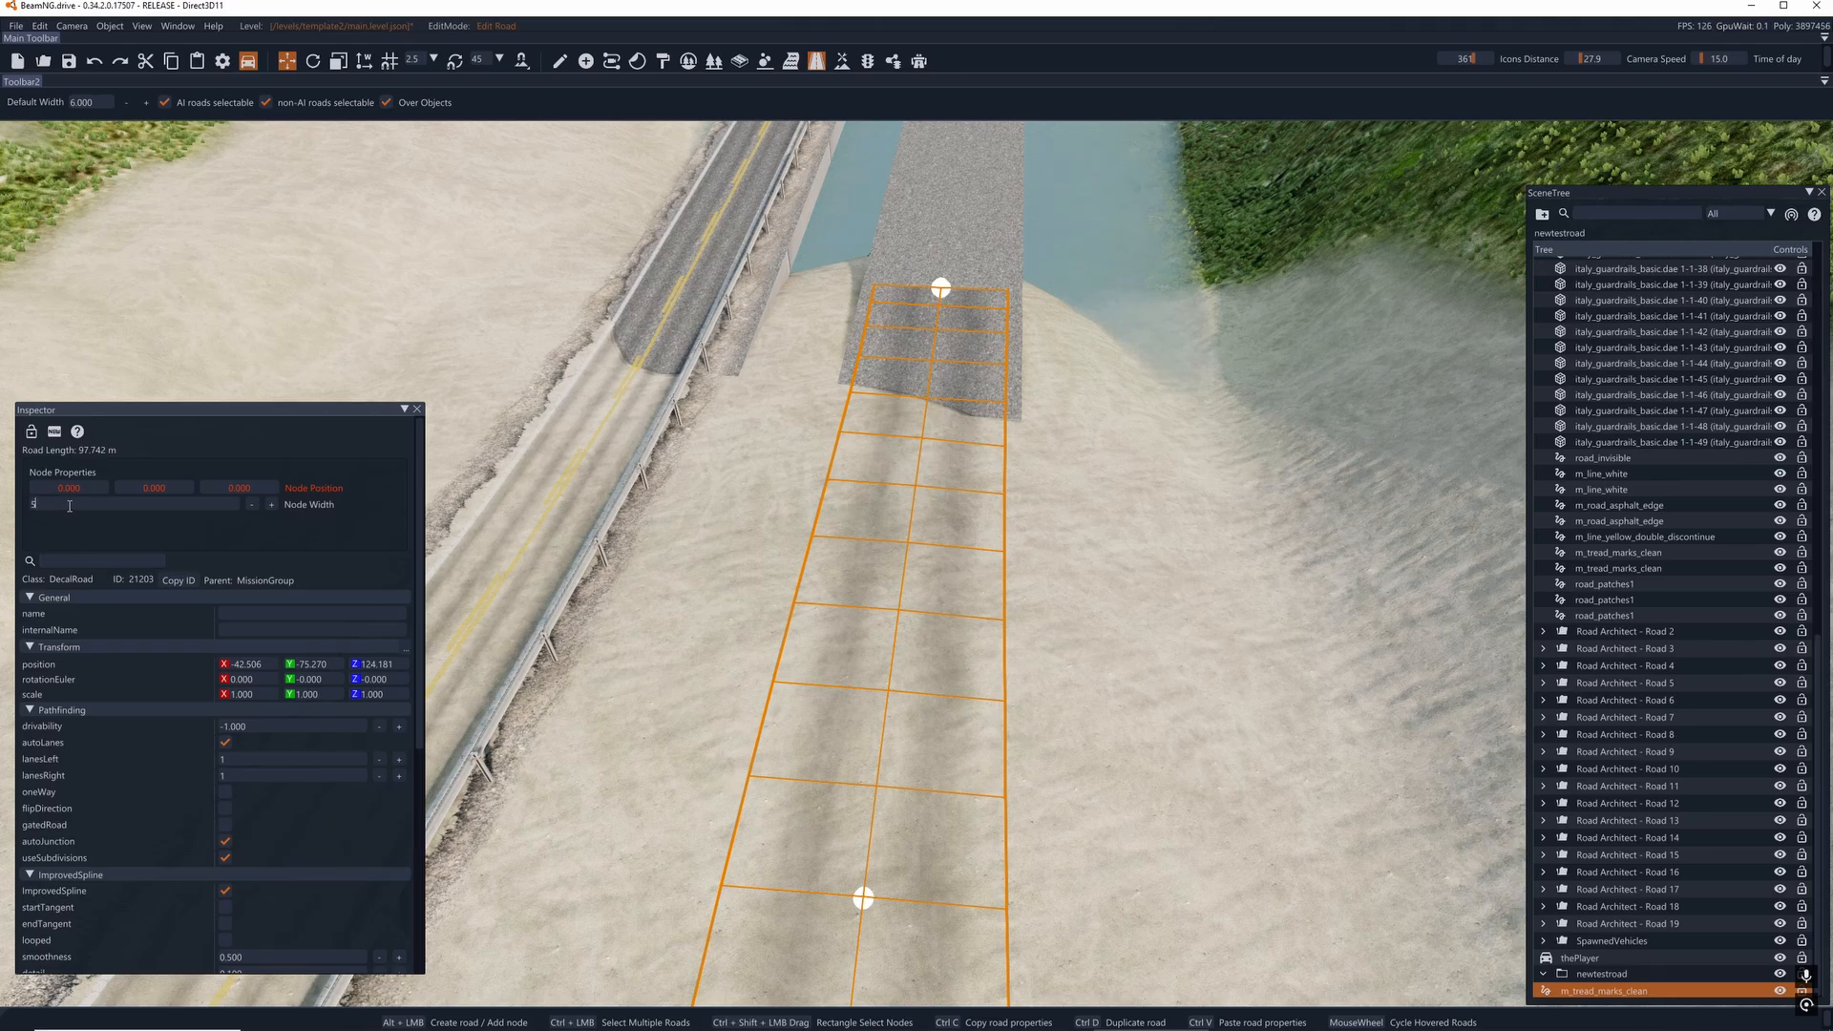
{"action": "key", "text": "Return"}
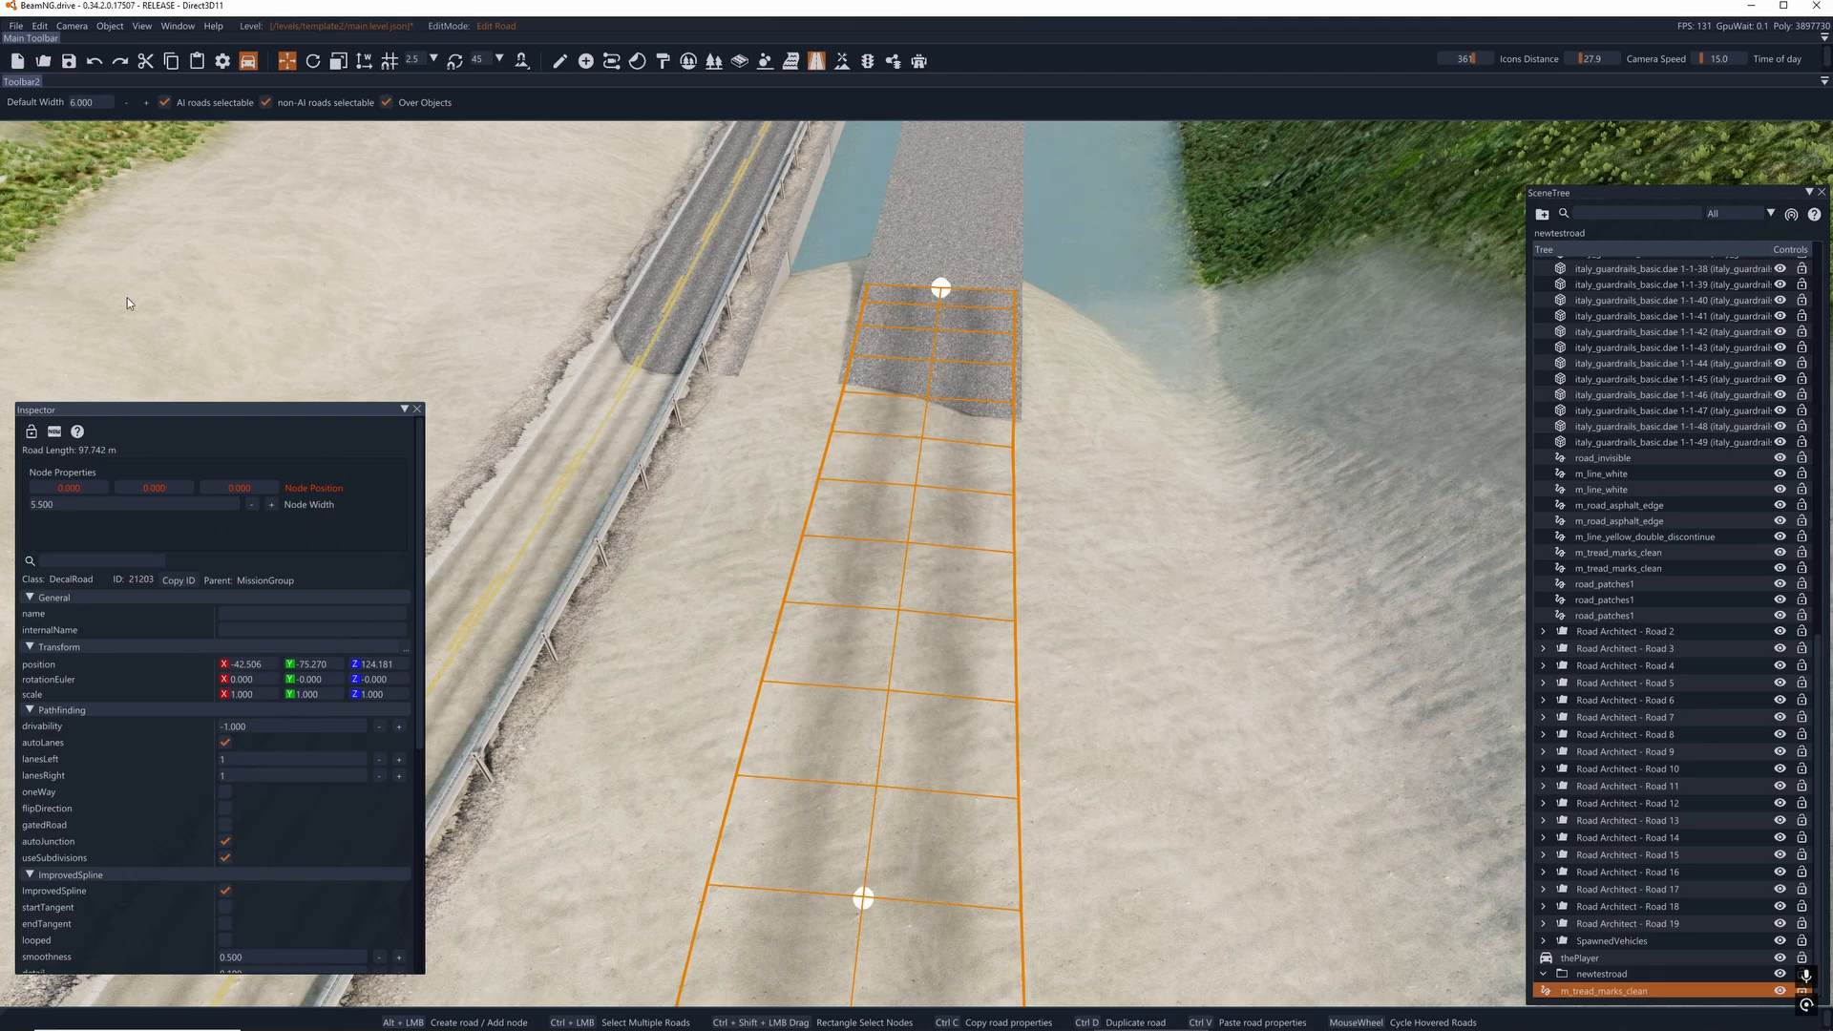
- Extend the tread-marks road from its end node with a new node further out on the unmarked bridge deck
{"action": "key", "text": "w"}
{"action": "right_click_drag", "start_coordinate": [863, 319], "coordinate": [915, 393]}
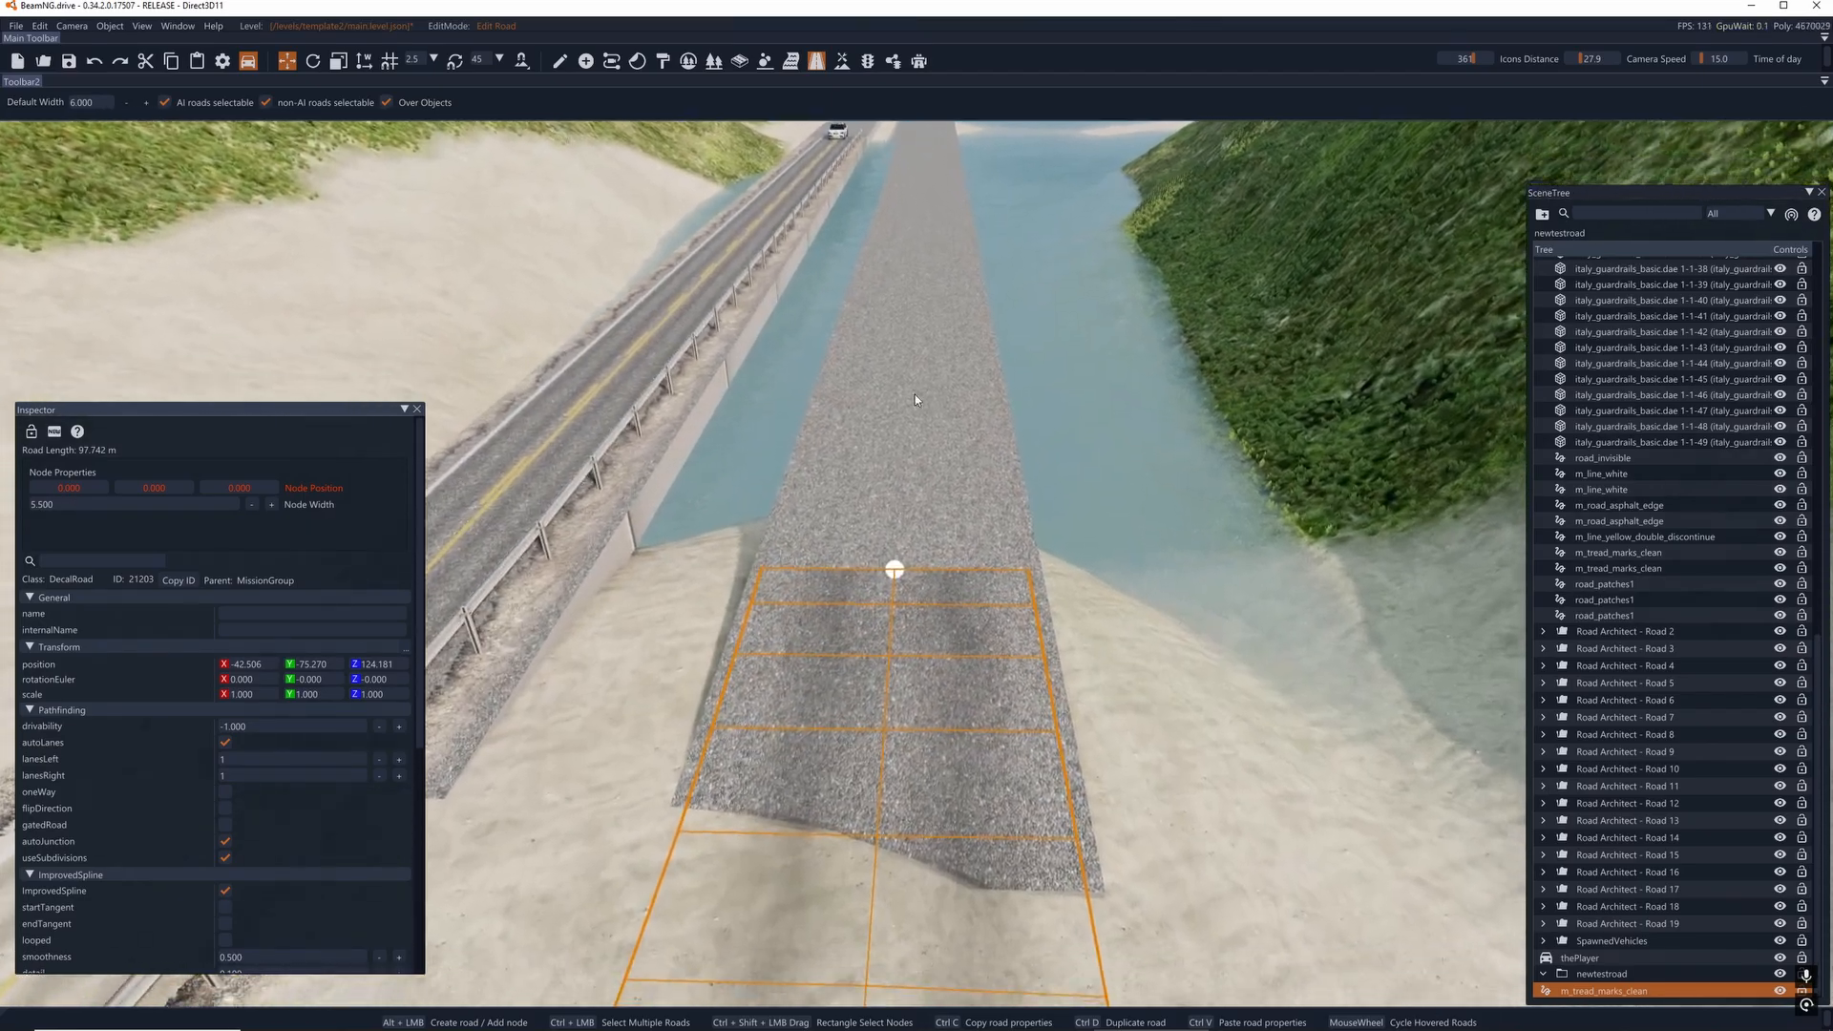
{"action": "left_click", "coordinate": [893, 569]}
{"action": "right_click_drag", "start_coordinate": [892, 569], "coordinate": [951, 474]}
{"action": "key", "text": "s"}
{"action": "key", "text": "a"}
{"action": "key", "text": "alt"}
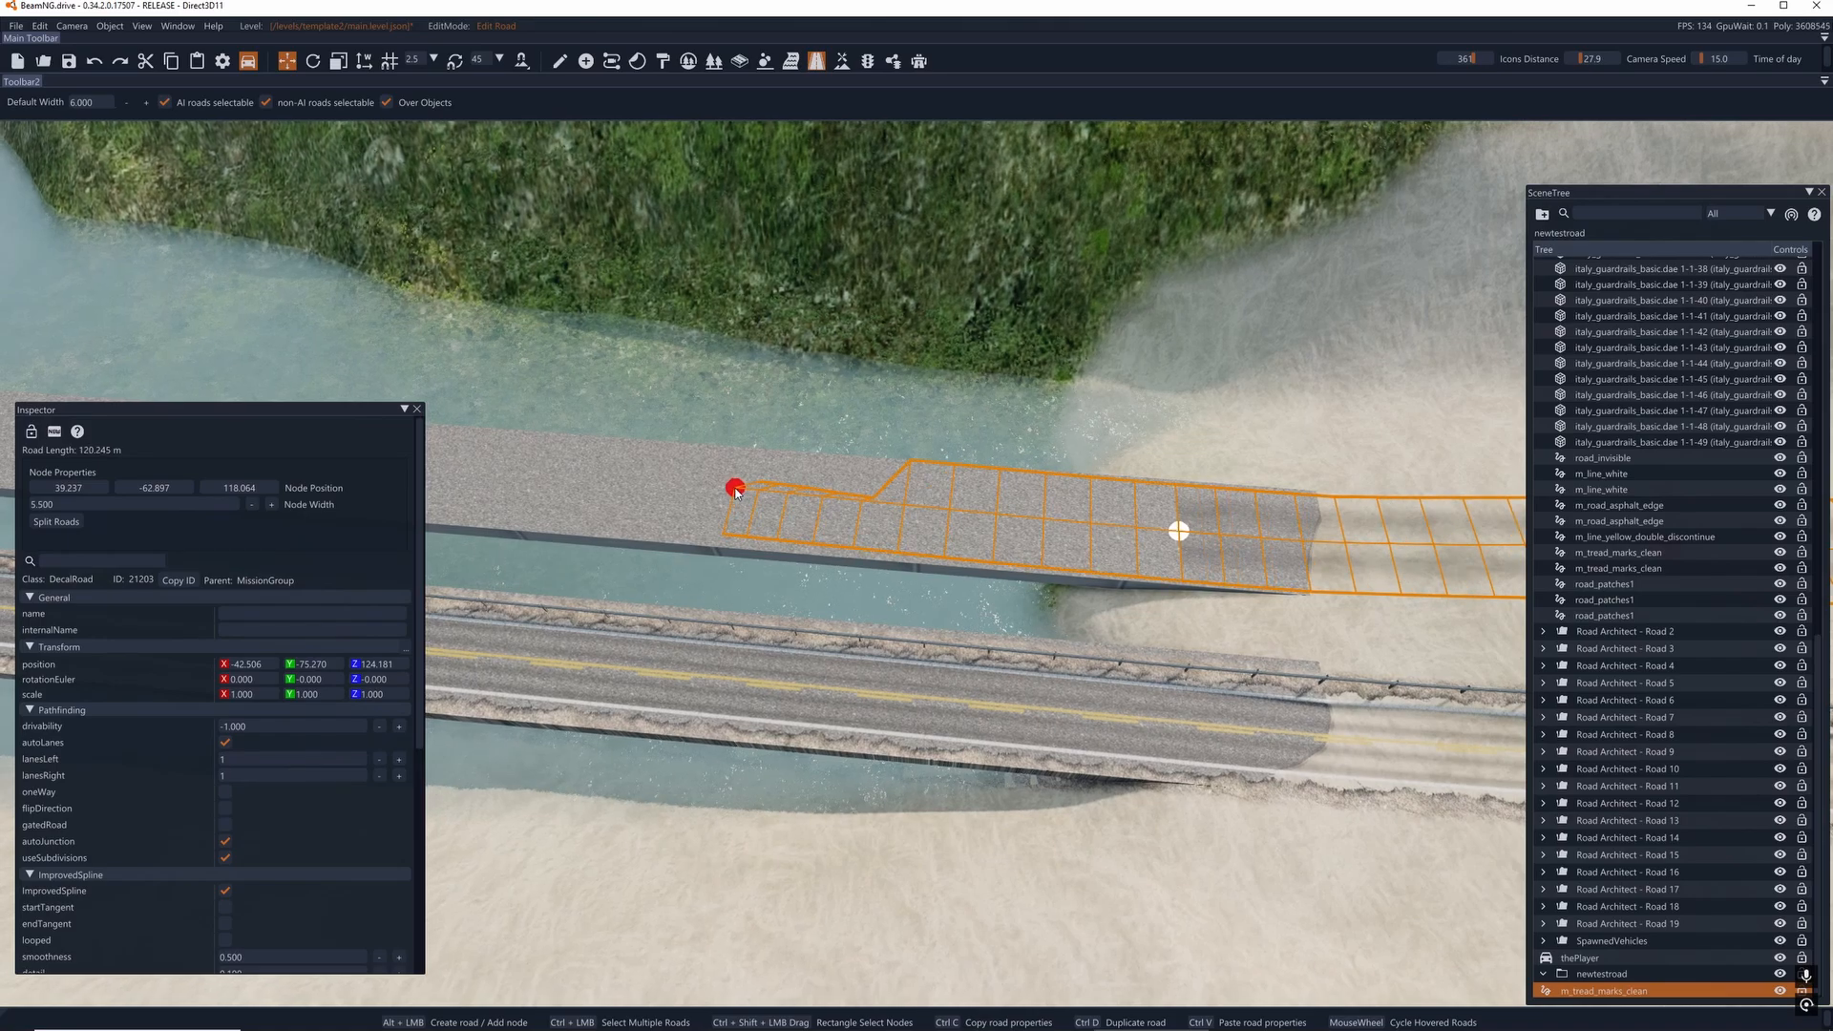
{"action": "key", "text": "alt"}
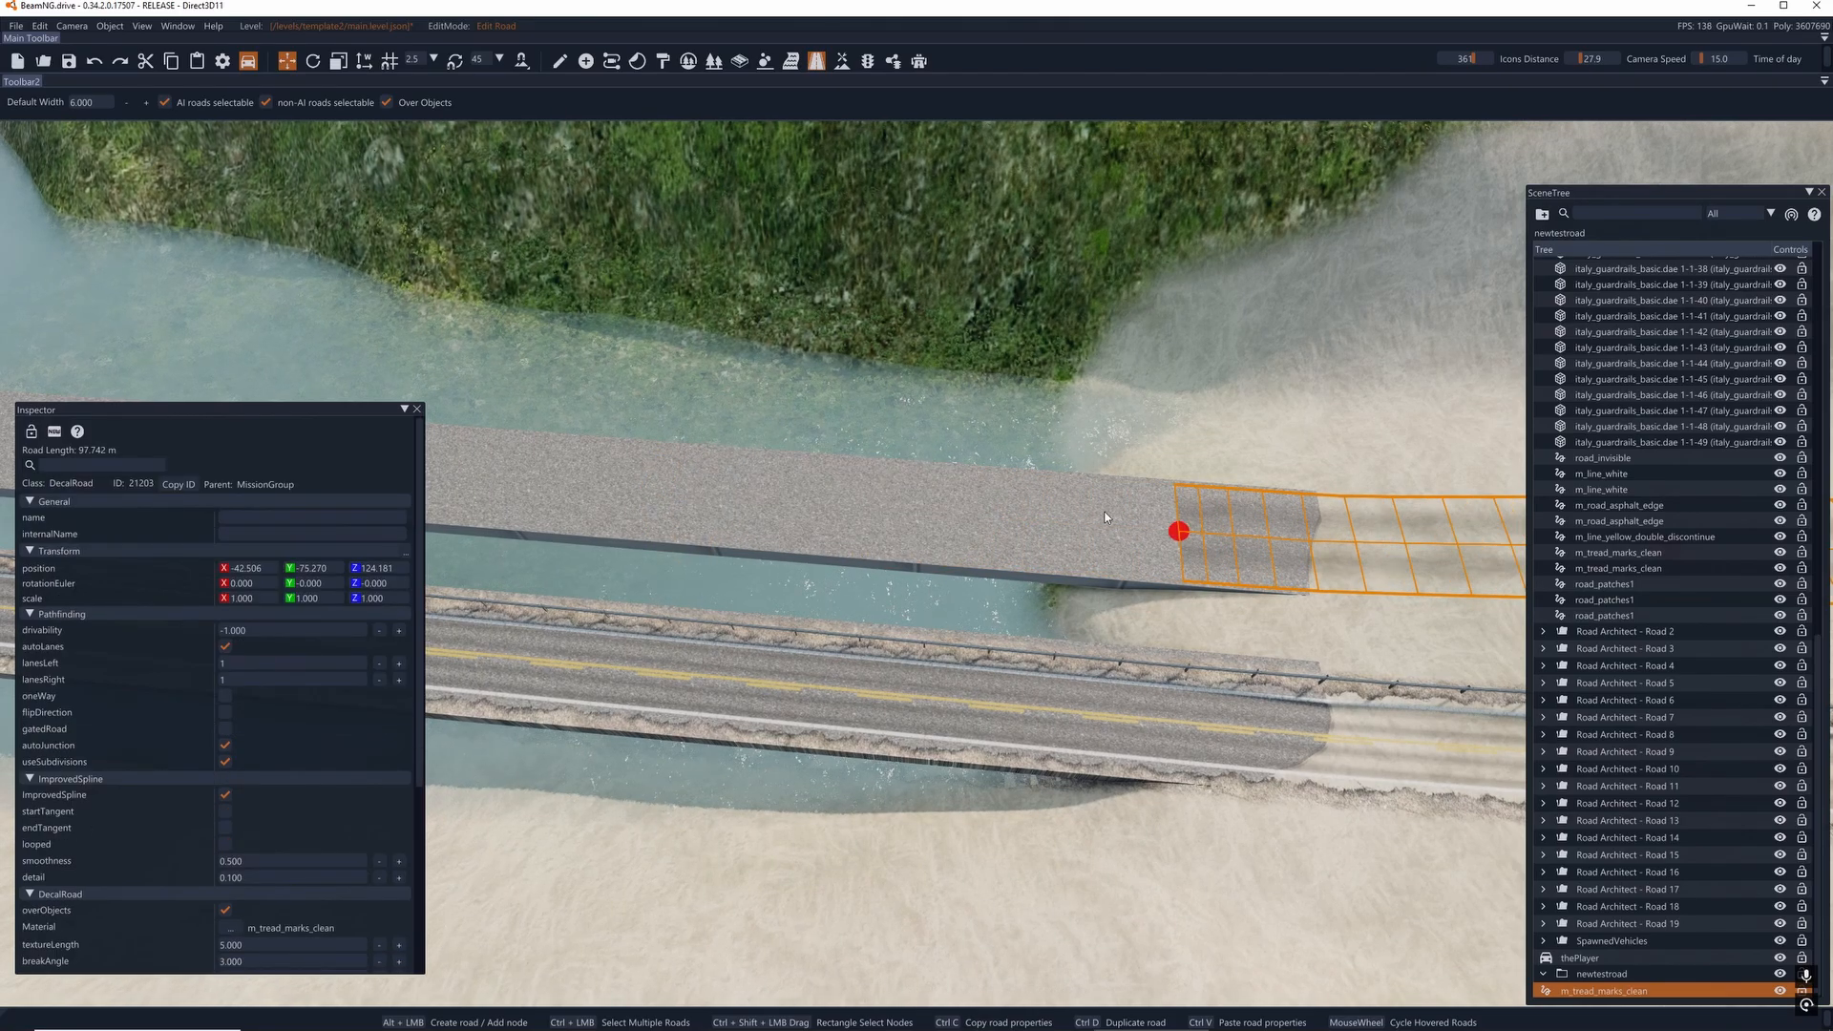
{"action": "key", "text": "w"}
{"action": "left_click", "coordinate": [1191, 534]}
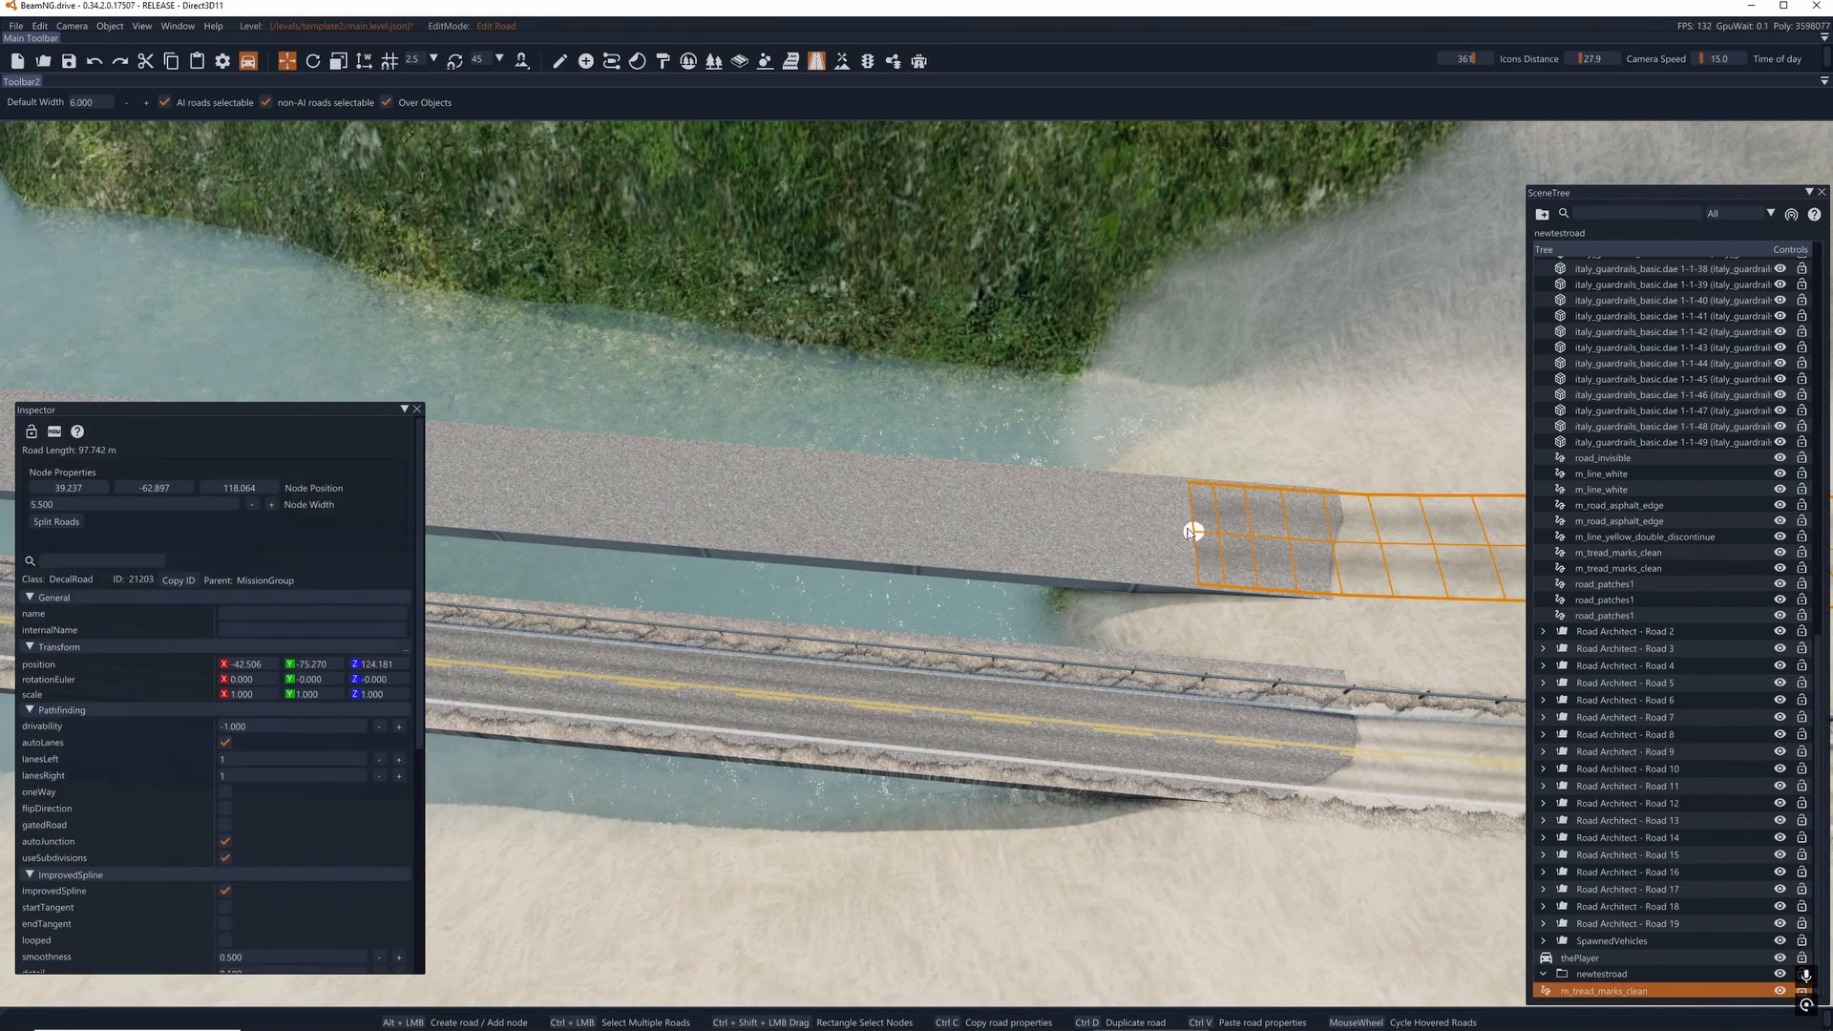
{"action": "left_click", "coordinate": [784, 500], "text": "alt"}
{"action": "left_click", "coordinate": [785, 501], "text": "alt"}
- Move the road's new end node much further along the unmarked bridge, keeping it on the deck
{"action": "key", "text": "a"}
{"action": "key", "text": "w"}
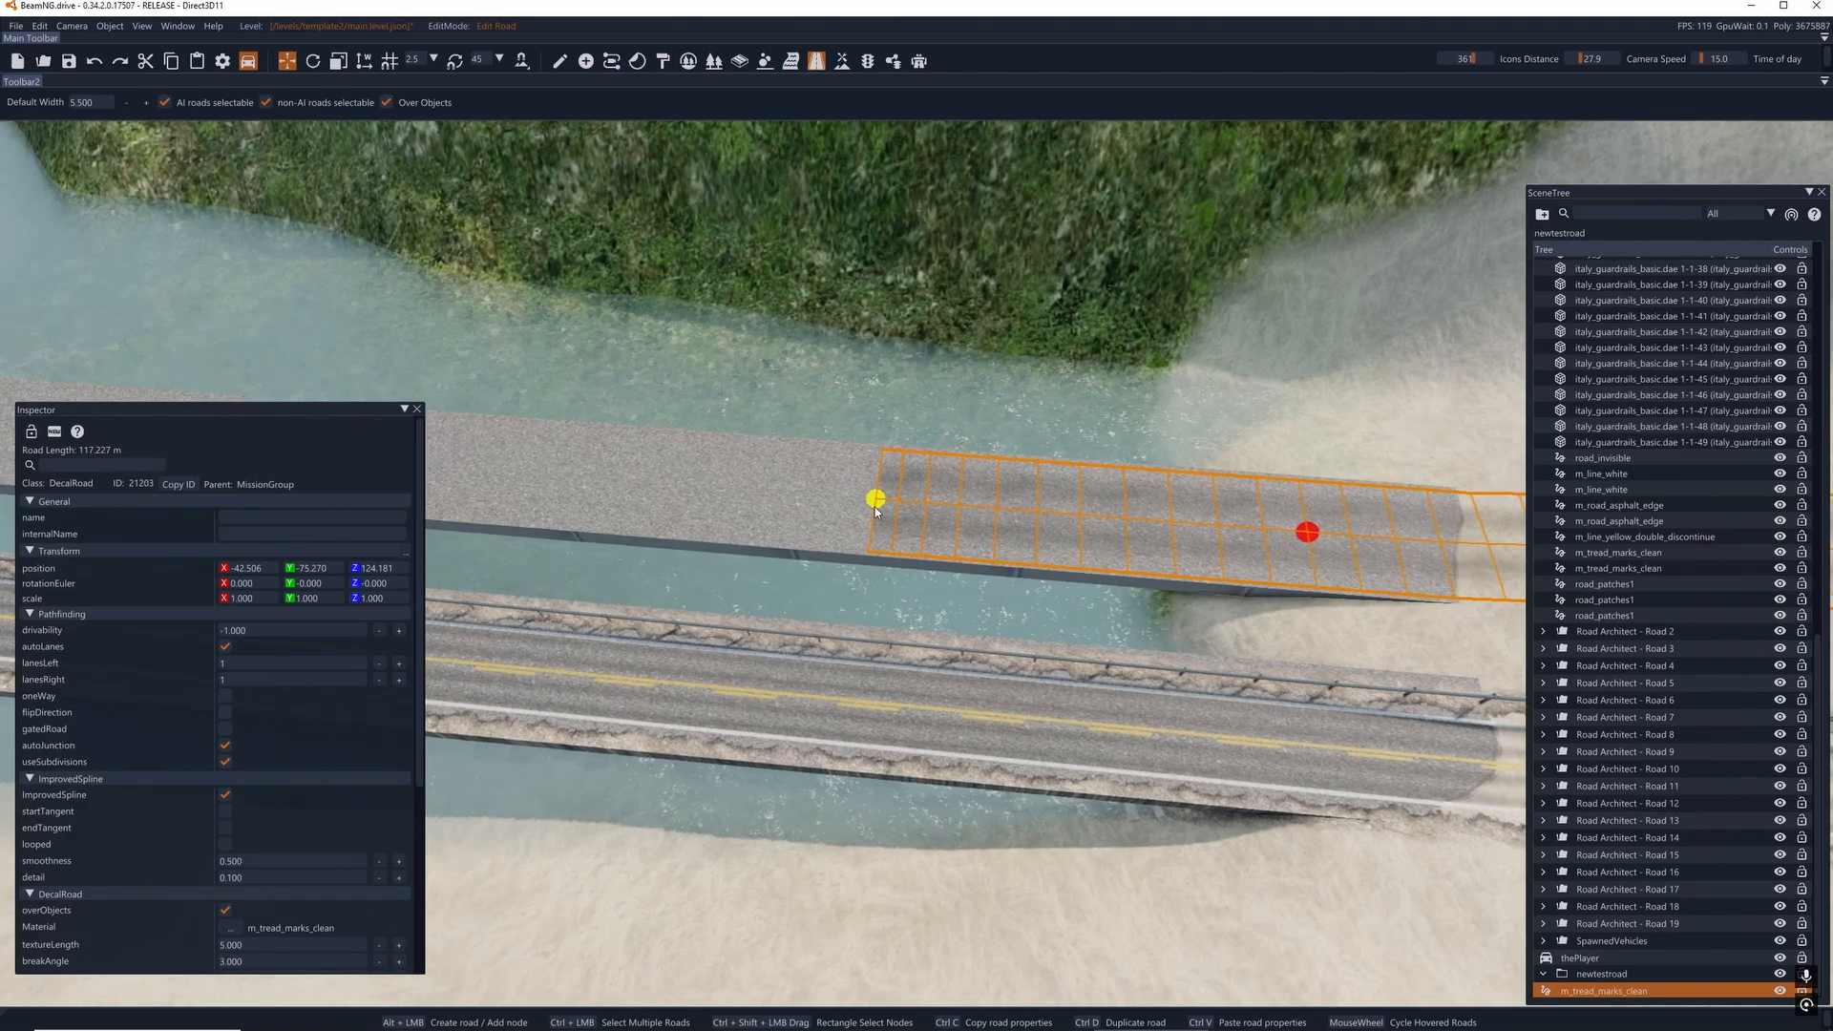
{"action": "left_click", "coordinate": [1078, 492]}
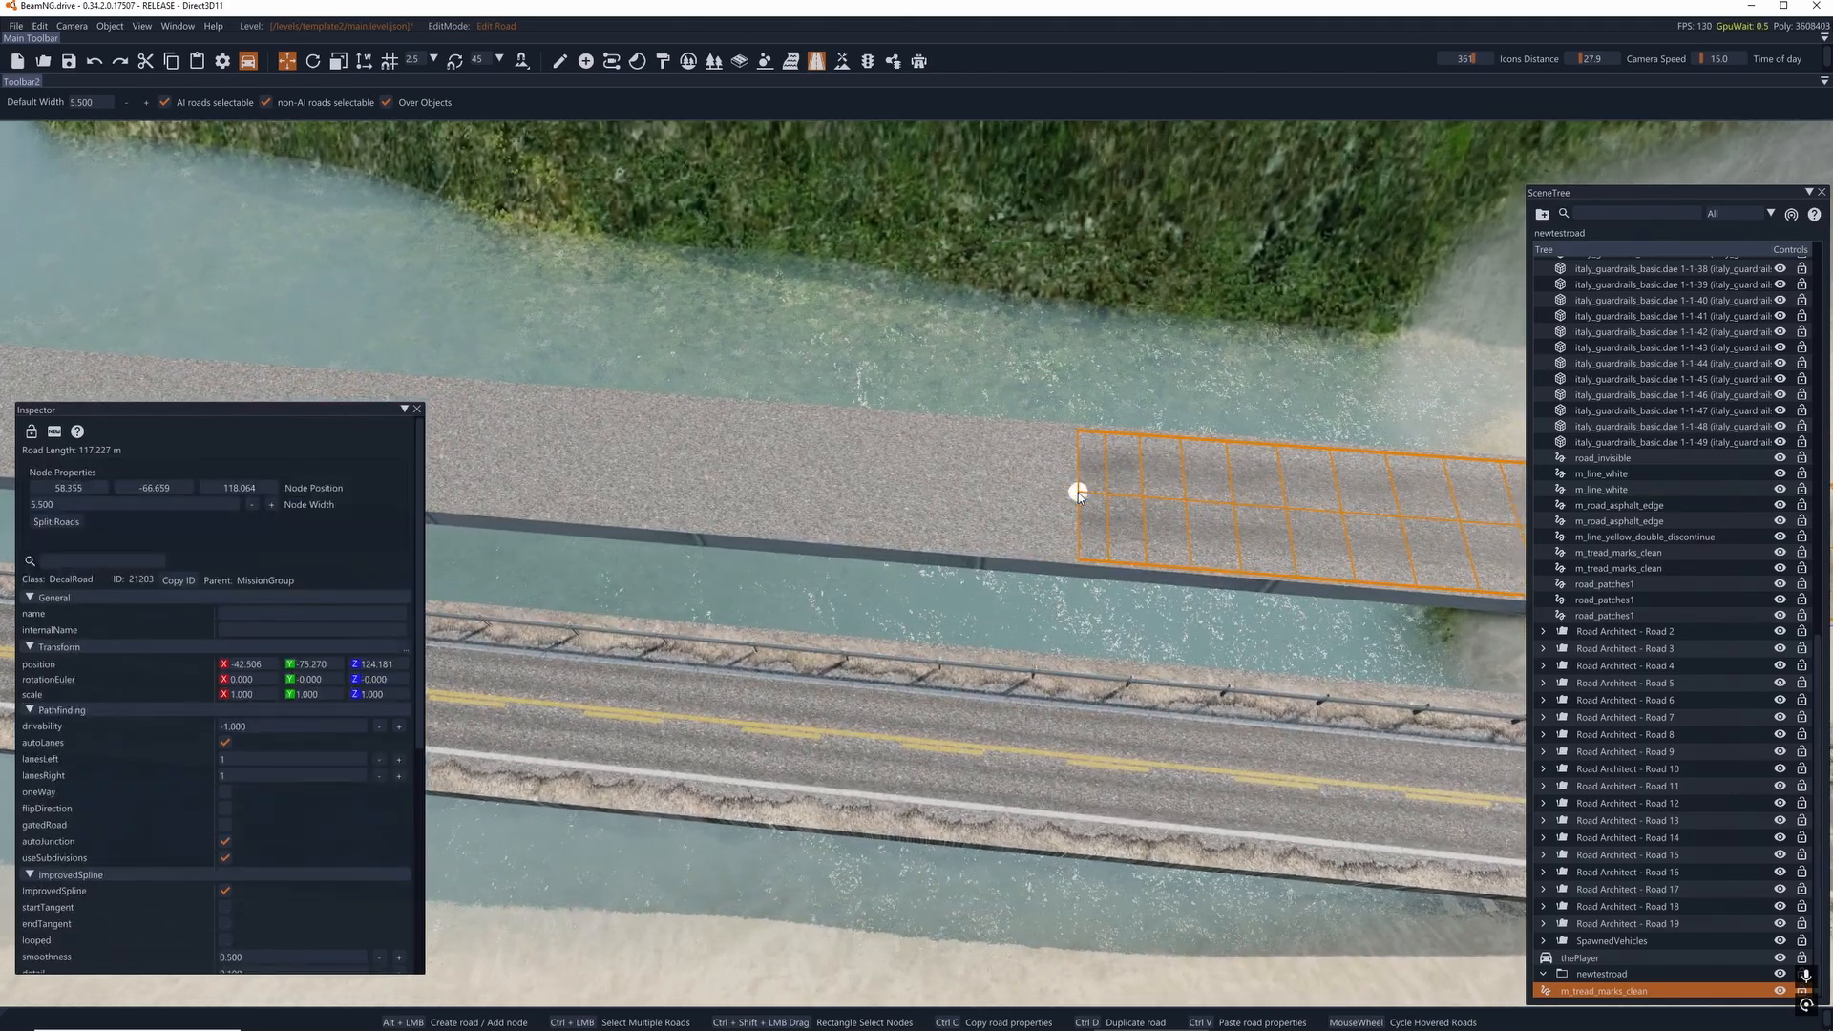
{"action": "key", "text": "alt"}
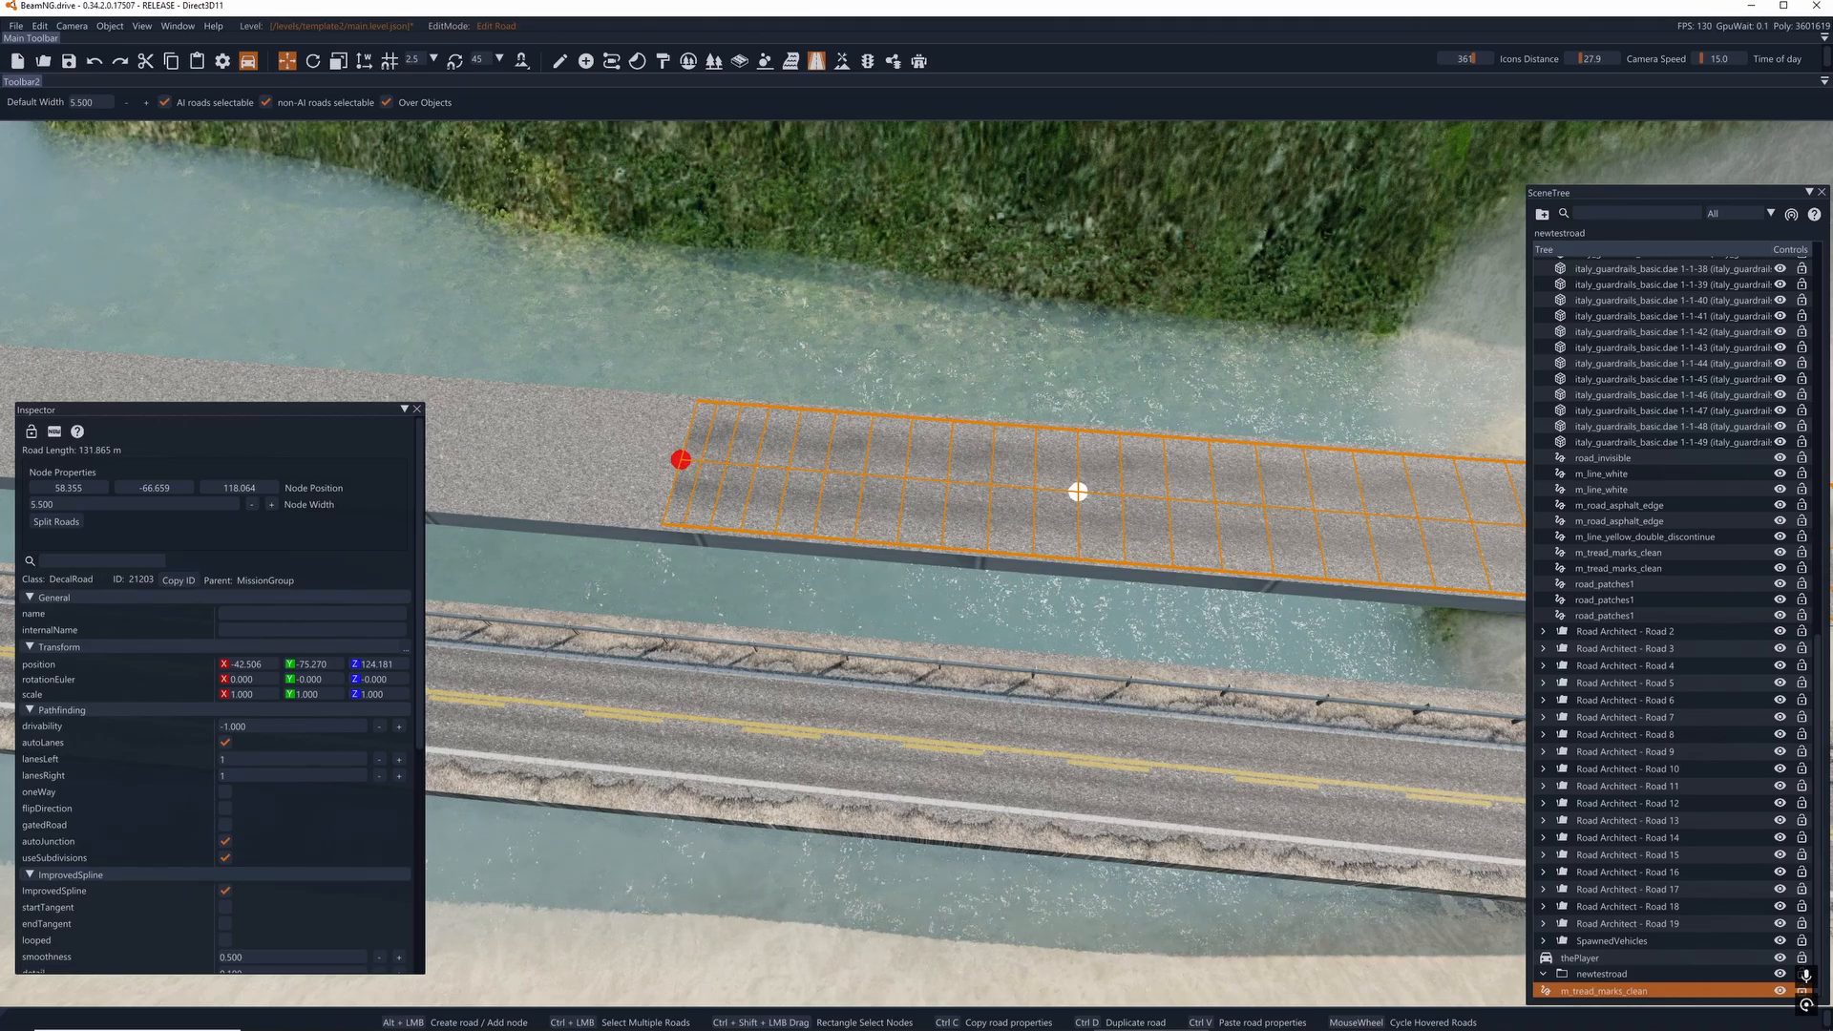
{"action": "key", "text": "s"}
{"action": "key", "text": "a"}
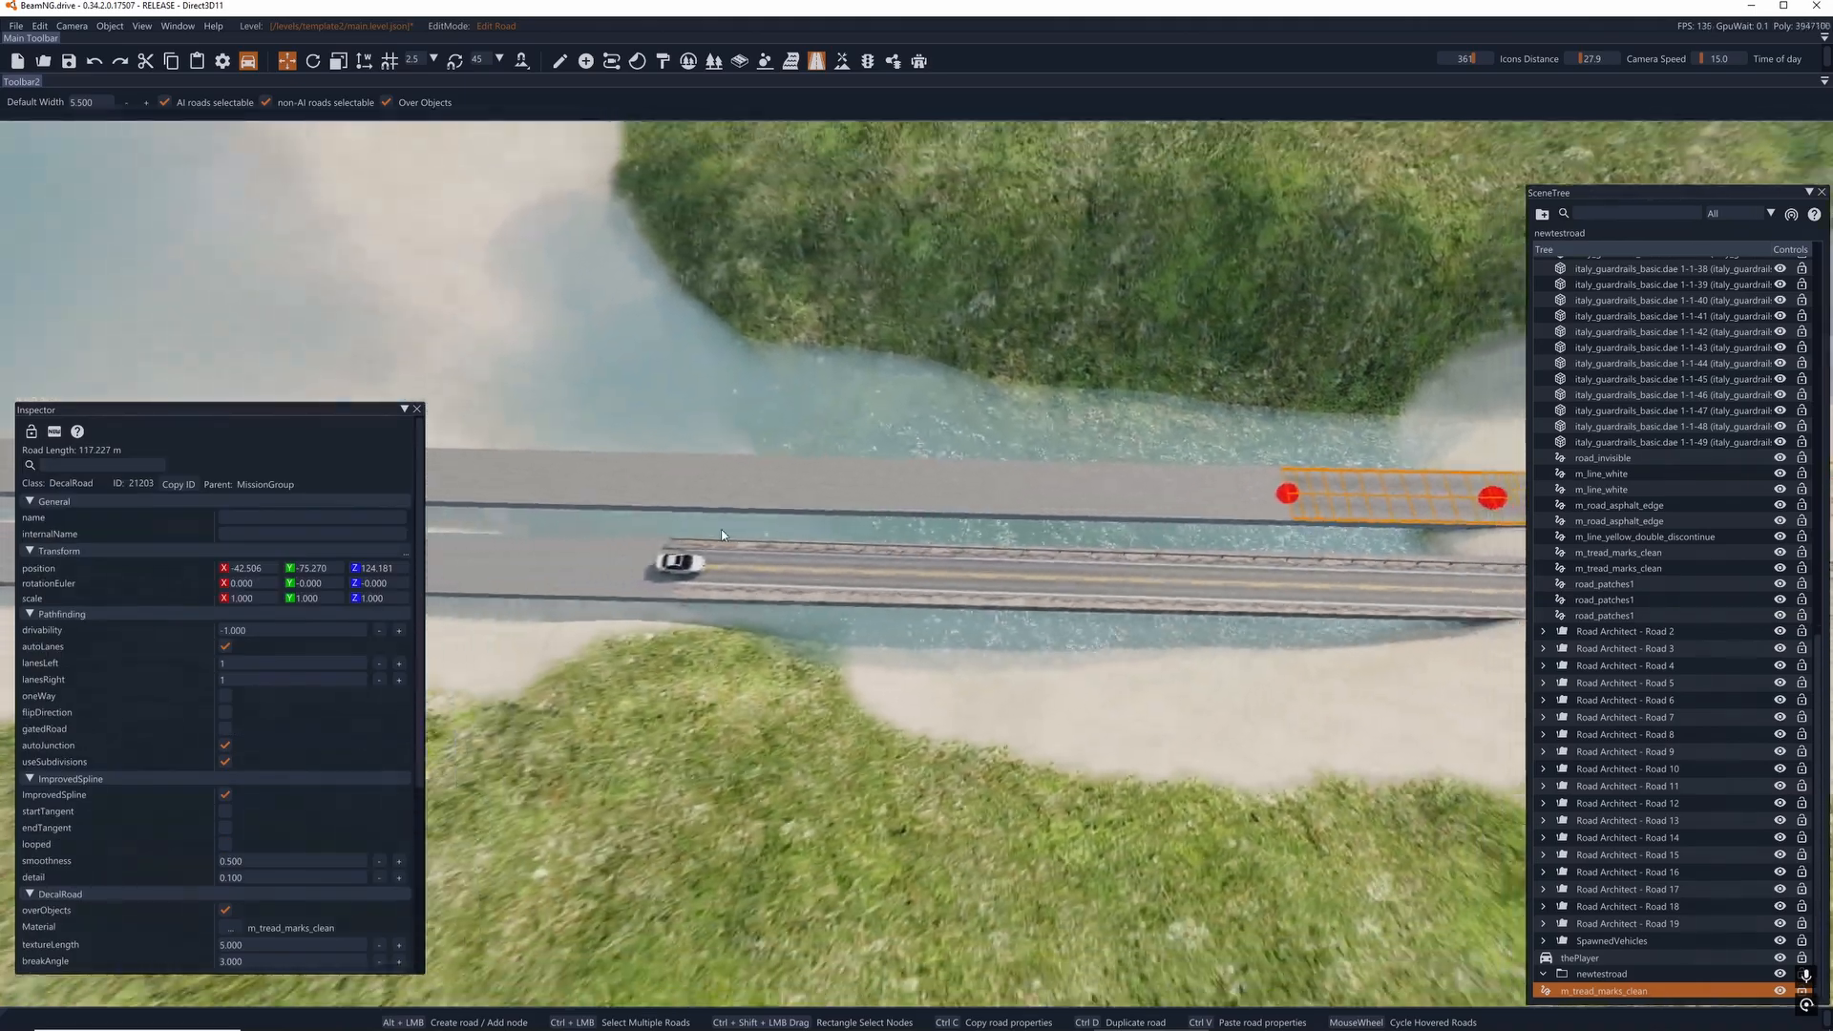
{"action": "key", "text": "d"}
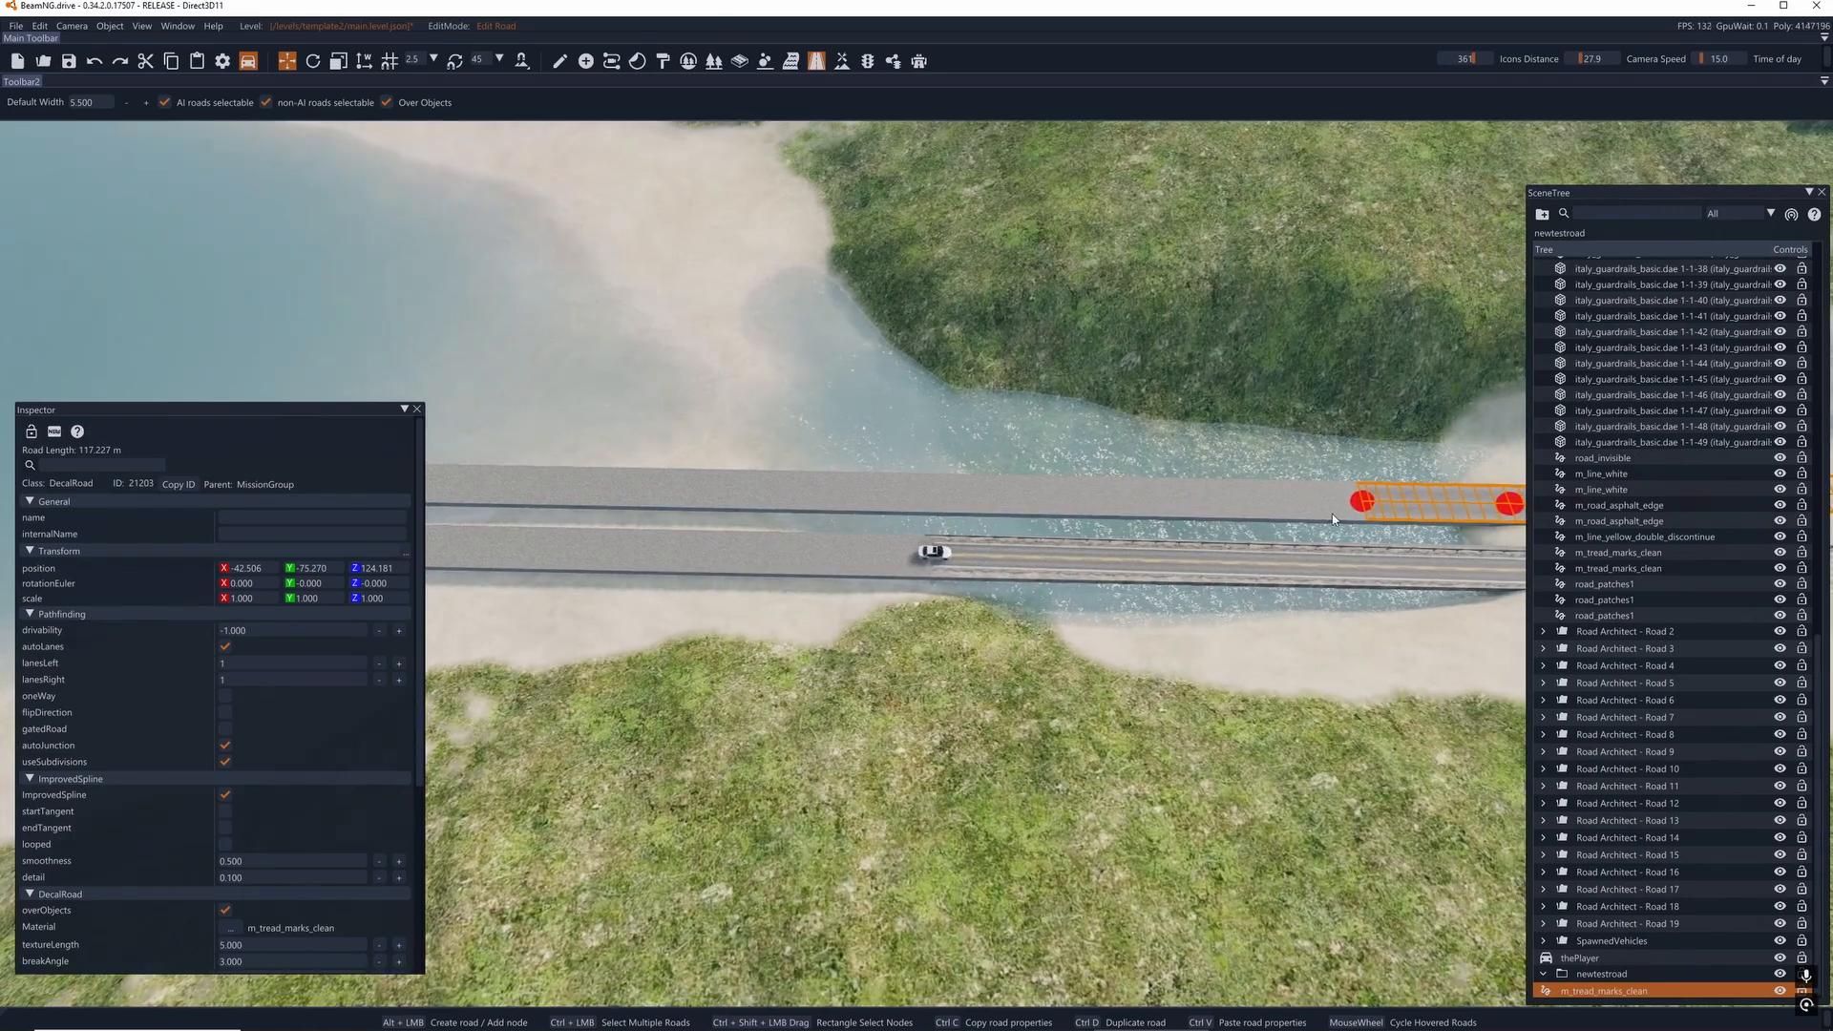
{"action": "left_click", "coordinate": [1352, 508]}
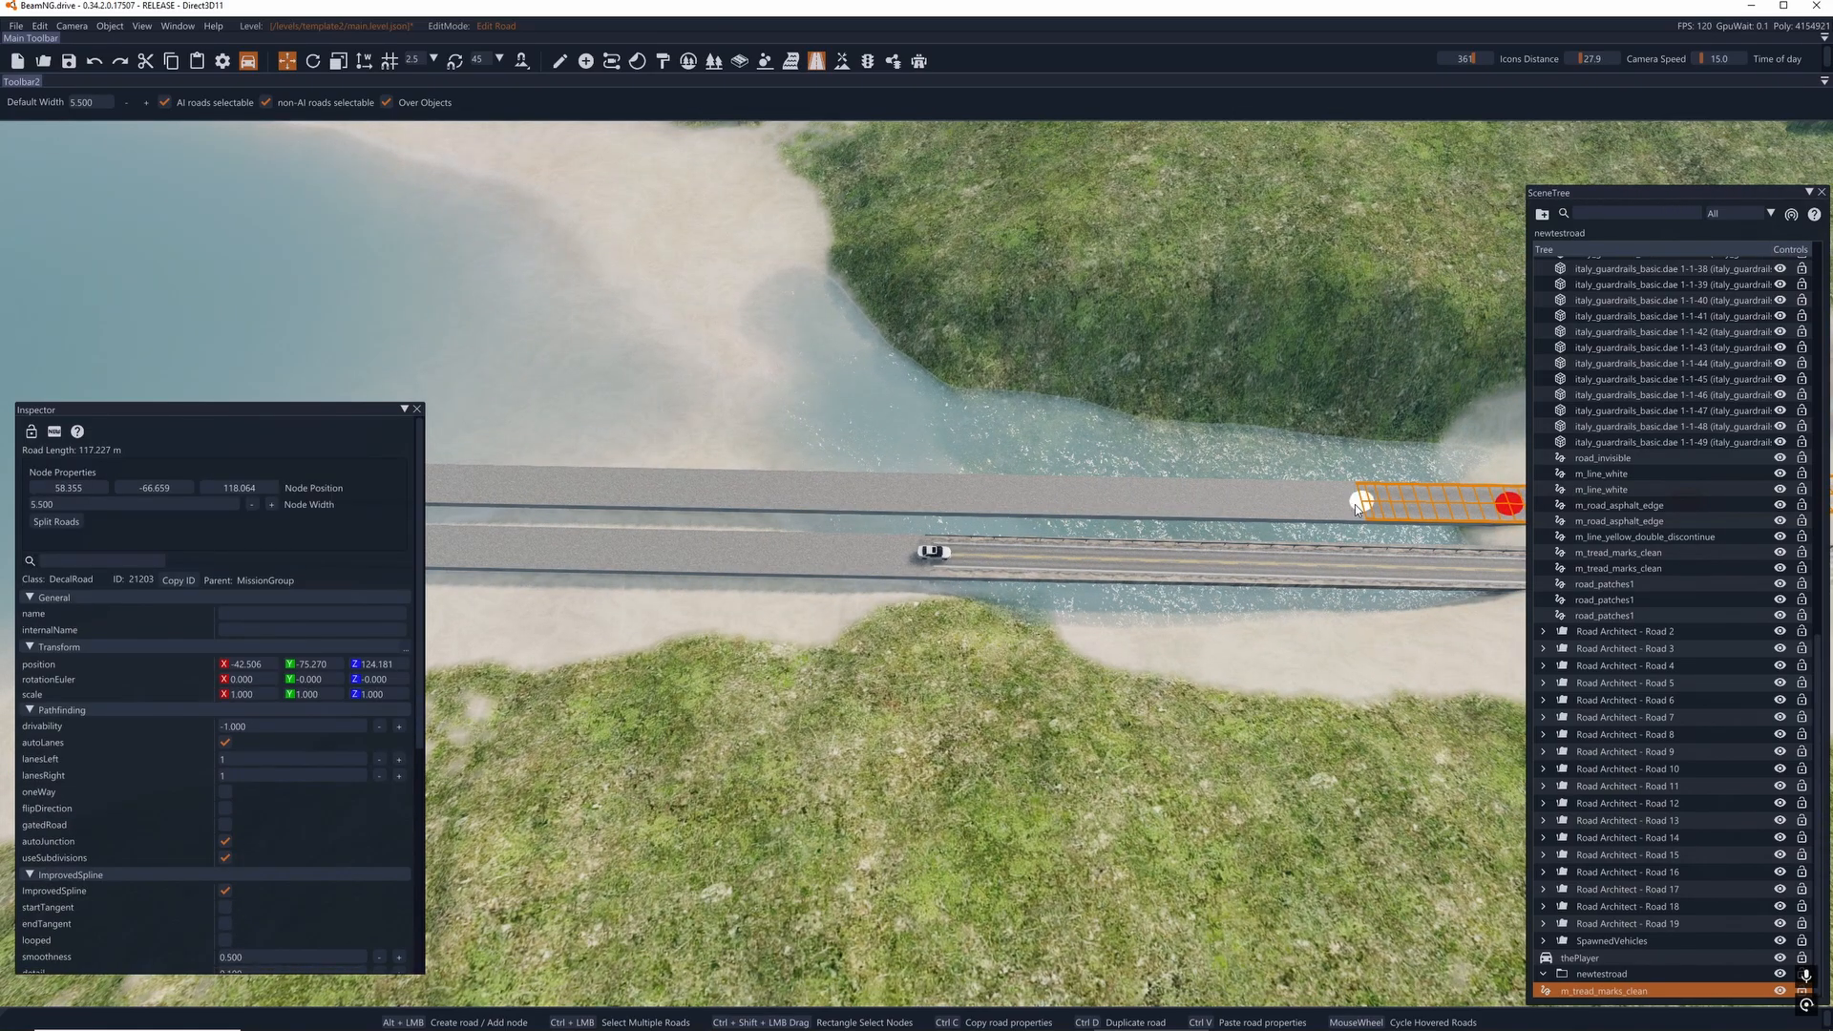
{"action": "left_click_drag", "start_coordinate": [1355, 504], "coordinate": [480, 489]}
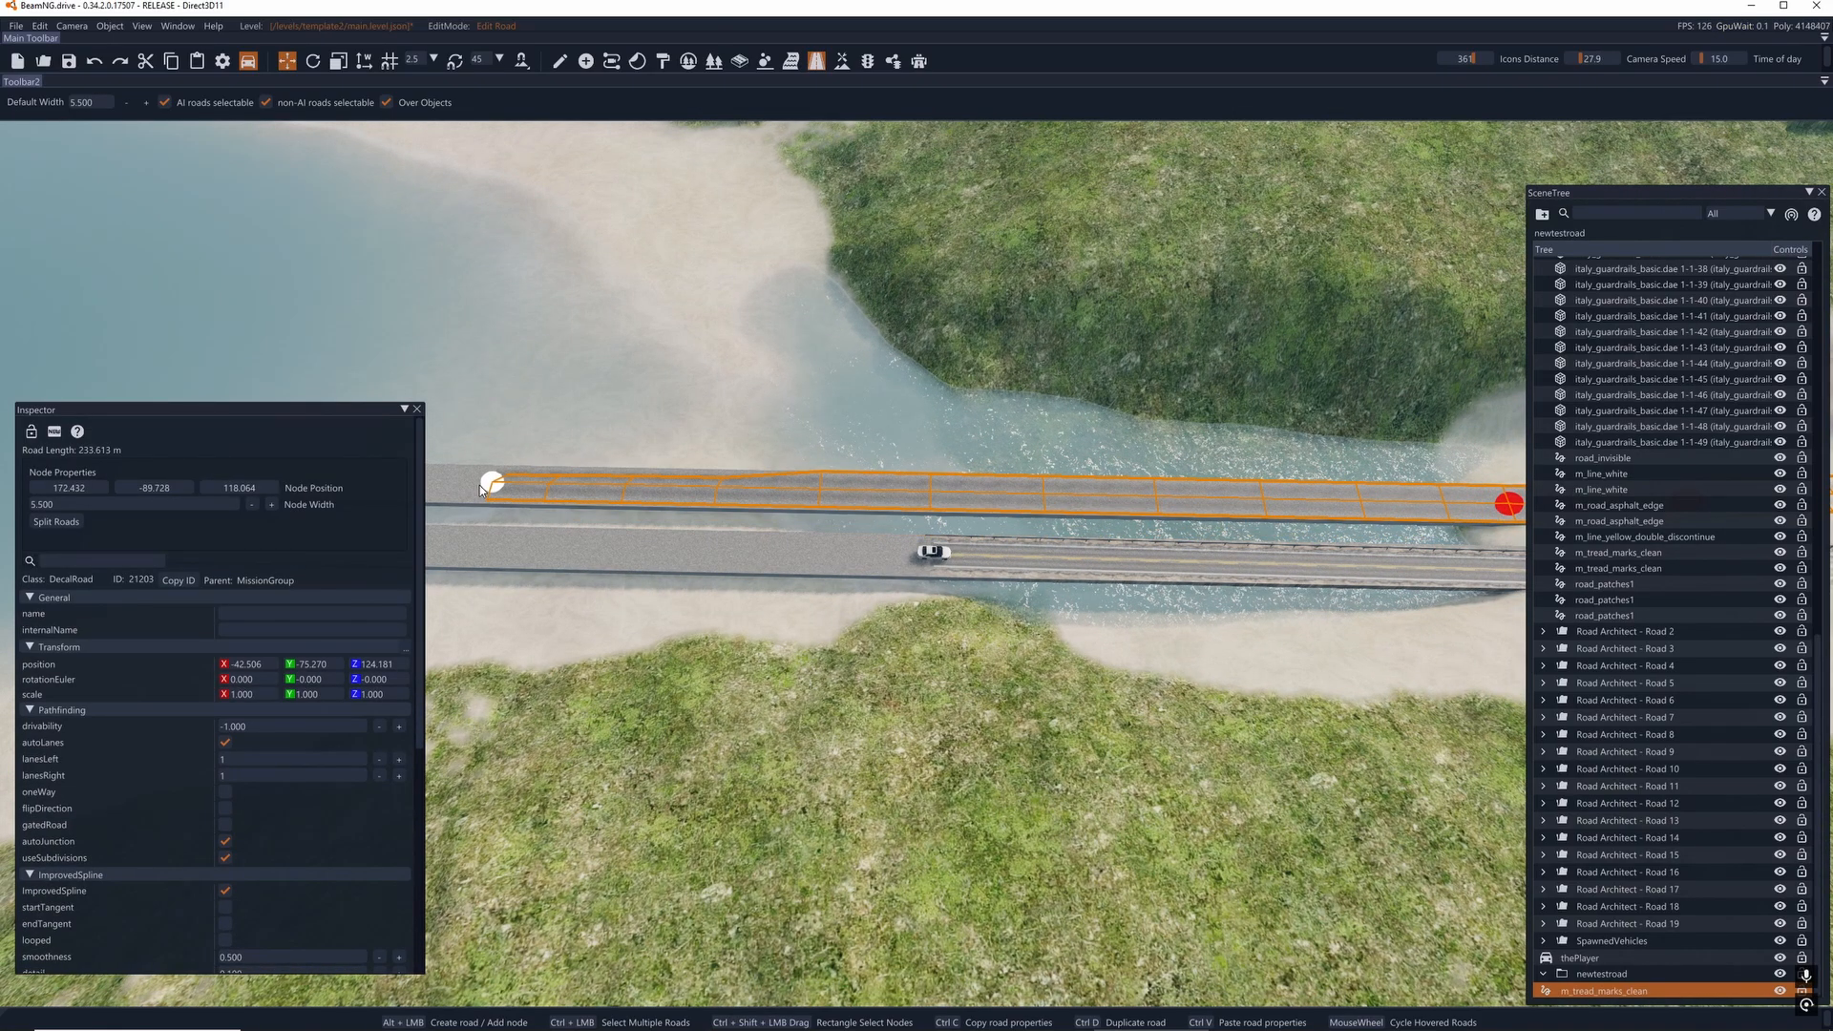
- Try to move the end node close to the bridge's far end, and undo the latest node moves
{"action": "key", "text": "a"}
{"action": "key", "text": "s"}
{"action": "key", "text": "w"}
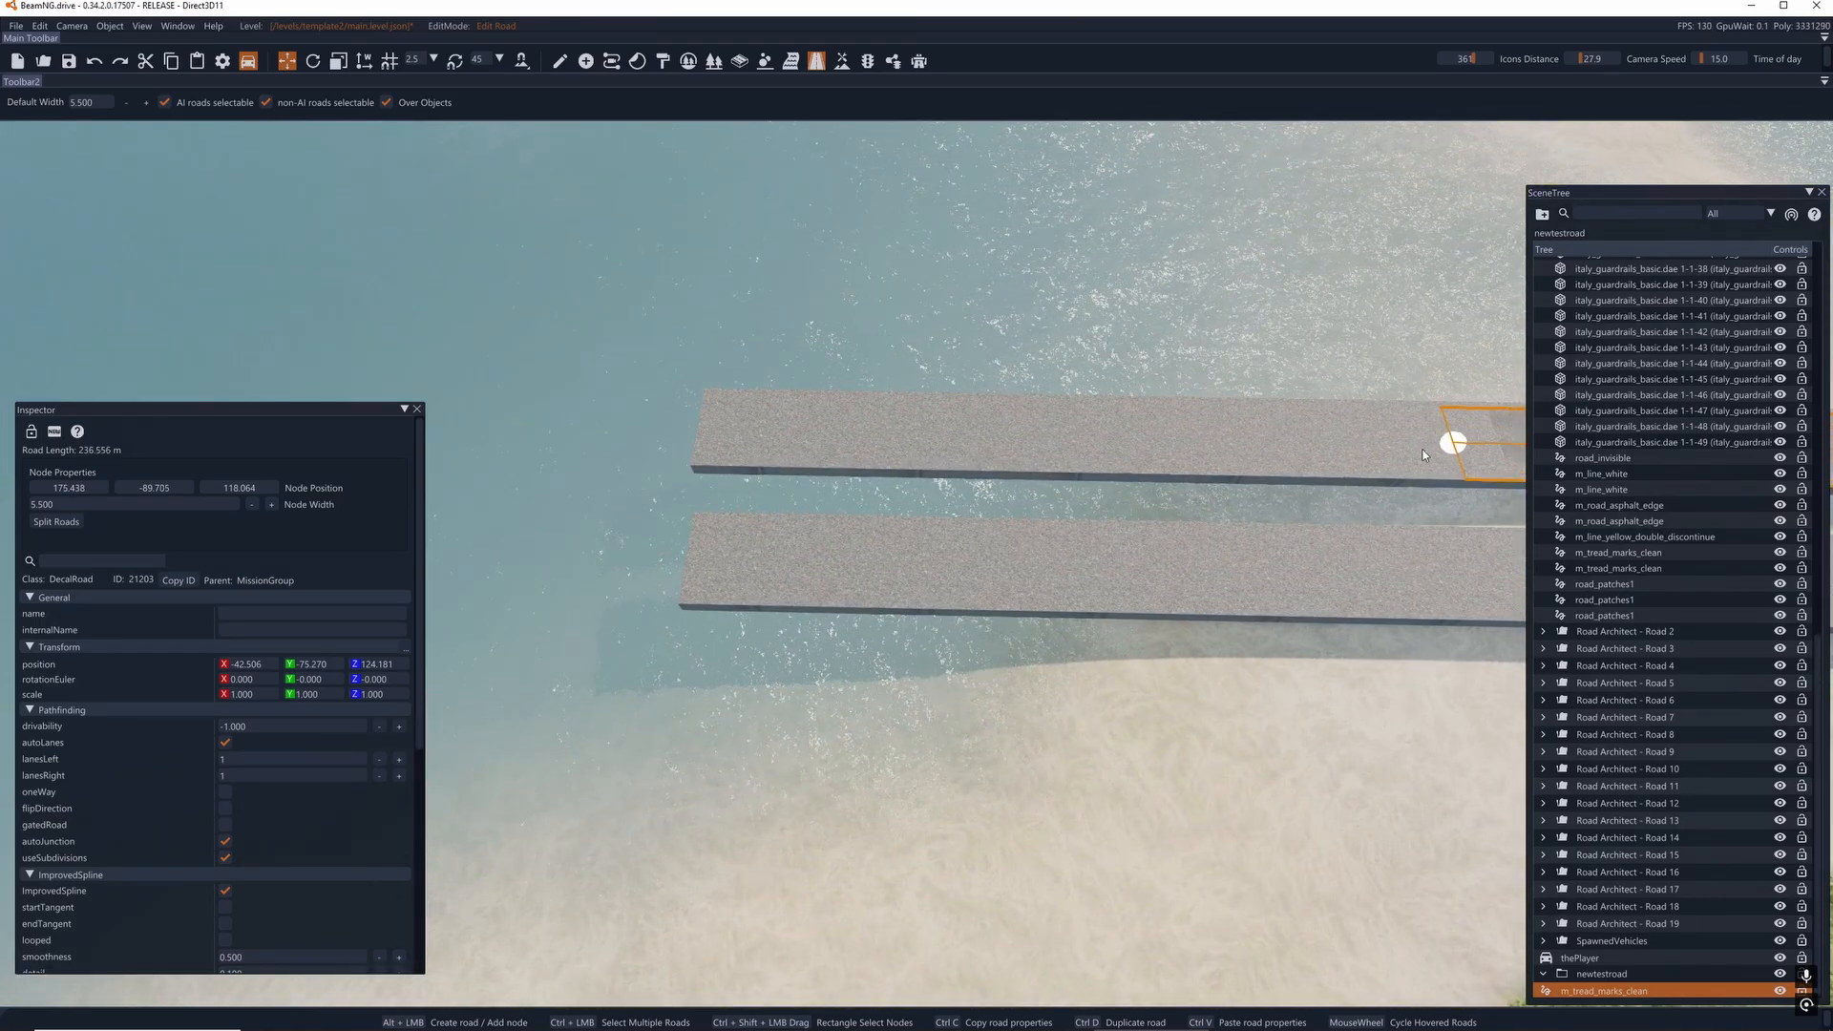
{"action": "left_click_drag", "start_coordinate": [1436, 447], "coordinate": [842, 433]}
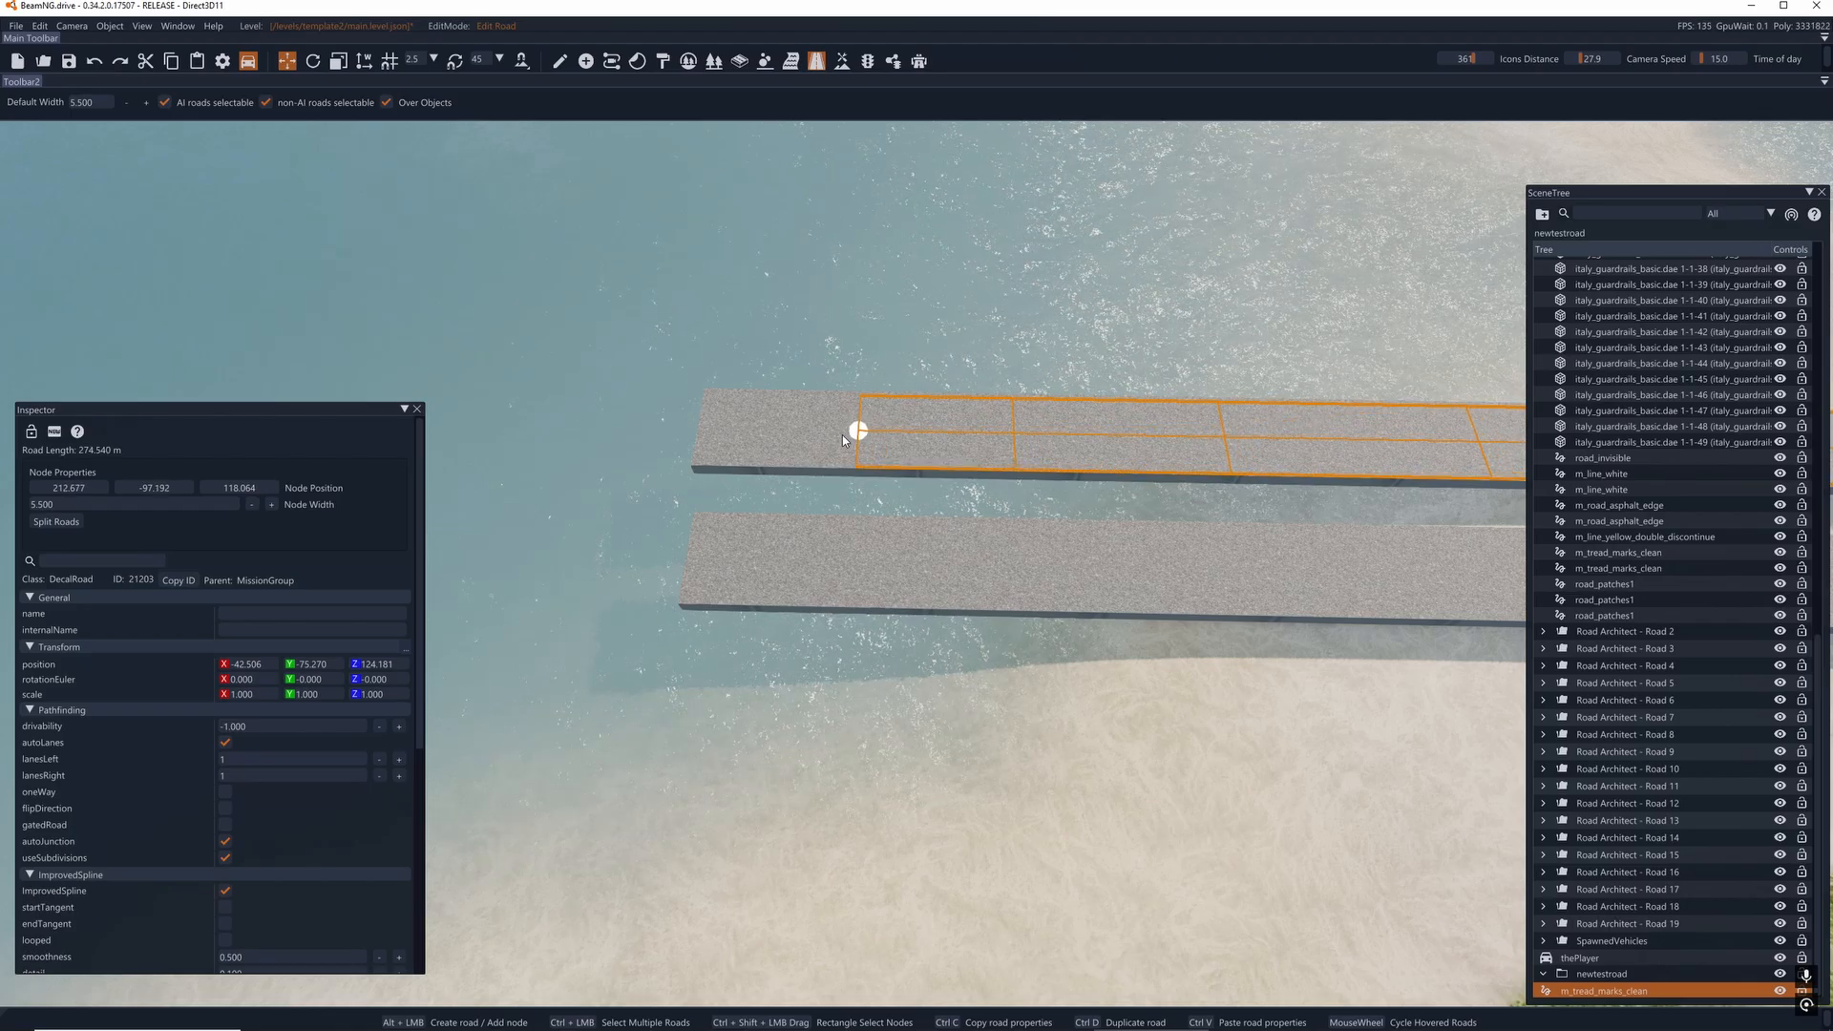
{"action": "key", "text": "w"}
{"action": "right_click_drag", "start_coordinate": [791, 515], "coordinate": [1079, 620]}
{"action": "key", "text": "a"}
{"action": "key", "text": "ctrl+z"}
{"action": "key", "text": "ctrl+z"}
{"action": "key", "text": "ctrl+z"}
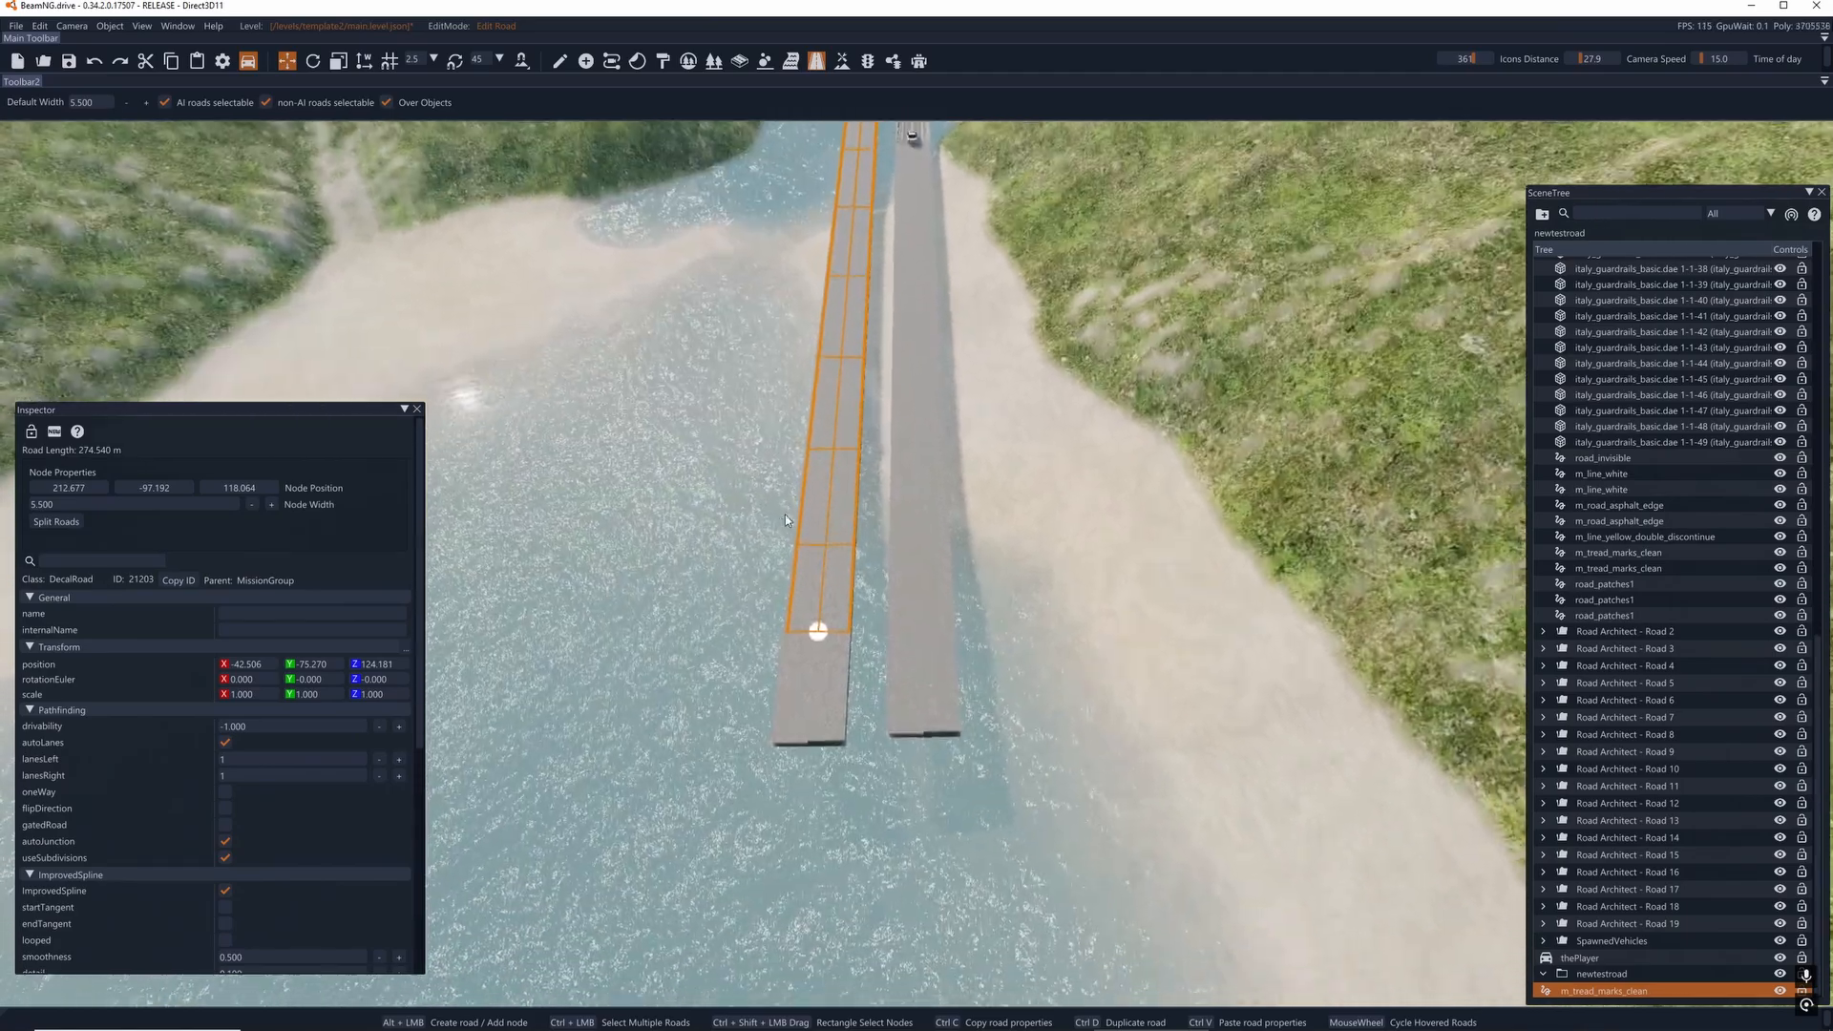
- Nudge the end node sideways to centre the road on the bridge deck
{"action": "right_click_drag", "start_coordinate": [774, 534], "coordinate": [740, 296]}
{"action": "key", "text": "w"}
{"action": "right_click_drag", "start_coordinate": [911, 248], "coordinate": [911, 434]}
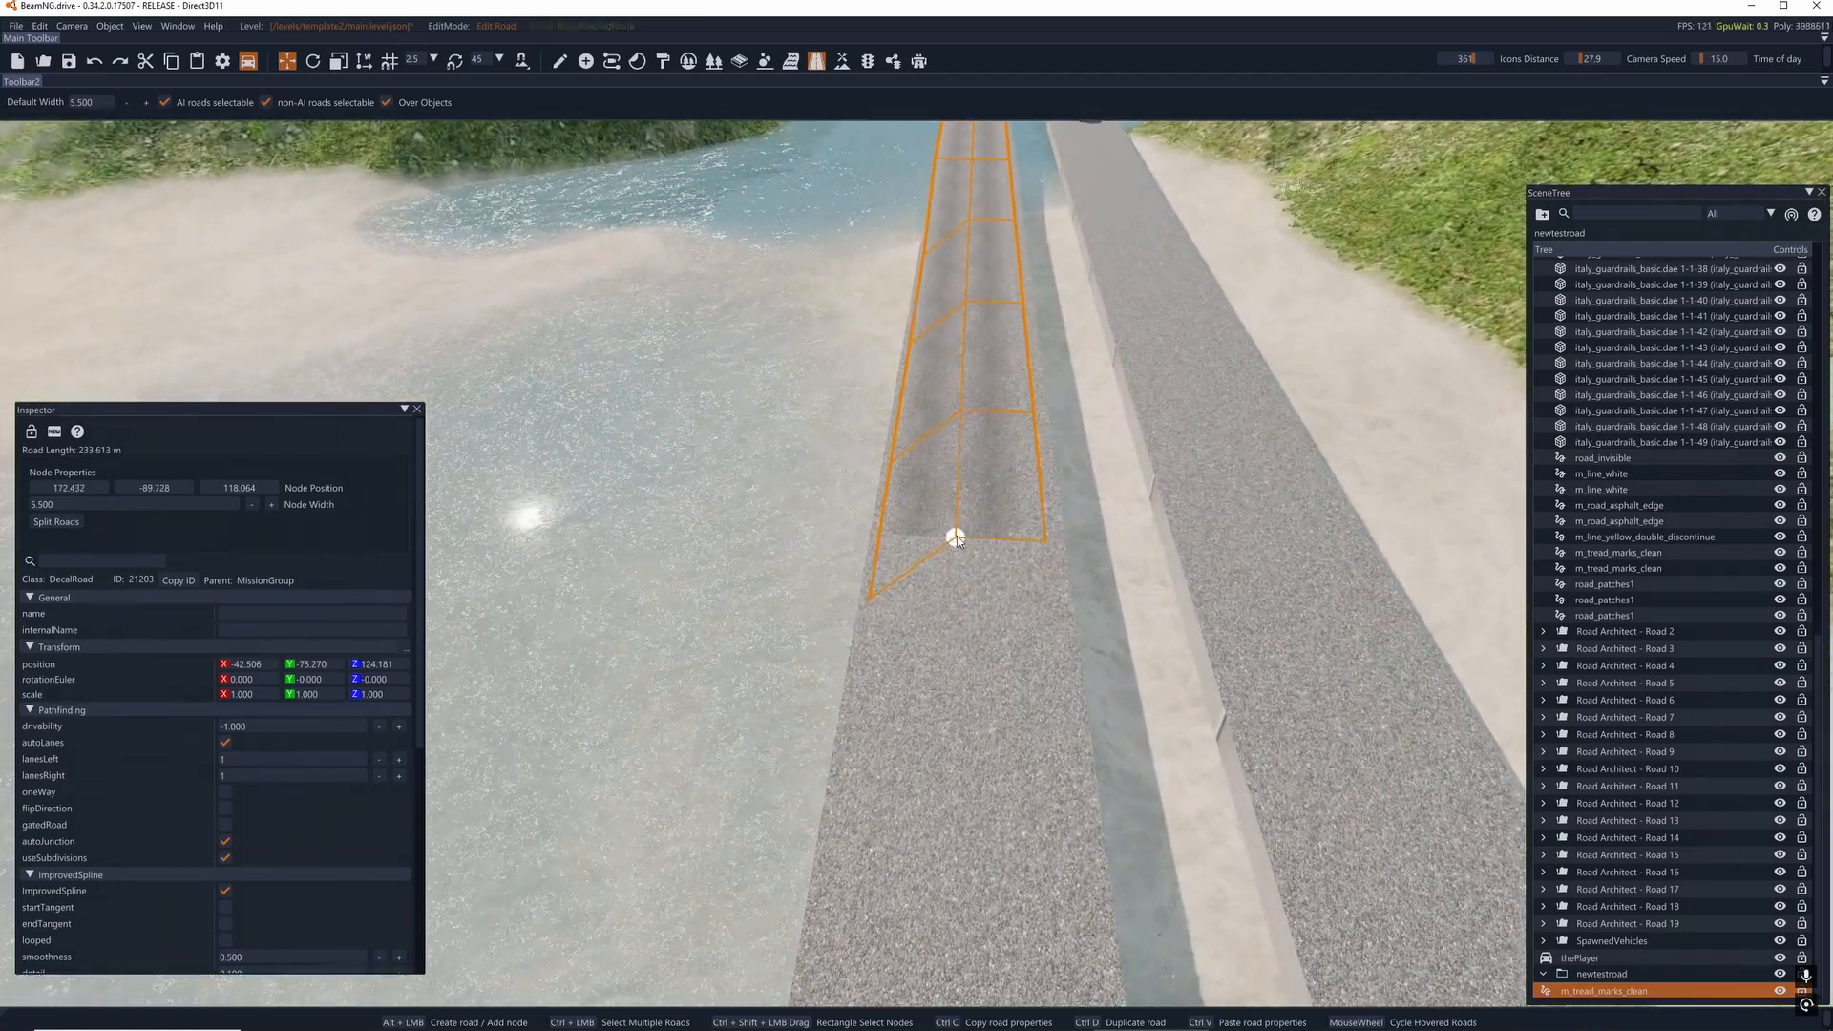
{"action": "left_click_drag", "start_coordinate": [957, 535], "coordinate": [970, 531]}
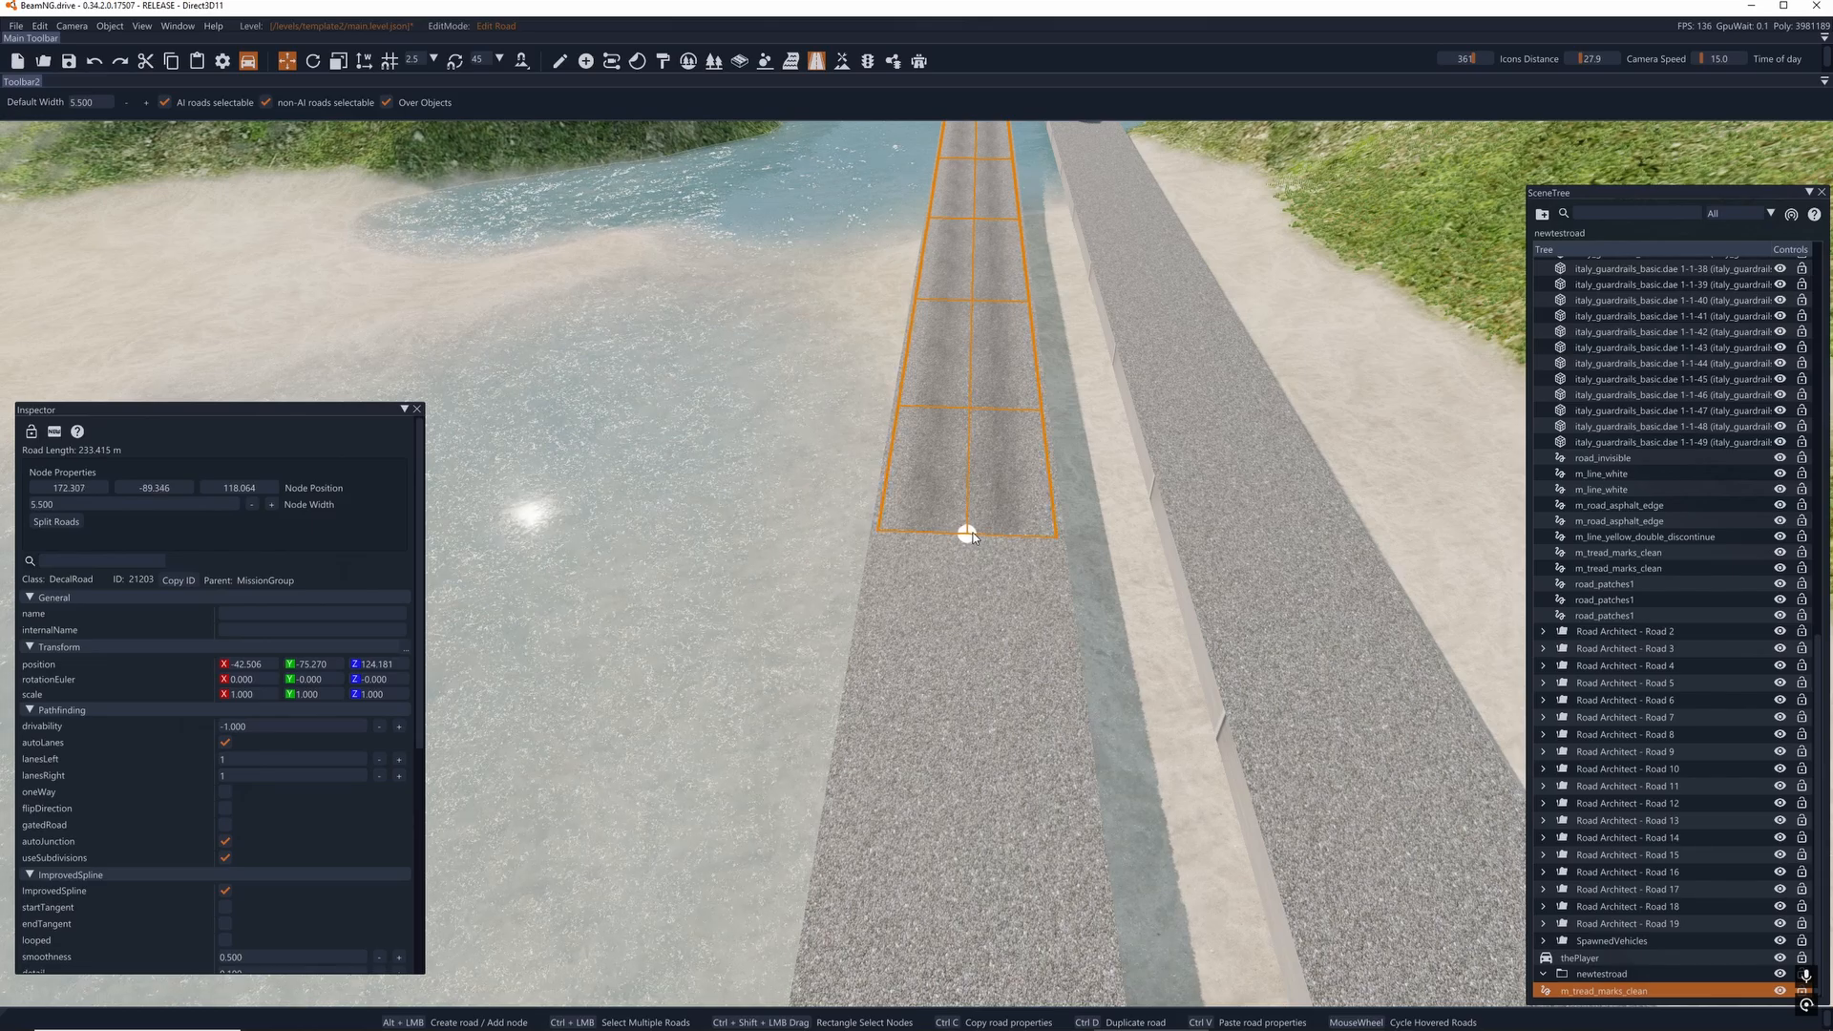
- Add two more nodes beyond the end node to continue the road along the centre of the deck
{"action": "right_click_drag", "start_coordinate": [970, 531], "coordinate": [1413, 530]}
{"action": "key", "text": "a"}
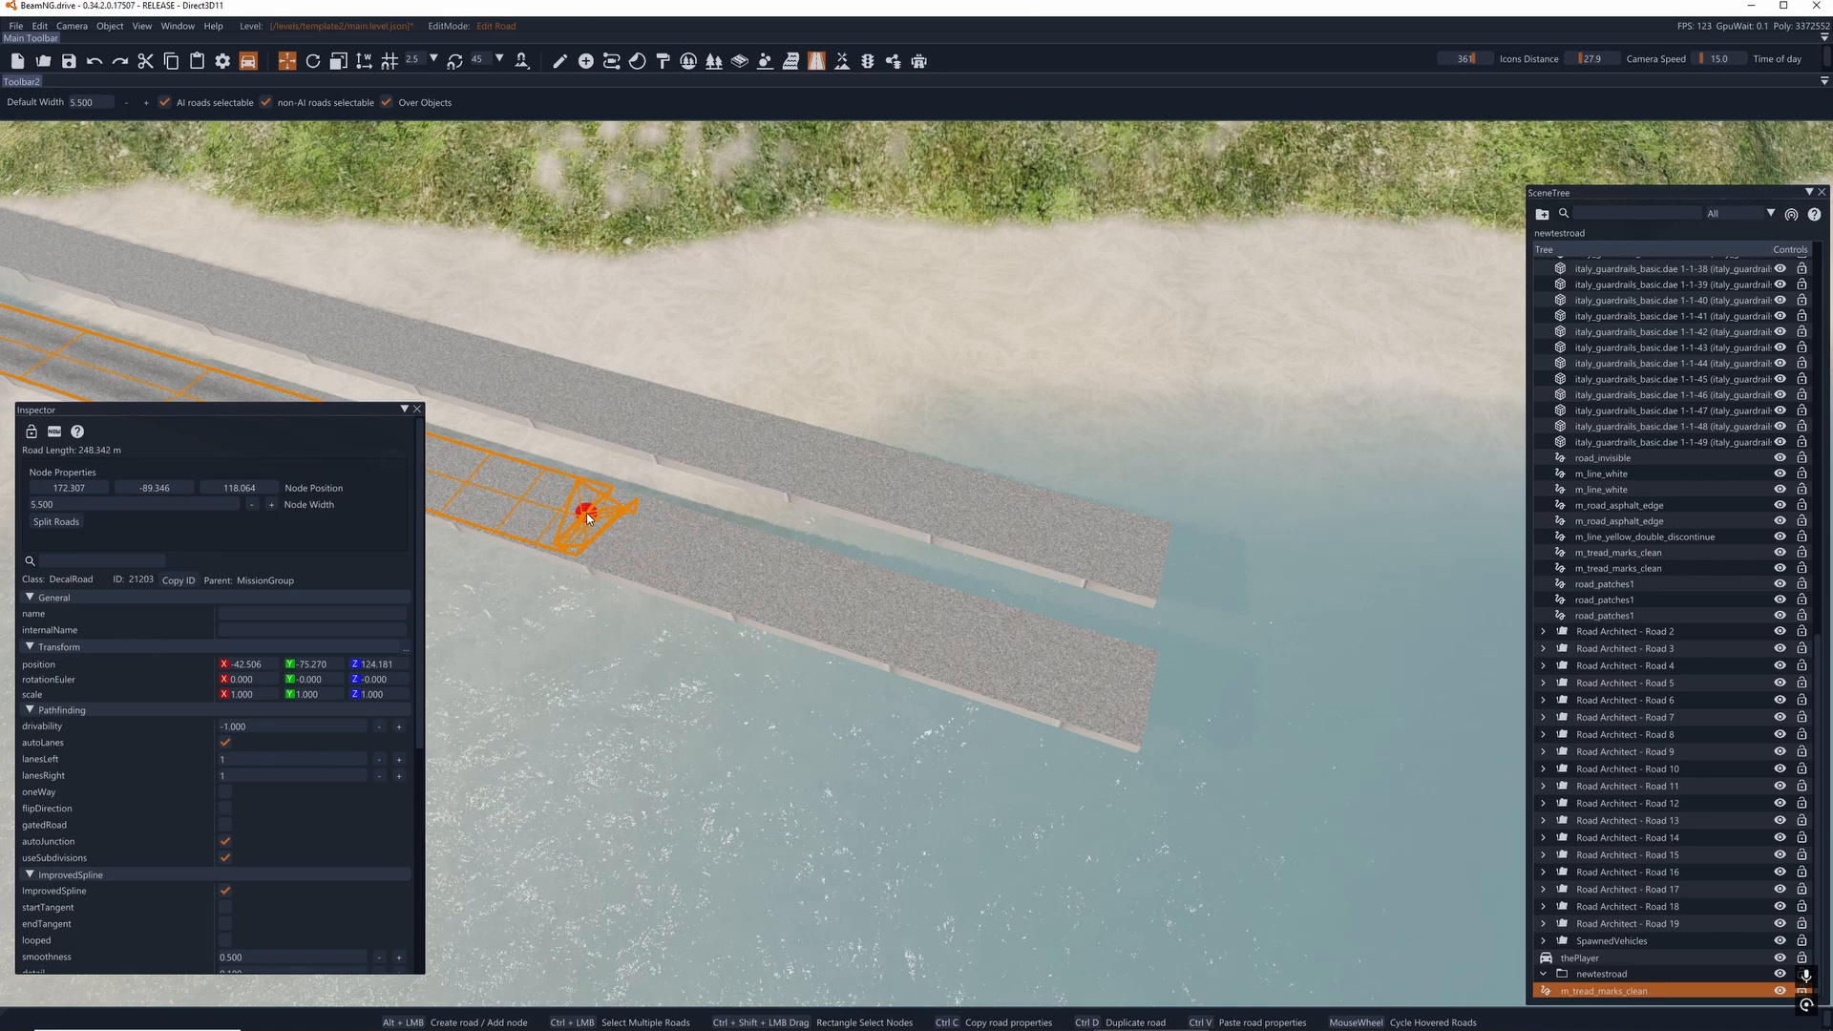
{"action": "right_click_drag", "start_coordinate": [653, 537], "coordinate": [628, 506]}
{"action": "left_click", "coordinate": [654, 454]}
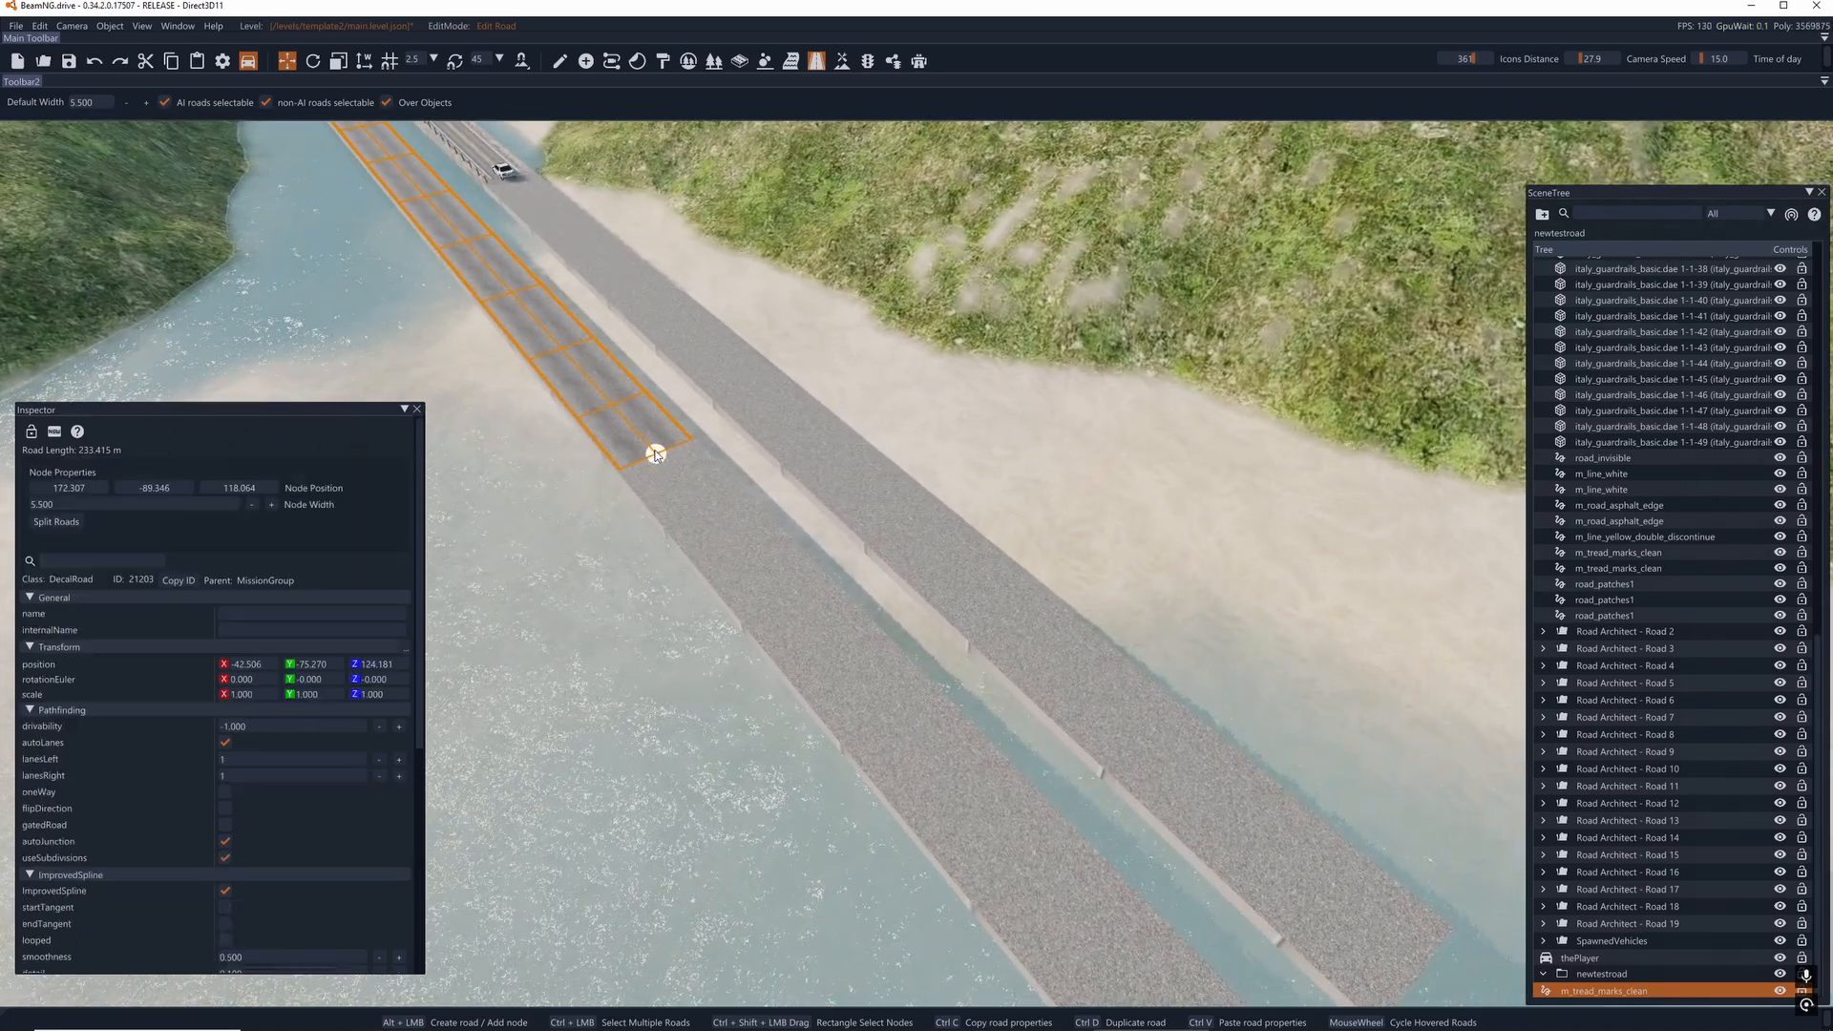
{"action": "left_click", "coordinate": [849, 674], "text": "alt"}
{"action": "right_click_drag", "start_coordinate": [849, 678], "coordinate": [654, 571]}
{"action": "left_click", "coordinate": [616, 512]}
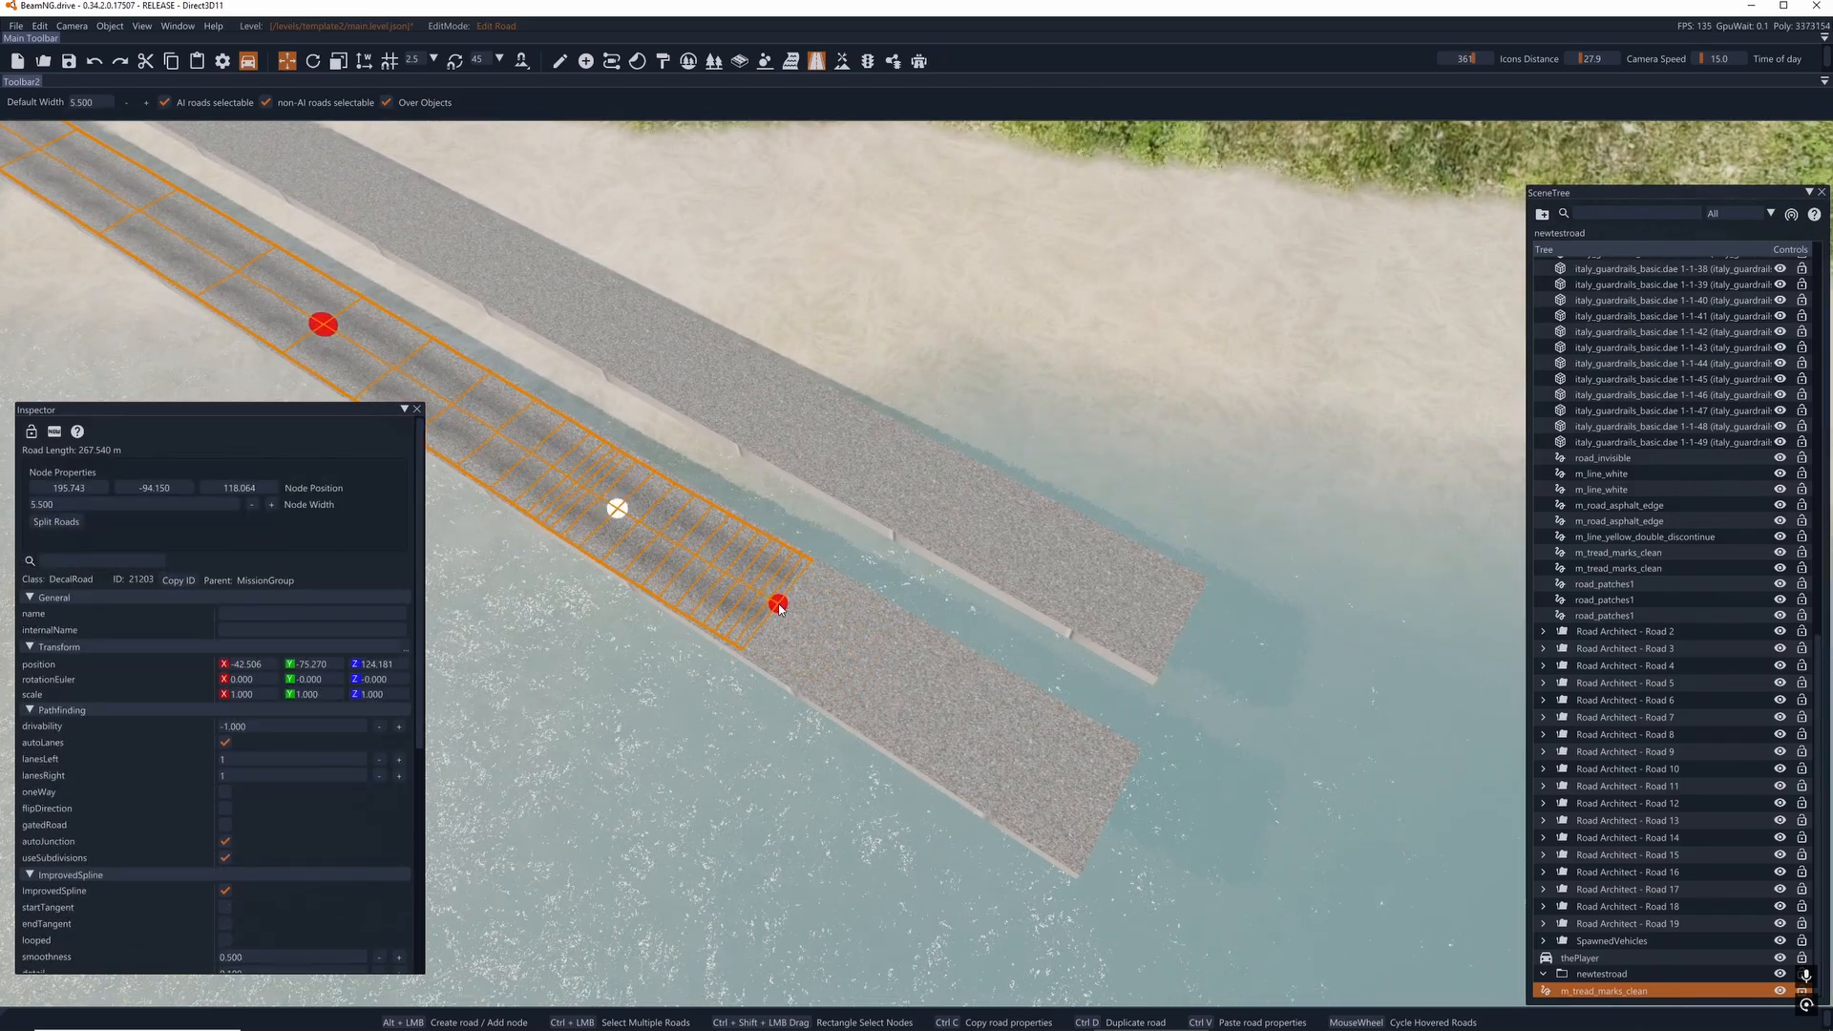
{"action": "left_click", "coordinate": [778, 606], "text": "alt"}
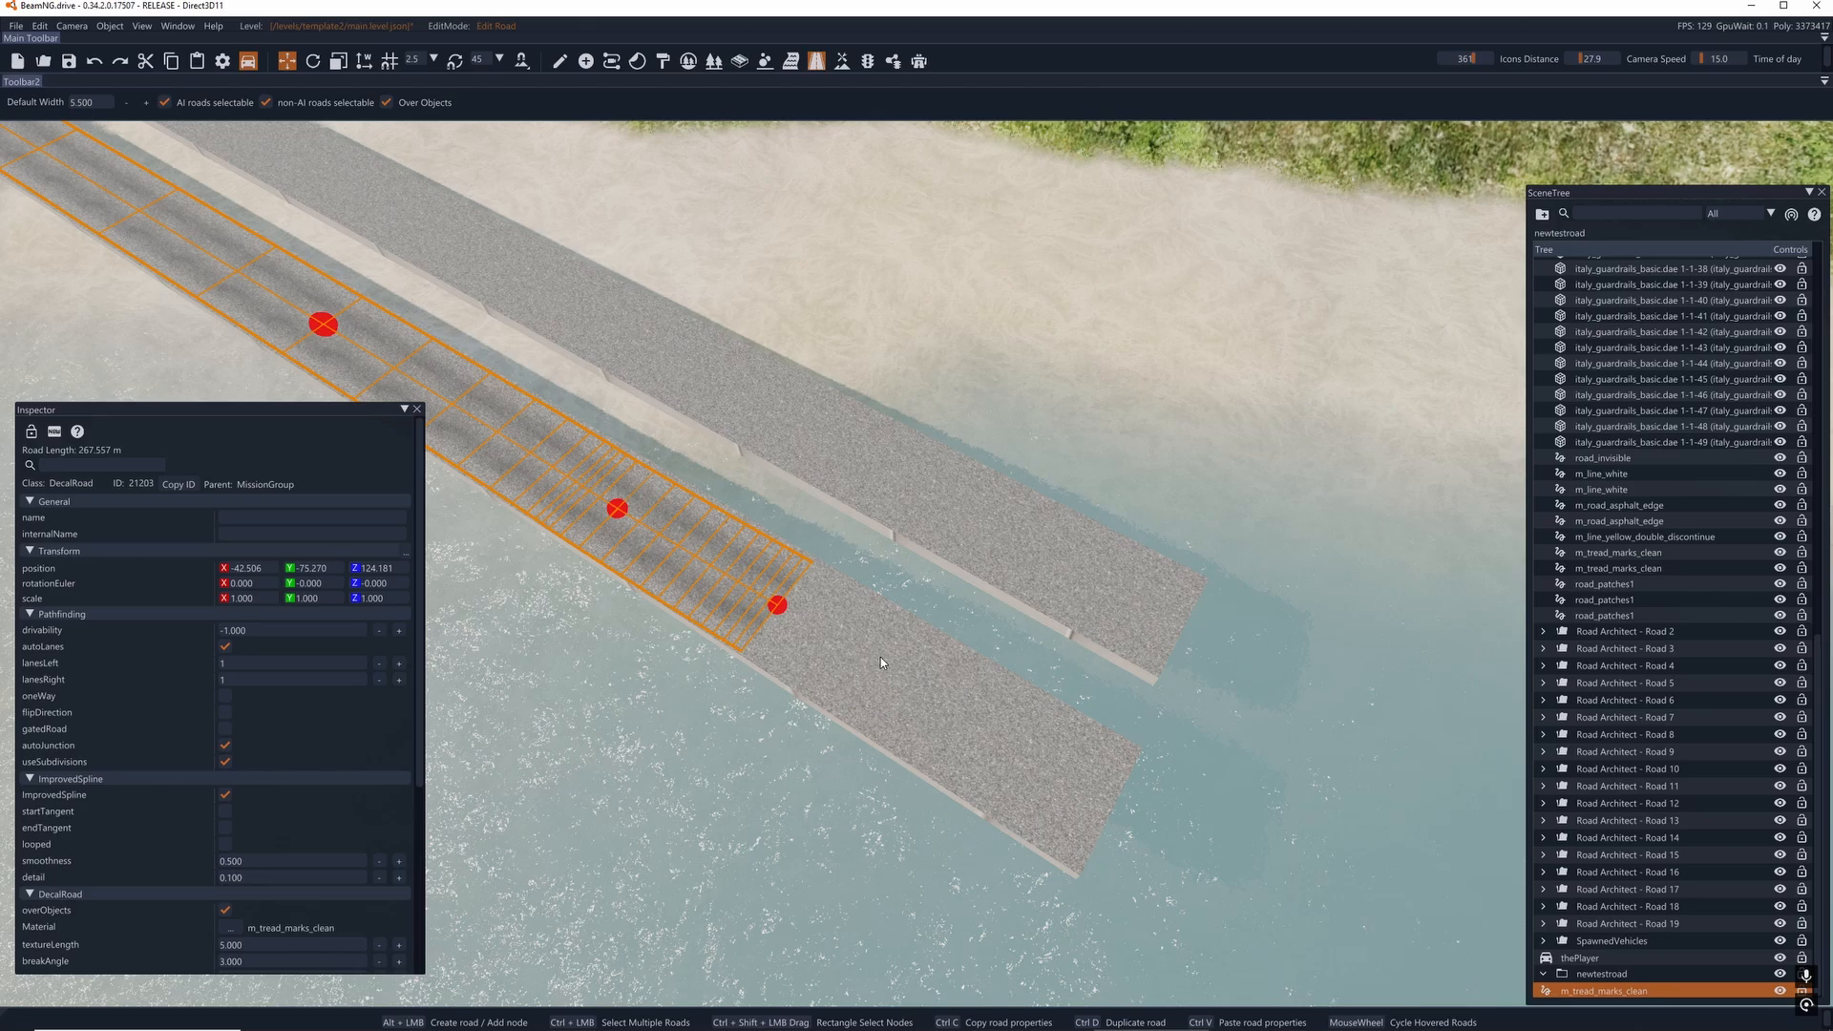
- Add two further nodes along the deck to carry the road to the bridge's far end
{"action": "left_click", "coordinate": [775, 605]}
{"action": "left_click", "coordinate": [942, 700], "text": "alt"}
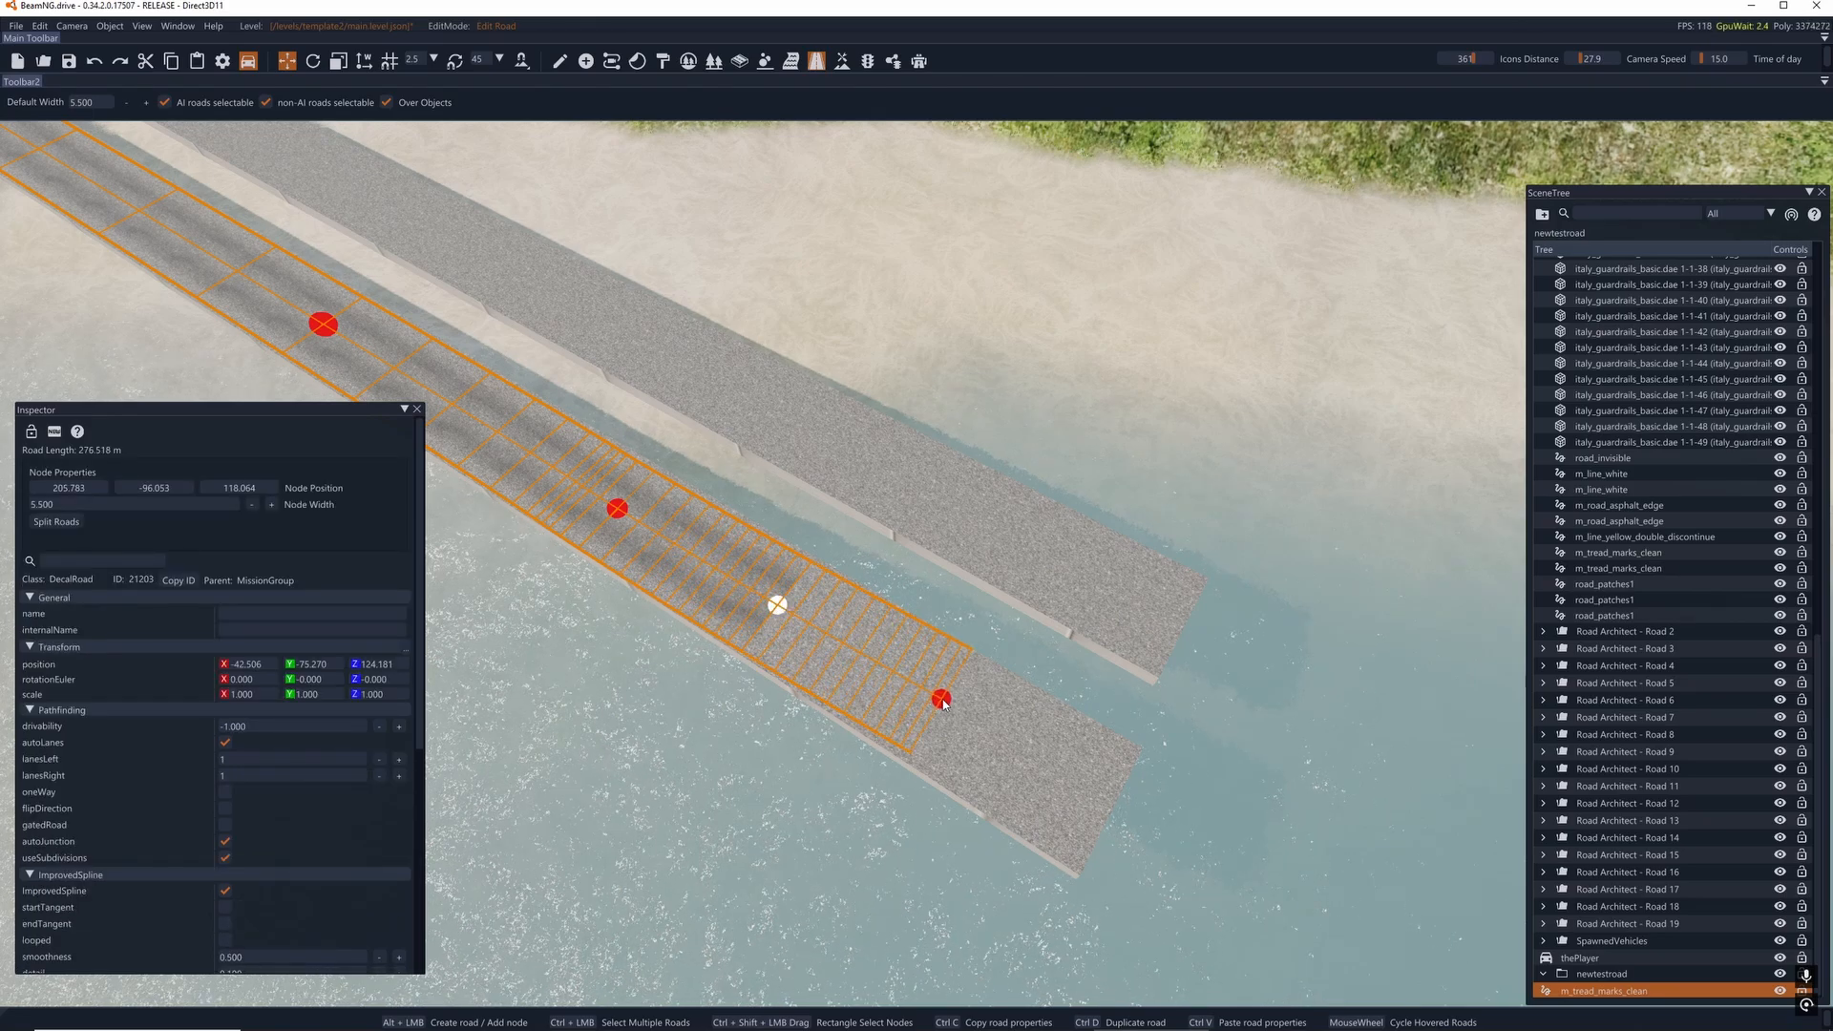
{"action": "left_click", "coordinate": [1018, 754], "text": "alt"}
{"action": "right_click_drag", "start_coordinate": [1019, 754], "coordinate": [853, 640]}
{"action": "left_click", "coordinate": [850, 631]}
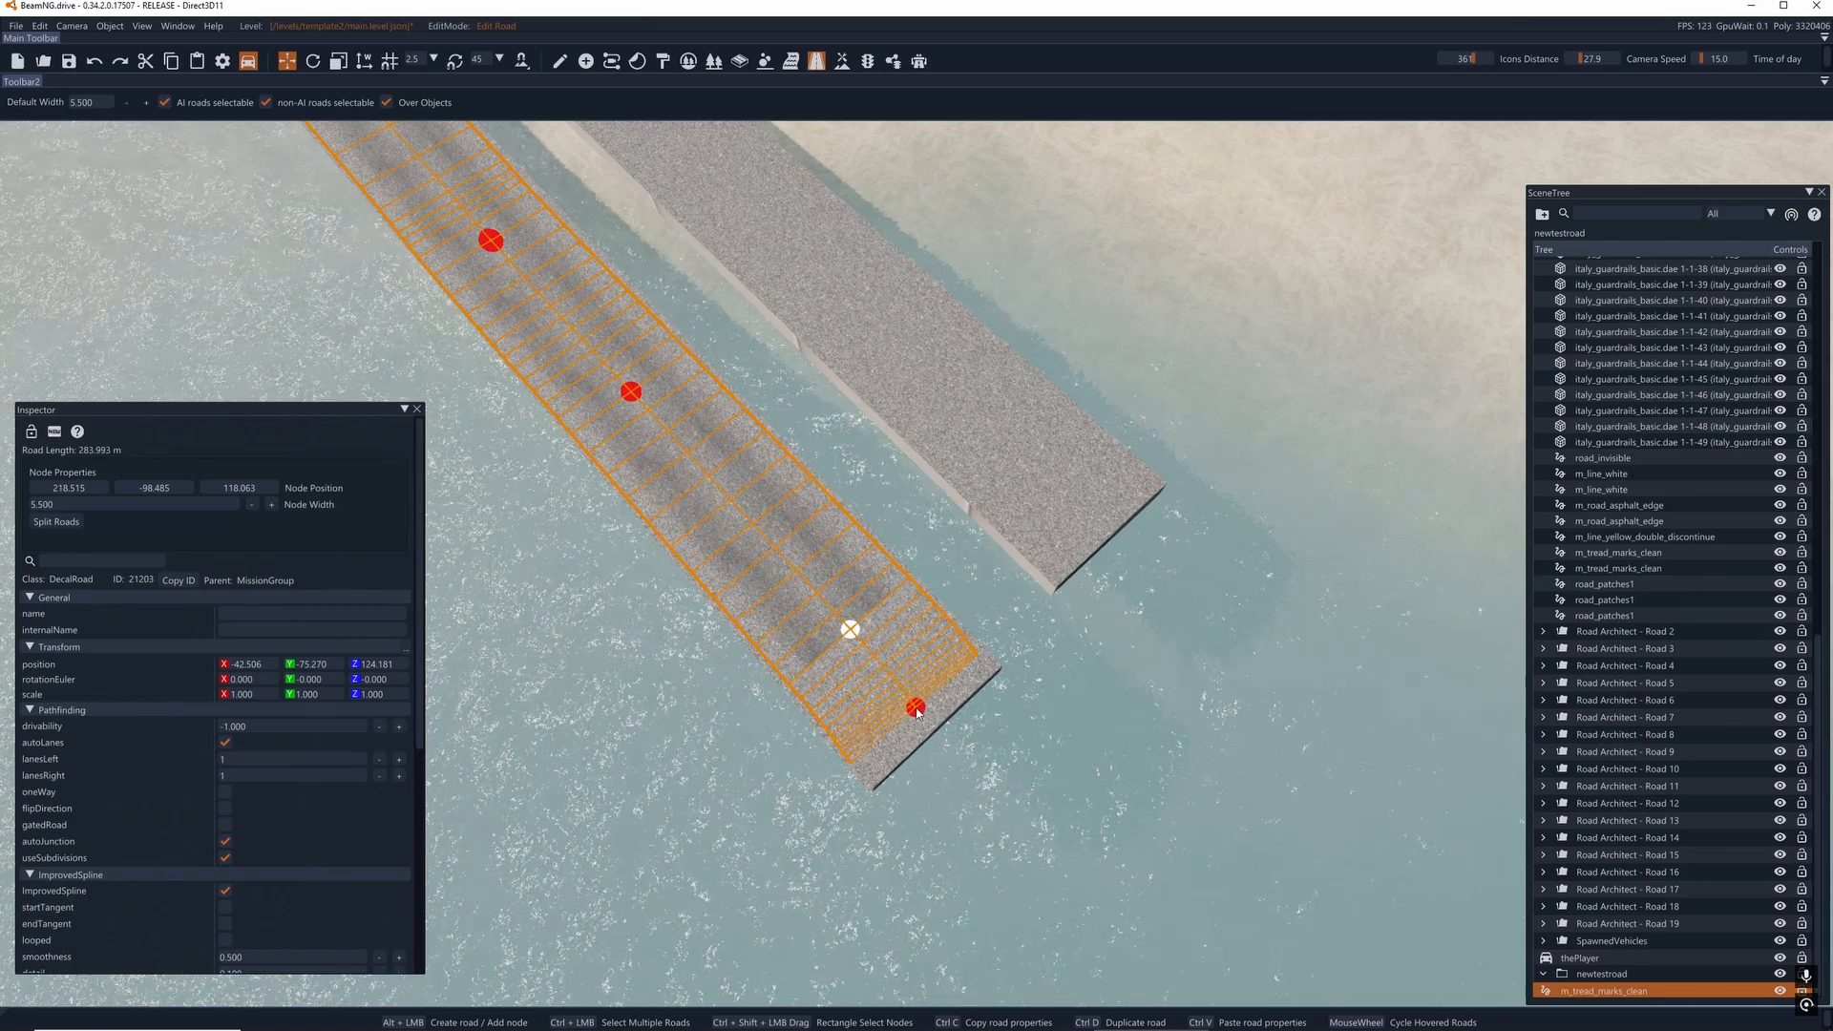
{"action": "left_click", "coordinate": [922, 712], "text": "alt"}
- Switch to object manipulation and duplicate the tread-marks road, raising the copy to a Z position of about 127.1
{"action": "right_click_drag", "start_coordinate": [987, 746], "coordinate": [762, 321]}
{"action": "left_click", "coordinate": [560, 62]}
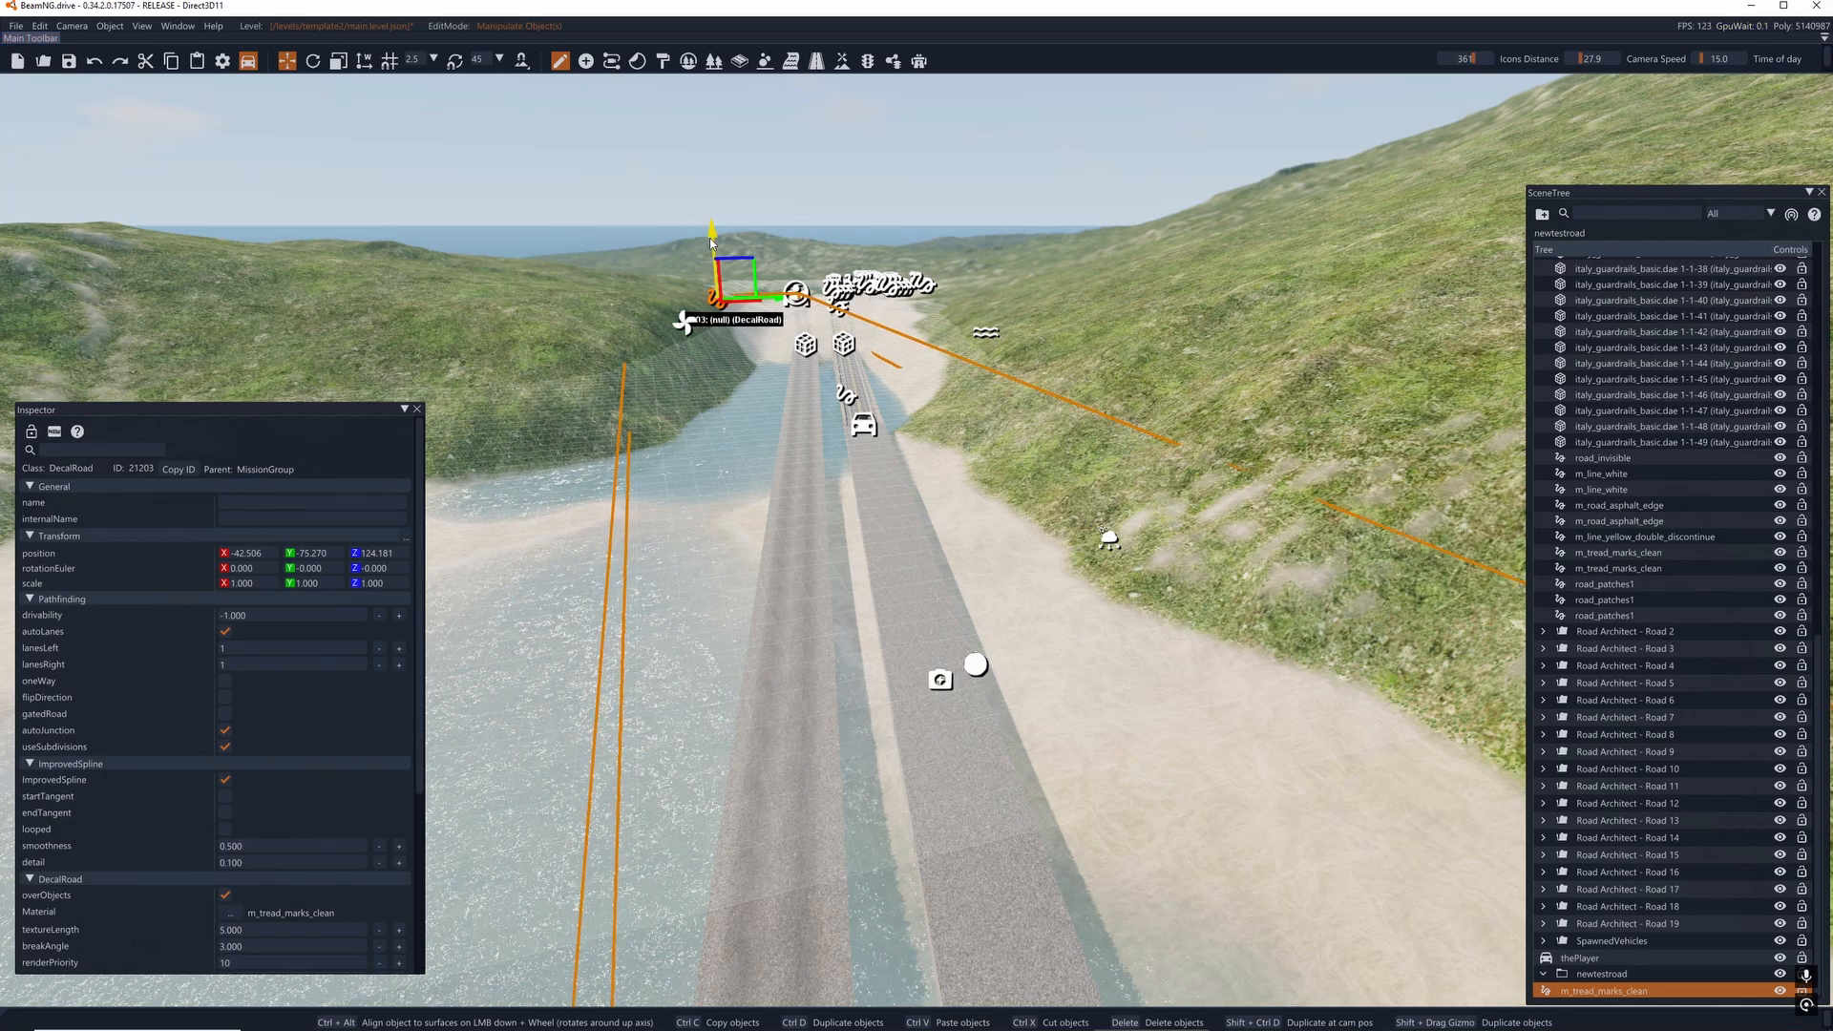
{"action": "left_click_drag", "start_coordinate": [711, 243], "coordinate": [710, 234], "text": "shift"}
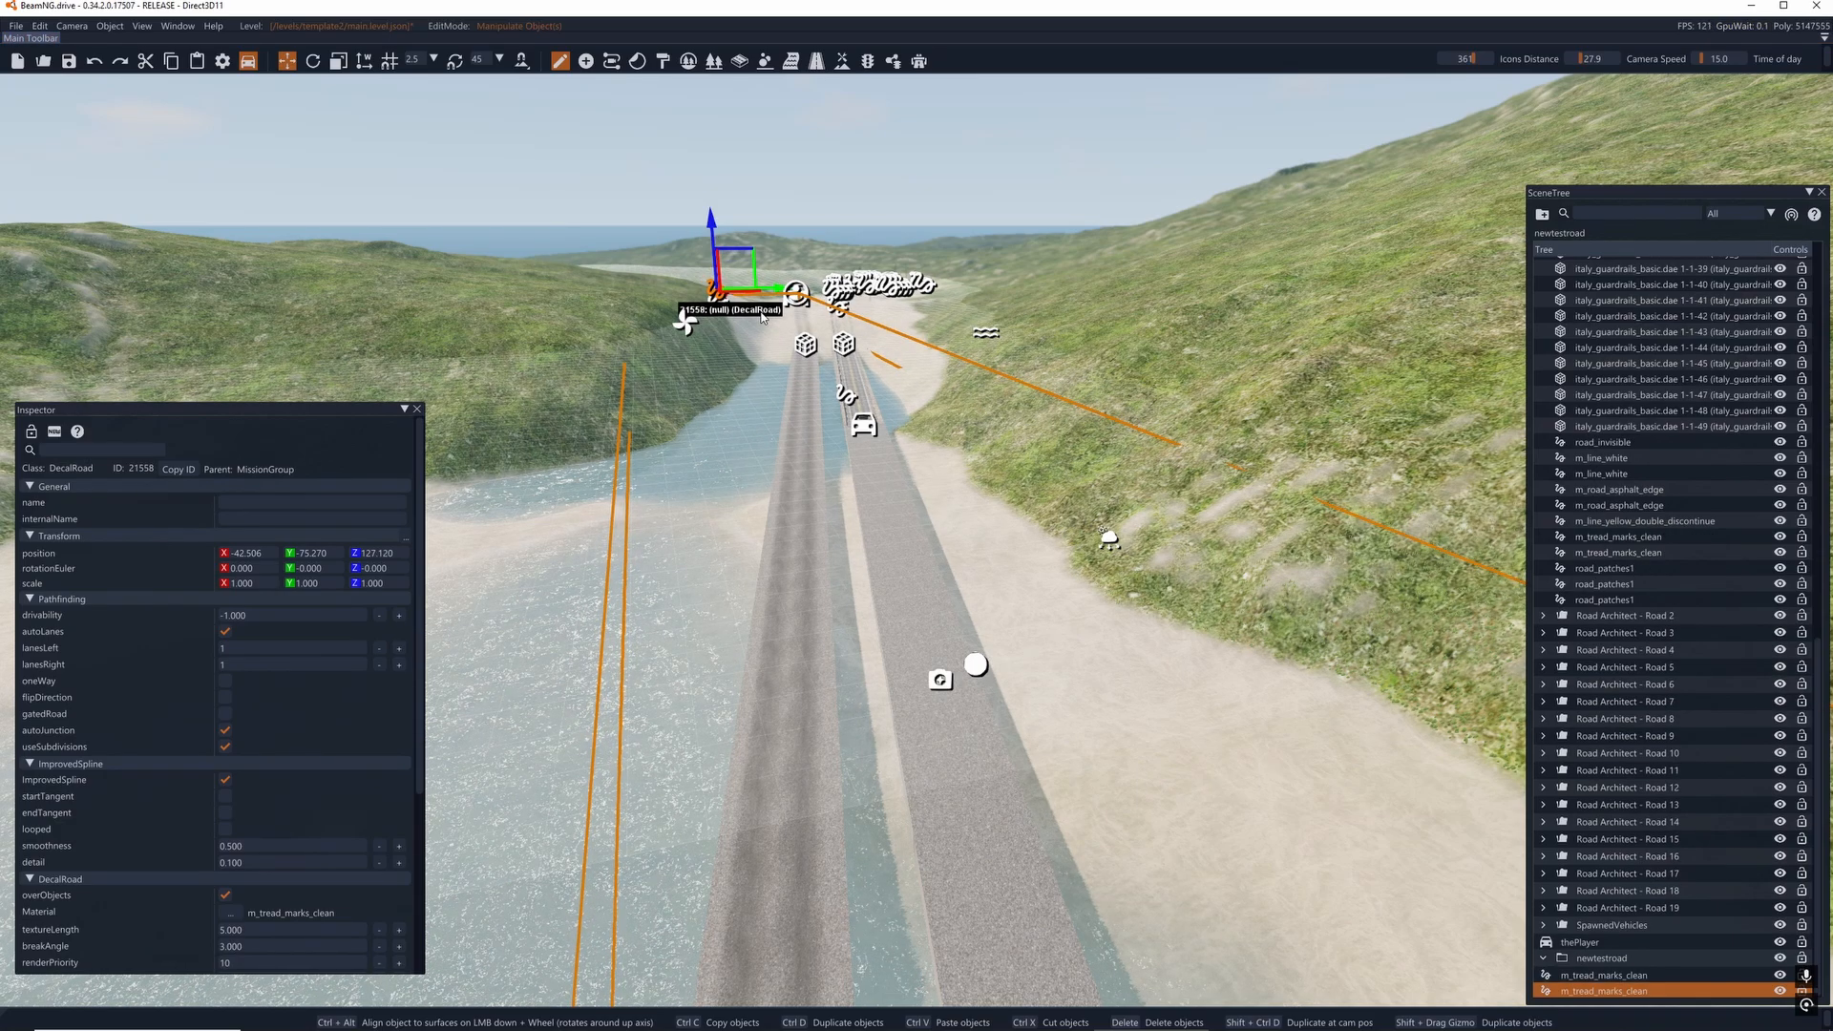
{"action": "right_click_drag", "start_coordinate": [812, 680], "coordinate": [641, 451]}
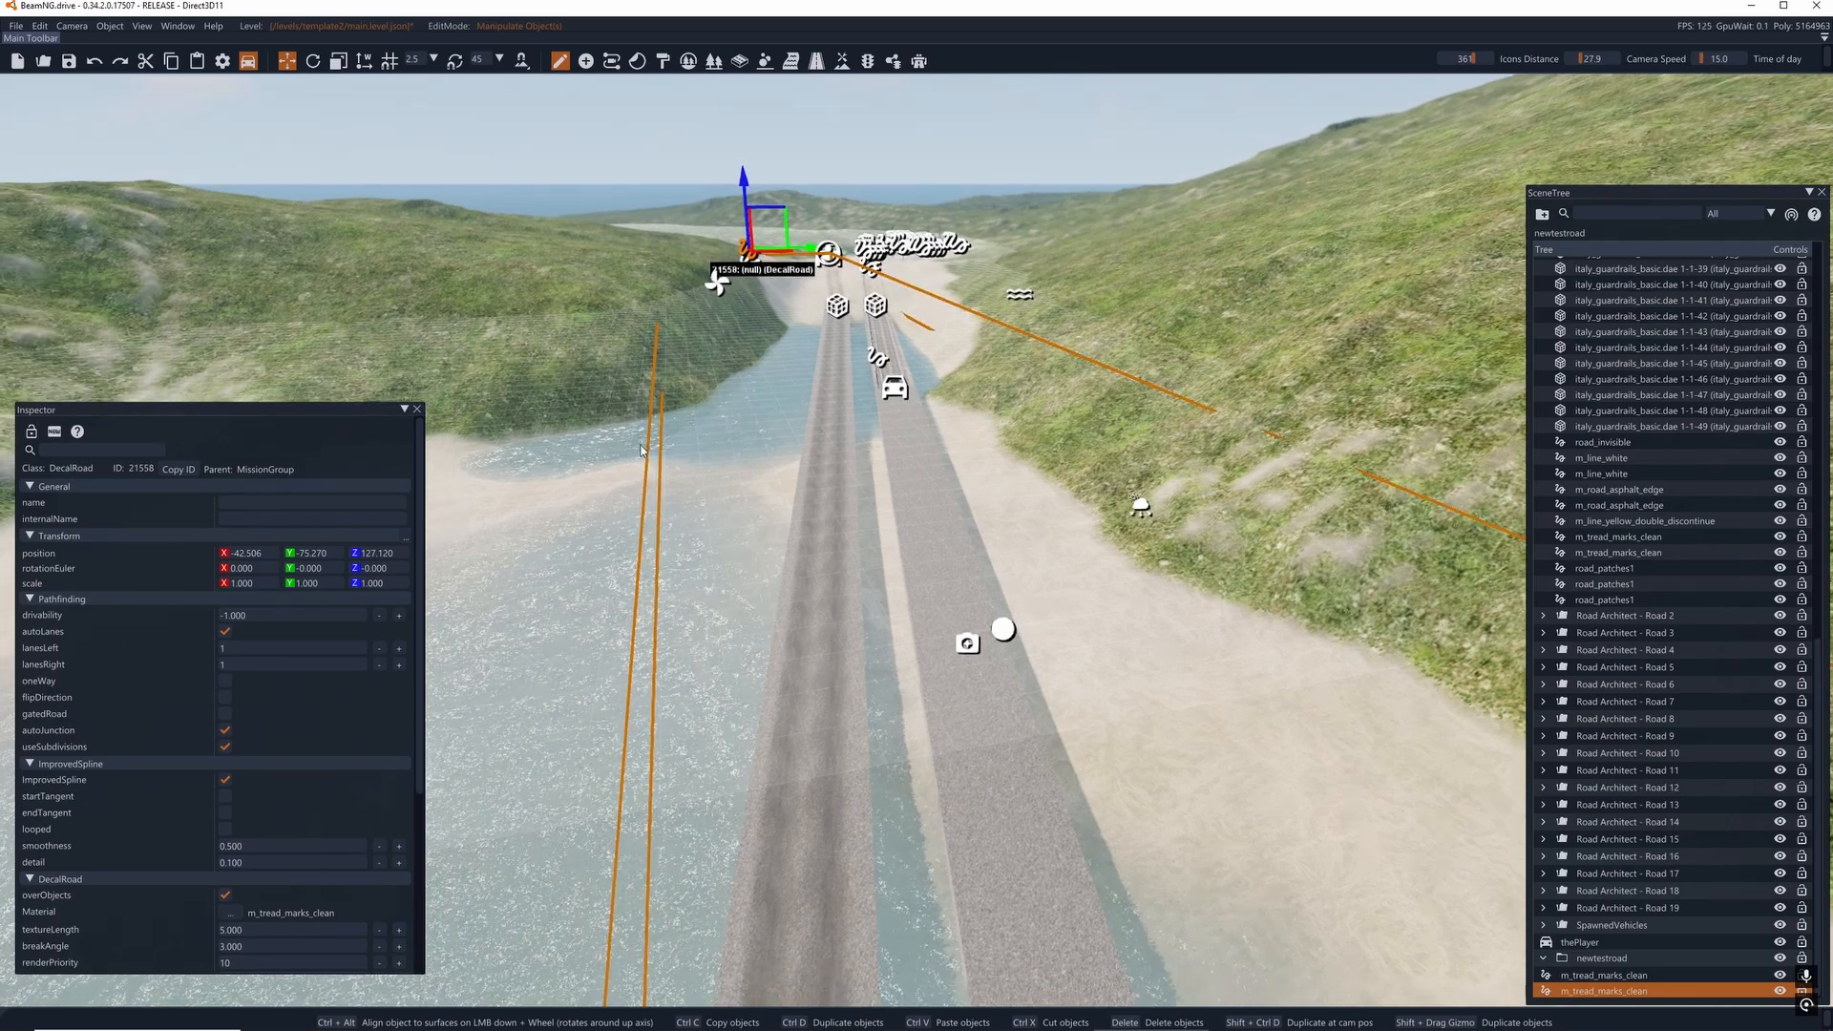
- Search the materials for asphalt and apply m_asphalt_damaged_01 to the duplicated road
{"action": "scroll", "coordinate": [331, 661], "scroll_direction": "down", "scroll_amount": 3}
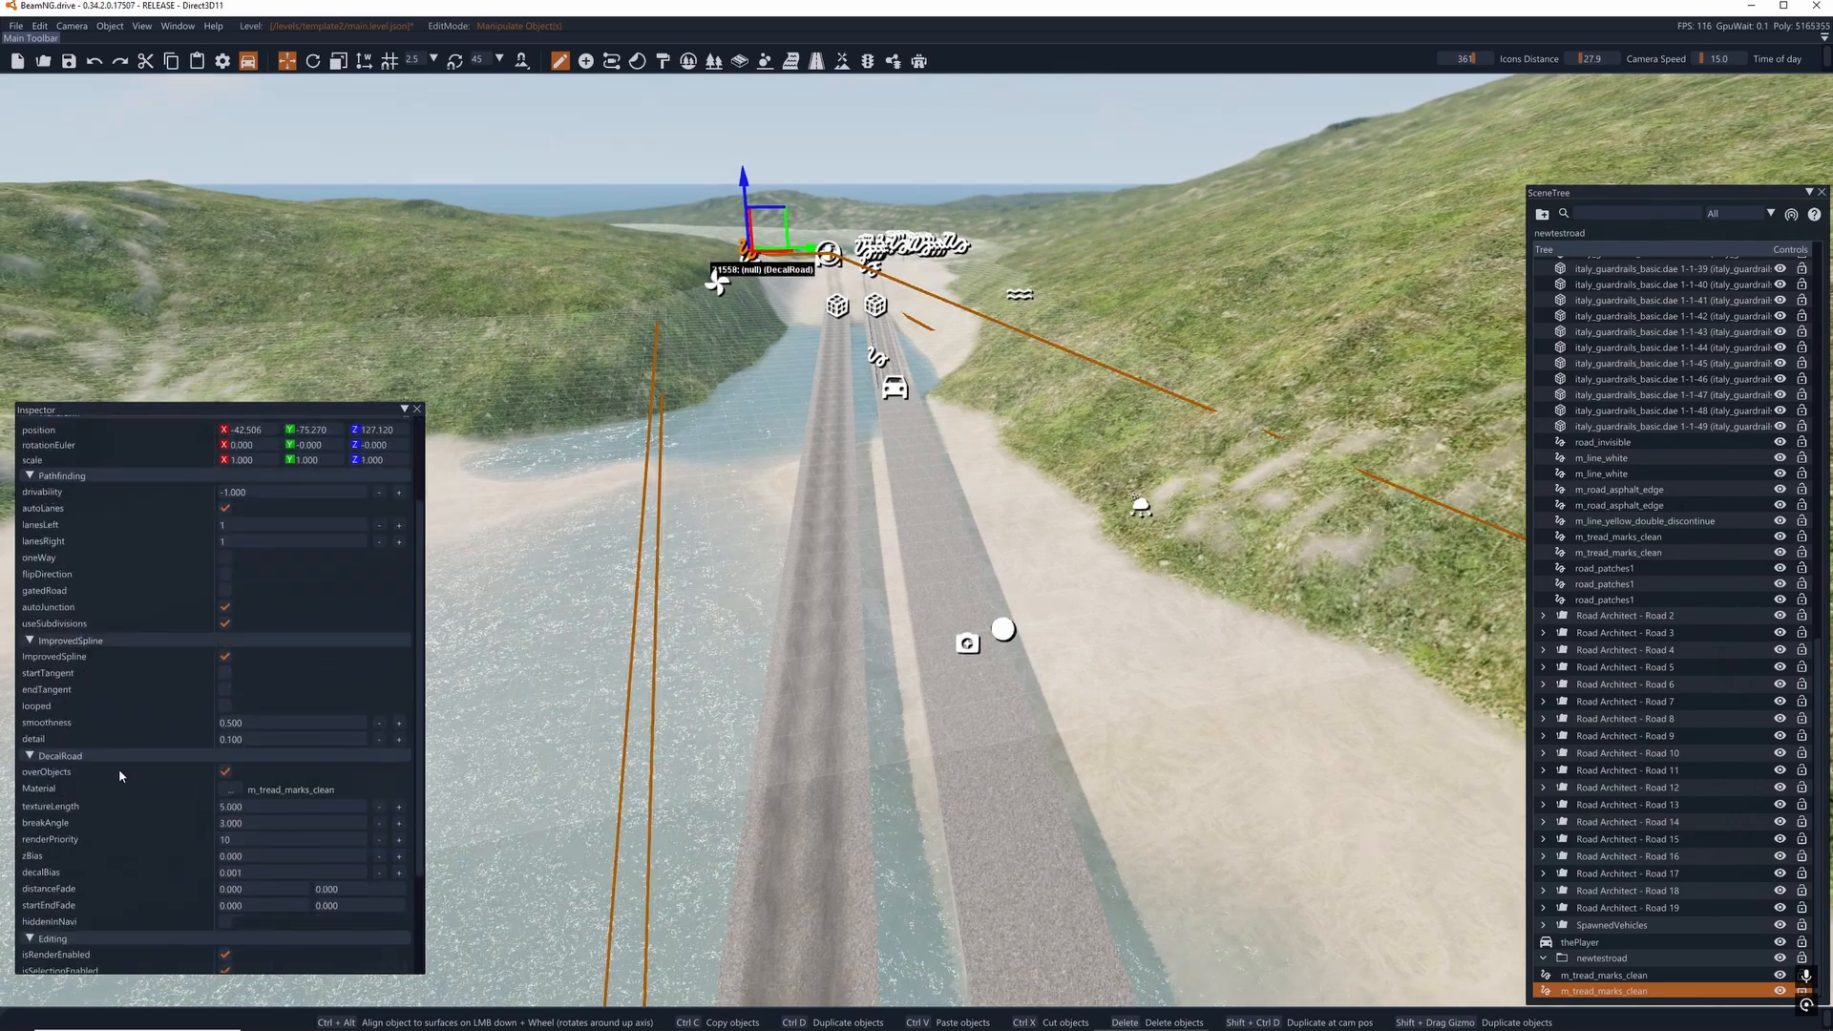
{"action": "left_click", "coordinate": [230, 790]}
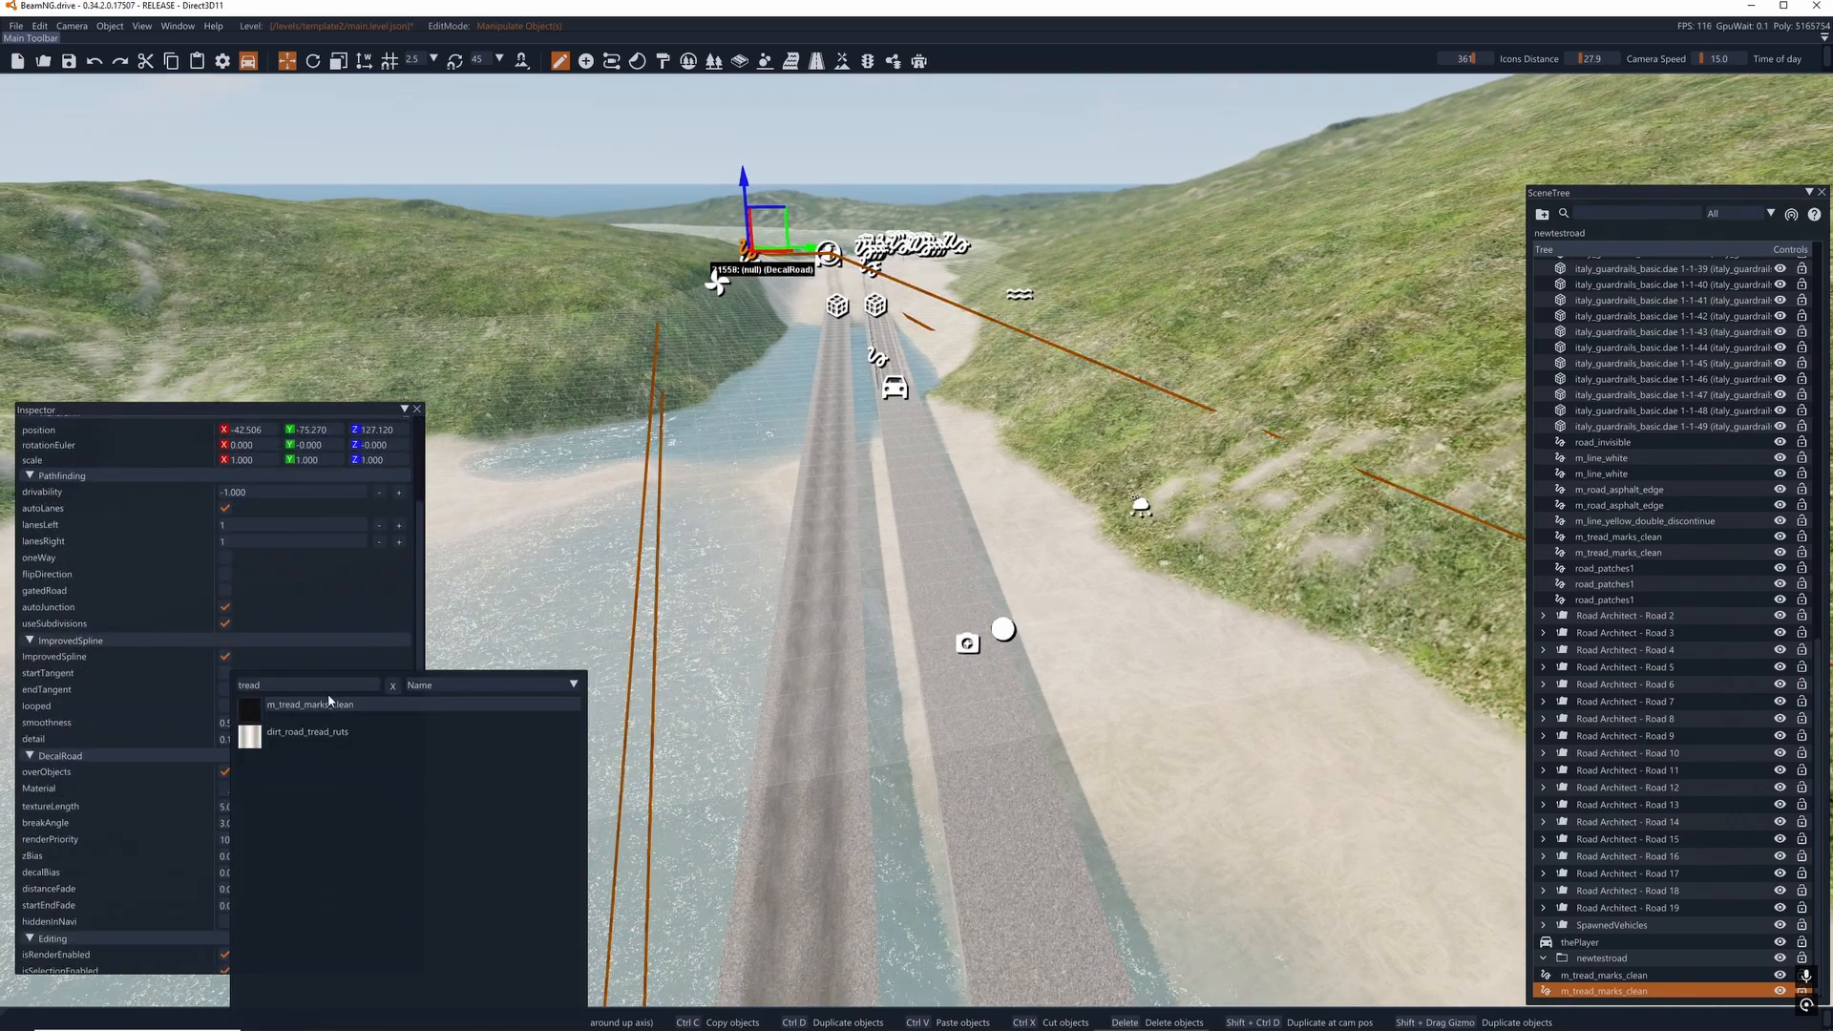
{"action": "left_click_drag", "start_coordinate": [297, 685], "coordinate": [176, 689]}
{"action": "type", "text": "asphalt"}
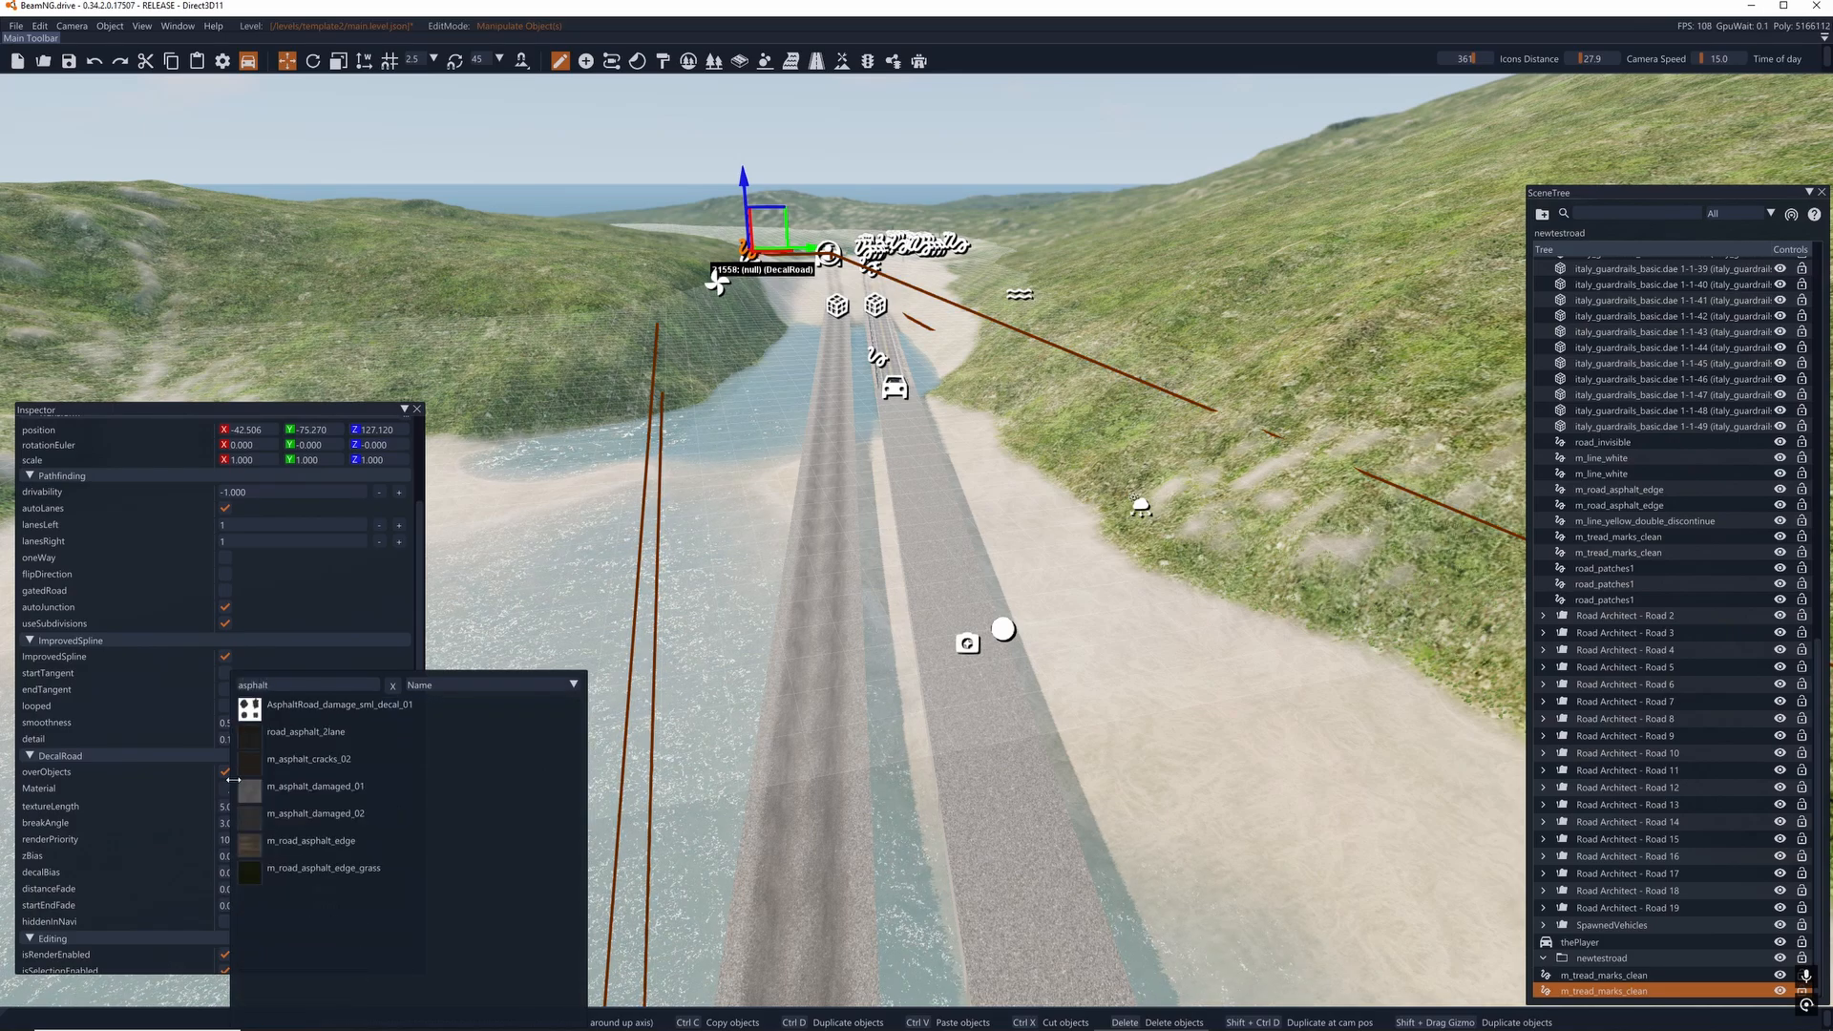
{"action": "left_click", "coordinate": [318, 787]}
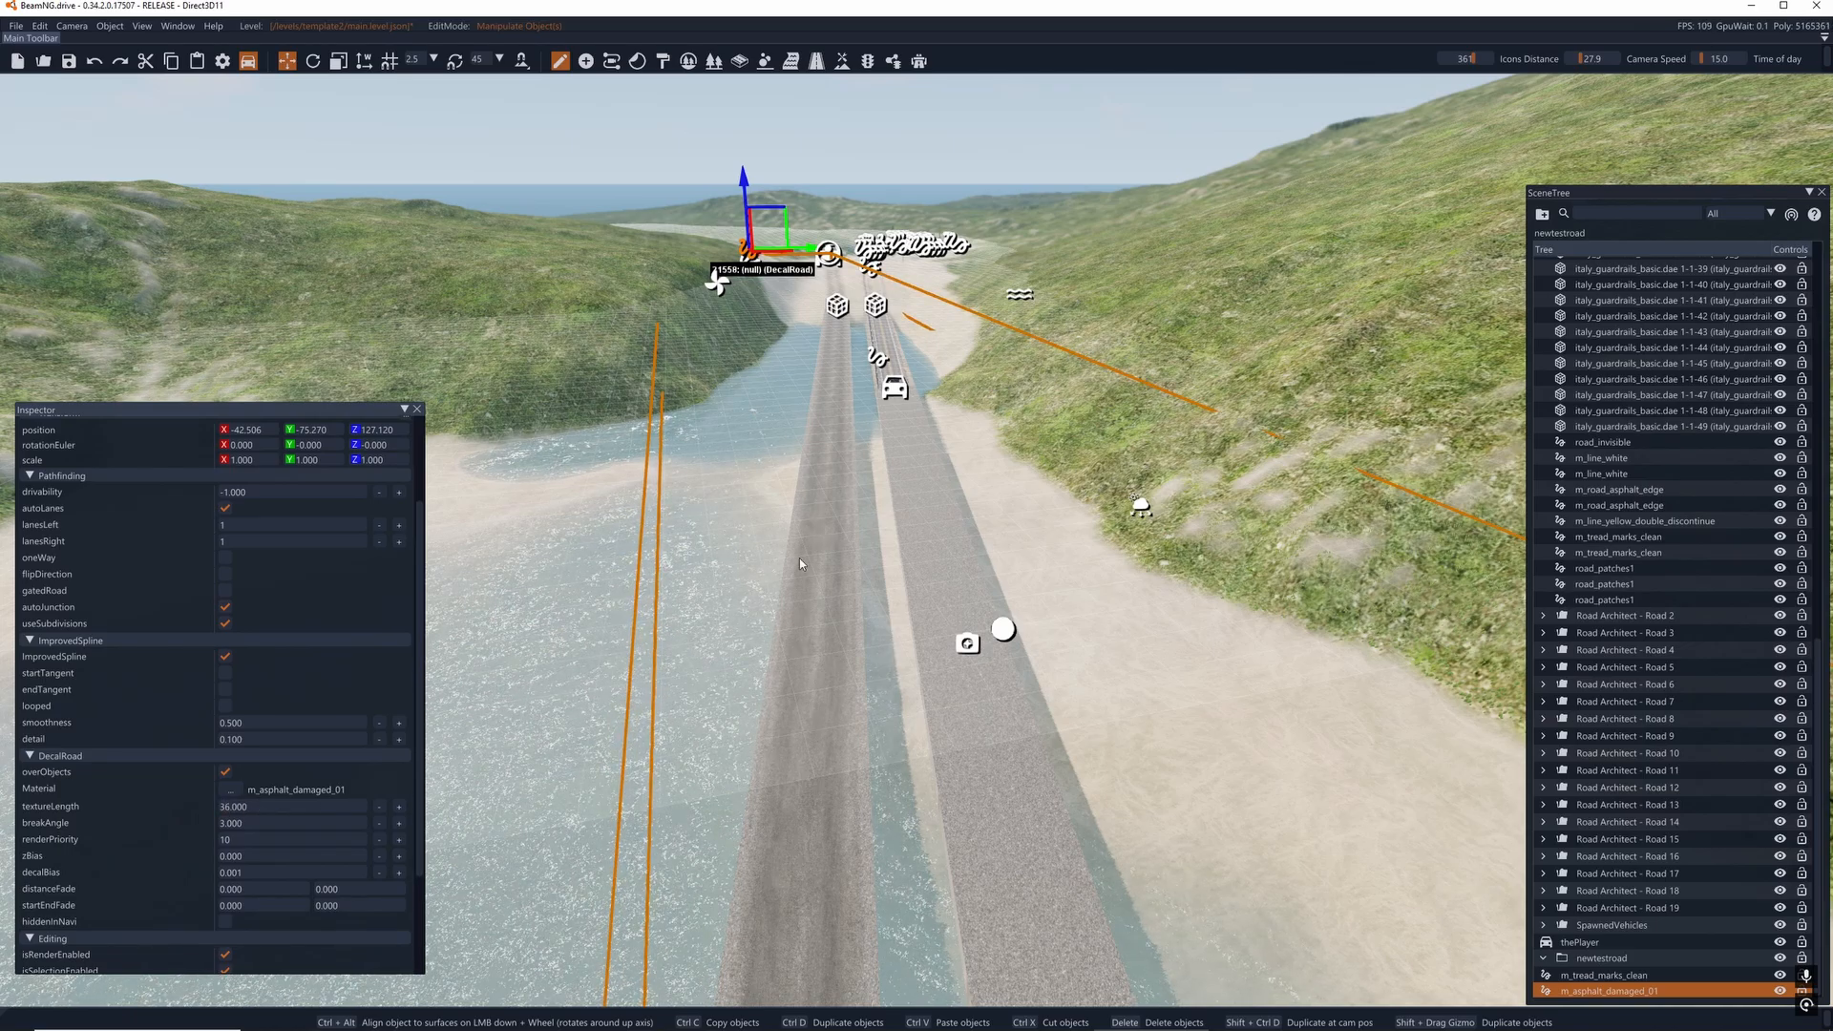
- Switch to terrain editing and smooth the sand along the new road between the bend and the bridge
{"action": "right_click_drag", "start_coordinate": [800, 563], "coordinate": [821, 286]}
{"action": "key", "text": "w"}
{"action": "left_click", "coordinate": [816, 60]}
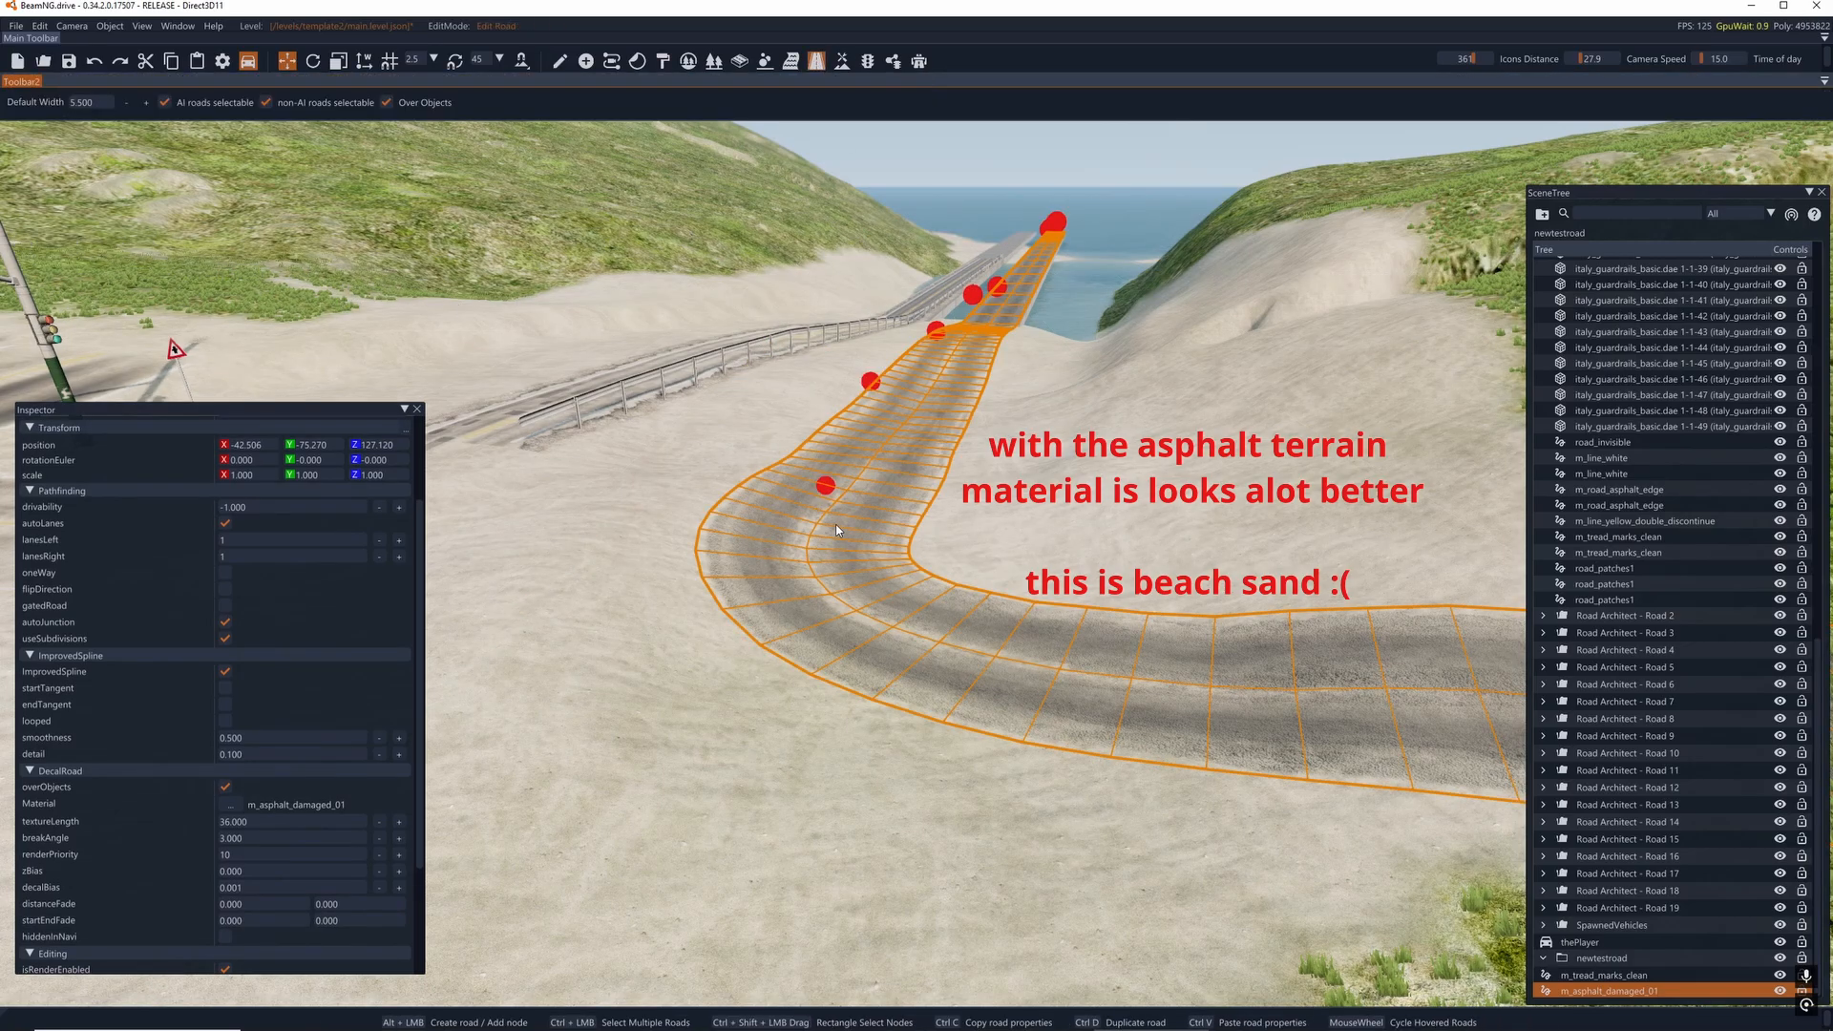
{"action": "left_click", "coordinate": [841, 61]}
{"action": "left_click", "coordinate": [206, 105]}
{"action": "mouse_move", "coordinate": [764, 572]}
{"action": "right_mouse_down"}
{"action": "mouse_move", "coordinate": [668, 401]}
{"action": "mouse_move", "coordinate": [850, 411]}
{"action": "mouse_move", "coordinate": [890, 553]}
{"action": "right_mouse_up"}
{"action": "mouse_move", "coordinate": [900, 701]}
{"action": "left_mouse_down"}
{"action": "mouse_move", "coordinate": [850, 542]}
{"action": "mouse_move", "coordinate": [848, 447]}
{"action": "mouse_move", "coordinate": [840, 538]}
{"action": "mouse_move", "coordinate": [867, 627]}
{"action": "mouse_move", "coordinate": [819, 565]}
{"action": "mouse_move", "coordinate": [846, 508]}
{"action": "mouse_move", "coordinate": [857, 682]}
{"action": "mouse_move", "coordinate": [837, 450]}
{"action": "mouse_move", "coordinate": [998, 795]}
{"action": "mouse_move", "coordinate": [861, 432]}
{"action": "mouse_move", "coordinate": [896, 609]}
{"action": "left_mouse_up"}
{"action": "key", "text": "a"}
{"action": "right_click_drag", "start_coordinate": [896, 601], "coordinate": [954, 625]}
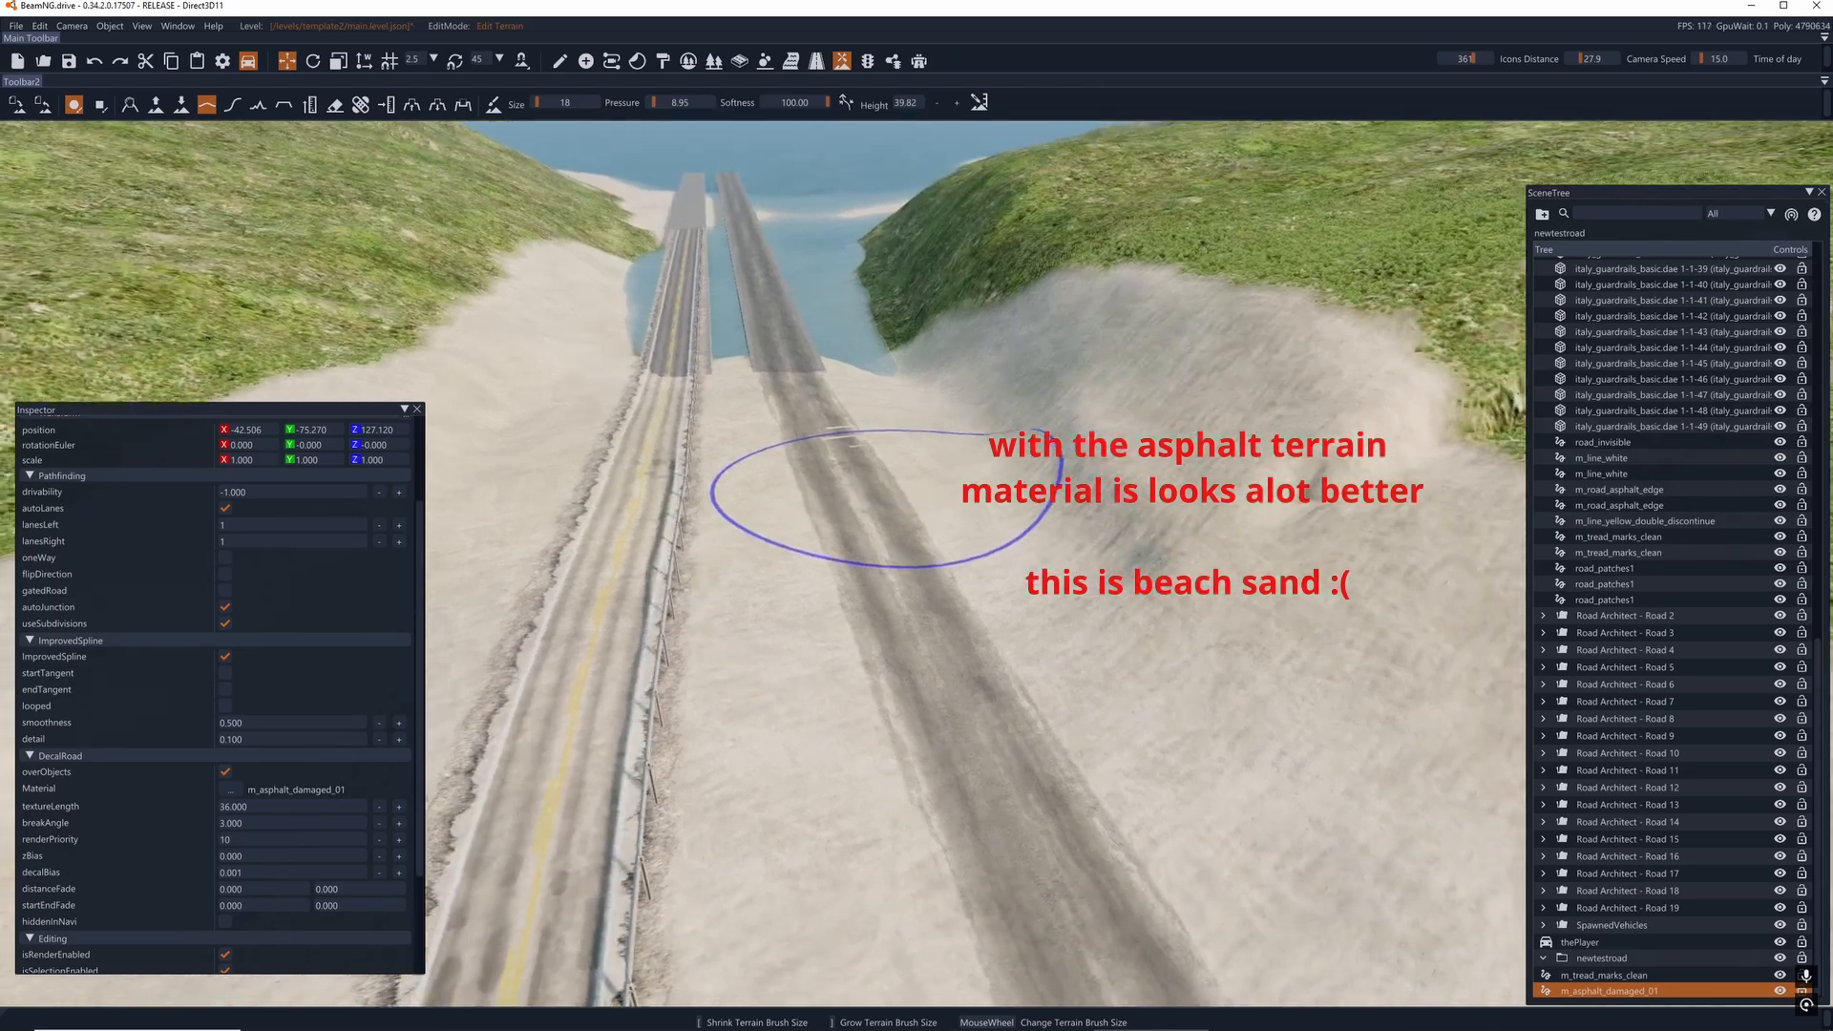
- Smooth the terrain under the road's straight approach just before the unmarked bridge
{"action": "mouse_move", "coordinate": [834, 438]}
{"action": "right_mouse_down"}
{"action": "mouse_move", "coordinate": [764, 276]}
{"action": "mouse_move", "coordinate": [802, 477]}
{"action": "right_mouse_up"}
{"action": "key", "text": "w"}
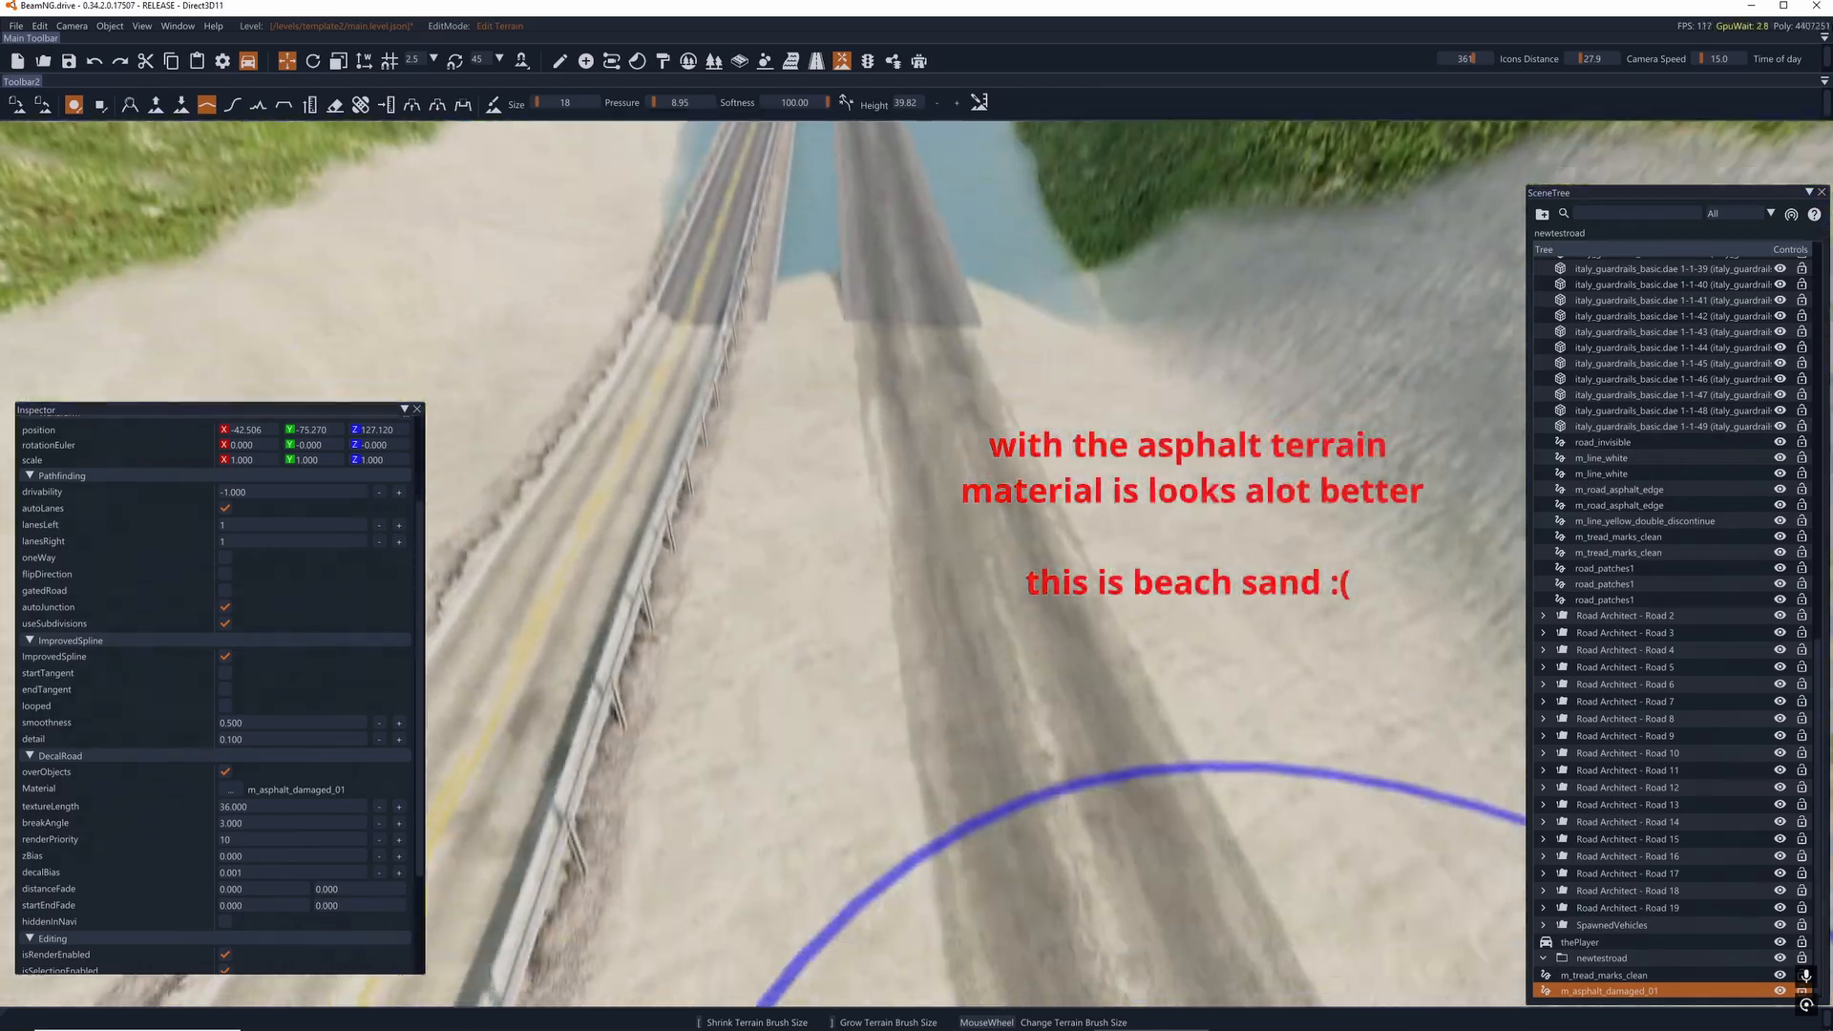
{"action": "key", "text": "s"}
- Examine the road from the bridge back to the grassy bend, and return to road editing
{"action": "key", "text": "s"}
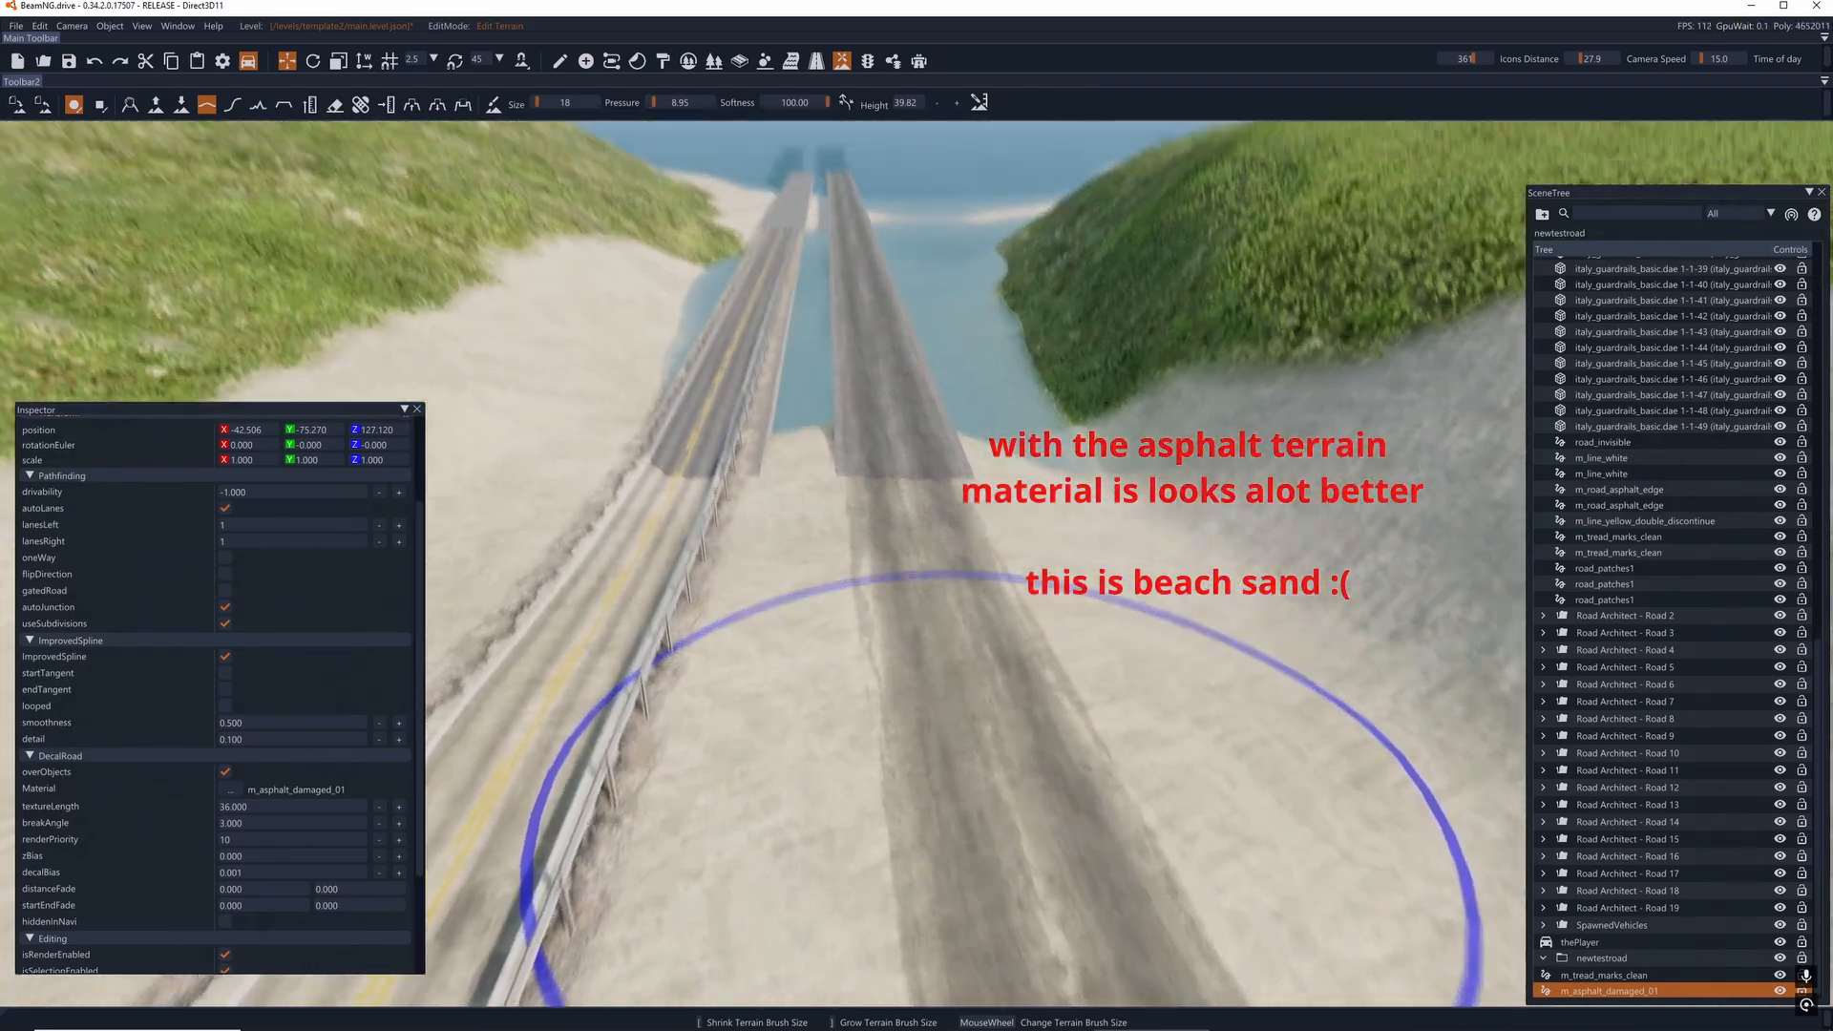
{"action": "mouse_move", "coordinate": [997, 793]}
{"action": "right_mouse_down"}
{"action": "mouse_move", "coordinate": [998, 707]}
{"action": "mouse_move", "coordinate": [1165, 745]}
{"action": "mouse_move", "coordinate": [1308, 697]}
{"action": "mouse_move", "coordinate": [850, 693]}
{"action": "mouse_move", "coordinate": [678, 783]}
{"action": "mouse_move", "coordinate": [430, 592]}
{"action": "mouse_move", "coordinate": [410, 616]}
{"action": "mouse_move", "coordinate": [458, 645]}
{"action": "mouse_move", "coordinate": [821, 639]}
{"action": "mouse_move", "coordinate": [841, 764]}
{"action": "mouse_move", "coordinate": [793, 730]}
{"action": "mouse_move", "coordinate": [960, 705]}
{"action": "right_mouse_up"}
{"action": "key", "text": "w"}
{"action": "key", "text": "a"}
{"action": "key", "text": "d"}
{"action": "key", "text": "d"}
{"action": "key", "text": "w"}
{"action": "key", "text": "s"}
{"action": "key", "text": "d"}
{"action": "key", "text": "a"}
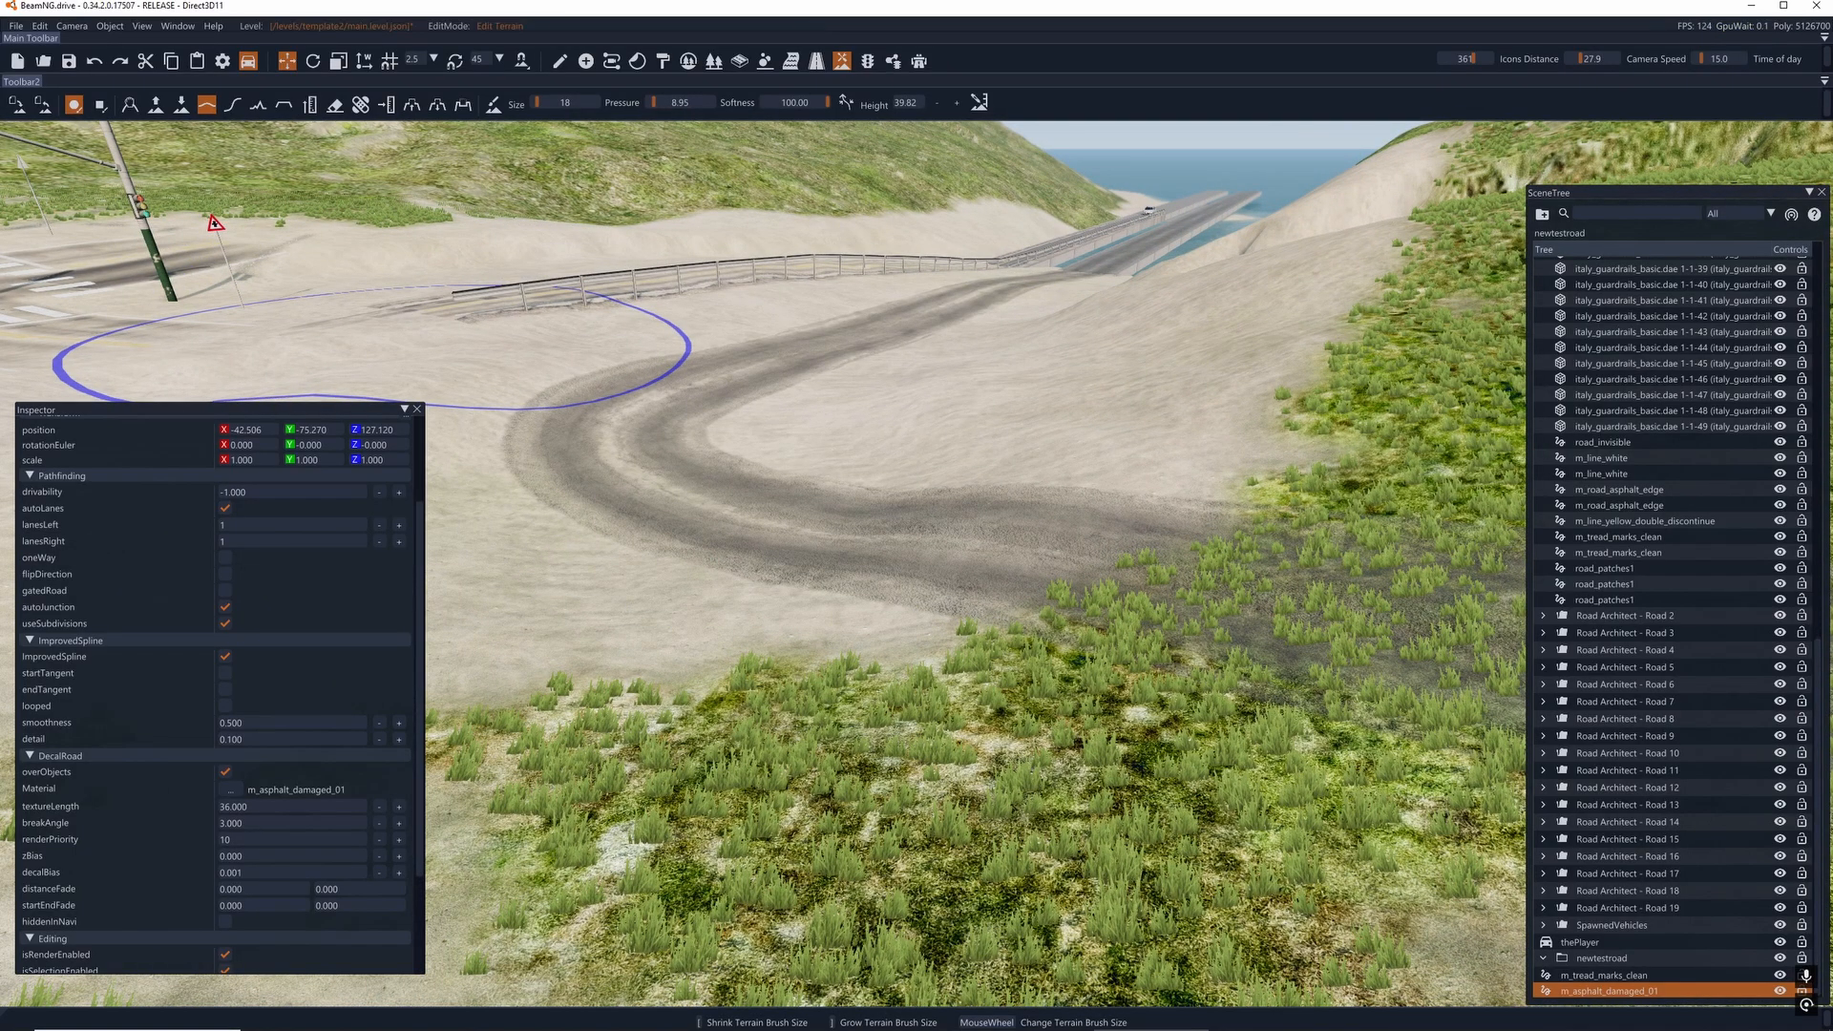
{"action": "left_click", "coordinate": [817, 61]}
{"action": "key", "text": "w"}
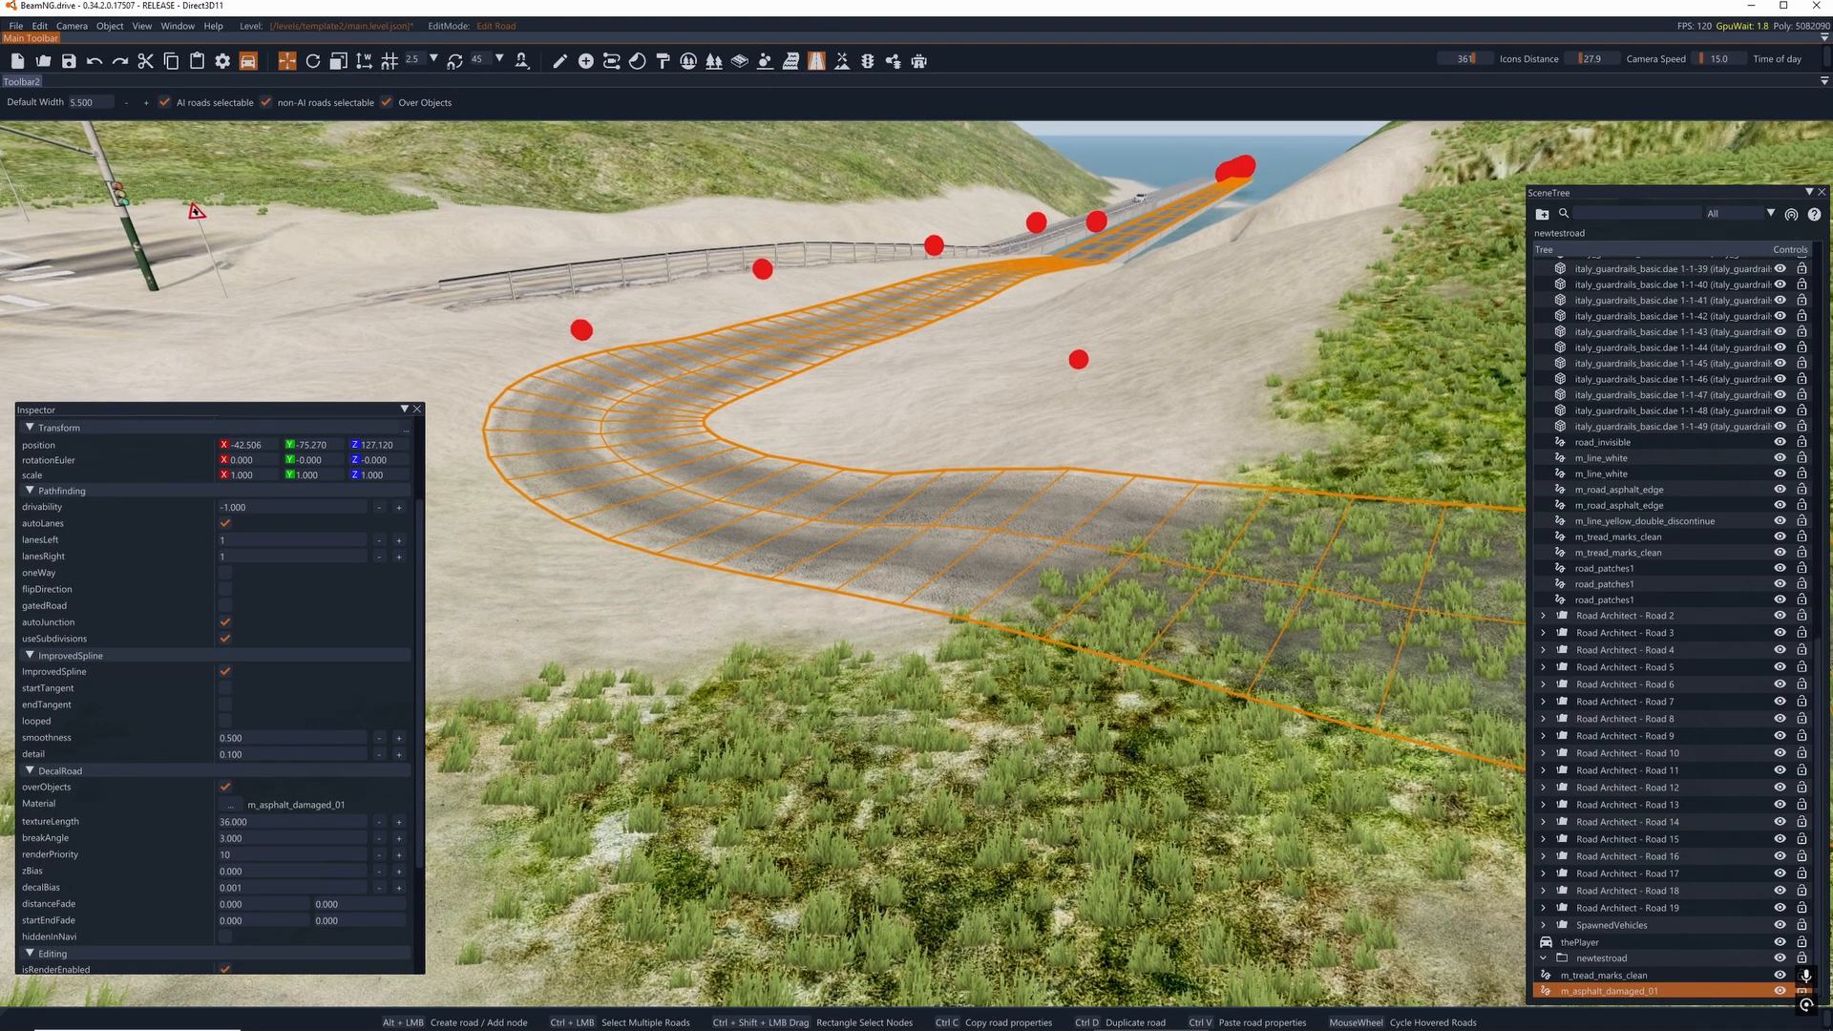
- Set the default width for new decal roads to 1.000
{"action": "key", "text": "d"}
{"action": "key", "text": "s"}
{"action": "key", "text": "d"}
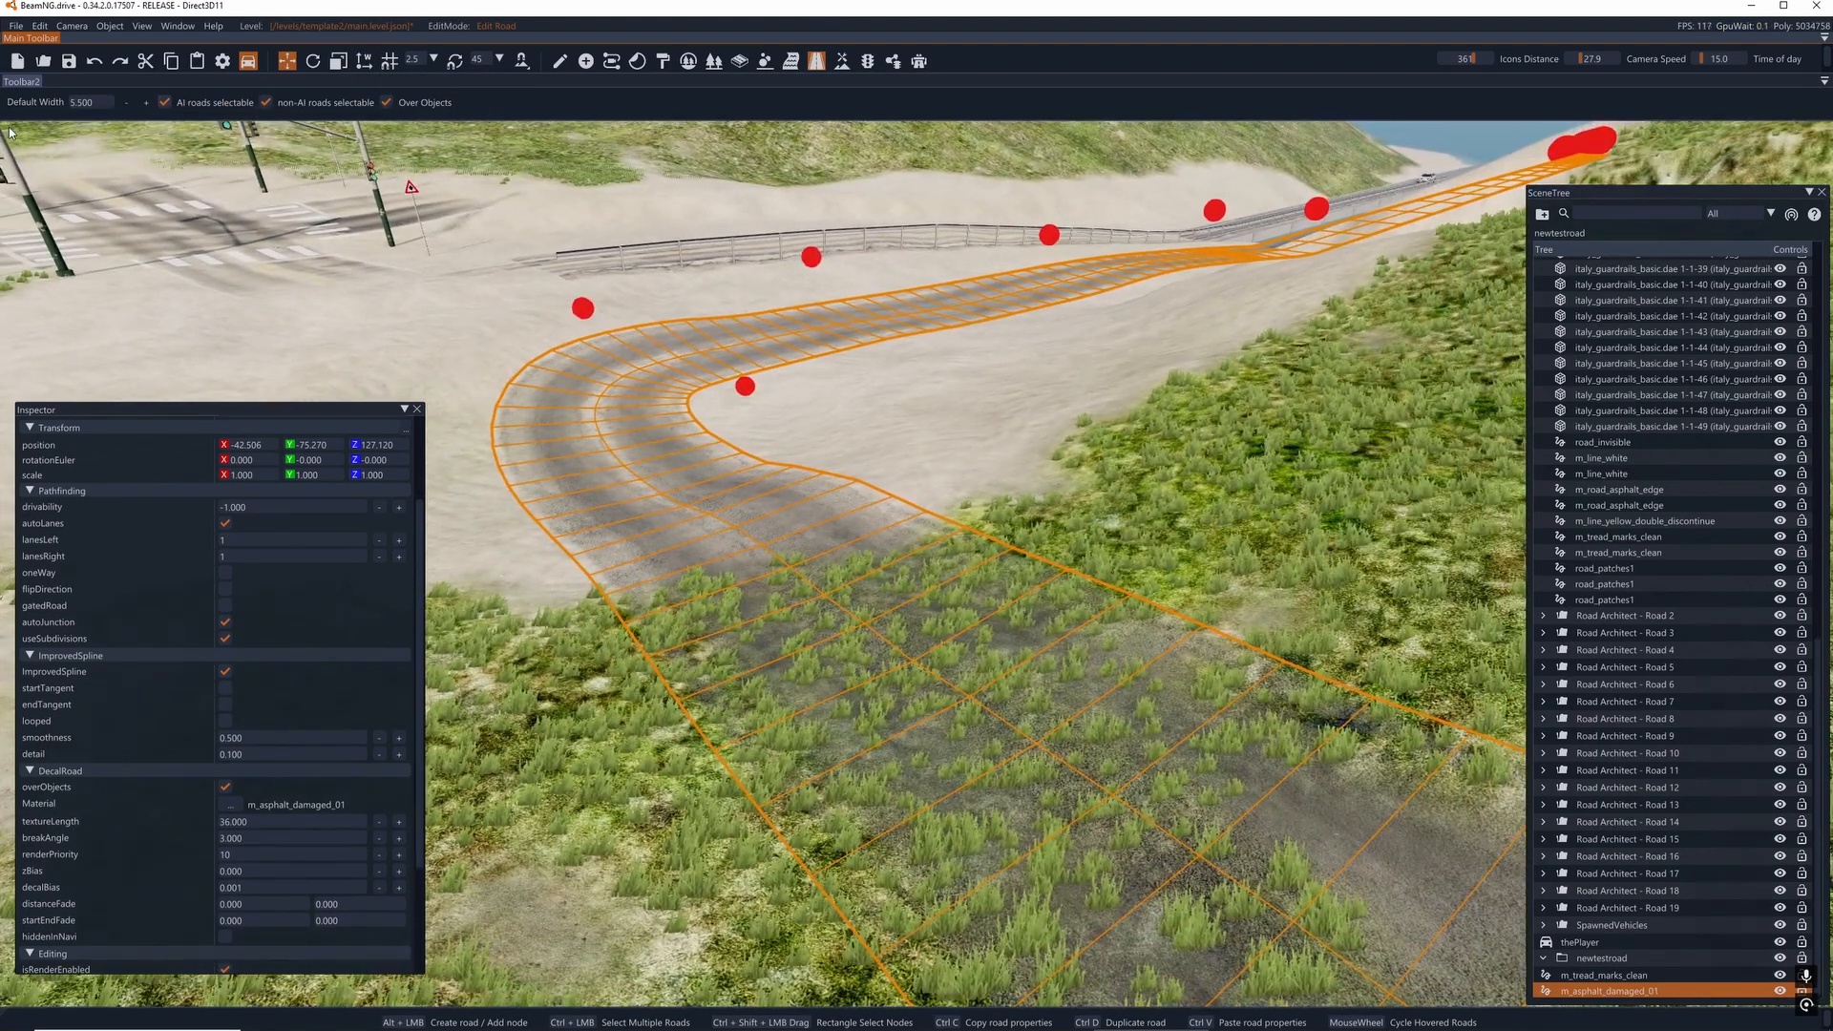
{"action": "left_click", "coordinate": [80, 102]}
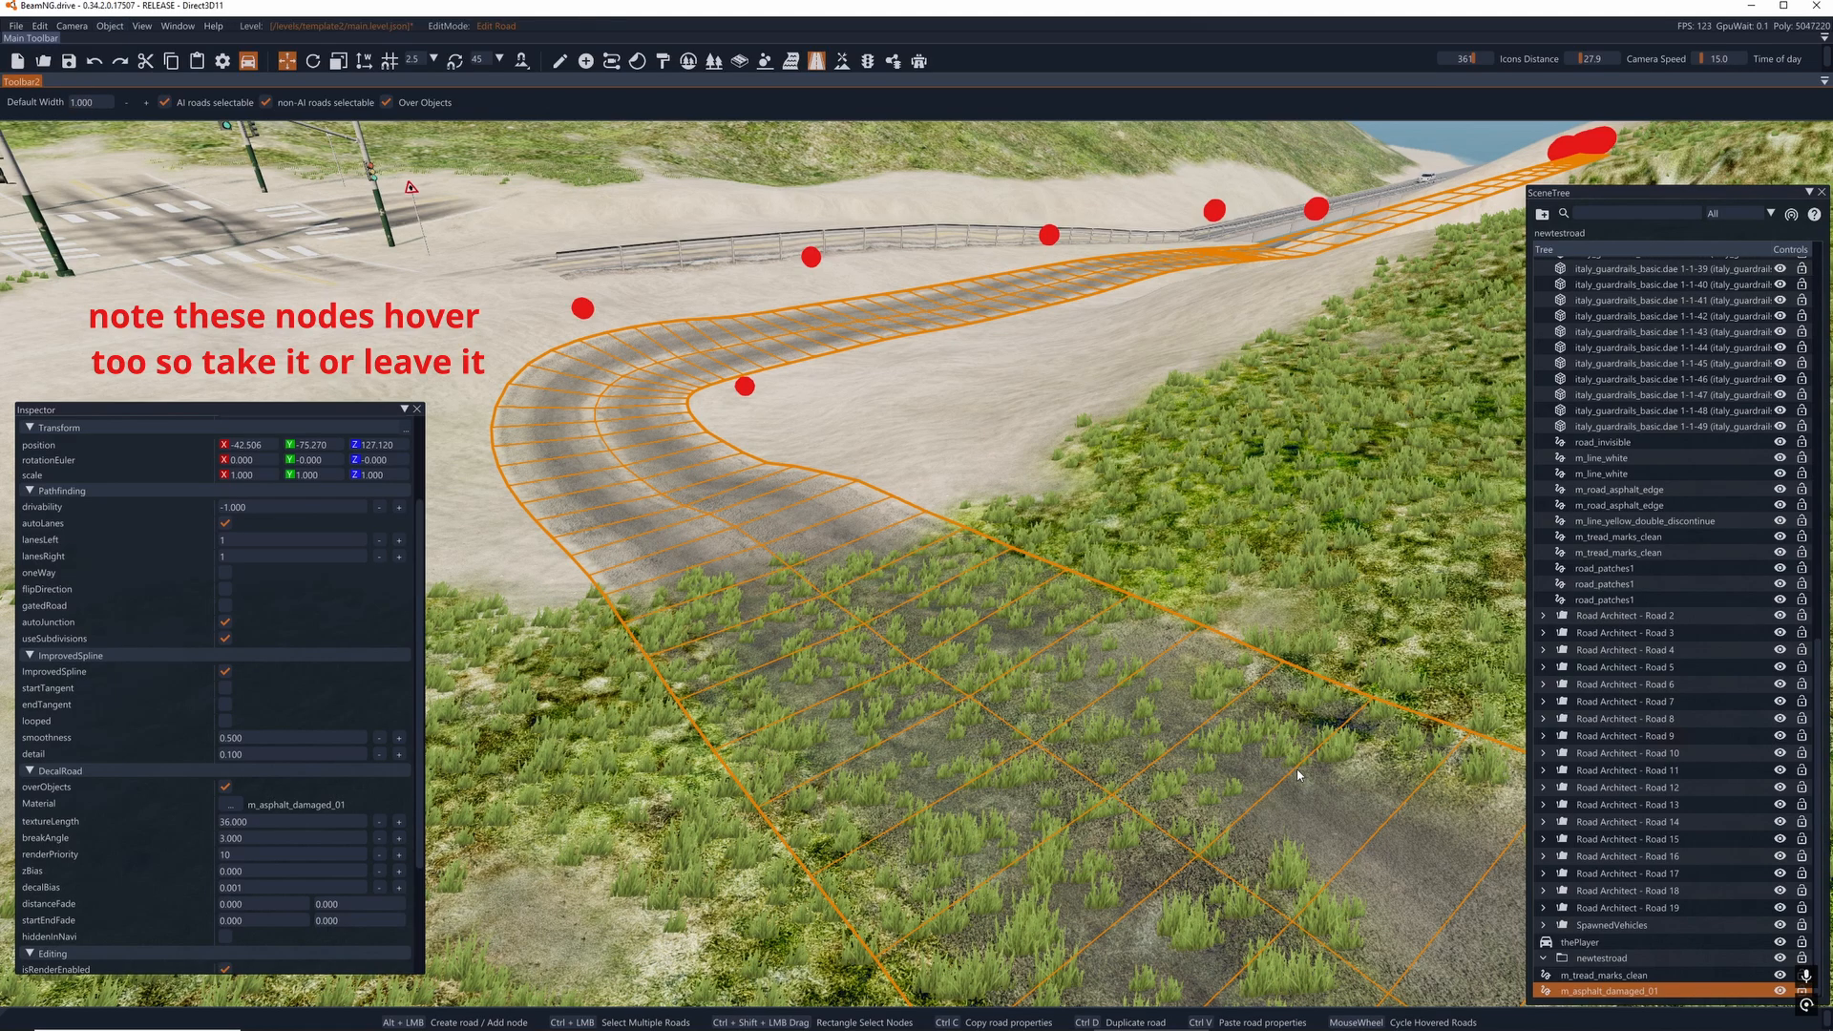
{"action": "key", "text": "d"}
{"action": "right_click_drag", "start_coordinate": [1039, 523], "coordinate": [917, 573]}
{"action": "key", "text": "w"}
{"action": "key", "text": "a"}
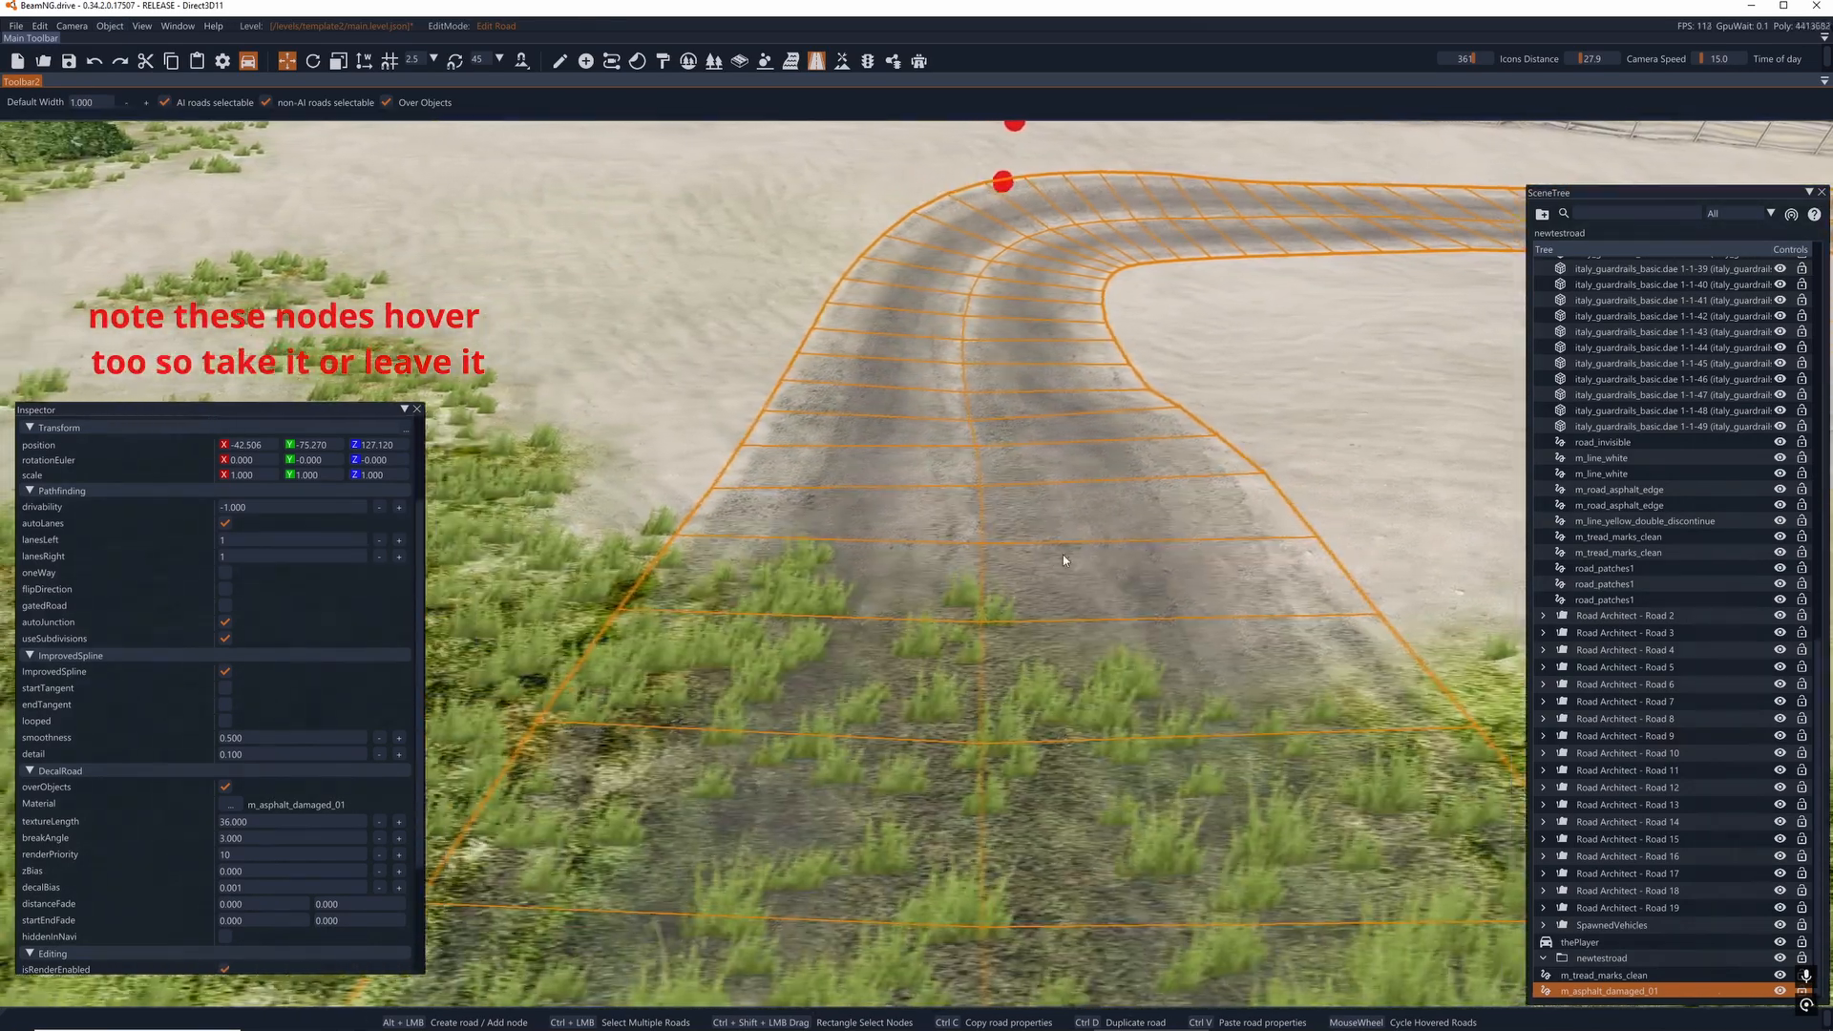
{"action": "left_click", "coordinate": [1020, 600], "text": "alt"}
{"action": "key", "text": "d"}
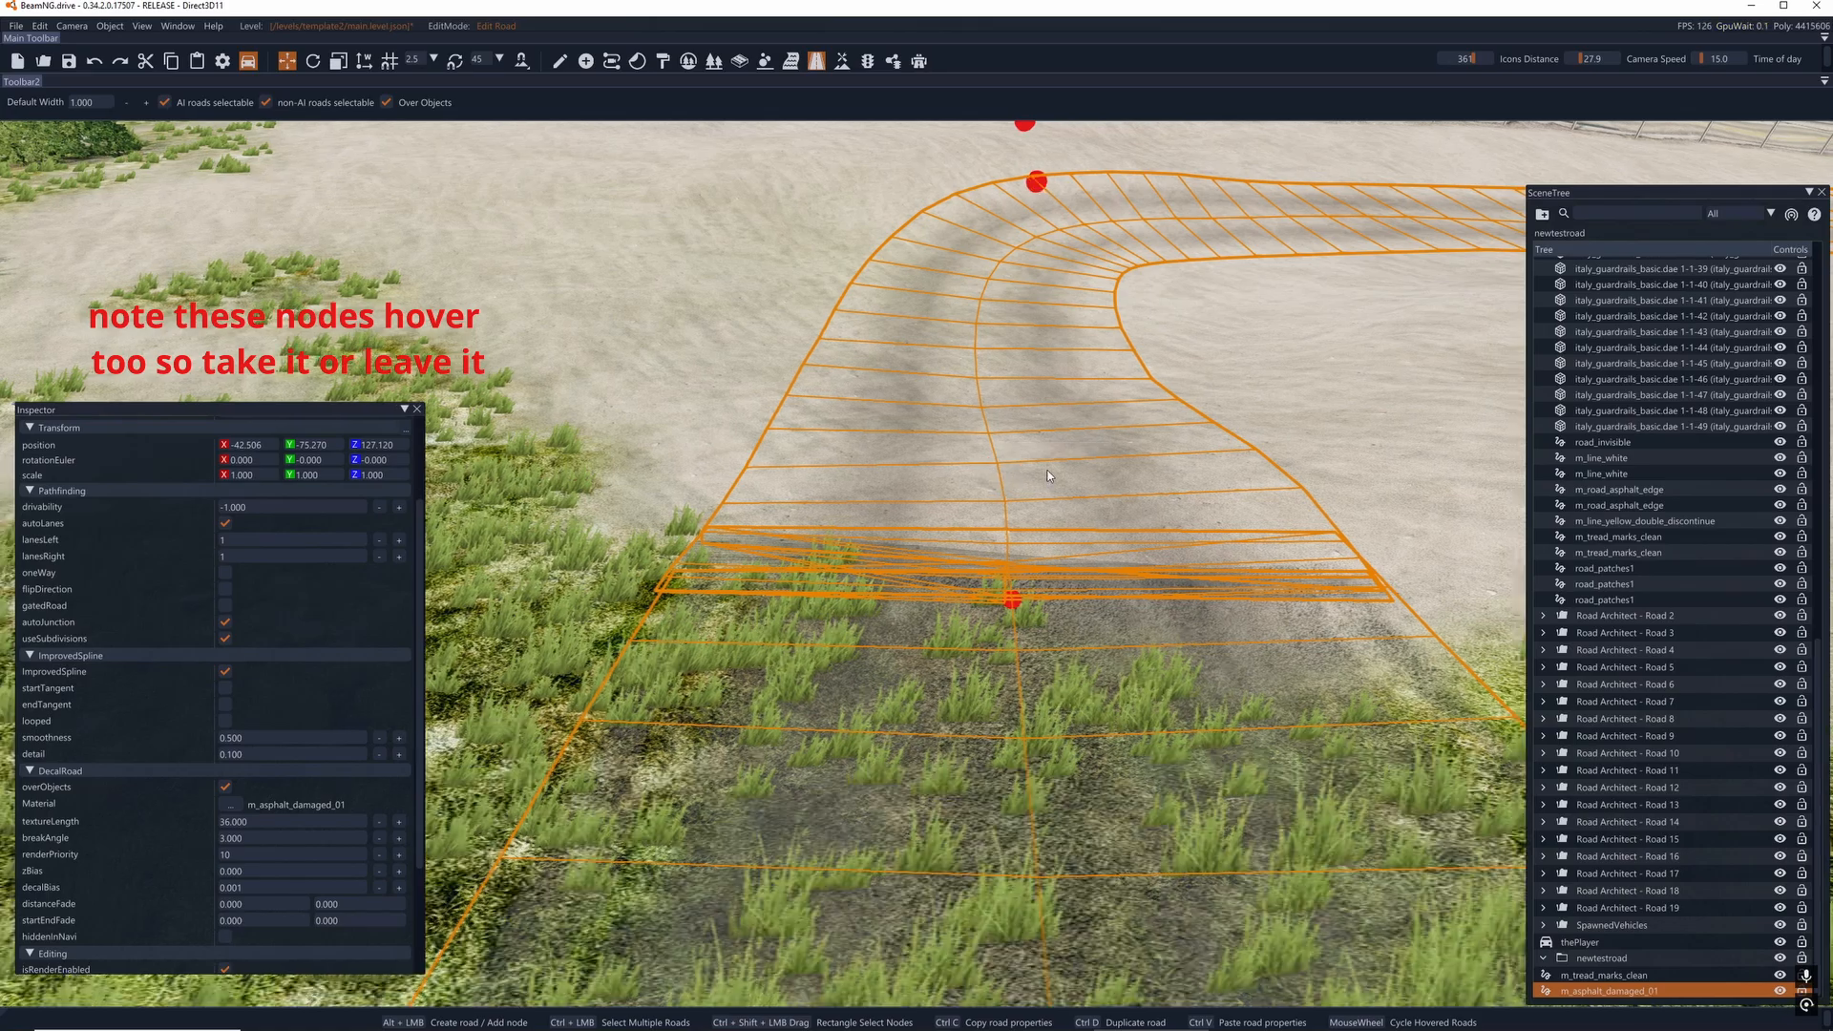
{"action": "key", "text": "ctrl+z"}
{"action": "key", "text": "Escape"}
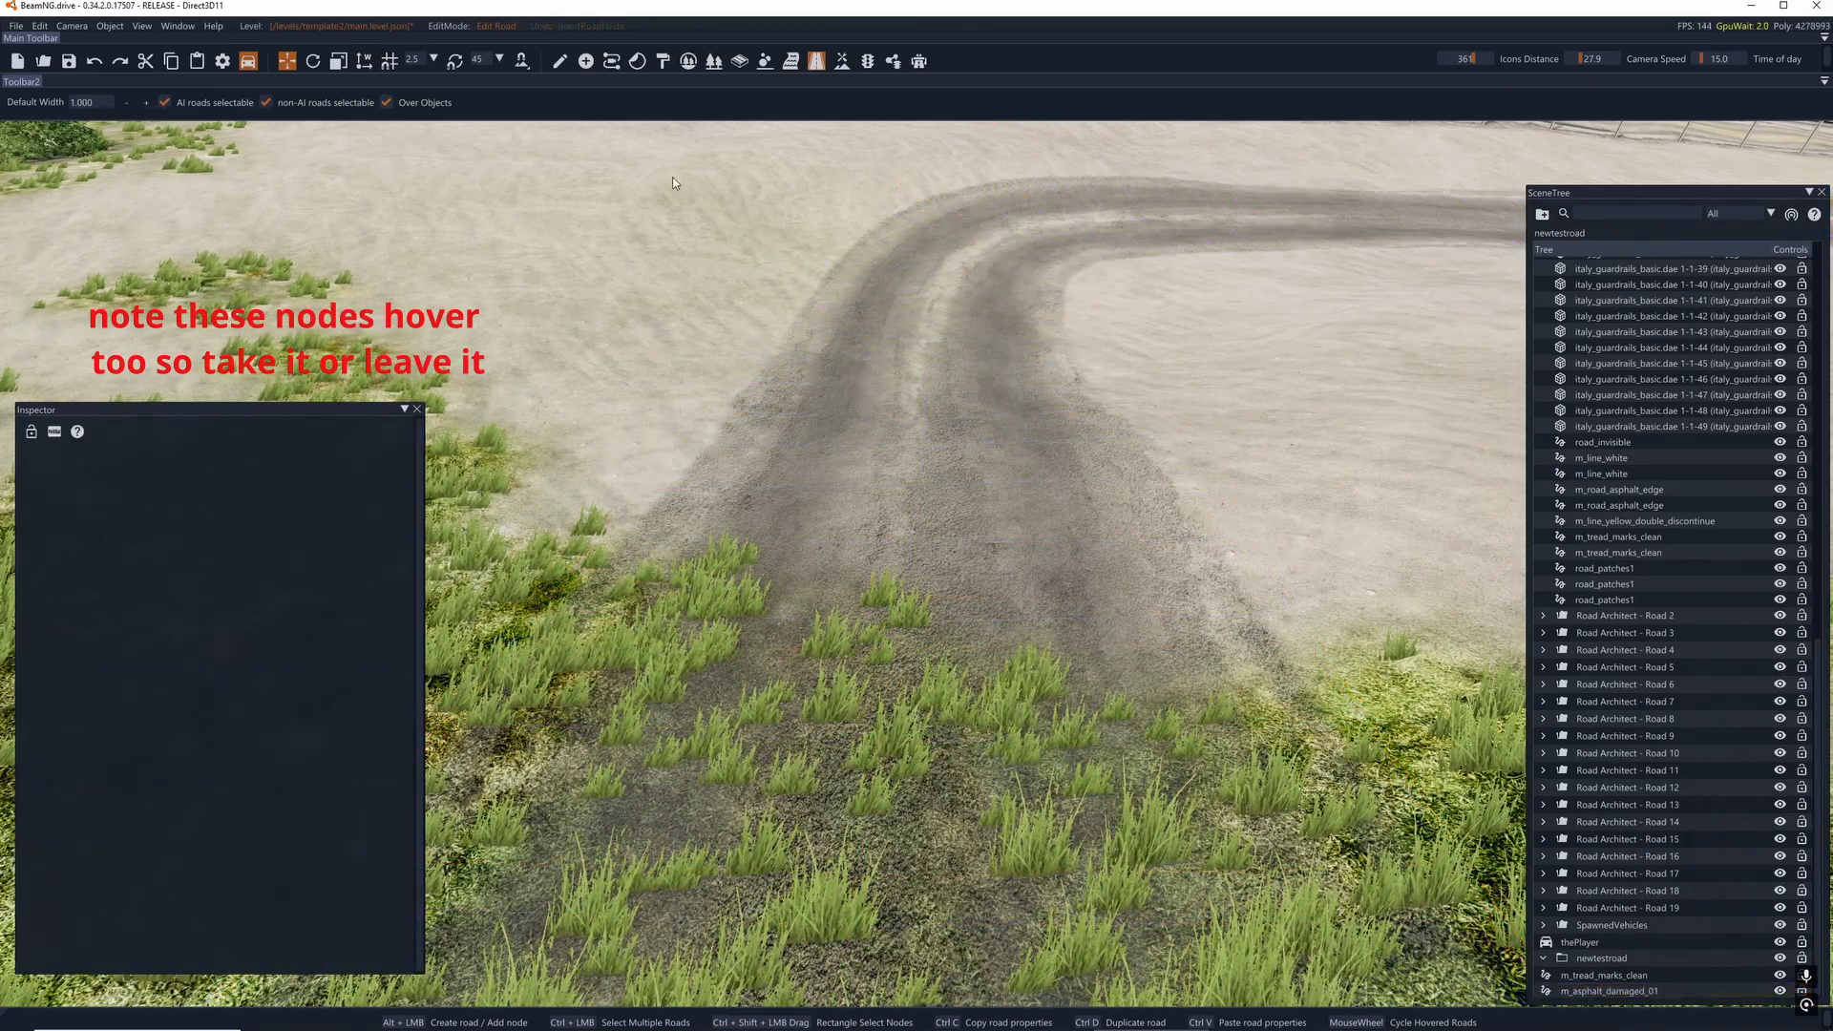
- Draw a two-node decal road about 5.9 m long along the asphalt's centre before the bend and apply the m_line_yellow_double material
{"action": "left_click", "coordinate": [899, 597], "text": "alt"}
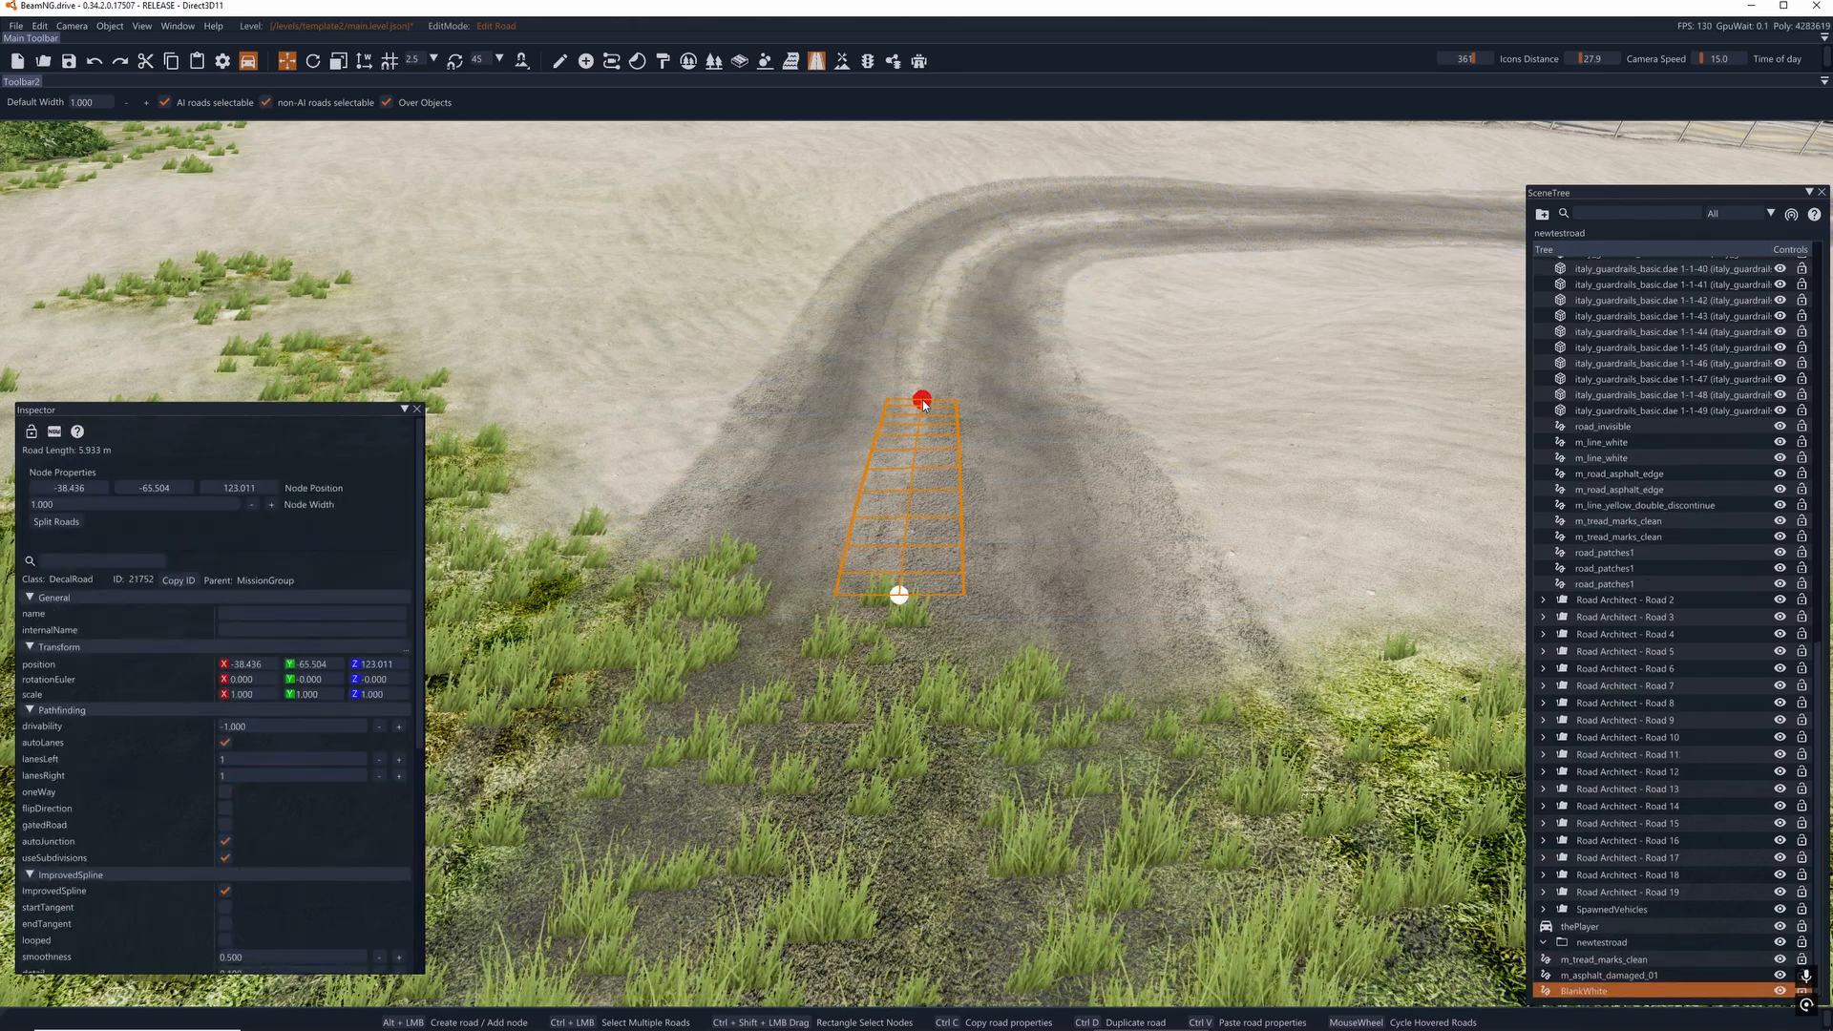
{"action": "left_click", "coordinate": [921, 399], "text": "alt"}
{"action": "scroll", "coordinate": [294, 892], "scroll_direction": "down", "scroll_amount": 1}
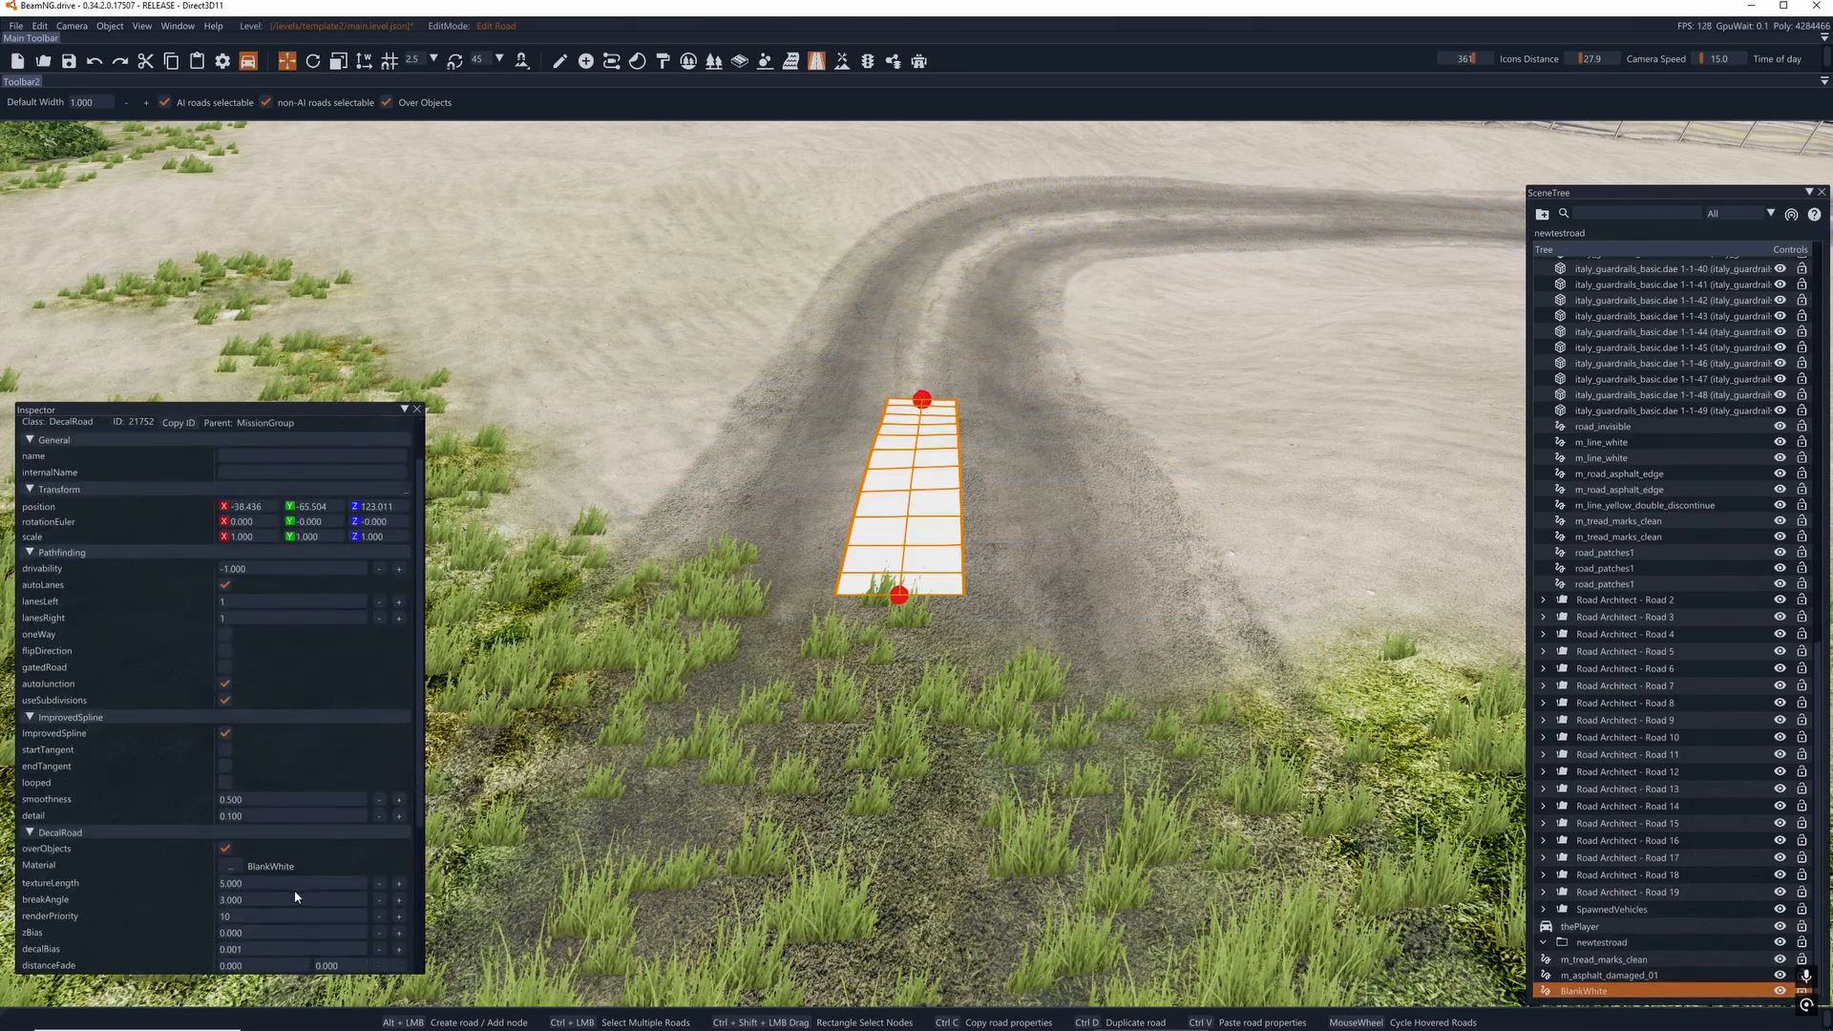
{"action": "left_click", "coordinate": [231, 866]}
{"action": "type", "text": "asphalt"}
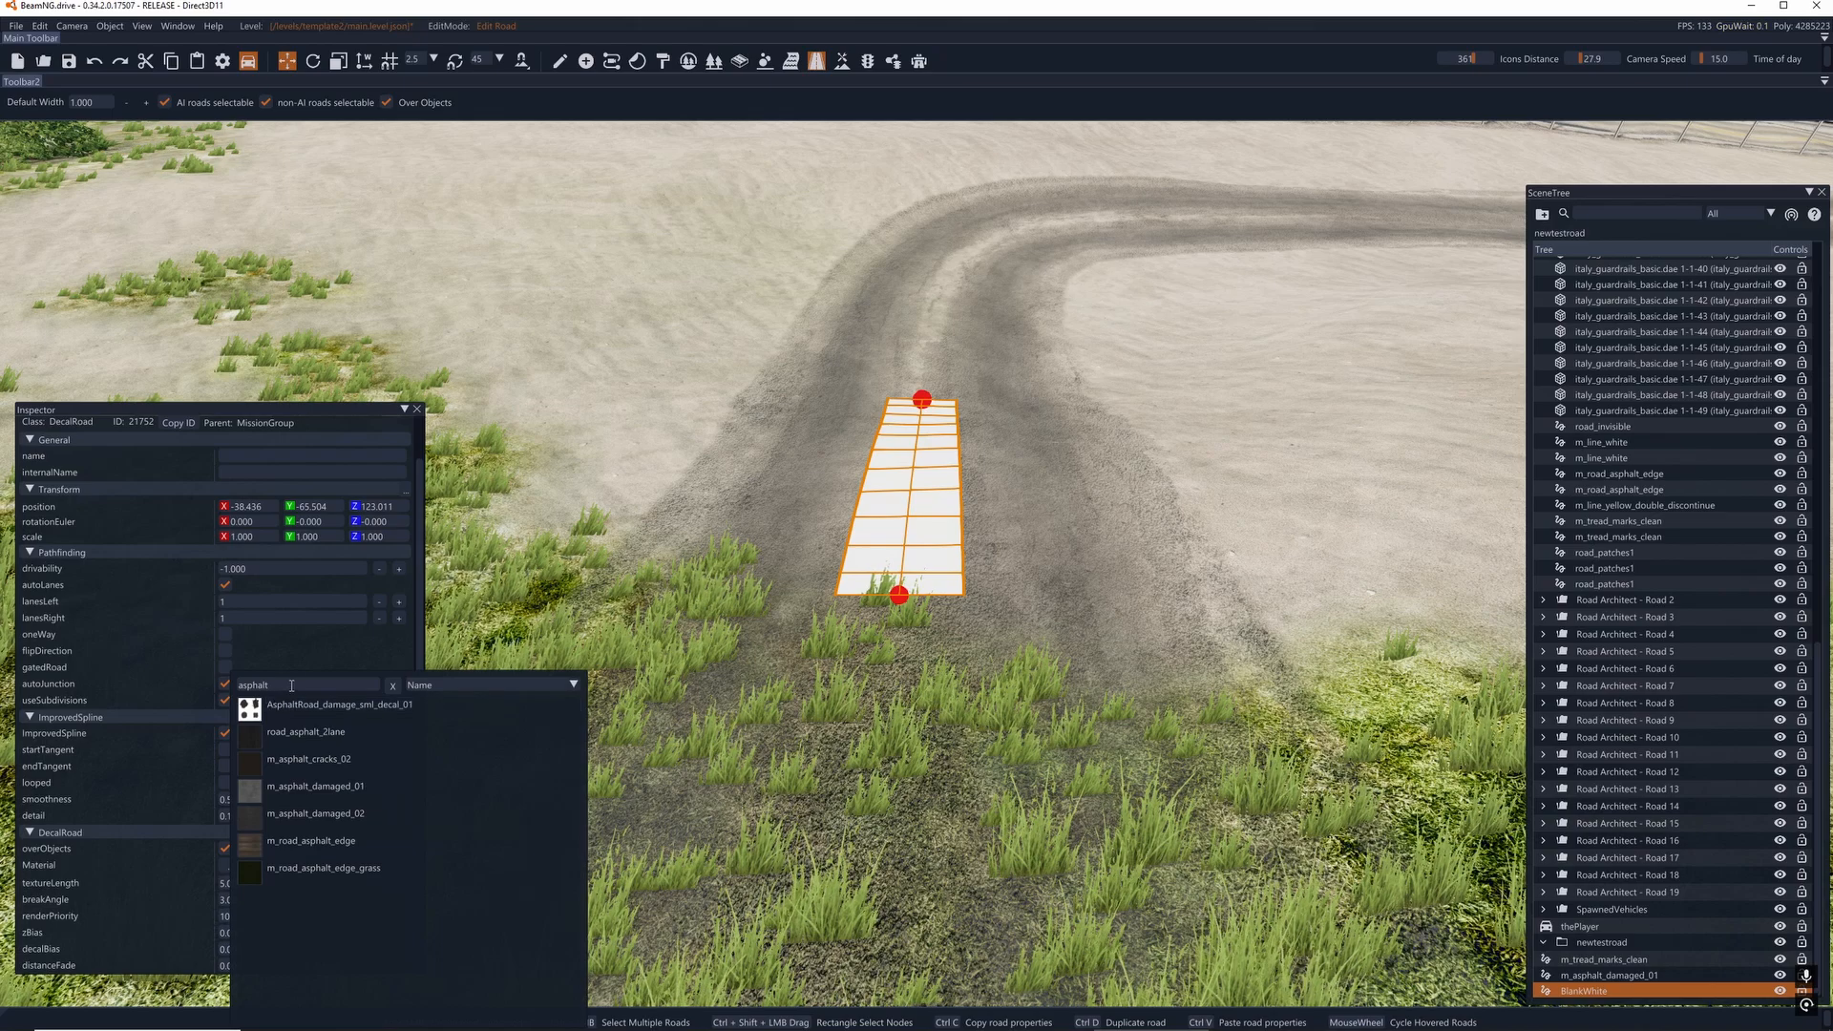
{"action": "key", "text": "ctrl+a"}
{"action": "type", "text": "y"}
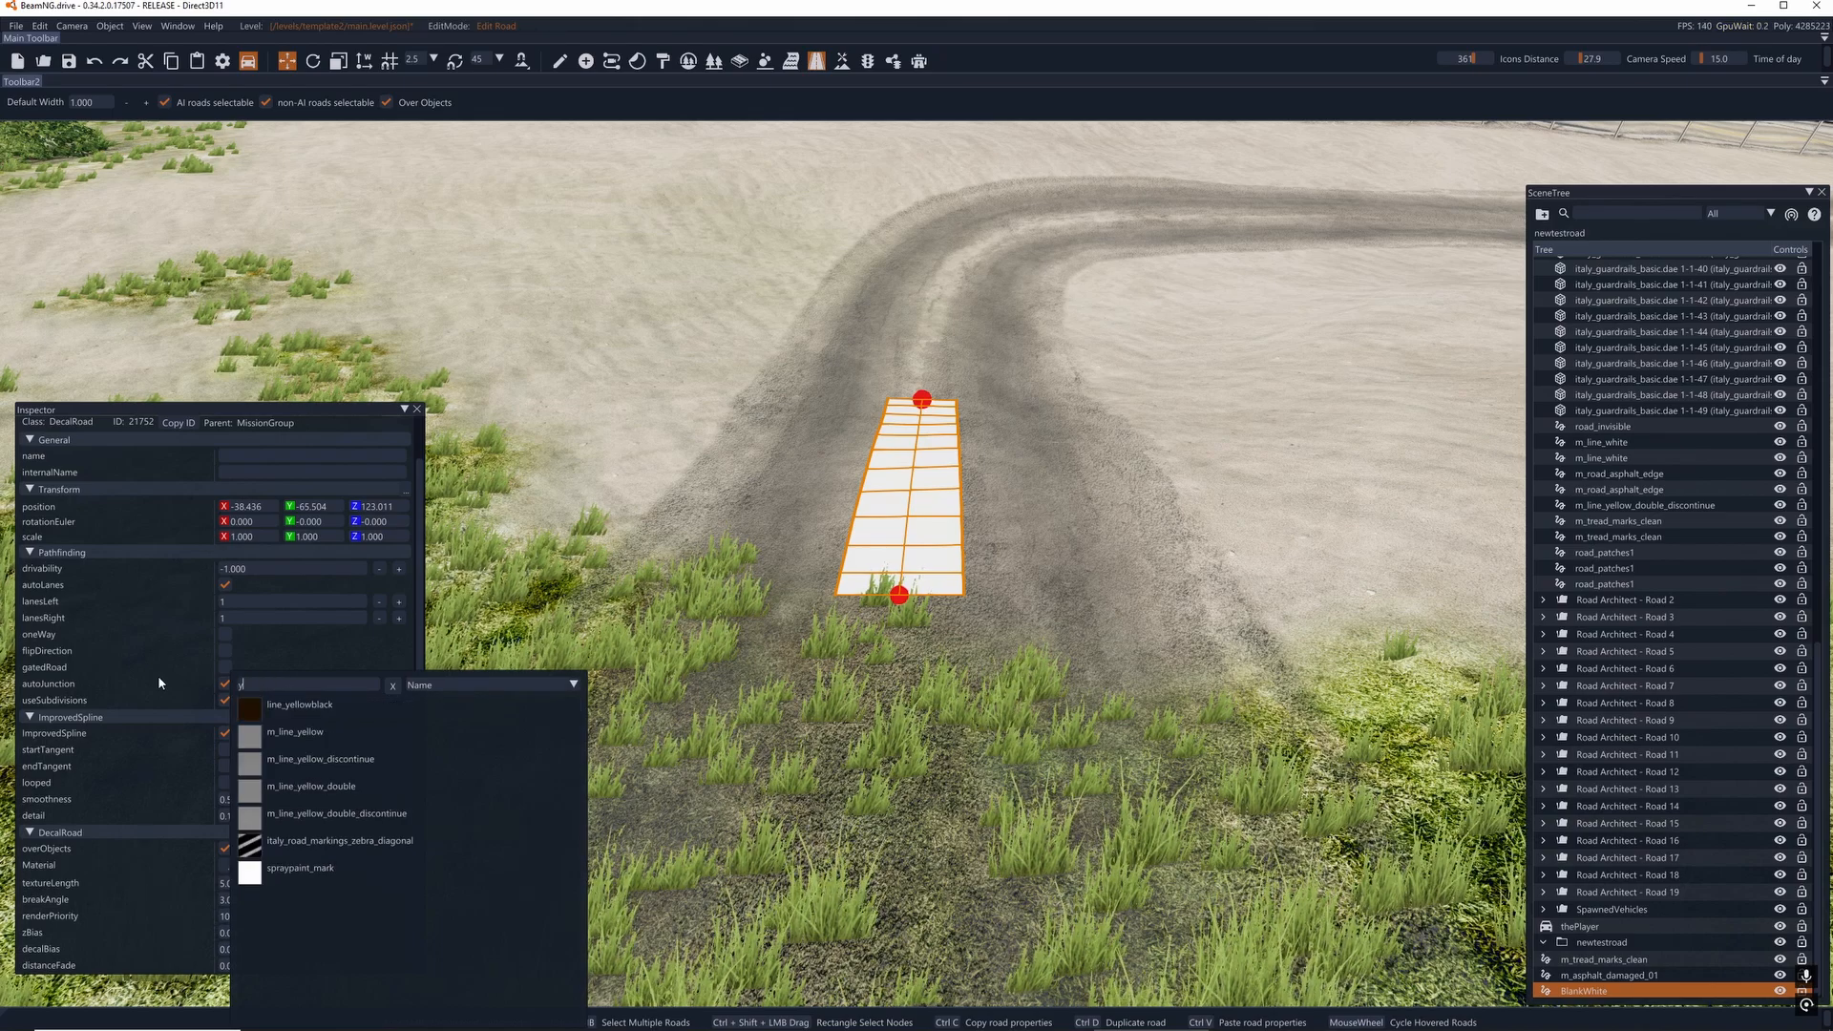
{"action": "type", "text": "ellow"}
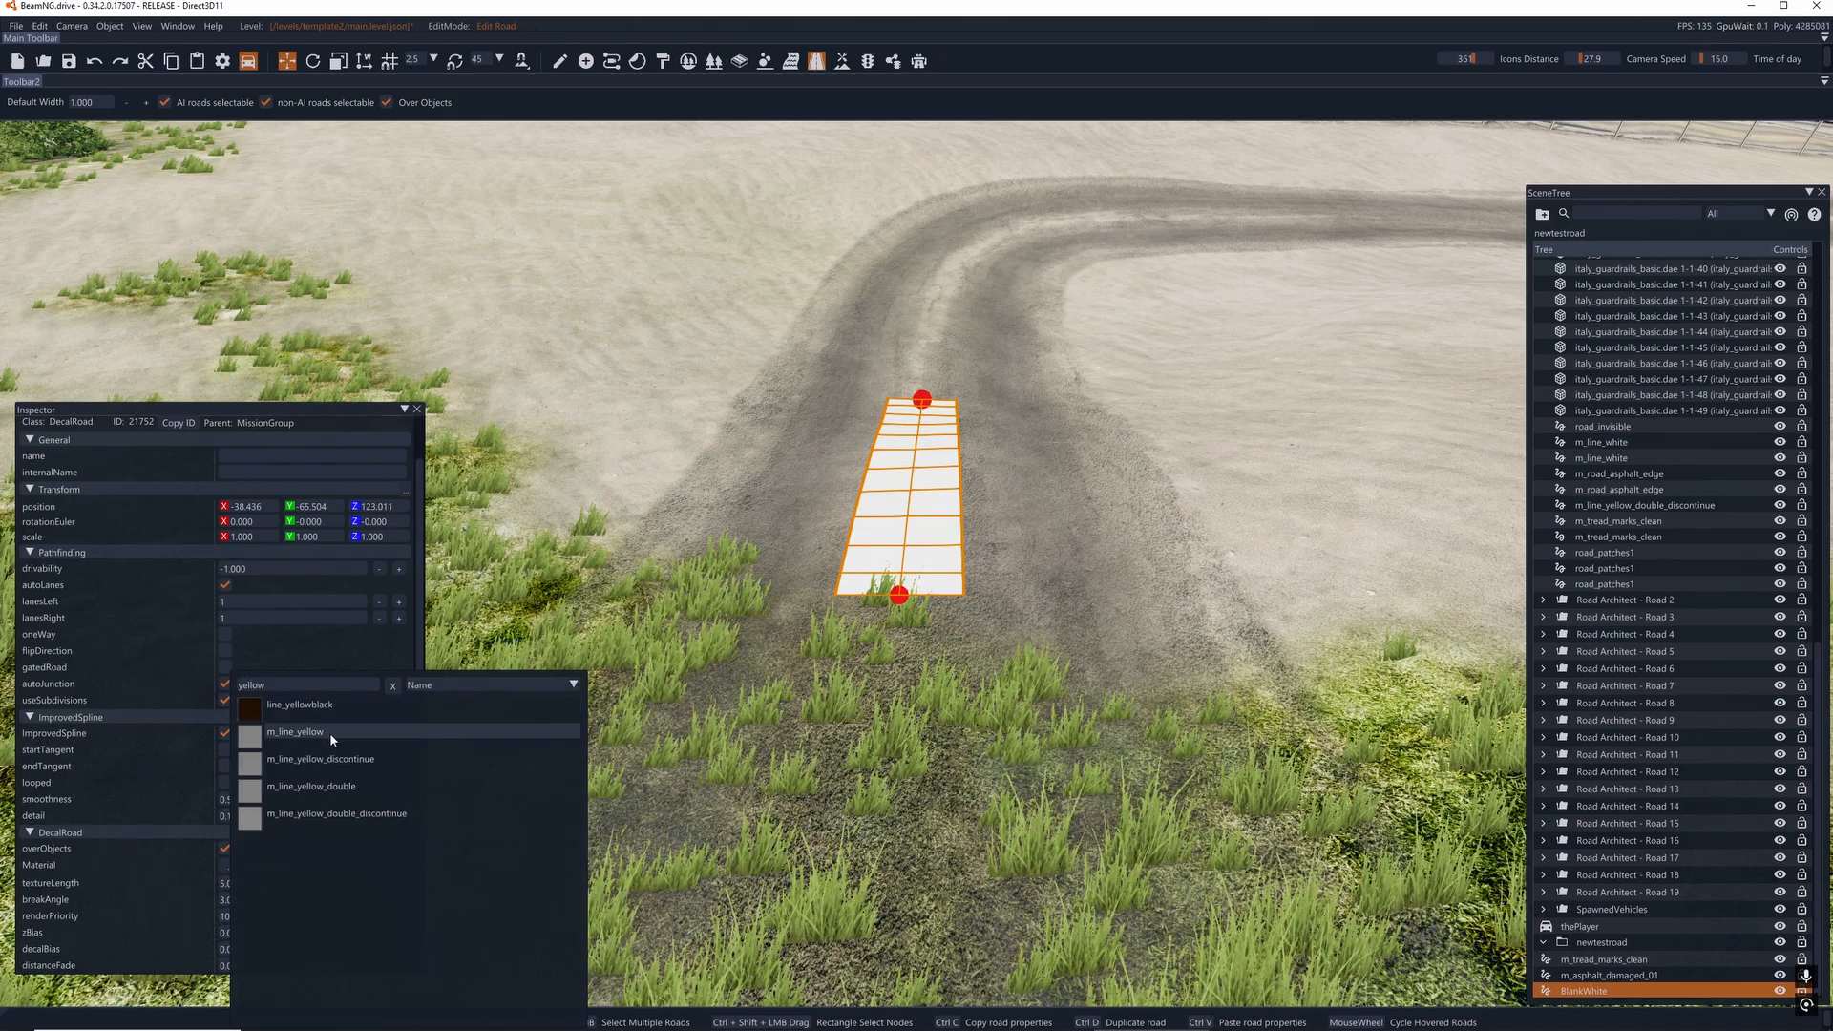
{"action": "left_click", "coordinate": [352, 785]}
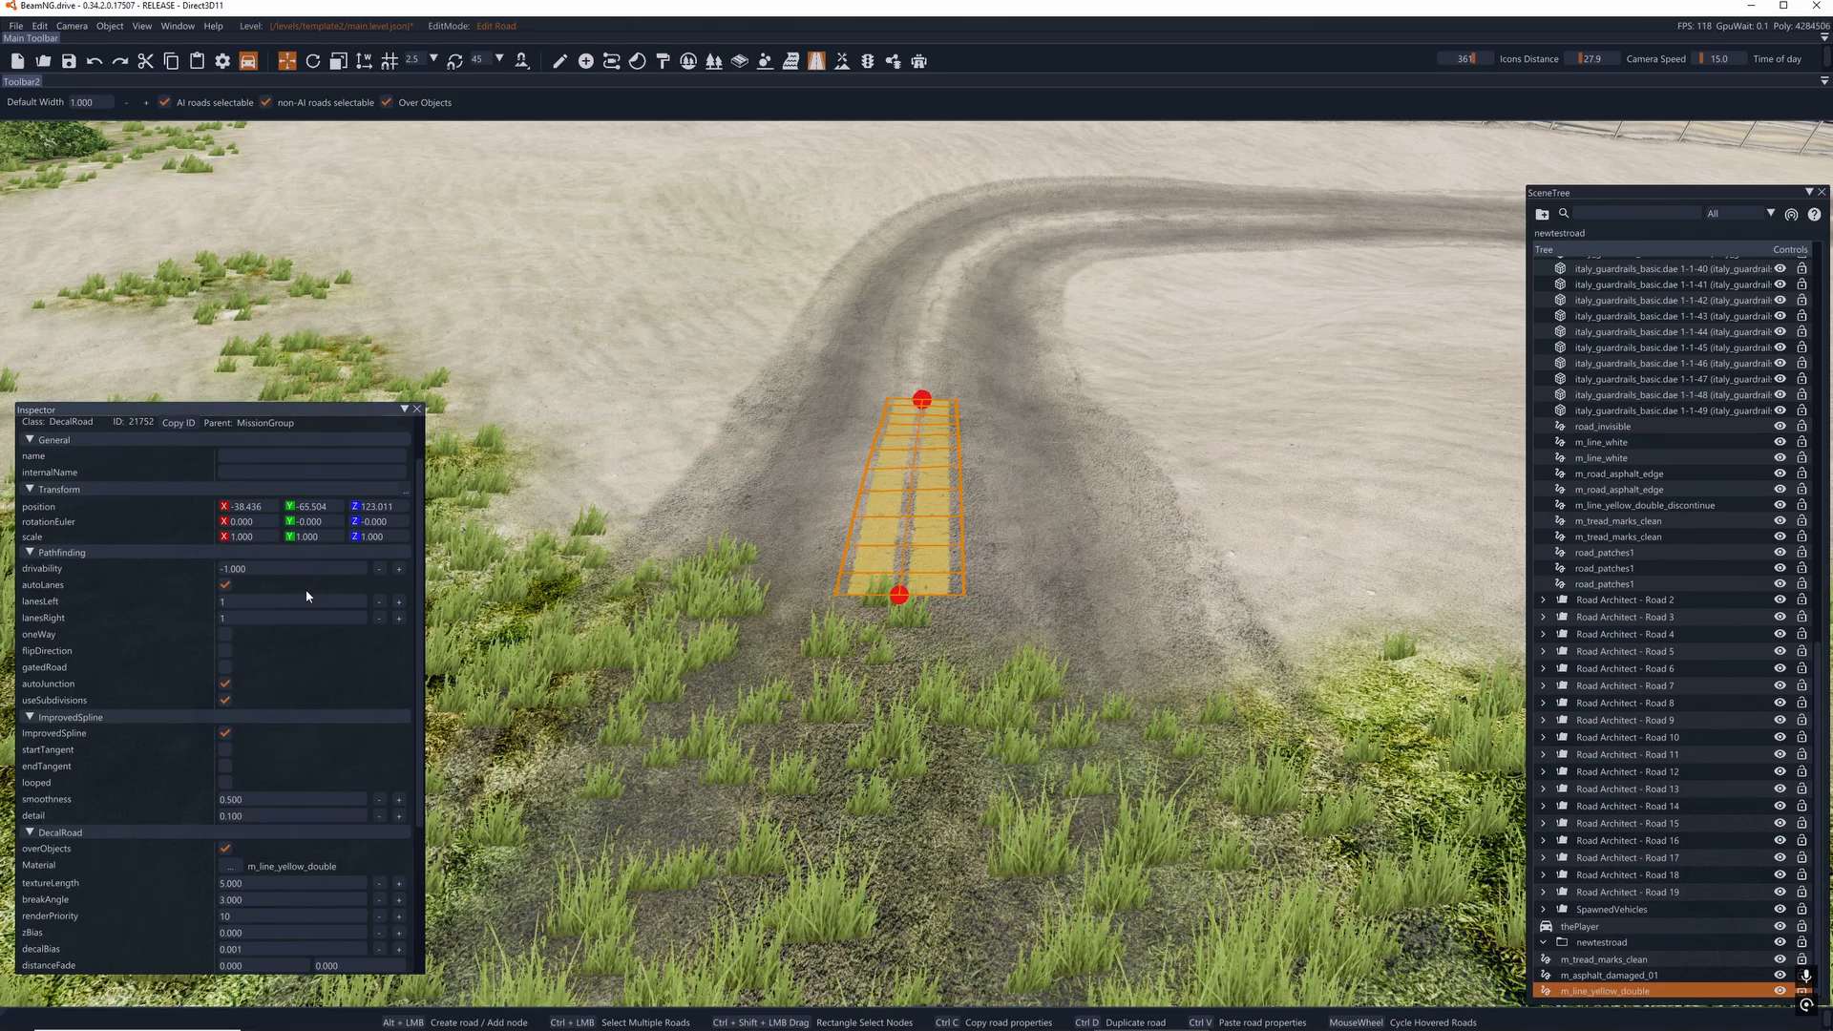
- Set the width of both yellow line nodes to 0.250 and extend the line toward the bend to about 11.4 m
{"action": "left_click", "coordinate": [897, 463]}
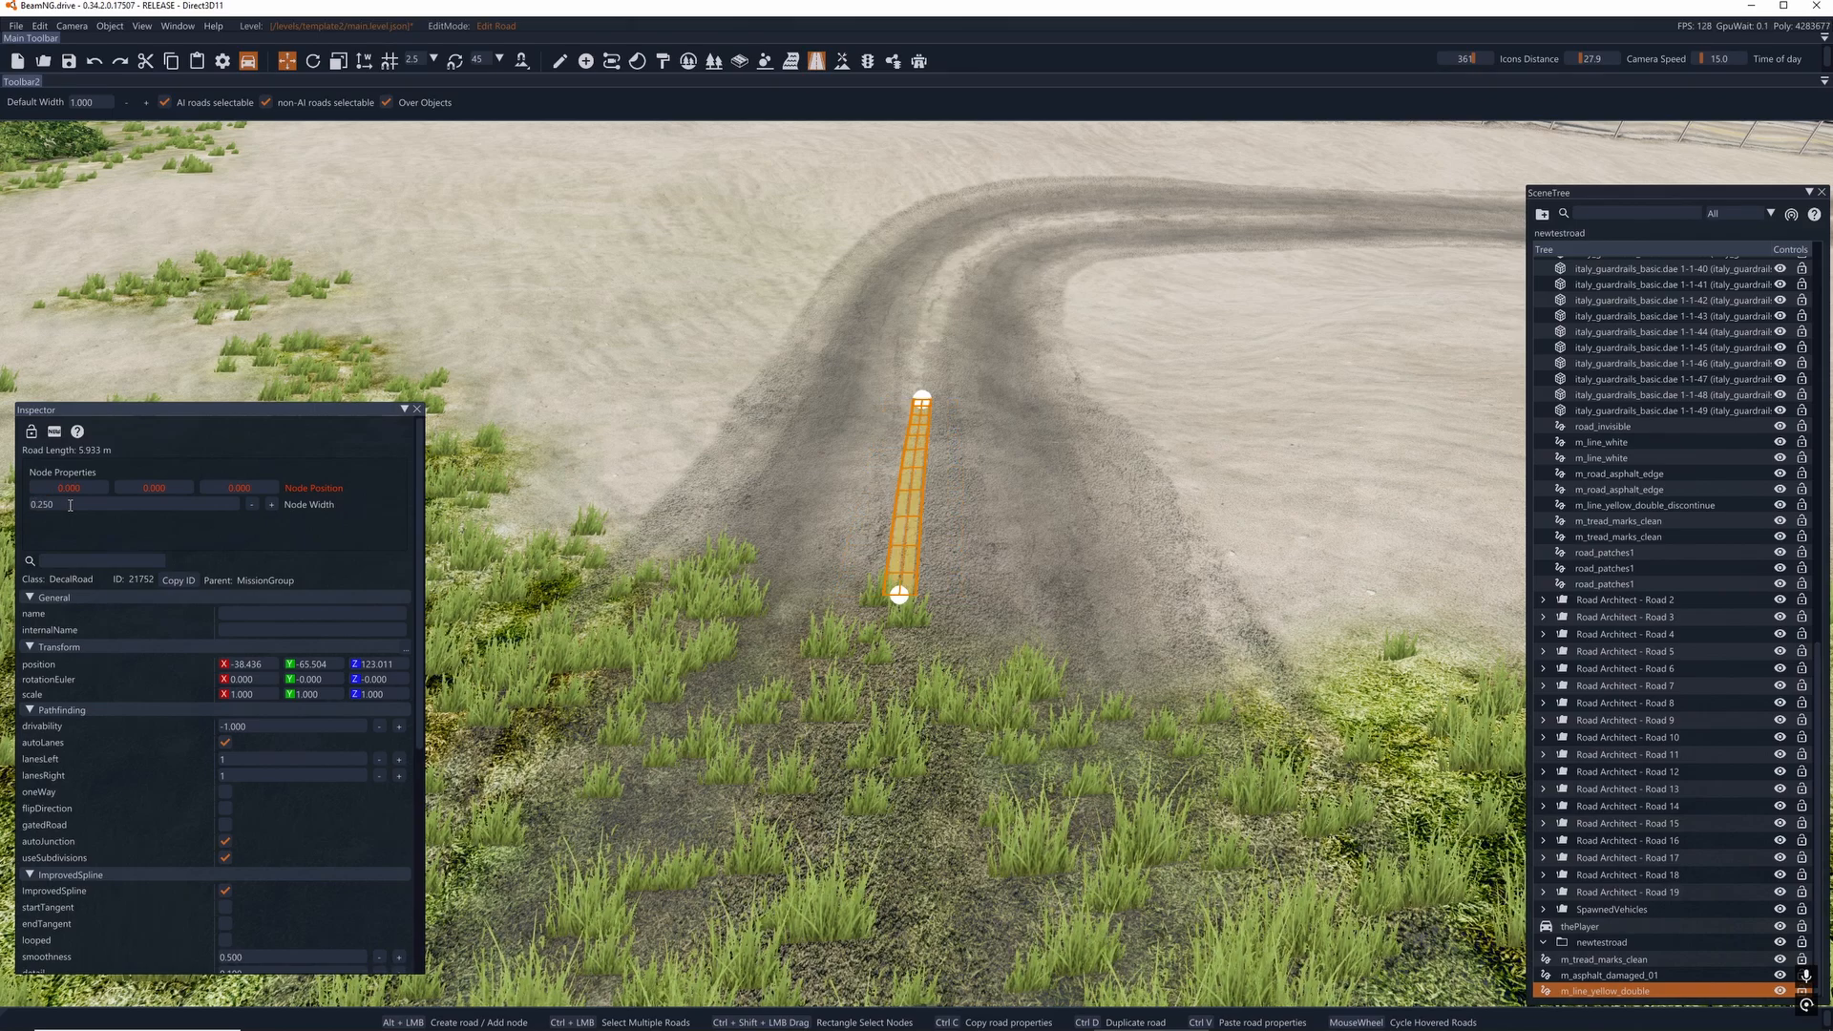
{"action": "key", "text": "w"}
{"action": "right_click_drag", "start_coordinate": [611, 406], "coordinate": [622, 380]}
{"action": "key", "text": "s"}
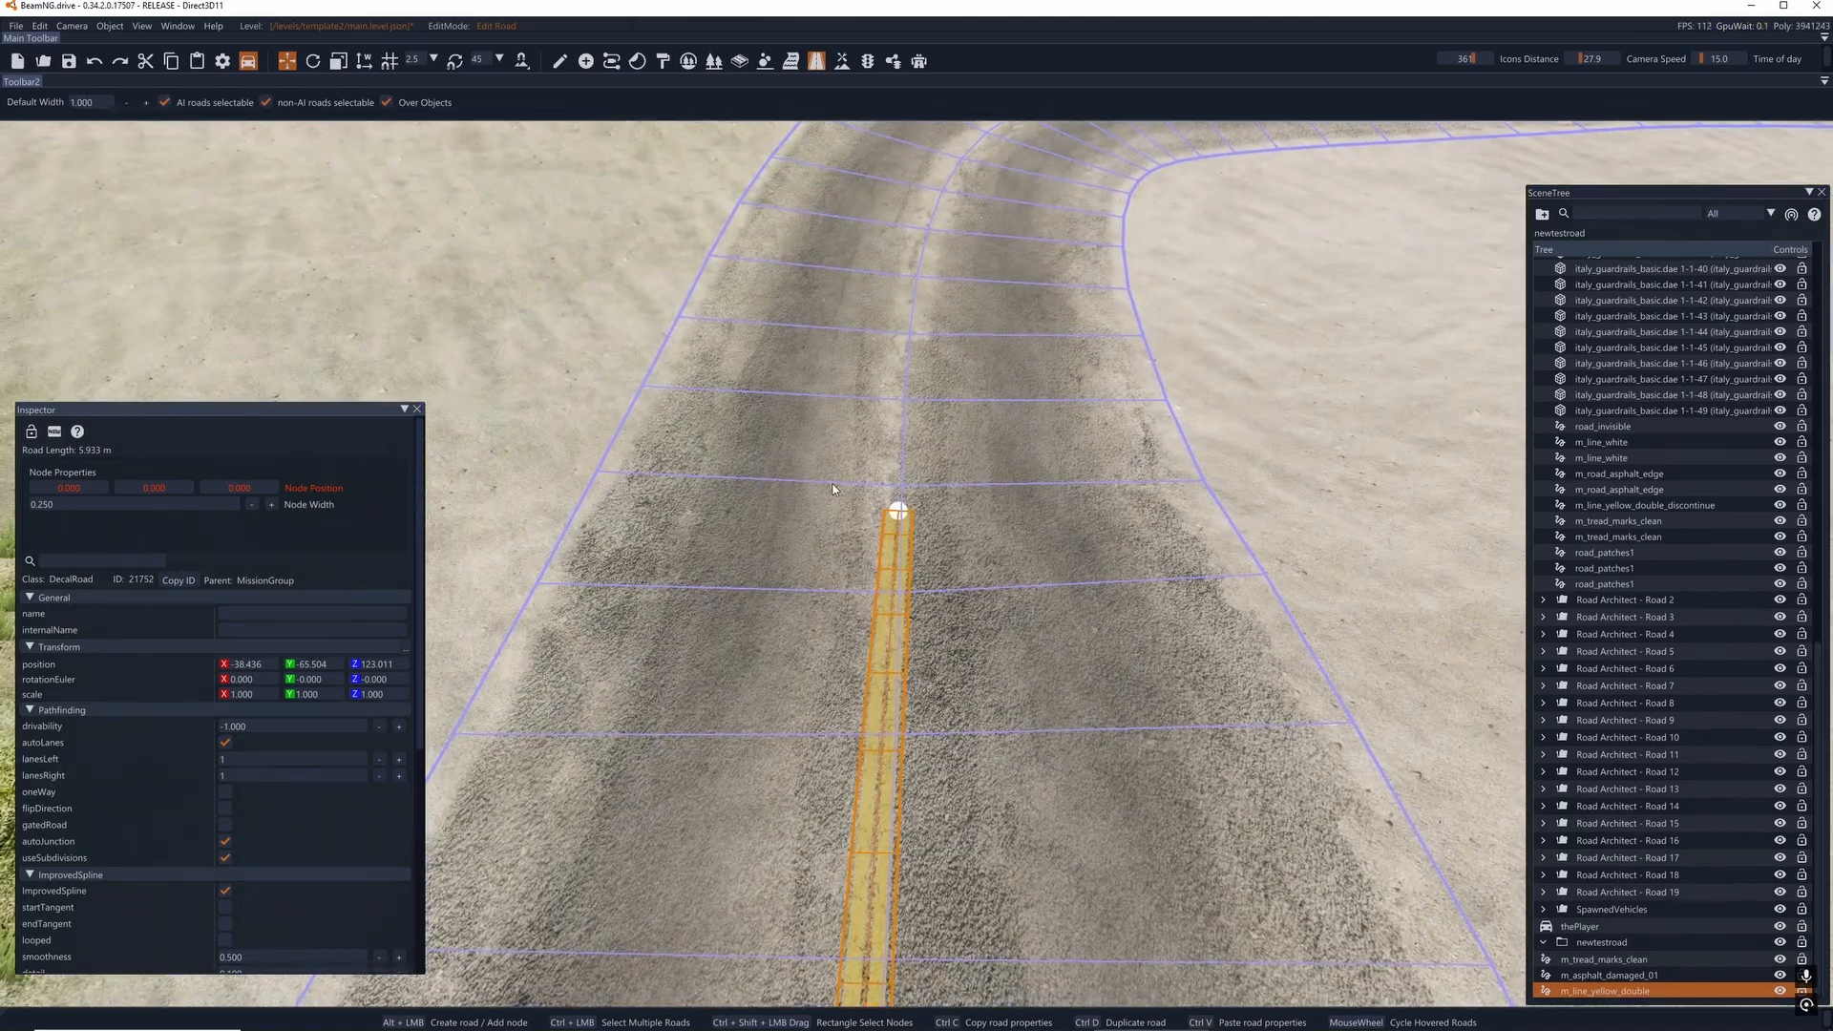
{"action": "left_click", "coordinate": [895, 504]}
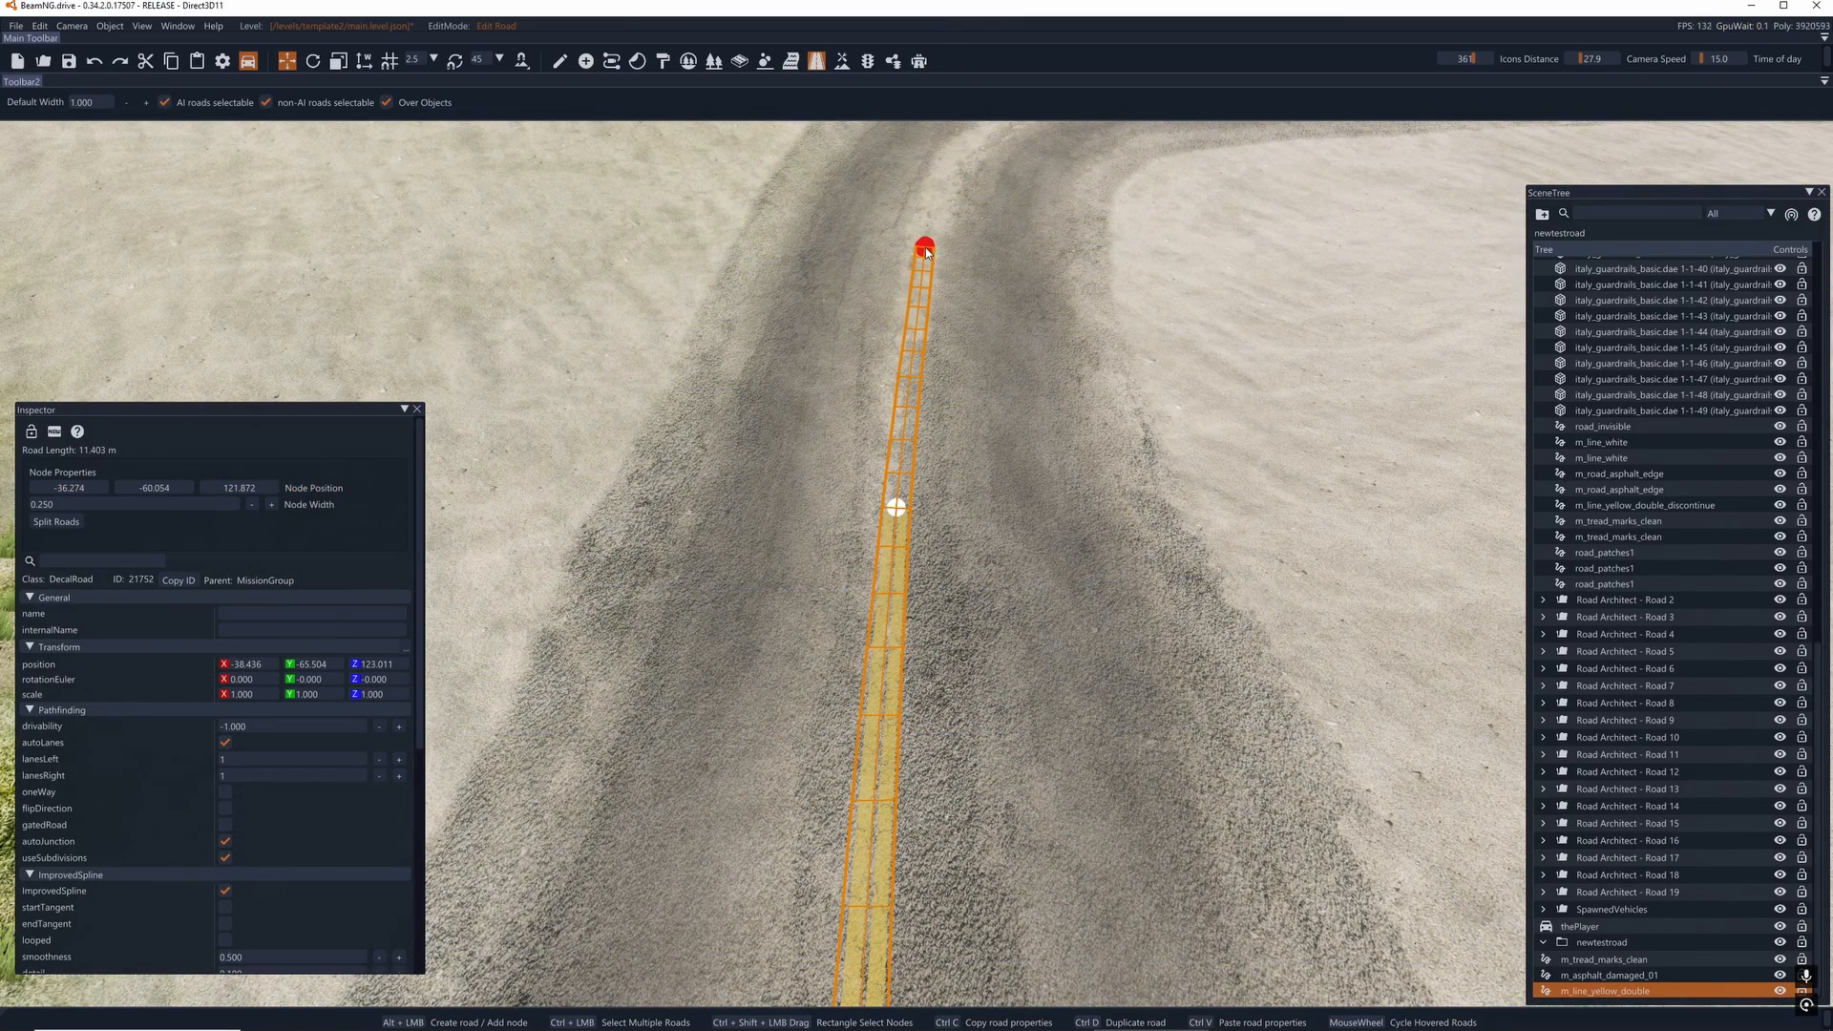
{"action": "left_click", "coordinate": [924, 246], "text": "alt"}
- Continue the yellow double line around the bend, placing its nodes along the centre of the asphalt
{"action": "key", "text": "w"}
{"action": "right_click_drag", "start_coordinate": [925, 246], "coordinate": [1080, 439]}
{"action": "key", "text": "s"}
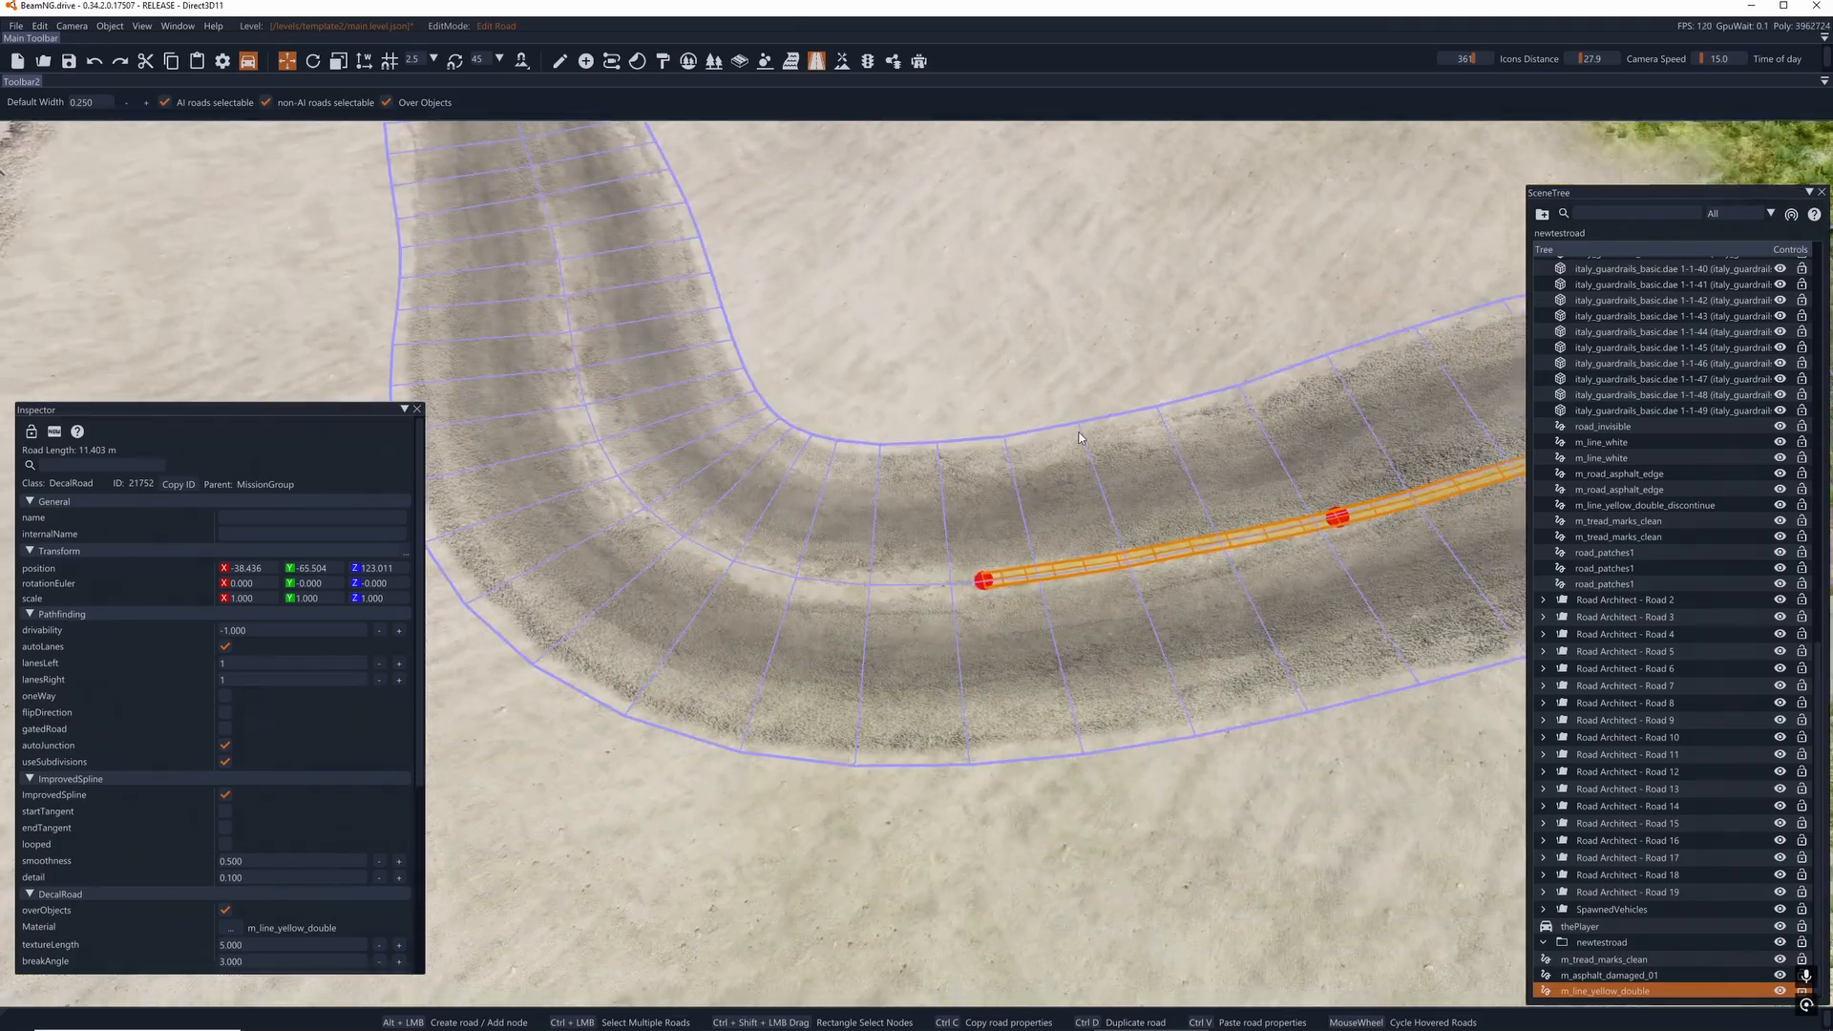
{"action": "left_click", "coordinate": [983, 579]}
{"action": "left_click", "coordinate": [791, 575], "text": "alt"}
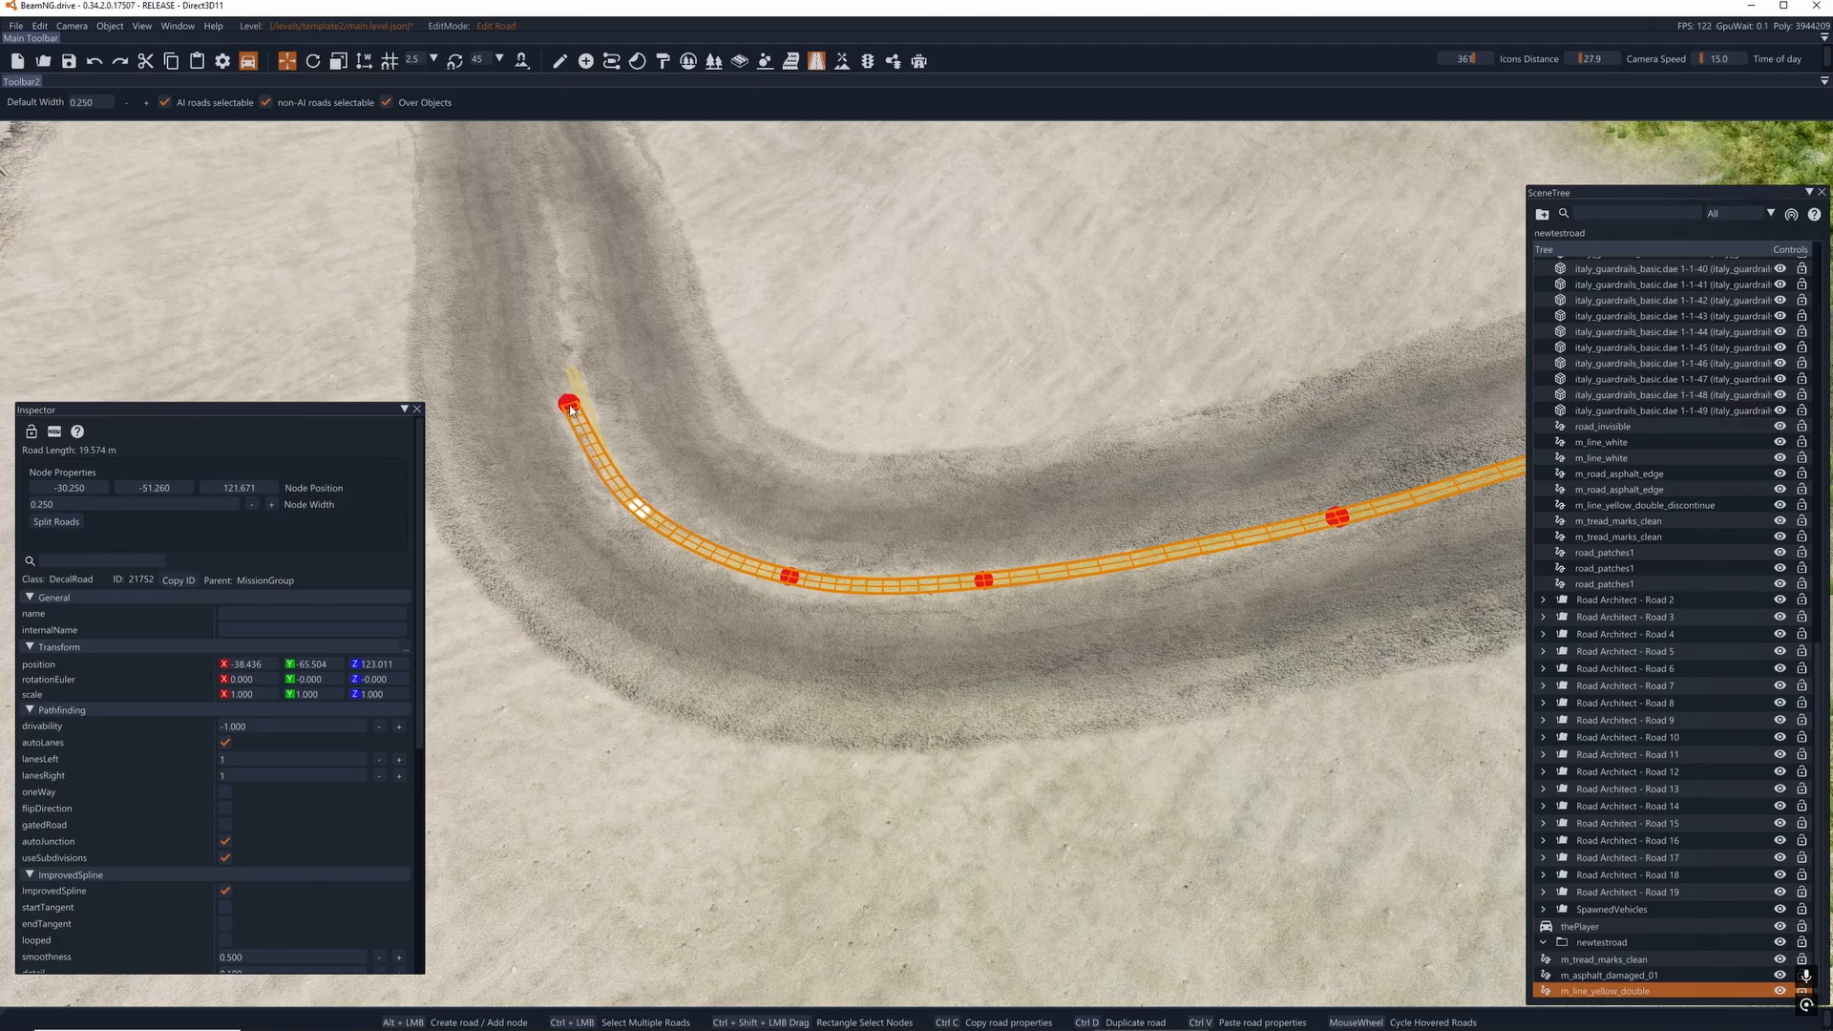
{"action": "left_click", "coordinate": [579, 411], "text": "alt"}
{"action": "mouse_move", "coordinate": [724, 729]}
{"action": "right_mouse_down"}
{"action": "mouse_move", "coordinate": [668, 611]}
{"action": "mouse_move", "coordinate": [724, 729]}
{"action": "right_mouse_up"}
{"action": "left_click", "coordinate": [798, 689]}
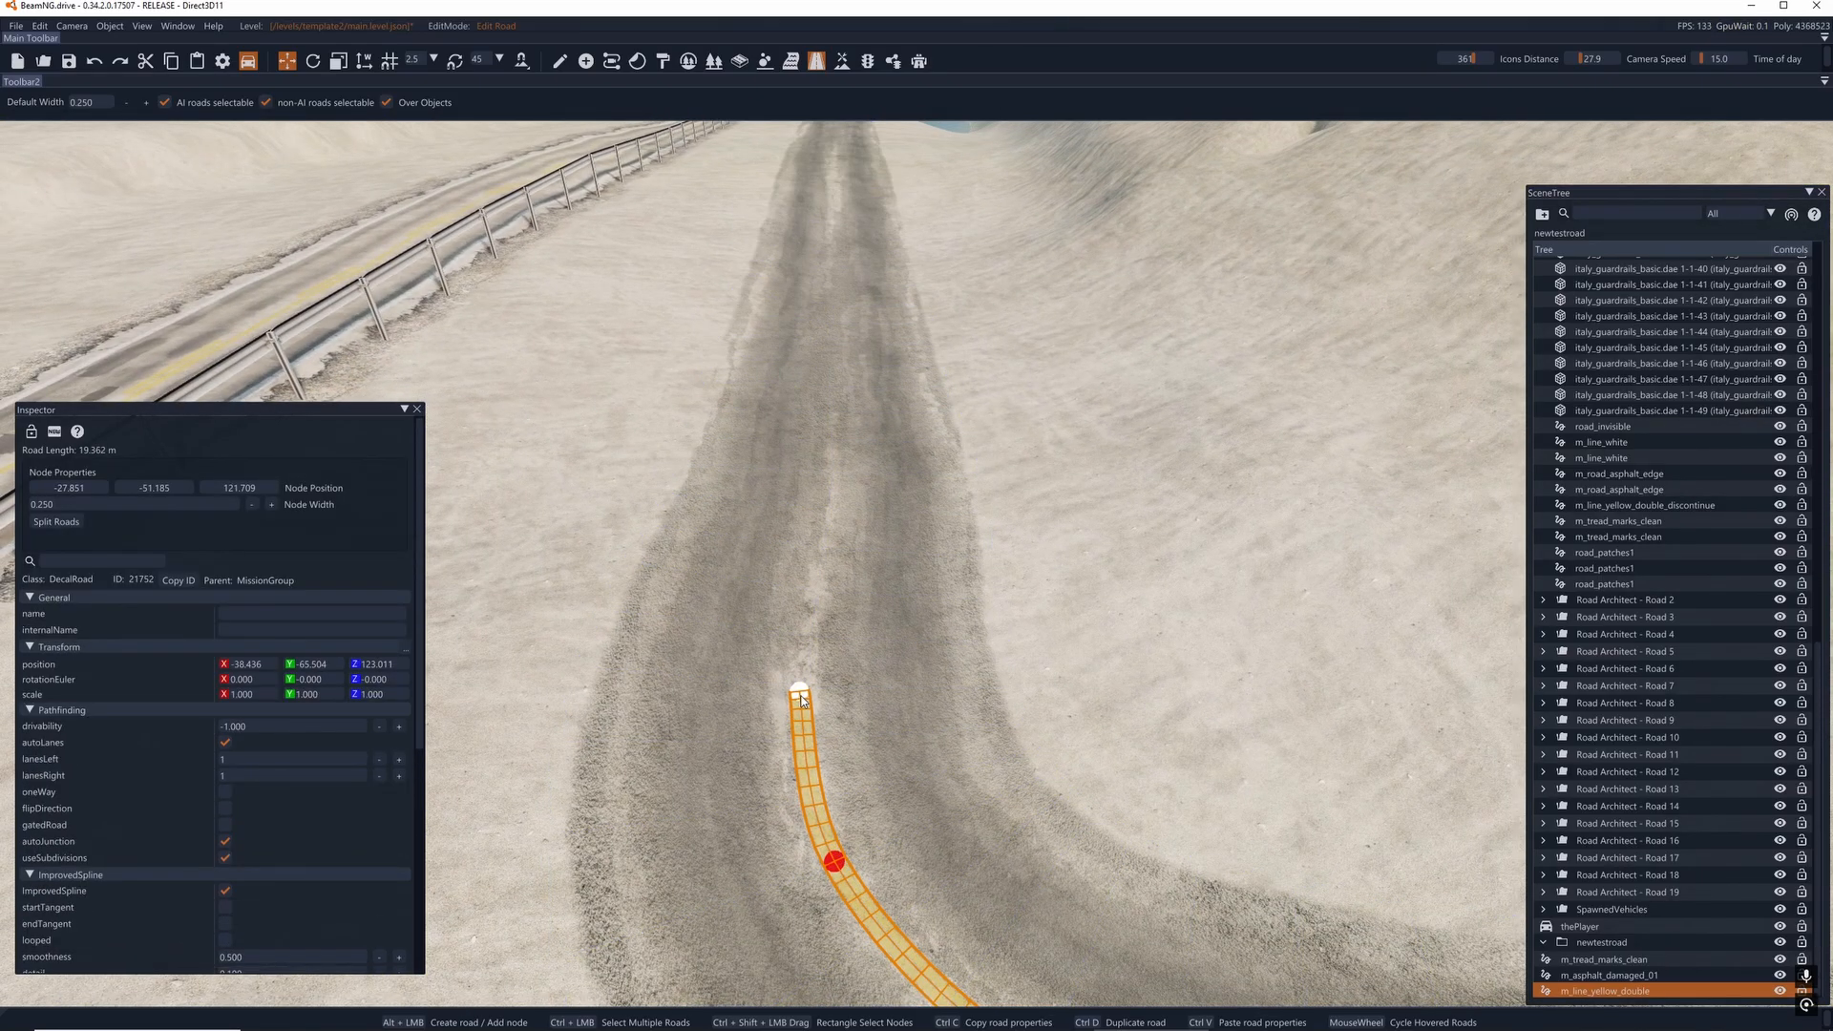
- Extend the yellow double line along the straight approach toward the unmarked bridge, to about 69 m total length
{"action": "left_click", "coordinate": [822, 500], "text": "alt"}
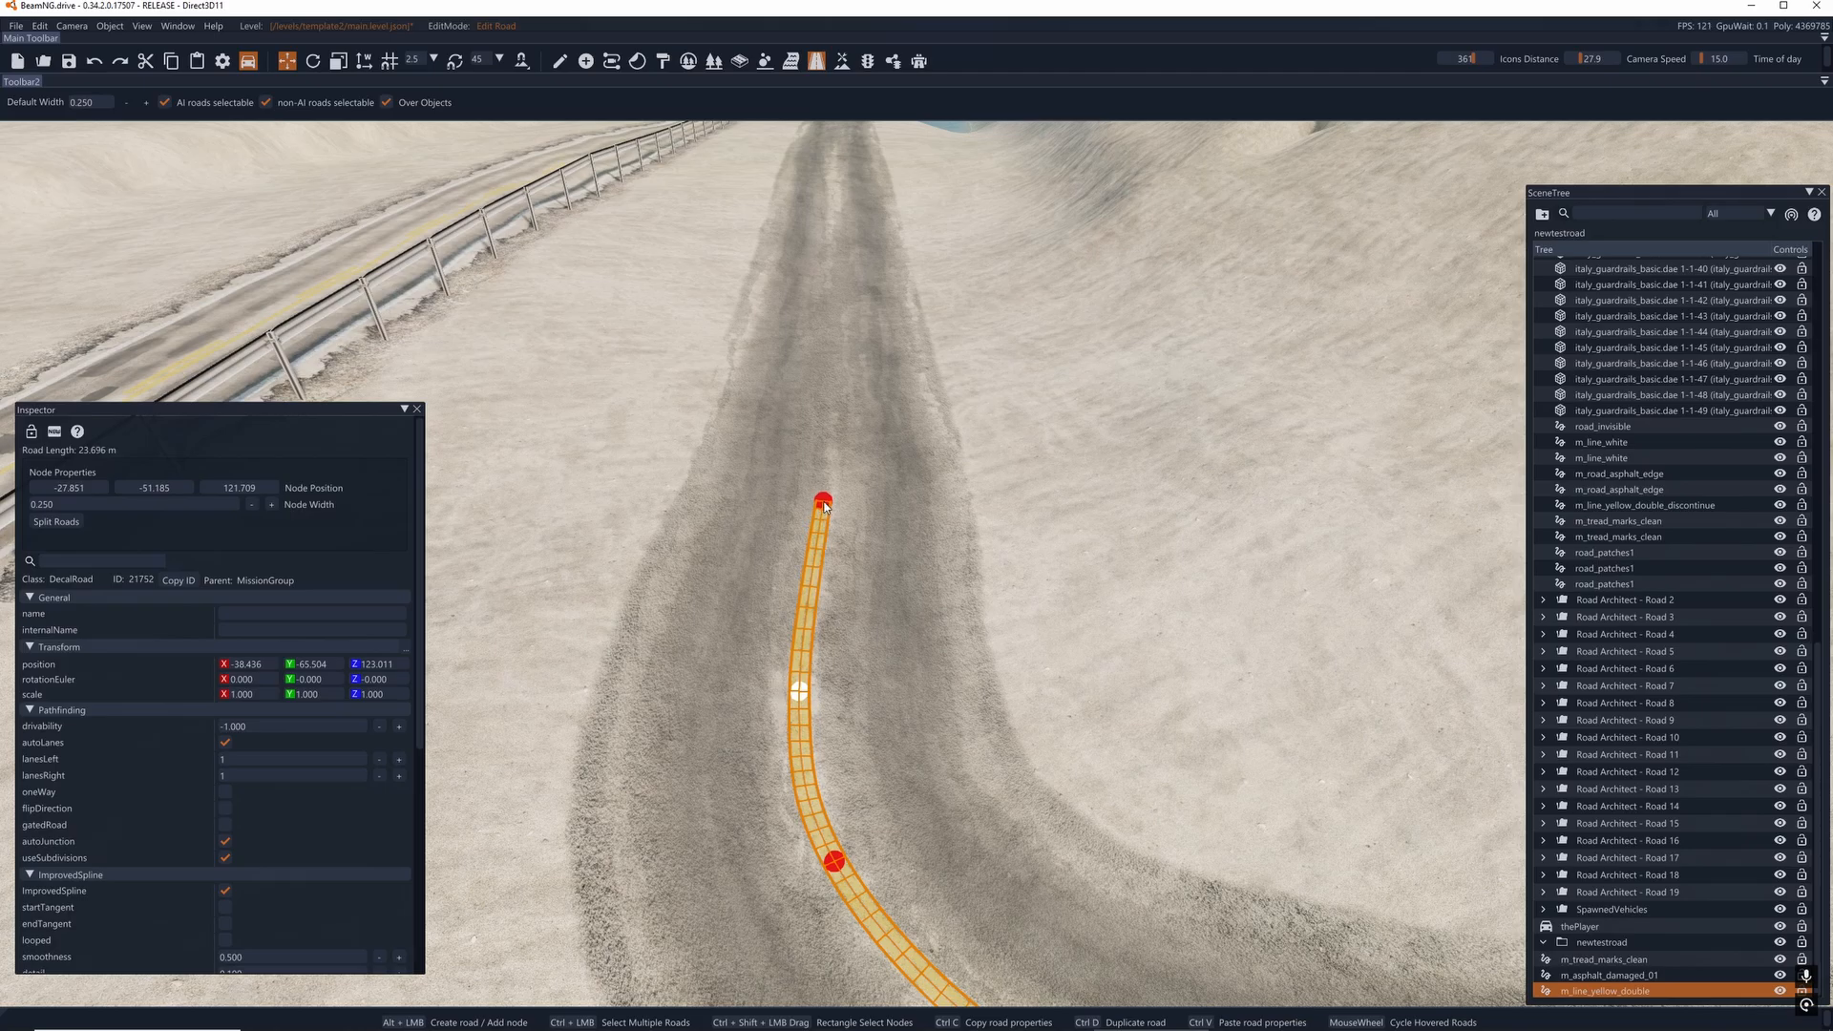
{"action": "left_click", "coordinate": [835, 177], "text": "alt"}
{"action": "right_click_drag", "start_coordinate": [836, 176], "coordinate": [840, 229]}
{"action": "key", "text": "w"}
{"action": "key", "text": "s"}
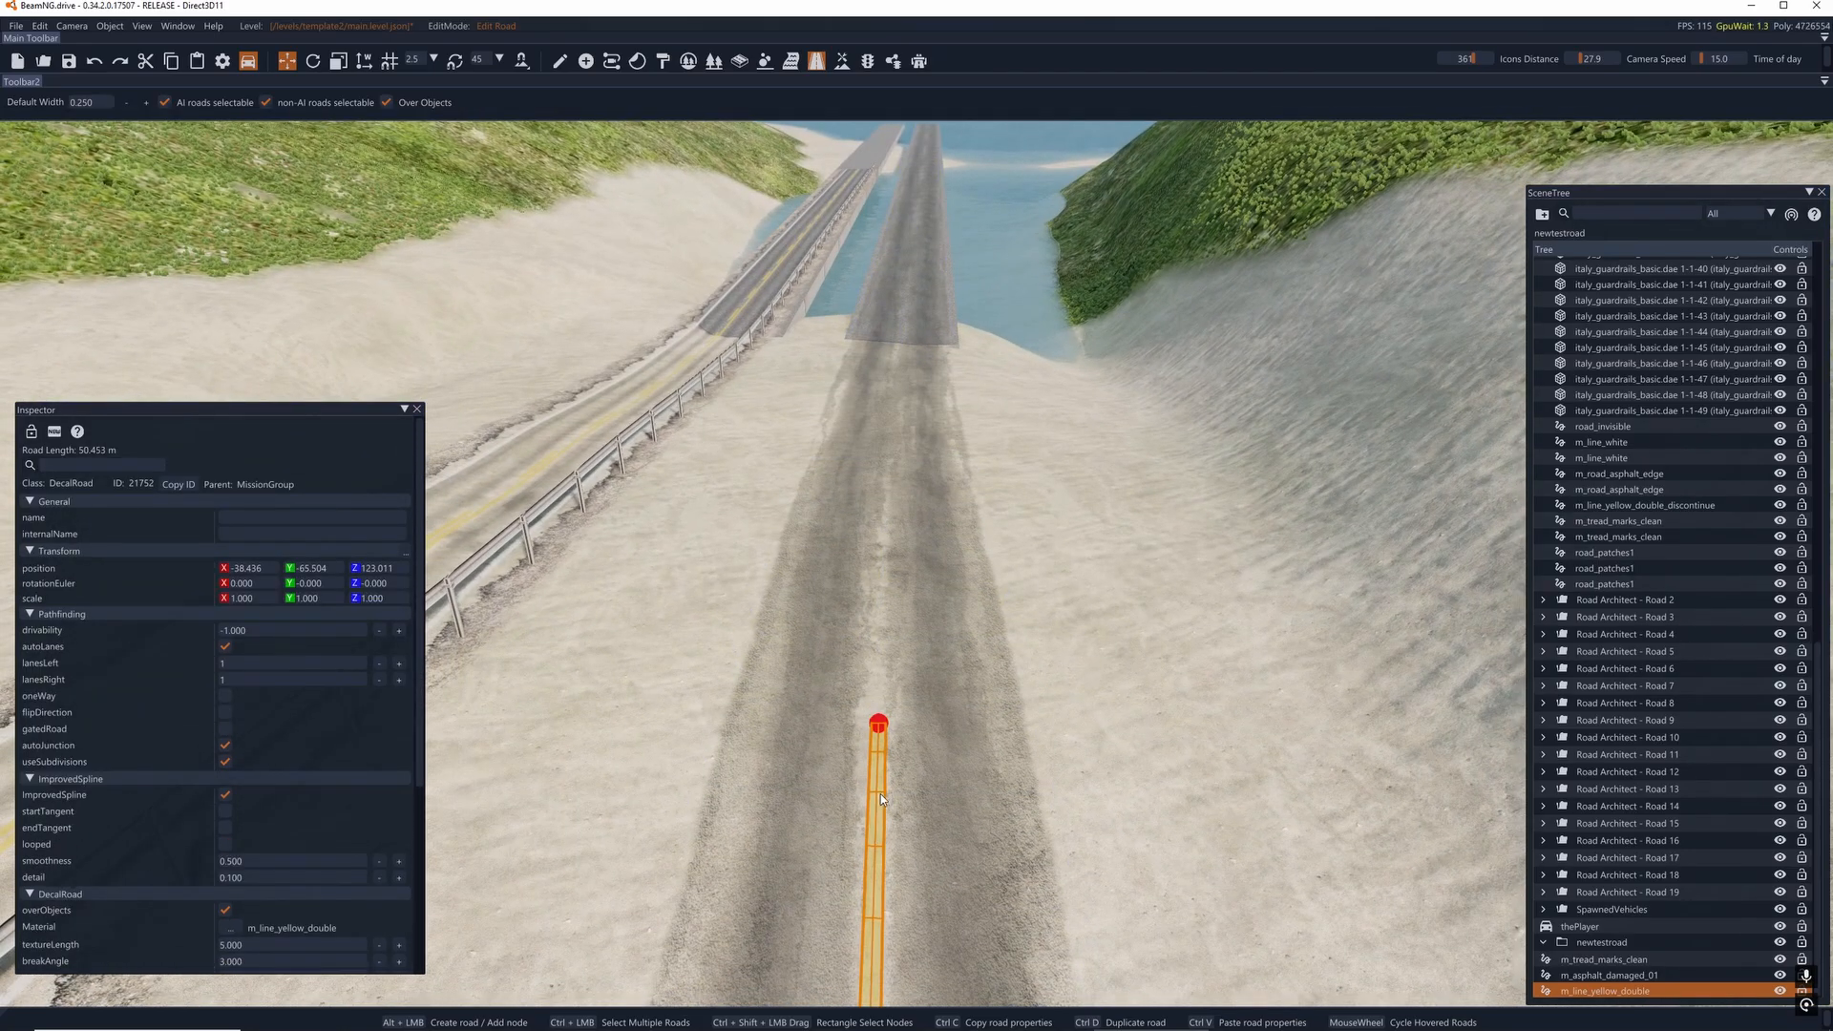
{"action": "left_click", "coordinate": [878, 729]}
{"action": "left_click", "coordinate": [894, 409], "text": "alt"}
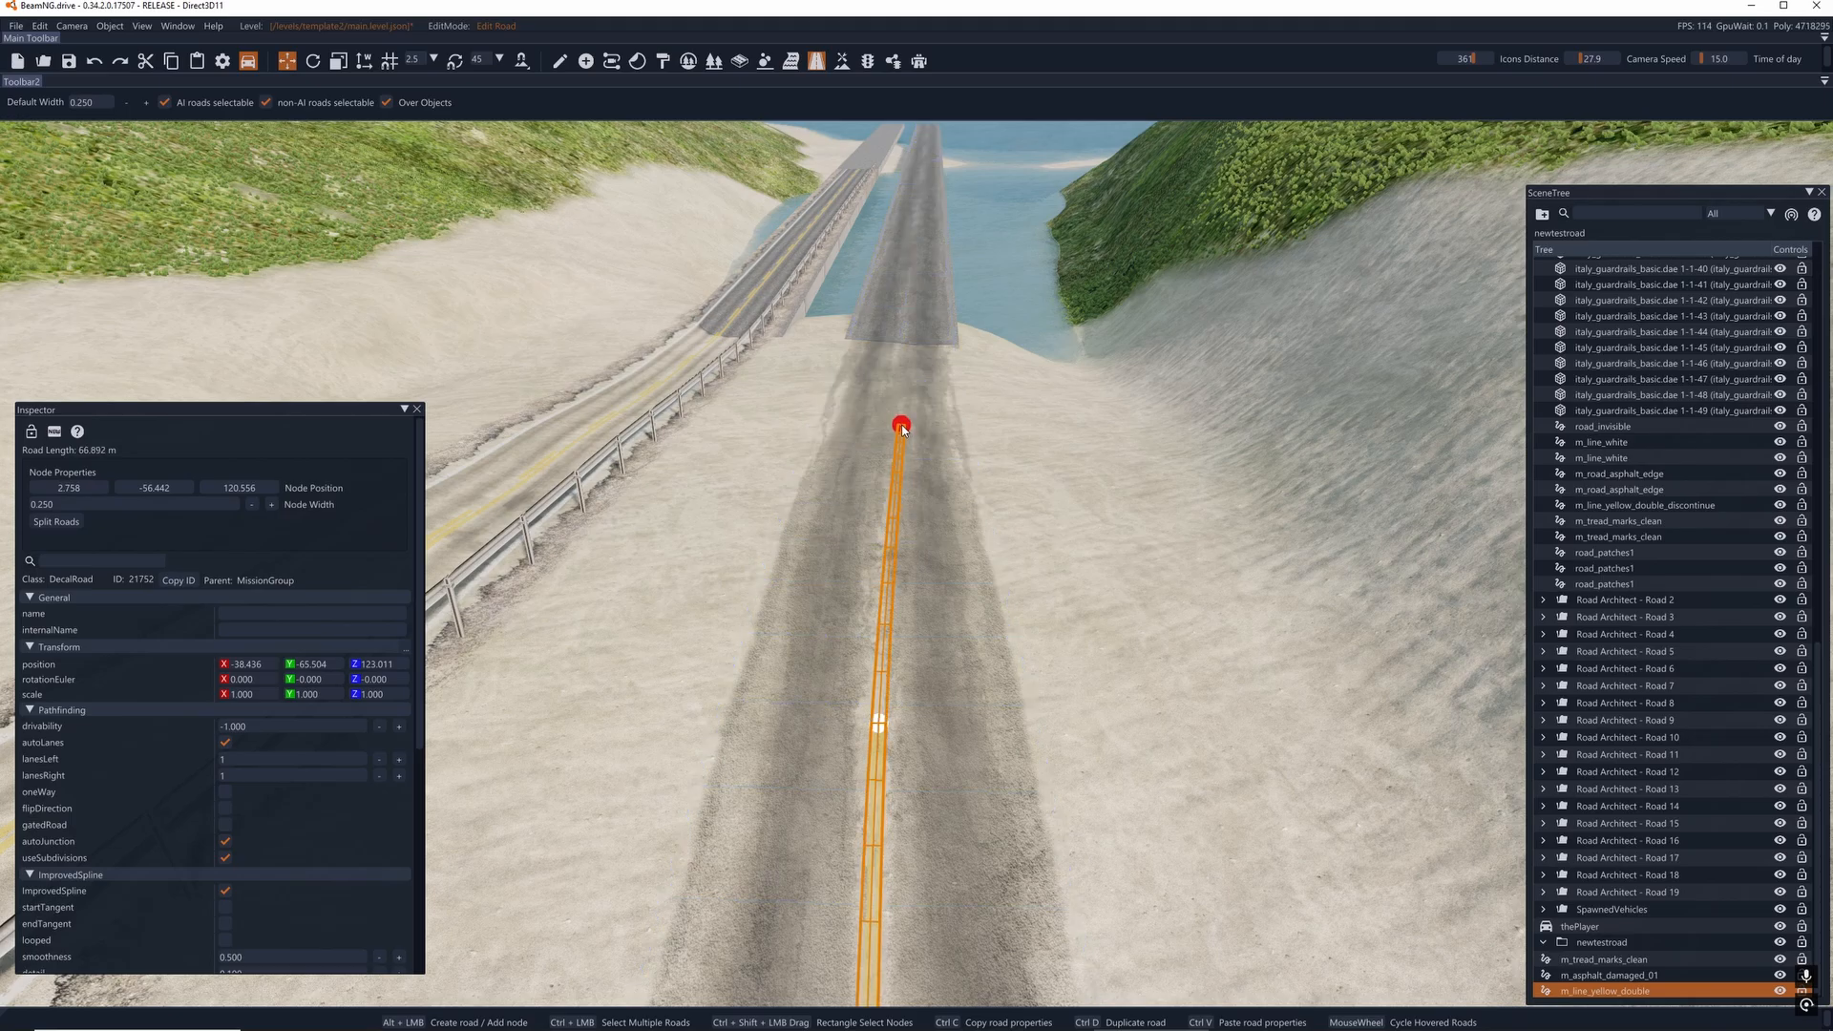
- Inspect the decal layers of the neighbouring guardrailed road by selecting its asphalt edge, road_invisible and road_patches1 decals
{"action": "key", "text": "a"}
{"action": "right_click_drag", "start_coordinate": [894, 414], "coordinate": [877, 449]}
{"action": "key", "text": "w"}
{"action": "left_click", "coordinate": [877, 448]}
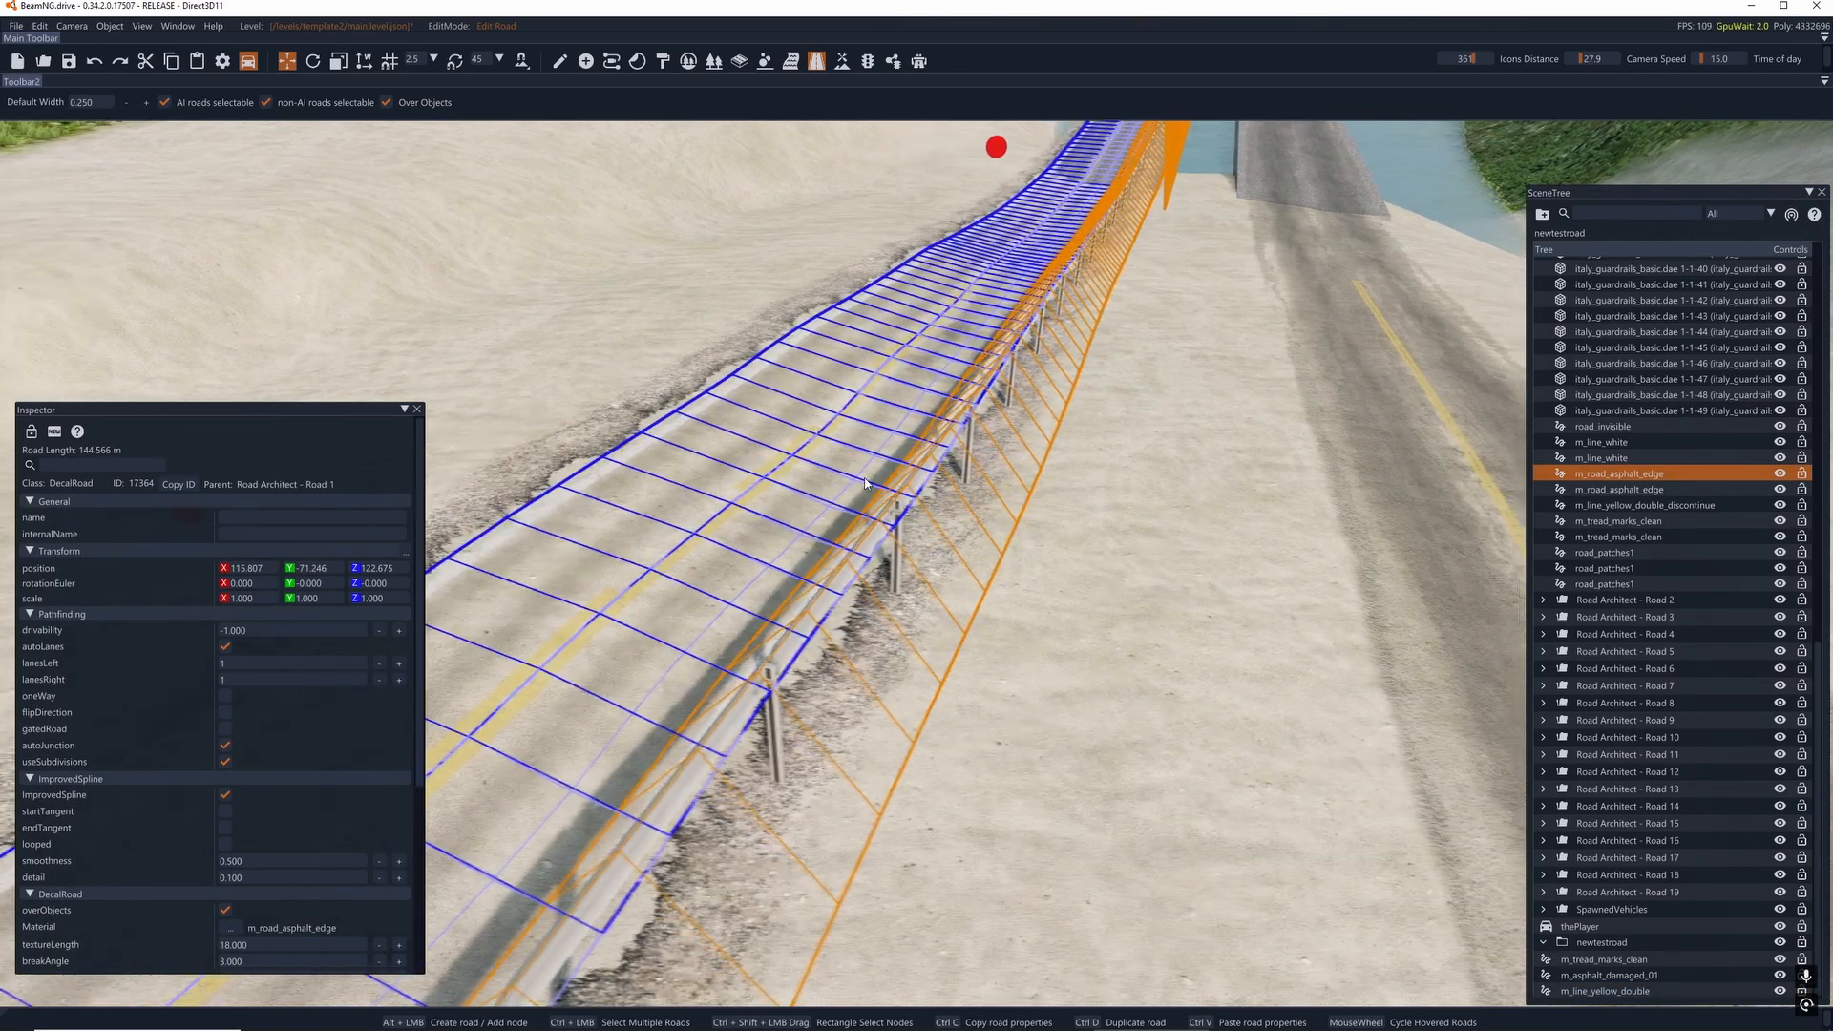
{"action": "left_click", "coordinate": [853, 453]}
{"action": "key", "text": "s"}
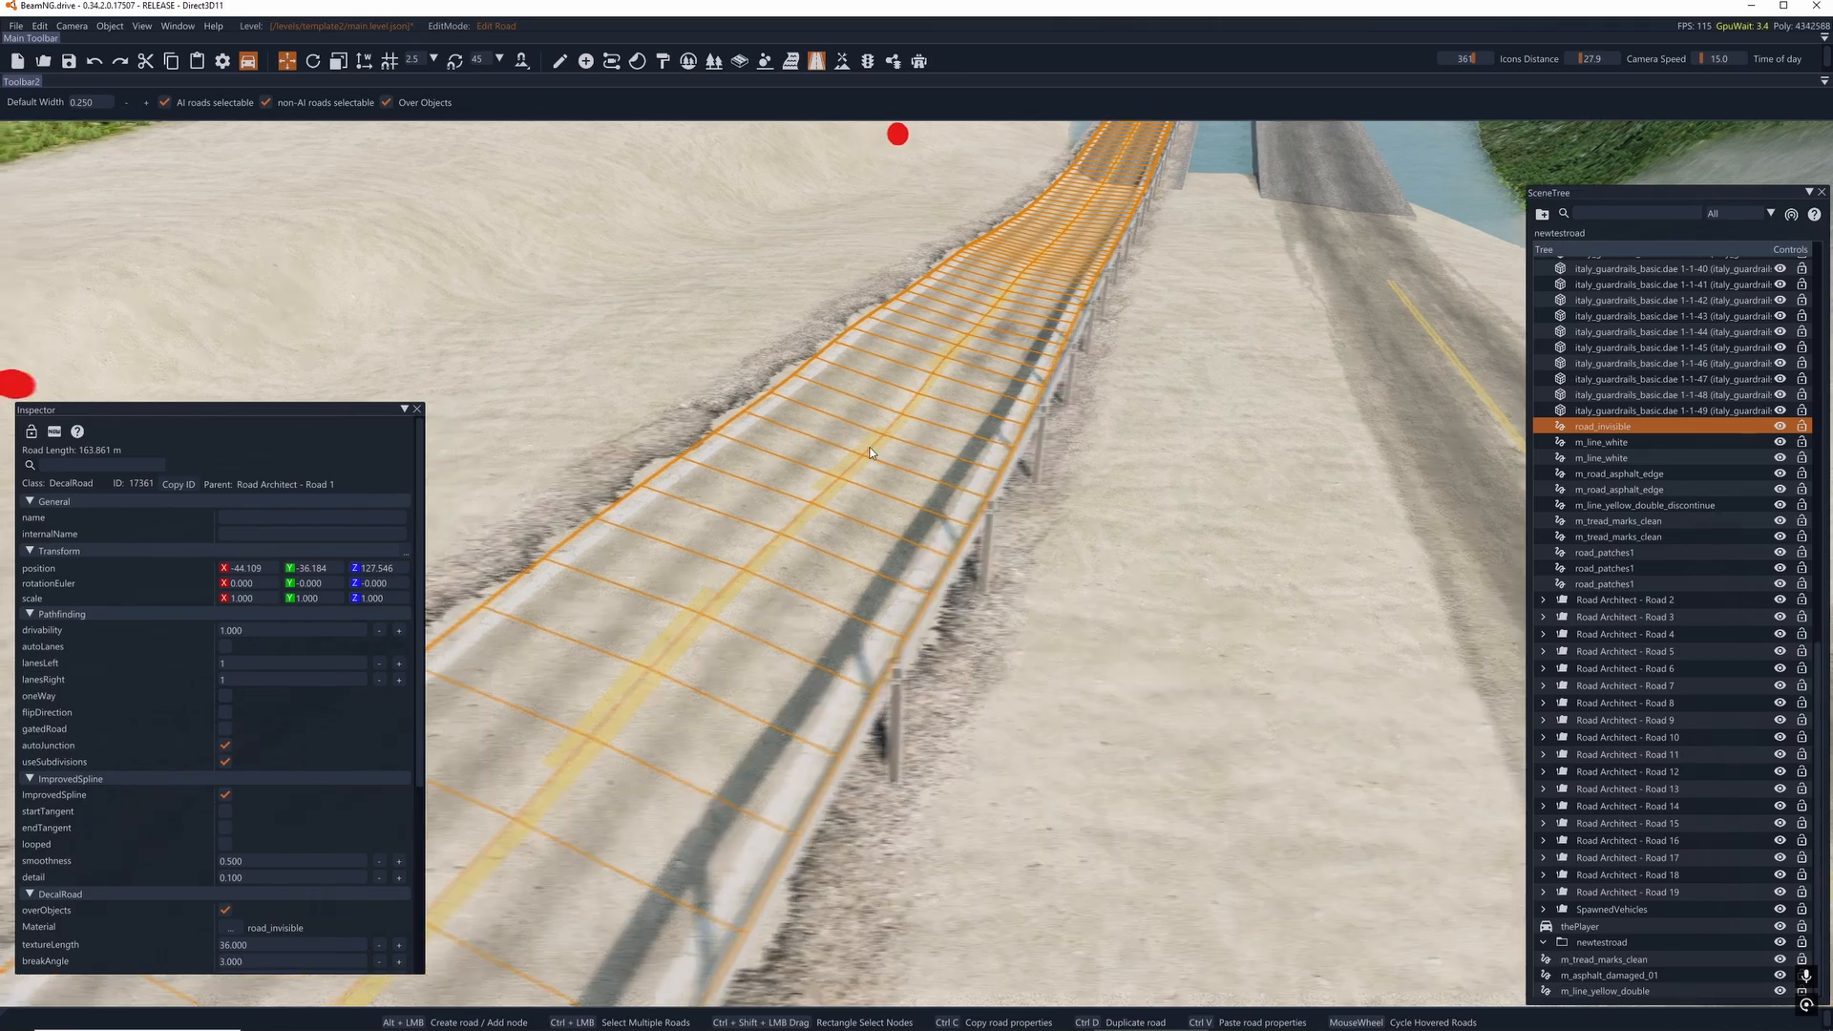
{"action": "right_click_drag", "start_coordinate": [854, 453], "coordinate": [737, 506]}
{"action": "key", "text": "d"}
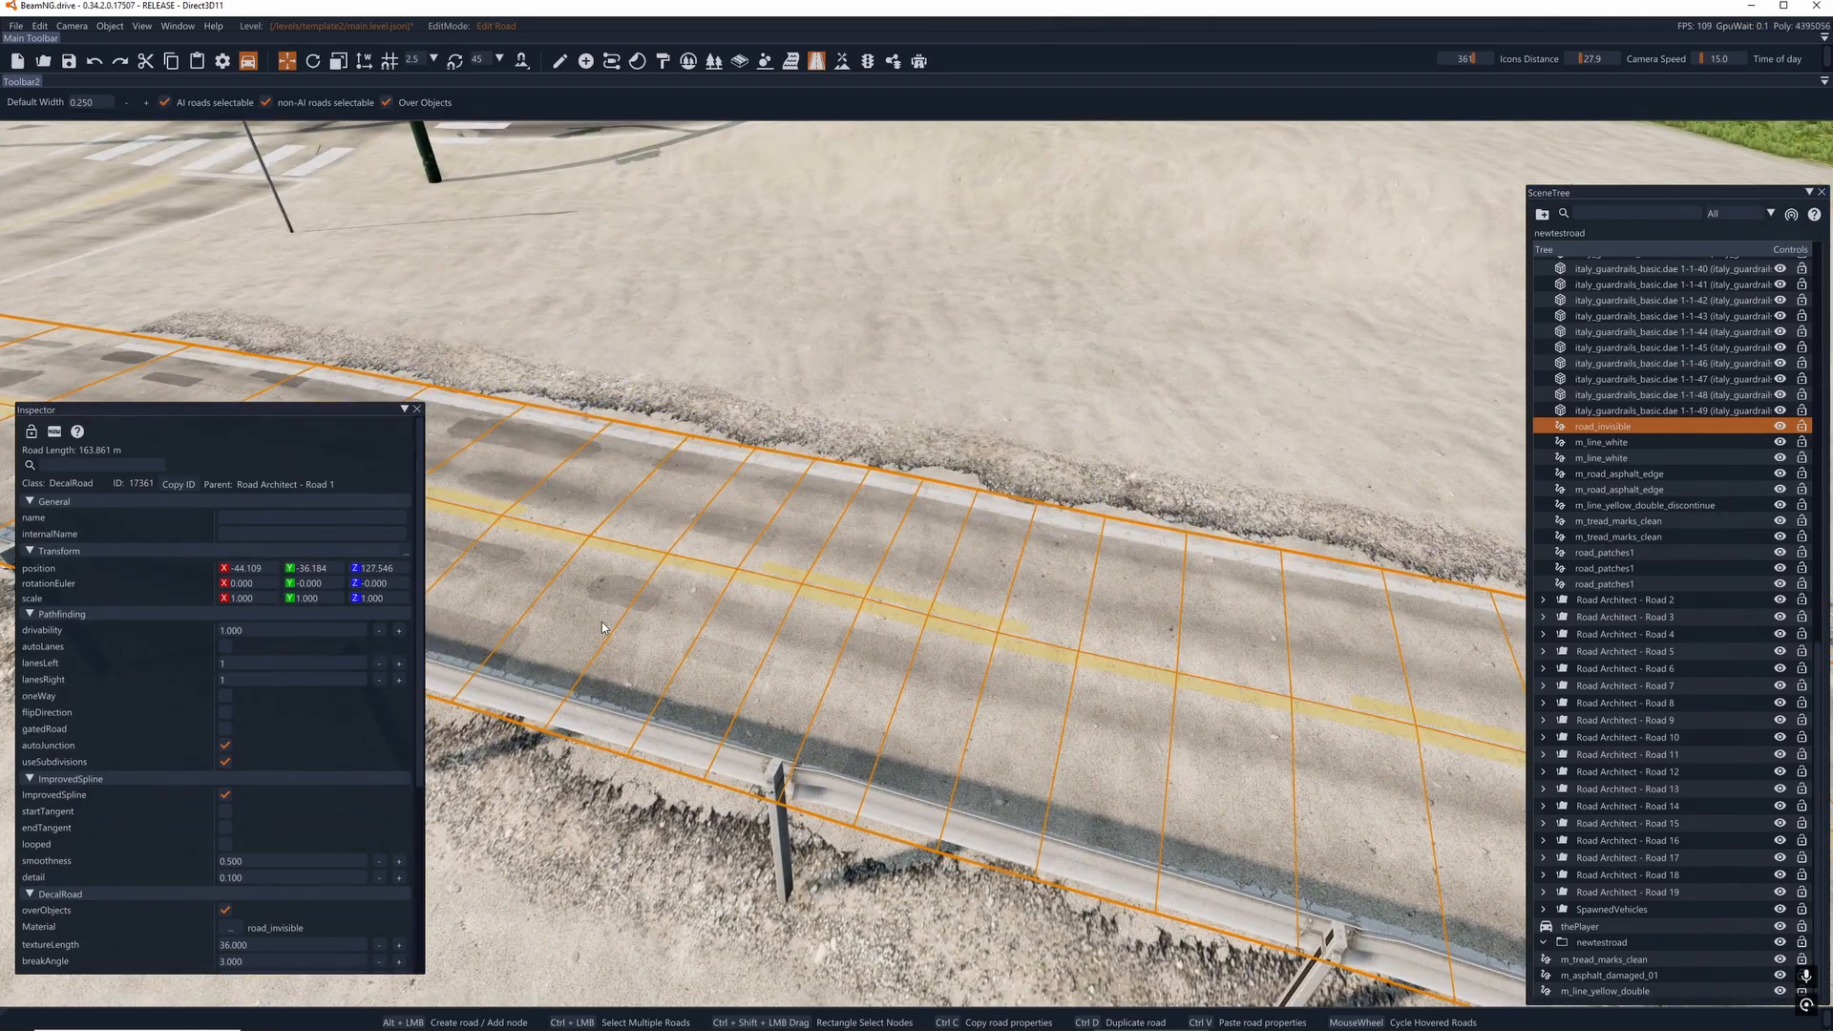
{"action": "left_click", "coordinate": [791, 340]}
{"action": "scroll", "coordinate": [630, 599], "scroll_direction": "down", "scroll_amount": 1}
{"action": "left_click", "coordinate": [627, 598]}
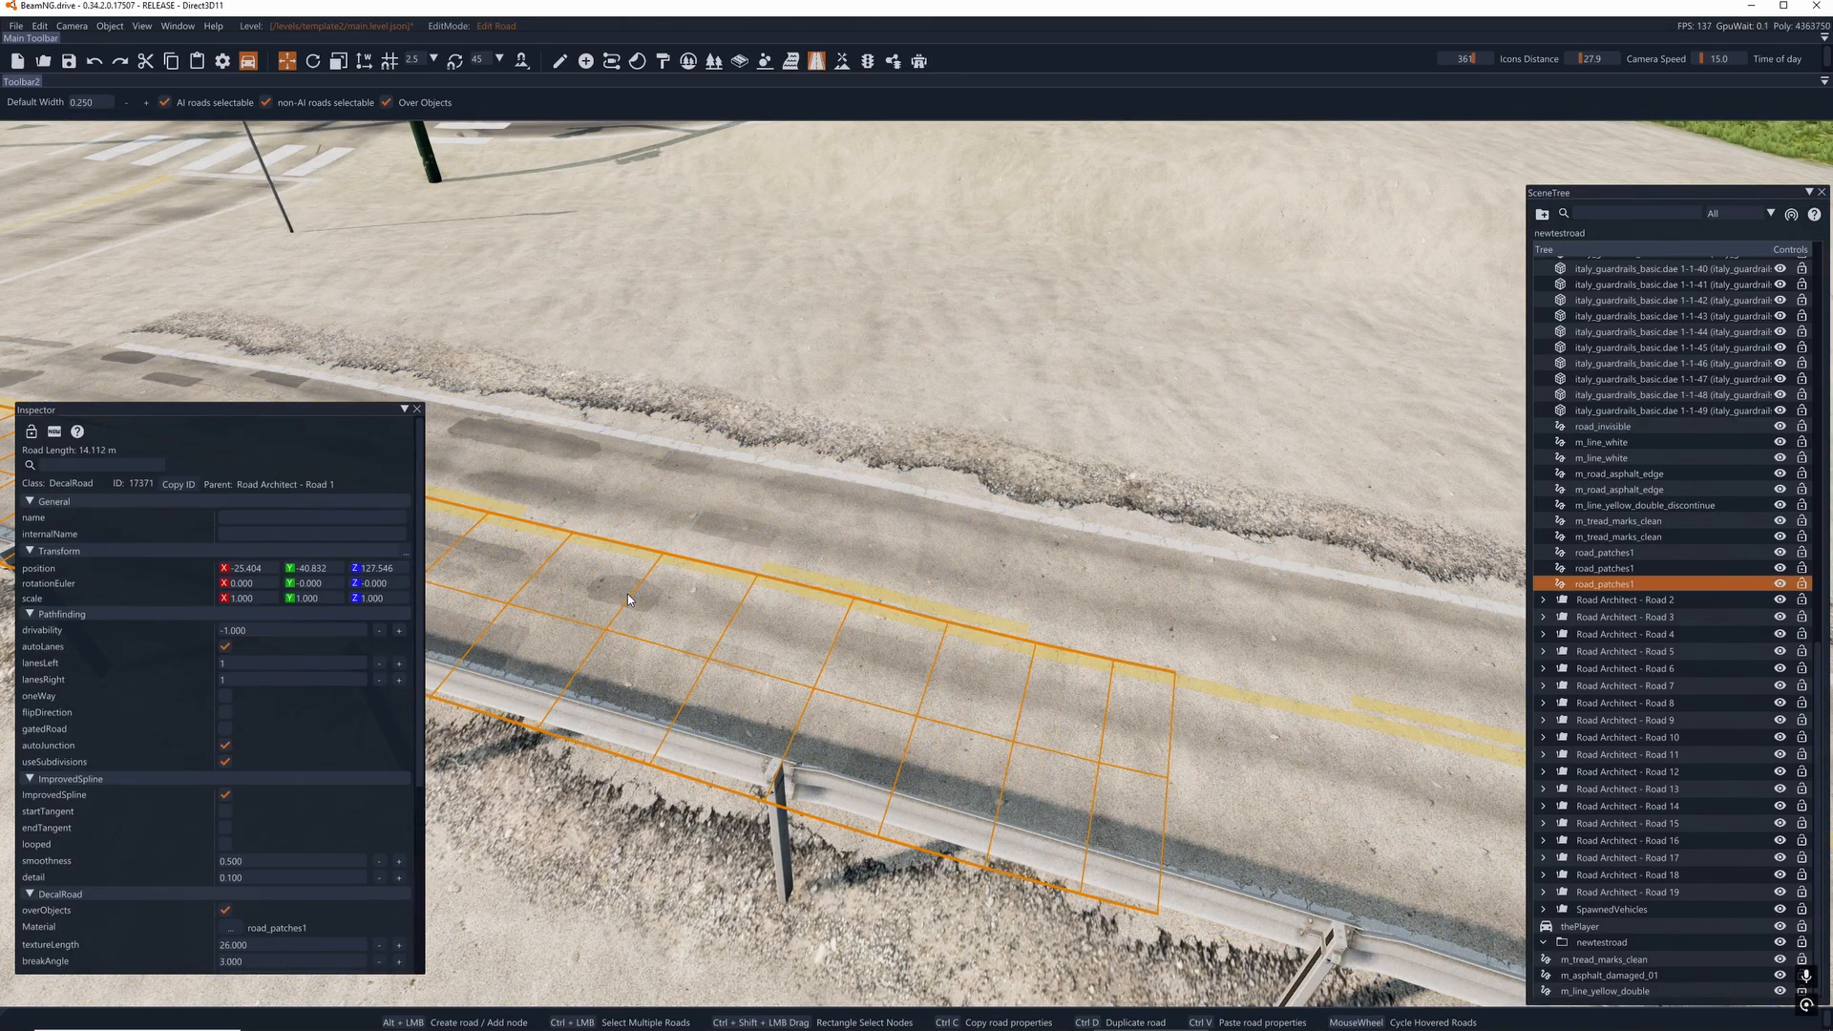
{"action": "right_click_drag", "start_coordinate": [627, 594], "coordinate": [650, 598]}
{"action": "key", "text": "a"}
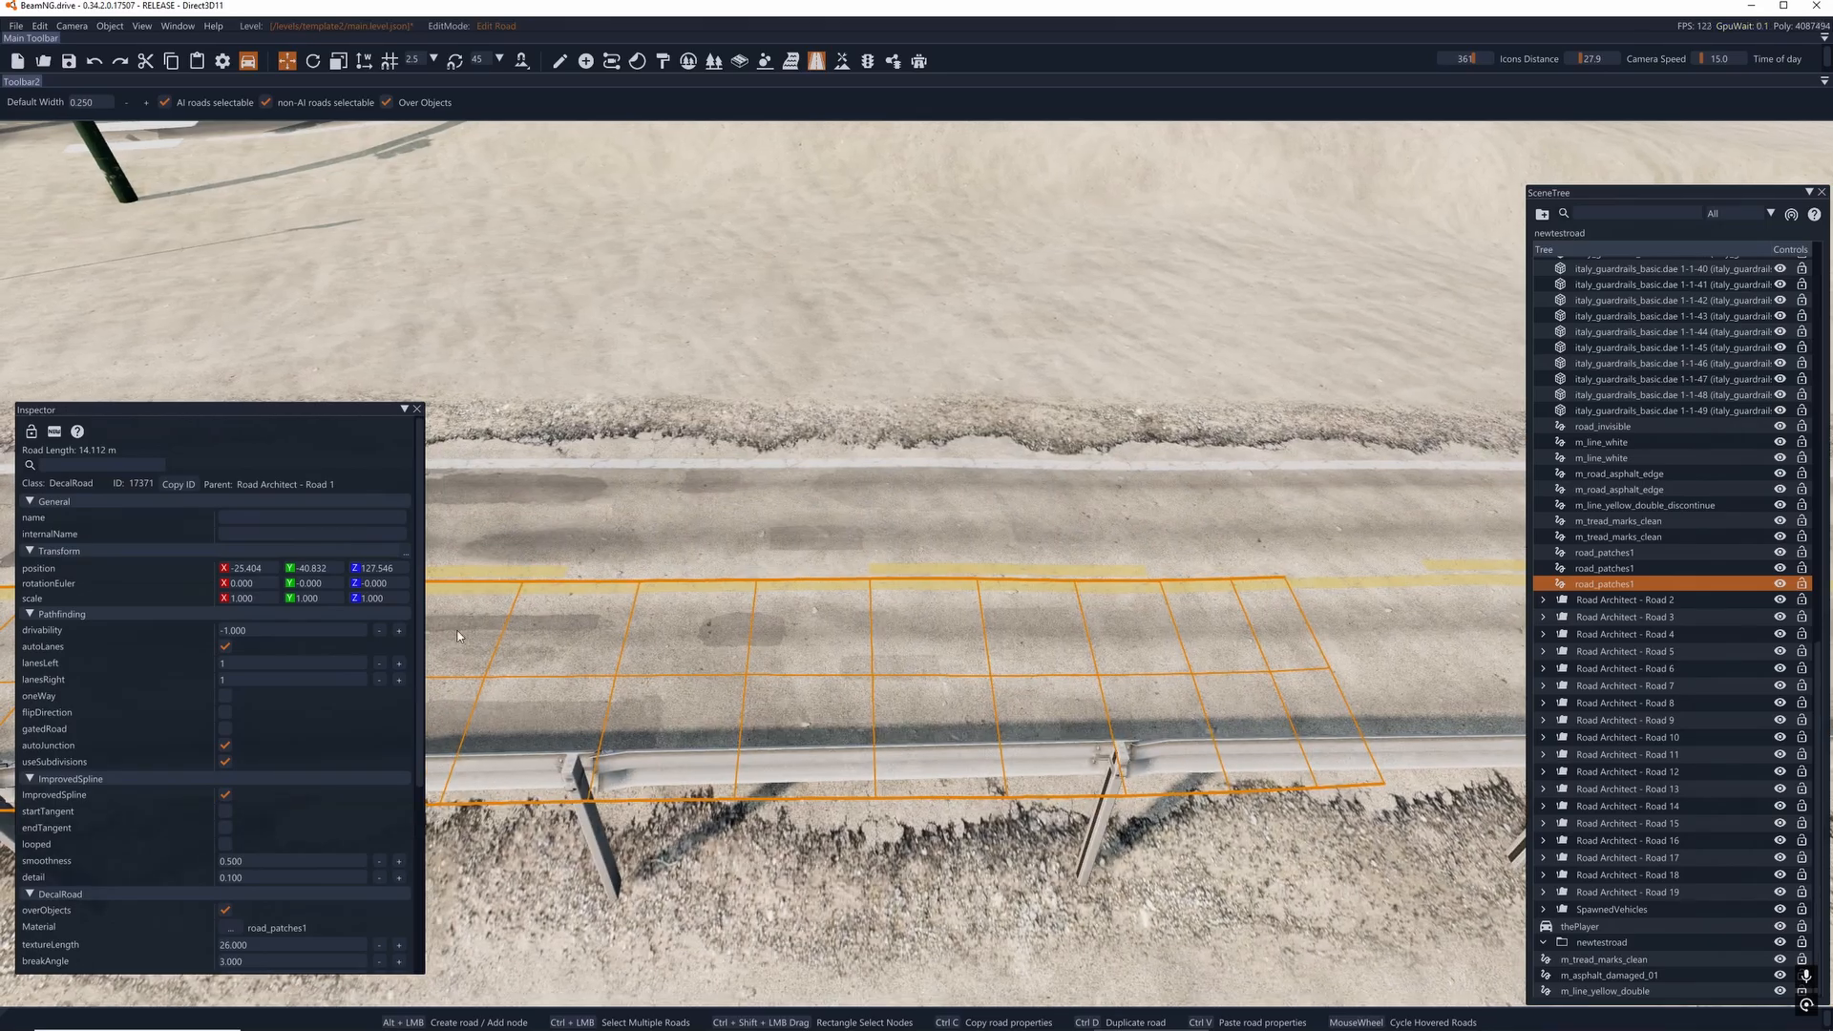
- Examine the new road and its yellow centre line along the straight approach to the unmarked bridge
{"action": "right_click_drag", "start_coordinate": [964, 659], "coordinate": [993, 628]}
{"action": "key", "text": "d"}
{"action": "key", "text": "d"}
{"action": "key", "text": "a"}
{"action": "key", "text": "a"}
{"action": "key", "text": "d"}
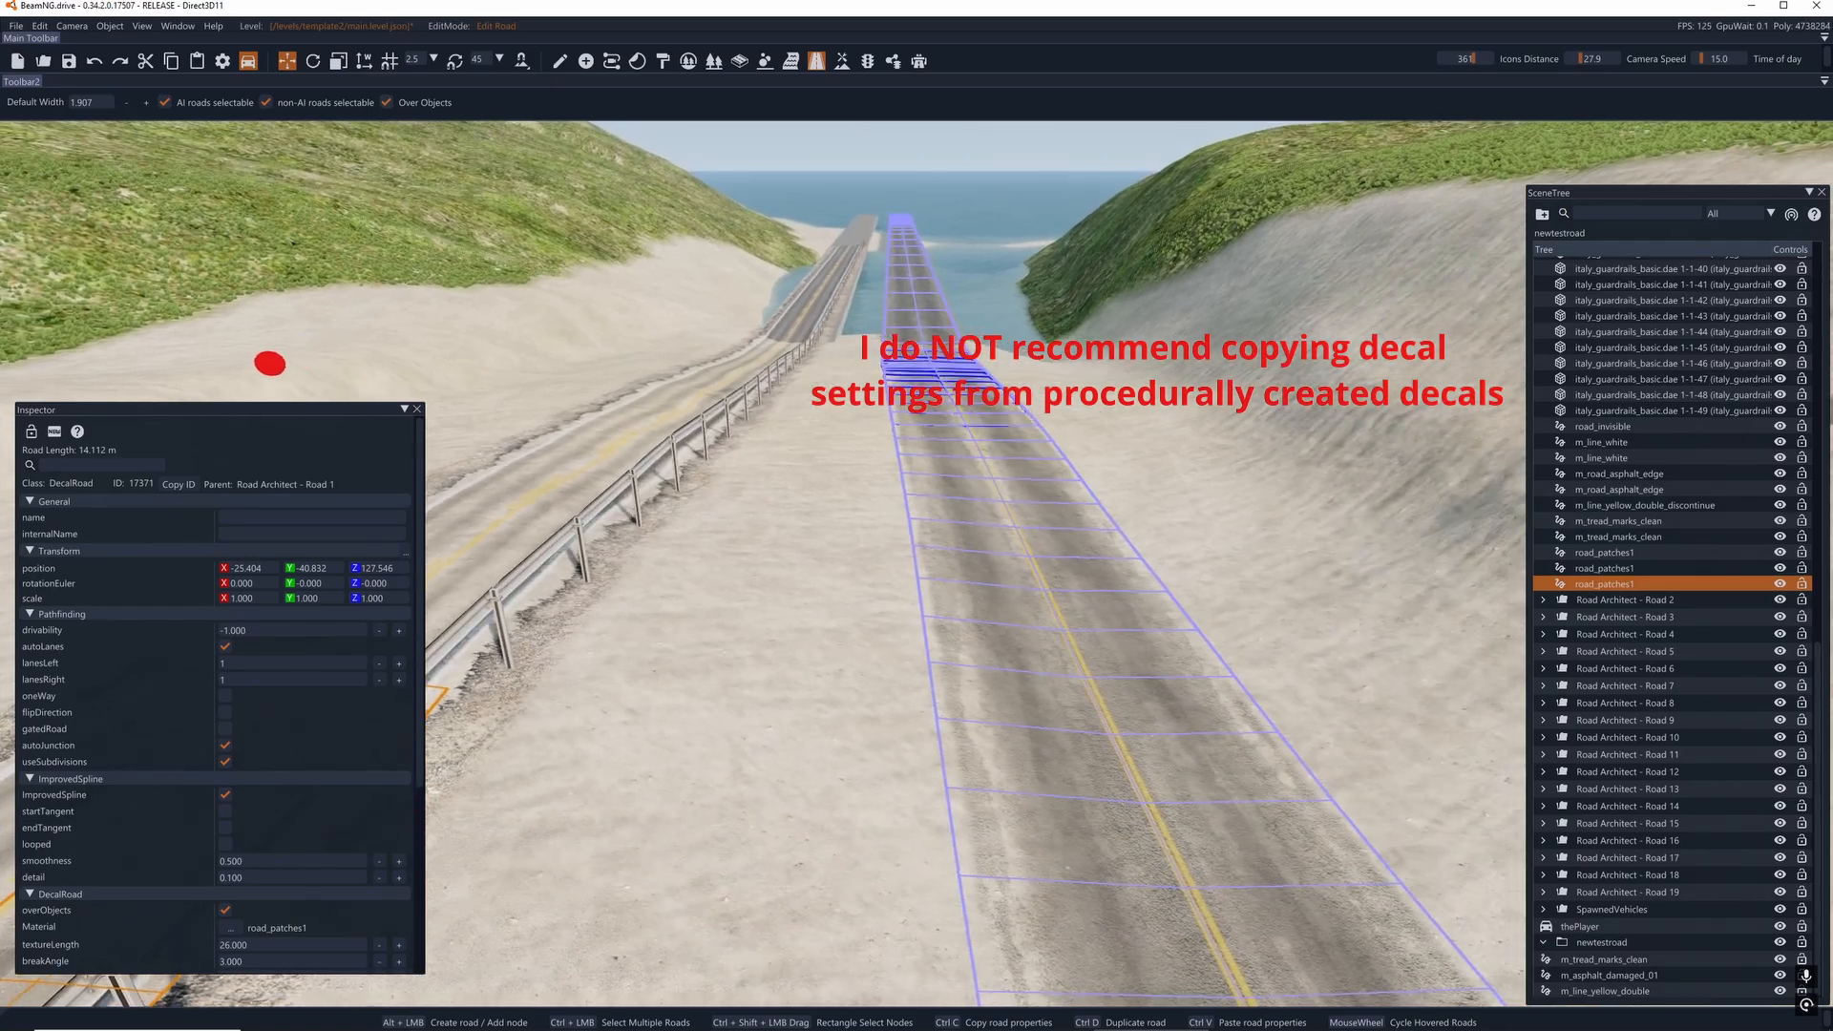
{"action": "key", "text": "d"}
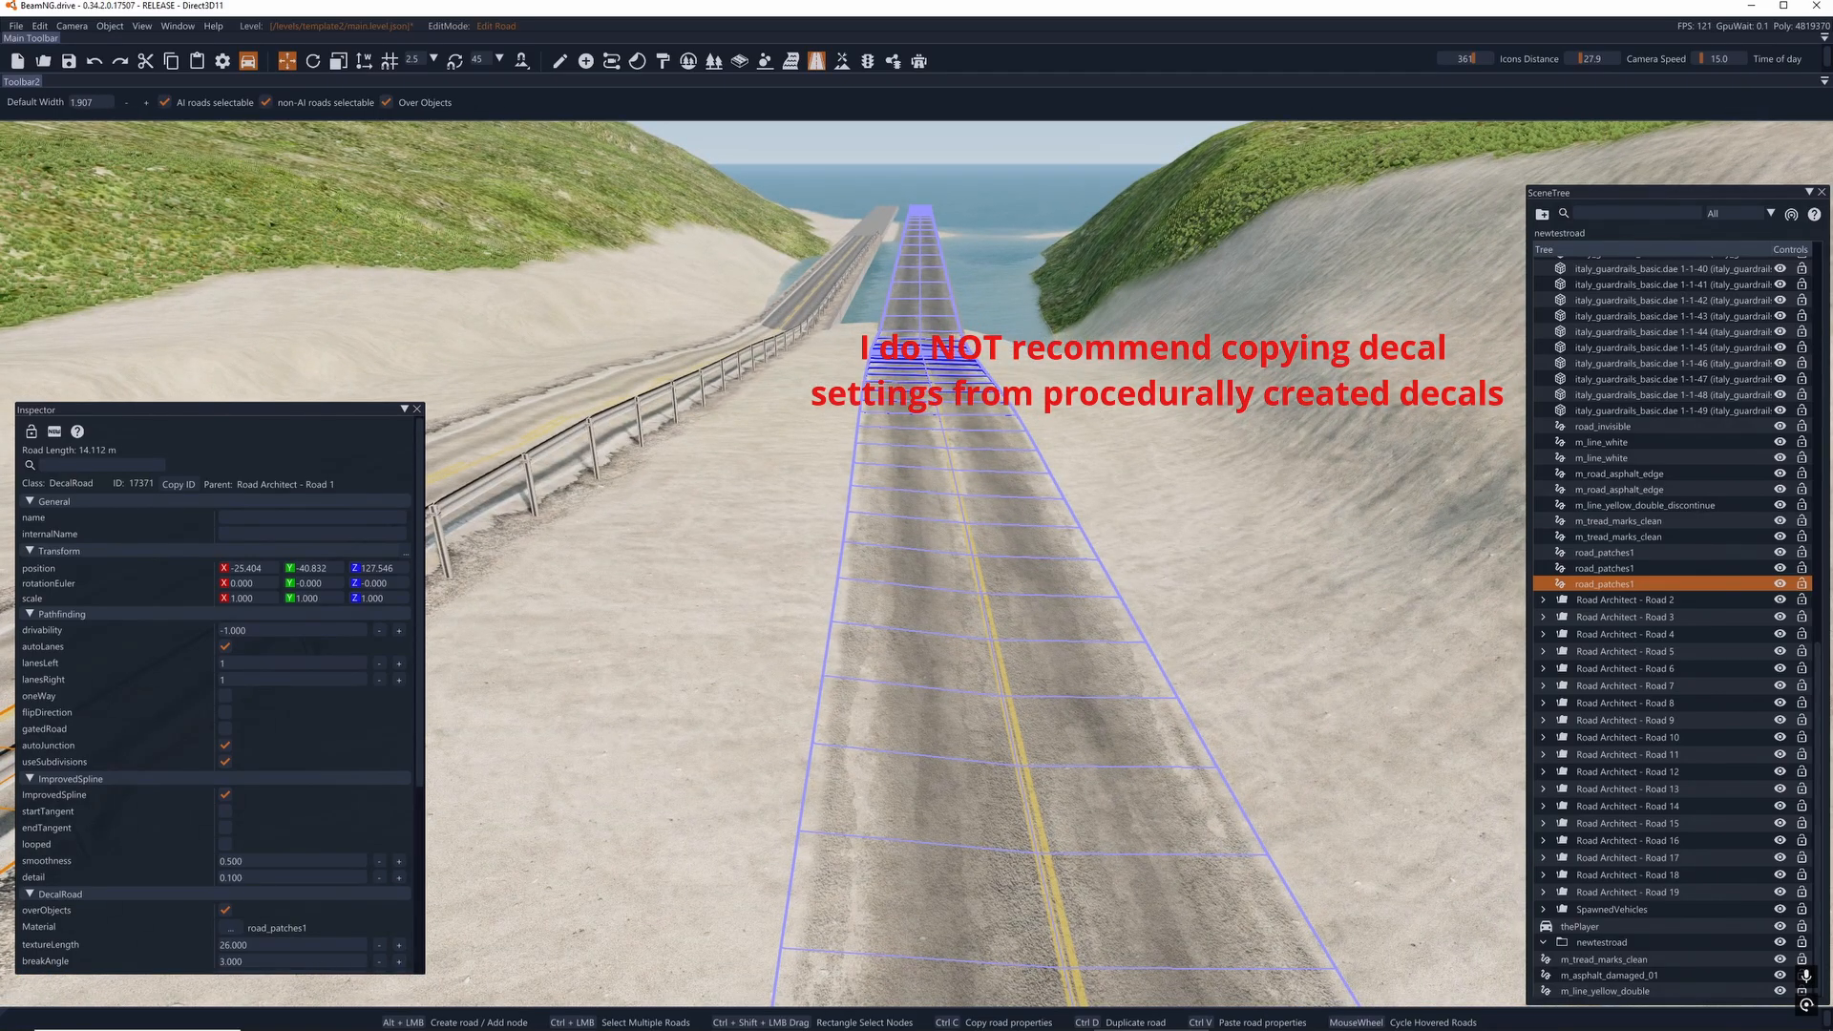
{"action": "right_click_drag", "start_coordinate": [993, 628], "coordinate": [1103, 651]}
{"action": "key", "text": "a"}
{"action": "key", "text": "d"}
{"action": "key", "text": "a"}
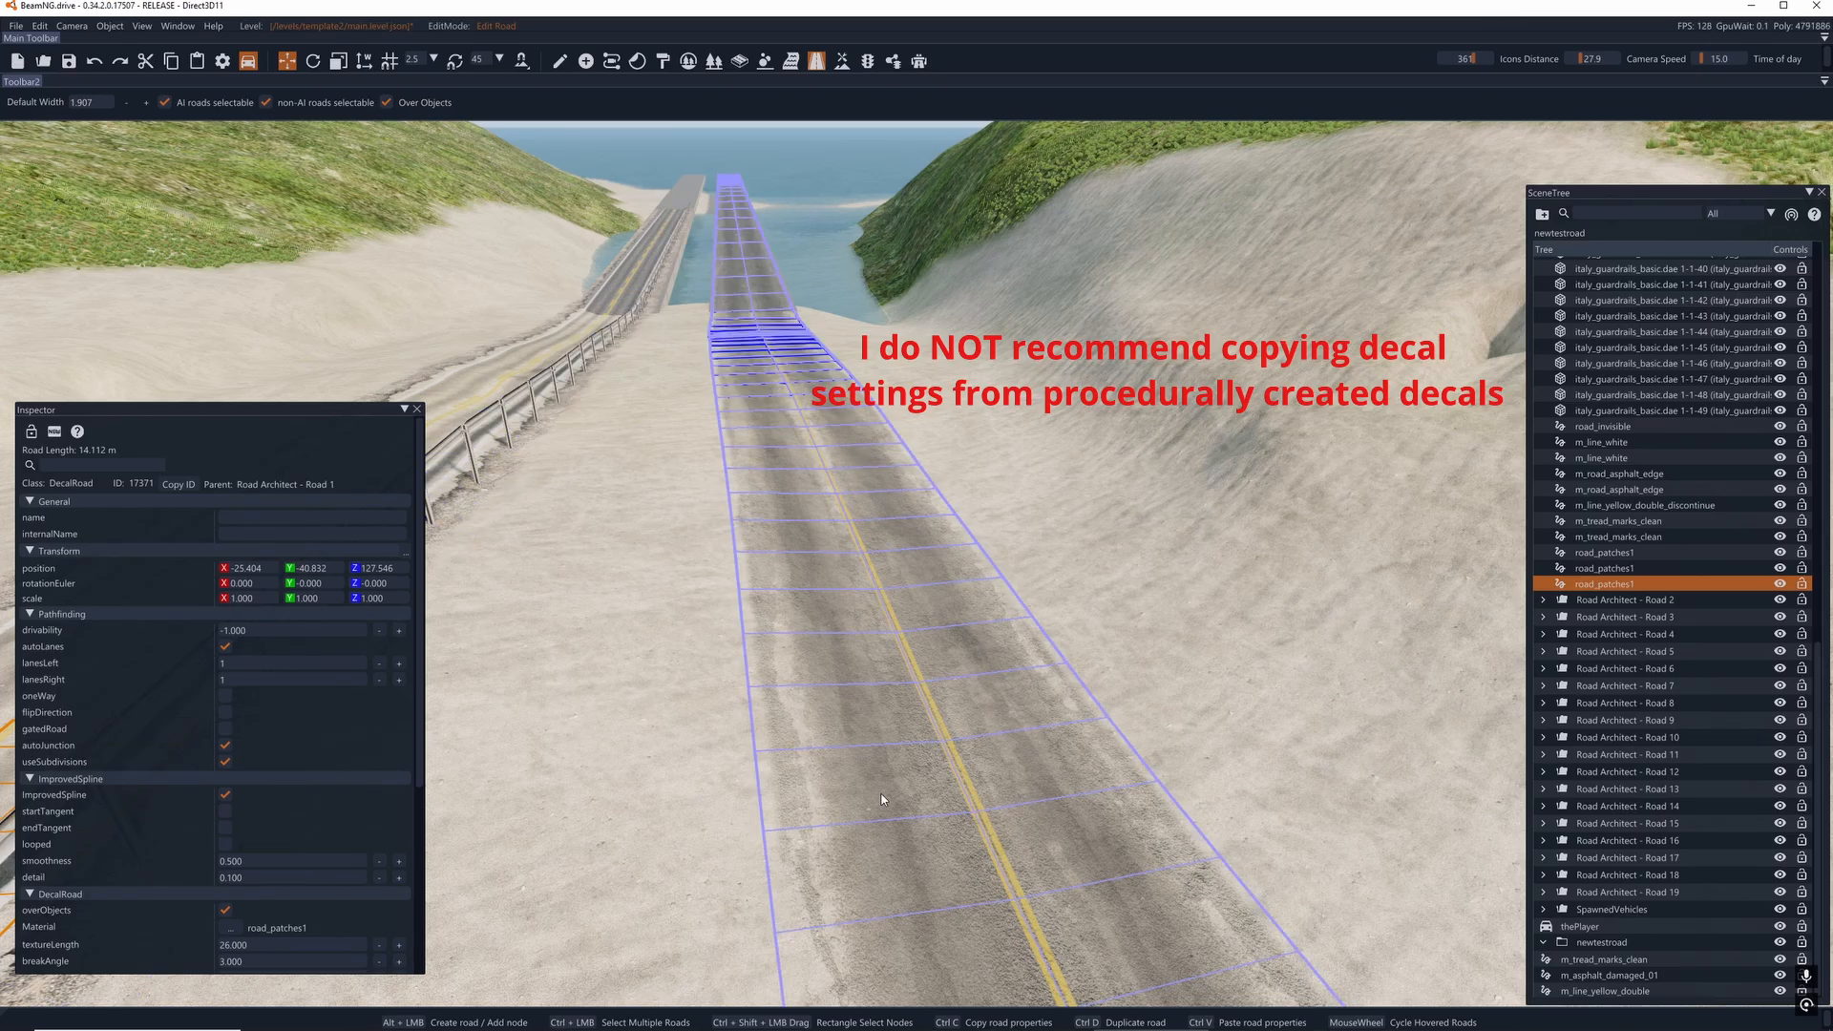
{"action": "right_click_drag", "start_coordinate": [813, 766], "coordinate": [881, 787]}
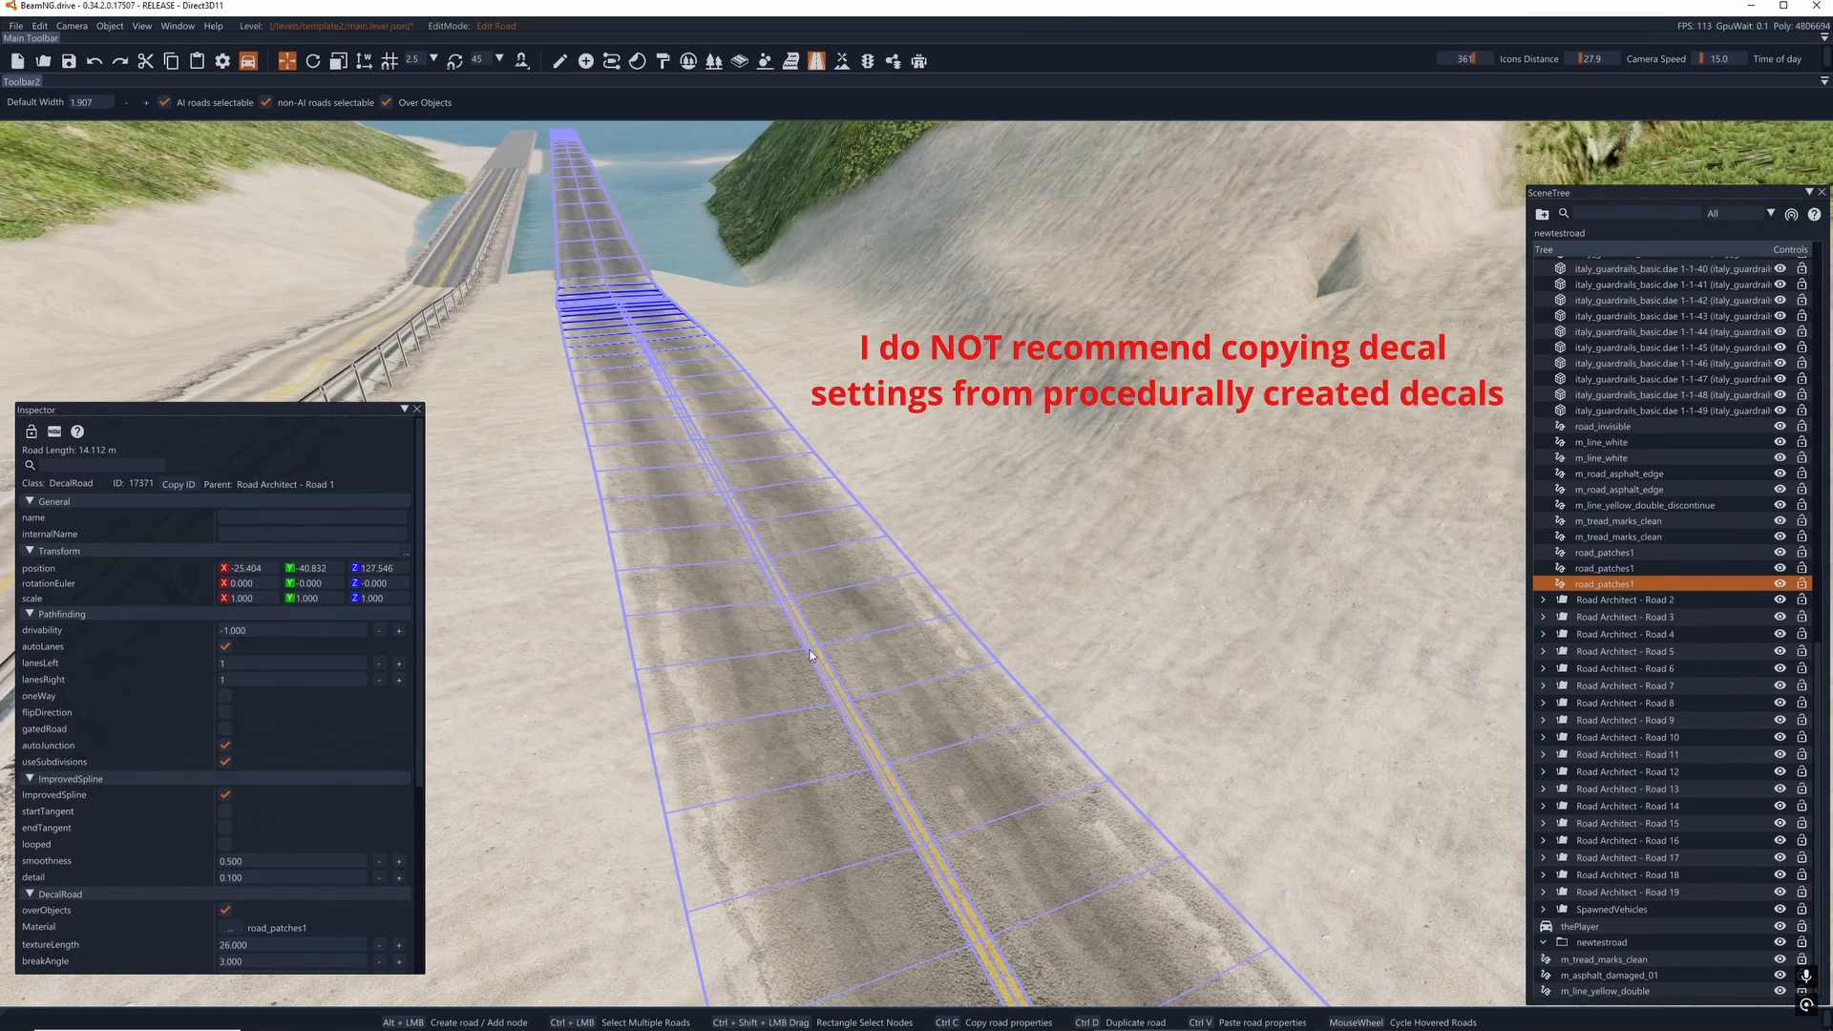
- Reselect the yellow double line and extend it from the end of the approach onto the bridge deck, to about 106 m
{"action": "right_click_drag", "start_coordinate": [810, 649], "coordinate": [692, 516]}
{"action": "key", "text": "w"}
{"action": "right_click_drag", "start_coordinate": [864, 669], "coordinate": [885, 813]}
{"action": "key", "text": "w"}
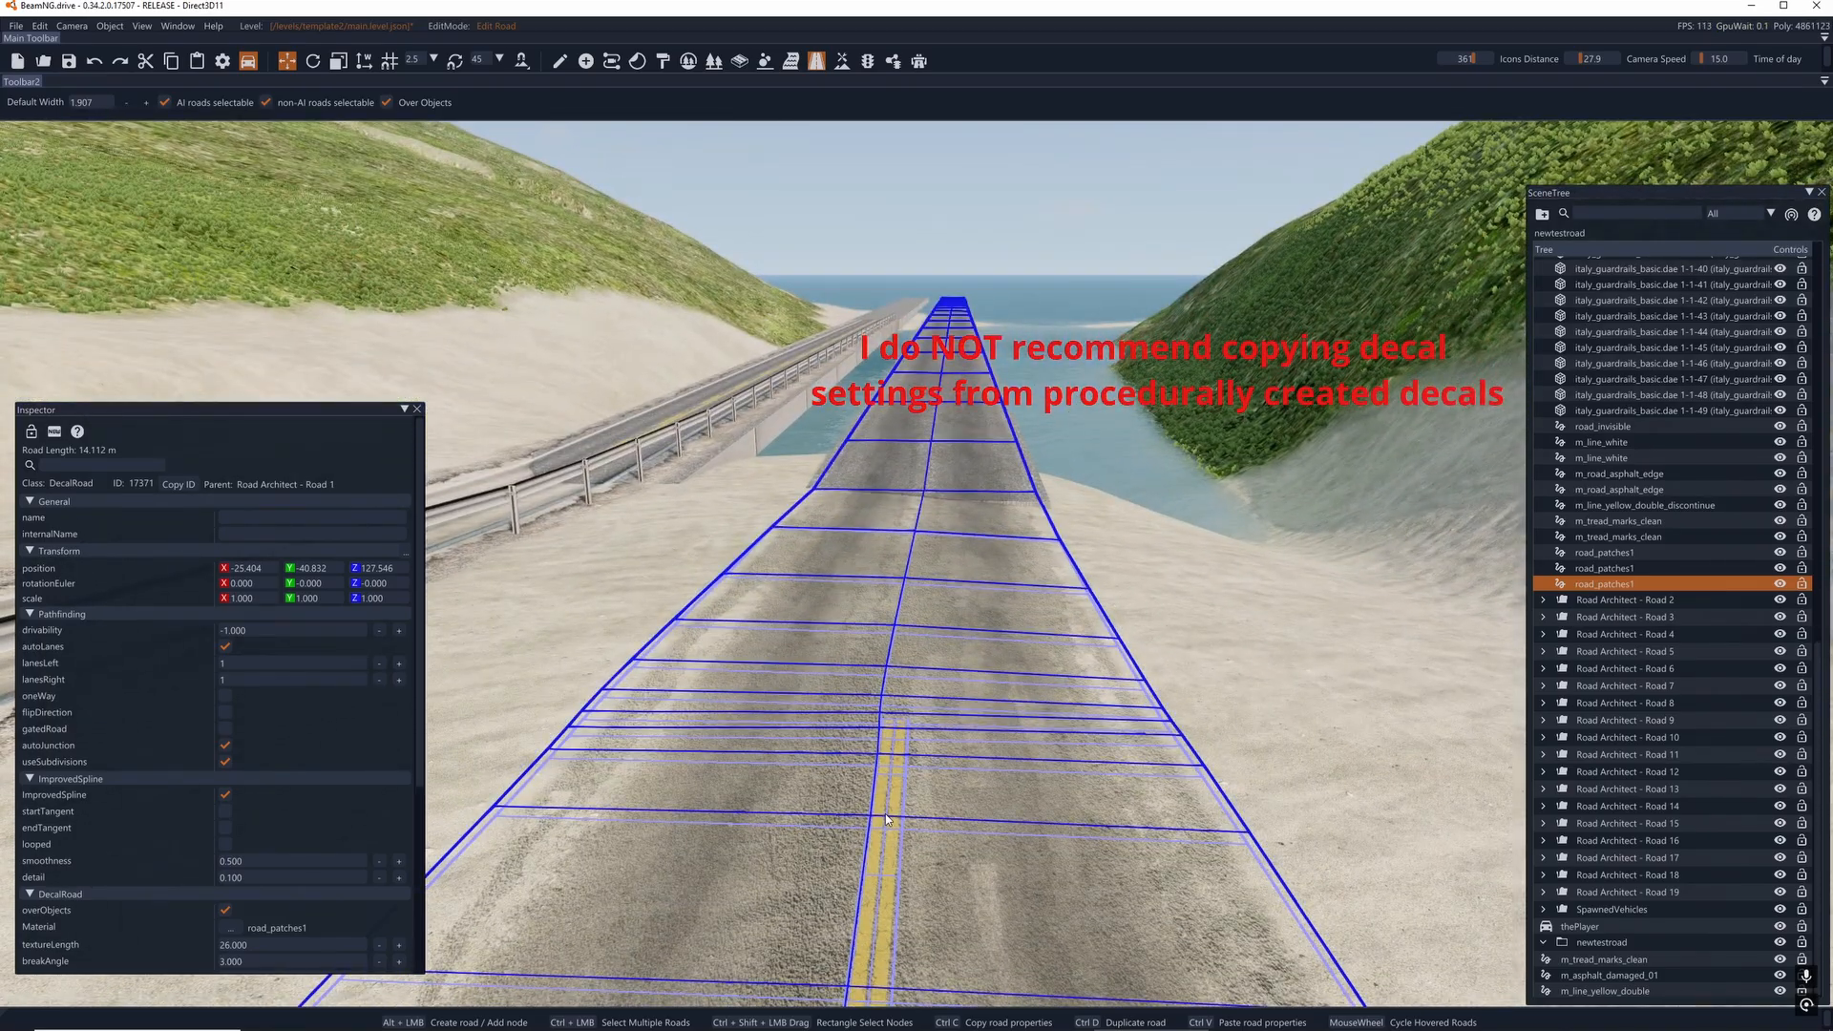
{"action": "left_click", "coordinate": [885, 813]}
{"action": "left_click", "coordinate": [893, 725]}
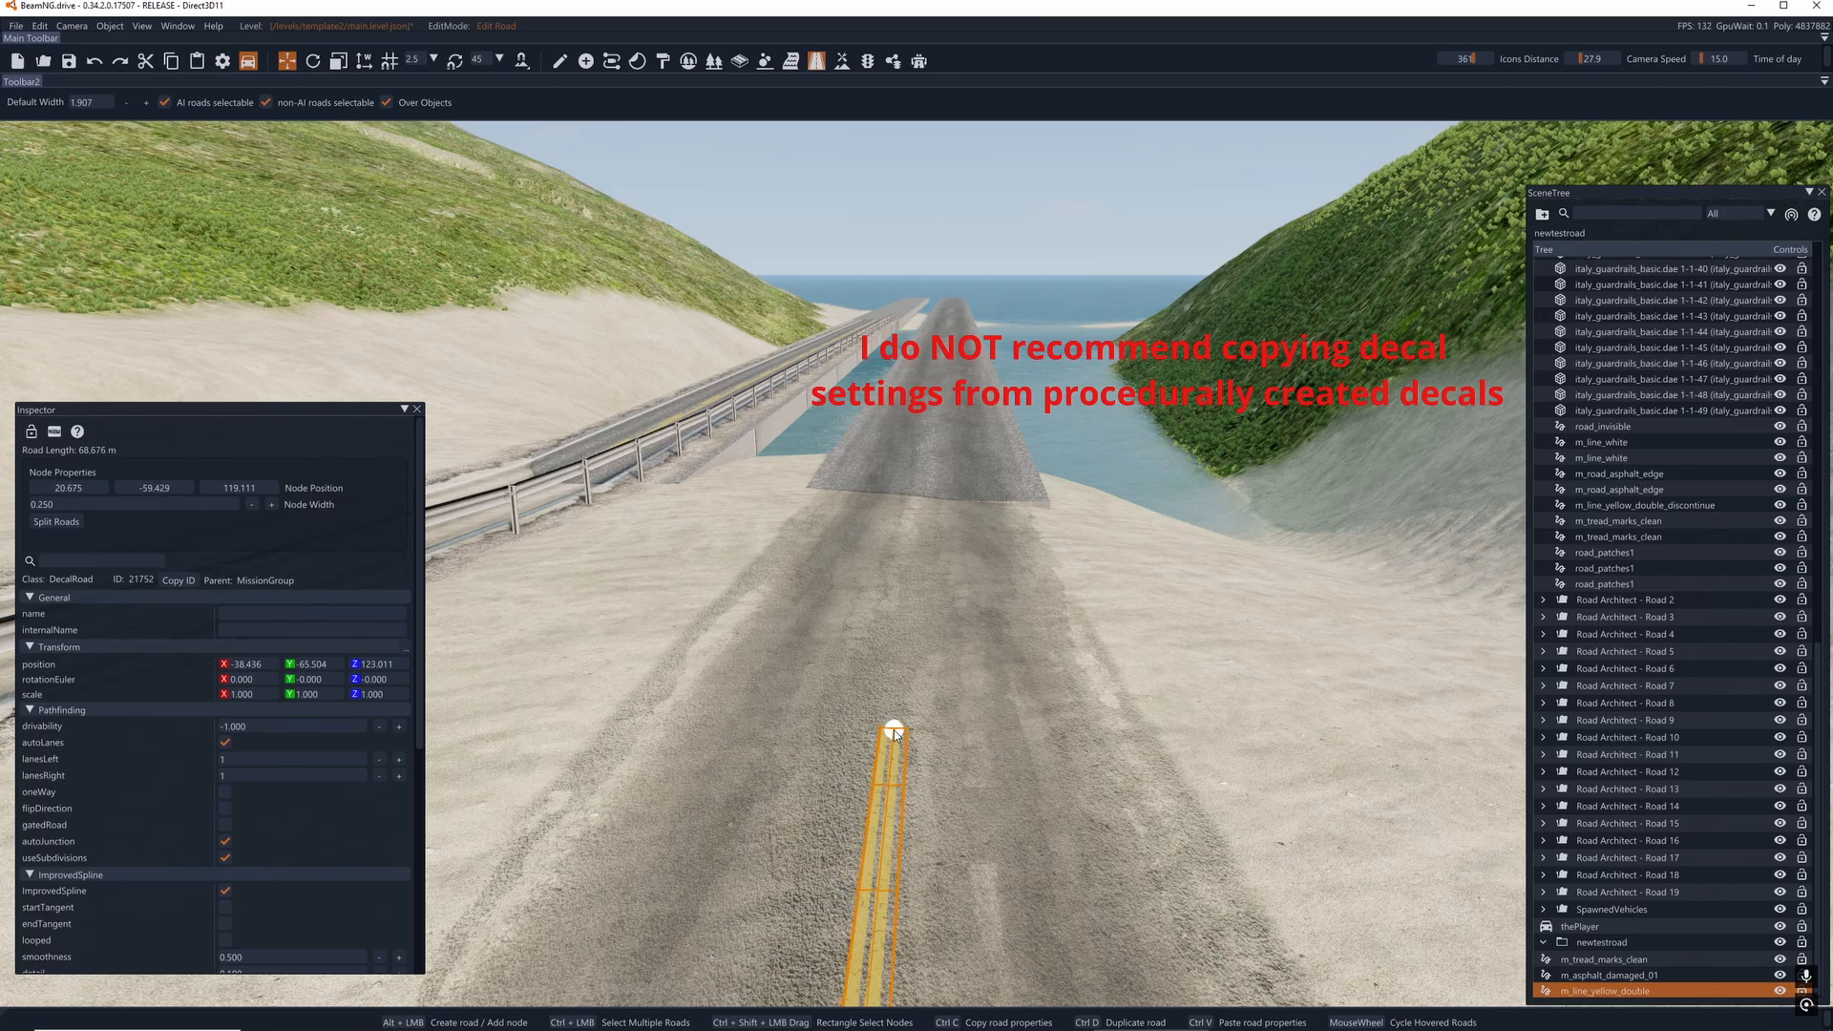
{"action": "left_click", "coordinate": [906, 571], "text": "alt"}
{"action": "left_click", "coordinate": [931, 469], "text": "alt"}
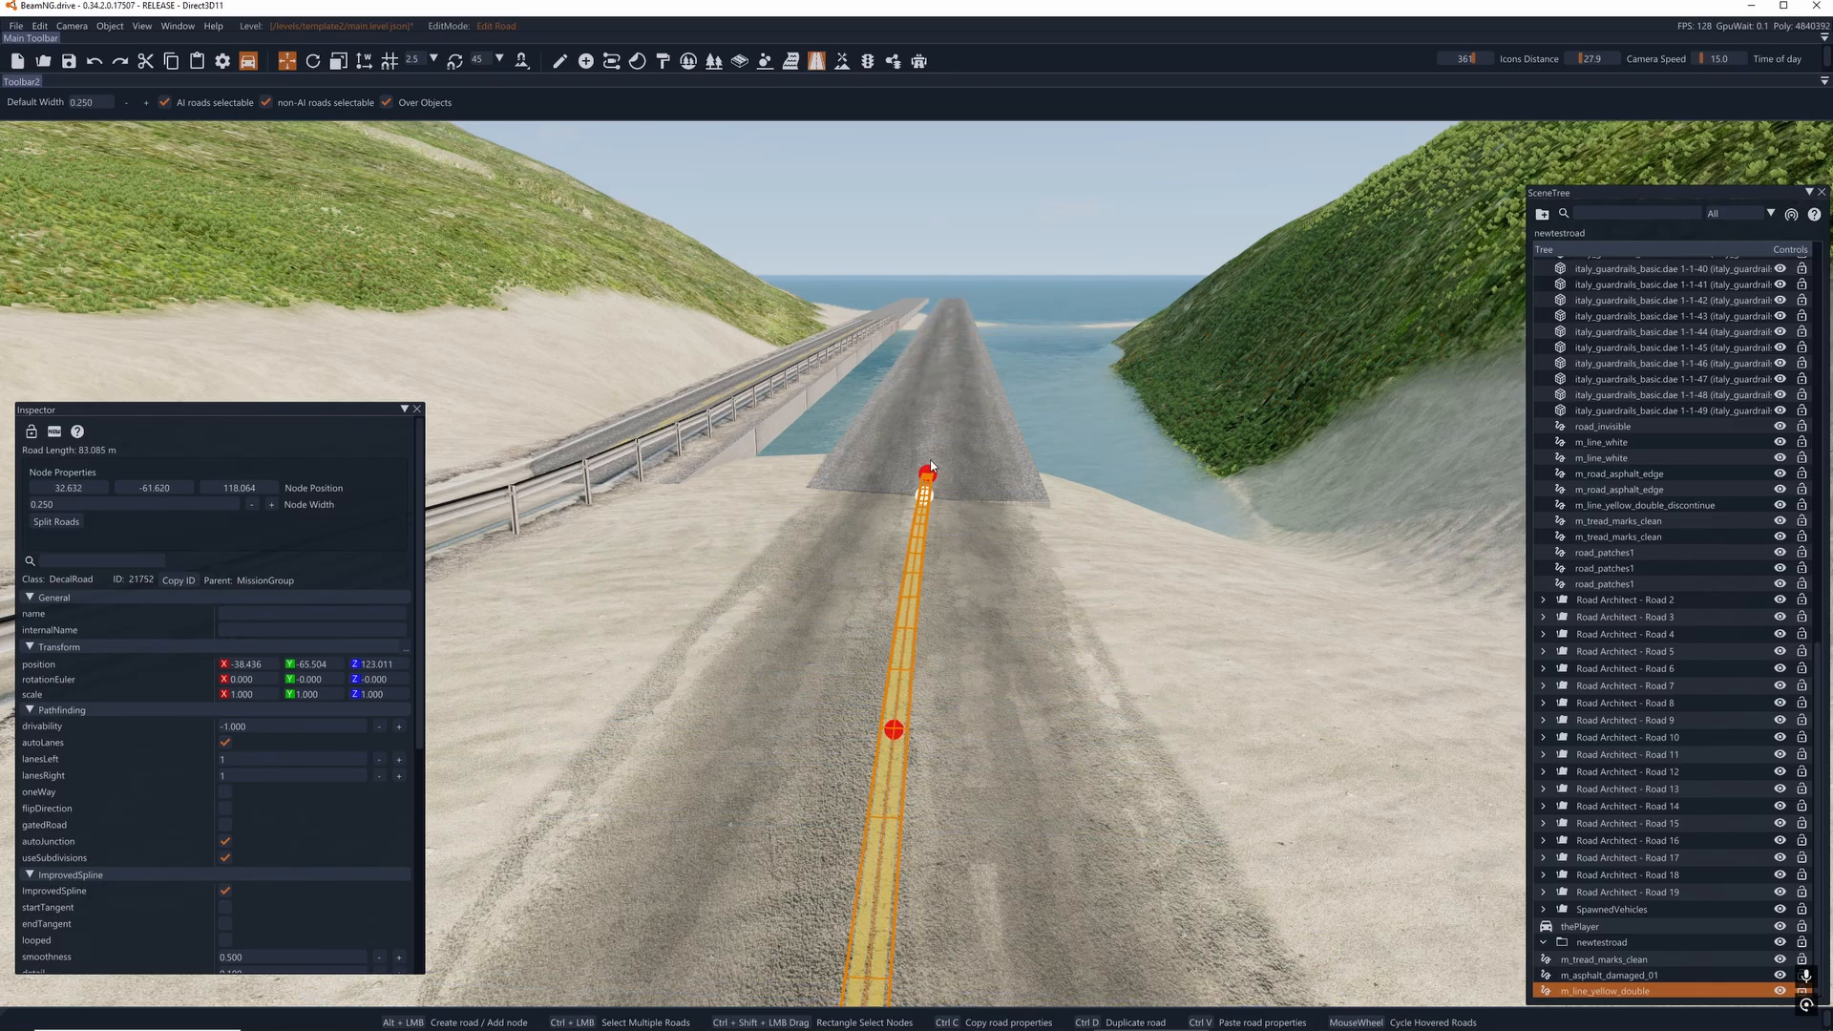
{"action": "left_click", "coordinate": [944, 380], "text": "alt"}
- Continue the yellow double line along the centre of the bridge deck to its far end
{"action": "key", "text": "w"}
{"action": "right_click_drag", "start_coordinate": [948, 630], "coordinate": [928, 617]}
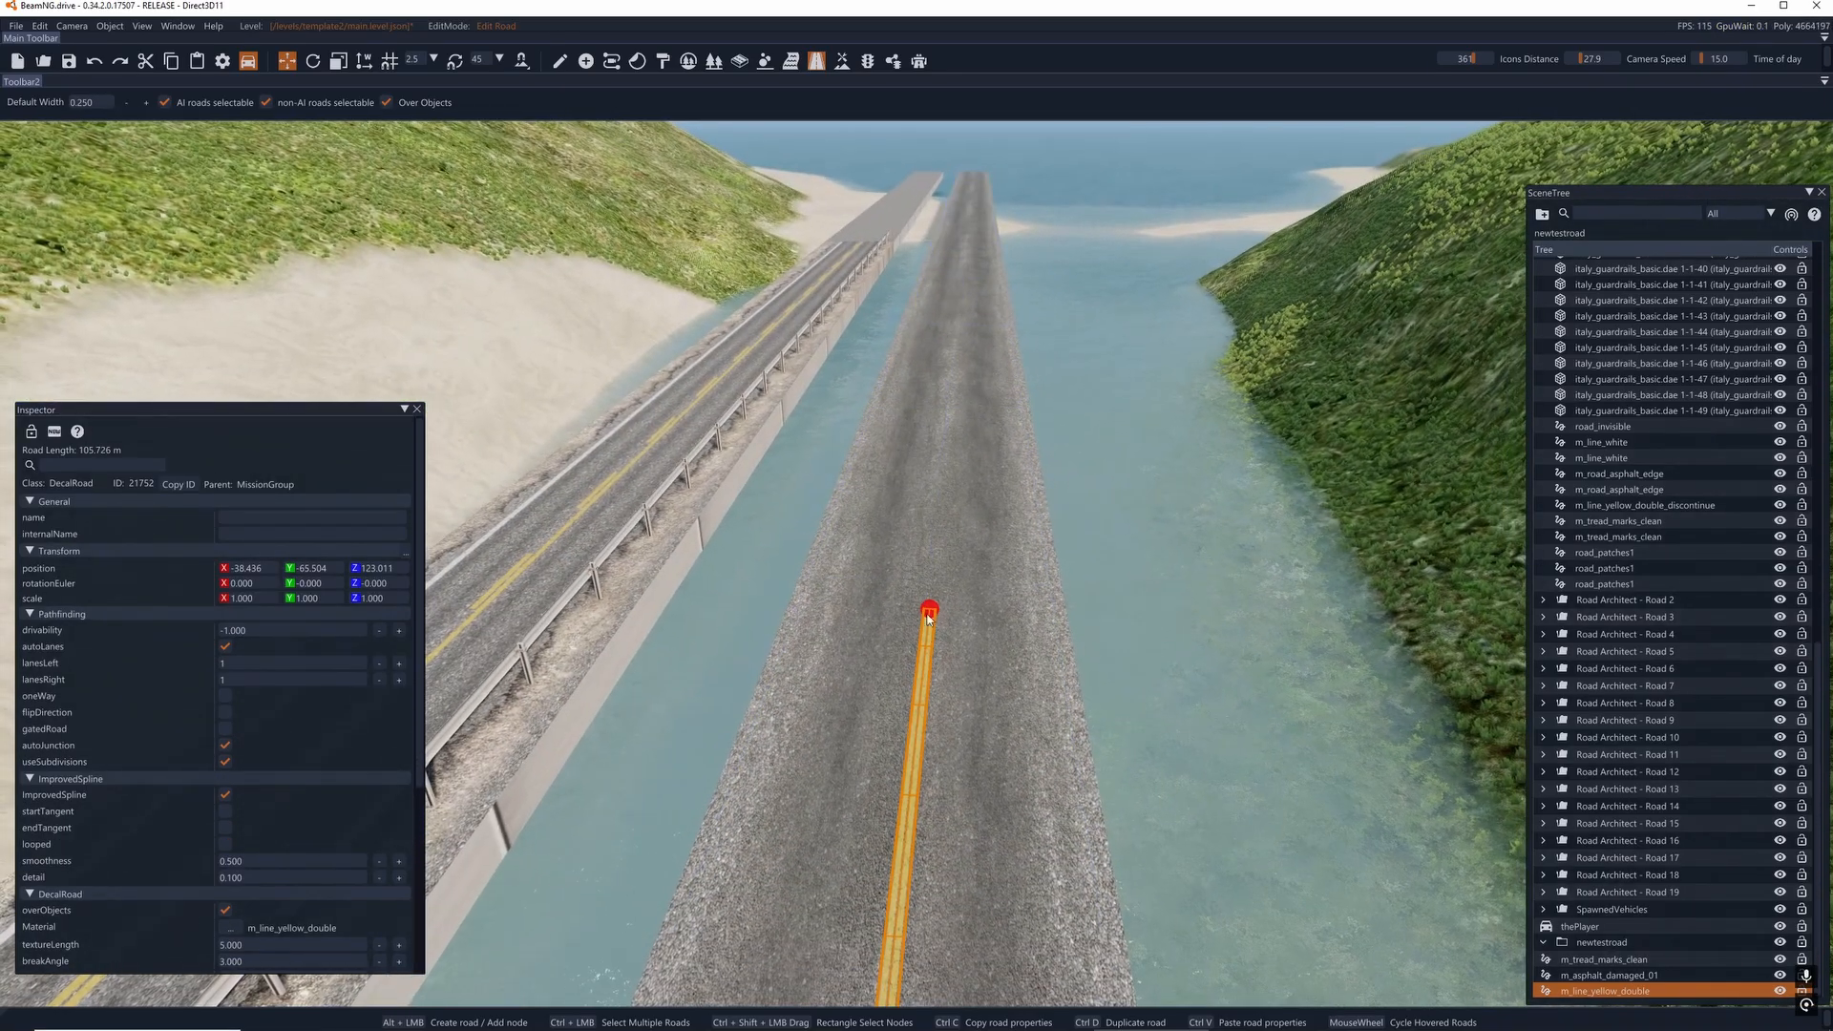
{"action": "left_click", "coordinate": [929, 611]}
{"action": "left_click", "coordinate": [962, 264], "text": "alt"}
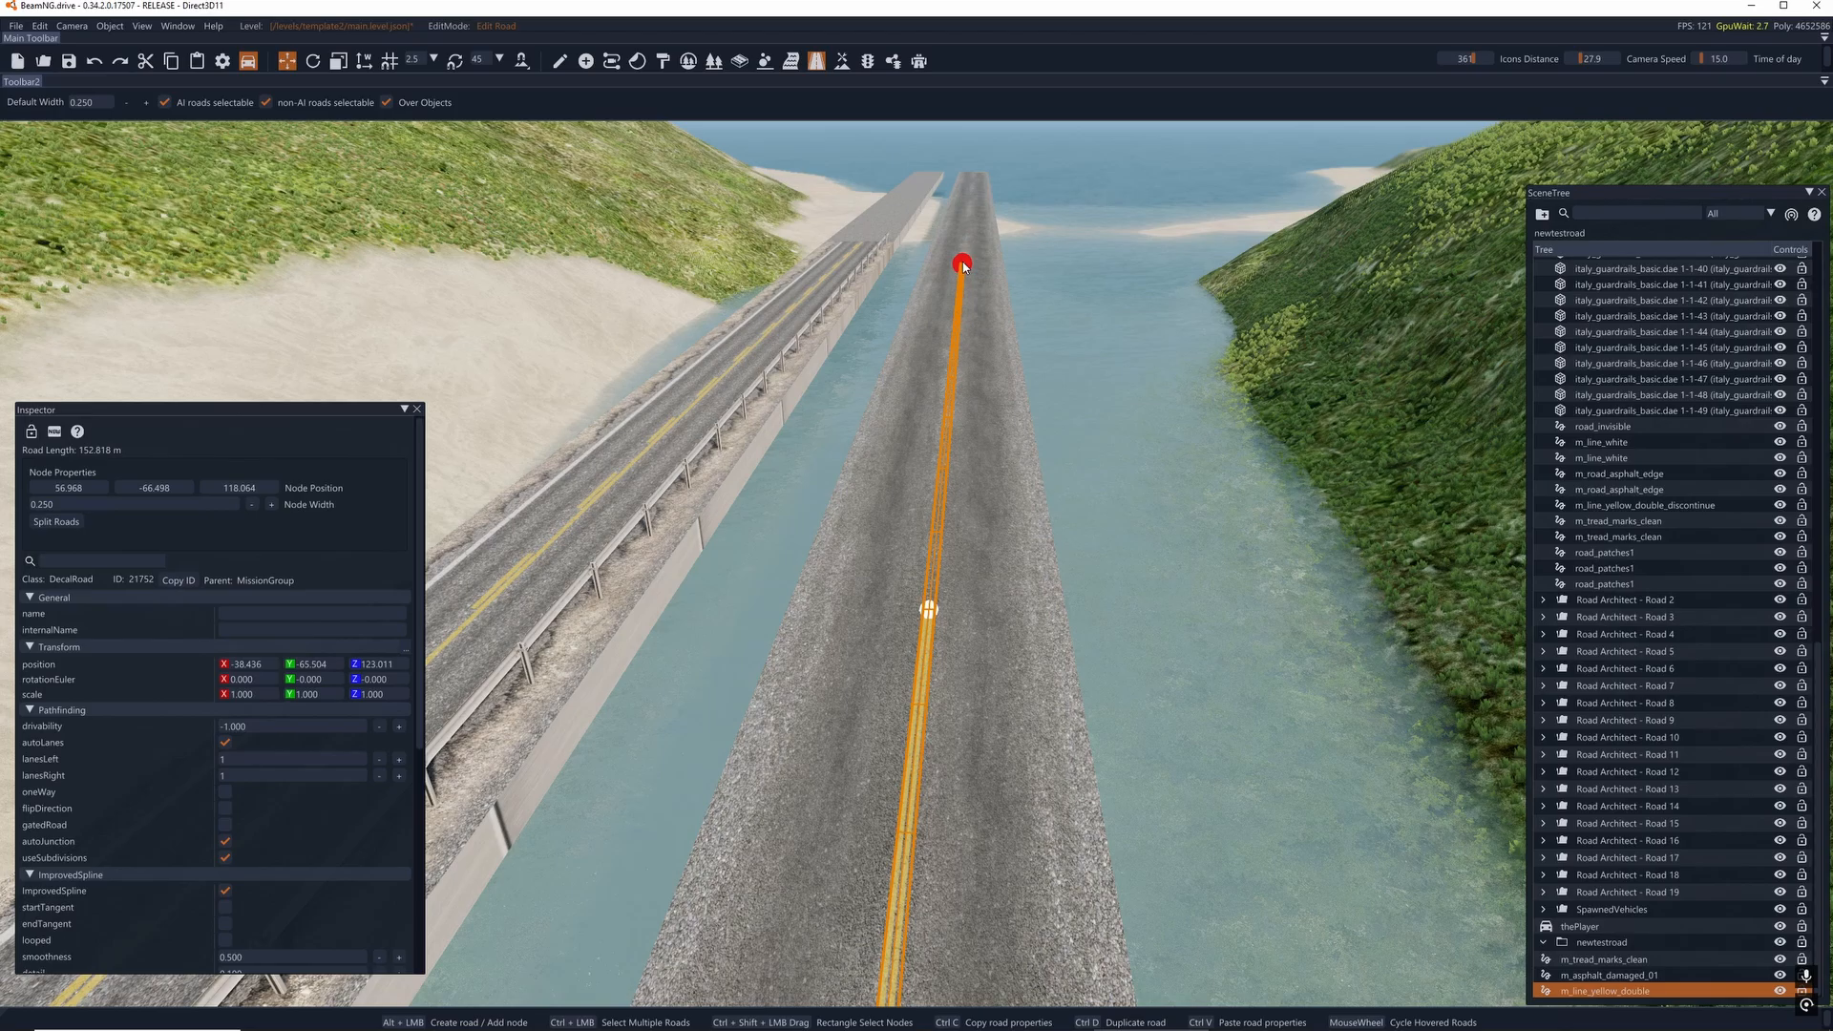
{"action": "left_click", "coordinate": [972, 186], "text": "alt"}
- Review the yellow line from the bridge back to the bend, leaving road editing to view it without overlays, and return to road editing
{"action": "right_click_drag", "start_coordinate": [972, 186], "coordinate": [477, 128]}
{"action": "key", "text": "w"}
{"action": "key", "text": "w"}
{"action": "key", "text": "w"}
{"action": "right_click_drag", "start_coordinate": [917, 563], "coordinate": [477, 687]}
{"action": "key", "text": "s"}
{"action": "mouse_move", "coordinate": [897, 520]}
{"action": "right_mouse_down"}
{"action": "mouse_move", "coordinate": [821, 487]}
{"action": "mouse_move", "coordinate": [869, 401]}
{"action": "mouse_move", "coordinate": [1060, 515]}
{"action": "mouse_move", "coordinate": [897, 520]}
{"action": "right_mouse_up"}
{"action": "key", "text": "s"}
{"action": "left_click", "coordinate": [1052, 534]}
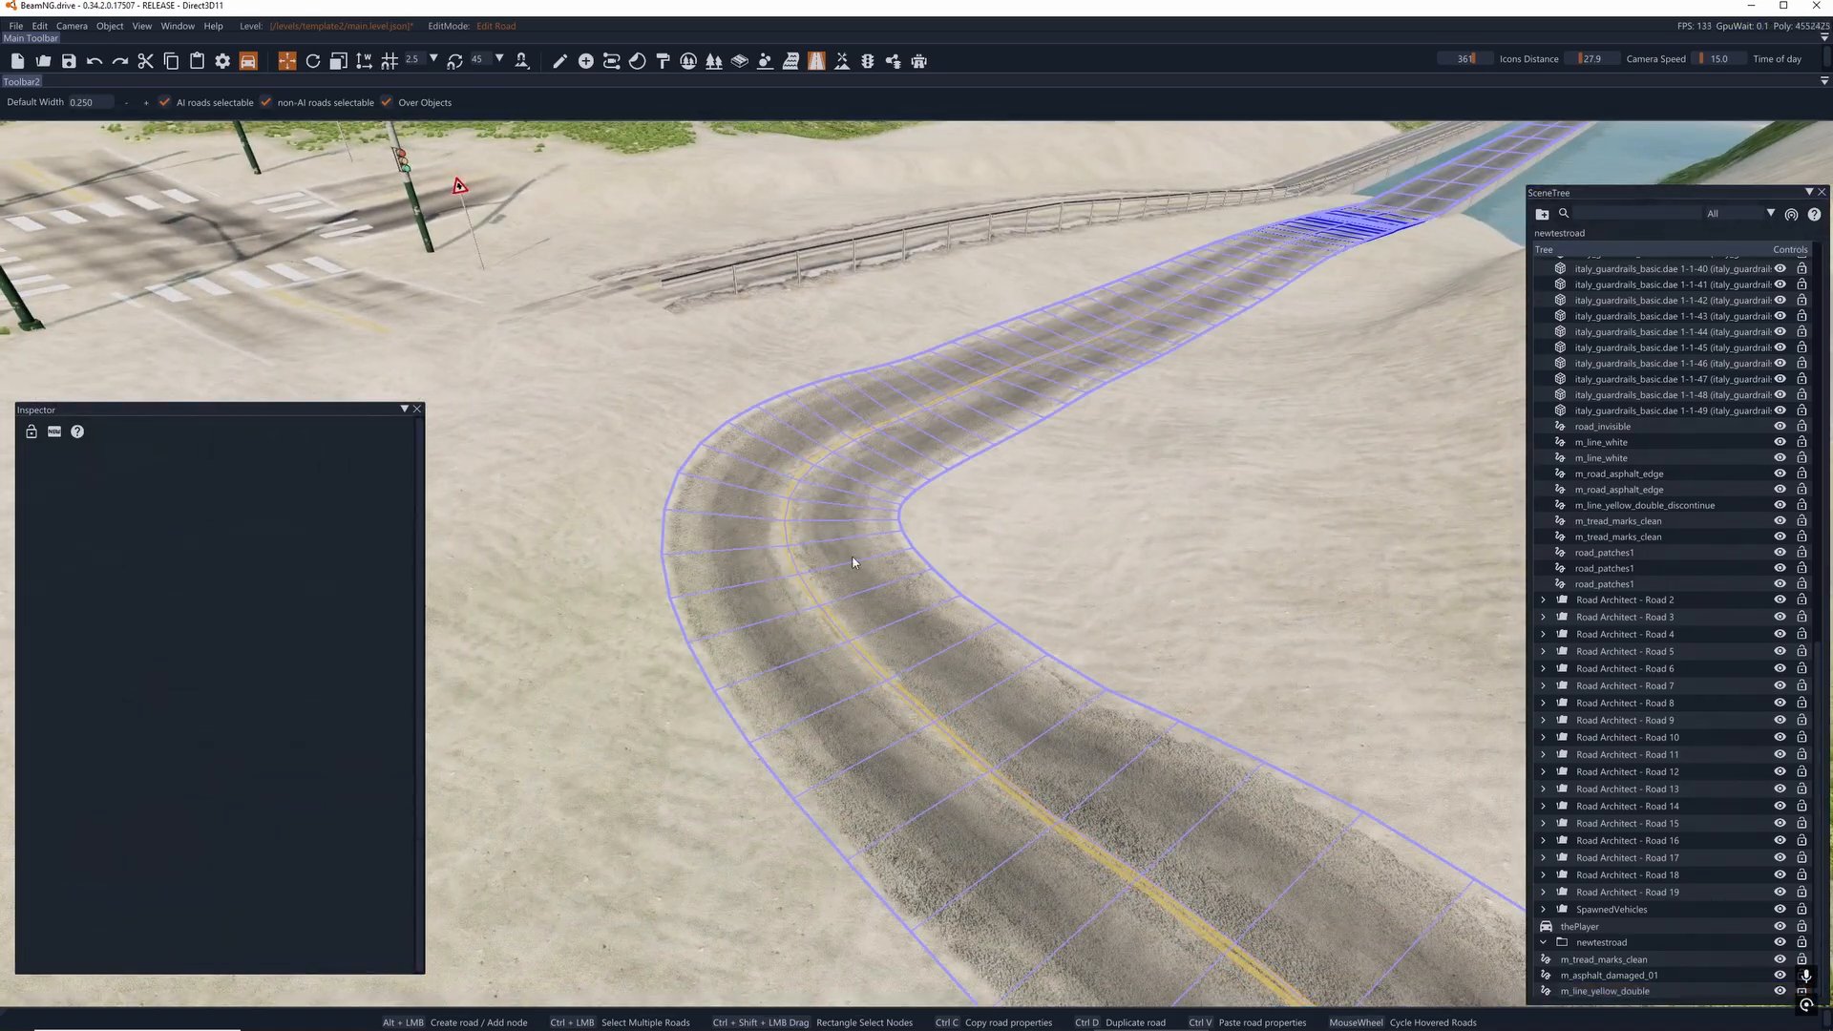
{"action": "left_click", "coordinate": [818, 66]}
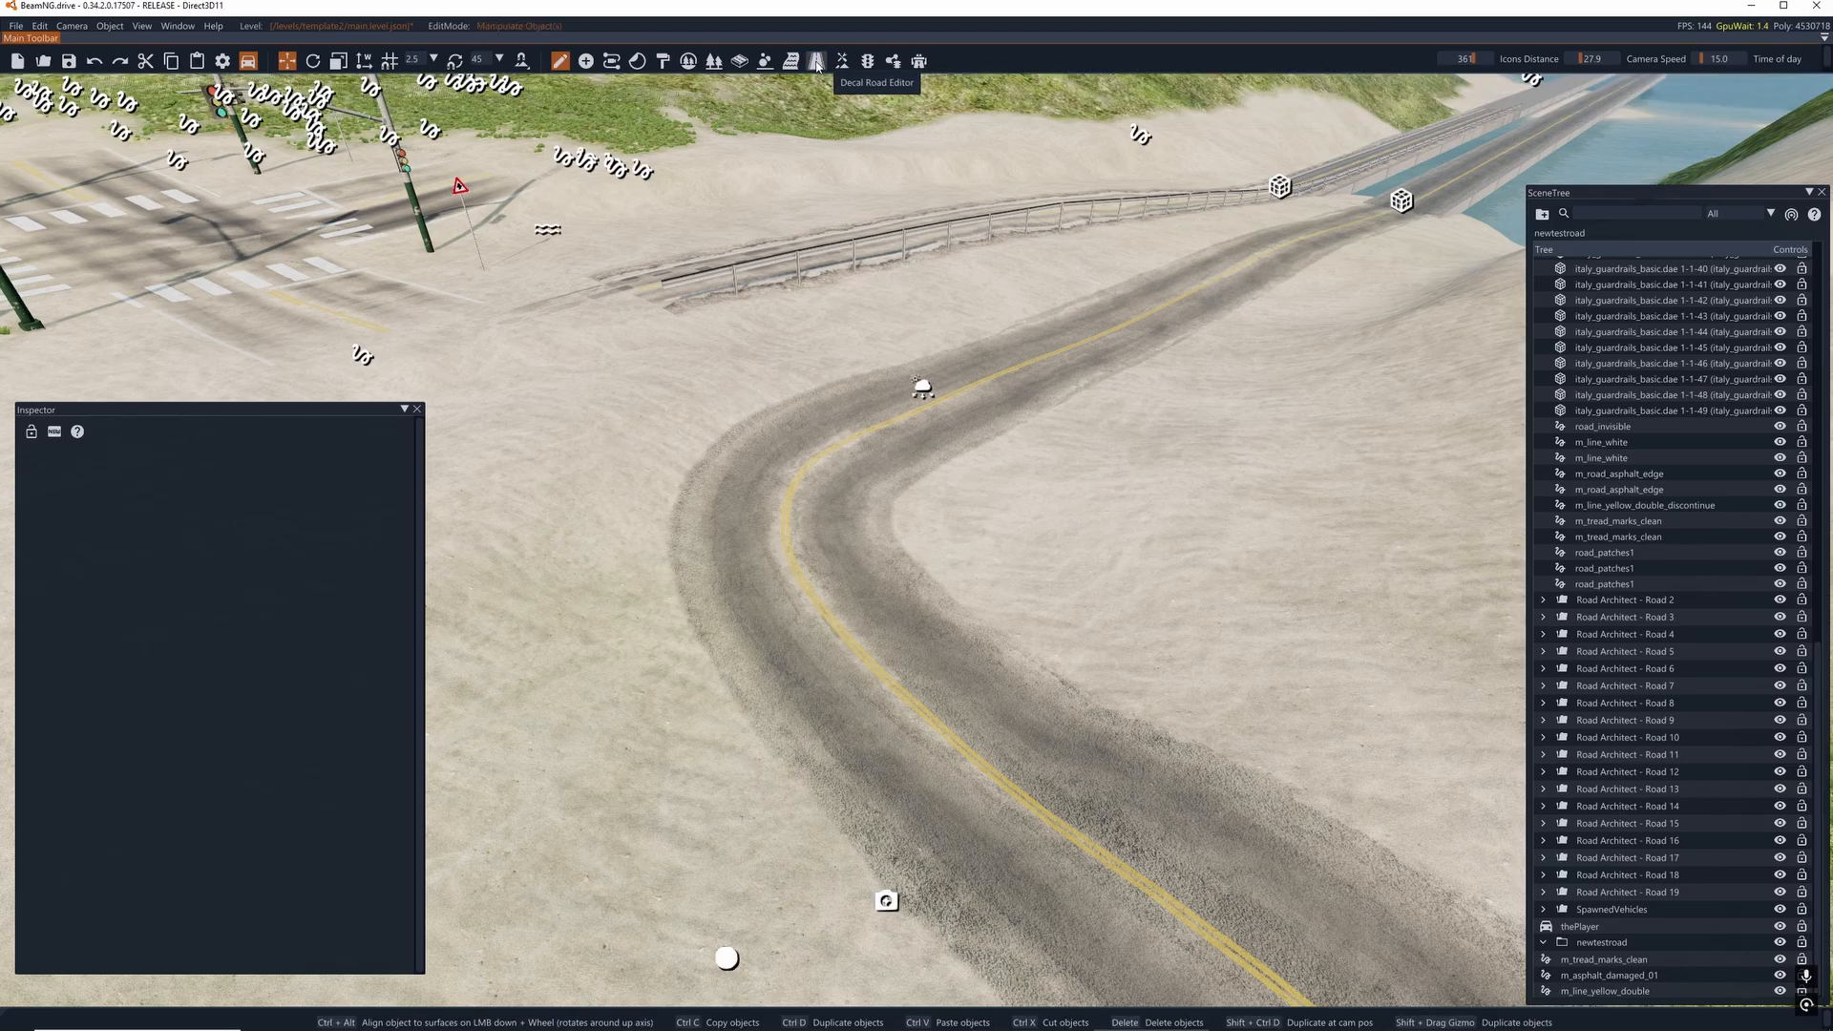
{"action": "left_click", "coordinate": [912, 710]}
{"action": "left_click", "coordinate": [821, 64]}
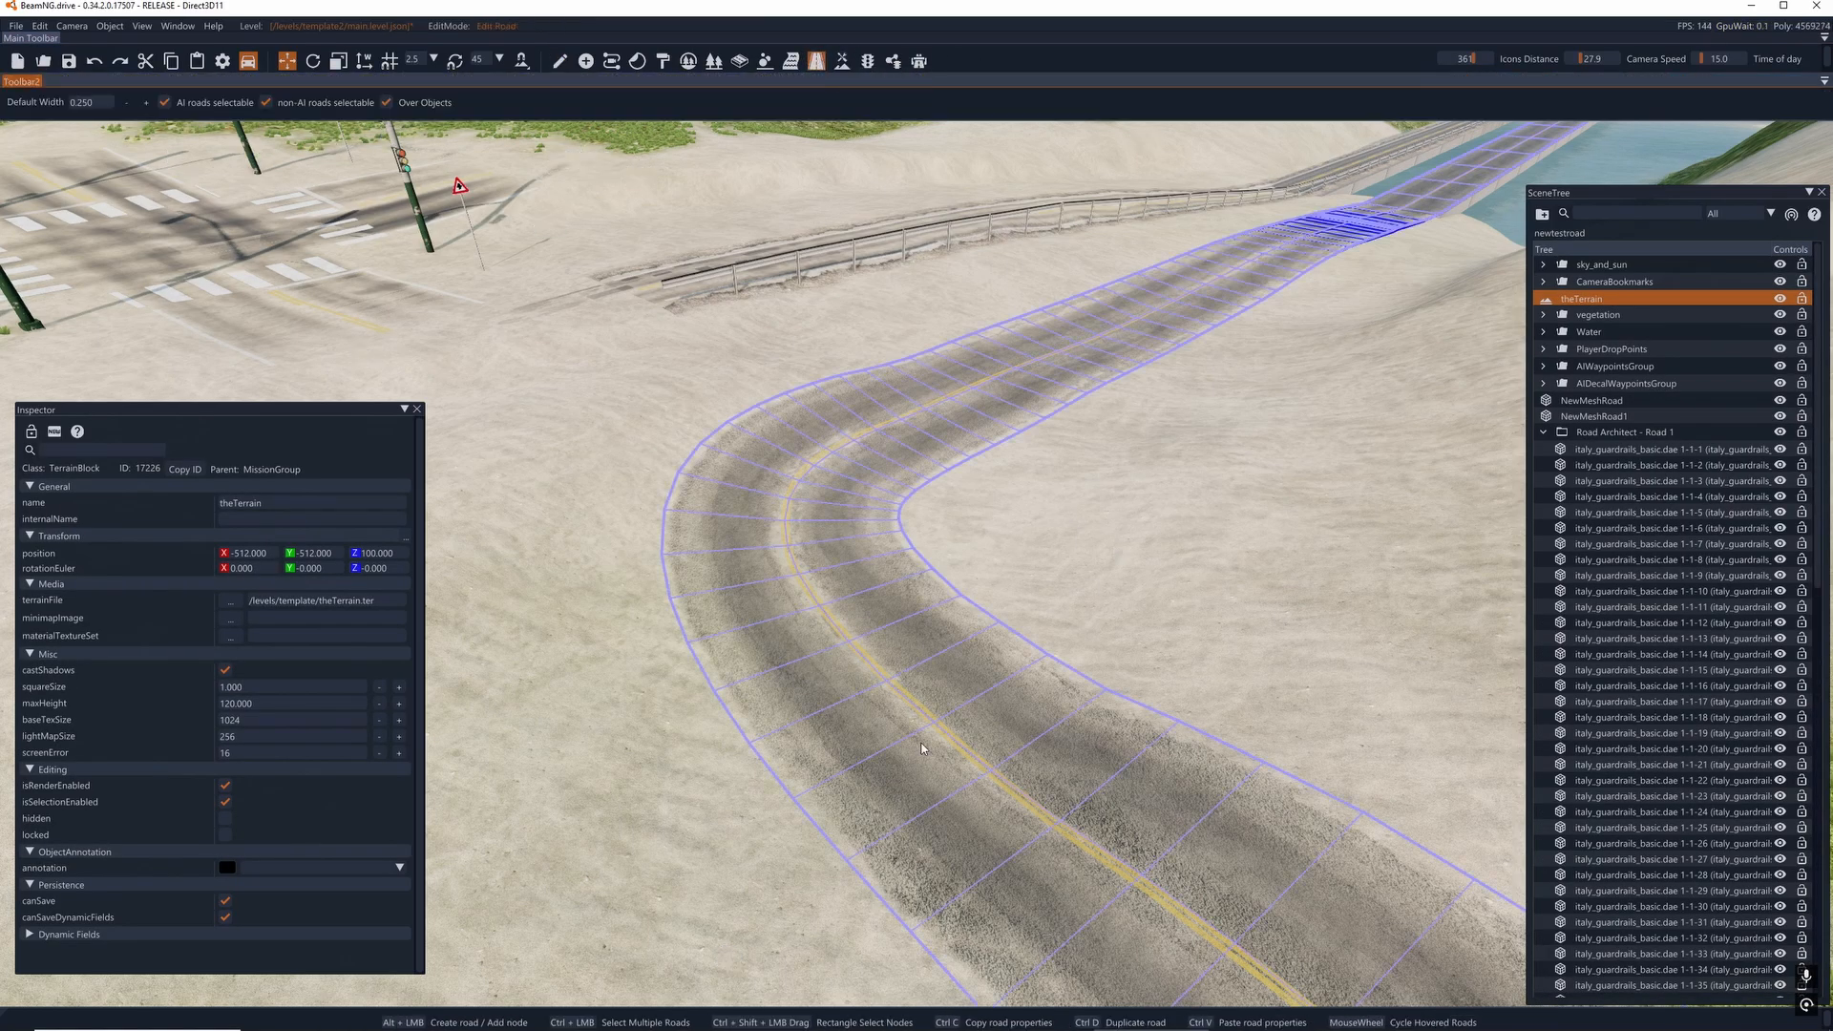
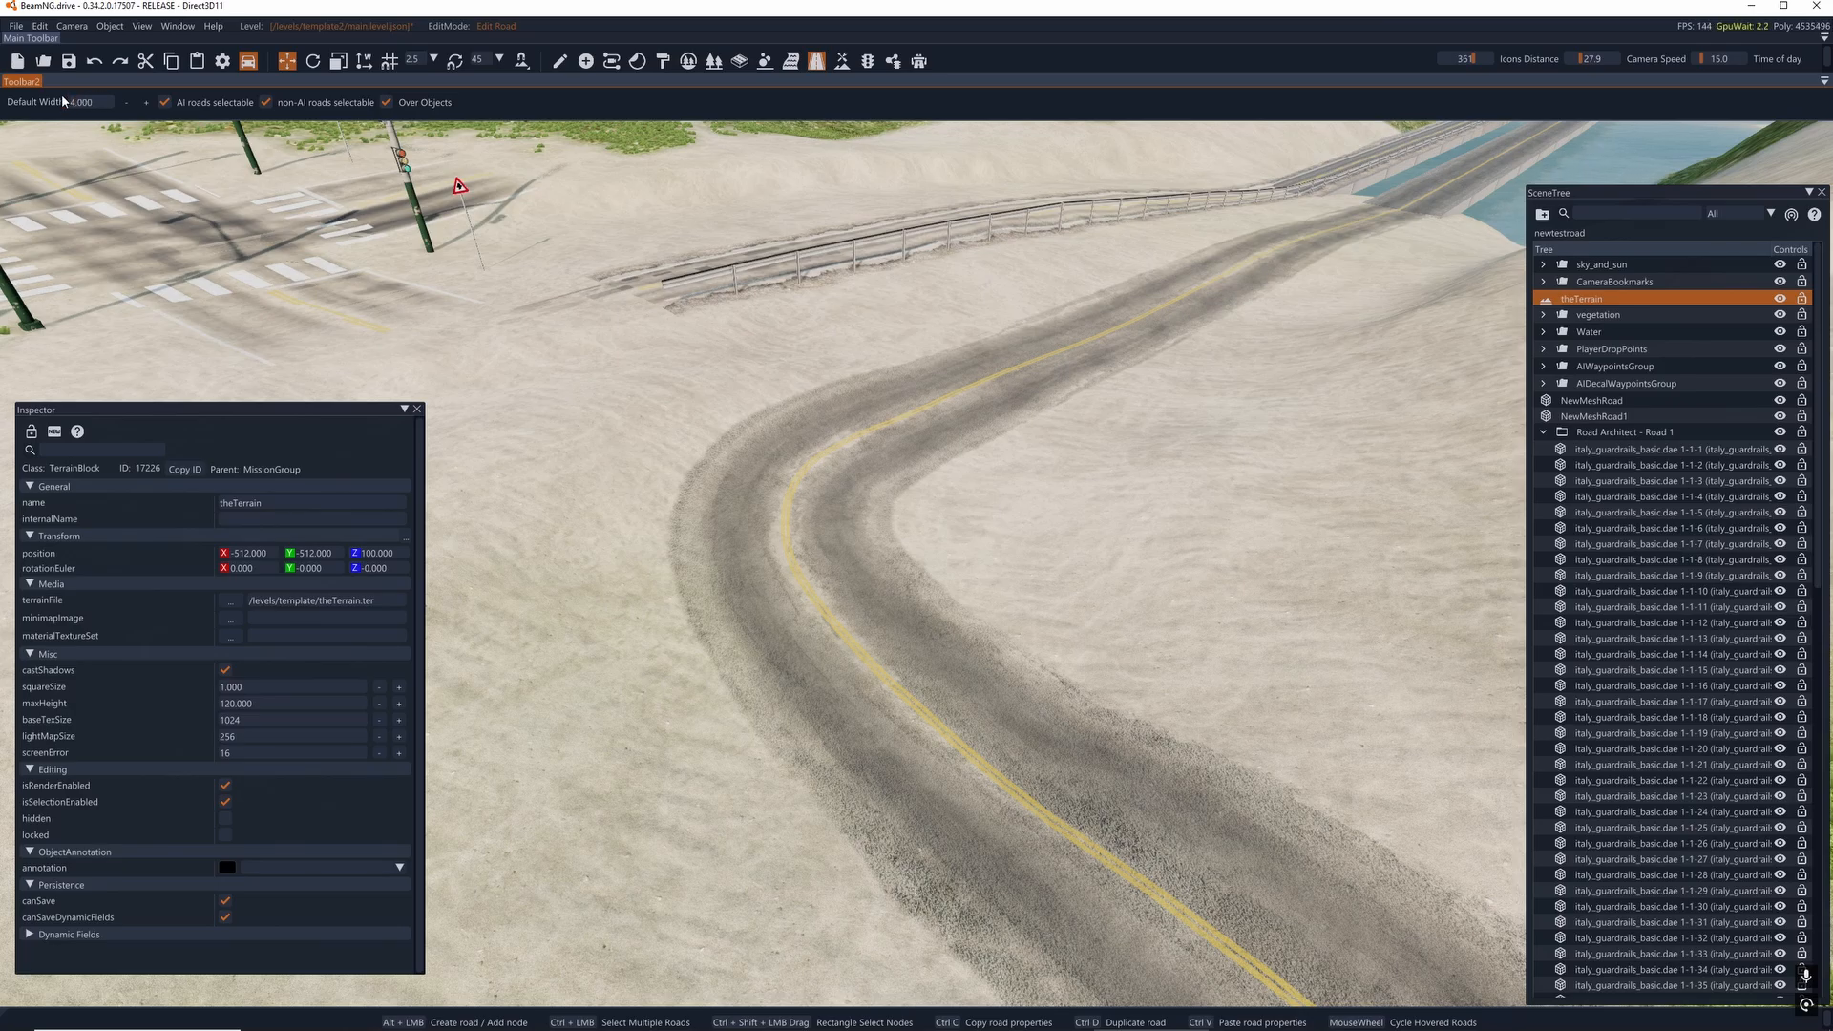
- Set the default road width to 2 and draw a two-node decal road about 4 m long in the inner lane before the bend
{"action": "left_click", "coordinate": [1090, 767], "text": "alt"}
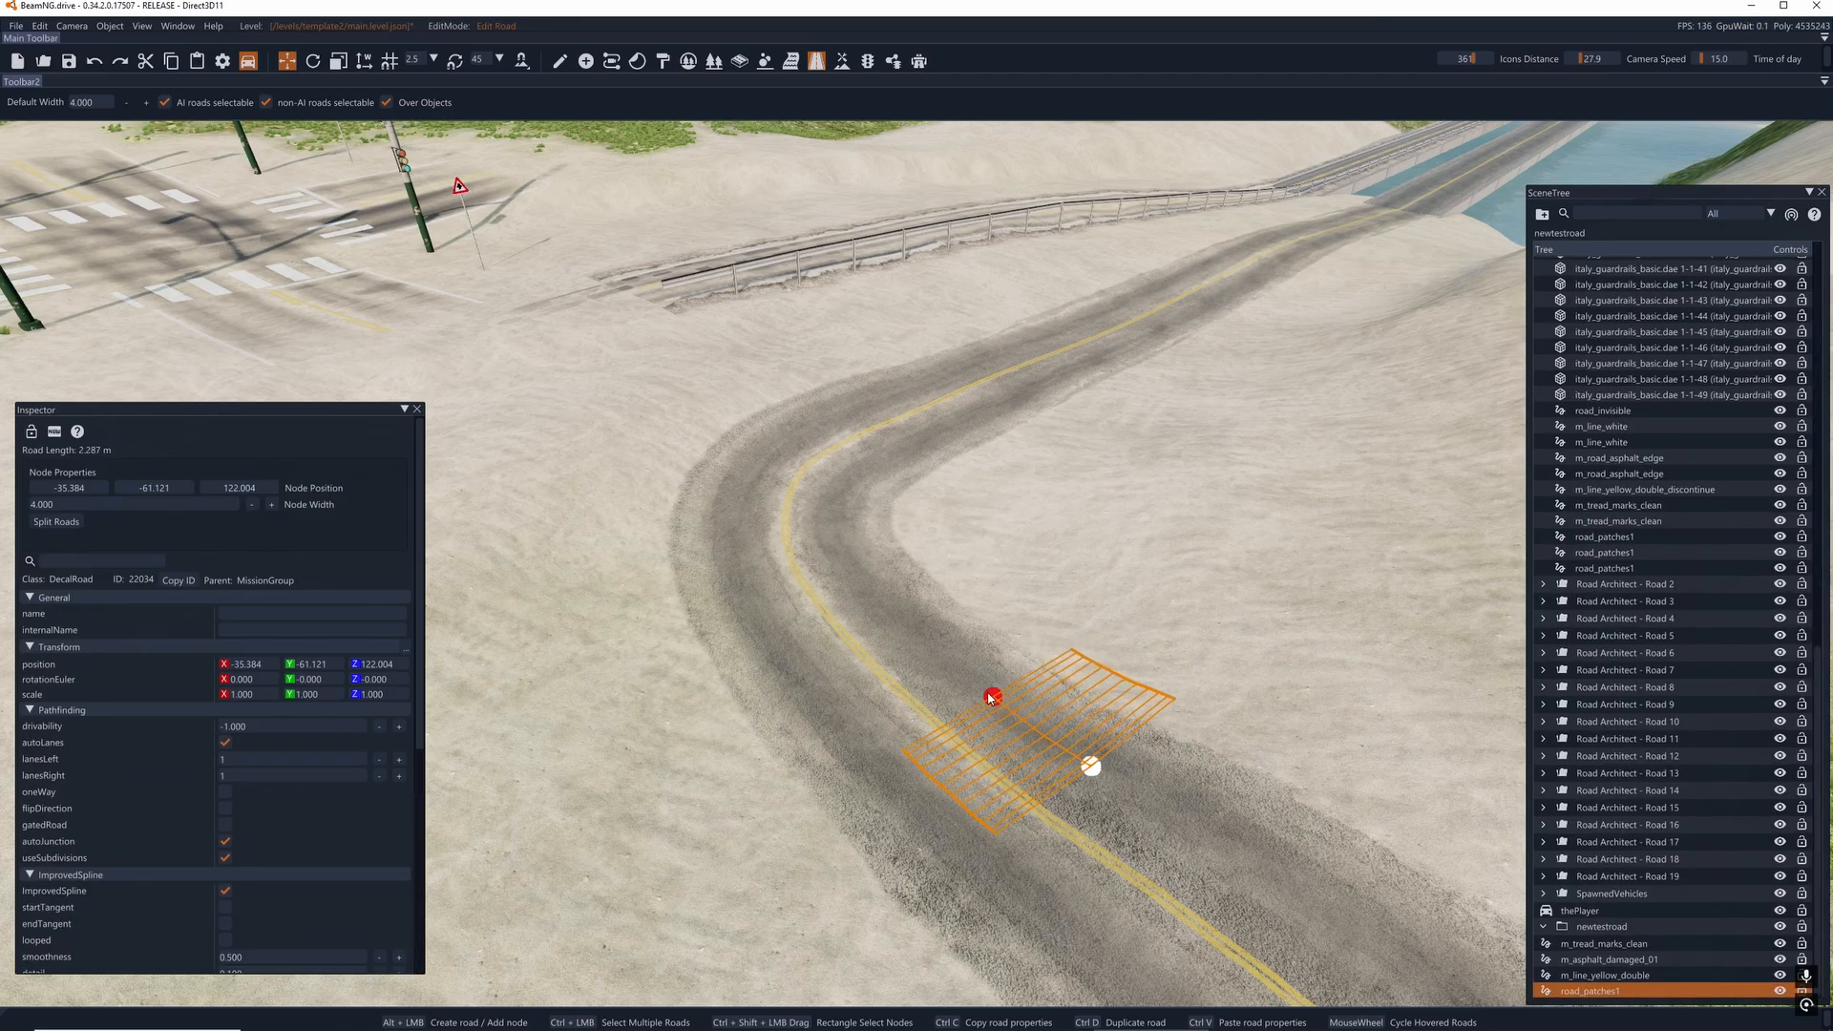
{"action": "left_click", "coordinate": [83, 102]}
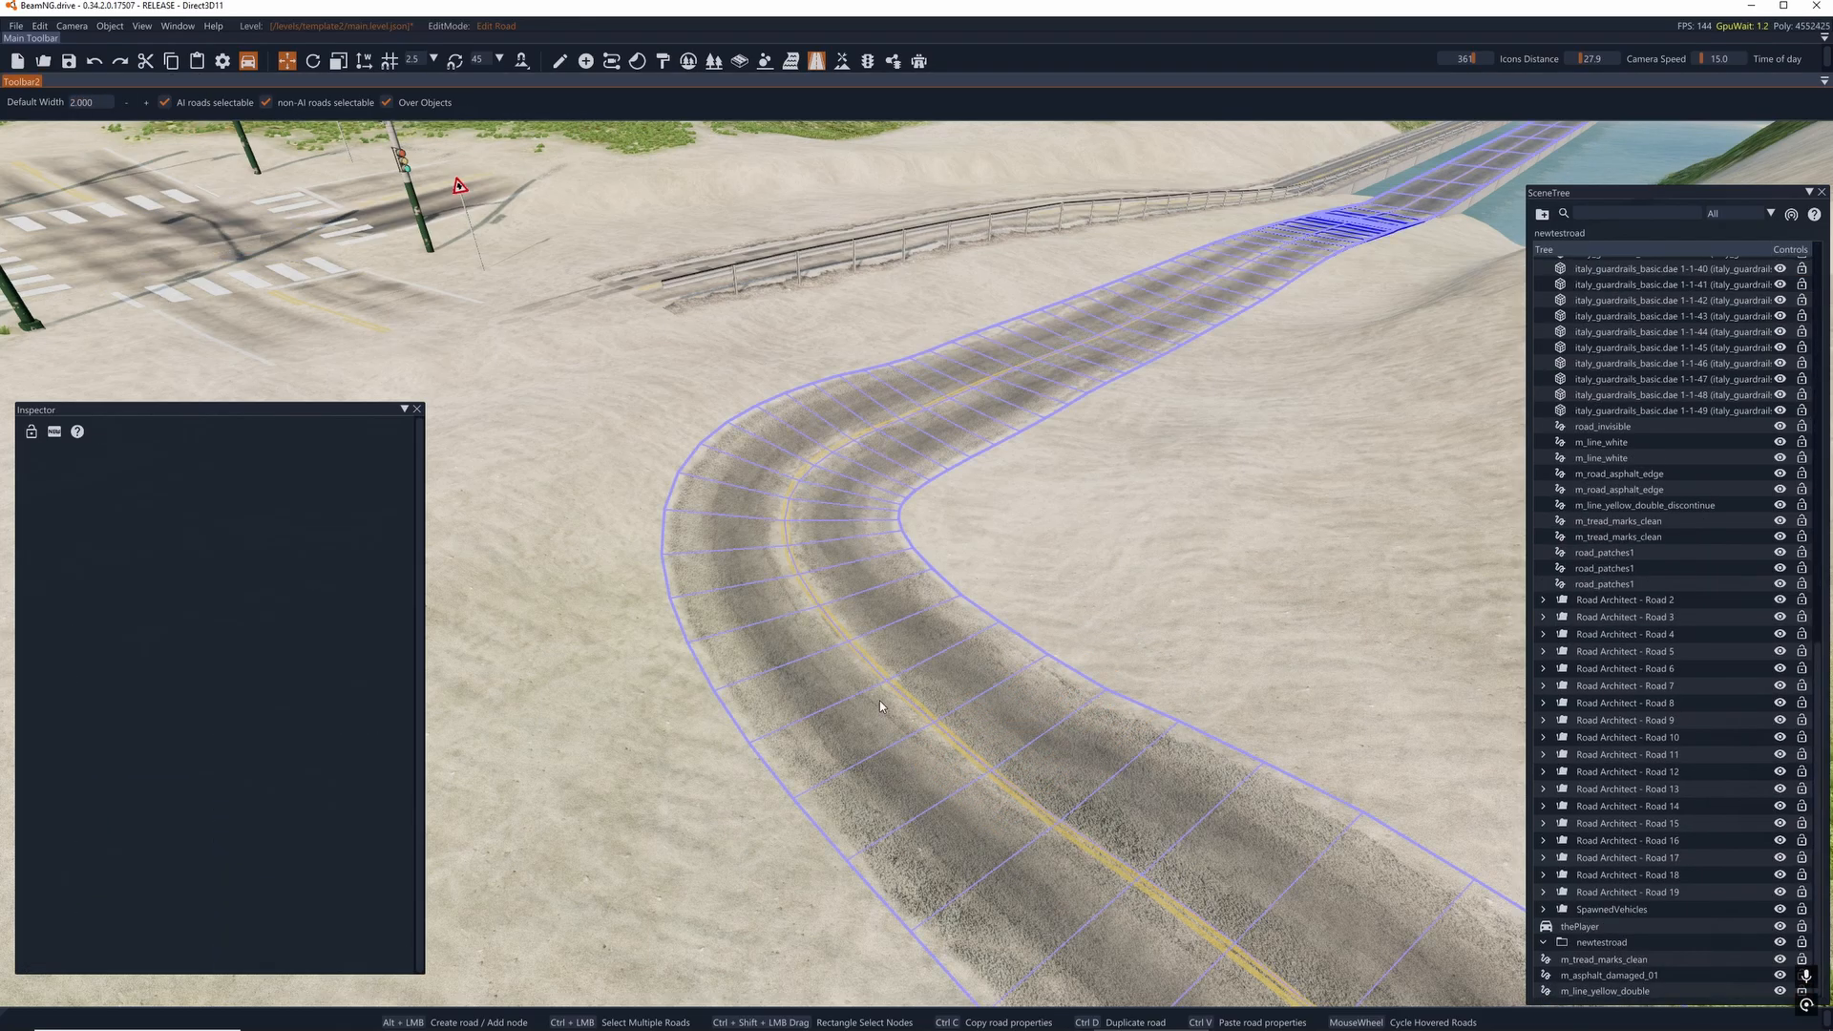
{"action": "left_click", "coordinate": [1047, 738], "text": "alt"}
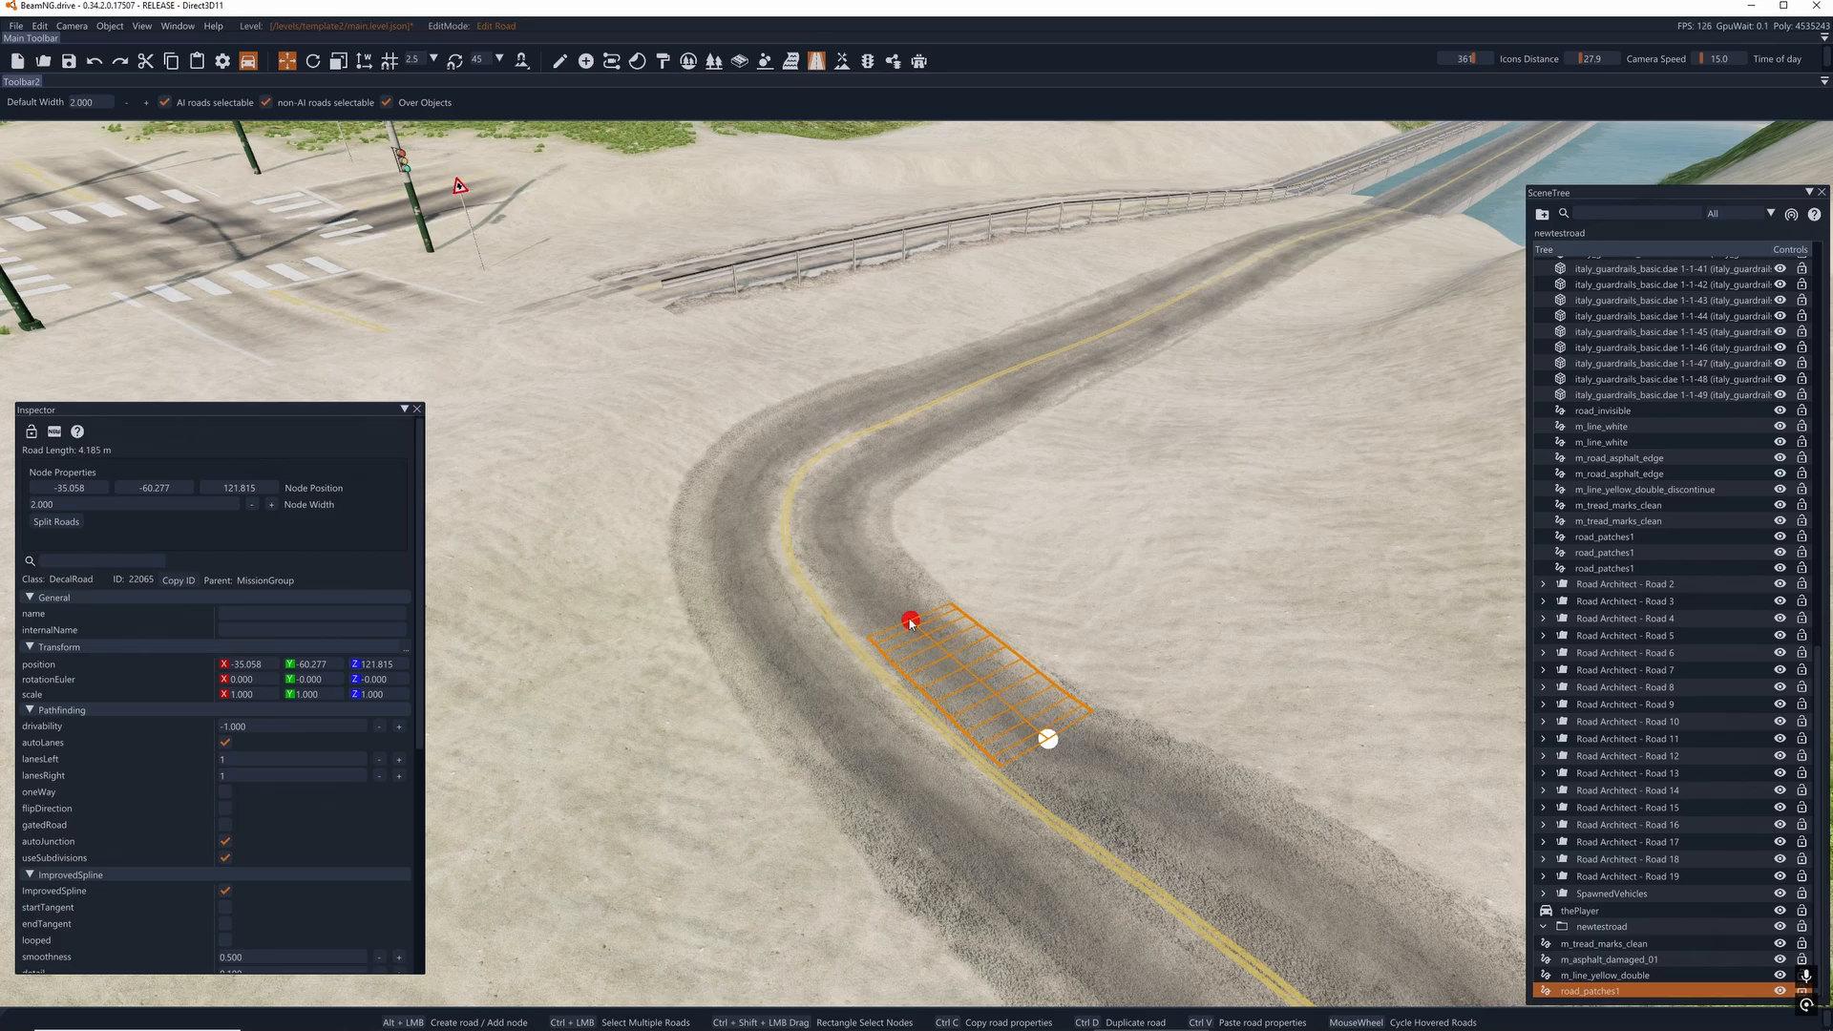
{"action": "left_click", "coordinate": [901, 609], "text": "alt"}
- Give the short decal road the road_patches1 material and a texture length of 36
{"action": "scroll", "coordinate": [270, 811], "scroll_direction": "down", "scroll_amount": 3}
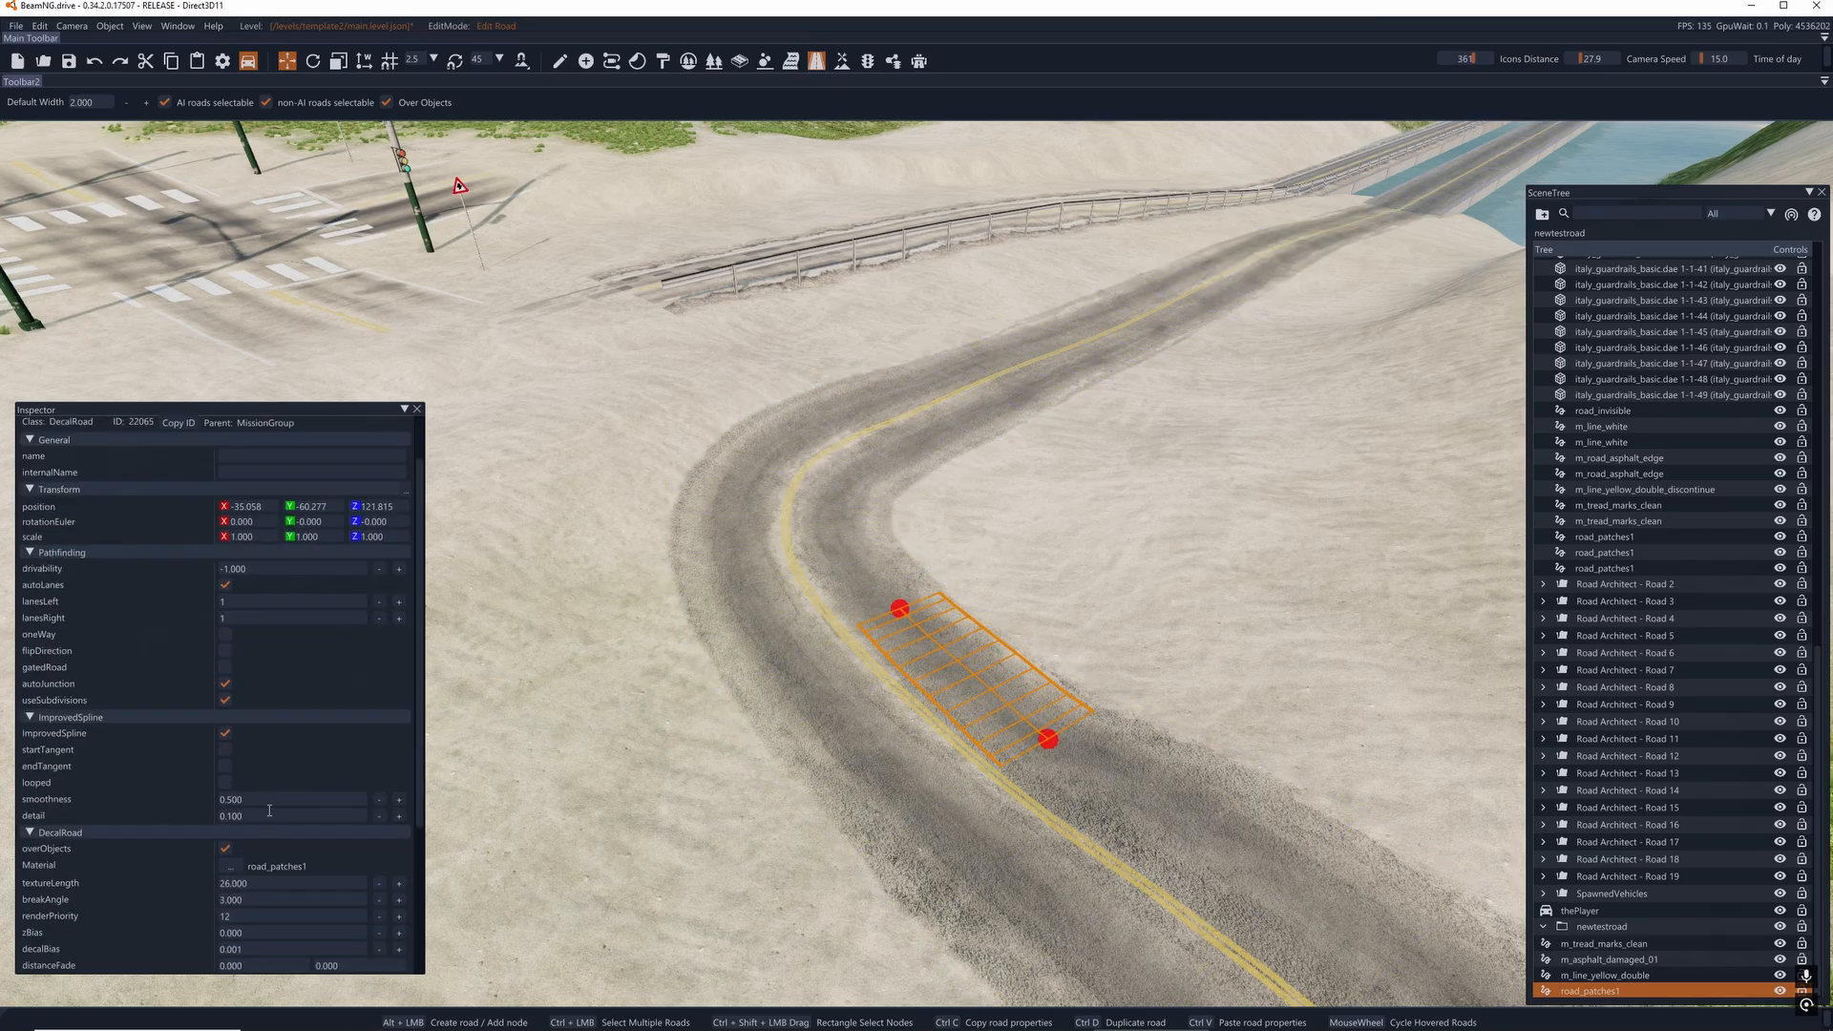
{"action": "left_click", "coordinate": [233, 865]}
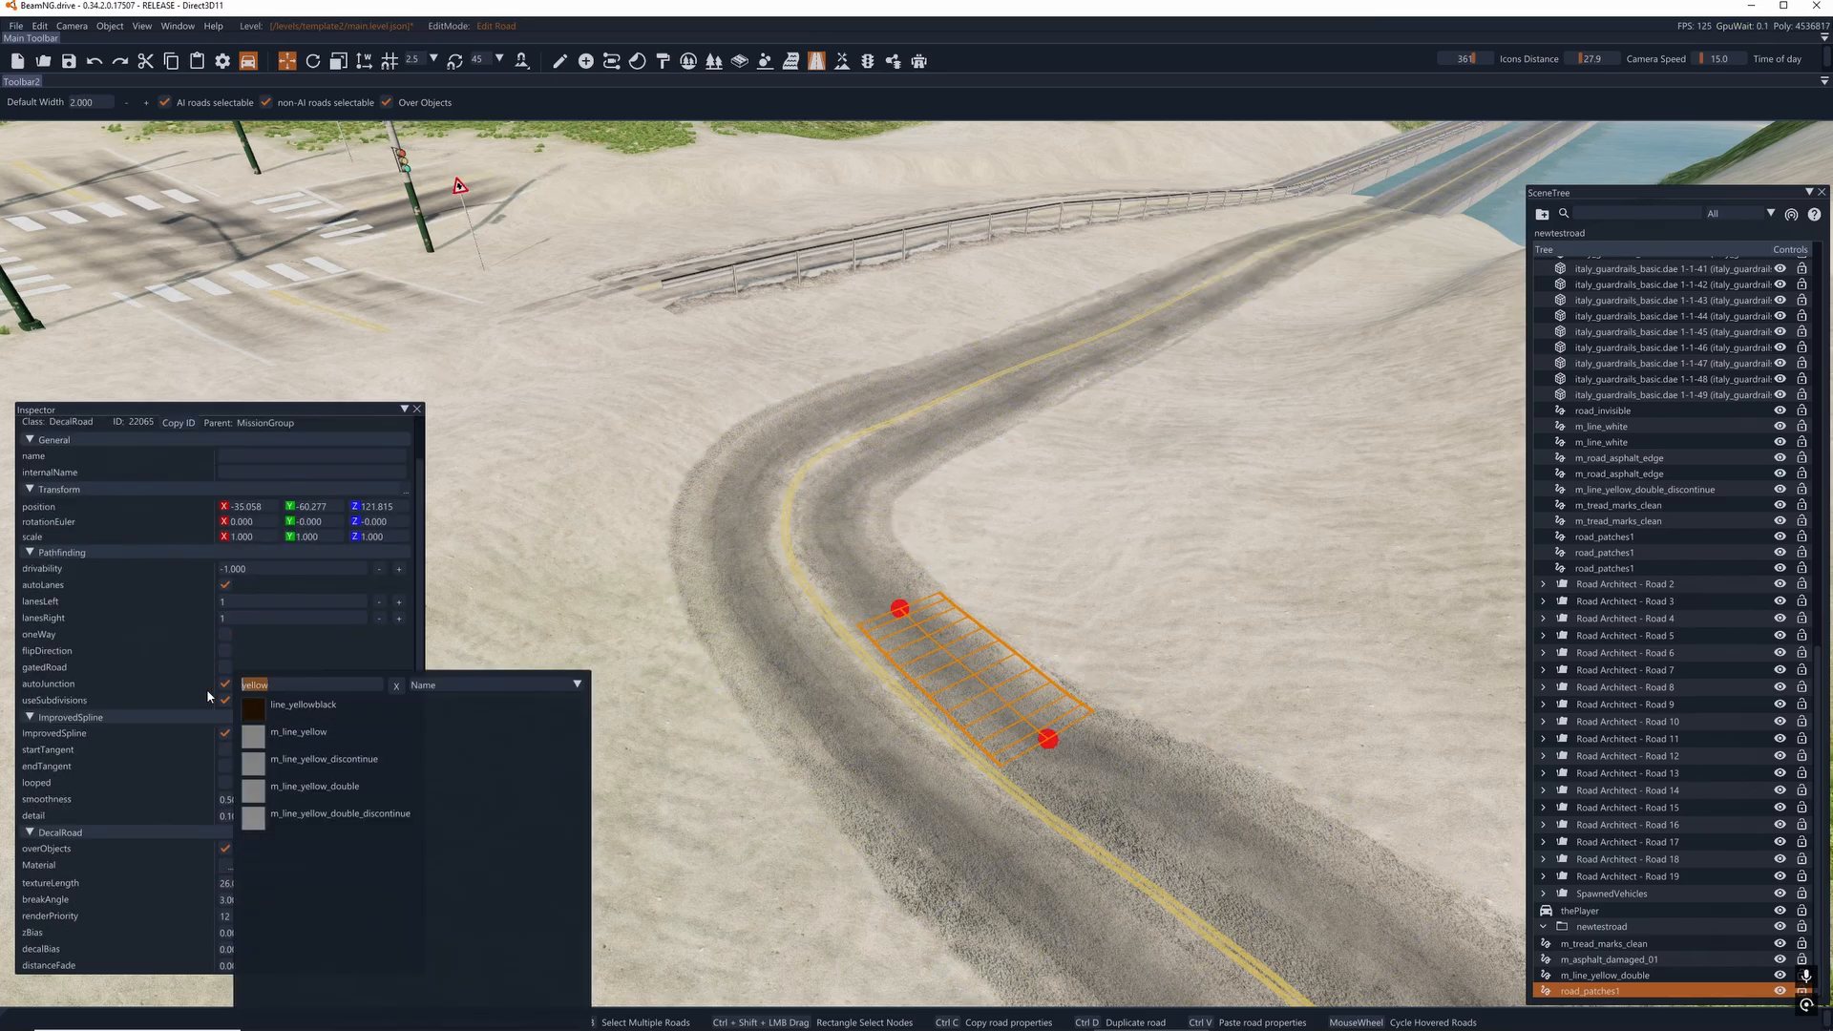
{"action": "type", "text": "road"}
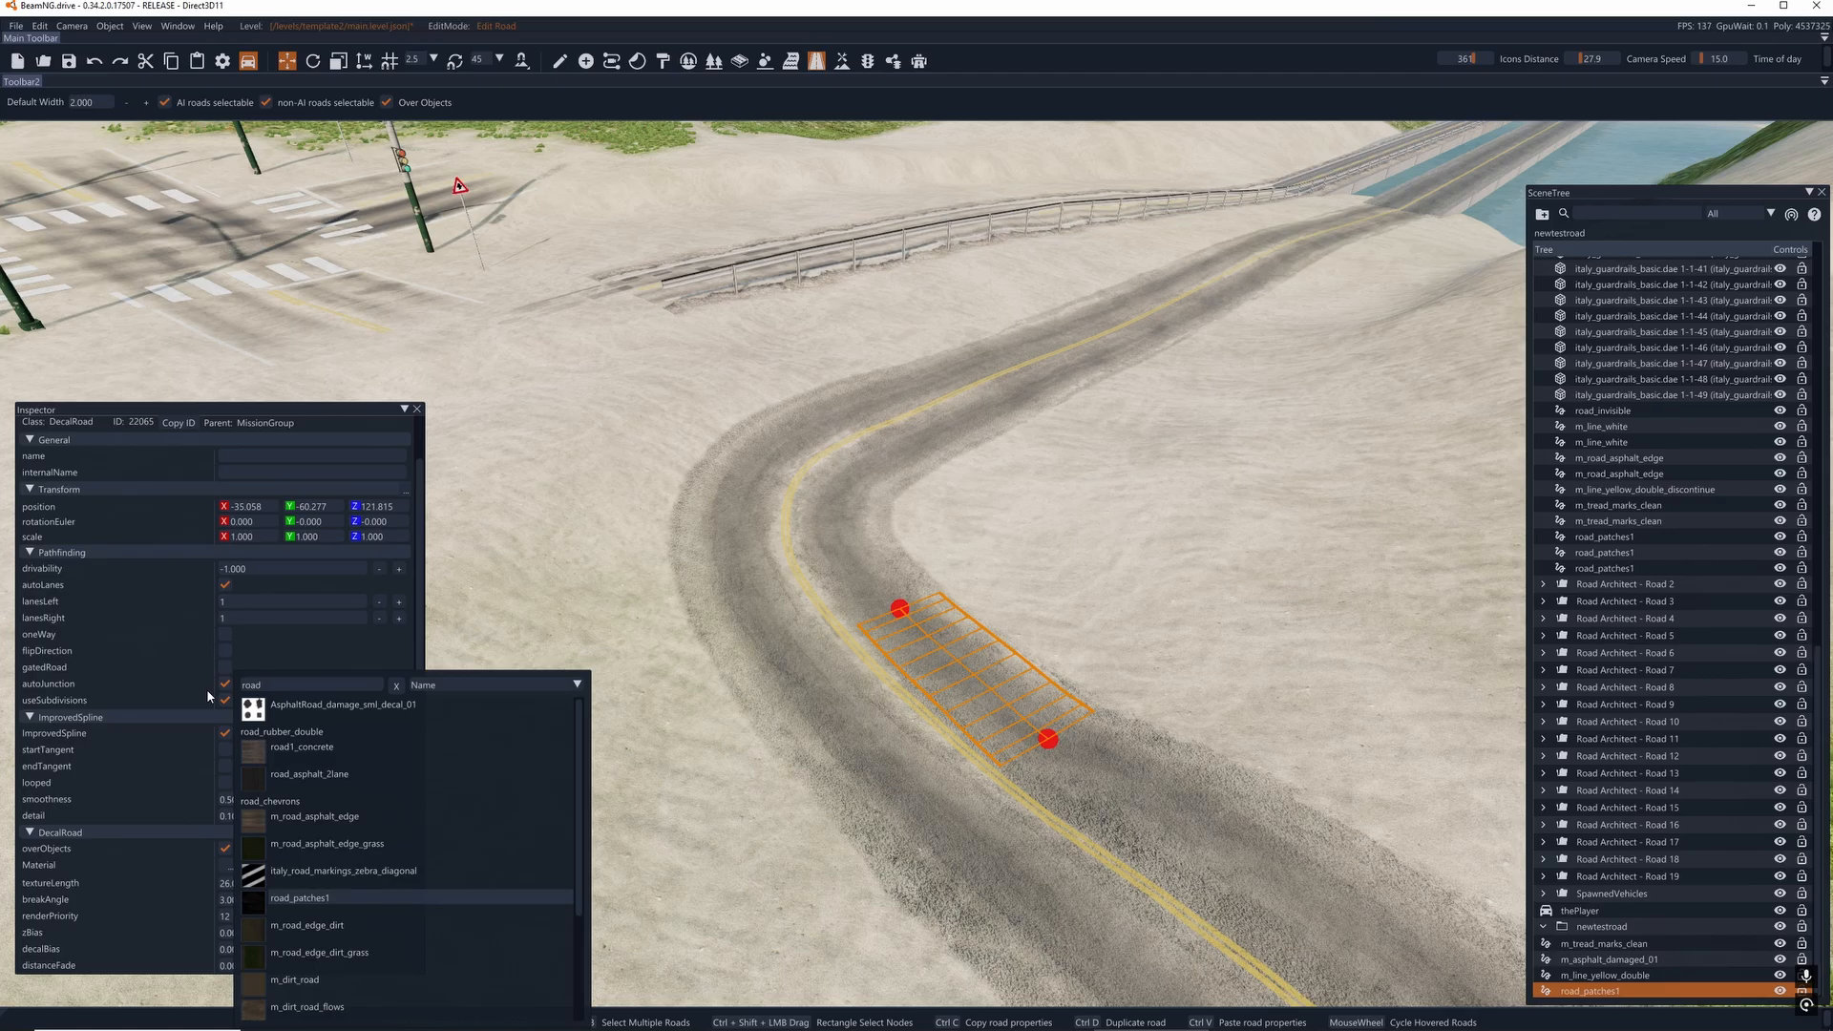
{"action": "left_click", "coordinate": [304, 898]}
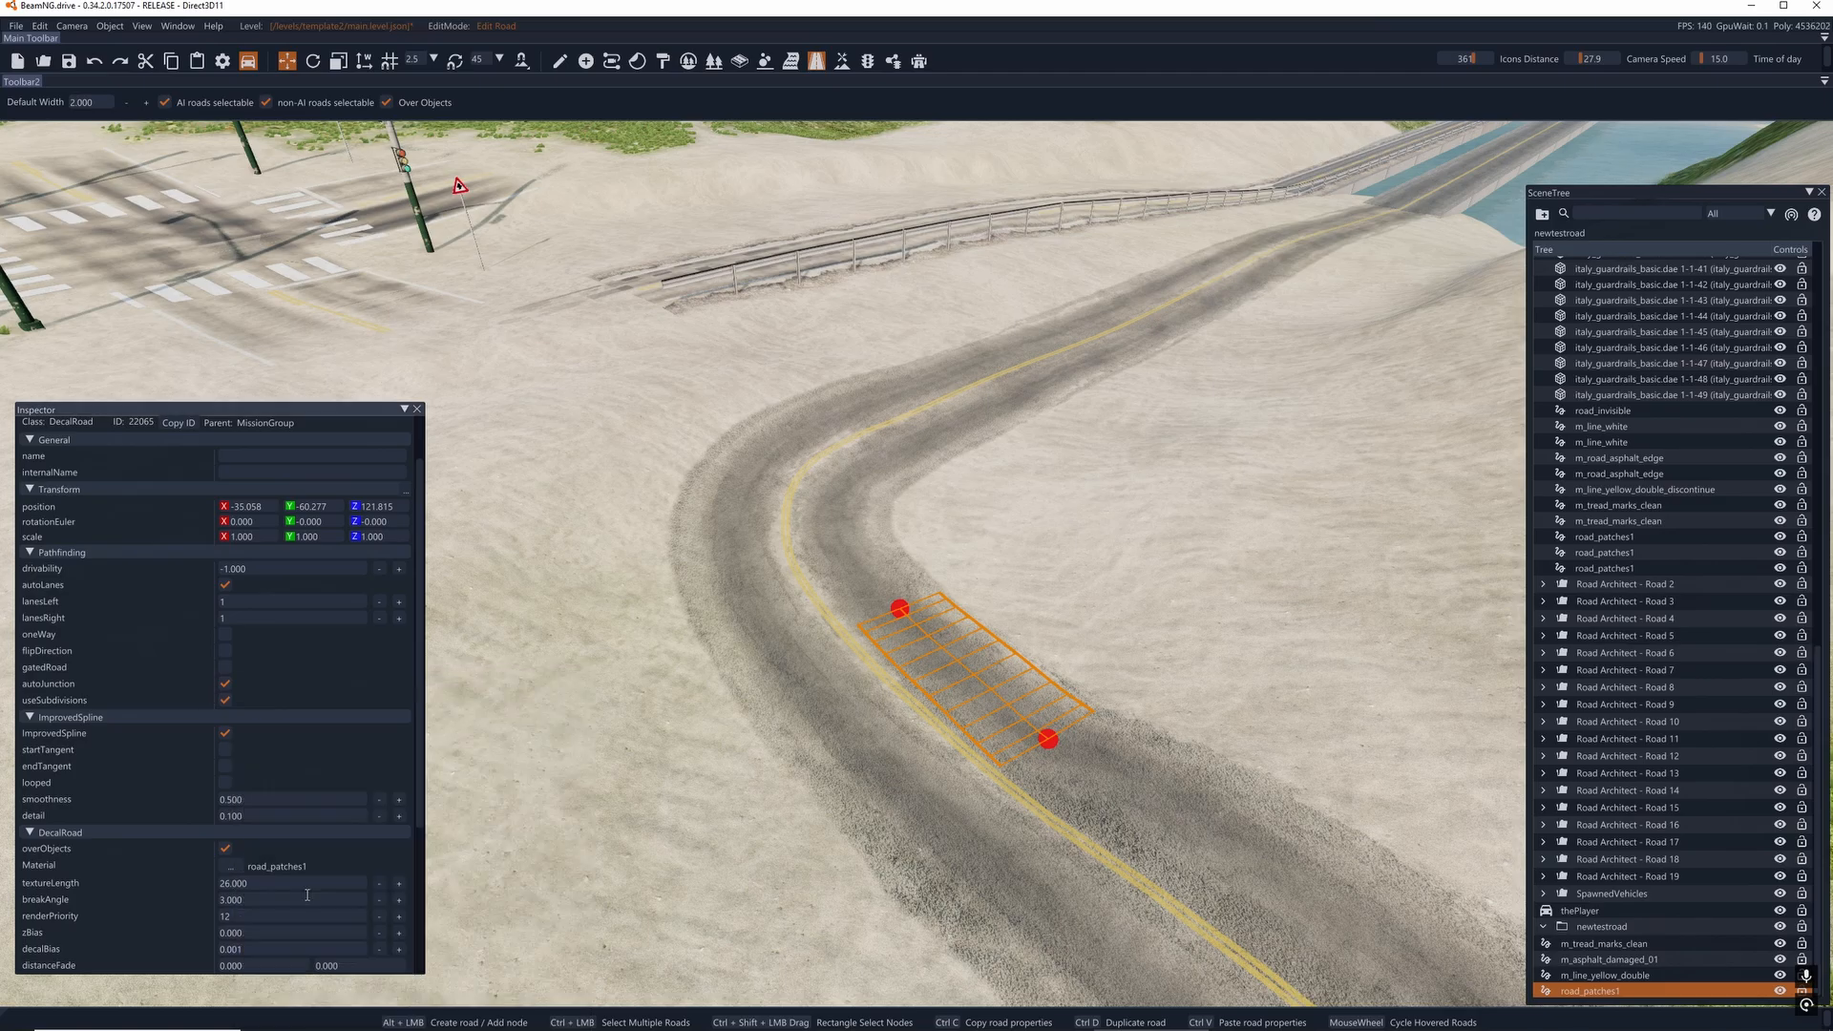
{"action": "key", "text": "f"}
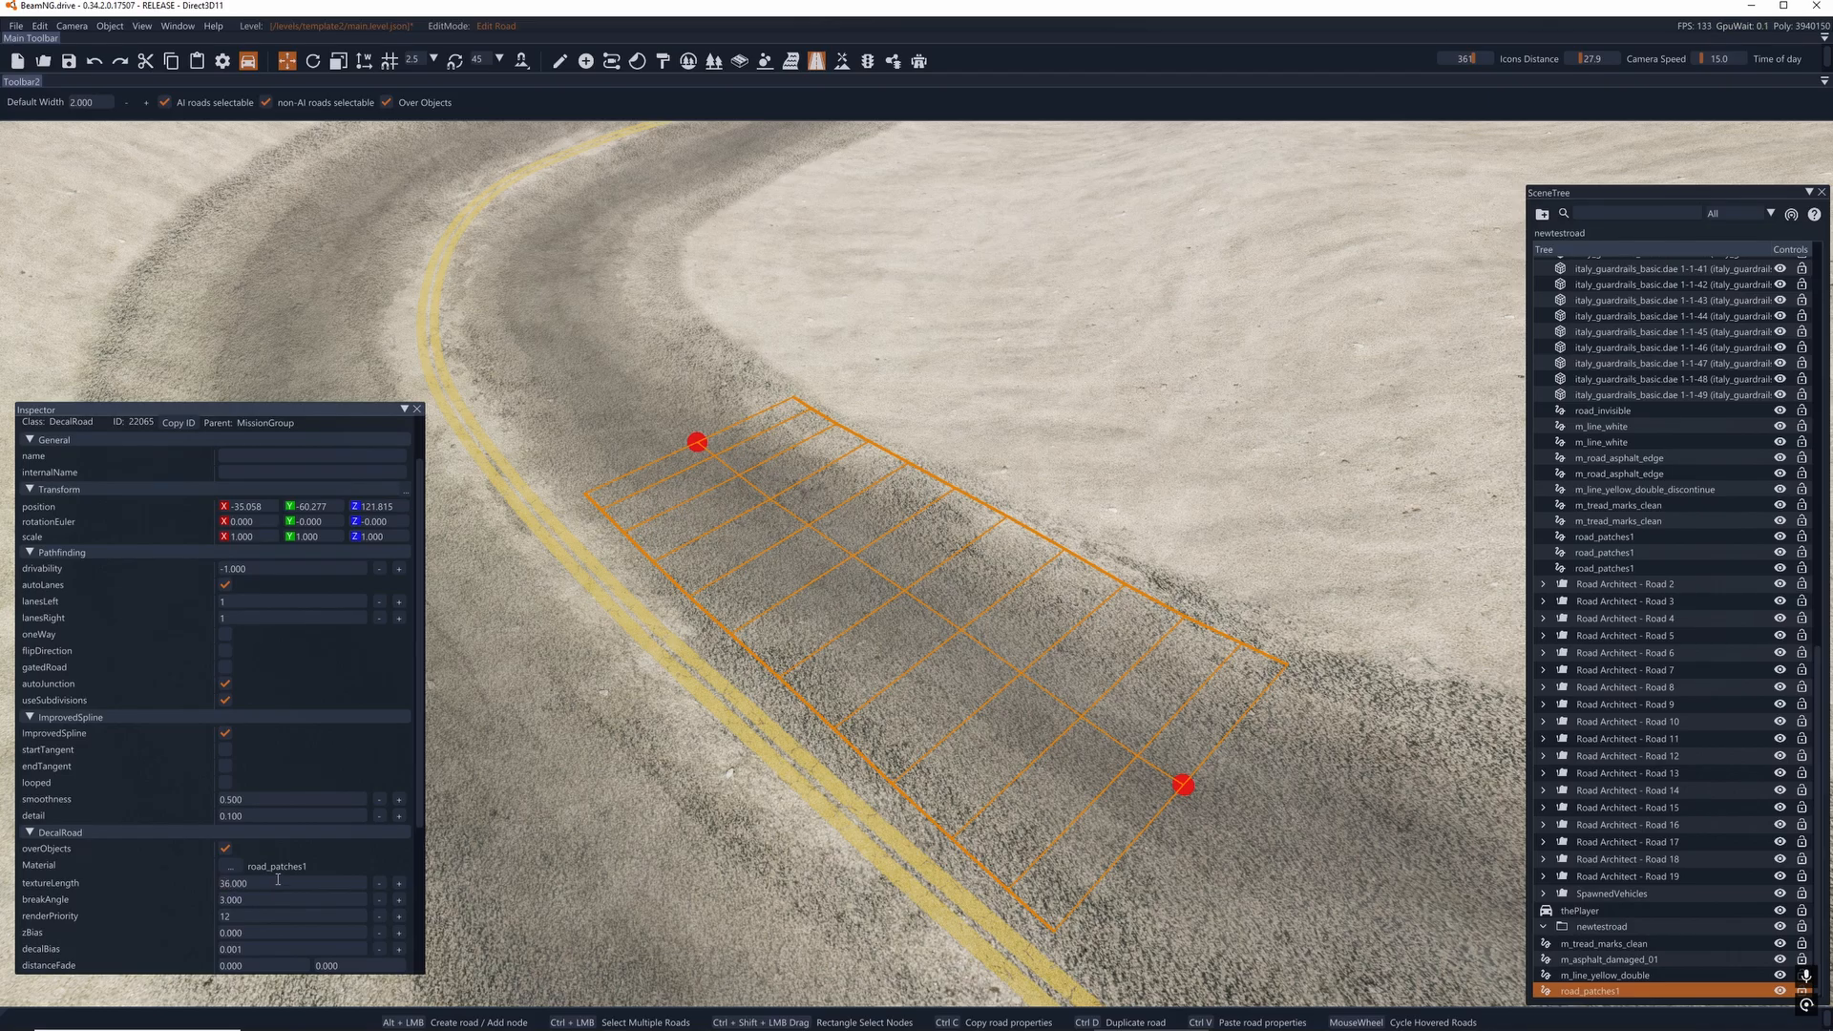
- Set both startEndFade values of the short patch road to 0
{"action": "scroll", "coordinate": [277, 865], "scroll_direction": "down", "scroll_amount": 1}
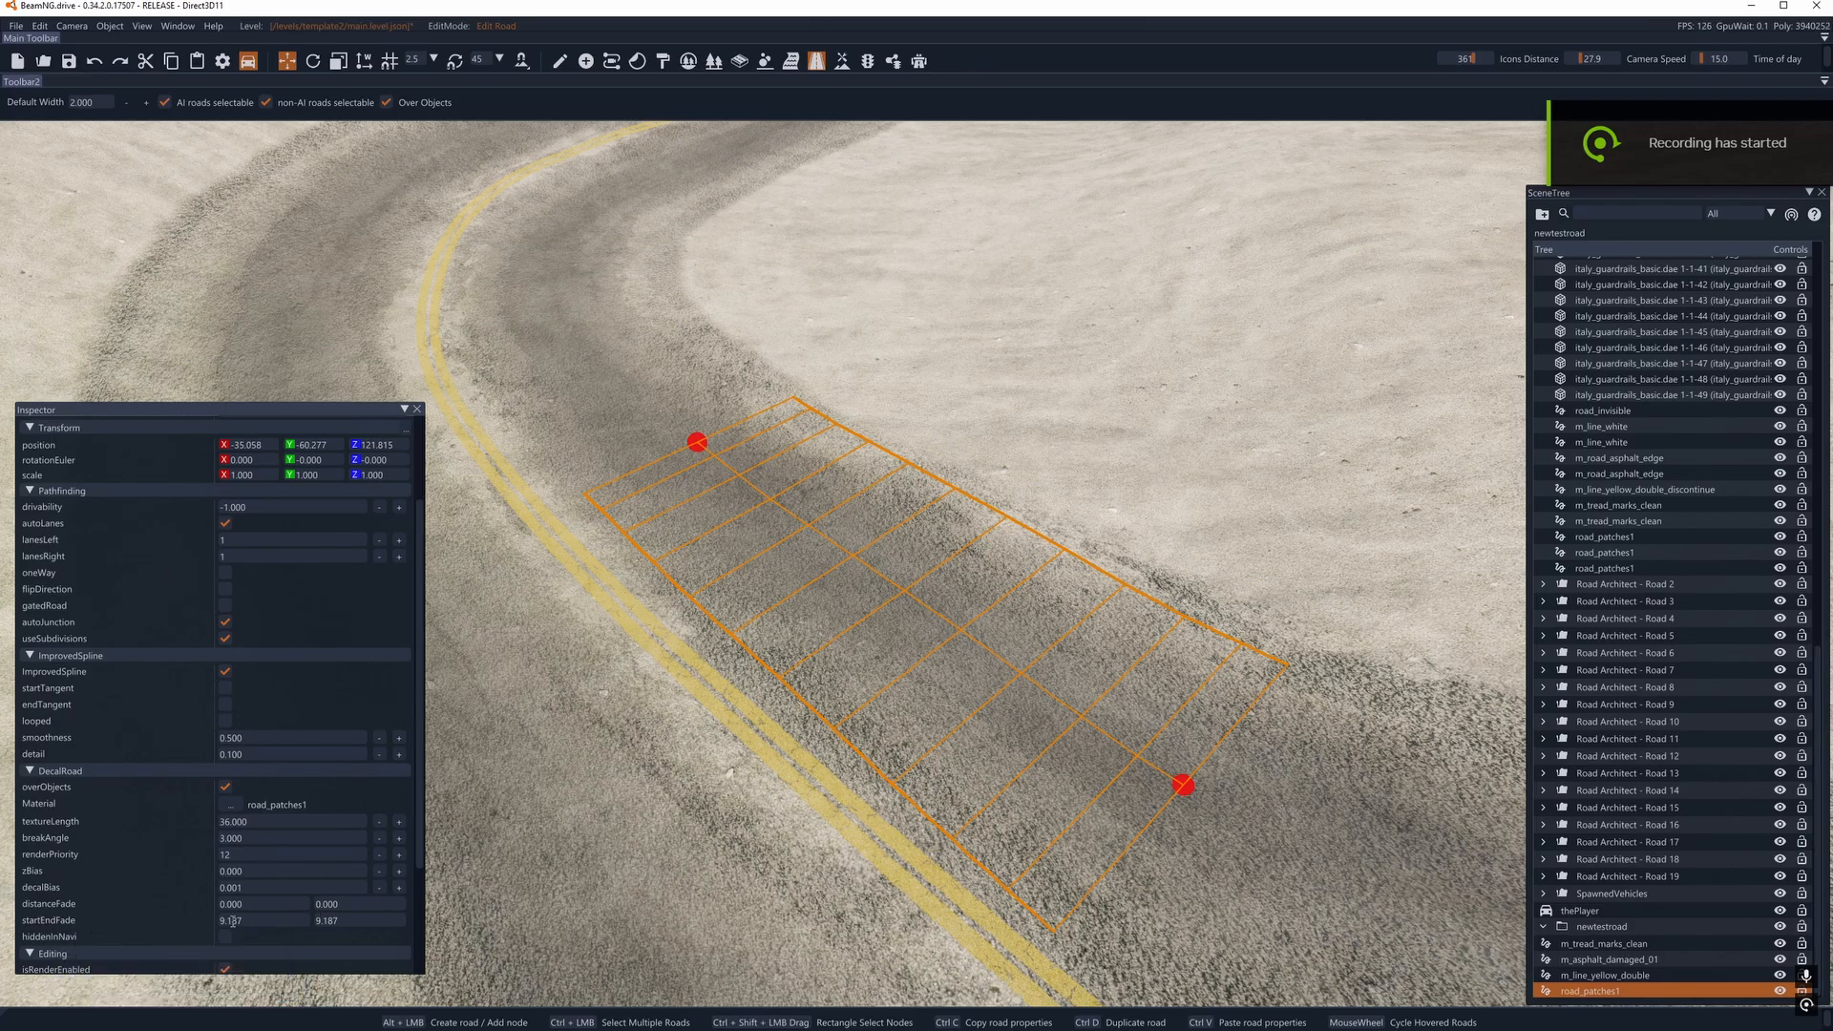
{"action": "type", "text": "0"}
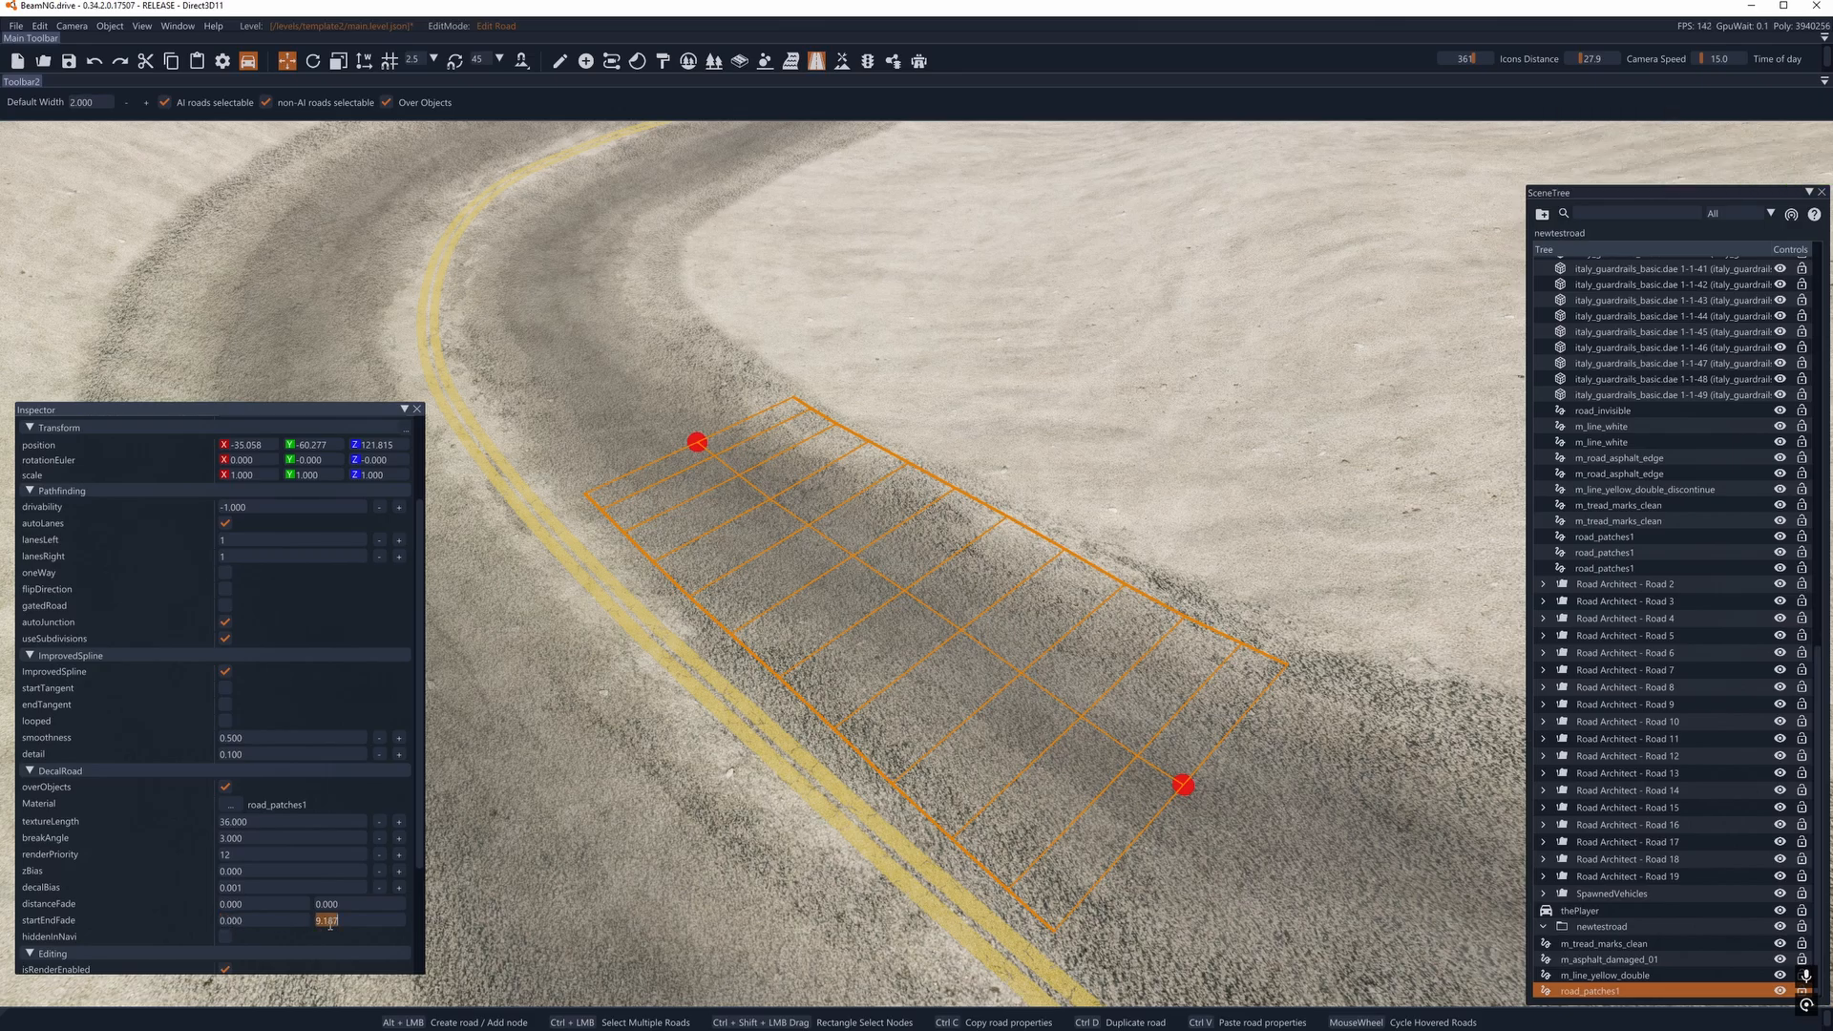
{"action": "key", "text": "Return"}
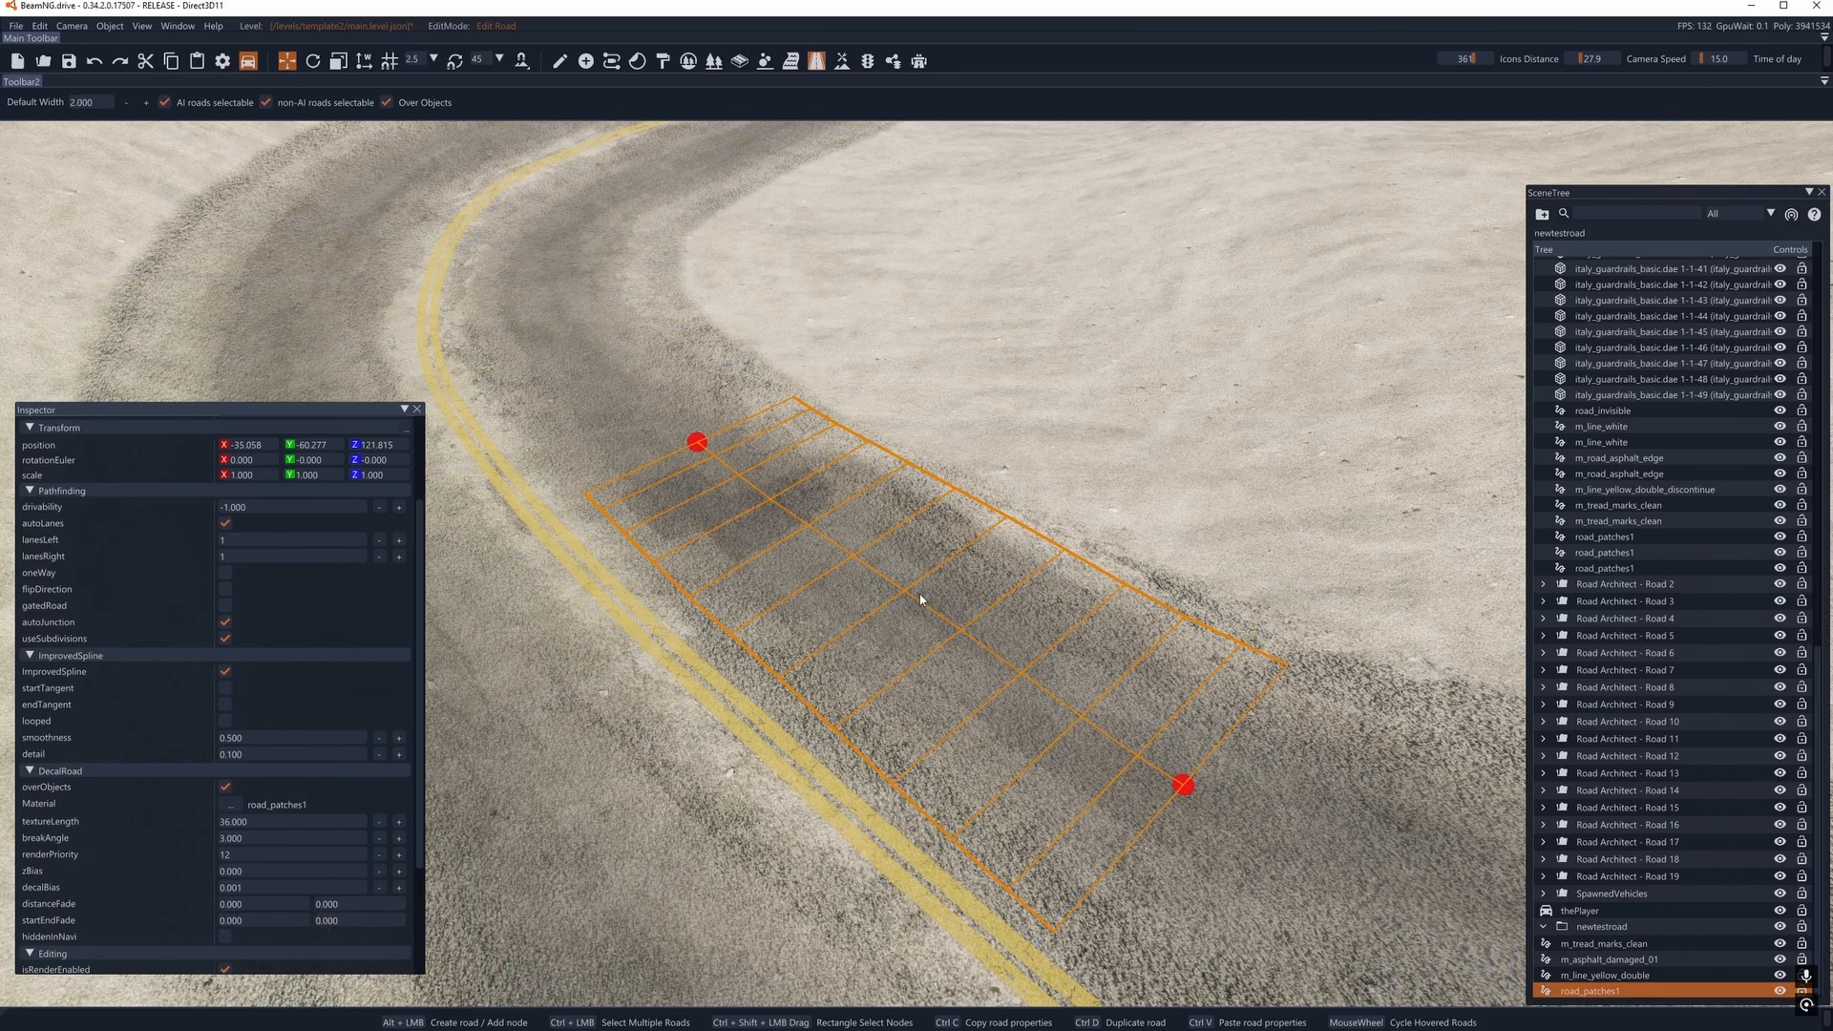
- Reposition both end nodes of the patch road within the inner lane so it is about 7.2 m long
{"action": "right_click_drag", "start_coordinate": [920, 594], "coordinate": [1069, 593]}
{"action": "key", "text": "a"}
{"action": "right_click_drag", "start_coordinate": [735, 501], "coordinate": [763, 501]}
{"action": "left_click_drag", "start_coordinate": [658, 445], "coordinate": [312, 362]}
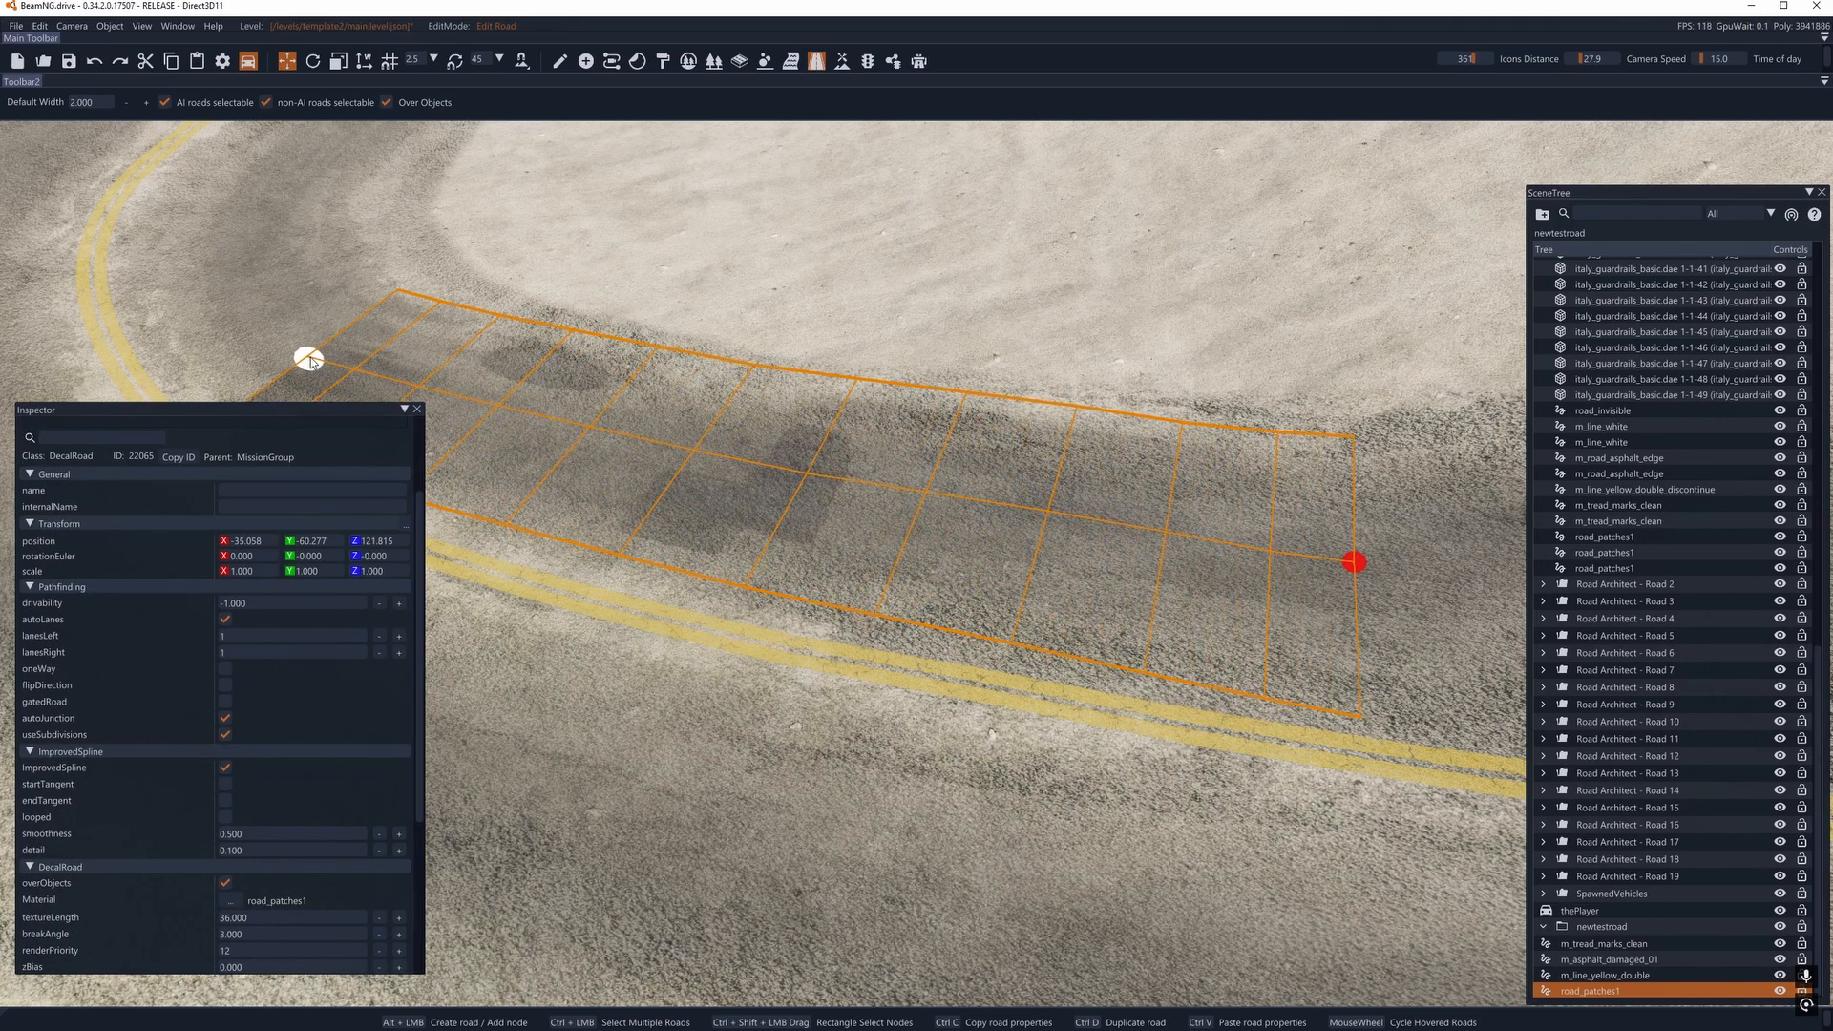
{"action": "mouse_move", "coordinate": [1352, 562]}
{"action": "left_mouse_down"}
{"action": "mouse_move", "coordinate": [947, 531]}
{"action": "mouse_move", "coordinate": [1215, 545]}
{"action": "mouse_move", "coordinate": [1367, 579]}
{"action": "left_mouse_up"}
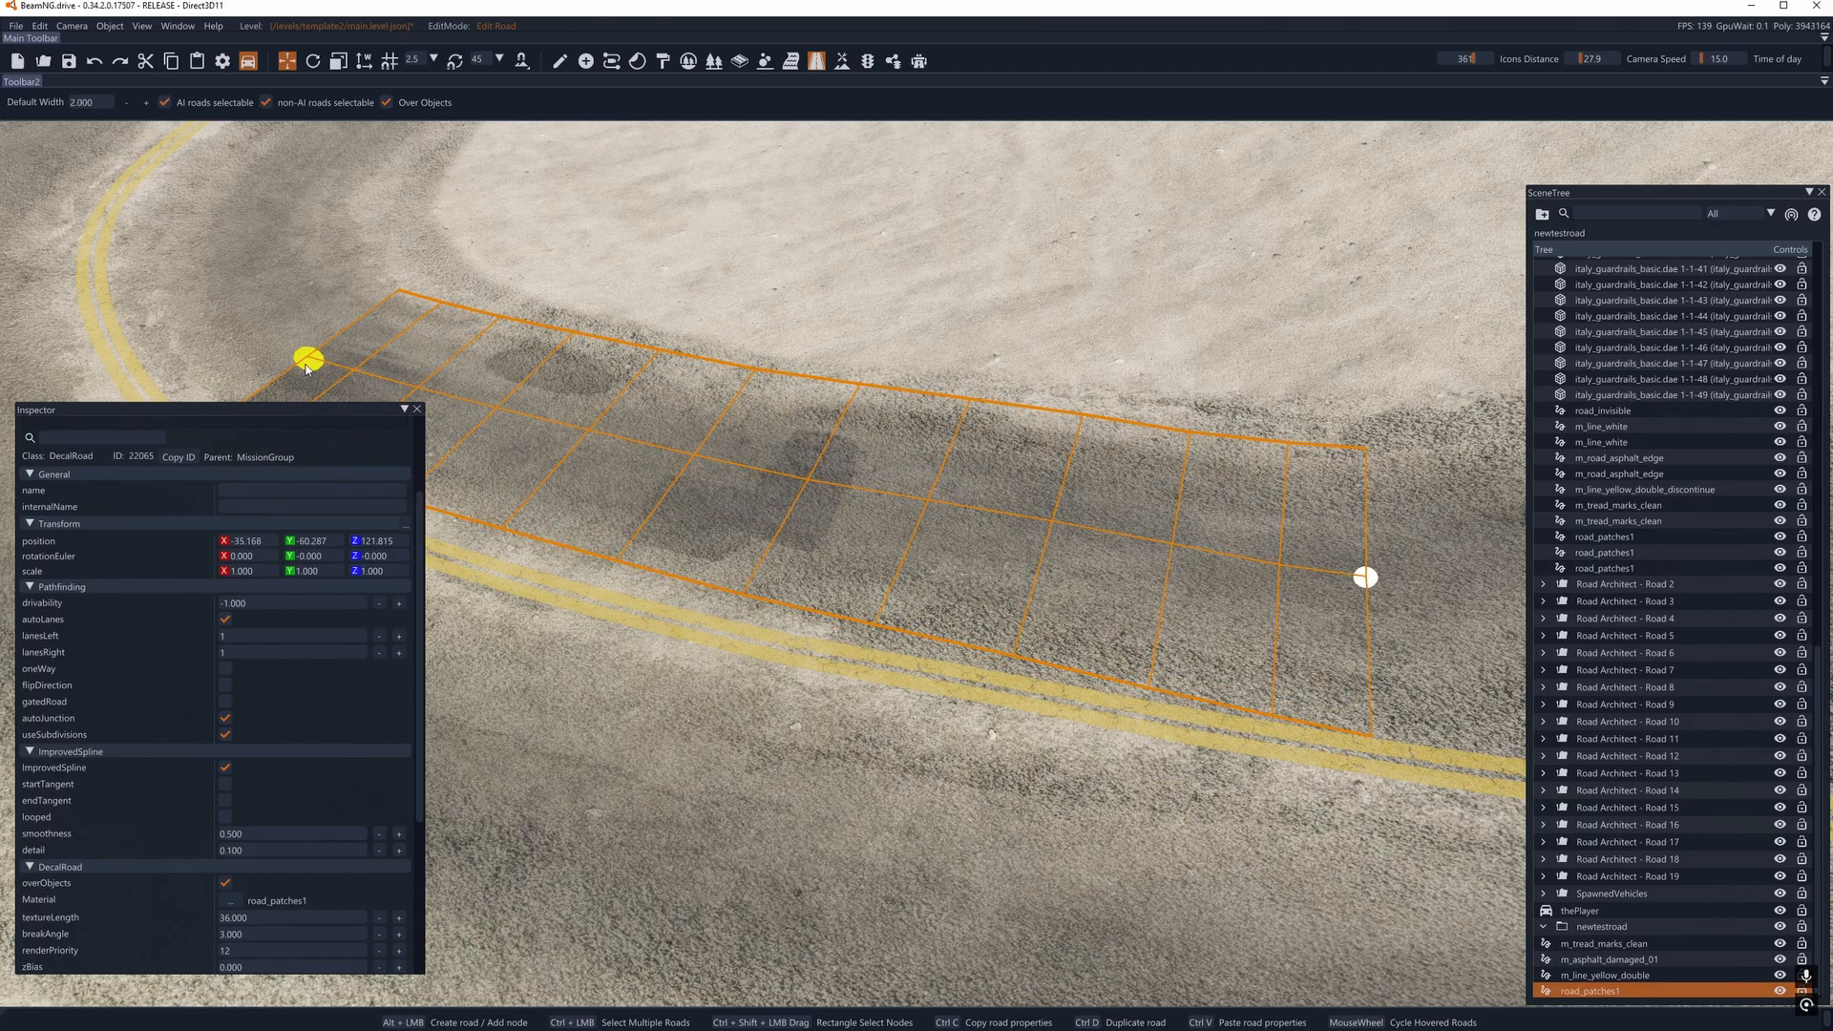
{"action": "left_click_drag", "start_coordinate": [307, 369], "coordinate": [372, 389]}
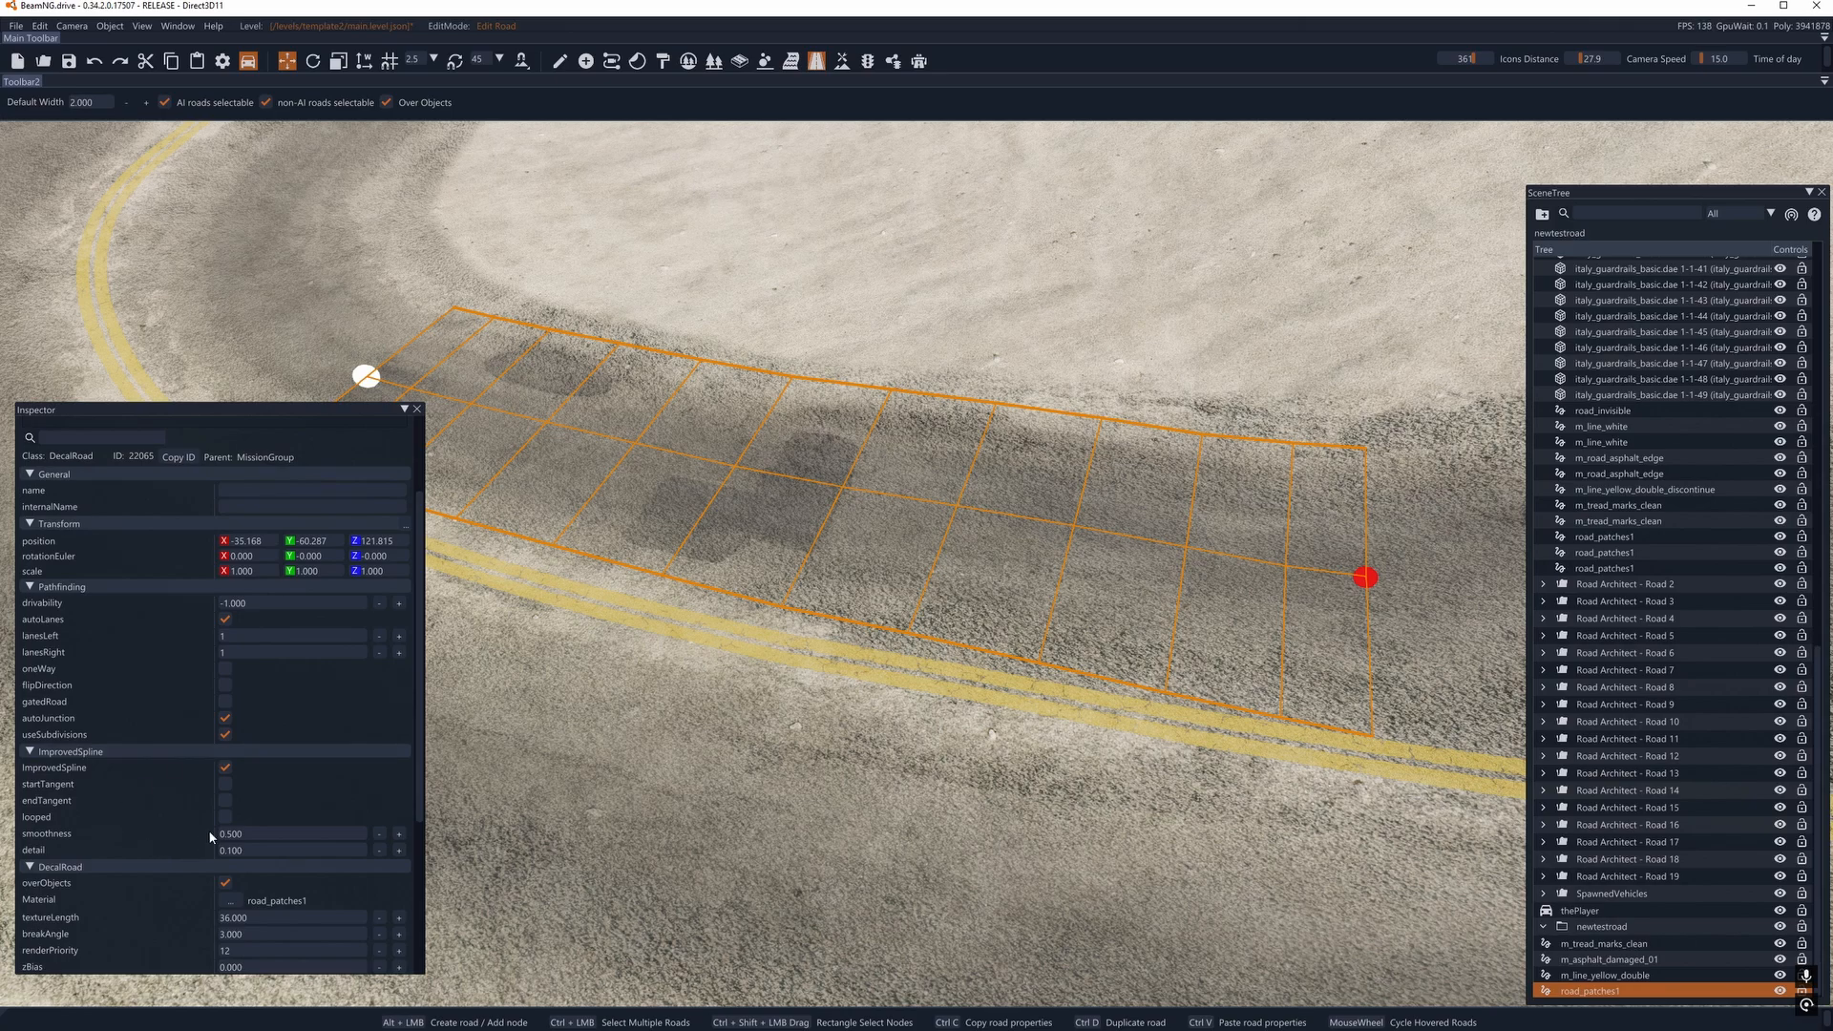
- Set the patch road's startEndFade to 2 at the start and 1 at the end, and view the result deselected
{"action": "scroll", "coordinate": [211, 837], "scroll_direction": "down", "scroll_amount": 2}
{"action": "scroll", "coordinate": [120, 900], "scroll_direction": "down", "scroll_amount": 2}
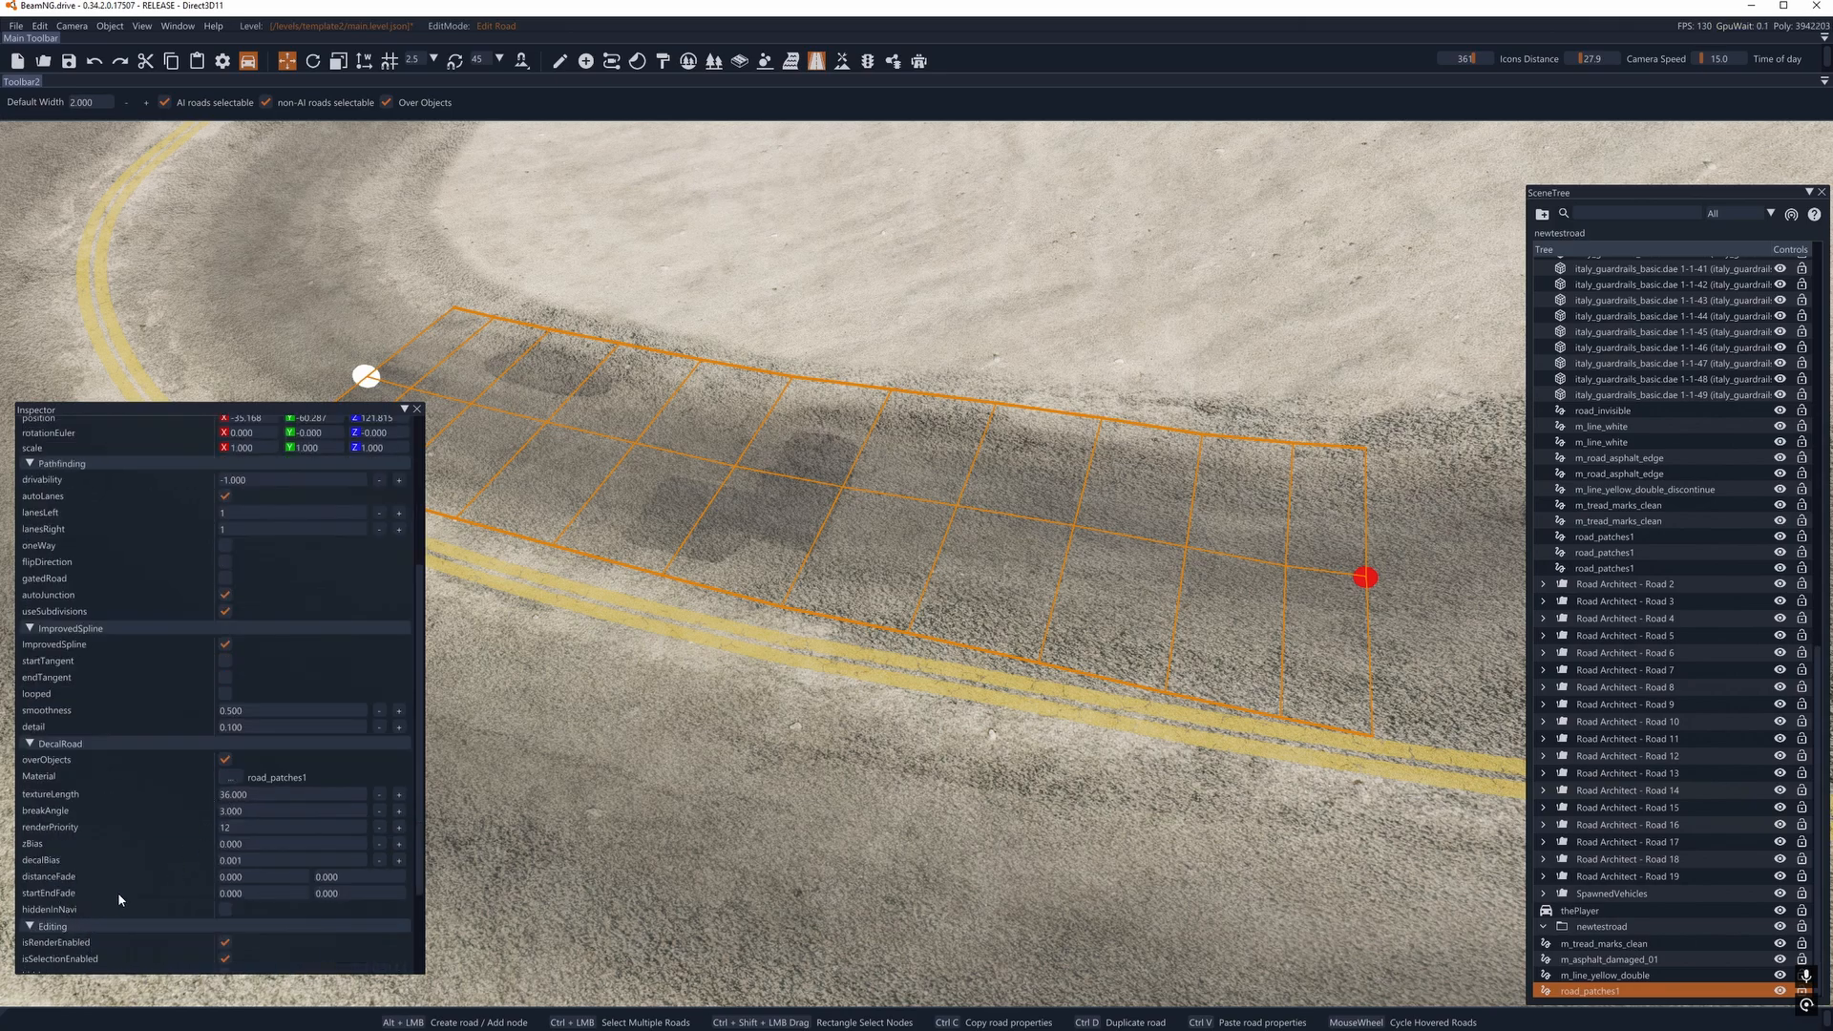
{"action": "left_click", "coordinate": [231, 893]}
{"action": "type", "text": "5"}
{"action": "key", "text": "Return"}
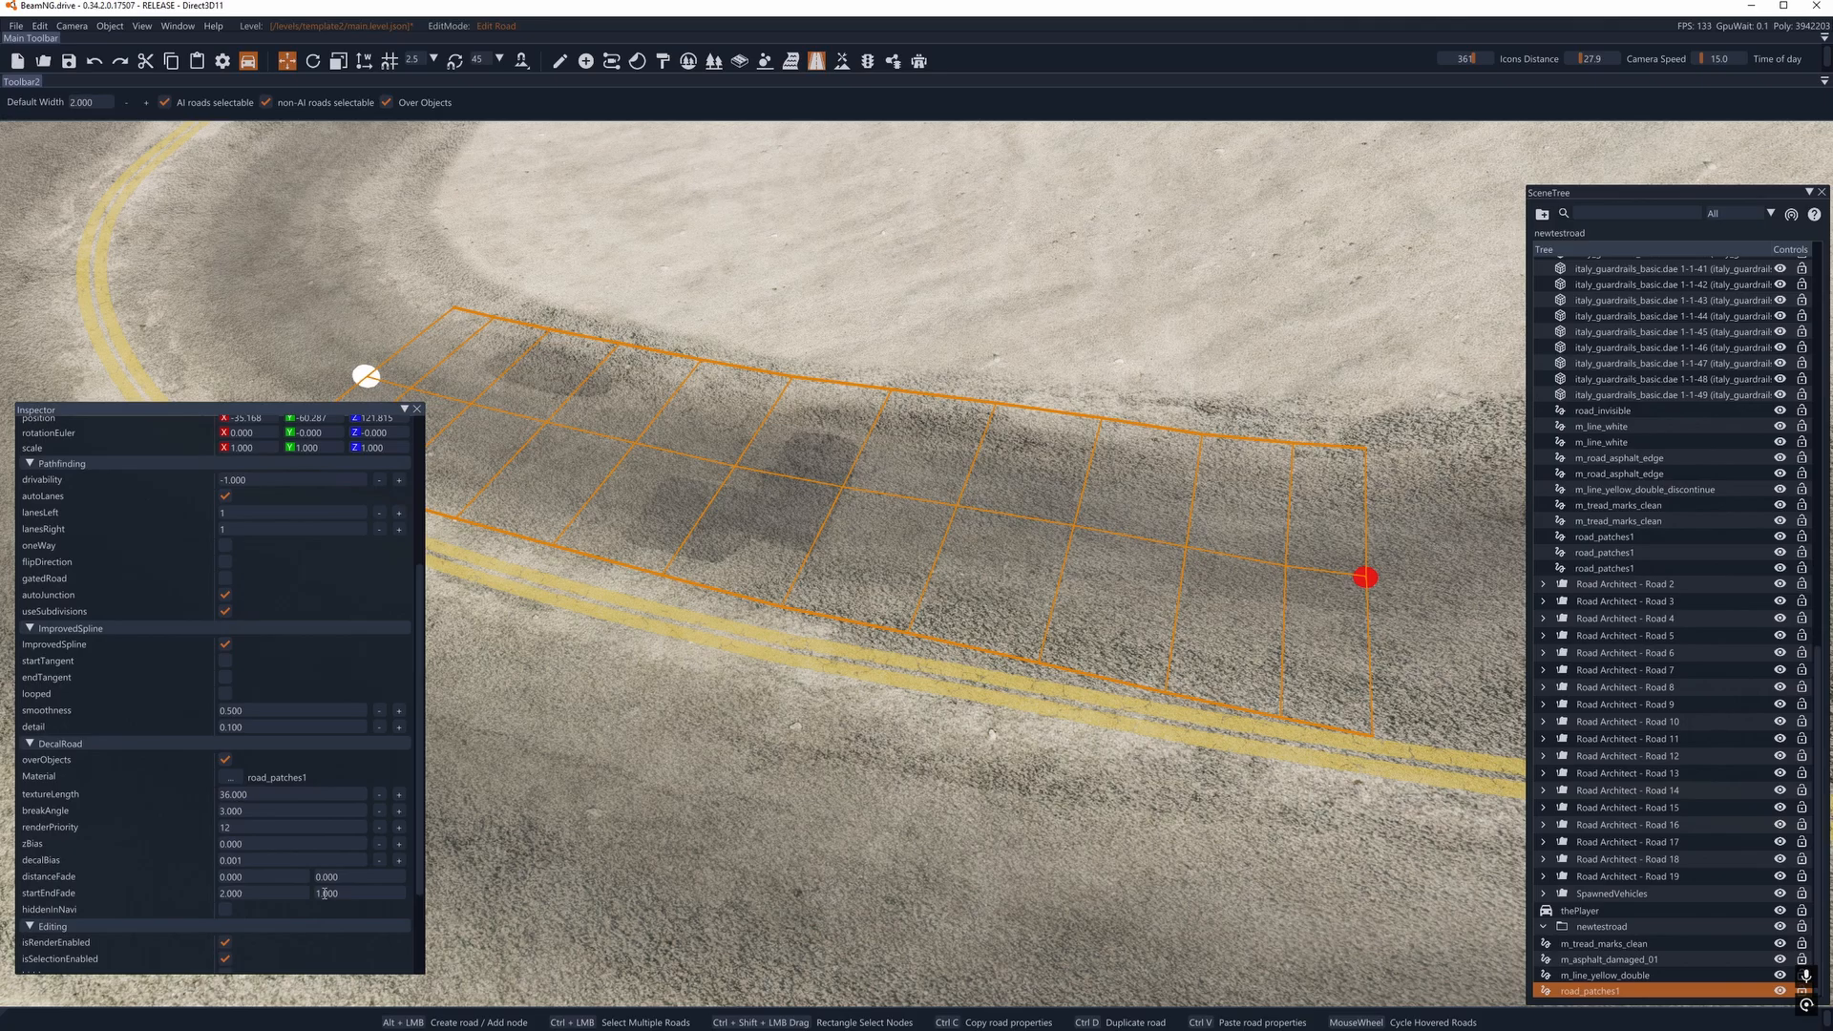
{"action": "right_click_drag", "start_coordinate": [799, 815], "coordinate": [554, 783]}
{"action": "left_click", "coordinate": [987, 521]}
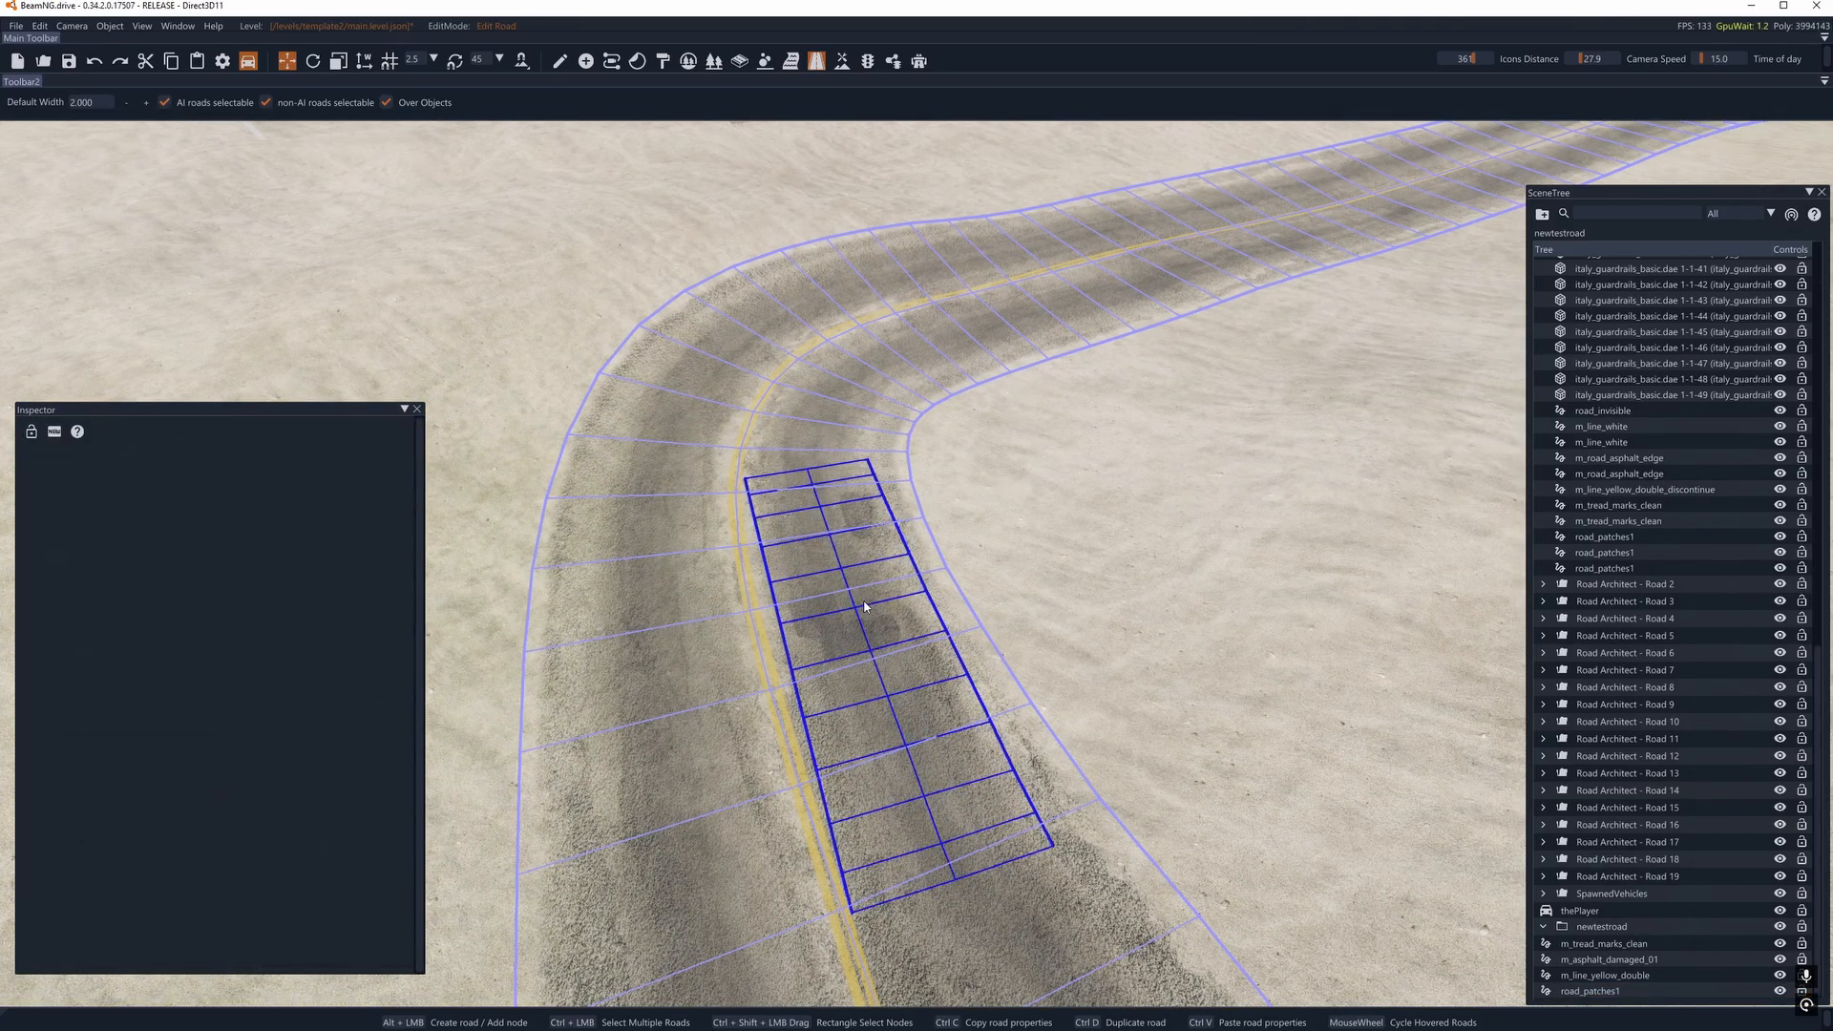
{"action": "left_click", "coordinate": [865, 607]}
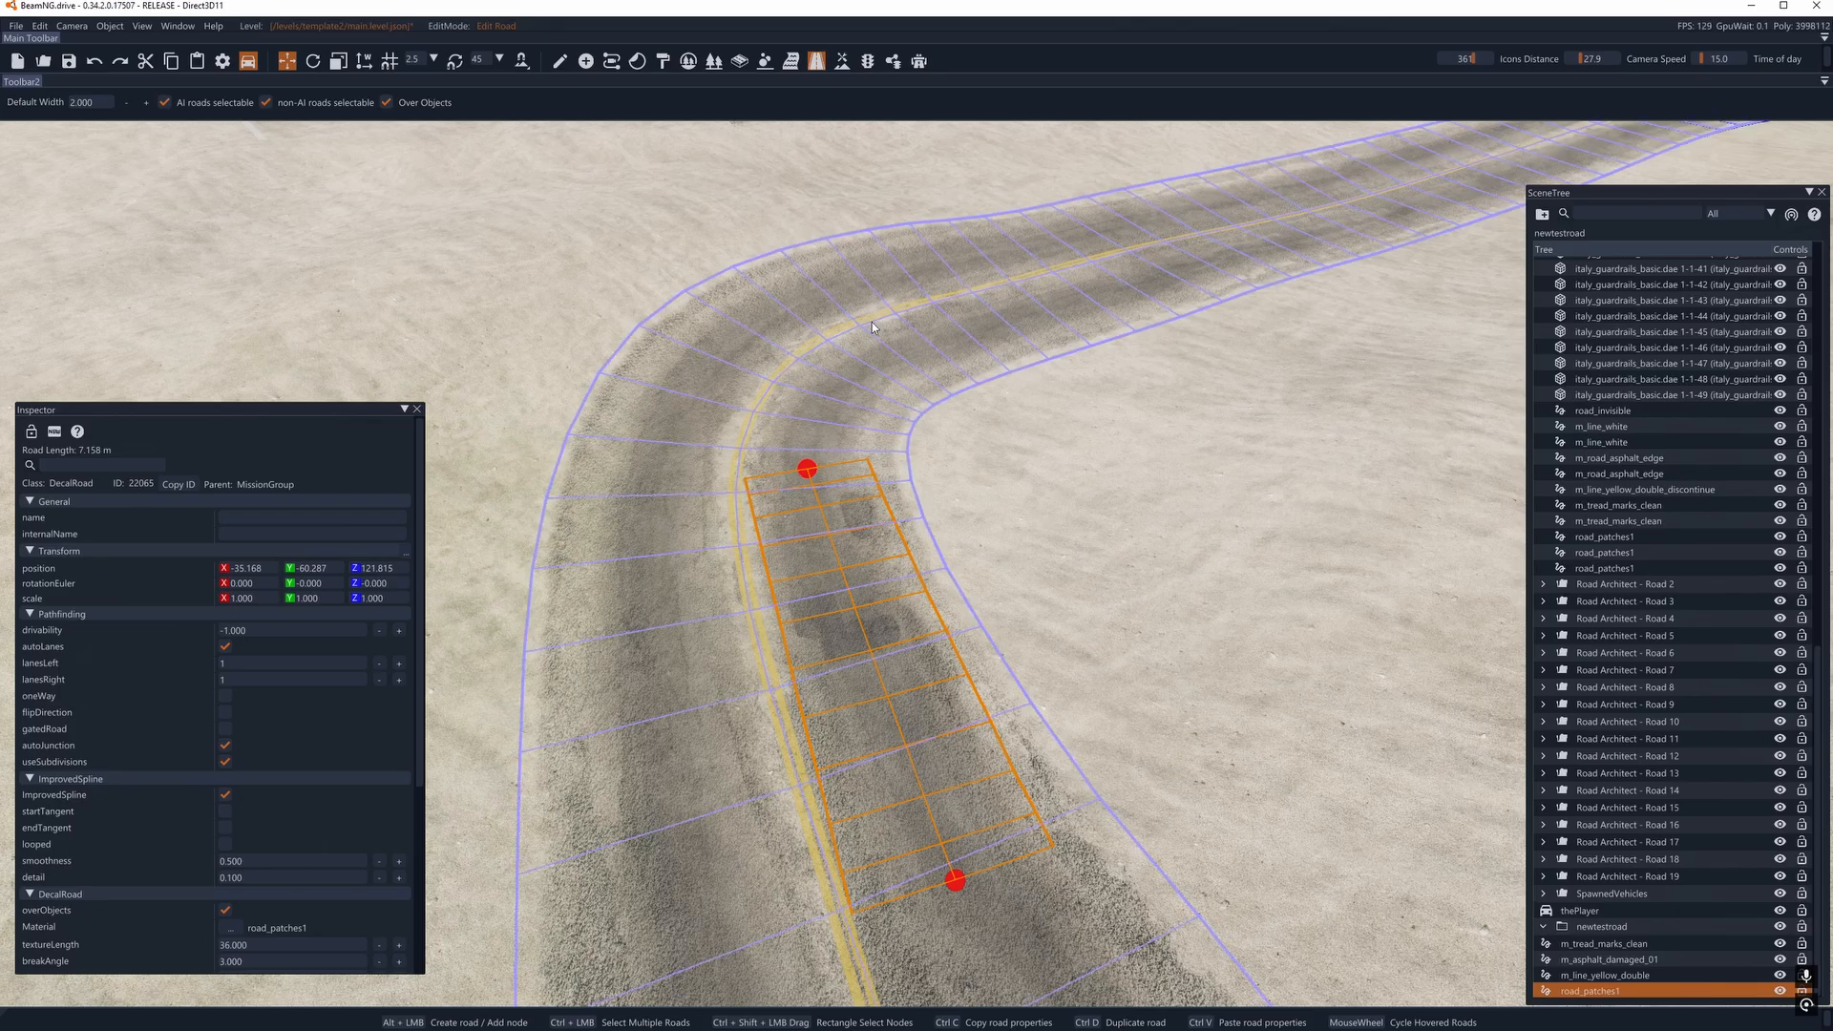
{"action": "left_click", "coordinate": [389, 302]}
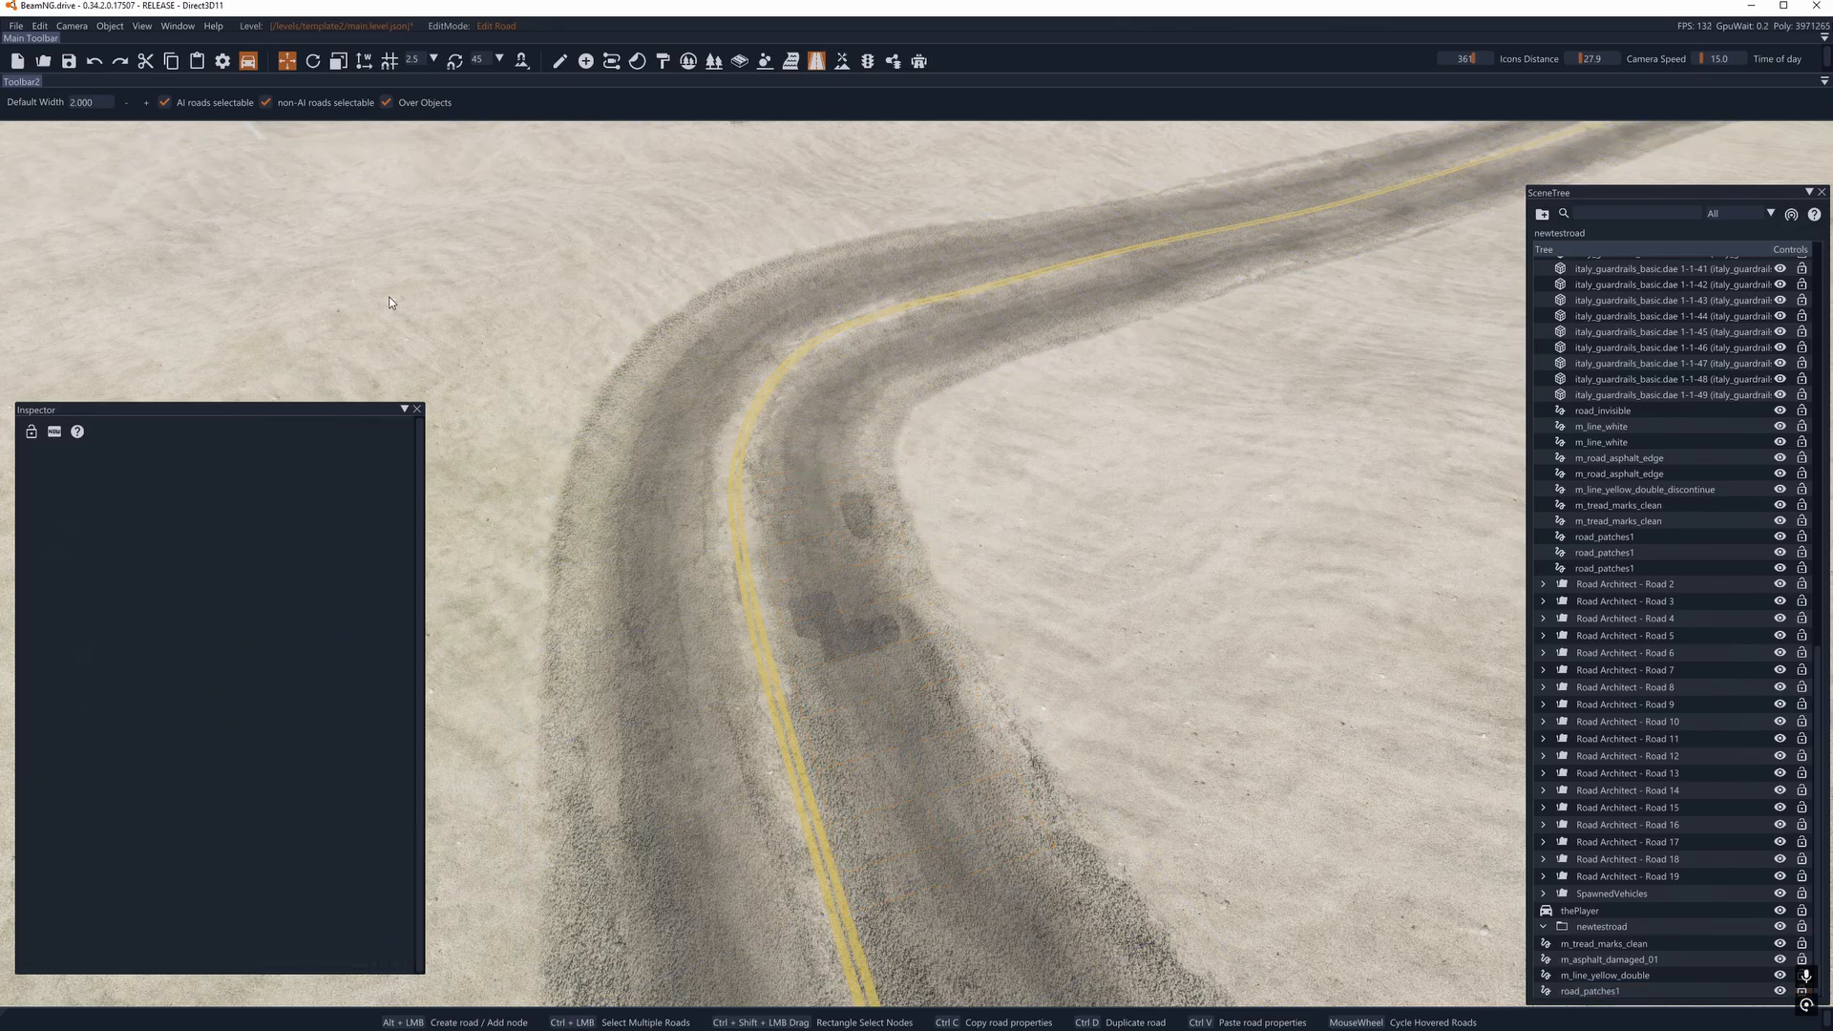
- Draw a second road_patches1 decal road on the sand inside the bend and stretch it to about 13 m
{"action": "left_click", "coordinate": [1245, 790], "text": "alt"}
{"action": "left_click", "coordinate": [1118, 506], "text": "alt"}
{"action": "left_click", "coordinate": [1109, 487], "text": "alt"}
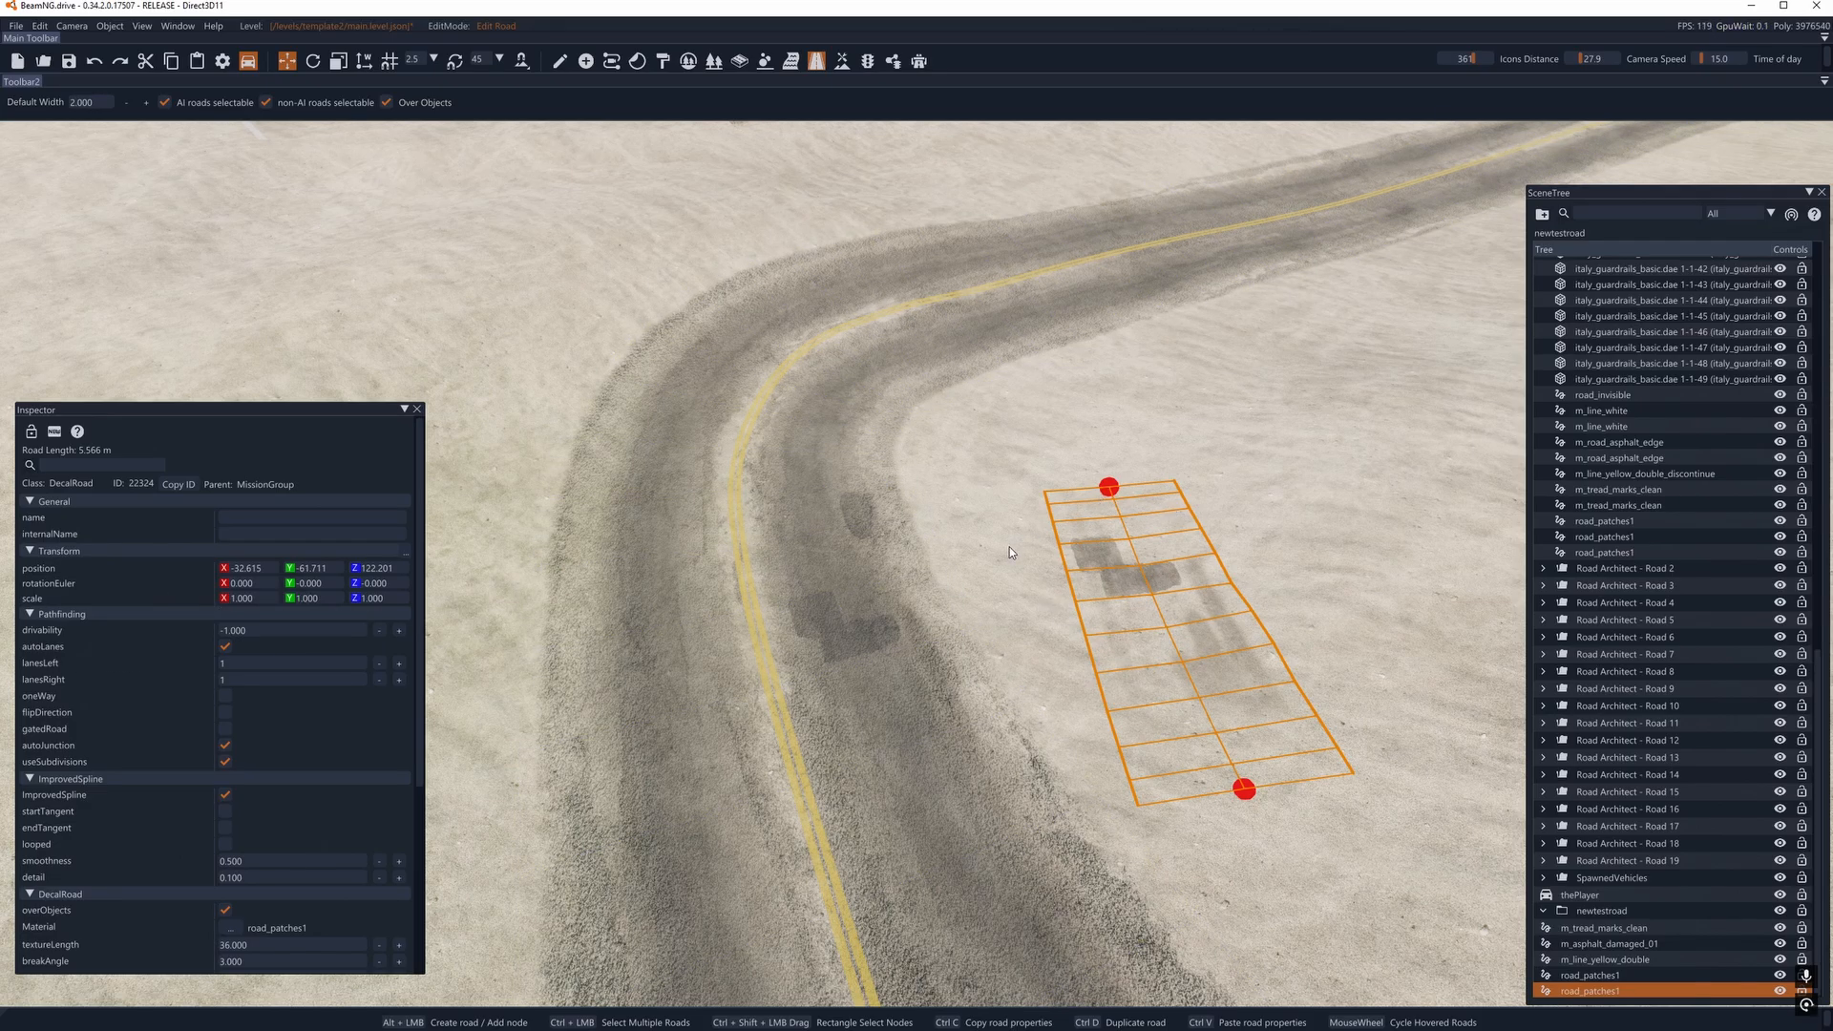
{"action": "left_click_drag", "start_coordinate": [1105, 495], "coordinate": [1138, 283]}
{"action": "key", "text": "s"}
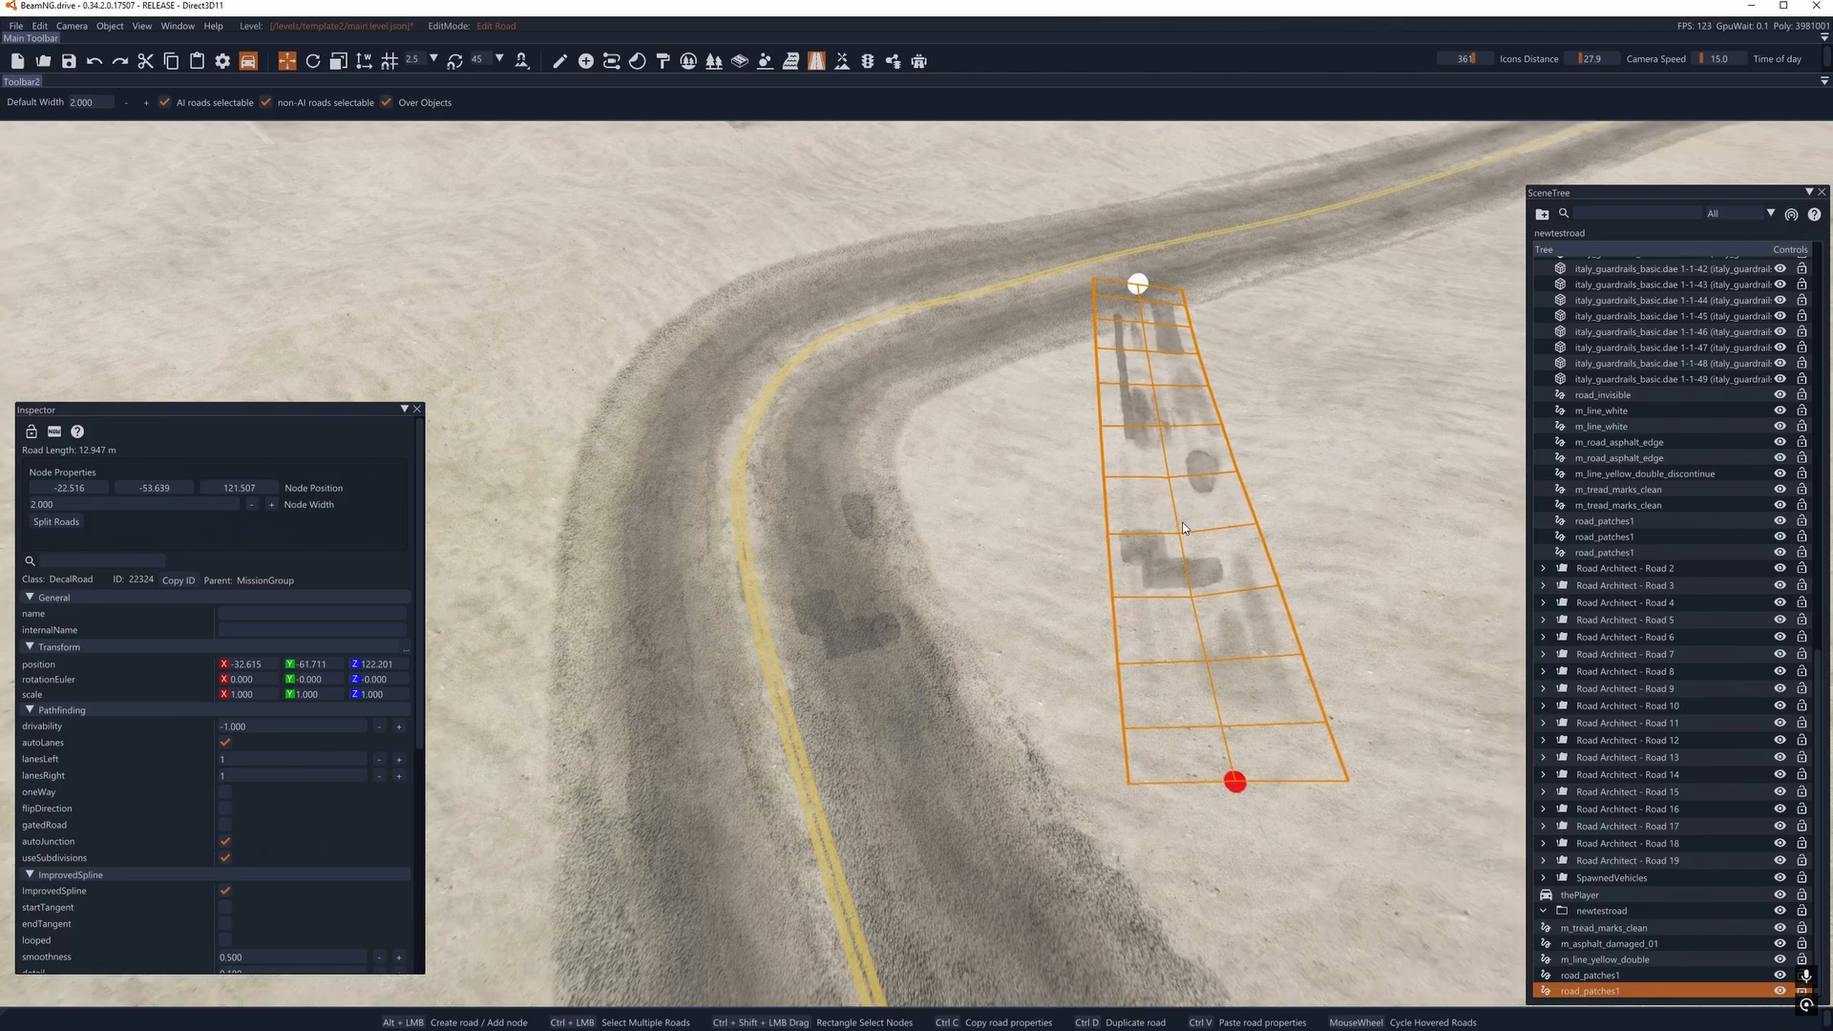
- Move both ends of the second patch road onto the outer lane past the bend, making it about 8.8 m long
{"action": "left_click_drag", "start_coordinate": [1121, 687], "coordinate": [810, 379]}
{"action": "left_click_drag", "start_coordinate": [1091, 333], "coordinate": [1098, 279]}
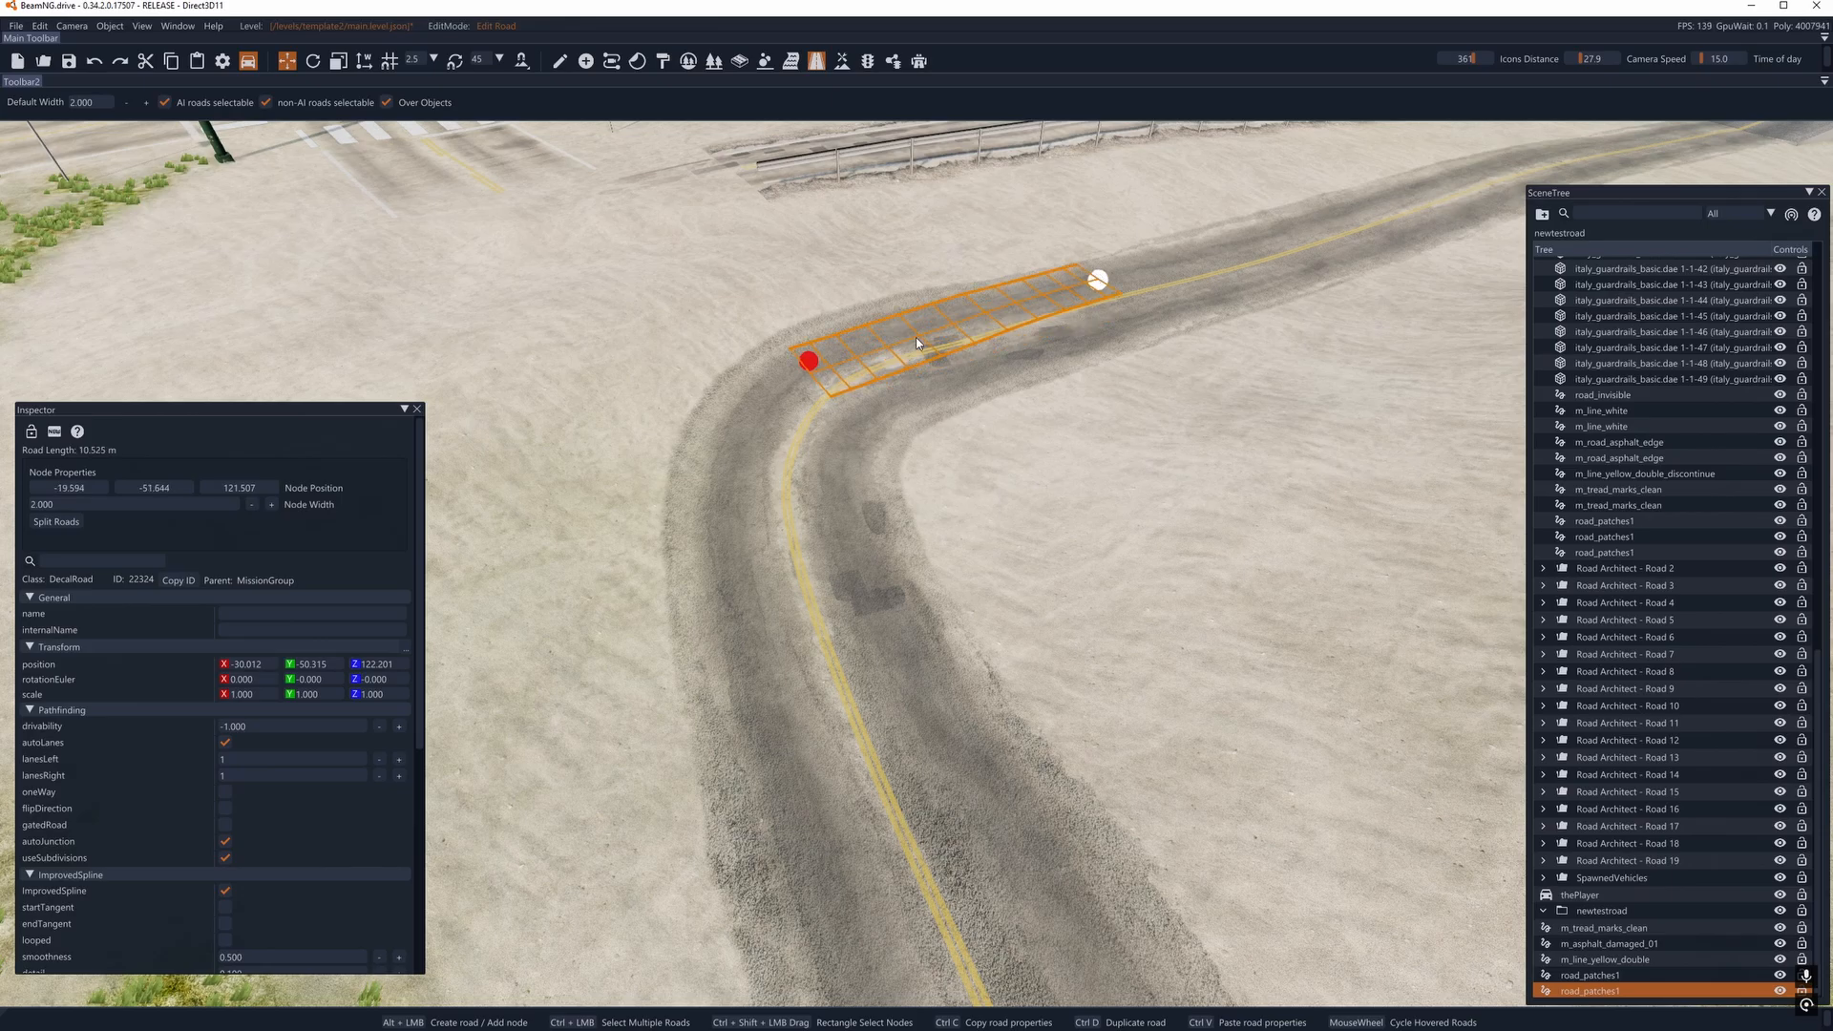
{"action": "left_click_drag", "start_coordinate": [813, 356], "coordinate": [855, 320]}
{"action": "right_click_drag", "start_coordinate": [856, 319], "coordinate": [813, 495]}
{"action": "key", "text": "a"}
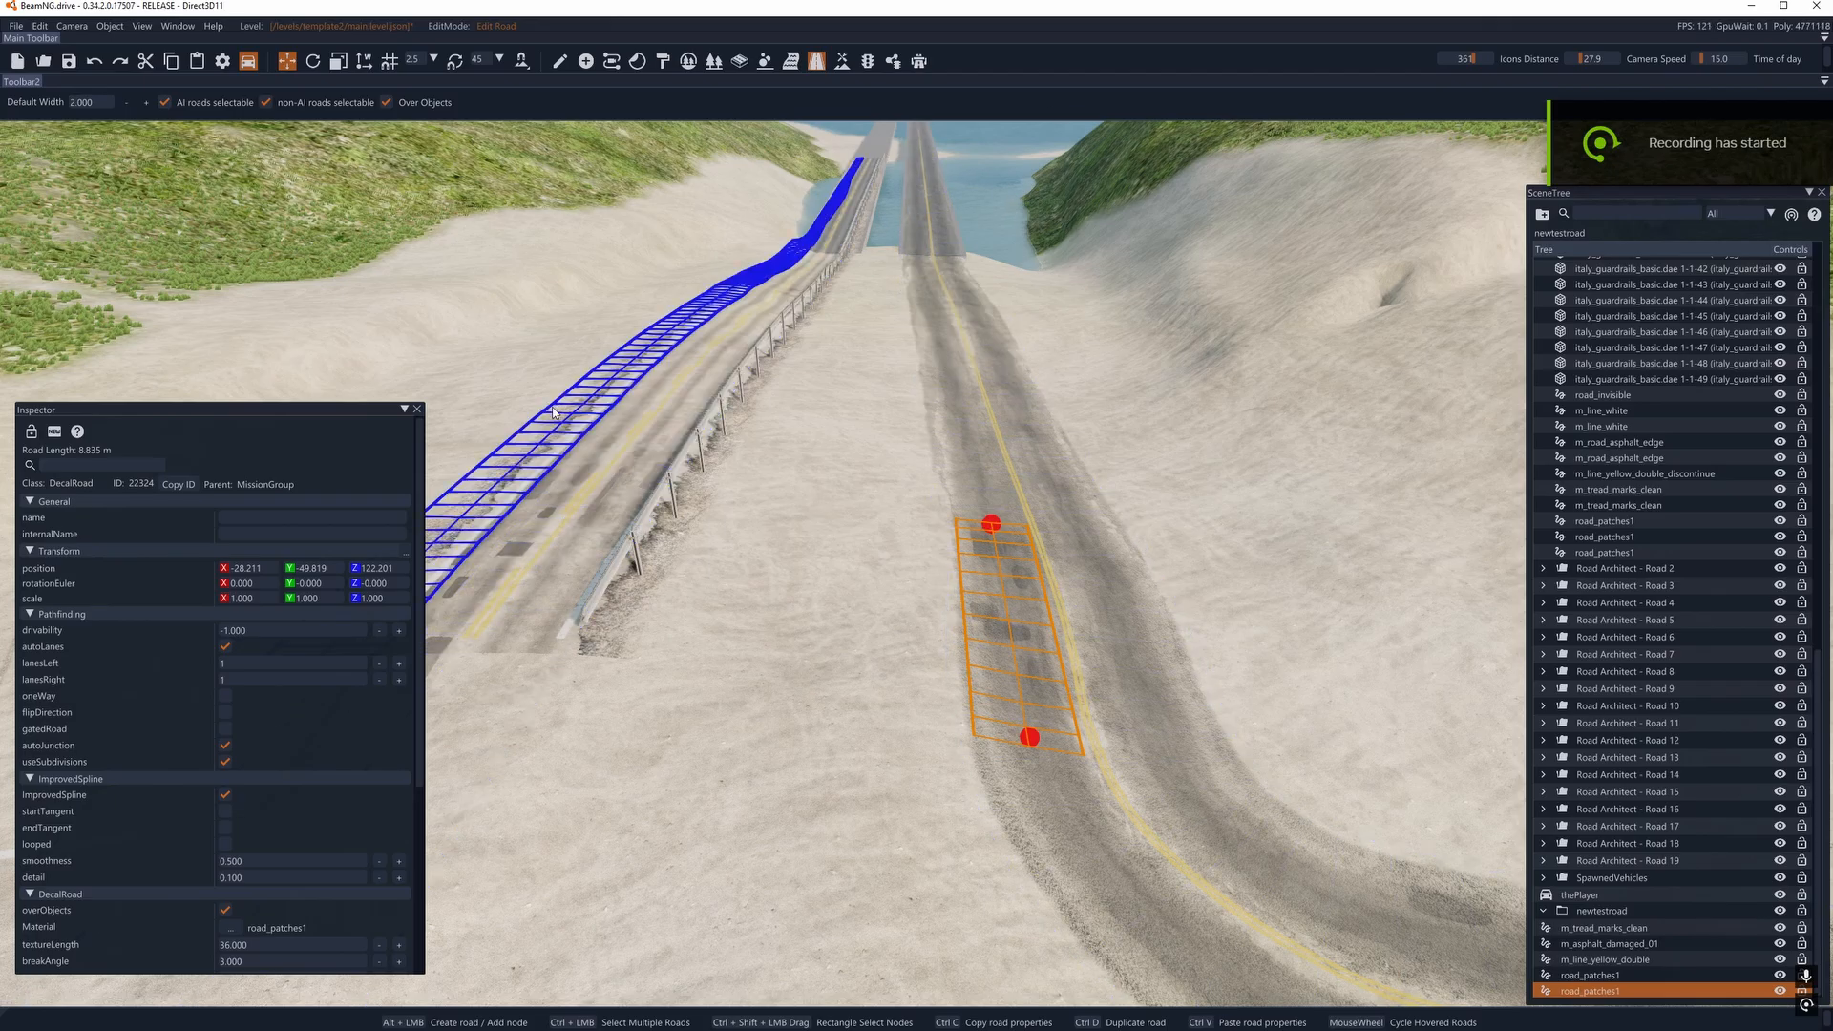
- Inspect the material of the asphalt edge decal along the neighbouring guardrailed road
{"action": "left_click", "coordinate": [540, 434]}
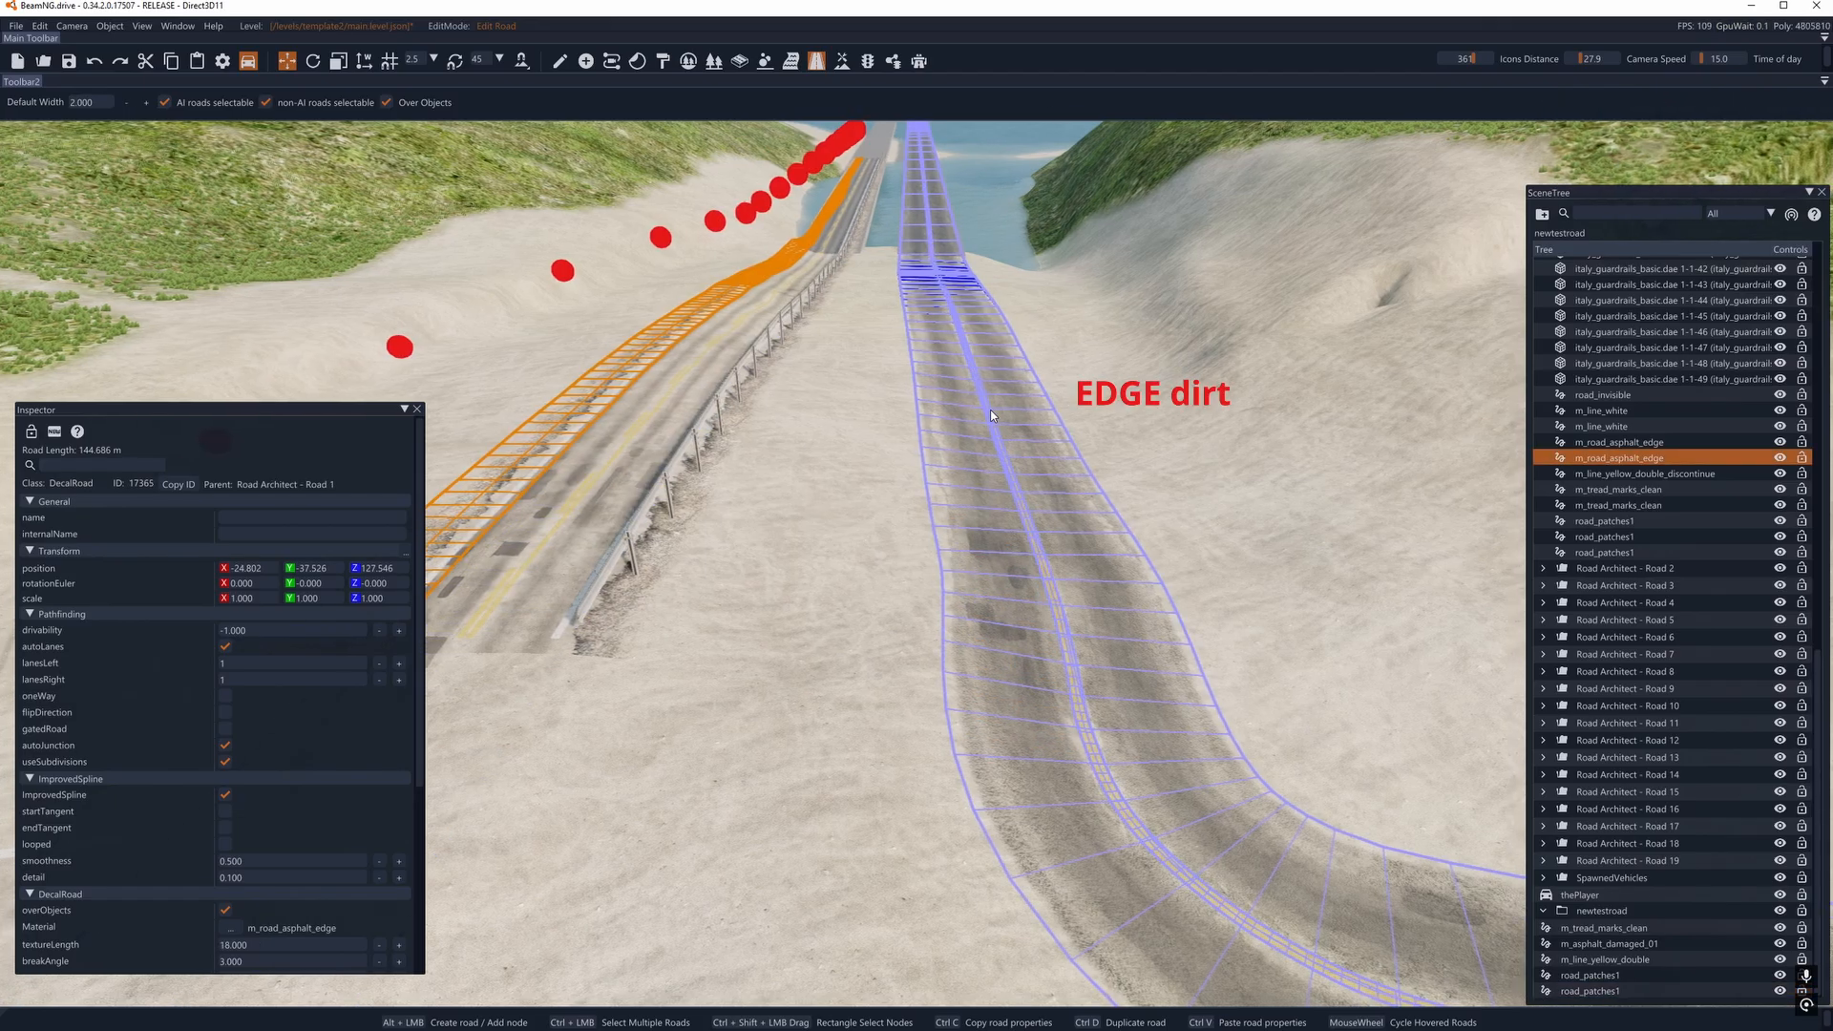
{"action": "key", "text": "w"}
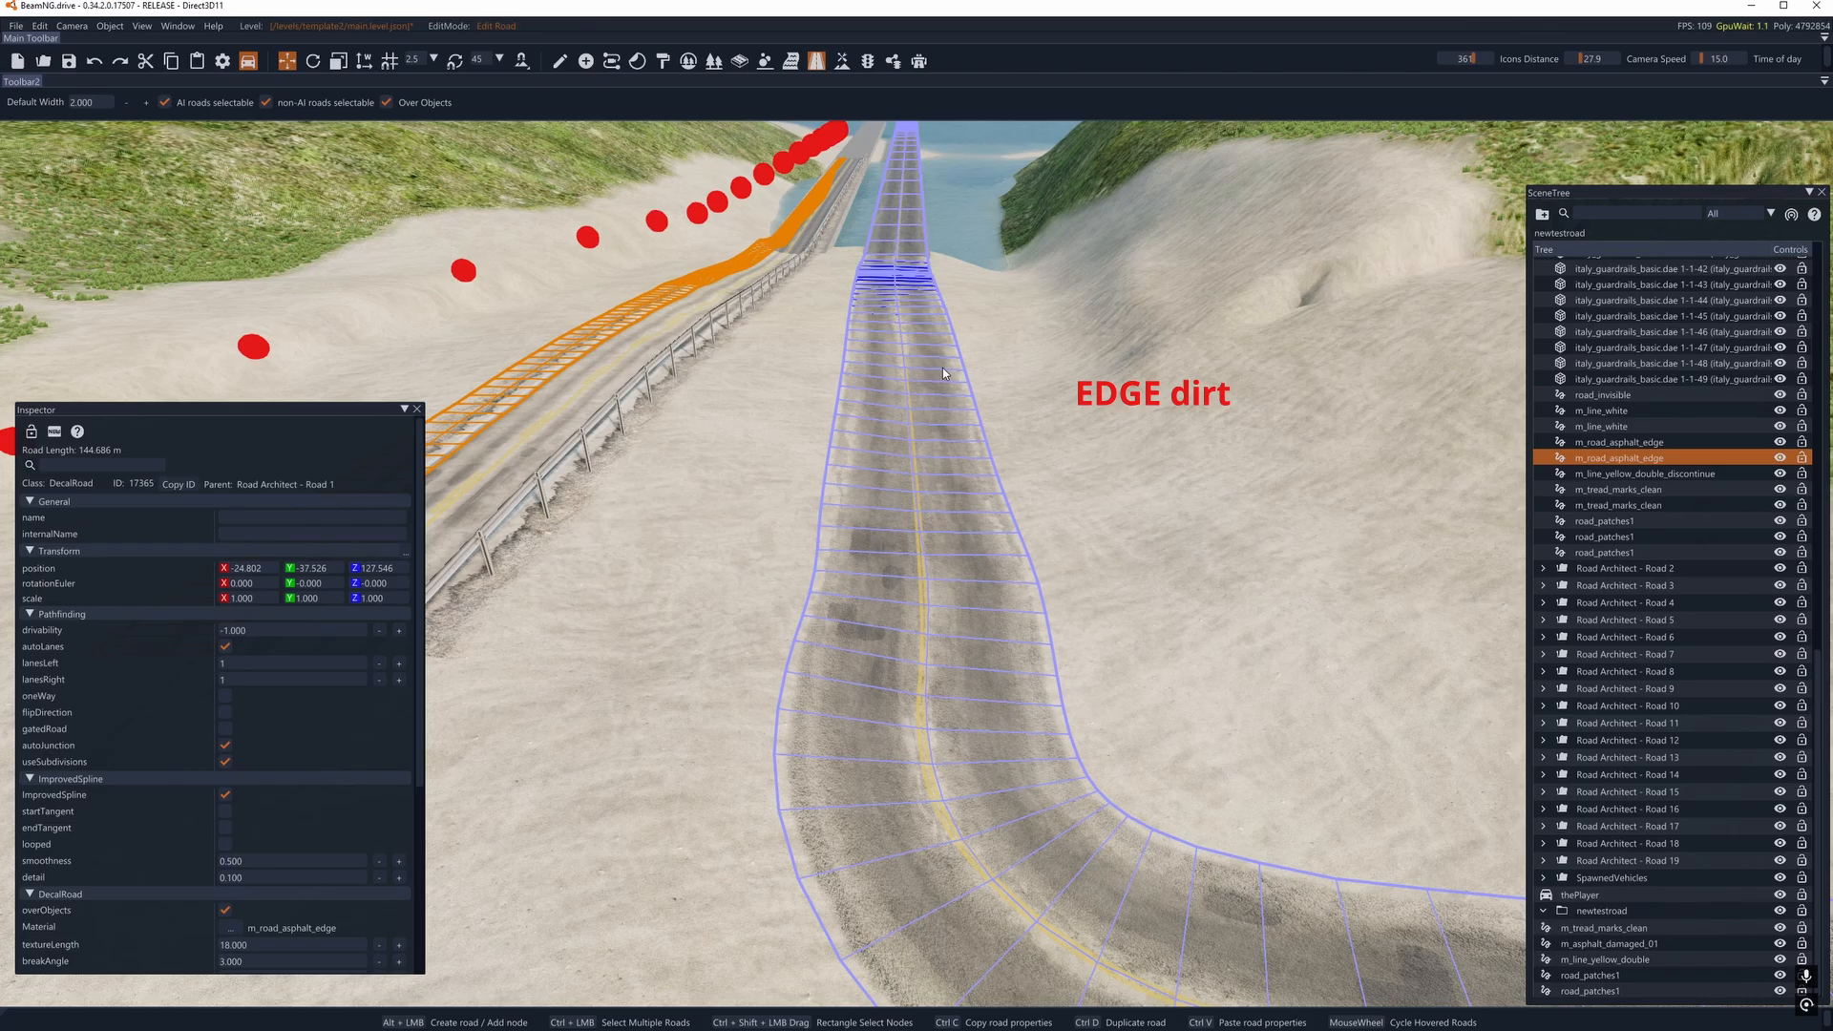
- Duplicate the new m_tread_marks_clean road in object manipulation mode, offsetting the copy slightly upward to Z 124.685
{"action": "left_click", "coordinate": [943, 368]}
{"action": "key", "text": "w"}
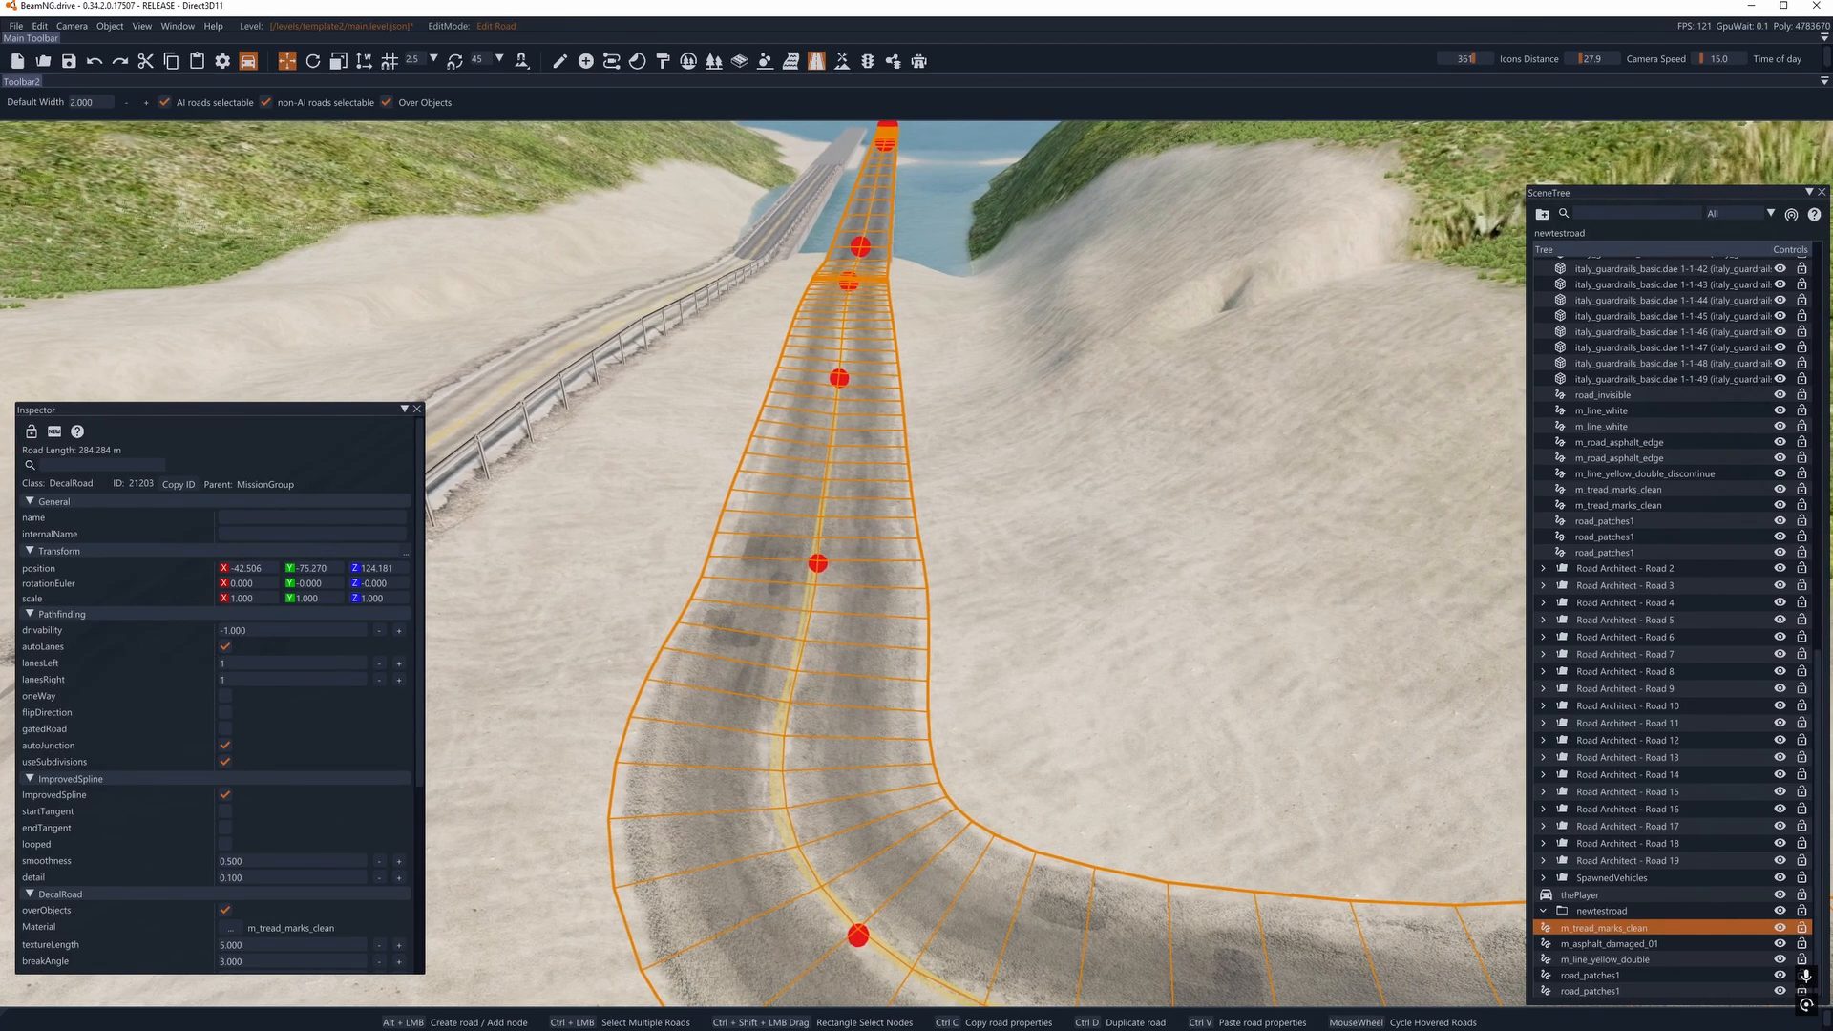
{"action": "key", "text": "w"}
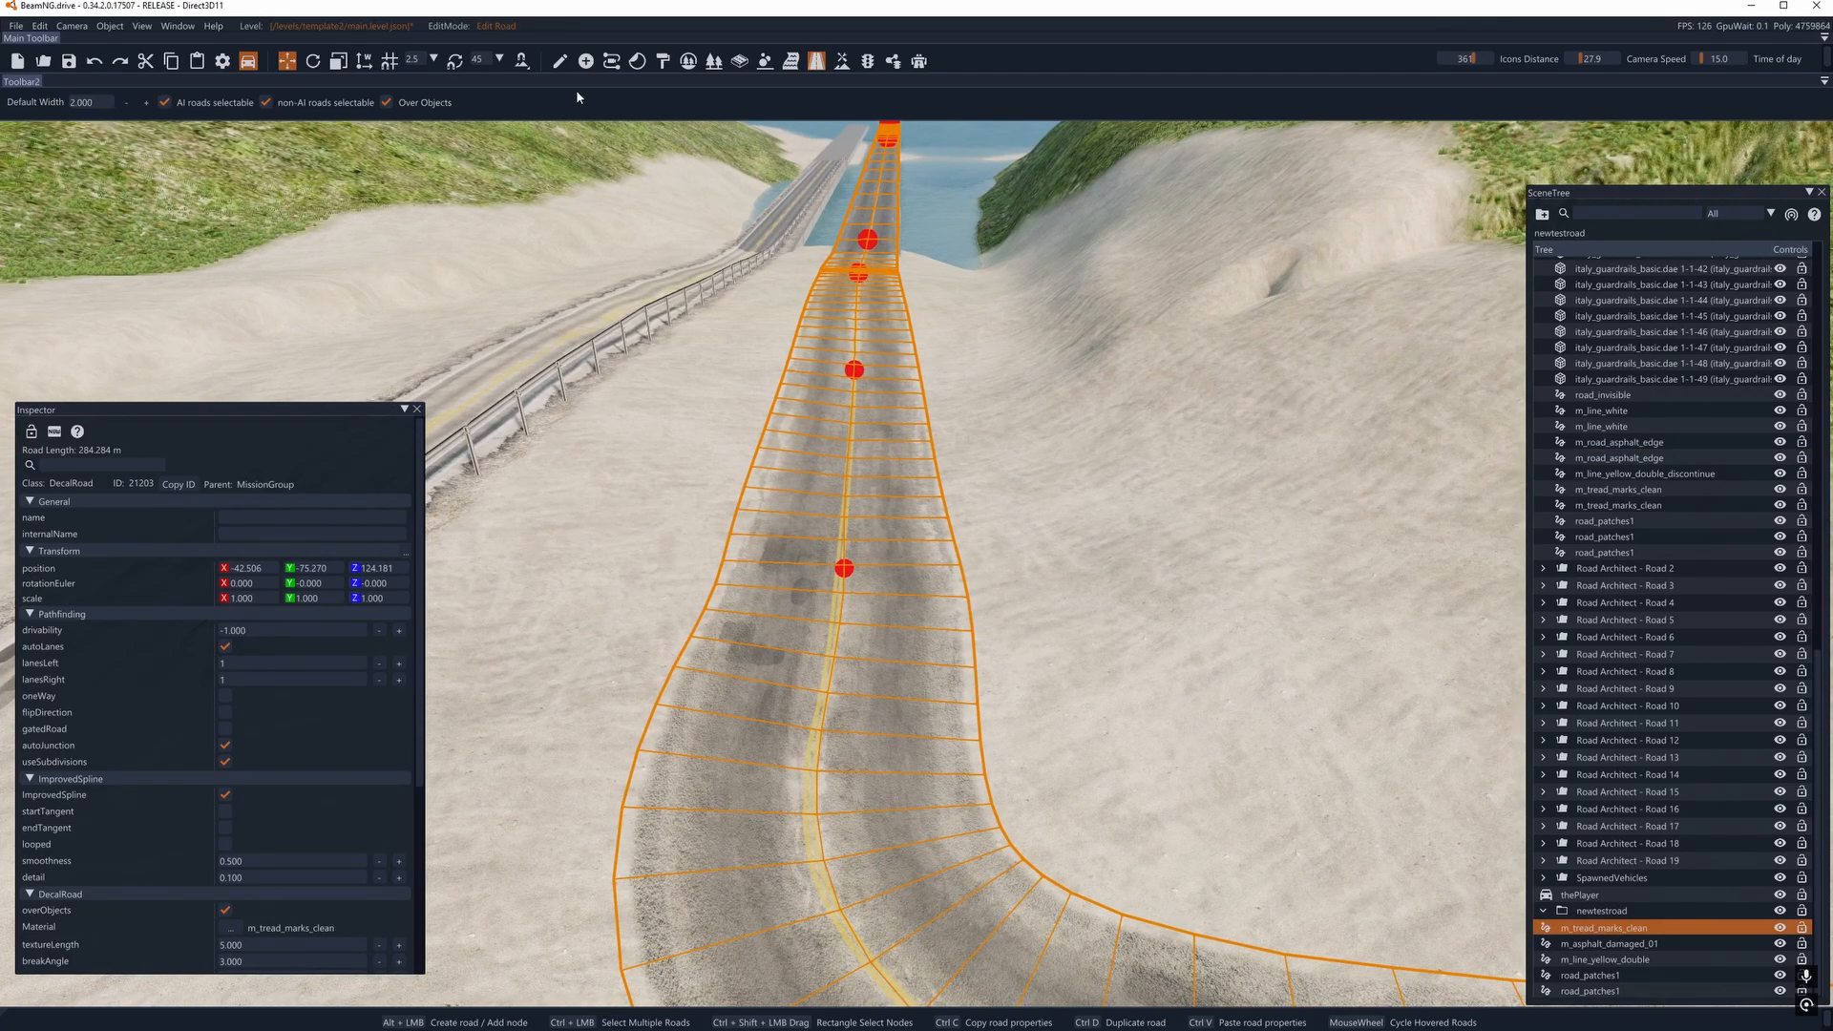
{"action": "left_click", "coordinate": [561, 64]}
{"action": "right_click_drag", "start_coordinate": [727, 177], "coordinate": [781, 400]}
{"action": "key", "text": "d"}
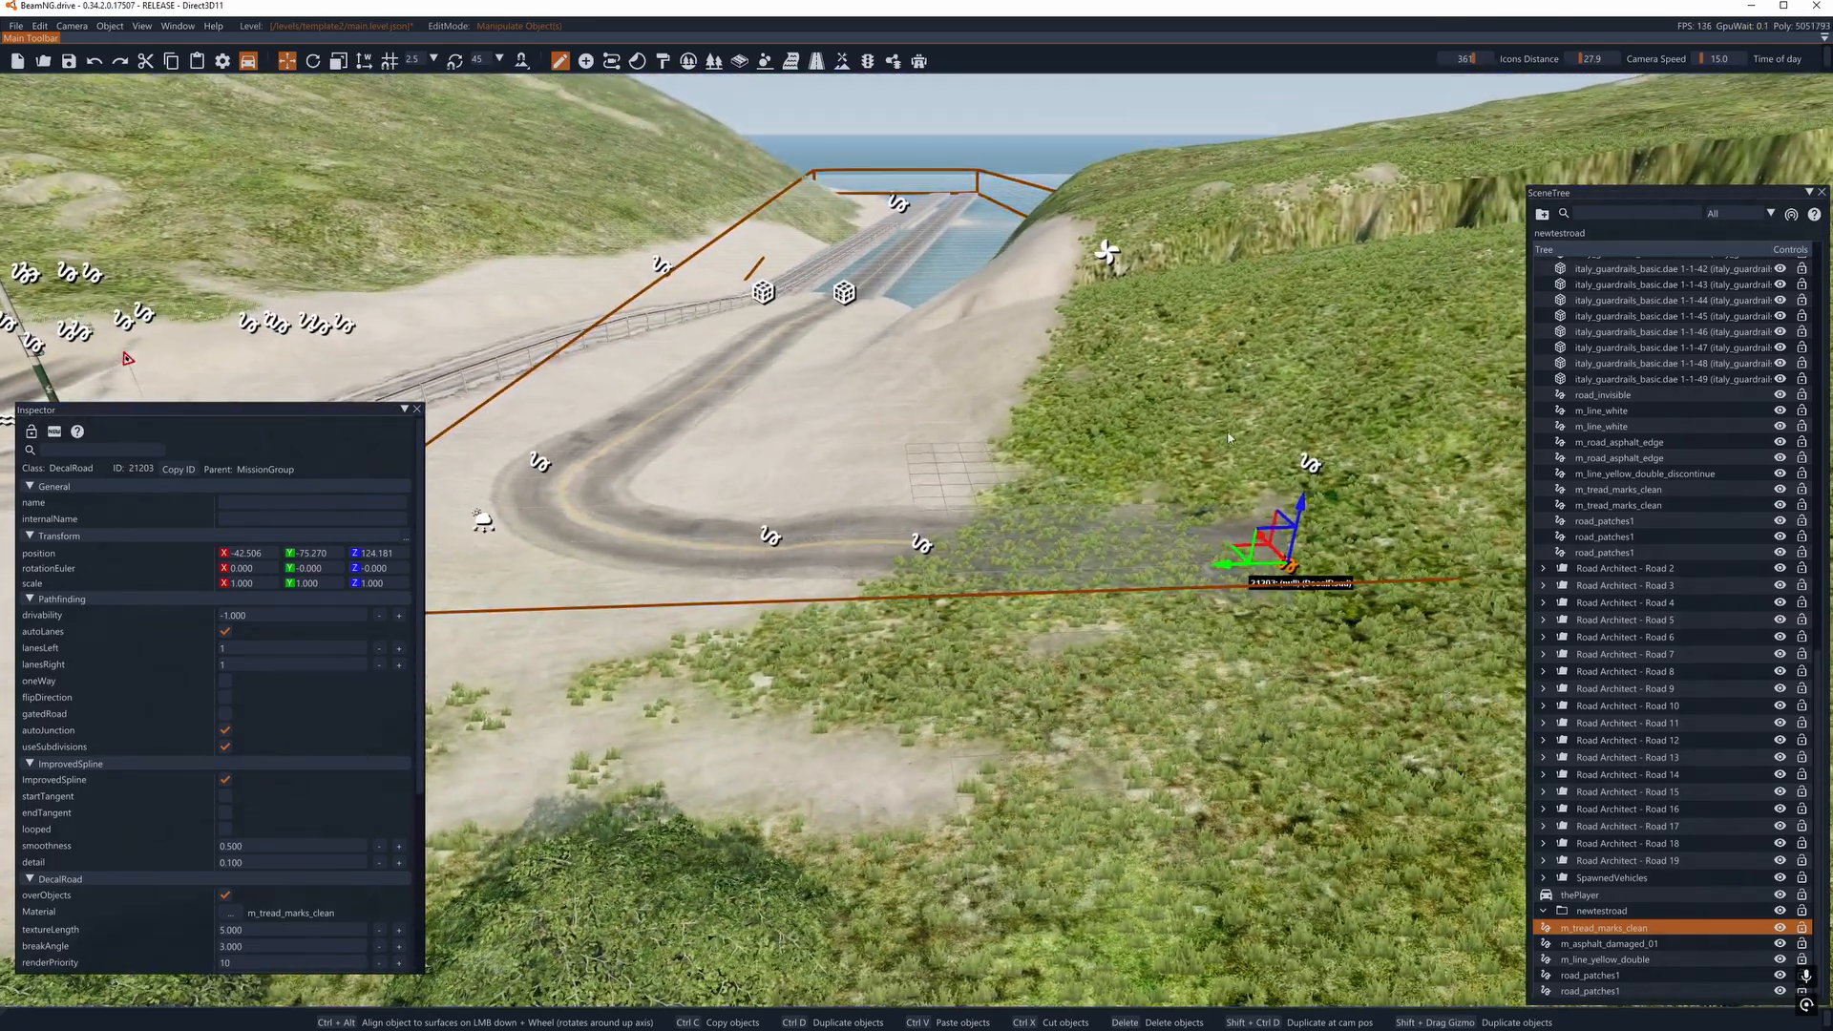
{"action": "left_click_drag", "start_coordinate": [1295, 522], "coordinate": [1295, 506], "text": "shift"}
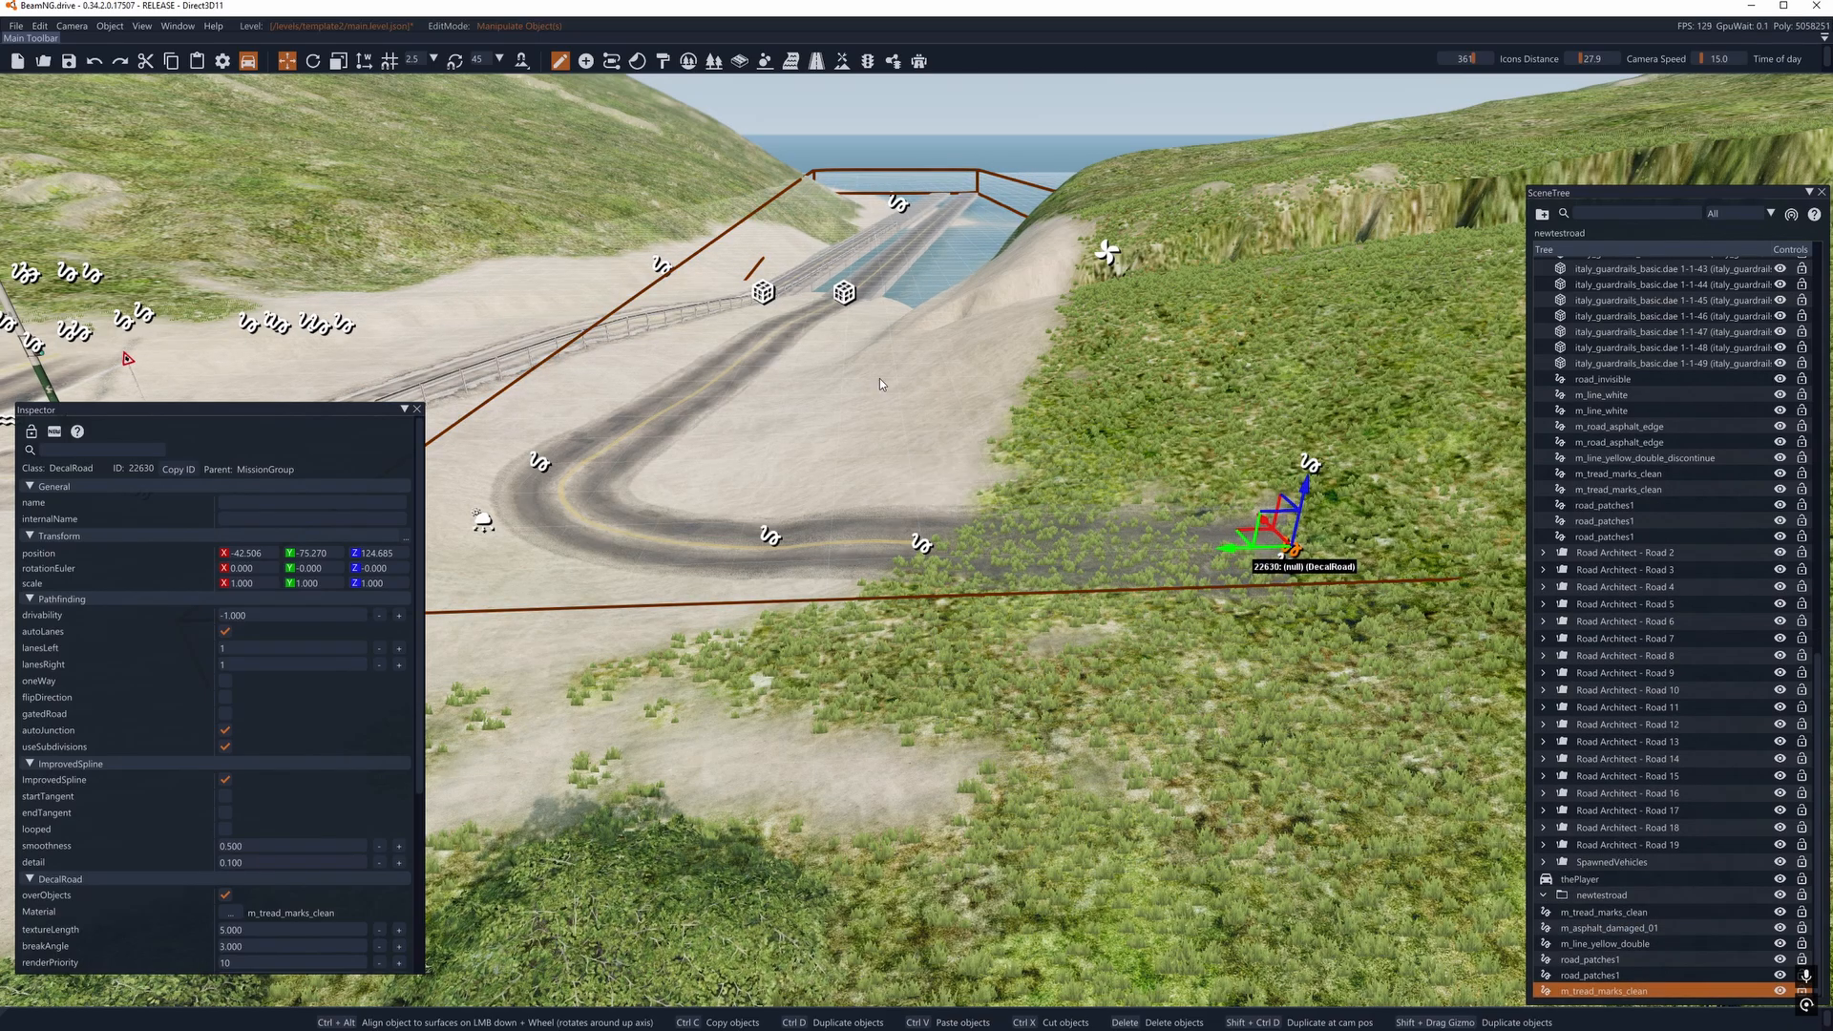
{"action": "key", "text": "w"}
{"action": "key", "text": "a"}
{"action": "right_click_drag", "start_coordinate": [1294, 504], "coordinate": [1265, 465]}
{"action": "key", "text": "w"}
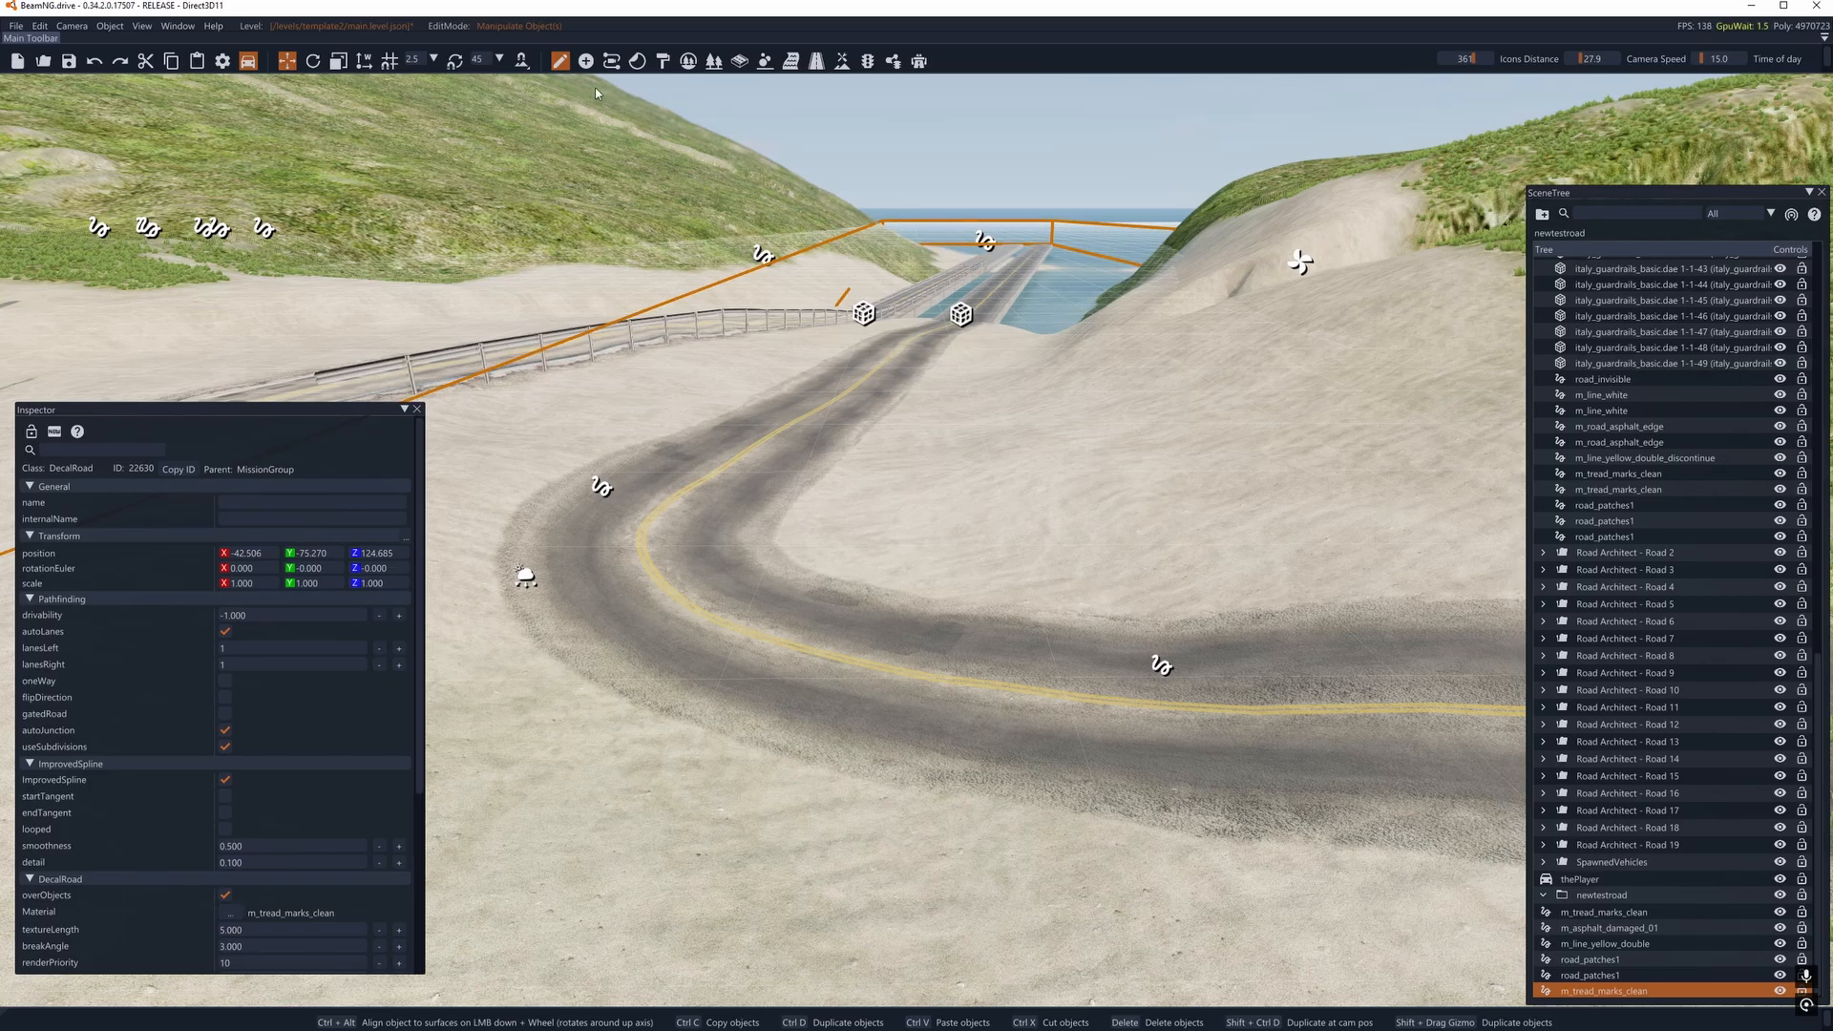
- Return to the Decal Road Editor and change the duplicated road's material to italy_road_markings_zebra_diagonal
{"action": "left_click", "coordinate": [819, 63]}
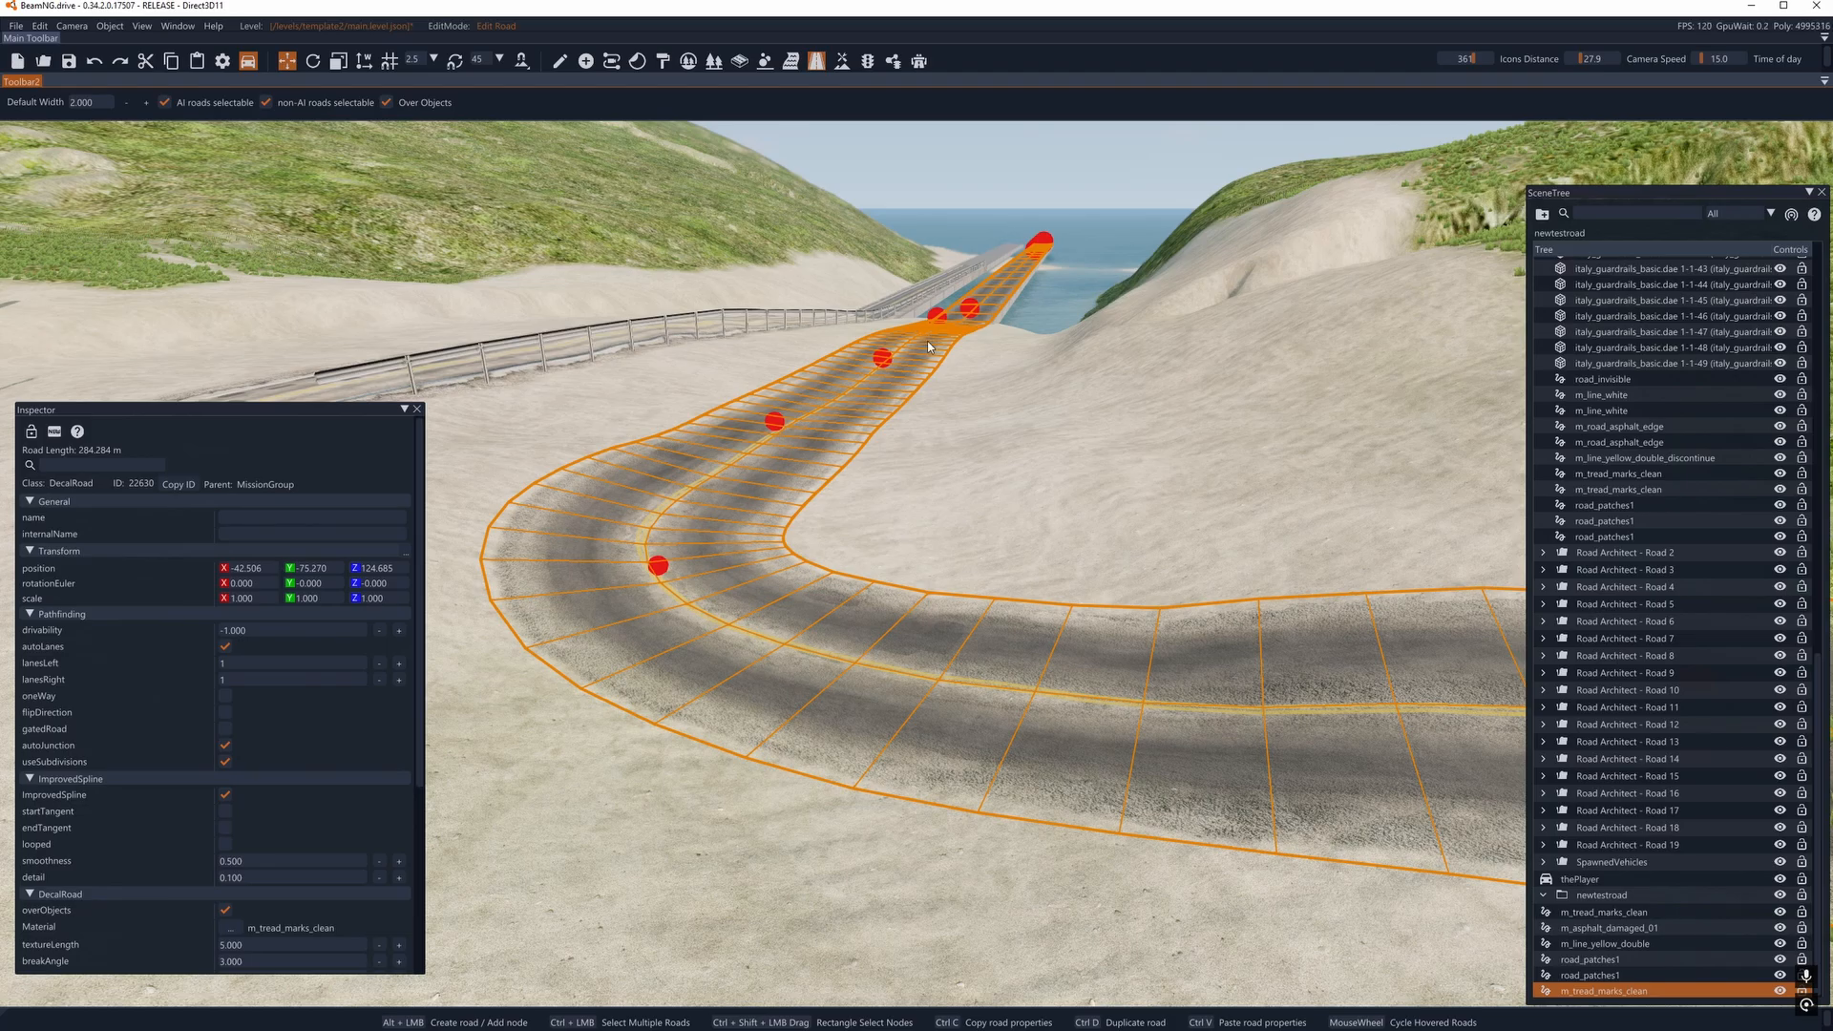
{"action": "left_click", "coordinate": [230, 928]}
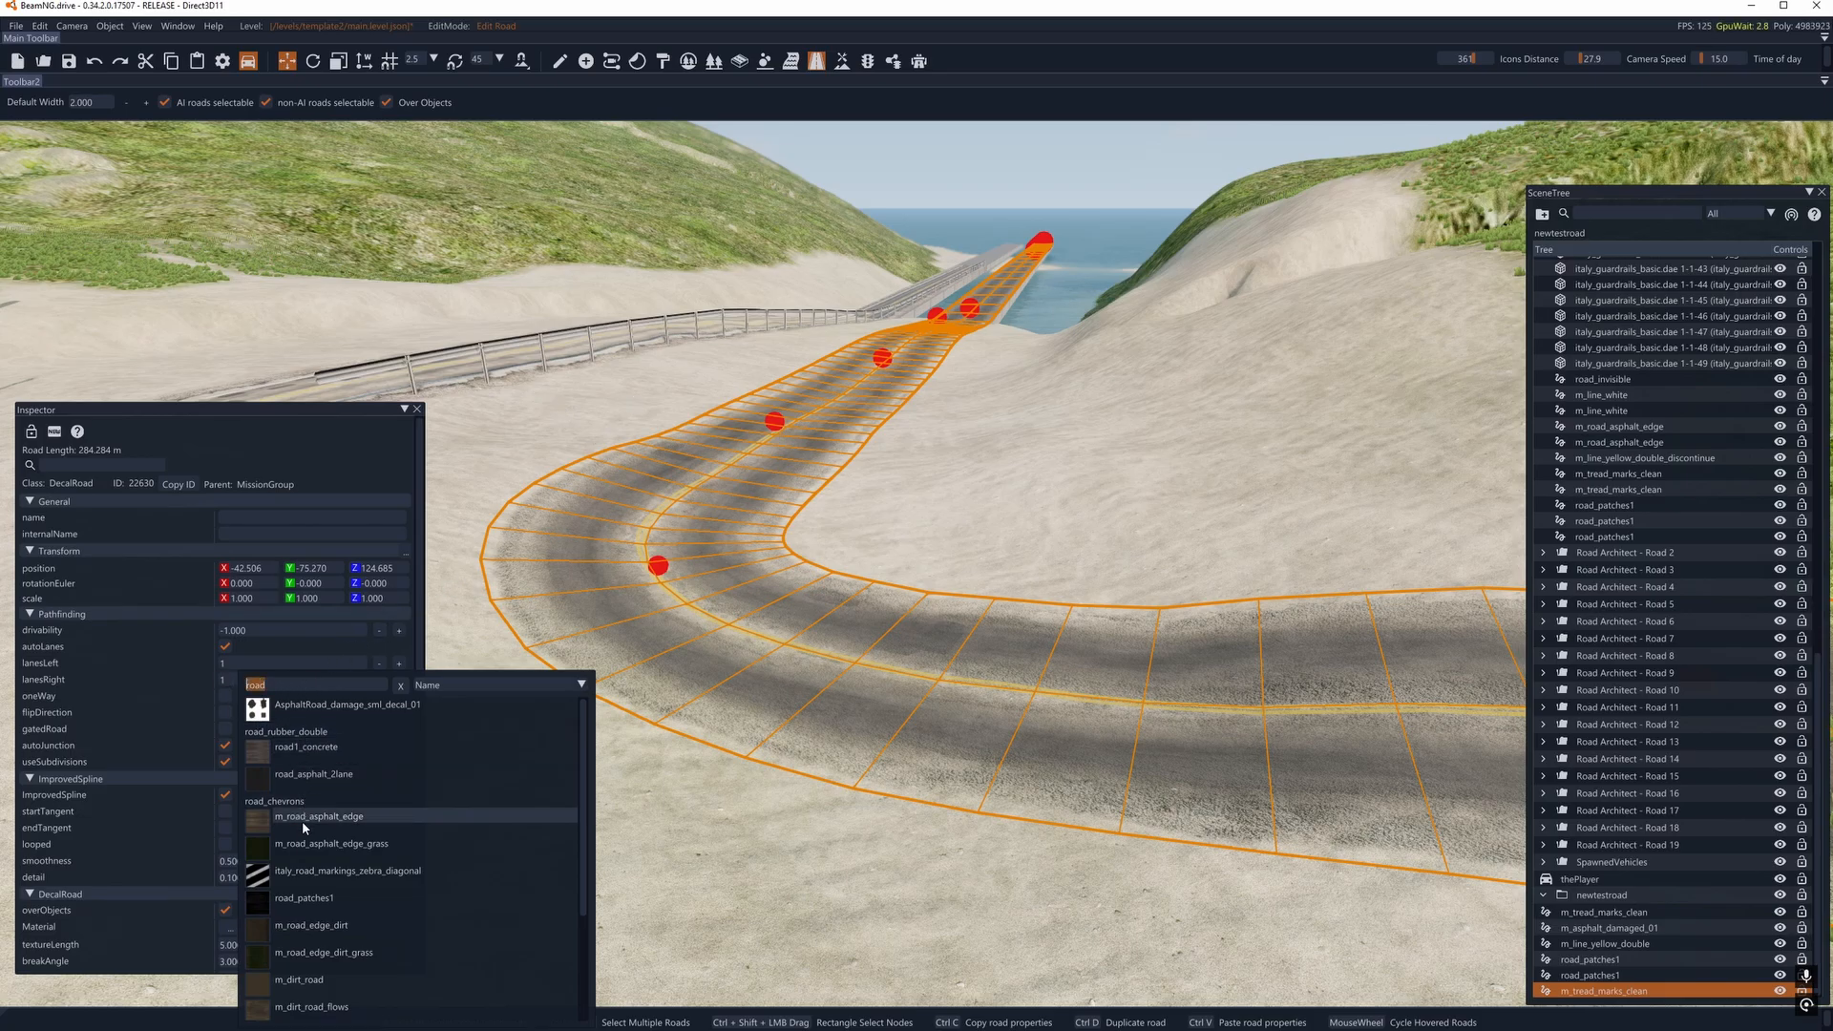
{"action": "left_click", "coordinate": [326, 873]}
{"action": "right_click_drag", "start_coordinate": [707, 564], "coordinate": [563, 430]}
{"action": "key", "text": "a"}
{"action": "key", "text": "w"}
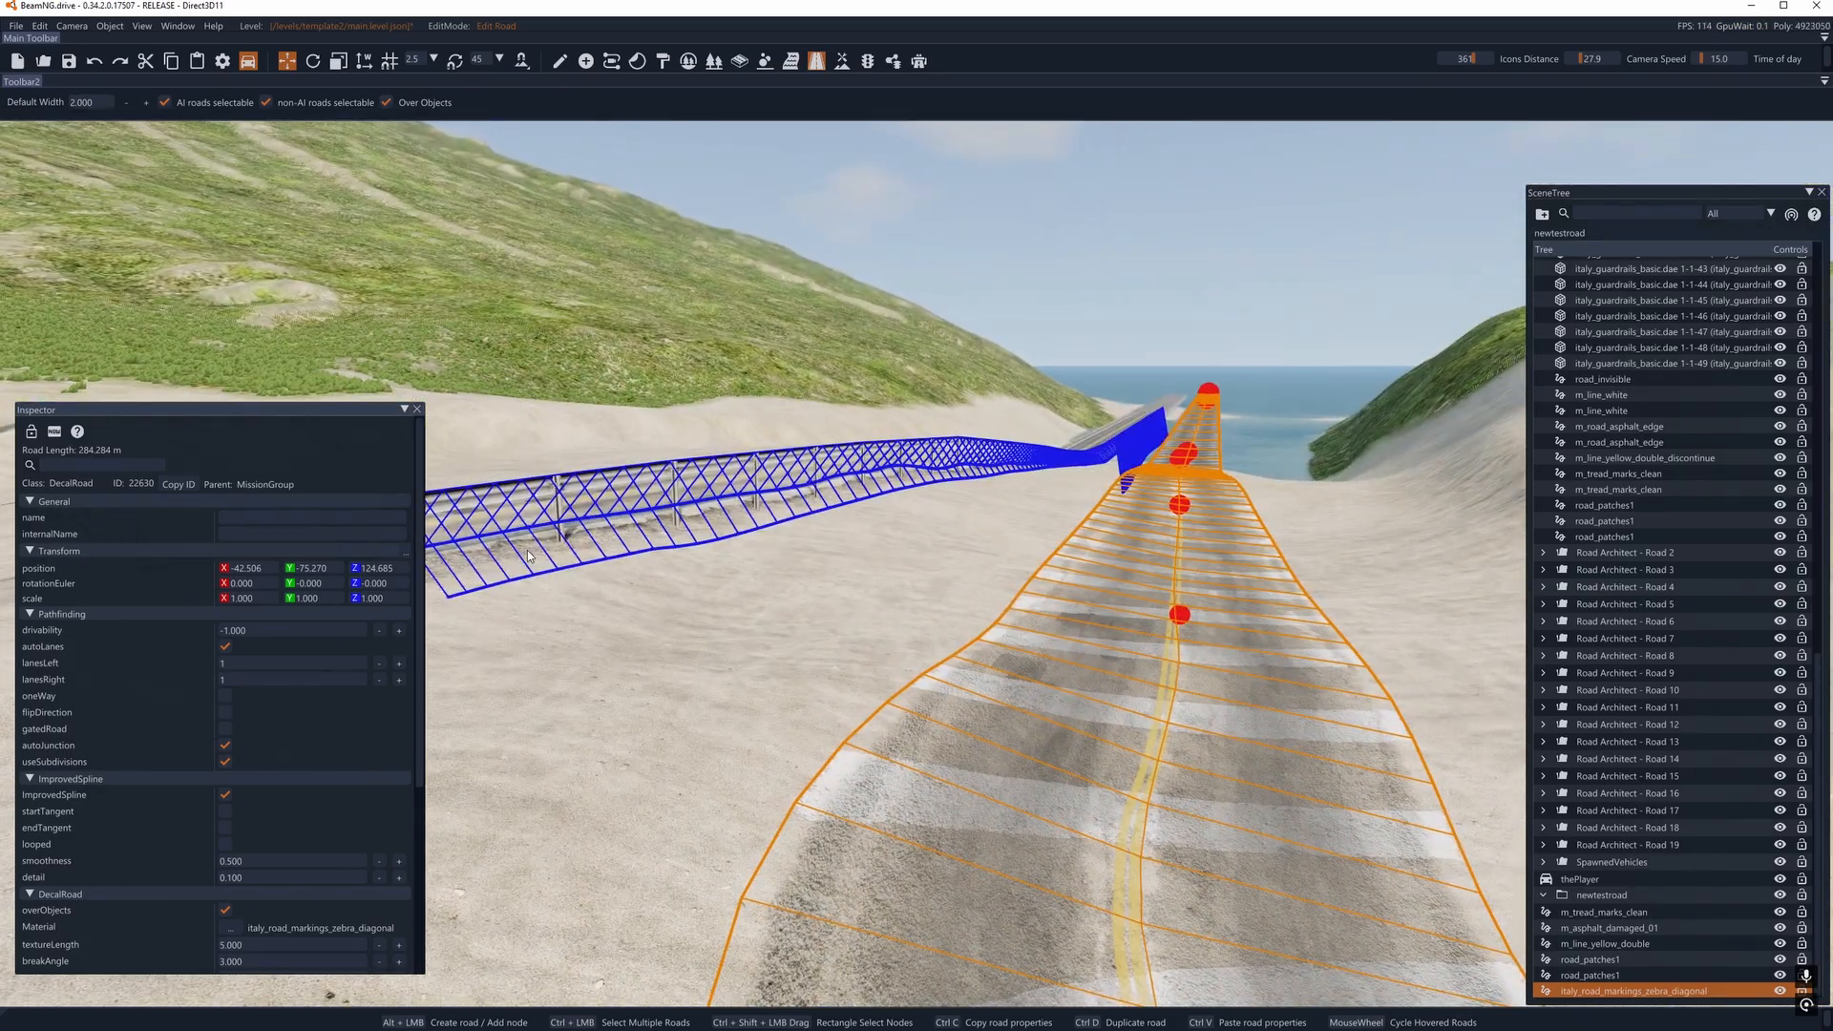
- Select the asphalt edge decal beside the guardrail again and compare it with the zebra-marked duplicate road
{"action": "left_click", "coordinate": [527, 550]}
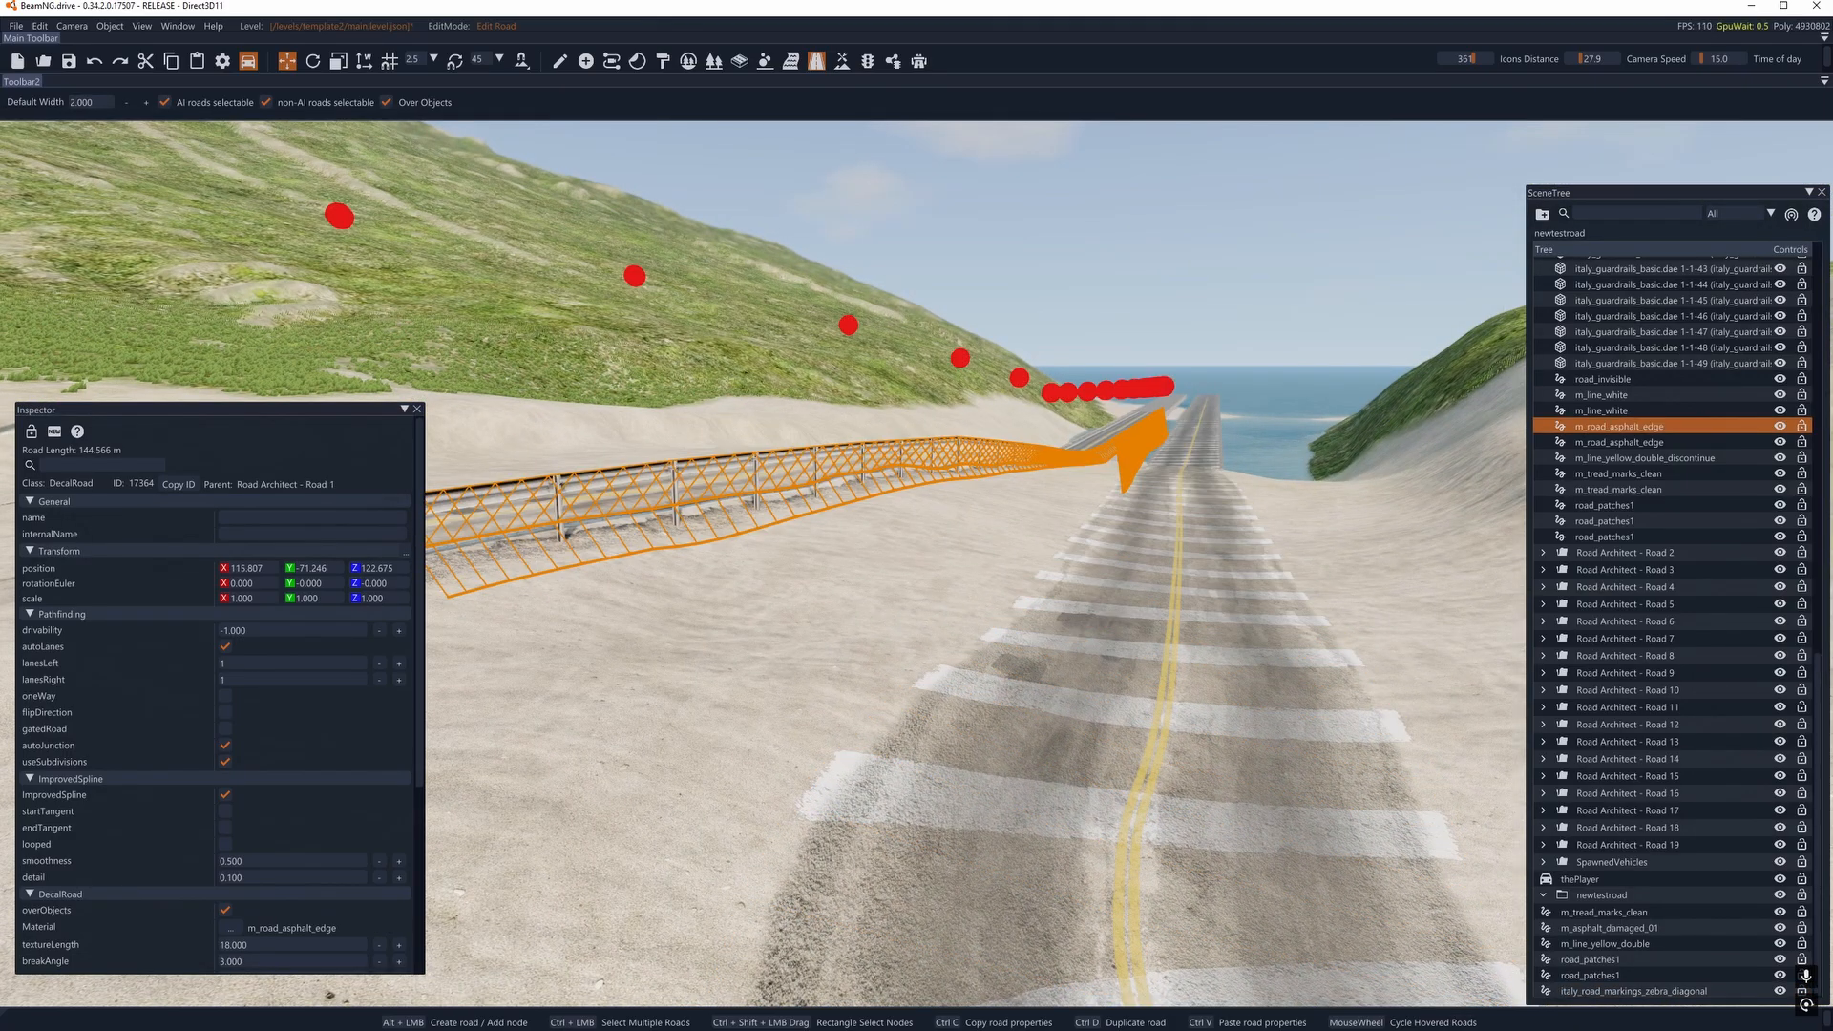
{"action": "right_click_drag", "start_coordinate": [807, 600], "coordinate": [909, 663]}
{"action": "key", "text": "s"}
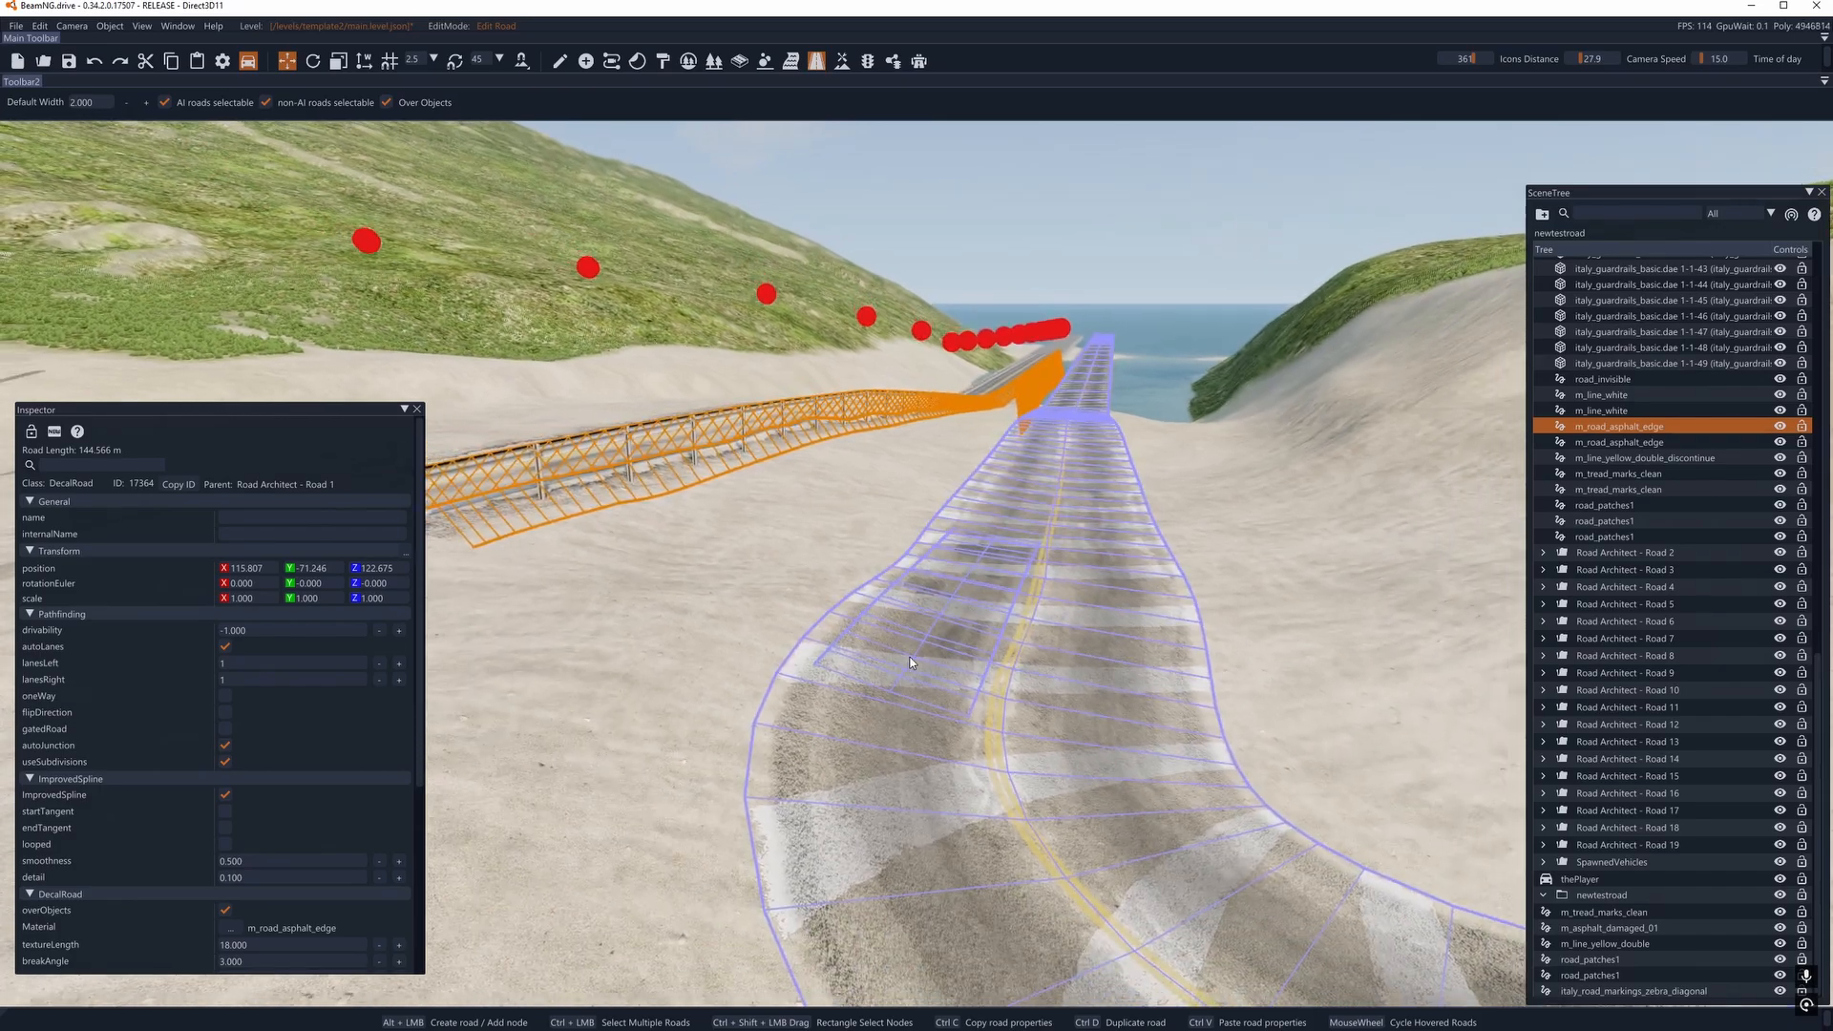
- Select the zebra-marked duplicate road and change its material to m_road_asphalt_edge
{"action": "left_click", "coordinate": [1314, 604]}
{"action": "left_click", "coordinate": [1160, 611]}
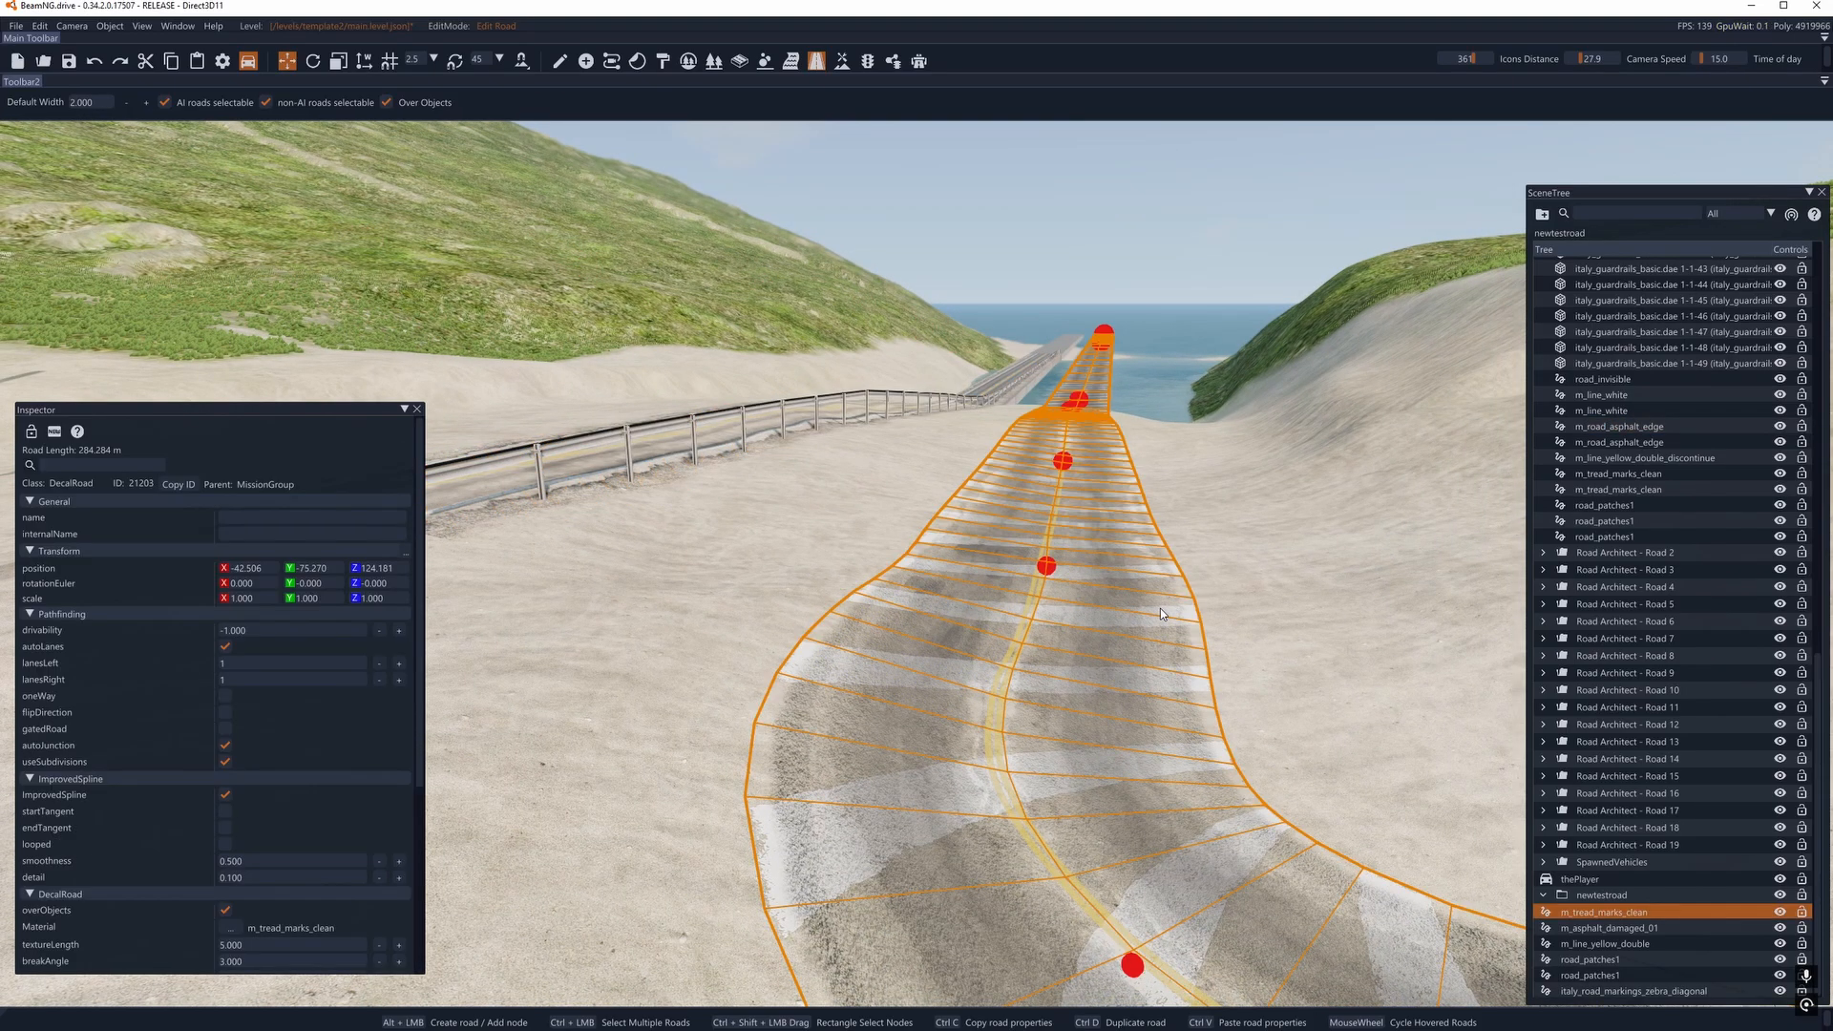
{"action": "left_click", "coordinate": [1247, 594]}
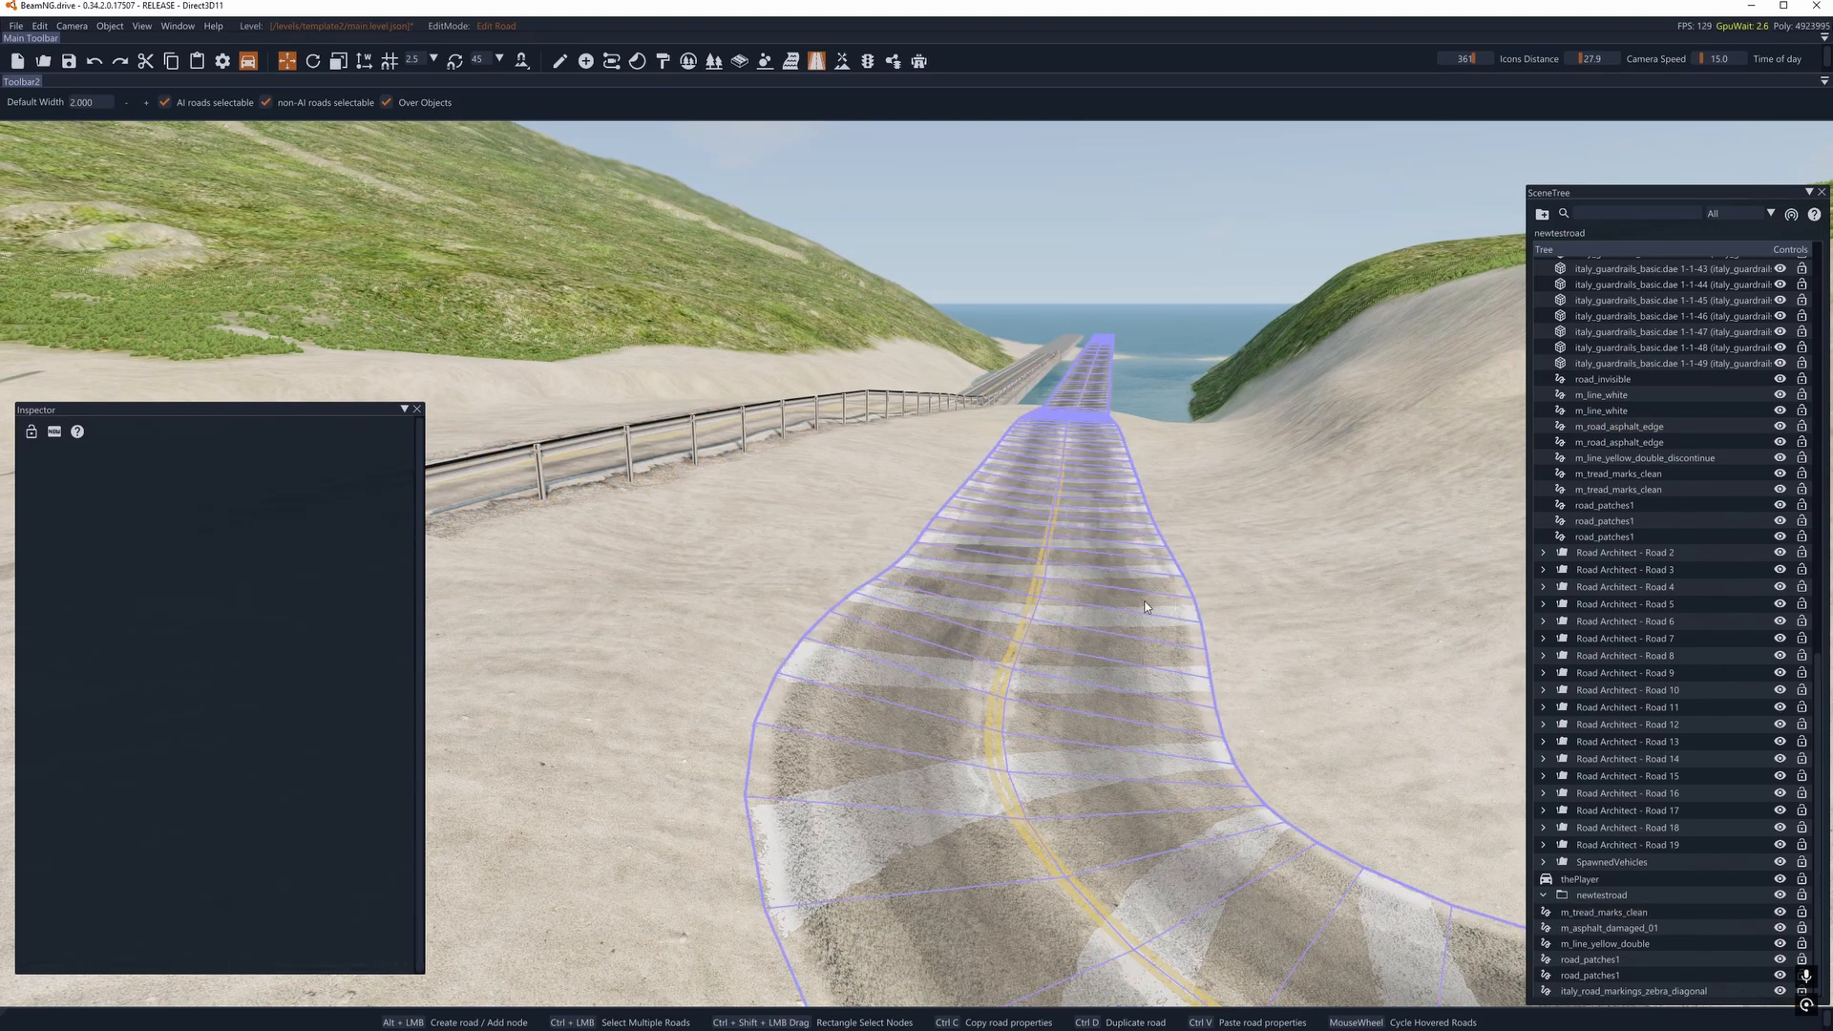
{"action": "left_click", "coordinate": [1139, 606]}
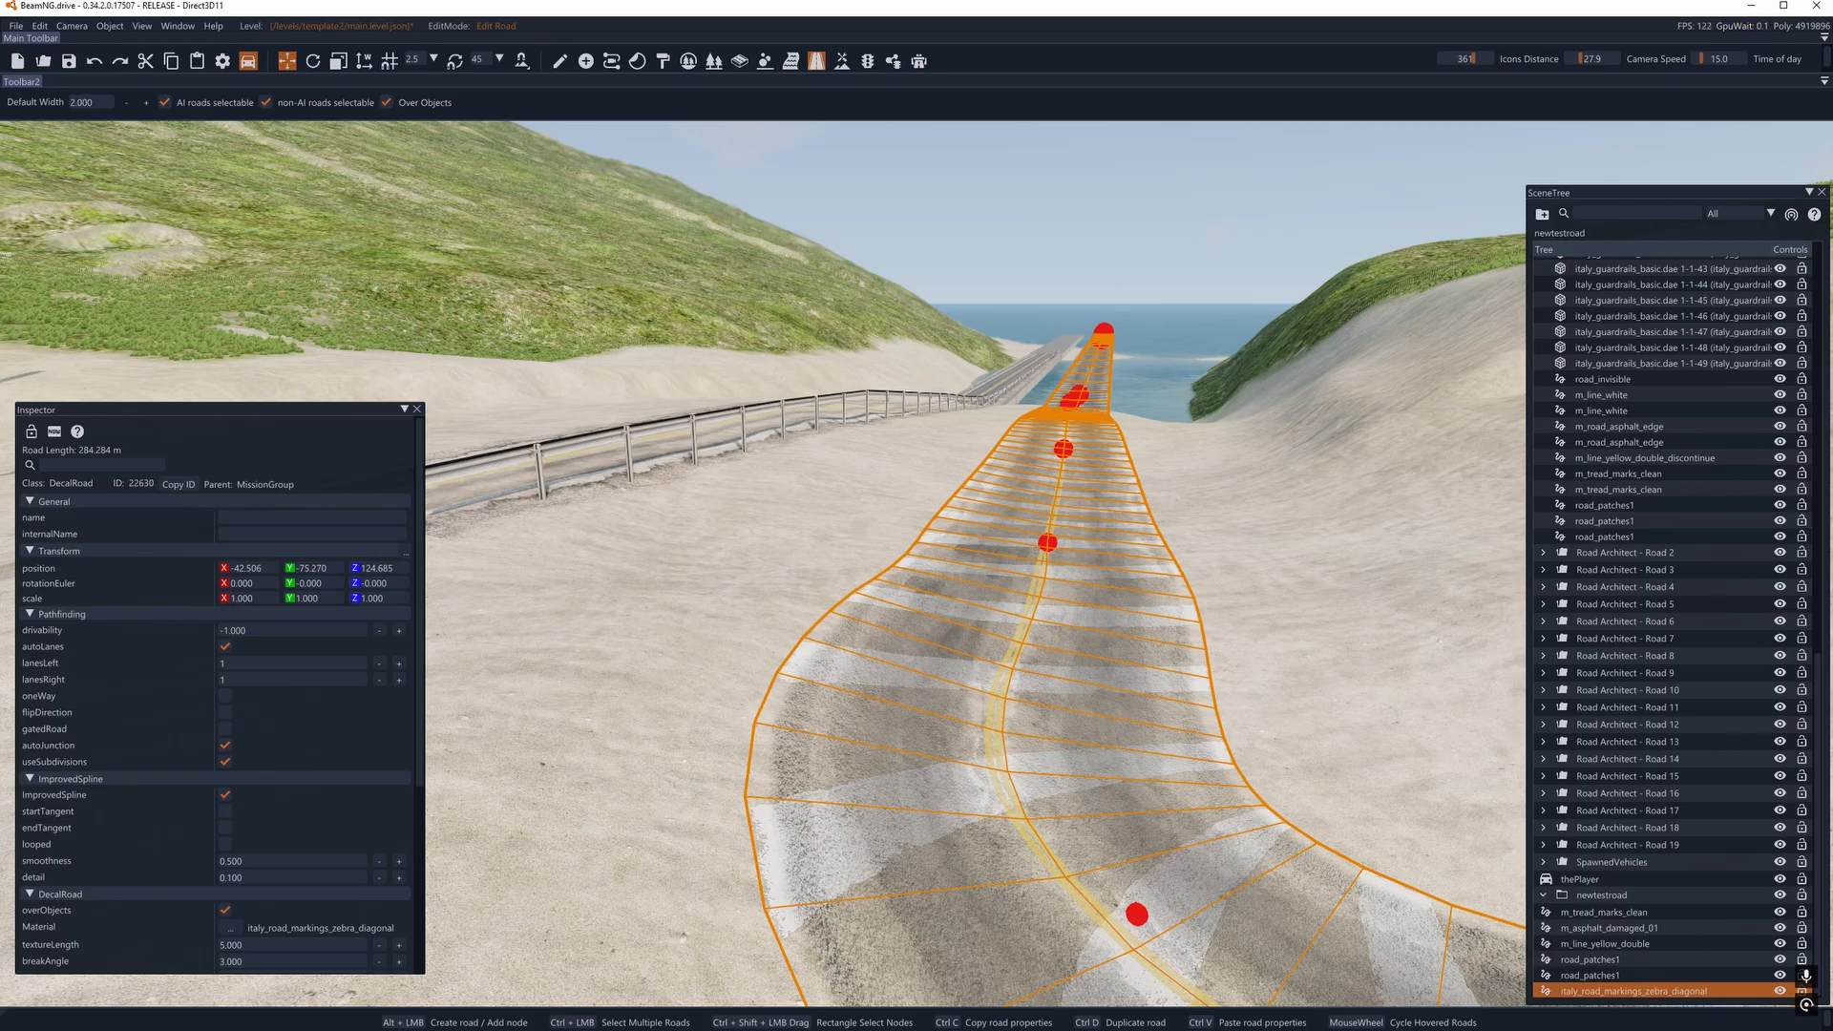
{"action": "left_click", "coordinate": [235, 928]}
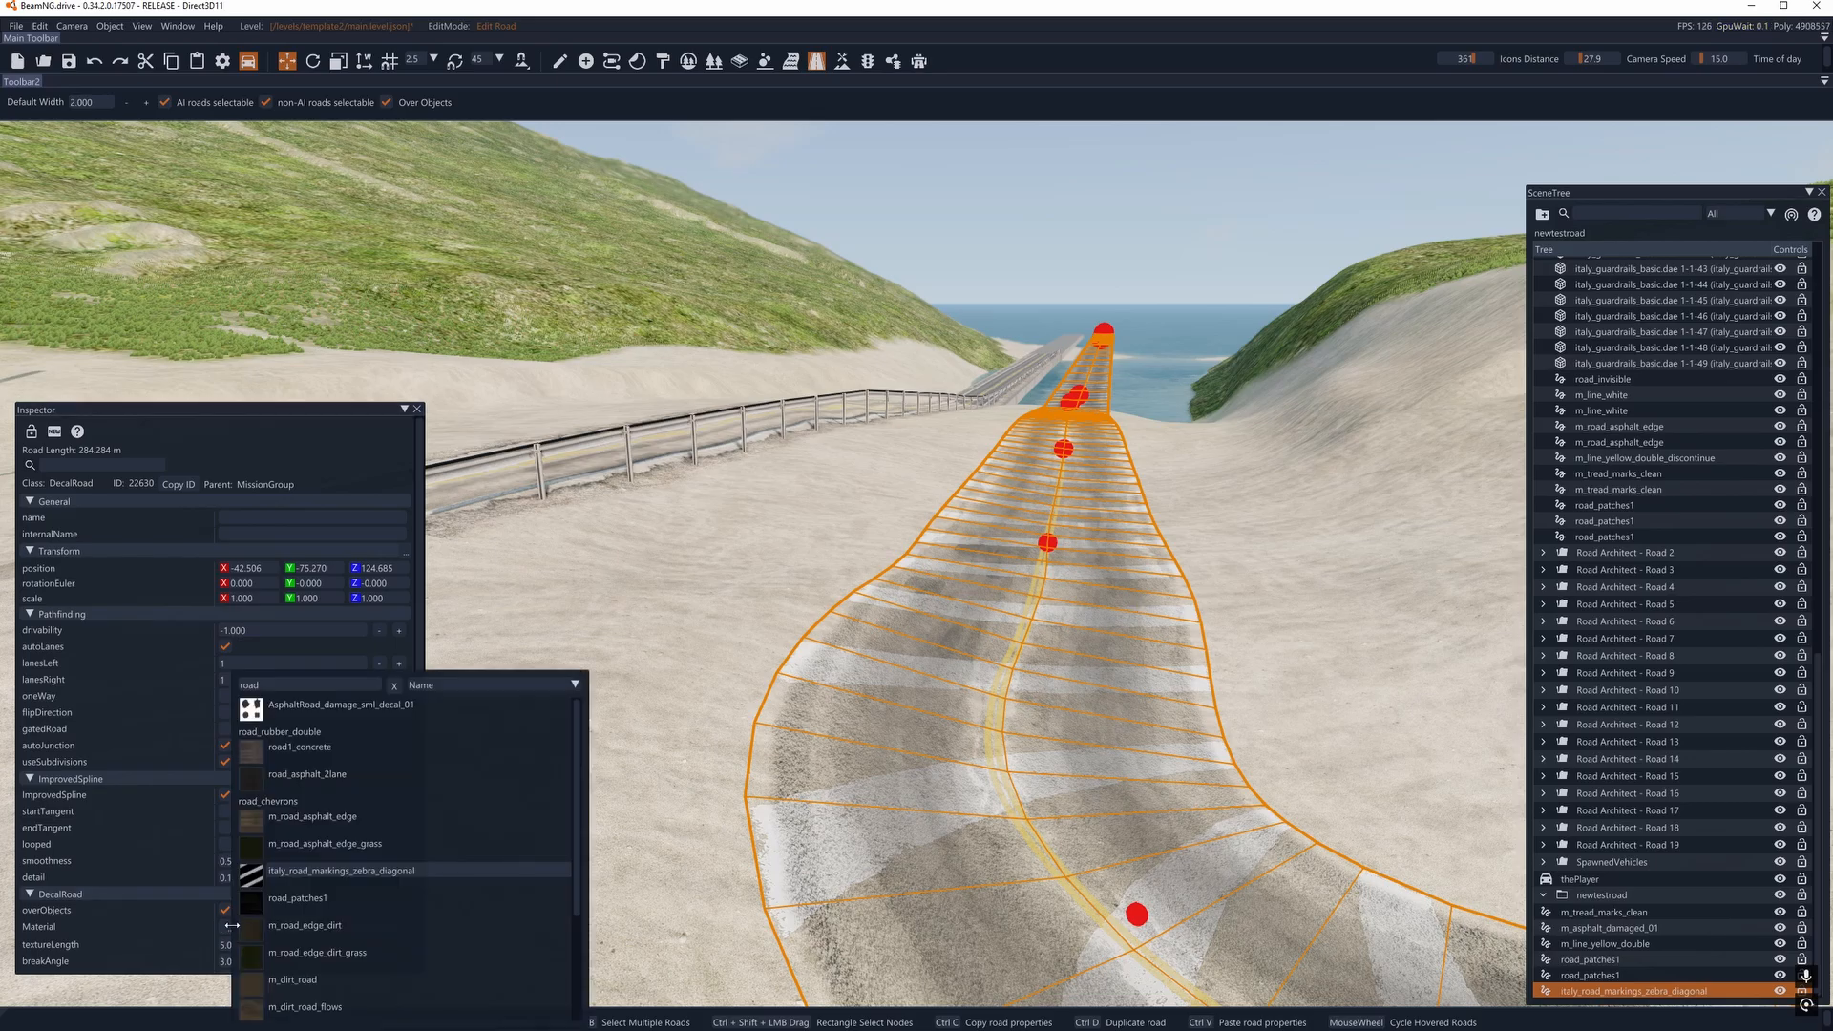
{"action": "type", "text": "edge"}
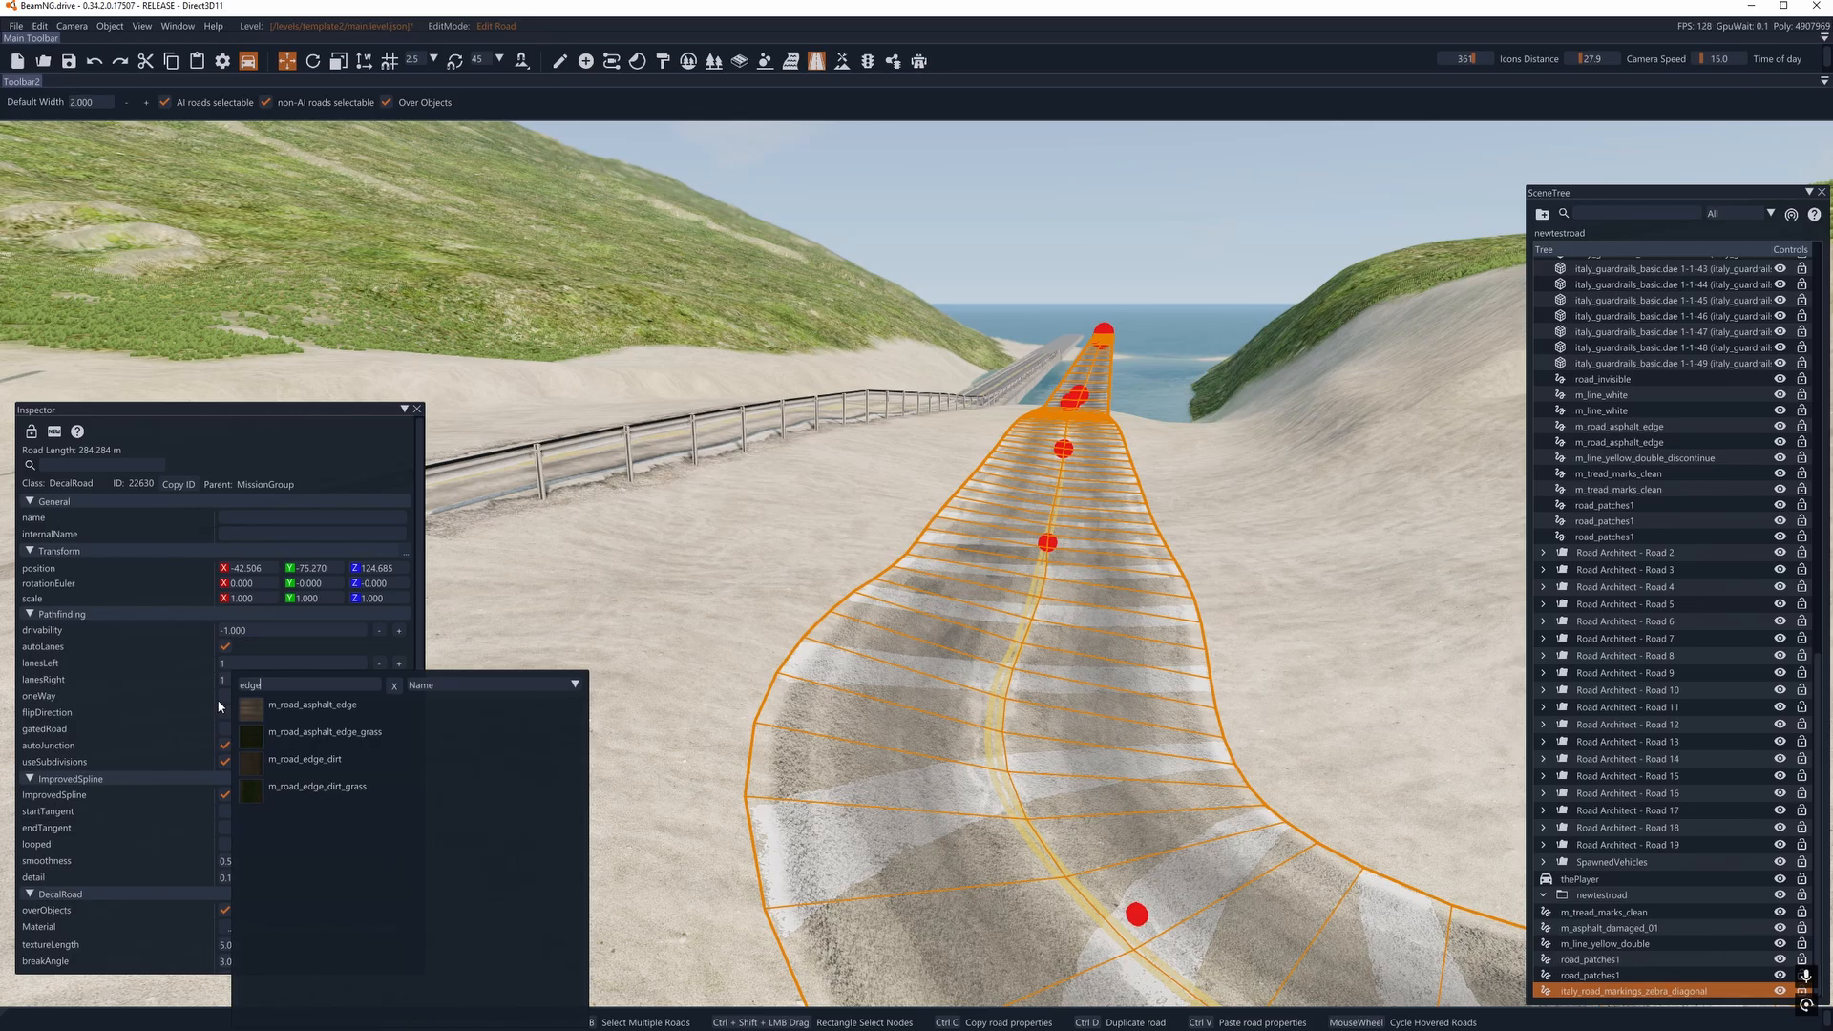
{"action": "left_click", "coordinate": [286, 707]}
- Select all nodes of the duplicated edge road and set their width to 1
{"action": "right_click_drag", "start_coordinate": [847, 627], "coordinate": [812, 750]}
{"action": "key", "text": "s"}
{"action": "key", "text": "d"}
{"action": "key", "text": "a"}
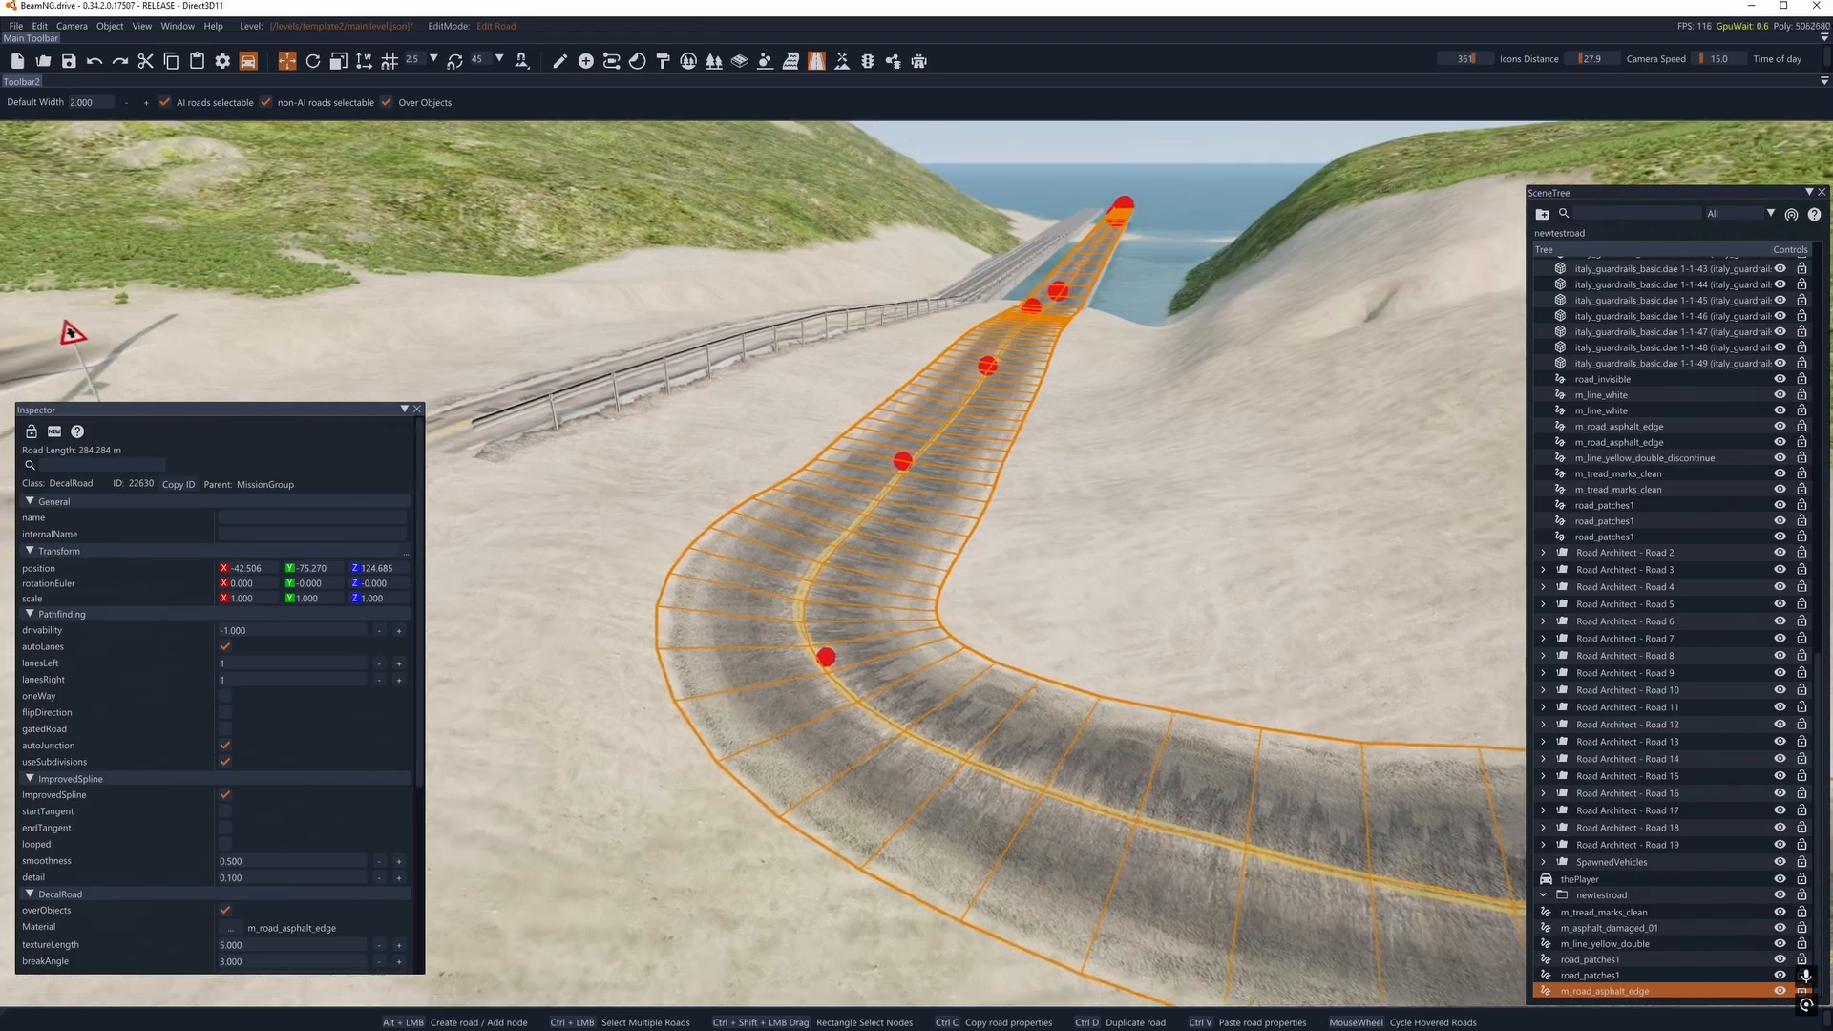
{"action": "right_click_drag", "start_coordinate": [775, 634], "coordinate": [841, 610]}
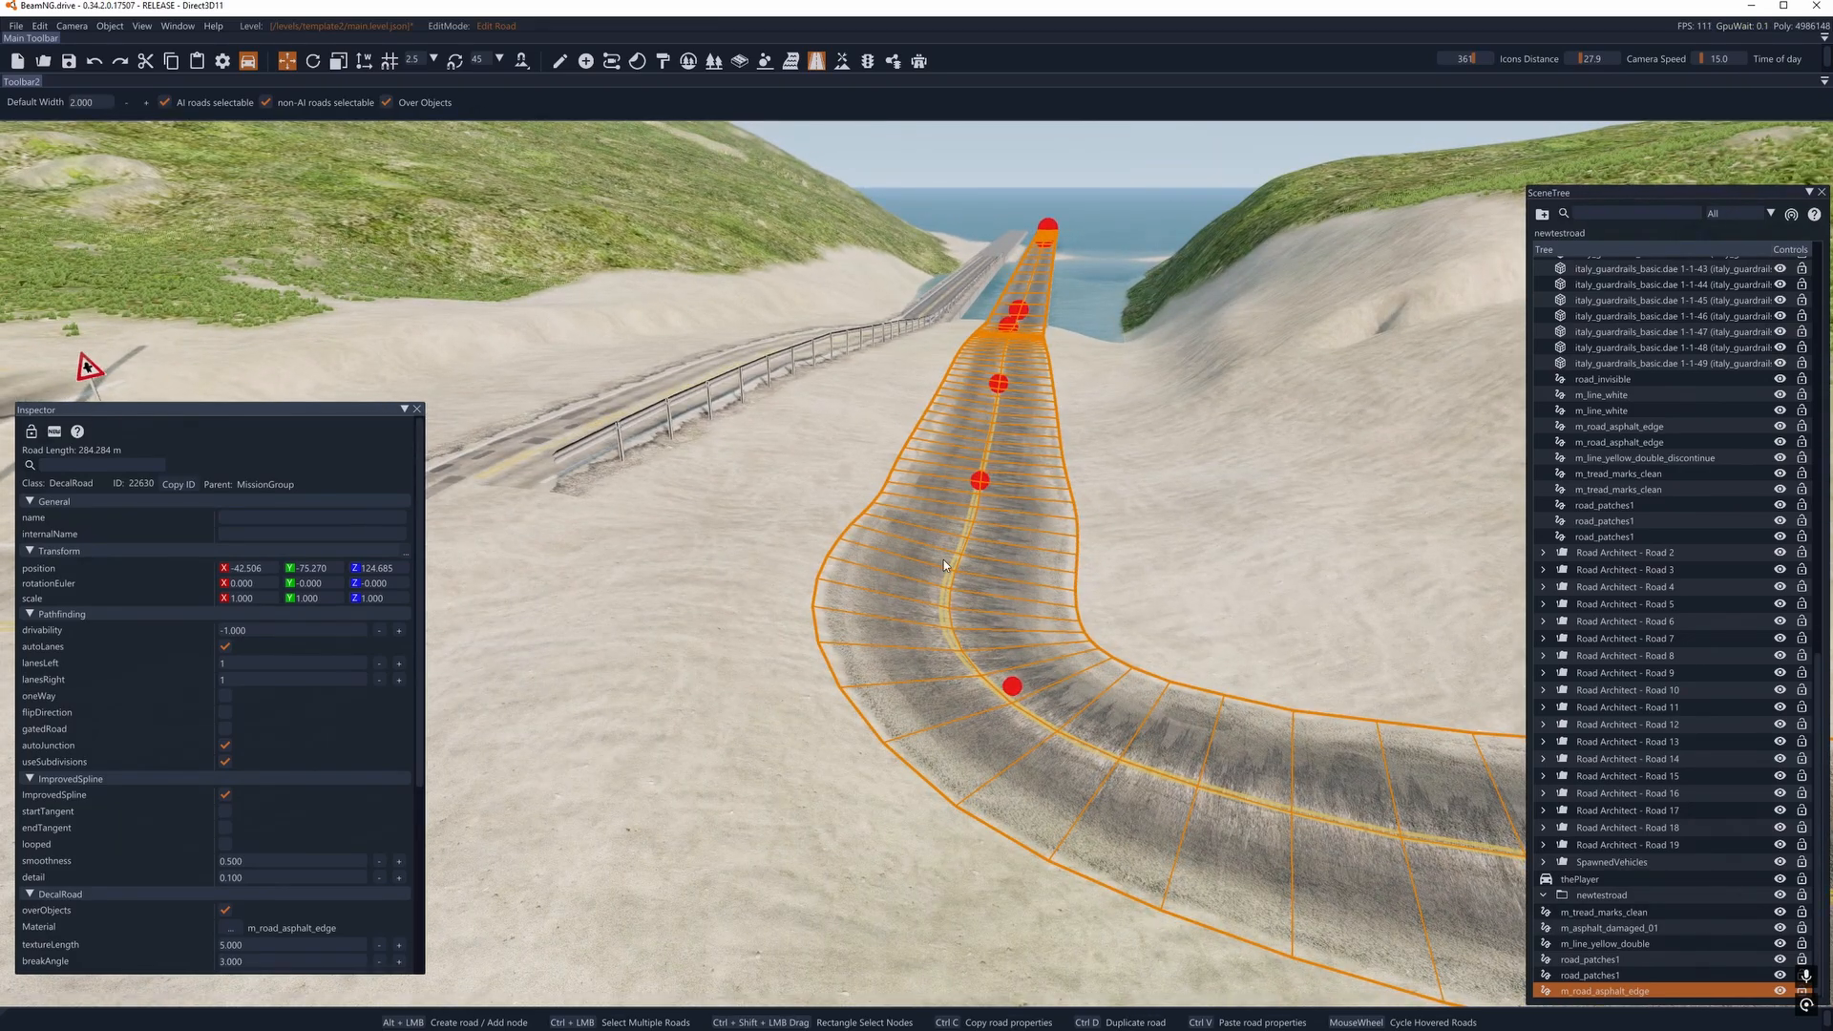
{"action": "key", "text": "ctrl+a"}
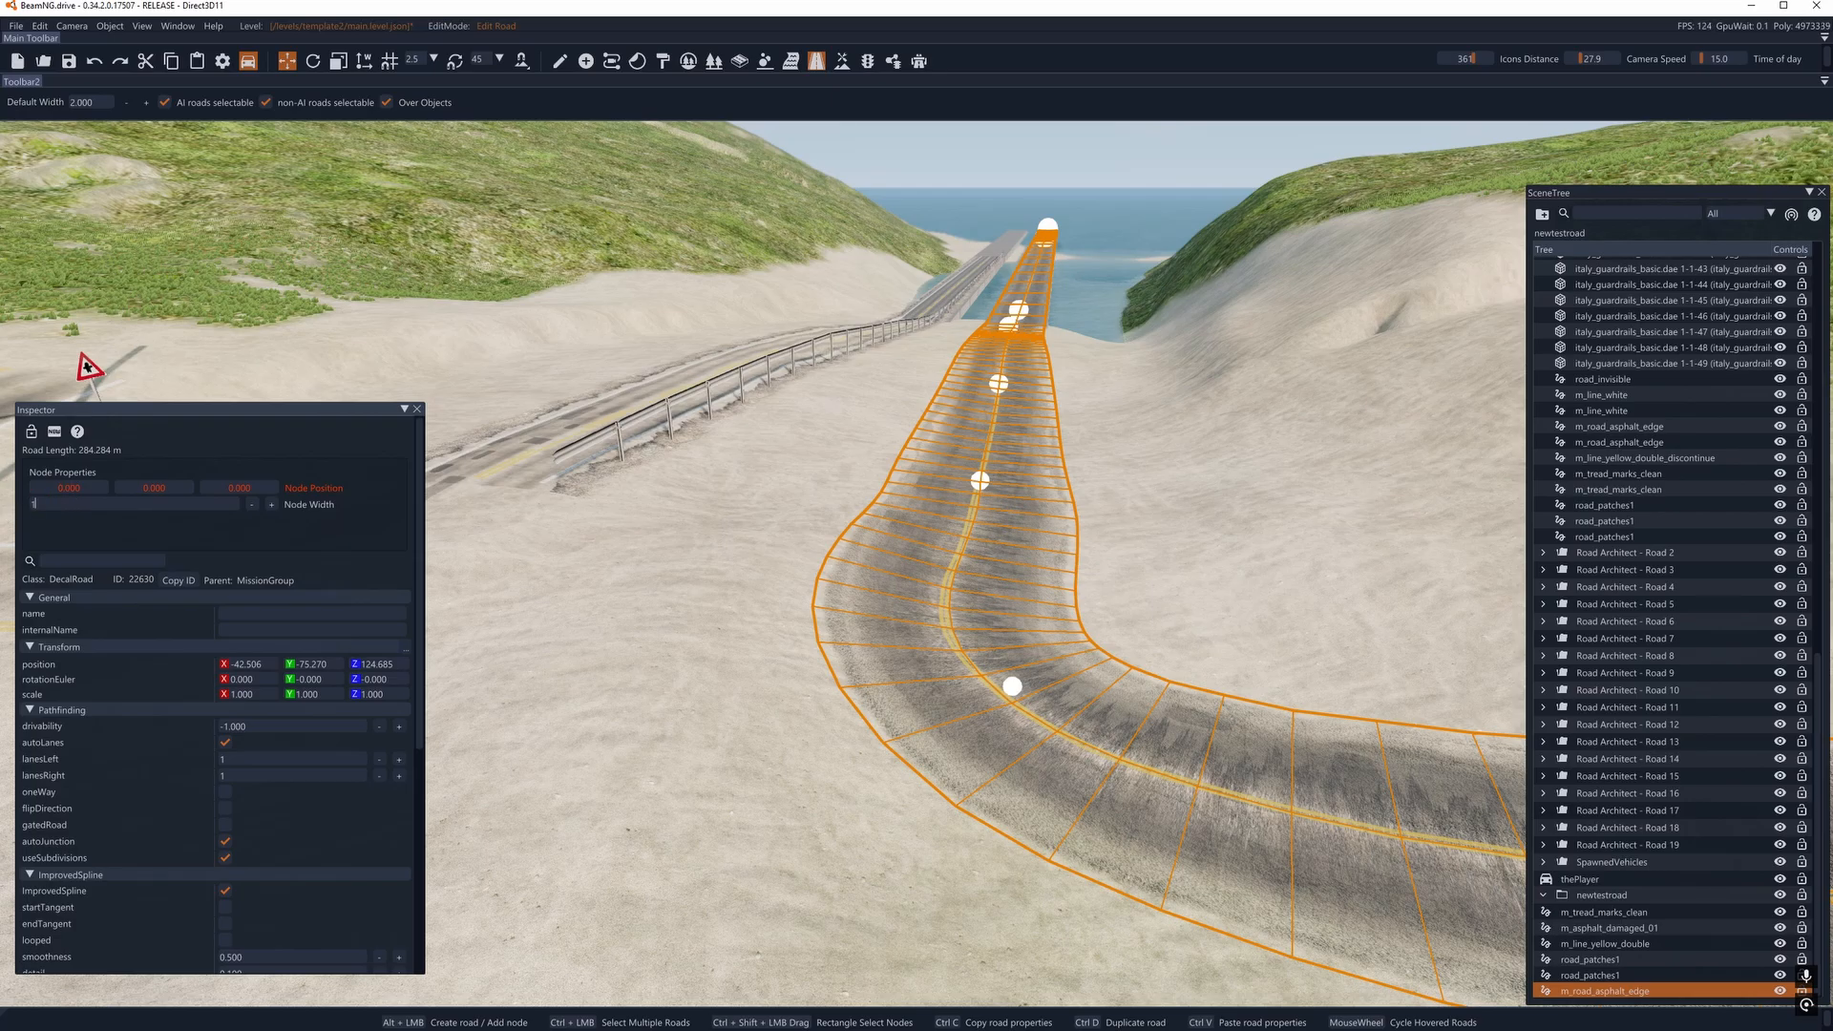
{"action": "key", "text": "Return"}
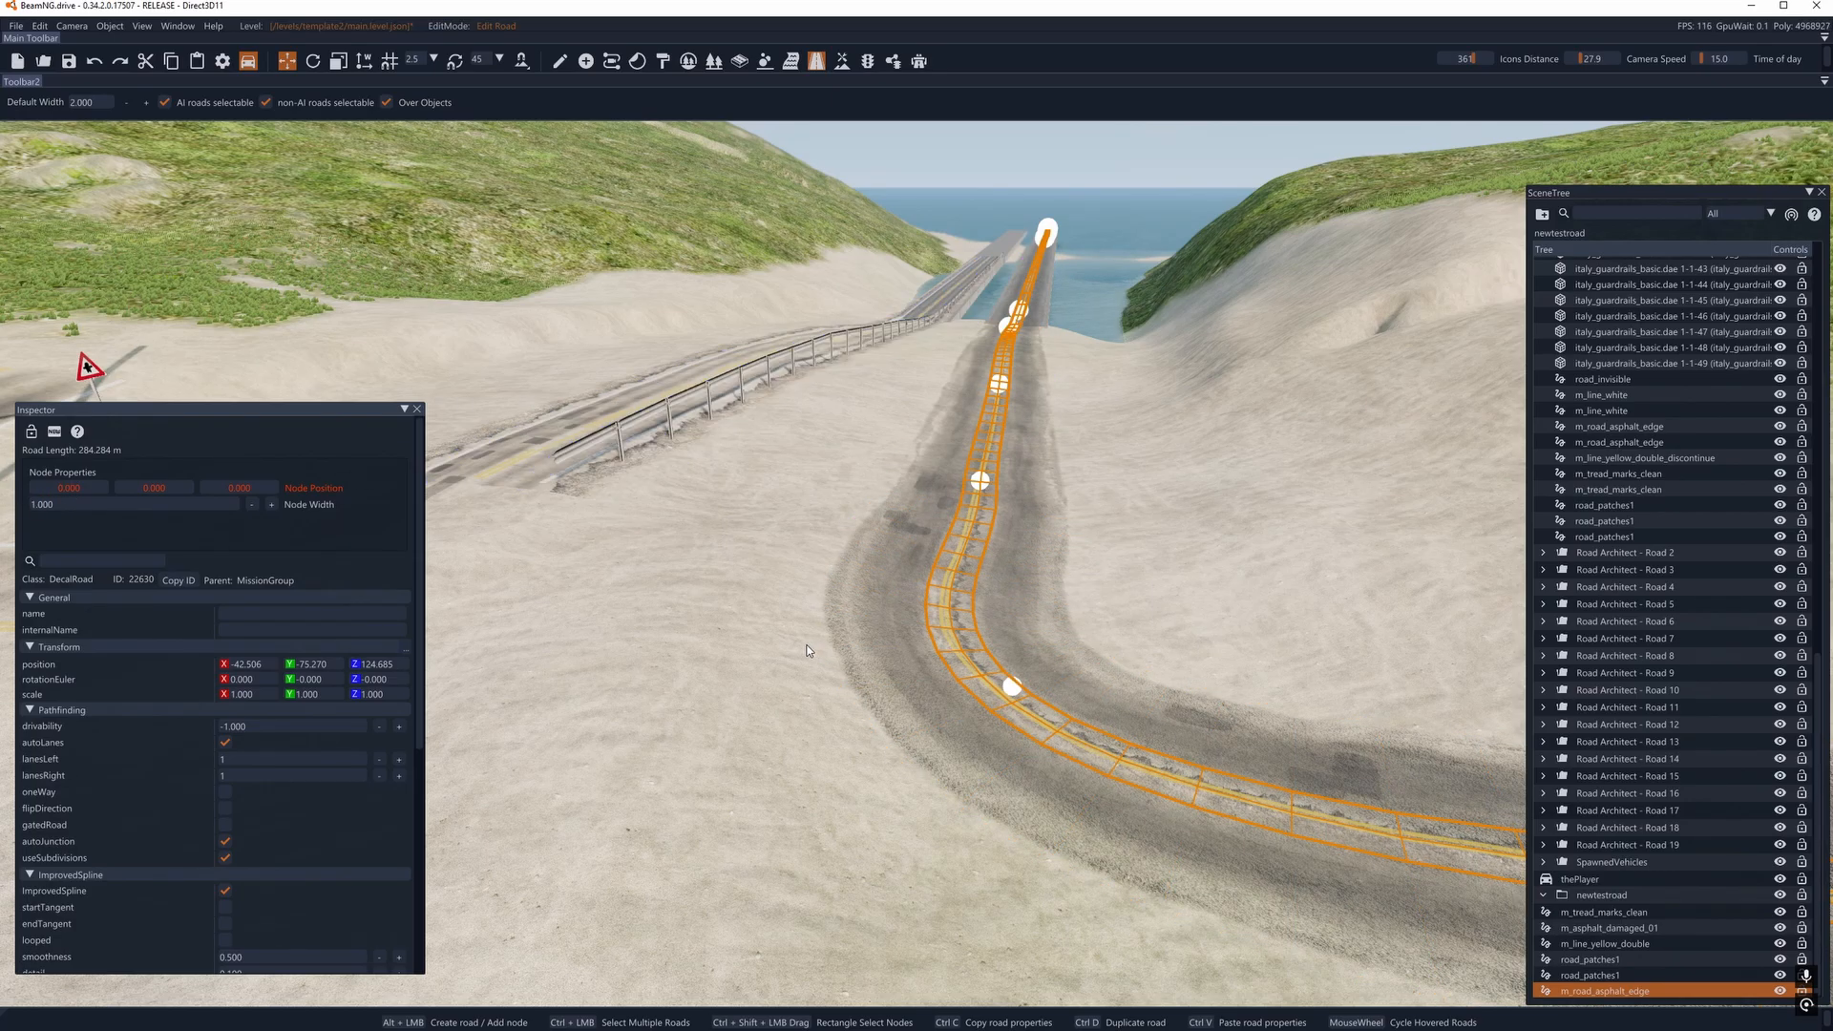
- Move the last three nodes of the edge decal from the centre line to the road's edge at the far end of the bridge
{"action": "key", "text": "w"}
{"action": "right_click_drag", "start_coordinate": [840, 458], "coordinate": [897, 455]}
{"action": "key", "text": "w"}
{"action": "key", "text": "w"}
{"action": "right_click_drag", "start_coordinate": [611, 573], "coordinate": [810, 651]}
{"action": "key", "text": "s"}
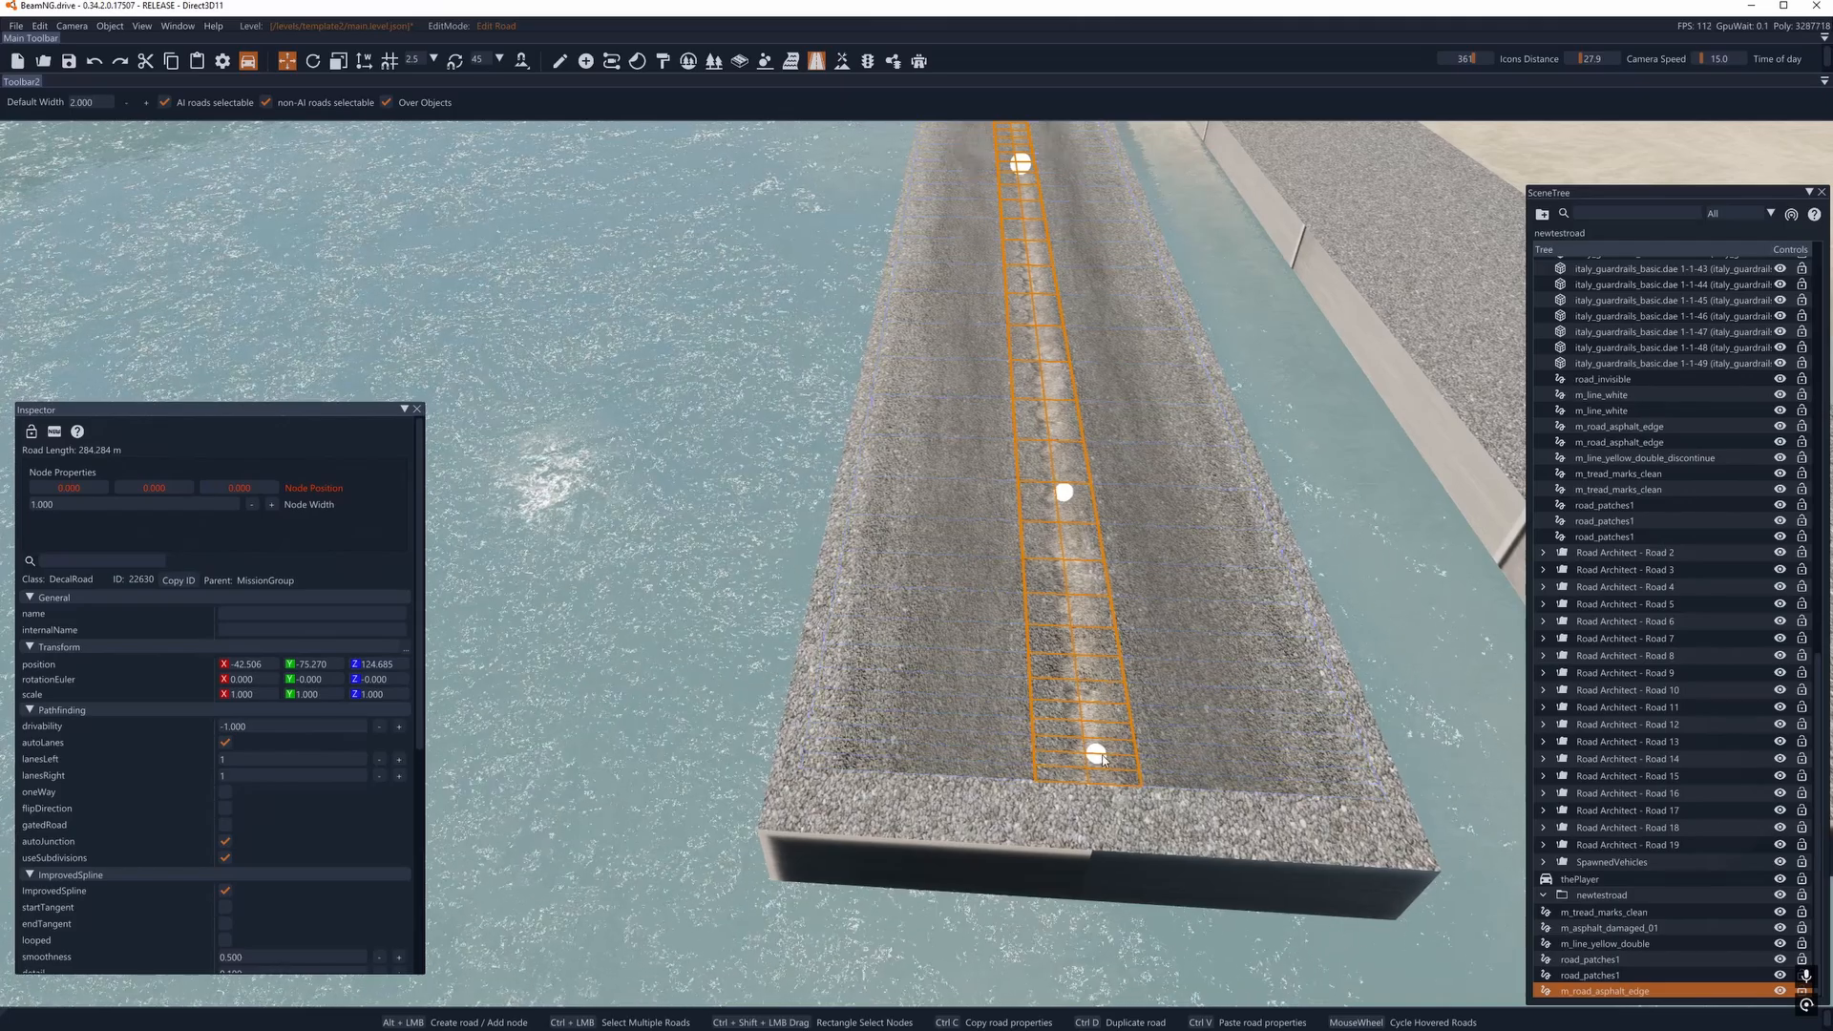
{"action": "left_click_drag", "start_coordinate": [1092, 753], "coordinate": [859, 751]}
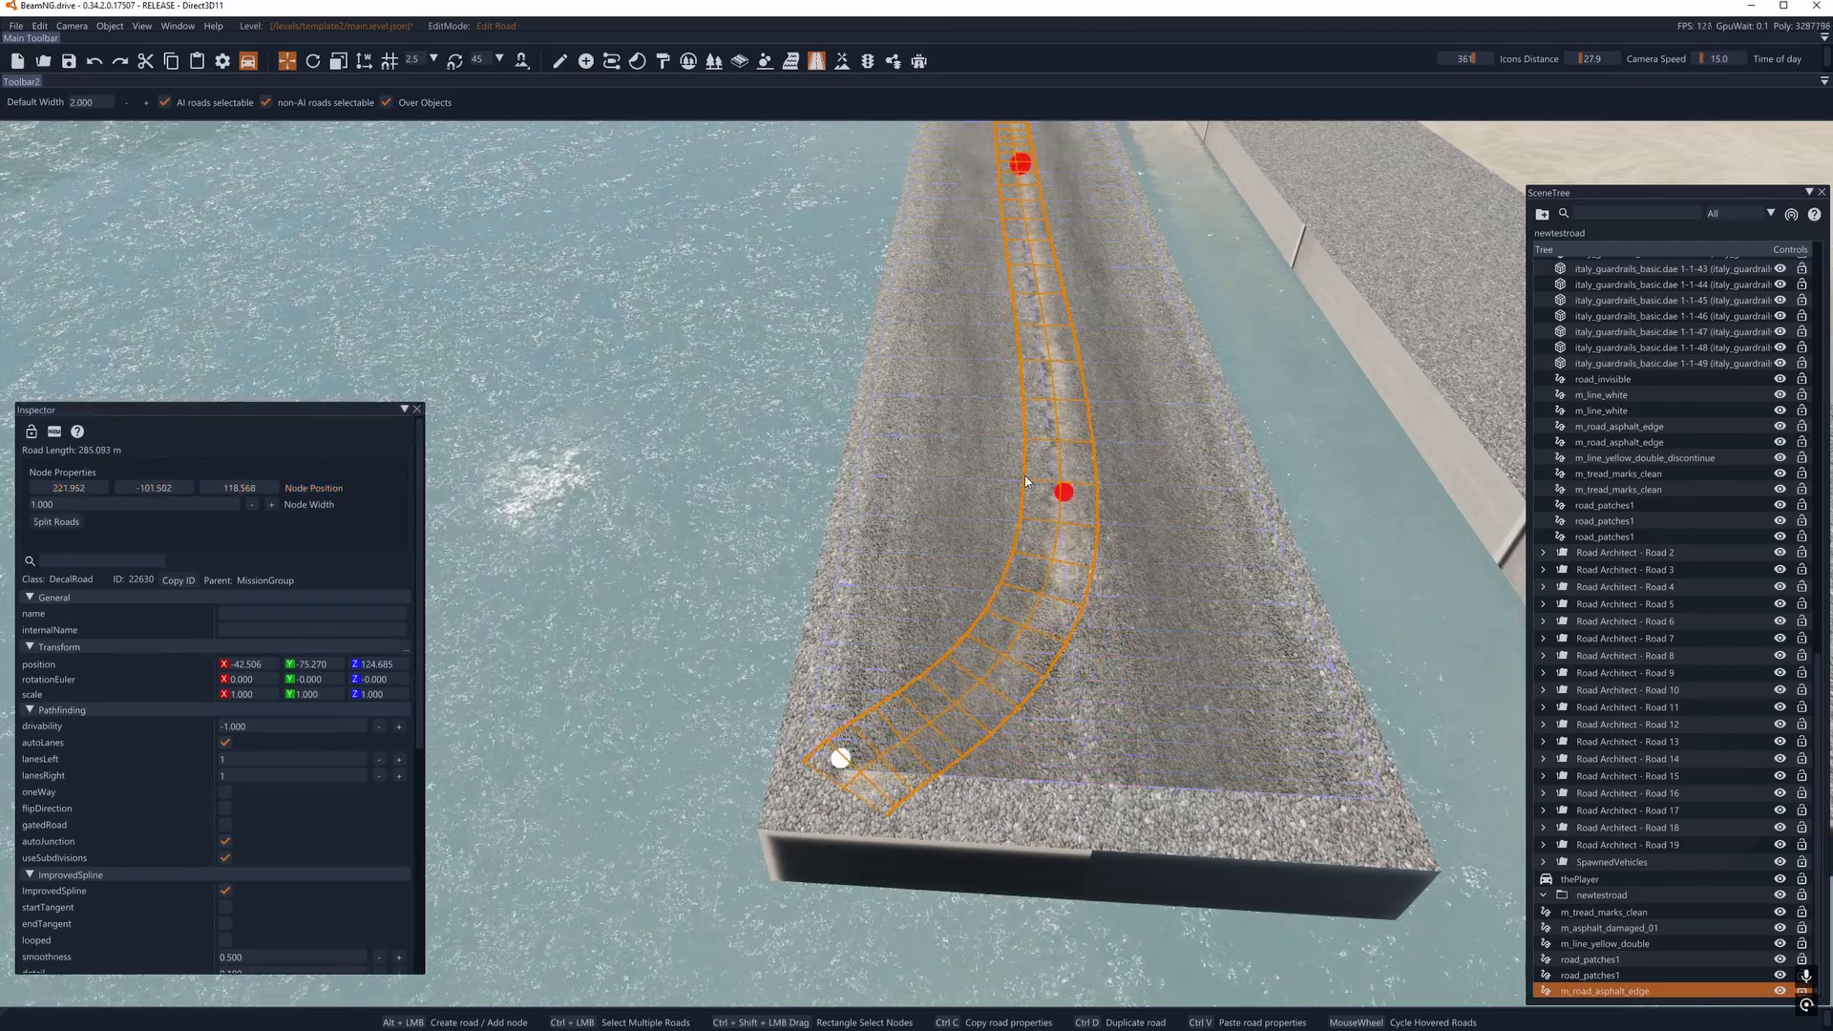
{"action": "left_click_drag", "start_coordinate": [1065, 492], "coordinate": [900, 478]}
{"action": "left_click_drag", "start_coordinate": [1019, 163], "coordinate": [936, 156]}
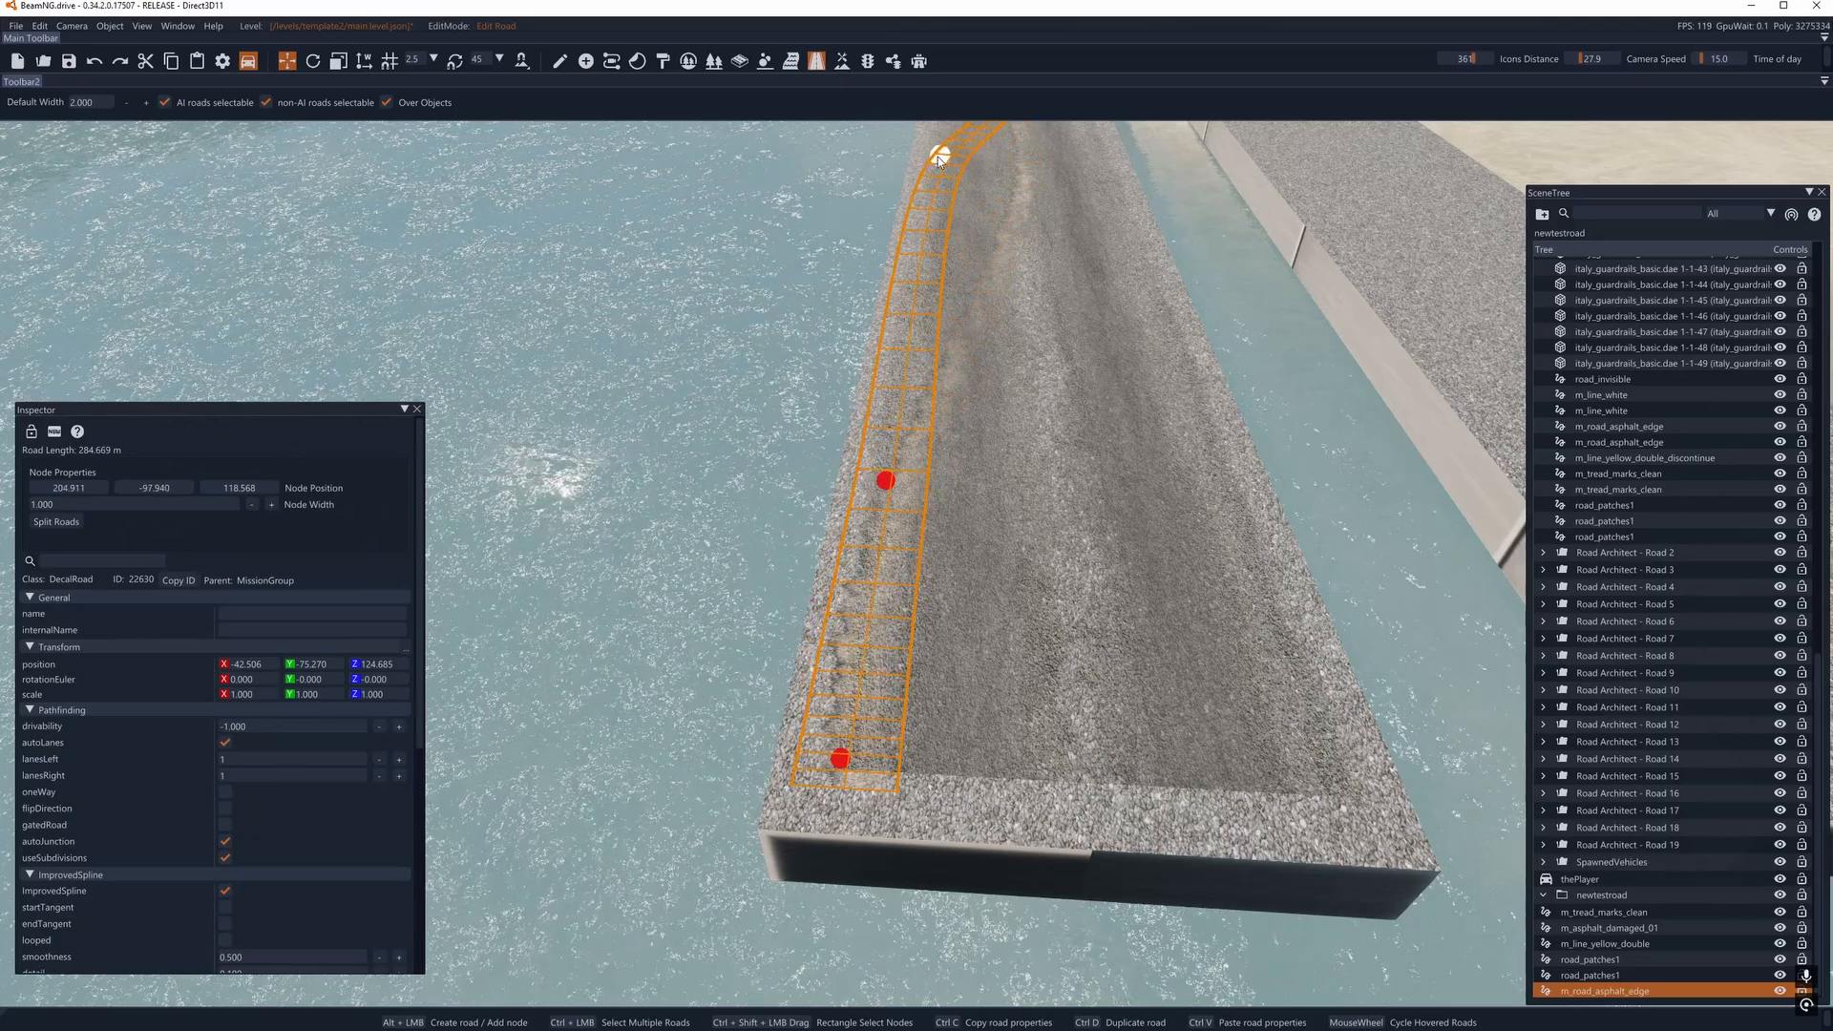
{"action": "right_click_drag", "start_coordinate": [937, 156], "coordinate": [955, 43]}
- Shift the next edge-decal nodes along the bridge, up to the one near the shore, onto the same side of the road
{"action": "key", "text": "w"}
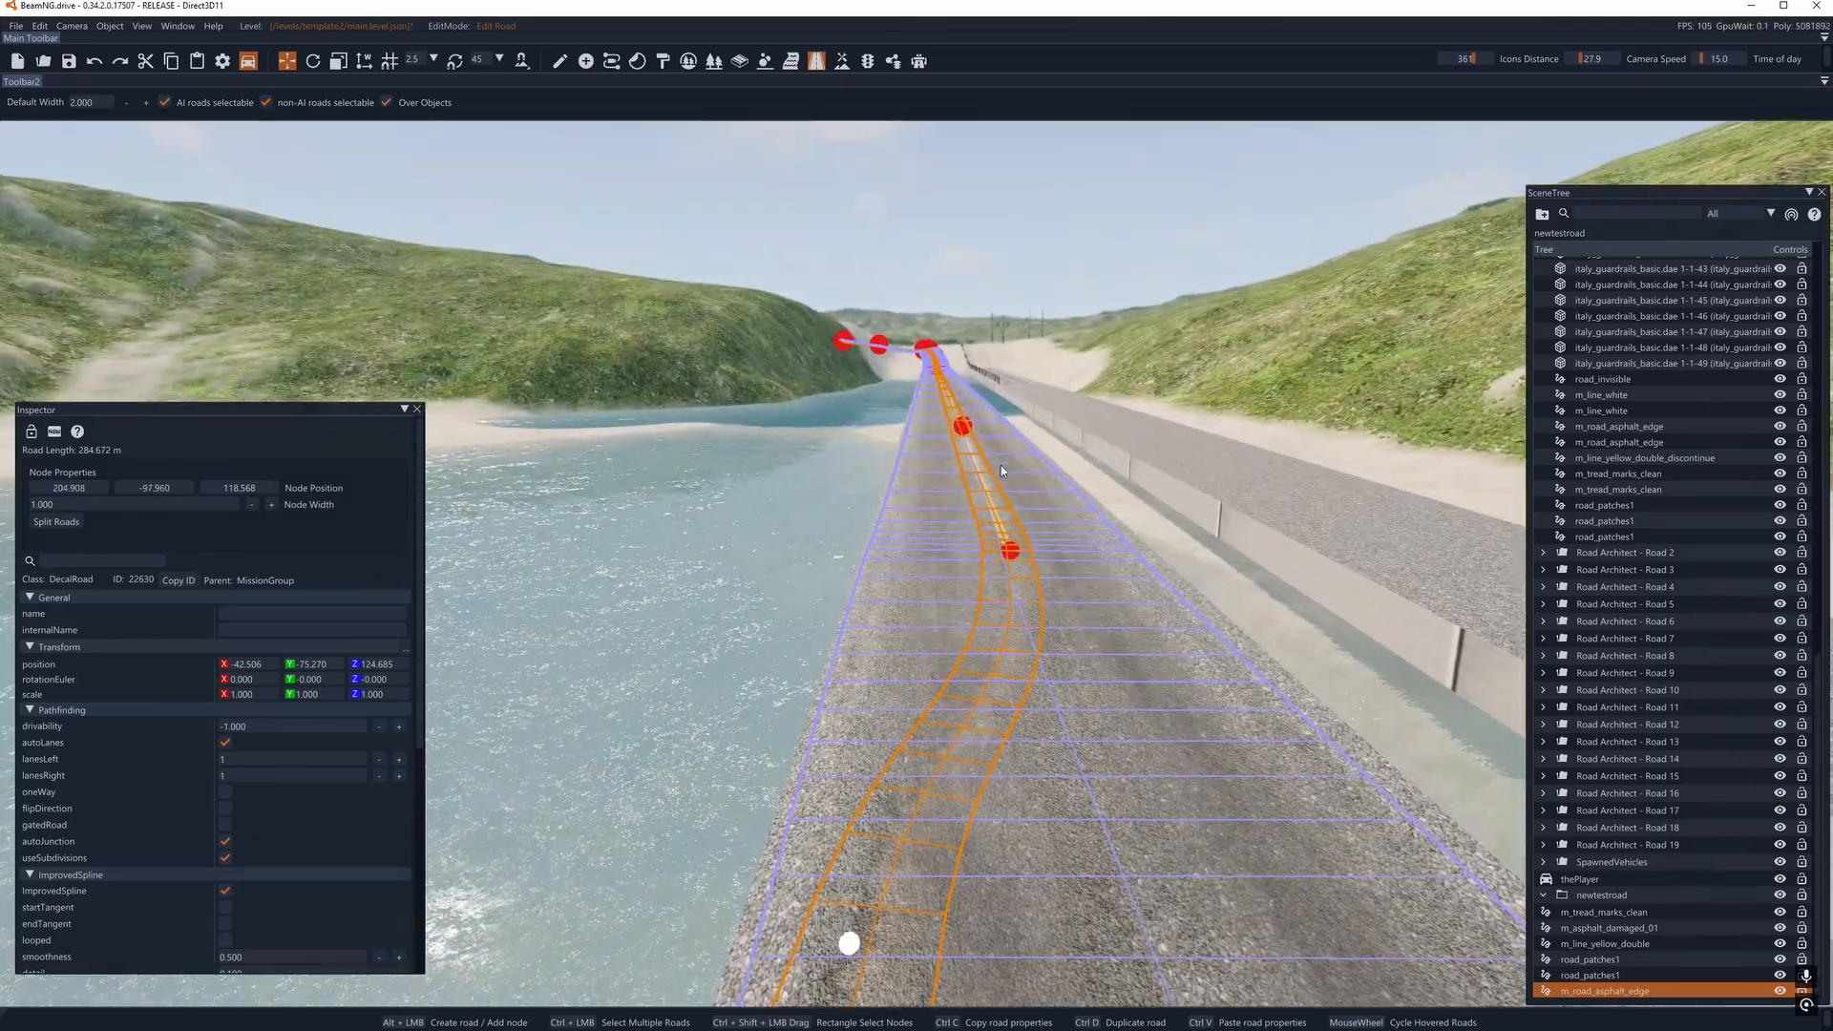
{"action": "left_click_drag", "start_coordinate": [1014, 551], "coordinate": [901, 547]}
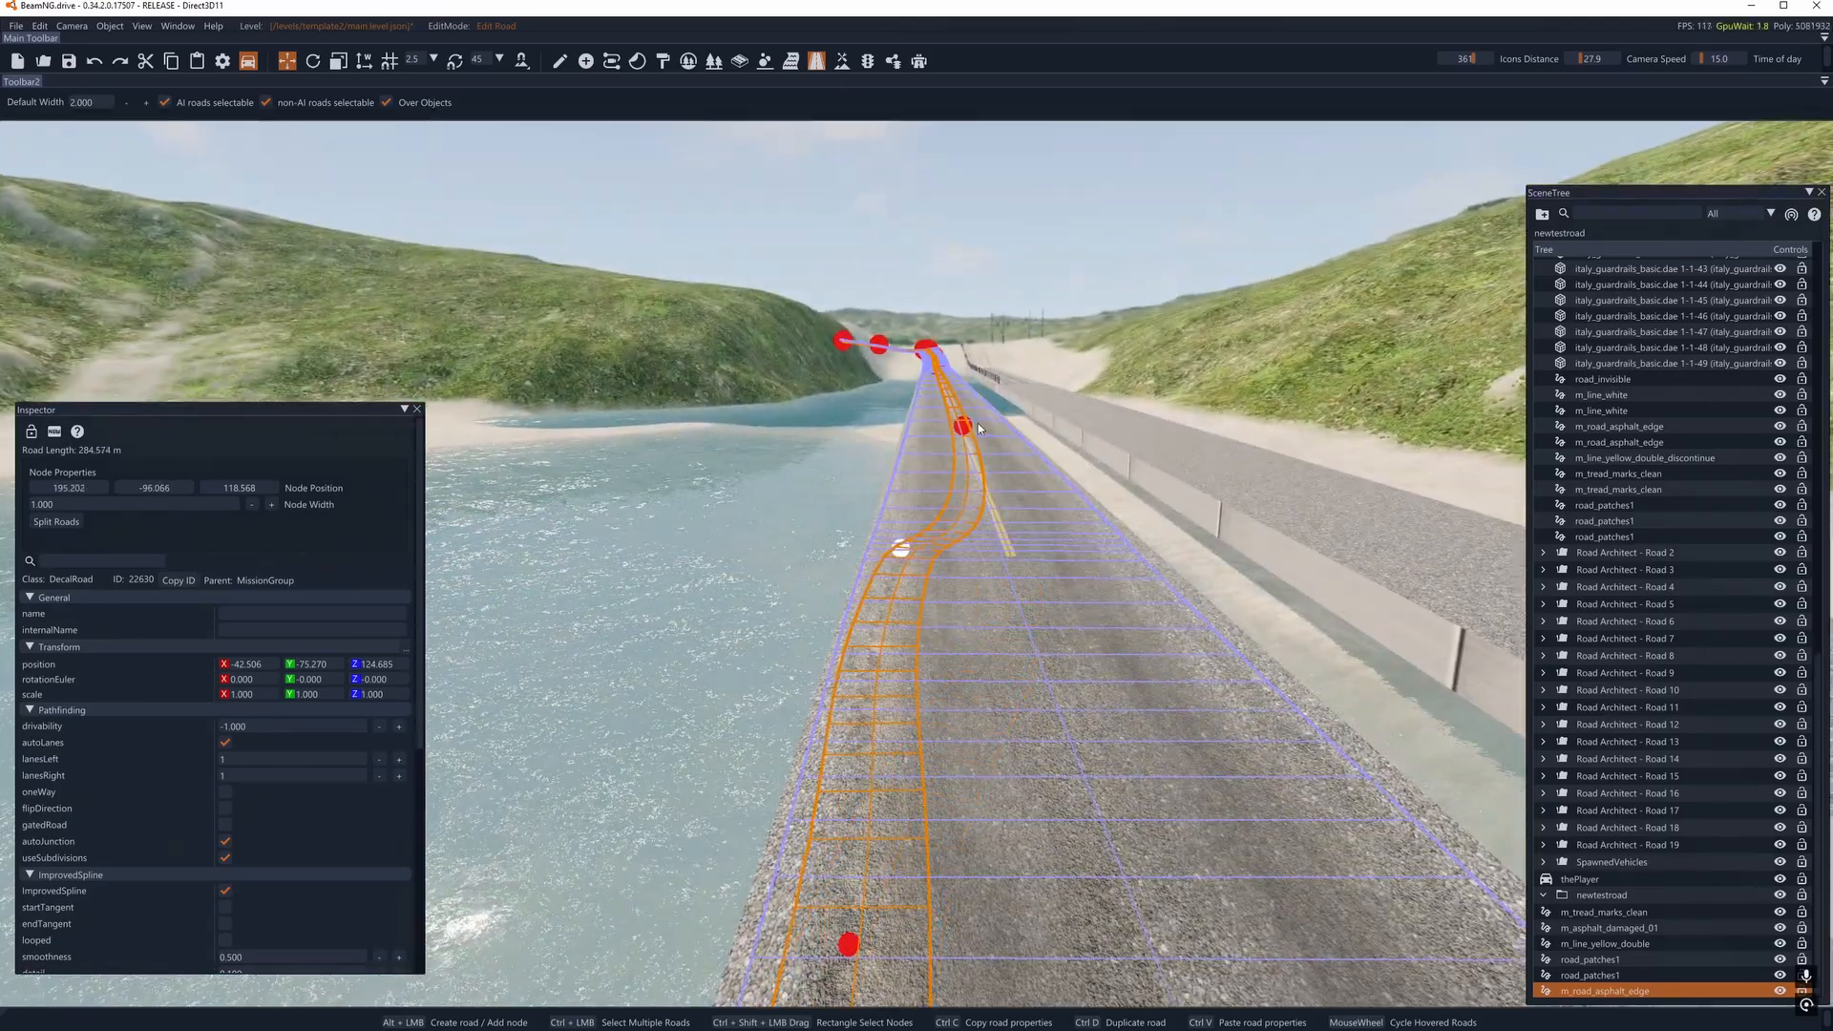
{"action": "left_click_drag", "start_coordinate": [964, 425], "coordinate": [924, 422]}
{"action": "right_click_drag", "start_coordinate": [924, 422], "coordinate": [942, 358]}
{"action": "key", "text": "w"}
{"action": "key", "text": "w"}
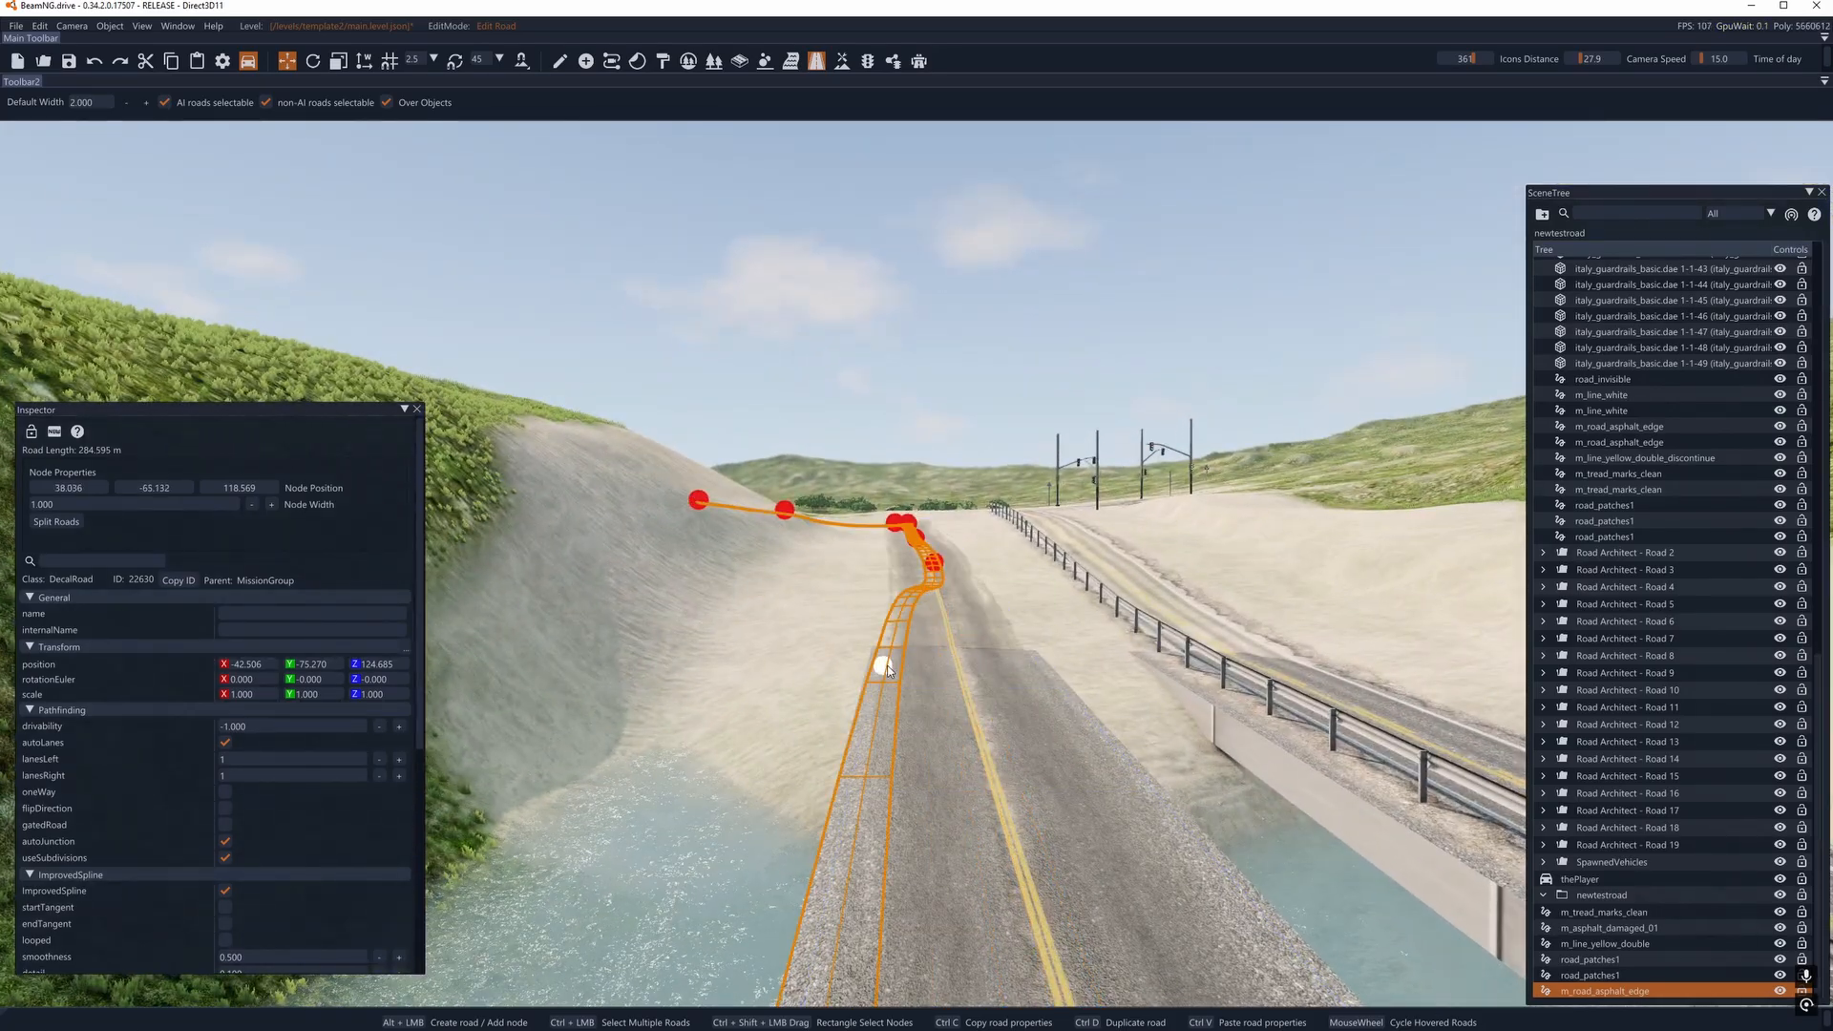
{"action": "left_click_drag", "start_coordinate": [888, 670], "coordinate": [888, 666]}
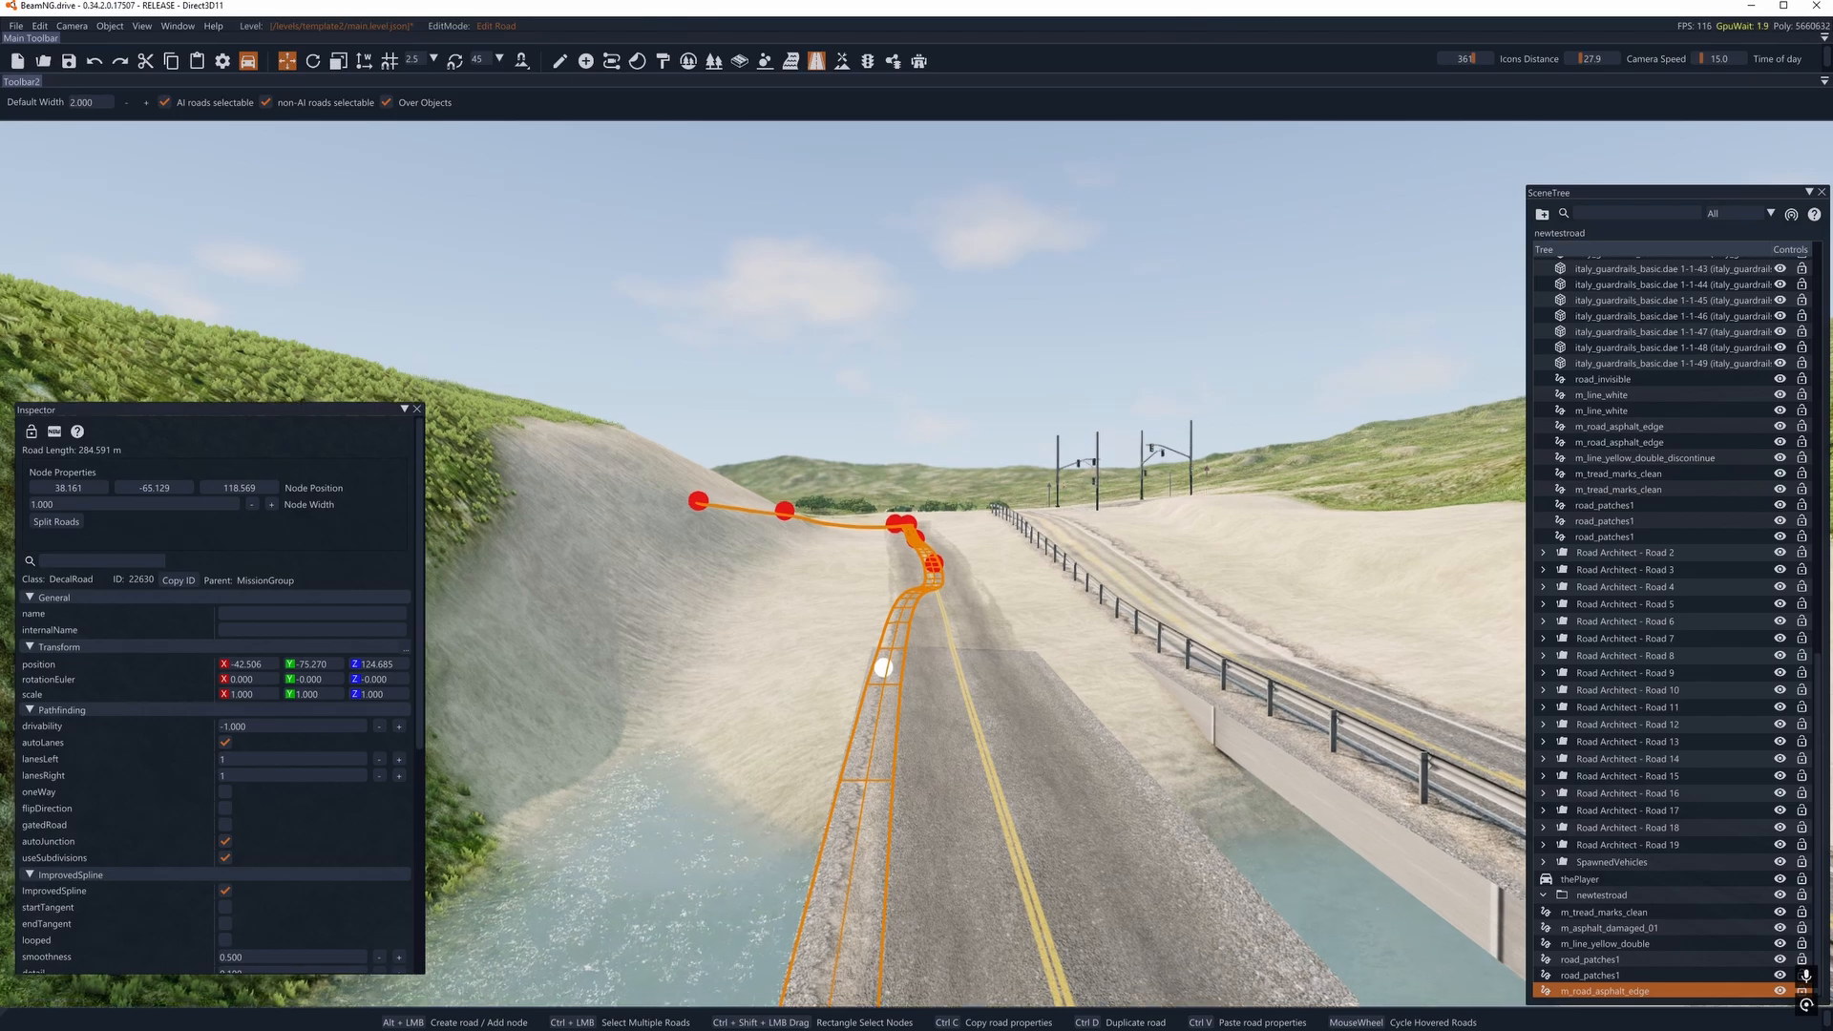
- Align the edge-decal nodes on the uphill stretch between the bridge and the bend with the same road edge
{"action": "key", "text": "w"}
{"action": "mouse_move", "coordinate": [888, 667]}
{"action": "right_mouse_down"}
{"action": "mouse_move", "coordinate": [884, 649]}
{"action": "mouse_move", "coordinate": [881, 676]}
{"action": "right_mouse_up"}
{"action": "left_click_drag", "start_coordinate": [1012, 741], "coordinate": [898, 719]}
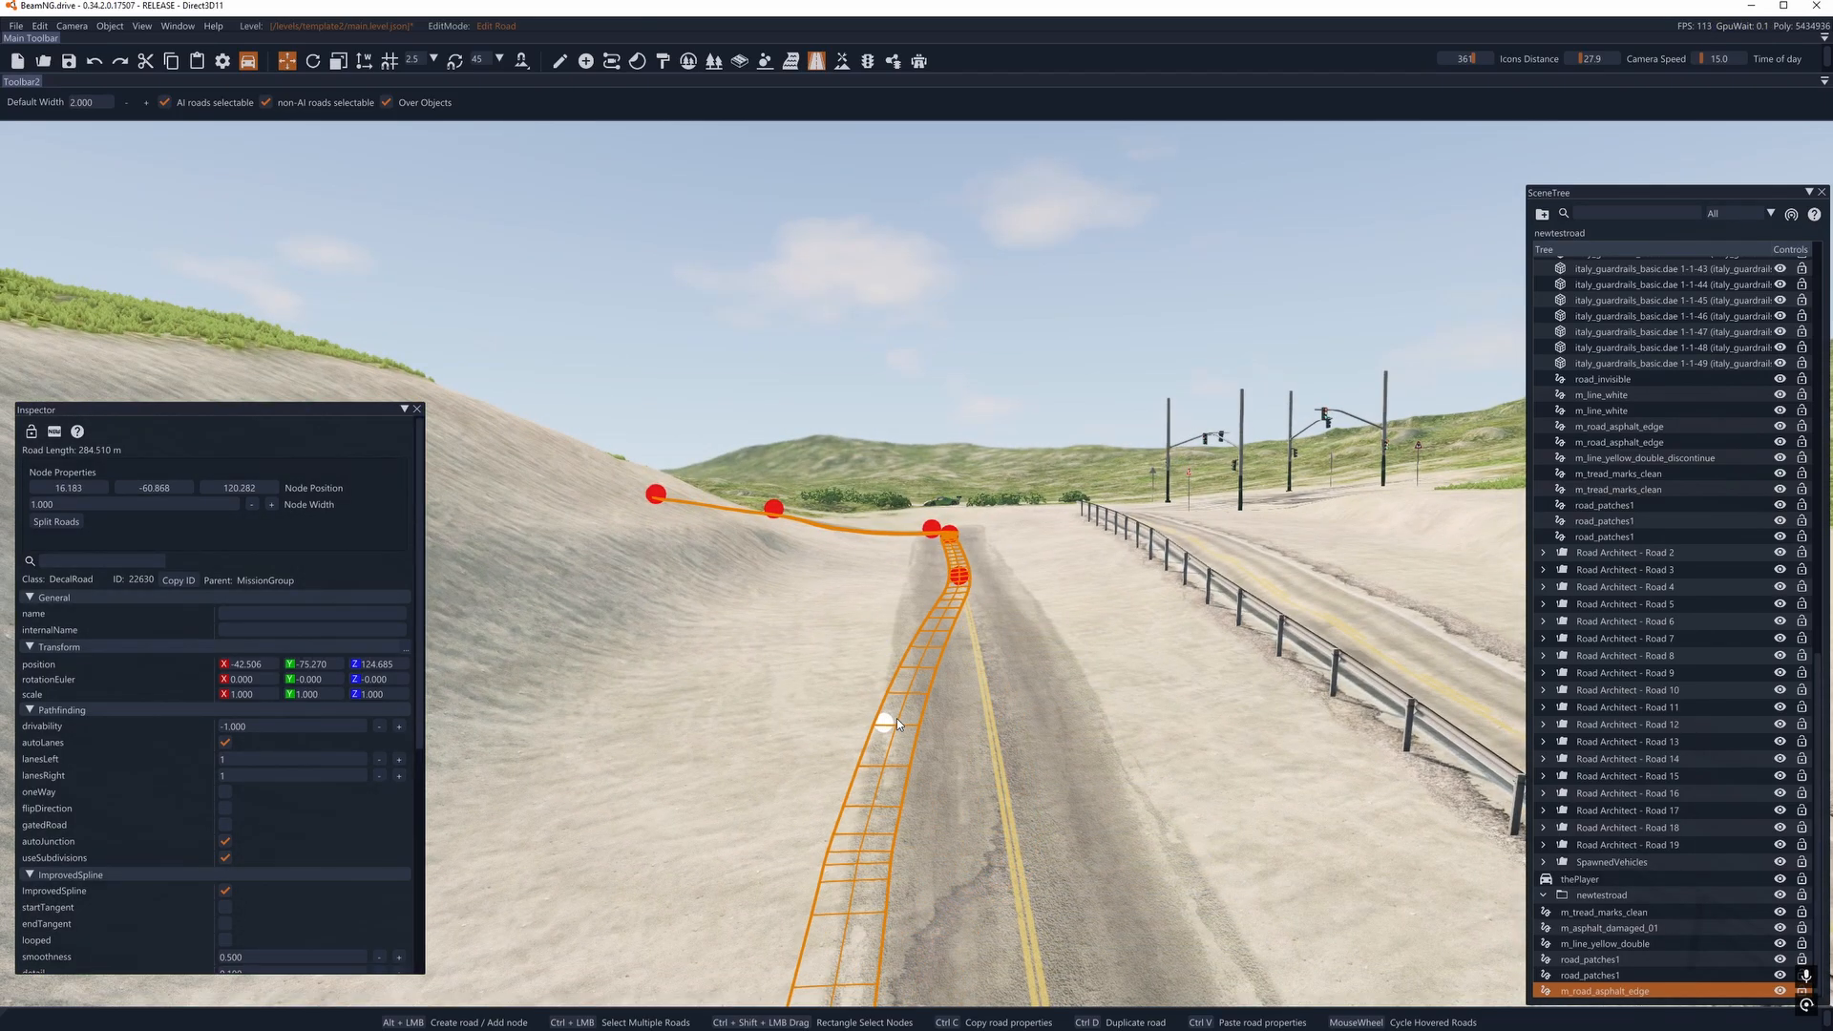
{"action": "left_click_drag", "start_coordinate": [959, 585], "coordinate": [921, 579]}
{"action": "right_click_drag", "start_coordinate": [920, 579], "coordinate": [922, 548]}
{"action": "key", "text": "w"}
{"action": "left_click_drag", "start_coordinate": [985, 647], "coordinate": [922, 642]}
{"action": "key", "text": "w"}
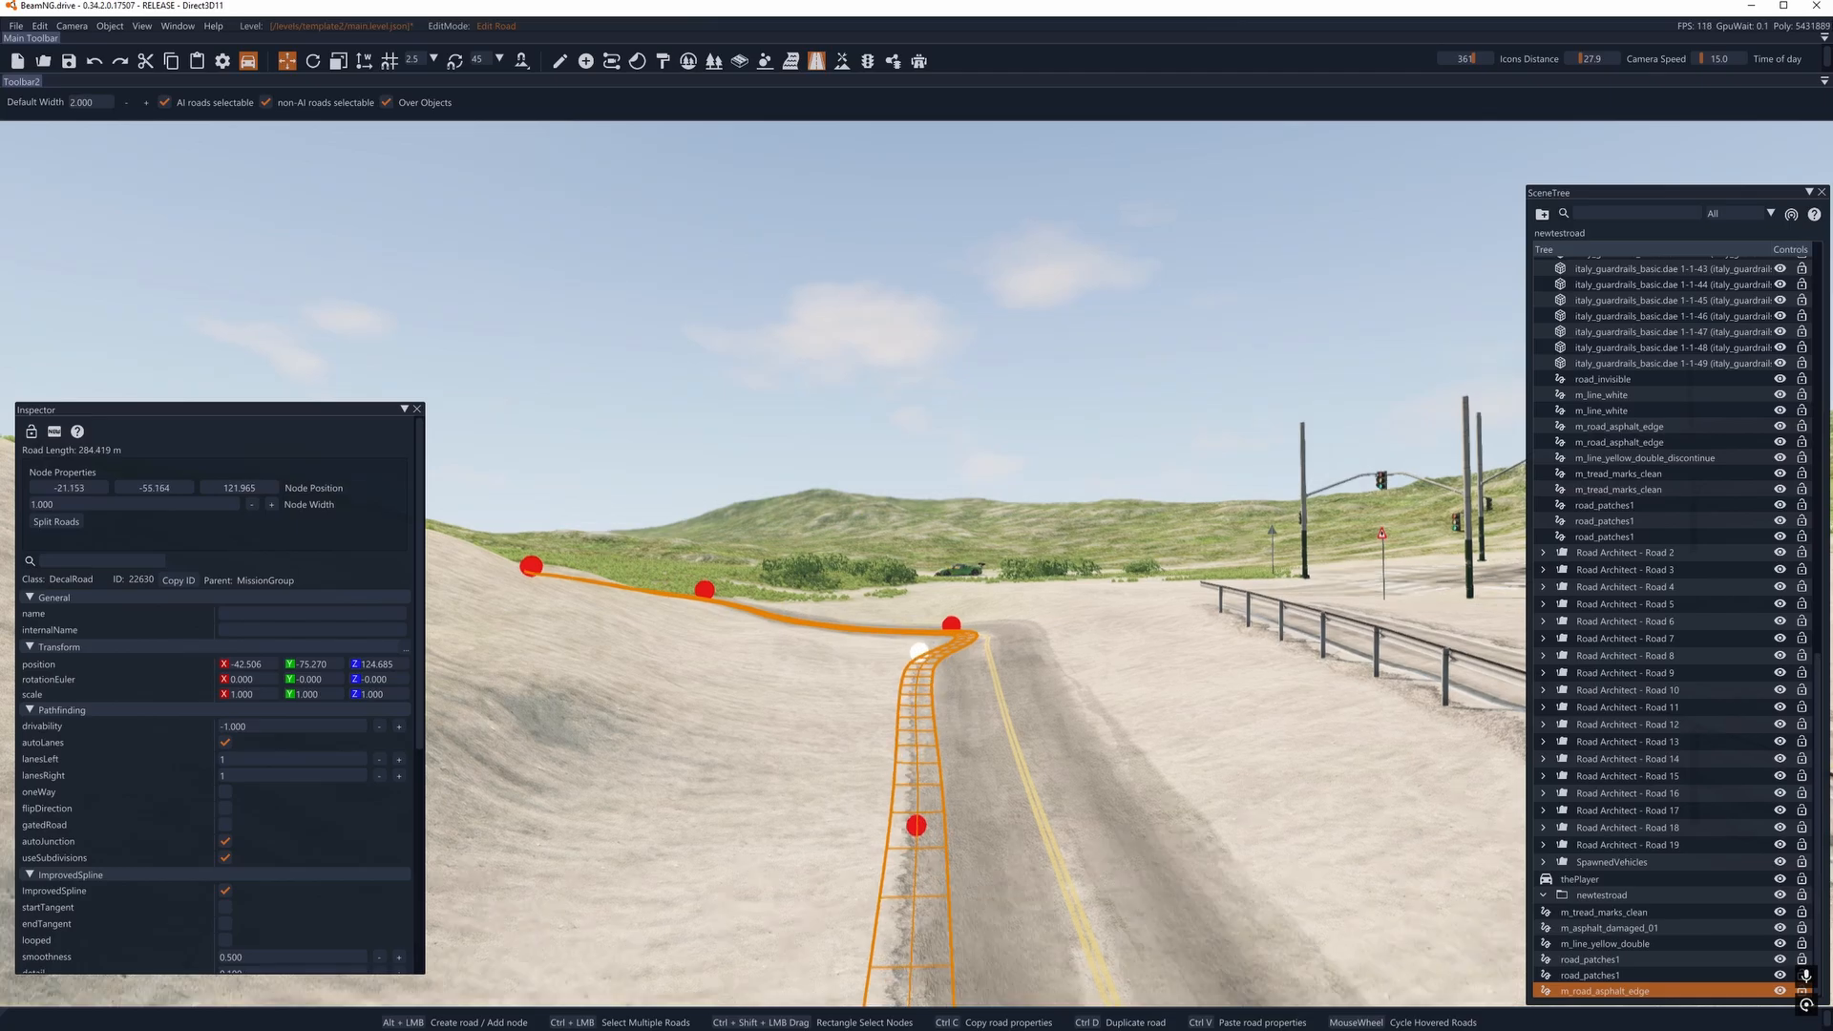
{"action": "right_click_drag", "start_coordinate": [923, 642], "coordinate": [849, 702]}
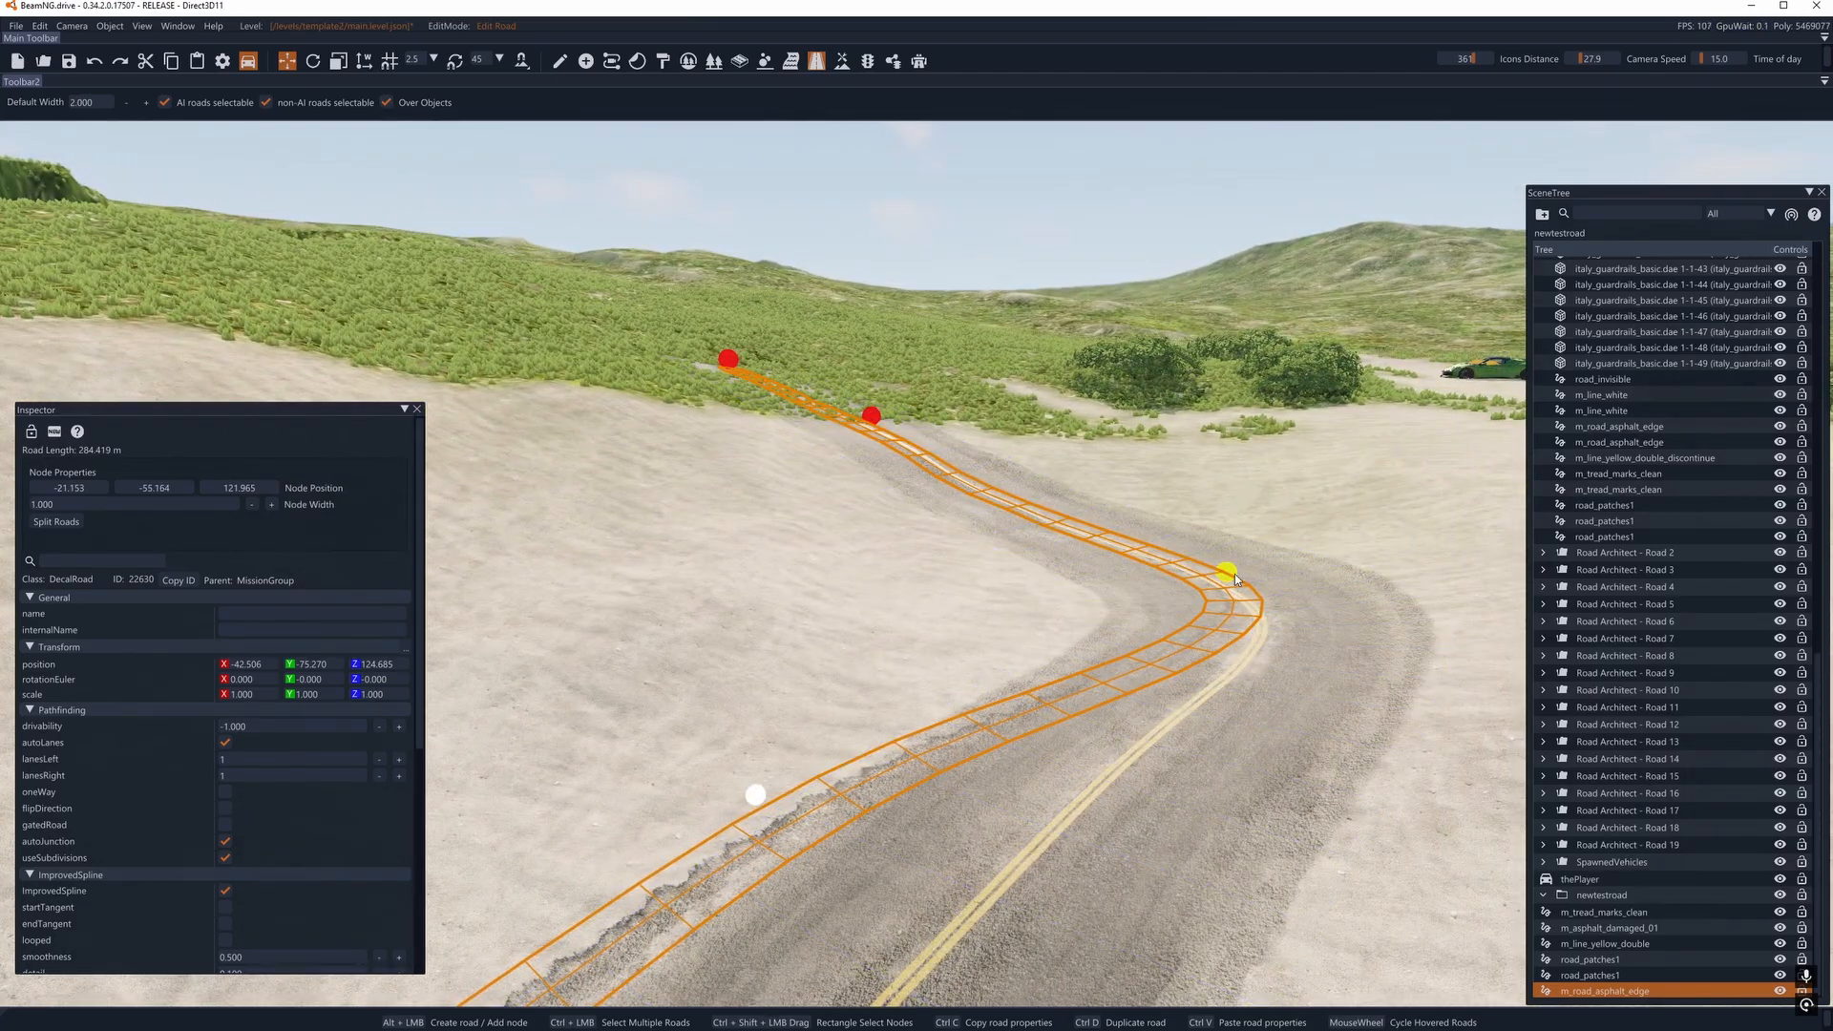
- Place the edge decal's remaining nodes along the inside of the bend and up to the road's grassy end
{"action": "left_click_drag", "start_coordinate": [1227, 574], "coordinate": [1113, 579]}
{"action": "key", "text": "d"}
{"action": "right_click_drag", "start_coordinate": [1113, 578], "coordinate": [1002, 558]}
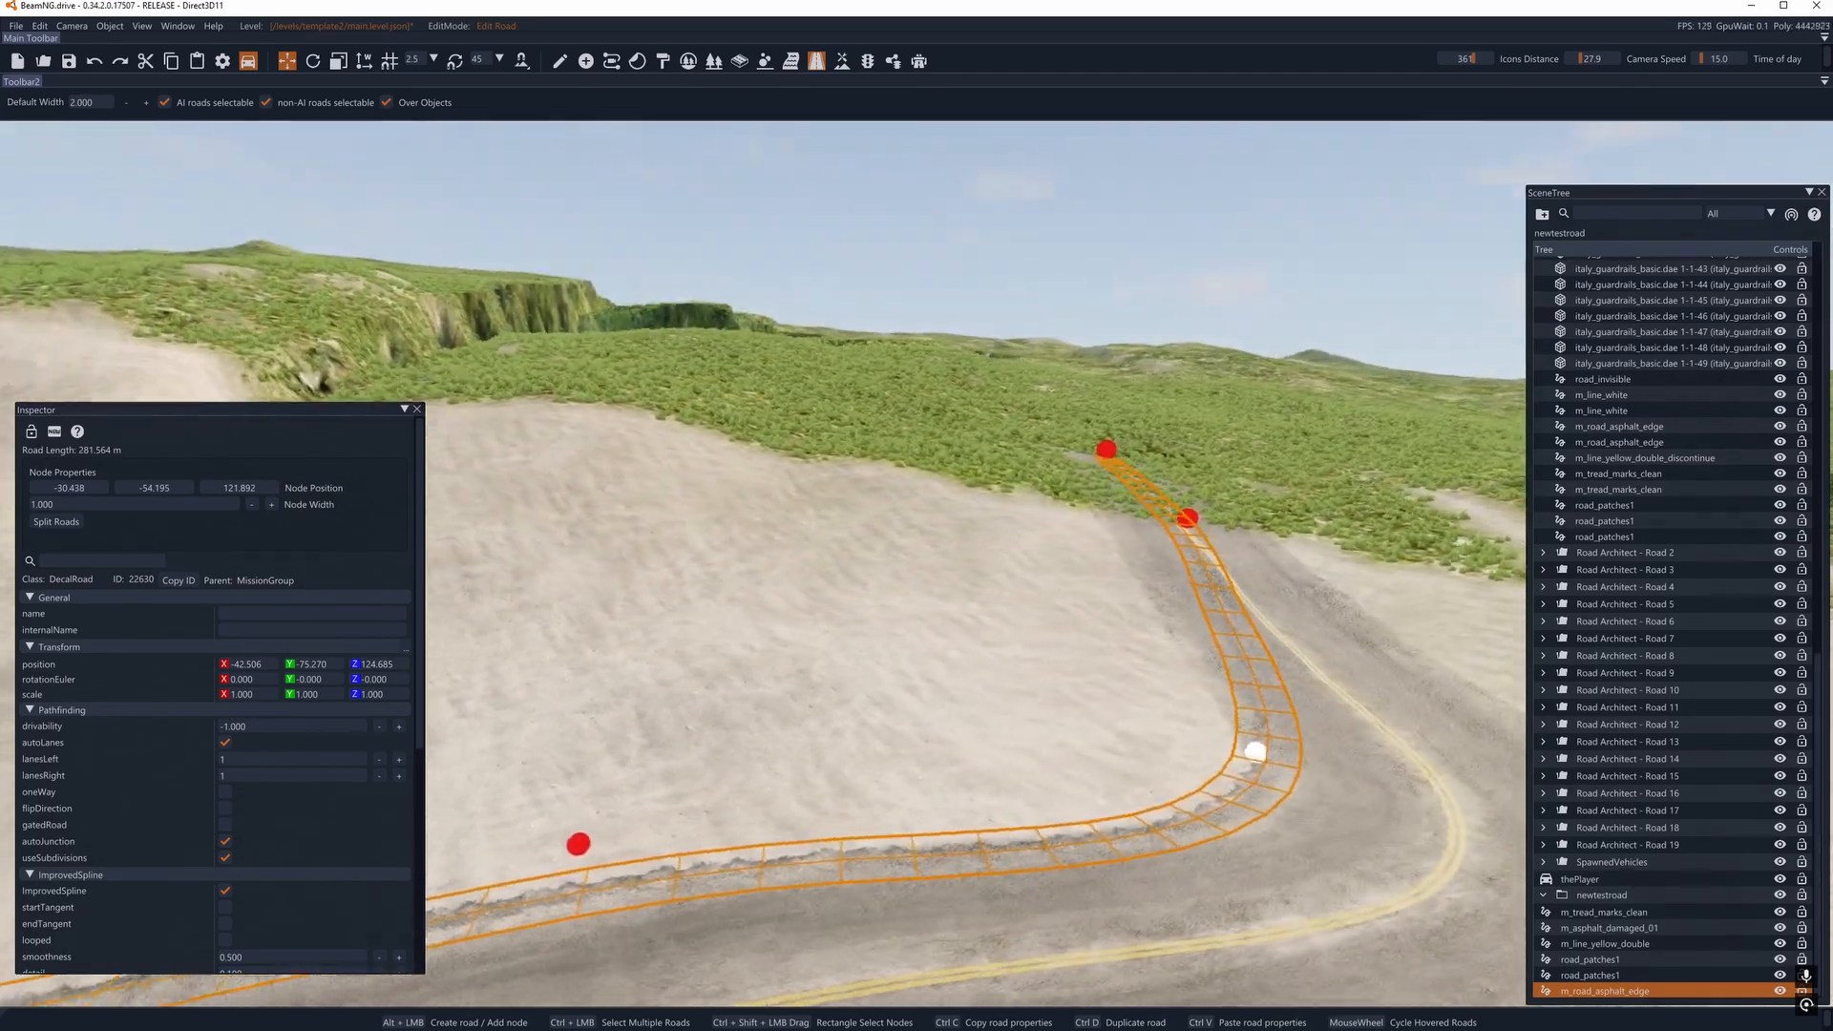
{"action": "left_click_drag", "start_coordinate": [1094, 518], "coordinate": [1034, 525]}
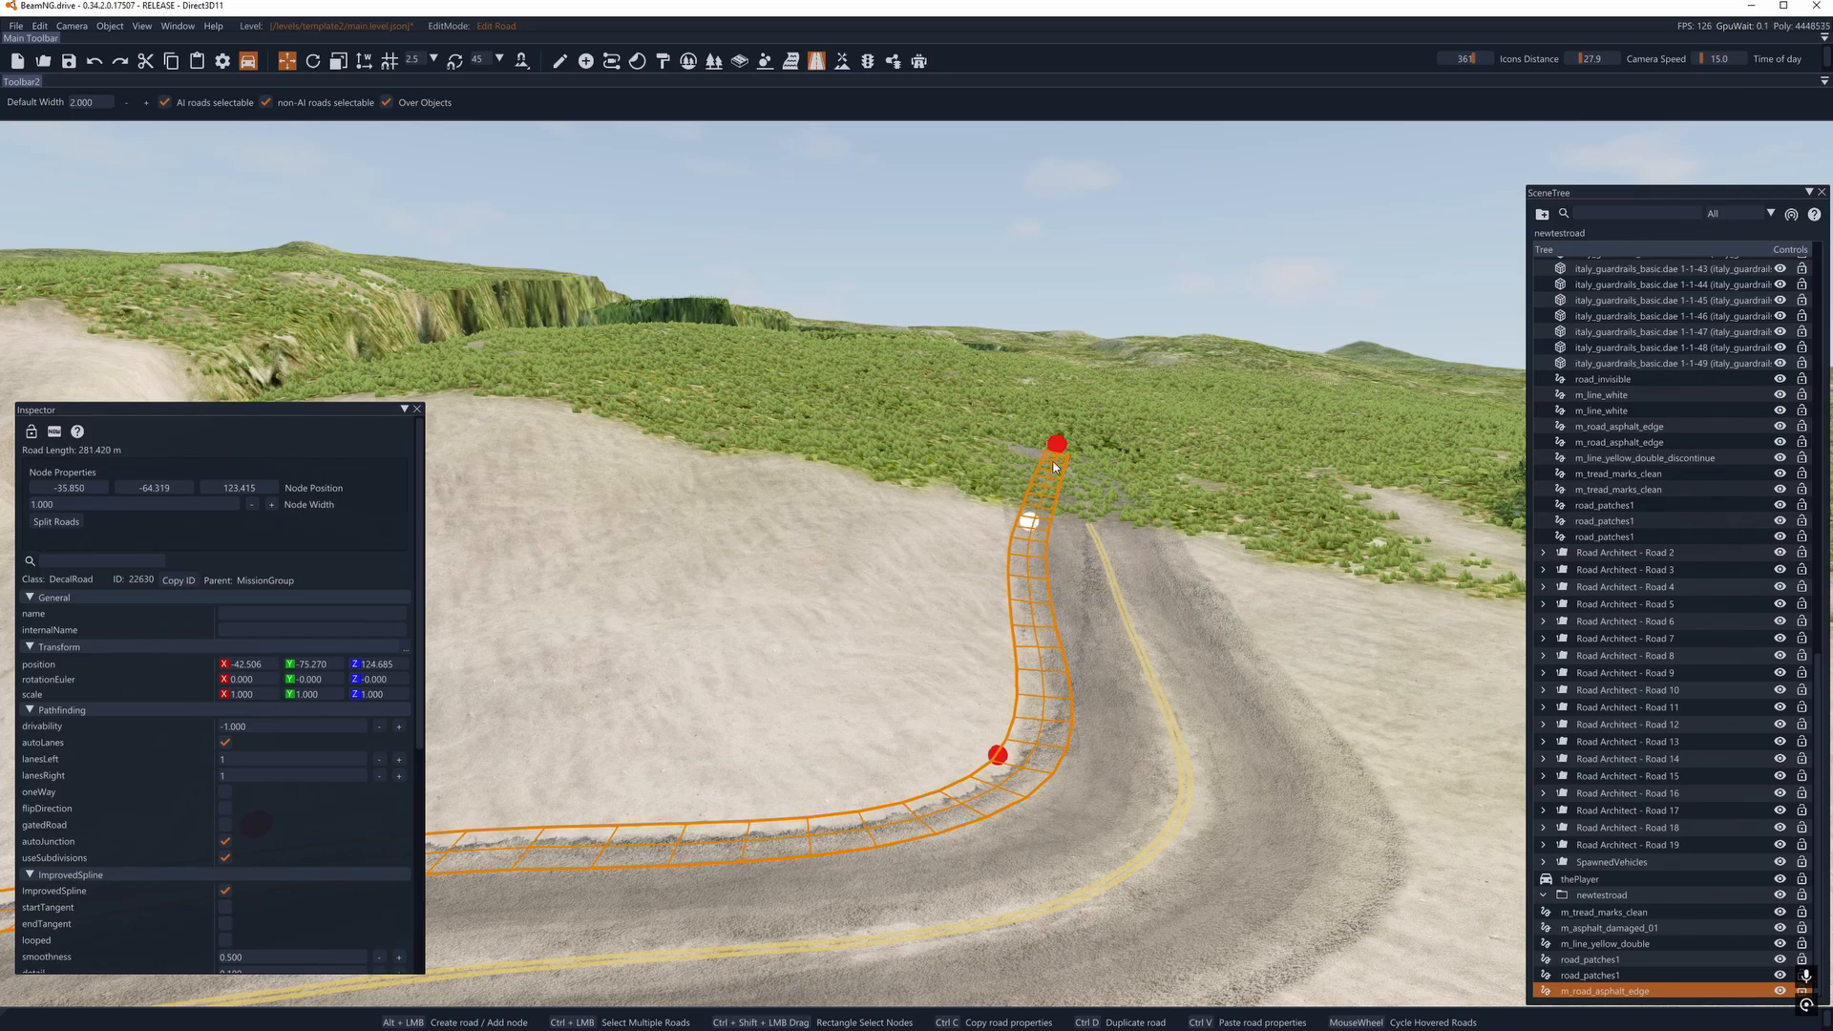
{"action": "left_click_drag", "start_coordinate": [1057, 443], "coordinate": [1011, 446]}
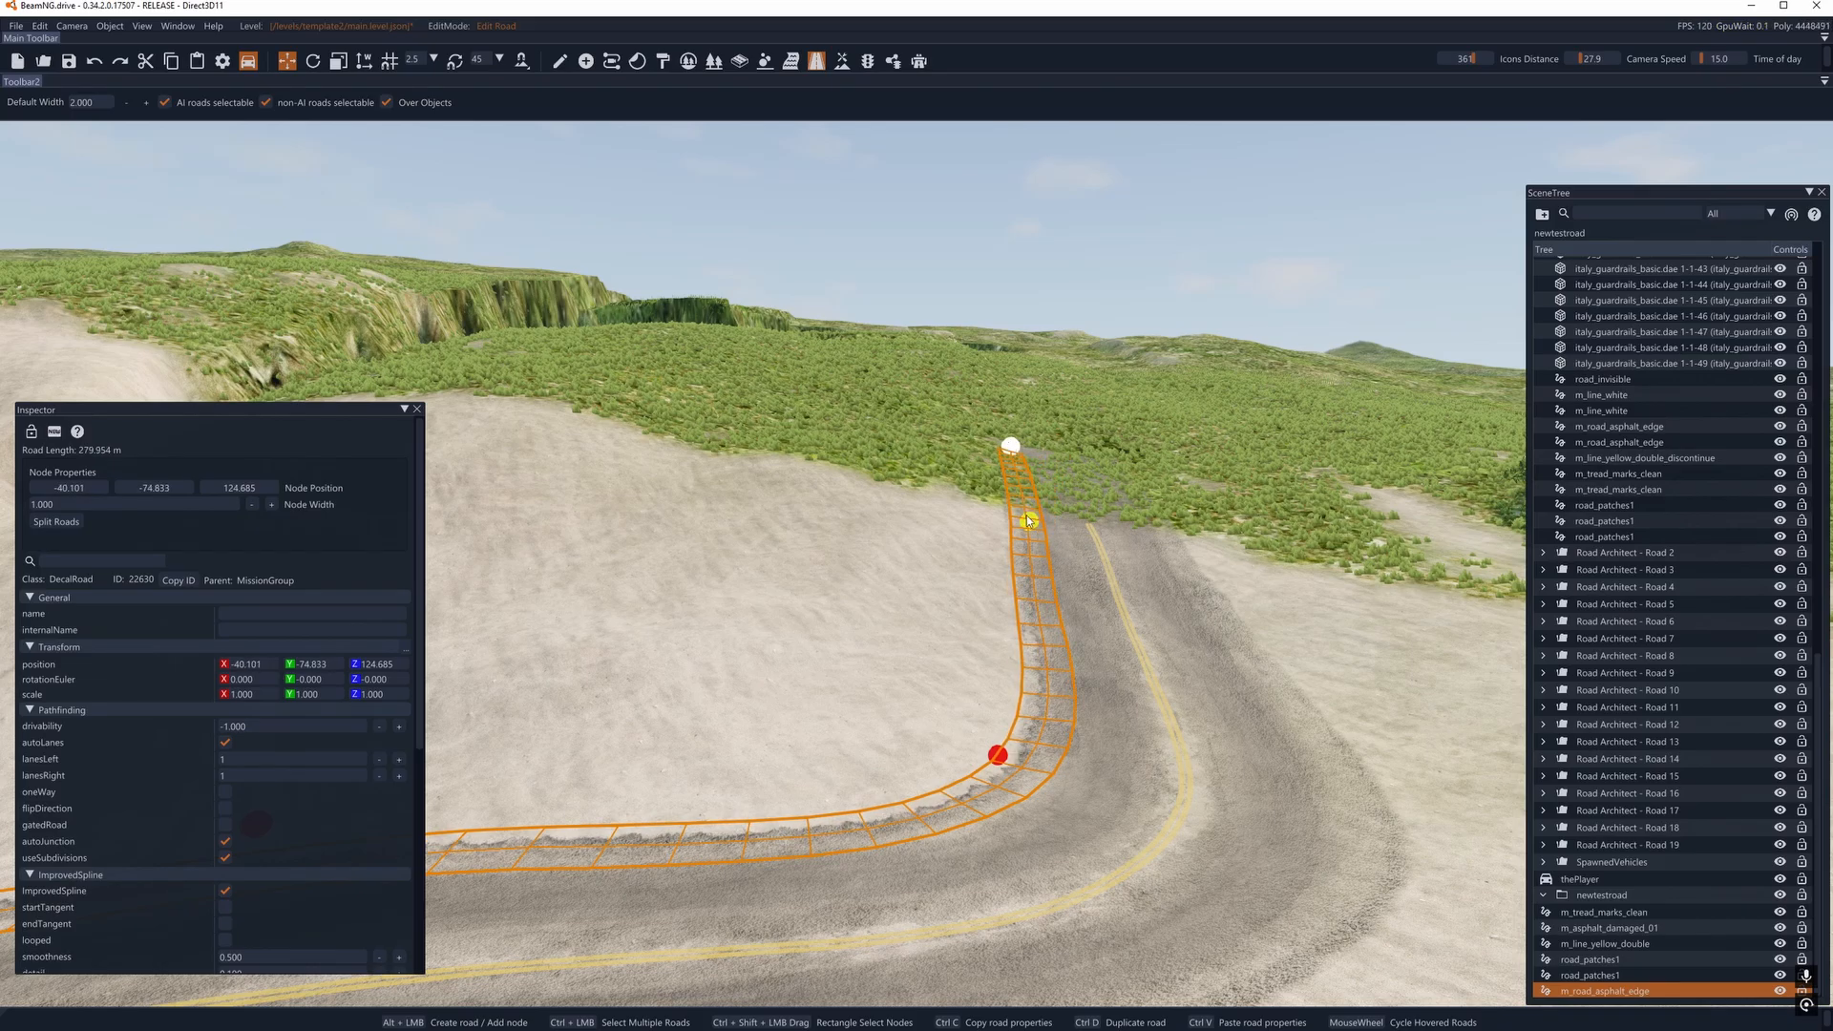
{"action": "key", "text": "d"}
{"action": "right_click_drag", "start_coordinate": [1014, 514], "coordinate": [683, 514]}
{"action": "key", "text": "d"}
{"action": "right_click_drag", "start_coordinate": [883, 625], "coordinate": [811, 621]}
{"action": "key", "text": "d"}
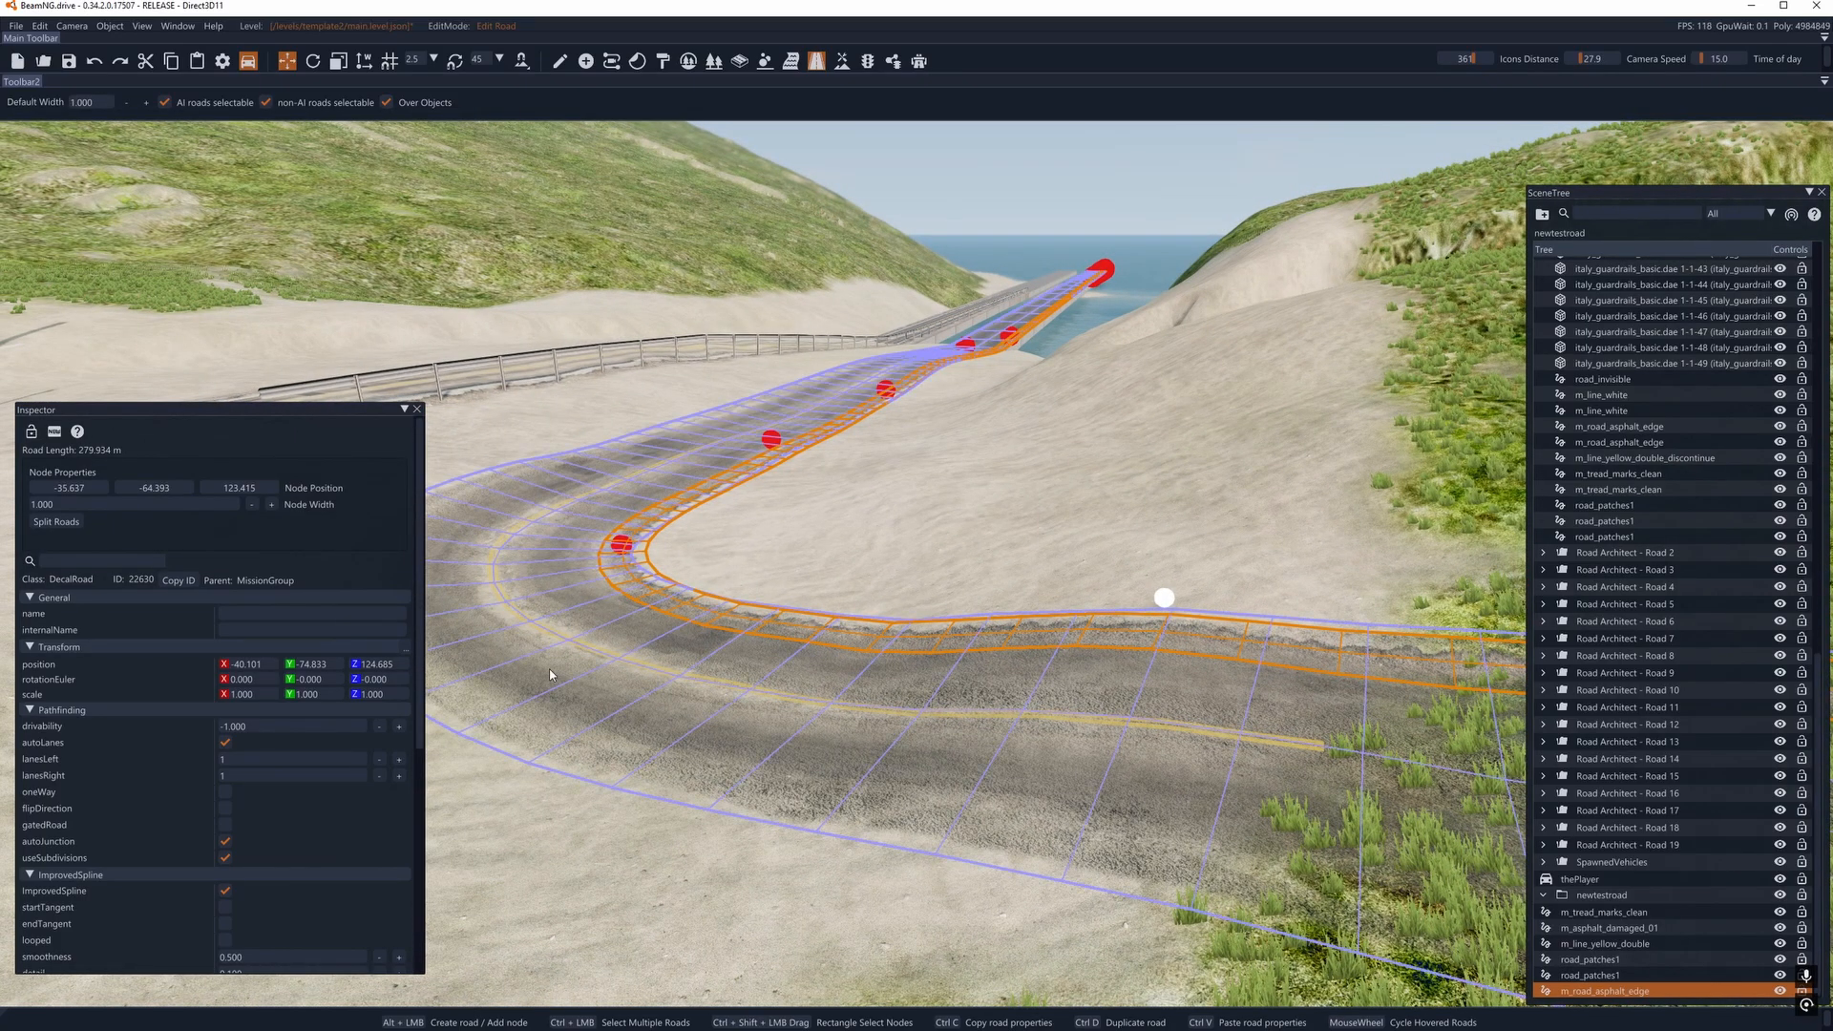
- Draw a three-node asphalt edge decal about 6.6 m long on the opposite road edge, from the grass towards the bend
{"action": "left_click", "coordinate": [1104, 539]}
{"action": "key", "text": "d"}
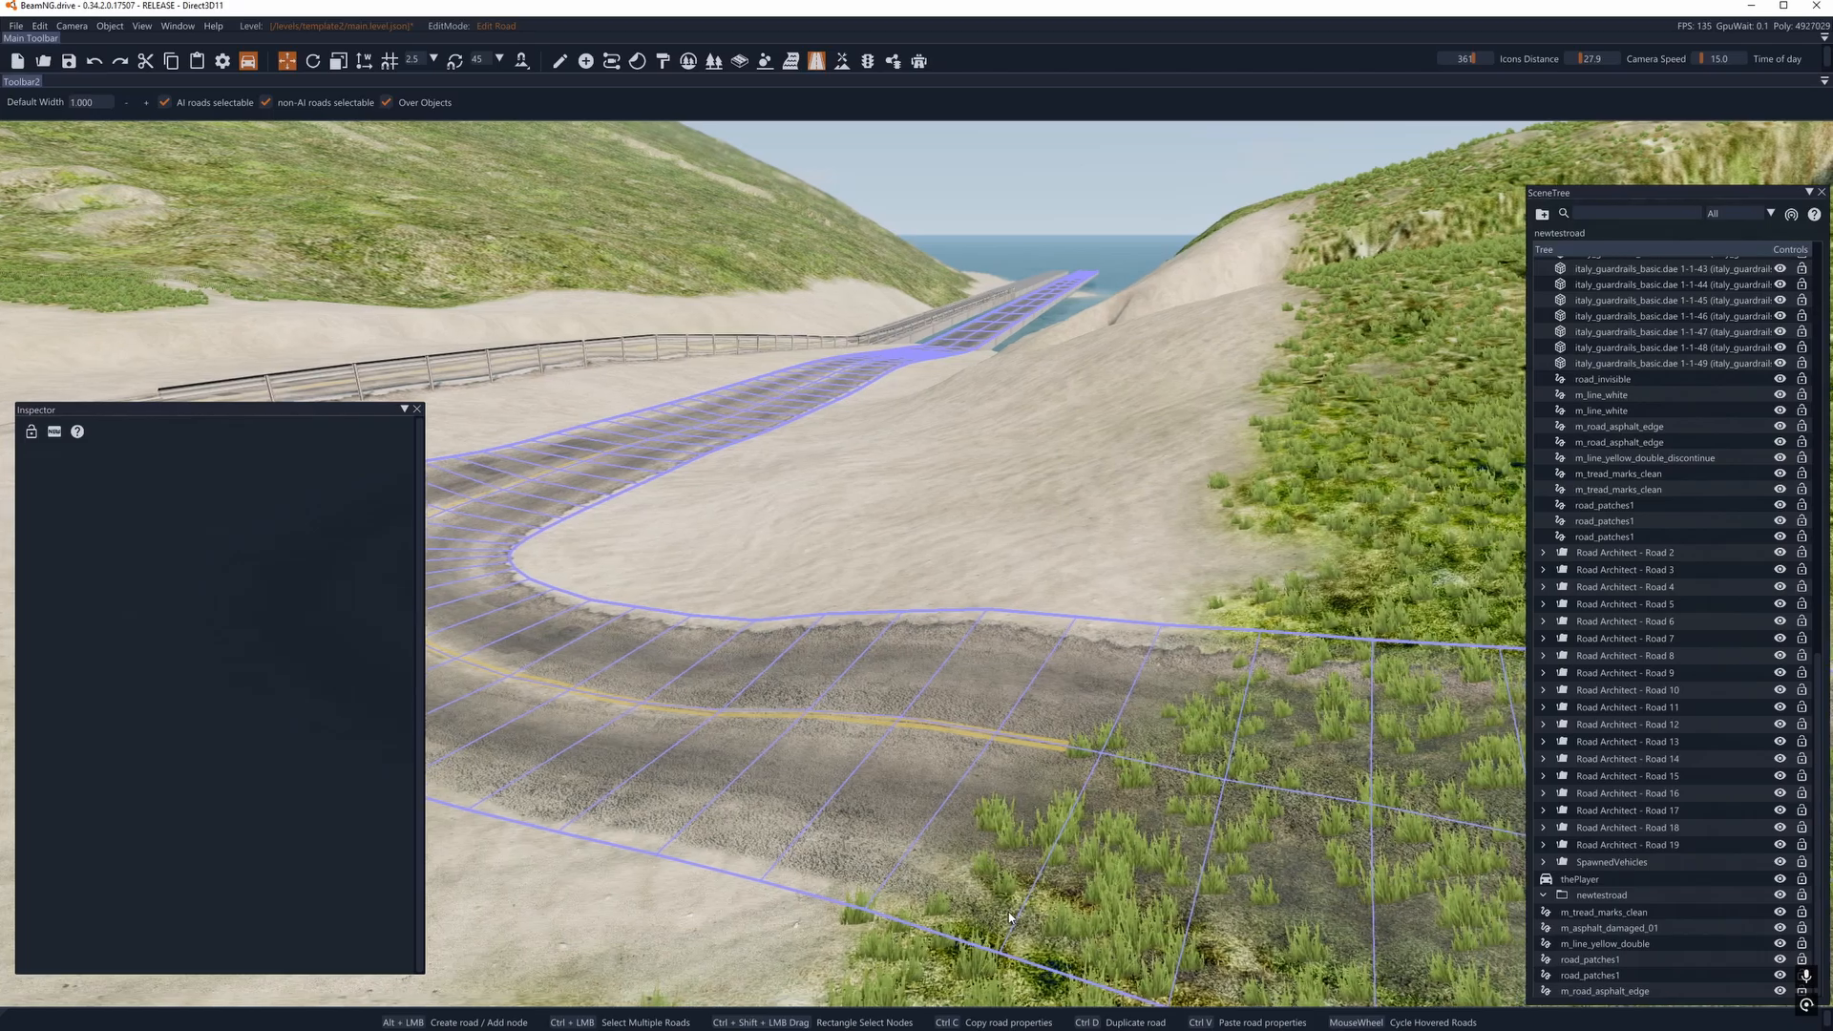
{"action": "left_click", "coordinate": [993, 909], "text": "alt"}
{"action": "left_click", "coordinate": [678, 824], "text": "alt"}
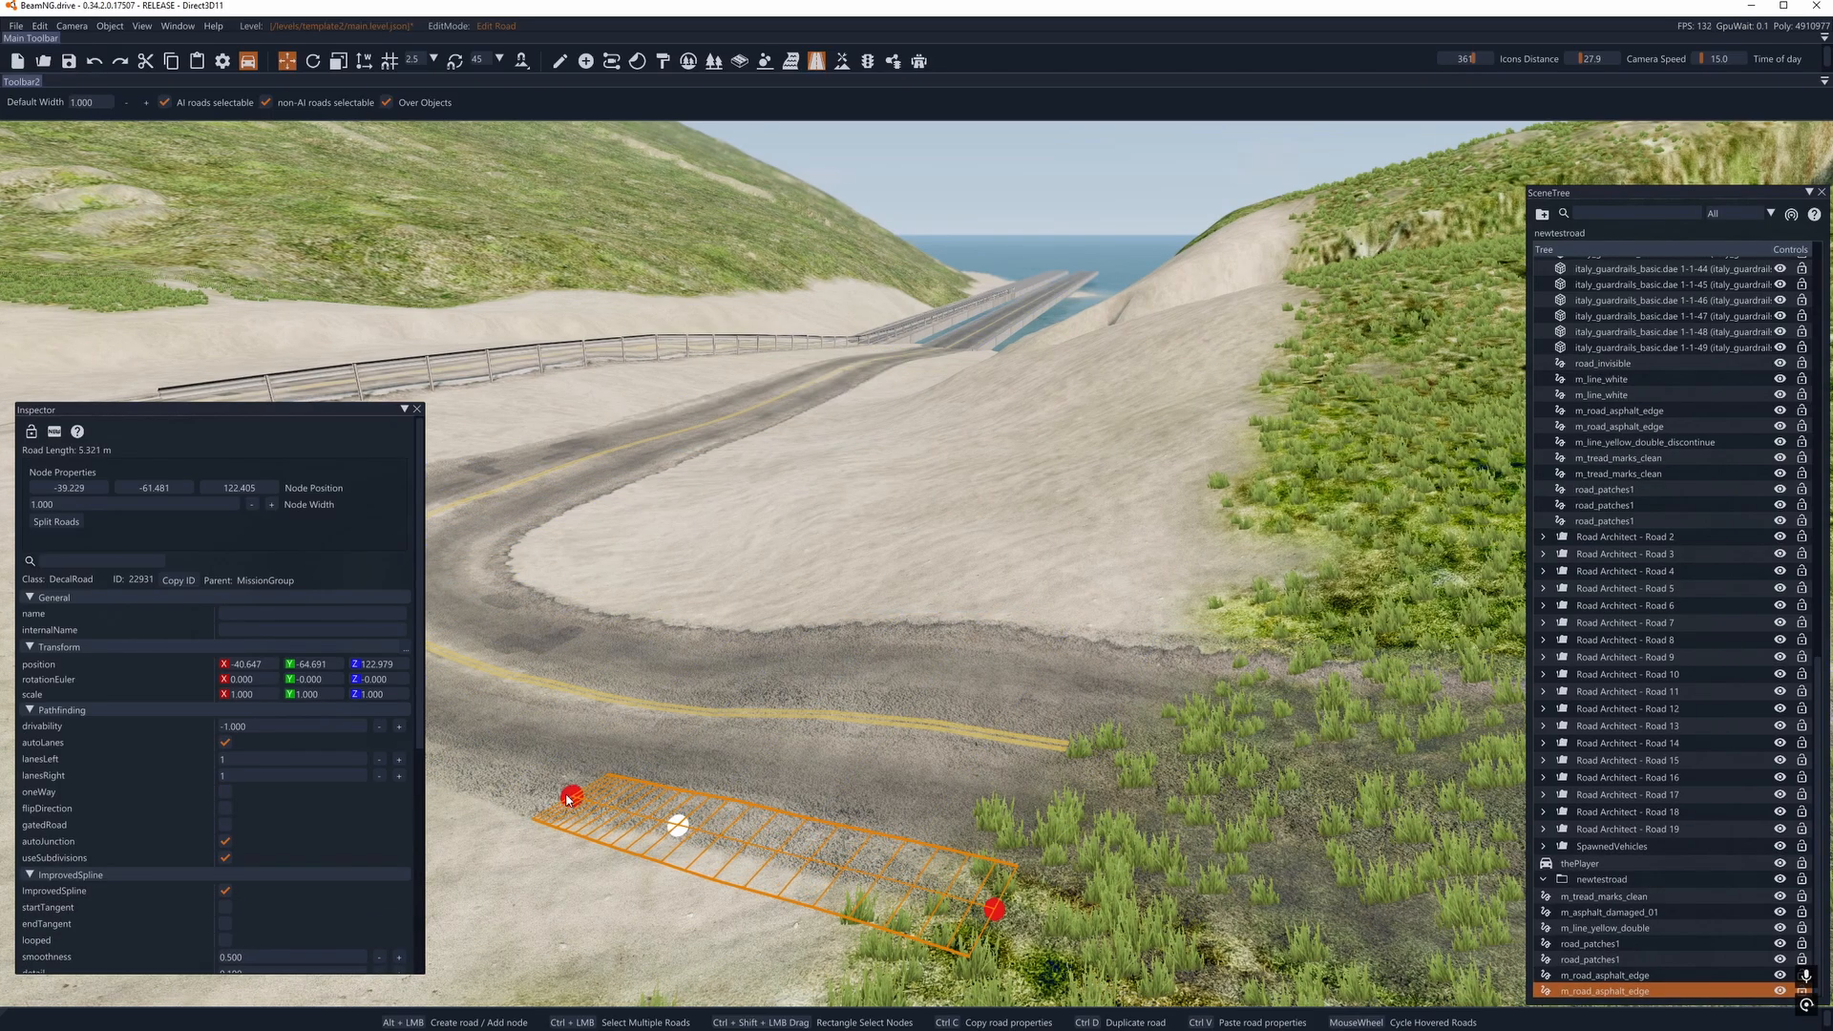
{"action": "left_click", "coordinate": [492, 778], "text": "alt"}
{"action": "key", "text": "a"}
{"action": "key", "text": "d"}
- Draw a second three-node edge decal about 5.5 m long in the reverse direction, from the bend towards the first, and align its end node
{"action": "right_click_drag", "start_coordinate": [892, 754], "coordinate": [706, 793]}
{"action": "key", "text": "a"}
{"action": "right_click_drag", "start_coordinate": [733, 655], "coordinate": [974, 697]}
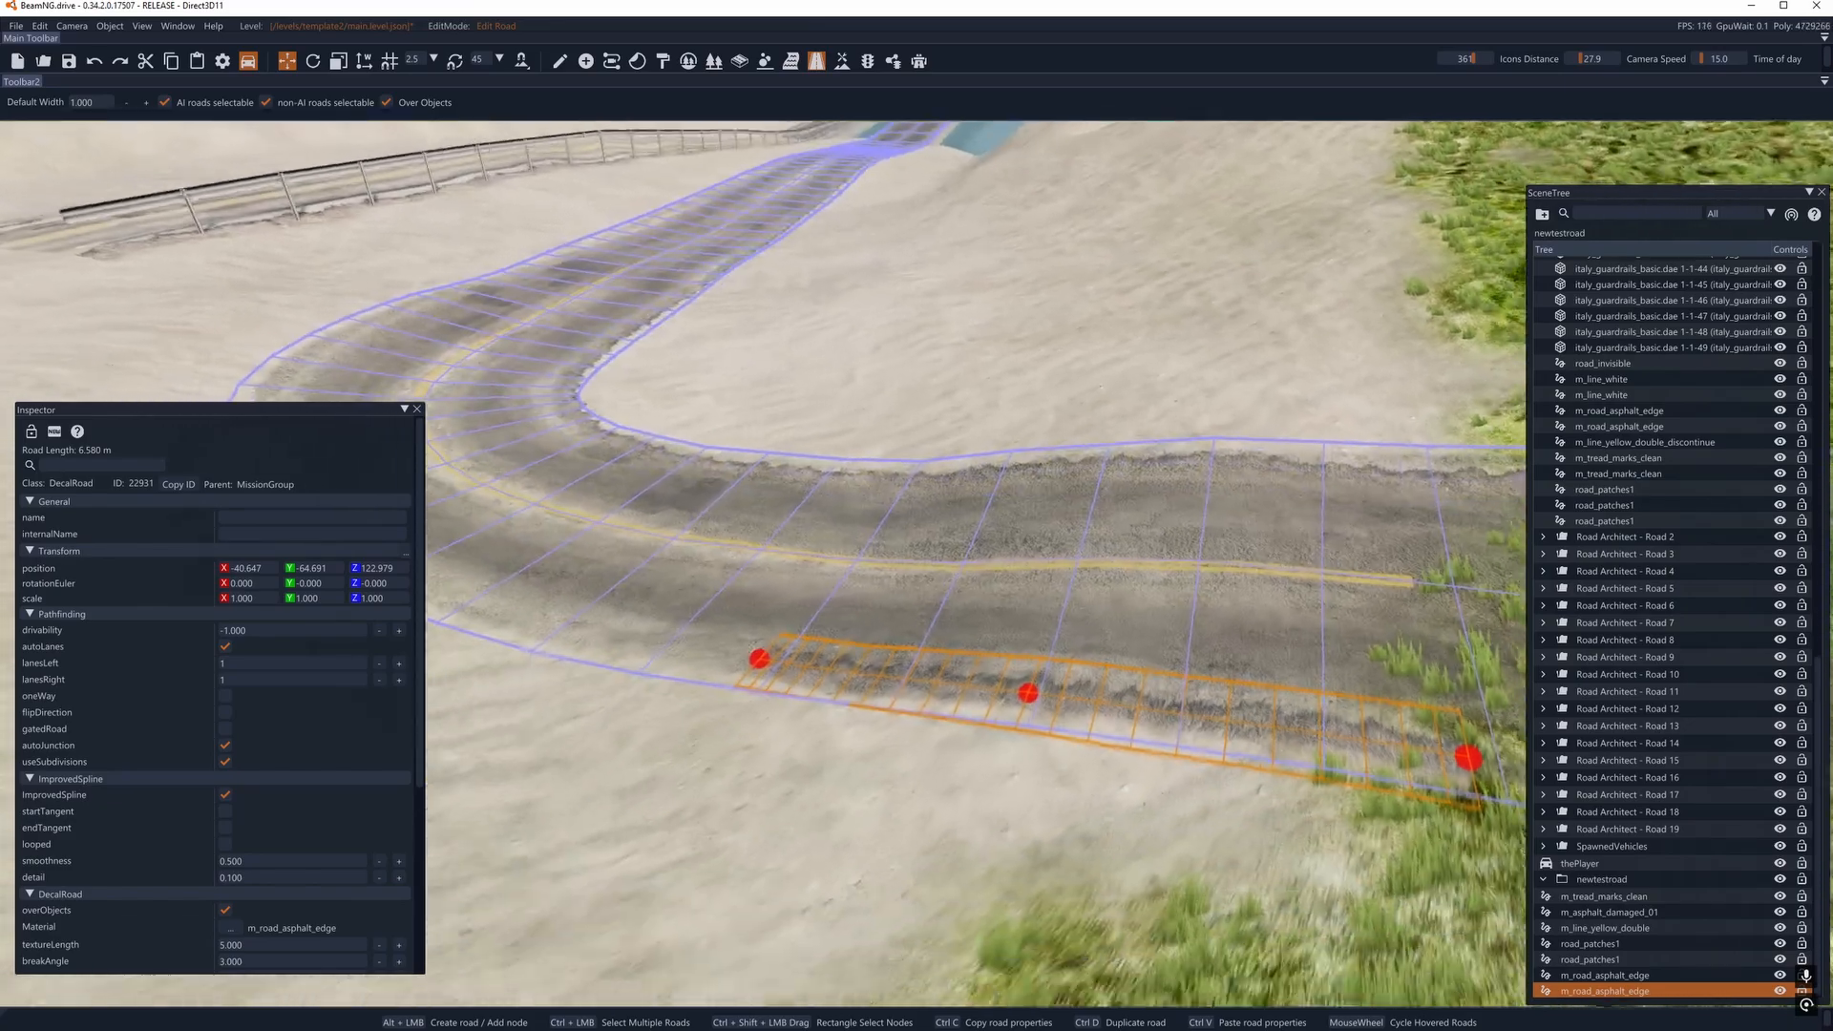
{"action": "key", "text": "a"}
{"action": "left_click", "coordinate": [732, 655]}
{"action": "left_click", "coordinate": [470, 577], "text": "alt"}
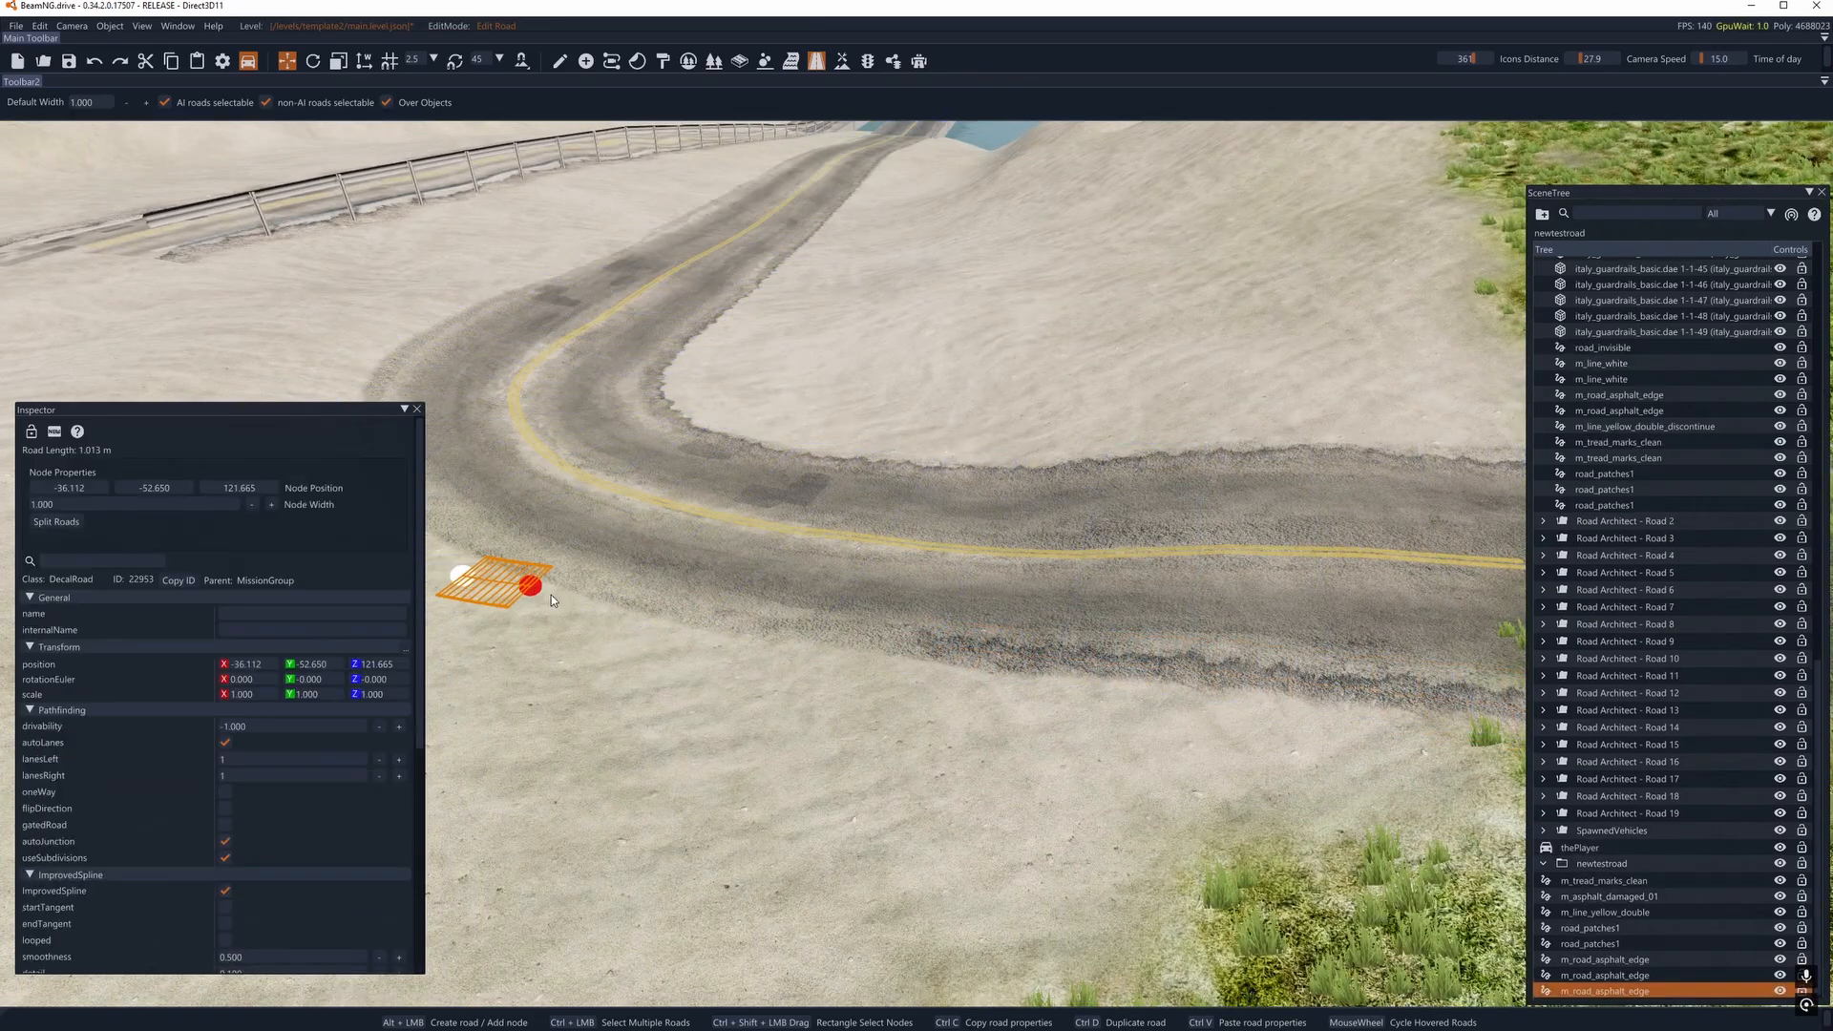
{"action": "left_click", "coordinate": [660, 624], "text": "alt"}
{"action": "left_click", "coordinate": [828, 650], "text": "alt"}
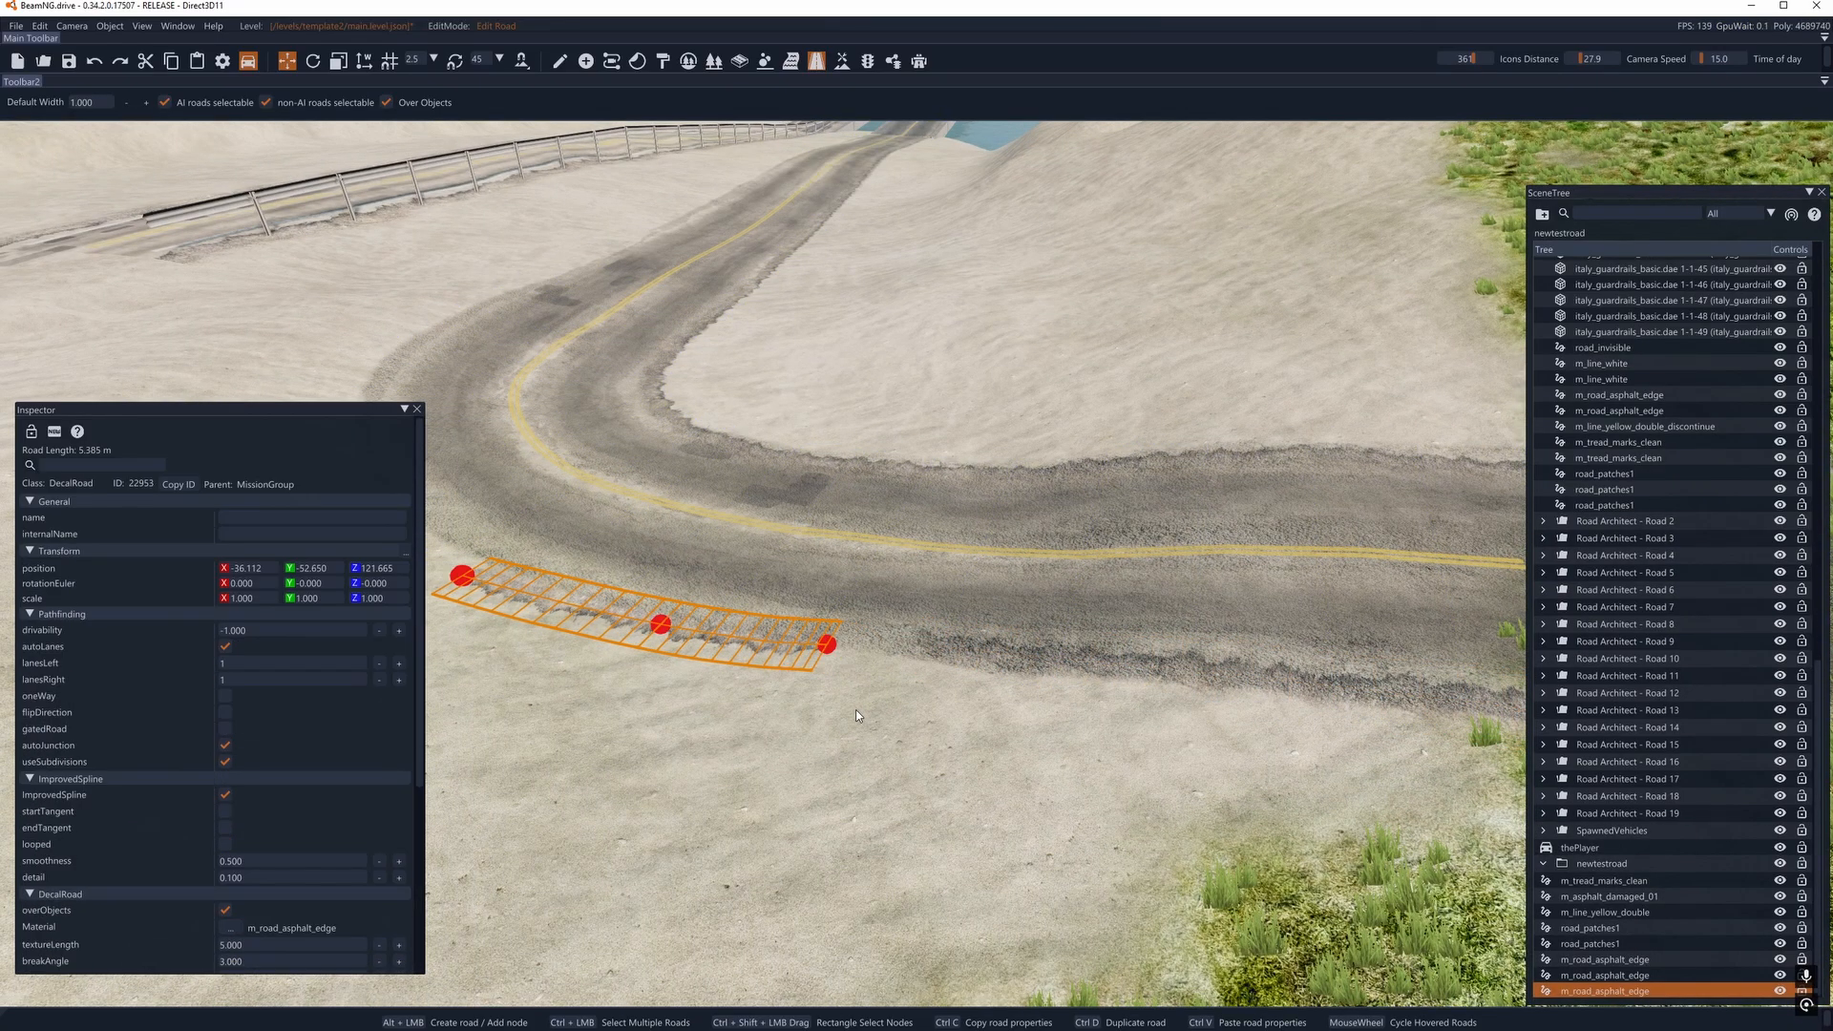
{"action": "key", "text": "d"}
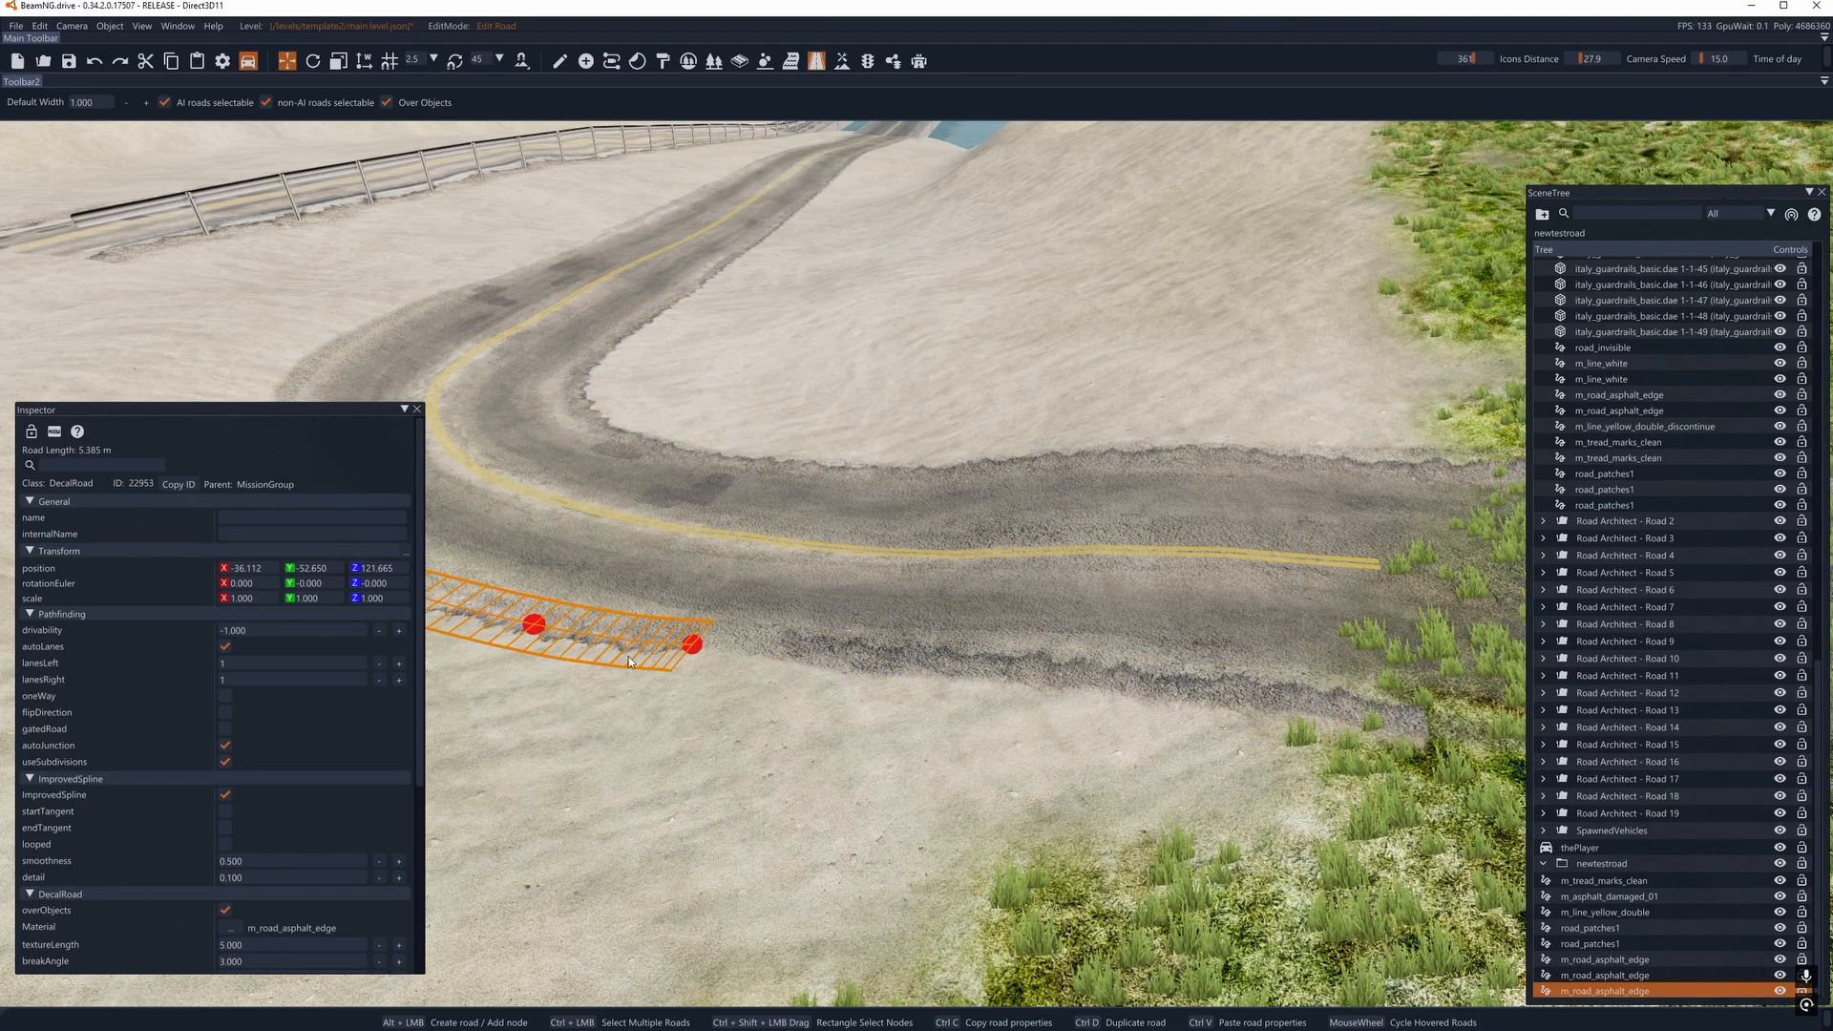
{"action": "left_click_drag", "start_coordinate": [690, 655], "coordinate": [690, 660]}
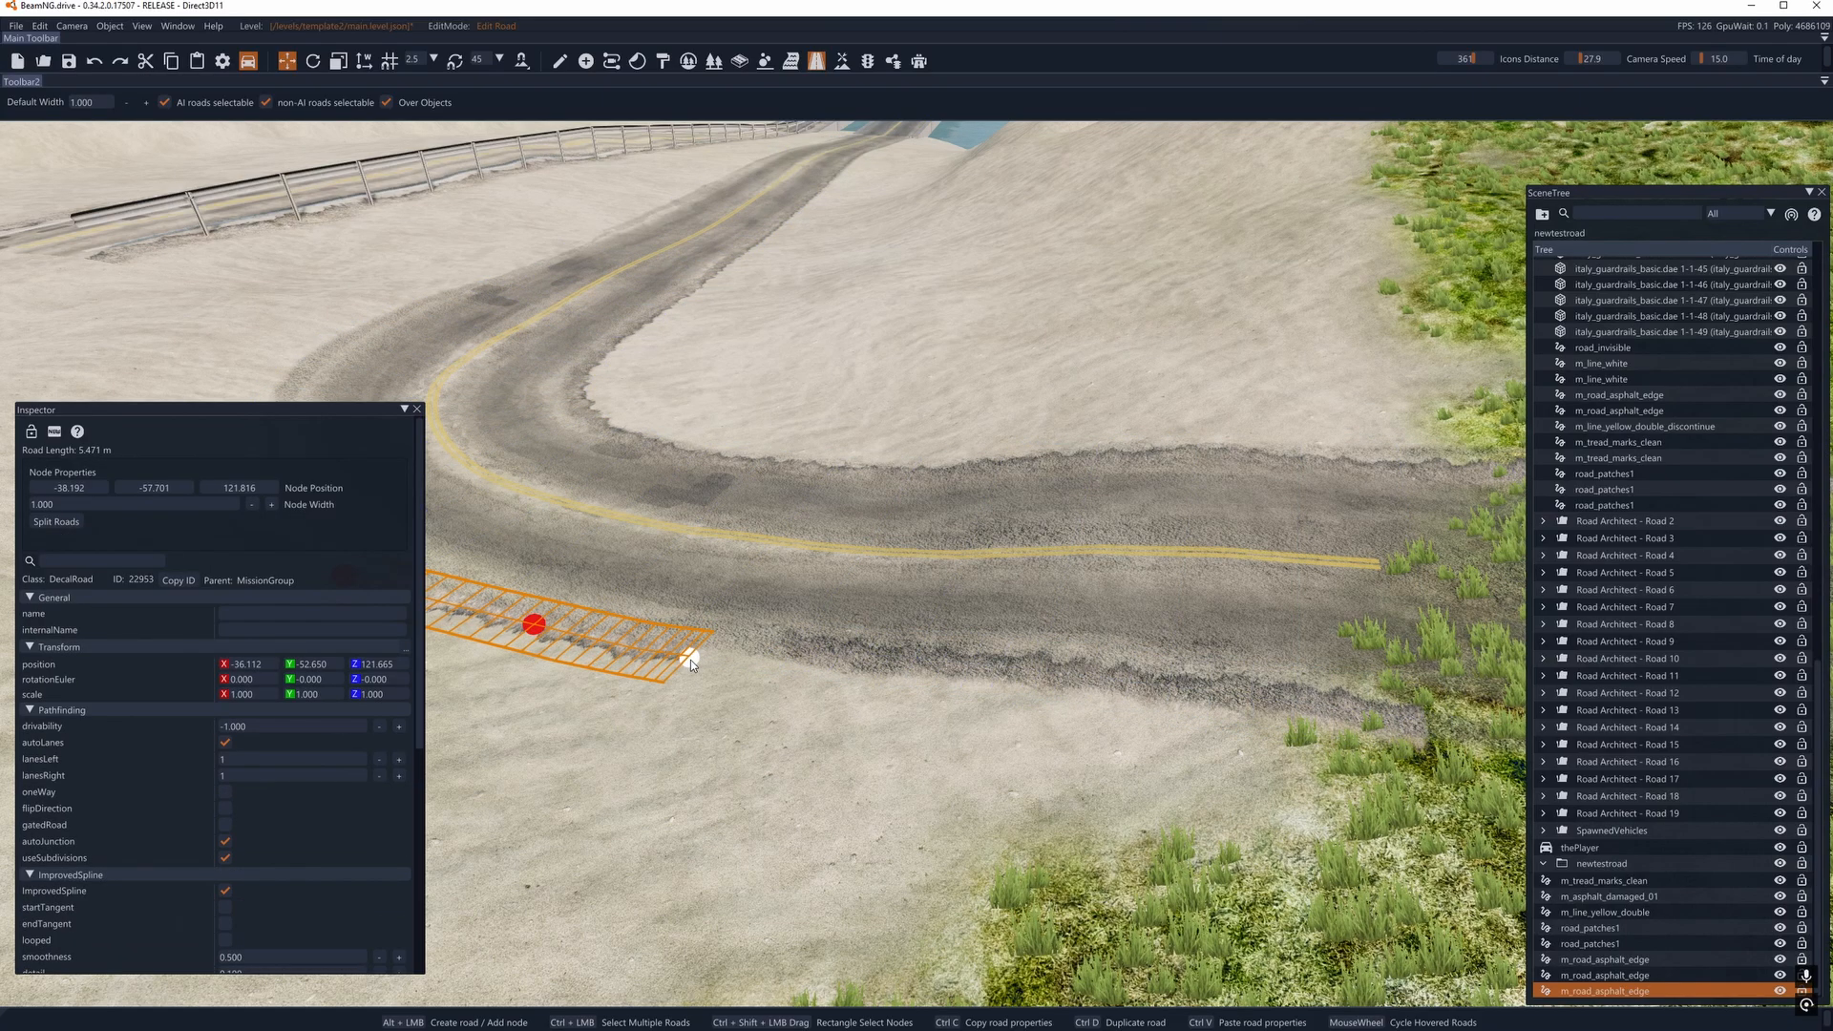
- Try a much shorter texture length on the edge decal nearest the grass and restore it to 5
{"action": "key", "text": "d"}
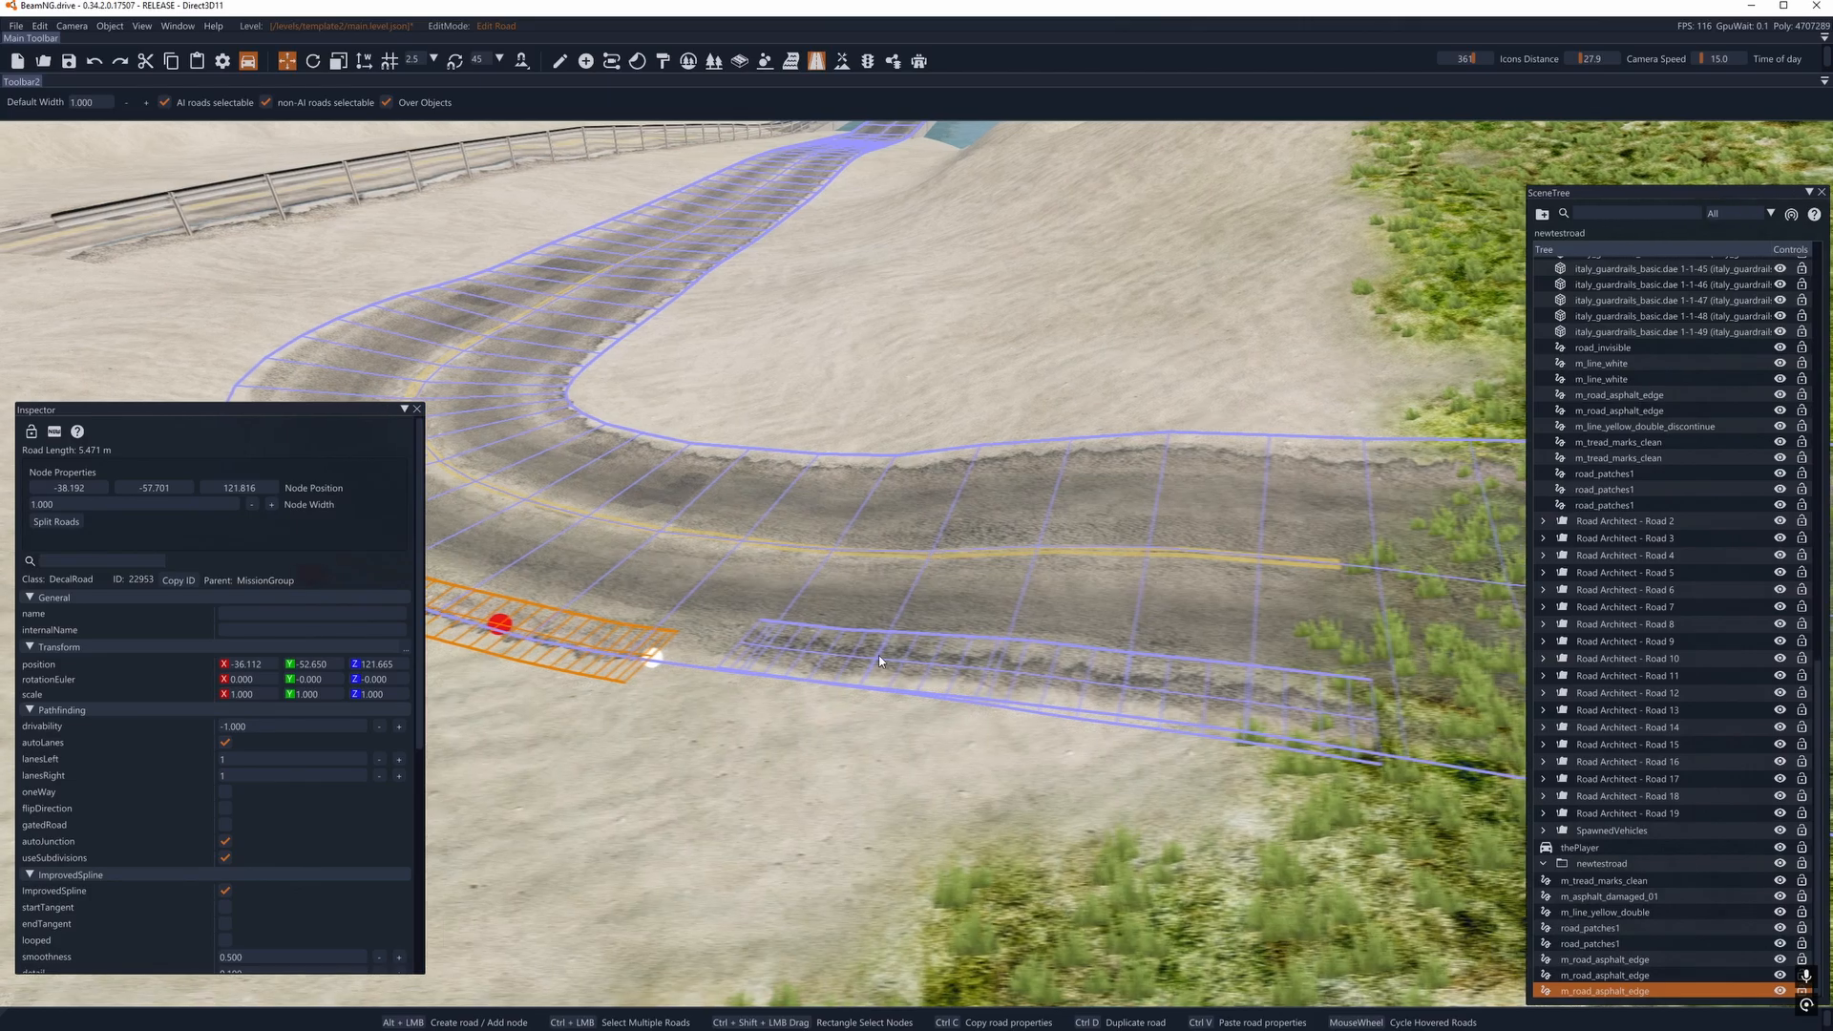
{"action": "left_click", "coordinate": [888, 669]}
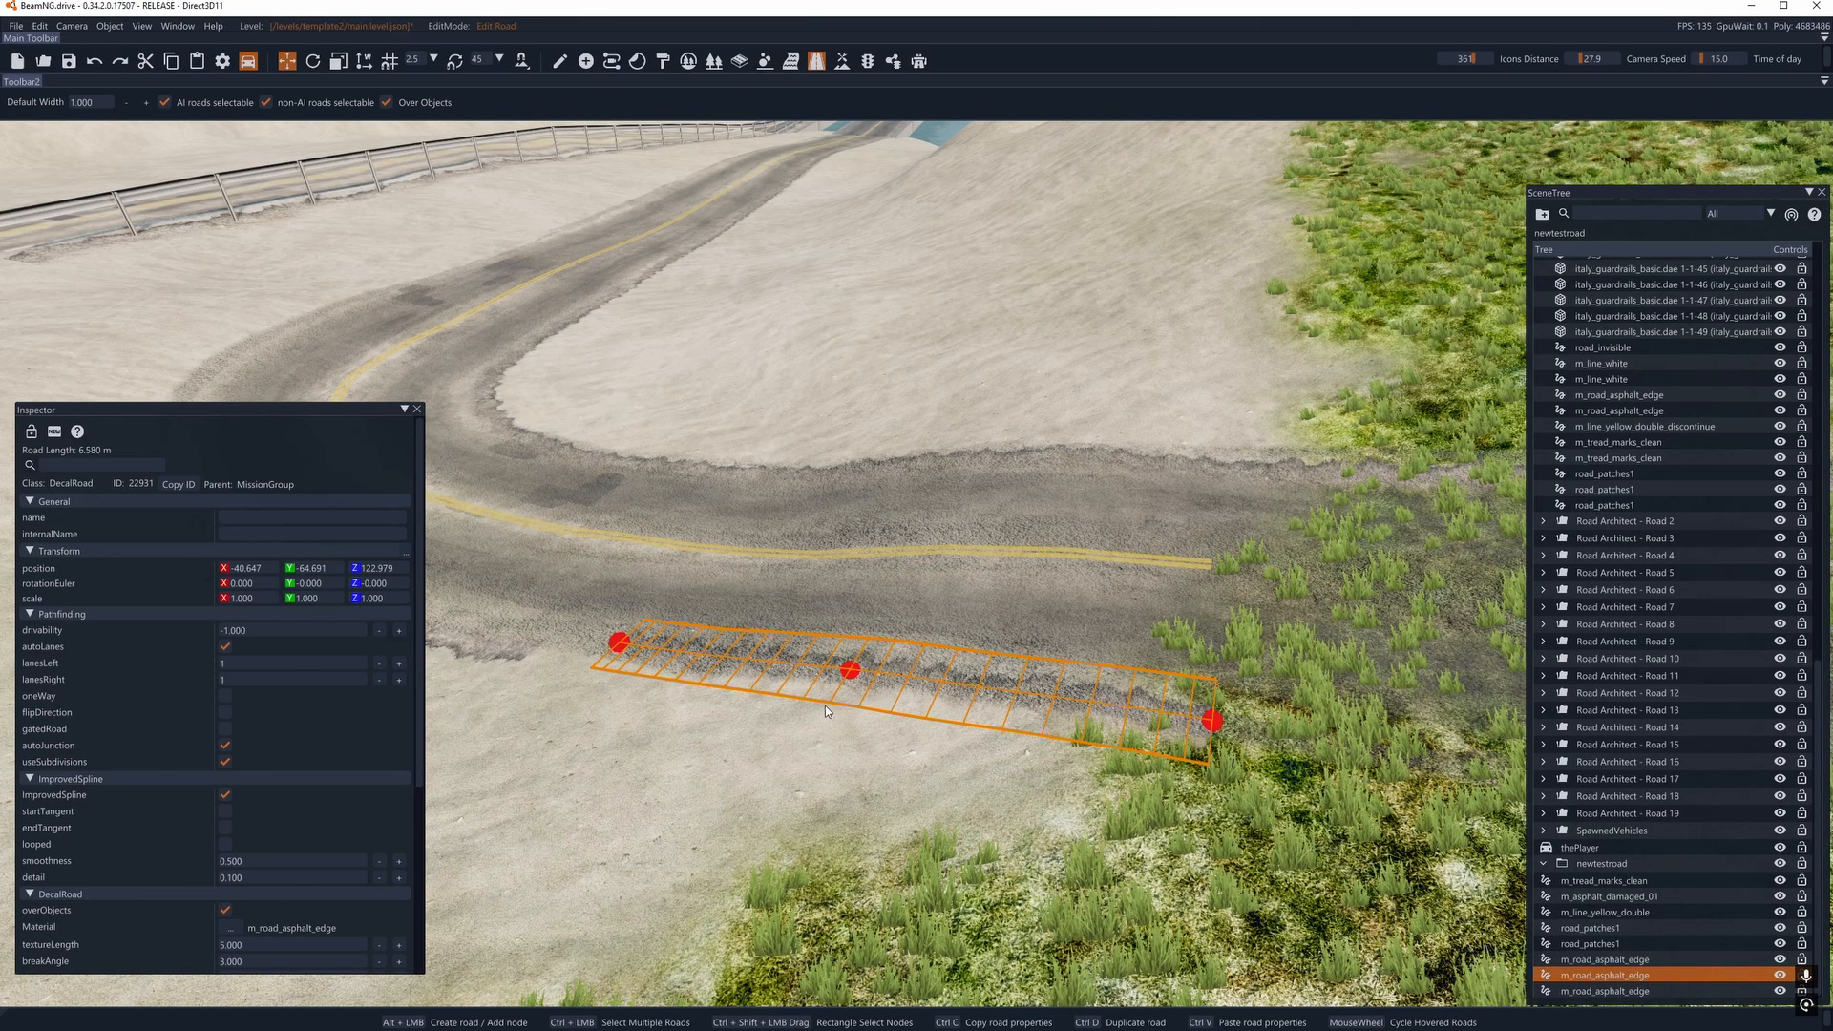
{"action": "left_click", "coordinate": [222, 702]}
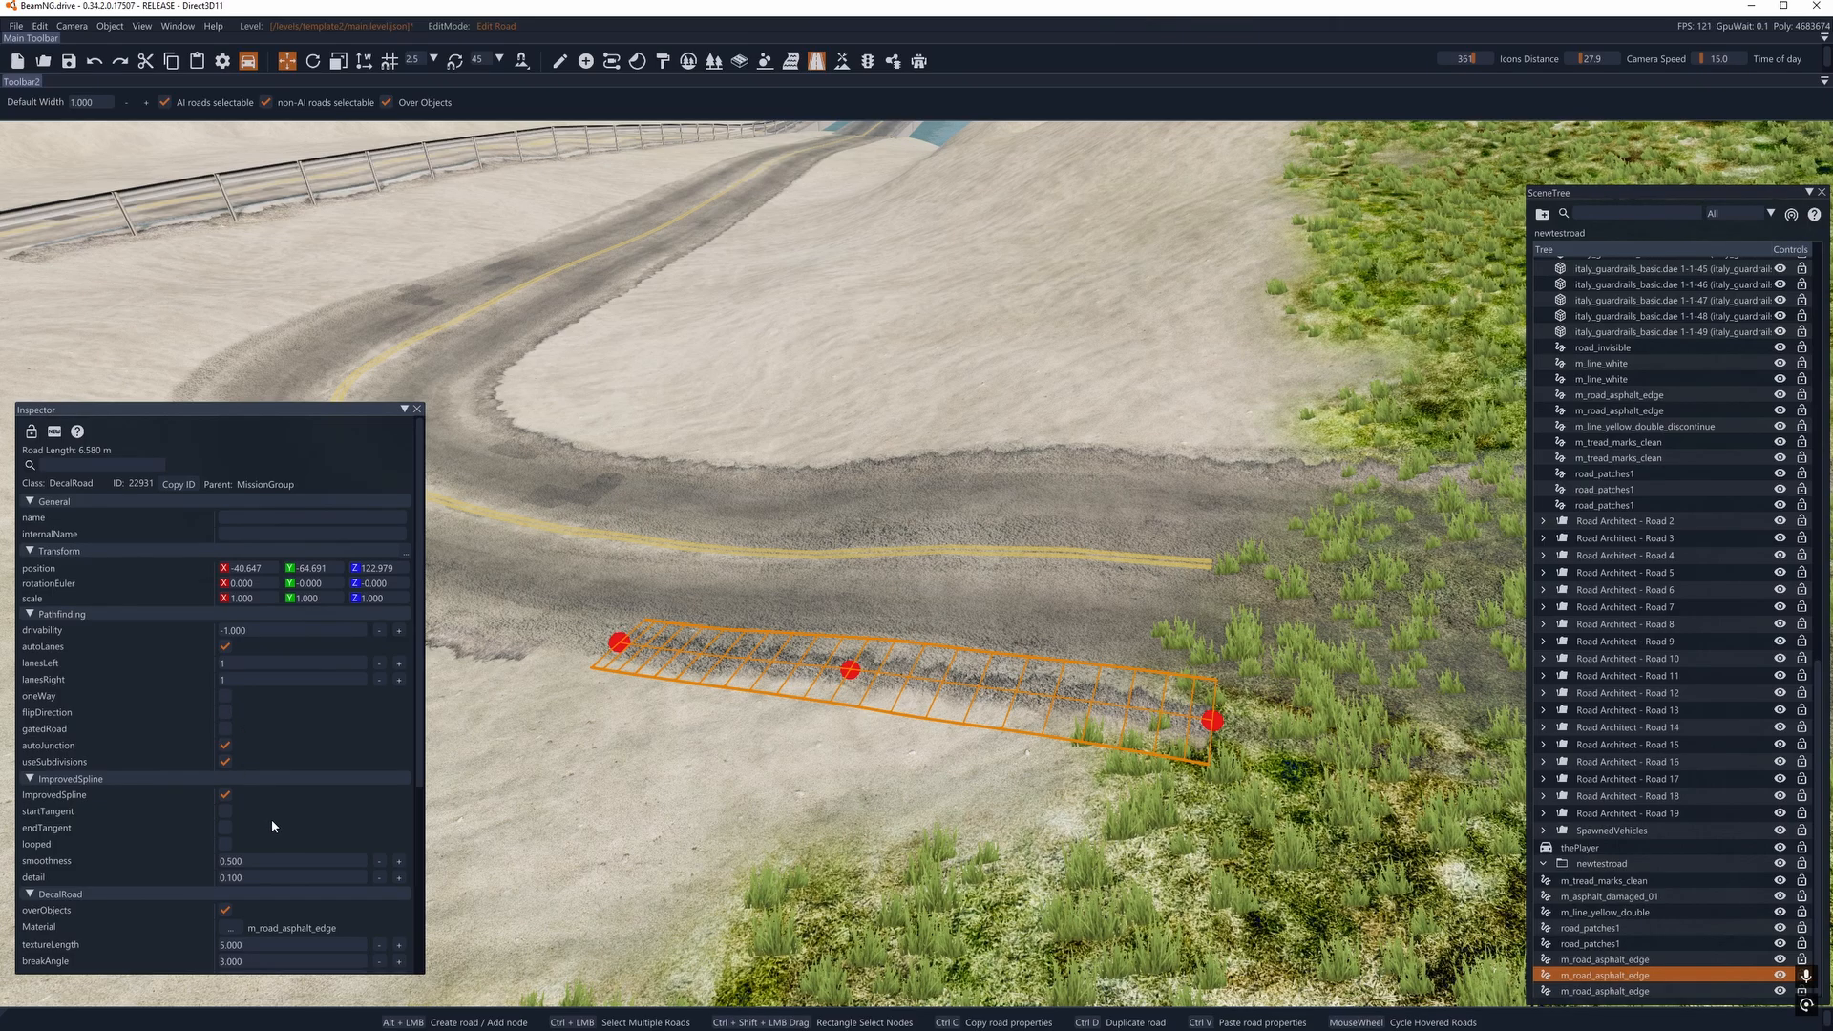
{"action": "scroll", "coordinate": [270, 831], "scroll_direction": "down", "scroll_amount": 1}
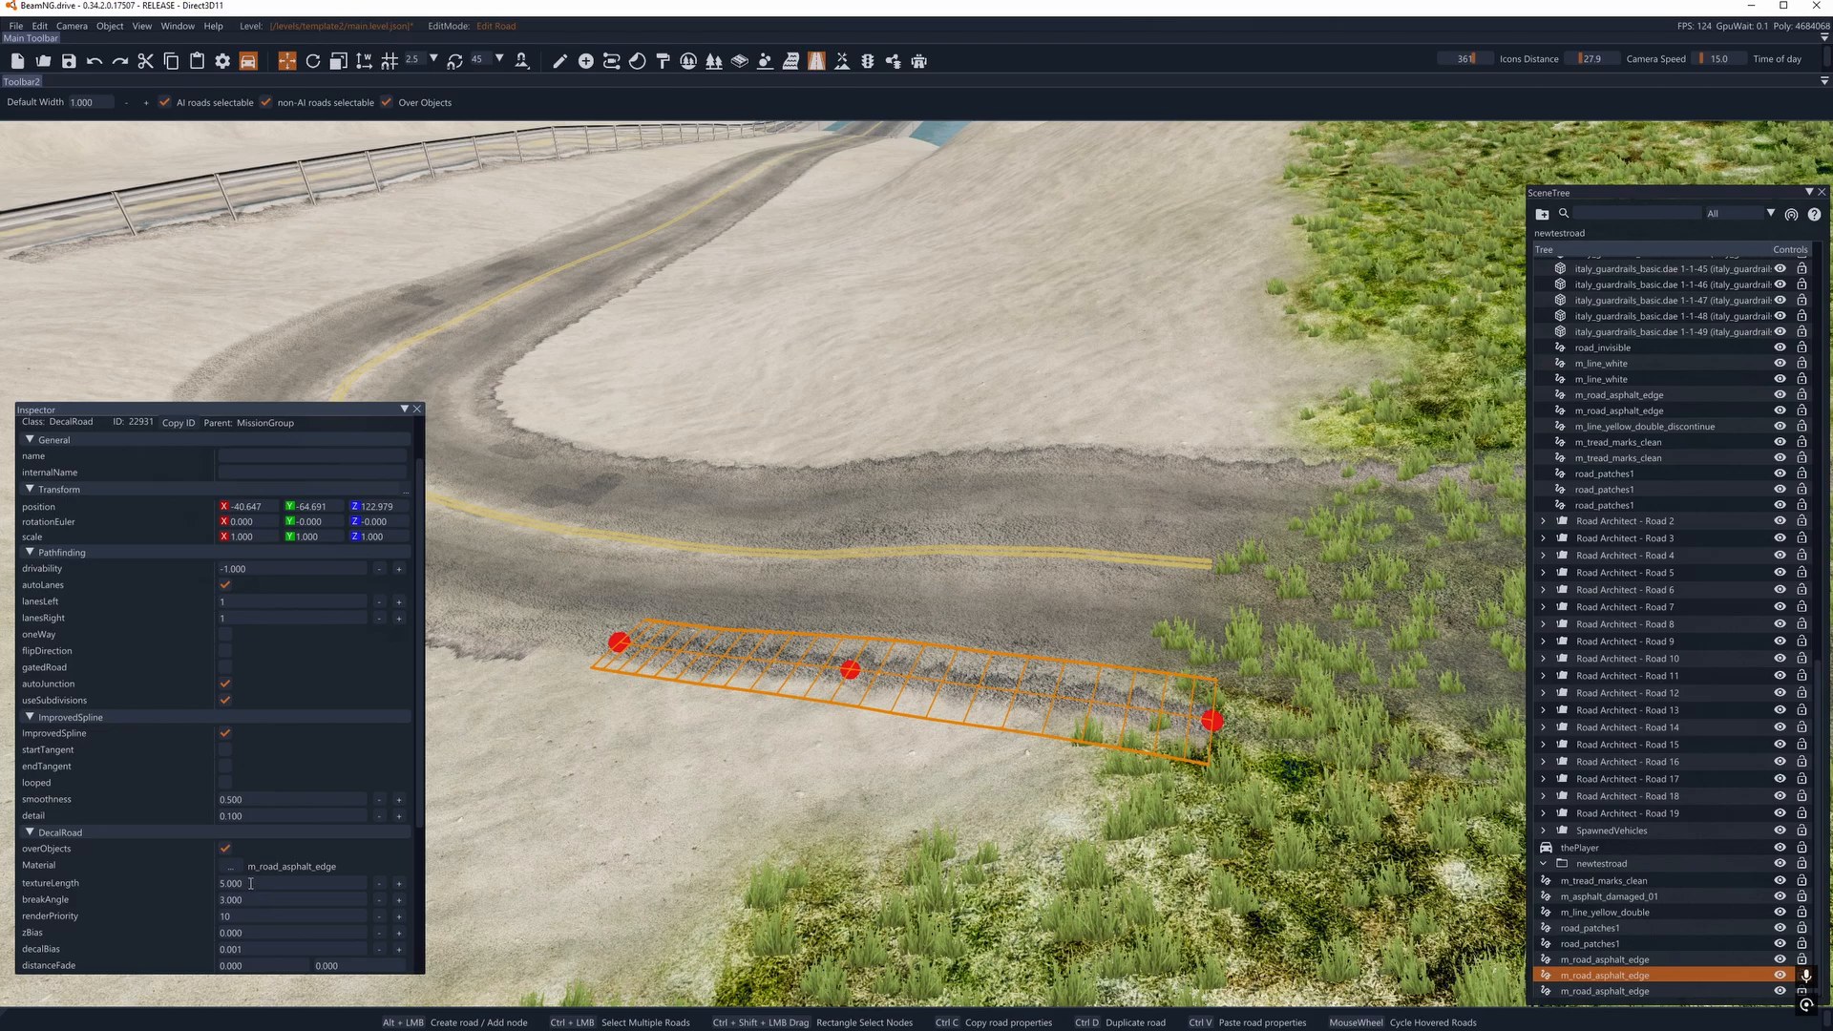
{"action": "type", "text": "0.1"}
{"action": "key", "text": "Return"}
{"action": "left_click", "coordinate": [226, 883]}
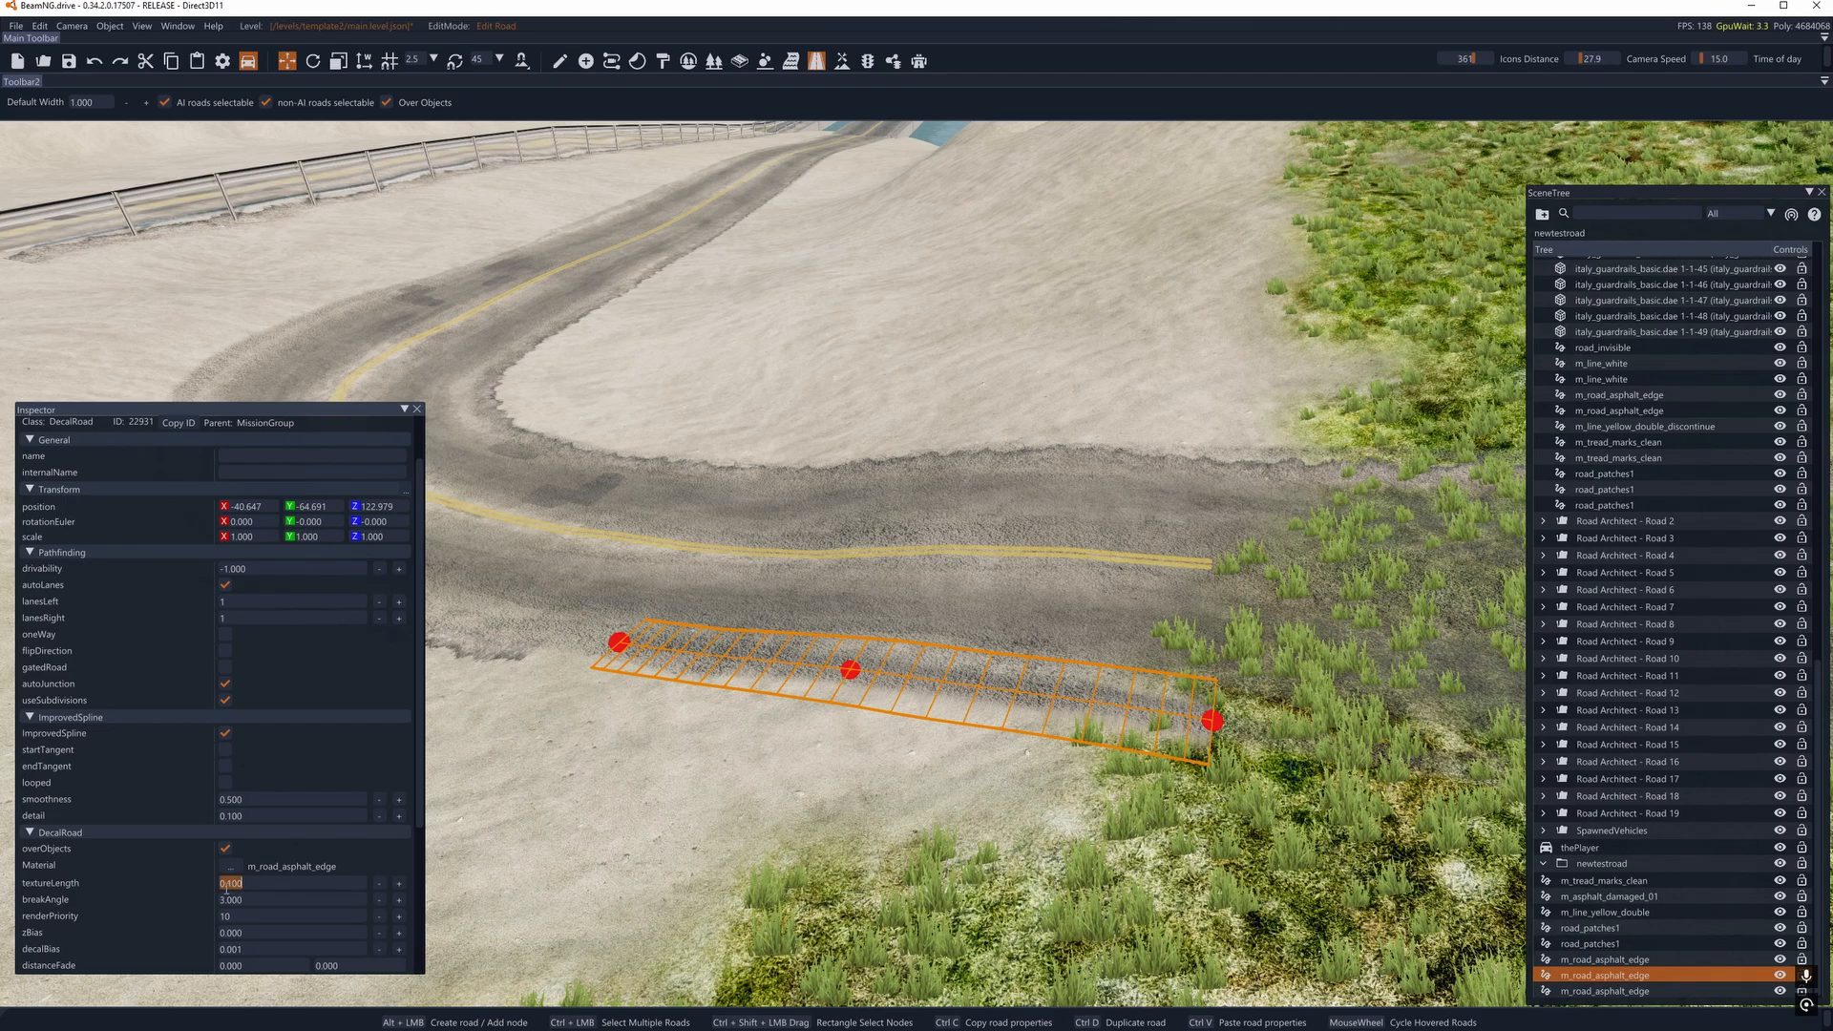
{"action": "type", "text": "5"}
{"action": "key", "text": "Return"}
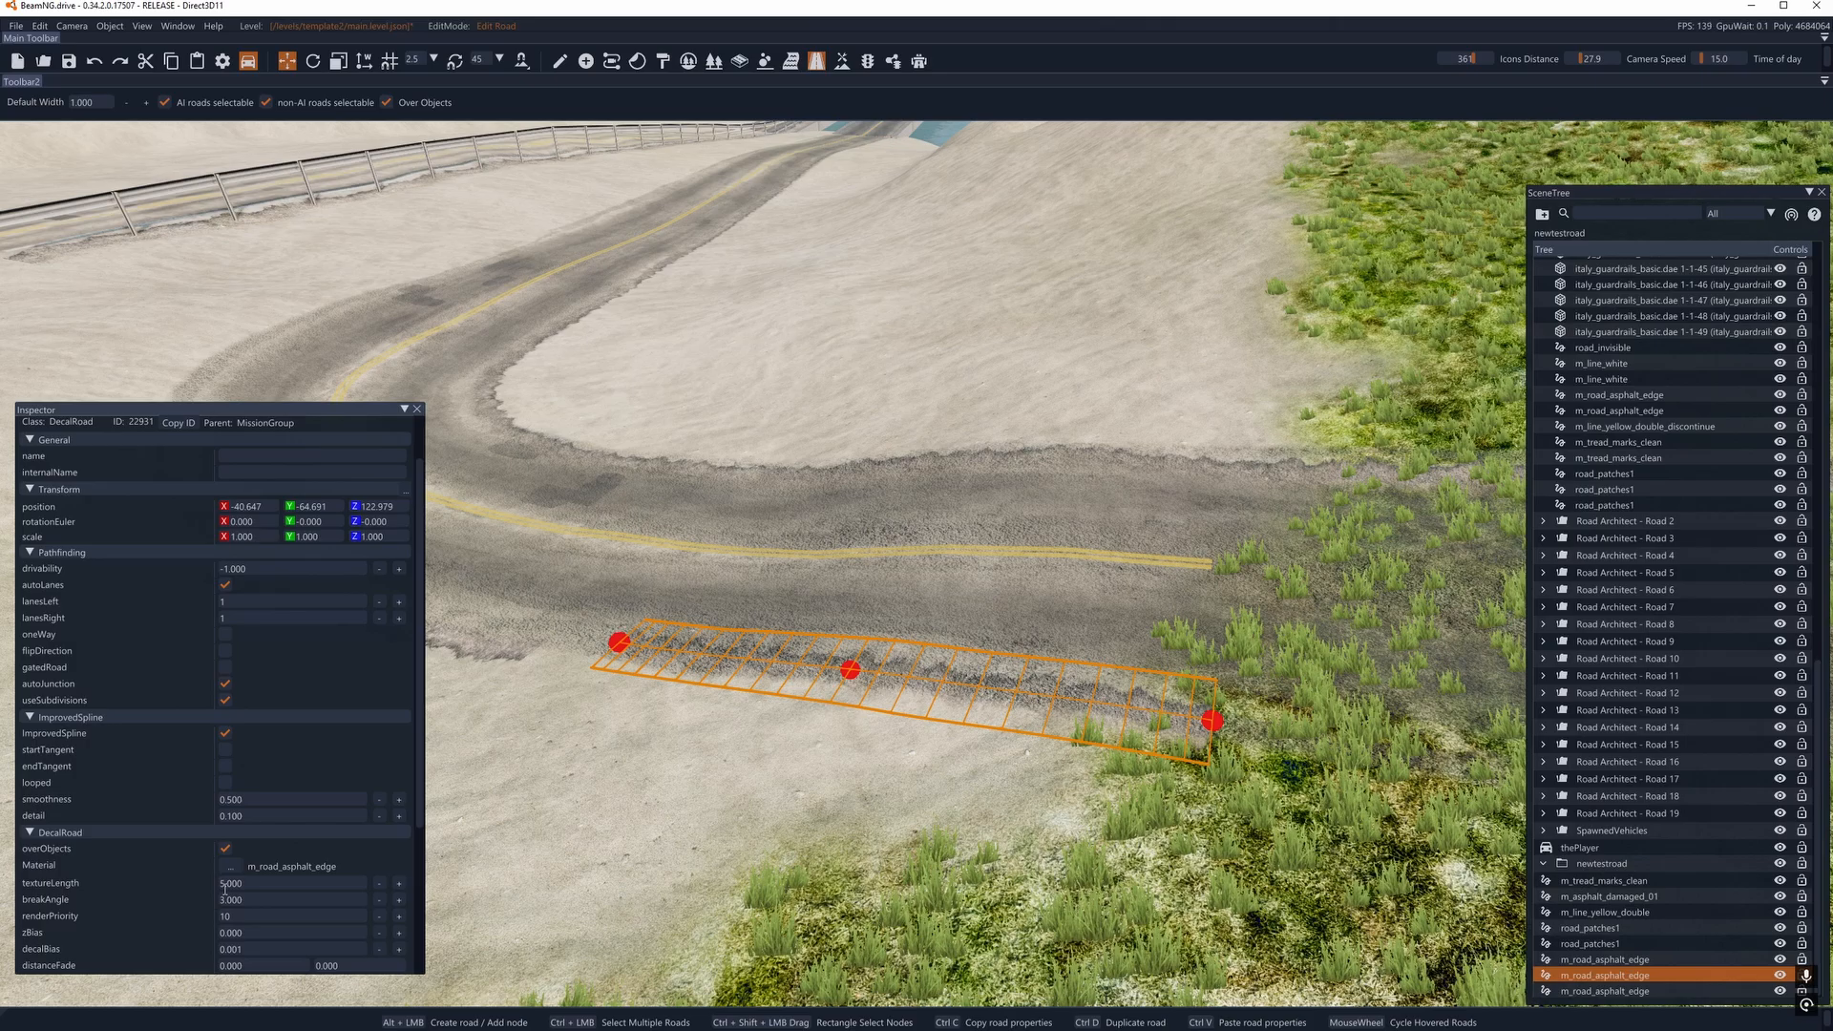
- Realign the bend-side end node and the middle node of the edge decal nearest the grass with the road edge
{"action": "scroll", "coordinate": [225, 890], "scroll_direction": "down", "scroll_amount": 1}
{"action": "key", "text": "a"}
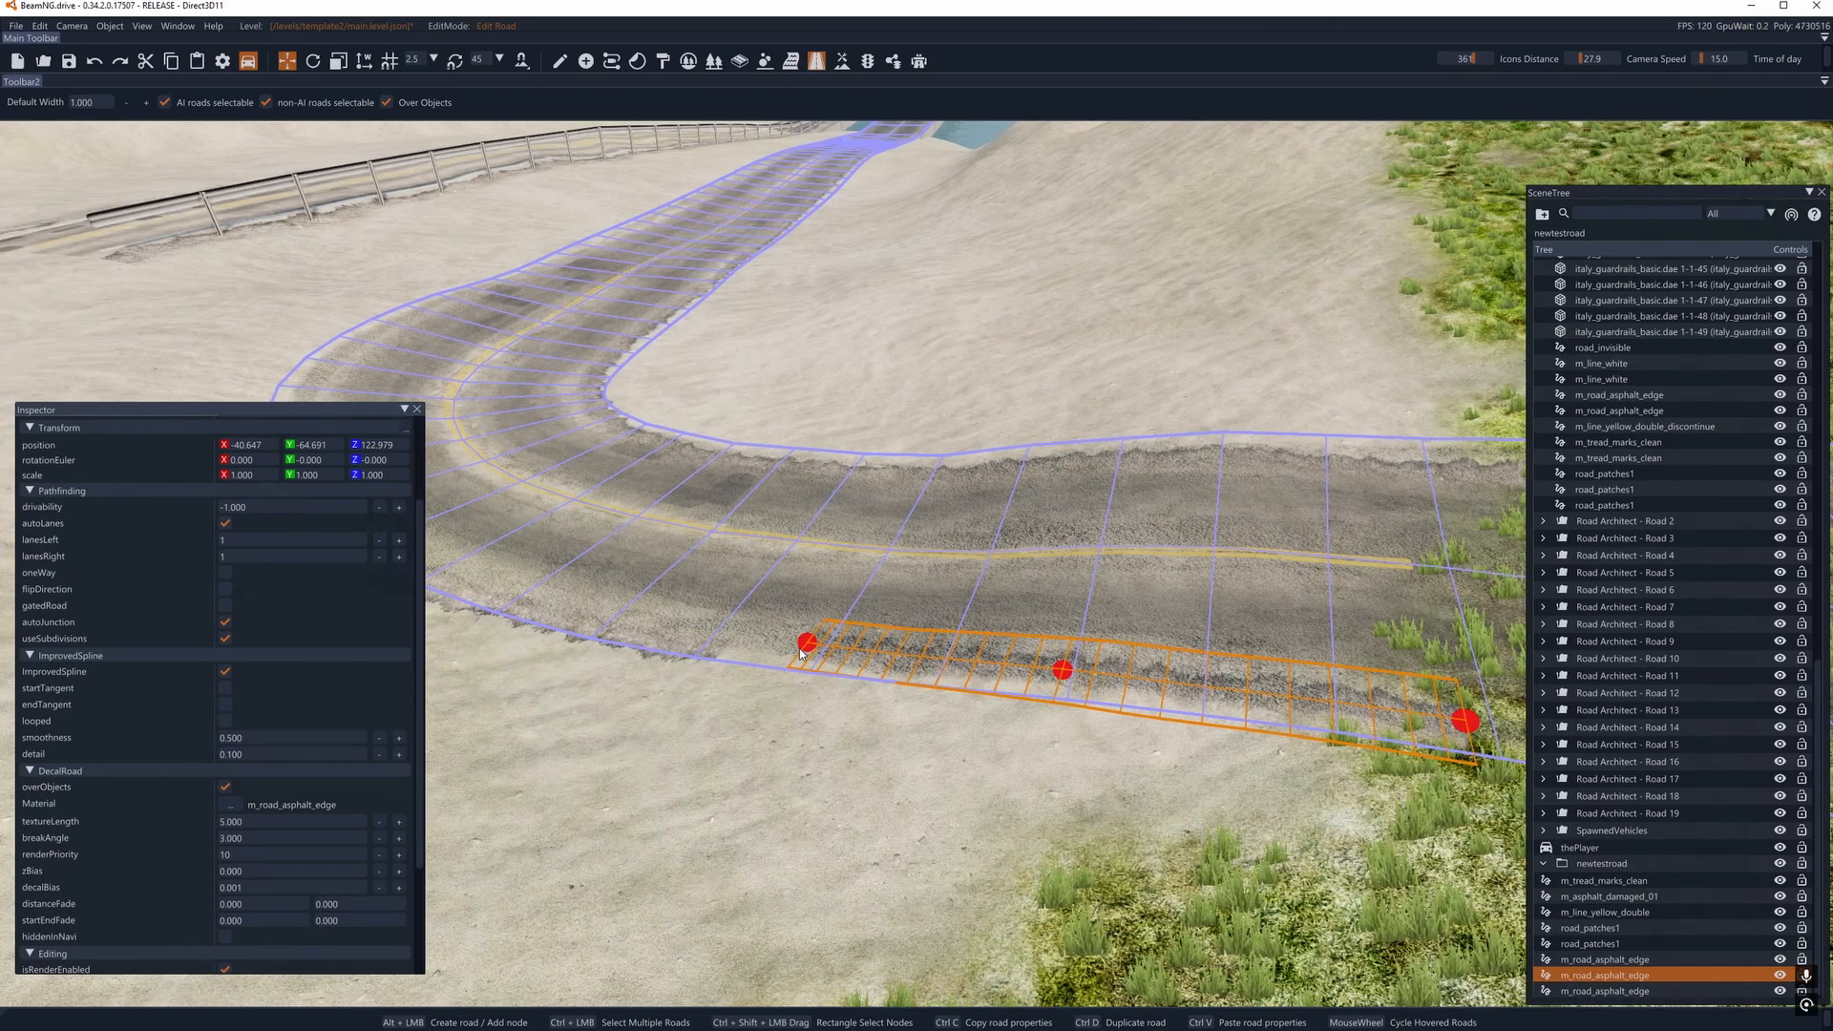
{"action": "left_click", "coordinate": [801, 651]}
{"action": "left_click", "coordinate": [1056, 674]}
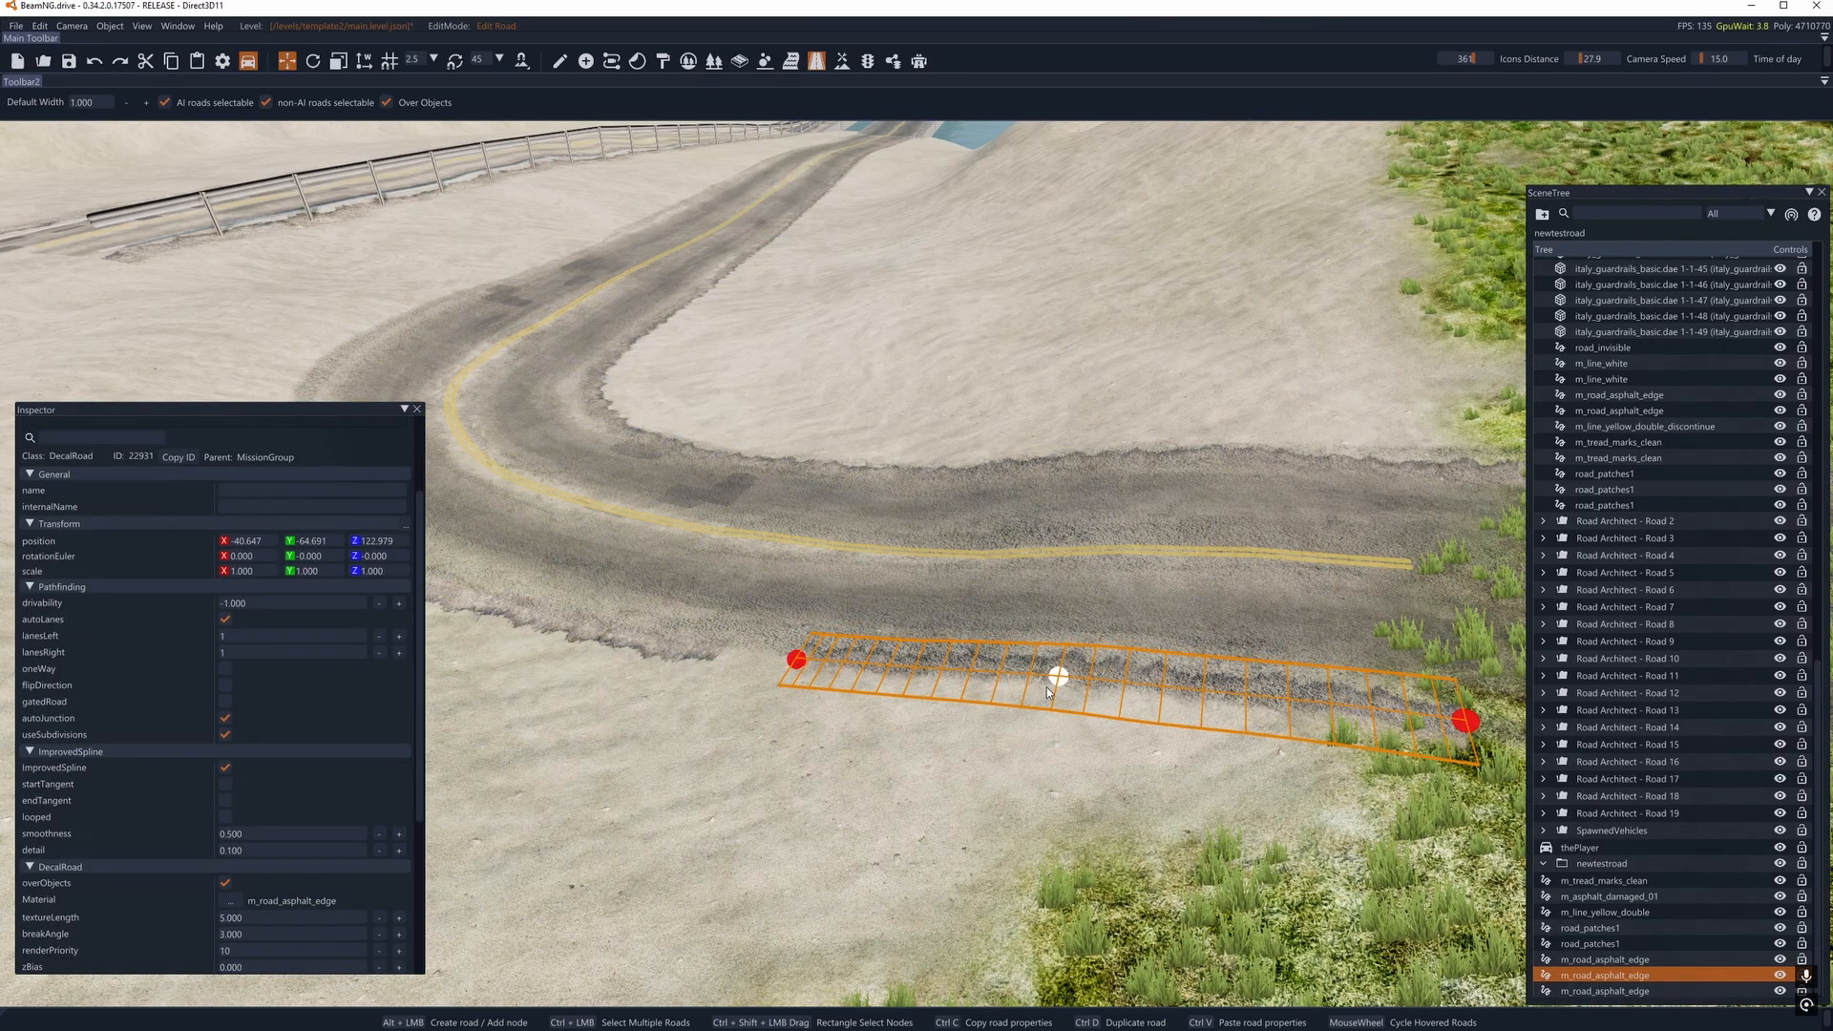
{"action": "left_click", "coordinate": [799, 666]}
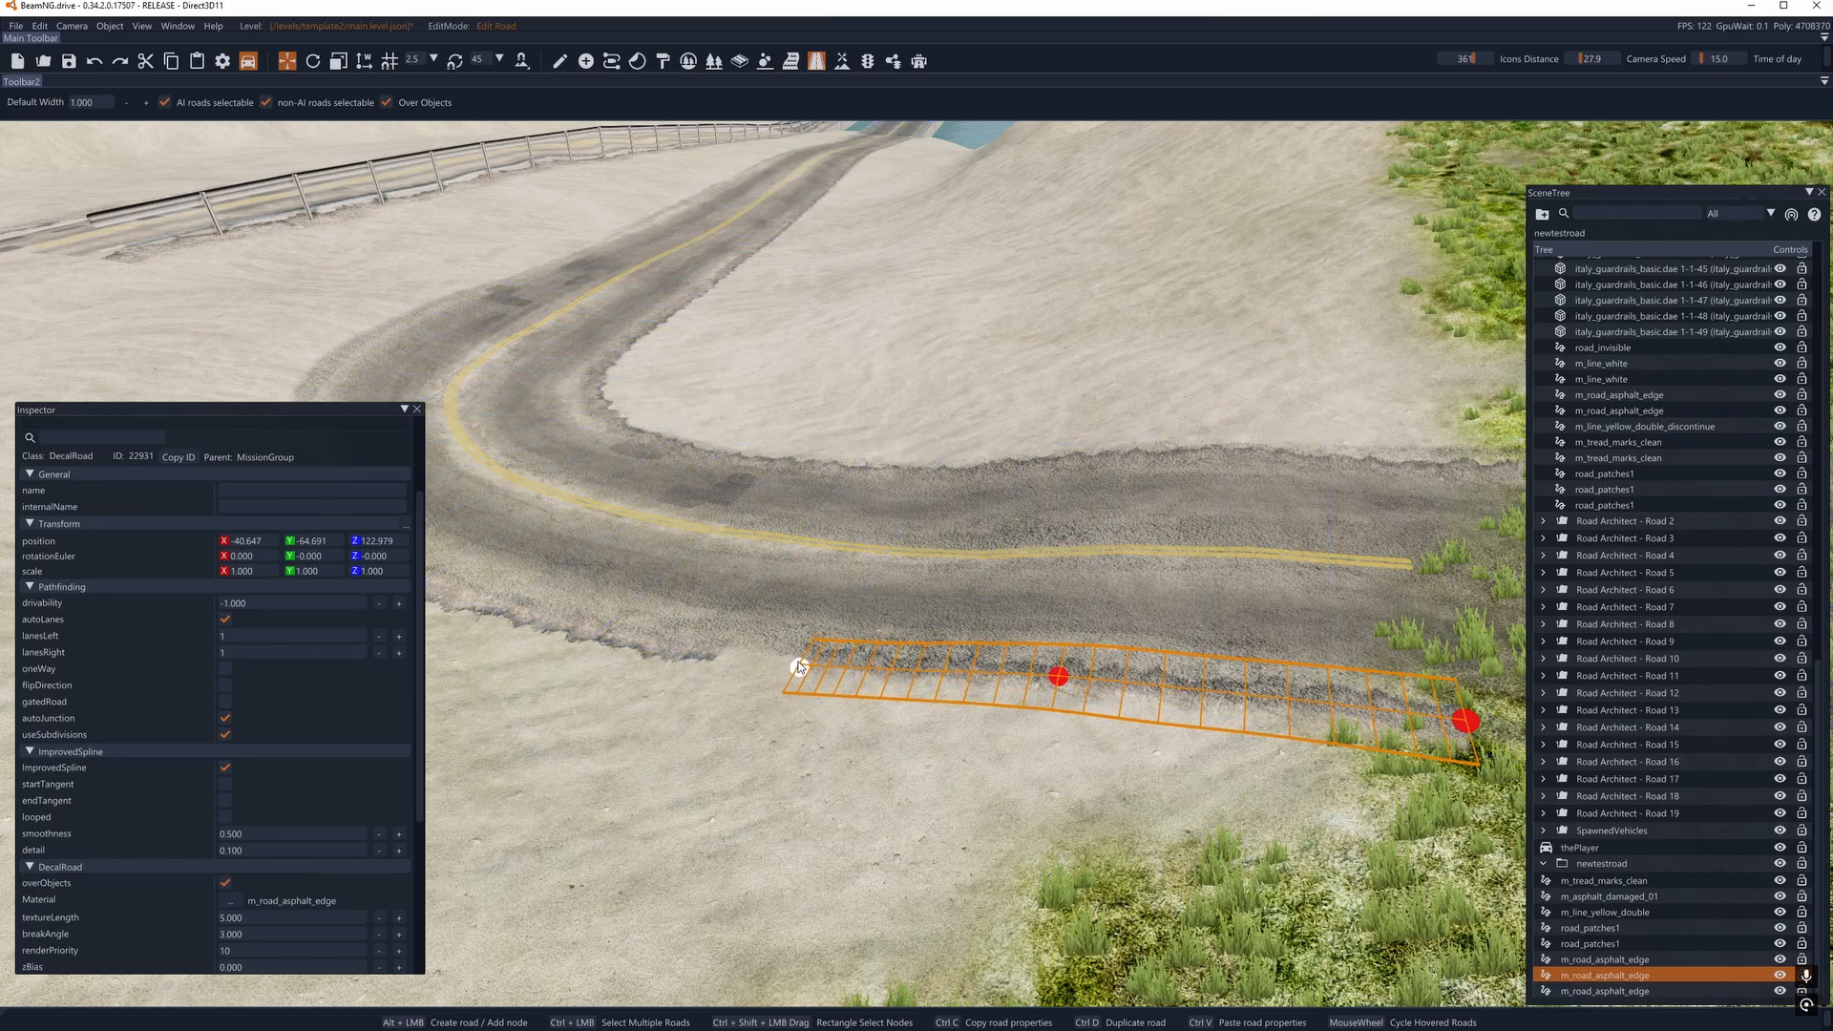
{"action": "right_click_drag", "start_coordinate": [795, 665], "coordinate": [573, 663]}
{"action": "key", "text": "d"}
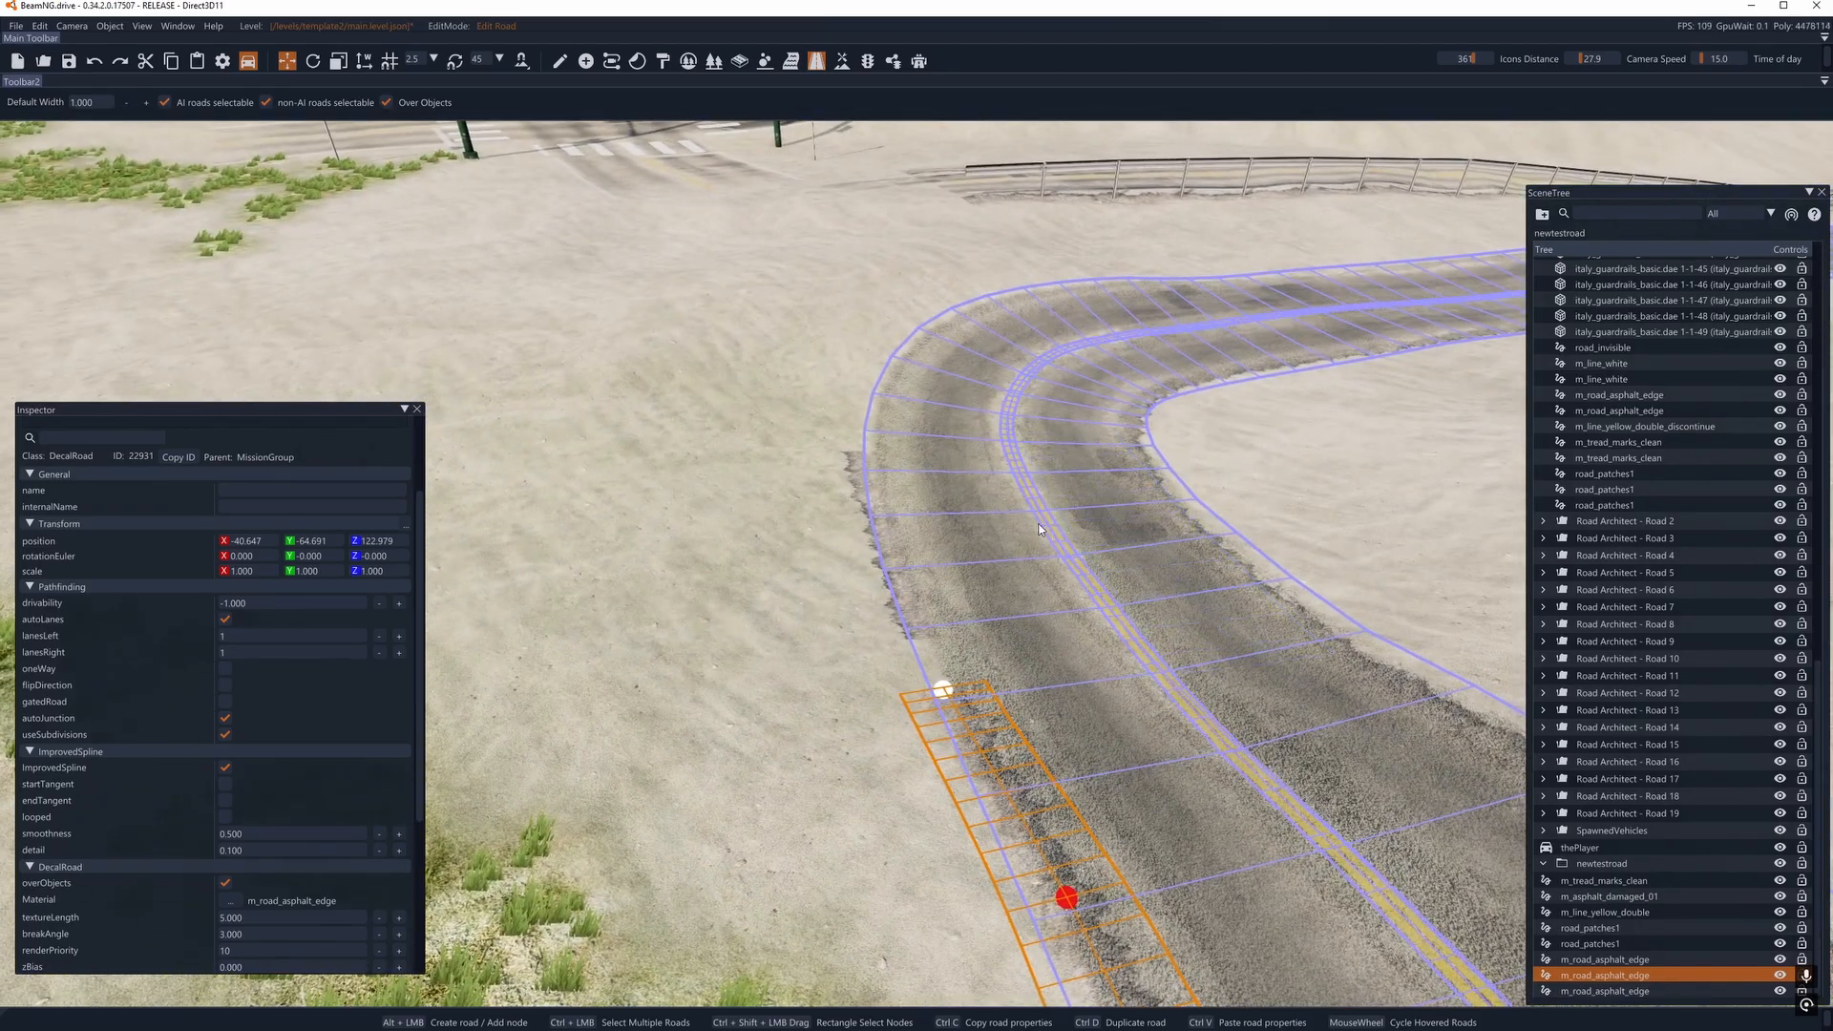
- Select the long edge decal along the inside of the bend, check its texture length and move the Inspector out of view
{"action": "right_click_drag", "start_coordinate": [993, 611], "coordinate": [1289, 625]}
{"action": "key", "text": "a"}
{"action": "right_click_drag", "start_coordinate": [917, 584], "coordinate": [911, 588]}
{"action": "key", "text": "a"}
{"action": "key", "text": "alt+F9"}
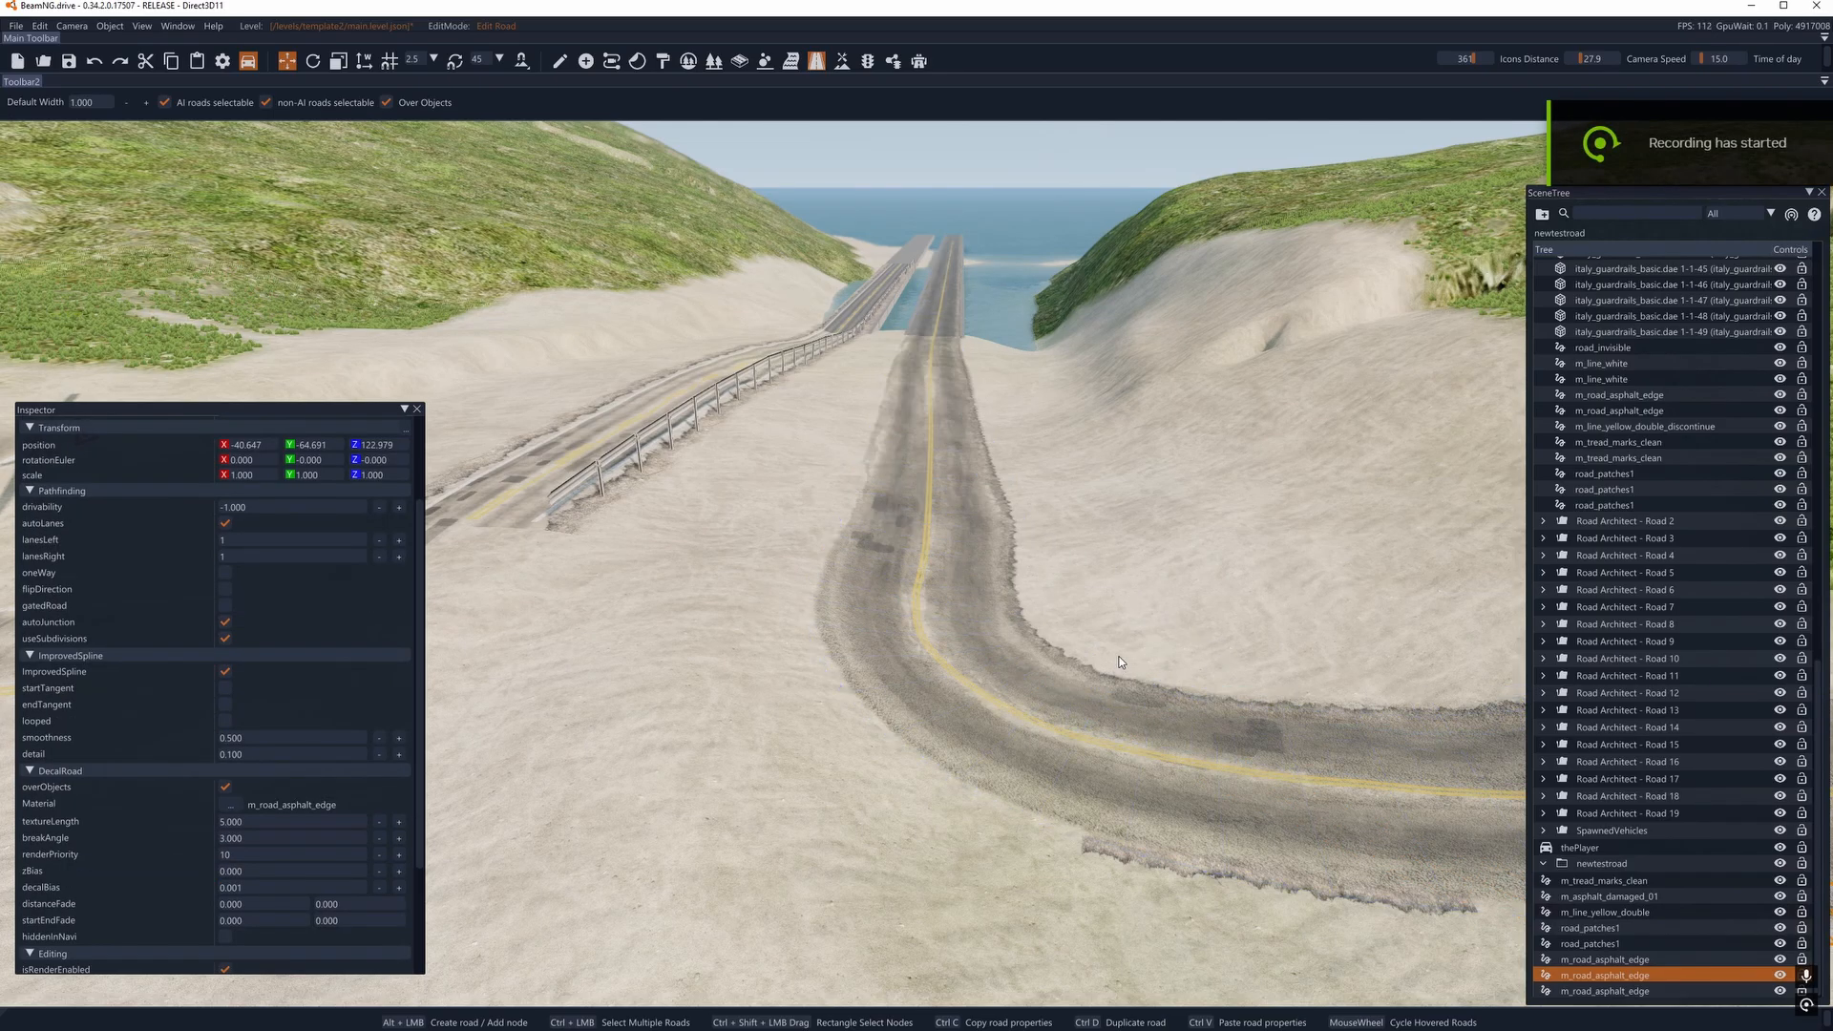
{"action": "left_click", "coordinate": [1092, 673]}
{"action": "left_click", "coordinate": [1085, 672]}
{"action": "left_click", "coordinate": [251, 821]}
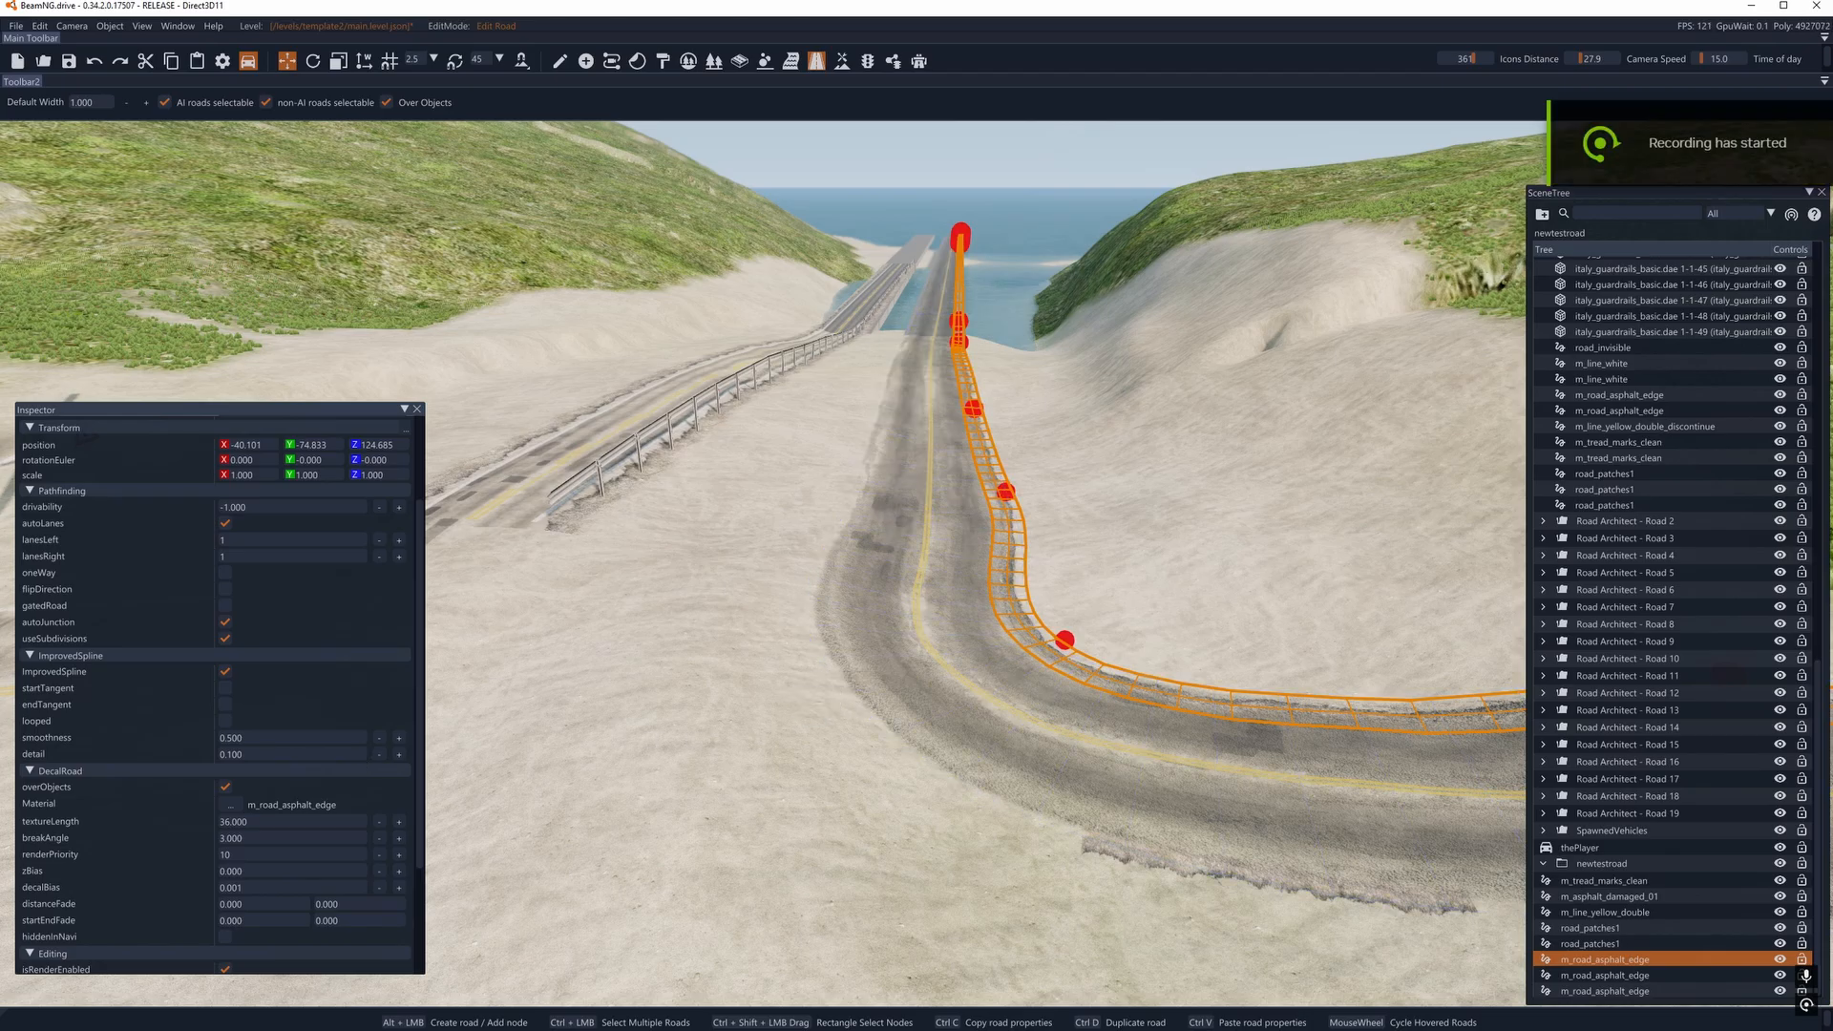
{"action": "left_click_drag", "start_coordinate": [233, 410], "coordinate": [0, 410]}
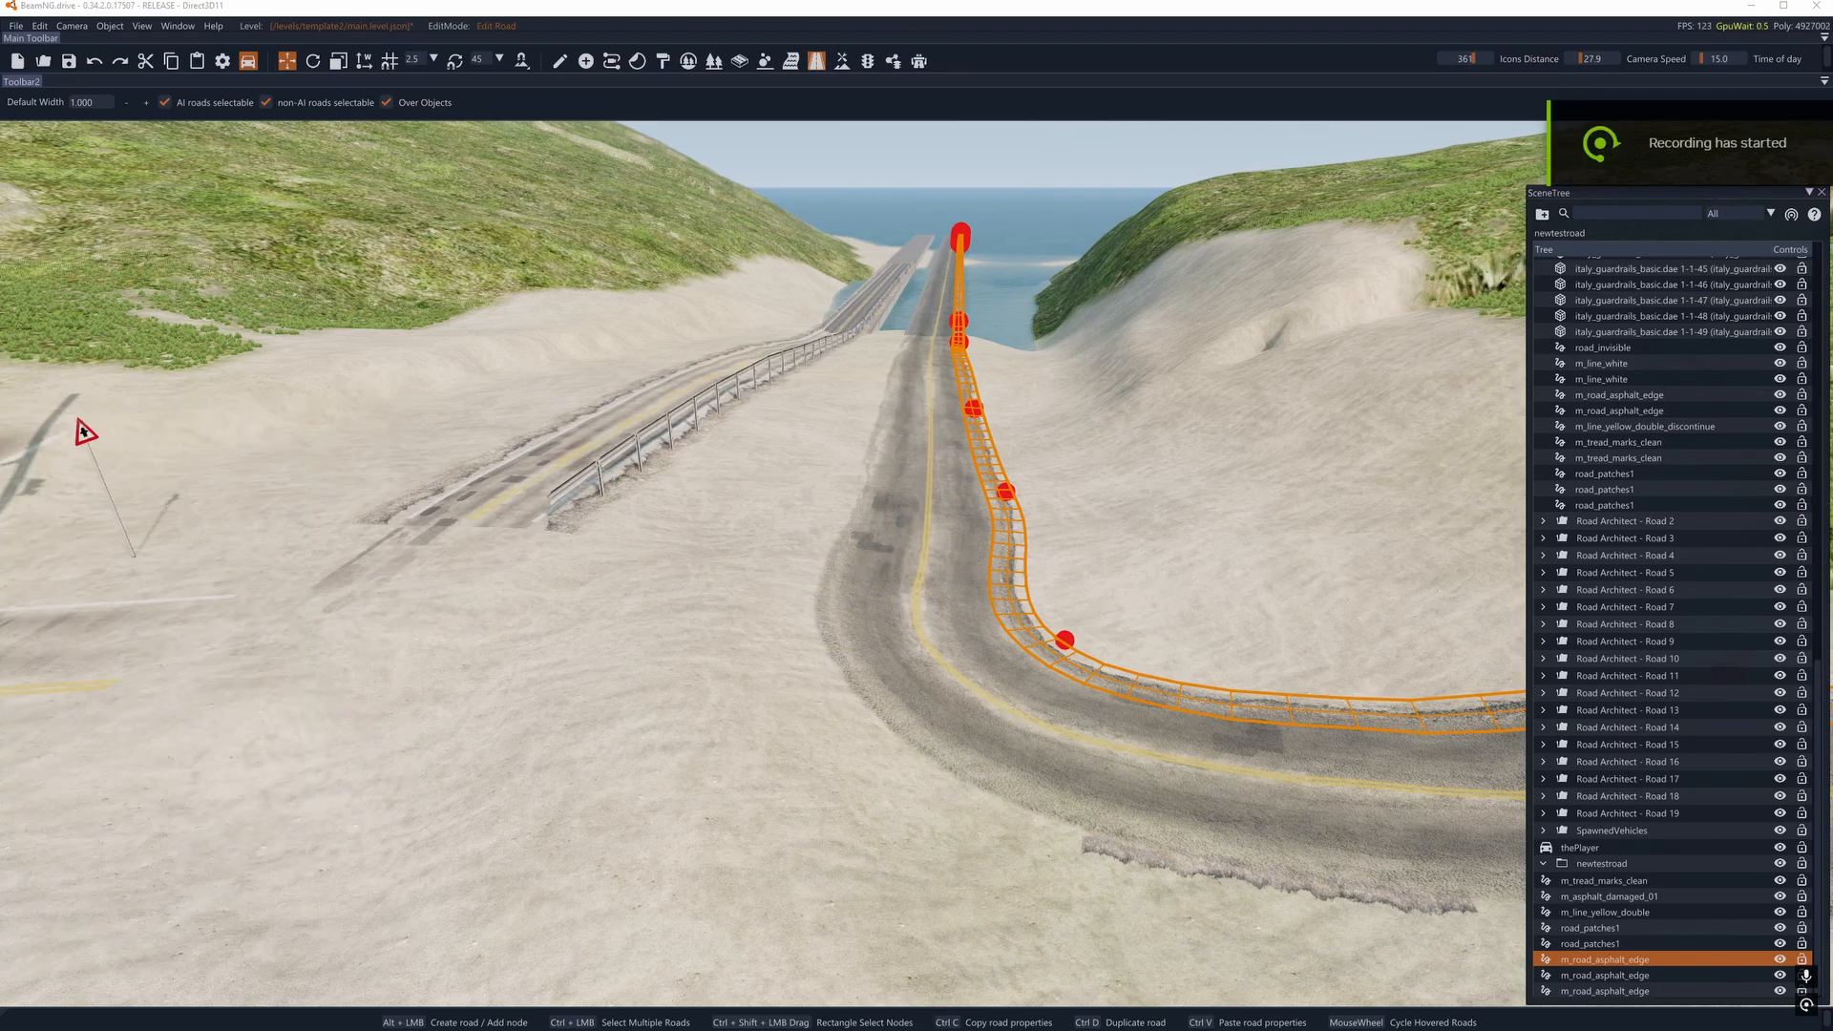
- Select all eight decal roads, from m_tread_marks_clean to the last m_road_asphalt_edge, and move them into the newtestroad group
{"action": "right_click_drag", "start_coordinate": [947, 512], "coordinate": [954, 513]}
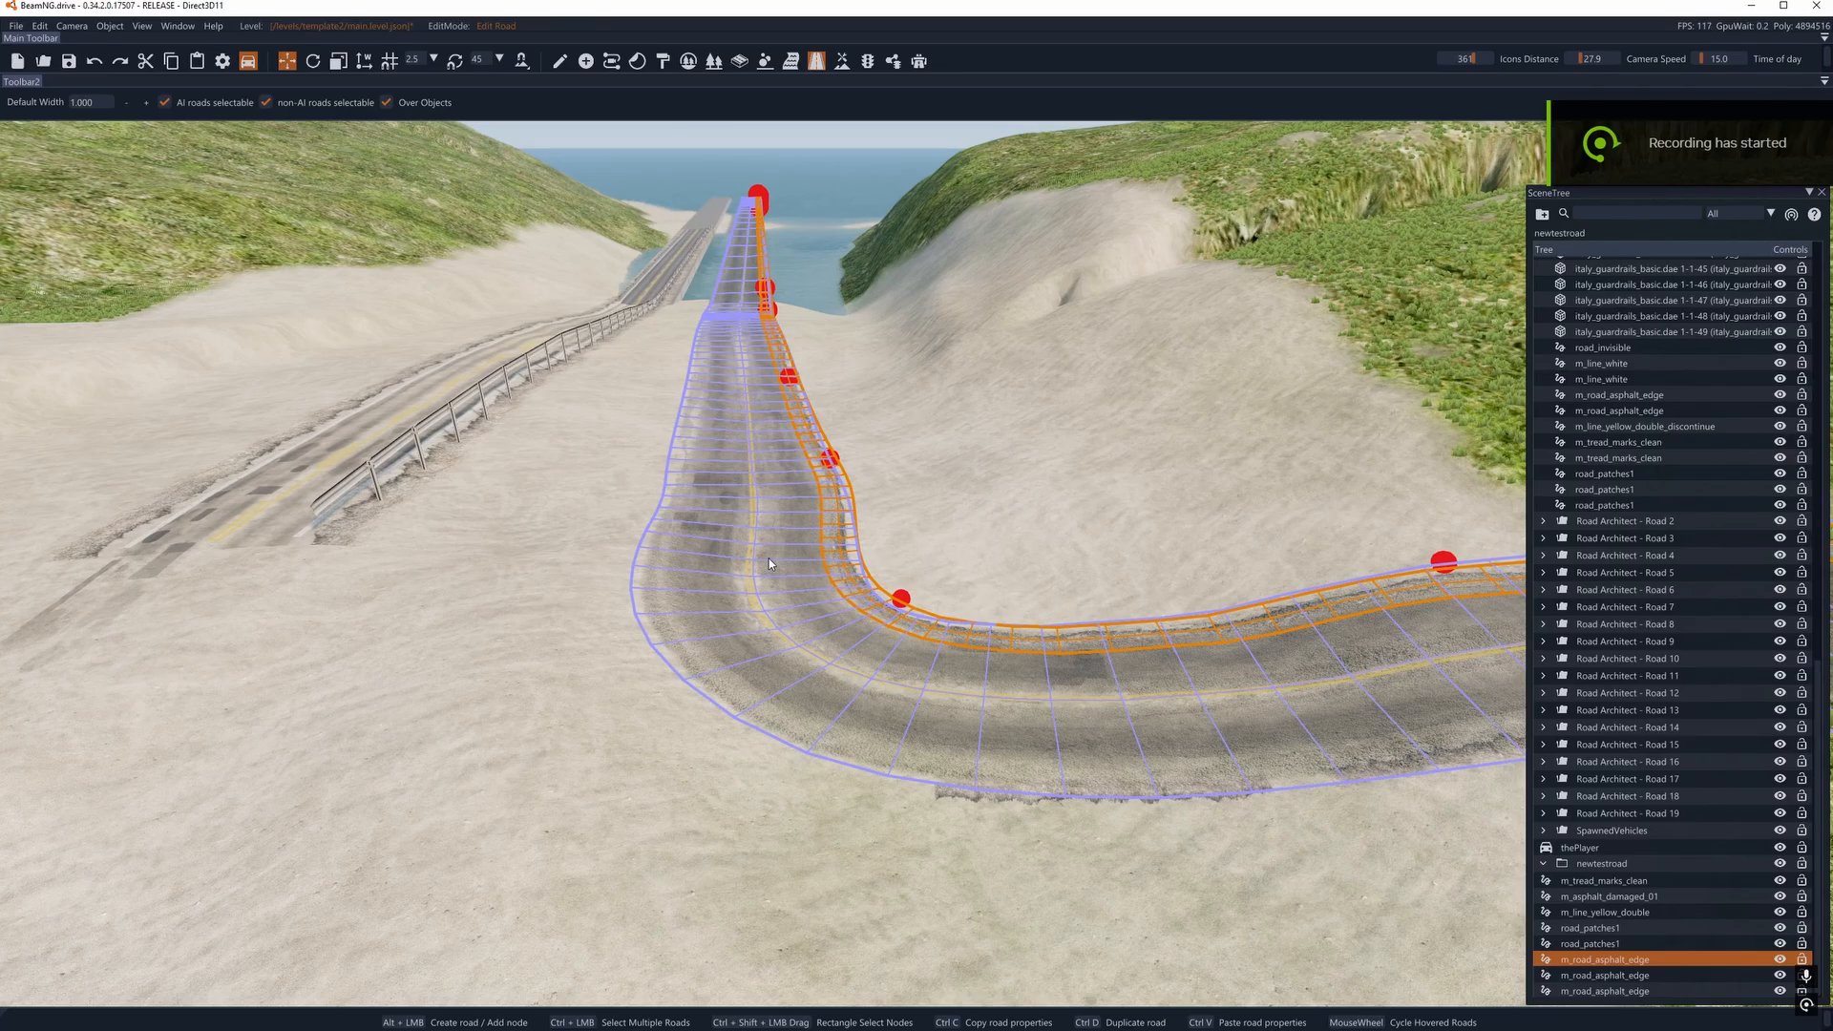
{"action": "left_click", "coordinate": [770, 559]}
{"action": "left_click", "coordinate": [1604, 881]}
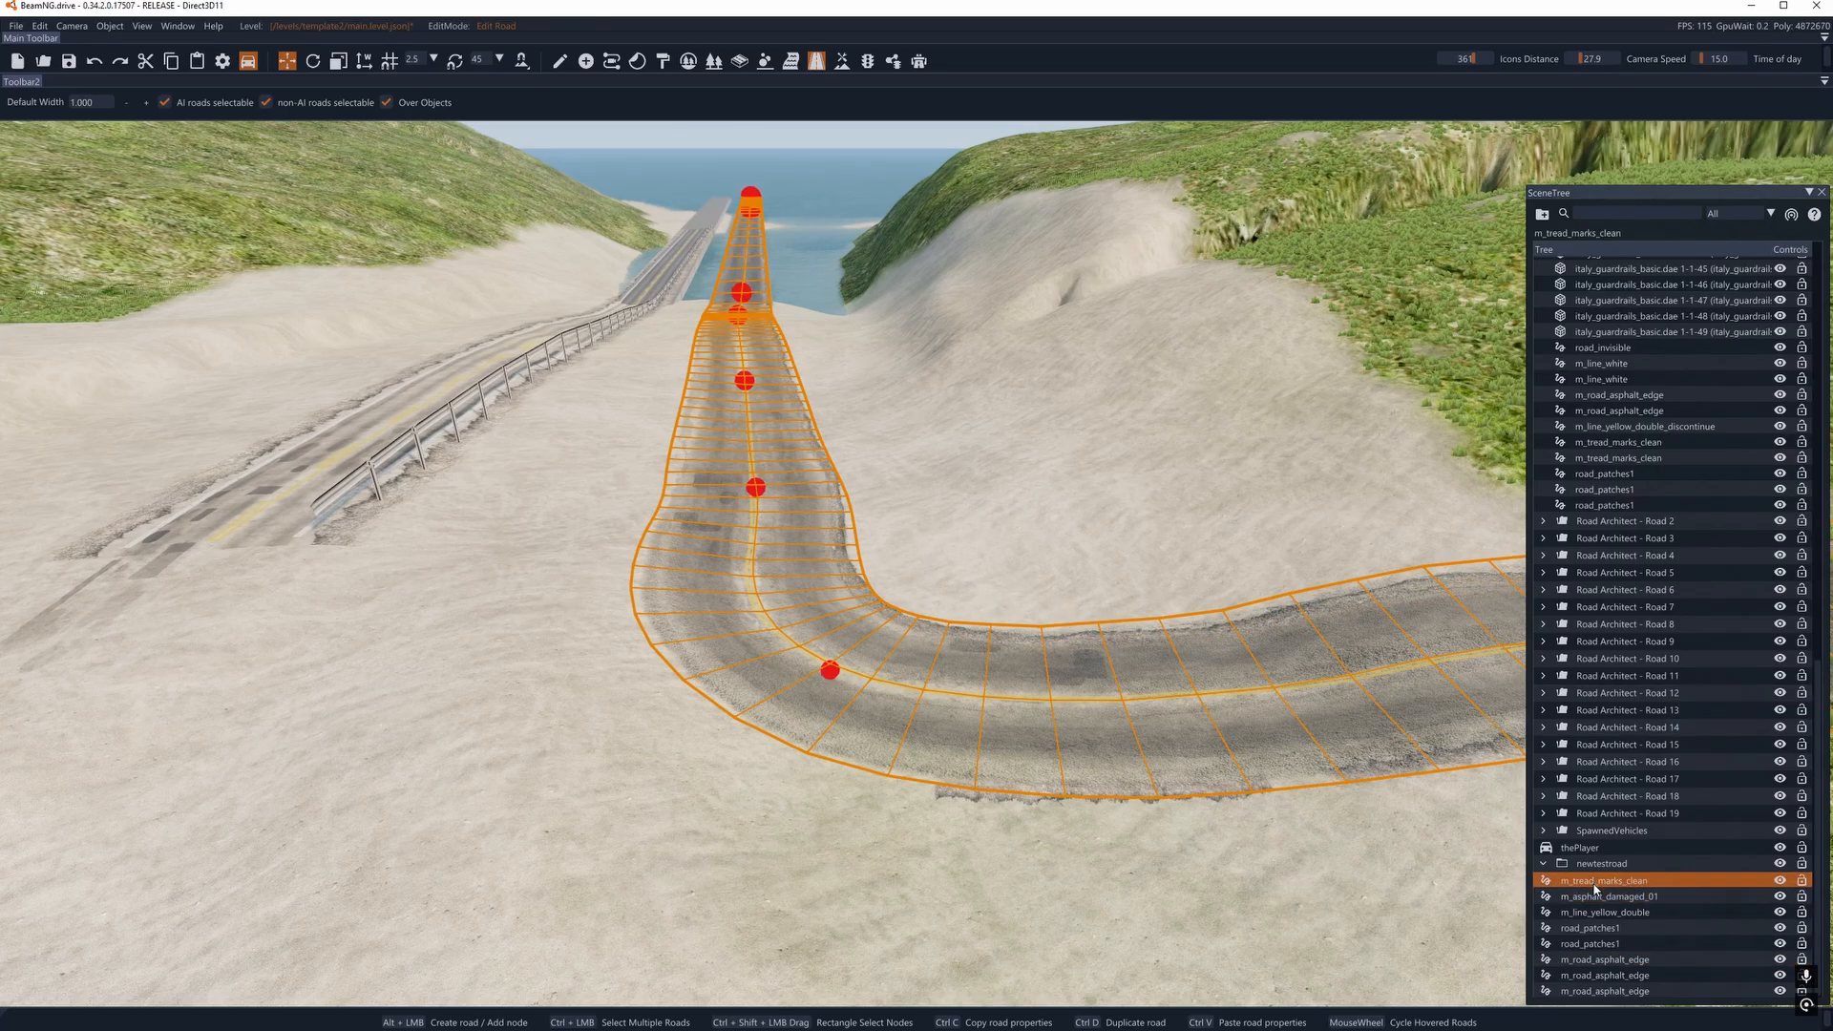
{"action": "left_click", "coordinate": [1591, 991], "text": "shift"}
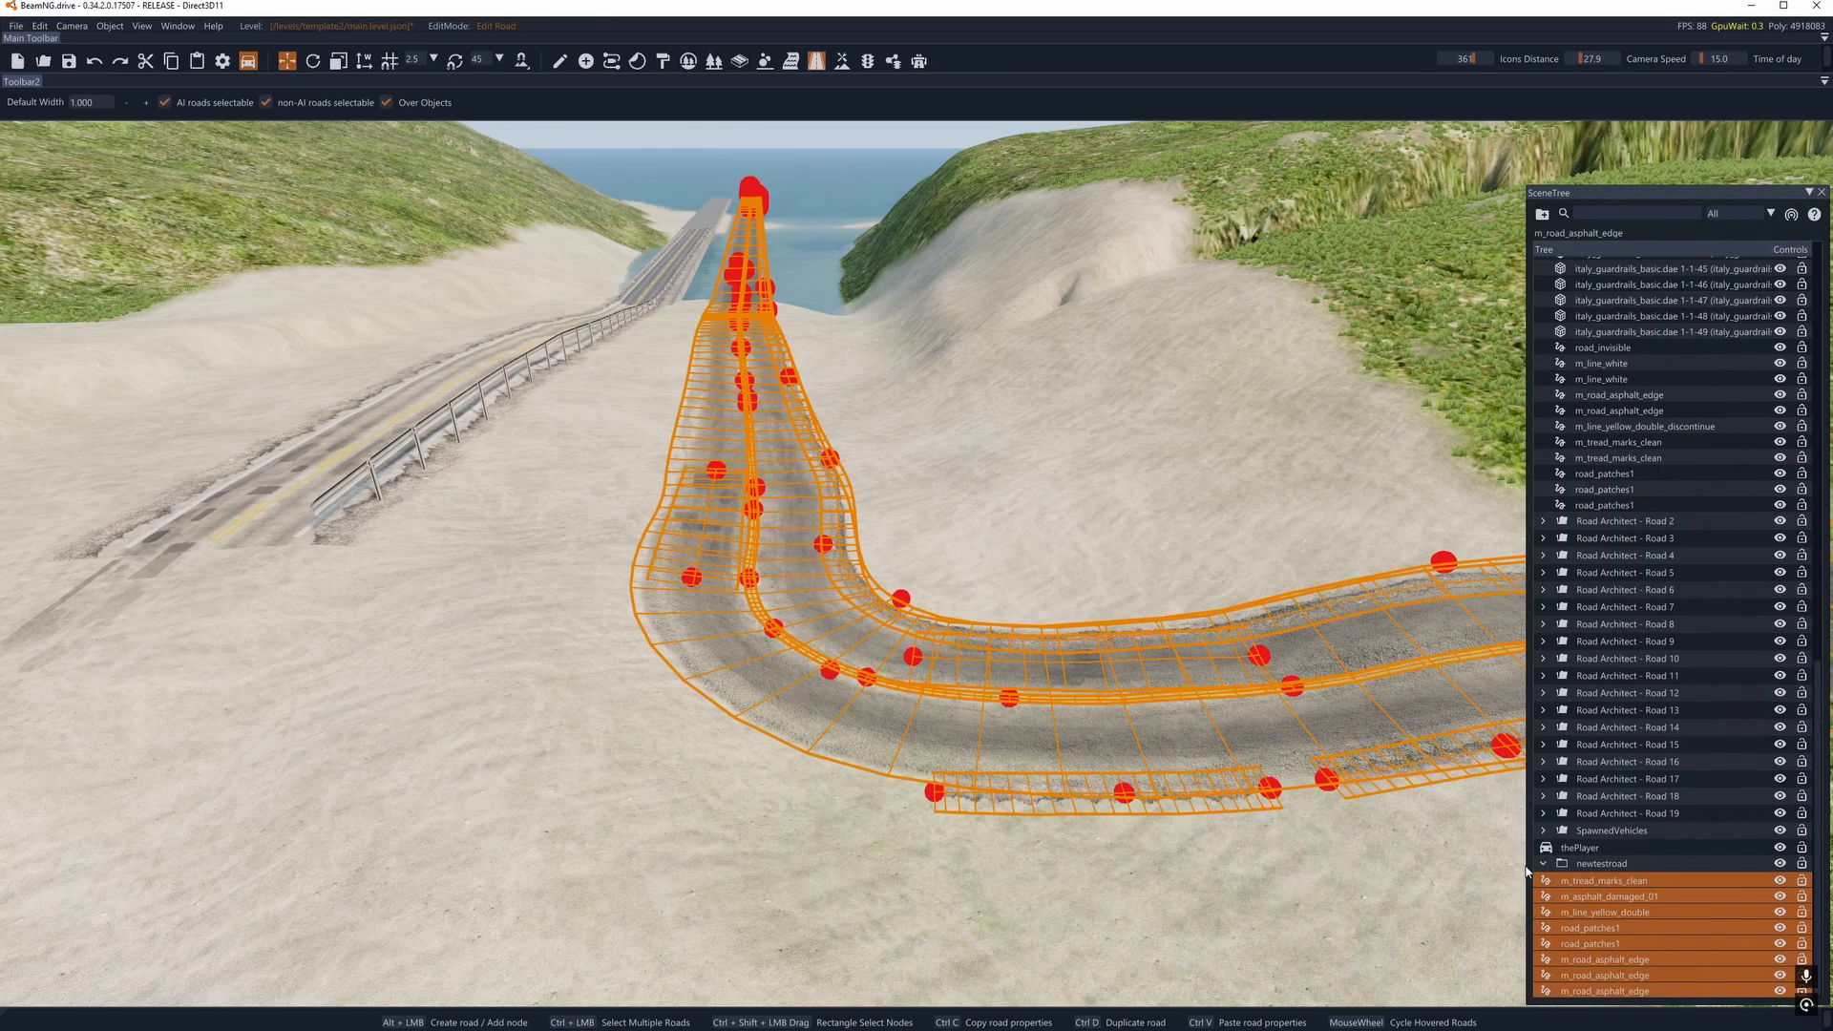
{"action": "left_click", "coordinate": [1604, 883]}
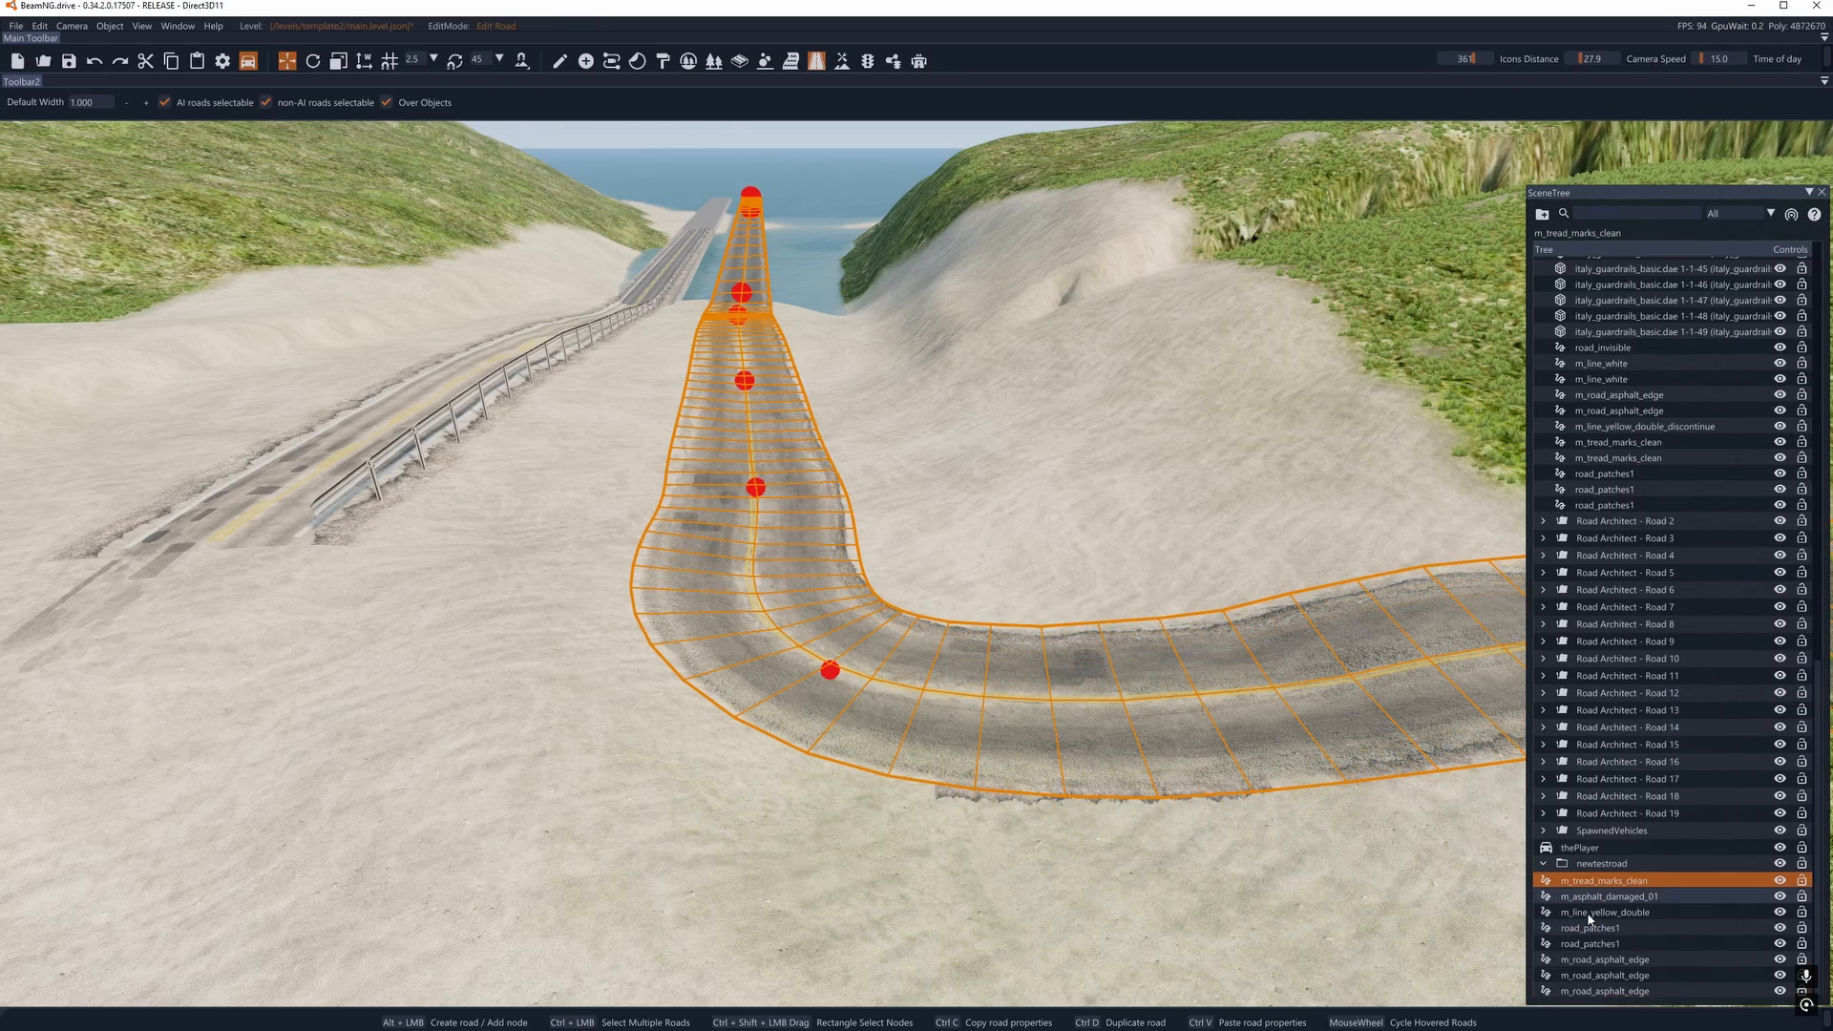
{"action": "left_click", "coordinate": [1590, 993], "text": "shift"}
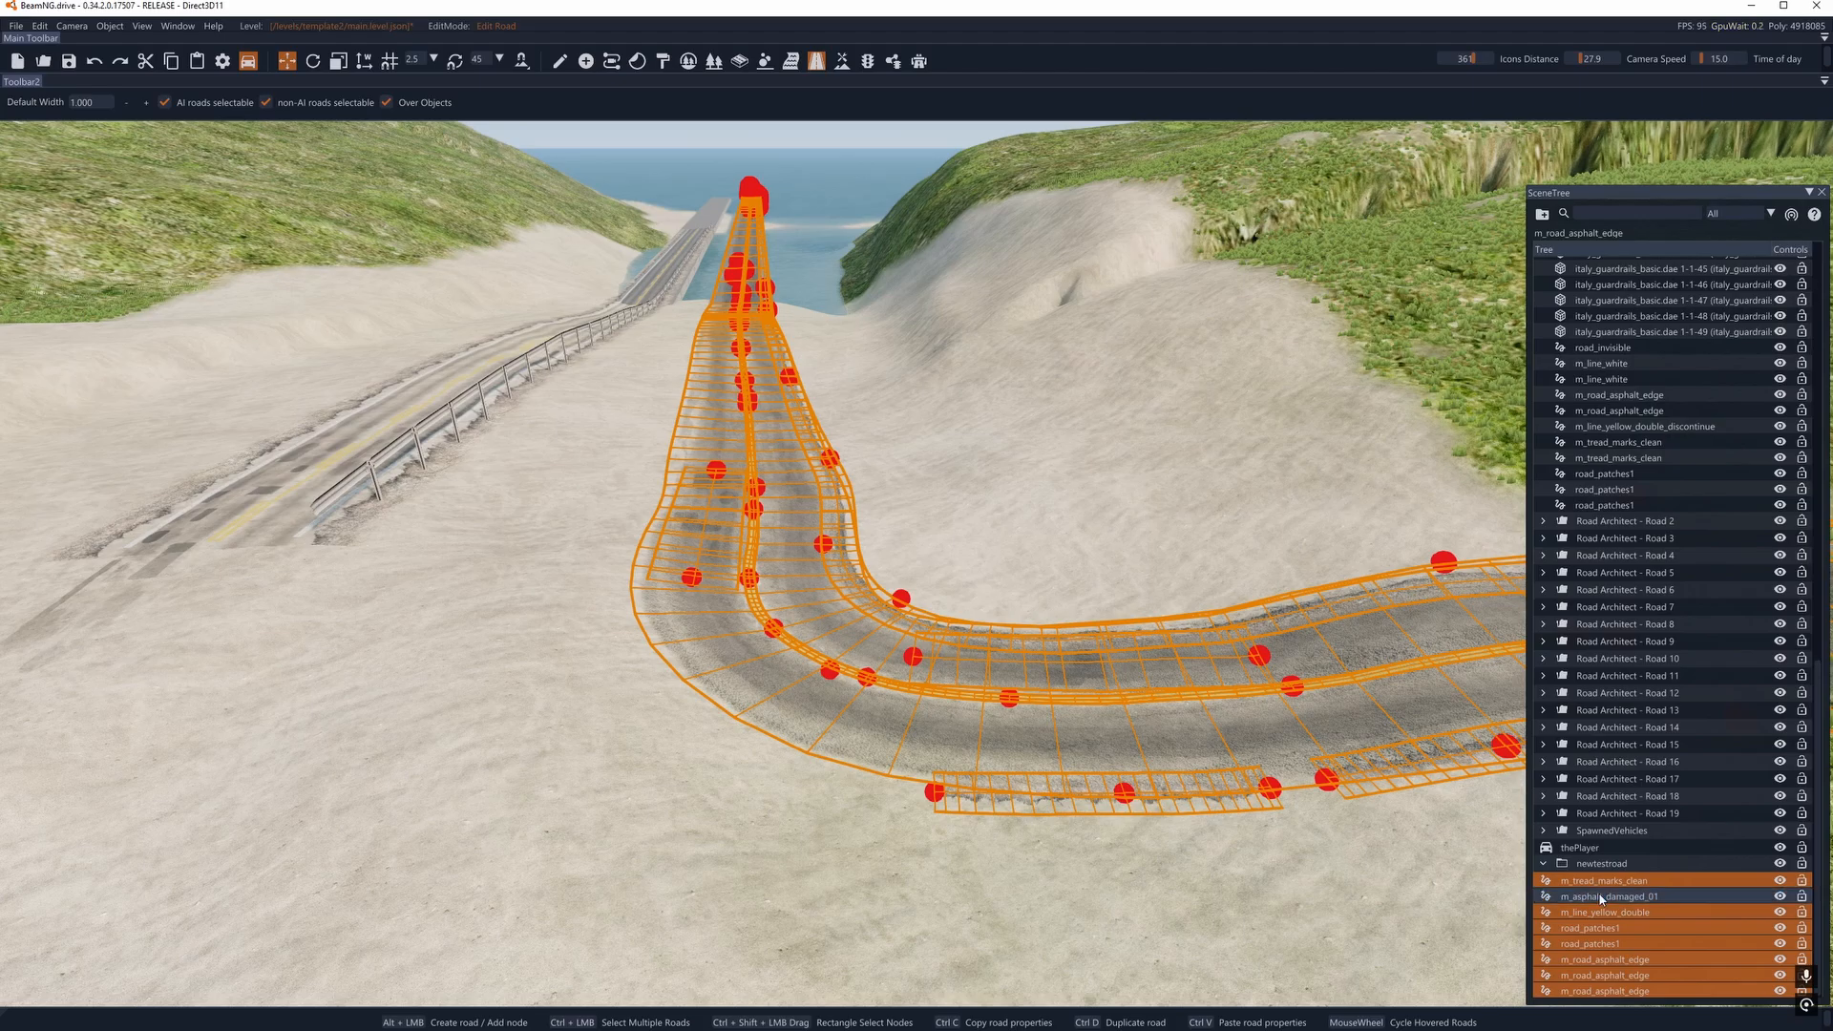
{"action": "scroll", "coordinate": [1594, 882], "scroll_direction": "up", "scroll_amount": 3}
{"action": "scroll", "coordinate": [1595, 882], "scroll_direction": "down", "scroll_amount": 3}
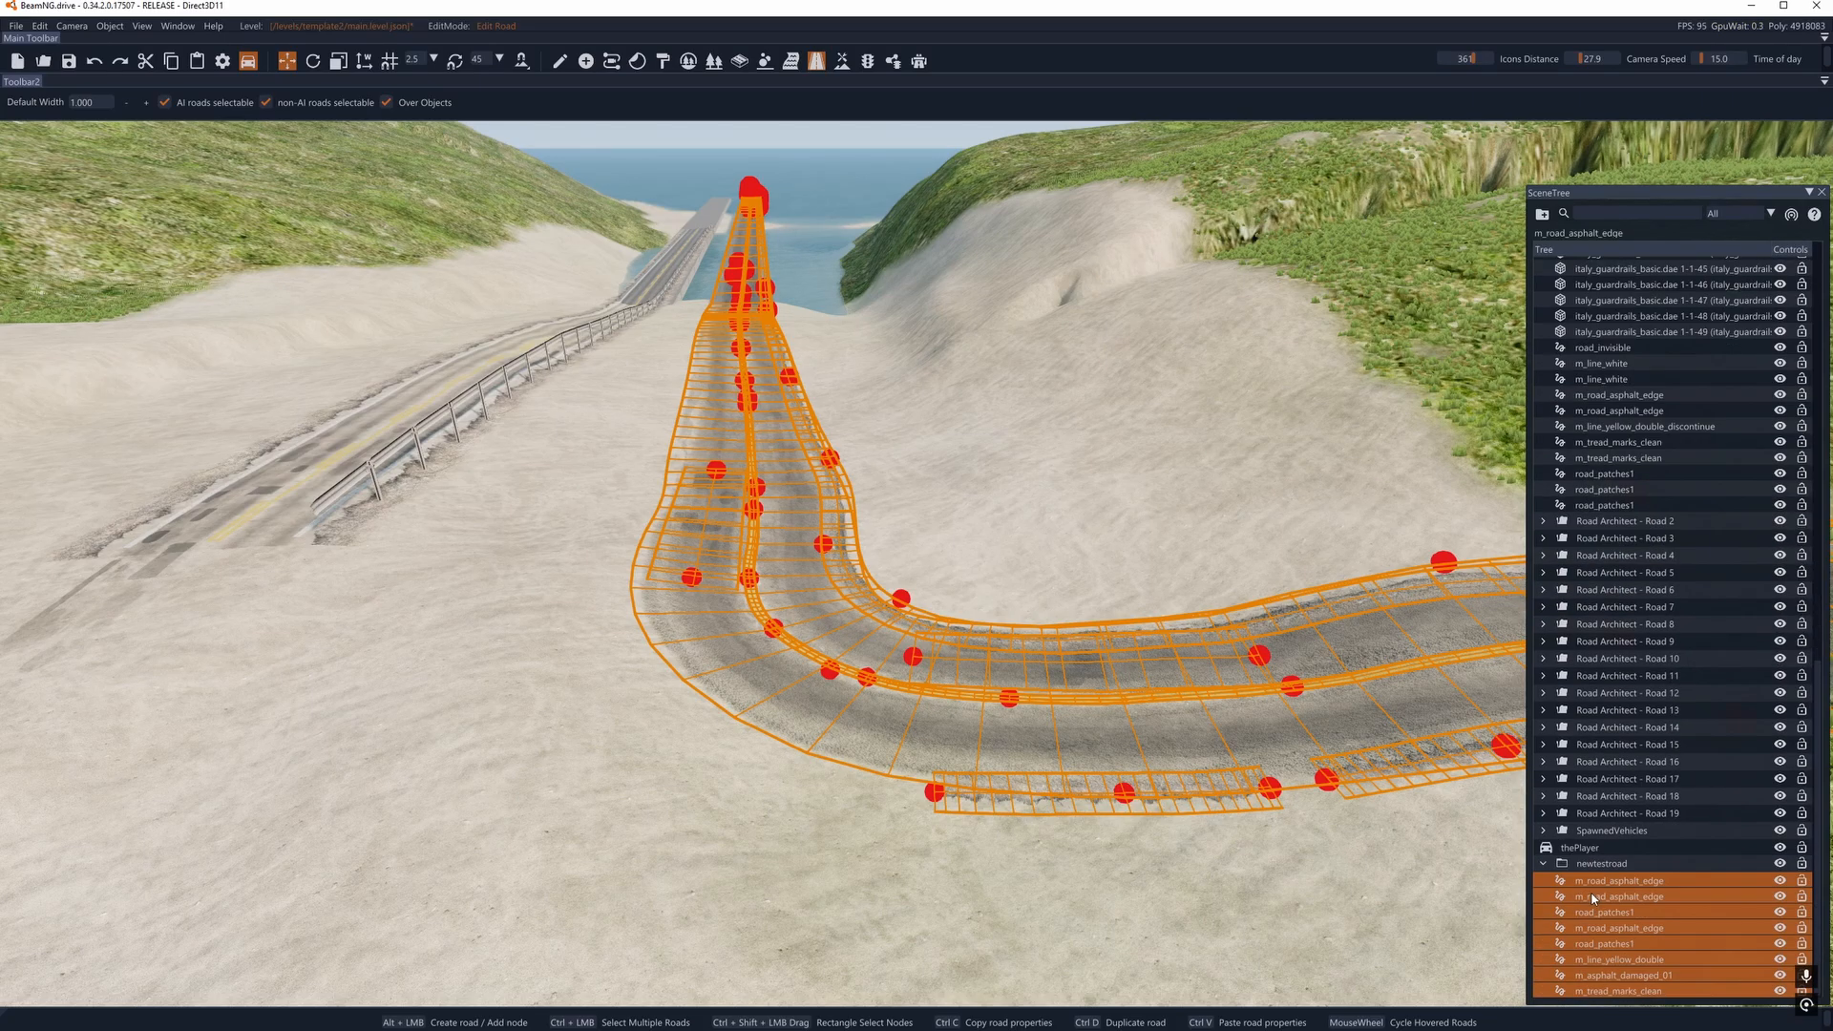
- Check the contents of the newtestroad group, leave the group collapsed and reposition the SceneTree window
{"action": "left_click", "coordinate": [1546, 871]}
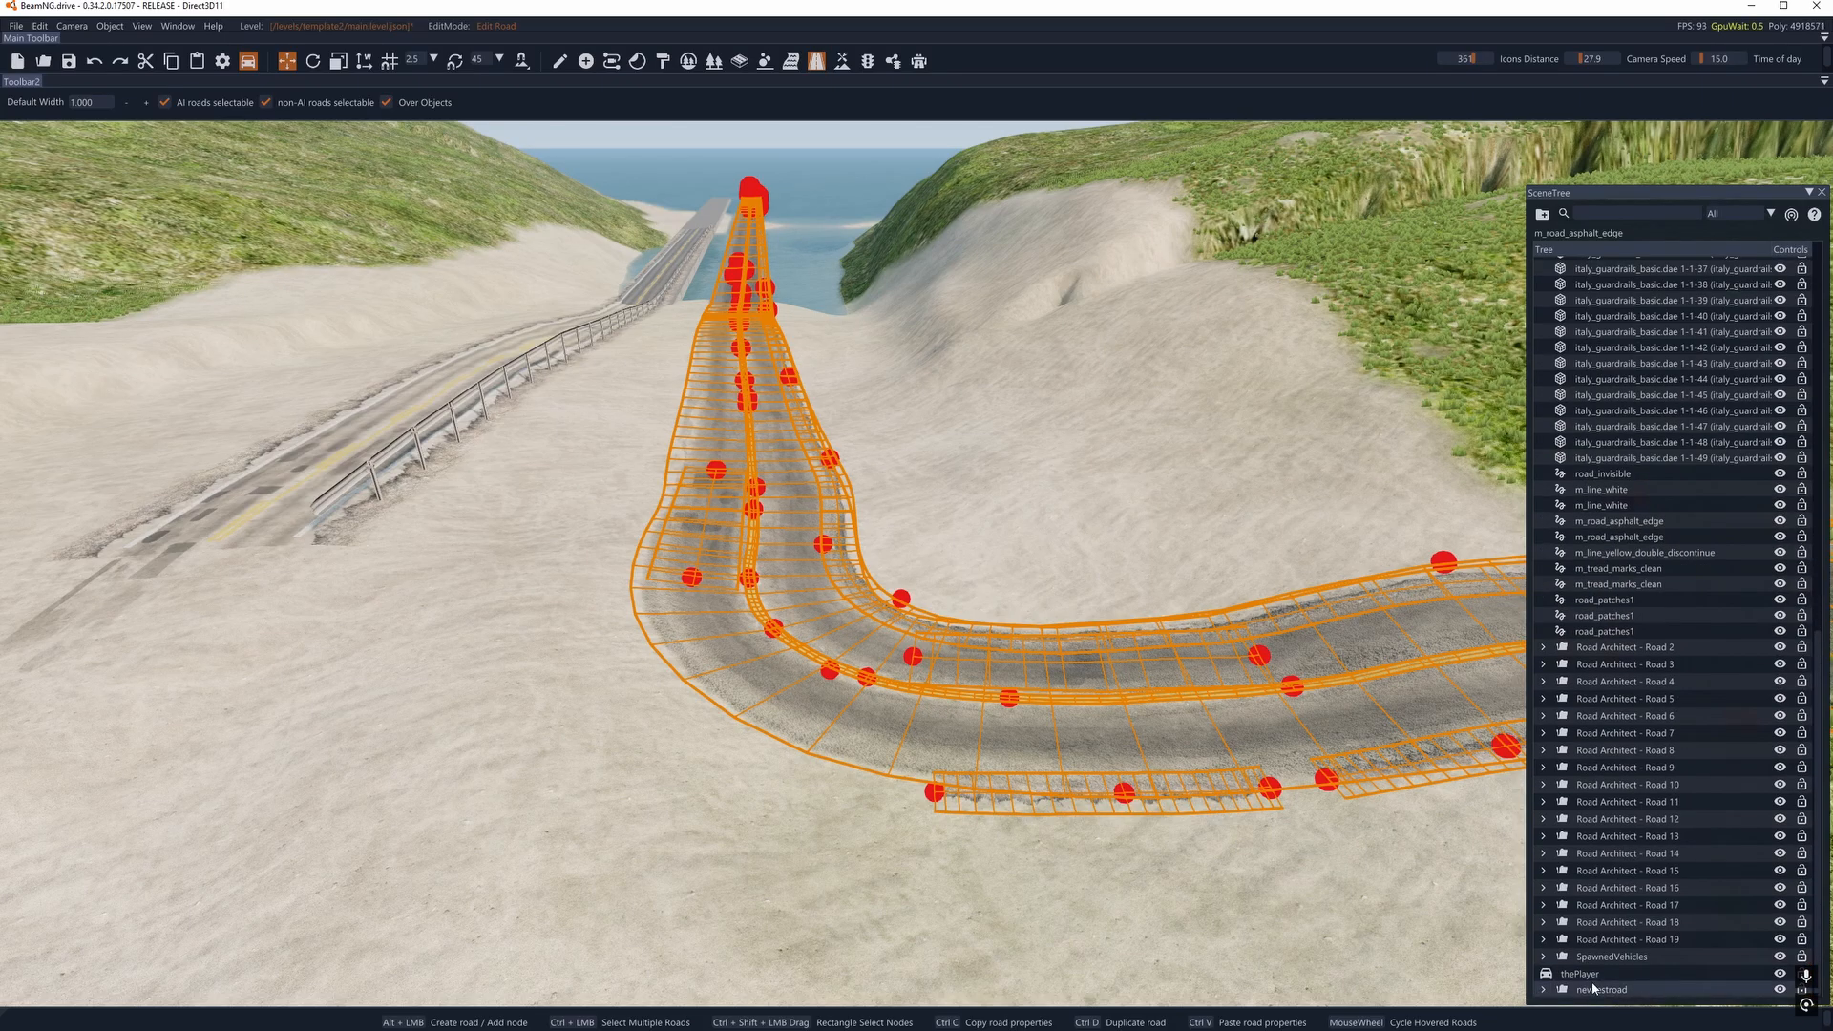
{"action": "left_click", "coordinate": [1546, 990]}
{"action": "scroll", "coordinate": [1566, 922], "scroll_direction": "down", "scroll_amount": 3}
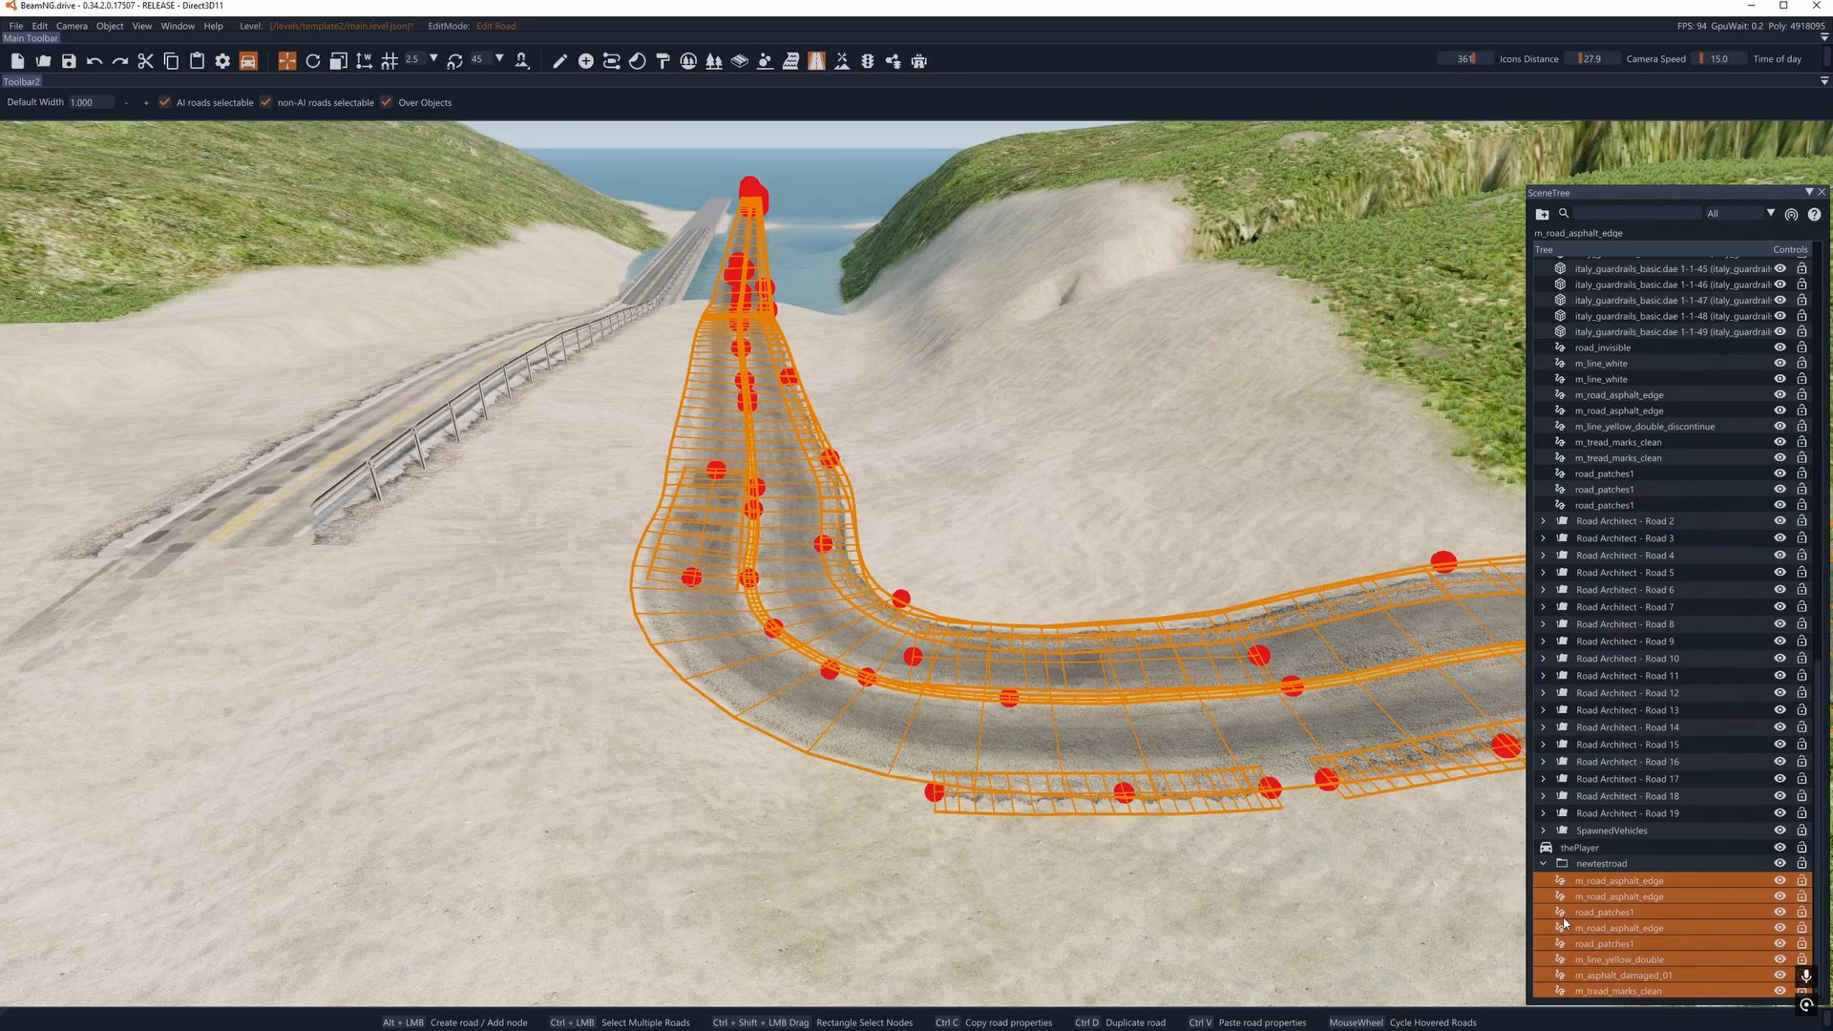
{"action": "left_click", "coordinate": [1544, 864]}
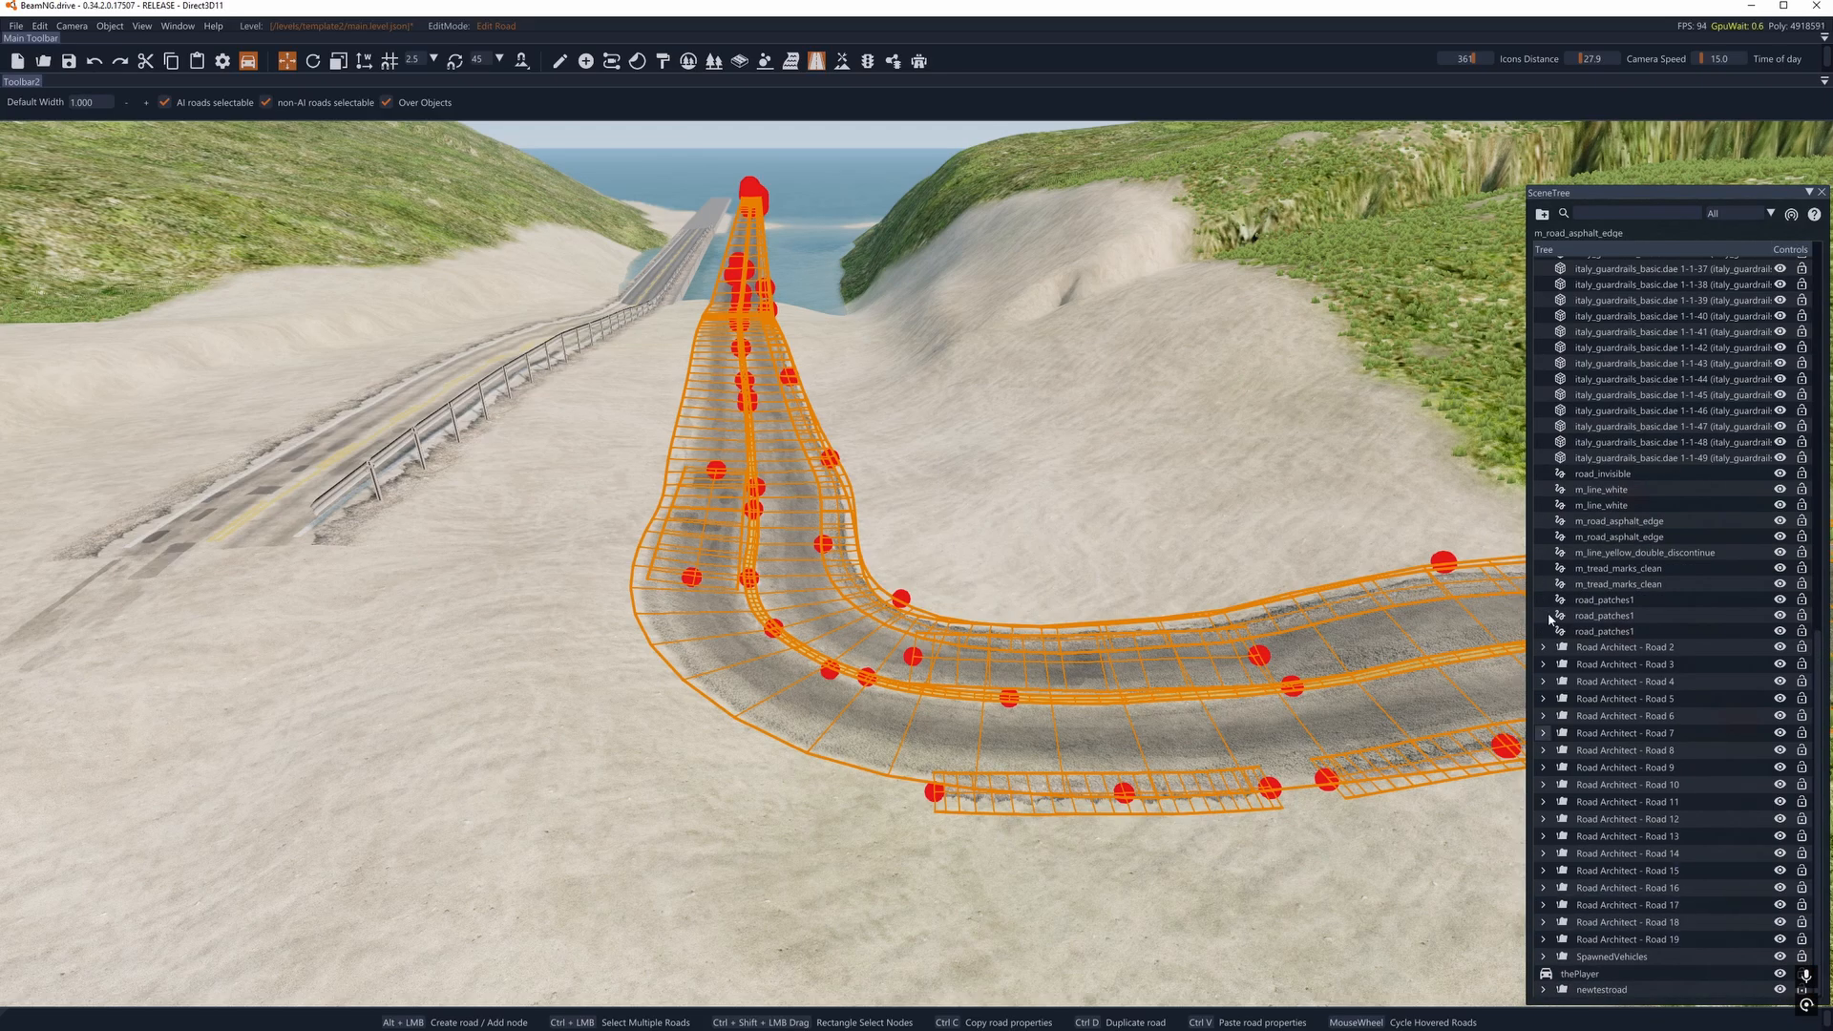
{"action": "left_click_drag", "start_coordinate": [1636, 192], "coordinate": [1636, 462]}
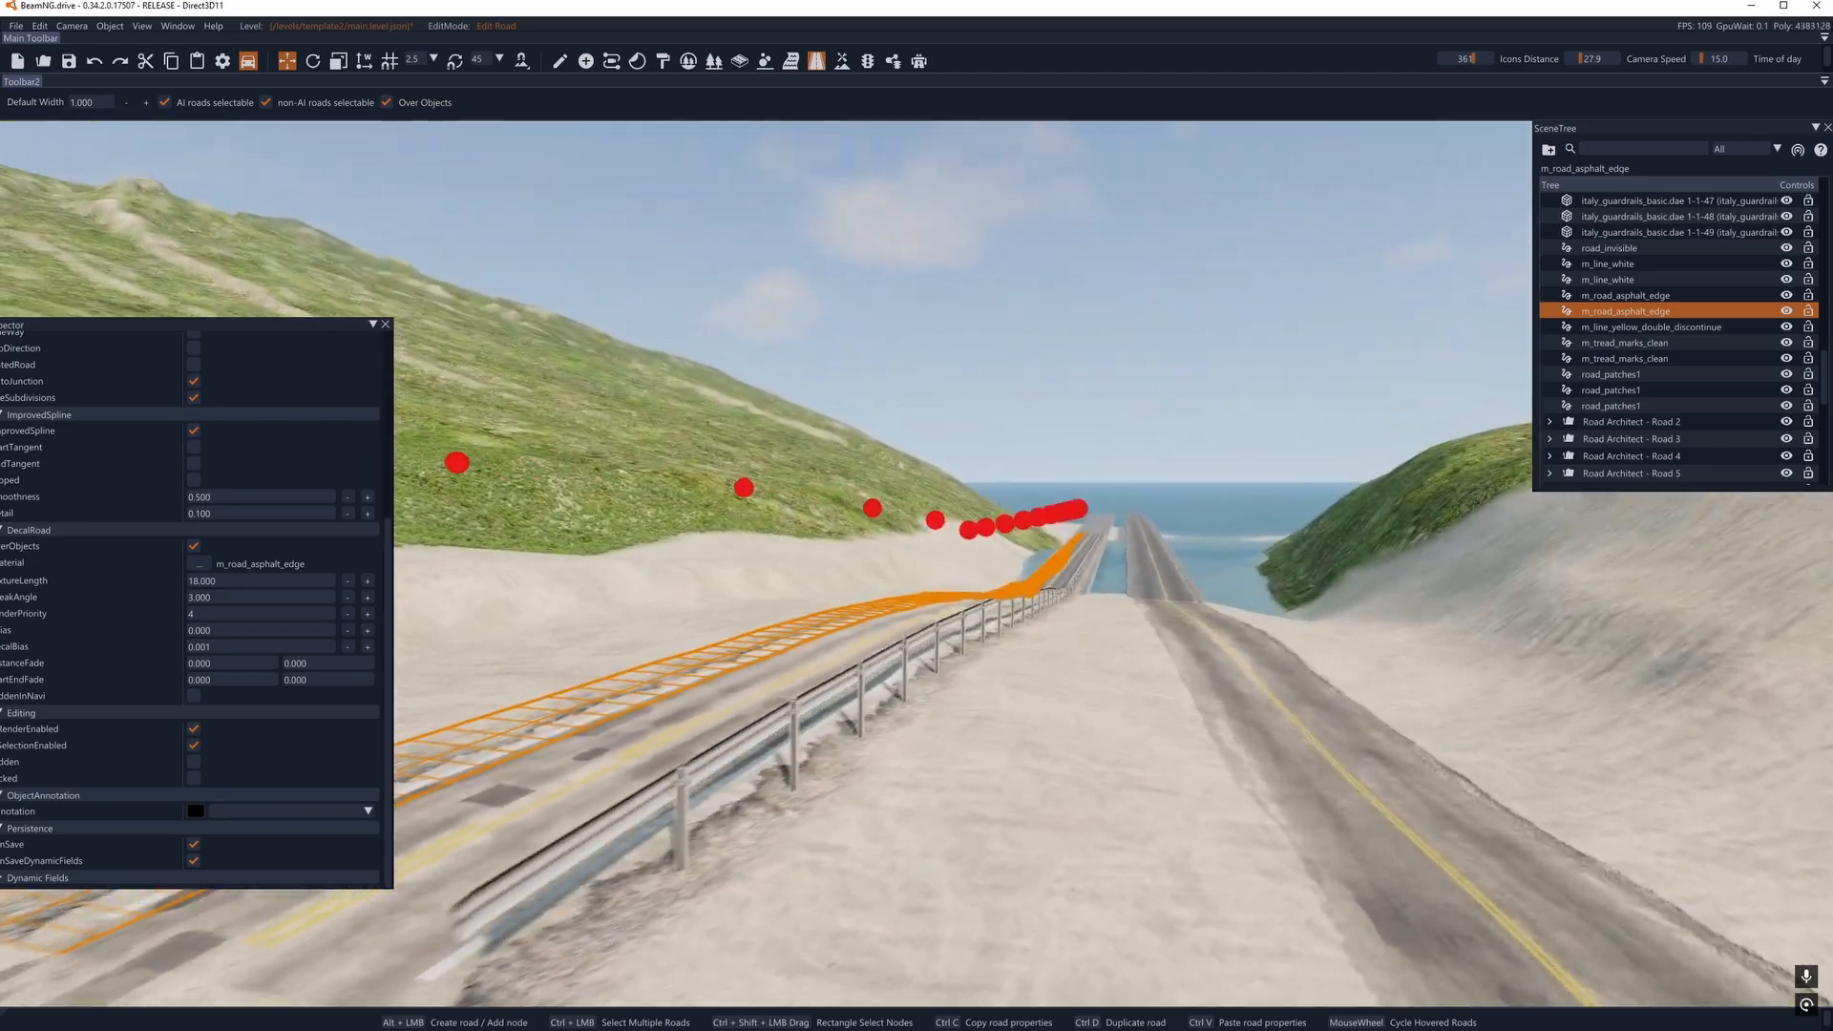
- Examine the road_invisible overlay and the asphalt edge decal of the existing guardrail road down to its bridge
{"action": "key", "text": "w"}
{"action": "key", "text": "d"}
{"action": "right_click_drag", "start_coordinate": [859, 497], "coordinate": [849, 535]}
{"action": "key", "text": "a"}
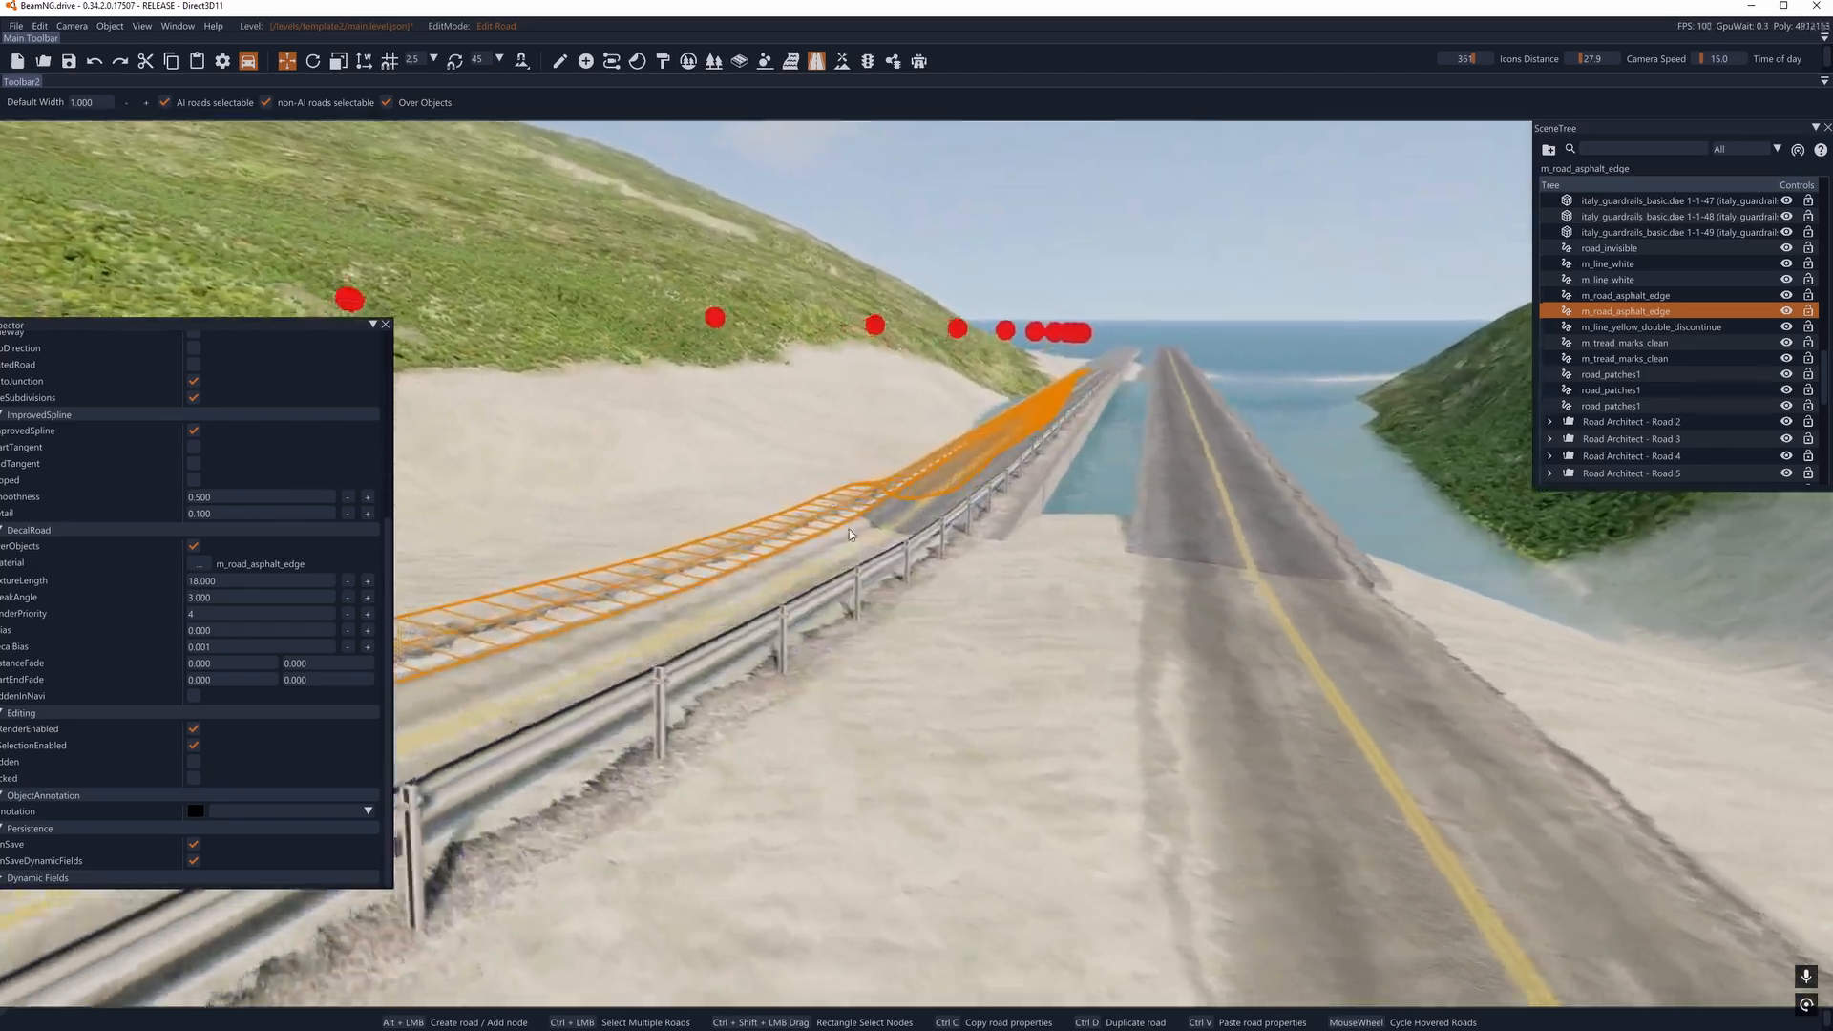
{"action": "left_click", "coordinate": [897, 611]}
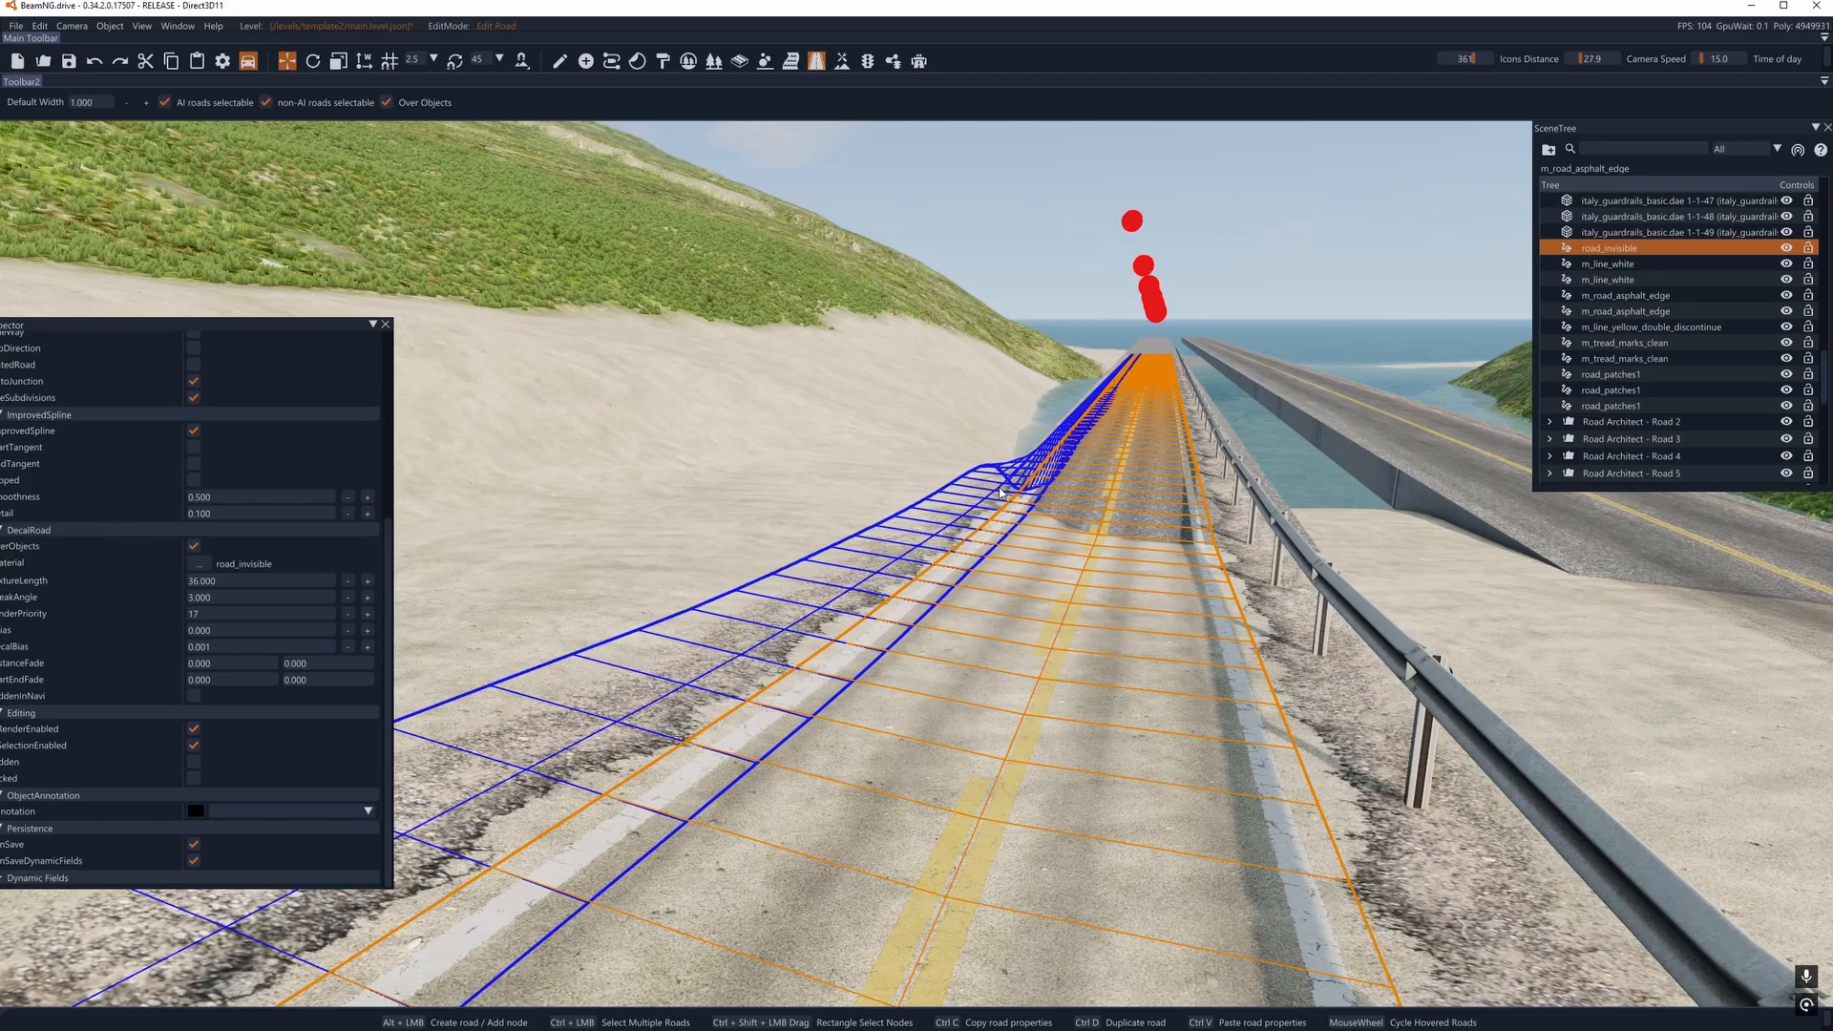
{"action": "left_click", "coordinate": [838, 601]}
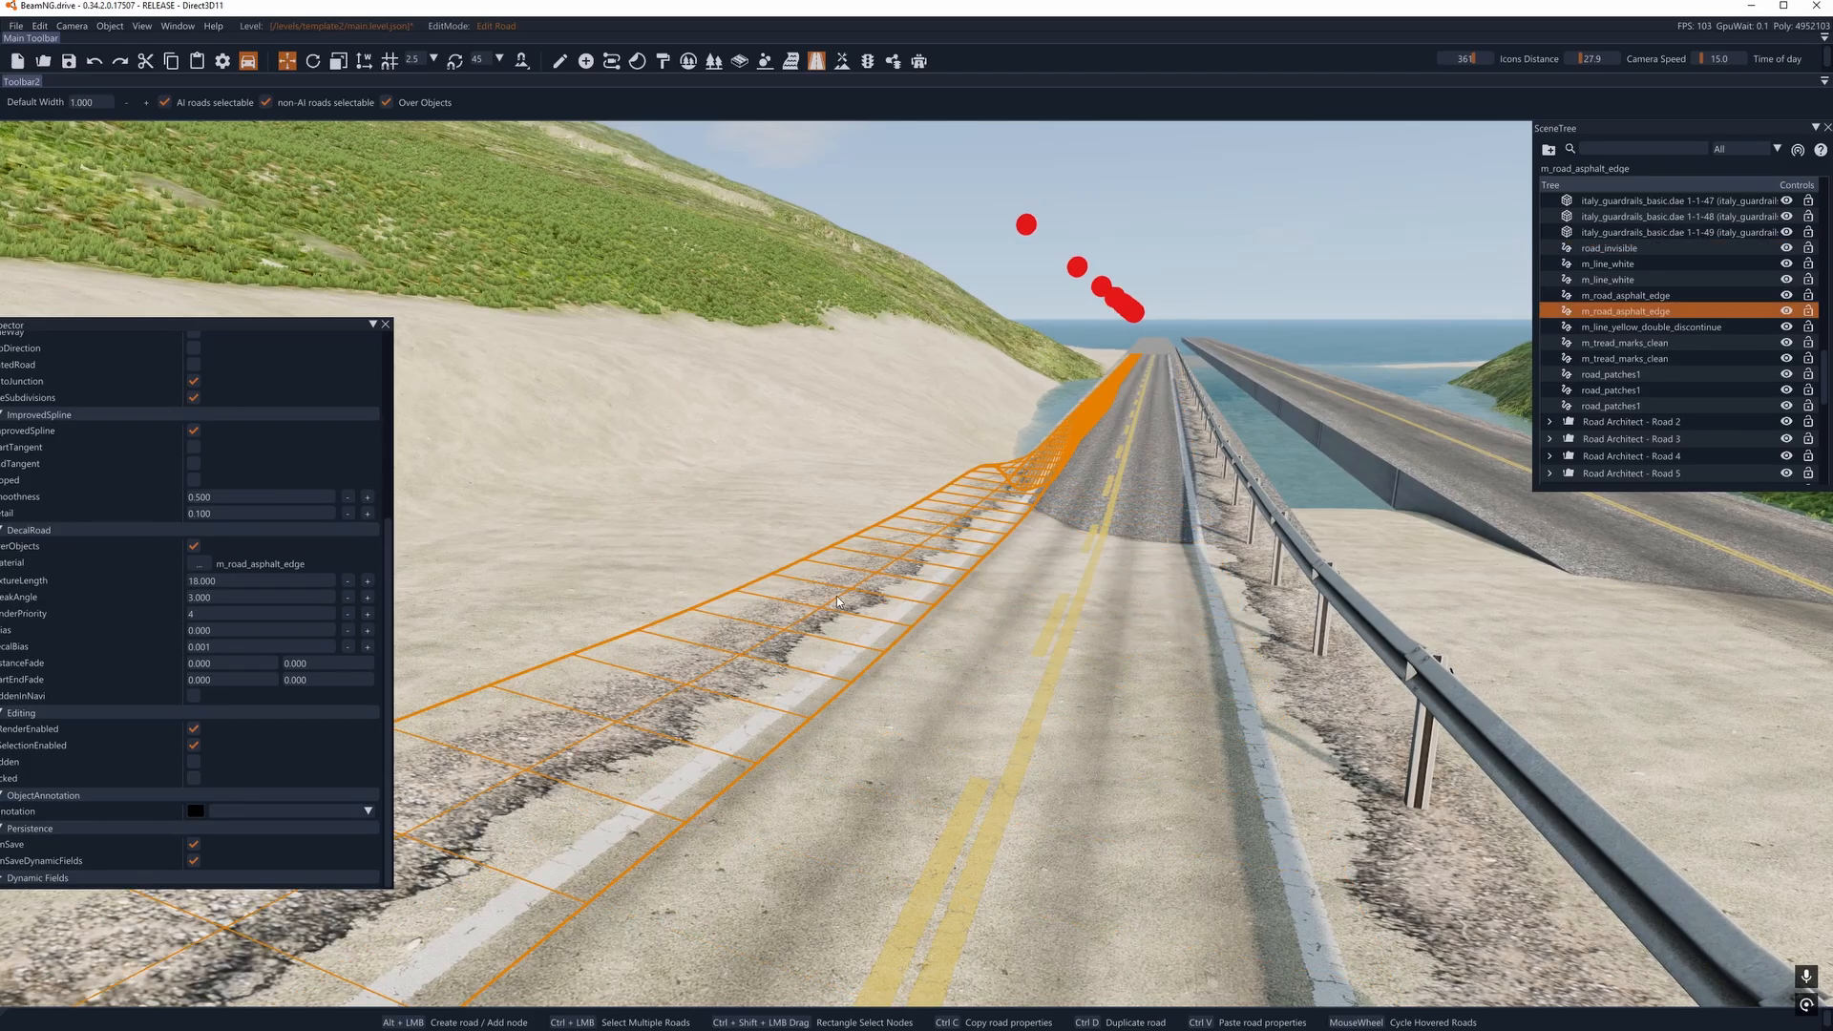
{"action": "key", "text": "w"}
{"action": "key", "text": "a"}
{"action": "right_click_drag", "start_coordinate": [837, 601], "coordinate": [913, 614]}
{"action": "key", "text": "d"}
{"action": "key", "text": "s"}
{"action": "key", "text": "a"}
{"action": "key", "text": "w"}
{"action": "key", "text": "s"}
{"action": "key", "text": "d"}
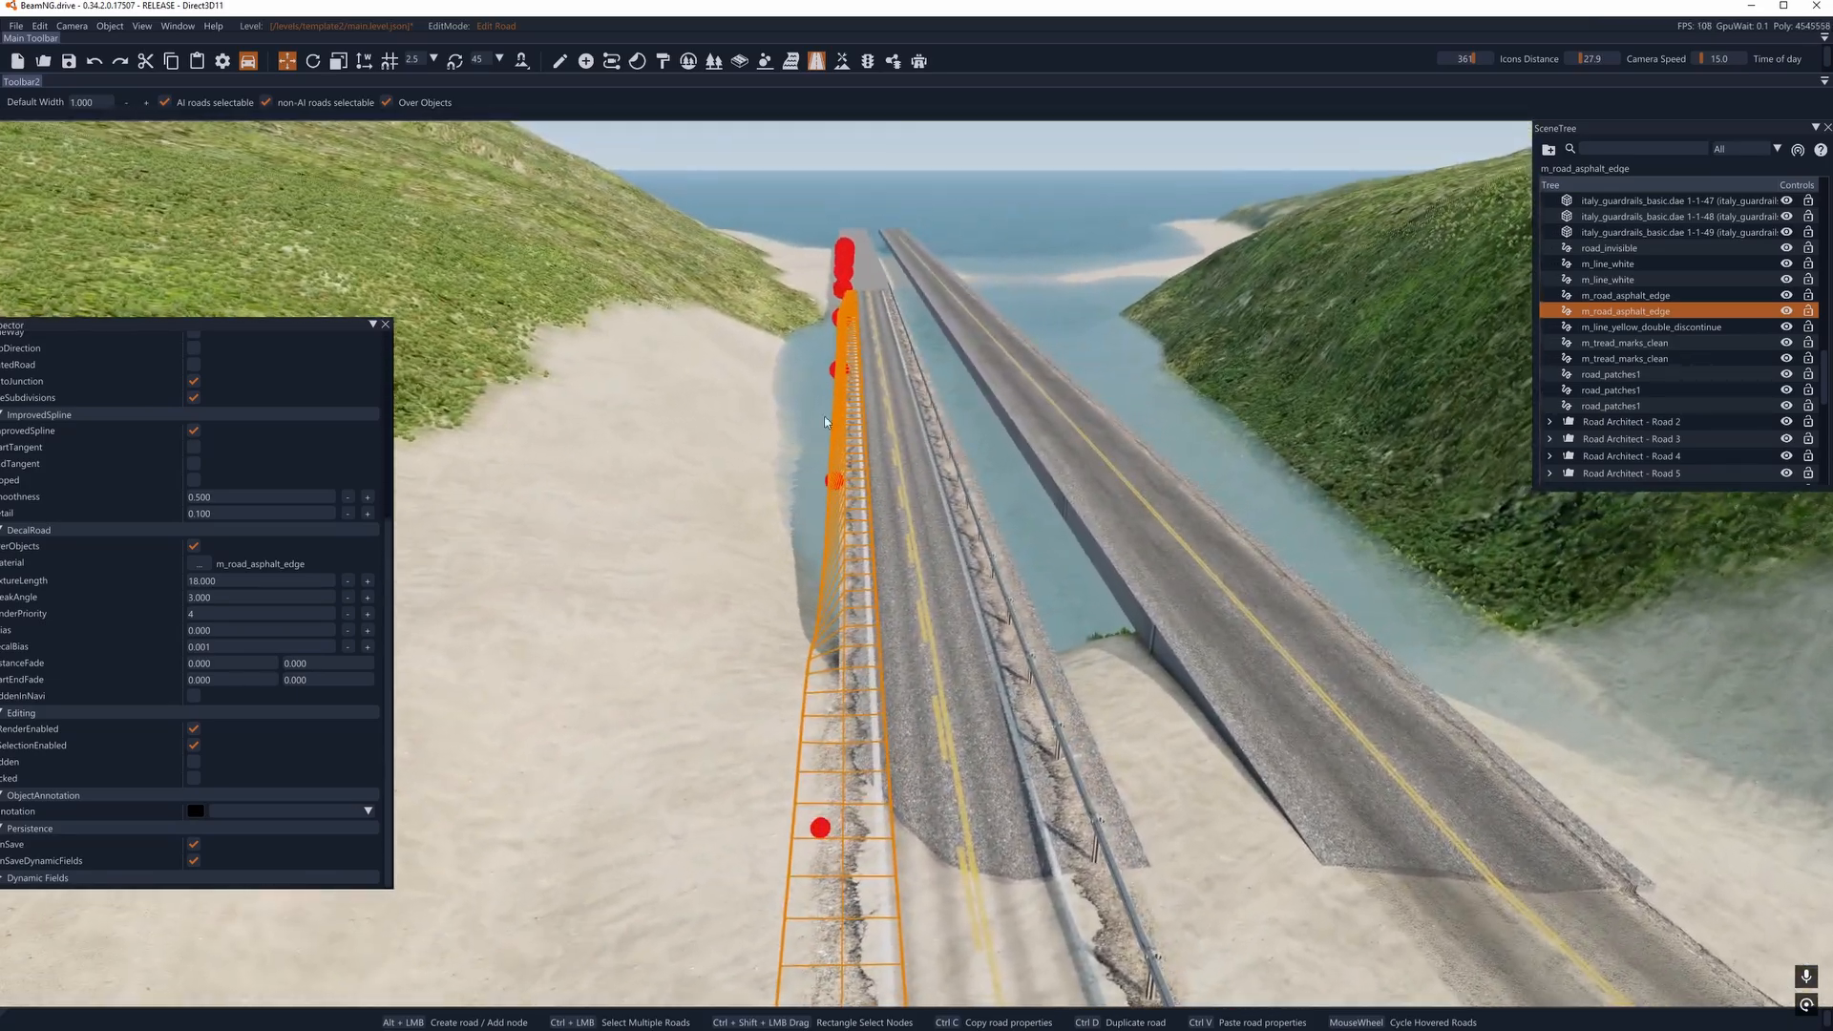
{"action": "left_click_drag", "start_coordinate": [836, 370], "coordinate": [860, 370]}
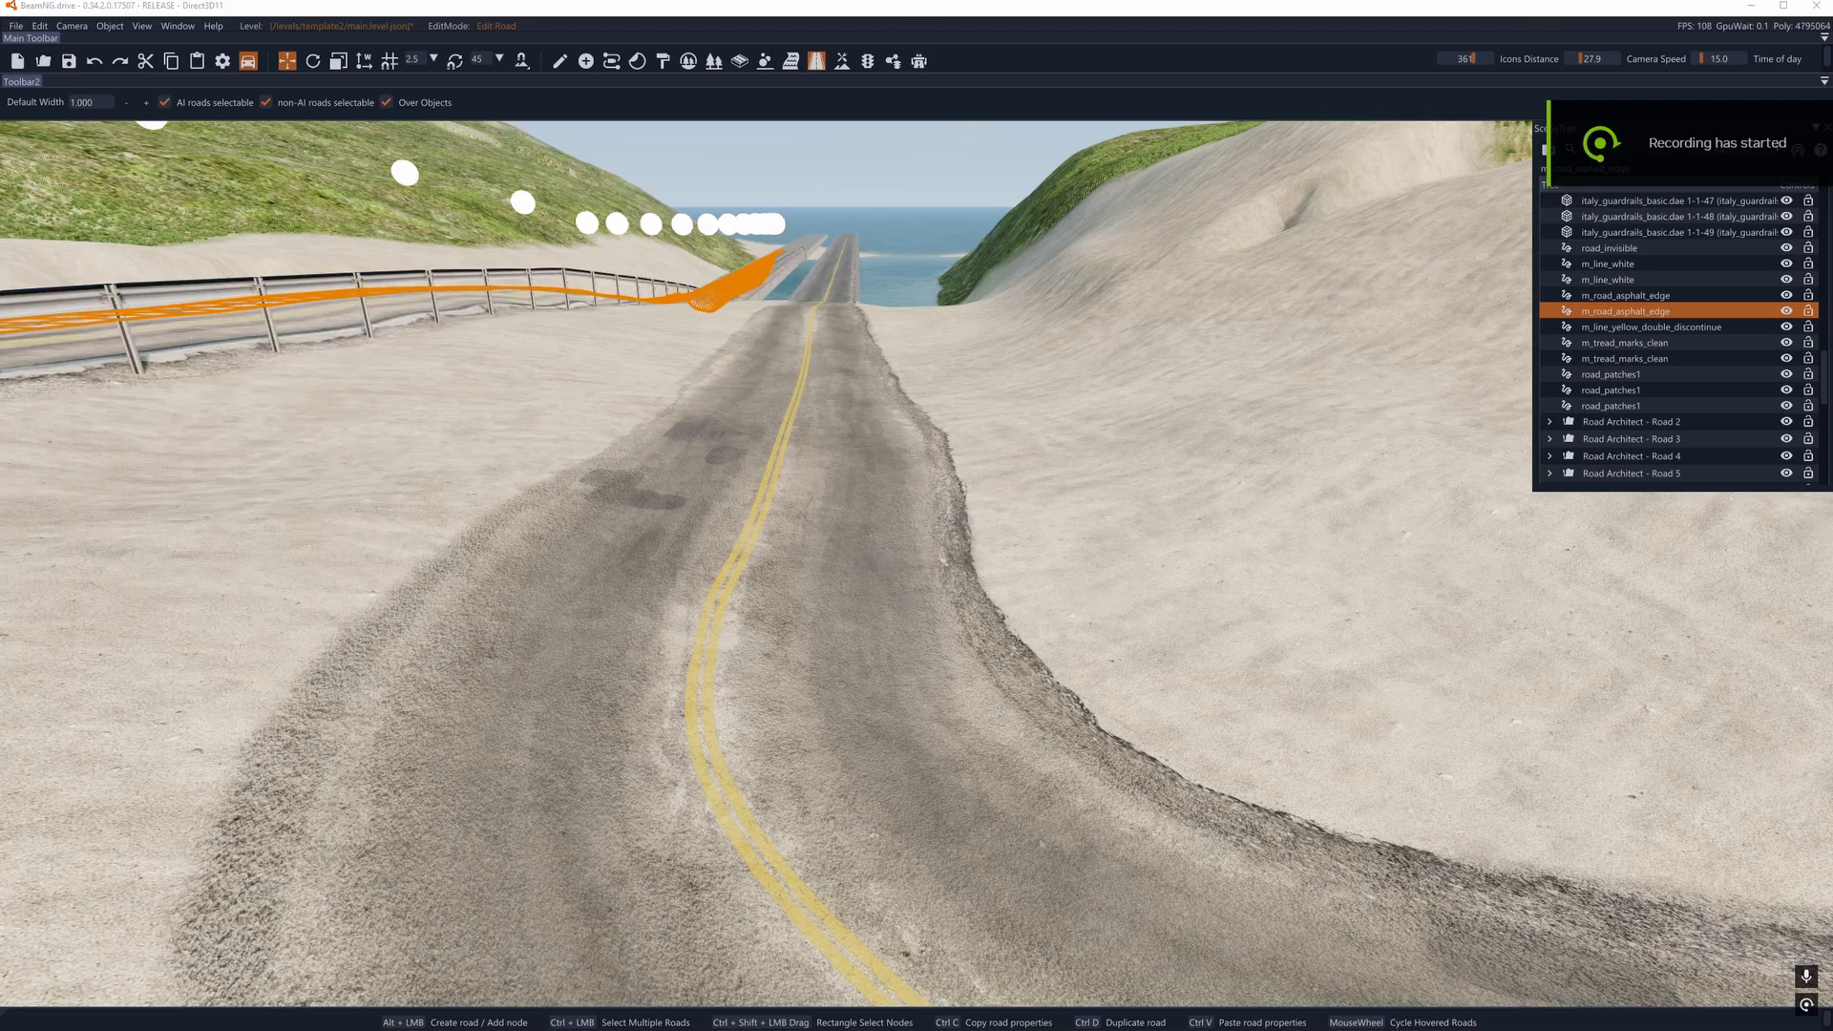
- Open Road Architect, add a new spline road and place three nodes along the inside road edge at the bend
{"action": "left_click", "coordinate": [919, 61]}
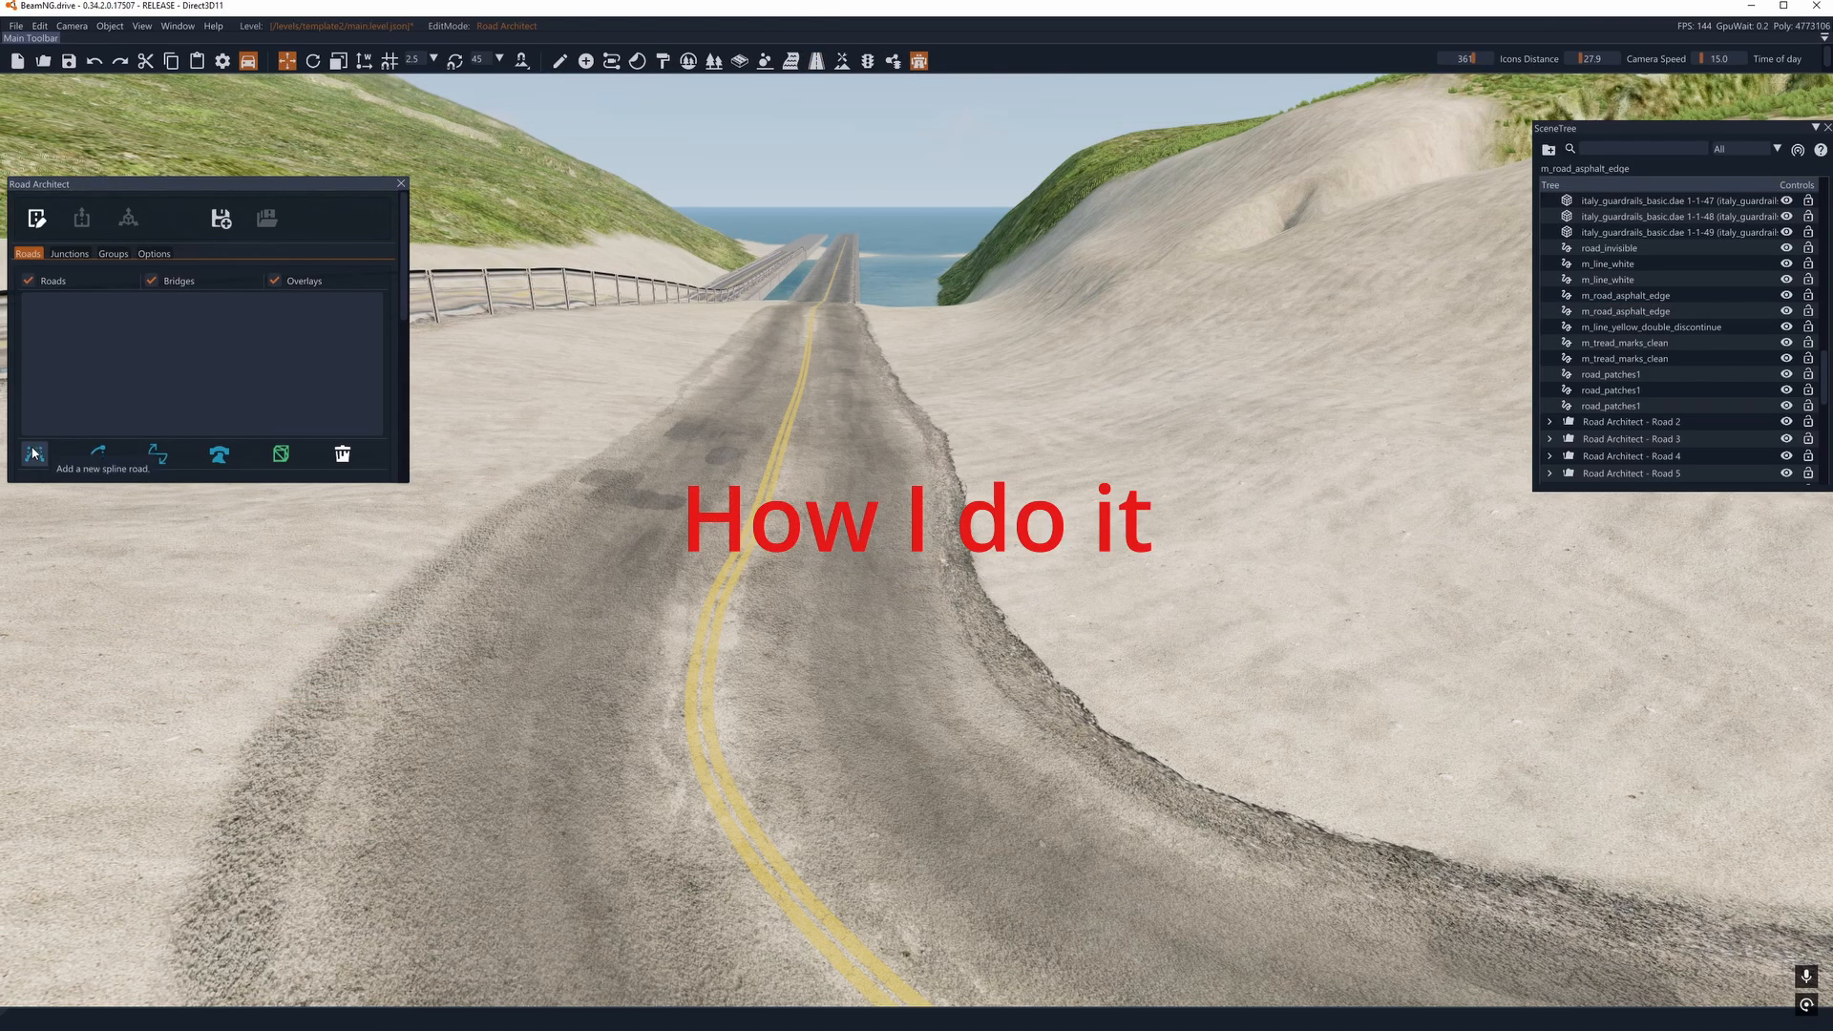
{"action": "left_click", "coordinate": [34, 453]}
{"action": "right_click_drag", "start_coordinate": [902, 506], "coordinate": [926, 563]}
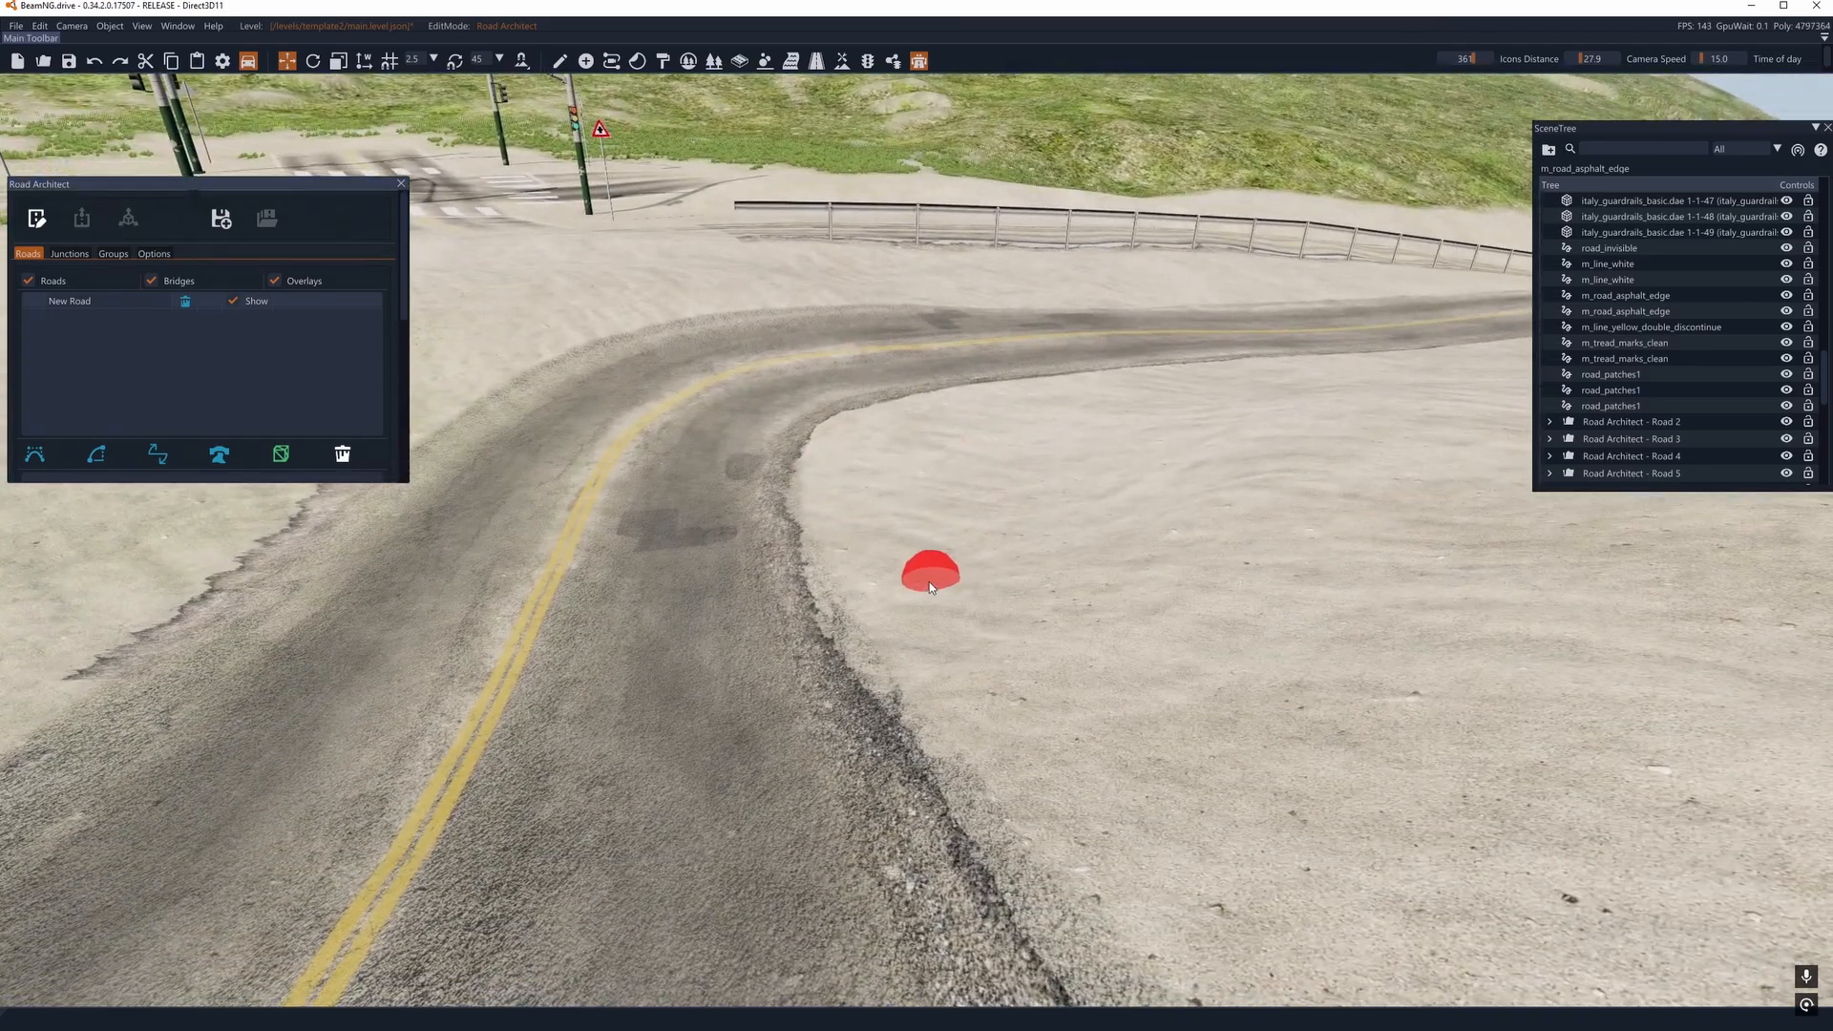
{"action": "left_click", "coordinate": [845, 662]}
{"action": "left_click", "coordinate": [783, 523]}
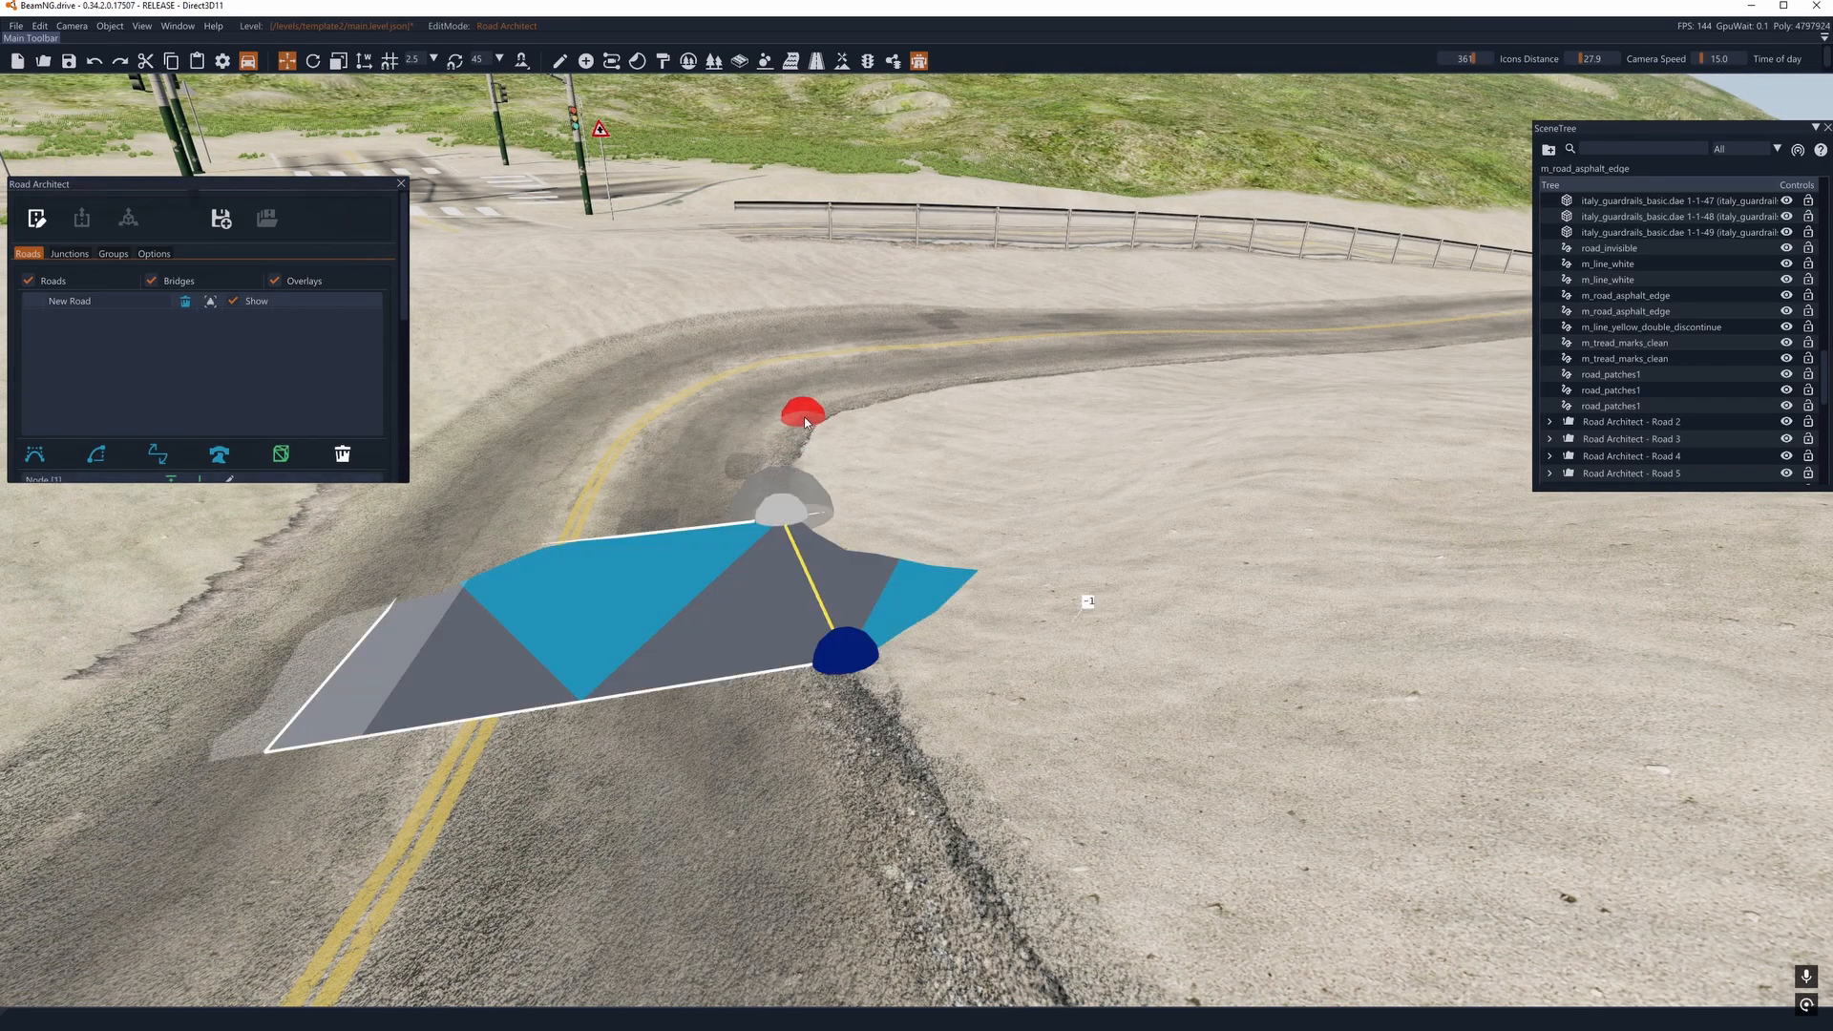
{"action": "left_click", "coordinate": [833, 410]}
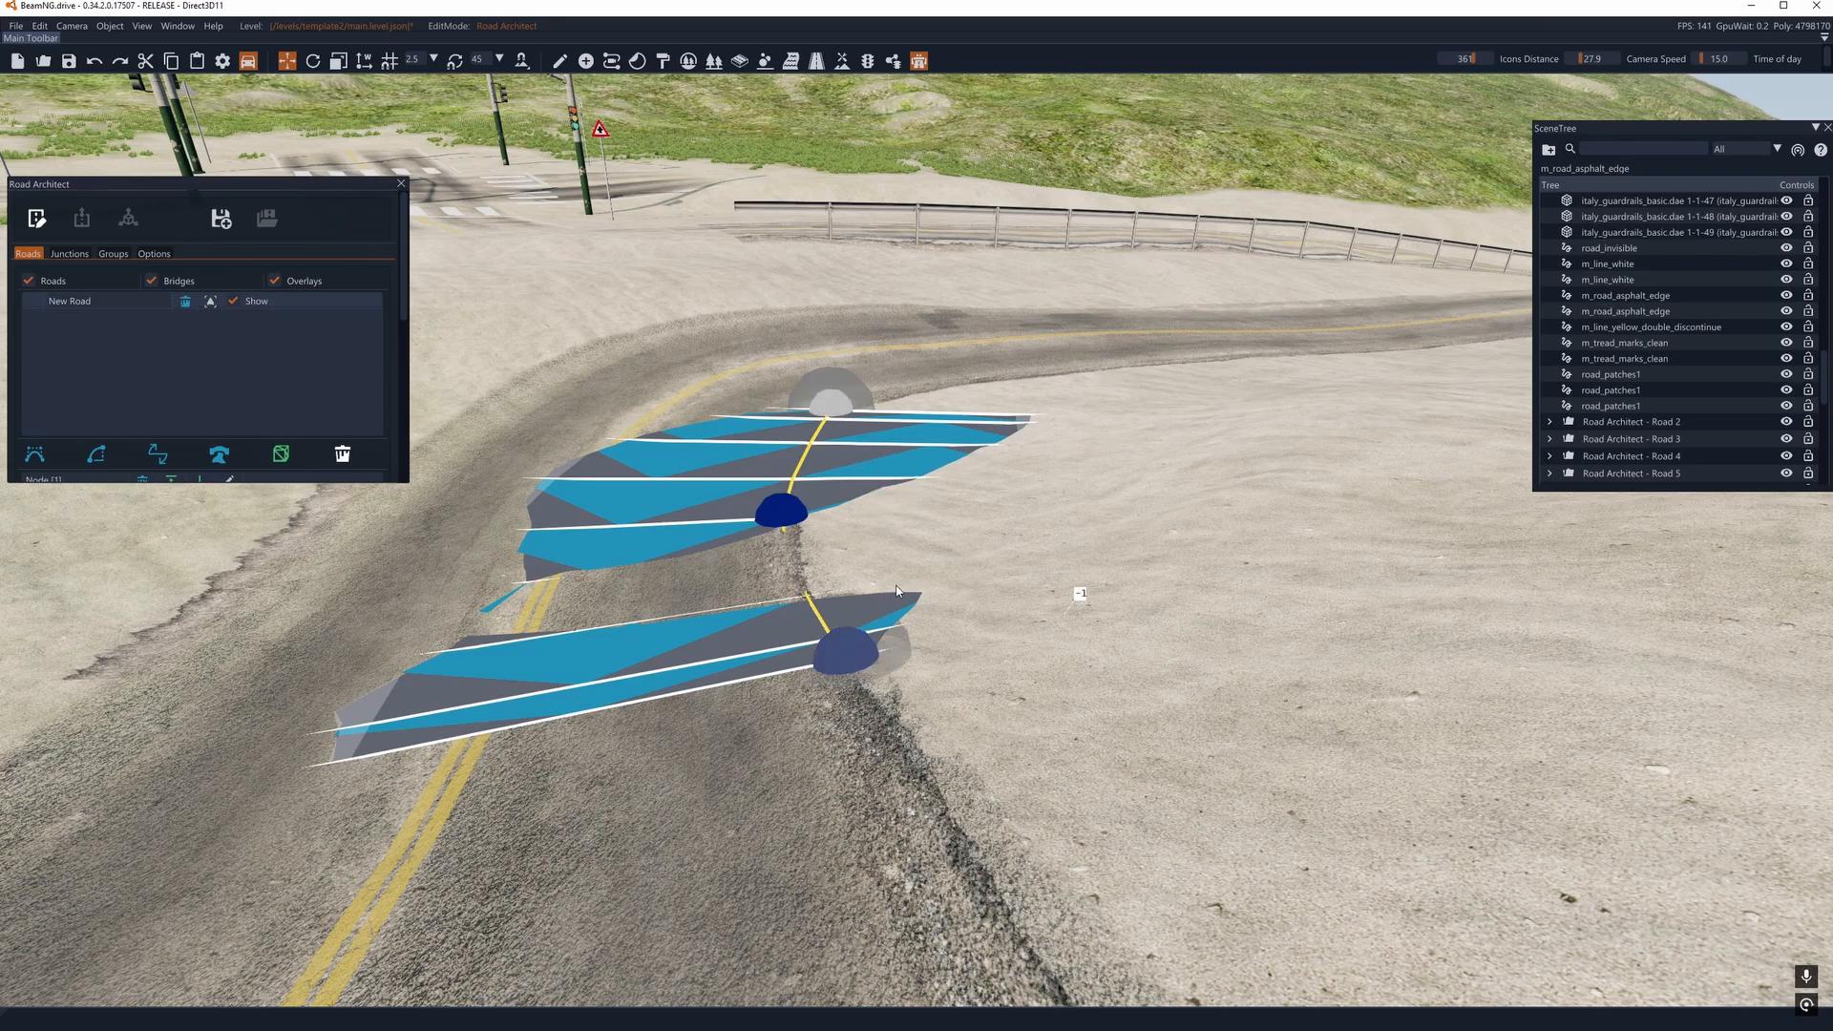
{"action": "key", "text": "w"}
{"action": "right_click_drag", "start_coordinate": [903, 590], "coordinate": [916, 516]}
{"action": "key", "text": "a"}
- Add a second spline road and place three nodes along the yellow centre line towards the bridge
{"action": "left_click", "coordinate": [35, 455]}
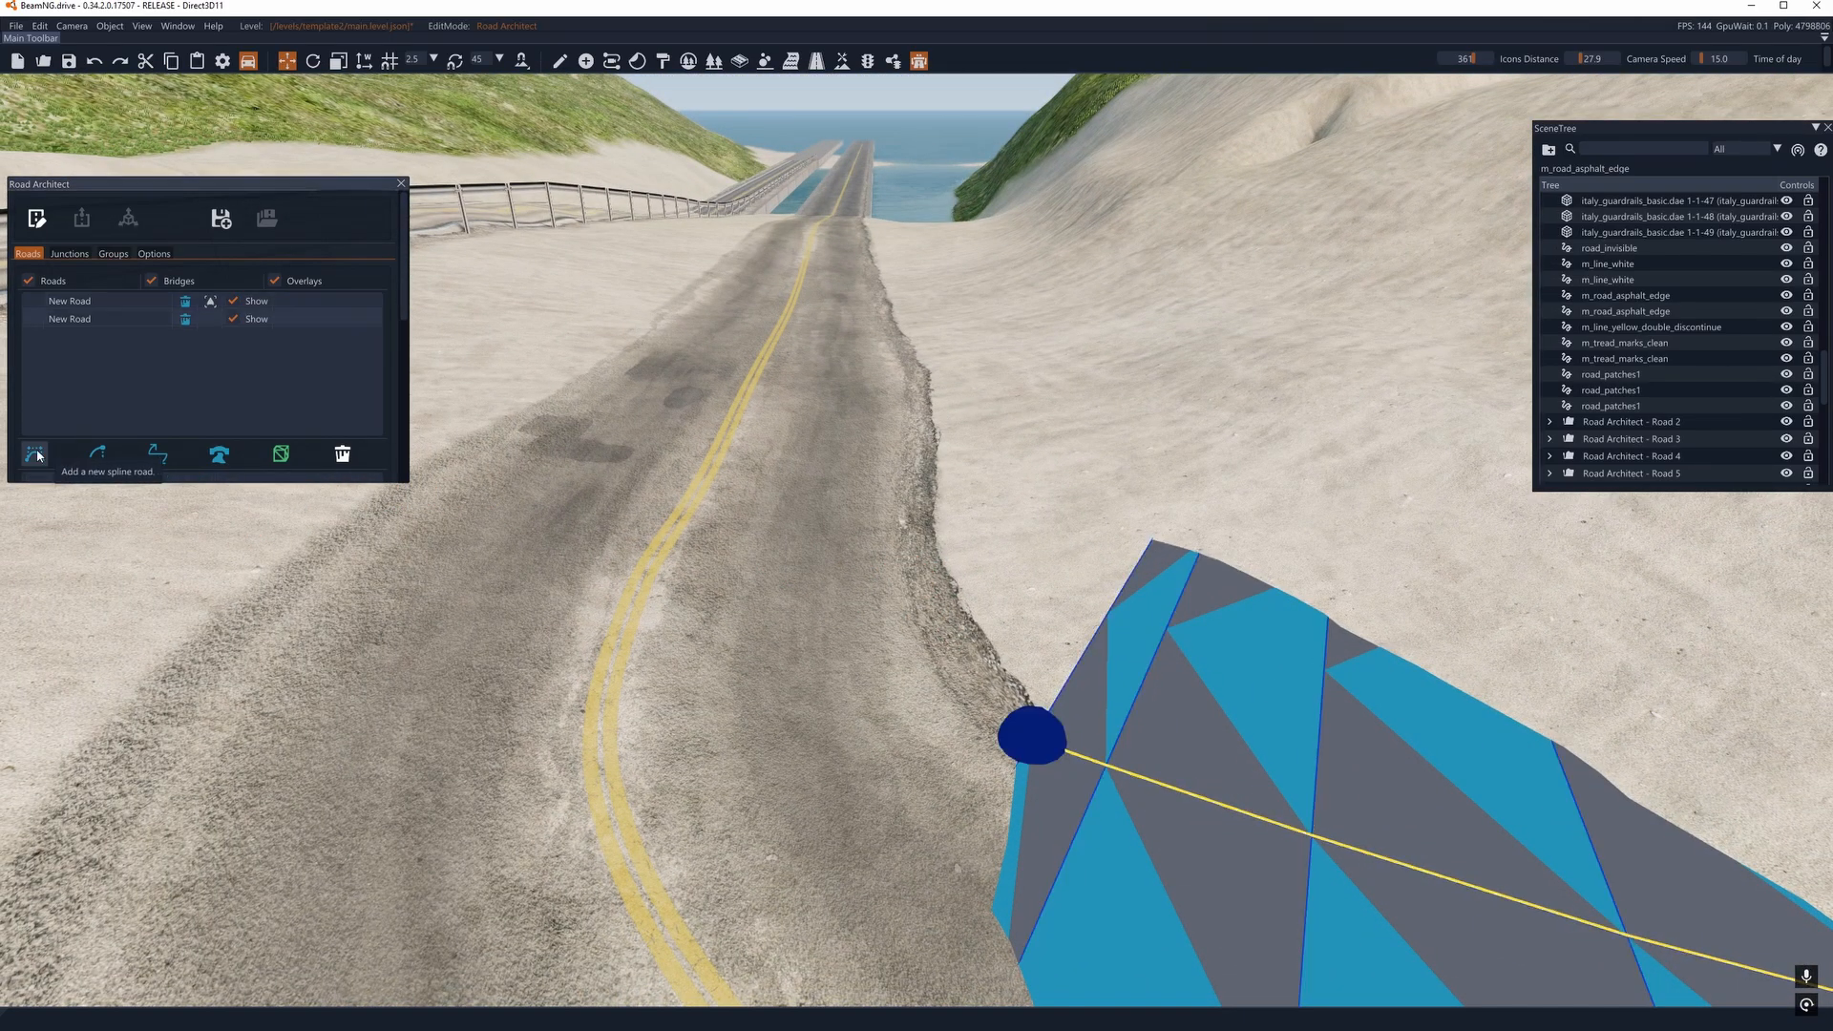
{"action": "key", "text": "a"}
{"action": "key", "text": "a"}
{"action": "left_click", "coordinate": [782, 567]}
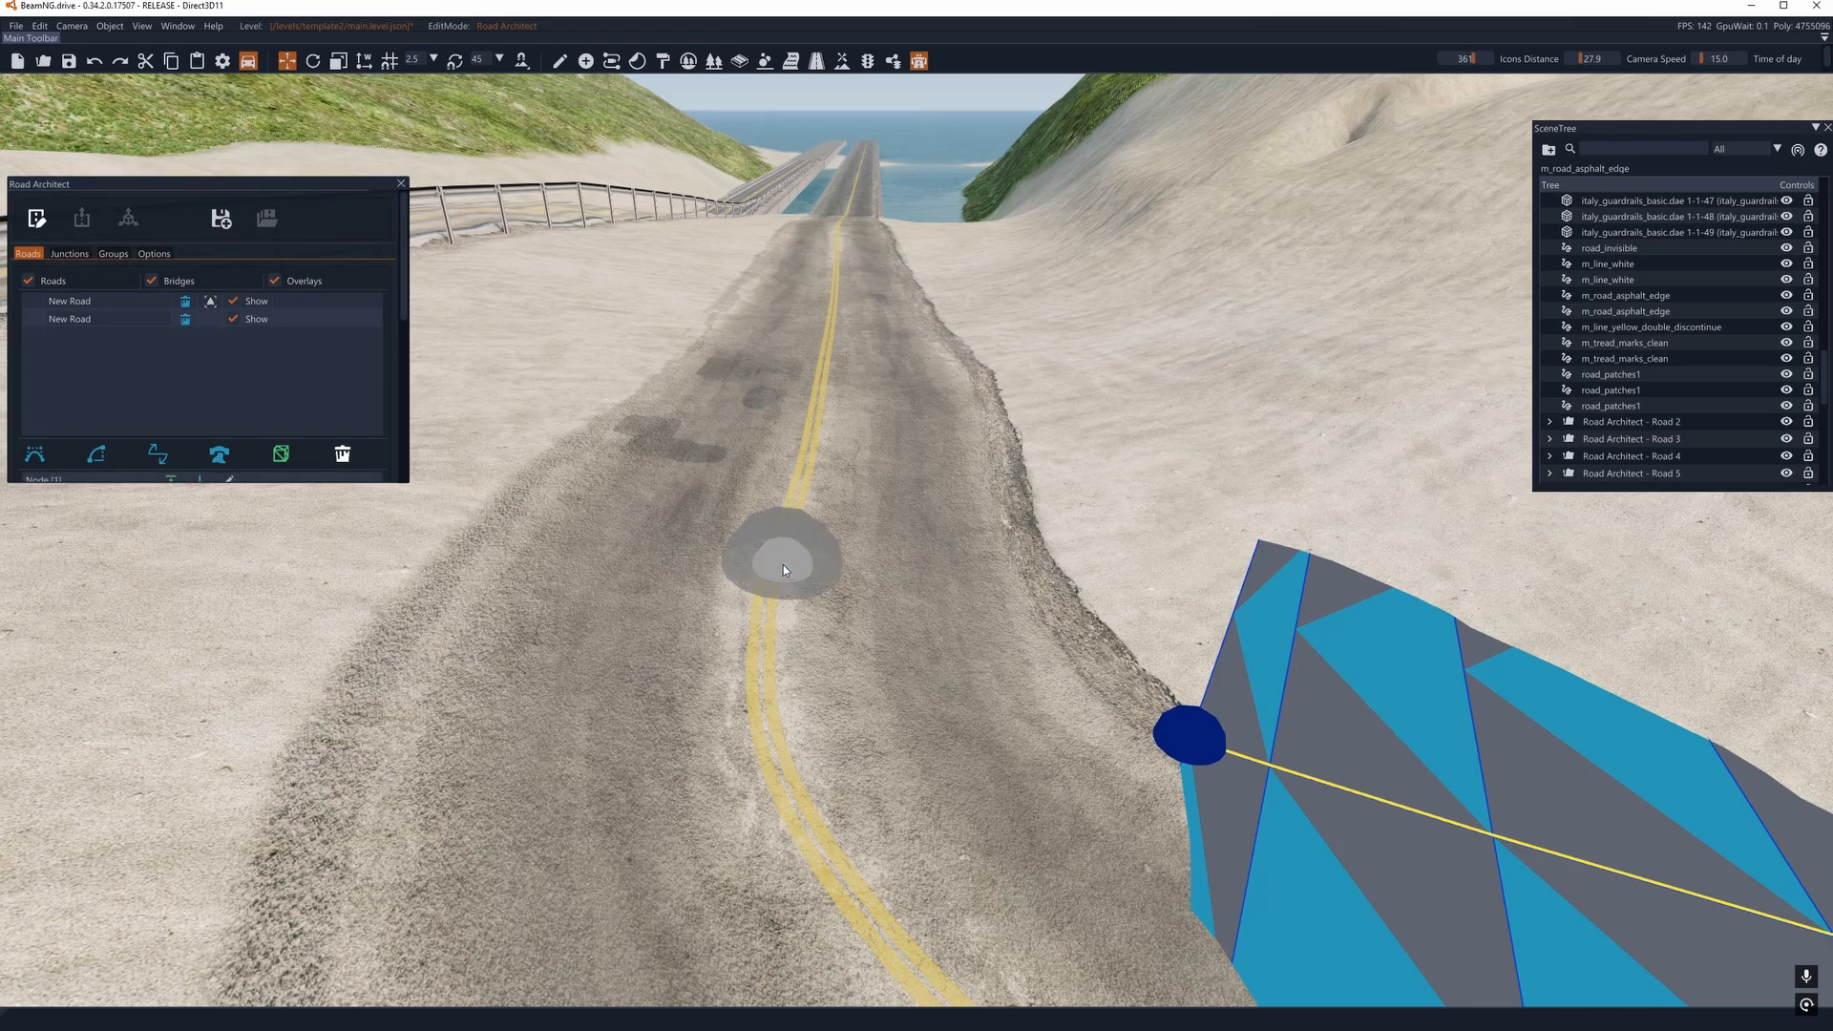
{"action": "left_click", "coordinate": [817, 390]}
{"action": "left_click", "coordinate": [827, 313]}
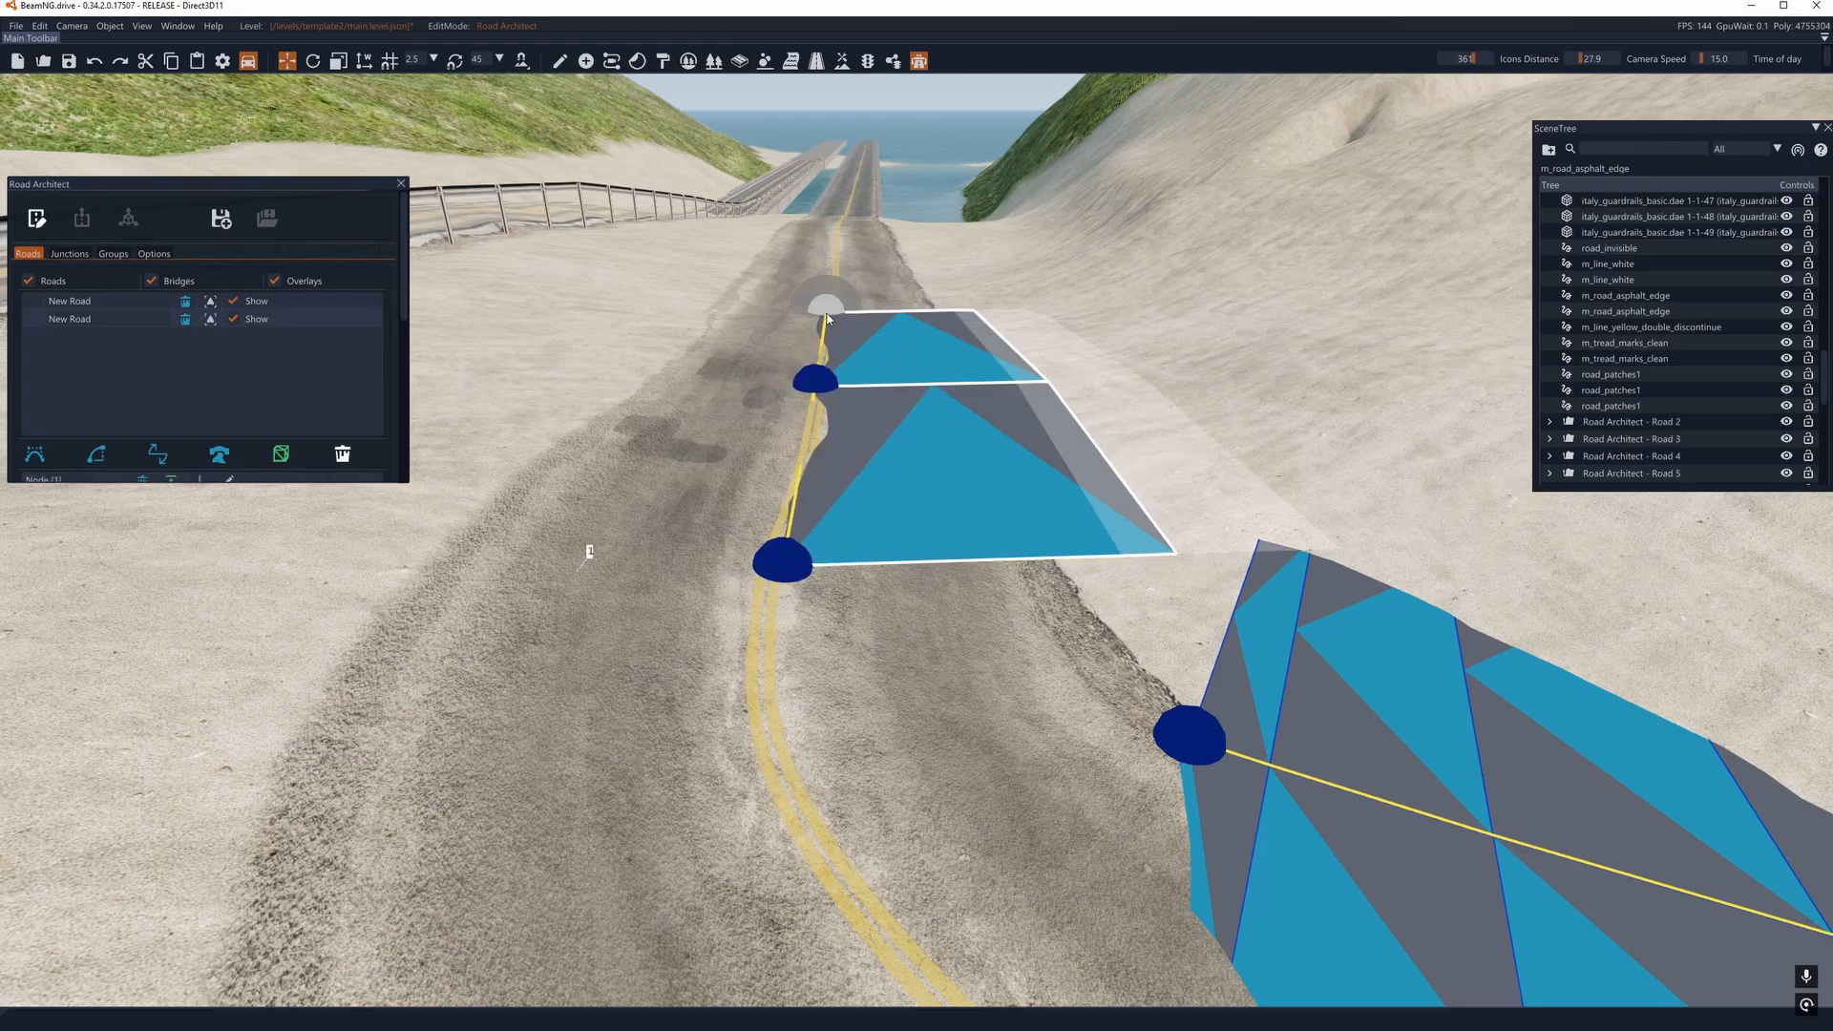
- Try to join the inside-edge spline road to the centre-line spline road by dragging its end node there, and undo the join
{"action": "key", "text": "s"}
{"action": "key", "text": "d"}
{"action": "right_click_drag", "start_coordinate": [851, 512], "coordinate": [913, 512]}
{"action": "key", "text": "d"}
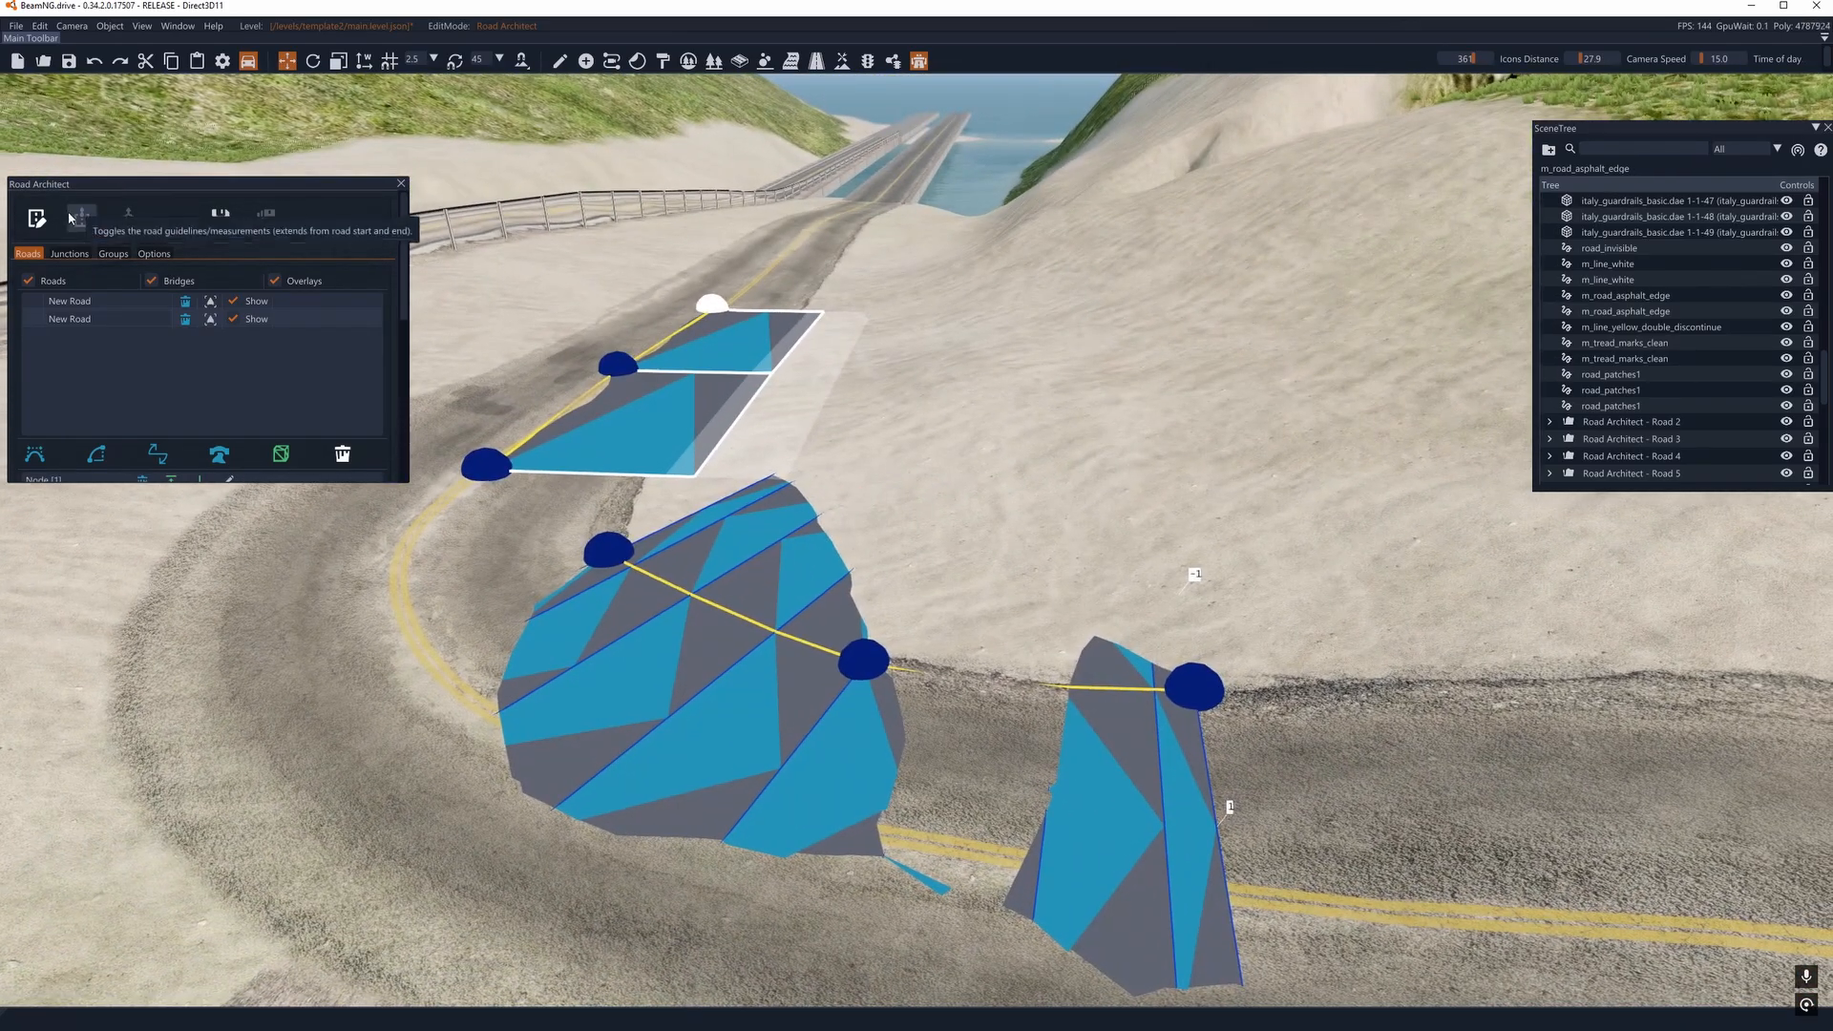
{"action": "left_click", "coordinate": [30, 304]}
{"action": "key", "text": "d"}
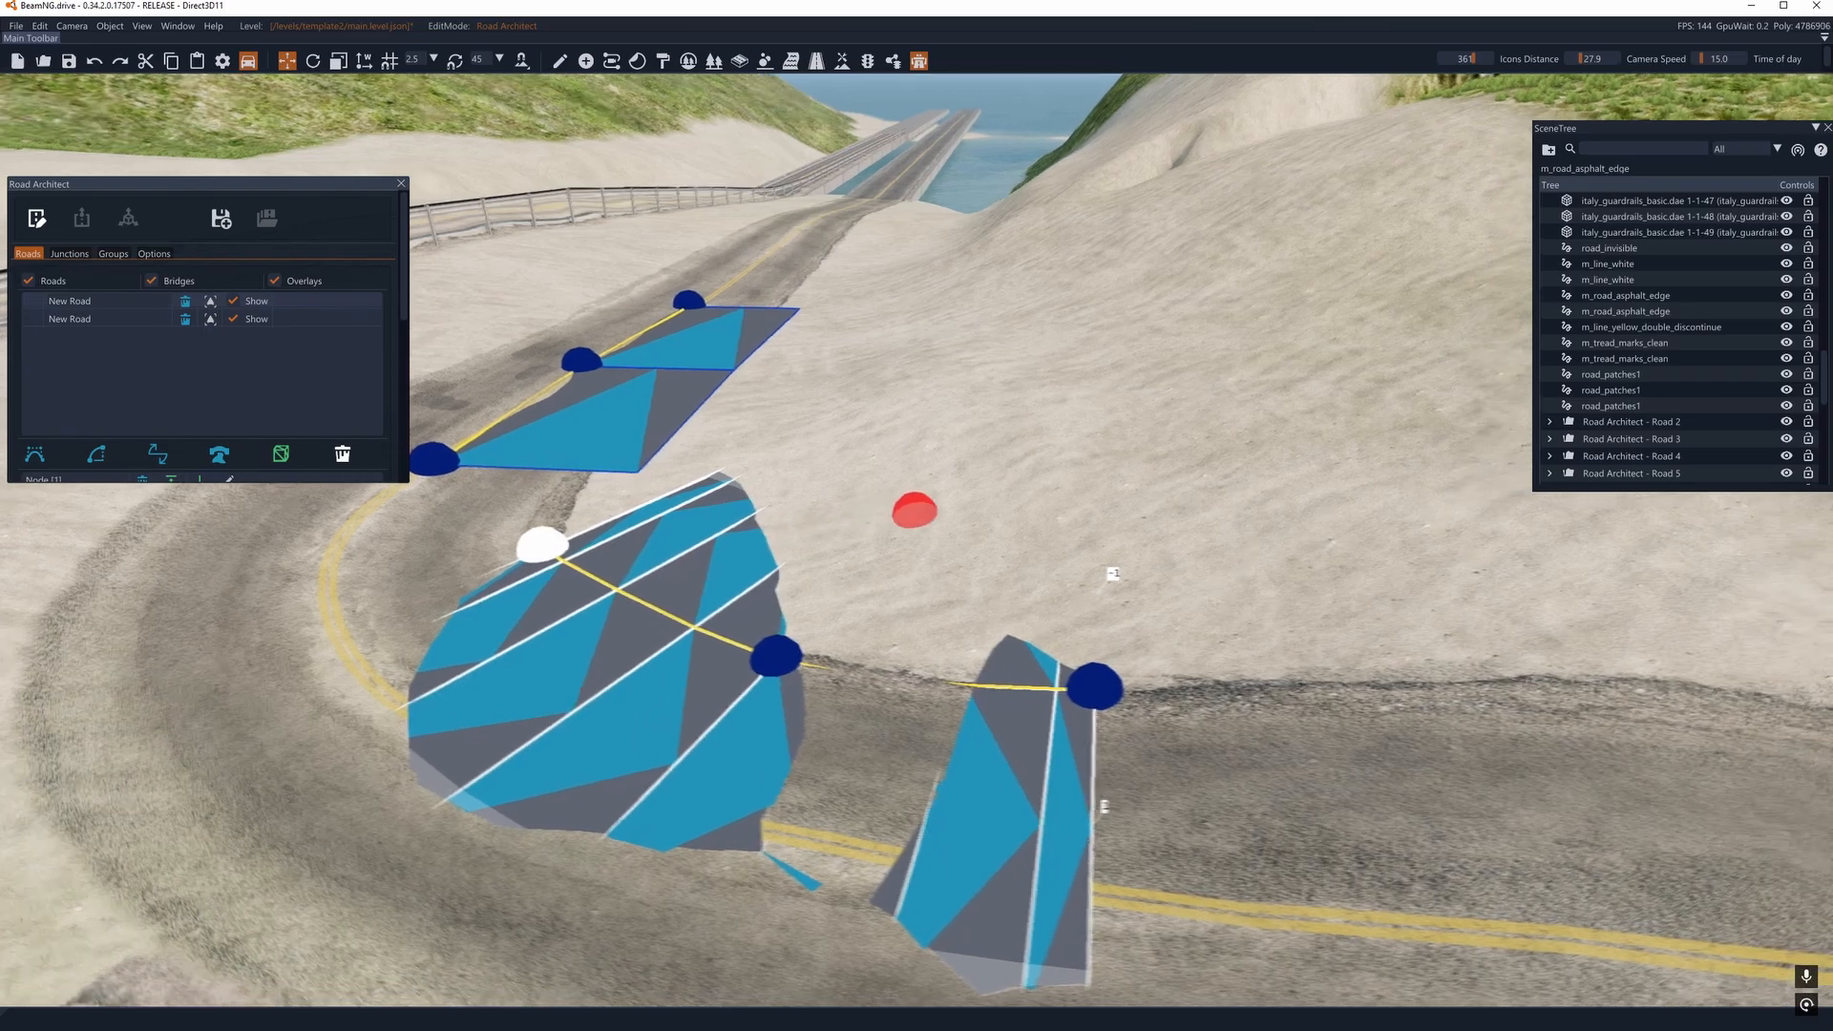
{"action": "right_click_drag", "start_coordinate": [912, 512], "coordinate": [891, 553]}
{"action": "left_click_drag", "start_coordinate": [852, 369], "coordinate": [982, 381]}
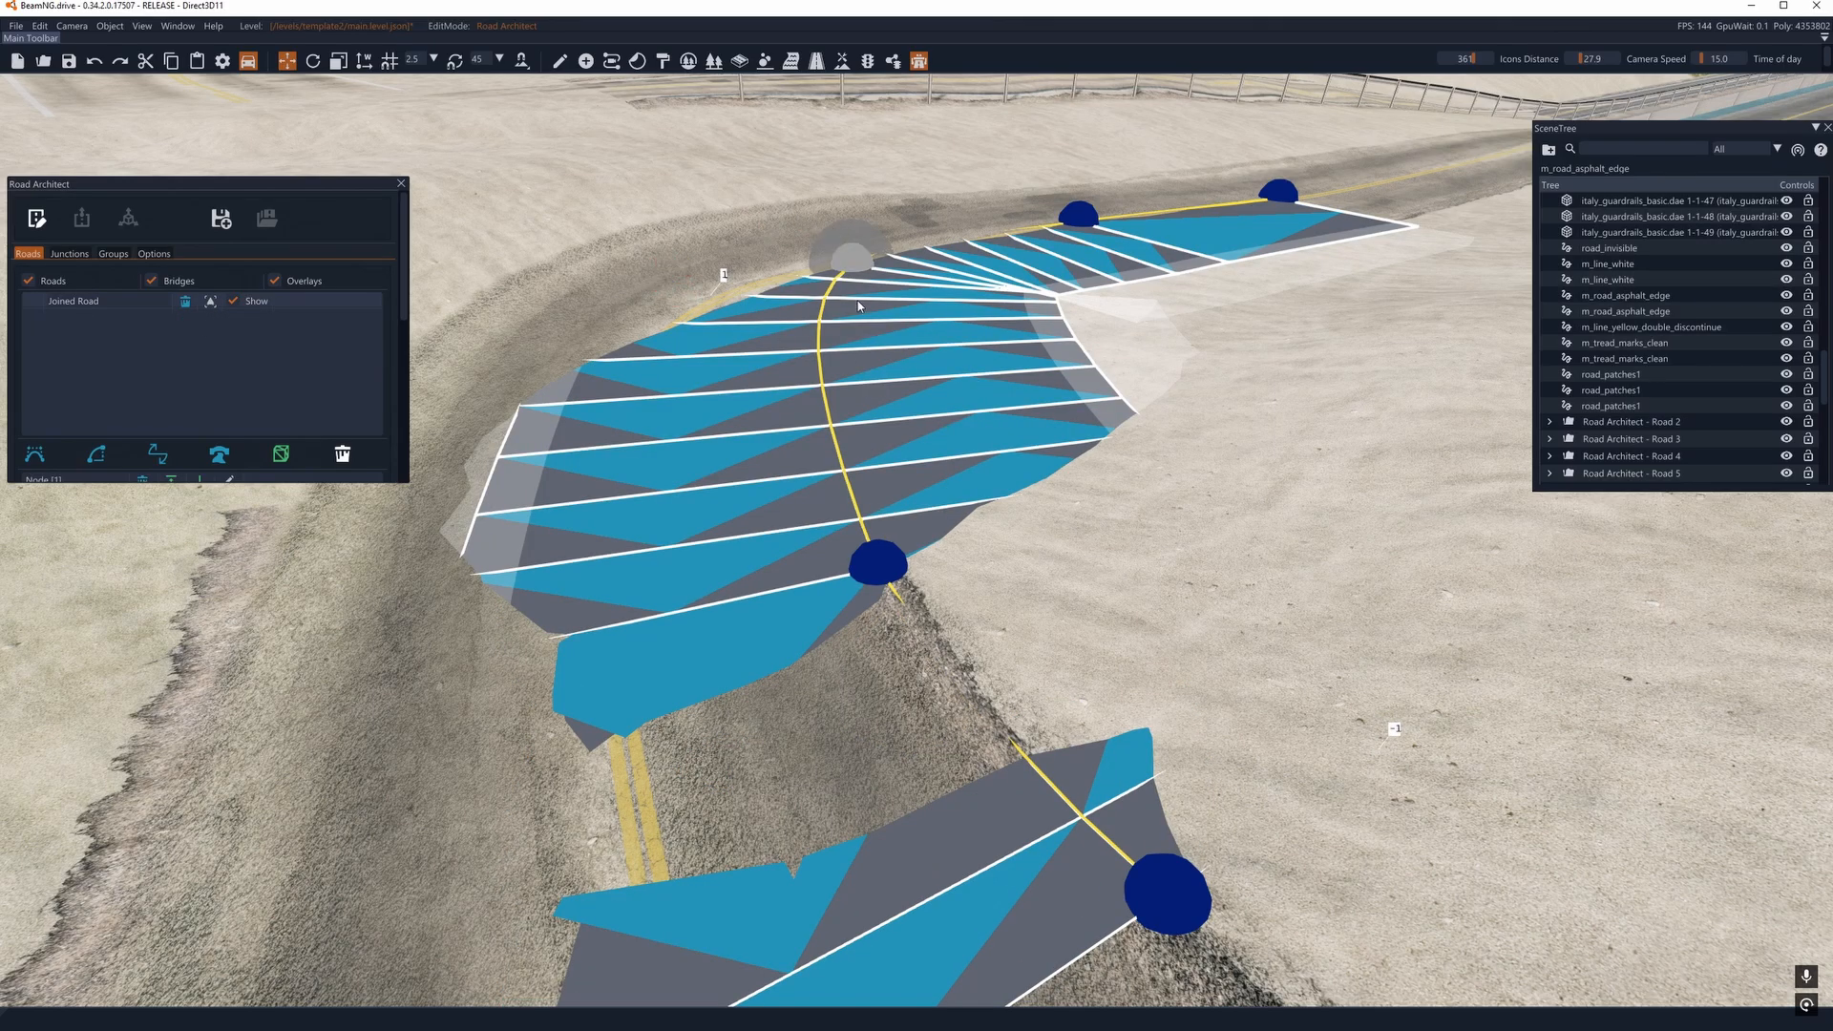
{"action": "key", "text": "ctrl+z"}
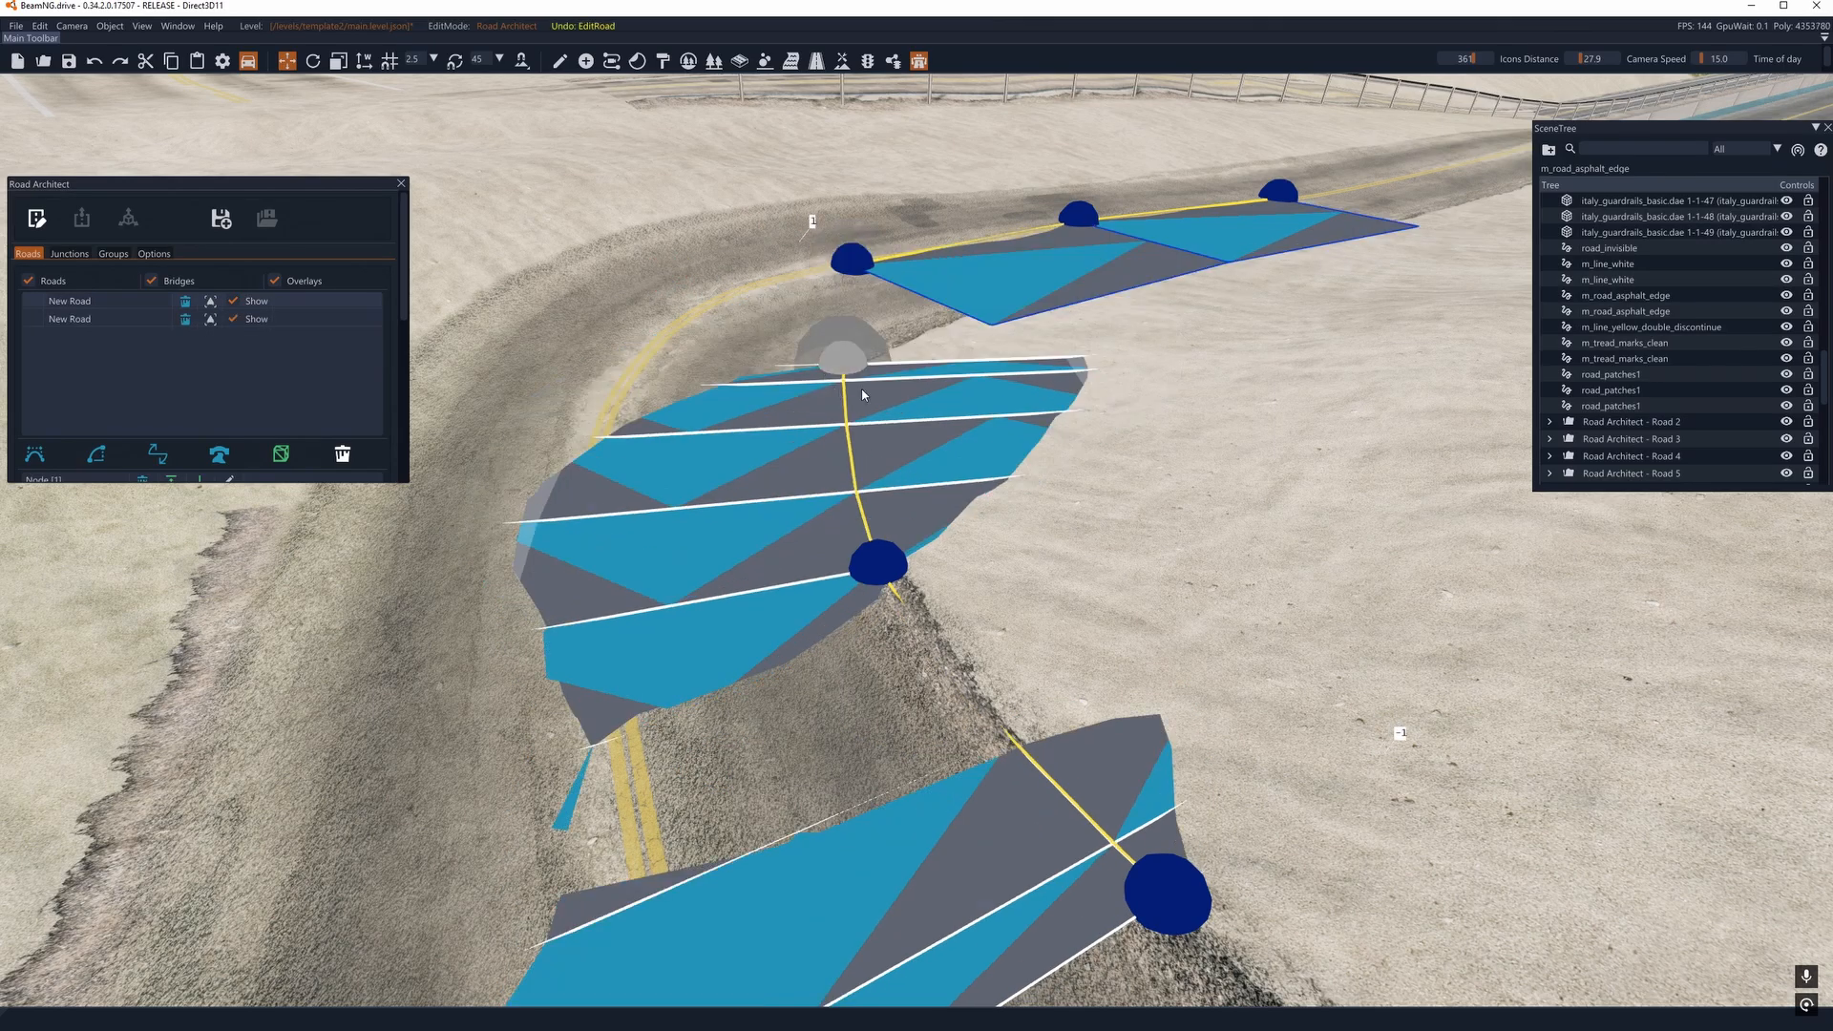
- Try joining the two spline roads once more at their facing end nodes, and undo the result
{"action": "key", "text": "a"}
{"action": "right_click_drag", "start_coordinate": [862, 394], "coordinate": [908, 358]}
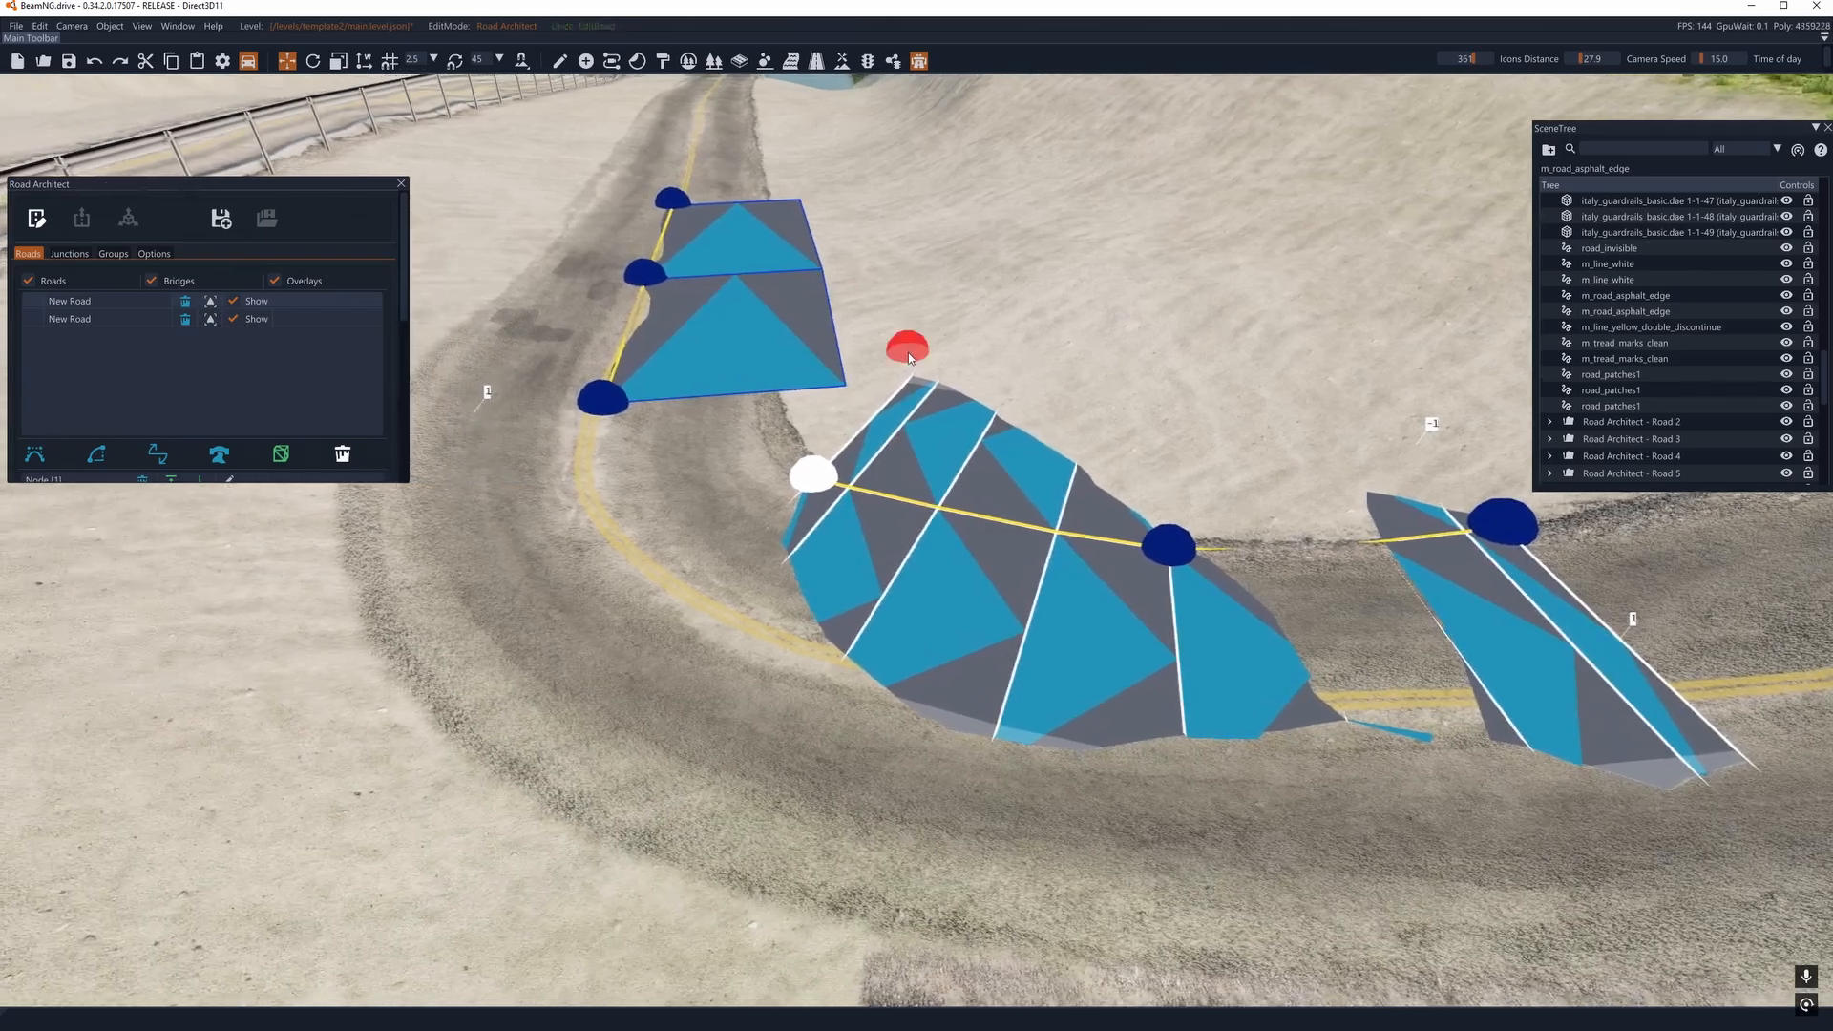
{"action": "left_click_drag", "start_coordinate": [908, 352], "coordinate": [591, 376]}
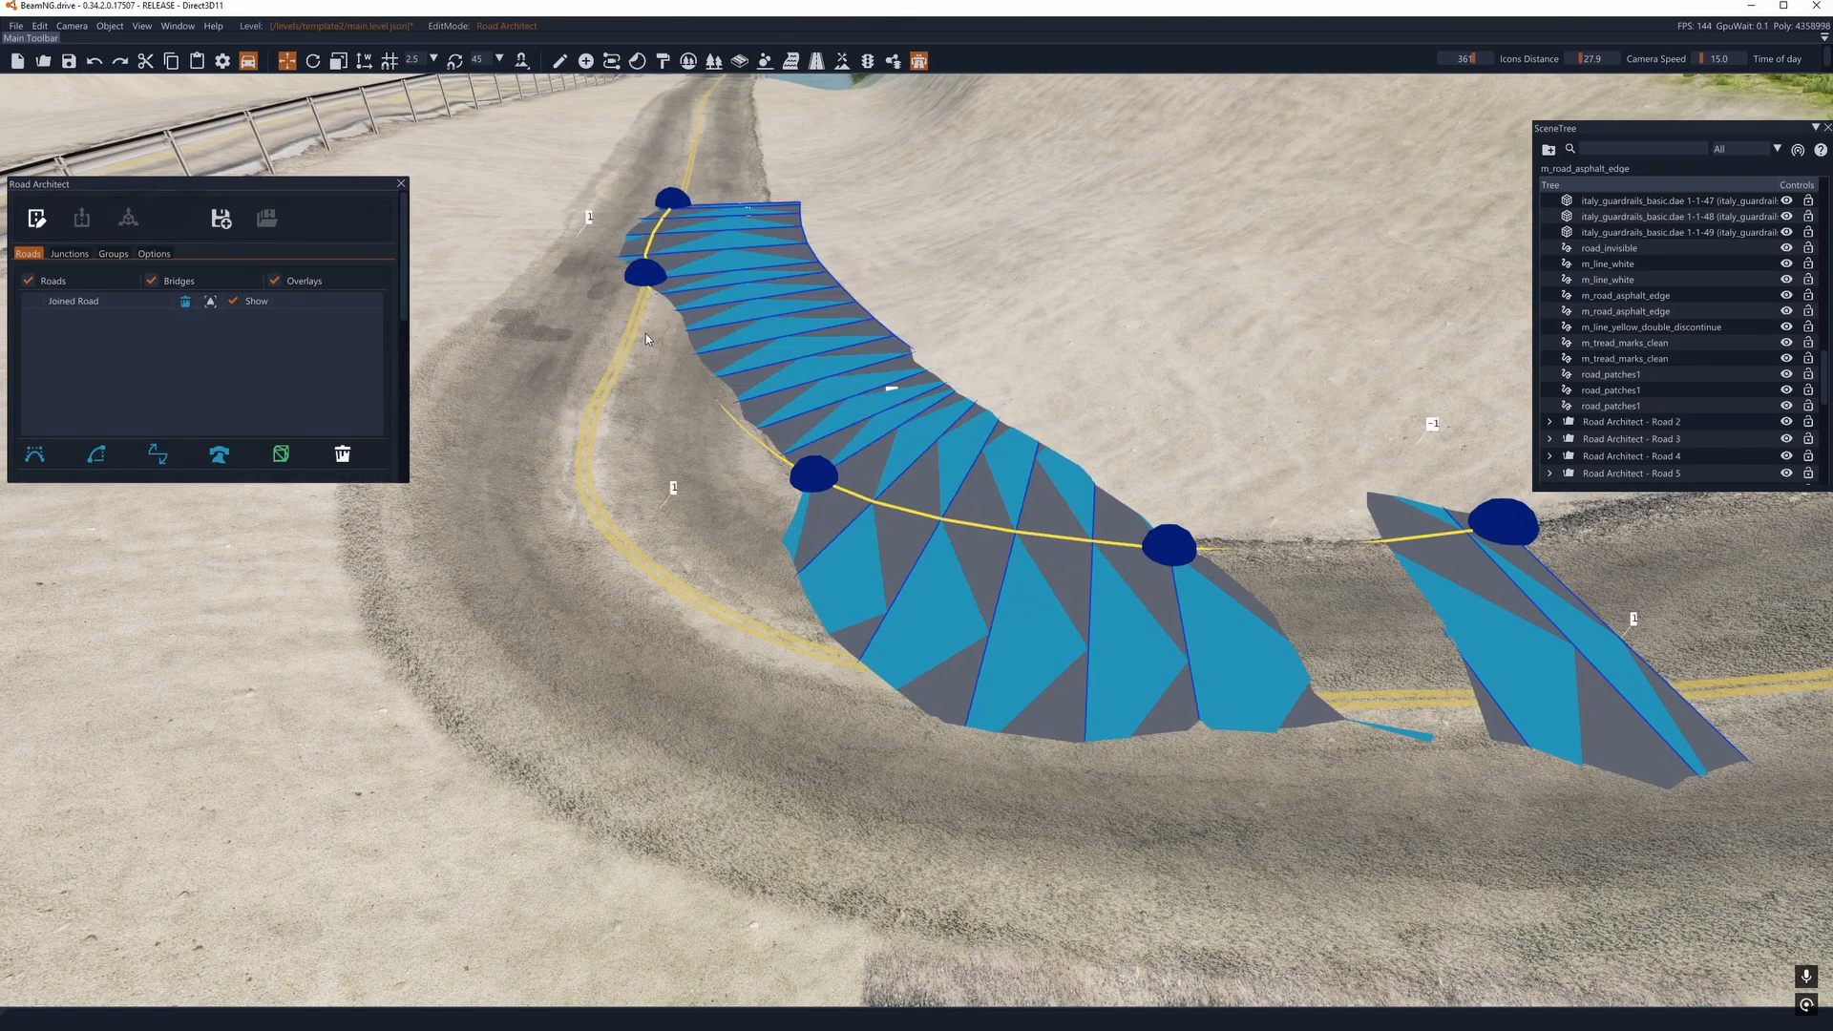
{"action": "key", "text": "ctrl+z"}
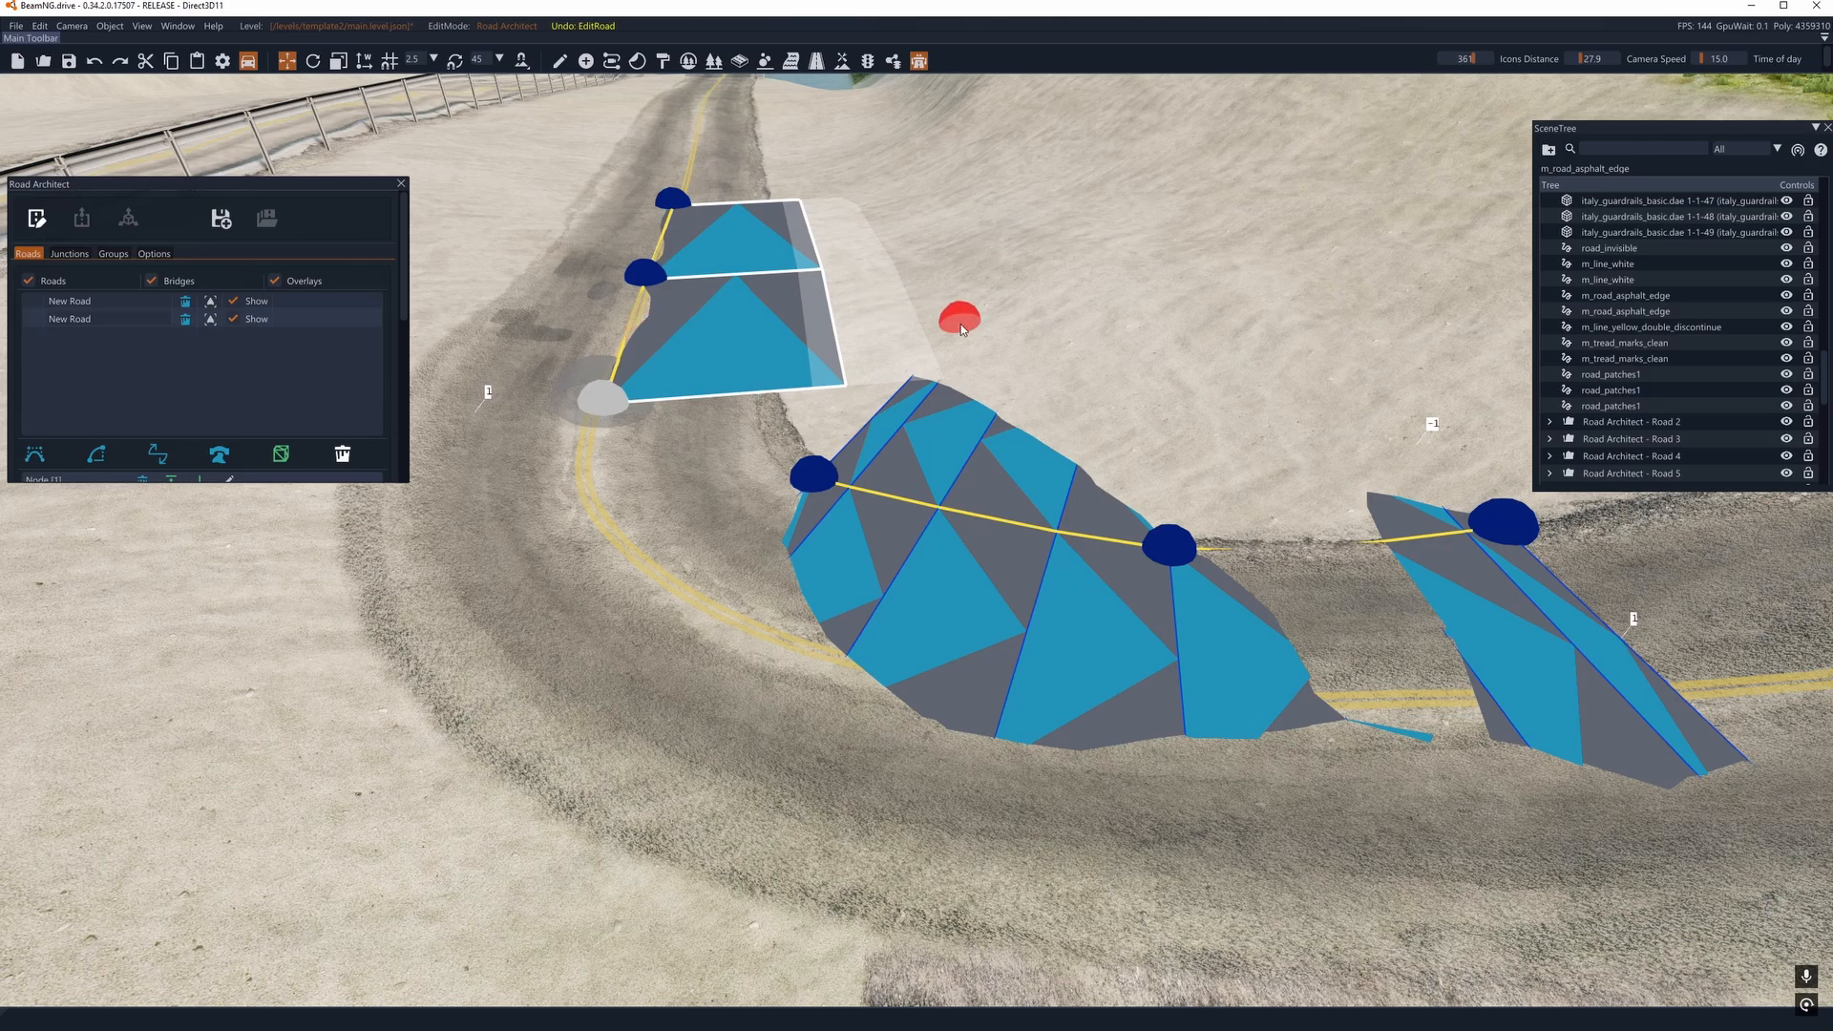
- Enlarge the Road Architect window to show the road settings and set the centre-line road's master lane width to about 2.462 m
{"action": "right_click_drag", "start_coordinate": [965, 332], "coordinate": [965, 332]}
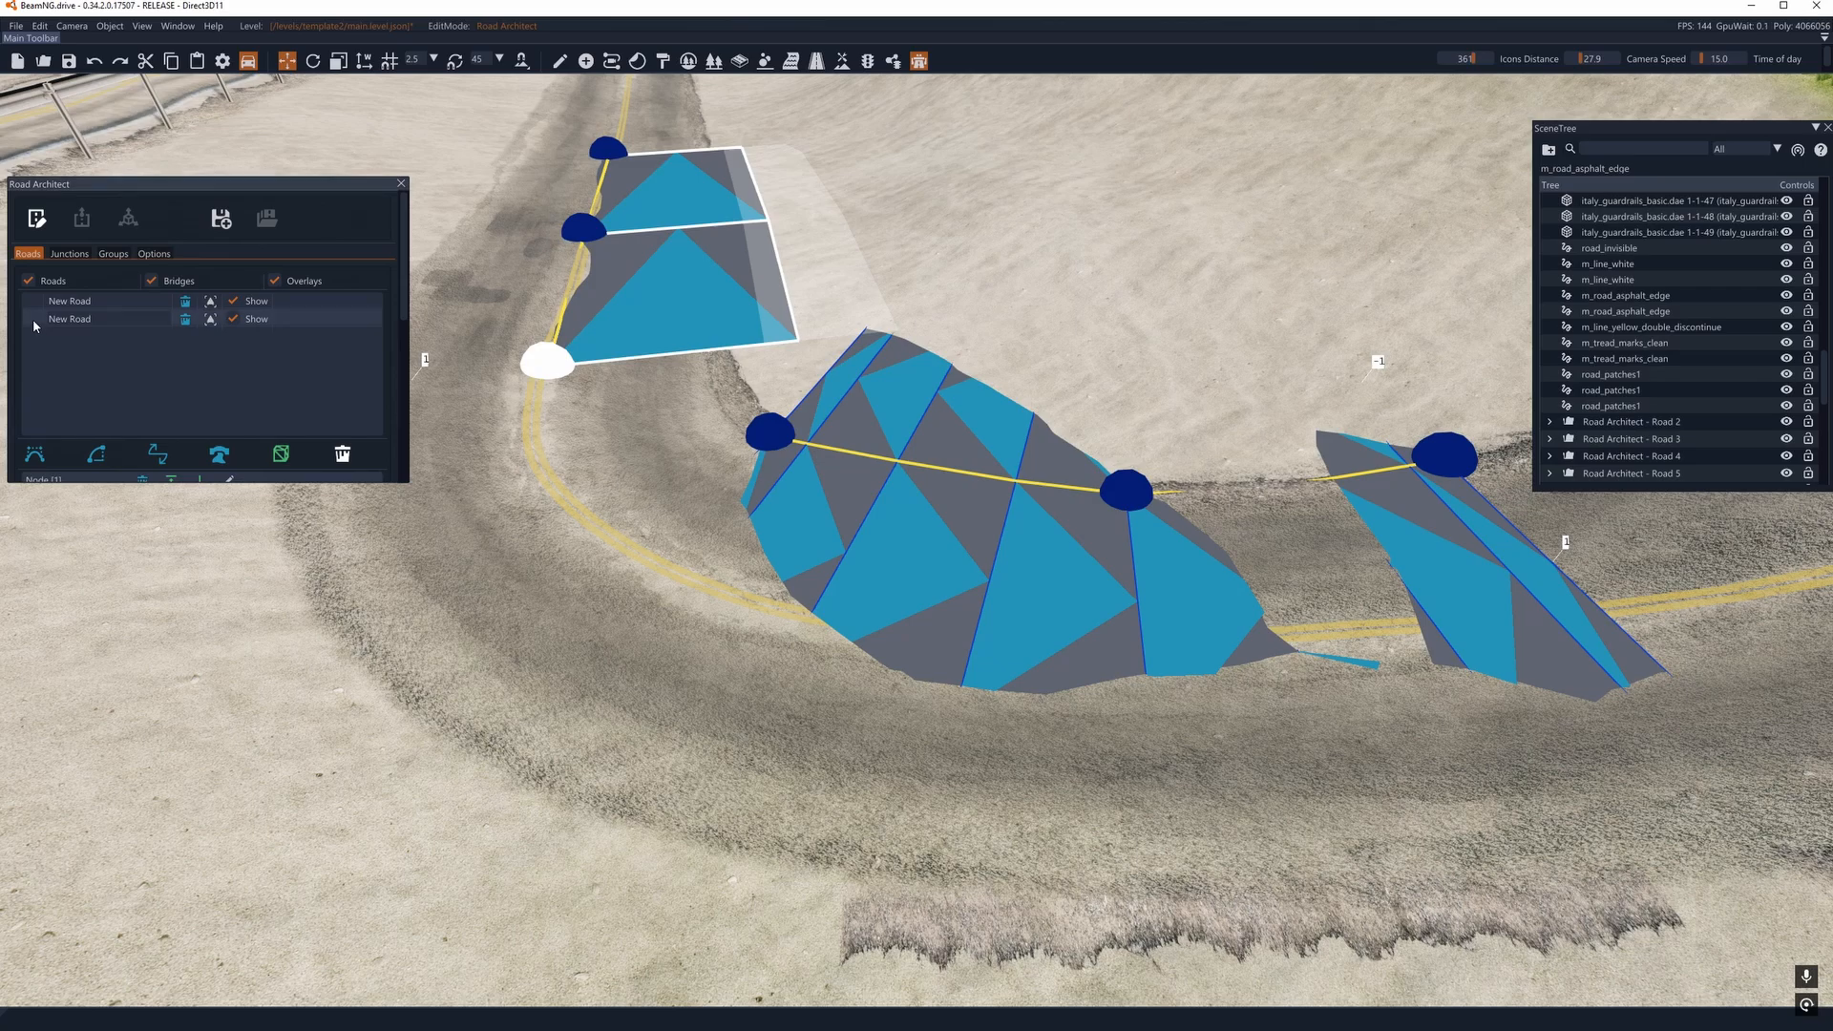
{"action": "left_click_drag", "start_coordinate": [137, 175], "coordinate": [138, 104]}
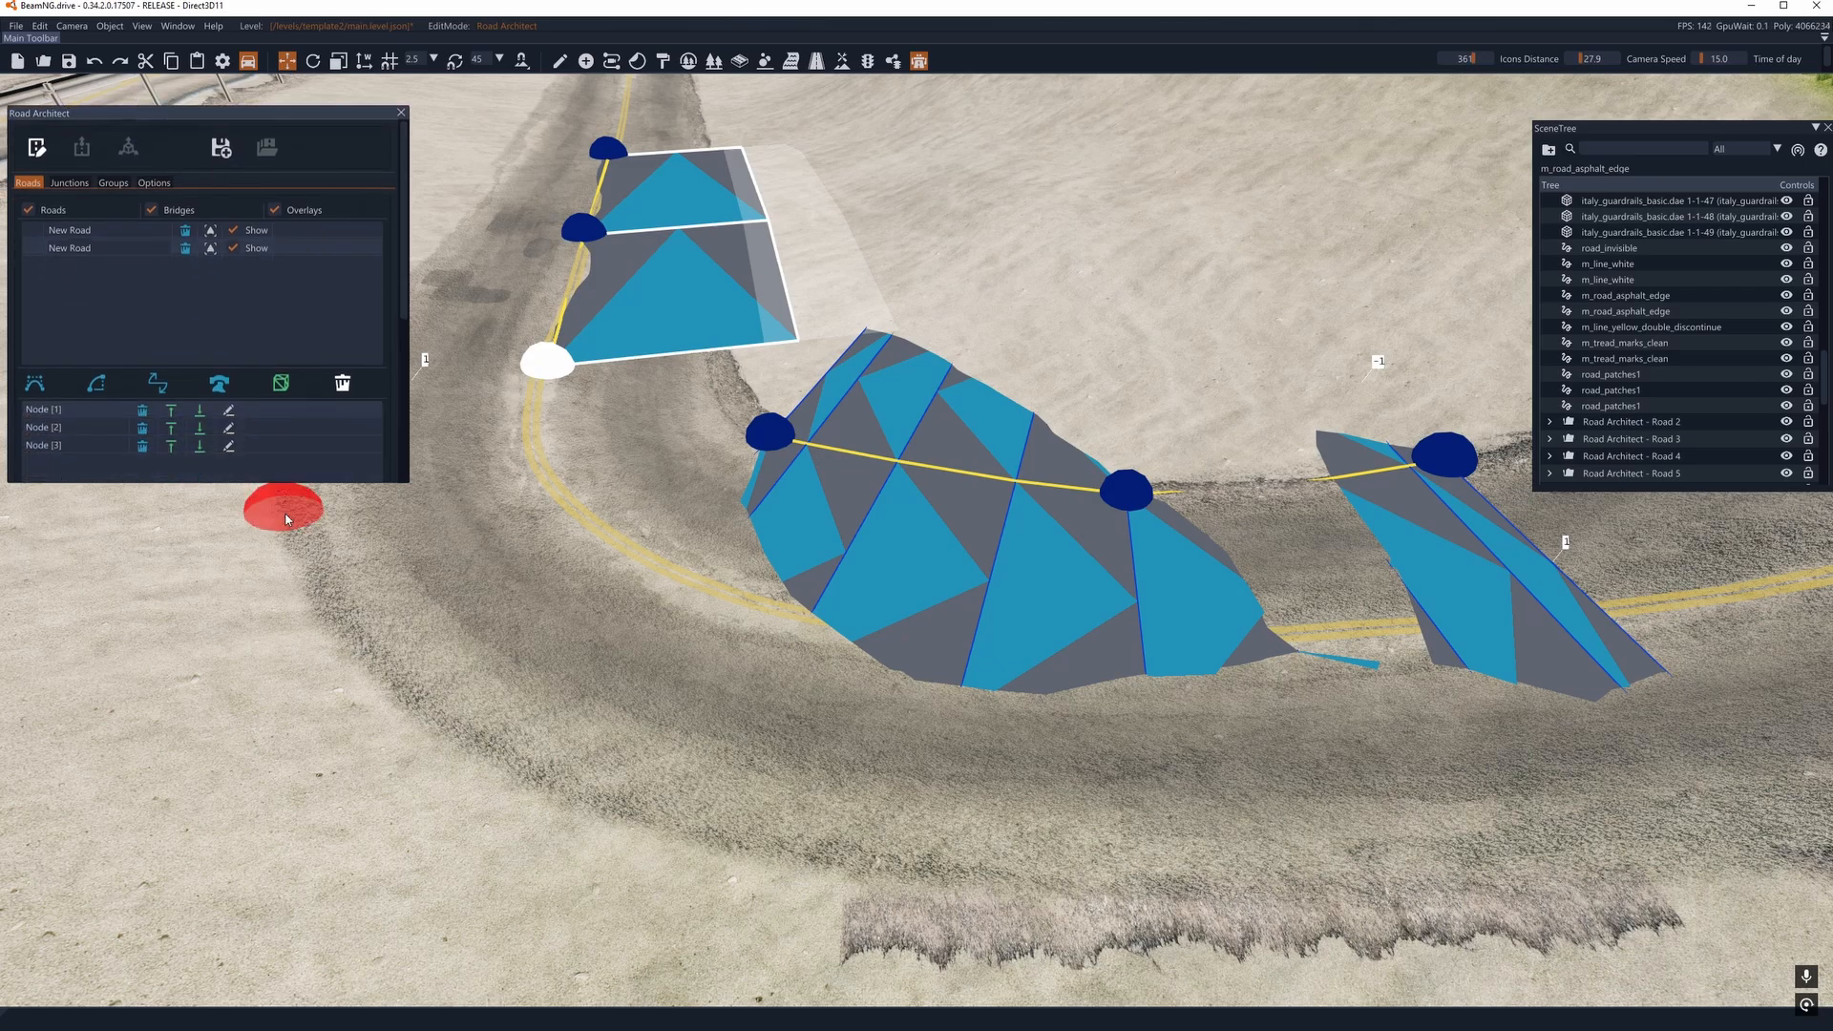
{"action": "left_click_drag", "start_coordinate": [278, 483], "coordinate": [369, 876]}
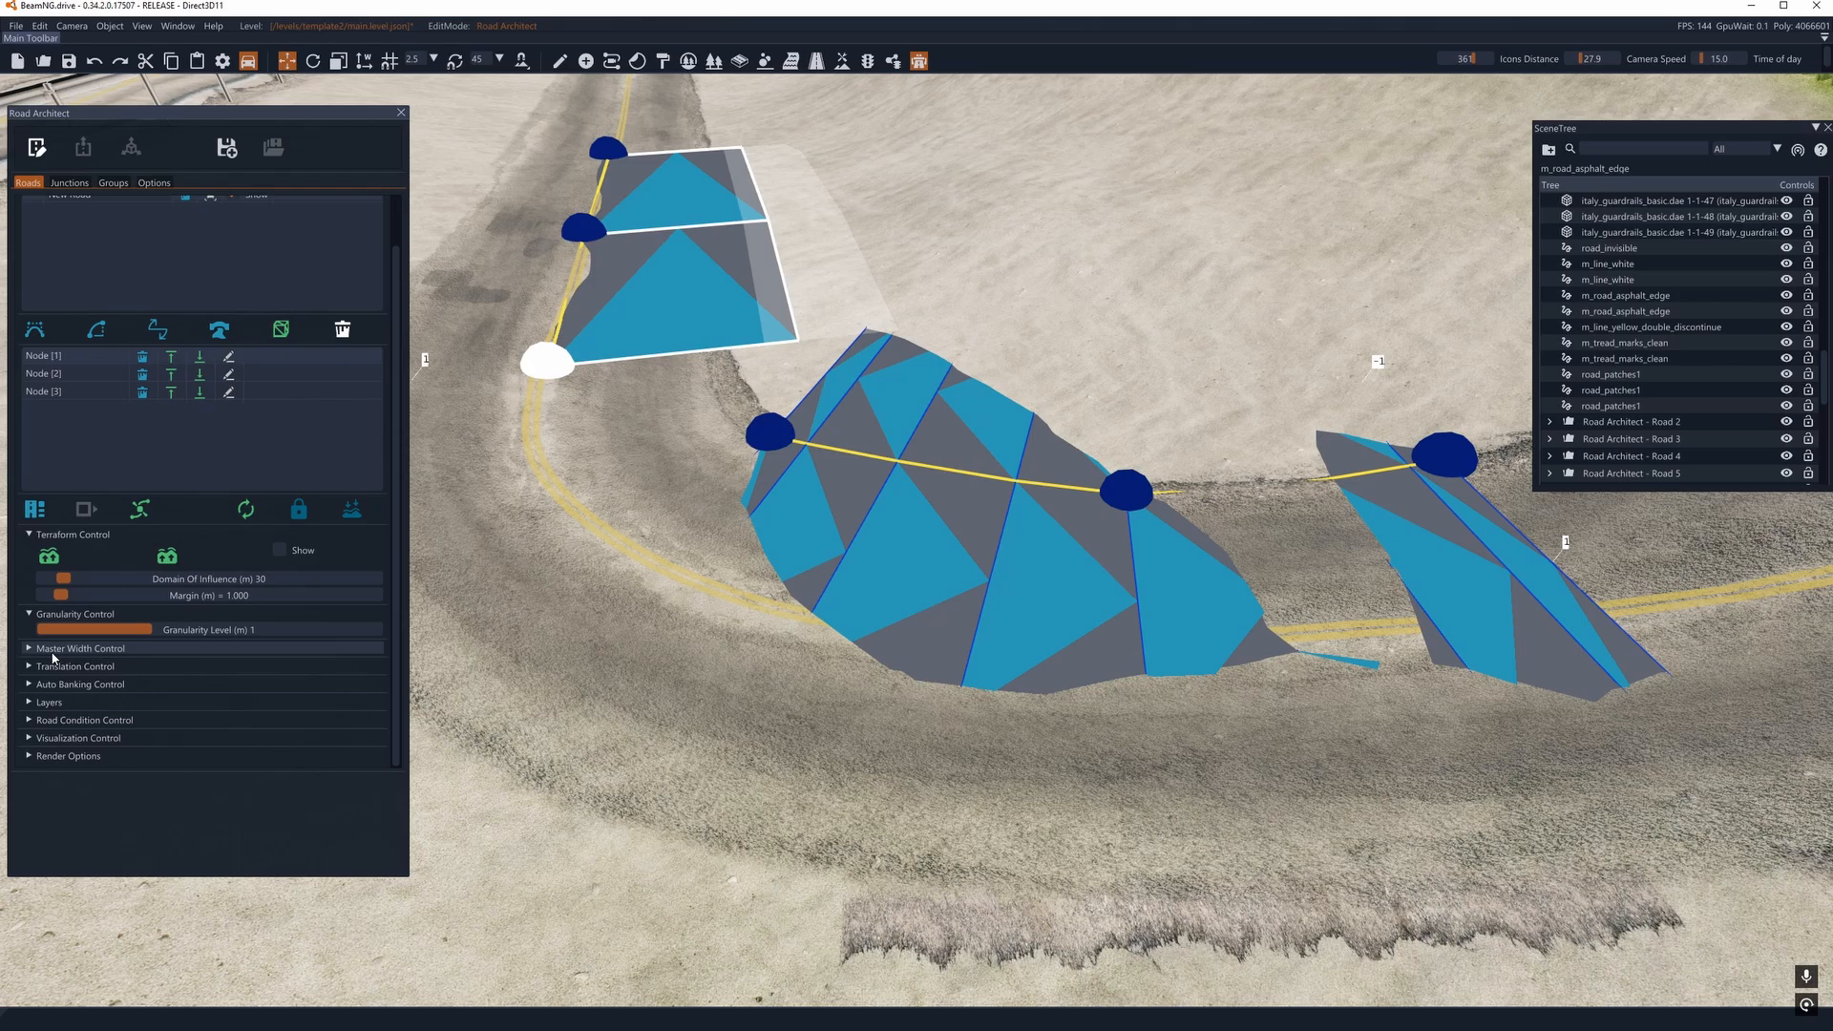
{"action": "left_click", "coordinate": [52, 650]}
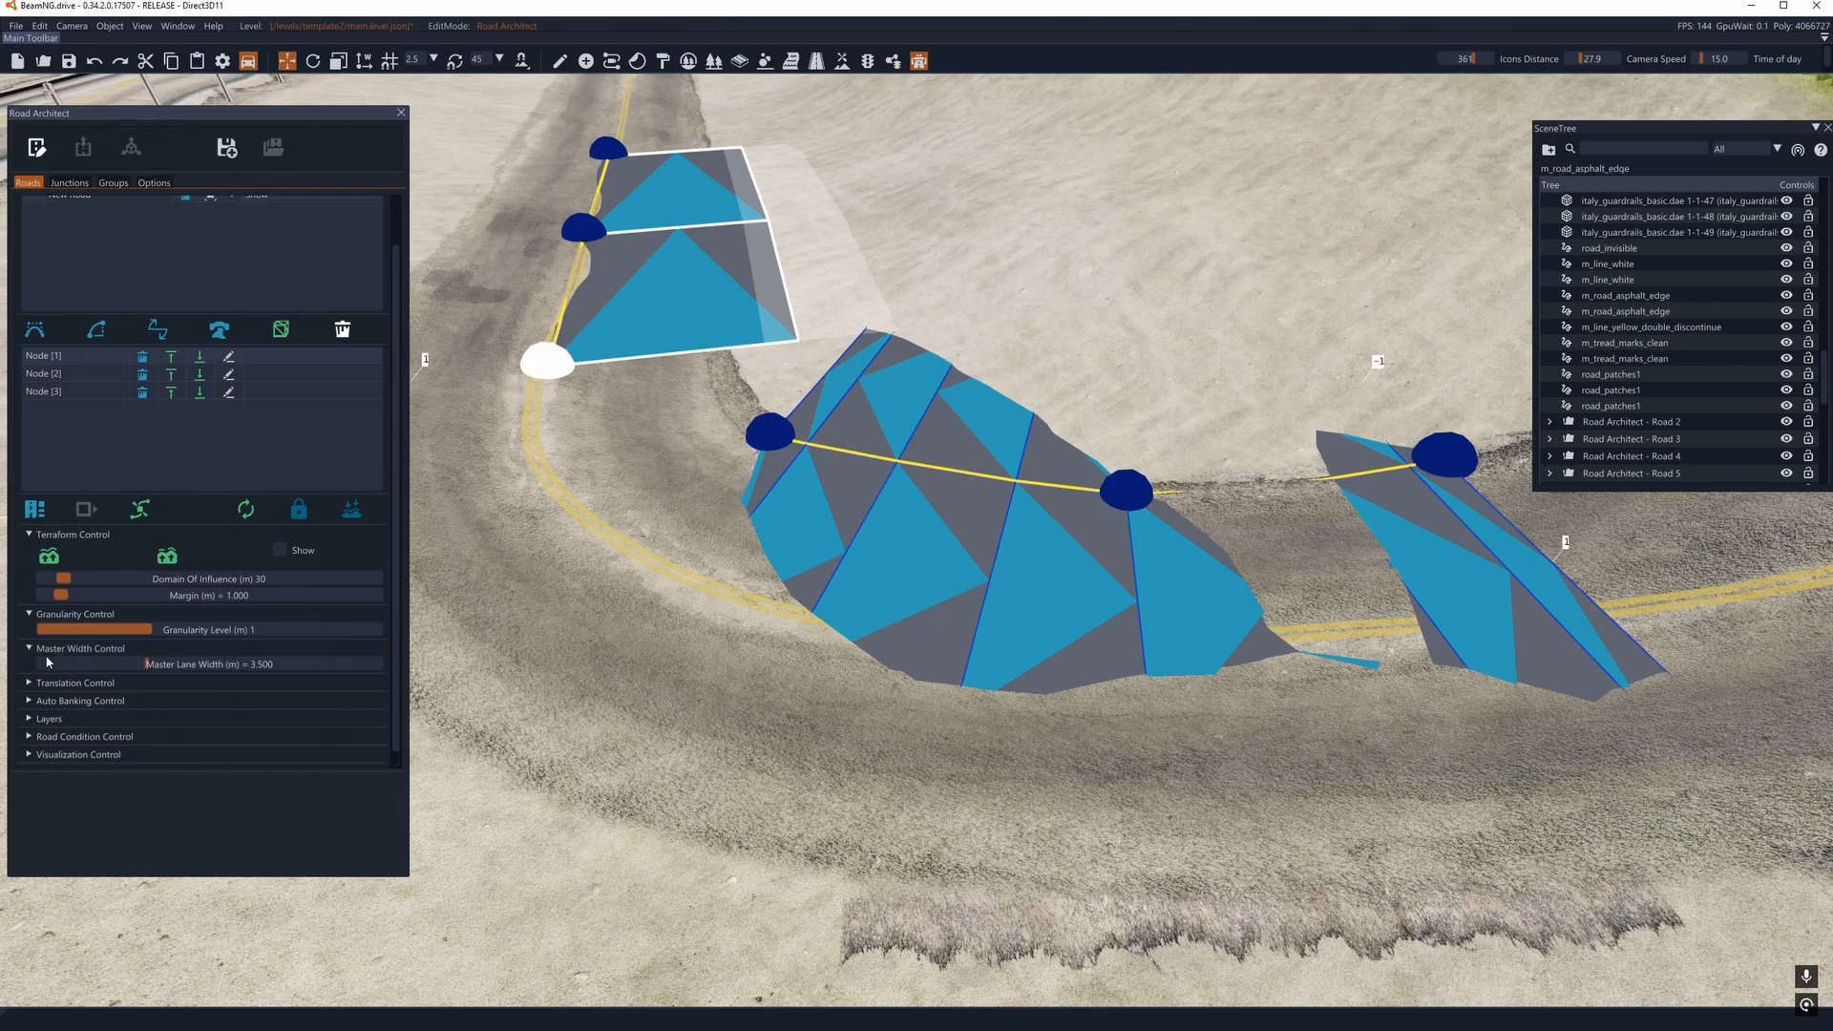
{"action": "left_click_drag", "start_coordinate": [145, 663], "coordinate": [109, 659]}
- Select the inside-edge spline road and reduce its master lane width to about 0.630 m
{"action": "scroll", "coordinate": [44, 234], "scroll_direction": "up", "scroll_amount": 1}
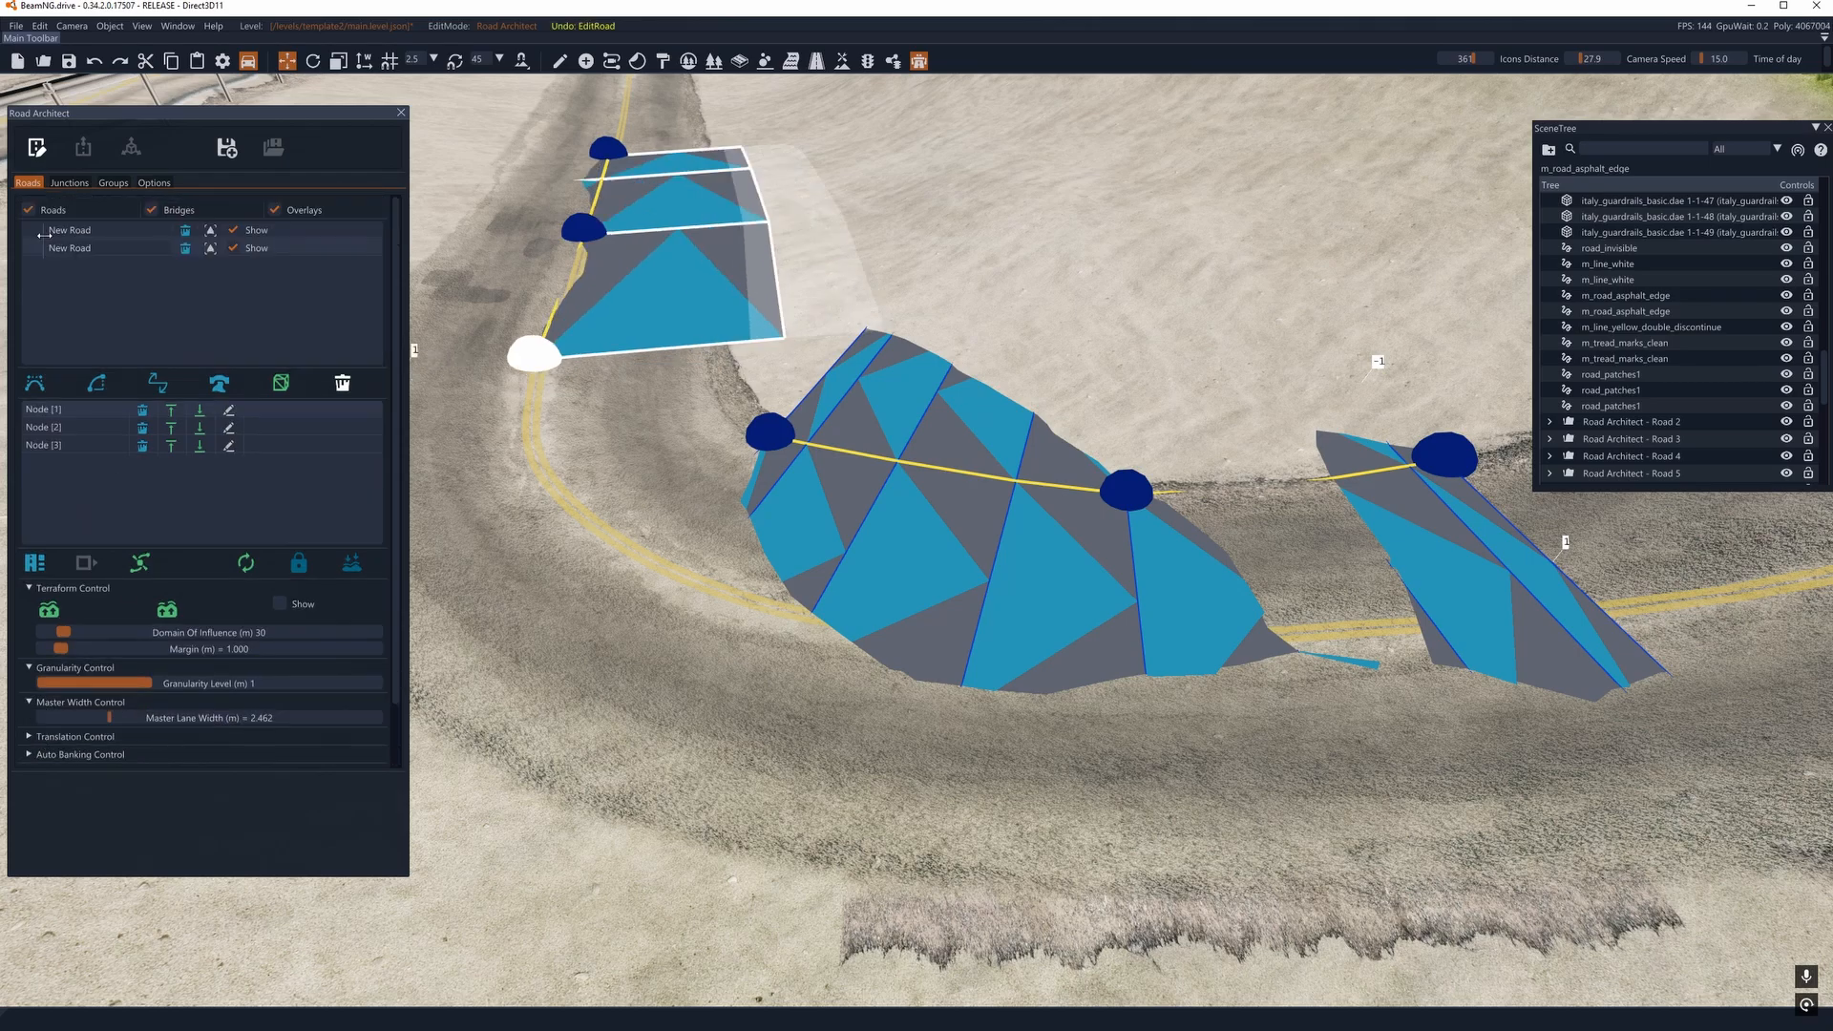
{"action": "scroll", "coordinate": [125, 706], "scroll_direction": "down", "scroll_amount": 1}
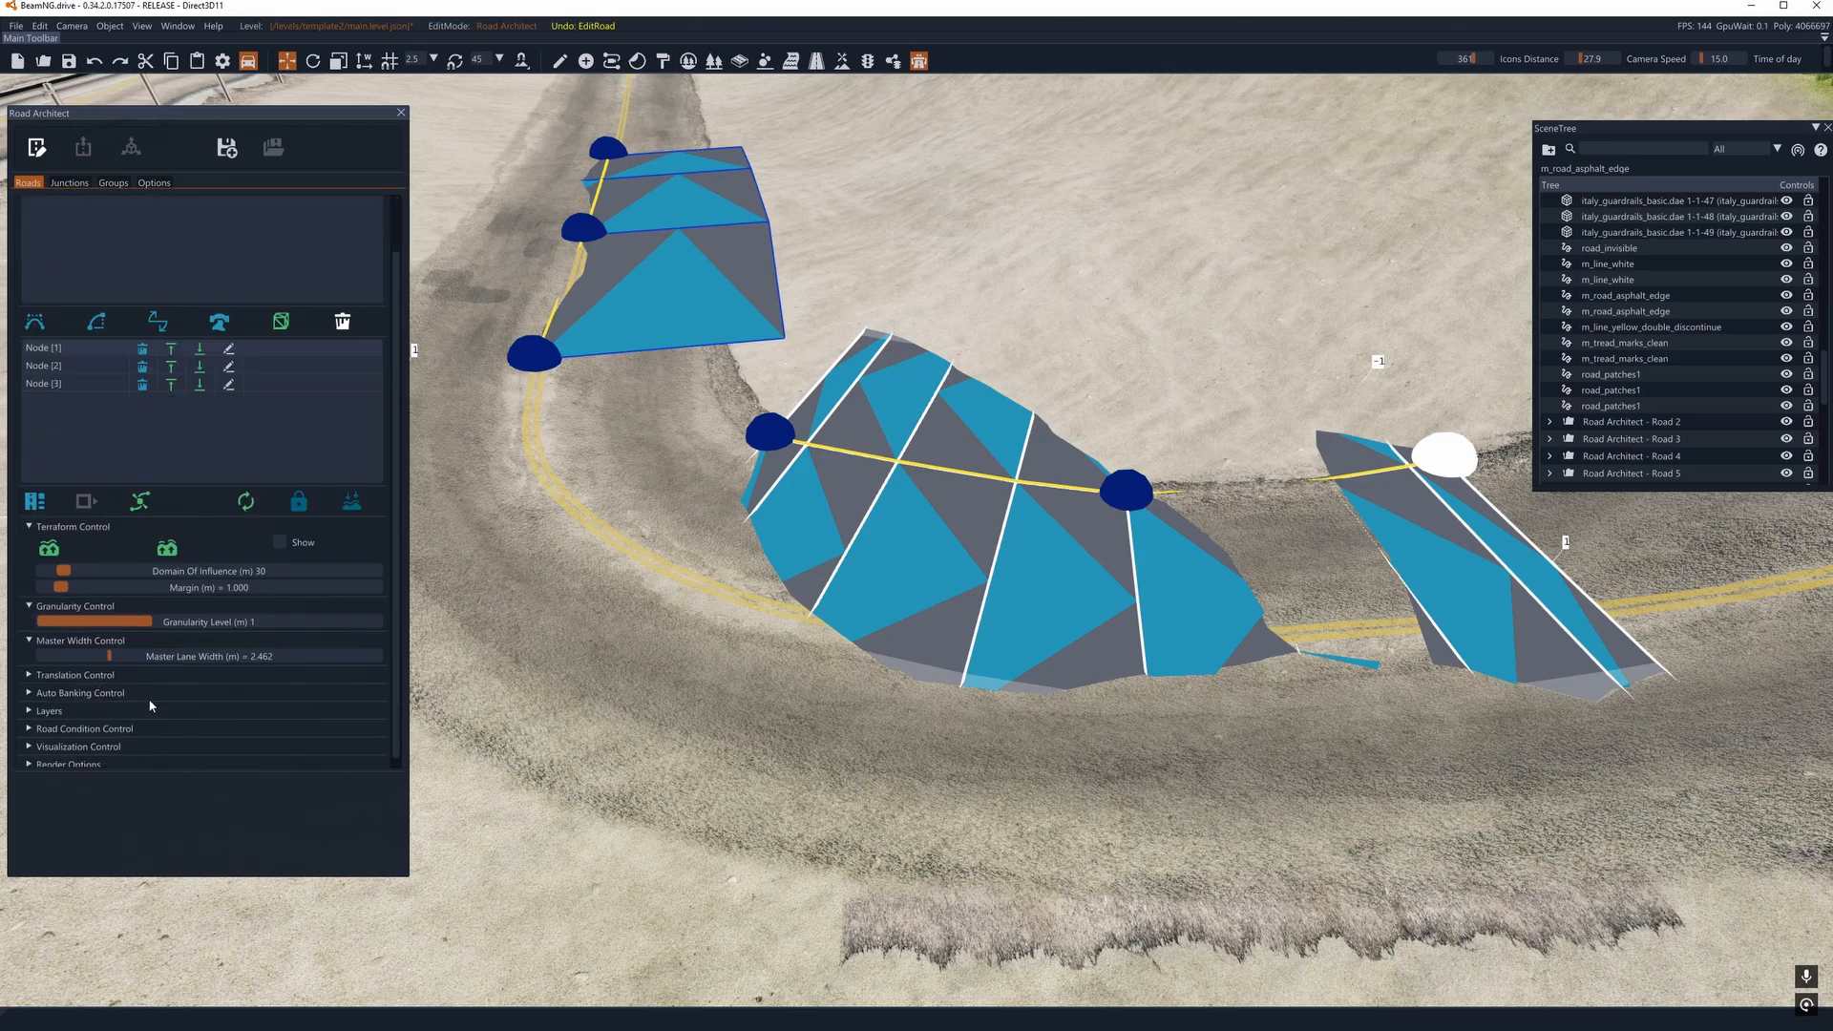
{"action": "left_click_drag", "start_coordinate": [108, 655], "coordinate": [45, 654]}
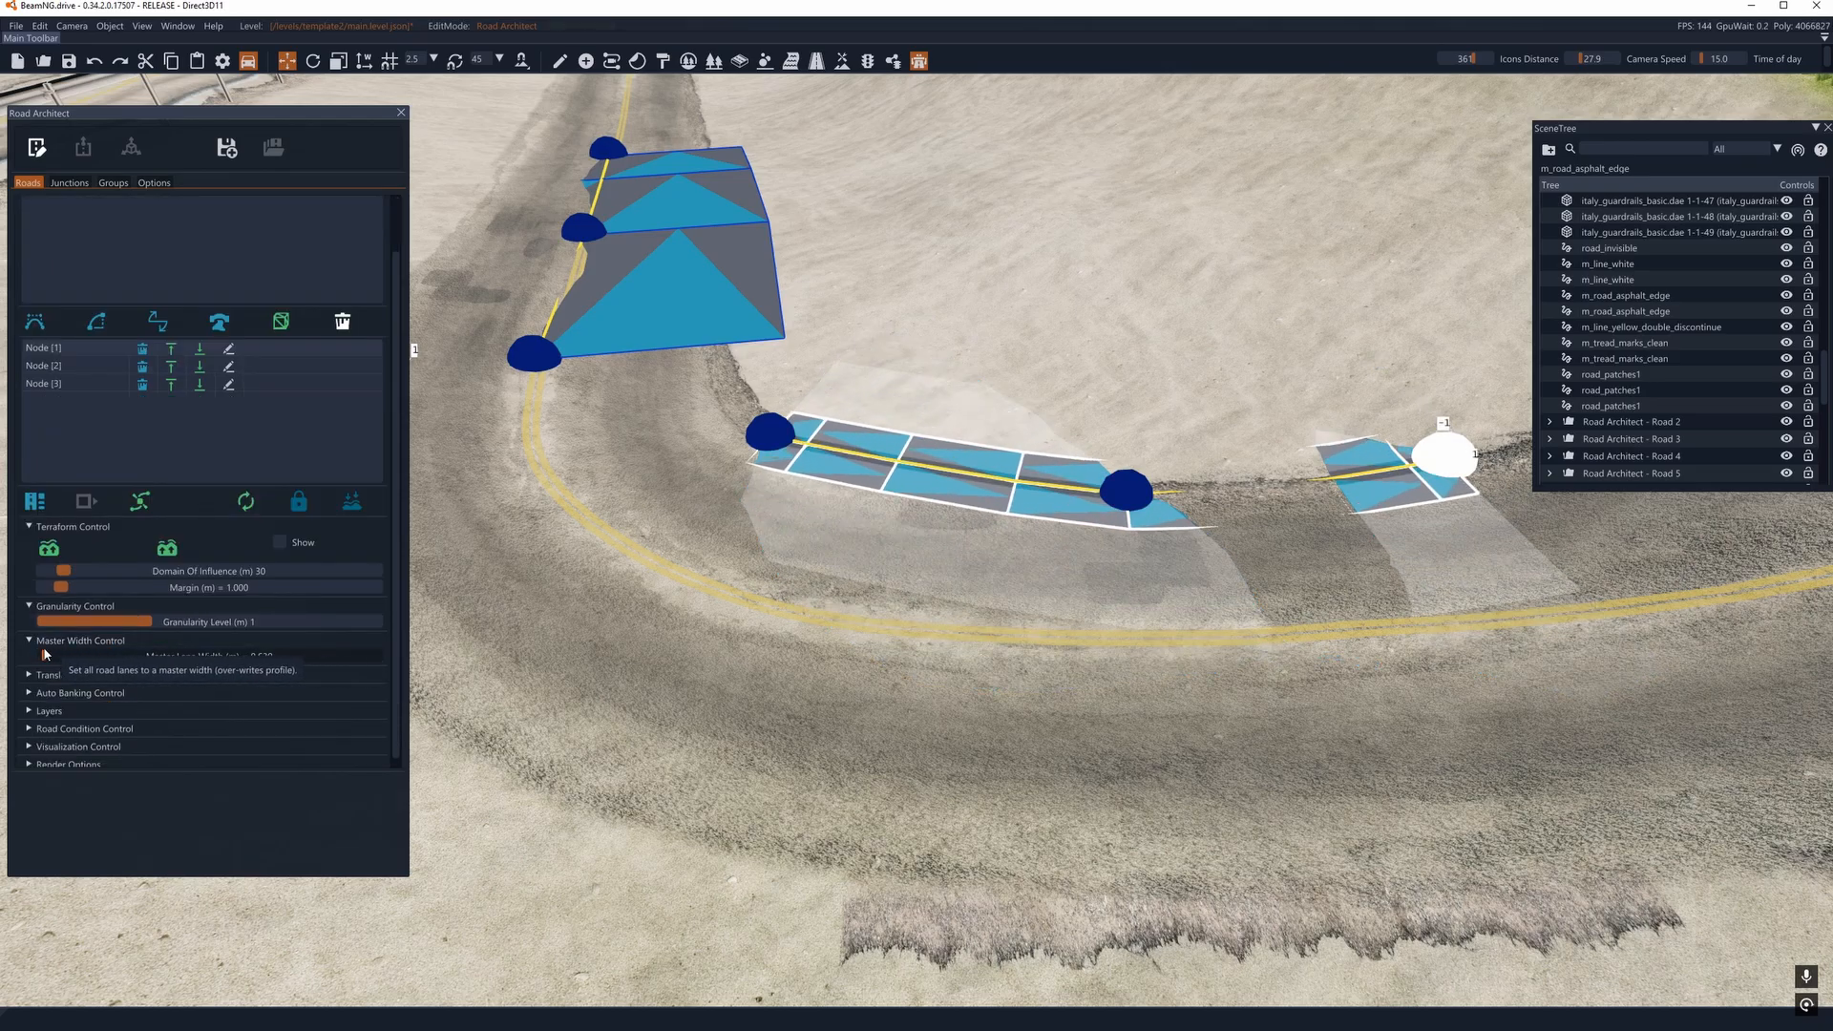
- Delete every layer of the inside-edge road except Centerline, including Edge Blend L and Edge Blend R
{"action": "left_click", "coordinate": [49, 711]}
{"action": "scroll", "coordinate": [153, 645], "scroll_direction": "down", "scroll_amount": 4}
{"action": "left_click", "coordinate": [223, 360]}
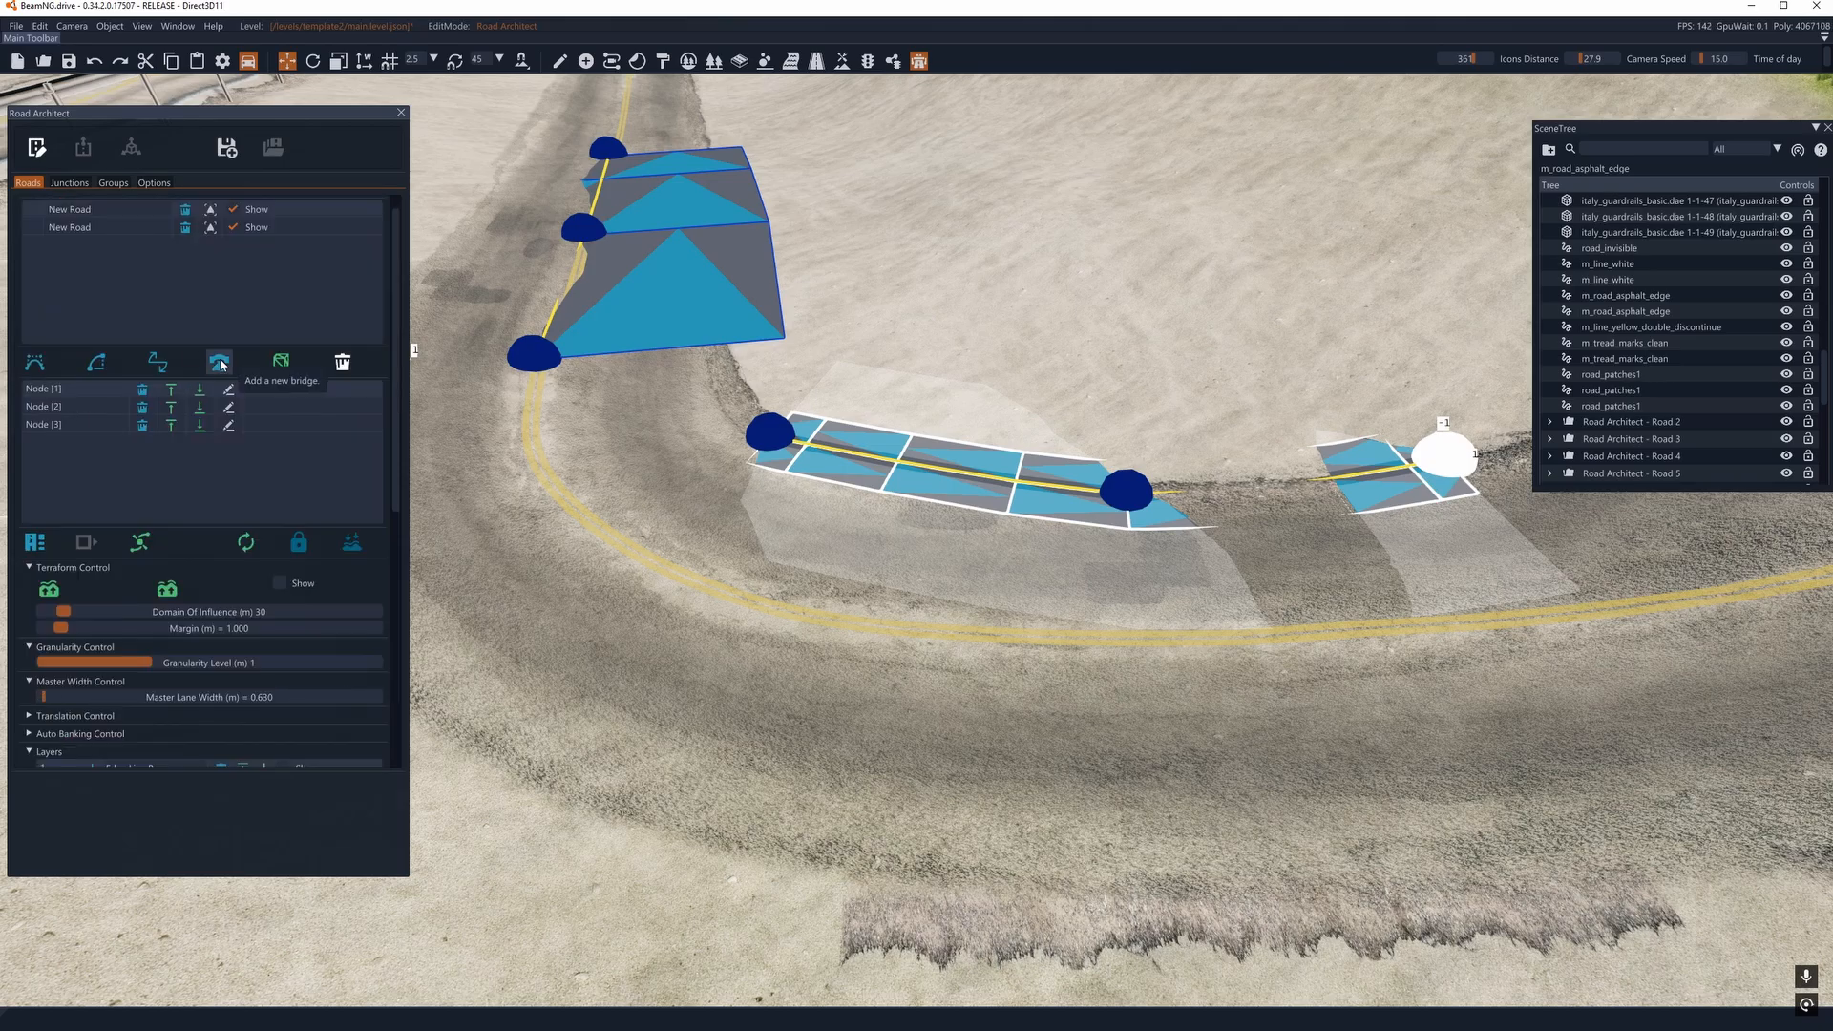
{"action": "scroll", "coordinate": [229, 377], "scroll_direction": "down", "scroll_amount": 4}
{"action": "left_click", "coordinate": [222, 400]}
{"action": "scroll", "coordinate": [229, 420], "scroll_direction": "down", "scroll_amount": 4}
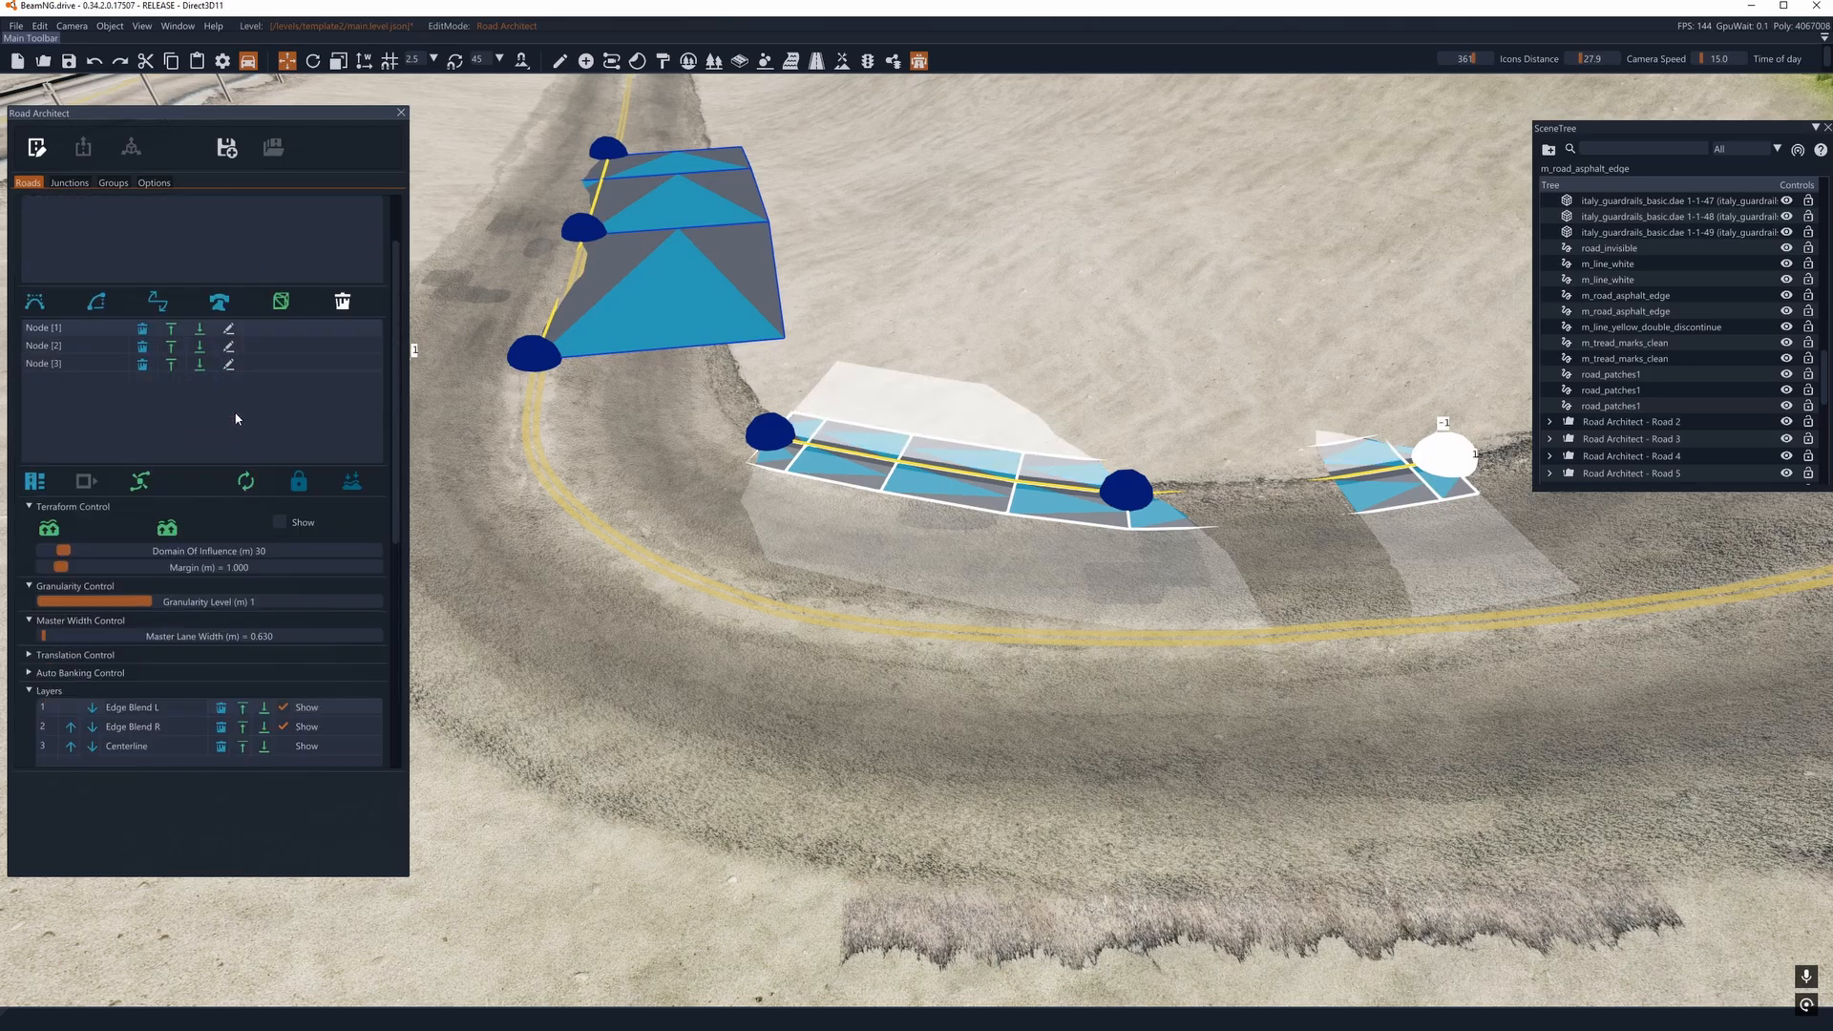
{"action": "left_click", "coordinate": [223, 436]}
{"action": "scroll", "coordinate": [224, 457], "scroll_direction": "down", "scroll_amount": 4}
{"action": "left_click", "coordinate": [220, 400]}
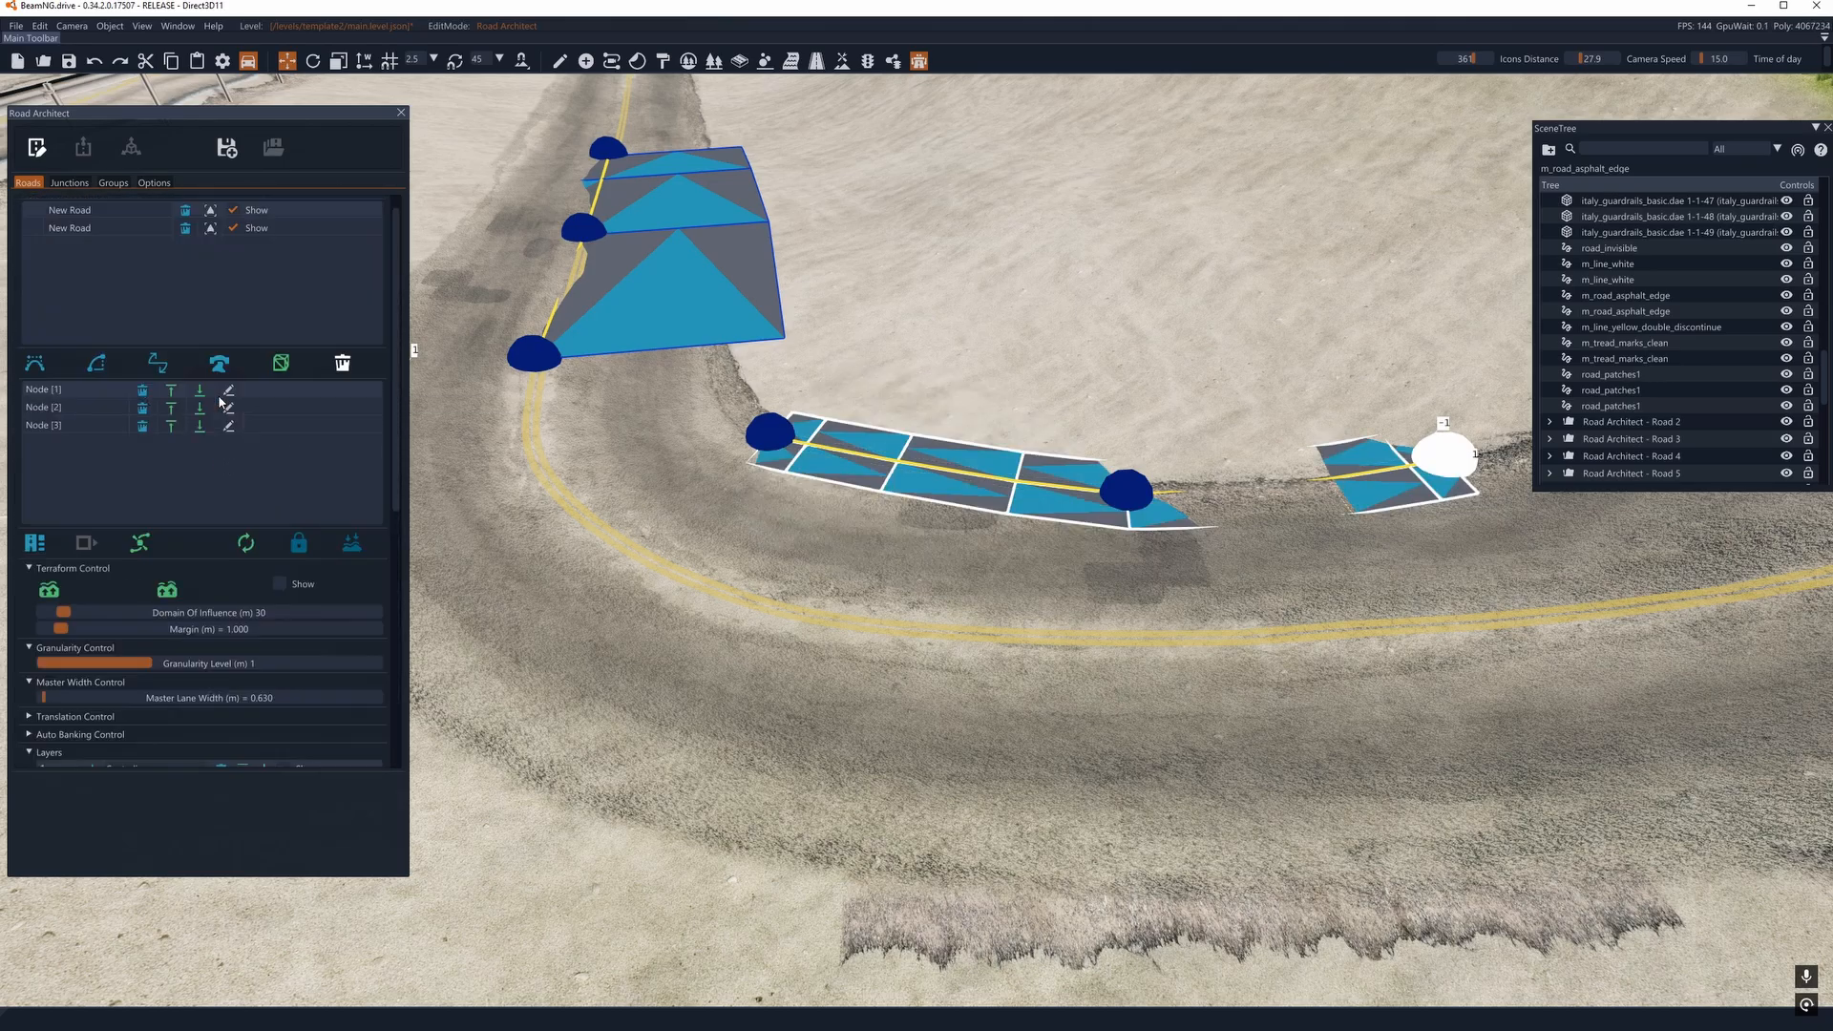
{"action": "scroll", "coordinate": [225, 399], "scroll_direction": "down", "scroll_amount": 4}
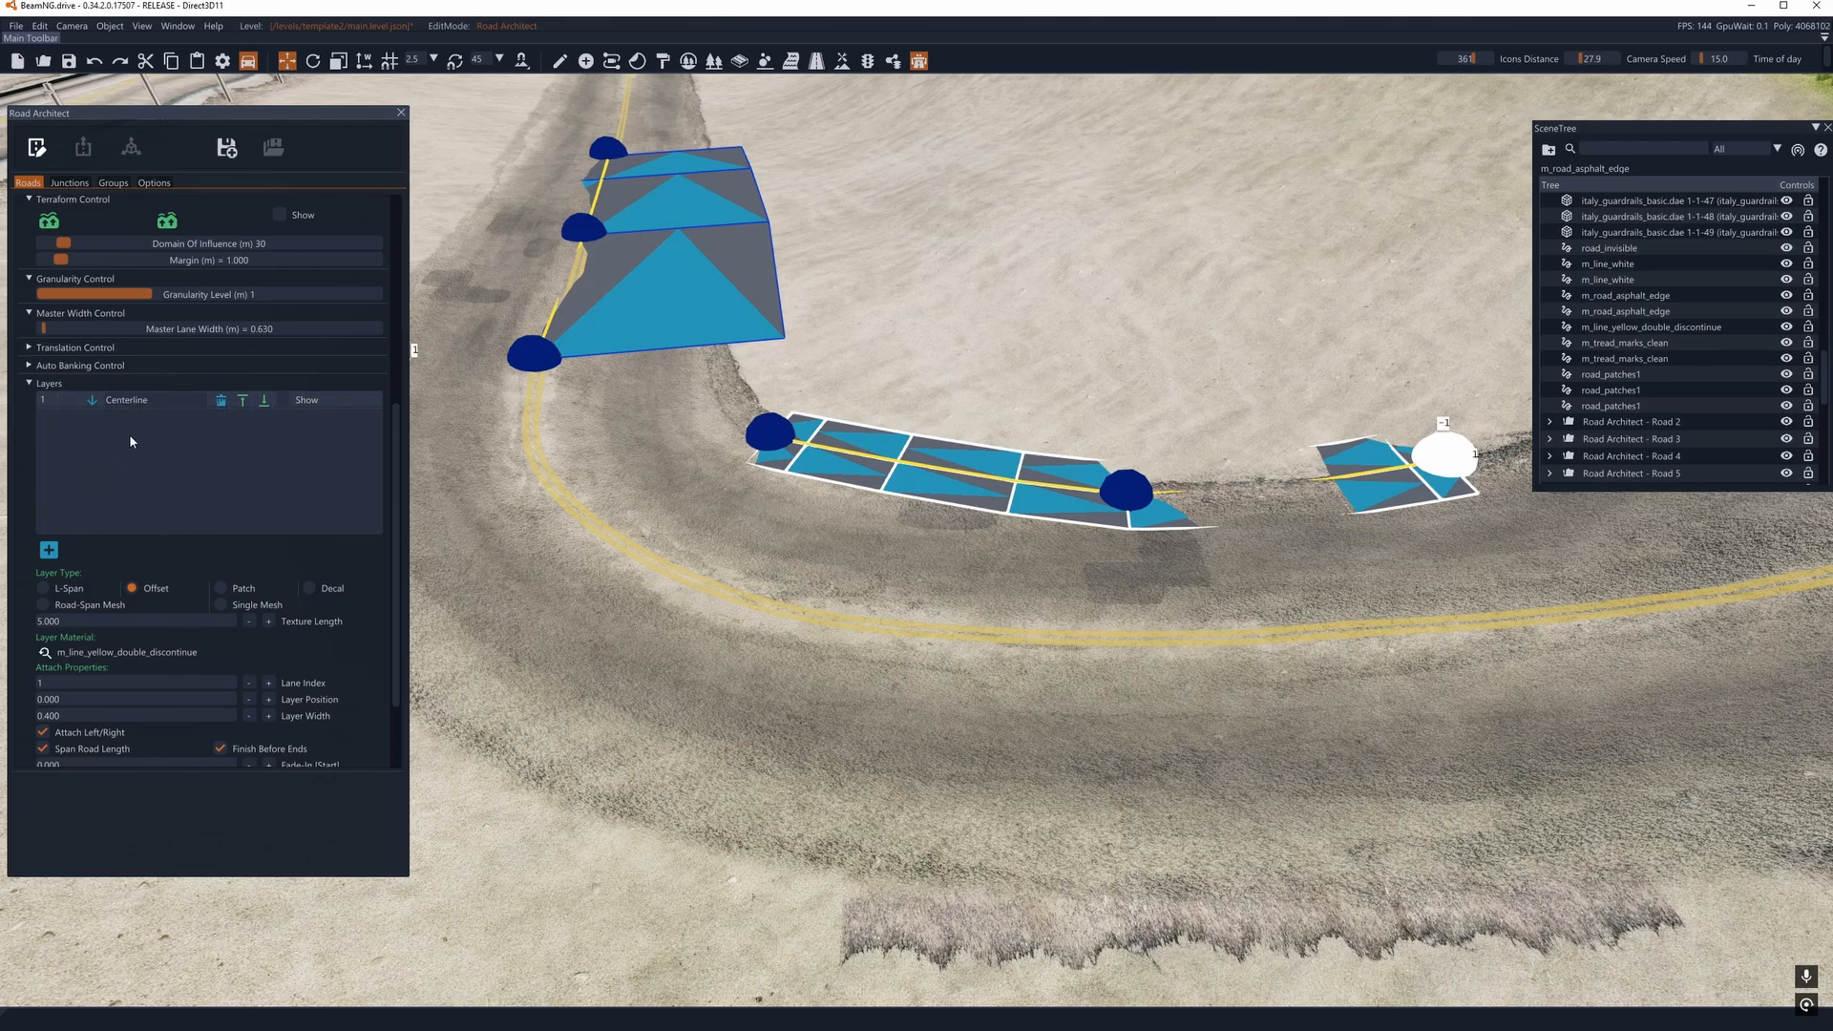
- Make the Centerline layer a Road-Span Mesh using italy_guardrails_highway_bridge_heavy.dae and show the layer
{"action": "left_click", "coordinate": [43, 604]}
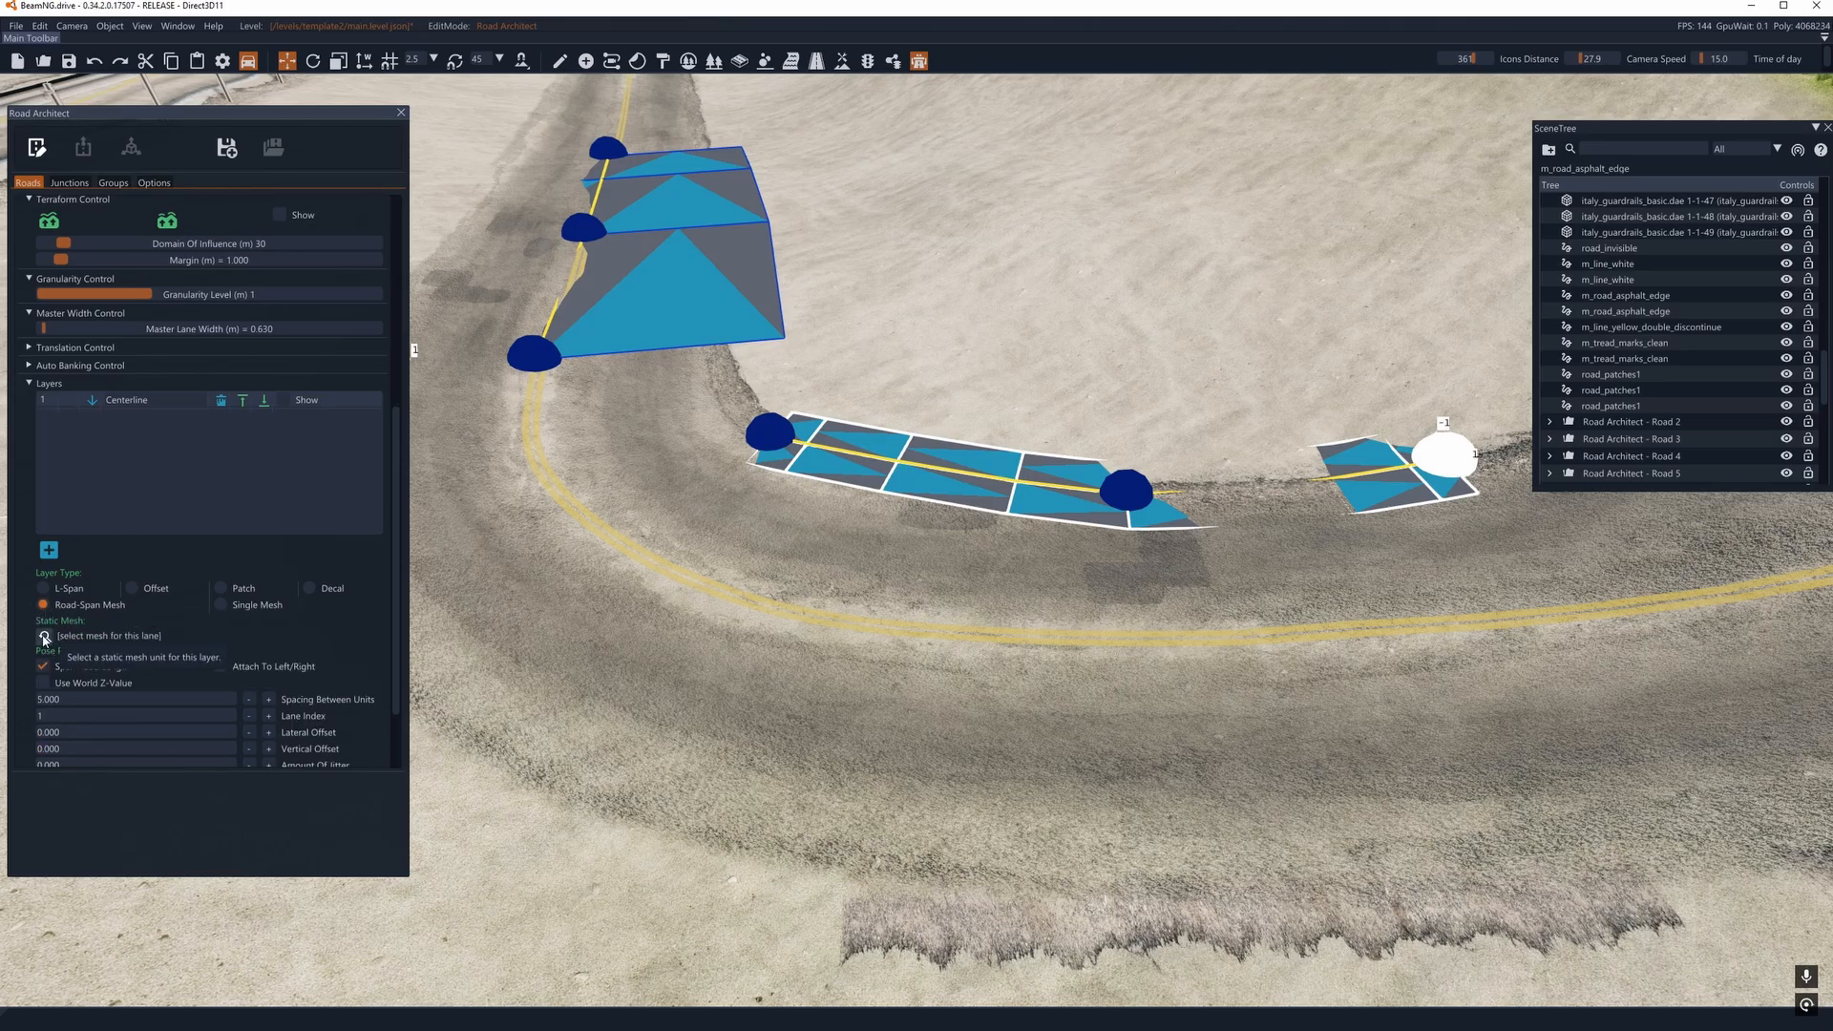
{"action": "left_click", "coordinate": [44, 636]}
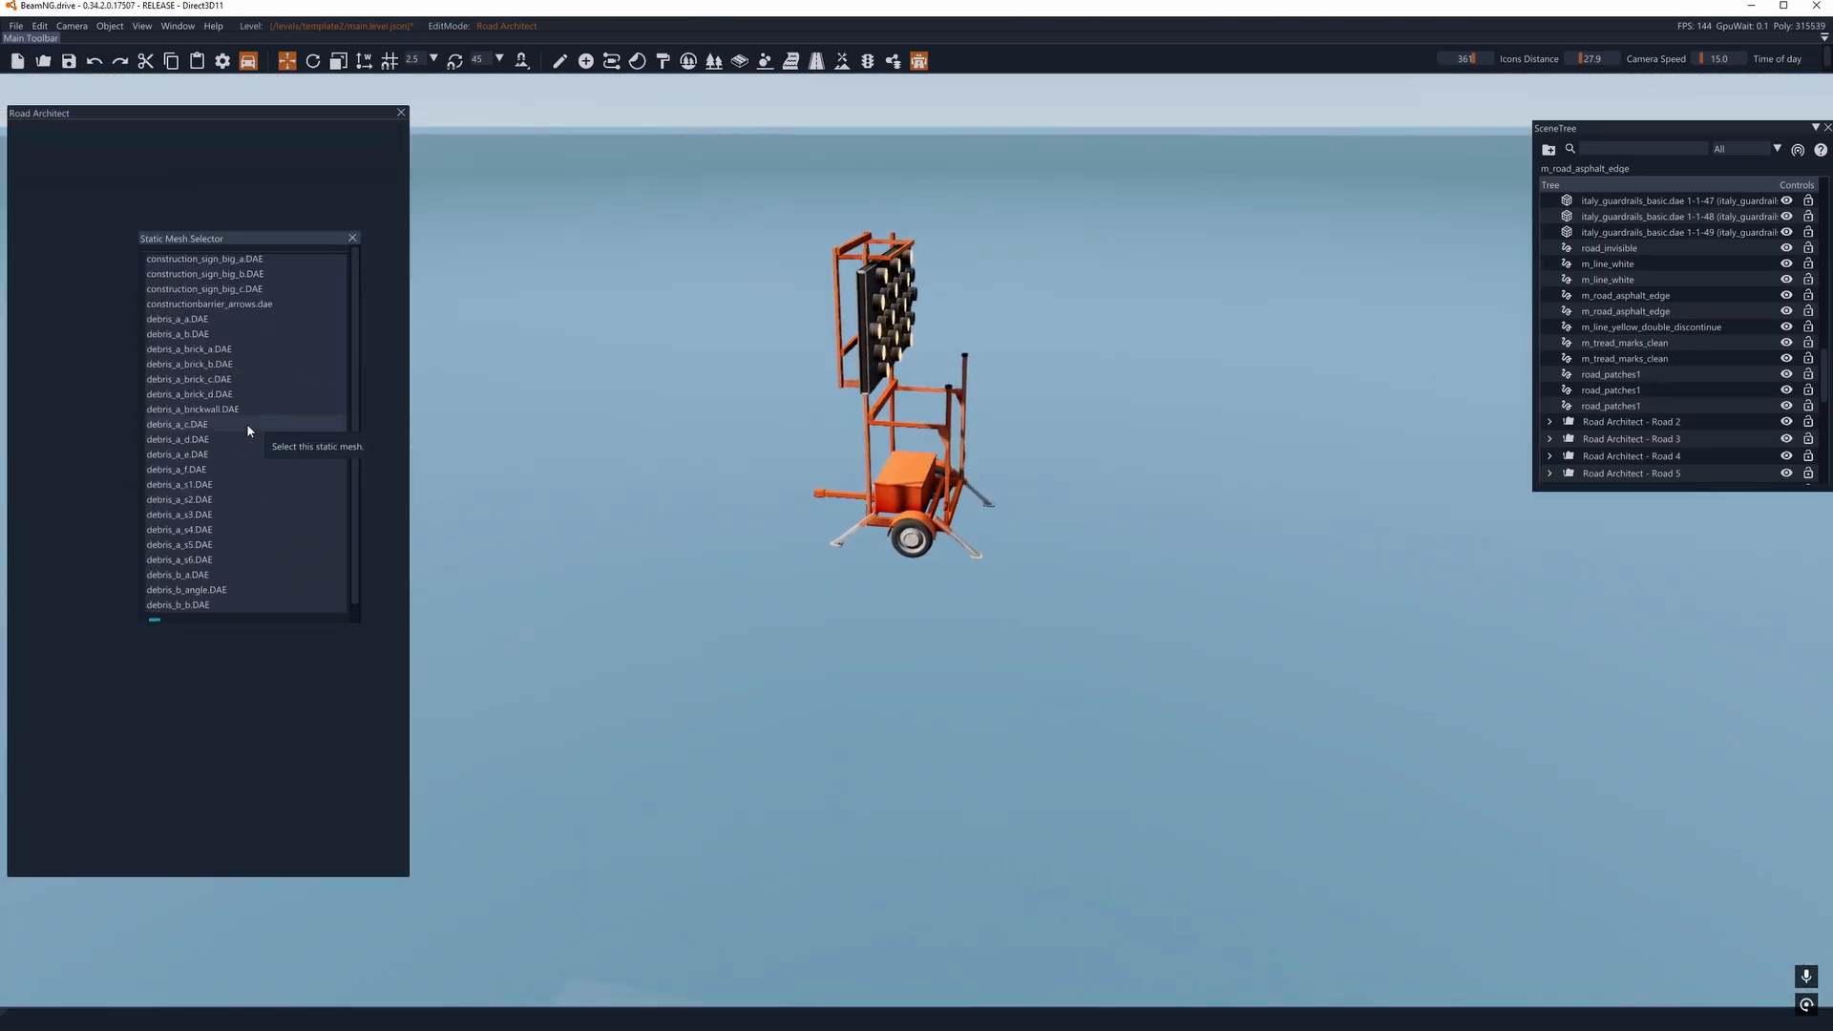
{"action": "scroll", "coordinate": [248, 427], "scroll_direction": "down", "scroll_amount": 15}
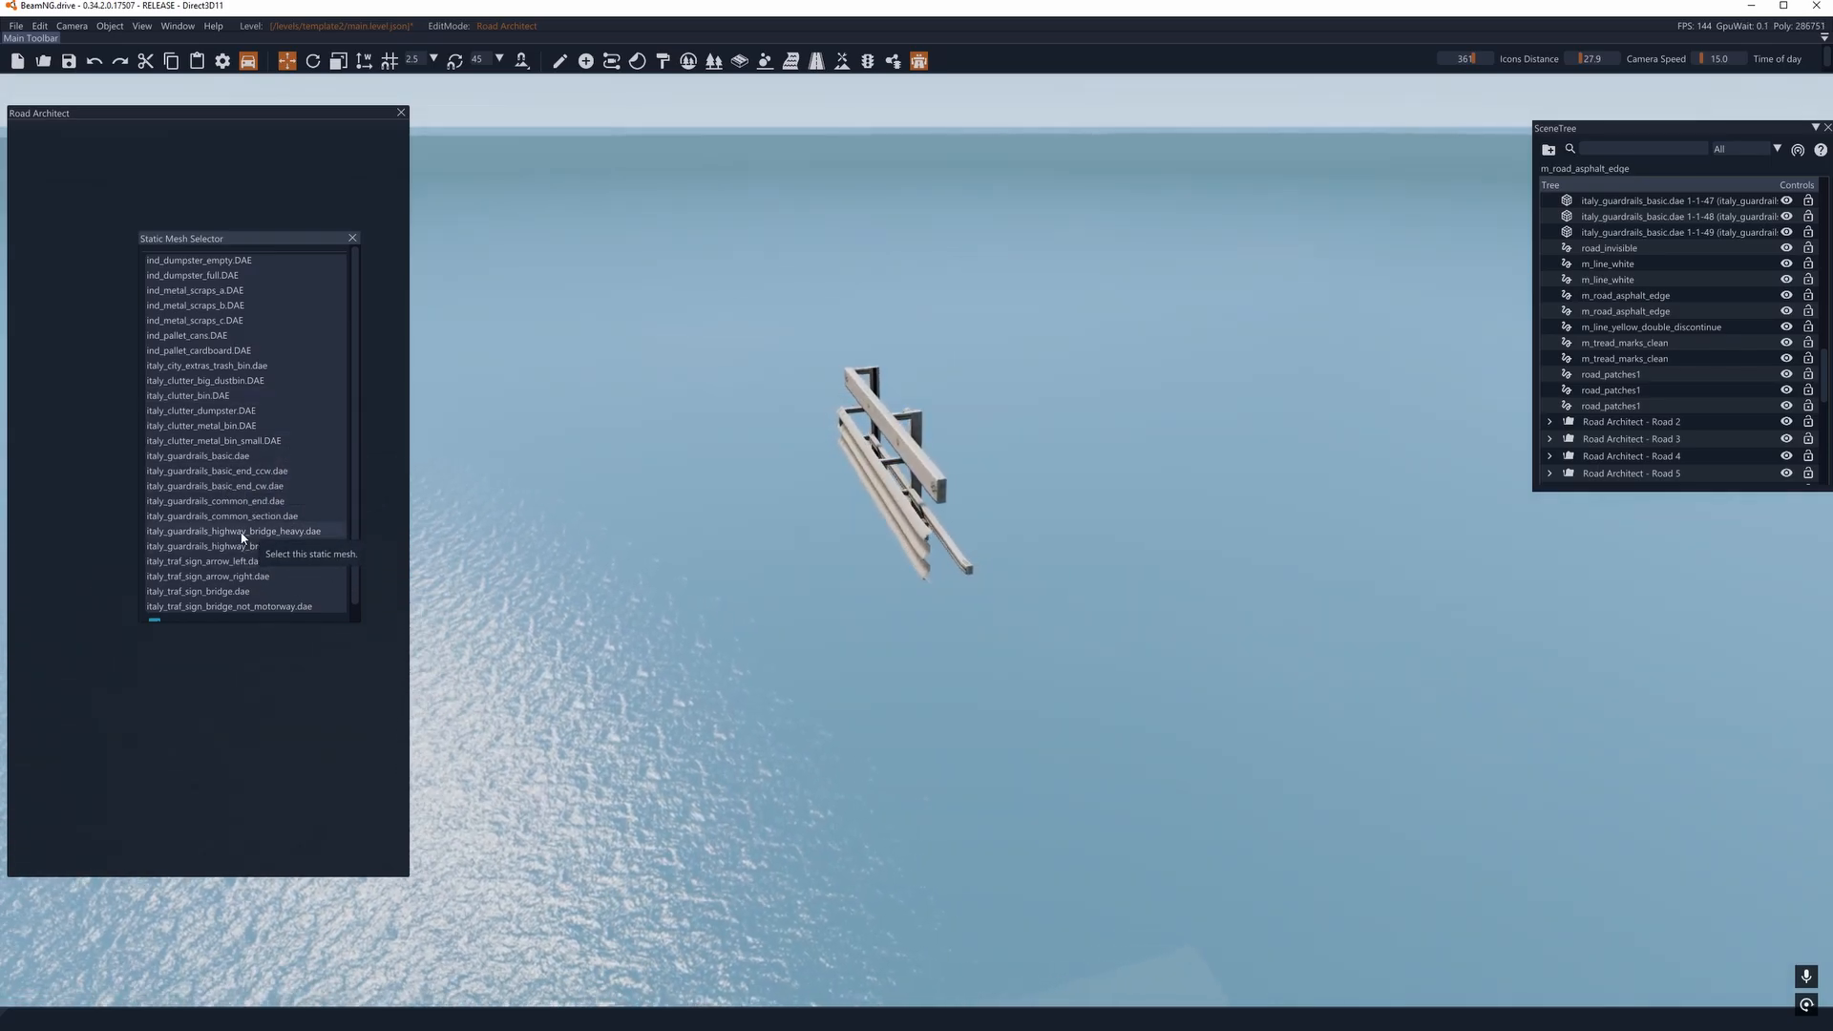
{"action": "left_click", "coordinate": [353, 239]}
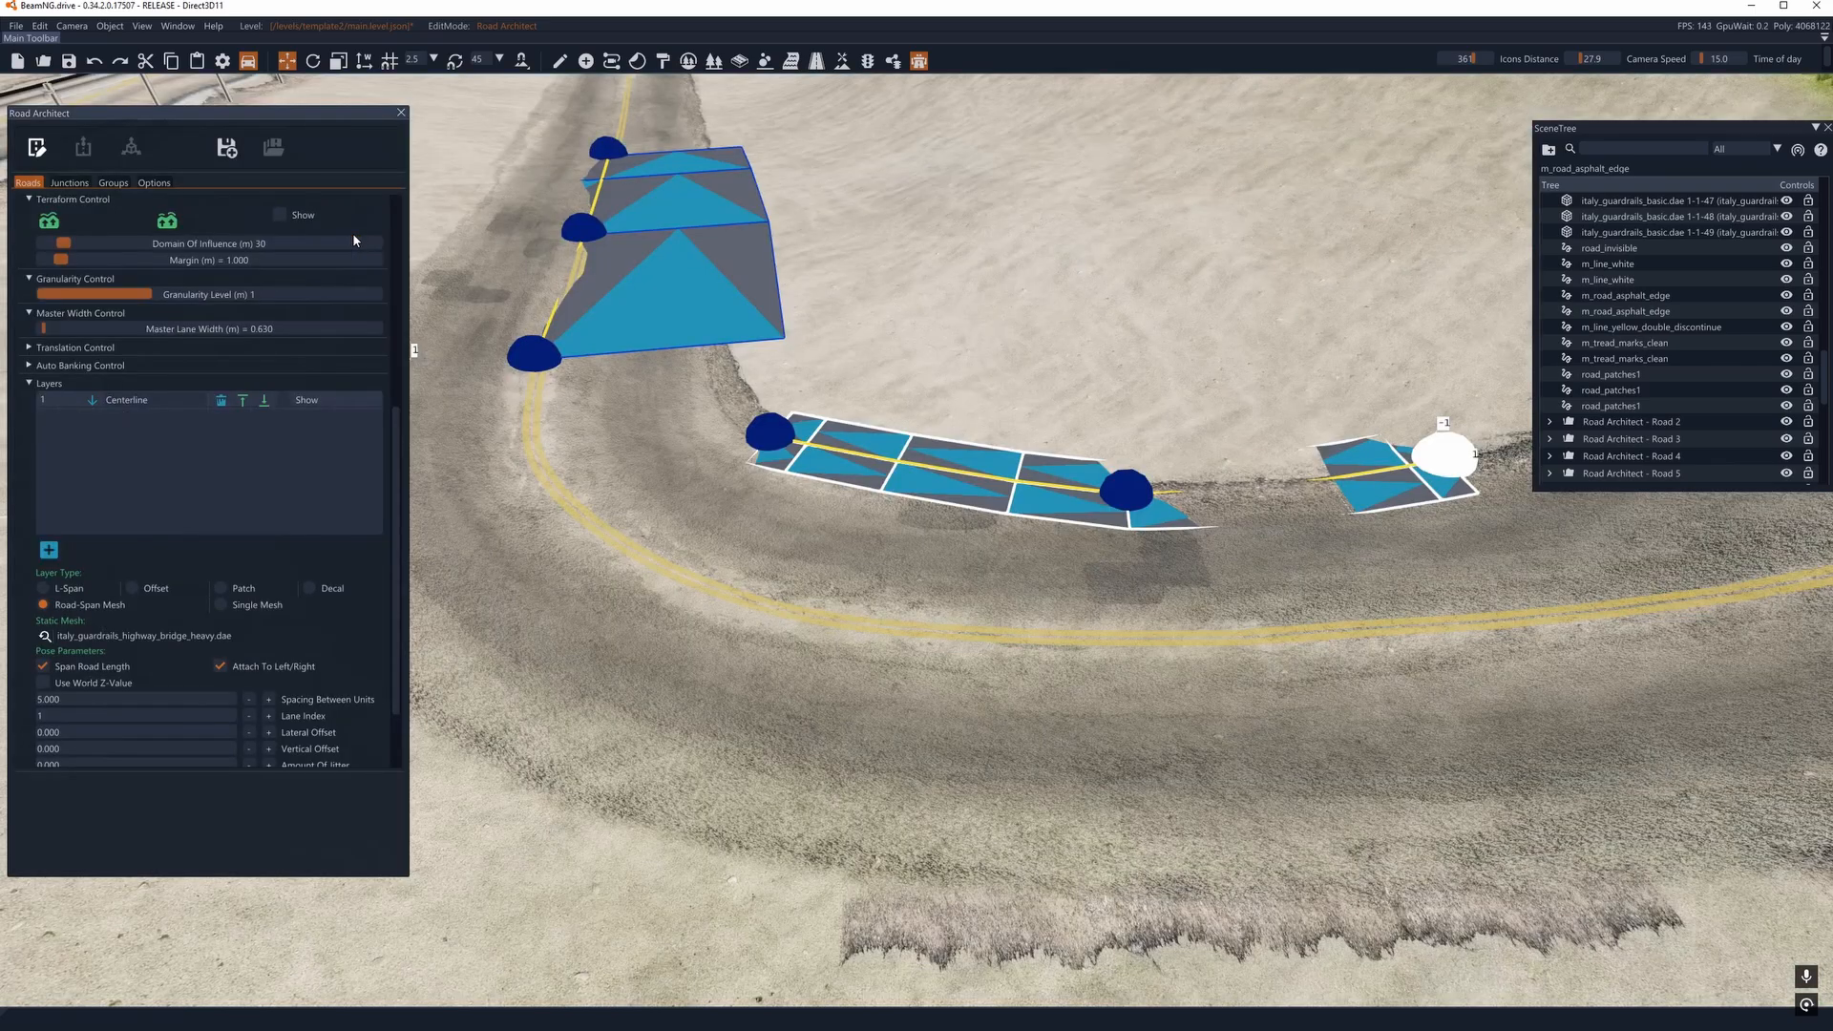
{"action": "left_click", "coordinate": [282, 400]}
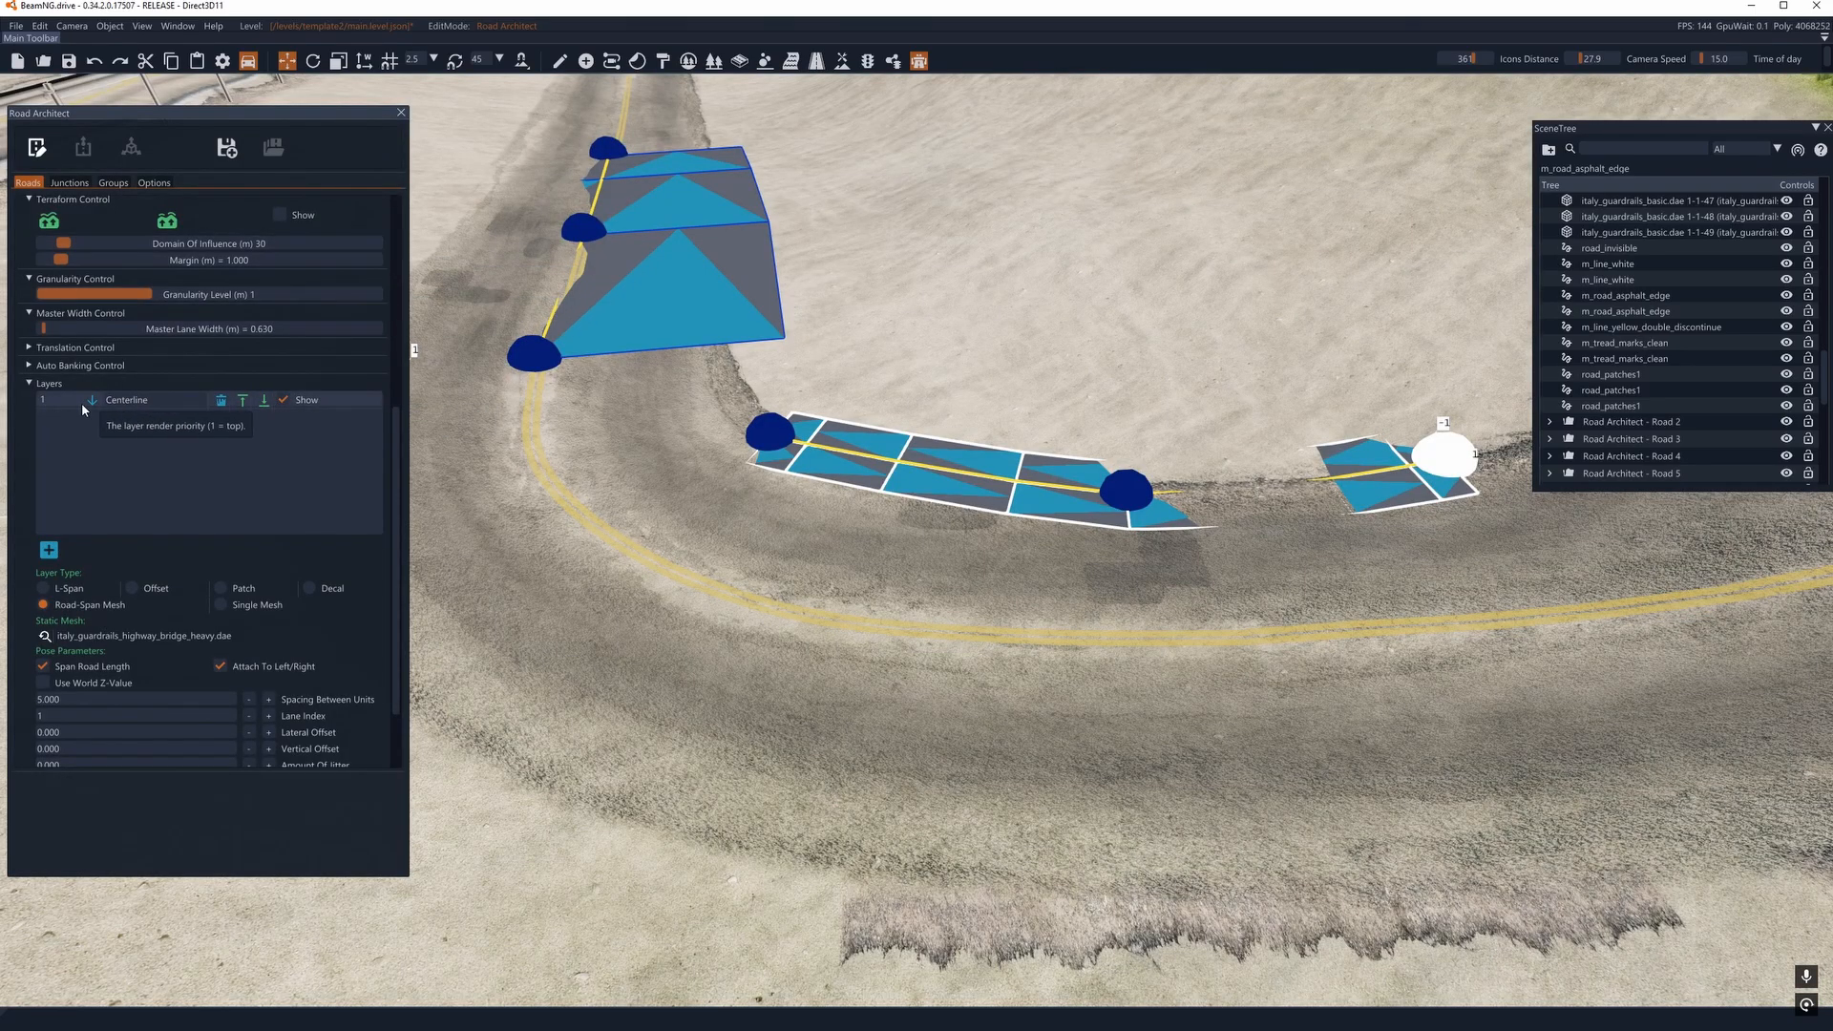
- Add another node to the guardrail road farther along the inside road edge, away from the bend
{"action": "key", "text": "d"}
{"action": "right_click_drag", "start_coordinate": [1012, 523], "coordinate": [658, 568]}
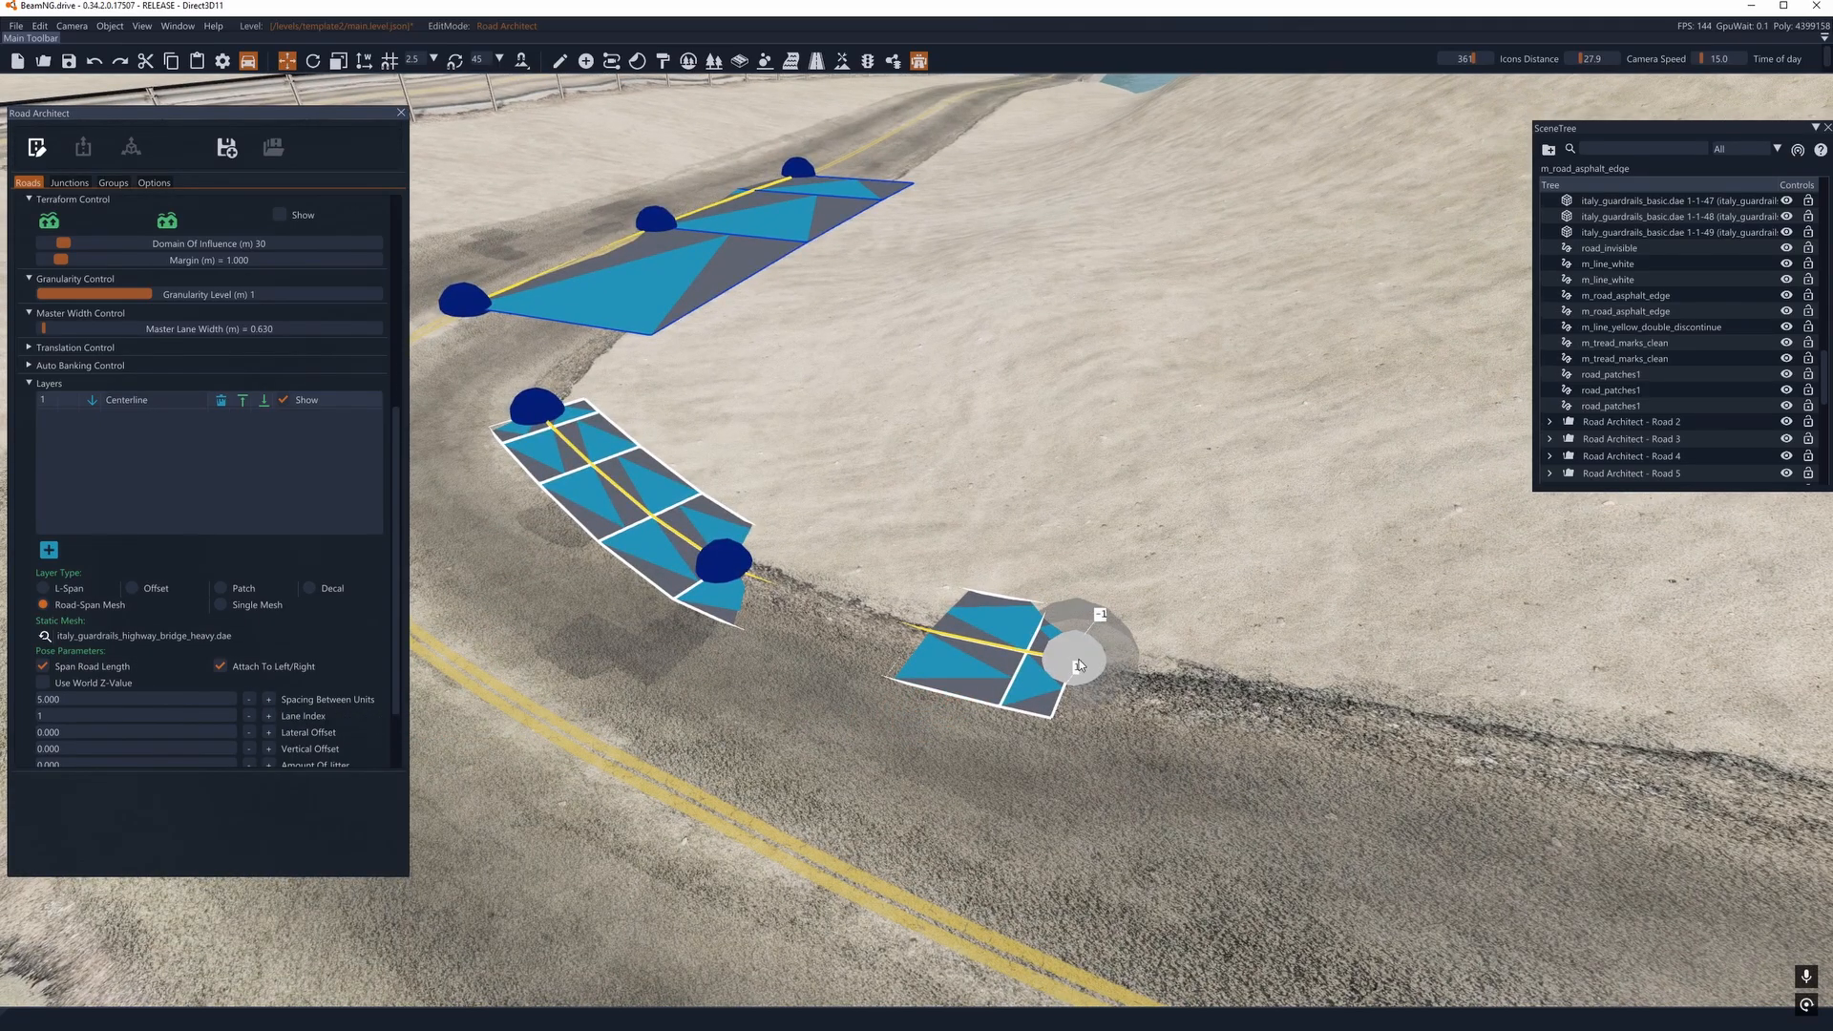
{"action": "key", "text": "s"}
{"action": "key", "text": "d"}
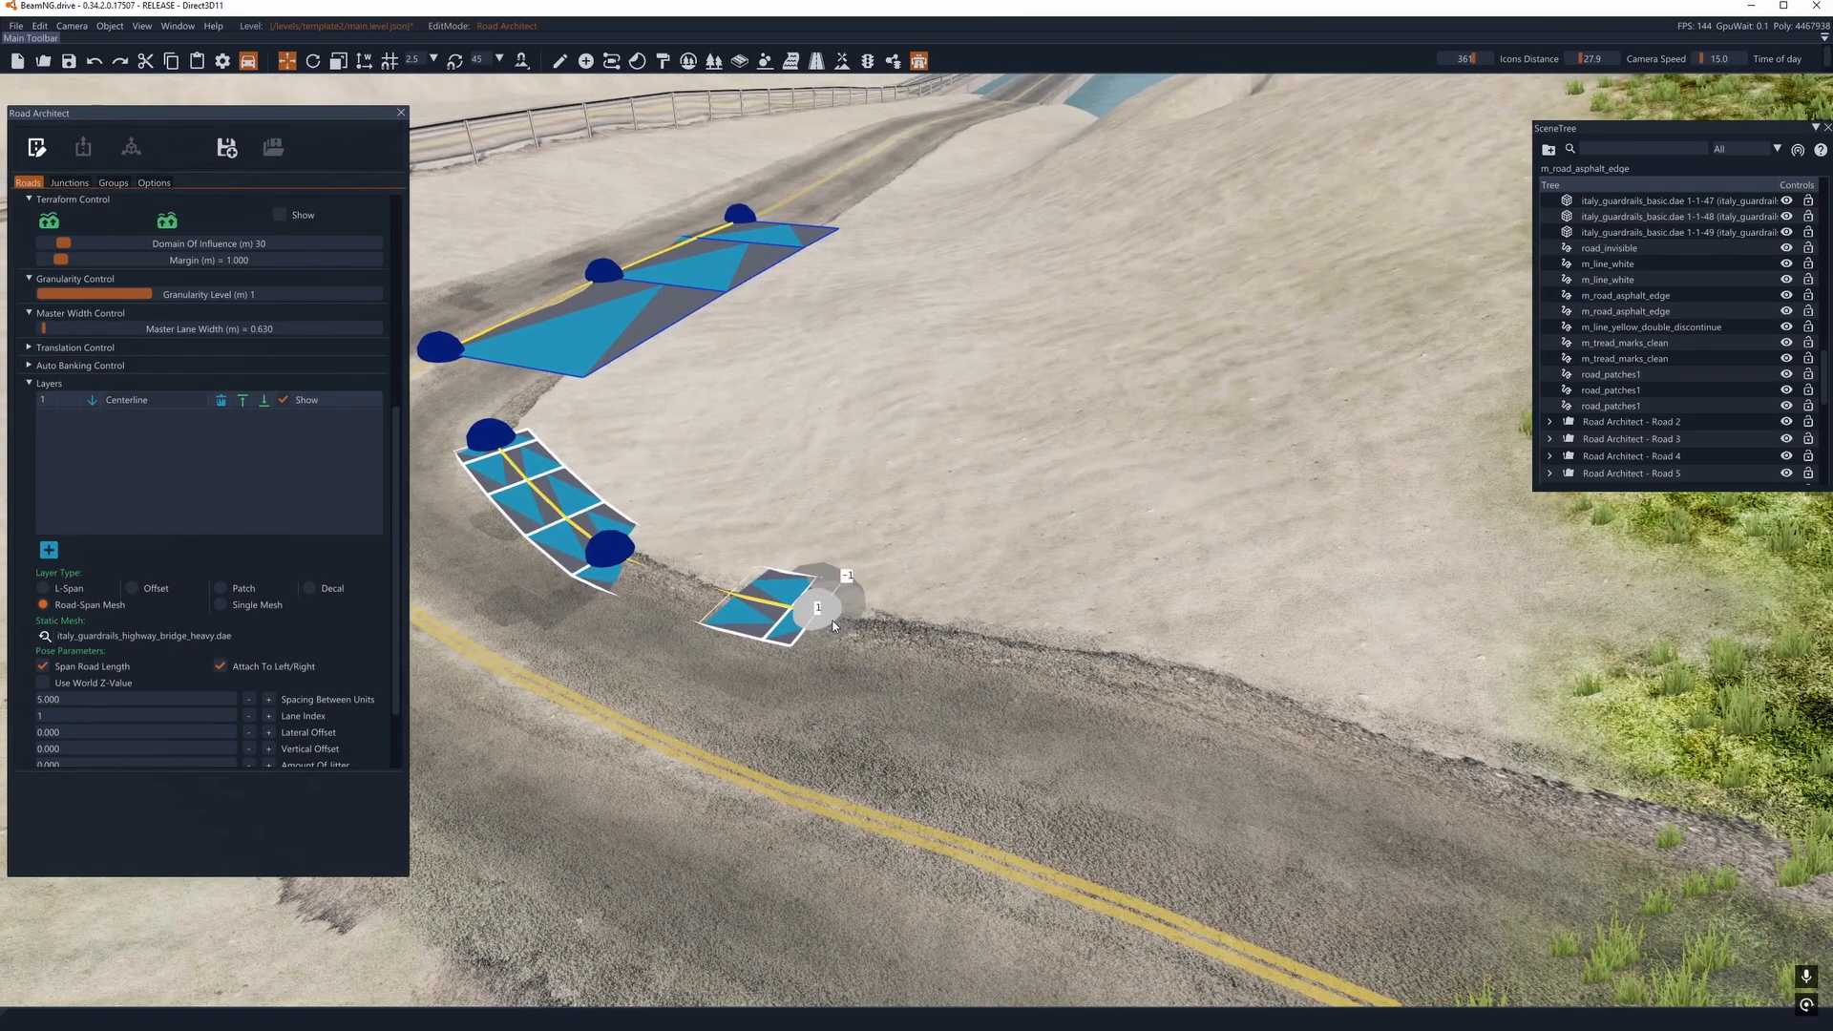
{"action": "left_click", "coordinate": [1244, 706]}
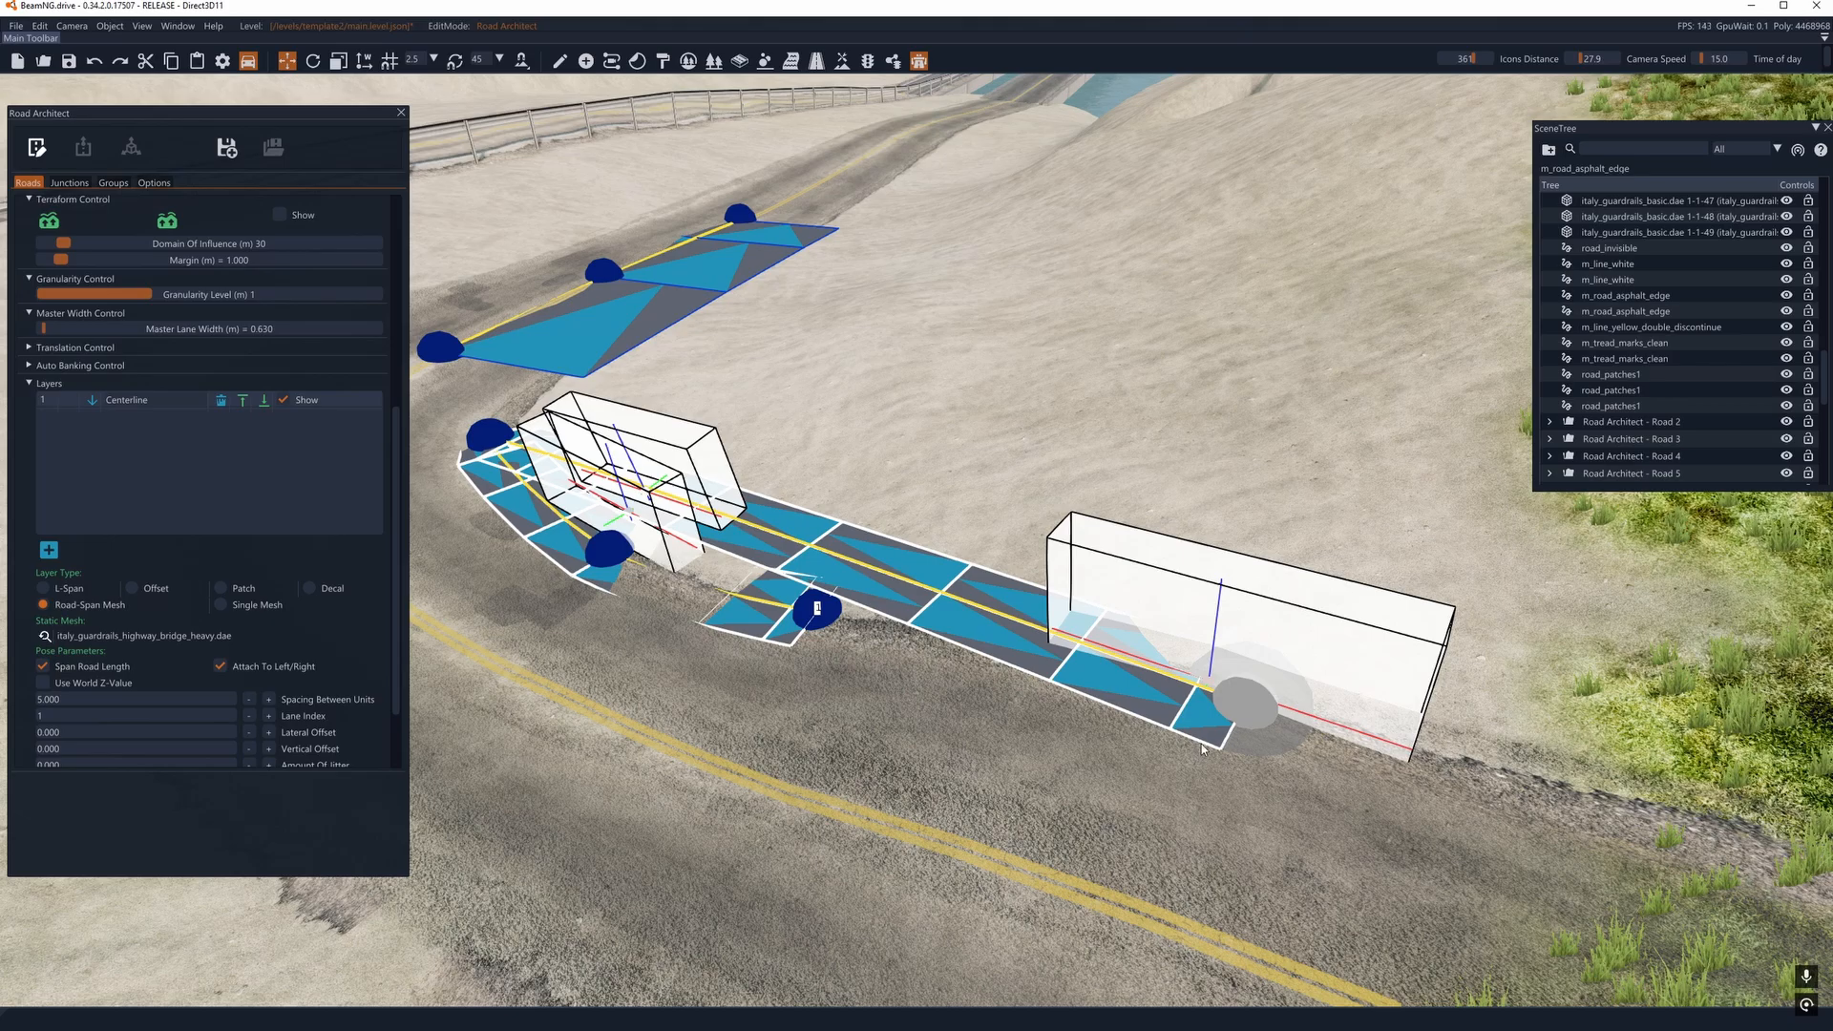
- Remove the guardrail road's two middle nodes, keeping only its end nodes, and undo the accidental join with the centre-line road
{"action": "key", "text": "a"}
{"action": "right_click_drag", "start_coordinate": [1202, 748], "coordinate": [1205, 747]}
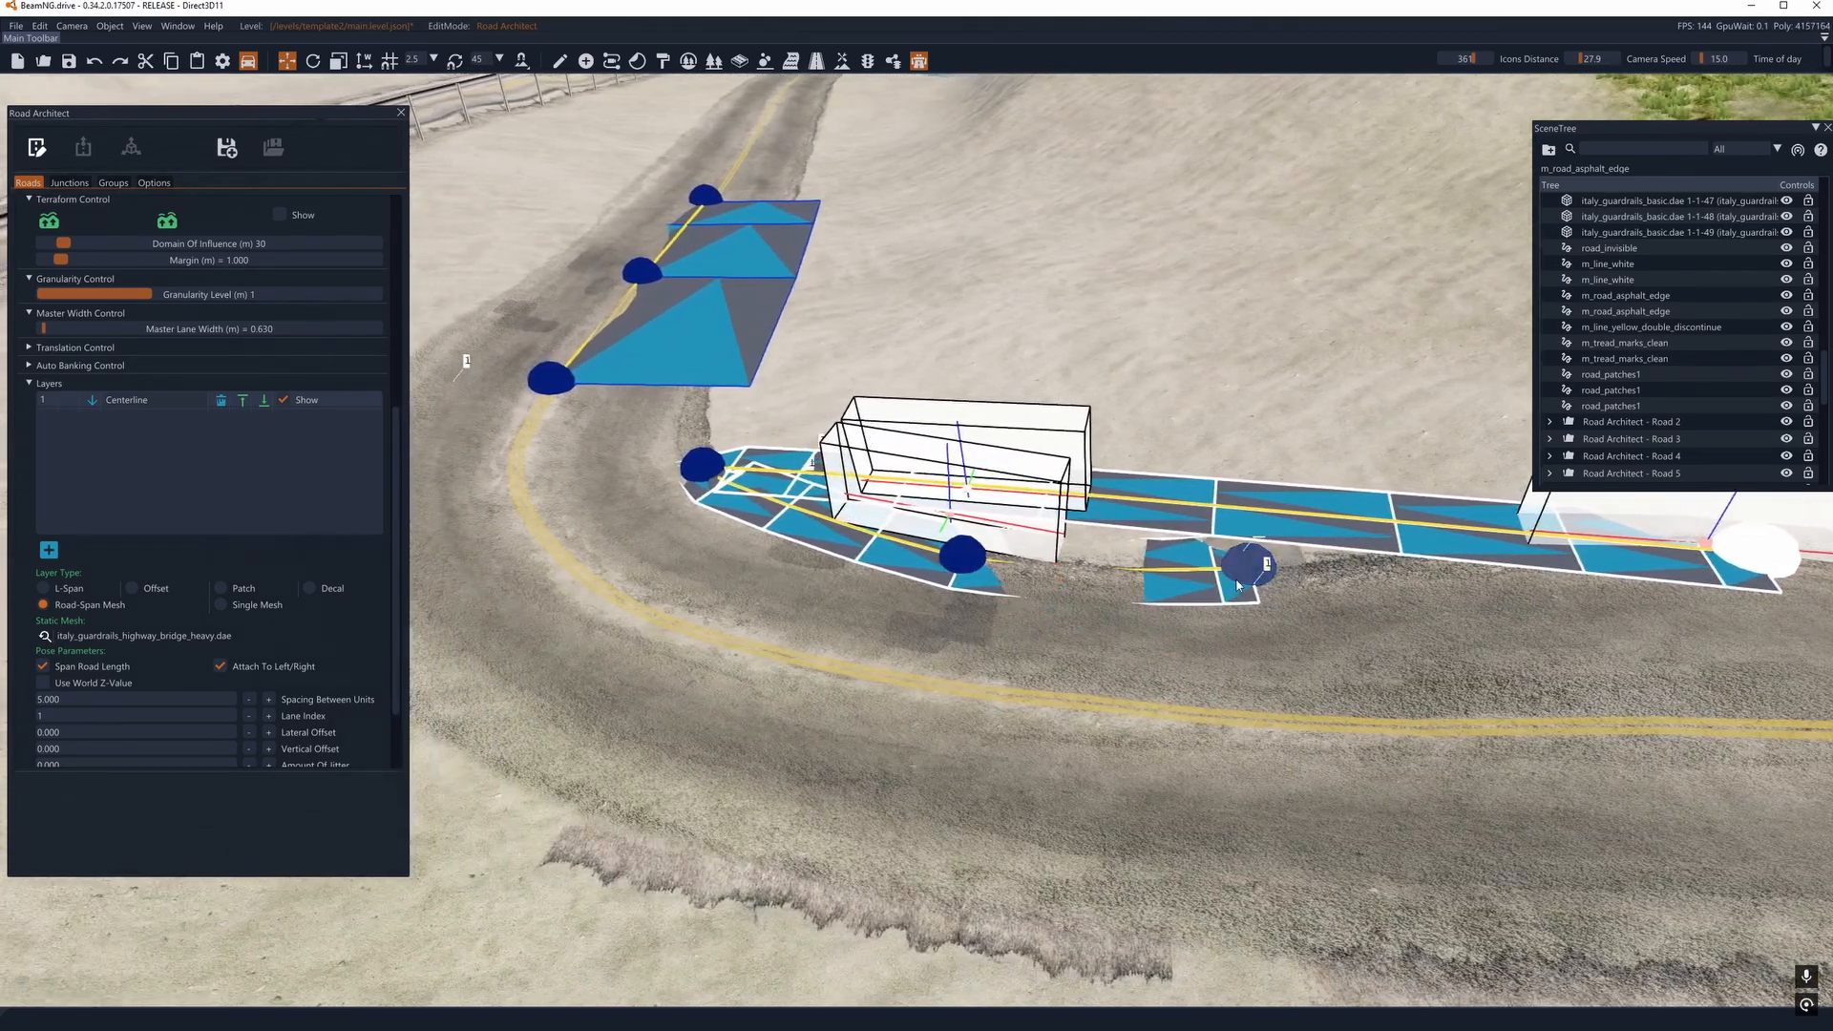
{"action": "left_click_drag", "start_coordinate": [1245, 576], "coordinate": [922, 730]}
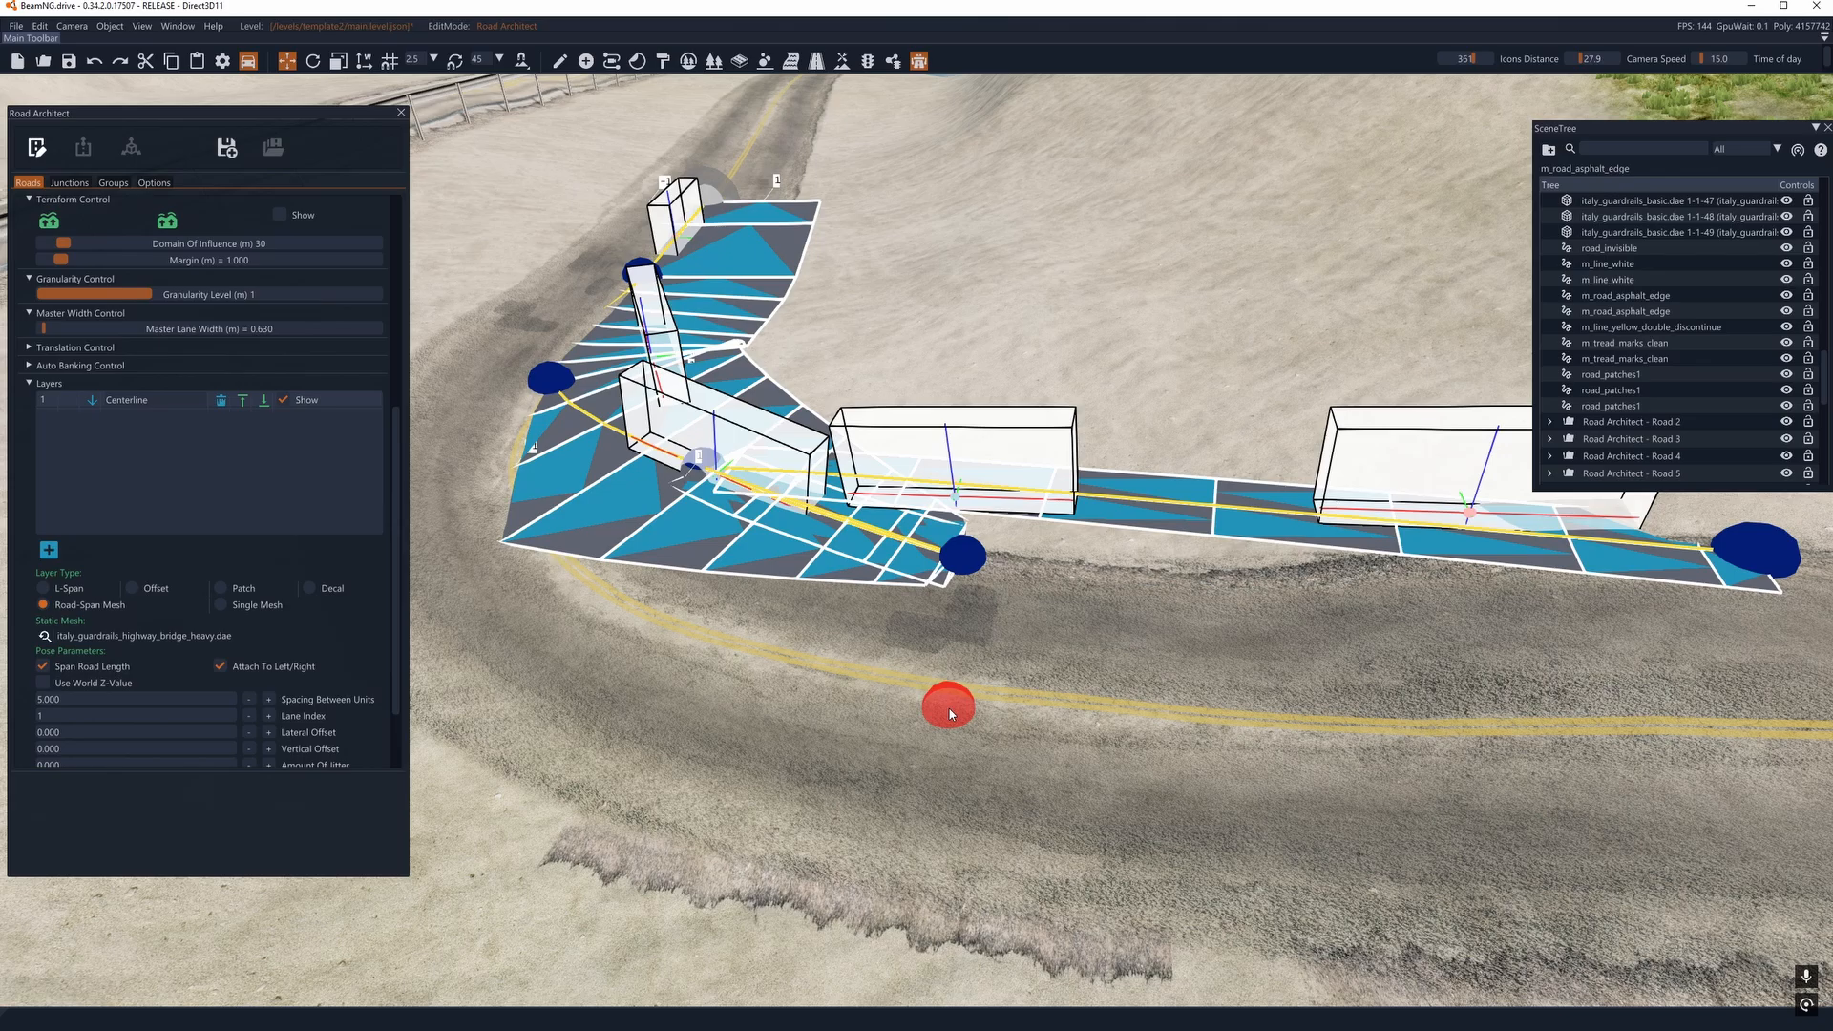
{"action": "key", "text": "ctrl+z"}
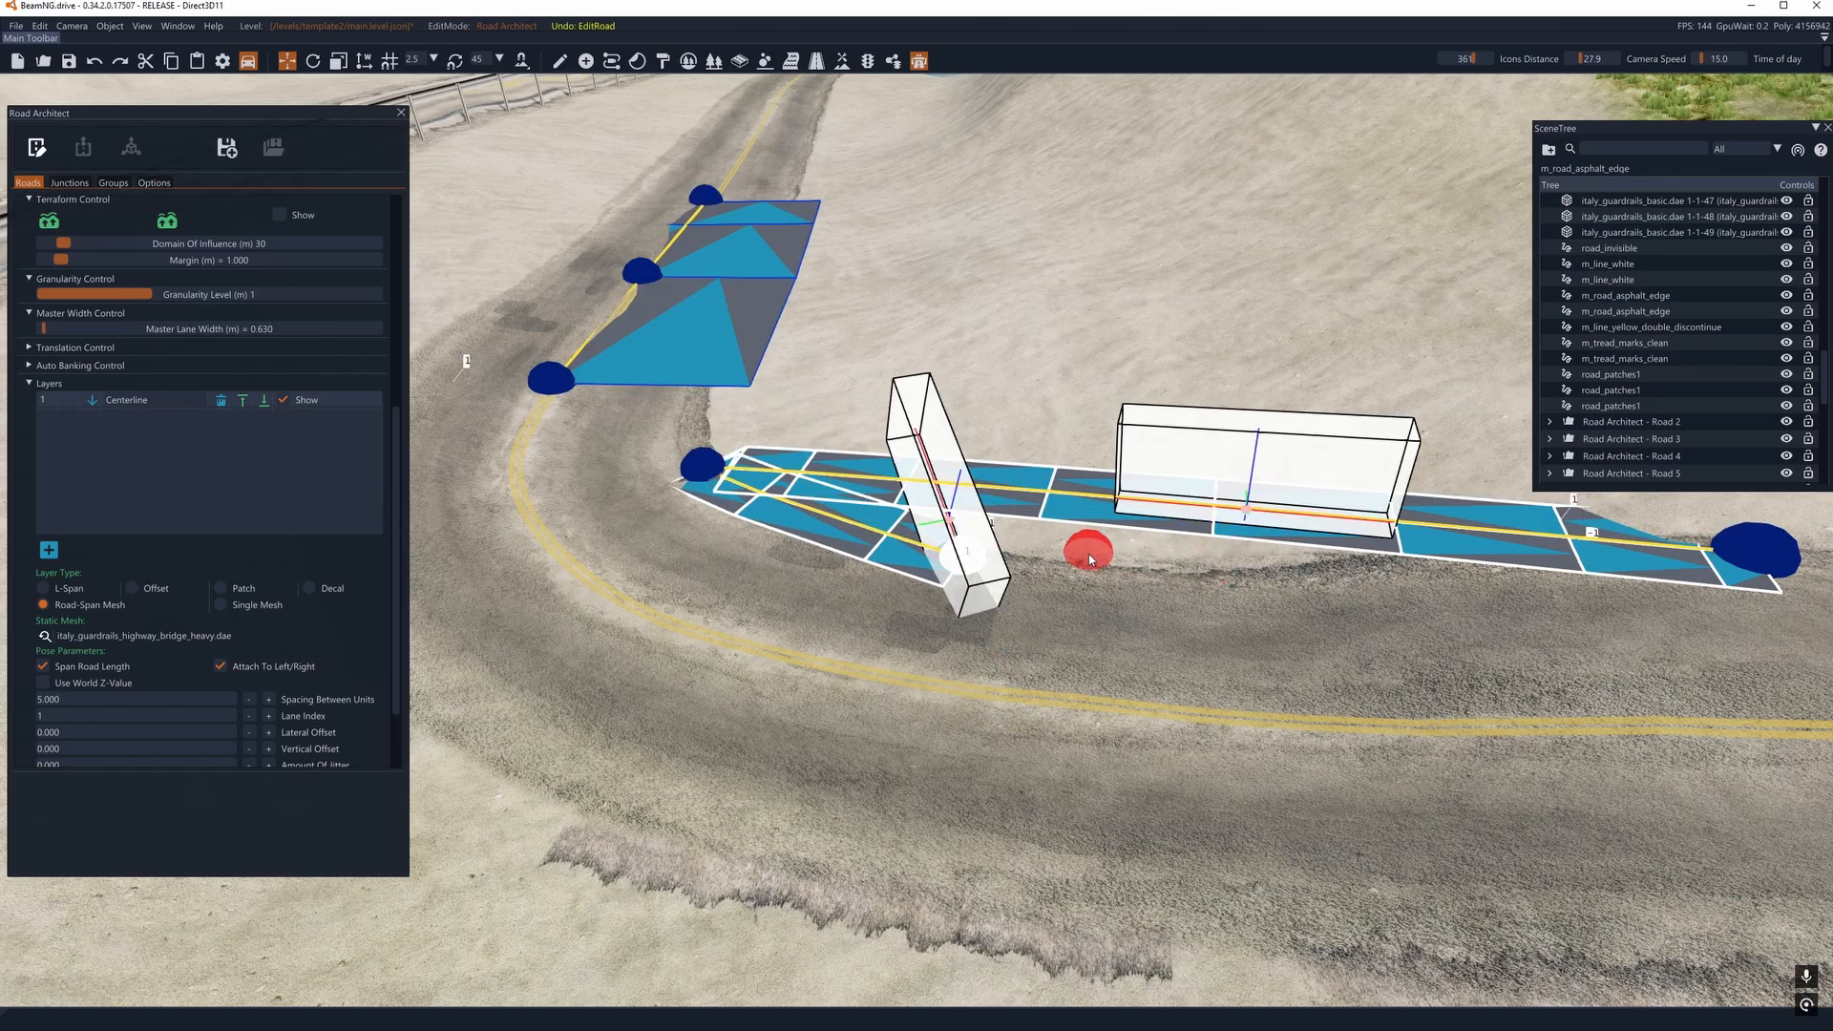
{"action": "left_click_drag", "start_coordinate": [1091, 559], "coordinate": [987, 584]}
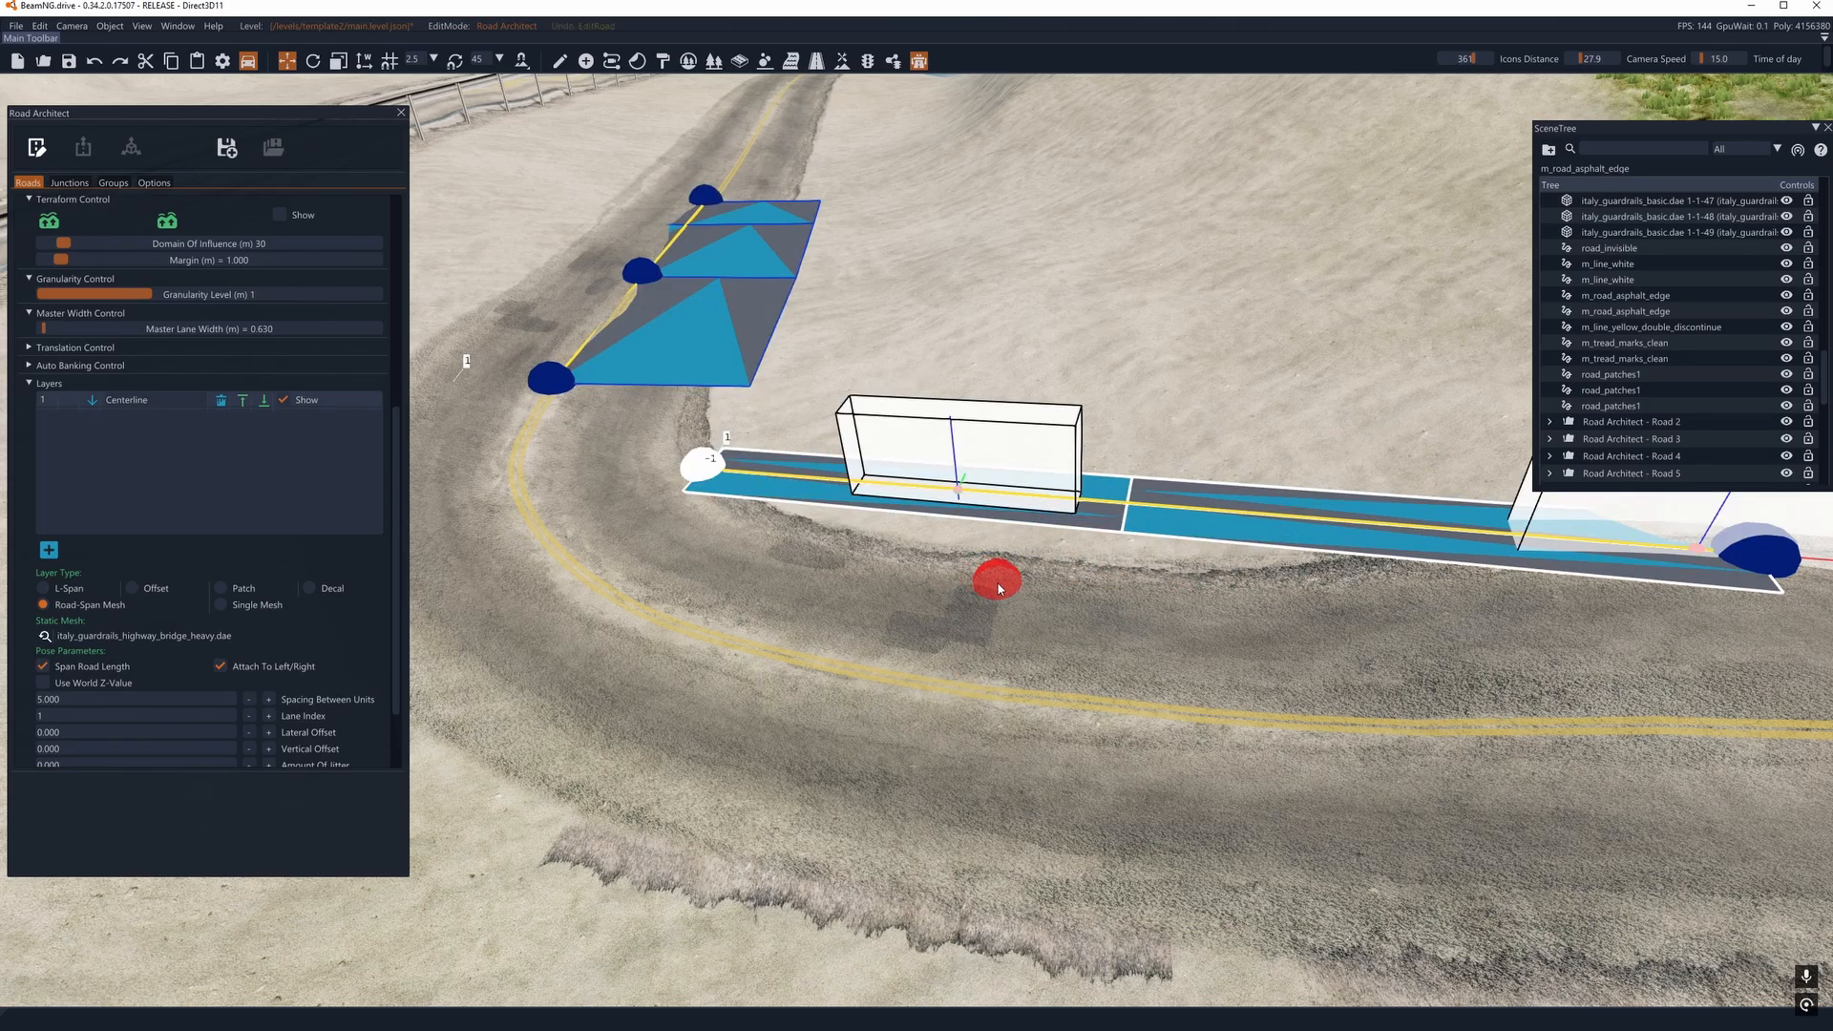
- Set the guardrail mesh layer's spacing between units to -0.200
{"action": "key", "text": "s"}
{"action": "key", "text": "d"}
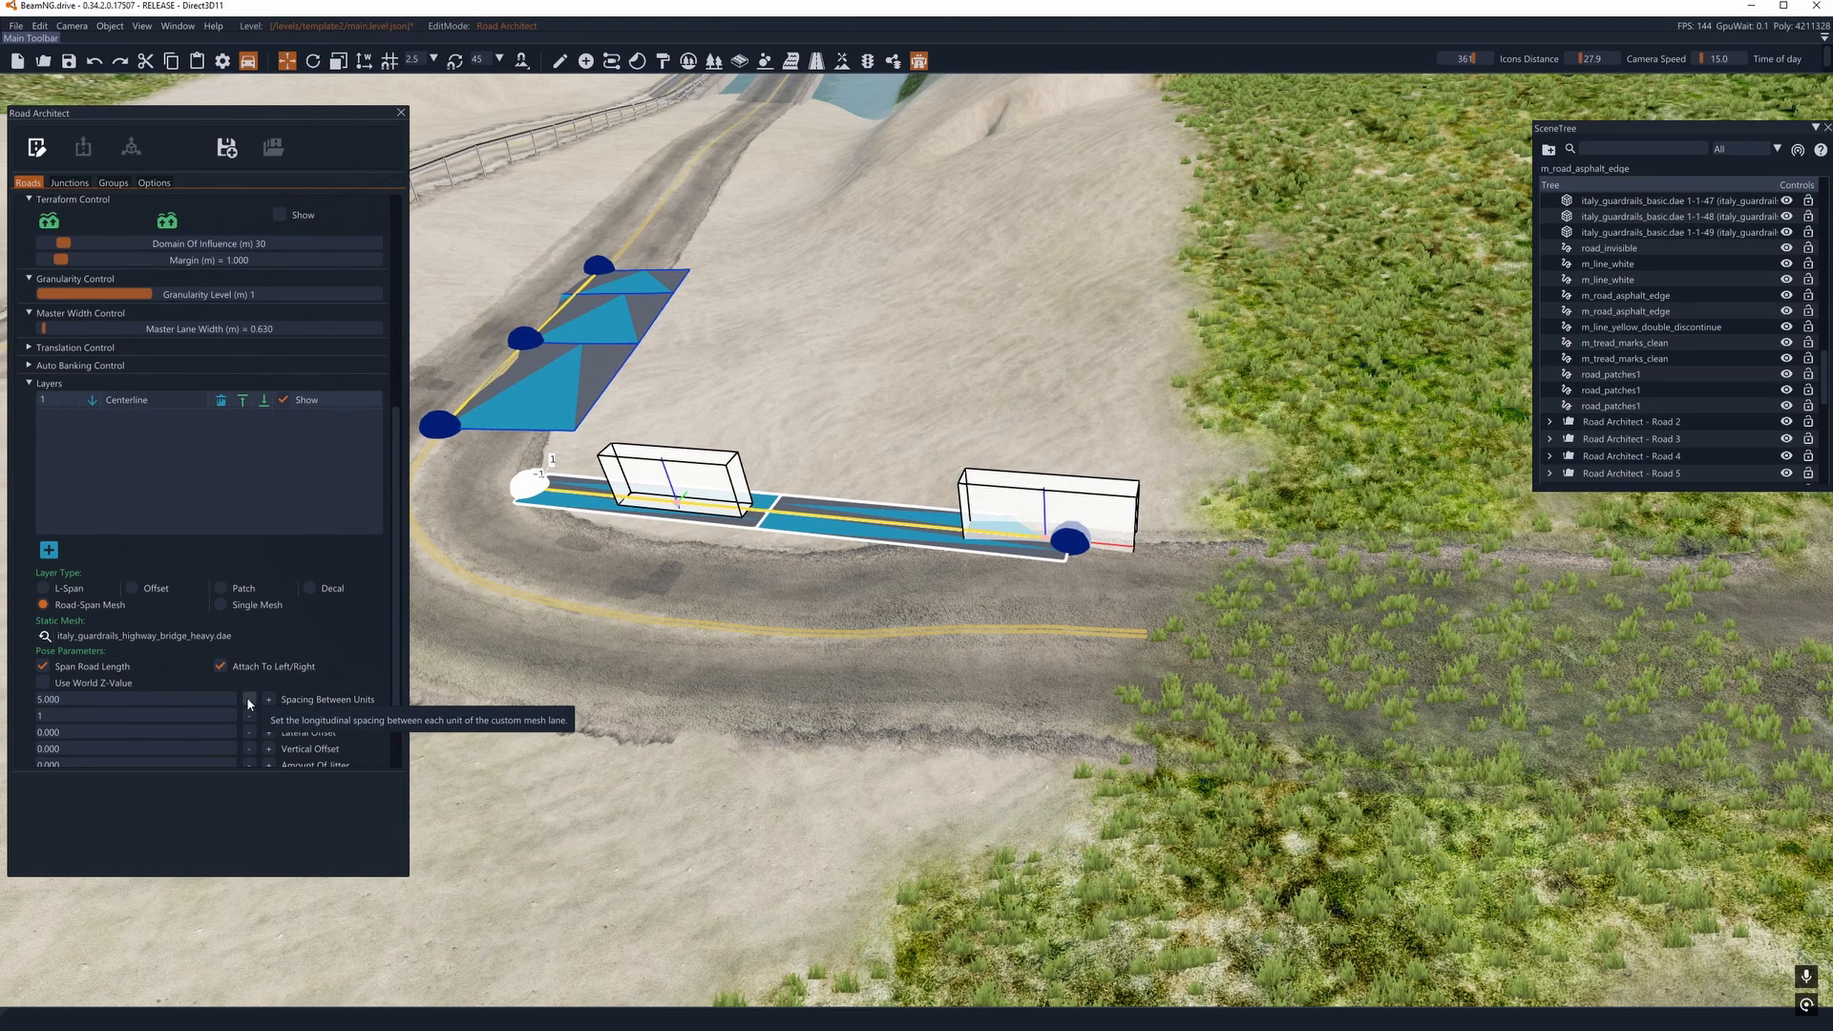
{"action": "left_click_drag", "start_coordinate": [249, 704], "coordinate": [249, 704]}
{"action": "key", "text": "a"}
{"action": "right_click_drag", "start_coordinate": [525, 452], "coordinate": [564, 453]}
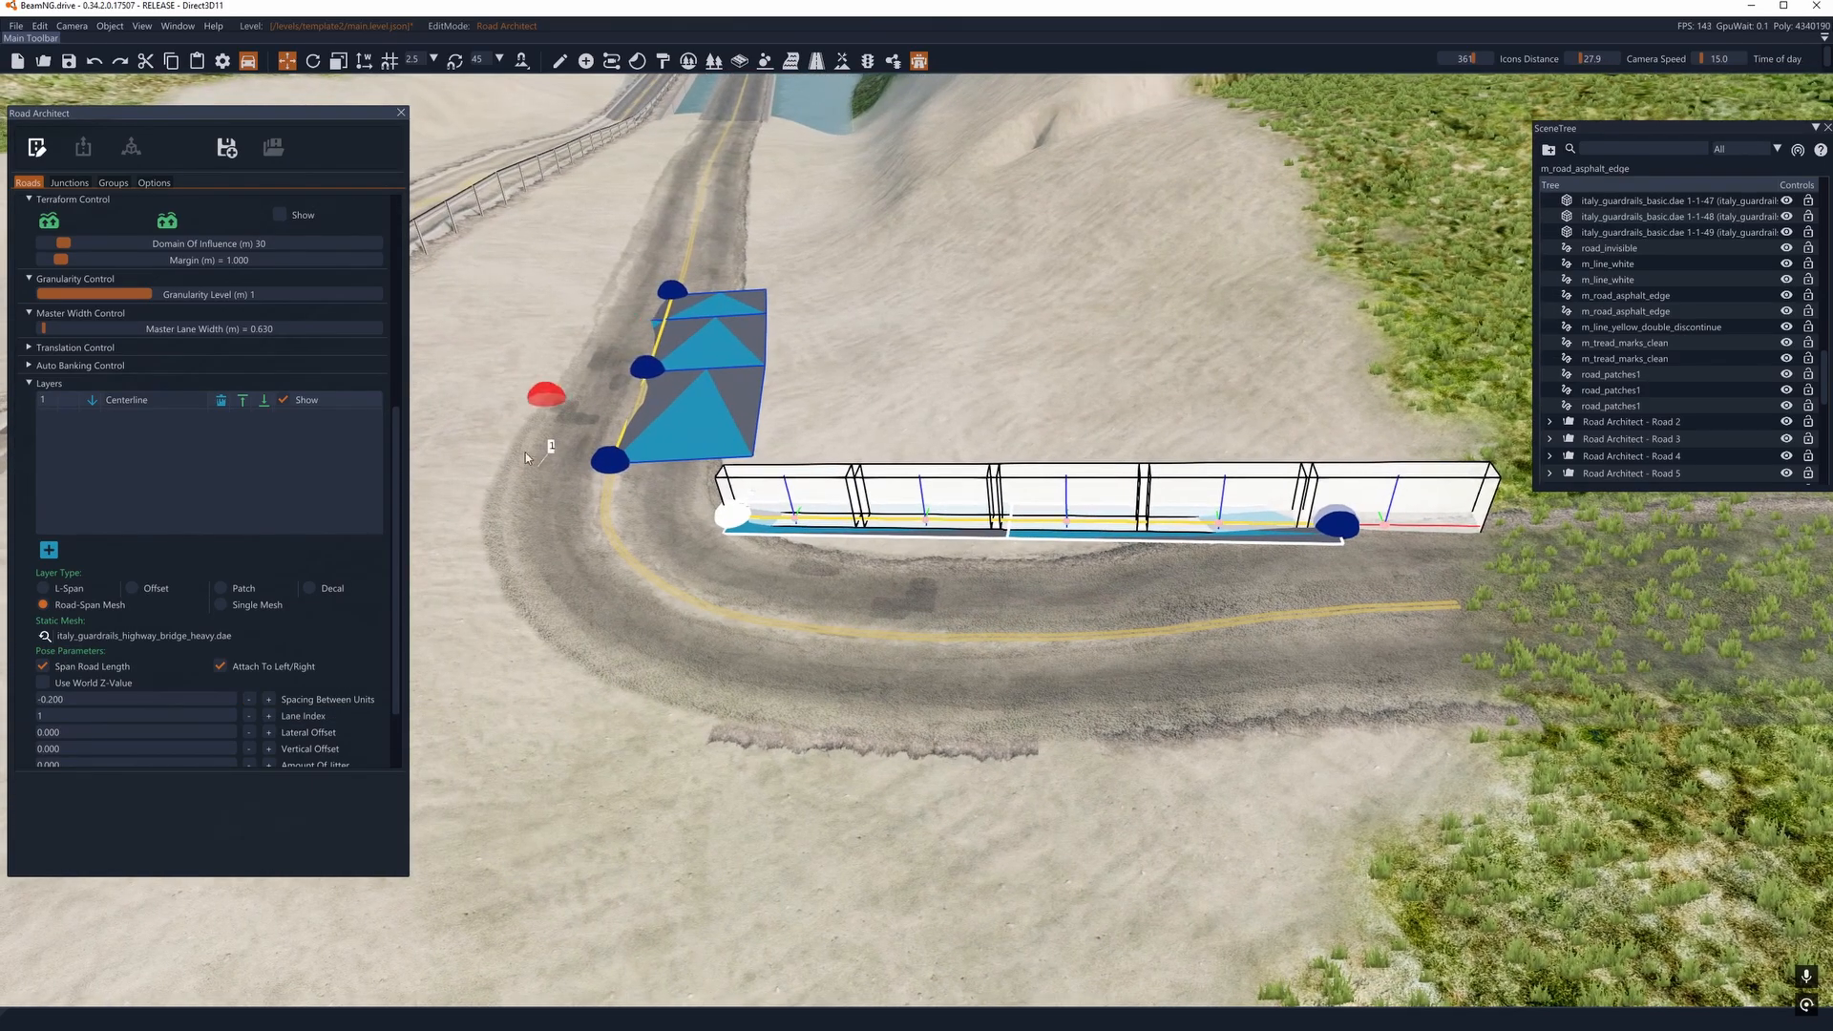
- Move the guardrail road's bend-side node onto the sand slope and its other end node out to the grass at the road edge
{"action": "key", "text": "d"}
{"action": "key", "text": "w"}
{"action": "right_click_drag", "start_coordinate": [840, 627], "coordinate": [802, 597]}
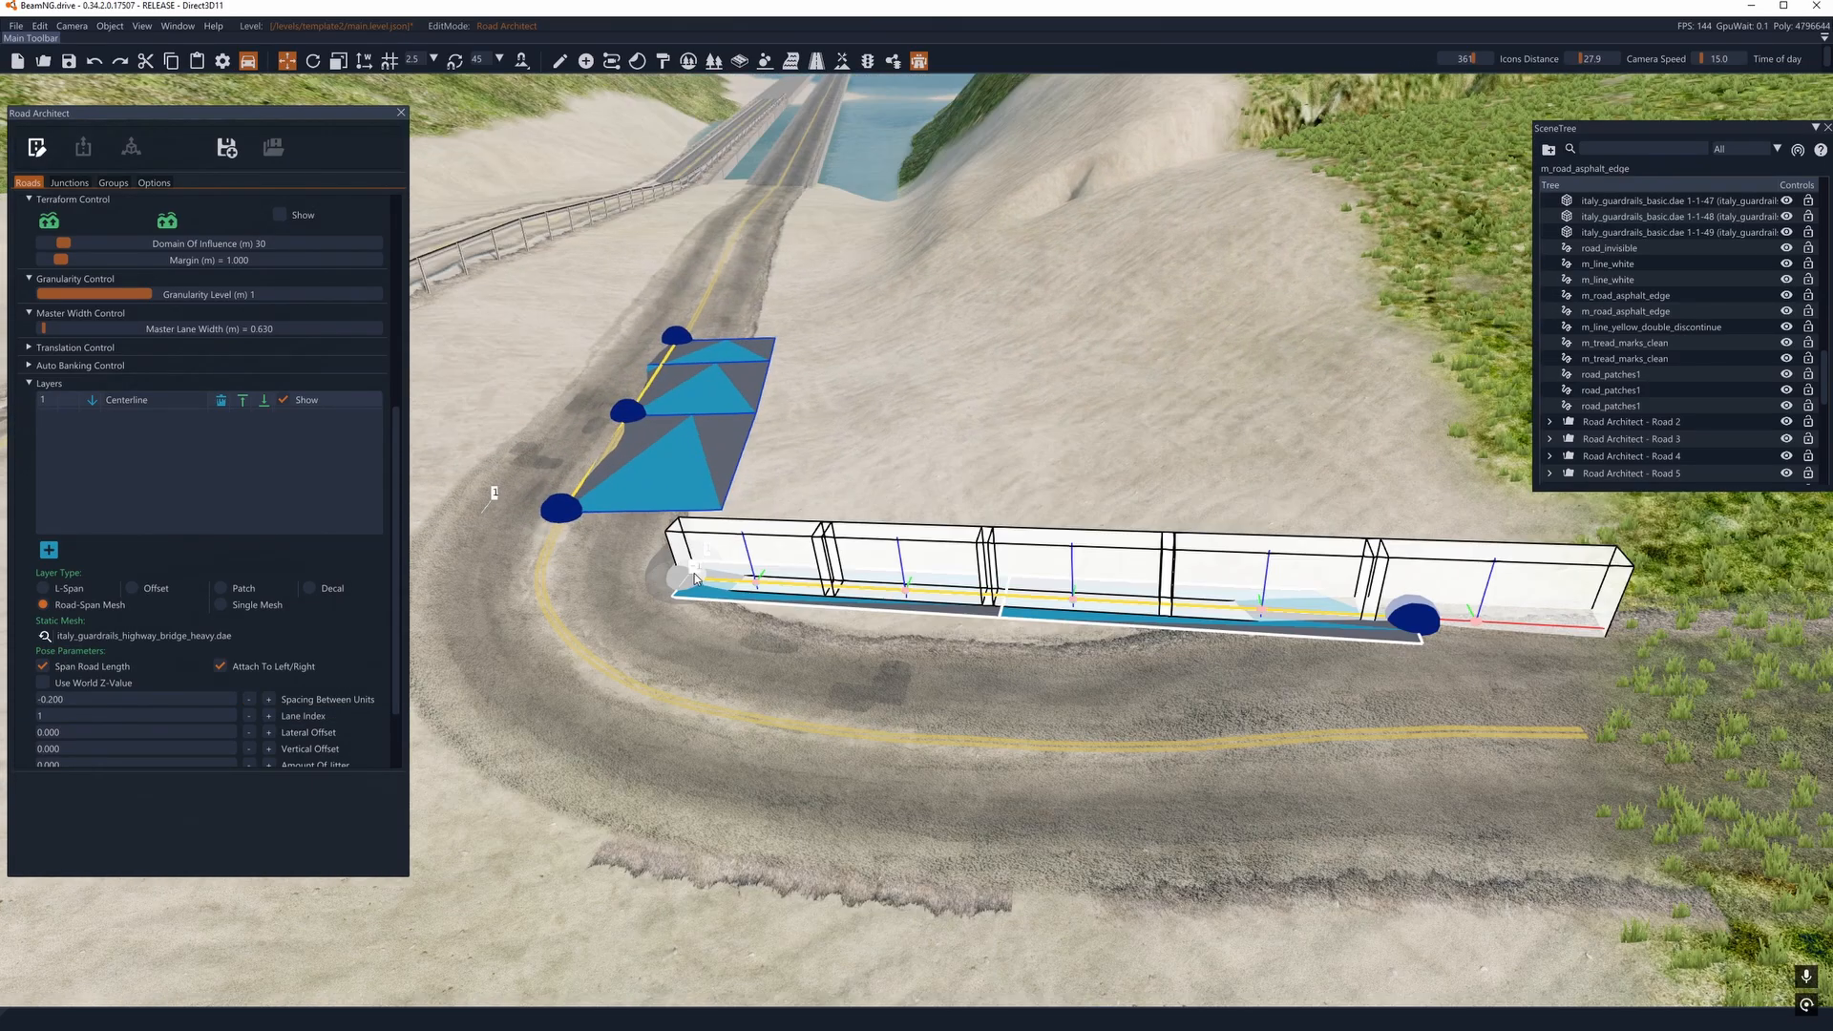
{"action": "mouse_move", "coordinate": [712, 586]}
{"action": "left_click_drag", "start_coordinate": [712, 586], "coordinate": [1036, 521]}
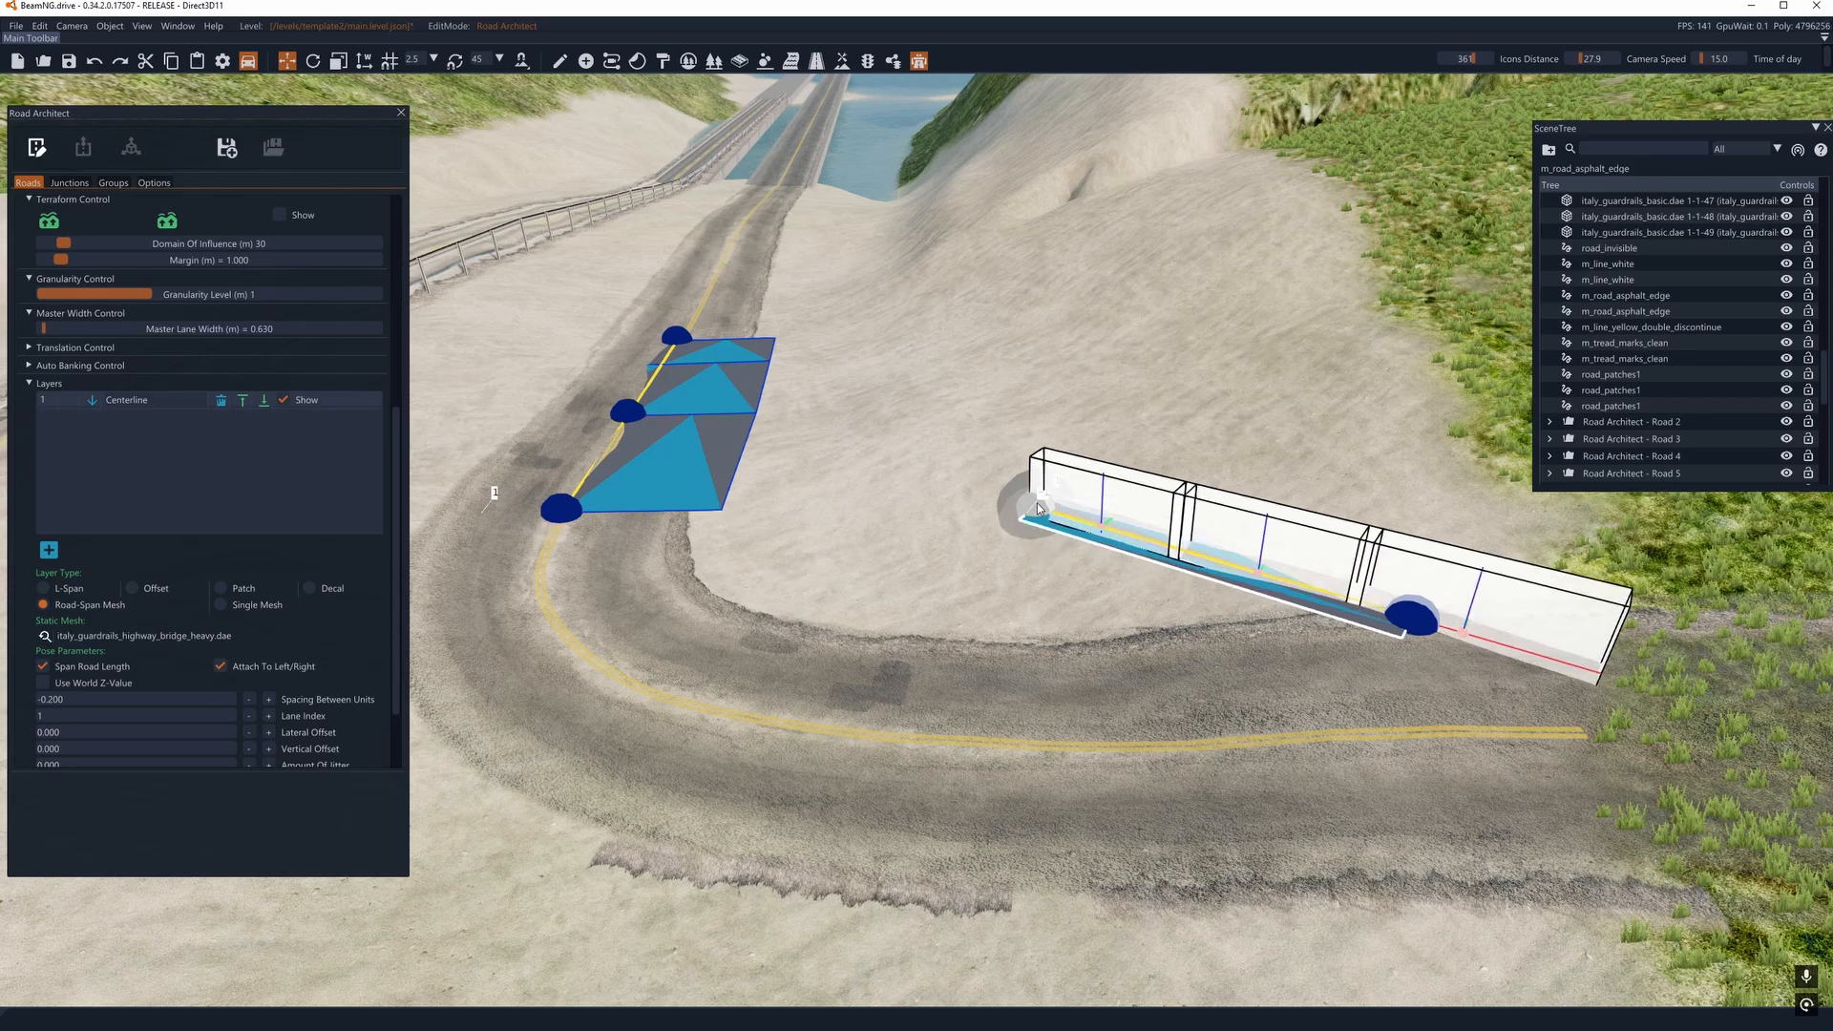
{"action": "left_click_drag", "start_coordinate": [1411, 617], "coordinate": [1769, 711]}
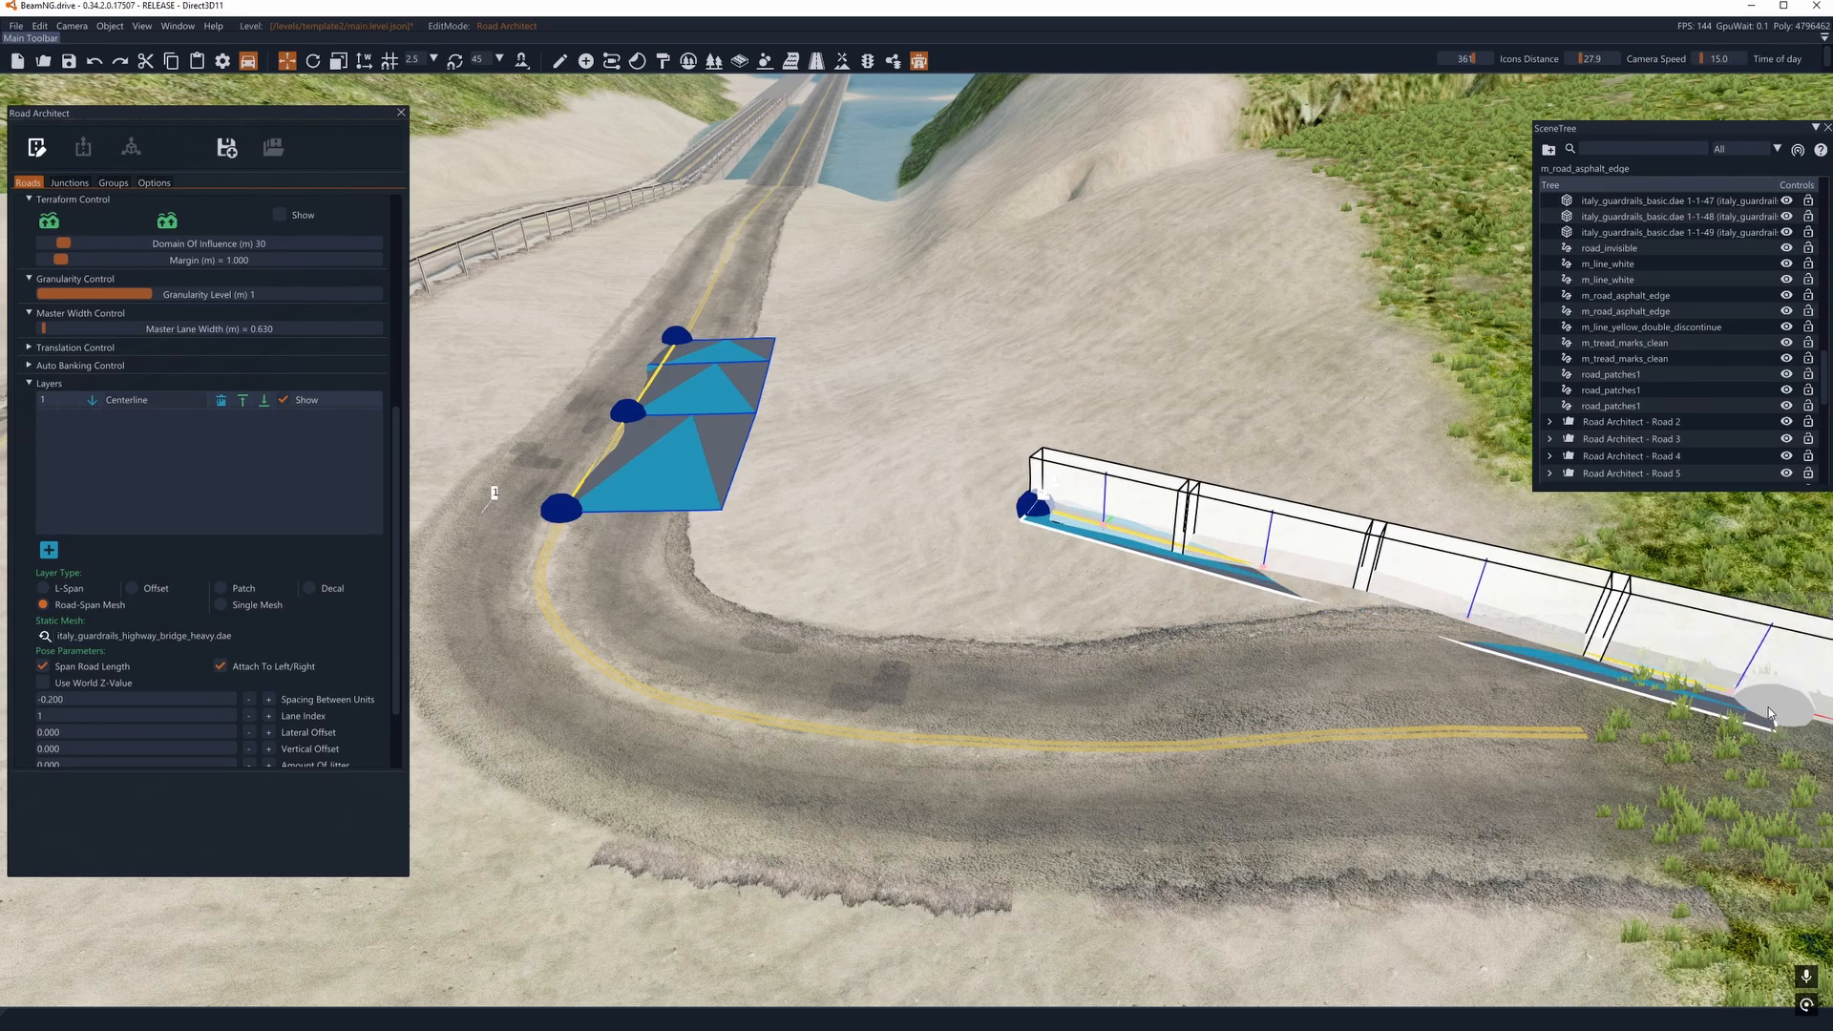
- Render the guardrail and examine which way it faces from the grassy end of the bend
{"action": "left_click", "coordinate": [37, 147]}
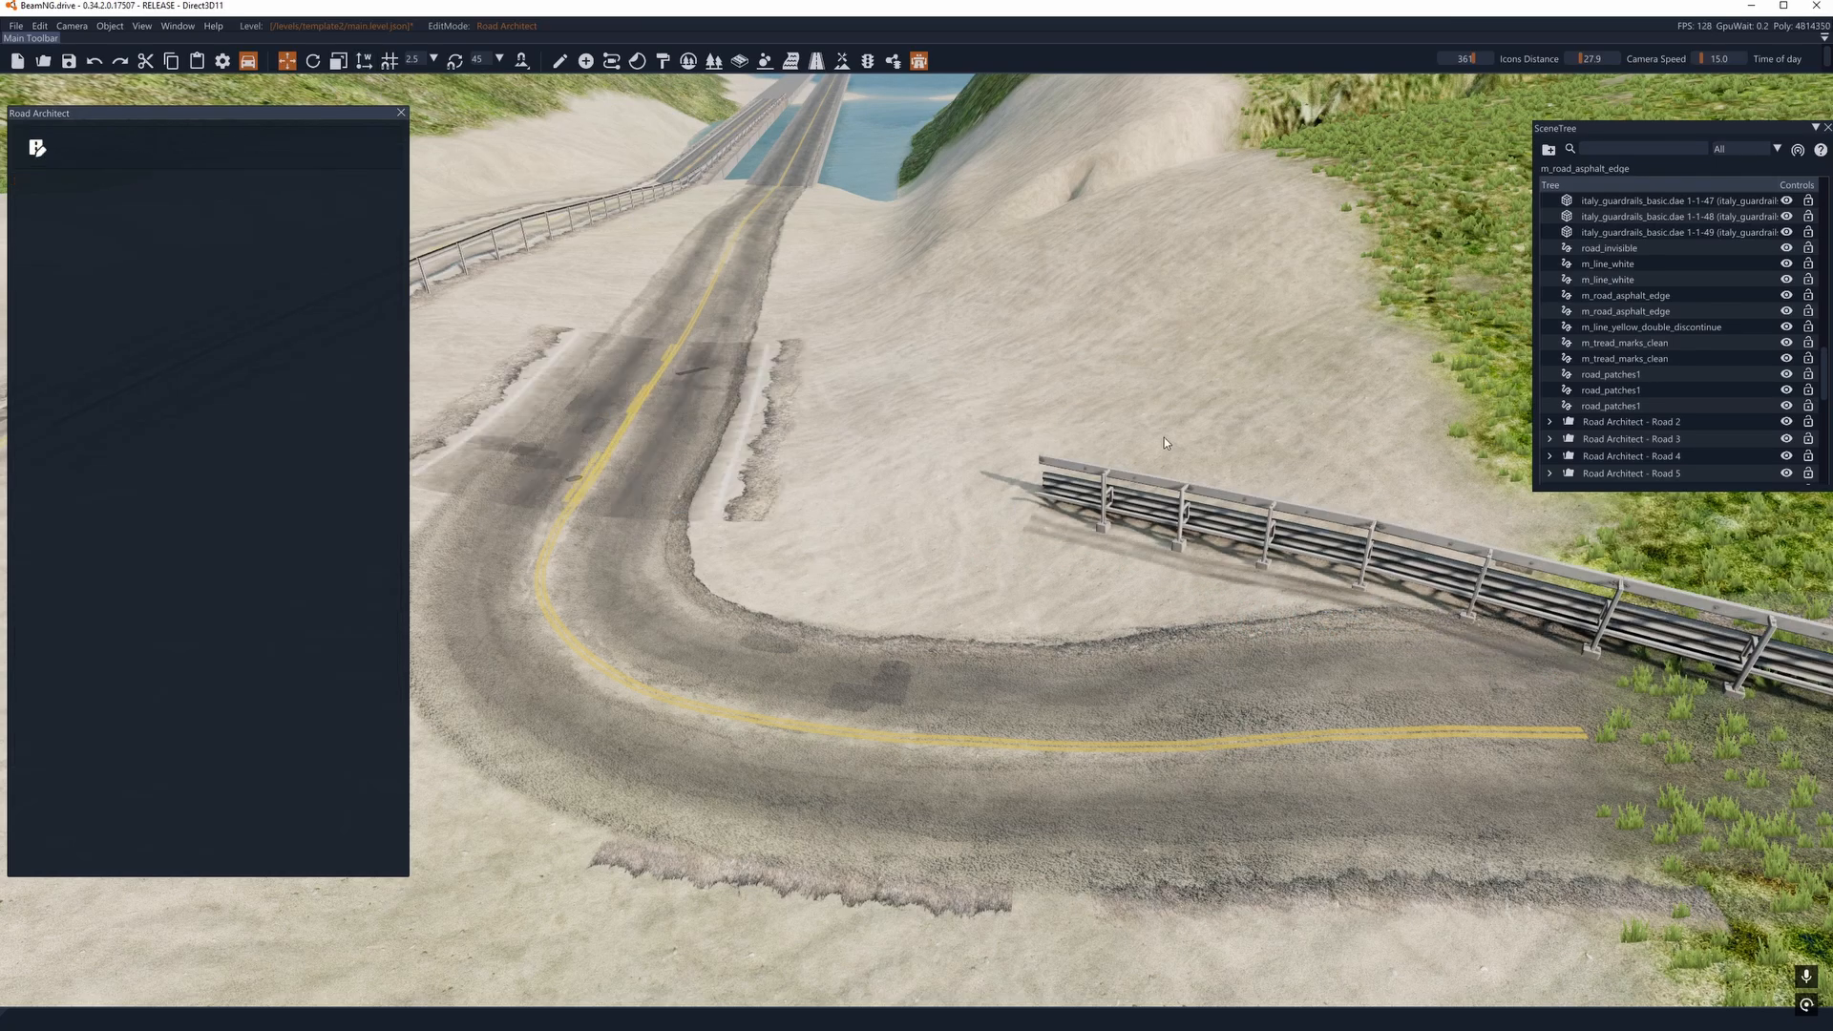
{"action": "key", "text": "d"}
{"action": "right_click_drag", "start_coordinate": [687, 458], "coordinate": [573, 458]}
{"action": "key", "text": "s"}
{"action": "right_click_drag", "start_coordinate": [707, 373], "coordinate": [597, 397]}
{"action": "left_click", "coordinate": [34, 149]}
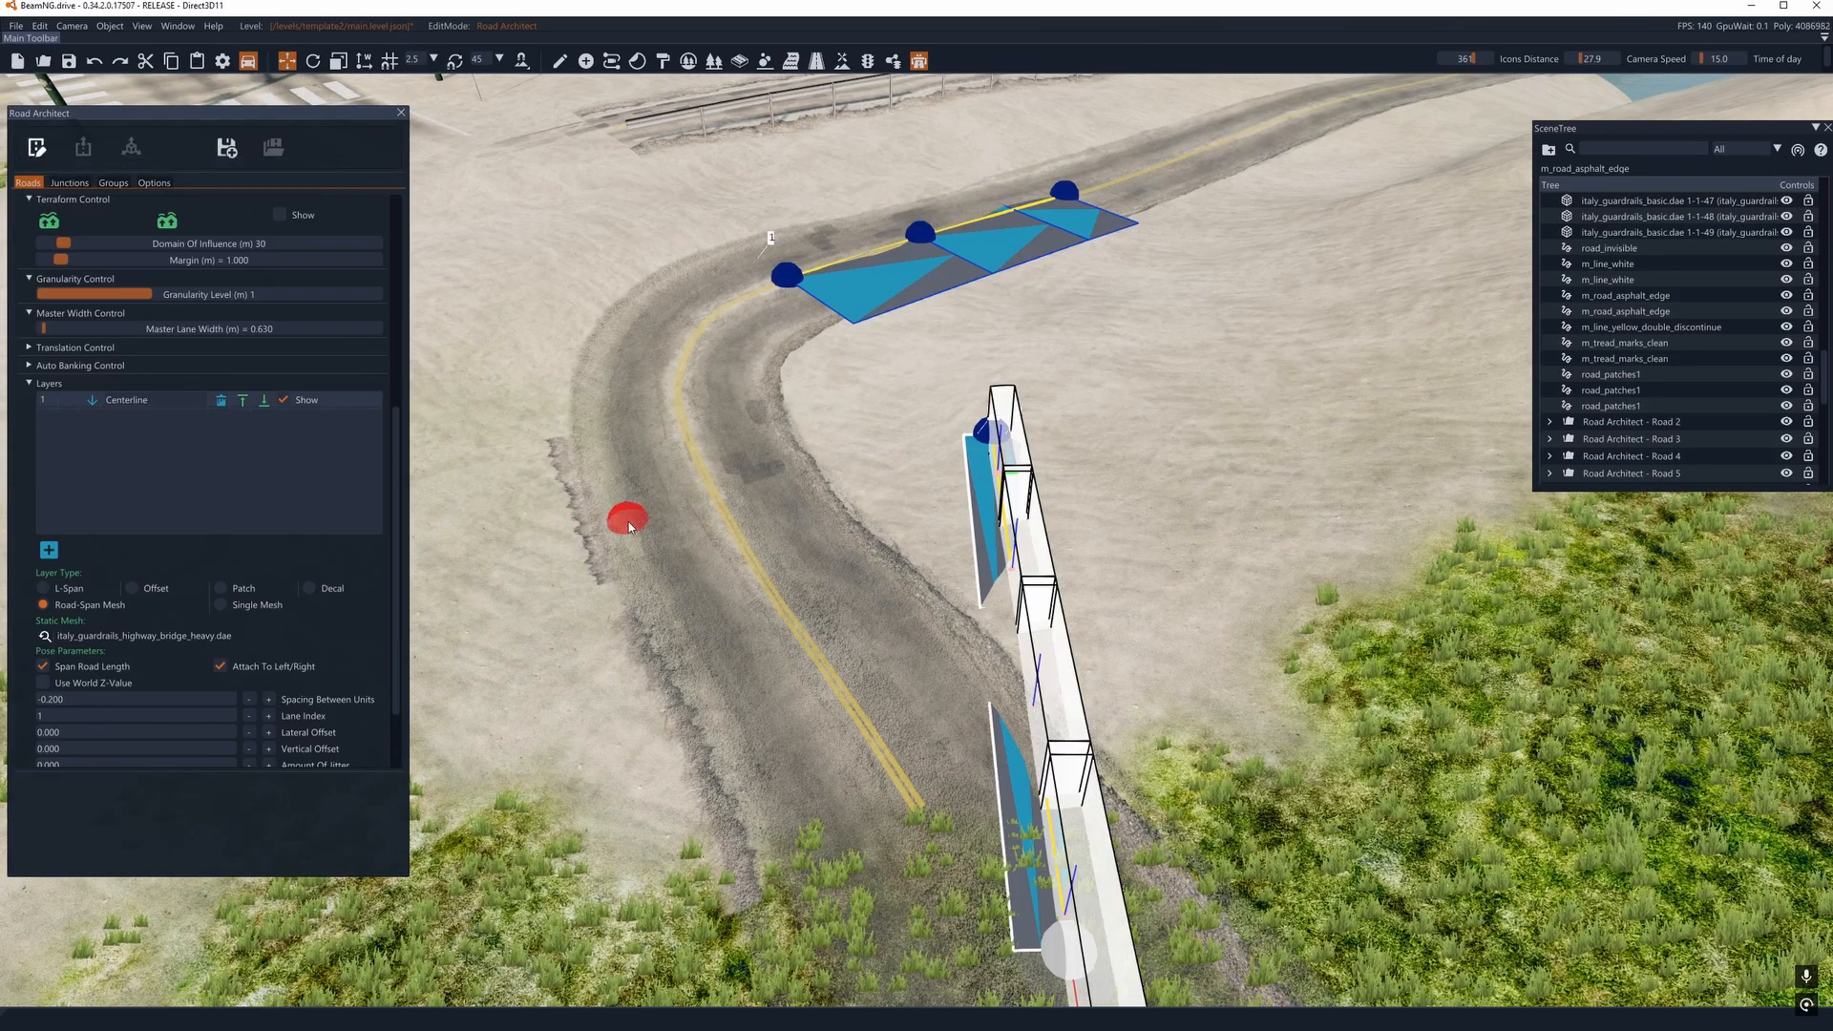
- Set the guardrail mesh layer's pre-rotation around the Z-axis to 180 degrees and check it in render mode
{"action": "scroll", "coordinate": [243, 620], "scroll_direction": "down", "scroll_amount": 2}
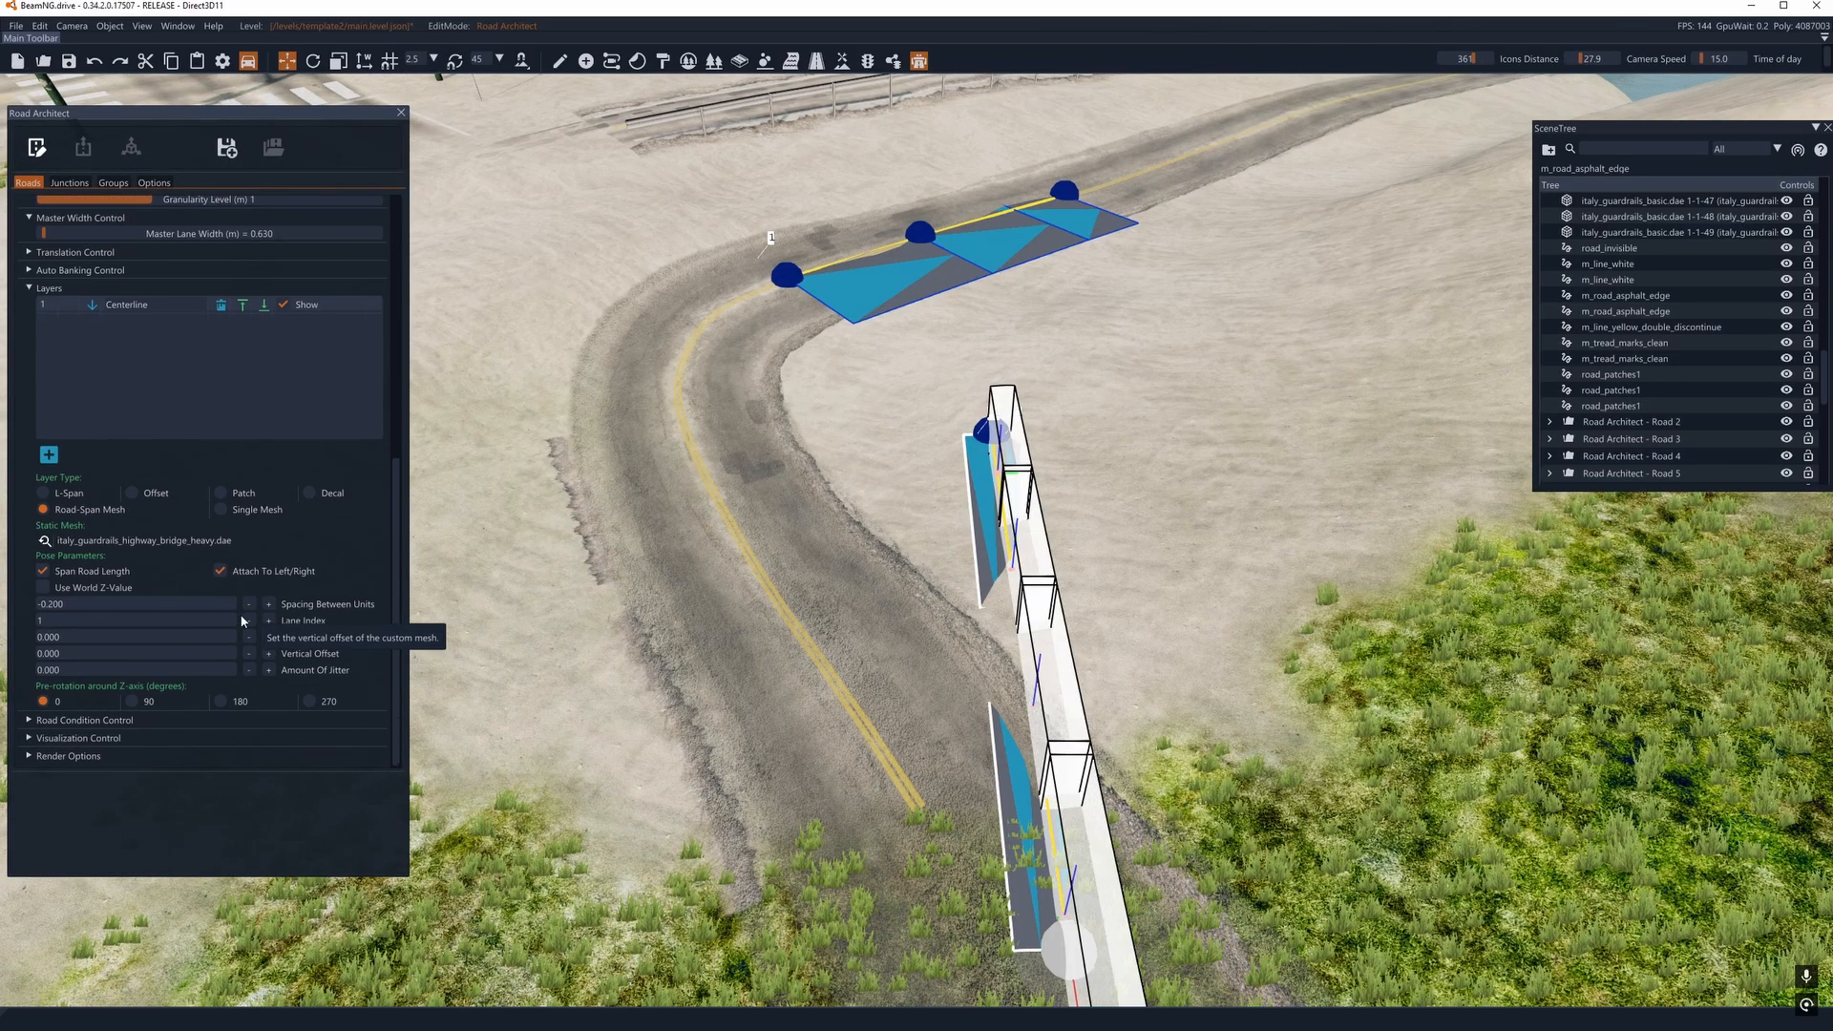
{"action": "left_click", "coordinate": [222, 701]}
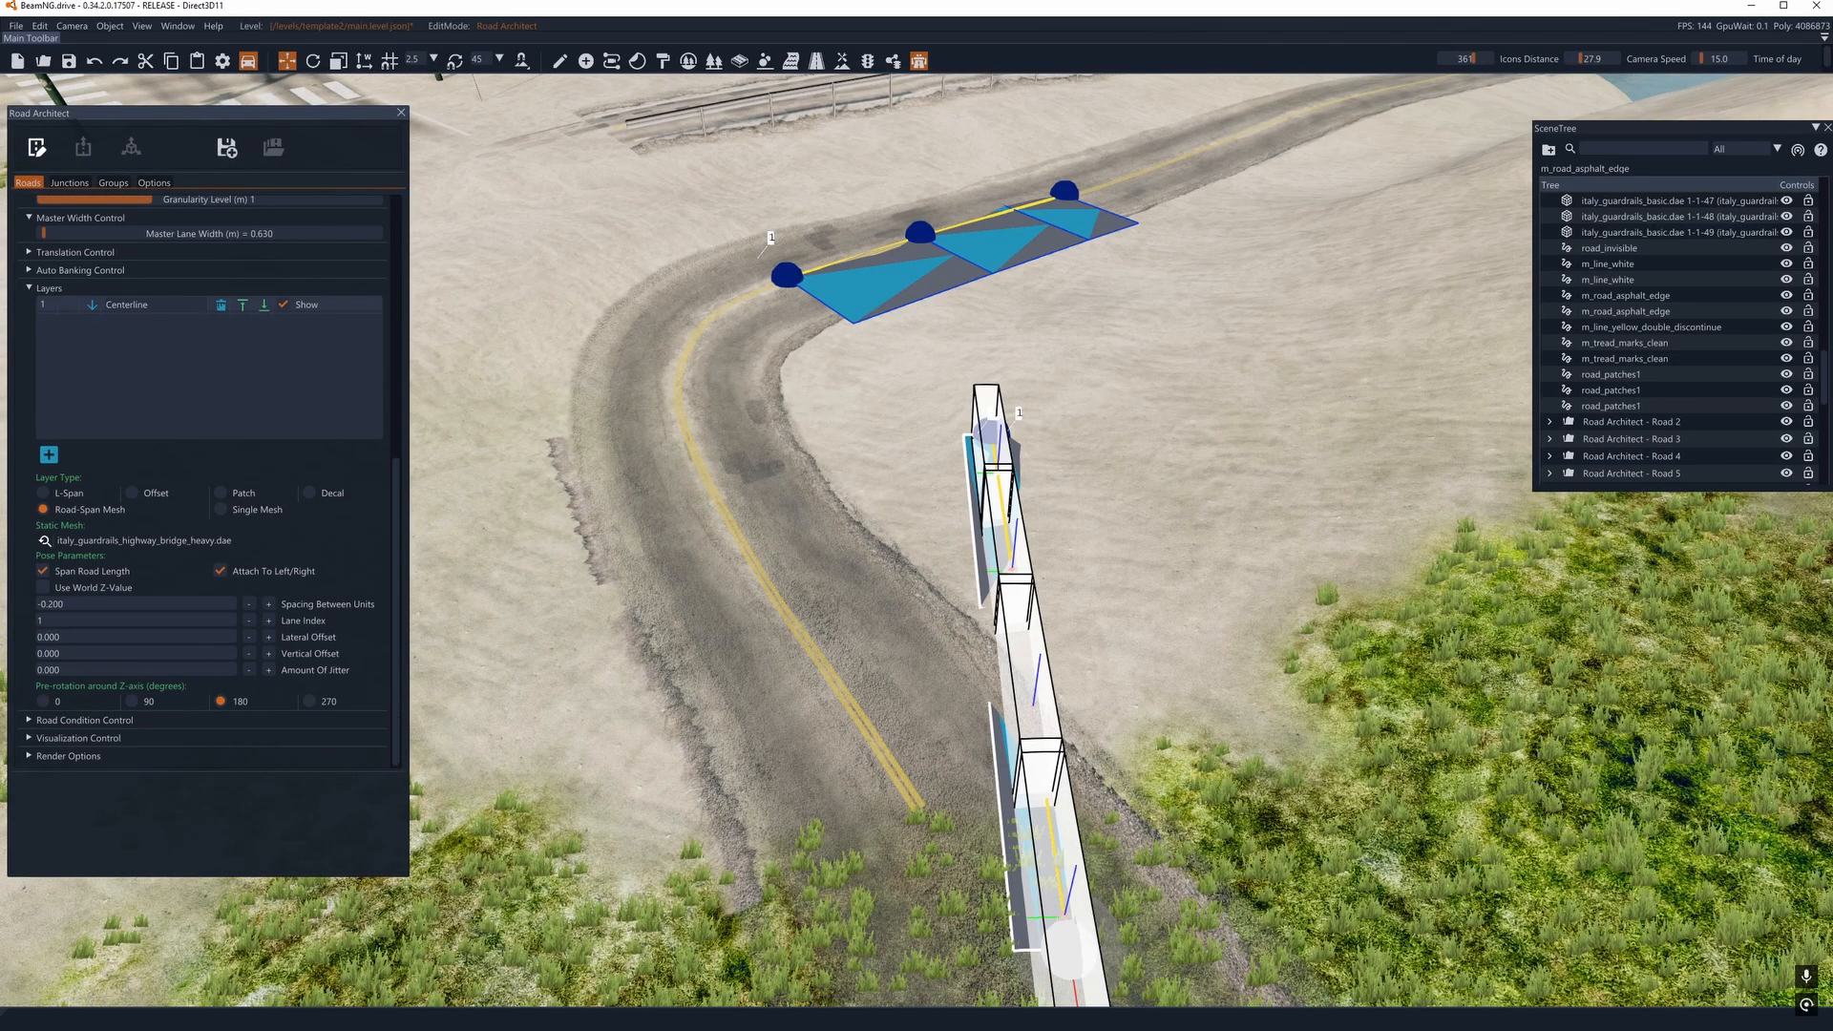
{"action": "left_click", "coordinate": [39, 149]}
{"action": "left_click", "coordinate": [36, 148]}
- On the three-node road before the bend, remove both Edge Line and both Edge Blend layers and rename the Centerline layer railr
{"action": "left_click_drag", "start_coordinate": [981, 440], "coordinate": [859, 503]}
{"action": "key", "text": "s"}
{"action": "right_click_drag", "start_coordinate": [1033, 470], "coordinate": [972, 609]}
{"action": "left_click_drag", "start_coordinate": [908, 672], "coordinate": [1000, 495]}
{"action": "right_click_drag", "start_coordinate": [1000, 496], "coordinate": [918, 510]}
{"action": "key", "text": "a"}
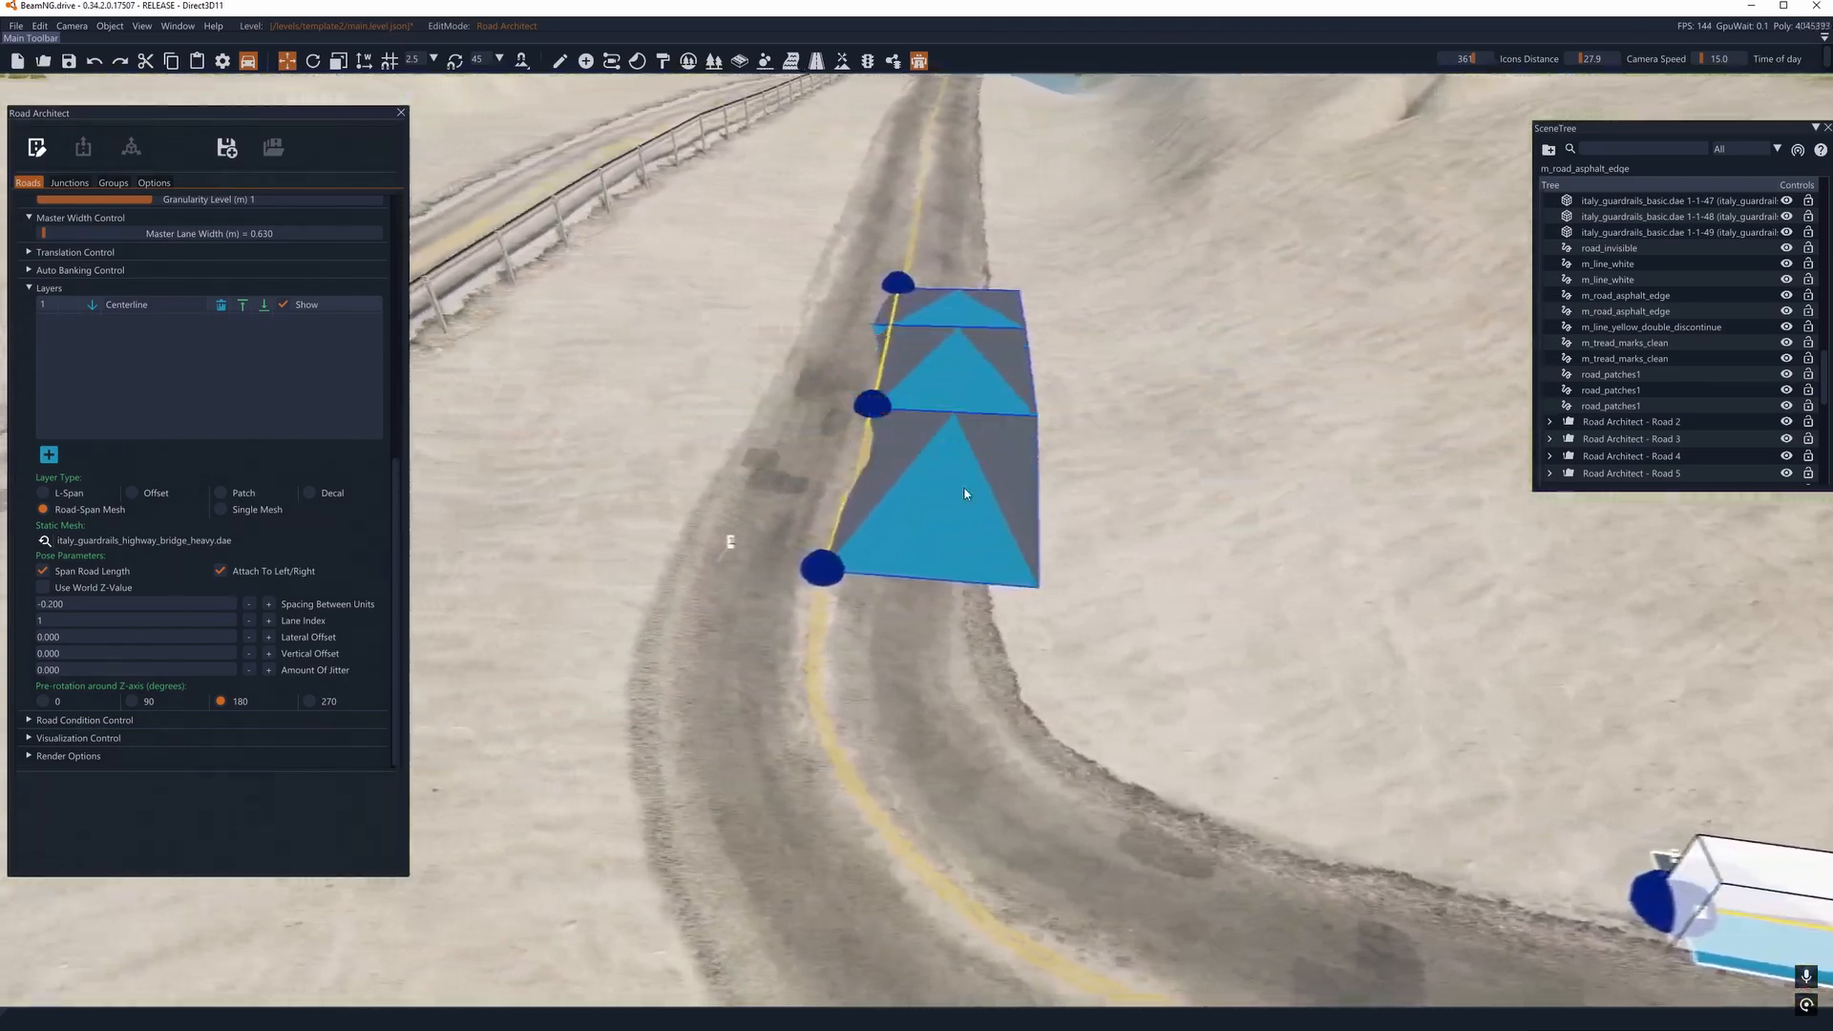
{"action": "left_click", "coordinate": [910, 569]}
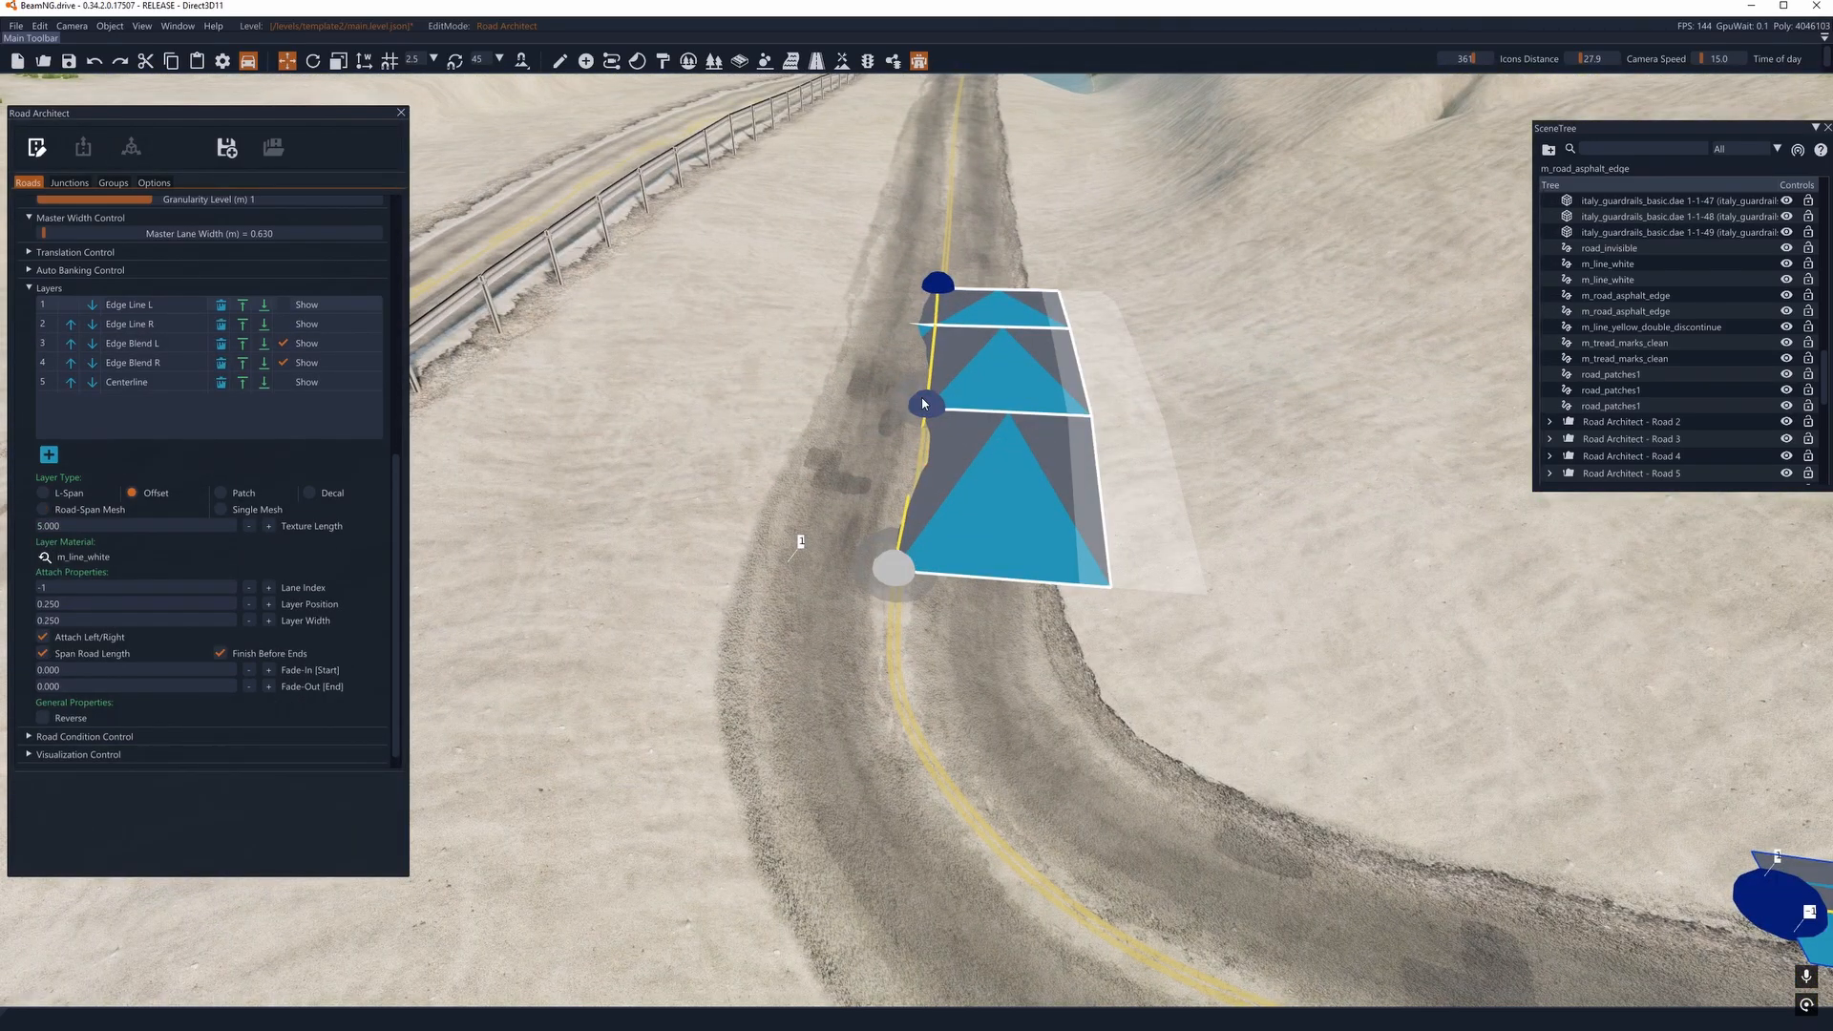
{"action": "left_click", "coordinate": [925, 406]}
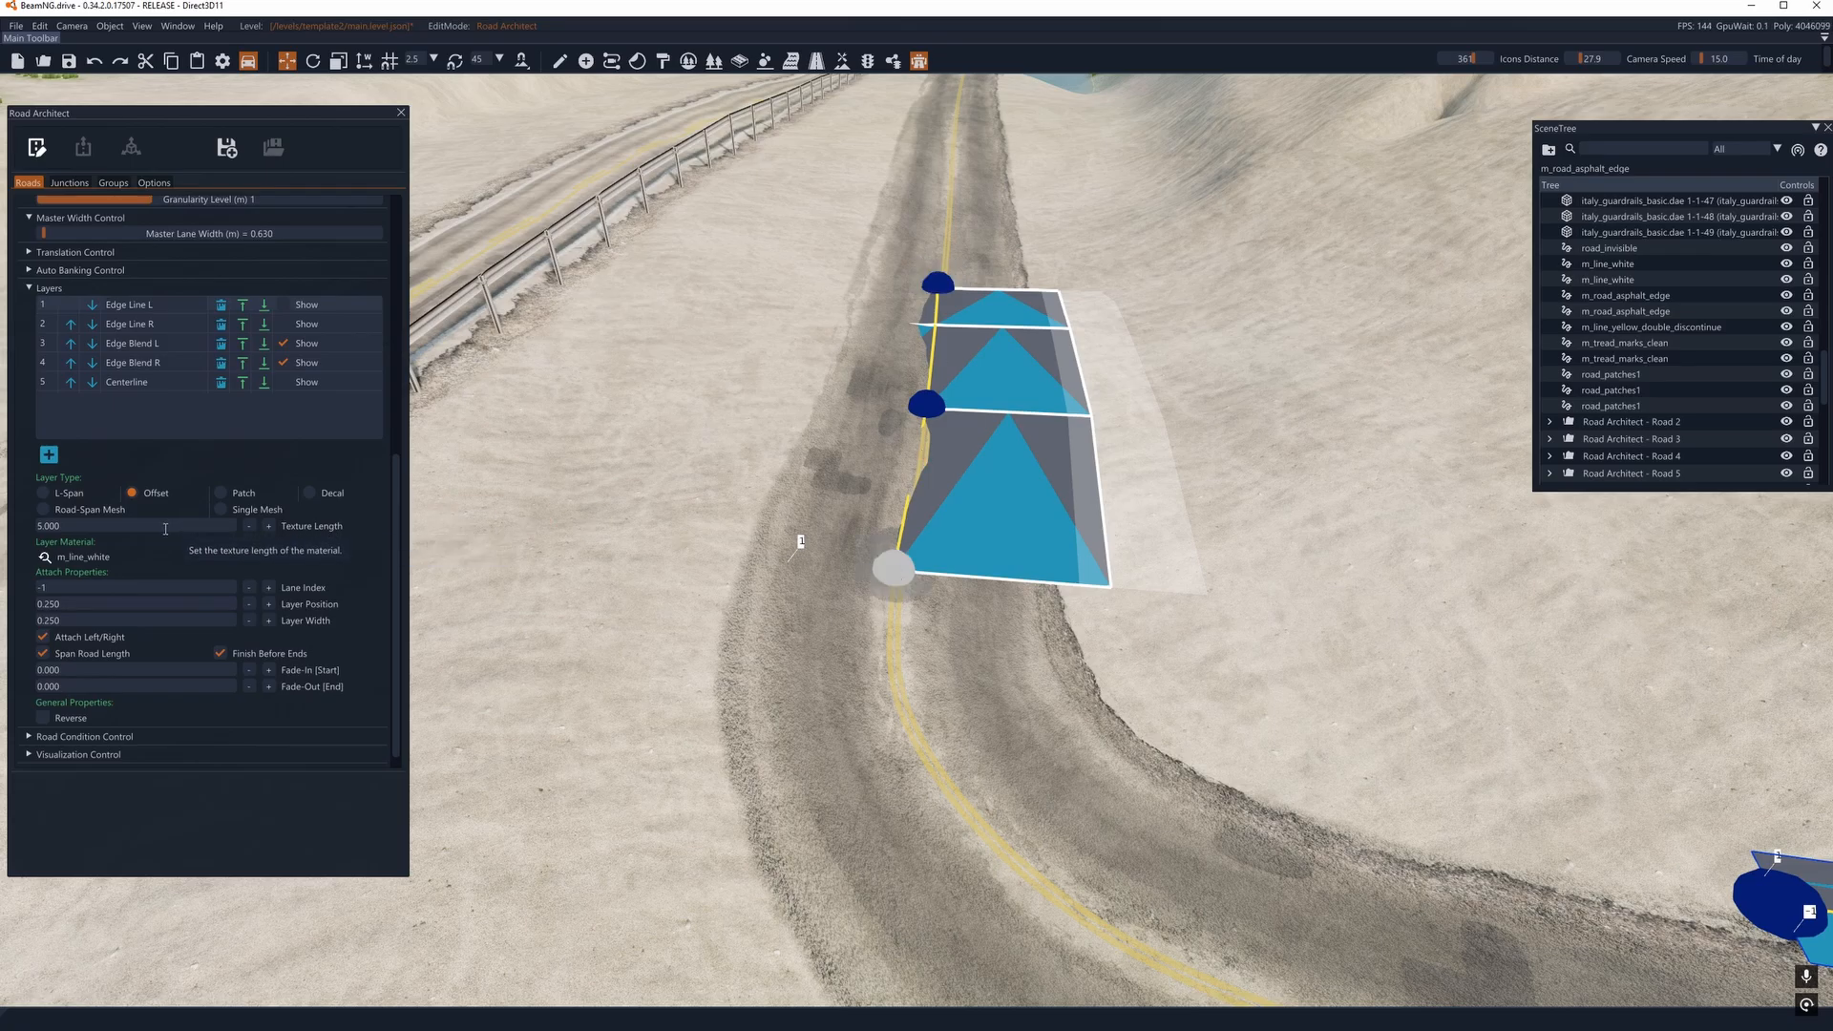
{"action": "scroll", "coordinate": [157, 577], "scroll_direction": "up", "scroll_amount": 3}
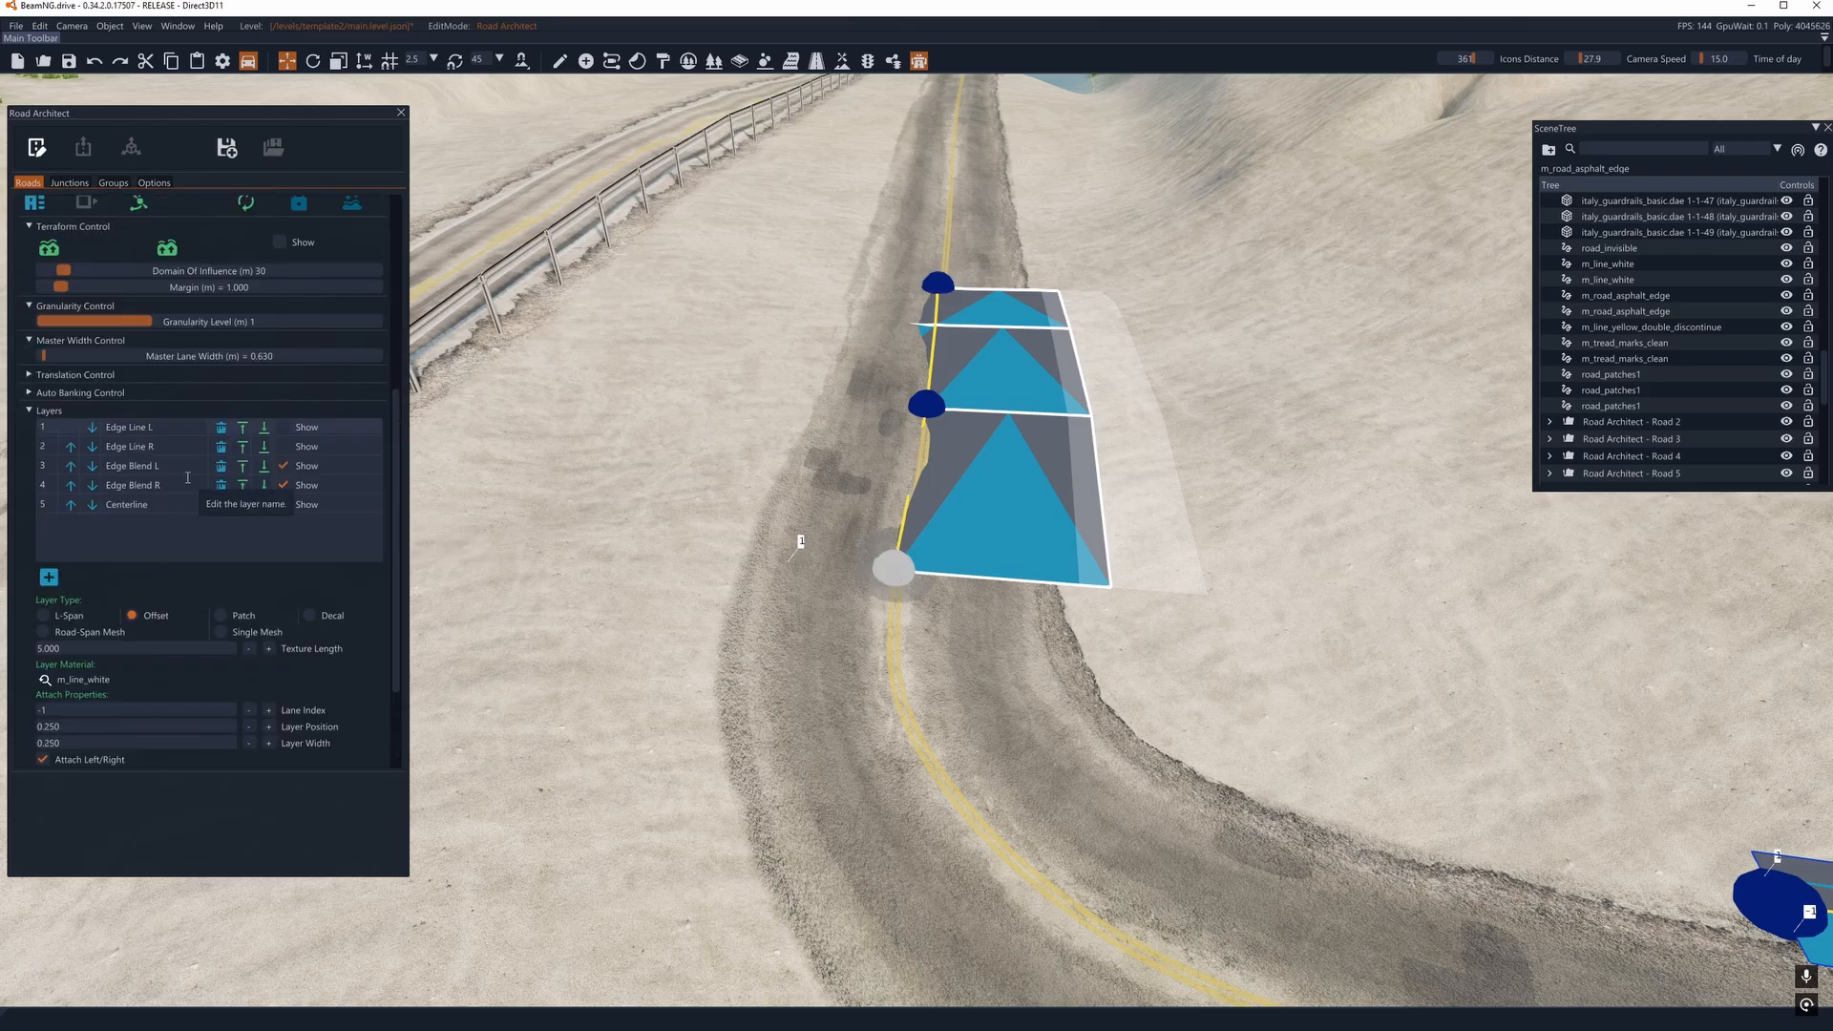
{"action": "left_click", "coordinate": [222, 429]}
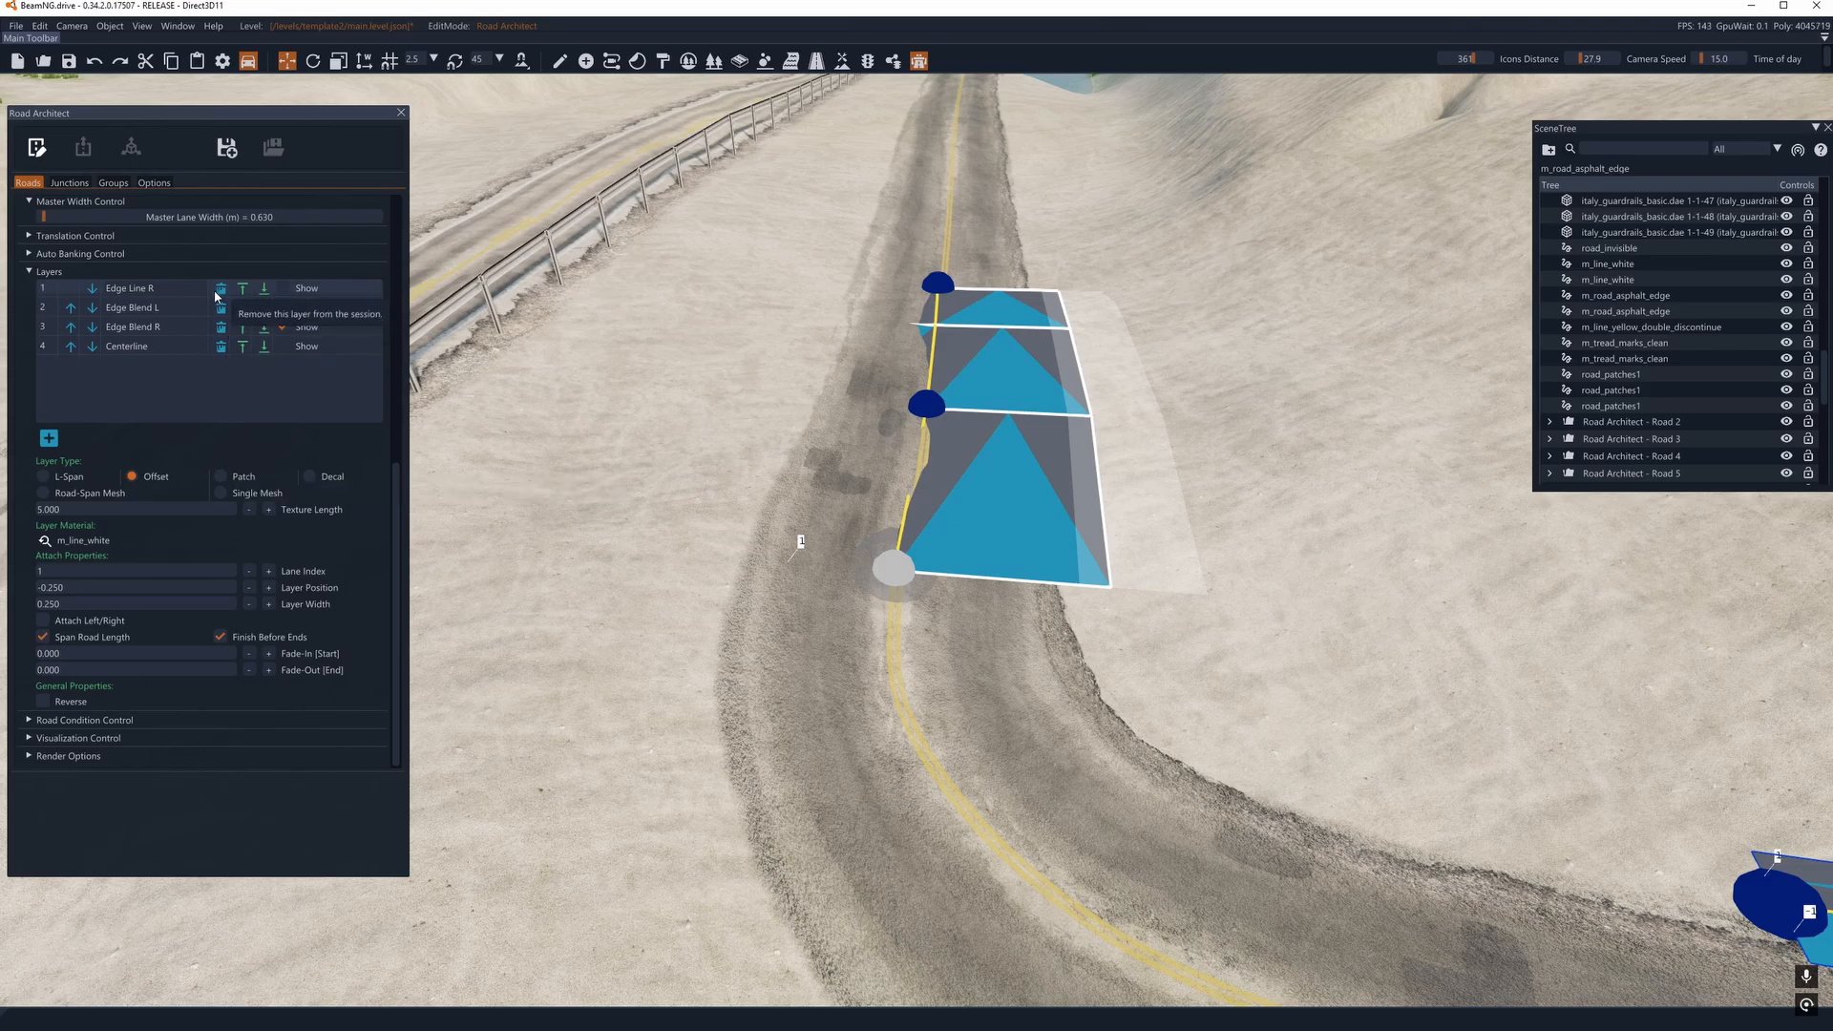
{"action": "scroll", "coordinate": [222, 325], "scroll_direction": "down", "scroll_amount": 10}
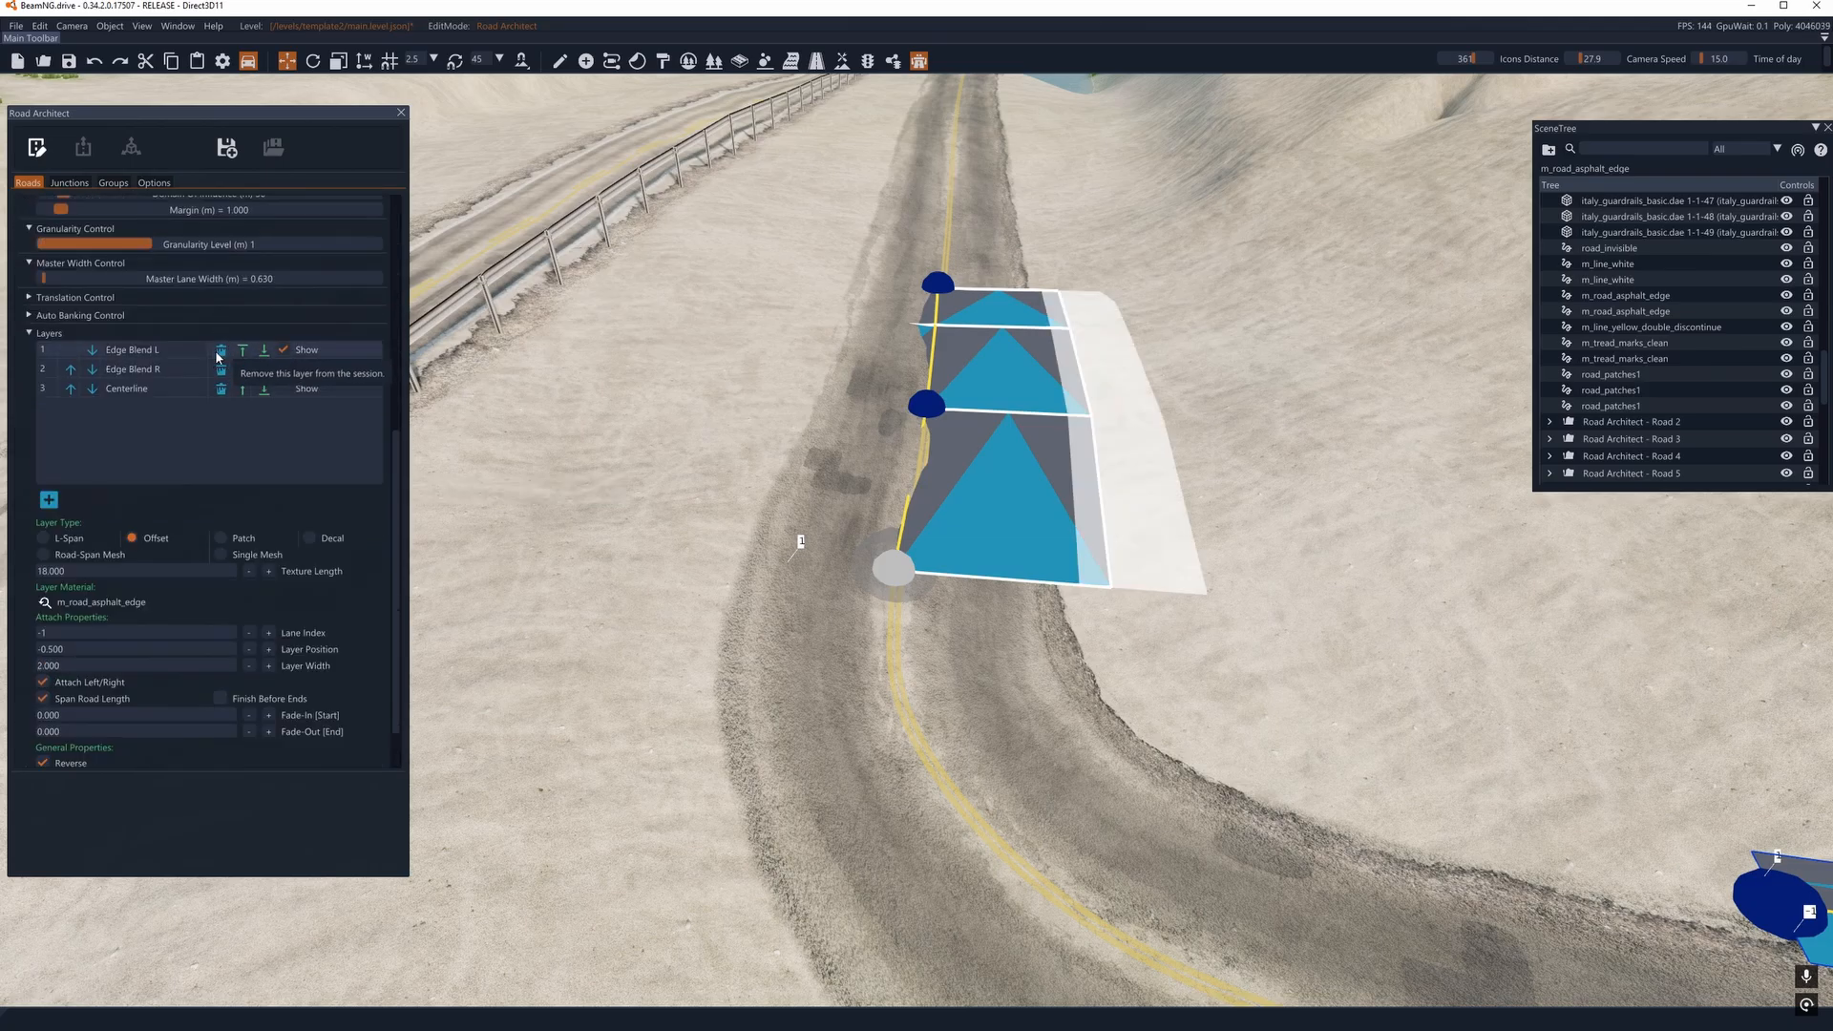
{"action": "left_click", "coordinate": [219, 353]}
{"action": "left_click", "coordinate": [221, 306]}
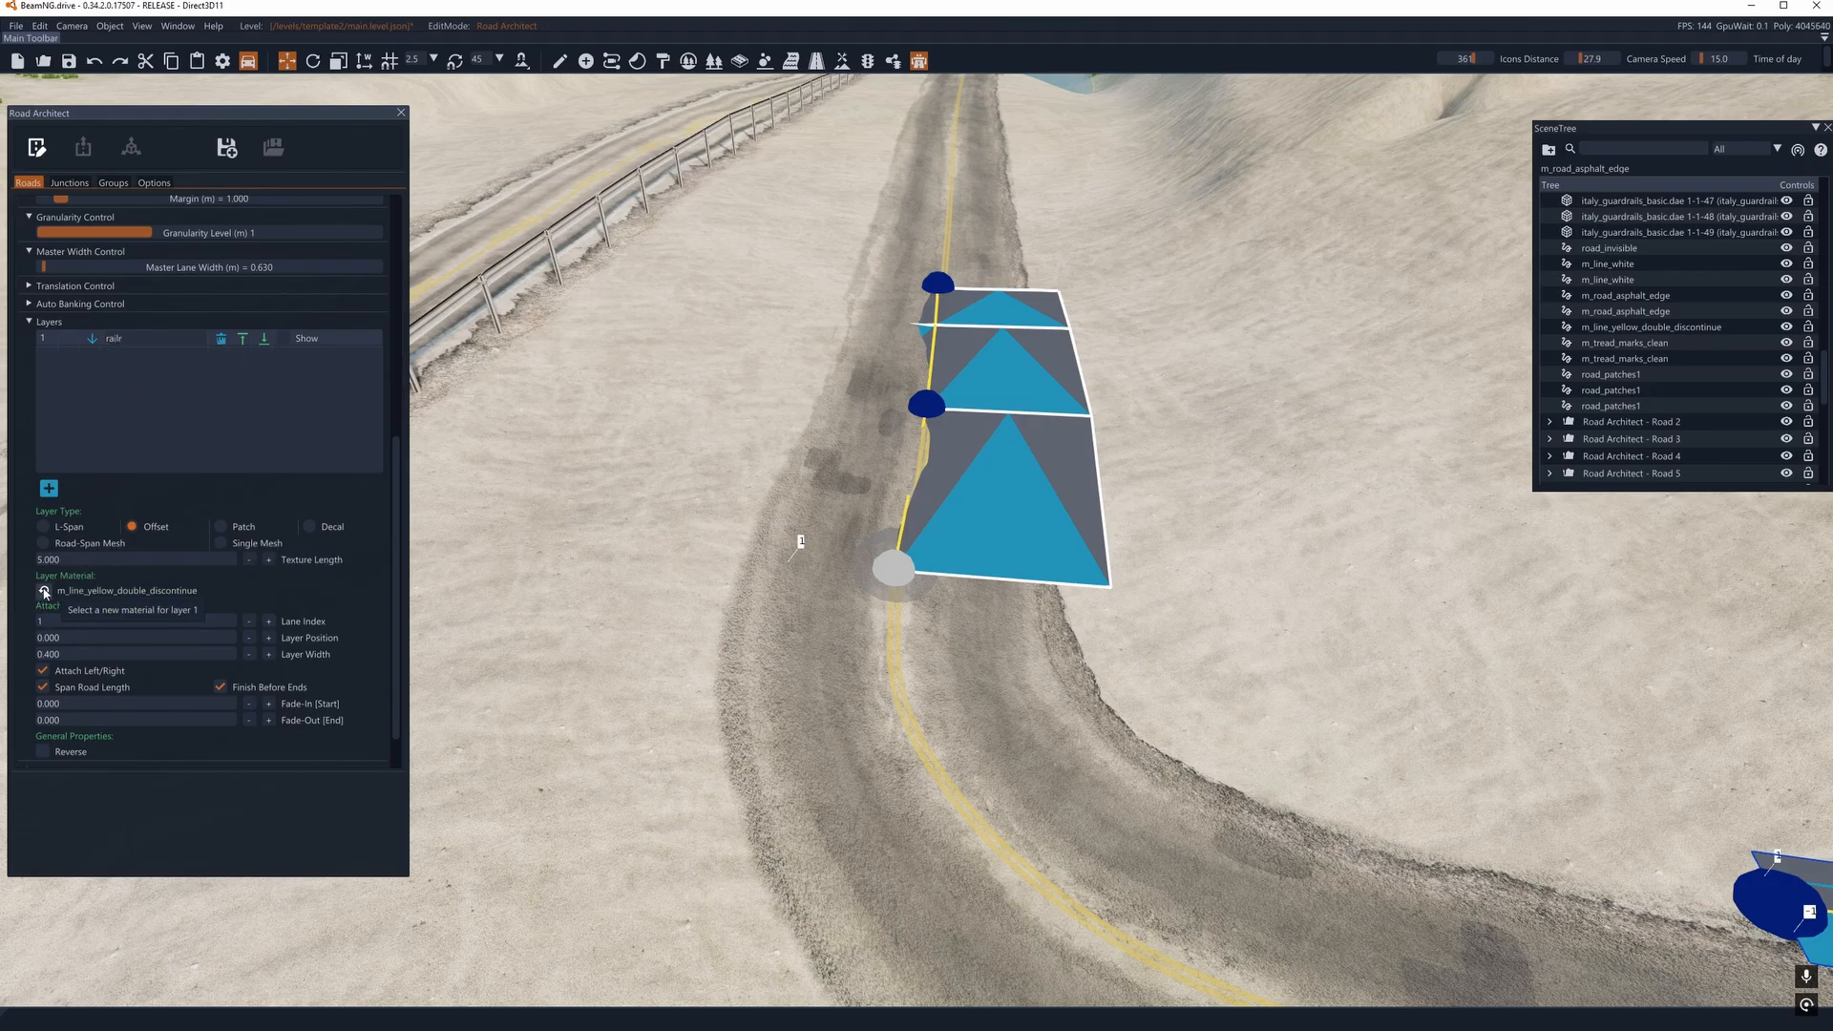
- Change the railr layer to a Road-Span Mesh using italy_guardrails_highway_bridge_heavy.dae and show it on the road
{"action": "left_click", "coordinate": [42, 544]}
{"action": "left_click", "coordinate": [42, 574]}
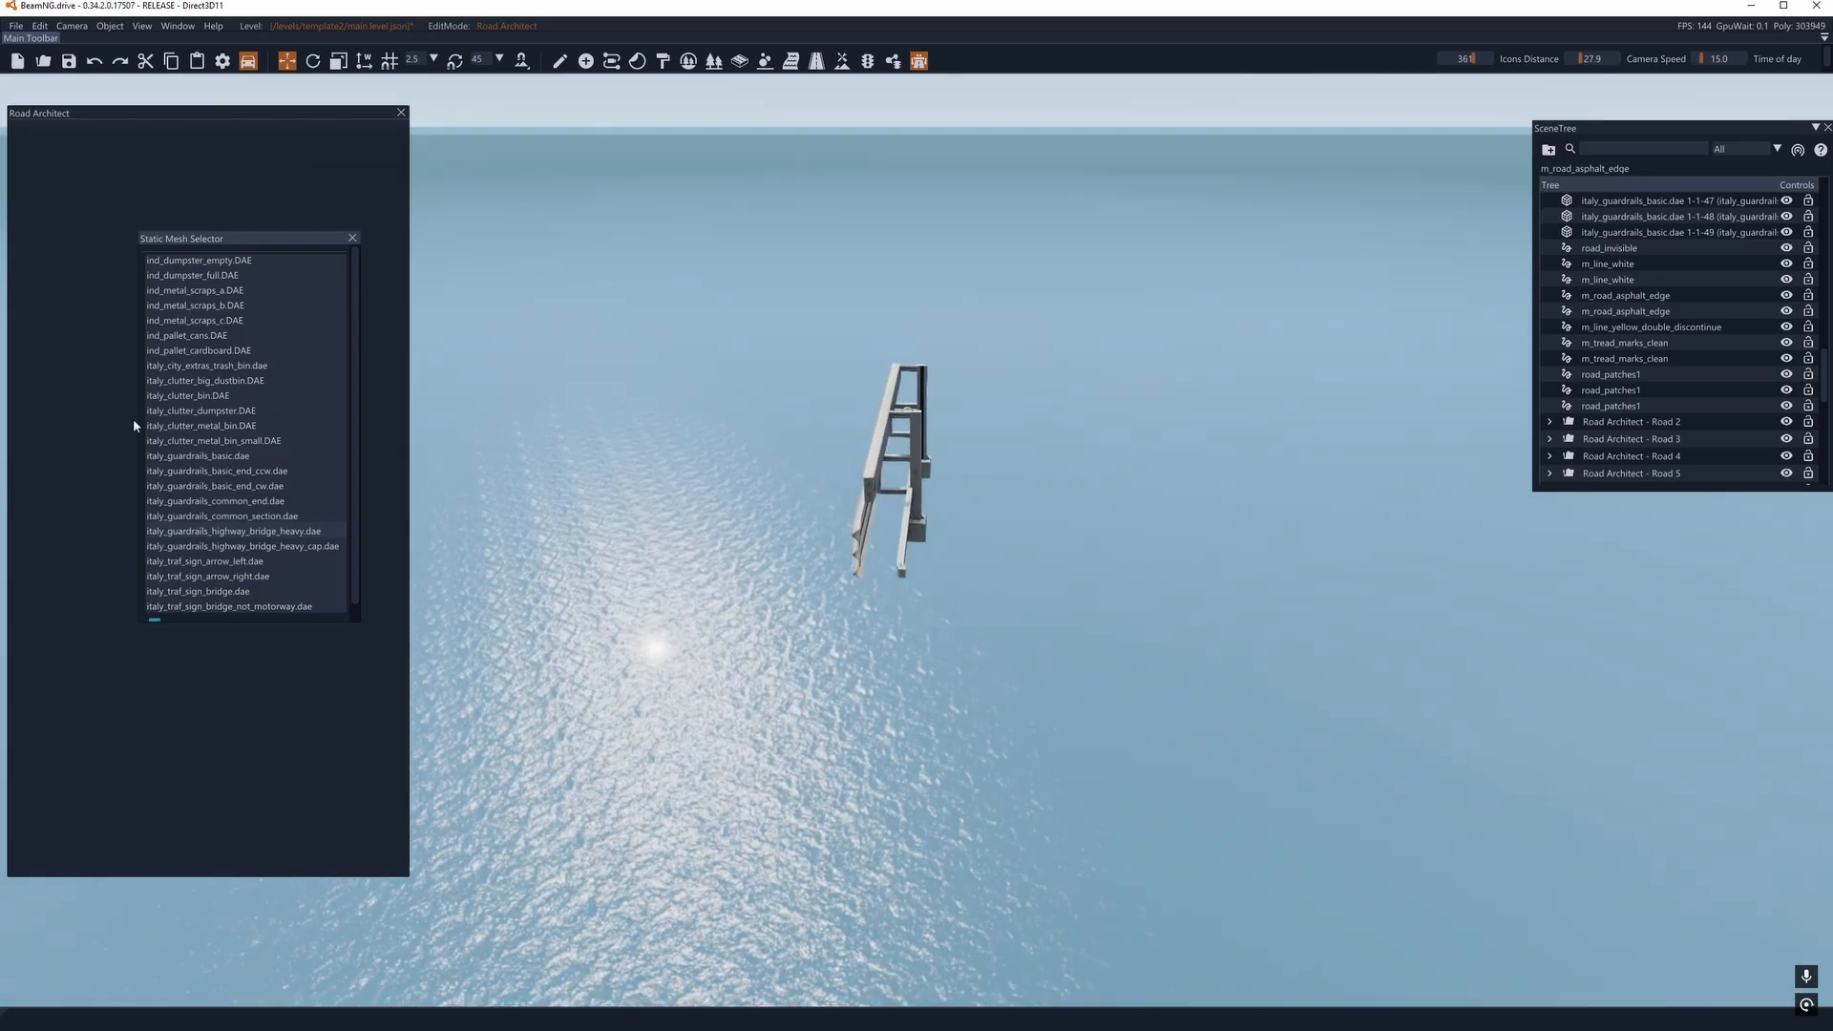
{"action": "left_click", "coordinate": [352, 237]}
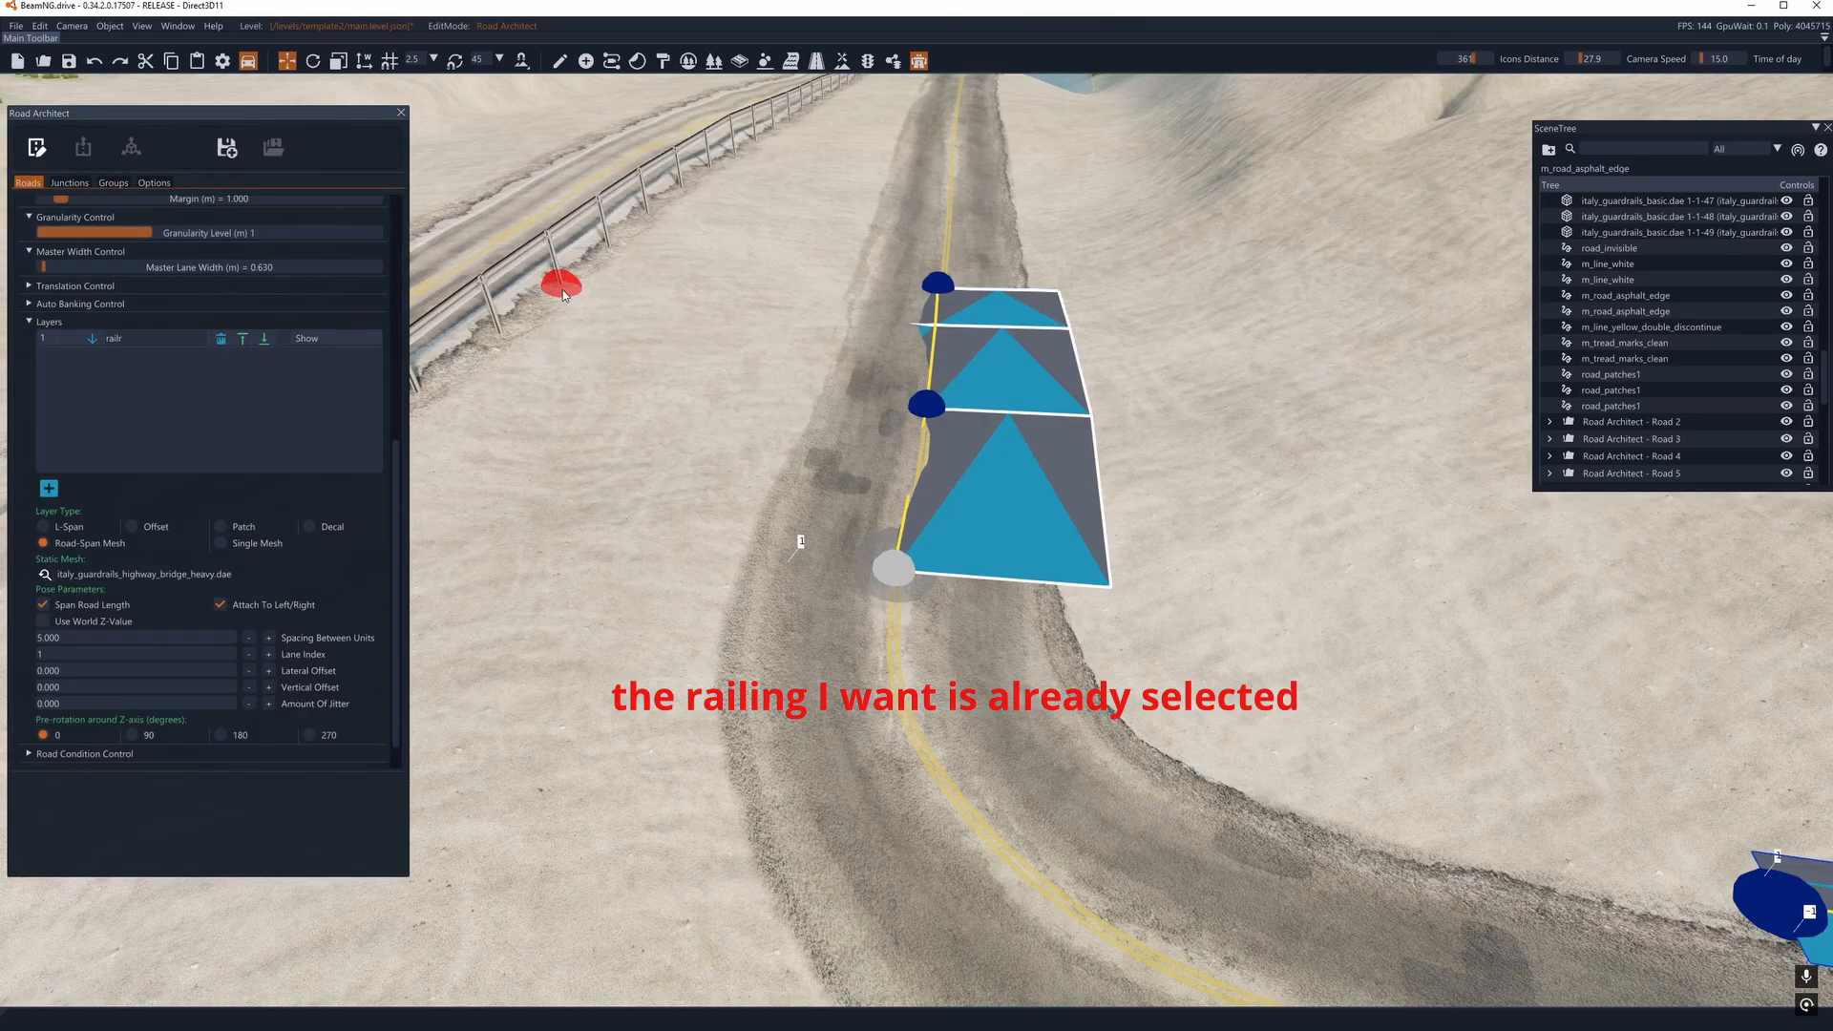
{"action": "left_click", "coordinate": [283, 339]}
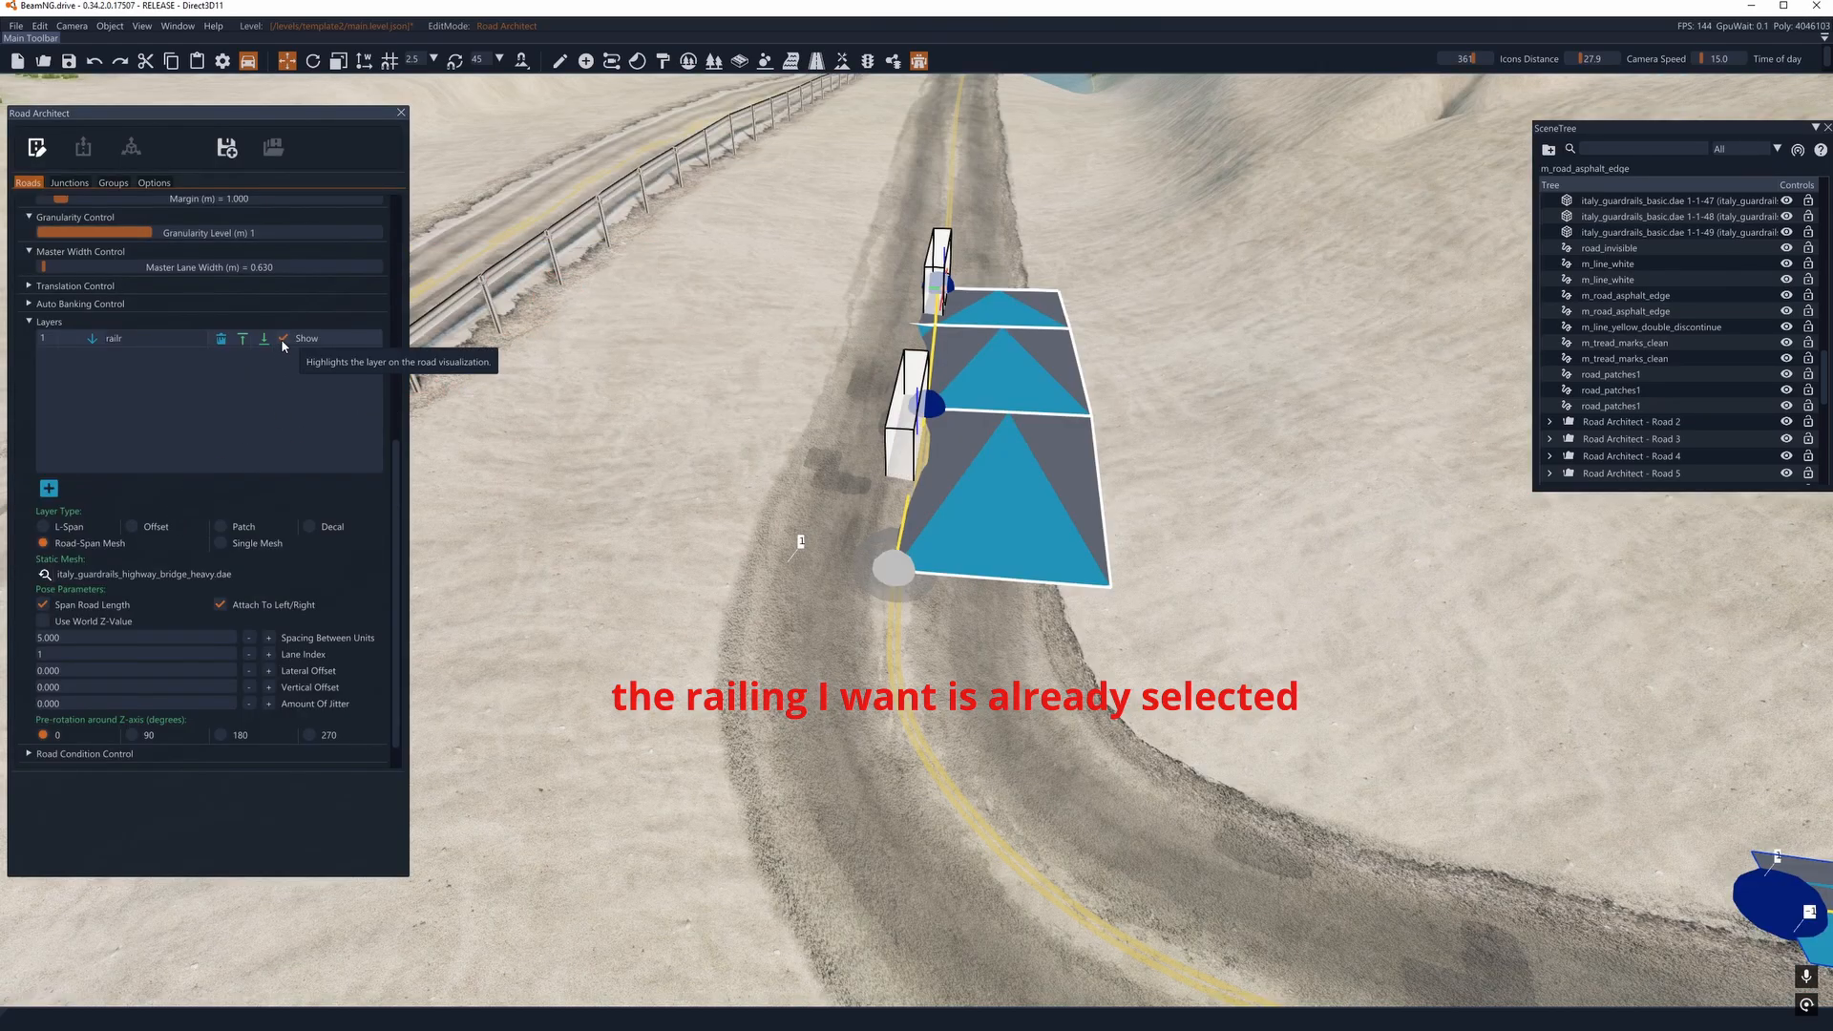
- Set the railr layer's spacing between units to -0.200
{"action": "left_click", "coordinate": [250, 638]}
{"action": "left_click", "coordinate": [249, 638]}
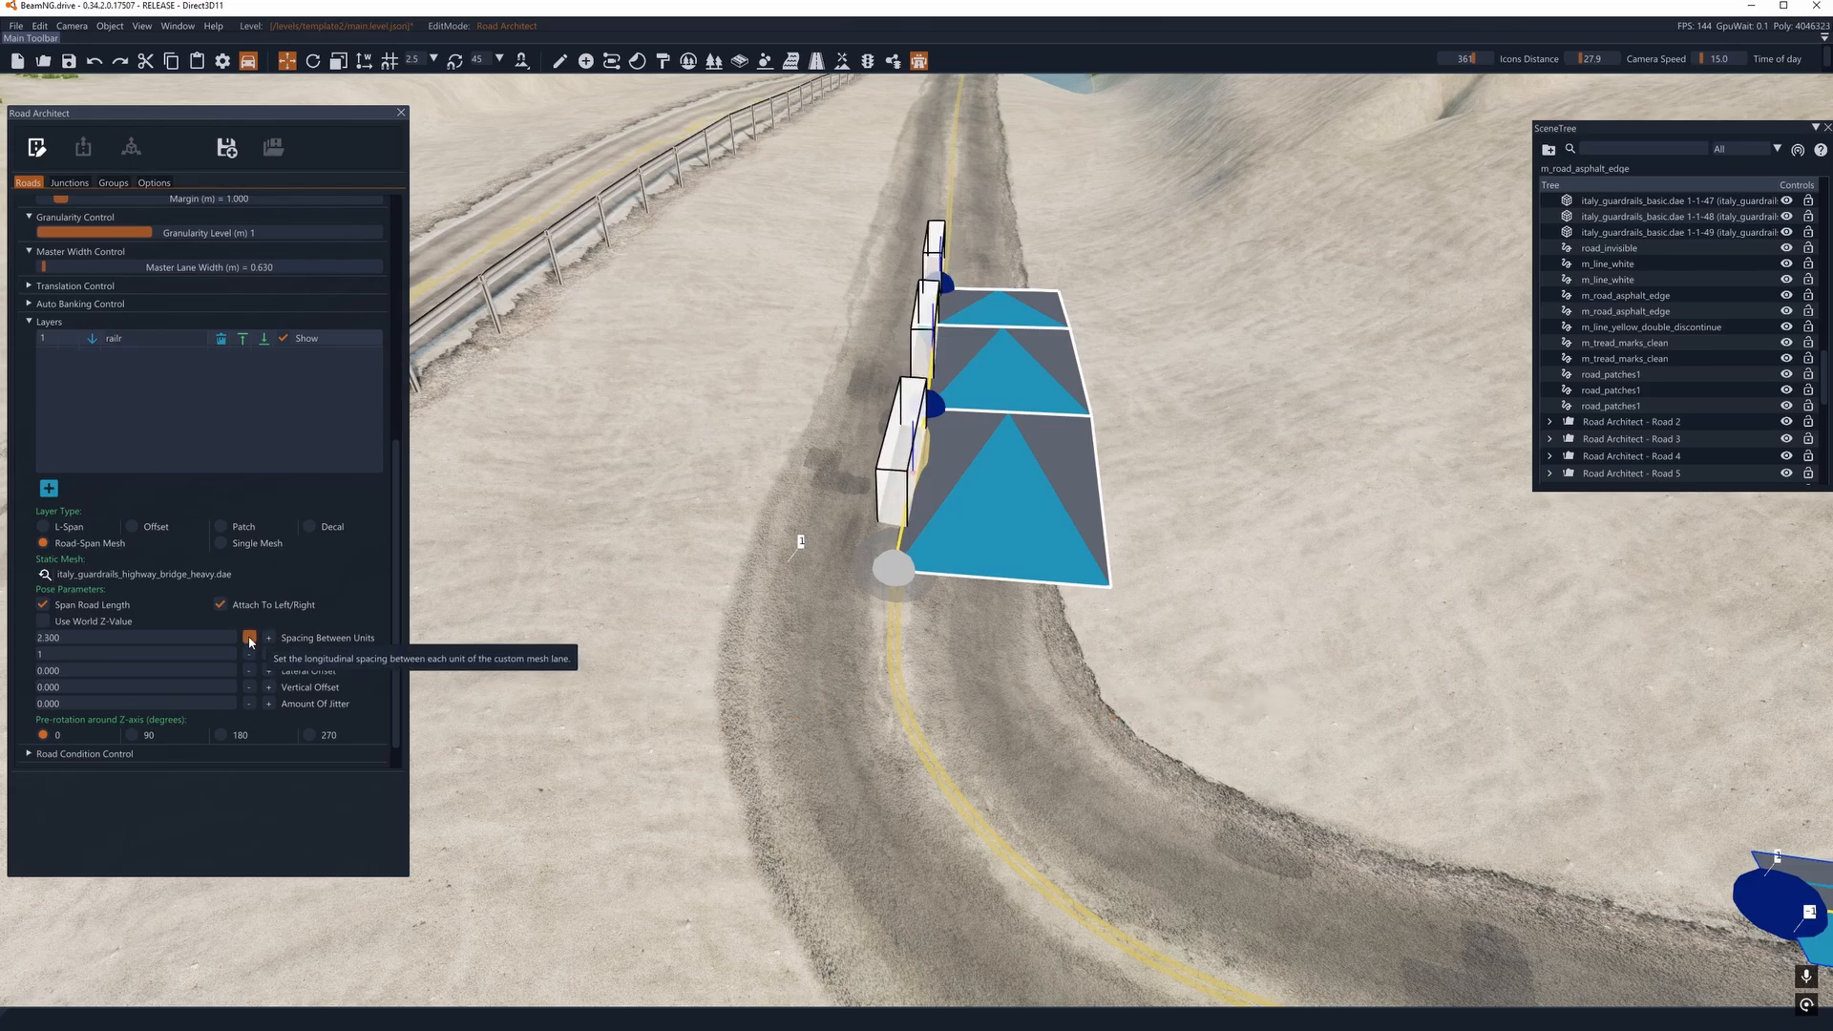
{"action": "left_click", "coordinate": [249, 637]}
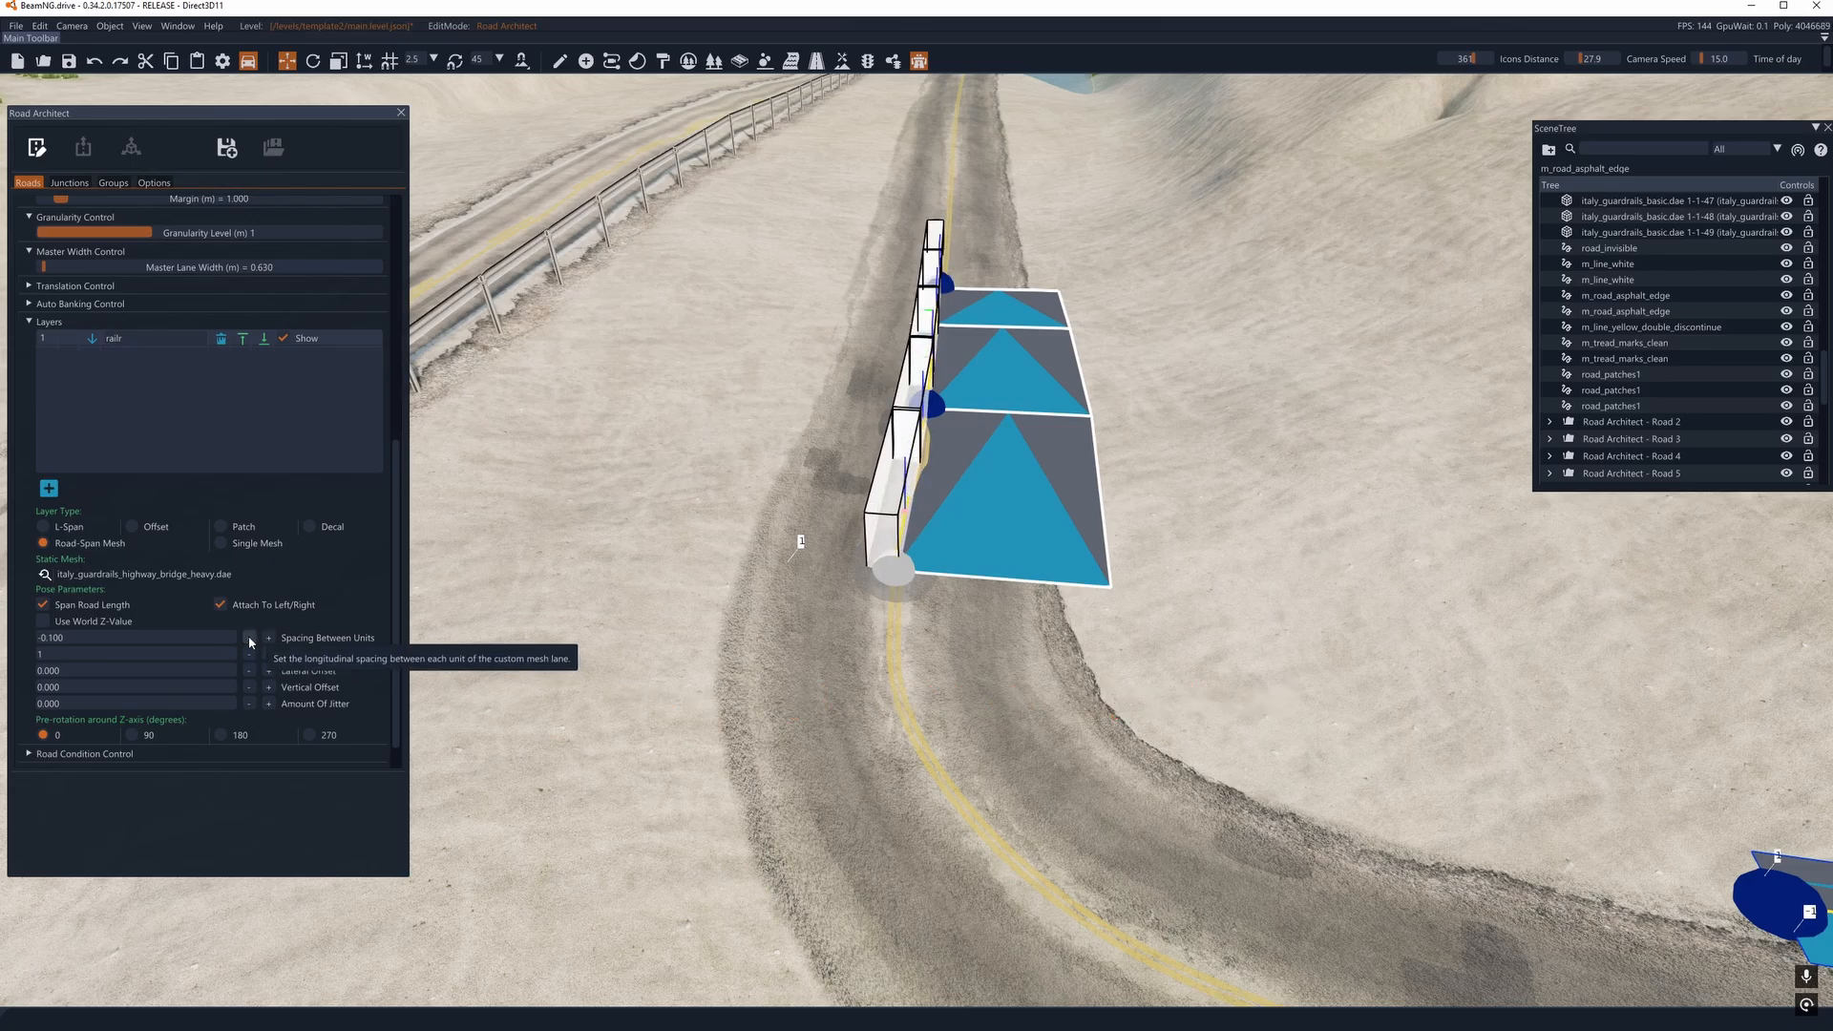
{"action": "left_click", "coordinate": [249, 638]}
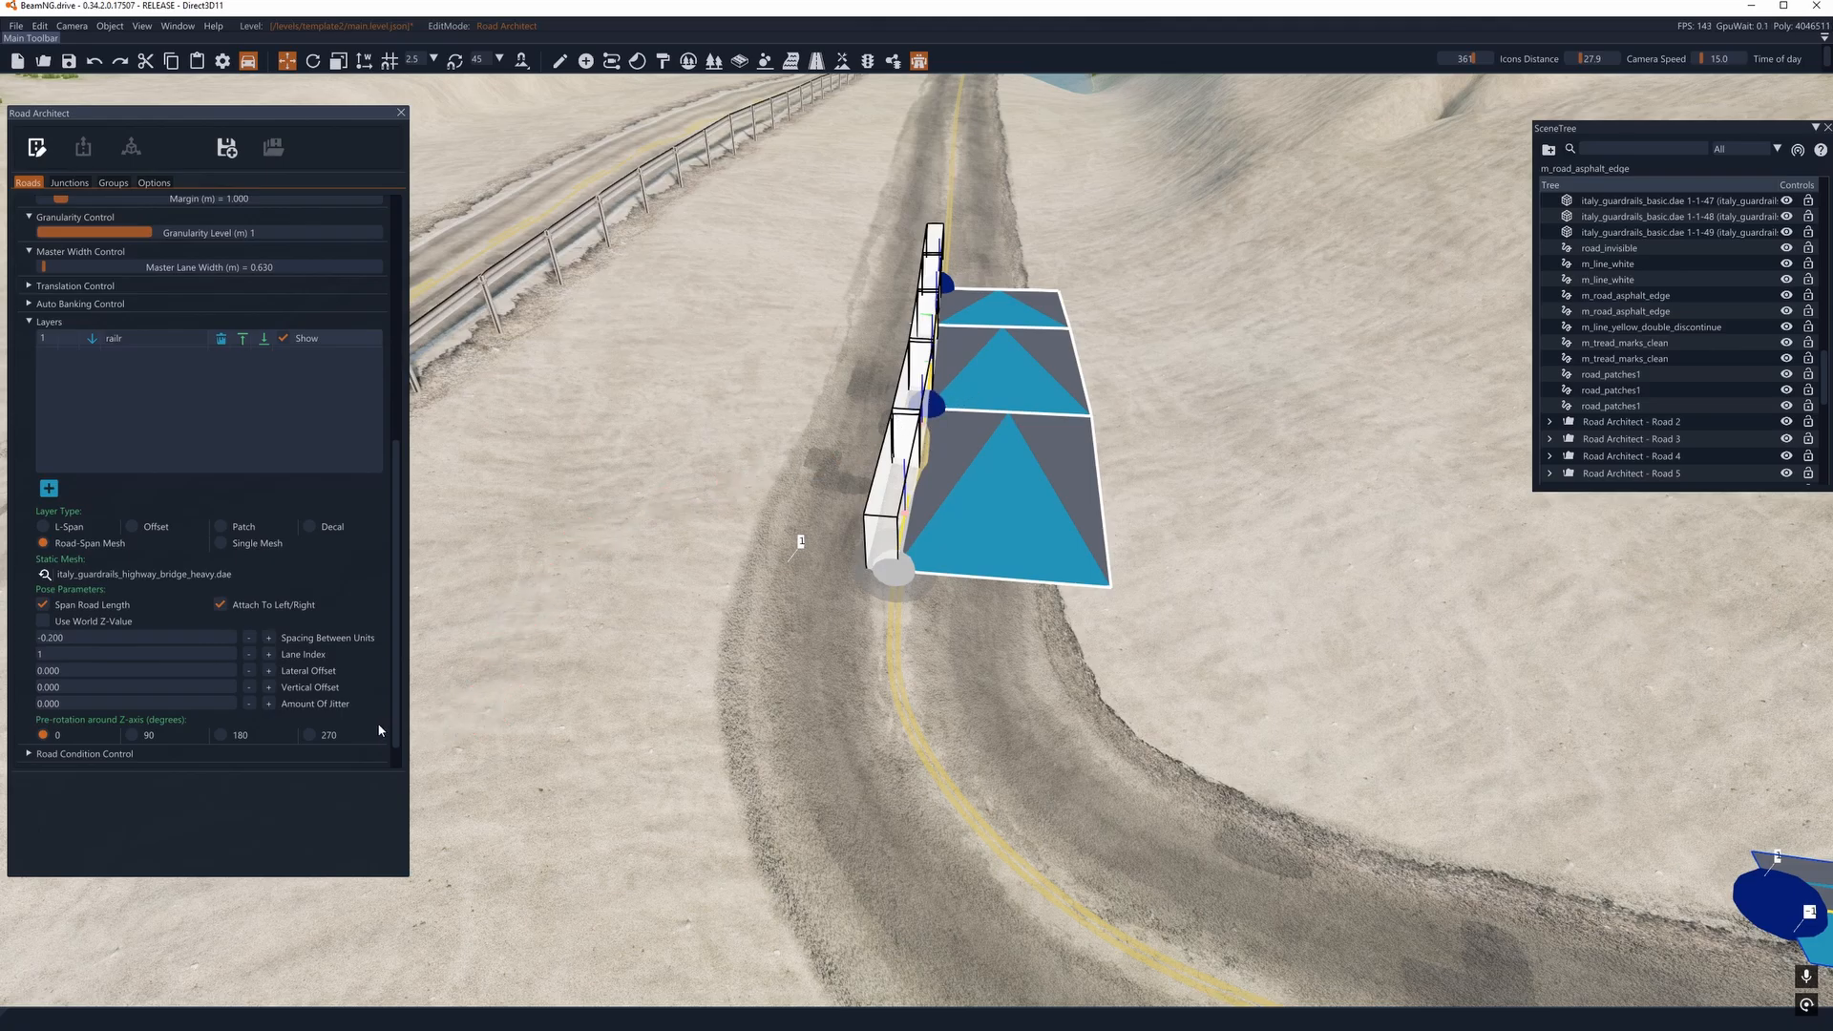
- Set the railr layer's lateral offset to -2.800 and render the guardrail
{"action": "left_click", "coordinate": [249, 670]}
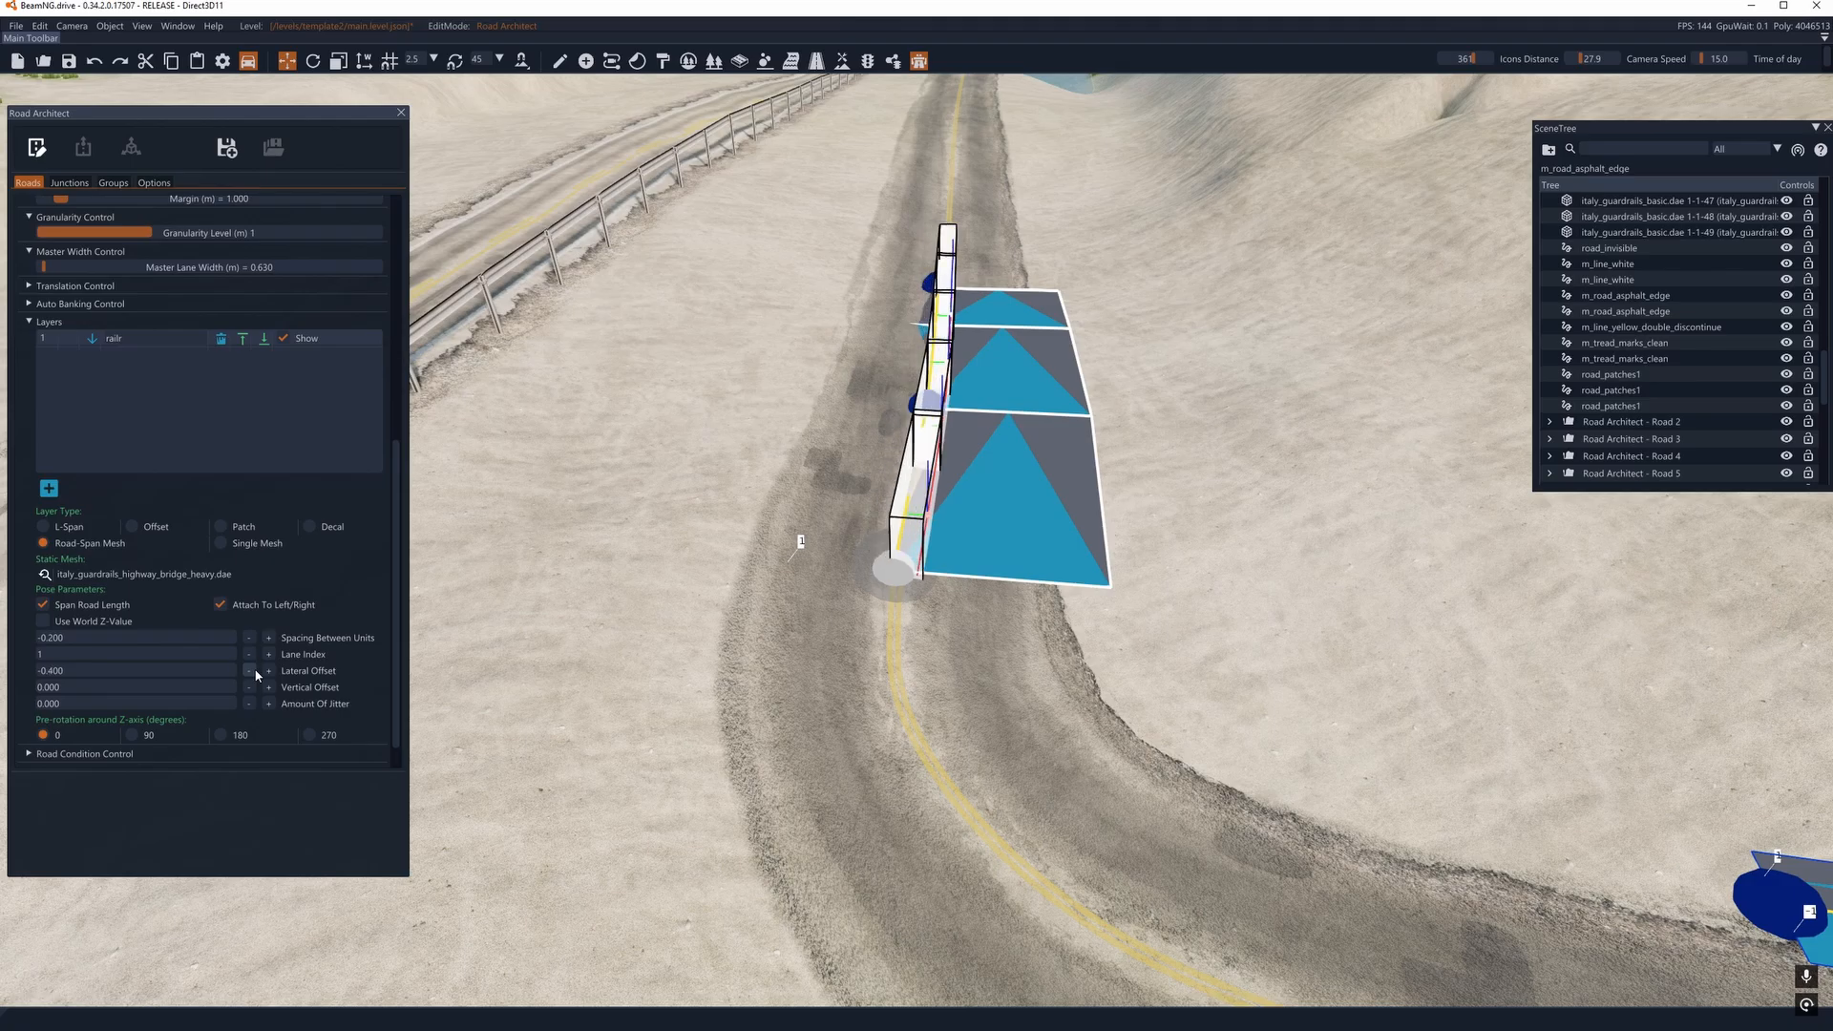
{"action": "left_click", "coordinate": [251, 671]}
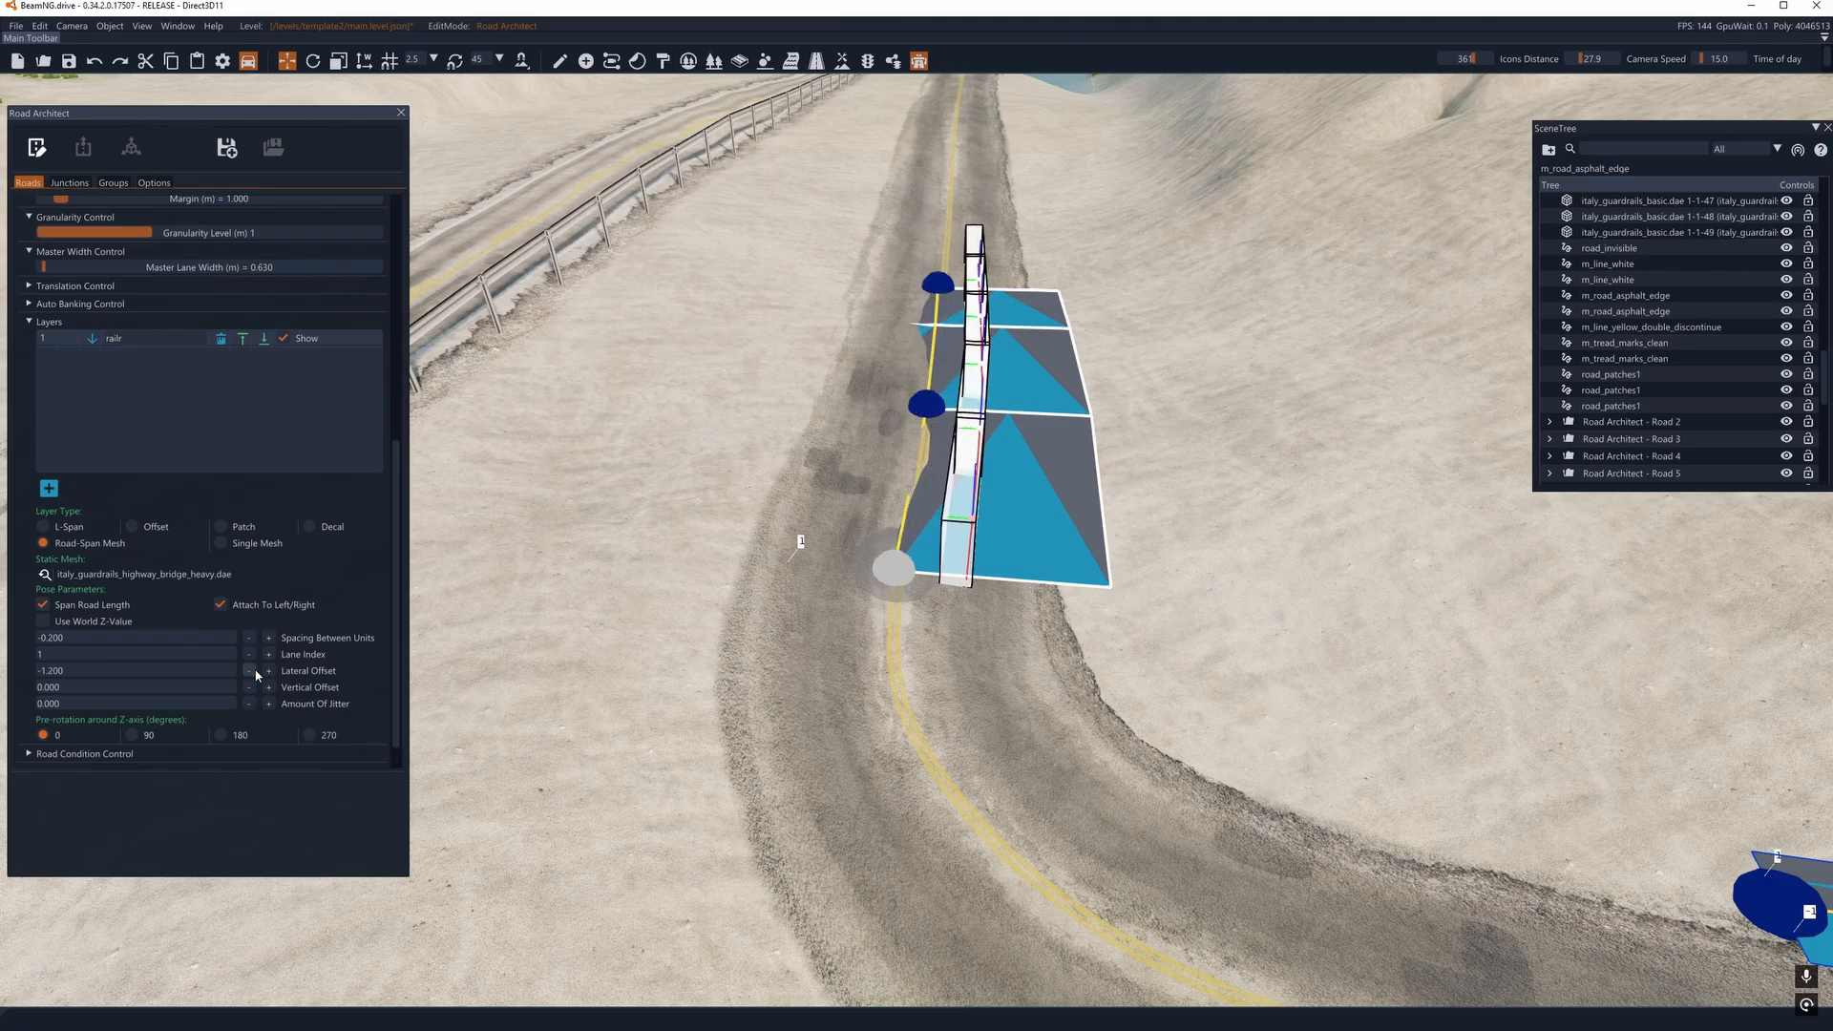
{"action": "left_click", "coordinate": [250, 671]}
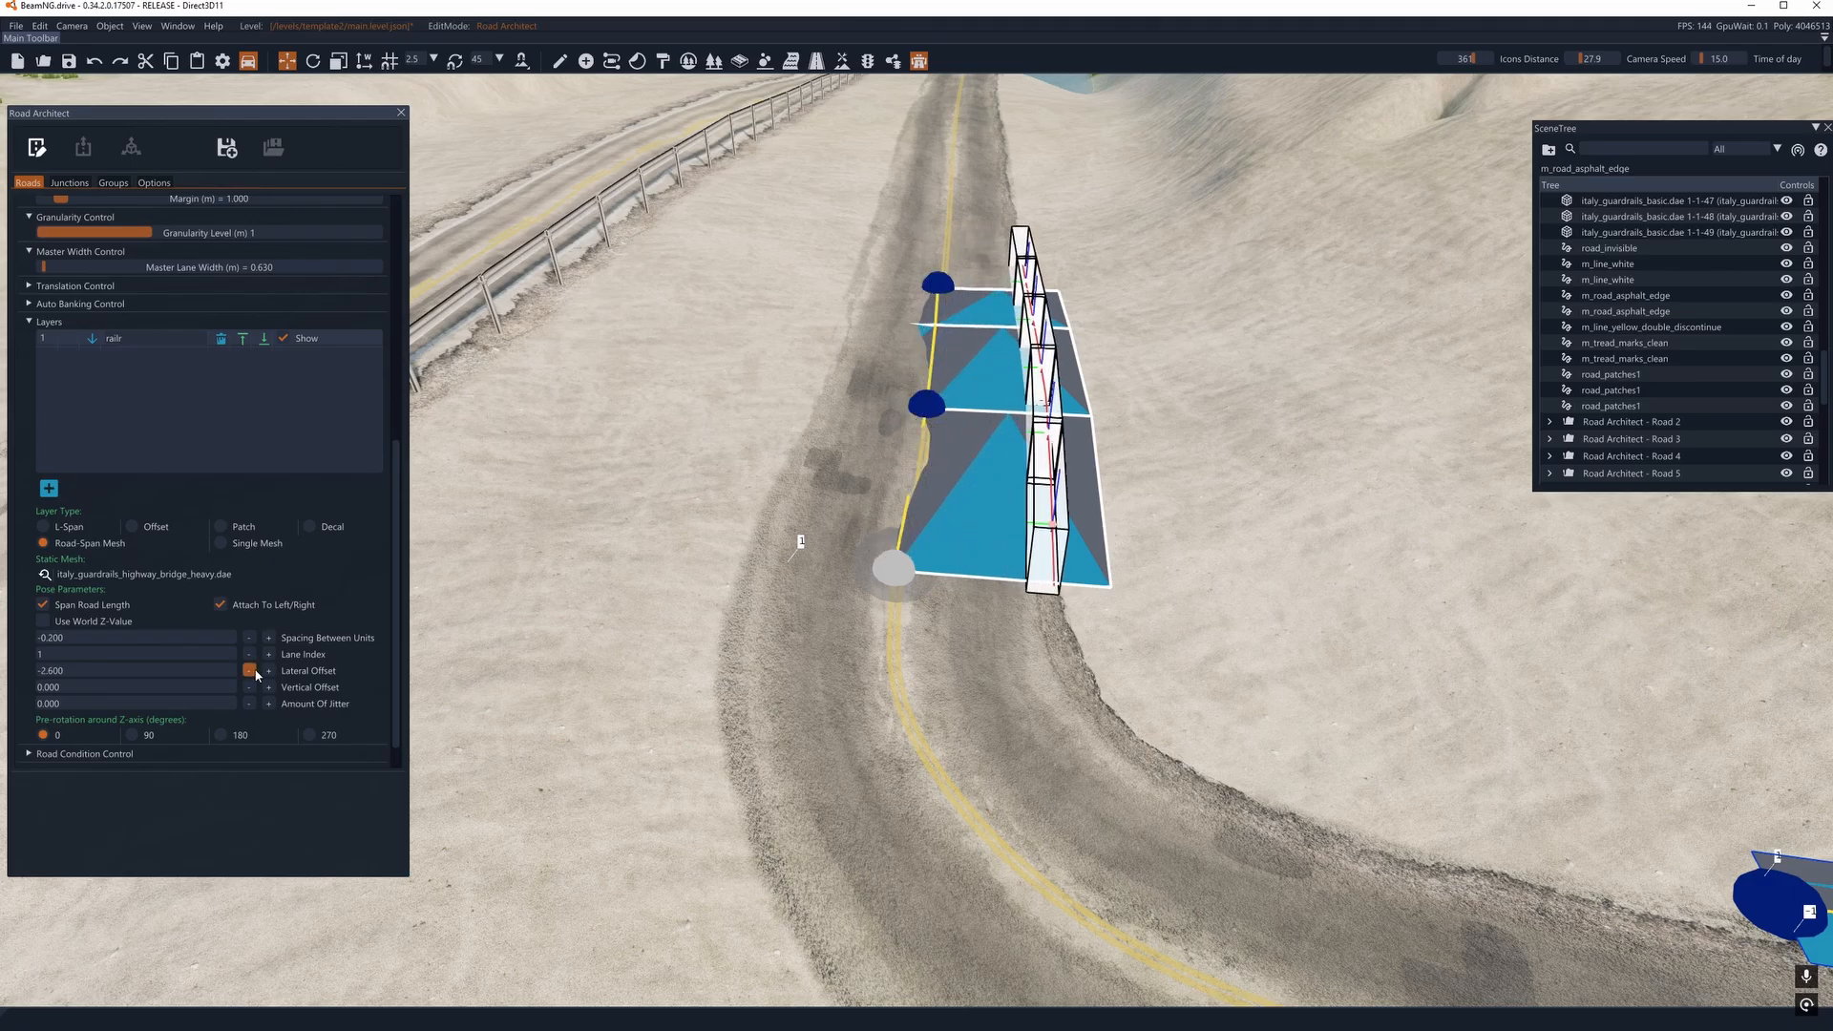
{"action": "left_click", "coordinate": [36, 150]}
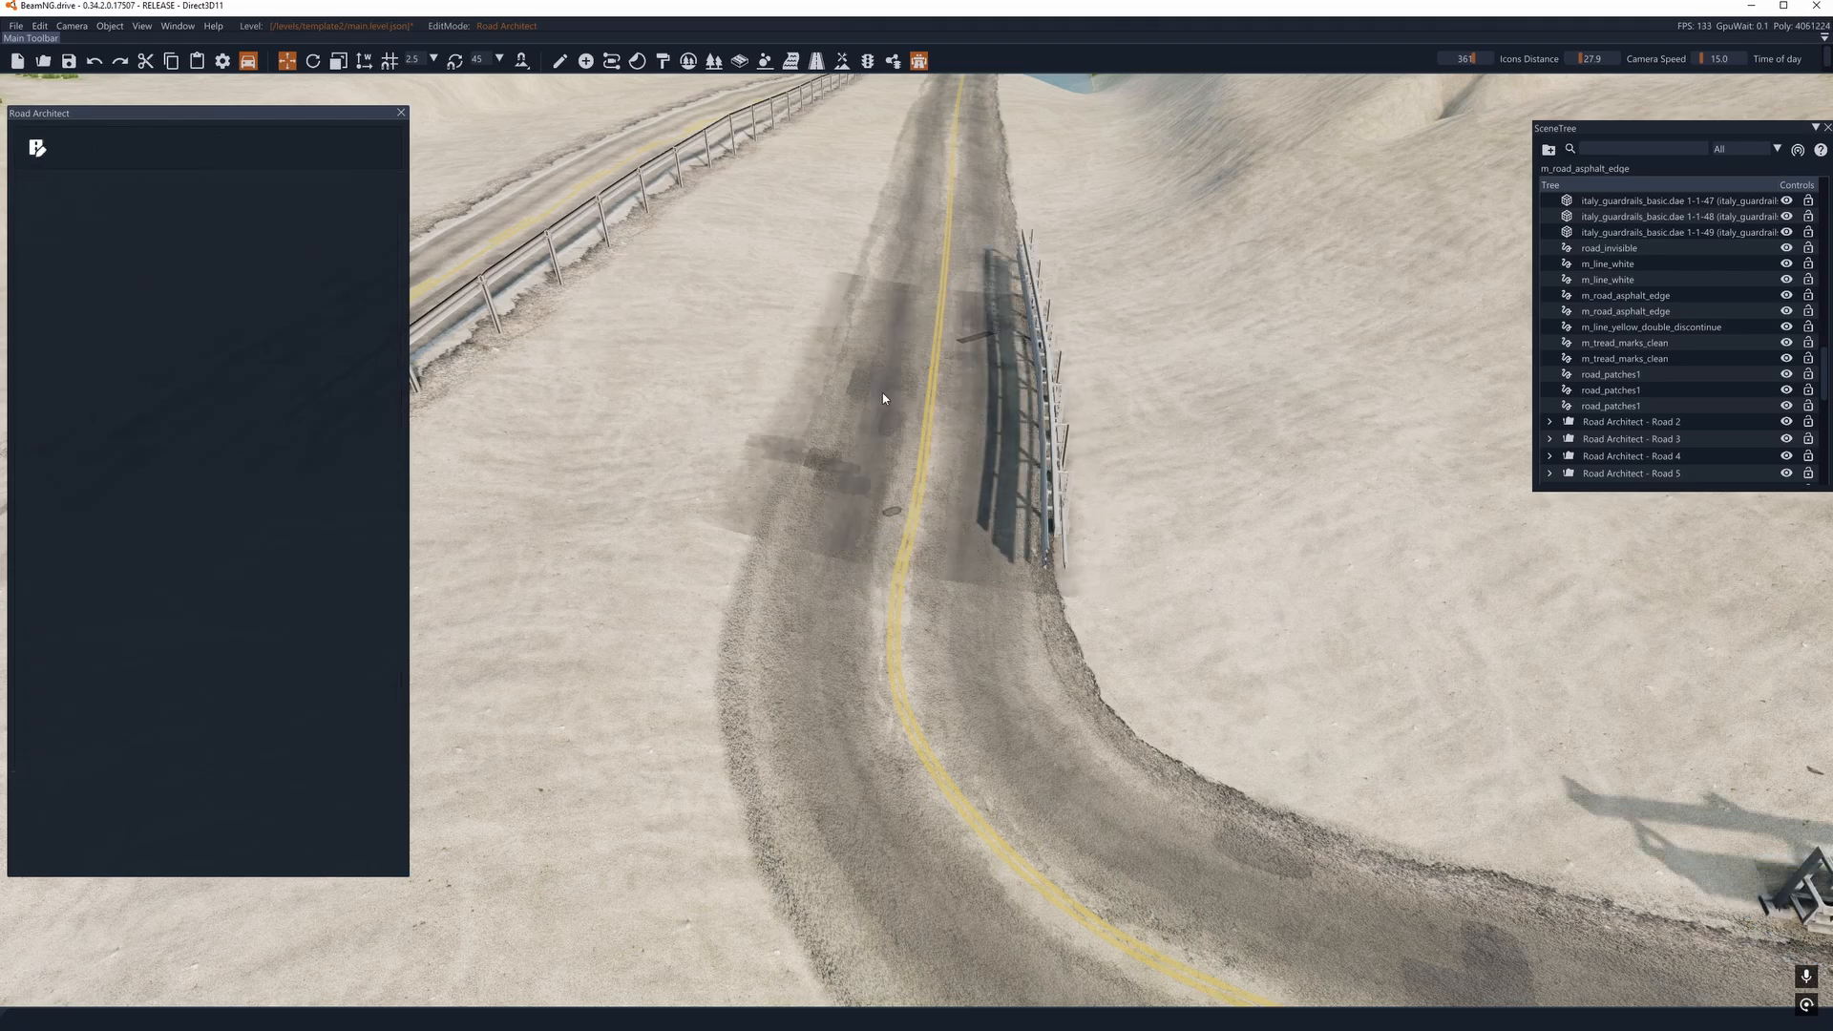
- Inspect the posts at ground level, set the railr layer's vertical offset to -0.300 and render the guardrail again
{"action": "right_click_drag", "start_coordinate": [884, 397], "coordinate": [692, 265]}
{"action": "key", "text": "d"}
{"action": "key", "text": "w"}
{"action": "key", "text": "a"}
{"action": "key", "text": "d"}
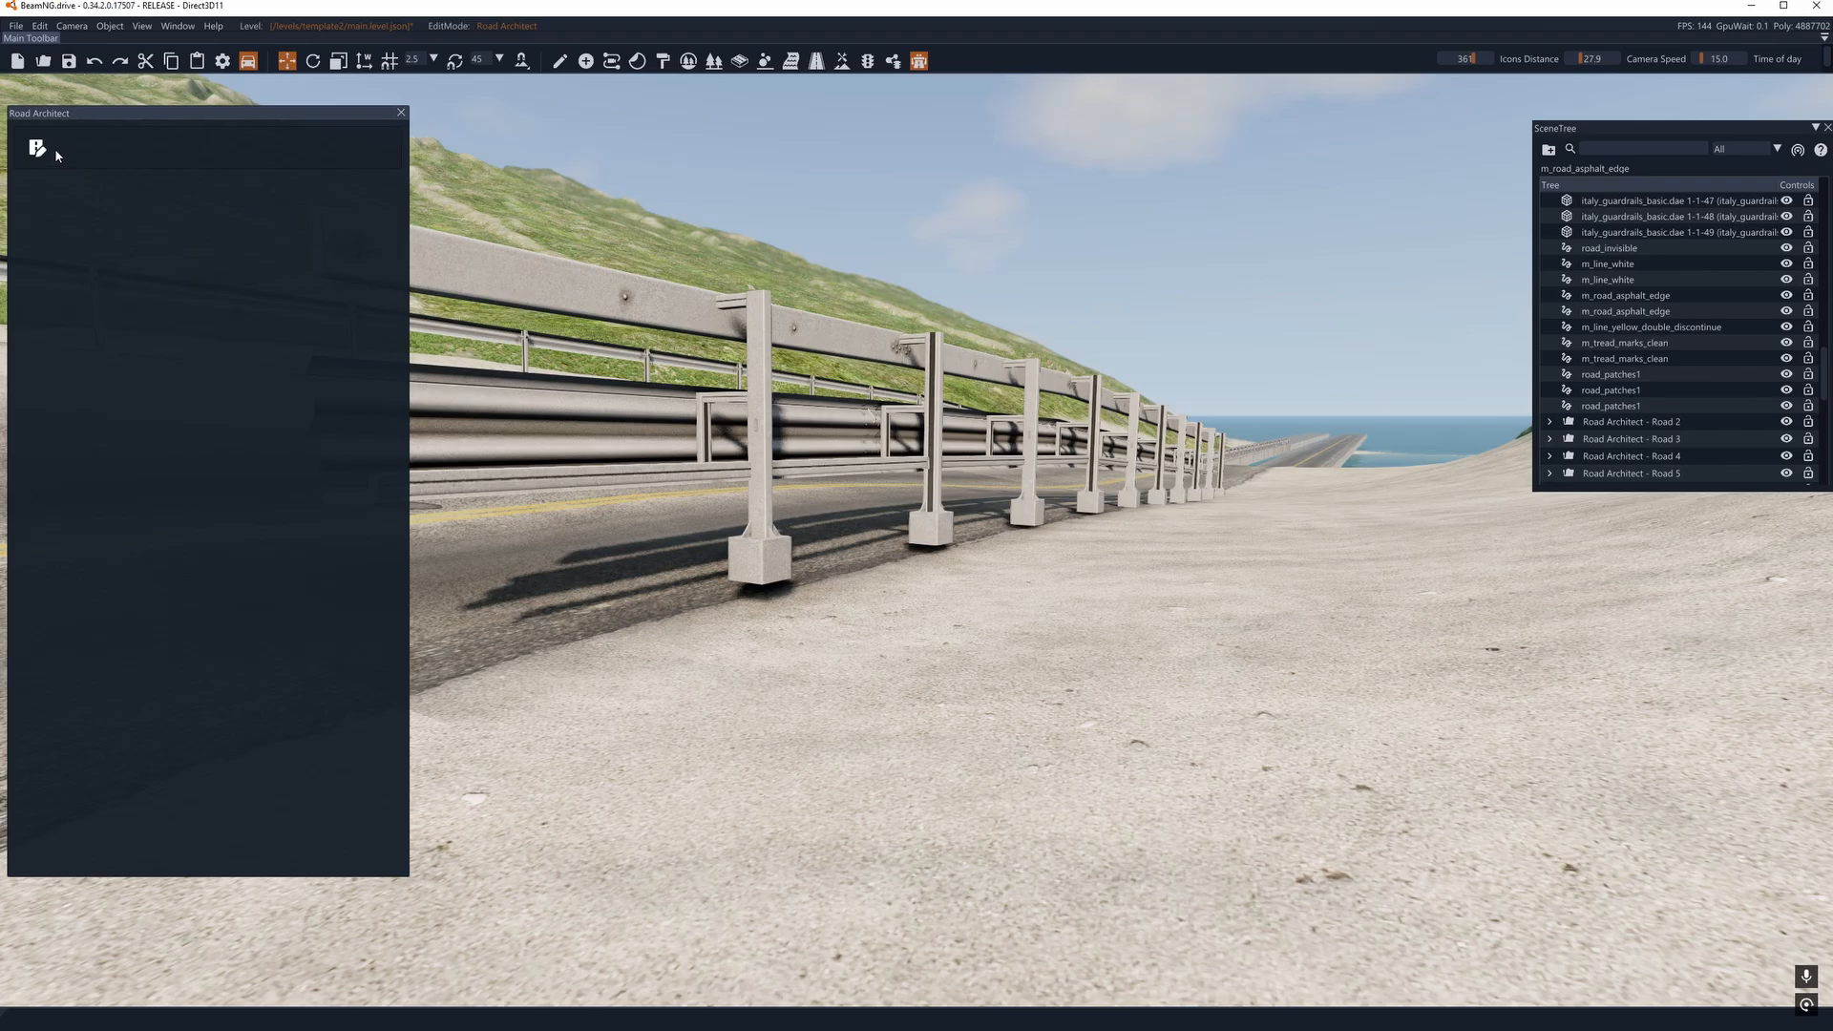
{"action": "left_click", "coordinate": [36, 148]}
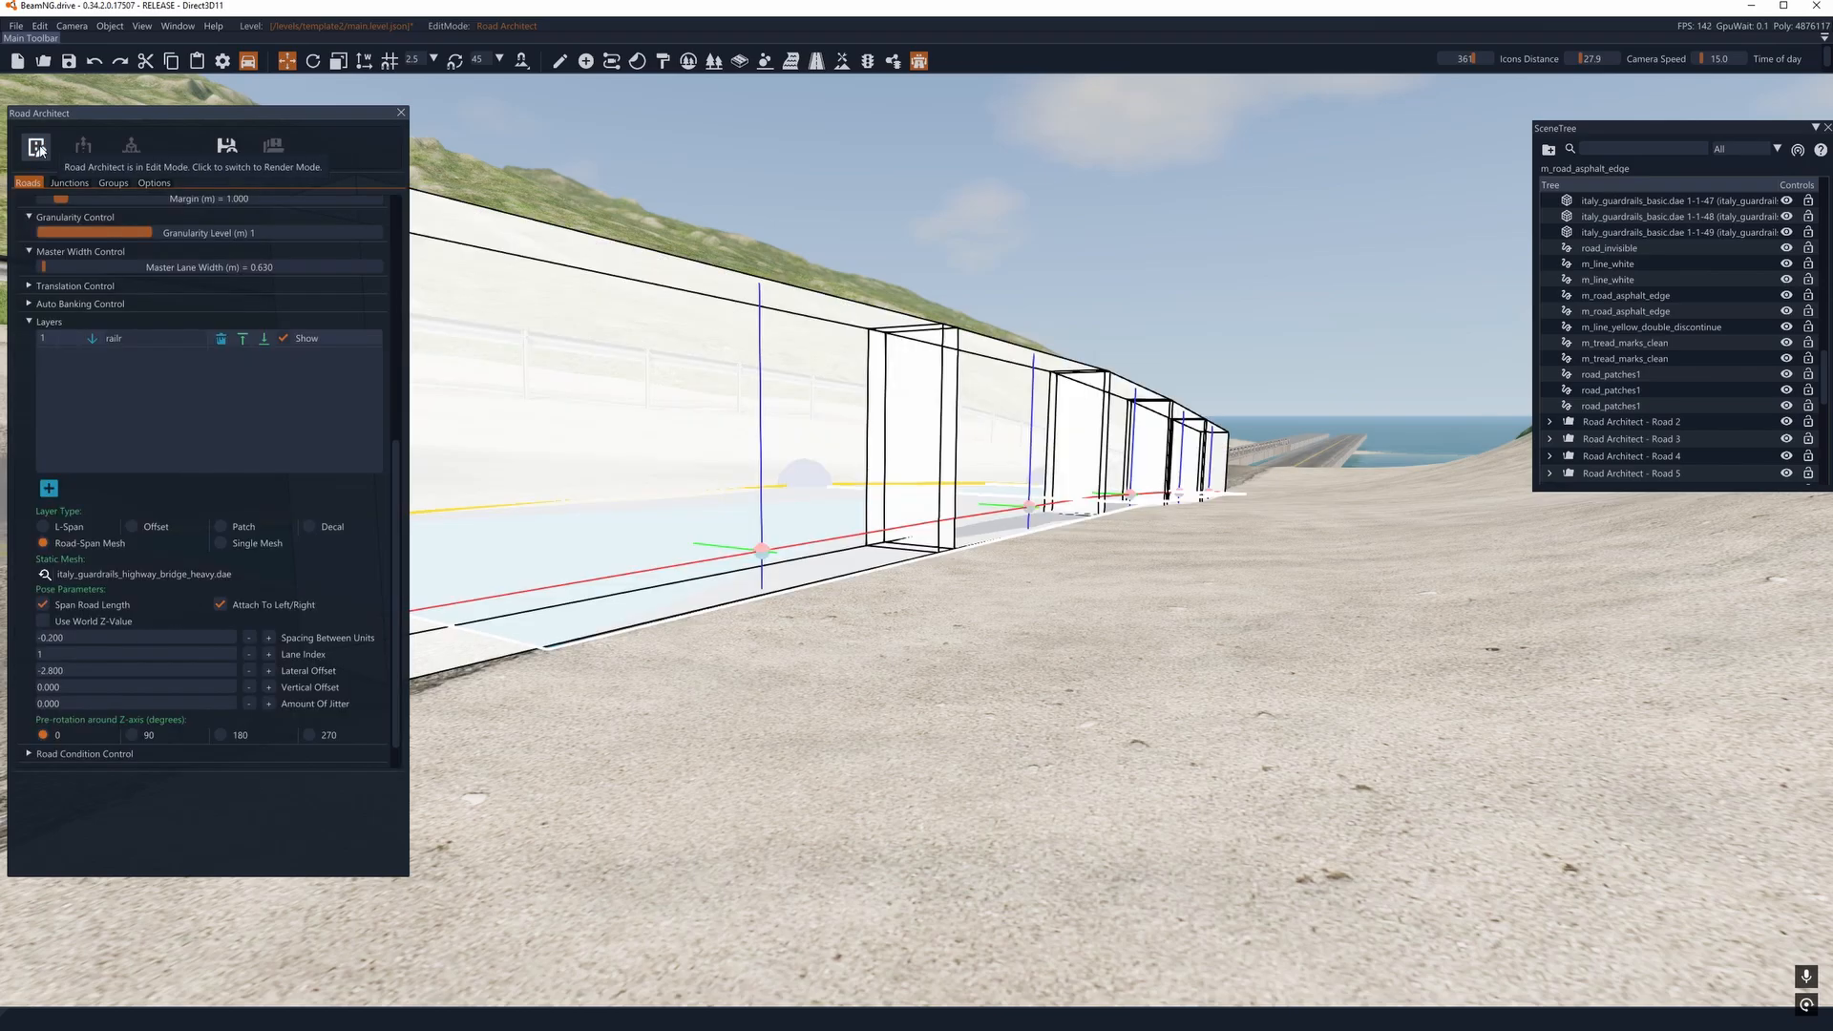
{"action": "left_click", "coordinate": [249, 687]}
{"action": "left_click", "coordinate": [36, 148]}
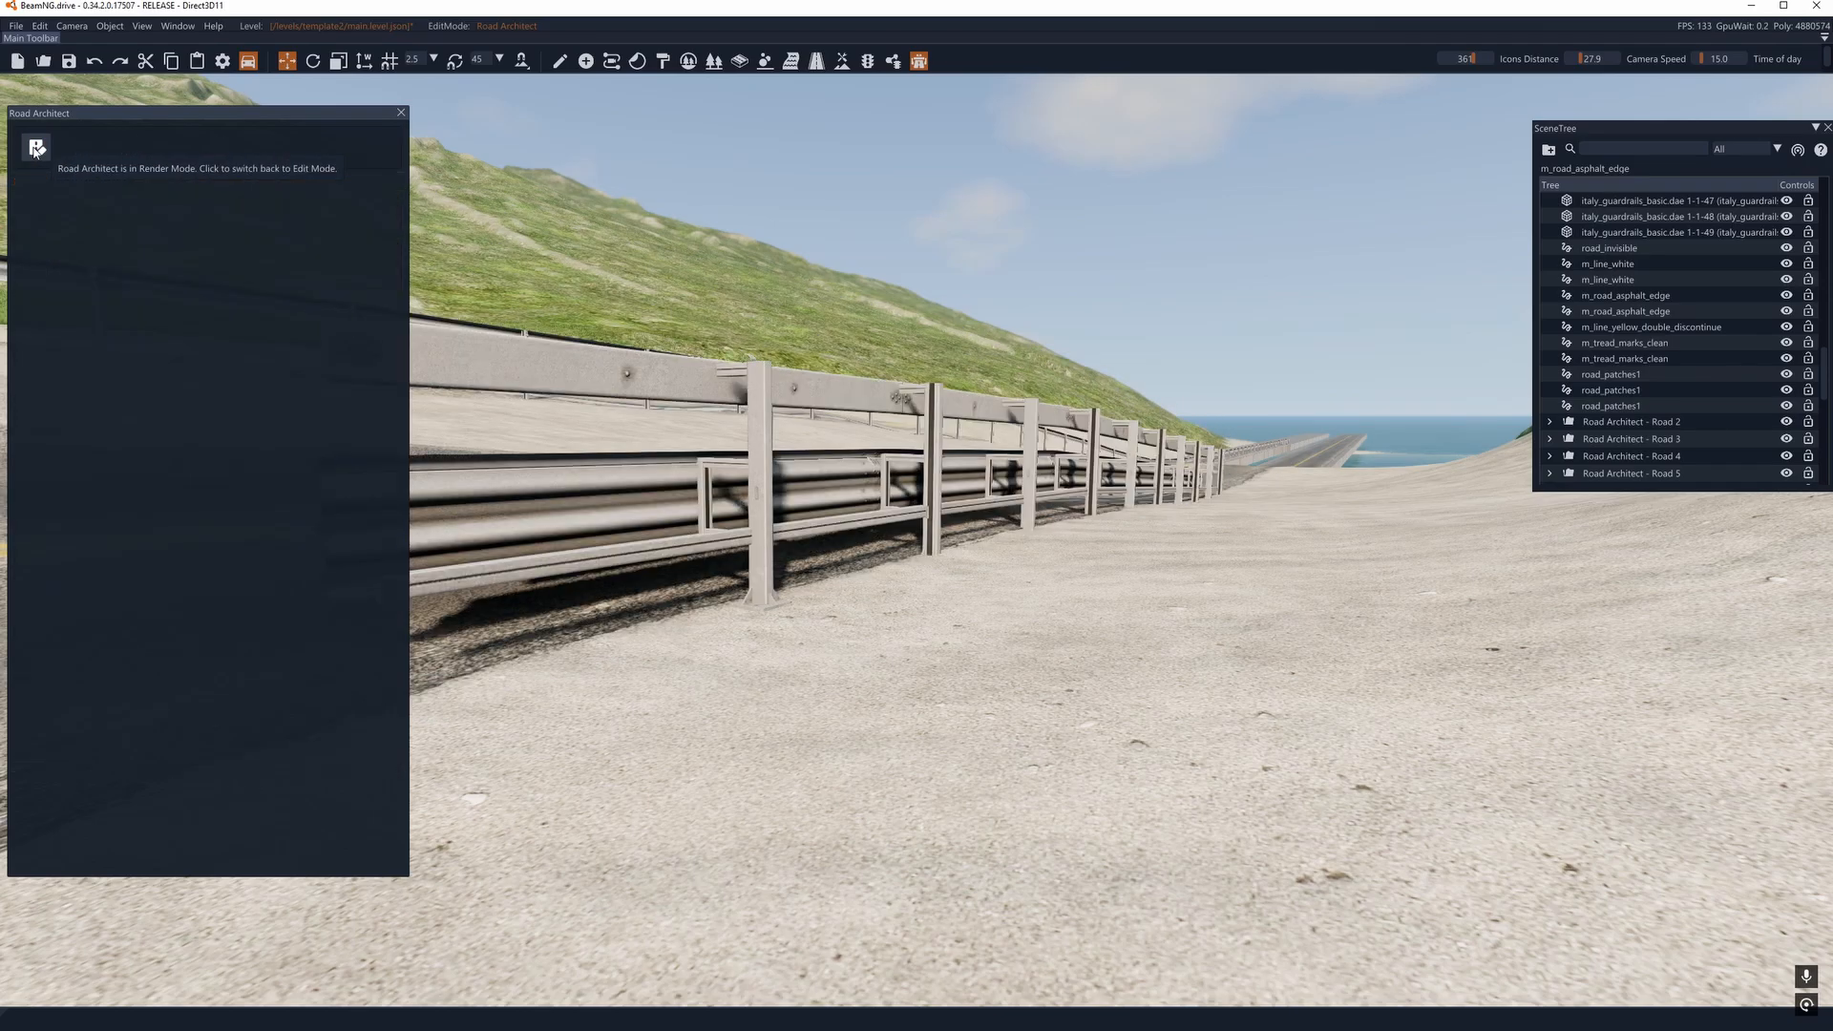
- Return to edit mode and add a second layer named railL to the same road
{"action": "right_click_drag", "start_coordinate": [764, 516], "coordinate": [954, 687]}
{"action": "key", "text": "a"}
{"action": "mouse_move", "coordinate": [864, 464]}
{"action": "right_mouse_down"}
{"action": "mouse_move", "coordinate": [864, 444]}
{"action": "mouse_move", "coordinate": [883, 448]}
{"action": "mouse_move", "coordinate": [865, 464]}
{"action": "right_mouse_up"}
{"action": "left_click", "coordinate": [36, 148]}
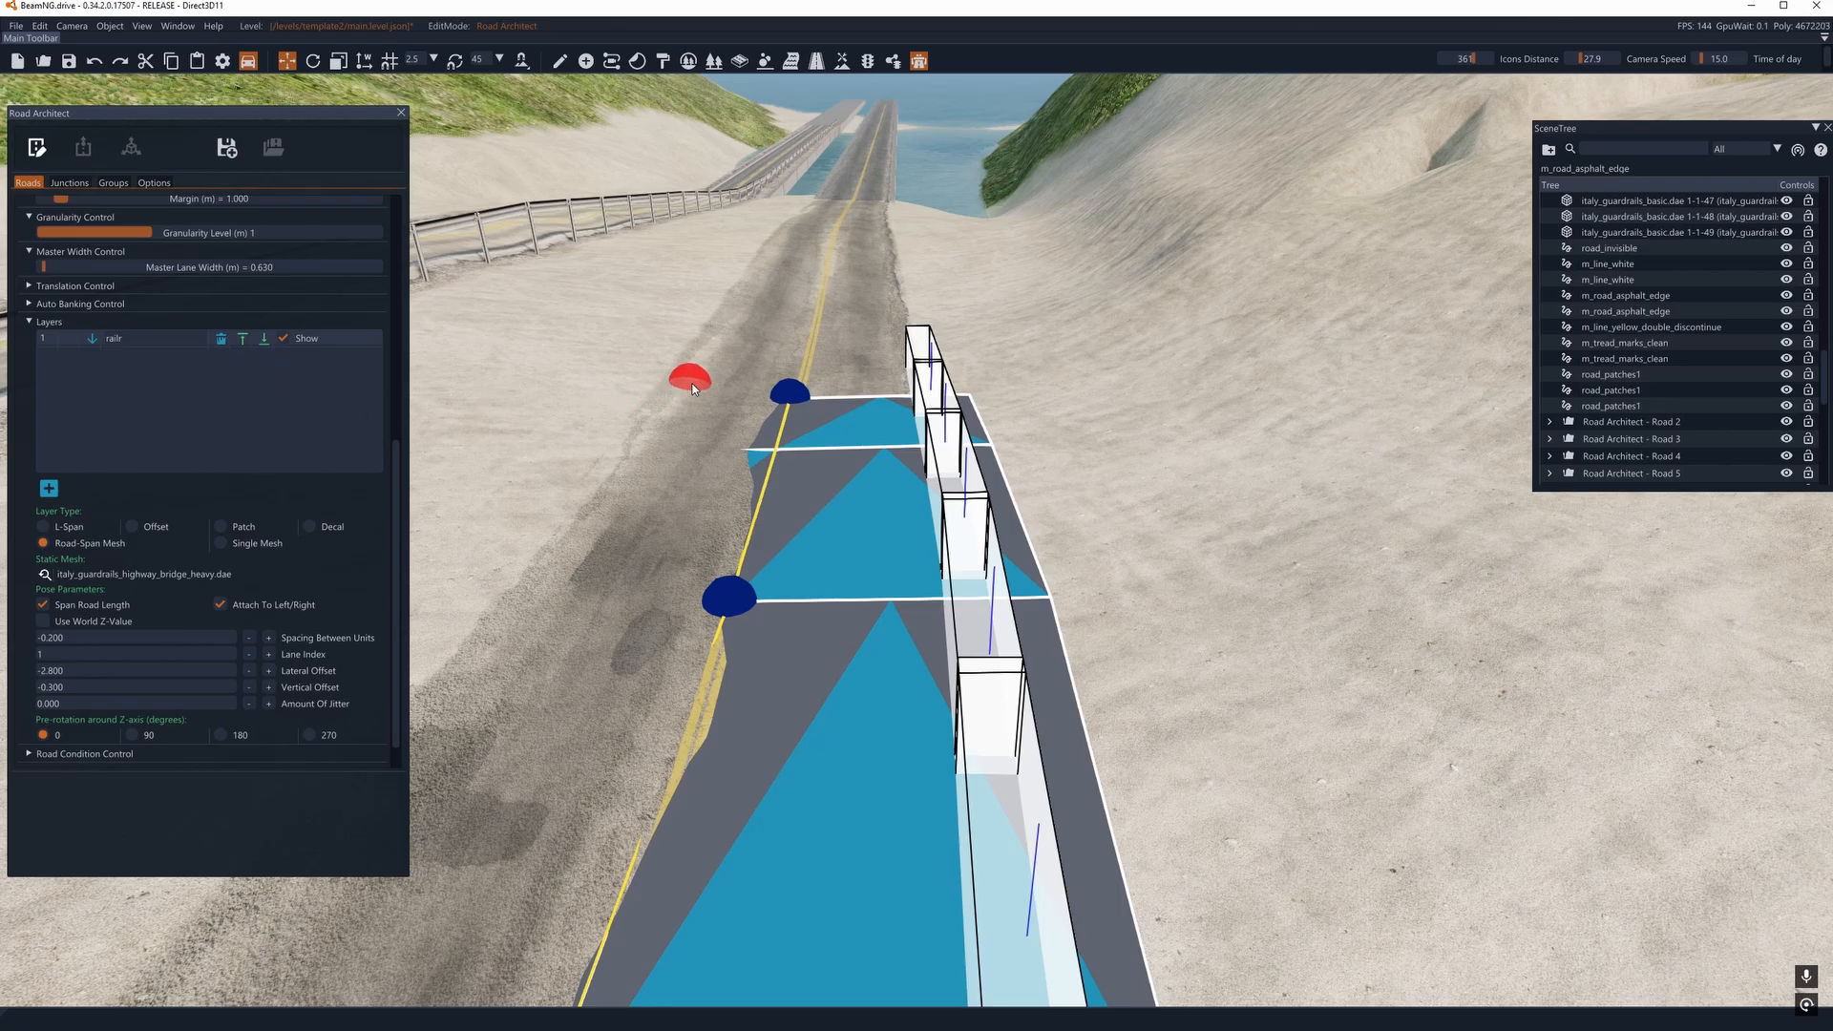
{"action": "mouse_move", "coordinate": [692, 389]}
{"action": "right_mouse_down"}
{"action": "mouse_move", "coordinate": [669, 296]}
{"action": "mouse_move", "coordinate": [670, 420]}
{"action": "right_mouse_up"}
{"action": "key", "text": "w"}
{"action": "key", "text": "s"}
{"action": "key", "text": "a"}
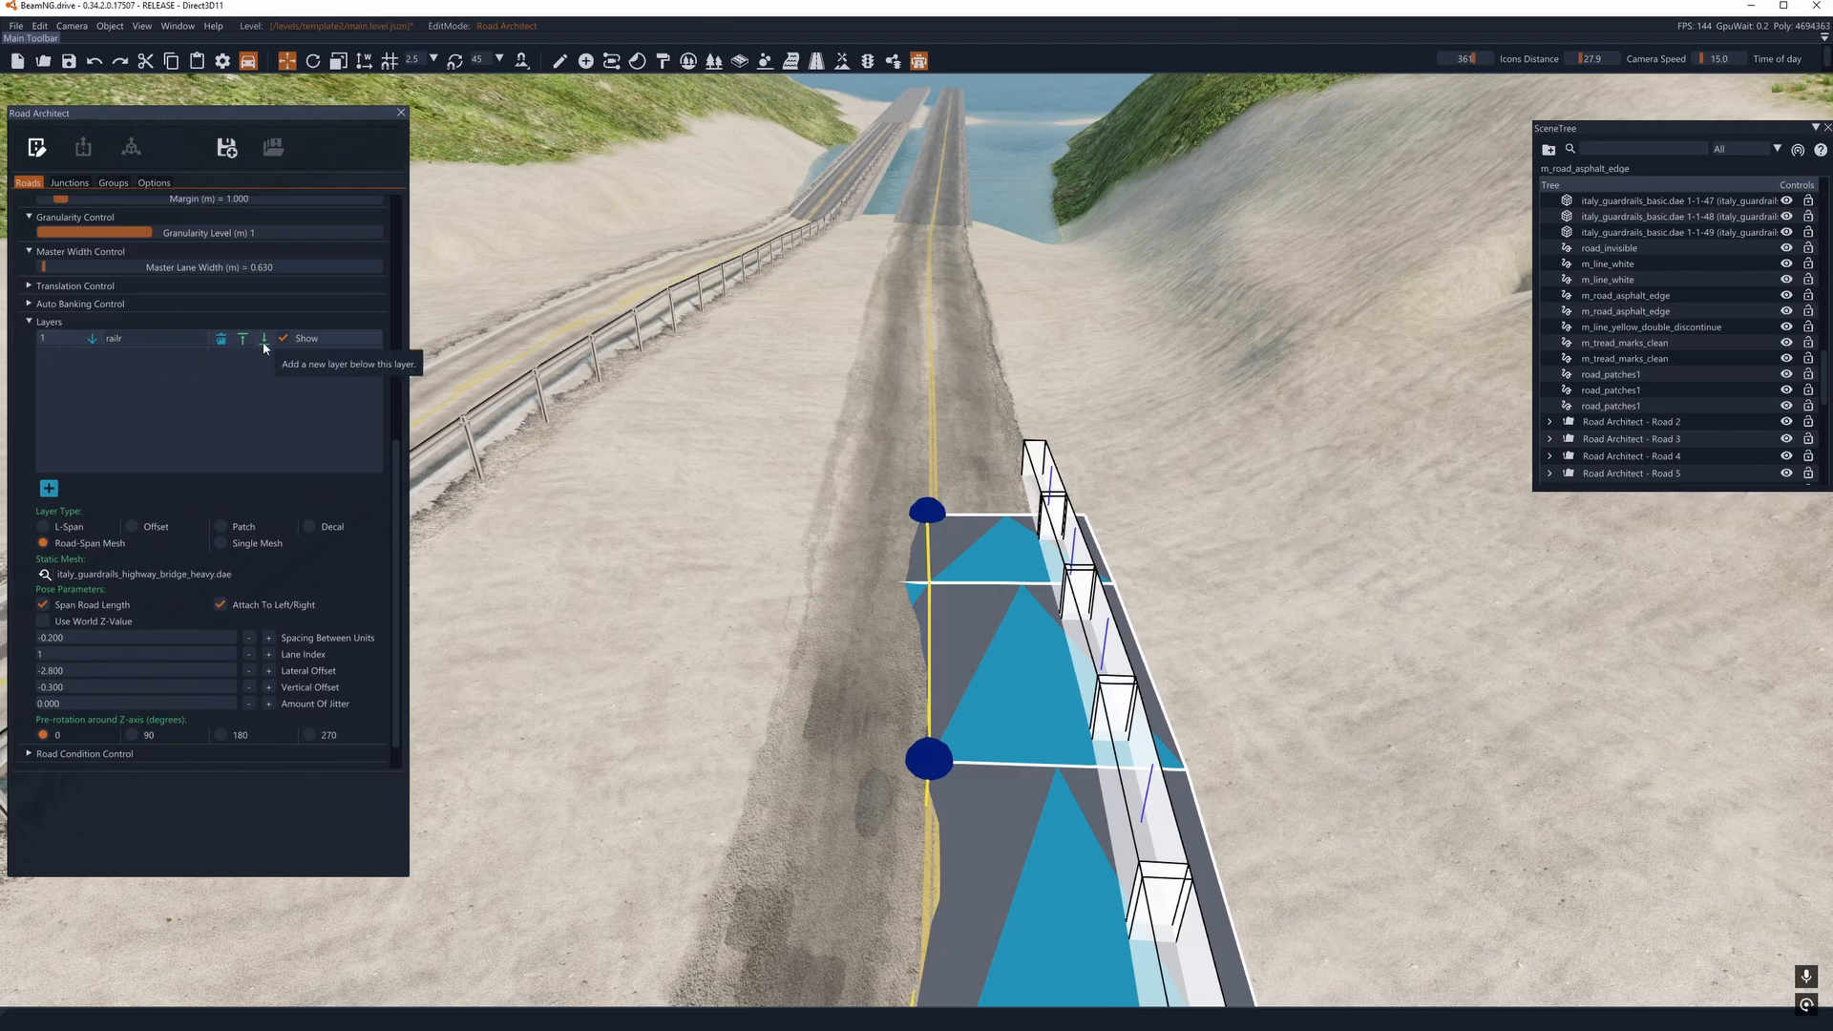
{"action": "left_click", "coordinate": [50, 489]}
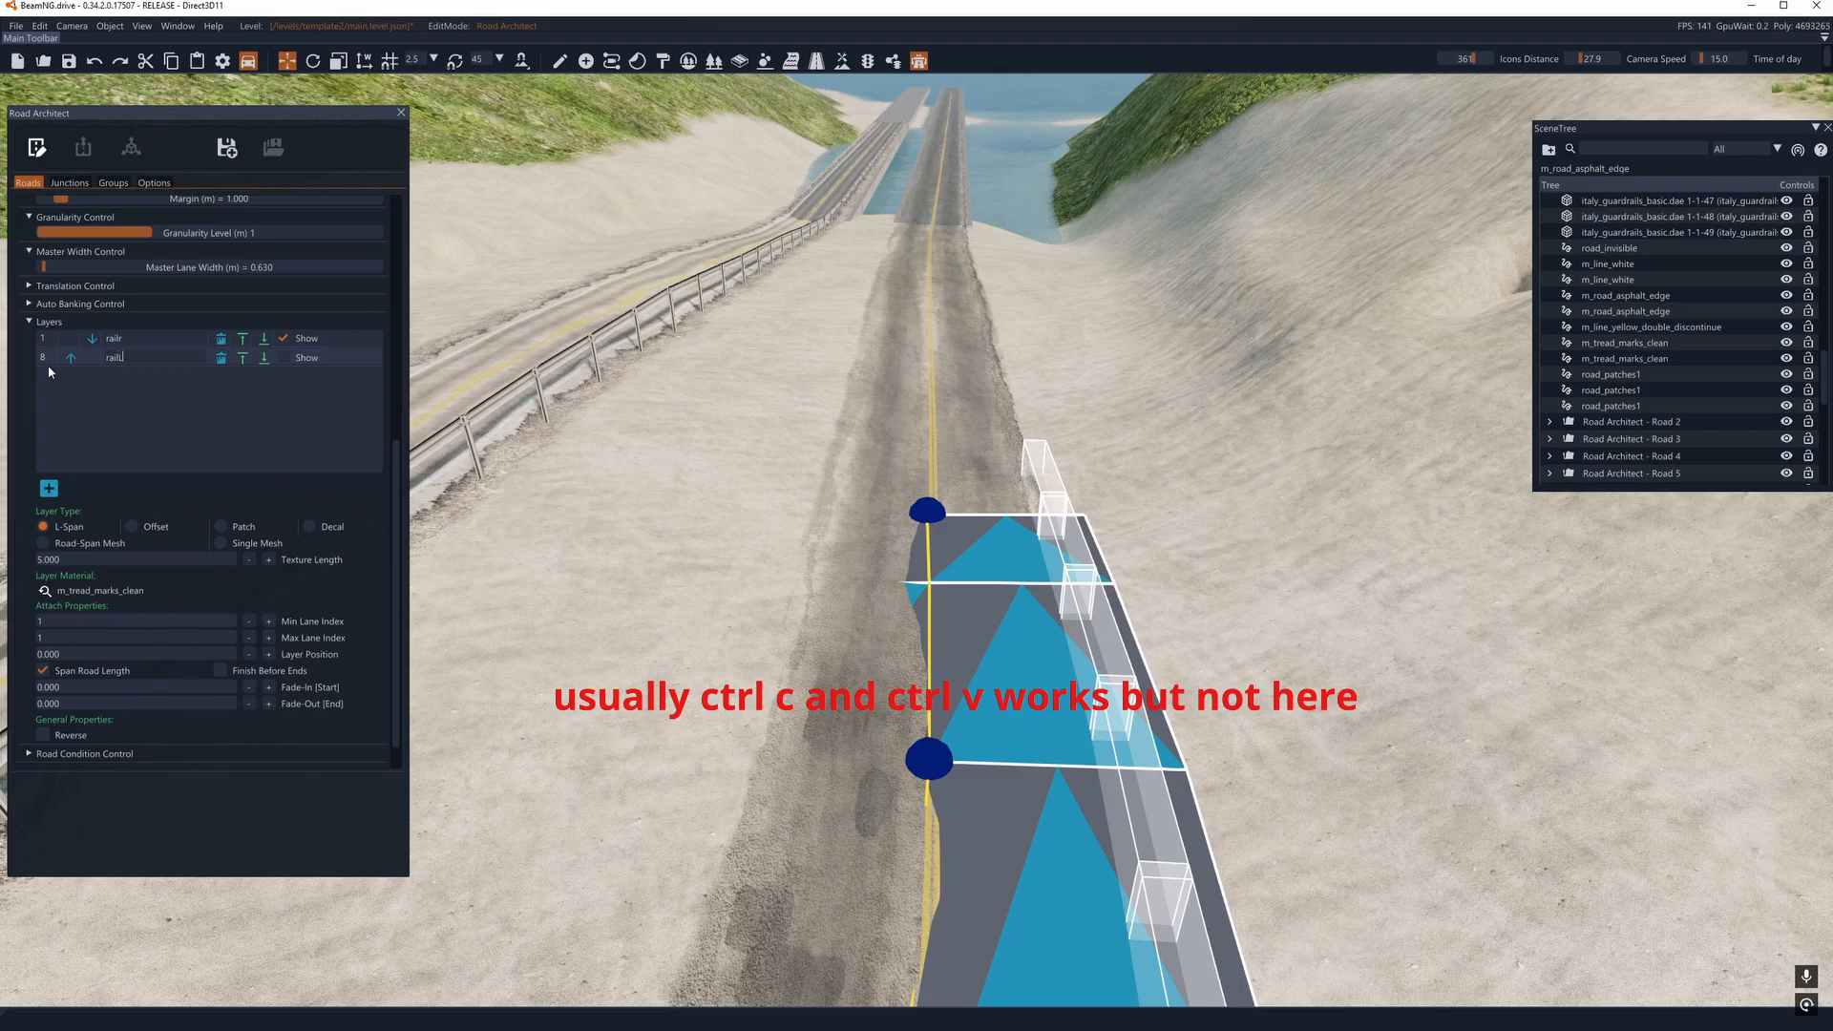
- Make the railL layer a Road-Span Mesh, keep the preselected italy_guardrails_highway_bridge_heavy.dae mesh and show the layer on the road
{"action": "left_click", "coordinate": [57, 543]}
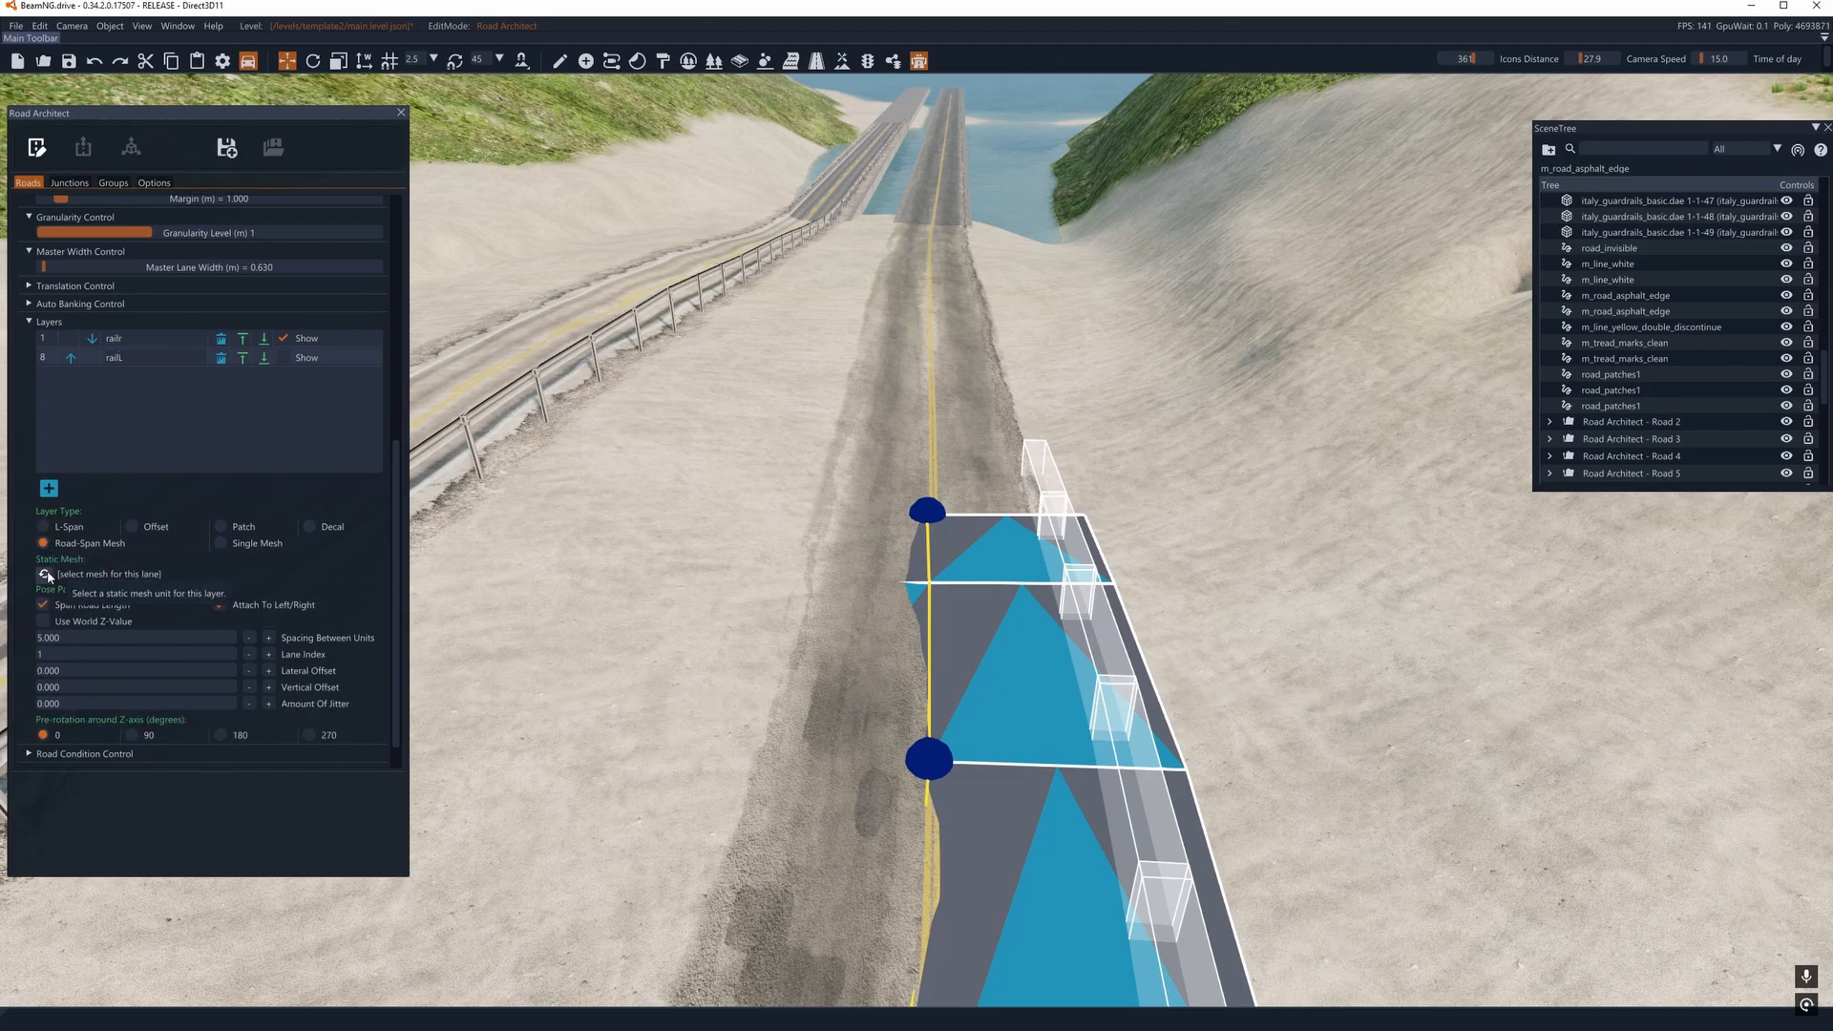
{"action": "left_click", "coordinate": [45, 574]}
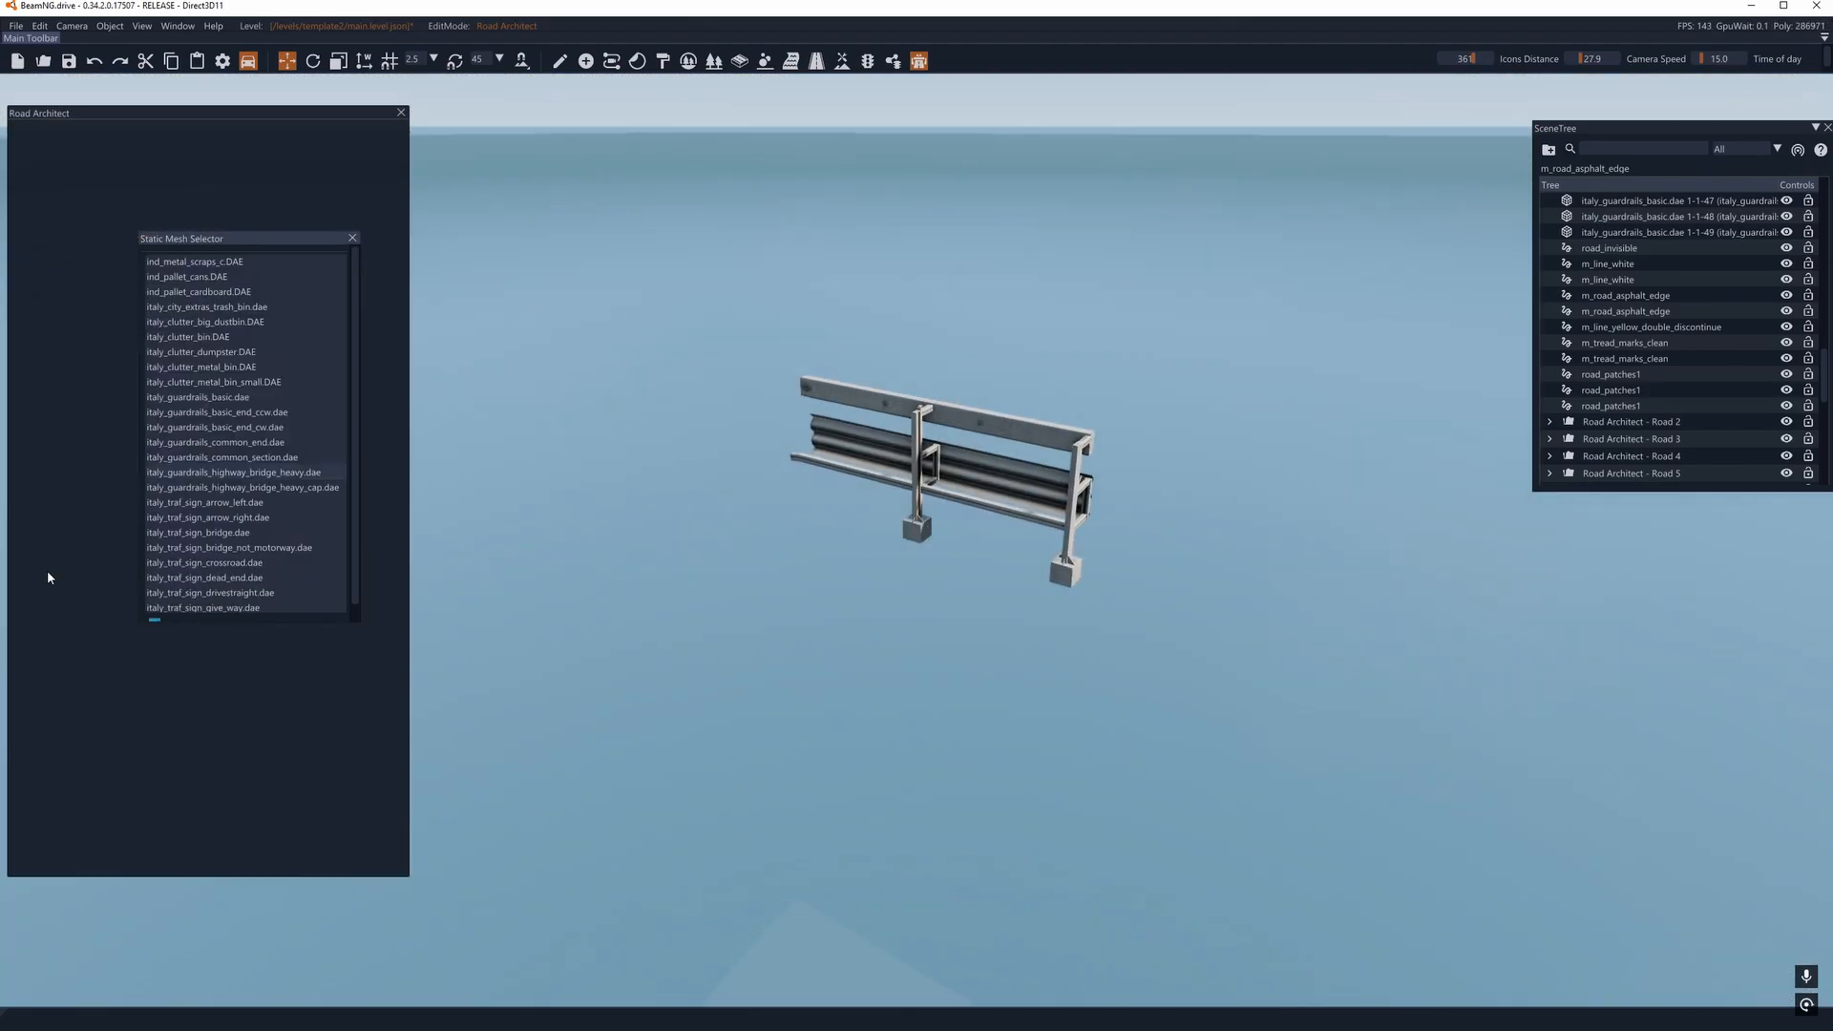
{"action": "left_click", "coordinate": [352, 239]}
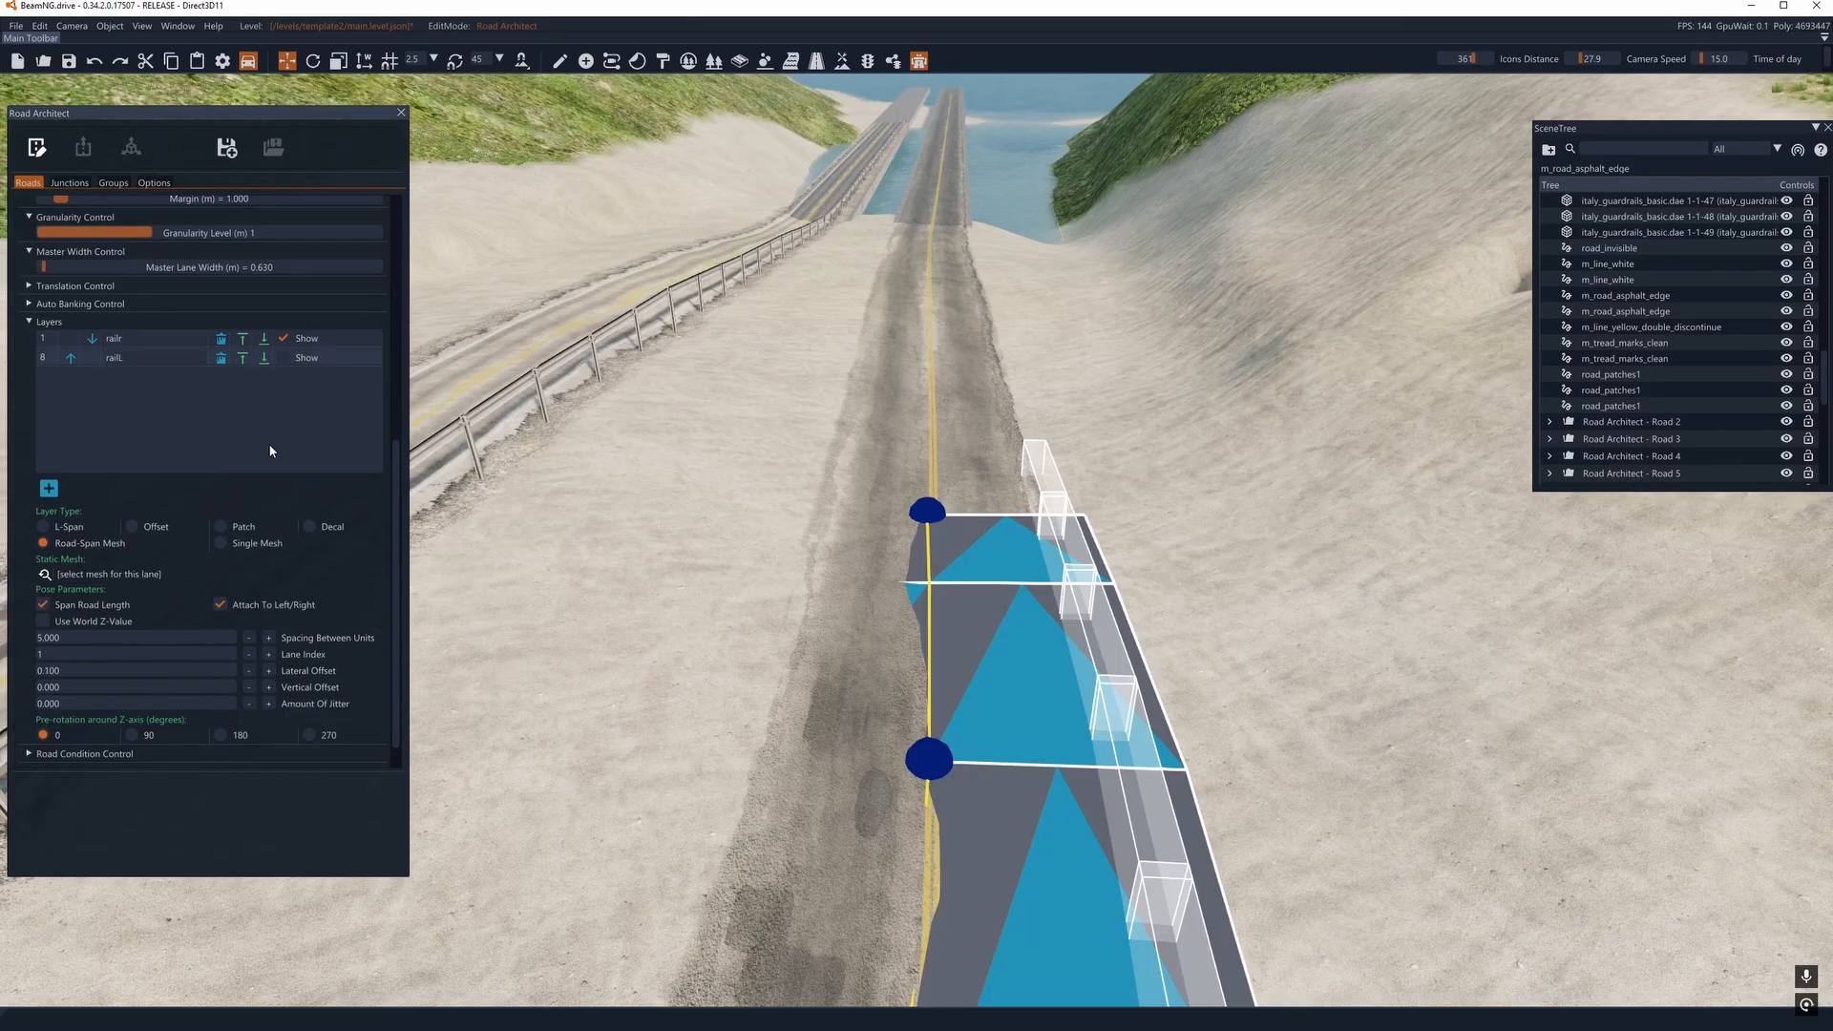
{"action": "left_click", "coordinate": [283, 357]}
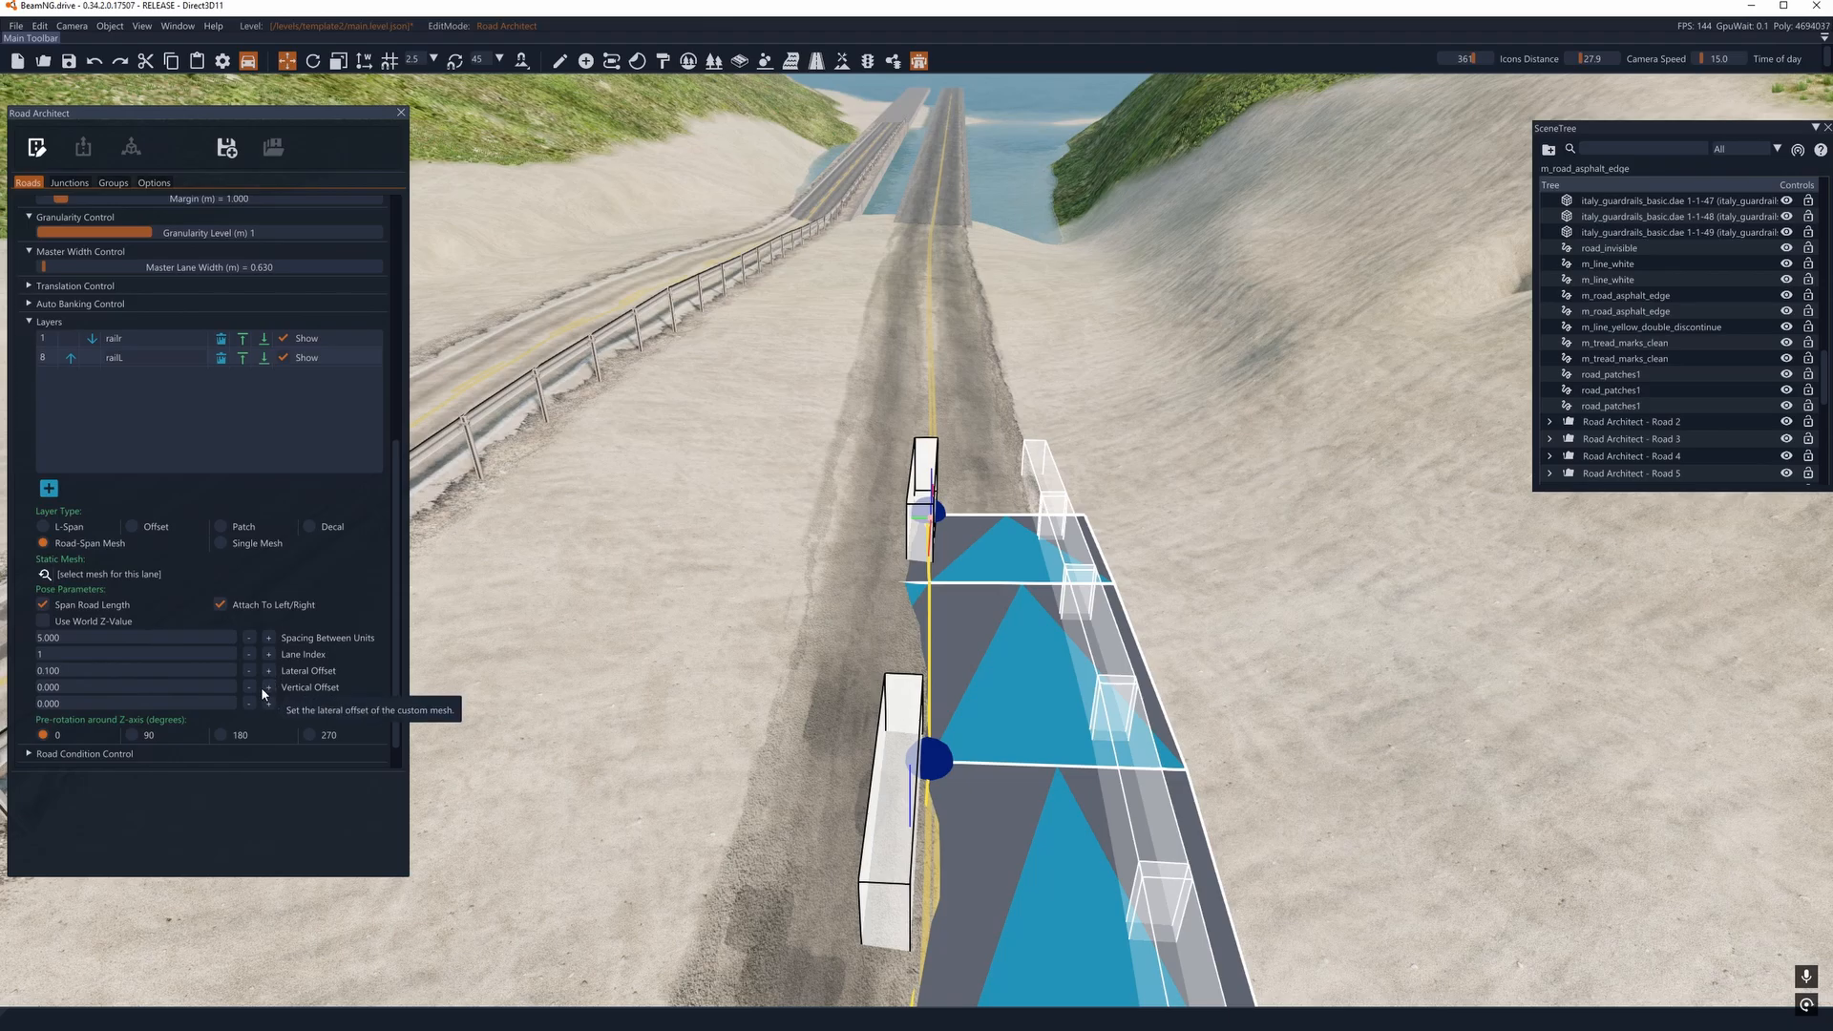
- Set the railL layer's lateral offset to 1.900
{"action": "left_click", "coordinate": [269, 670]}
{"action": "left_click", "coordinate": [269, 670]}
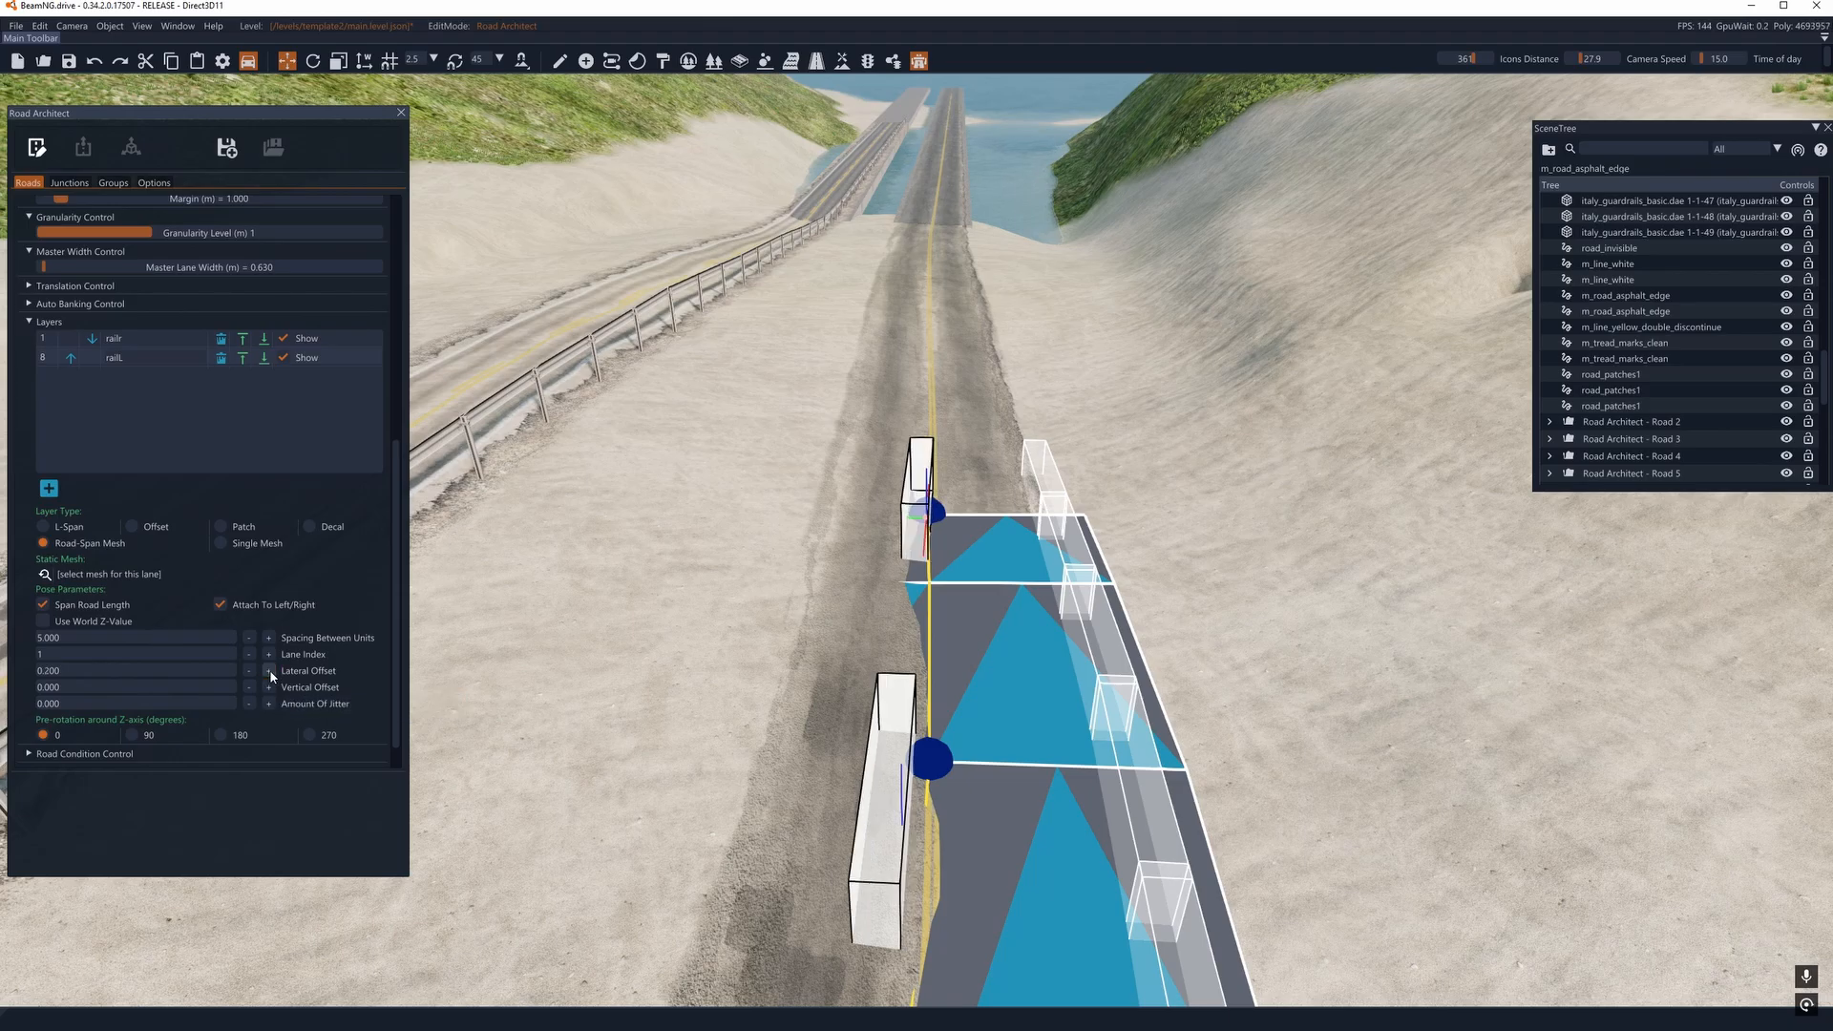
{"action": "left_click", "coordinate": [269, 670]}
{"action": "left_click", "coordinate": [270, 670]}
{"action": "left_click", "coordinate": [269, 670]}
{"action": "left_click", "coordinate": [270, 671]}
{"action": "left_click", "coordinate": [270, 670]}
{"action": "left_click", "coordinate": [269, 670]}
{"action": "left_click", "coordinate": [269, 670]}
{"action": "left_click", "coordinate": [269, 671]}
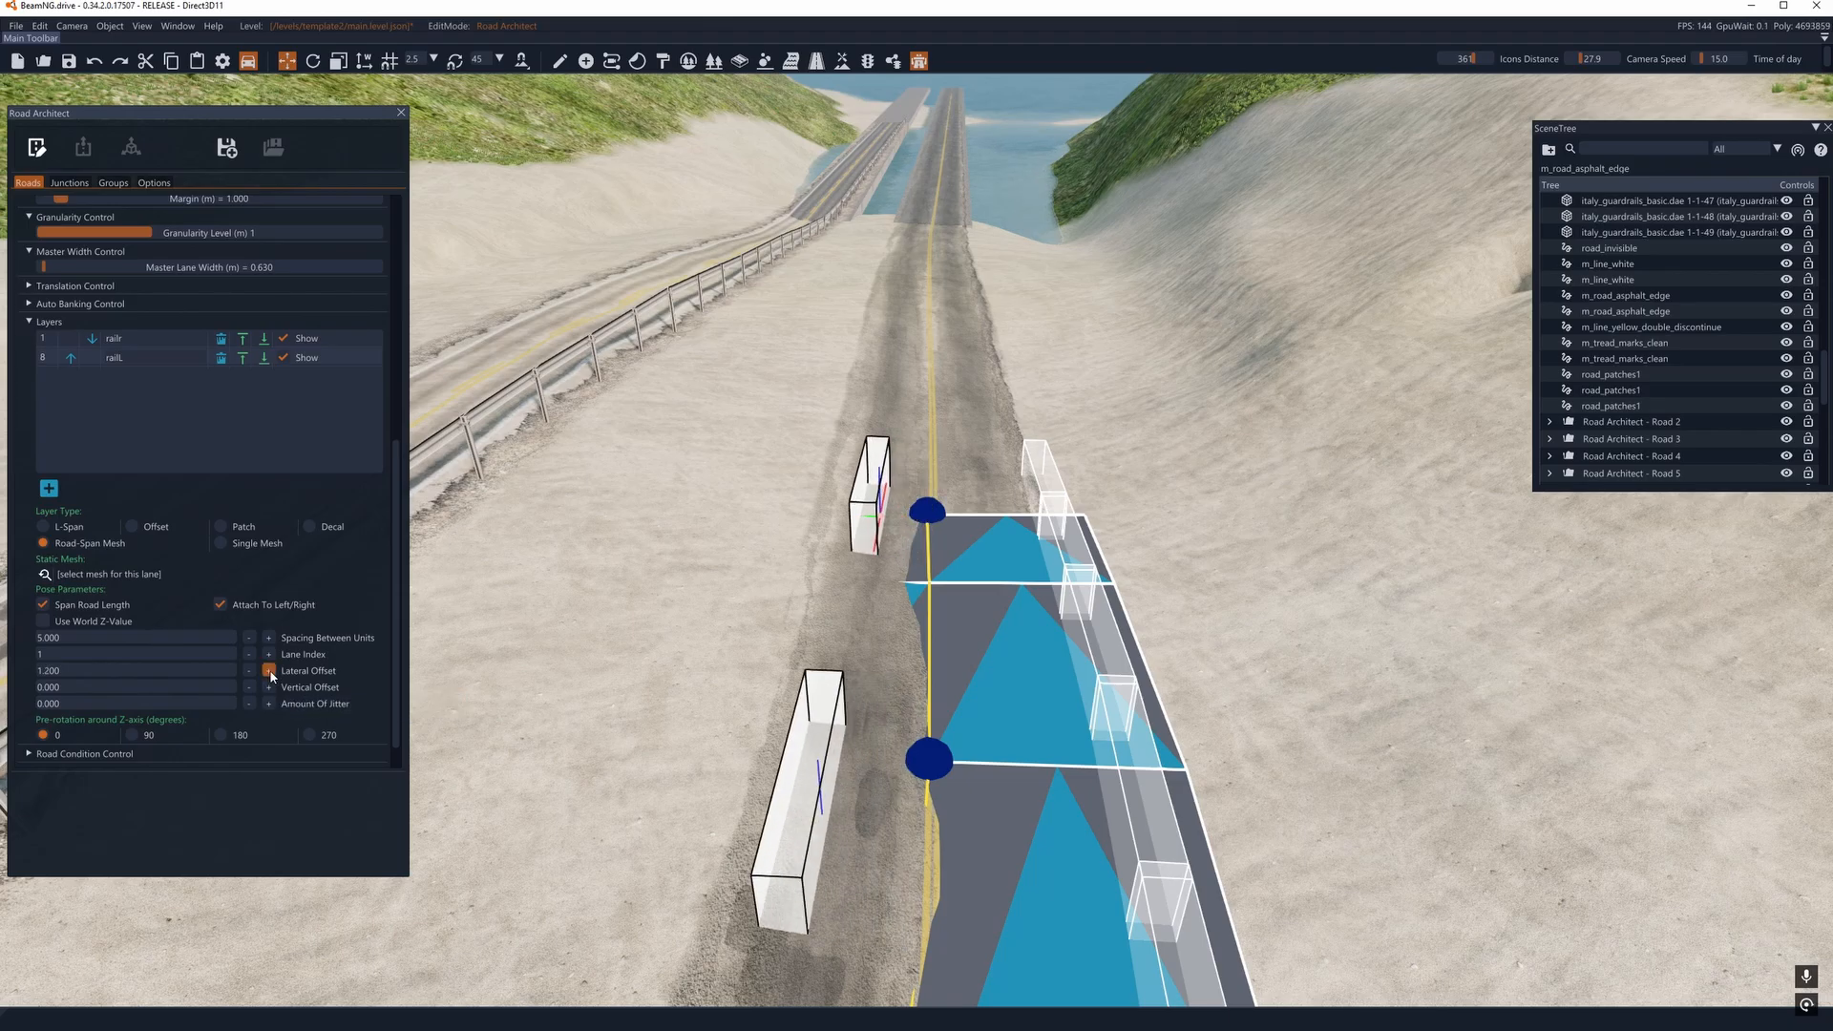
{"action": "left_click", "coordinate": [270, 670]}
{"action": "left_click", "coordinate": [269, 670]}
{"action": "left_click", "coordinate": [269, 670]}
{"action": "left_click", "coordinate": [270, 670]}
{"action": "left_click", "coordinate": [269, 670]}
{"action": "left_click", "coordinate": [270, 670]}
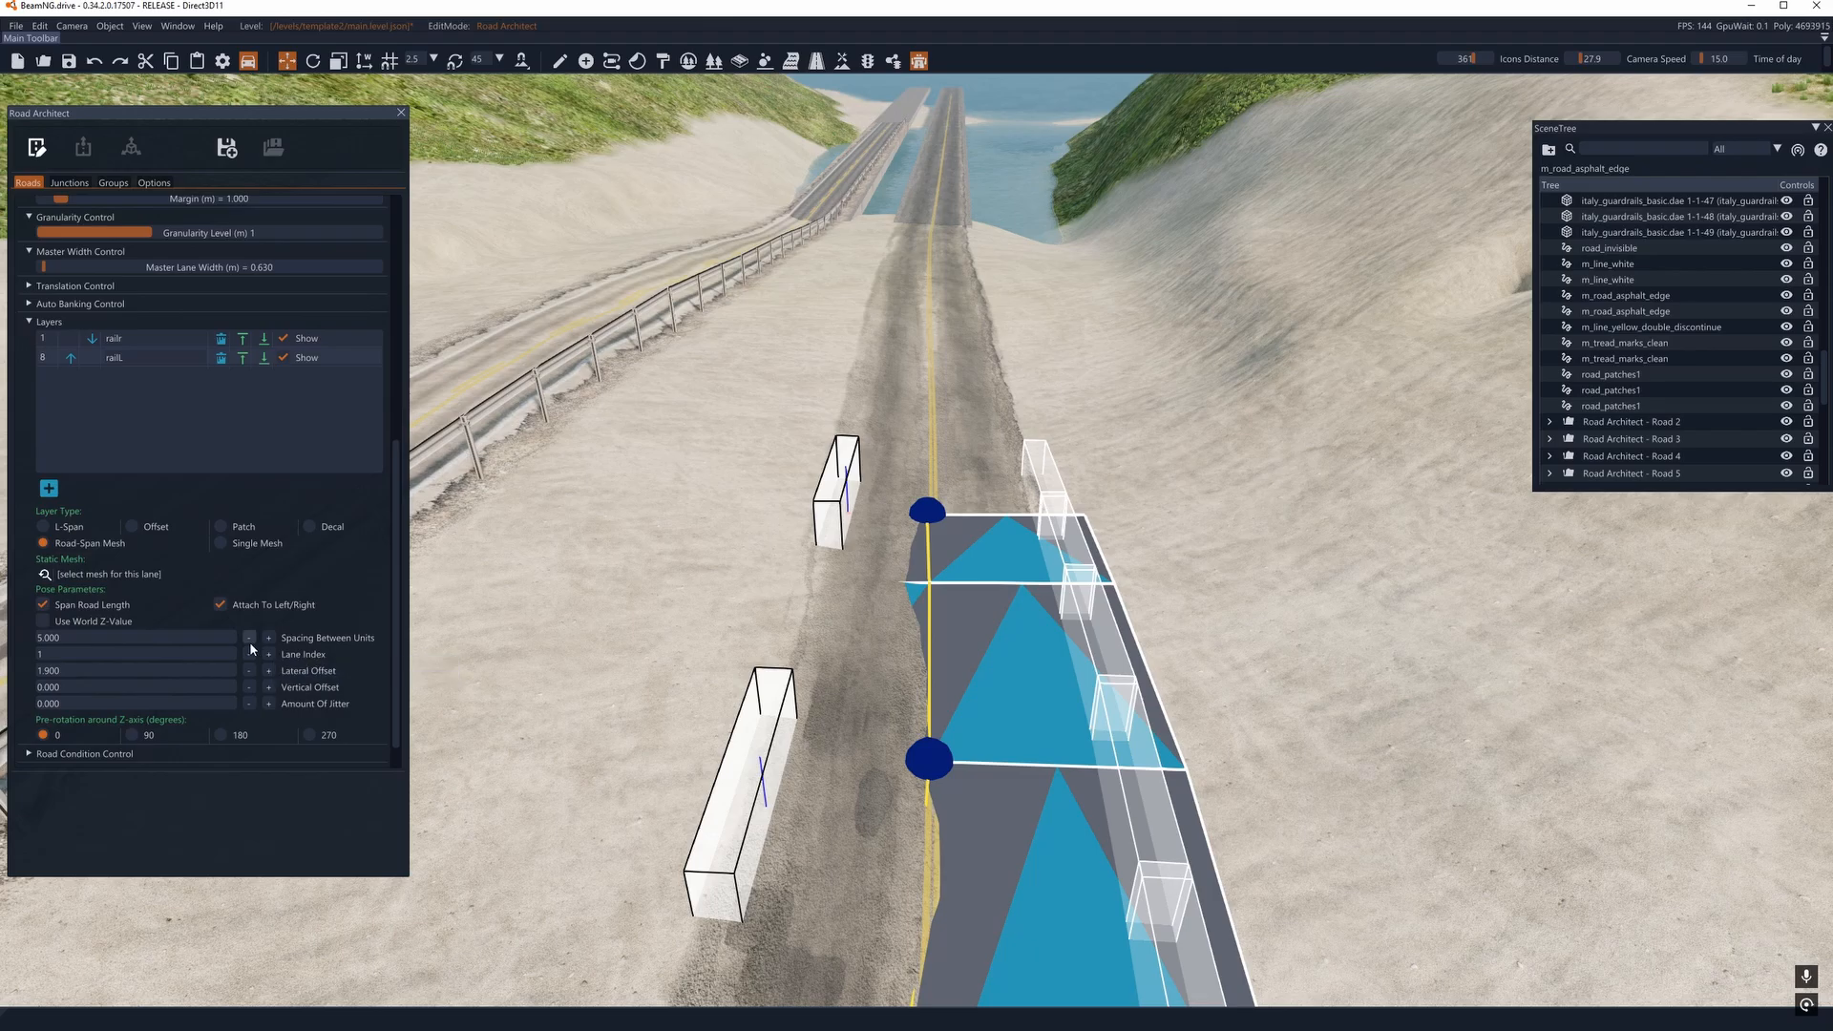
- Set the railL layer's spacing between units to -0.200
{"action": "left_click", "coordinate": [249, 637]}
{"action": "left_click", "coordinate": [250, 638]}
{"action": "left_click", "coordinate": [249, 638]}
{"action": "left_click", "coordinate": [249, 638]}
{"action": "left_click", "coordinate": [249, 638]}
{"action": "left_click", "coordinate": [249, 638]}
{"action": "left_click", "coordinate": [249, 638]}
{"action": "left_click", "coordinate": [249, 638]}
{"action": "left_click", "coordinate": [249, 638]}
{"action": "left_click", "coordinate": [249, 638]}
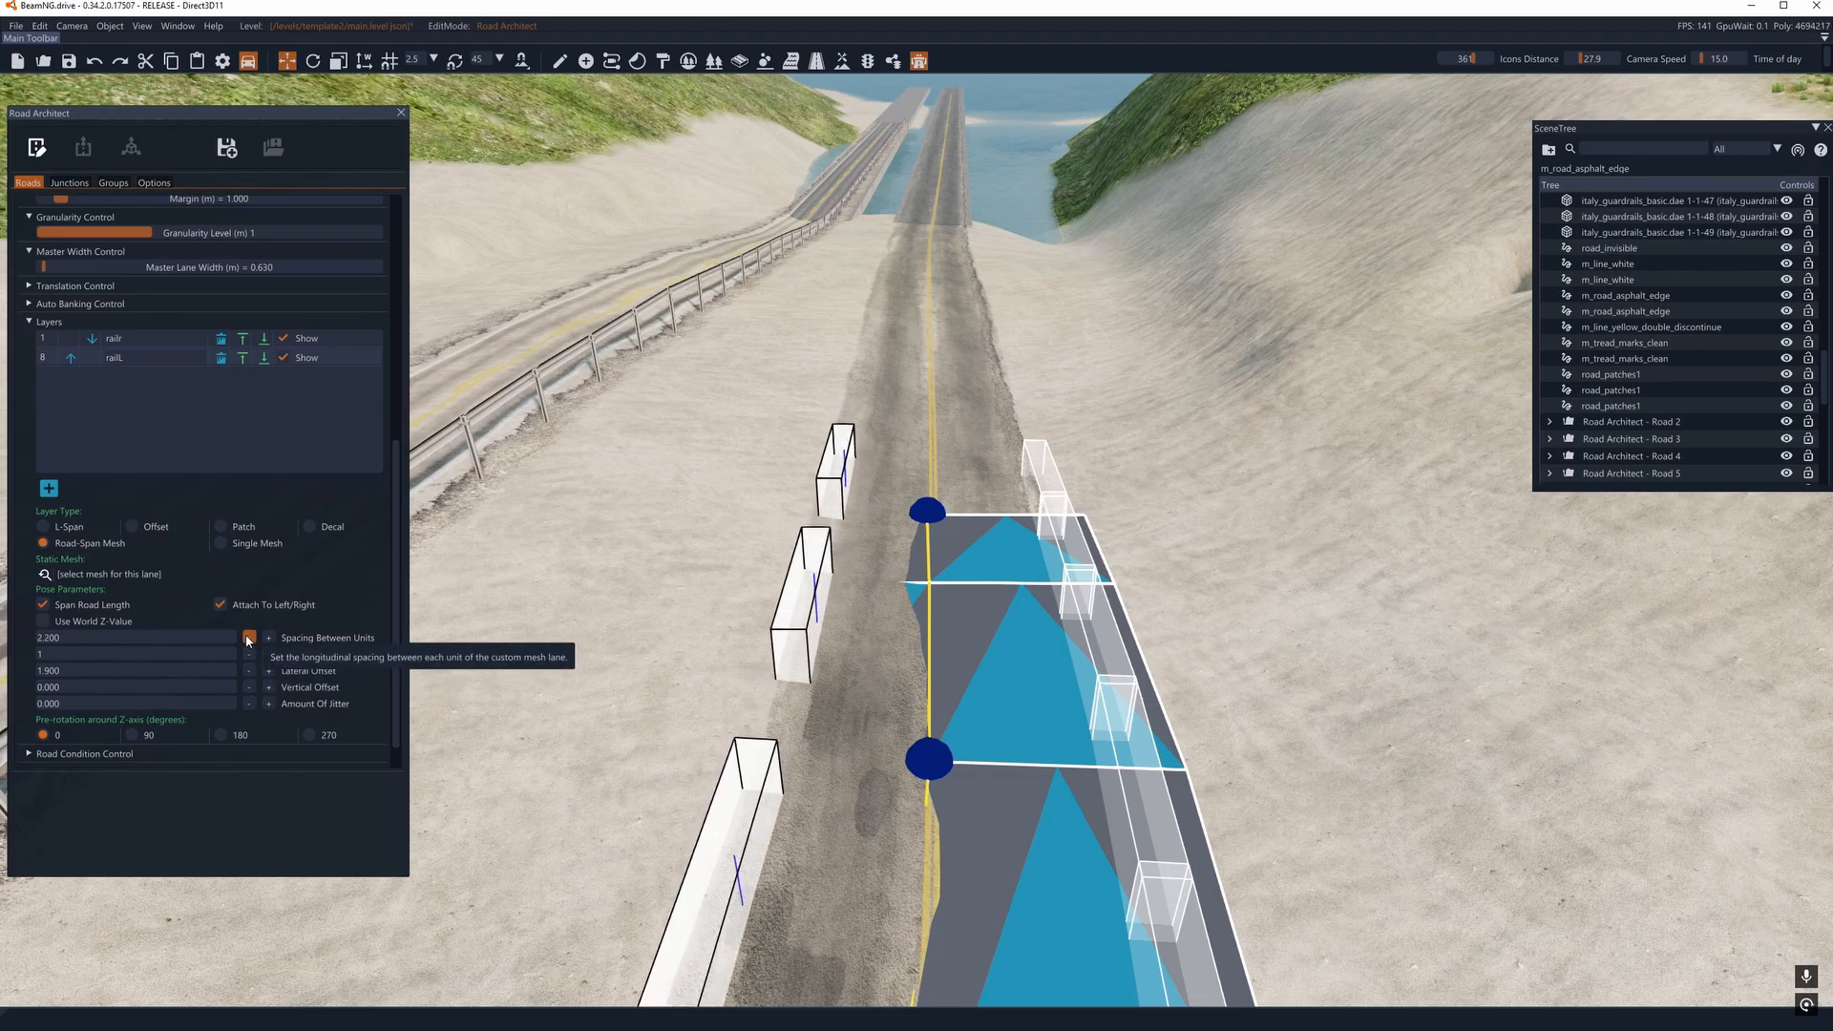
{"action": "left_click", "coordinate": [249, 638]}
{"action": "left_click", "coordinate": [249, 638]}
{"action": "left_click", "coordinate": [249, 638]}
{"action": "left_click", "coordinate": [249, 638]}
{"action": "left_click", "coordinate": [250, 638]}
{"action": "left_click", "coordinate": [249, 638]}
{"action": "left_click", "coordinate": [249, 638]}
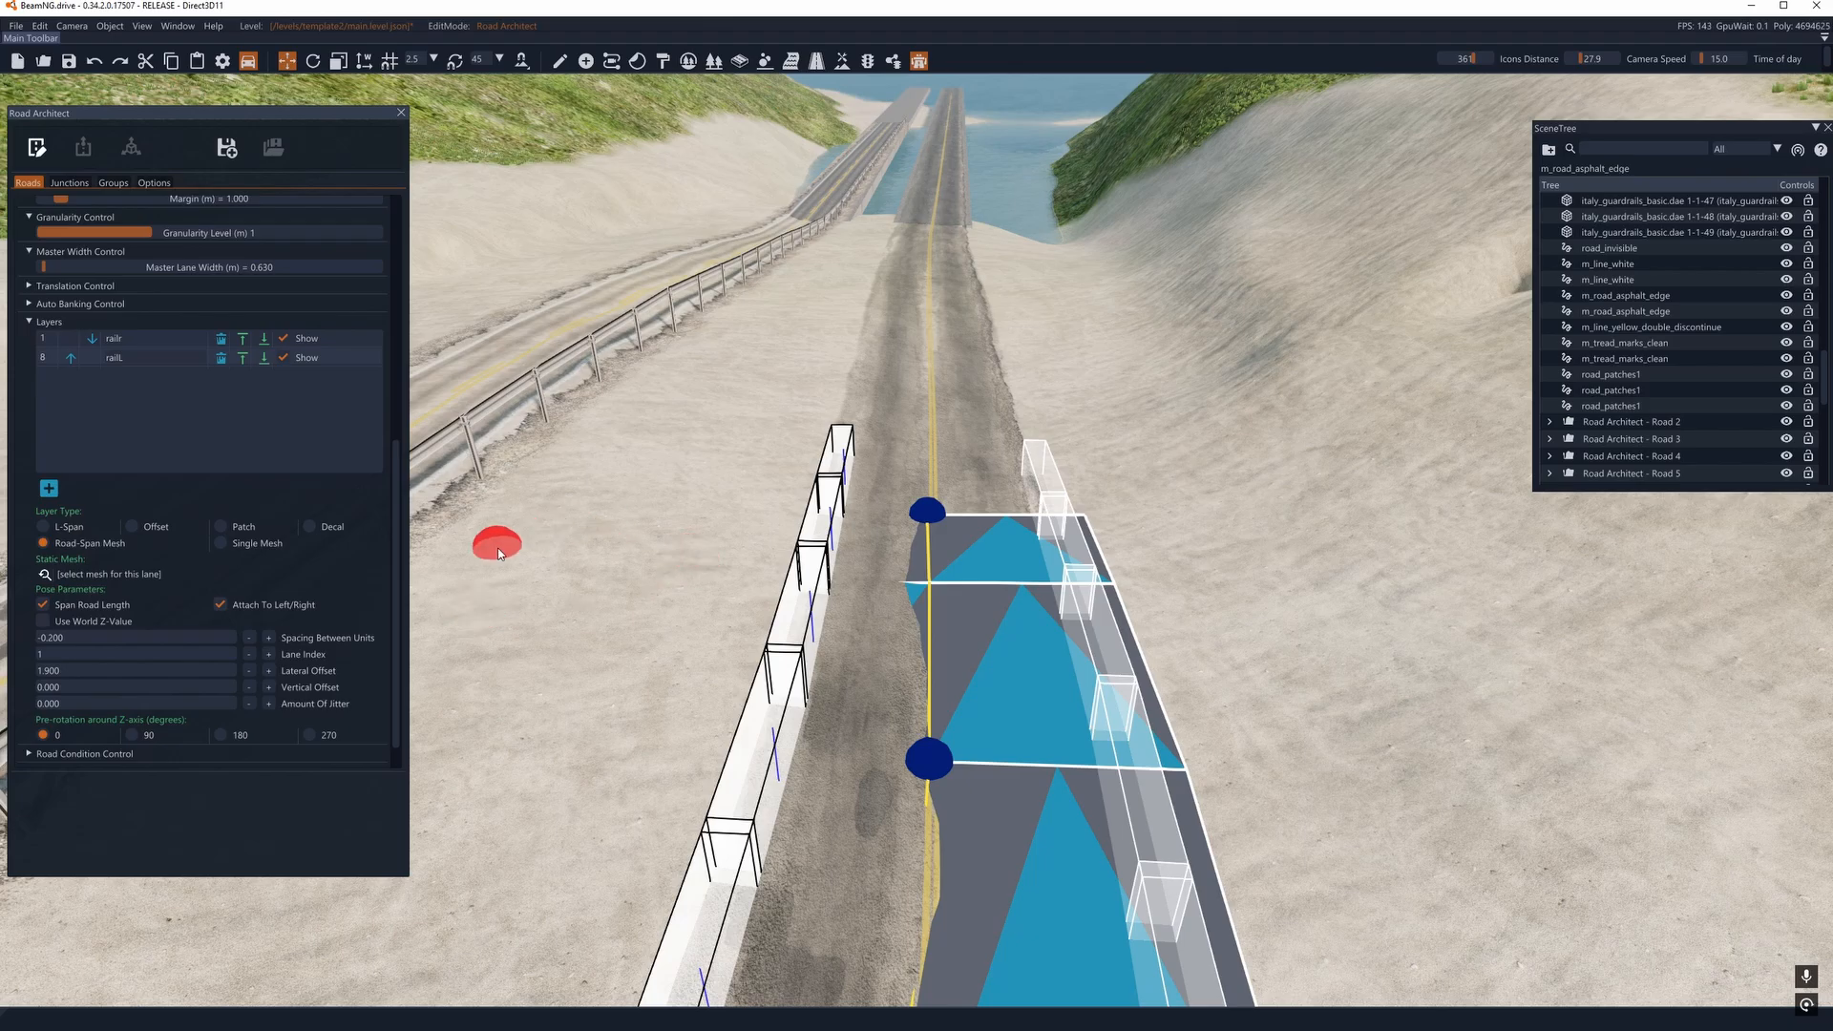
- Set the railL layer's vertical offset to -0.200, render the road to check the guardrail and return to edit mode
{"action": "left_click", "coordinate": [249, 688]}
{"action": "left_click", "coordinate": [249, 688]}
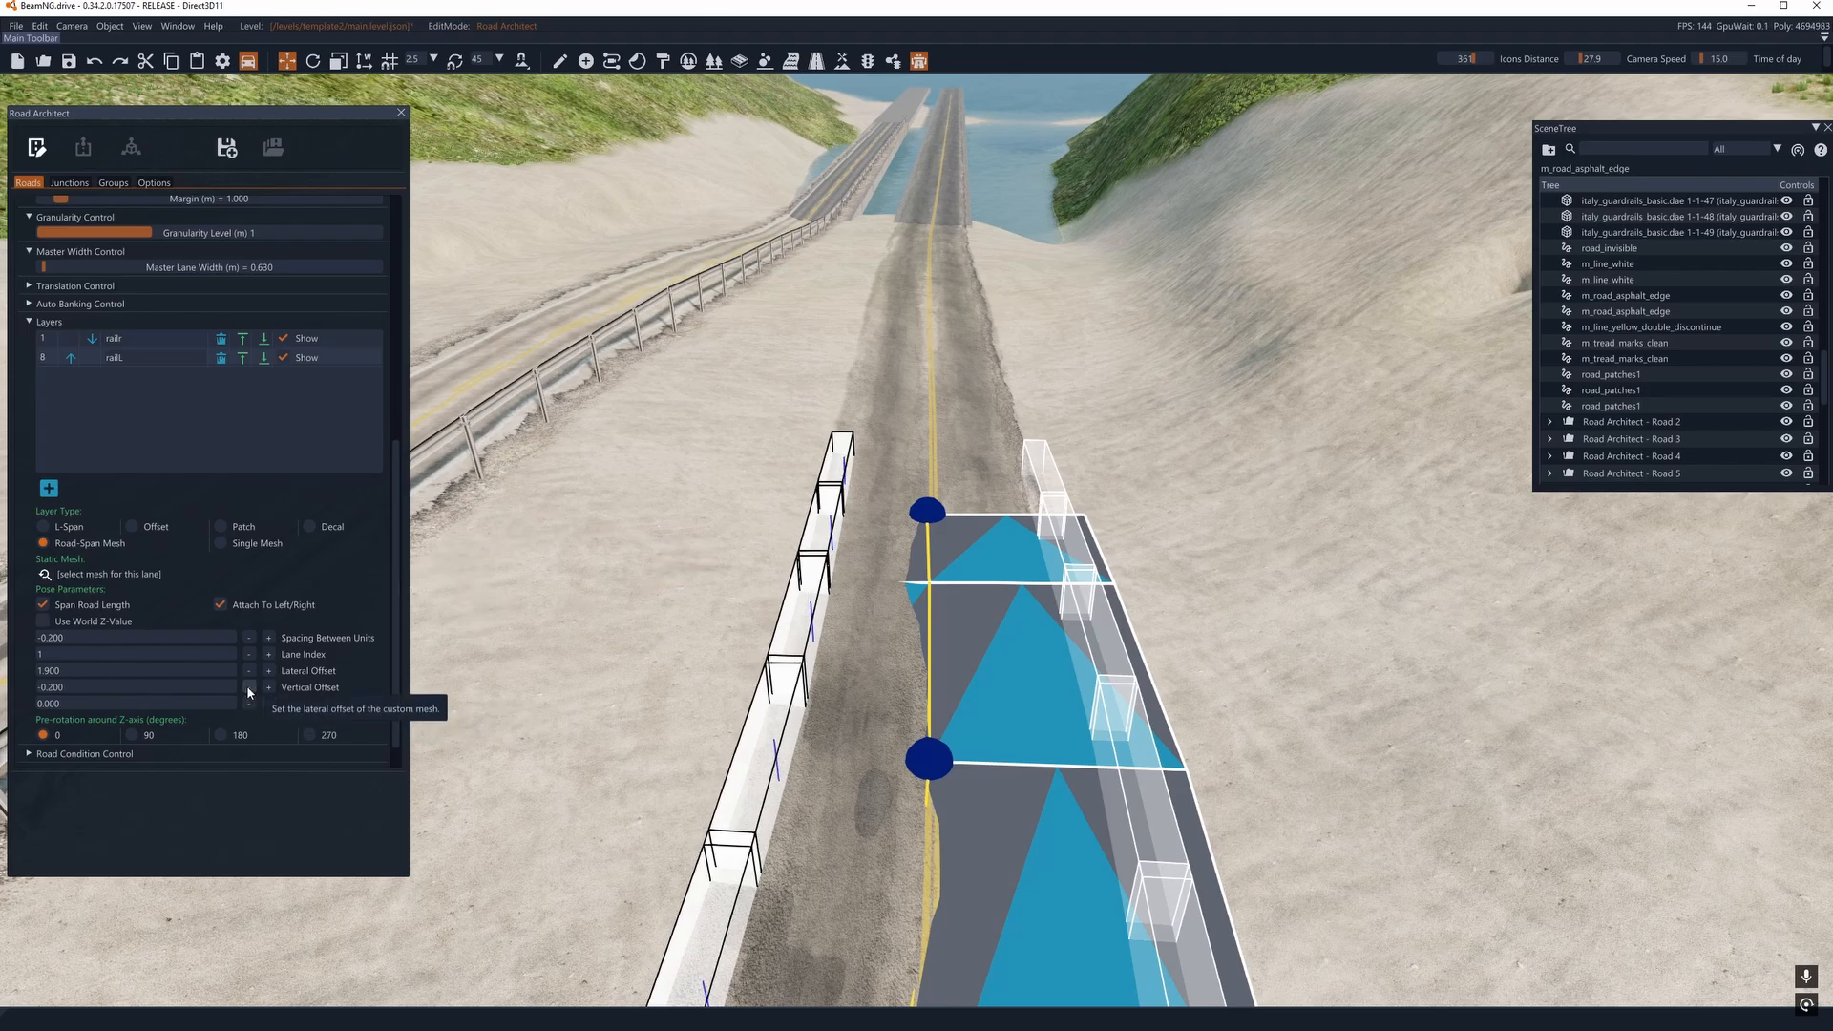
{"action": "key", "text": "a"}
{"action": "right_click_drag", "start_coordinate": [927, 512], "coordinate": [622, 483]}
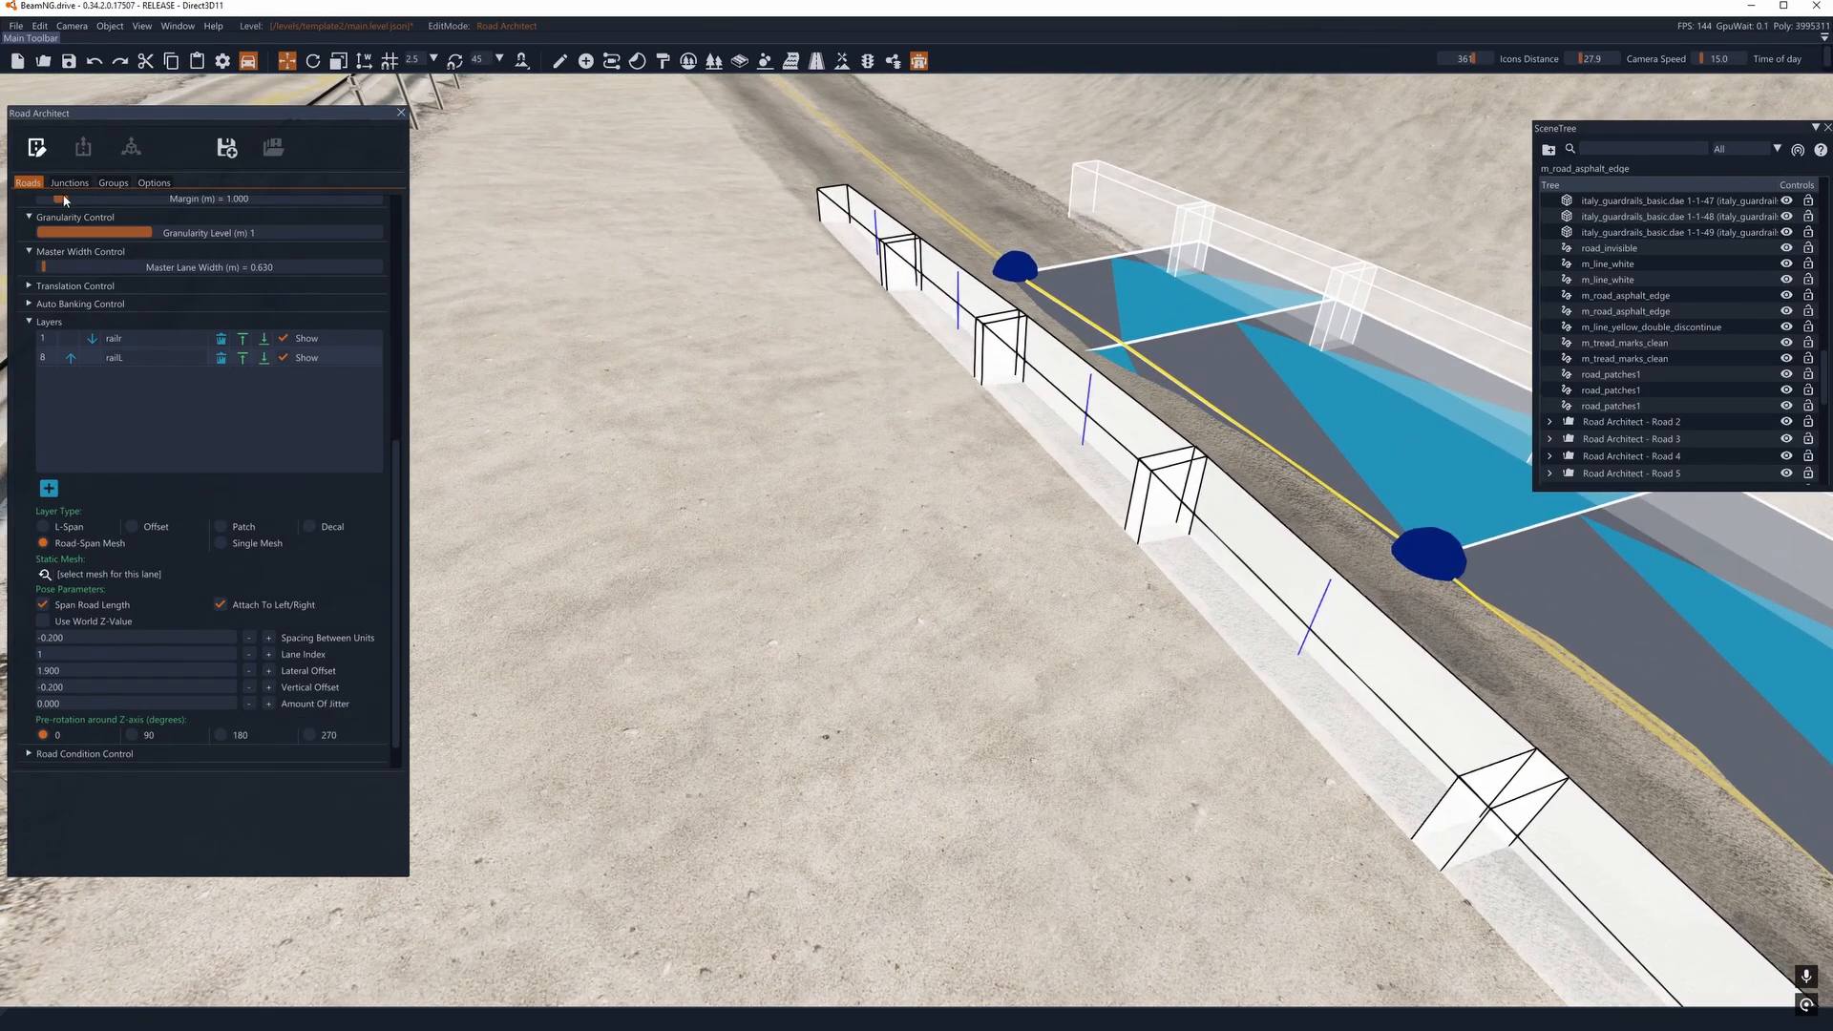
{"action": "left_click", "coordinate": [37, 148]}
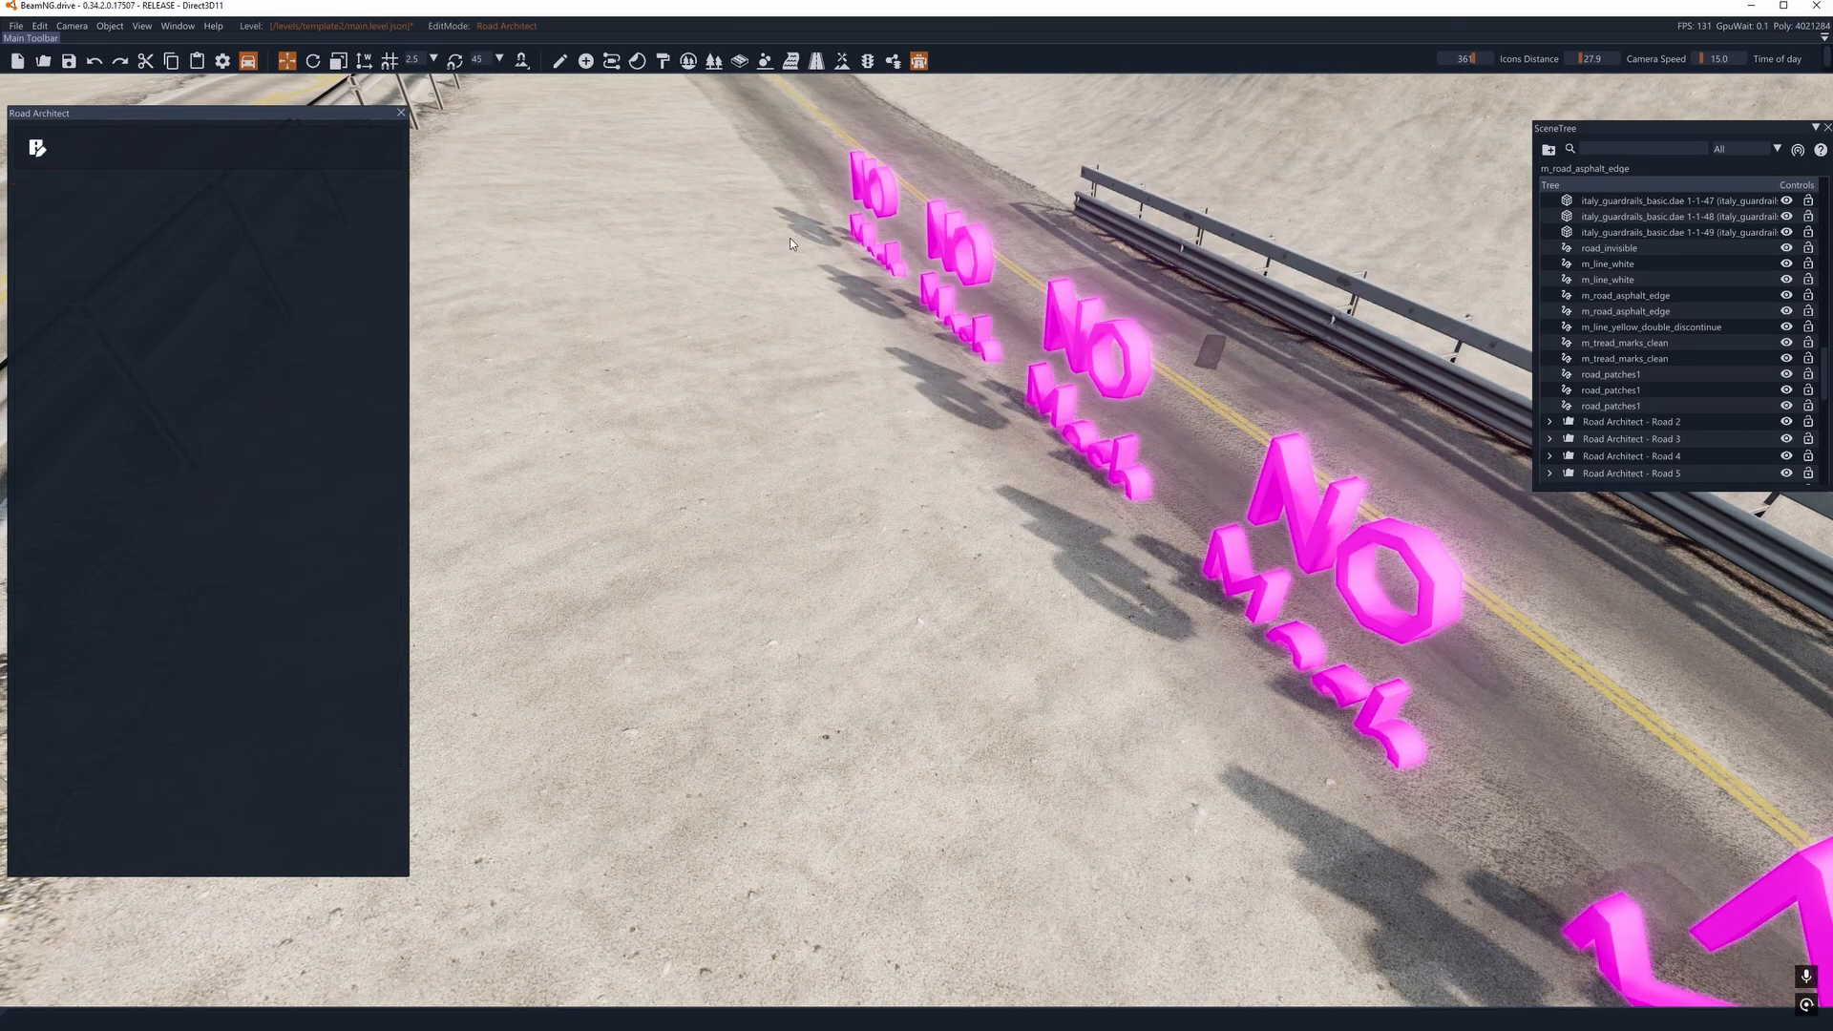
{"action": "left_click", "coordinate": [41, 151]}
{"action": "key", "text": "s"}
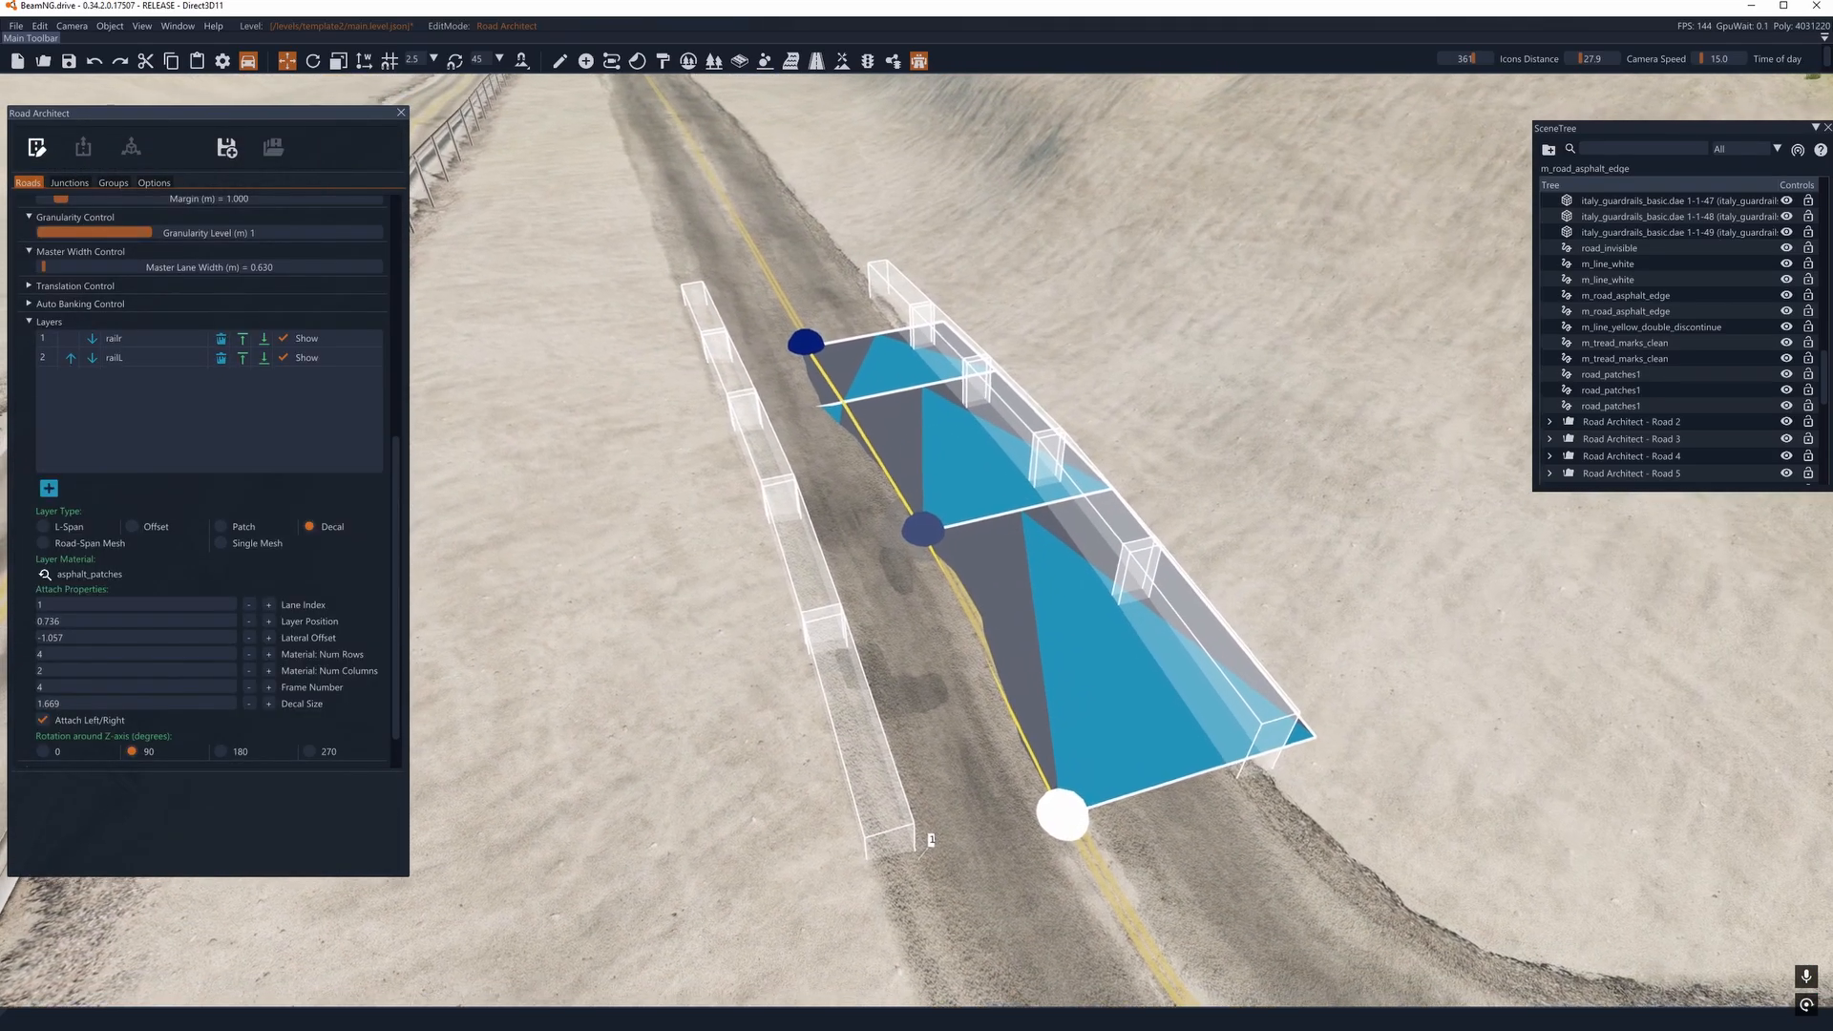
{"action": "right_click_drag", "start_coordinate": [693, 351], "coordinate": [693, 371]}
{"action": "key", "text": "d"}
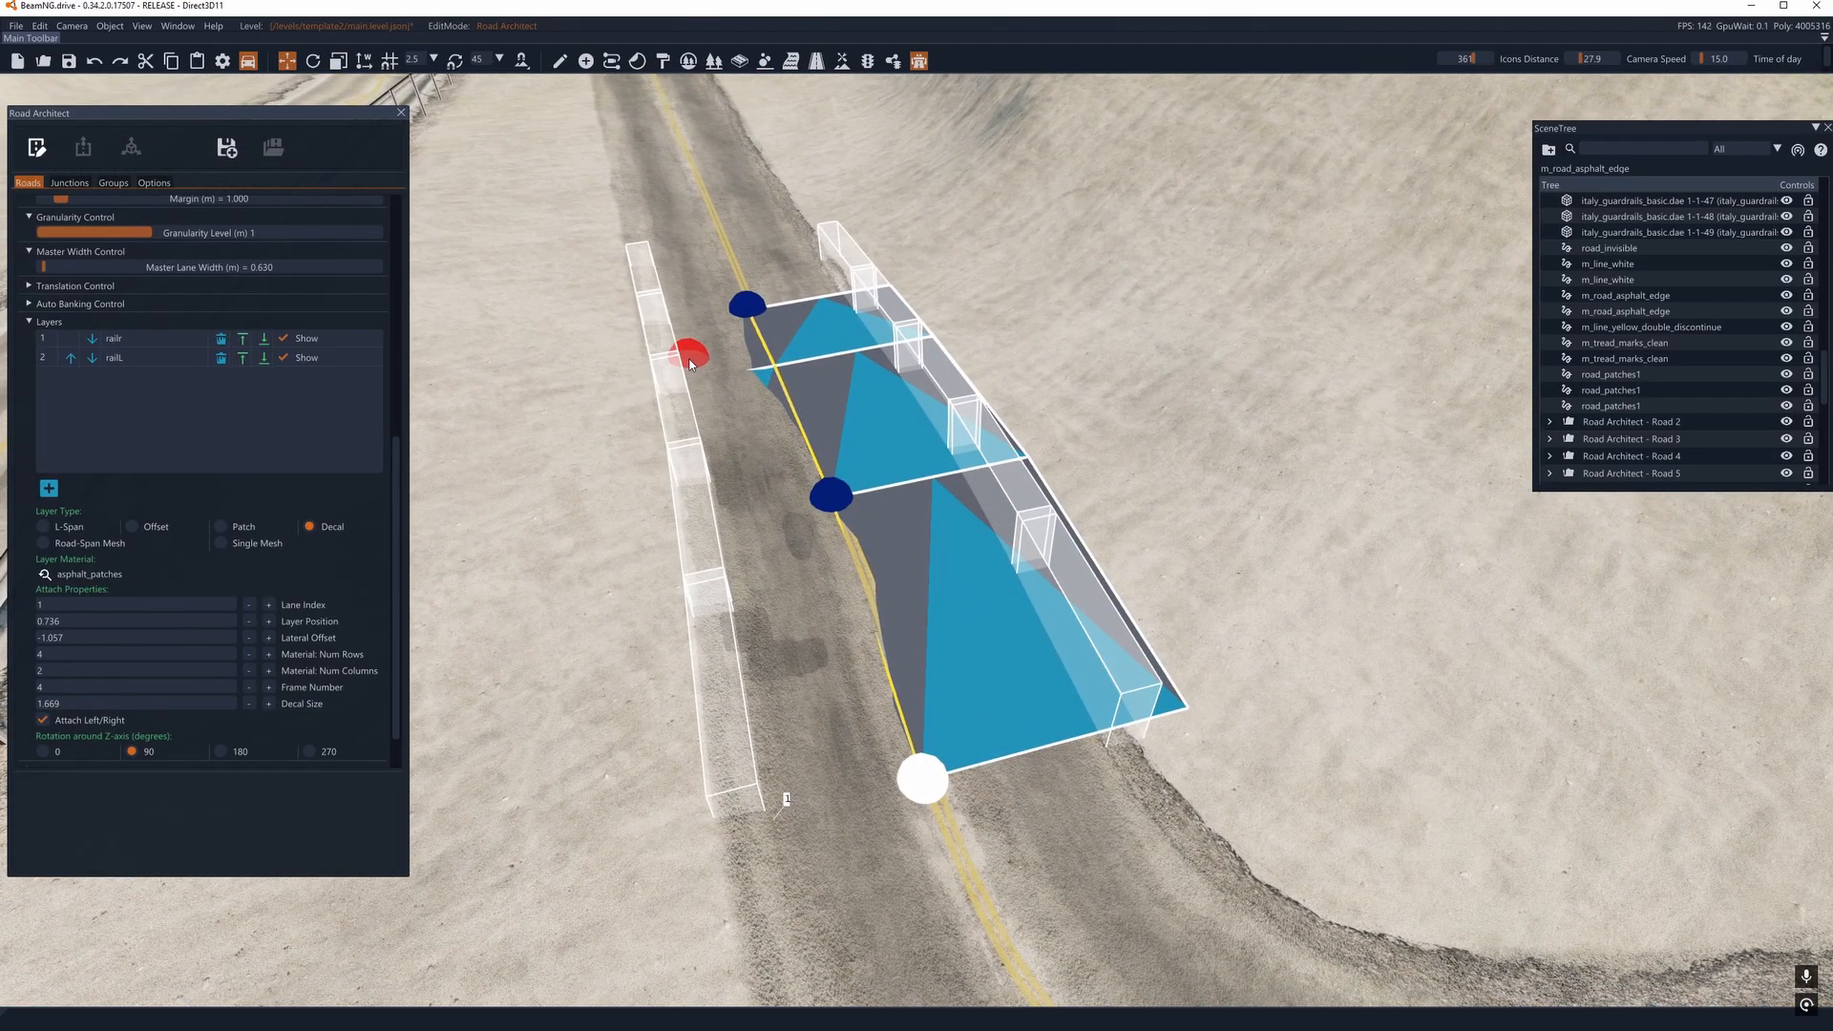
{"action": "right_click_drag", "start_coordinate": [716, 390], "coordinate": [697, 385]}
{"action": "key", "text": "w"}
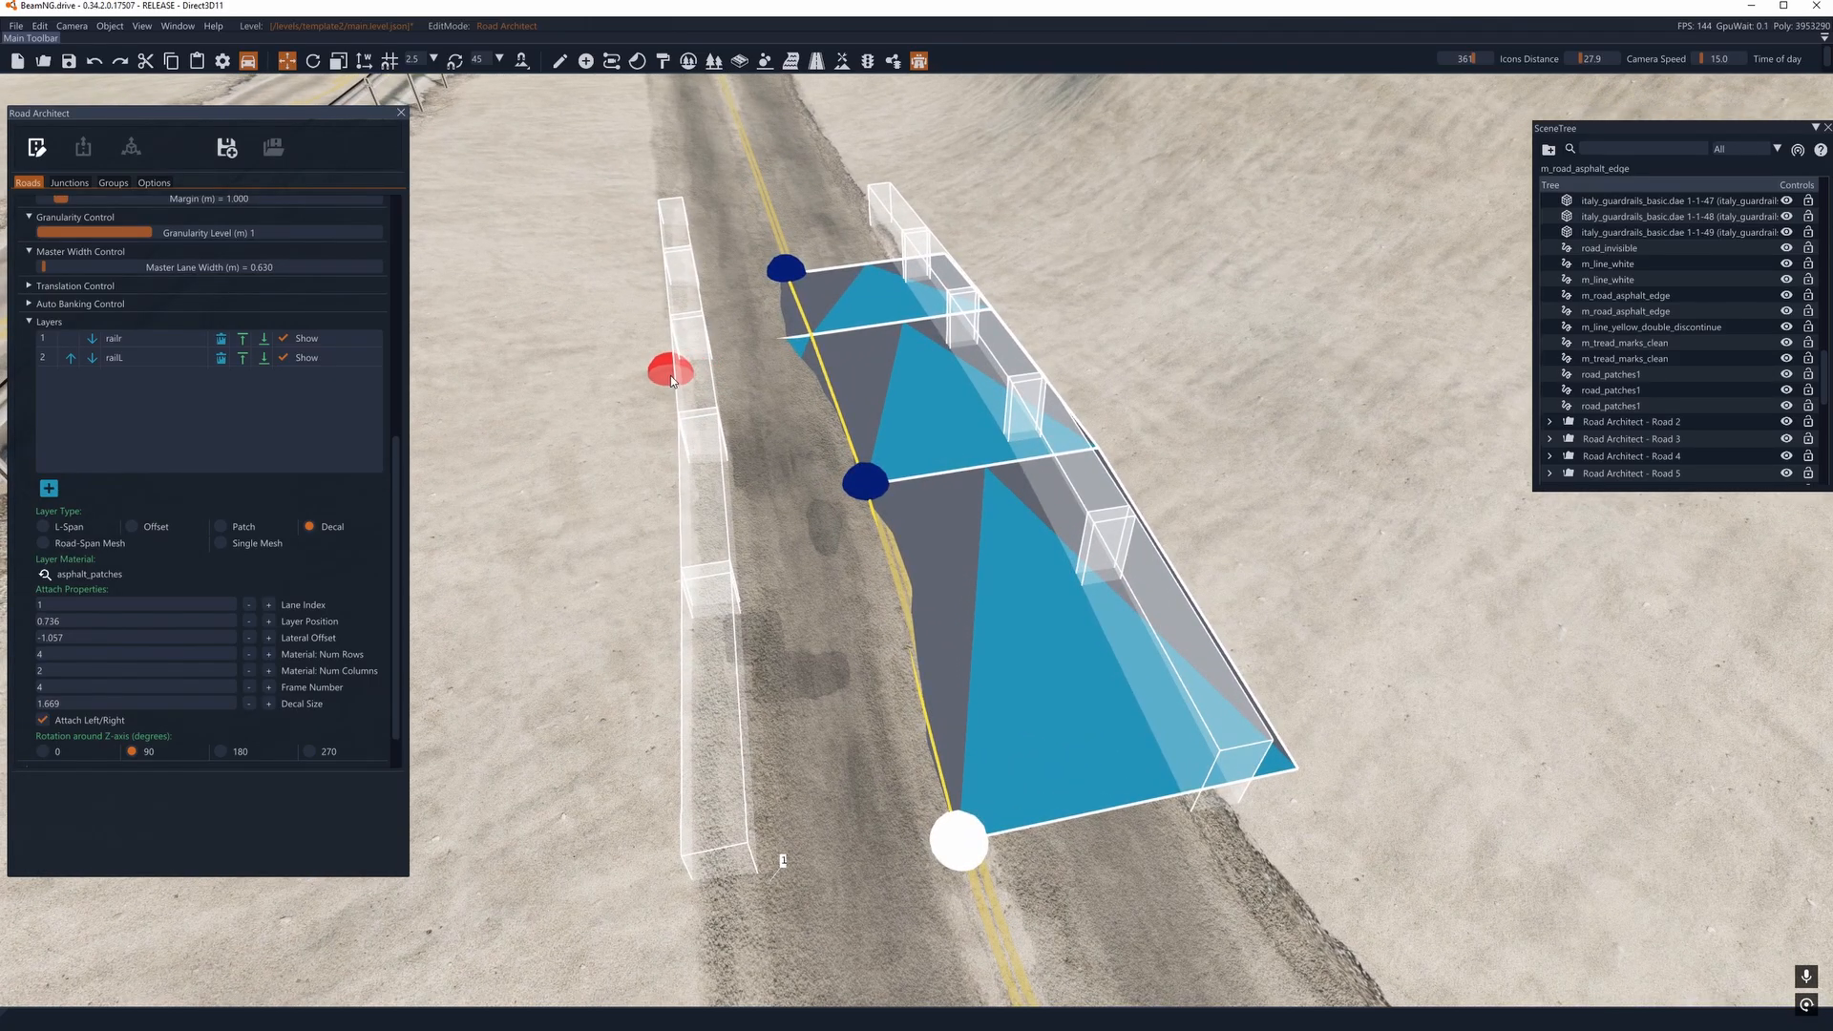
{"action": "key", "text": "a"}
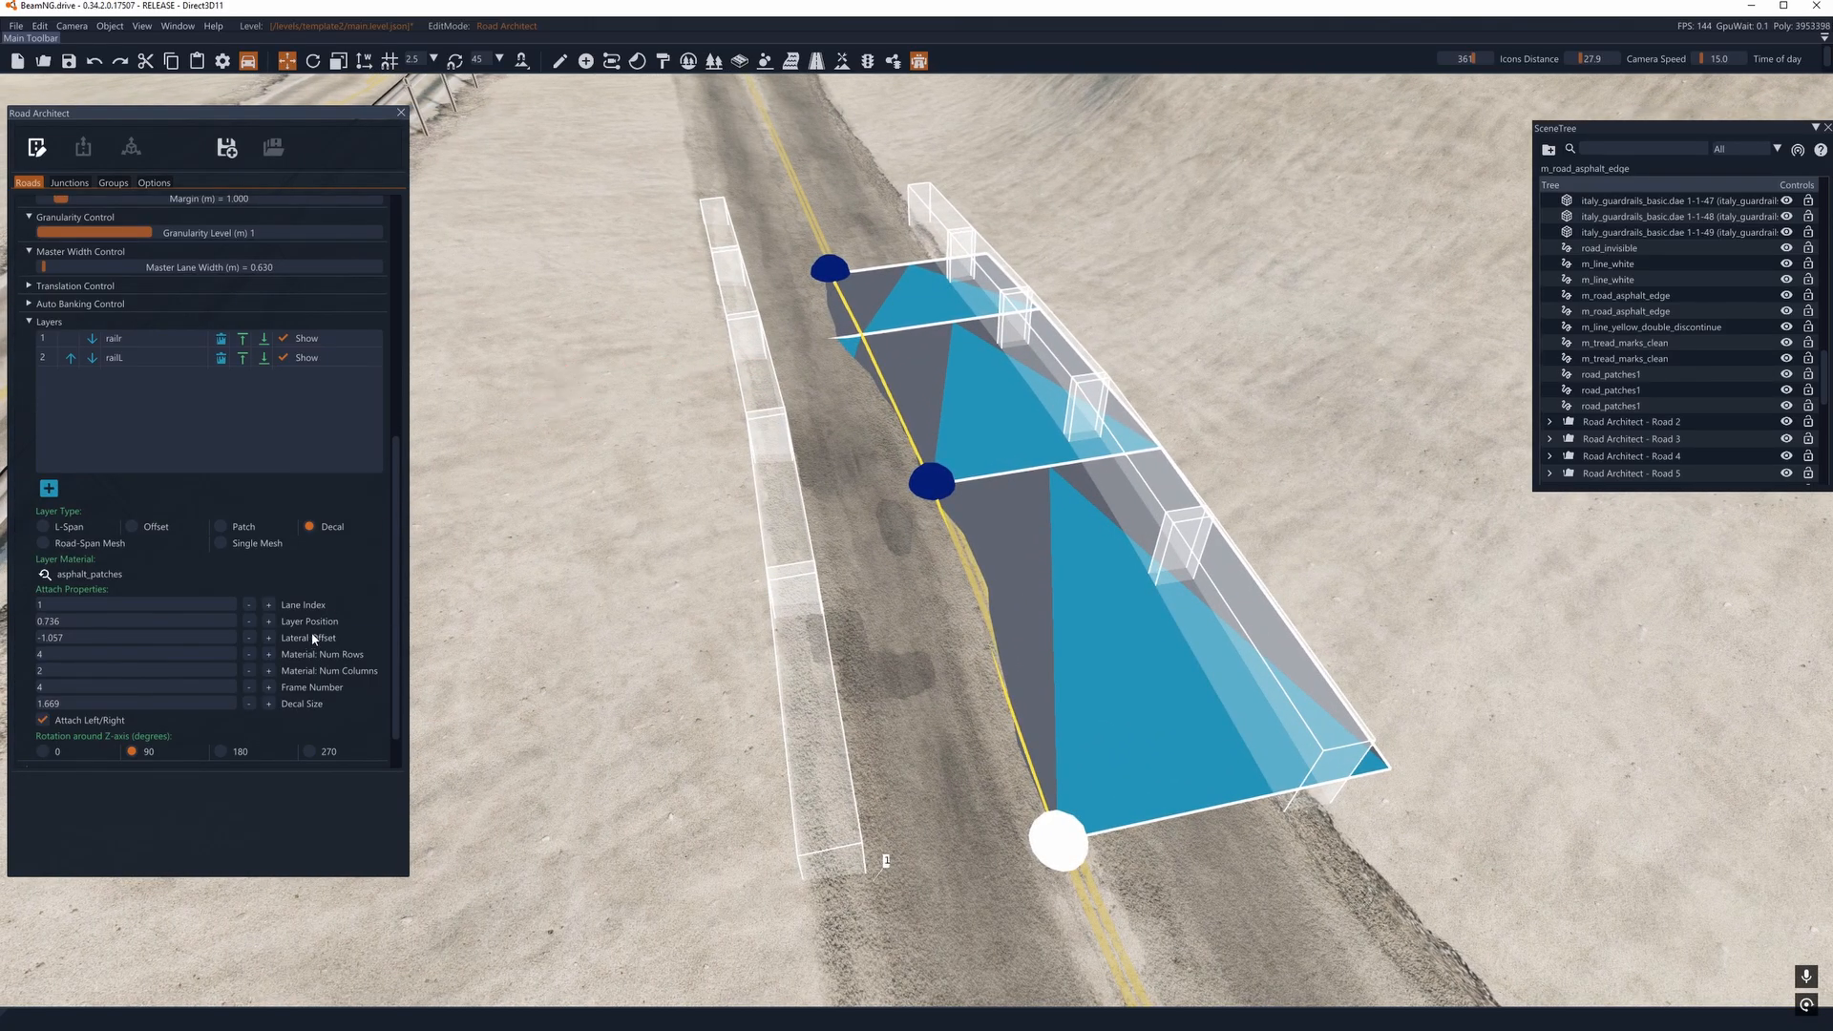
{"action": "left_click", "coordinate": [45, 574]}
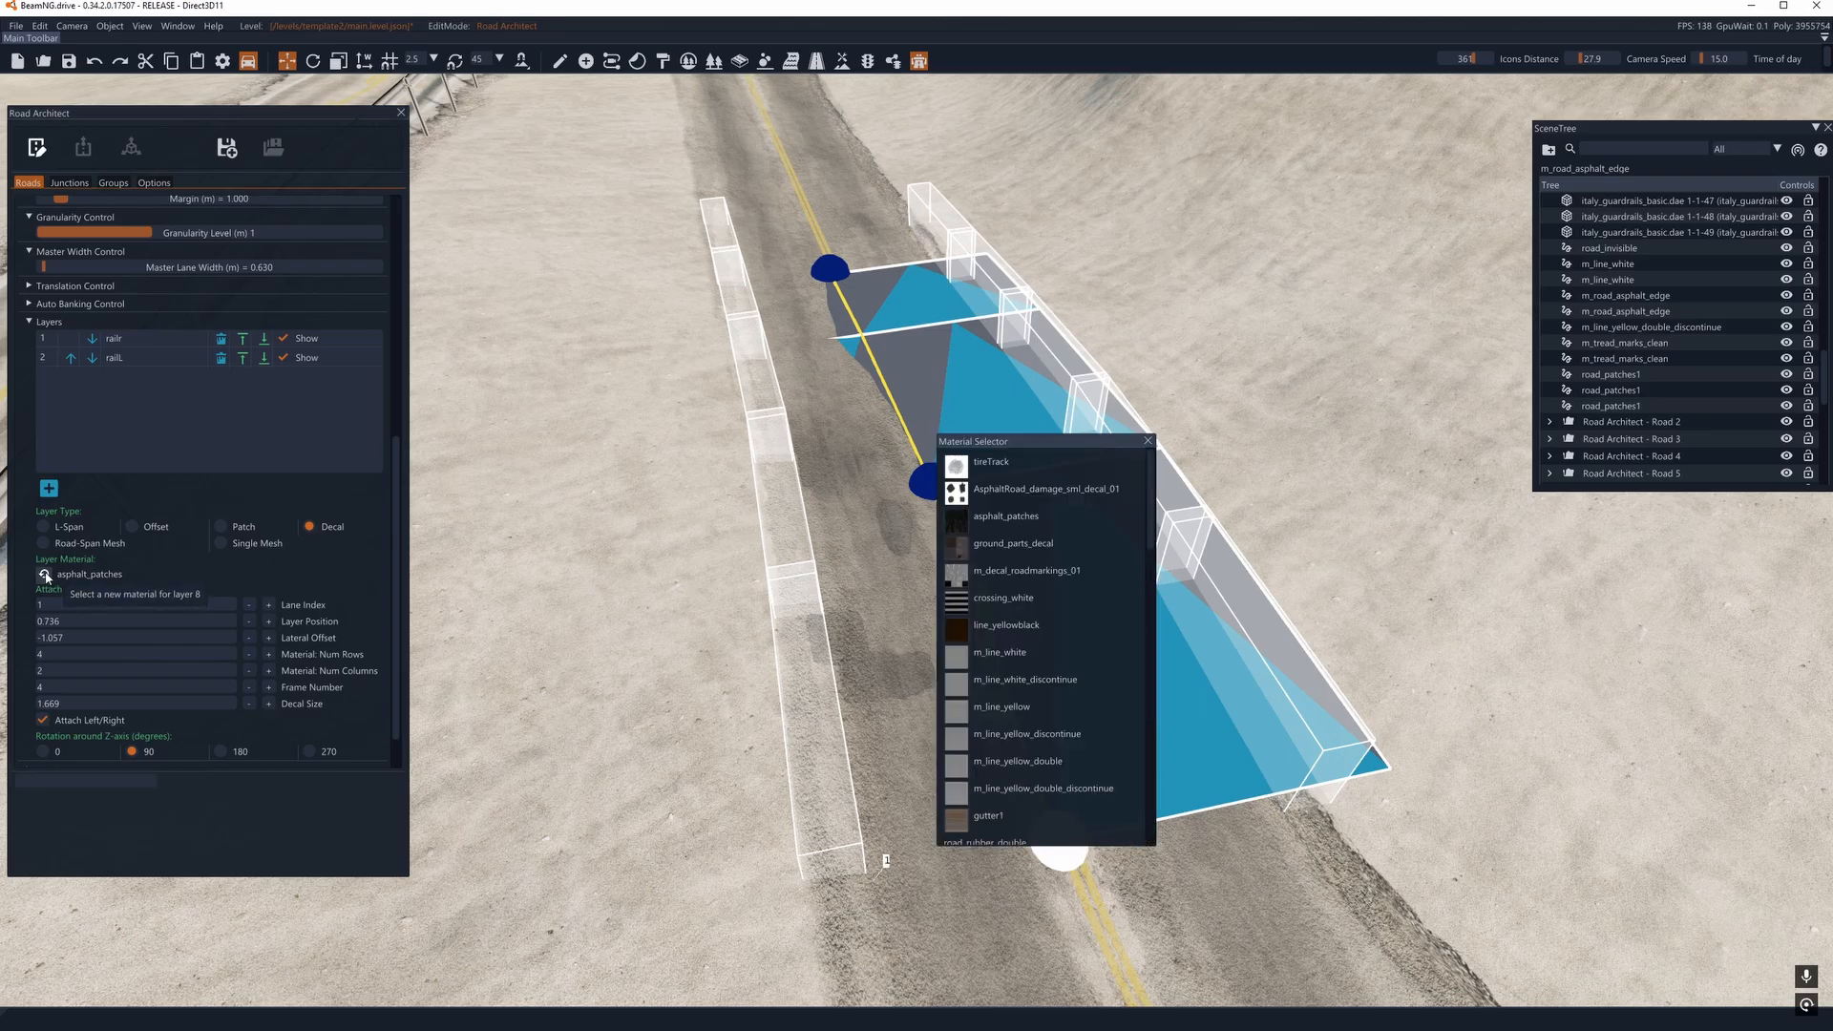
{"action": "left_click", "coordinate": [1147, 441]}
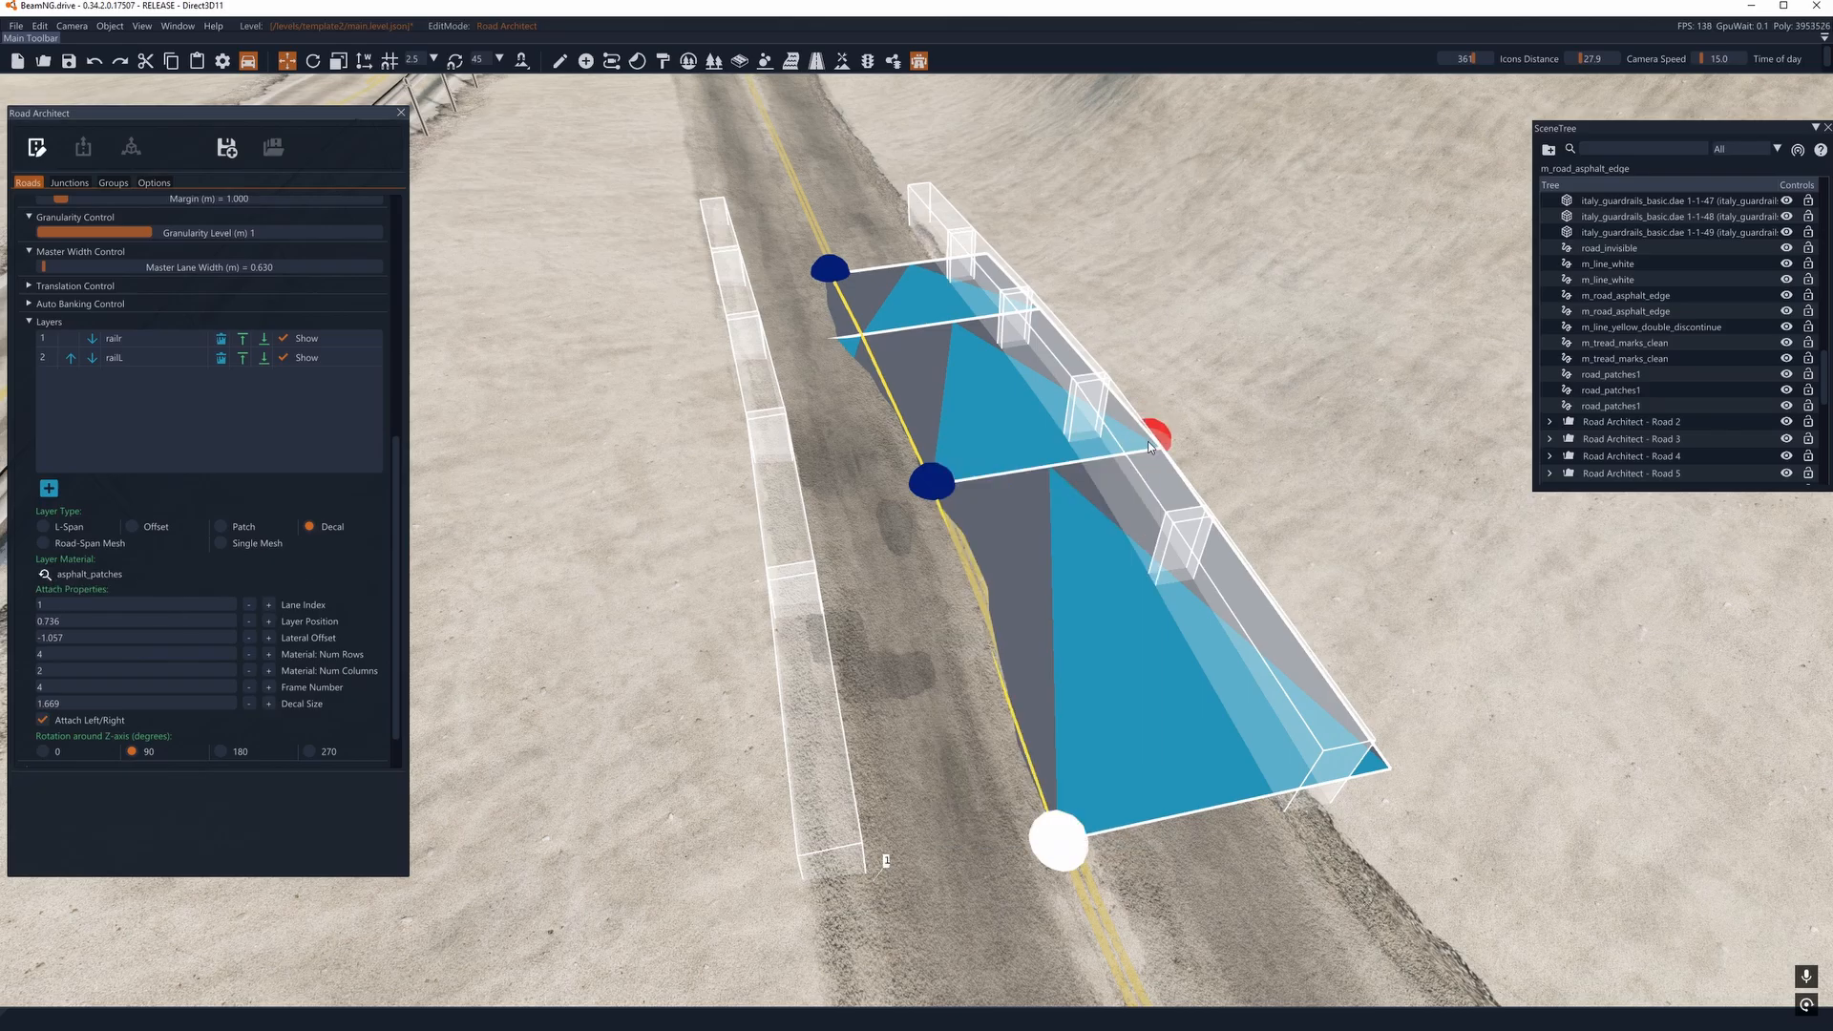
- Select the railL layer, assign it the italy_guardrails_common_section.dae mesh and render the road
{"action": "left_click", "coordinate": [46, 360]}
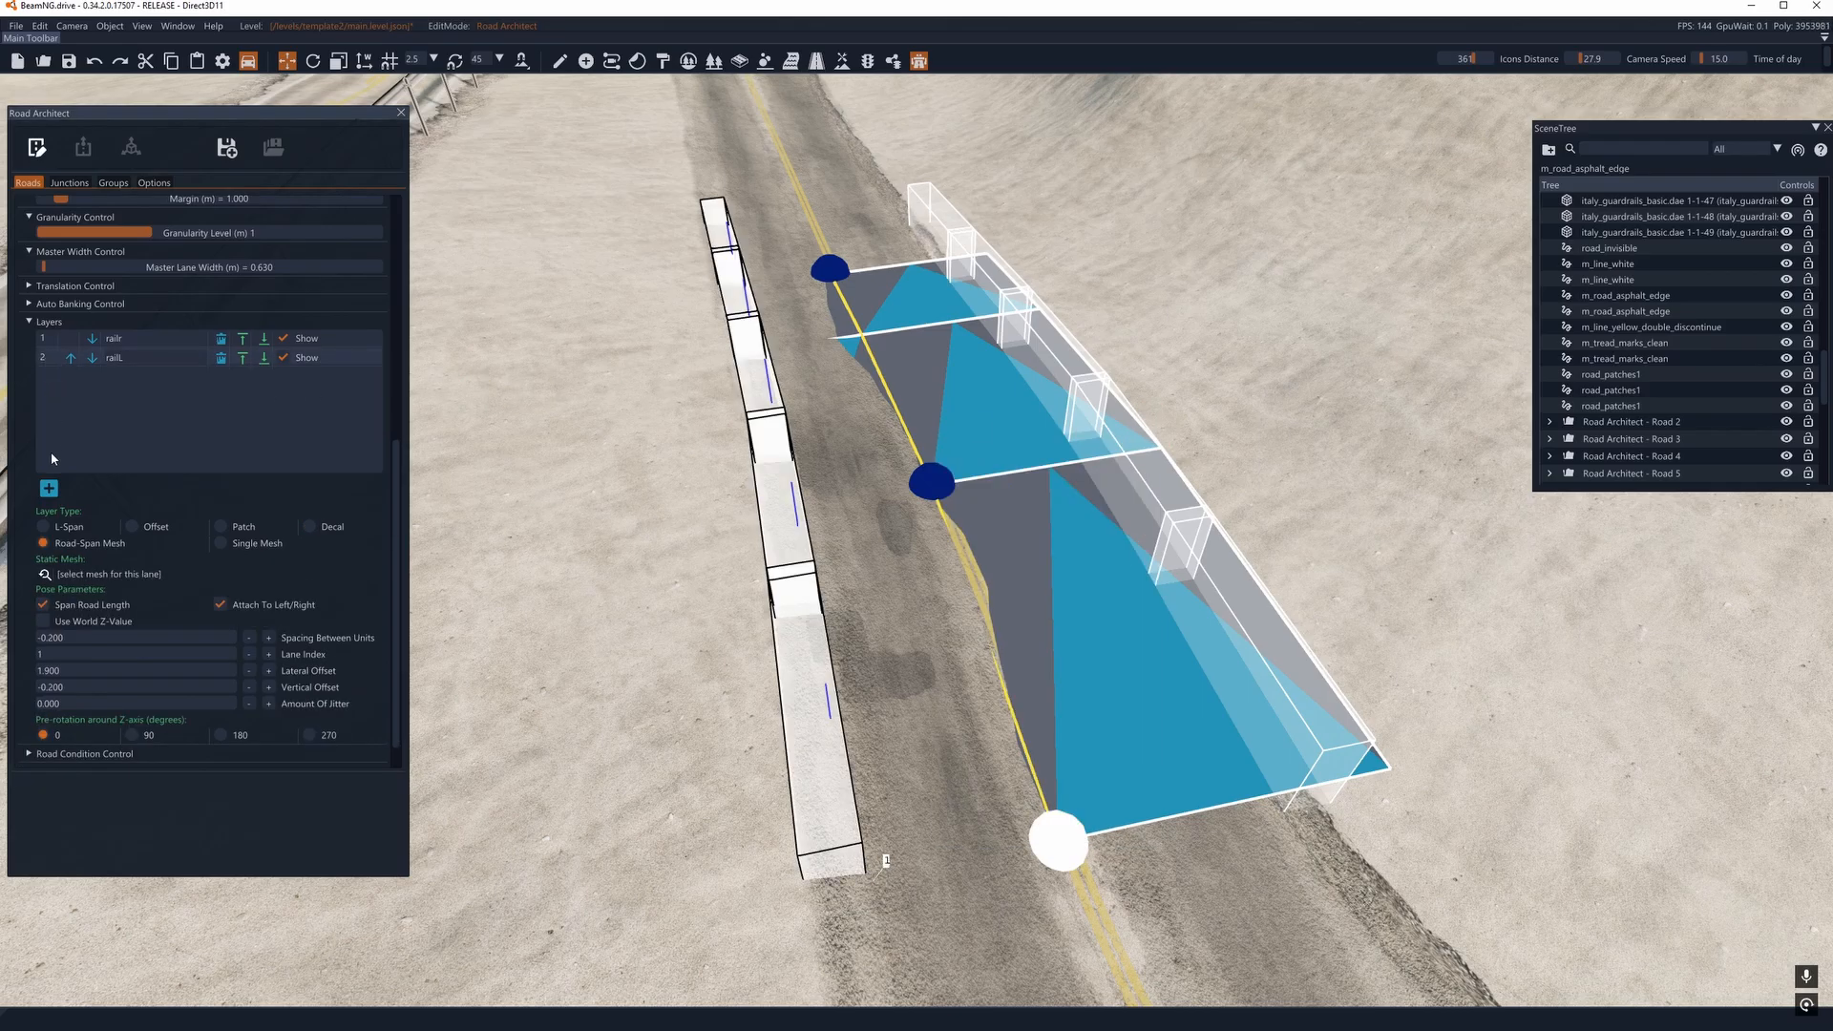
{"action": "left_click", "coordinate": [45, 573]}
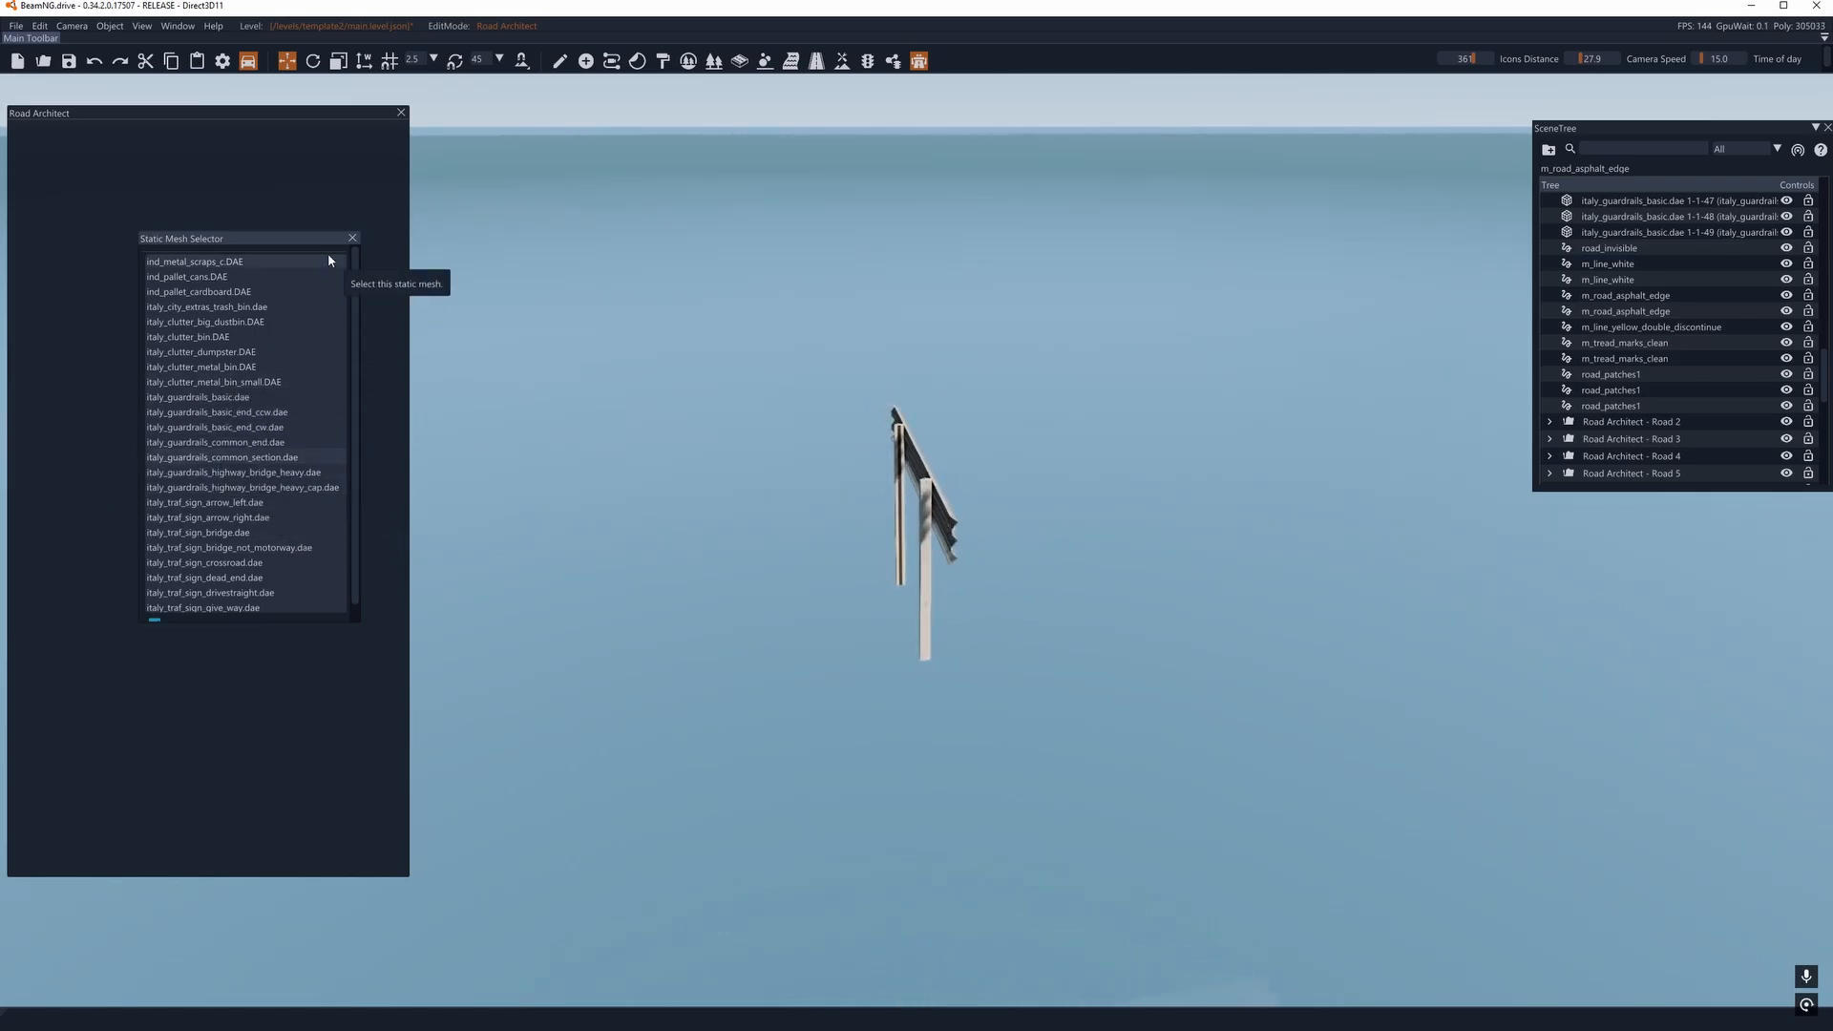
{"action": "left_click", "coordinate": [352, 239]}
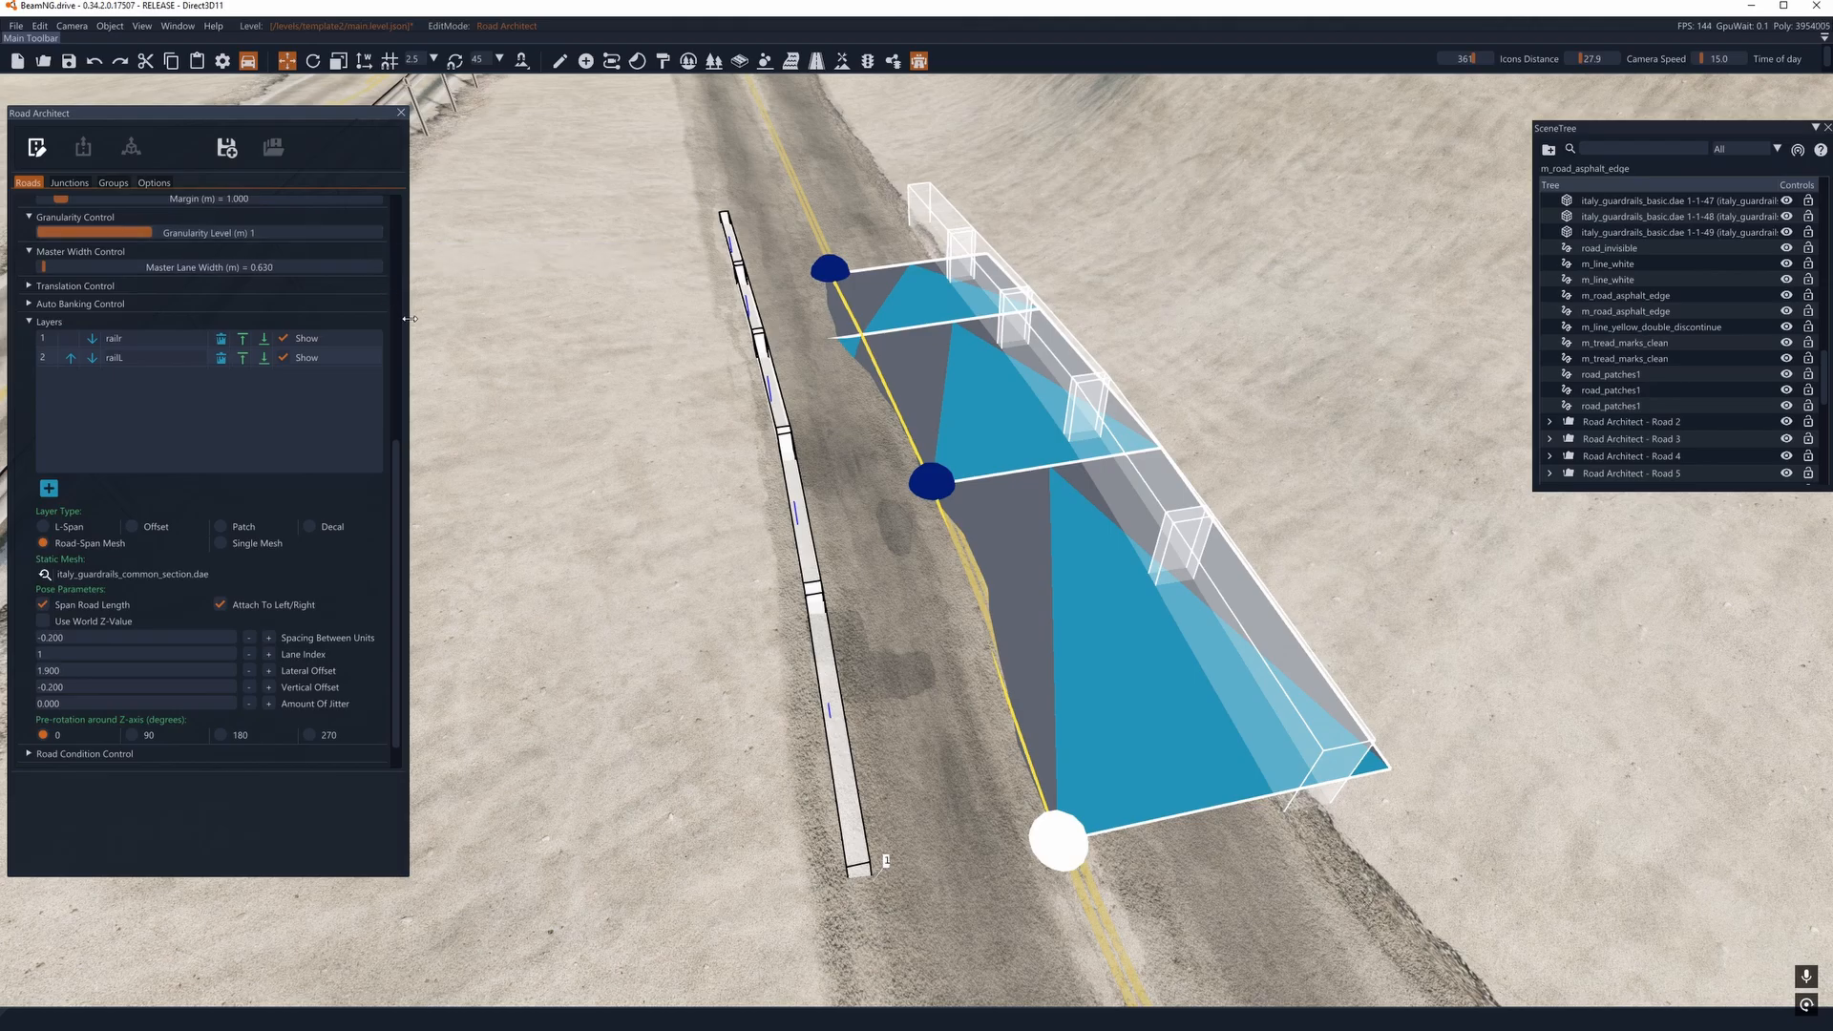
{"action": "left_click", "coordinate": [36, 147]}
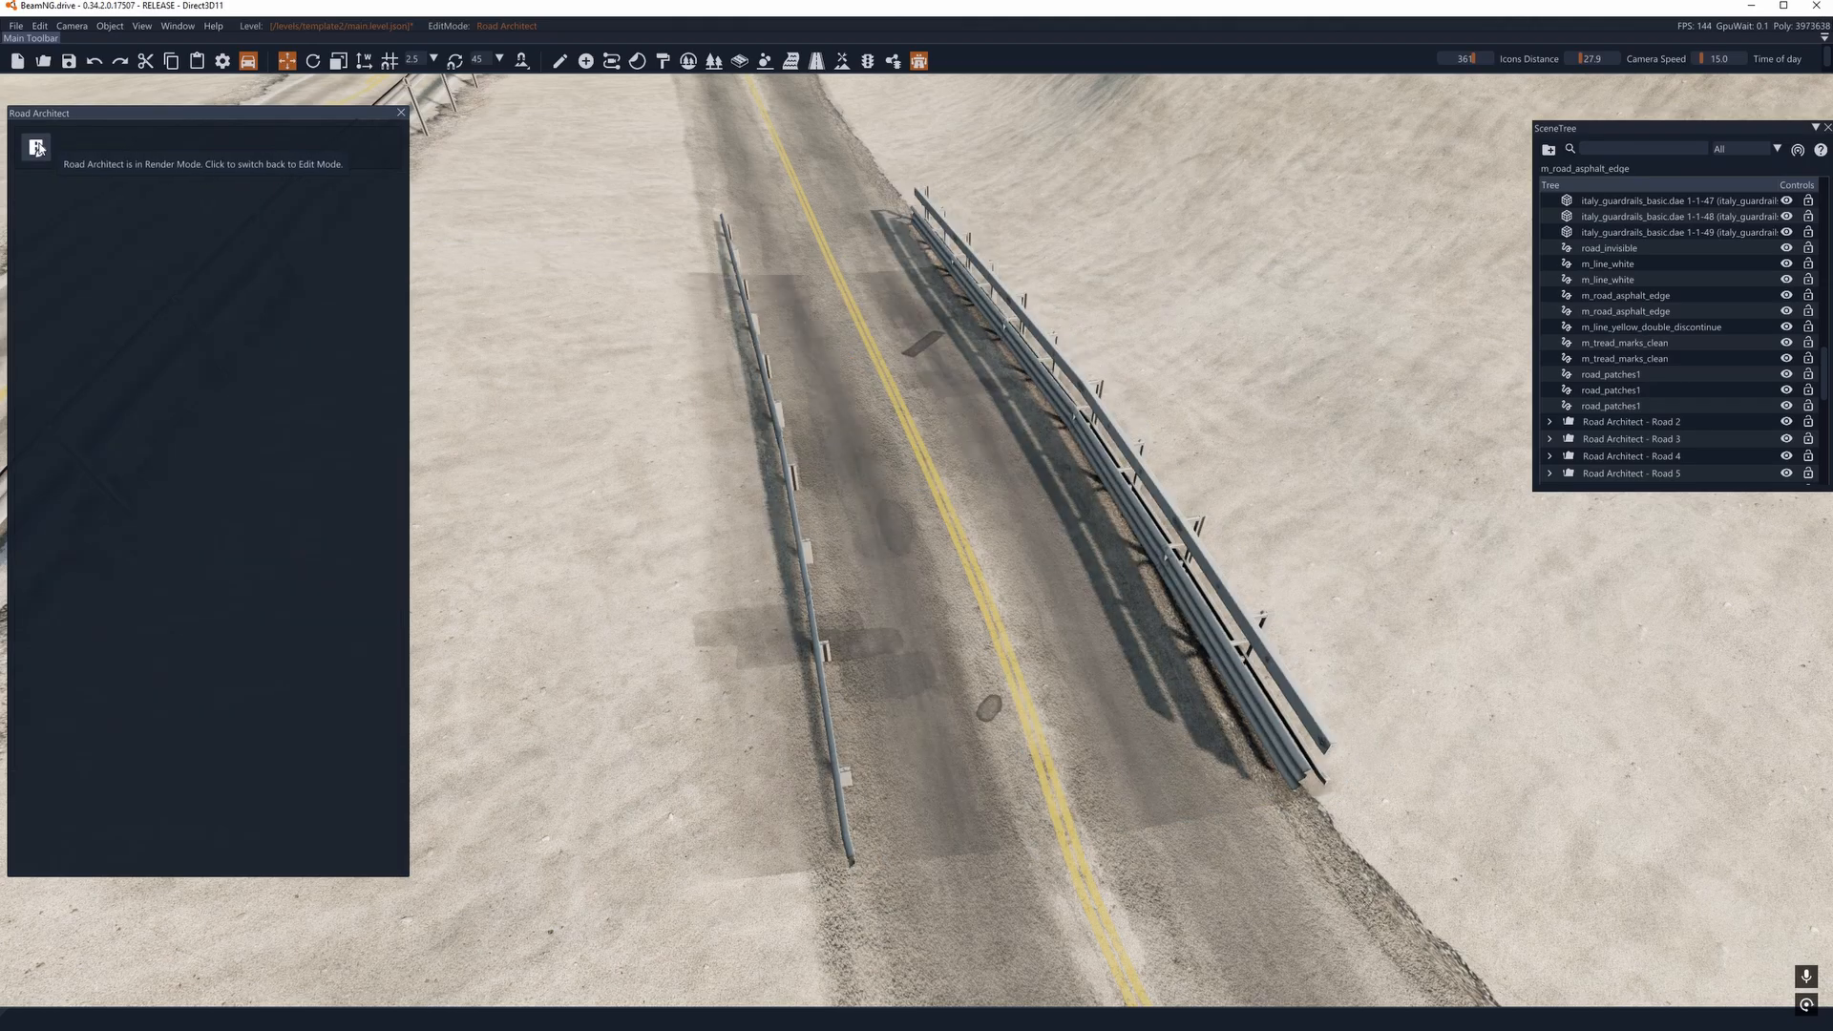
- Back in edit mode, assign the italy_guardrails_highway_bridge_heavy.dae mesh to the railL layer and render the road again
{"action": "left_click", "coordinate": [37, 148]}
{"action": "left_click", "coordinate": [46, 571]}
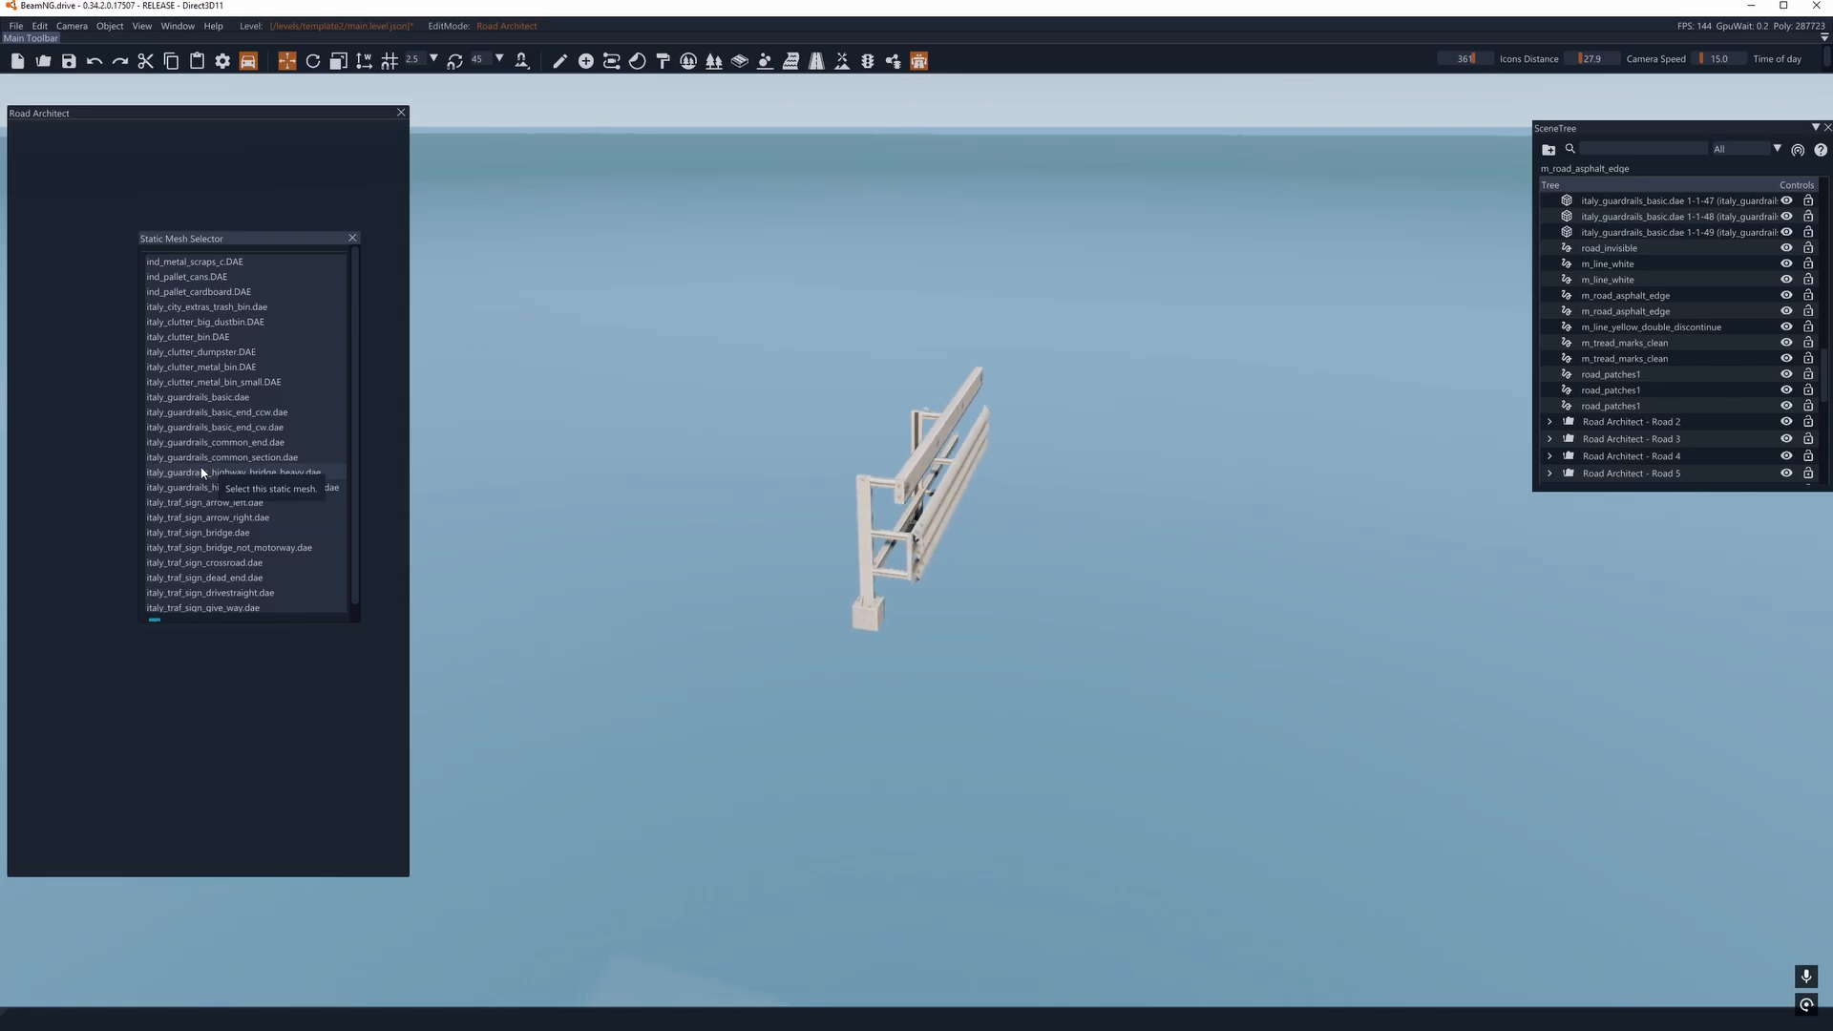
{"action": "left_click", "coordinate": [352, 239]}
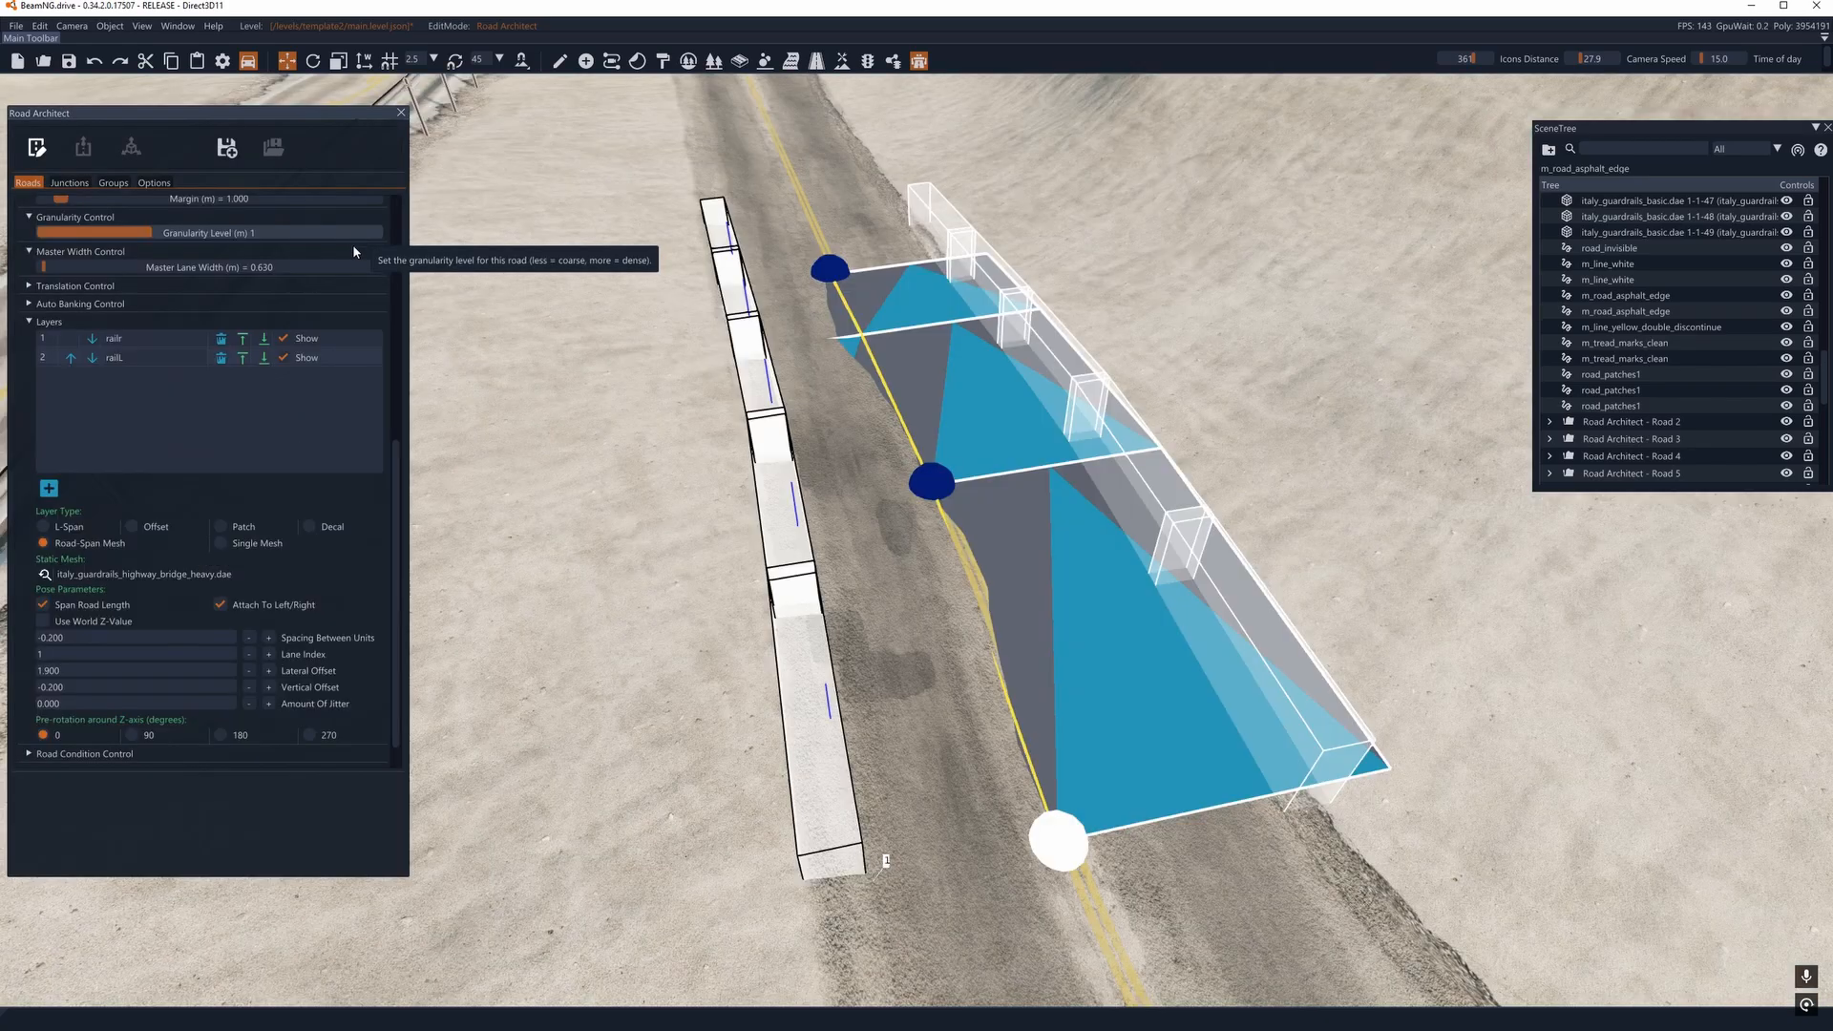
{"action": "left_click", "coordinate": [37, 148]}
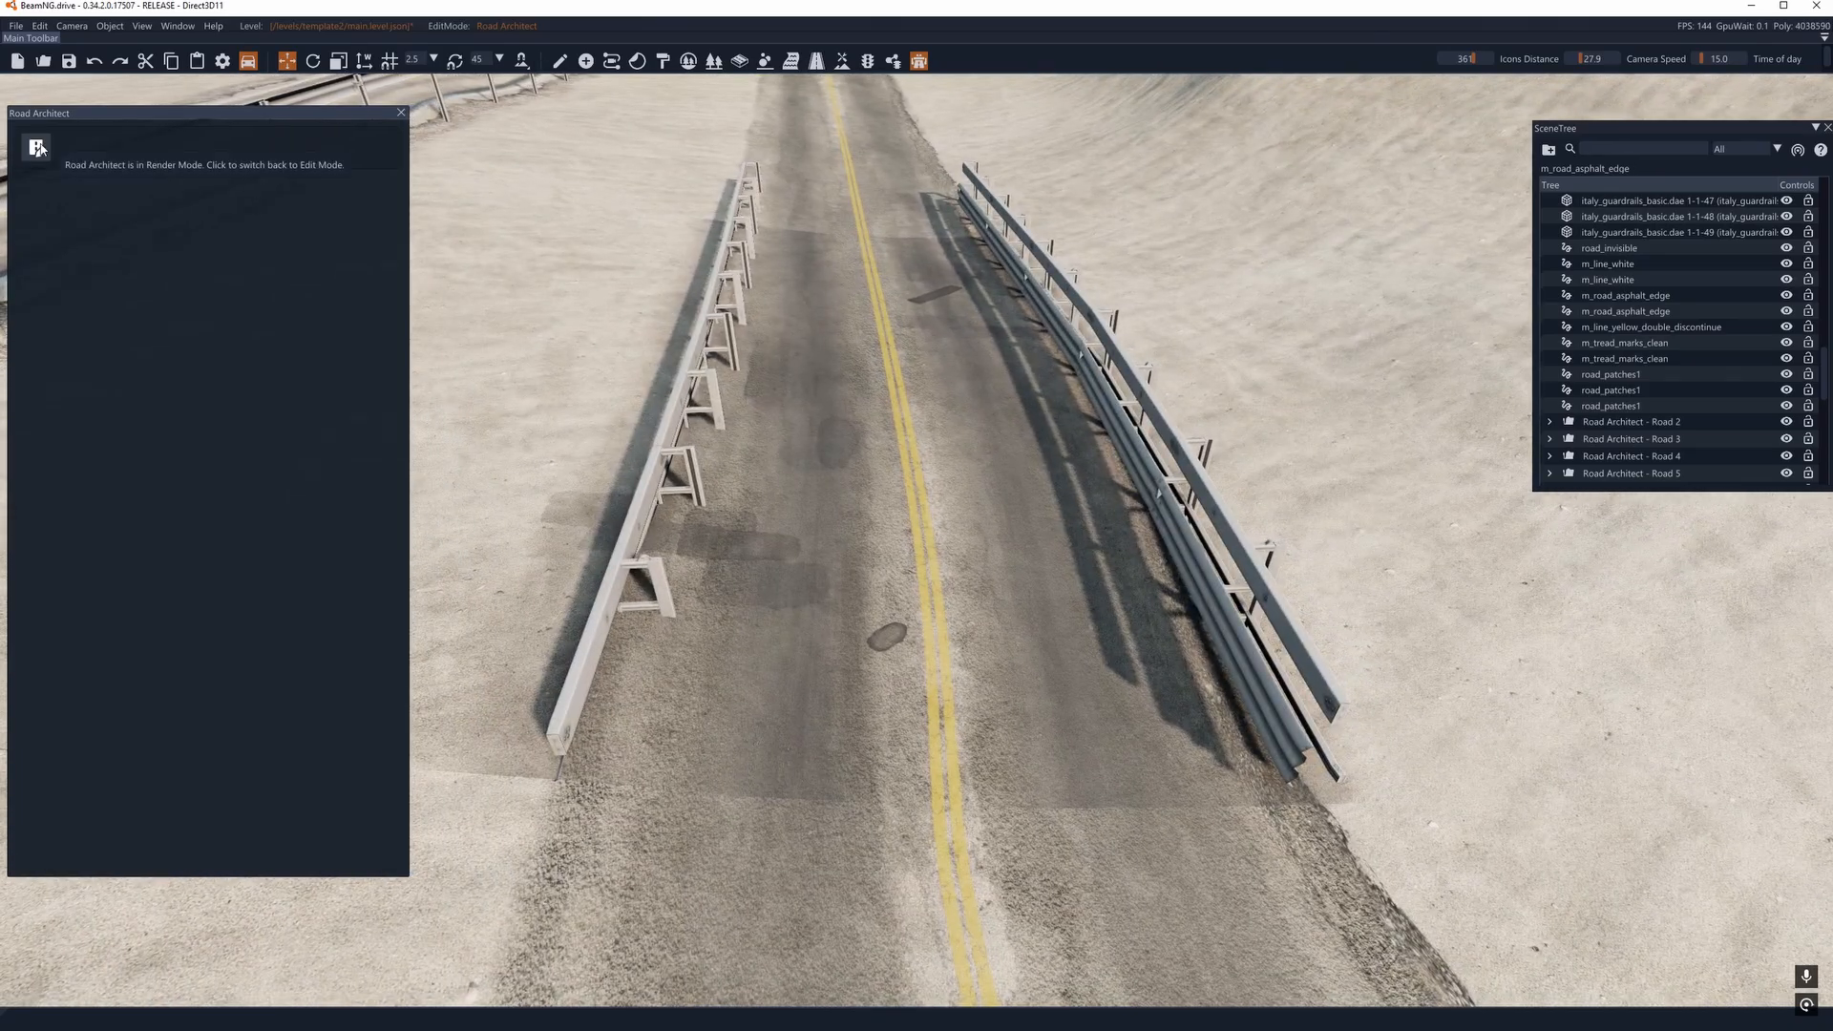
- Set the railL layer's pre-rotation around the Z-axis to 180 degrees and inspect the rendered guardrail from its near end
{"action": "left_click", "coordinate": [39, 147]}
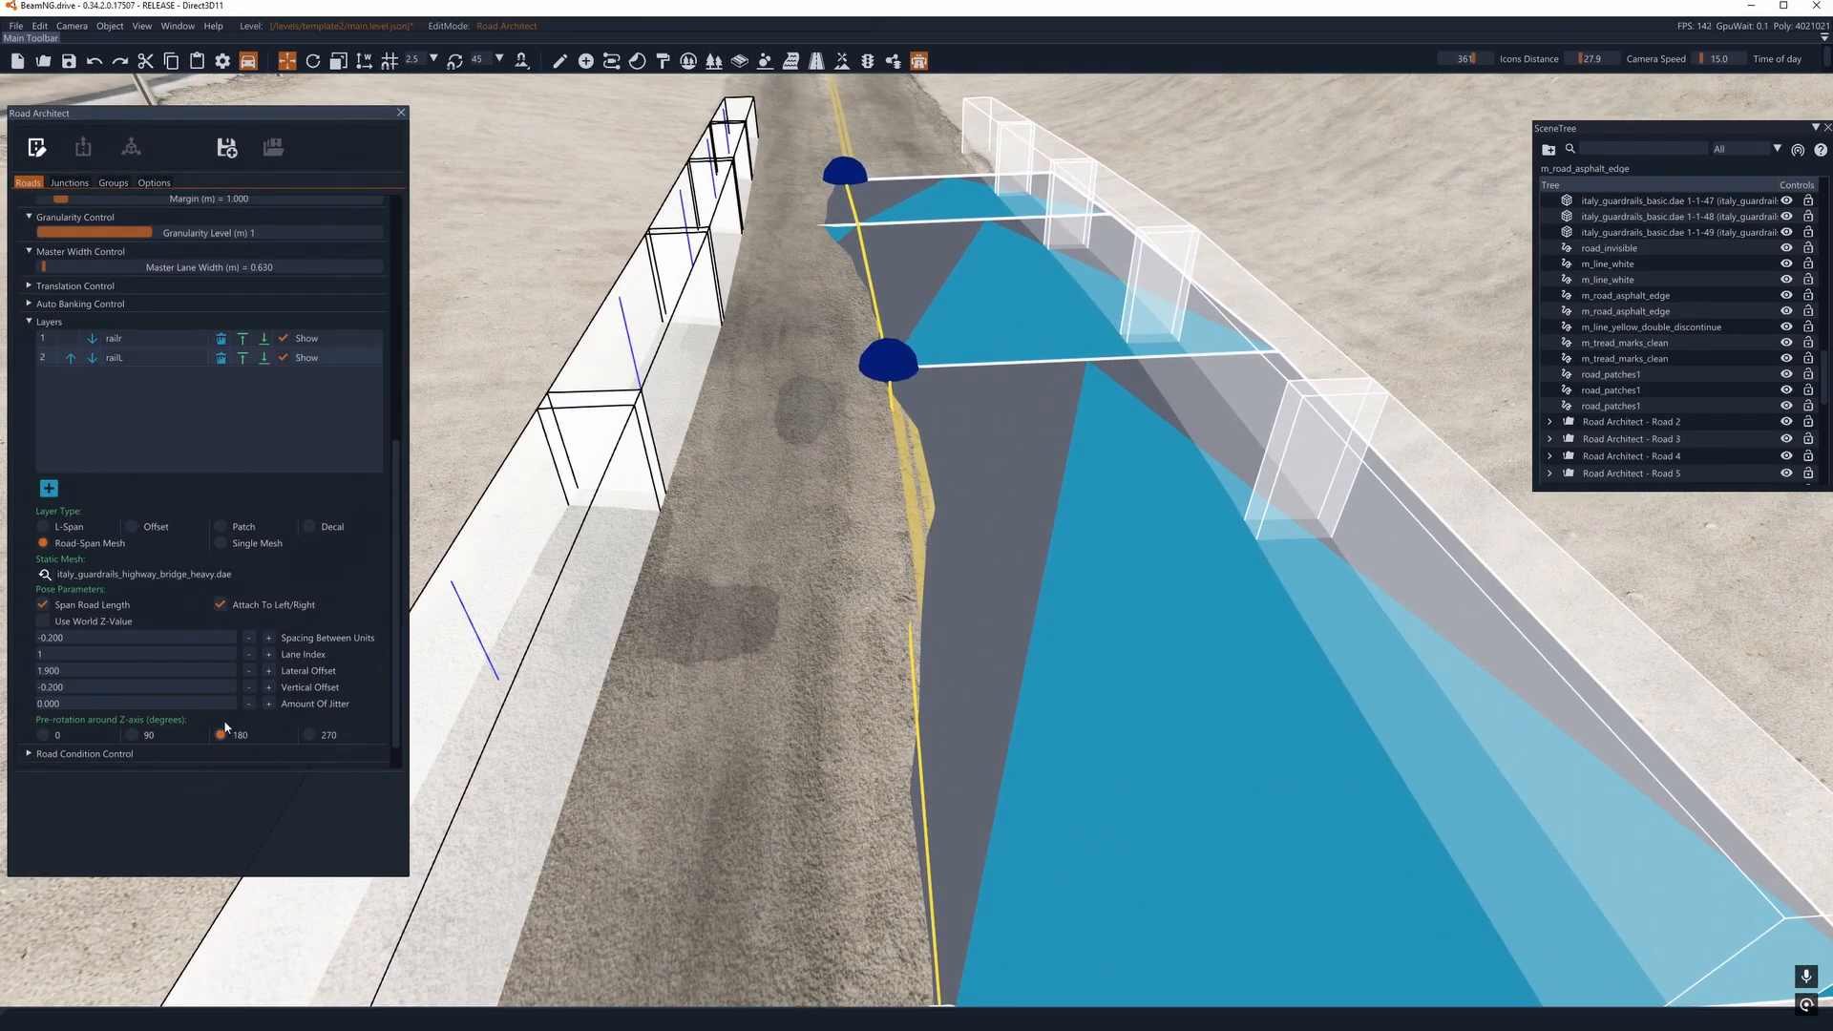
{"action": "left_click", "coordinate": [37, 148]}
{"action": "right_click_drag", "start_coordinate": [917, 535], "coordinate": [917, 478]}
{"action": "key", "text": "a"}
{"action": "right_click_drag", "start_coordinate": [630, 477], "coordinate": [664, 332]}
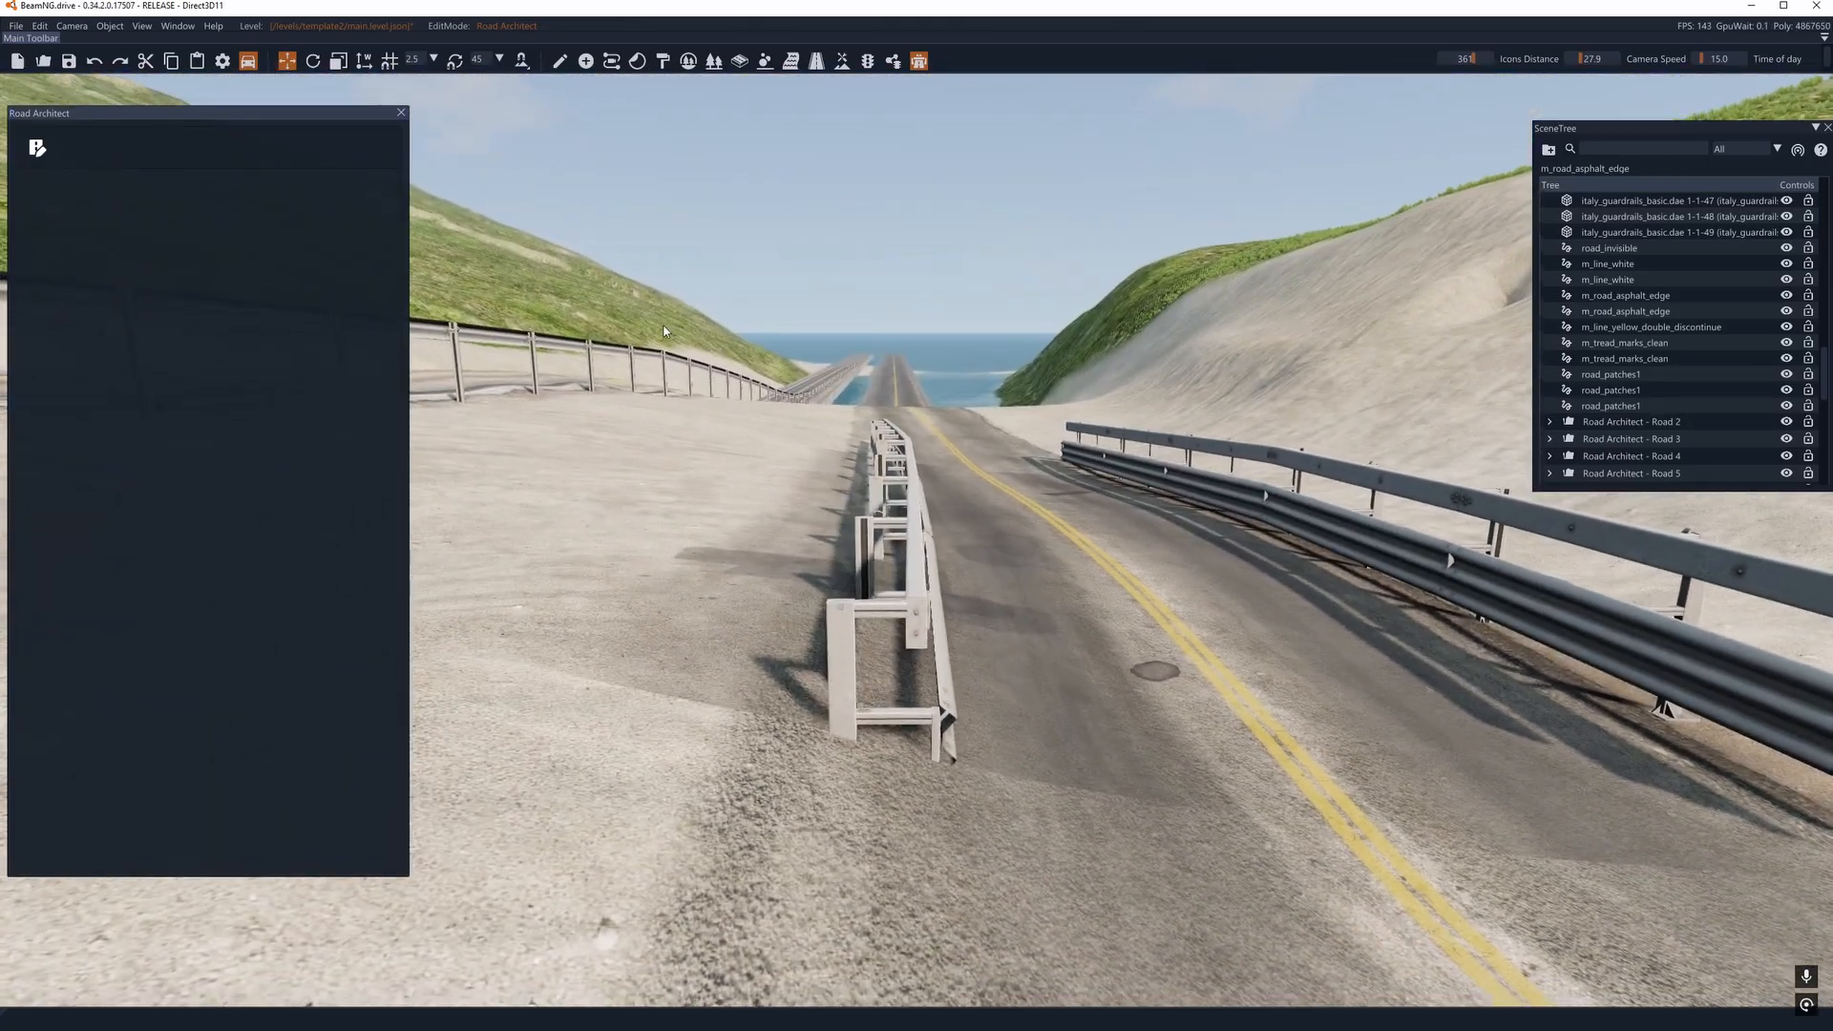
- Return to edit mode and set the railL layer's lateral offset to 2.300 and vertical offset to -0.100
{"action": "left_click", "coordinate": [38, 148]}
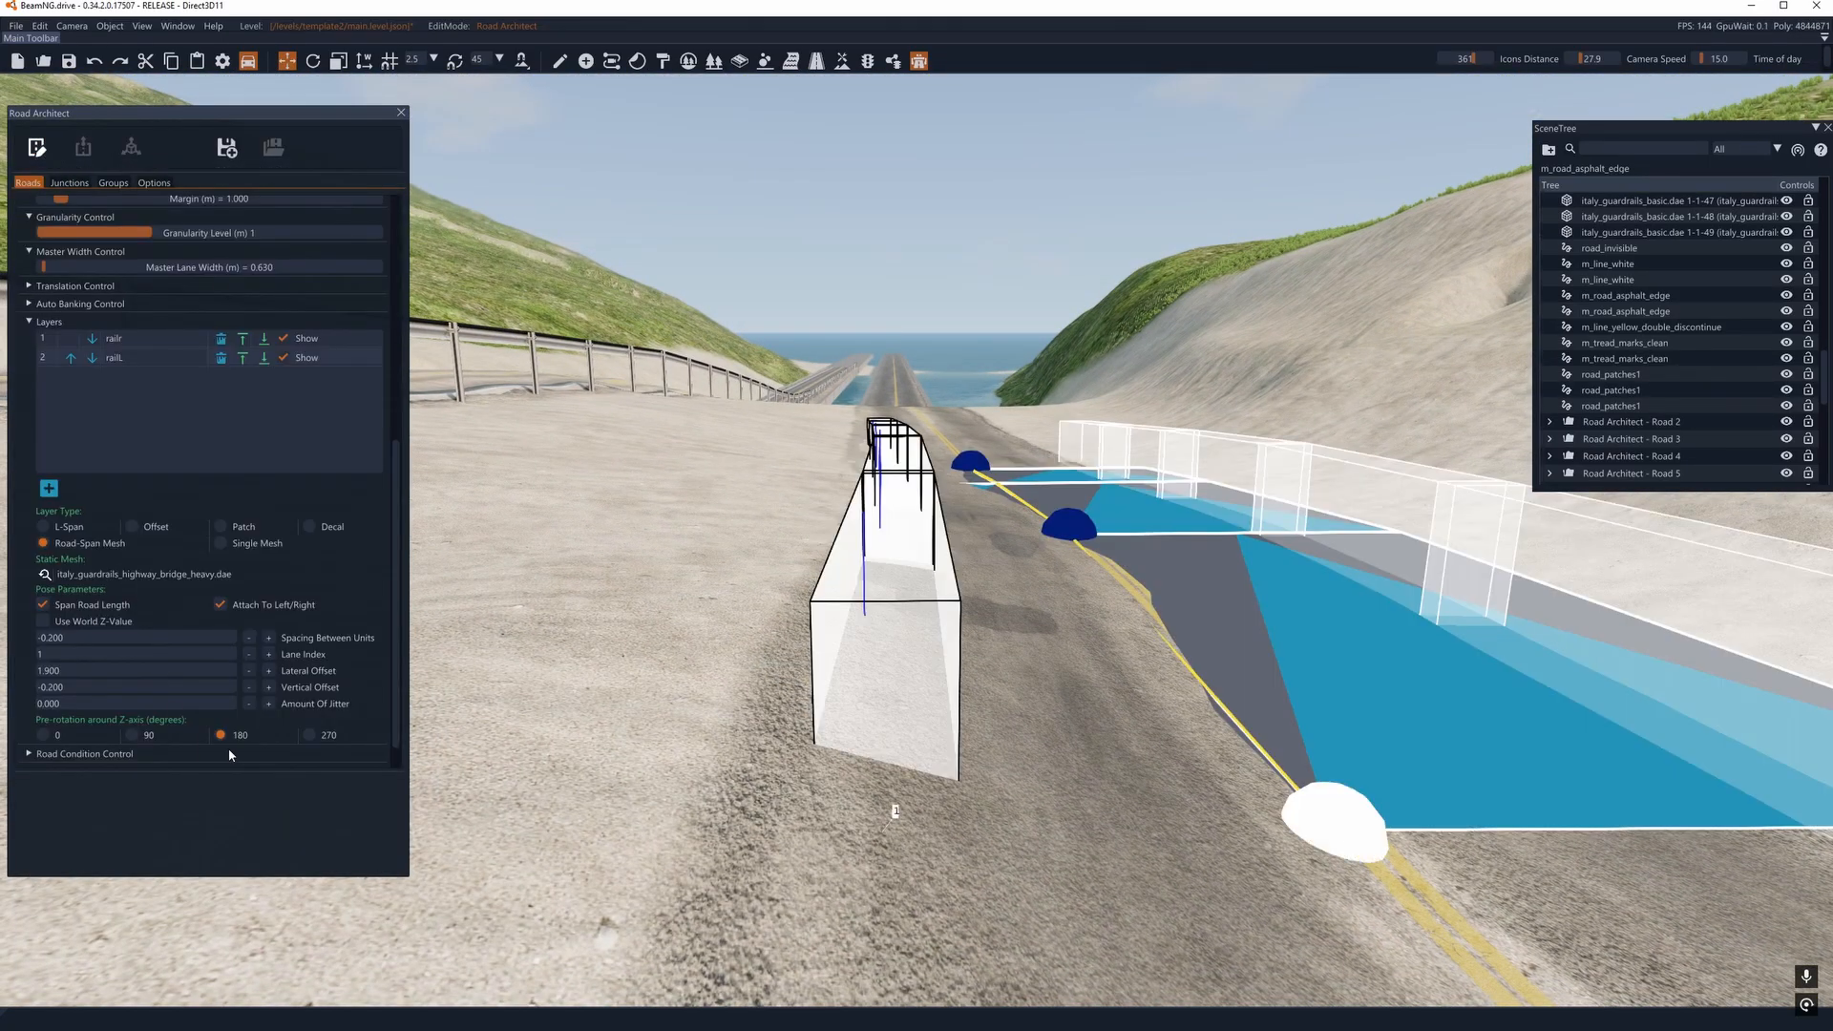
{"action": "left_click", "coordinate": [251, 675]}
{"action": "left_click", "coordinate": [269, 671]}
{"action": "left_click", "coordinate": [269, 671]}
{"action": "left_click", "coordinate": [270, 671]}
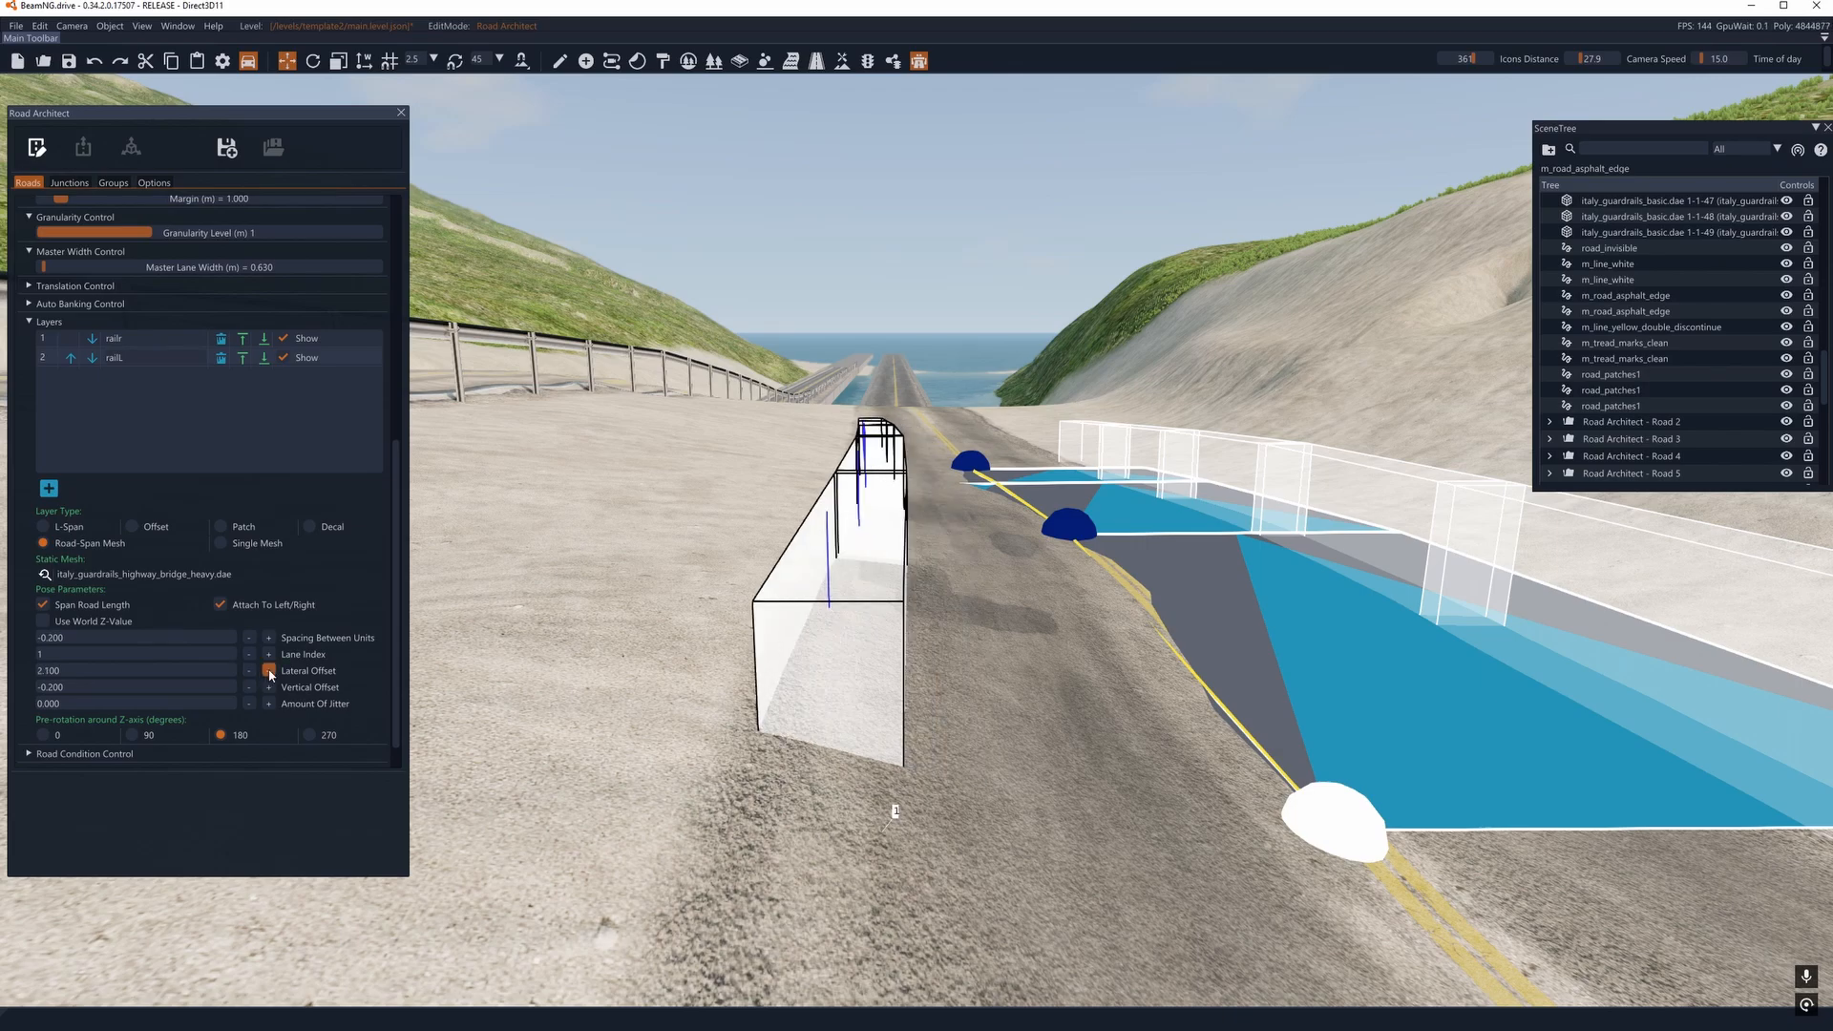
{"action": "left_click", "coordinate": [269, 671]}
{"action": "left_click", "coordinate": [269, 671]}
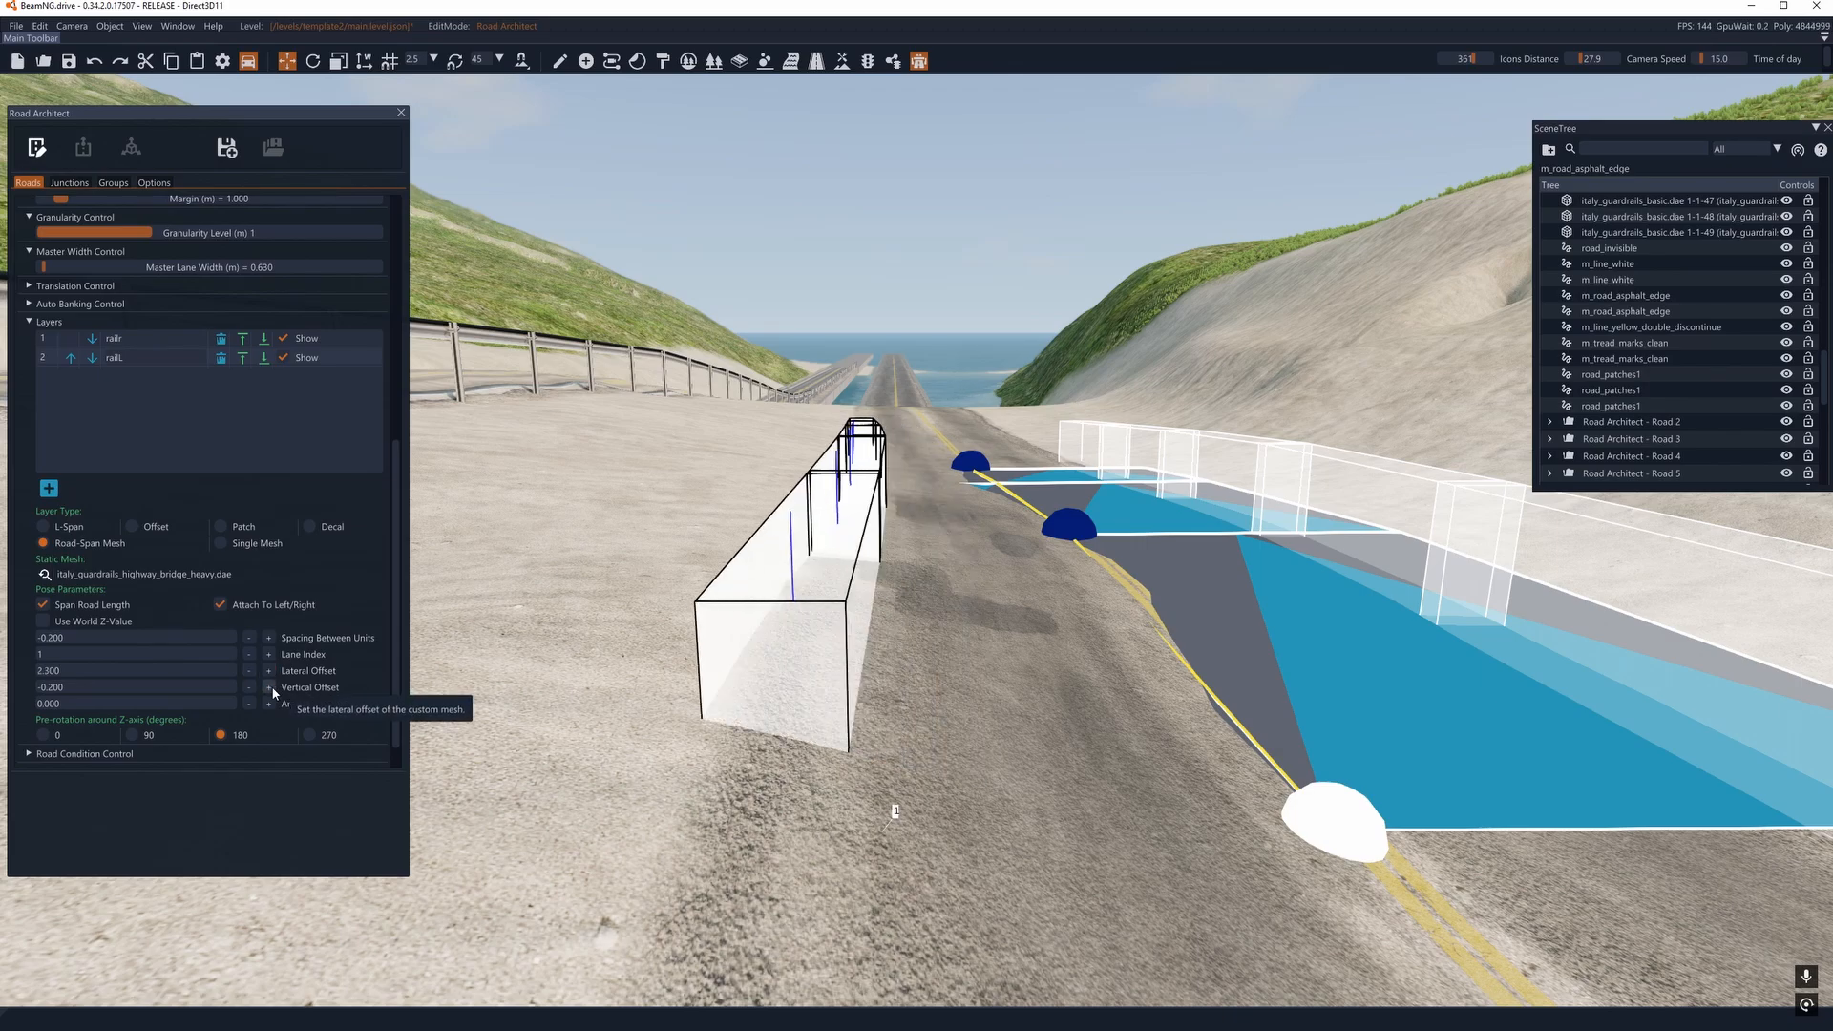
{"action": "left_click", "coordinate": [269, 688]}
- Add a third layer named poles to the same road
{"action": "key", "text": "s"}
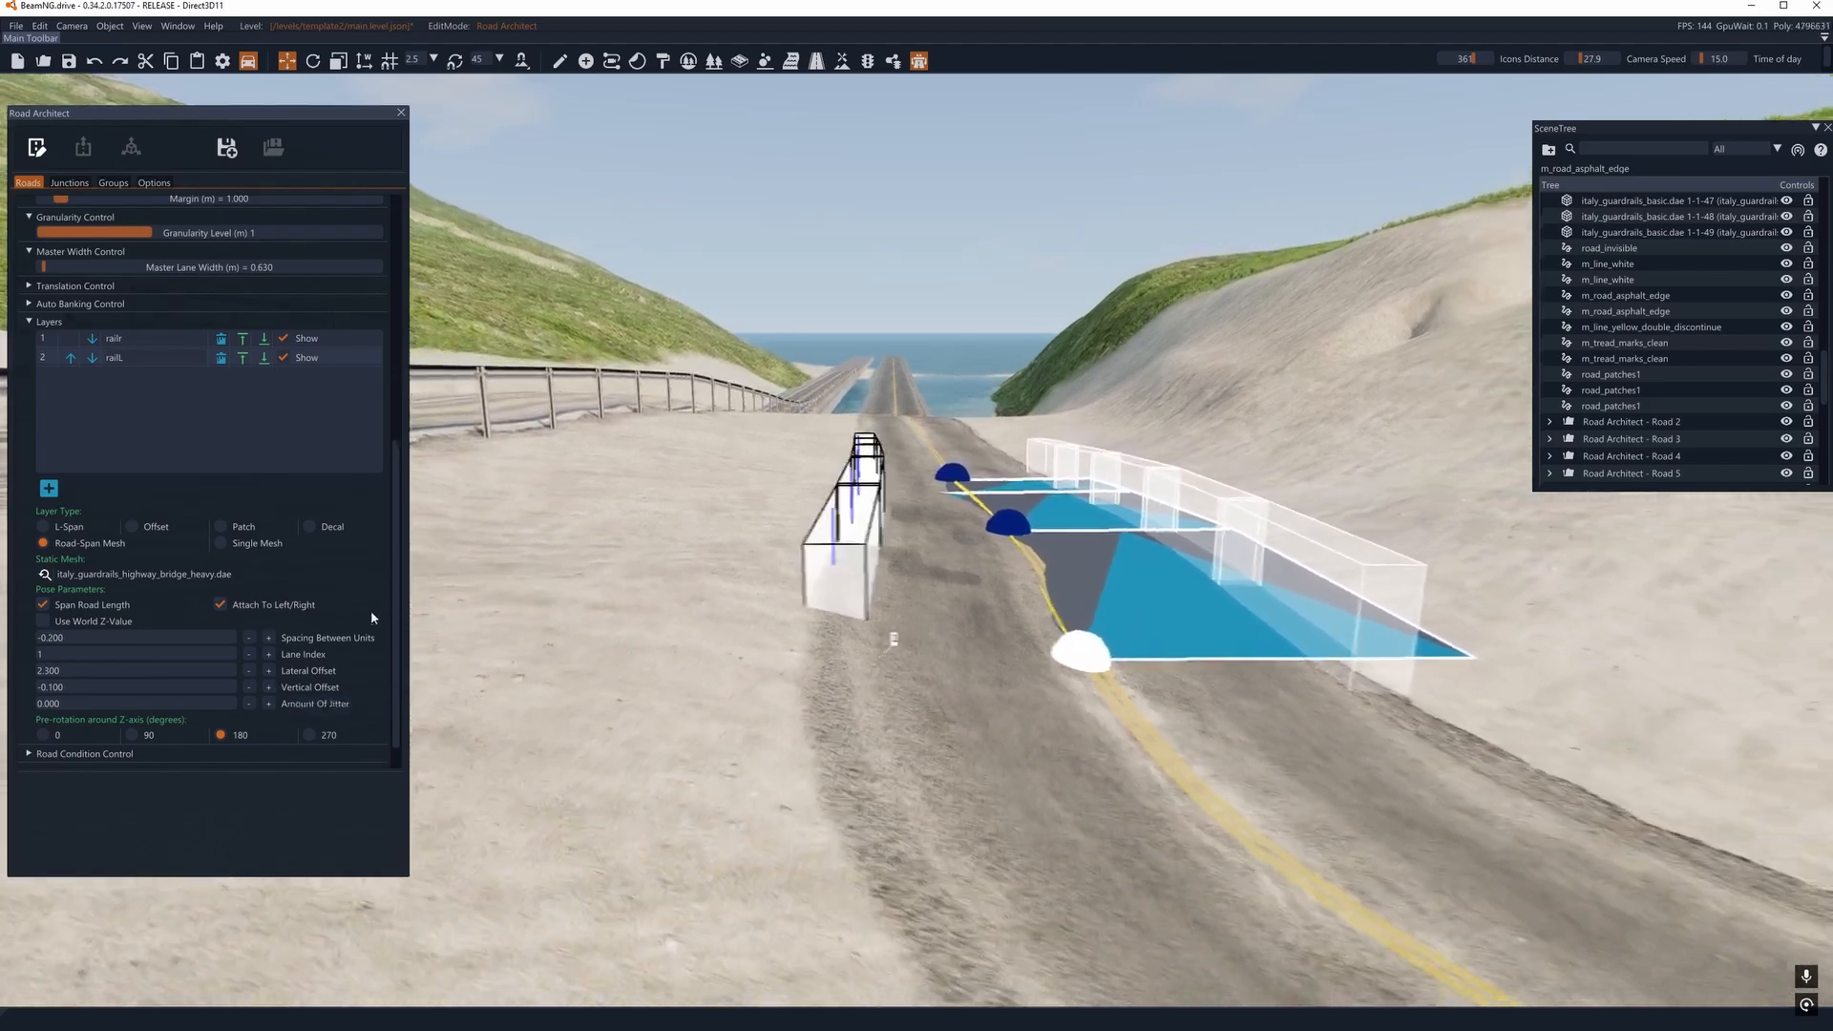
{"action": "key", "text": "d"}
{"action": "key", "text": "s"}
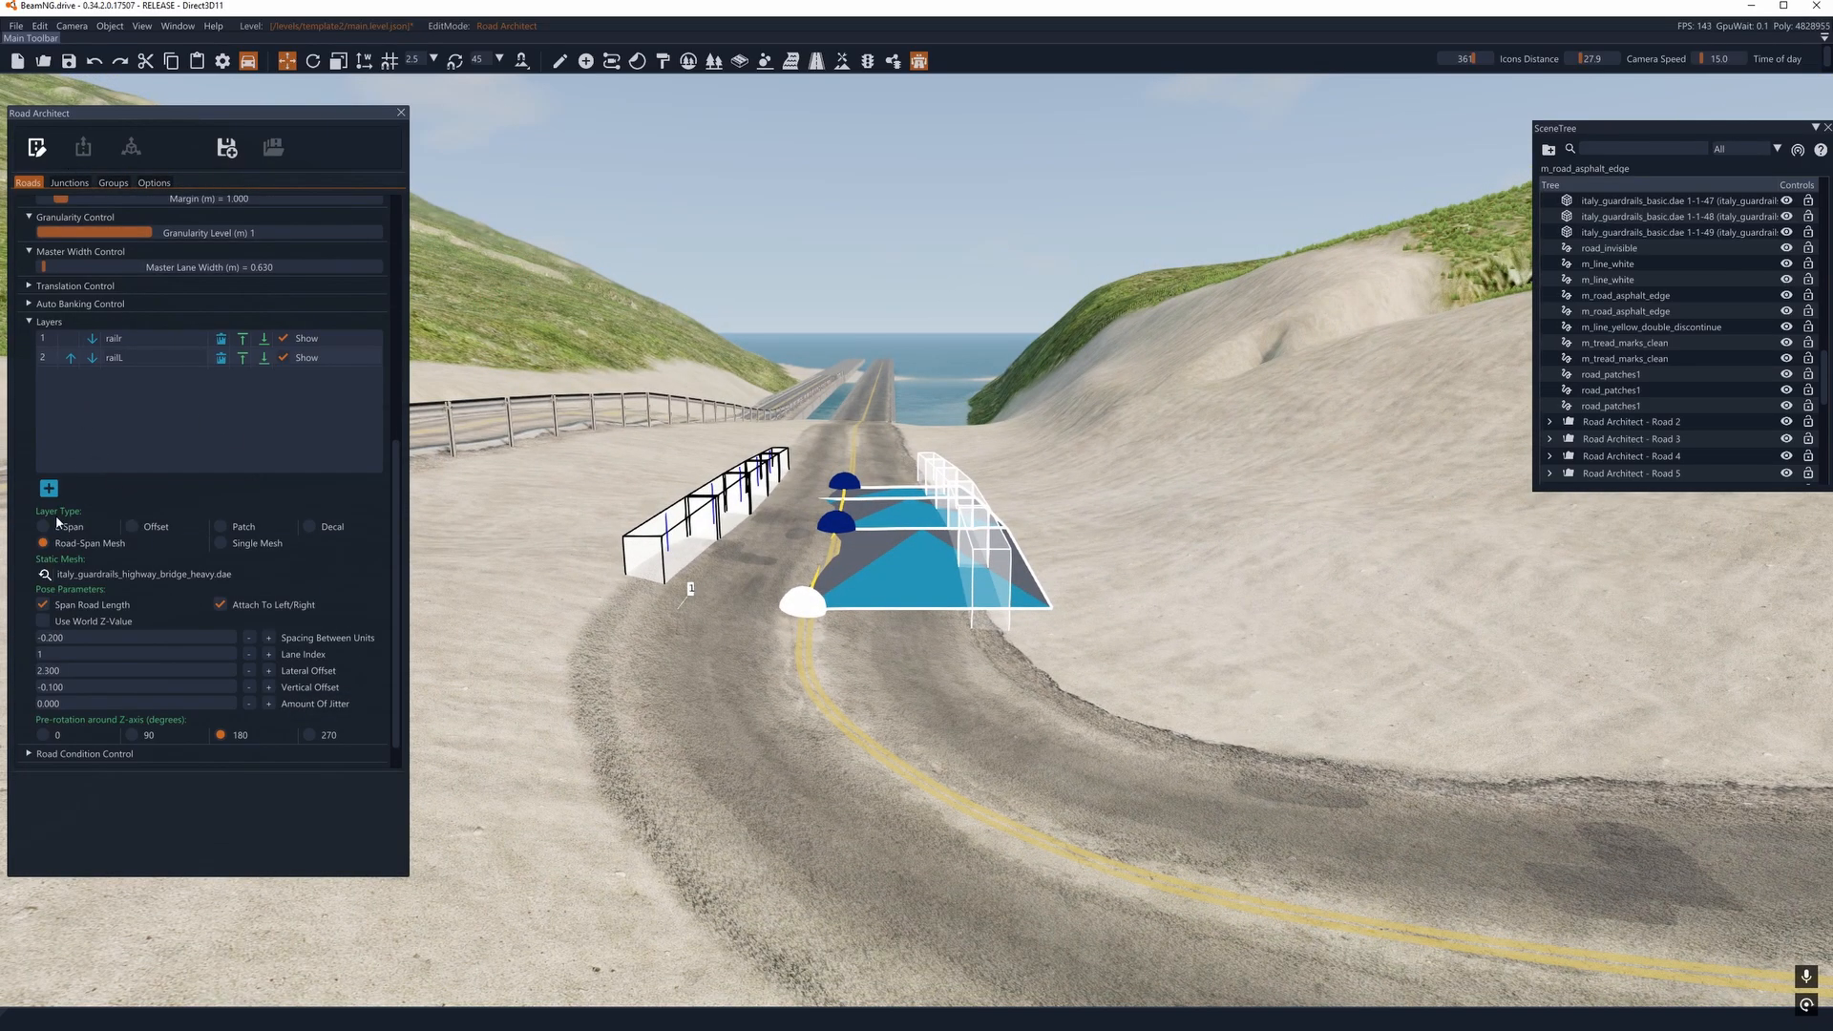
{"action": "left_click", "coordinate": [47, 488]}
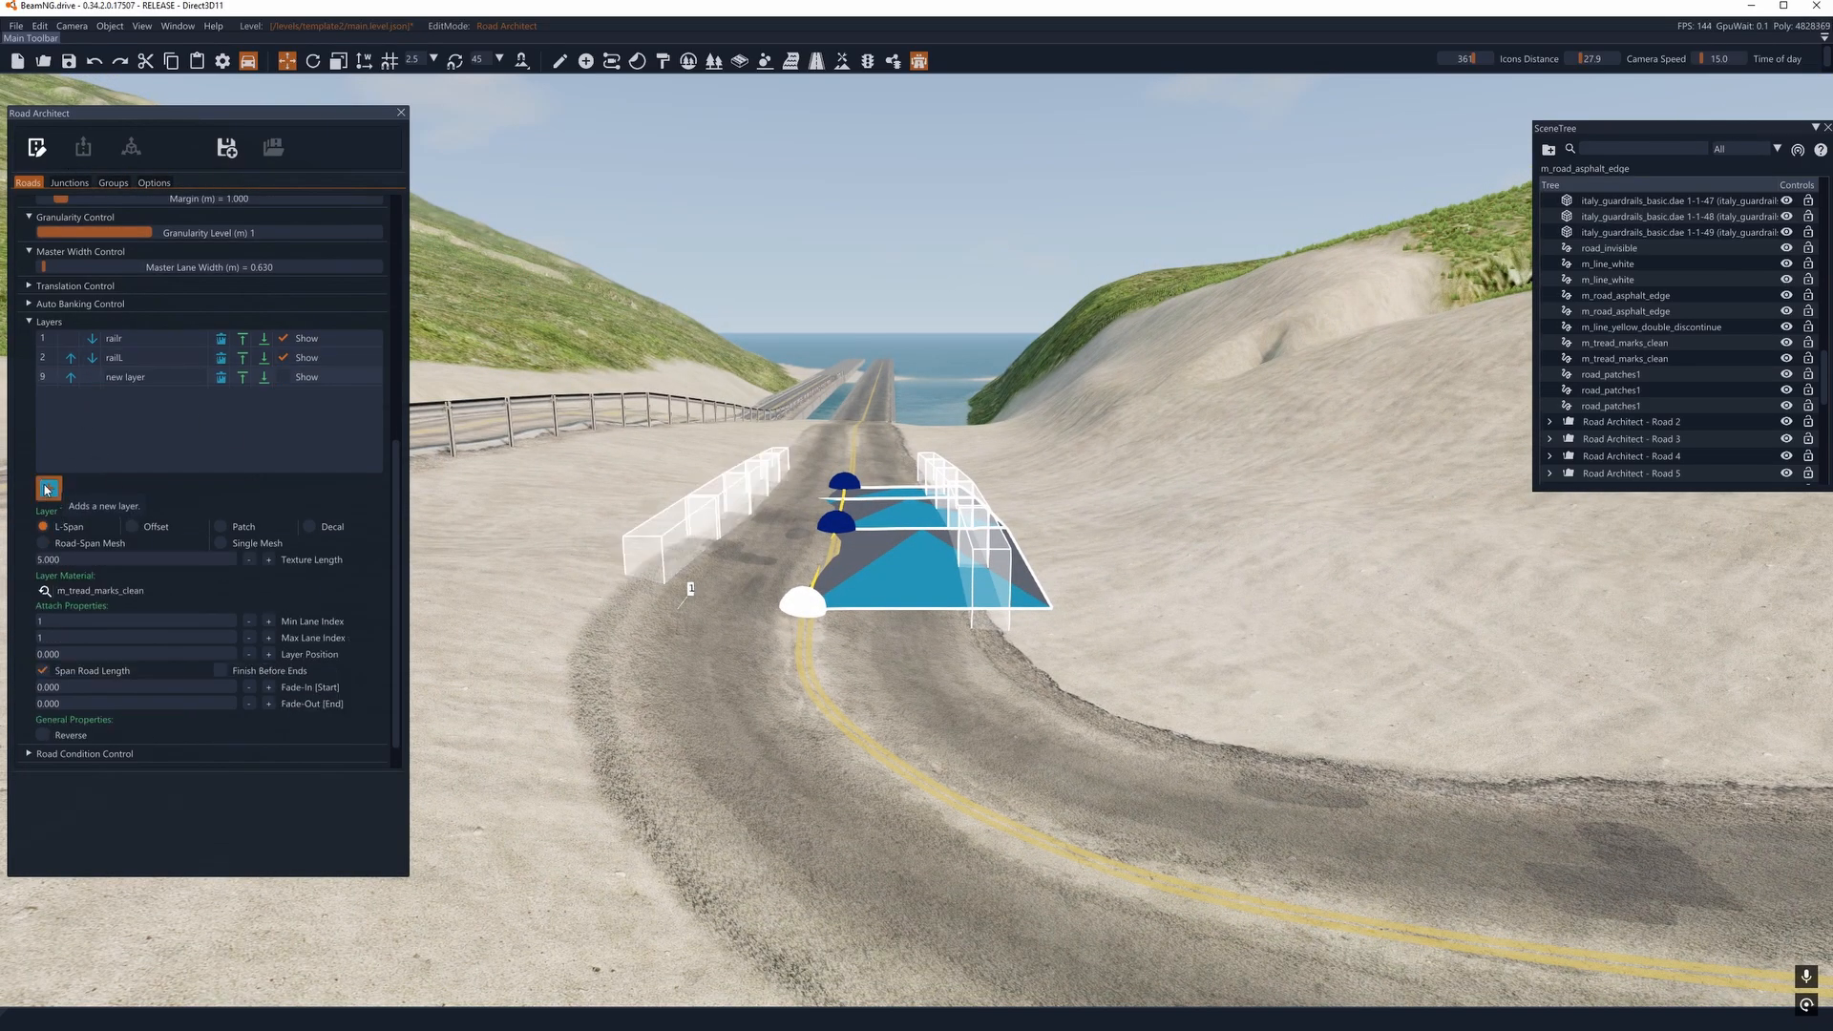
{"action": "left_click", "coordinate": [158, 376]}
- Make the poles layer a Road-Span Mesh using the pole_light_double.dae mesh
{"action": "left_click", "coordinate": [45, 543]}
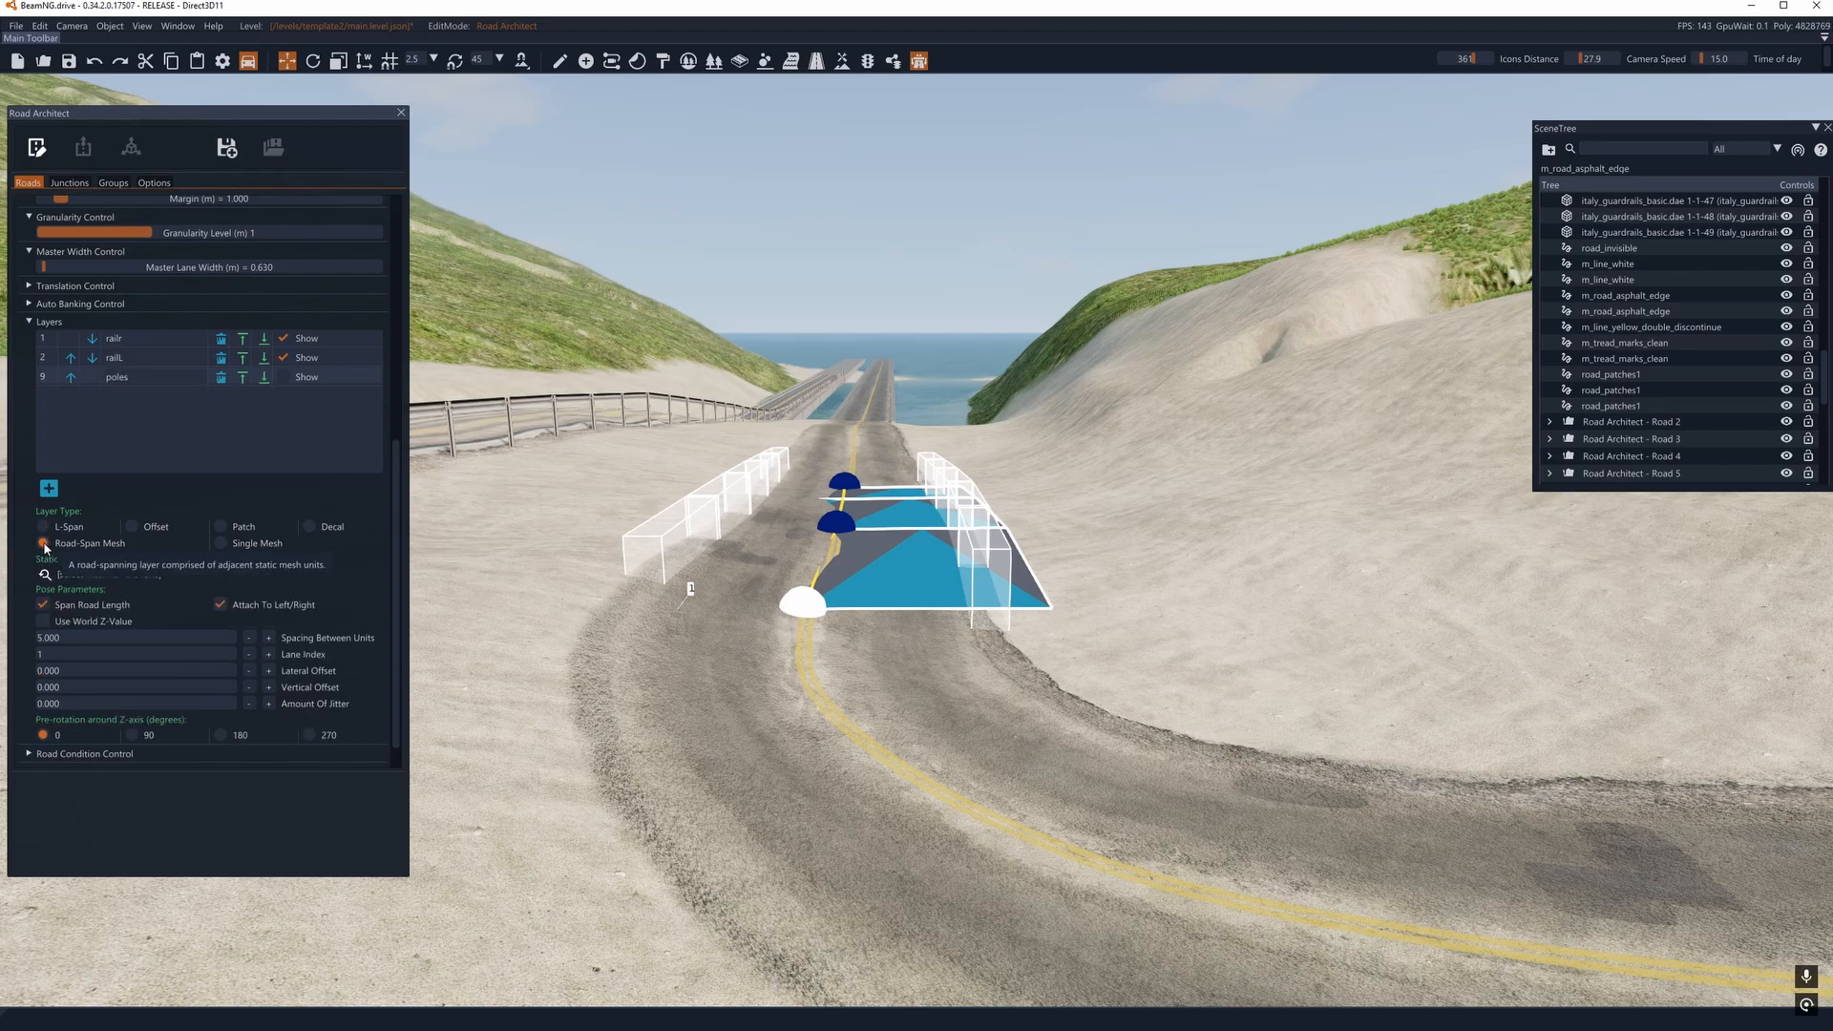
{"action": "left_click", "coordinate": [43, 575]}
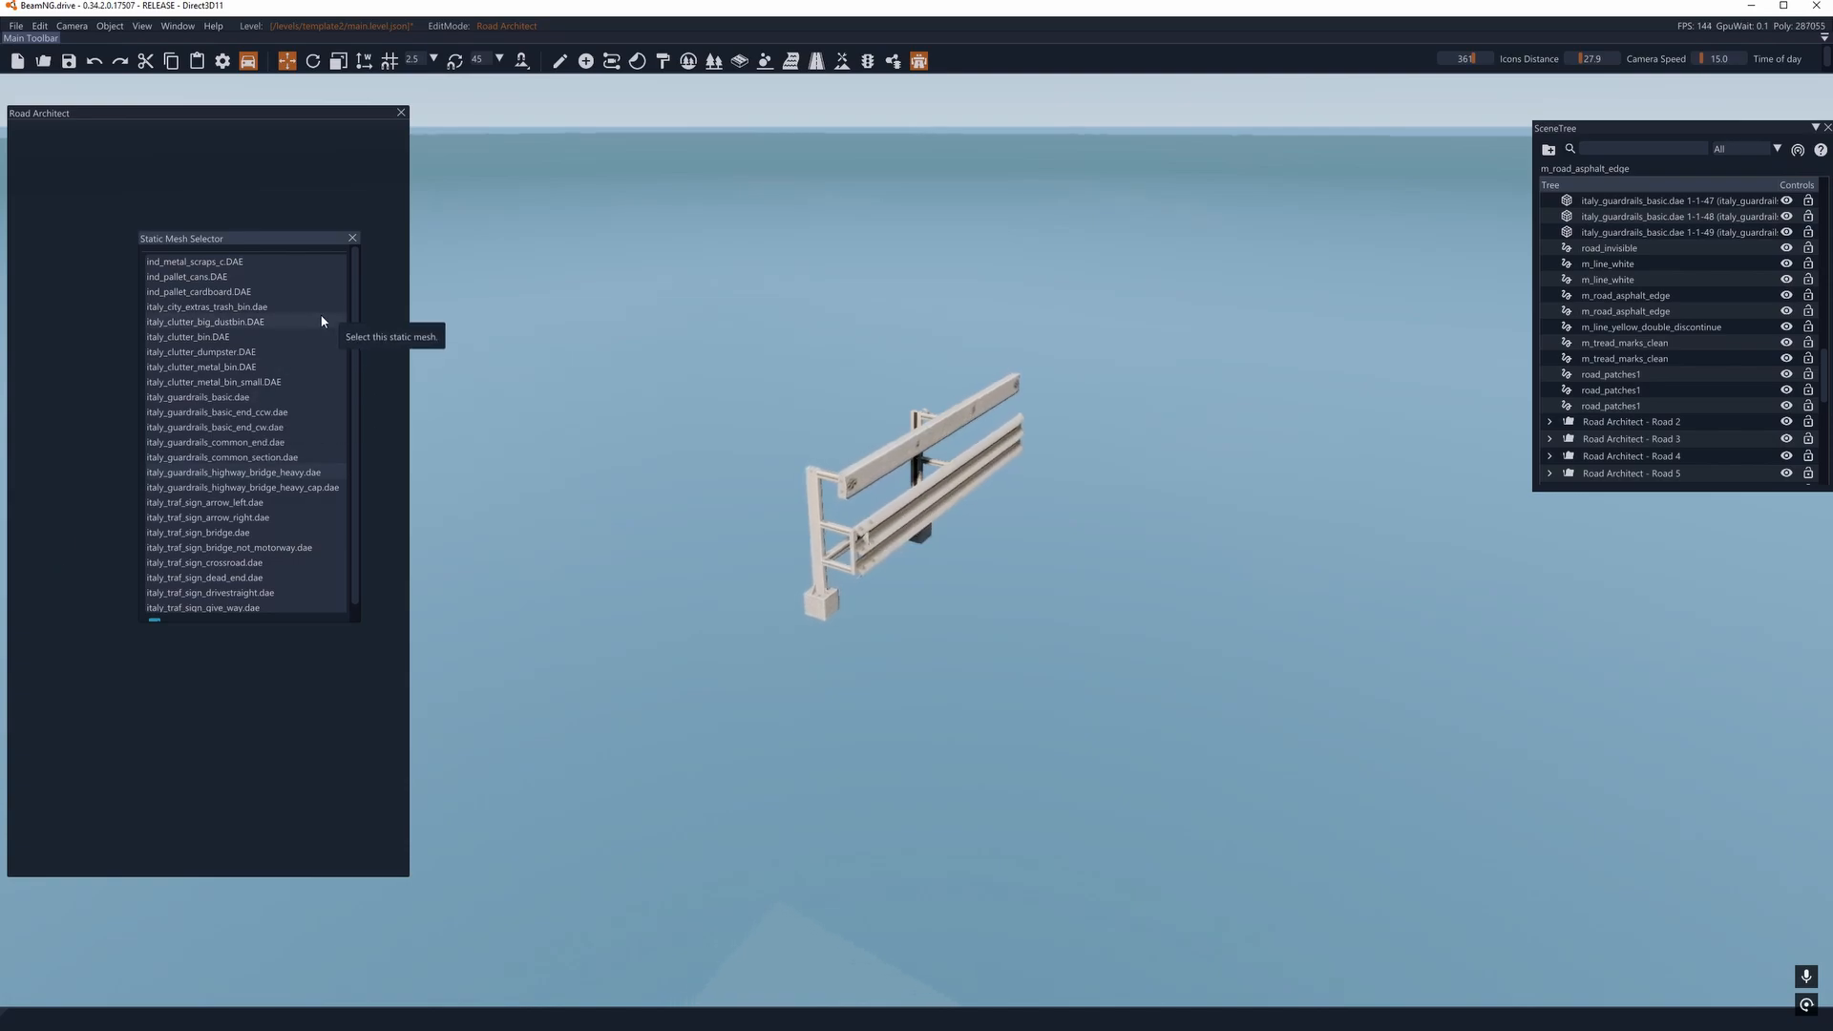
{"action": "scroll", "coordinate": [219, 420], "scroll_direction": "down", "scroll_amount": 10}
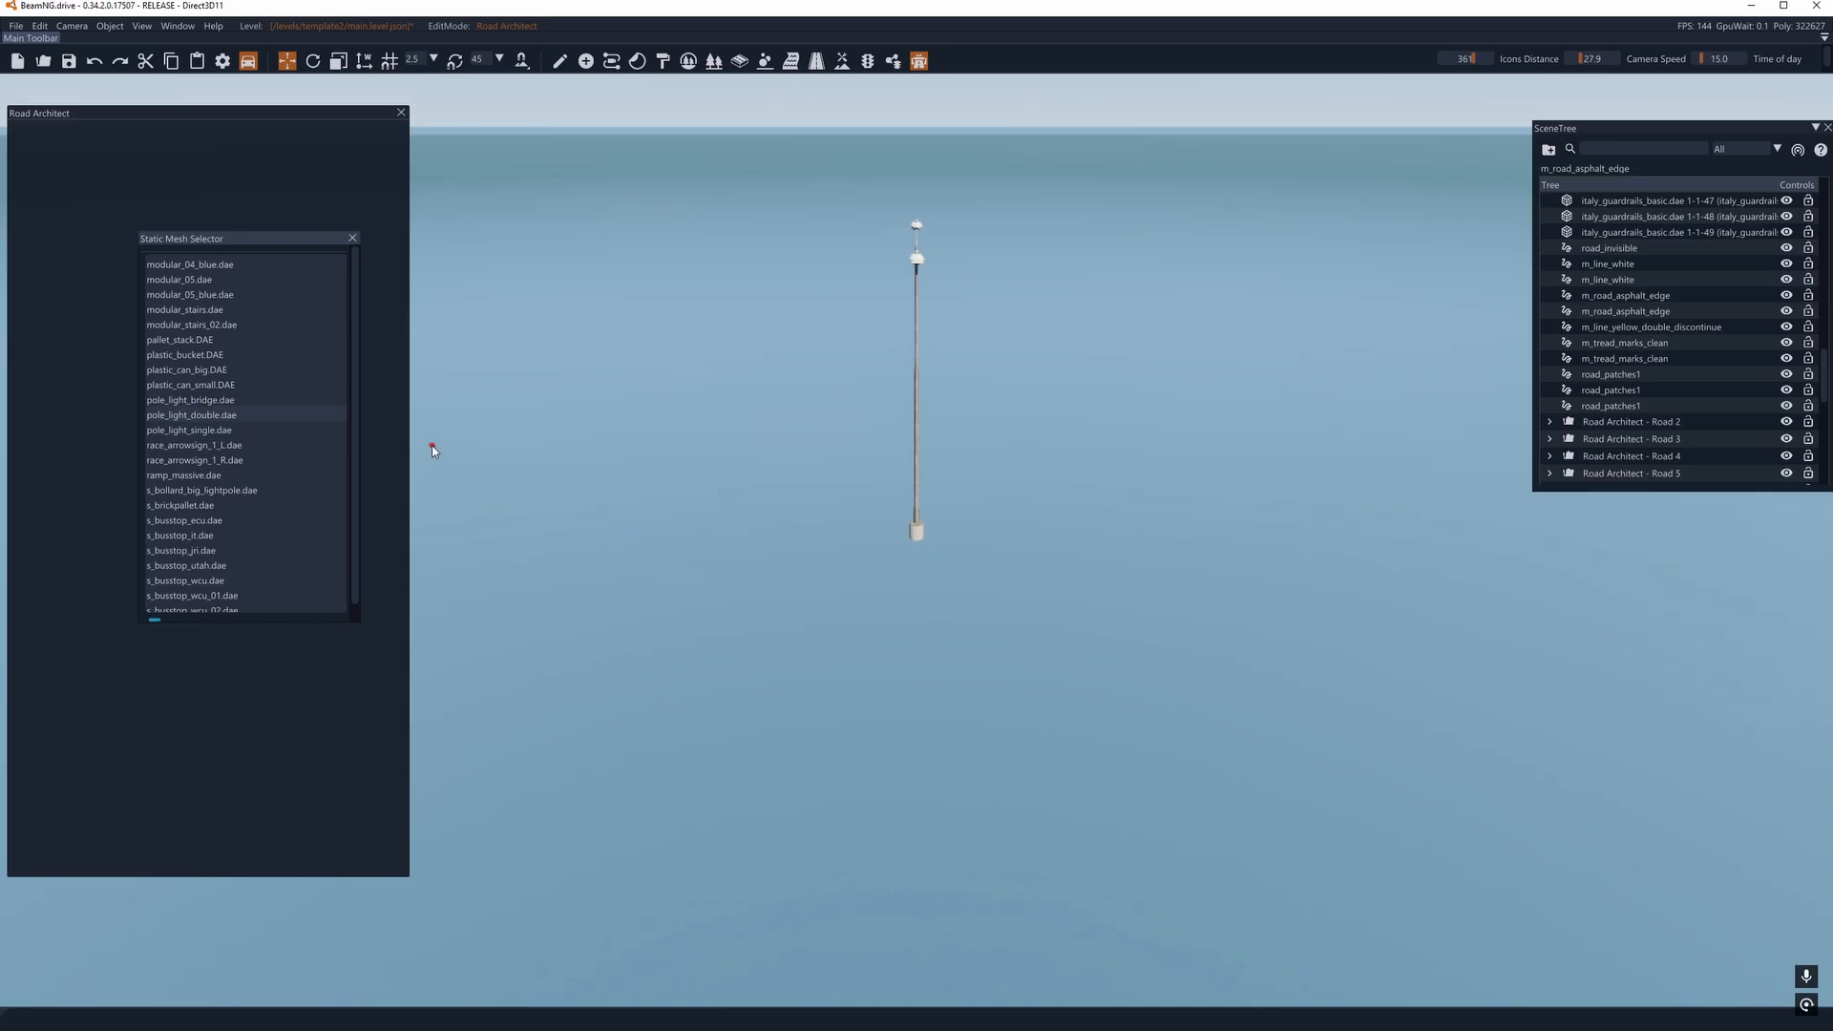
{"action": "left_click", "coordinate": [353, 239]}
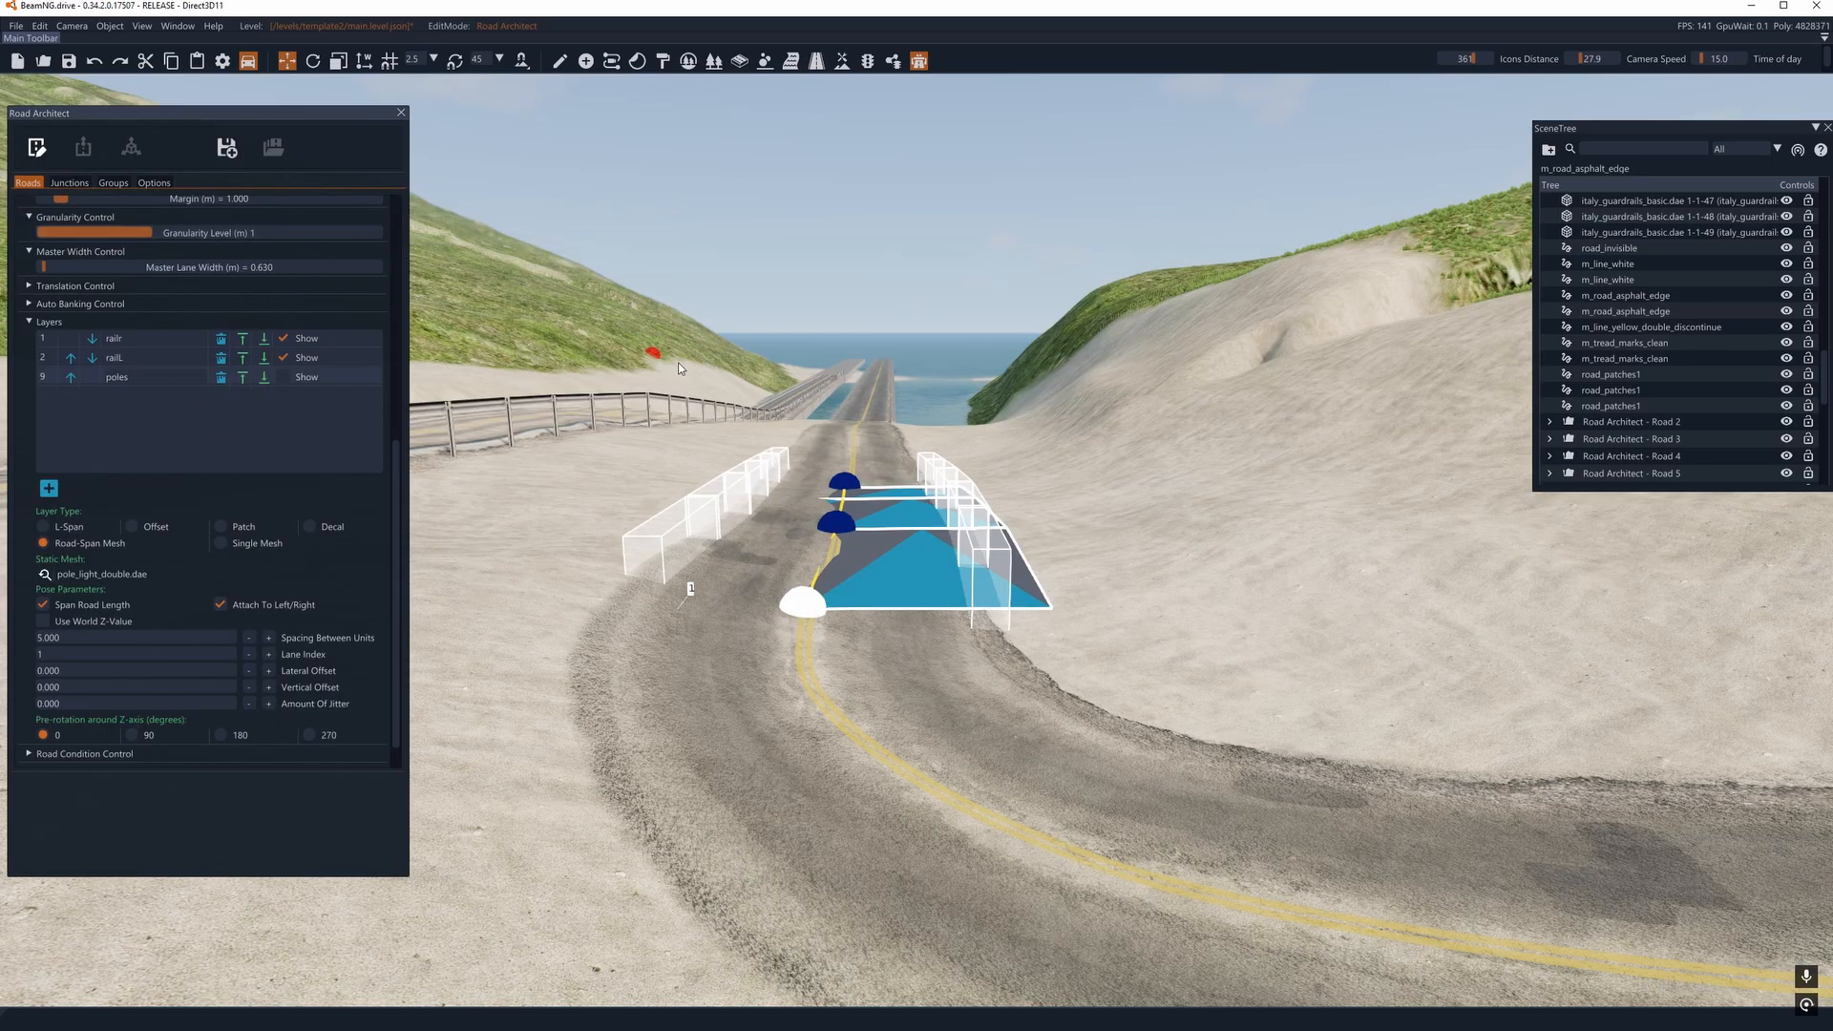
- Nudge the middle and far nodes of the guardrail road and show the poles layer on it
{"action": "right_click_drag", "start_coordinate": [760, 395], "coordinate": [702, 535]}
{"action": "key", "text": "w"}
{"action": "key", "text": "s"}
{"action": "right_click_drag", "start_coordinate": [778, 239], "coordinate": [778, 274]}
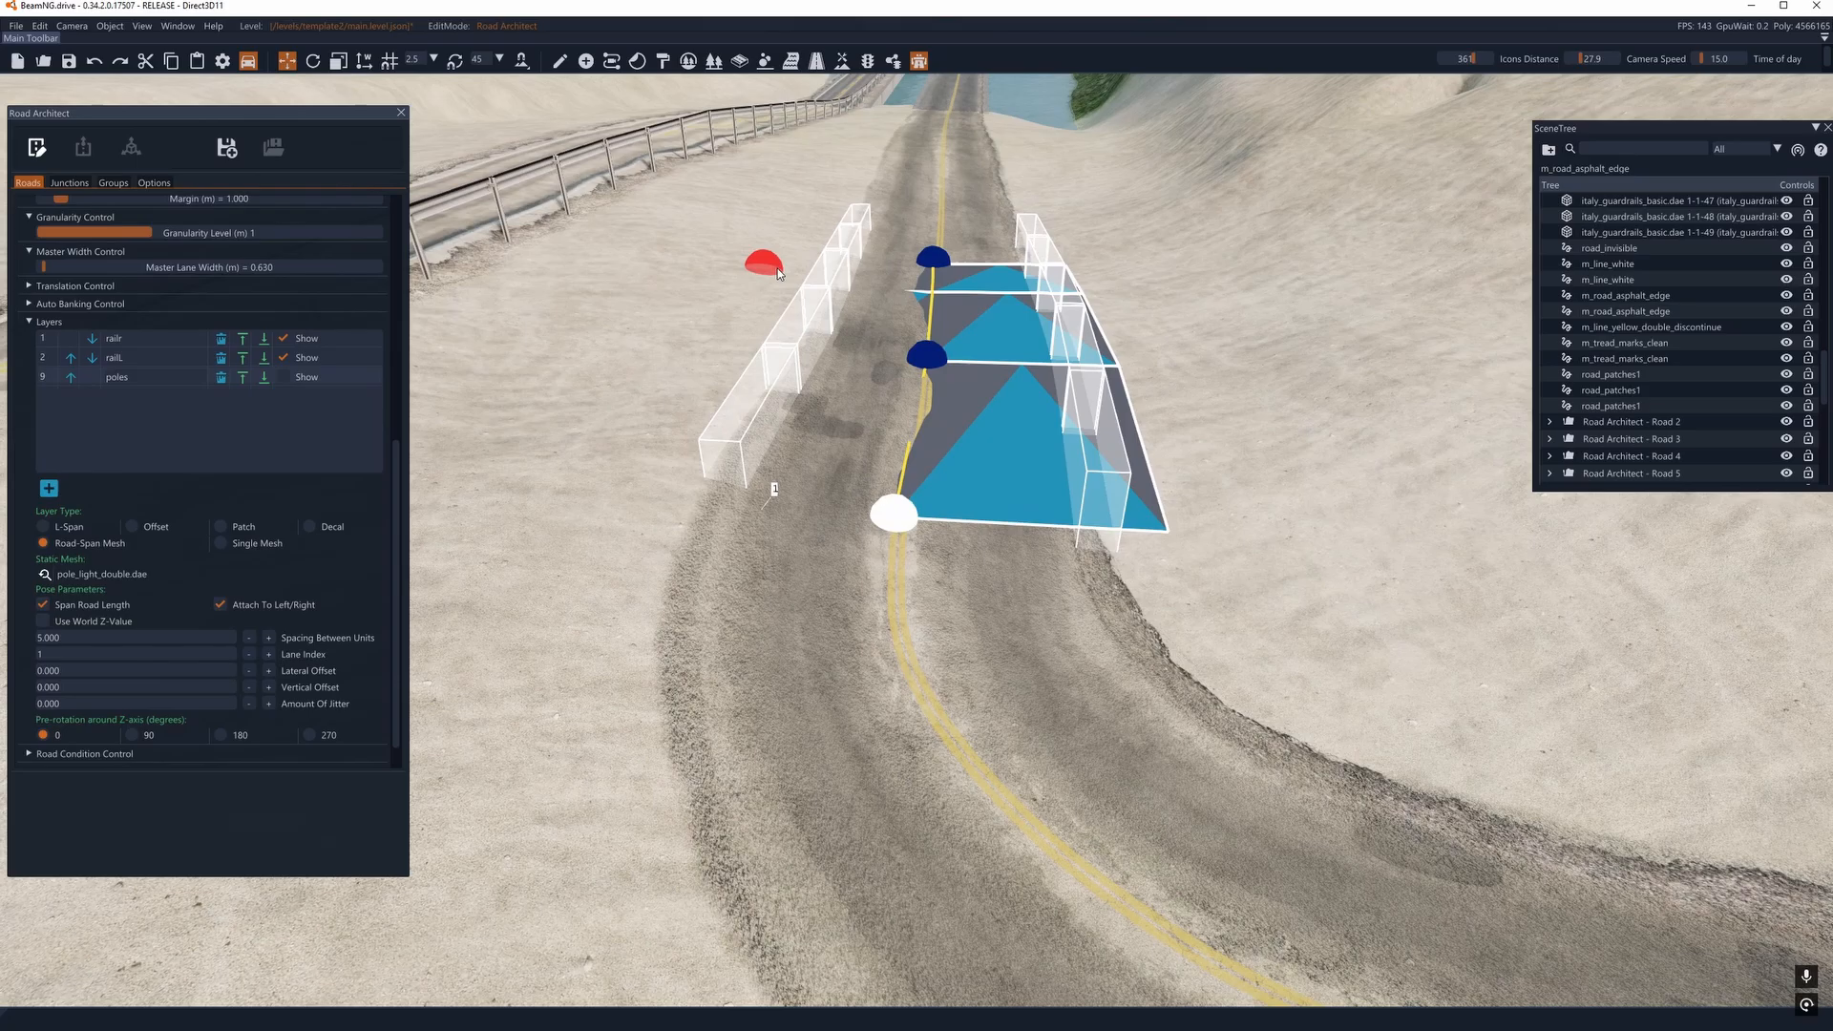
{"action": "left_click", "coordinate": [913, 360]}
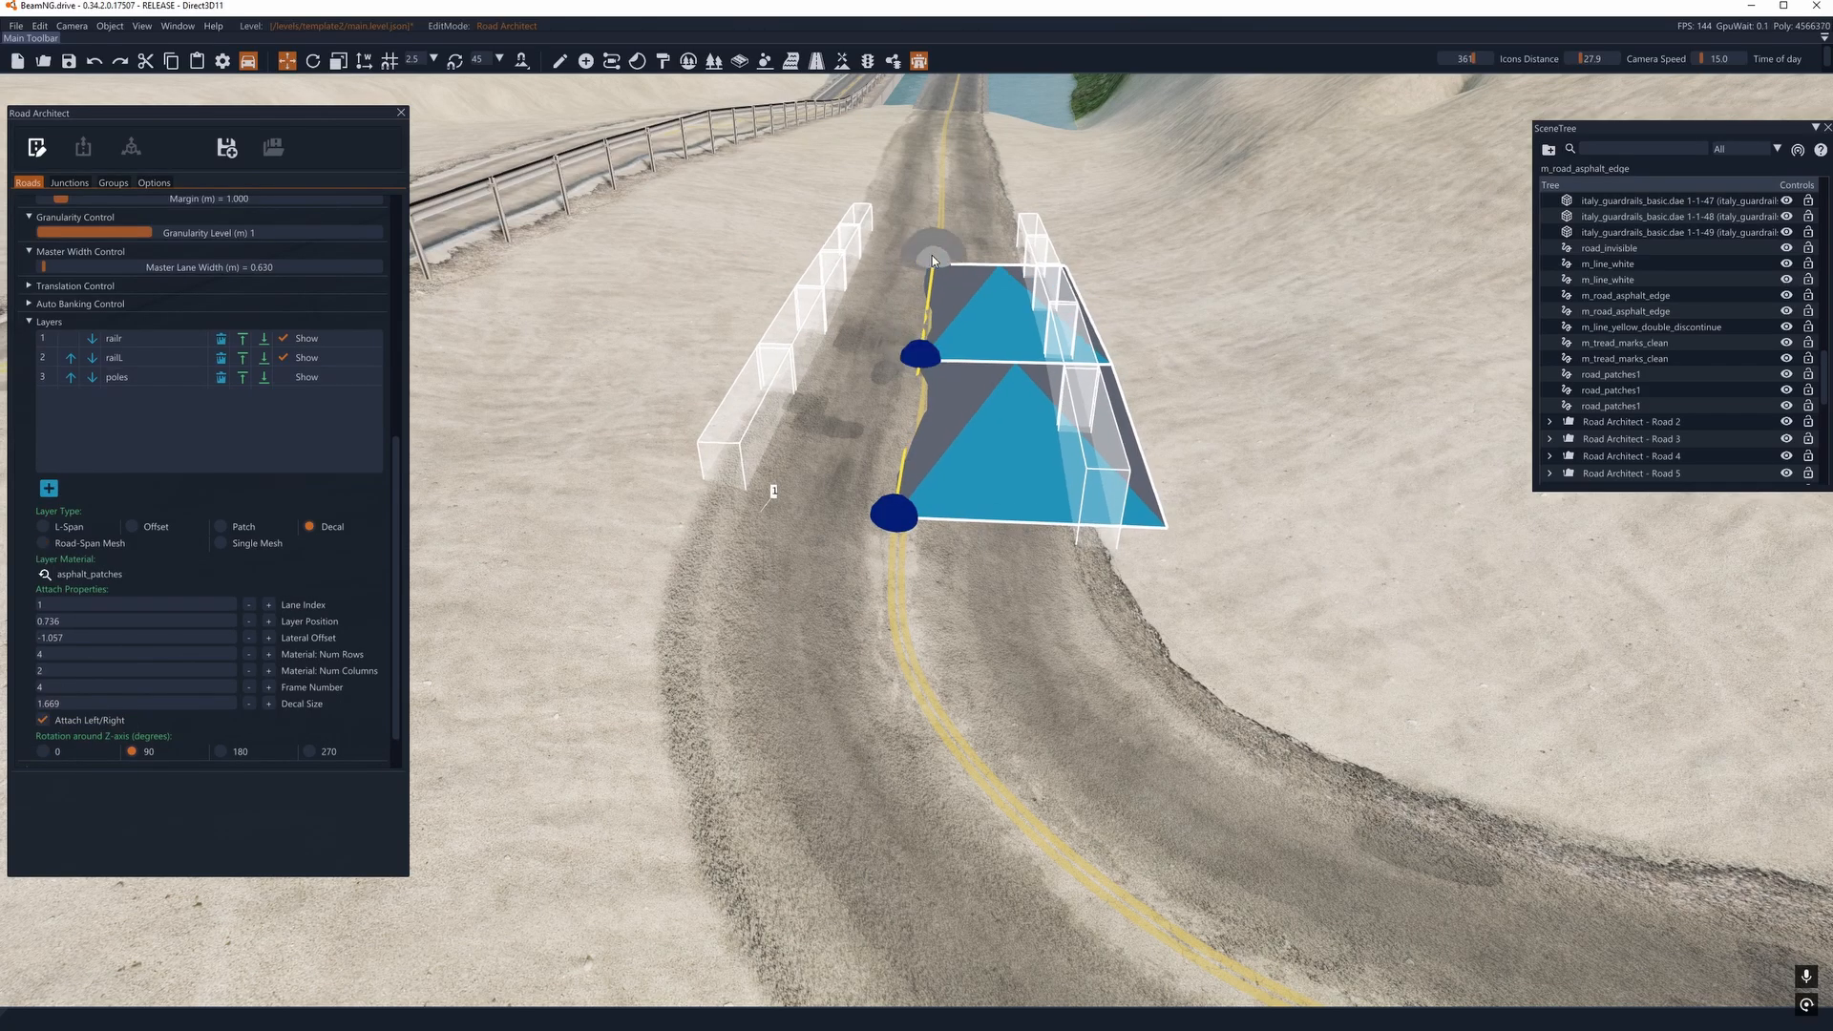
{"action": "left_click_drag", "start_coordinate": [933, 259], "coordinate": [933, 253]}
{"action": "right_click_drag", "start_coordinate": [906, 511], "coordinate": [933, 385]}
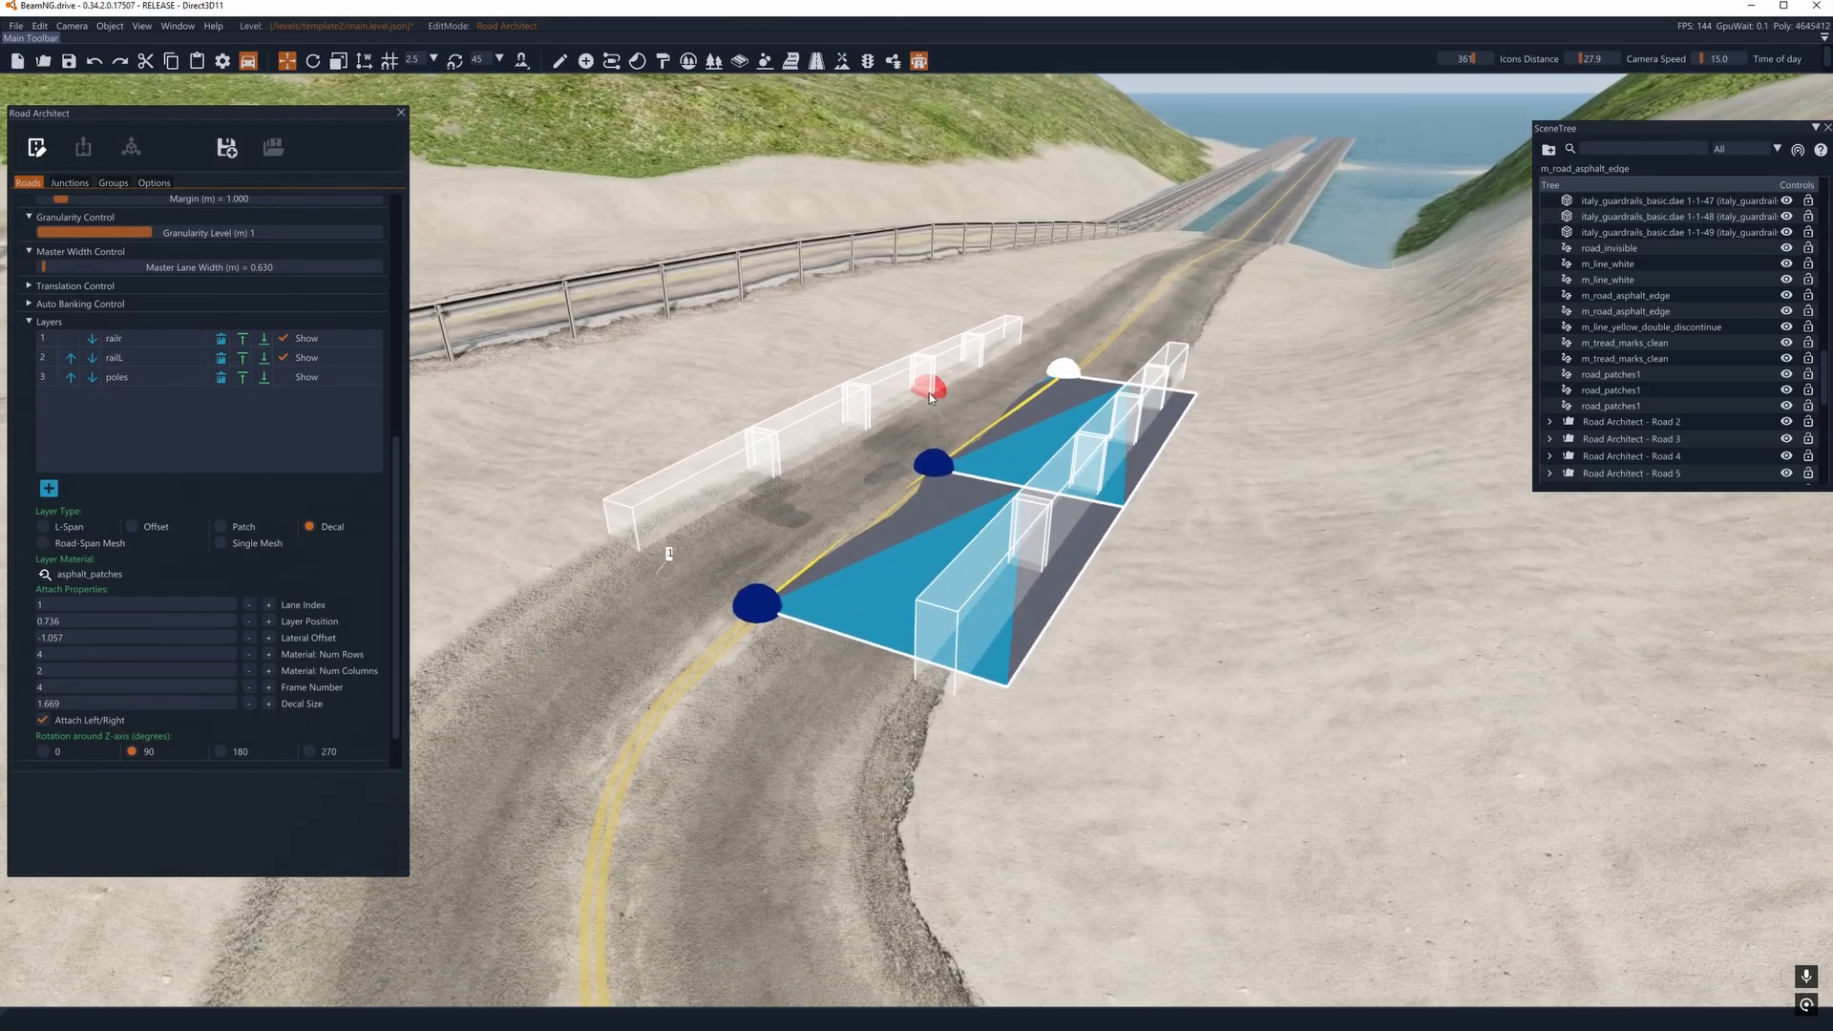
{"action": "left_click", "coordinate": [283, 377]}
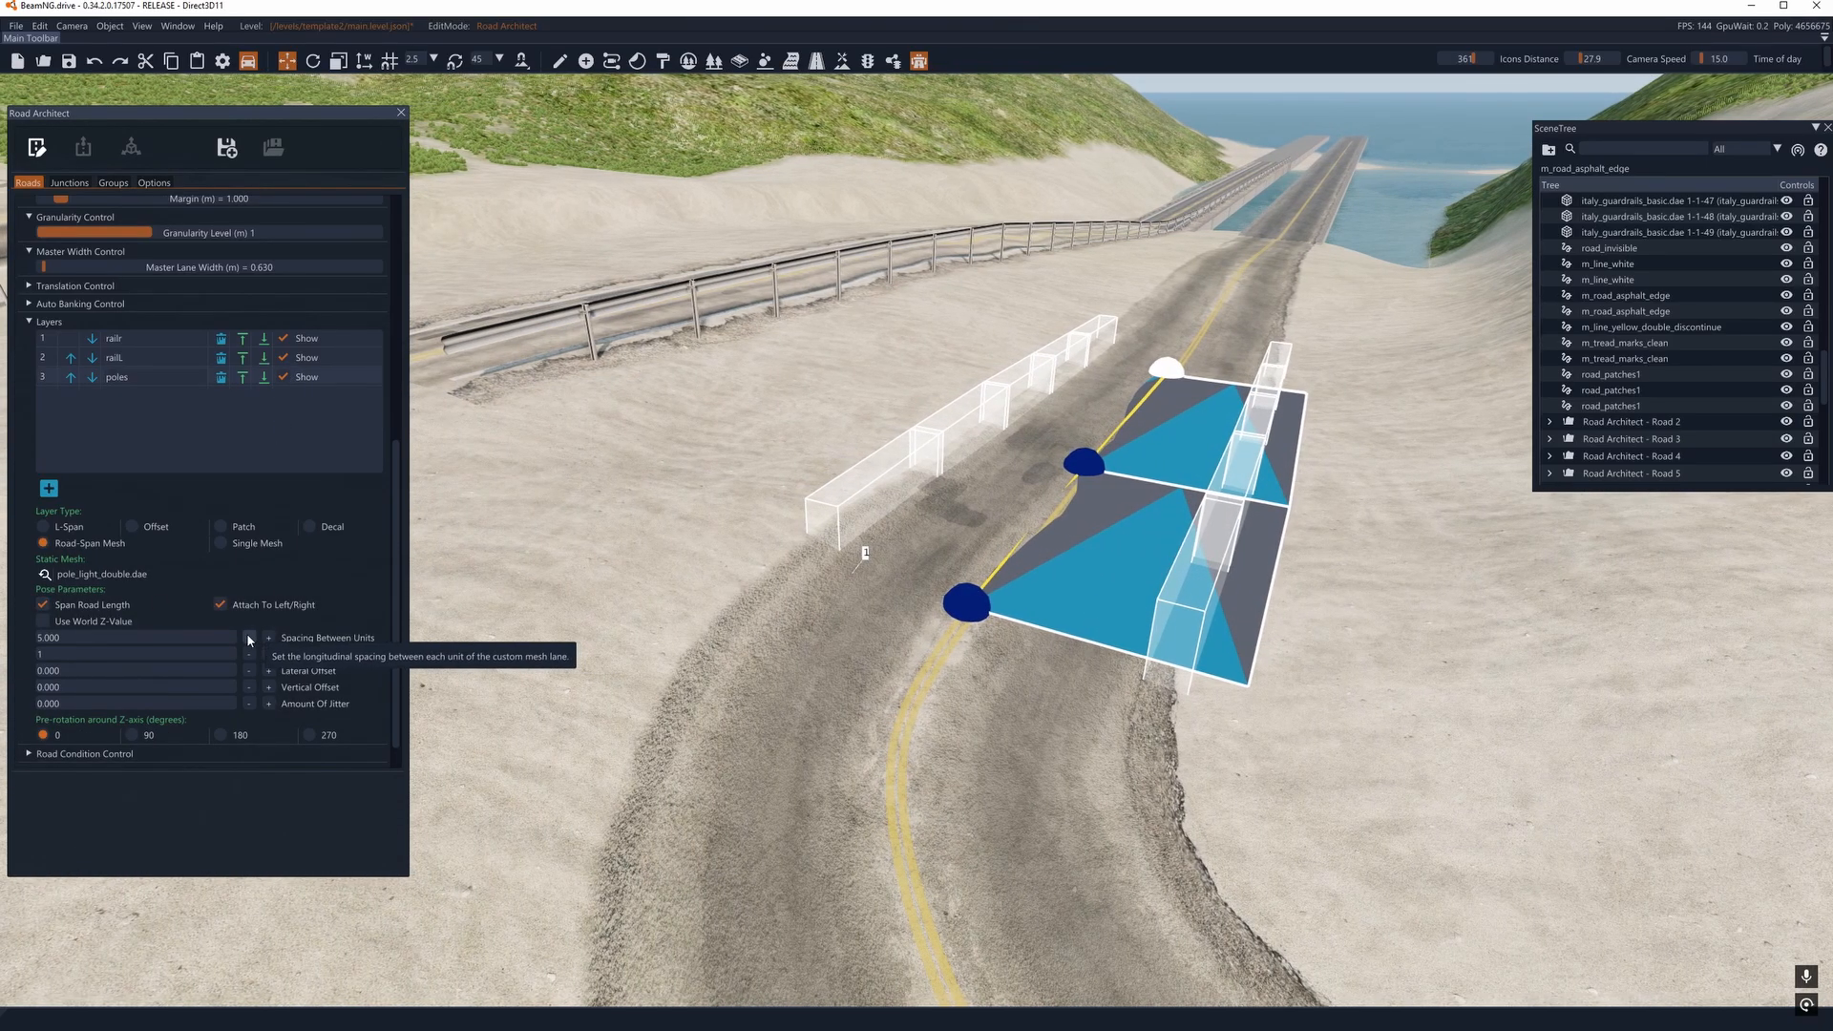
- Set the poles layer's spacing between units to 3.800 and add a node beyond the guardrail road's far end
{"action": "left_click", "coordinate": [249, 639]}
{"action": "right_click_drag", "start_coordinate": [445, 577], "coordinate": [916, 516]}
{"action": "key", "text": "w"}
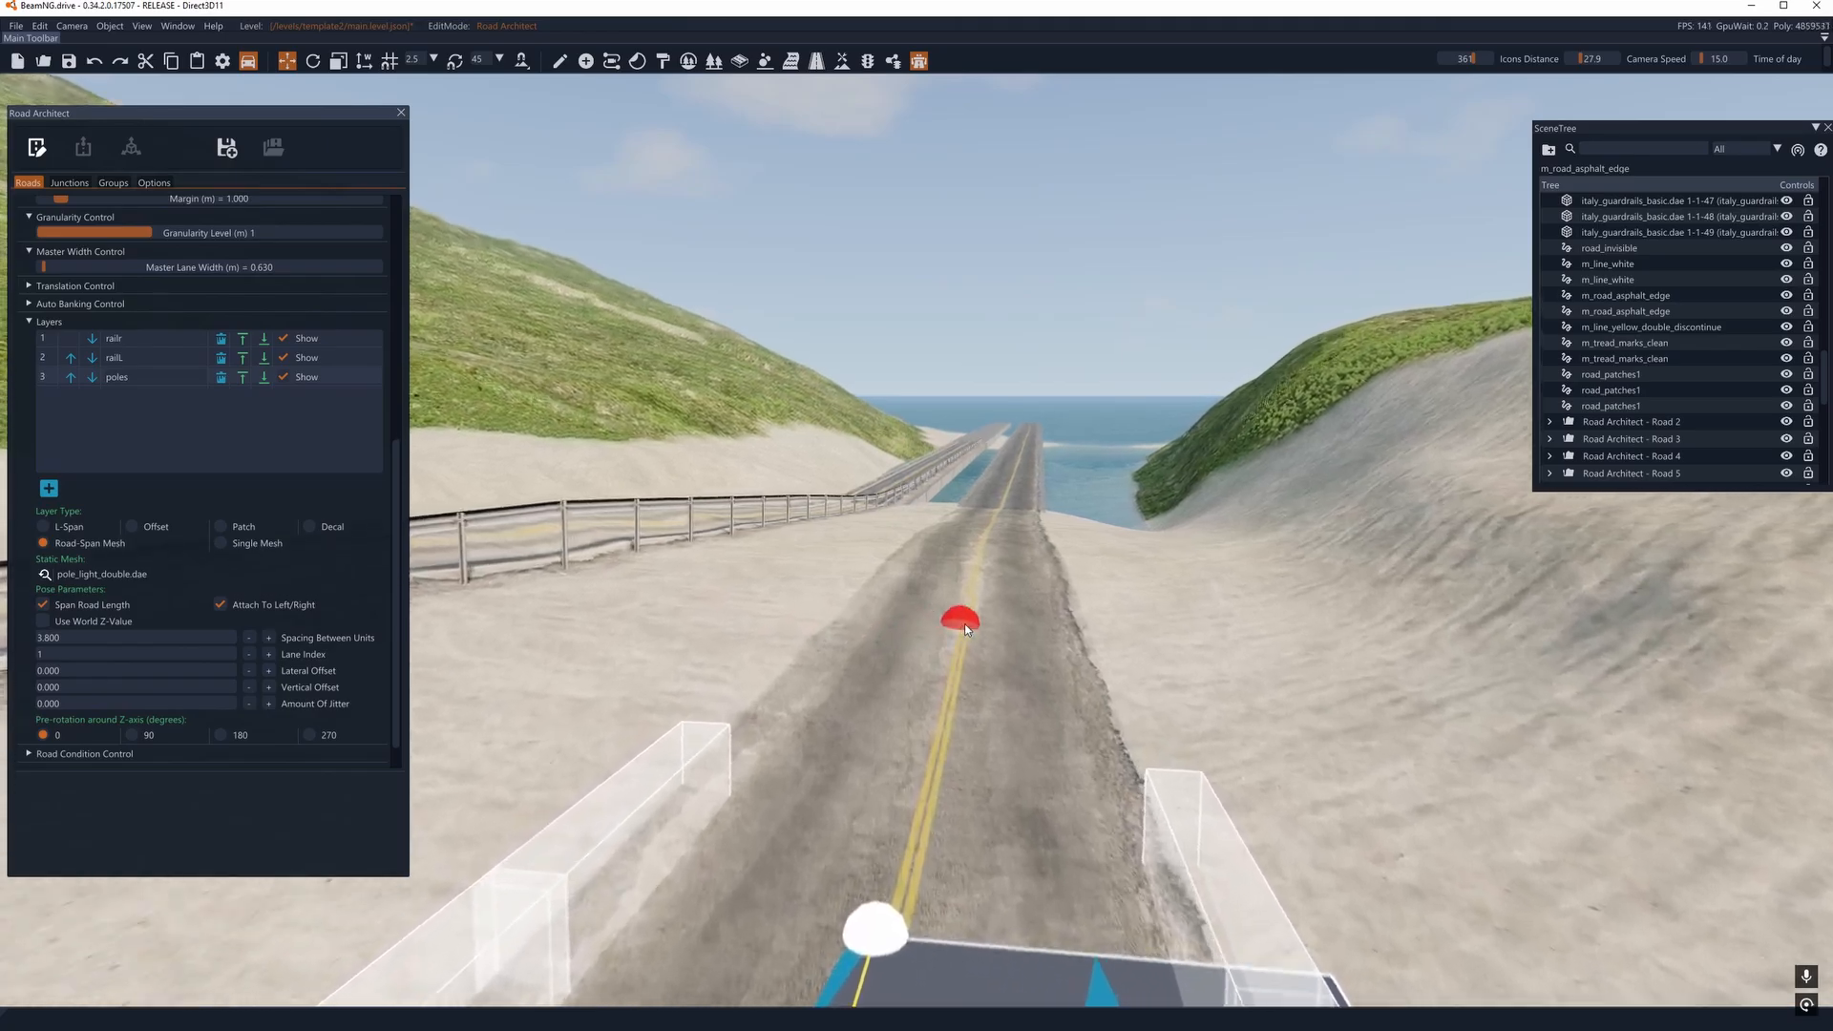
{"action": "left_click", "coordinate": [970, 622]}
- Switch to render mode to inspect the double light poles along the road, and return to edit mode
{"action": "key", "text": "s"}
{"action": "right_click_drag", "start_coordinate": [970, 623], "coordinate": [917, 515]}
{"action": "key", "text": "w"}
{"action": "left_click", "coordinate": [36, 147]}
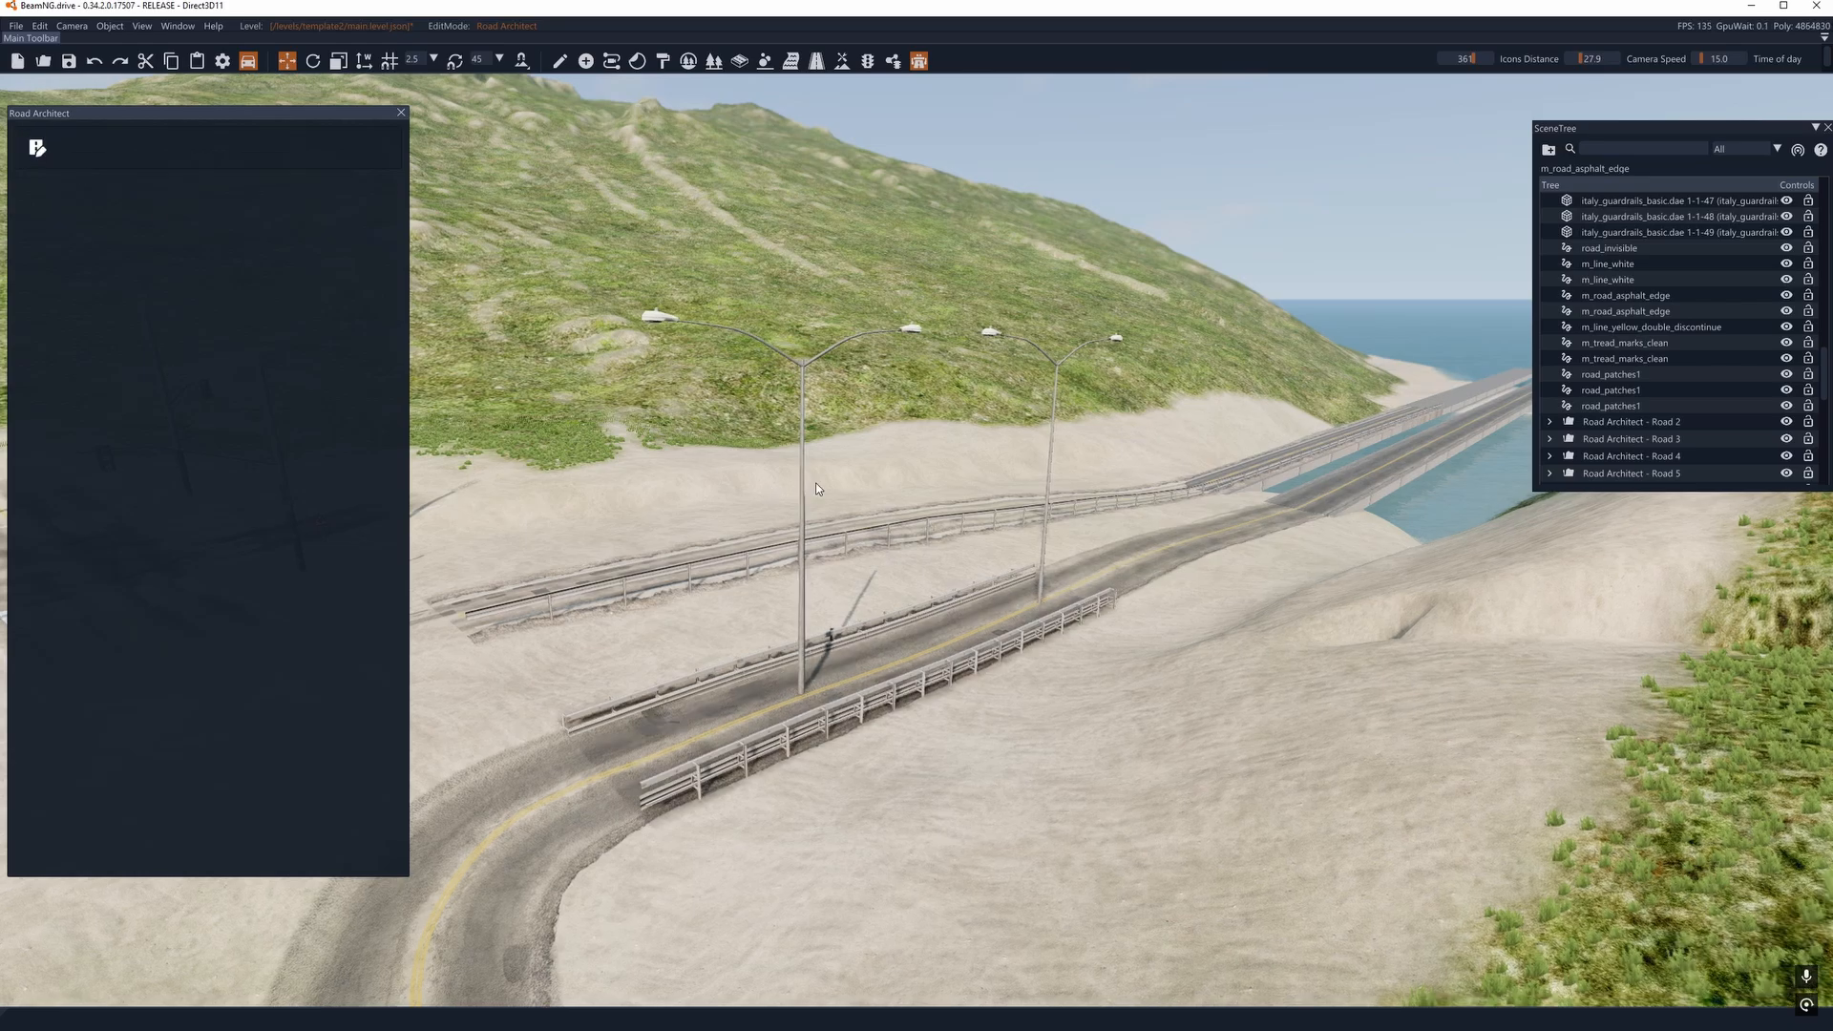
{"action": "key", "text": "a"}
{"action": "right_click_drag", "start_coordinate": [815, 483], "coordinate": [917, 515]}
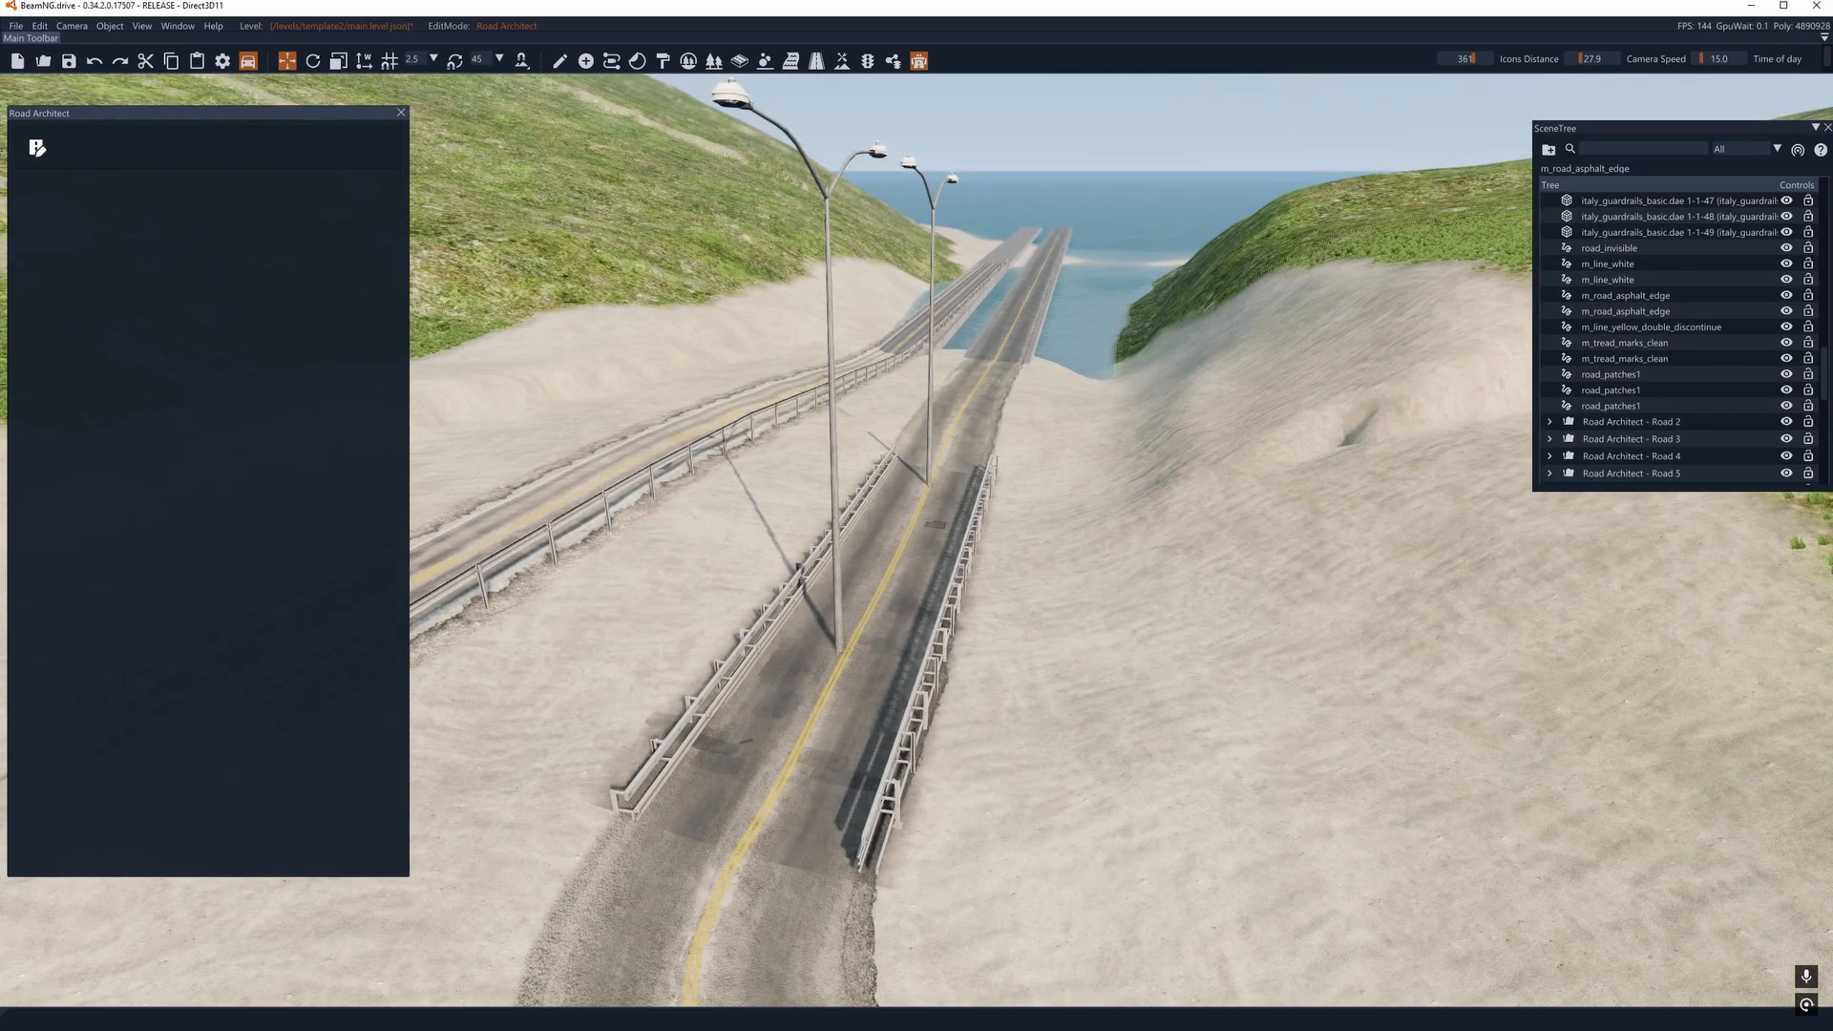
{"action": "left_click", "coordinate": [36, 149]}
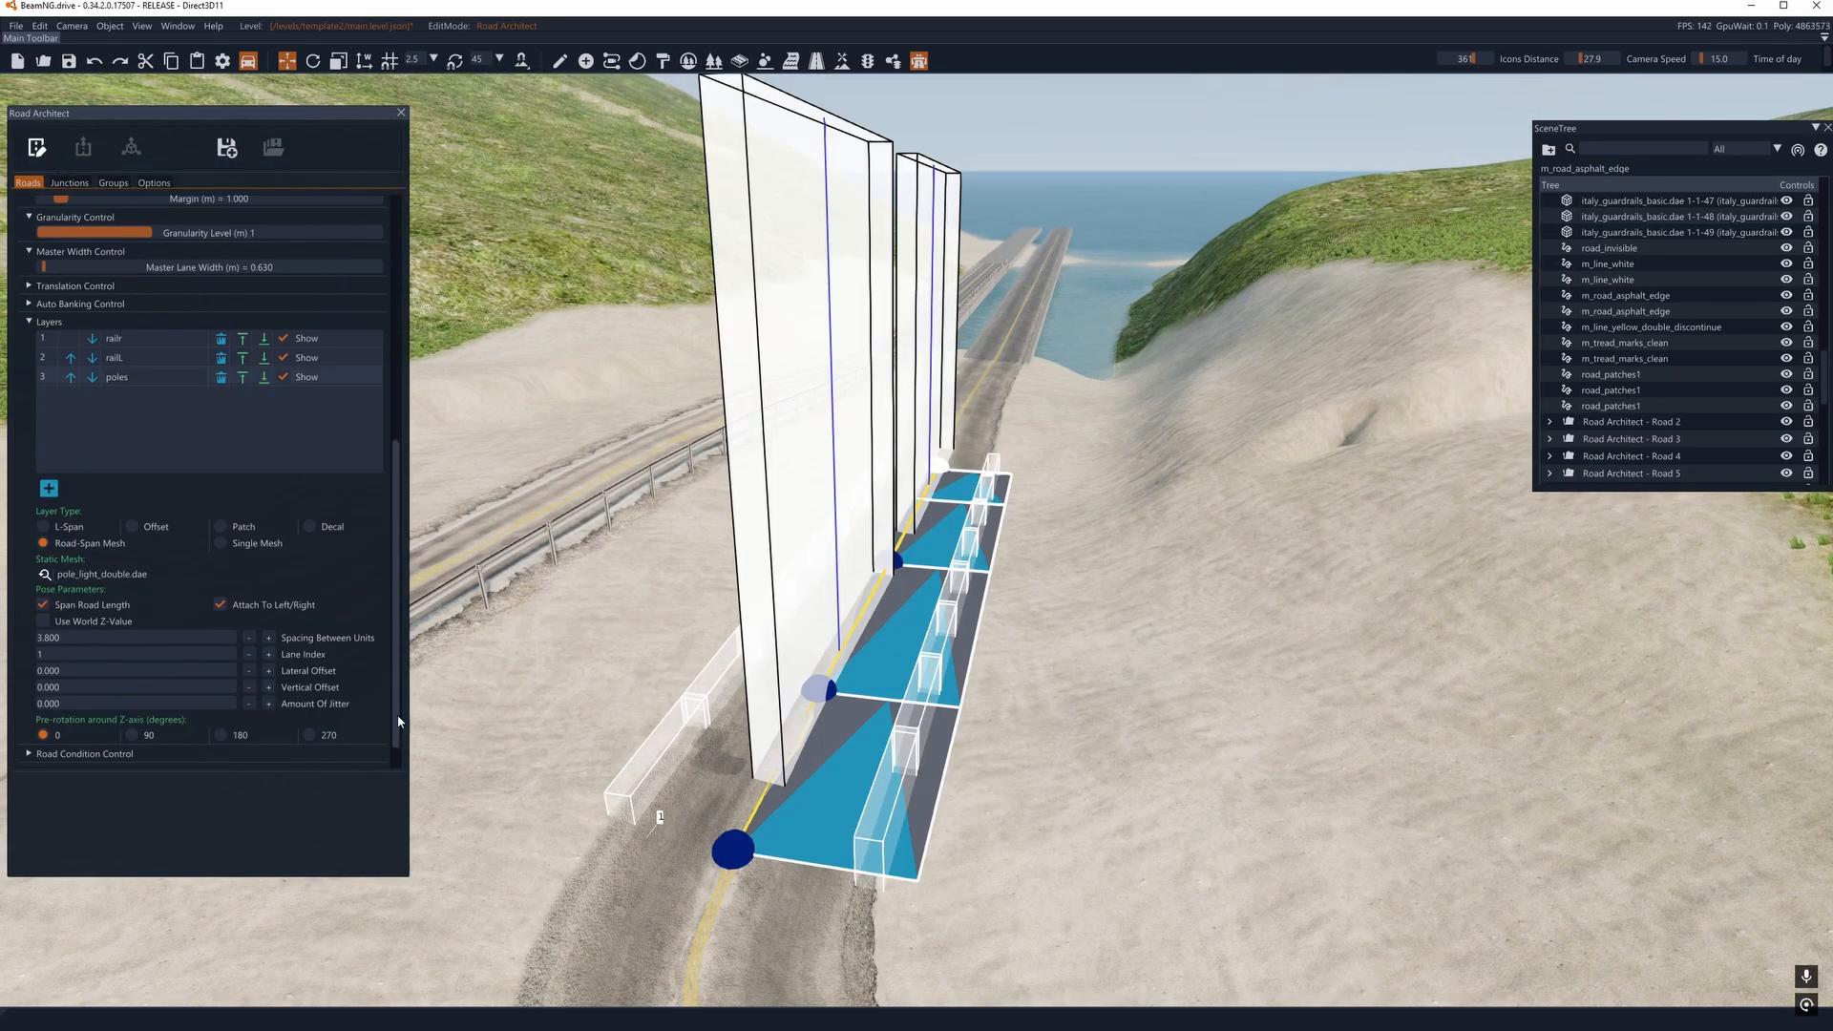
- Set the poles layer's pre-rotation around the Z-axis to 90 degrees and check the poles' orientation
{"action": "left_click", "coordinate": [132, 735]}
{"action": "key", "text": "d"}
{"action": "right_click_drag", "start_coordinate": [581, 543], "coordinate": [482, 477]}
{"action": "key", "text": "d"}
{"action": "right_click_drag", "start_coordinate": [913, 510], "coordinate": [811, 518]}
{"action": "key", "text": "d"}
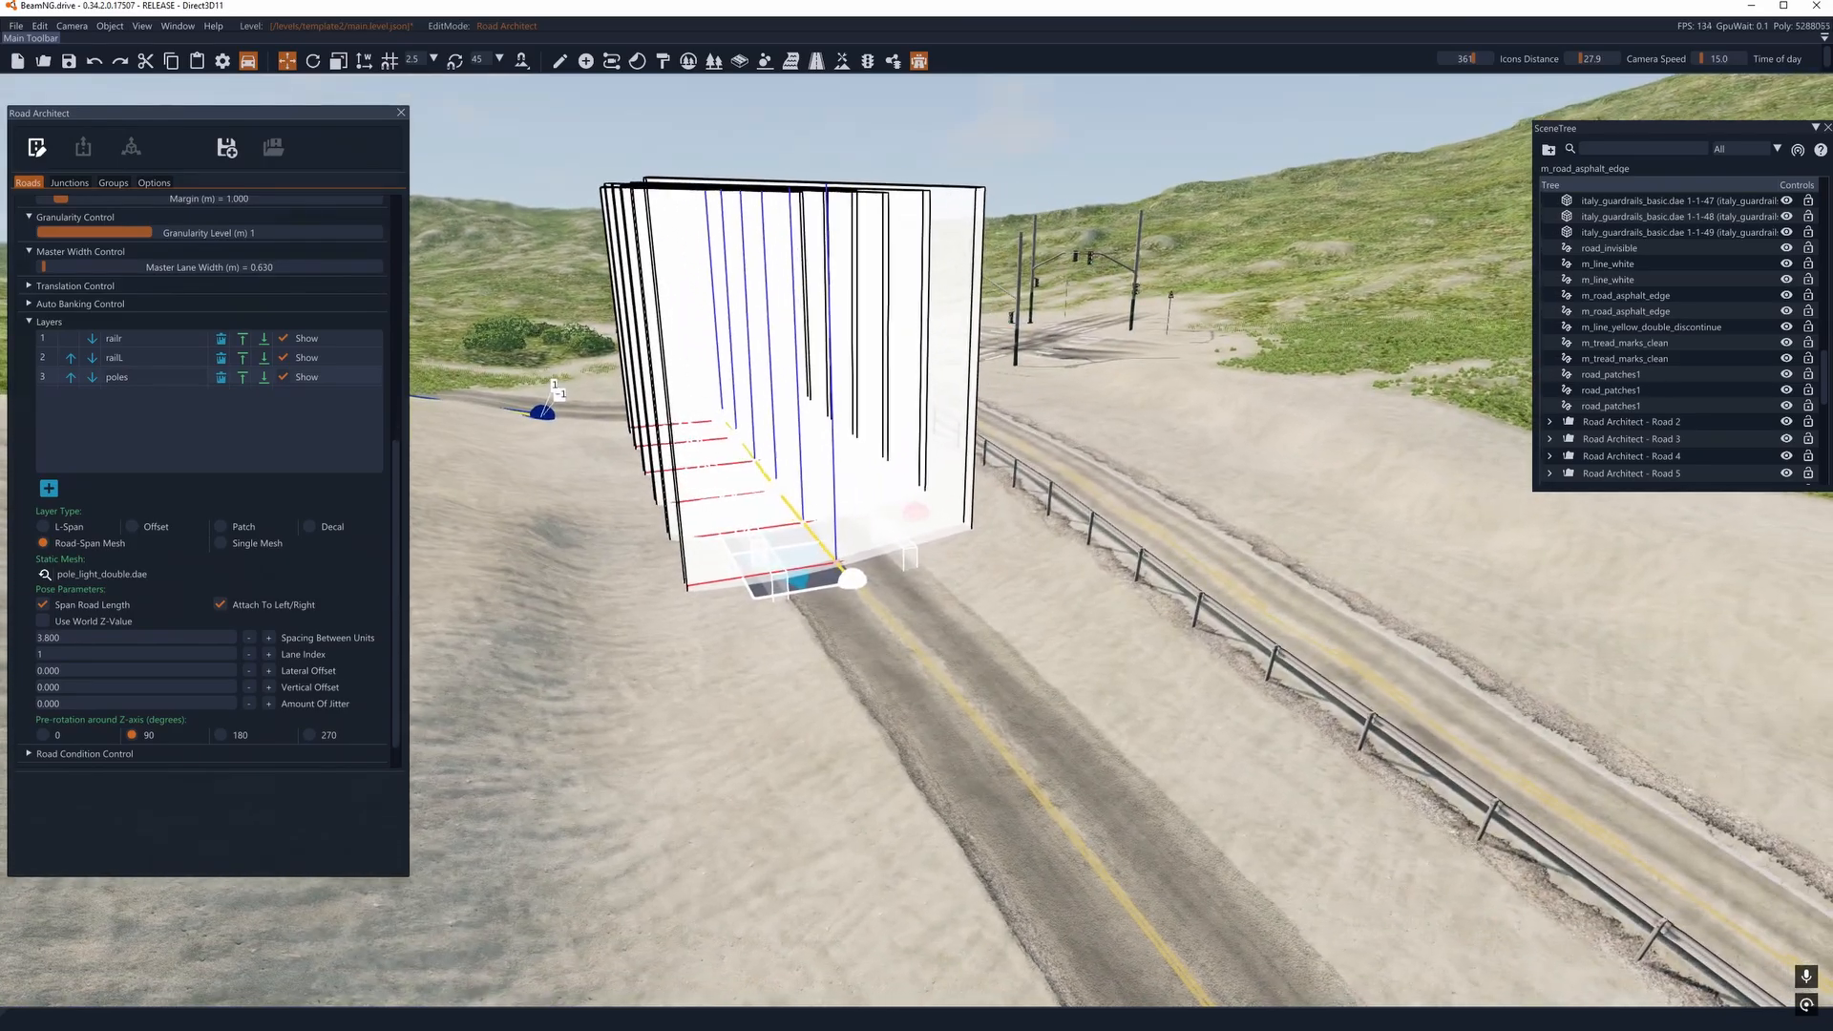
- Extend the guardrail road with two more nodes along the yellow centerline up to the start of the bridge
{"action": "right_click_drag", "start_coordinate": [916, 512], "coordinate": [1222, 607]}
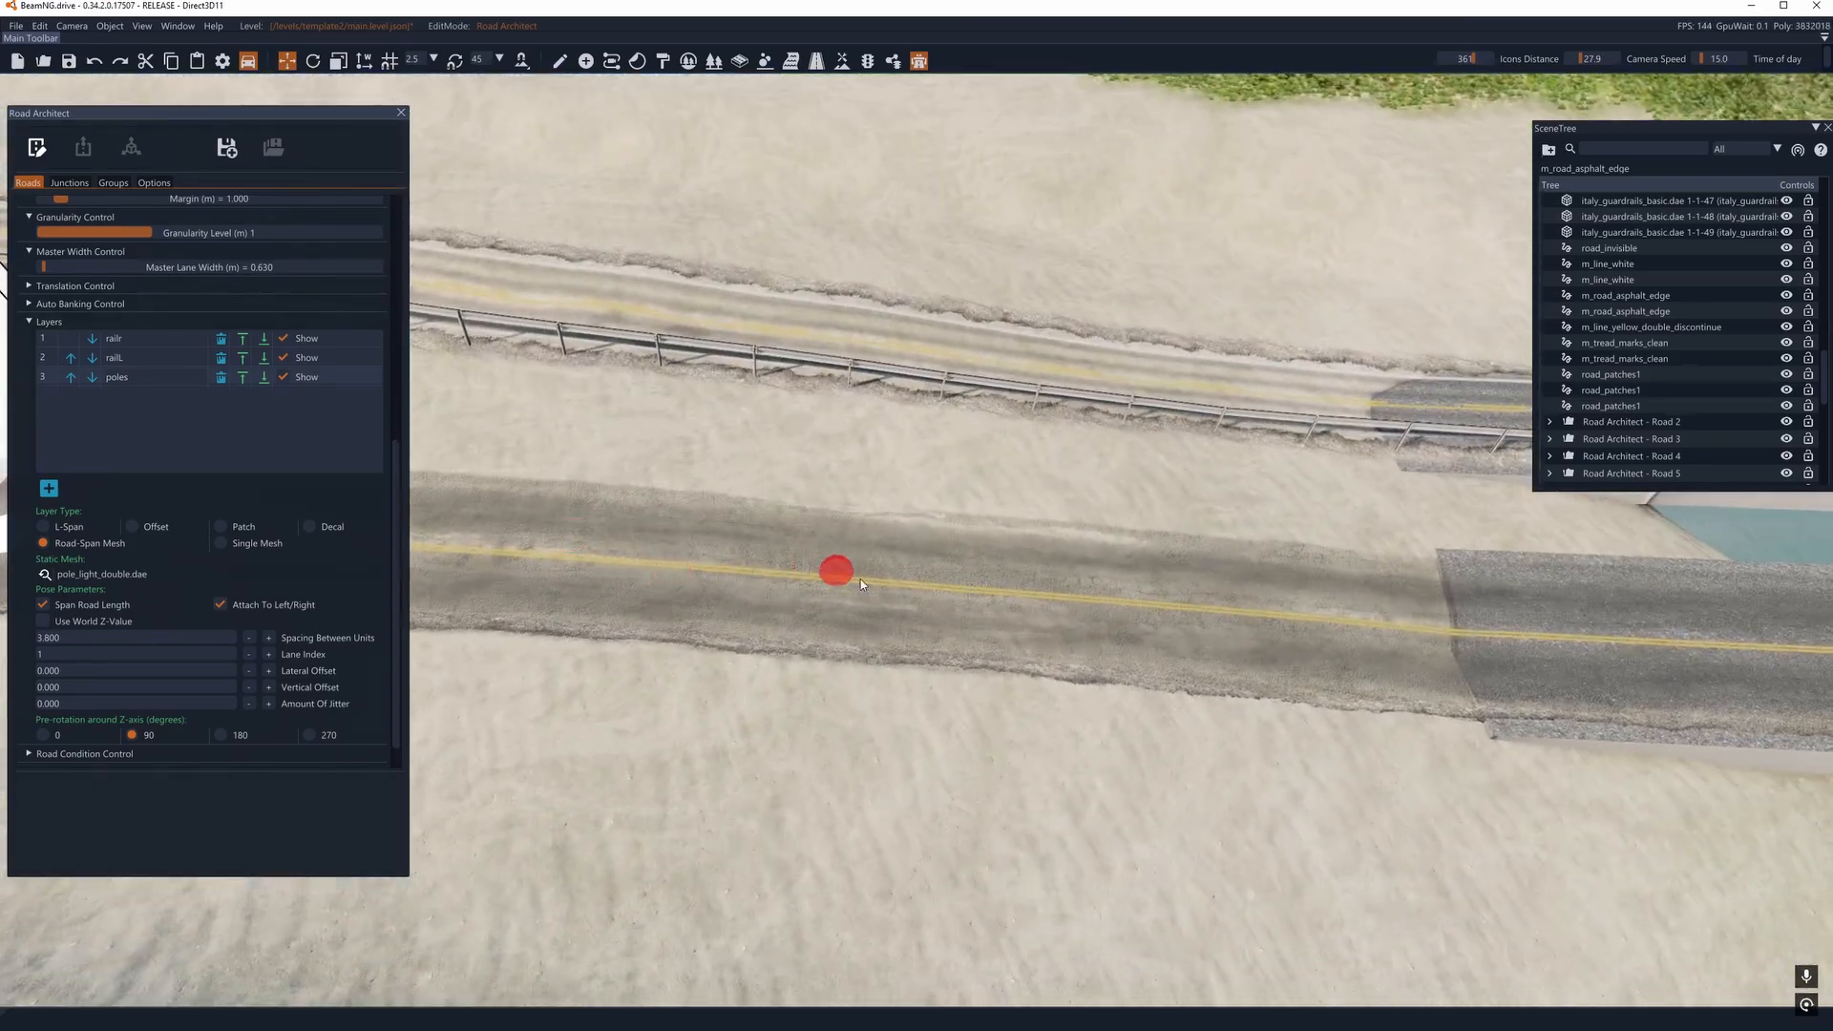
{"action": "key", "text": "a"}
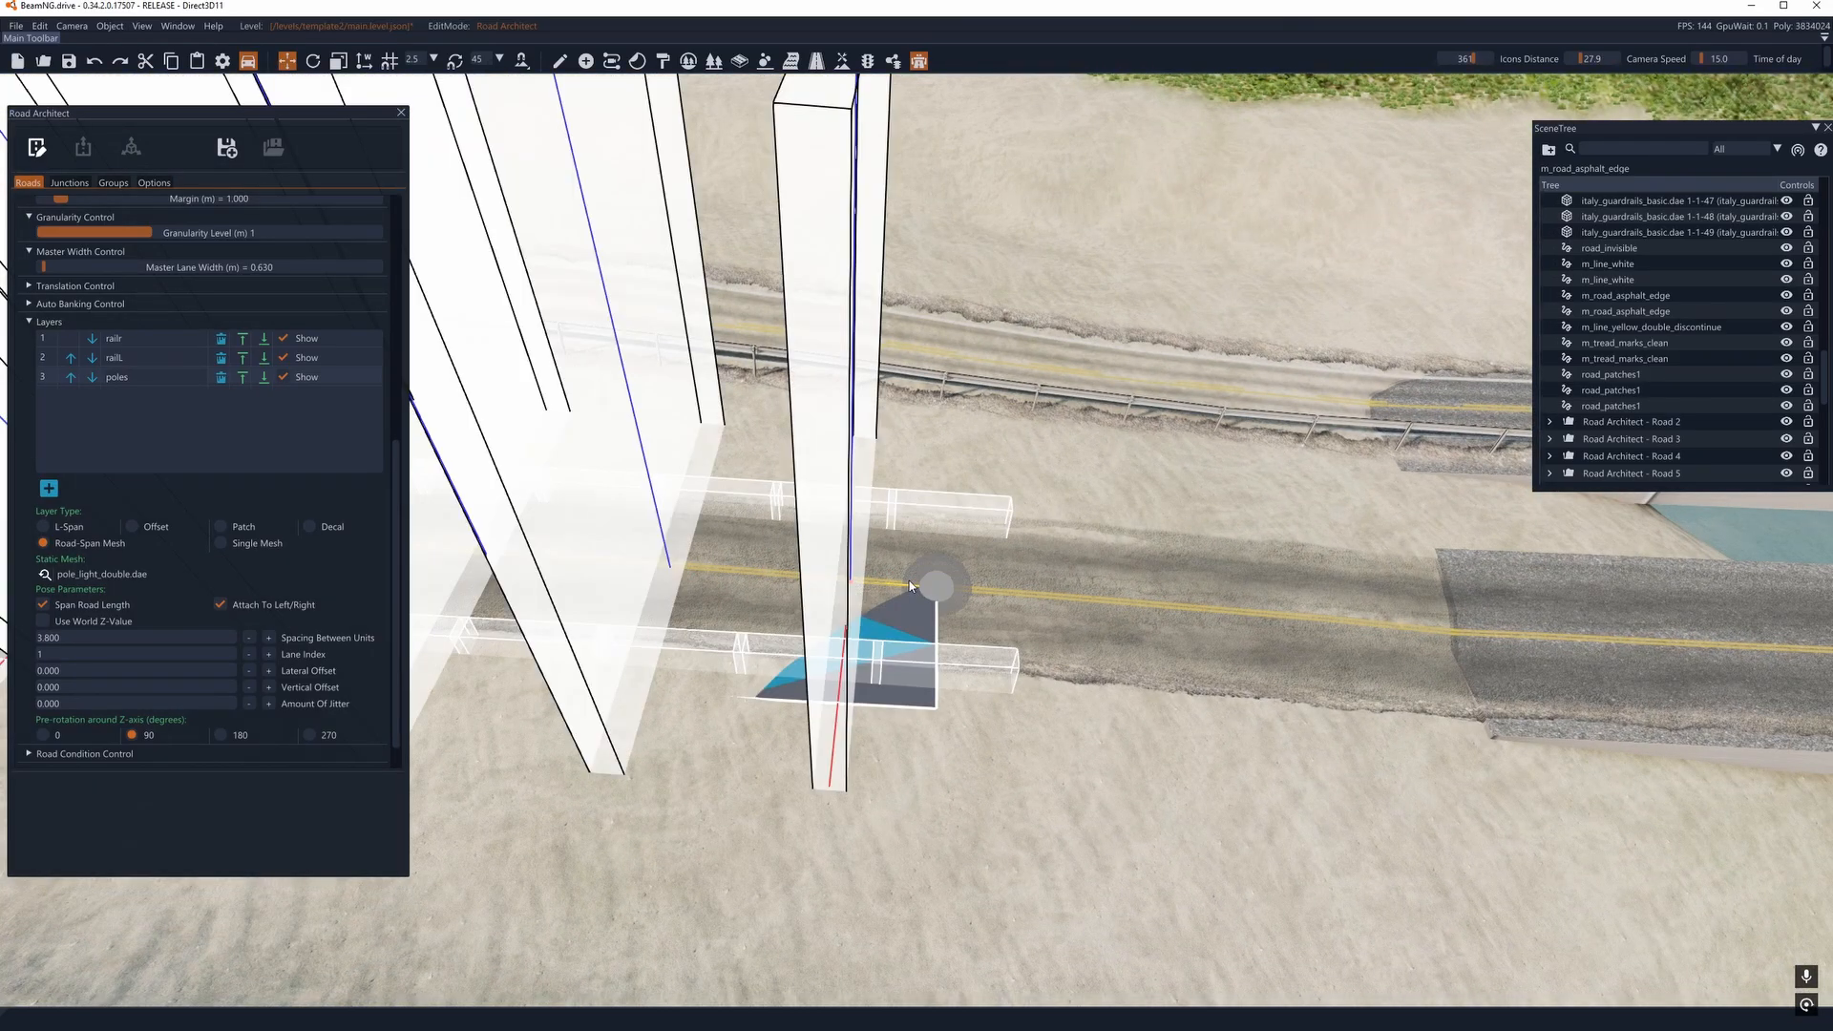
{"action": "right_click_drag", "start_coordinate": [938, 594], "coordinate": [1012, 577]}
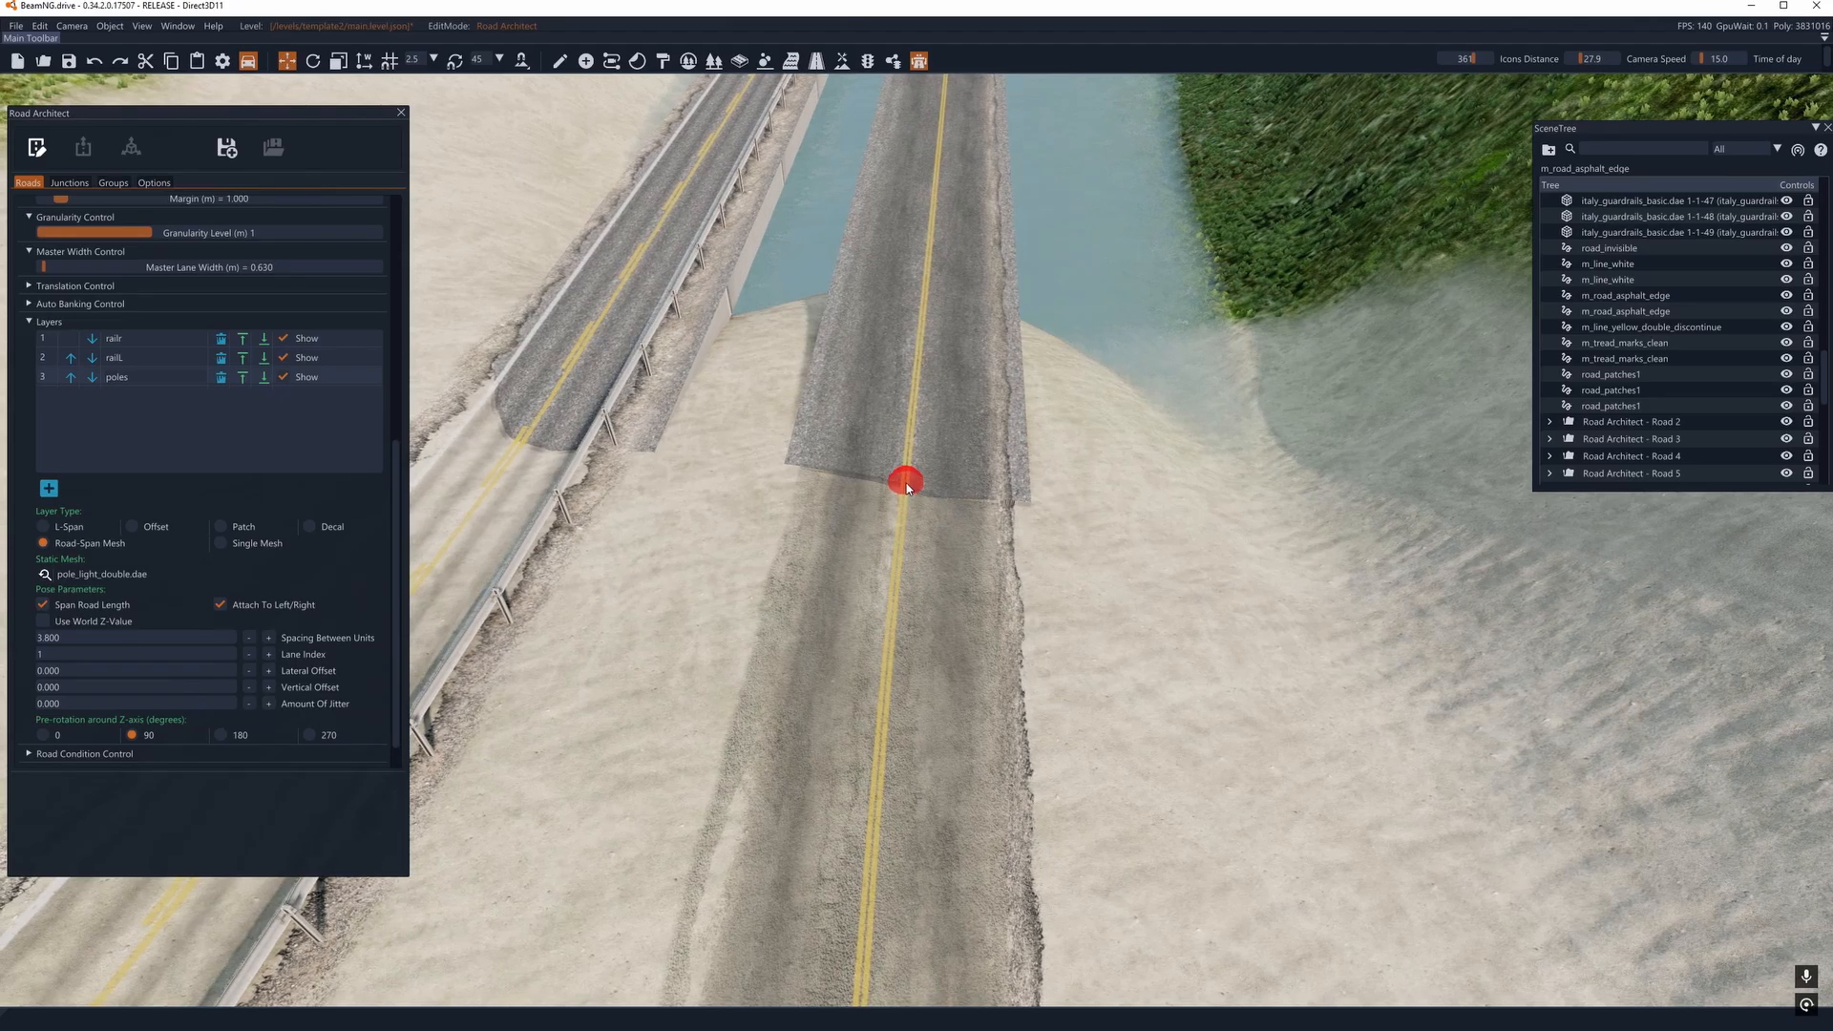
{"action": "left_click", "coordinate": [904, 484]}
- Shift the guardrail road's end node slightly sideways at the bridge joint and switch to the rotate gizmo
{"action": "right_click_drag", "start_coordinate": [904, 506], "coordinate": [797, 597]}
{"action": "key", "text": "s"}
{"action": "key", "text": "w"}
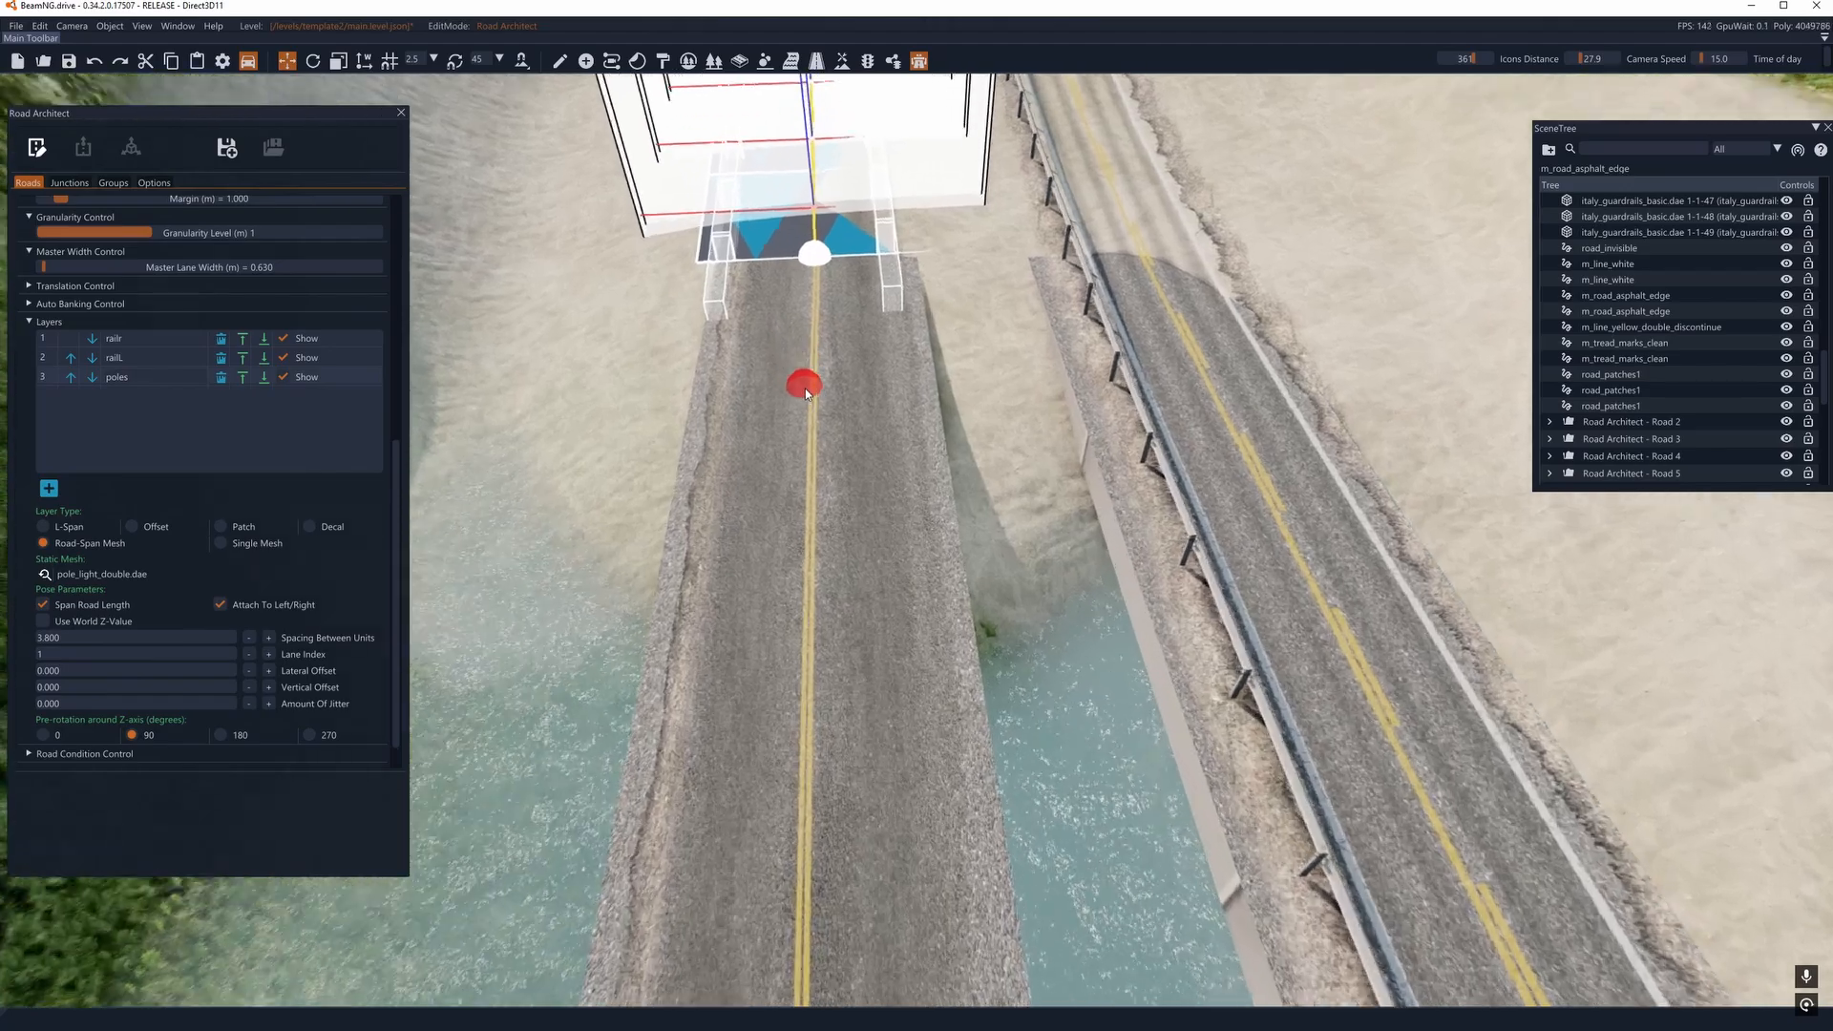
{"action": "right_click_drag", "start_coordinate": [805, 385], "coordinate": [909, 506]}
{"action": "left_click", "coordinate": [804, 459]}
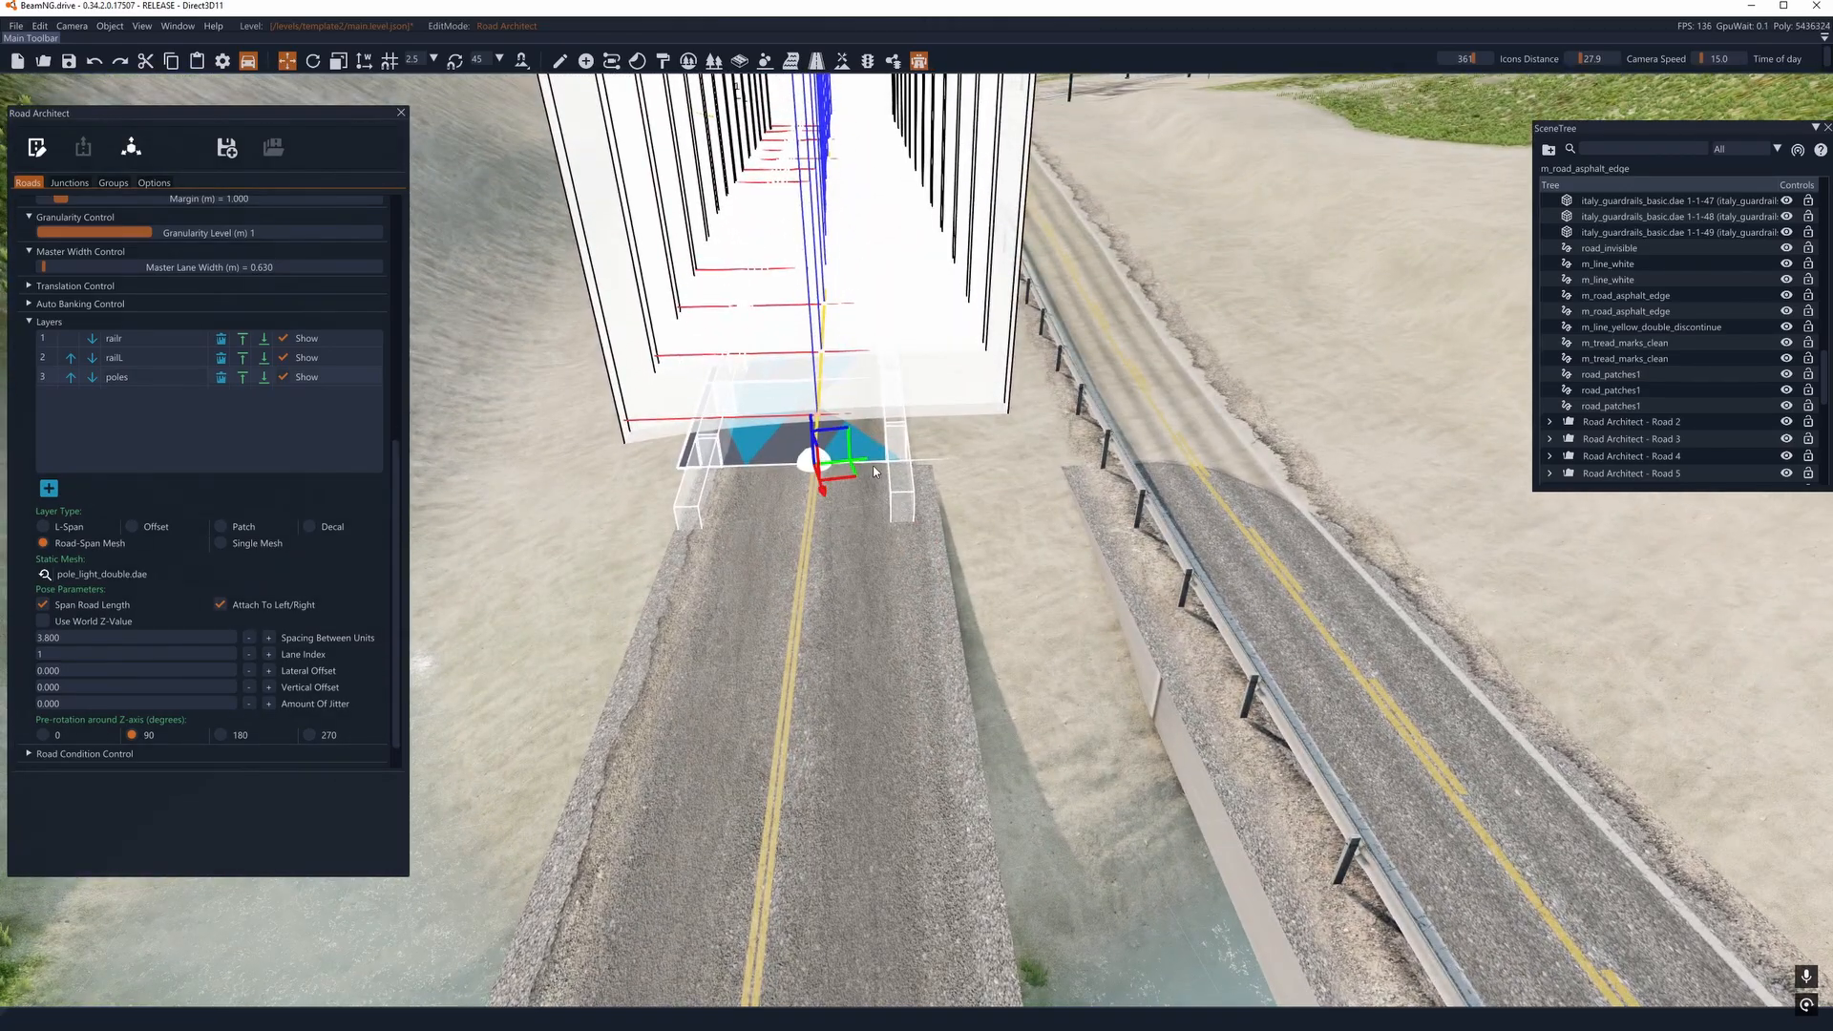
{"action": "mouse_move", "coordinate": [855, 466]}
{"action": "left_mouse_down"}
{"action": "mouse_move", "coordinate": [858, 503]}
{"action": "mouse_move", "coordinate": [828, 467]}
{"action": "left_mouse_up"}
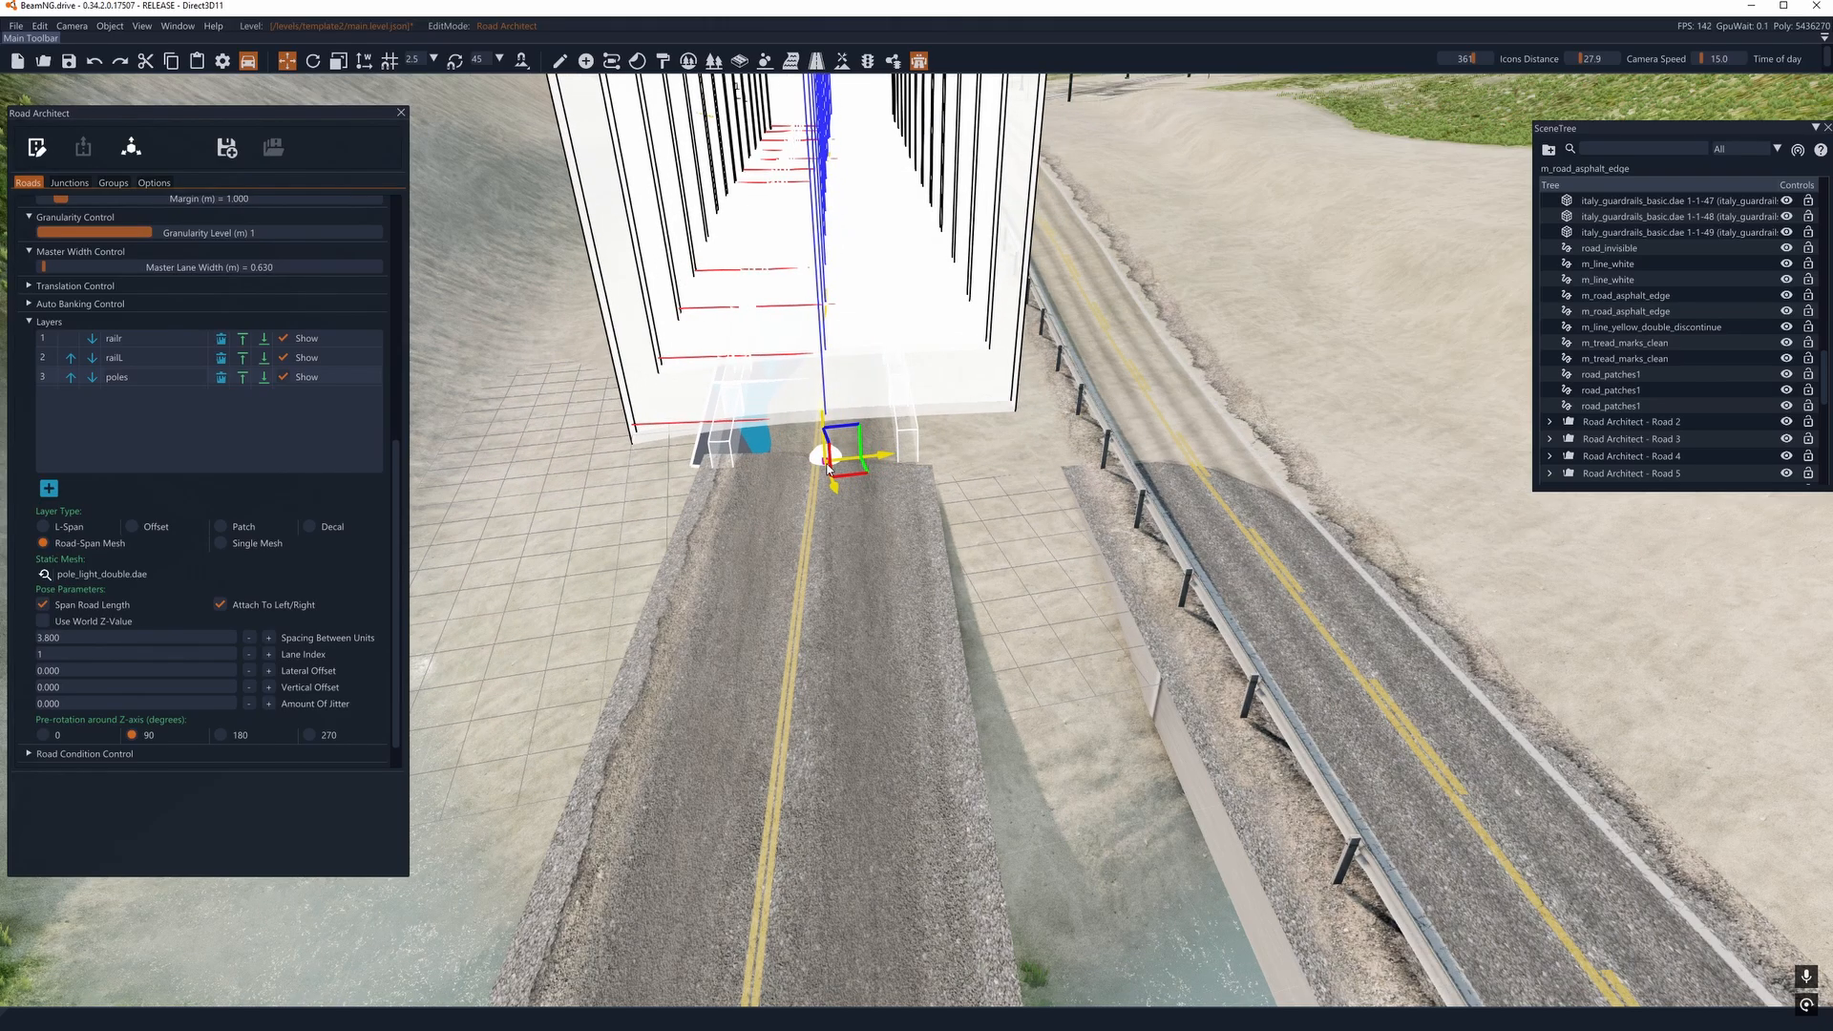
{"action": "key", "text": "2"}
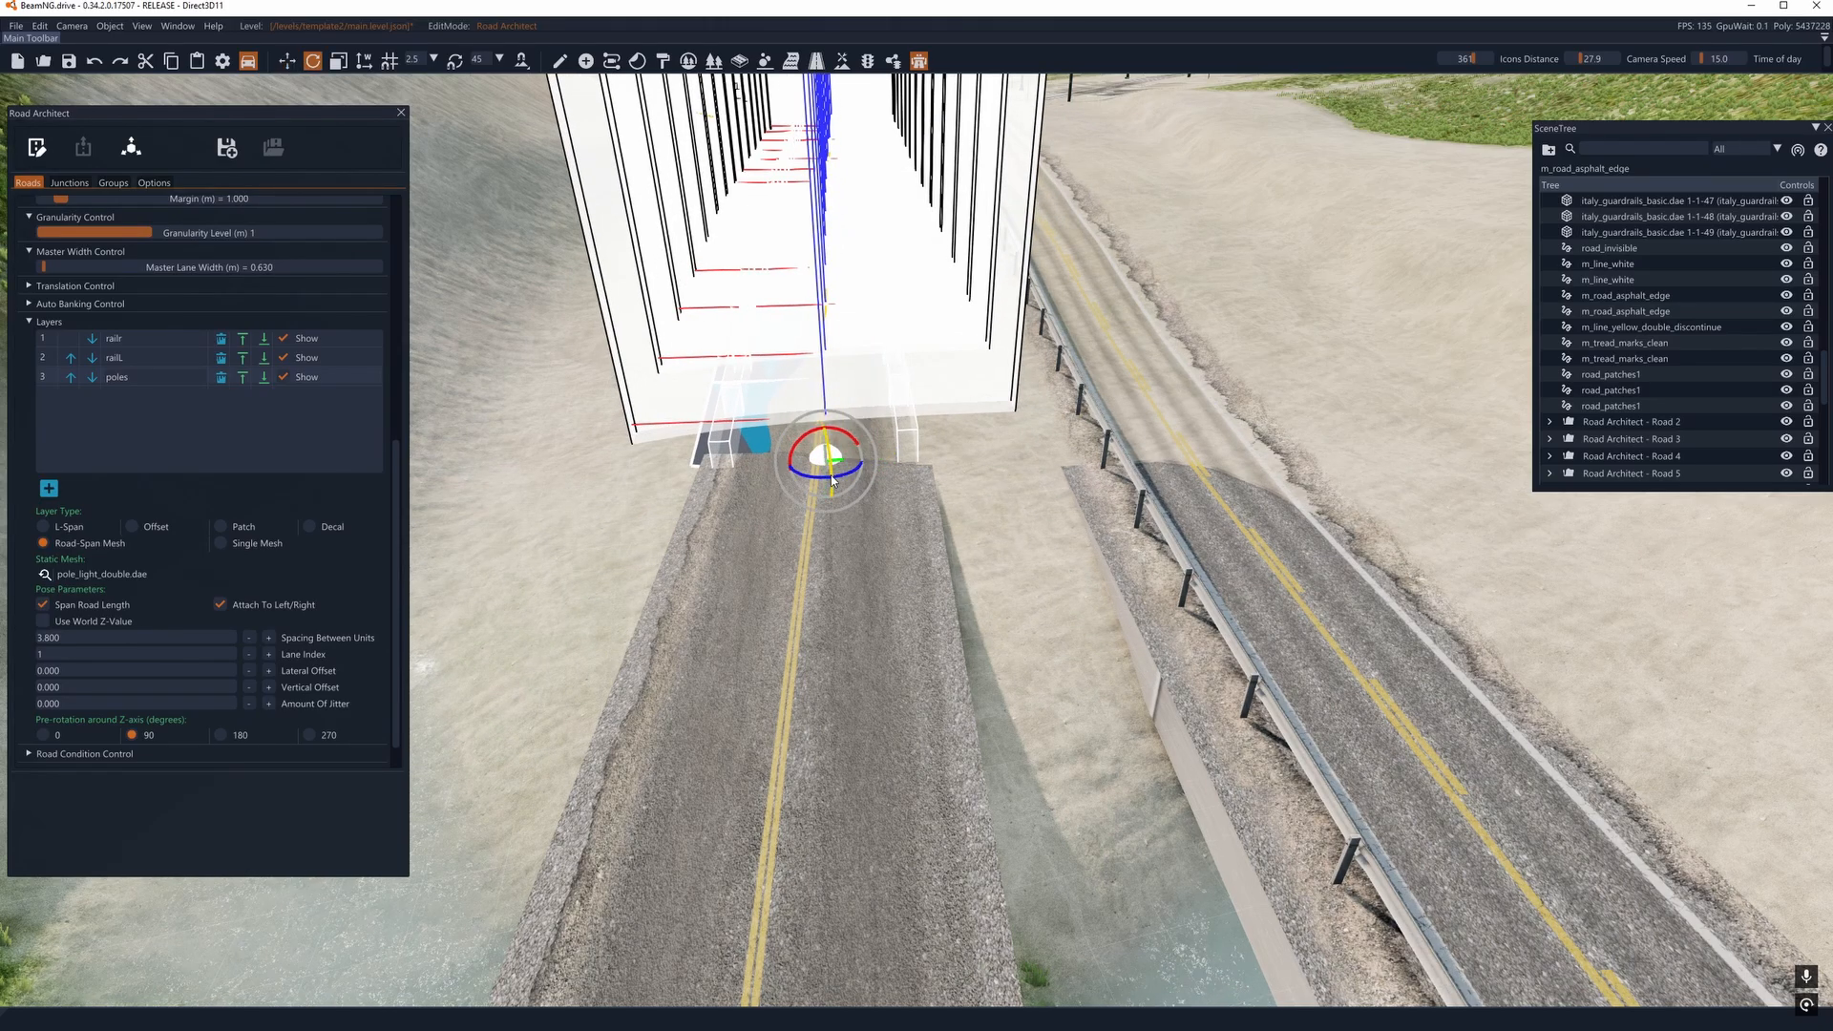
- Set the guardrail road's master lane width to 3.324 m
{"action": "scroll", "coordinate": [52, 449], "scroll_direction": "up", "scroll_amount": 4}
{"action": "left_click_drag", "start_coordinate": [44, 452], "coordinate": [53, 452]}
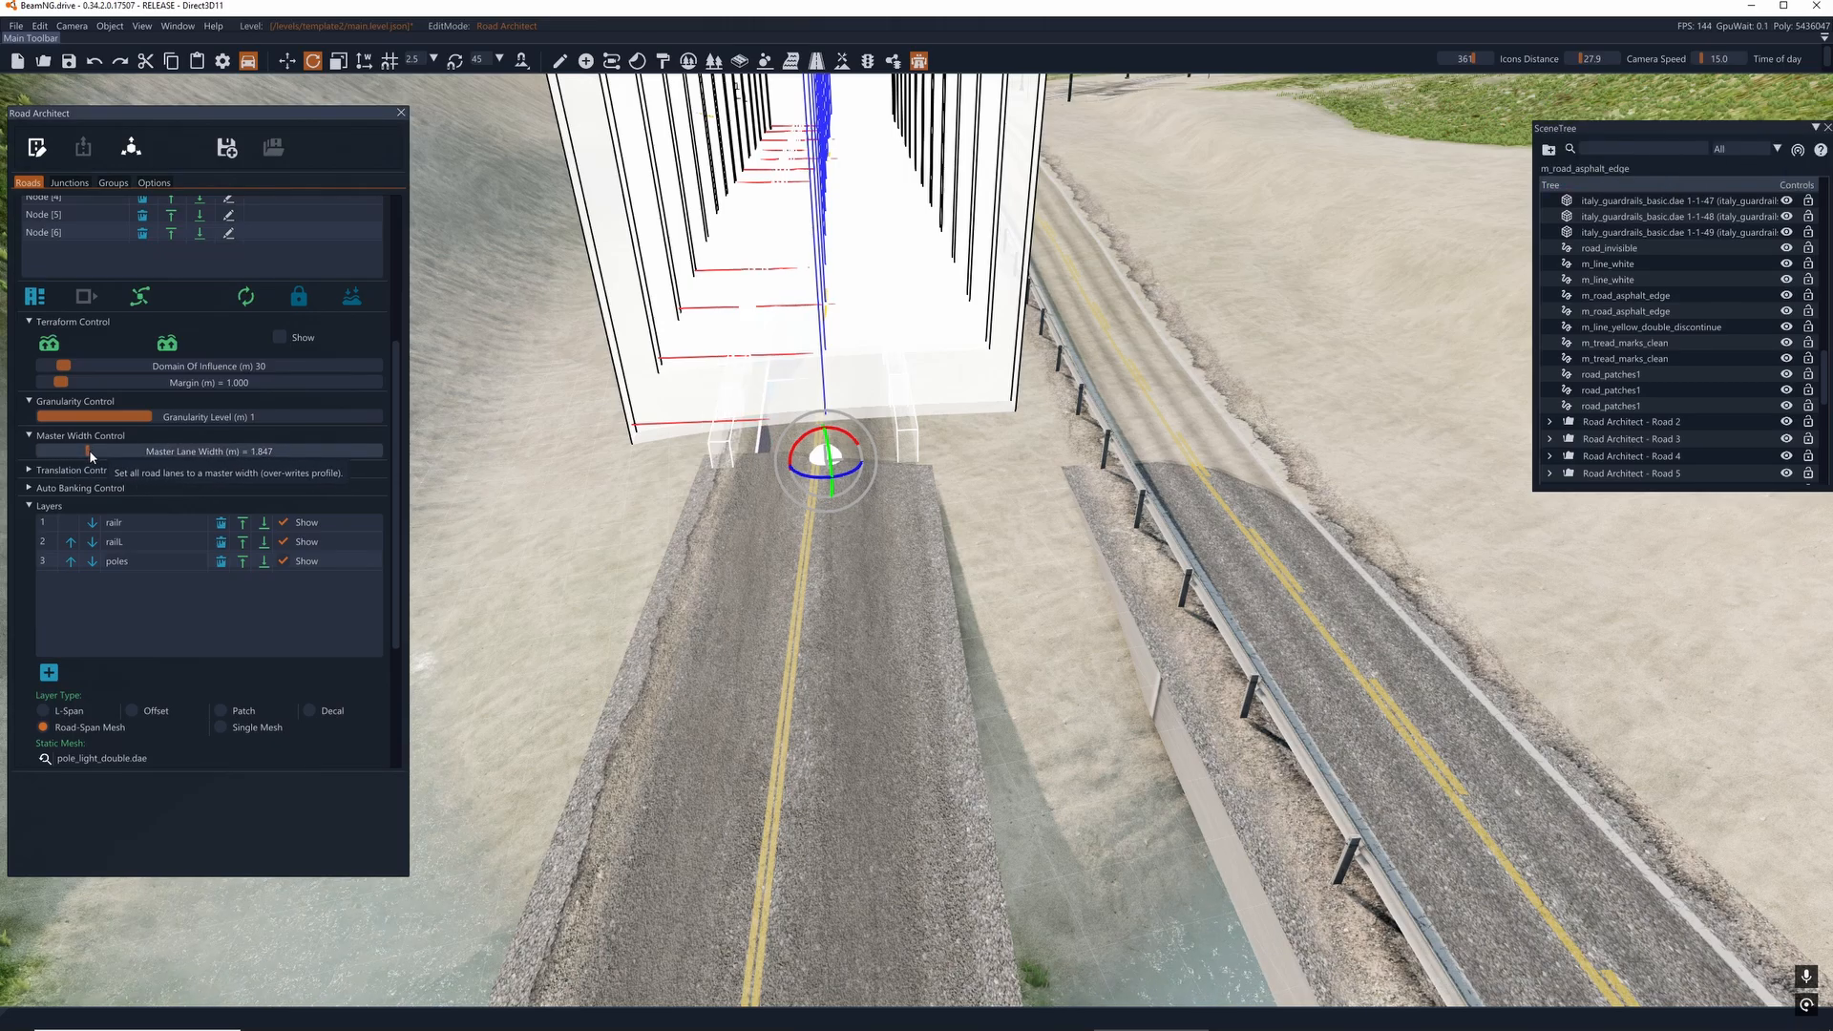
{"action": "right_click_drag", "start_coordinate": [477, 454], "coordinate": [544, 430]}
{"action": "key", "text": "a"}
{"action": "key", "text": "w"}
{"action": "key", "text": "a"}
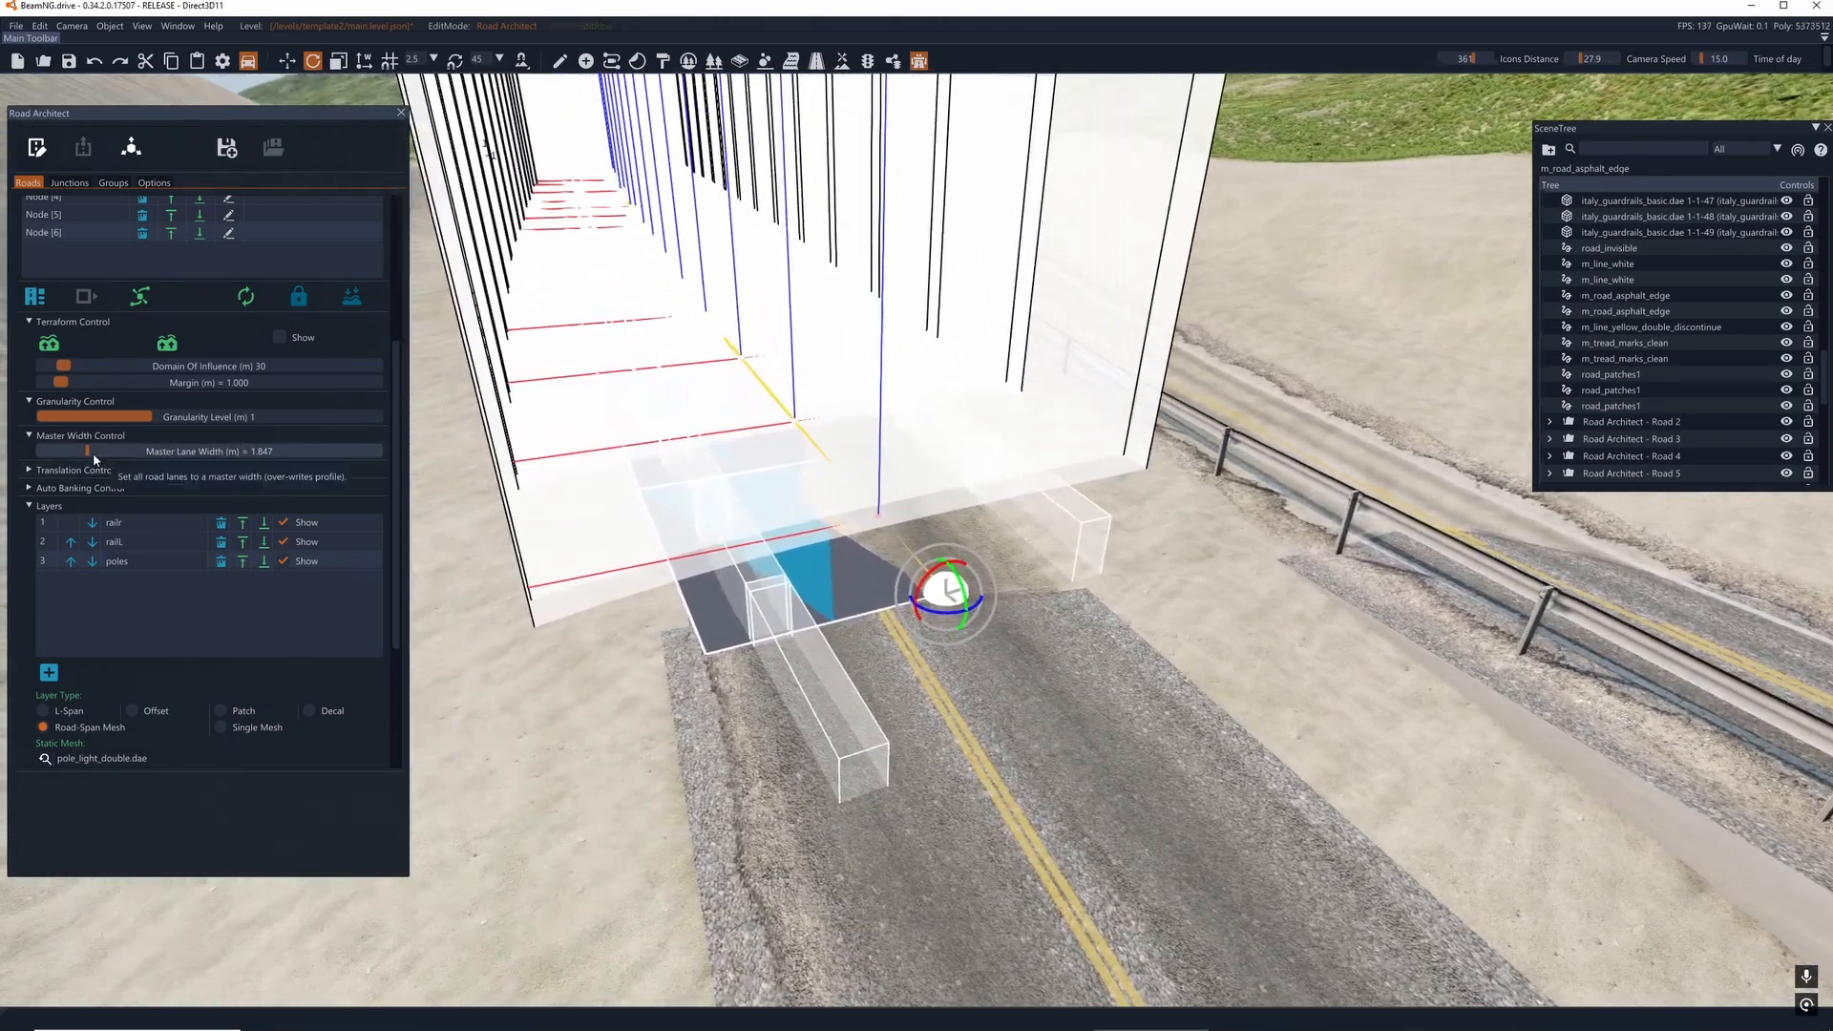
{"action": "left_click_drag", "start_coordinate": [91, 453], "coordinate": [137, 456]}
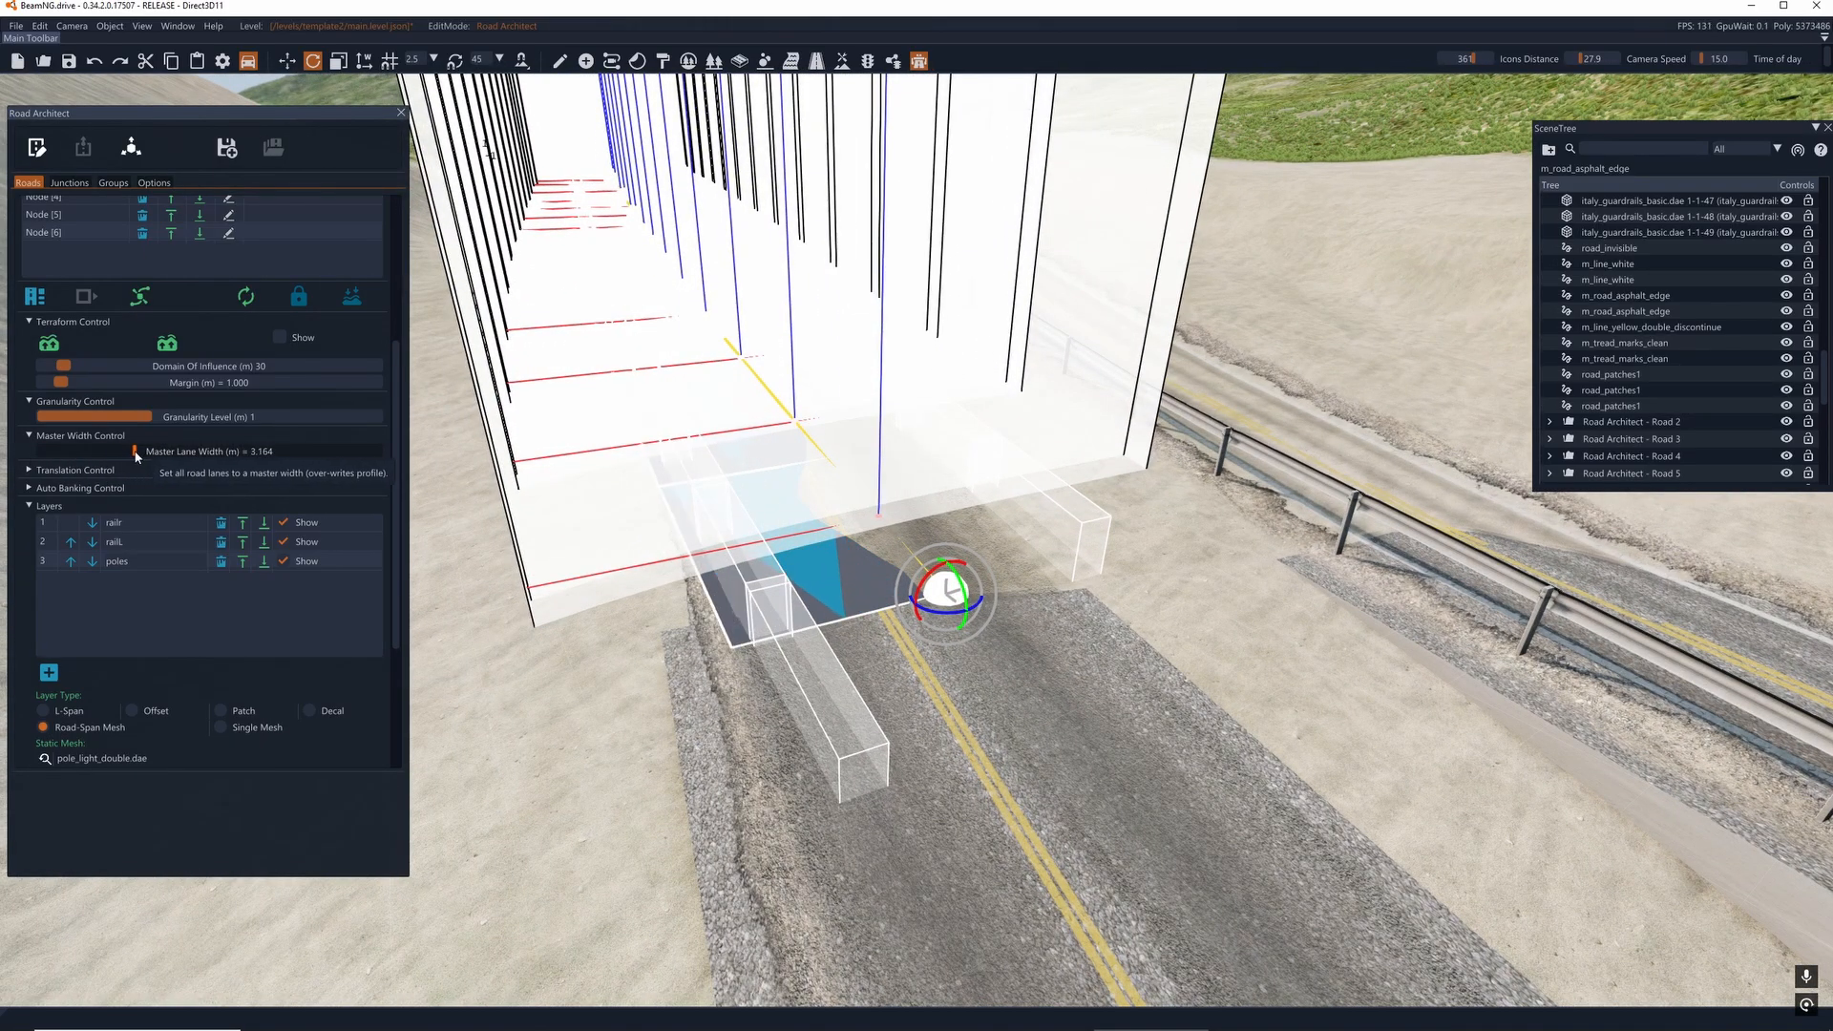
- Close and reopen the Road Architect tool
{"action": "key", "text": "a"}
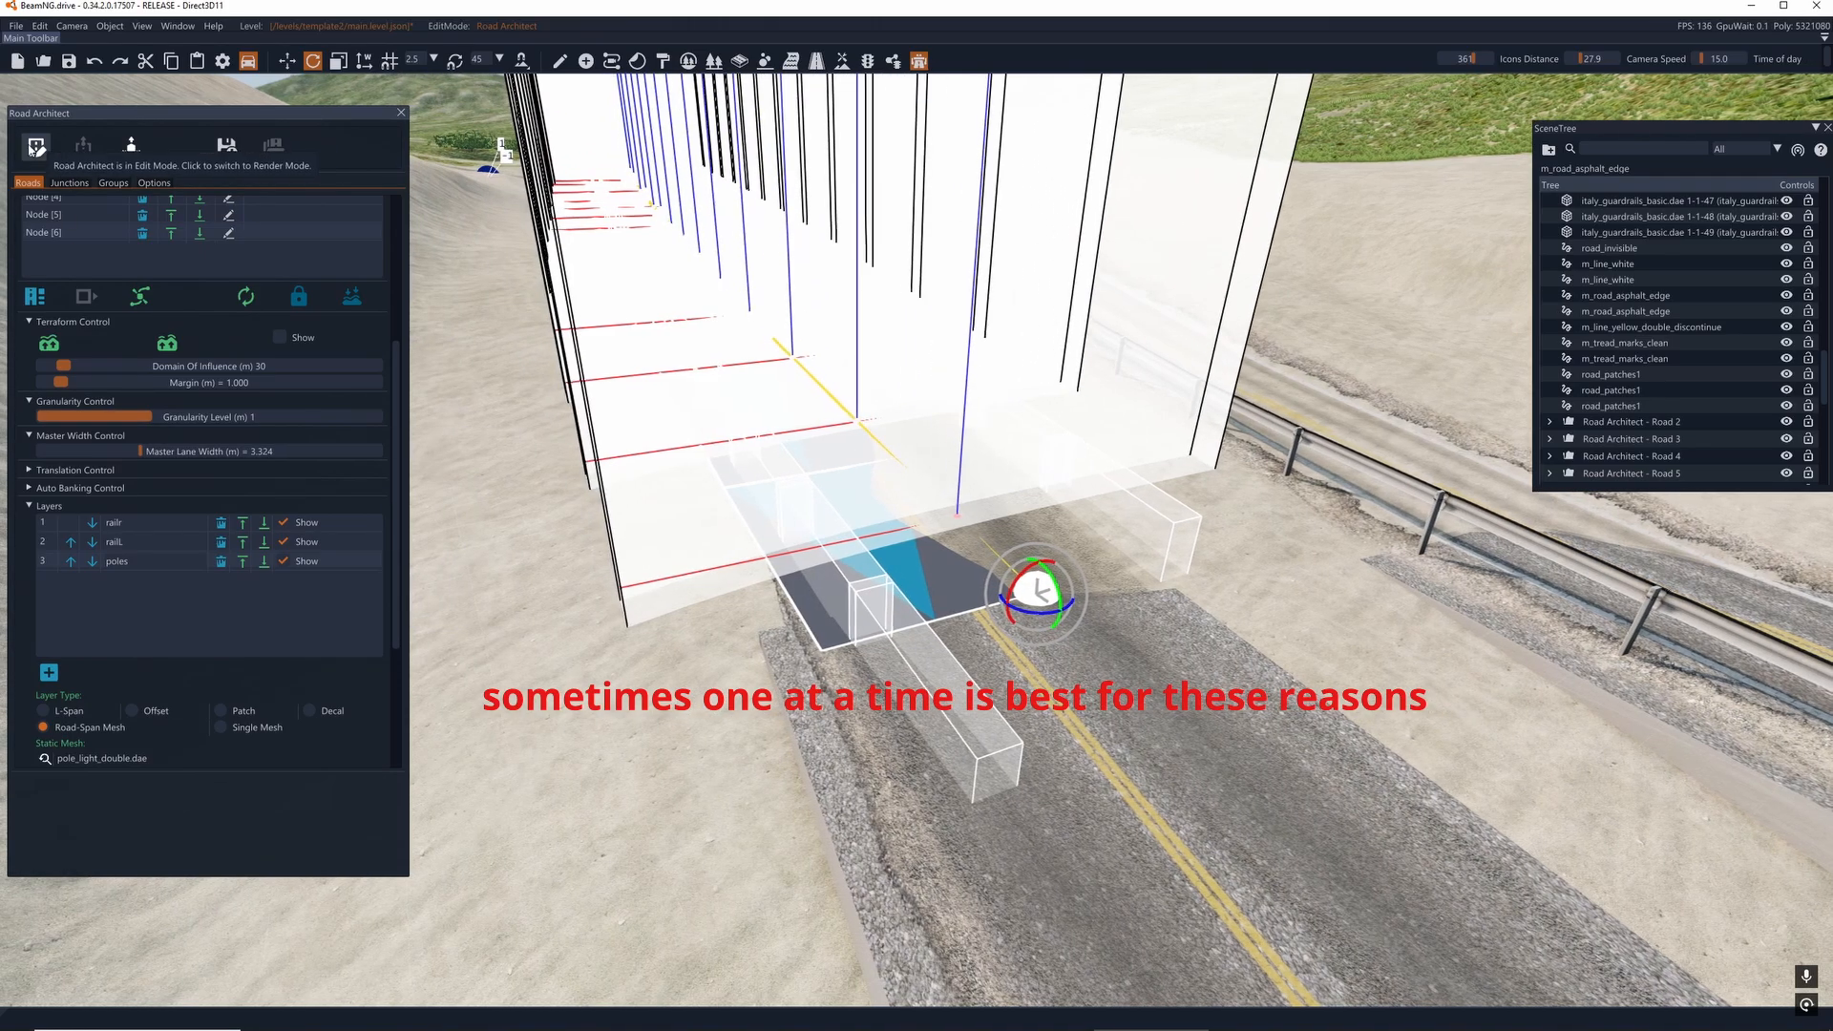
{"action": "key", "text": "d"}
{"action": "right_click_drag", "start_coordinate": [1002, 565], "coordinate": [966, 593]}
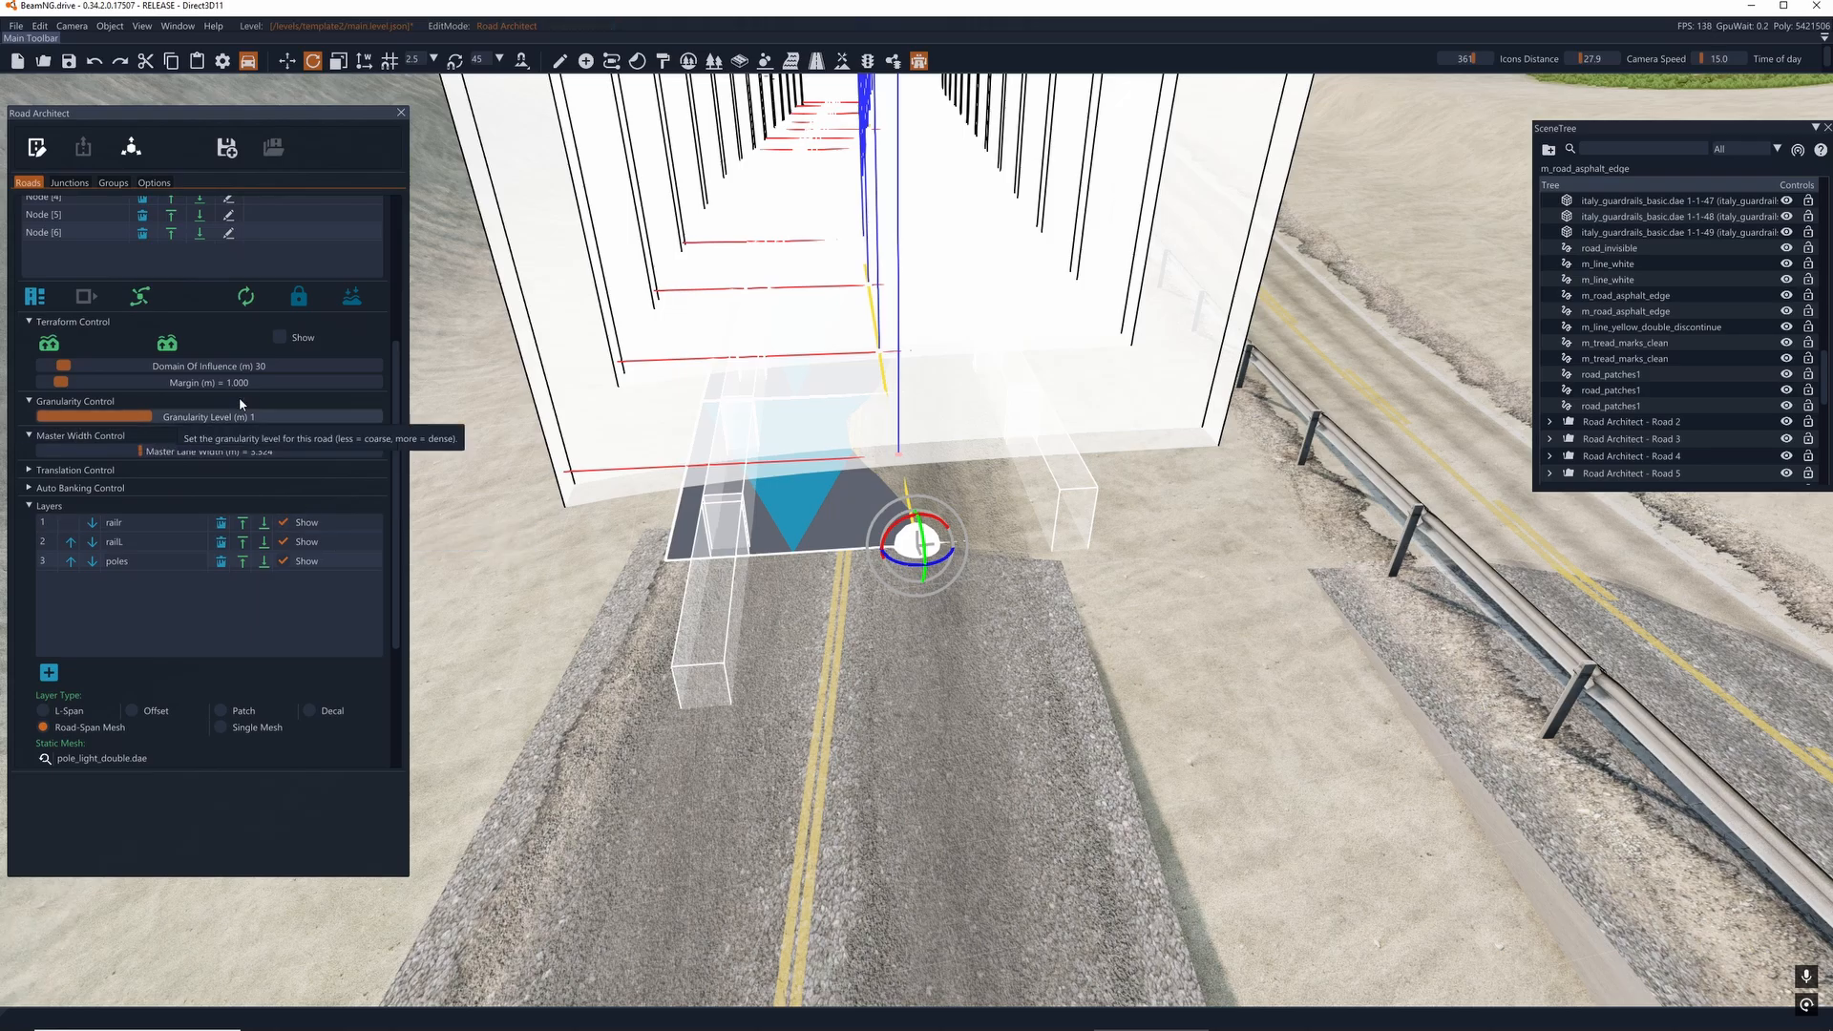
{"action": "key", "text": "a"}
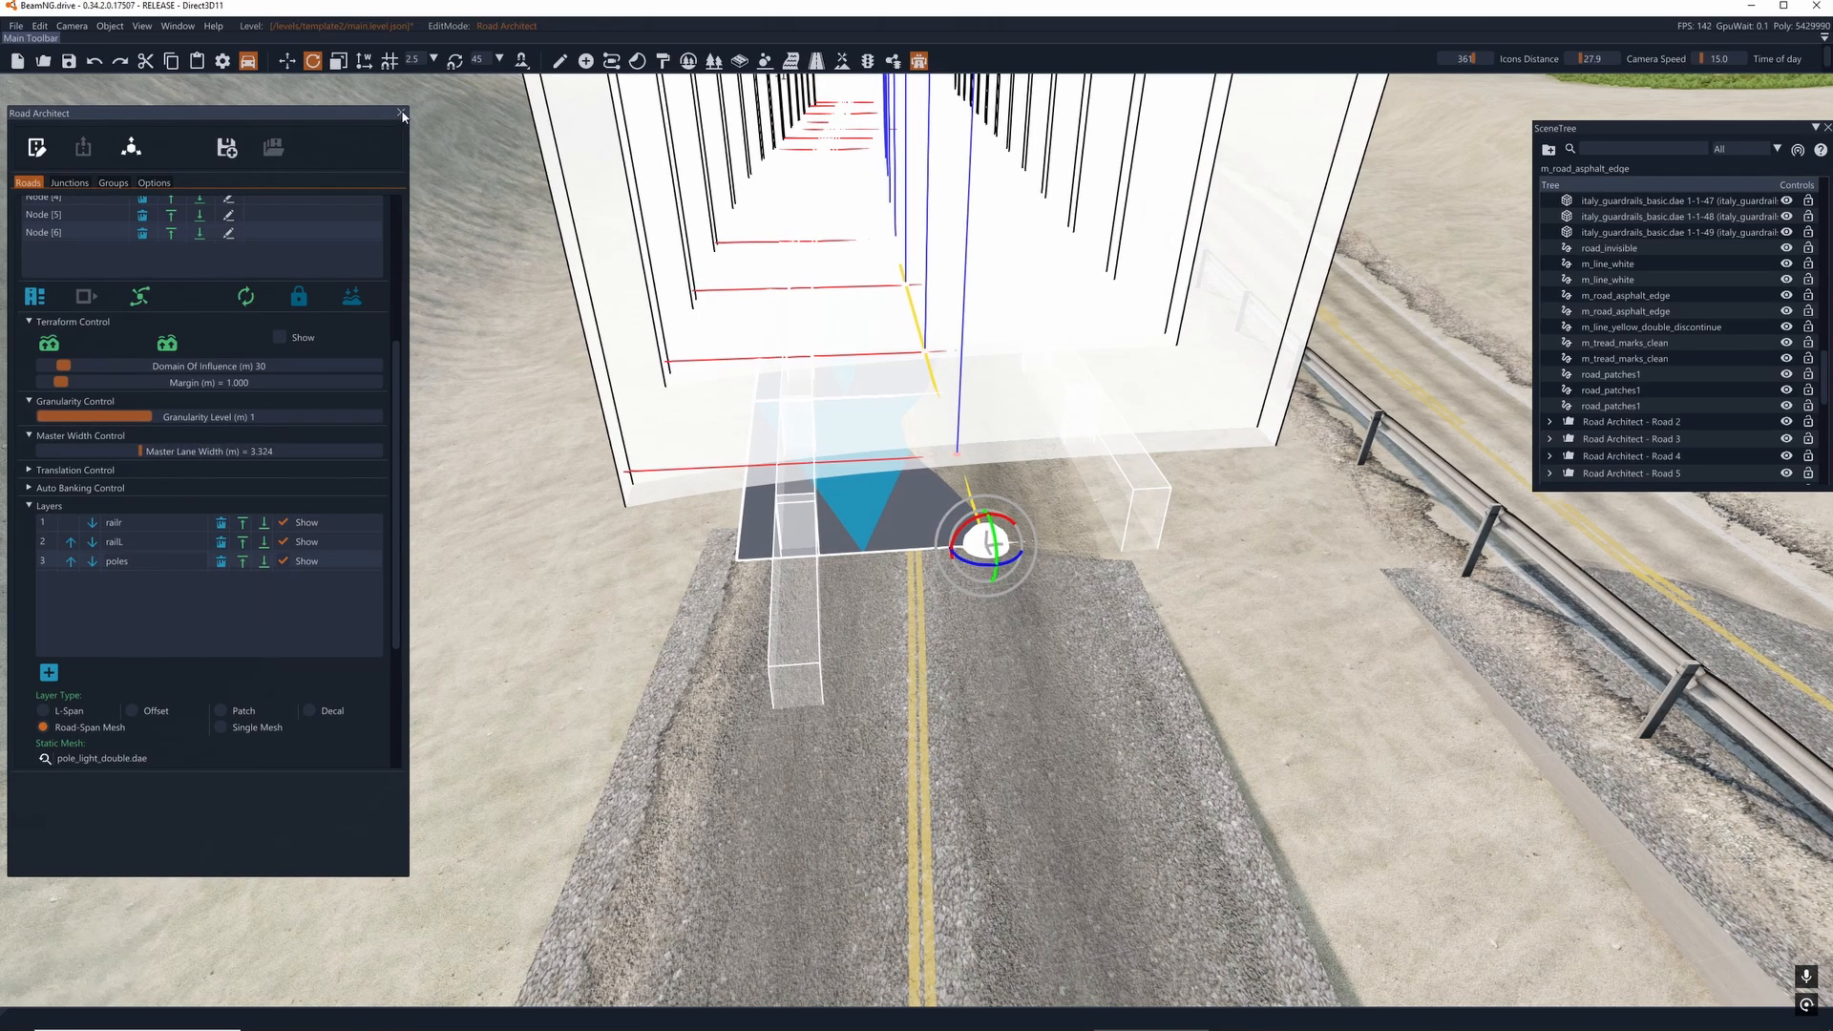
{"action": "left_click", "coordinate": [399, 113]}
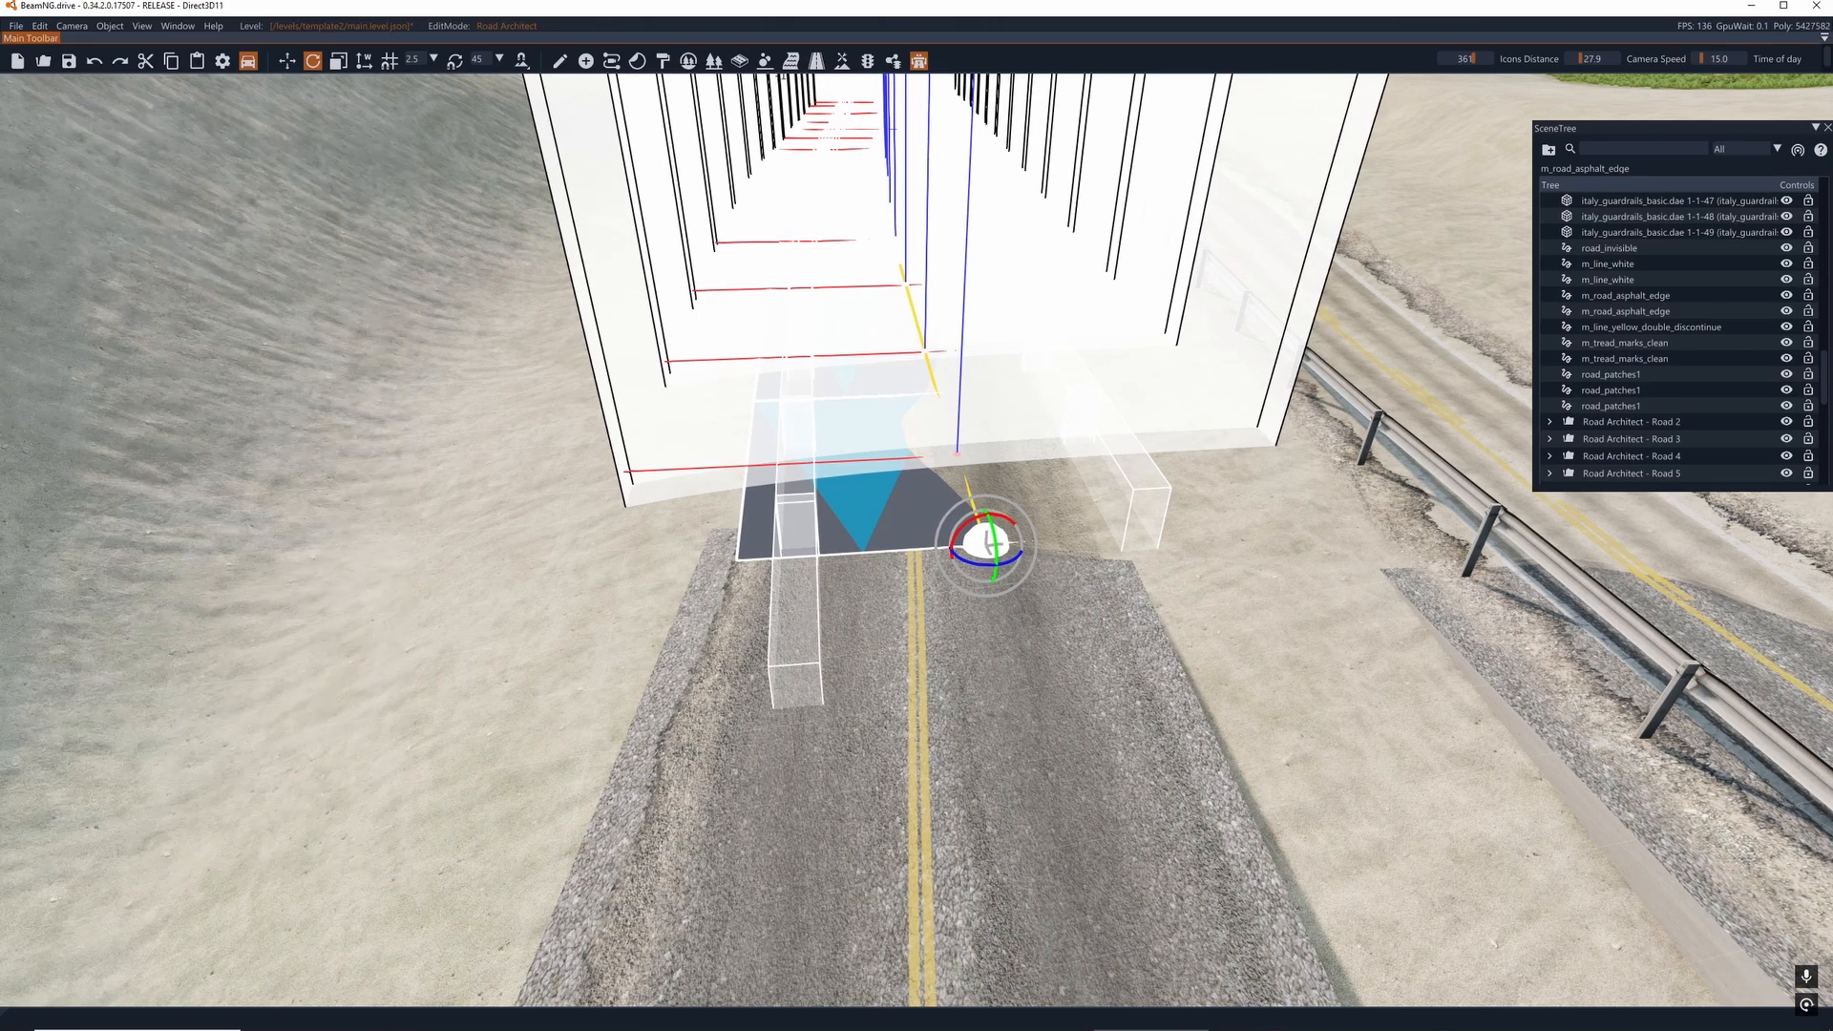
{"action": "left_click", "coordinate": [916, 63]}
{"action": "left_click", "coordinate": [920, 63]}
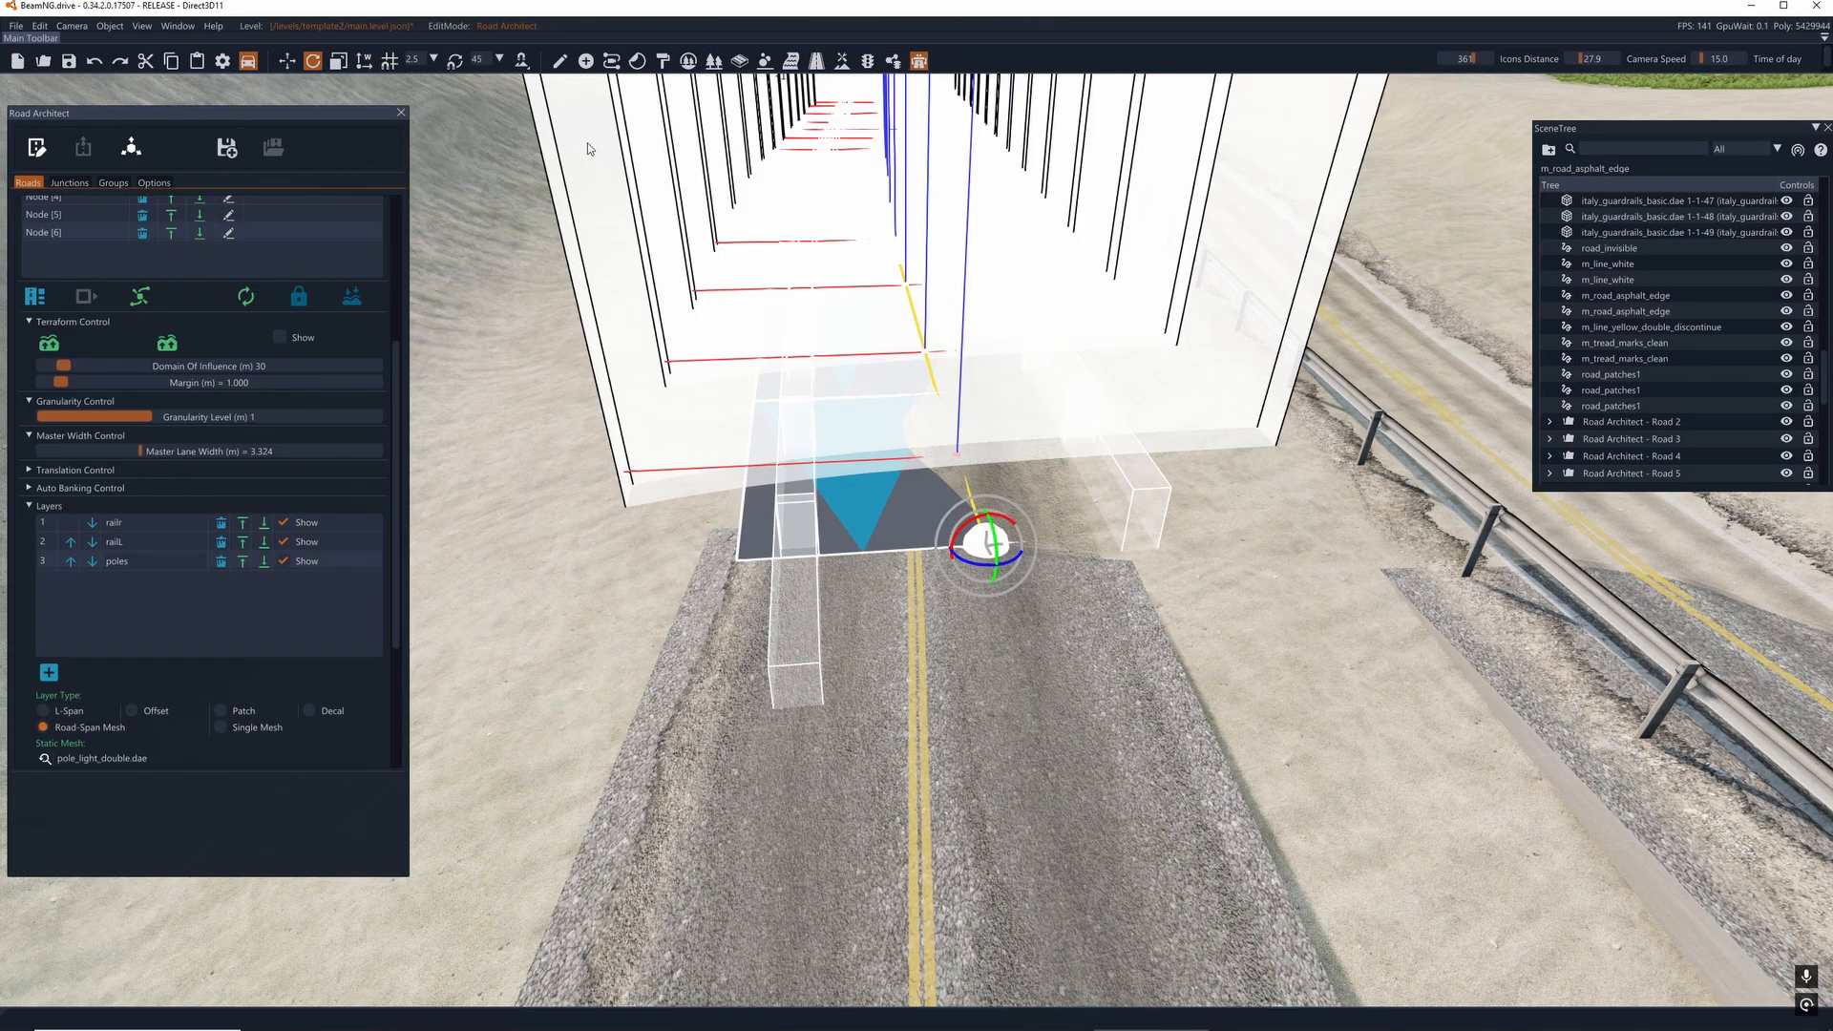
- Examine the railL layer's pose parameters and its guardrail placement at the bridge joint
{"action": "key", "text": "s"}
{"action": "right_click_drag", "start_coordinate": [993, 544], "coordinate": [921, 449]}
{"action": "key", "text": "w"}
{"action": "key", "text": "d"}
{"action": "key", "text": "a"}
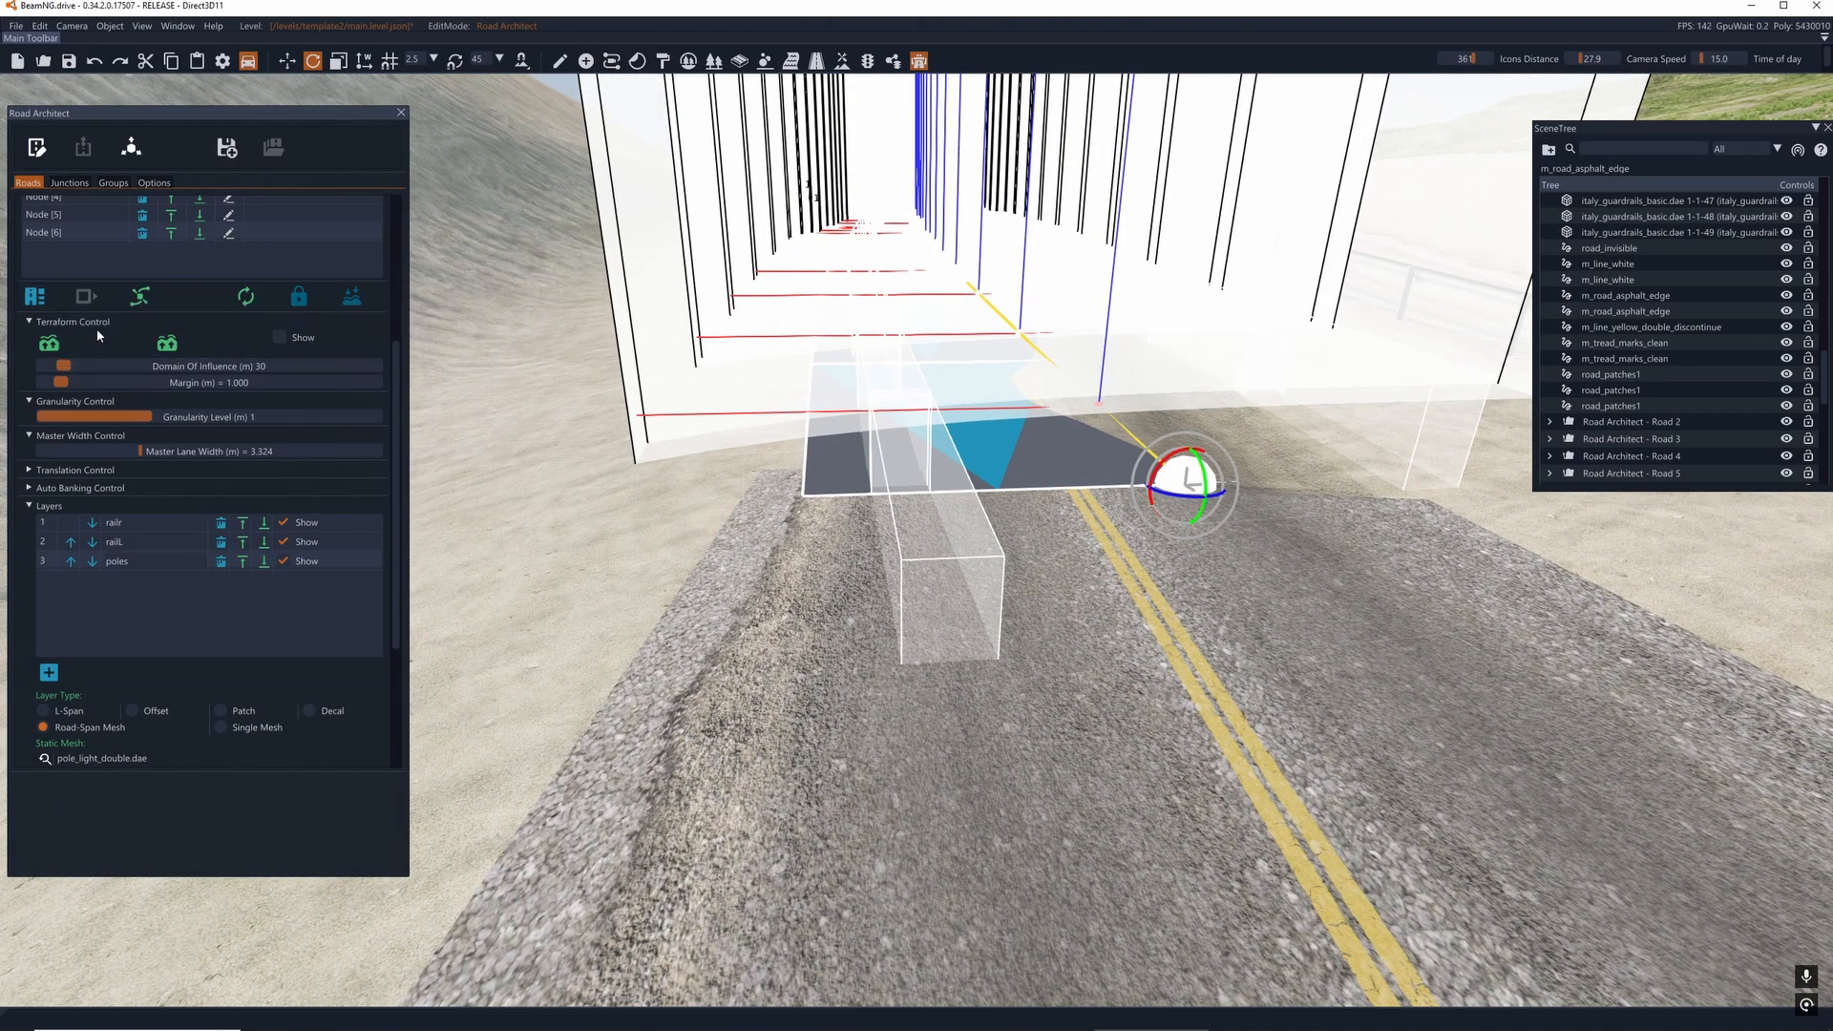
{"action": "scroll", "coordinate": [98, 334], "scroll_direction": "up", "scroll_amount": 2}
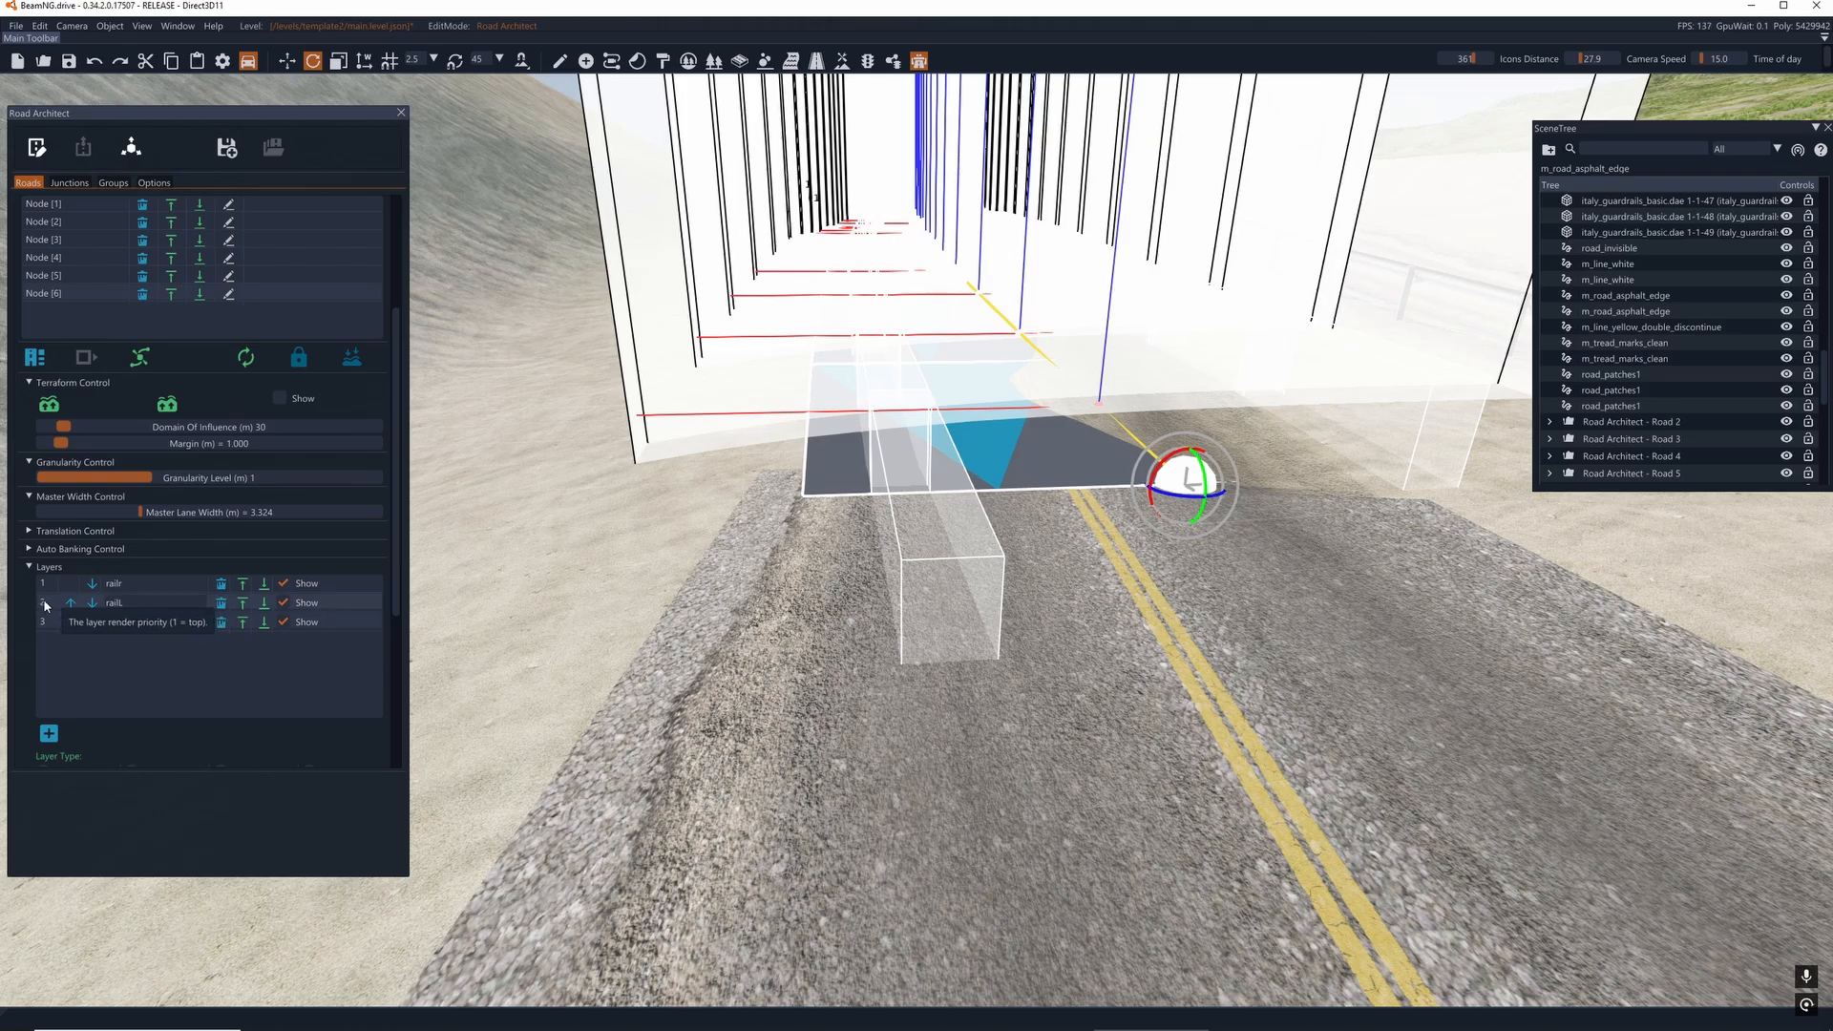
{"action": "scroll", "coordinate": [169, 626], "scroll_direction": "down", "scroll_amount": 6}
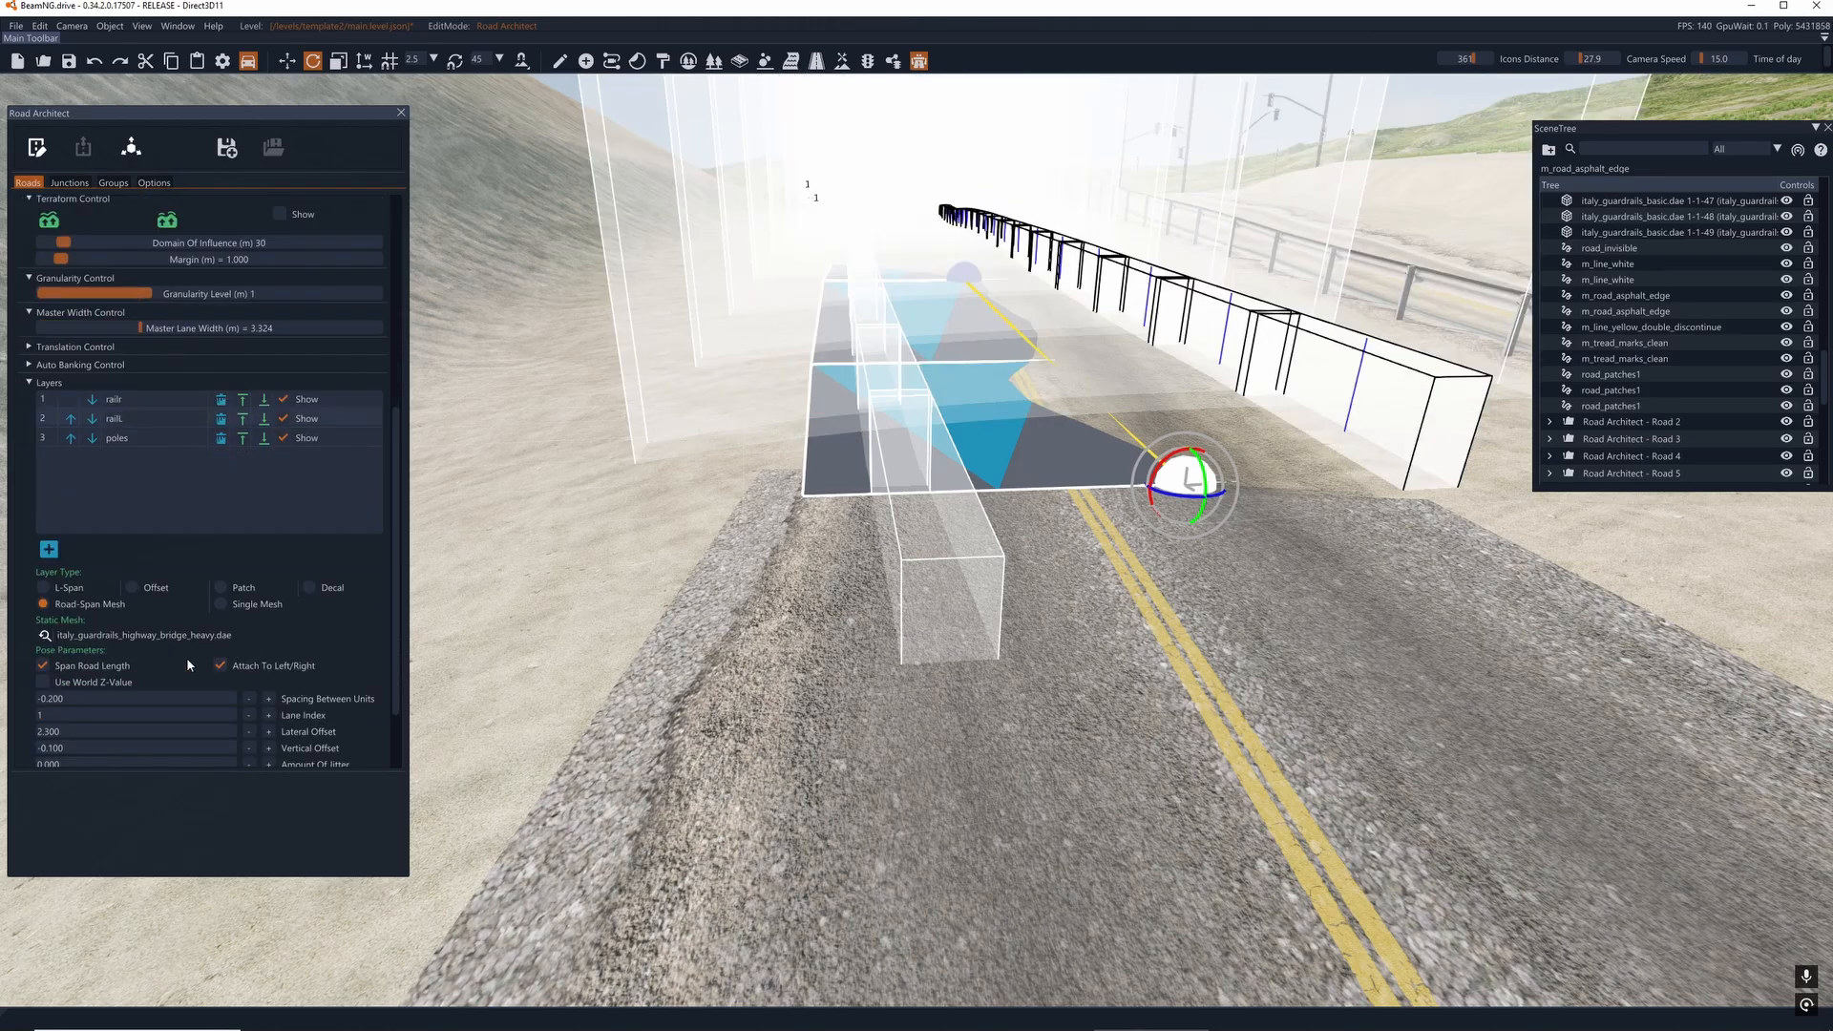
- Set the railr layer's lateral offset to -3.700 so the guardrail sits at the road's outer edge
{"action": "scroll", "coordinate": [47, 685], "scroll_direction": "up", "scroll_amount": 9}
{"action": "left_click", "coordinate": [53, 668]}
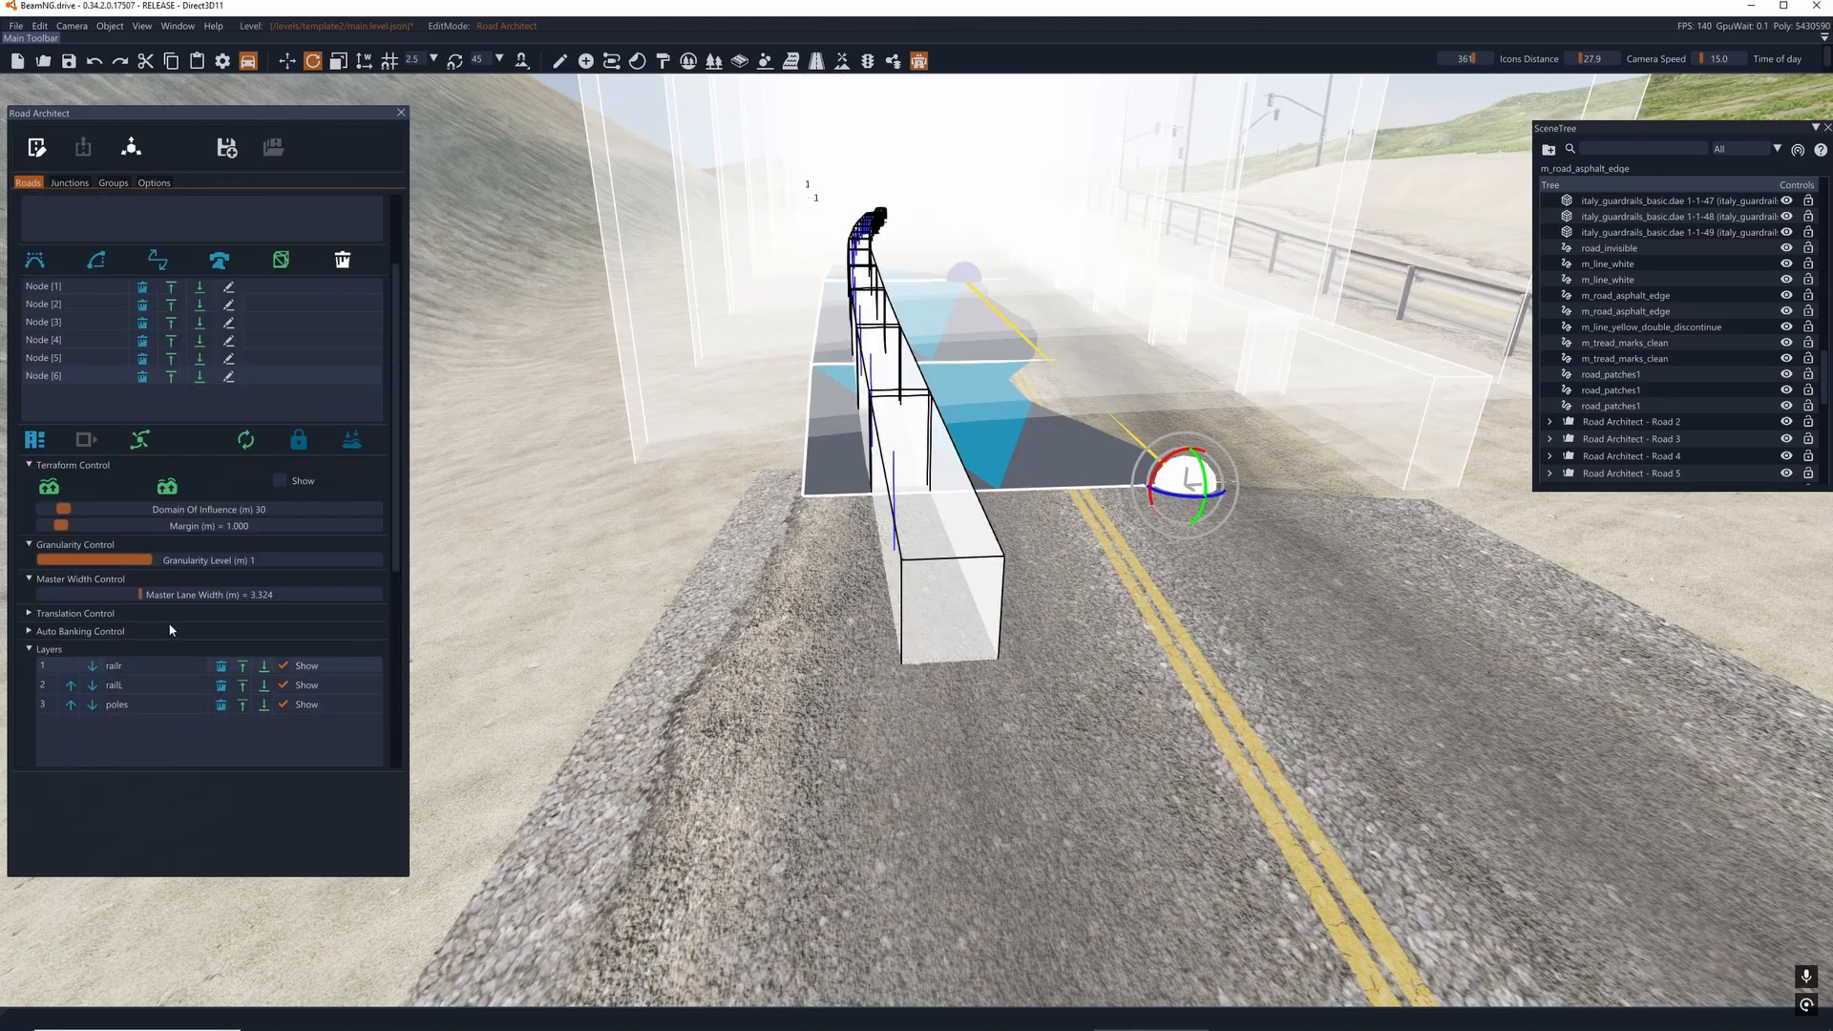
{"action": "scroll", "coordinate": [215, 632], "scroll_direction": "down", "scroll_amount": 12}
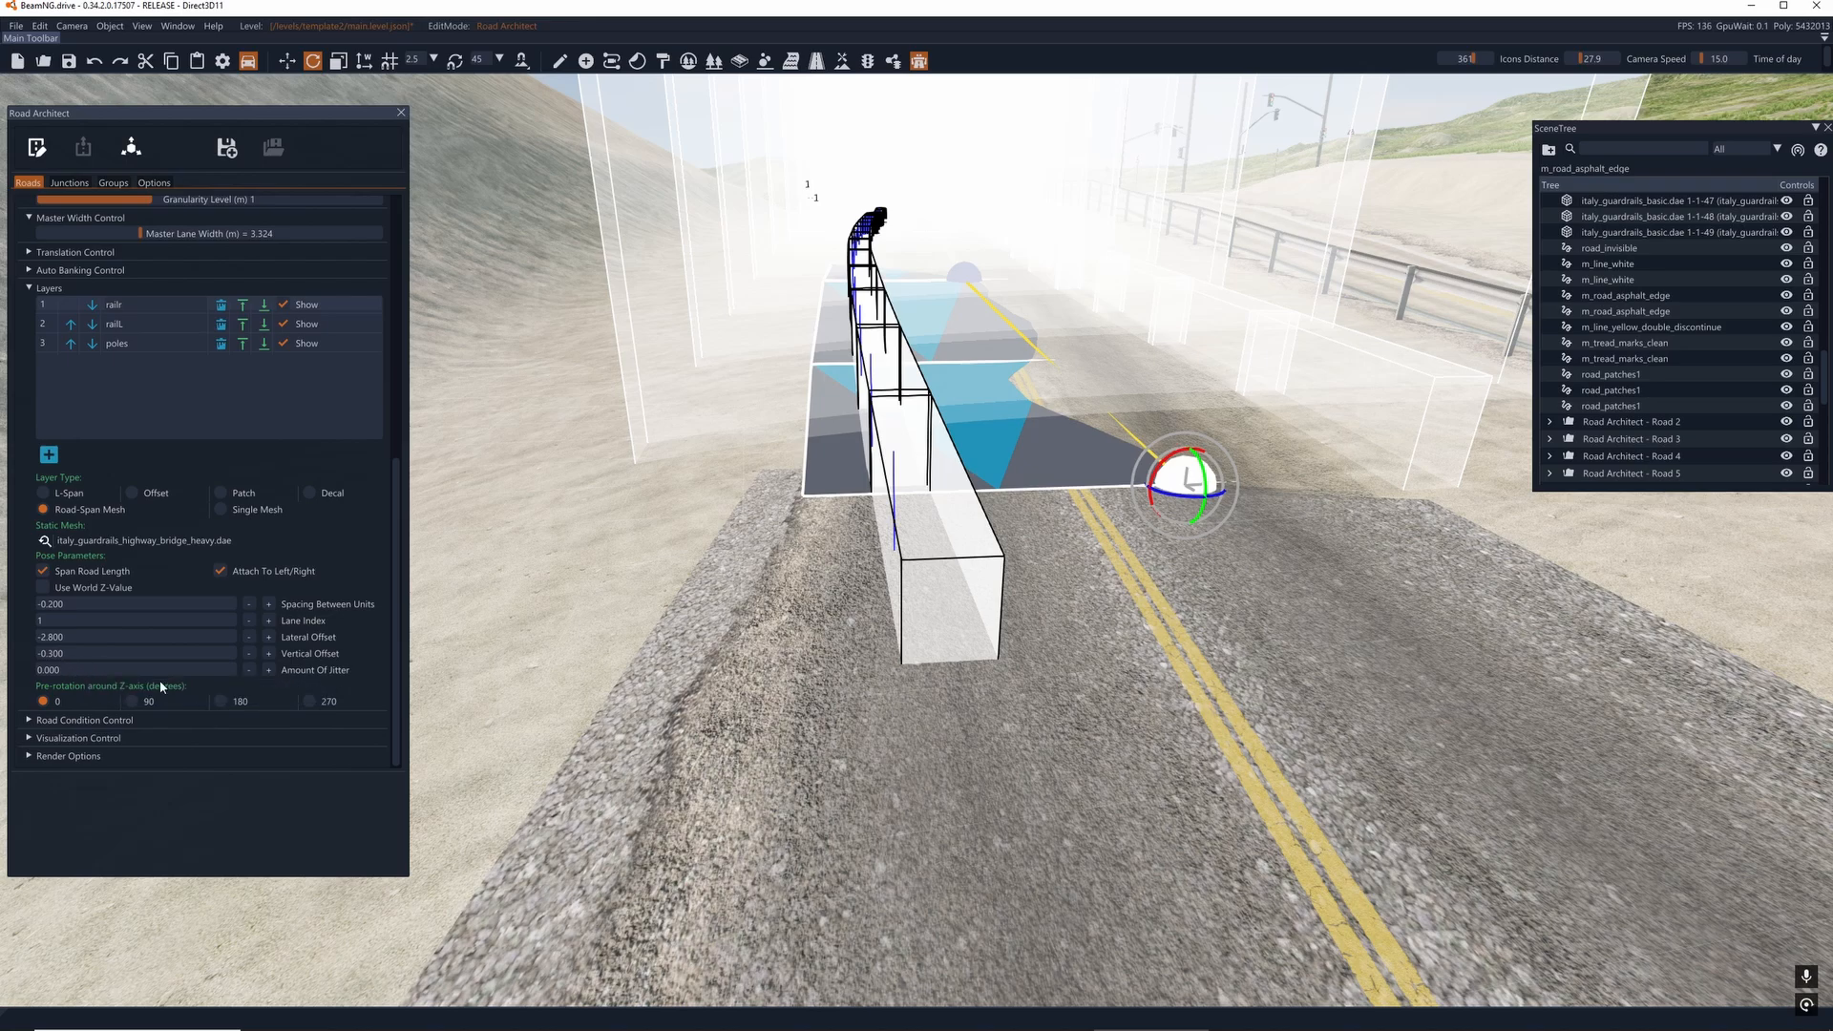
{"action": "left_click", "coordinate": [269, 638]}
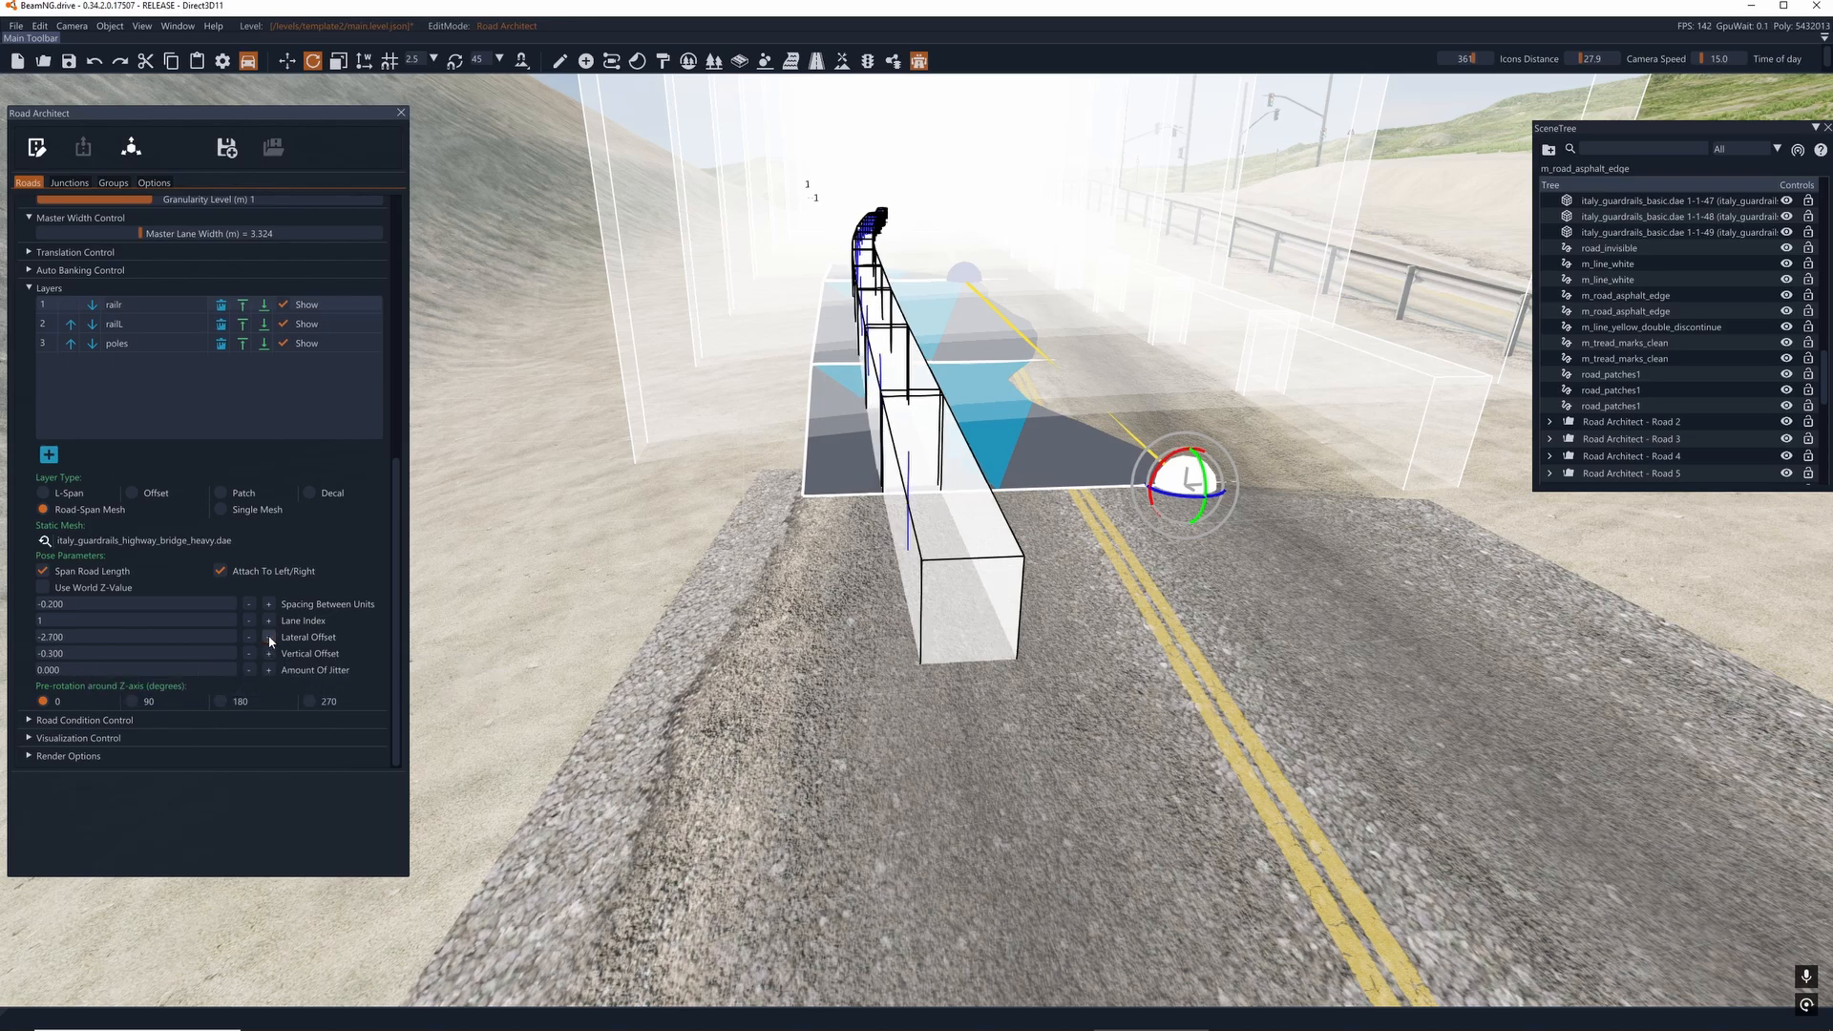
{"action": "left_click", "coordinate": [249, 635]}
{"action": "left_click", "coordinate": [249, 636]}
{"action": "left_click", "coordinate": [250, 636]}
{"action": "left_click", "coordinate": [249, 636]}
{"action": "left_click", "coordinate": [249, 636]}
{"action": "left_click", "coordinate": [249, 636]}
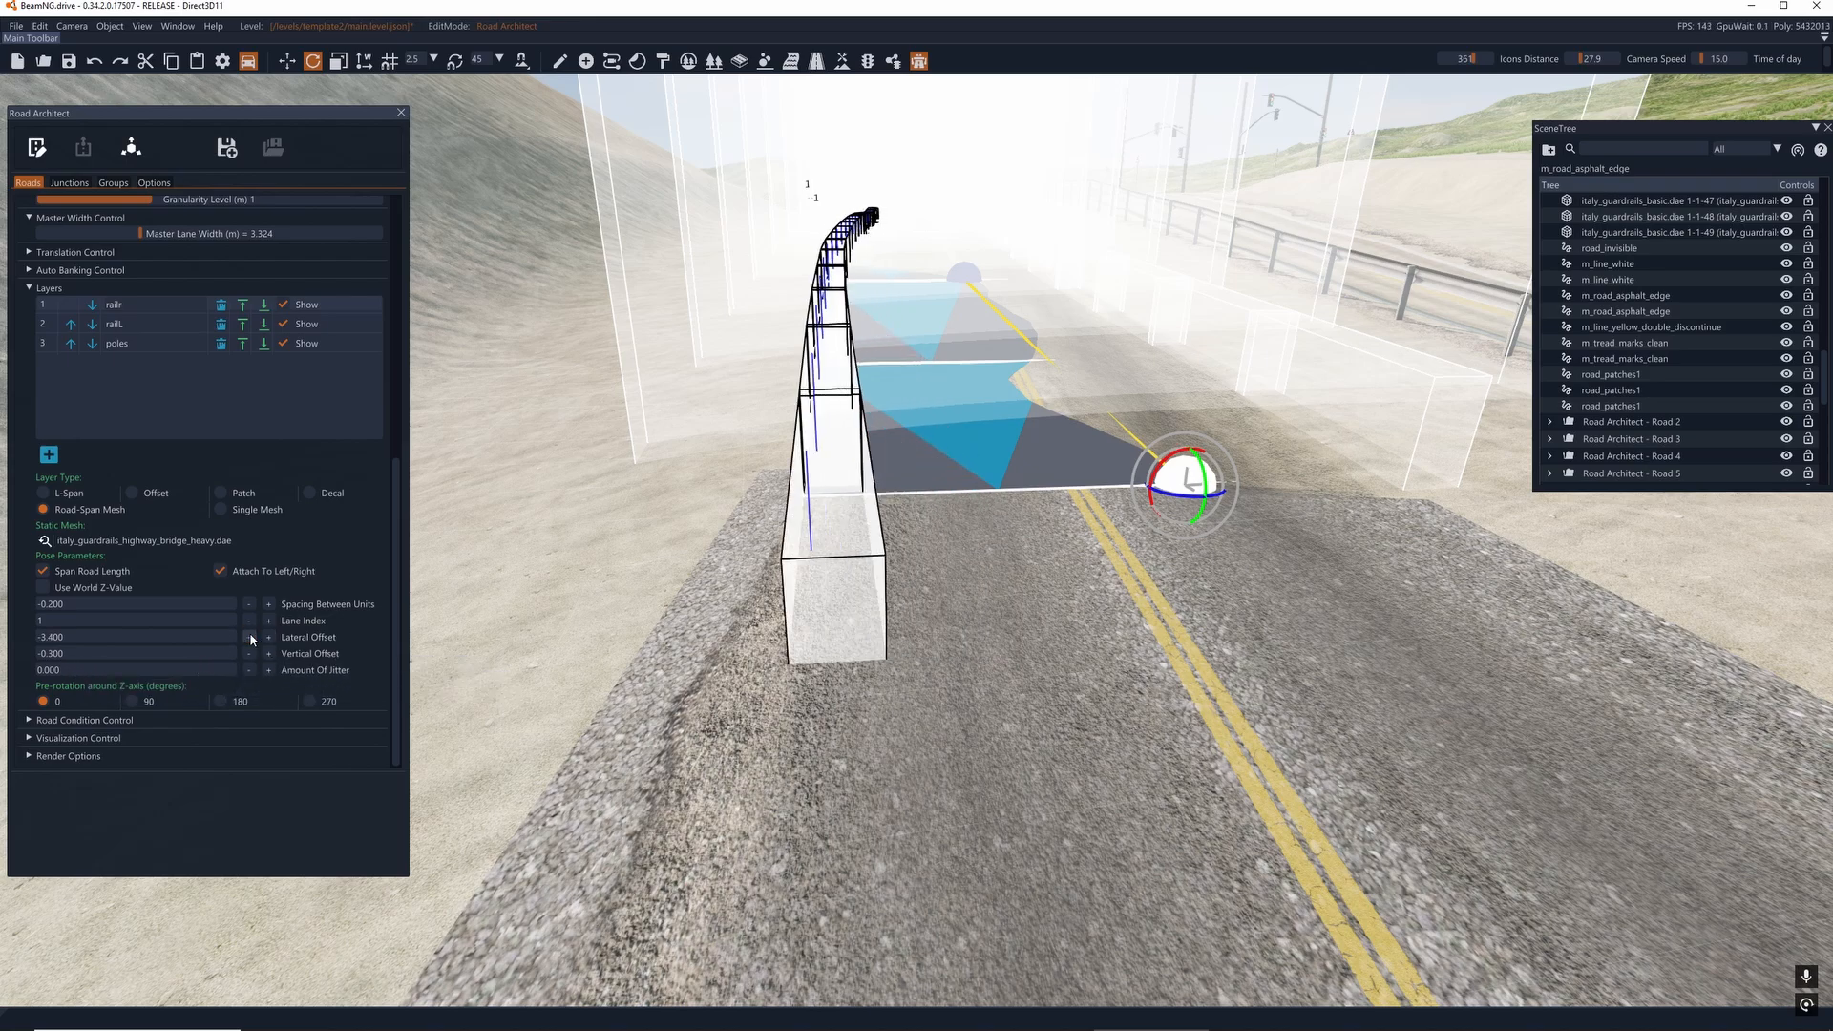
{"action": "left_click", "coordinate": [249, 636]}
{"action": "left_click", "coordinate": [249, 635]}
{"action": "left_click", "coordinate": [249, 635]}
{"action": "left_click", "coordinate": [249, 635]}
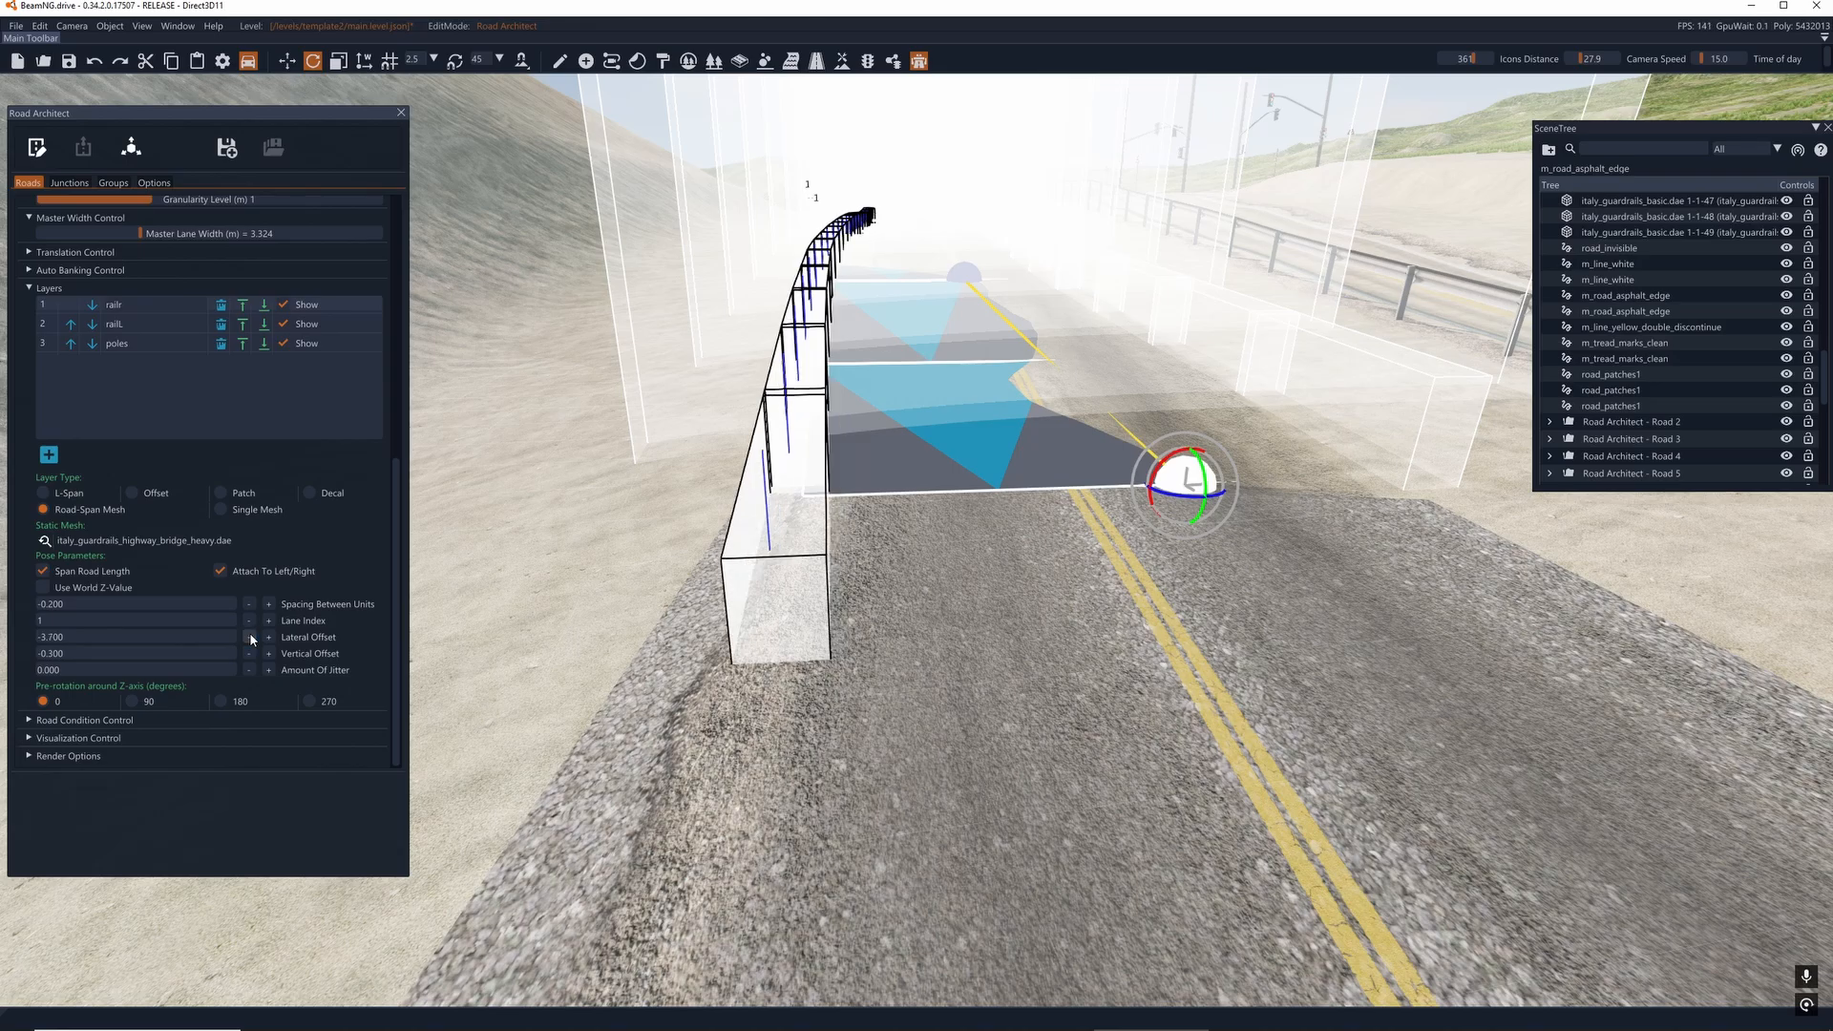
- Add another end node on the bridge's yellow centerline and fine-tune its position
{"action": "key", "text": "s"}
{"action": "right_click_drag", "start_coordinate": [917, 535], "coordinate": [1327, 602]}
{"action": "key", "text": "a"}
{"action": "right_click_drag", "start_coordinate": [887, 372], "coordinate": [1009, 387]}
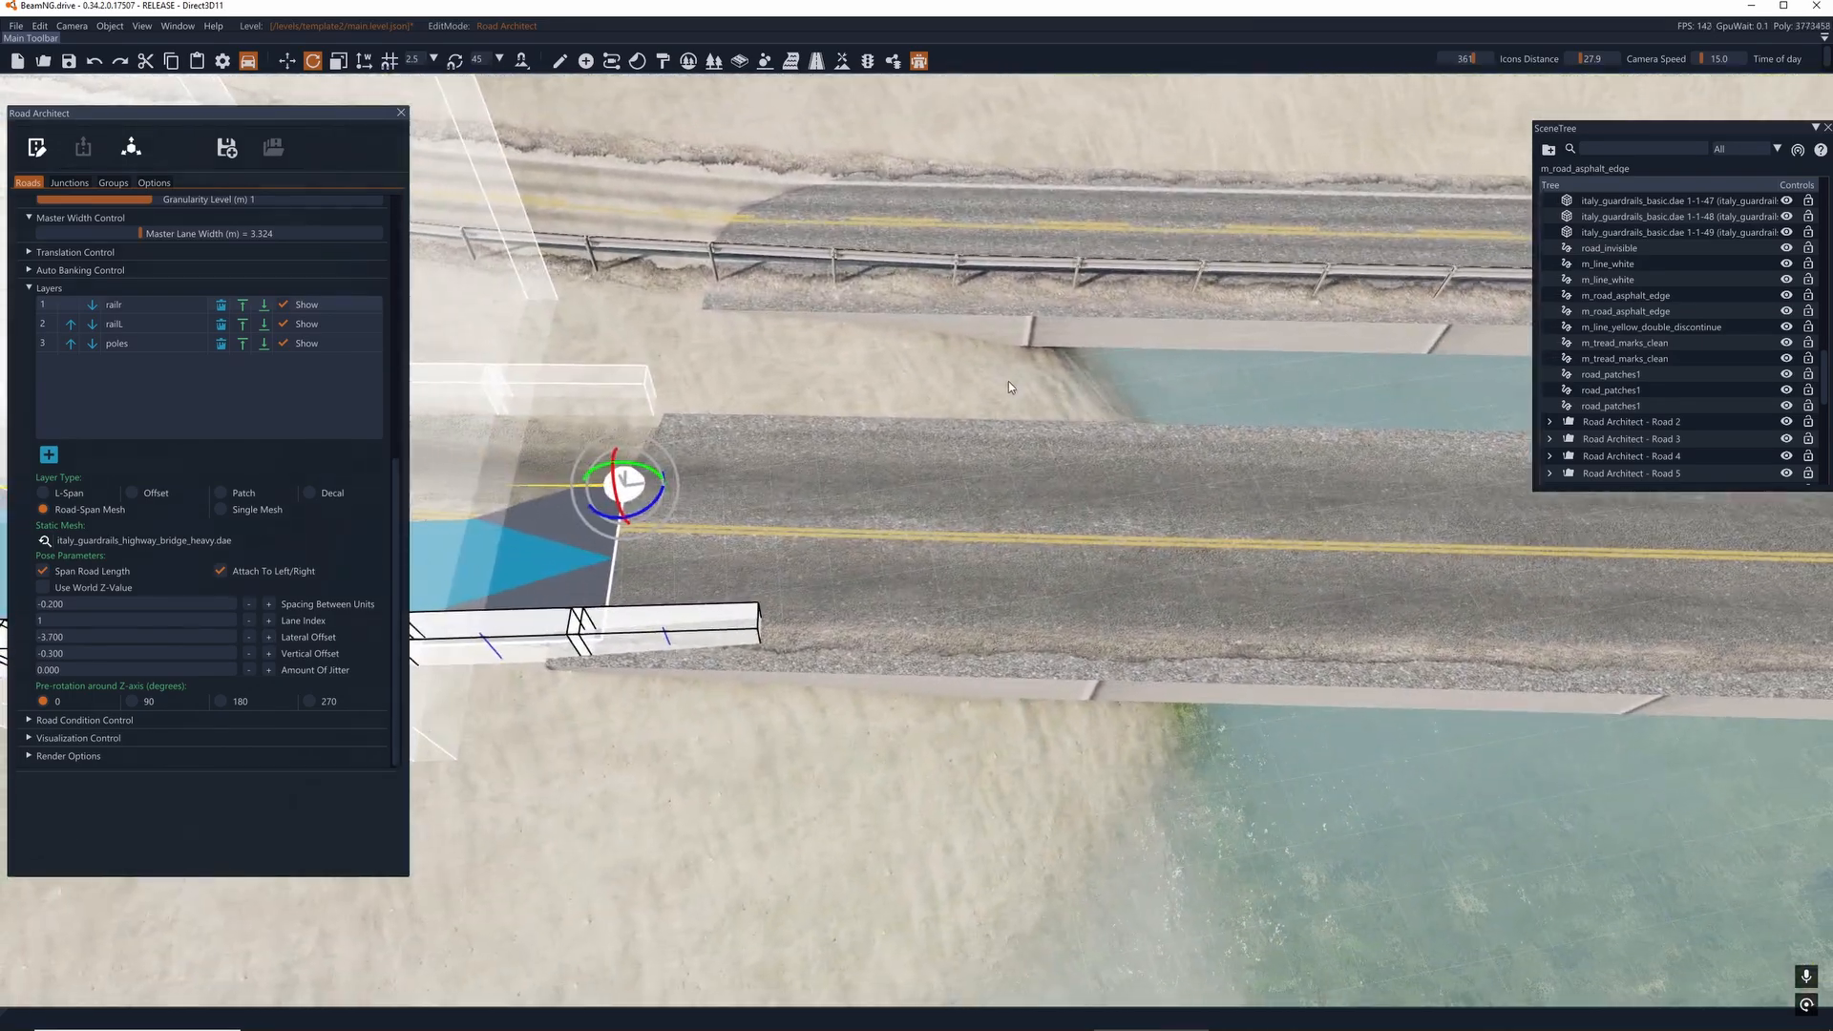
{"action": "left_click", "coordinate": [1070, 536]}
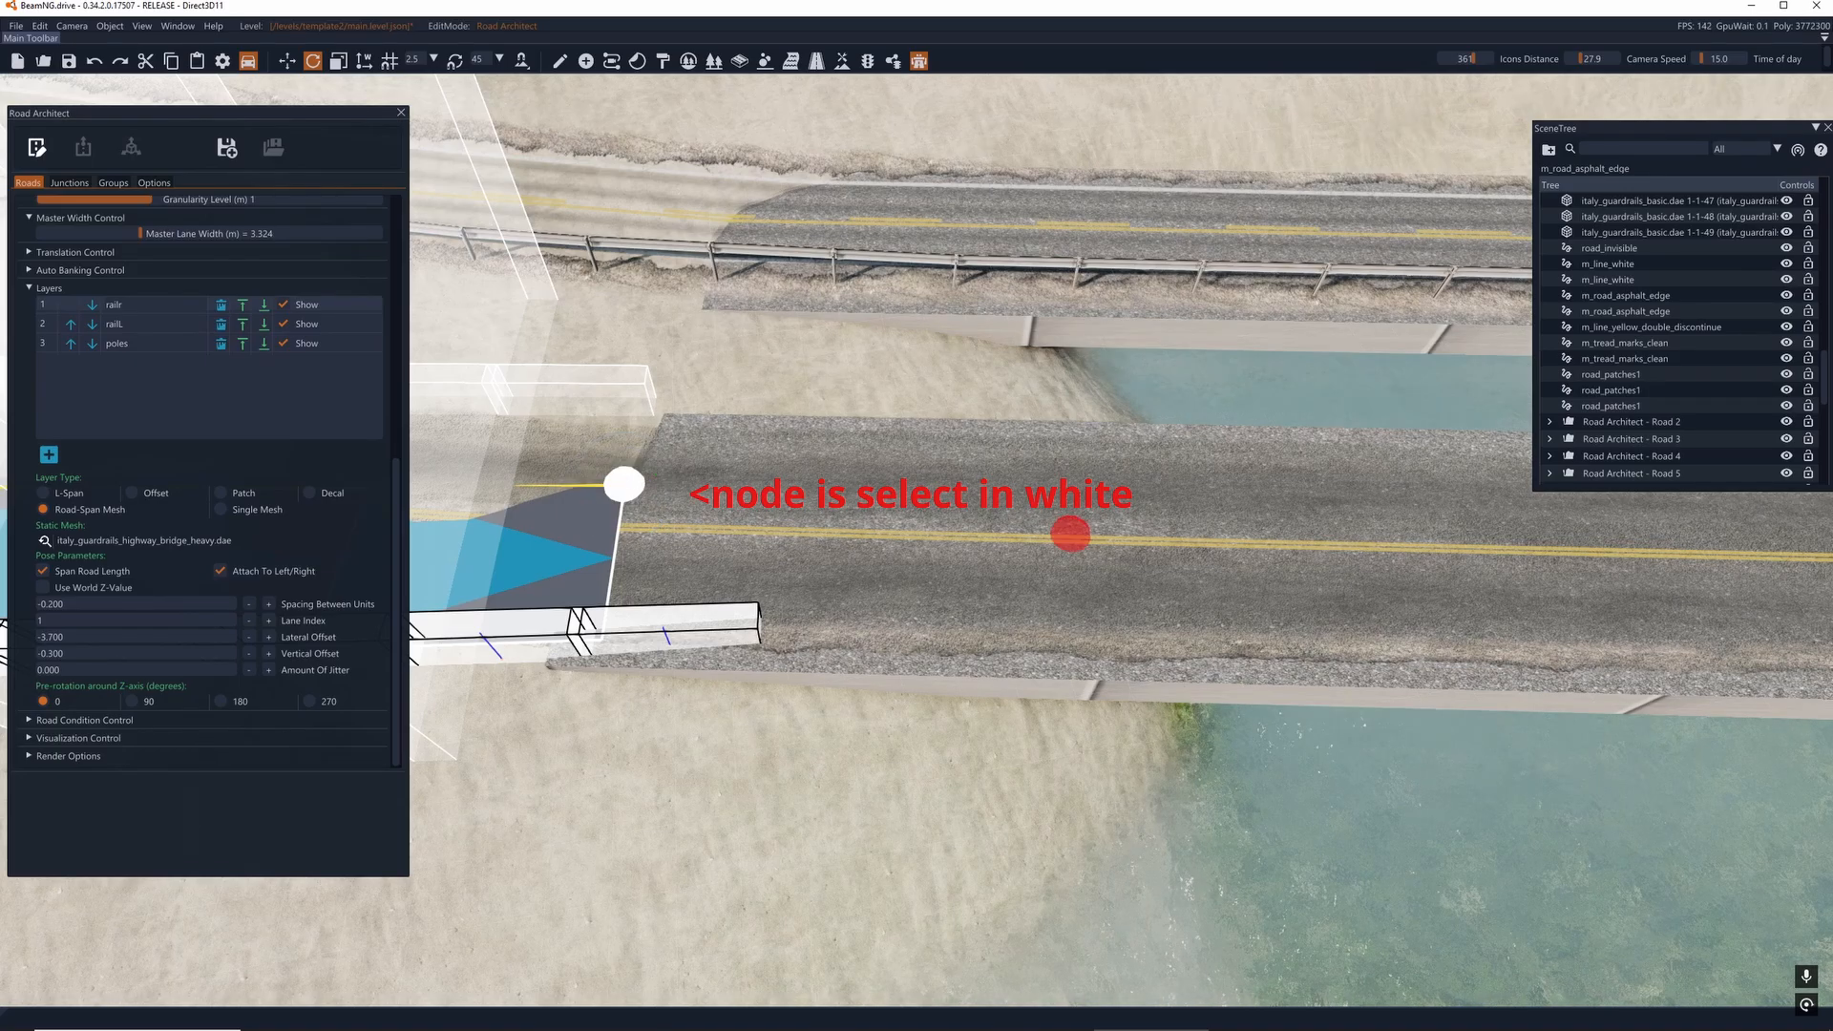
{"action": "left_click", "coordinate": [1085, 533]}
{"action": "key", "text": "d"}
{"action": "right_click_drag", "start_coordinate": [1083, 535], "coordinate": [687, 582]}
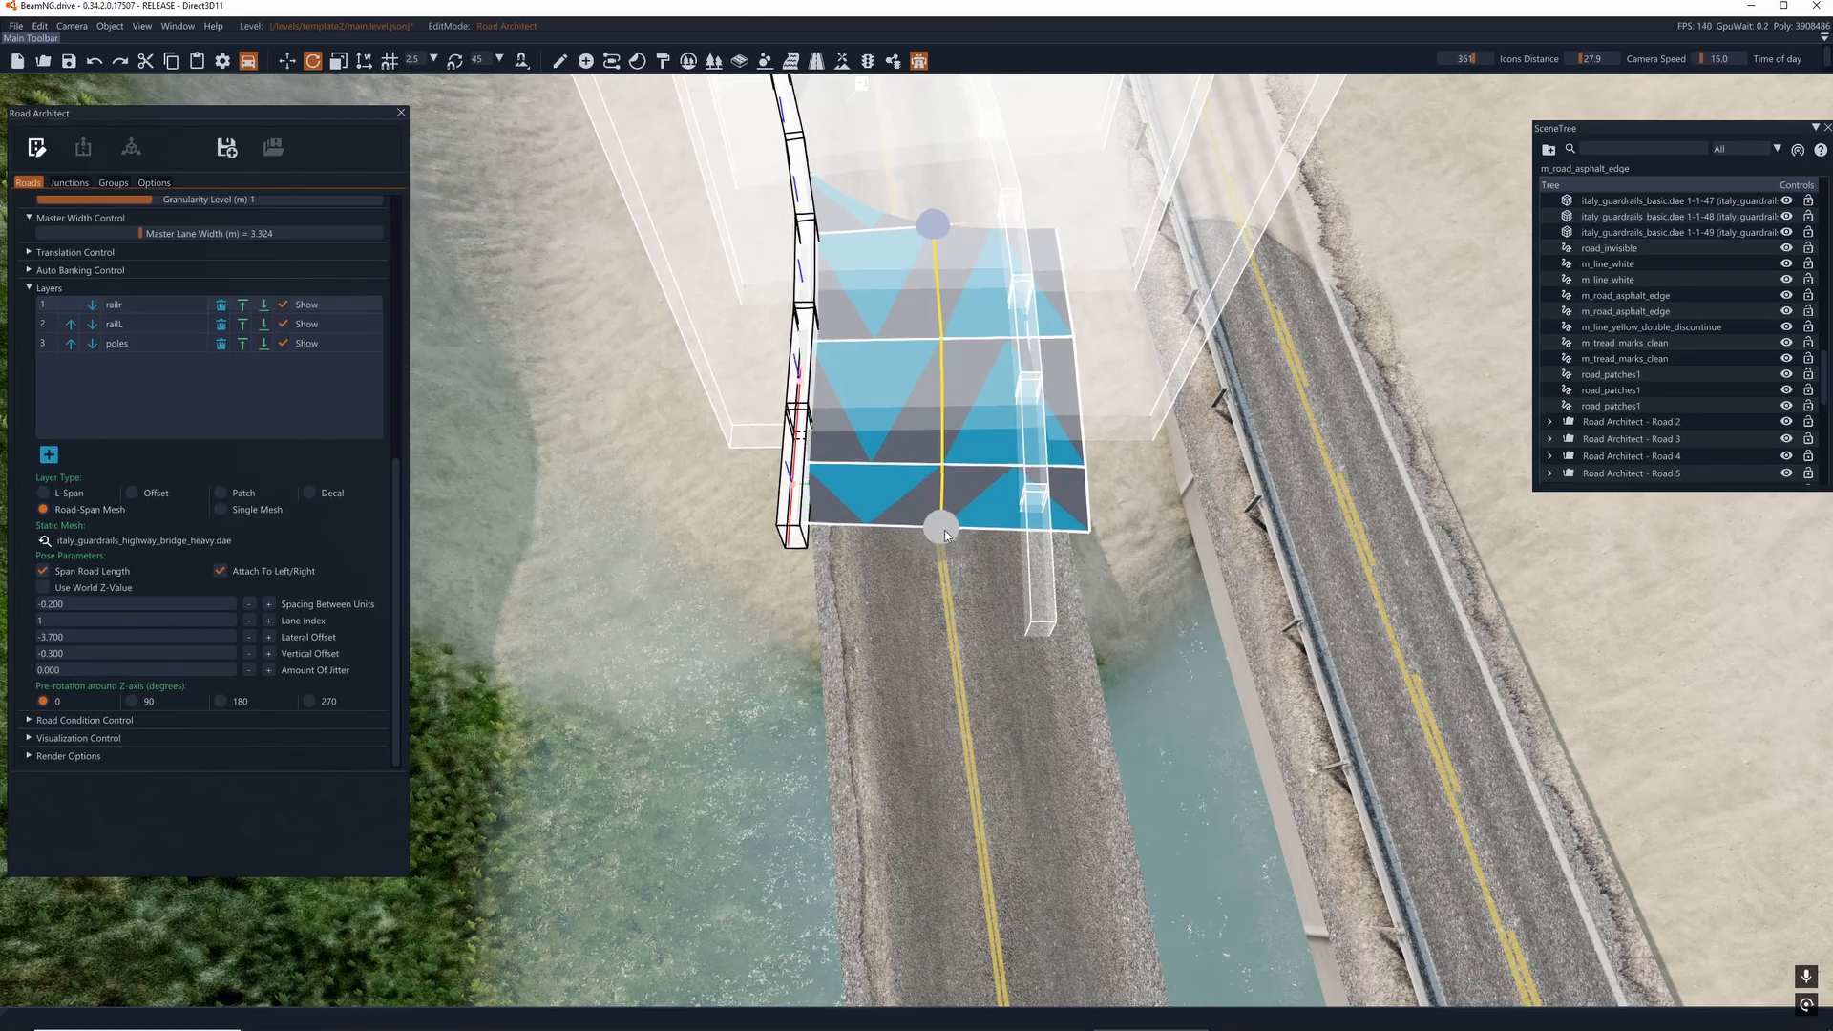
{"action": "left_click_drag", "start_coordinate": [945, 535], "coordinate": [976, 552]}
- Nudge the guardrail road's intermediate nodes into line with the yellow centerline
{"action": "left_click_drag", "start_coordinate": [933, 223], "coordinate": [924, 223]}
{"action": "right_click_drag", "start_coordinate": [924, 224], "coordinate": [917, 534]}
{"action": "key", "text": "w"}
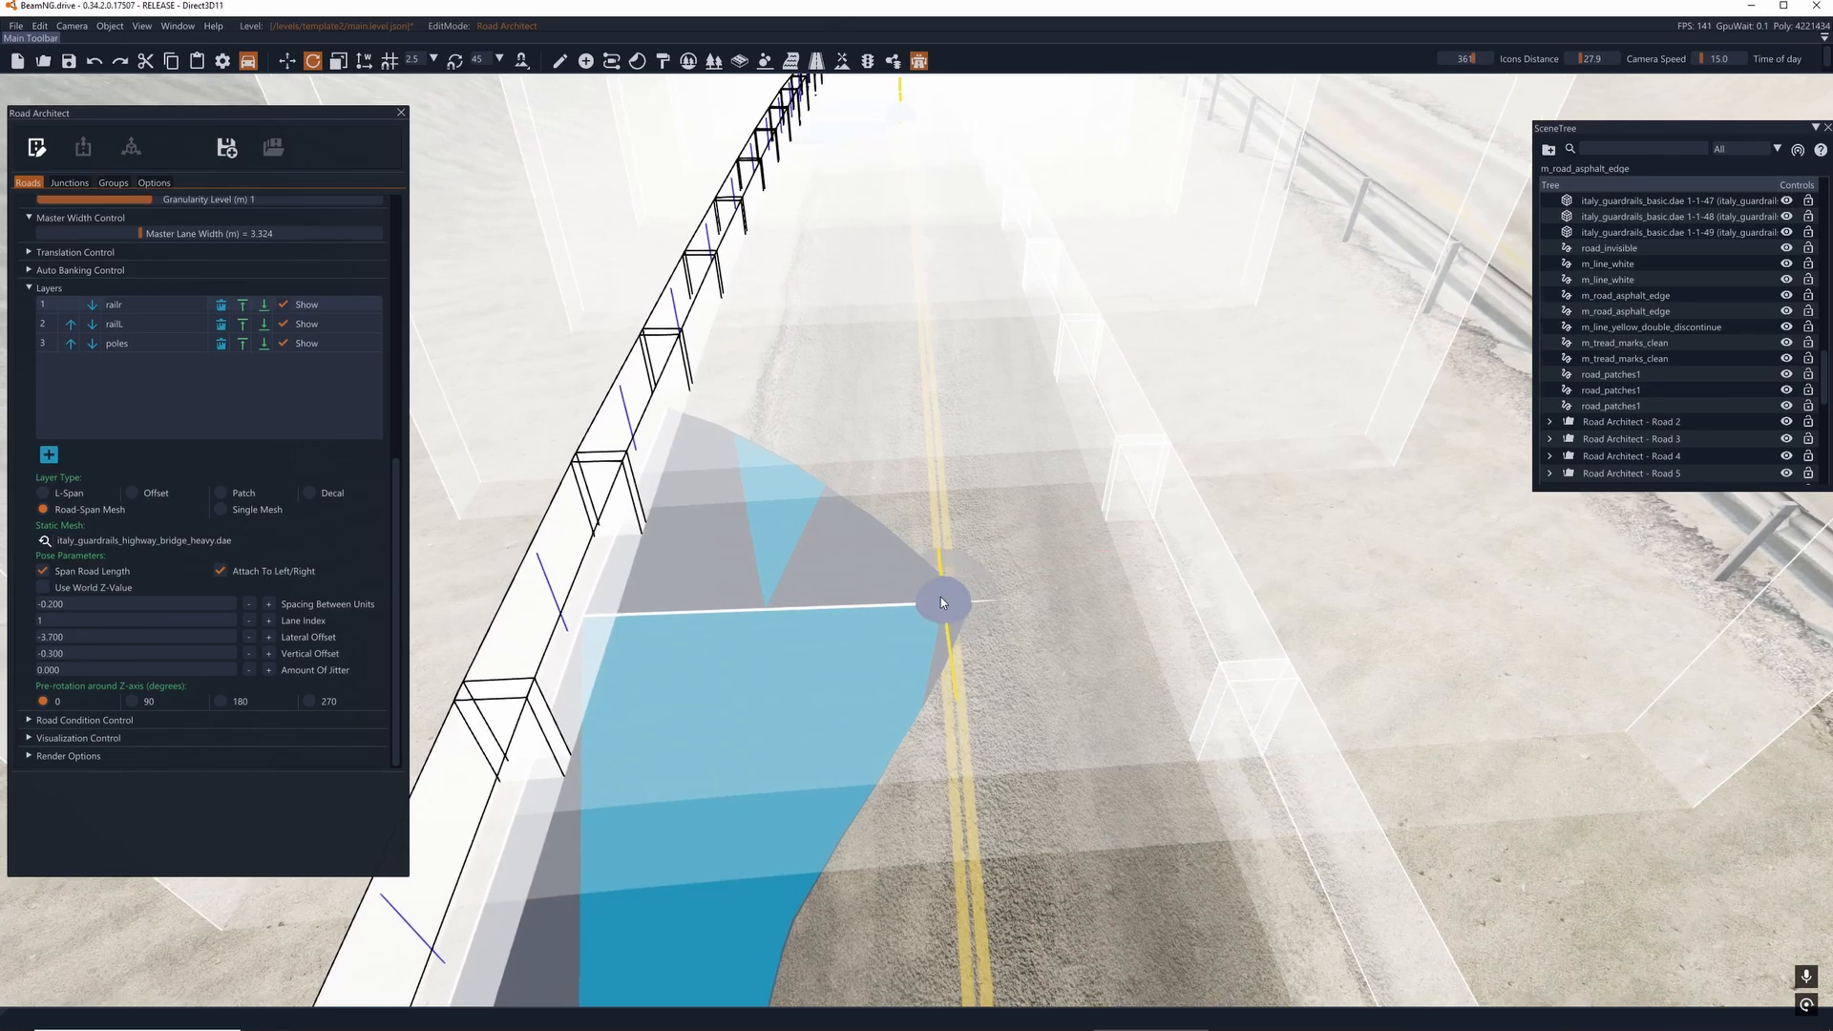
{"action": "left_click_drag", "start_coordinate": [943, 601], "coordinate": [952, 606]}
{"action": "right_click_drag", "start_coordinate": [952, 607], "coordinate": [937, 453]}
{"action": "key", "text": "w"}
- Nudge the two guardrail road nodes nearest the curve slightly outward to align the rails with the road edges
{"action": "key", "text": "w"}
{"action": "right_click_drag", "start_coordinate": [952, 821], "coordinate": [1404, 927]}
{"action": "left_click", "coordinate": [970, 786]}
{"action": "key", "text": "s"}
{"action": "key", "text": "s"}
{"action": "right_click_drag", "start_coordinate": [917, 515], "coordinate": [793, 540]}
{"action": "key", "text": "w"}
{"action": "key", "text": "d"}
{"action": "right_click_drag", "start_coordinate": [975, 454], "coordinate": [1232, 415]}
{"action": "key", "text": "a"}
{"action": "key", "text": "w"}
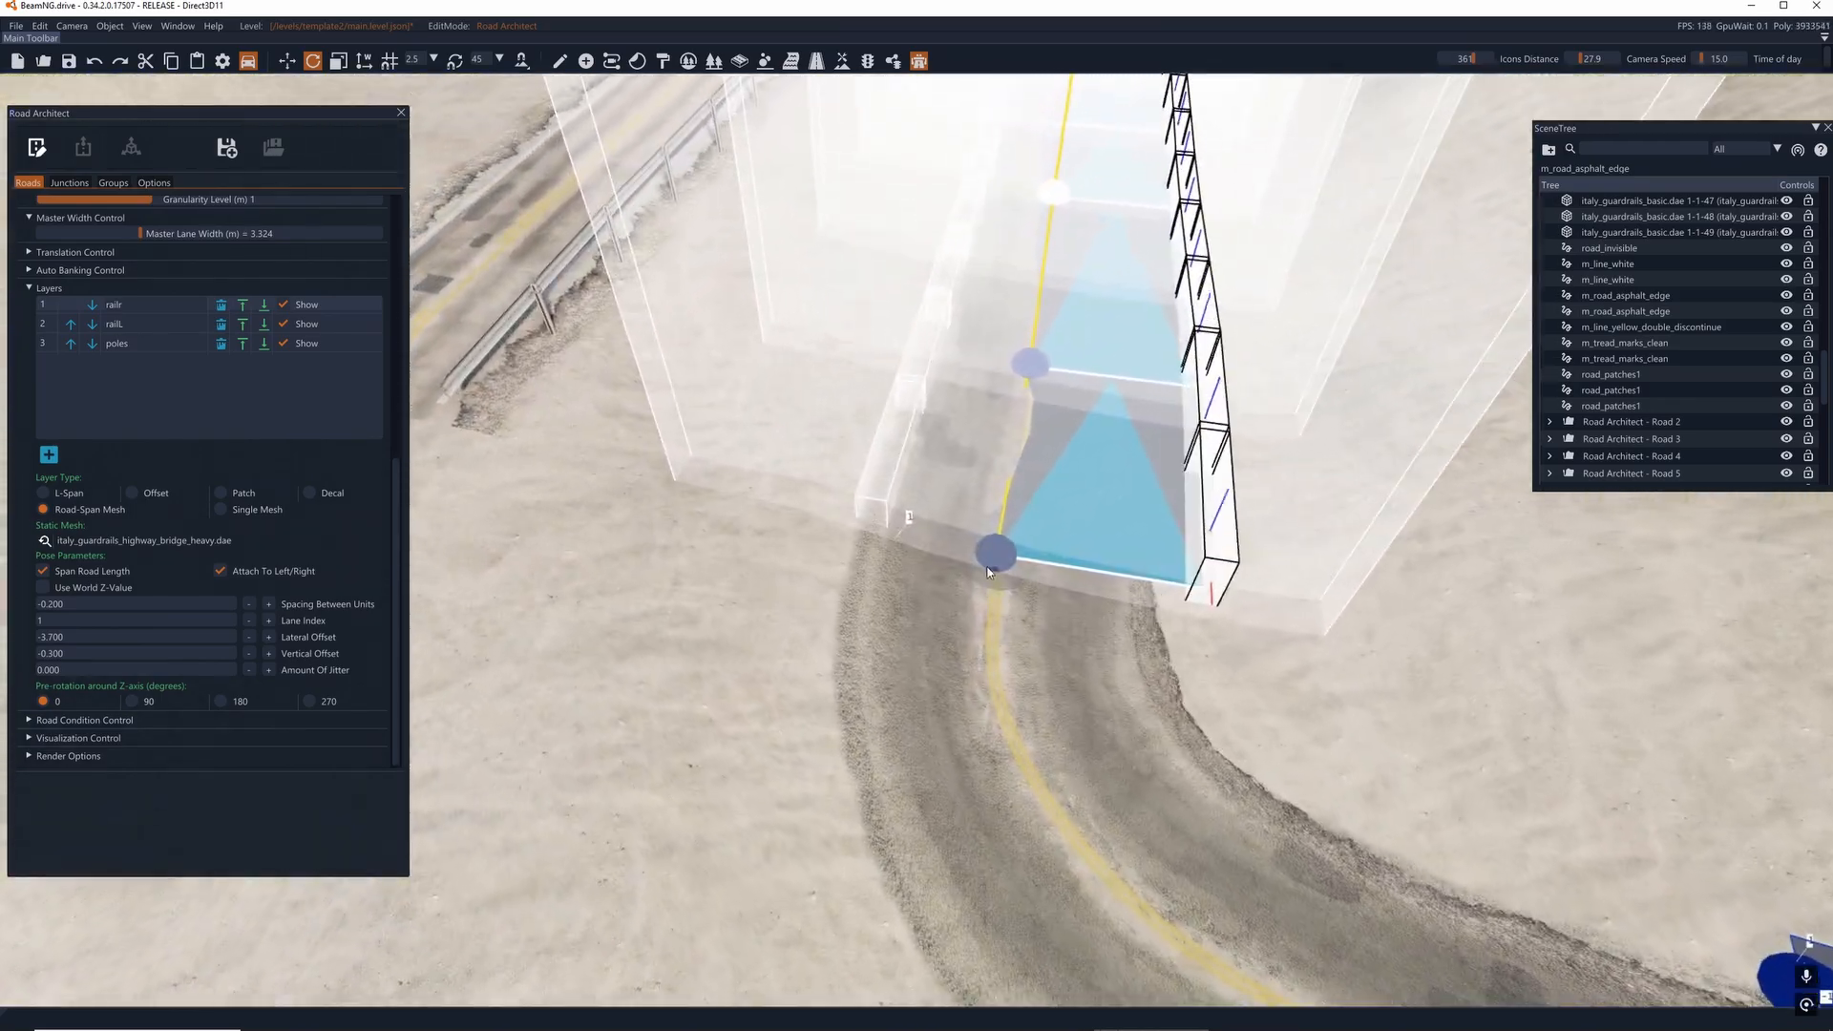
{"action": "left_click_drag", "start_coordinate": [993, 557], "coordinate": [981, 550]}
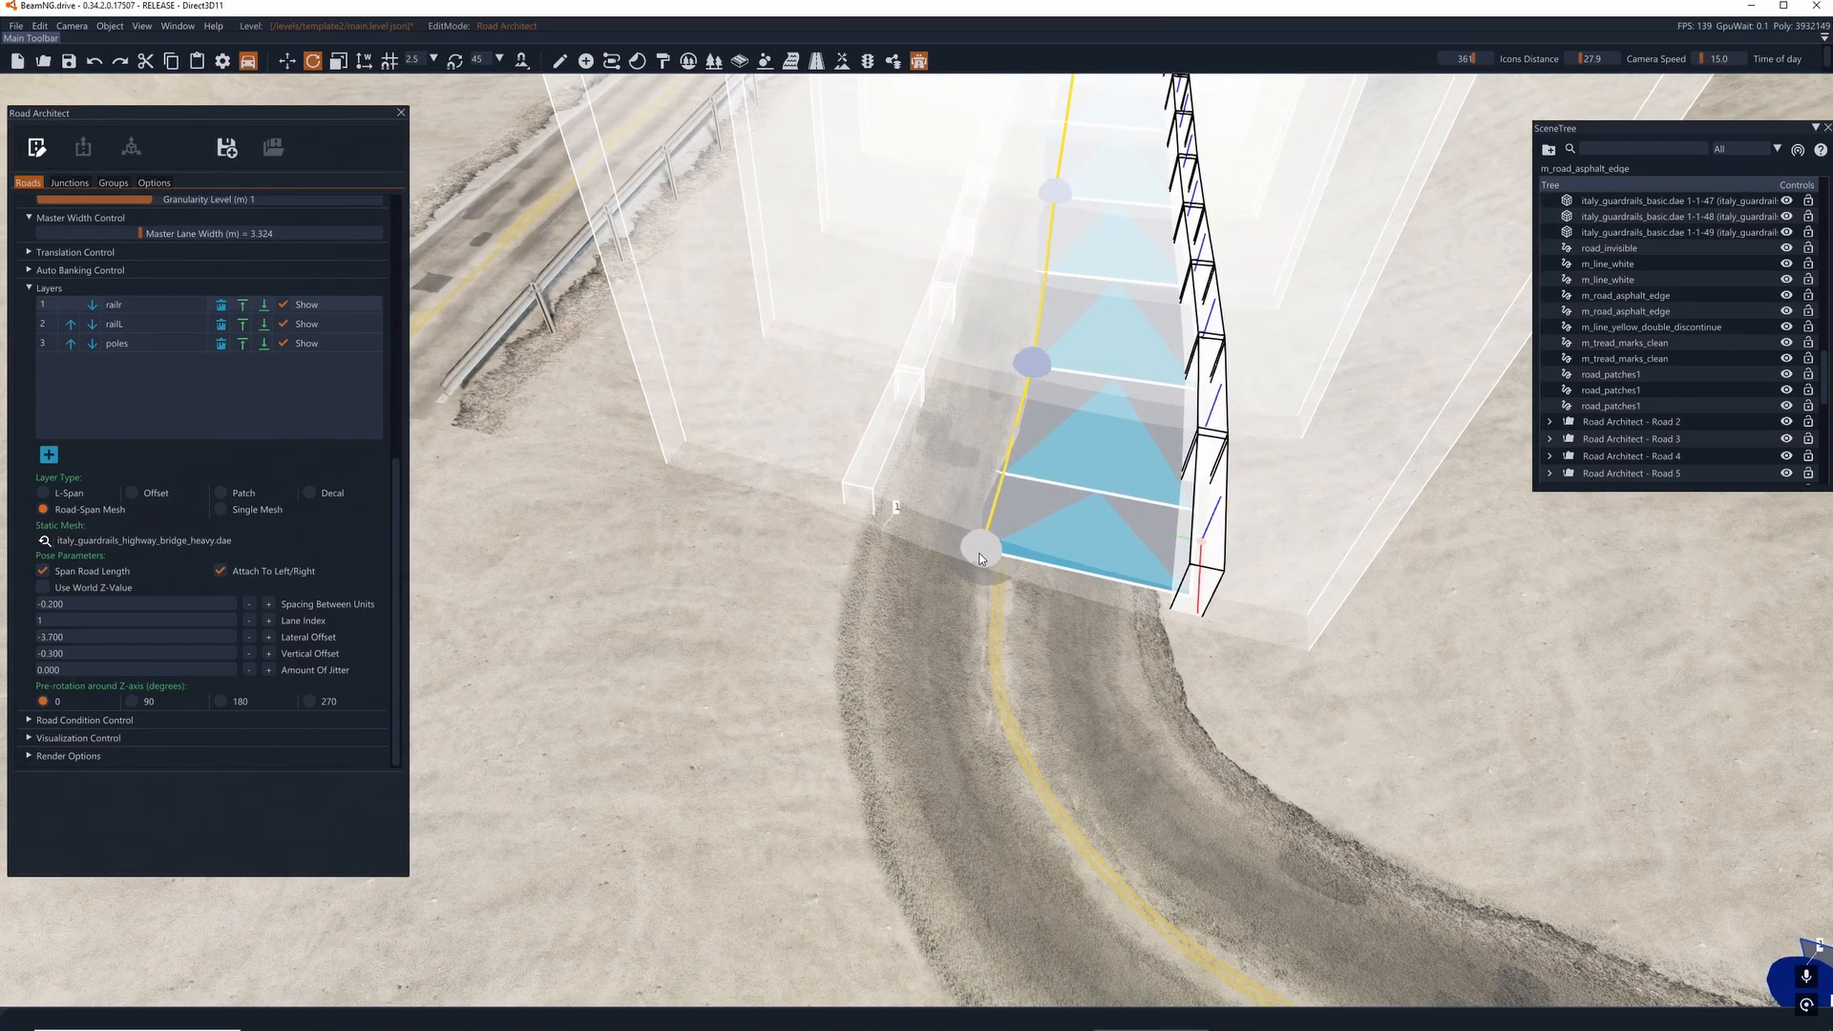
{"action": "left_click_drag", "start_coordinate": [1036, 373], "coordinate": [1026, 373]}
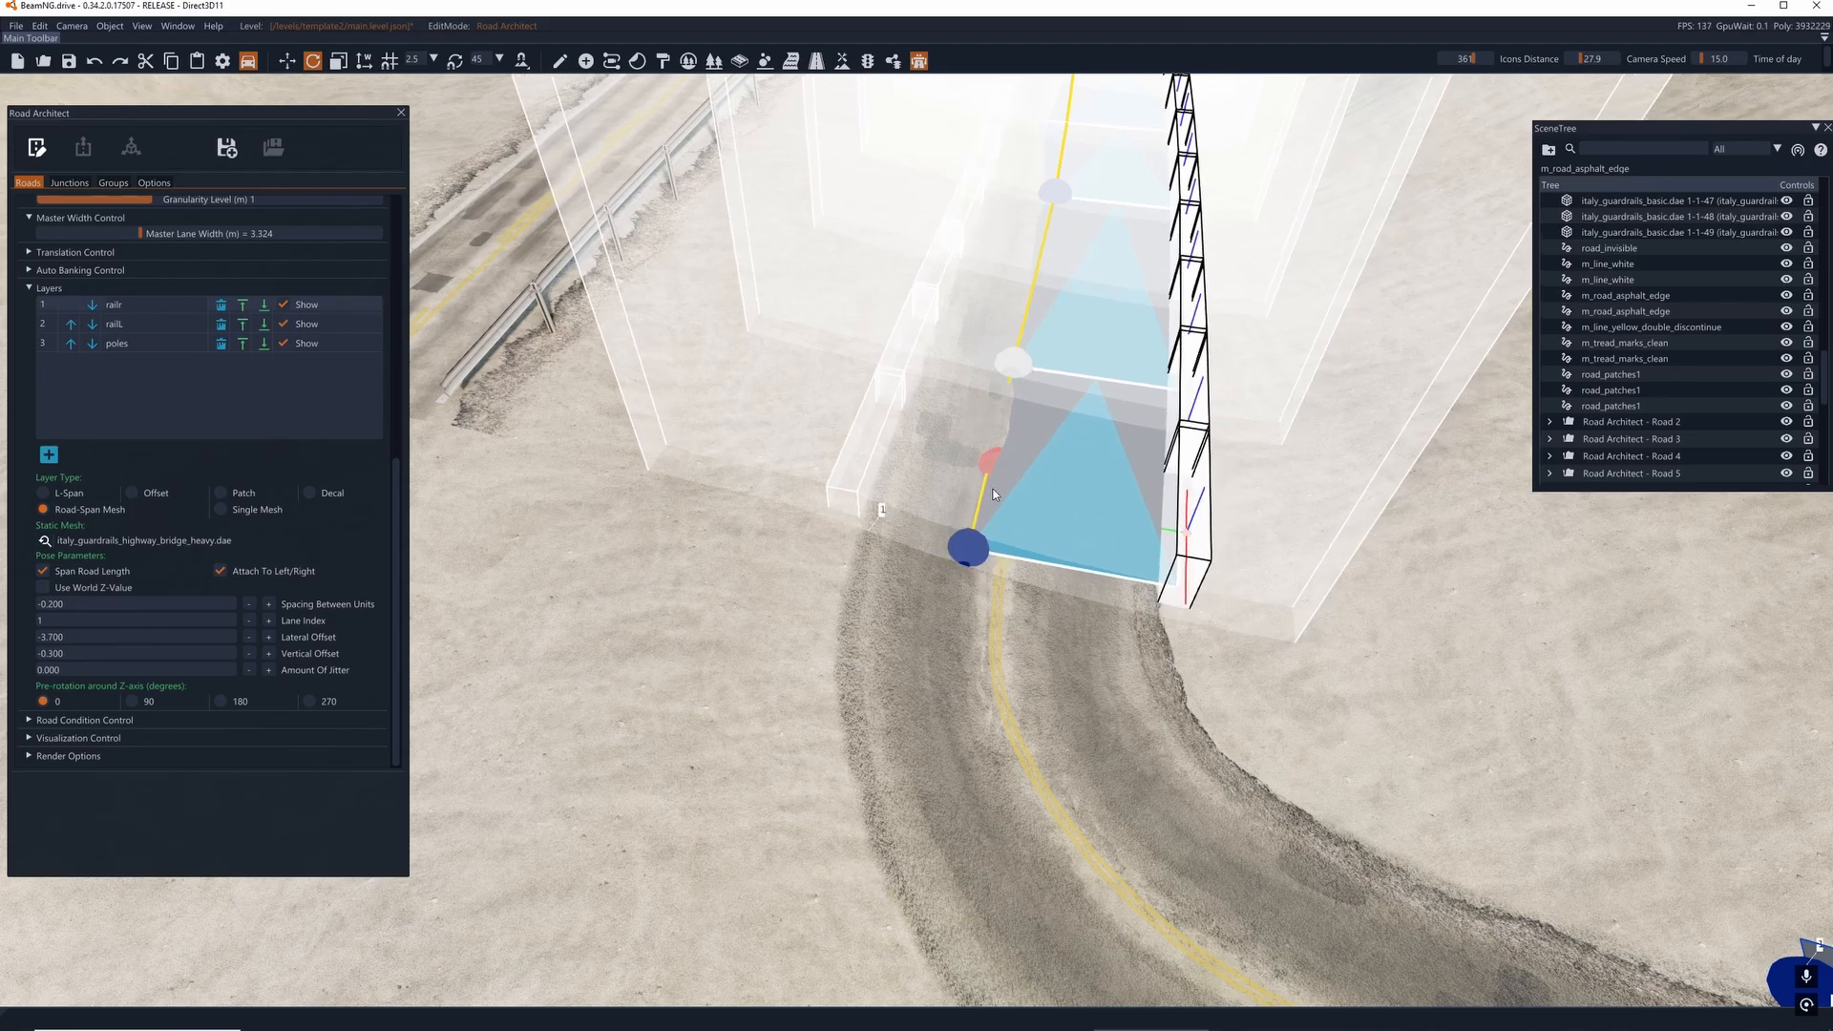
- Nudge the guardrail road's end node at the curve, and realign its opposite end node with the bridge's yellow centerline
{"action": "left_click_drag", "start_coordinate": [975, 550], "coordinate": [992, 561]}
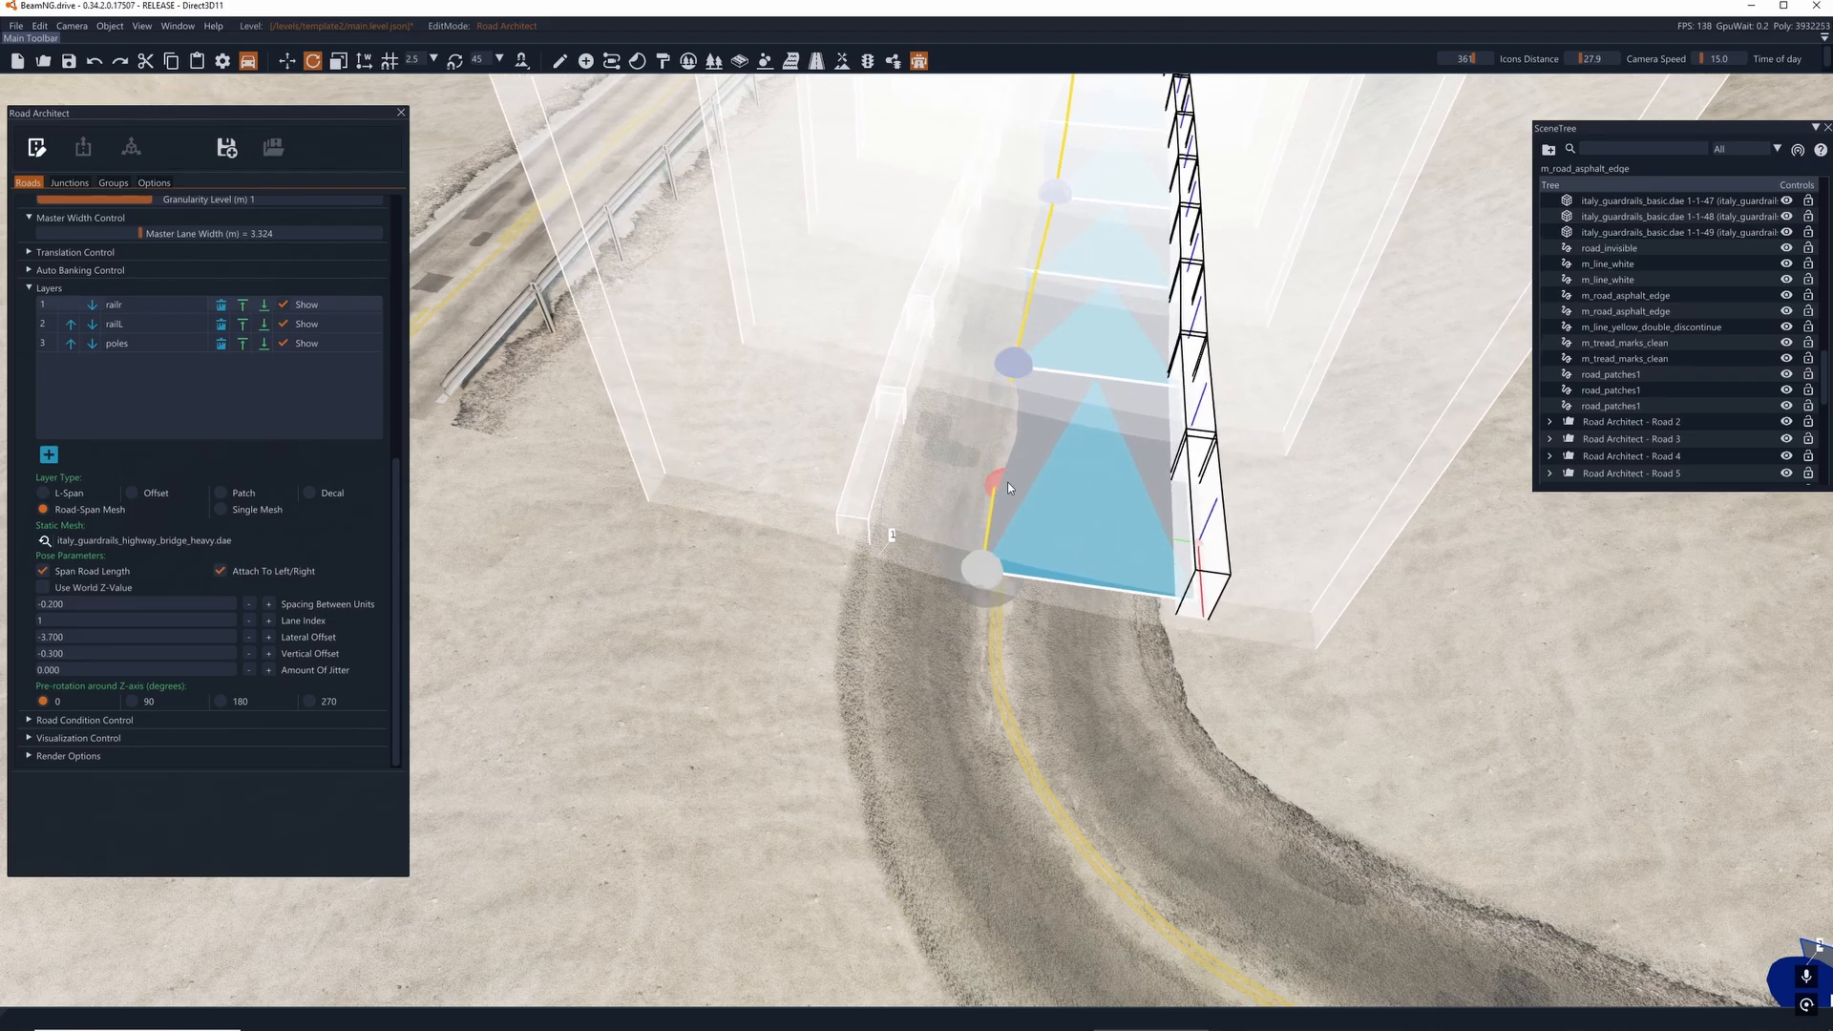
{"action": "right_click_drag", "start_coordinate": [1009, 488], "coordinate": [1279, 432]}
{"action": "key", "text": "w"}
{"action": "key", "text": "s"}
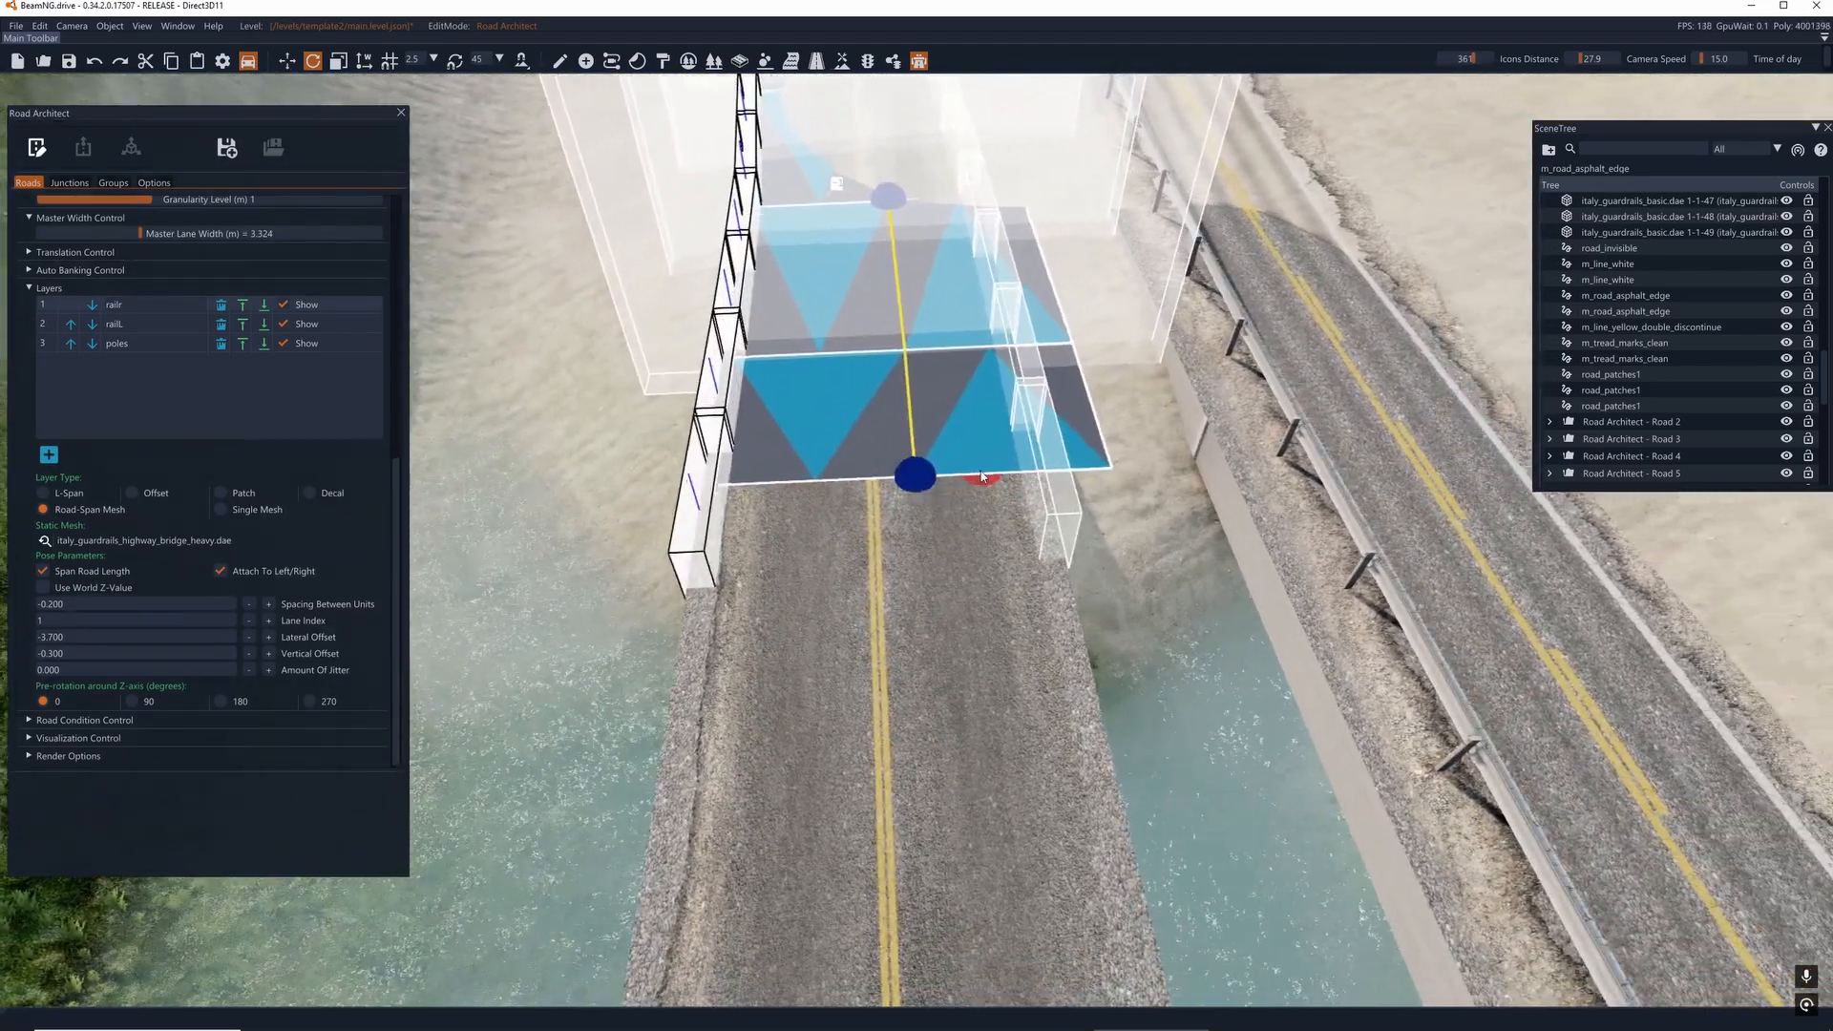
{"action": "left_click_drag", "start_coordinate": [909, 474], "coordinate": [935, 736]}
{"action": "right_click_drag", "start_coordinate": [935, 736], "coordinate": [1670, 821]}
{"action": "key", "text": "s"}
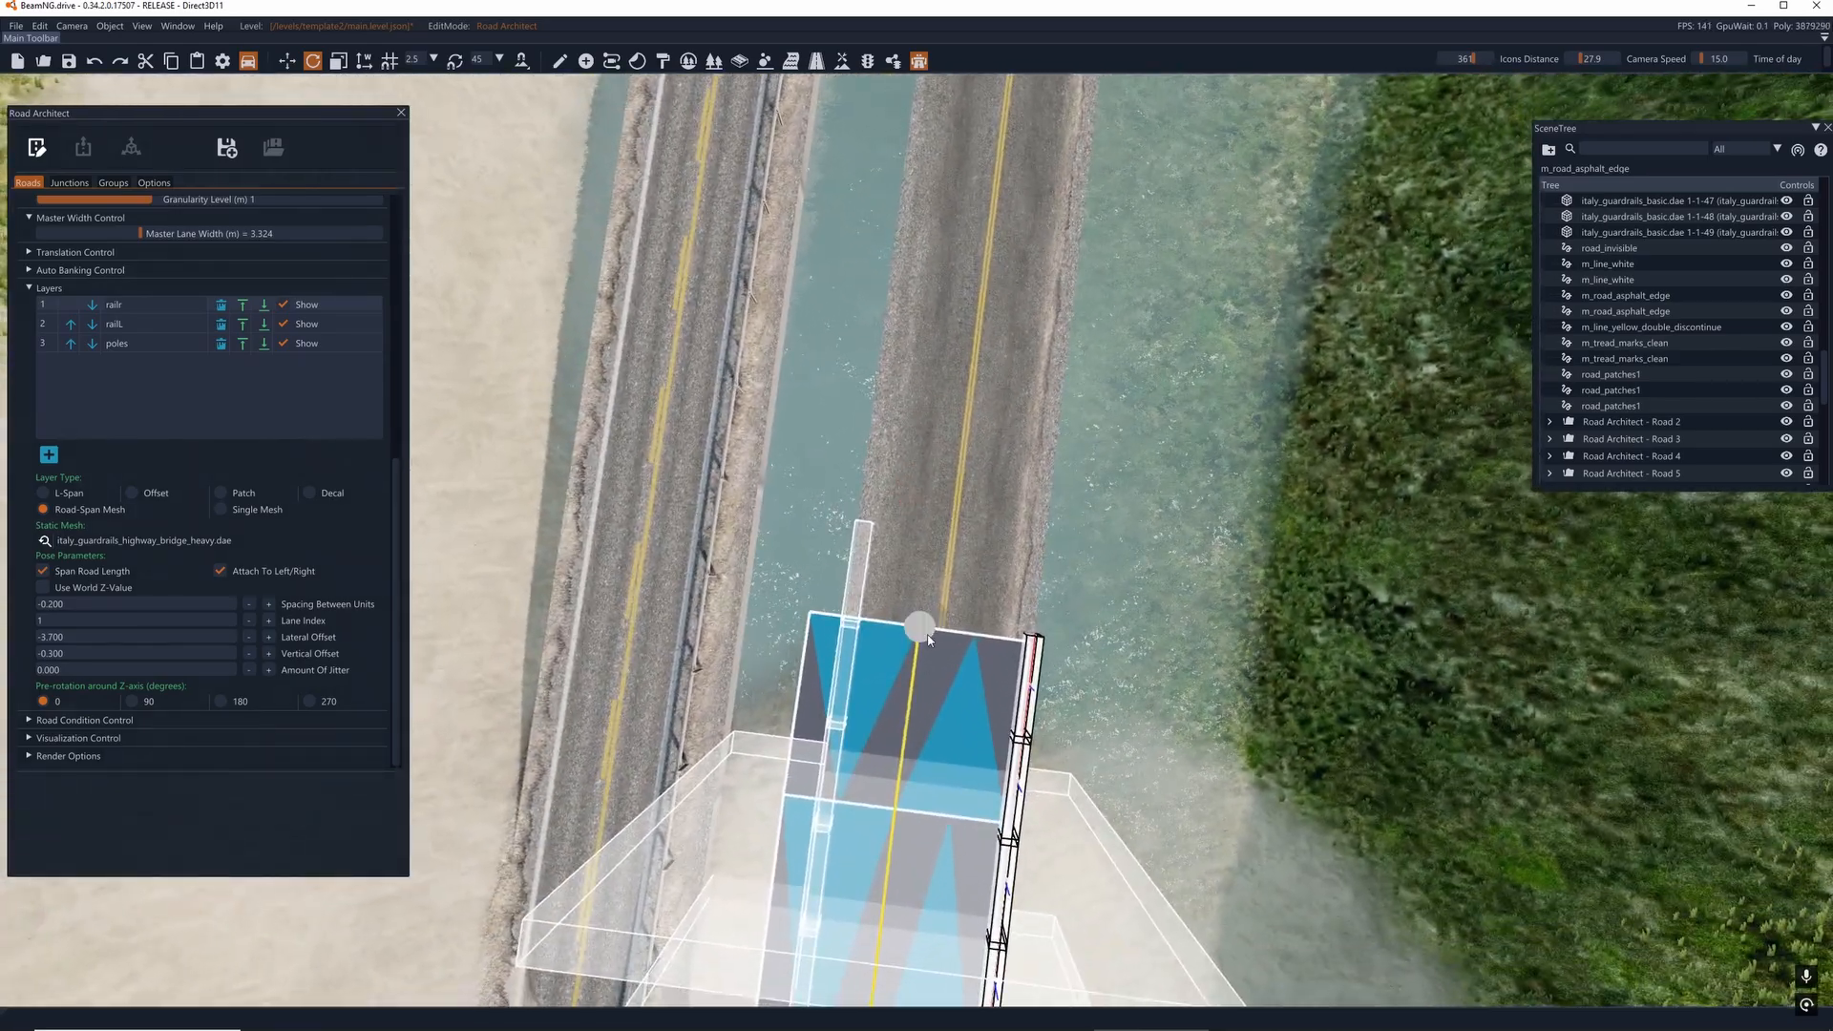
{"action": "left_click_drag", "start_coordinate": [920, 626], "coordinate": [915, 623]}
- Extend the guardrail road along the bridge's yellow centerline and fine-tune its end node near the bridge's far end
{"action": "mouse_move", "coordinate": [954, 433]}
{"action": "right_mouse_down"}
{"action": "mouse_move", "coordinate": [976, 382]}
{"action": "mouse_move", "coordinate": [937, 325]}
{"action": "mouse_move", "coordinate": [953, 299]}
{"action": "mouse_move", "coordinate": [916, 513]}
{"action": "mouse_move", "coordinate": [891, 493]}
{"action": "mouse_move", "coordinate": [917, 499]}
{"action": "mouse_move", "coordinate": [965, 706]}
{"action": "right_mouse_up"}
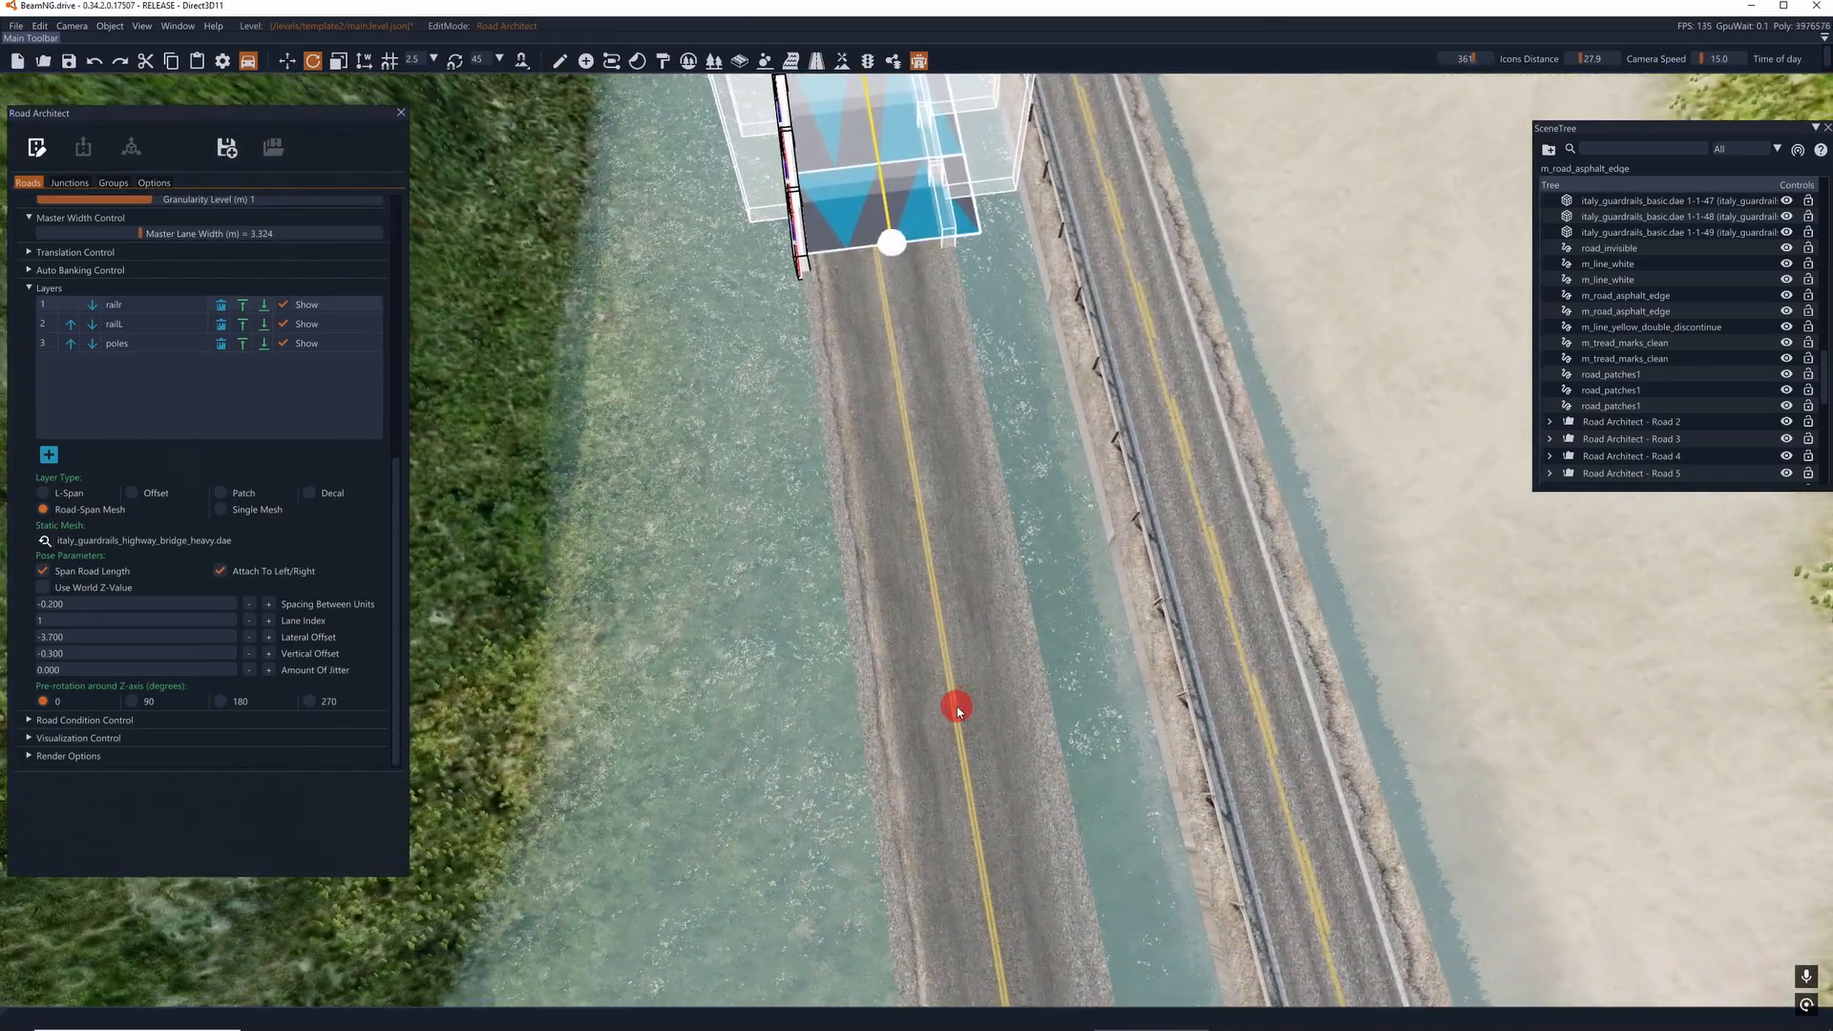
{"action": "left_click", "coordinate": [956, 706]}
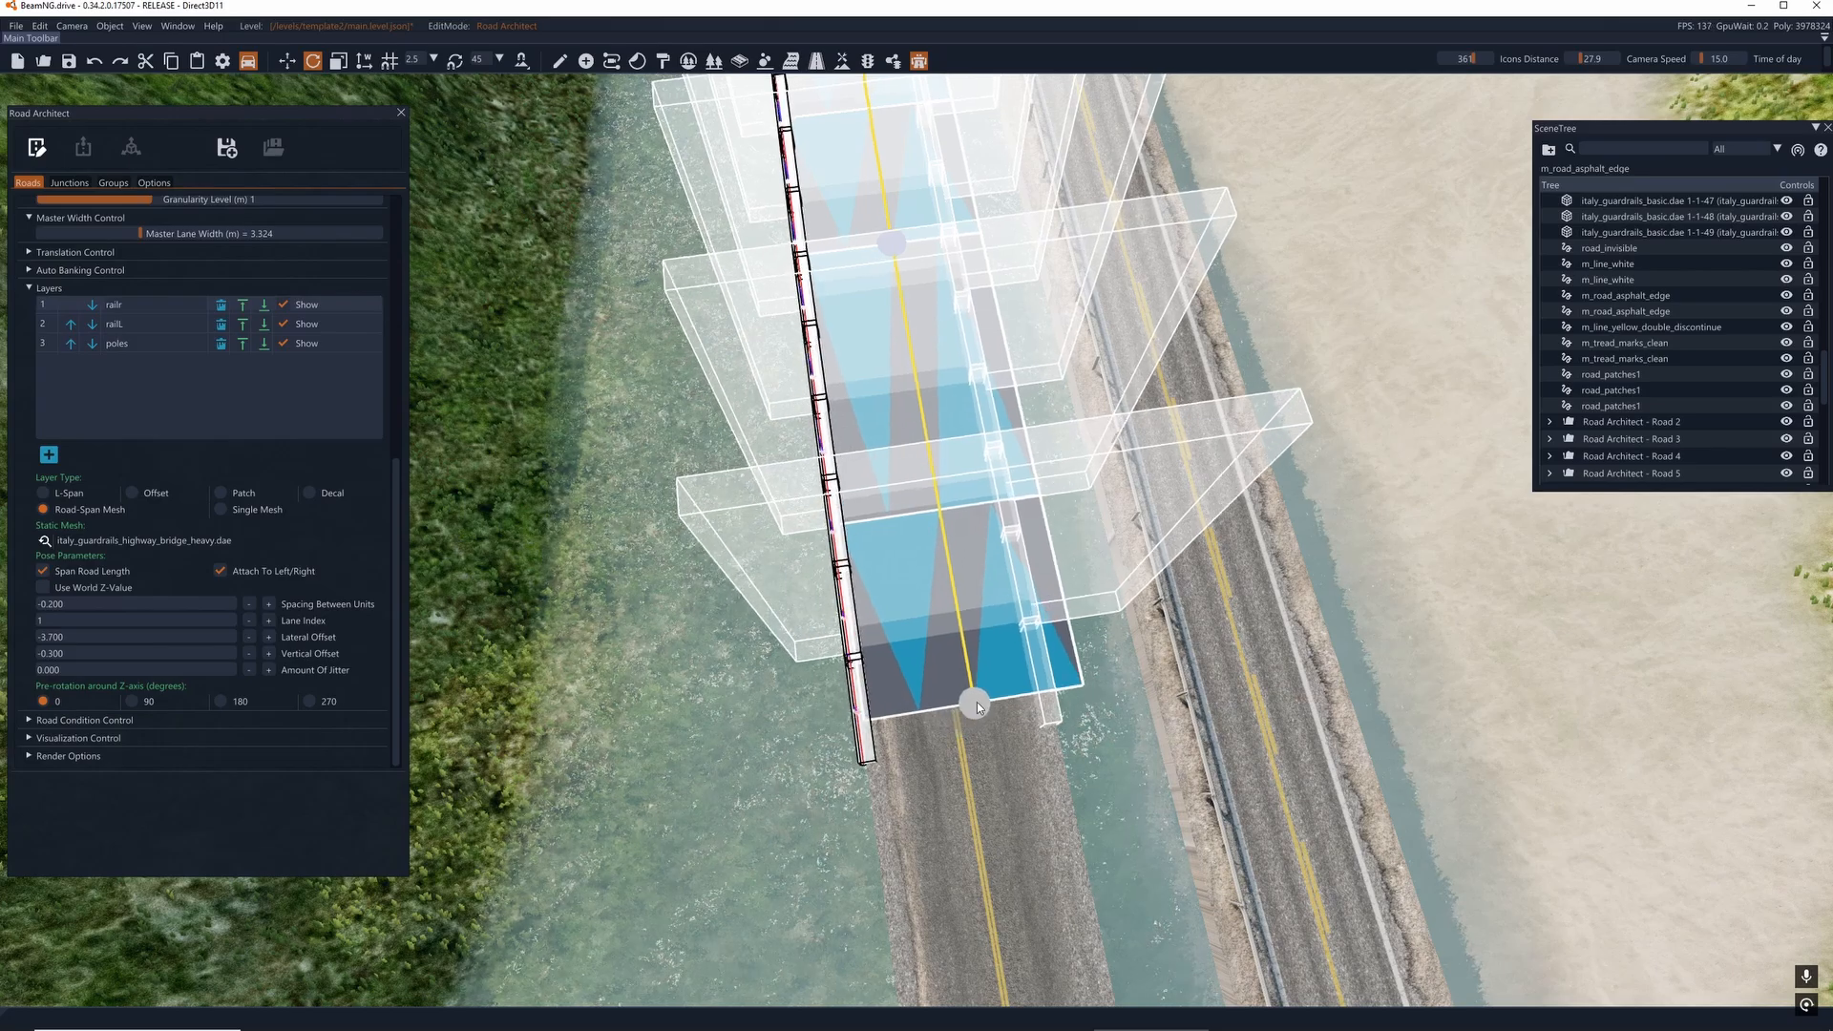
{"action": "mouse_move", "coordinate": [979, 700]}
{"action": "right_mouse_down"}
{"action": "mouse_move", "coordinate": [920, 509]}
{"action": "mouse_move", "coordinate": [977, 700]}
{"action": "mouse_move", "coordinate": [922, 595]}
{"action": "right_mouse_up"}
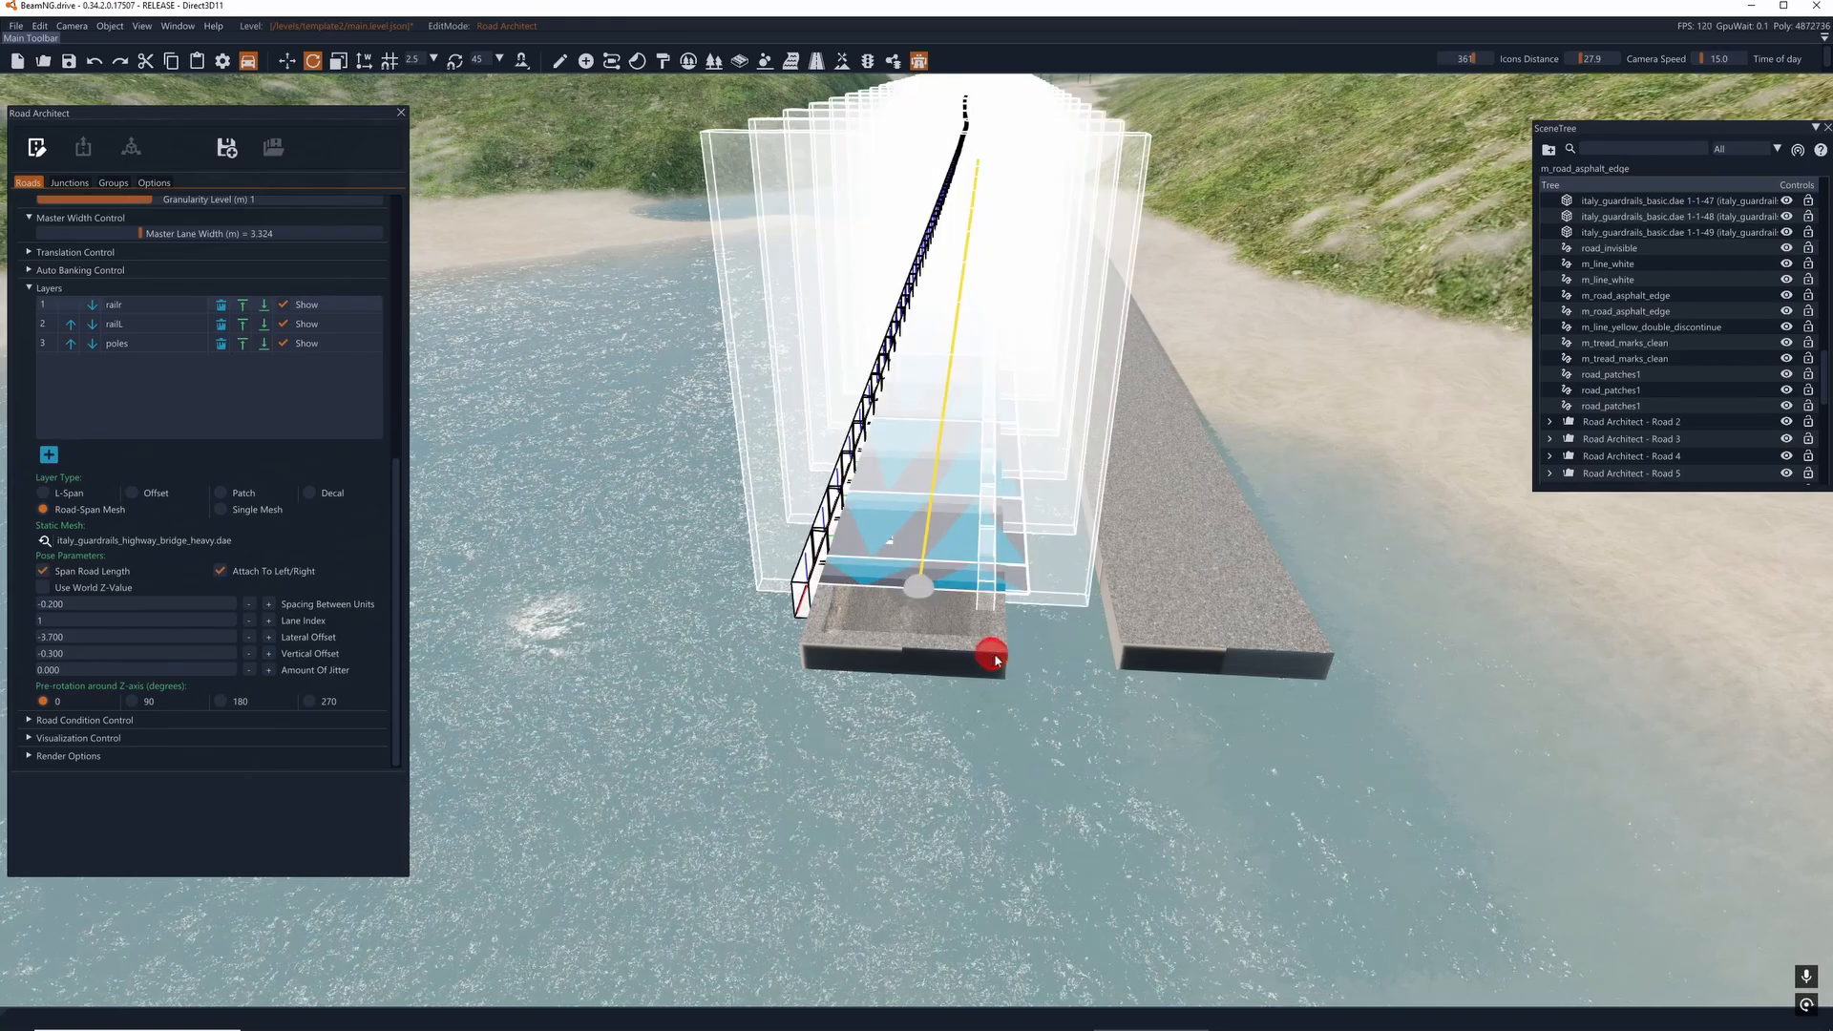
{"action": "right_click_drag", "start_coordinate": [995, 659], "coordinate": [1002, 634]}
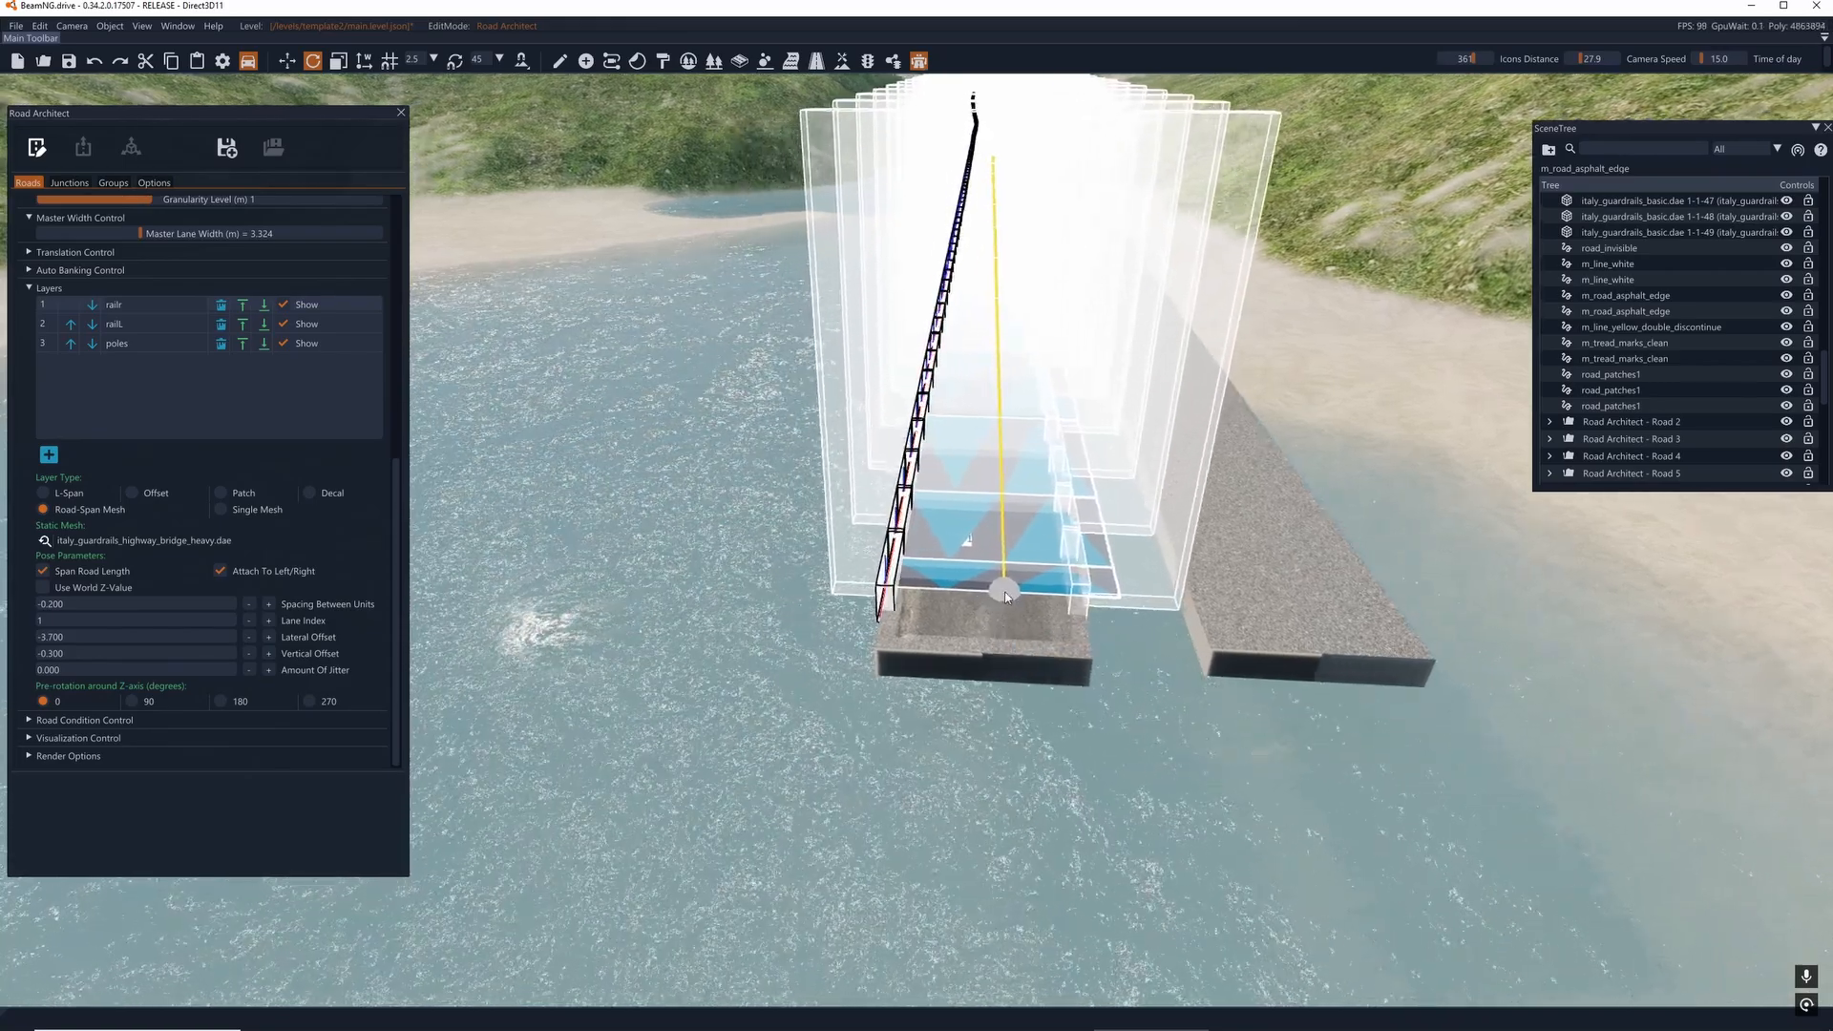
{"action": "mouse_move", "coordinate": [1009, 598]}
{"action": "left_mouse_down"}
{"action": "mouse_move", "coordinate": [1004, 632]}
{"action": "mouse_move", "coordinate": [1009, 604]}
{"action": "left_mouse_up"}
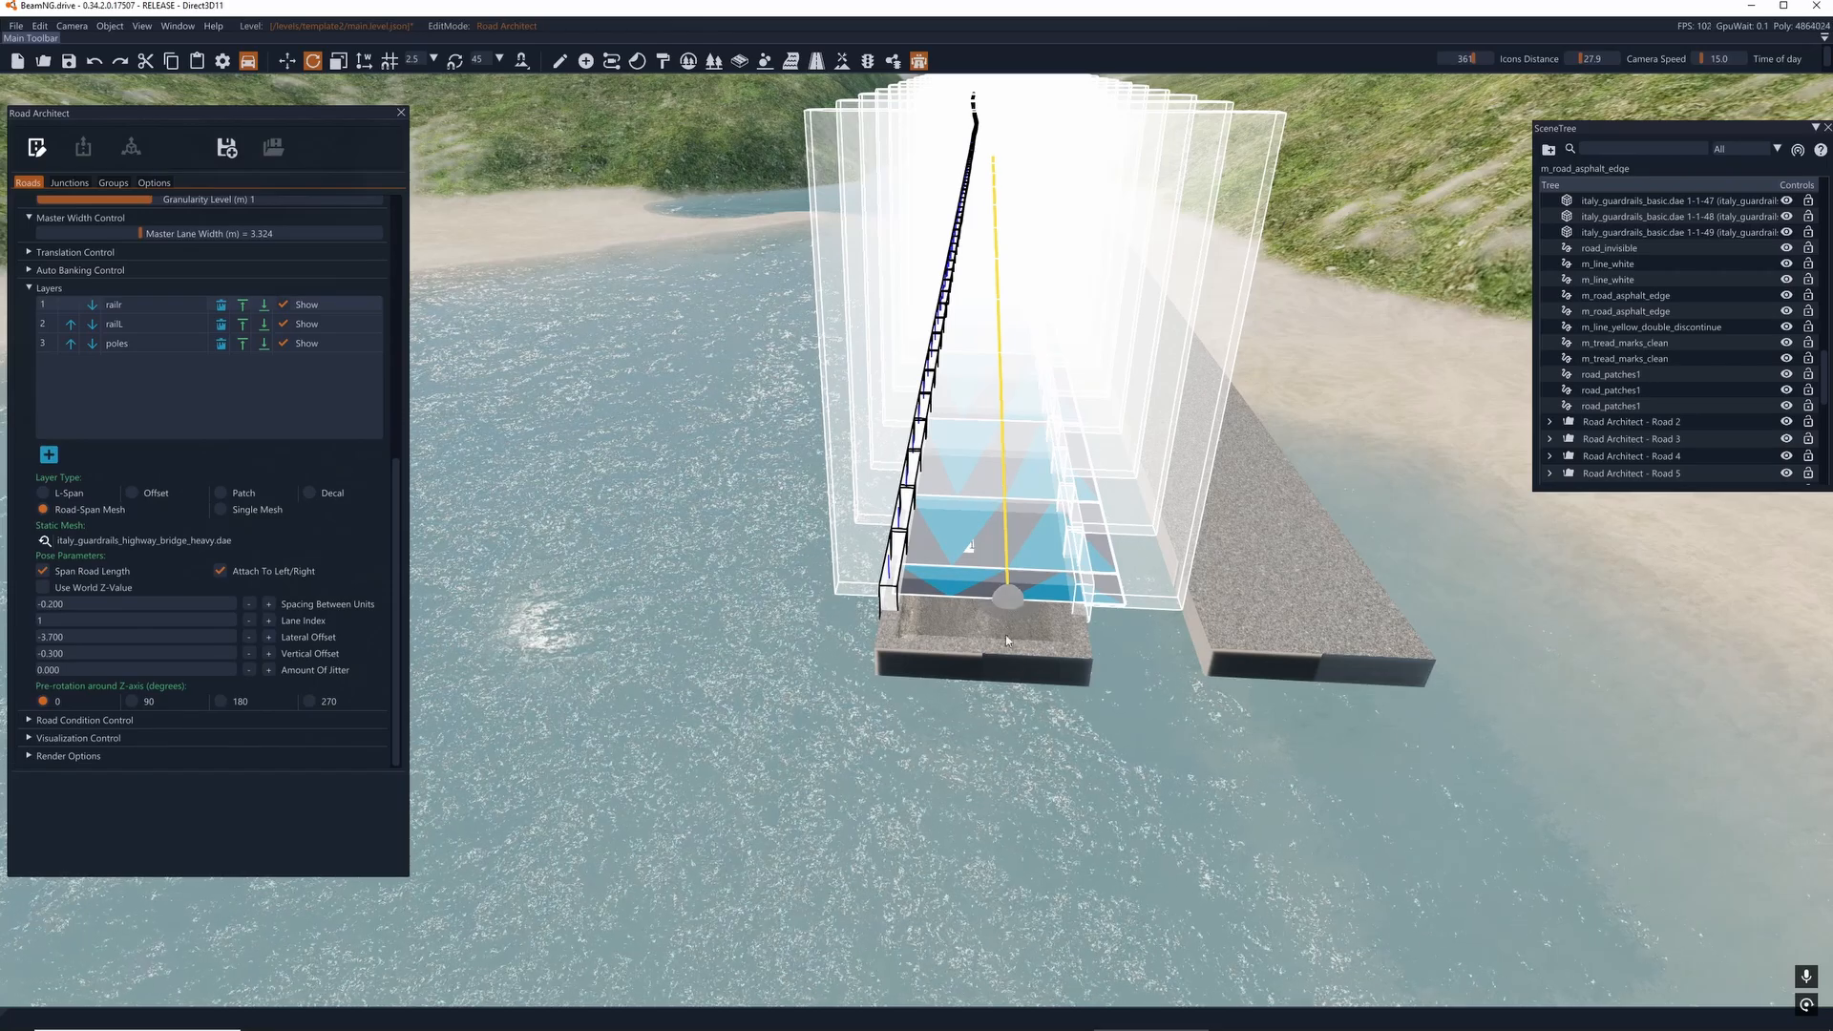
- Preview the guardrails near the curve in Render Mode, then return to Edit Mode
{"action": "key", "text": "w"}
{"action": "right_click_drag", "start_coordinate": [1006, 641], "coordinate": [630, 668]}
{"action": "key", "text": "d"}
{"action": "key", "text": "w"}
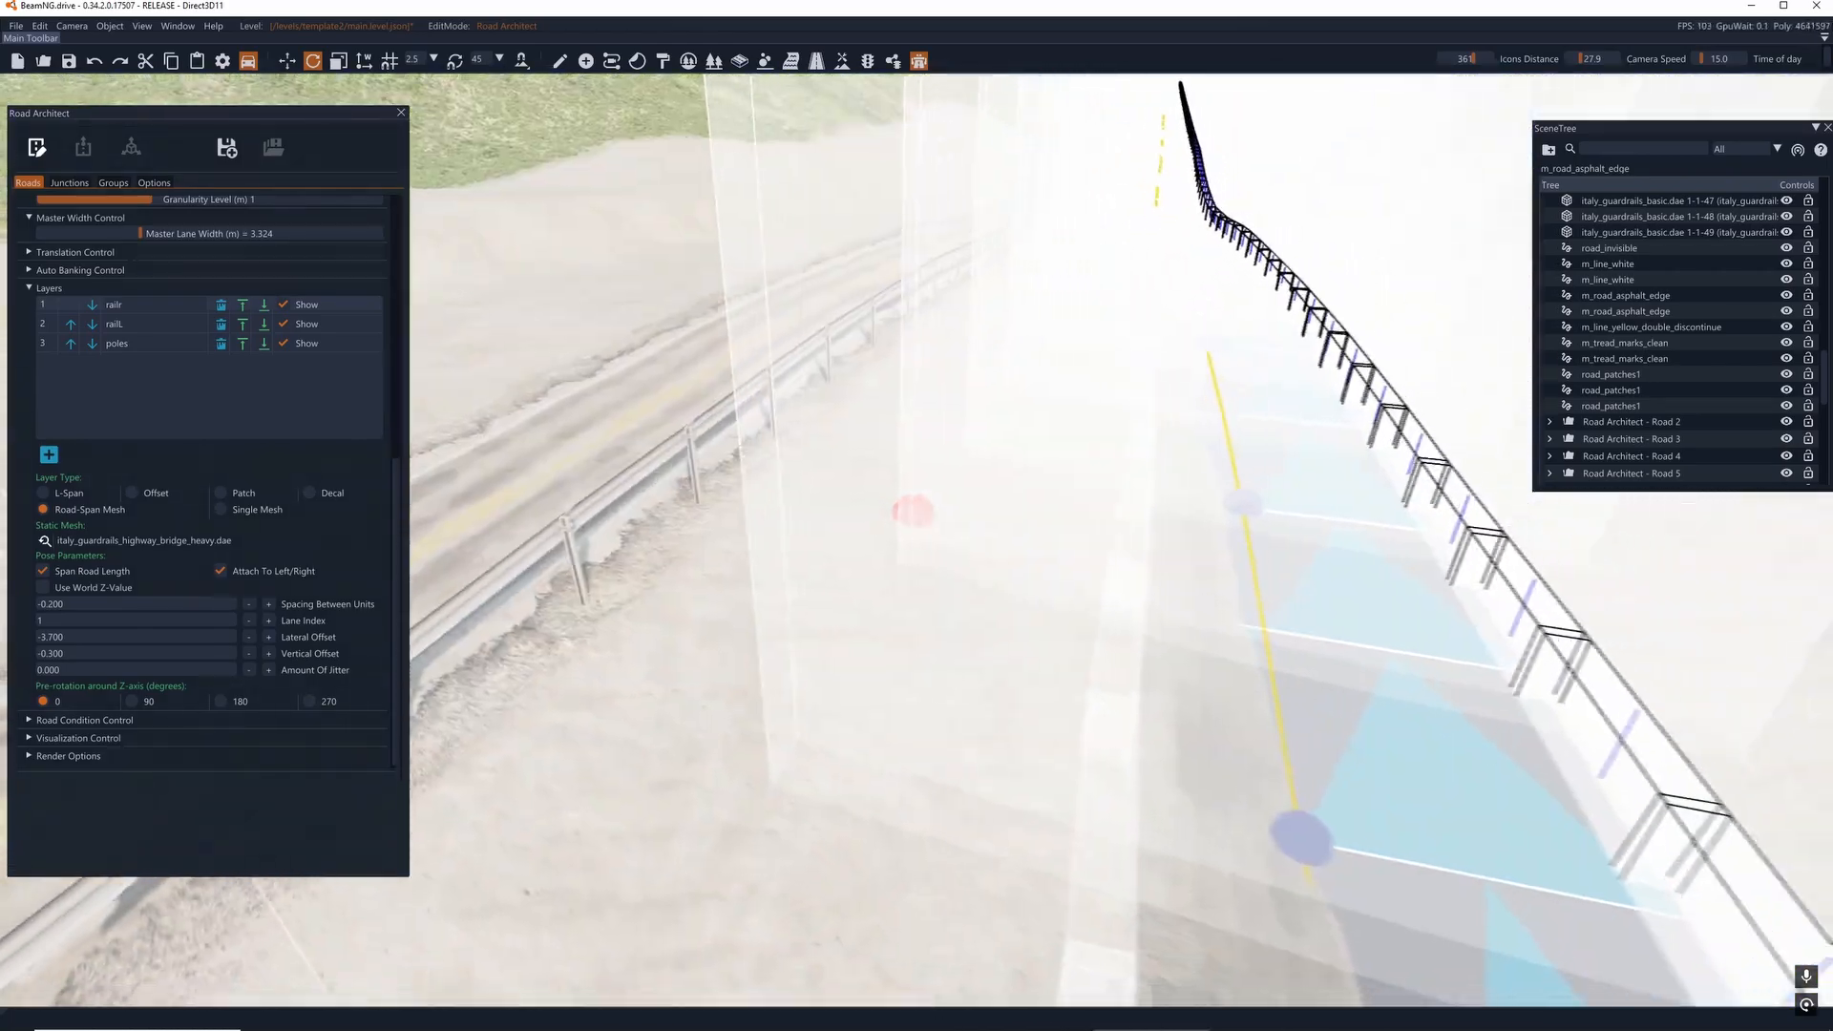
{"action": "key", "text": "s"}
{"action": "right_click_drag", "start_coordinate": [914, 511], "coordinate": [954, 463]}
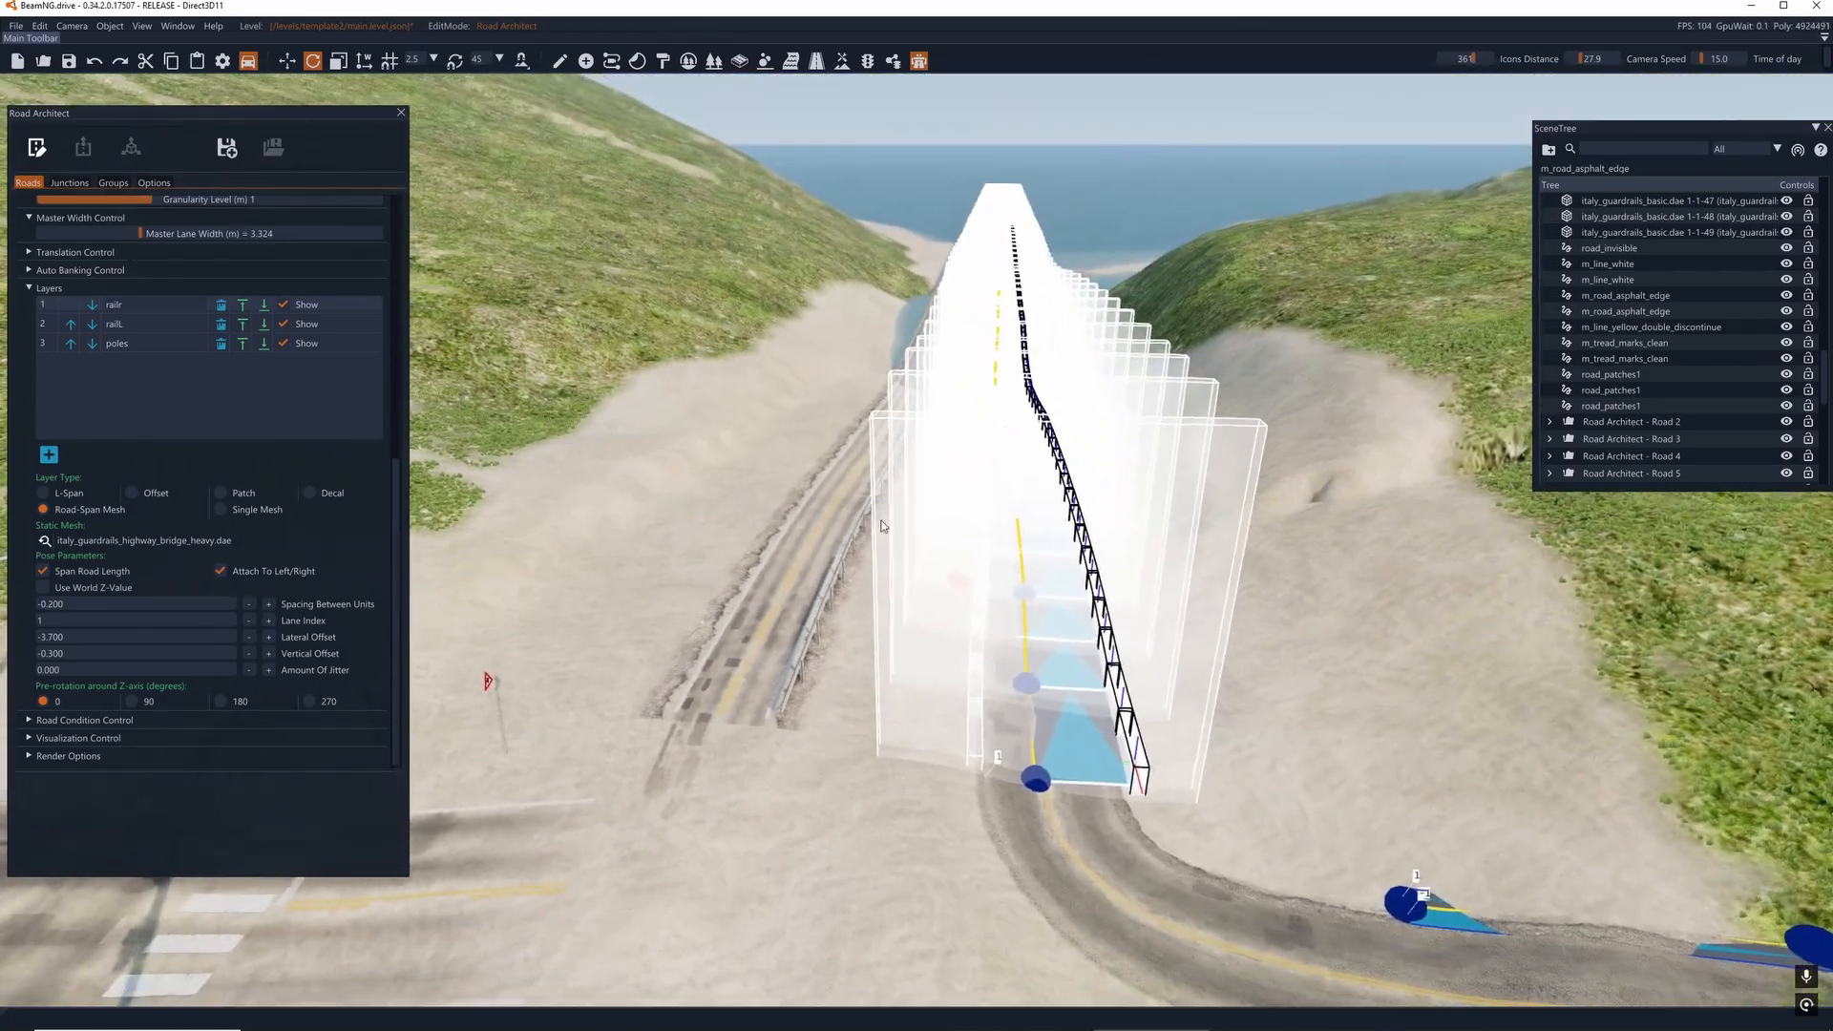
{"action": "left_click", "coordinate": [36, 149]}
{"action": "mouse_move", "coordinate": [916, 534]}
{"action": "right_mouse_down"}
{"action": "mouse_move", "coordinate": [1002, 568]}
{"action": "mouse_move", "coordinate": [764, 549]}
{"action": "mouse_move", "coordinate": [907, 536]}
{"action": "right_mouse_up"}
{"action": "key", "text": "w"}
{"action": "key", "text": "d"}
{"action": "key", "text": "s"}
{"action": "key", "text": "a"}
{"action": "left_click", "coordinate": [36, 148]}
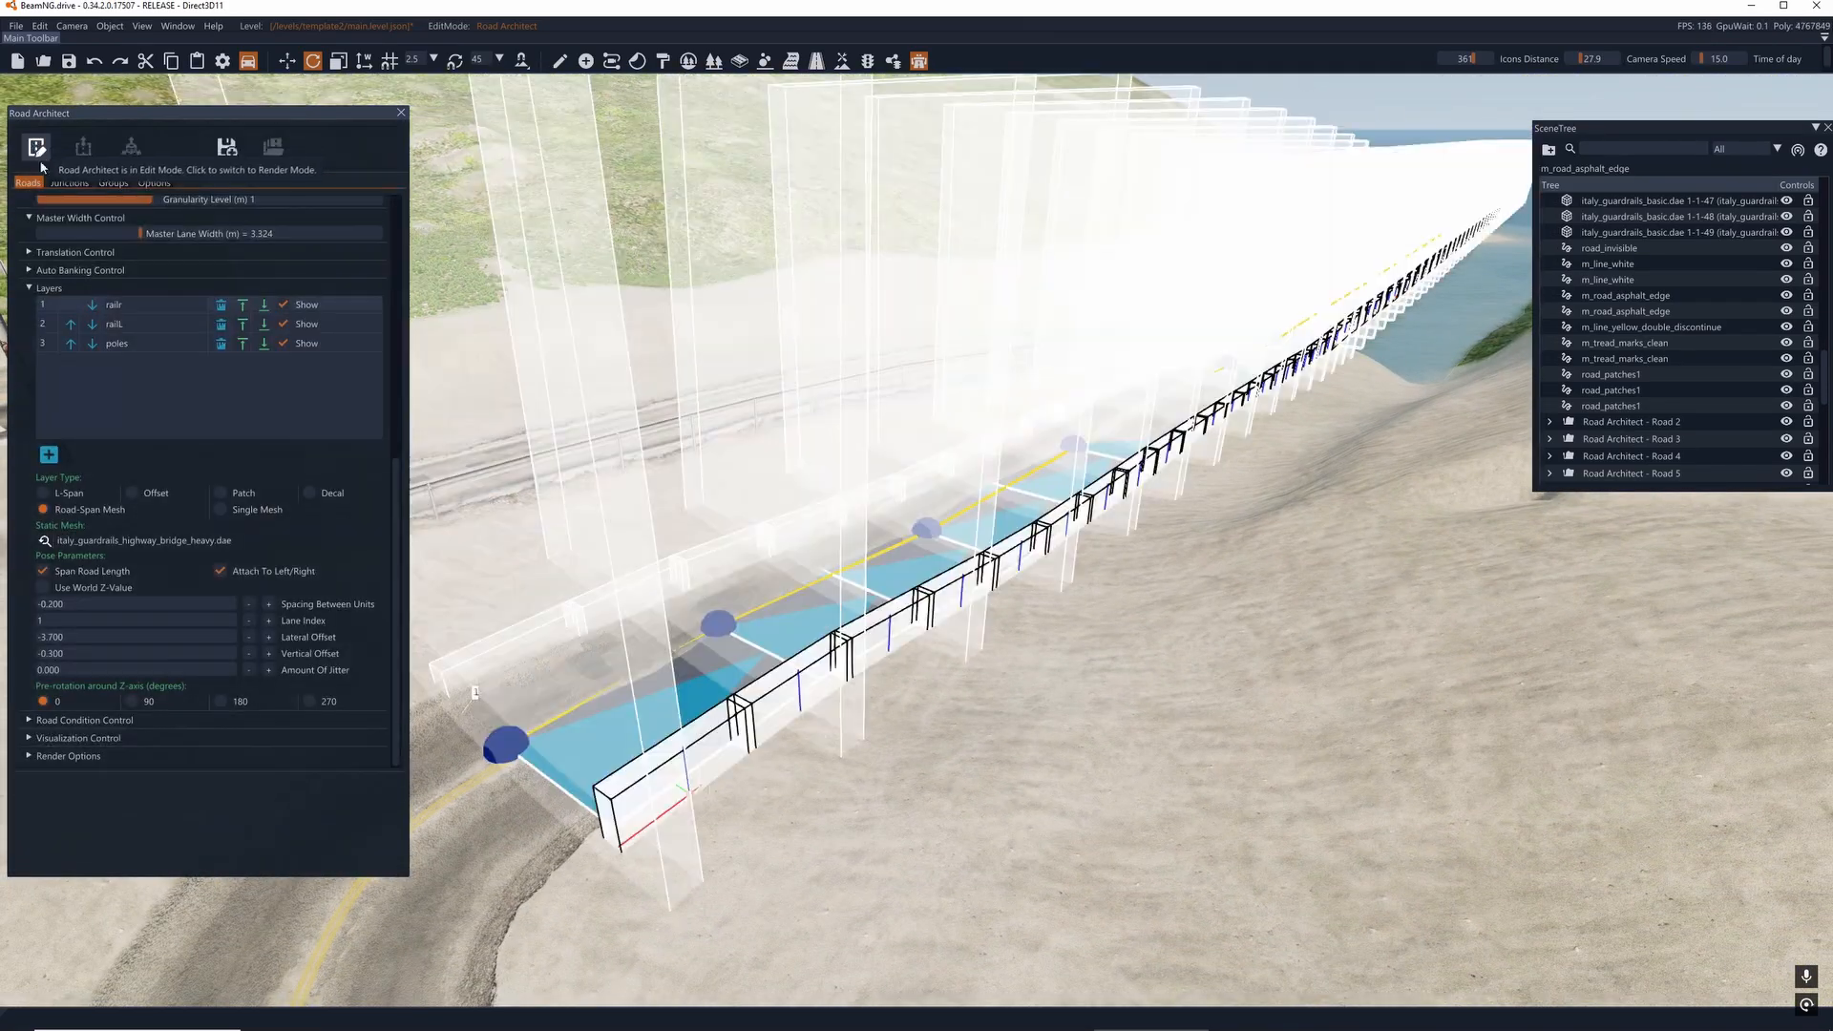
- Set the poles layer's spacing between units to 50.700
{"action": "left_click", "coordinate": [46, 344]}
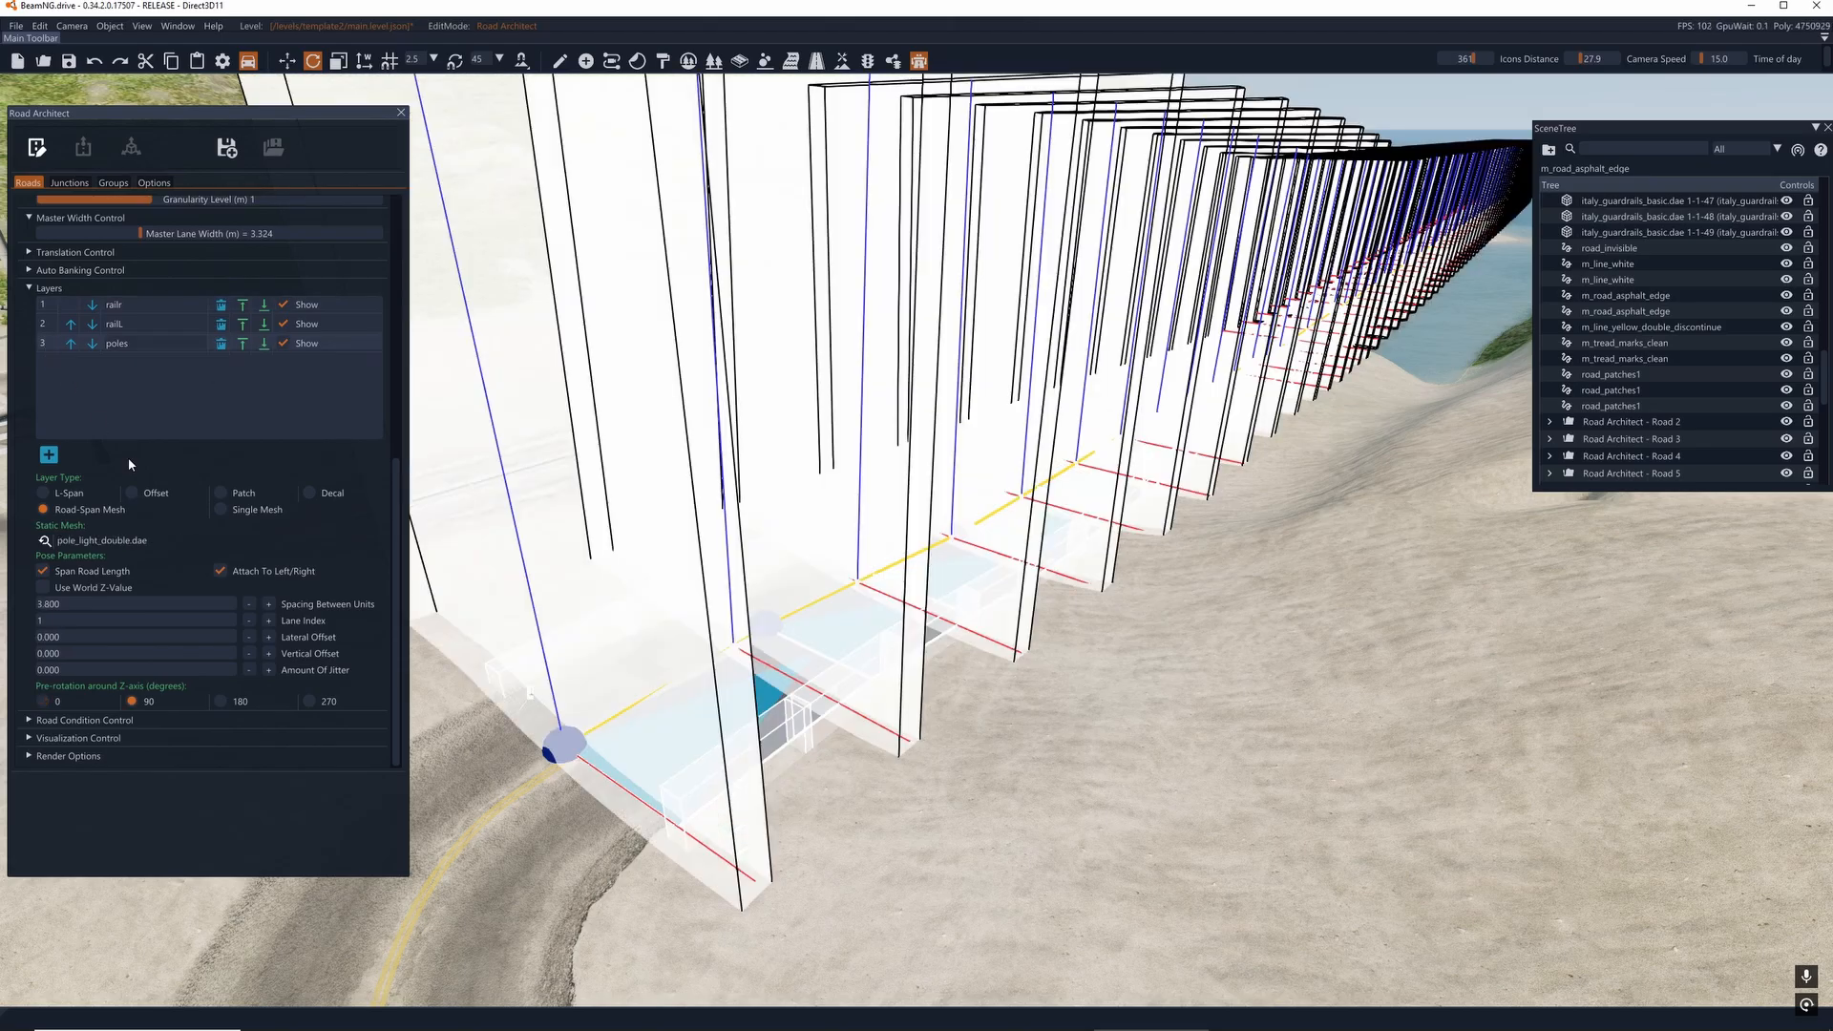
{"action": "left_click", "coordinate": [268, 604]}
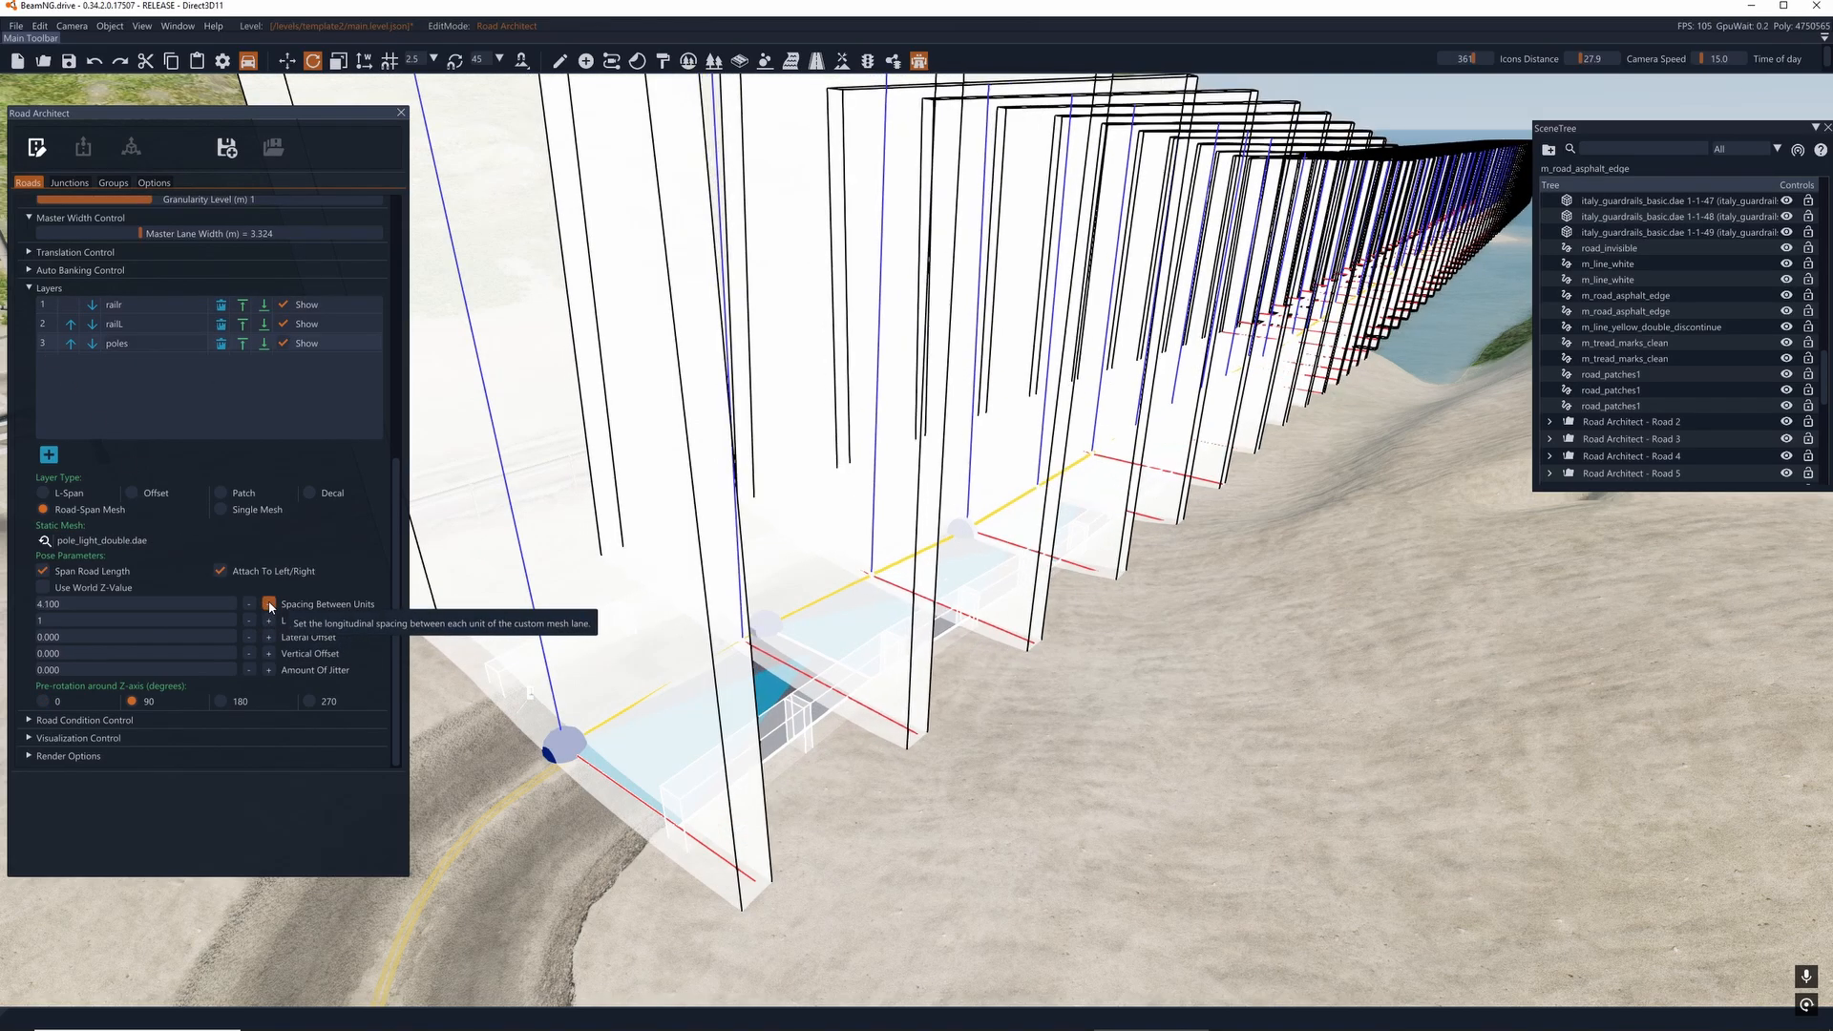
{"action": "left_click", "coordinate": [268, 605]}
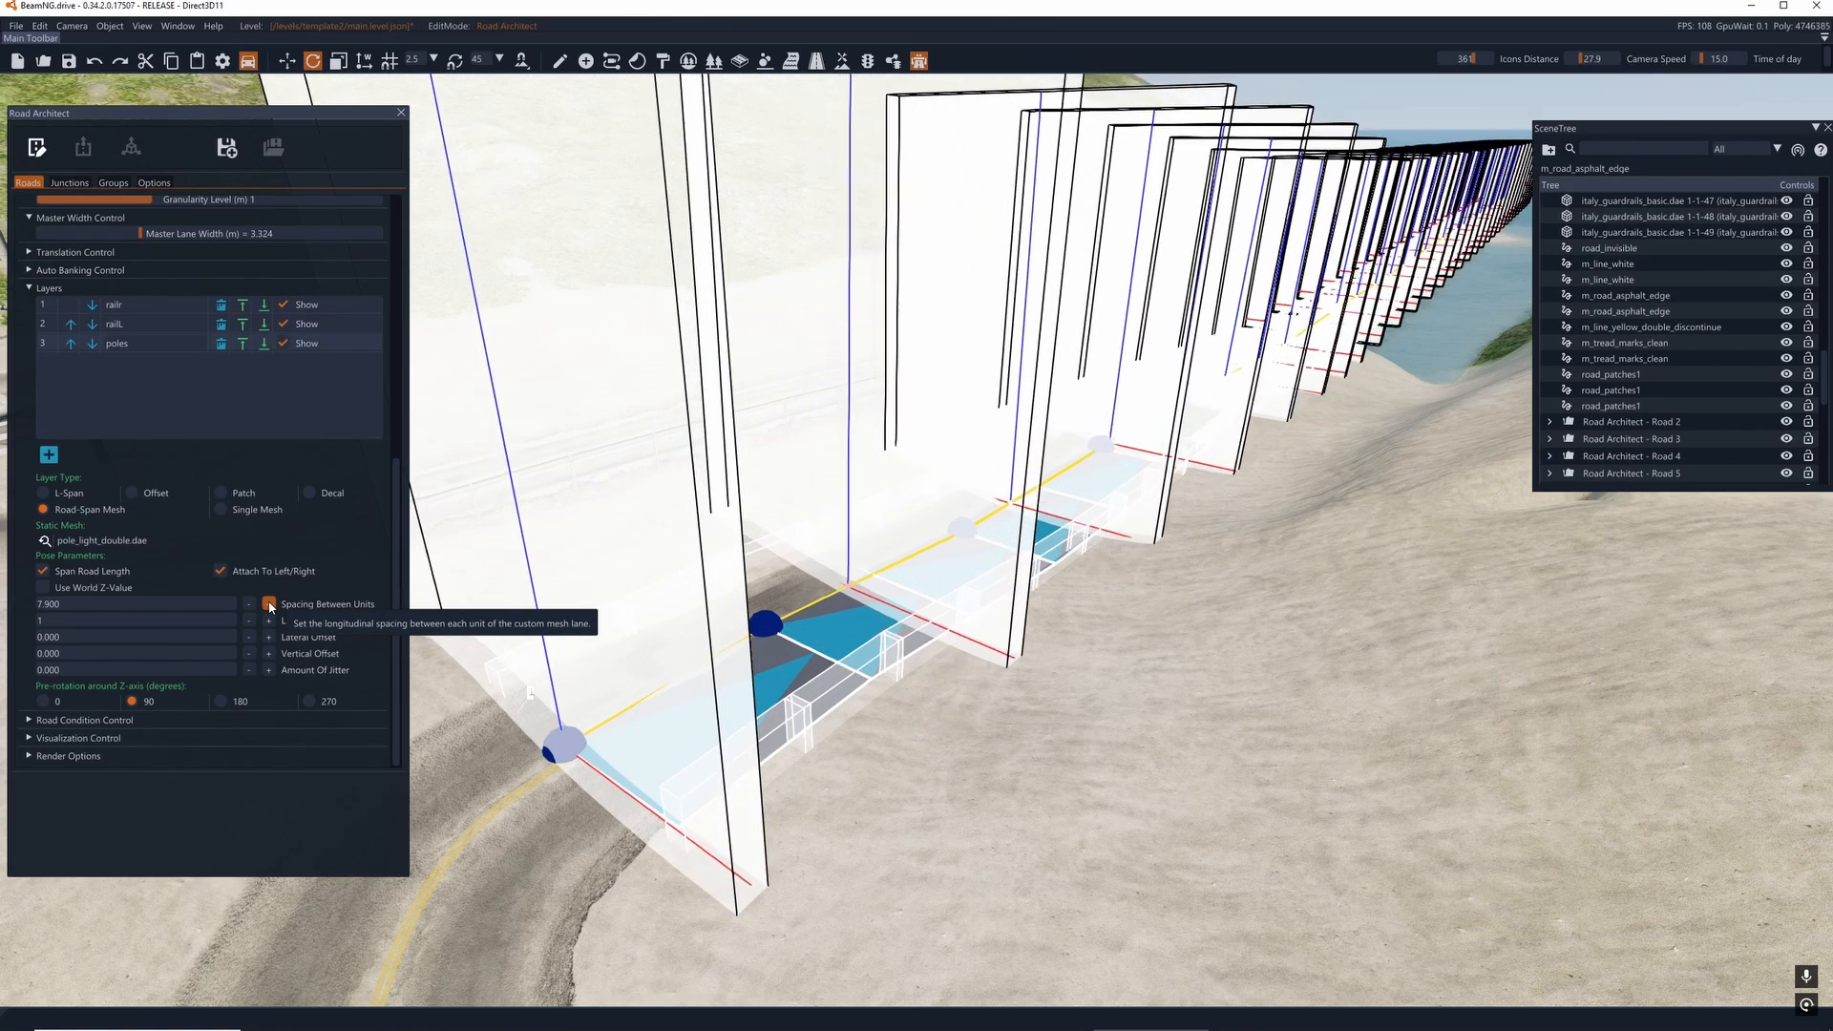
{"action": "left_click", "coordinate": [268, 604]}
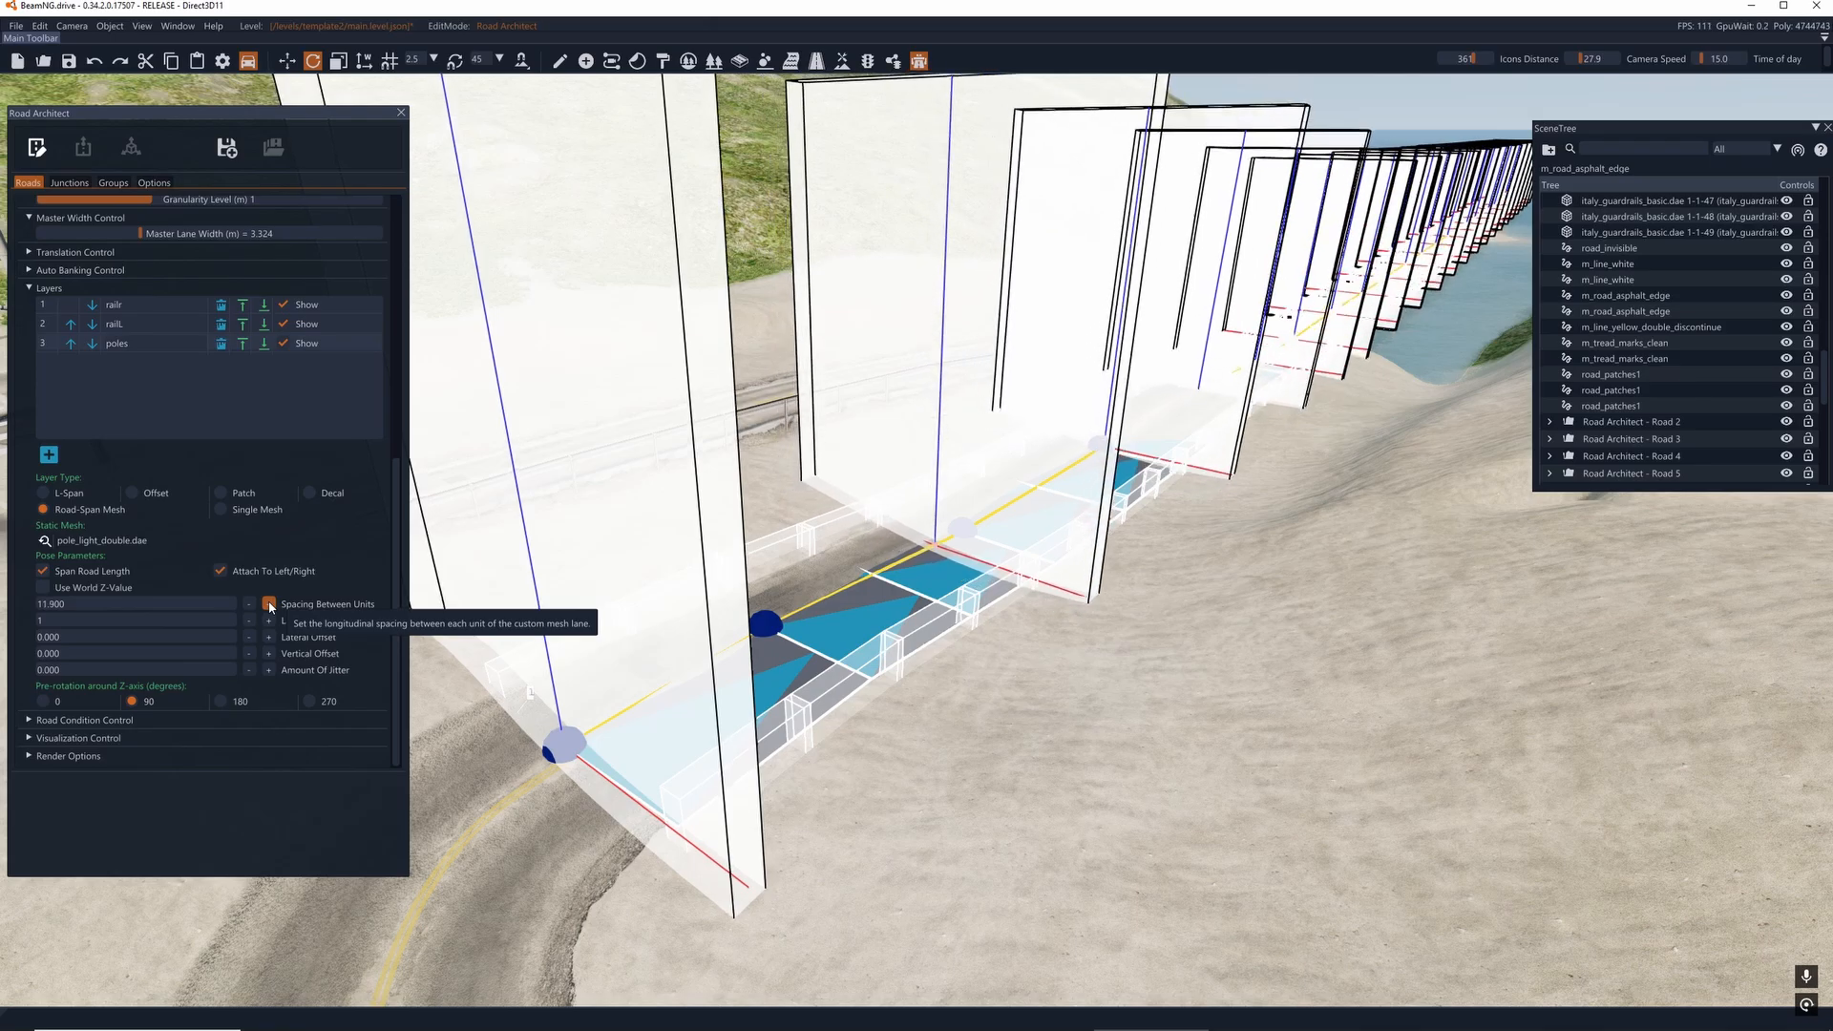
{"action": "left_click", "coordinate": [268, 605]}
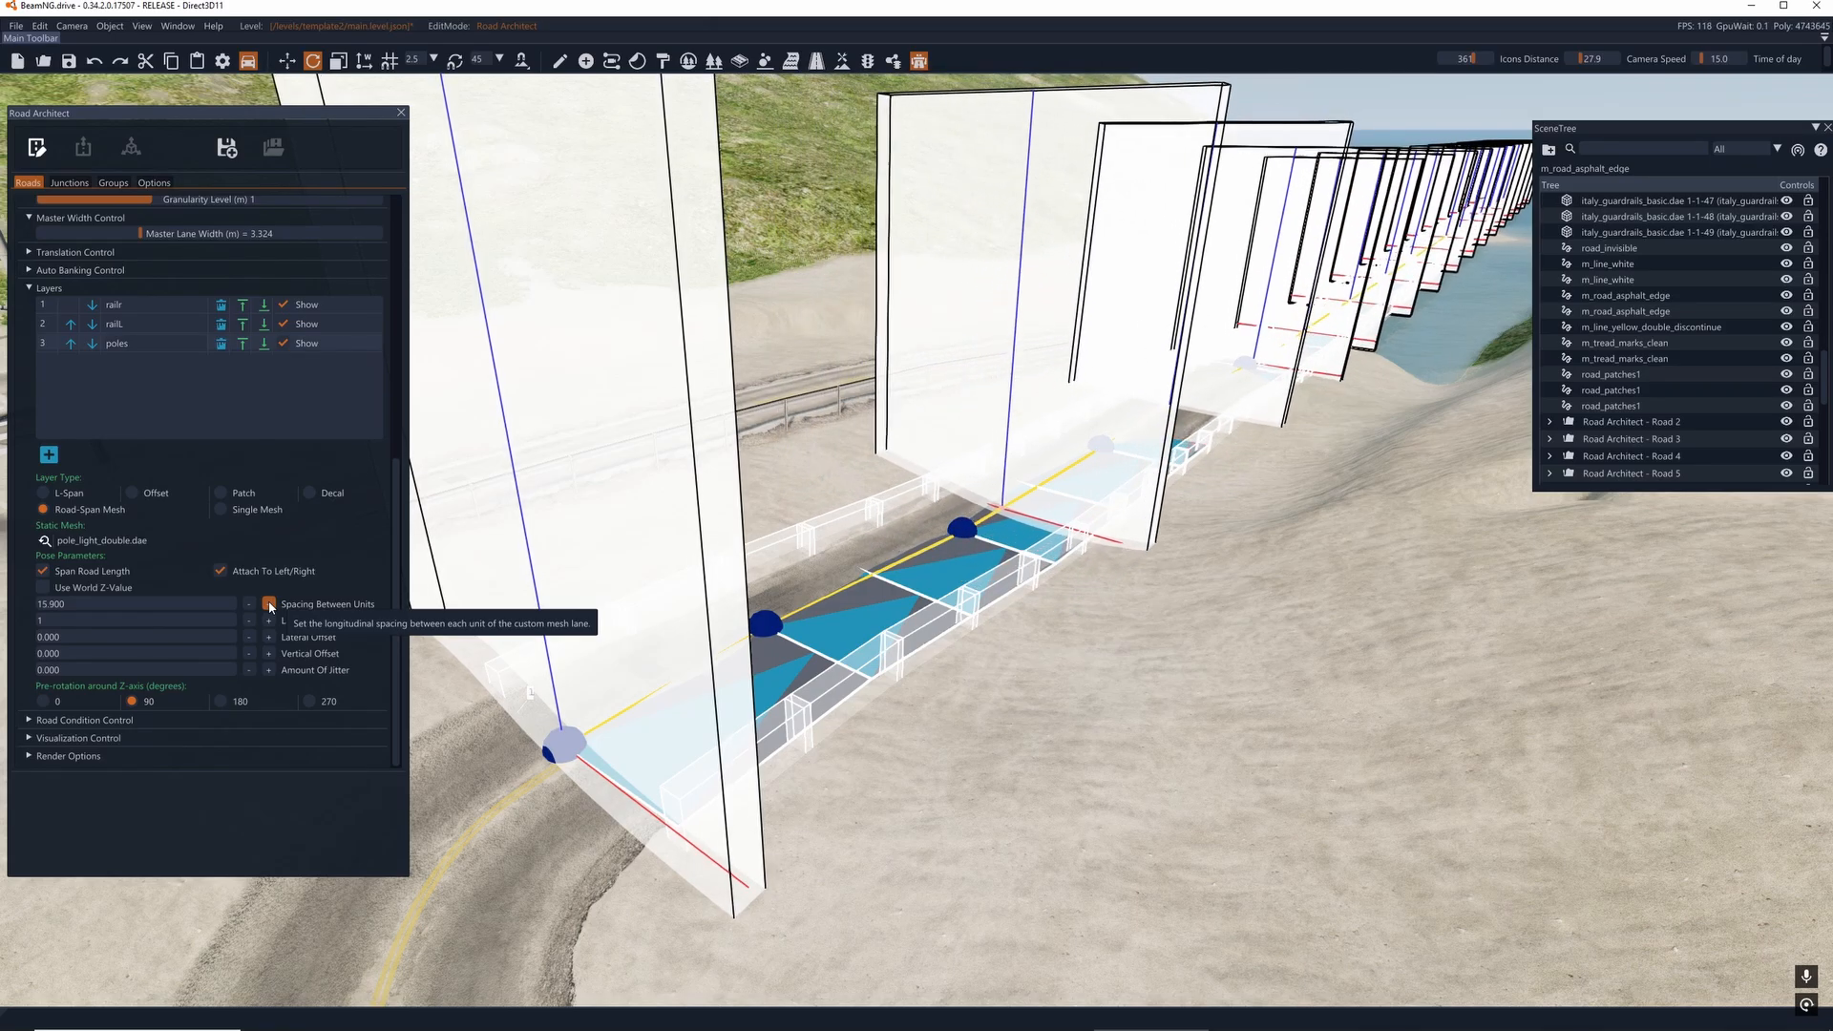
{"action": "left_click", "coordinate": [268, 604]}
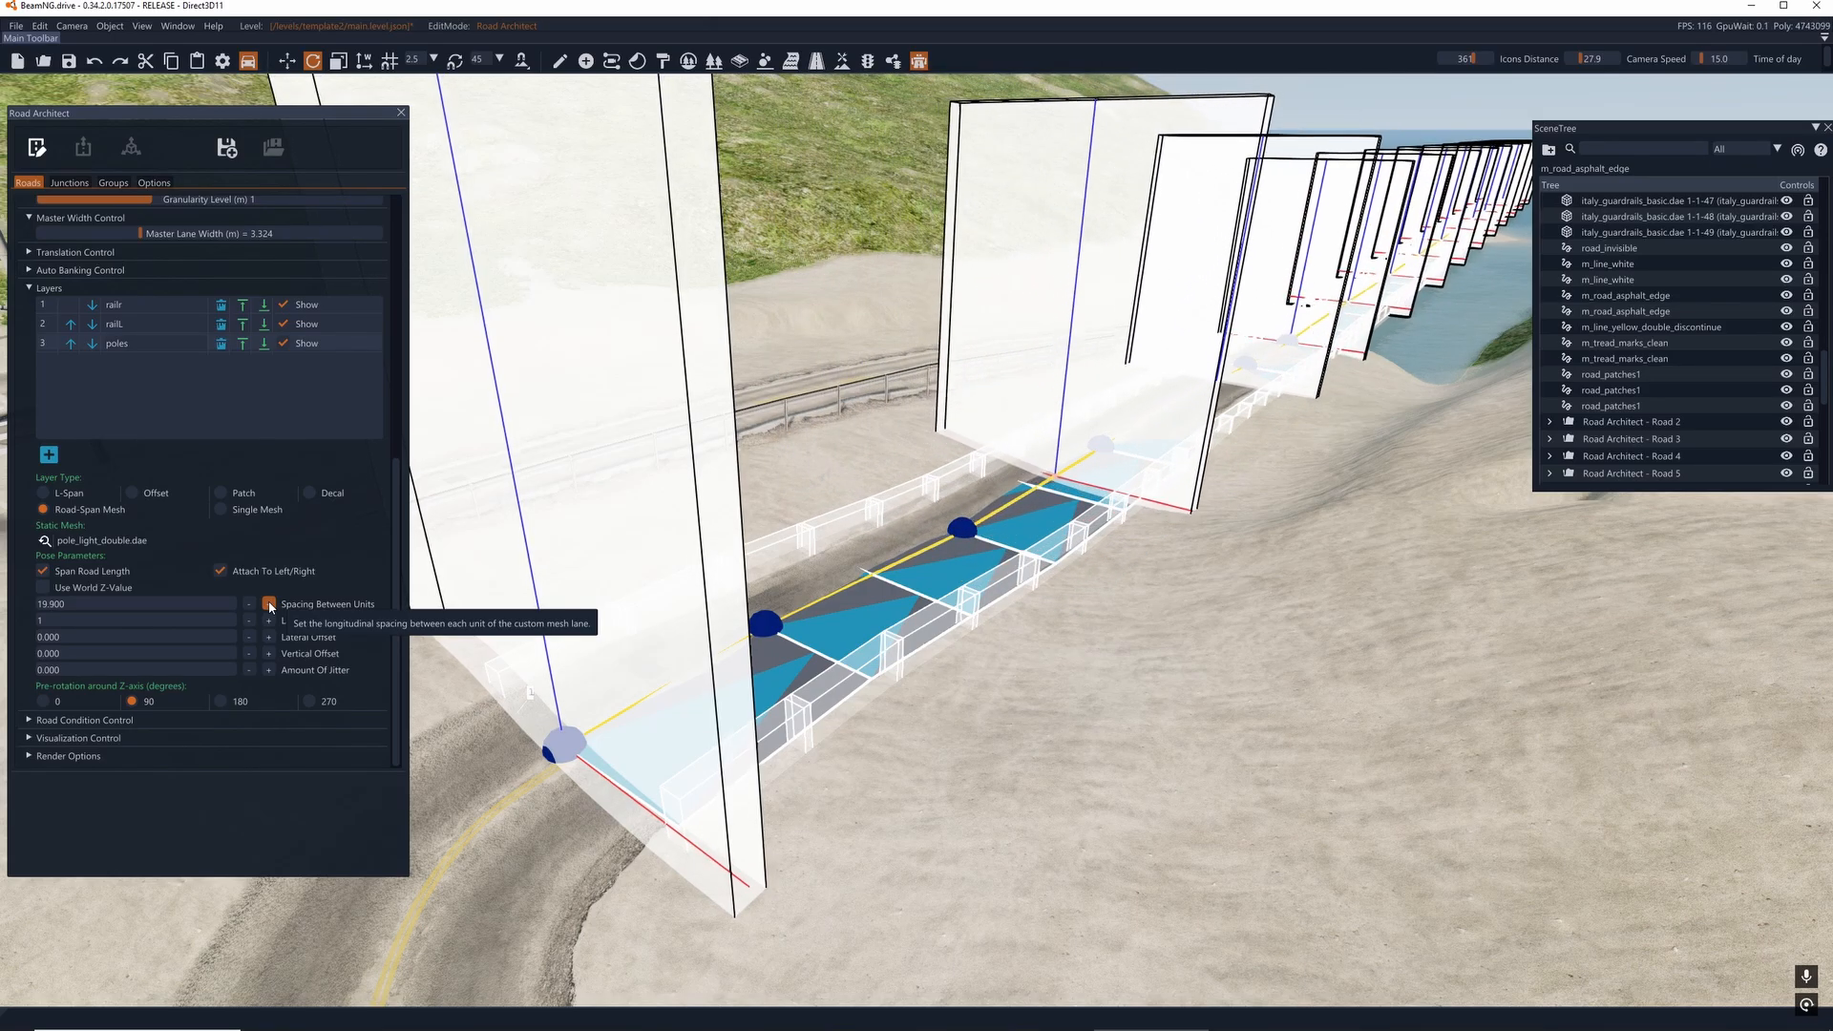
{"action": "left_click", "coordinate": [268, 604]}
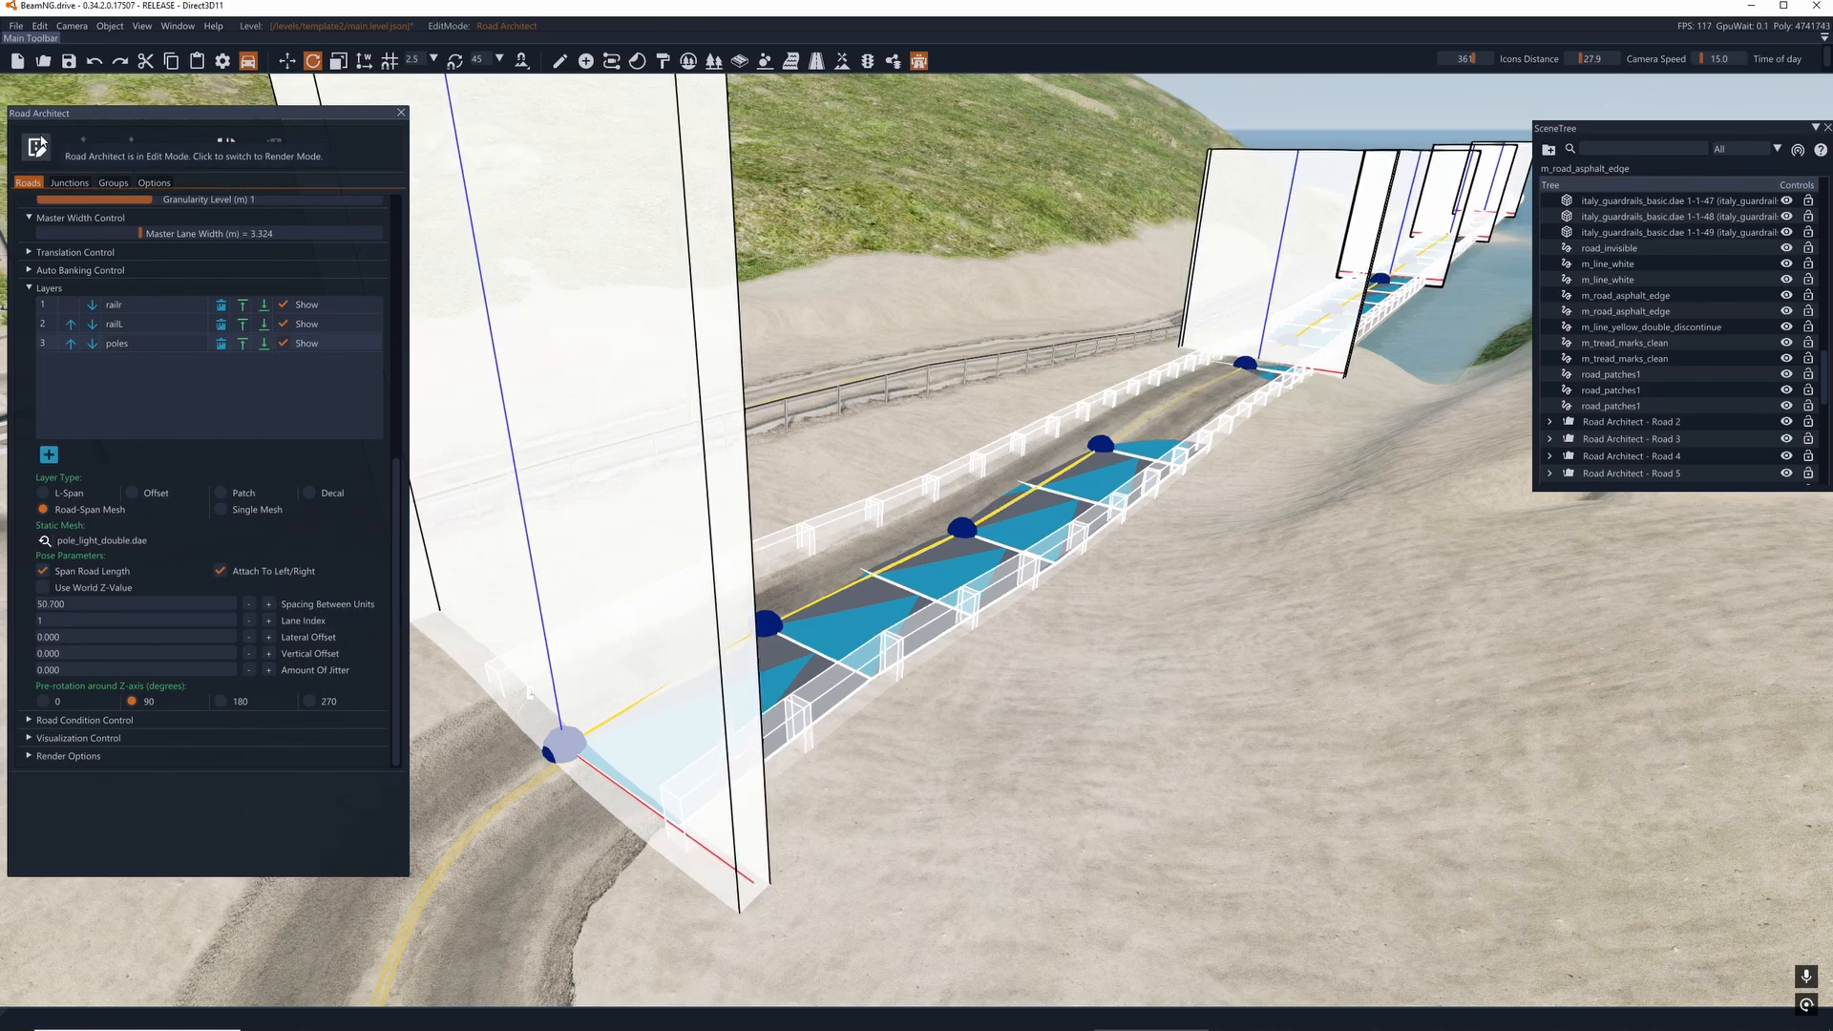
- Preview the light pole spacing at the road's curved end in Render Mode, then return to Edit Mode
{"action": "left_click", "coordinate": [36, 146]}
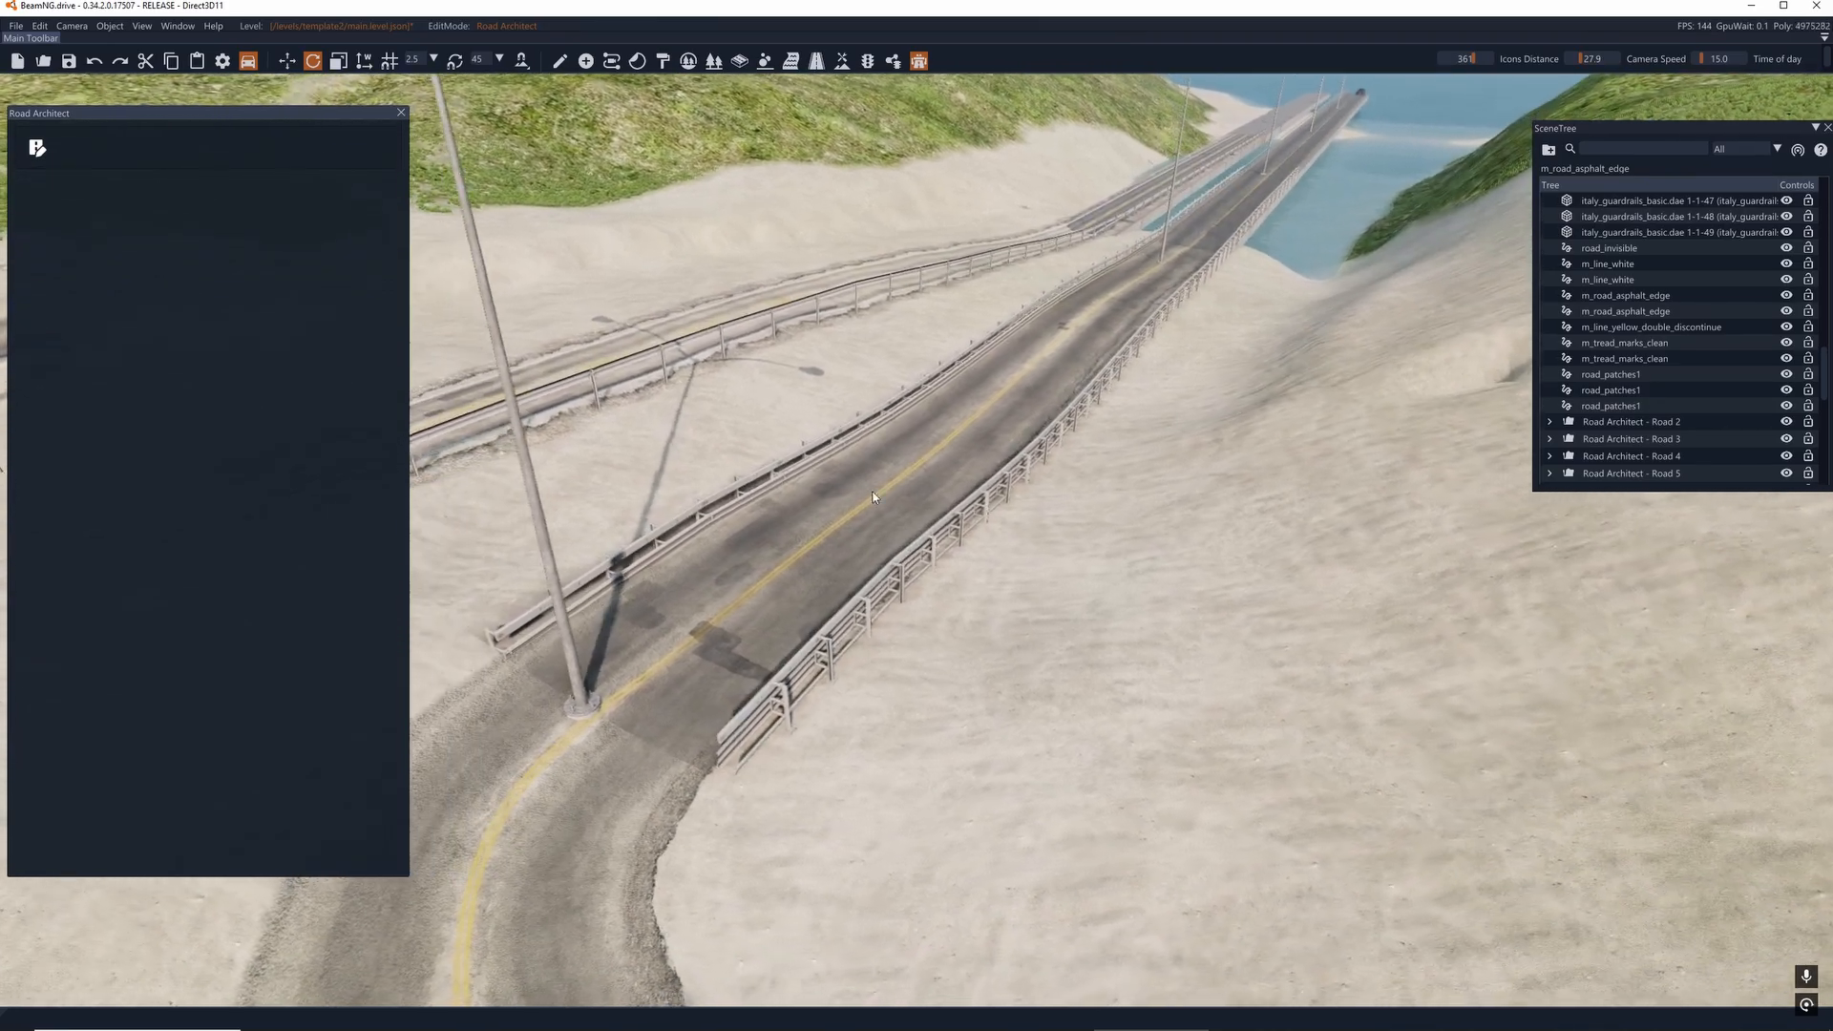
{"action": "left_click", "coordinate": [36, 146]}
{"action": "right_click_drag", "start_coordinate": [626, 441], "coordinate": [806, 507]}
{"action": "key", "text": "a"}
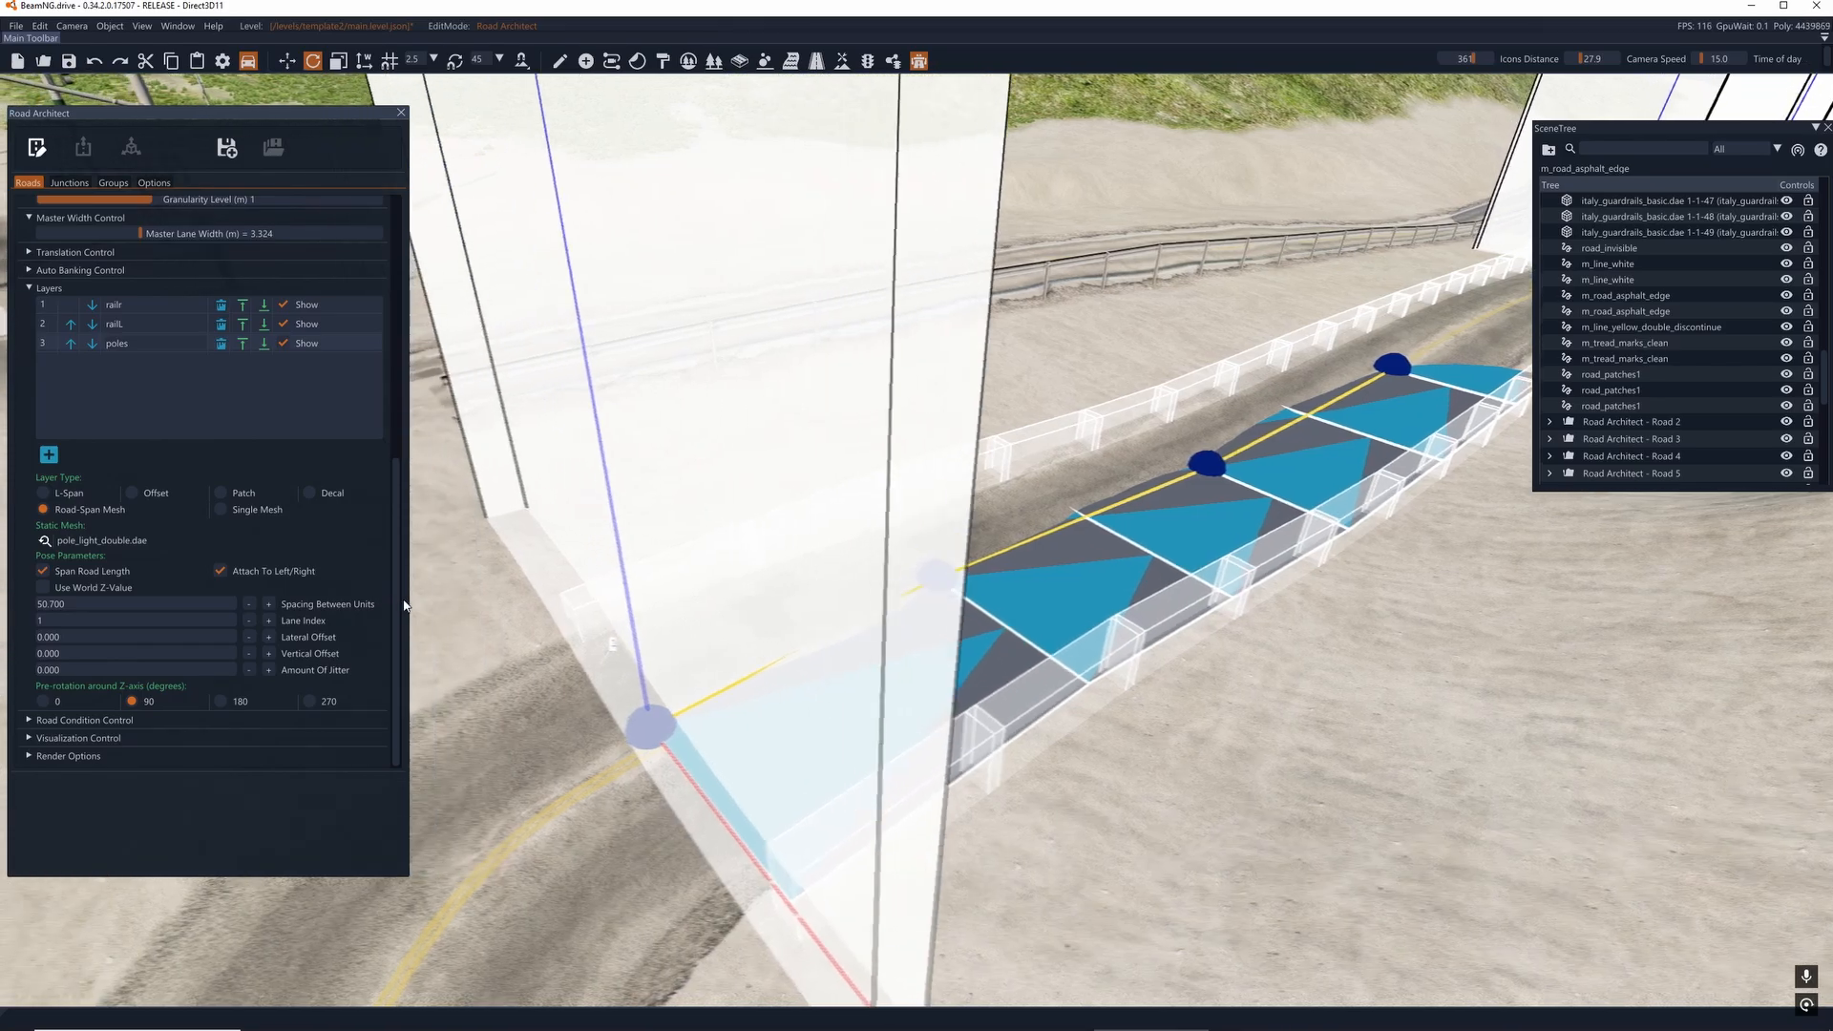
{"action": "key", "text": "d"}
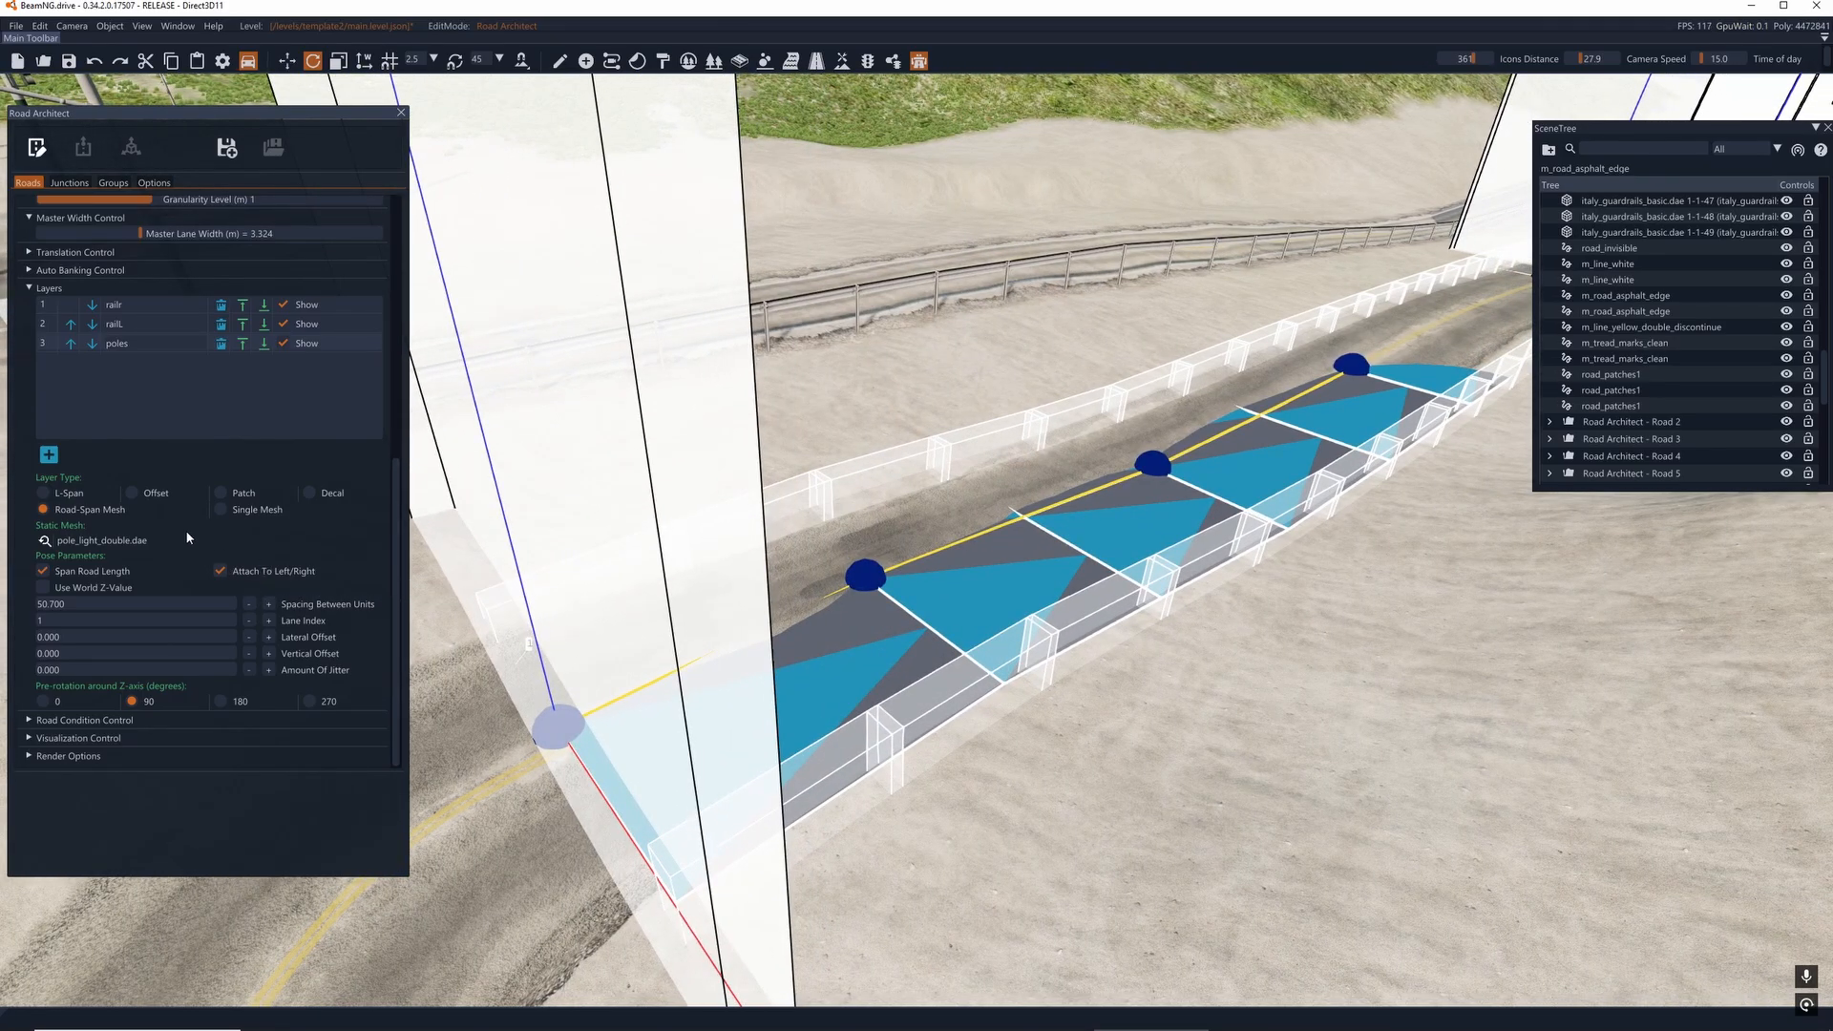
{"action": "scroll", "coordinate": [151, 525], "scroll_direction": "up", "scroll_amount": 2}
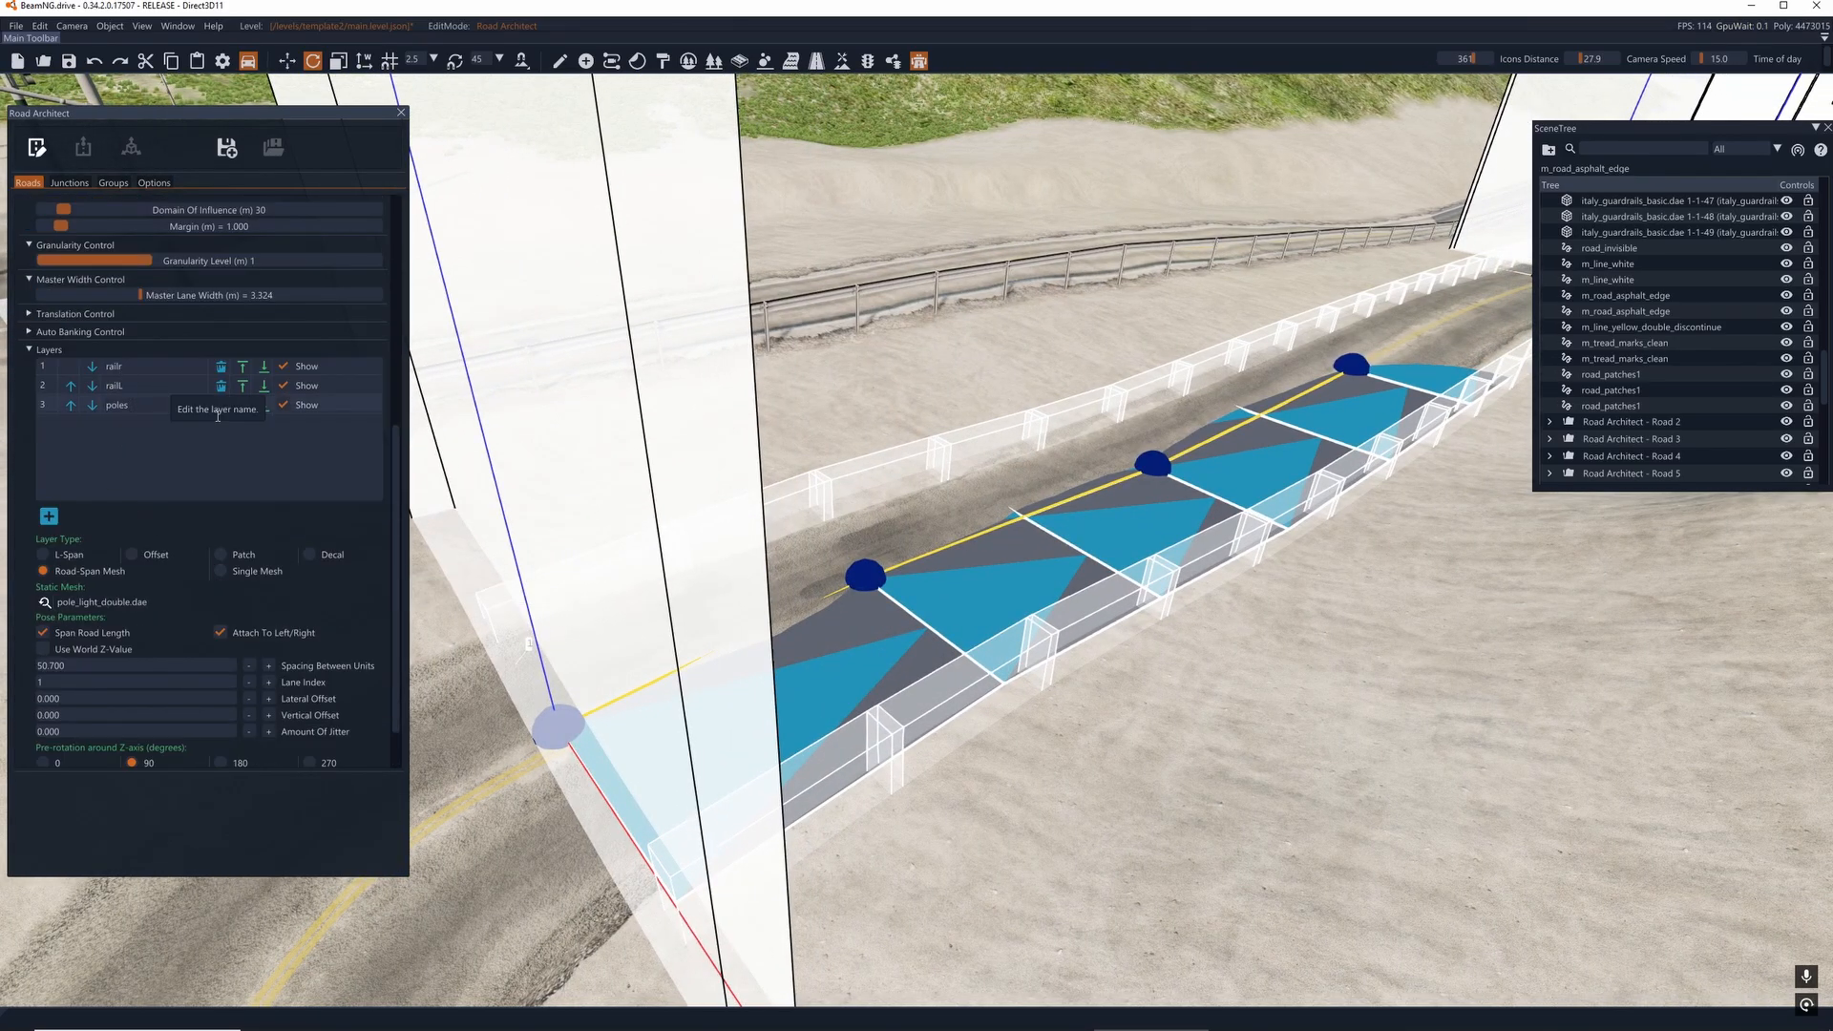
- Examine the light poles' position on the bridge from its far end in Render Mode, then return to Edit Mode
{"action": "key", "text": "w"}
{"action": "right_click_drag", "start_coordinate": [630, 467], "coordinate": [904, 716]}
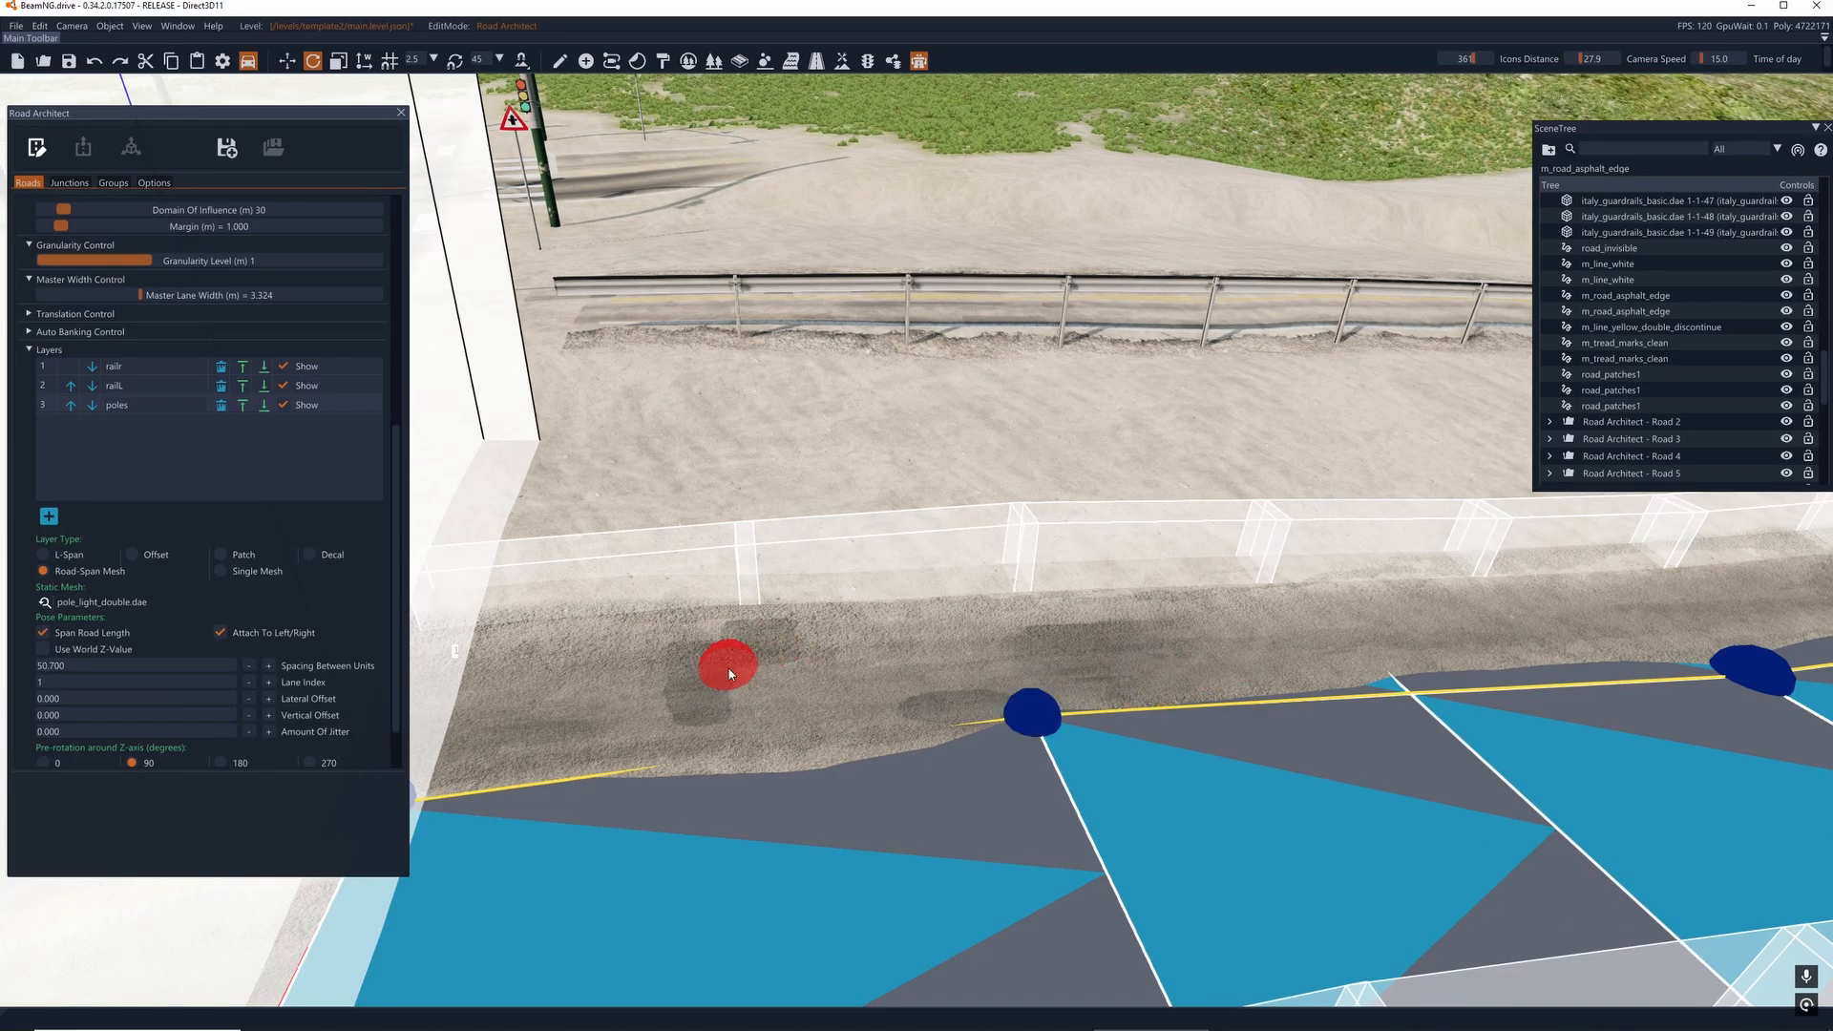
{"action": "key", "text": "d"}
{"action": "right_click_drag", "start_coordinate": [728, 674], "coordinate": [936, 641]}
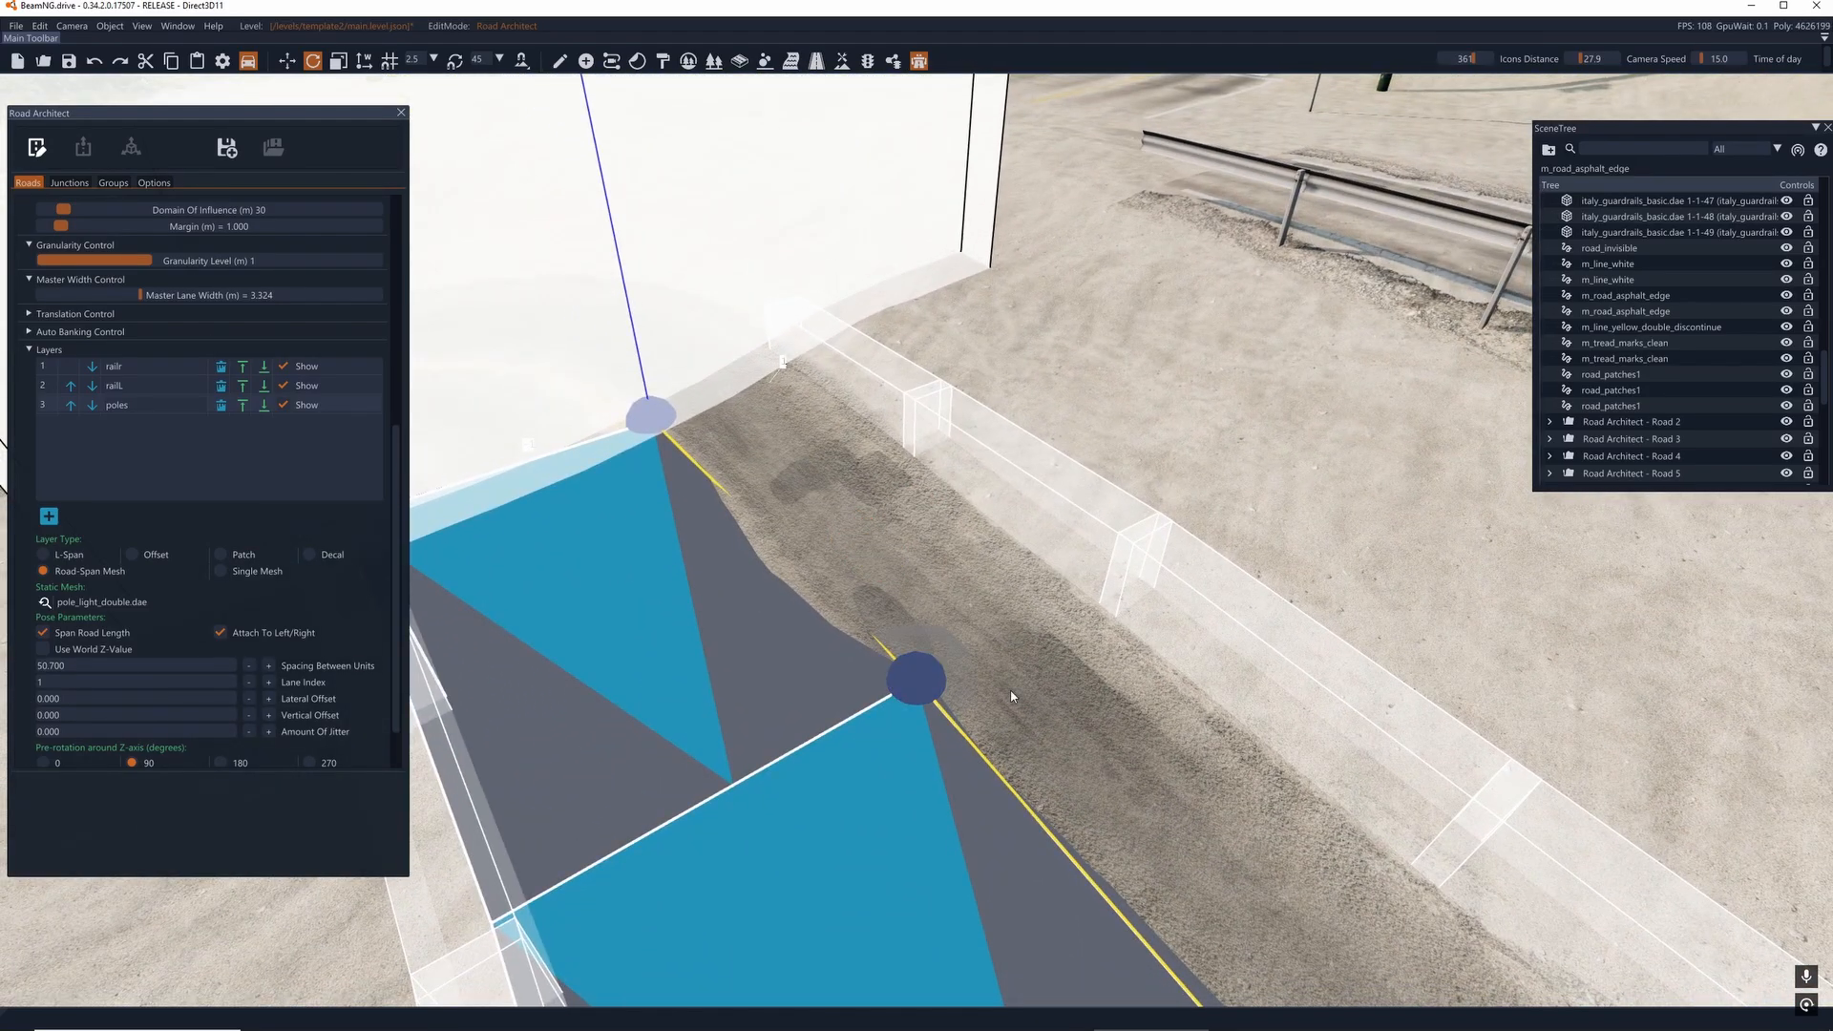
{"action": "right_click_drag", "start_coordinate": [1012, 697], "coordinate": [1058, 502]}
{"action": "key", "text": "w"}
{"action": "key", "text": "w"}
{"action": "right_click_drag", "start_coordinate": [832, 497], "coordinate": [859, 458]}
{"action": "key", "text": "w"}
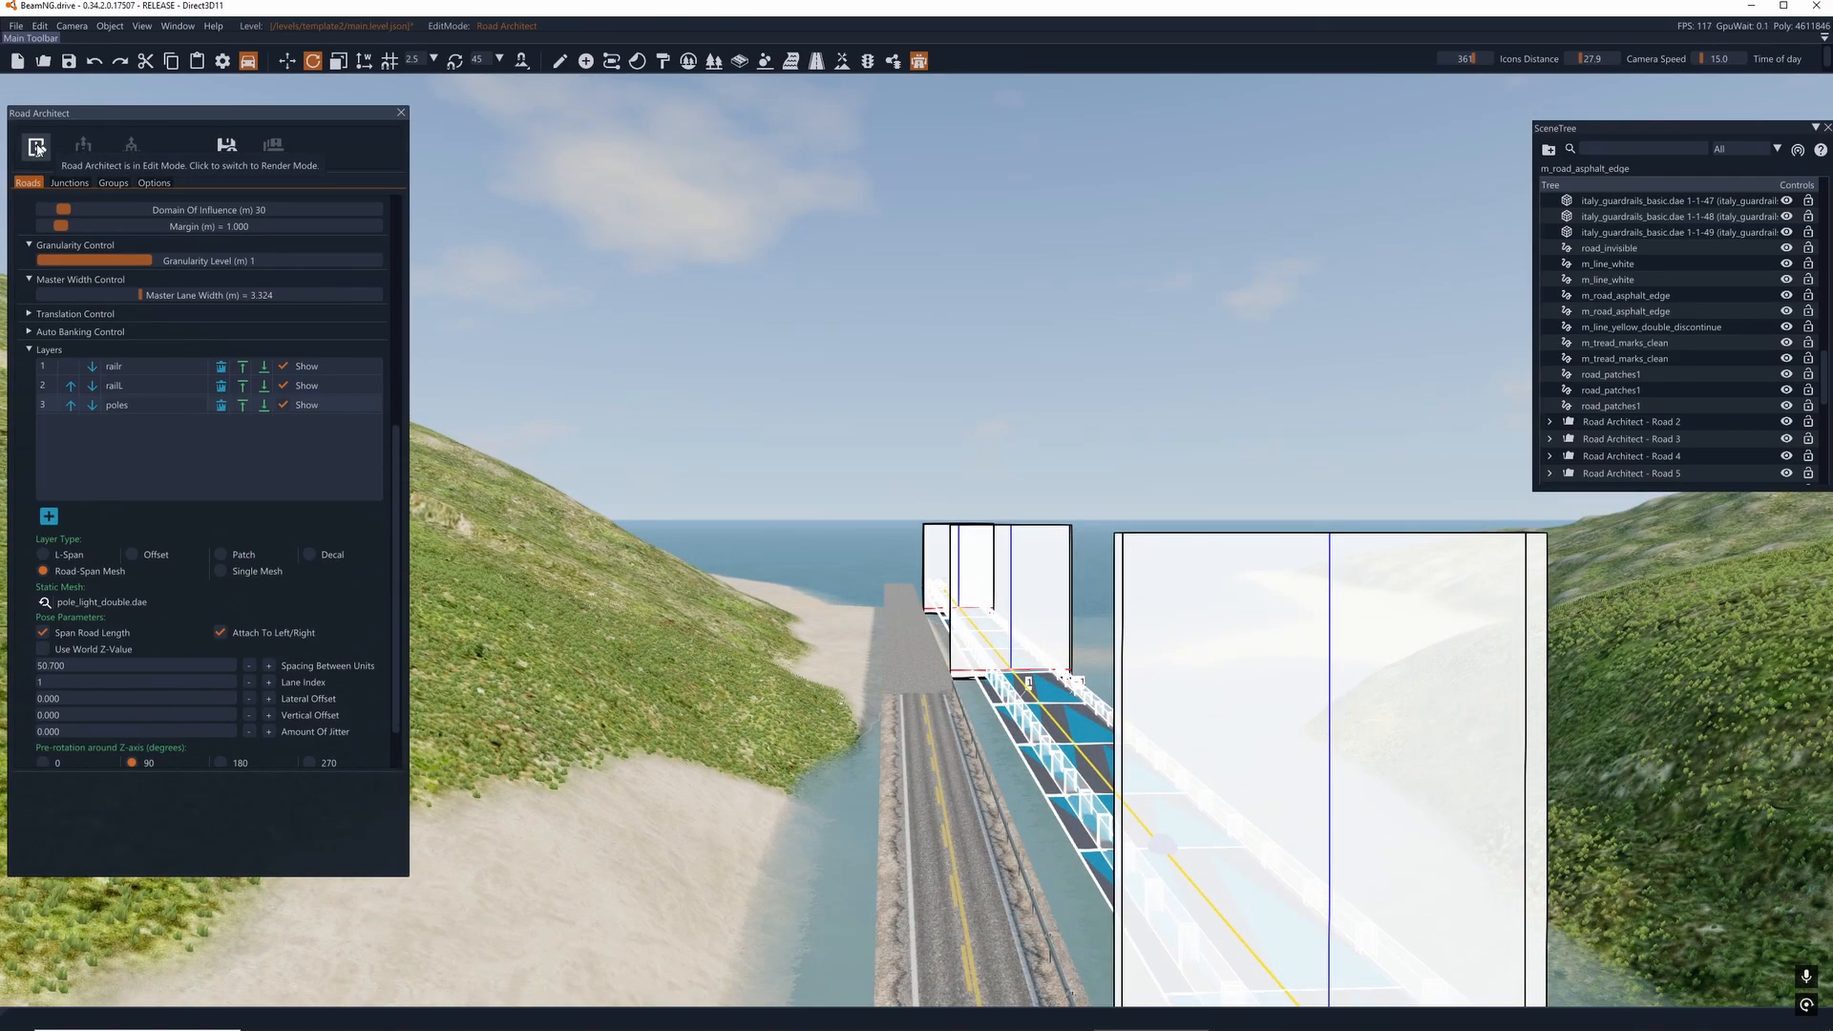
{"action": "left_click", "coordinate": [37, 148]}
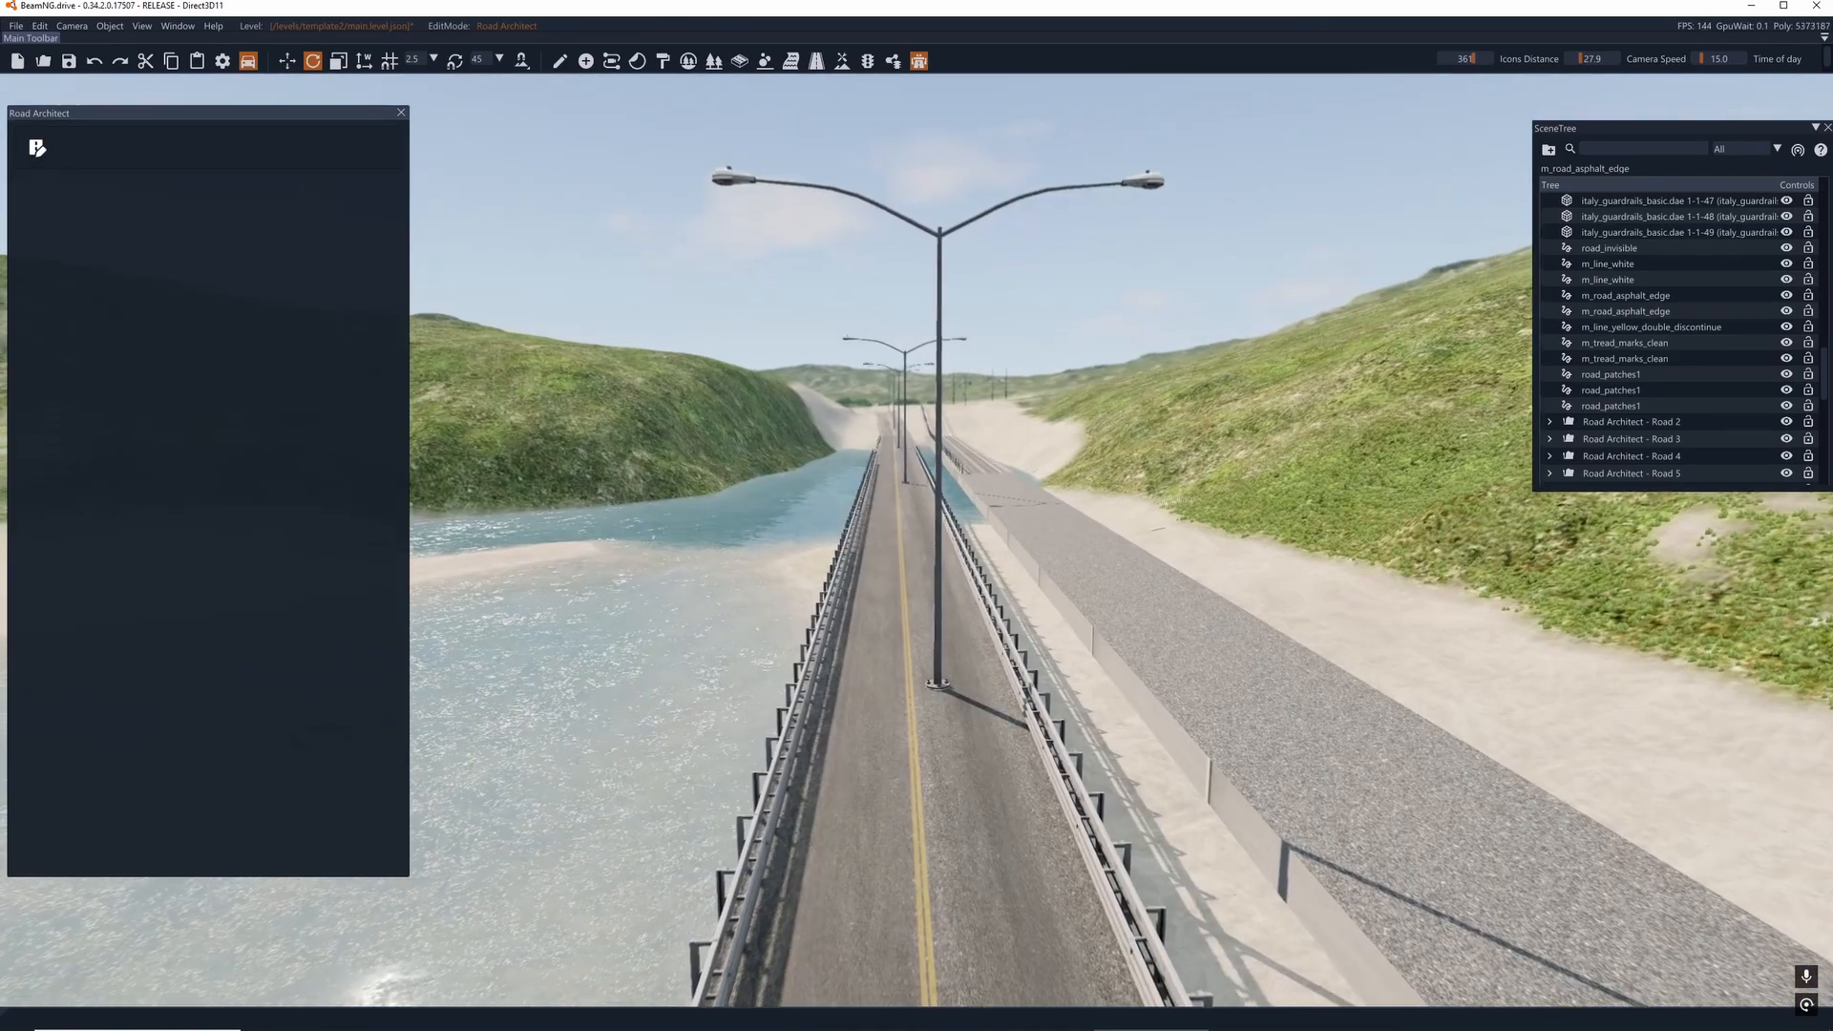
{"action": "key", "text": "w"}
{"action": "left_click", "coordinate": [37, 148]}
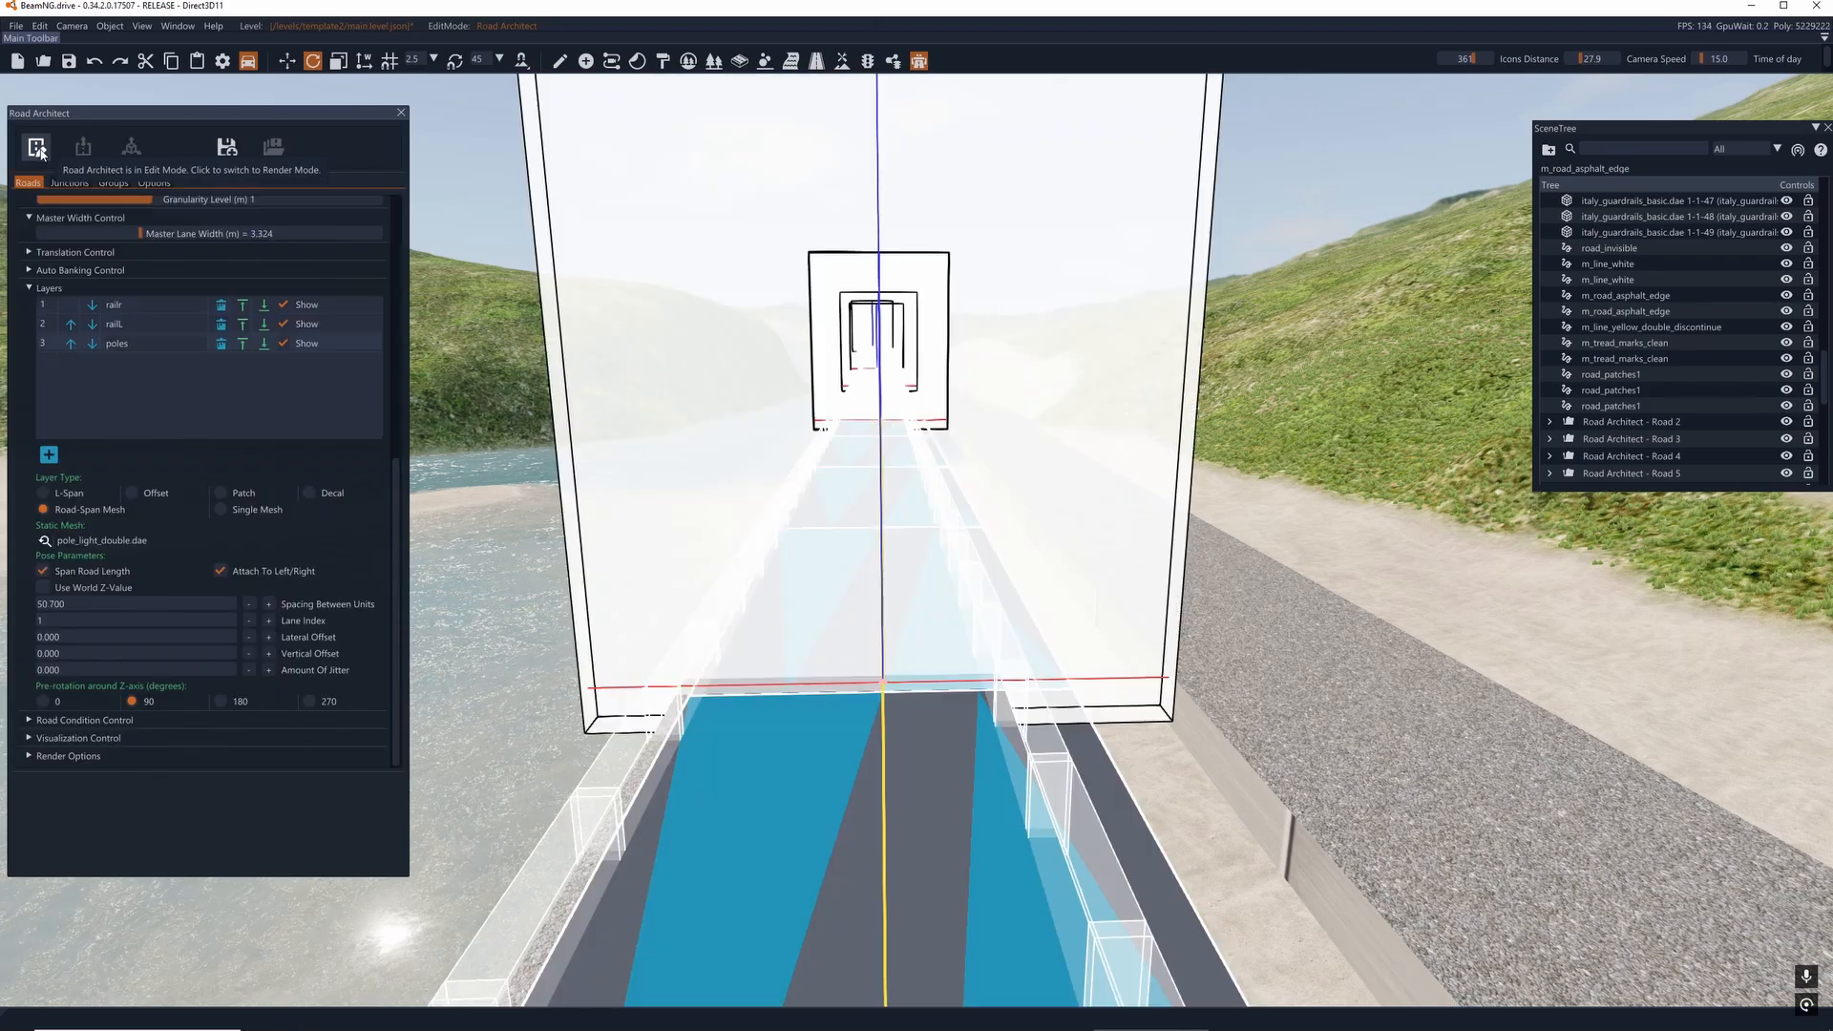
- Set the poles layer's lateral offset to -0.800, previewing the intermediate offsets in Render Mode
{"action": "left_click", "coordinate": [248, 637]}
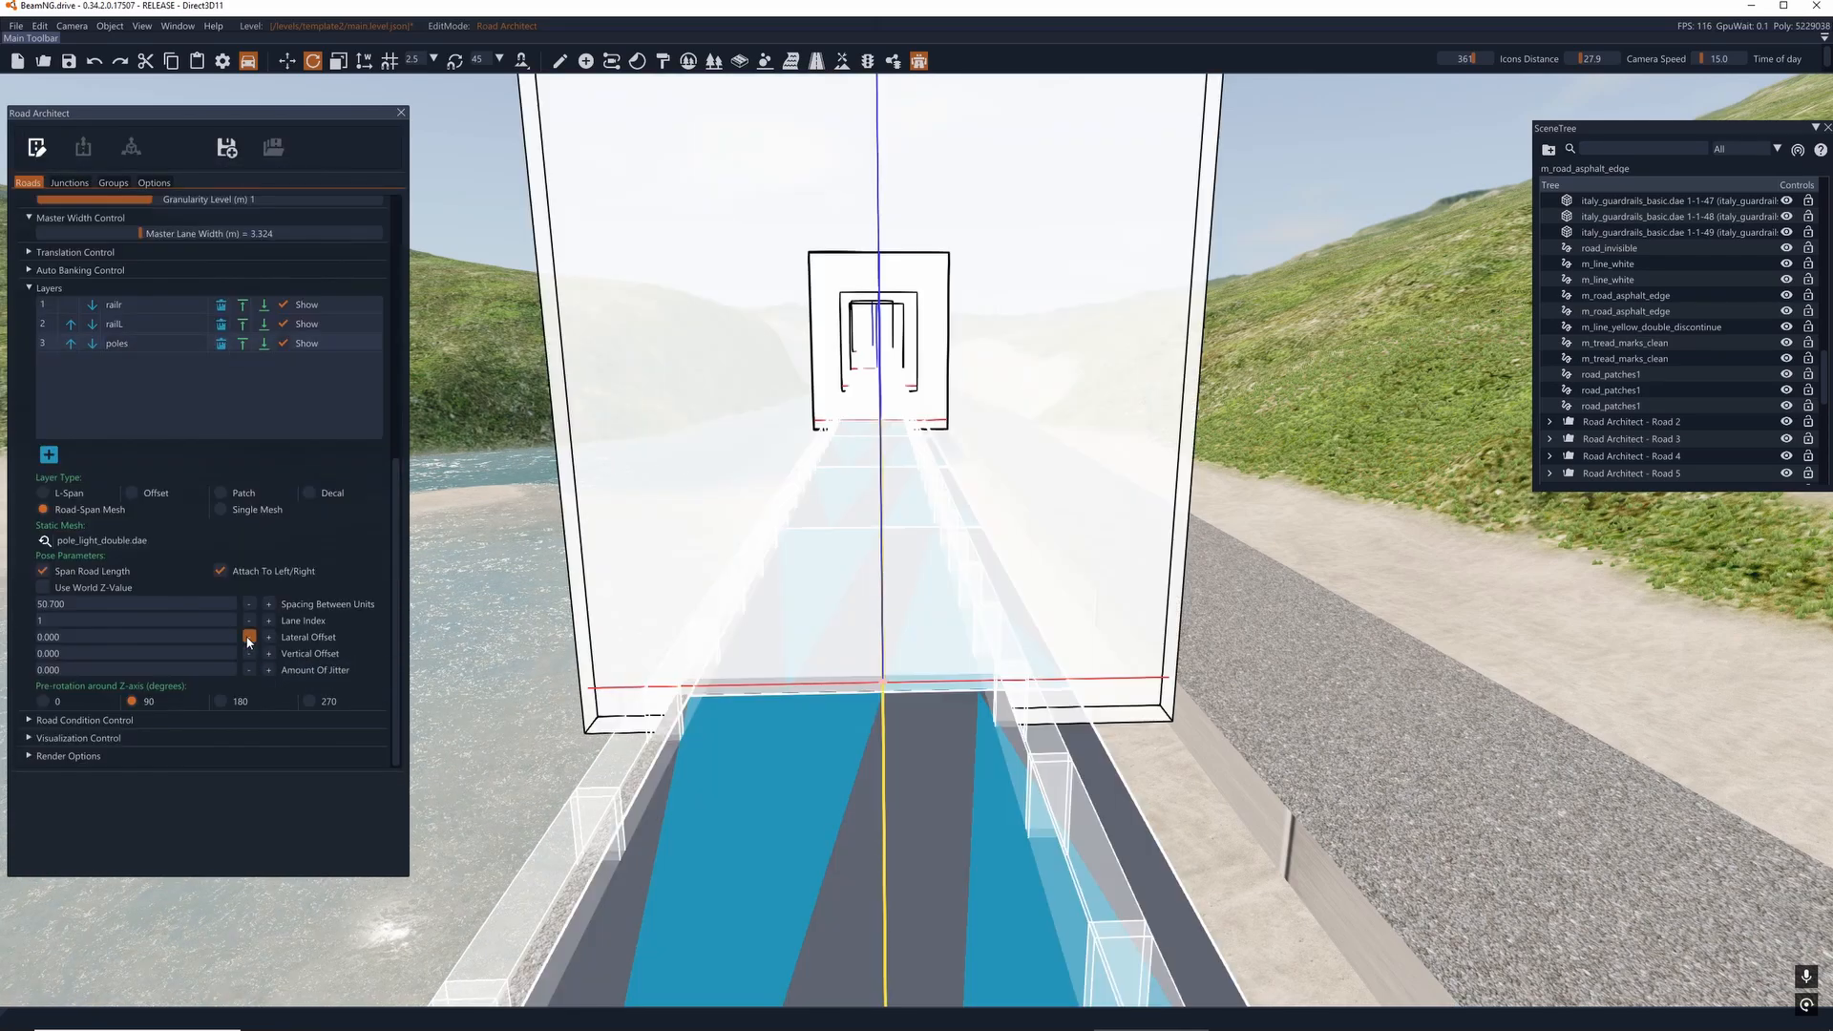
{"action": "left_click", "coordinate": [248, 637]}
{"action": "left_click", "coordinate": [248, 636]}
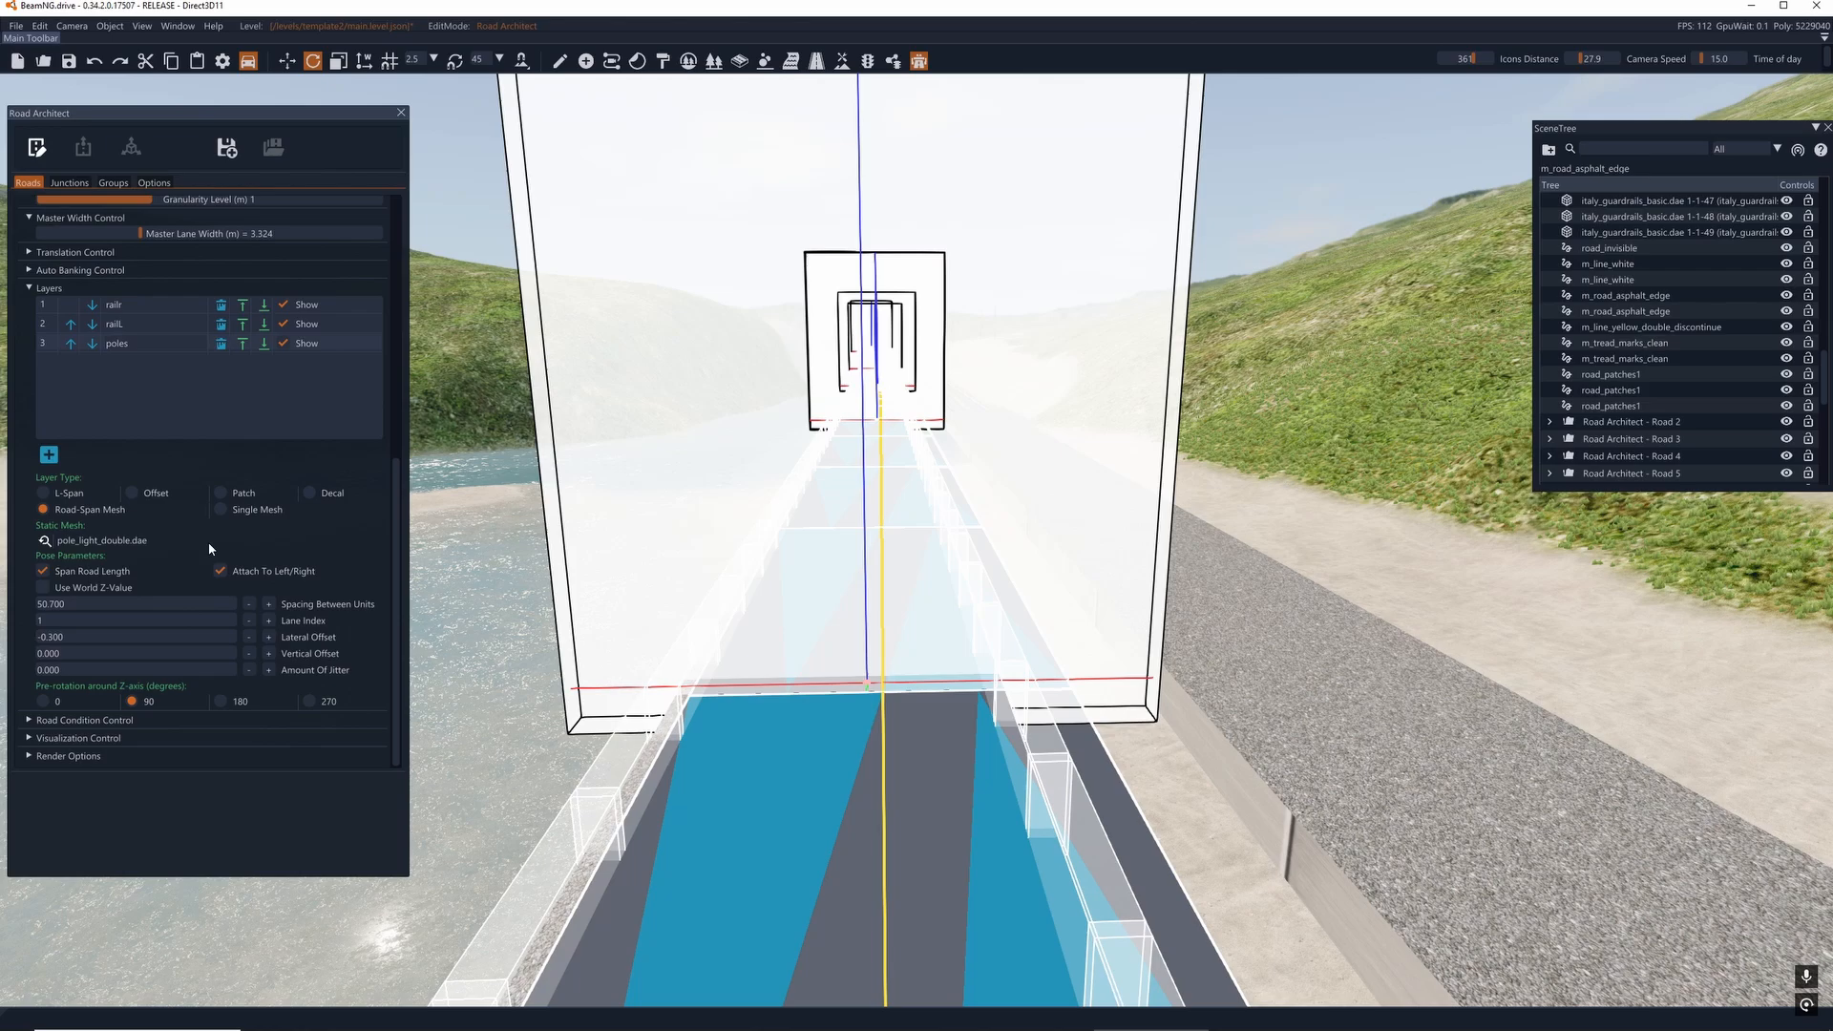
{"action": "left_click", "coordinate": [35, 148]}
{"action": "left_click", "coordinate": [36, 148]}
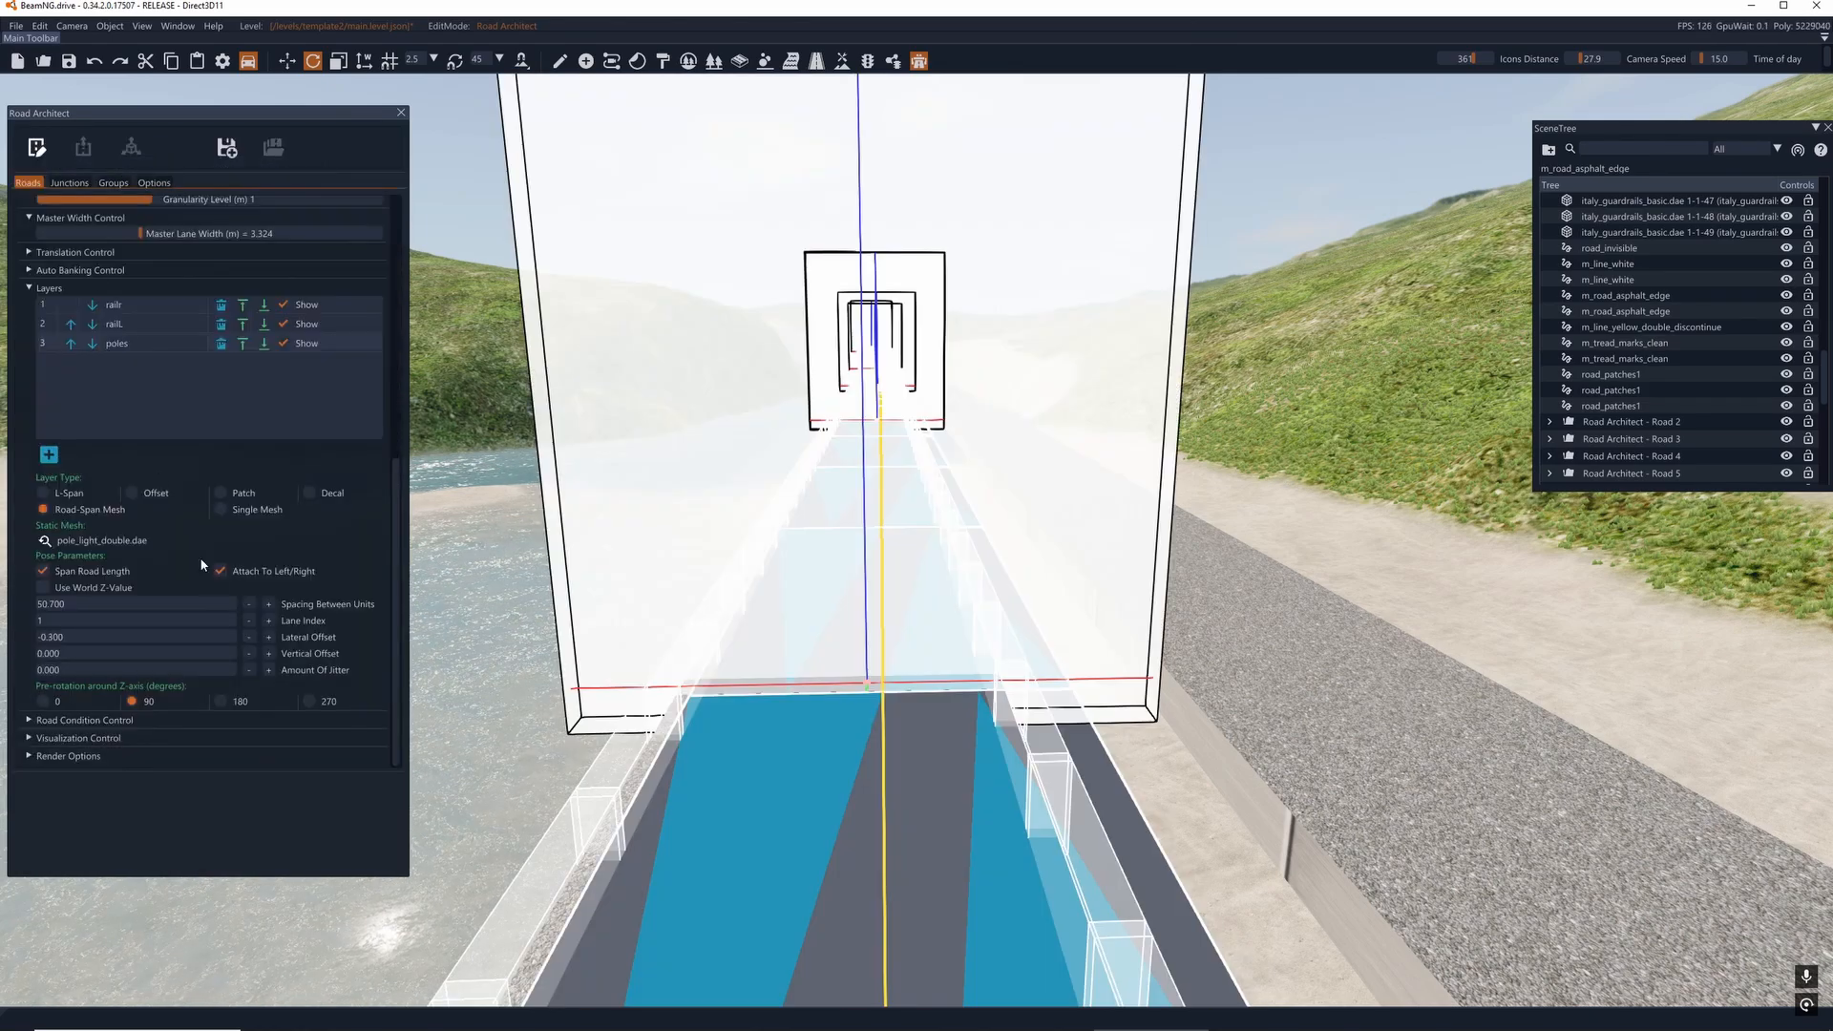
{"action": "left_click", "coordinate": [248, 637]}
{"action": "left_click", "coordinate": [248, 637]}
{"action": "left_click", "coordinate": [248, 637]}
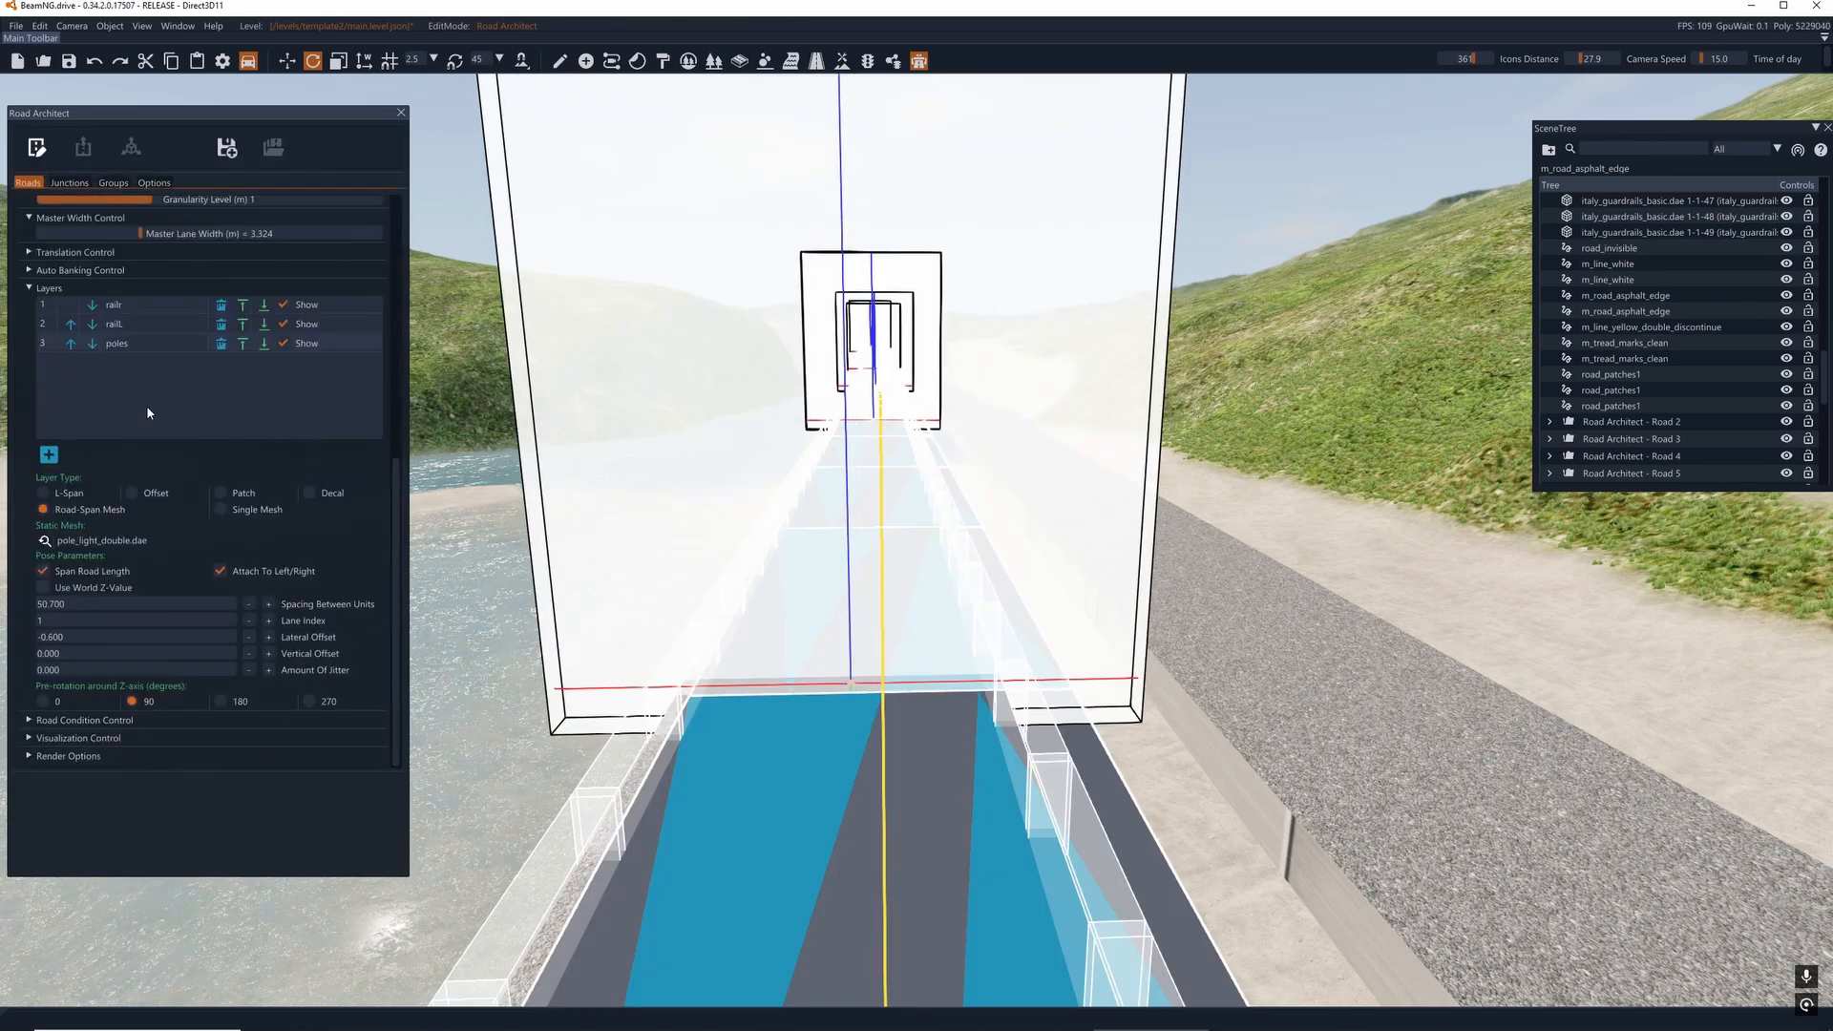
{"action": "left_click", "coordinate": [37, 149]}
{"action": "left_click", "coordinate": [38, 149]}
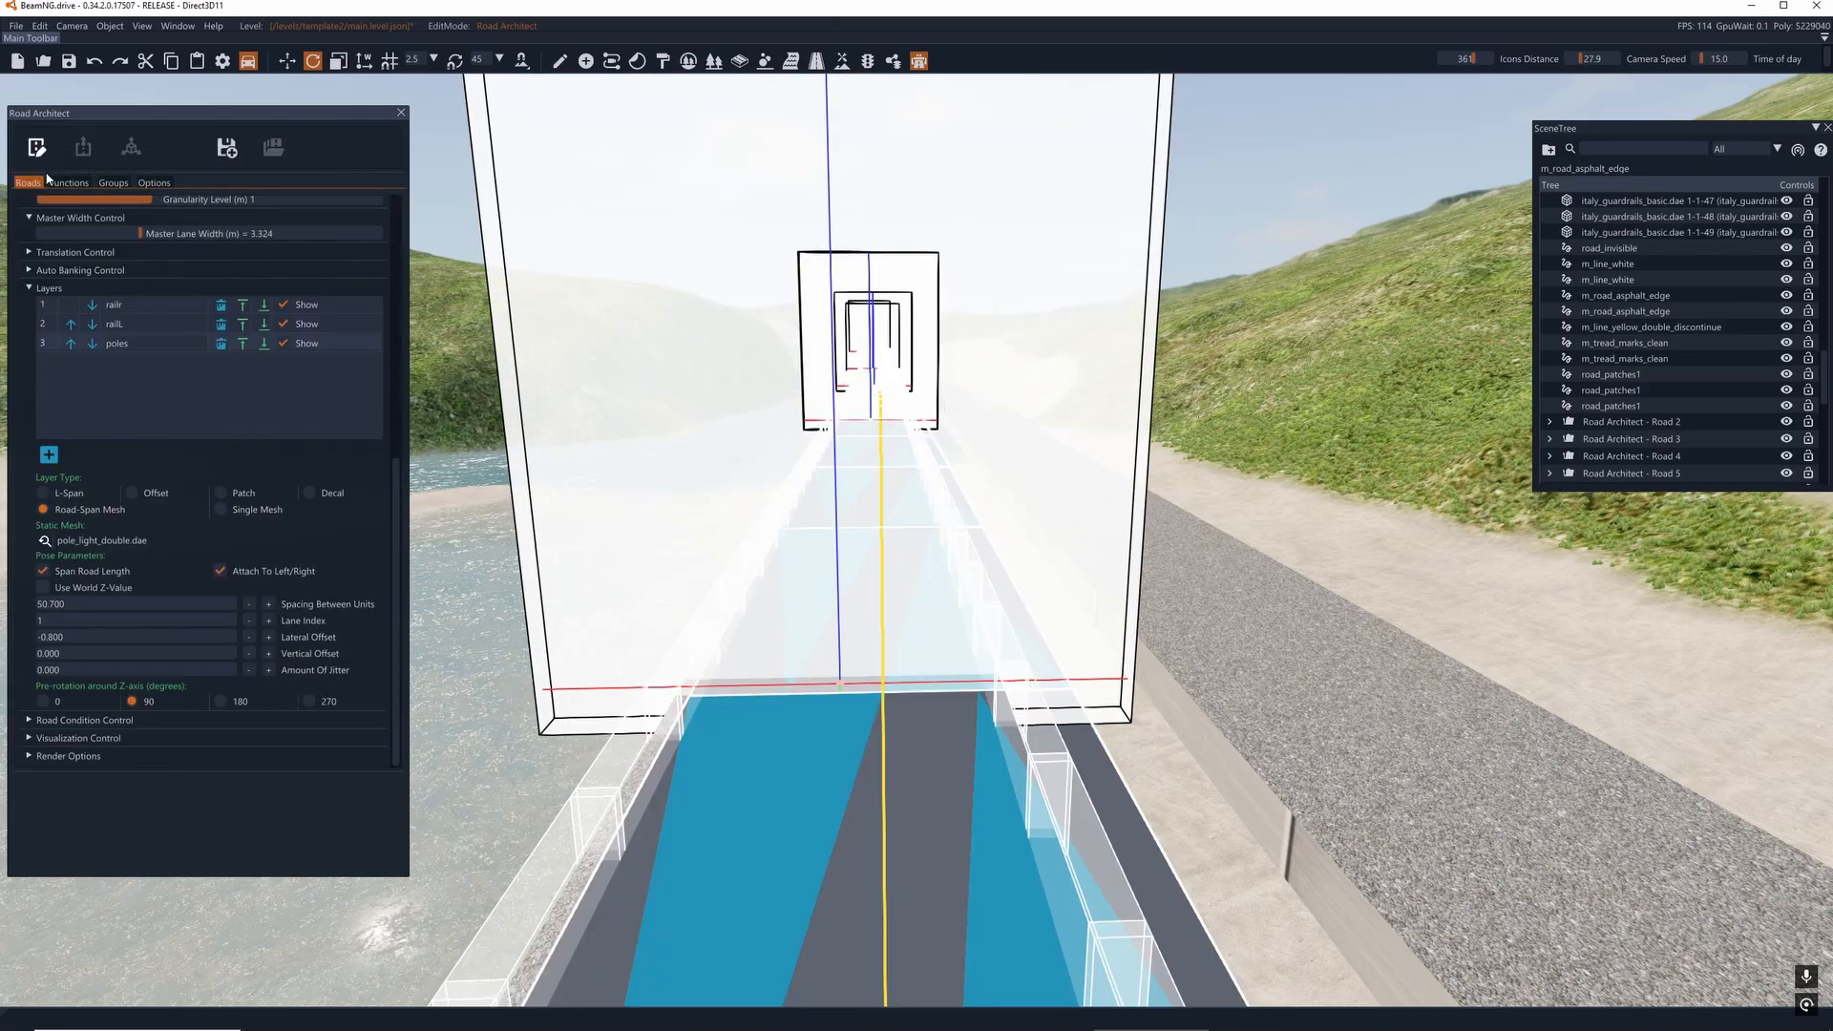
- Switch to Render Mode and inspect the light poles' alignment with the centerline along the bridge
{"action": "left_click", "coordinate": [36, 148]}
{"action": "key", "text": "w"}
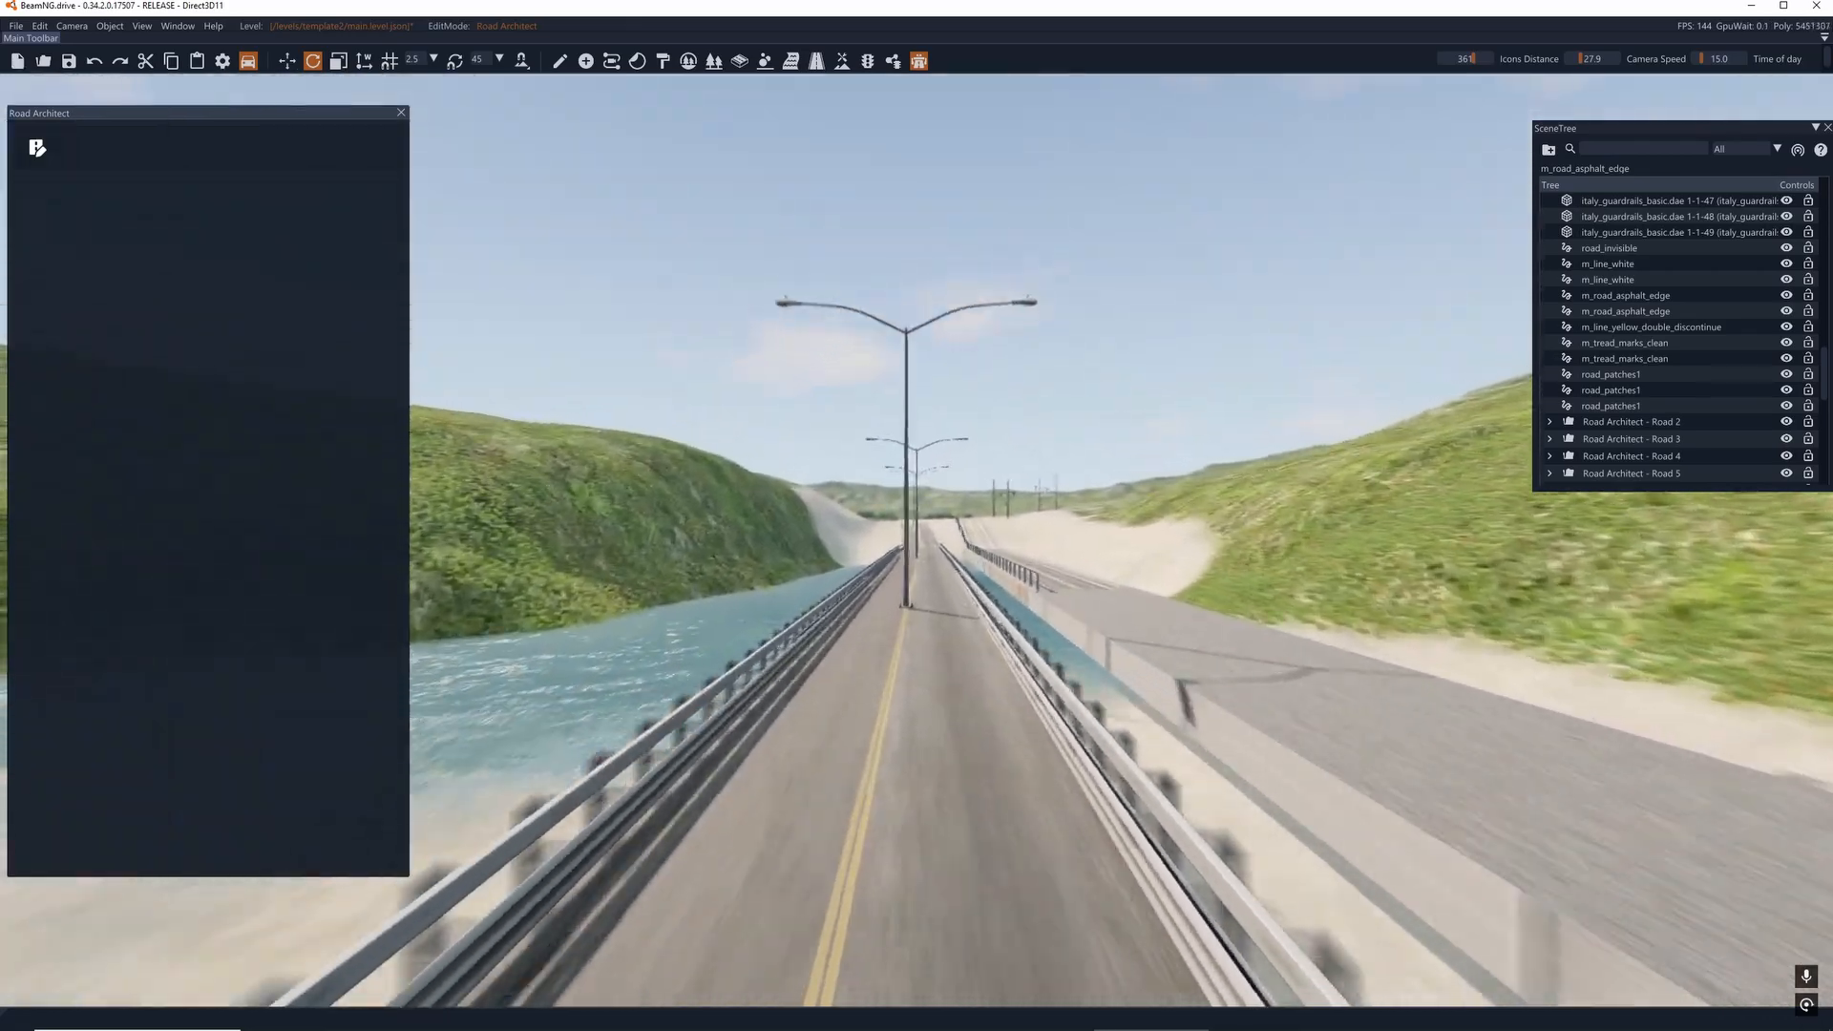
{"action": "key", "text": "w"}
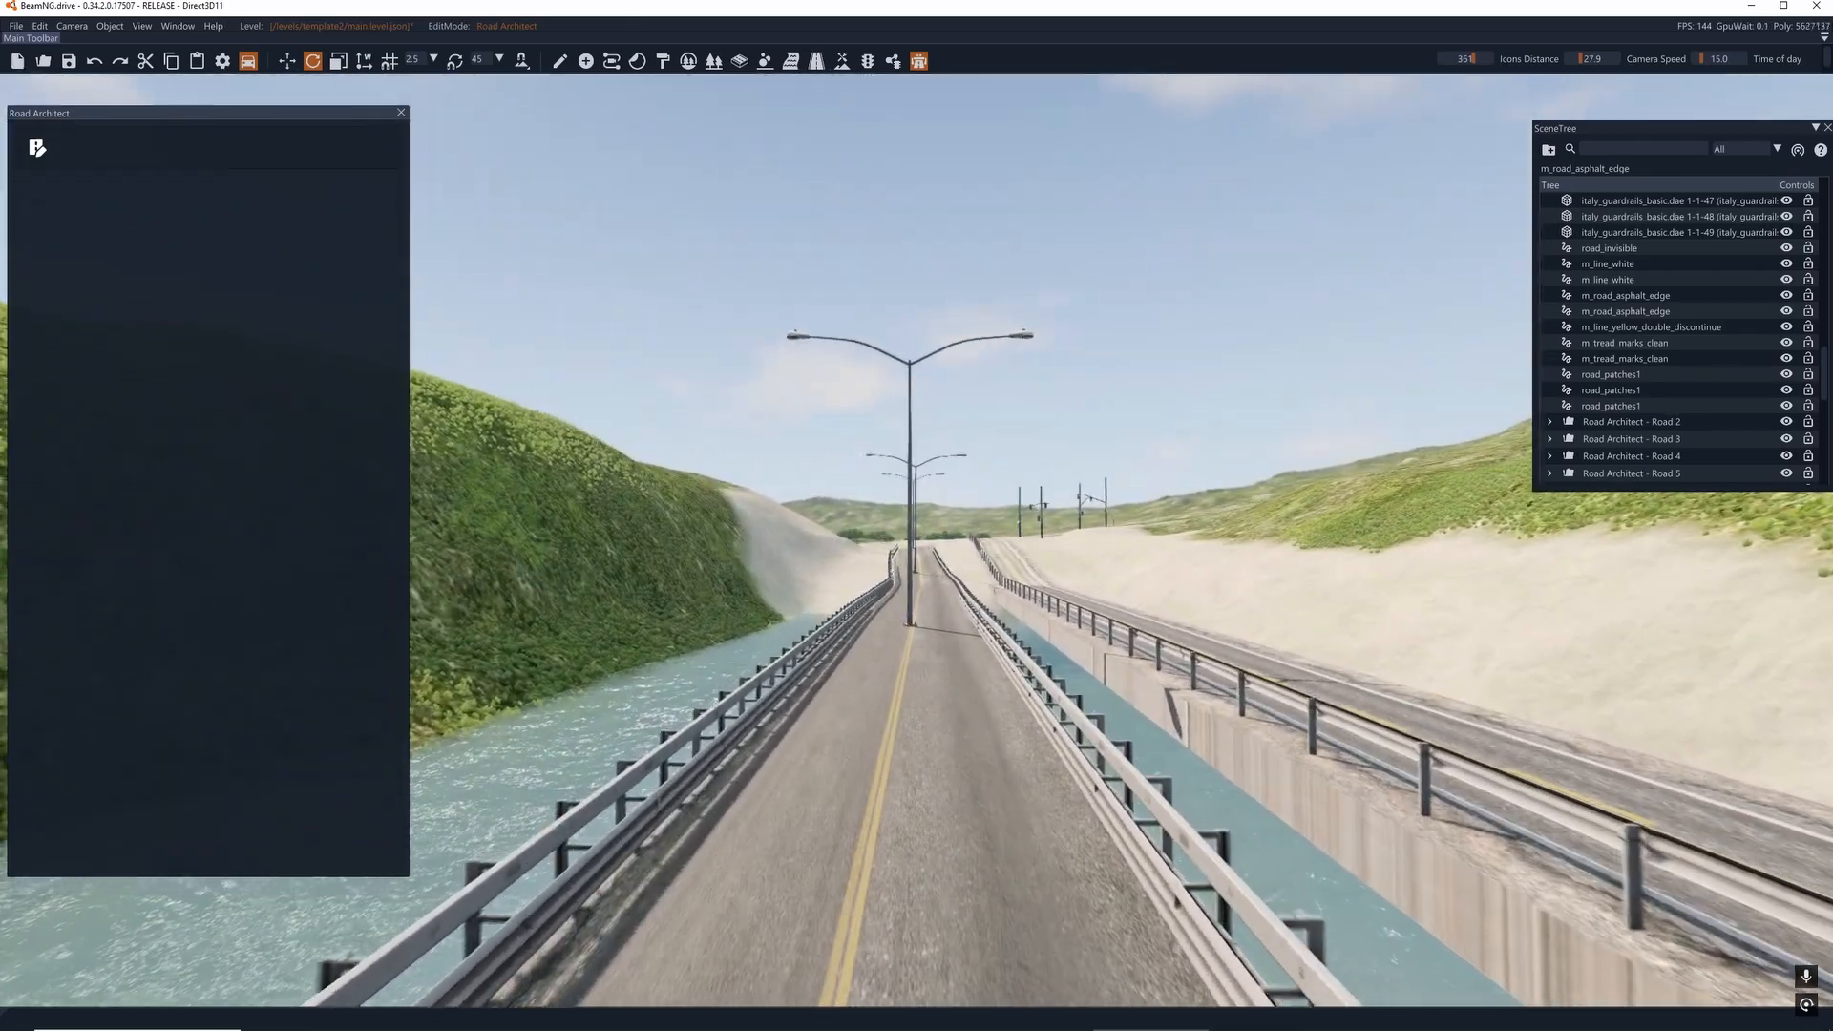
{"action": "key", "text": "w"}
- Examine the light poles along the bridge in both directions and up to the road's curved end
{"action": "key", "text": "w"}
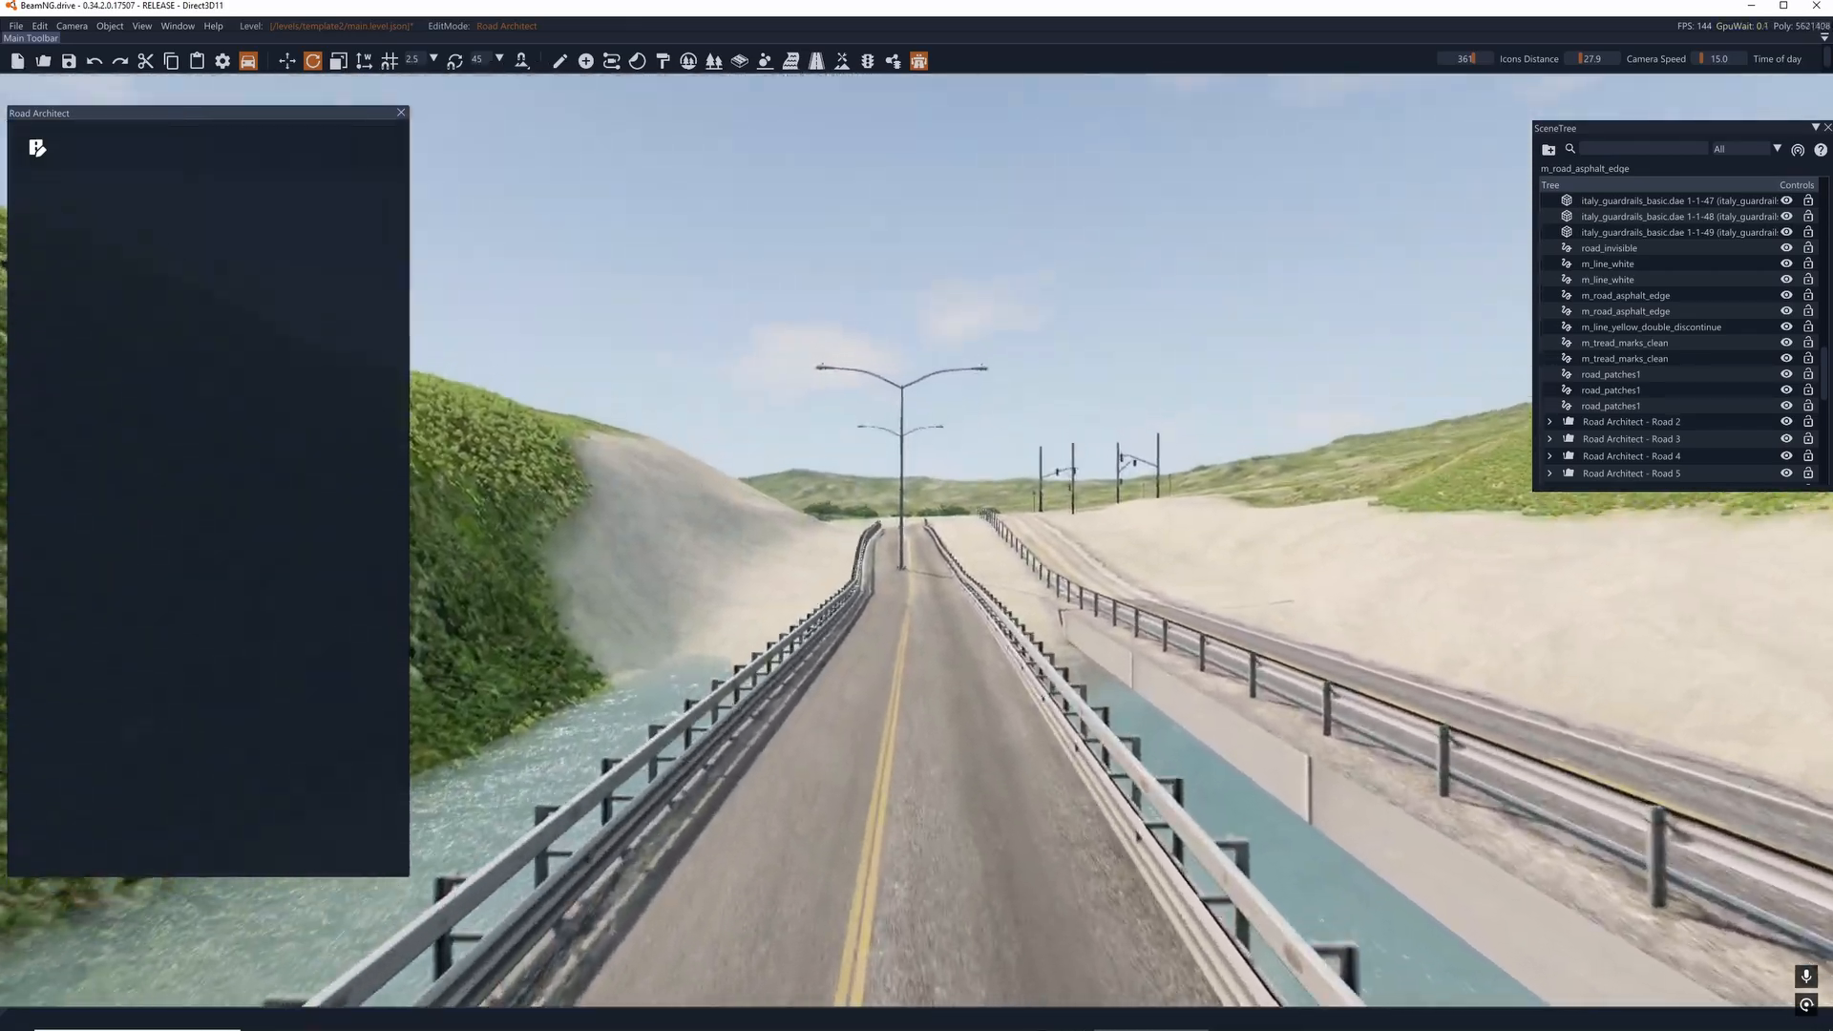
{"action": "key", "text": "w"}
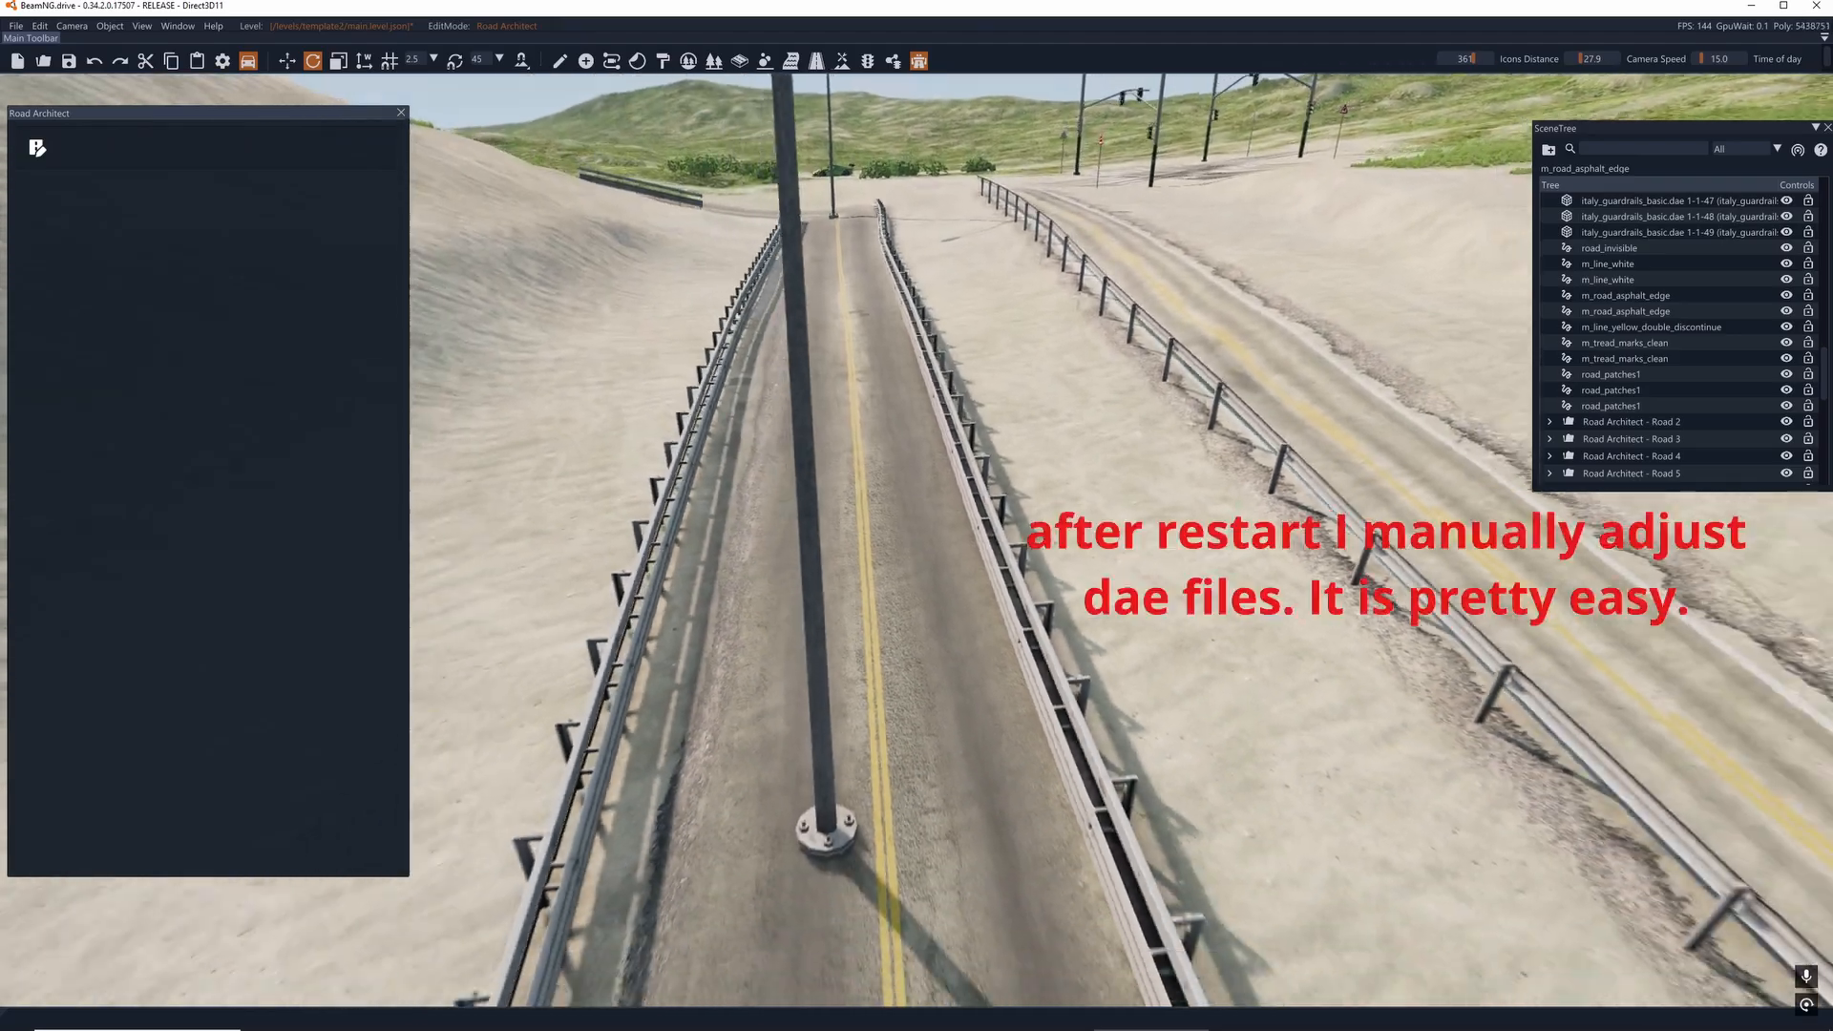
{"action": "key", "text": "w"}
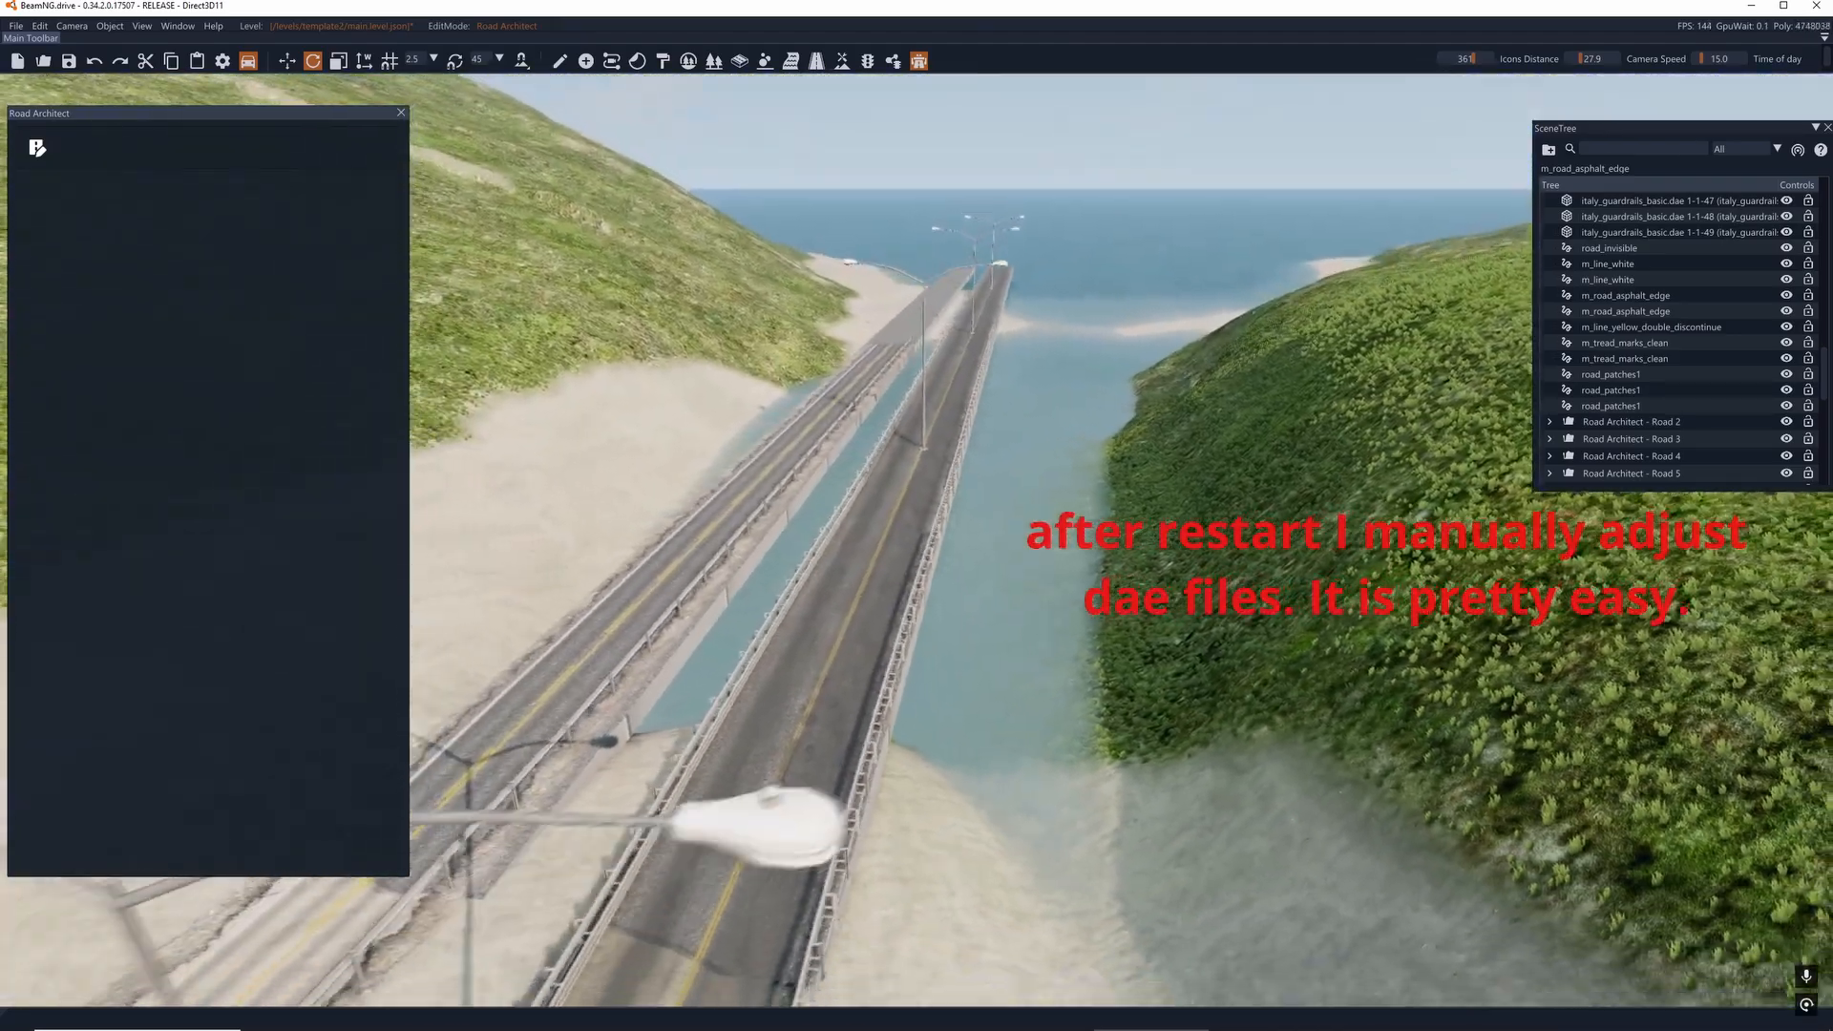
{"action": "key", "text": "w"}
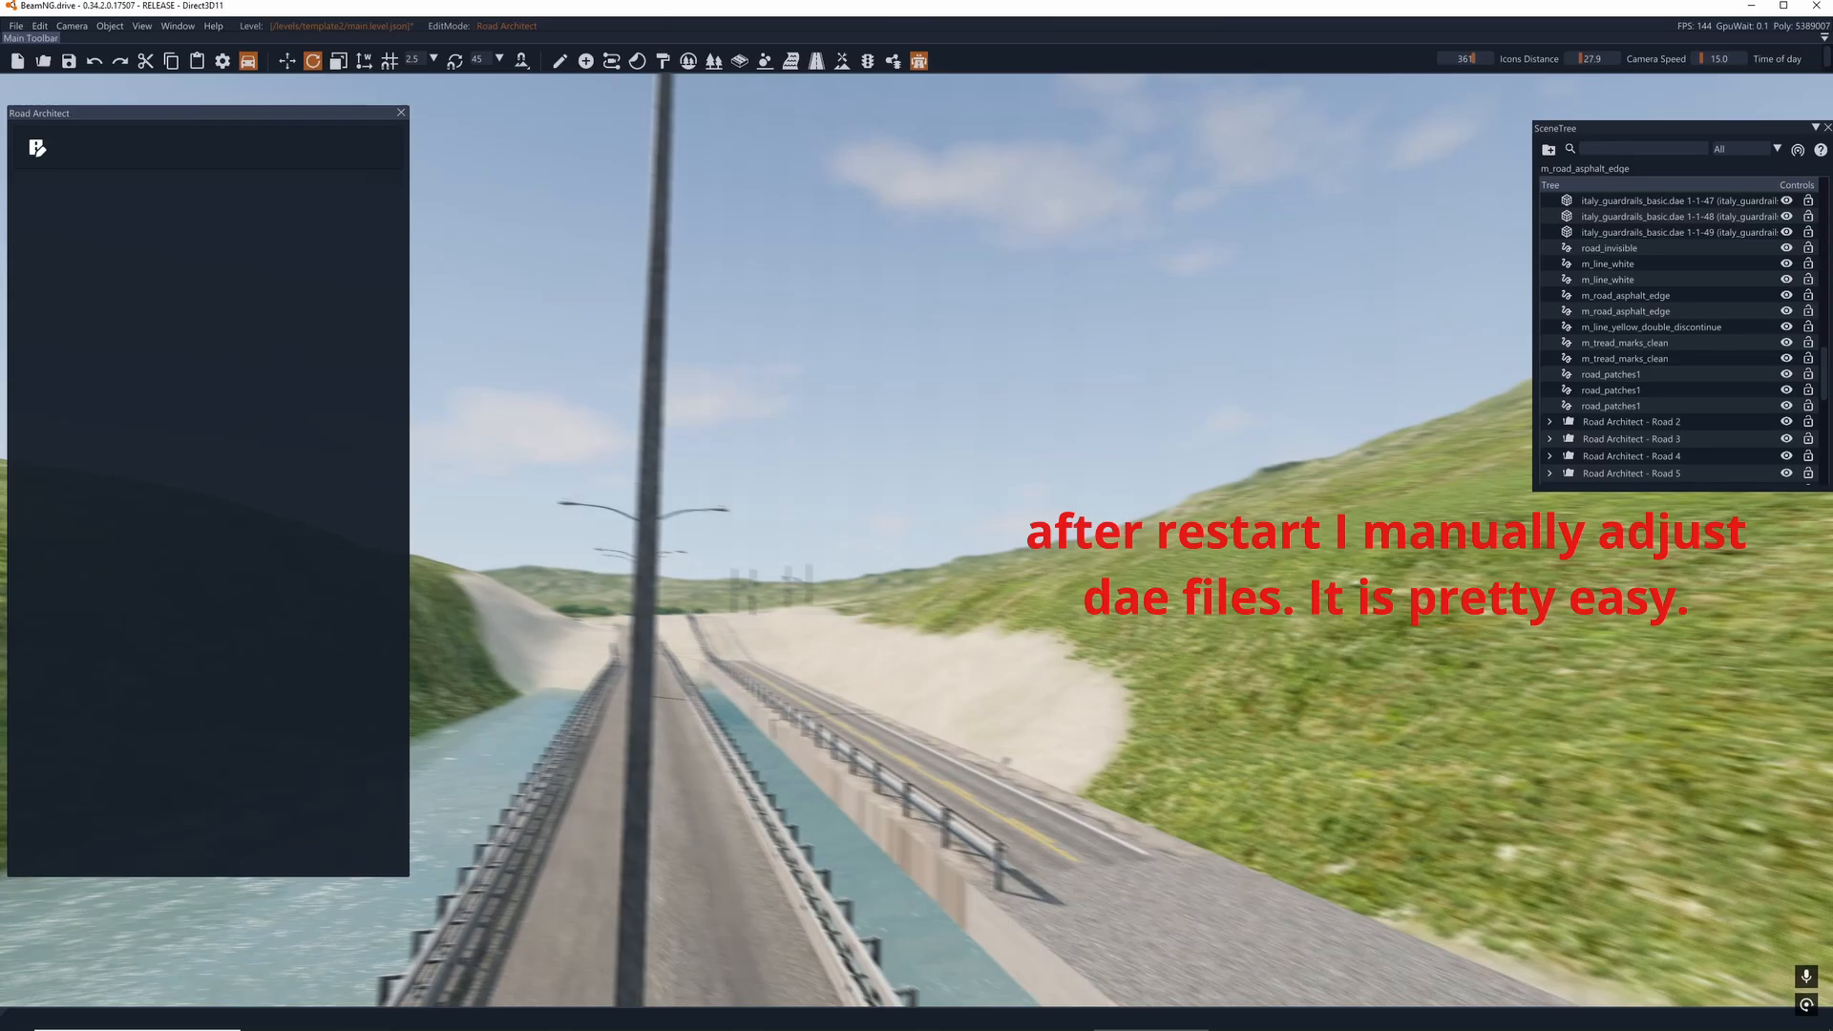
{"action": "key", "text": "w"}
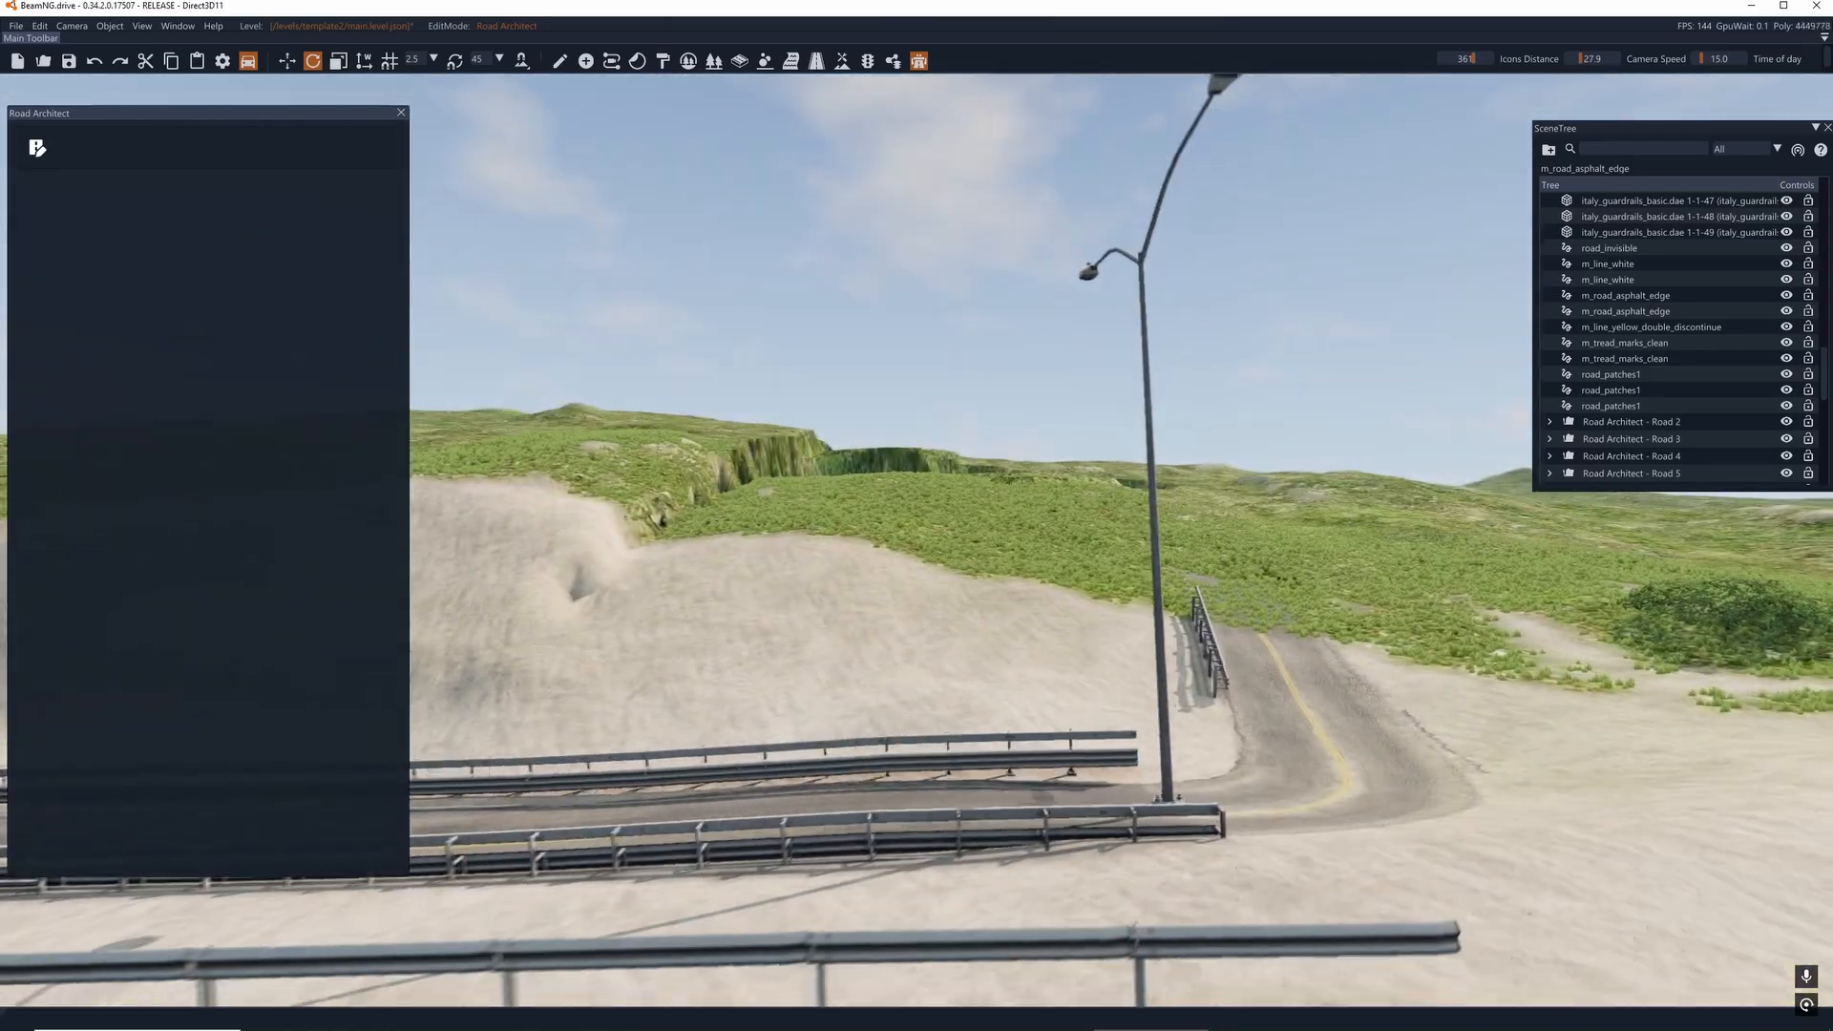
{"action": "key", "text": "w"}
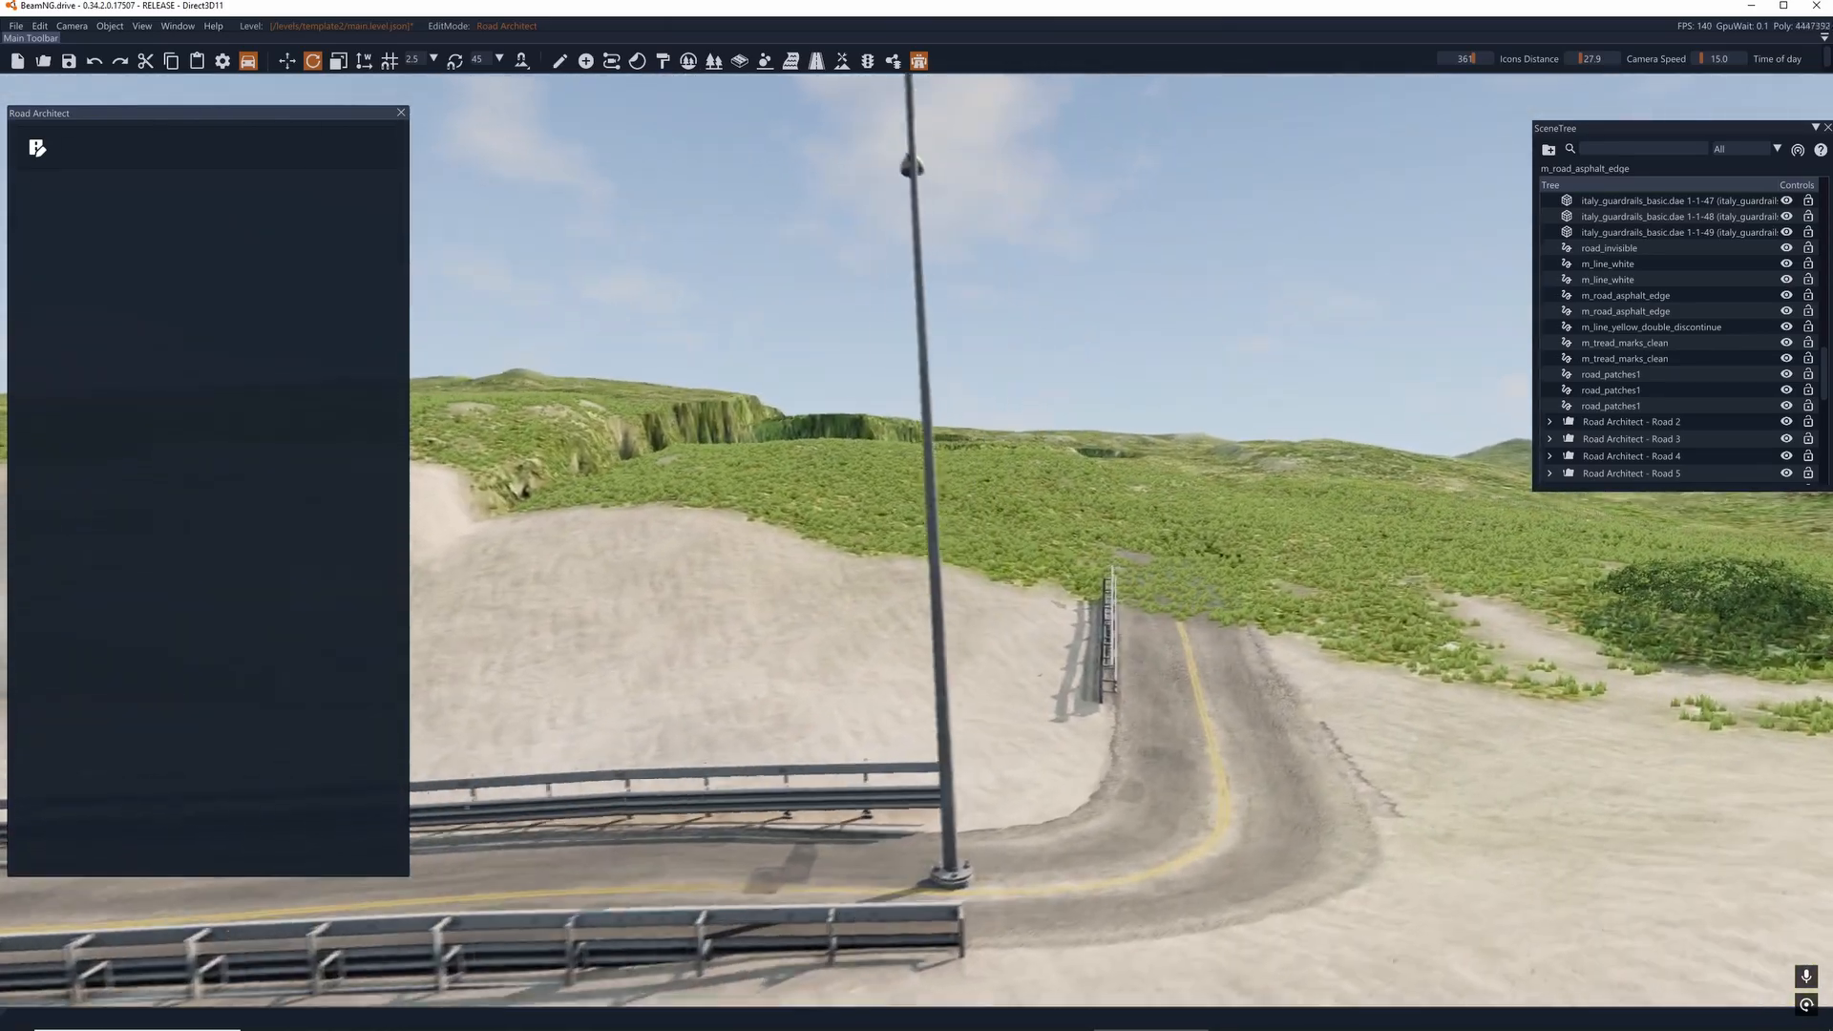
{"action": "key", "text": "s"}
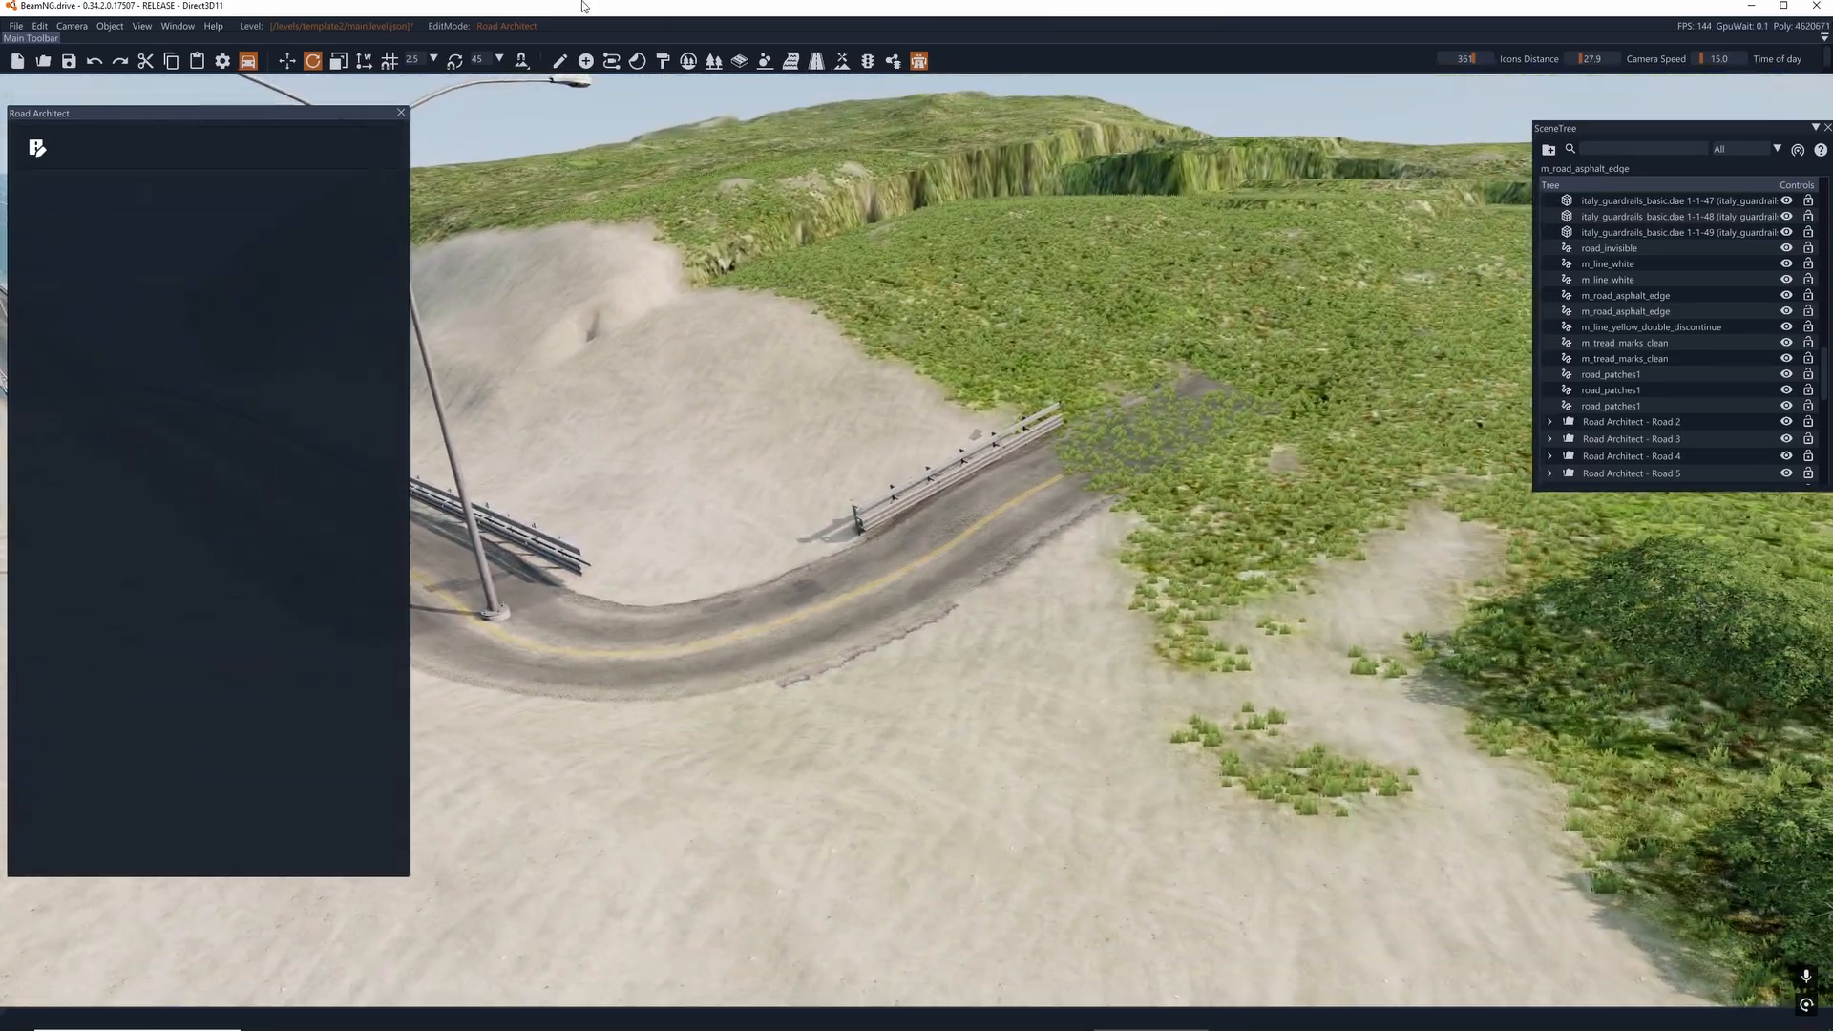
- Return to Edit Mode and remove the short separate road beyond the curve from the session
{"action": "left_click", "coordinate": [37, 148]}
{"action": "key", "text": "s"}
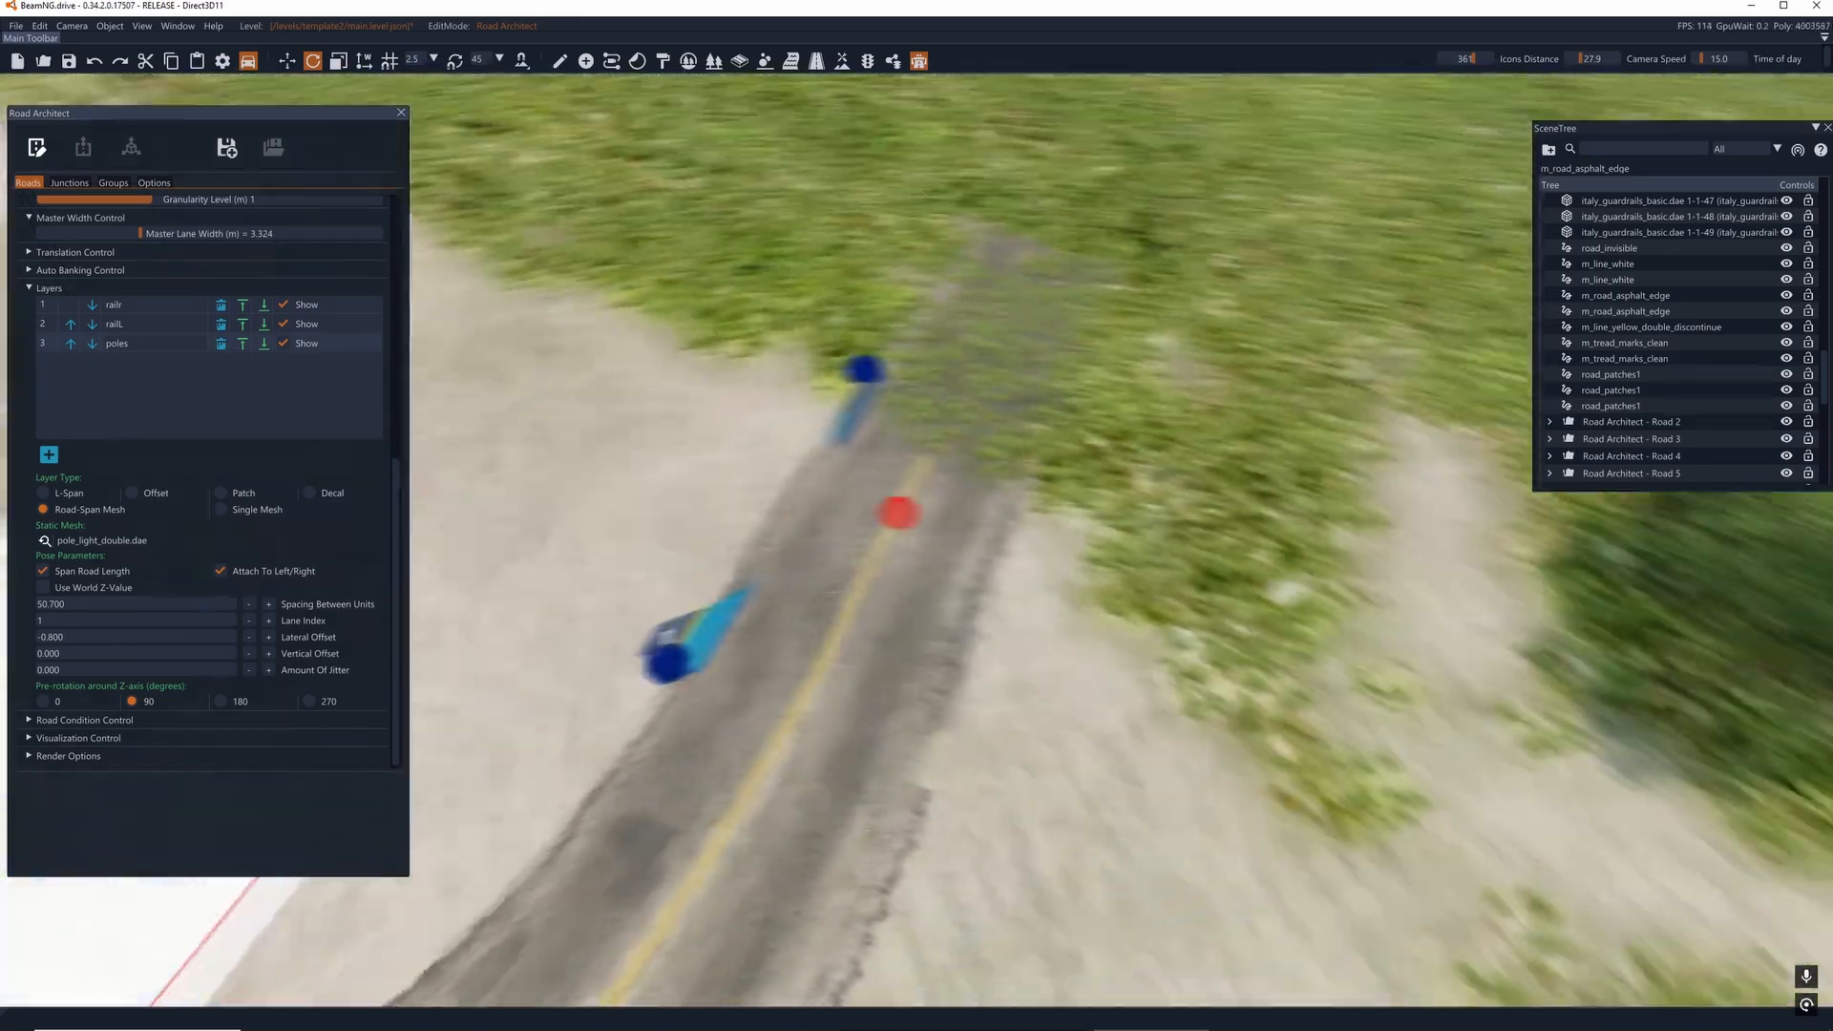
{"action": "key", "text": "s"}
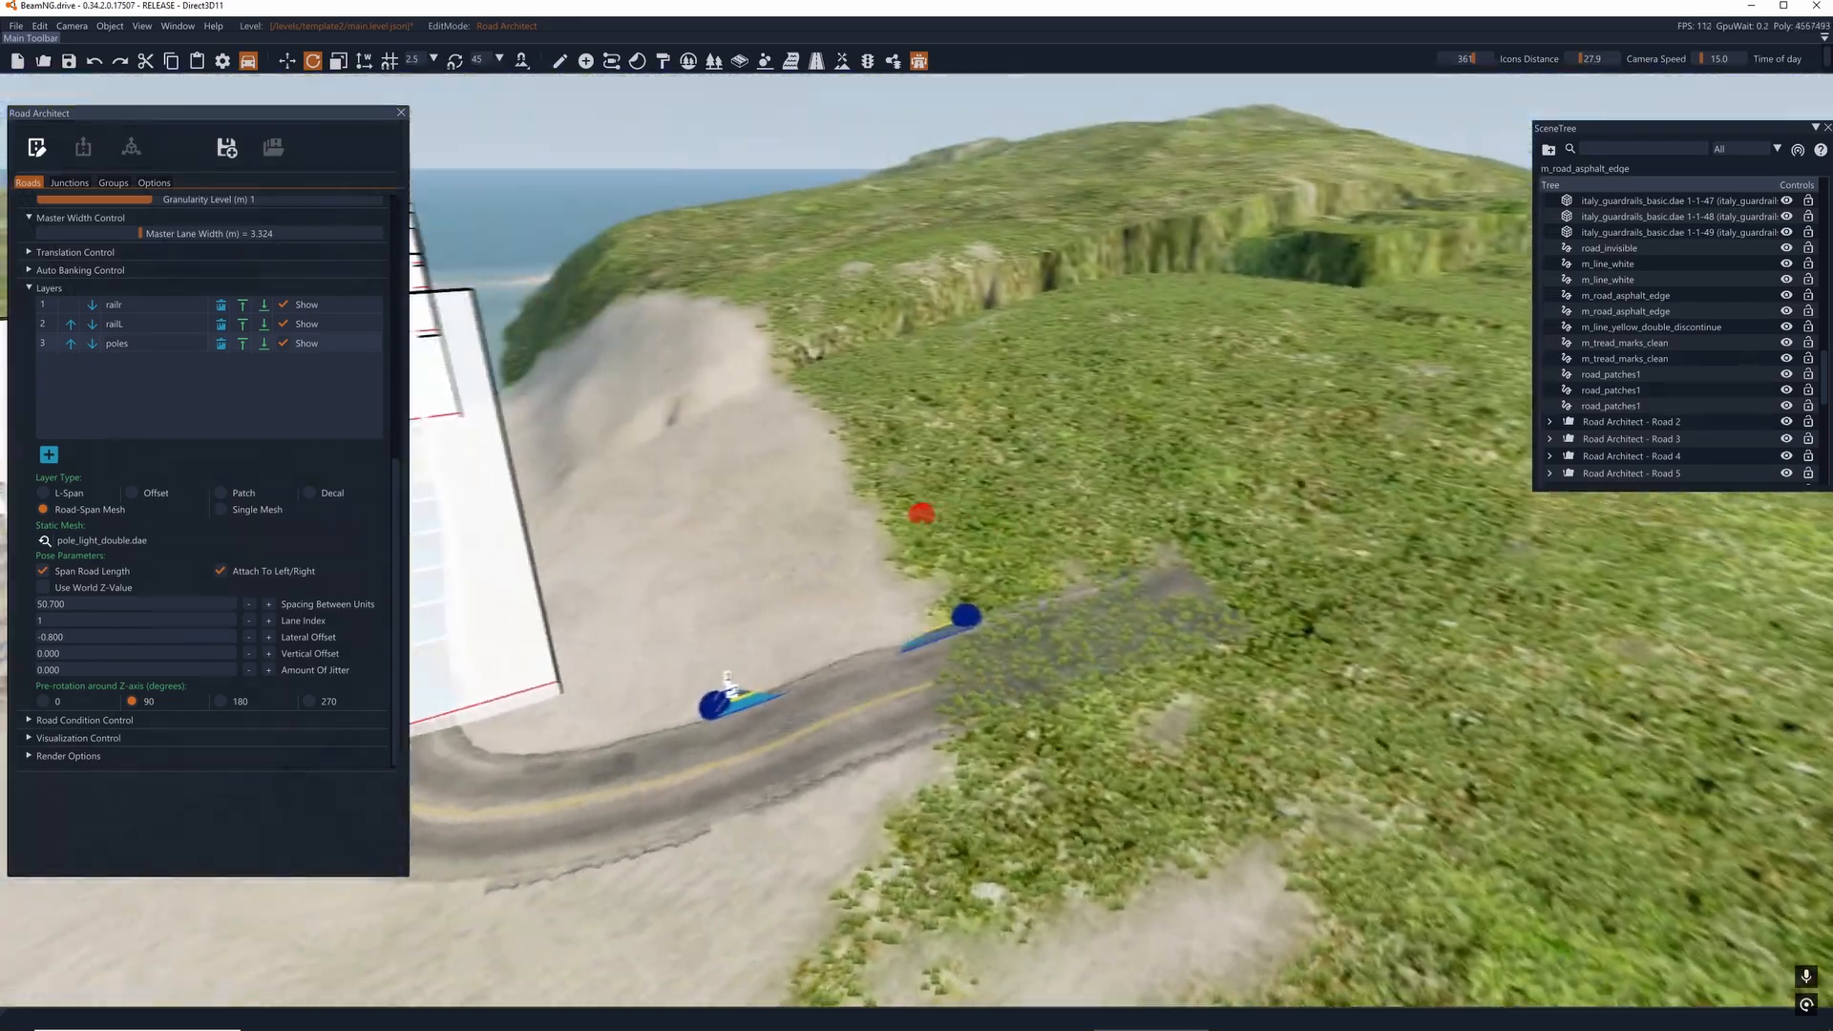
{"action": "key", "text": "d"}
{"action": "right_click_drag", "start_coordinate": [922, 512], "coordinate": [917, 513]}
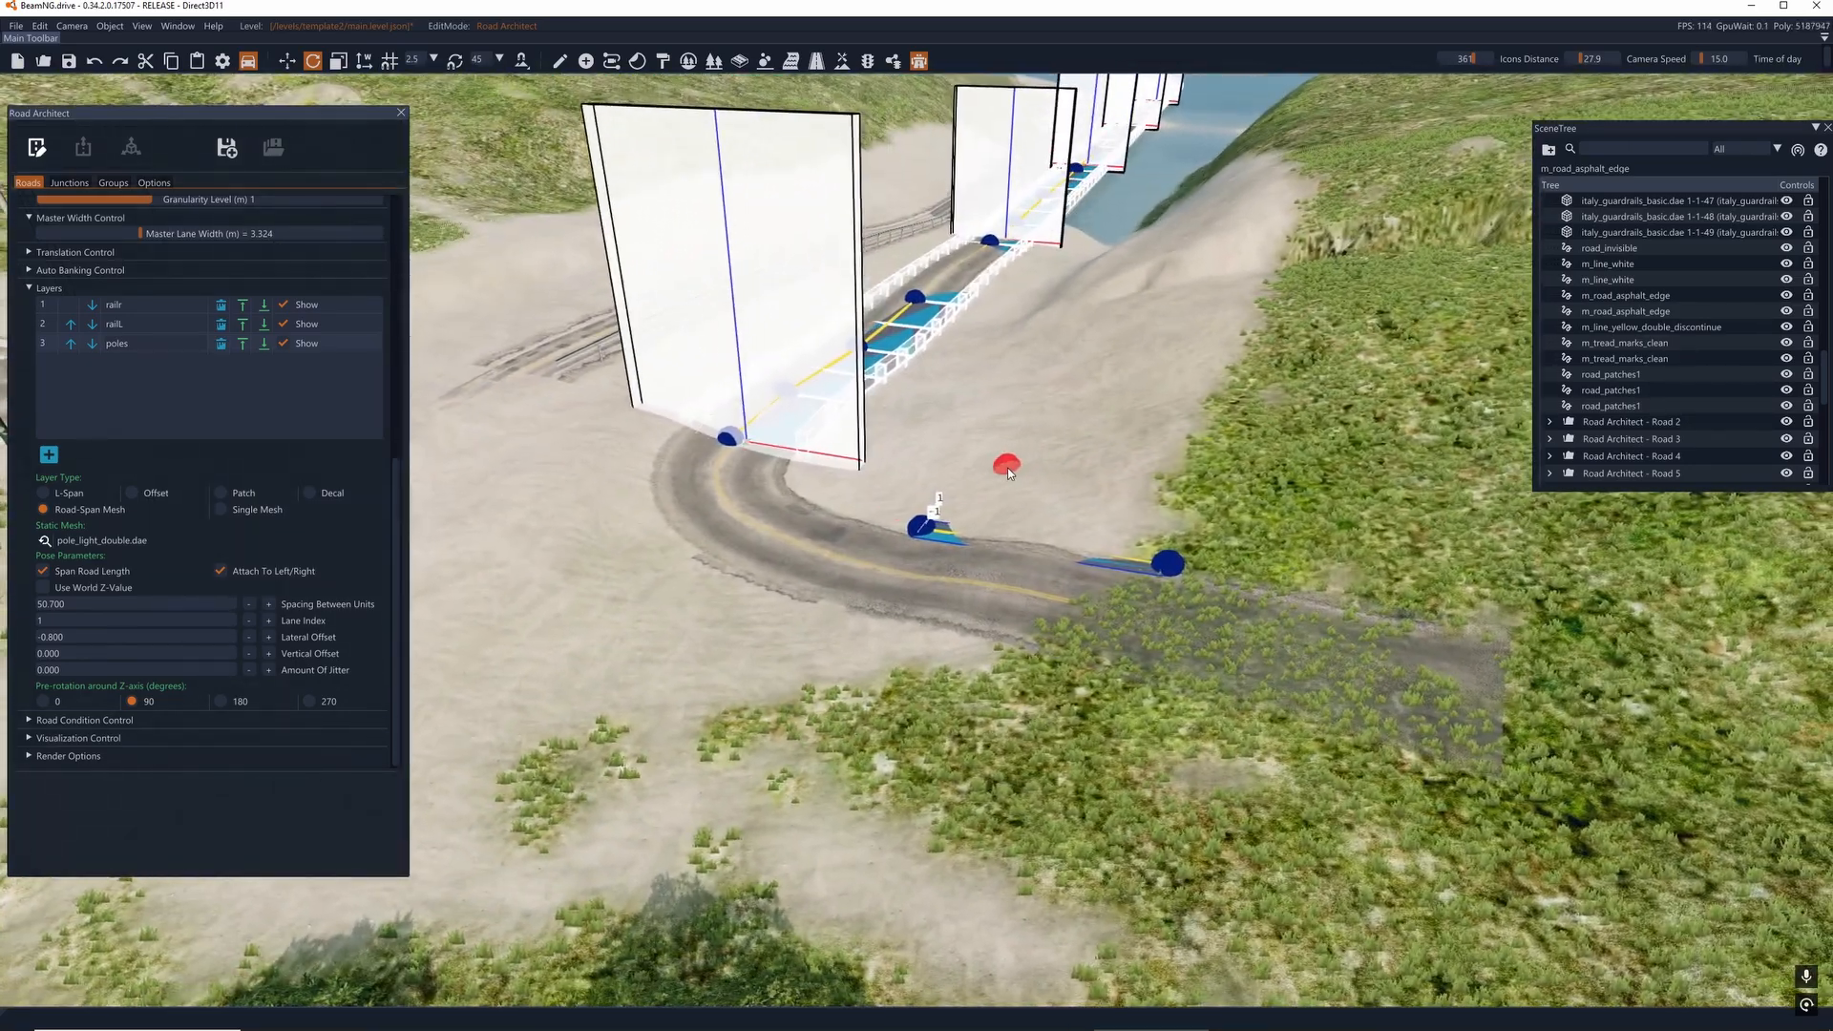
{"action": "left_click", "coordinate": [916, 524]}
{"action": "left_click_drag", "start_coordinate": [907, 525], "coordinate": [1080, 473]}
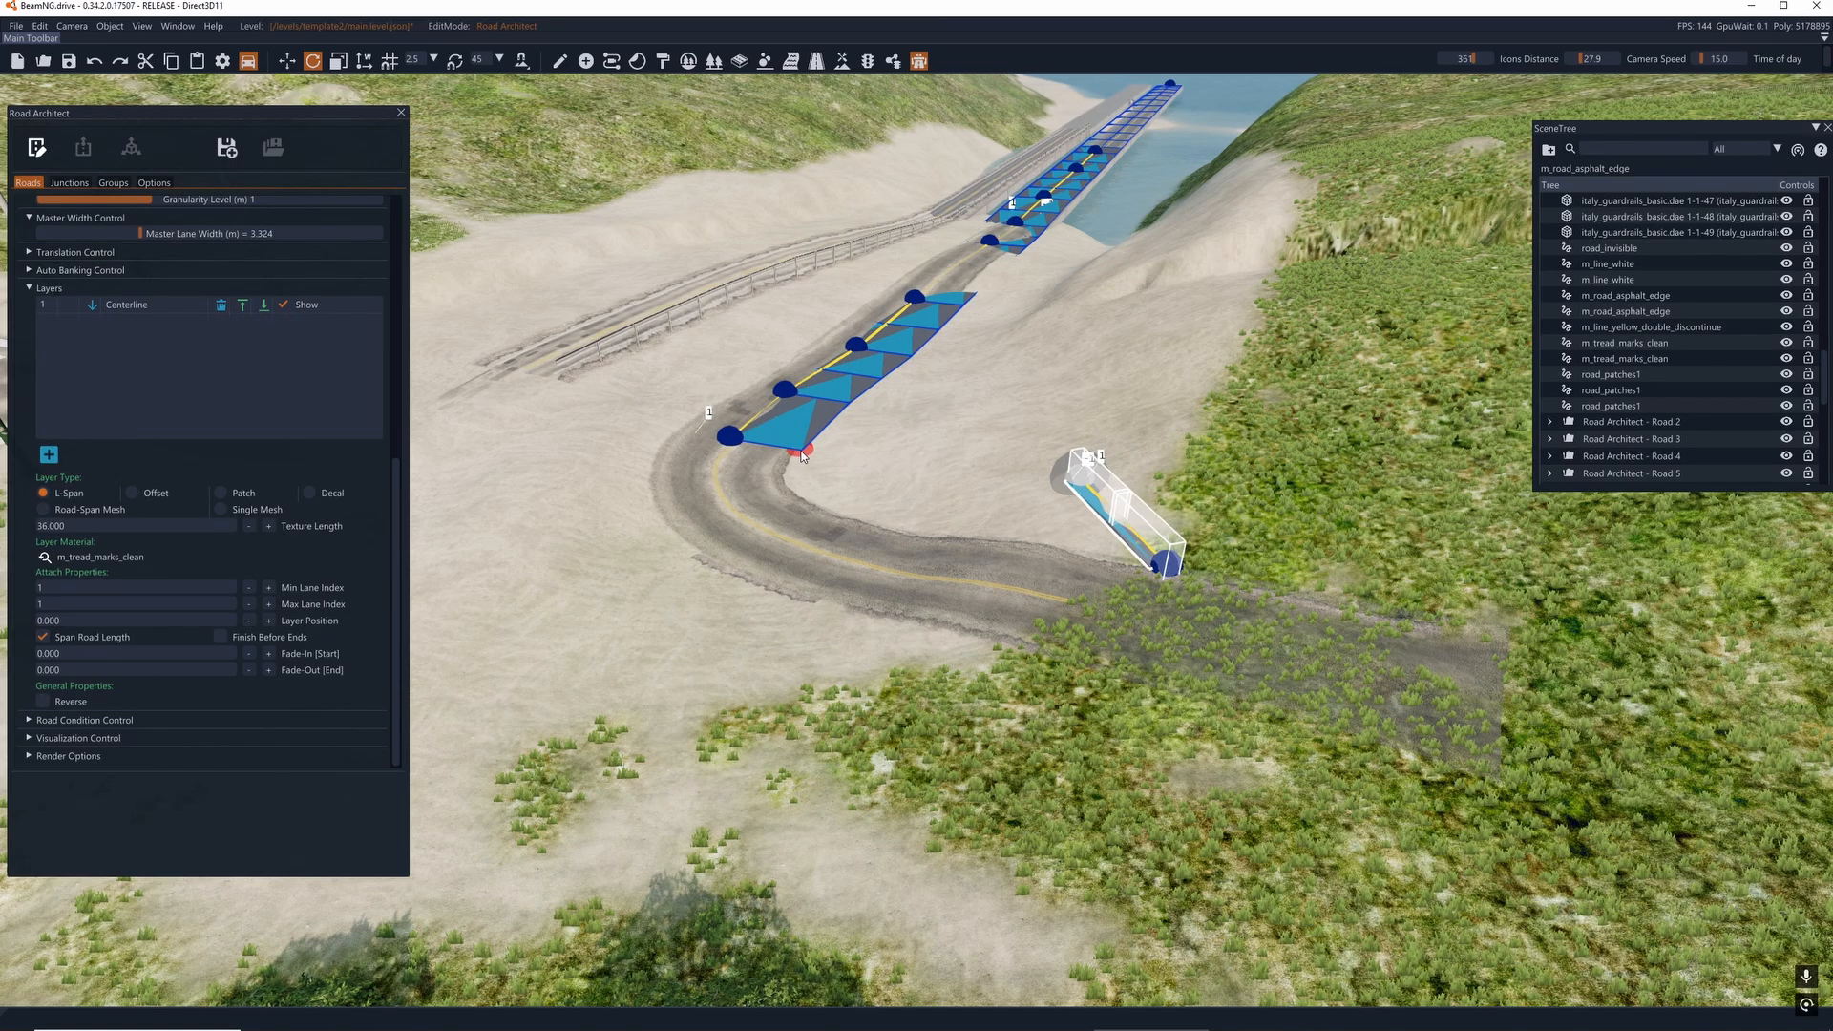
{"action": "scroll", "coordinate": [333, 514], "scroll_direction": "up", "scroll_amount": 5}
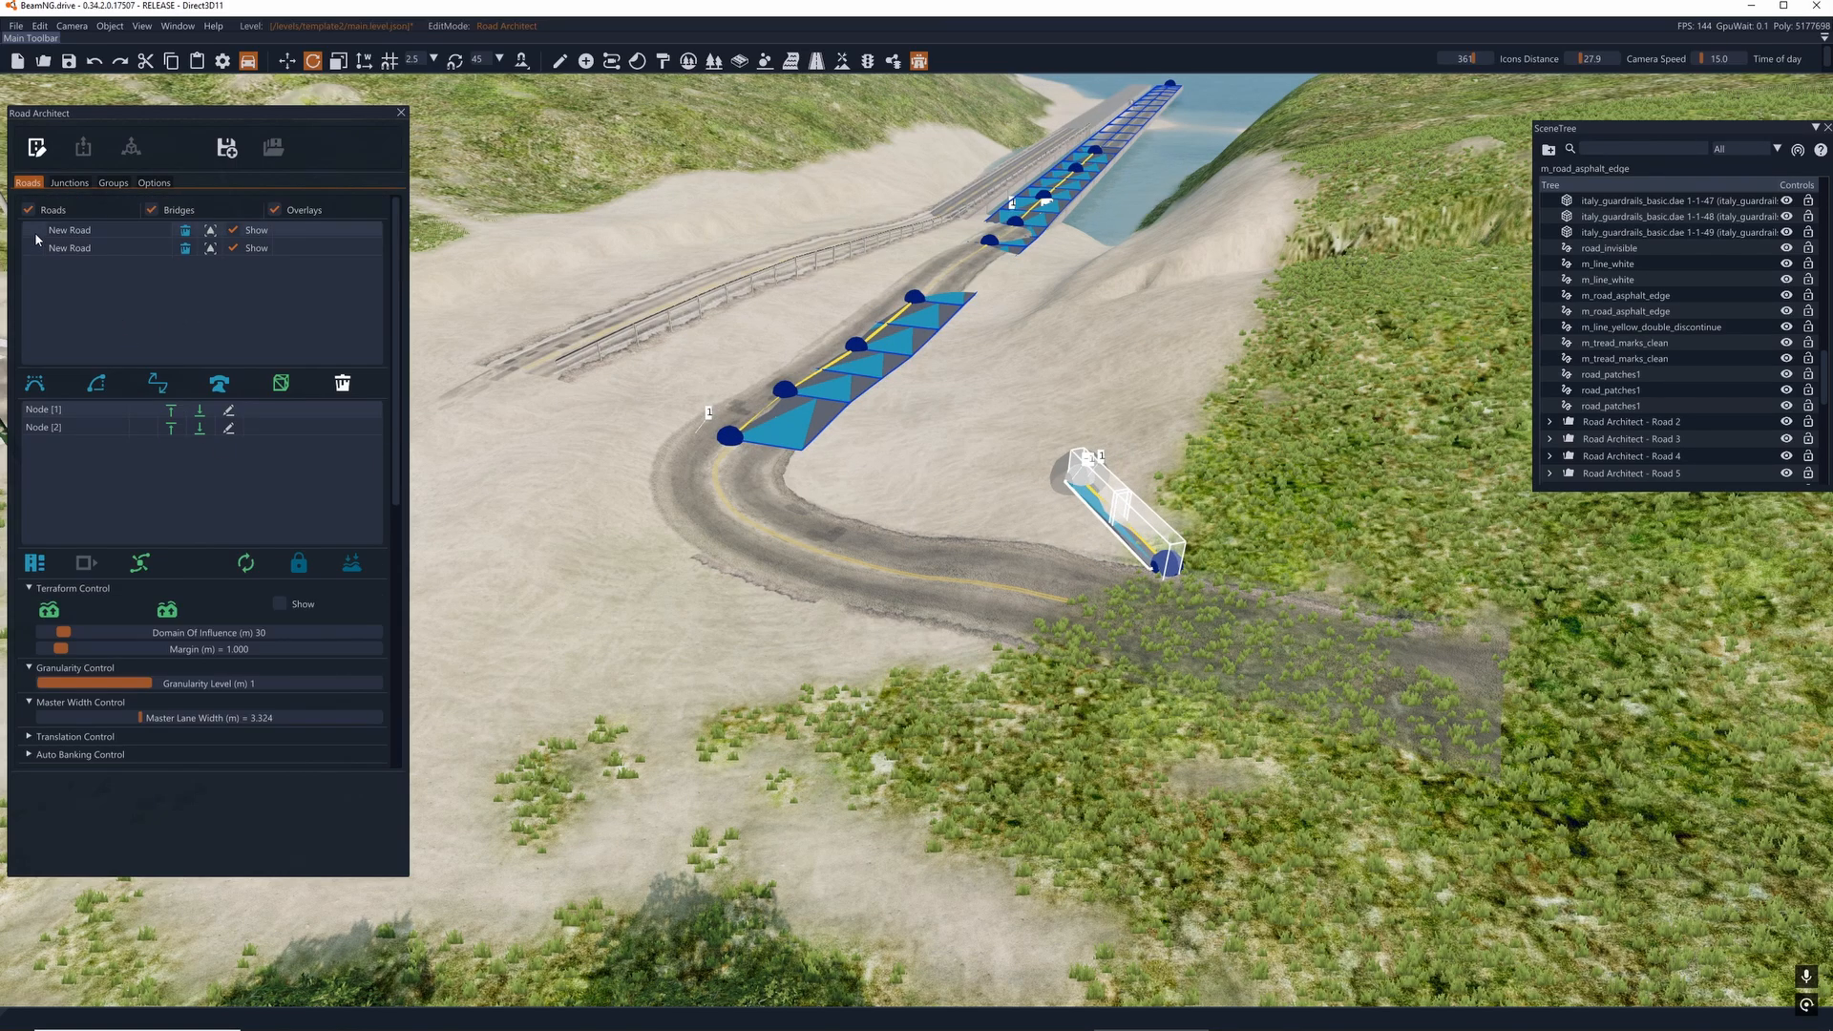
{"action": "left_click", "coordinate": [186, 231]}
- Try to extend the remaining bridge road by adding a node on the curve, and undo the addition
{"action": "key", "text": "a"}
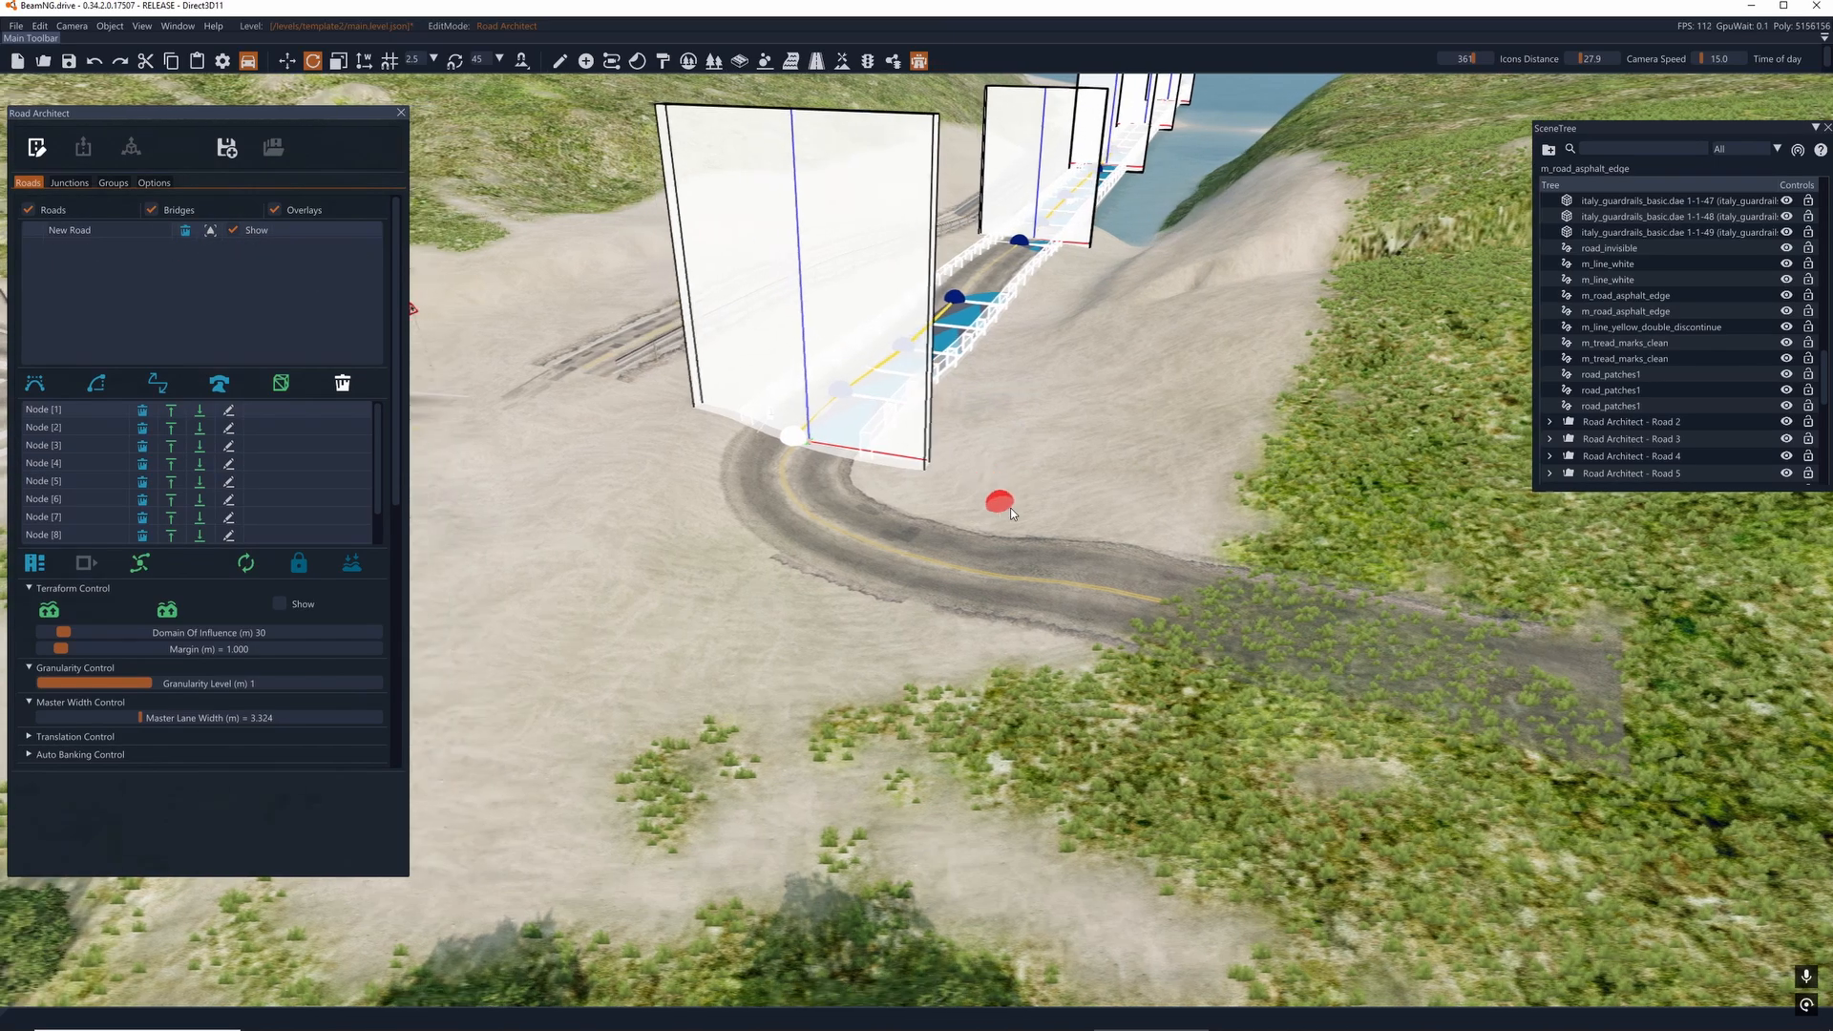
{"action": "right_click_drag", "start_coordinate": [999, 503], "coordinate": [1028, 512]}
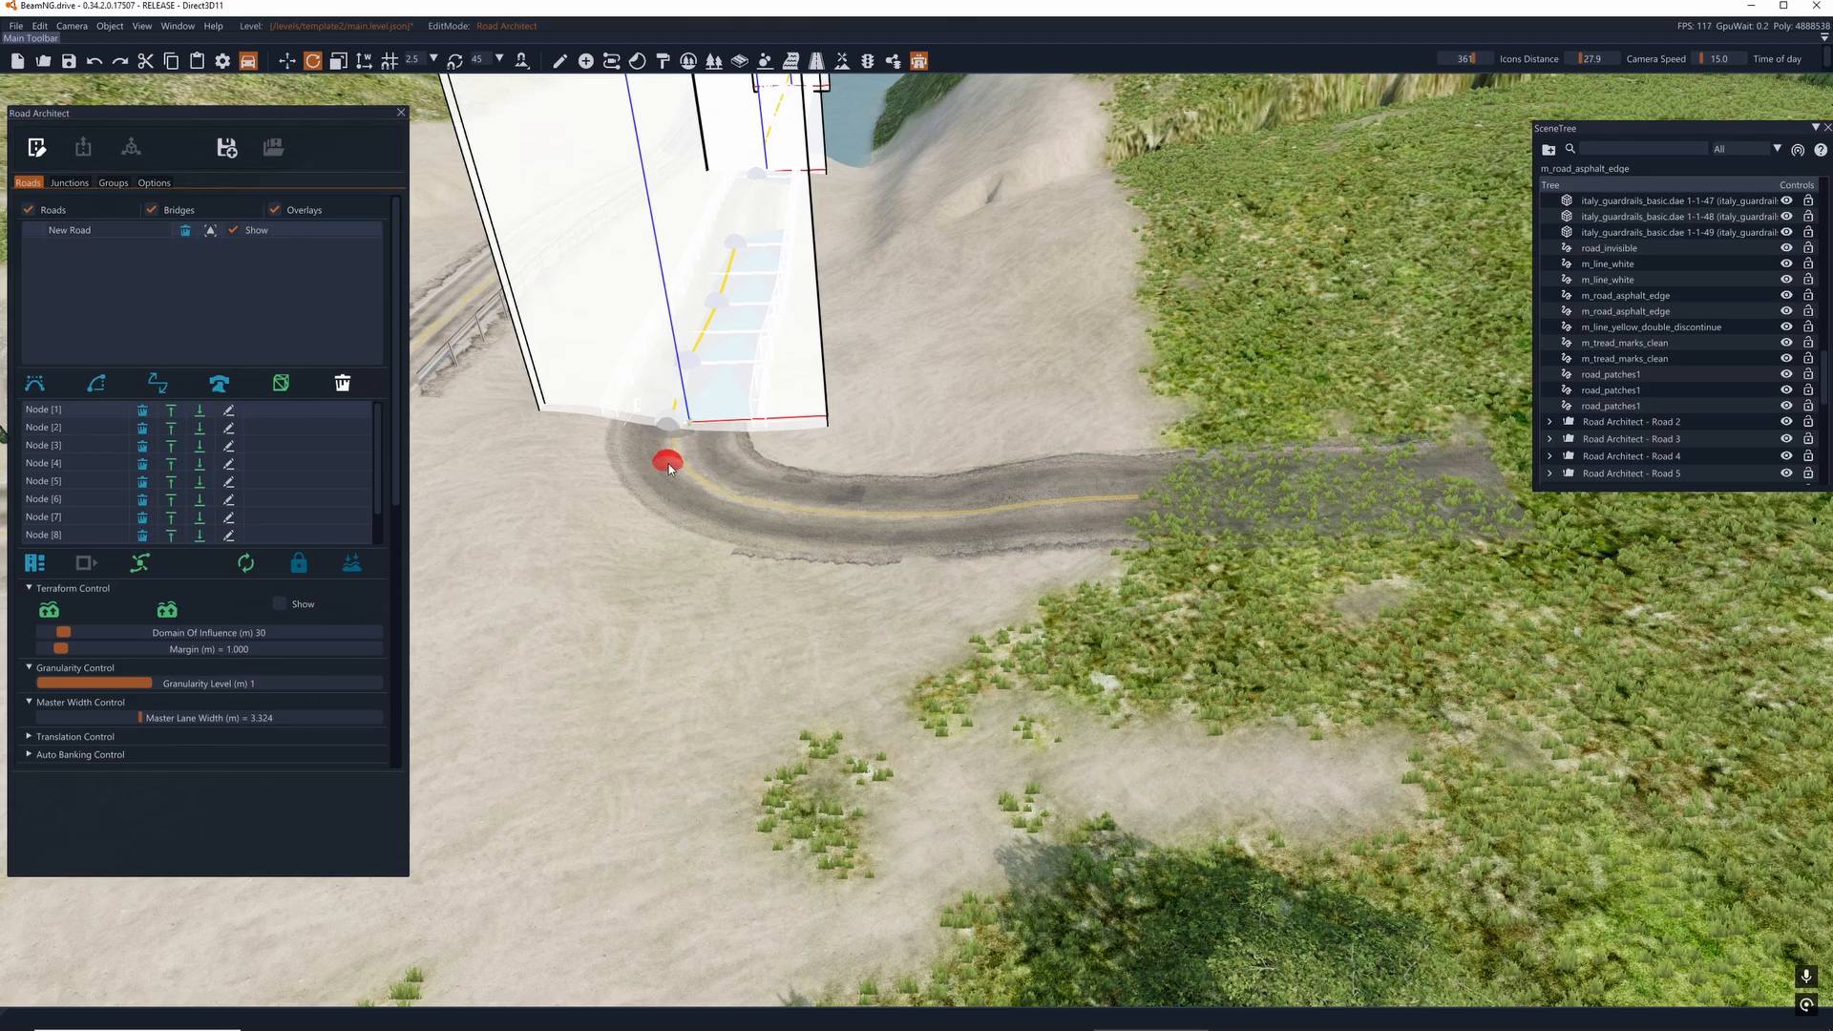
{"action": "left_click", "coordinate": [868, 519]}
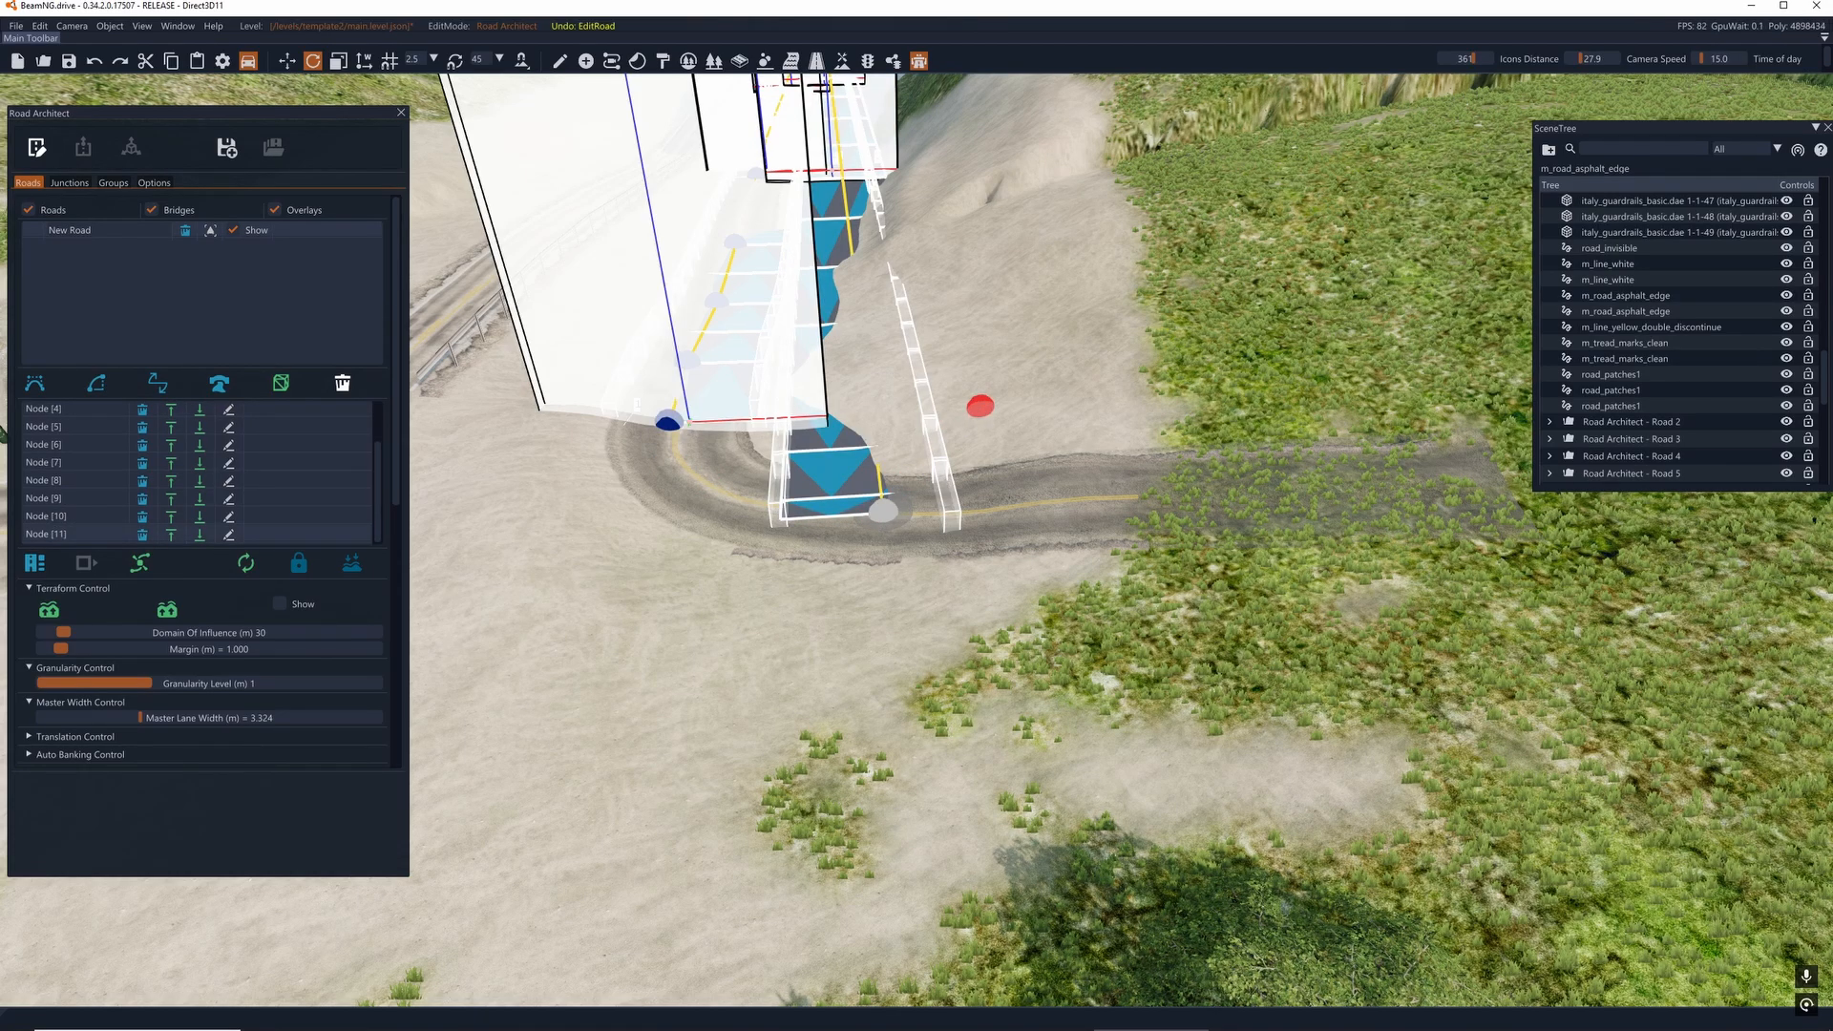
{"action": "key", "text": "ctrl+z"}
- Move the bridge road's first two nodes around the bend so its guardrails follow the curved asphalt road into the grass
{"action": "left_click_drag", "start_coordinate": [666, 421], "coordinate": [1462, 498]}
{"action": "left_click_drag", "start_coordinate": [688, 370], "coordinate": [711, 510]}
{"action": "right_click_drag", "start_coordinate": [711, 513], "coordinate": [993, 455]}
{"action": "key", "text": "s"}
{"action": "left_click_drag", "start_coordinate": [1004, 465], "coordinate": [974, 474]}
- Try adding another node in the grass past the road's relocated starting end, and undo it
{"action": "left_click", "coordinate": [1234, 400]}
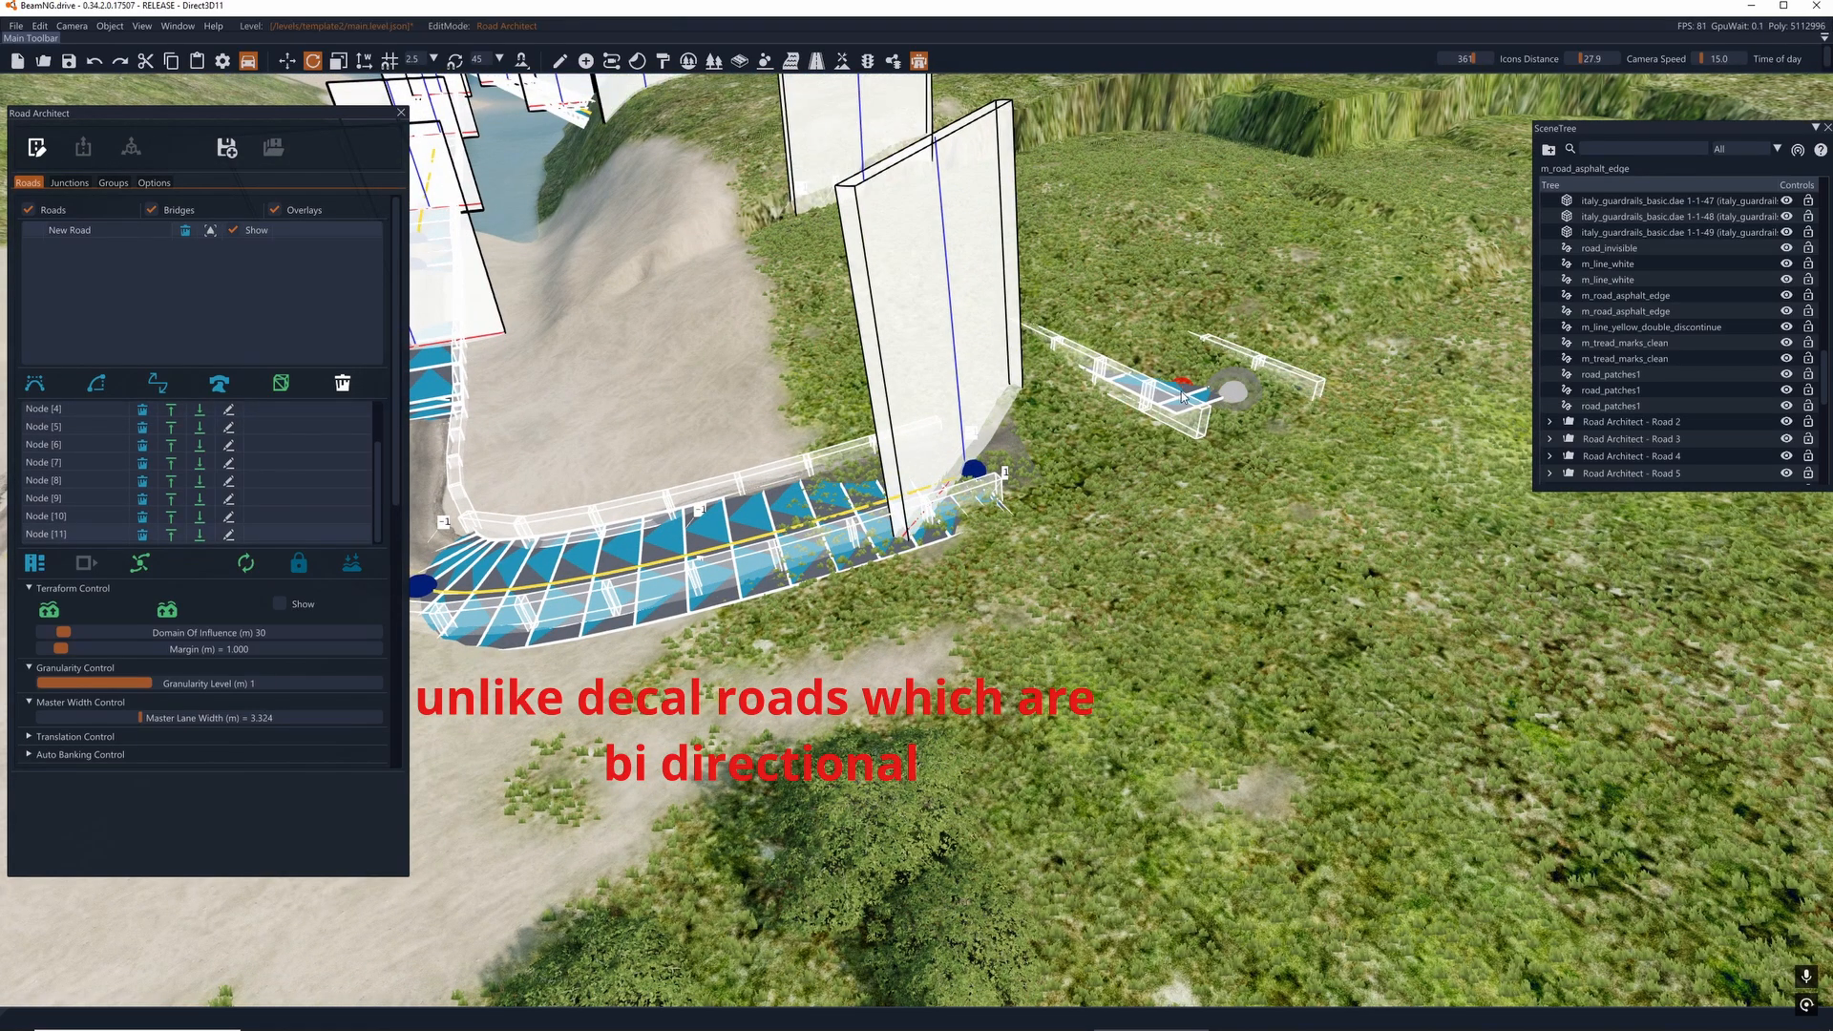
{"action": "key", "text": "ctrl+z"}
{"action": "right_click_drag", "start_coordinate": [686, 330], "coordinate": [621, 255]}
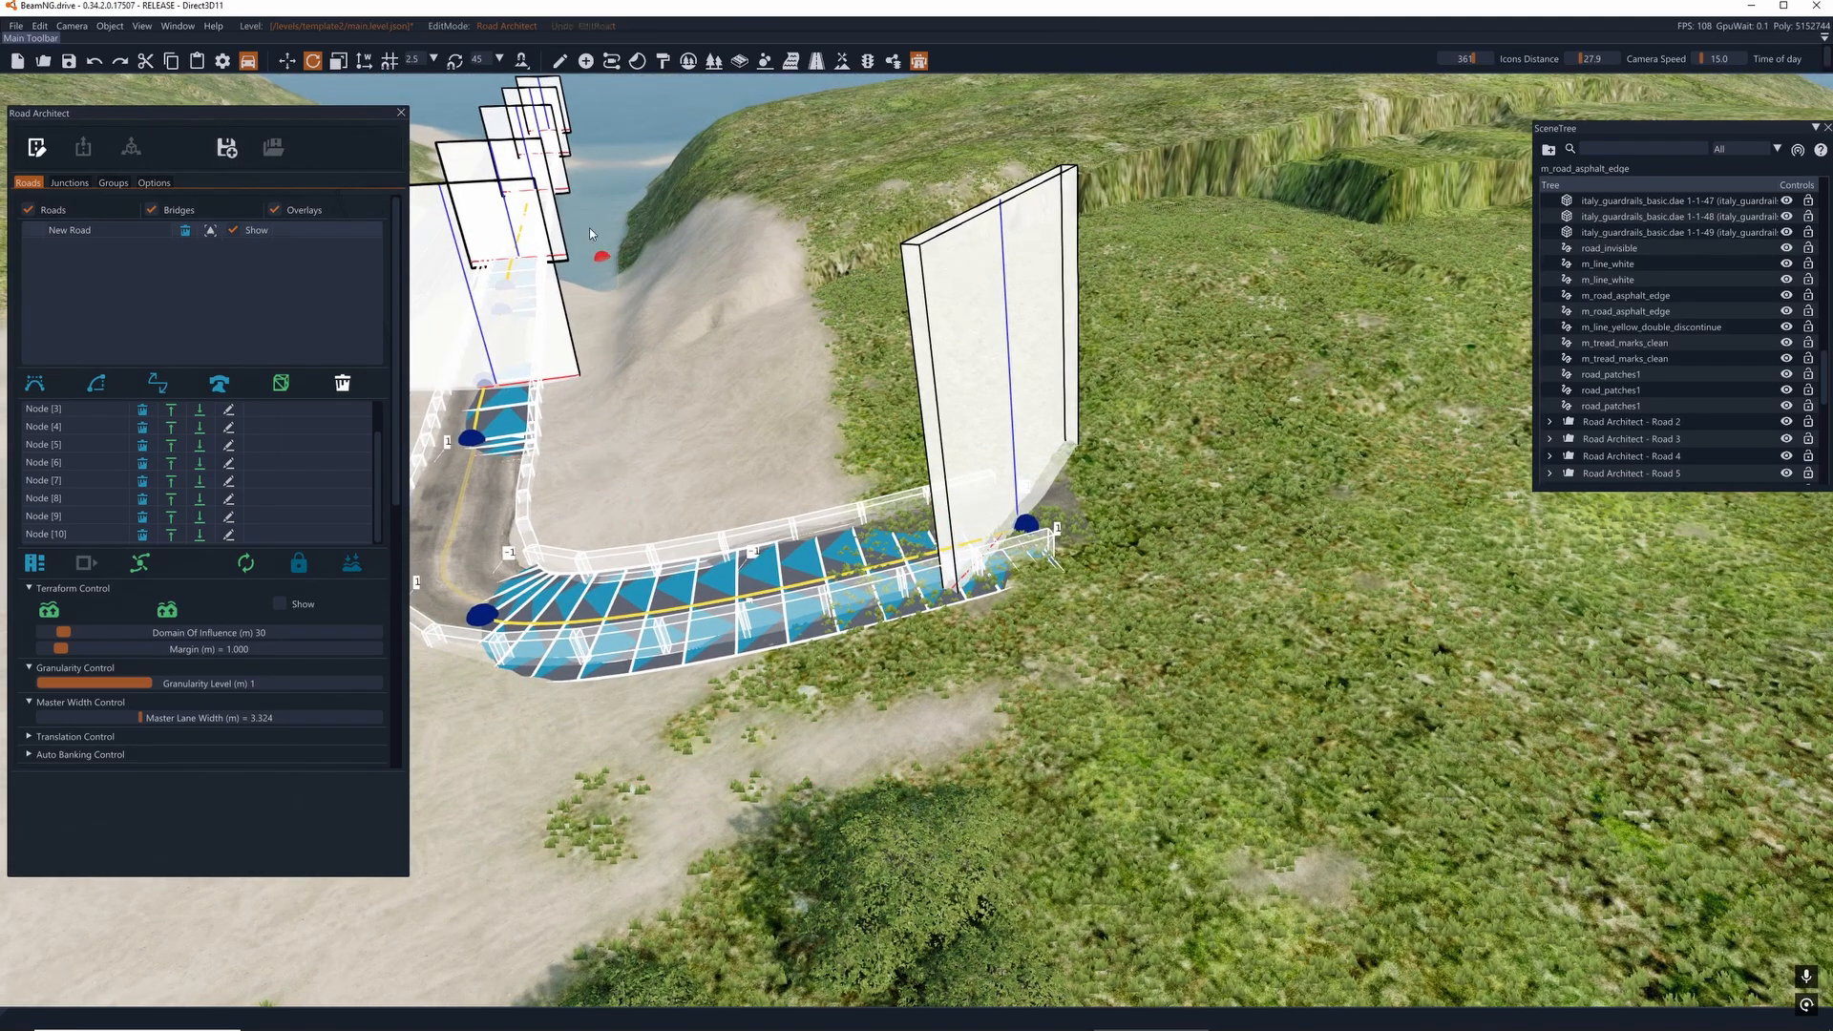
- Look over the reshaped guardrail road and examine the traffic light intersection
{"action": "key", "text": "a"}
{"action": "key", "text": "d"}
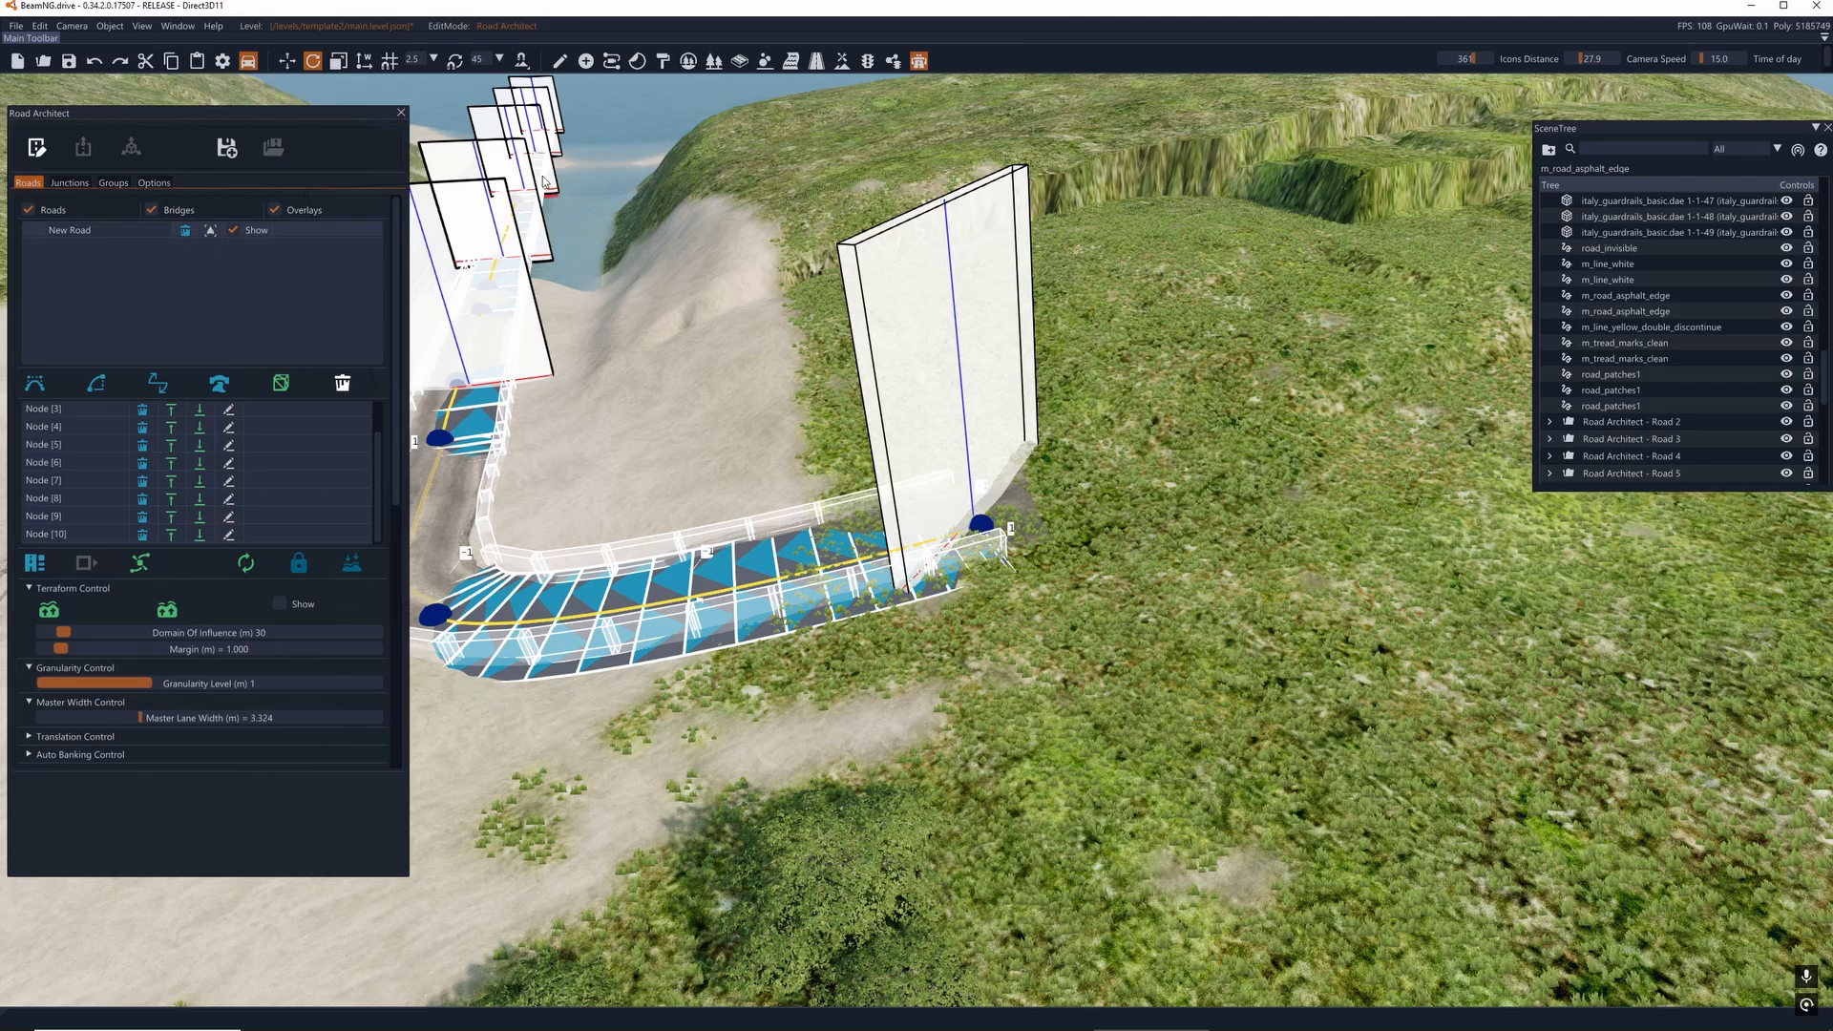
{"action": "right_click_drag", "start_coordinate": [917, 512], "coordinate": [832, 554]}
{"action": "key", "text": "w"}
{"action": "key", "text": "d"}
{"action": "key", "text": "d"}
{"action": "key", "text": "s"}
{"action": "left_click_drag", "start_coordinate": [1093, 592], "coordinate": [857, 483]}
{"action": "right_click_drag", "start_coordinate": [857, 483], "coordinate": [630, 435]}
{"action": "key", "text": "w"}
{"action": "right_click_drag", "start_coordinate": [919, 510], "coordinate": [961, 646]}
{"action": "key", "text": "w"}
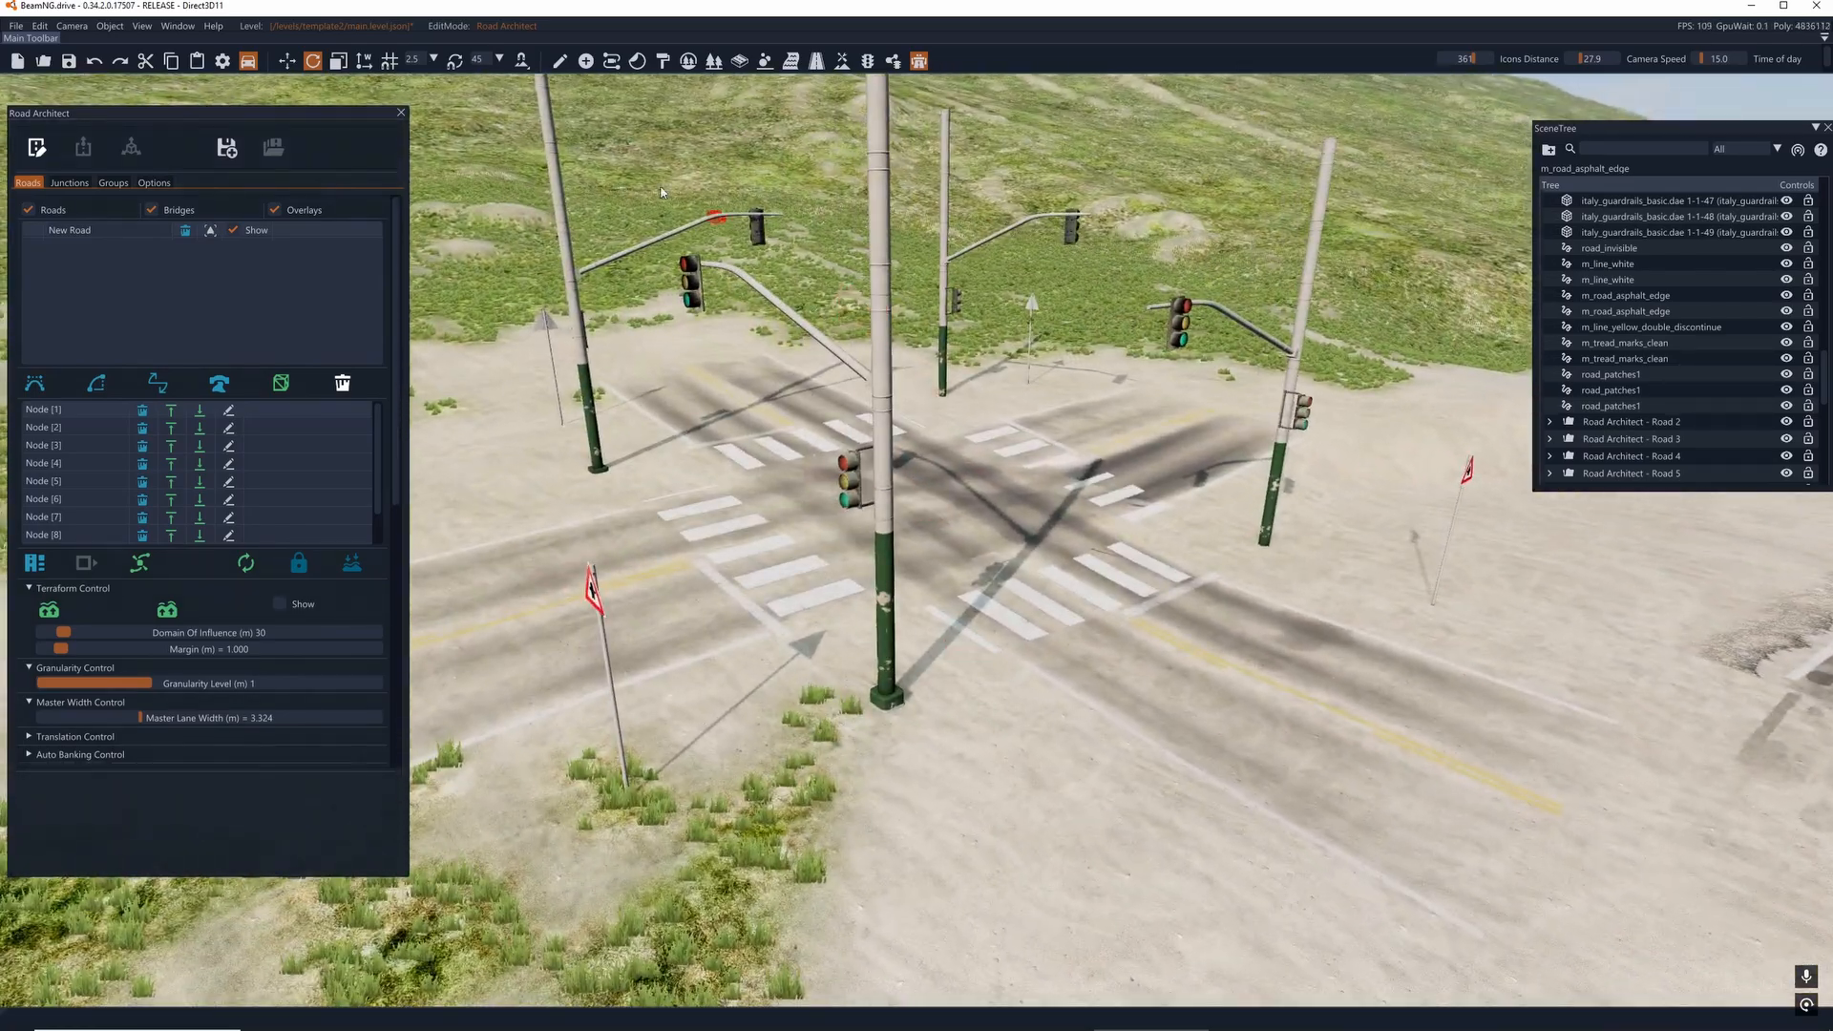
- Switch to object manipulation mode and select the nearest traffic light pole at the intersection
{"action": "left_click", "coordinate": [560, 62]}
{"action": "left_click", "coordinate": [880, 397]}
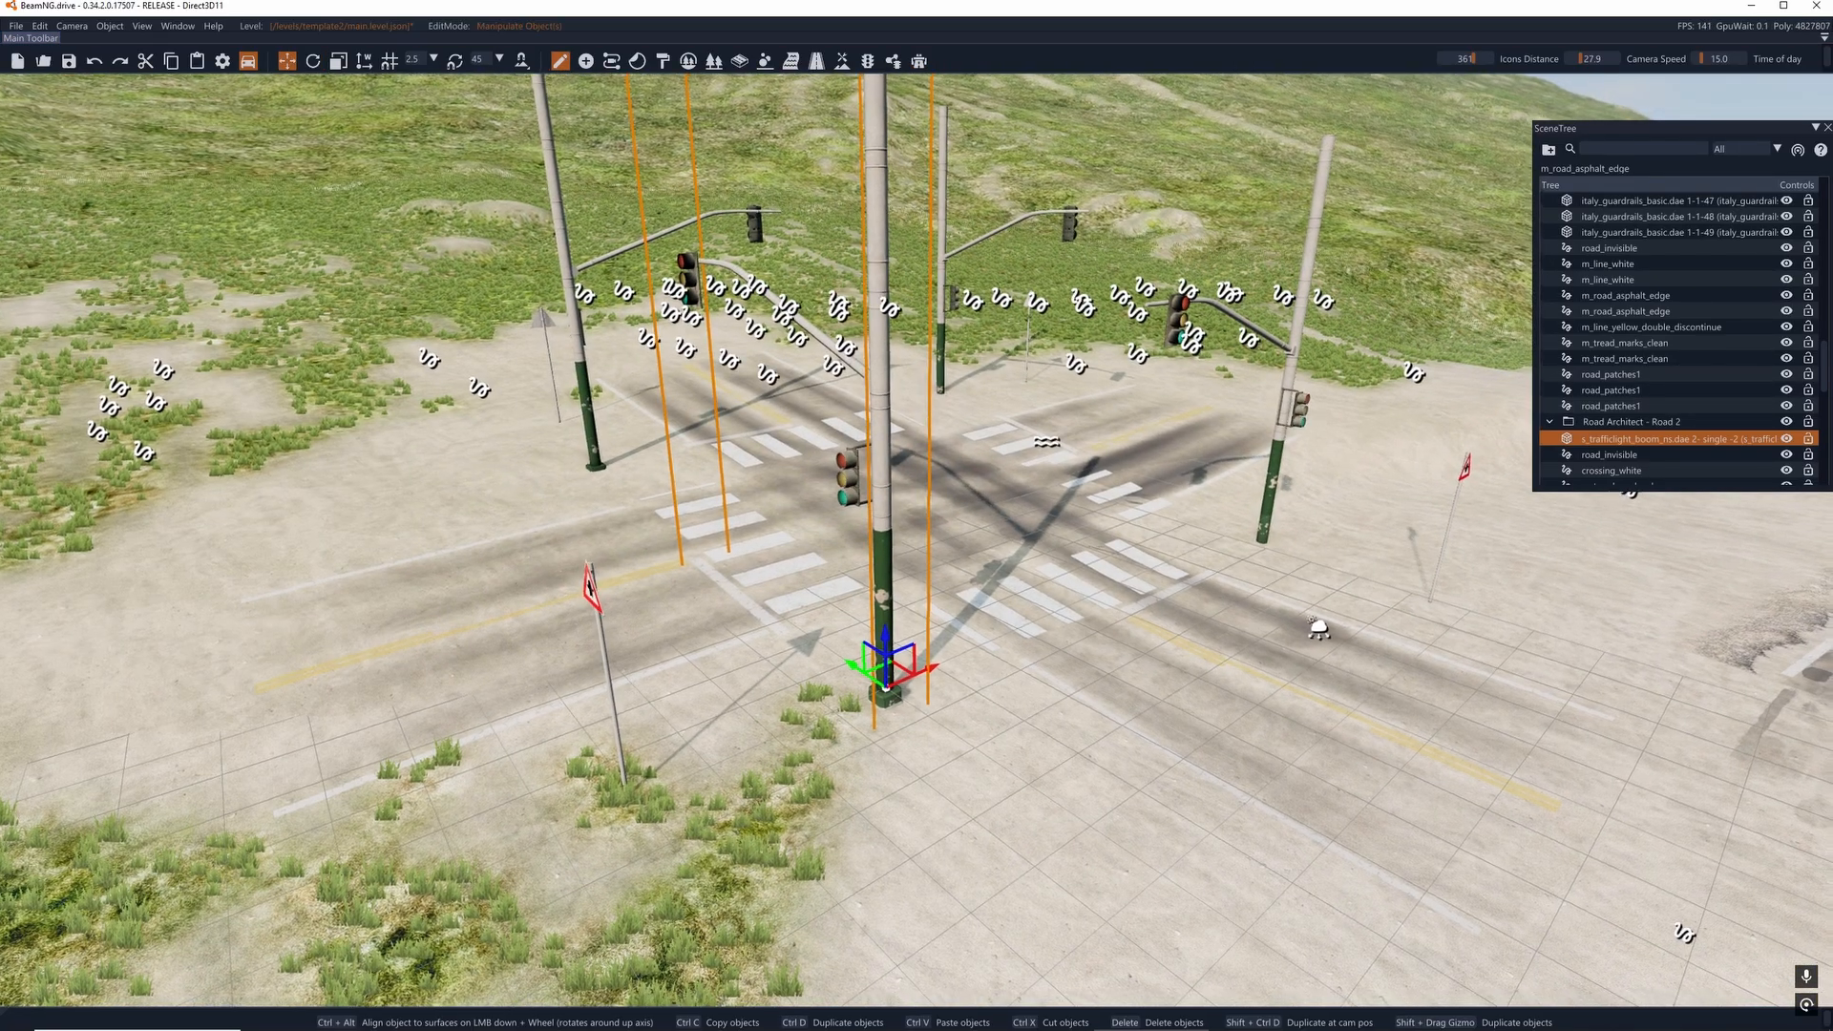
{"action": "right_click_drag", "start_coordinate": [881, 397], "coordinate": [898, 490]}
{"action": "key", "text": "w"}
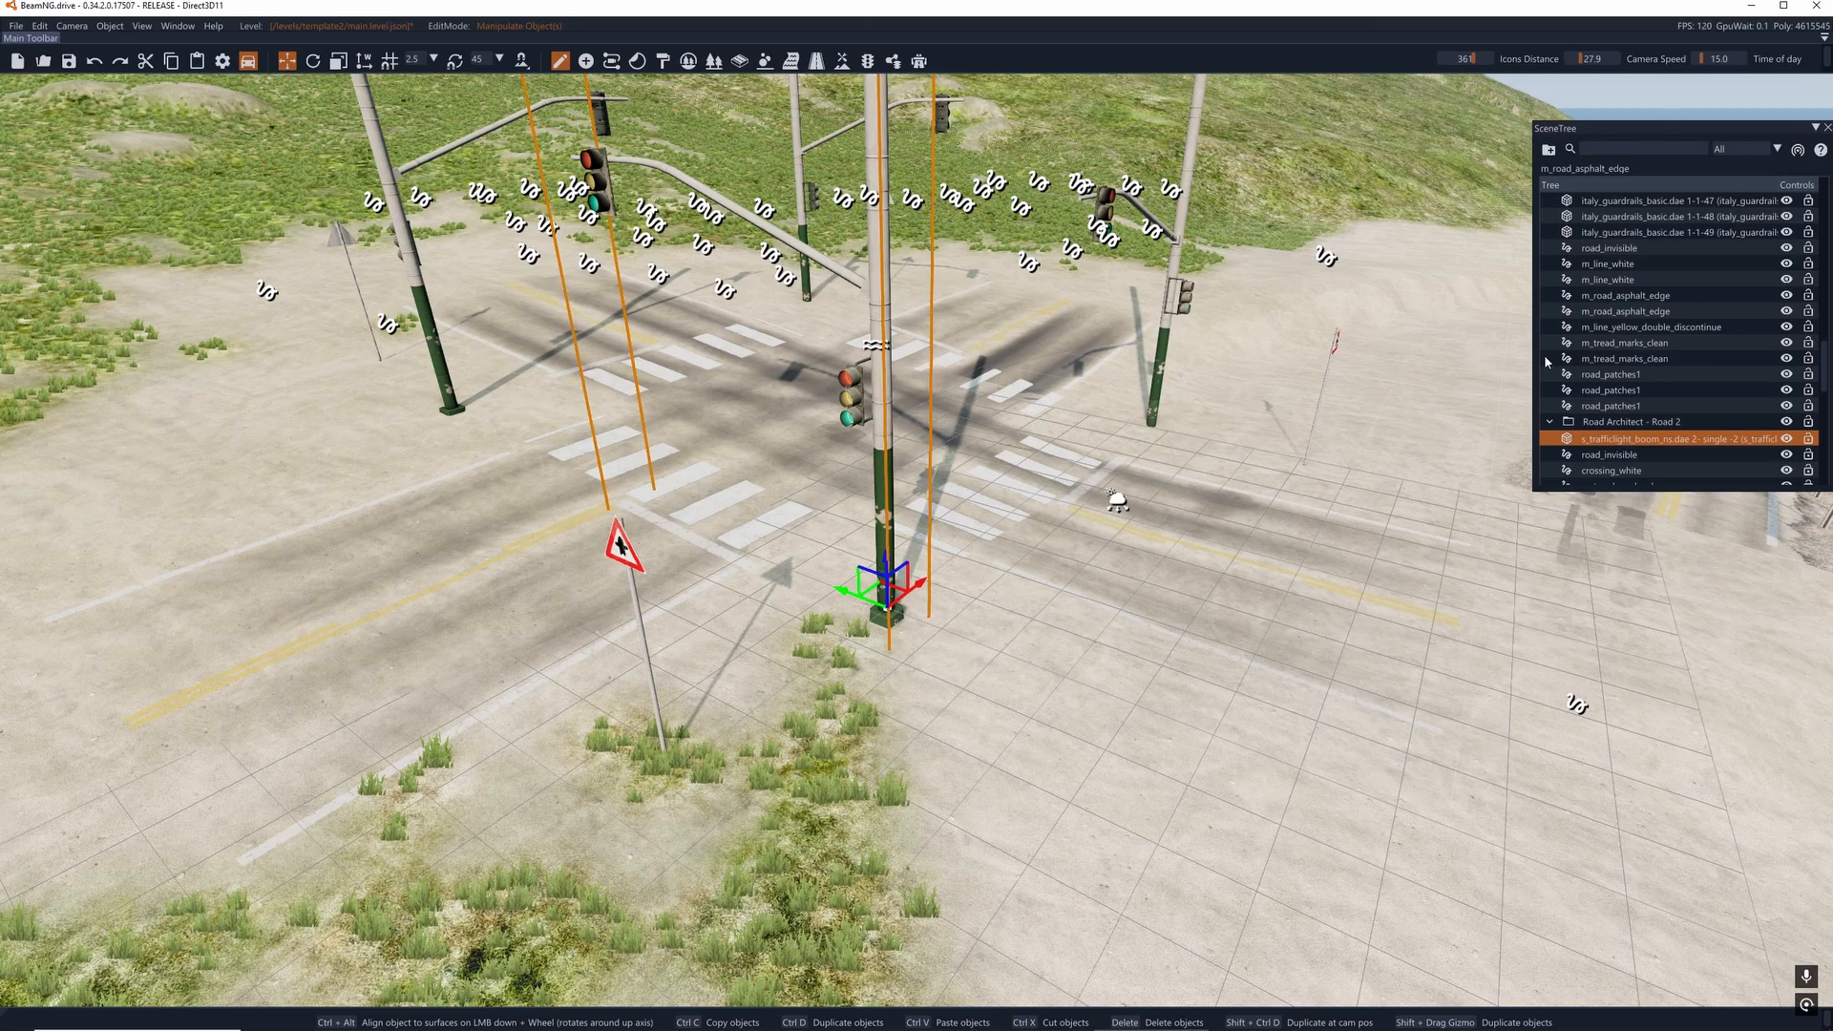
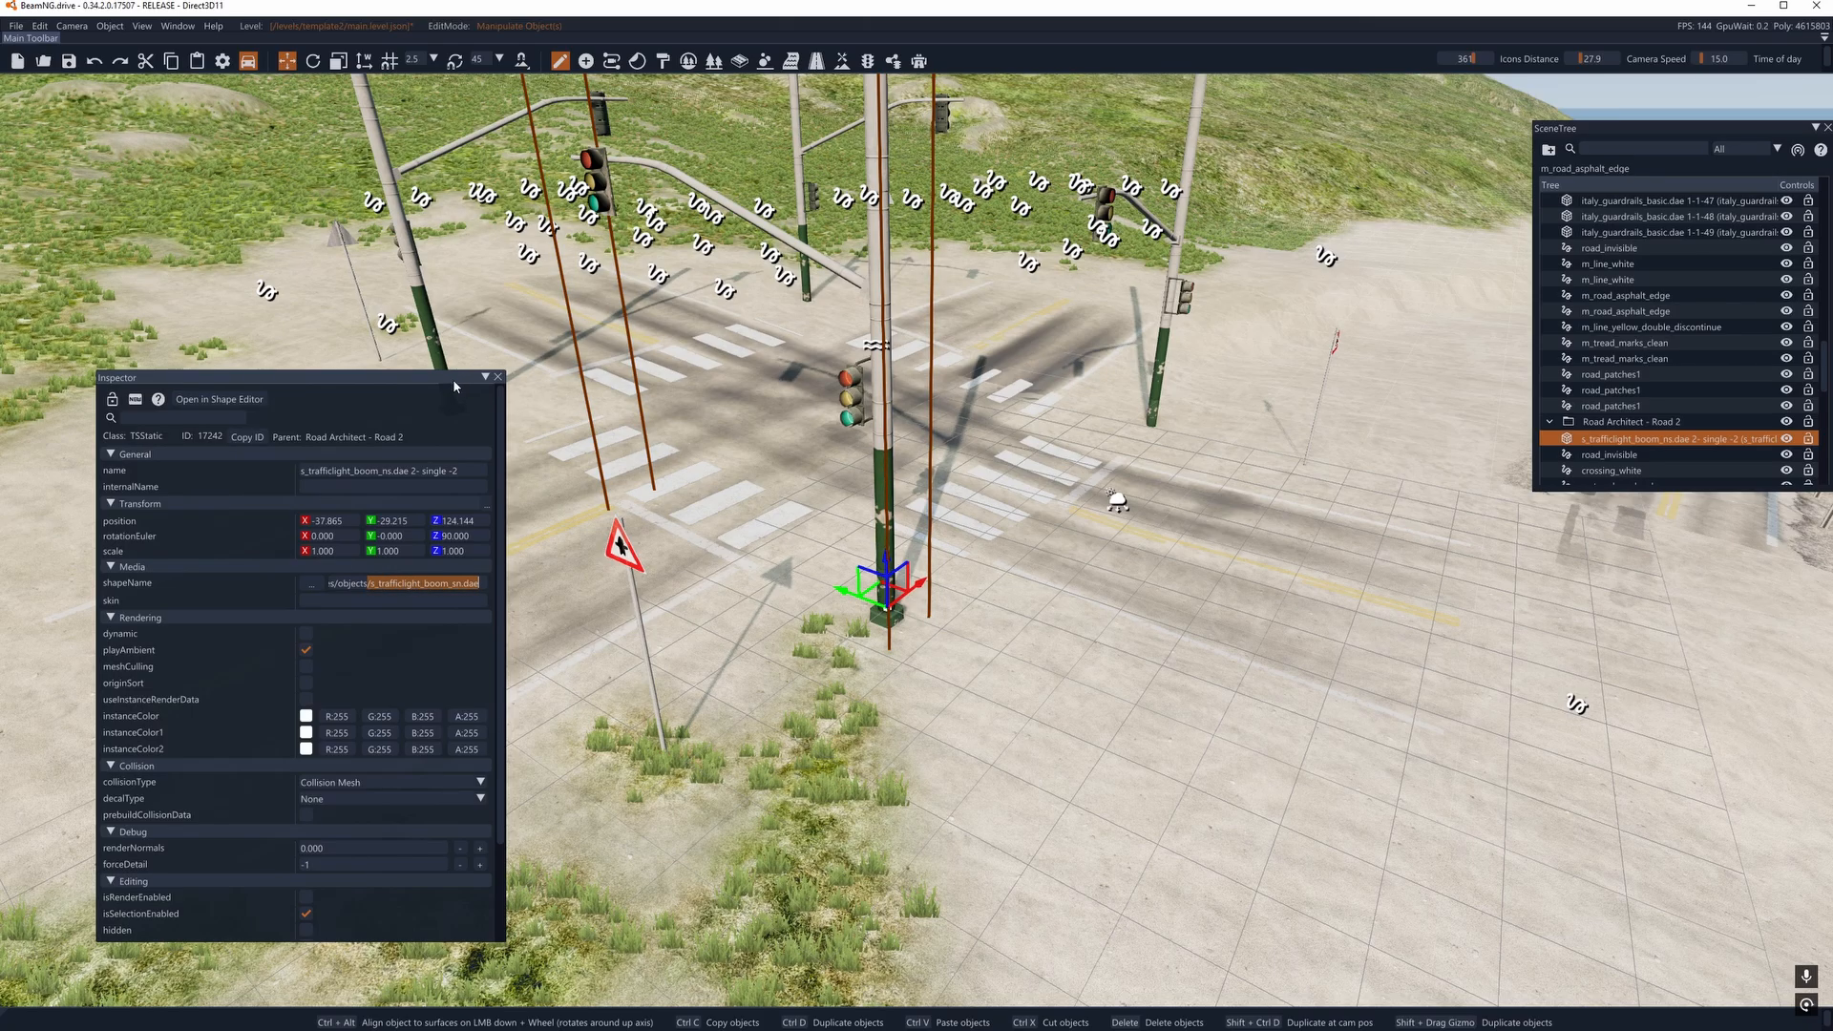
- Close the Inspector and switch Road Architect to Render Mode for the curved road leading to the bridge
{"action": "left_click", "coordinate": [497, 377]}
{"action": "key", "text": "w"}
{"action": "right_click_drag", "start_coordinate": [917, 540], "coordinate": [1105, 377]}
{"action": "key", "text": "w"}
{"action": "key", "text": "s"}
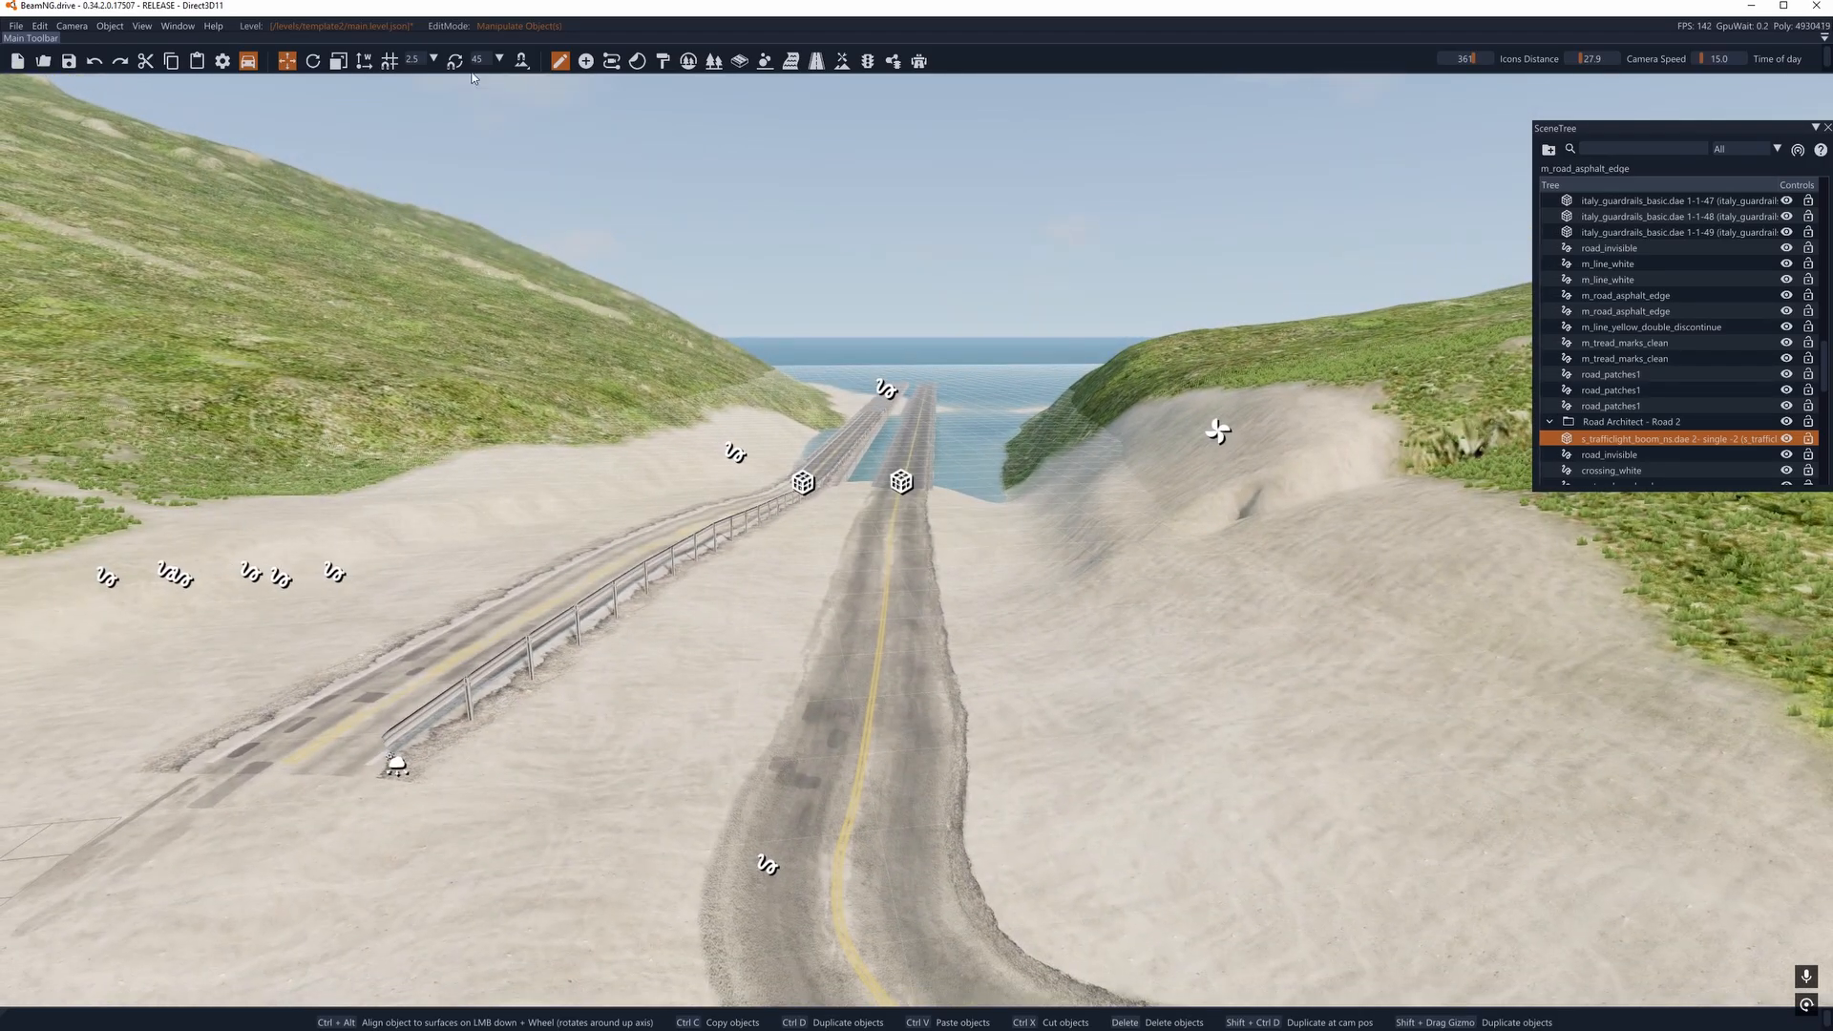
{"action": "left_click", "coordinate": [920, 61]}
{"action": "right_click_drag", "start_coordinate": [634, 270], "coordinate": [830, 430]}
{"action": "key", "text": "s"}
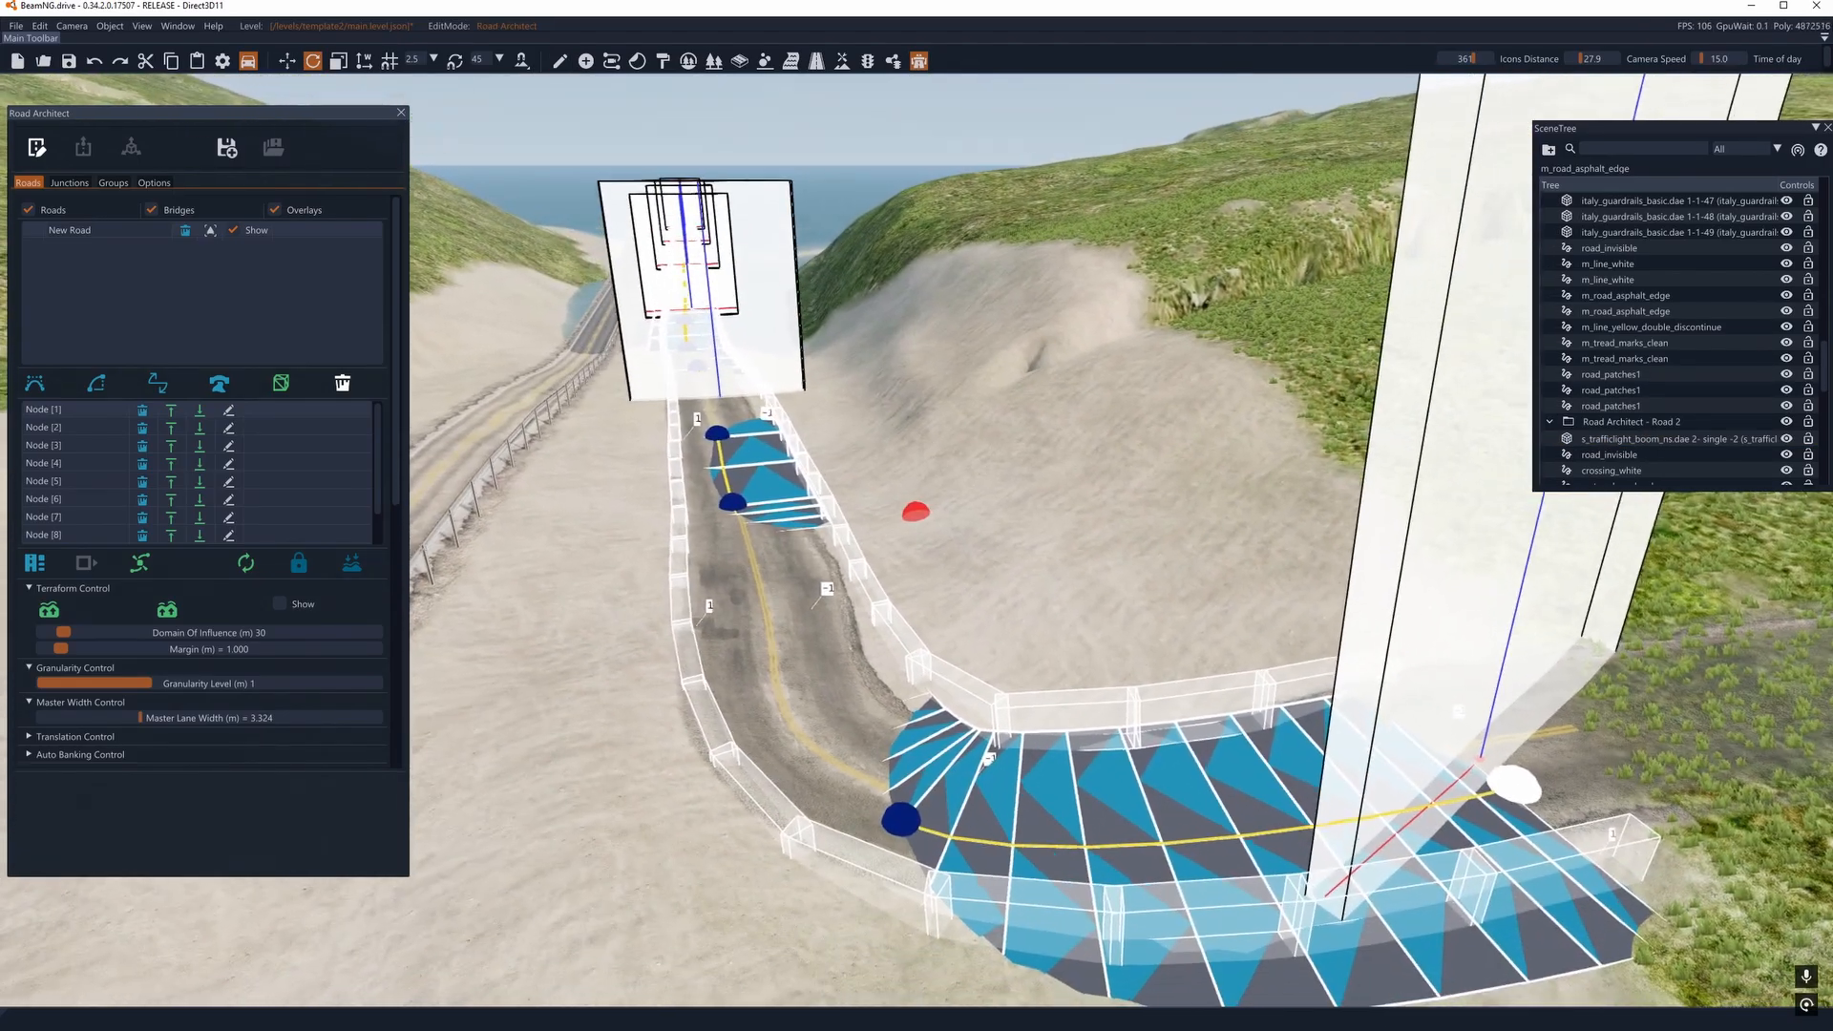
{"action": "left_click", "coordinate": [37, 149]}
{"action": "key", "text": "a"}
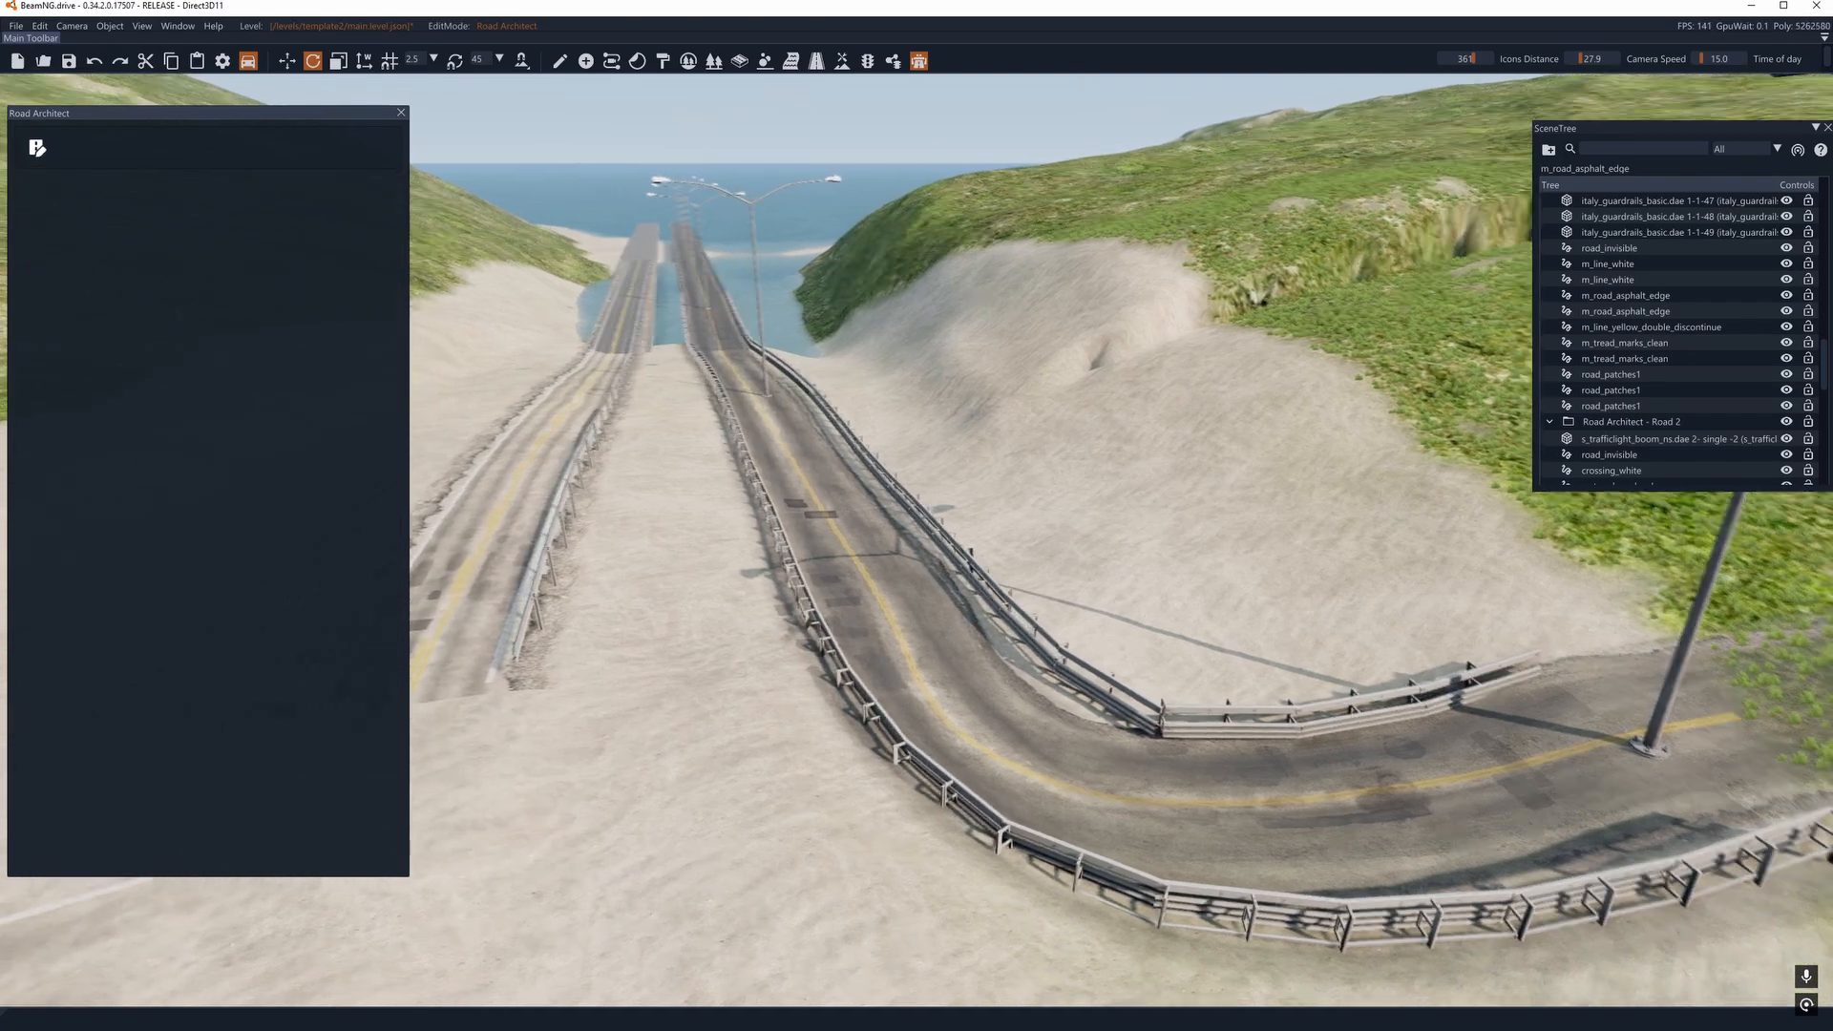
- Examine the rendered curve's guardrails, lamp post placement and road surface from several angles
{"action": "right_click_drag", "start_coordinate": [764, 430], "coordinate": [843, 608]}
{"action": "key", "text": "w"}
{"action": "key", "text": "d"}
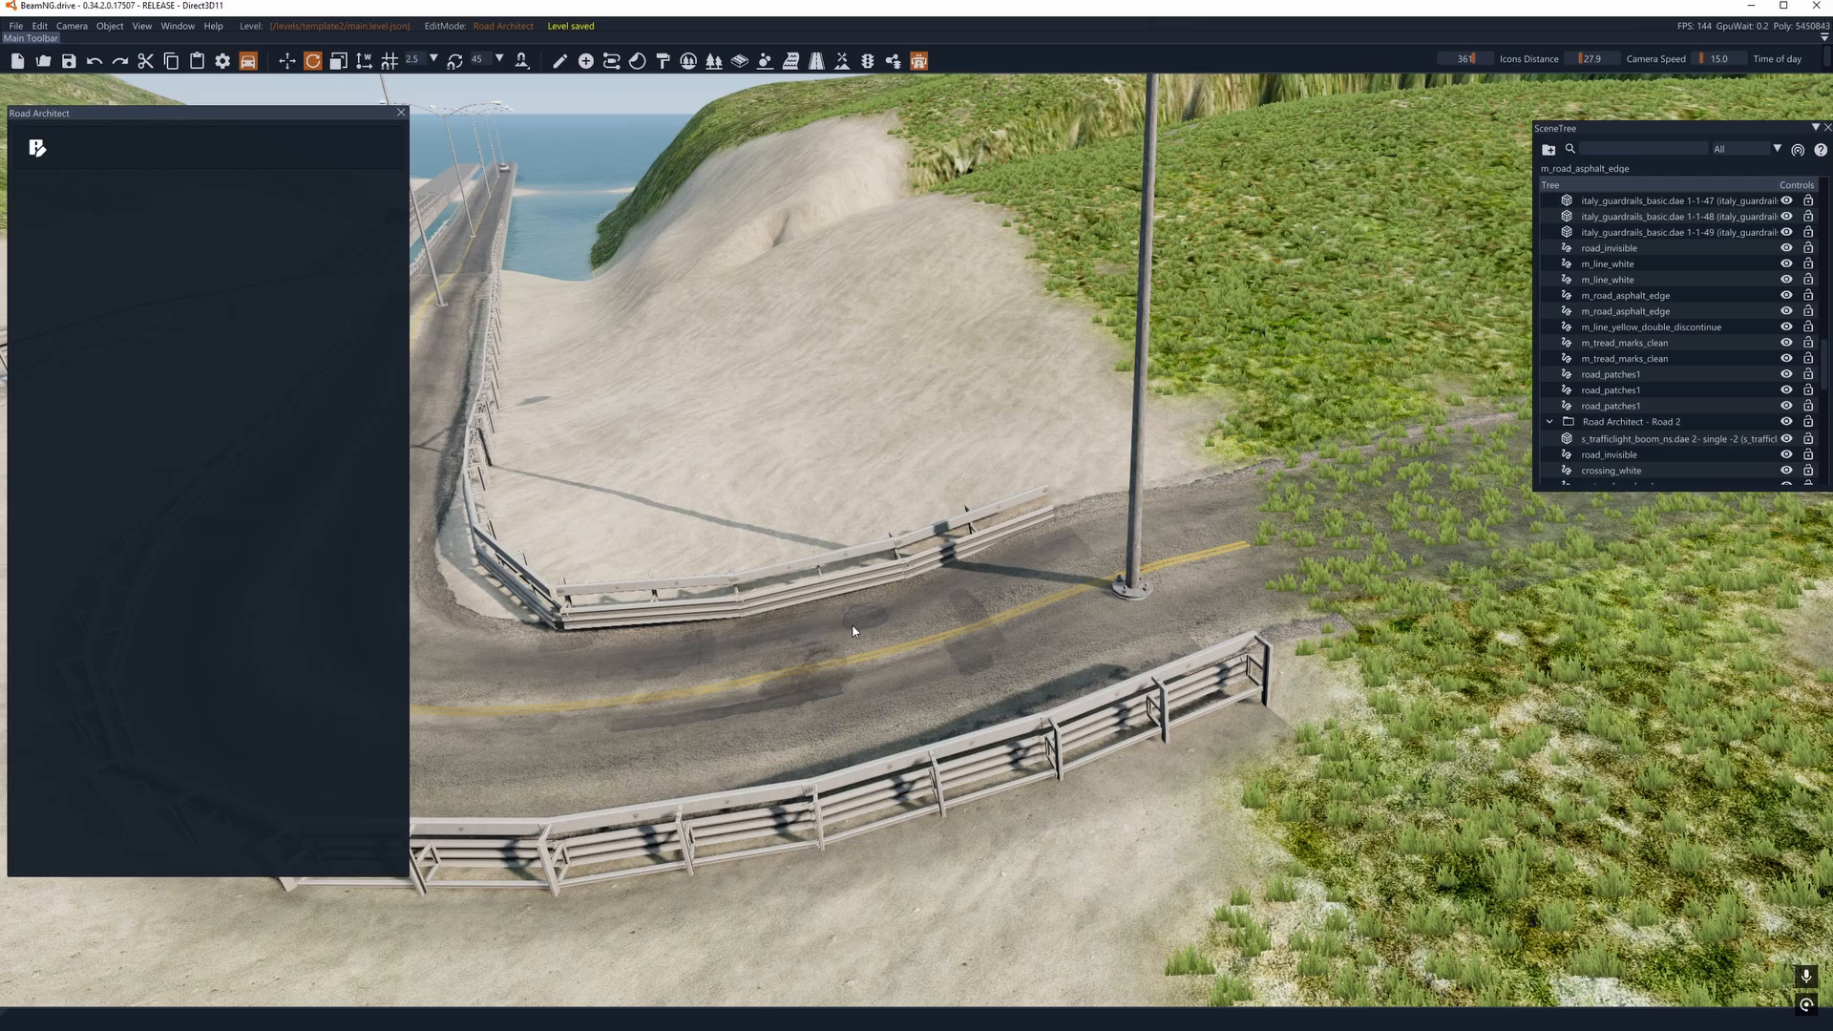
{"action": "right_click_drag", "start_coordinate": [1079, 600], "coordinate": [978, 599]}
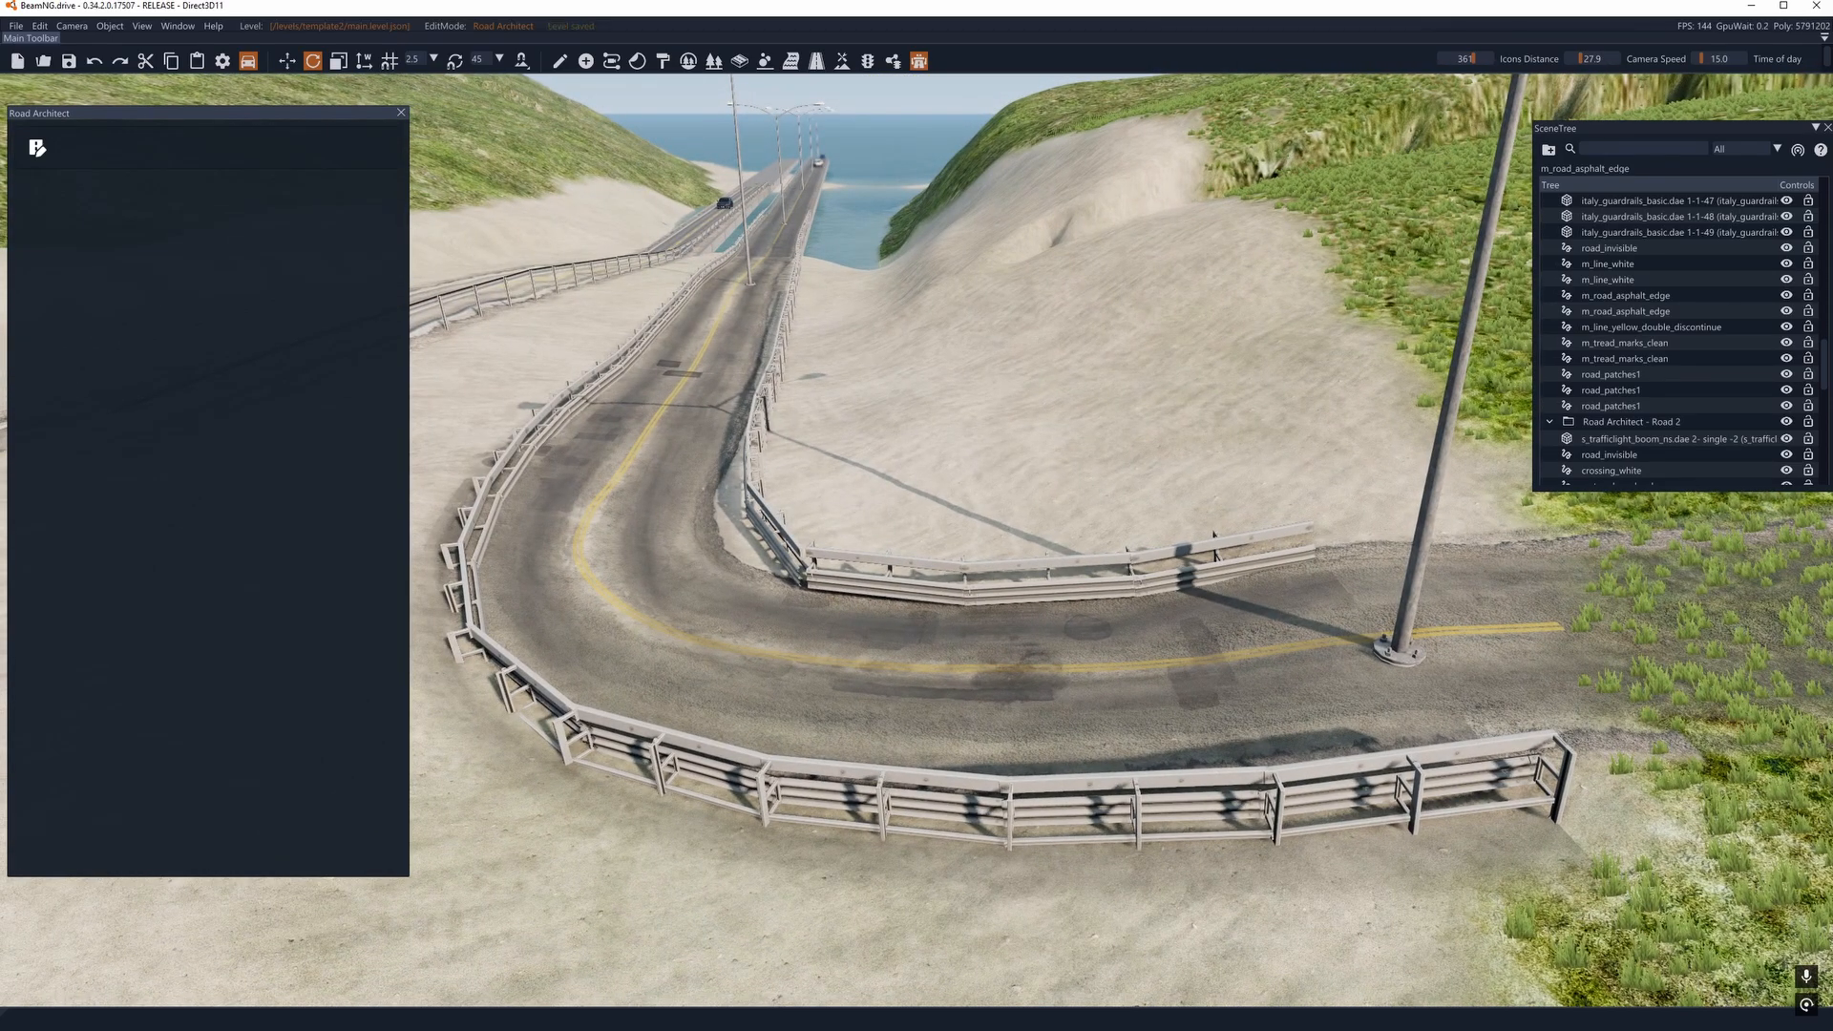
{"action": "right_click_drag", "start_coordinate": [430, 325], "coordinate": [523, 405]}
{"action": "key", "text": "w"}
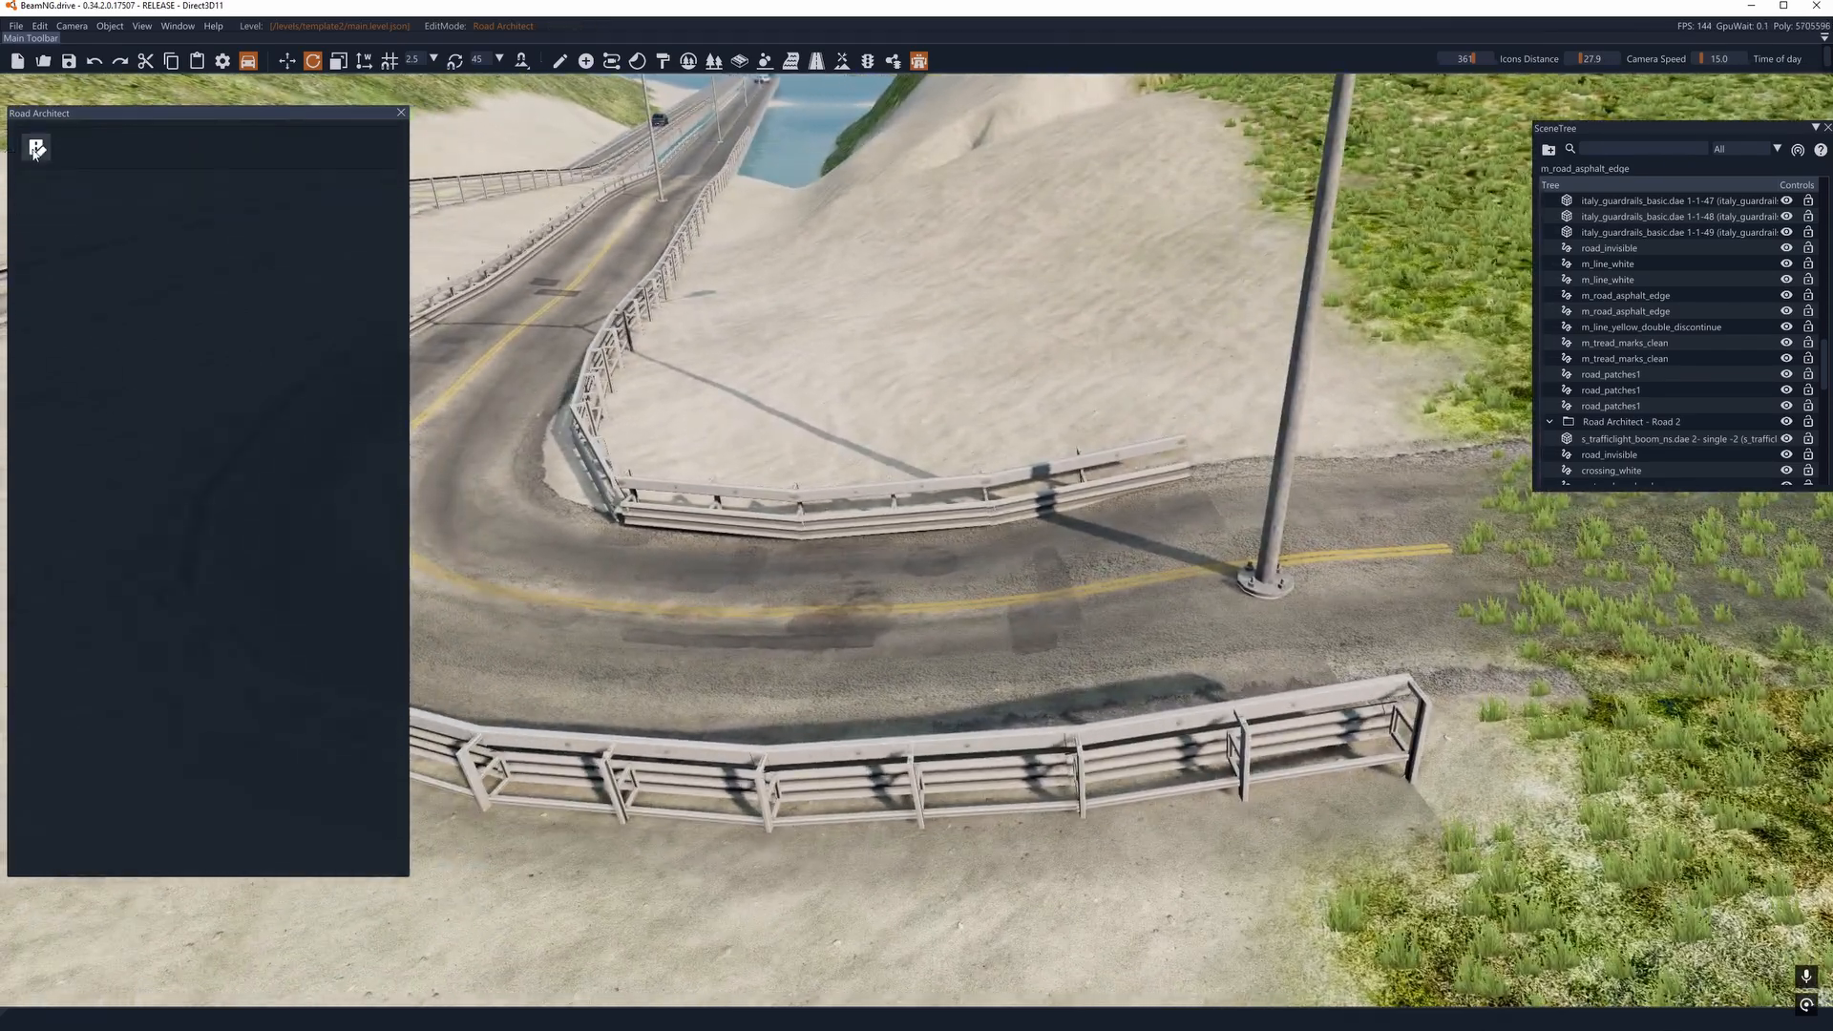
{"action": "key", "text": "w"}
{"action": "right_click_drag", "start_coordinate": [808, 475], "coordinate": [735, 485]}
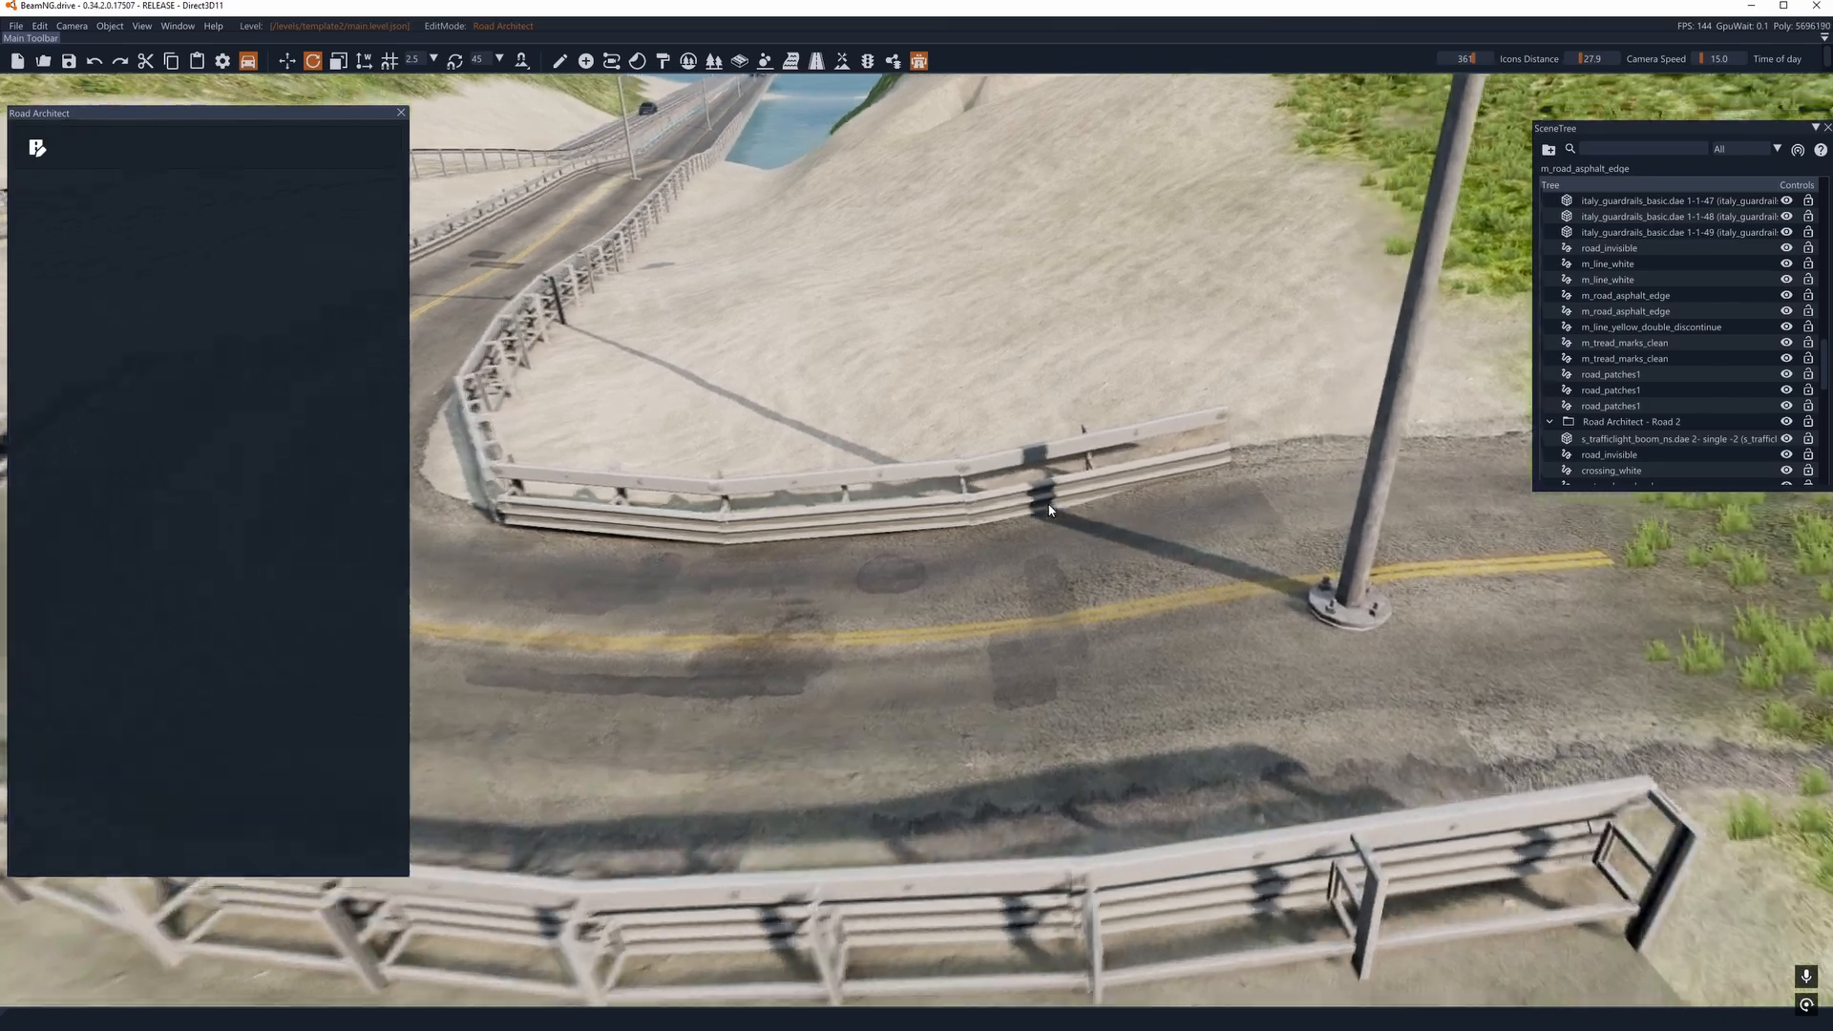
{"action": "key", "text": "d"}
{"action": "key", "text": "s"}
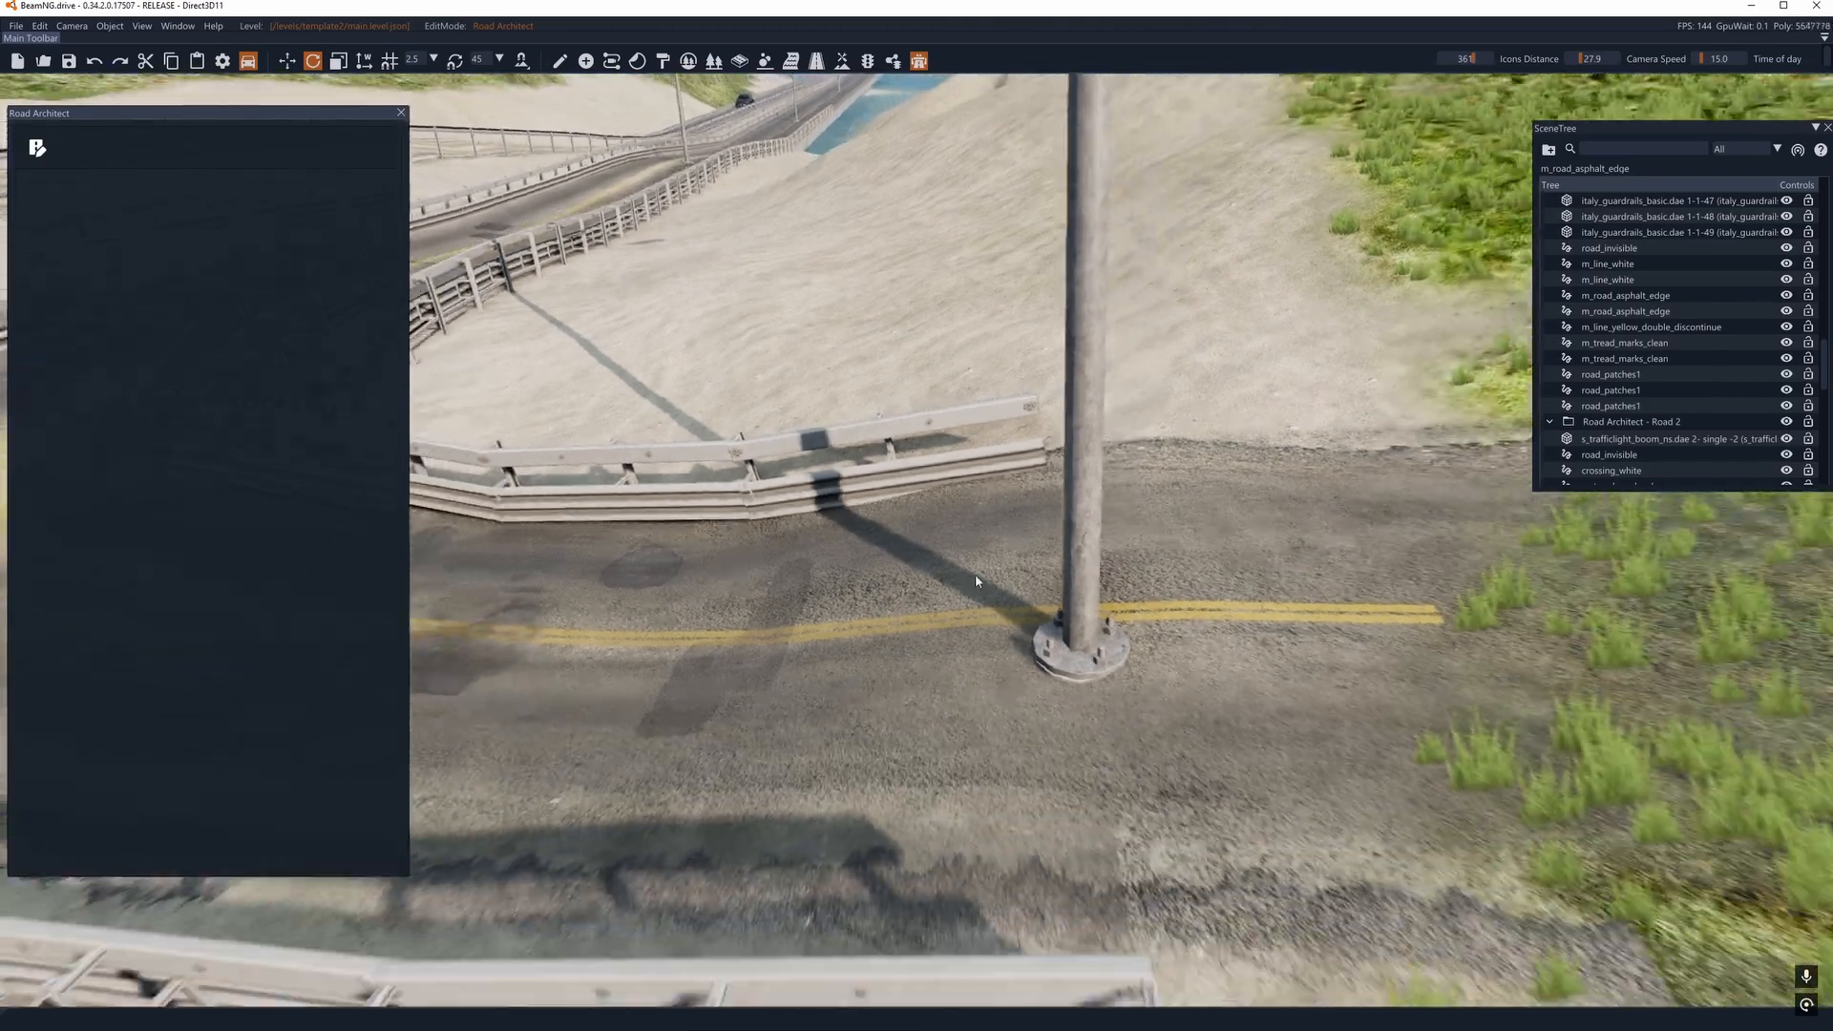
{"action": "key", "text": "a"}
{"action": "mouse_move", "coordinate": [976, 575]}
{"action": "right_mouse_down"}
{"action": "mouse_move", "coordinate": [922, 592]}
{"action": "mouse_move", "coordinate": [1033, 540]}
{"action": "mouse_move", "coordinate": [954, 561]}
{"action": "mouse_move", "coordinate": [943, 601]}
{"action": "mouse_move", "coordinate": [974, 562]}
{"action": "right_mouse_up"}
{"action": "key", "text": "w"}
{"action": "key", "text": "a"}
{"action": "key", "text": "s"}
{"action": "key", "text": "d"}
{"action": "key", "text": "w"}
{"action": "key", "text": "s"}
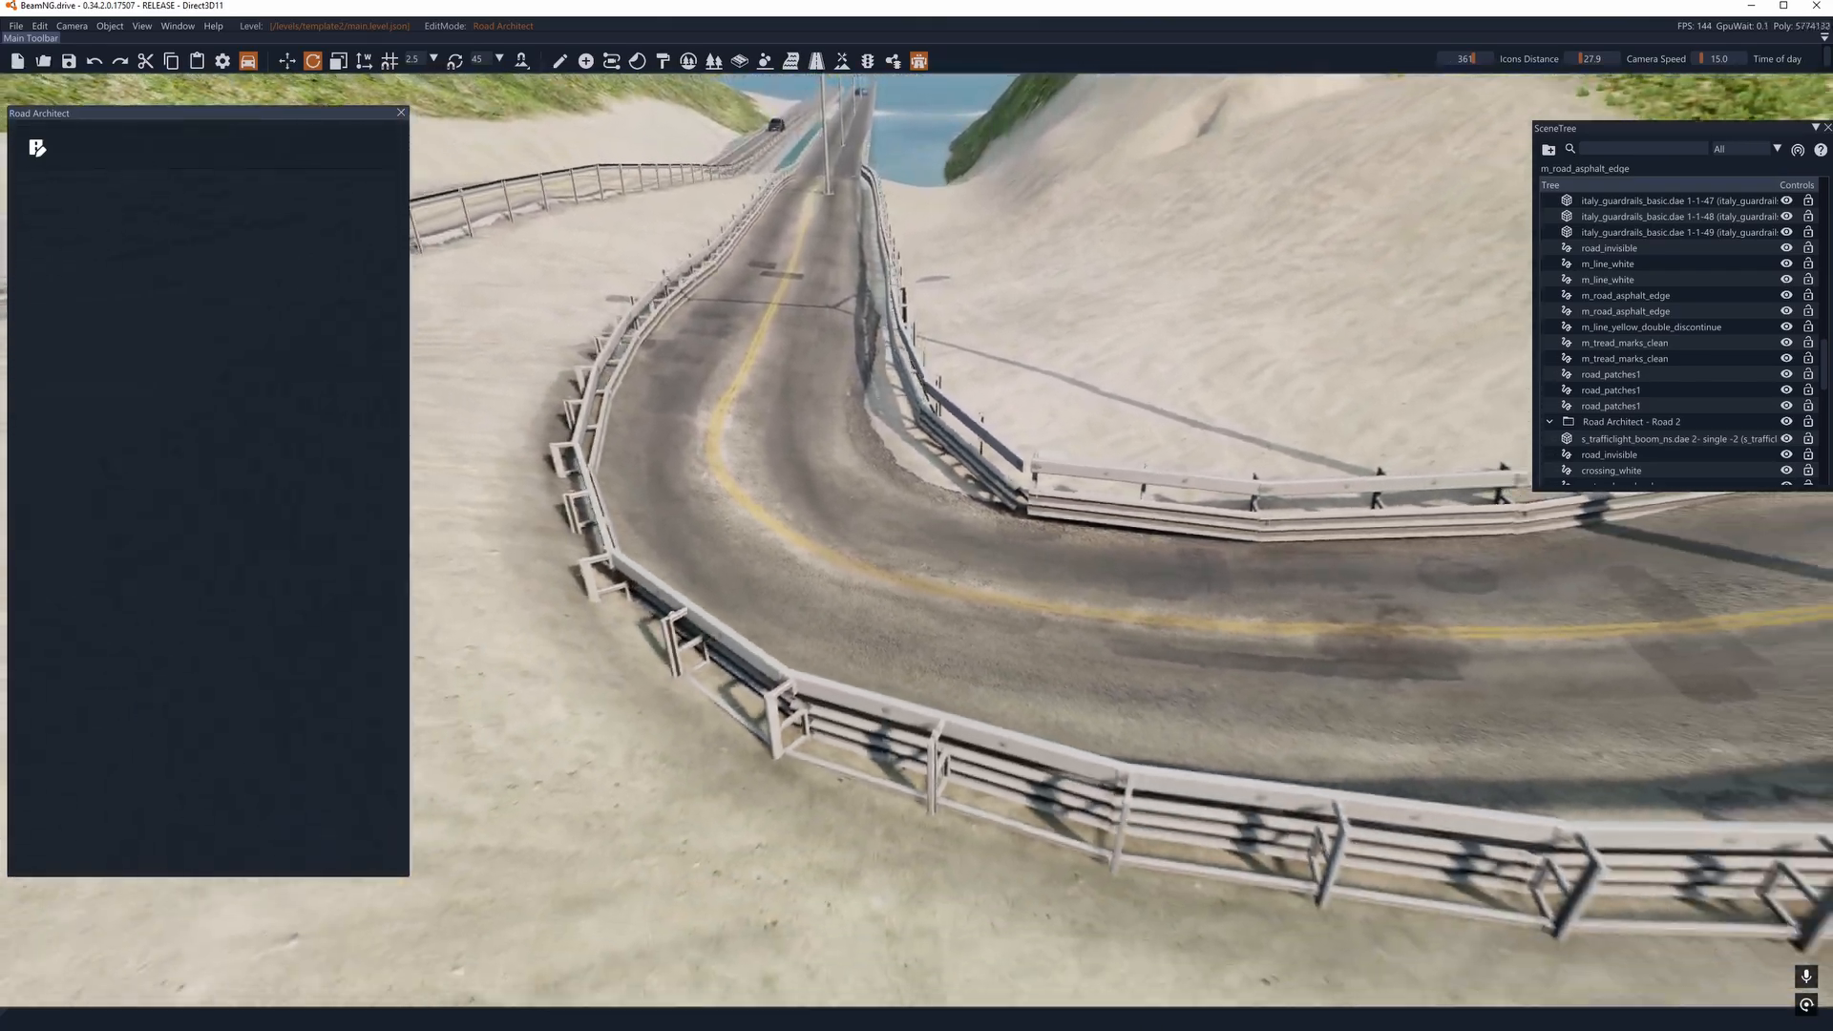
{"action": "key", "text": "a"}
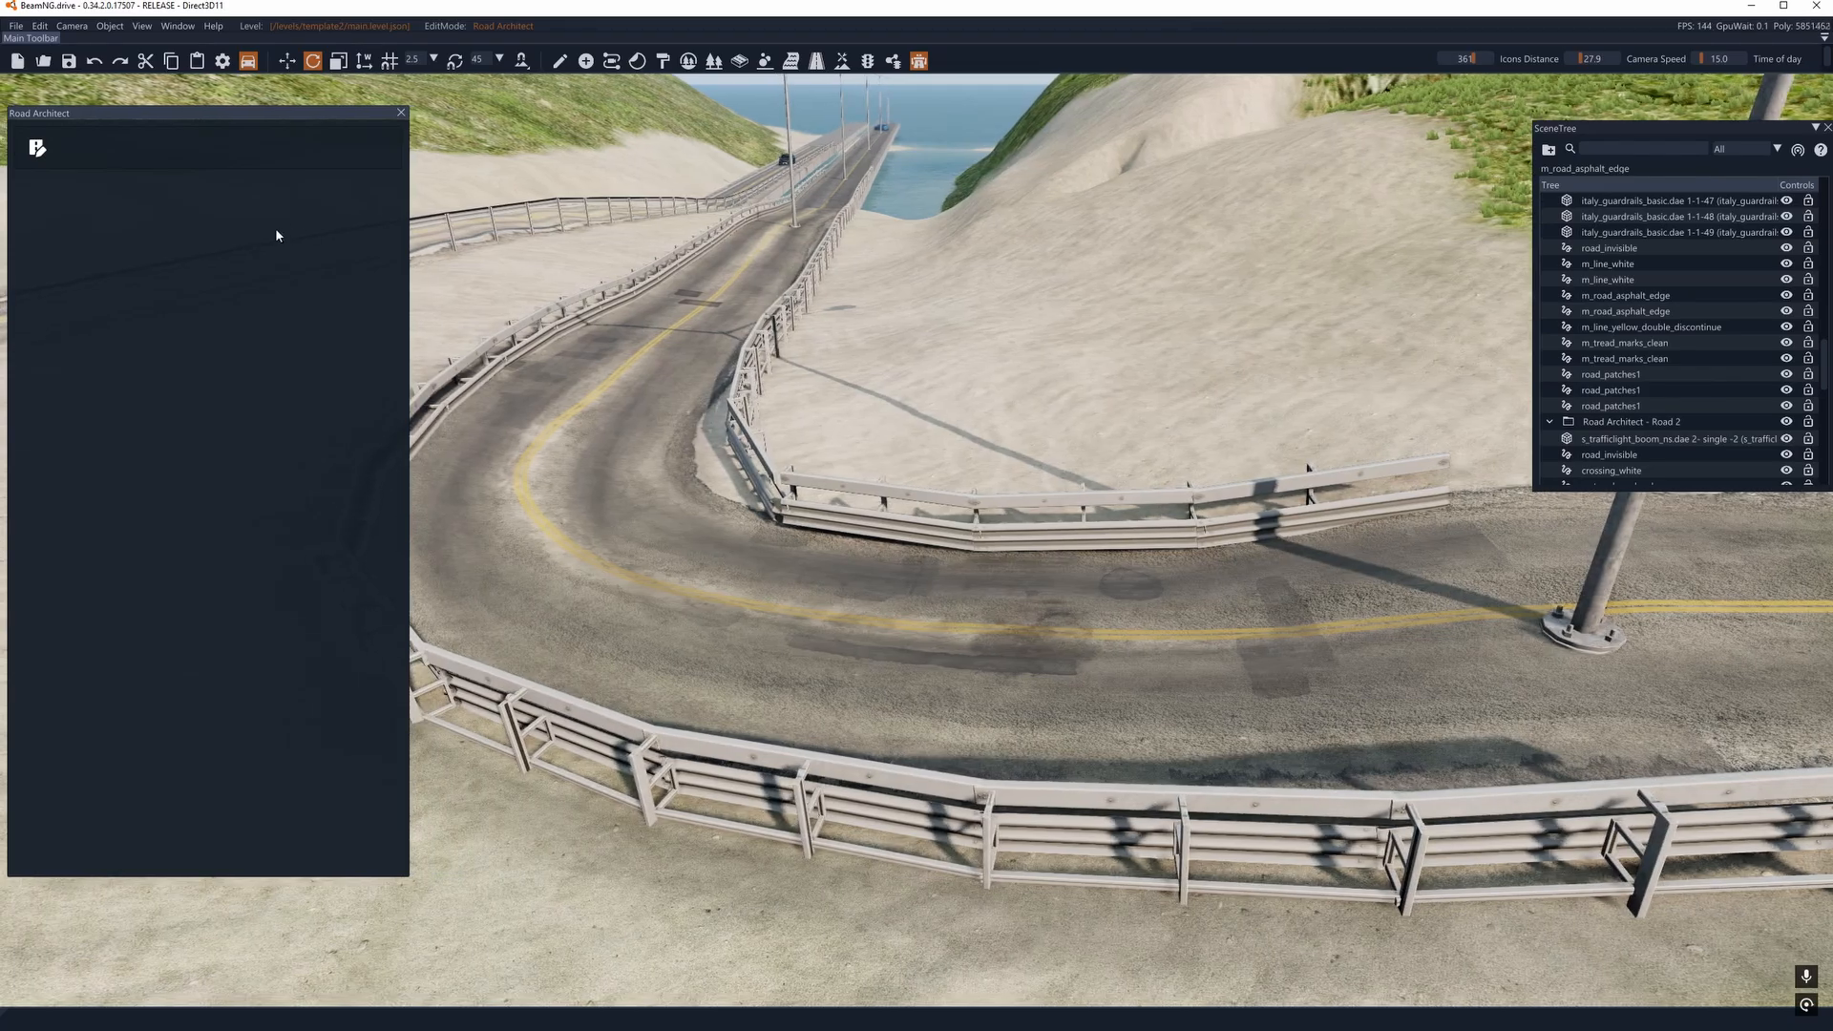
{"action": "right_click_drag", "start_coordinate": [840, 485], "coordinate": [778, 488]}
{"action": "key", "text": "d"}
{"action": "right_click_drag", "start_coordinate": [1012, 545], "coordinate": [961, 573]}
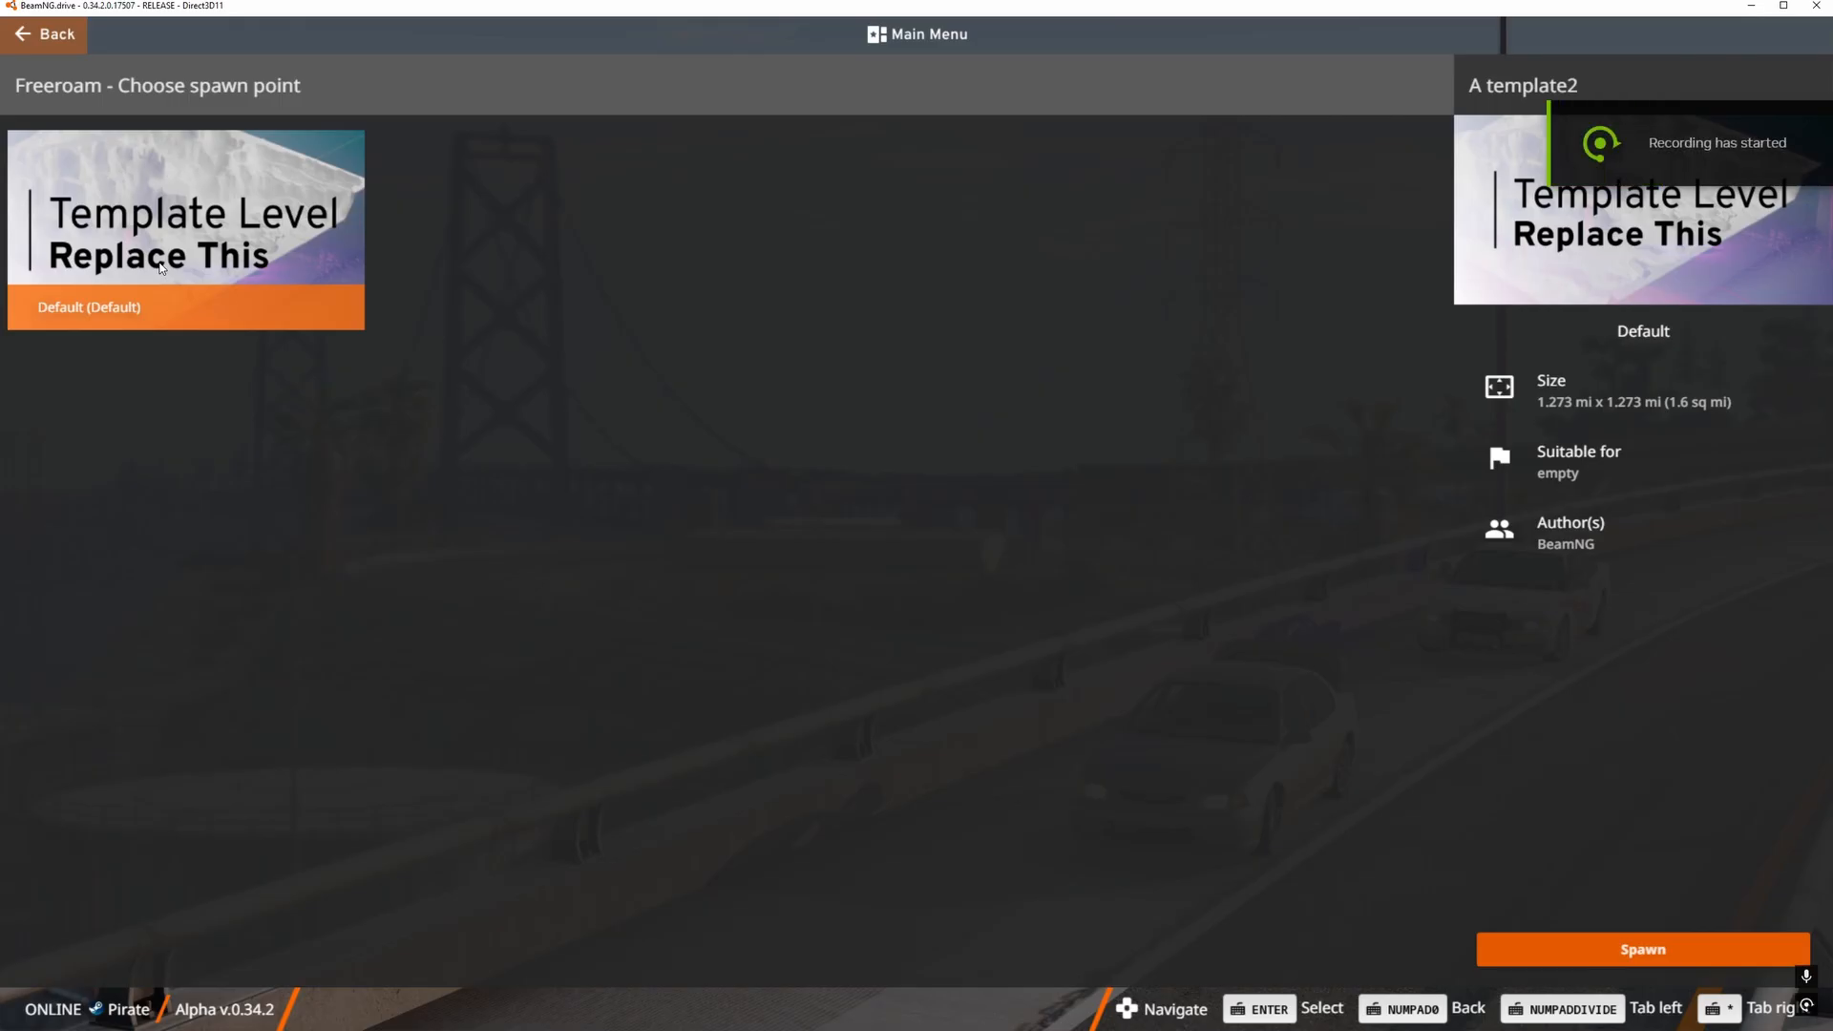
- Spawn at the Default spawn point of the template2 level and open the world editor at the curved road
{"action": "left_click", "coordinate": [160, 268]}
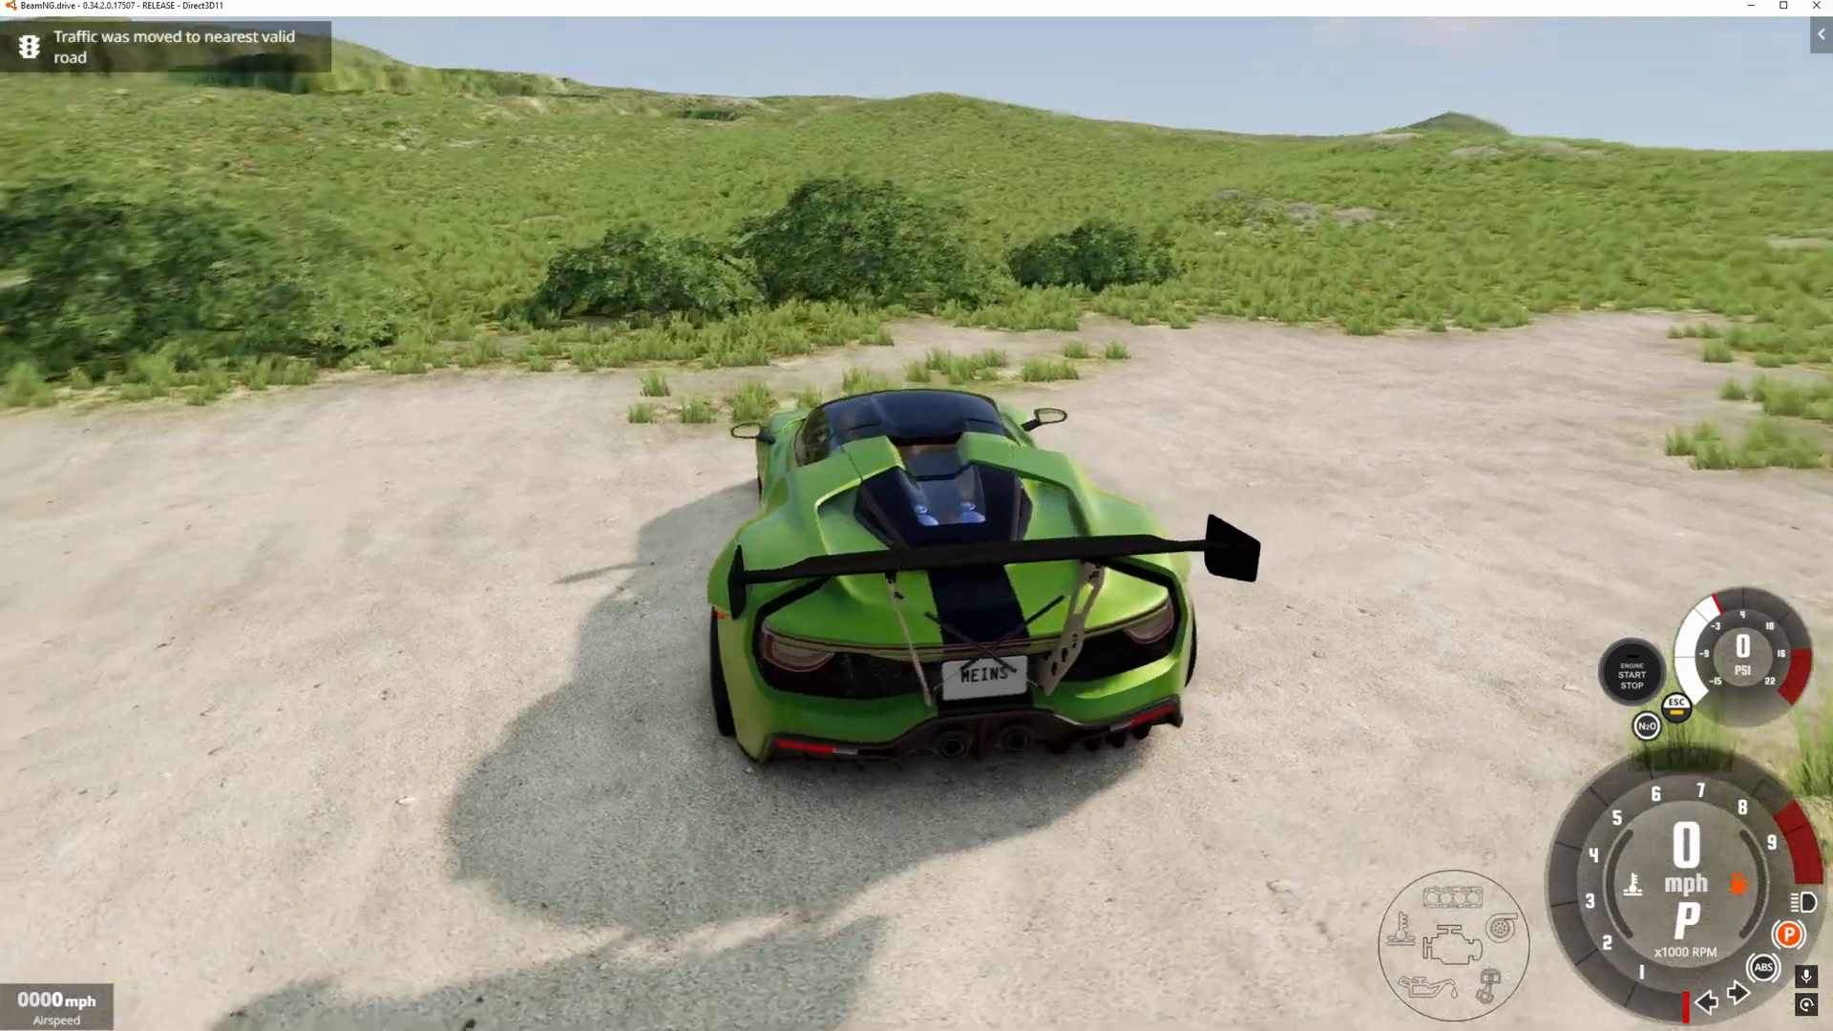
{"action": "right_click_drag", "start_coordinate": [973, 458], "coordinate": [707, 469]}
{"action": "key", "text": "F11"}
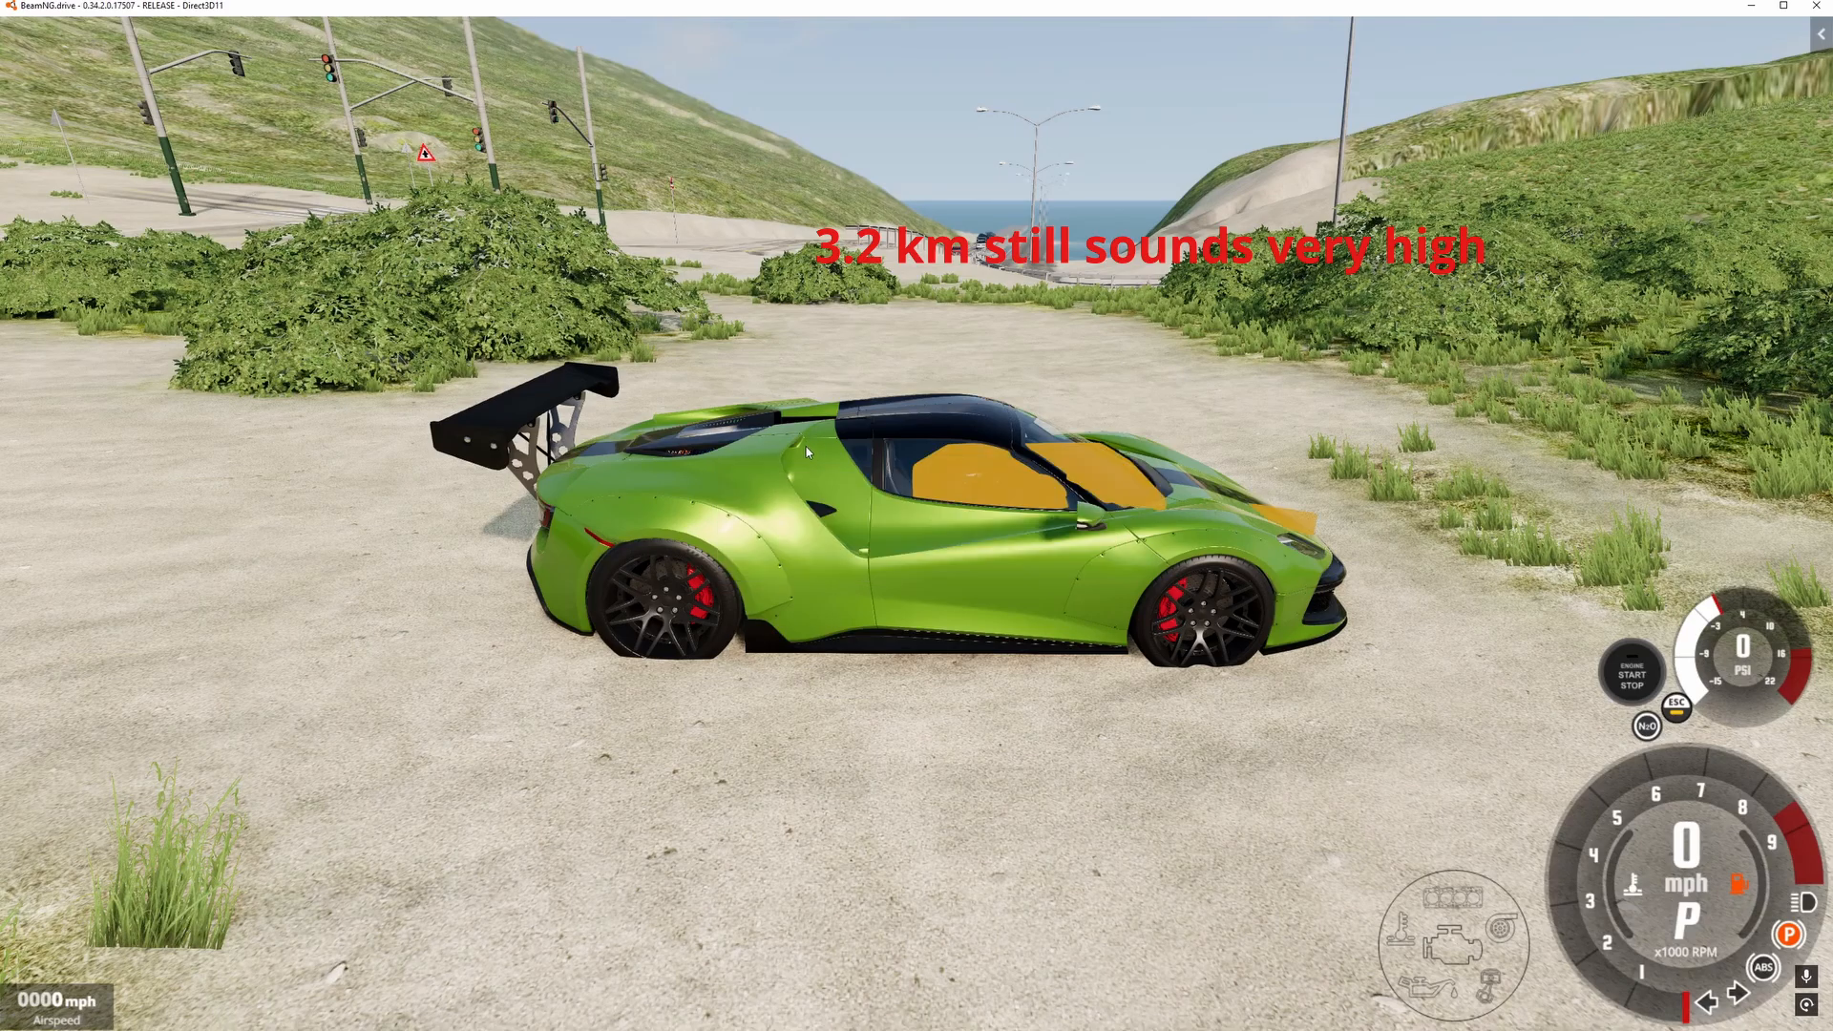
{"action": "mouse_move", "coordinate": [840, 485]}
{"action": "right_mouse_down"}
{"action": "mouse_move", "coordinate": [859, 296]}
{"action": "mouse_move", "coordinate": [888, 298]}
{"action": "mouse_move", "coordinate": [888, 358]}
{"action": "mouse_move", "coordinate": [754, 506]}
{"action": "mouse_move", "coordinate": [842, 490]}
{"action": "mouse_move", "coordinate": [812, 495]}
{"action": "right_mouse_up"}
{"action": "key", "text": "w"}
{"action": "key", "text": "w"}
{"action": "key", "text": "s"}
{"action": "key", "text": "d"}
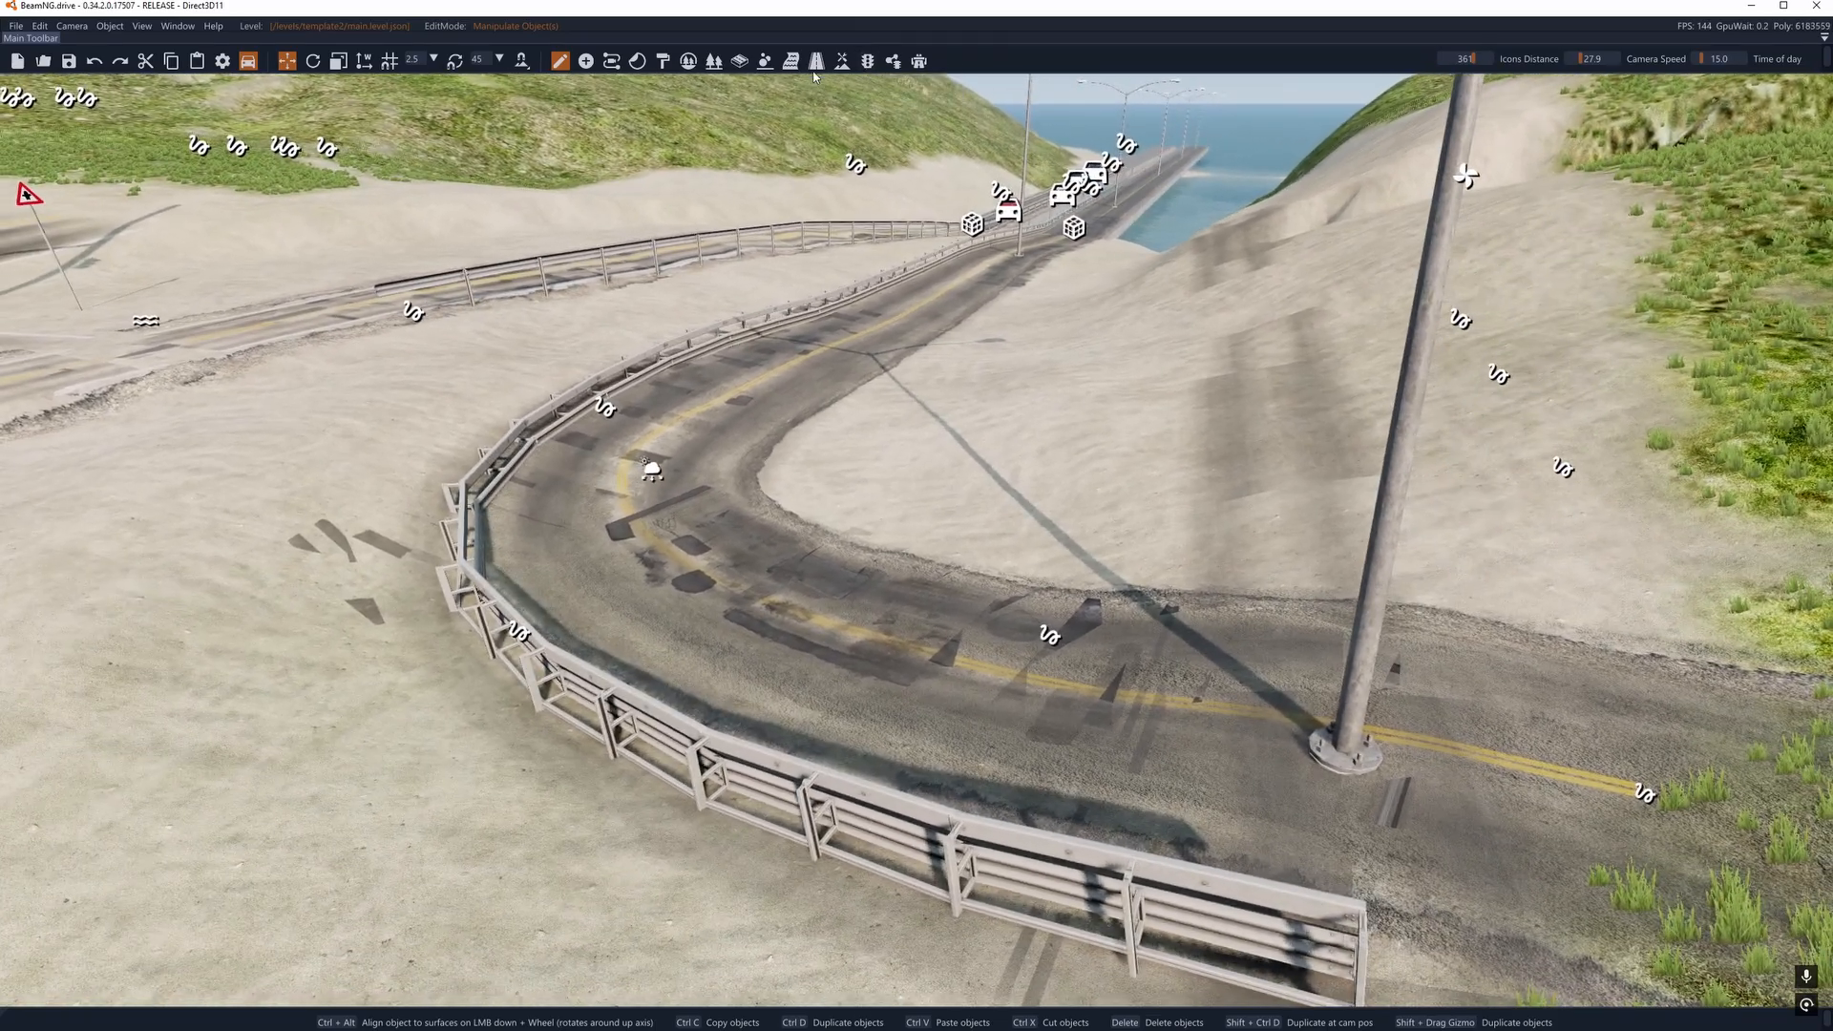
- Activate the Edit Road mode and open the Scene Tree, enlarging it to list more objects
{"action": "left_click", "coordinate": [919, 63]}
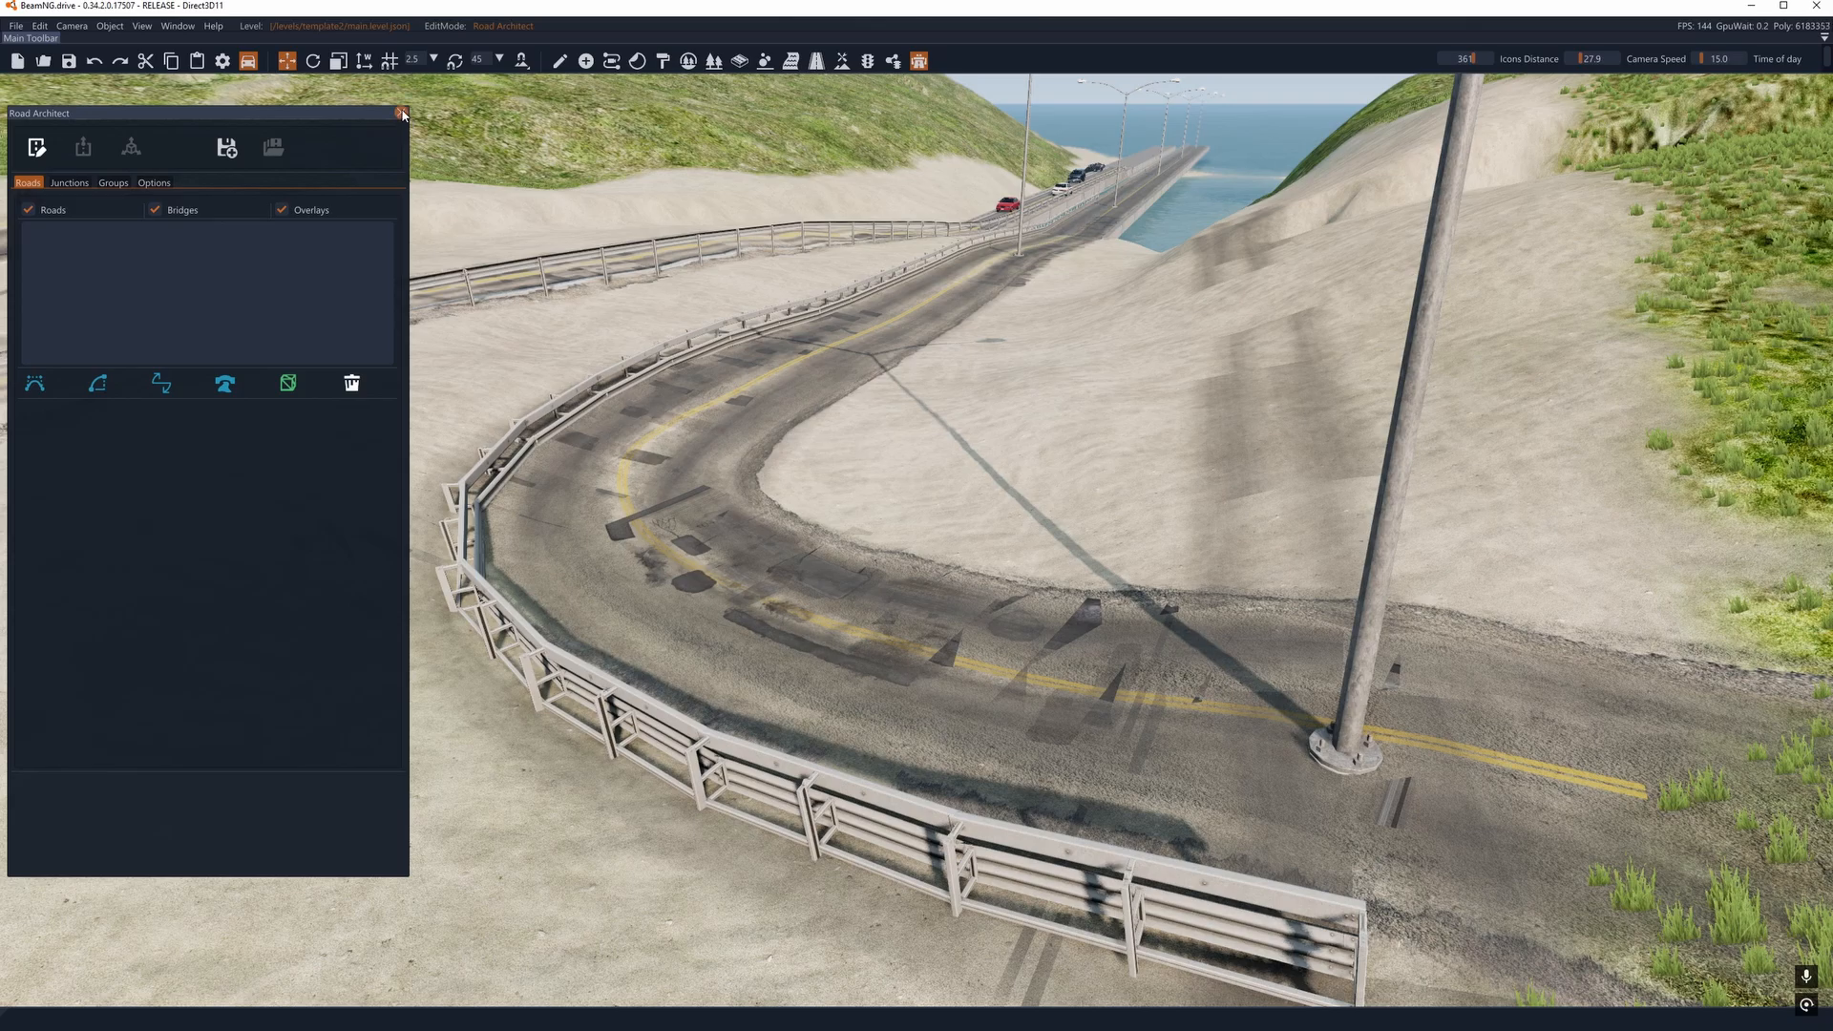
{"action": "left_click", "coordinate": [402, 113]}
{"action": "left_click", "coordinate": [818, 62]}
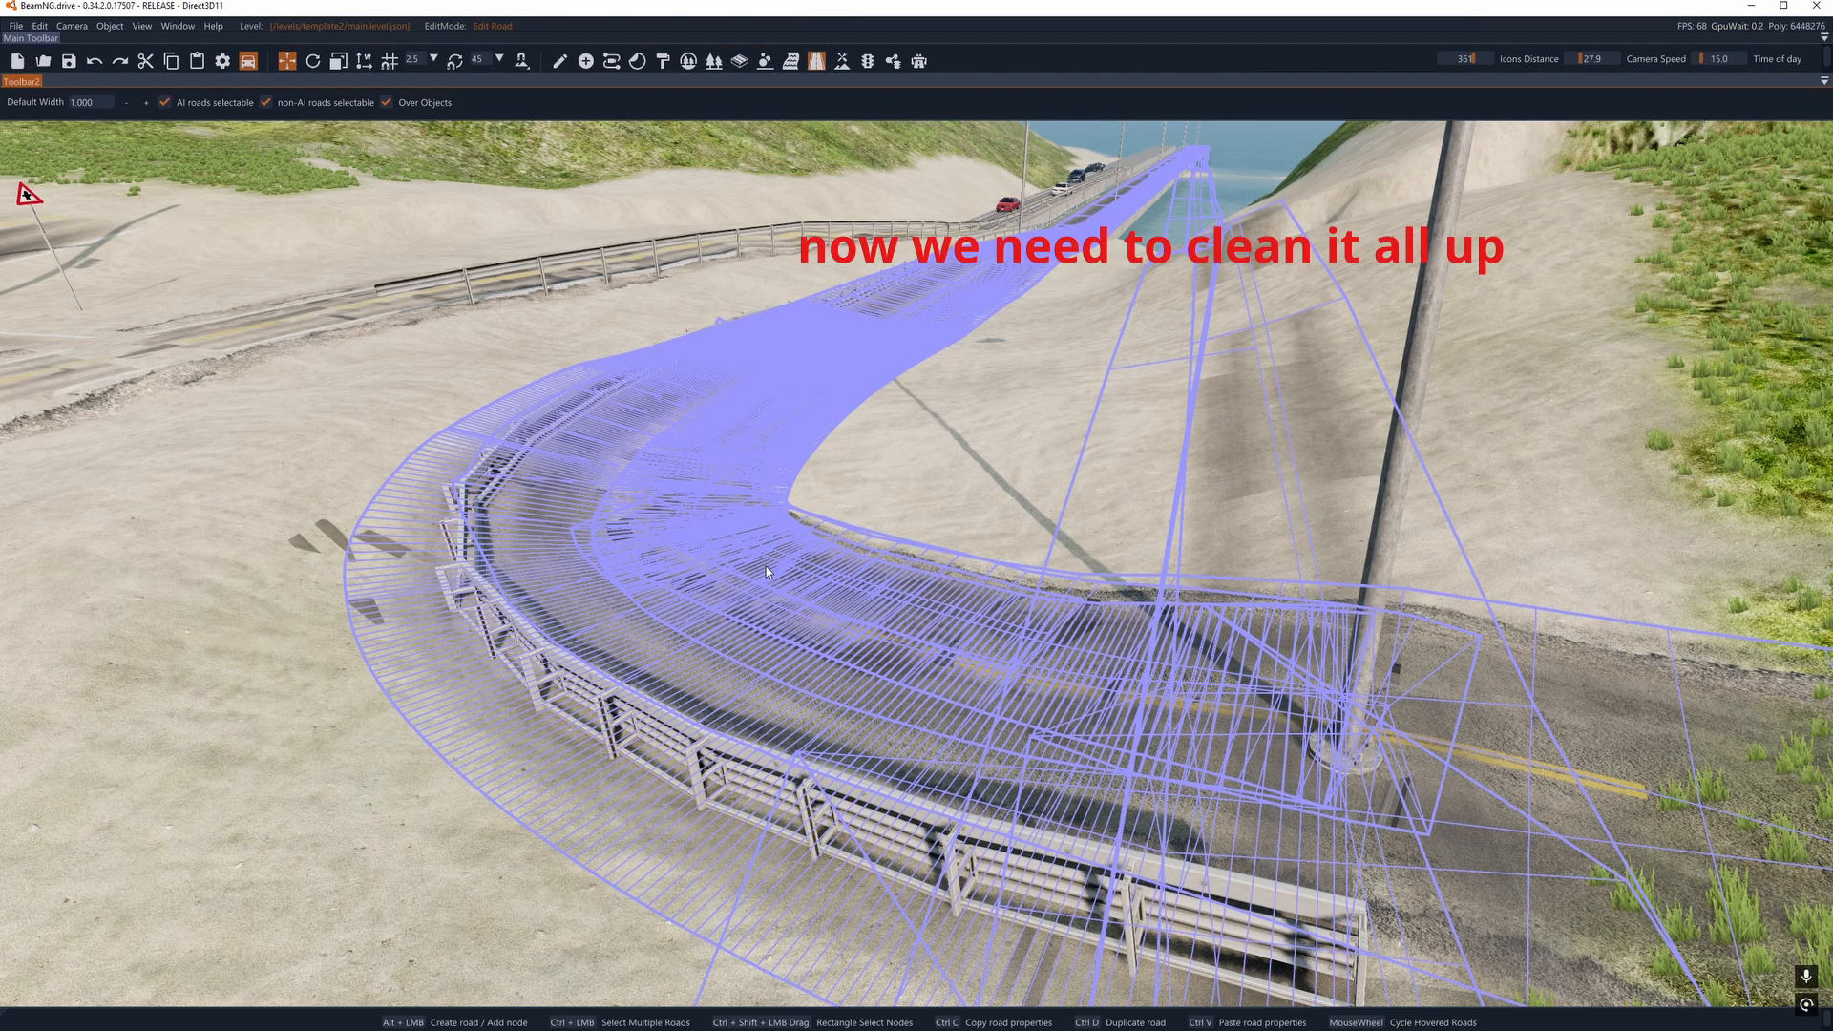
{"action": "left_click", "coordinate": [180, 27]}
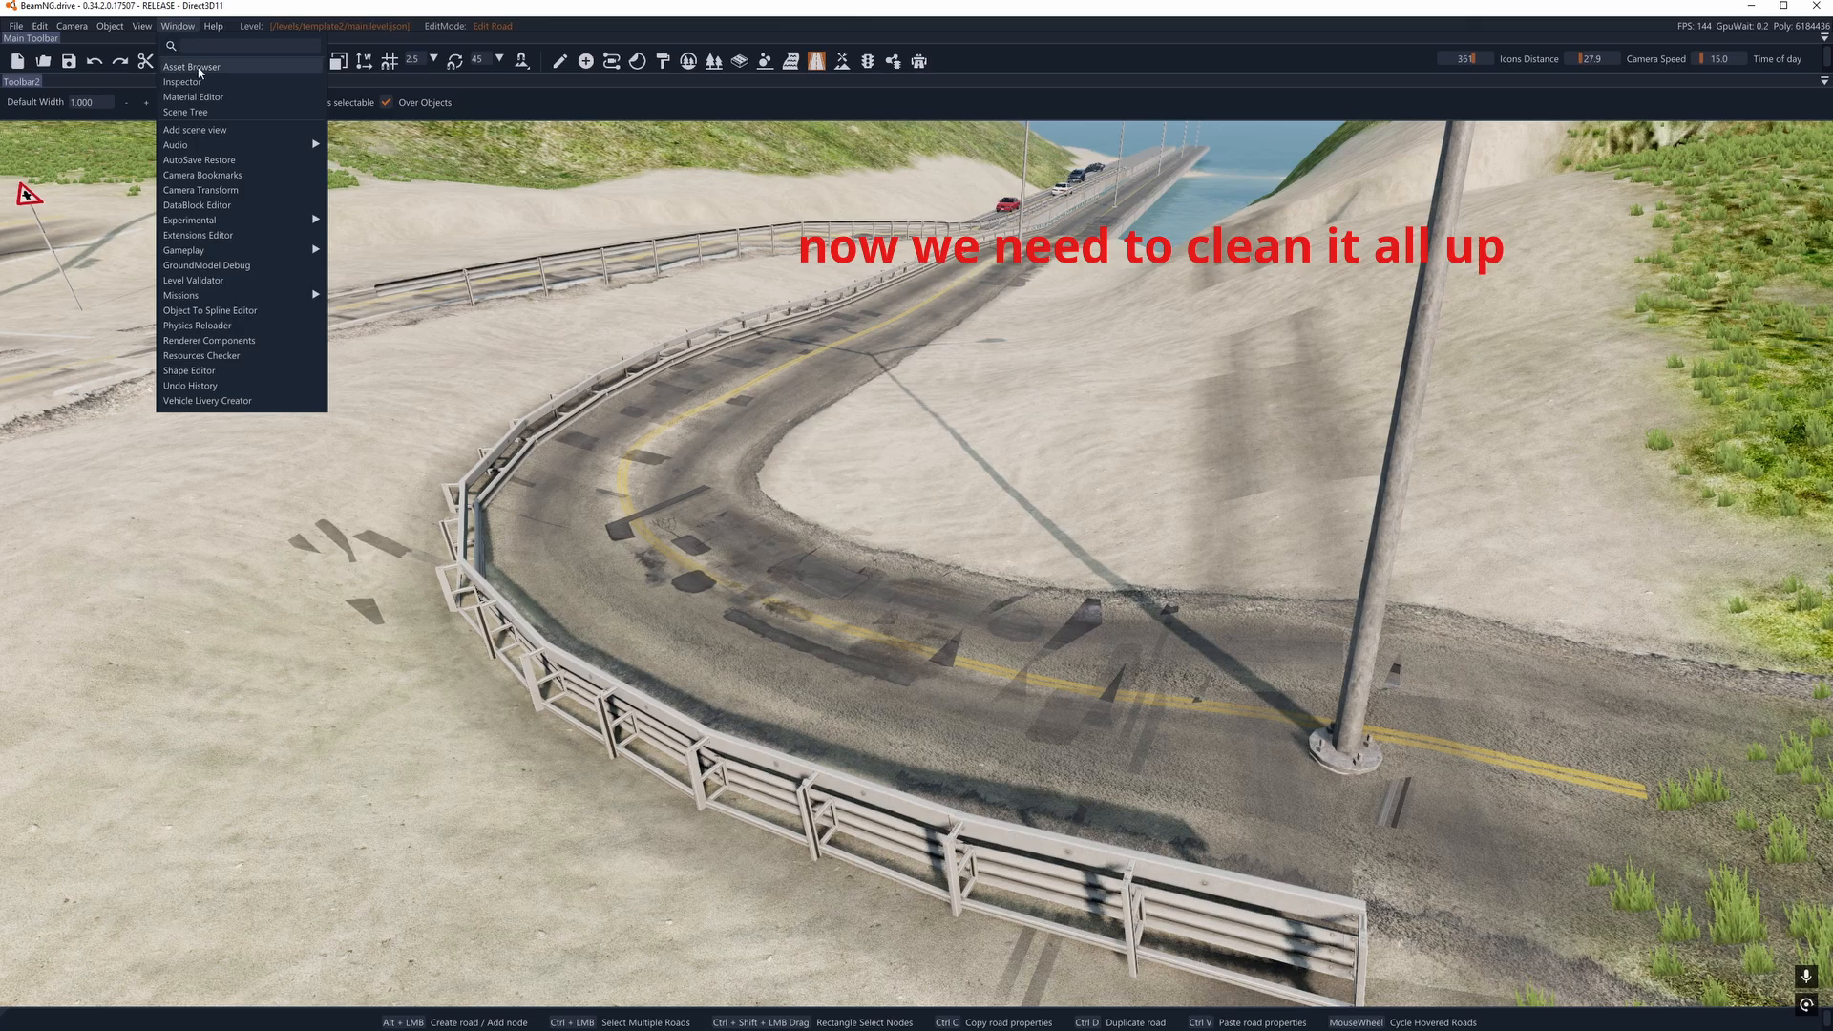
{"action": "left_click", "coordinate": [185, 112]}
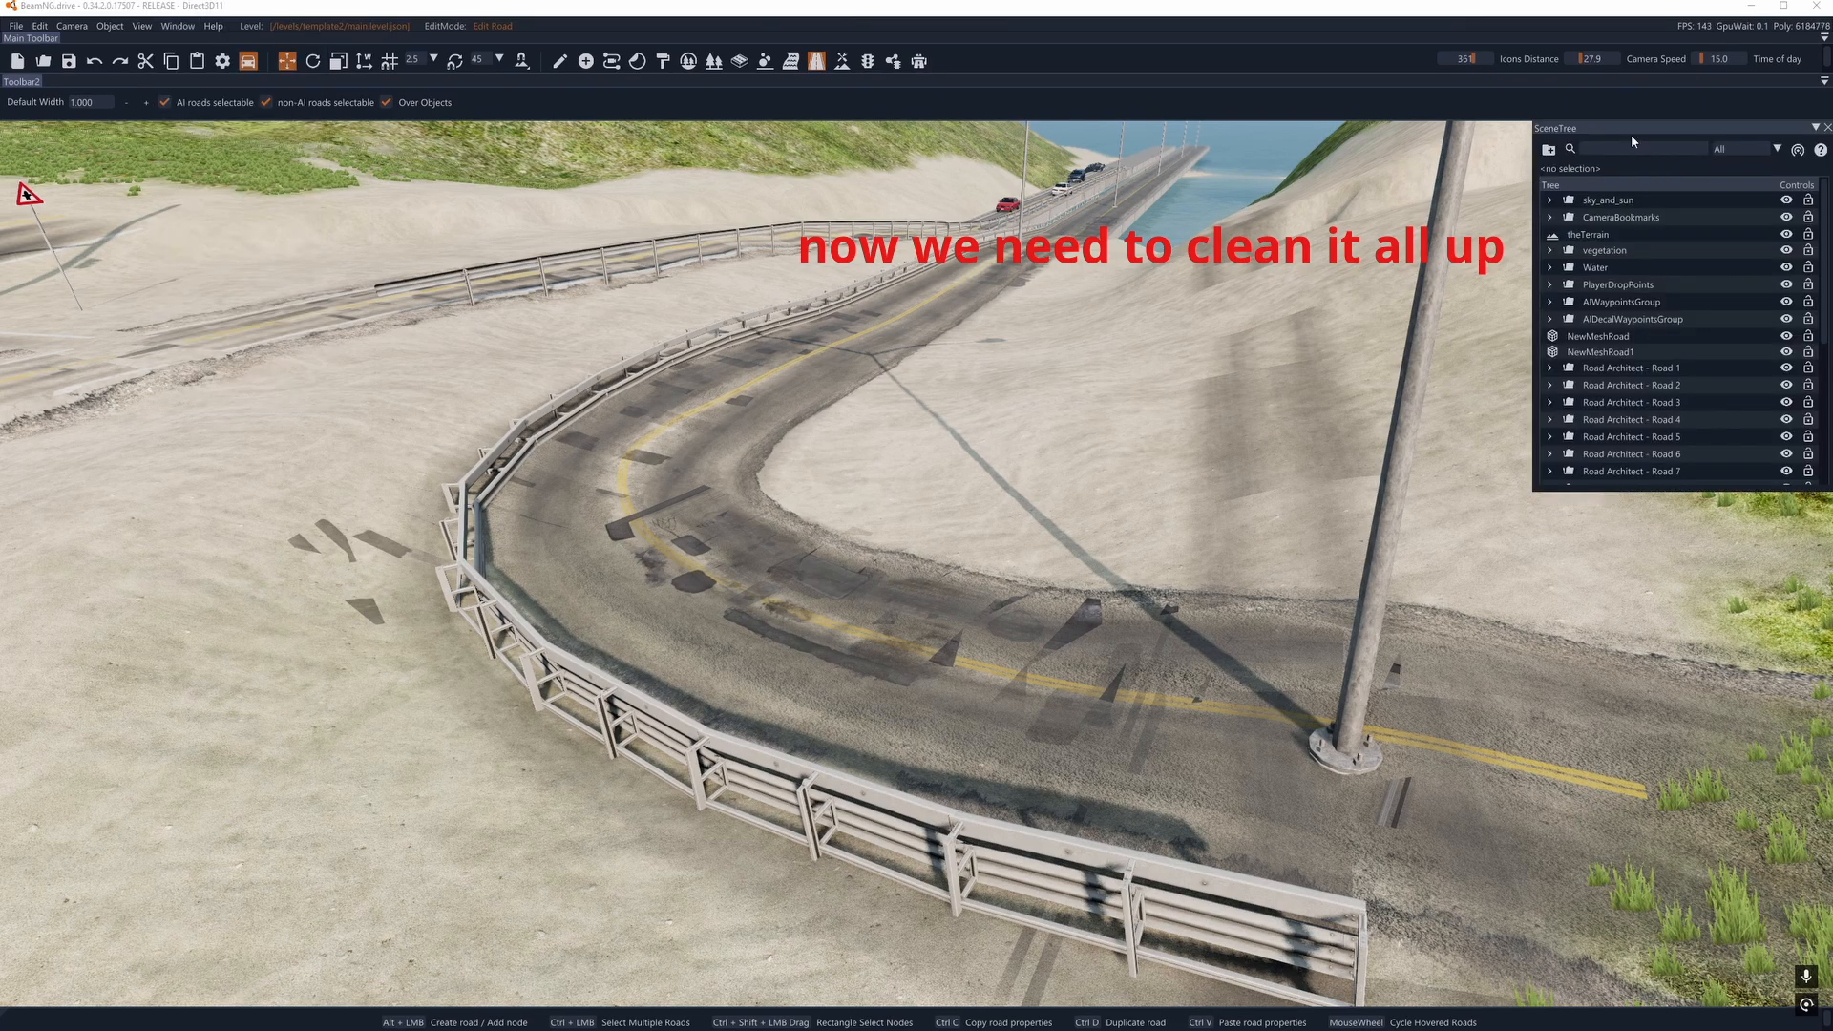
{"action": "left_click_drag", "start_coordinate": [1632, 131], "coordinate": [1655, 278]}
- Select the road_invisible decal road that follows the curve toward the bridge
{"action": "key", "text": "s"}
{"action": "right_click_drag", "start_coordinate": [1049, 395], "coordinate": [1217, 376]}
{"action": "key", "text": "a"}
{"action": "key", "text": "d"}
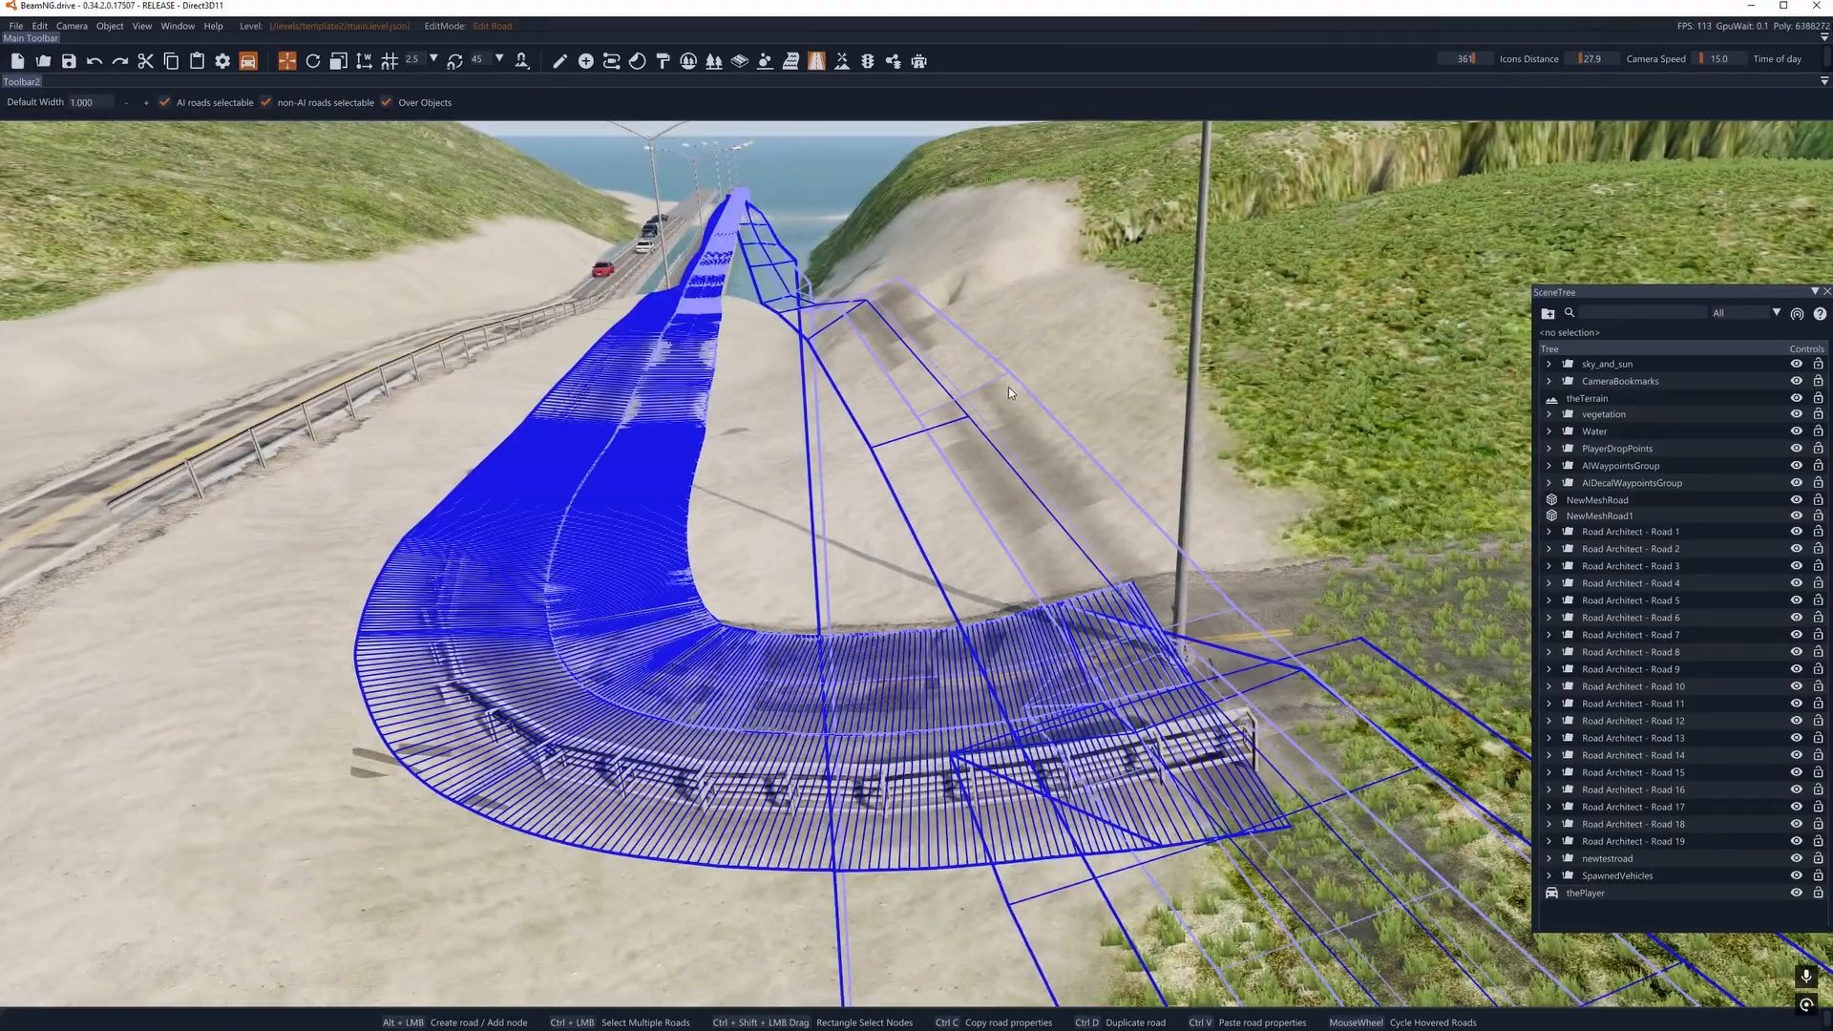
{"action": "key", "text": "a"}
{"action": "key", "text": "d"}
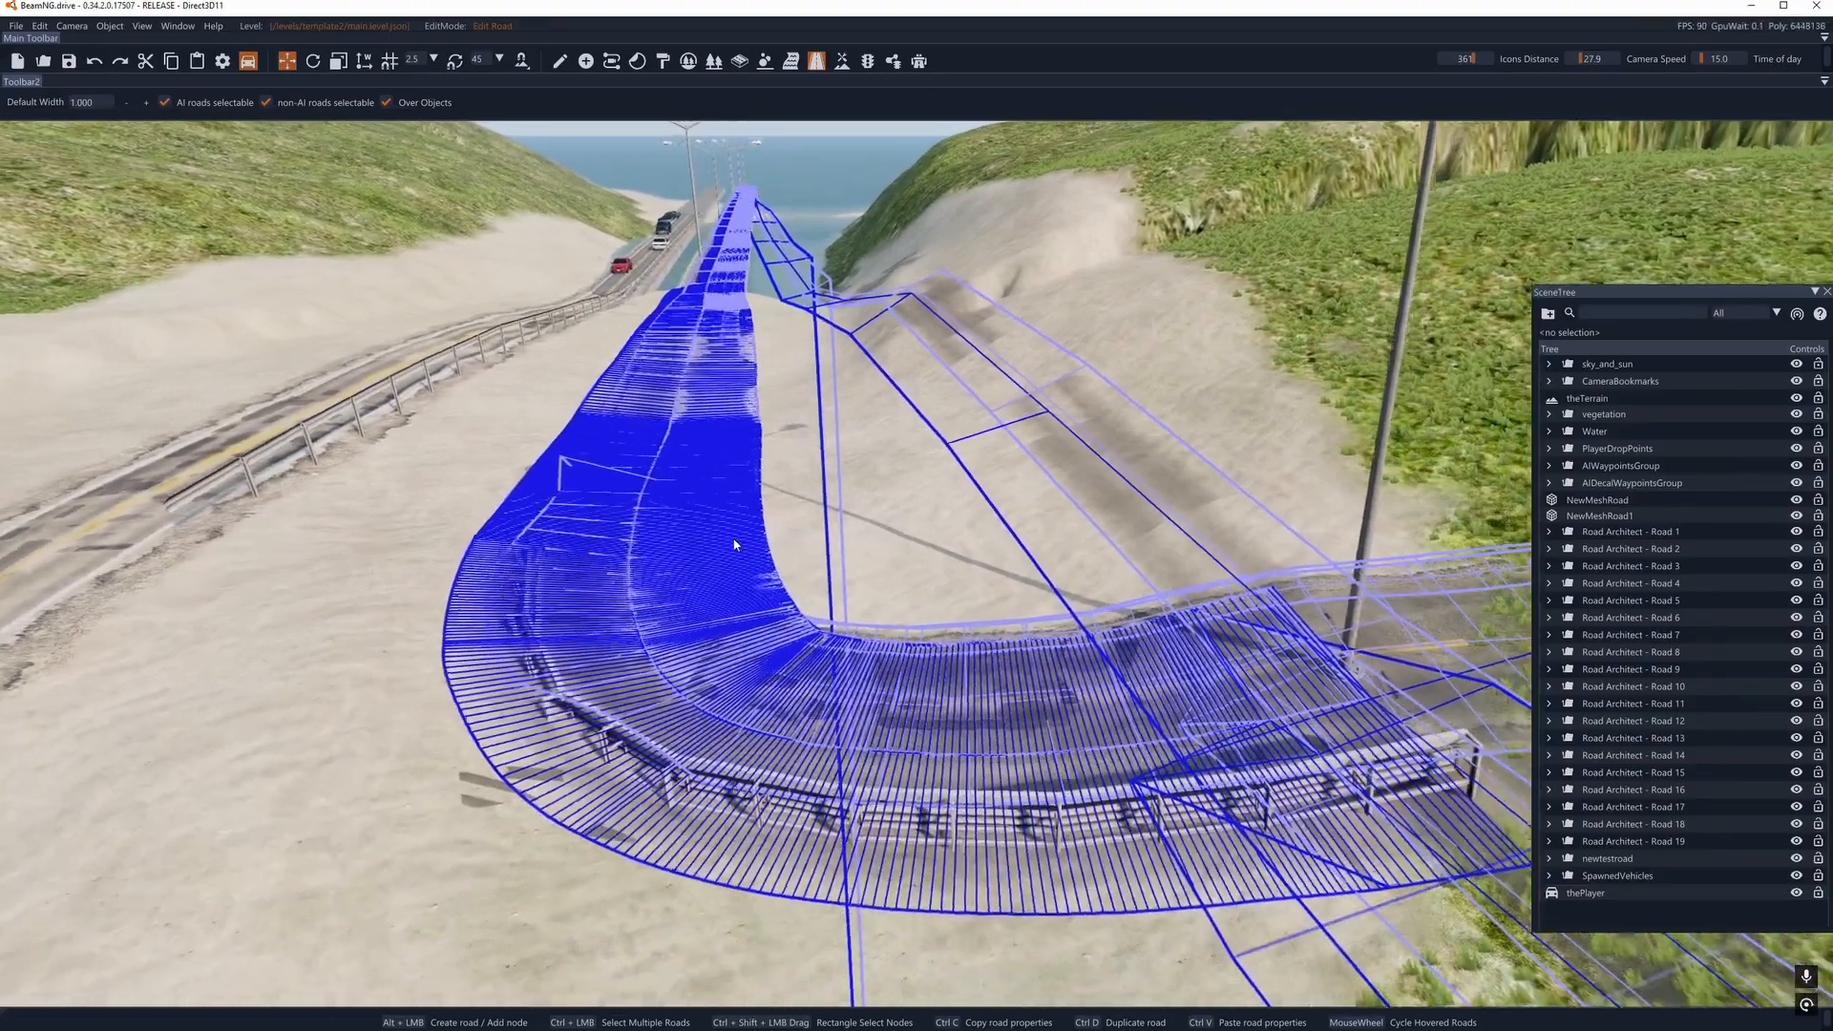
{"action": "right_click_drag", "start_coordinate": [736, 545], "coordinate": [682, 574]}
{"action": "key", "text": "w"}
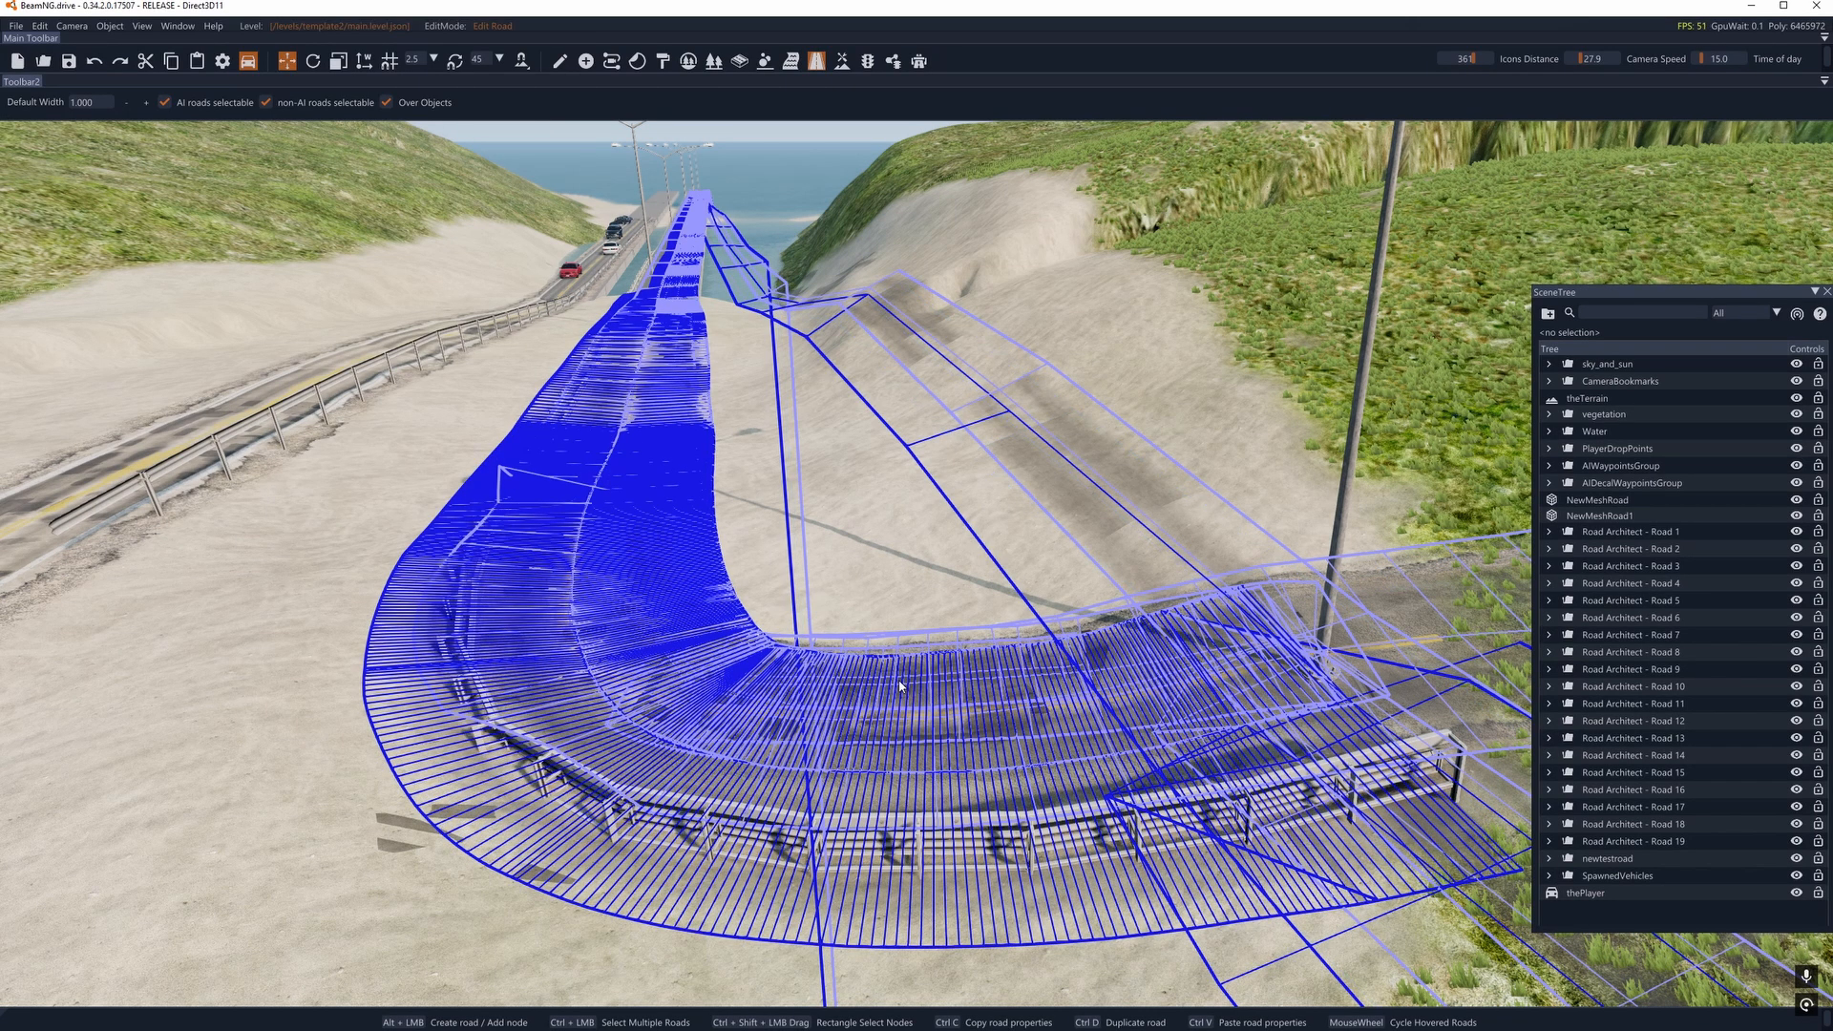
{"action": "left_click", "coordinate": [889, 705]}
{"action": "key", "text": "a"}
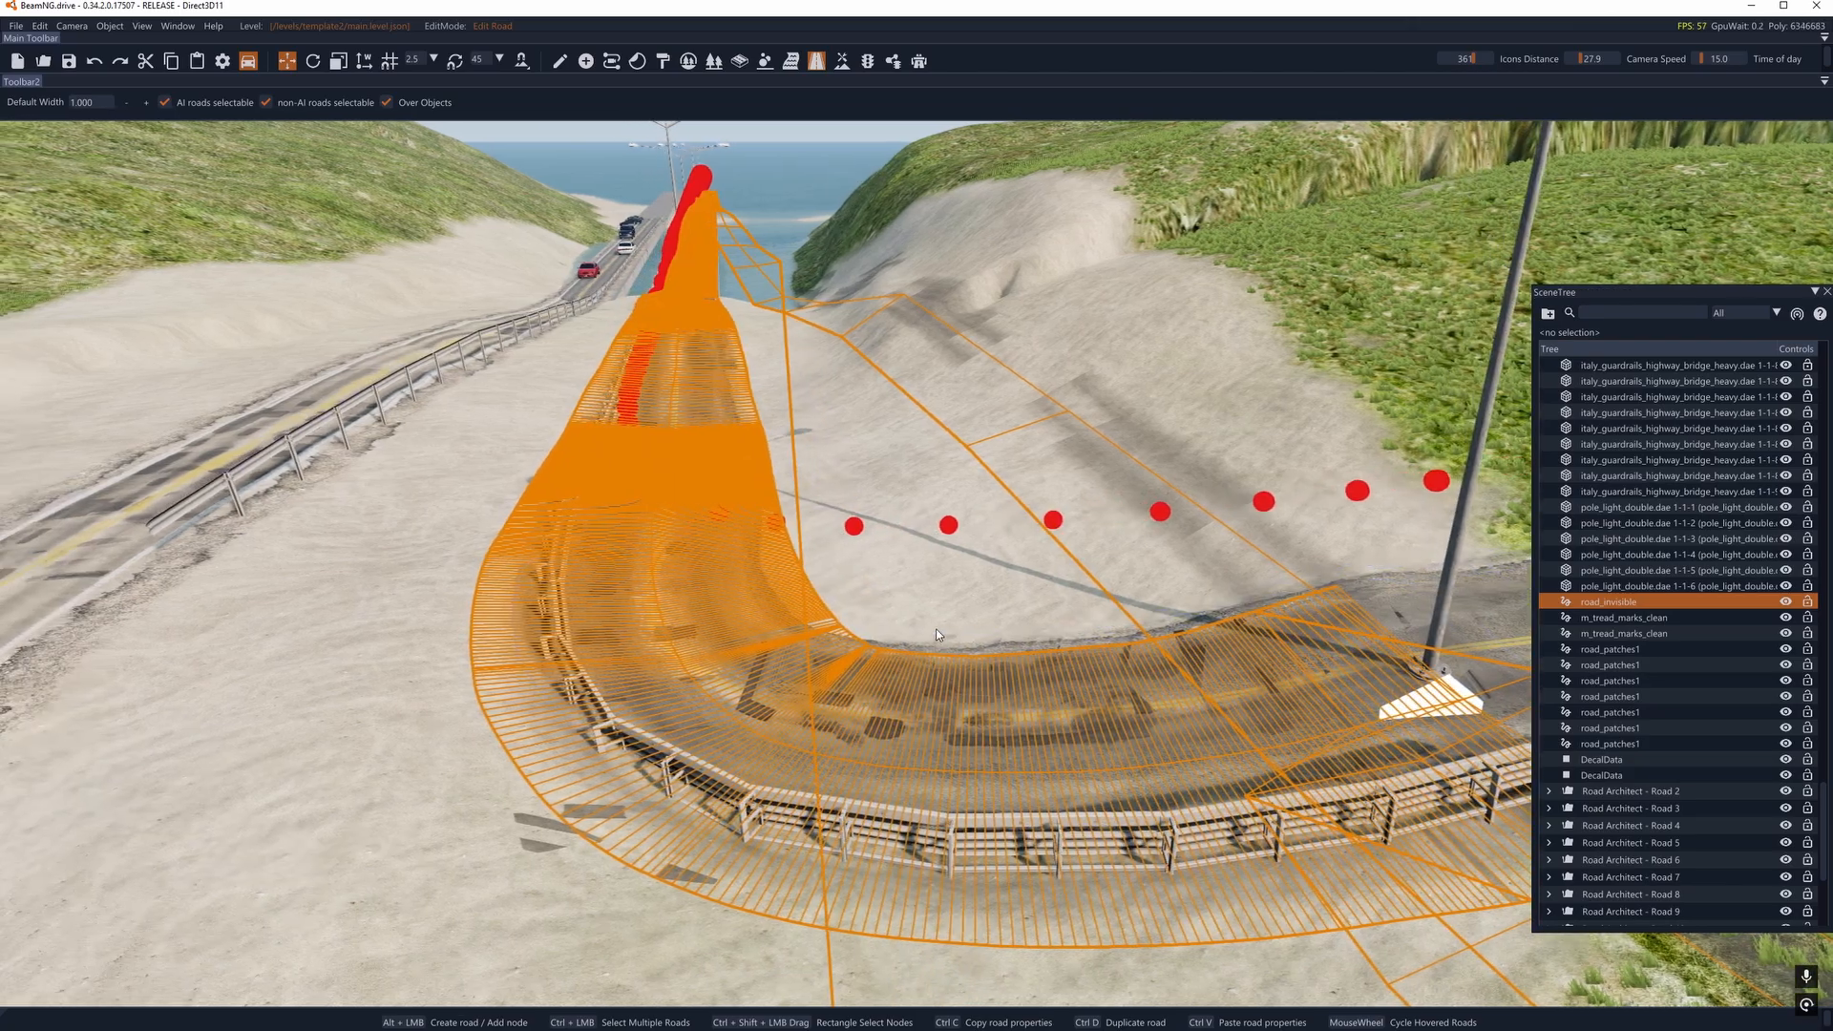
{"action": "key", "text": "d"}
{"action": "right_click_drag", "start_coordinate": [937, 626], "coordinate": [919, 630]}
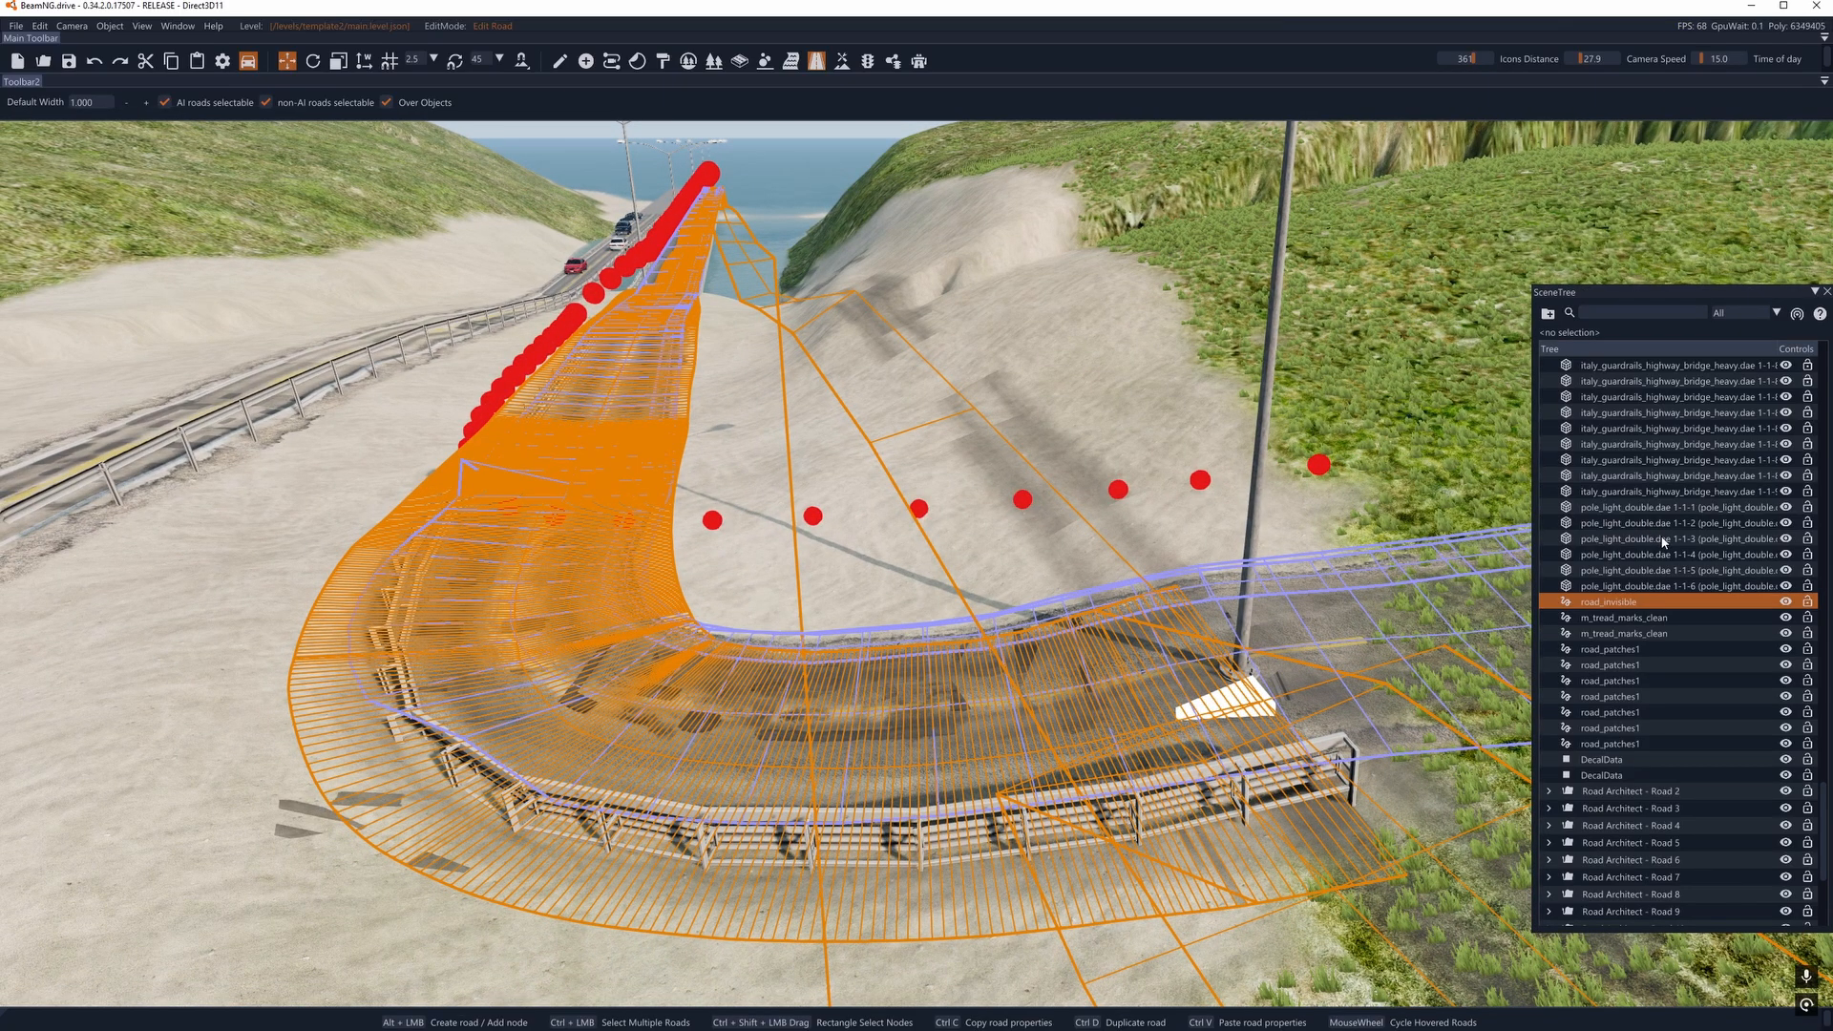
- Delete the two DecalData entries at the end of the Road Architect - Road 1 group
{"action": "left_click", "coordinate": [1612, 776]}
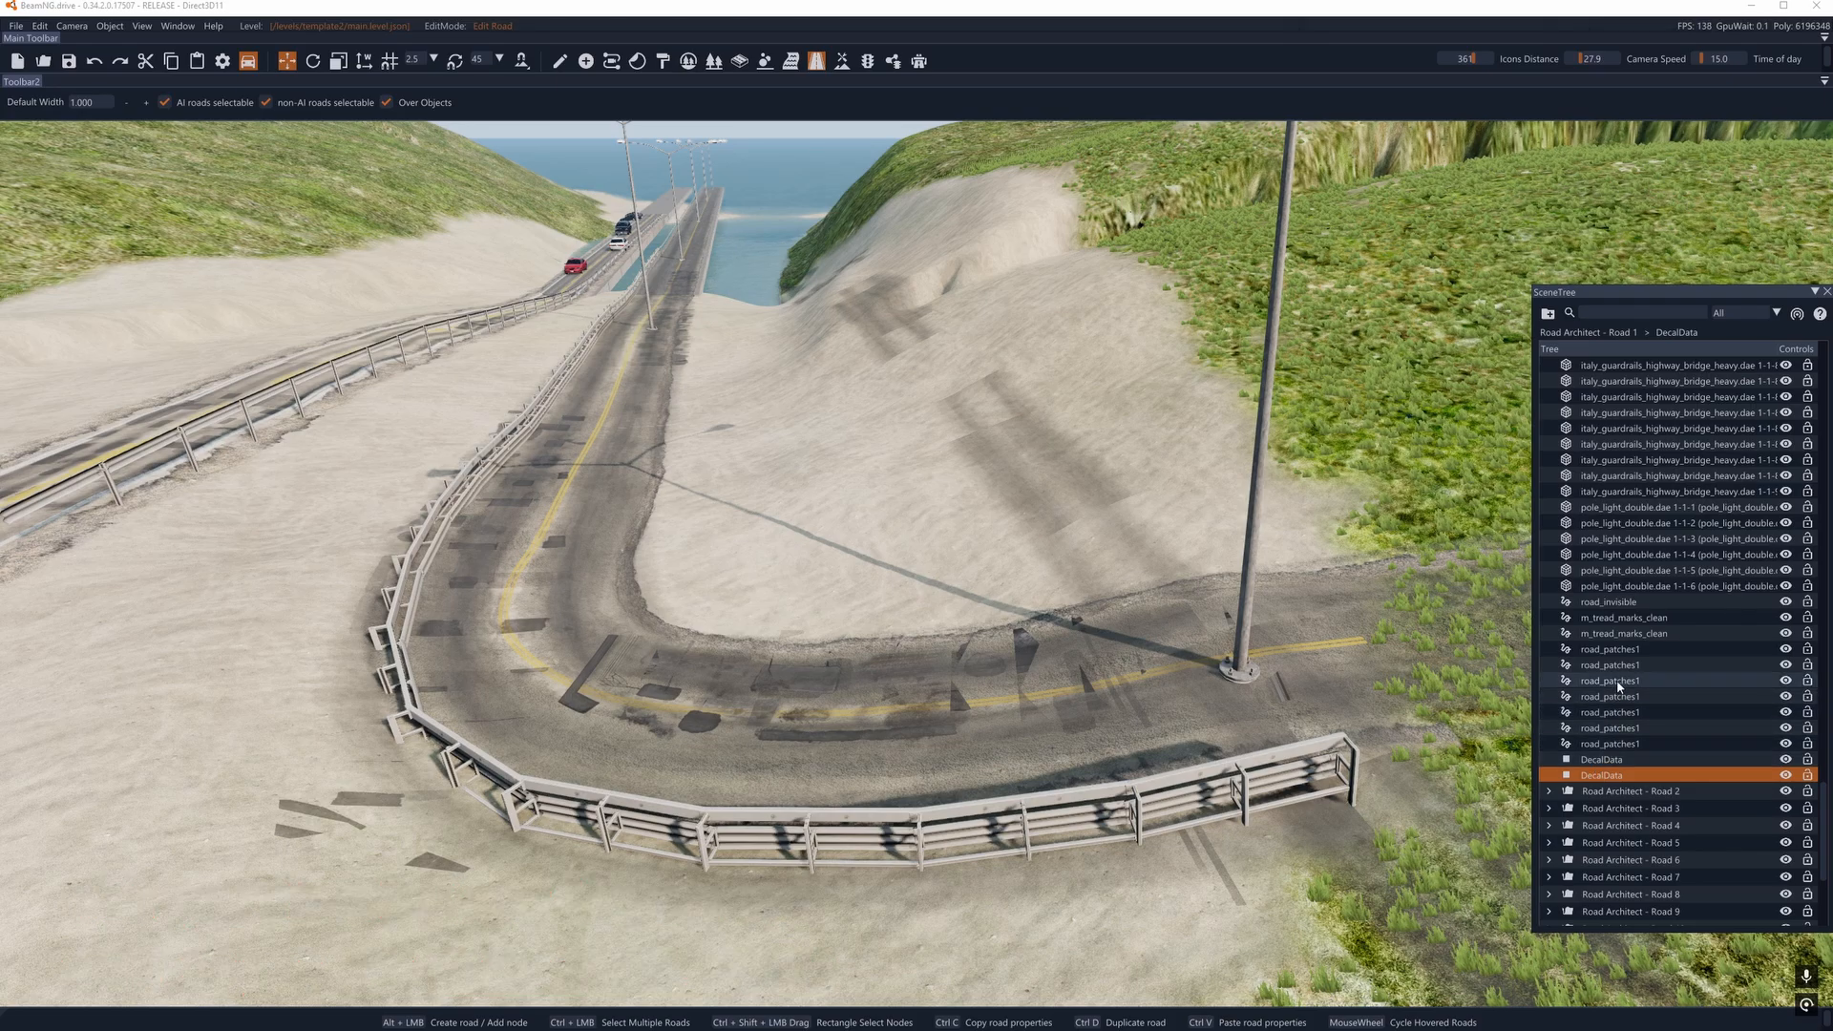
{"action": "left_click", "coordinate": [559, 60]}
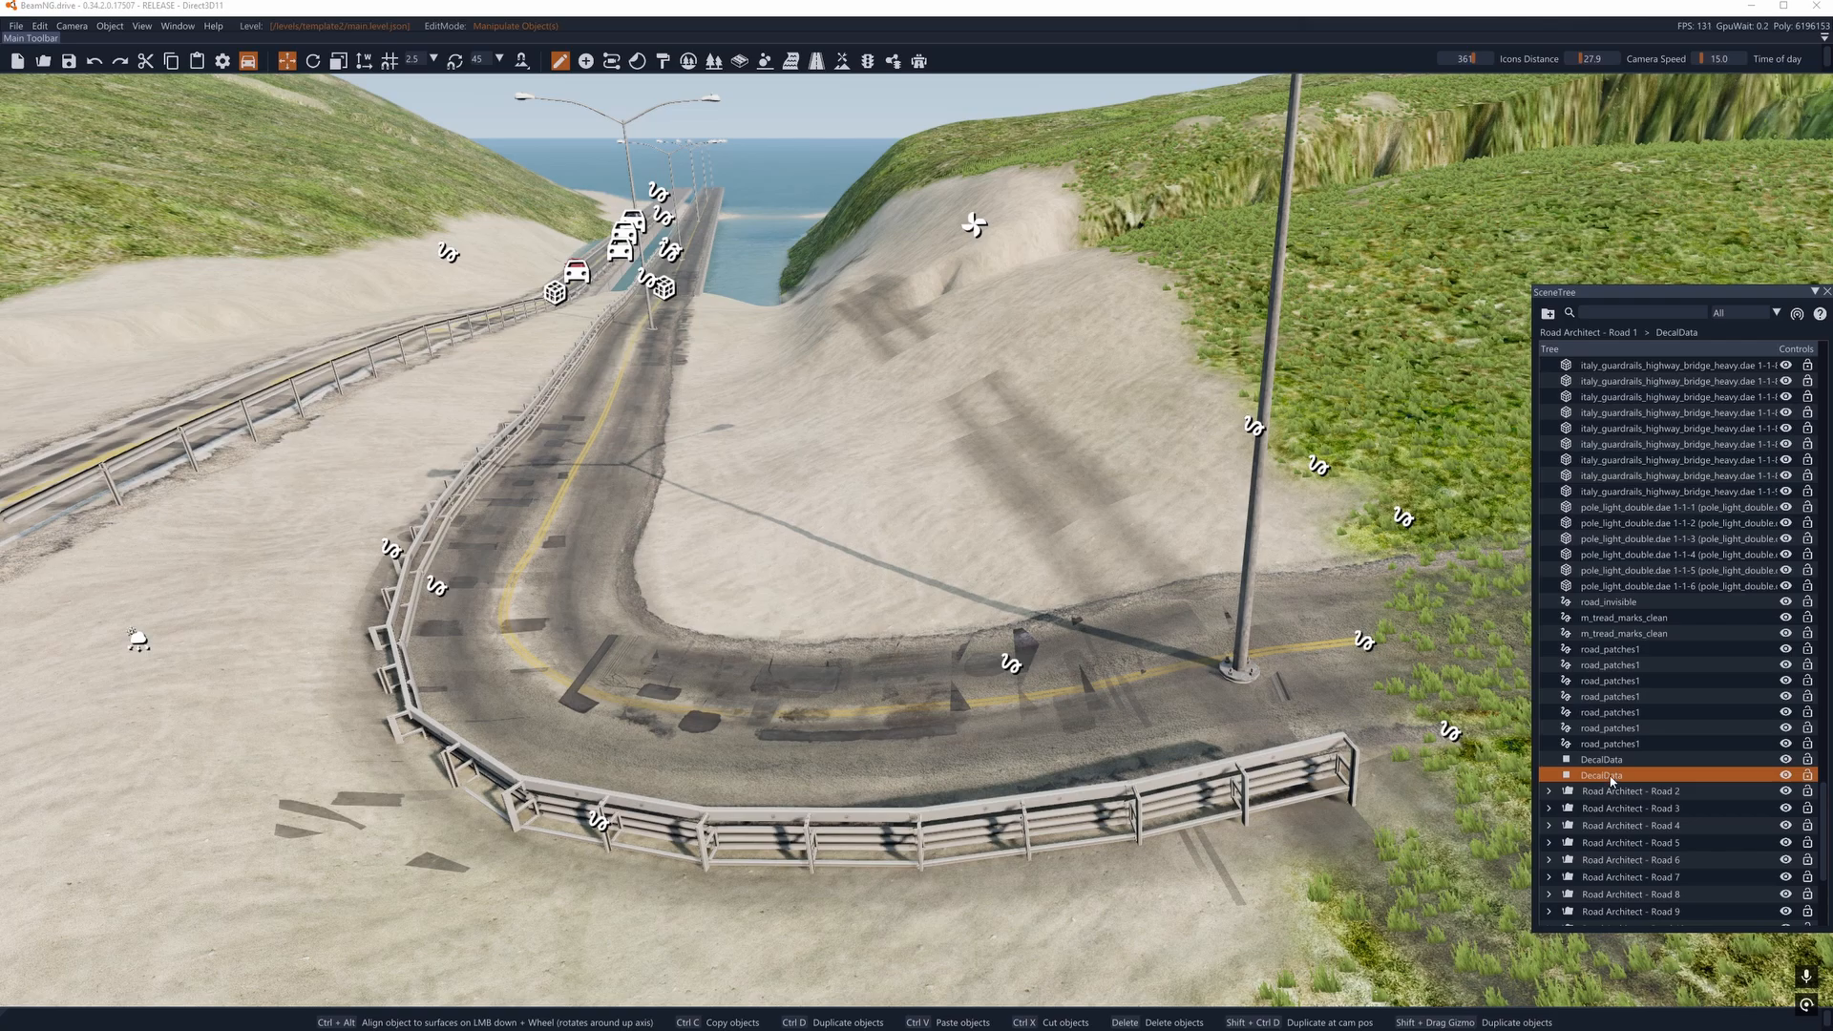
{"action": "key", "text": "Delete"}
{"action": "left_click", "coordinate": [1610, 760]}
{"action": "key", "text": "Delete"}
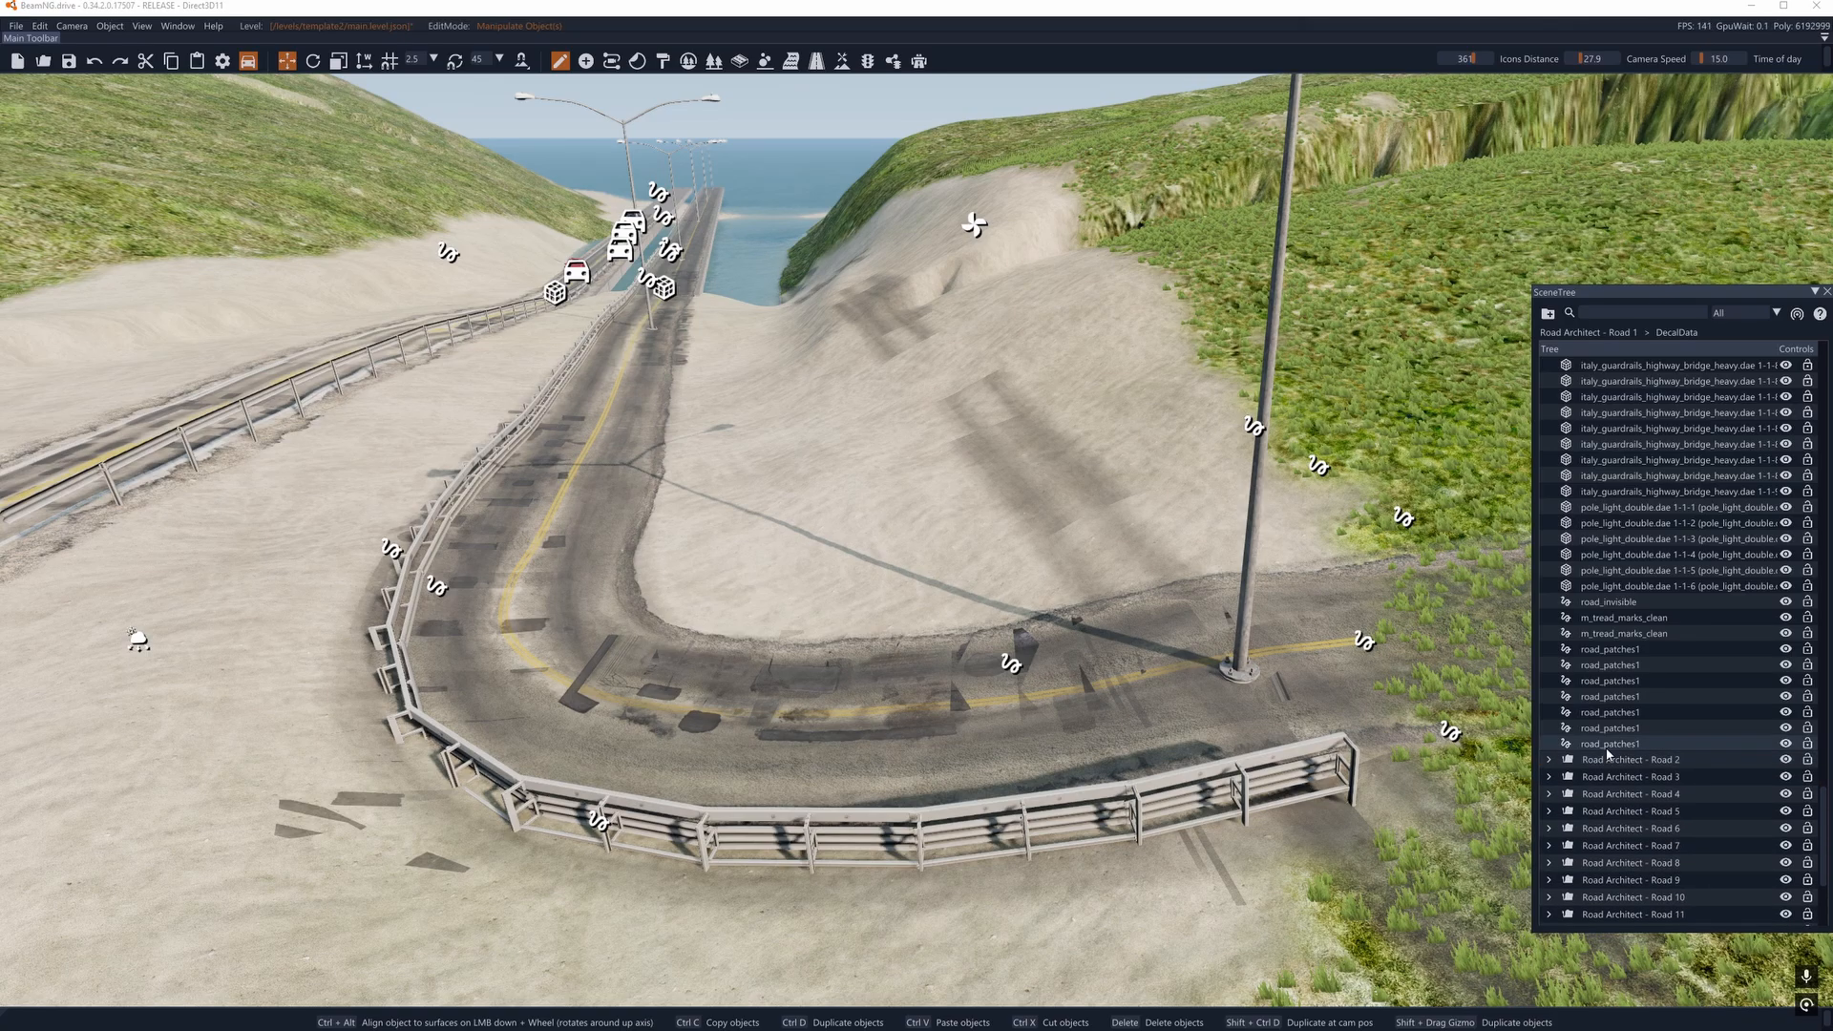
- Delete the seven road_patches1 decal roads listed below the tread marks in the Road 1 group
{"action": "left_click", "coordinate": [816, 60]}
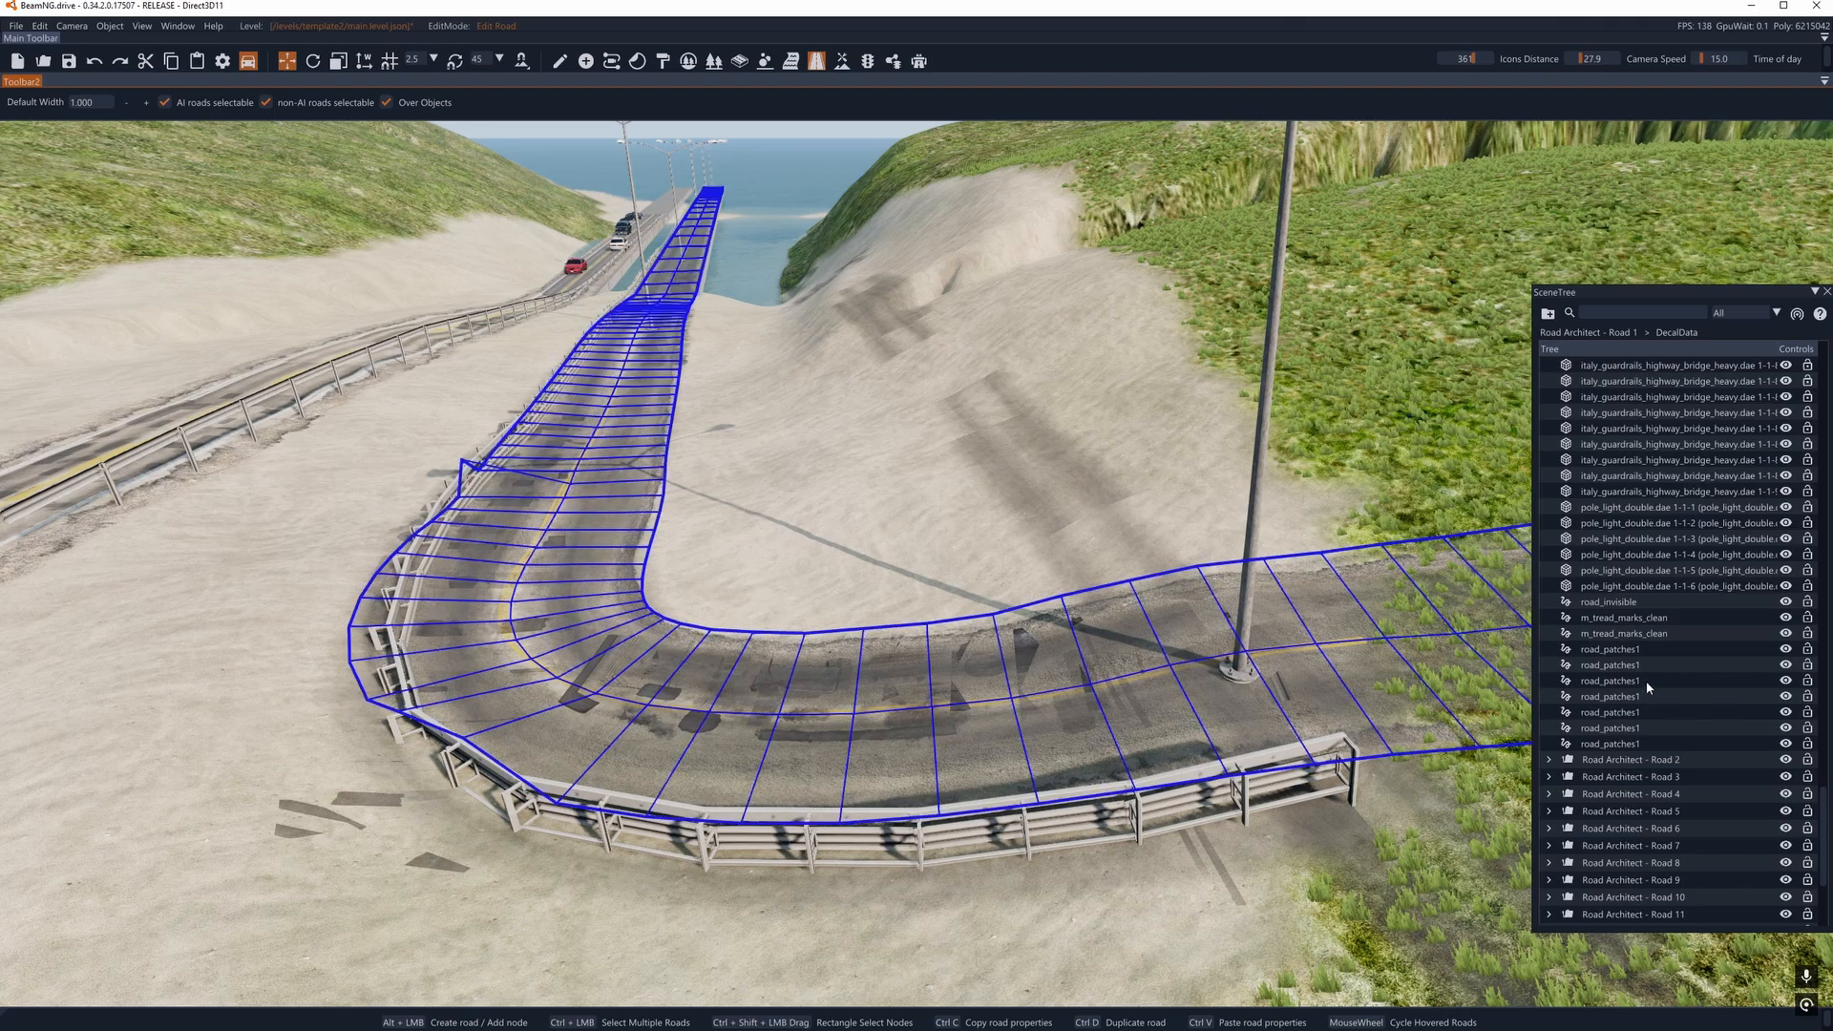
{"action": "left_click", "coordinate": [1600, 743]}
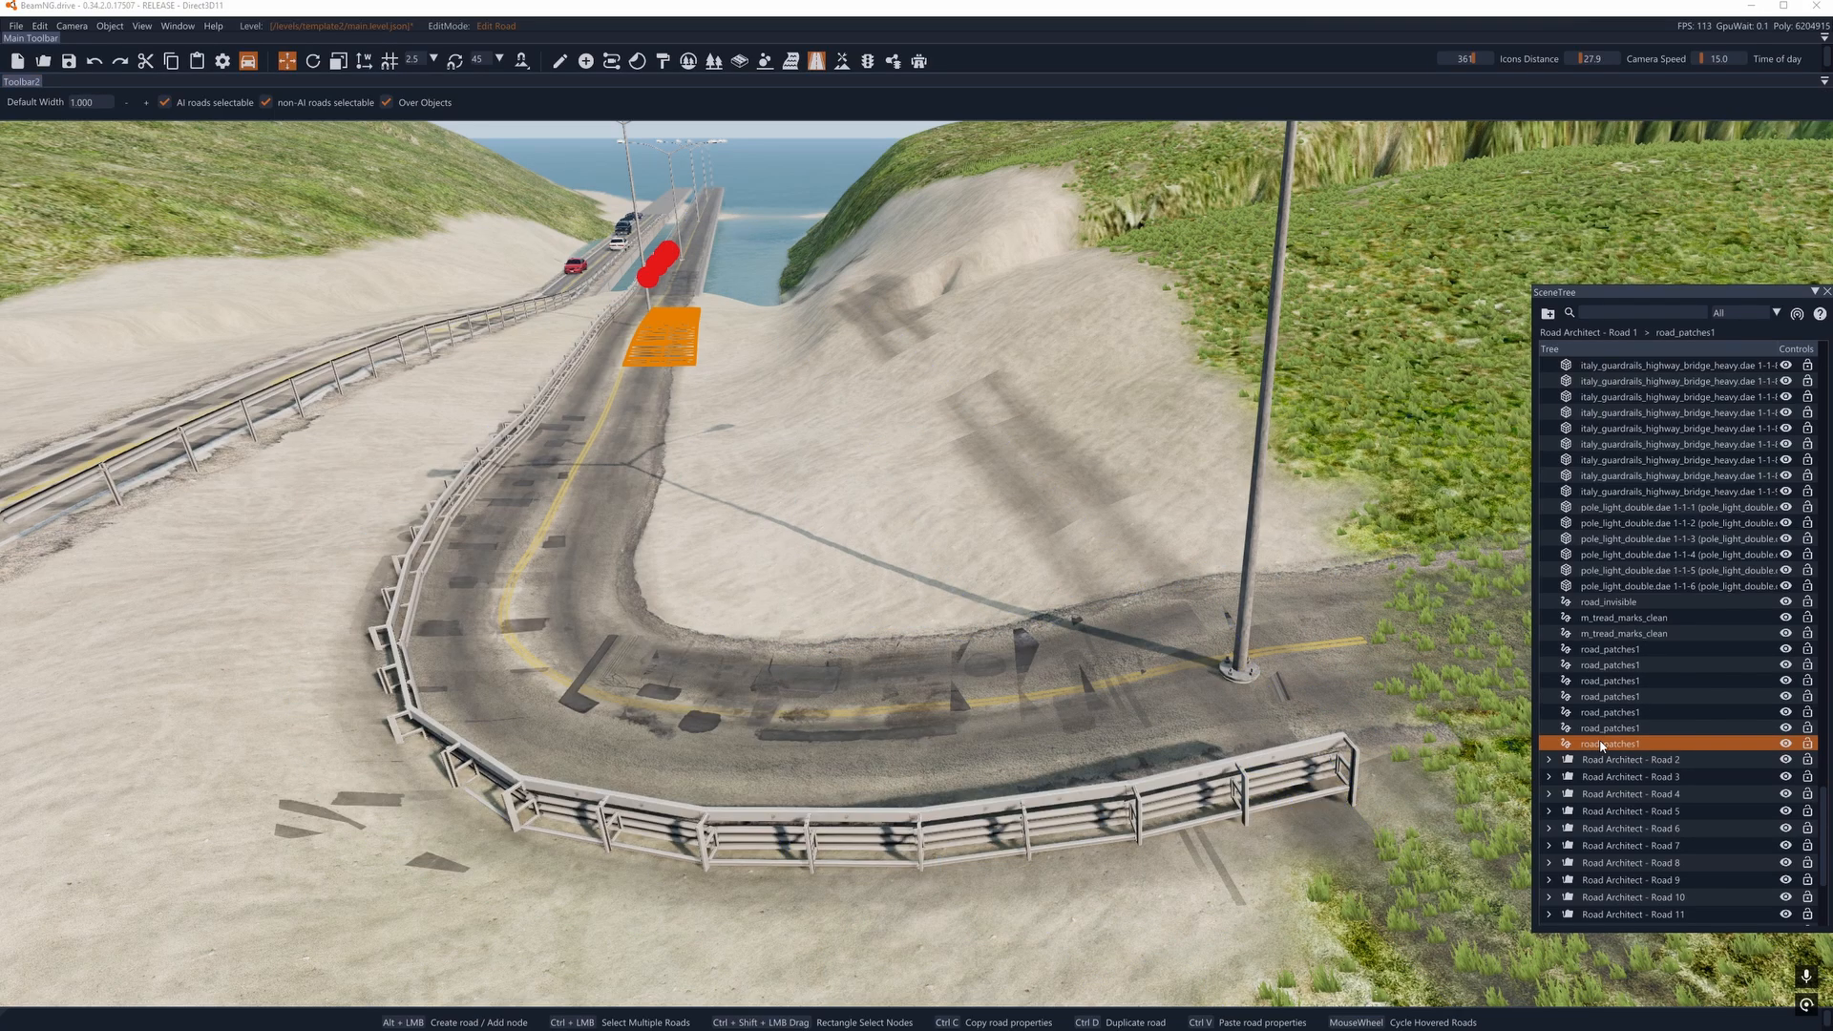
{"action": "key", "text": "Delete"}
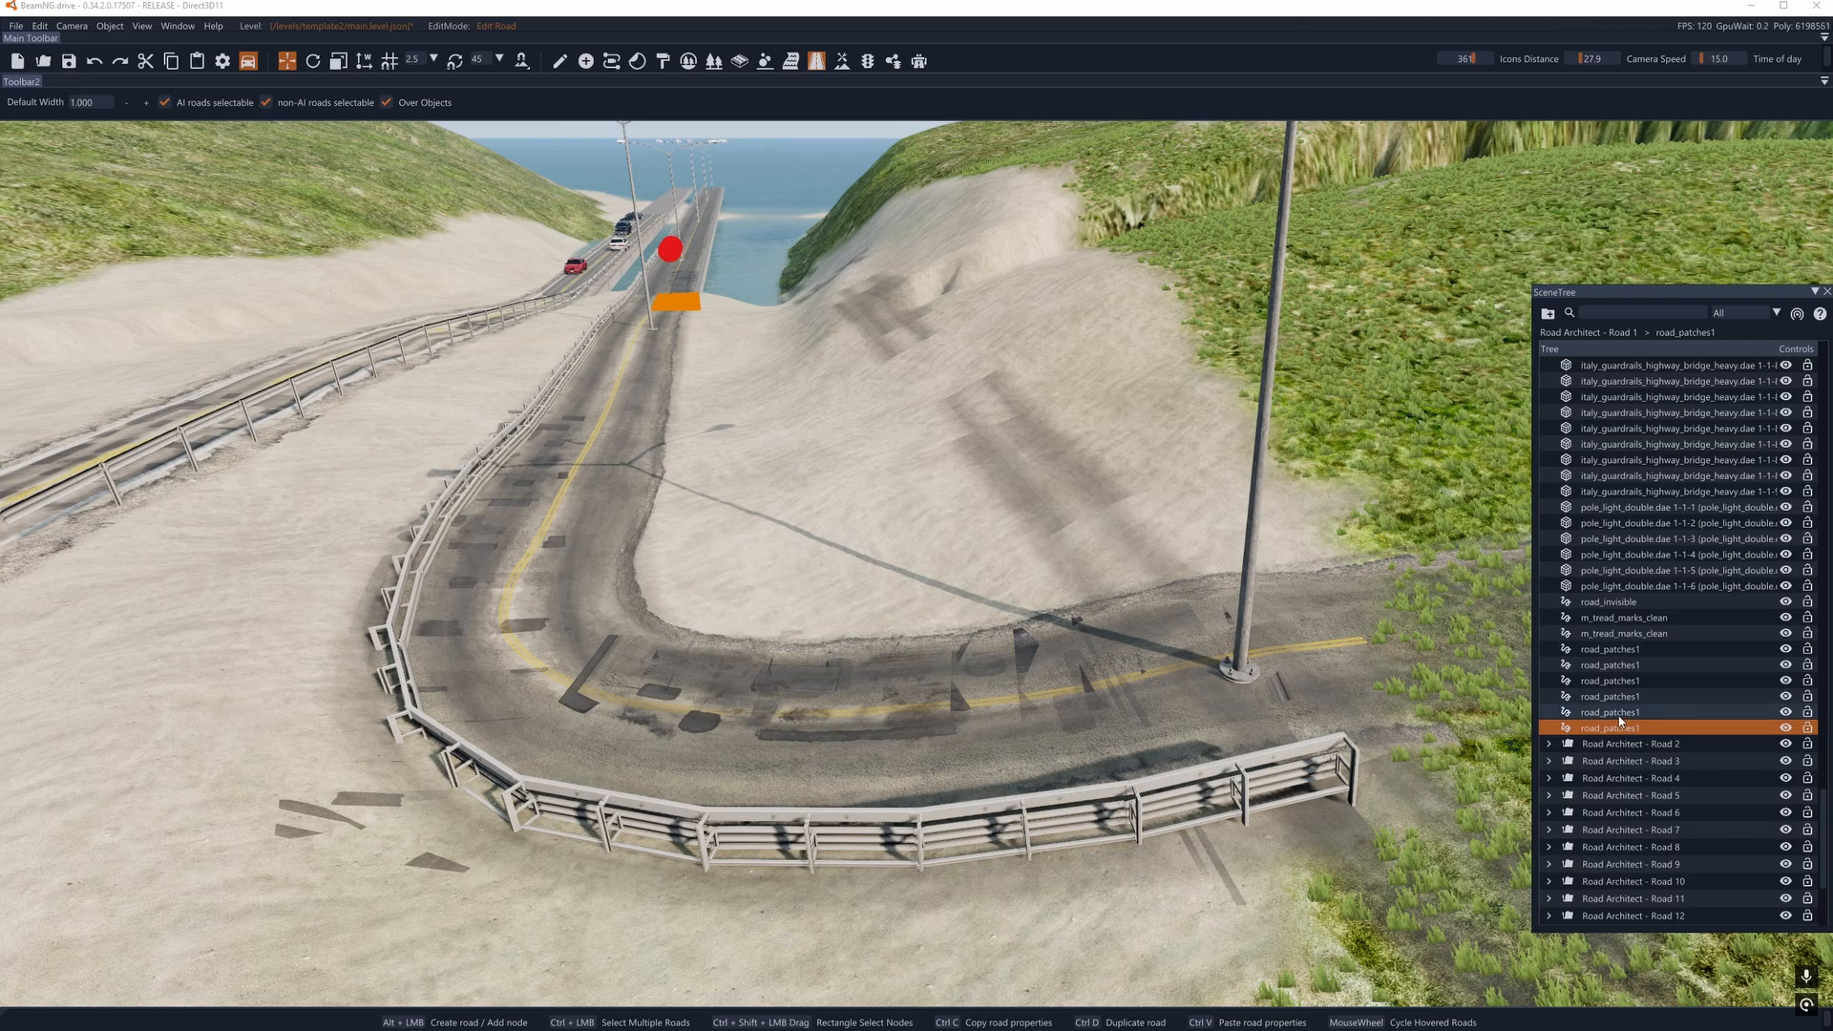
{"action": "left_click", "coordinate": [1613, 650], "text": "shift"}
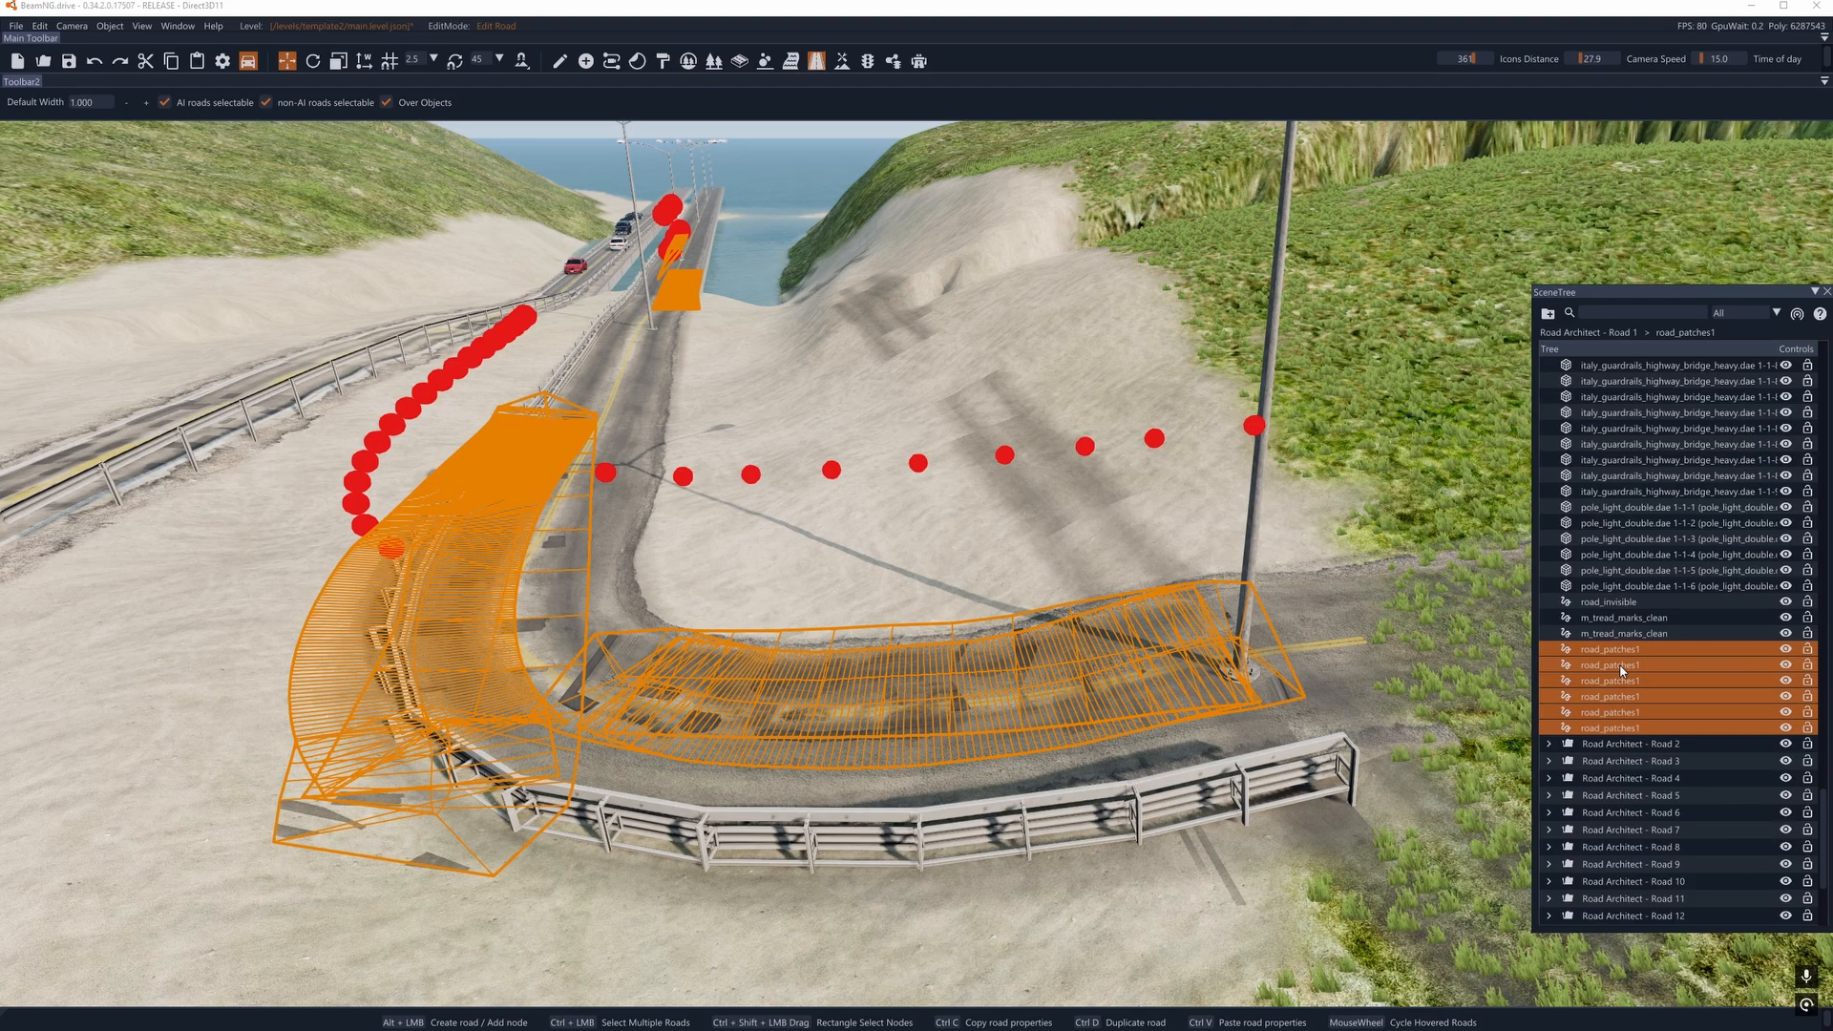
{"action": "key", "text": "Delete"}
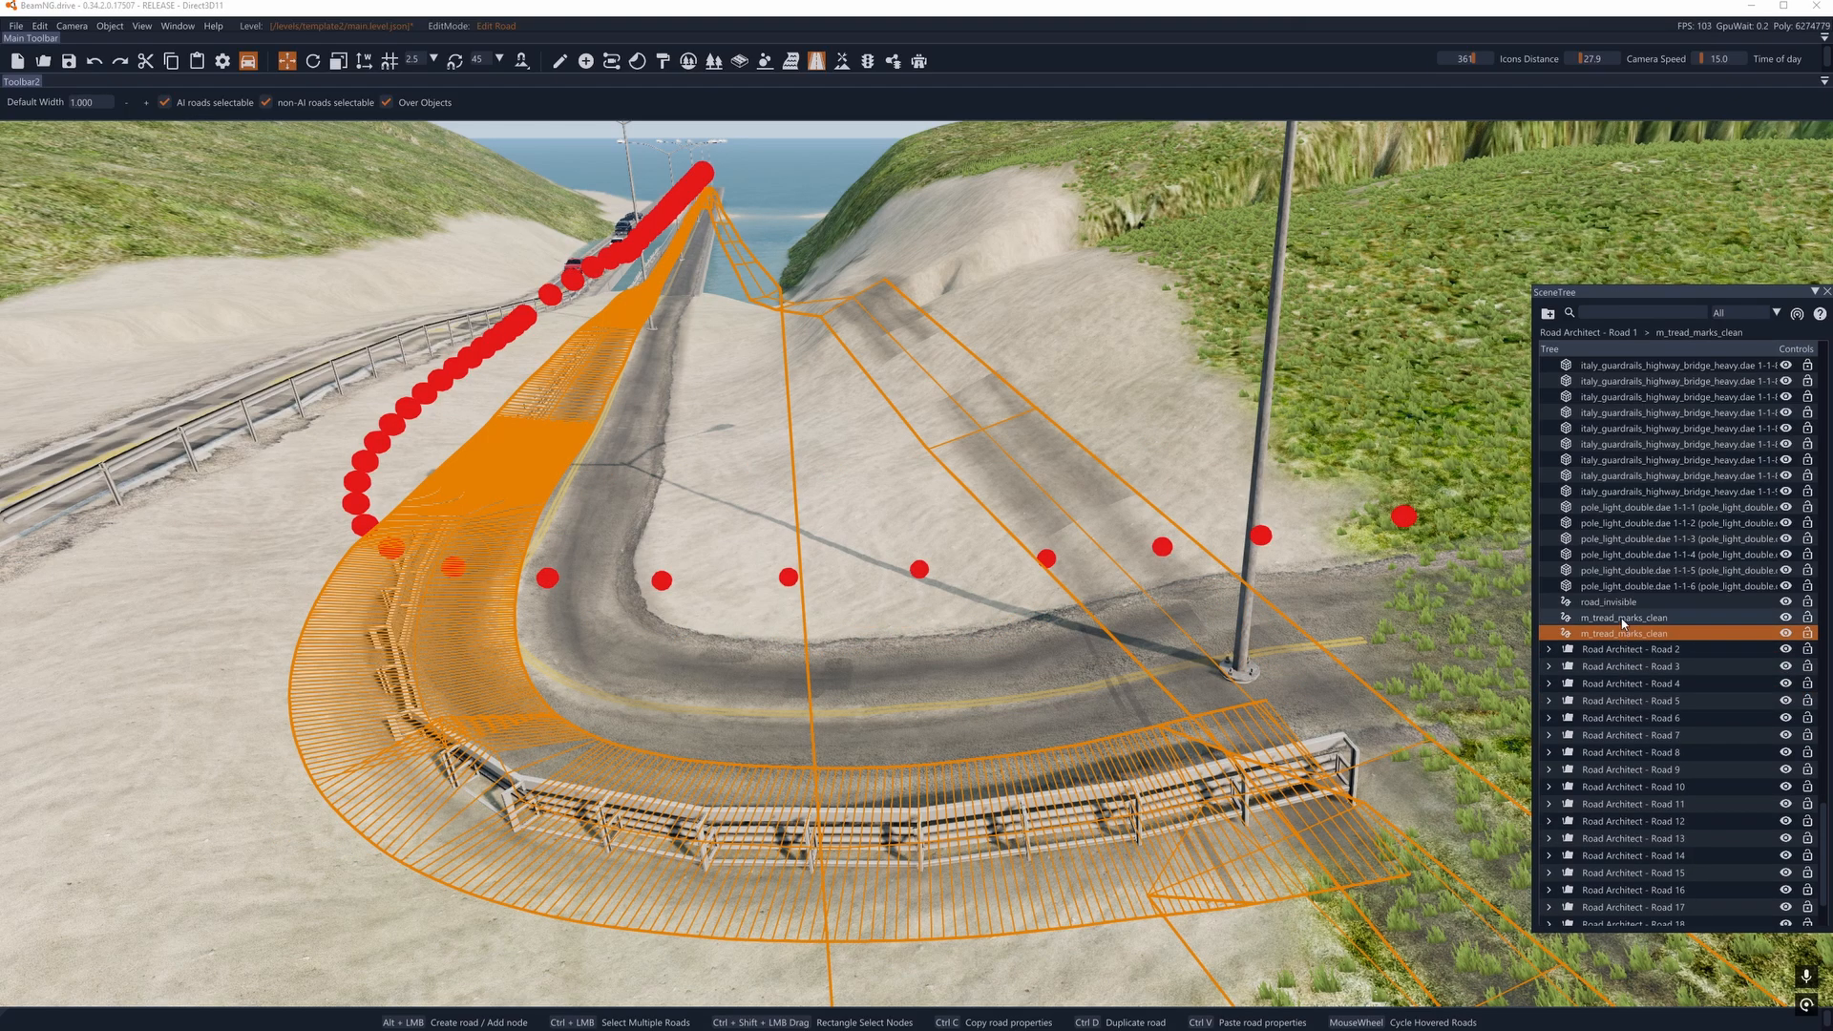
- Delete the two m_tread_marks_clean decal roads and the road_invisible entry above them in Road 1
{"action": "left_click", "coordinate": [1623, 618], "text": "shift"}
{"action": "key", "text": "Delete"}
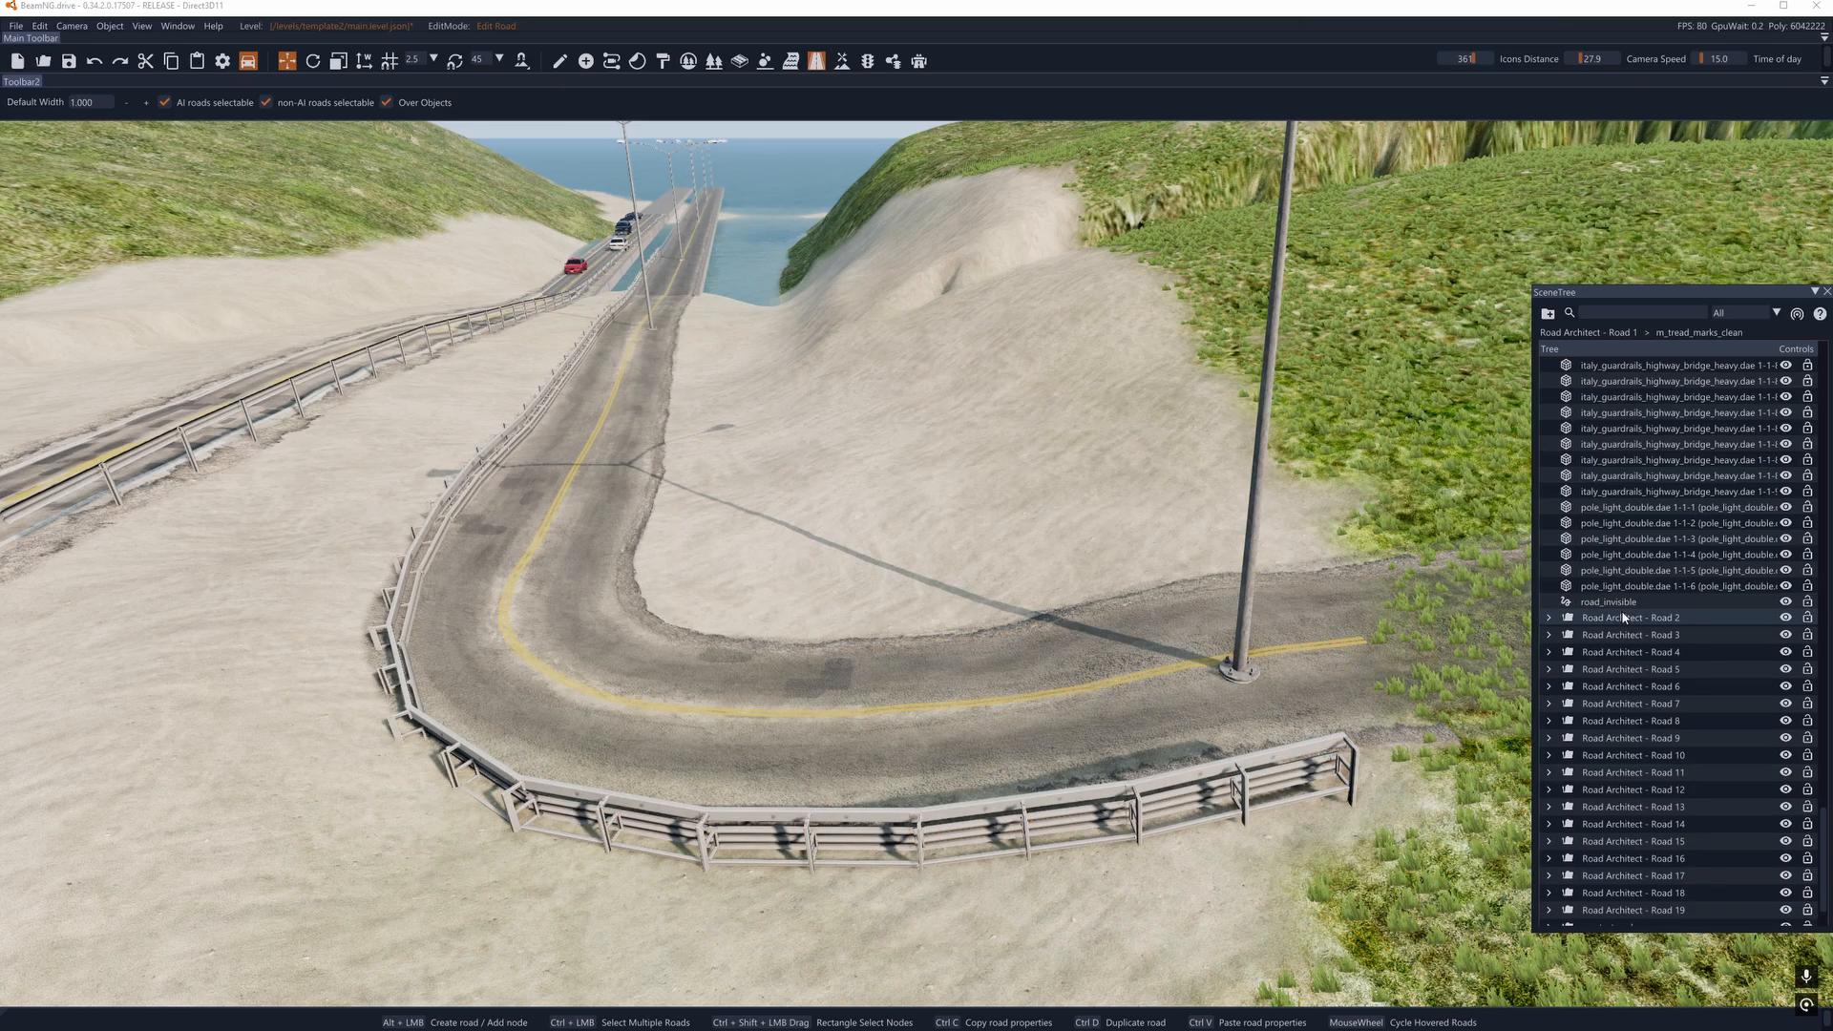
{"action": "left_click", "coordinate": [1623, 605]}
{"action": "key", "text": "Delete"}
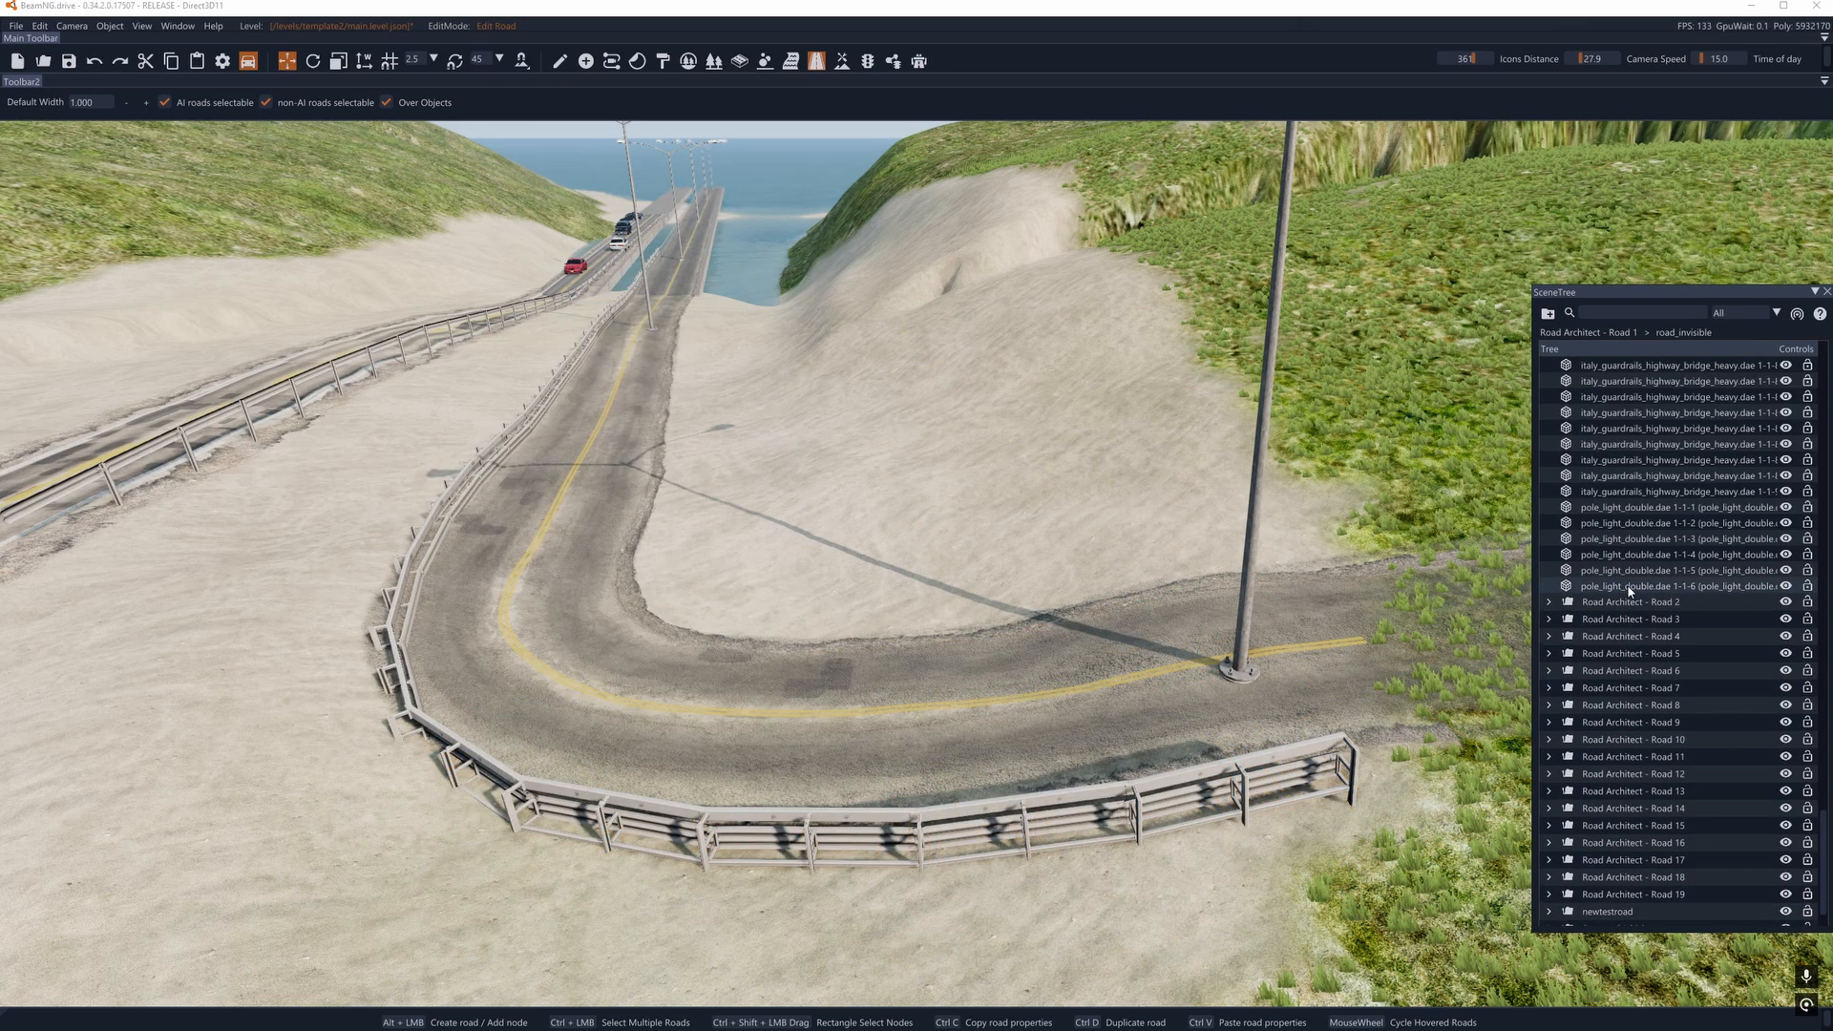
- Select the last of the three remaining road_patches1 decal roads in the Road Architect - Road 1 group
{"action": "left_click", "coordinate": [1629, 588]}
{"action": "scroll", "coordinate": [1766, 645], "scroll_direction": "up", "scroll_amount": 5}
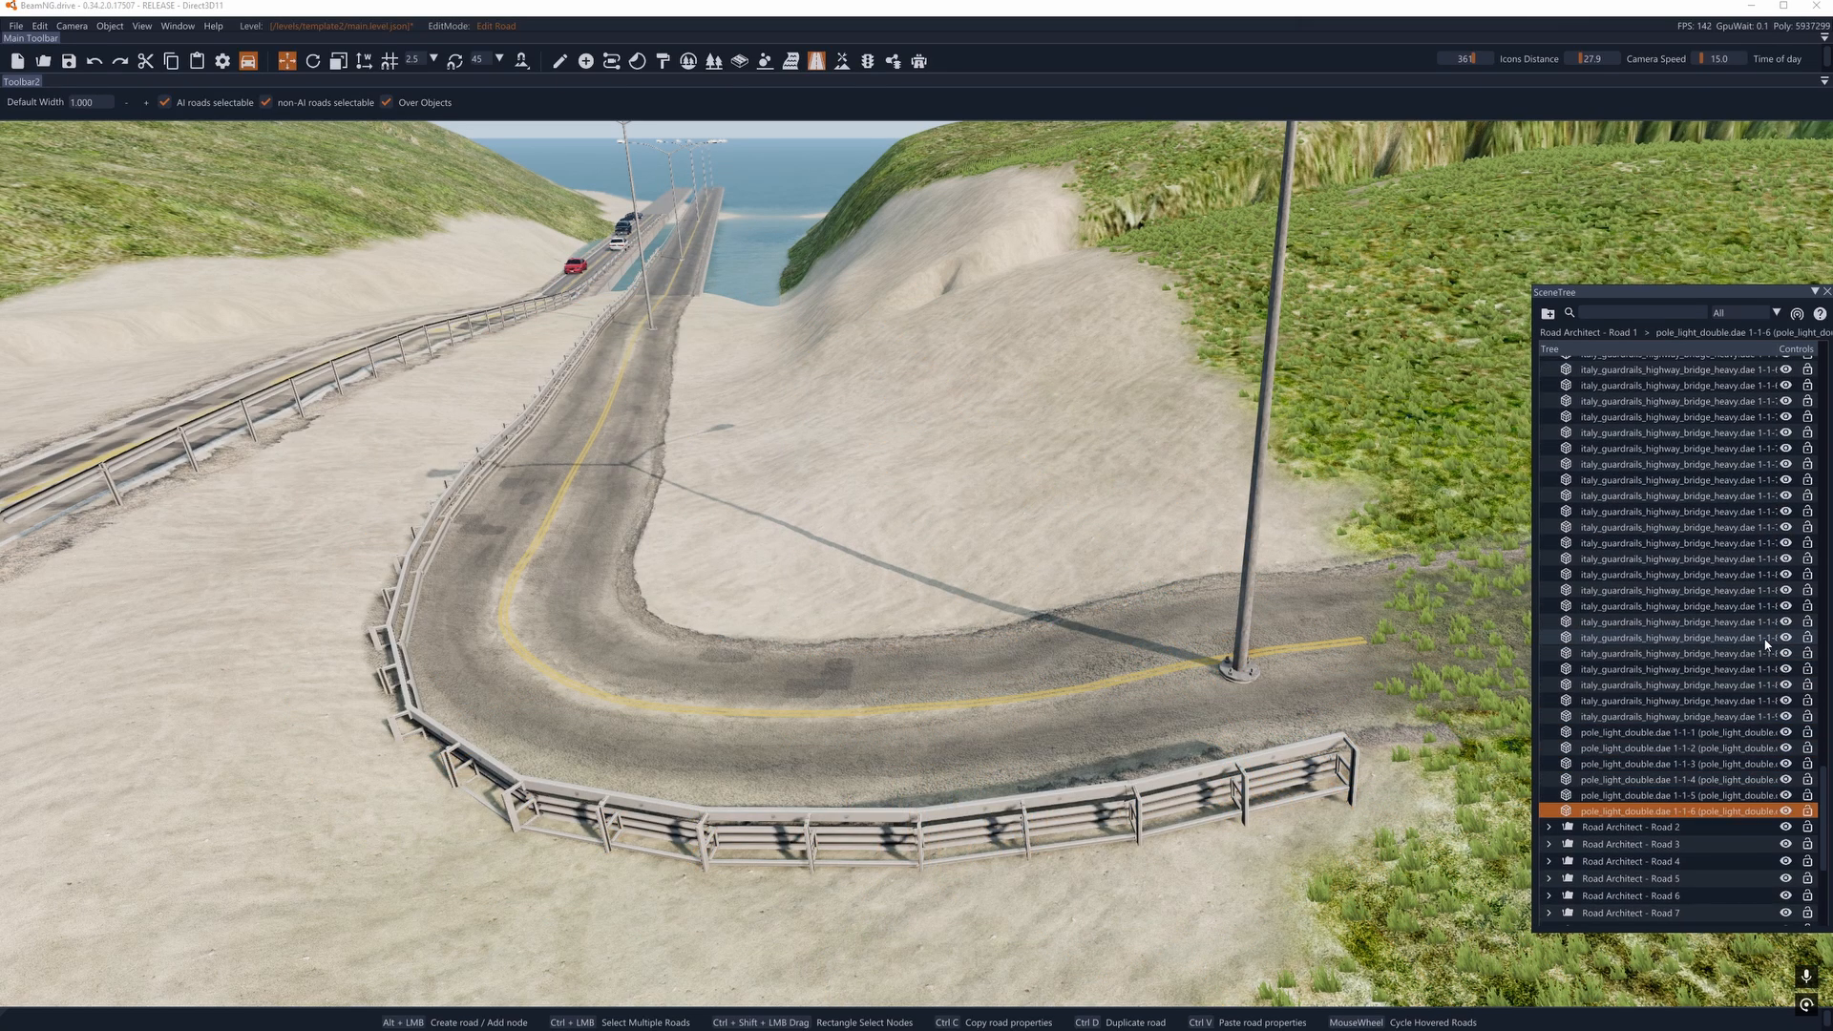
{"action": "scroll", "coordinate": [1740, 646], "scroll_direction": "up", "scroll_amount": 5}
{"action": "scroll", "coordinate": [1648, 646], "scroll_direction": "up", "scroll_amount": 5}
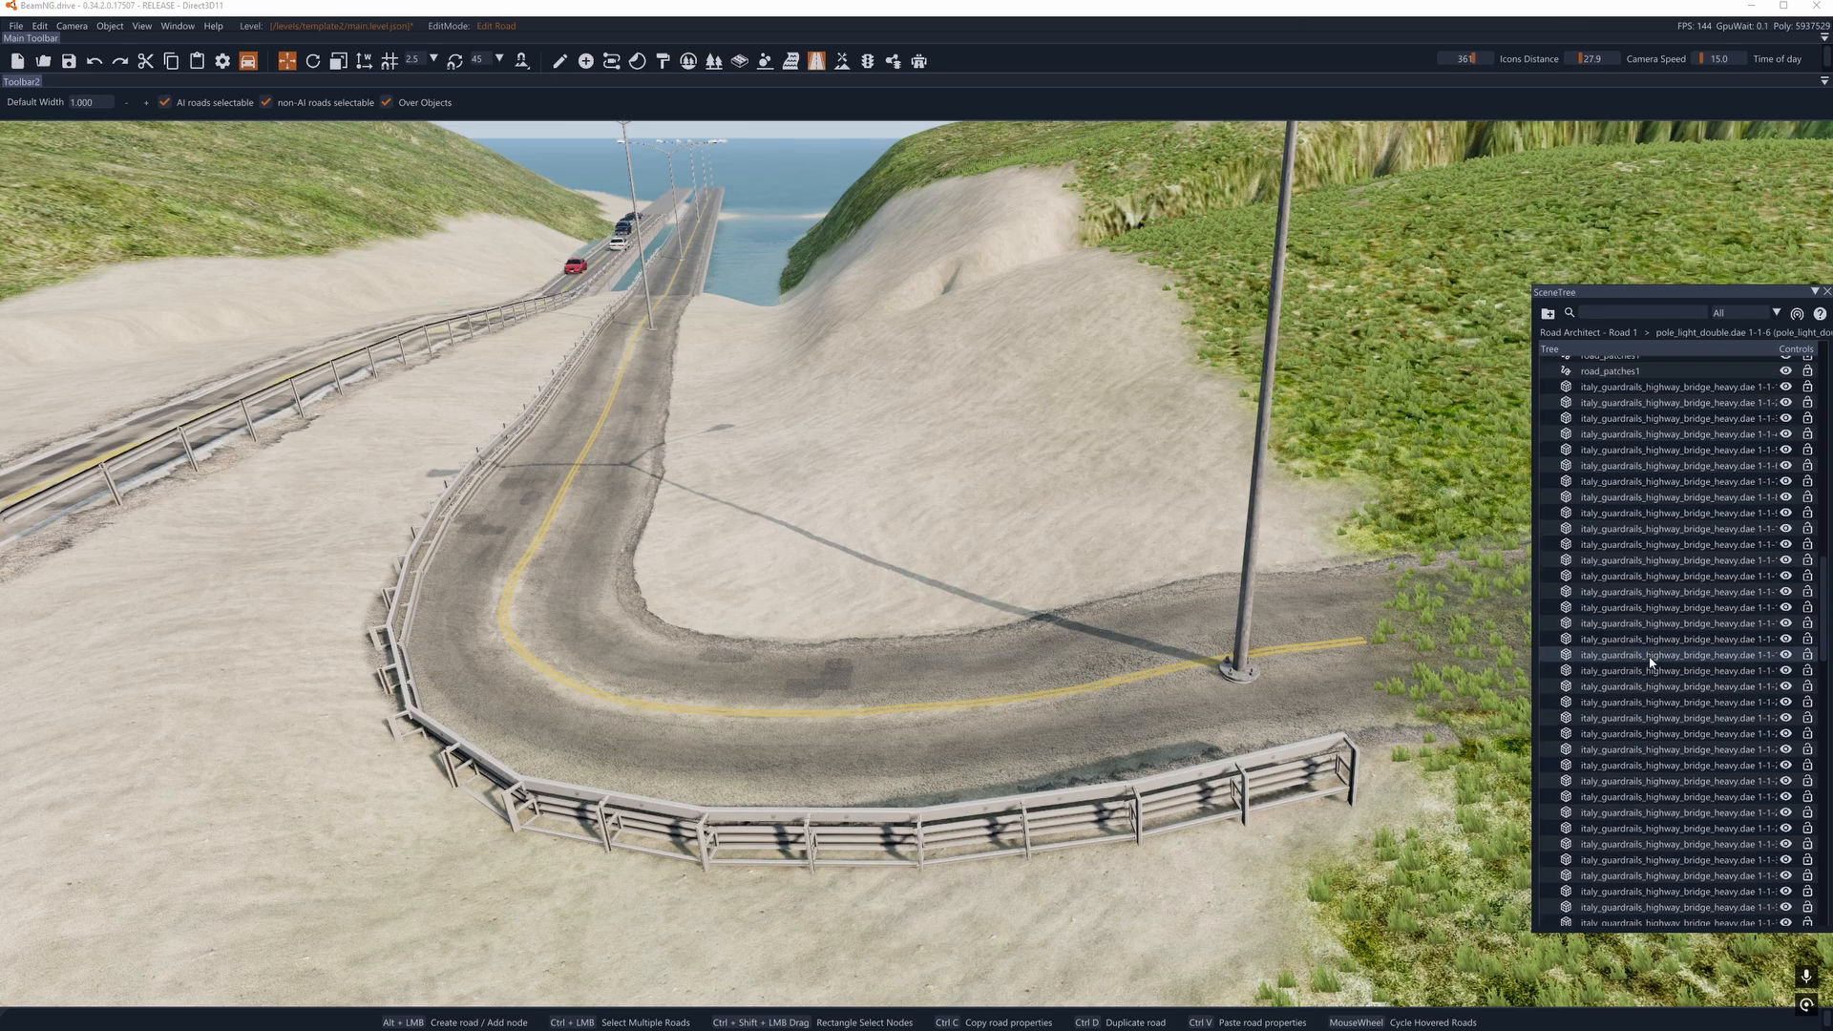
{"action": "left_click", "coordinate": [1628, 767]}
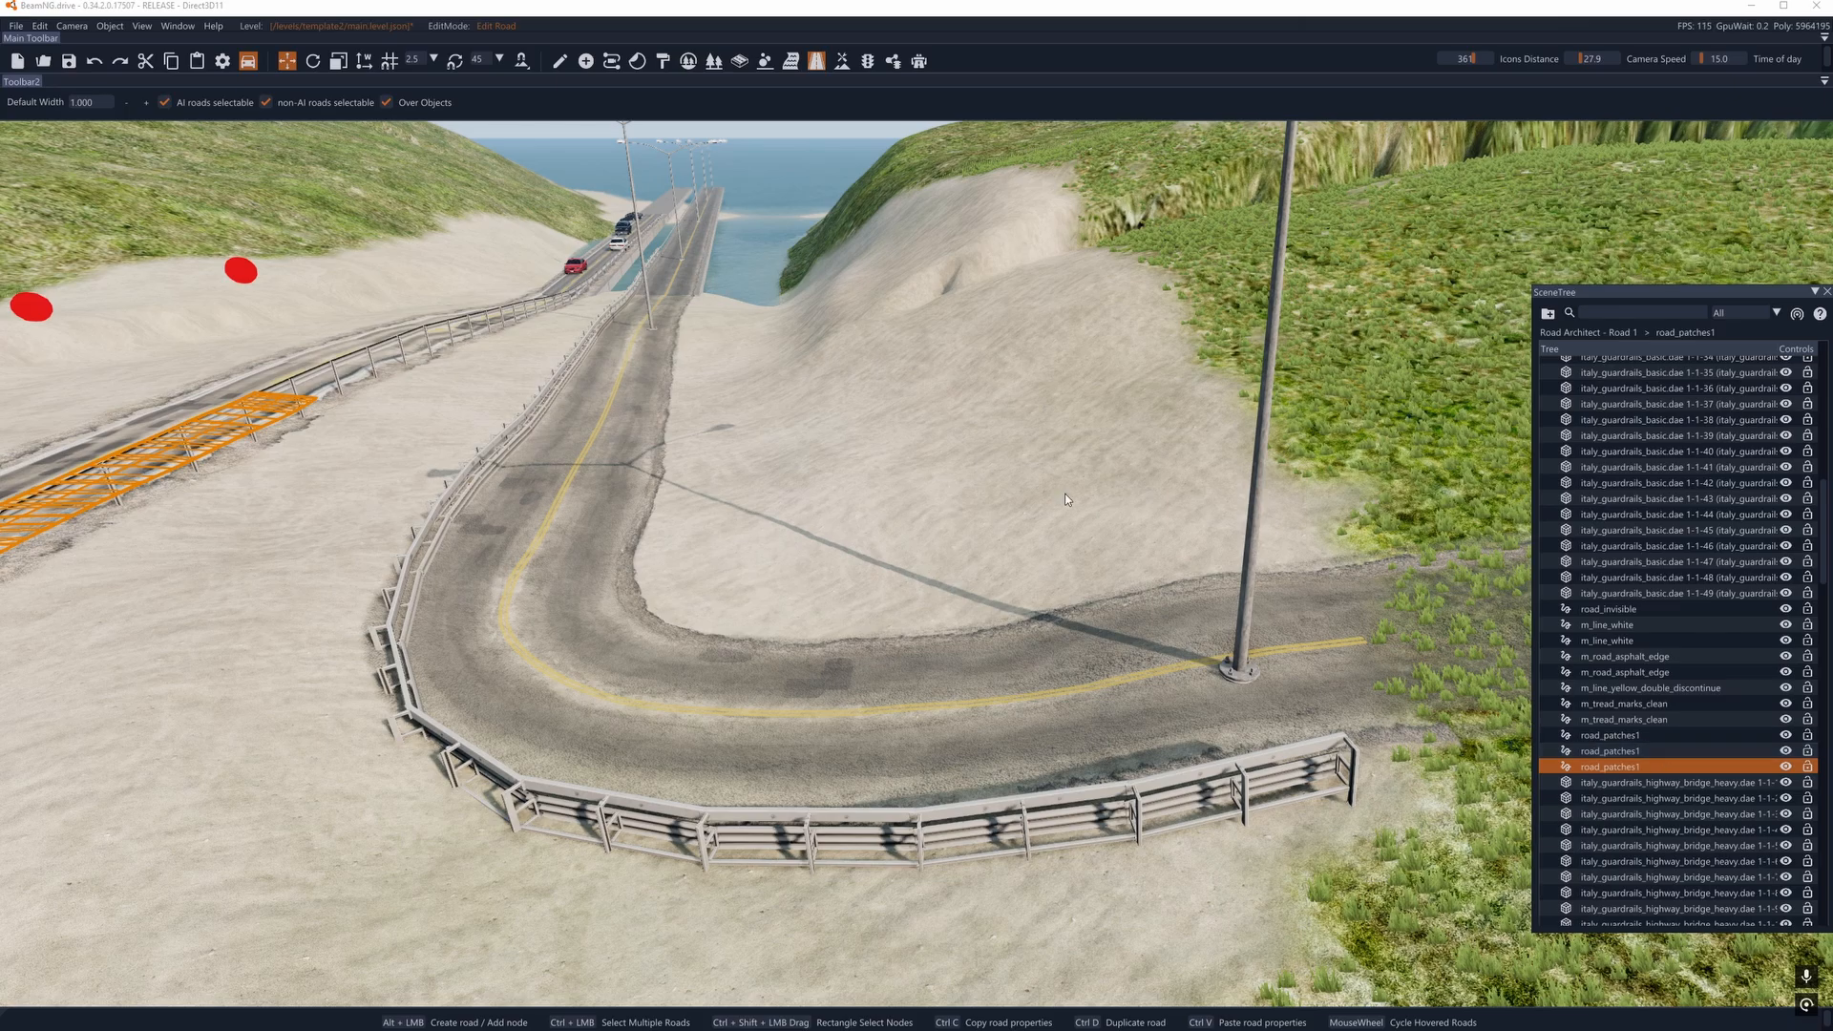
{"action": "left_click", "coordinate": [918, 61]}
{"action": "left_click_drag", "start_coordinate": [68, 112], "coordinate": [102, 180]}
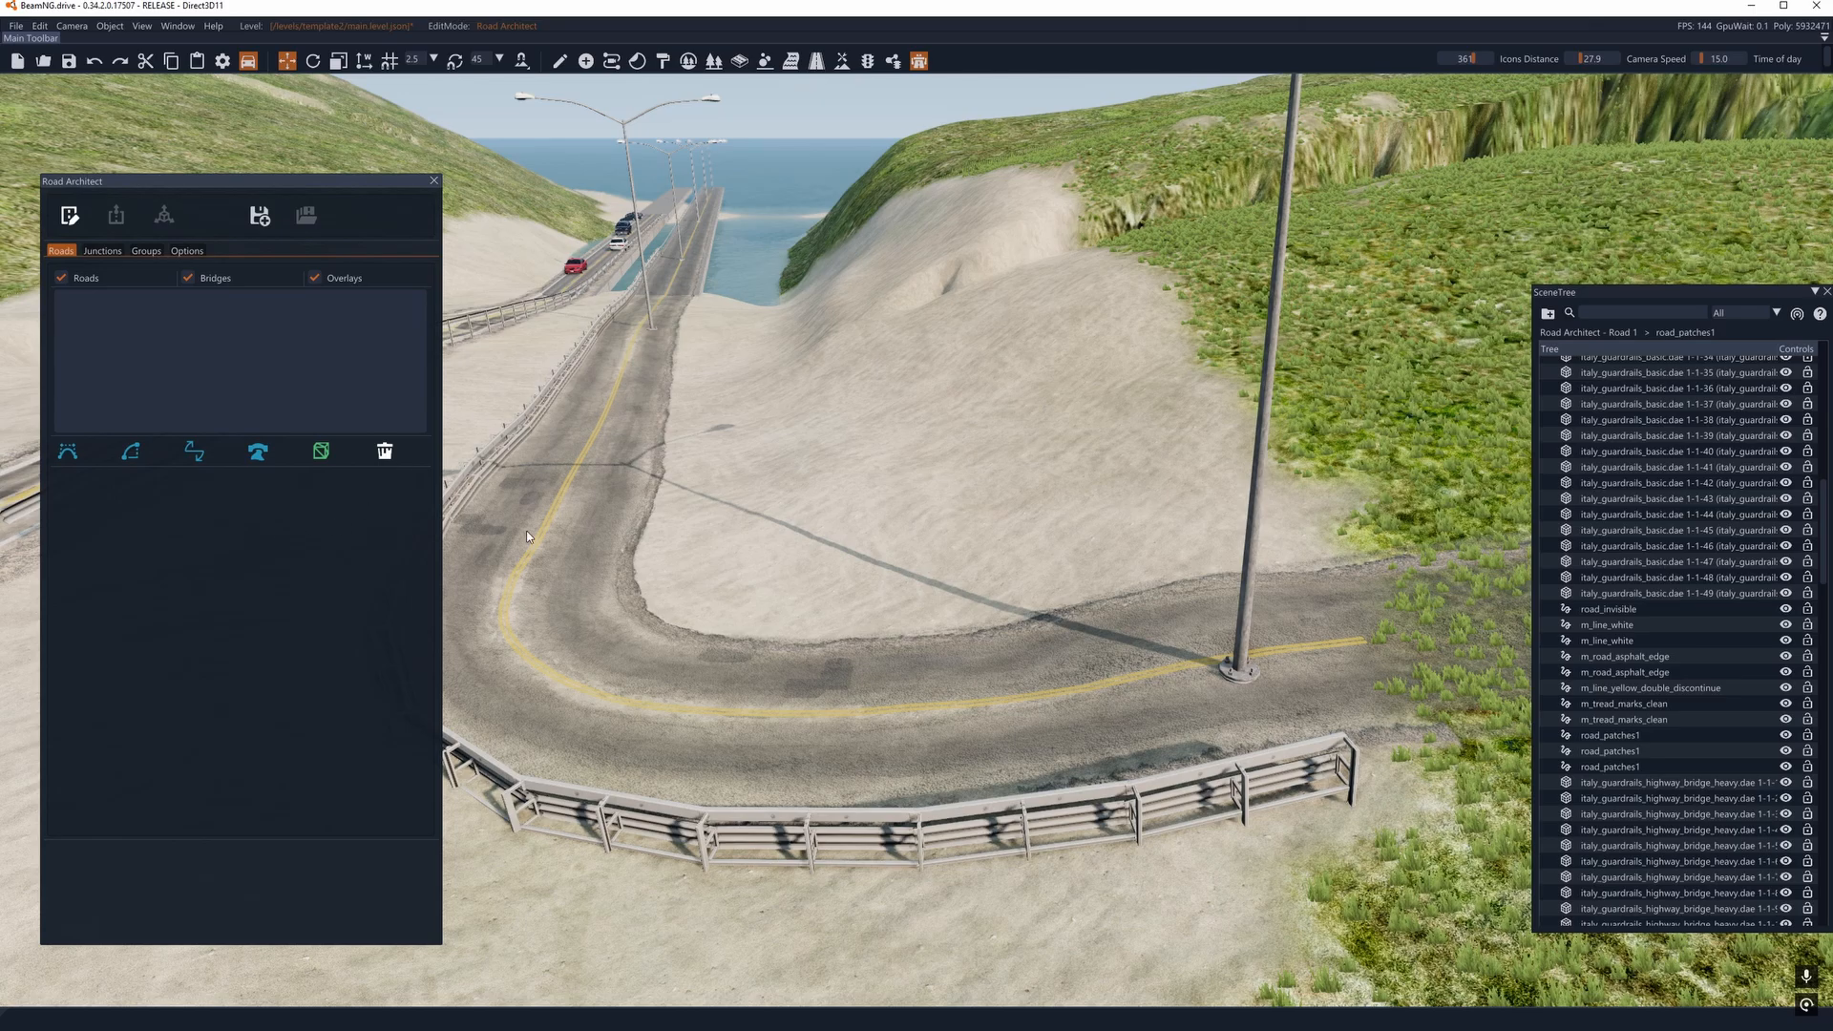
{"action": "left_click", "coordinate": [64, 453]}
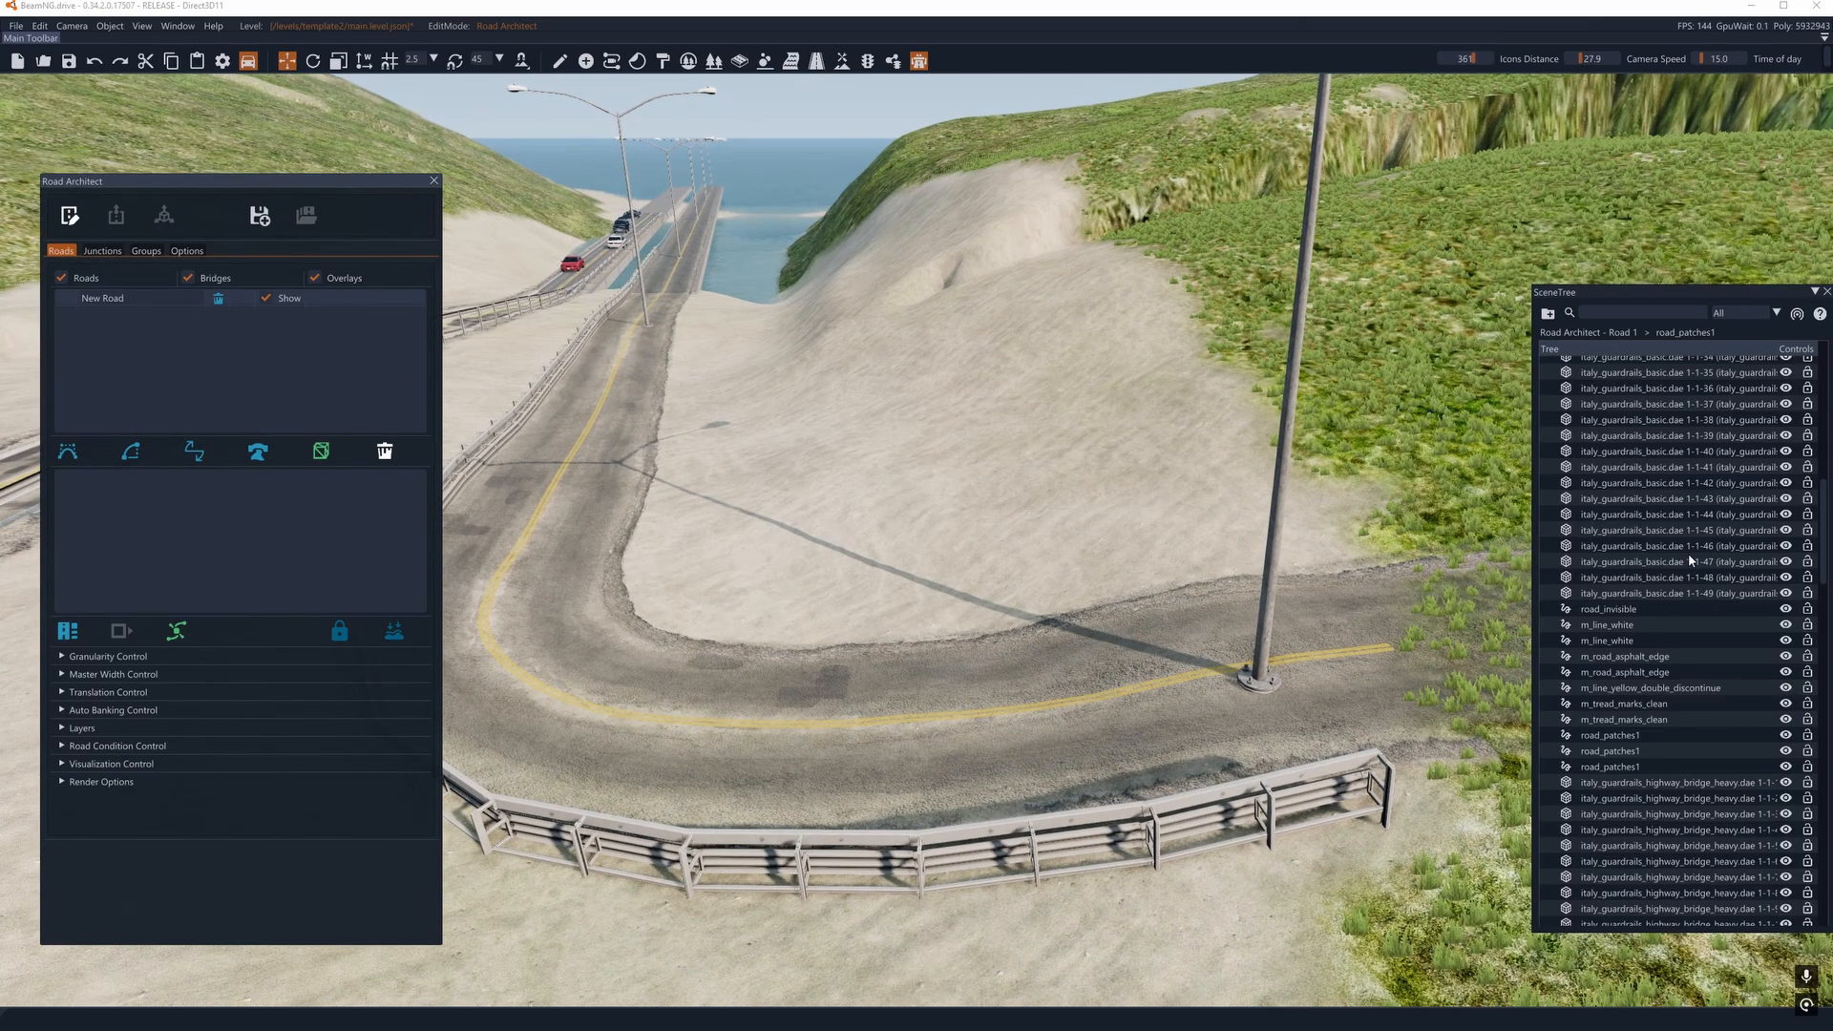
{"action": "left_click", "coordinate": [1689, 558]}
{"action": "scroll", "coordinate": [1688, 559], "scroll_direction": "up", "scroll_amount": 3}
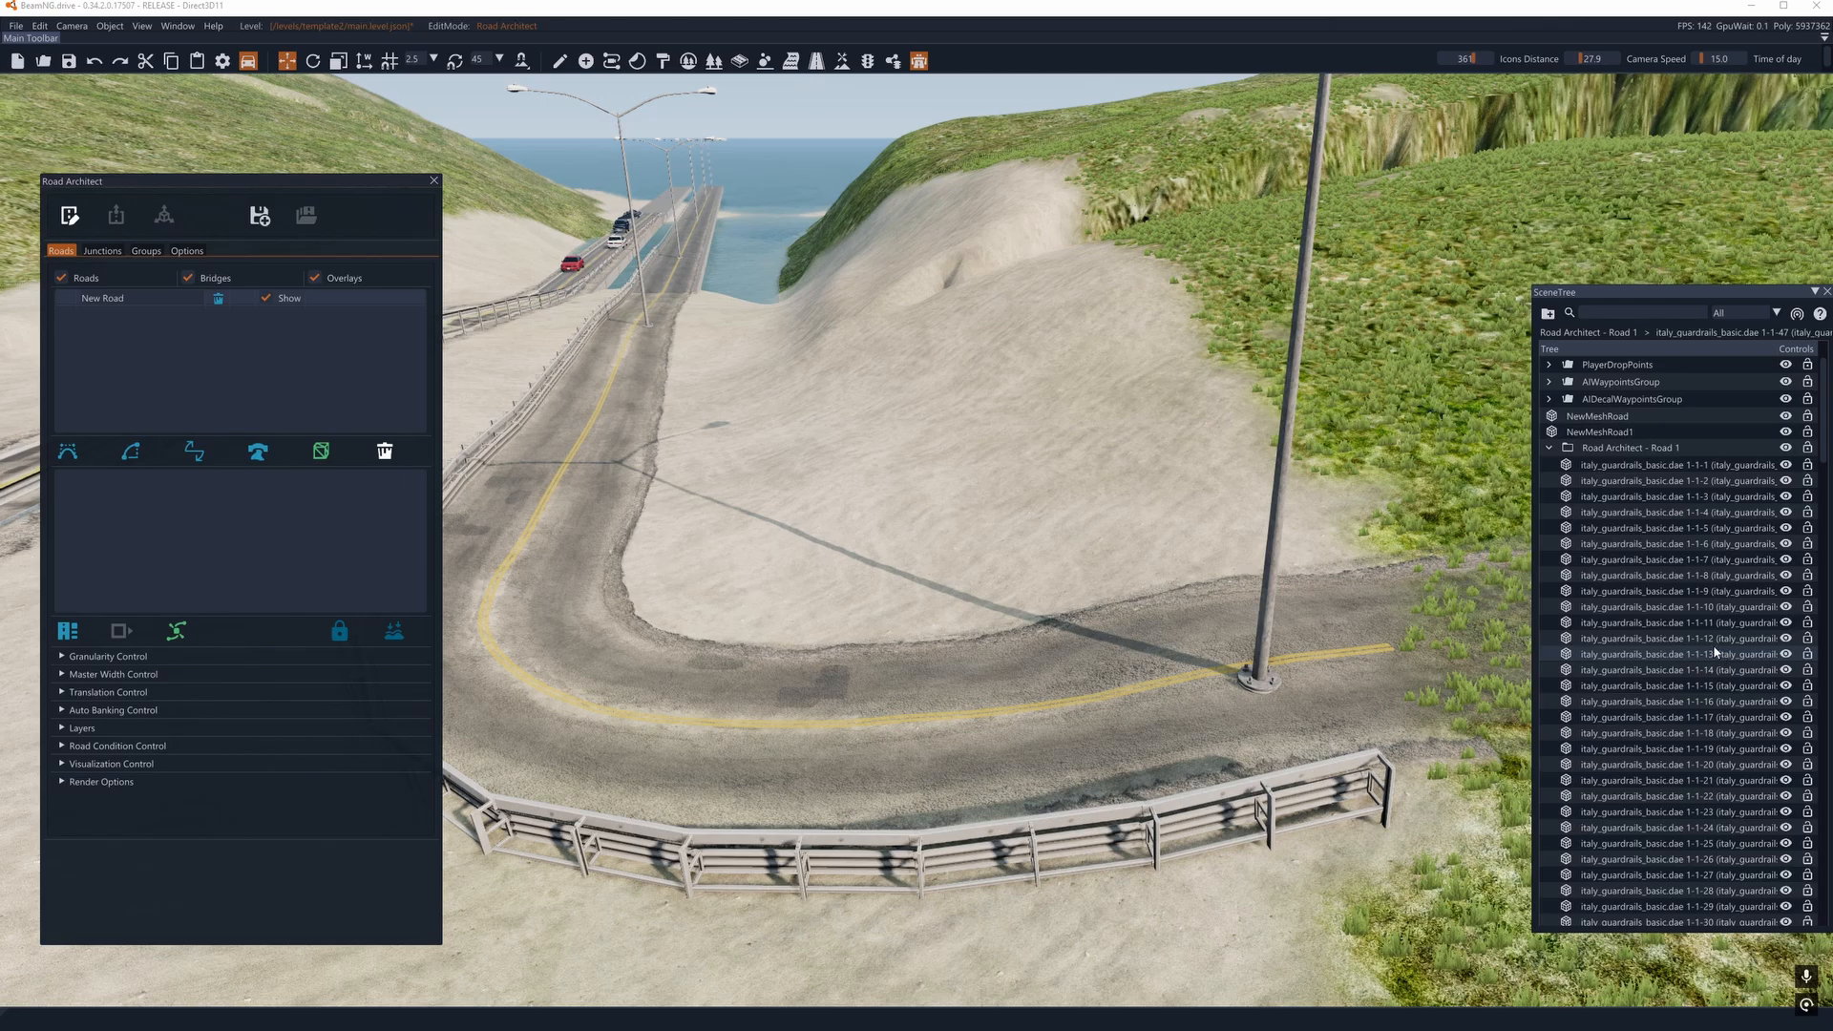
{"action": "left_click", "coordinate": [1609, 449]}
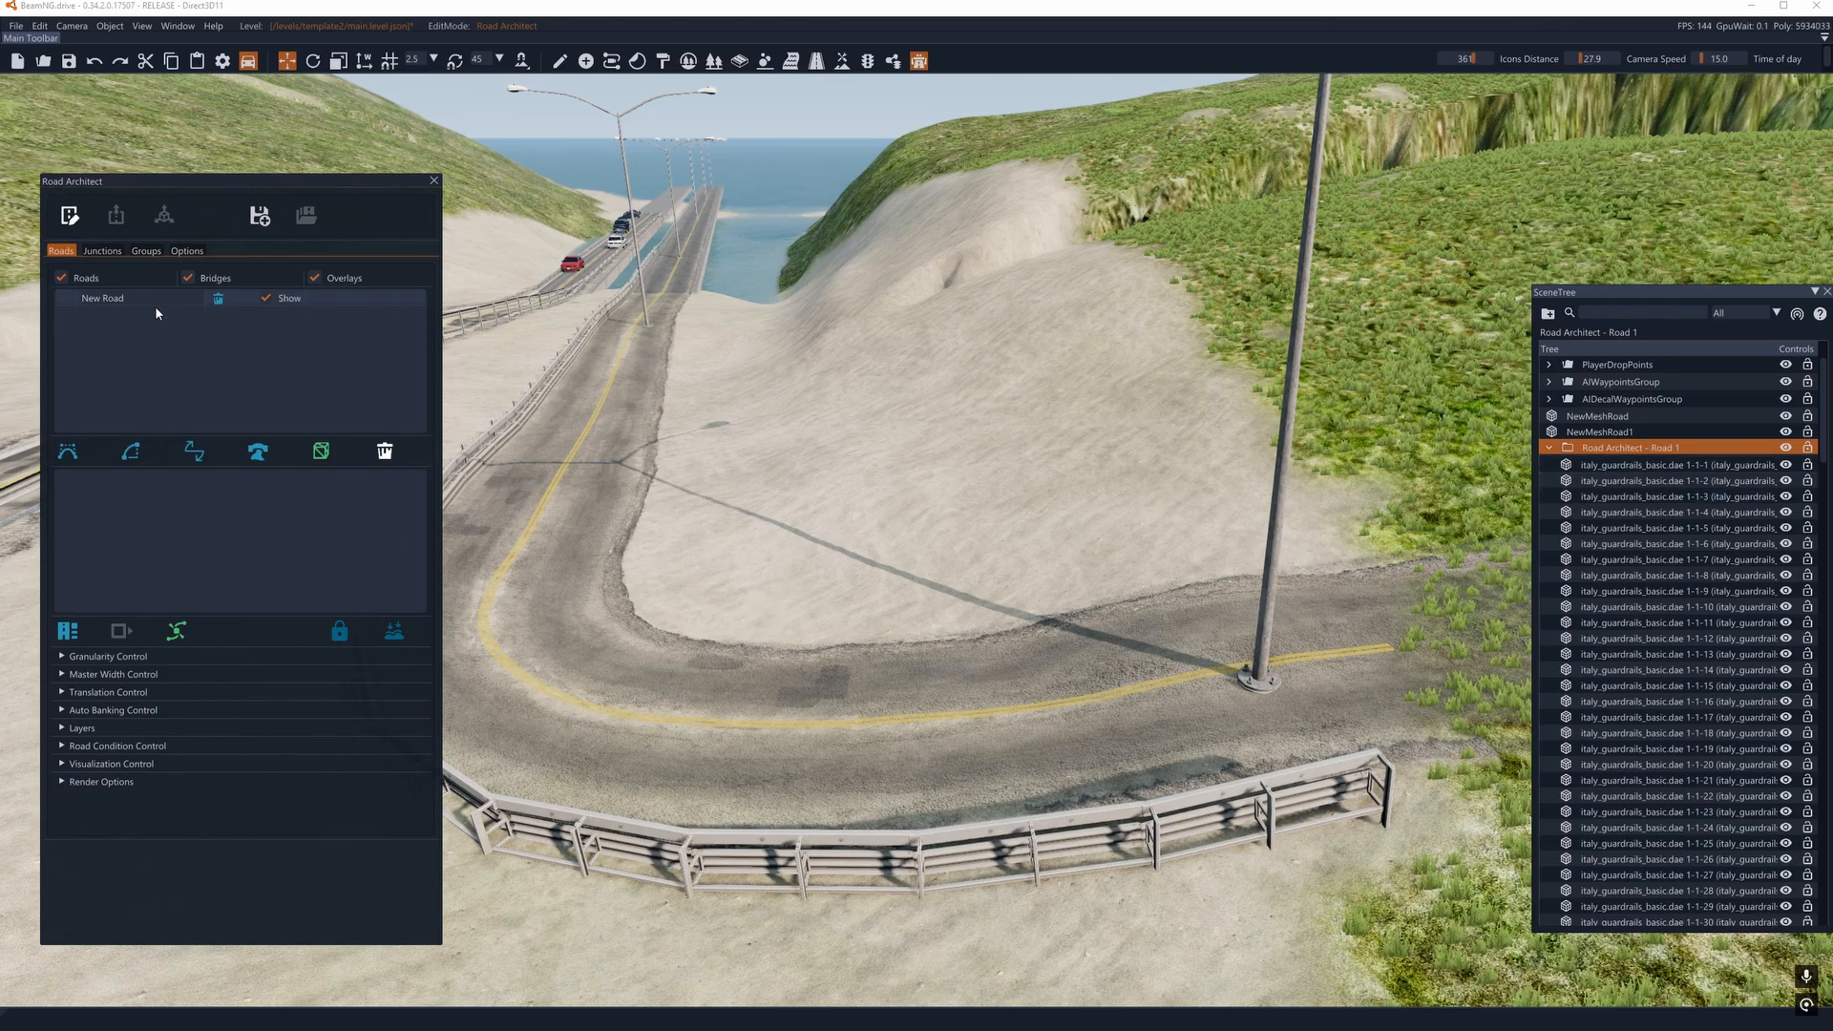
{"action": "left_click", "coordinate": [219, 302]}
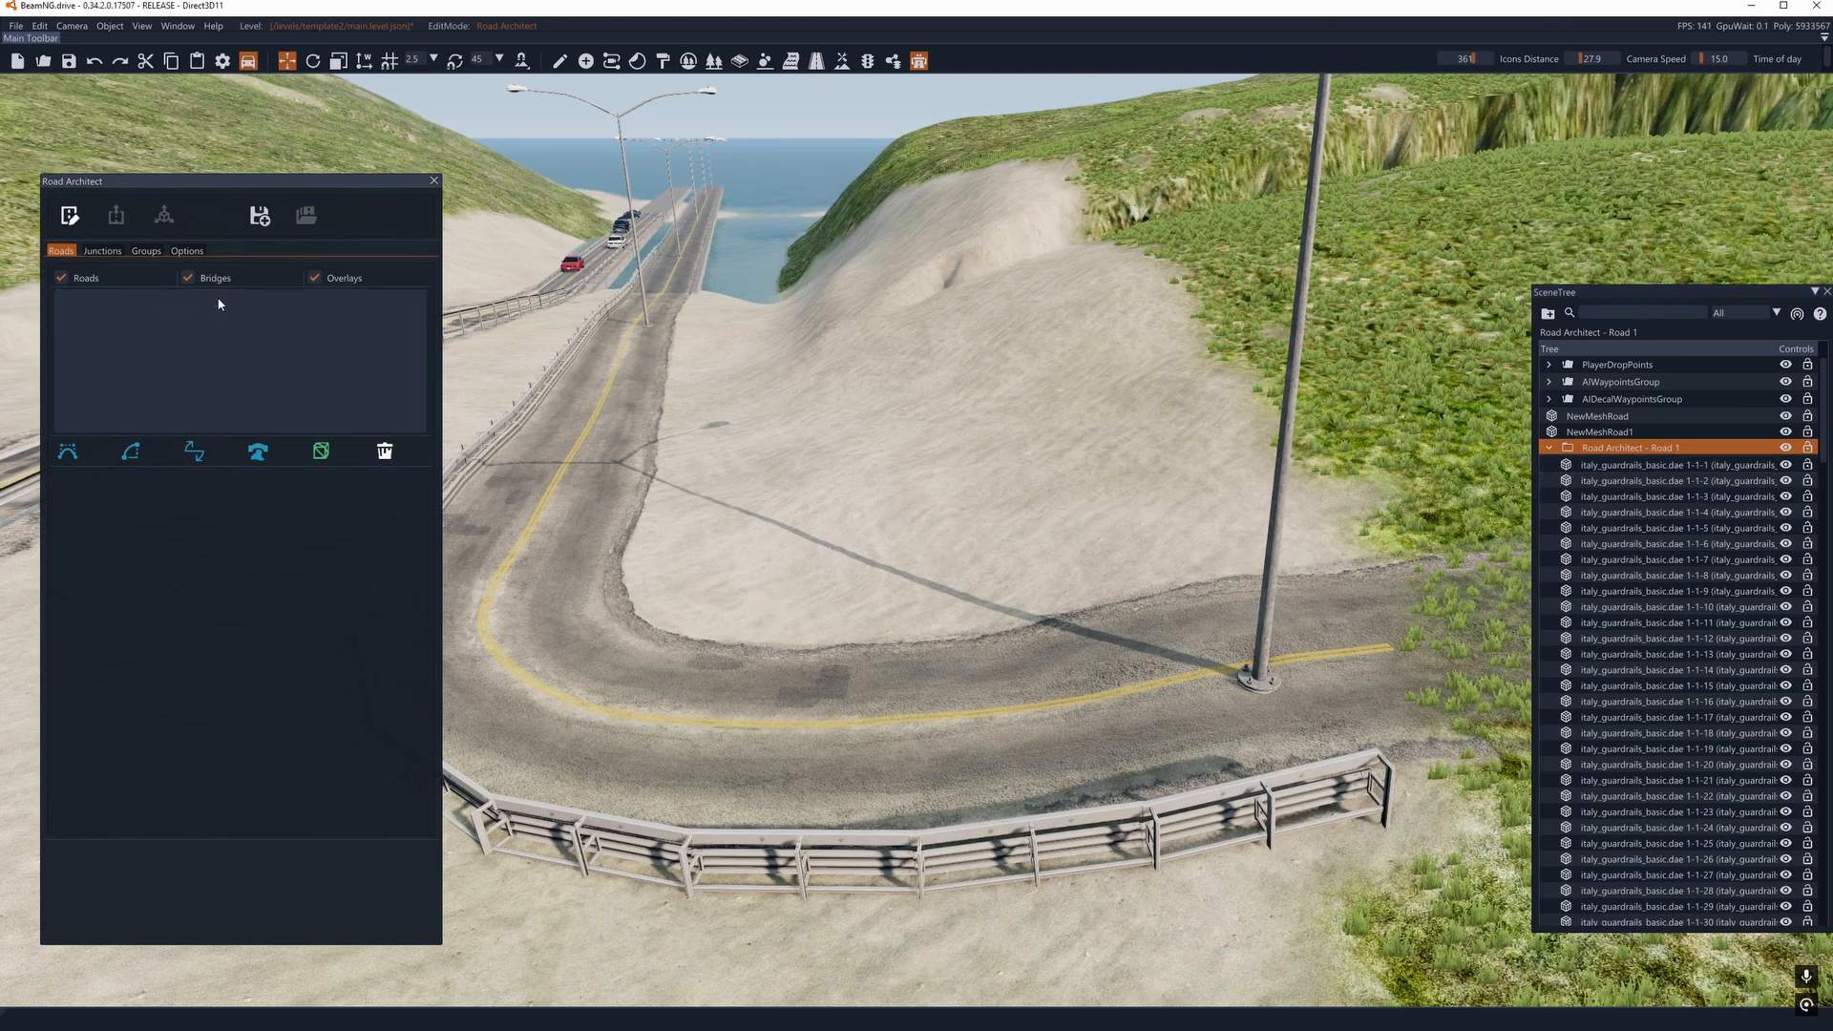
{"action": "left_click", "coordinate": [434, 182]}
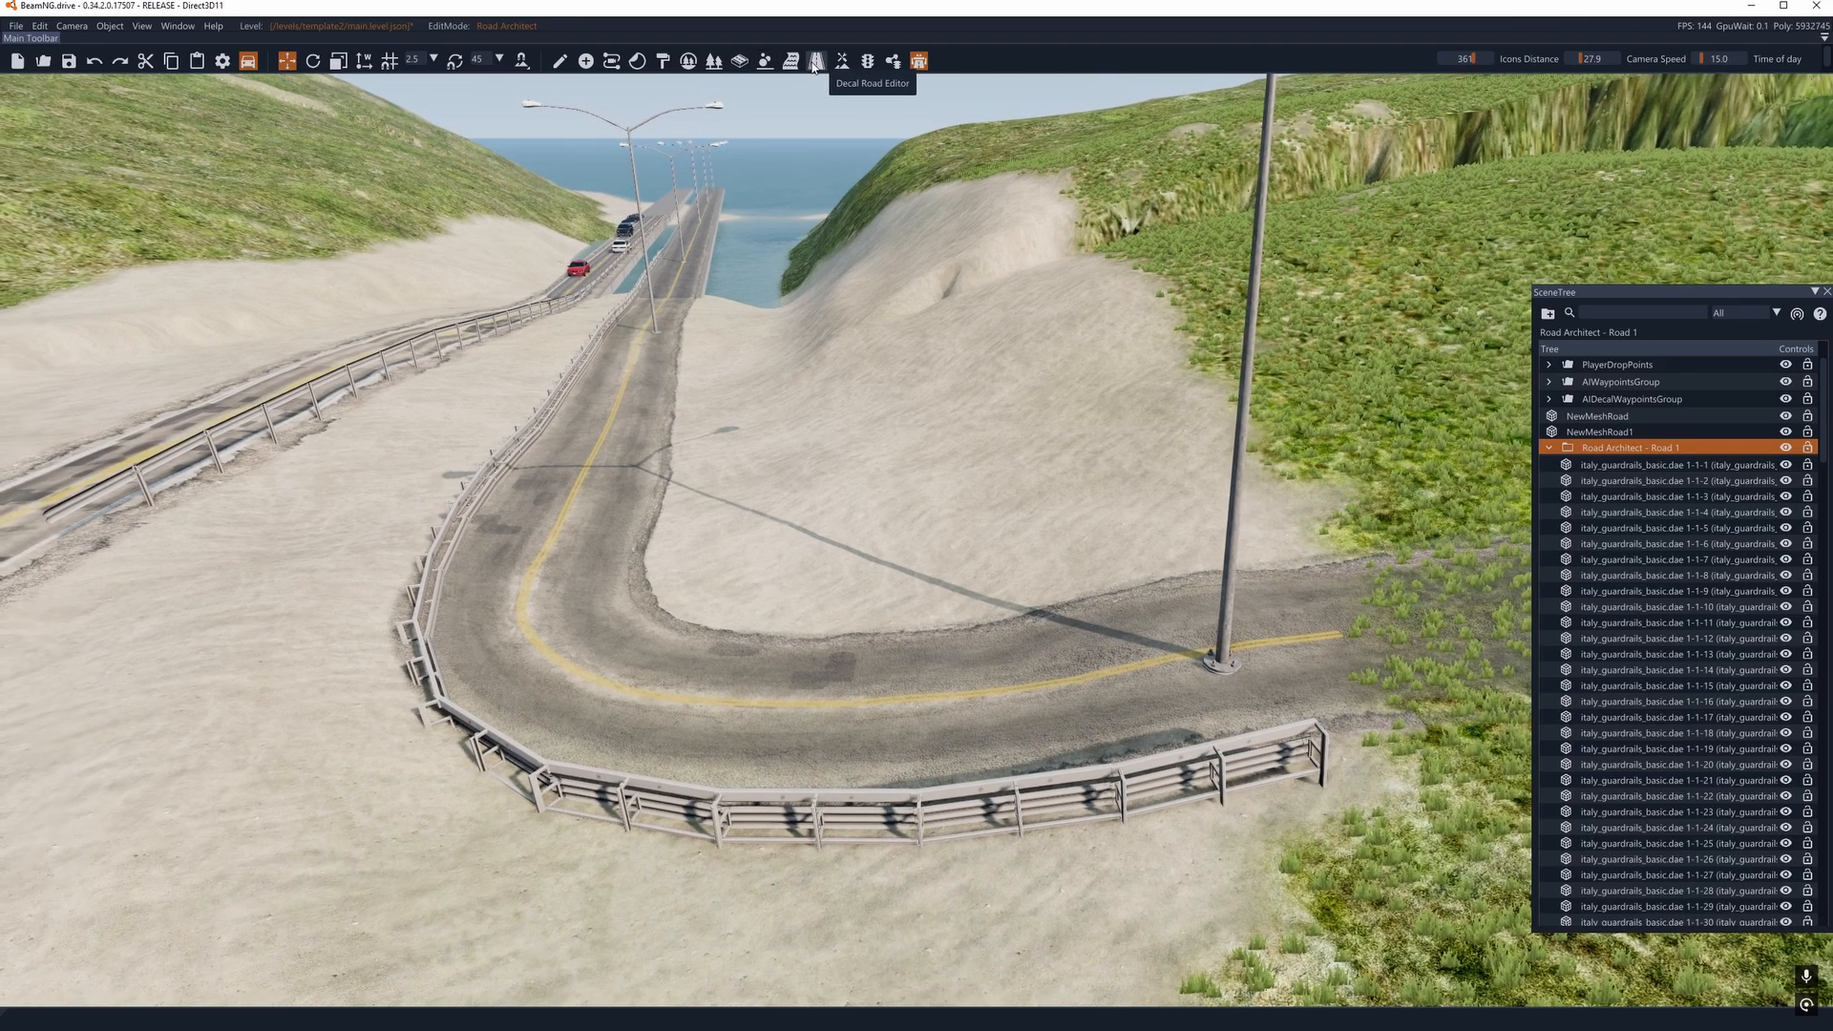
- Switch to the Decal Road Editor, select the decal road on the curve, and reposition the SceneTree window
{"action": "left_click", "coordinate": [816, 60]}
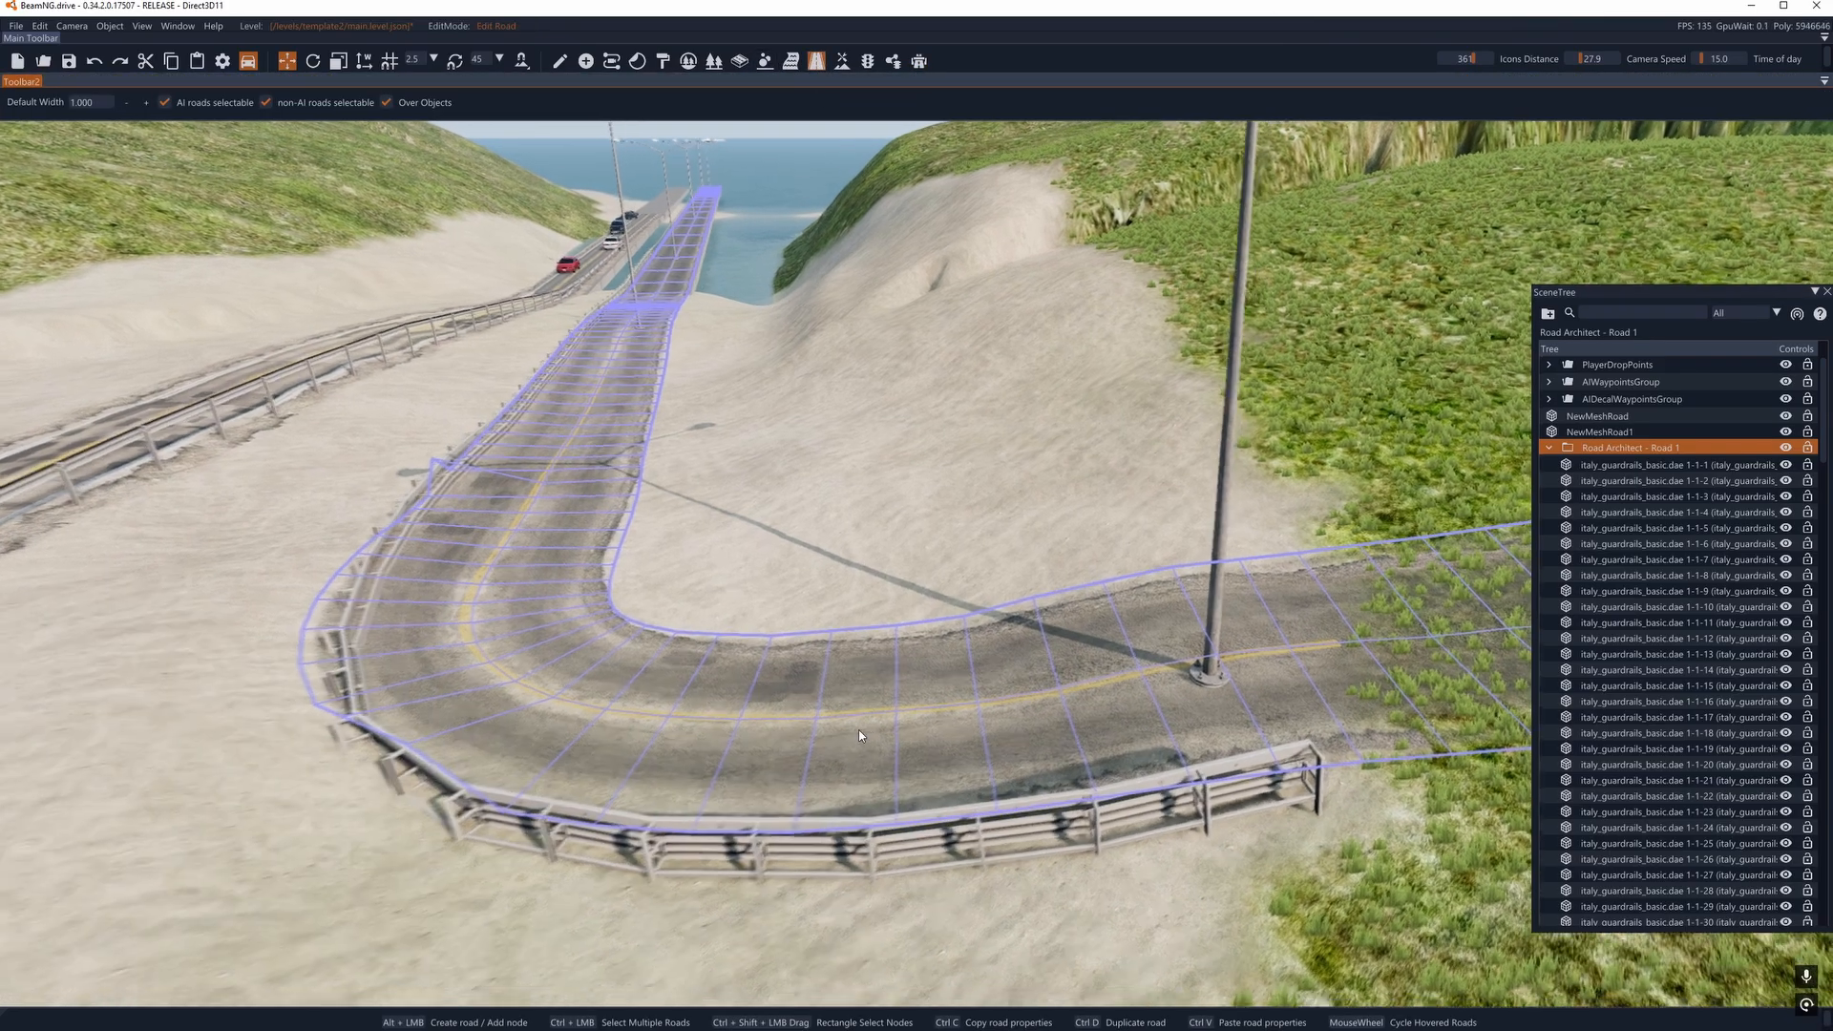
{"action": "left_click", "coordinate": [858, 730]}
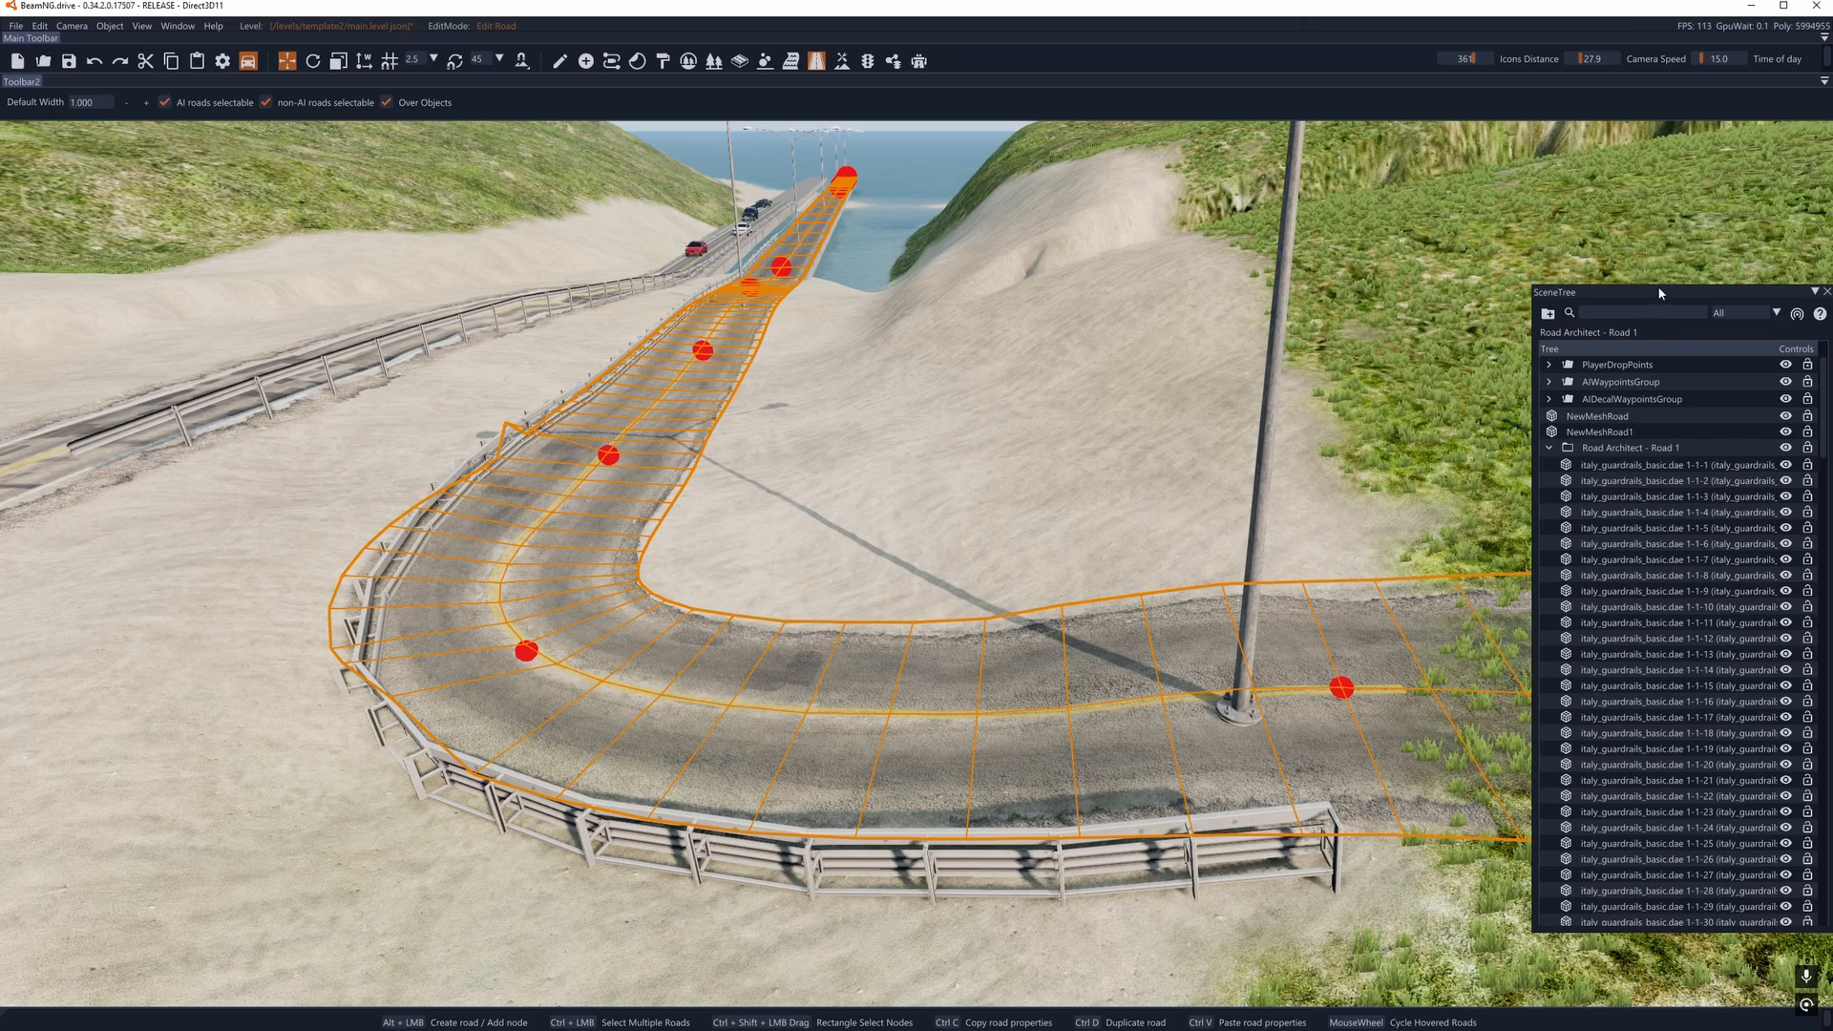
{"action": "left_click_drag", "start_coordinate": [1638, 298], "coordinate": [1644, 127]}
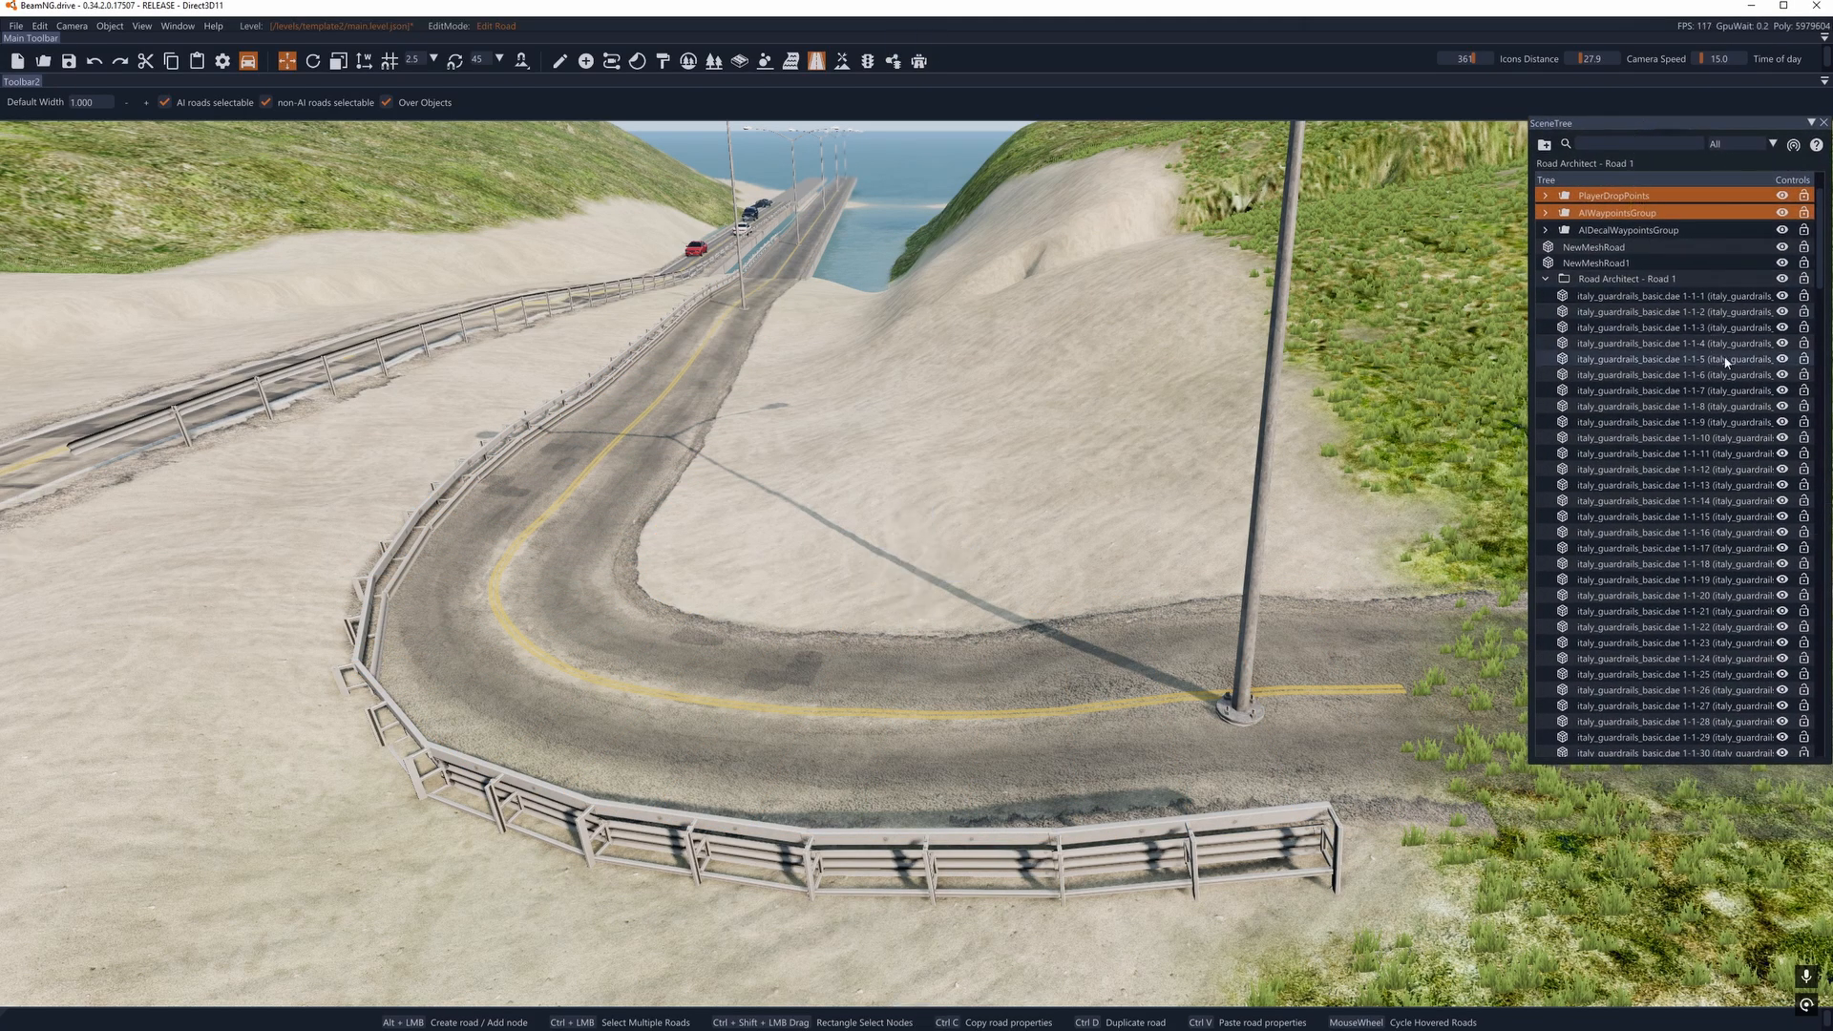
- Examine the curved road, its guardrail and the bridge approach from several camera angles
{"action": "scroll", "coordinate": [1689, 388], "scroll_direction": "up", "scroll_amount": 2}
{"action": "right_click_drag", "start_coordinate": [1050, 515], "coordinate": [1183, 549]}
{"action": "key", "text": "a"}
{"action": "key", "text": "d"}
{"action": "right_click_drag", "start_coordinate": [624, 327], "coordinate": [576, 340]}
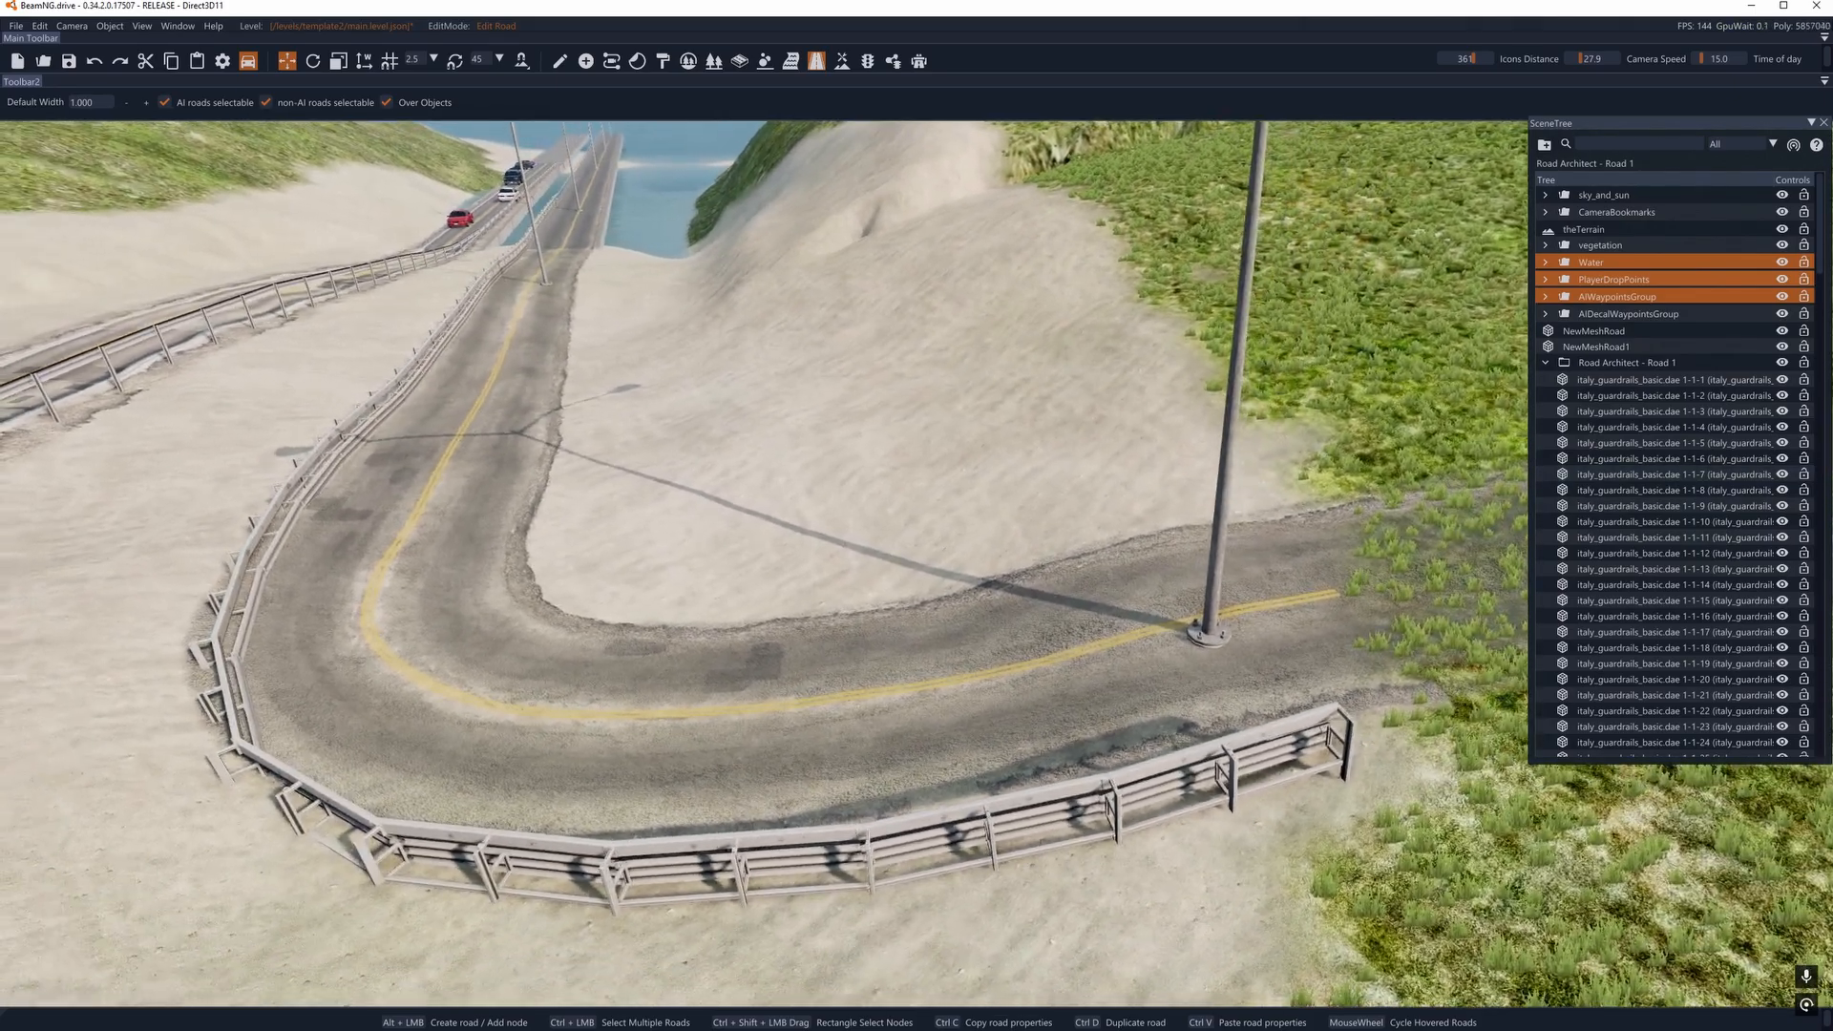
{"action": "key", "text": "a"}
{"action": "key", "text": "d"}
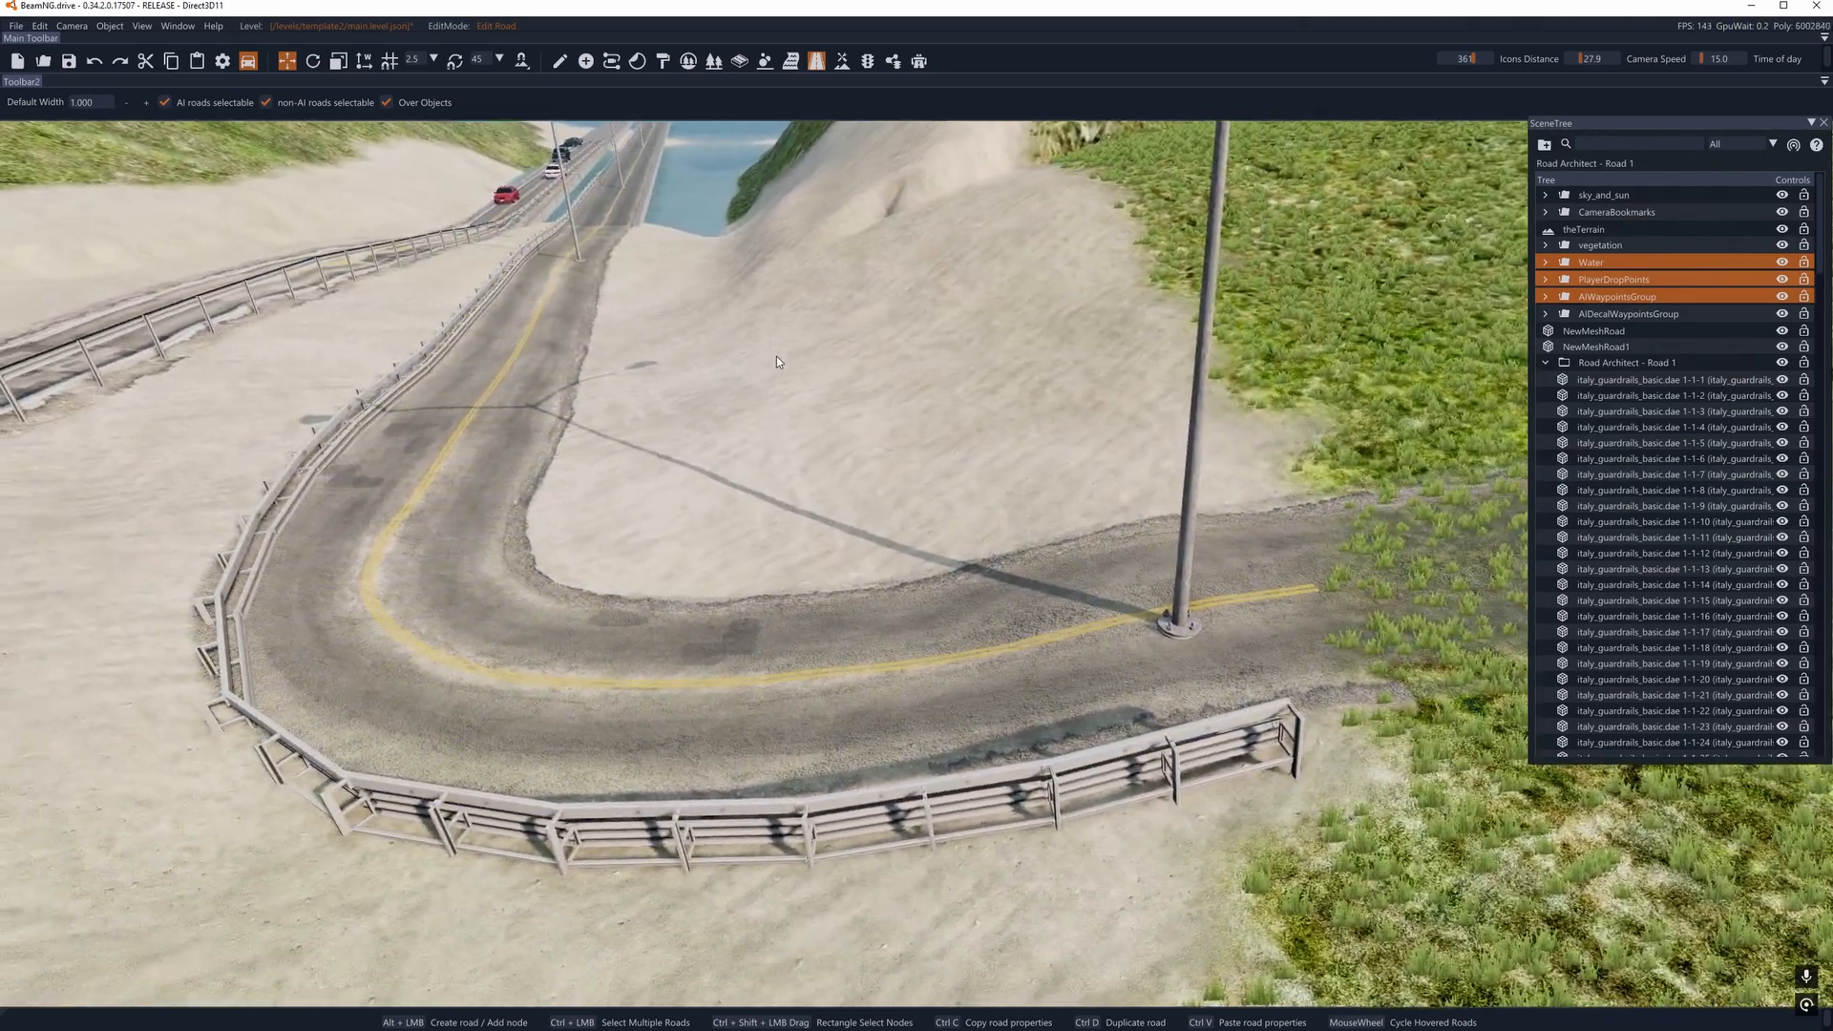
{"action": "key", "text": "a"}
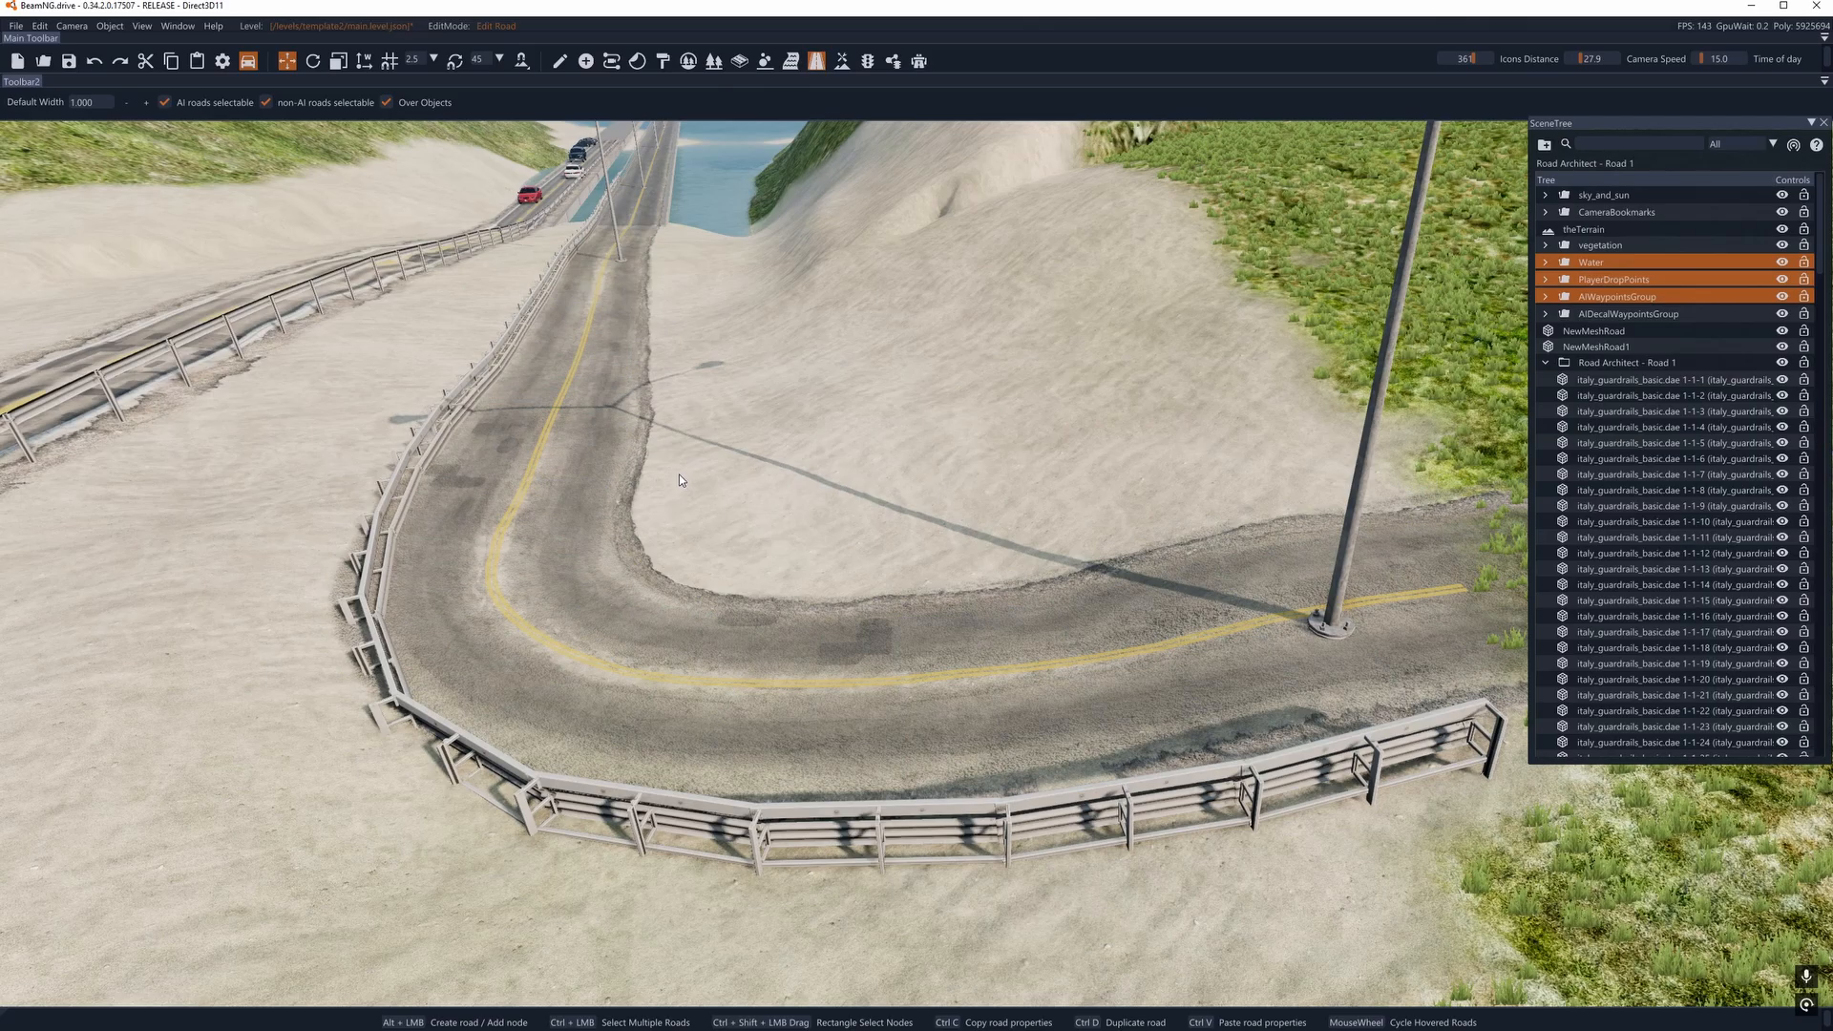
{"action": "key", "text": "w"}
{"action": "key", "text": "a"}
{"action": "right_click_drag", "start_coordinate": [679, 473], "coordinate": [850, 363]}
{"action": "key", "text": "d"}
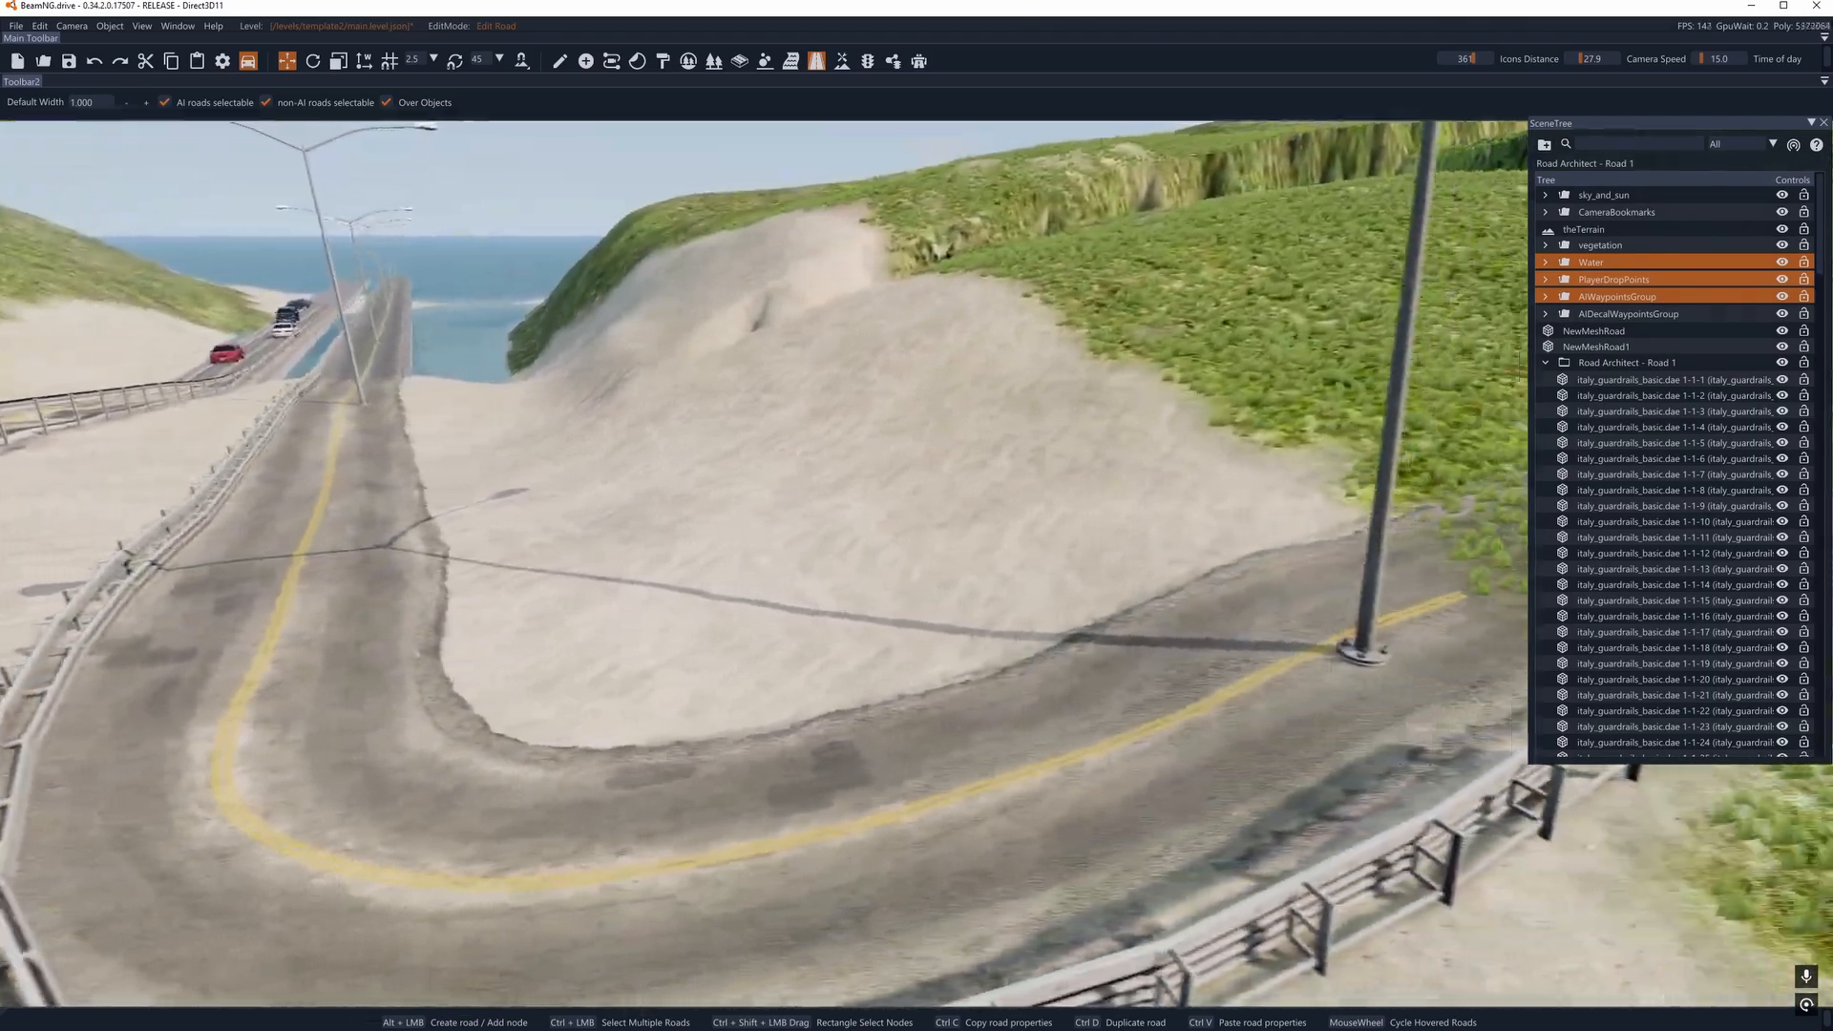
{"action": "key", "text": "s"}
- Examine the guardrail, decal and light pole entries of Road Architect - Road 1 and the groups down to newtestroad
{"action": "left_click", "coordinate": [1635, 506]}
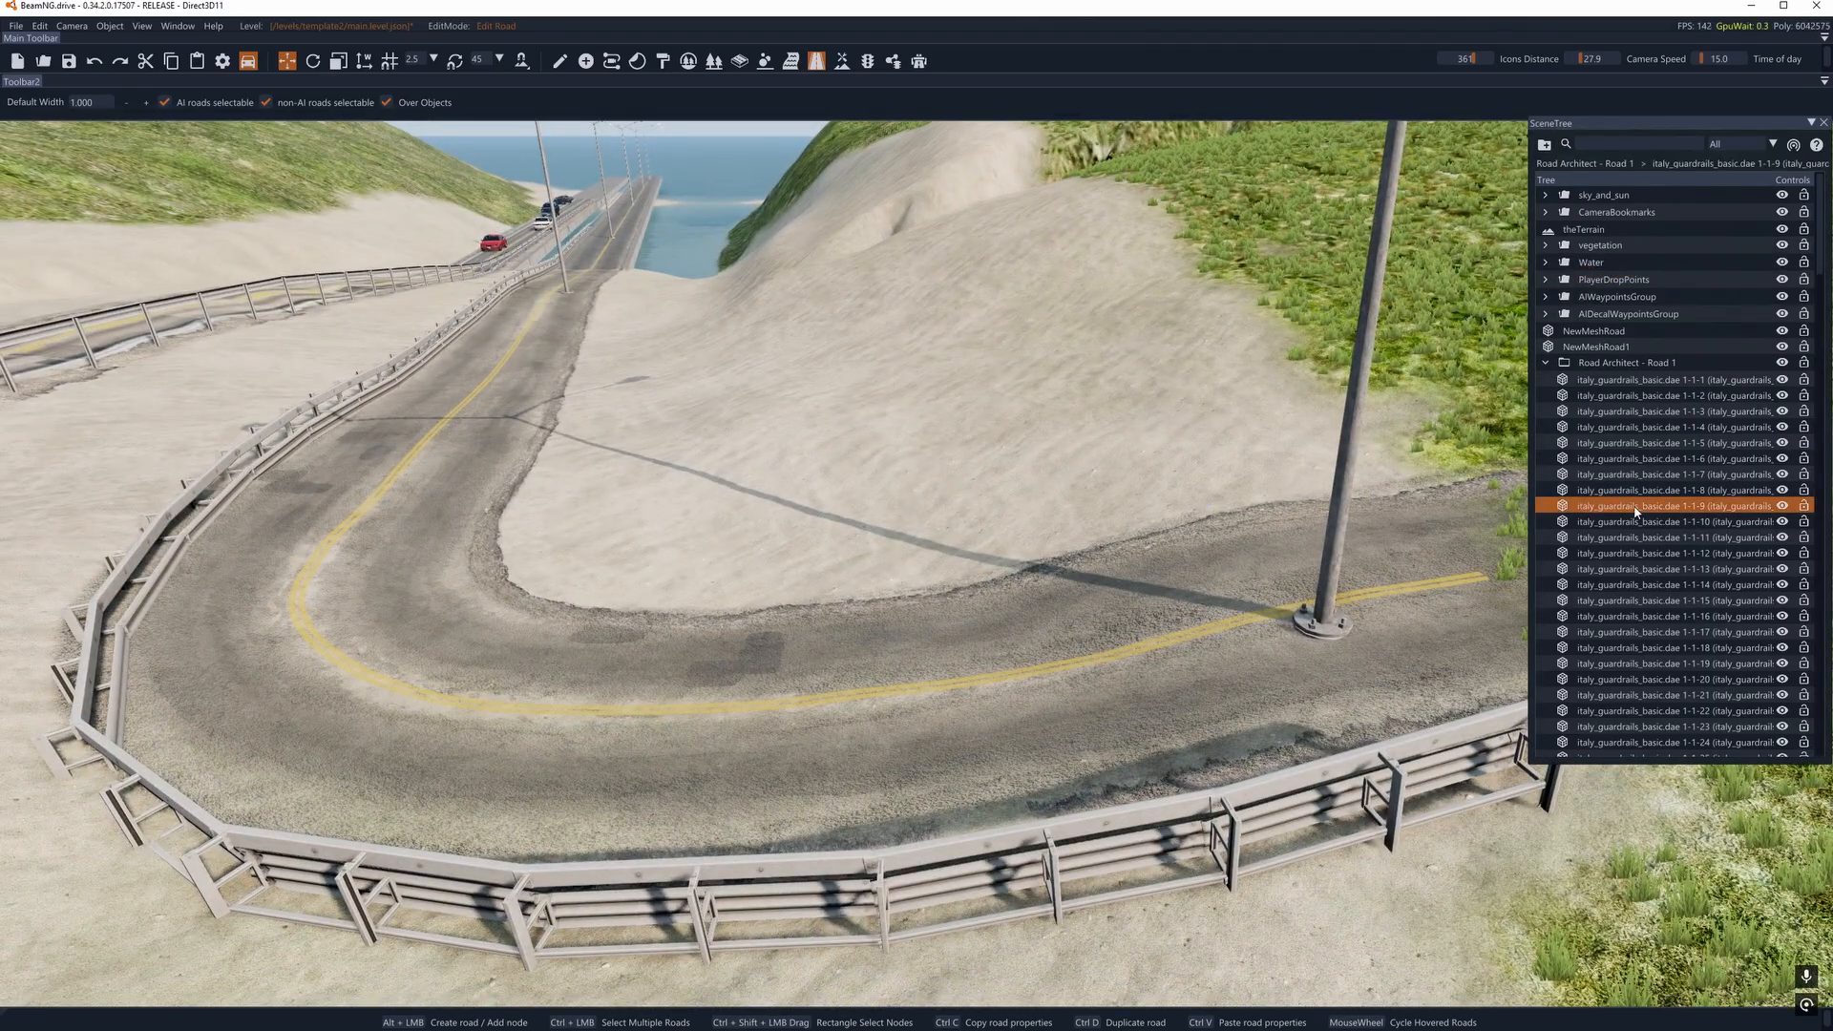
{"action": "scroll", "coordinate": [1635, 509], "scroll_direction": "down", "scroll_amount": 15}
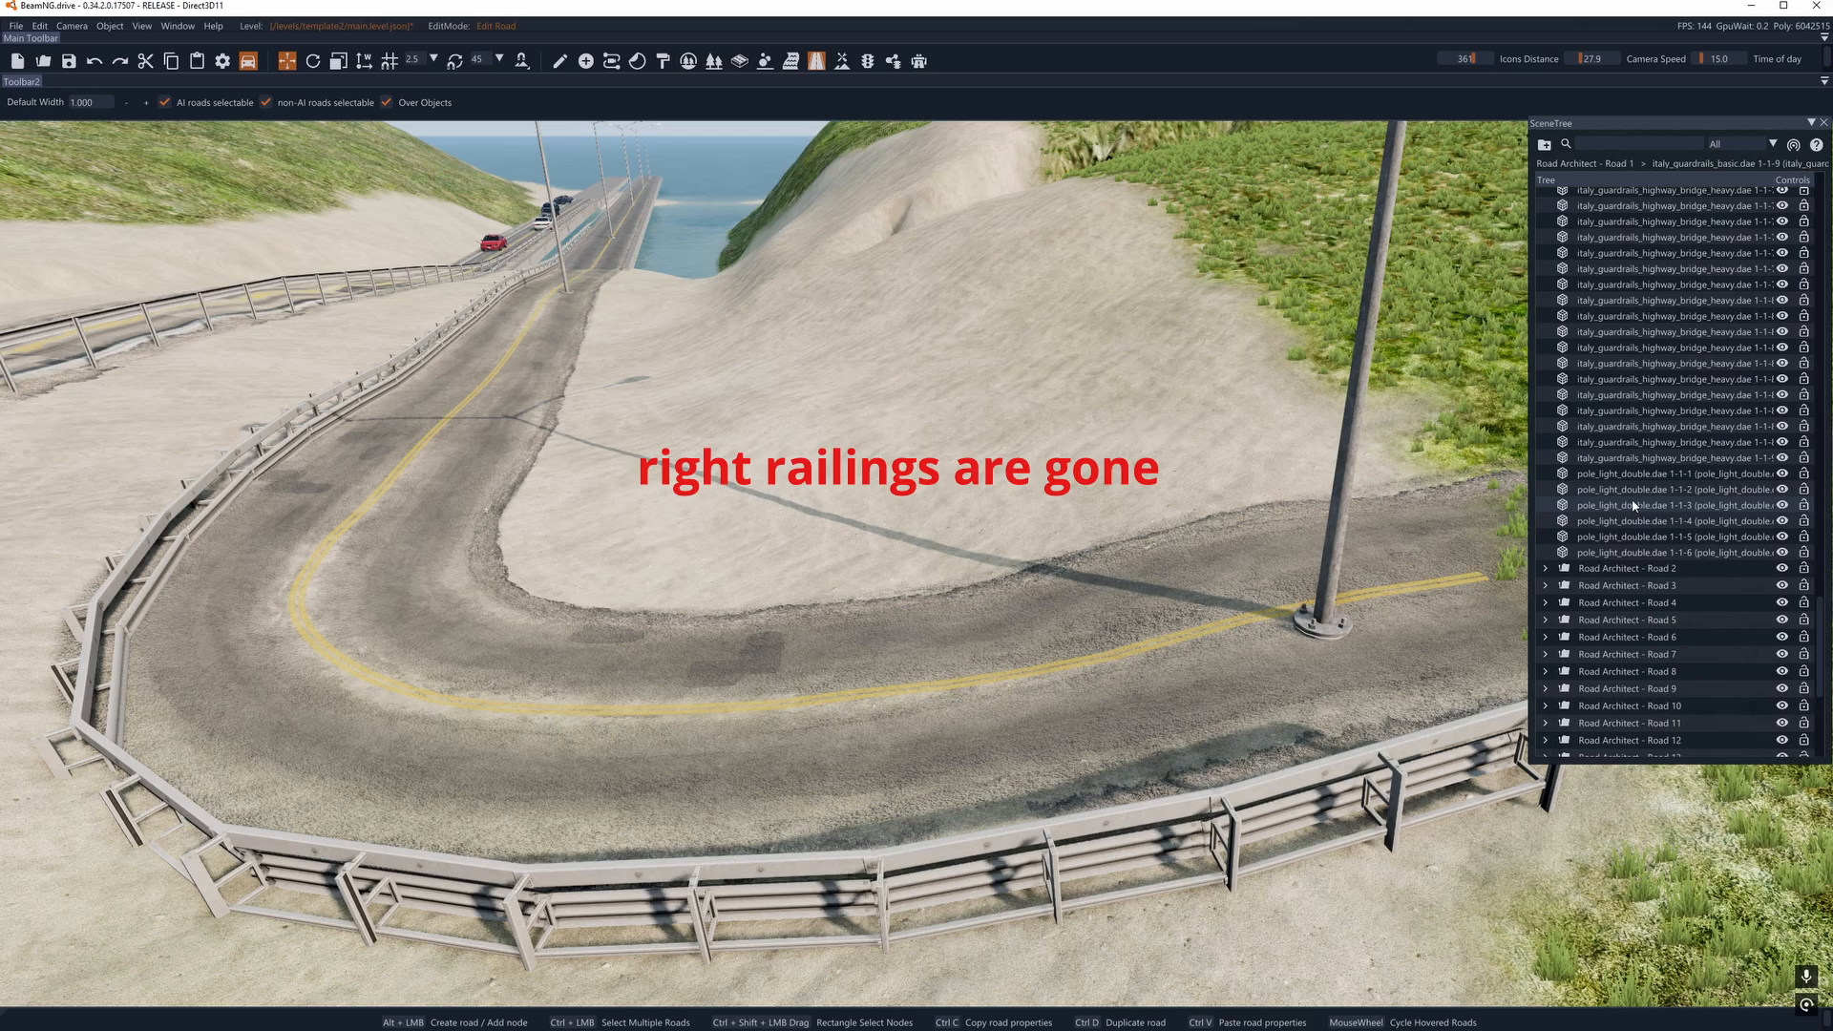
{"action": "left_click", "coordinate": [1620, 569]}
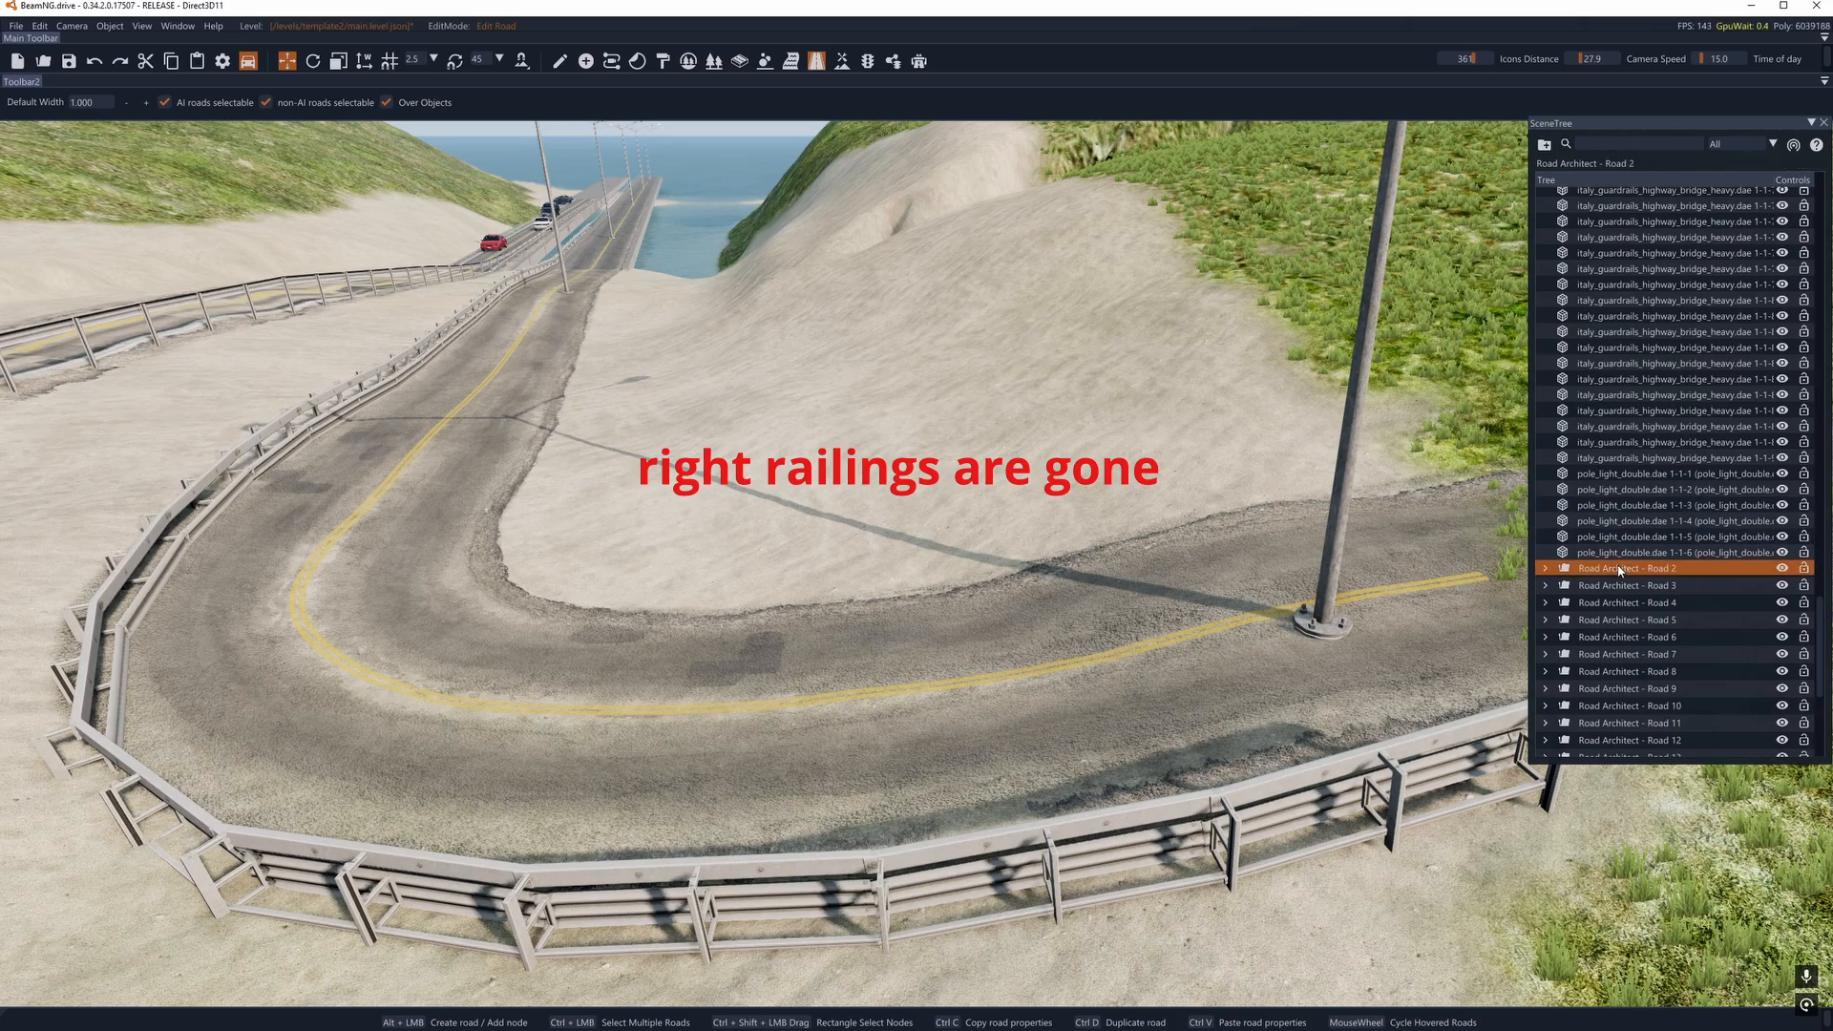
{"action": "scroll", "coordinate": [1640, 479], "scroll_direction": "down", "scroll_amount": 5}
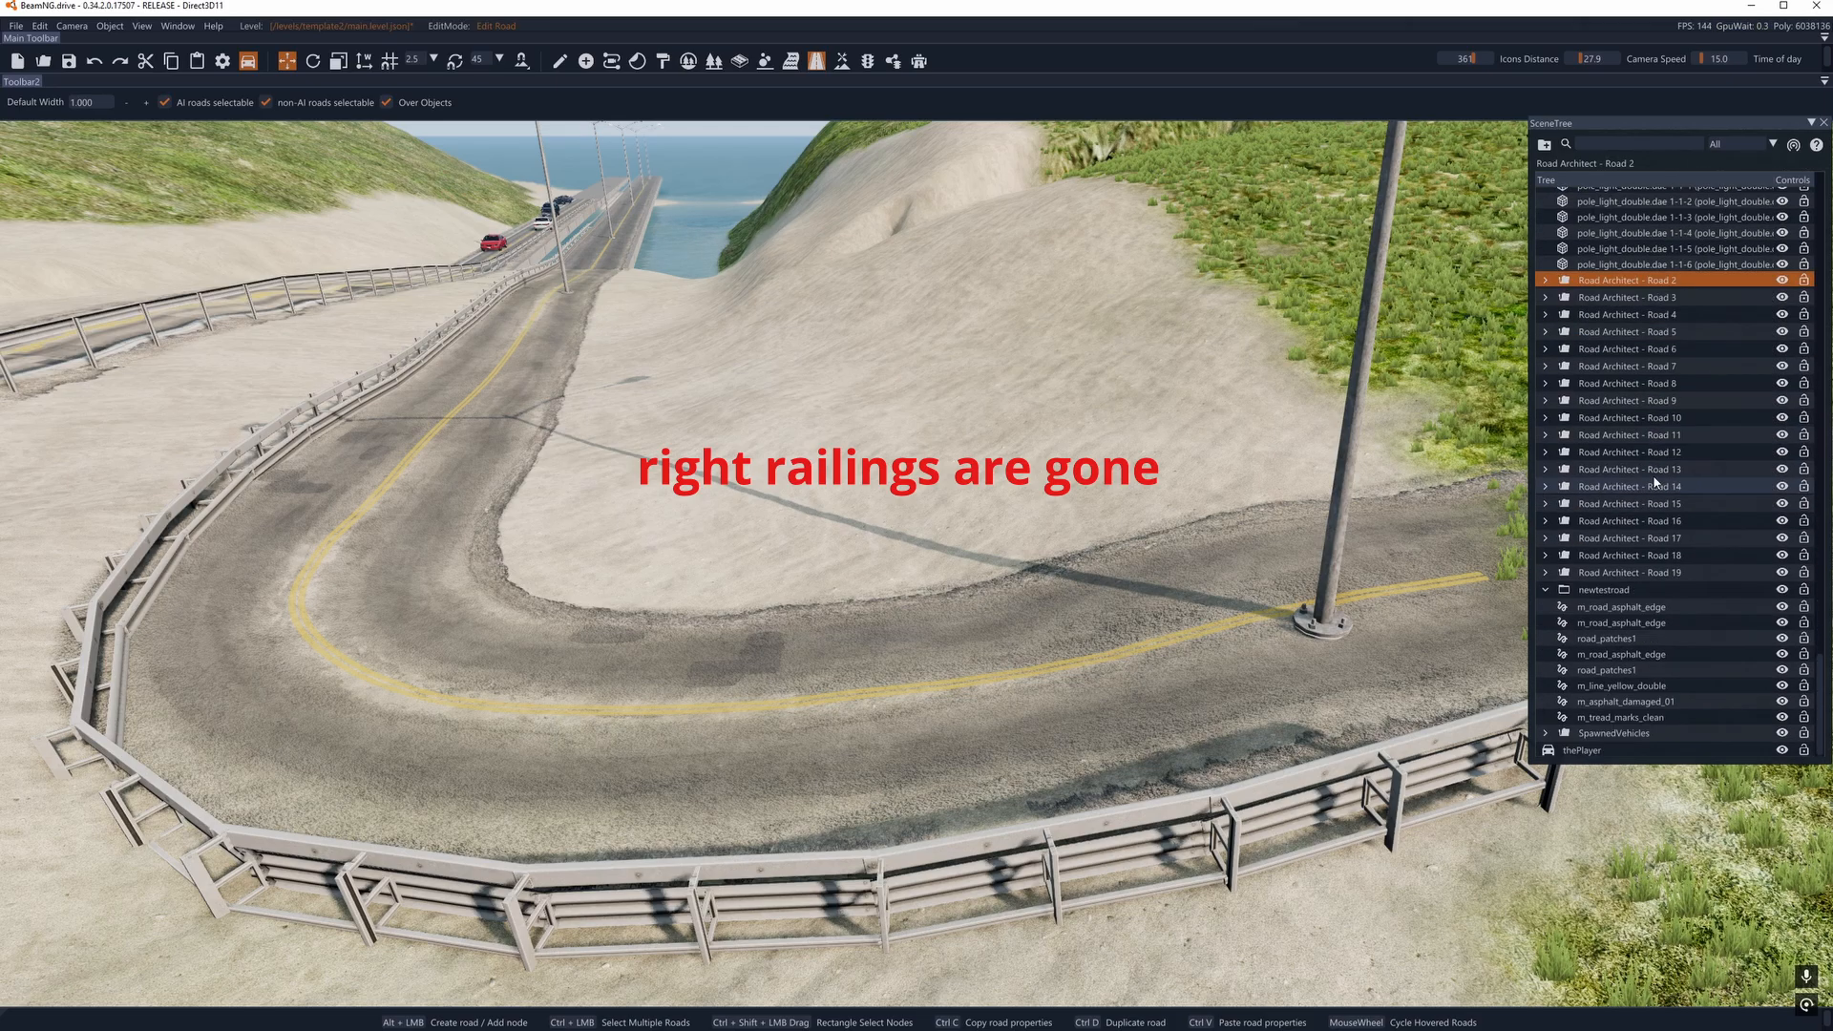
{"action": "scroll", "coordinate": [1648, 489], "scroll_direction": "up", "scroll_amount": 10}
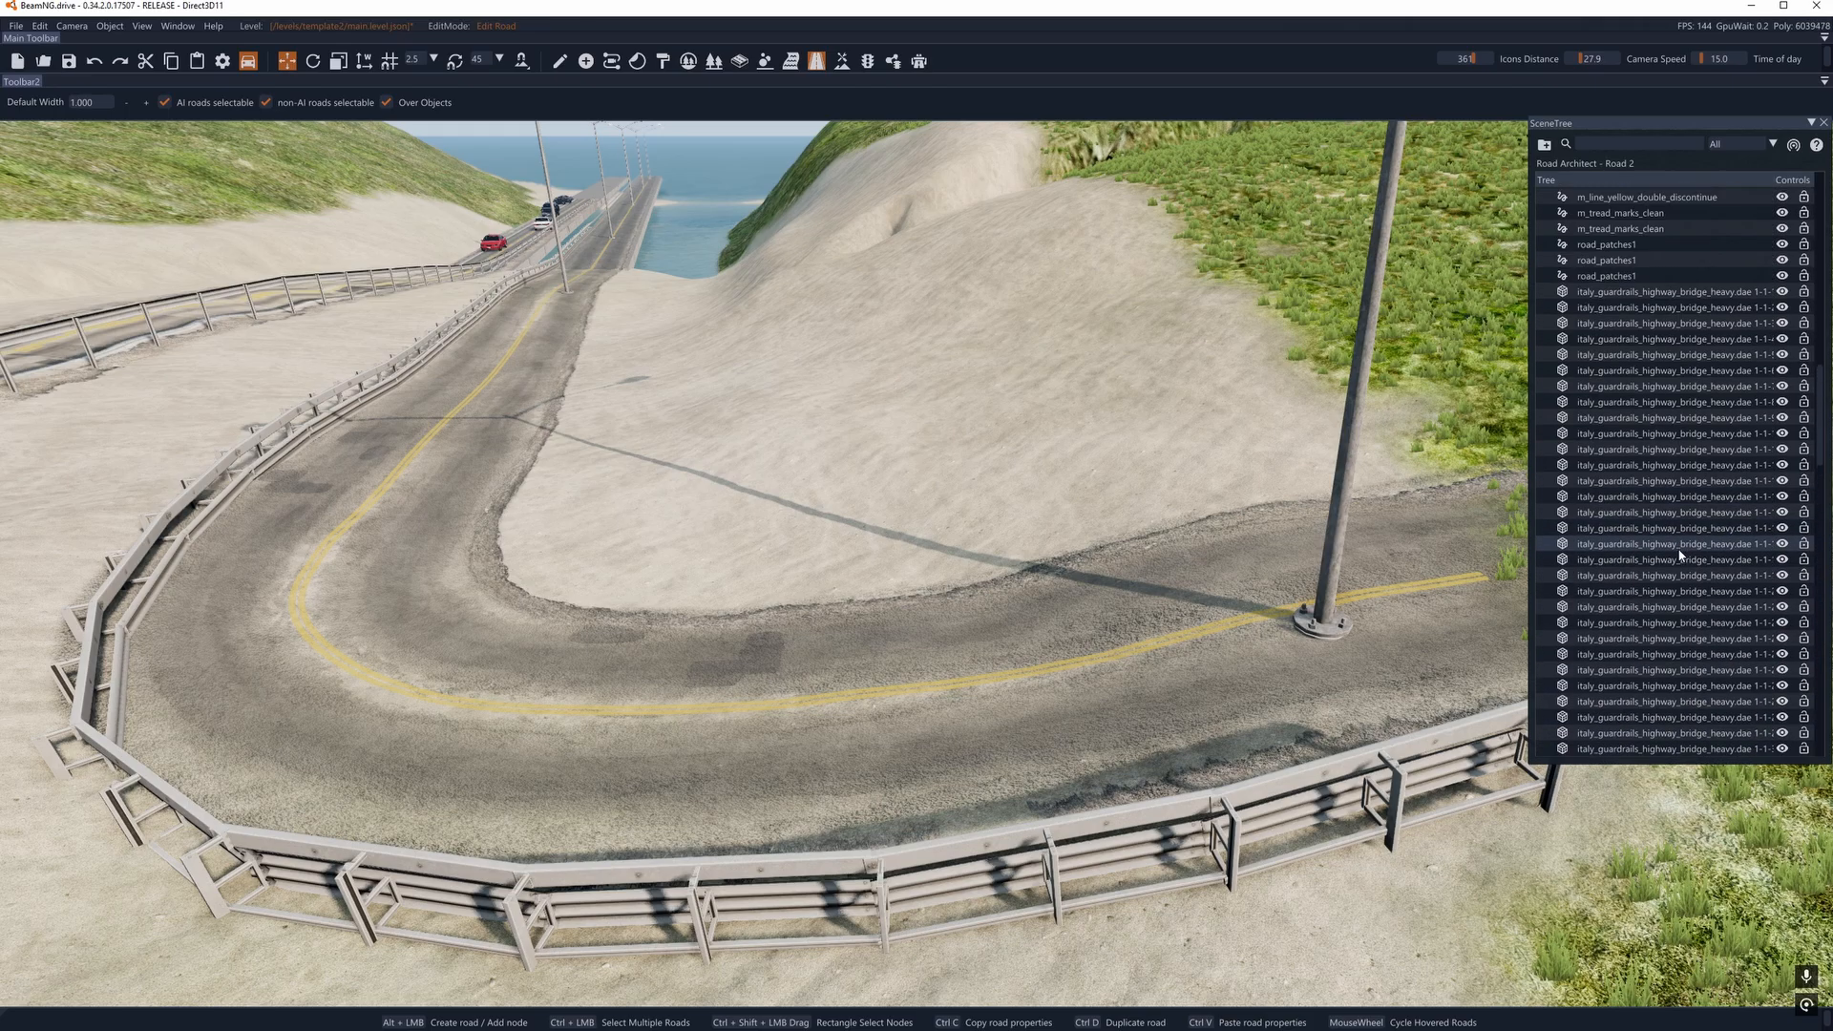
{"action": "left_click", "coordinate": [1614, 559]}
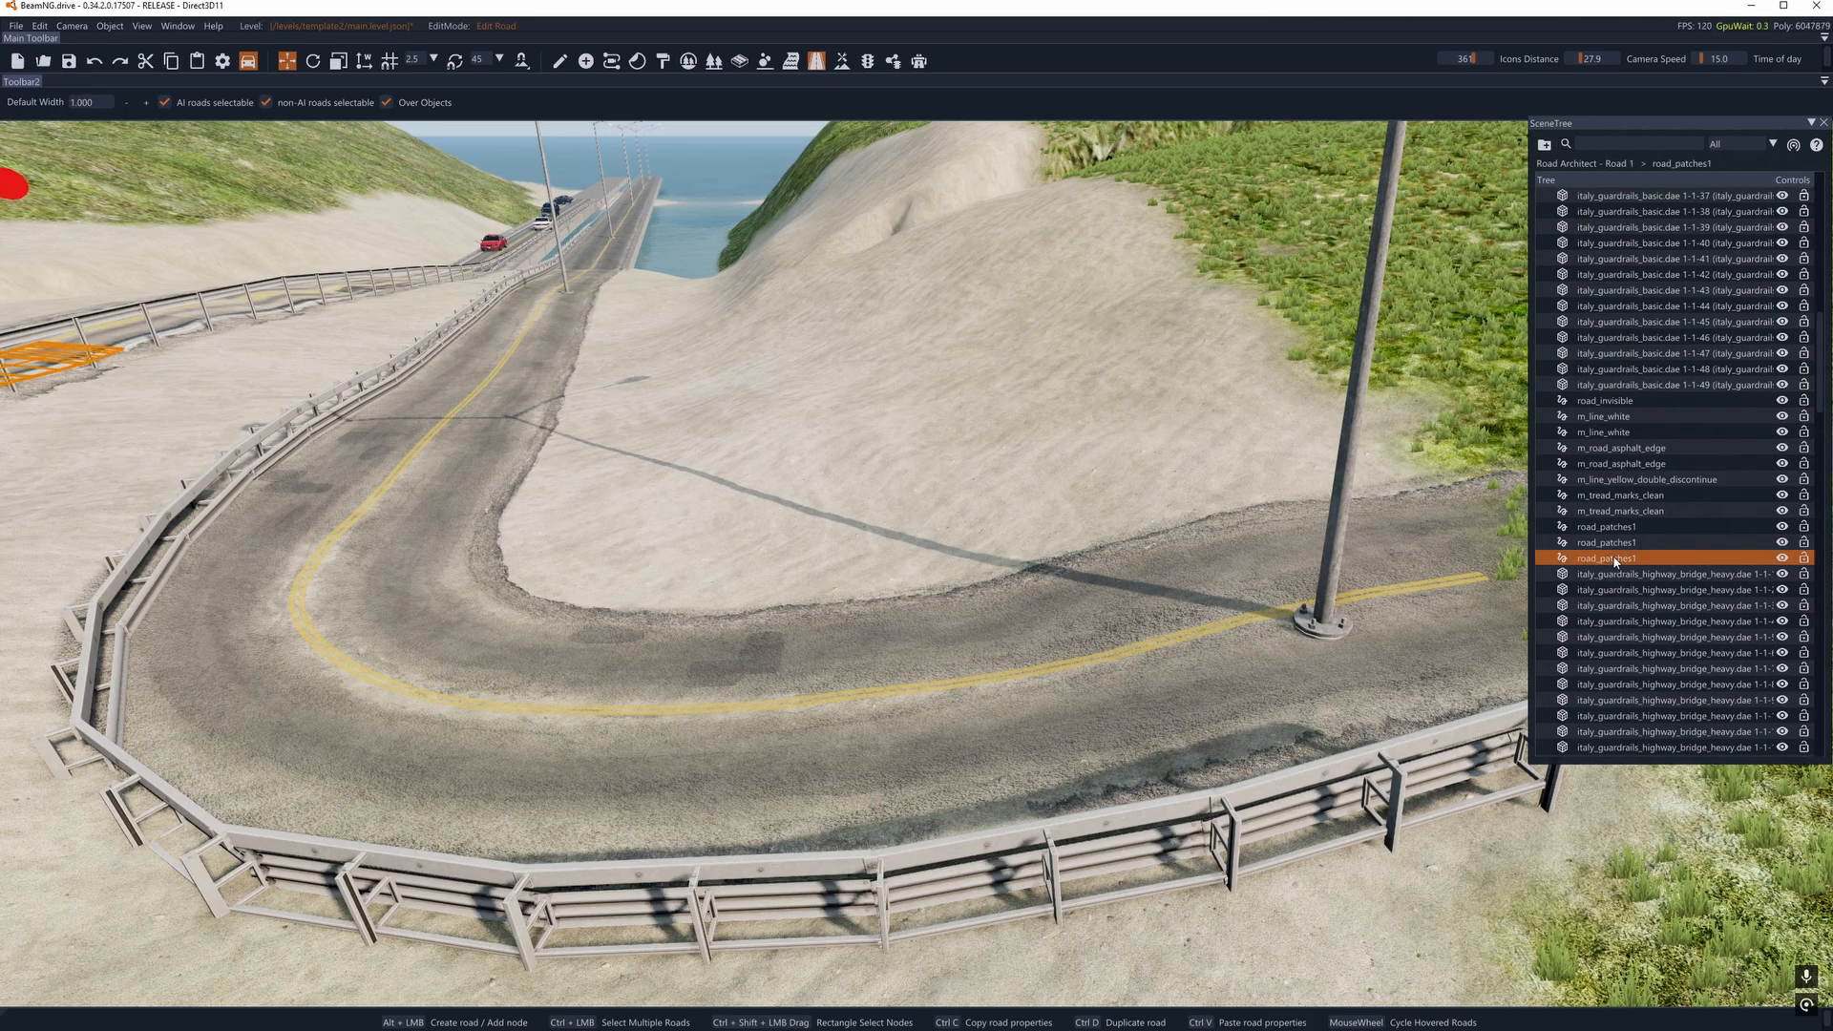
{"action": "scroll", "coordinate": [1617, 563], "scroll_direction": "down", "scroll_amount": 10}
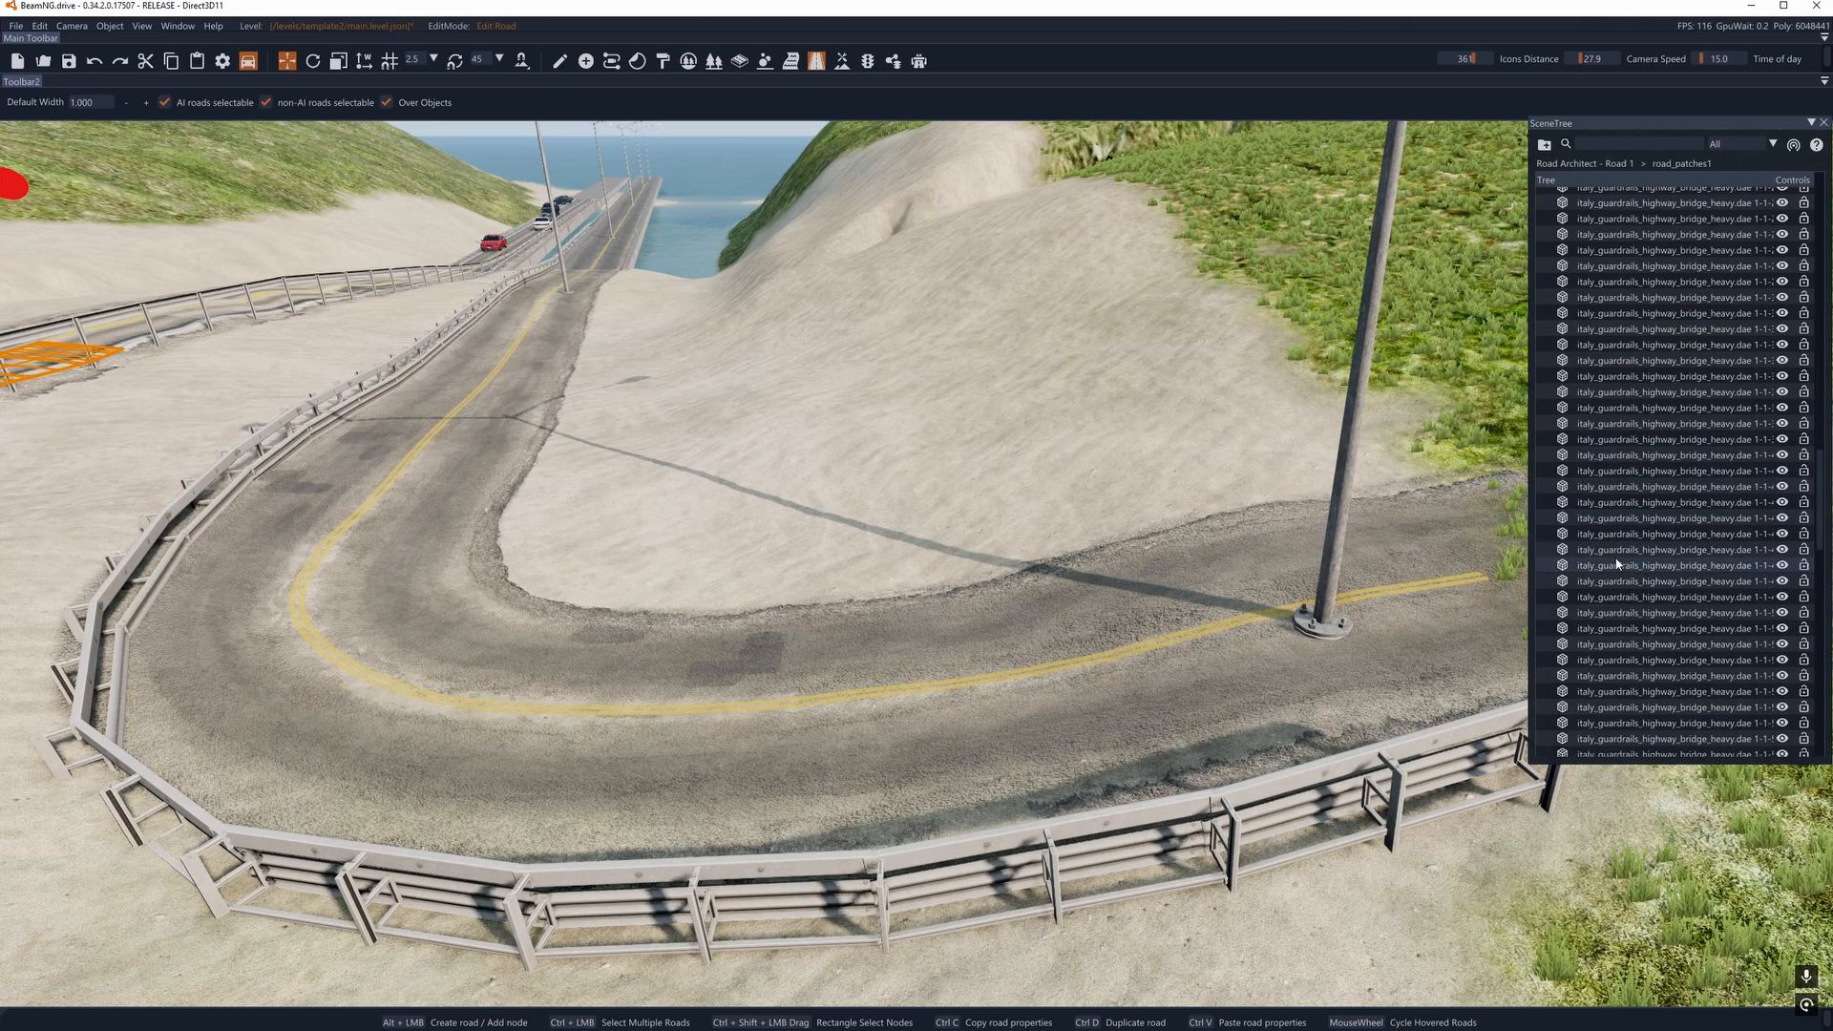
{"action": "scroll", "coordinate": [1616, 564], "scroll_direction": "down", "scroll_amount": 5}
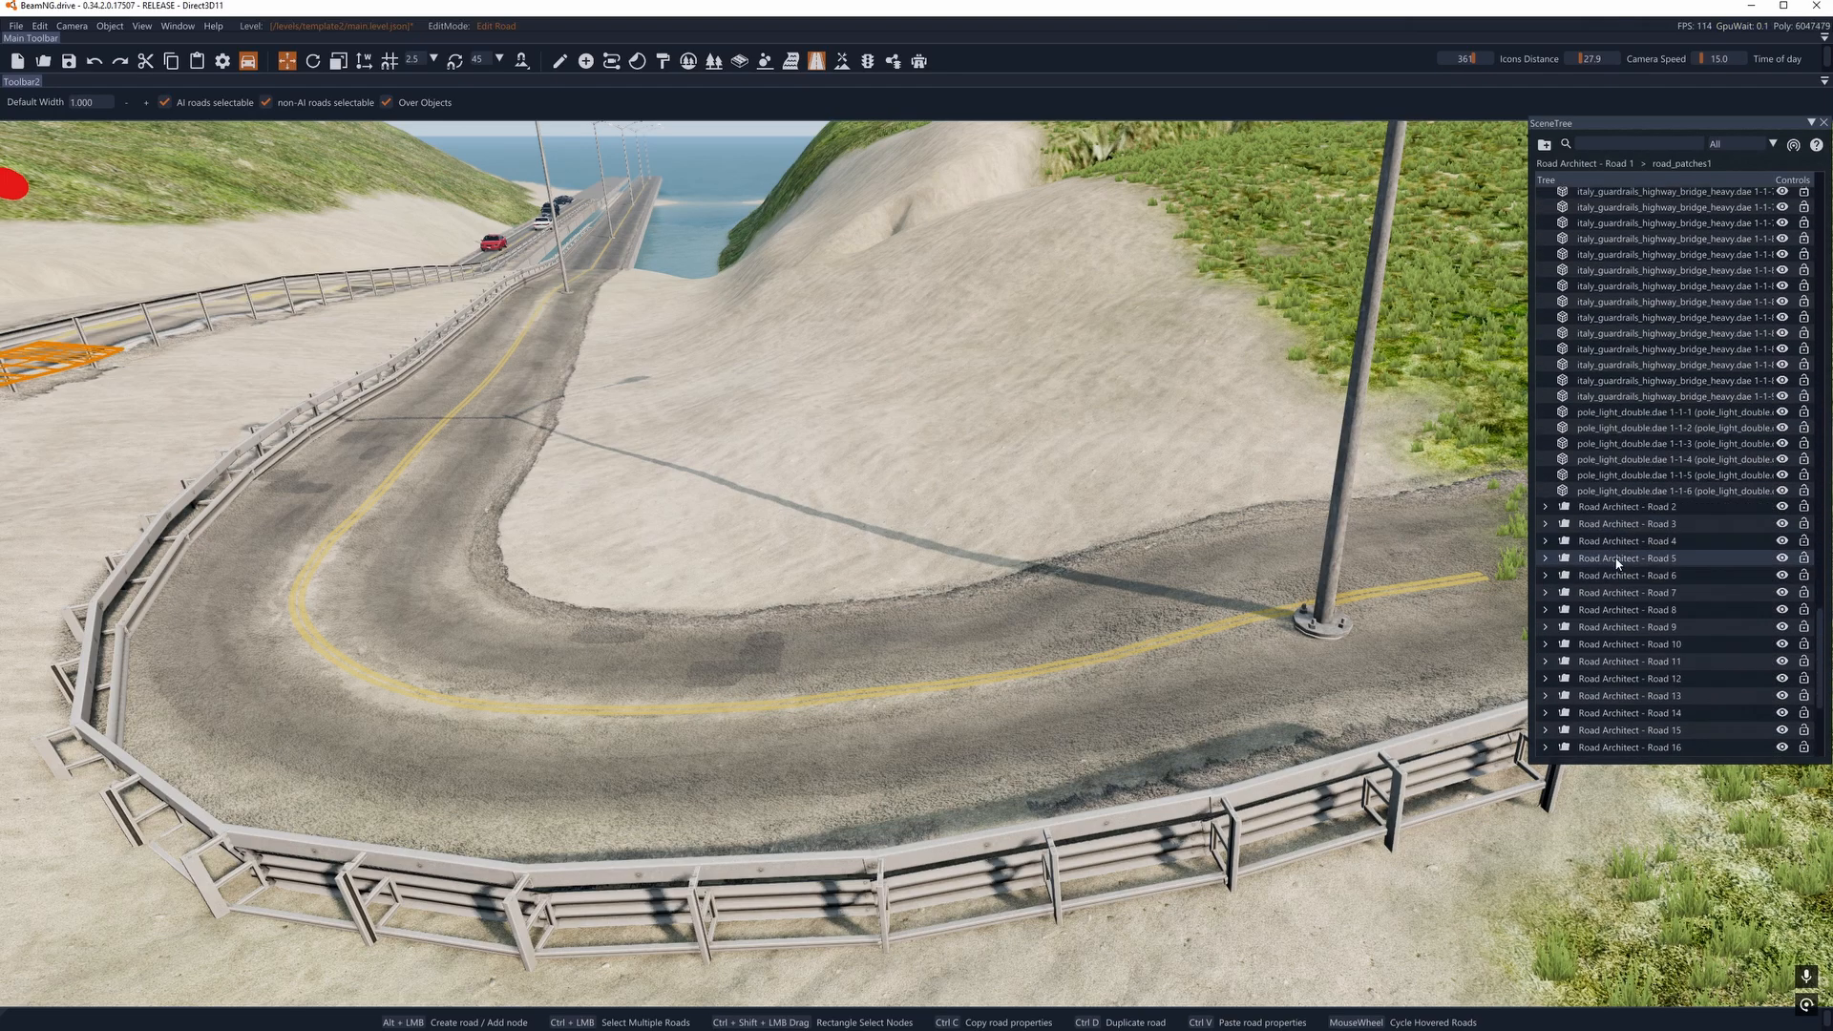
{"action": "scroll", "coordinate": [1613, 591], "scroll_direction": "down", "scroll_amount": 5}
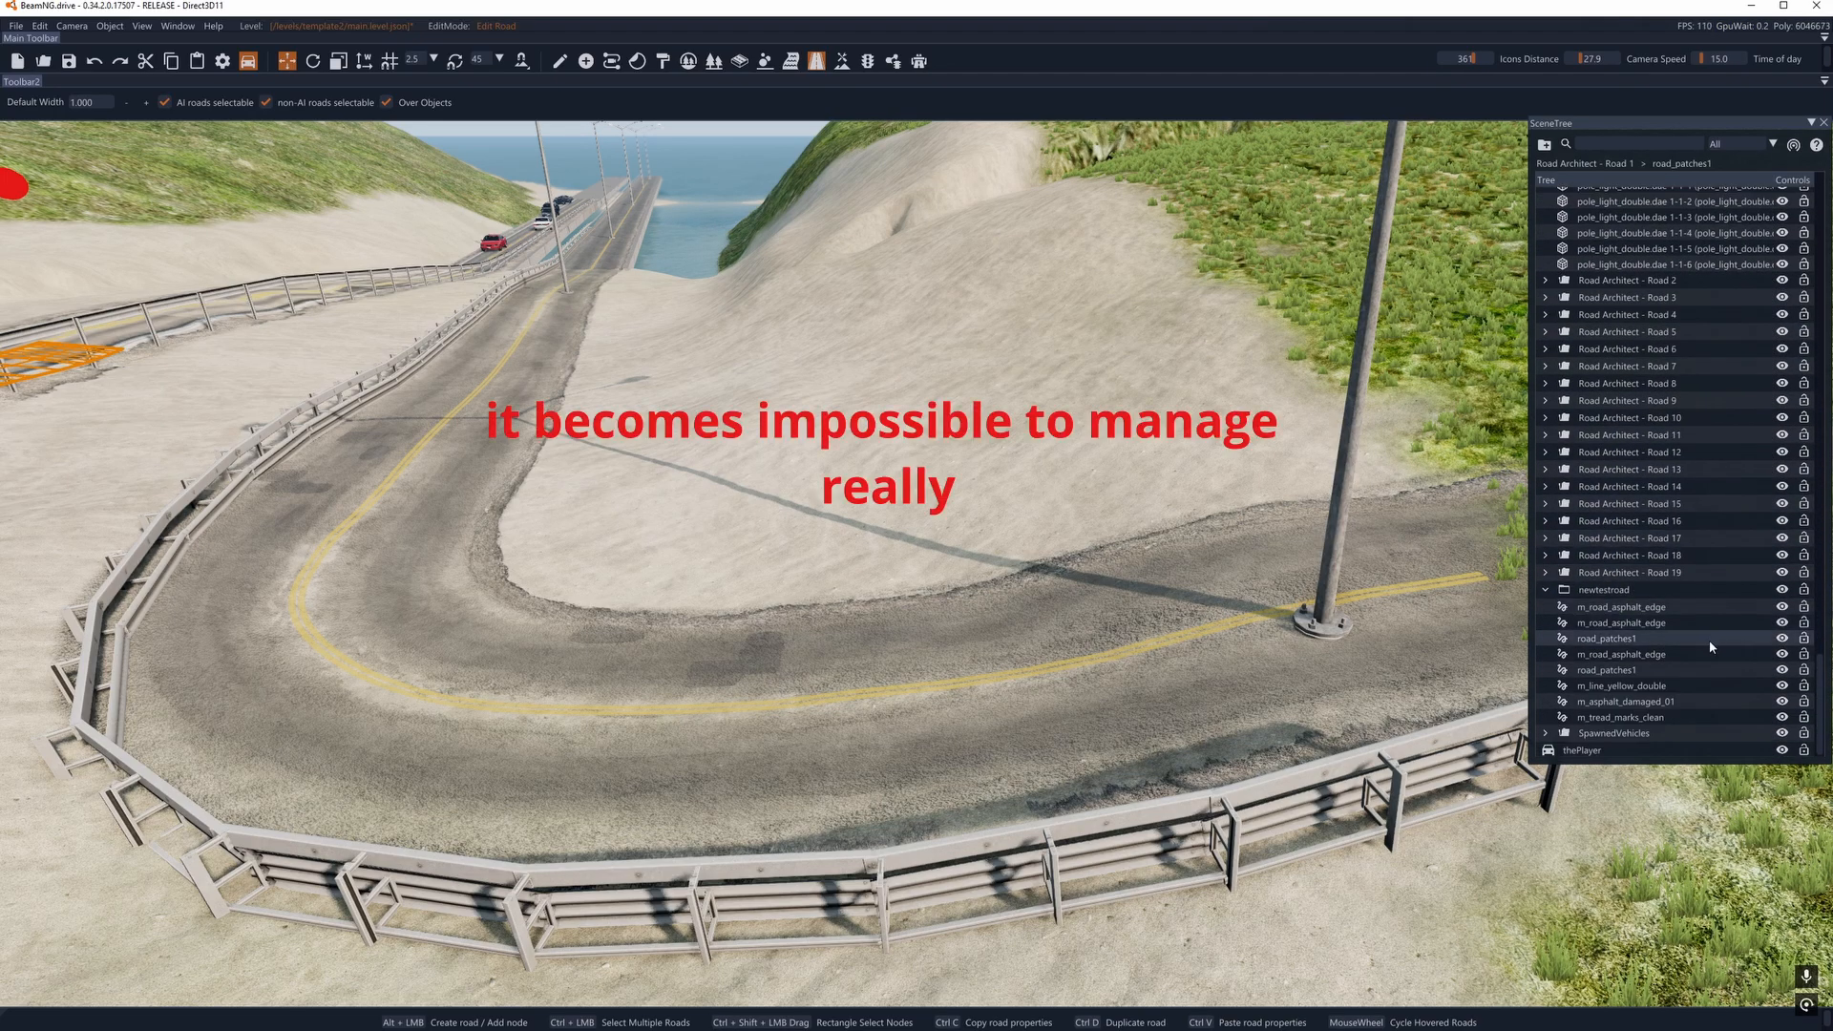
- Inspect the newtestroad decal roads one by one, from m_tread_marks_clean up to the first m_road_asphalt_edge, to see which part of the curve each covers
{"action": "left_click", "coordinate": [1613, 718]}
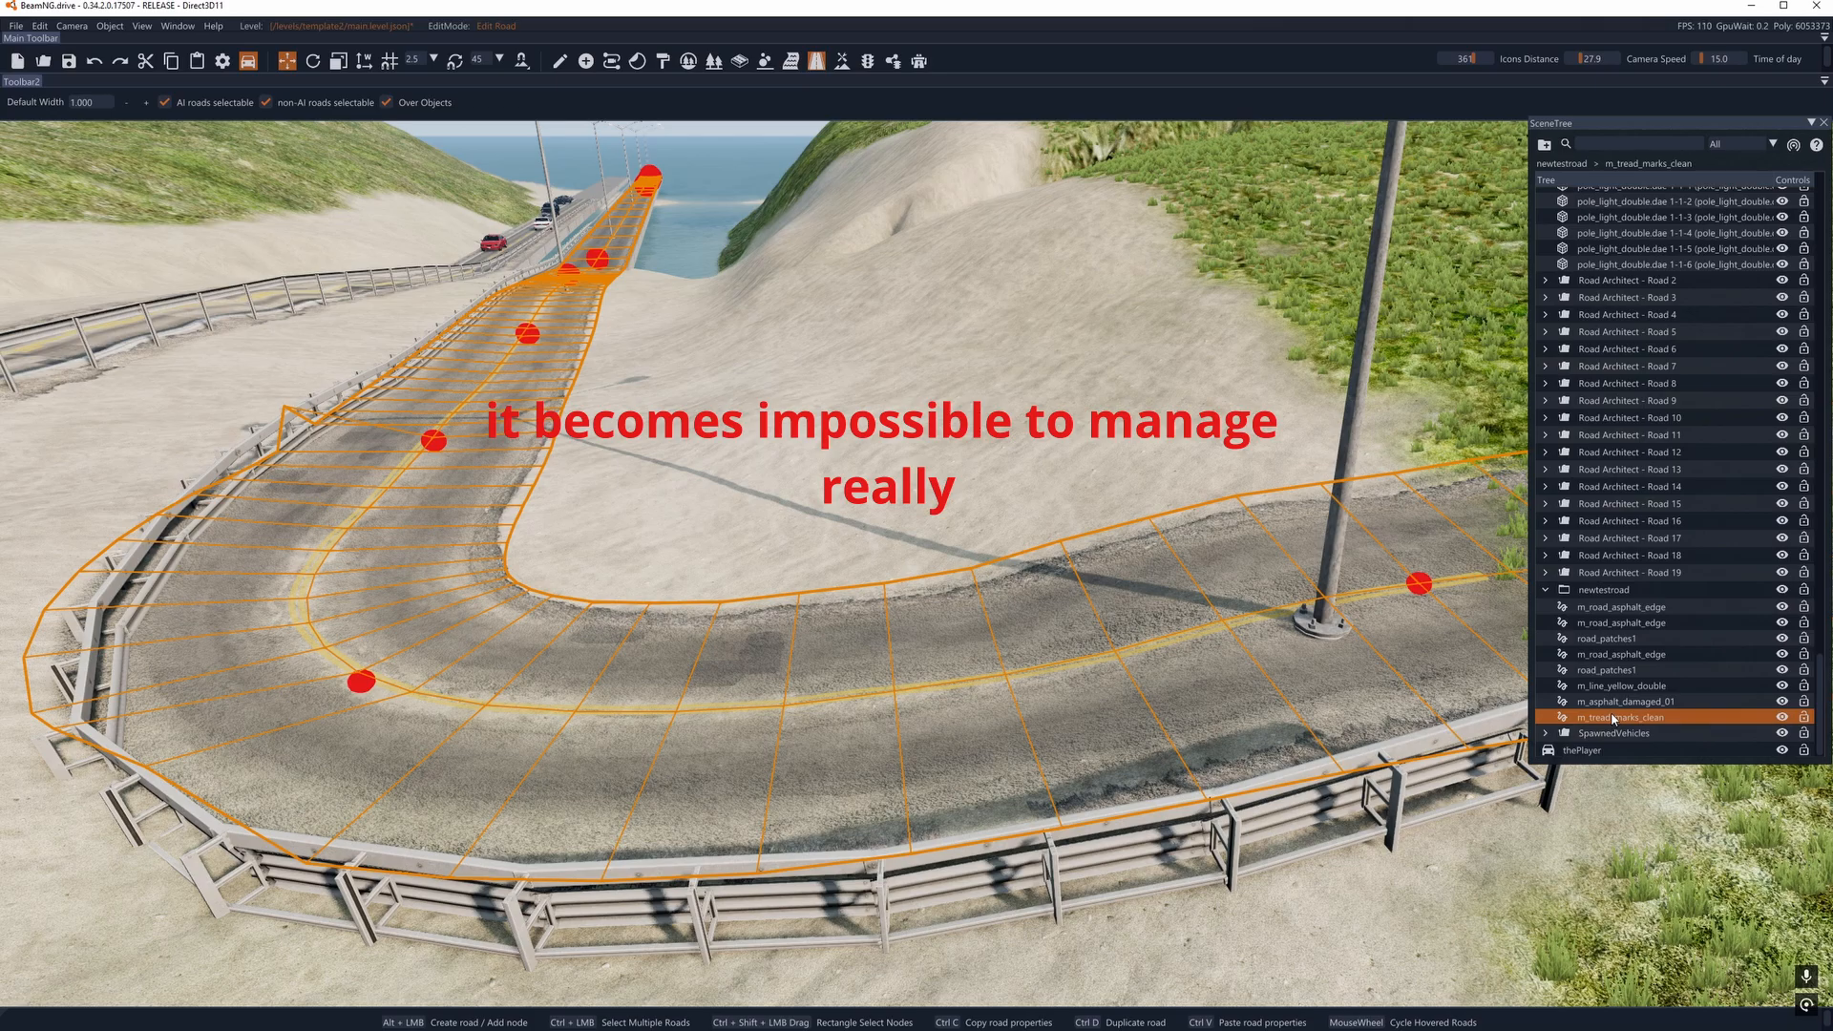
{"action": "left_click", "coordinate": [1615, 703]}
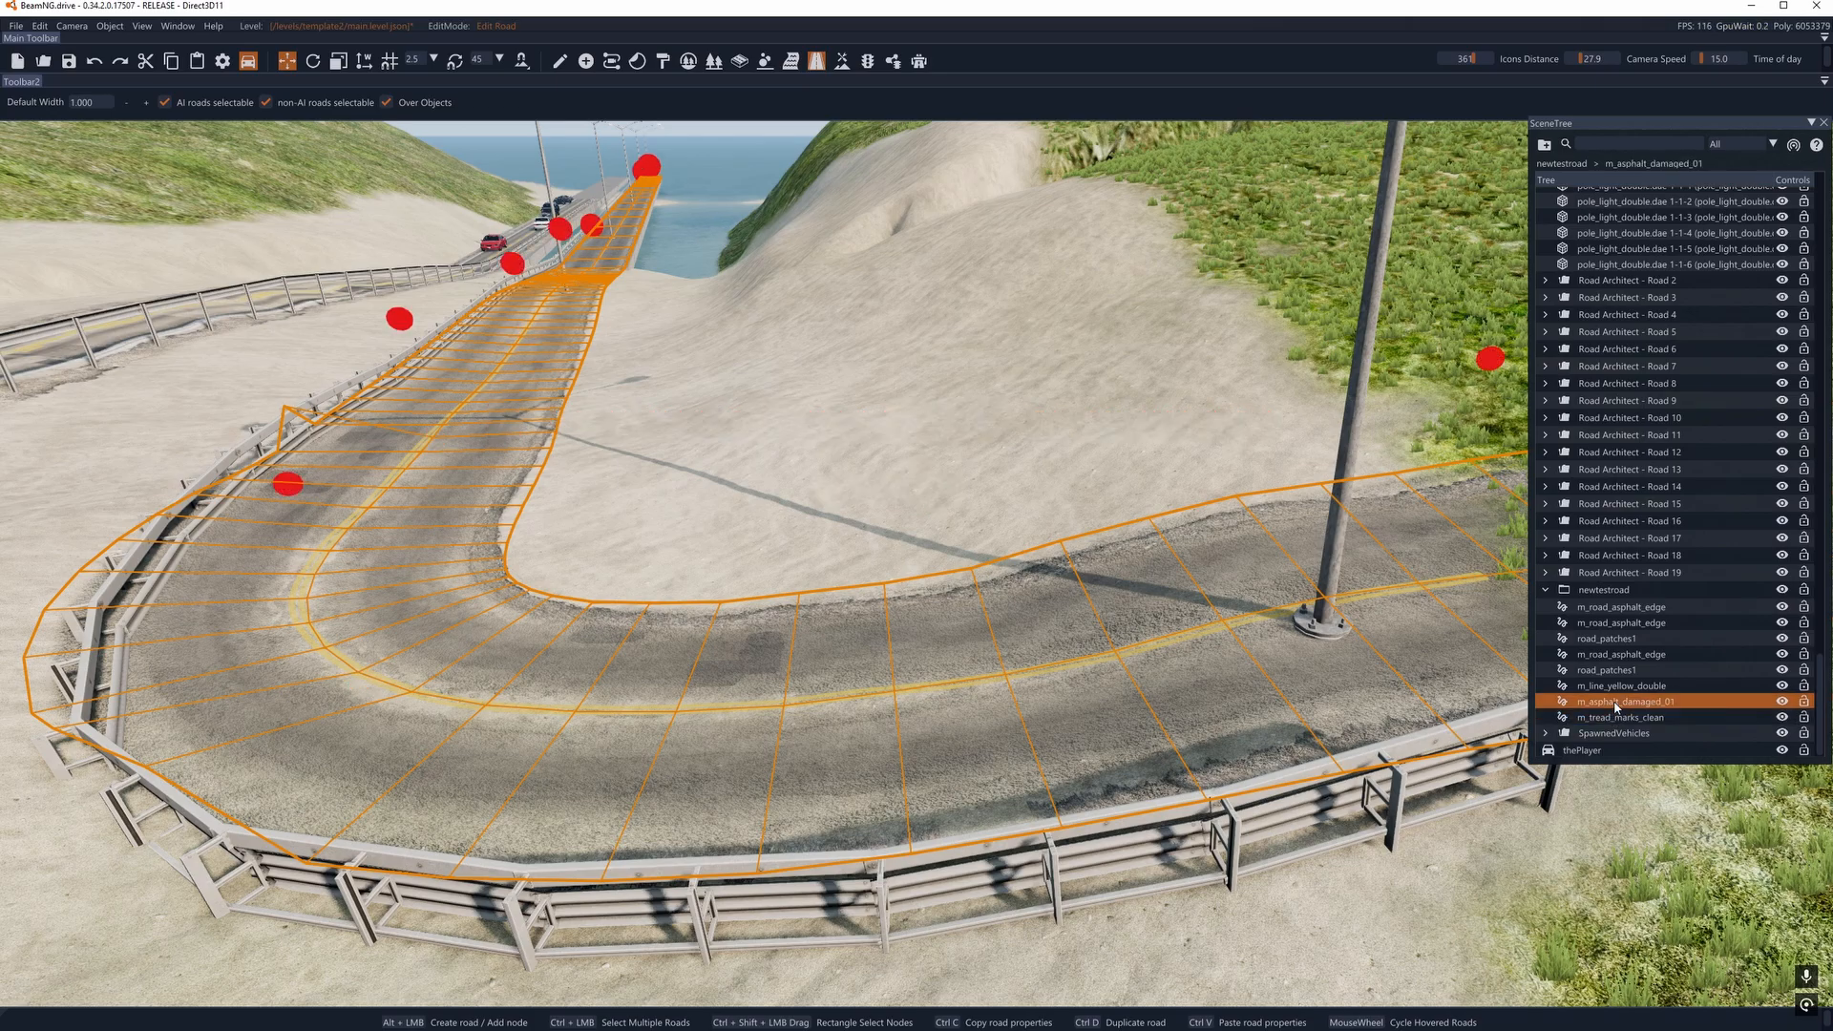
{"action": "left_click", "coordinate": [1615, 686]}
{"action": "left_click", "coordinate": [1616, 670]}
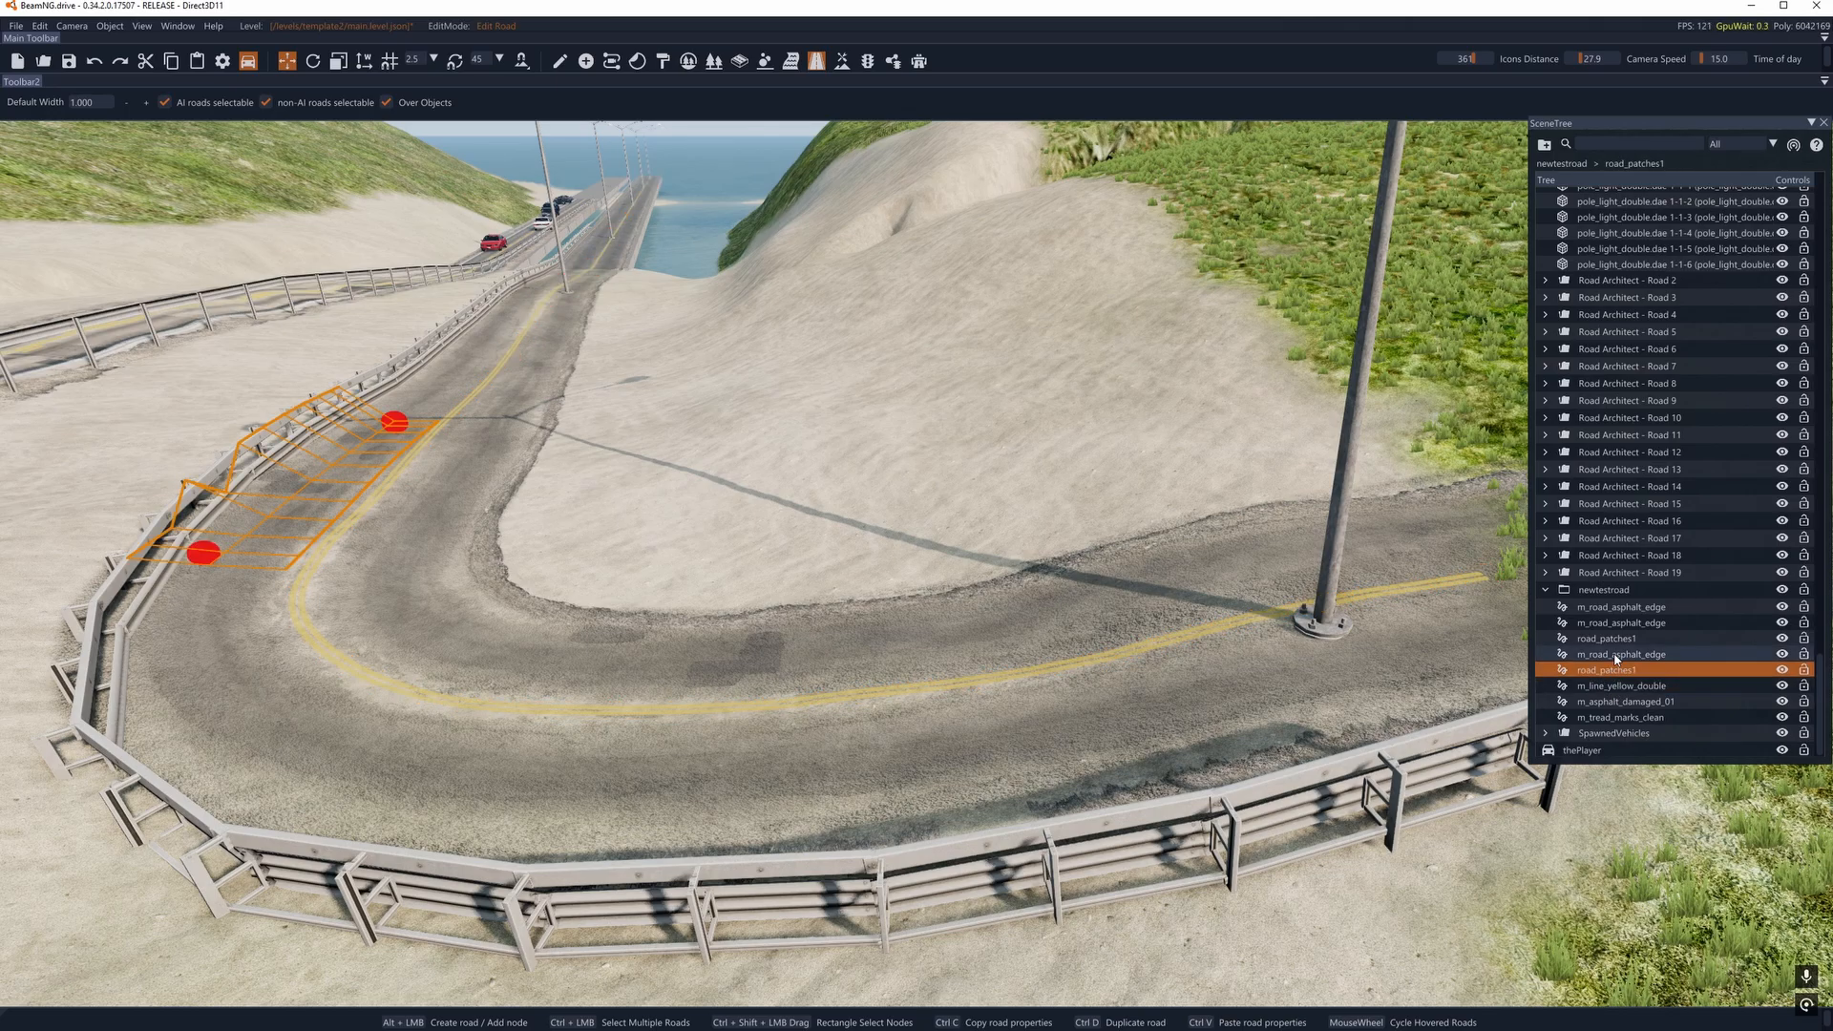
{"action": "left_click", "coordinate": [1616, 656]}
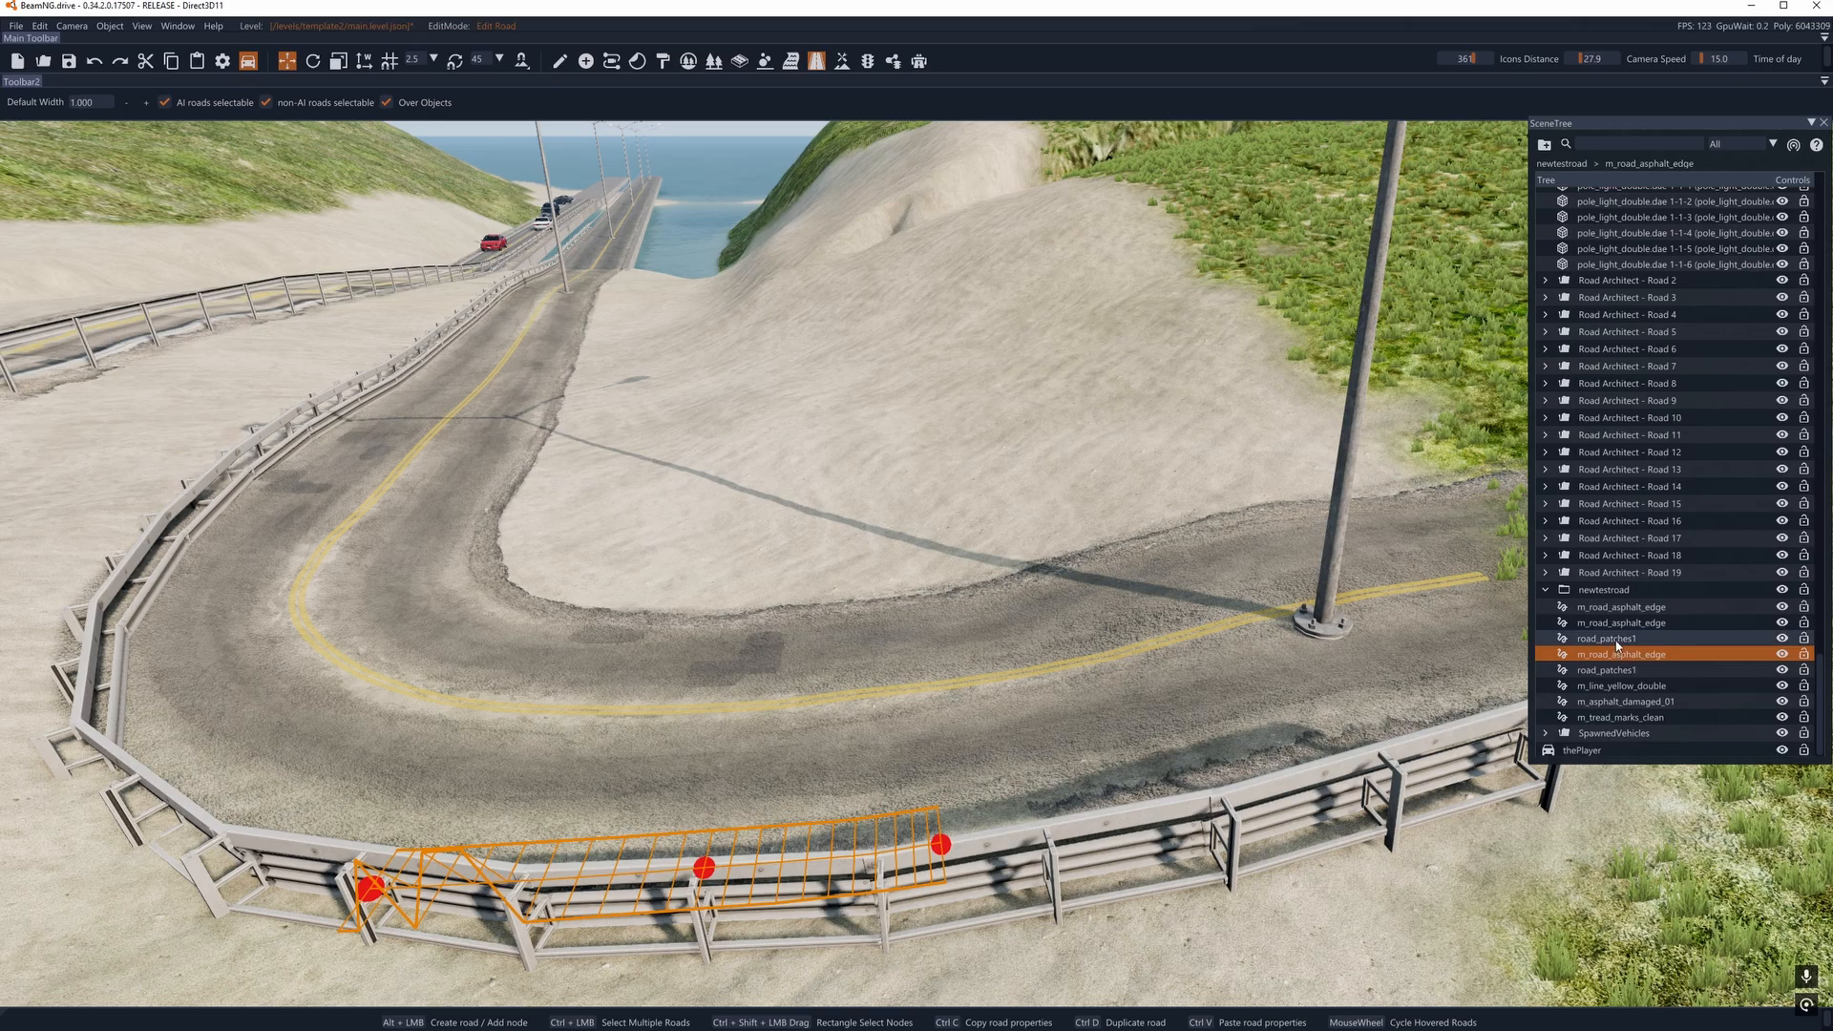
{"action": "left_click", "coordinate": [1618, 639]}
{"action": "left_click", "coordinate": [1609, 622]}
{"action": "left_click", "coordinate": [1610, 612]}
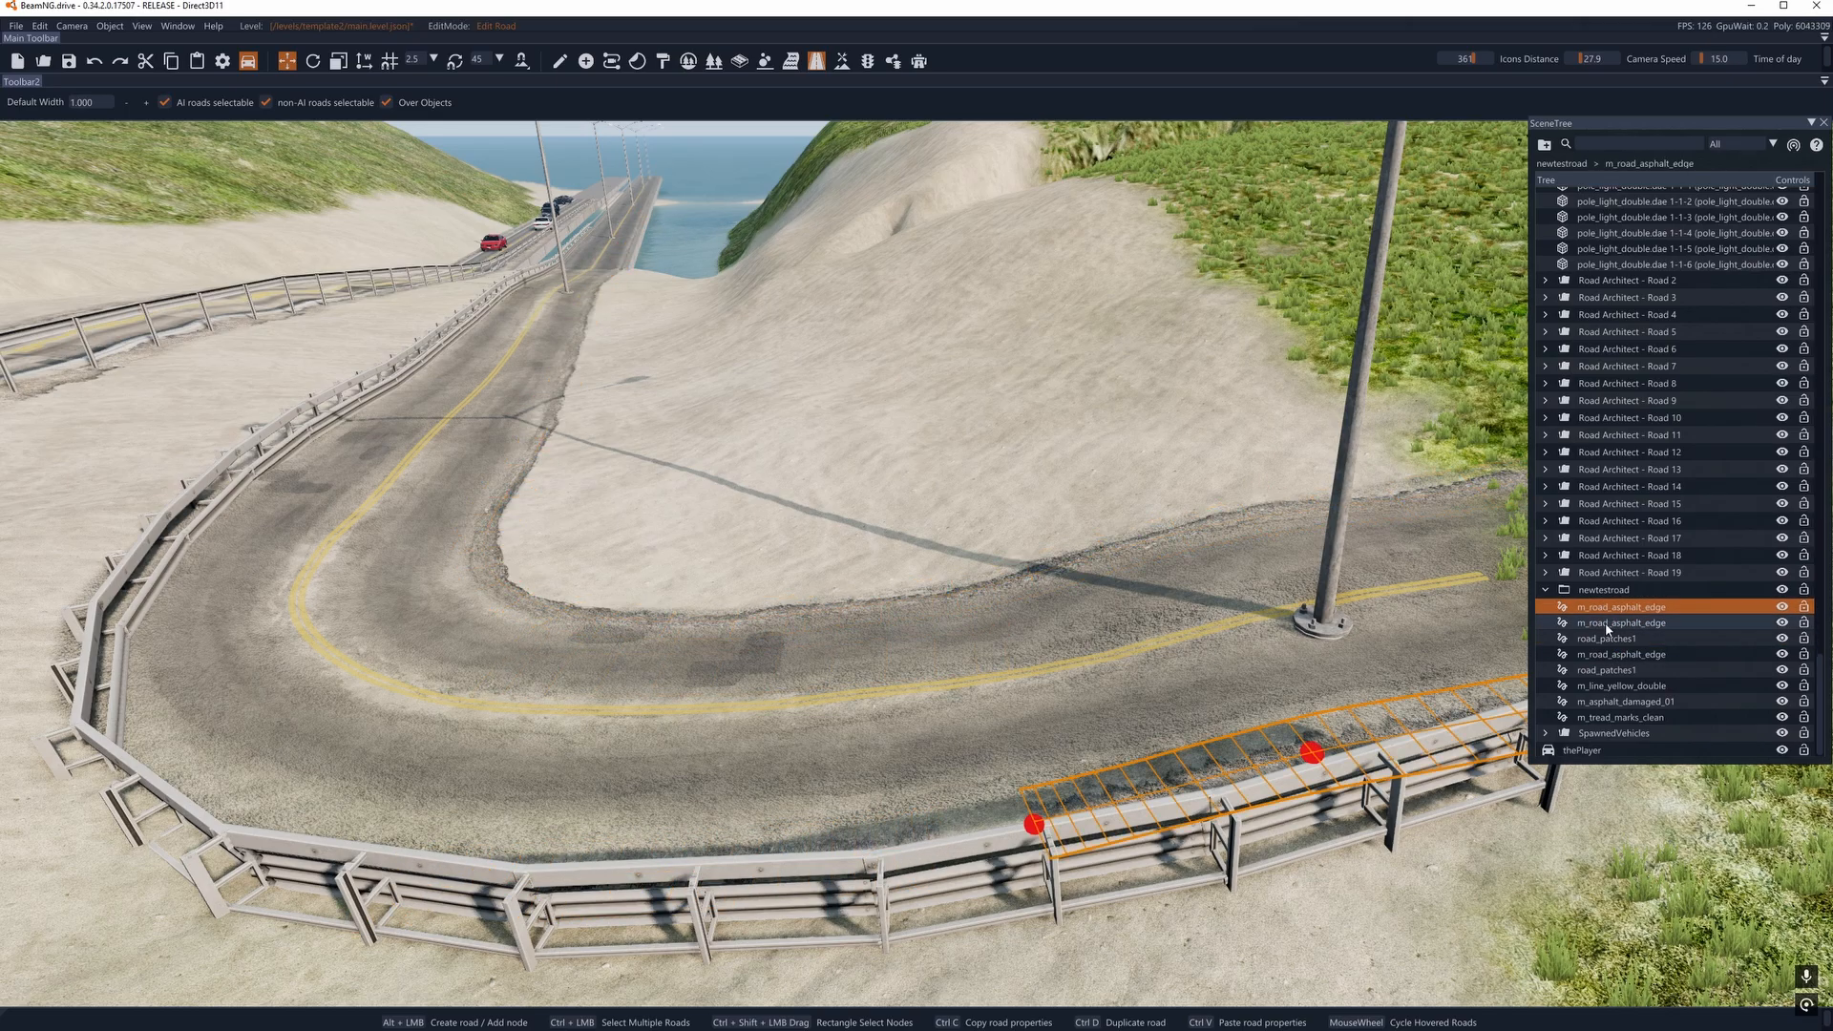
- Delete the first two m_road_asphalt_edge decal roads in the newtestroad group, along the curve's inner edge and the outer guardrail
{"action": "left_click", "coordinate": [1610, 624]}
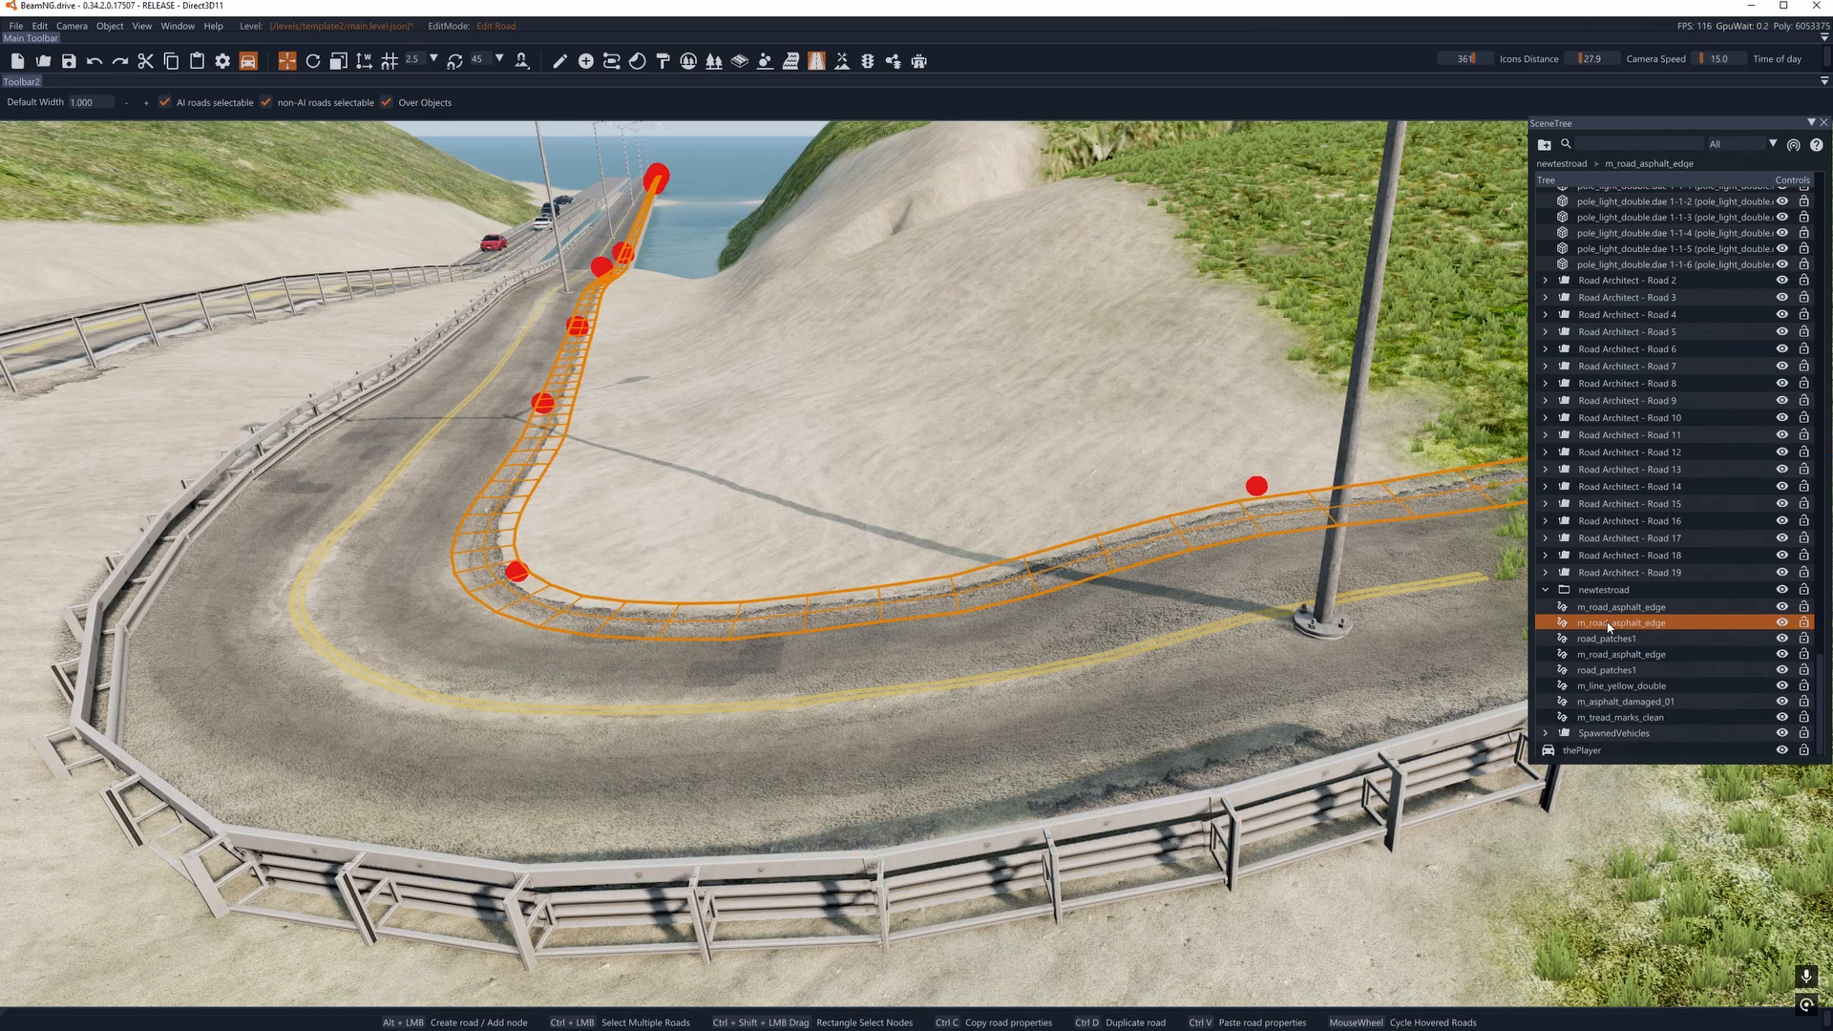
{"action": "key", "text": "Delete"}
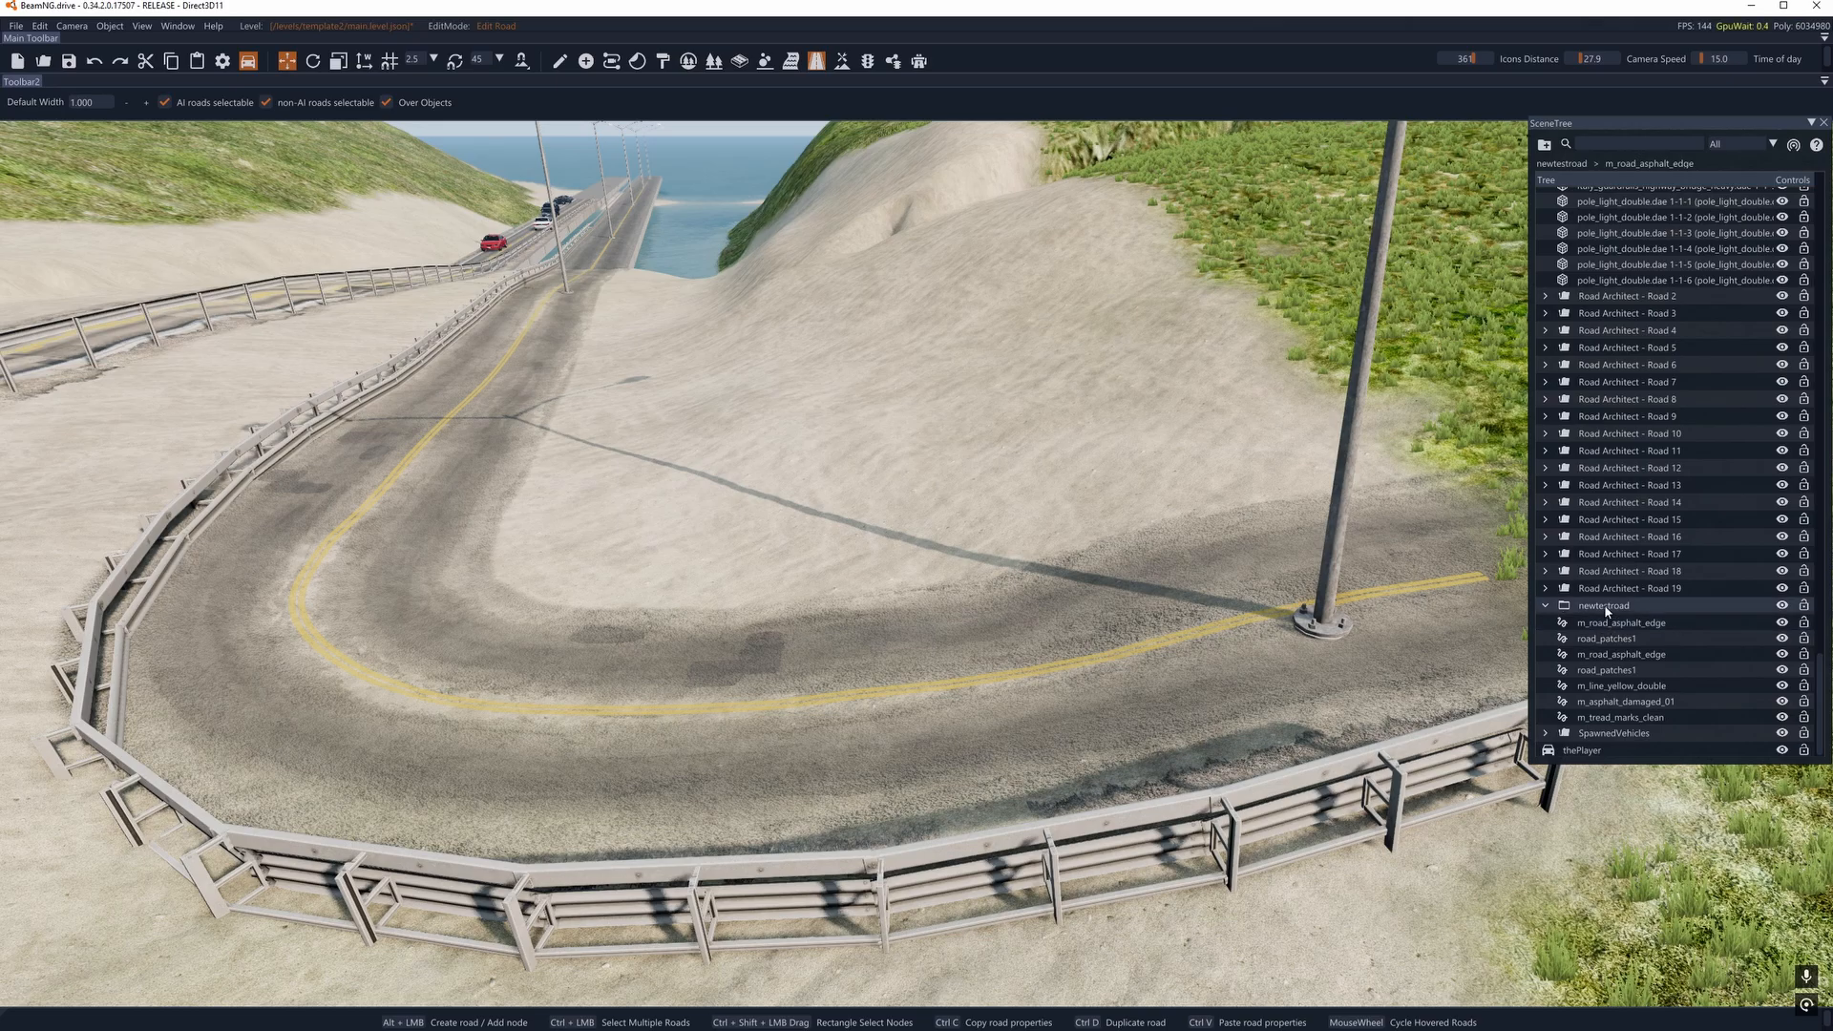
{"action": "left_click", "coordinate": [1605, 608]}
{"action": "left_click", "coordinate": [1614, 623]}
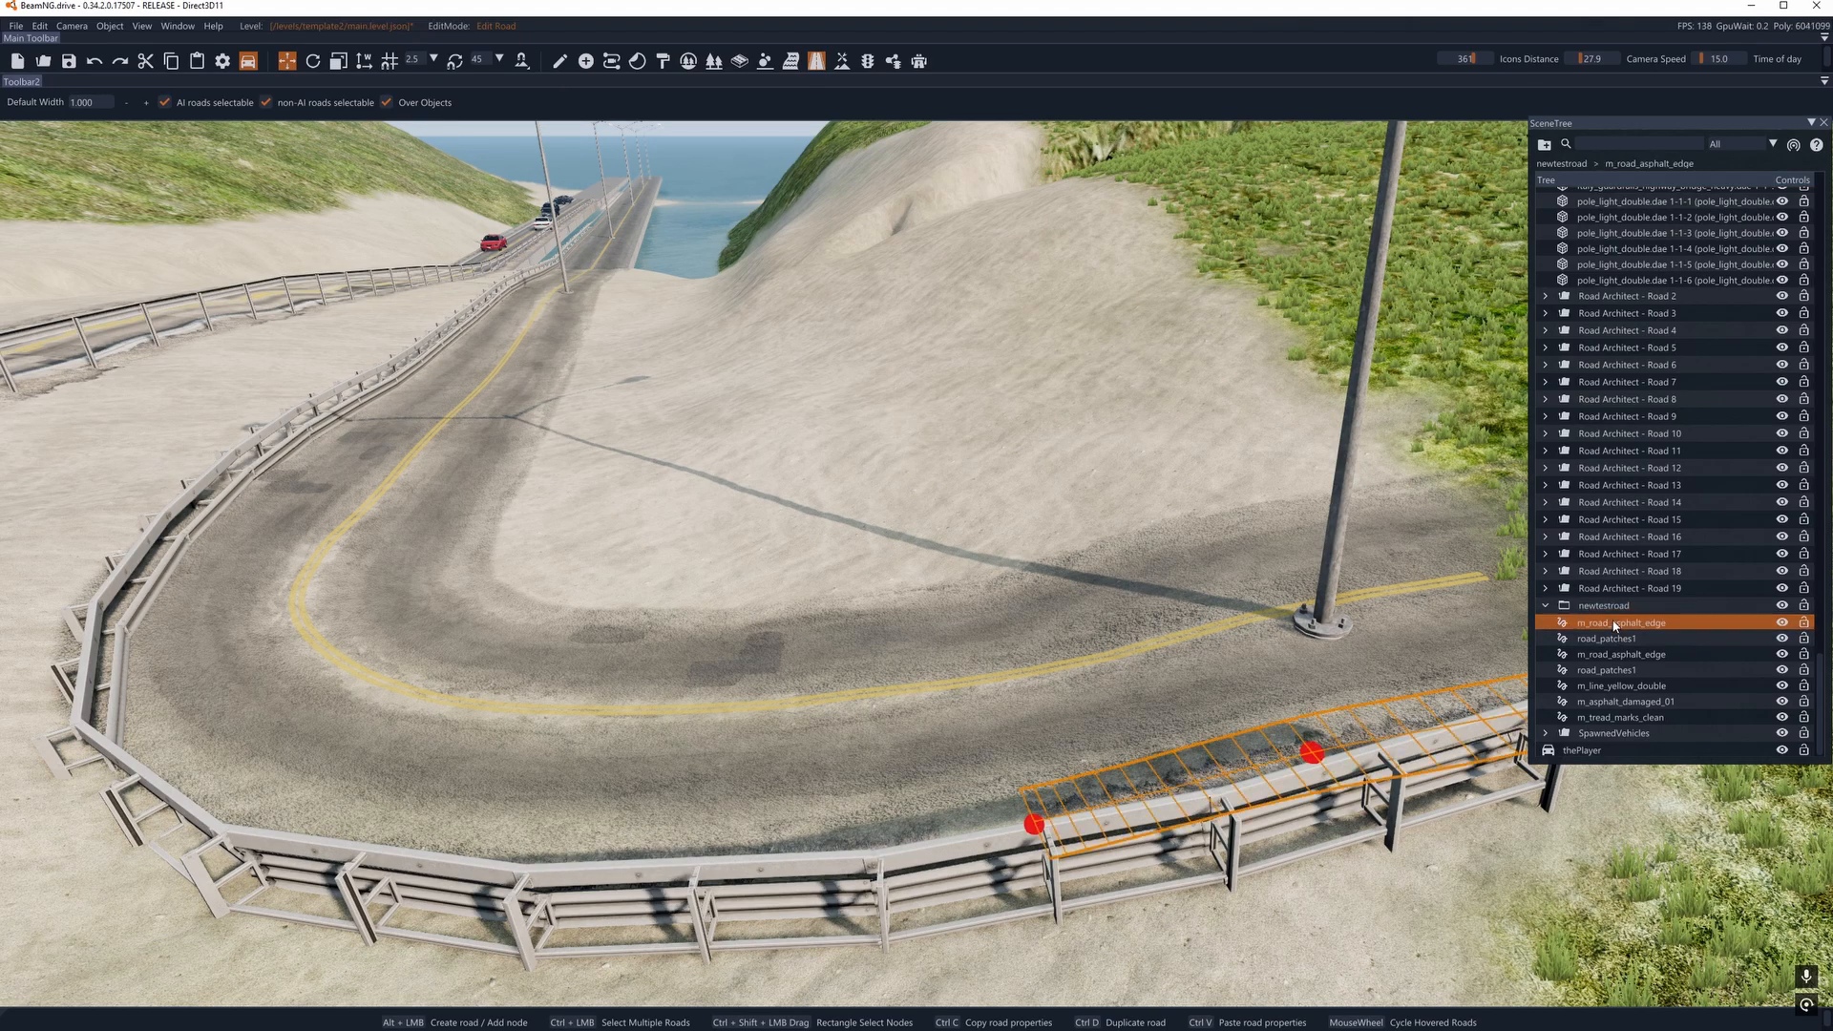
{"action": "key", "text": "Delete"}
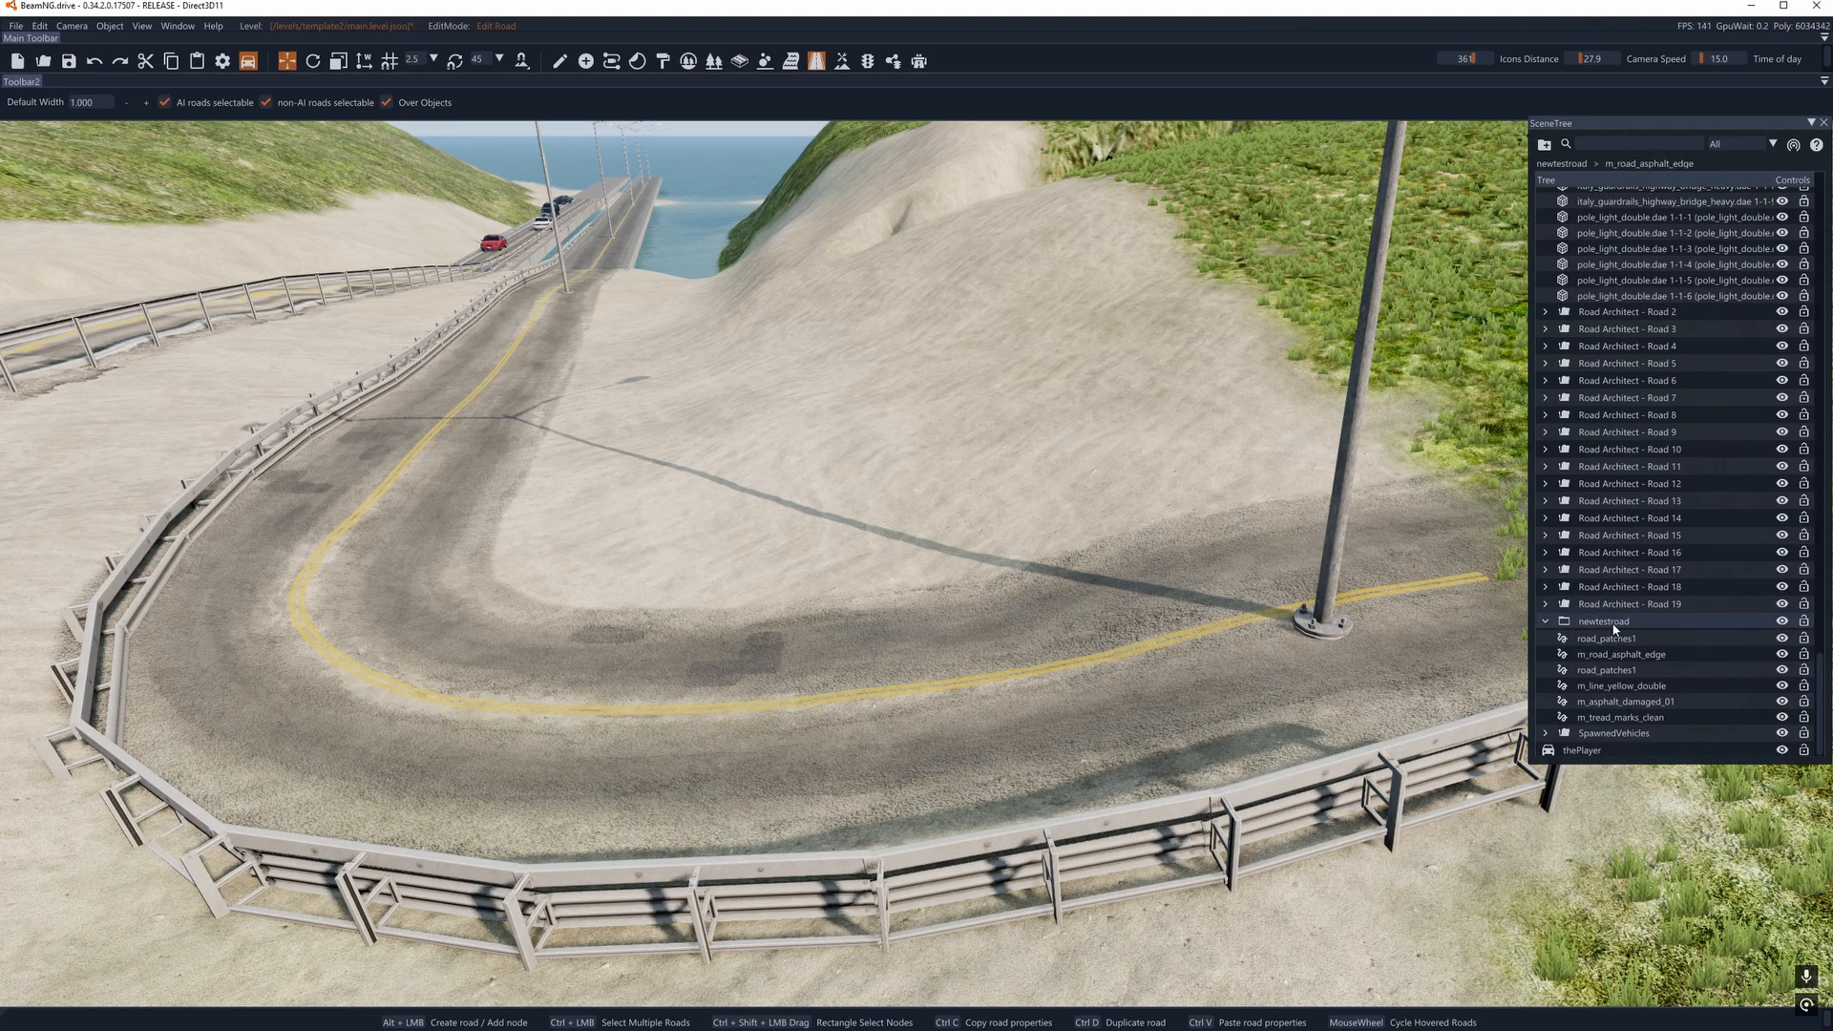
- Delete the first road_patches1 decal road and the remaining m_road_asphalt_edge decal road in the newtestroad group
{"action": "left_click", "coordinate": [1616, 639]}
{"action": "key", "text": "Delete"}
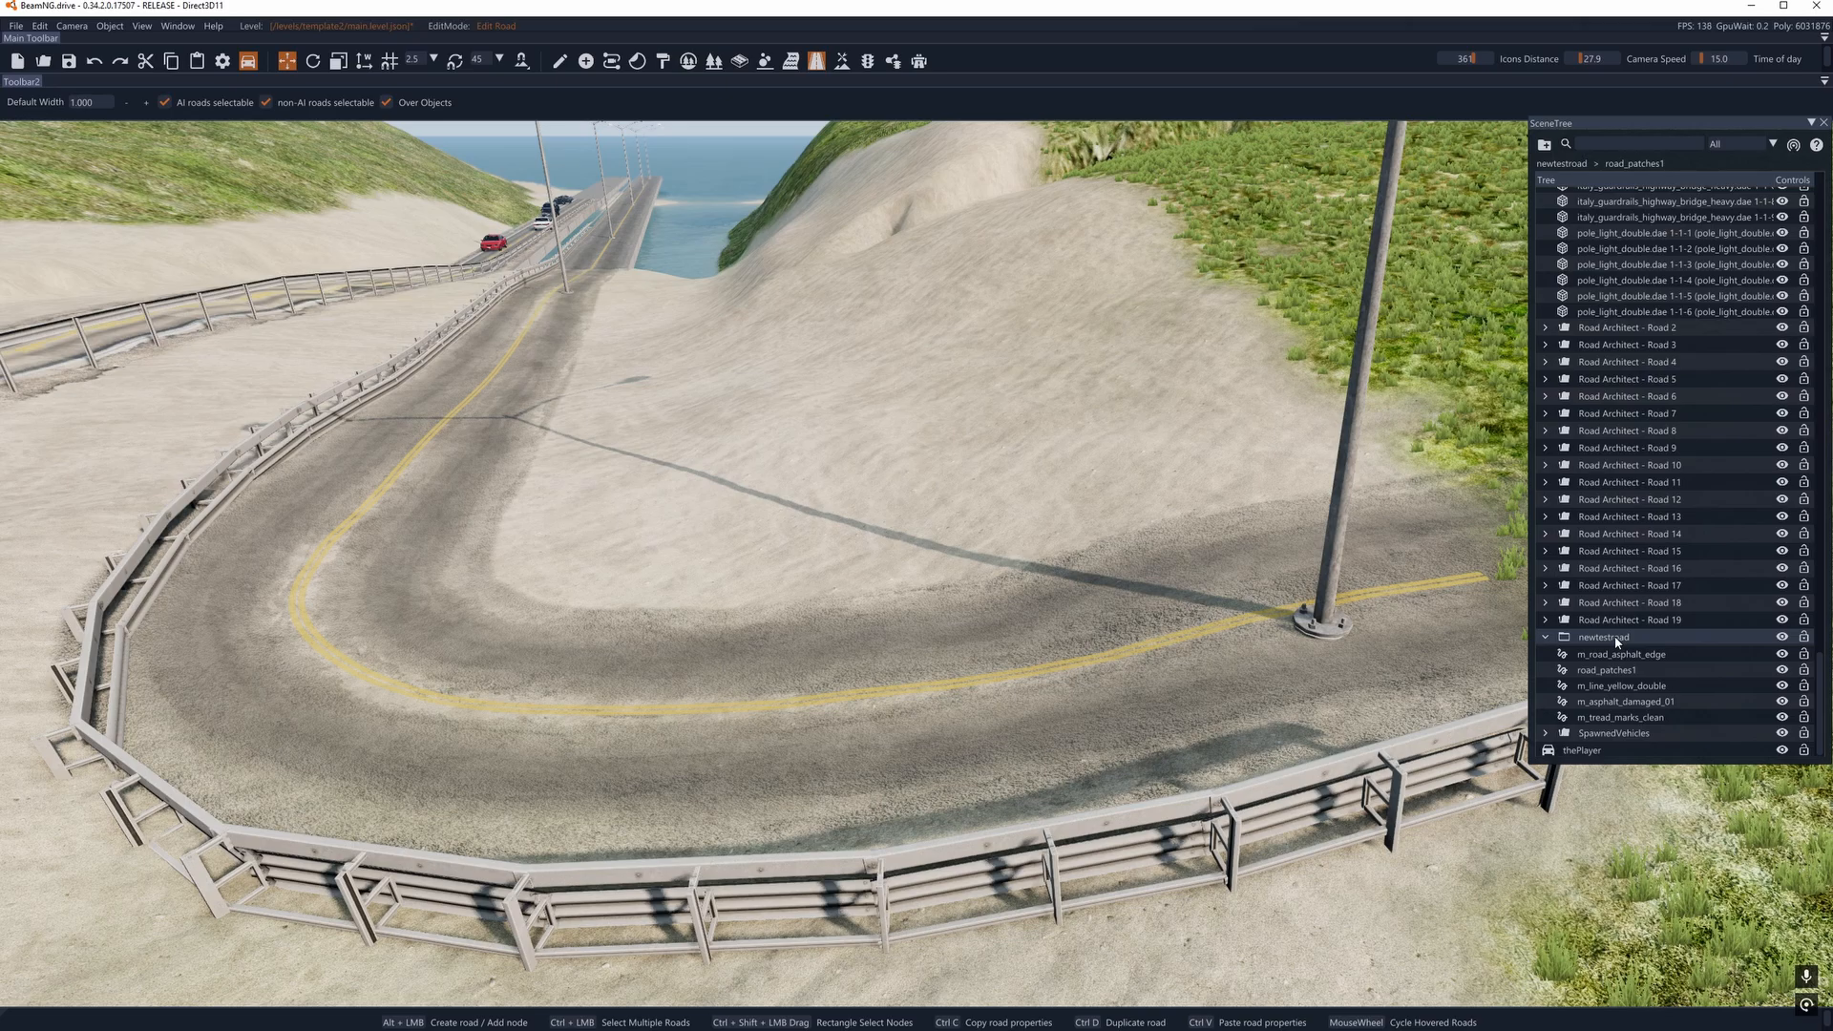
{"action": "left_click", "coordinate": [1624, 655]}
{"action": "key", "text": "Delete"}
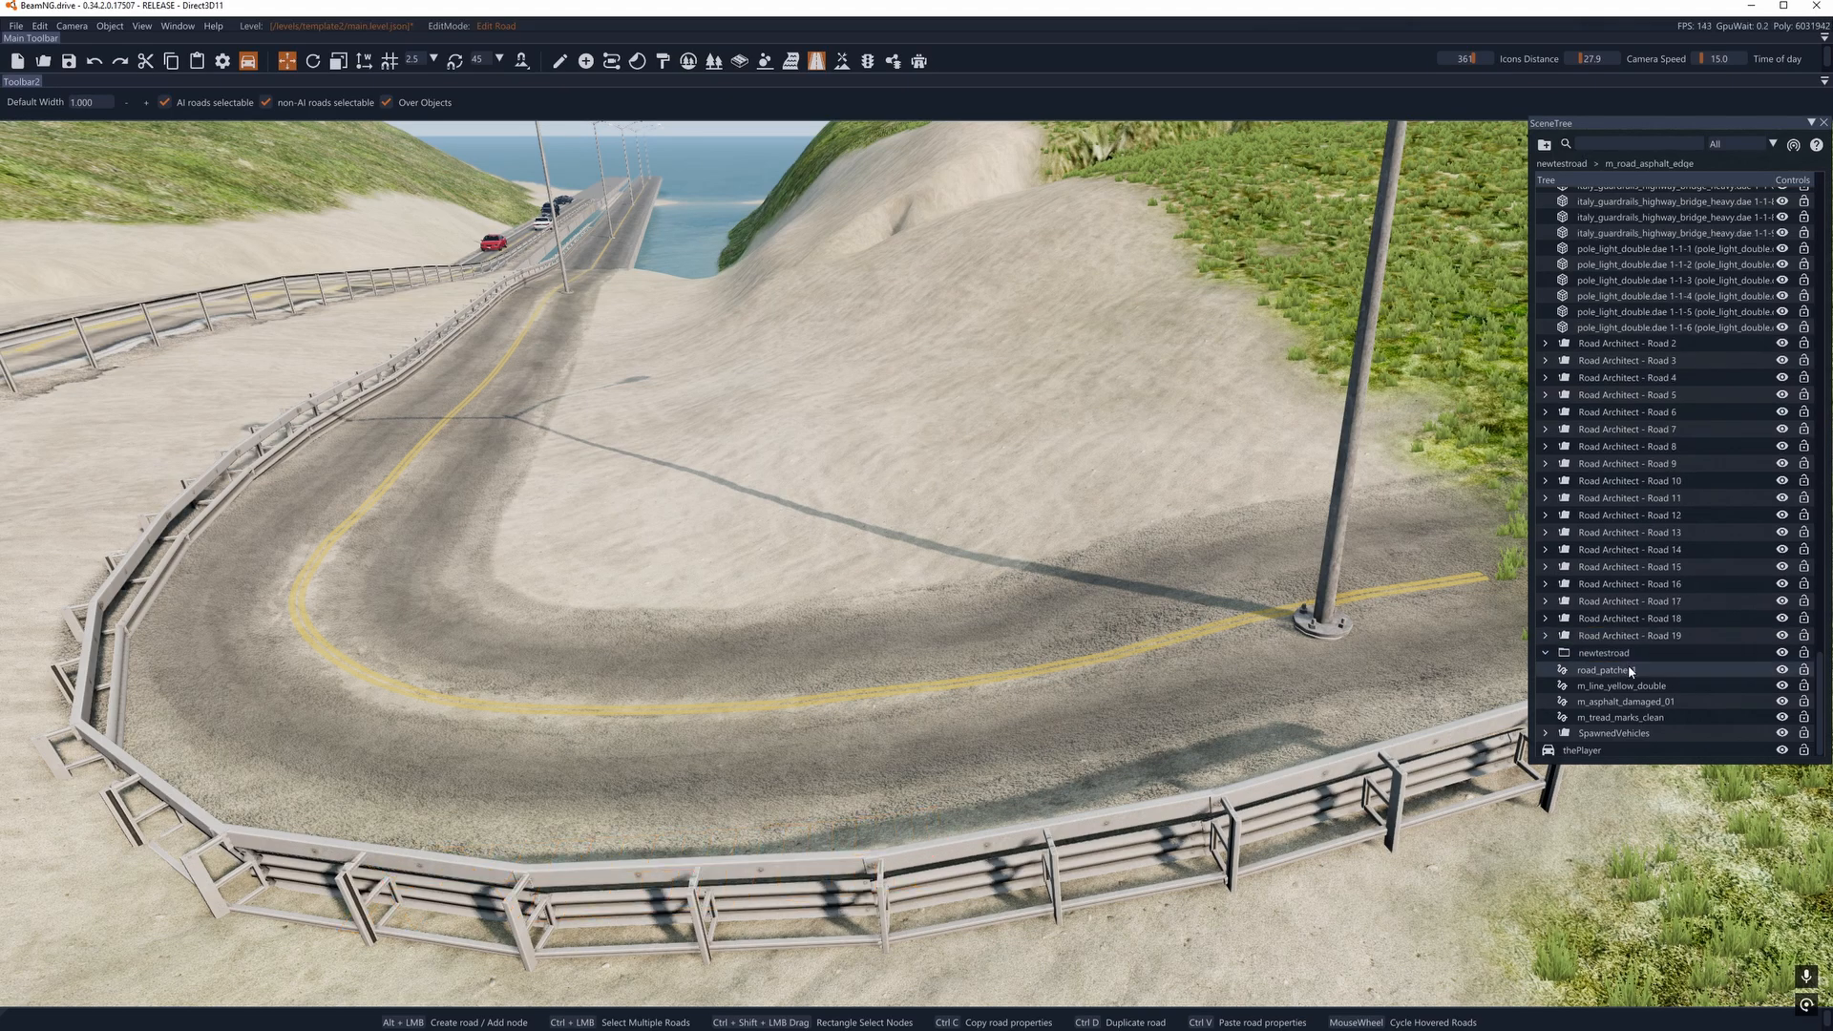
- Delete the remaining road_patches1 decal road in the newtestroad group
{"action": "left_click", "coordinate": [1634, 685]}
{"action": "left_click", "coordinate": [1638, 702]}
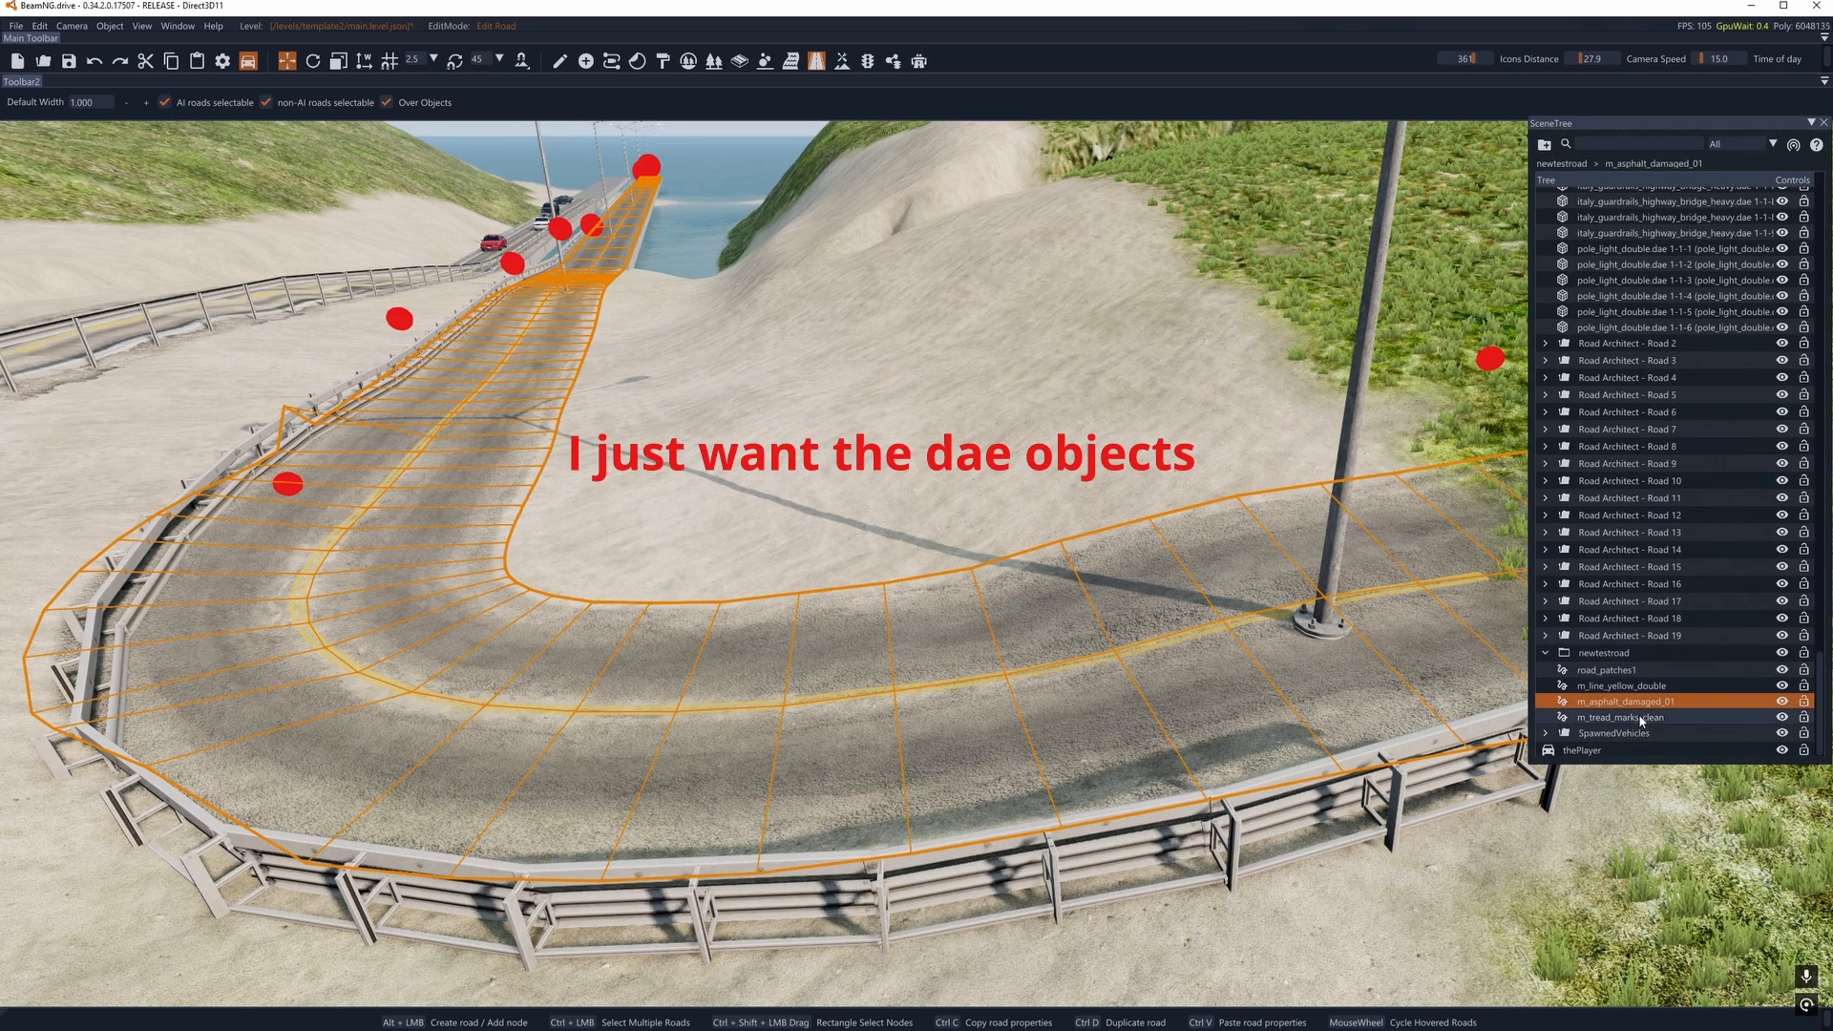
{"action": "left_click", "coordinate": [1641, 718]}
{"action": "left_click", "coordinate": [1628, 671]}
{"action": "key", "text": "Delete"}
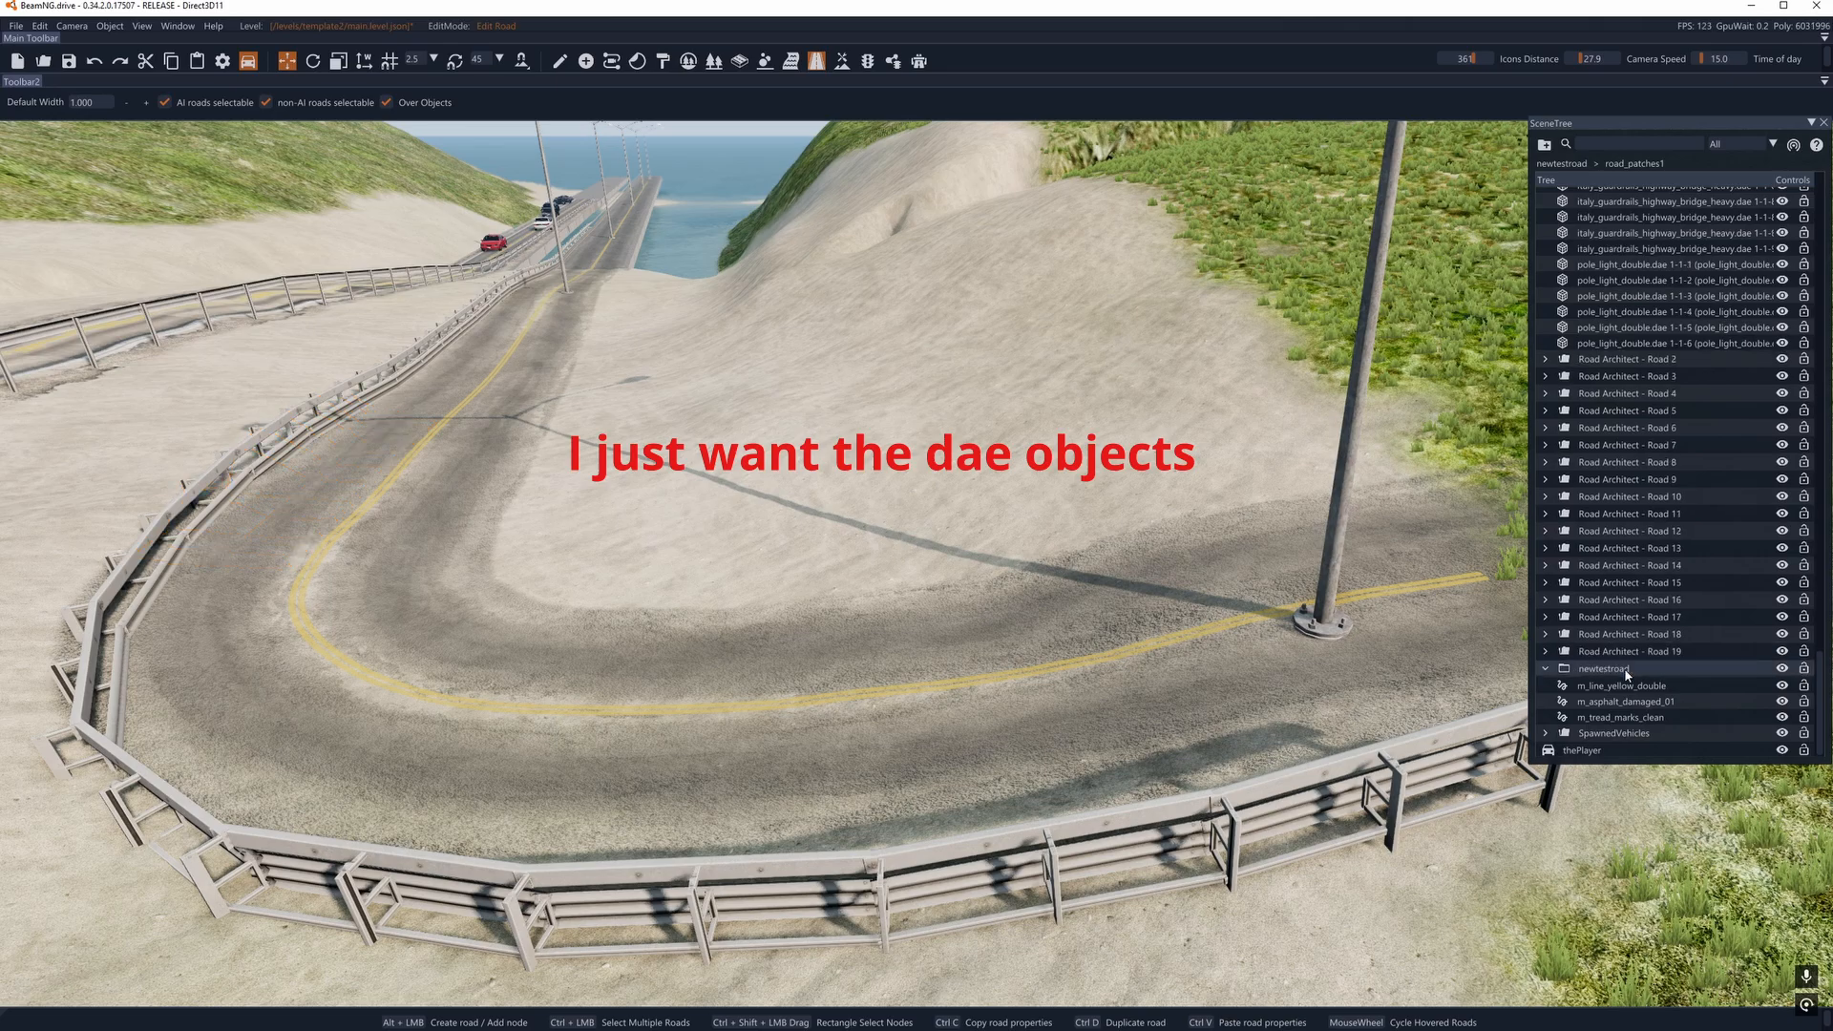
- Expand the Road Architect - Road 19 group and look for where its m_tread_marks_clean decal road lies on the curve
{"action": "left_click", "coordinate": [1623, 653]}
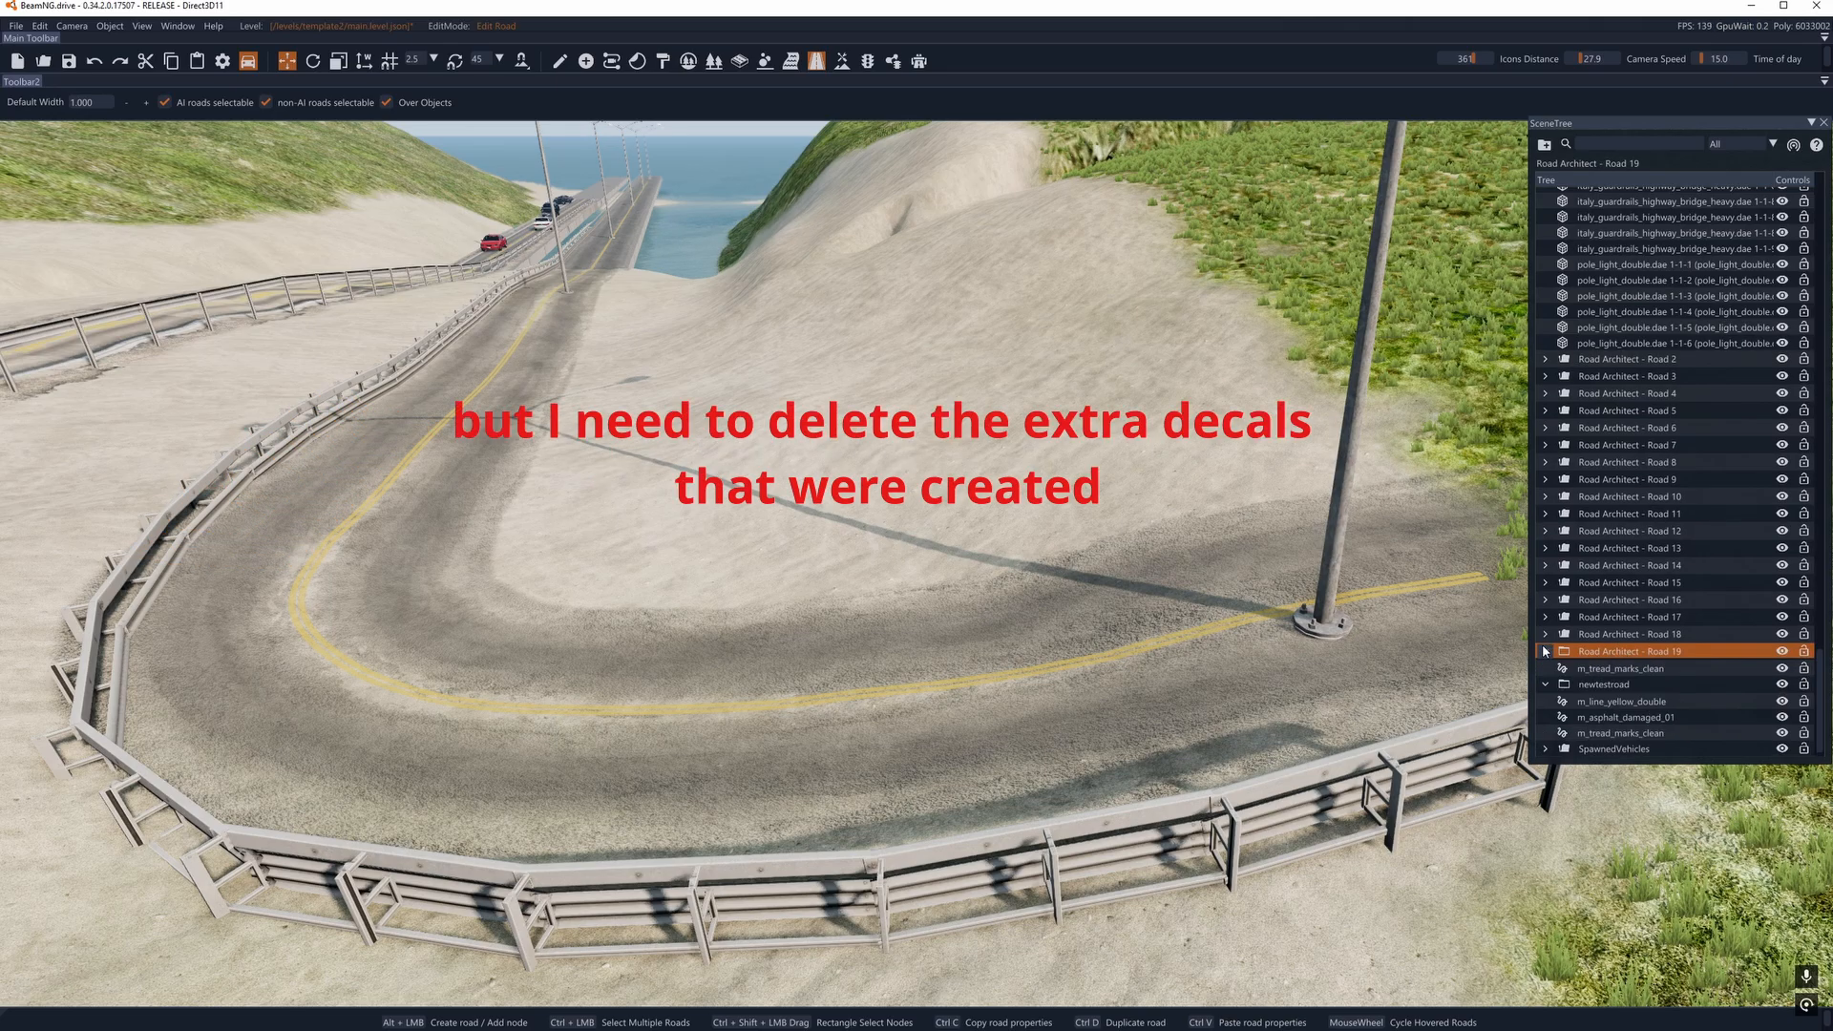
{"action": "left_click", "coordinate": [1545, 652]}
{"action": "left_click", "coordinate": [1603, 654]}
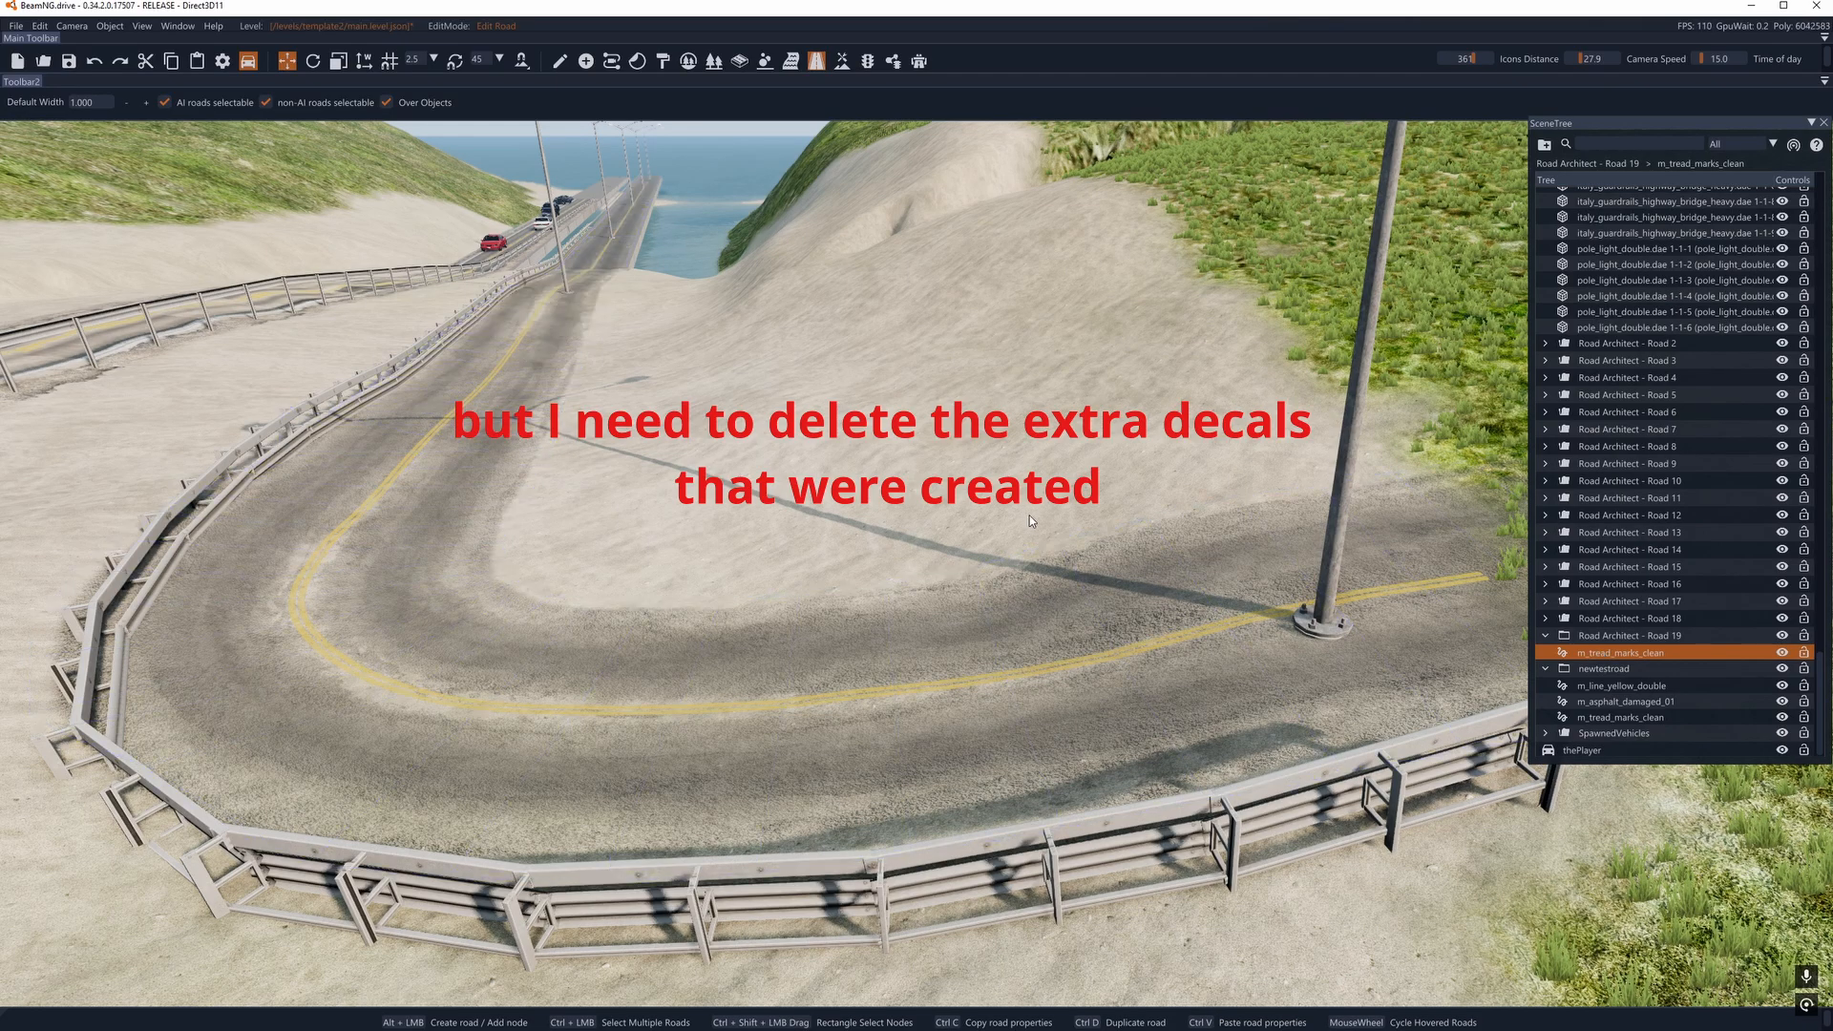
{"action": "mouse_move", "coordinate": [1030, 516]}
{"action": "right_mouse_down"}
{"action": "mouse_move", "coordinate": [744, 520]}
{"action": "mouse_move", "coordinate": [1002, 520]}
{"action": "right_mouse_up"}
{"action": "right_click_drag", "start_coordinate": [1289, 563], "coordinate": [1346, 559]}
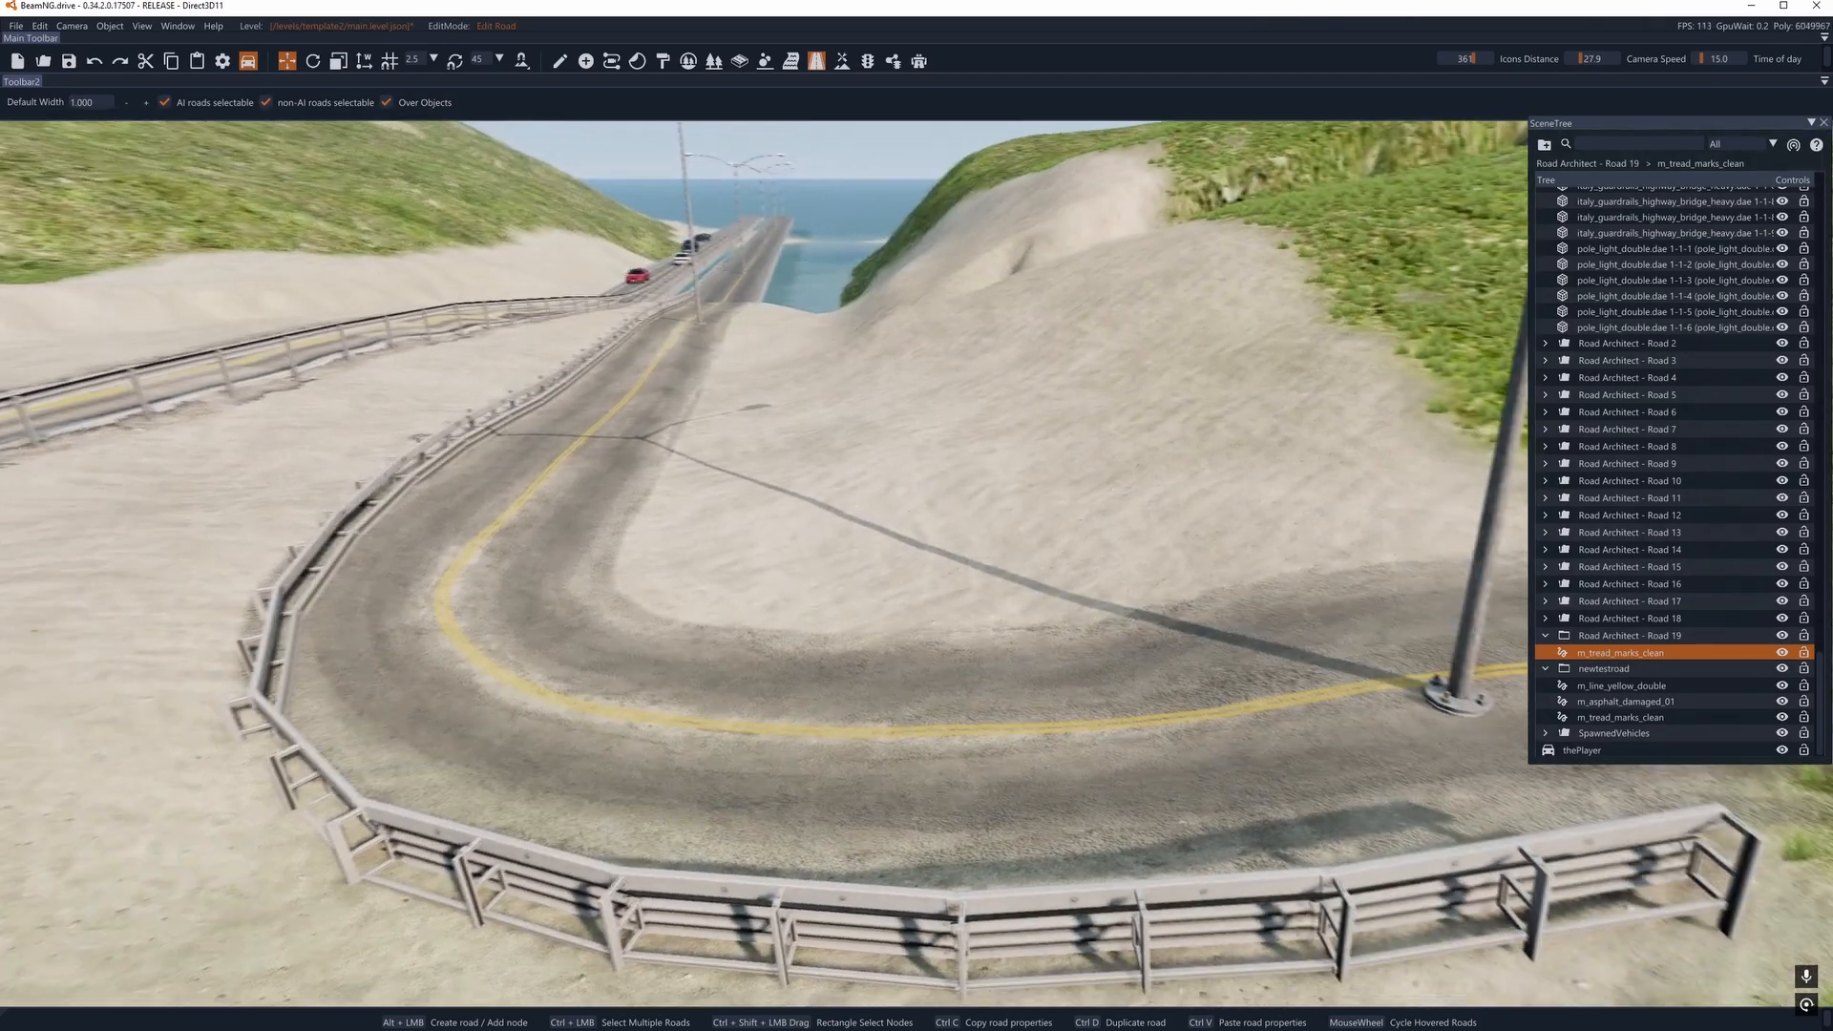
{"action": "right_click_drag", "start_coordinate": [802, 661], "coordinate": [833, 684]}
{"action": "right_click_drag", "start_coordinate": [507, 416], "coordinate": [344, 281]}
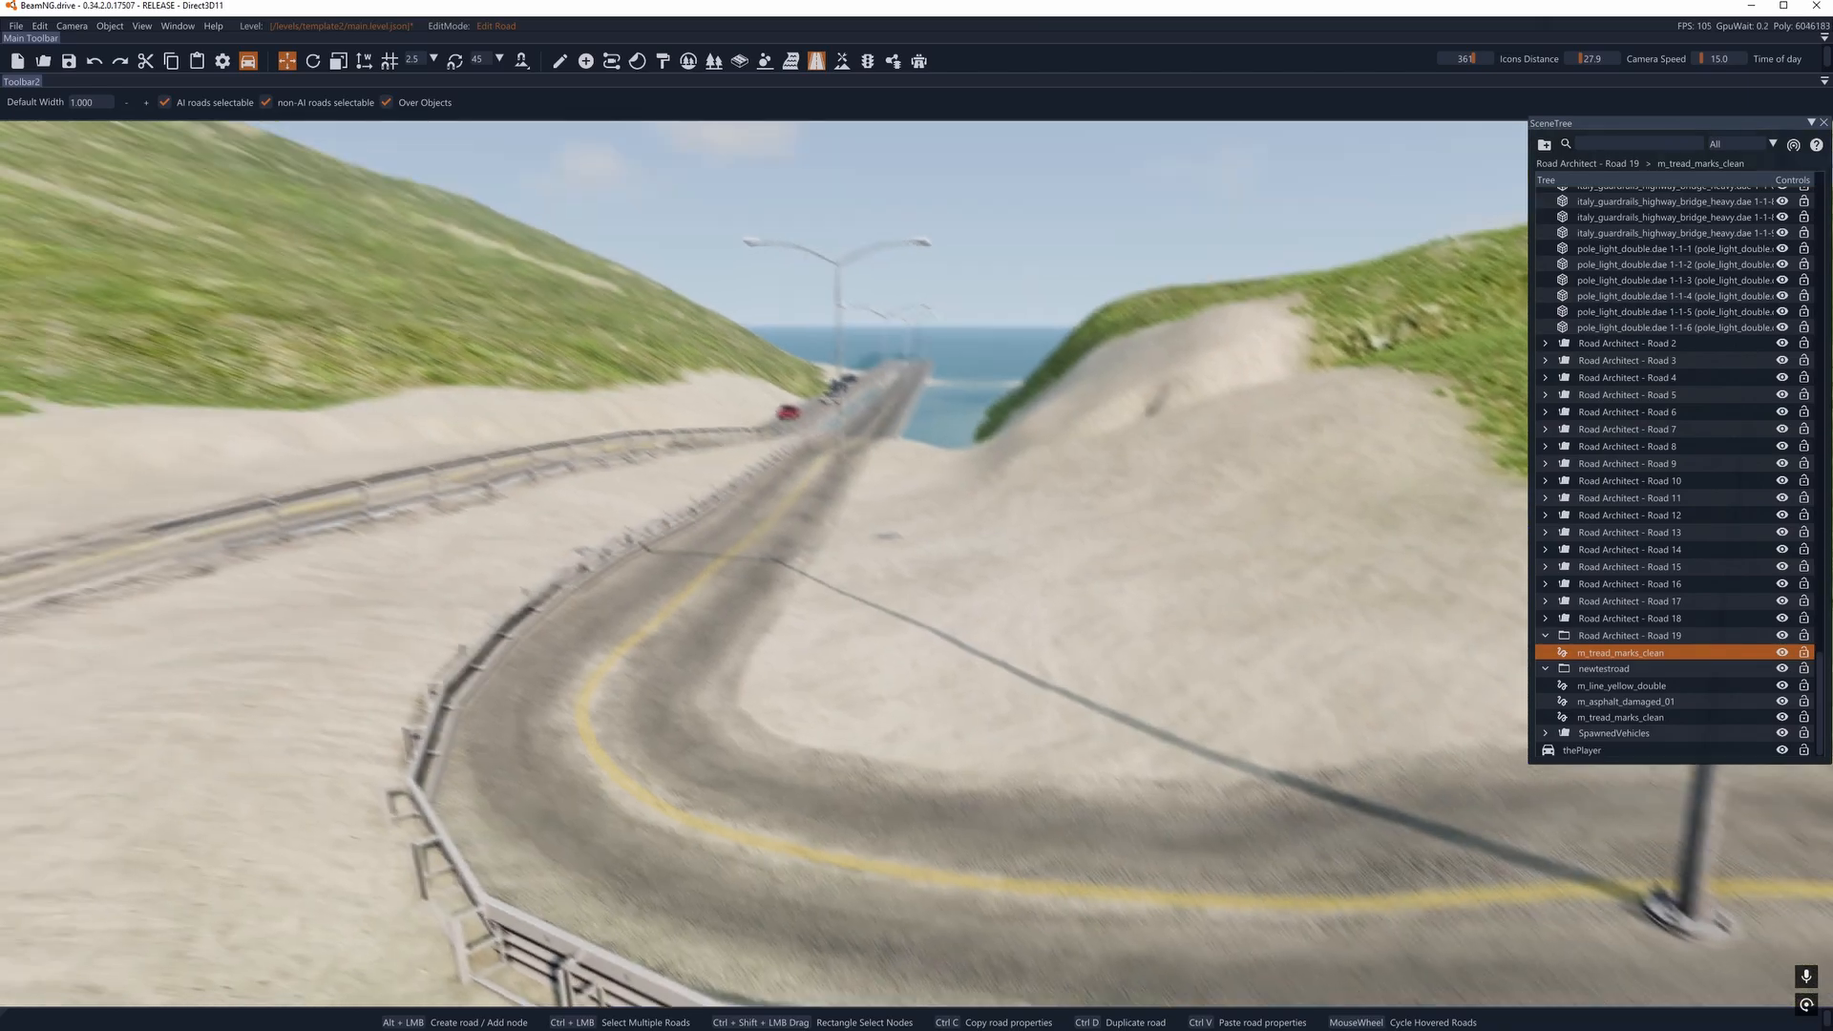
- Turn off overObjects for the newtestroad m_tread_marks_clean decal road
{"action": "key", "text": "a"}
{"action": "mouse_move", "coordinate": [919, 683]}
{"action": "right_mouse_down"}
{"action": "mouse_move", "coordinate": [838, 638]}
{"action": "mouse_move", "coordinate": [914, 699]}
{"action": "right_mouse_up"}
{"action": "left_click", "coordinate": [915, 700]}
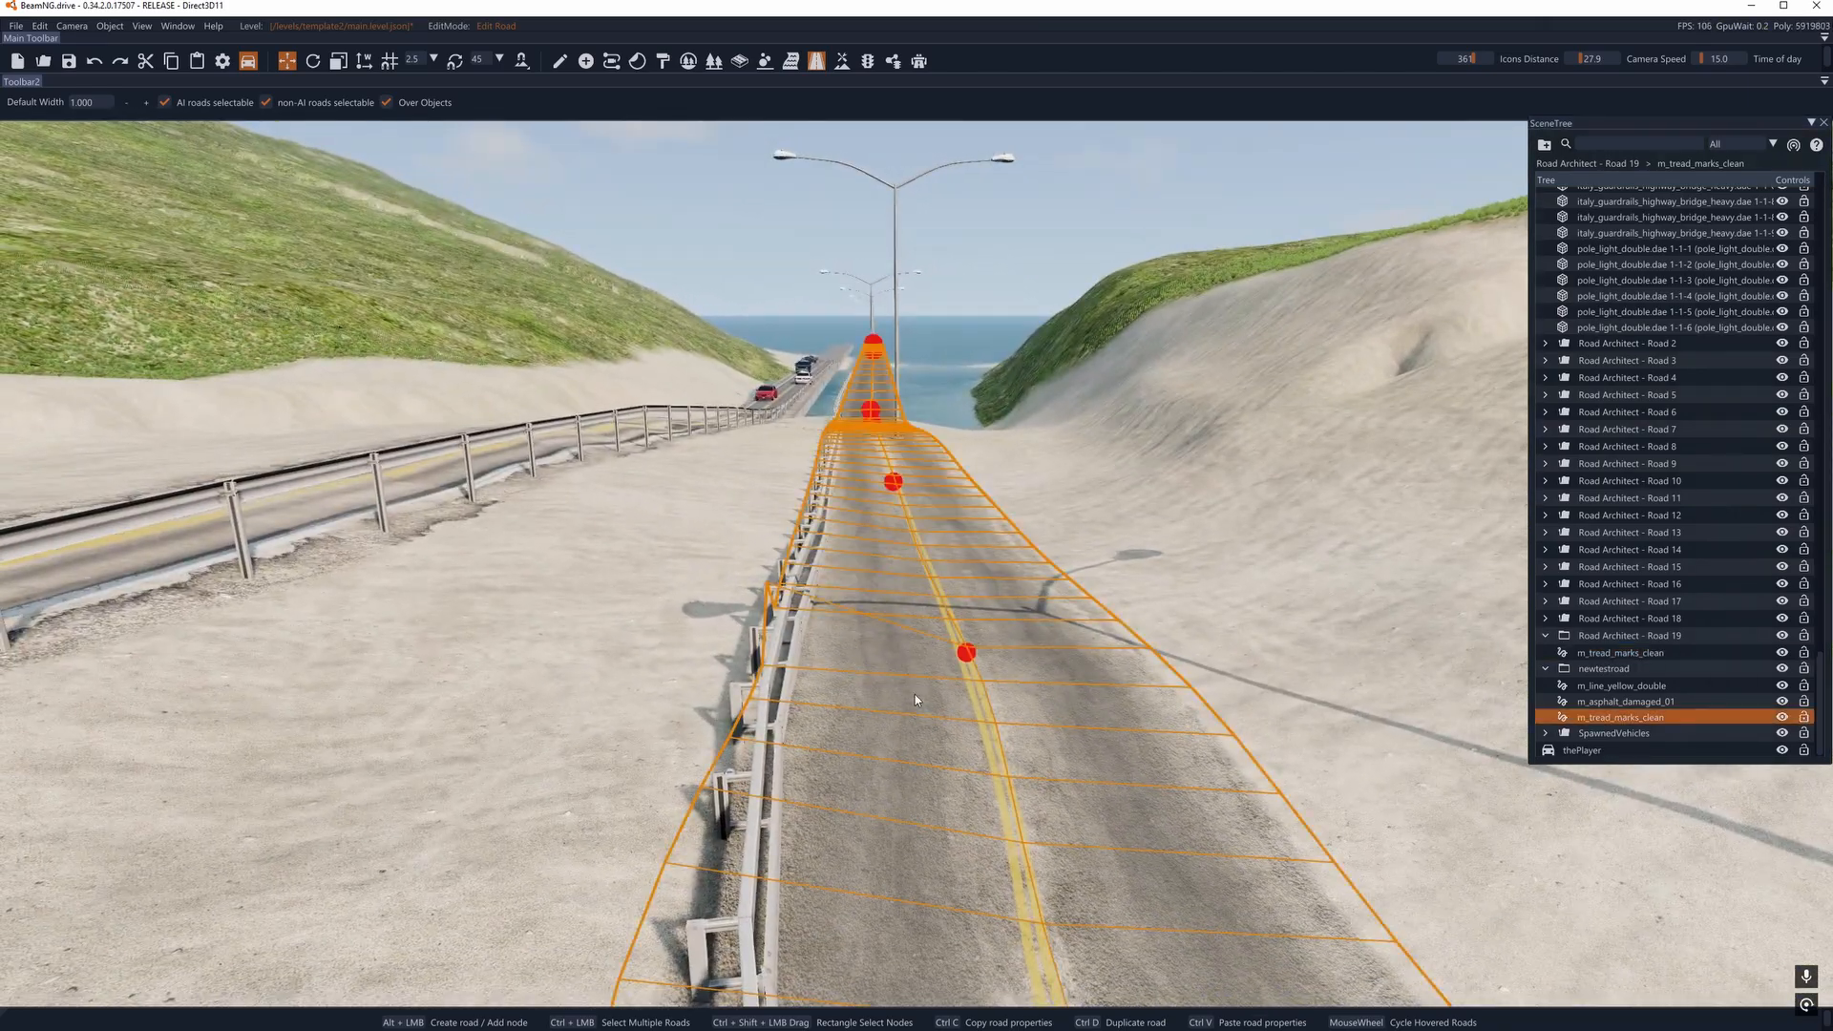
{"action": "left_click_drag", "start_coordinate": [0, 334], "coordinate": [419, 328]}
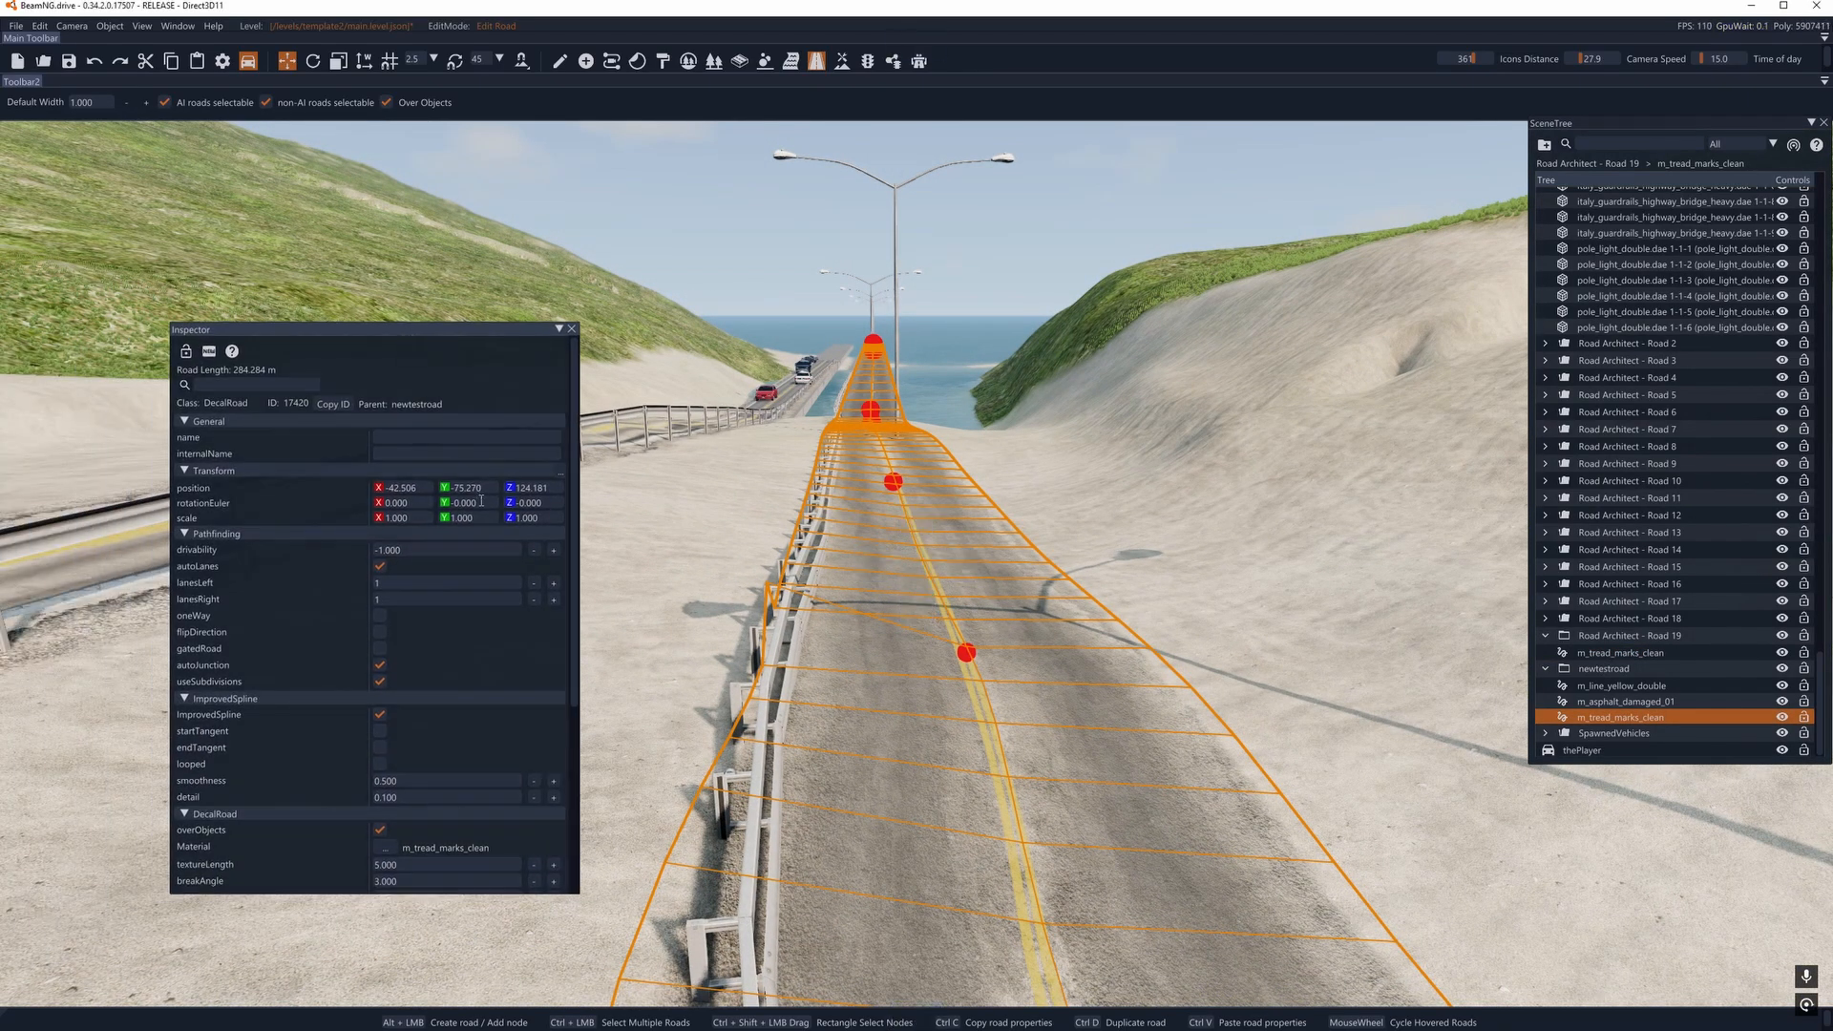
{"action": "scroll", "coordinate": [443, 622], "scroll_direction": "down", "scroll_amount": 3}
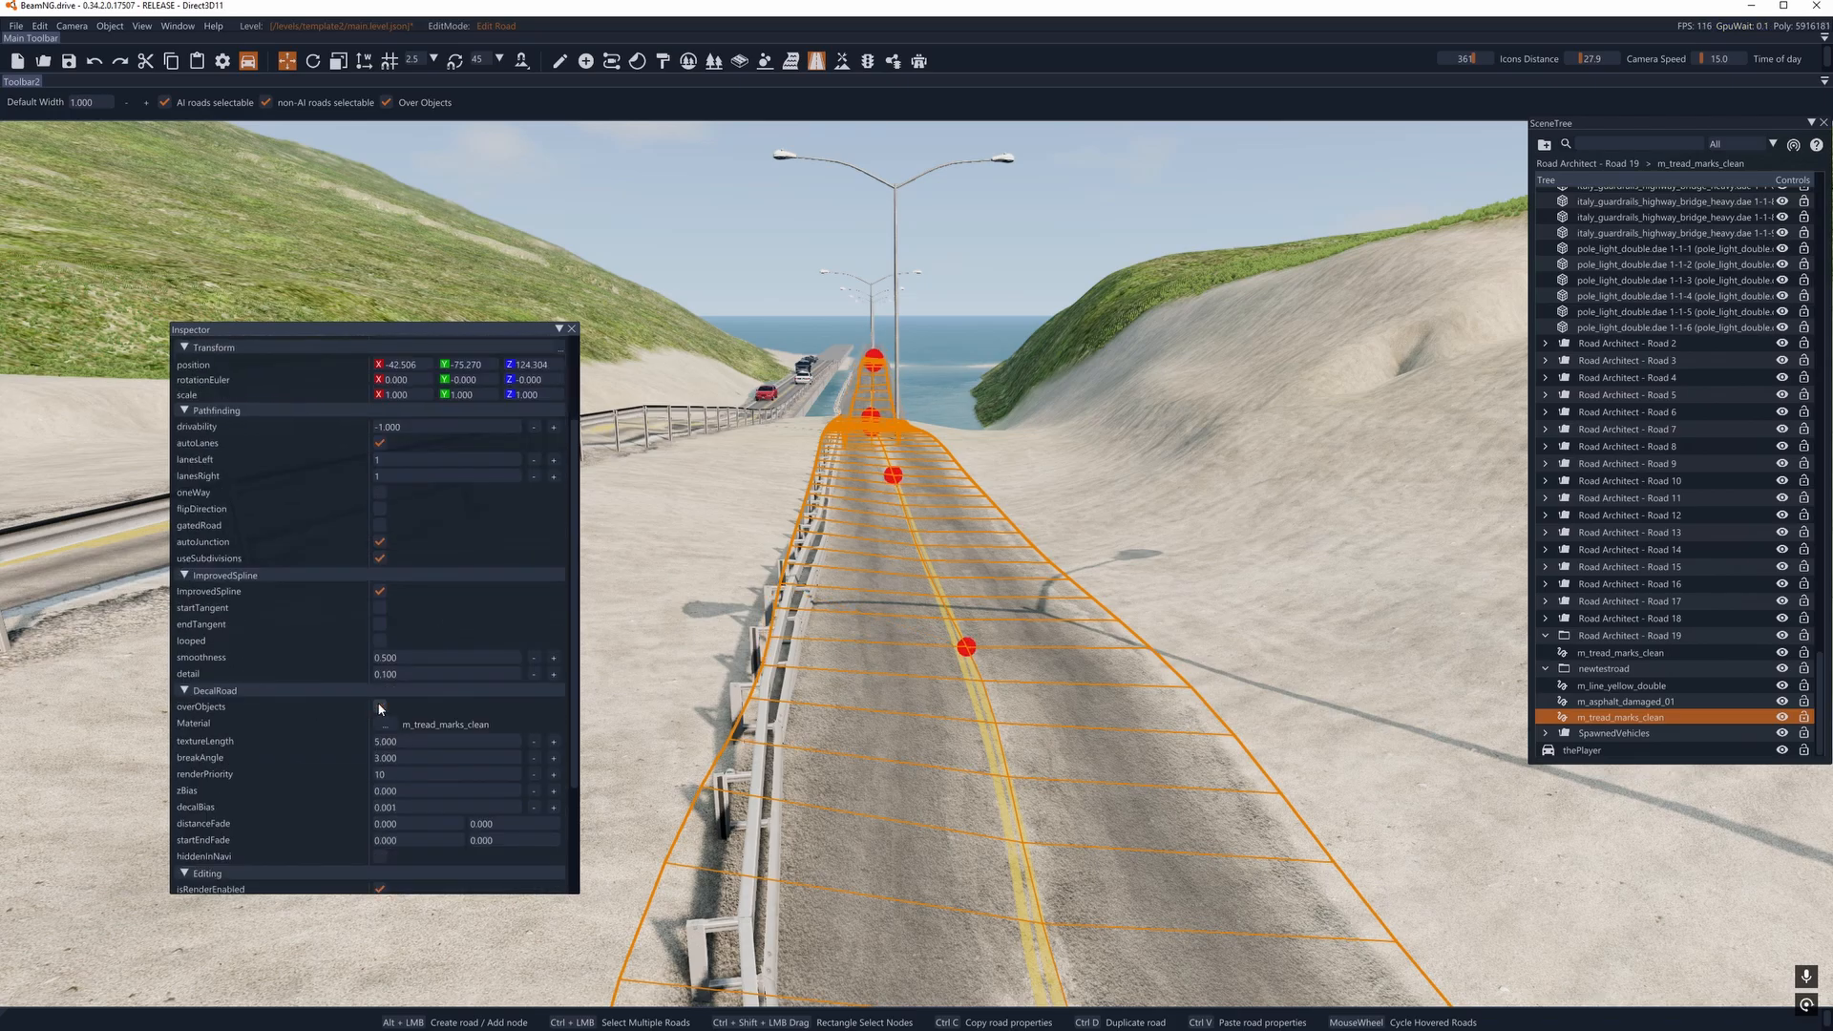
{"action": "left_click_drag", "start_coordinate": [506, 337], "coordinate": [332, 370]}
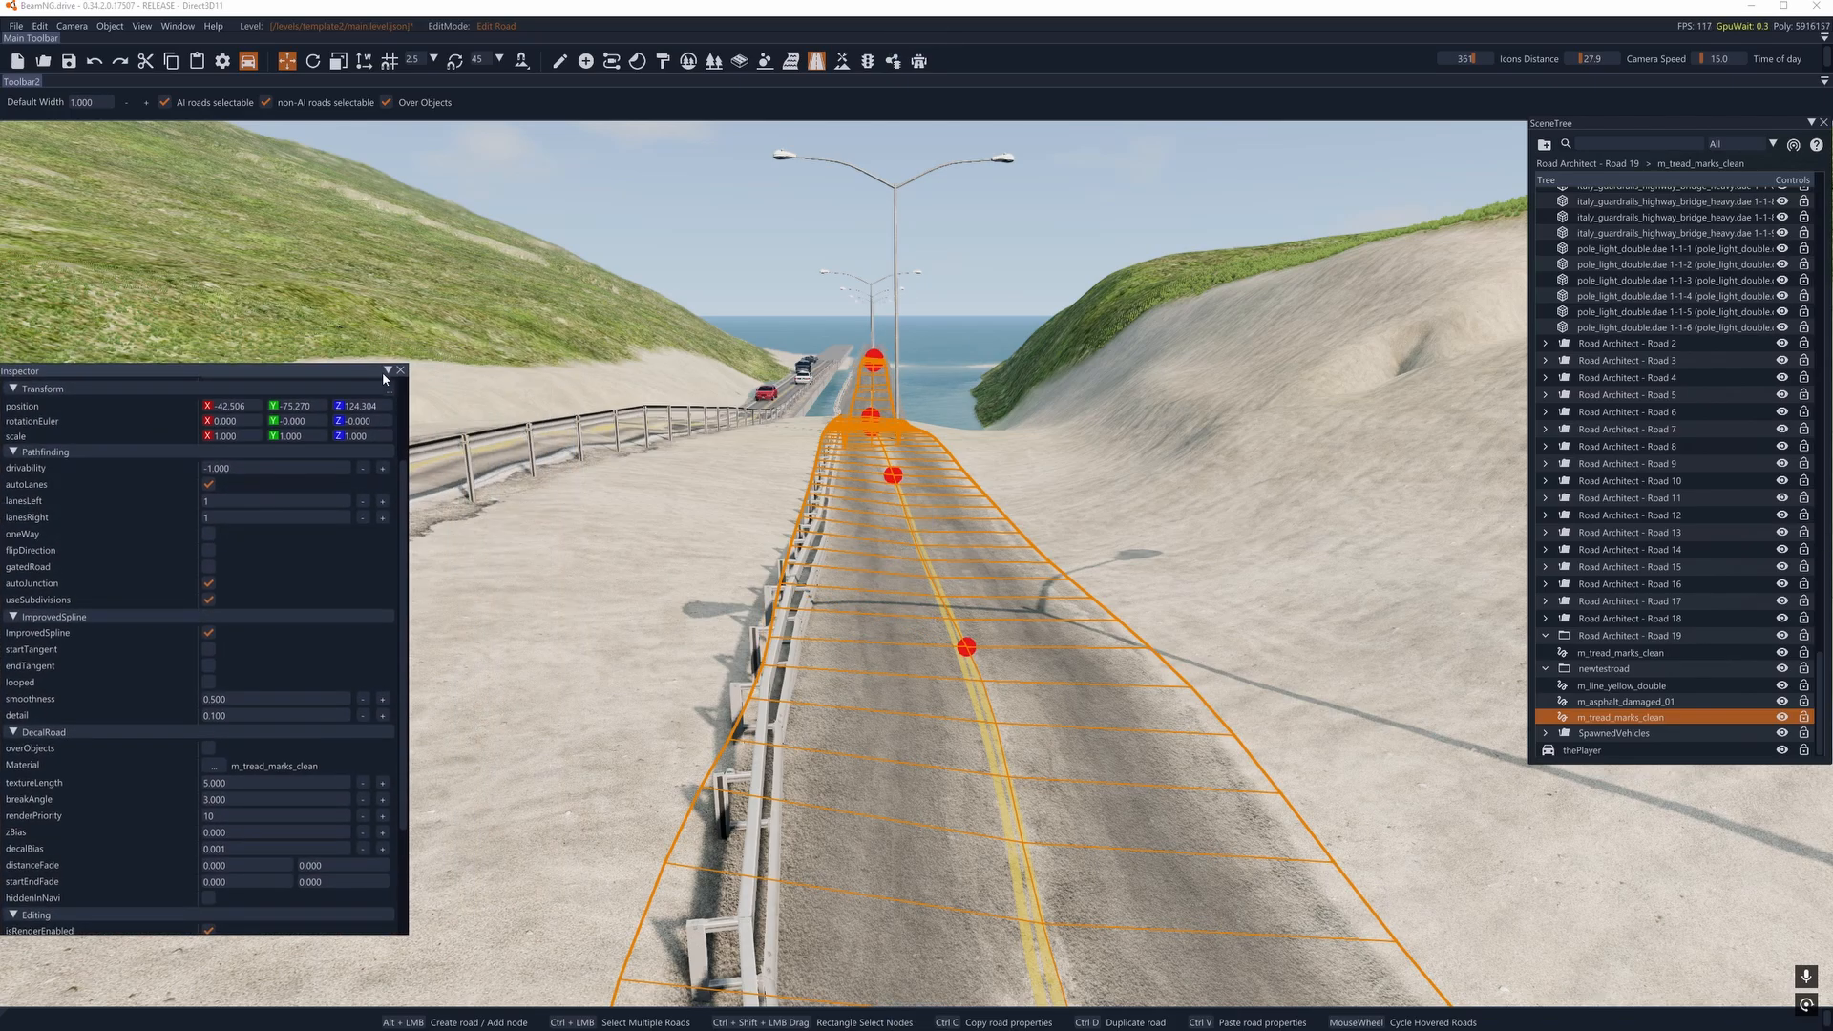
- Rotate the light pole pole_light_double.dae 1-1-2 on the road before the bridge to a Z rotation of about -76.7
{"action": "right_click_drag", "start_coordinate": [573, 458], "coordinate": [534, 287]}
{"action": "key", "text": "w"}
{"action": "right_click_drag", "start_coordinate": [783, 191], "coordinate": [827, 323]}
{"action": "key", "text": "s"}
{"action": "left_click", "coordinate": [559, 62]}
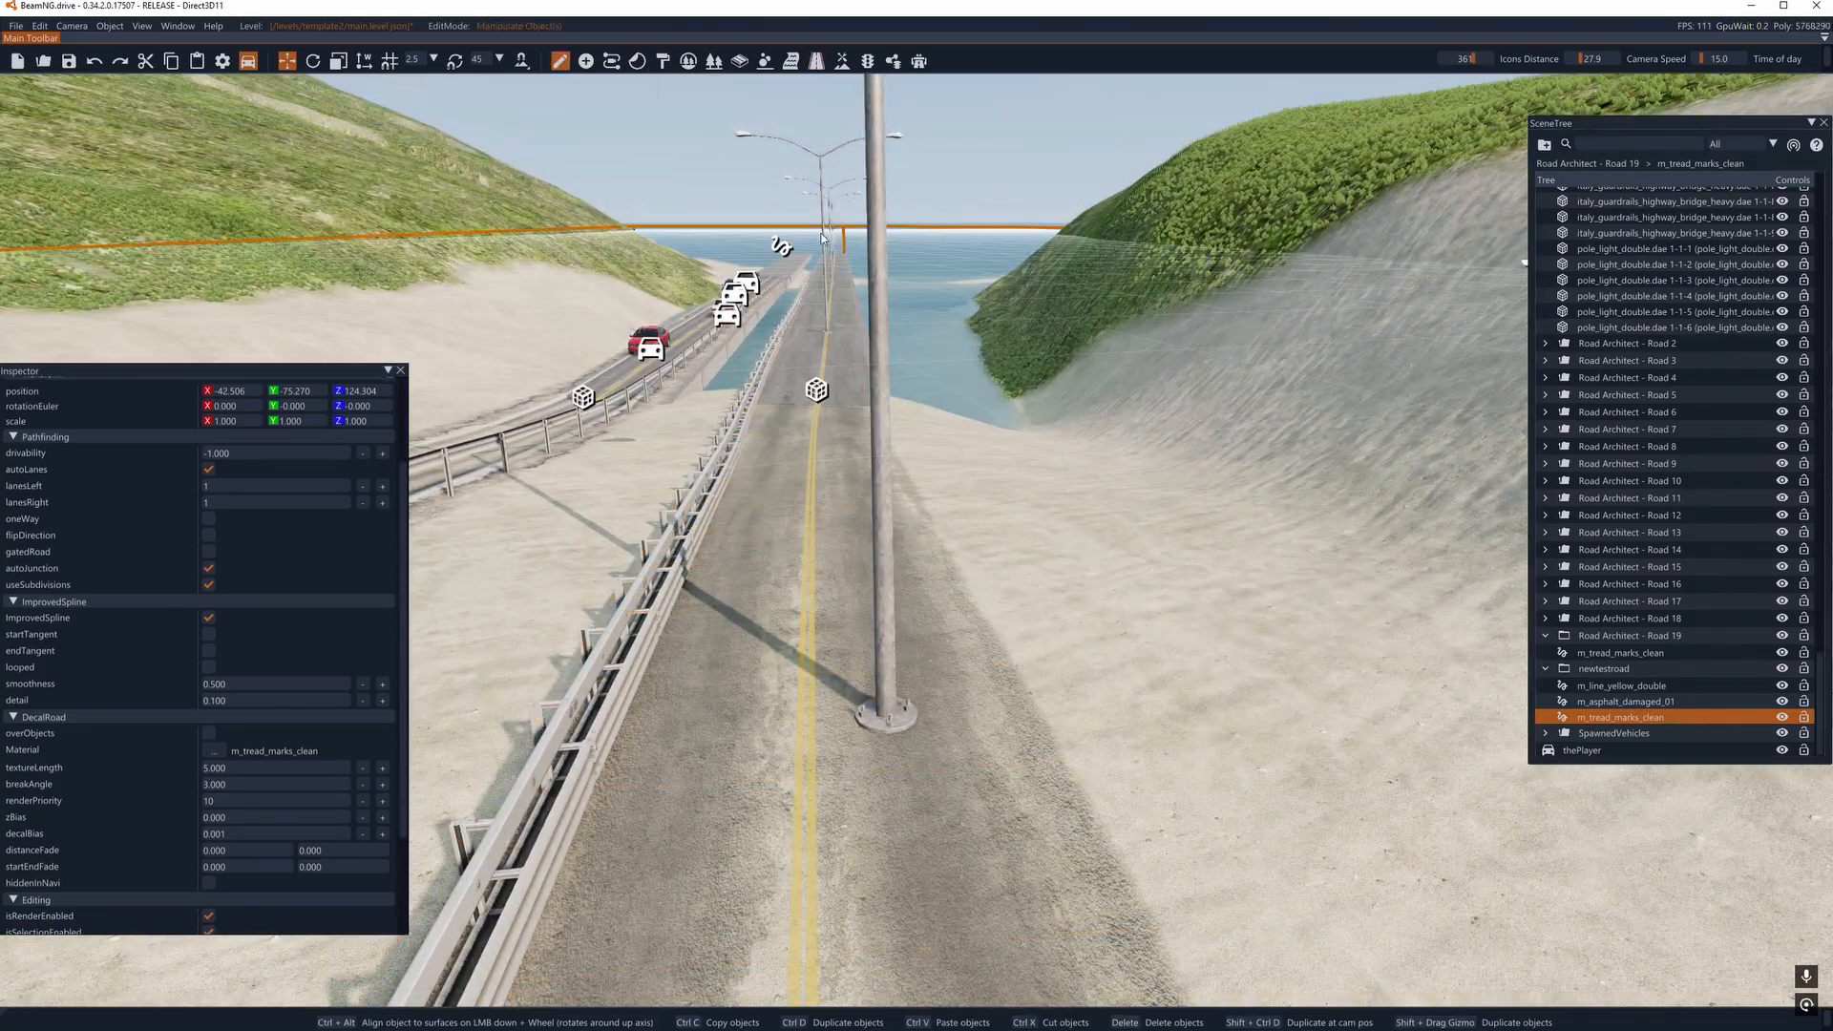
{"action": "left_click", "coordinate": [873, 669]}
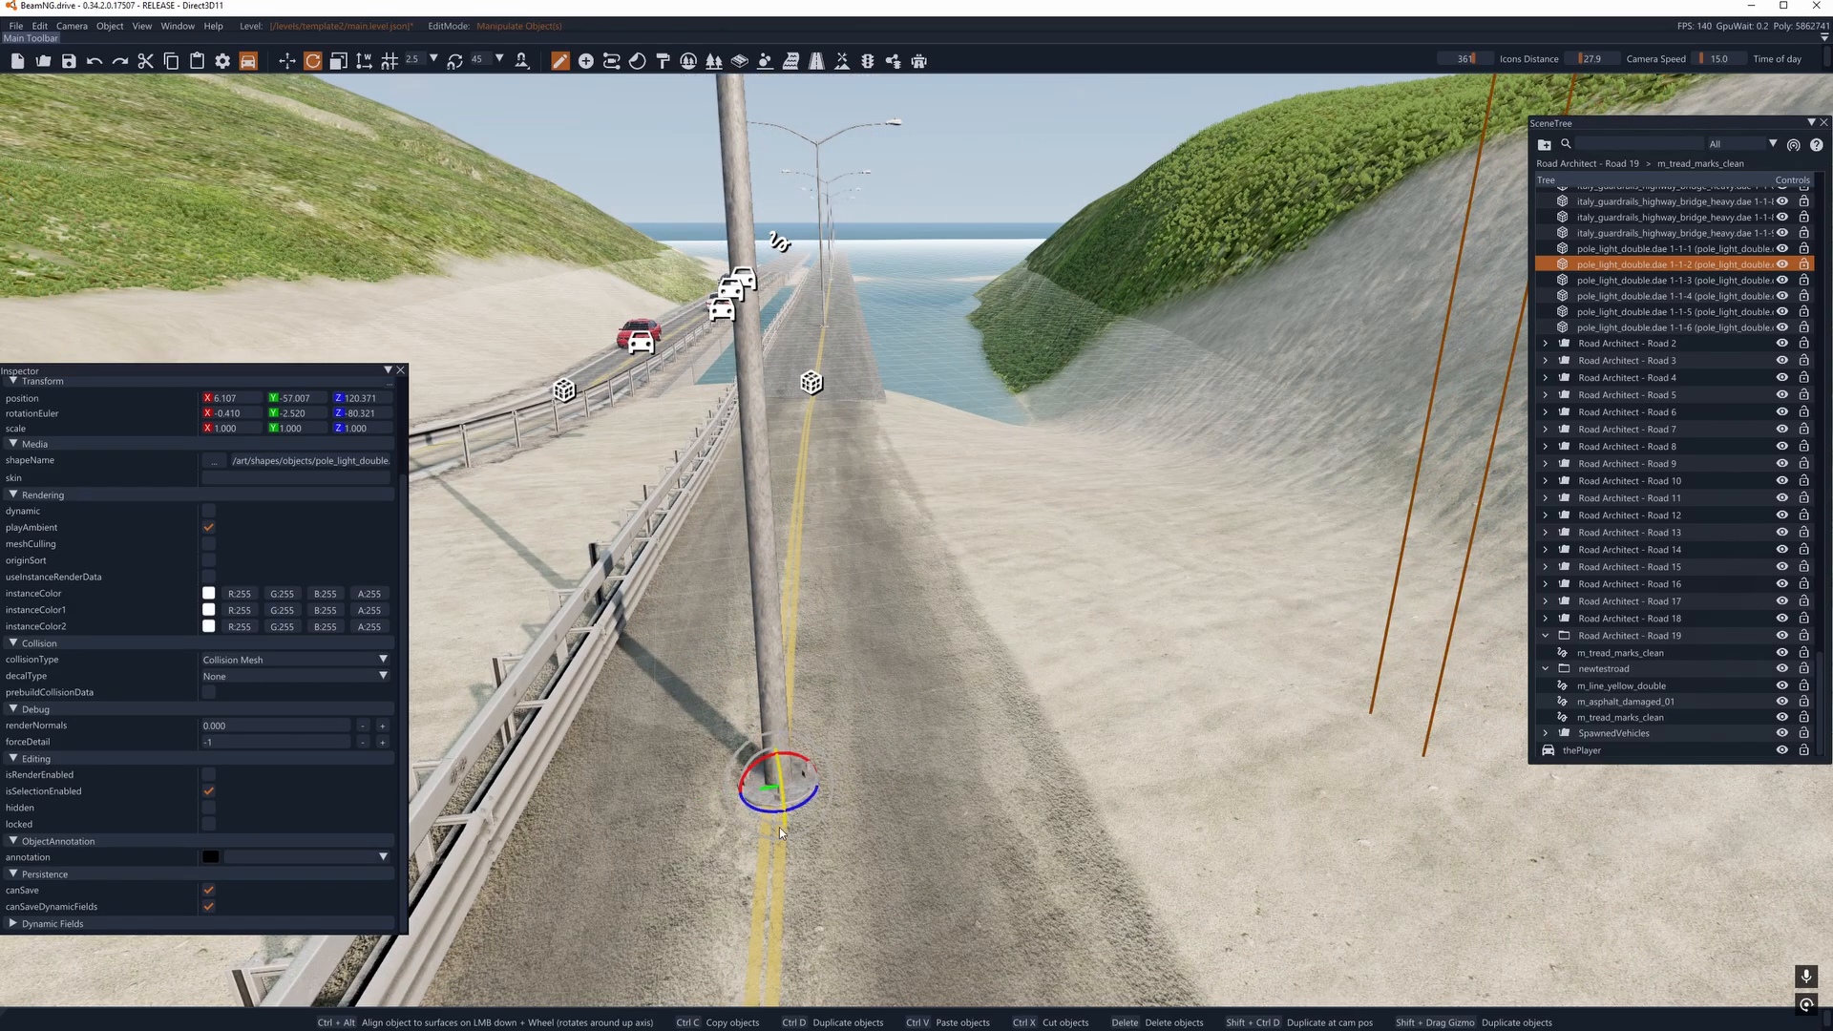
{"action": "right_click_drag", "start_coordinate": [763, 818], "coordinate": [426, 856]}
- Examine the road, guardrail and light poles along the stretch leading up to the start of the bridge
{"action": "key", "text": "a"}
{"action": "key", "text": "w"}
{"action": "key", "text": "a"}
{"action": "key", "text": "w"}
{"action": "key", "text": "w"}
{"action": "key", "text": "w"}
{"action": "key", "text": "w"}
{"action": "key", "text": "w"}
{"action": "key", "text": "w"}
{"action": "key", "text": "a"}
{"action": "right_click_drag", "start_coordinate": [828, 664], "coordinate": [894, 683]}
{"action": "key", "text": "d"}
{"action": "key", "text": "s"}
{"action": "key", "text": "s"}
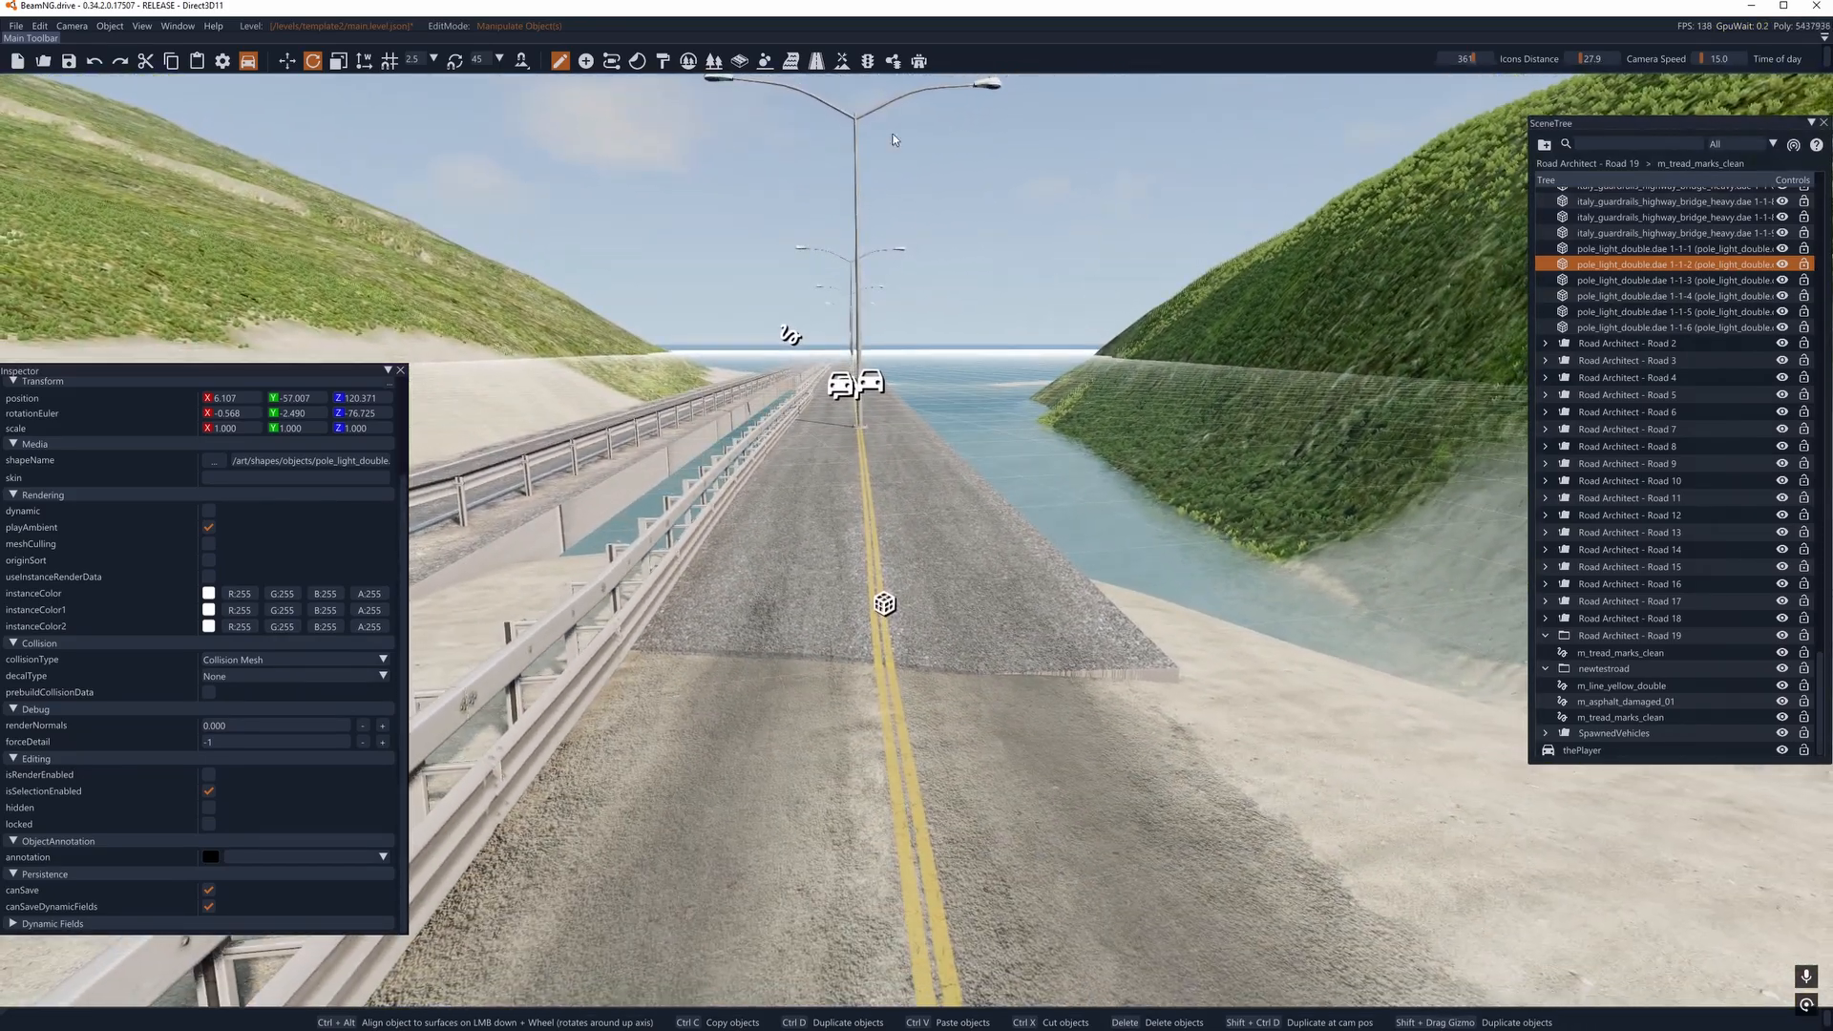
- Delete the m_tread_marks_clean decal road in the newtestroad group, which runs from the curve onto the bridge
{"action": "left_click", "coordinate": [815, 61]}
{"action": "left_click", "coordinate": [882, 647]}
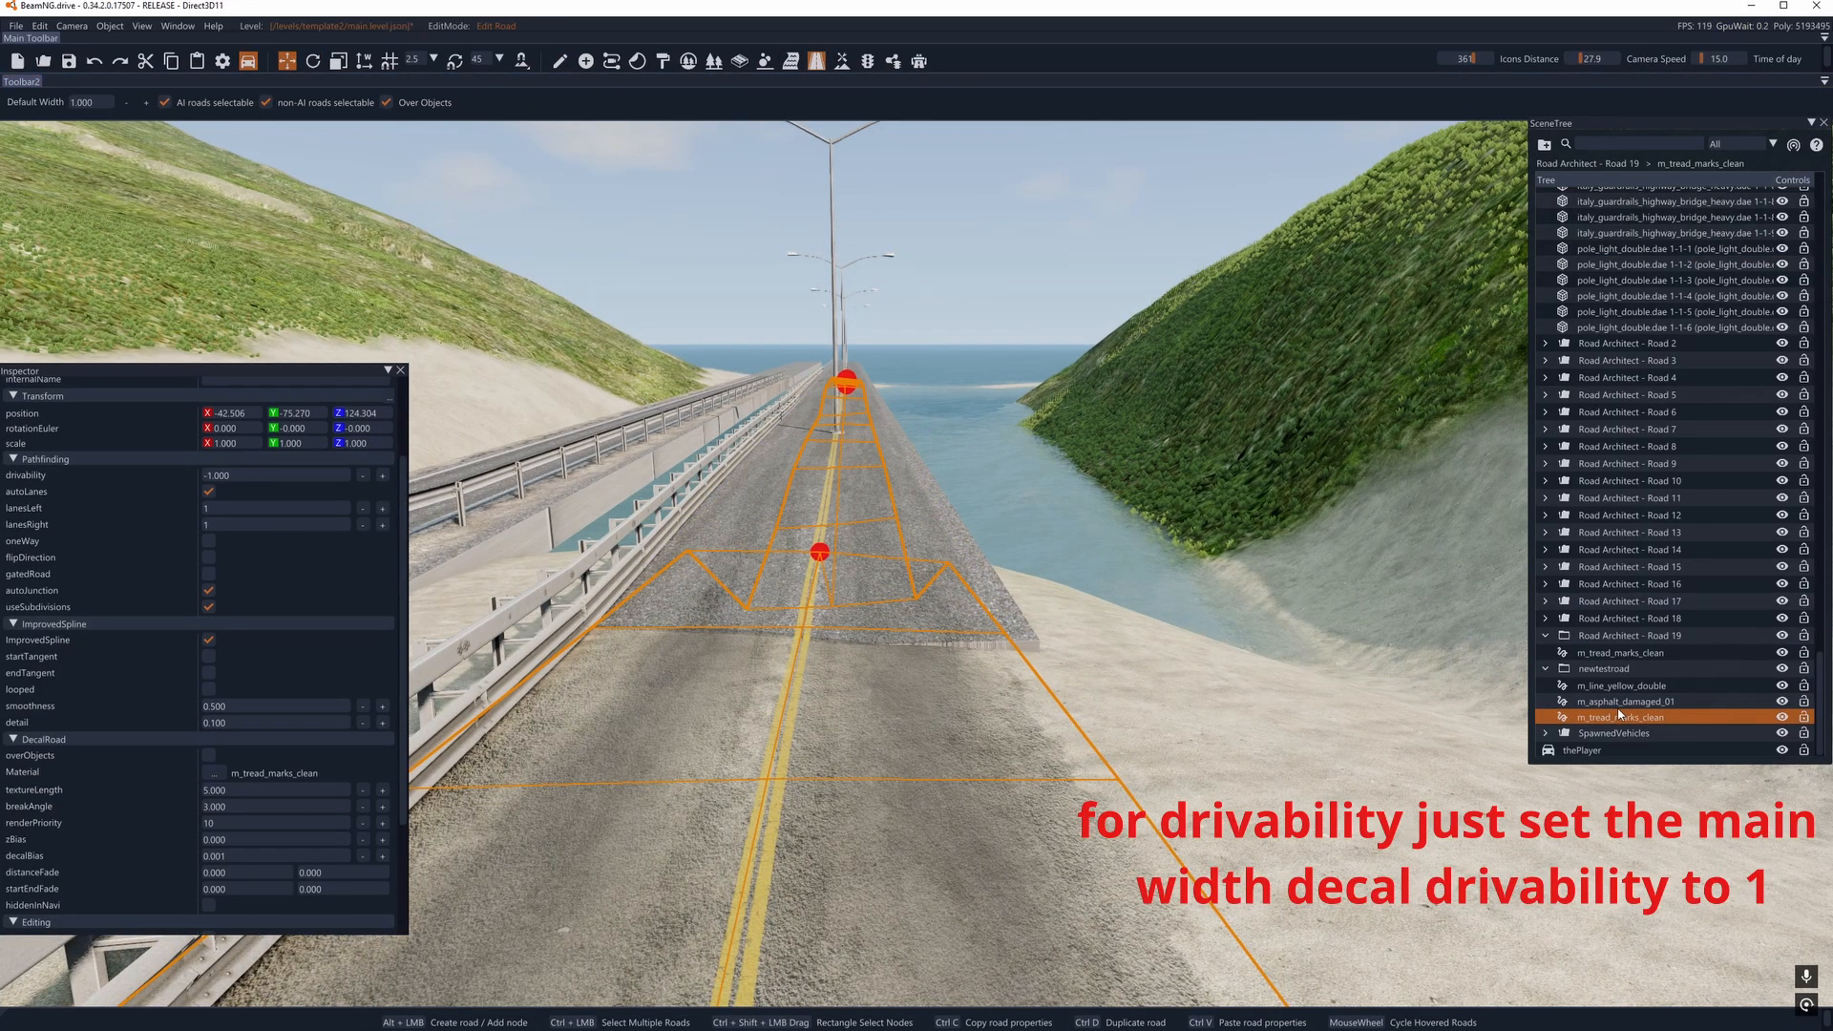
{"action": "right_click_drag", "start_coordinate": [850, 548], "coordinate": [773, 598]}
{"action": "key", "text": "d"}
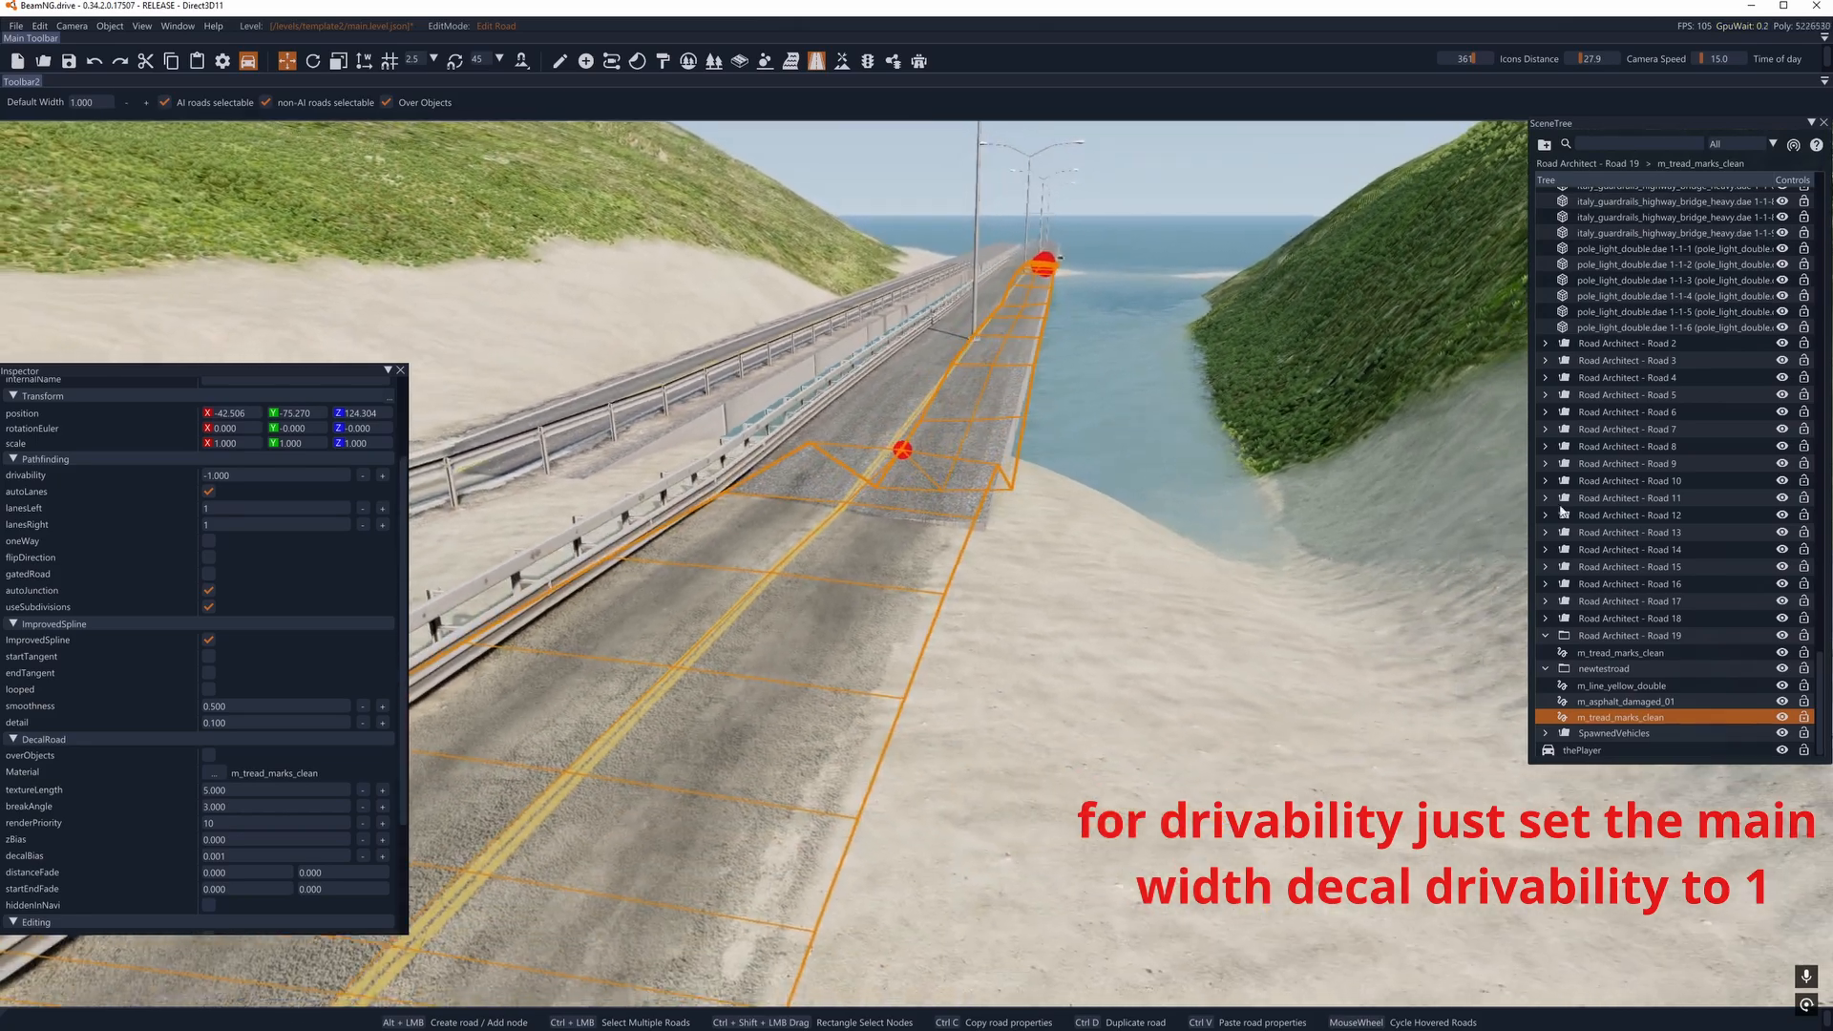
{"action": "right_click_drag", "start_coordinate": [1154, 467], "coordinate": [1159, 467]}
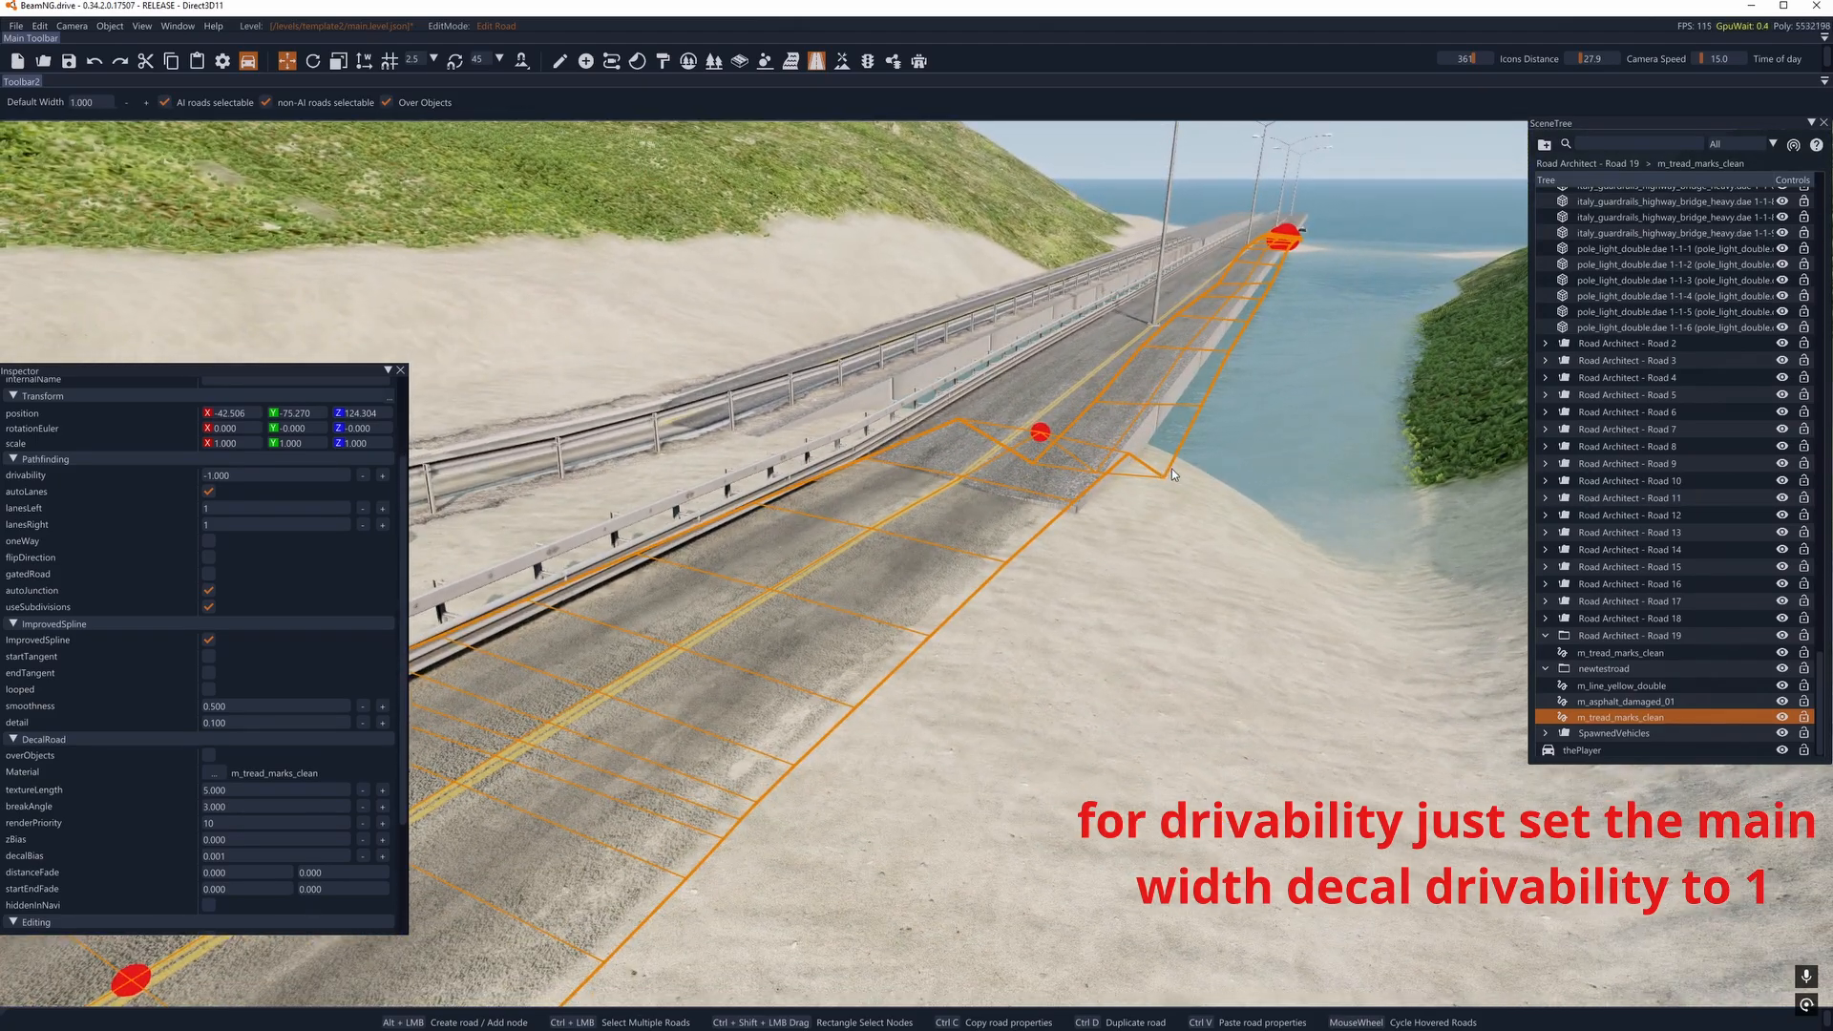
{"action": "key", "text": "Delete"}
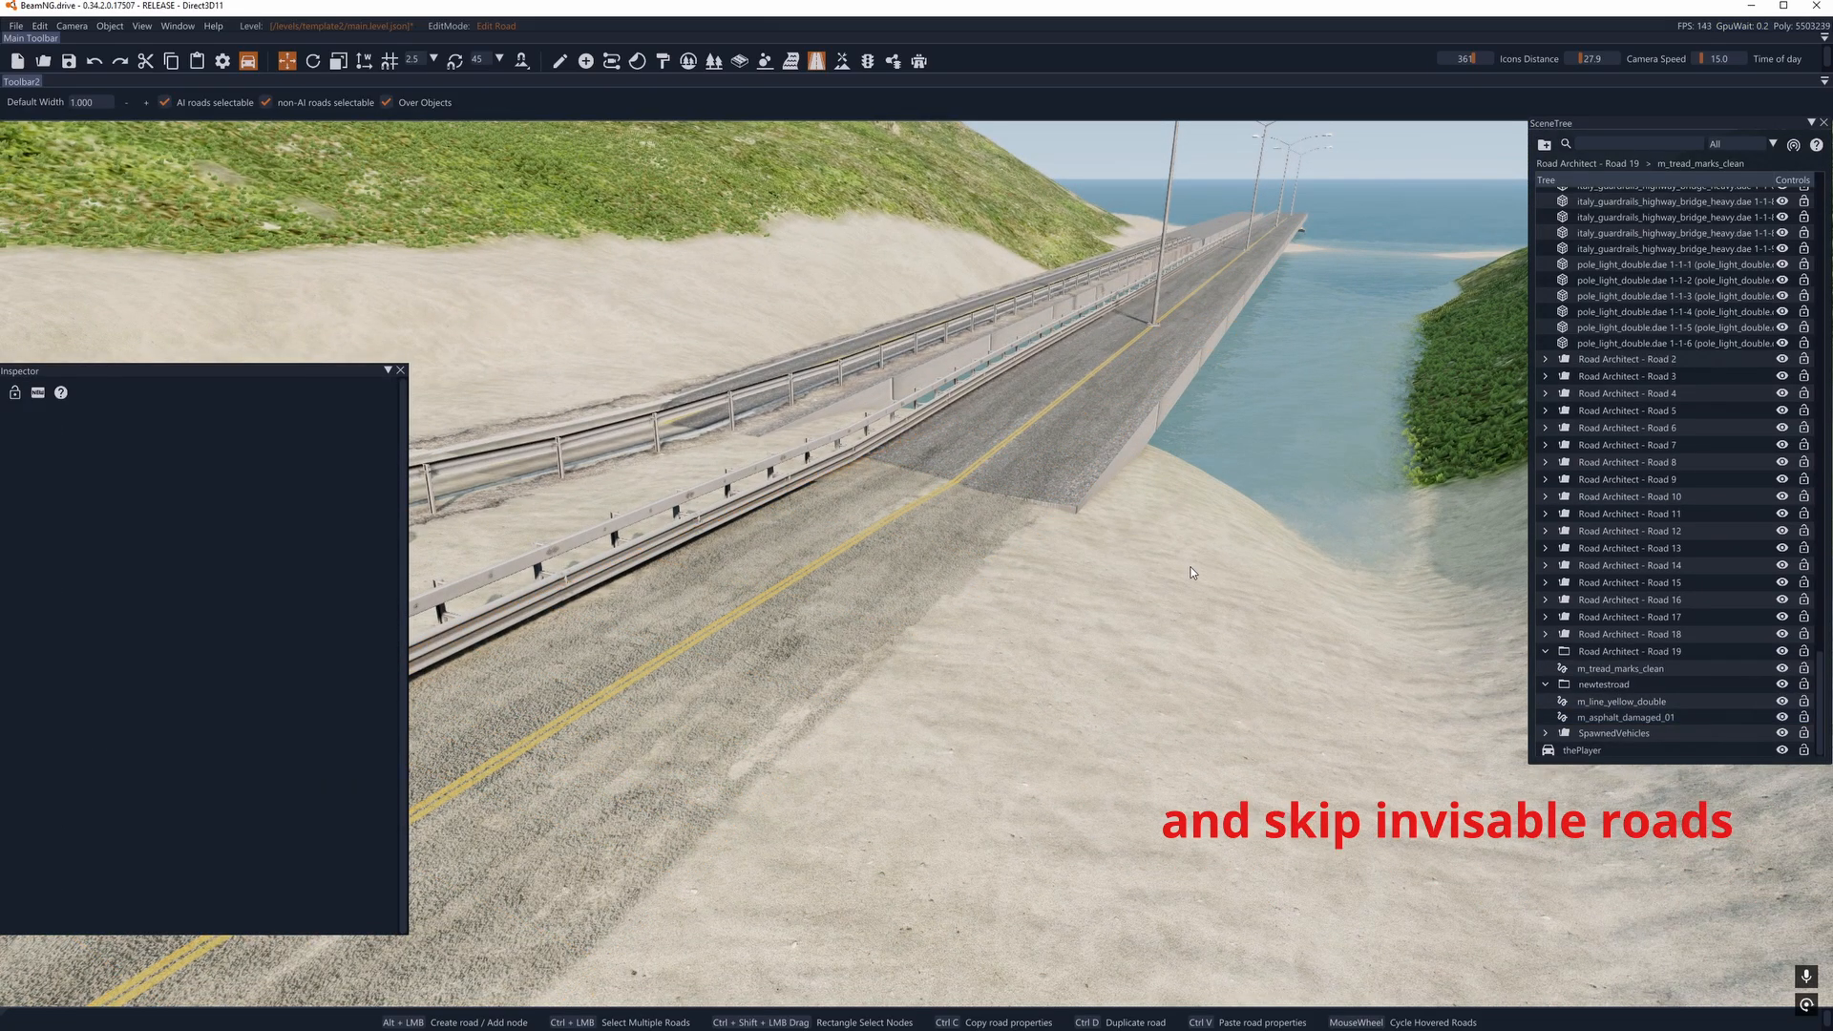
- Inspect the newtestroad m_asphalt_damaged_01 decal road where the sand section meets the bridge
{"action": "right_click_drag", "start_coordinate": [1190, 567], "coordinate": [1172, 512]}
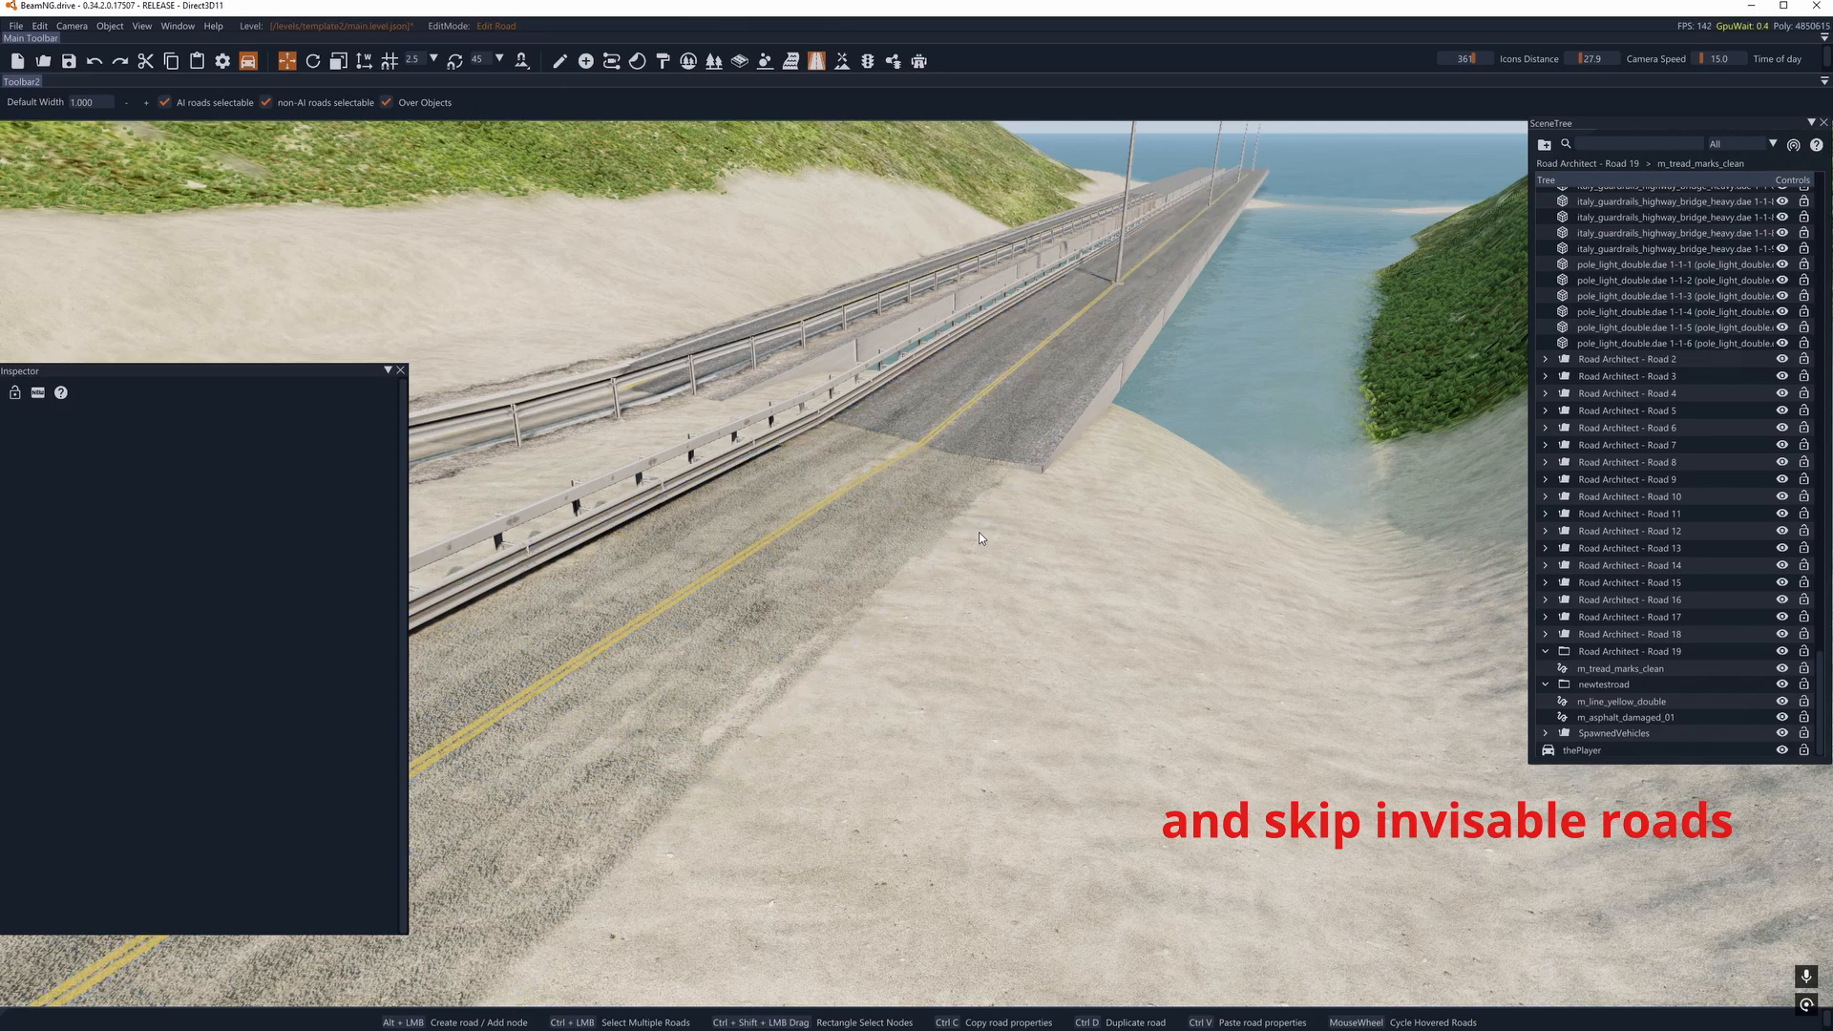
{"action": "left_click", "coordinate": [821, 485]}
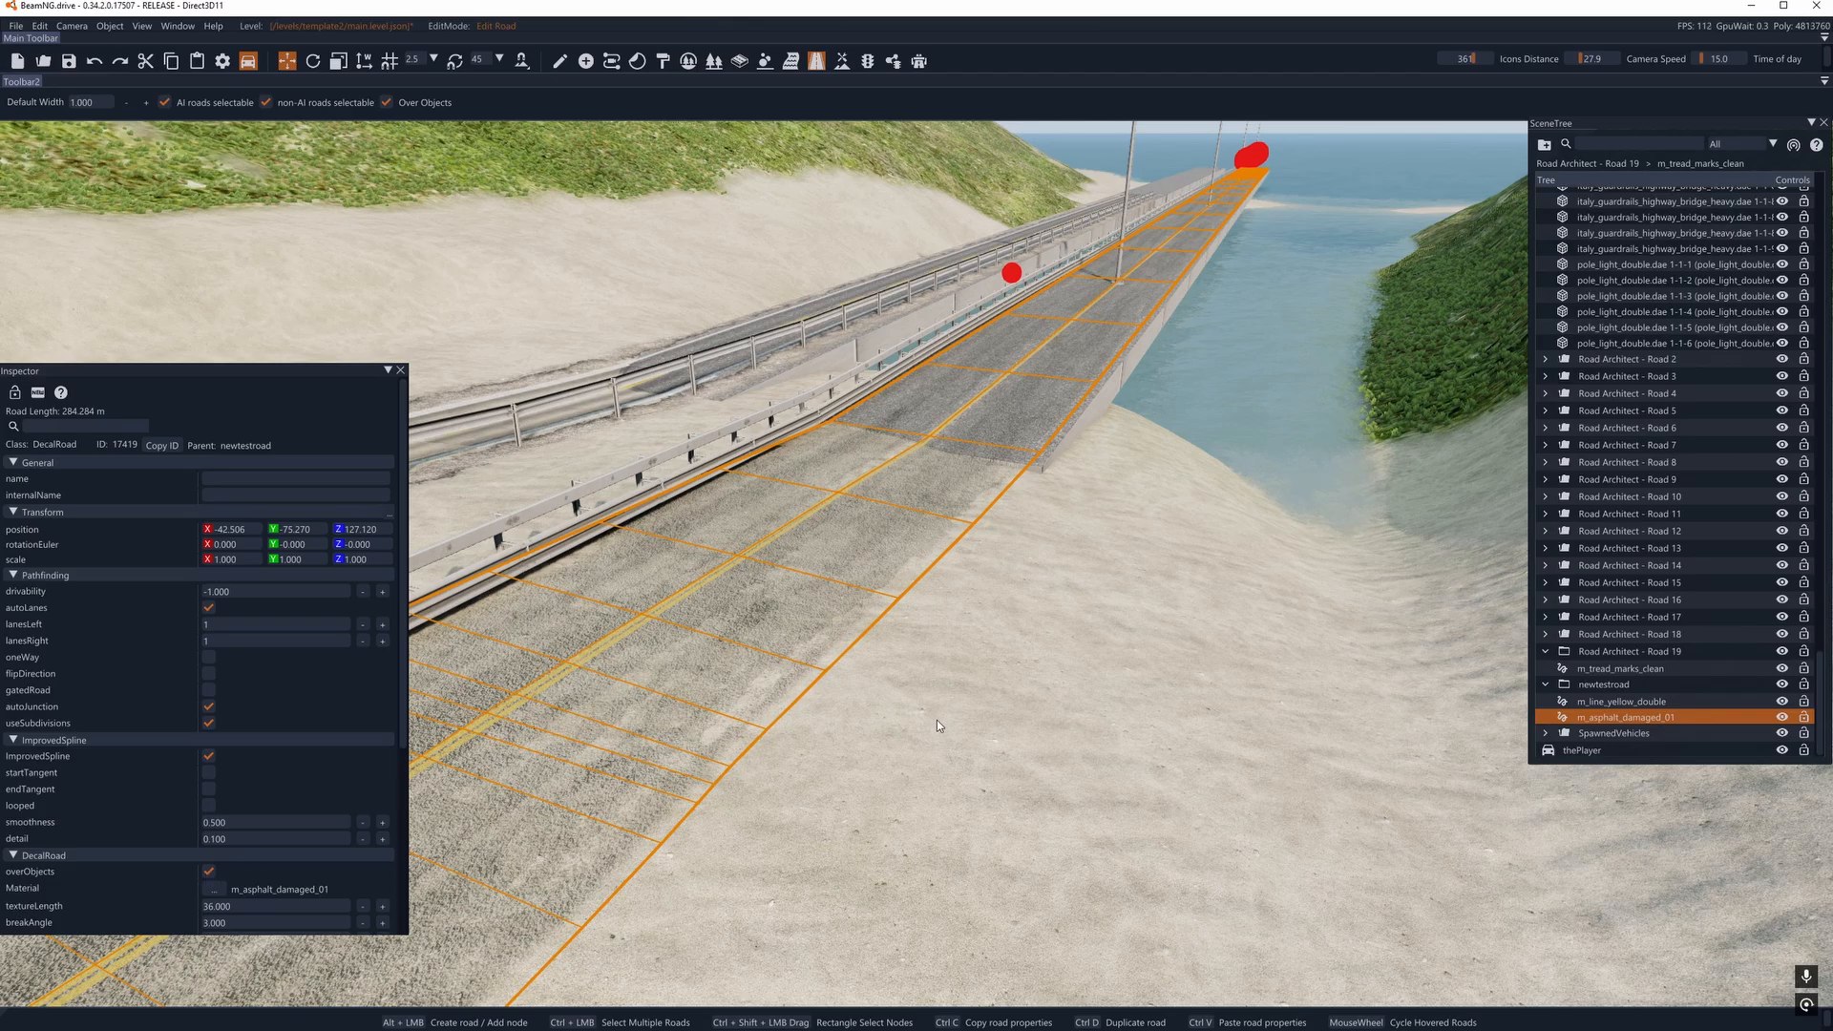
{"action": "right_click_drag", "start_coordinate": [936, 725], "coordinate": [759, 594]}
{"action": "key", "text": "w"}
{"action": "key", "text": "a"}
{"action": "key", "text": "d"}
{"action": "left_click", "coordinate": [645, 649]}
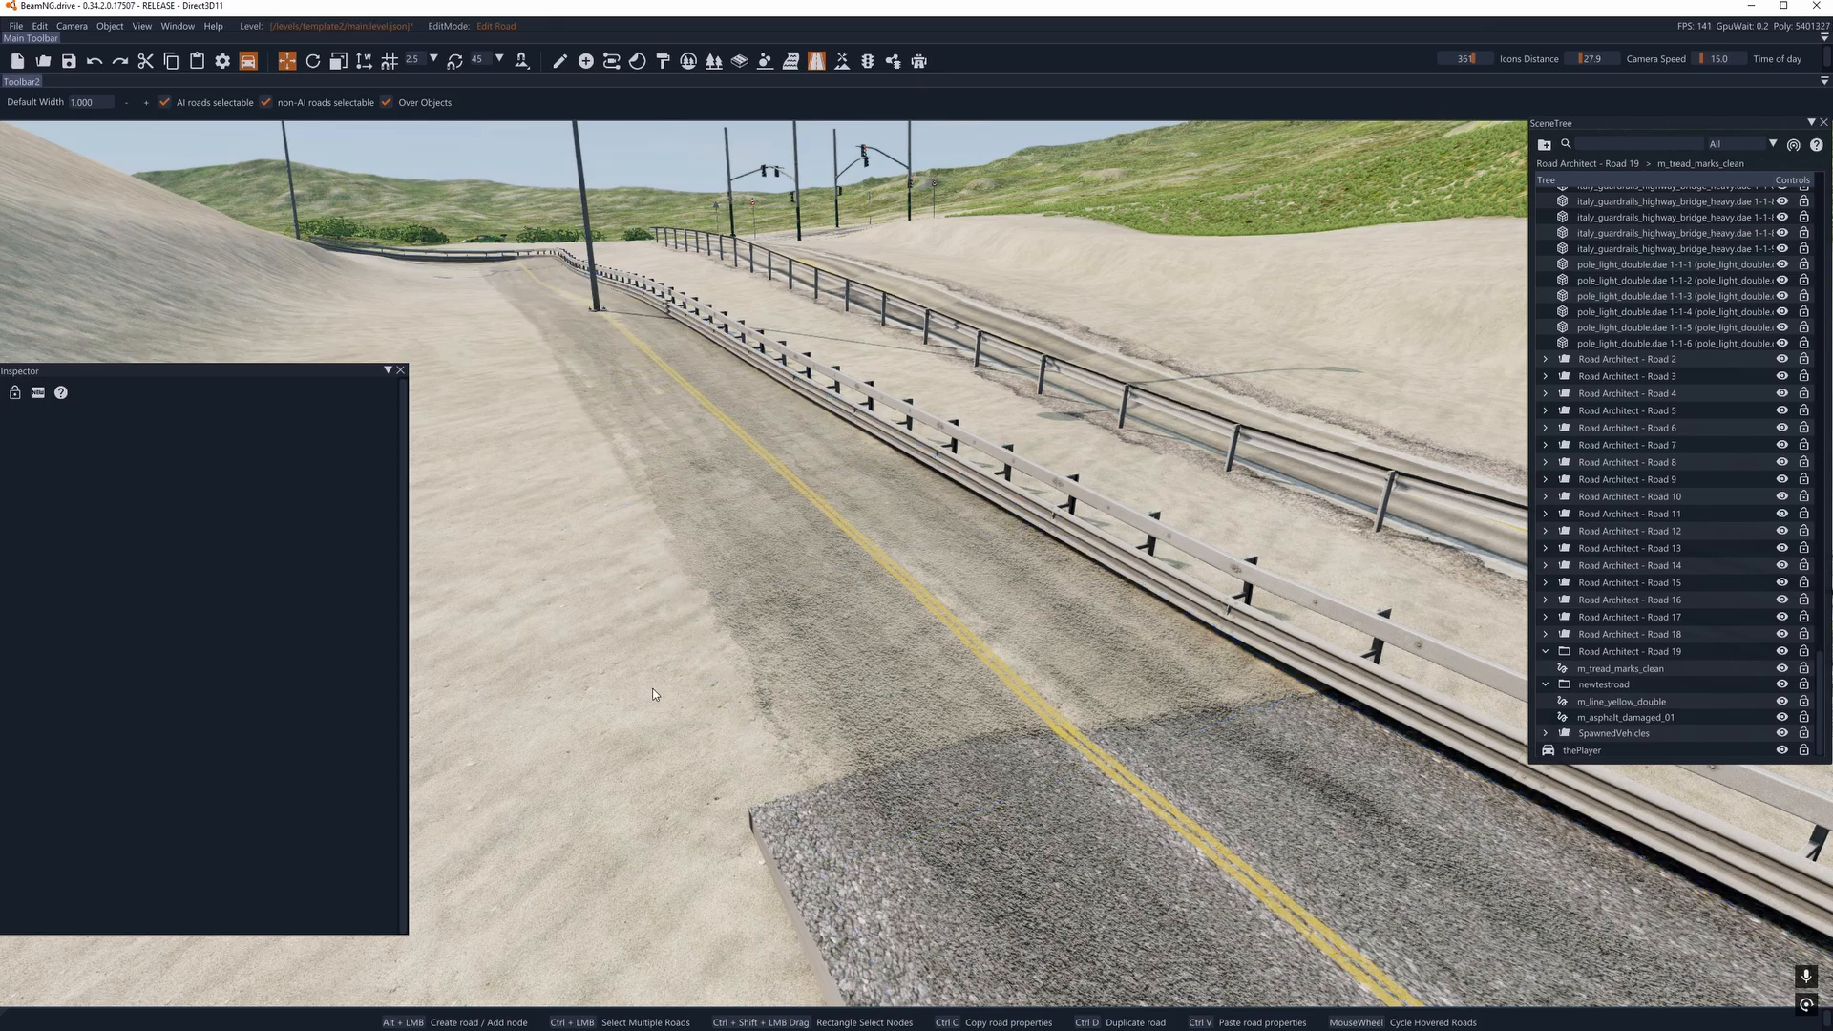
- Examine both roads along the bridge to its far end, checking which decal roads cover the parallel lanes
{"action": "right_click_drag", "start_coordinate": [655, 674], "coordinate": [1604, 597]}
{"action": "key", "text": "d"}
{"action": "key", "text": "d"}
{"action": "key", "text": "a"}
{"action": "key", "text": "a"}
{"action": "key", "text": "w"}
{"action": "right_click_drag", "start_coordinate": [1088, 592], "coordinate": [487, 544]}
{"action": "key", "text": "w"}
{"action": "key", "text": "s"}
{"action": "key", "text": "a"}
{"action": "key", "text": "w"}
{"action": "right_click_drag", "start_coordinate": [787, 666], "coordinate": [753, 655]}
{"action": "key", "text": "w"}
{"action": "key", "text": "a"}
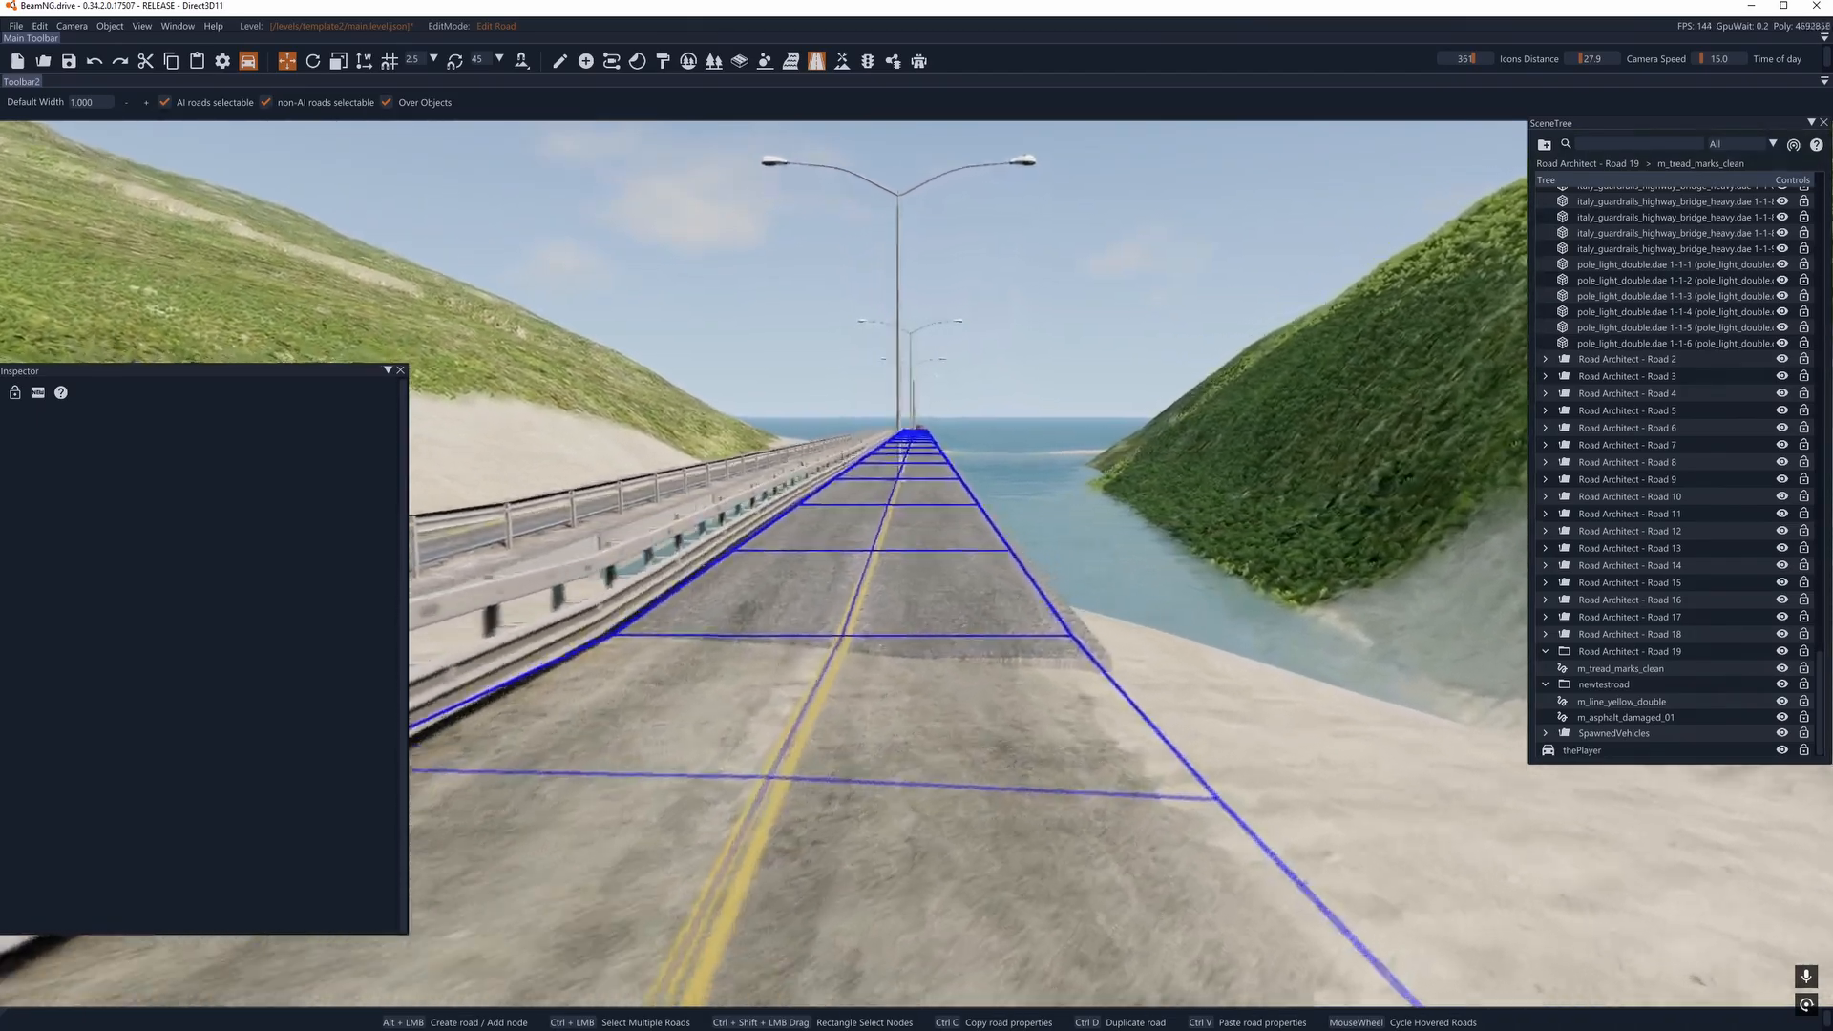
{"action": "key", "text": "d"}
{"action": "key", "text": "w"}
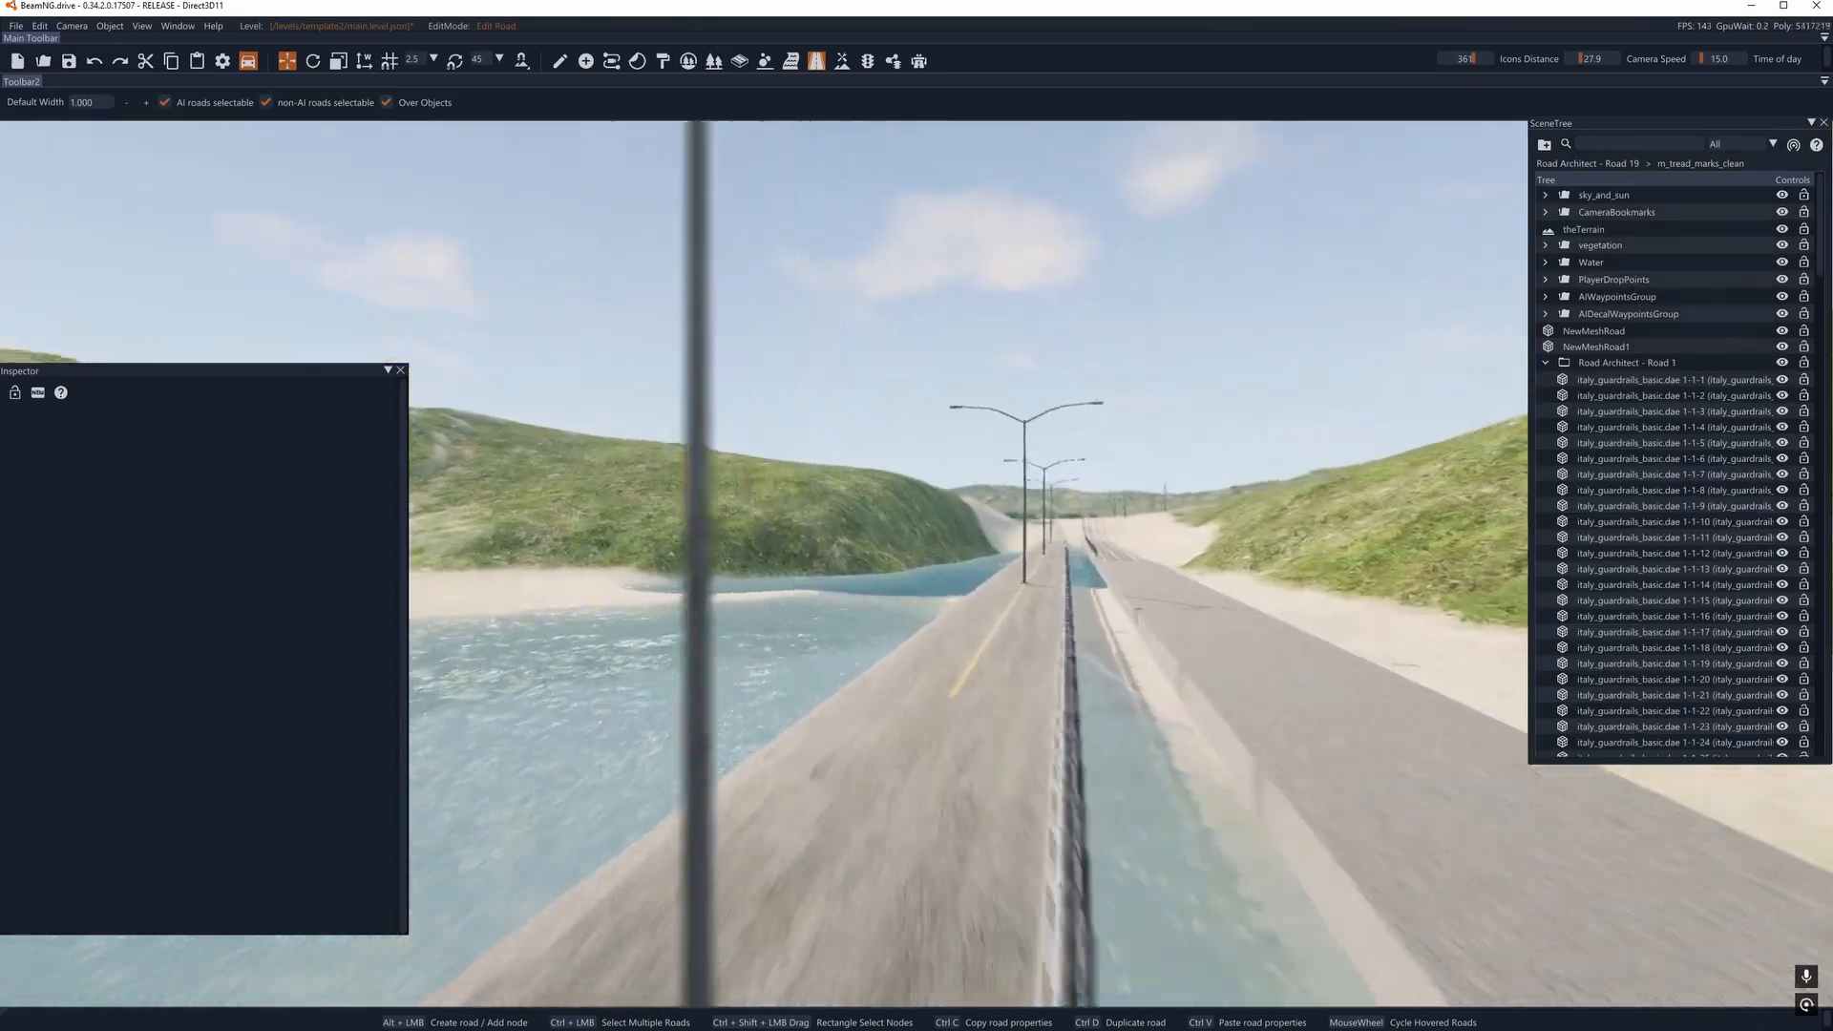
{"action": "key", "text": "a"}
{"action": "right_click_drag", "start_coordinate": [955, 695], "coordinate": [999, 681]}
{"action": "left_click", "coordinate": [1000, 703]}
{"action": "key", "text": "w"}
{"action": "key", "text": "d"}
{"action": "key", "text": "a"}
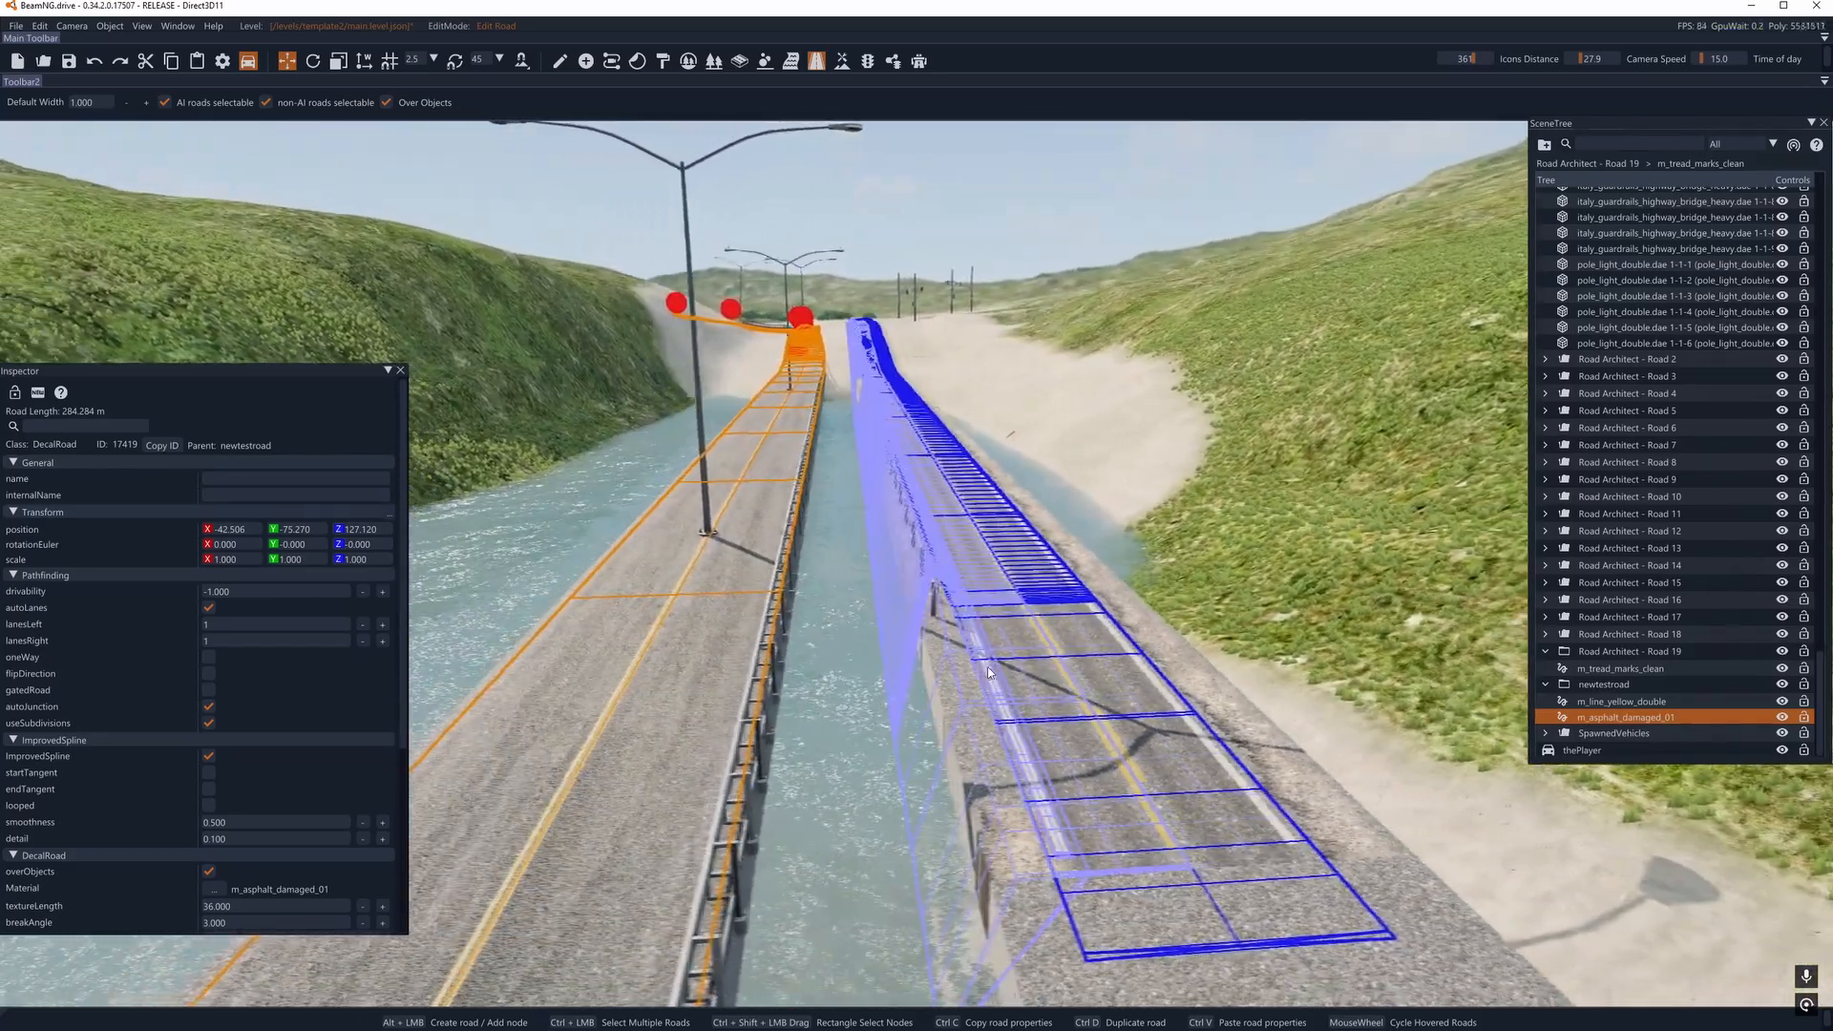
- Delete the m_road_asphalt_edge decal road on the parallel bridge road's water side and the road_invisible decal road of Road Architect - Road 1
{"action": "left_click", "coordinate": [999, 626]}
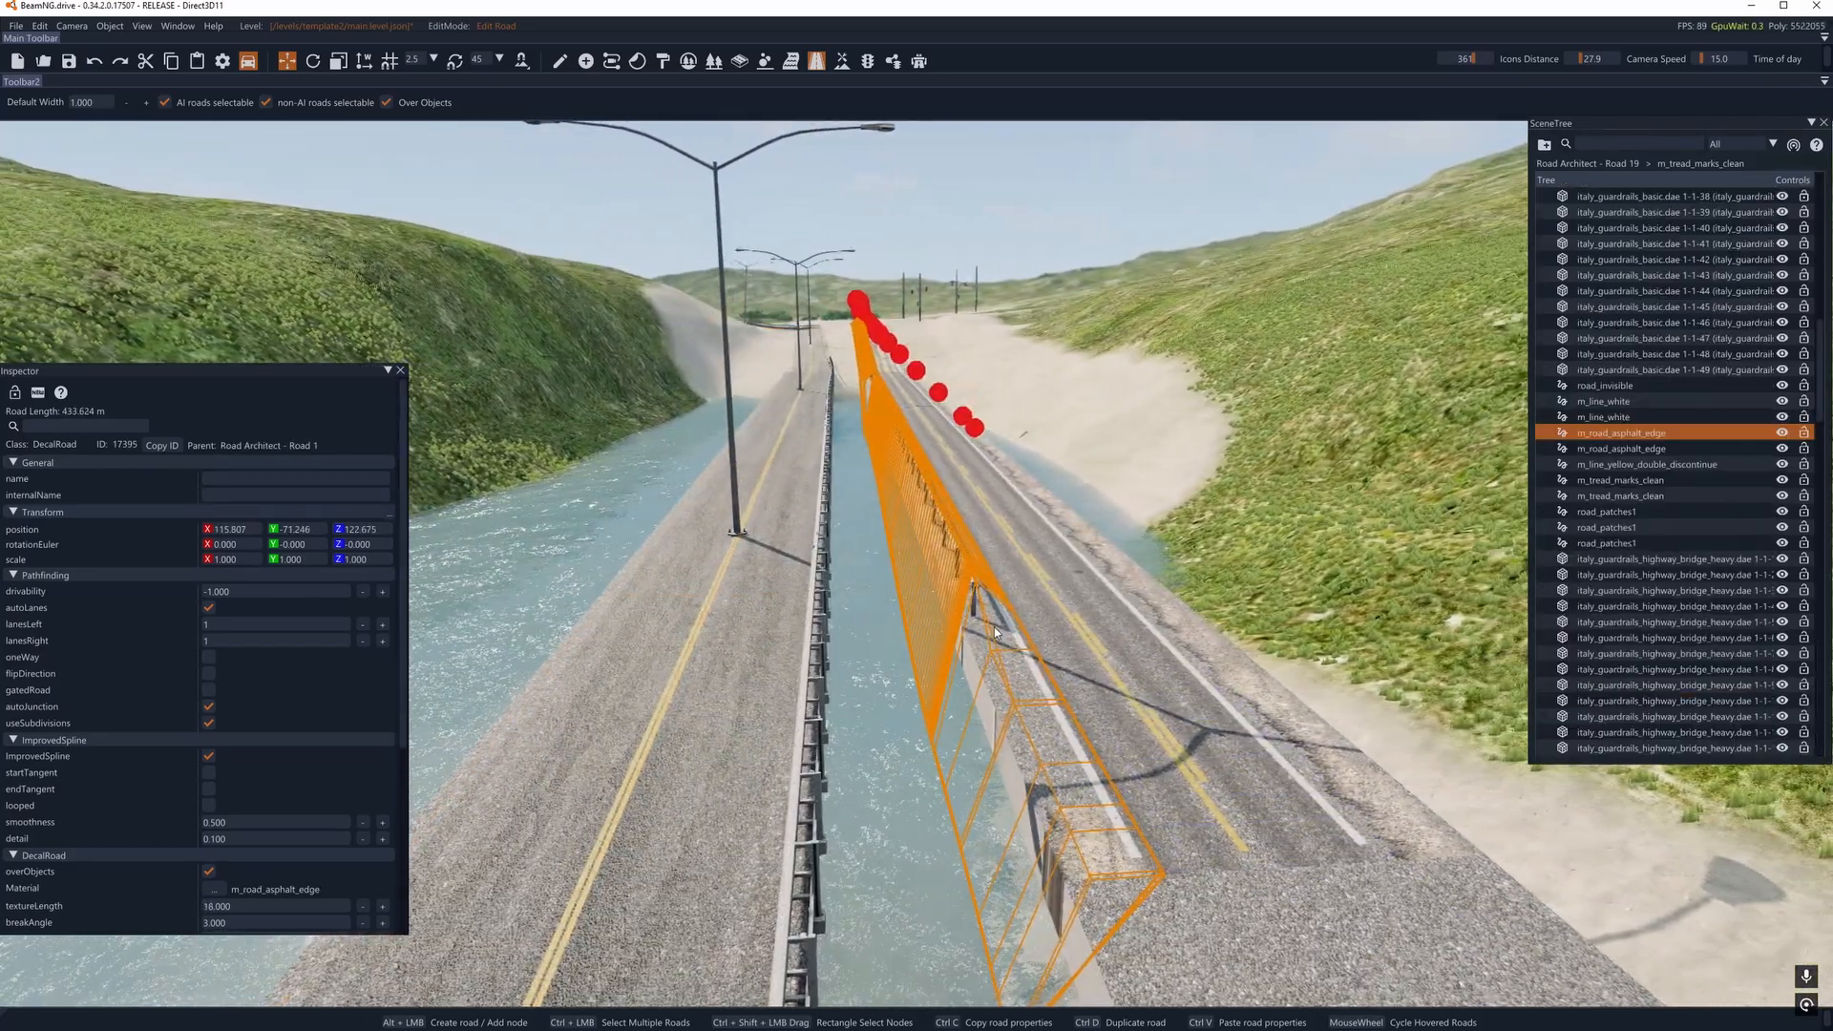
{"action": "key", "text": "Delete"}
{"action": "left_click", "coordinate": [1037, 571]}
{"action": "key", "text": "Delete"}
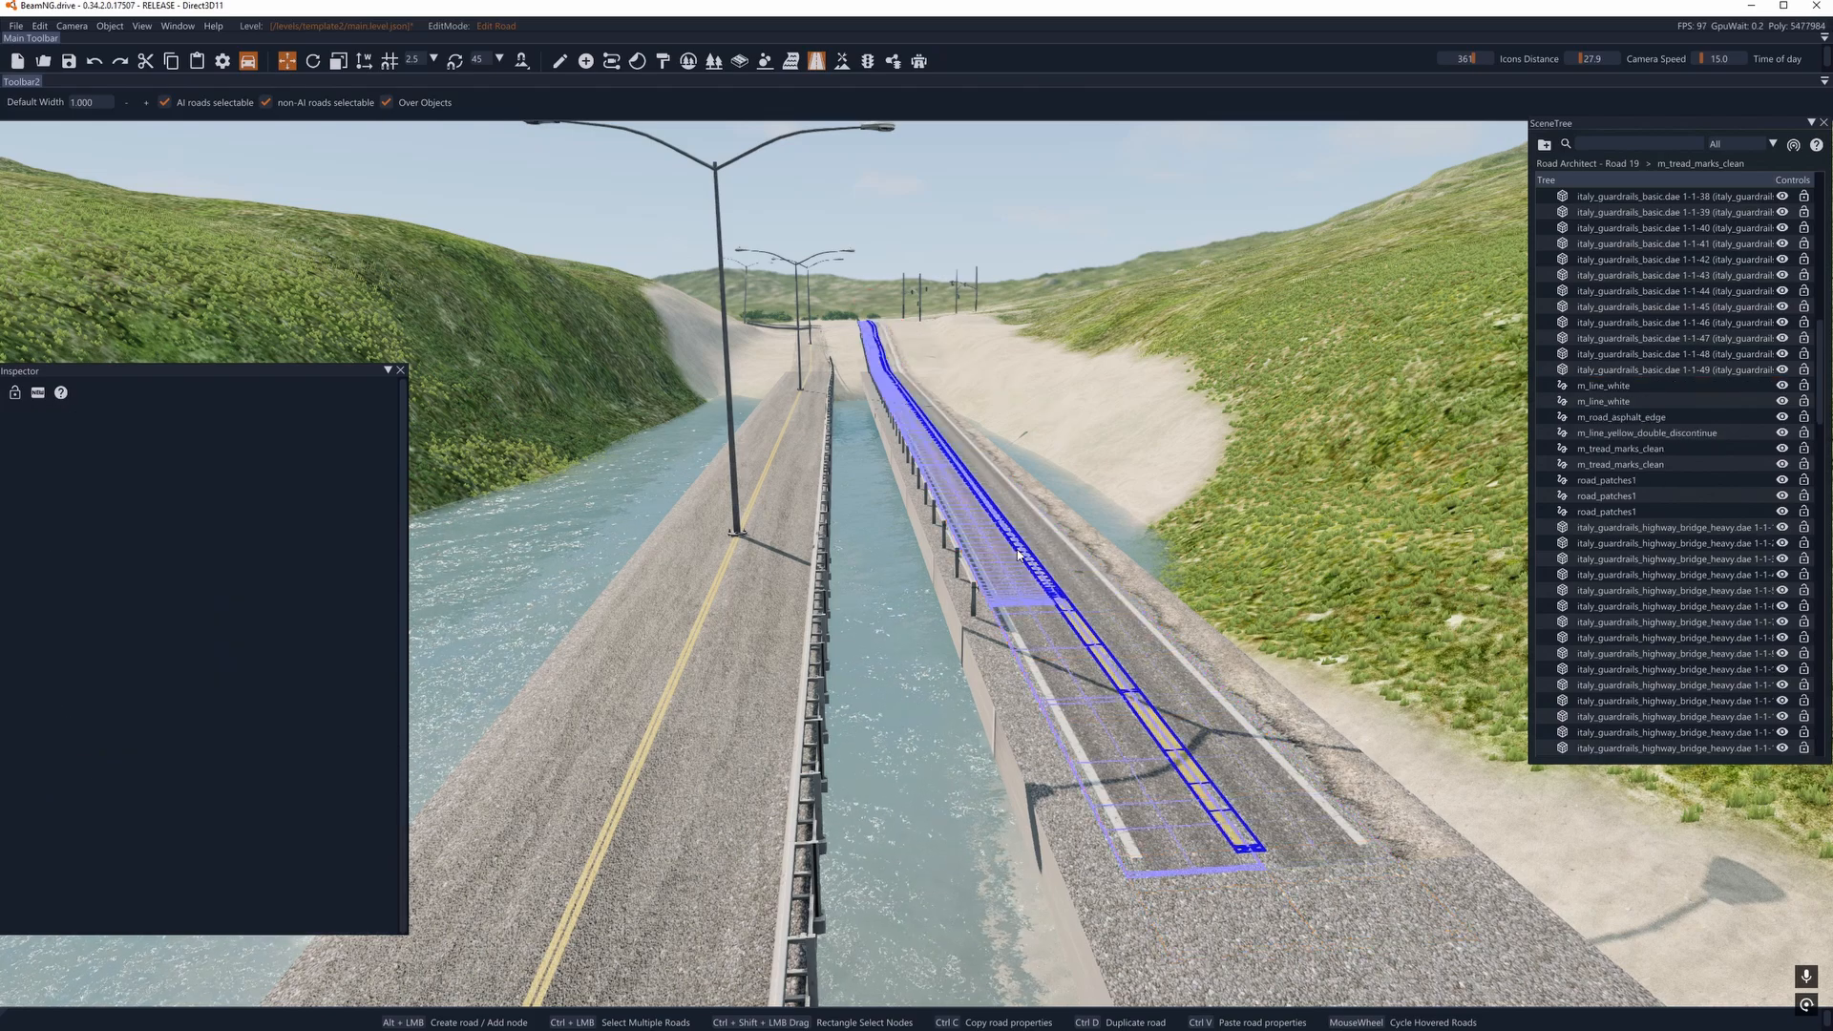
- Delete both m_tread_marks_clean decal roads and the remaining m_road_asphalt_edge decal road of Road Architect - Road 1
{"action": "left_click", "coordinate": [1038, 525]}
{"action": "key", "text": "Delete"}
{"action": "left_click", "coordinate": [1039, 523]}
{"action": "key", "text": "Delete"}
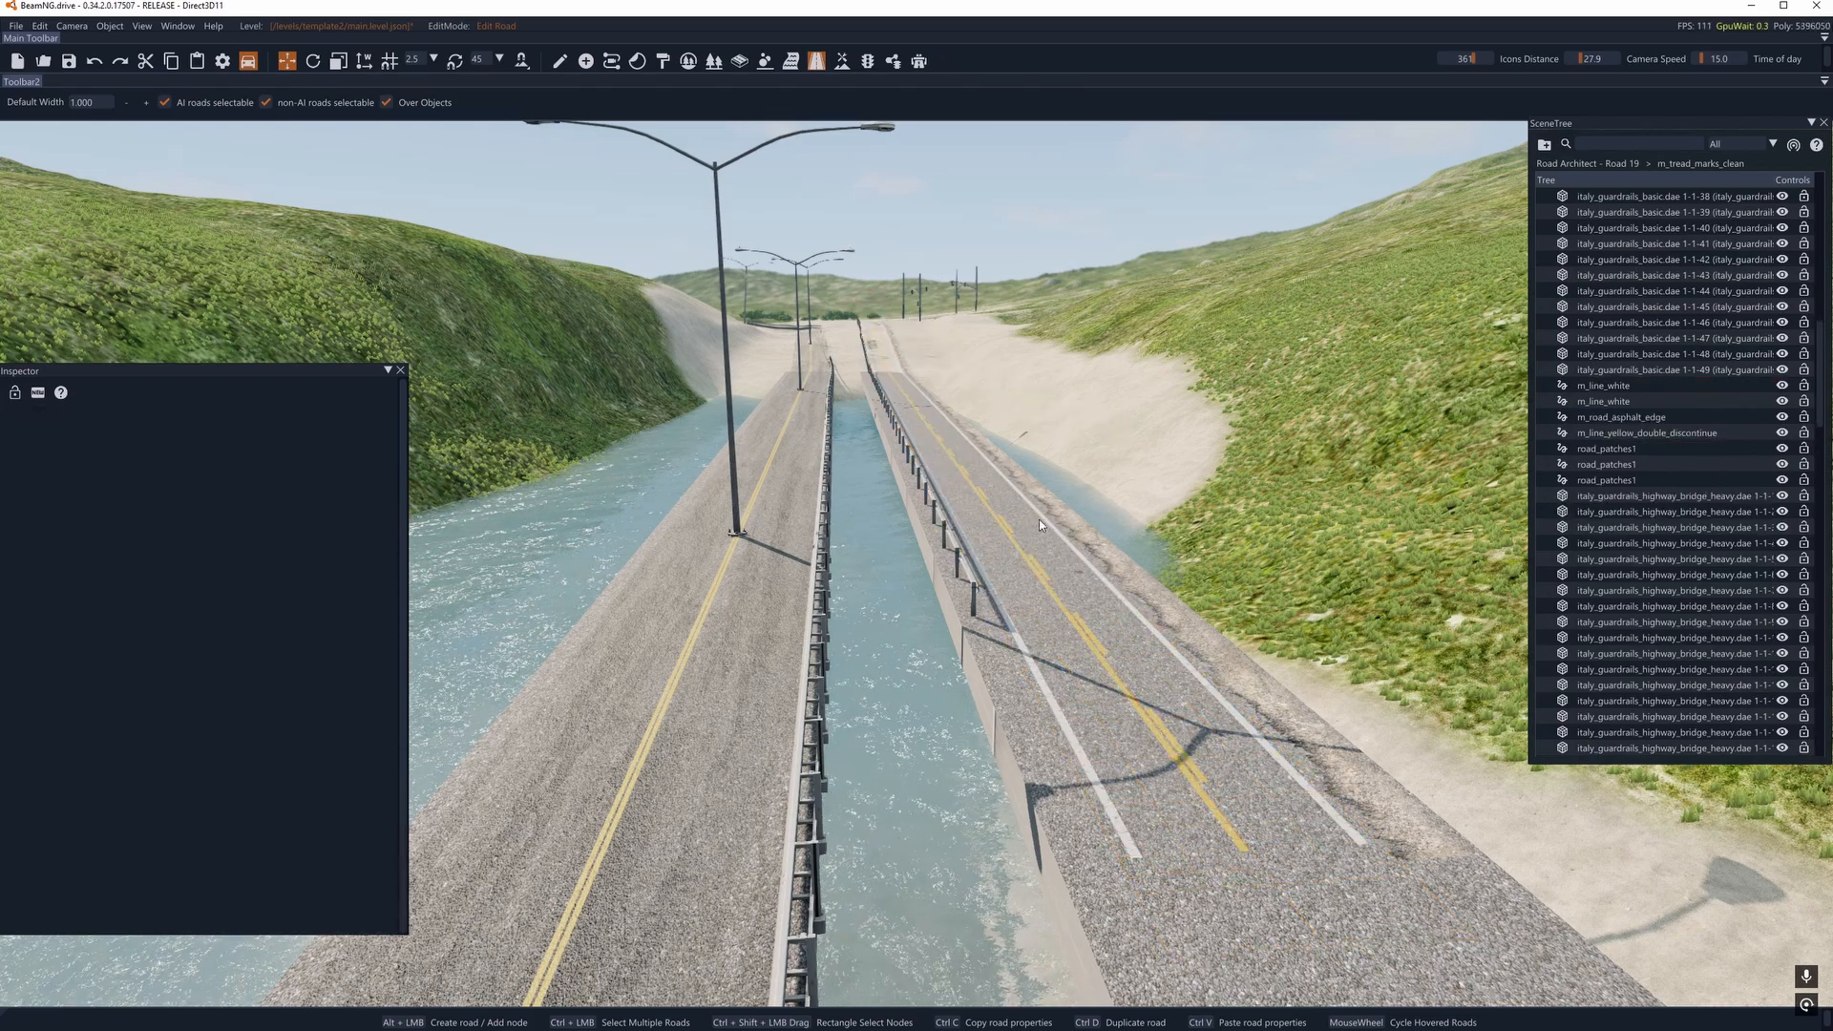
{"action": "left_click", "coordinate": [1040, 522]}
{"action": "key", "text": "Delete"}
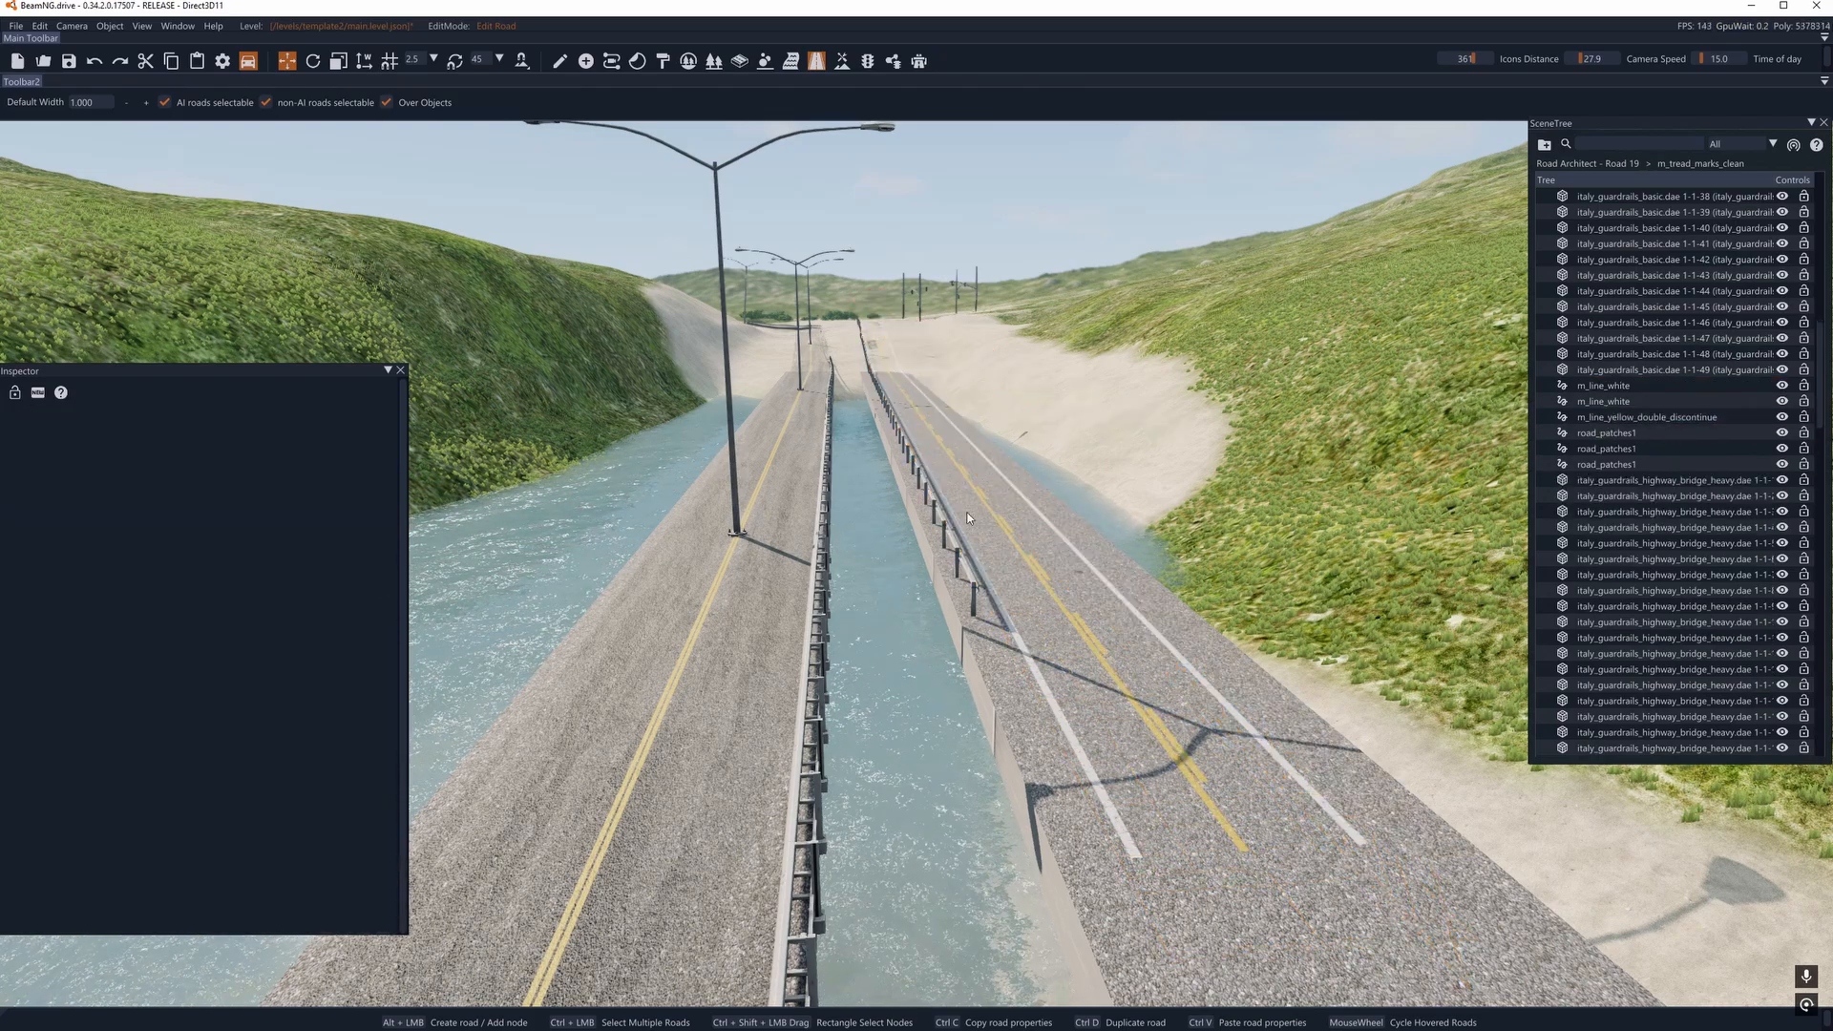
- Delete both m_line_white decal roads along the sides of the Road Architect - Road 1 bridge road
{"action": "left_click", "coordinate": [1028, 663]}
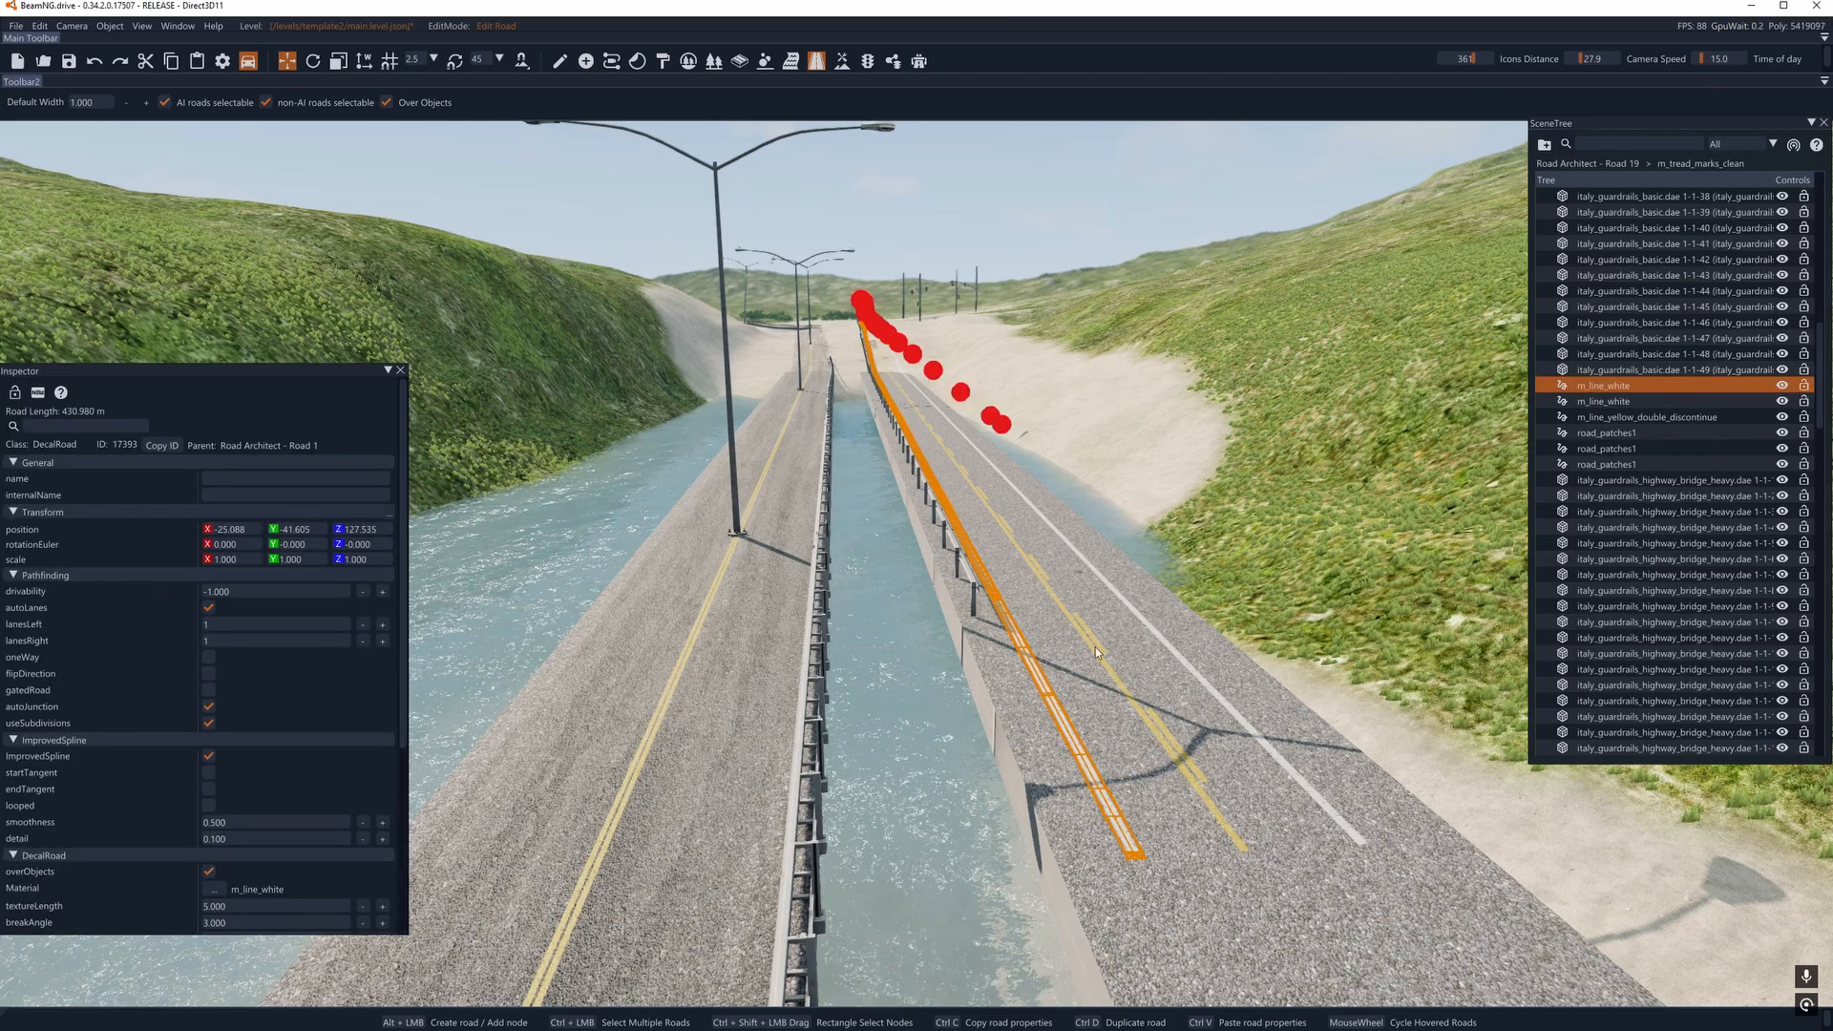
{"action": "right_click_drag", "start_coordinate": [1096, 647], "coordinate": [1100, 737]}
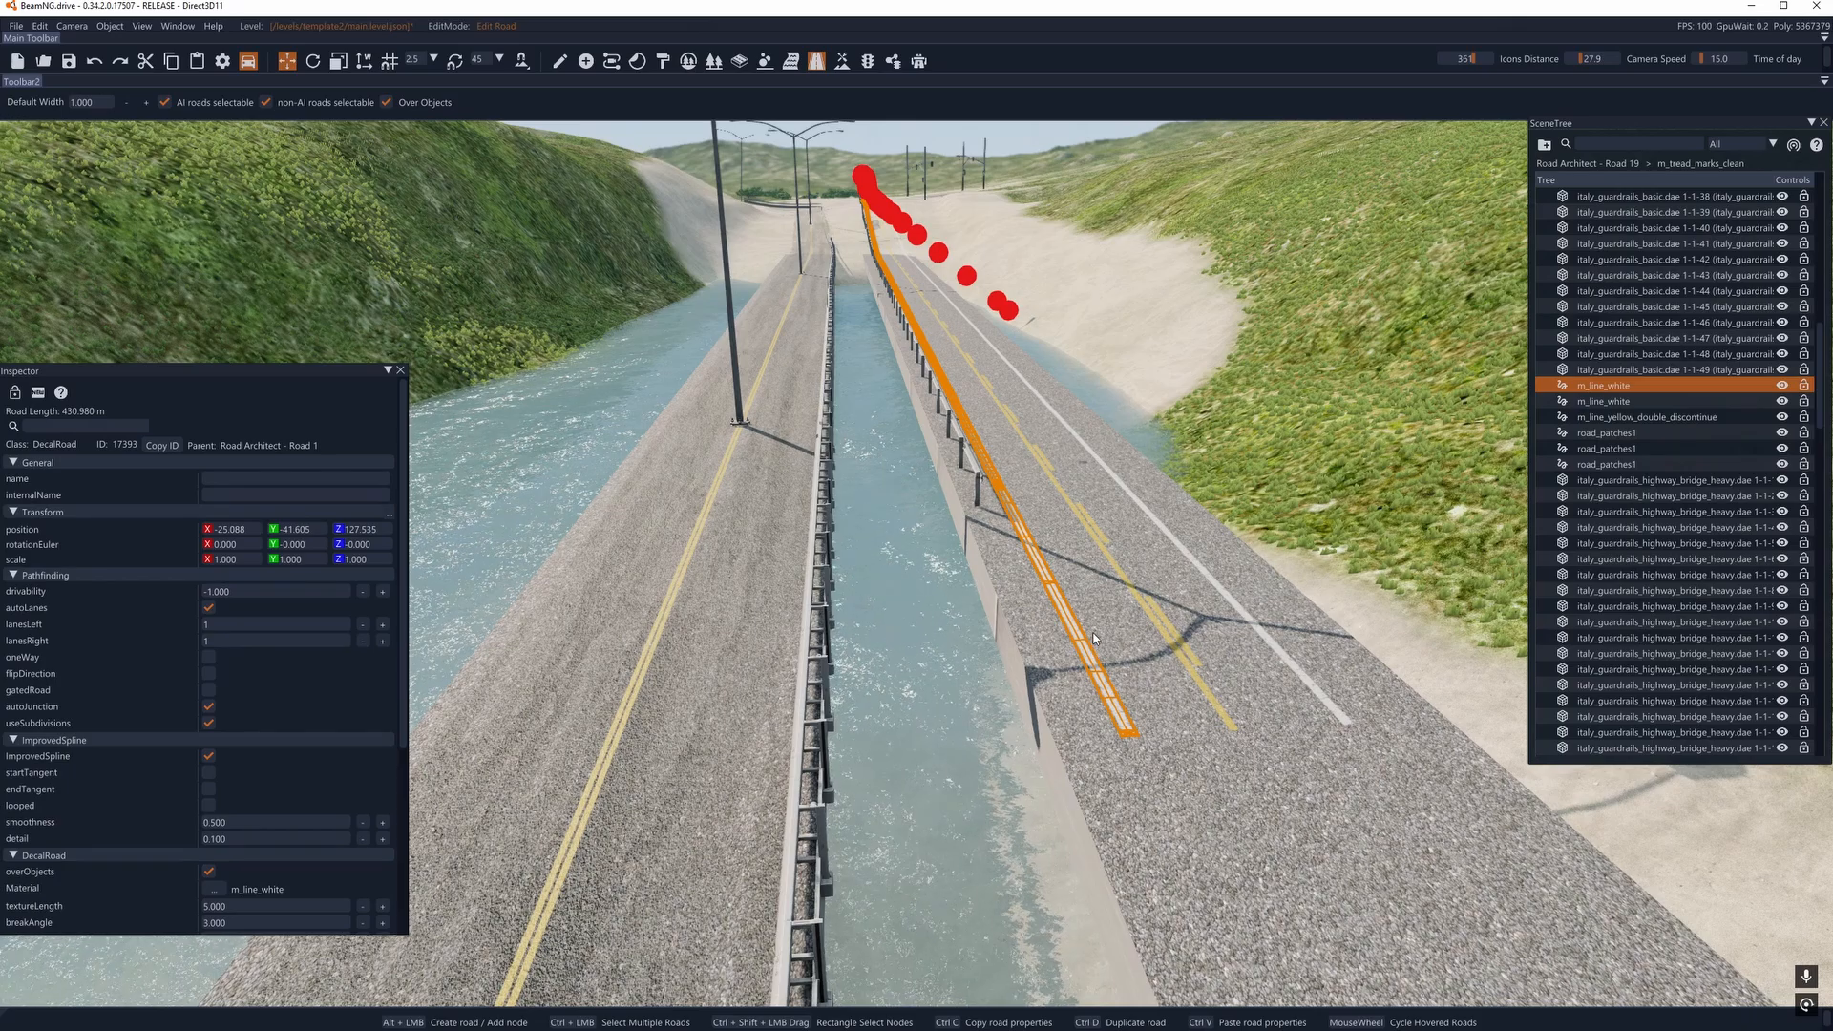
{"action": "key", "text": "d"}
{"action": "right_click_drag", "start_coordinate": [1098, 577], "coordinate": [1016, 544]}
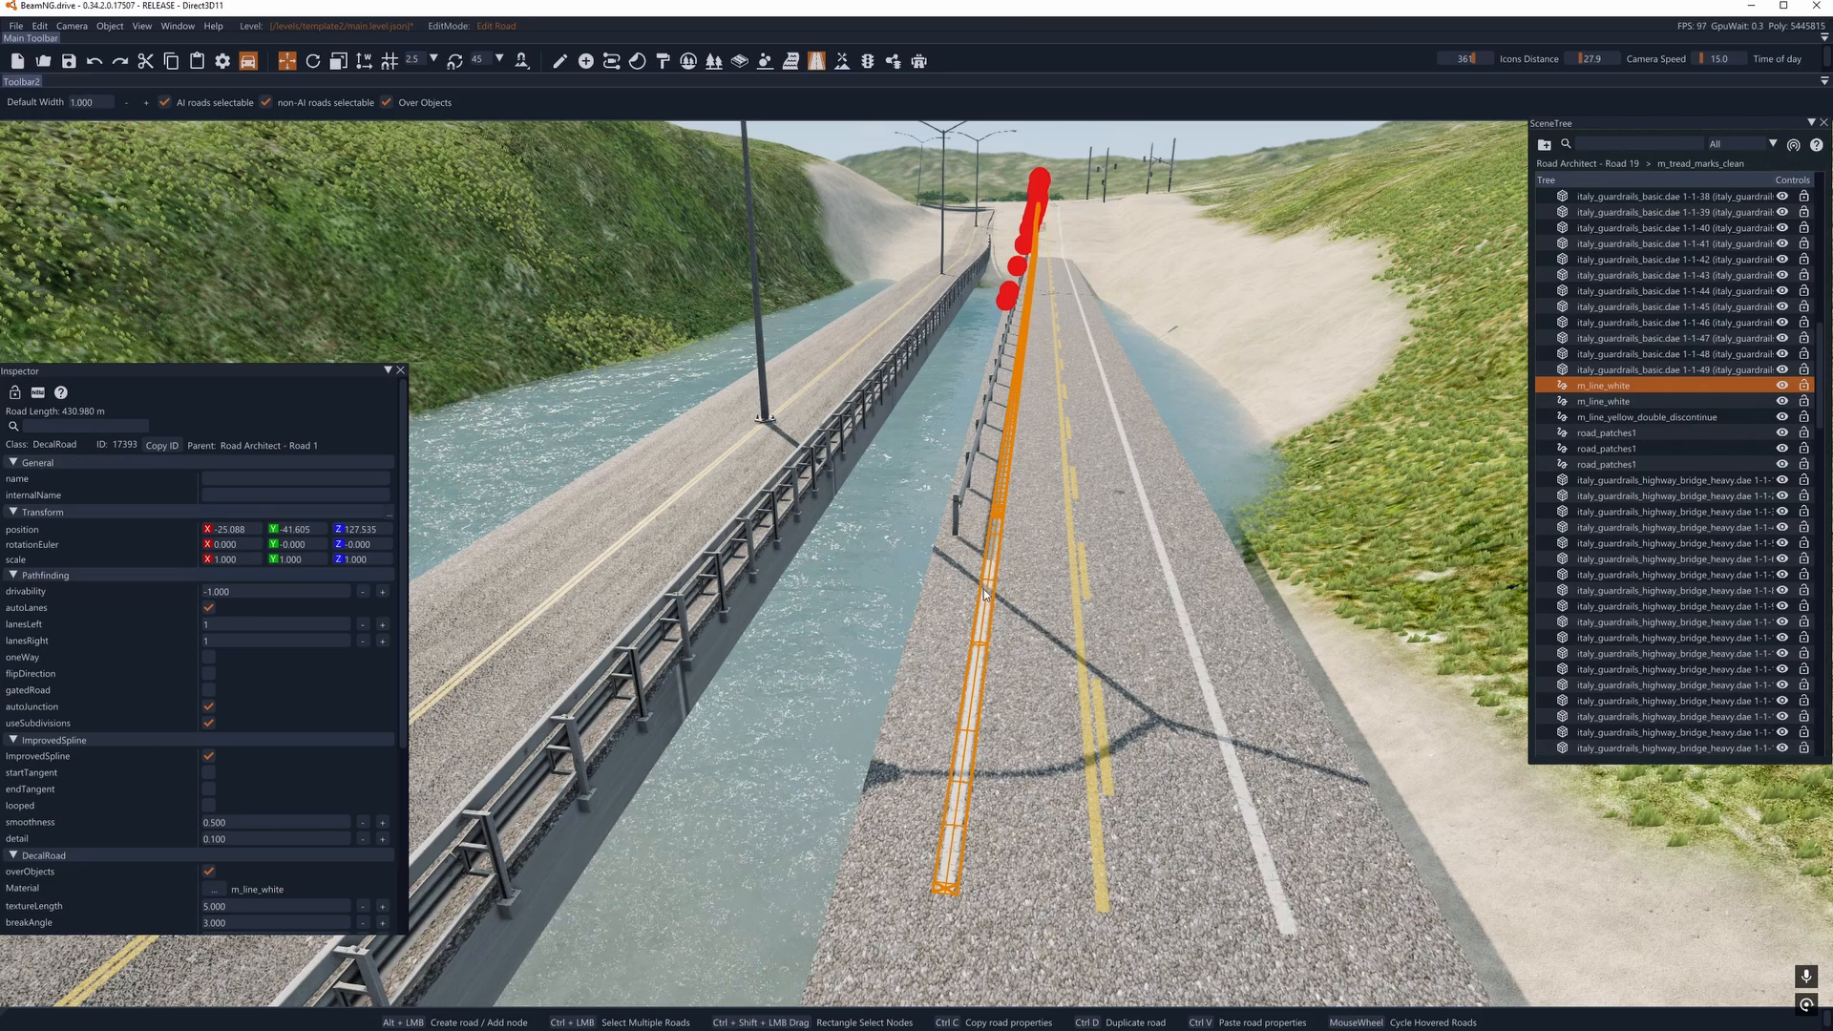
{"action": "key", "text": "Delete"}
{"action": "left_click", "coordinate": [1184, 648]}
{"action": "key", "text": "Delete"}
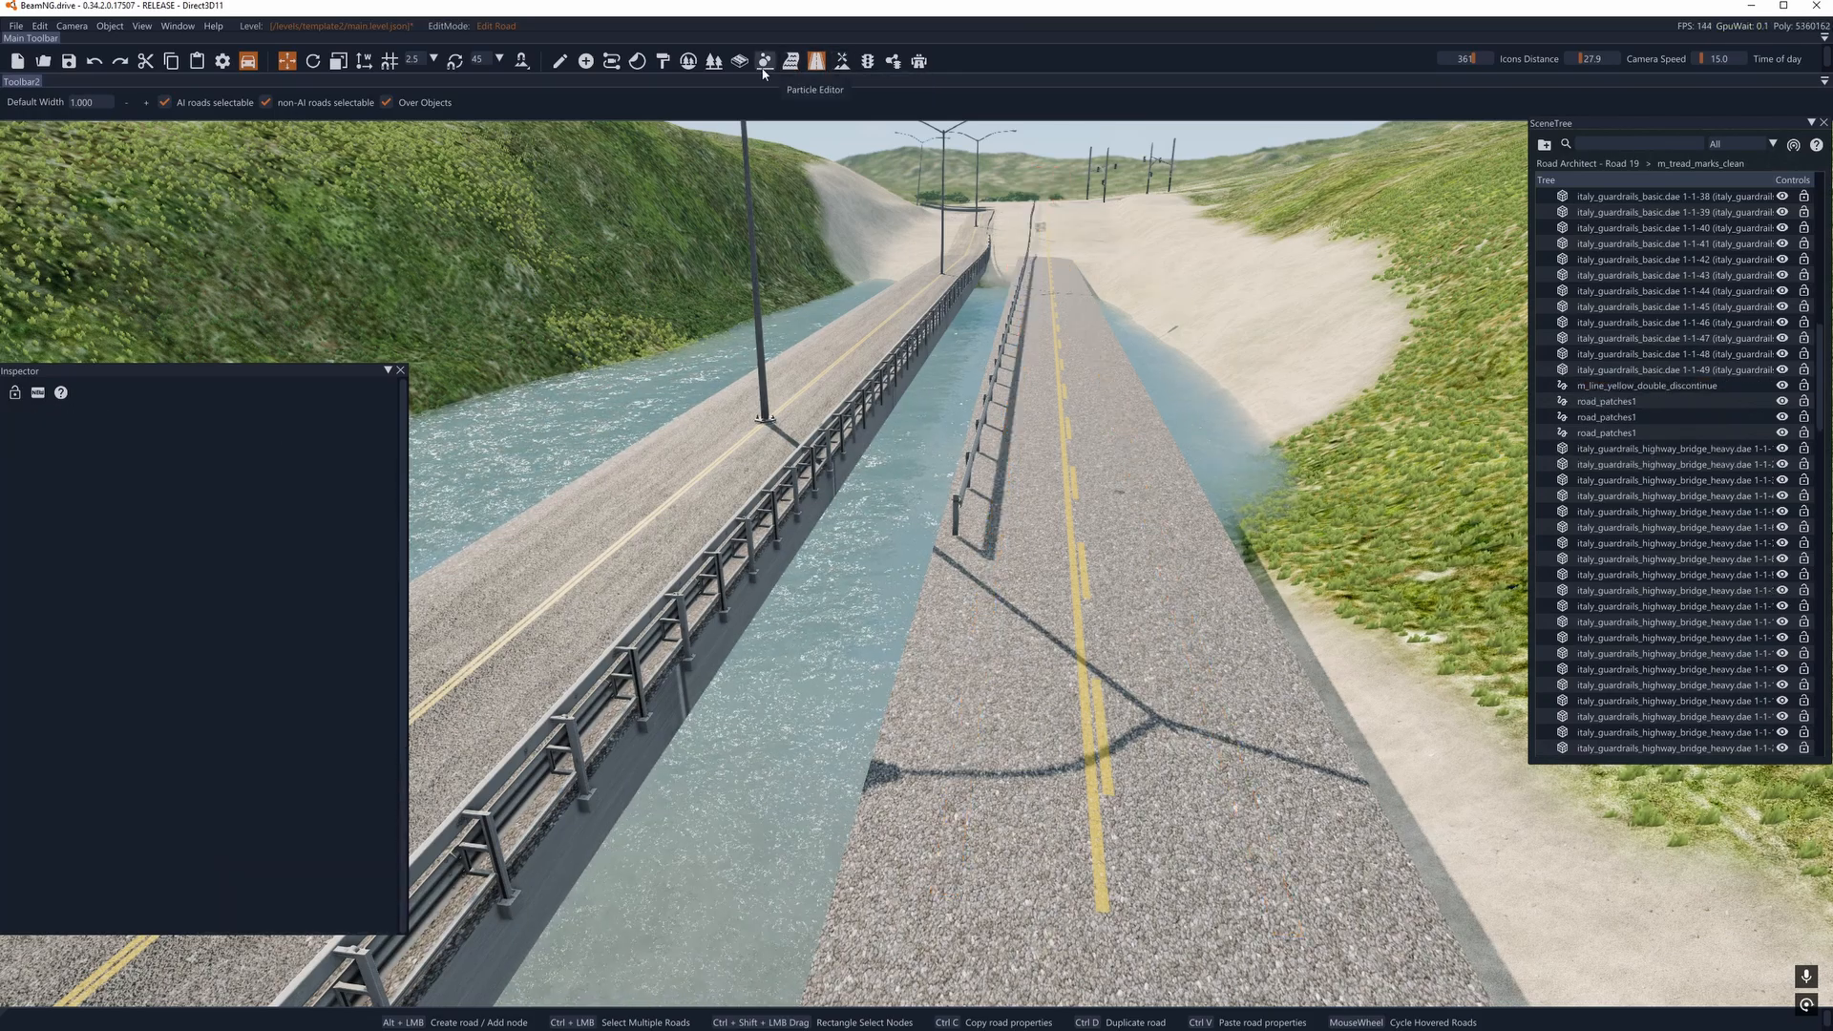
- Create a decal road 0.250 wide and about 15.1 m long beside the bridge road's guardrail, using the m_line_white material
{"action": "left_click", "coordinate": [817, 66]}
{"action": "left_click", "coordinate": [820, 65]}
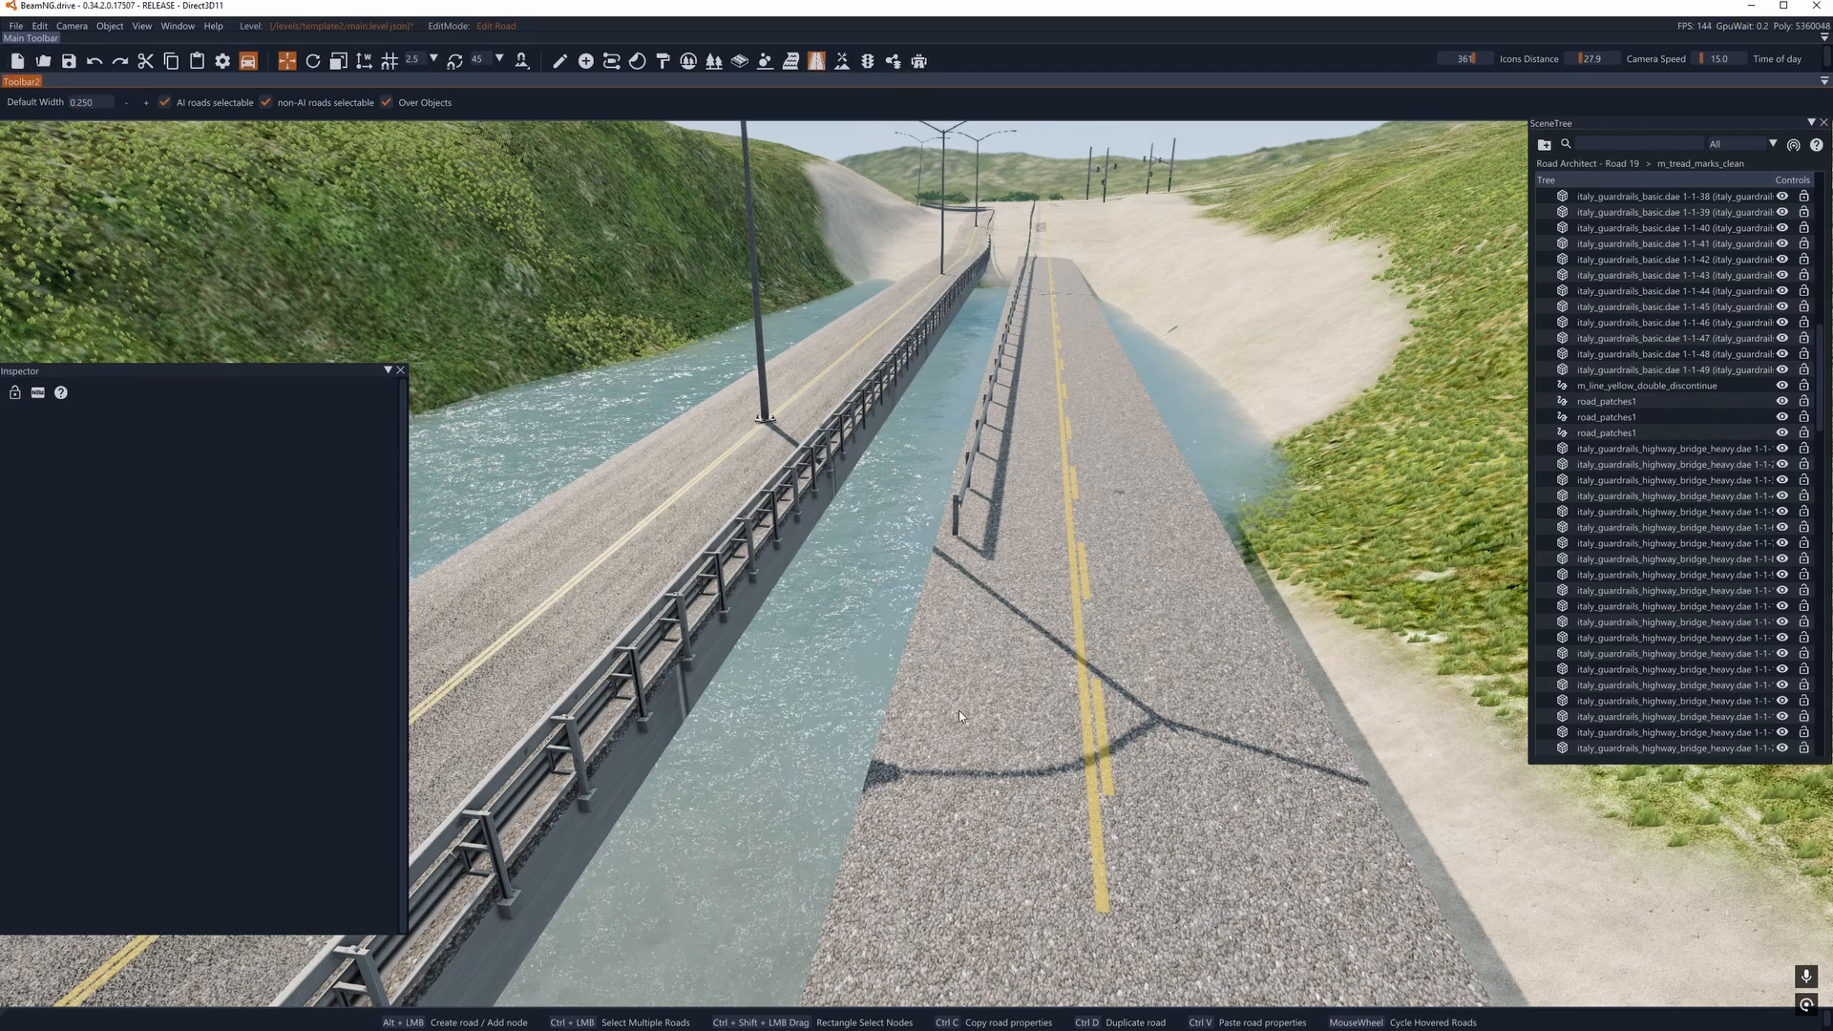
{"action": "left_click", "coordinate": [941, 836], "text": "alt"}
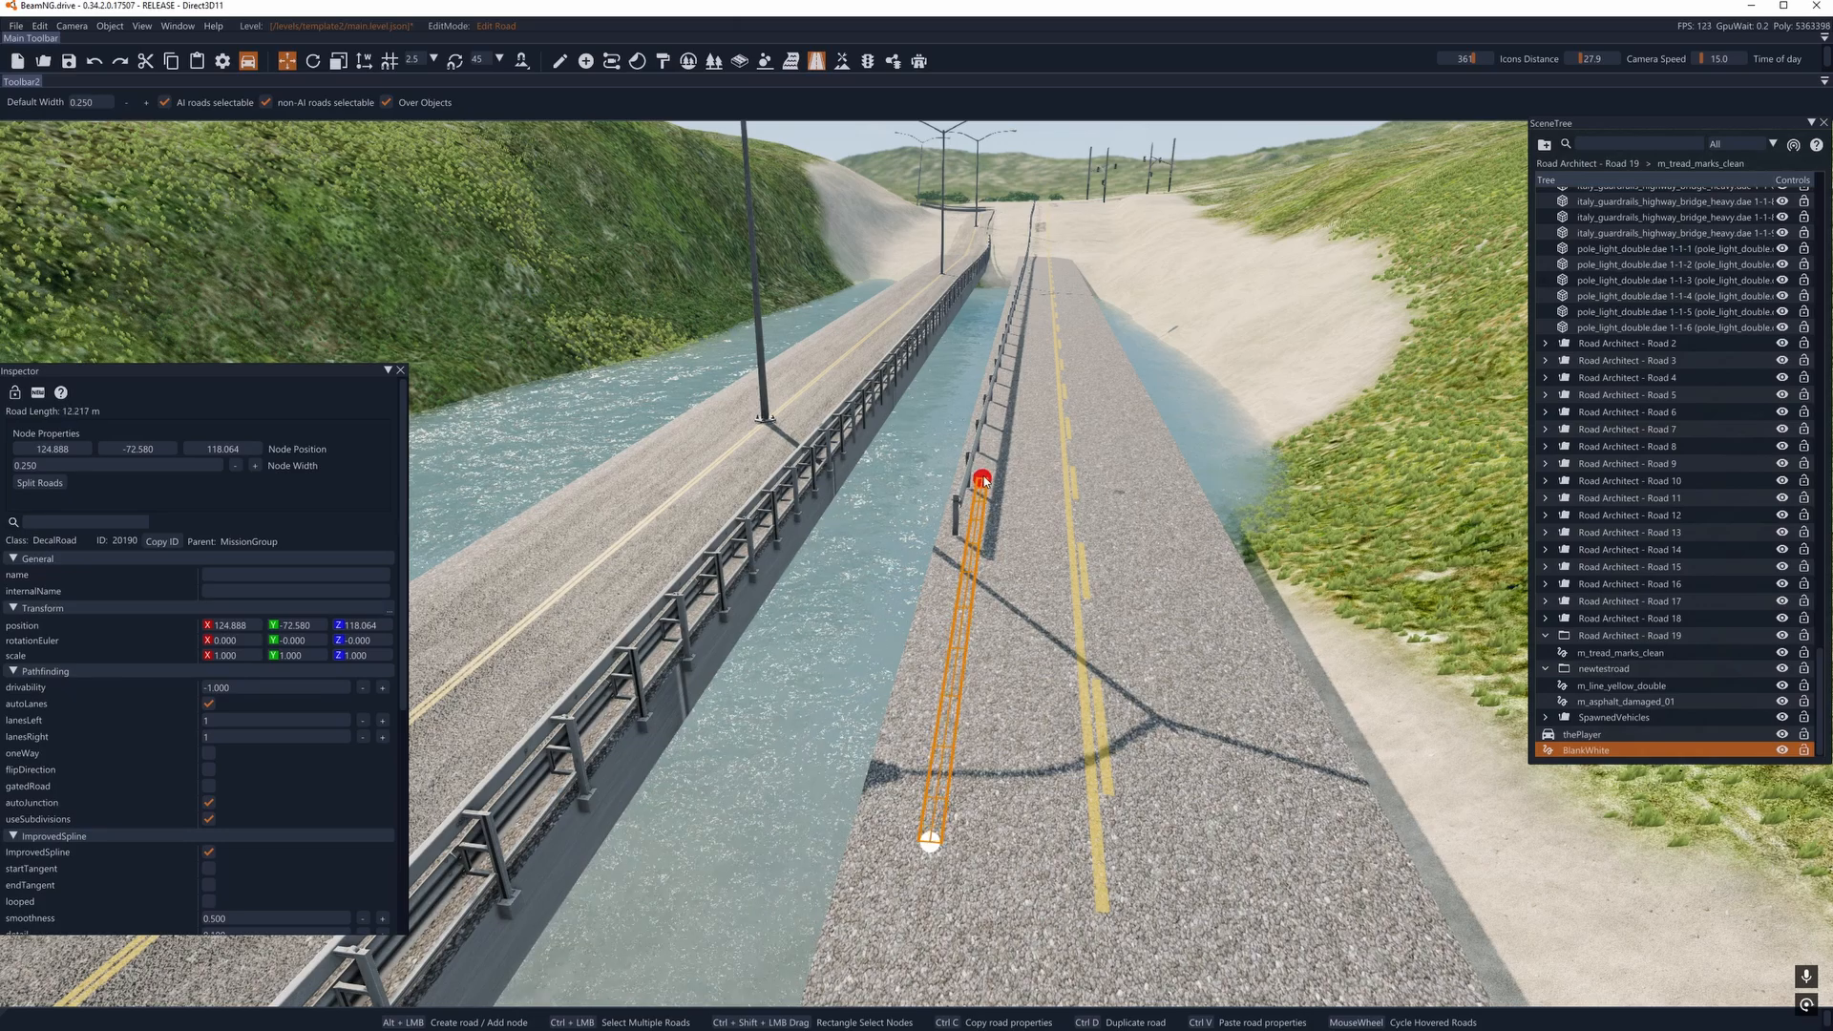
{"action": "left_click", "coordinate": [995, 451], "text": "alt"}
{"action": "left_click", "coordinate": [214, 889]}
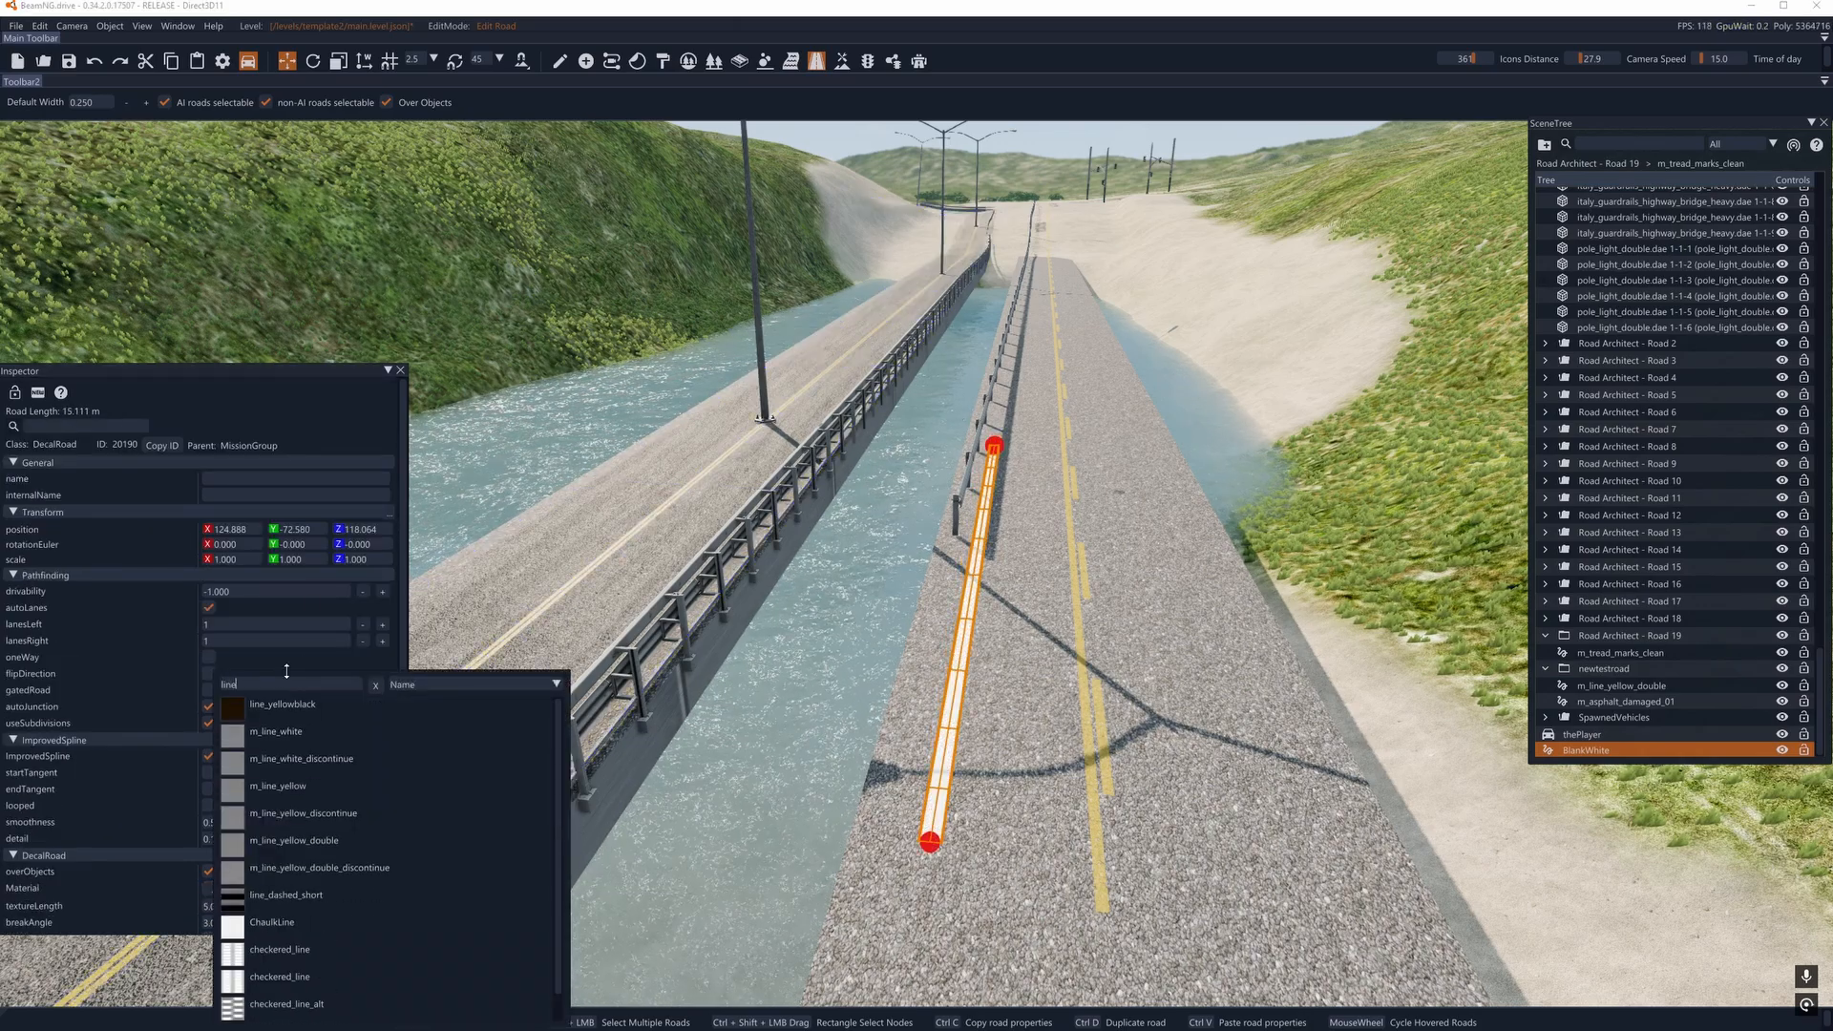
{"action": "left_click", "coordinate": [285, 732]}
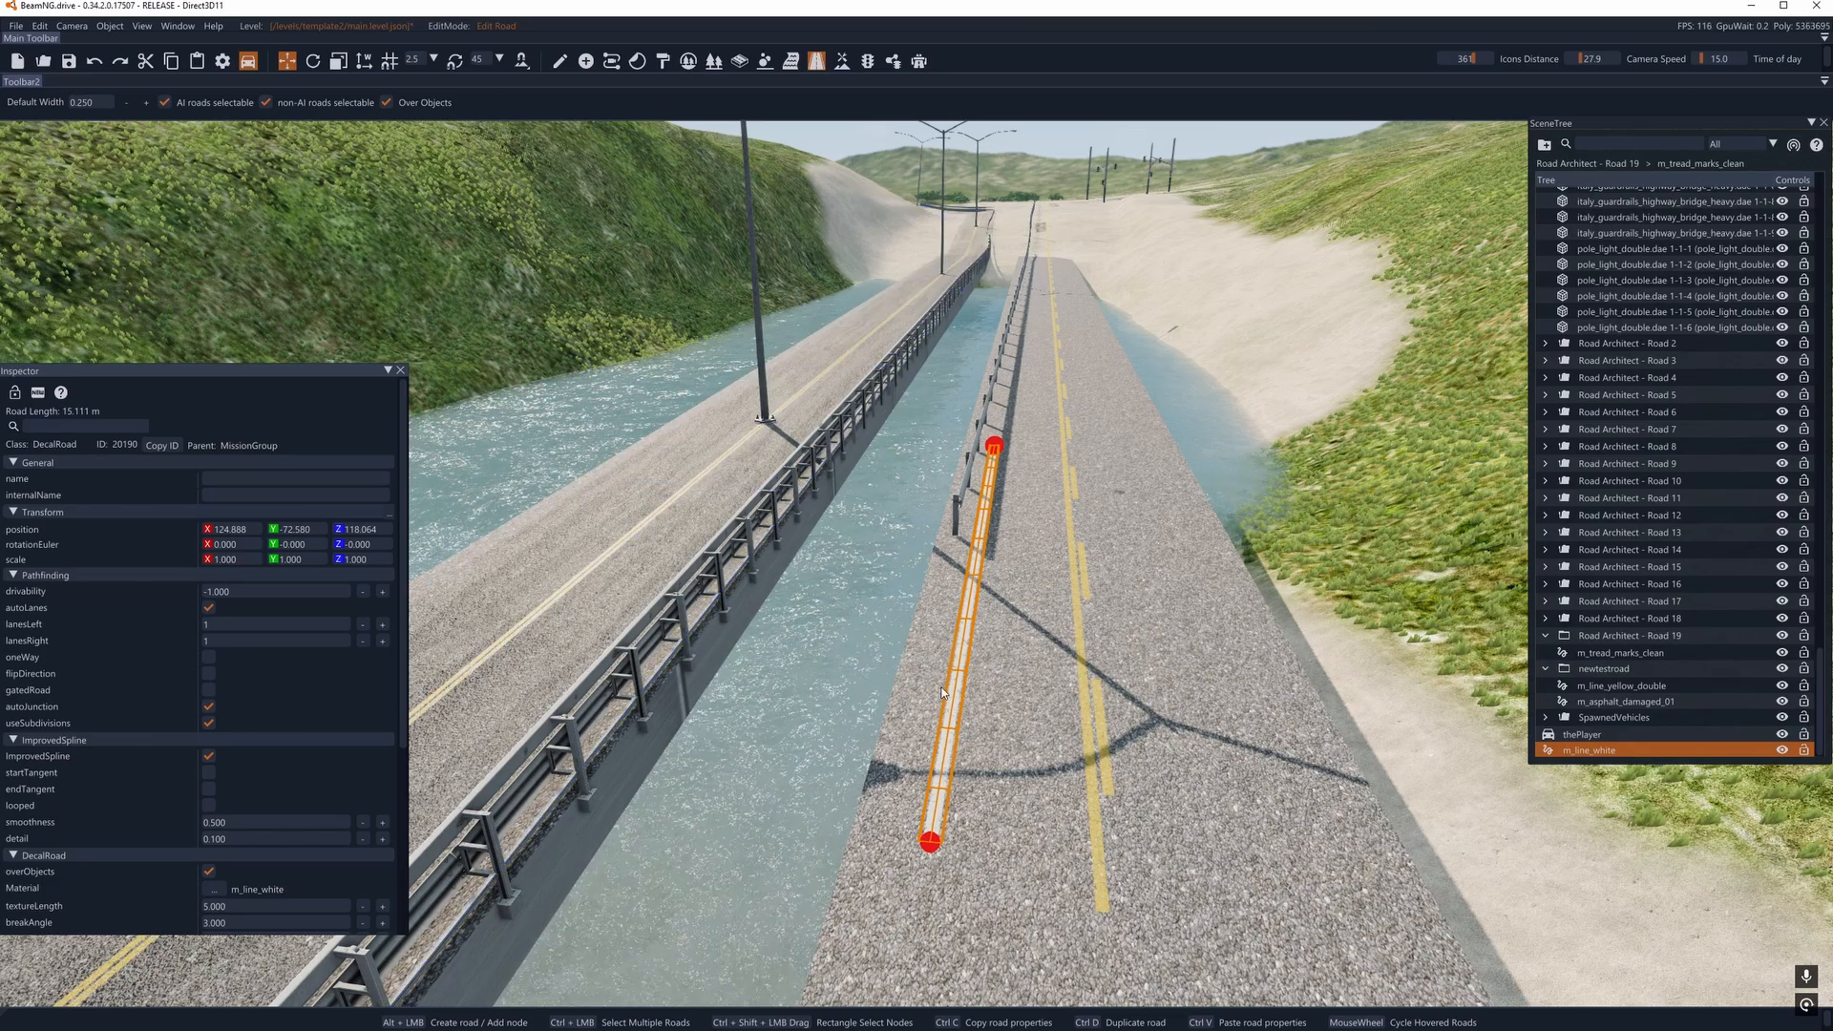
- Extend the m_line_white decal road along the bridge road's guardrail by adding further nodes toward the far end of the bridge
{"action": "left_click", "coordinate": [935, 907]}
{"action": "right_click_drag", "start_coordinate": [926, 969], "coordinate": [1282, 583]}
{"action": "key", "text": "w"}
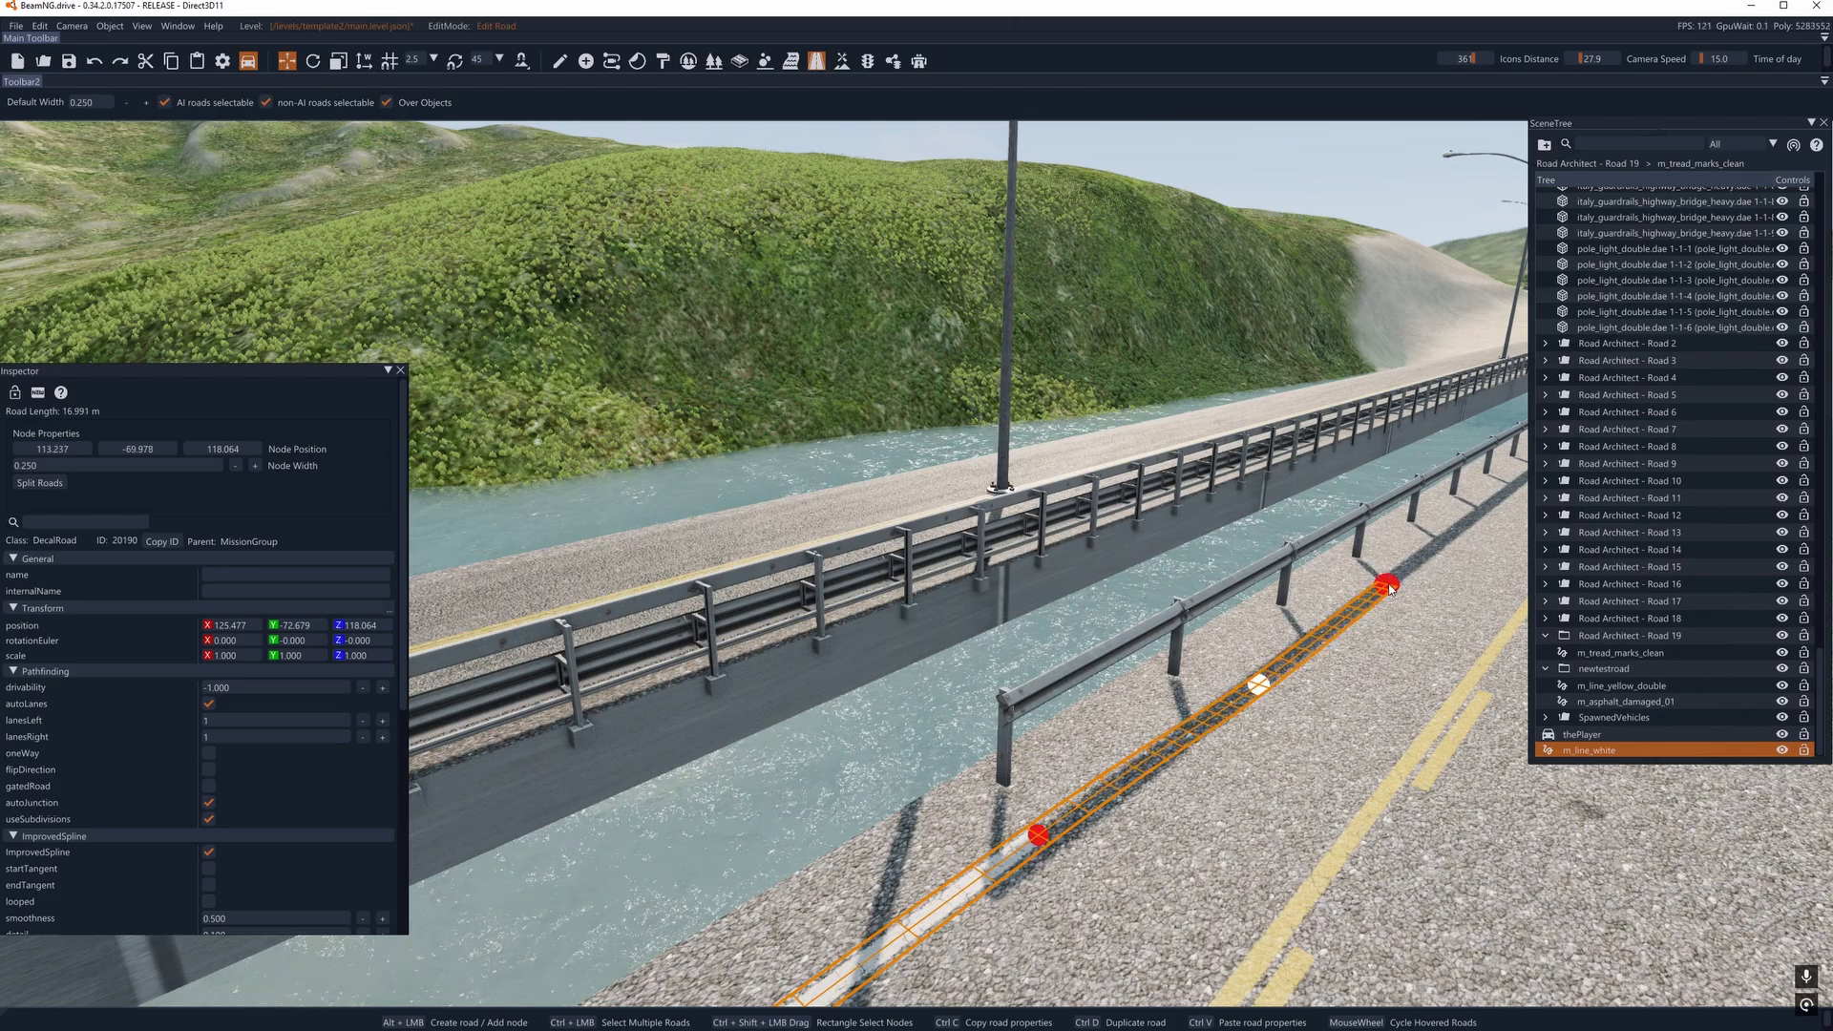
{"action": "right_click_drag", "start_coordinate": [1478, 526], "coordinate": [1011, 720]}
{"action": "key", "text": "w"}
{"action": "left_click", "coordinate": [1012, 728]}
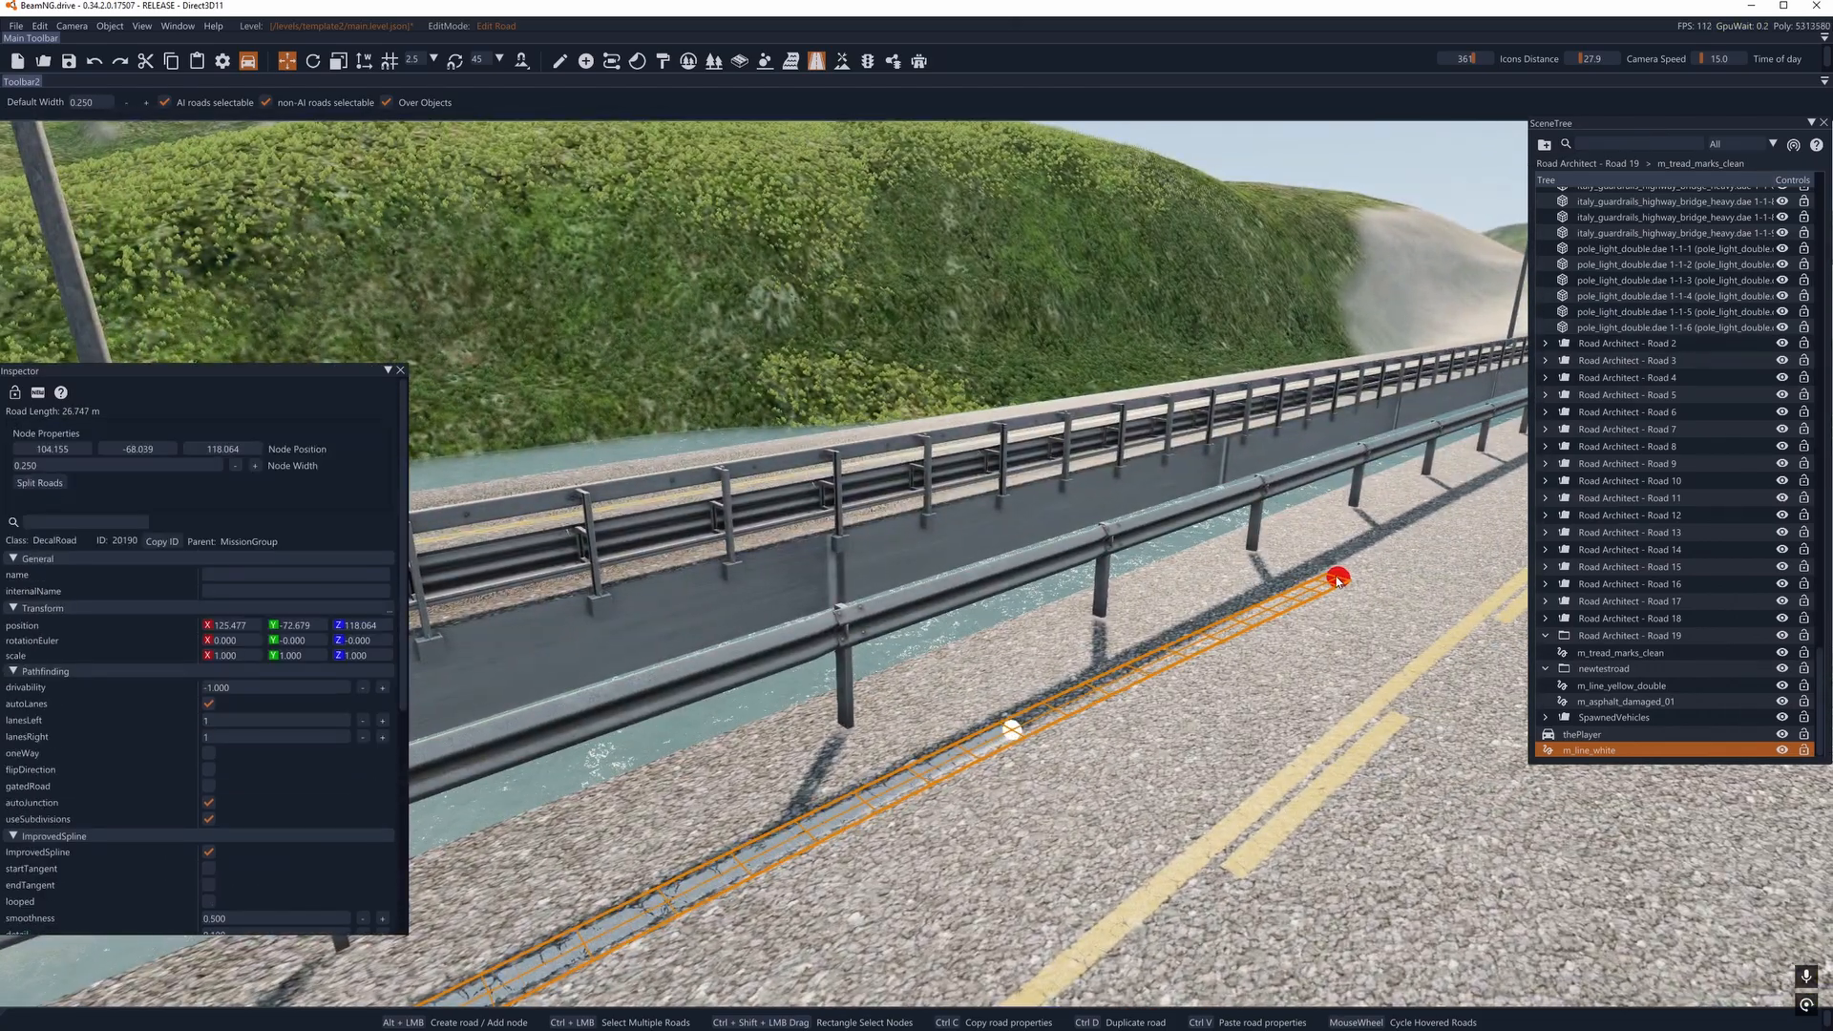
{"action": "left_click", "coordinate": [1512, 477], "text": "alt"}
{"action": "key", "text": "w"}
{"action": "right_click_drag", "start_coordinate": [1512, 477], "coordinate": [1213, 573]}
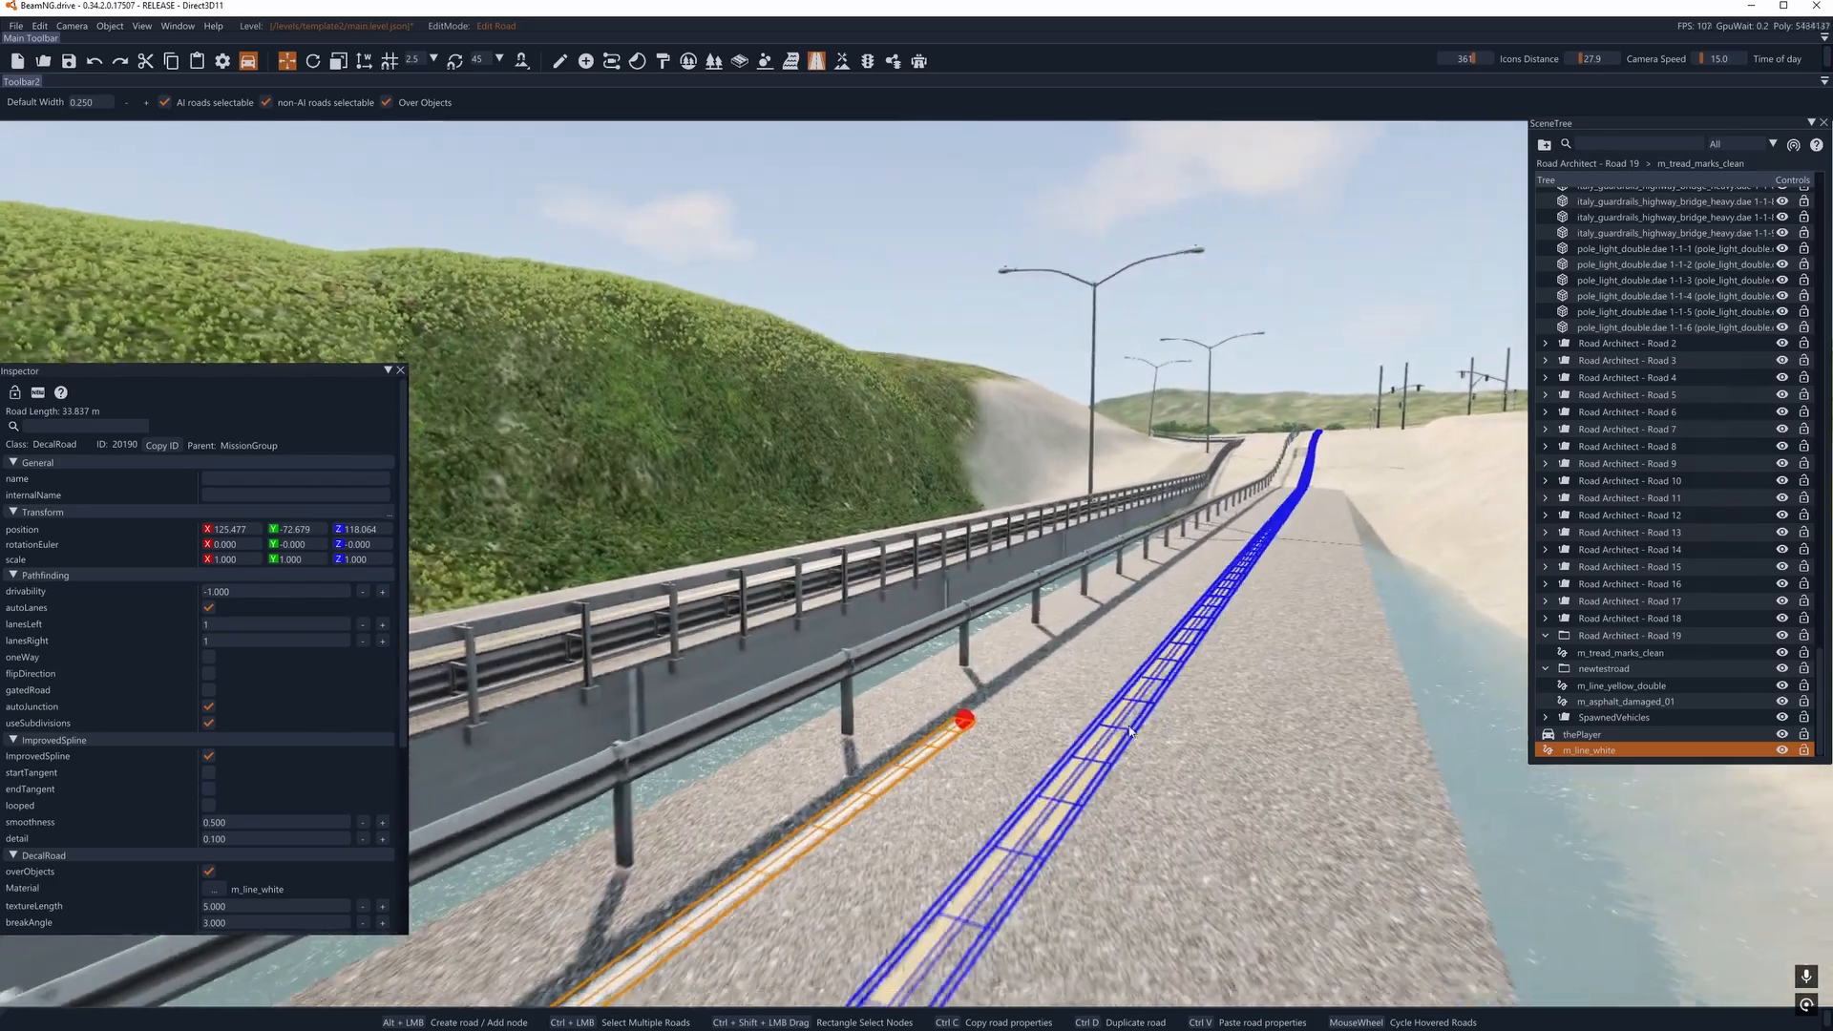
{"action": "left_click", "coordinate": [1304, 660], "text": "alt"}
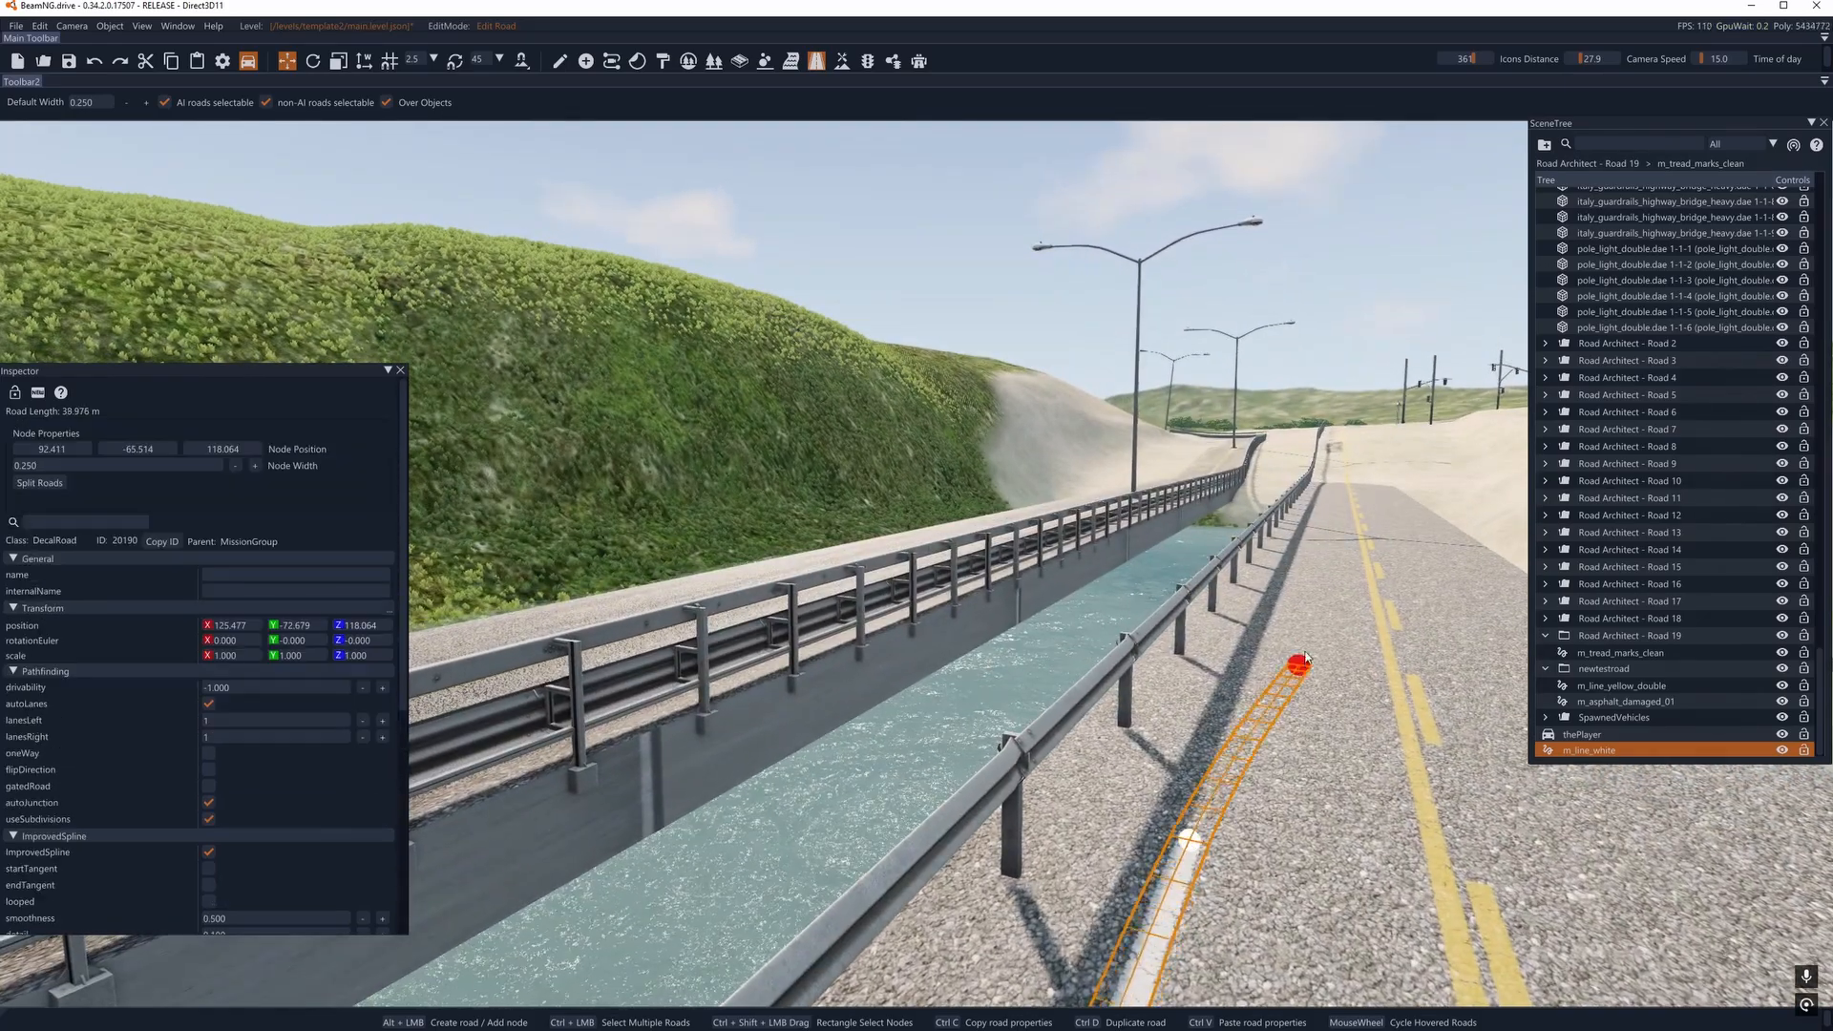
{"action": "left_click", "coordinate": [1316, 519], "text": "alt"}
{"action": "left_click_drag", "start_coordinate": [1313, 520], "coordinate": [1220, 762]}
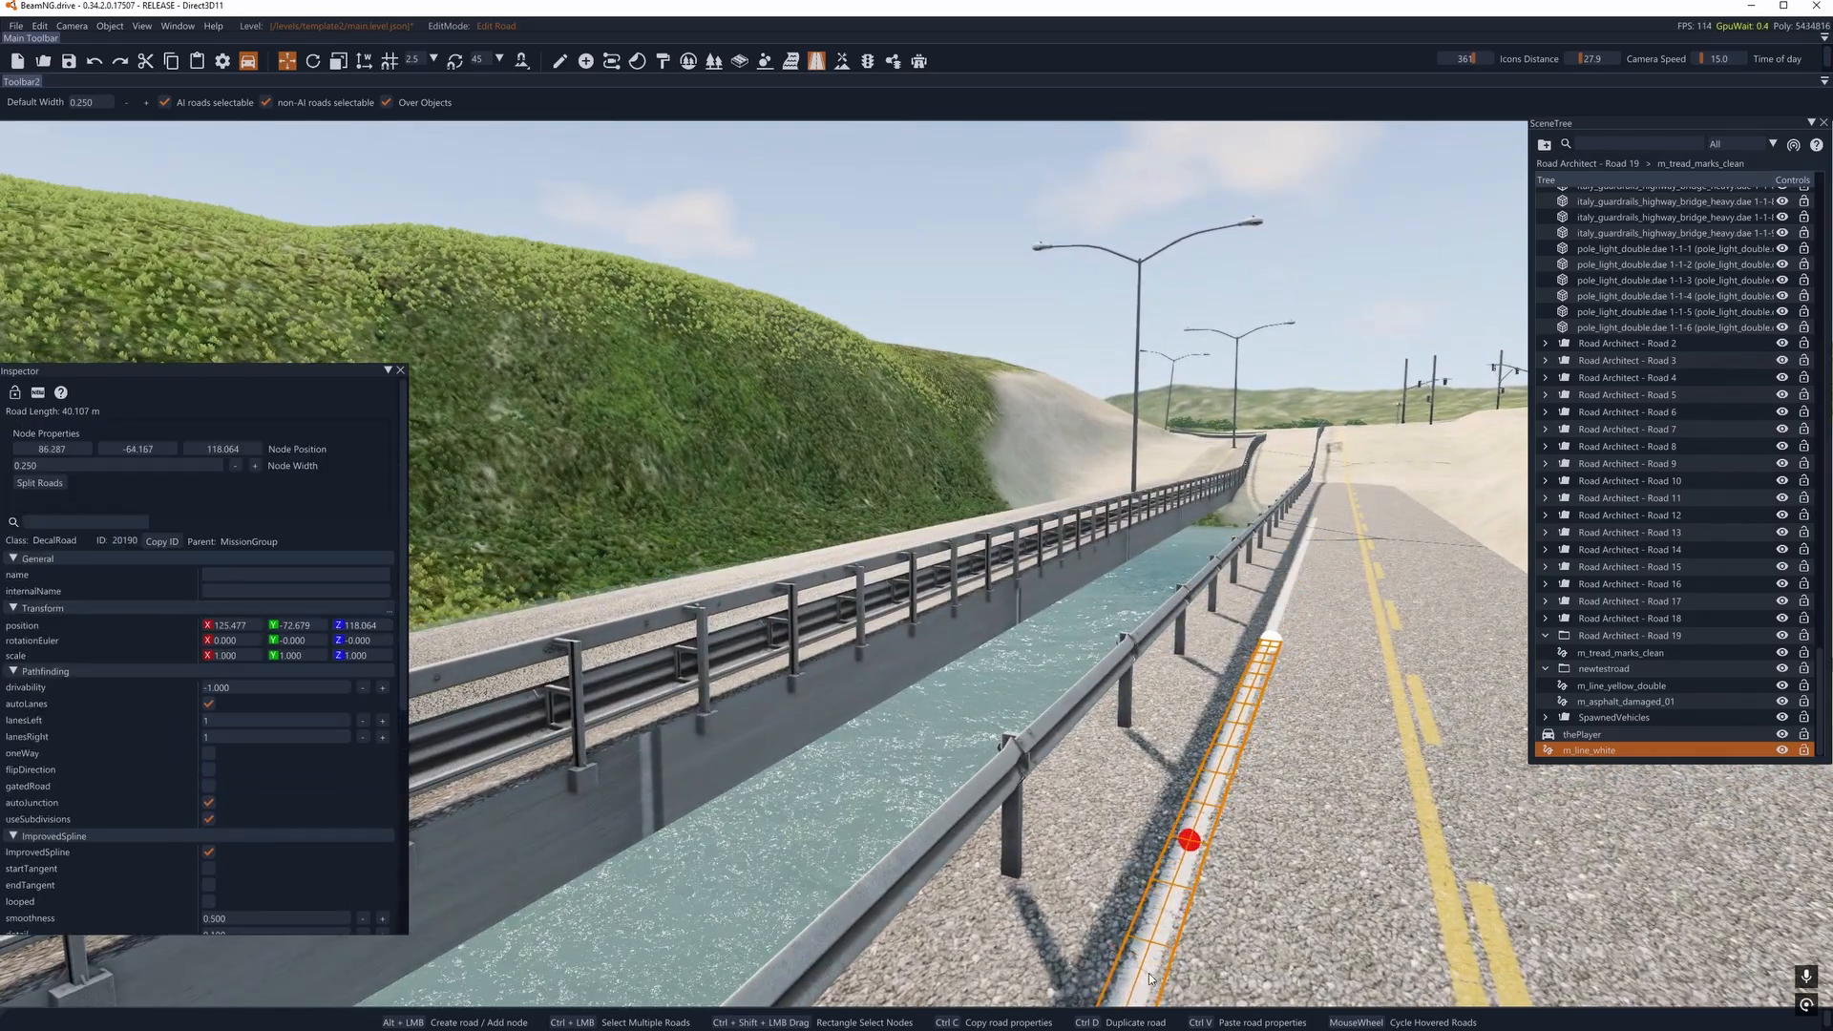
- Extend the road_patches1 decal road of Road Architect - Road 1 by a node near the intersection, to a length of about 87.9 m
{"action": "left_click_drag", "start_coordinate": [1150, 979], "coordinate": [1149, 981]}
{"action": "key", "text": "d"}
{"action": "right_click_drag", "start_coordinate": [1149, 981], "coordinate": [897, 811]}
{"action": "key", "text": "w"}
{"action": "key", "text": "a"}
{"action": "key", "text": "w"}
{"action": "key", "text": "w"}
{"action": "left_click", "coordinate": [826, 700]}
{"action": "key", "text": "w"}
{"action": "right_click_drag", "start_coordinate": [825, 700], "coordinate": [941, 659]}
{"action": "key", "text": "a"}
{"action": "key", "text": "d"}
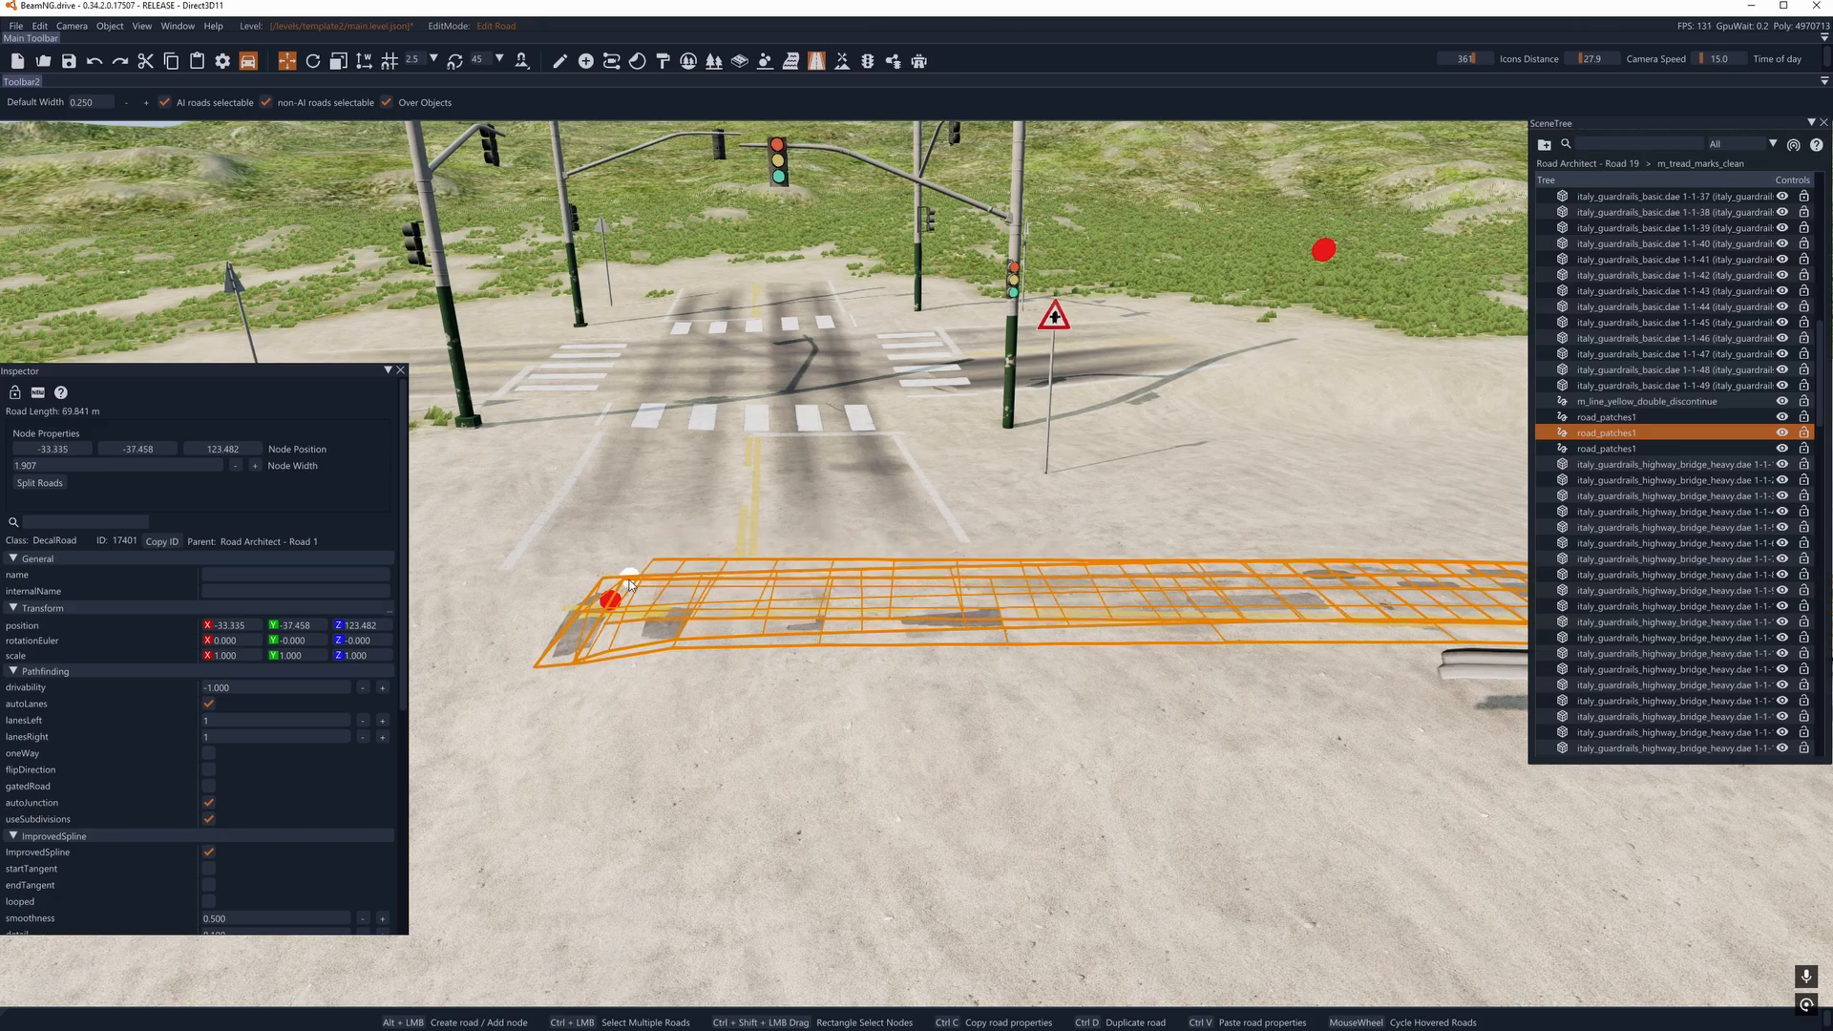
{"action": "key", "text": "d"}
{"action": "right_click_drag", "start_coordinate": [646, 660], "coordinate": [984, 646]}
{"action": "key", "text": "a"}
{"action": "key", "text": "w"}
{"action": "key", "text": "a"}
{"action": "key", "text": "w"}
{"action": "left_click", "coordinate": [988, 559], "text": "alt"}
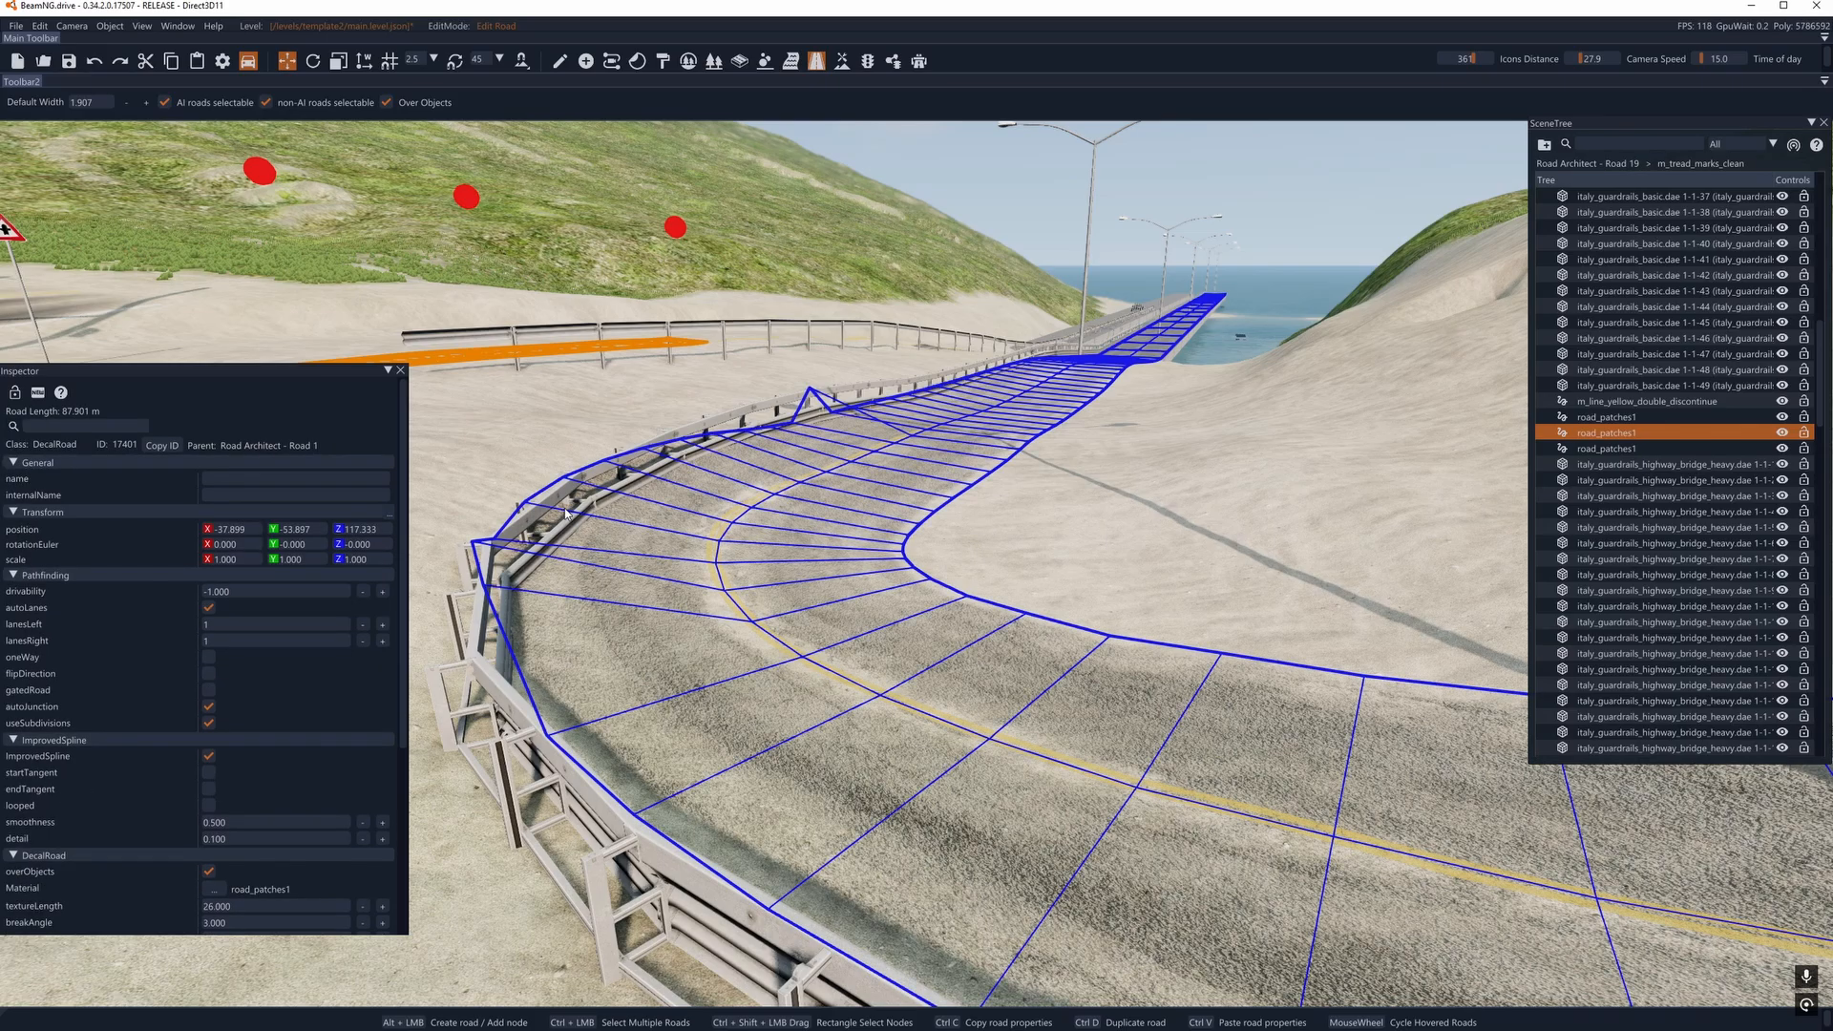
- Delete the folded road_patches1 decal road of Road Architect - Road 1 beside the intersection
{"action": "left_click", "coordinate": [797, 576]}
{"action": "key", "text": "a"}
{"action": "right_click_drag", "start_coordinate": [797, 576], "coordinate": [841, 592]}
{"action": "key", "text": "d"}
{"action": "key", "text": "w"}
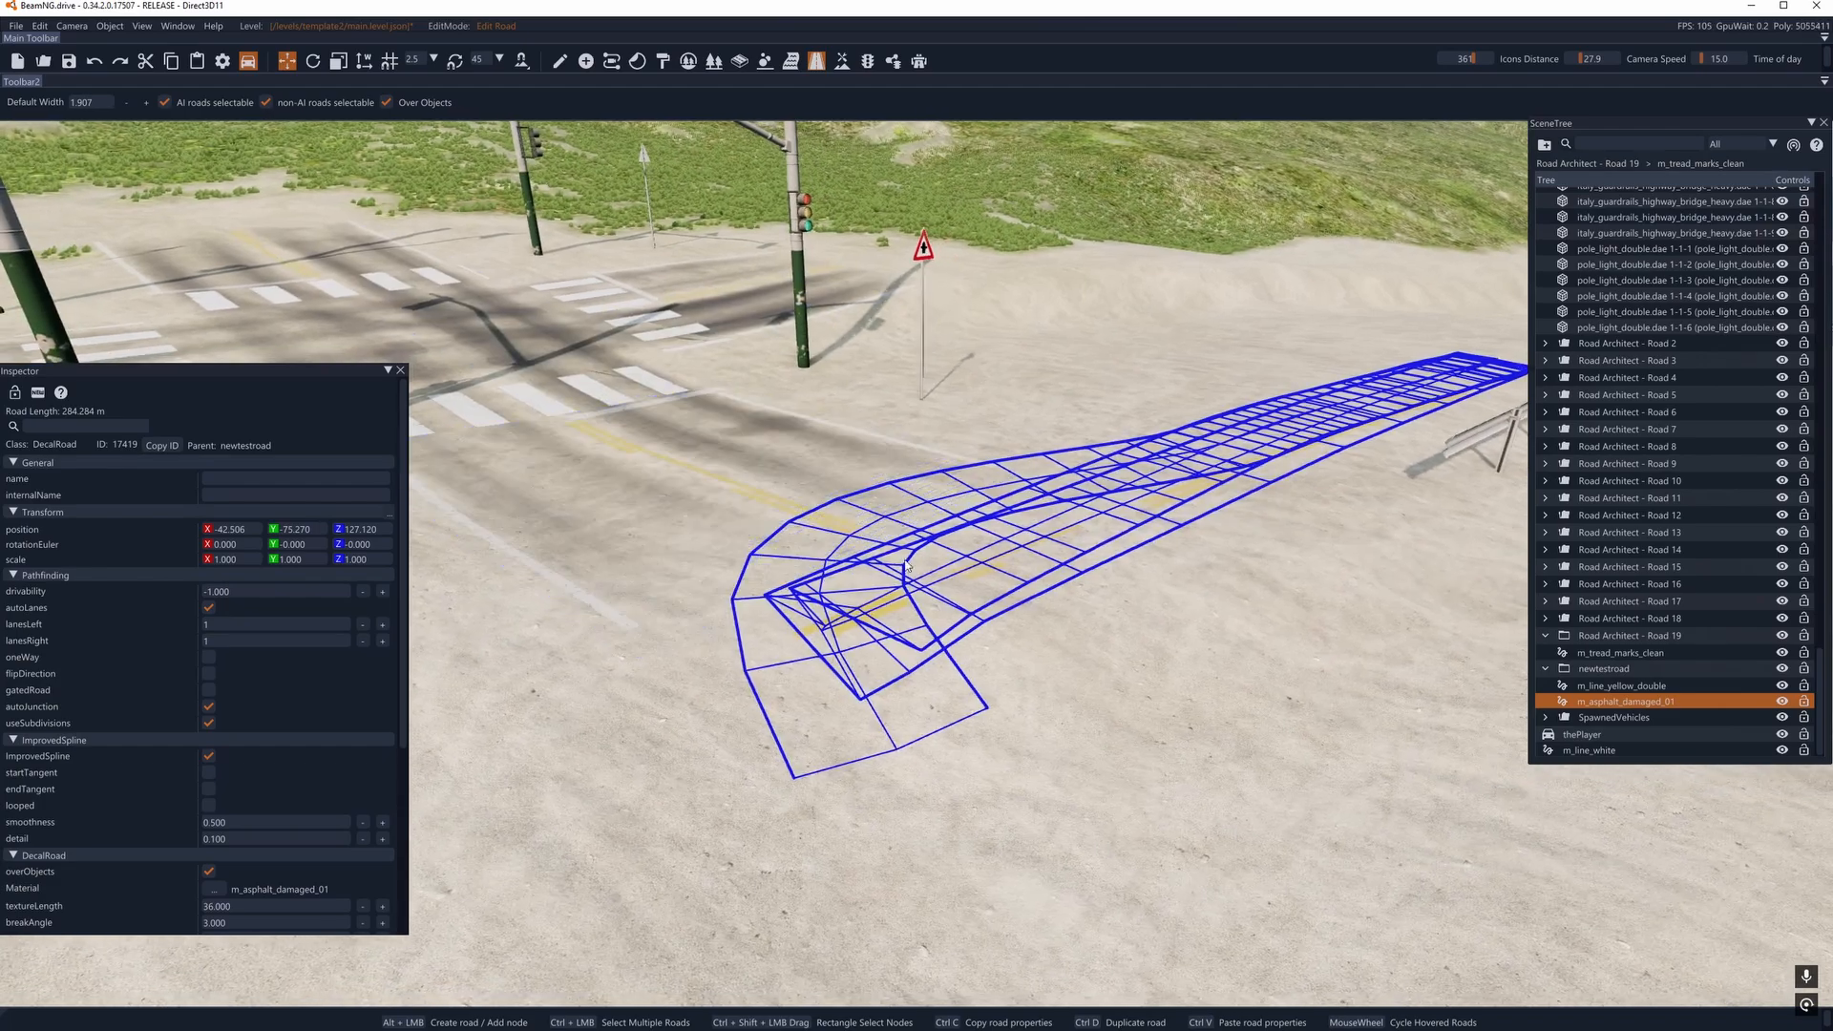
{"action": "left_click", "coordinate": [904, 565]}
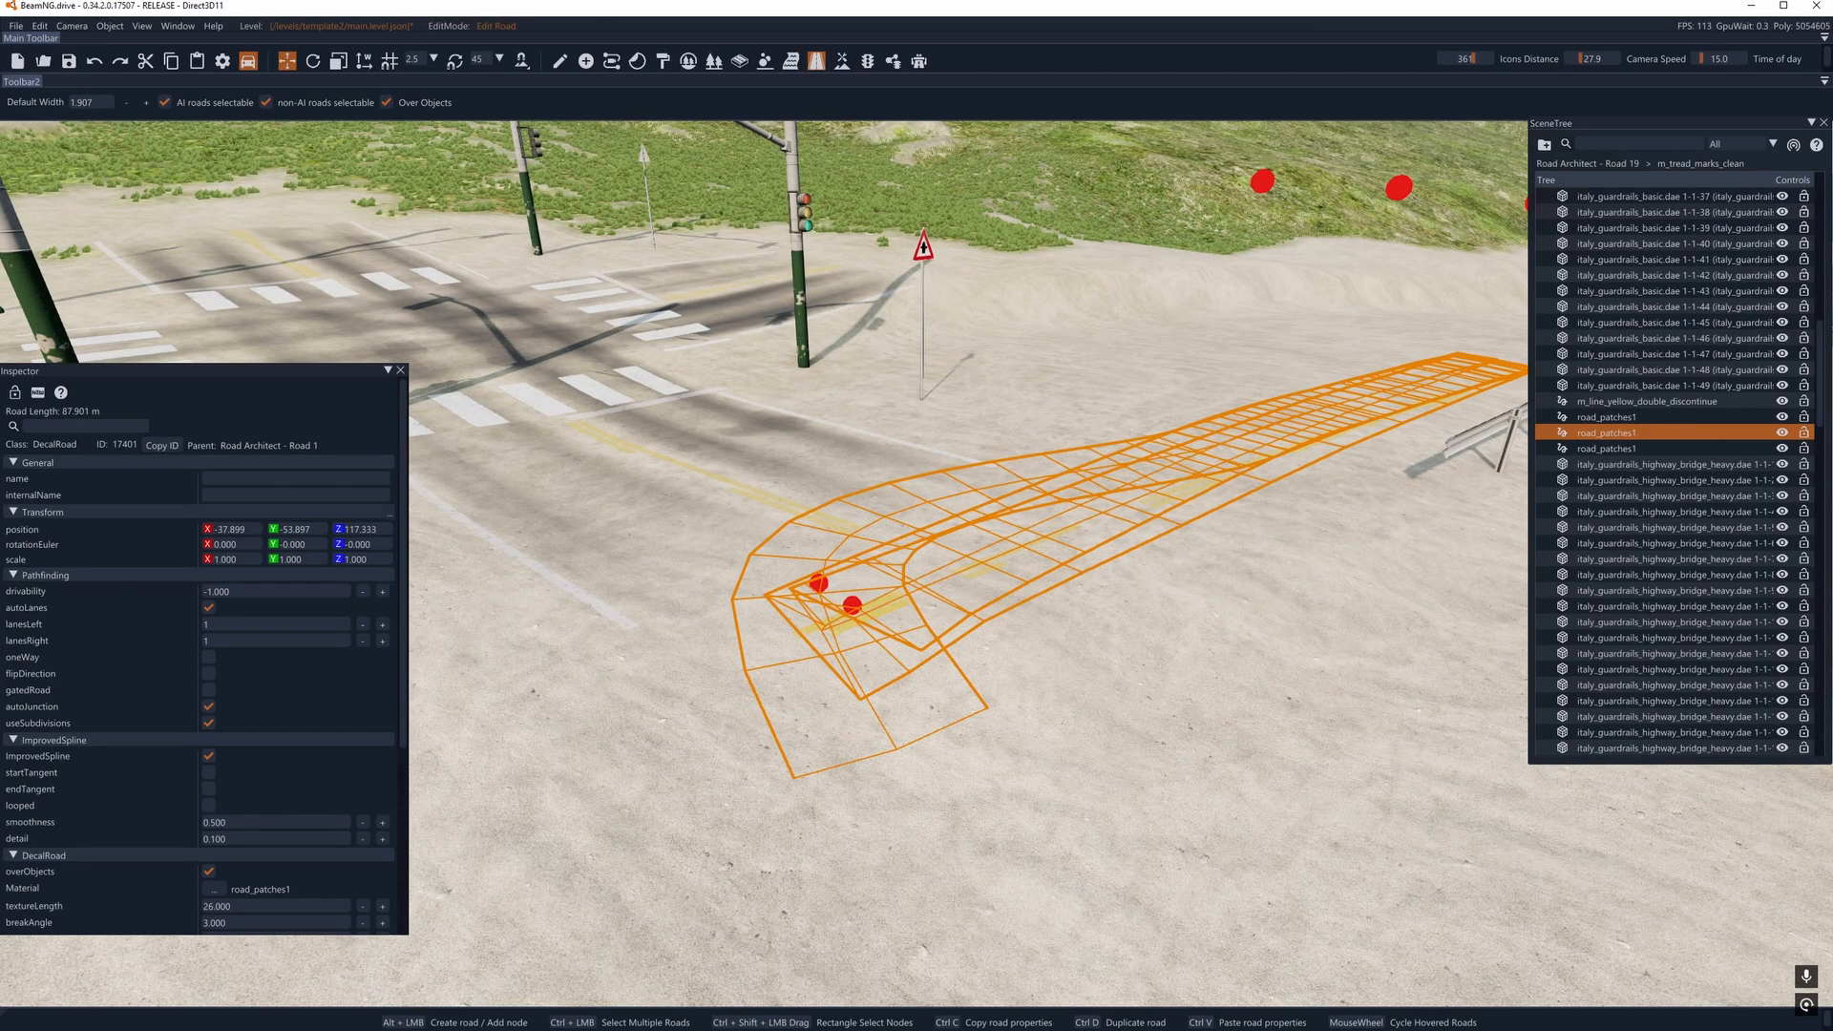
{"action": "right_click_drag", "start_coordinate": [900, 602], "coordinate": [1017, 607]}
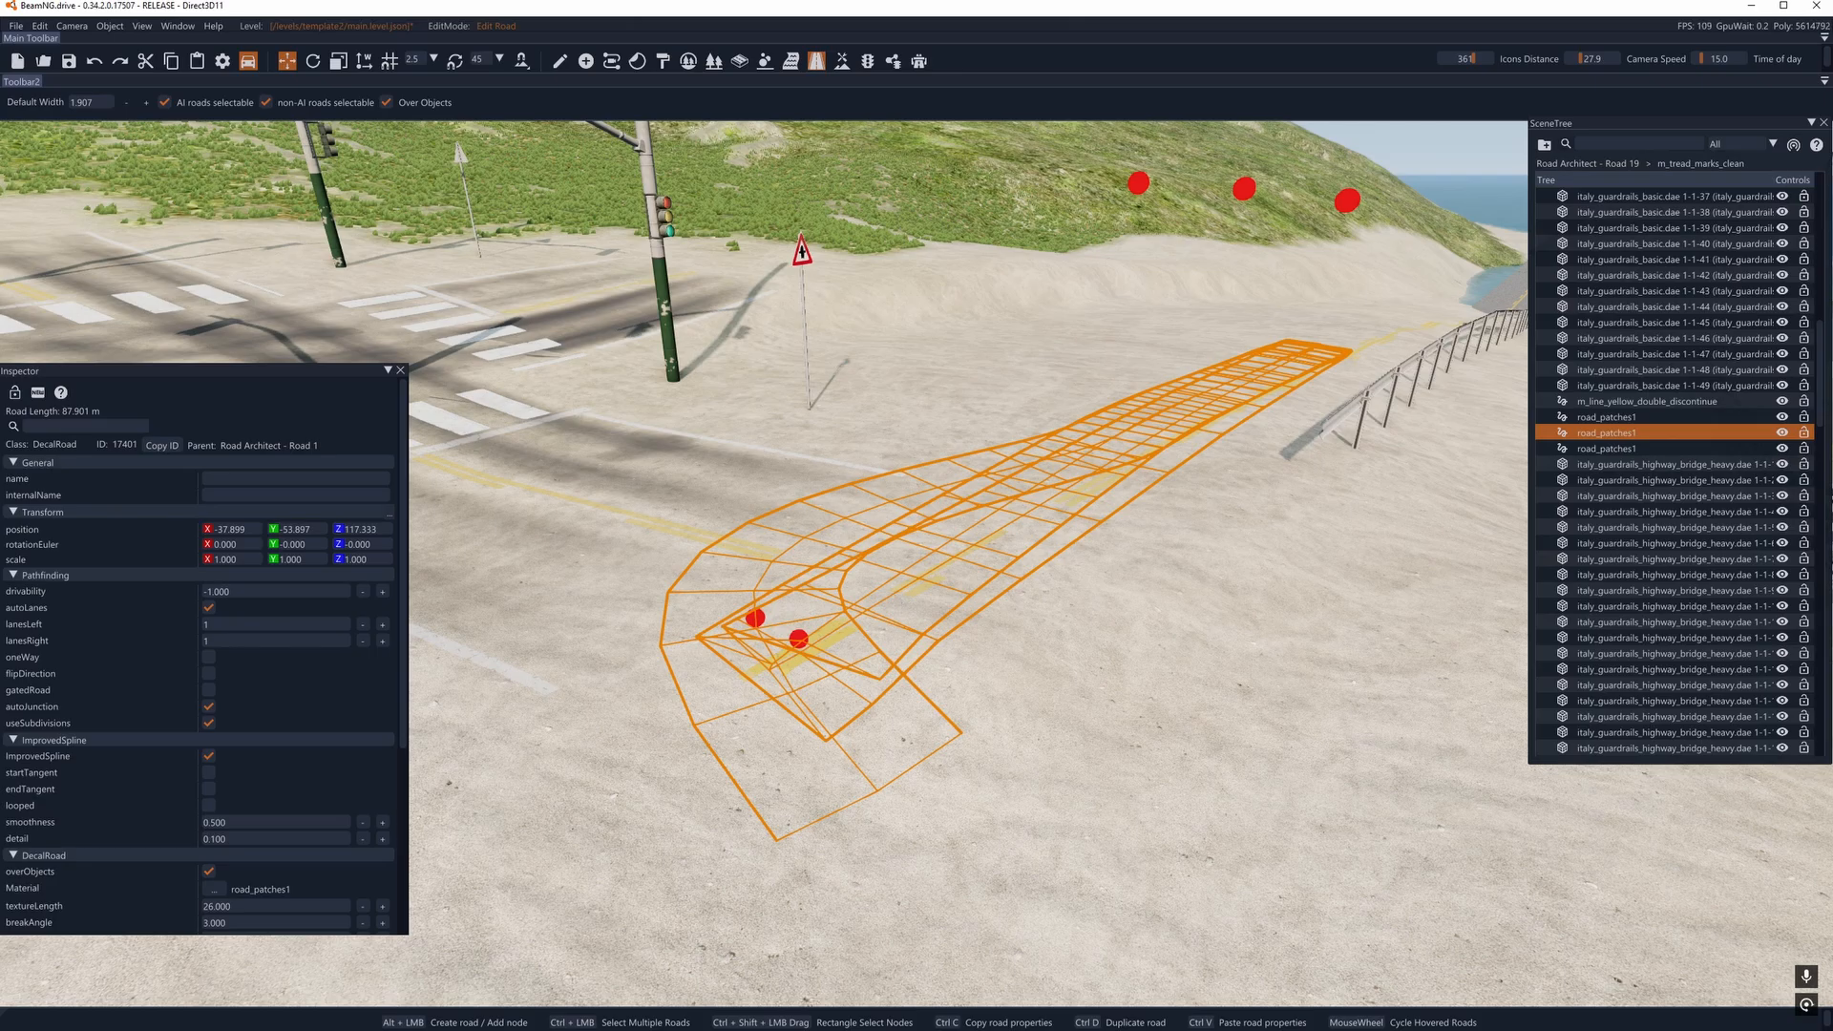
{"action": "mouse_move", "coordinate": [896, 601]}
{"action": "right_mouse_down"}
{"action": "mouse_move", "coordinate": [943, 586]}
{"action": "mouse_move", "coordinate": [917, 597]}
{"action": "right_mouse_up"}
{"action": "key", "text": "a"}
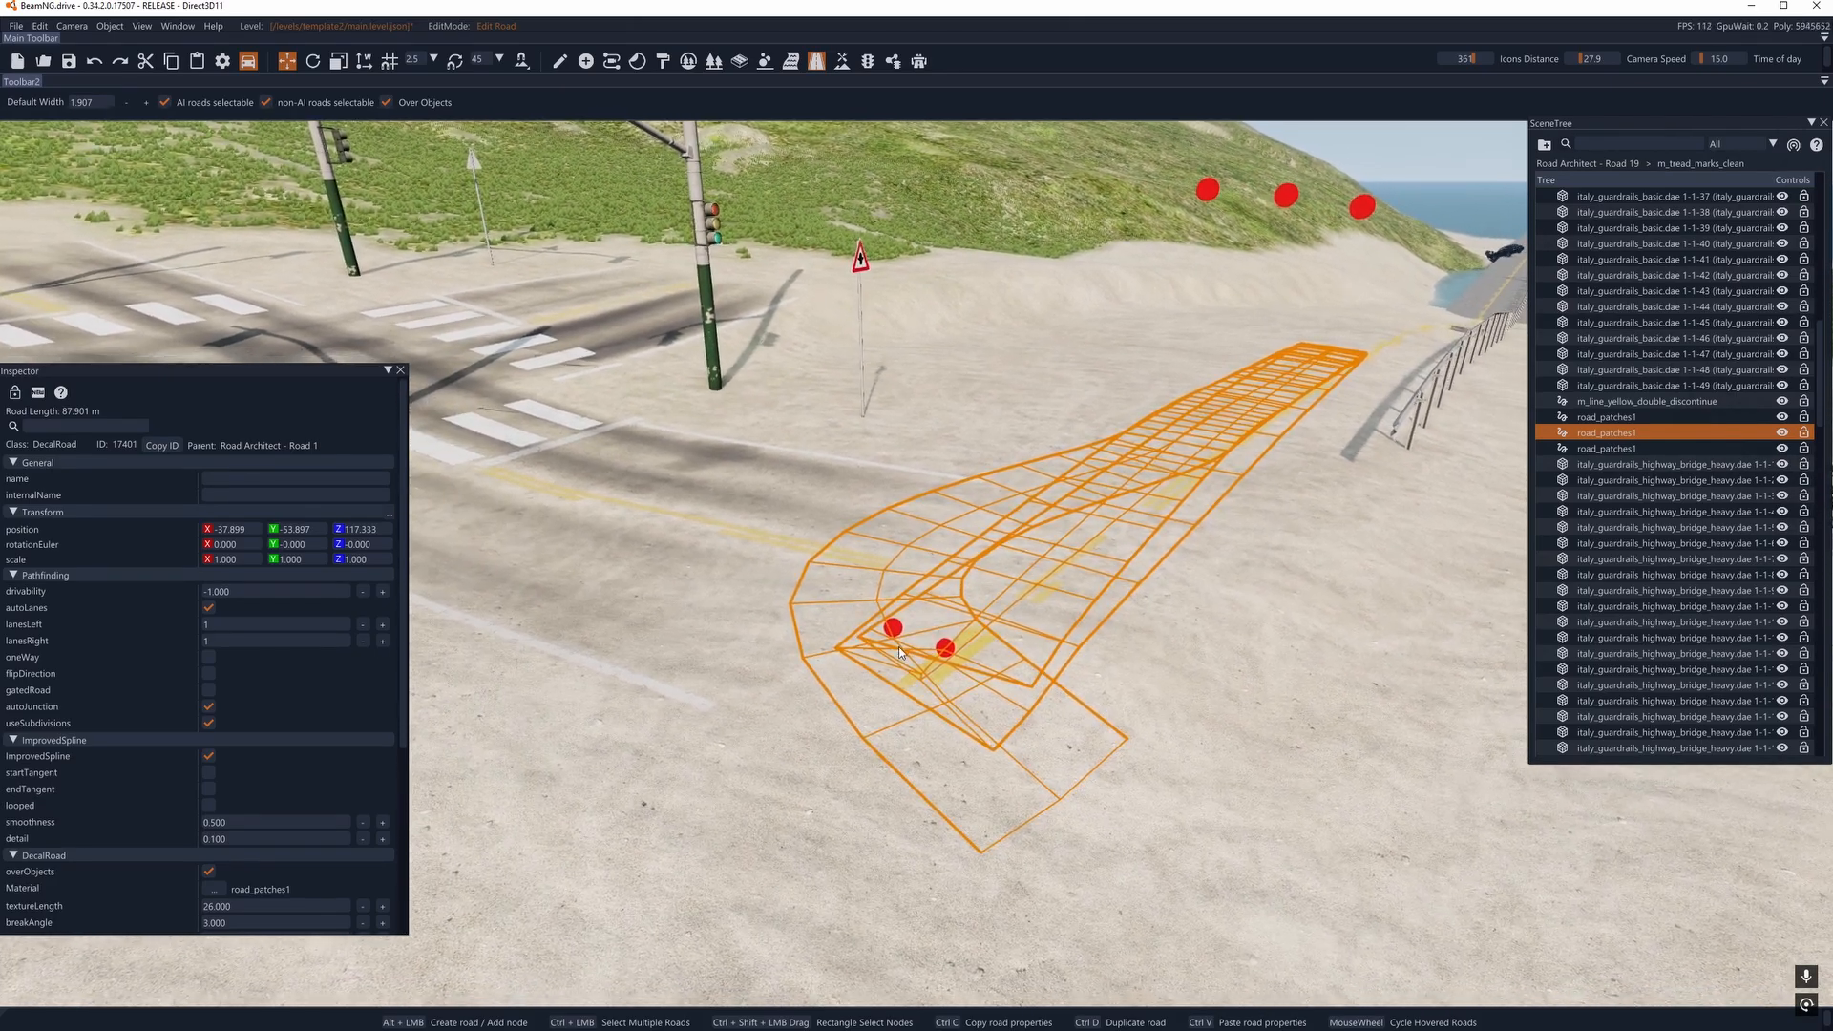
{"action": "key", "text": "d"}
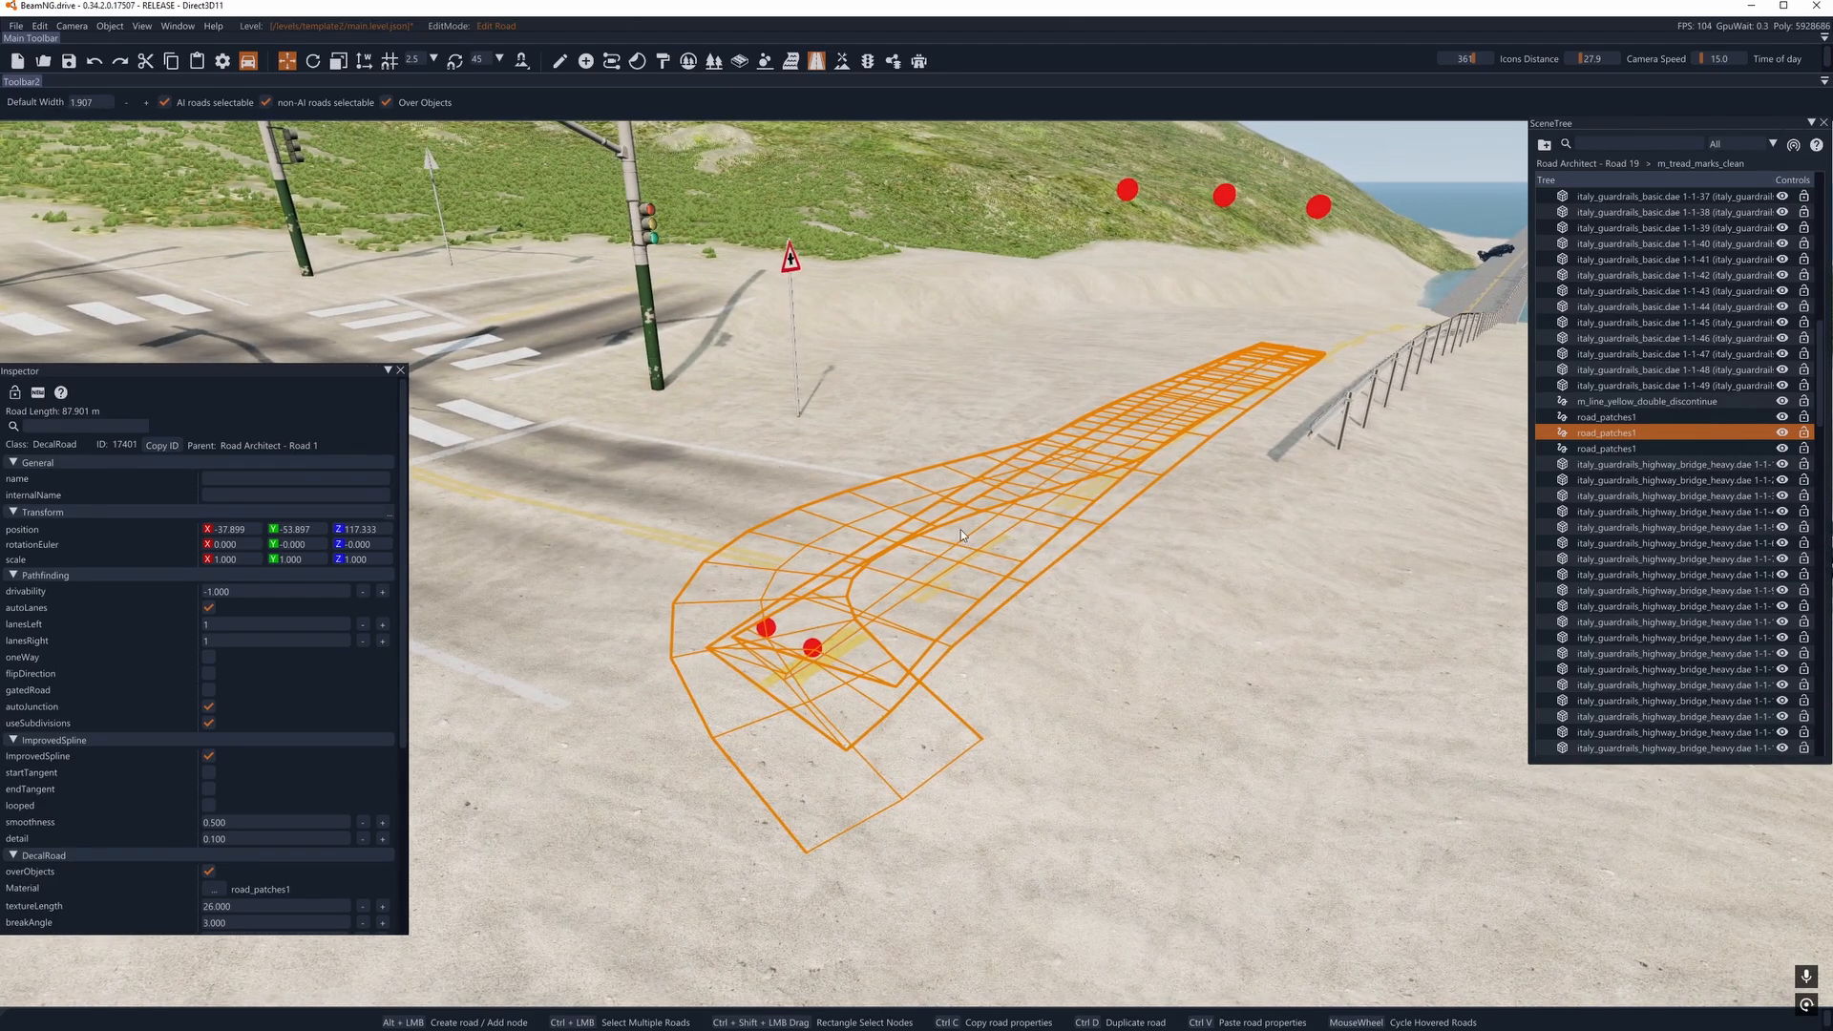
{"action": "right_click_drag", "start_coordinate": [961, 535], "coordinate": [844, 569]}
{"action": "left_click", "coordinate": [842, 571]}
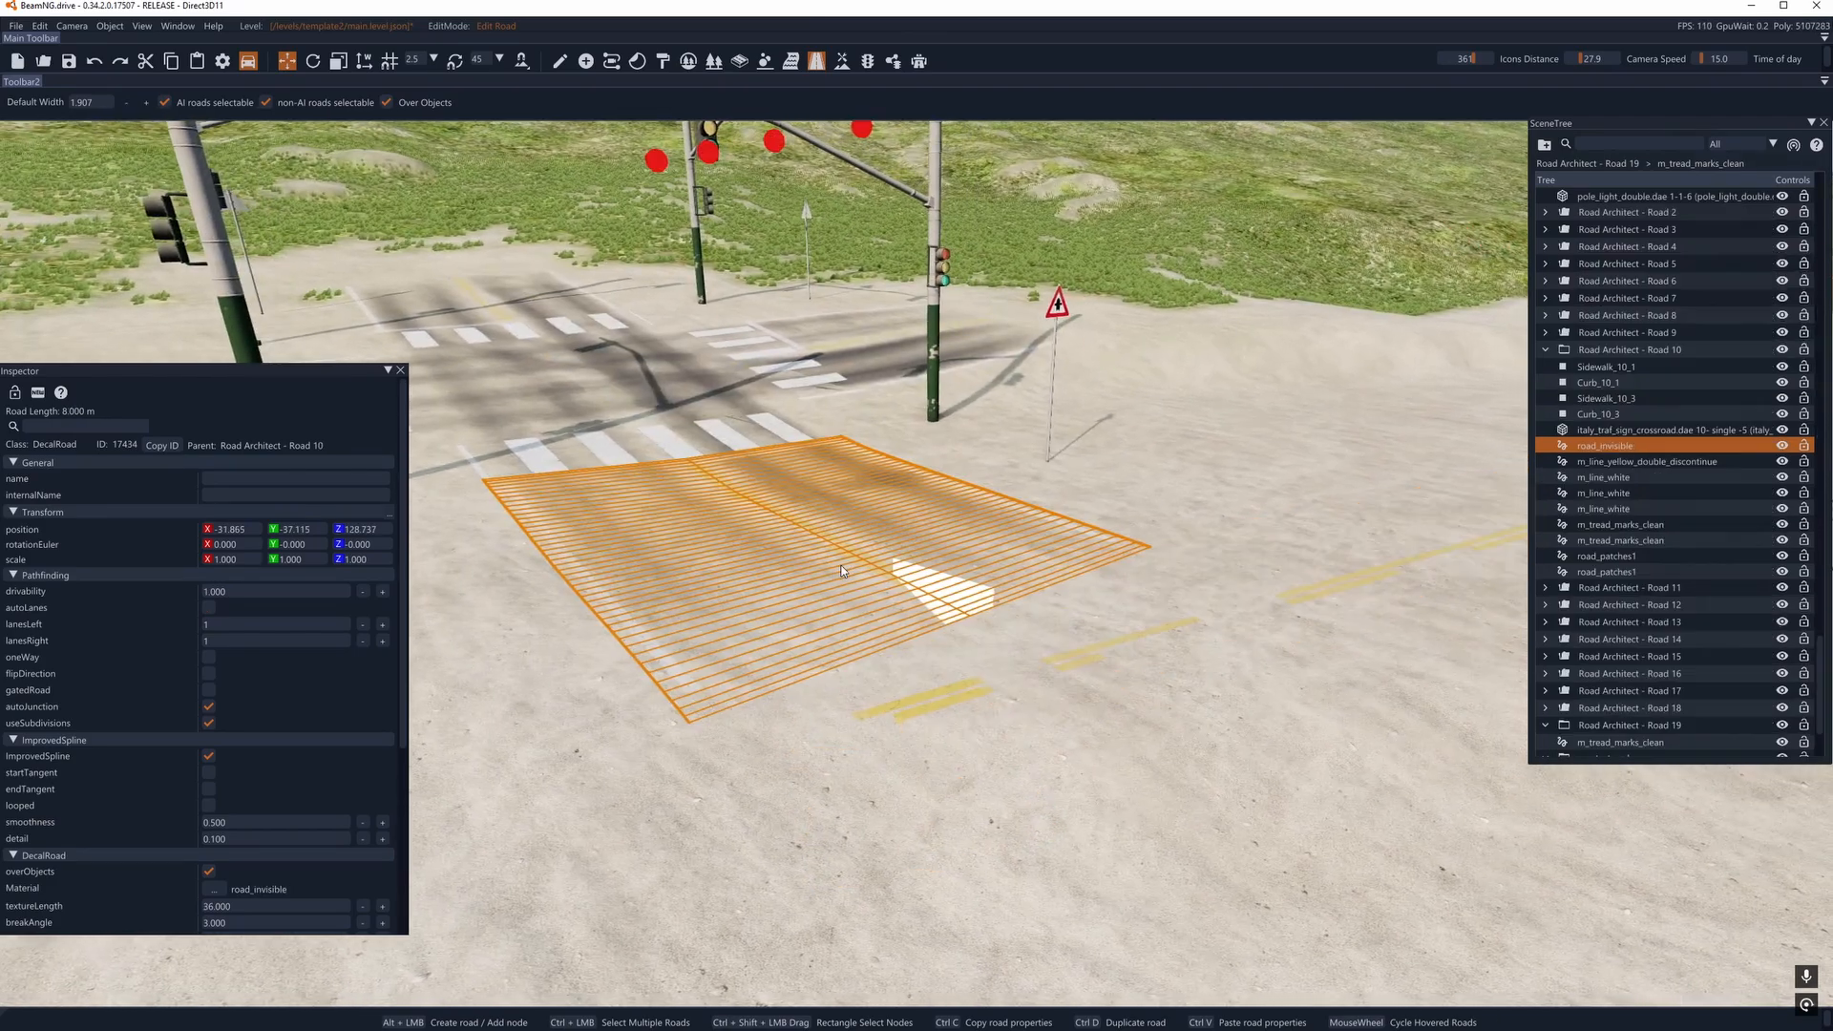
{"action": "left_click", "coordinate": [1018, 749]}
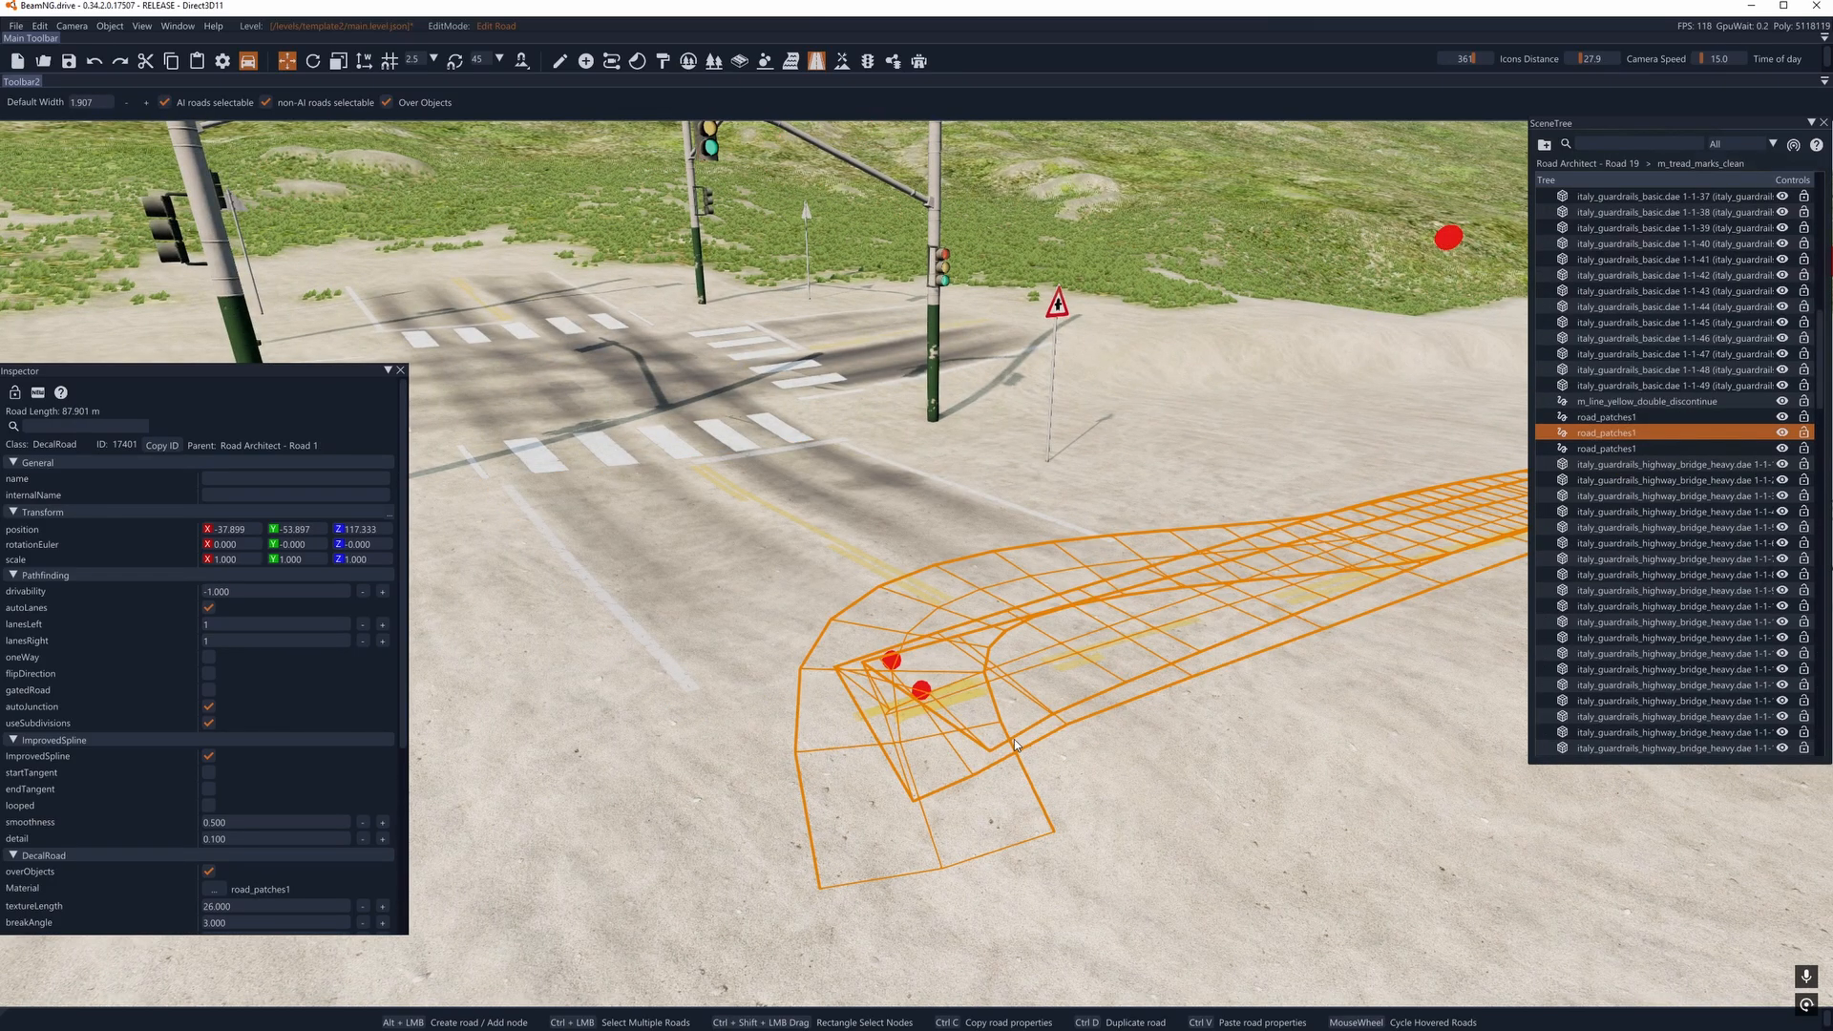
{"action": "key", "text": "Delete"}
- Delete Road Architect - Road 10's decal roads except its m_line_white lines, plus Road 4's road_invisible, crossing_white and one m_tread_marks_clean
{"action": "left_click", "coordinate": [838, 623]}
{"action": "key", "text": "Delete"}
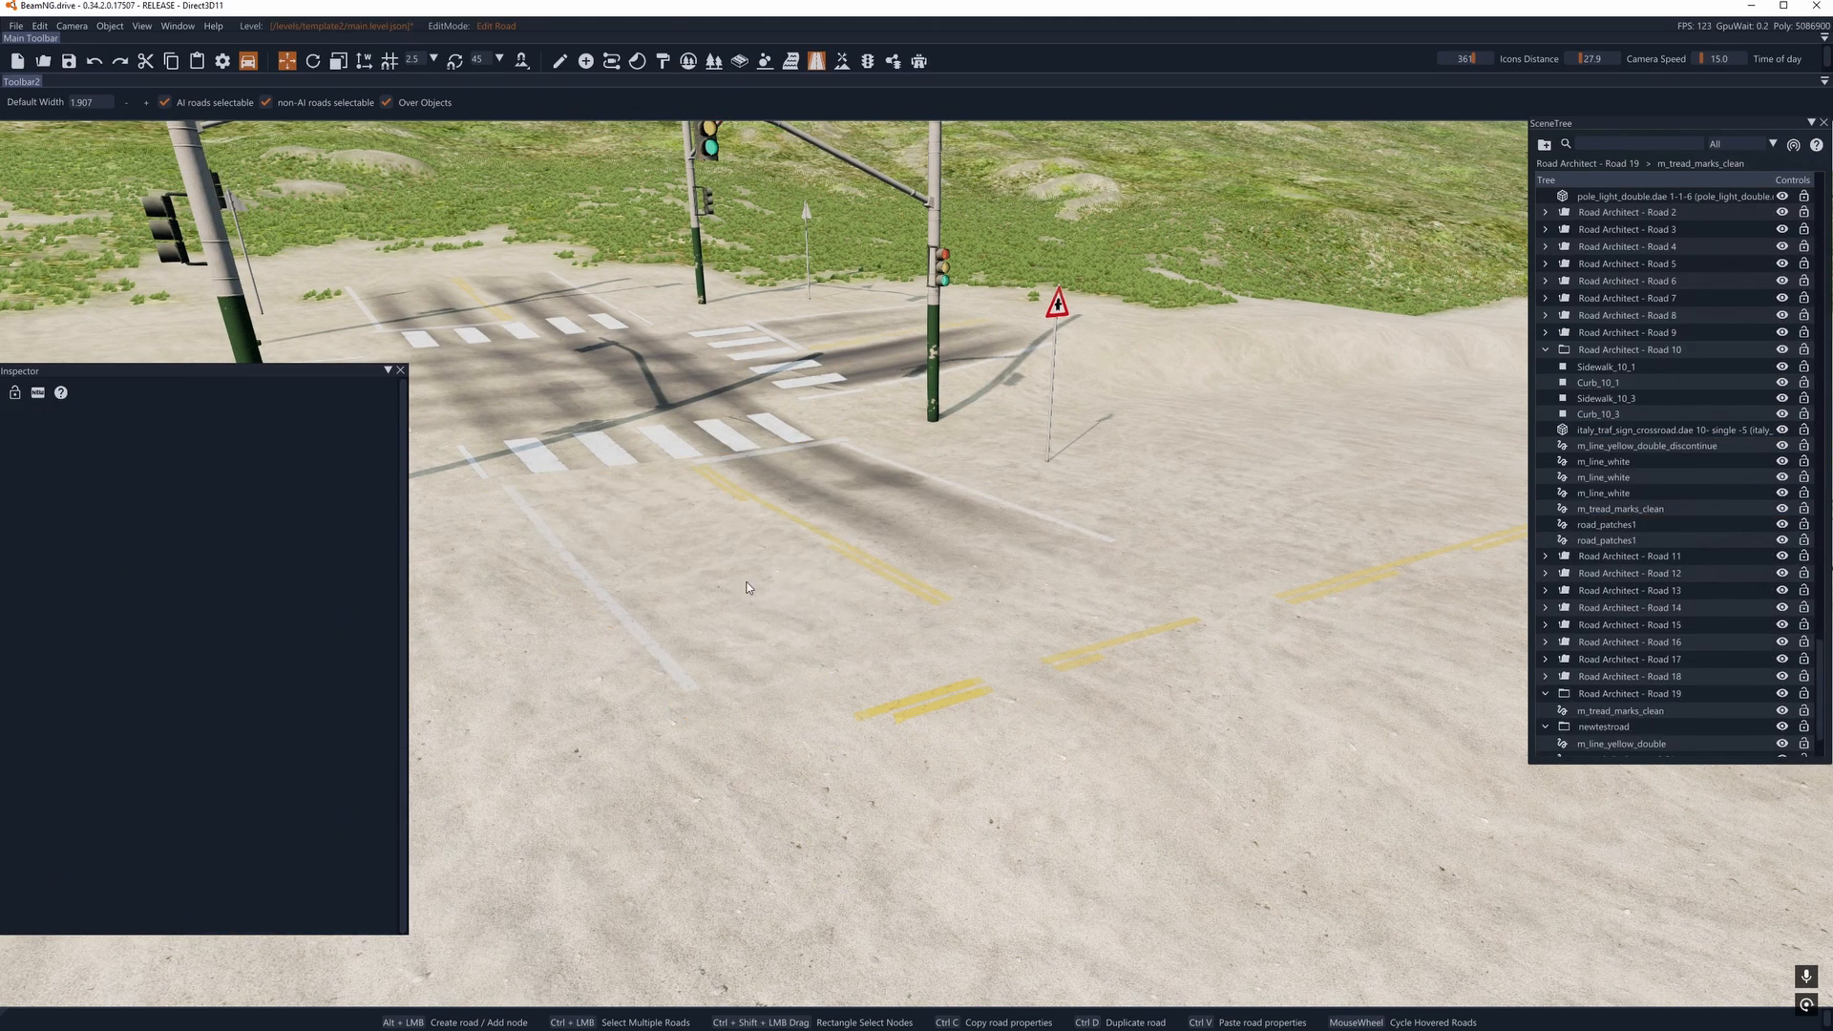
{"action": "left_click", "coordinate": [751, 587]}
{"action": "left_click", "coordinate": [770, 505]}
{"action": "left_click", "coordinate": [746, 430]}
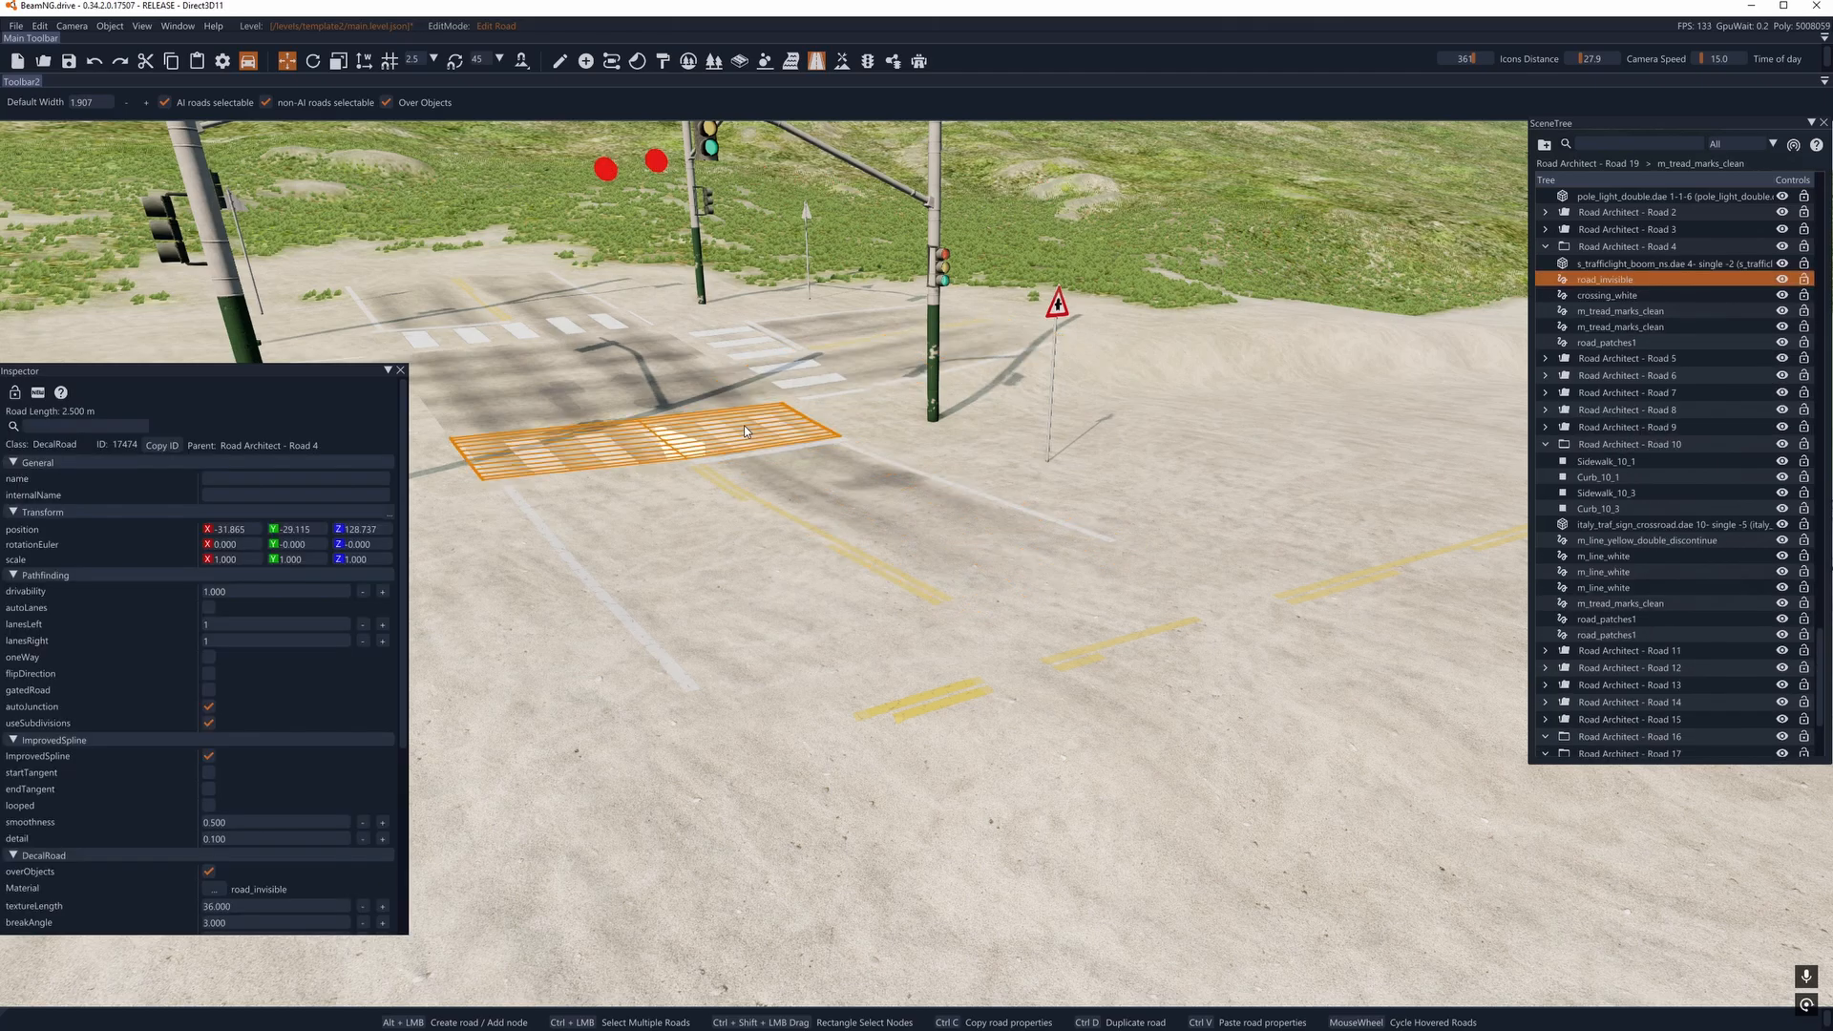
{"action": "key", "text": "Delete"}
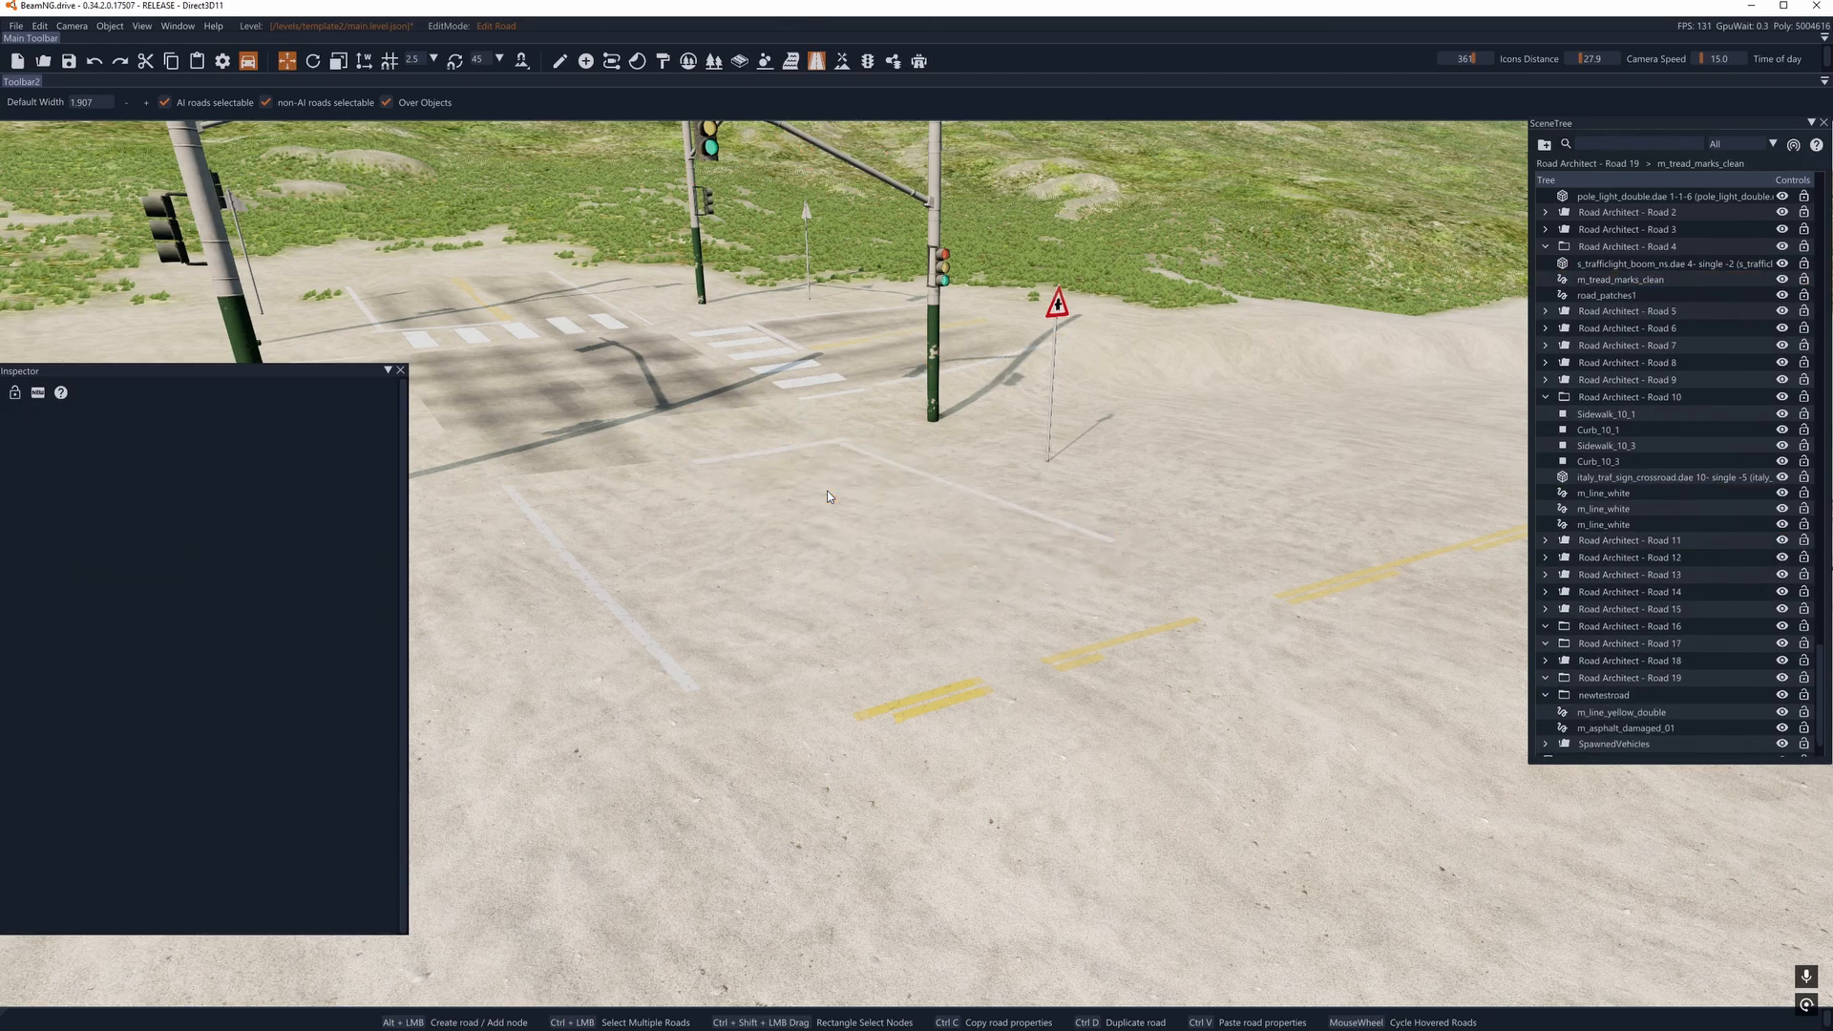
- Delete the stacked decal roads at the Road Architect - Road 3 crosswalk, including crossing_white and road_patches1
{"action": "left_click", "coordinate": [798, 359]}
{"action": "key", "text": "Delete"}
{"action": "left_click", "coordinate": [798, 358]}
{"action": "key", "text": "Delete"}
{"action": "left_click", "coordinate": [793, 354]}
{"action": "key", "text": "Delete"}
{"action": "left_click", "coordinate": [766, 351]}
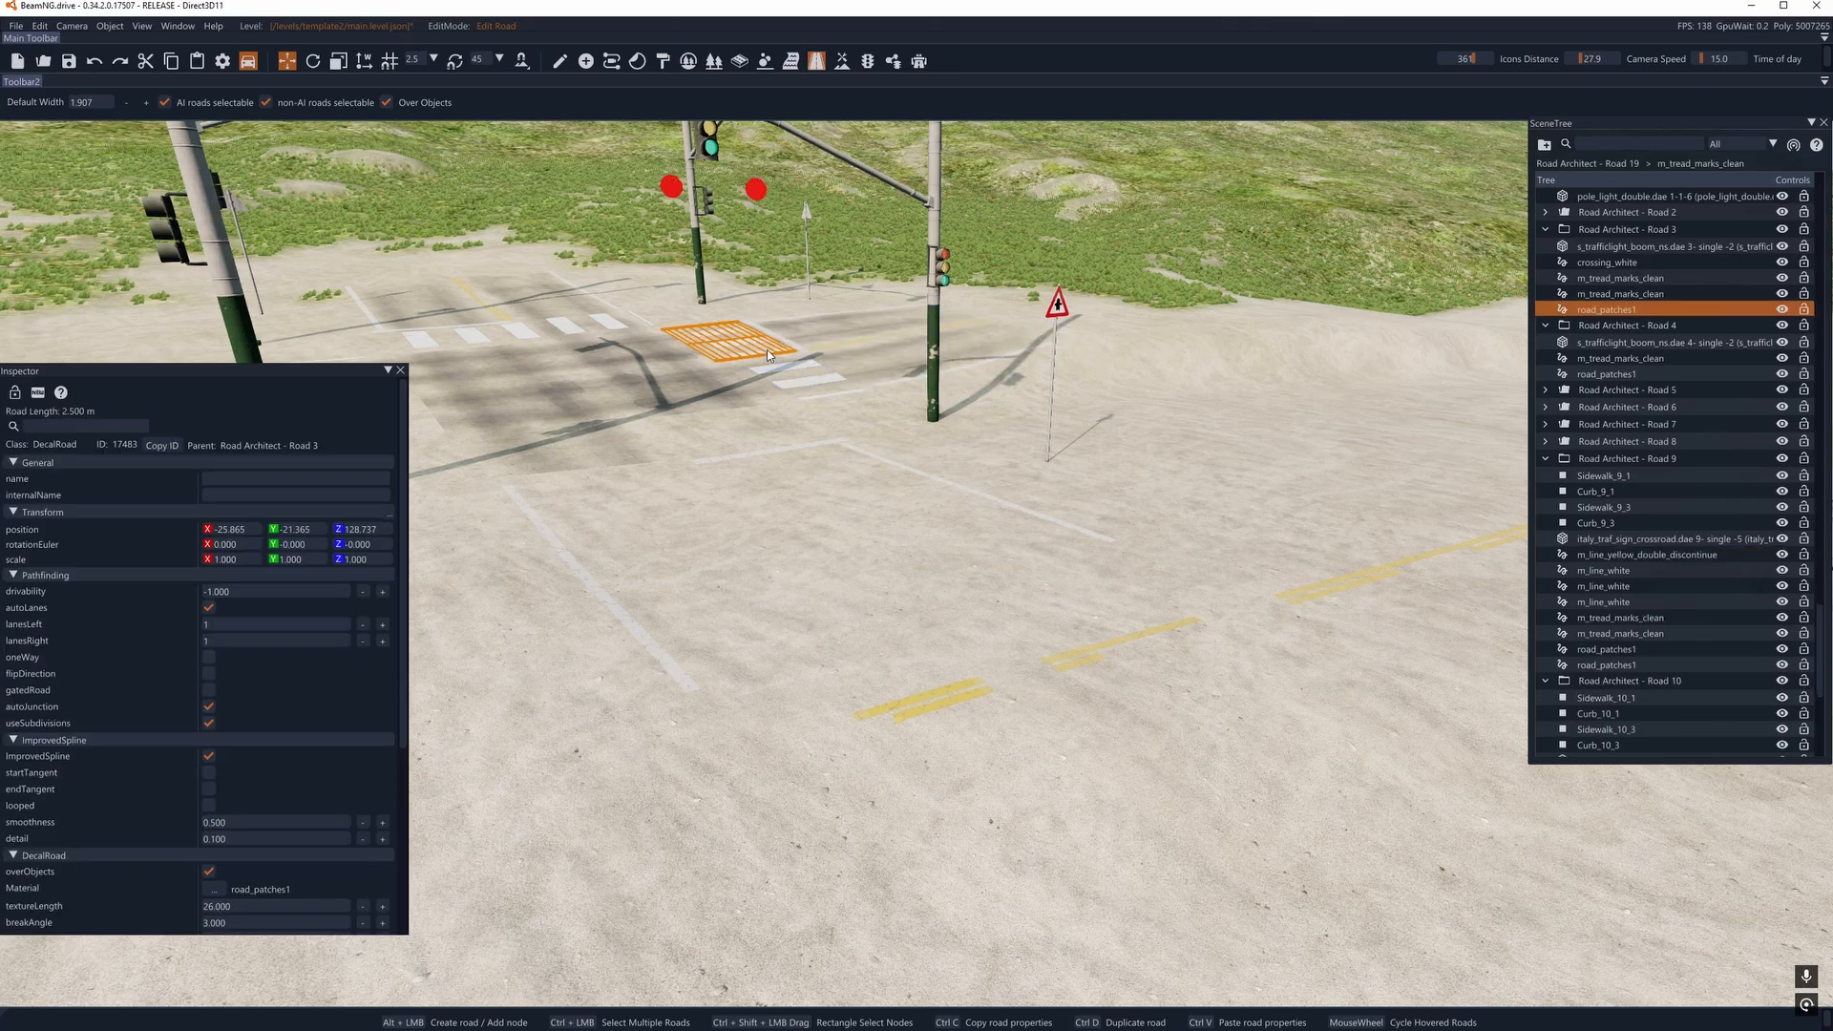
{"action": "key", "text": "Delete"}
{"action": "left_click", "coordinate": [765, 349]}
{"action": "key", "text": "Delete"}
- Delete Road Architect - Road 9's m_tread_marks_clean, road_patches1 and m_line_white decal roads, and the m_line_white lines of Road 10
{"action": "left_click", "coordinate": [828, 329]}
{"action": "key", "text": "Delete"}
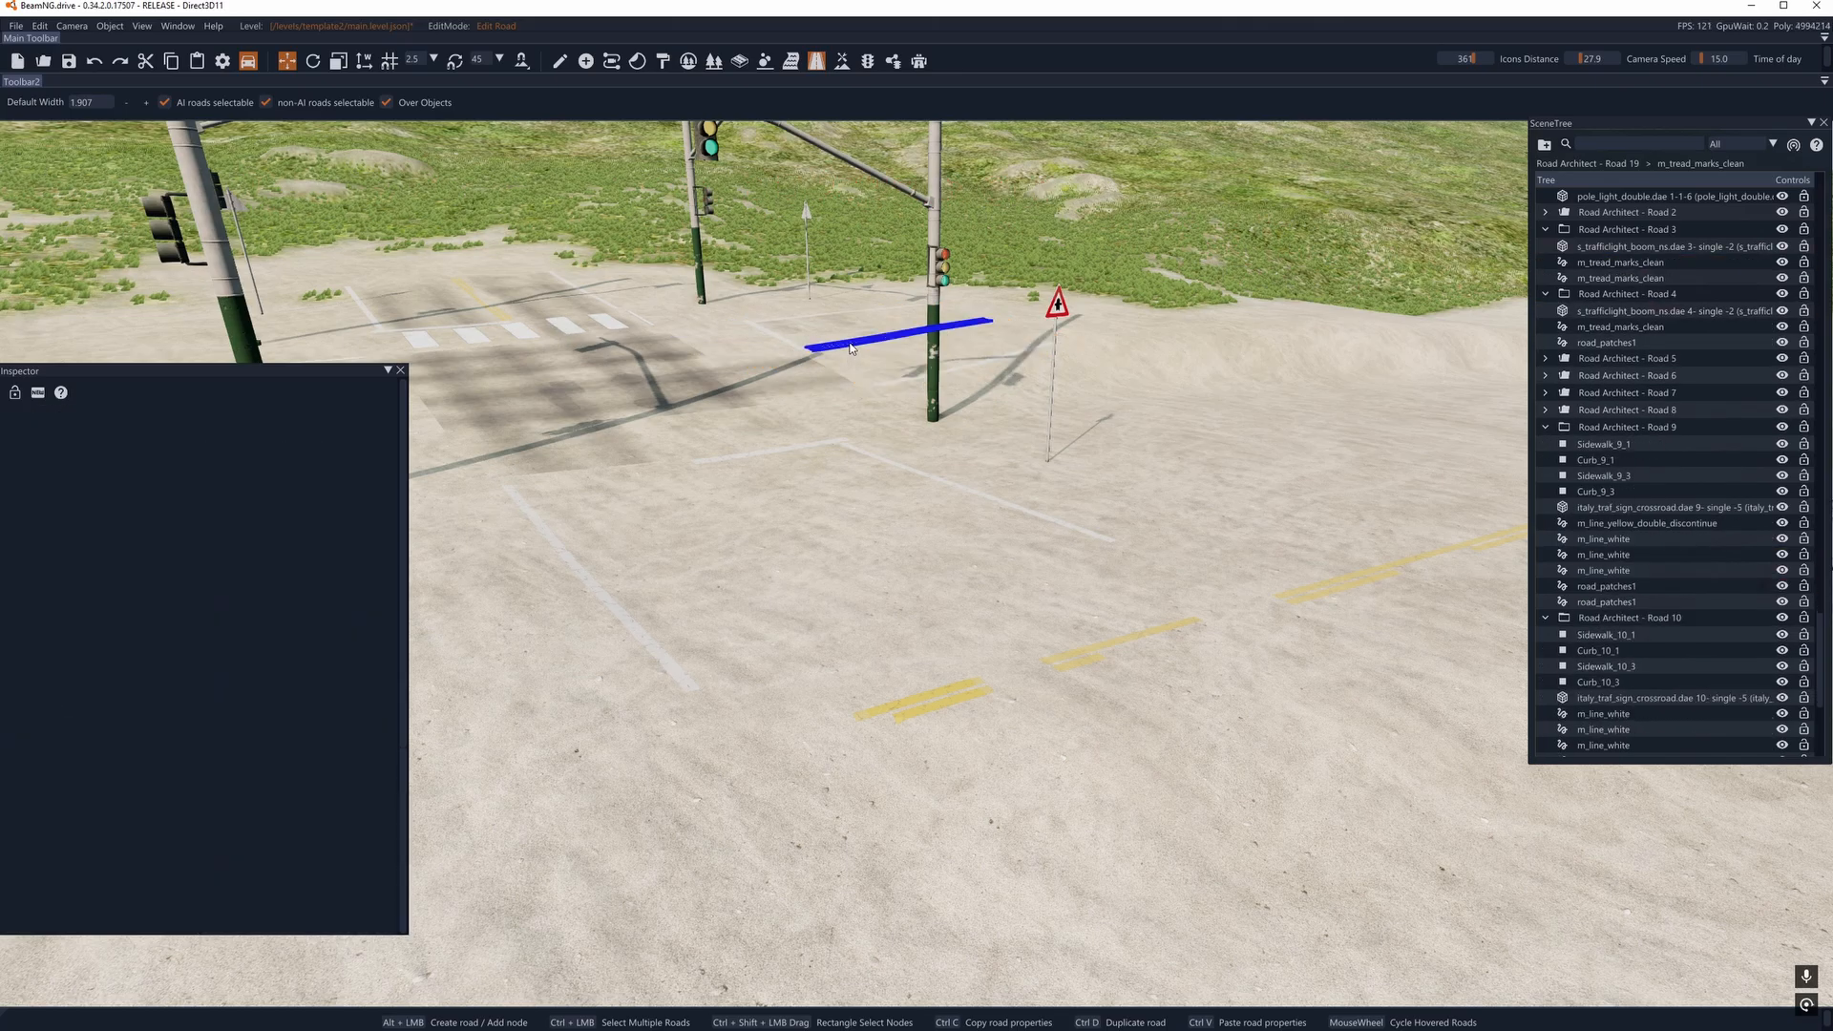
{"action": "key", "text": "Delete"}
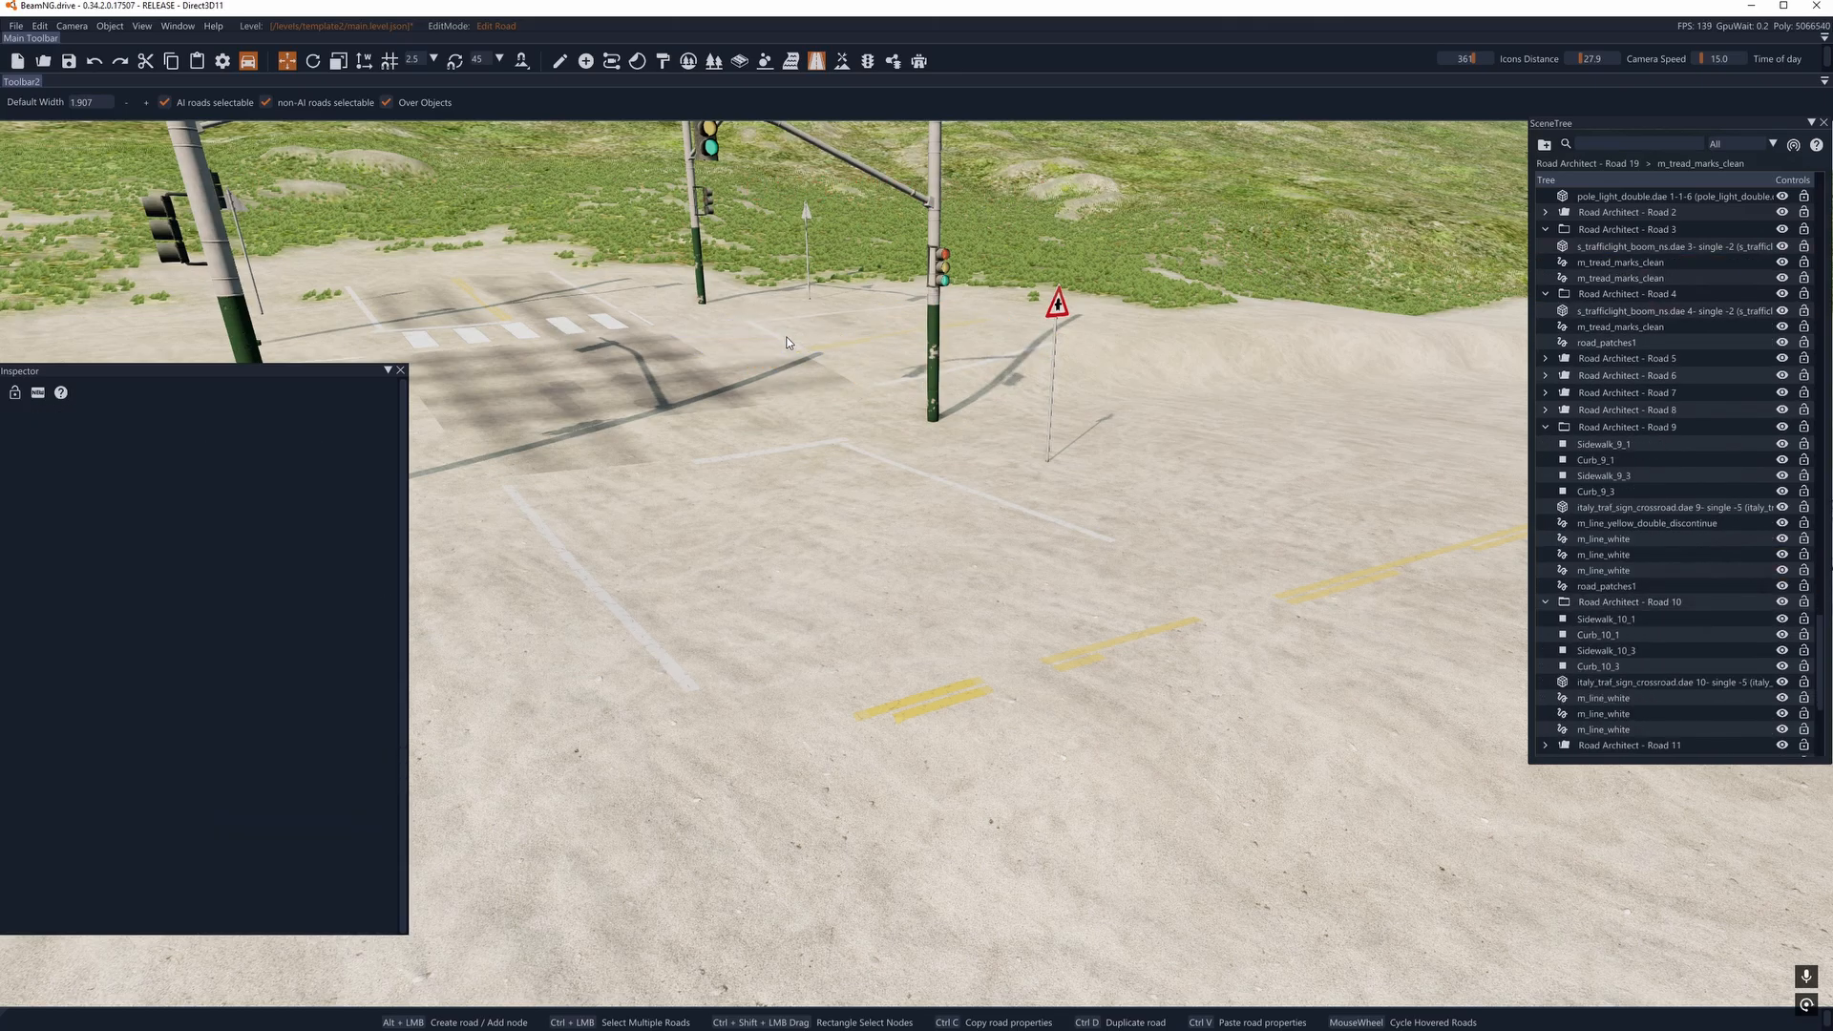
{"action": "left_click", "coordinate": [789, 342]}
{"action": "key", "text": "Delete"}
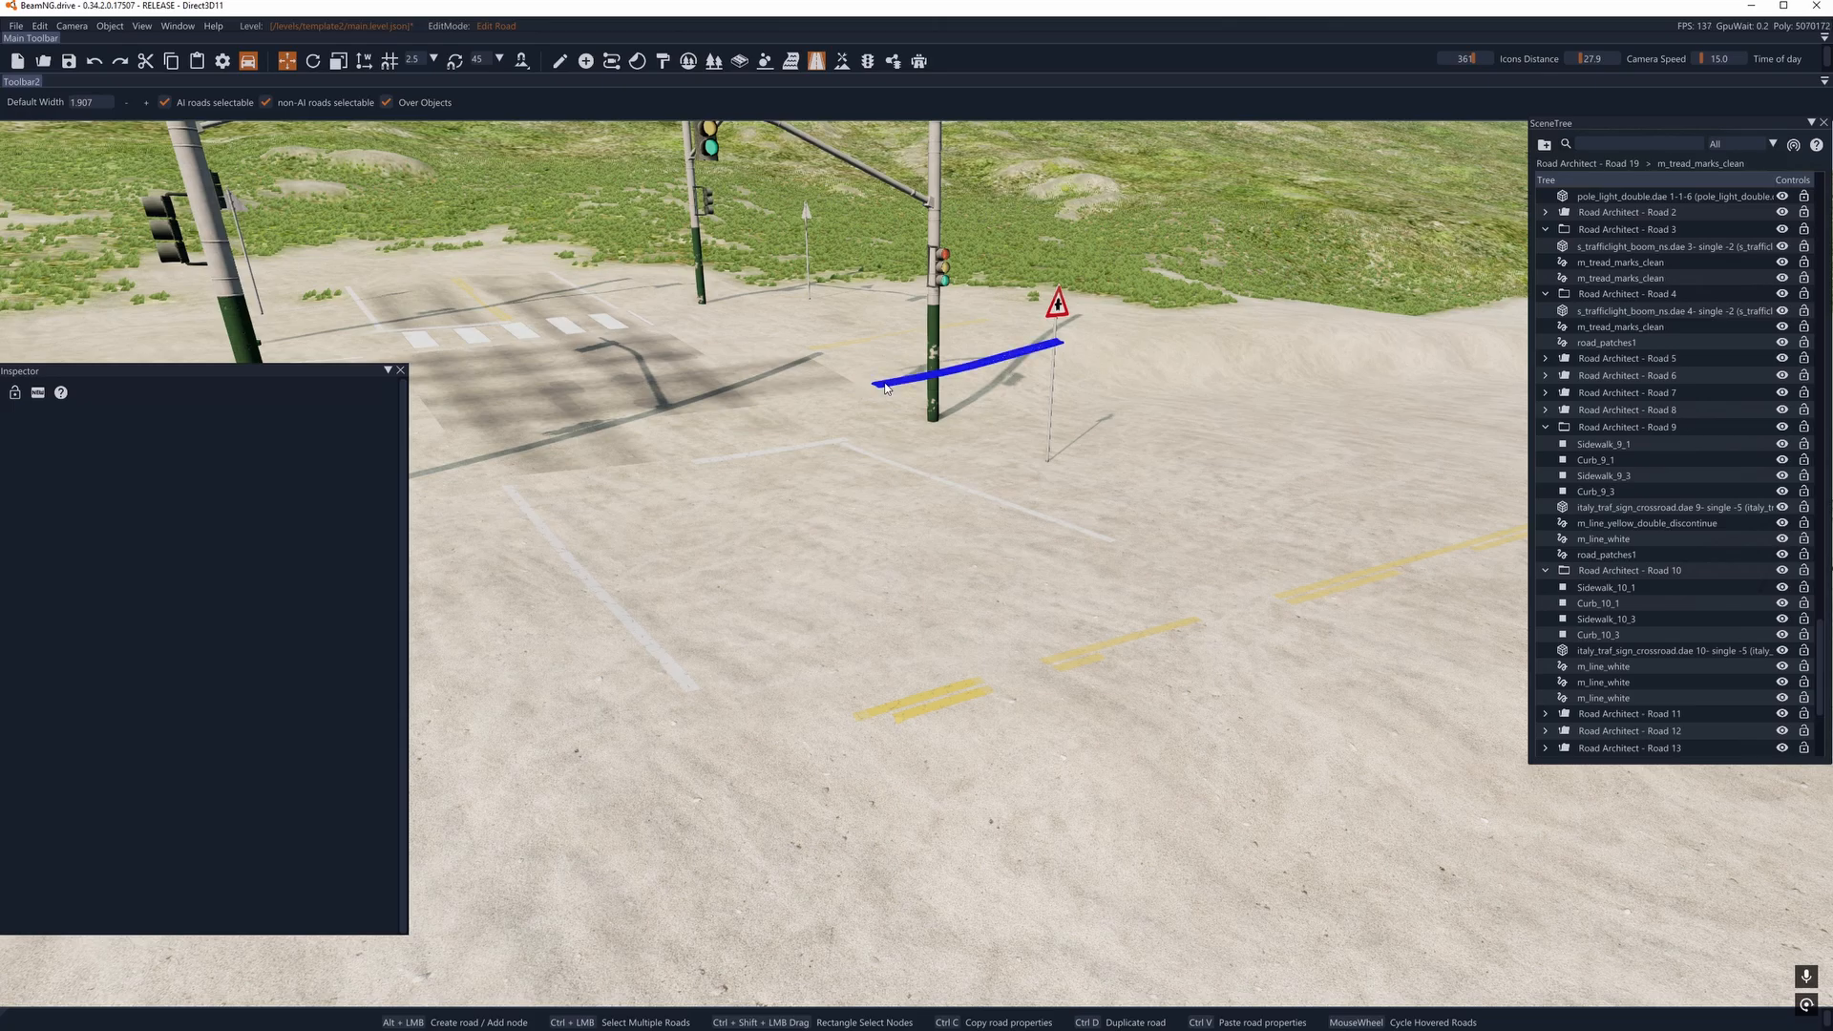
{"action": "left_click", "coordinate": [857, 343]}
{"action": "key", "text": "Delete"}
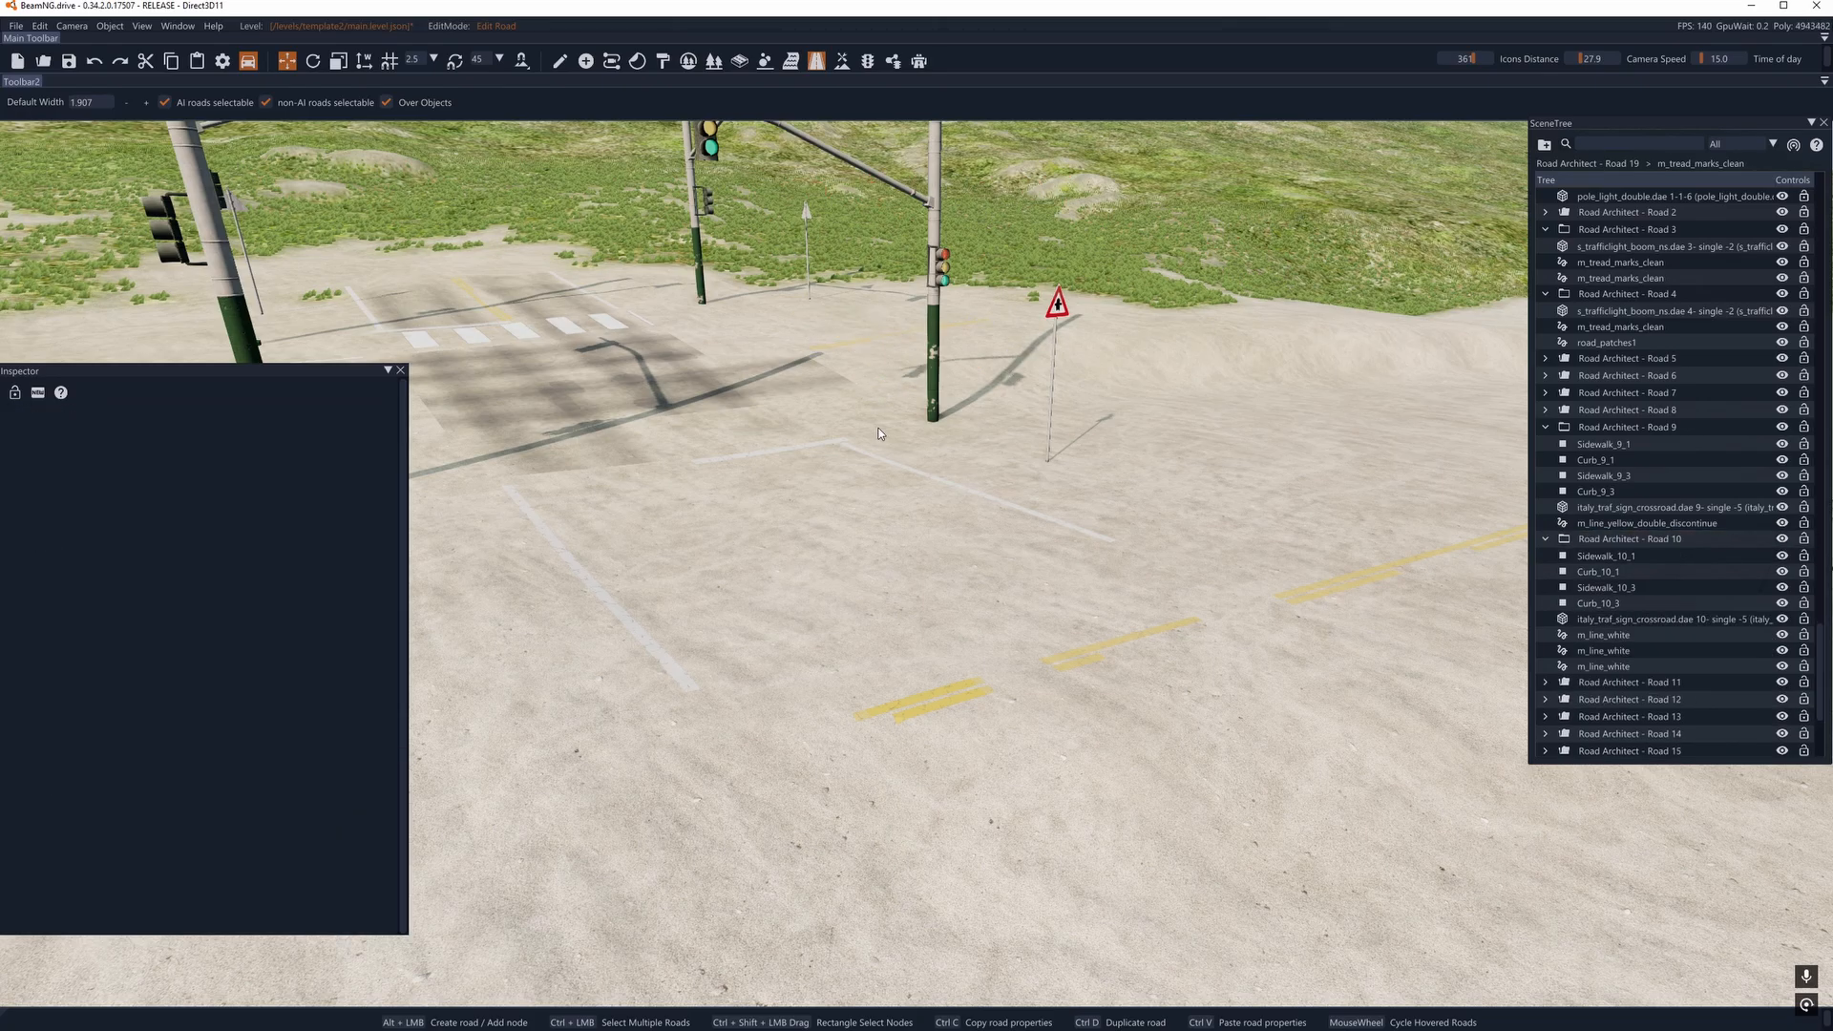
{"action": "left_click", "coordinate": [881, 465]}
{"action": "key", "text": "Delete"}
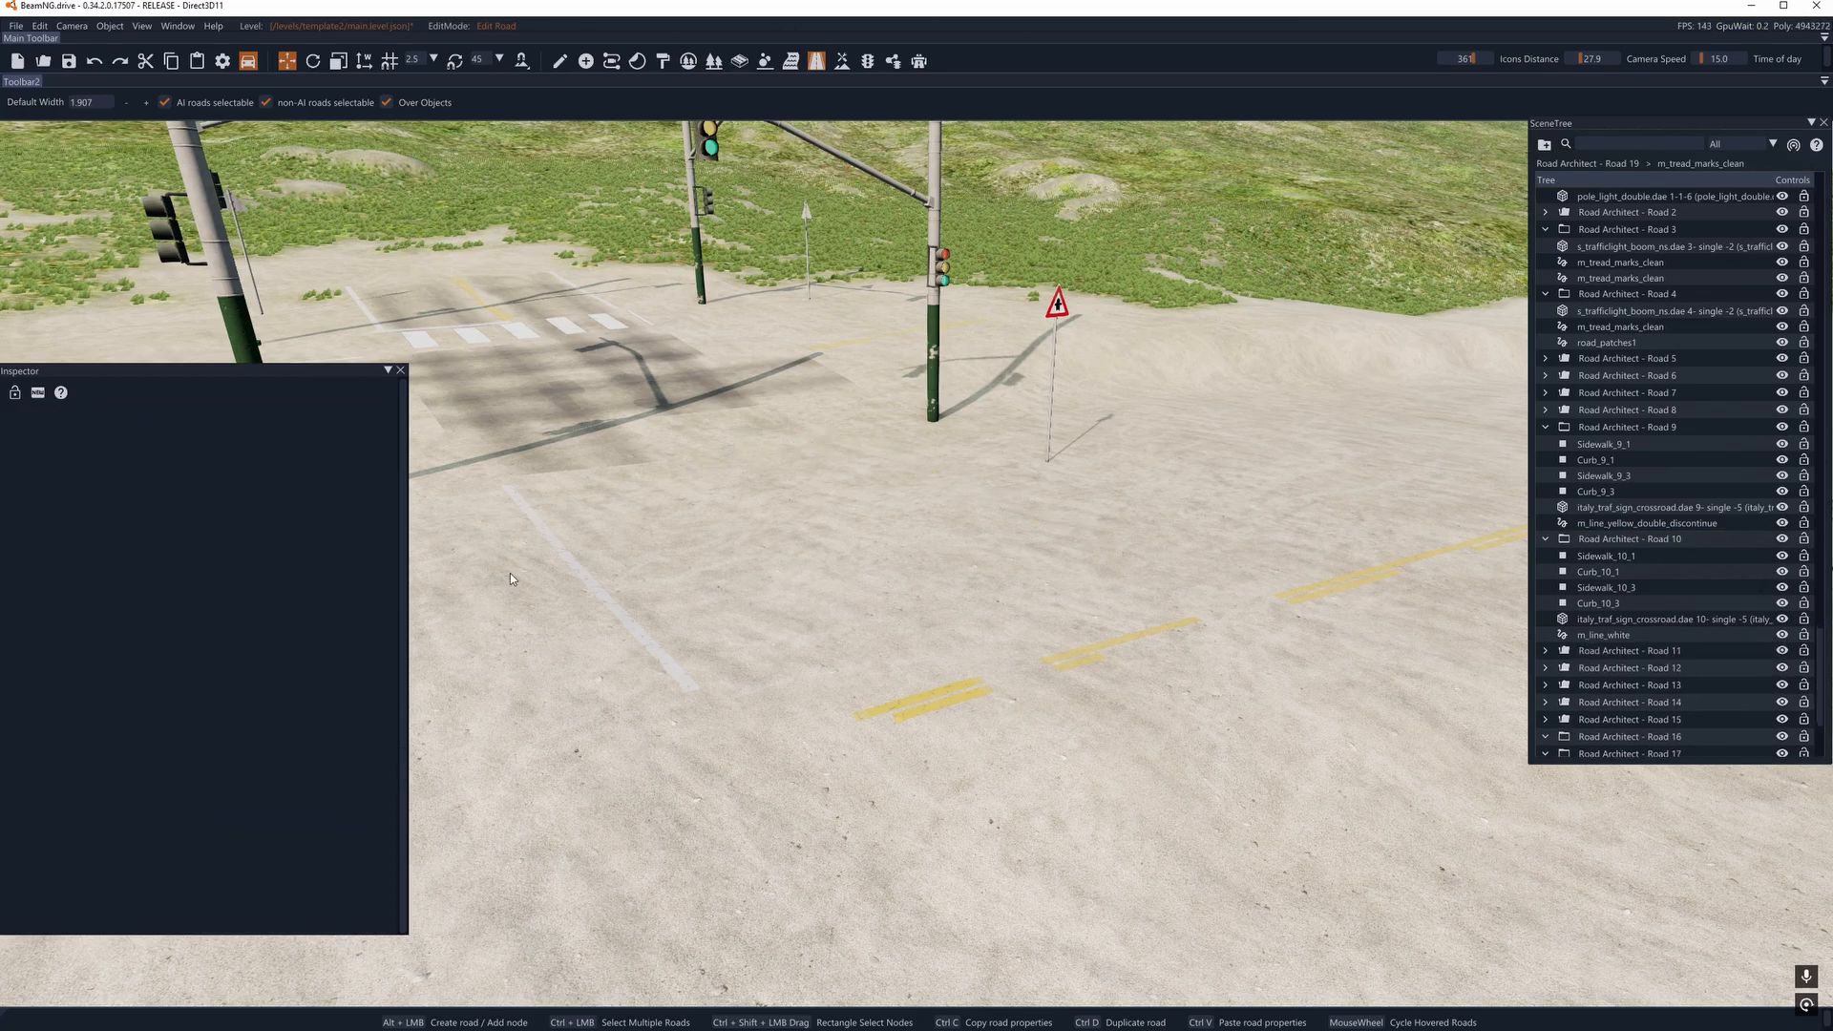
- Delete the crossing_white and one m_tread_marks_clean decal road of Road Architect - Road 5, and Road 11's road_invisible and one m_tread_marks_clean
{"action": "left_click", "coordinate": [506, 341]}
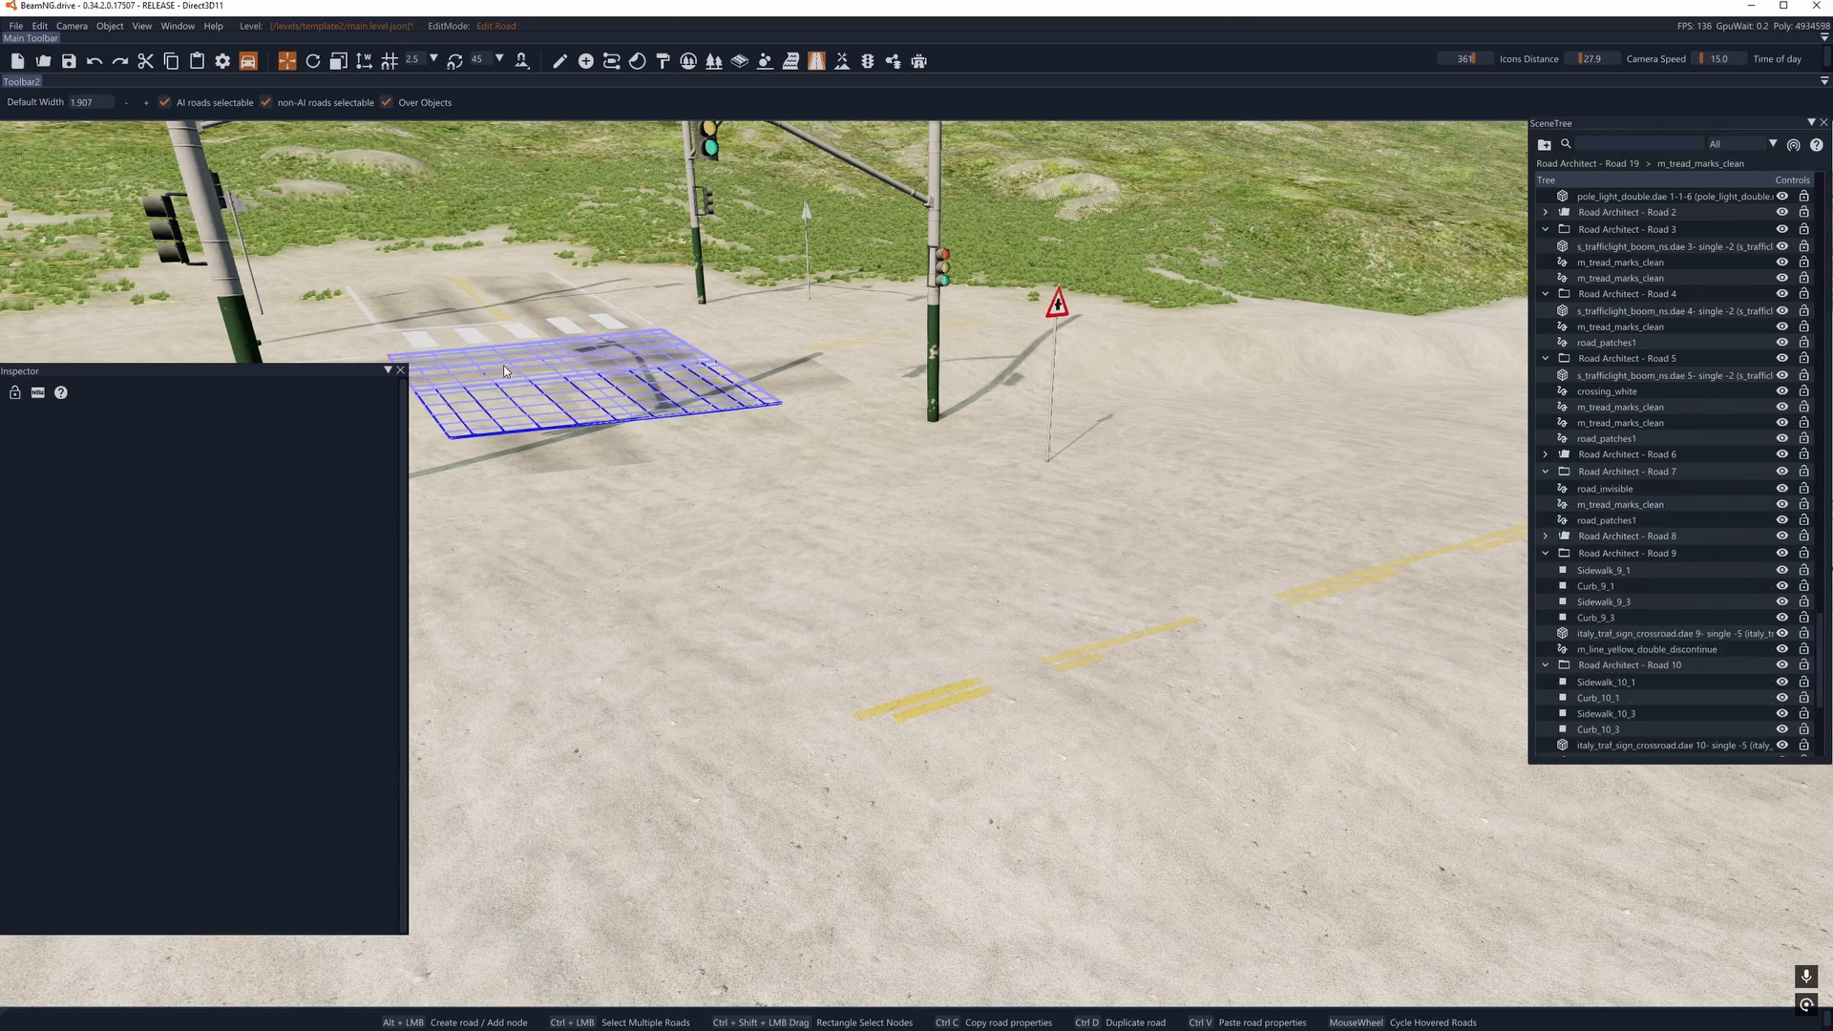
{"action": "key", "text": "Delete"}
{"action": "left_click", "coordinate": [506, 340]}
{"action": "key", "text": "Delete"}
{"action": "left_click", "coordinate": [481, 304]}
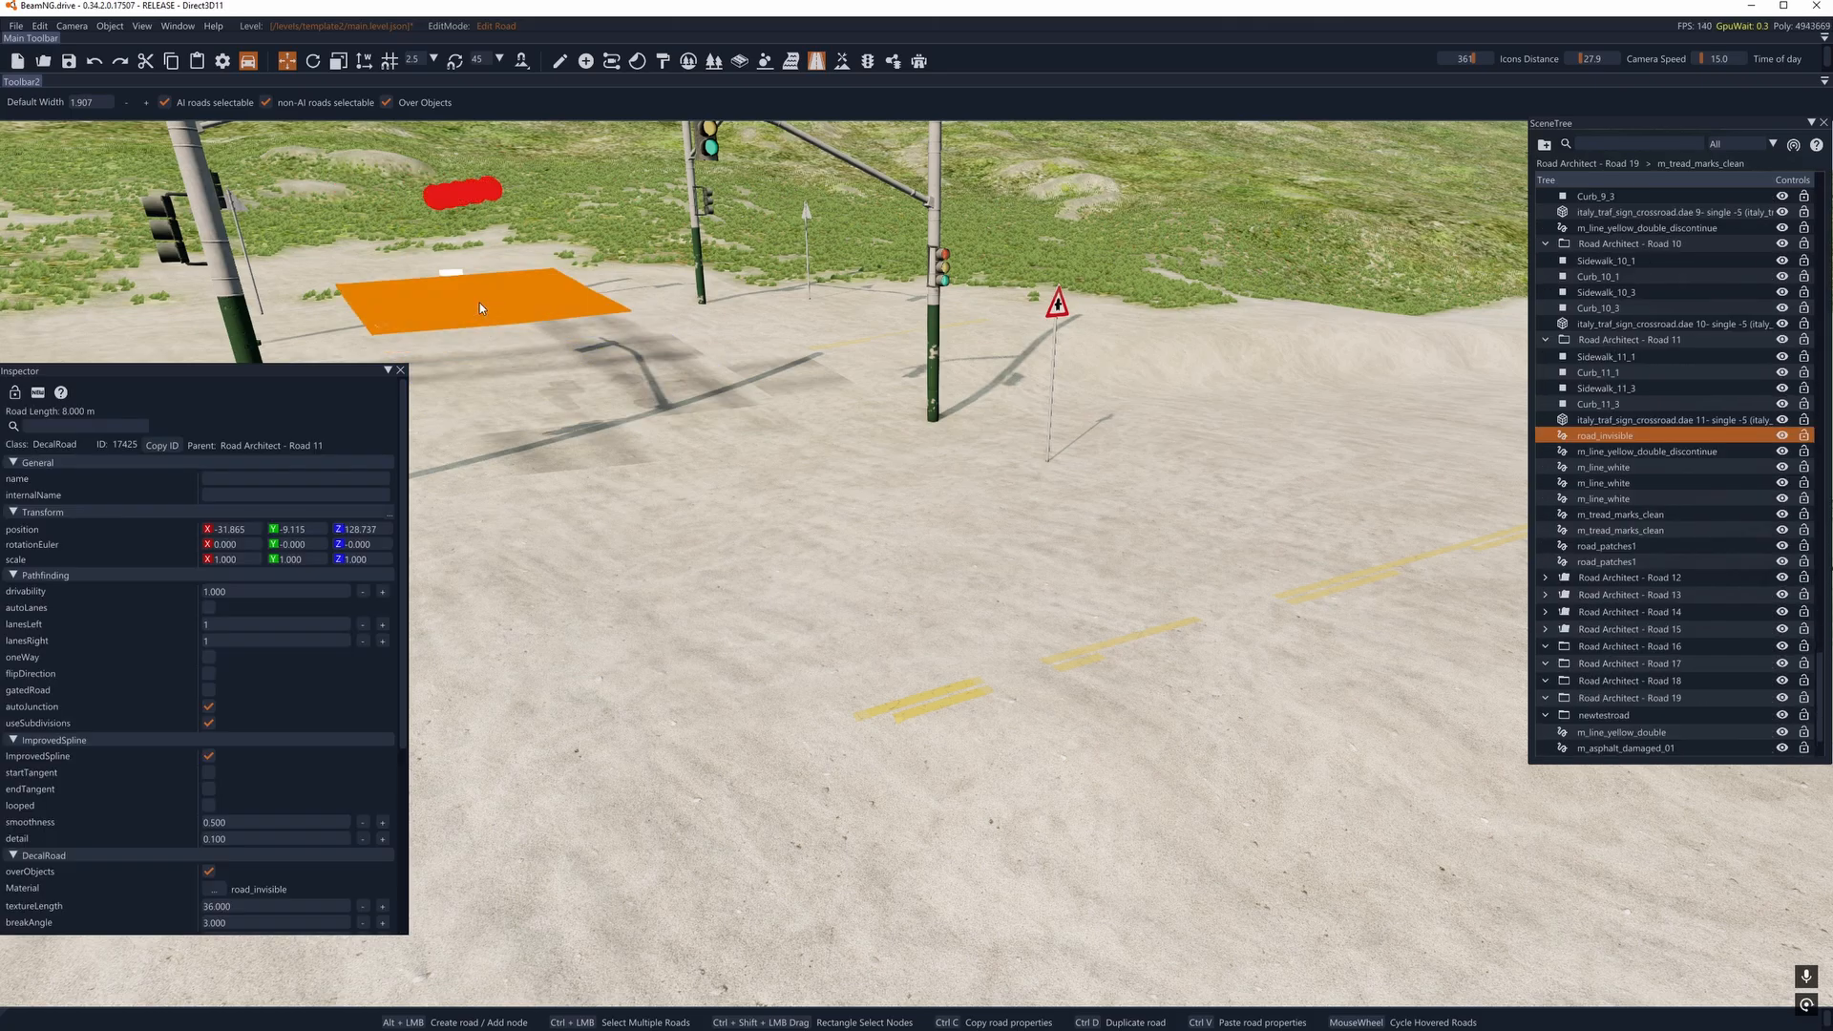
{"action": "key", "text": "Delete"}
{"action": "left_click", "coordinate": [519, 297]}
{"action": "key", "text": "Delete"}
- Delete one m_tread_marks_clean decal road of Road Architect - Road 3 and the m_tread_marks_clean, road_patches1 and road_invisible decal roads of Road 7
{"action": "left_click", "coordinate": [808, 383]}
{"action": "key", "text": "Delete"}
{"action": "left_click", "coordinate": [616, 372]}
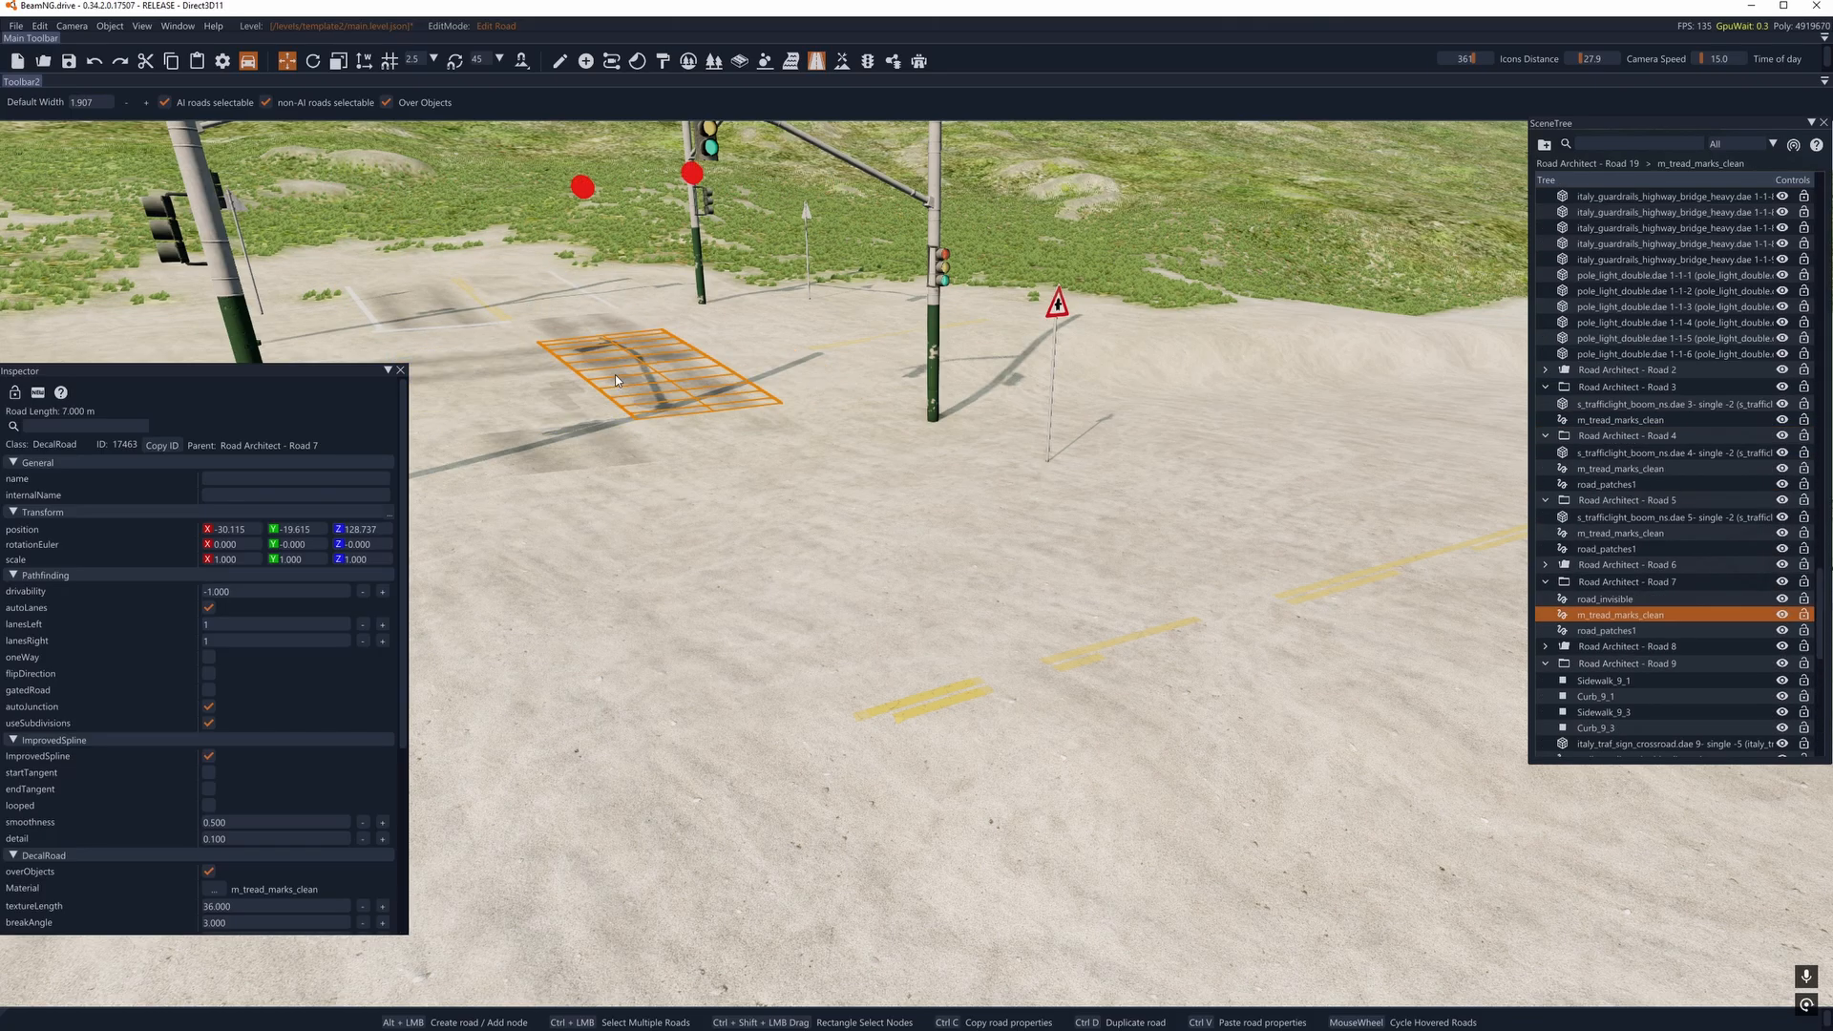
{"action": "key", "text": "Delete"}
{"action": "left_click", "coordinate": [621, 358]}
{"action": "key", "text": "Delete"}
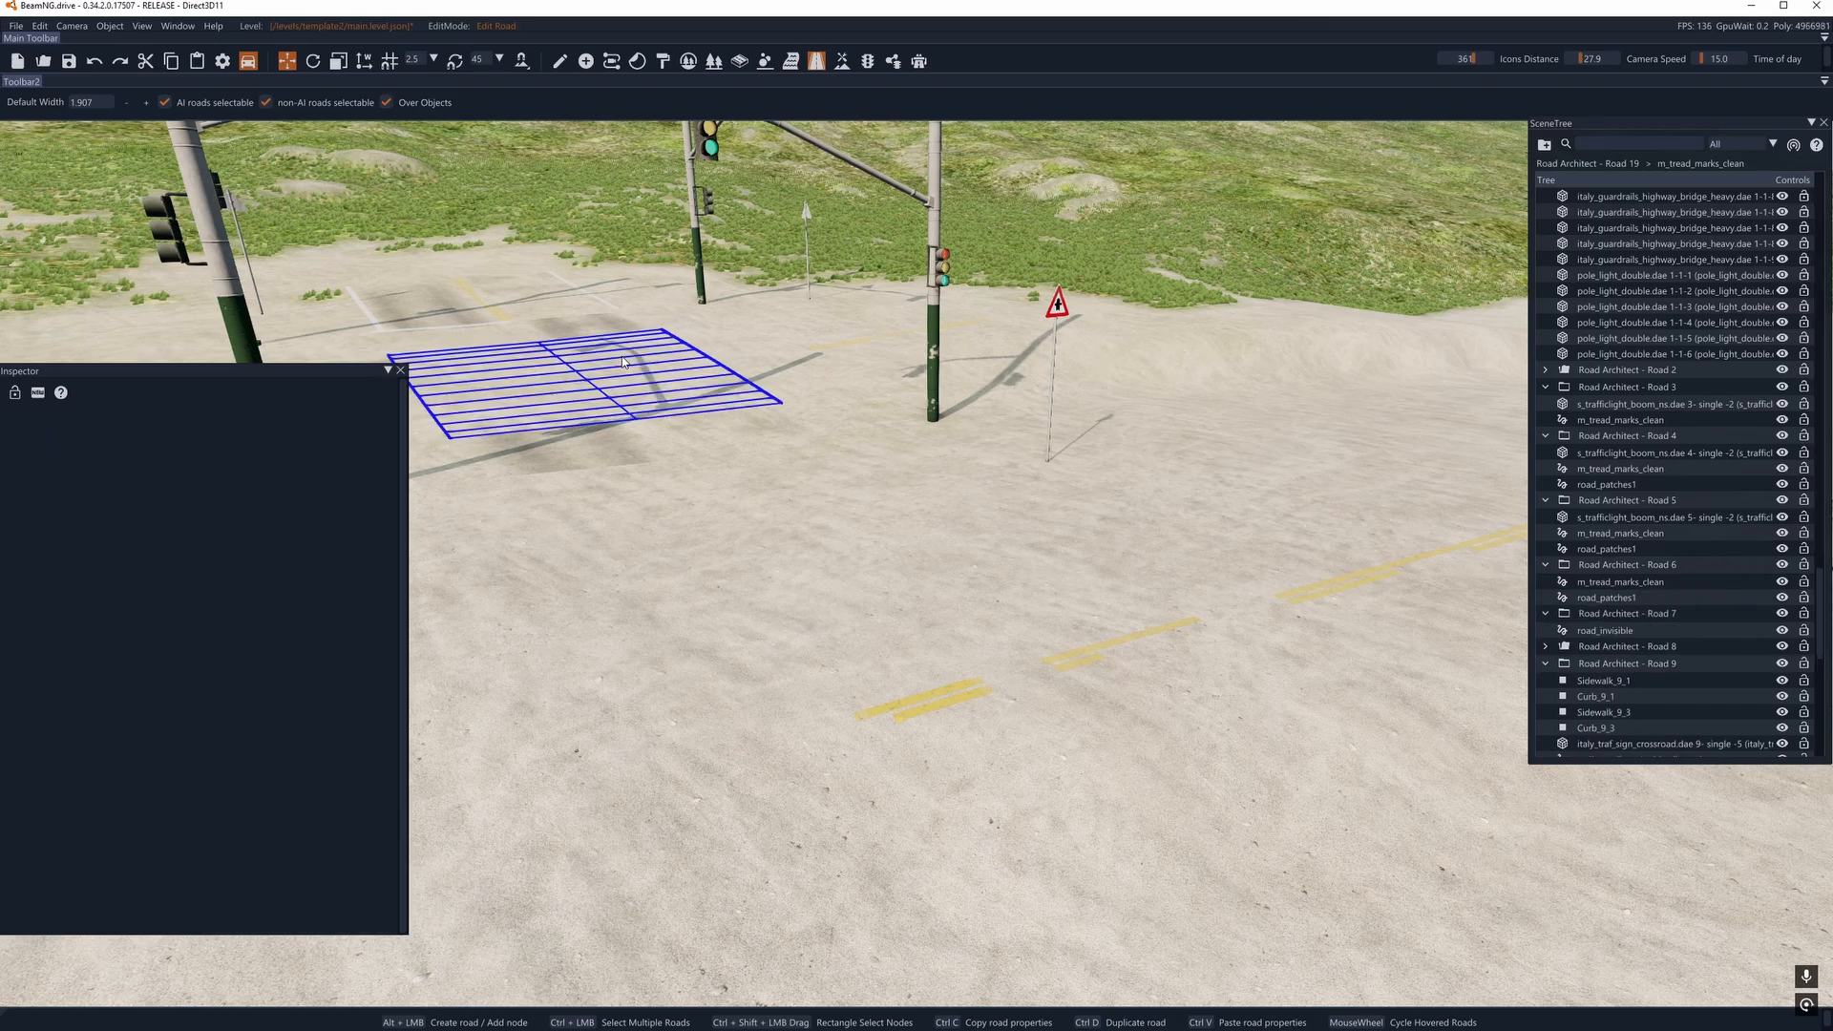
- Switch to object manipulation and move the s_trafficlight_boom_ns traffic light of Road Architect - Road 2 to about (-37.4, -27.9, 126.2)
{"action": "right_click_drag", "start_coordinate": [622, 356], "coordinate": [666, 320]}
{"action": "key", "text": "a"}
{"action": "left_click", "coordinate": [562, 63]}
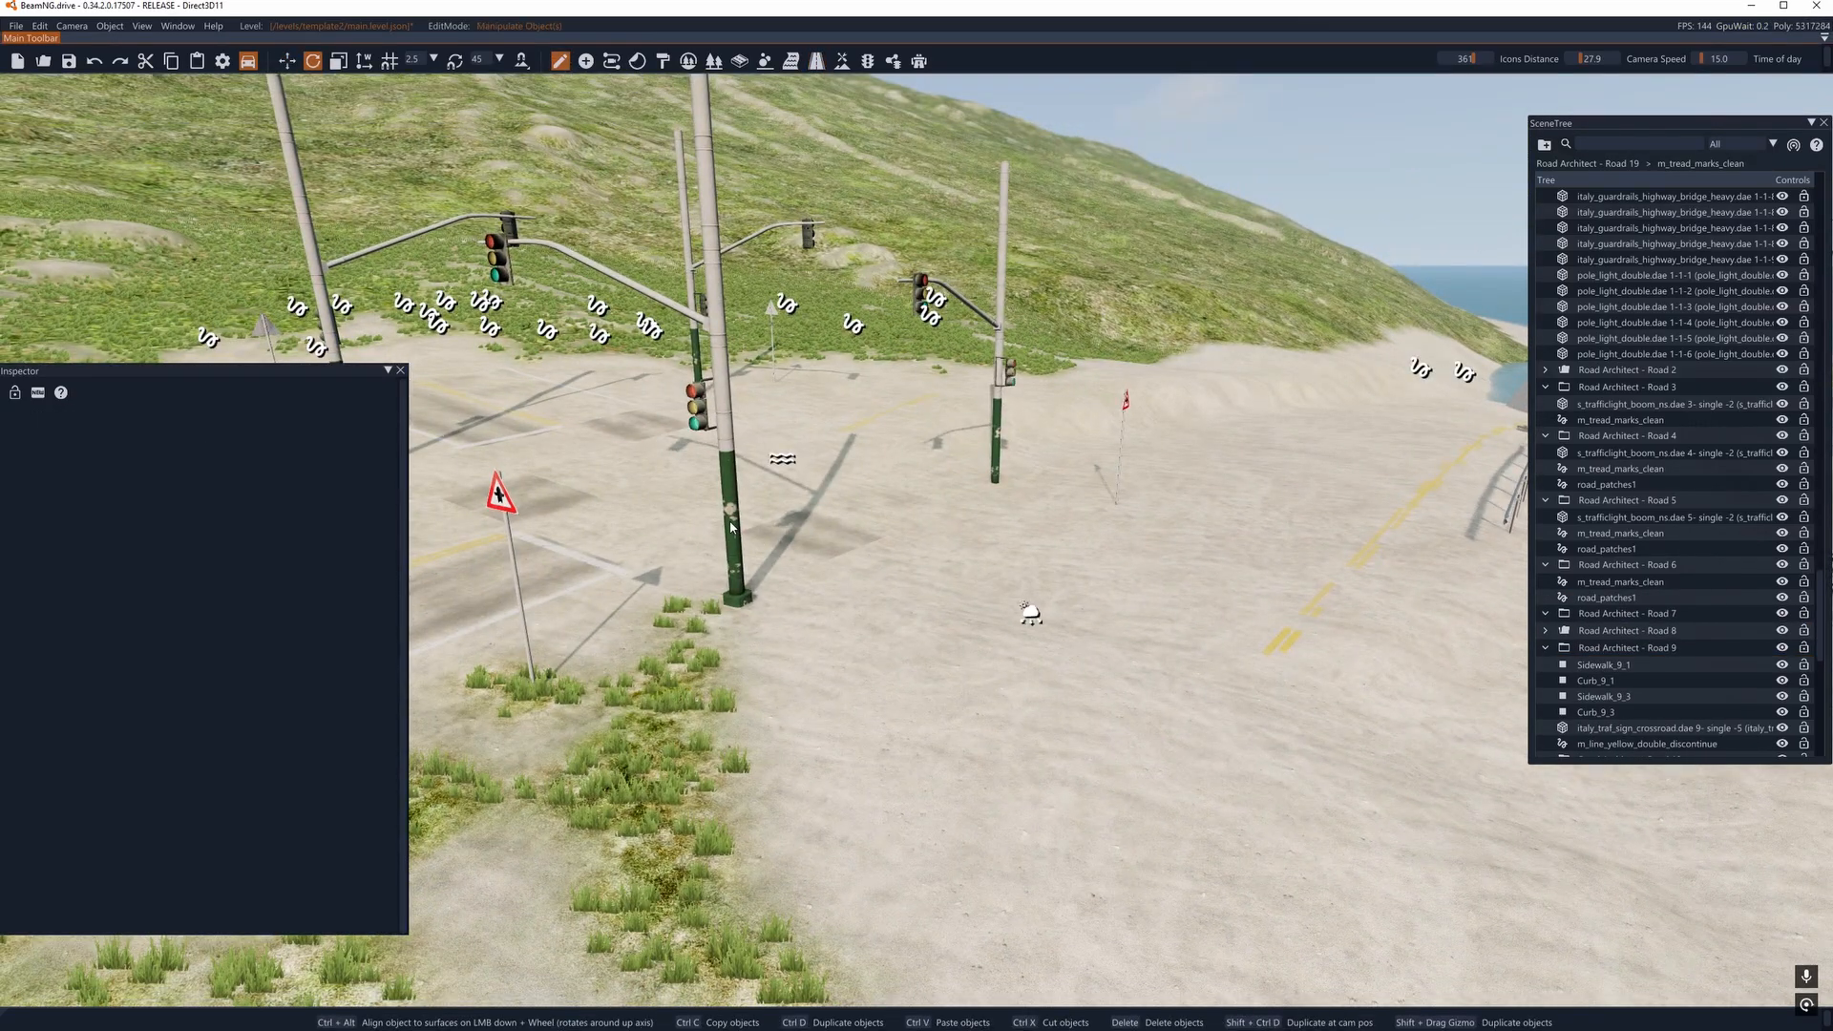
{"action": "left_click", "coordinate": [731, 521]}
{"action": "key", "text": "s"}
{"action": "right_click_drag", "start_coordinate": [730, 522], "coordinate": [745, 547]}
{"action": "key", "text": "1"}
{"action": "key", "text": "a"}
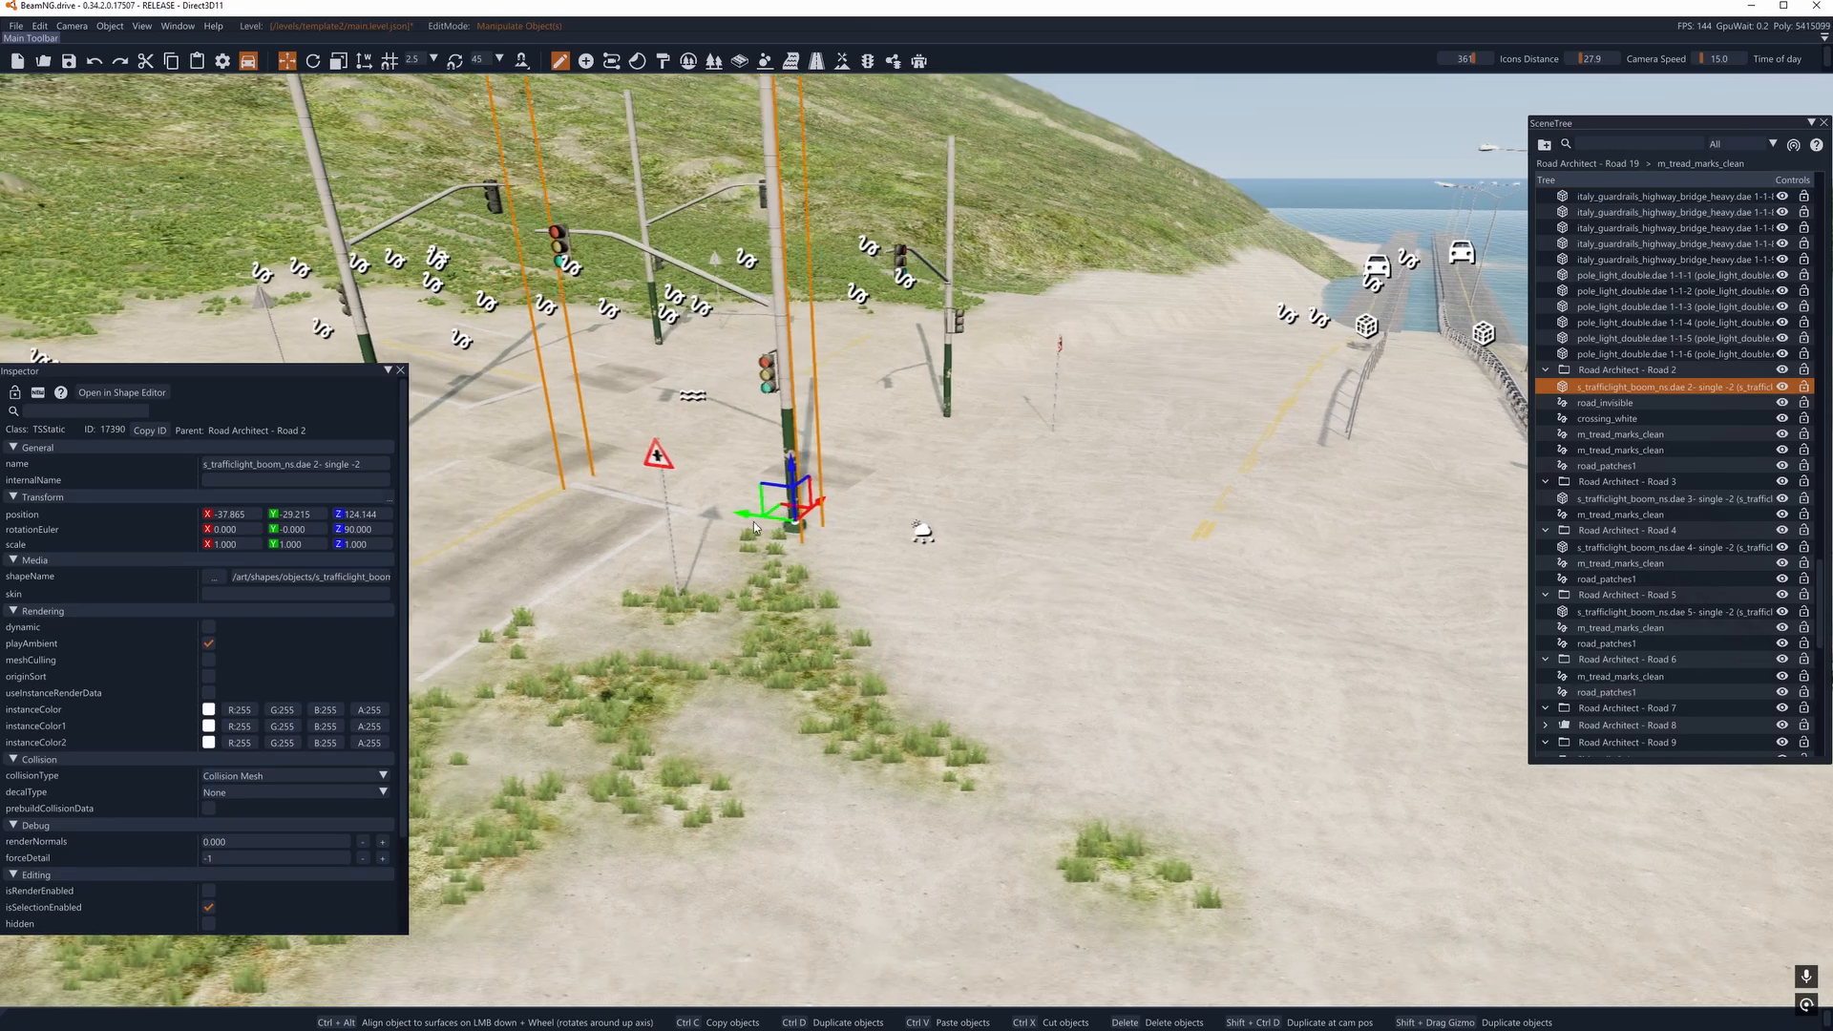
{"action": "left_click_drag", "start_coordinate": [809, 527], "coordinate": [761, 434]}
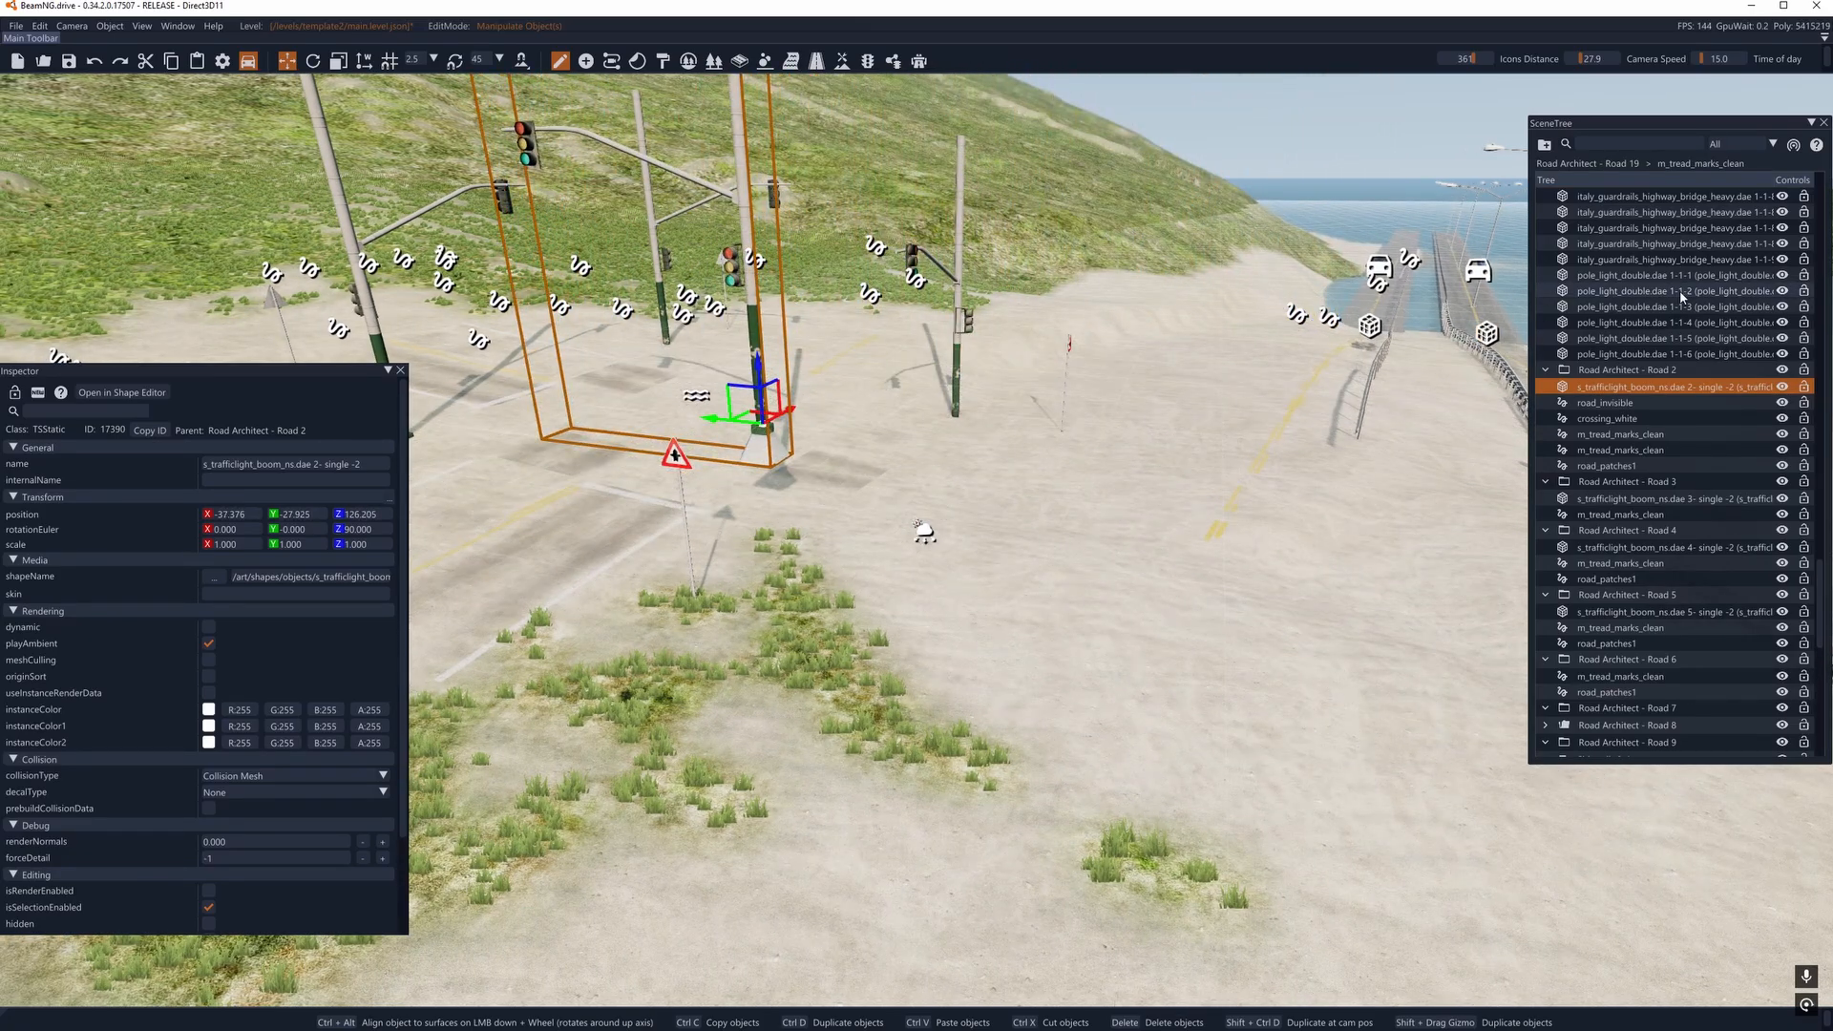
{"action": "mouse_move", "coordinate": [1530, 392]}
{"action": "left_mouse_down"}
{"action": "mouse_move", "coordinate": [1441, 389]}
{"action": "mouse_move", "coordinate": [1516, 390]}
{"action": "left_mouse_up"}
{"action": "key", "text": "a"}
{"action": "right_click_drag", "start_coordinate": [1146, 429], "coordinate": [1217, 463]}
{"action": "key", "text": "w"}
{"action": "left_click", "coordinate": [790, 434]}
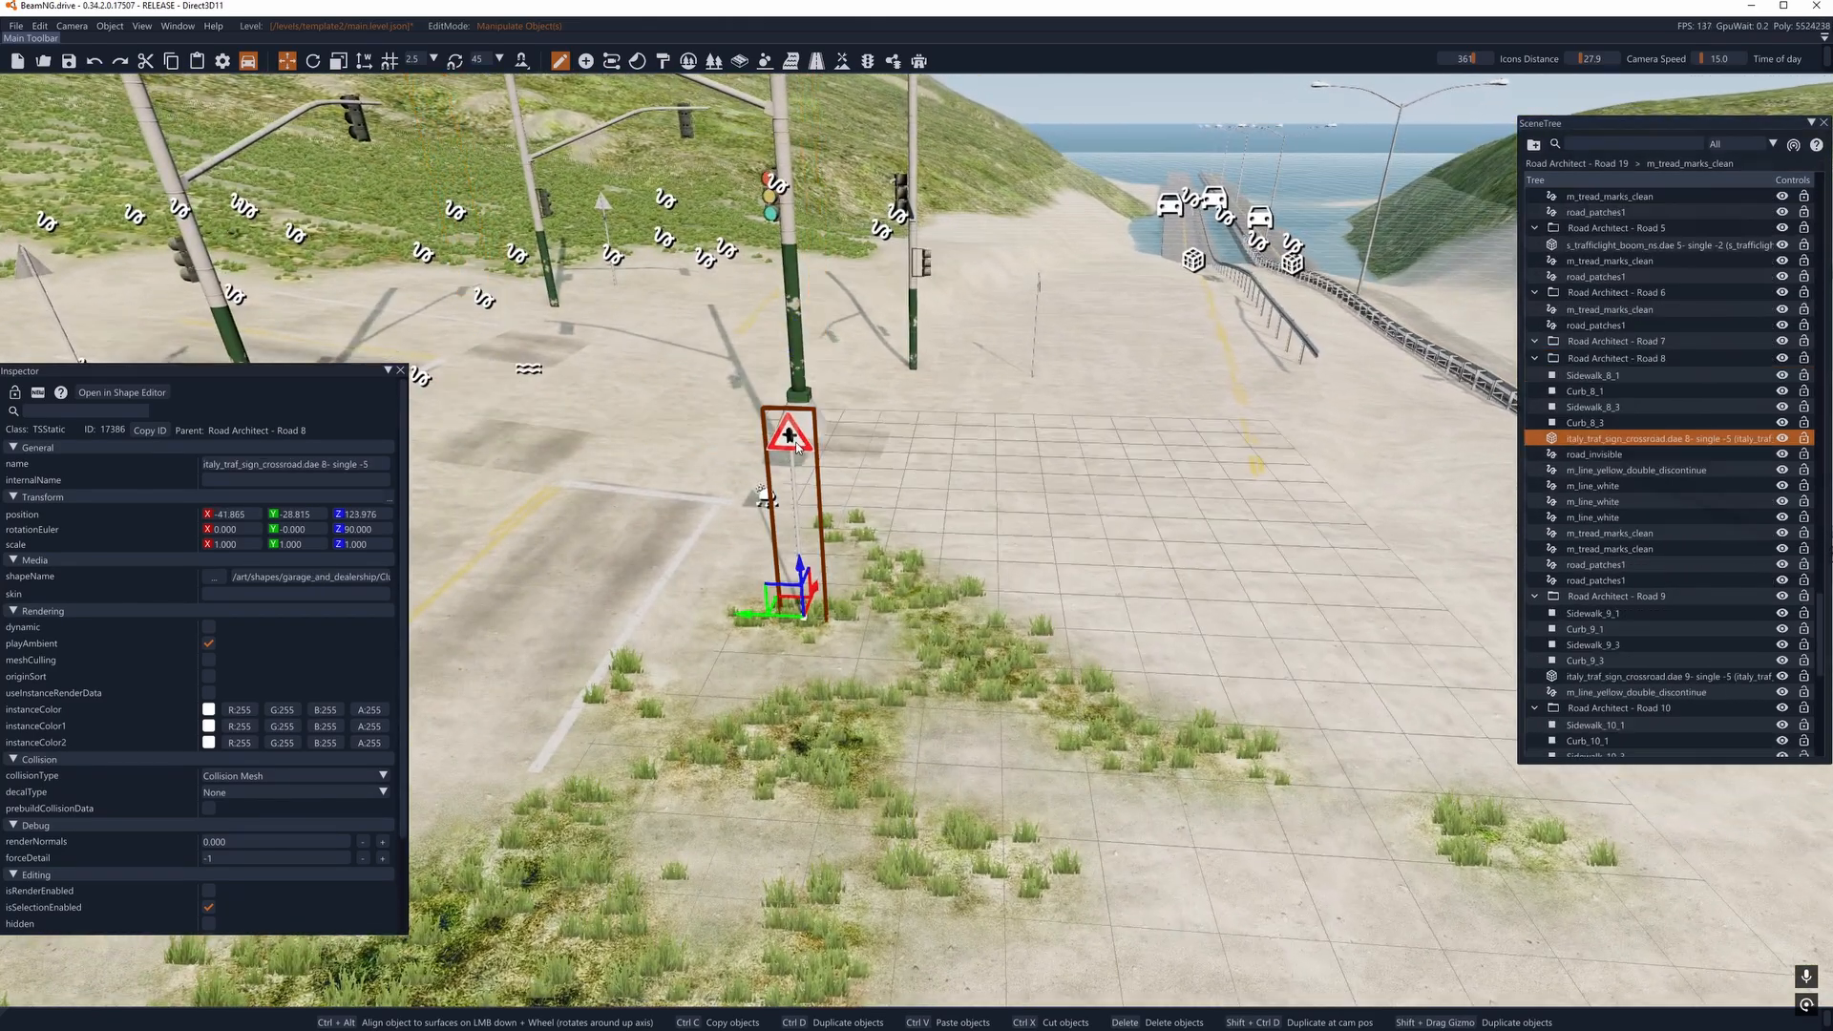
{"action": "right_click_drag", "start_coordinate": [789, 435], "coordinate": [859, 449]}
{"action": "key", "text": "a"}
- Relocate the Road 2 traffic light boom onto the grassy hillside beyond the curve, aligned to the surface at about (-37.4, -75.4, 125.0)
{"action": "right_click_drag", "start_coordinate": [707, 453], "coordinate": [762, 556]}
{"action": "key", "text": "a"}
{"action": "key", "text": "s"}
{"action": "key", "text": "w"}
{"action": "key", "text": "d"}
{"action": "key", "text": "s"}
{"action": "key", "text": "a"}
{"action": "key", "text": "s"}
{"action": "left_click", "coordinate": [733, 445]}
{"action": "key", "text": "w"}
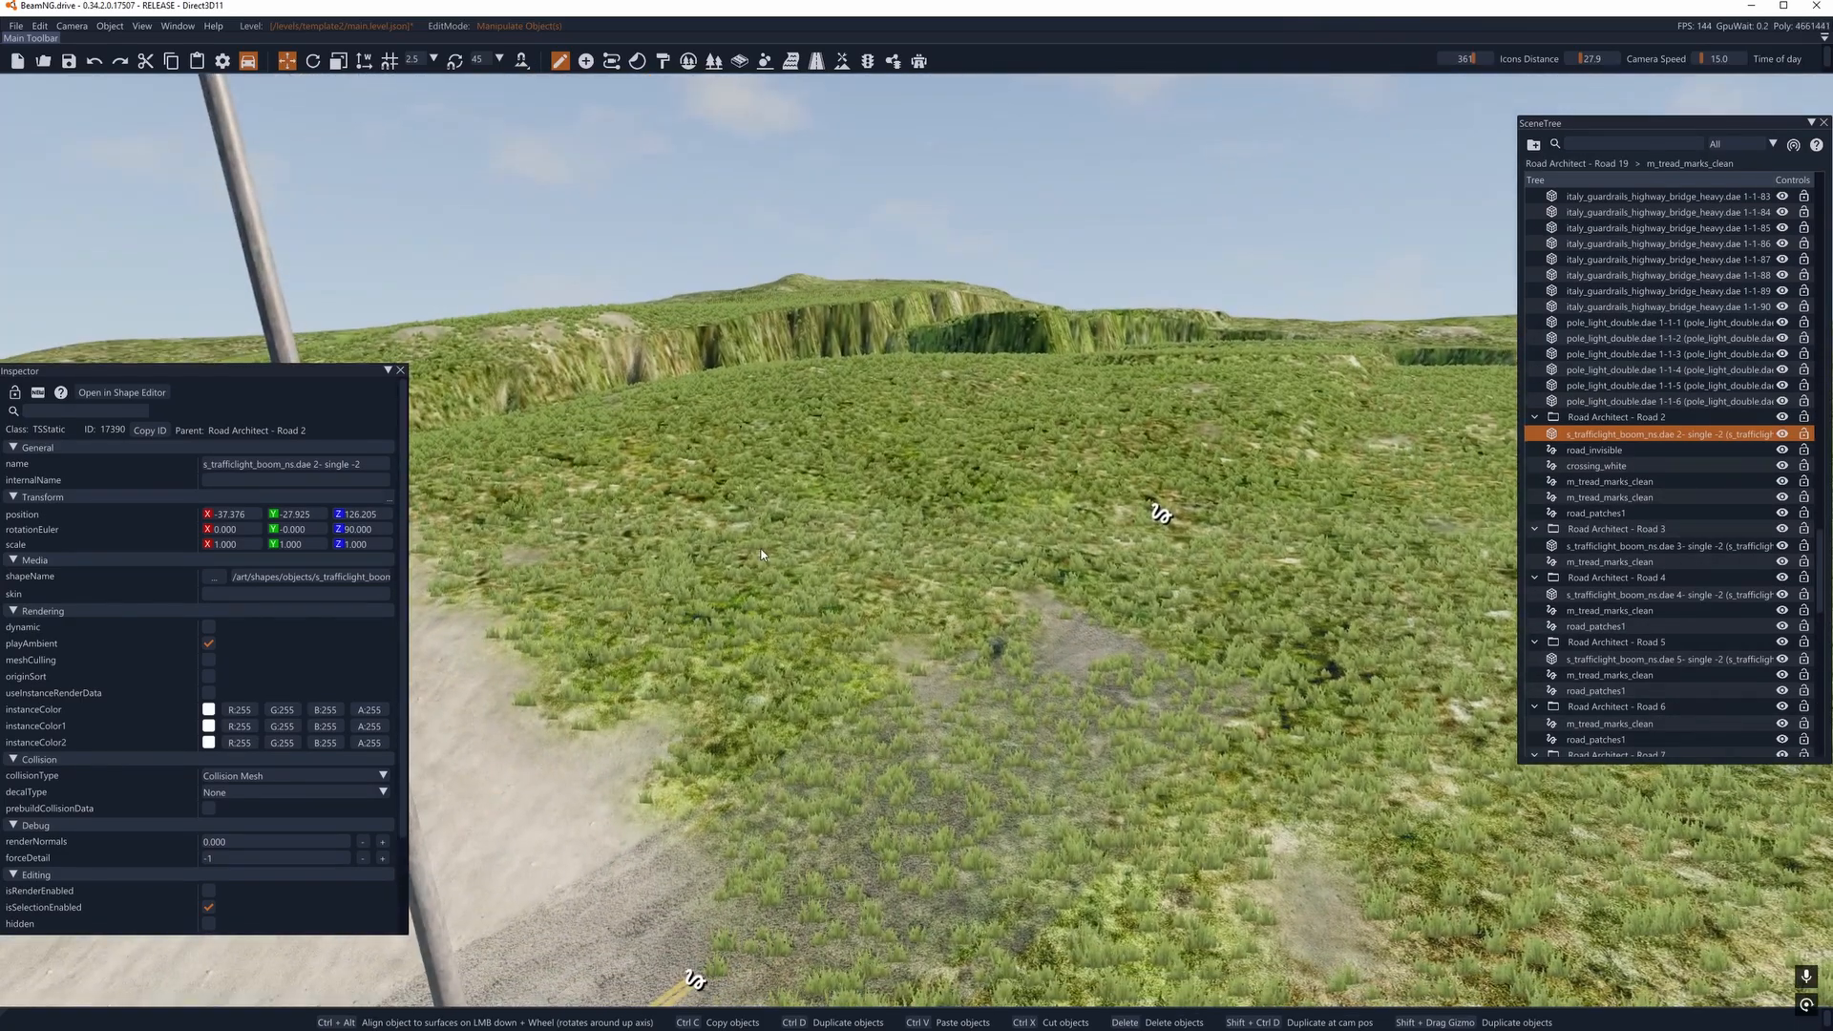
{"action": "left_click", "coordinate": [926, 592], "text": "ctrl+alt"}
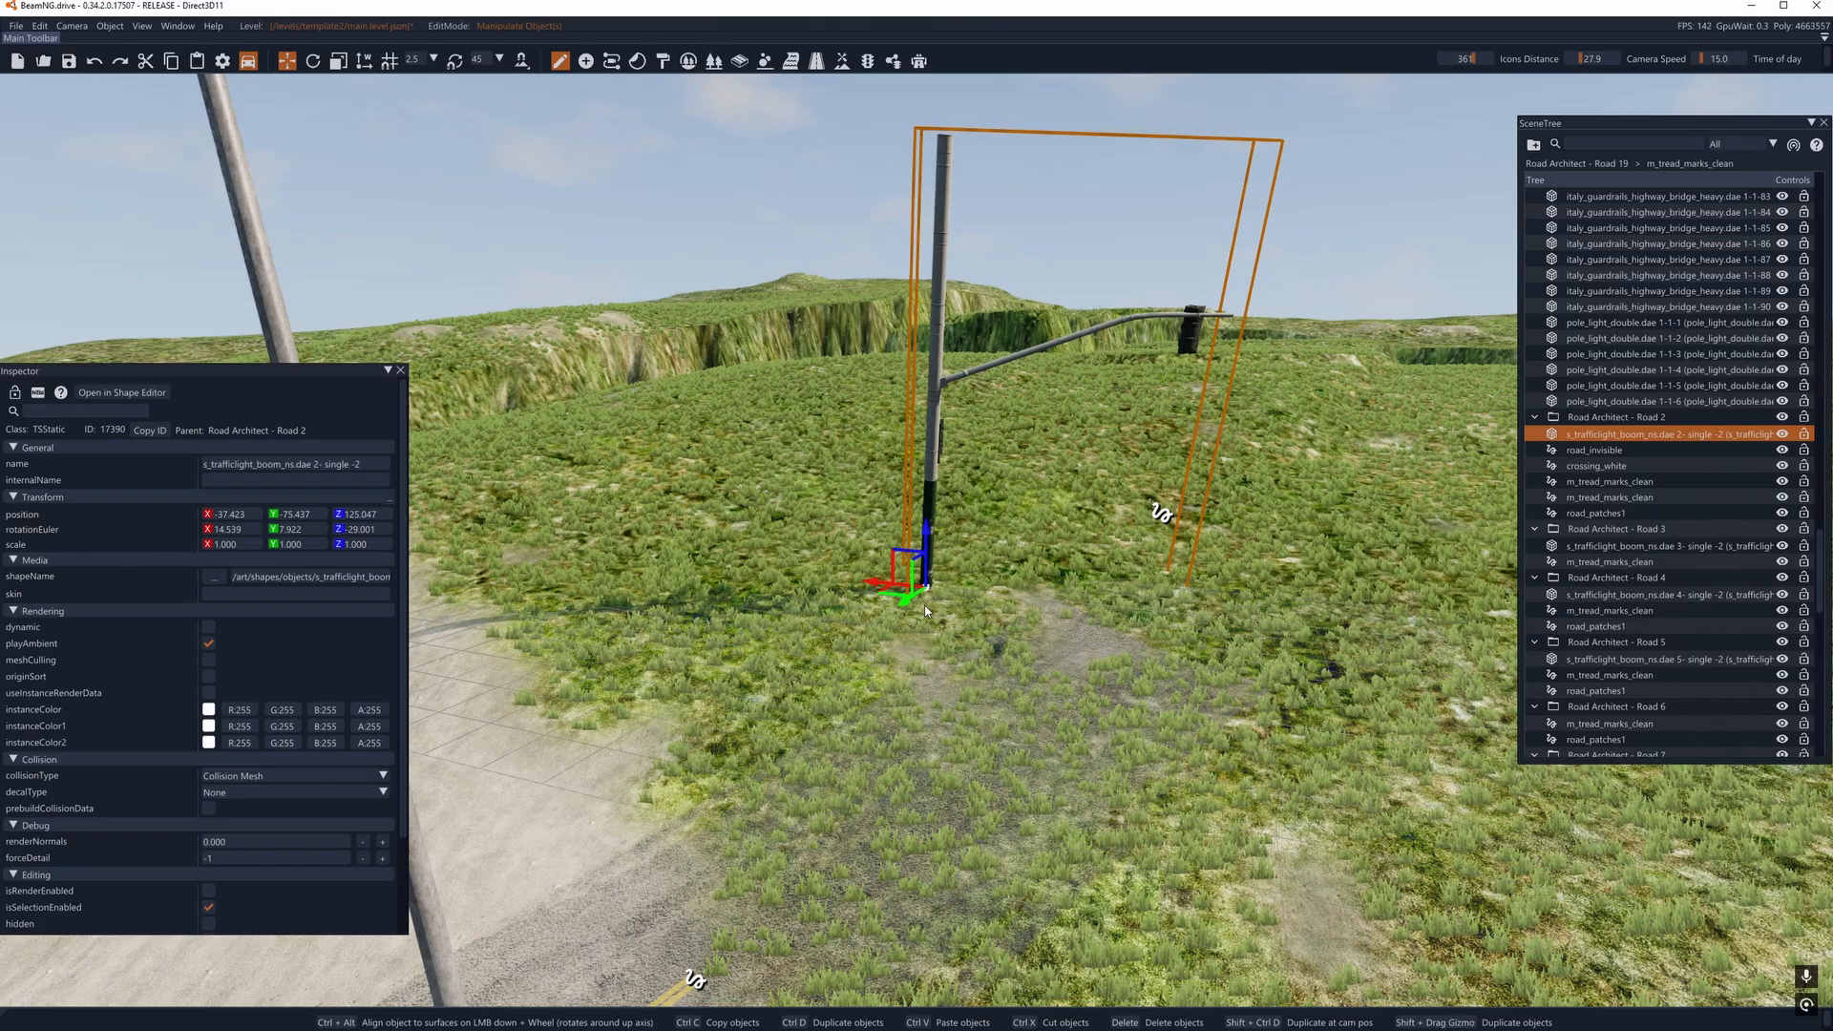
- In decal road editing, delete the hillside end node of newtestroad's m_asphalt_damaged_01 road
{"action": "key", "text": "d"}
{"action": "key", "text": "w"}
{"action": "right_click_drag", "start_coordinate": [926, 592], "coordinate": [764, 616]}
{"action": "key", "text": "s"}
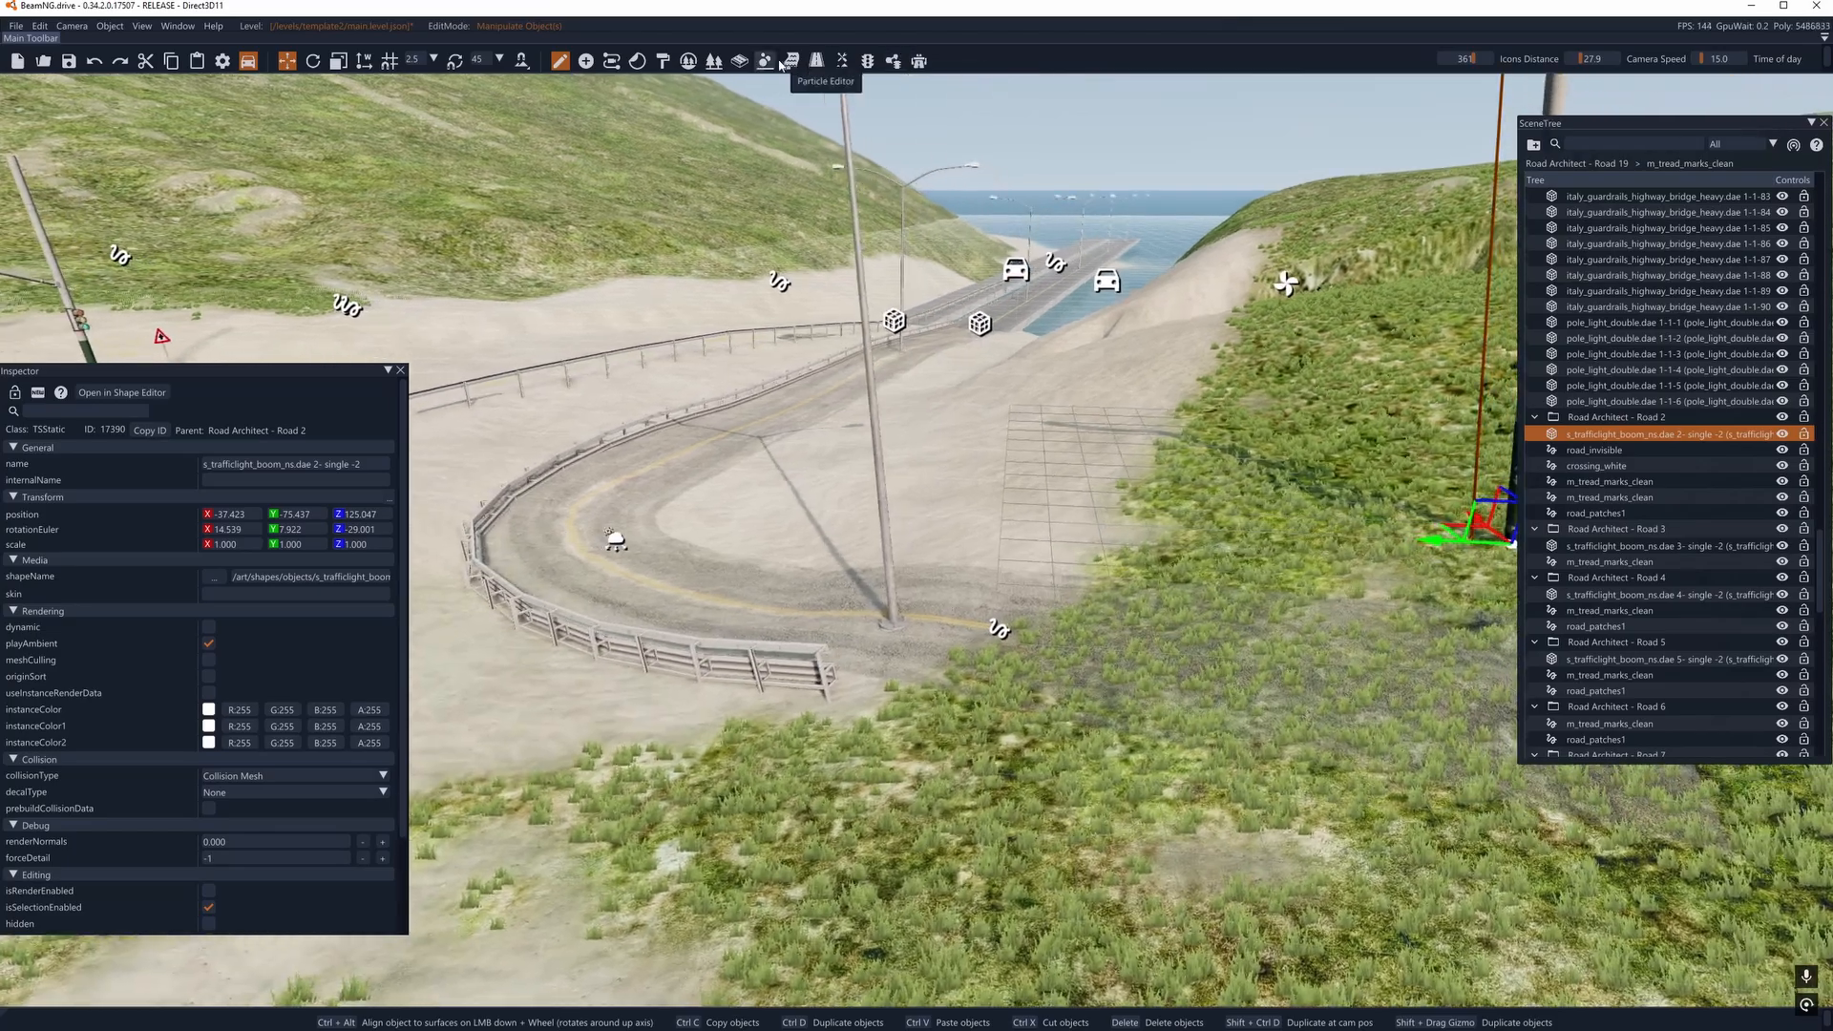
{"action": "left_click", "coordinate": [816, 60]}
{"action": "left_click", "coordinate": [970, 659]}
{"action": "right_click_drag", "start_coordinate": [970, 658], "coordinate": [1057, 523]}
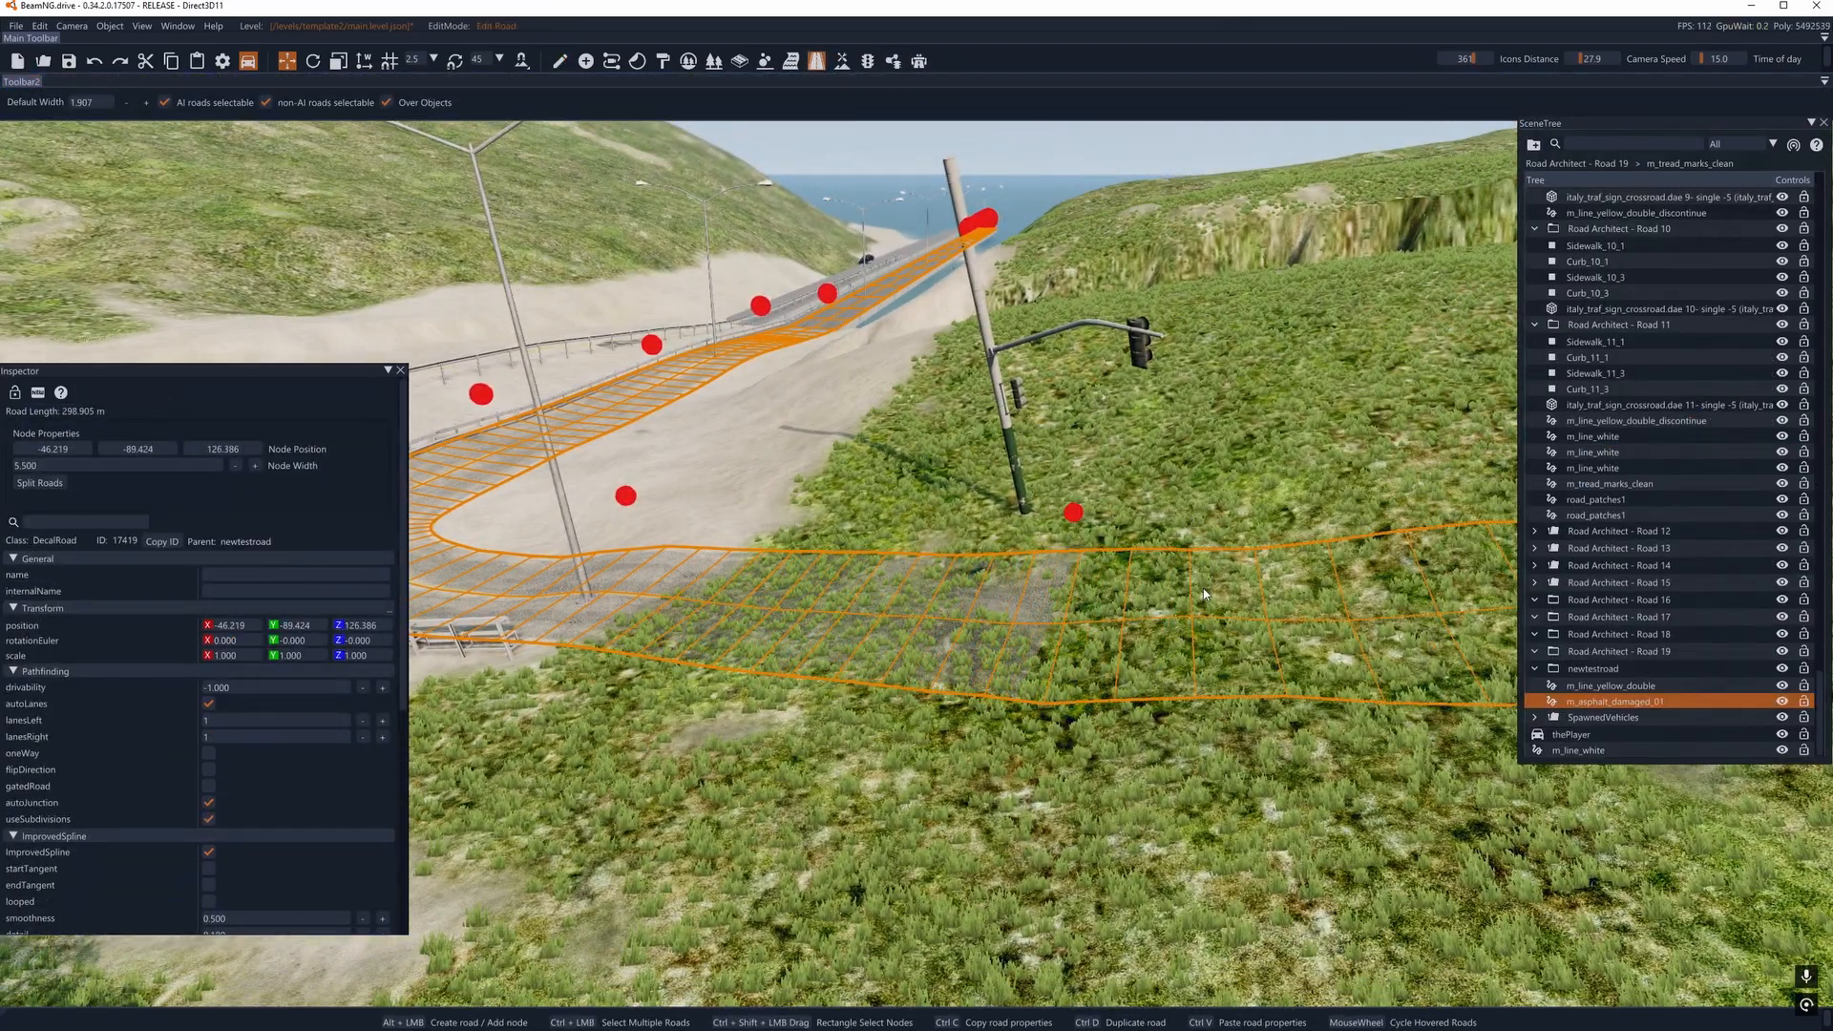
{"action": "key", "text": "Delete"}
- Inspect the m_asphalt_damaged_01 road along the guardrail curve and select one of its curve nodes
{"action": "key", "text": "s"}
{"action": "key", "text": "w"}
{"action": "right_click_drag", "start_coordinate": [892, 609], "coordinate": [949, 547]}
{"action": "key", "text": "w"}
{"action": "key", "text": "w"}
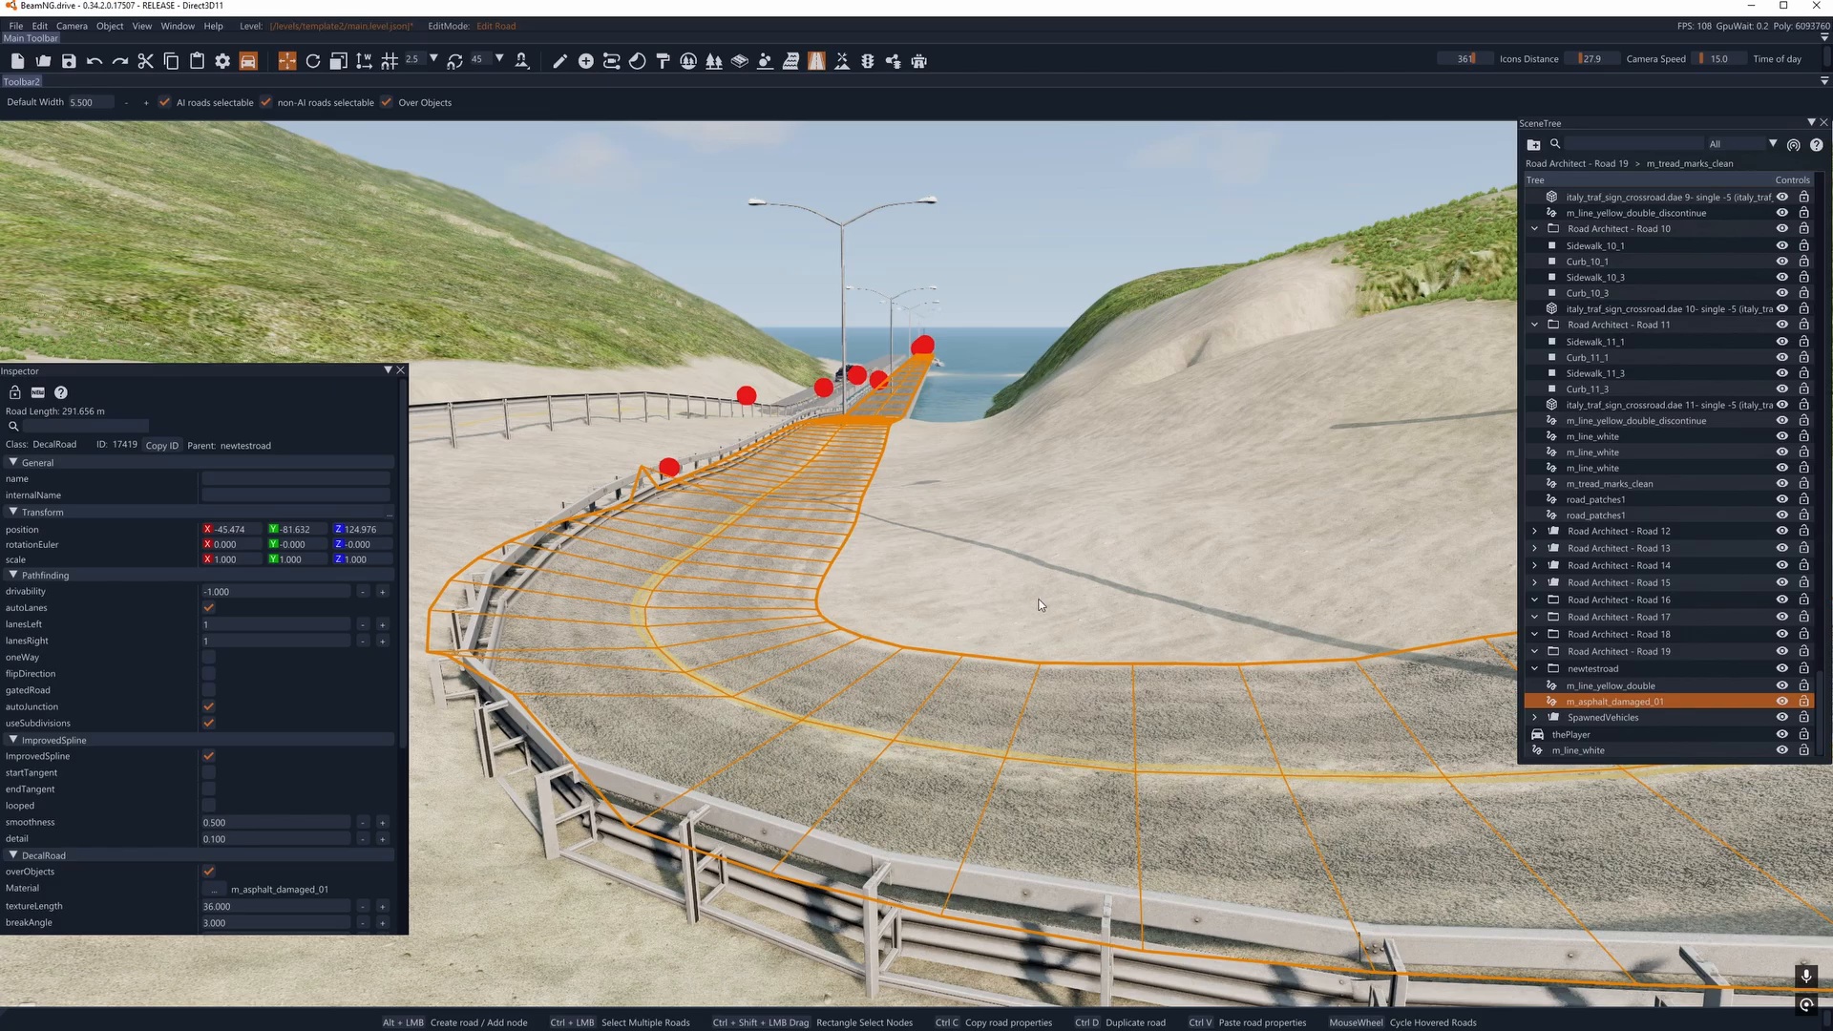
{"action": "key", "text": "a"}
{"action": "right_click_drag", "start_coordinate": [1038, 605], "coordinate": [955, 530]}
{"action": "key", "text": "w"}
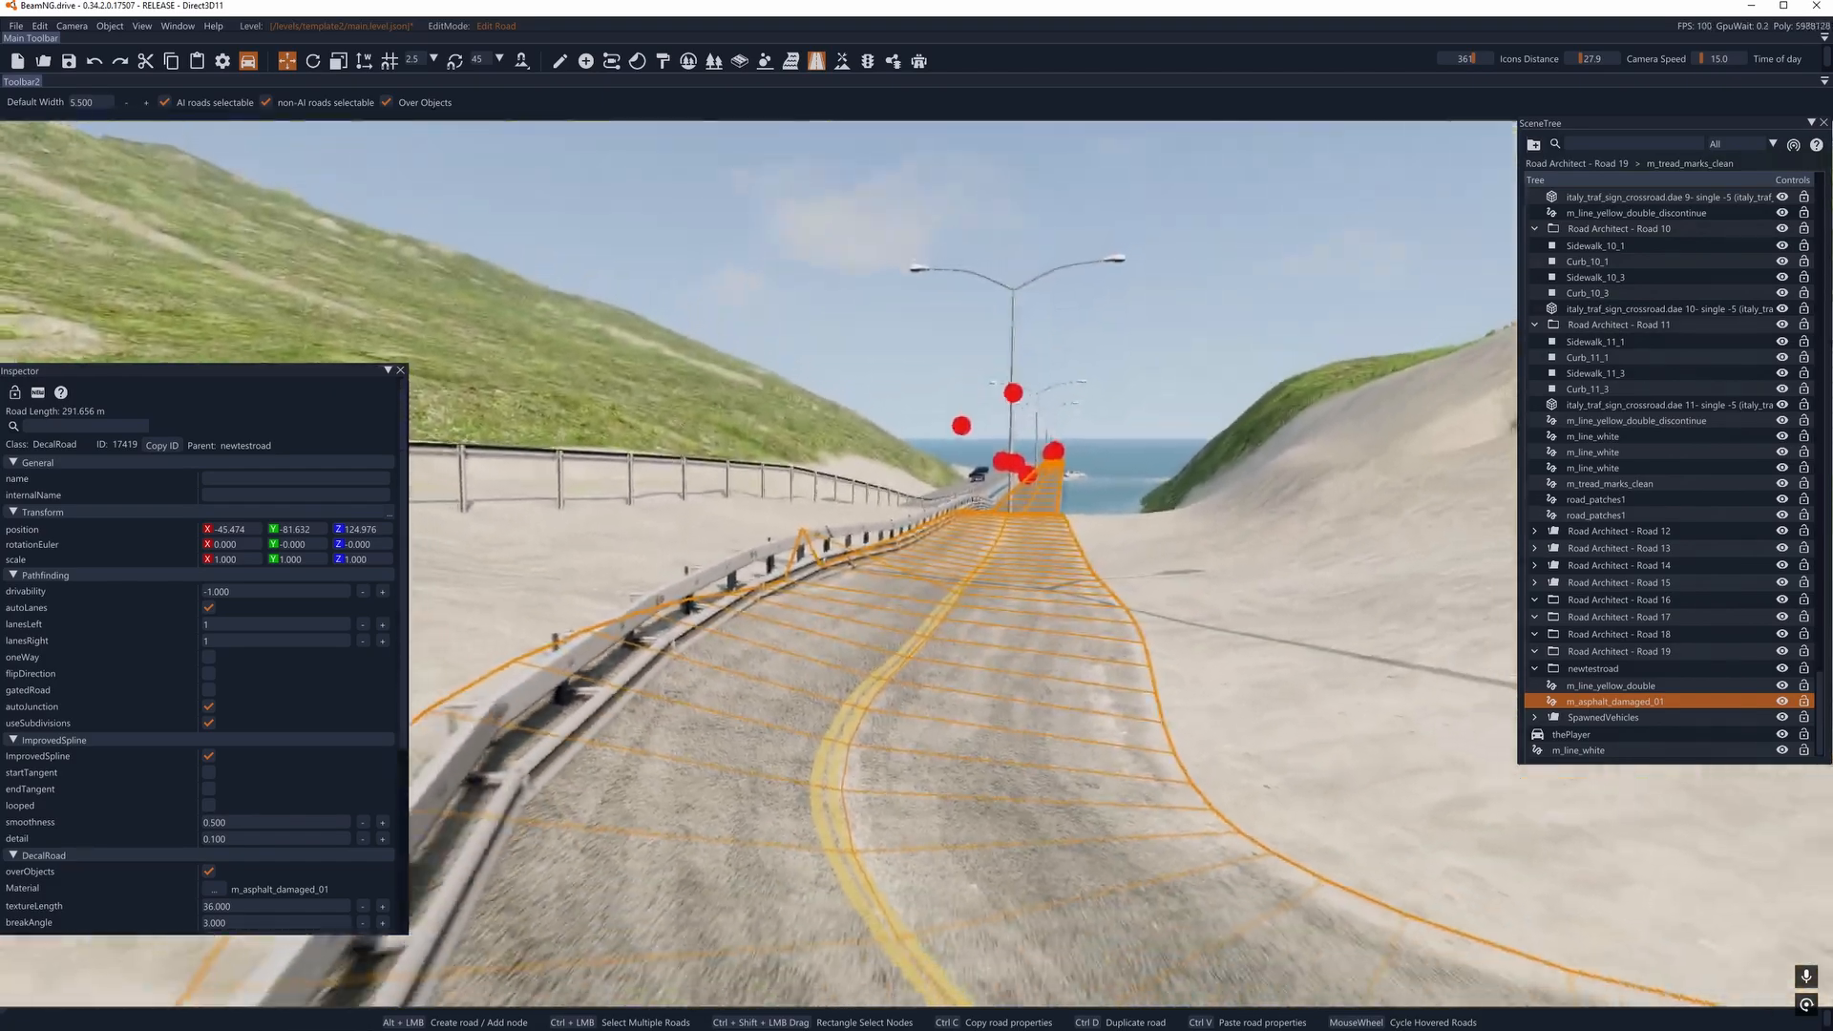
{"action": "key", "text": "s"}
{"action": "key", "text": "d"}
{"action": "key", "text": "a"}
{"action": "right_click_drag", "start_coordinate": [918, 384], "coordinate": [893, 387]}
{"action": "key", "text": "w"}
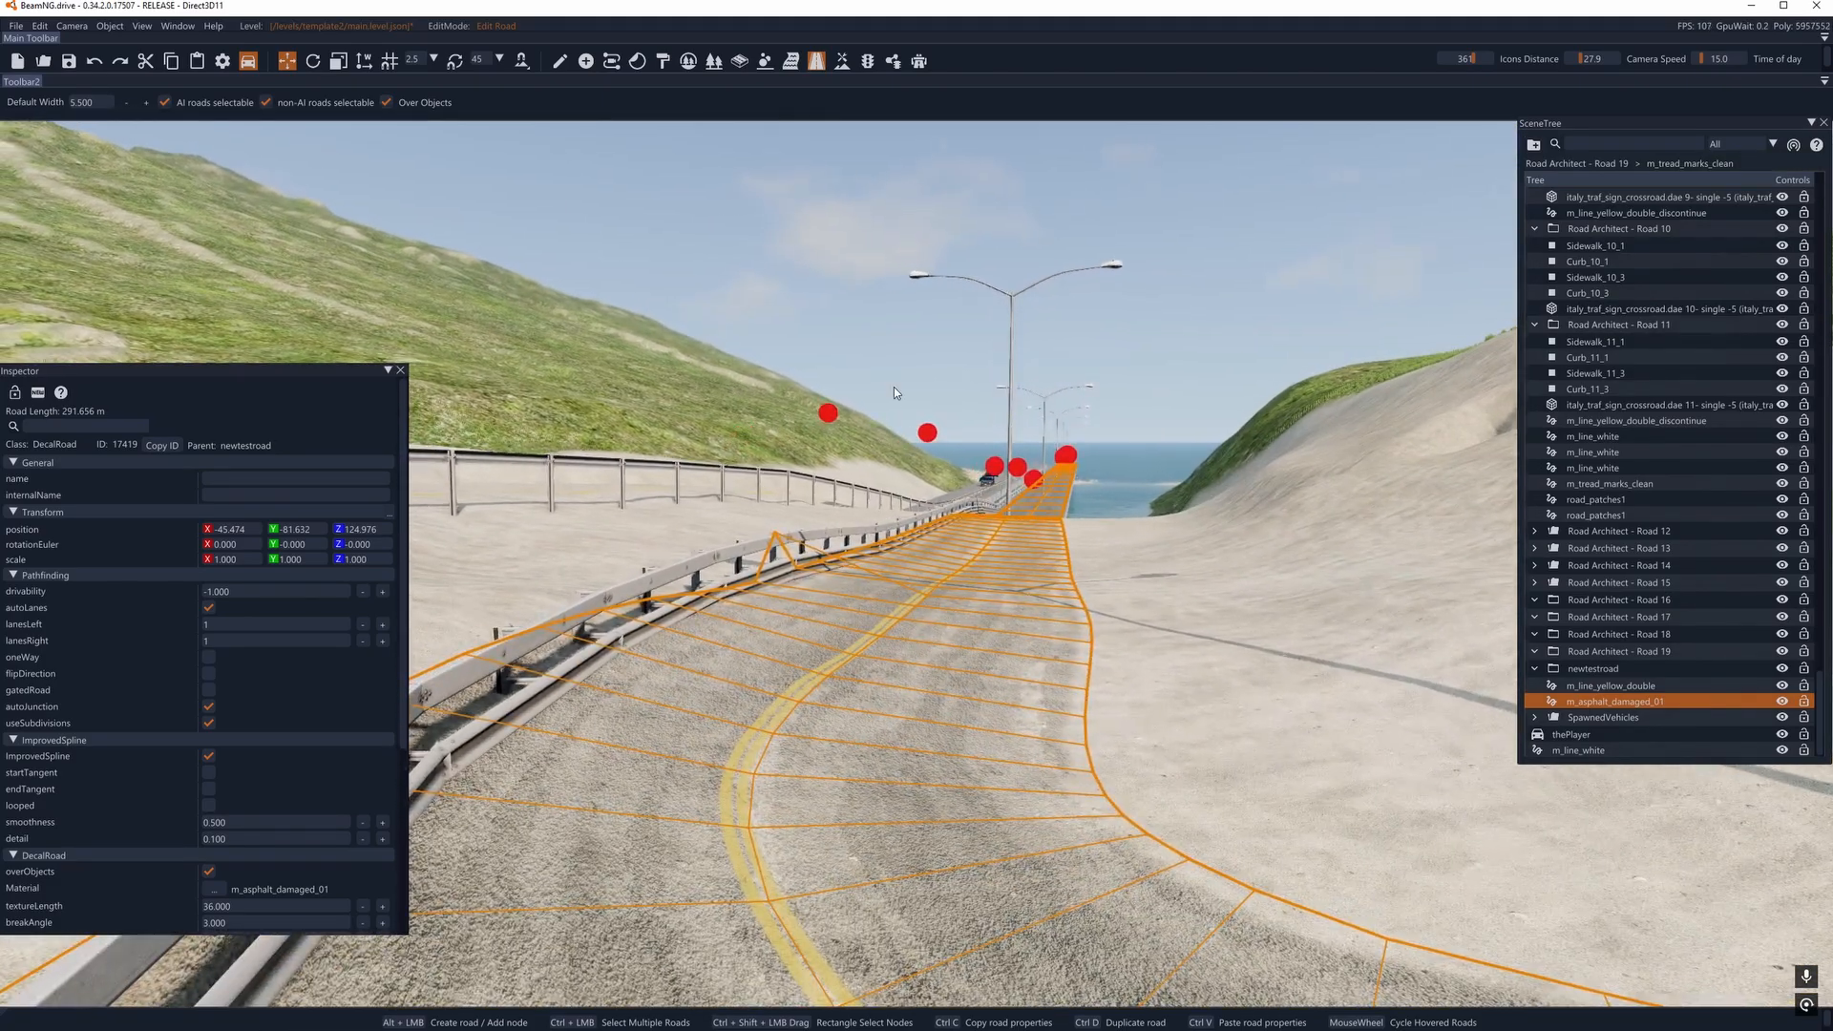
{"action": "left_click", "coordinate": [827, 414]}
{"action": "right_click_drag", "start_coordinate": [826, 415], "coordinate": [687, 468]}
{"action": "key", "text": "s"}
{"action": "right_click_drag", "start_coordinate": [865, 437], "coordinate": [865, 475]}
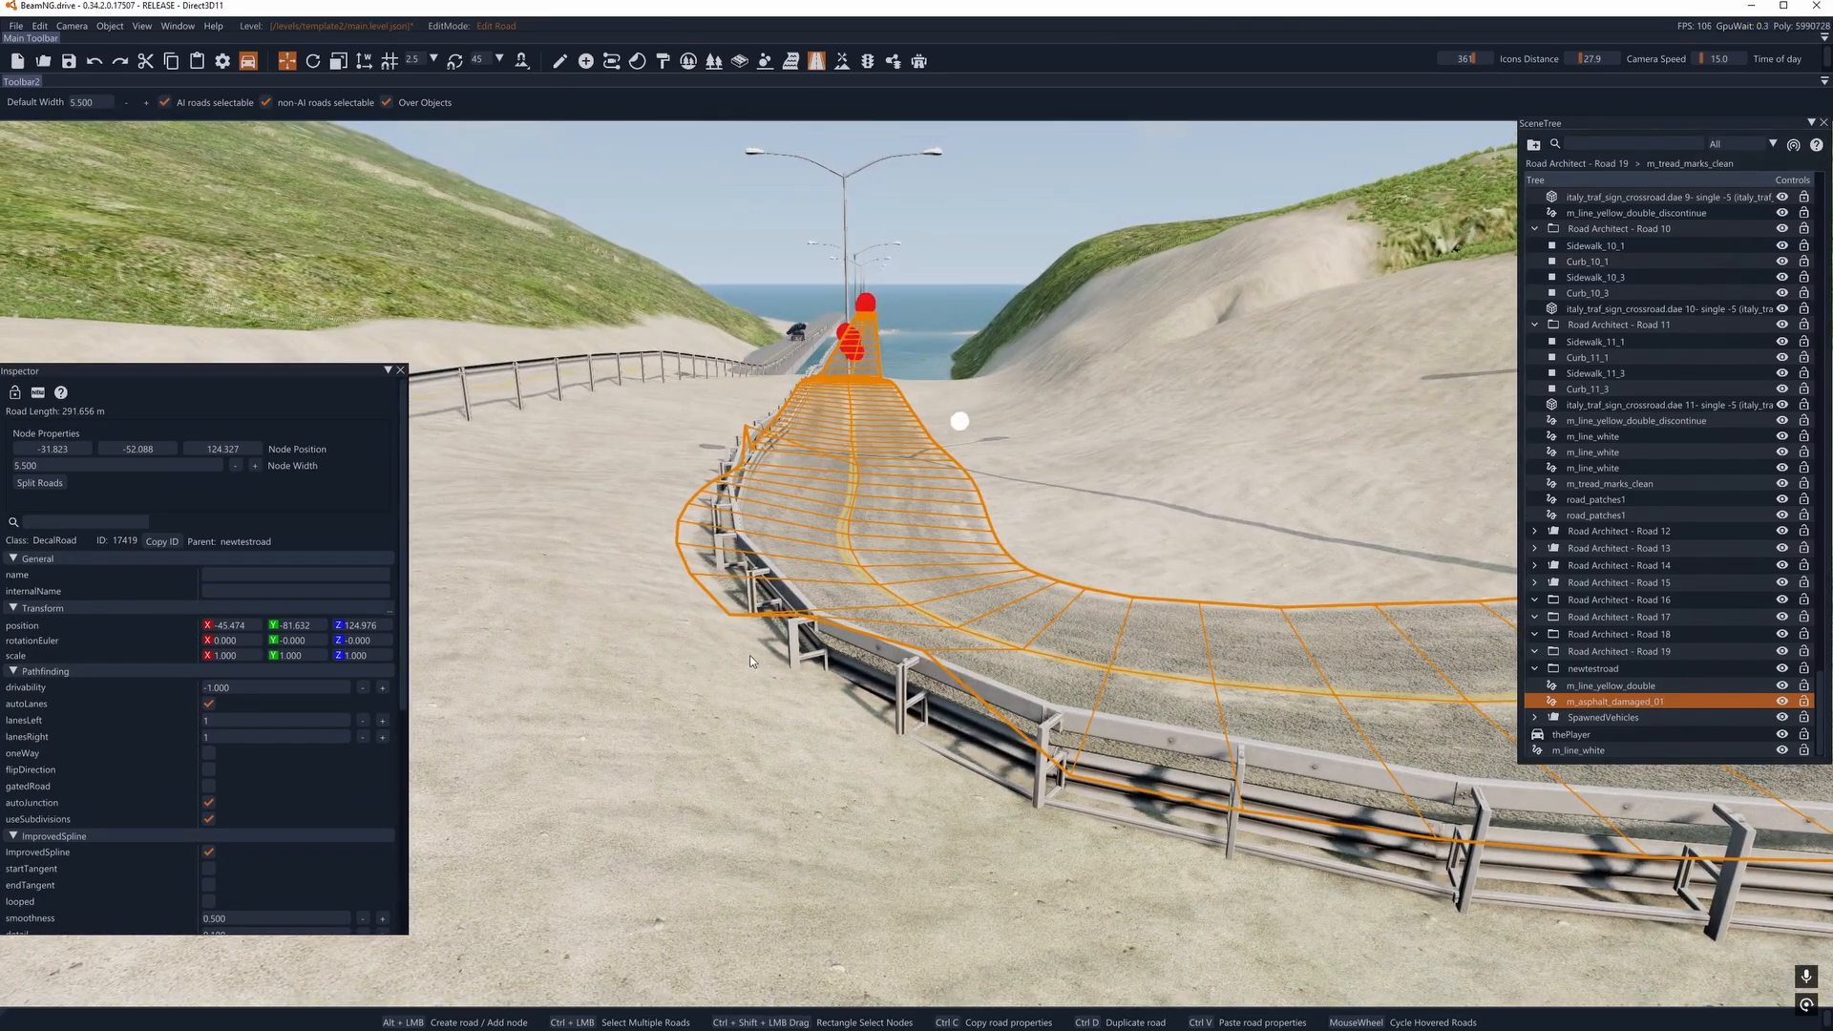
- Draw a two-node decal road about 3.9 m long and 5.5 m wide on the sand inside the curve and open its material selection
{"action": "key", "text": "d"}
{"action": "right_click_drag", "start_coordinate": [750, 656], "coordinate": [887, 560]}
{"action": "left_click", "coordinate": [891, 559], "text": "alt"}
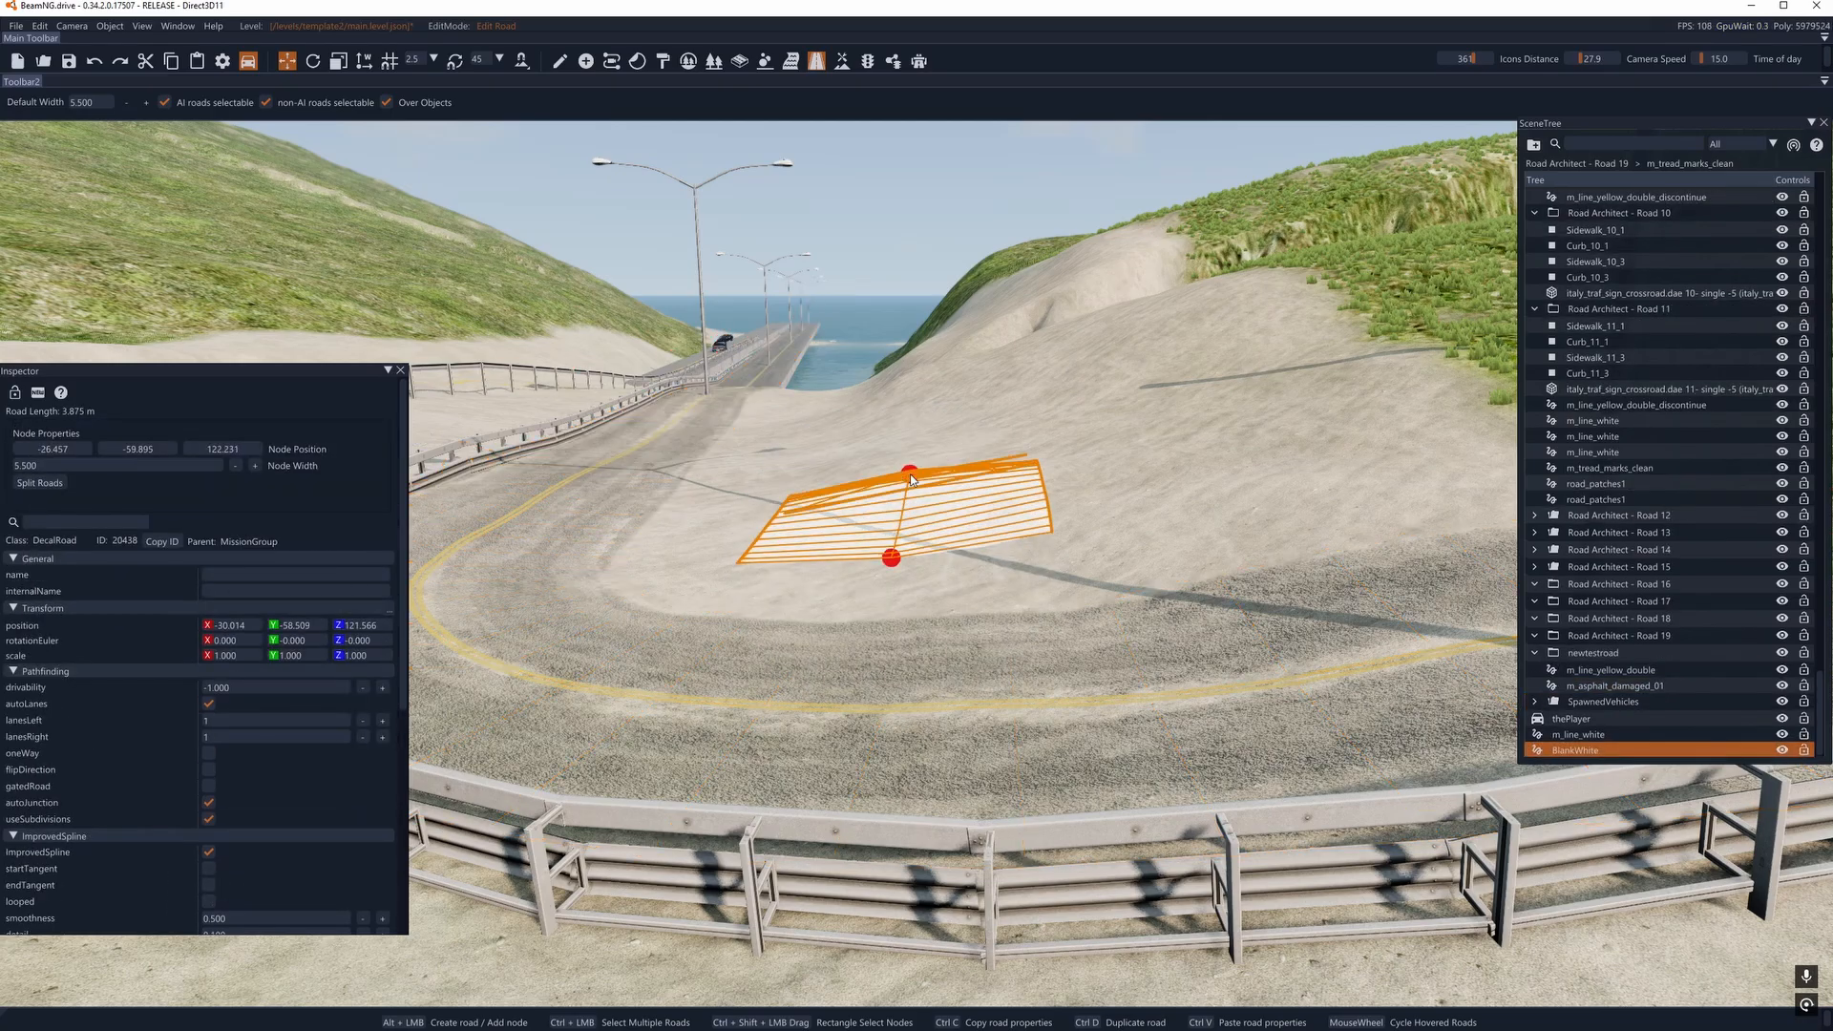
{"action": "left_click", "coordinate": [909, 473], "text": "alt"}
{"action": "left_click", "coordinate": [216, 888]}
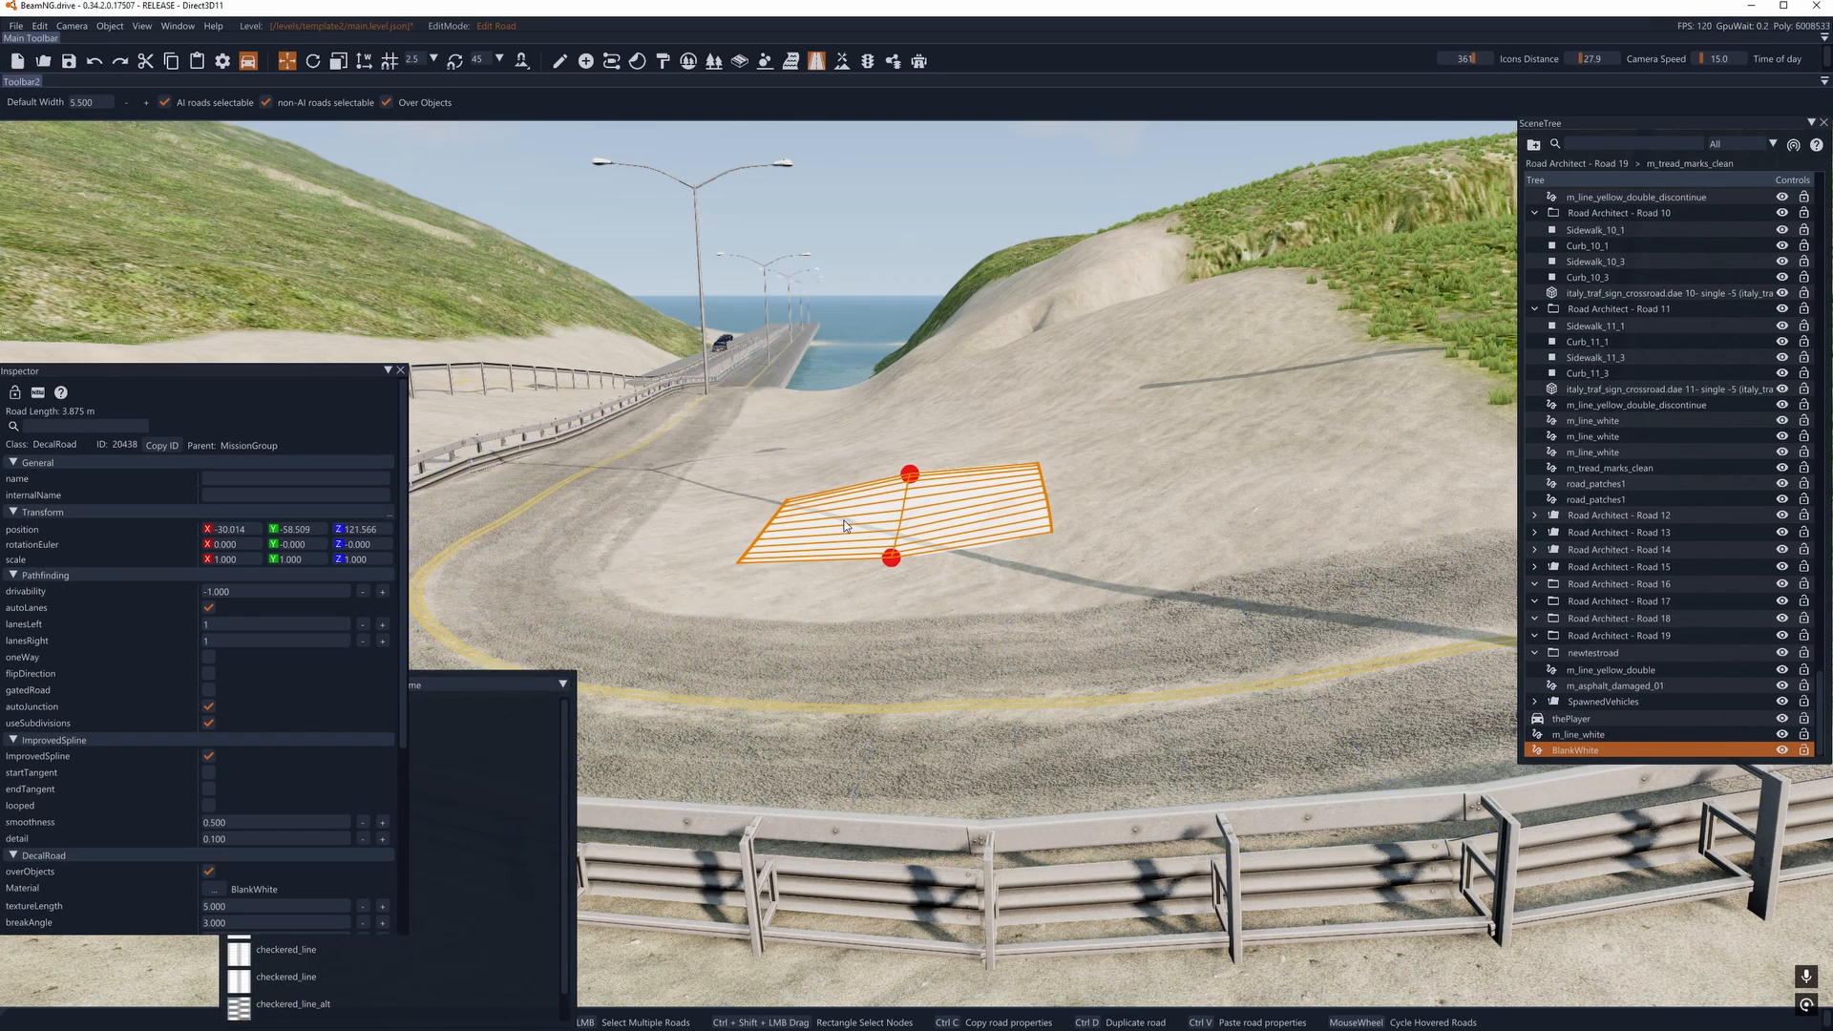
- Delete the road_invisible, crossing_white and one m_tread_marks_clean decal road of Road Architect - Road 2 at the intersection
{"action": "key", "text": "s"}
{"action": "right_click_drag", "start_coordinate": [844, 526], "coordinate": [626, 637]}
{"action": "key", "text": "d"}
{"action": "key", "text": "w"}
{"action": "key", "text": "w"}
{"action": "key", "text": "d"}
{"action": "key", "text": "s"}
{"action": "left_click", "coordinate": [798, 647]}
{"action": "key", "text": "Delete"}
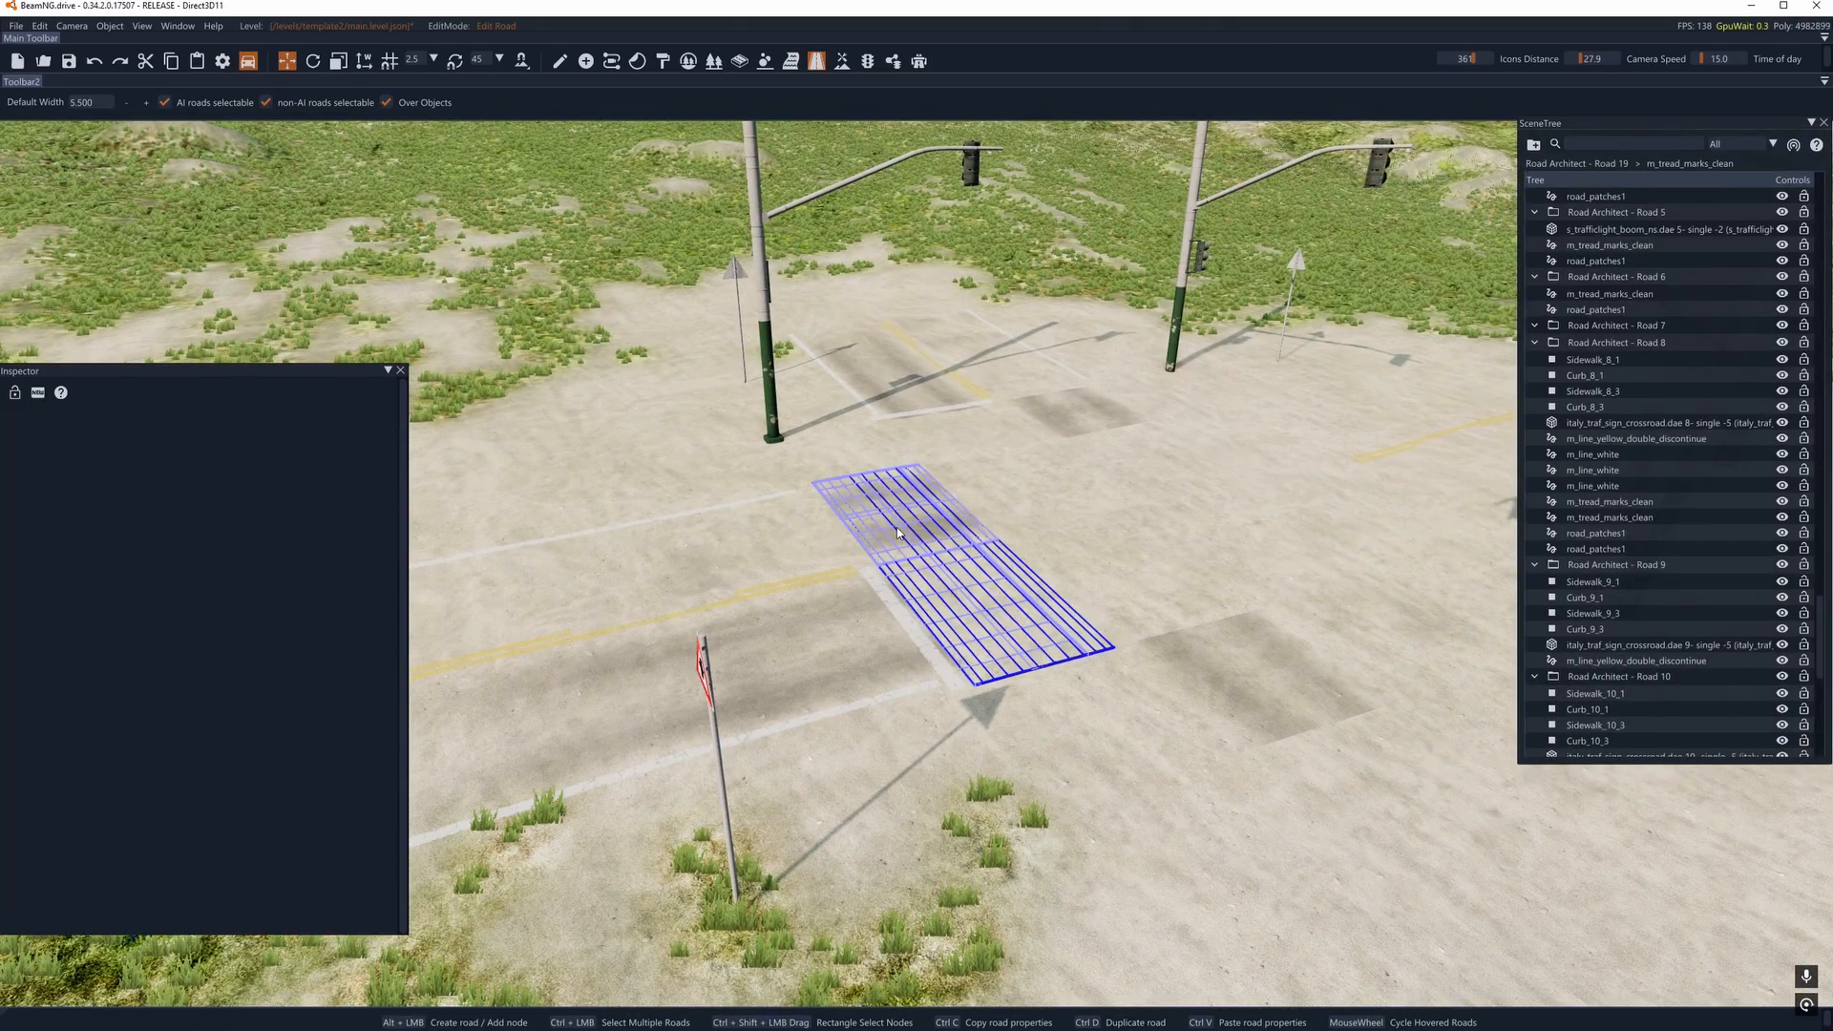
{"action": "left_click", "coordinate": [896, 527]}
{"action": "key", "text": "Delete"}
{"action": "left_click", "coordinate": [898, 526]}
{"action": "key", "text": "Delete"}
{"action": "left_click", "coordinate": [900, 524]}
{"action": "key", "text": "Delete"}
- Delete the m_tread_marks_clean and m_line_yellow_double_discontinue decal roads of Road Architect - Road 11
{"action": "left_click", "coordinate": [902, 385]}
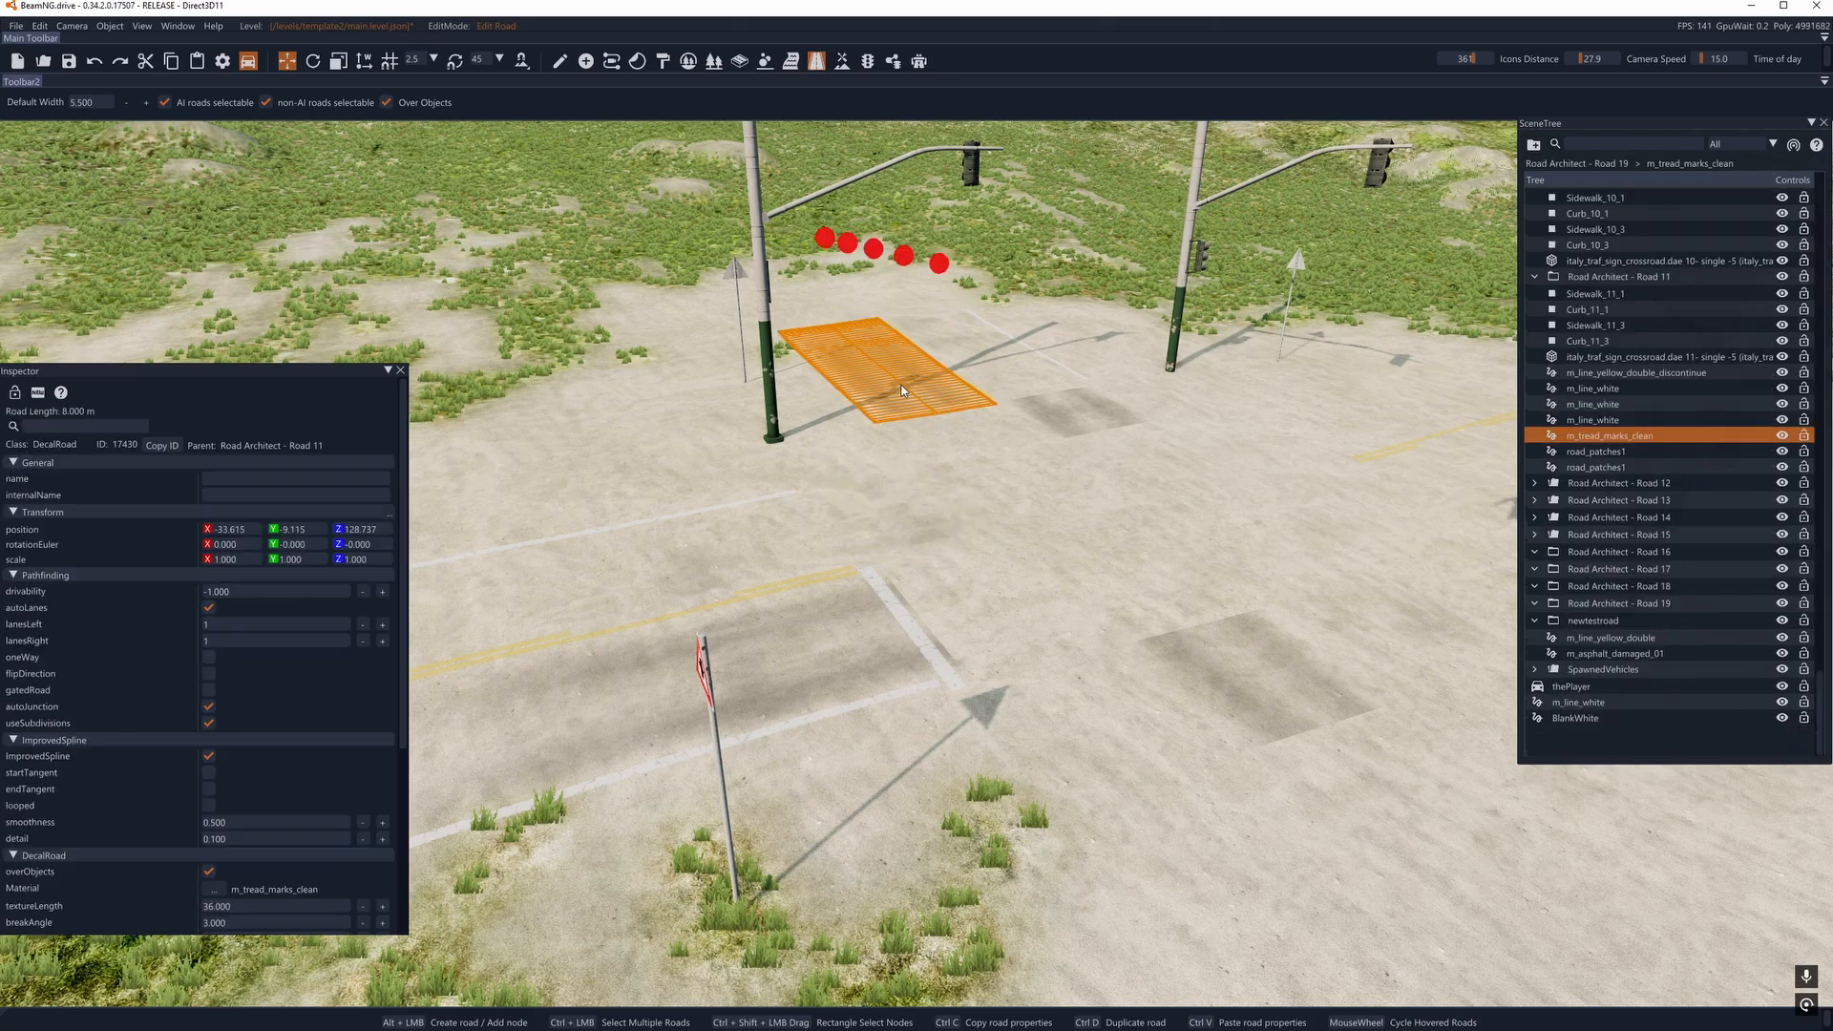
{"action": "key", "text": "Delete"}
{"action": "left_click", "coordinate": [959, 374]}
{"action": "key", "text": "Delete"}
- Delete the road_patches1 decal road of Road Architect - Road 5 and the other leftover decal at the same spot
{"action": "left_click", "coordinate": [1074, 412]}
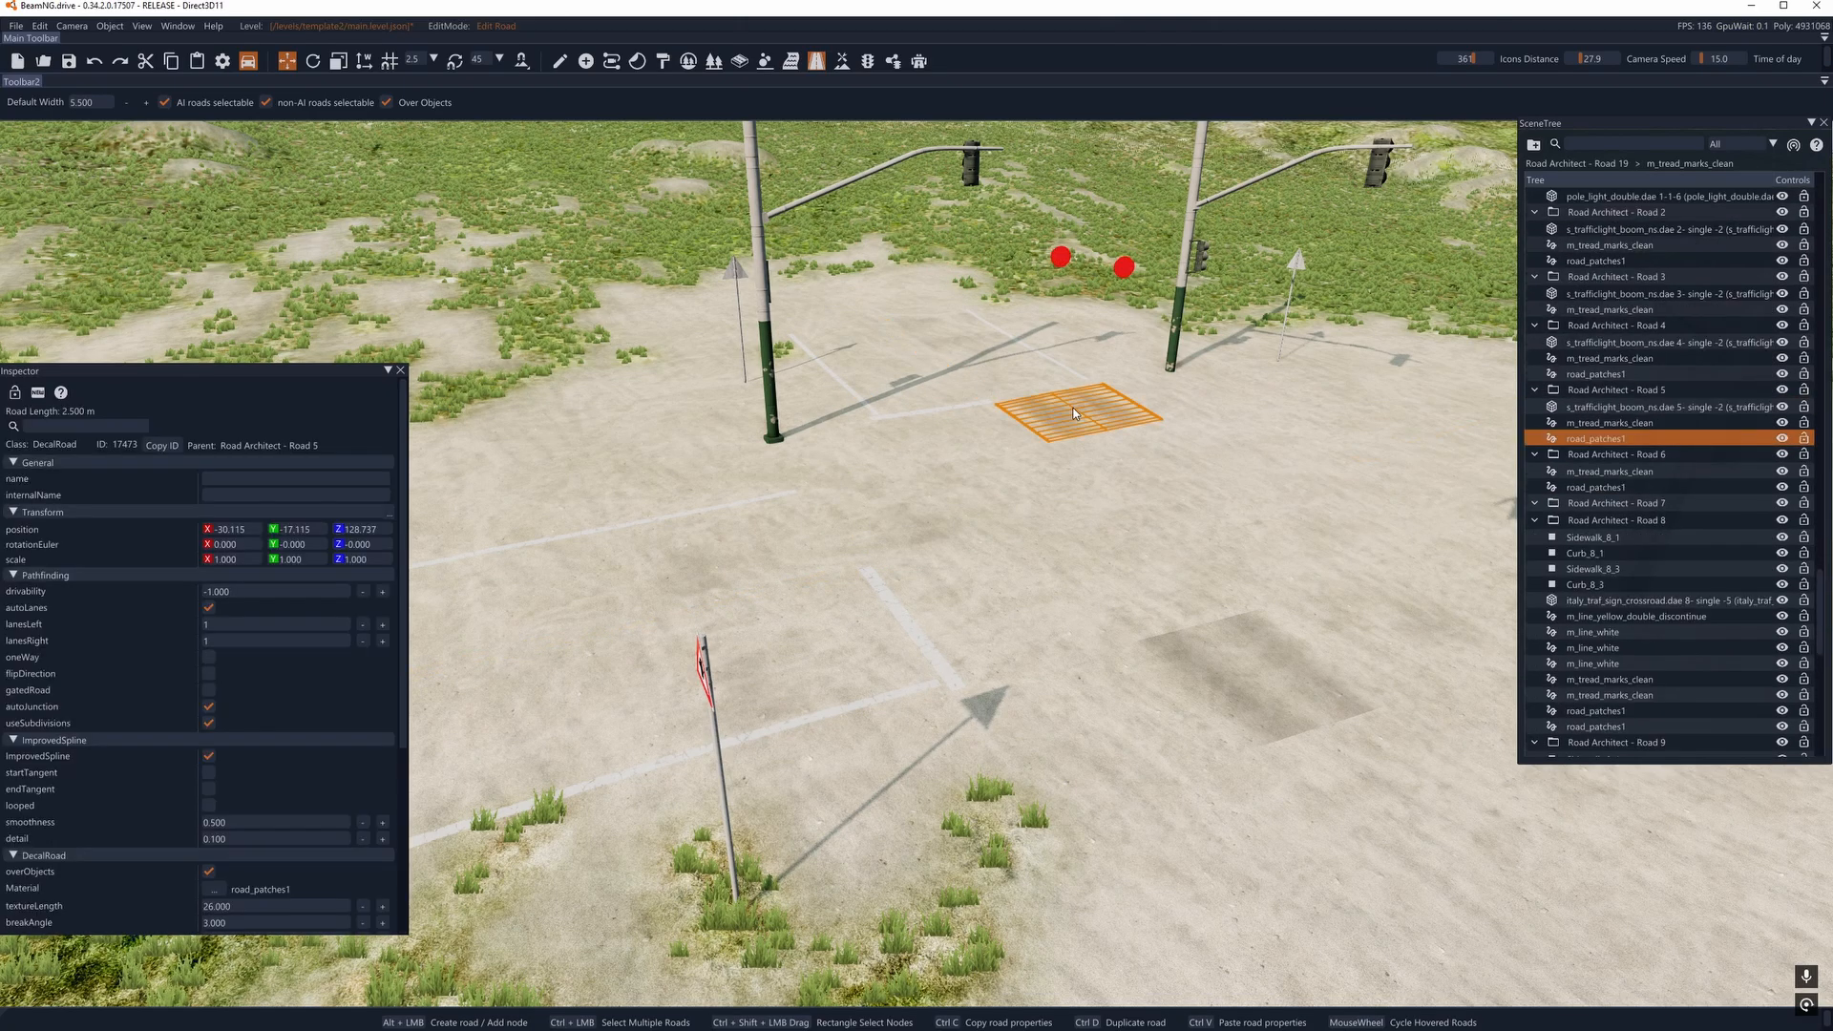
{"action": "key", "text": "Delete"}
{"action": "left_click", "coordinate": [1074, 412]}
{"action": "key", "text": "Delete"}
- Delete the three m_line_white decal roads of Road Architect - Road 11
{"action": "left_click", "coordinate": [962, 412]}
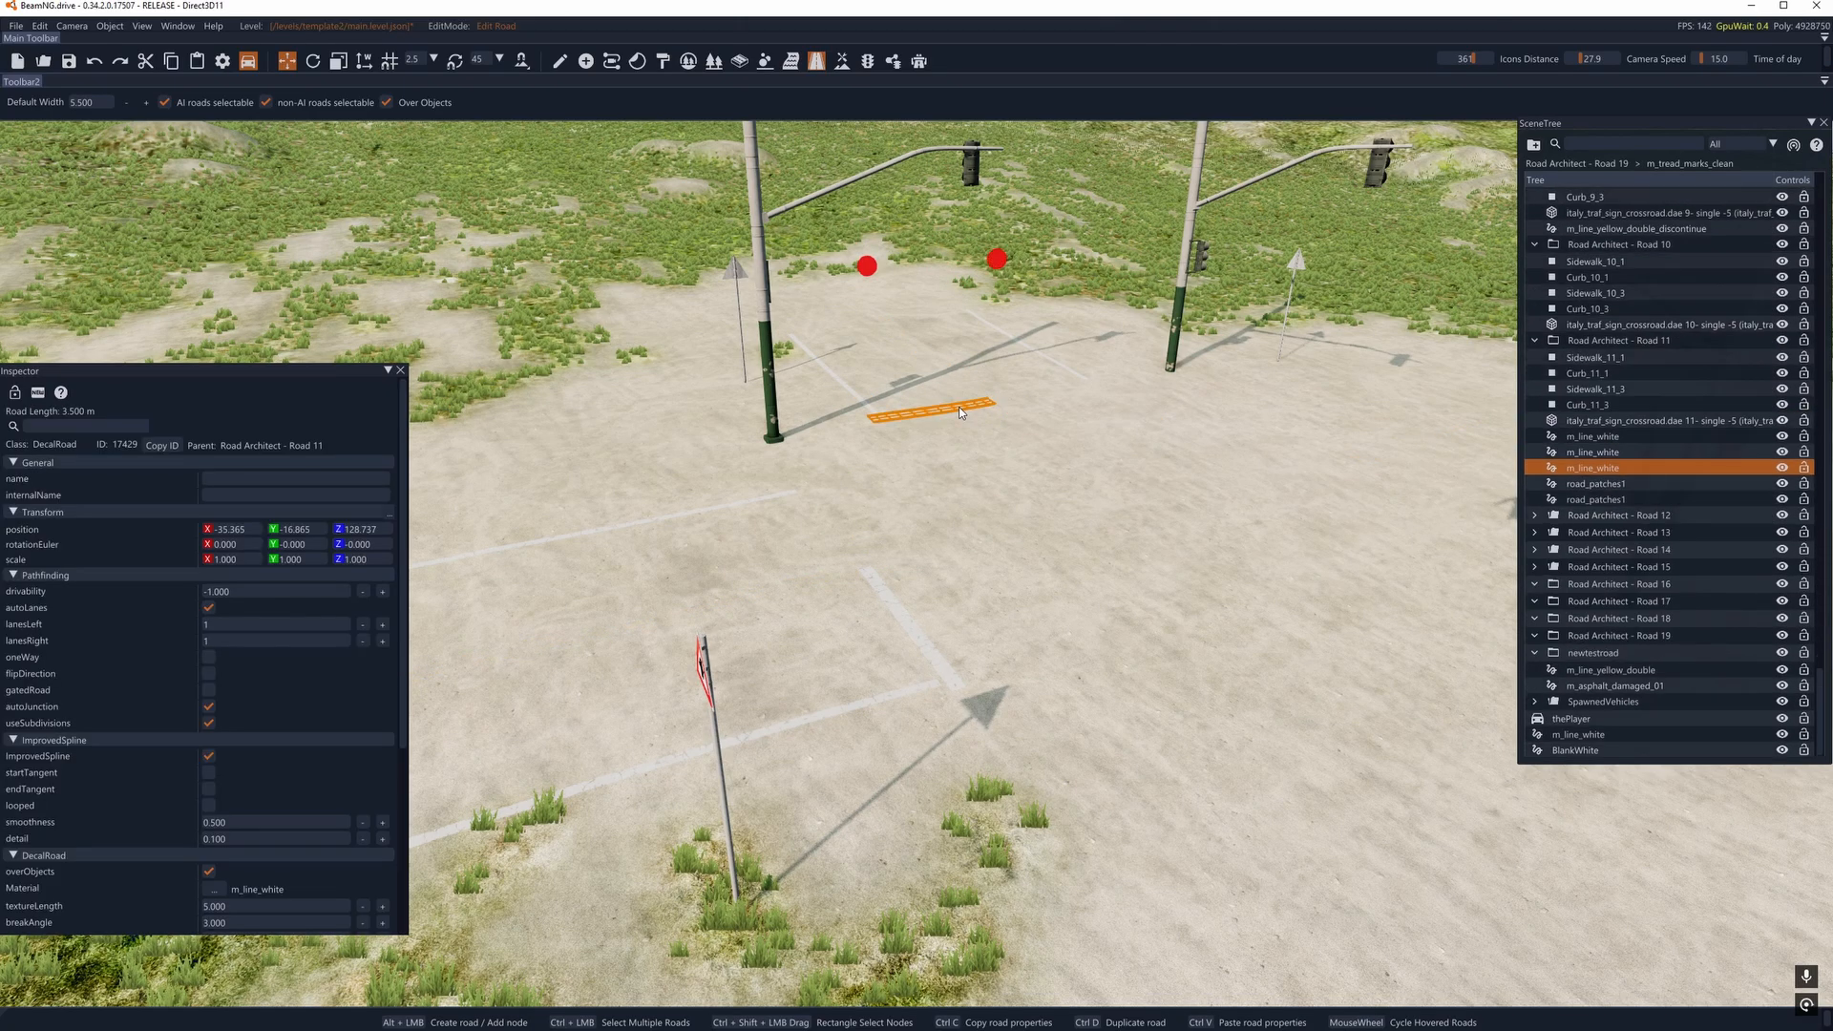
{"action": "key", "text": "Delete"}
{"action": "left_click", "coordinate": [821, 364]}
{"action": "key", "text": "Delete"}
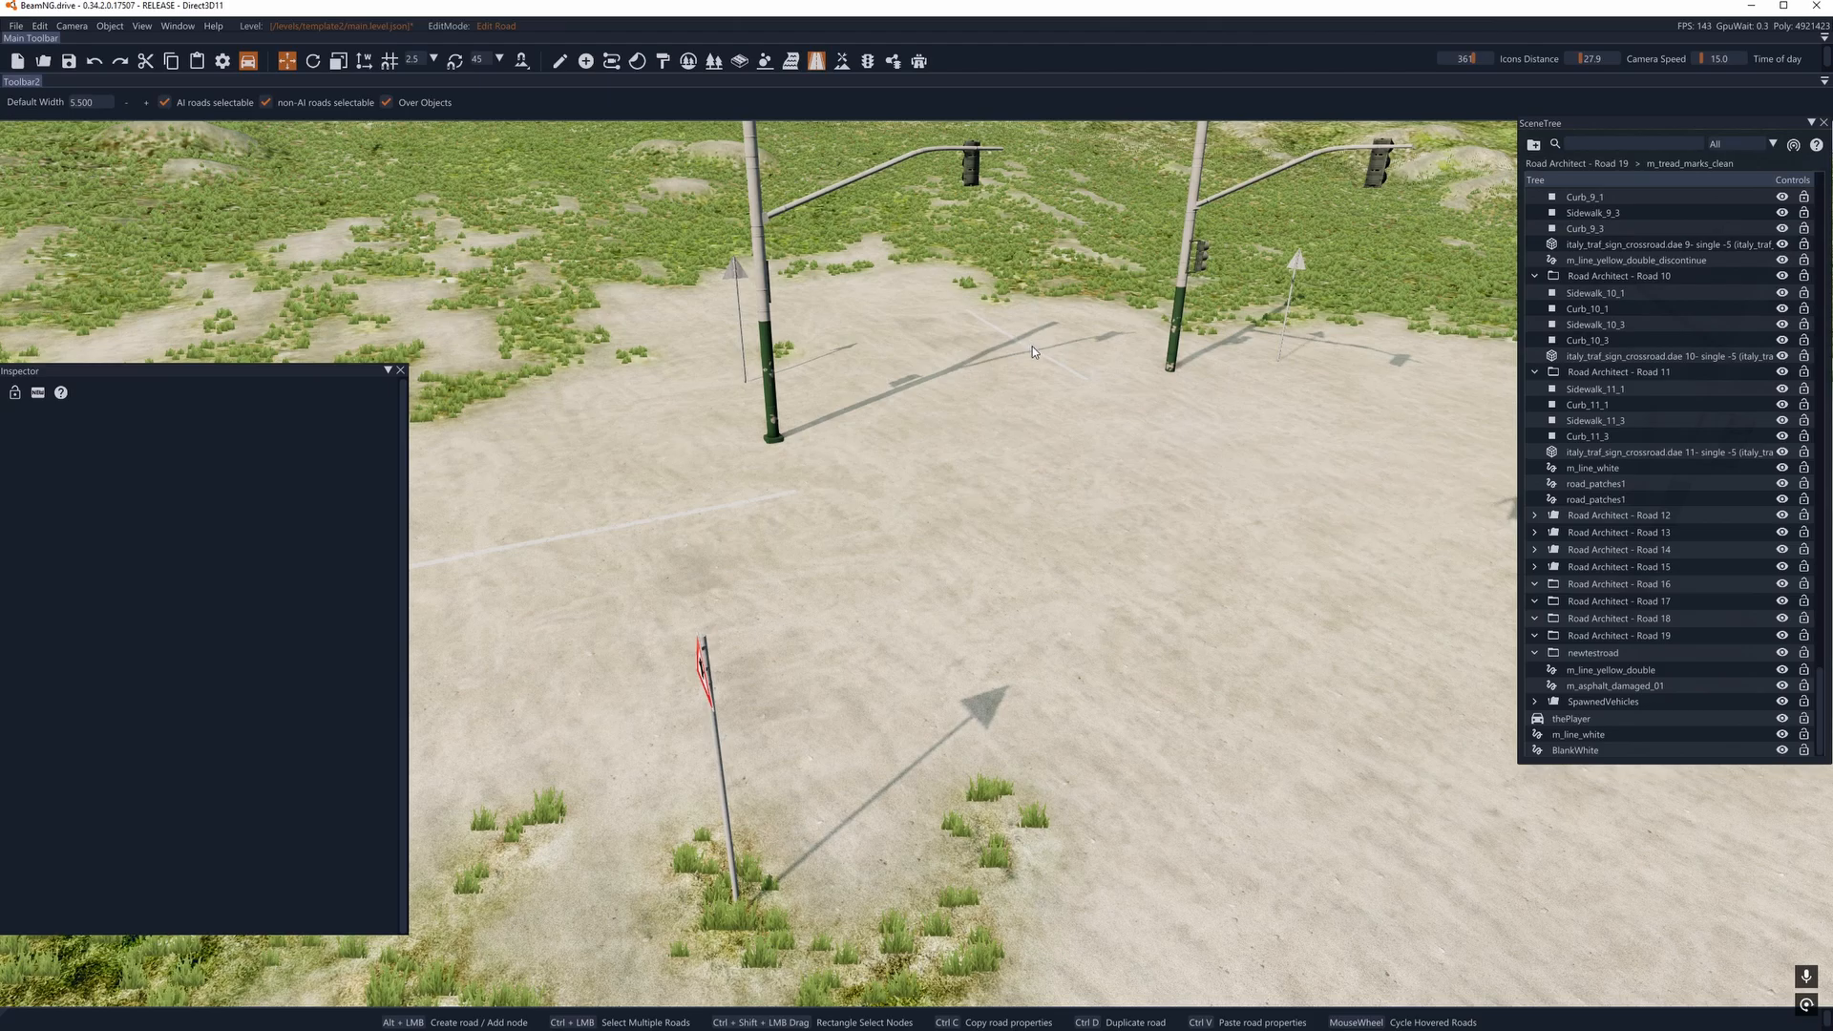
{"action": "left_click", "coordinate": [1033, 347]}
{"action": "key", "text": "Delete"}
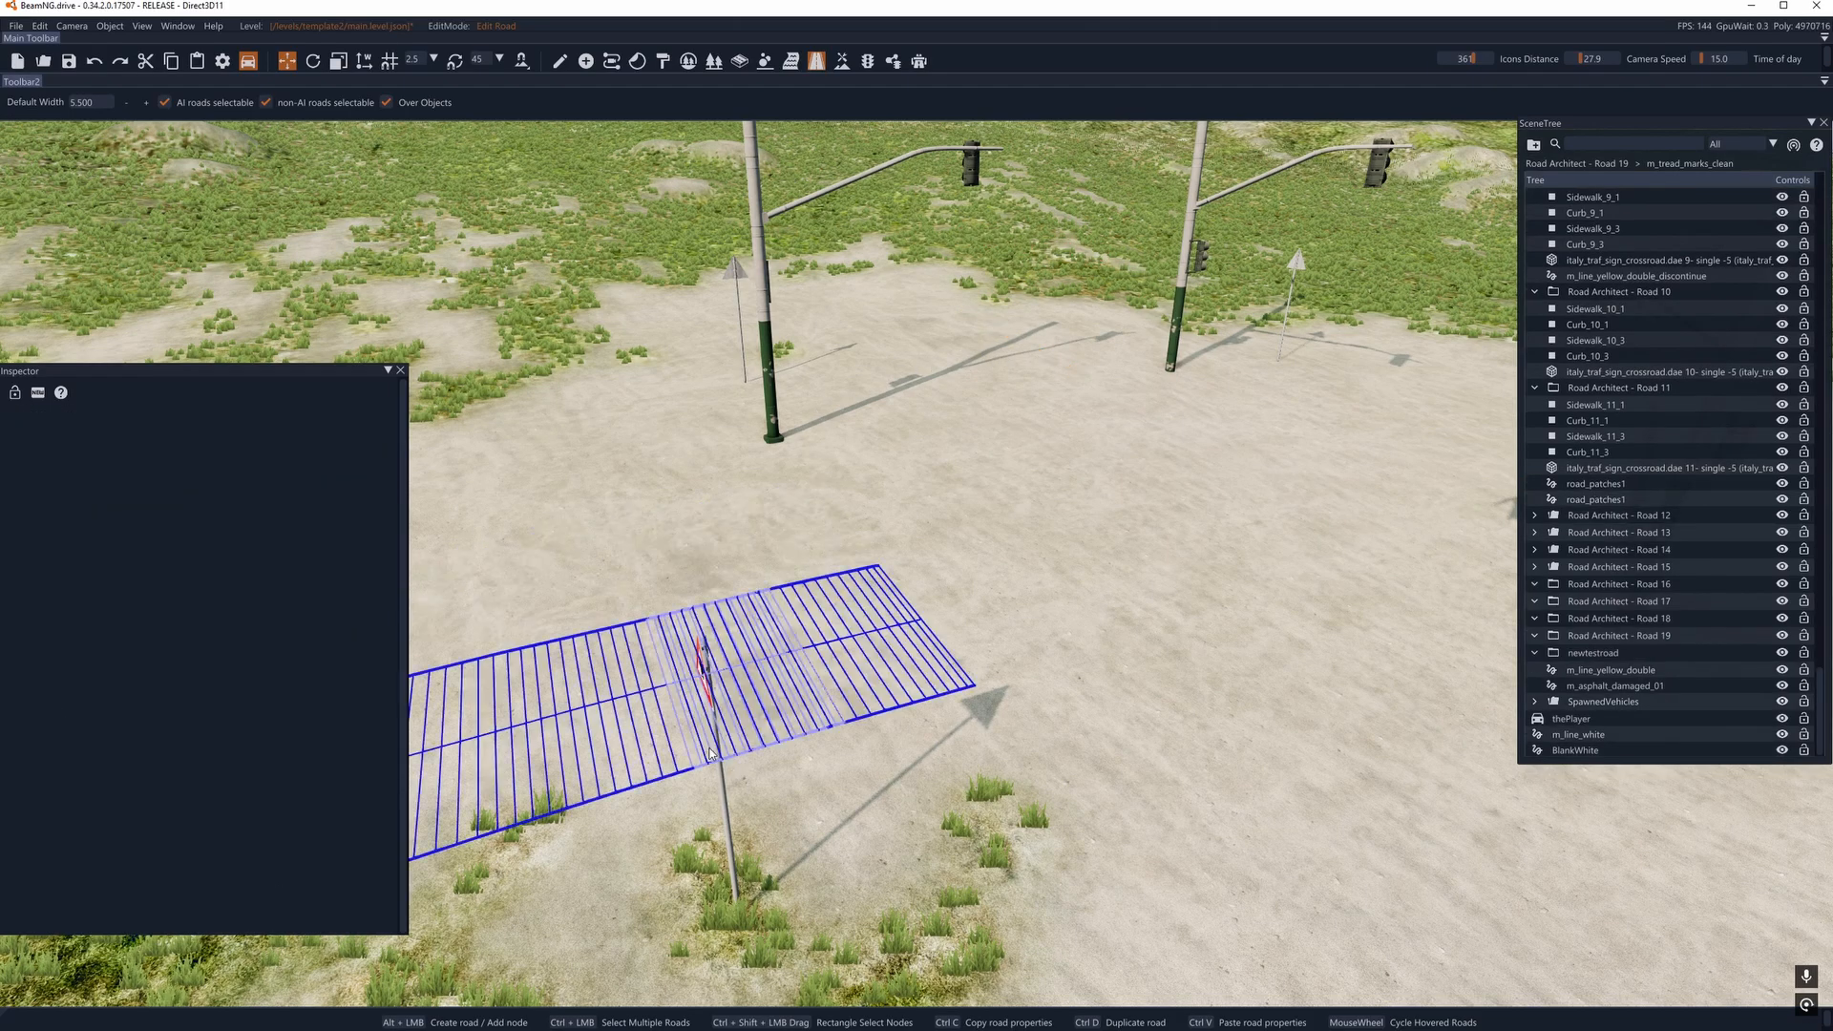
- Delete the two m_tread_marks_clean and two road_patches1 decal roads of Road Architect - Road 8 near the crossroad sign
{"action": "left_click", "coordinate": [707, 673]}
{"action": "key", "text": "Delete"}
{"action": "left_click", "coordinate": [706, 675]}
{"action": "key", "text": "Delete"}
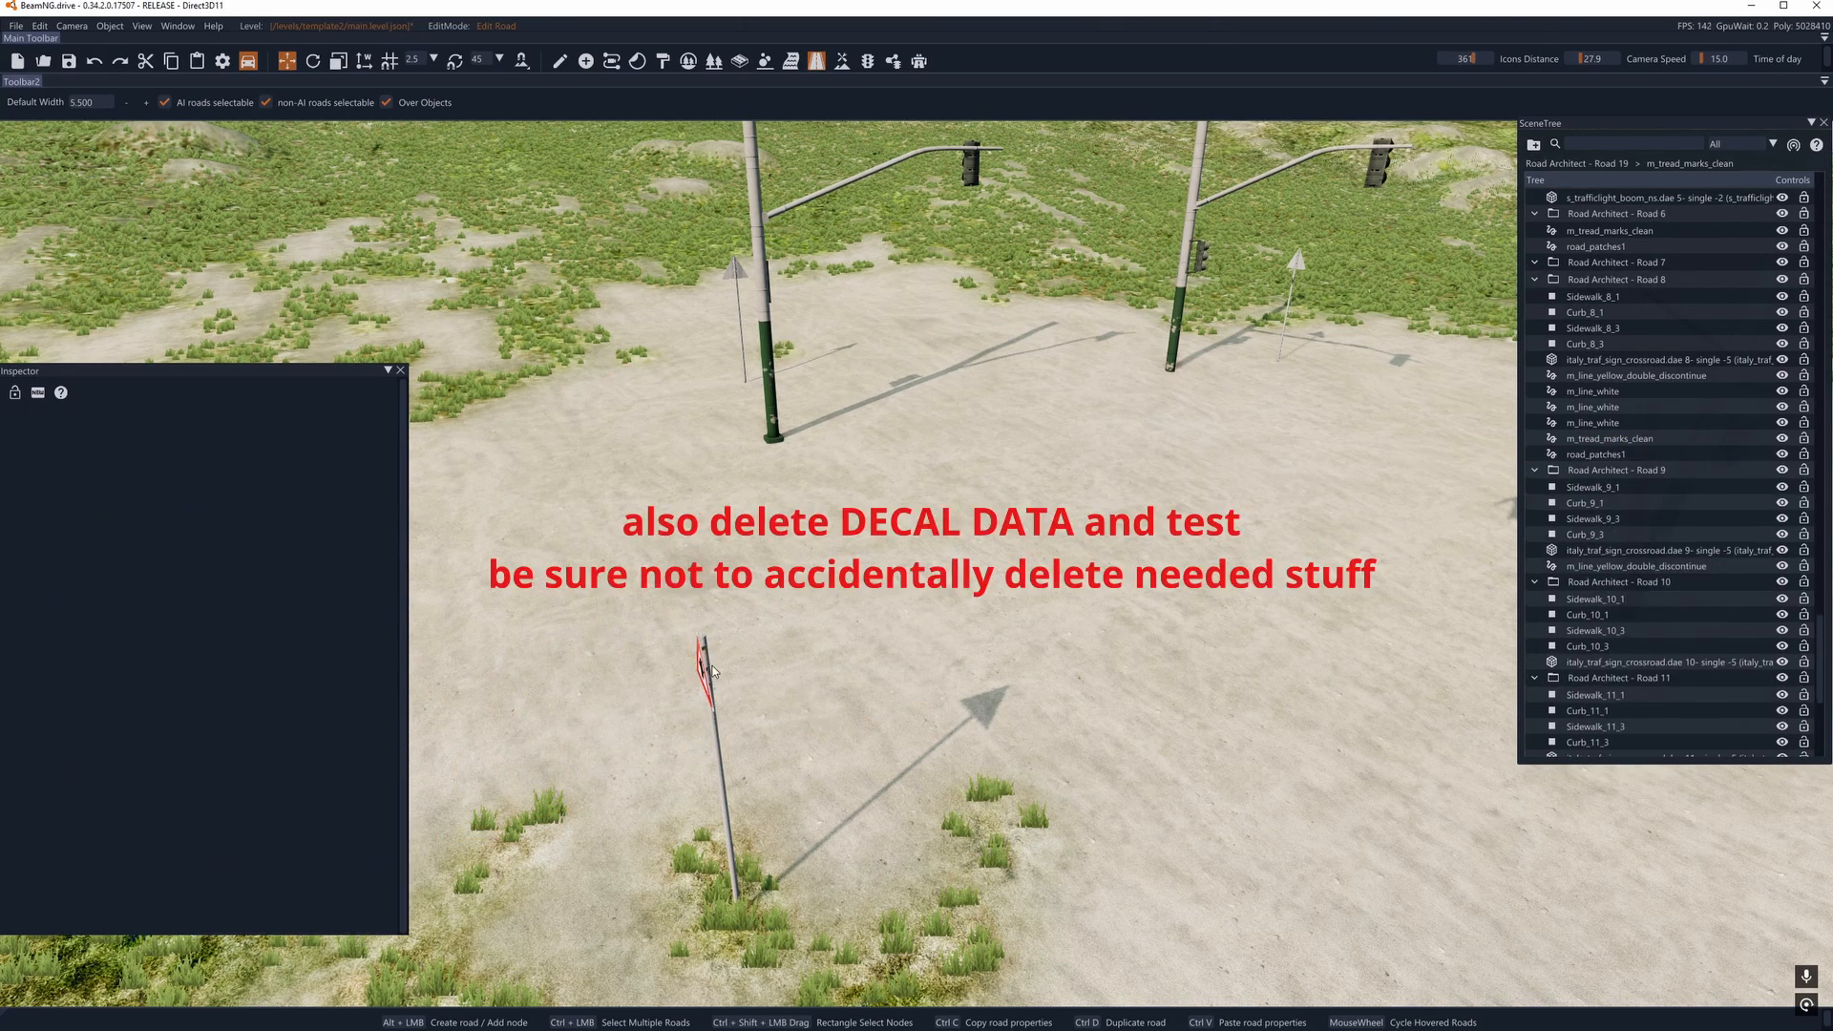
{"action": "left_click", "coordinate": [661, 583]}
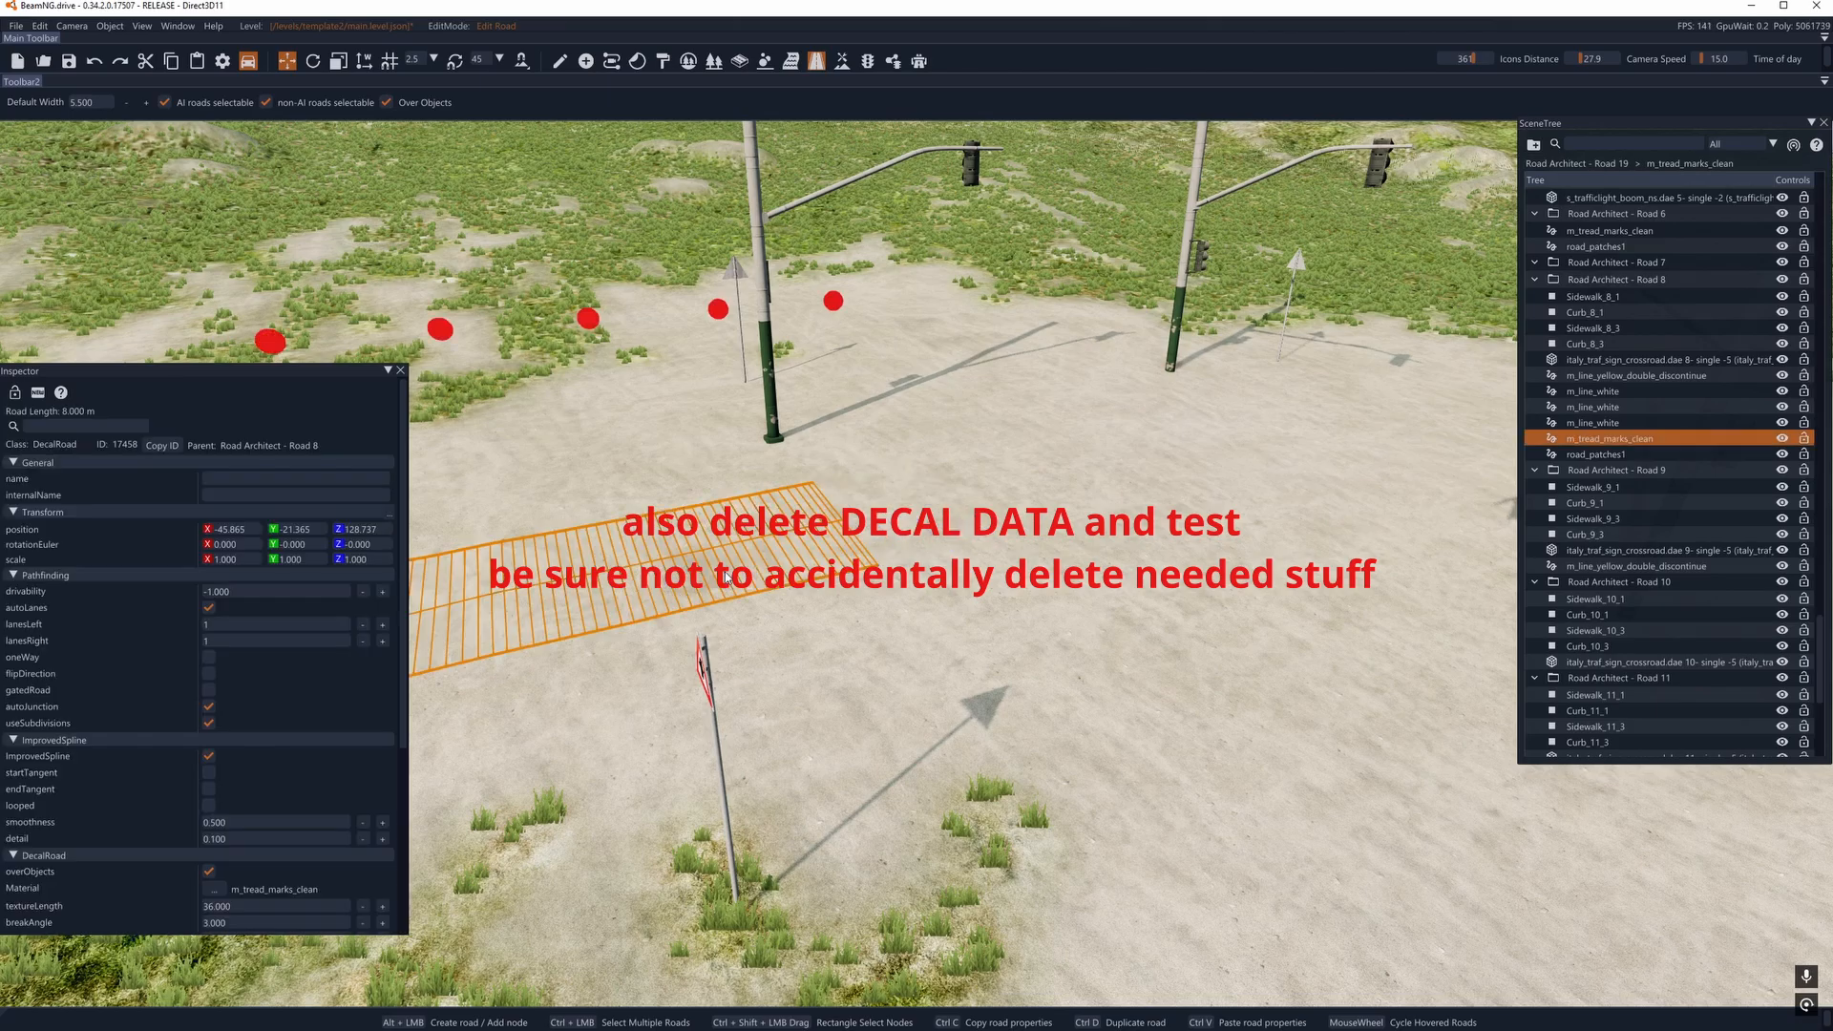
{"action": "key", "text": "Delete"}
{"action": "left_click", "coordinate": [660, 584]}
{"action": "key", "text": "Delete"}
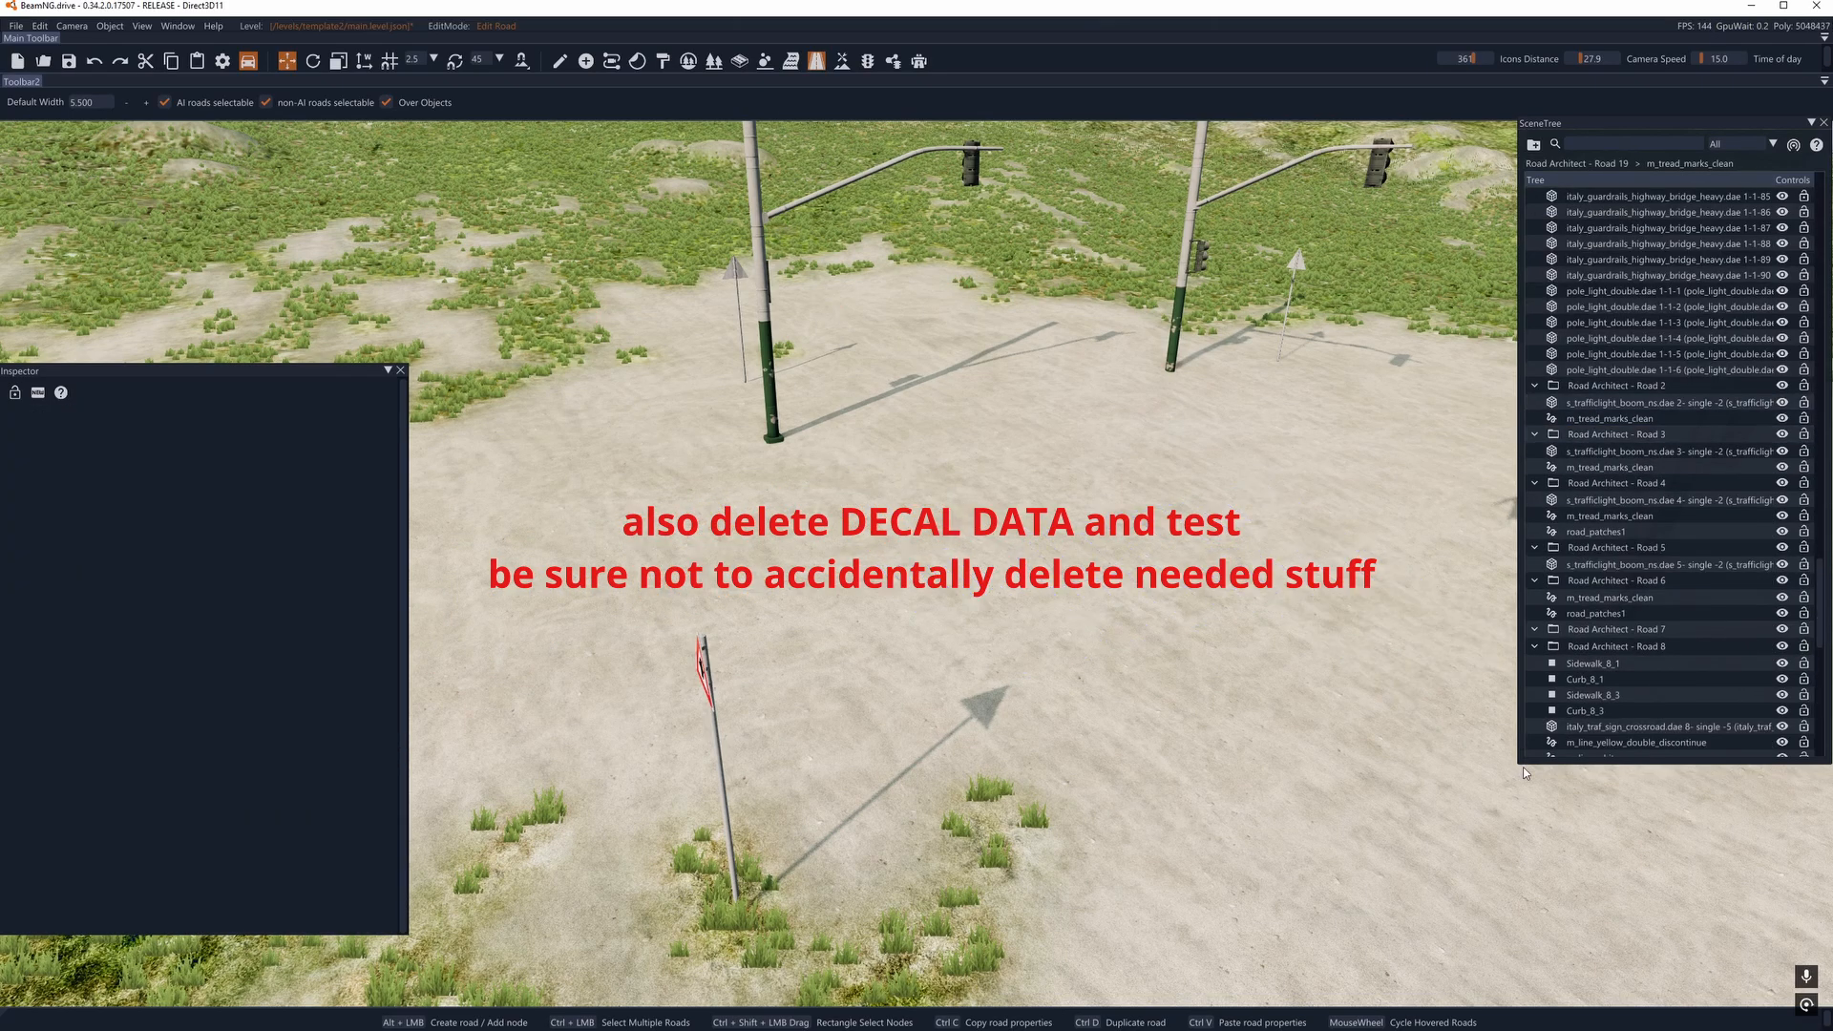
- Enlarge the scene tree window and select Road 1's italy_guardrails_basic objects 1-1-1 through 1-1-49
{"action": "left_click_drag", "start_coordinate": [1517, 764], "coordinate": [1210, 964]}
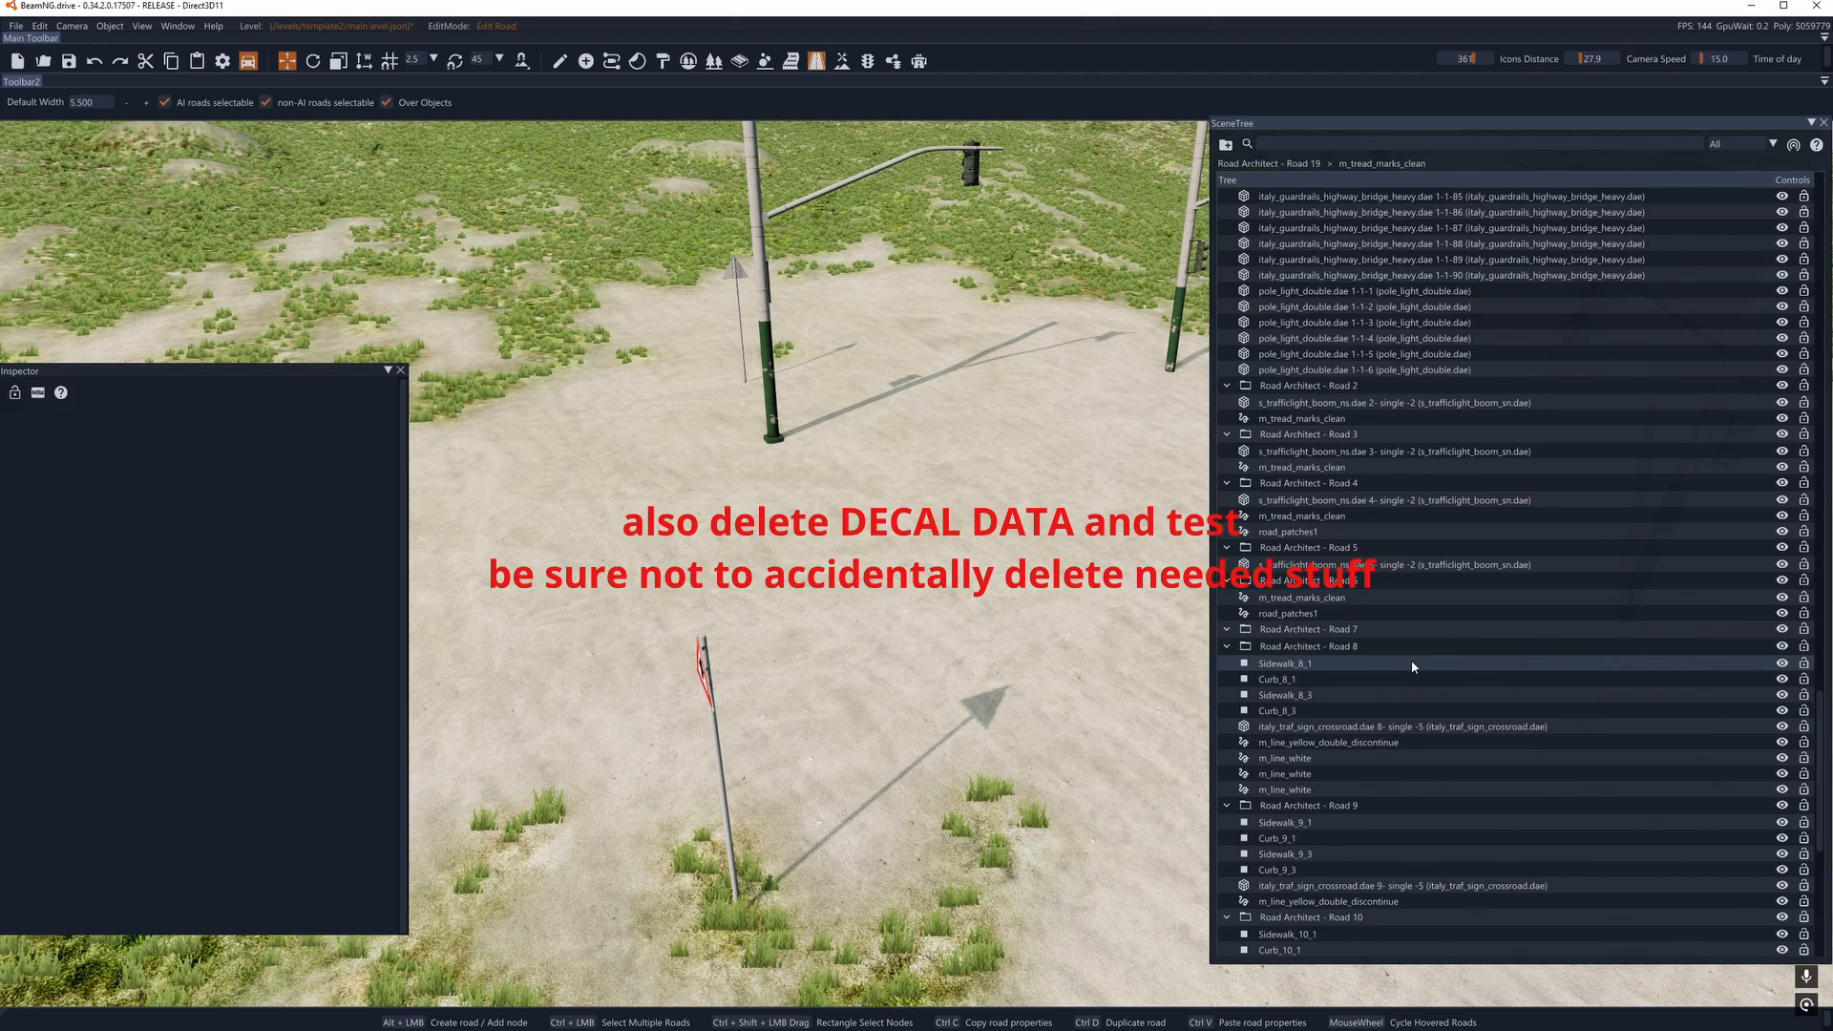
{"action": "scroll", "coordinate": [1413, 651], "scroll_direction": "down", "scroll_amount": 5}
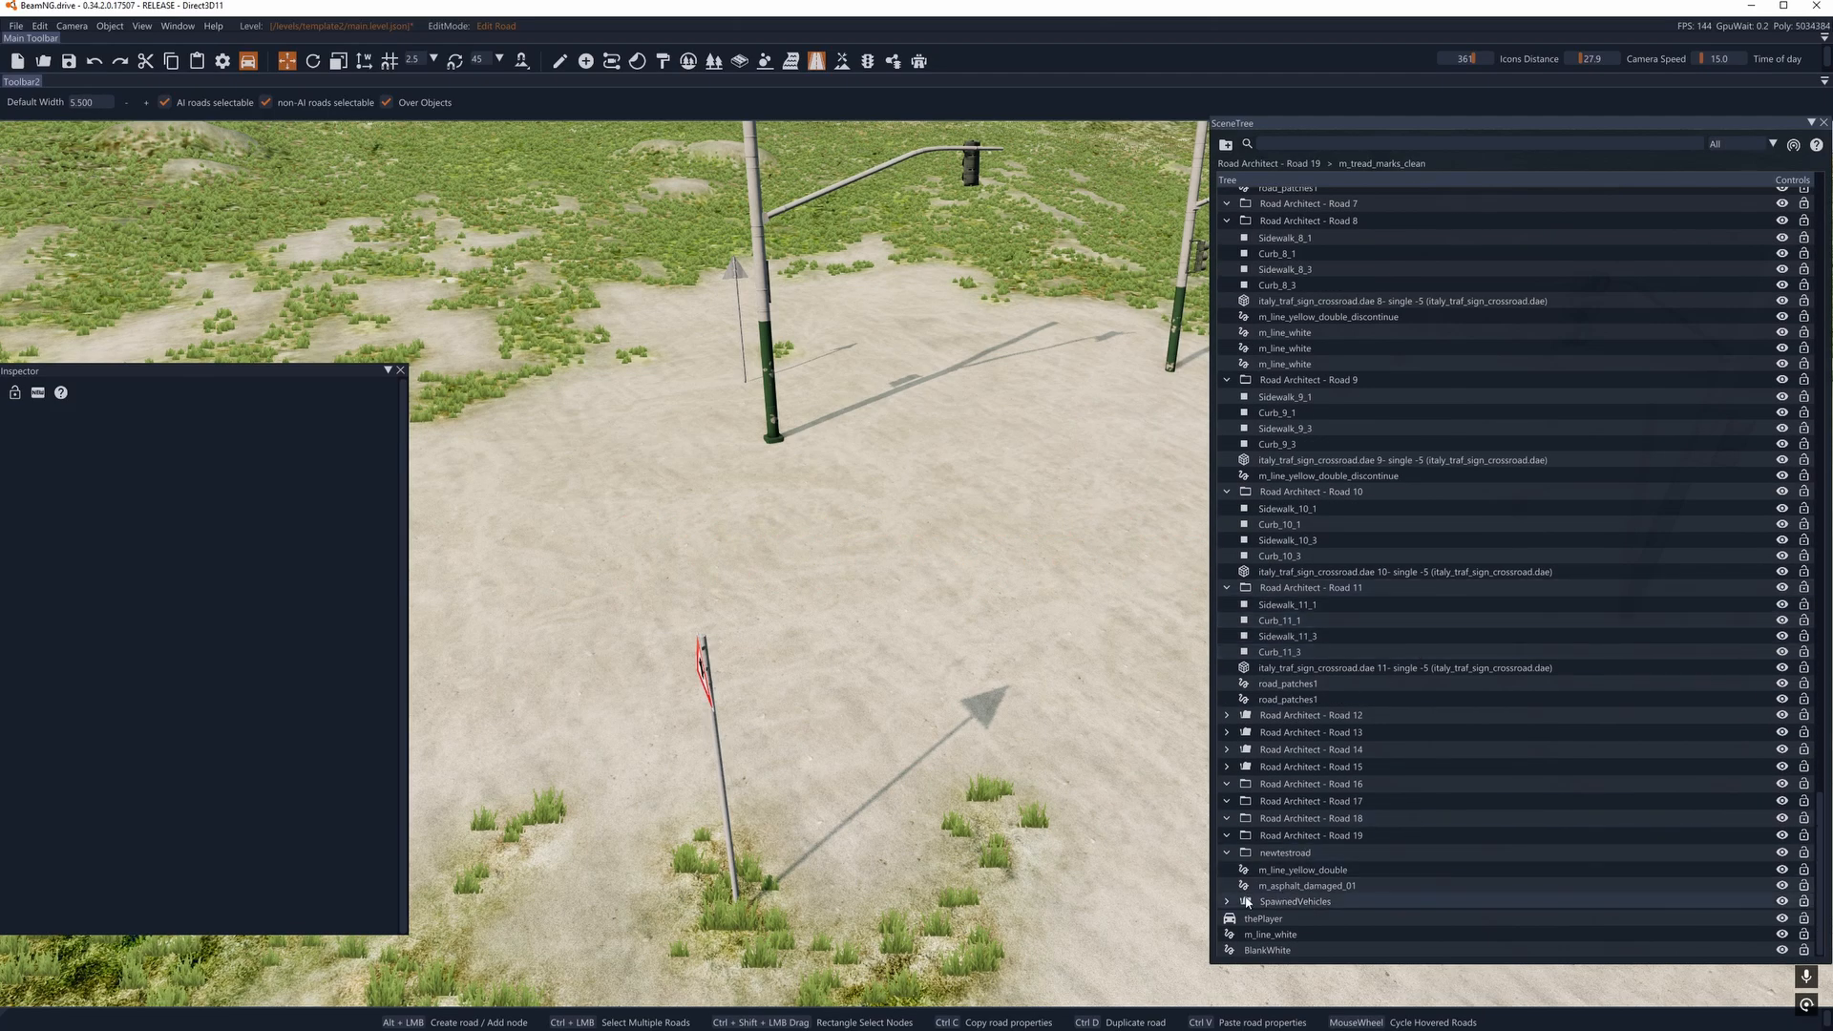
{"action": "scroll", "coordinate": [1292, 827], "scroll_direction": "up", "scroll_amount": 15}
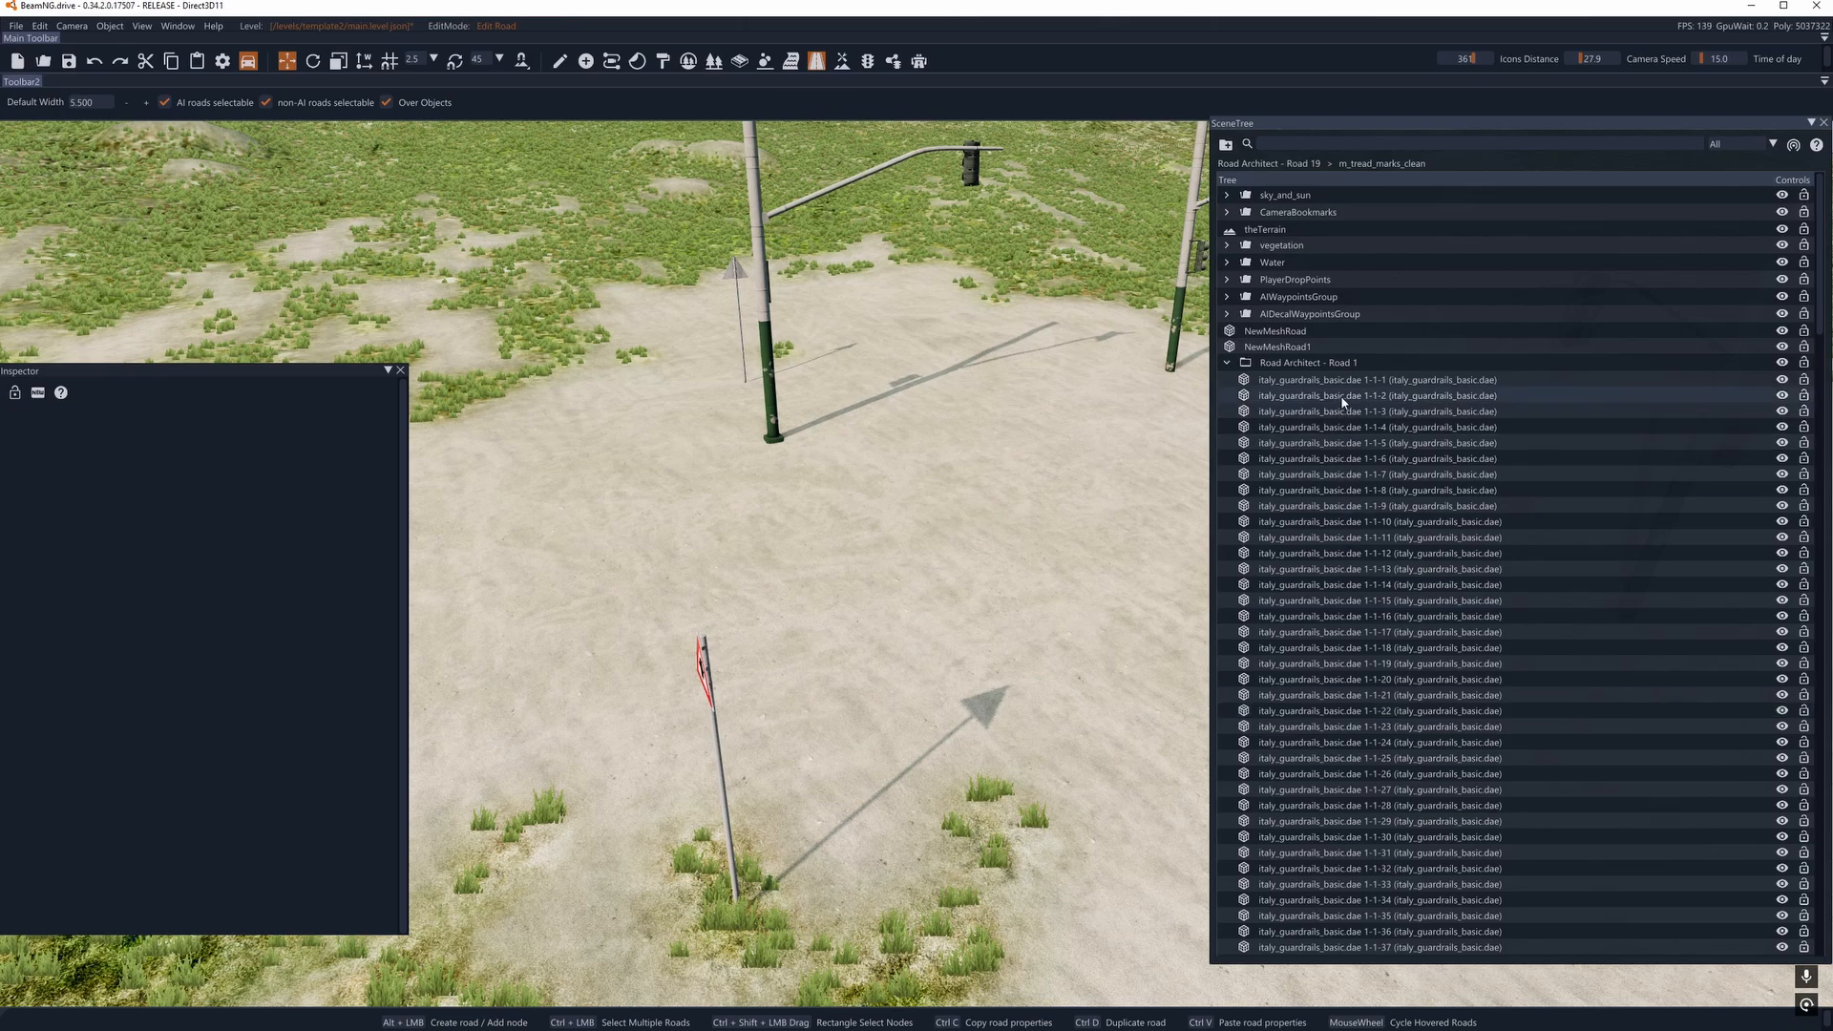
{"action": "left_click", "coordinate": [1341, 380]}
{"action": "scroll", "coordinate": [1348, 540], "scroll_direction": "down", "scroll_amount": 7}
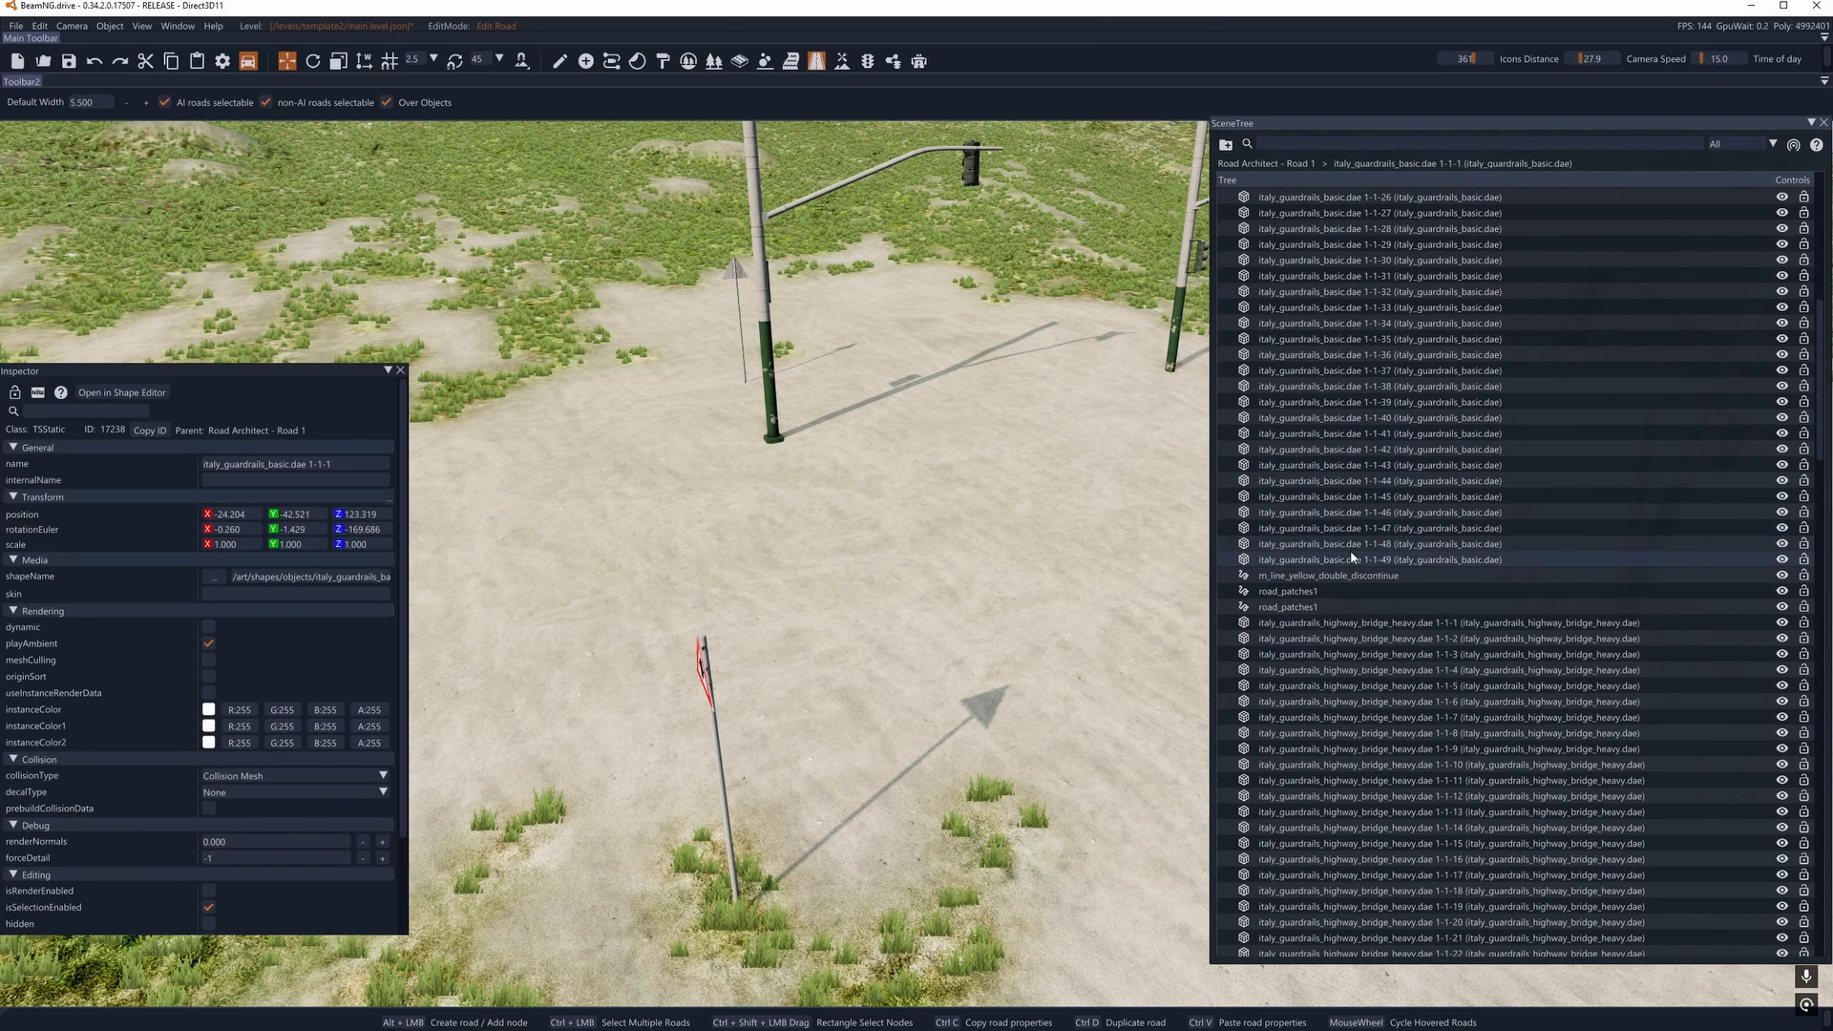
{"action": "left_click", "coordinate": [1352, 562], "text": "shift"}
{"action": "scroll", "coordinate": [1392, 429], "scroll_direction": "down", "scroll_amount": 1}
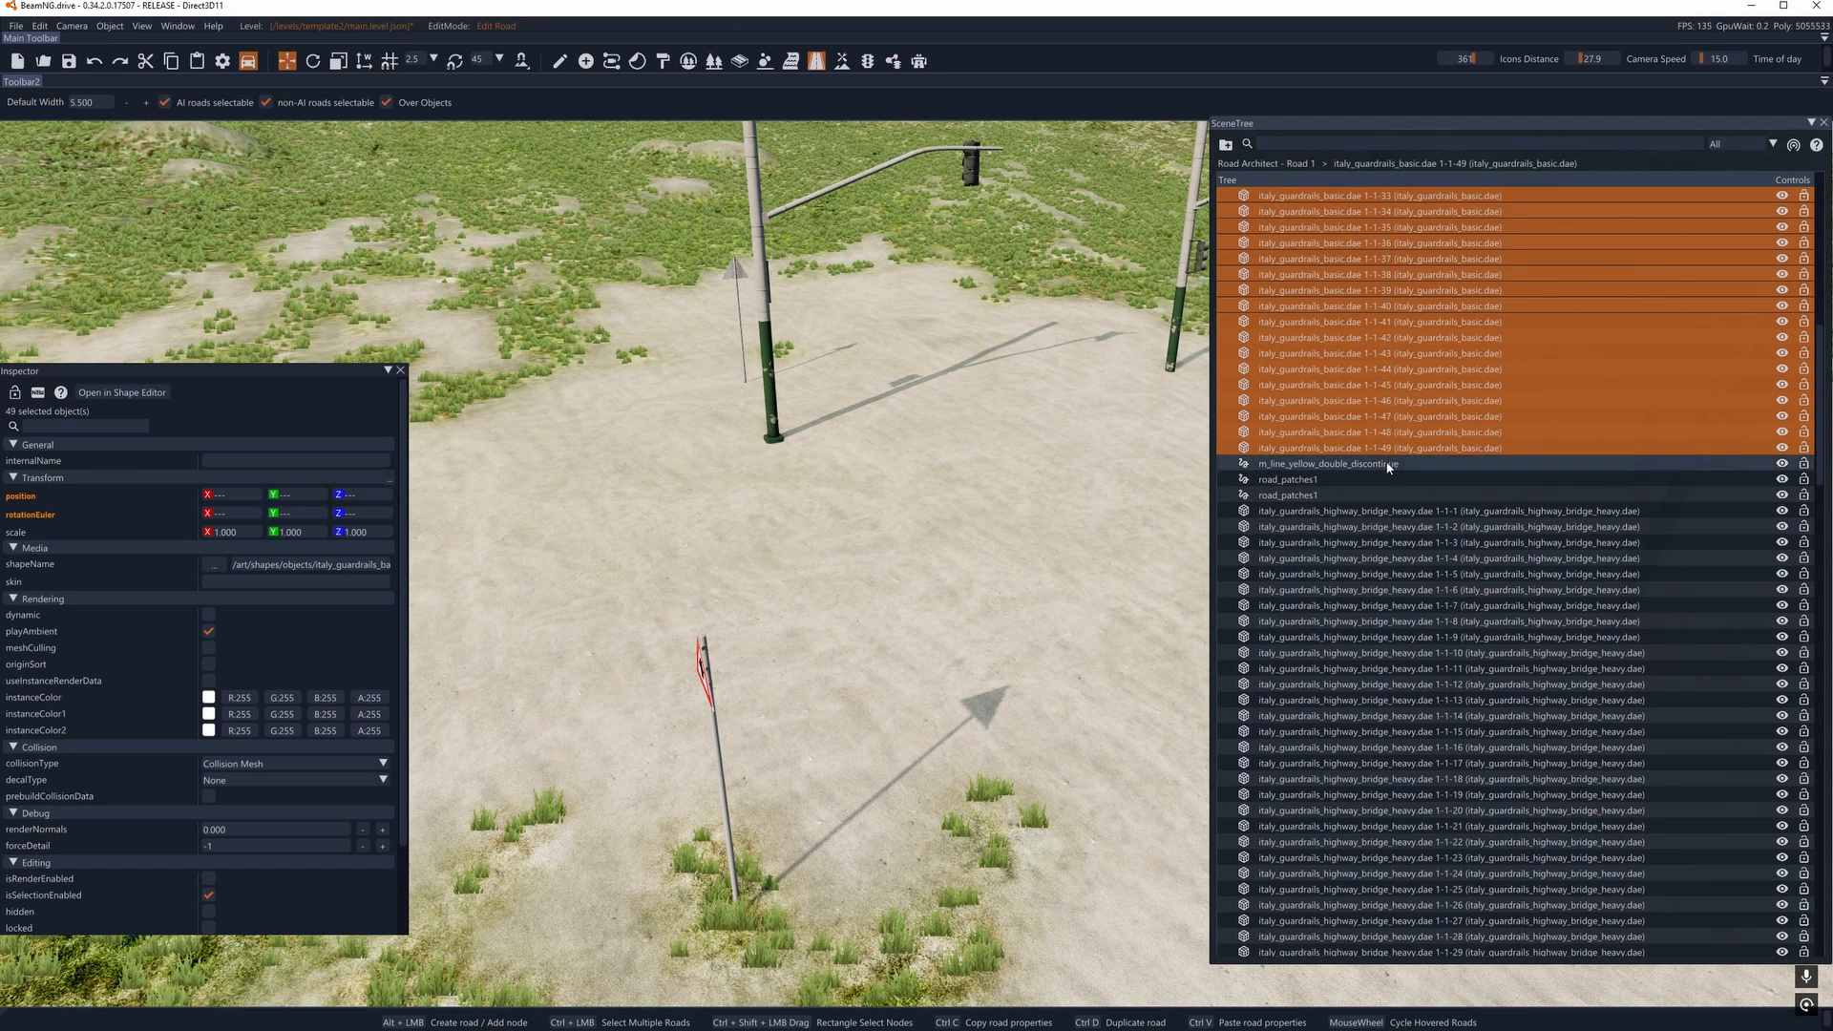
- Delete both road_patches1 decal roads and the m_line_yellow_double_discontinue decal road of Road Architect - Road 1
{"action": "left_click", "coordinate": [1253, 479]}
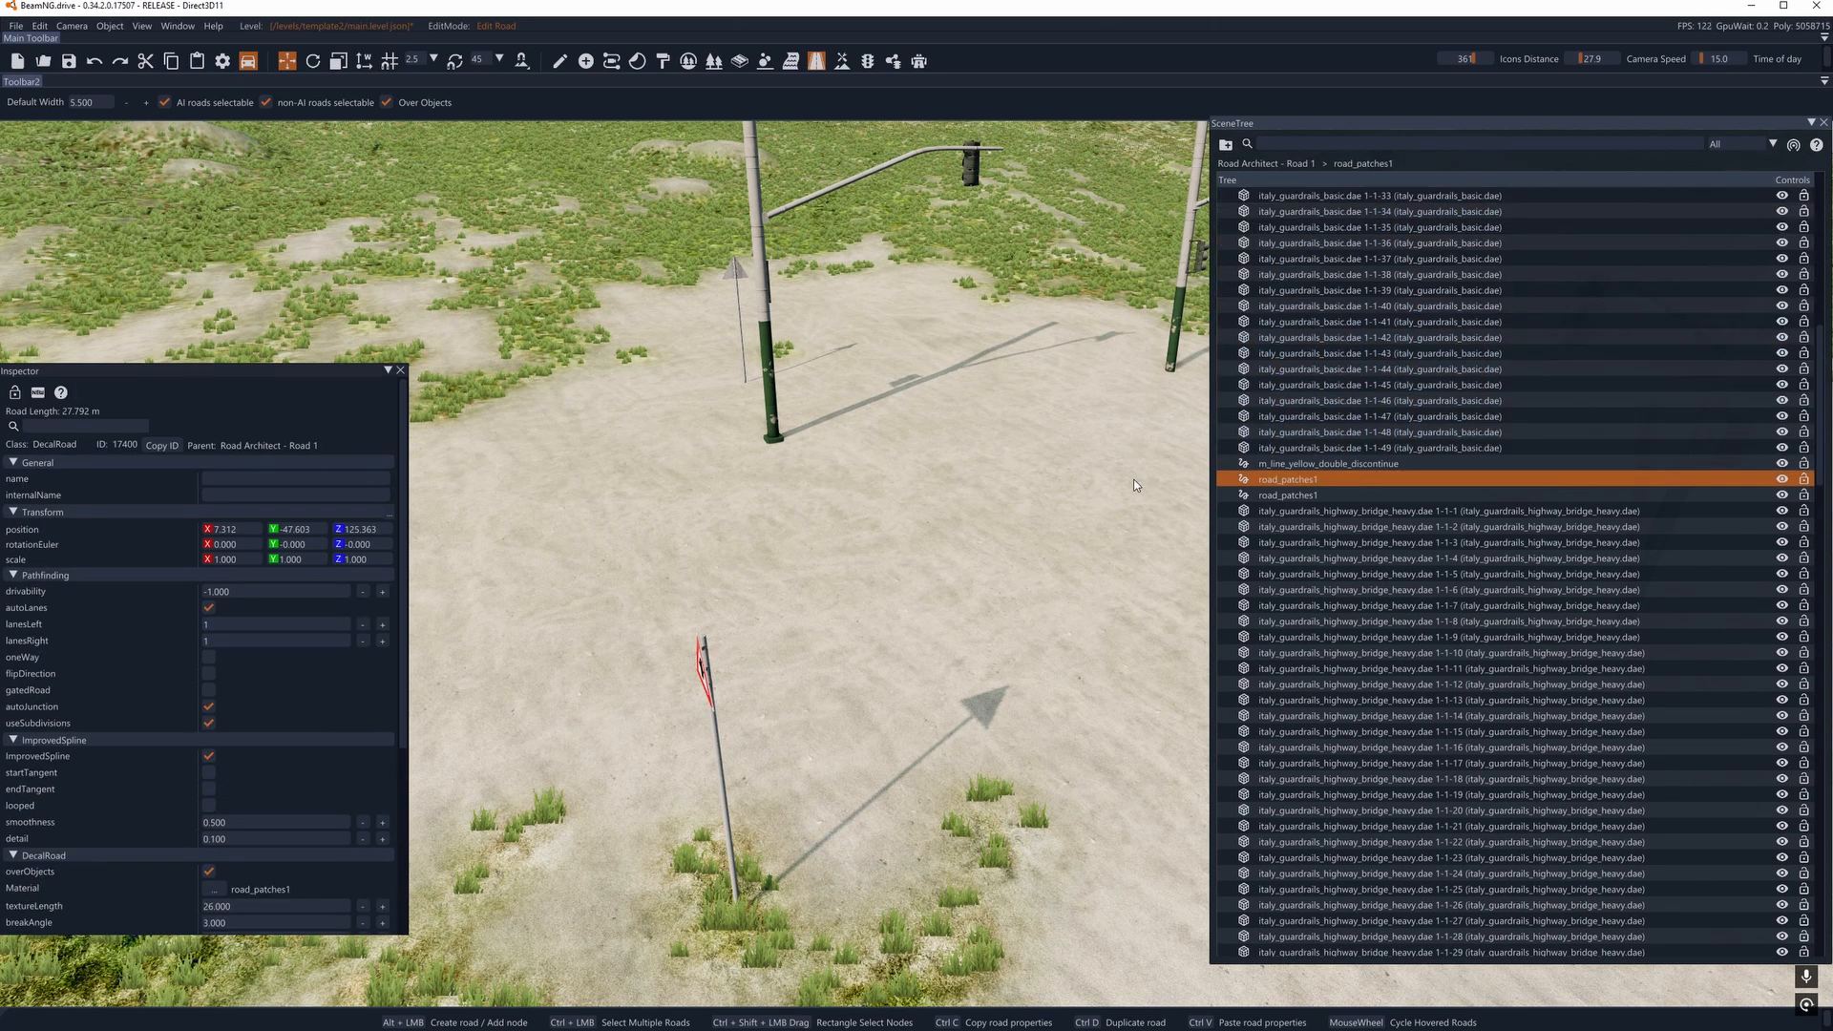
{"action": "double_click", "coordinate": [1278, 480]}
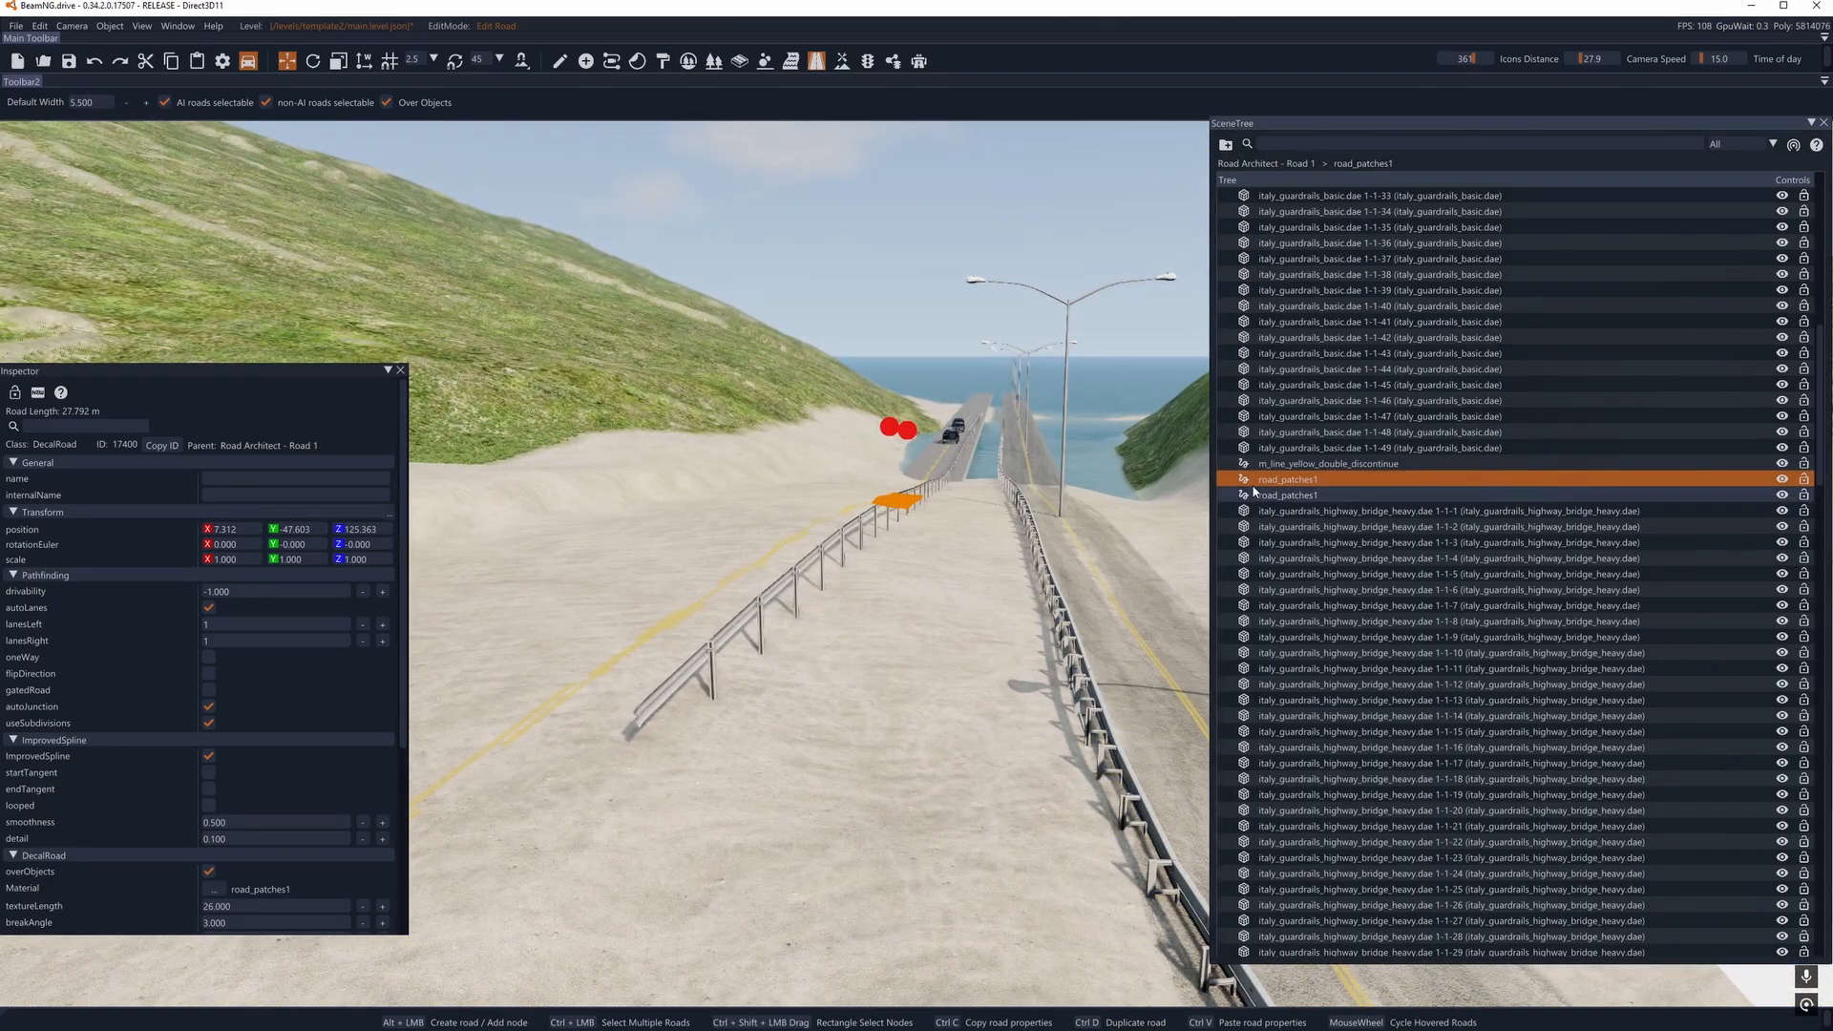
{"action": "key", "text": "Delete"}
{"action": "left_click", "coordinate": [1297, 484]}
{"action": "key", "text": "Delete"}
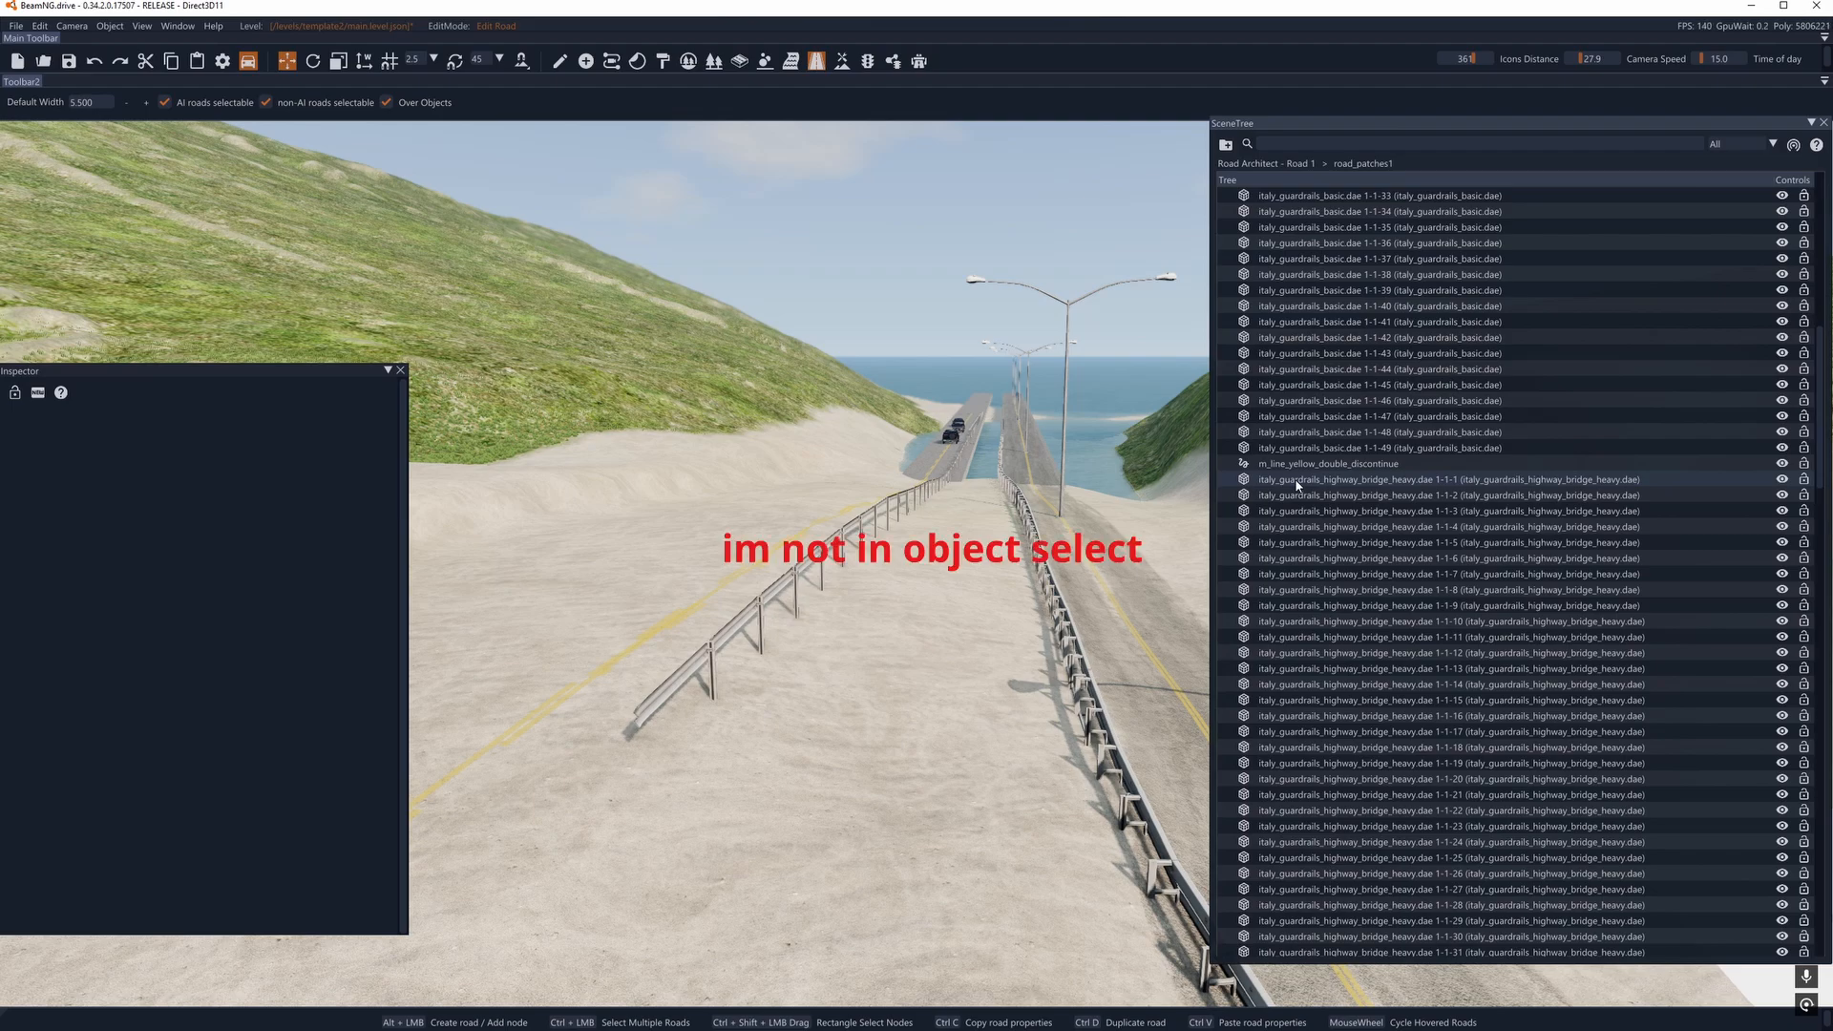
{"action": "left_click", "coordinate": [1308, 466]}
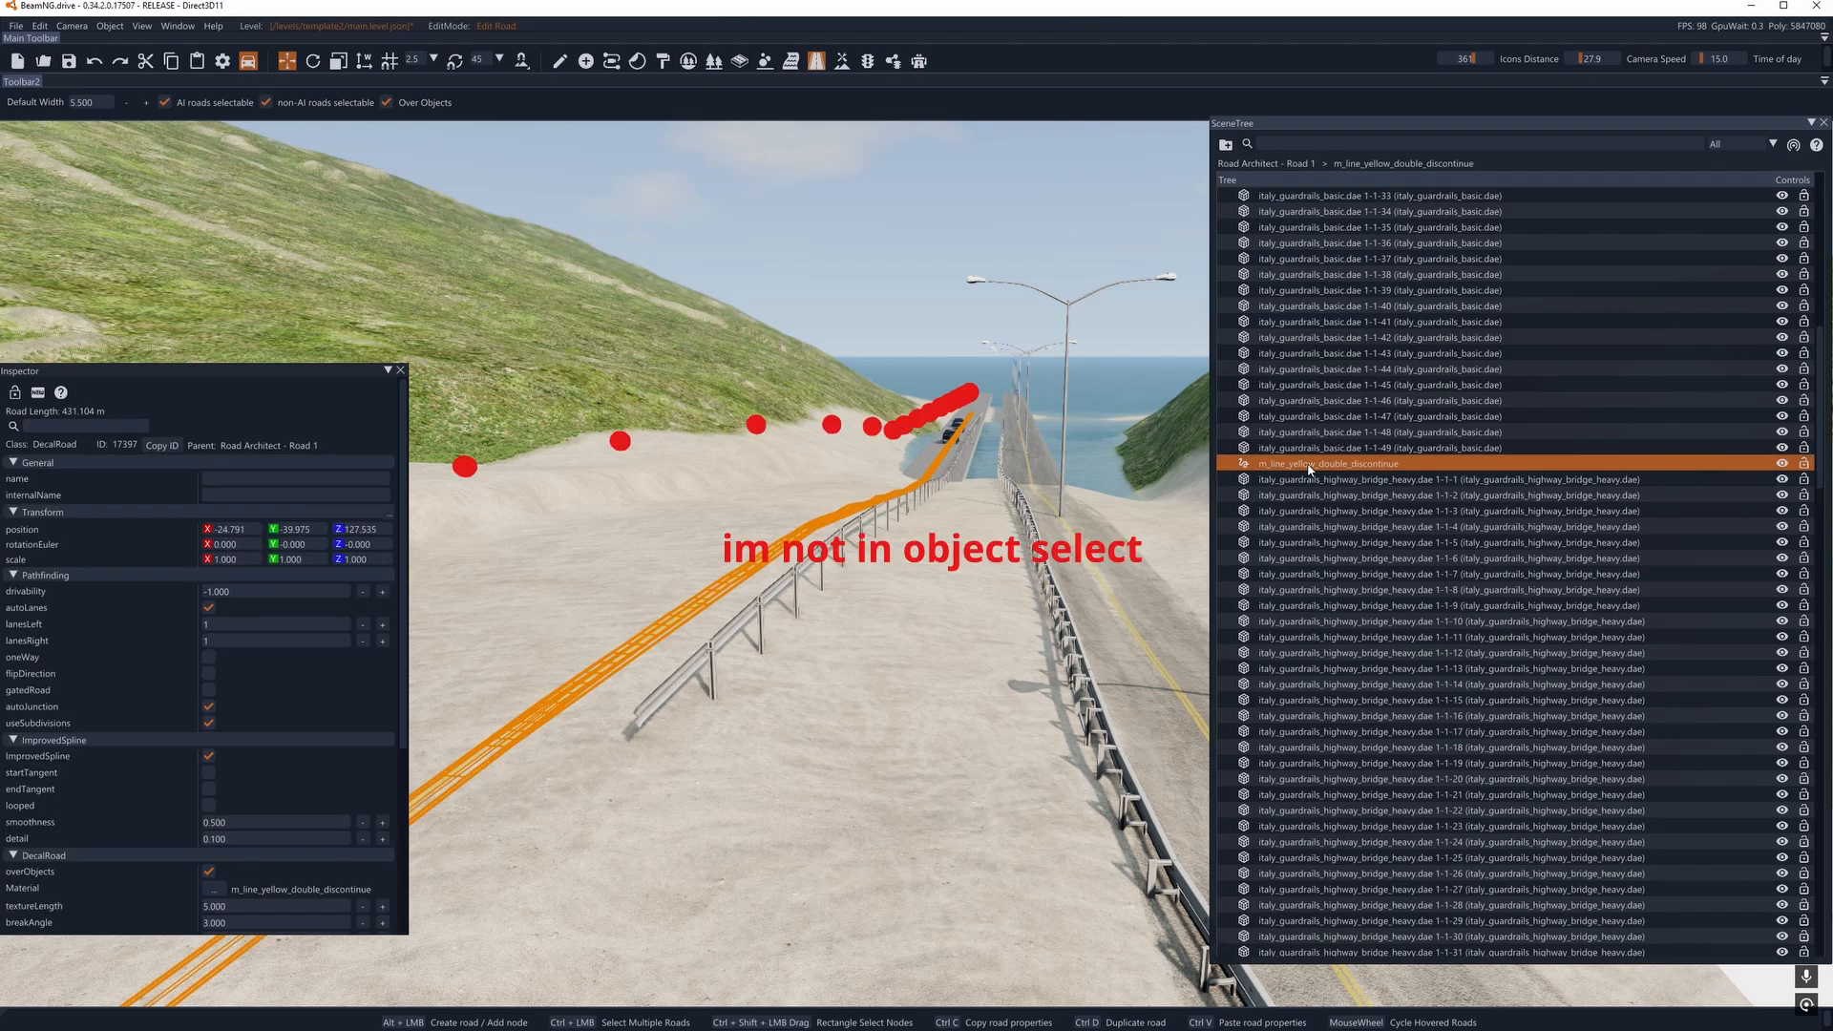
{"action": "key", "text": "Delete"}
- Locate the remaining m_tread_marks_clean decal road of Road Architect - Road 2 in the scene tree and delete it
{"action": "left_click", "coordinate": [1310, 466]}
{"action": "scroll", "coordinate": [1356, 514], "scroll_direction": "down", "scroll_amount": 5}
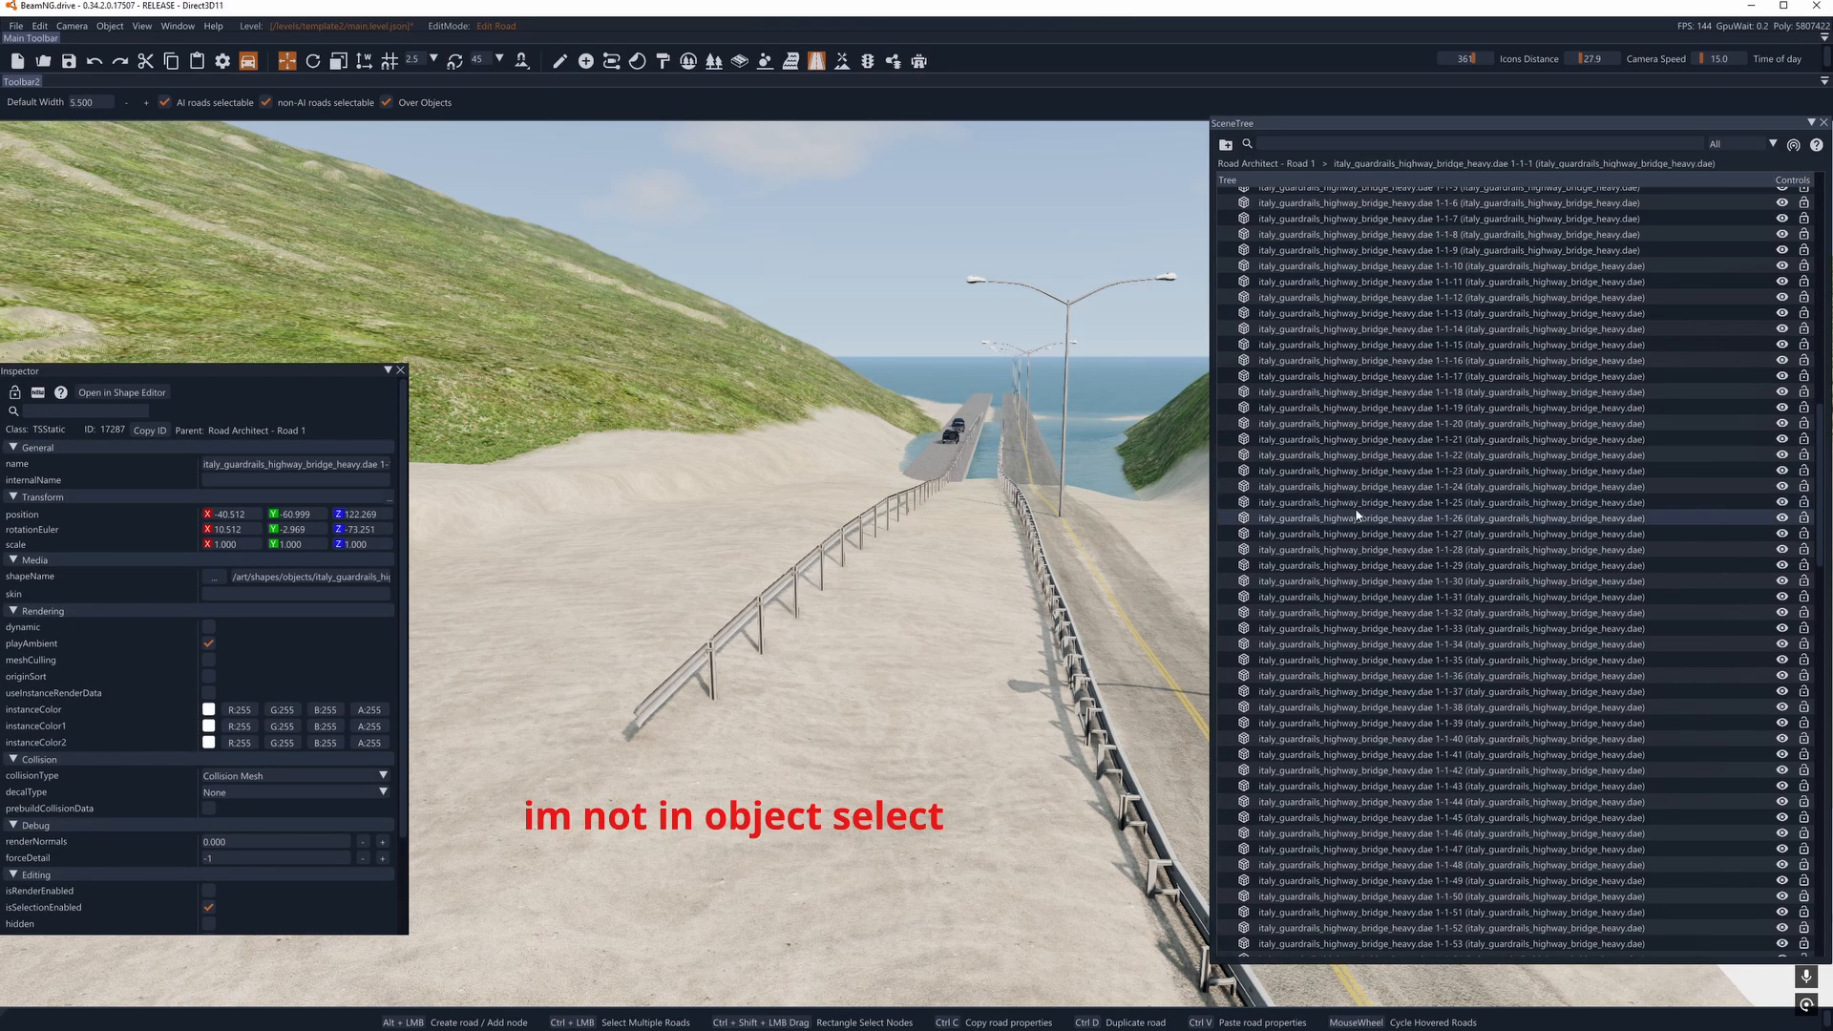
{"action": "scroll", "coordinate": [1356, 516], "scroll_direction": "up", "scroll_amount": 3}
{"action": "scroll", "coordinate": [1355, 518], "scroll_direction": "down", "scroll_amount": 9}
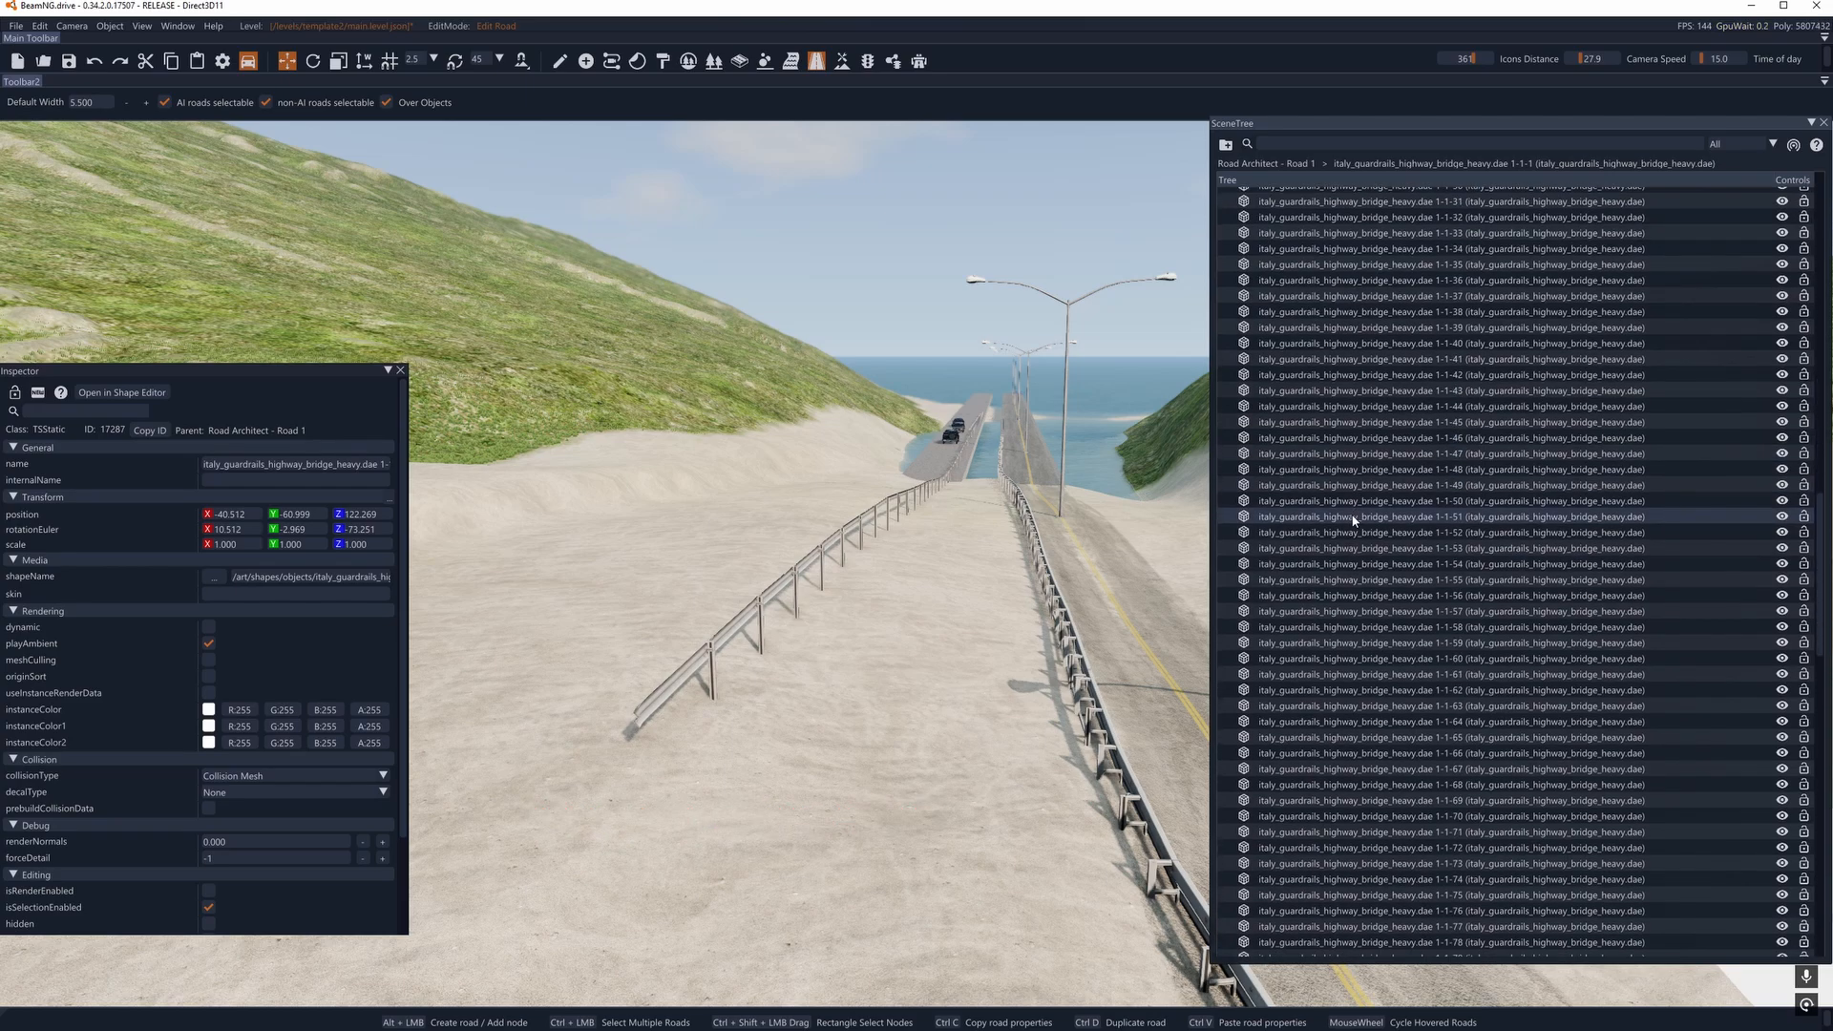
{"action": "scroll", "coordinate": [1355, 518], "scroll_direction": "down", "scroll_amount": 9}
{"action": "left_click", "coordinate": [1458, 470]}
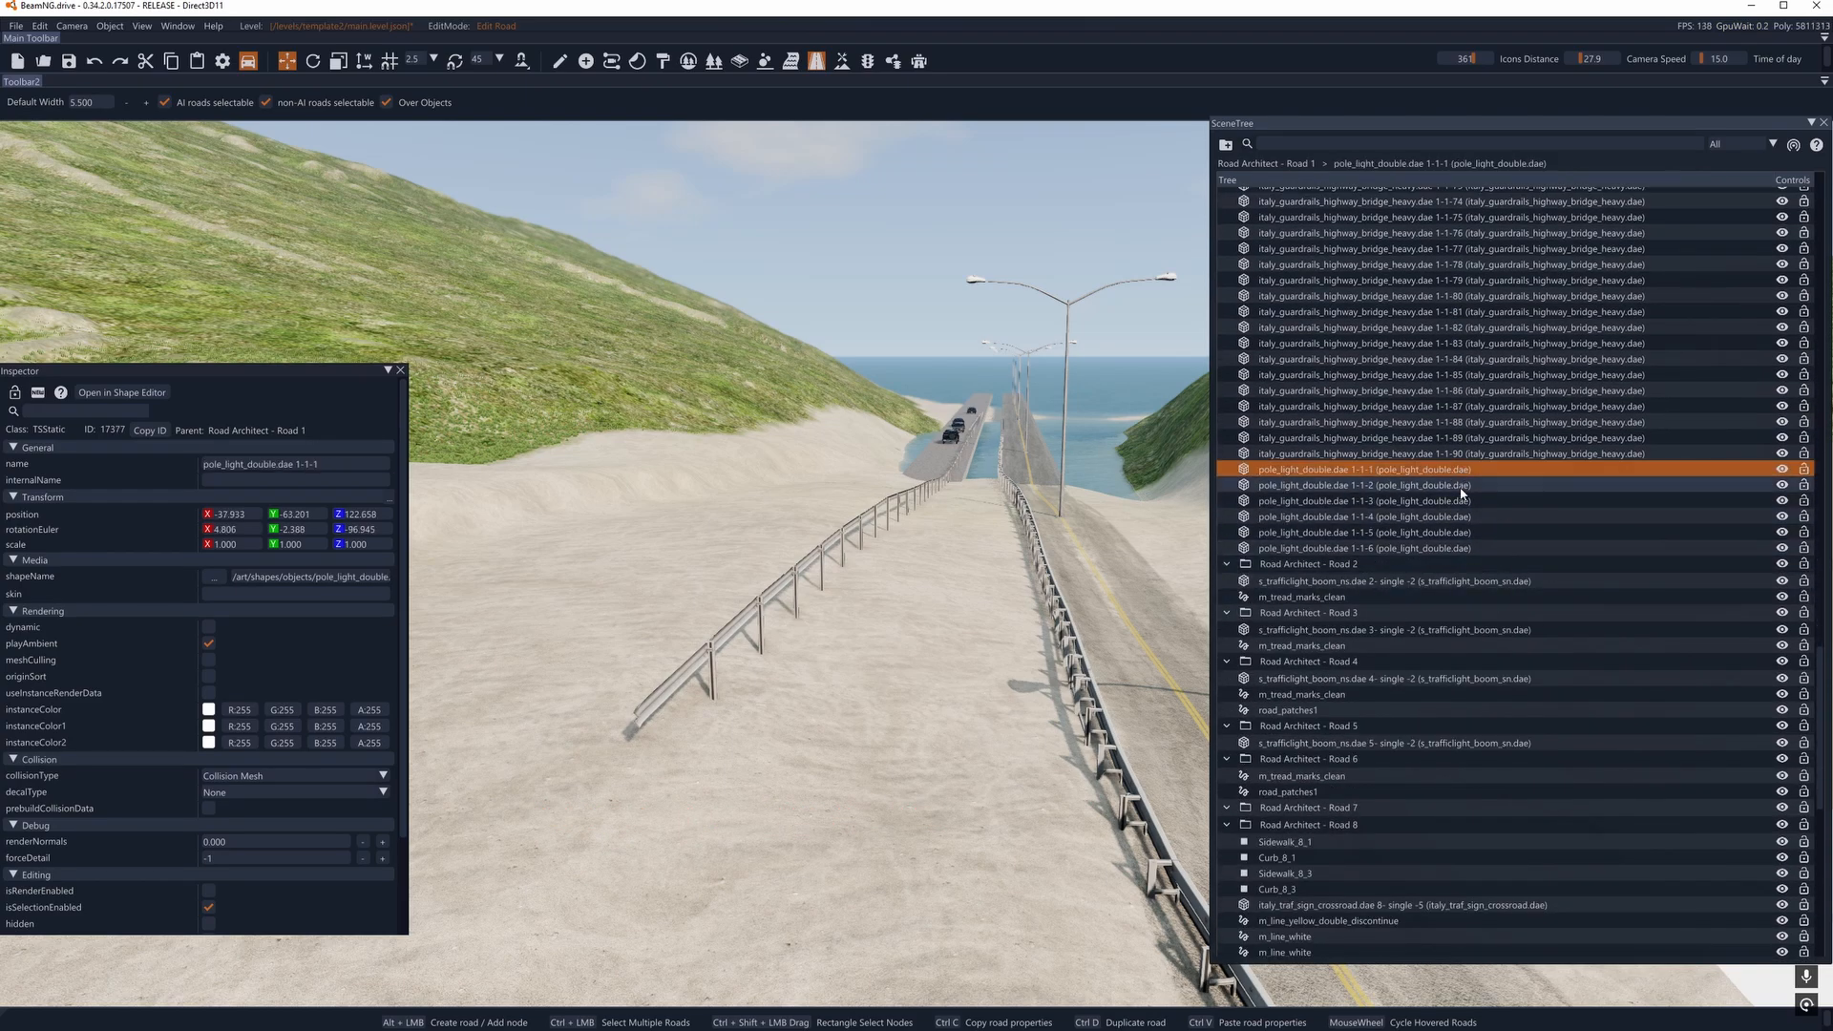
{"action": "scroll", "coordinate": [1375, 521], "scroll_direction": "down", "scroll_amount": 3}
{"action": "left_click", "coordinate": [1401, 468]}
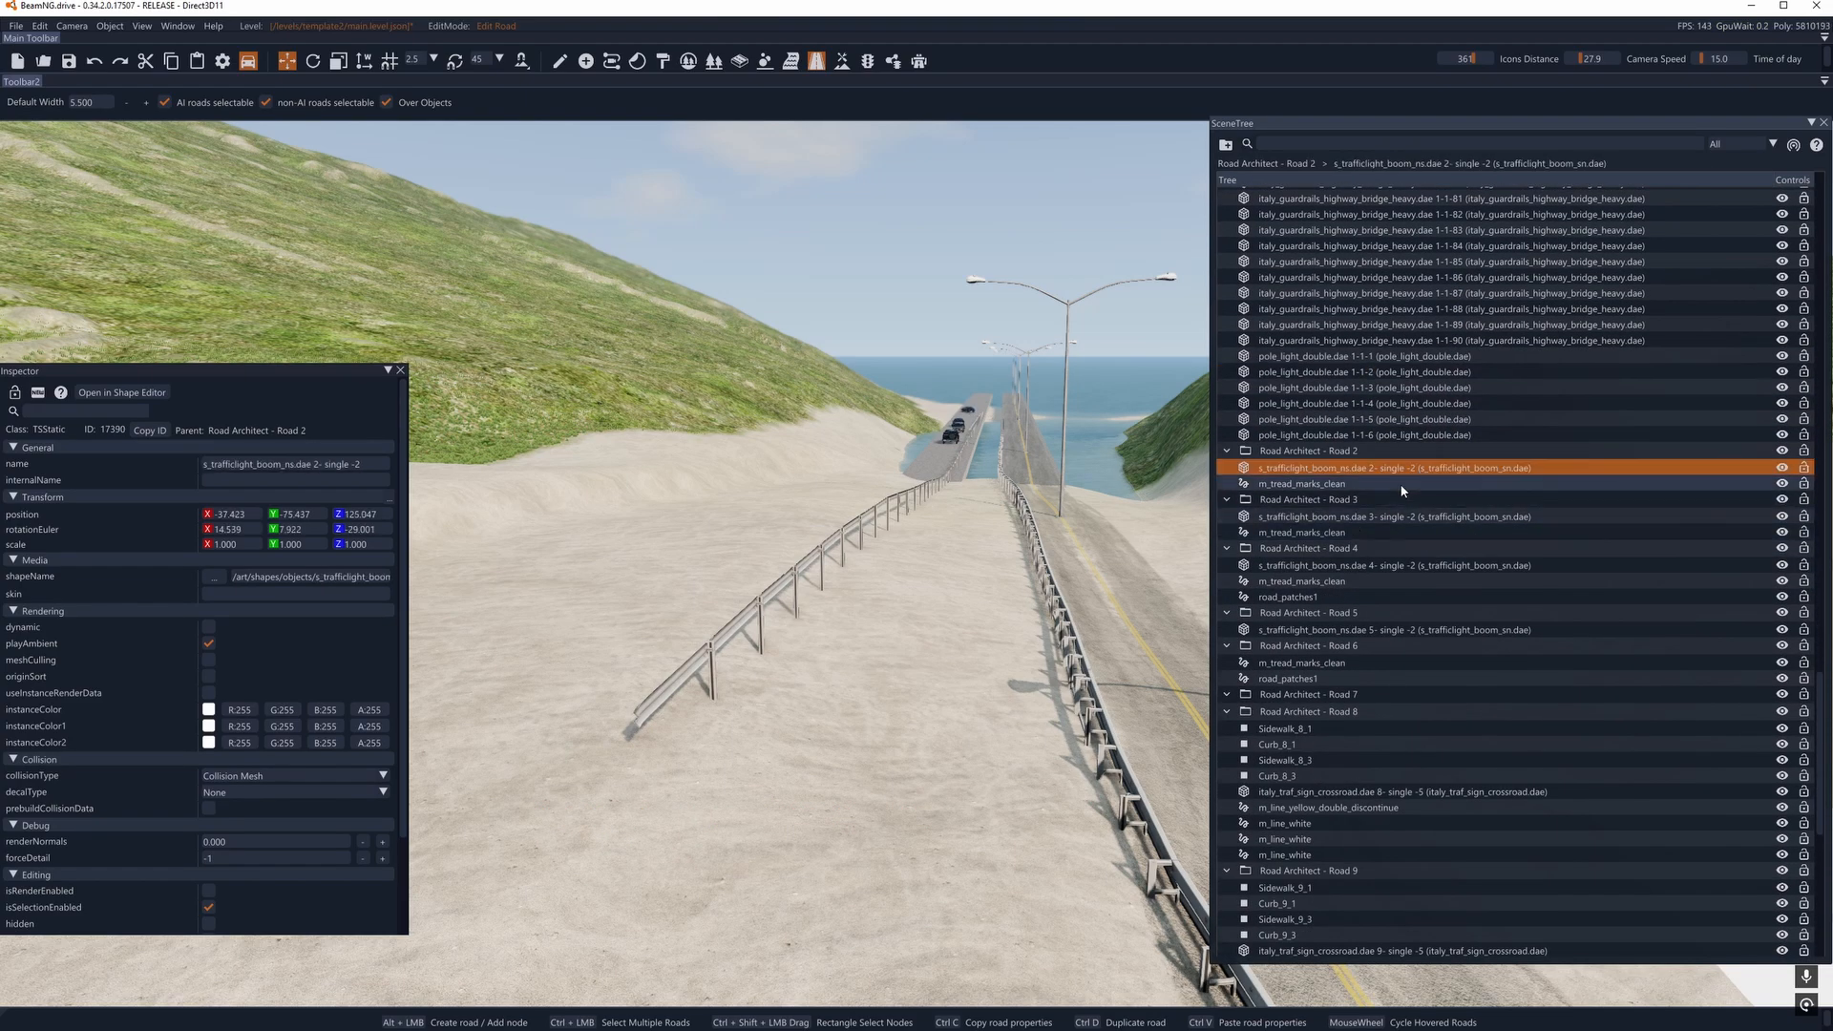
{"action": "left_click", "coordinate": [1402, 484]}
{"action": "double_click", "coordinate": [1403, 484]}
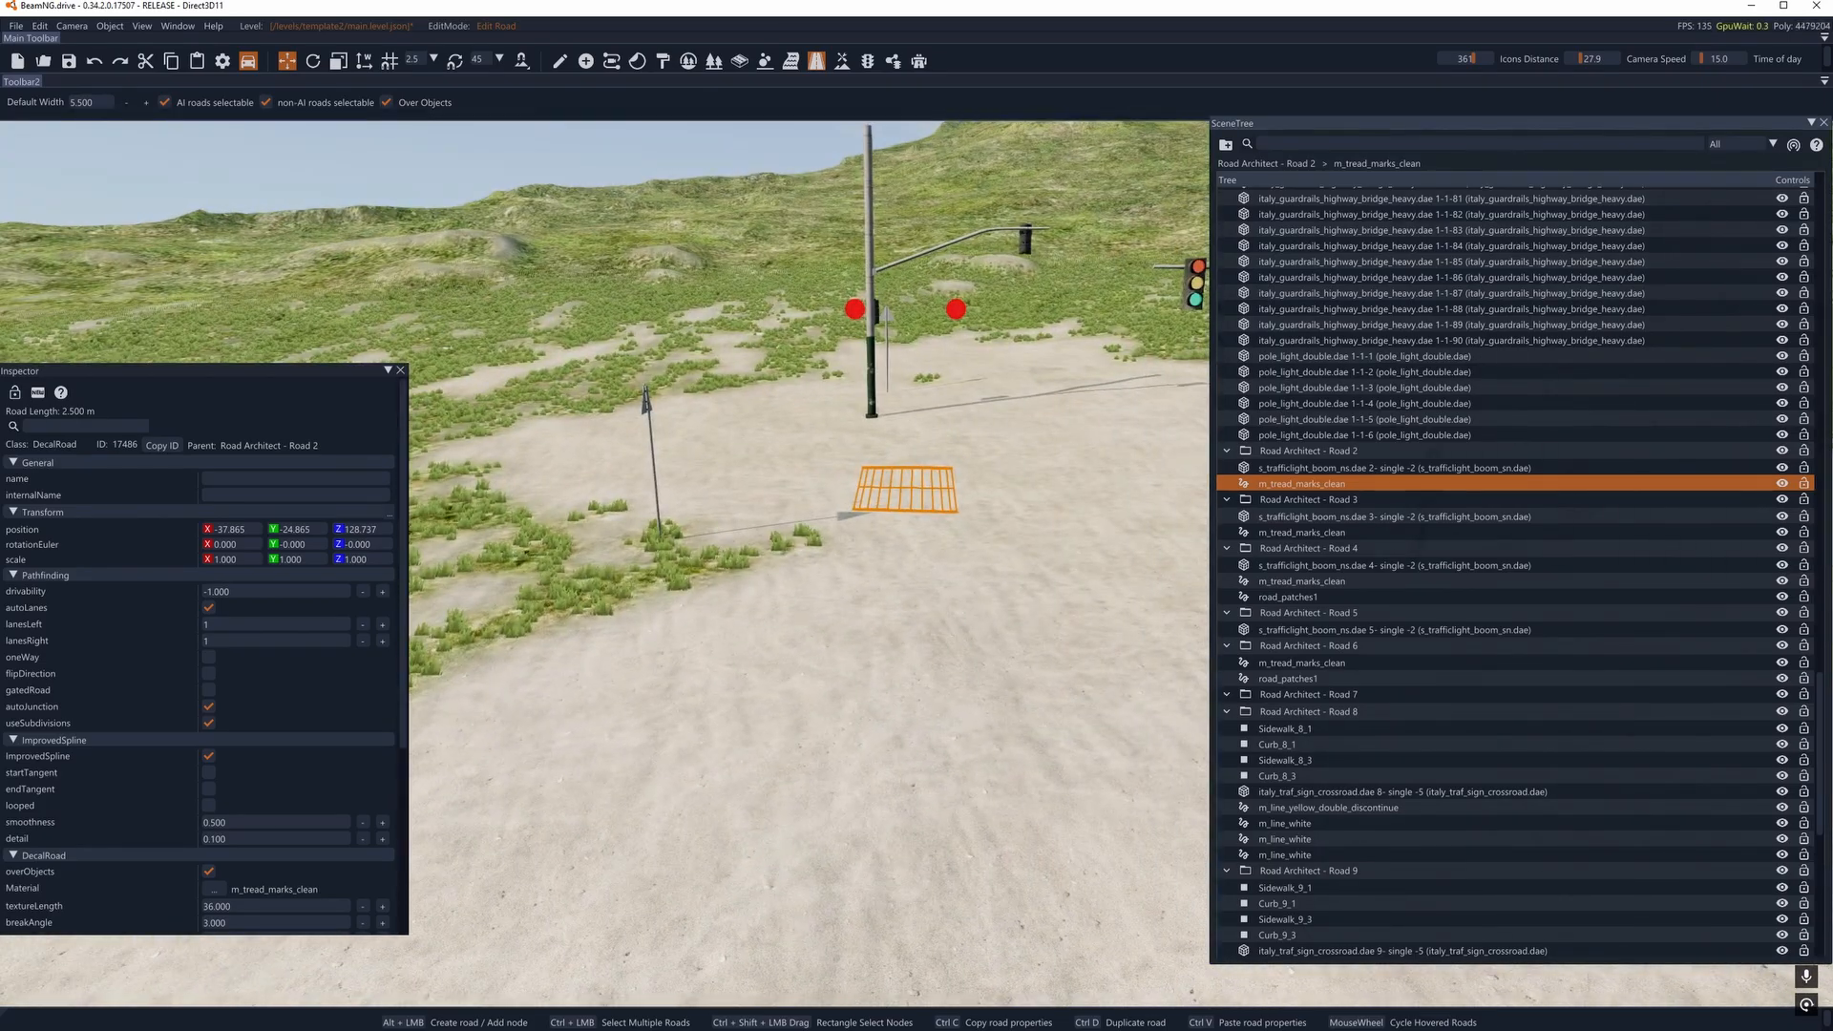
{"action": "key", "text": "Delete"}
- Delete the remaining m_tread_marks_clean decal road of Road Architect - Road 3
{"action": "right_click_drag", "start_coordinate": [812, 568], "coordinate": [1043, 574]}
{"action": "left_click", "coordinate": [1315, 503]}
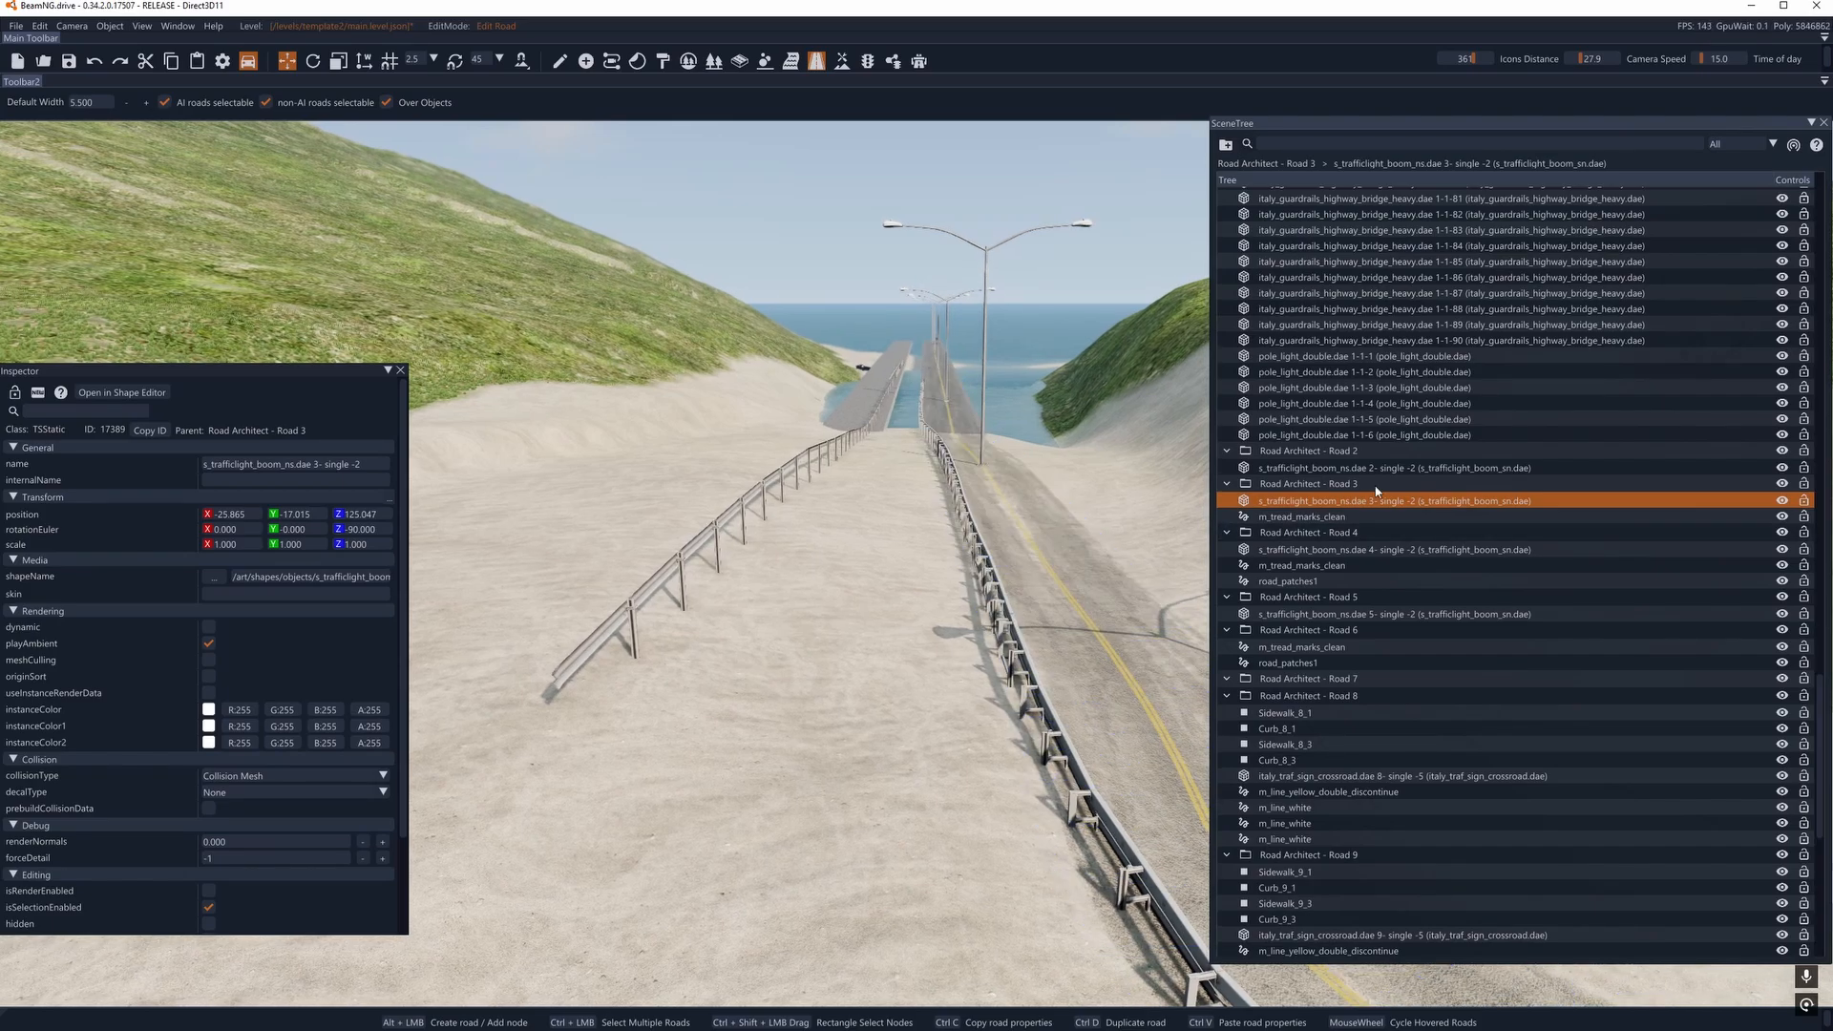
{"action": "left_click", "coordinate": [1334, 517]}
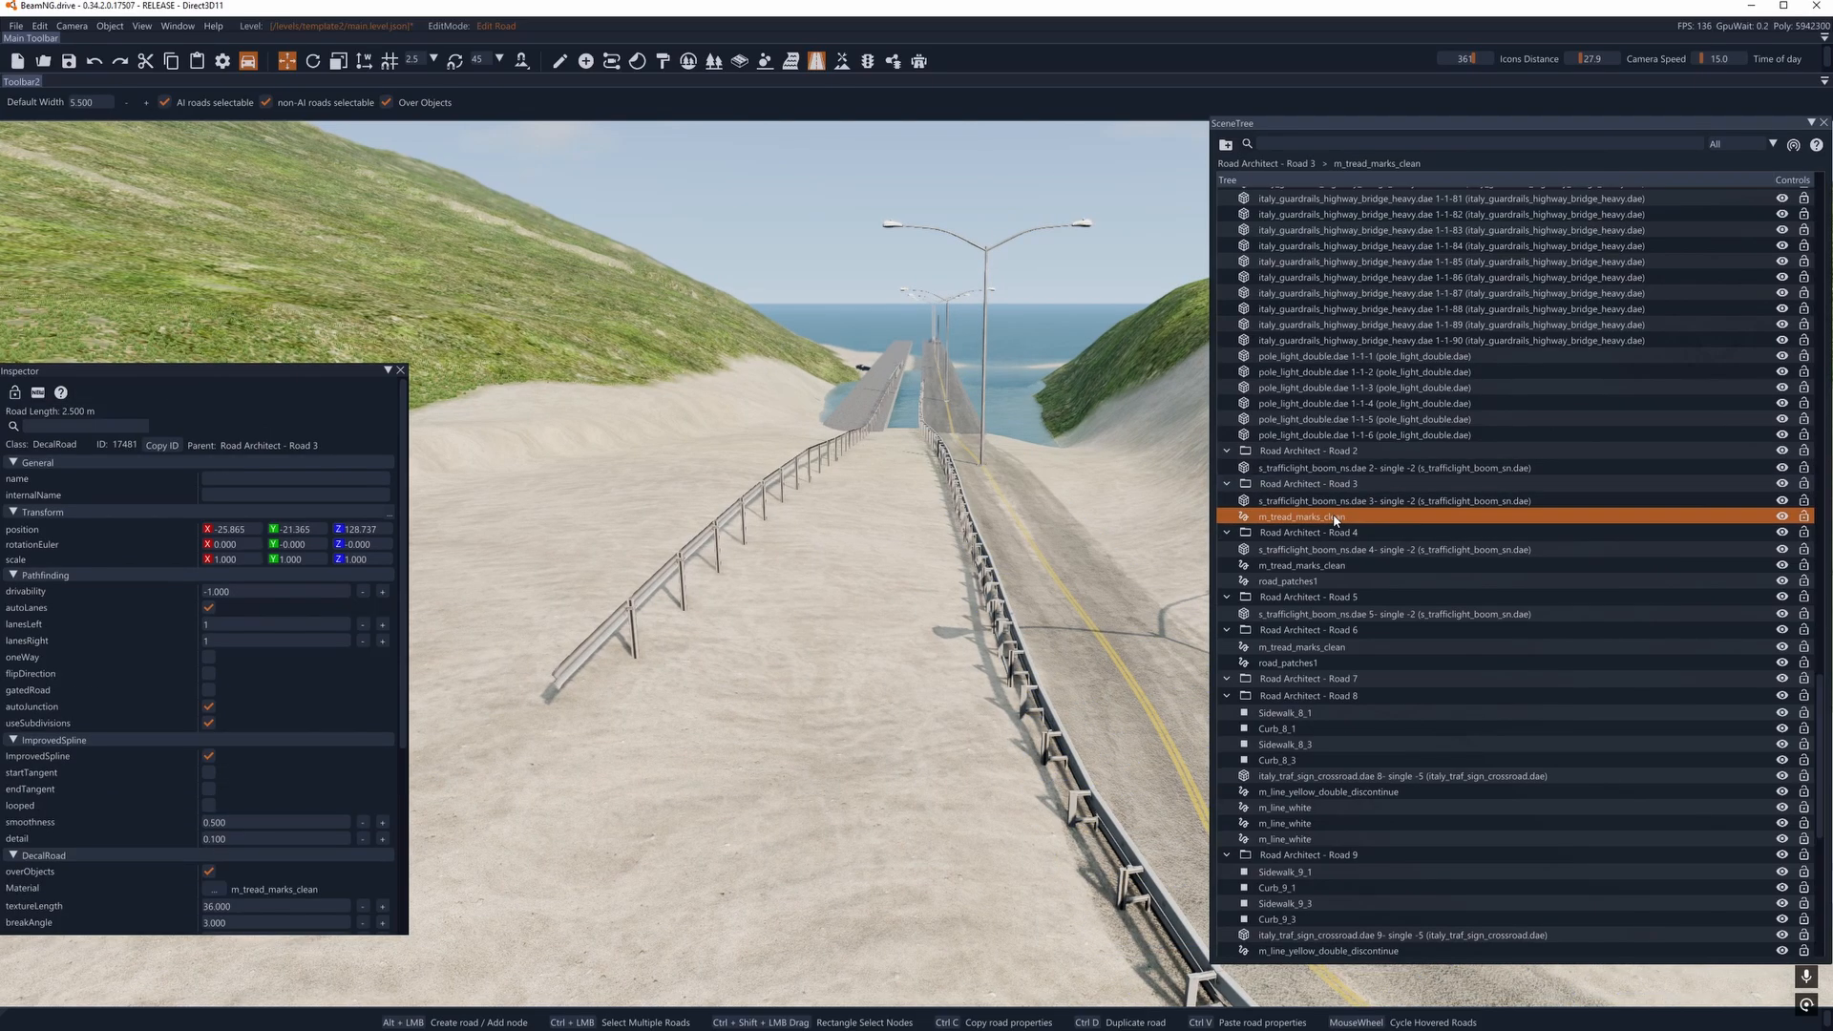
{"action": "right_click_drag", "start_coordinate": [936, 573], "coordinate": [1337, 584]}
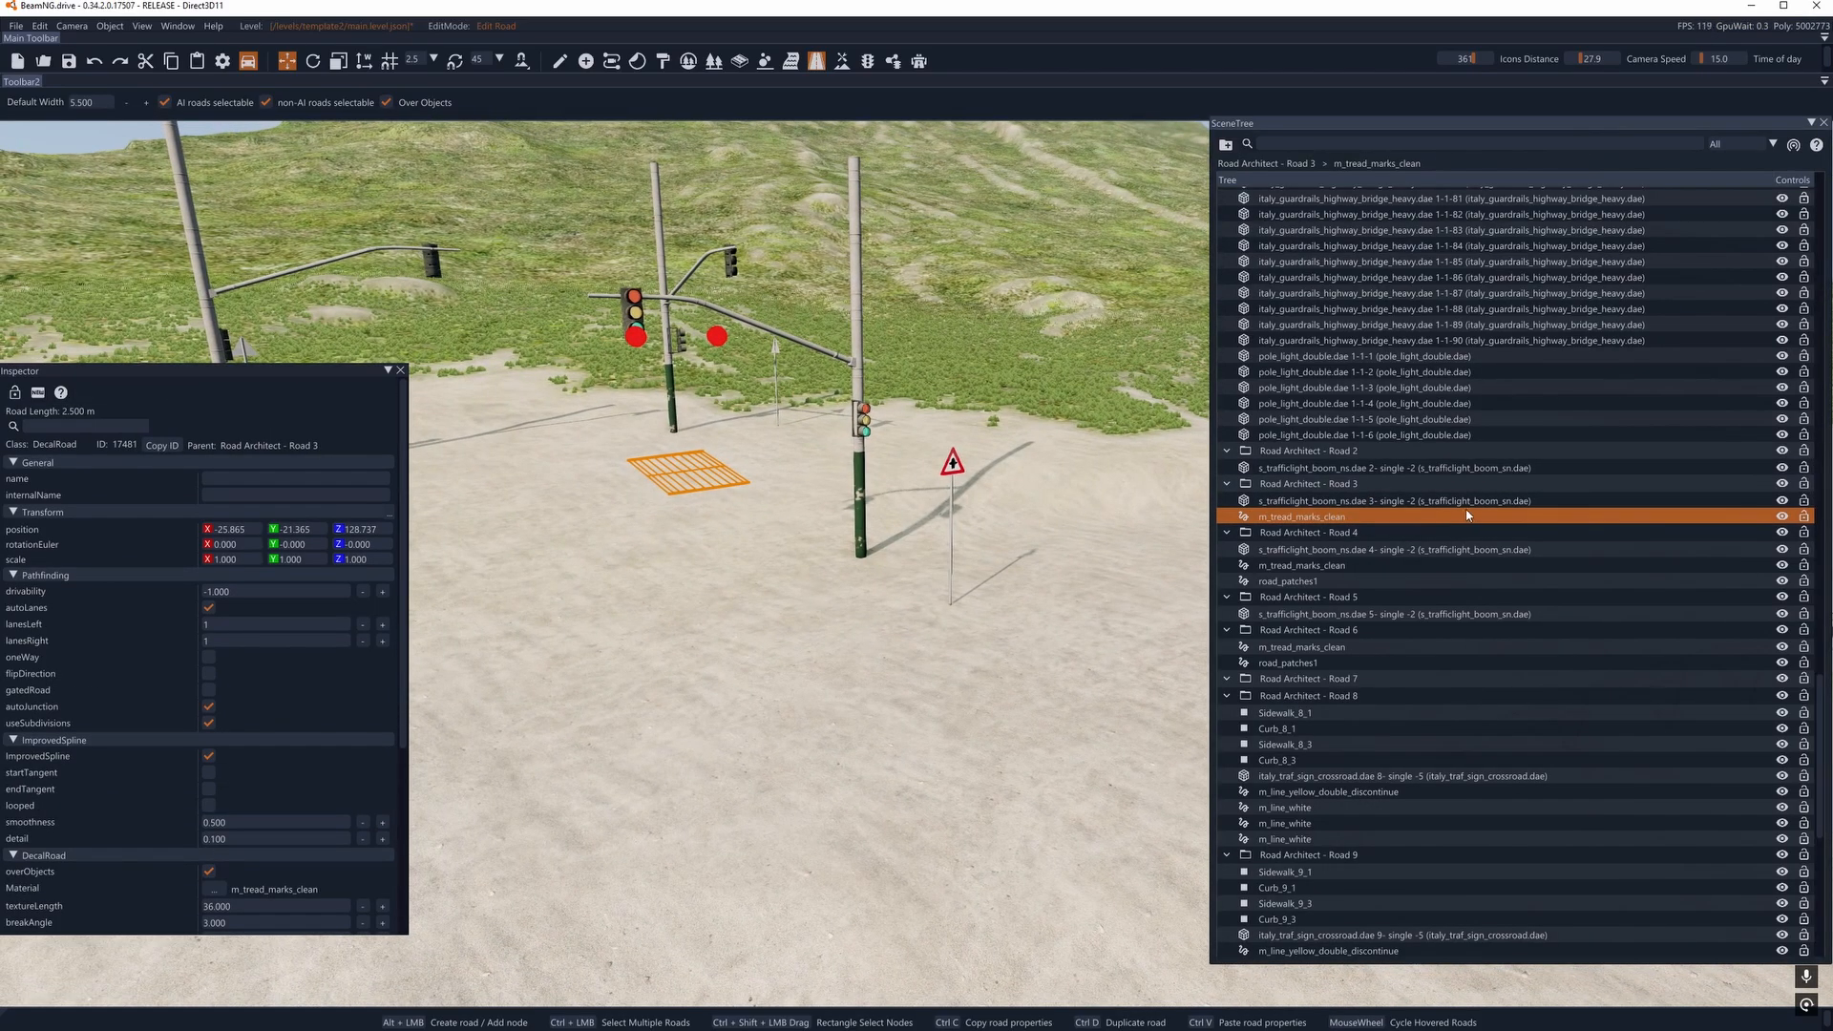
{"action": "key", "text": "Delete"}
- Delete the m_tread_marks_clean and road_patches1 decal roads of Road Architect - Road 4
{"action": "left_click", "coordinate": [1334, 505]}
{"action": "right_click_drag", "start_coordinate": [1012, 520], "coordinate": [1242, 520]}
{"action": "left_click", "coordinate": [1269, 517]}
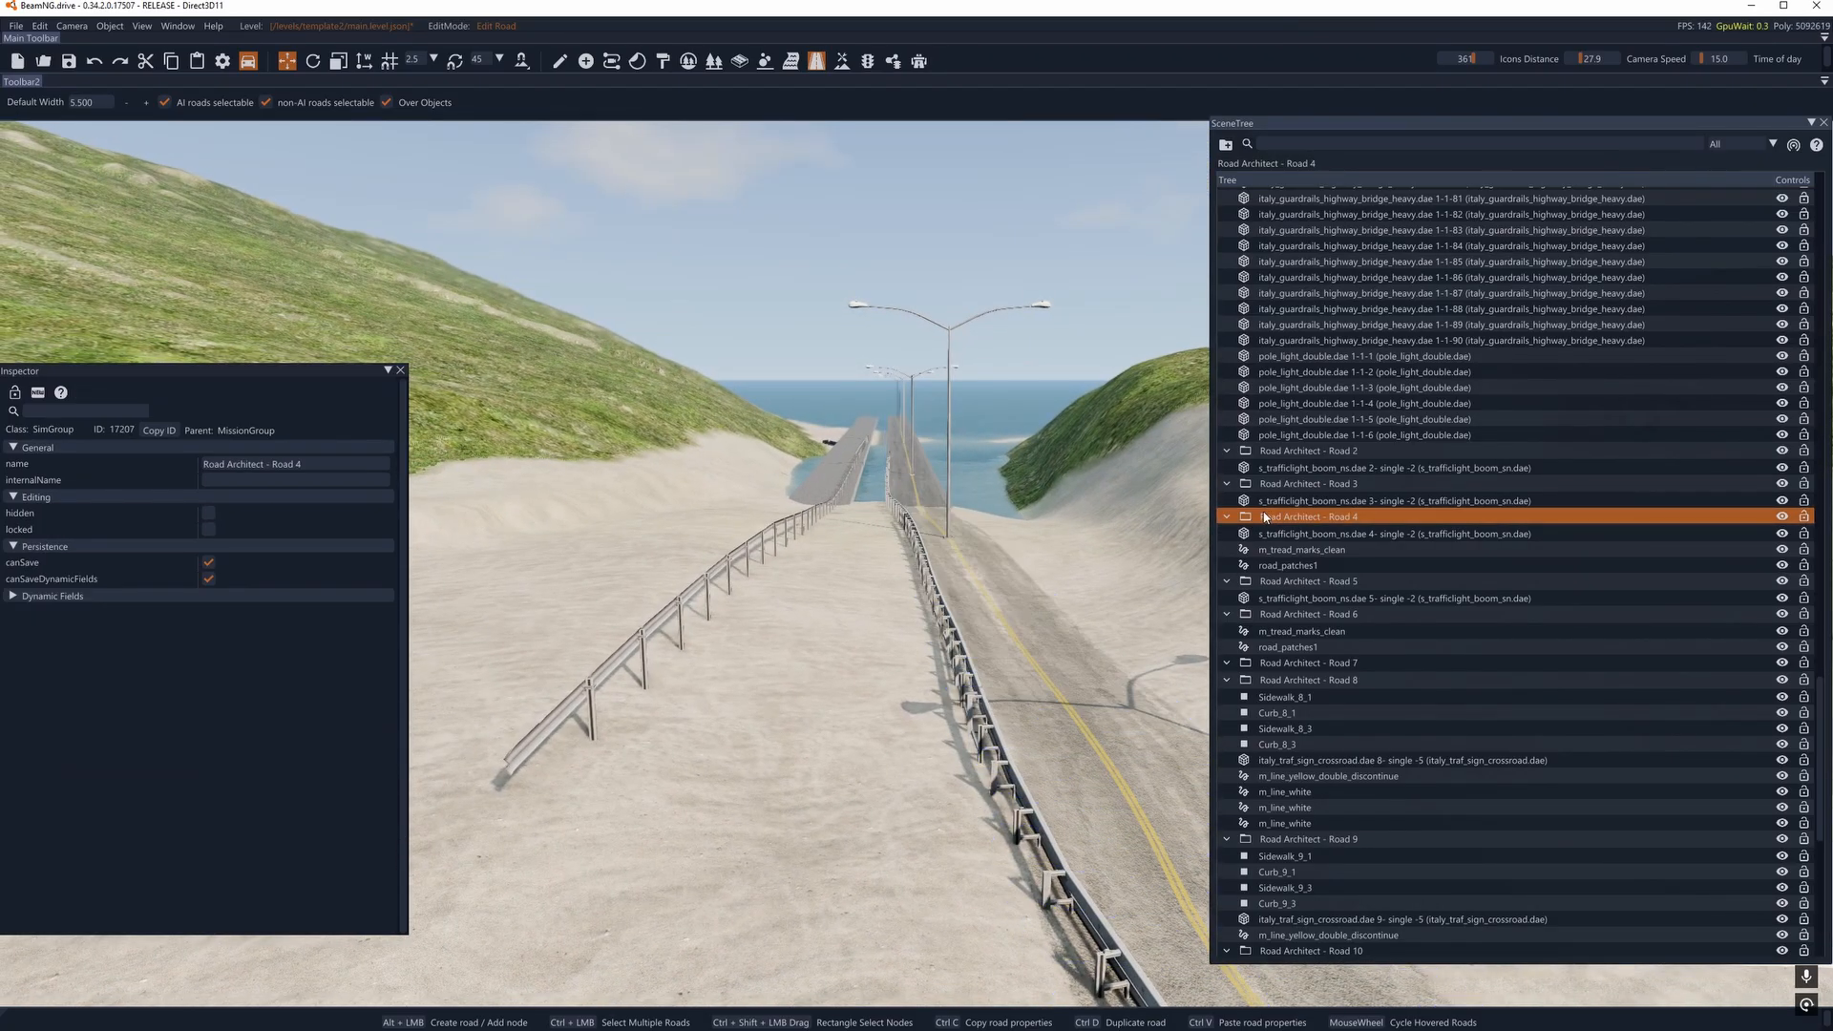
{"action": "left_click", "coordinate": [1277, 503]}
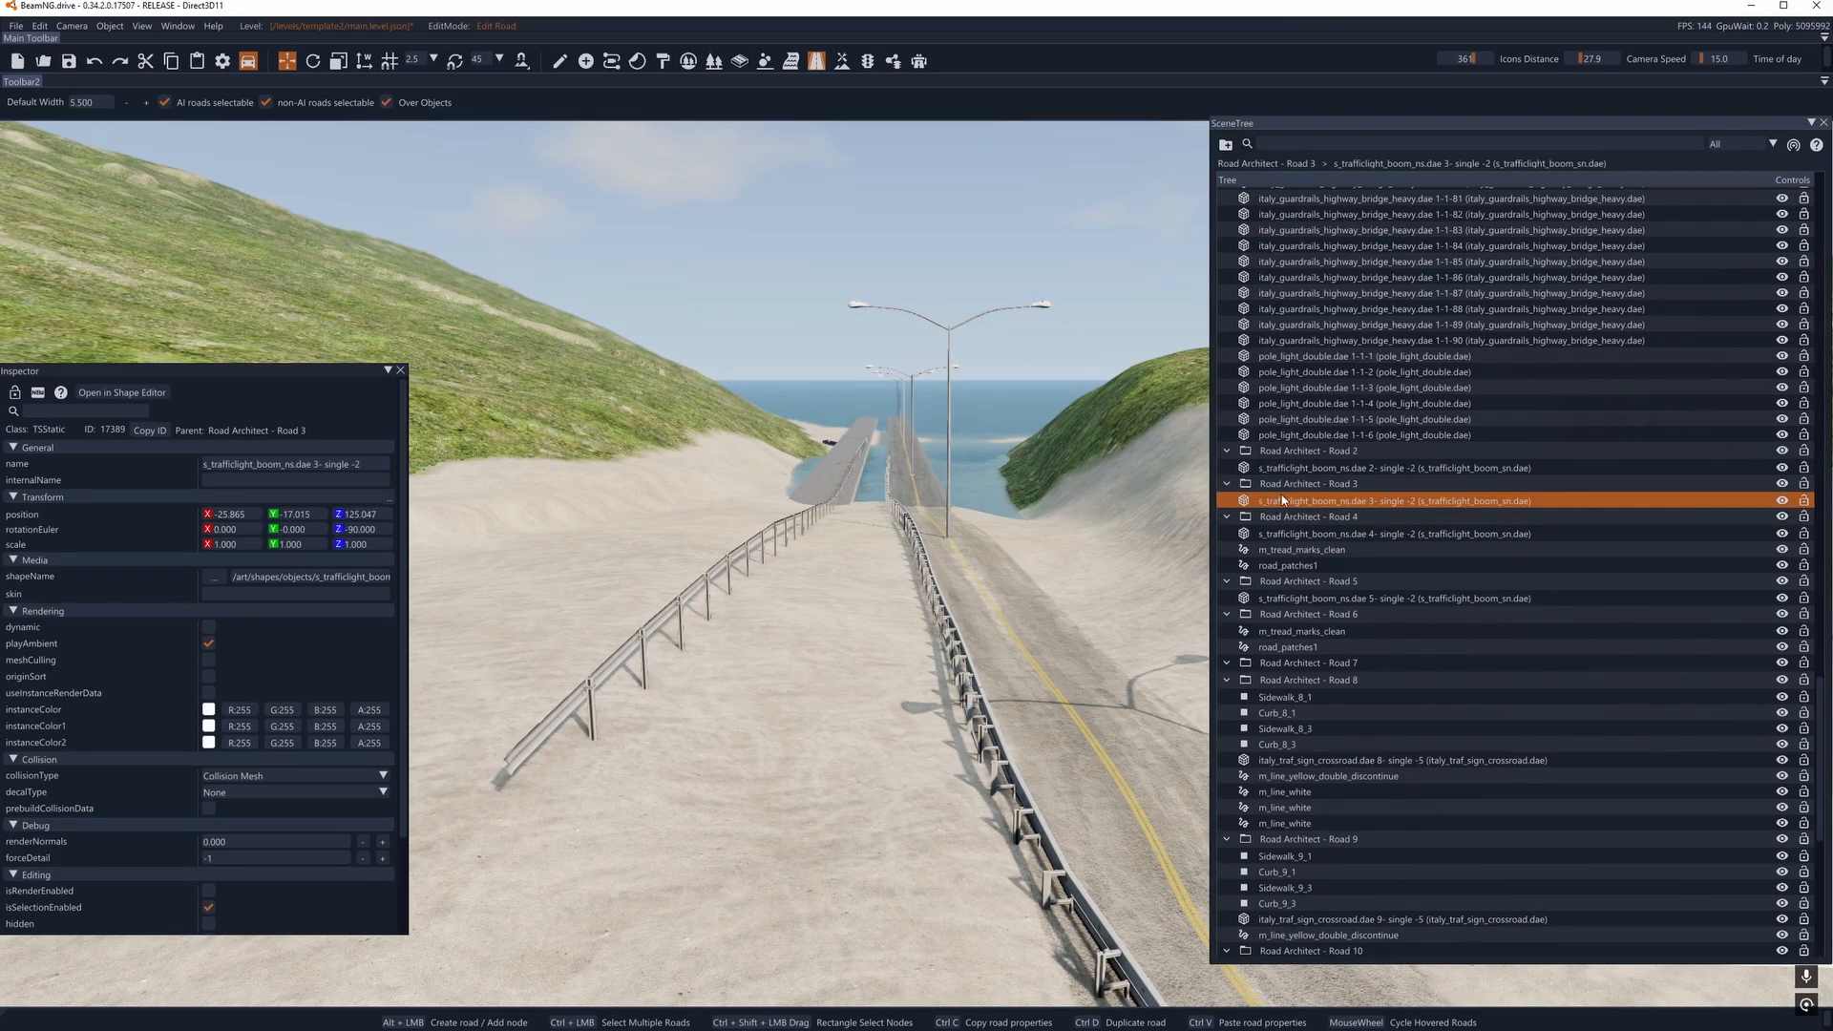
{"action": "left_click", "coordinate": [1294, 506]}
{"action": "left_click", "coordinate": [1288, 534]}
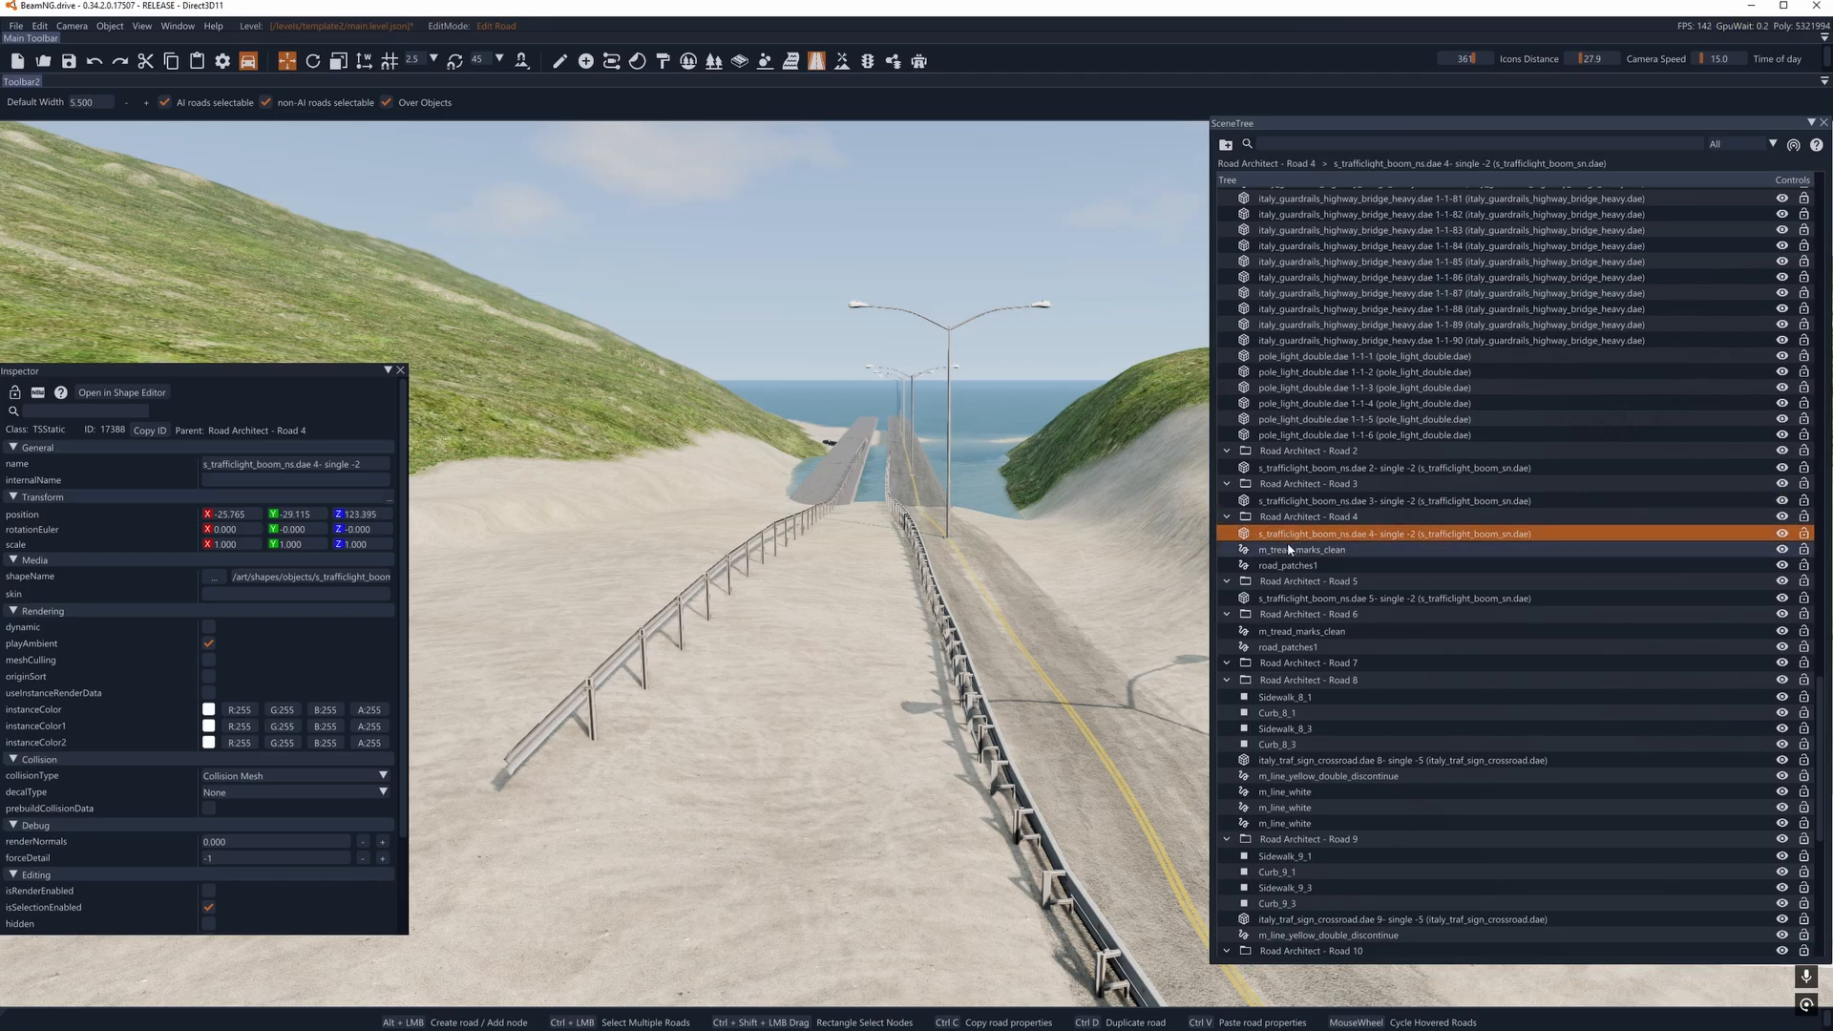
{"action": "double_click", "coordinate": [1287, 546]}
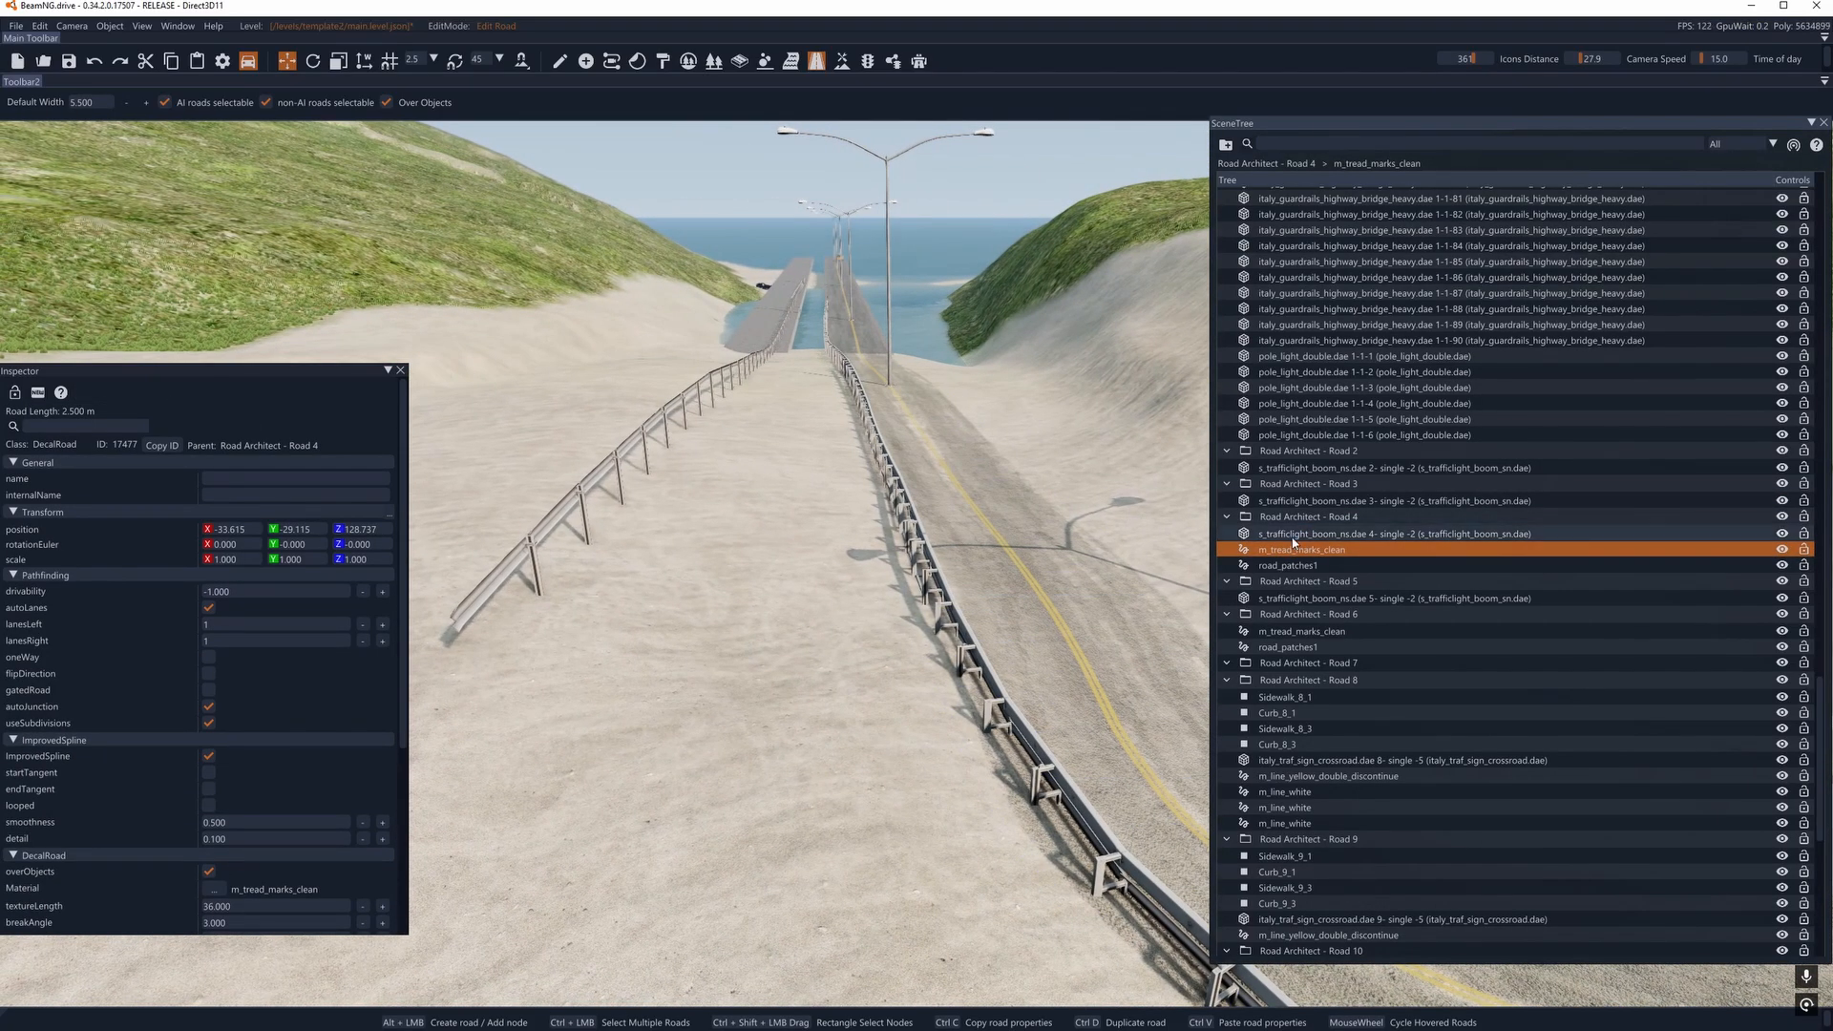
{"action": "mouse_move", "coordinate": [761, 535]}
{"action": "right_mouse_down"}
{"action": "mouse_move", "coordinate": [935, 533]}
{"action": "mouse_move", "coordinate": [788, 531]}
{"action": "right_mouse_up"}
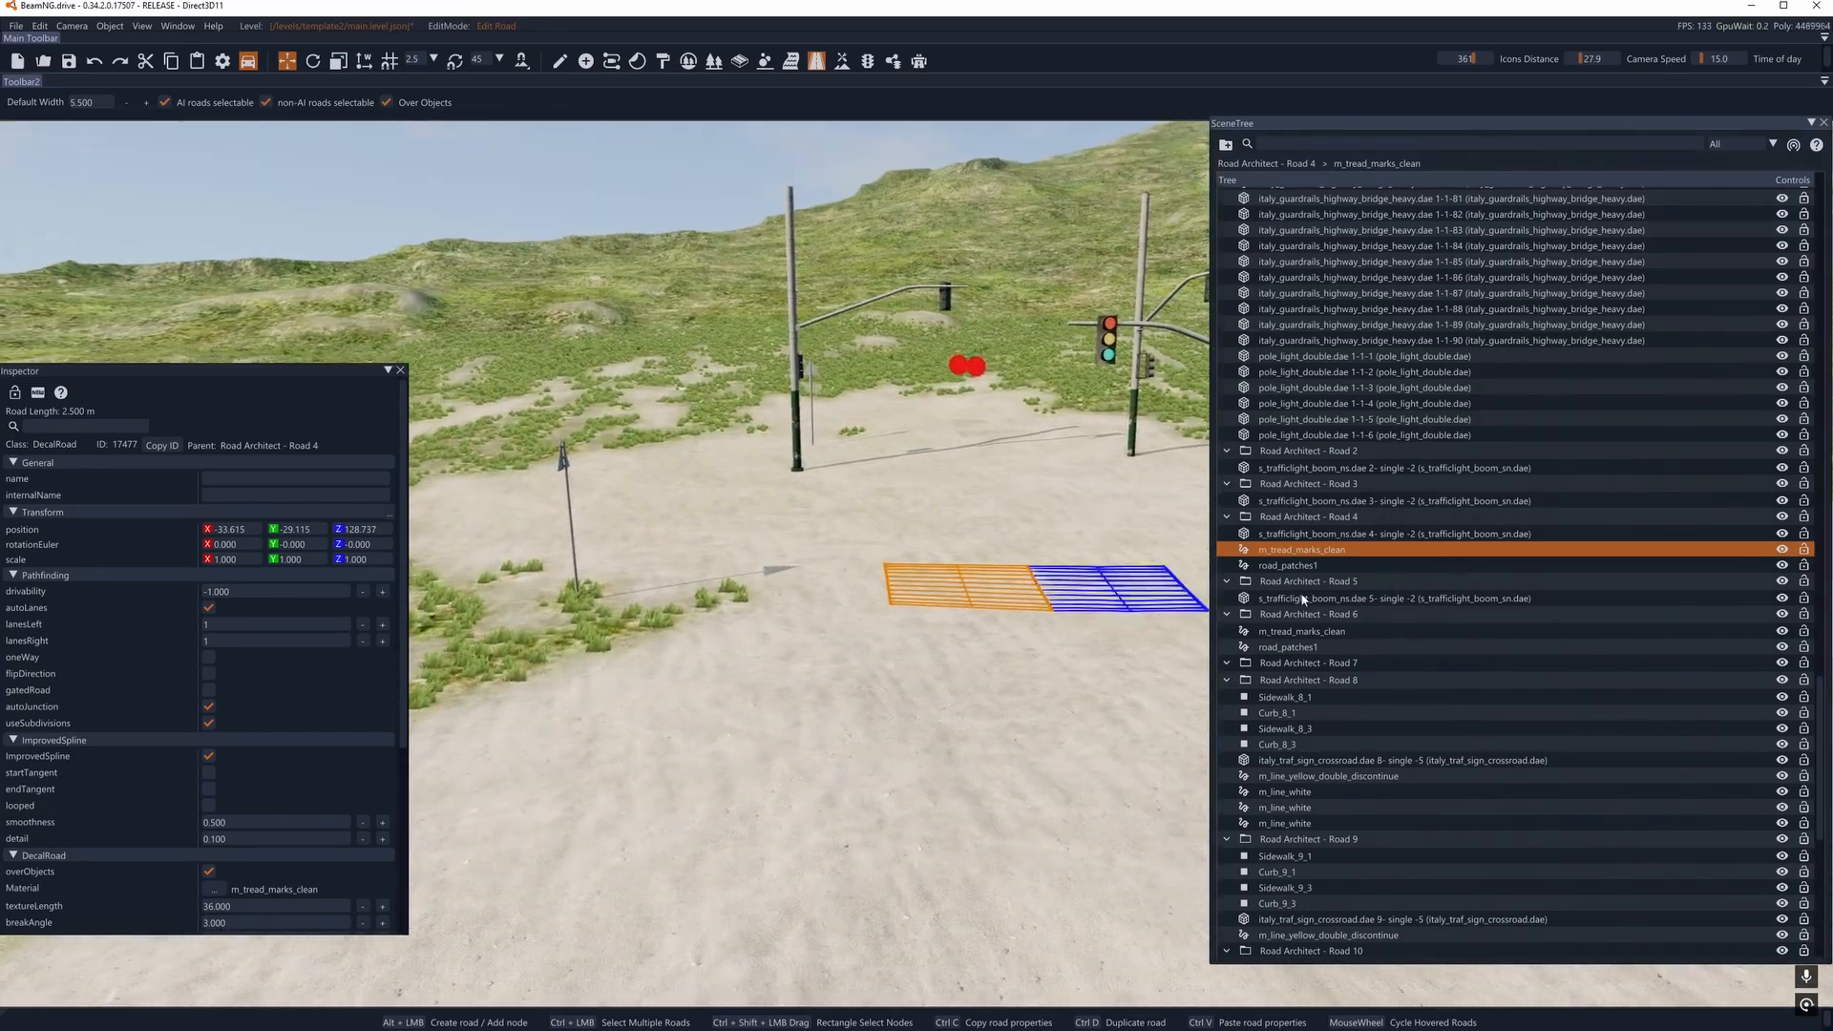
{"action": "key", "text": "Delete"}
{"action": "double_click", "coordinate": [1348, 551]}
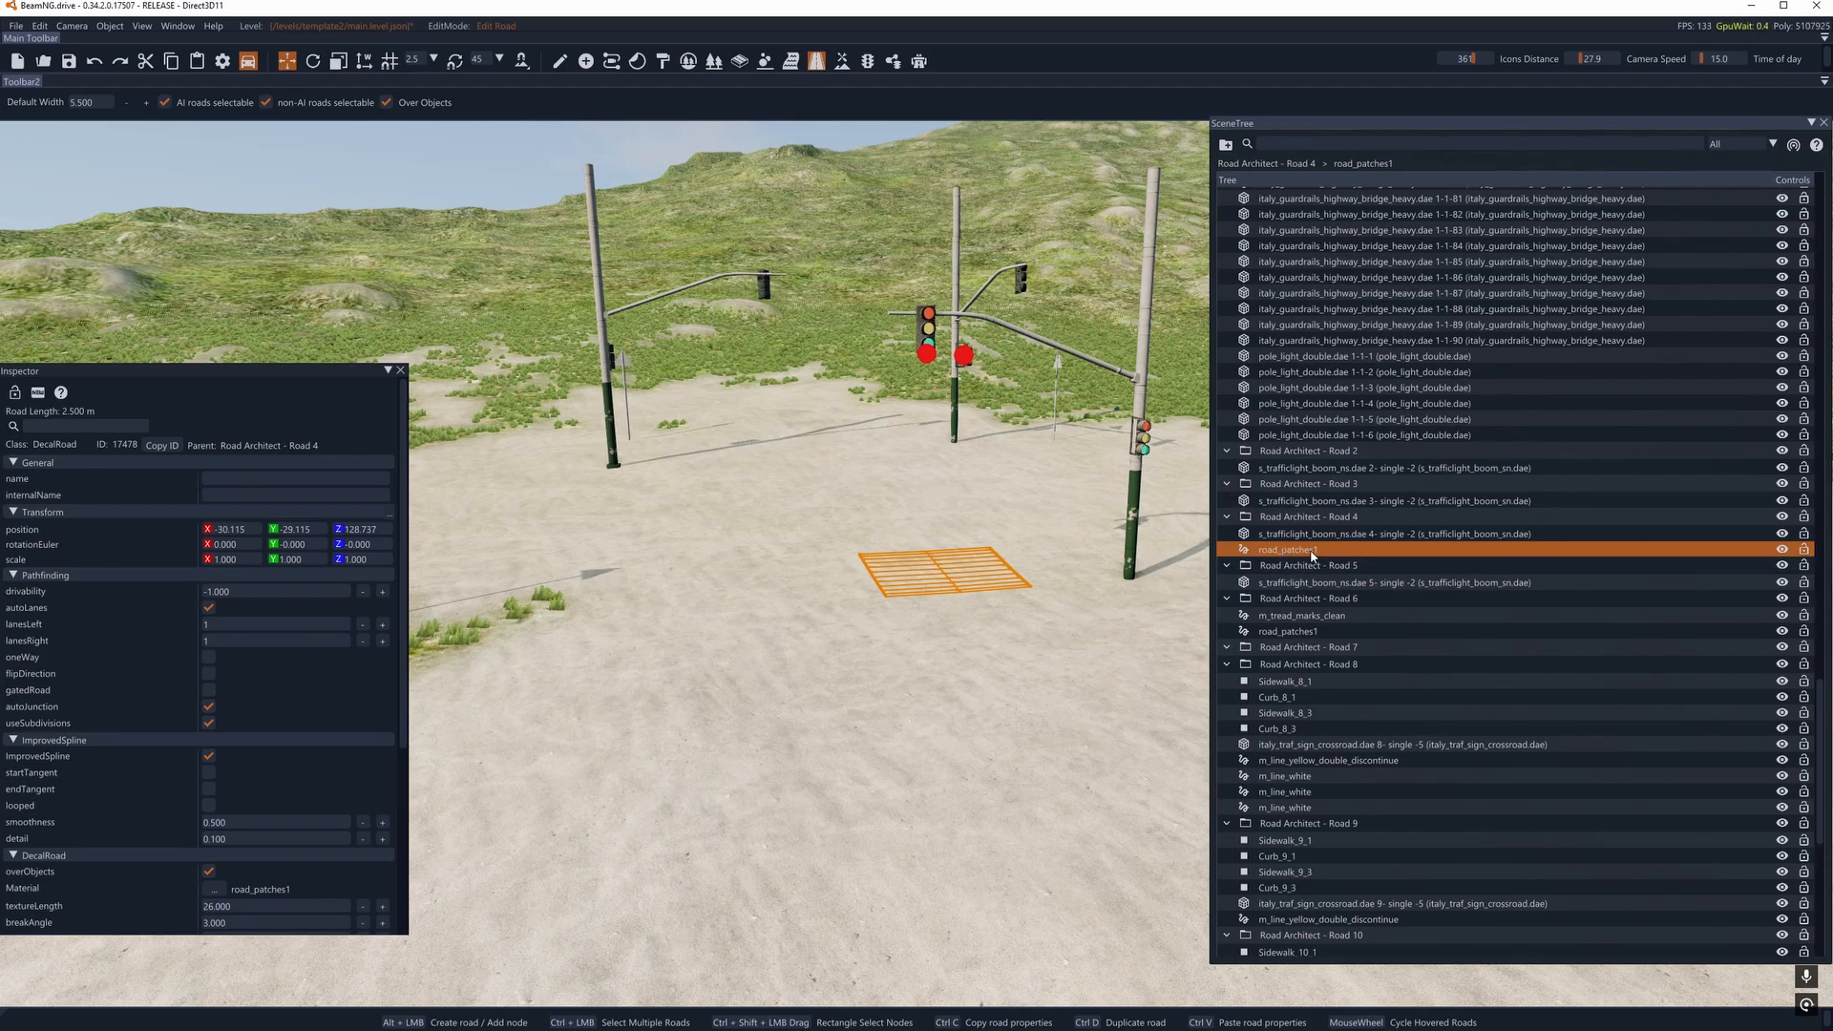
{"action": "key", "text": "Delete"}
- Delete the overlapping road_patches1 and m_tread_marks_clean decal roads of Road Architect - Road 6 at the intersection
{"action": "left_click", "coordinate": [1310, 552]}
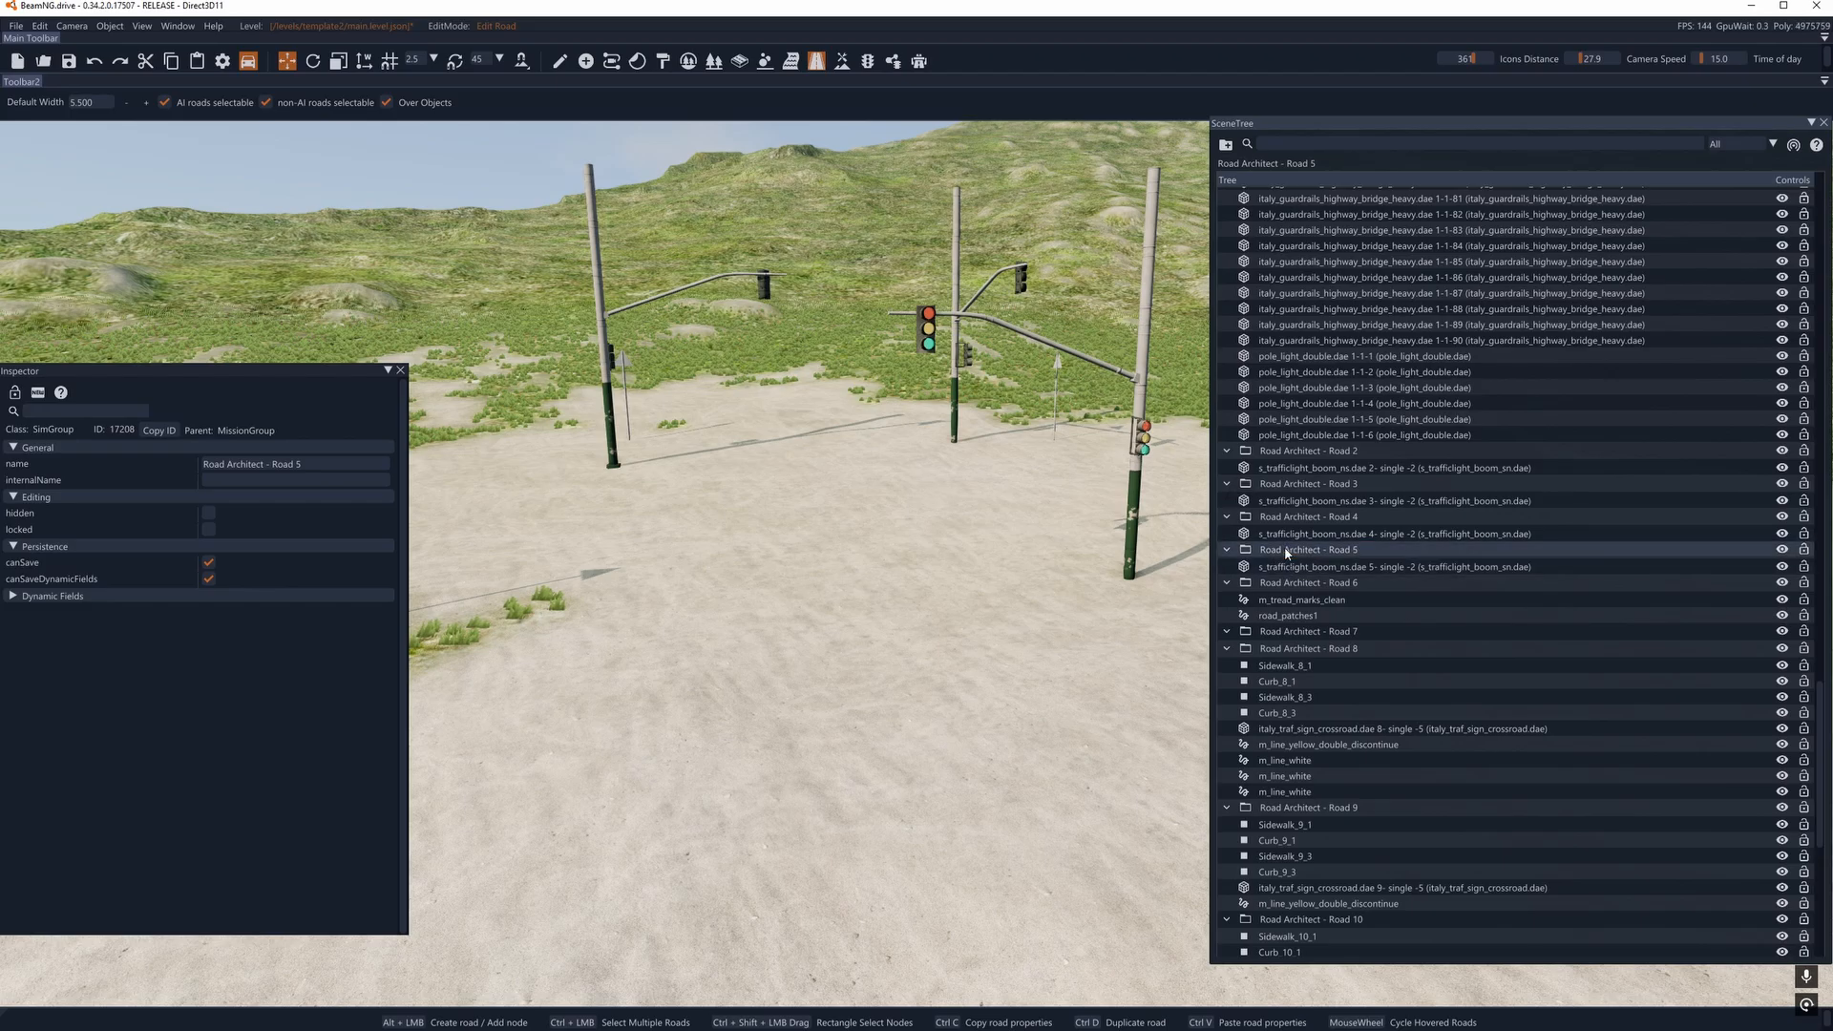
{"action": "left_click", "coordinate": [1293, 569]}
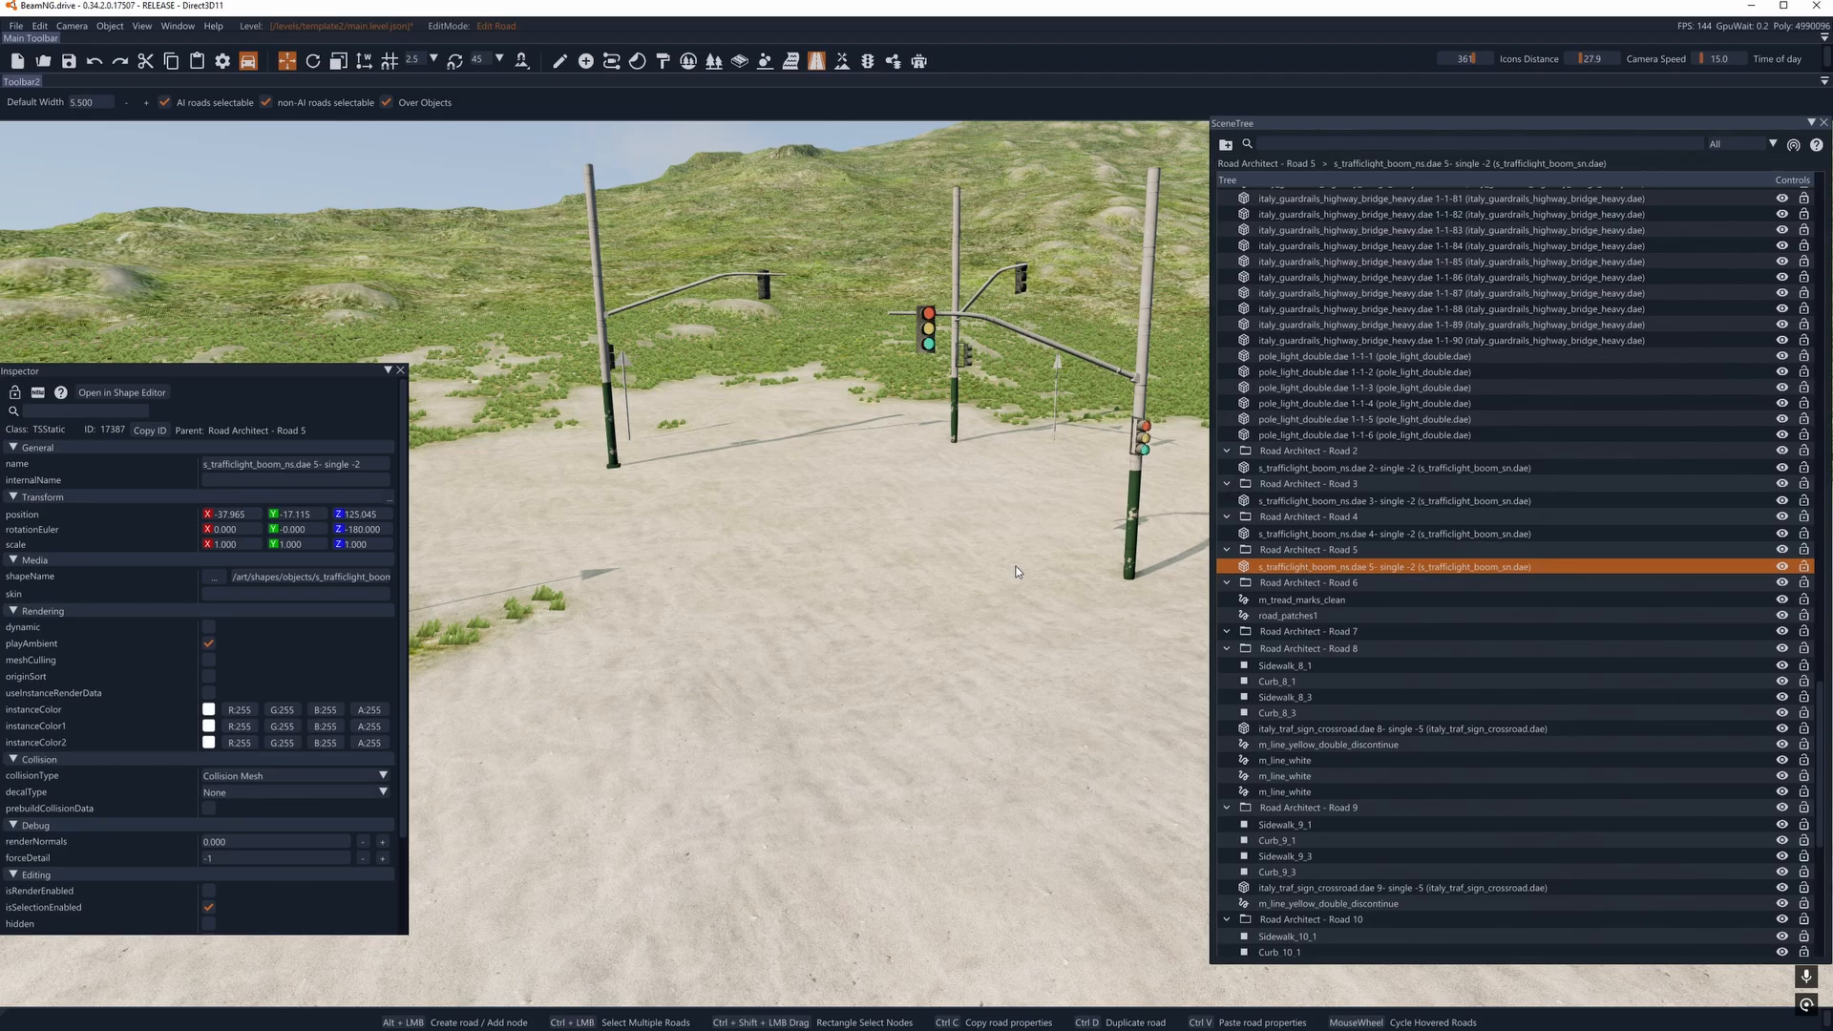
{"action": "left_click", "coordinate": [800, 497]}
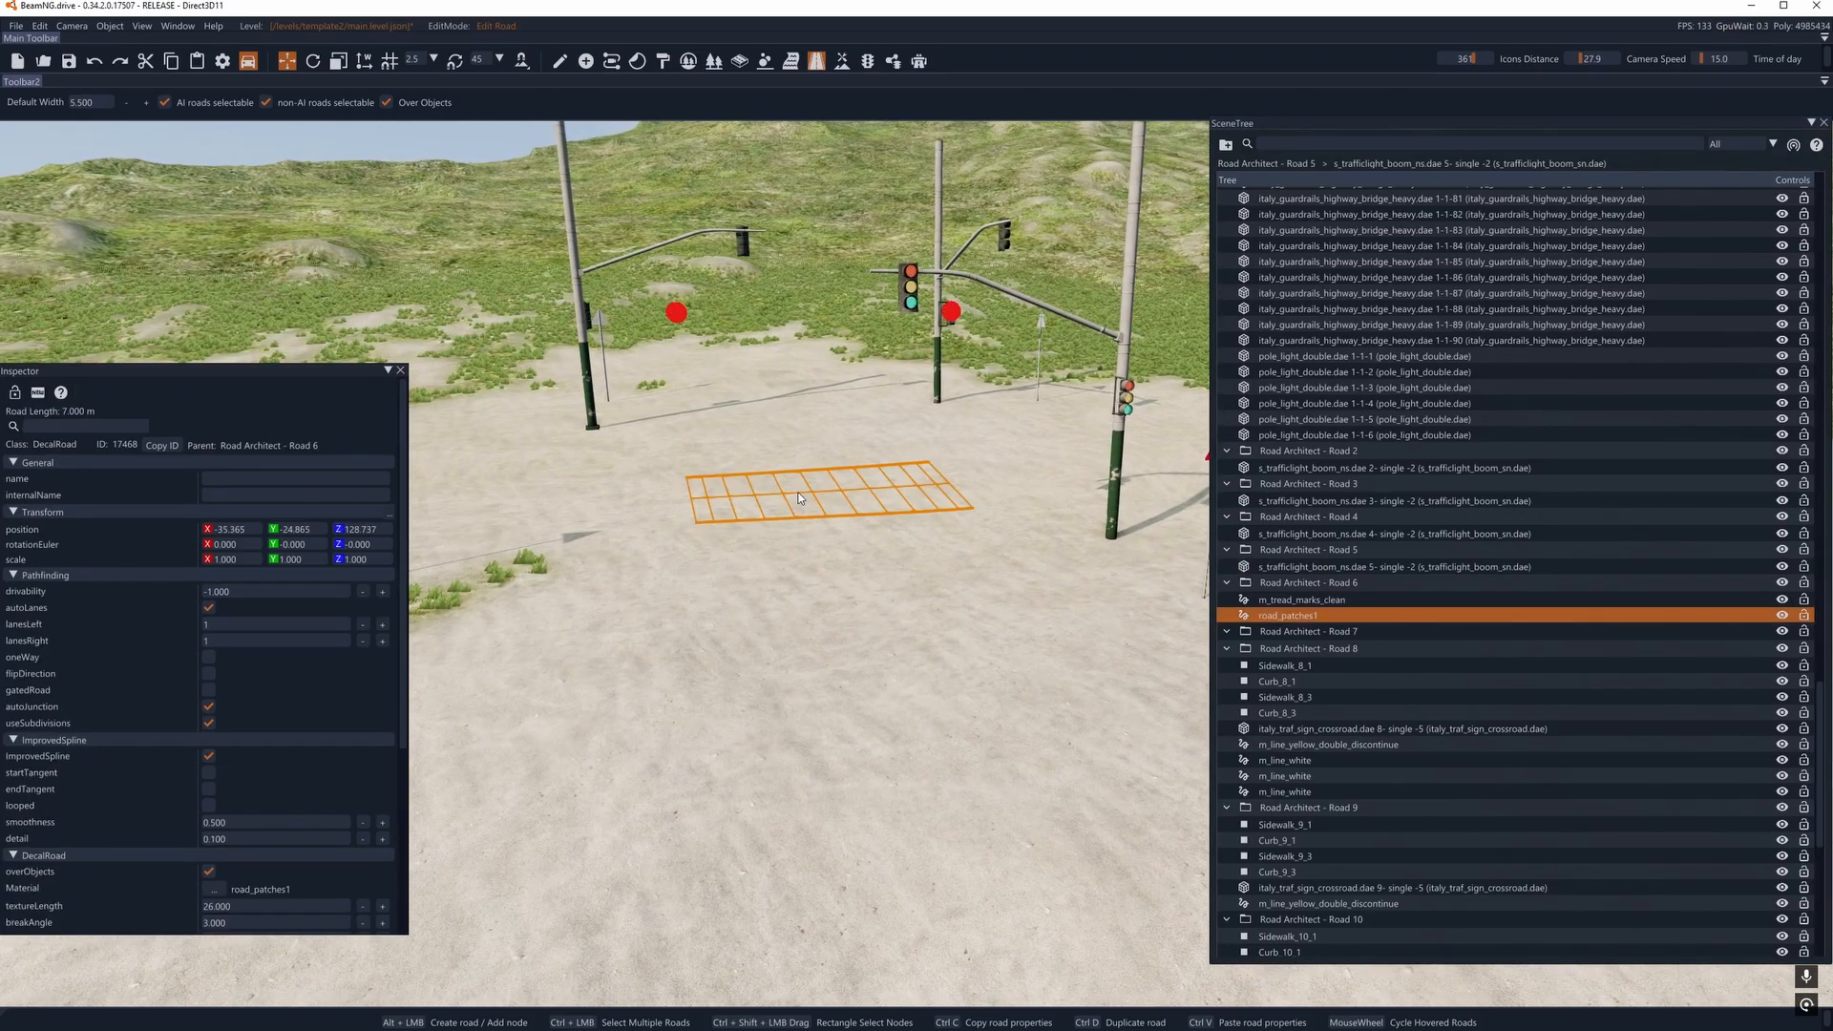
{"action": "key", "text": "Delete"}
{"action": "left_click", "coordinate": [808, 505]}
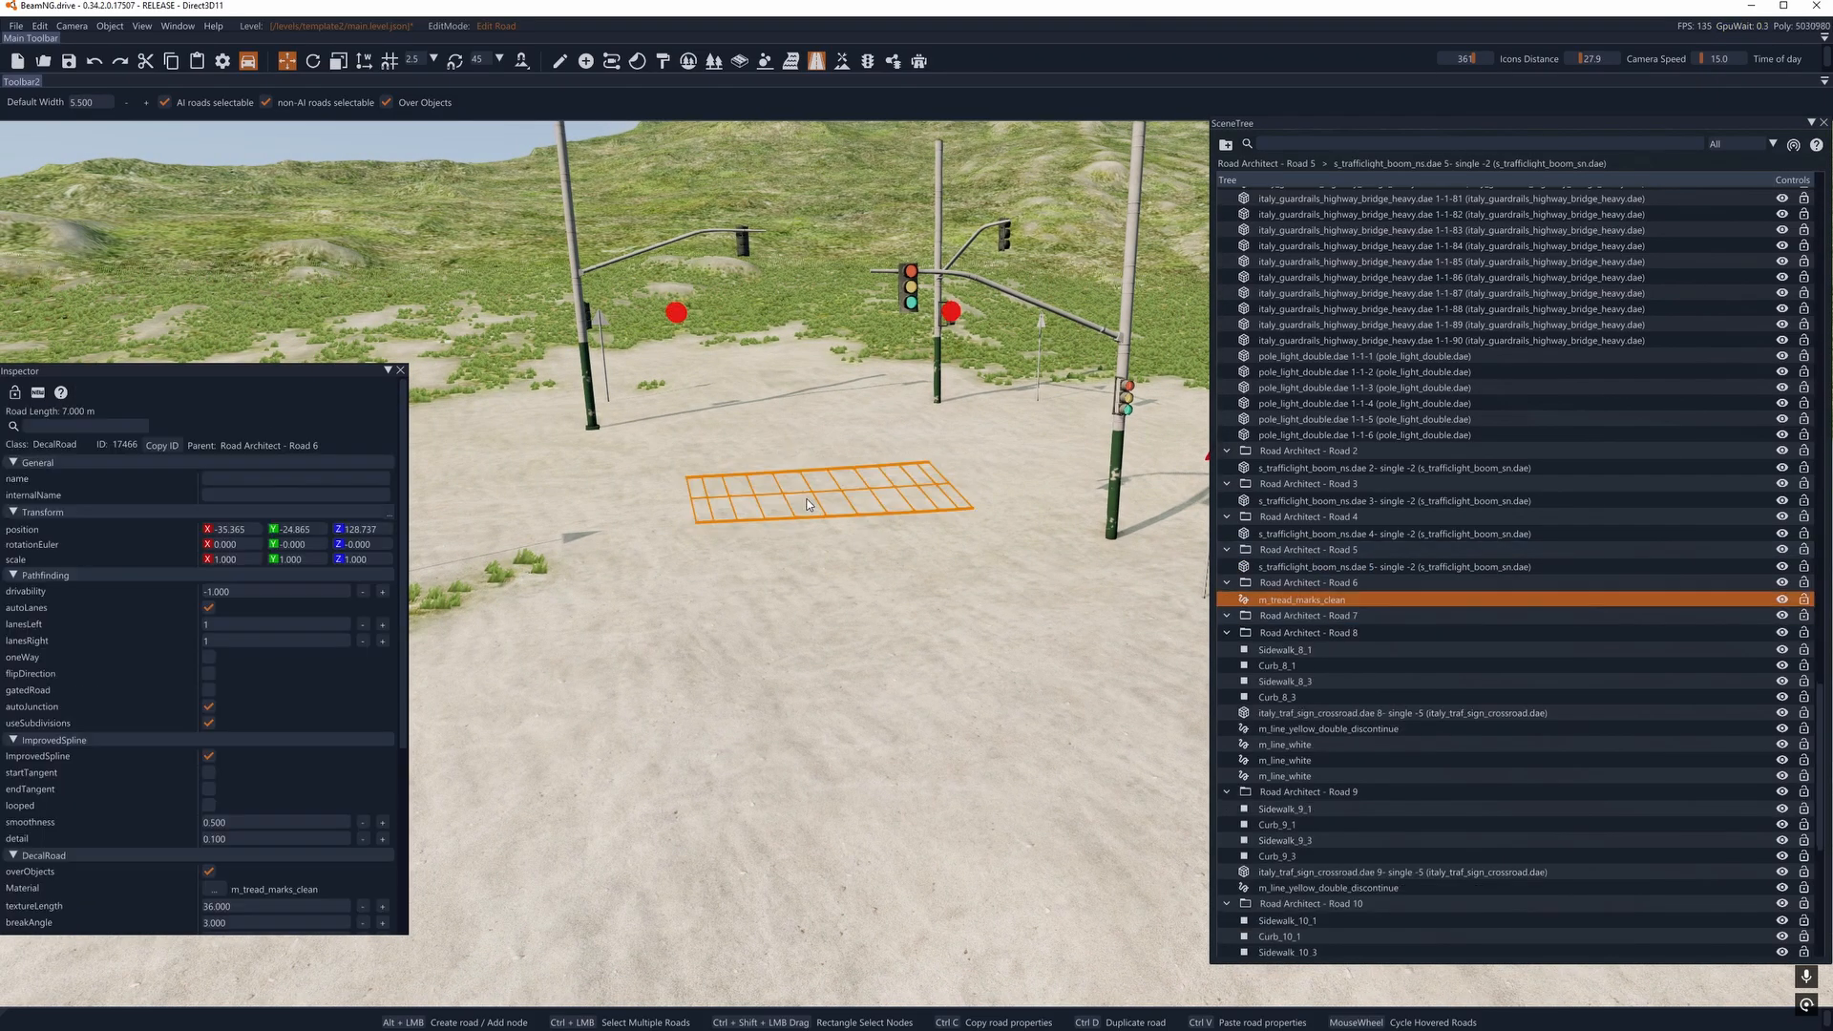
{"action": "key", "text": "Delete"}
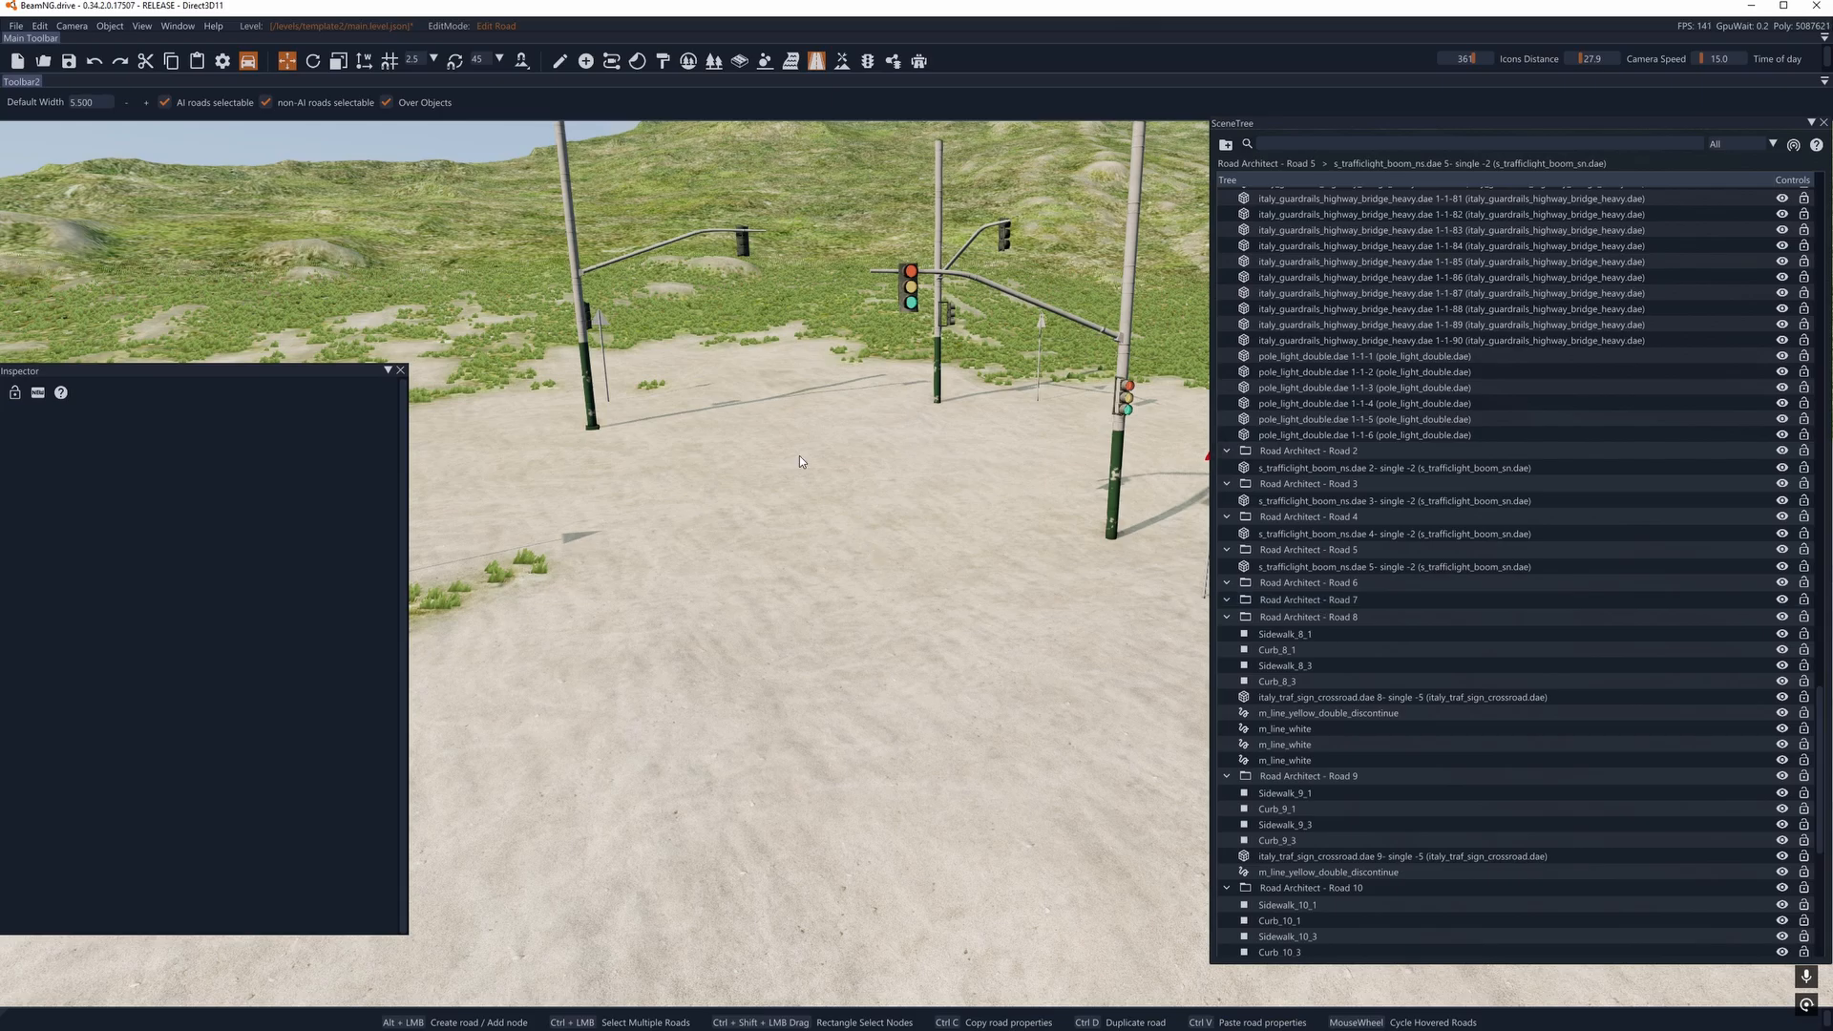
- Delete the m_line_yellow_double_discontinue decal road and two m_line_white decal roads of Road Architect - Road 8
{"action": "right_click_drag", "start_coordinate": [629, 510], "coordinate": [668, 489]}
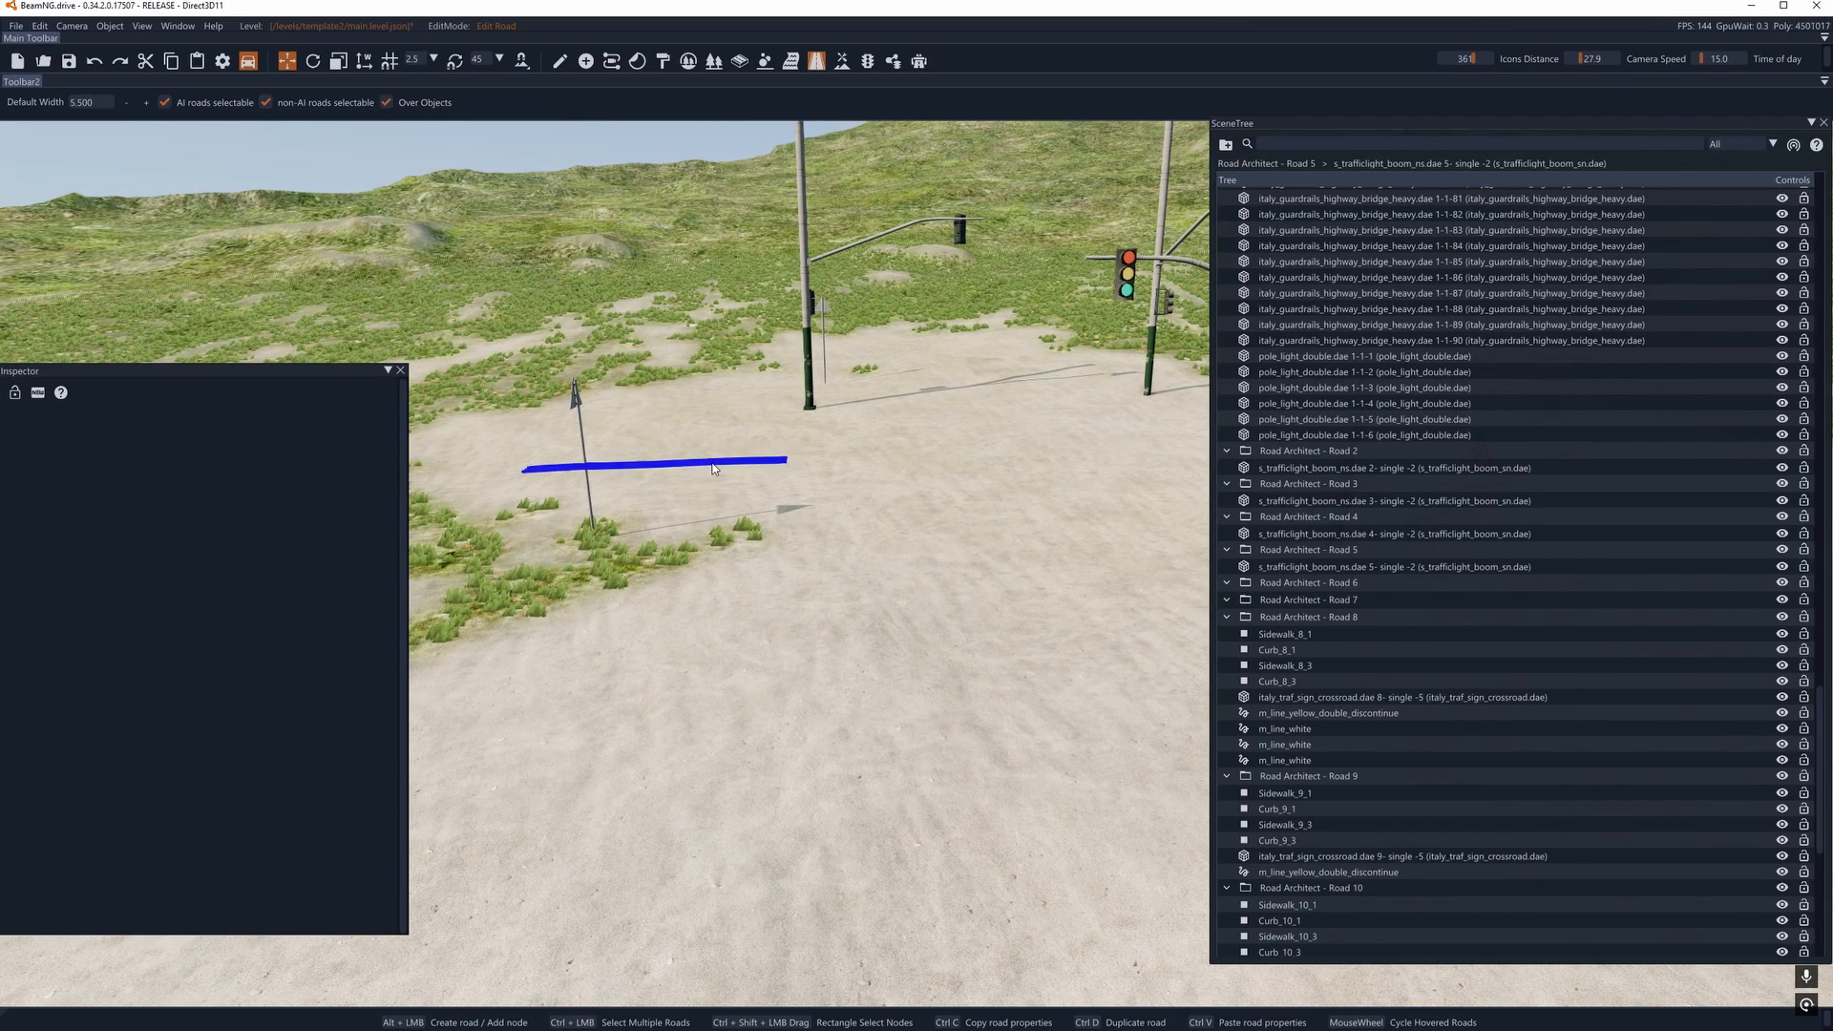
{"action": "left_click", "coordinate": [710, 467]}
{"action": "key", "text": "Delete"}
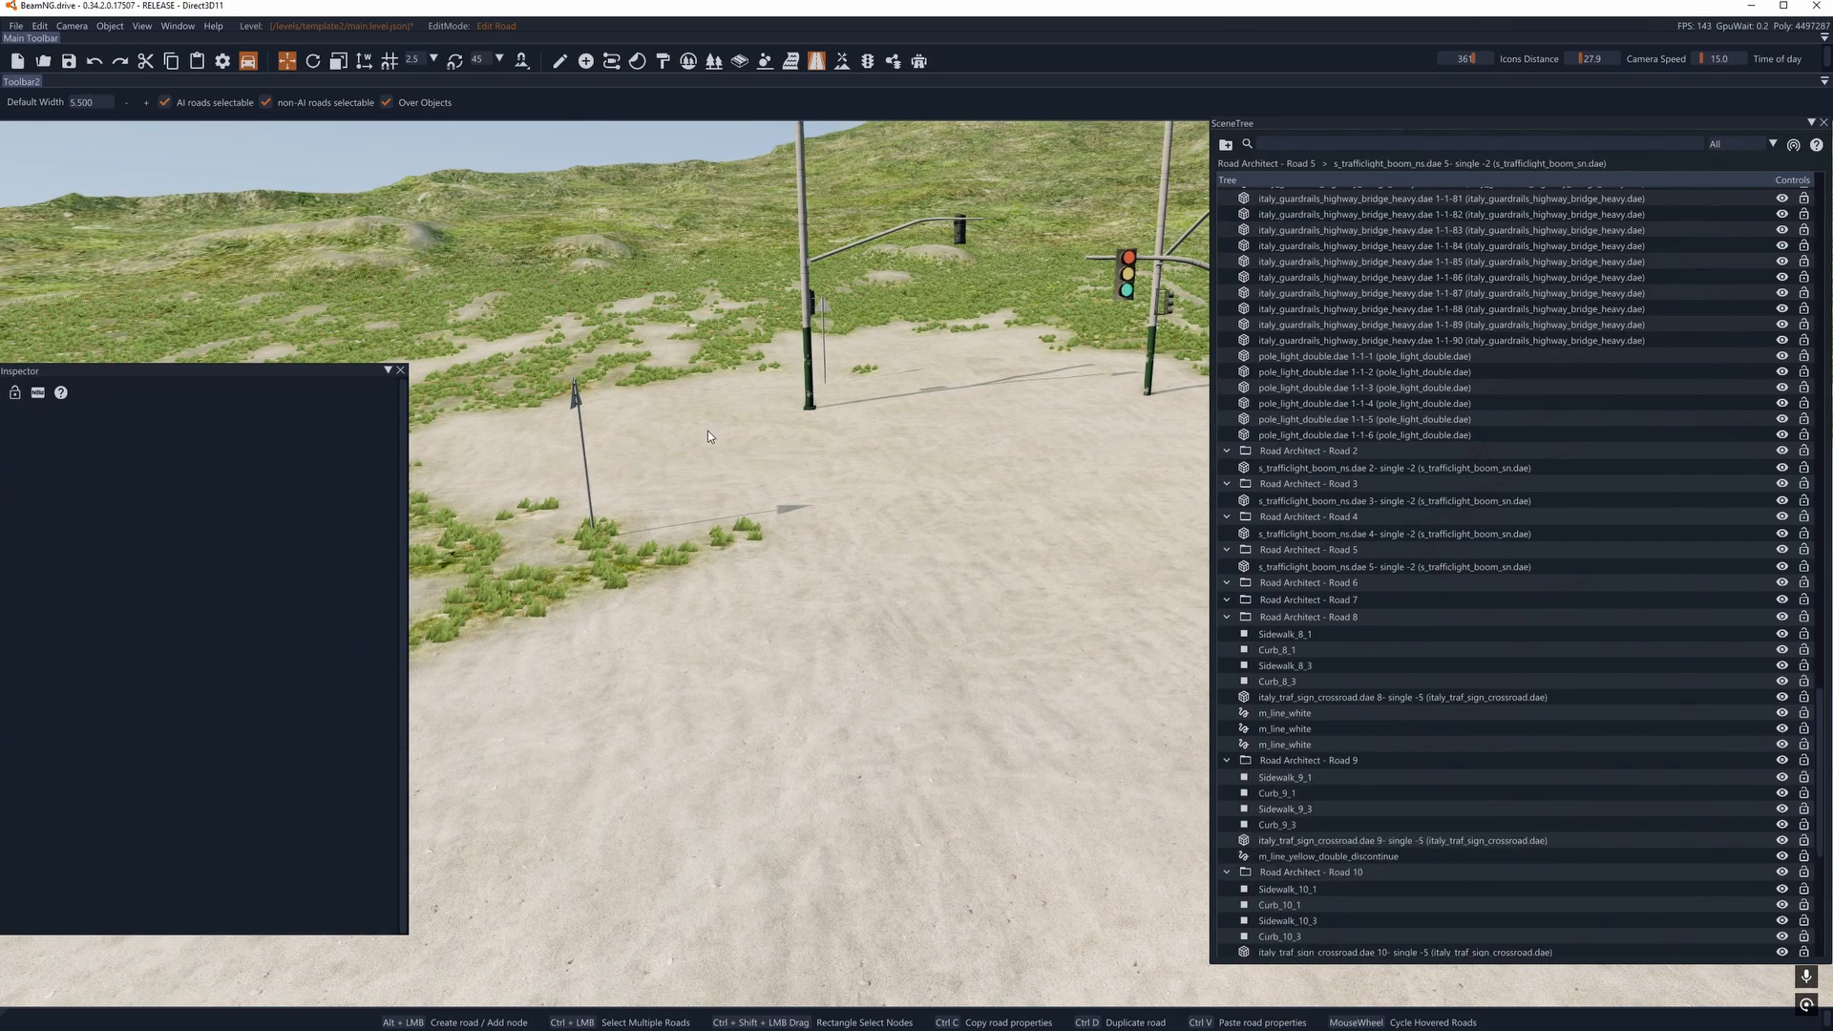
{"action": "left_click", "coordinate": [708, 431]}
{"action": "key", "text": "Delete"}
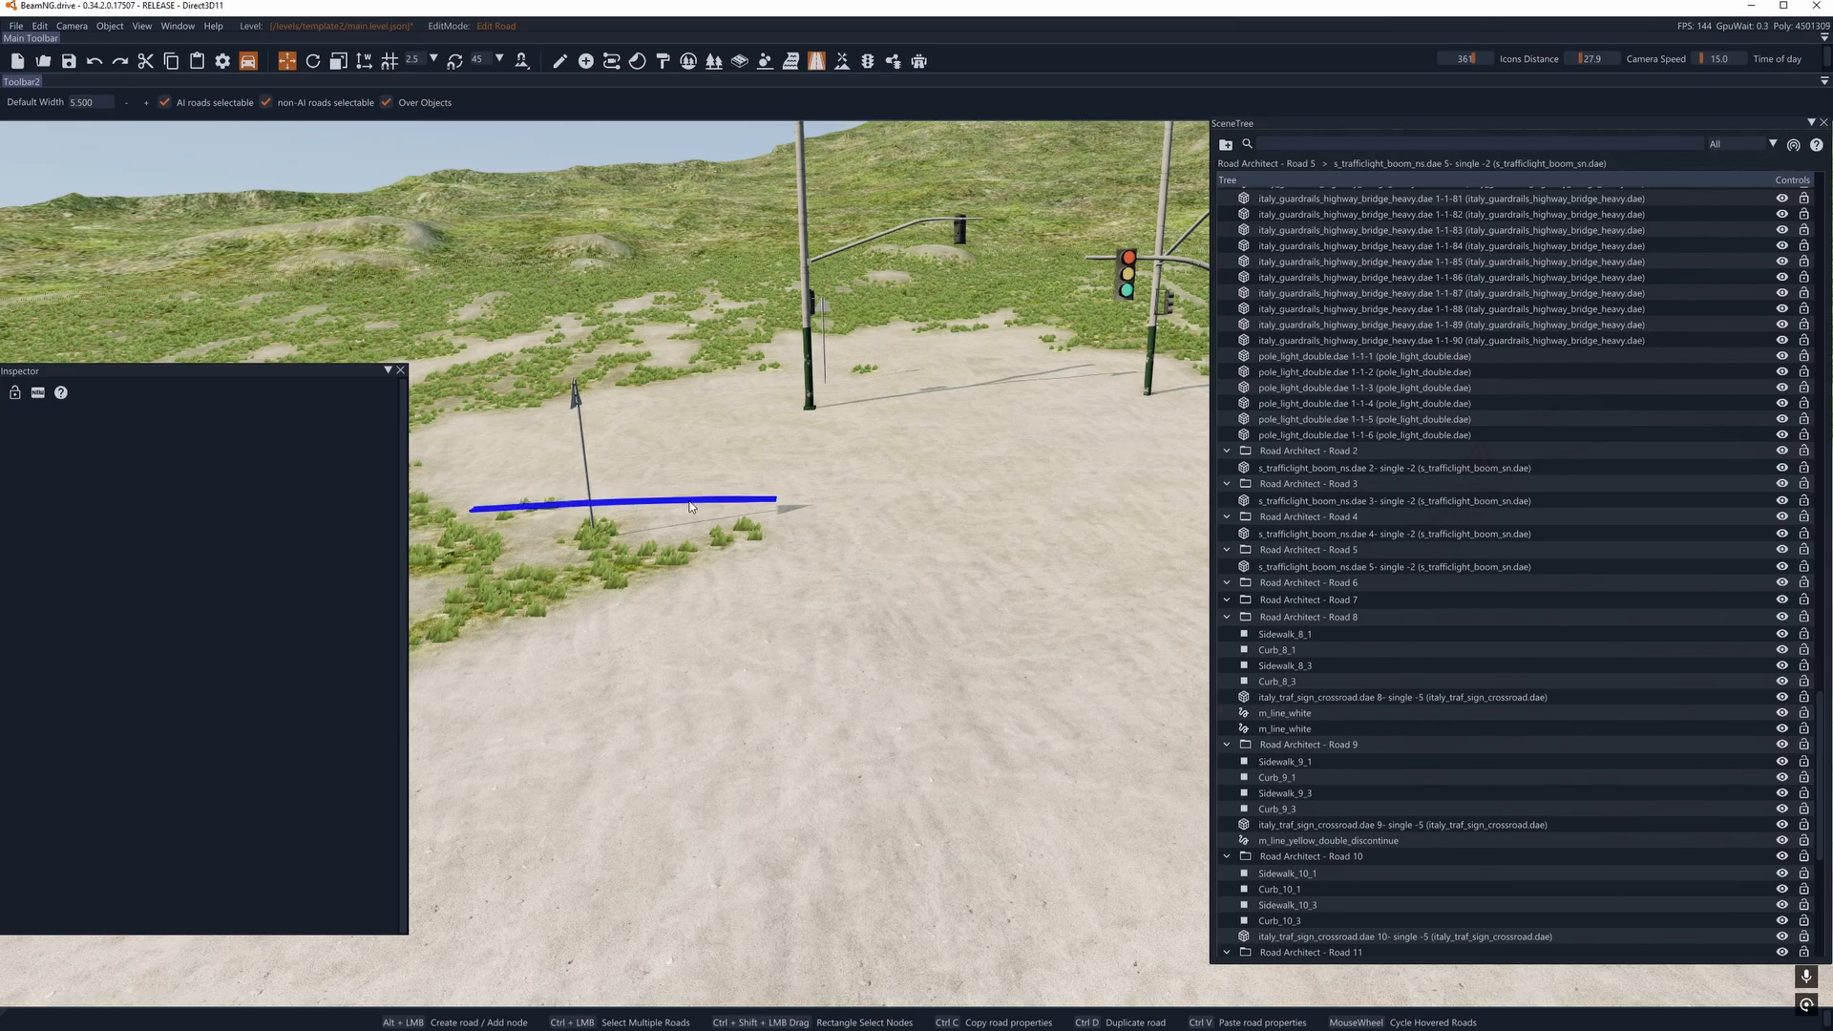
{"action": "left_click", "coordinate": [692, 506]}
{"action": "key", "text": "Delete"}
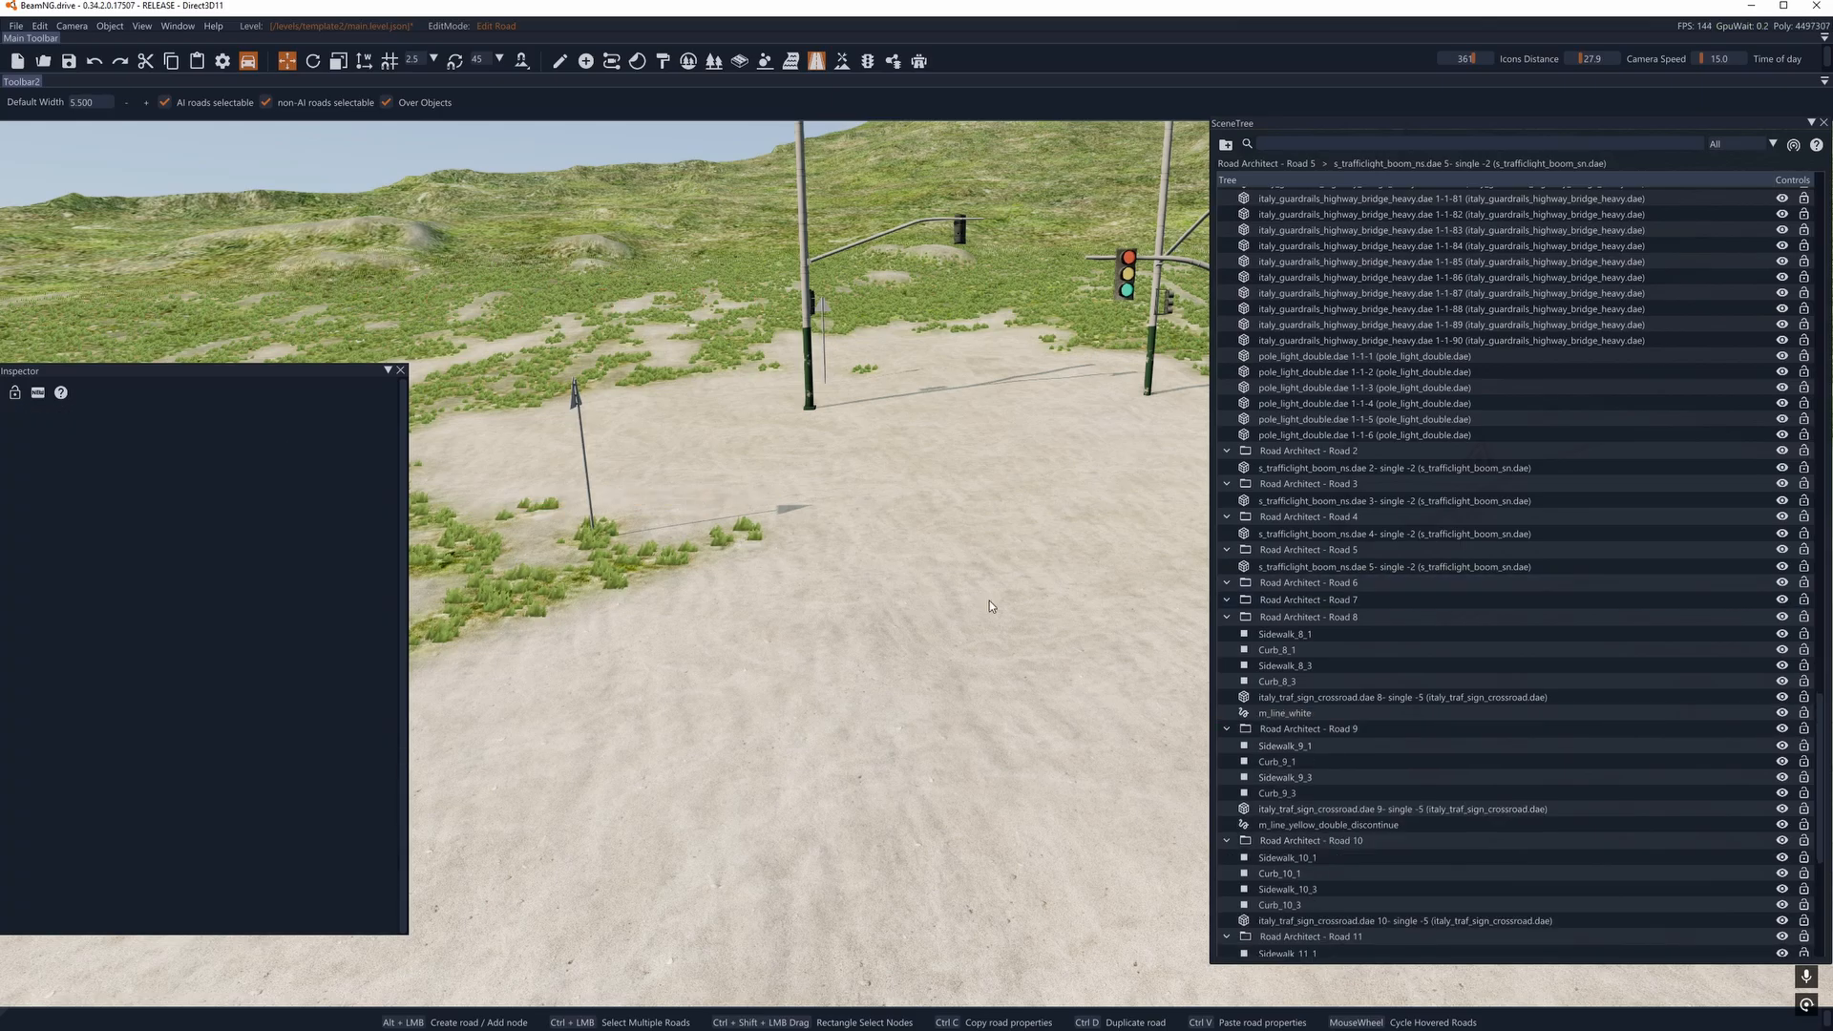
- Examine the traffic-light intersection and the guardrail curve in object selection mode for remaining road leftovers
{"action": "right_click_drag", "start_coordinate": [989, 599], "coordinate": [1144, 564]}
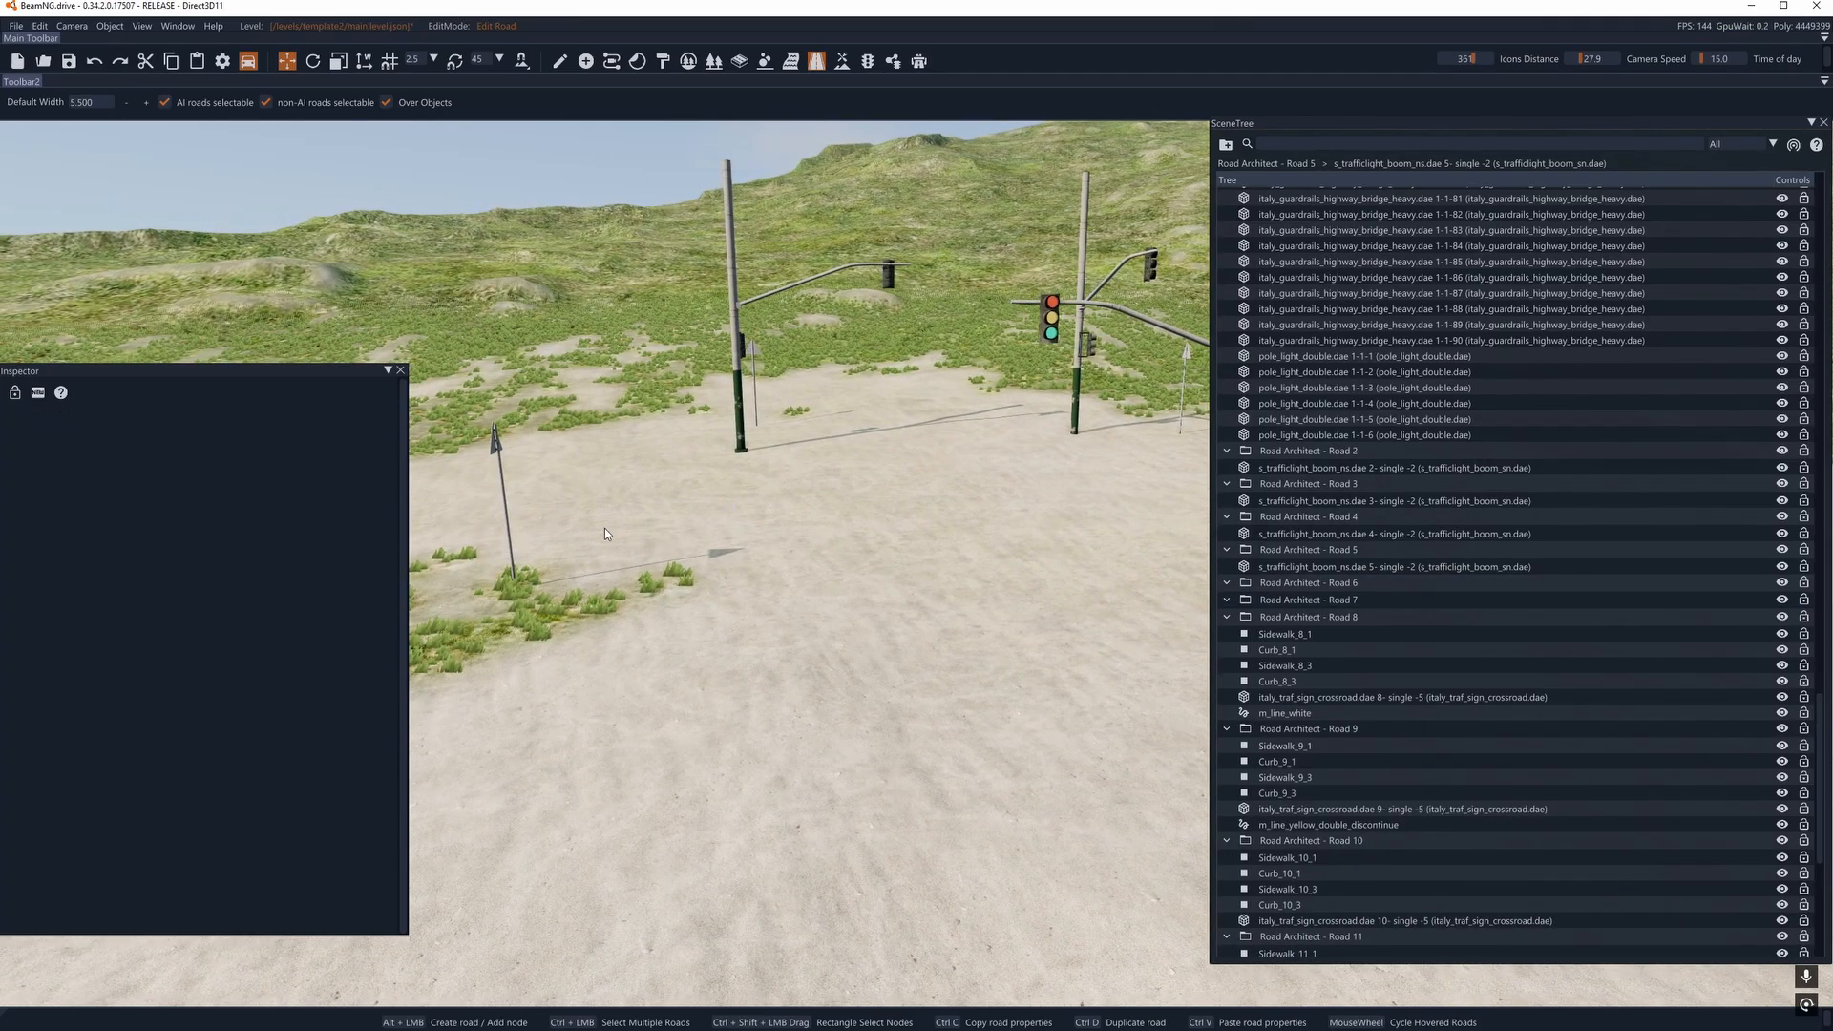
{"action": "right_click_drag", "start_coordinate": [512, 456], "coordinate": [407, 334]}
{"action": "left_click", "coordinate": [561, 62]}
{"action": "right_click_drag", "start_coordinate": [788, 379], "coordinate": [736, 446]}
{"action": "left_click", "coordinate": [755, 451]}
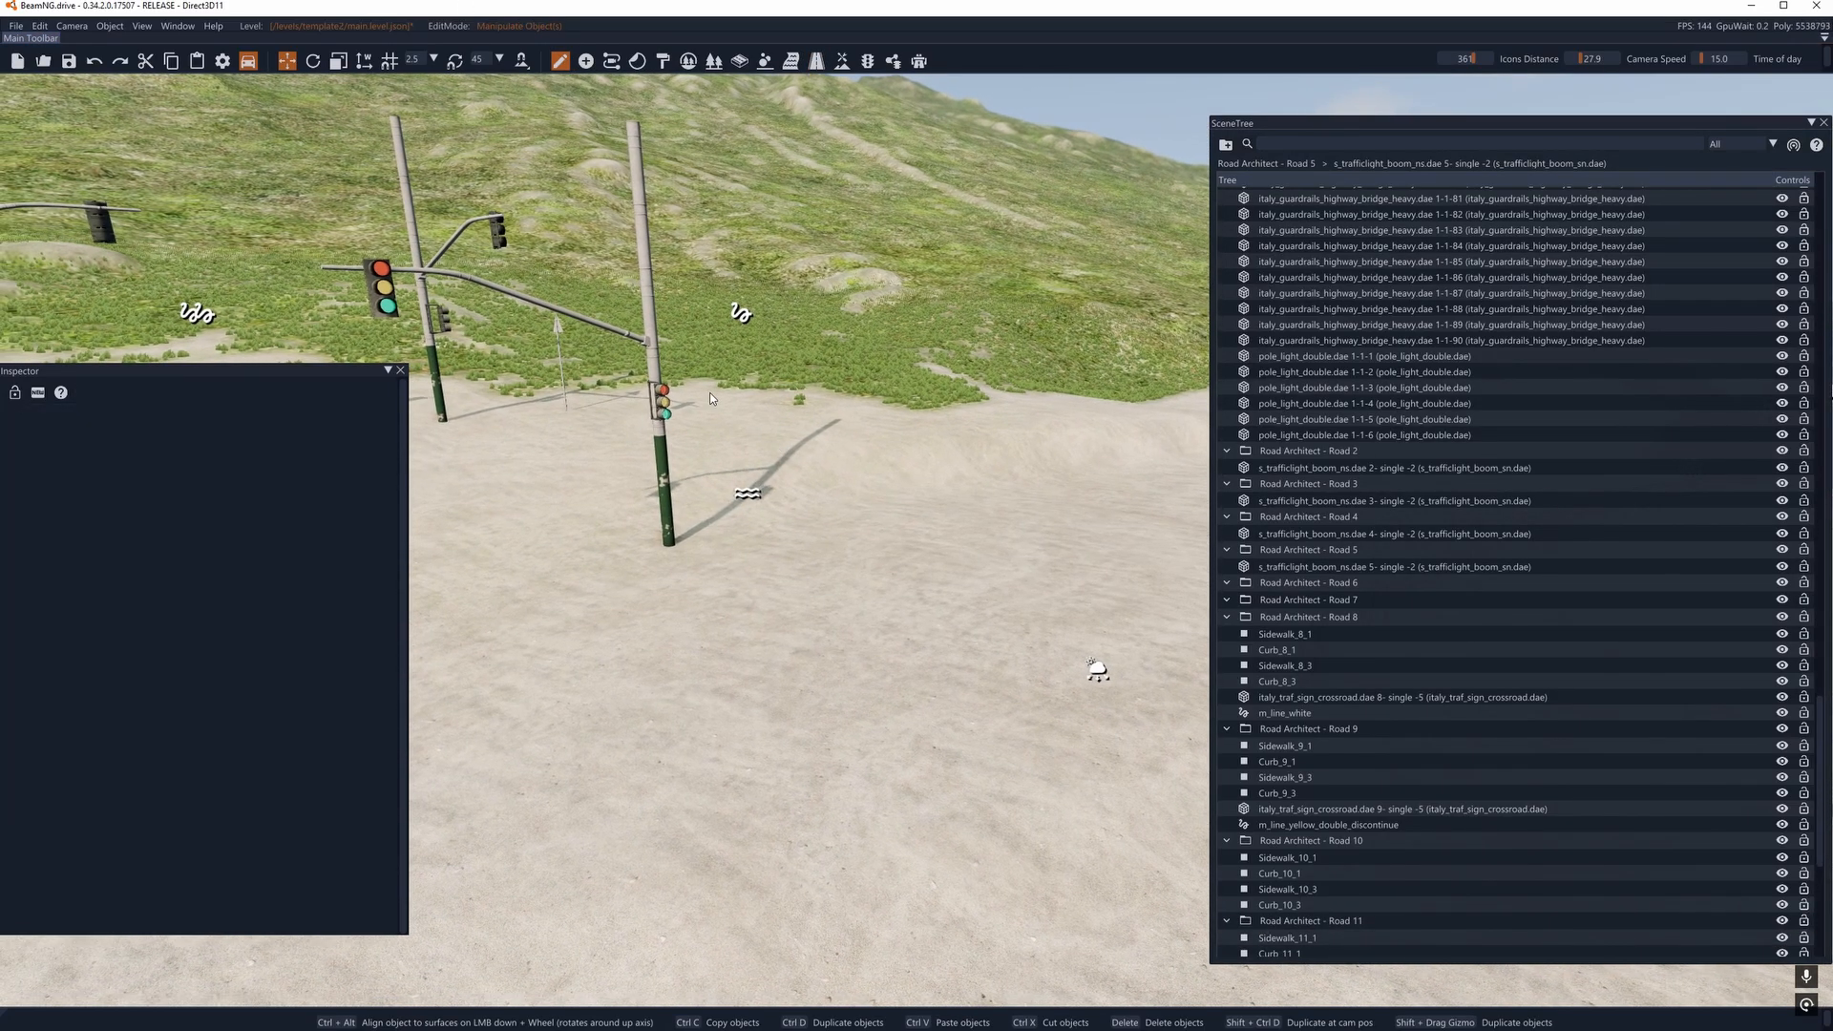
{"action": "right_click_drag", "start_coordinate": [641, 389], "coordinate": [1031, 348]}
{"action": "right_click_drag", "start_coordinate": [872, 772], "coordinate": [621, 716]}
{"action": "key", "text": "d"}
{"action": "key", "text": "a"}
{"action": "right_click_drag", "start_coordinate": [716, 411], "coordinate": [697, 650]}
{"action": "key", "text": "d"}
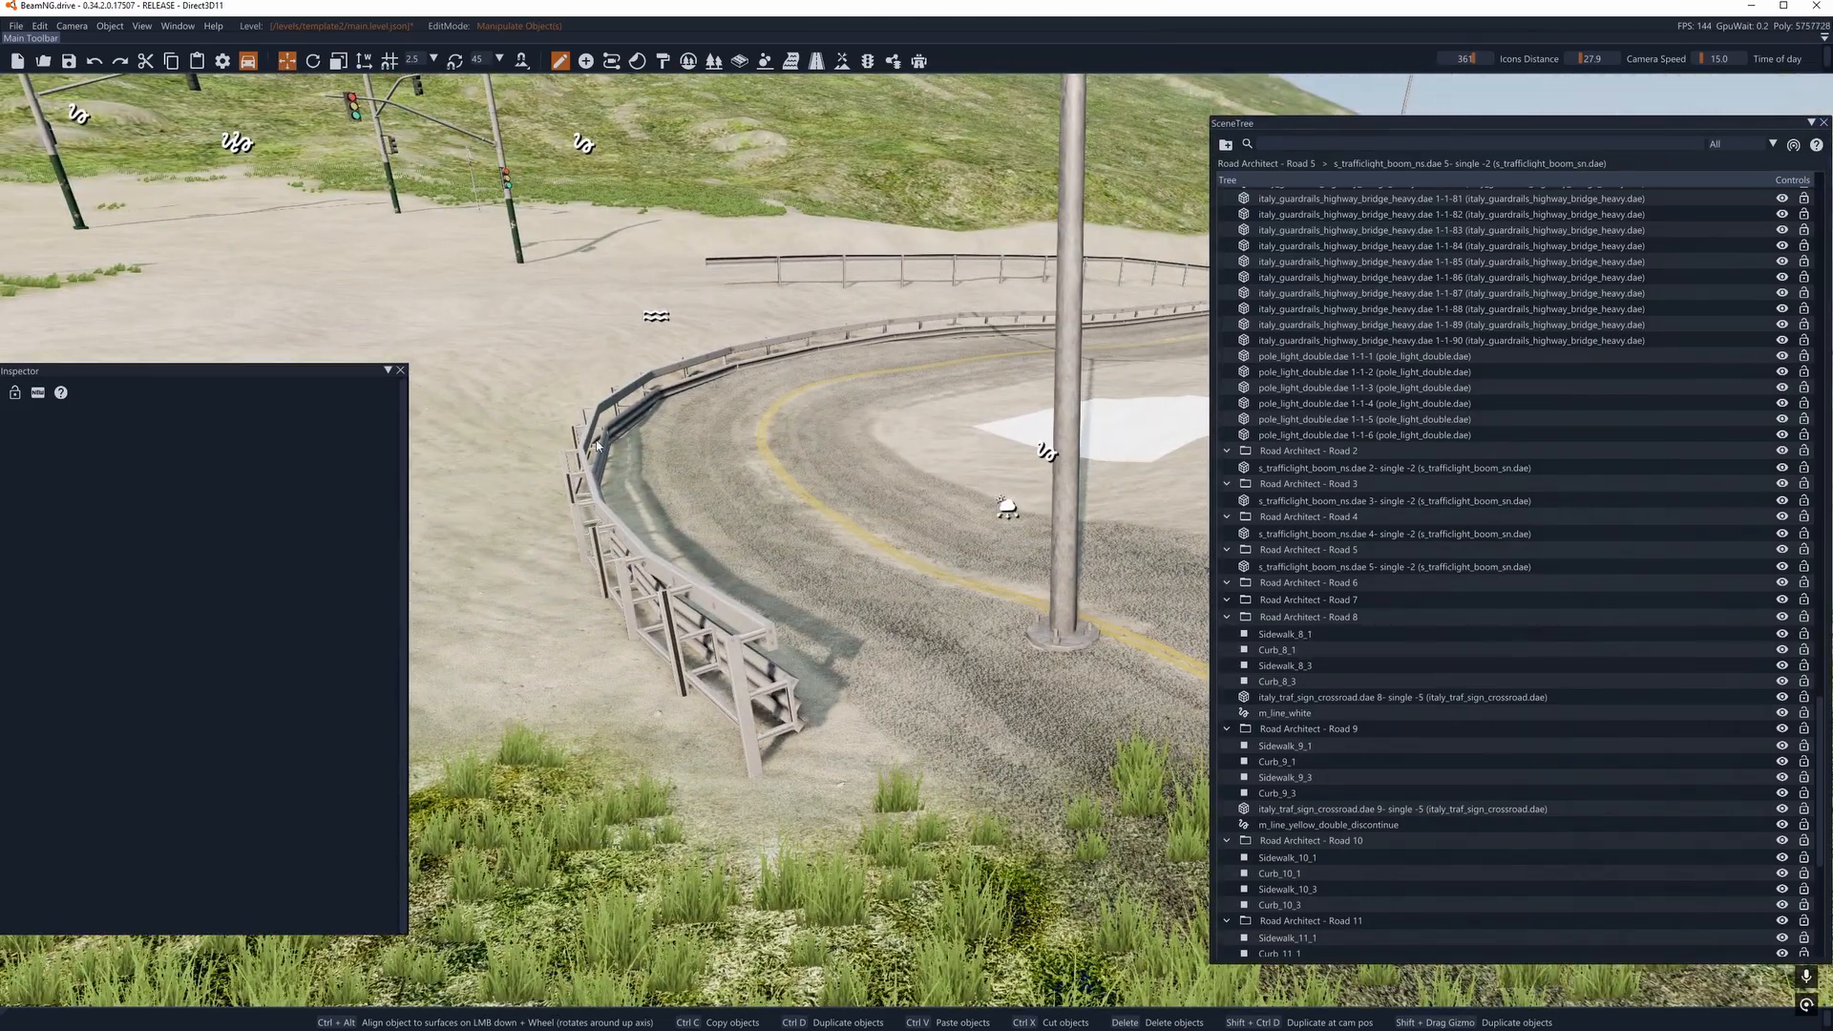
{"action": "key", "text": "d"}
{"action": "right_click_drag", "start_coordinate": [858, 563], "coordinate": [735, 563]}
- Draw a BlankWhite decal road 1.000 wide and about 22 m long along the inside of the curve's guardrail
{"action": "left_click", "coordinate": [814, 63]}
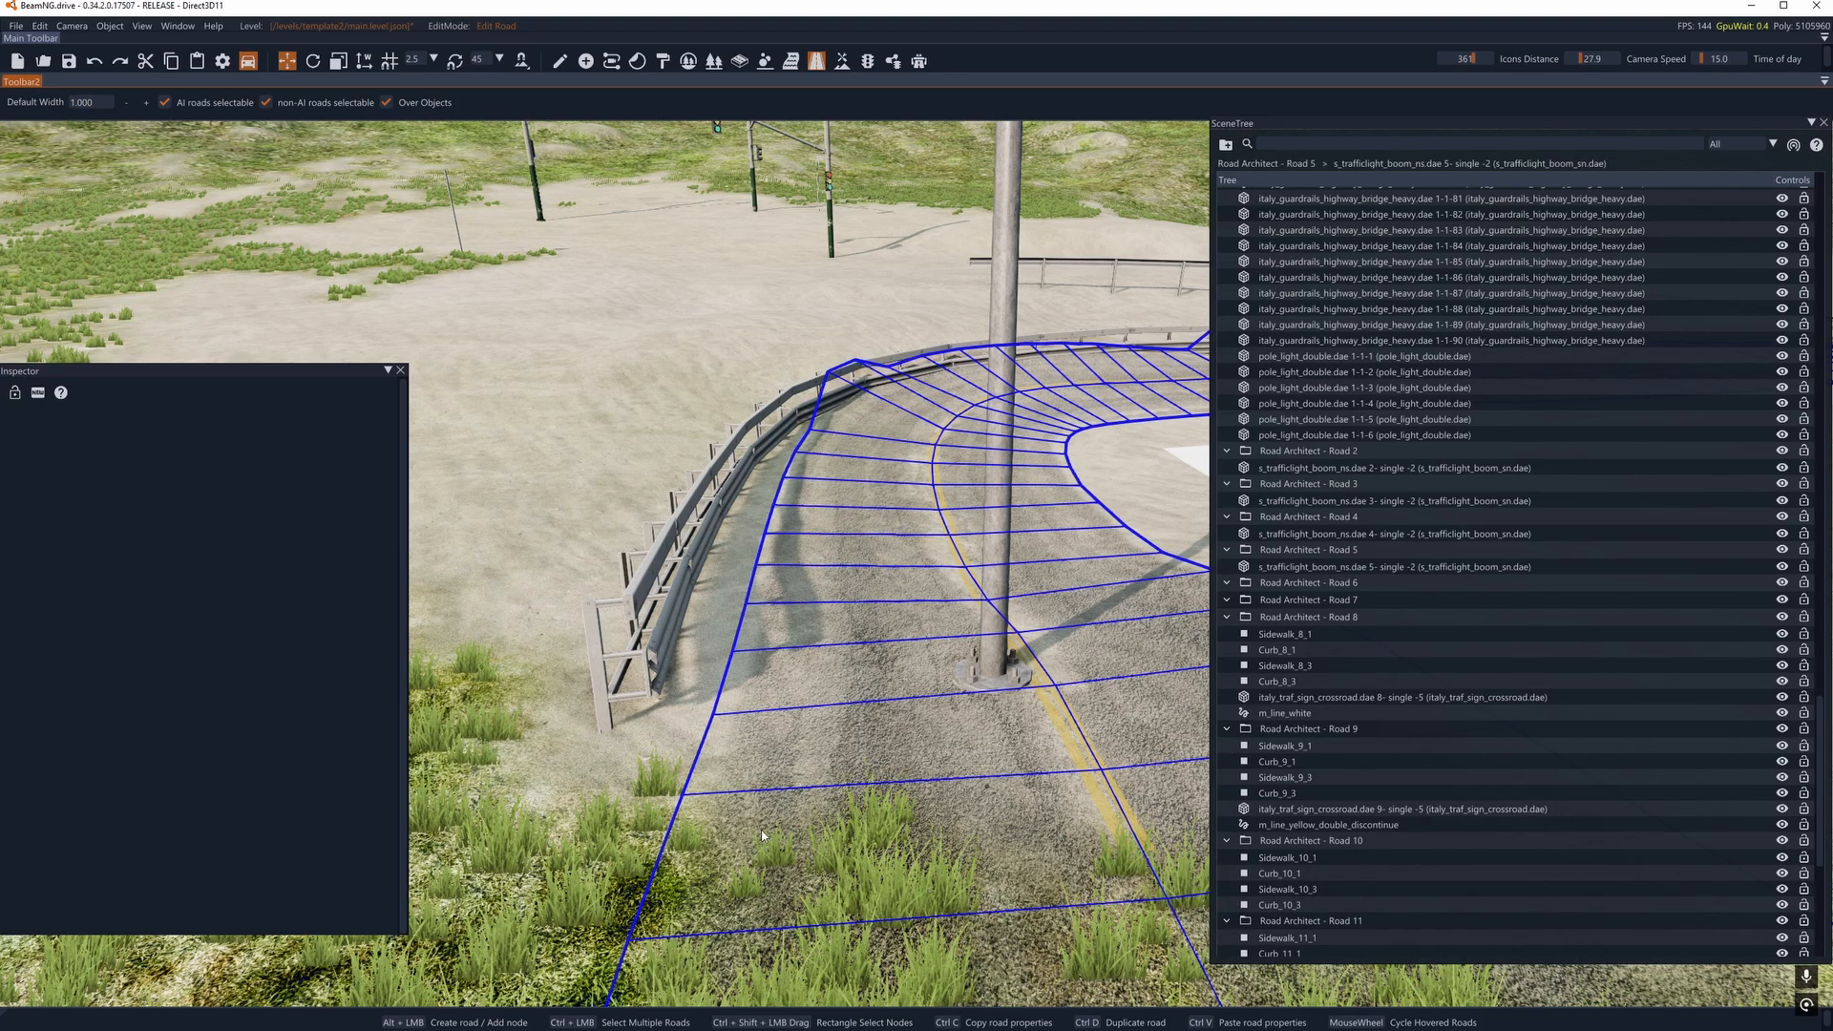
{"action": "left_click", "coordinate": [661, 751], "text": "alt"}
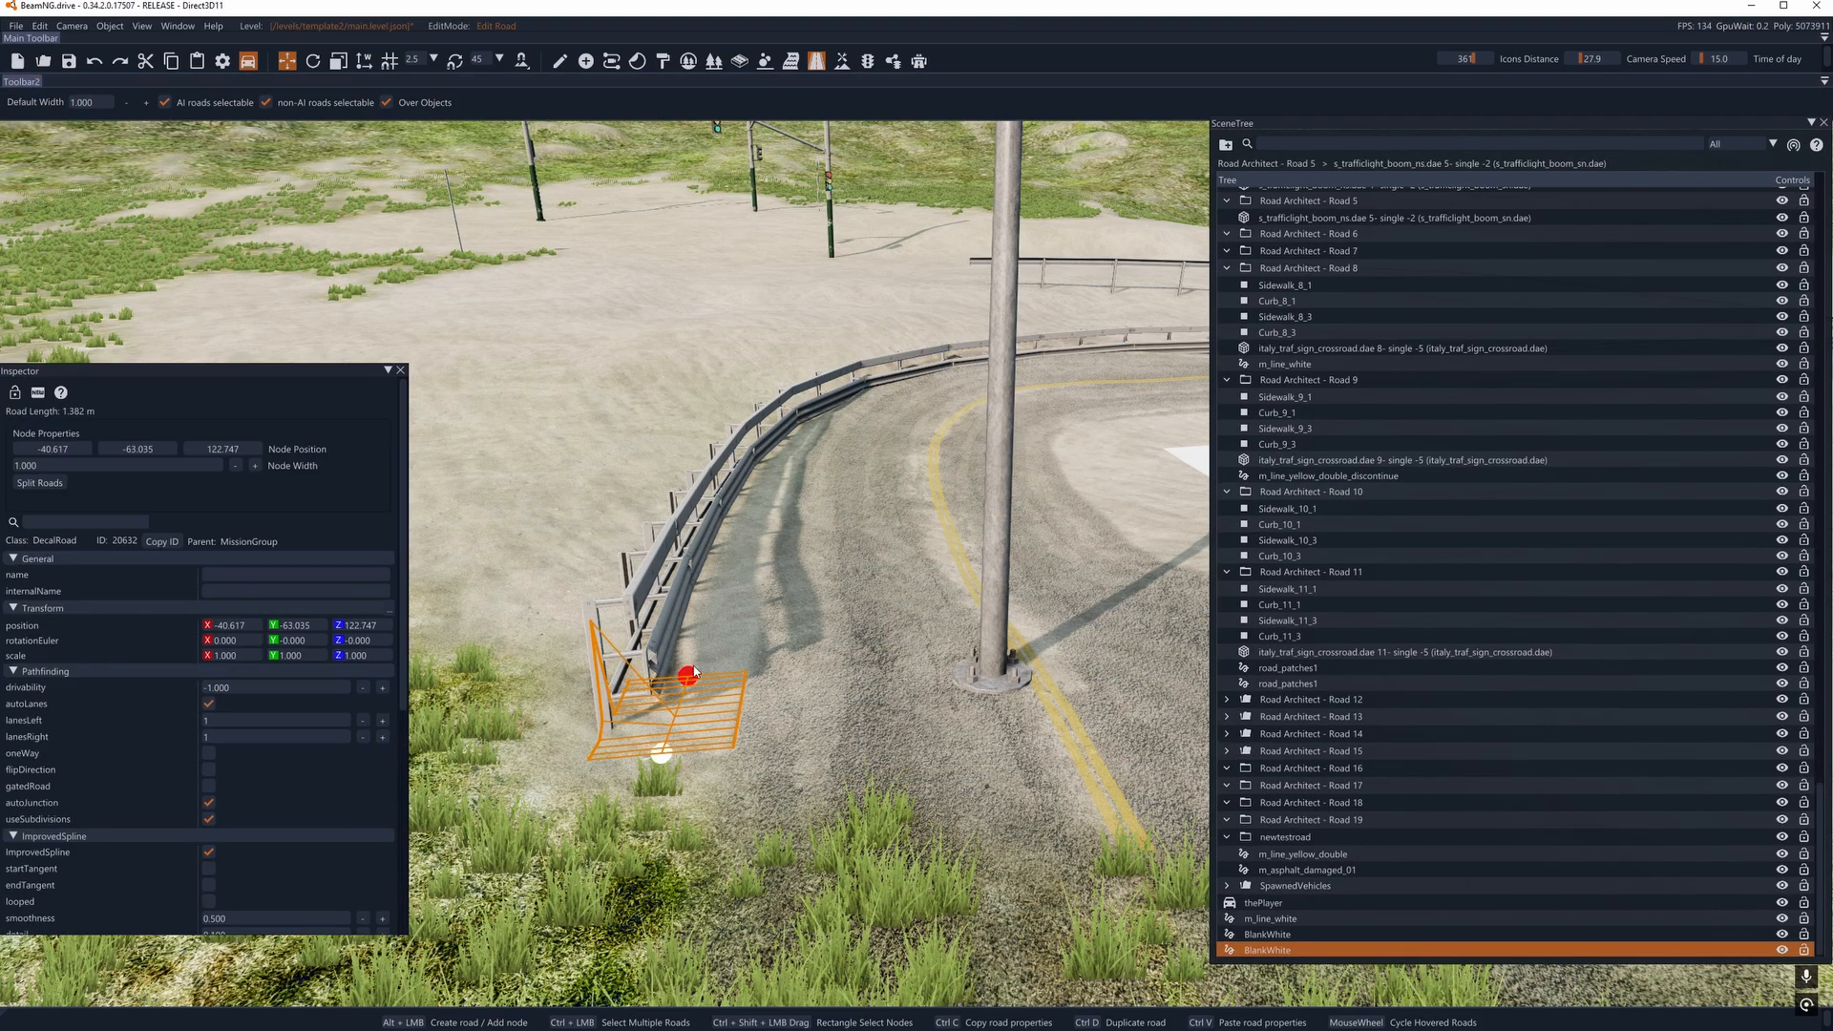
{"action": "left_click", "coordinate": [749, 480], "text": "alt"}
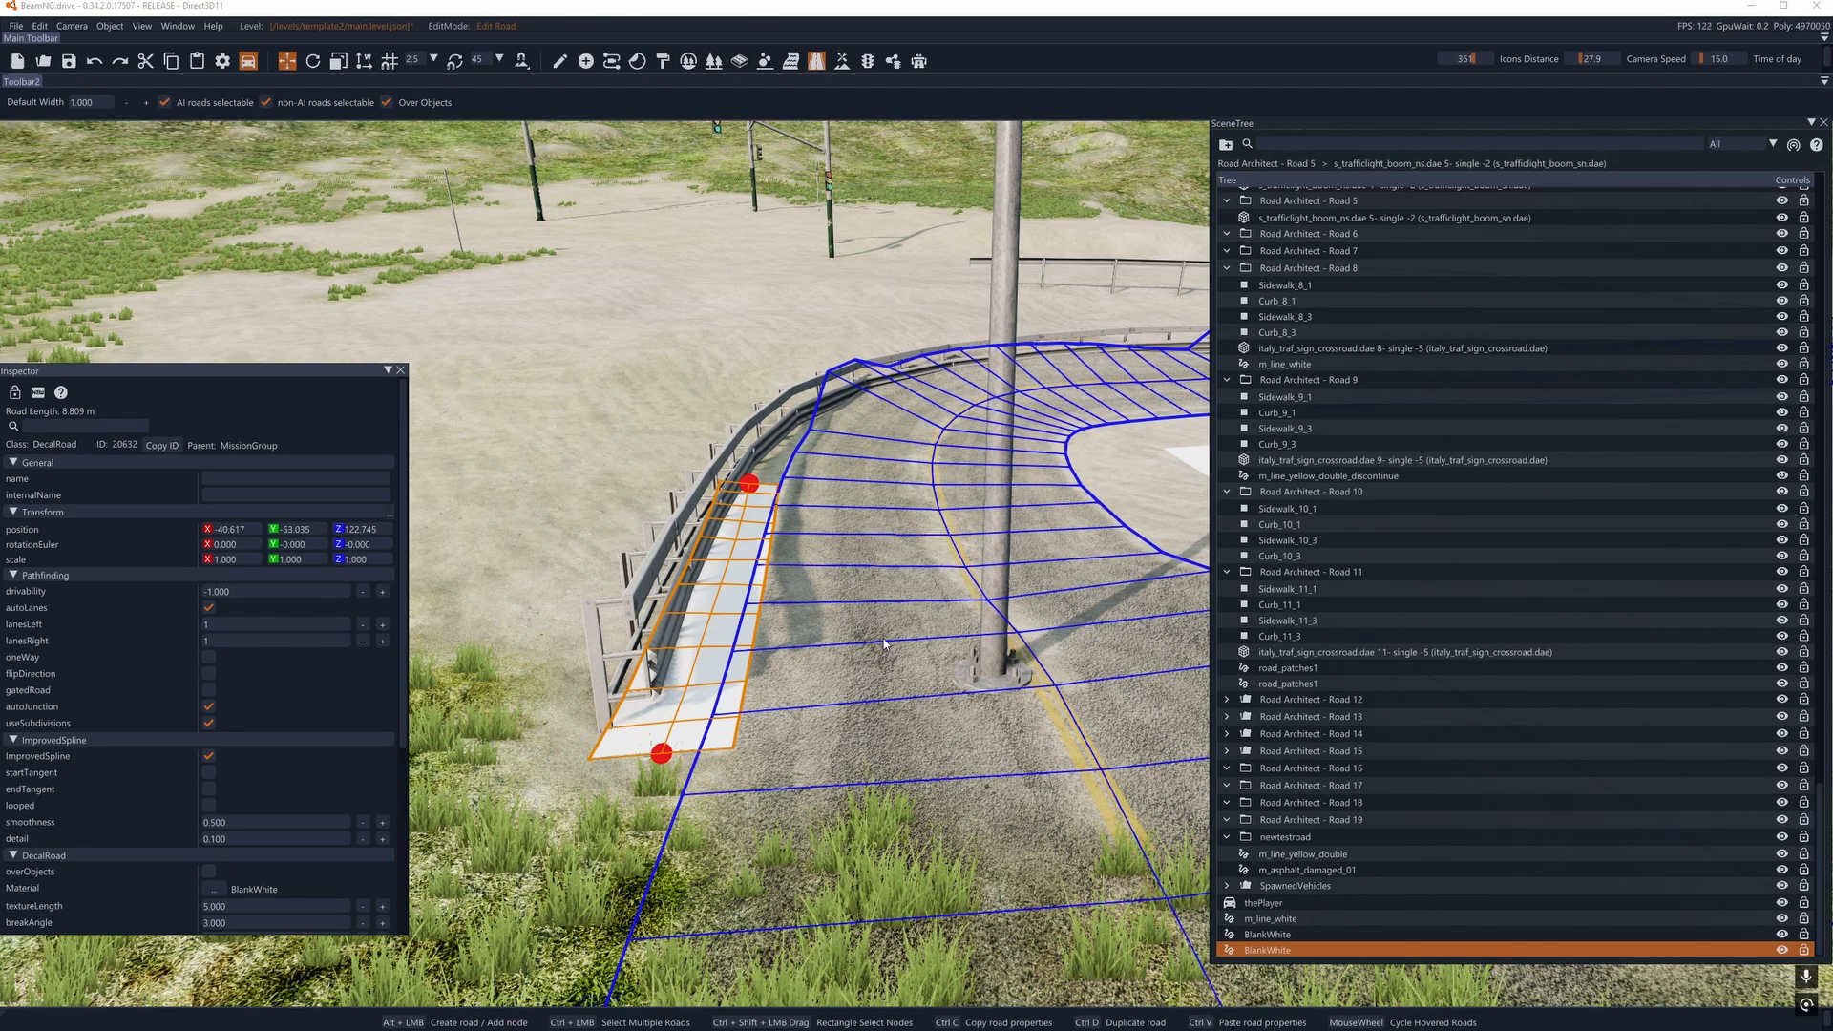
{"action": "key", "text": "w"}
{"action": "key", "text": "a"}
{"action": "key", "text": "s"}
{"action": "left_click_drag", "start_coordinate": [793, 479], "coordinate": [788, 502]}
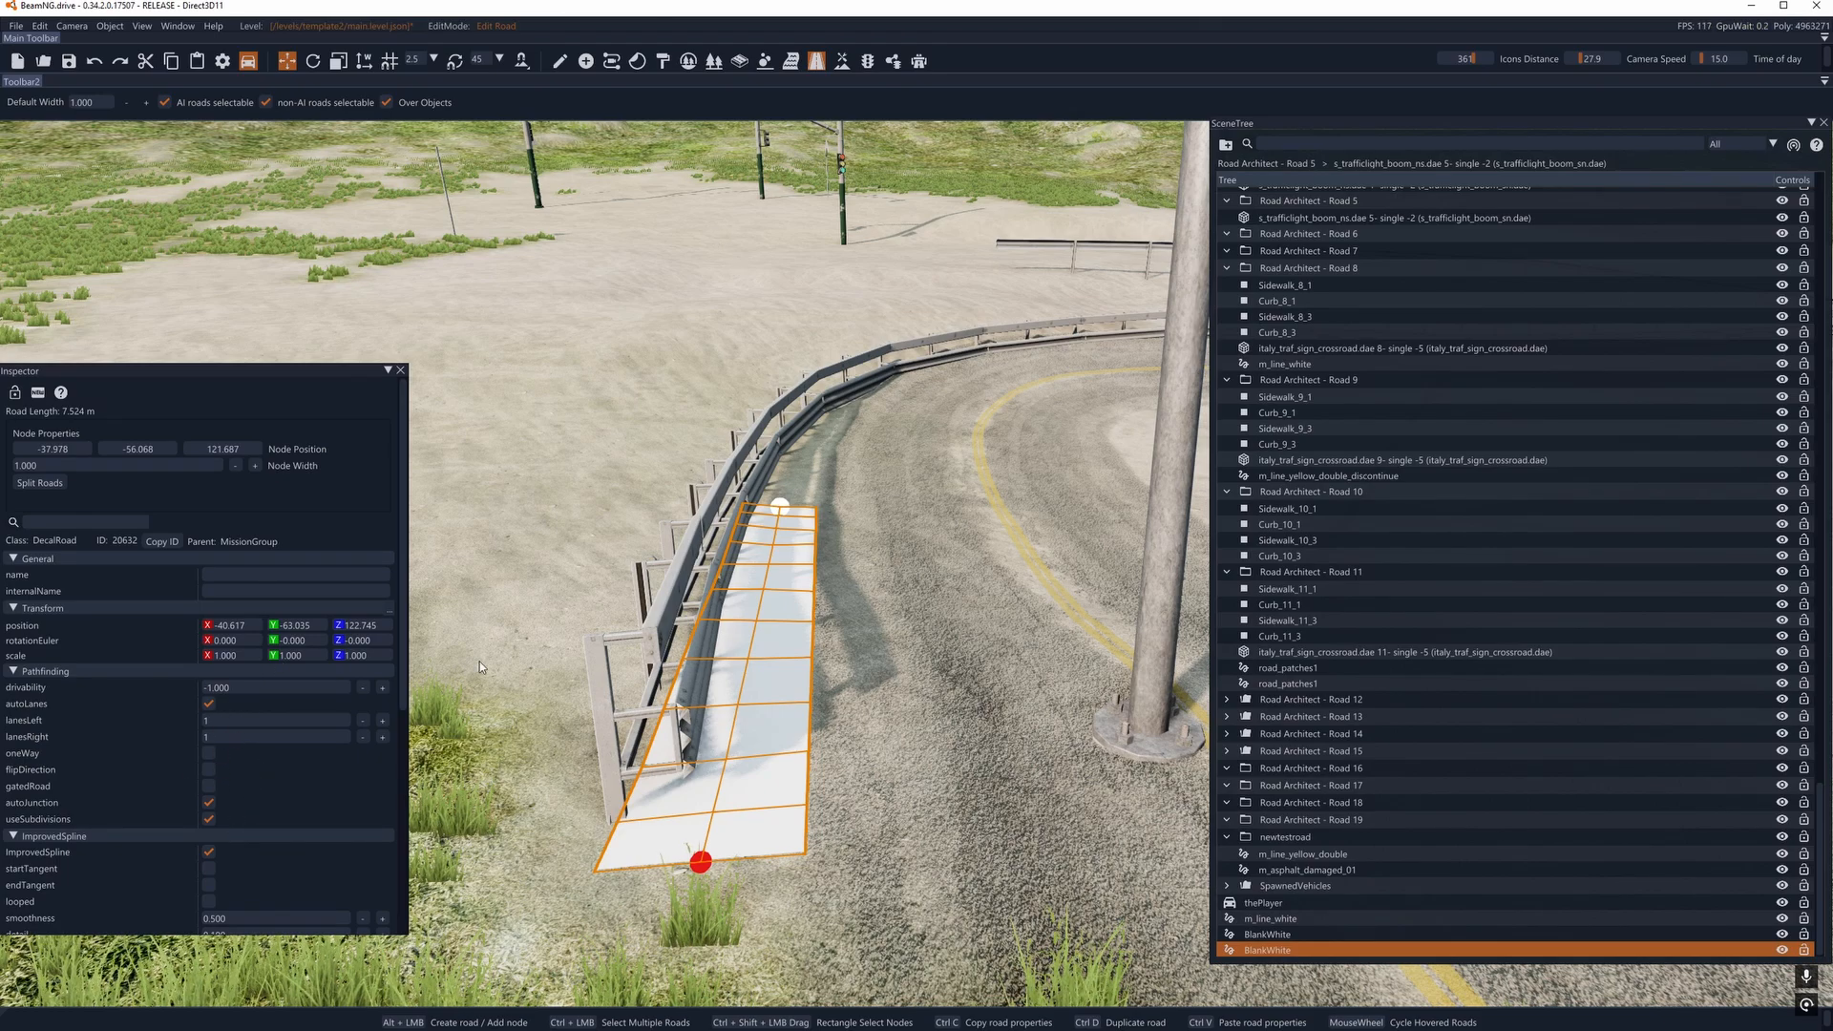
{"action": "left_click", "coordinate": [823, 432], "text": "alt"}
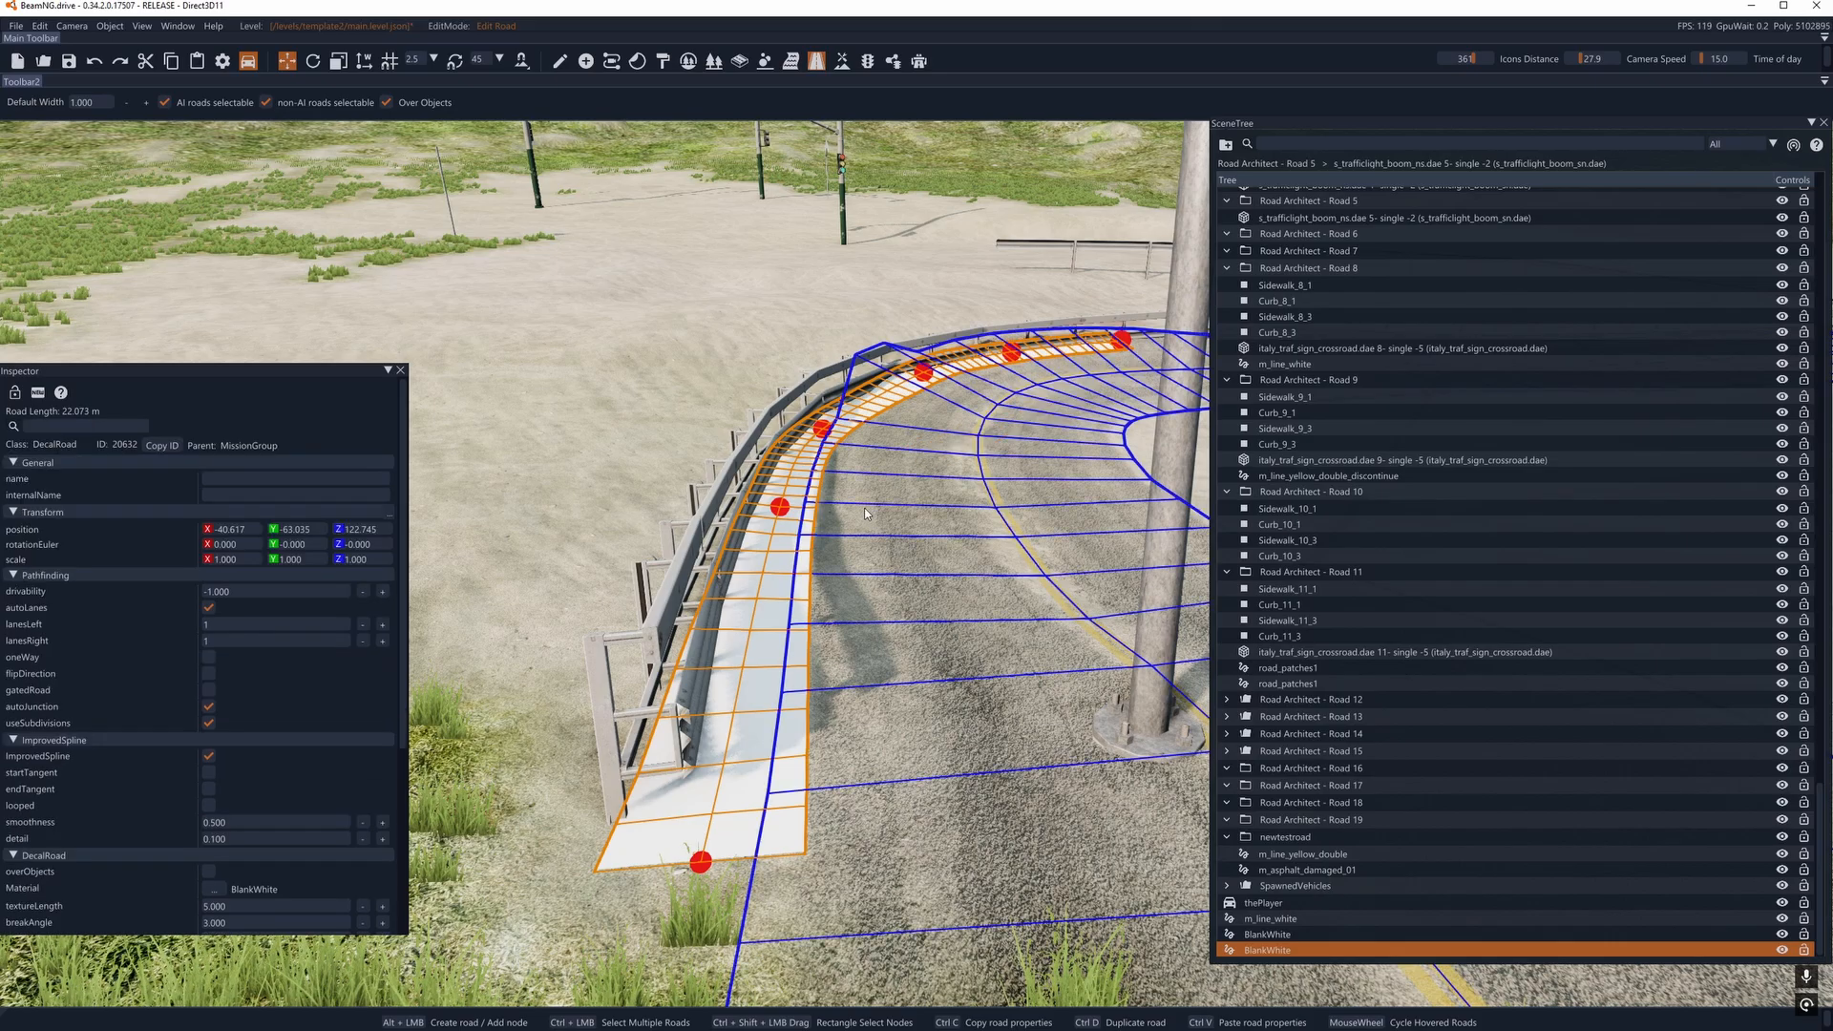
- Examine the road along the guardrail up to its joint with the NewMeshRoad1 bridge deck
{"action": "key", "text": "a"}
{"action": "right_click_drag", "start_coordinate": [1059, 411], "coordinate": [1170, 406]}
{"action": "key", "text": "w"}
{"action": "right_click_drag", "start_coordinate": [445, 639], "coordinate": [859, 429]}
{"action": "key", "text": "a"}
{"action": "key", "text": "w"}
{"action": "key", "text": "d"}
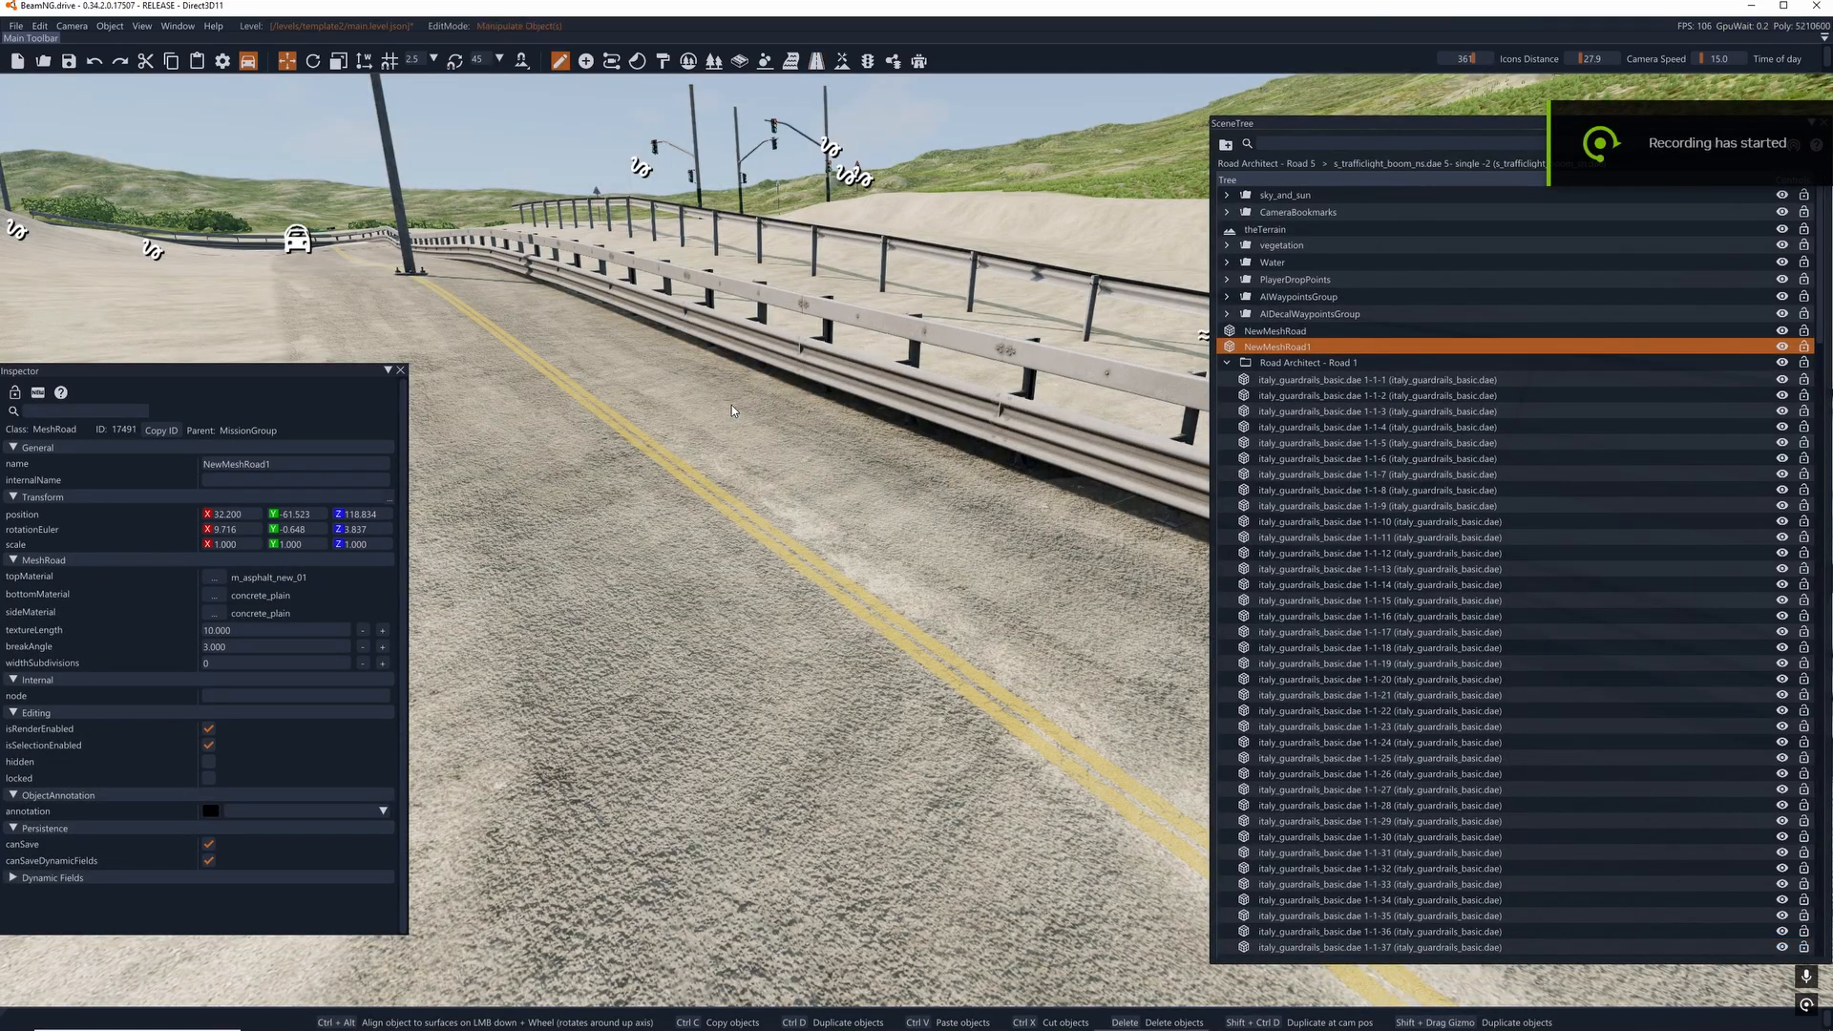
{"action": "right_click_drag", "start_coordinate": [732, 406], "coordinate": [540, 621]}
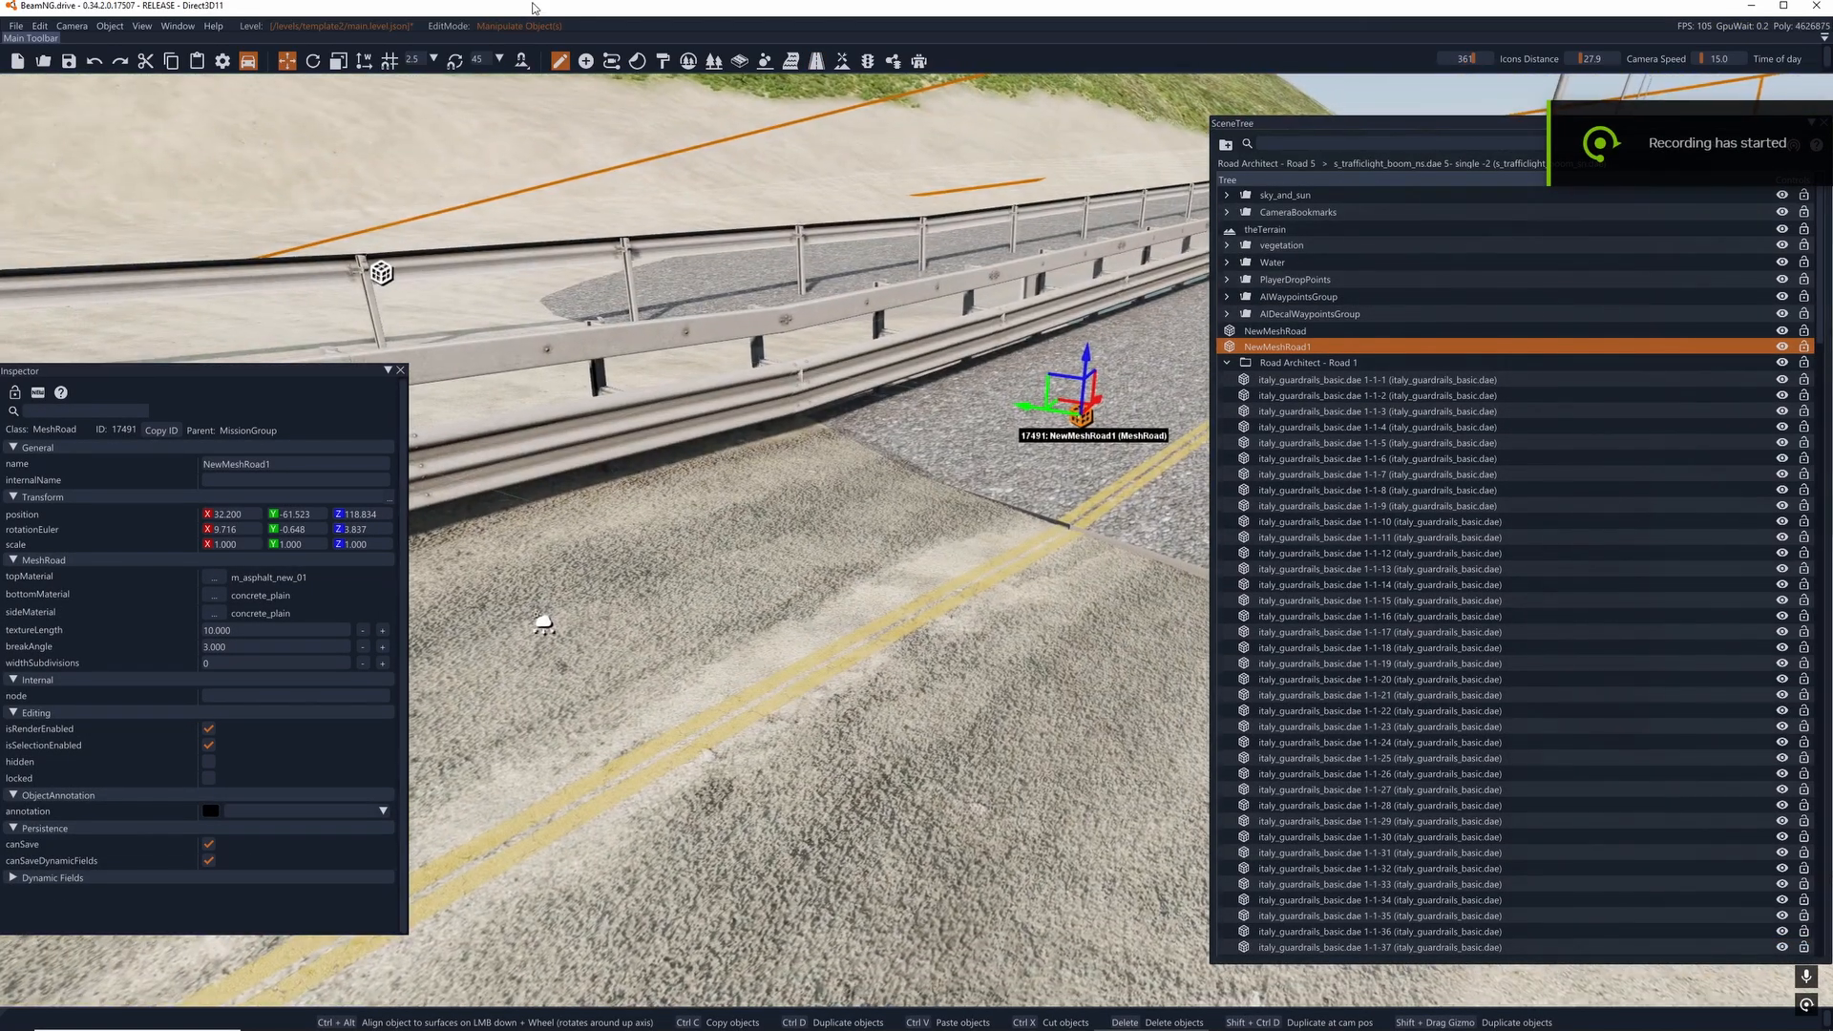
- Raise the terrain at the end of the NewMeshRoad1 bridge deck using the Raise Height brush with size 8 and pressure 0.10
{"action": "left_click", "coordinate": [840, 61]}
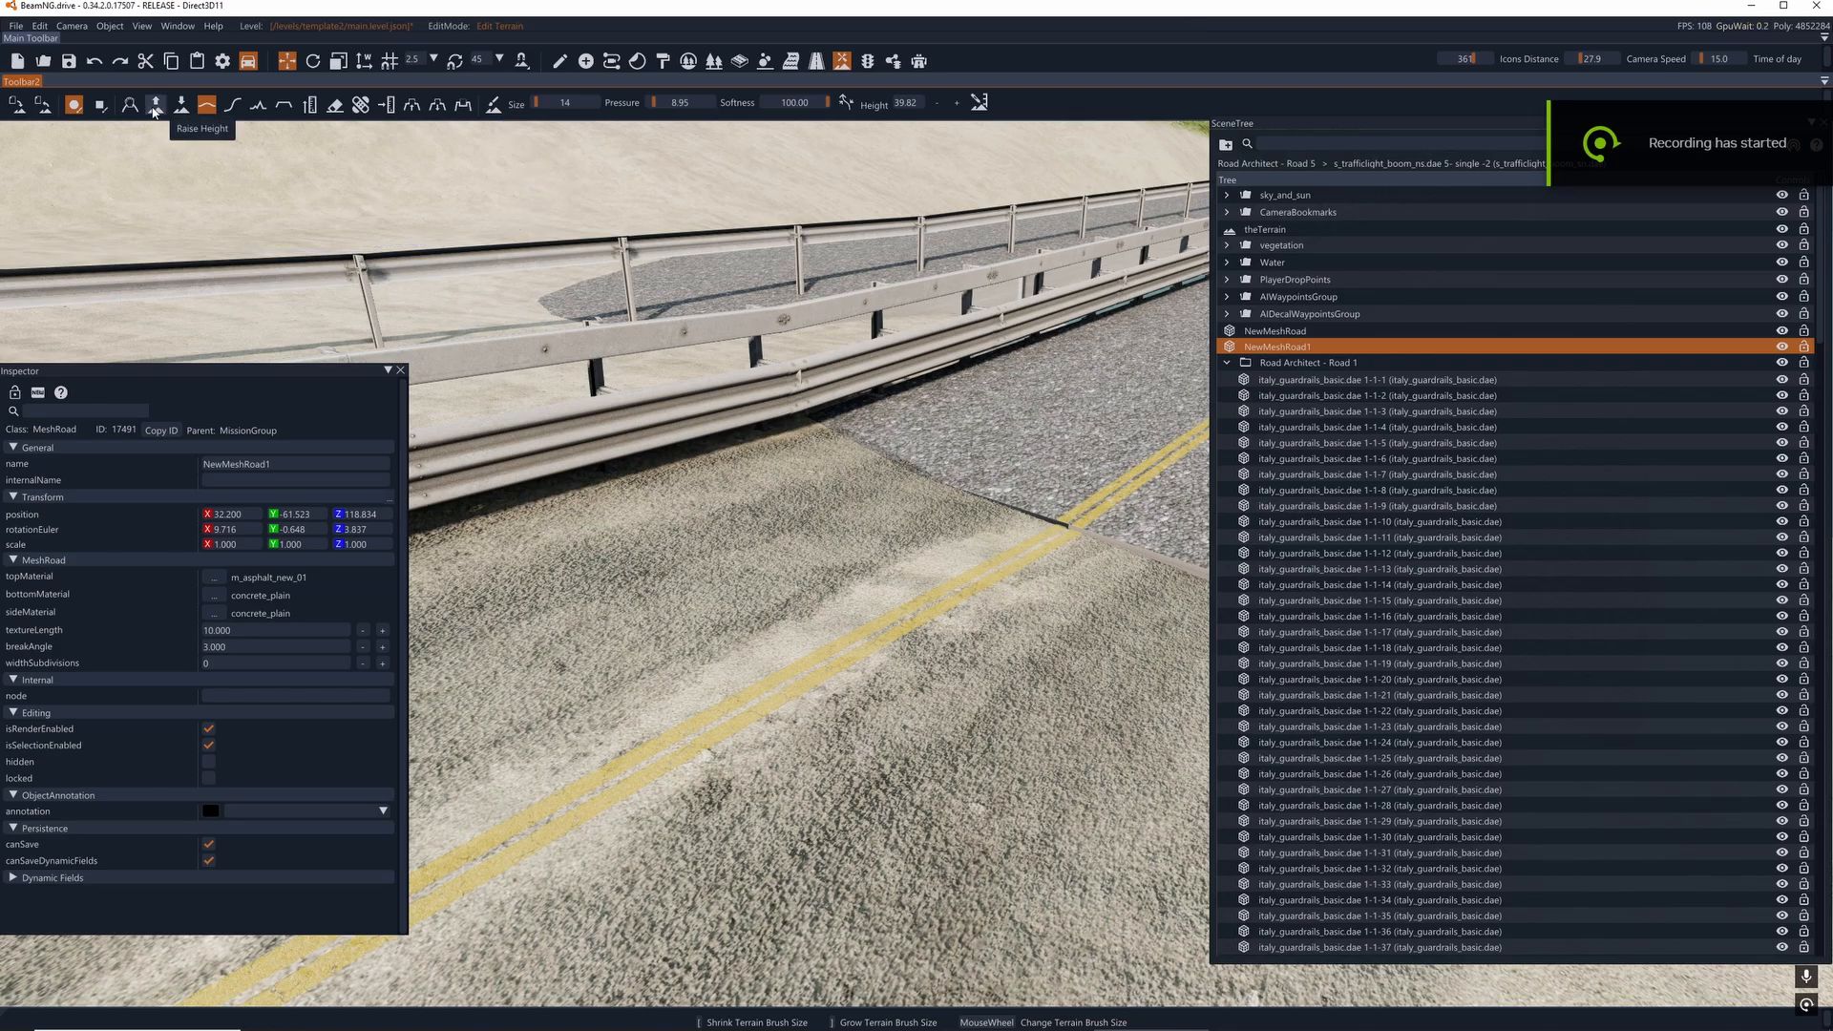
{"action": "left_click_drag", "start_coordinate": [644, 102], "coordinate": [627, 106]}
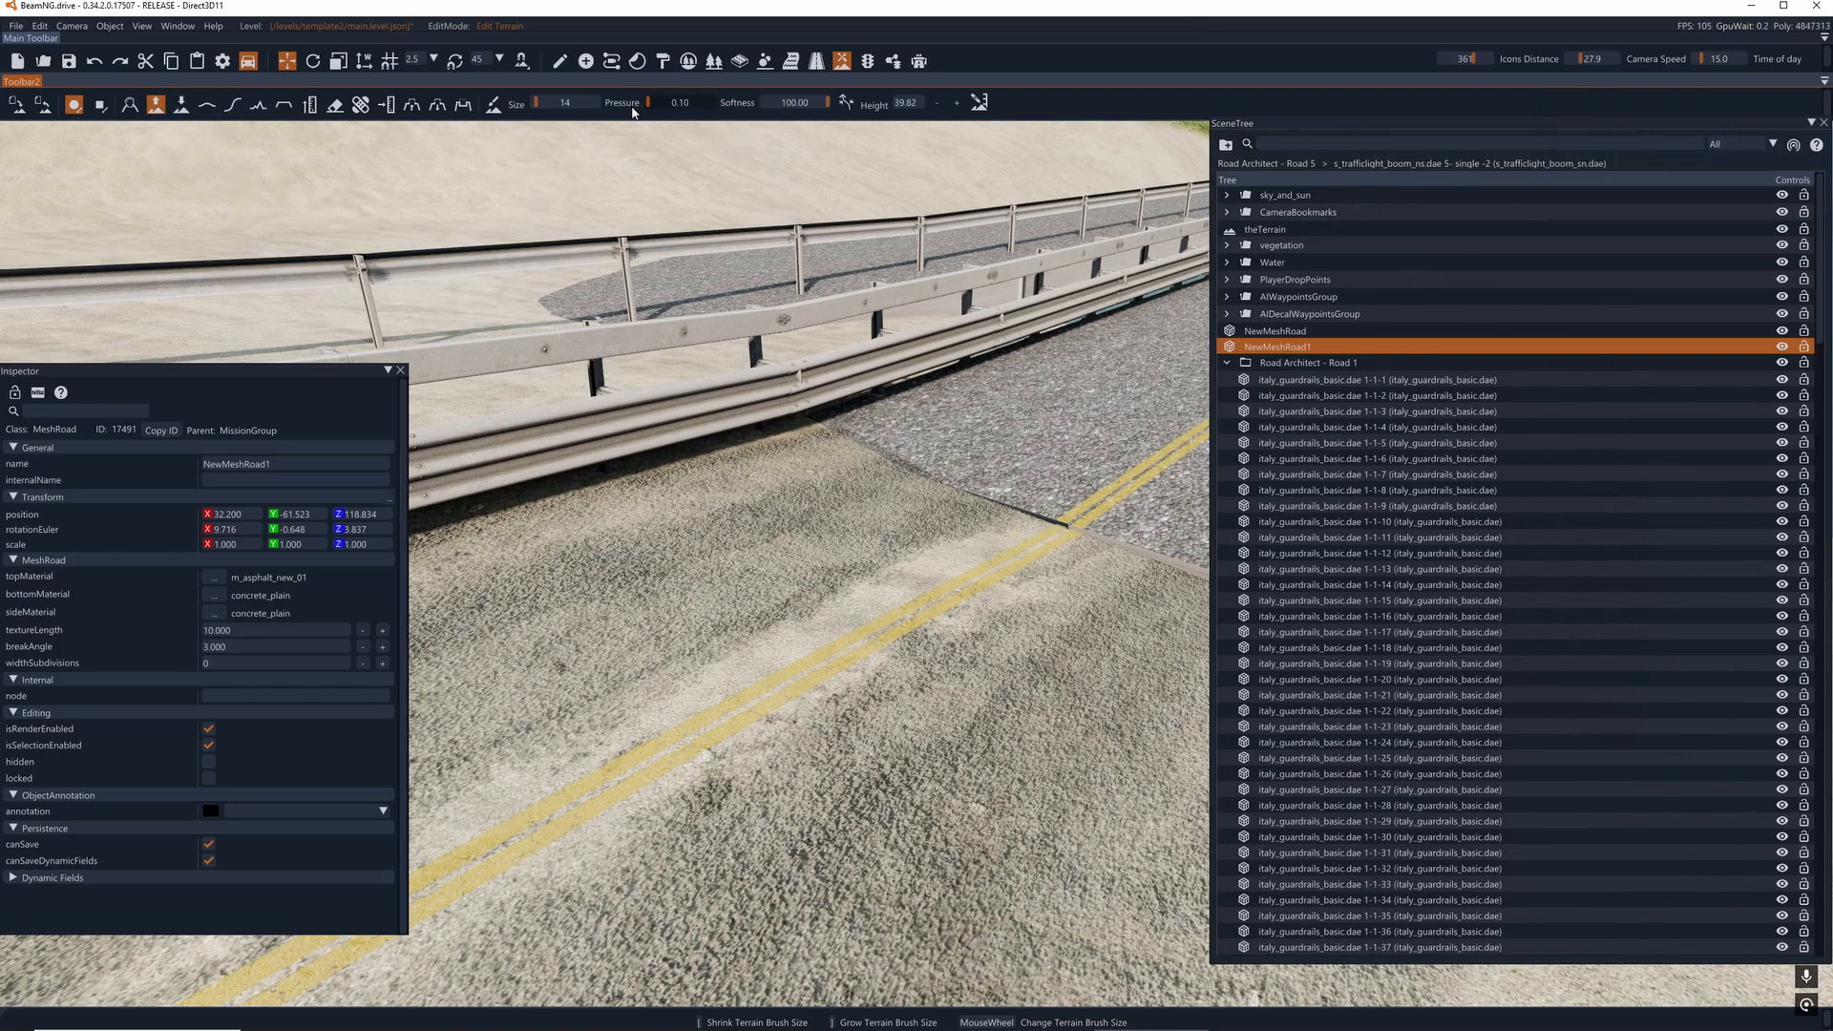
{"action": "mouse_move", "coordinate": [781, 579]}
{"action": "right_mouse_down"}
{"action": "mouse_move", "coordinate": [888, 578]}
{"action": "mouse_move", "coordinate": [859, 592]}
{"action": "mouse_move", "coordinate": [802, 567]}
{"action": "right_mouse_up"}
{"action": "key", "text": "s"}
{"action": "scroll", "coordinate": [779, 581], "scroll_direction": "down", "scroll_amount": 6}
{"action": "key", "text": "a"}
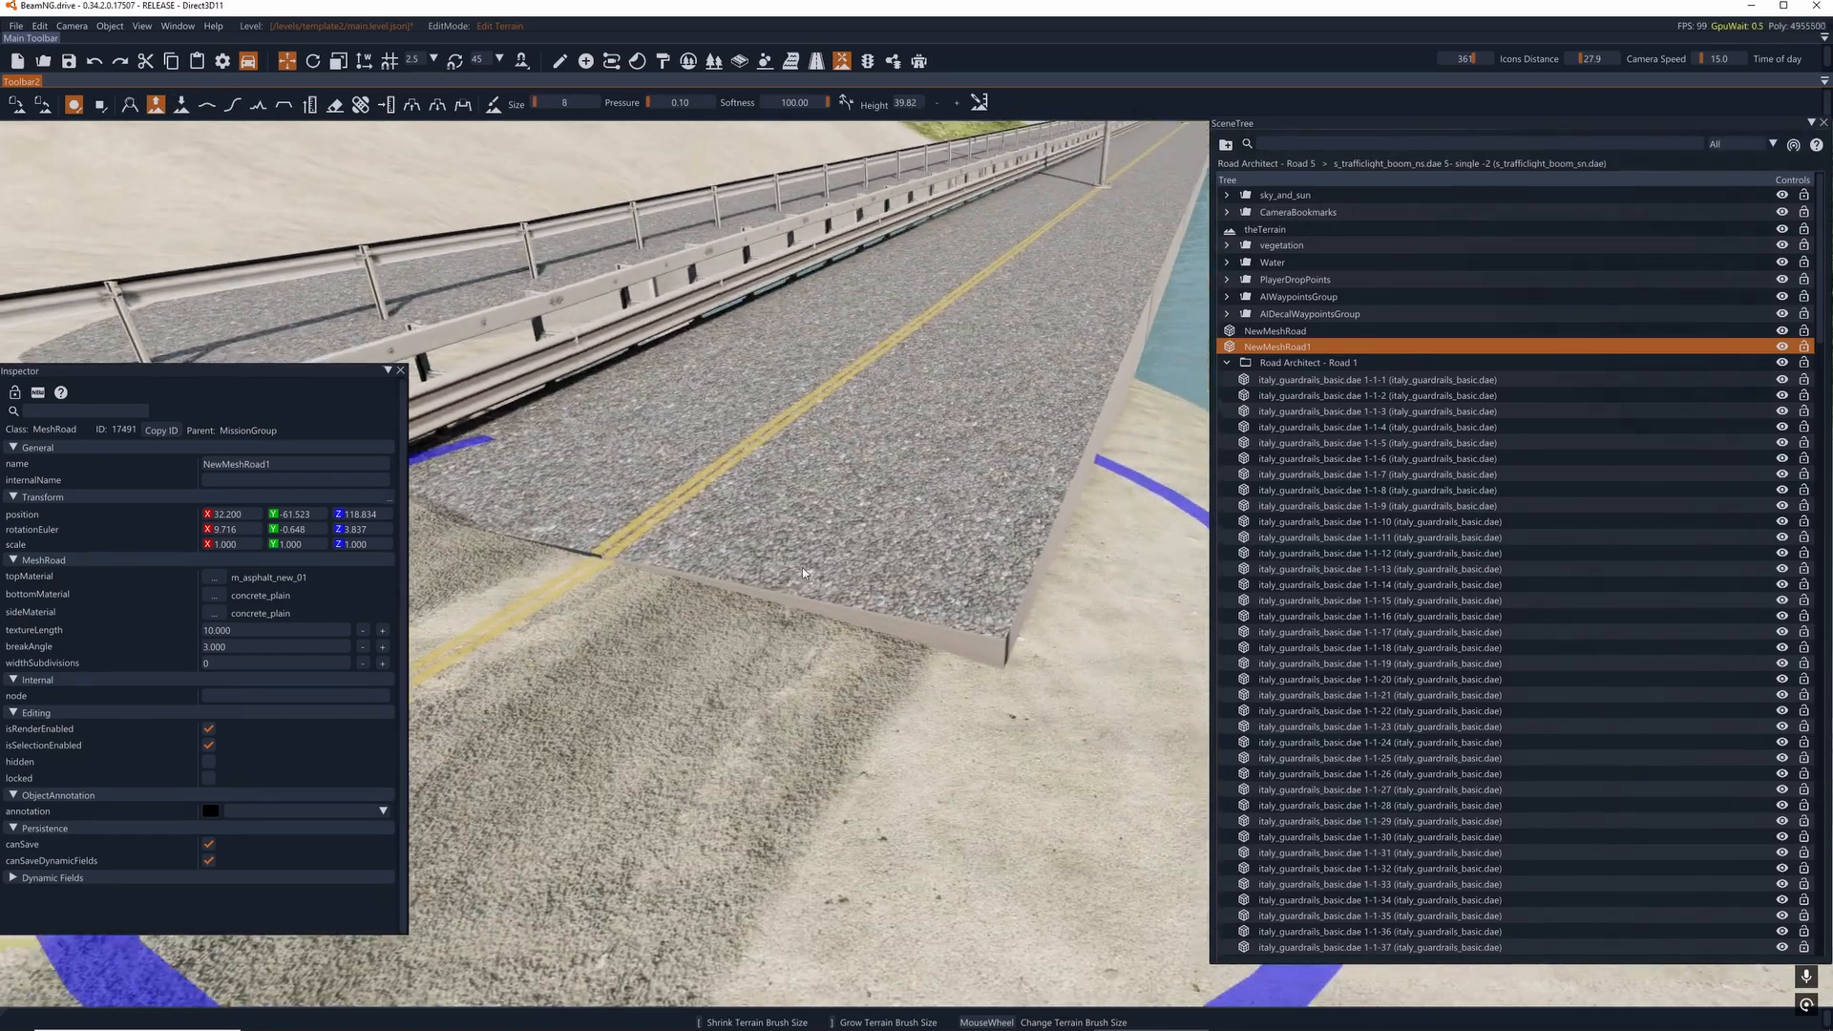
{"action": "mouse_move", "coordinate": [802, 567]}
{"action": "left_mouse_down"}
{"action": "mouse_move", "coordinate": [769, 577]}
{"action": "mouse_move", "coordinate": [985, 586]}
{"action": "mouse_move", "coordinate": [1067, 564]}
{"action": "mouse_move", "coordinate": [630, 536]}
{"action": "mouse_move", "coordinate": [512, 495]}
{"action": "mouse_move", "coordinate": [897, 592]}
{"action": "mouse_move", "coordinate": [844, 559]}
{"action": "left_mouse_up"}
{"action": "key", "text": "a"}
{"action": "mouse_move", "coordinate": [844, 560]}
{"action": "right_mouse_down"}
{"action": "mouse_move", "coordinate": [410, 516]}
{"action": "mouse_move", "coordinate": [449, 492]}
{"action": "mouse_move", "coordinate": [879, 649]}
{"action": "mouse_move", "coordinate": [859, 630]}
{"action": "right_mouse_up"}
{"action": "key", "text": "d"}
{"action": "key", "text": "a"}
{"action": "key", "text": "w"}
{"action": "key", "text": "a"}
{"action": "key", "text": "s"}
- Move the street light pole_light_double.dae 1-1-2 off the yellow centre line to the roadside opposite the guardrail, at about X 5.718, Y -59.643
{"action": "left_click_drag", "start_coordinate": [993, 569], "coordinate": [842, 309]}
{"action": "mouse_move", "coordinate": [737, 182]}
{"action": "left_mouse_down"}
{"action": "mouse_move", "coordinate": [1119, 883]}
{"action": "mouse_move", "coordinate": [1088, 759]}
{"action": "left_mouse_up"}
{"action": "key", "text": "w"}
{"action": "mouse_move", "coordinate": [1089, 759]}
{"action": "right_mouse_down"}
{"action": "mouse_move", "coordinate": [1031, 611]}
{"action": "mouse_move", "coordinate": [1064, 582]}
{"action": "mouse_move", "coordinate": [1212, 692]}
{"action": "mouse_move", "coordinate": [1062, 707]}
{"action": "right_mouse_up"}
{"action": "key", "text": "s"}
{"action": "key", "text": "d"}
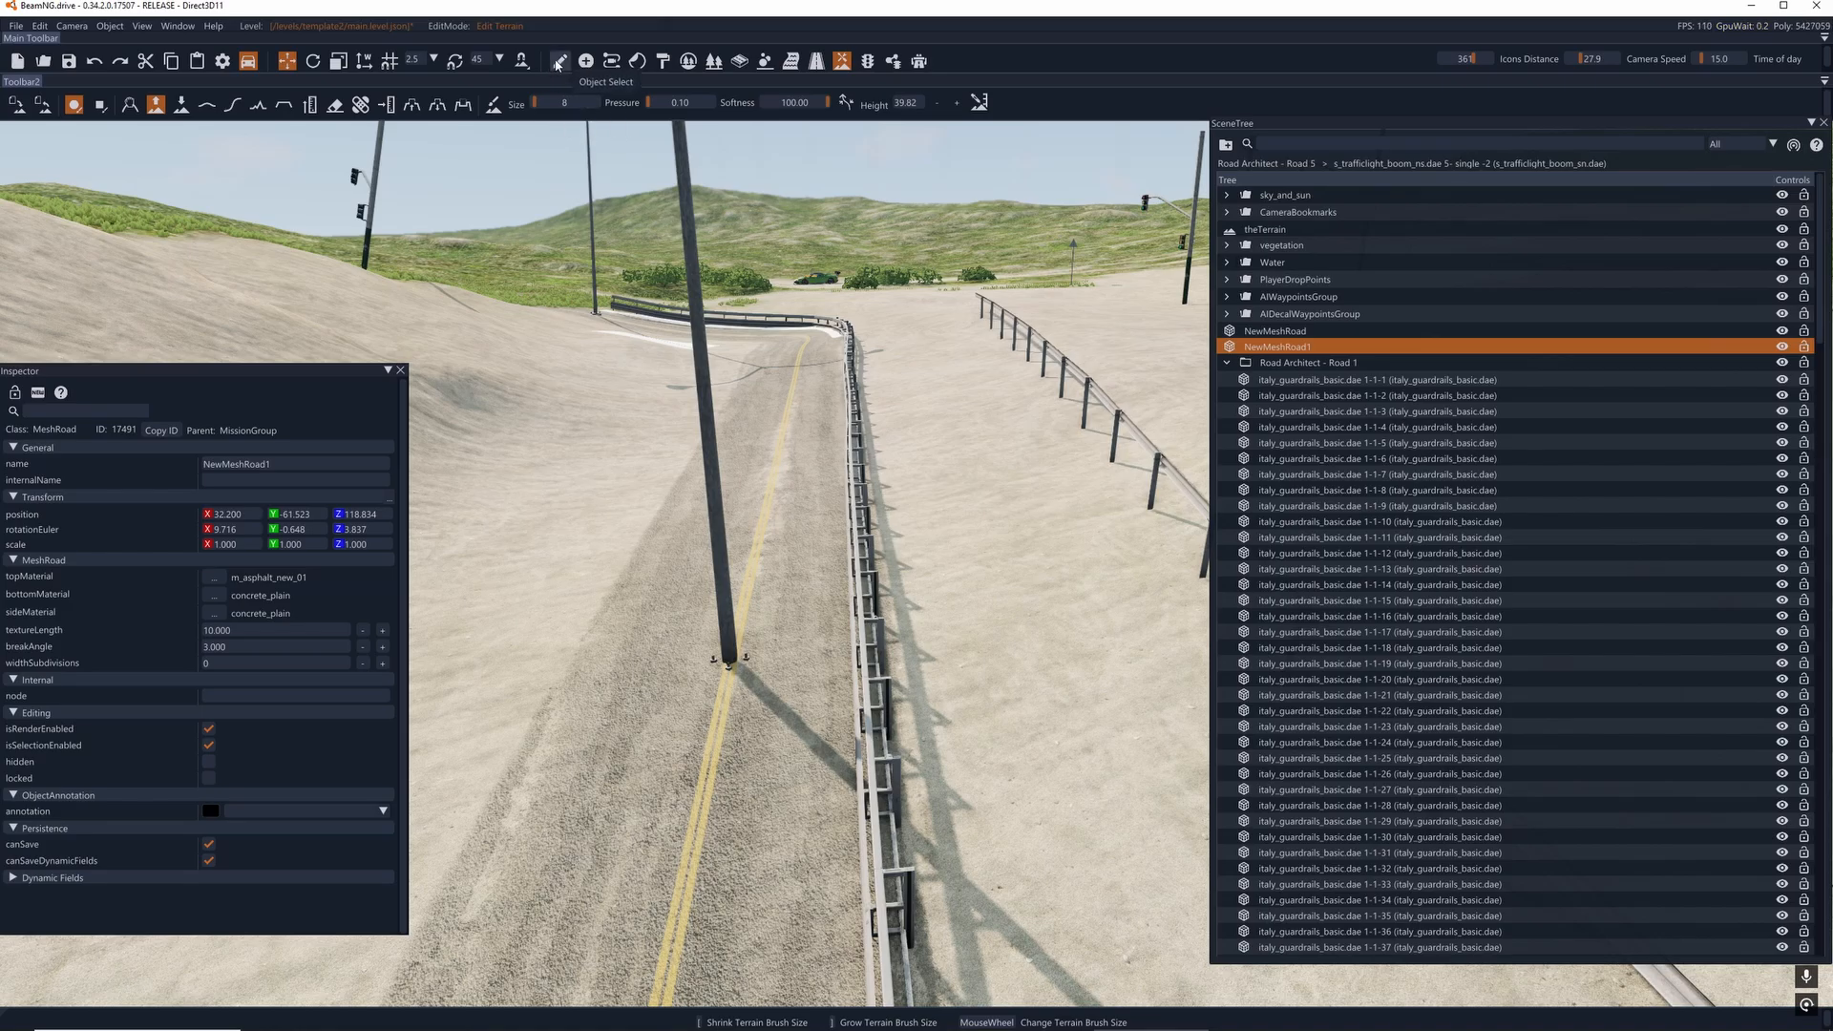
{"action": "left_click", "coordinate": [559, 62]}
{"action": "left_click", "coordinate": [720, 455]}
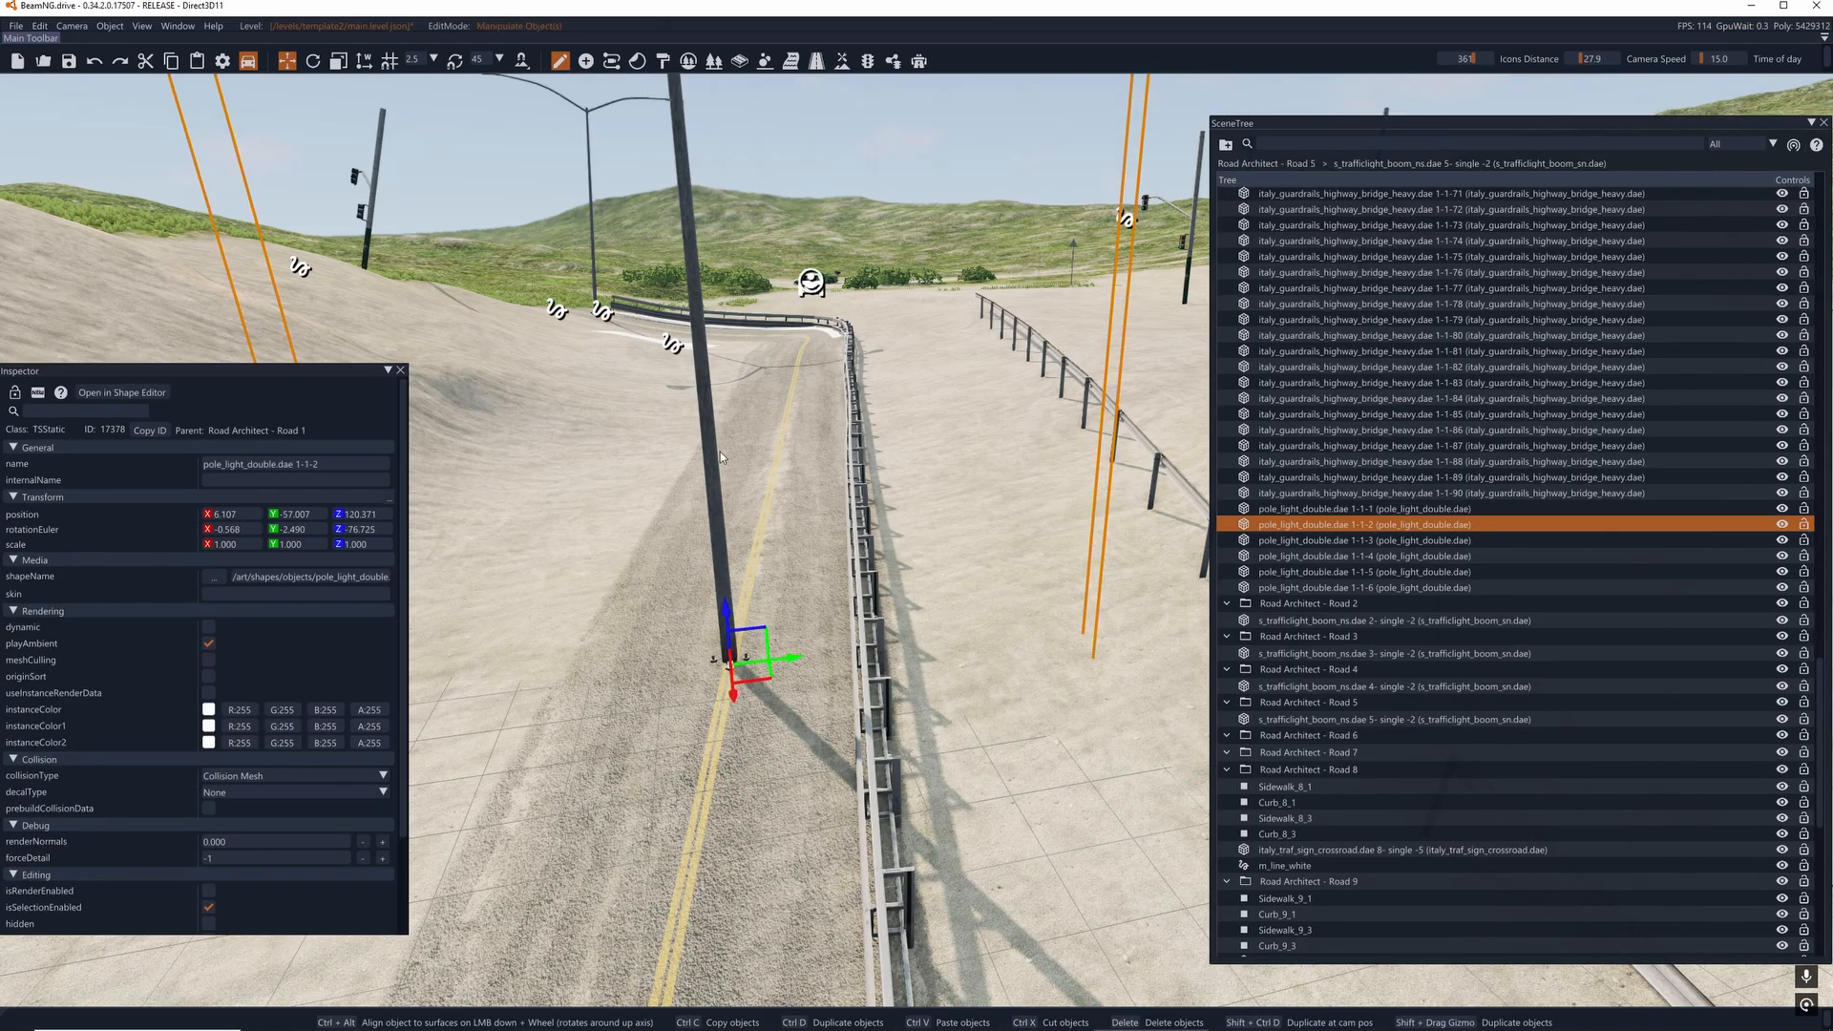
{"action": "left_click", "coordinate": [548, 673], "text": "ctrl+alt"}
{"action": "key", "text": "d"}
{"action": "right_click_drag", "start_coordinate": [548, 673], "coordinate": [129, 539]}
{"action": "key", "text": "d"}
{"action": "key", "text": "a"}
- Rotate pole_light_double.dae 1-1-2 to about 99 degrees around Z and level its Y rotation to about 0.03
{"action": "key", "text": "2"}
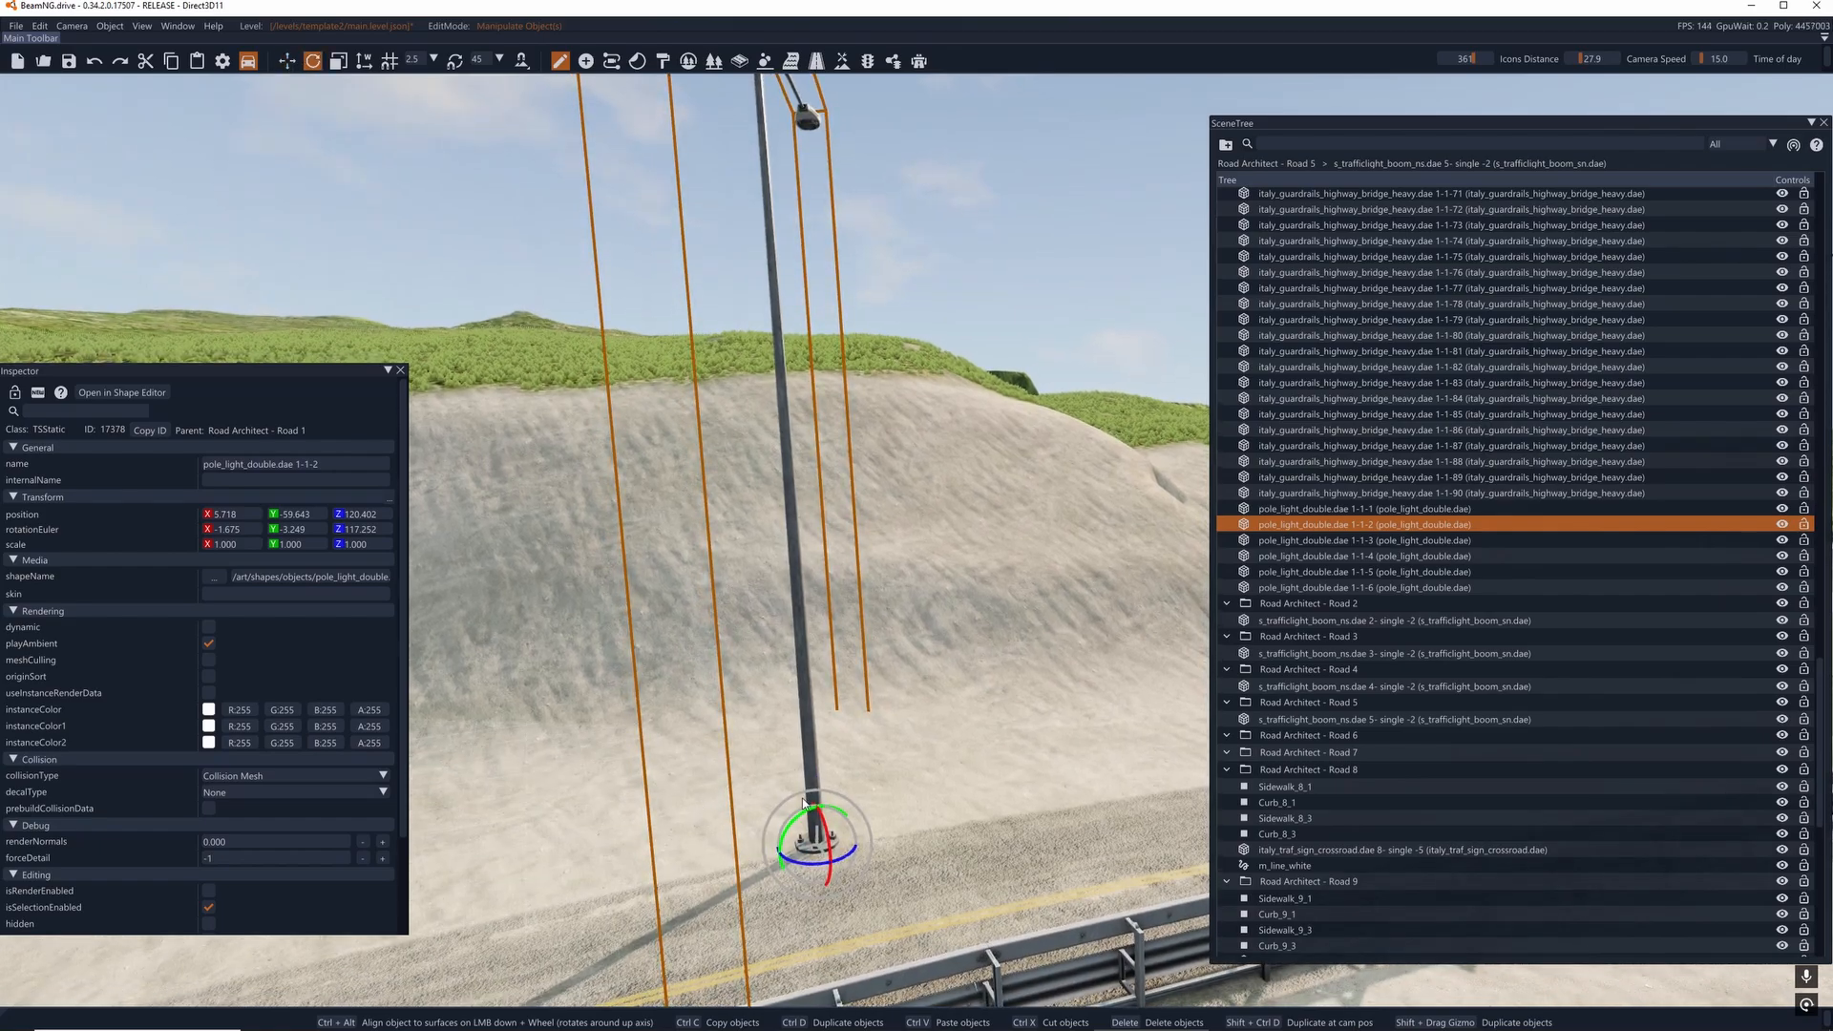
{"action": "mouse_move", "coordinate": [794, 823]}
{"action": "left_mouse_down"}
{"action": "mouse_move", "coordinate": [825, 868]}
{"action": "mouse_move", "coordinate": [794, 833]}
{"action": "left_mouse_up"}
{"action": "right_click_drag", "start_coordinate": [794, 833], "coordinate": [606, 837]}
{"action": "key", "text": "d"}
{"action": "left_click_drag", "start_coordinate": [867, 733], "coordinate": [863, 728]}
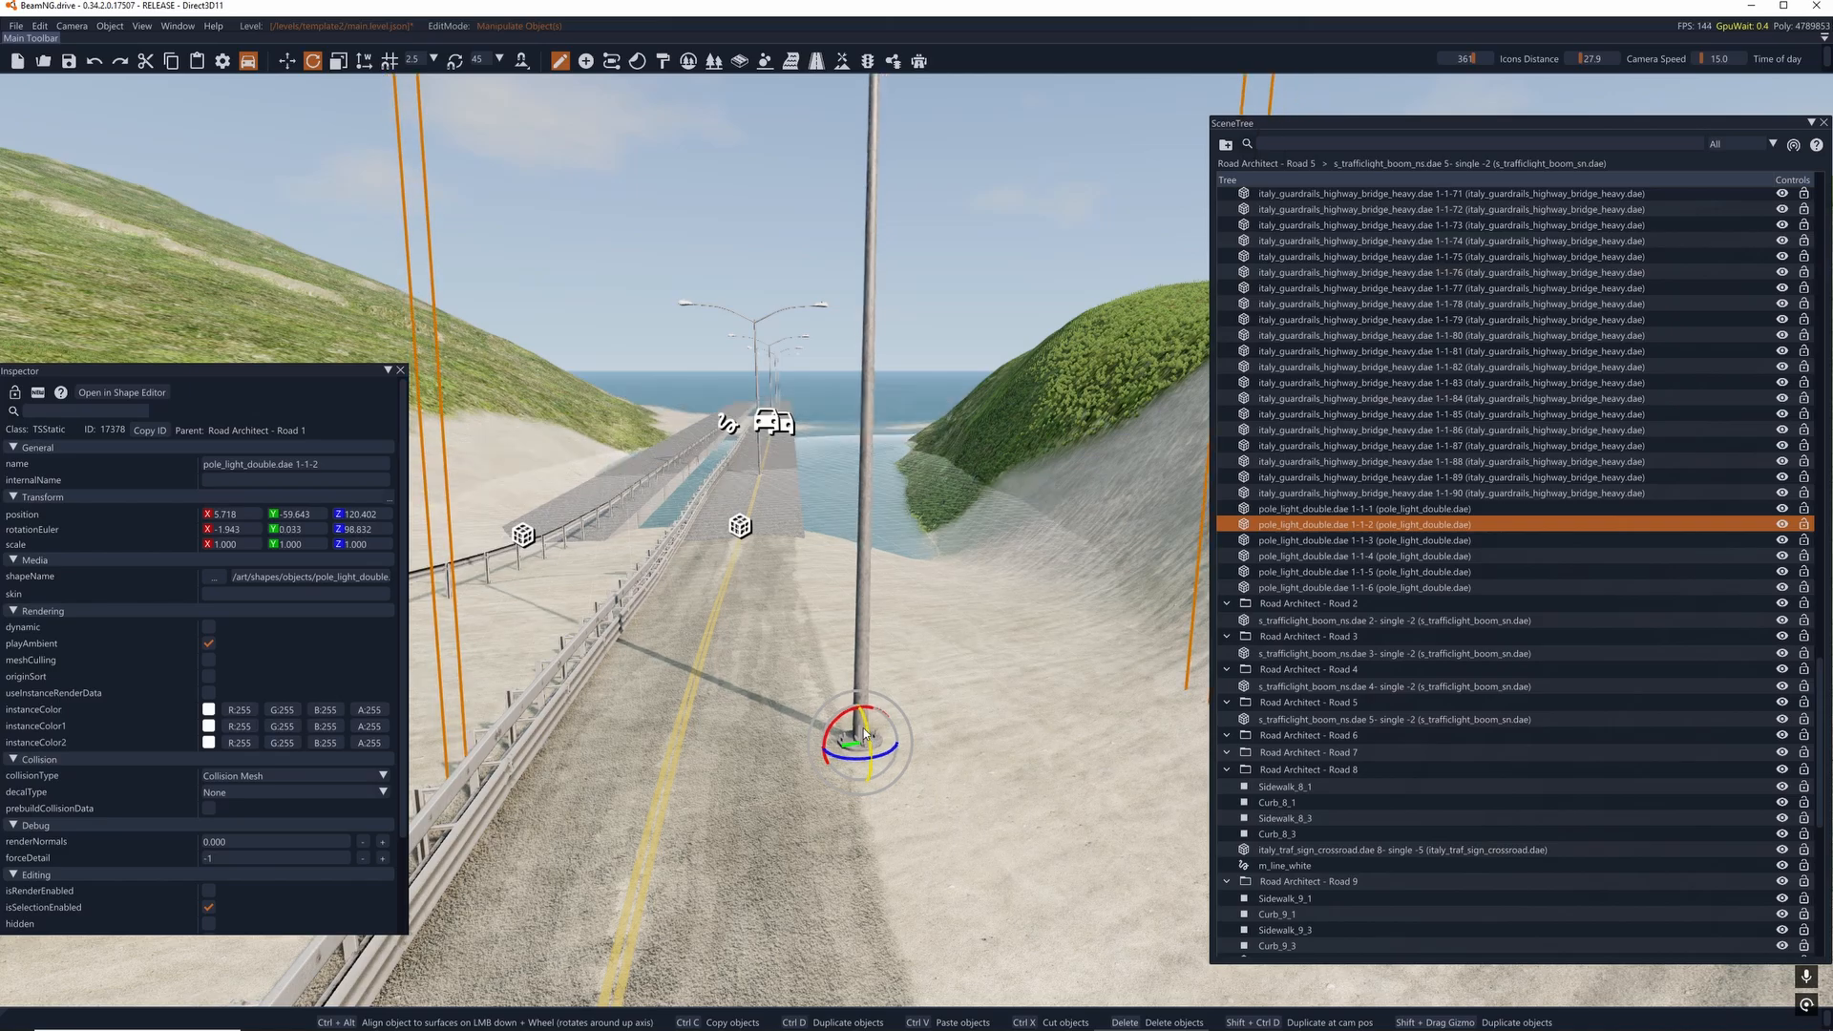
- Examine the road and its street lights from the bridge approach back to the guardrail curve
{"action": "right_click_drag", "start_coordinate": [863, 728], "coordinate": [718, 718]}
{"action": "key", "text": "d"}
{"action": "key", "text": "a"}
{"action": "right_click_drag", "start_coordinate": [1000, 616], "coordinate": [954, 634]}
{"action": "key", "text": "a"}
{"action": "right_click_drag", "start_coordinate": [669, 697], "coordinate": [999, 469]}
{"action": "key", "text": "a"}
{"action": "right_click_drag", "start_coordinate": [679, 476], "coordinate": [611, 573]}
{"action": "key", "text": "d"}
{"action": "key", "text": "a"}
{"action": "key", "text": "a"}
{"action": "key", "text": "w"}
{"action": "key", "text": "d"}
{"action": "key", "text": "s"}
{"action": "key", "text": "w"}
{"action": "key", "text": "a"}
{"action": "key", "text": "s"}
- Inspect street light pole_light_double.dae 1-1-6 and the second road_patches1 decal of Road Architect - Road 11 in the level
{"action": "left_click", "coordinate": [1333, 587]}
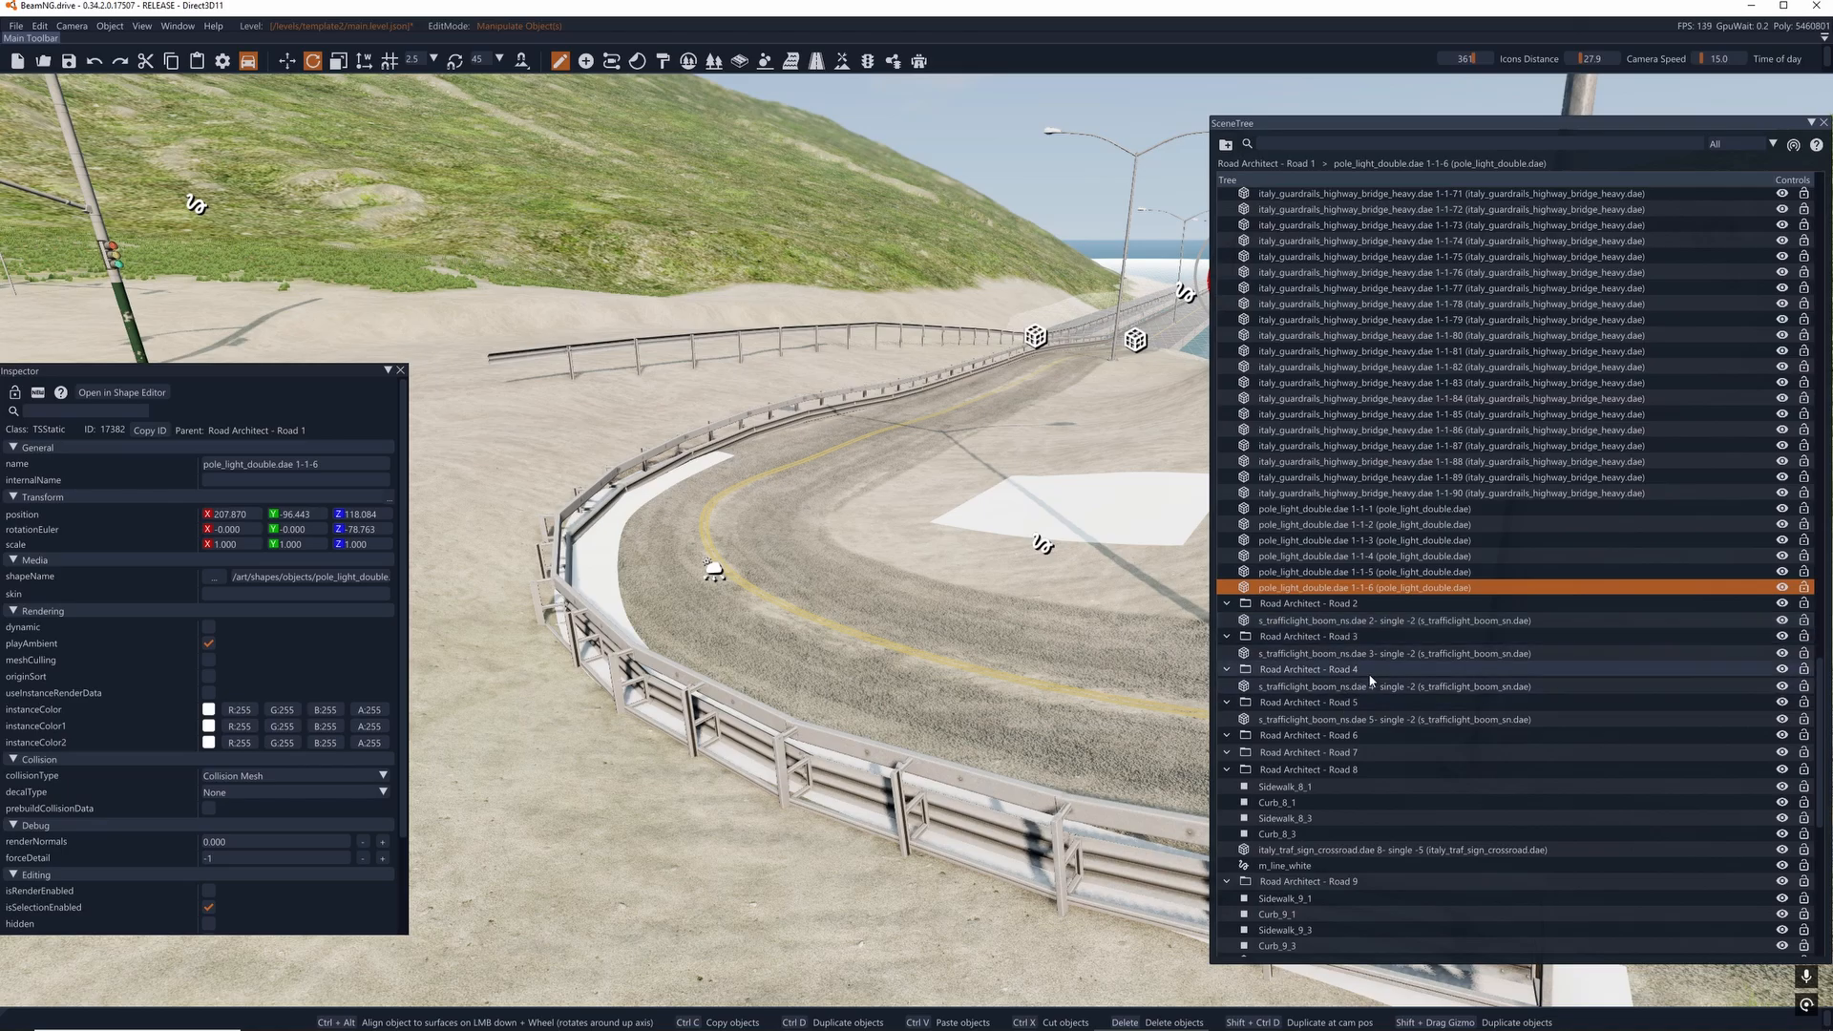
{"action": "scroll", "coordinate": [1373, 674], "scroll_direction": "down", "scroll_amount": 2}
{"action": "scroll", "coordinate": [1381, 620], "scroll_direction": "down", "scroll_amount": 7}
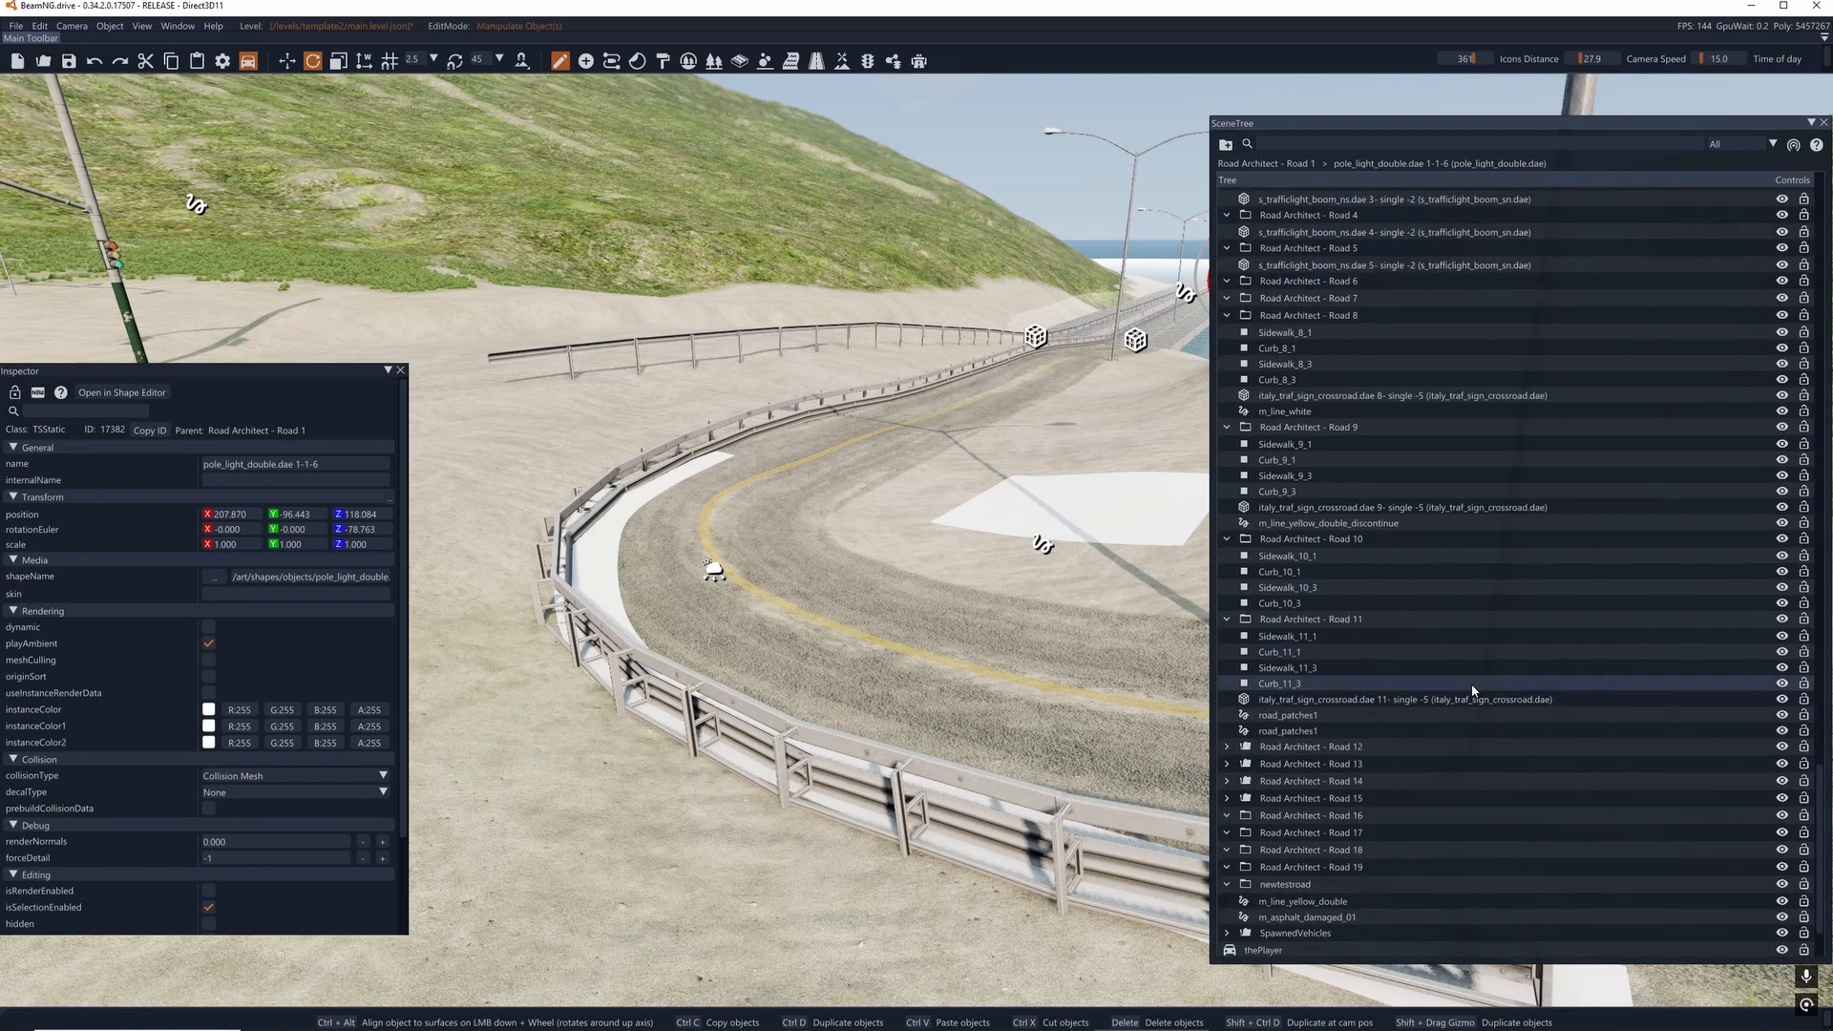
{"action": "left_click", "coordinate": [1318, 699]}
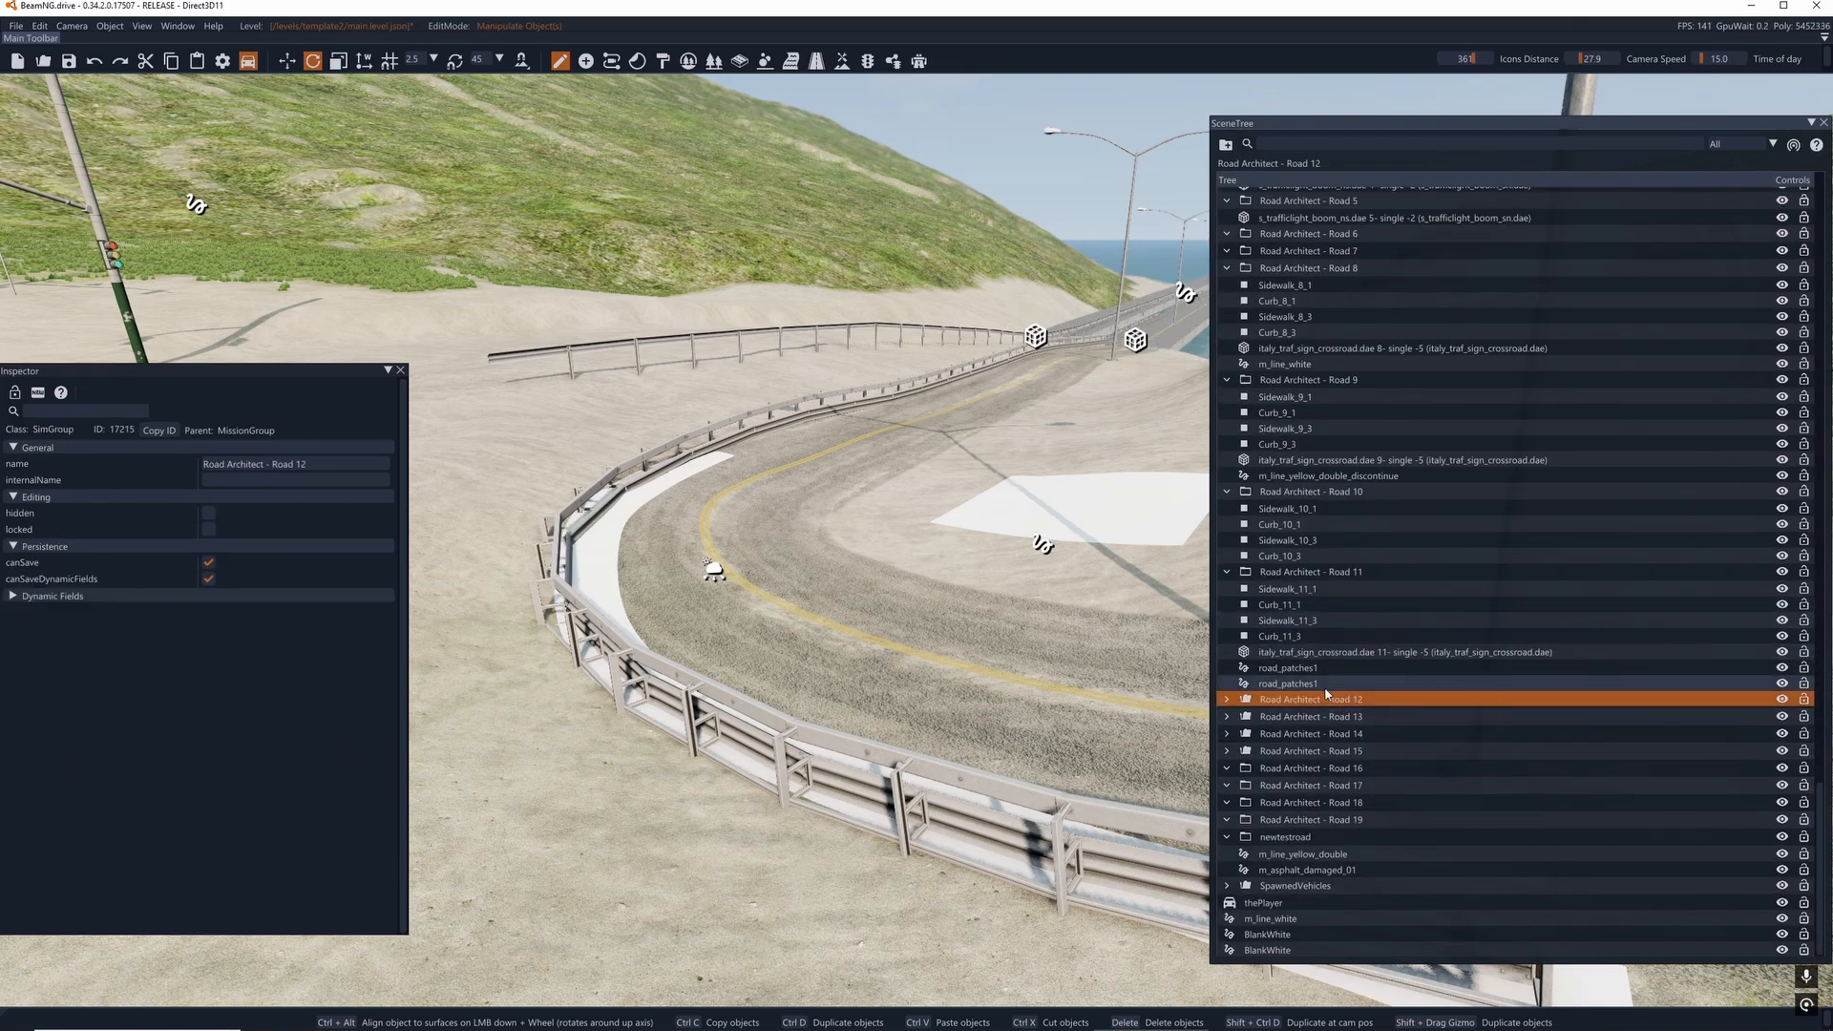
{"action": "double_click", "coordinate": [1289, 683]}
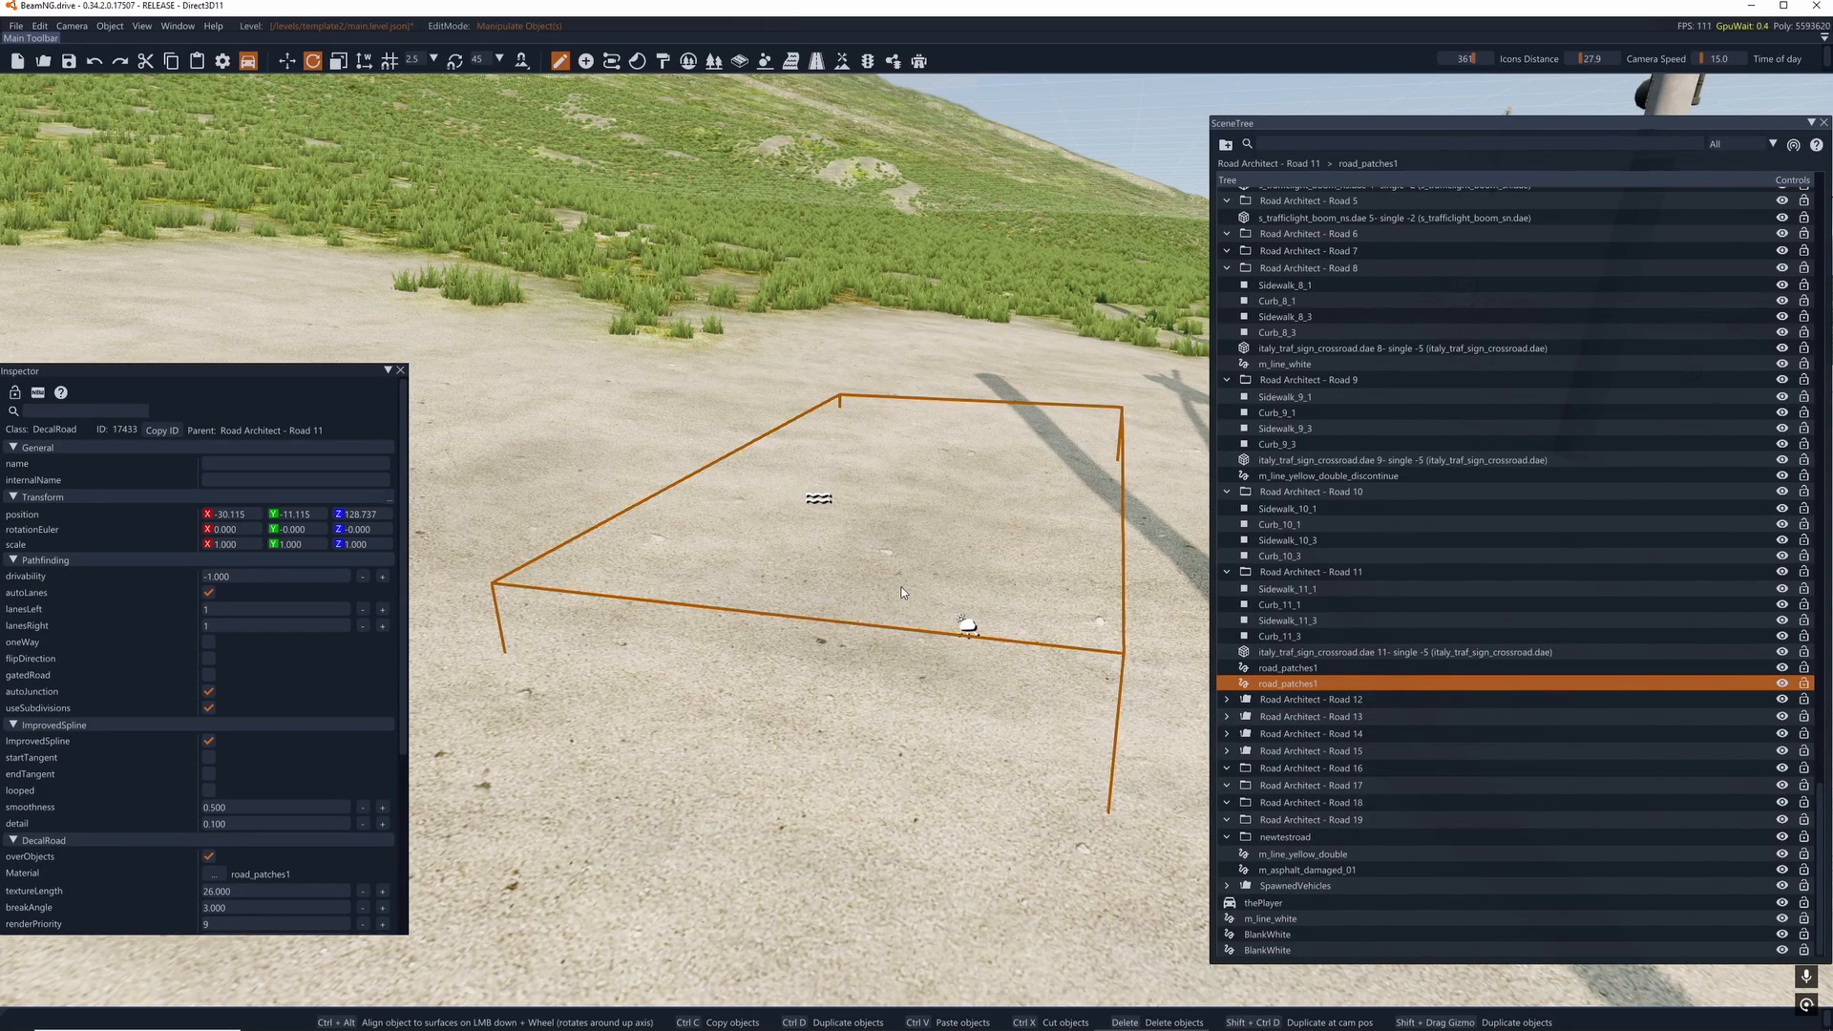
{"action": "mouse_move", "coordinate": [902, 593]}
{"action": "right_mouse_down"}
{"action": "mouse_move", "coordinate": [1250, 520]}
{"action": "mouse_move", "coordinate": [1241, 559]}
{"action": "mouse_move", "coordinate": [1451, 496]}
{"action": "mouse_move", "coordinate": [1098, 534]}
{"action": "mouse_move", "coordinate": [1279, 573]}
{"action": "mouse_move", "coordinate": [885, 614]}
{"action": "right_mouse_up"}
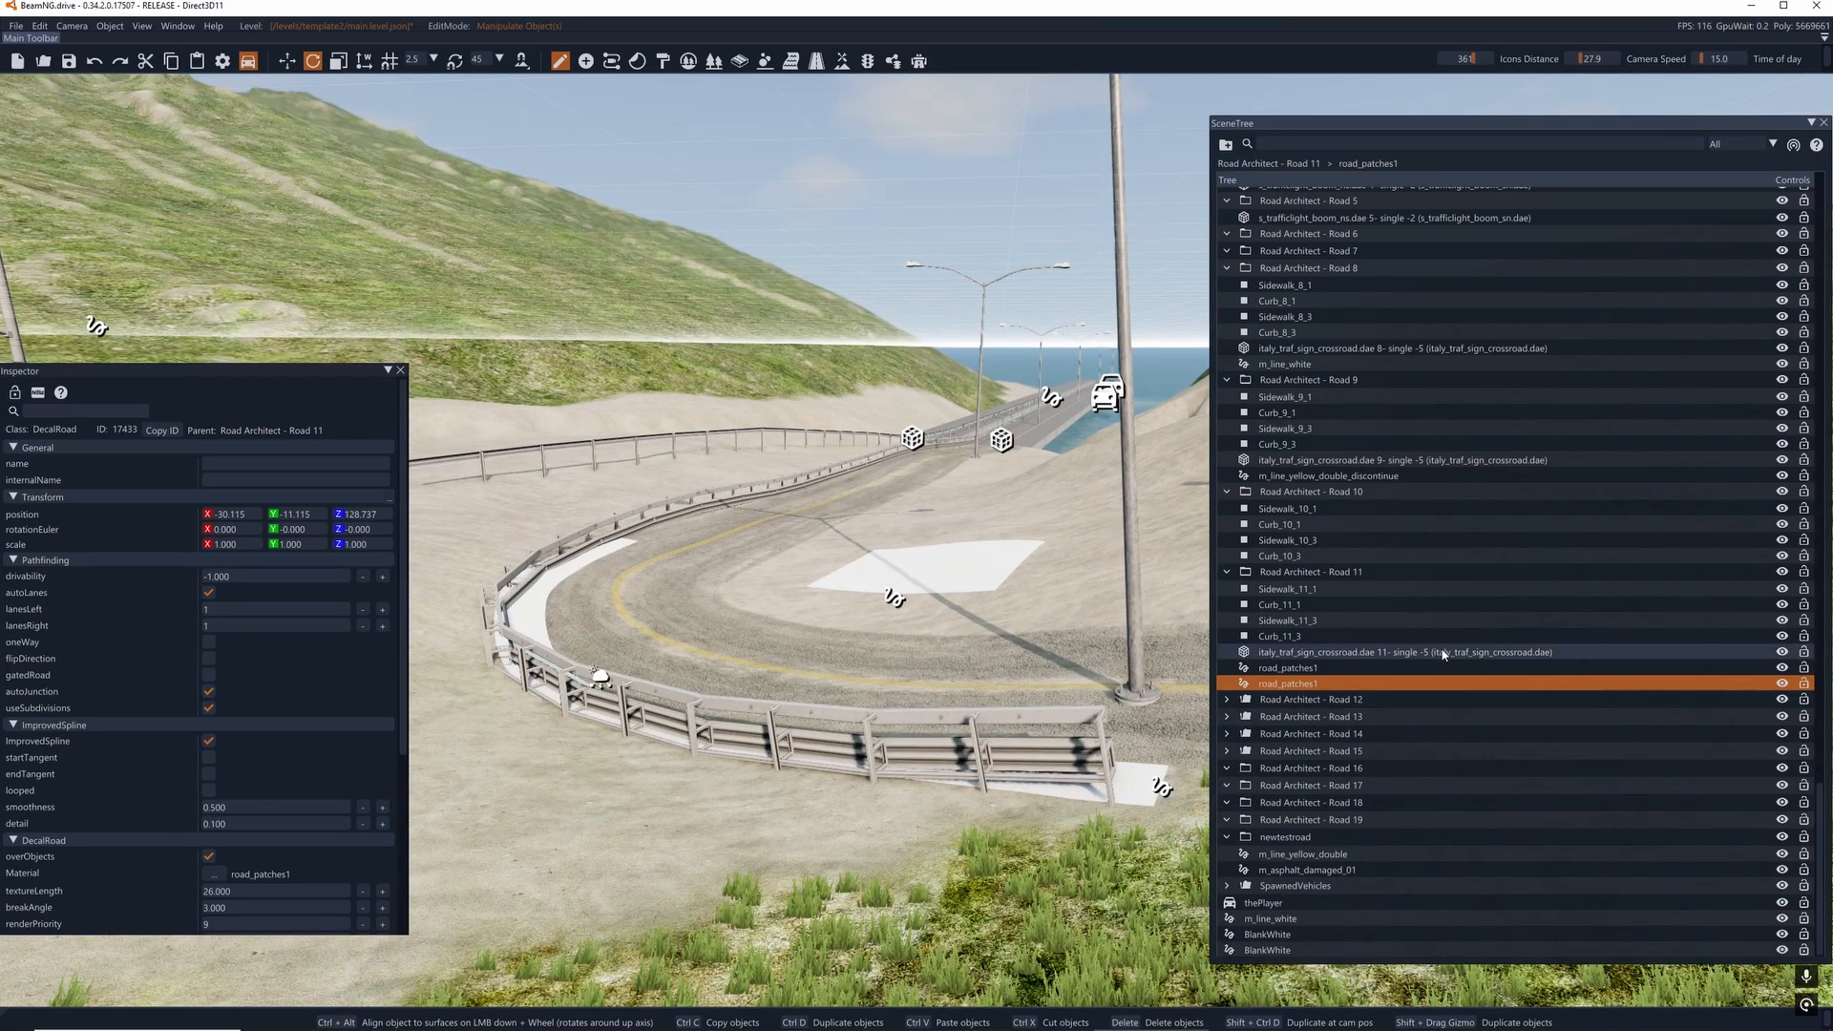
{"action": "left_click", "coordinate": [1362, 637]}
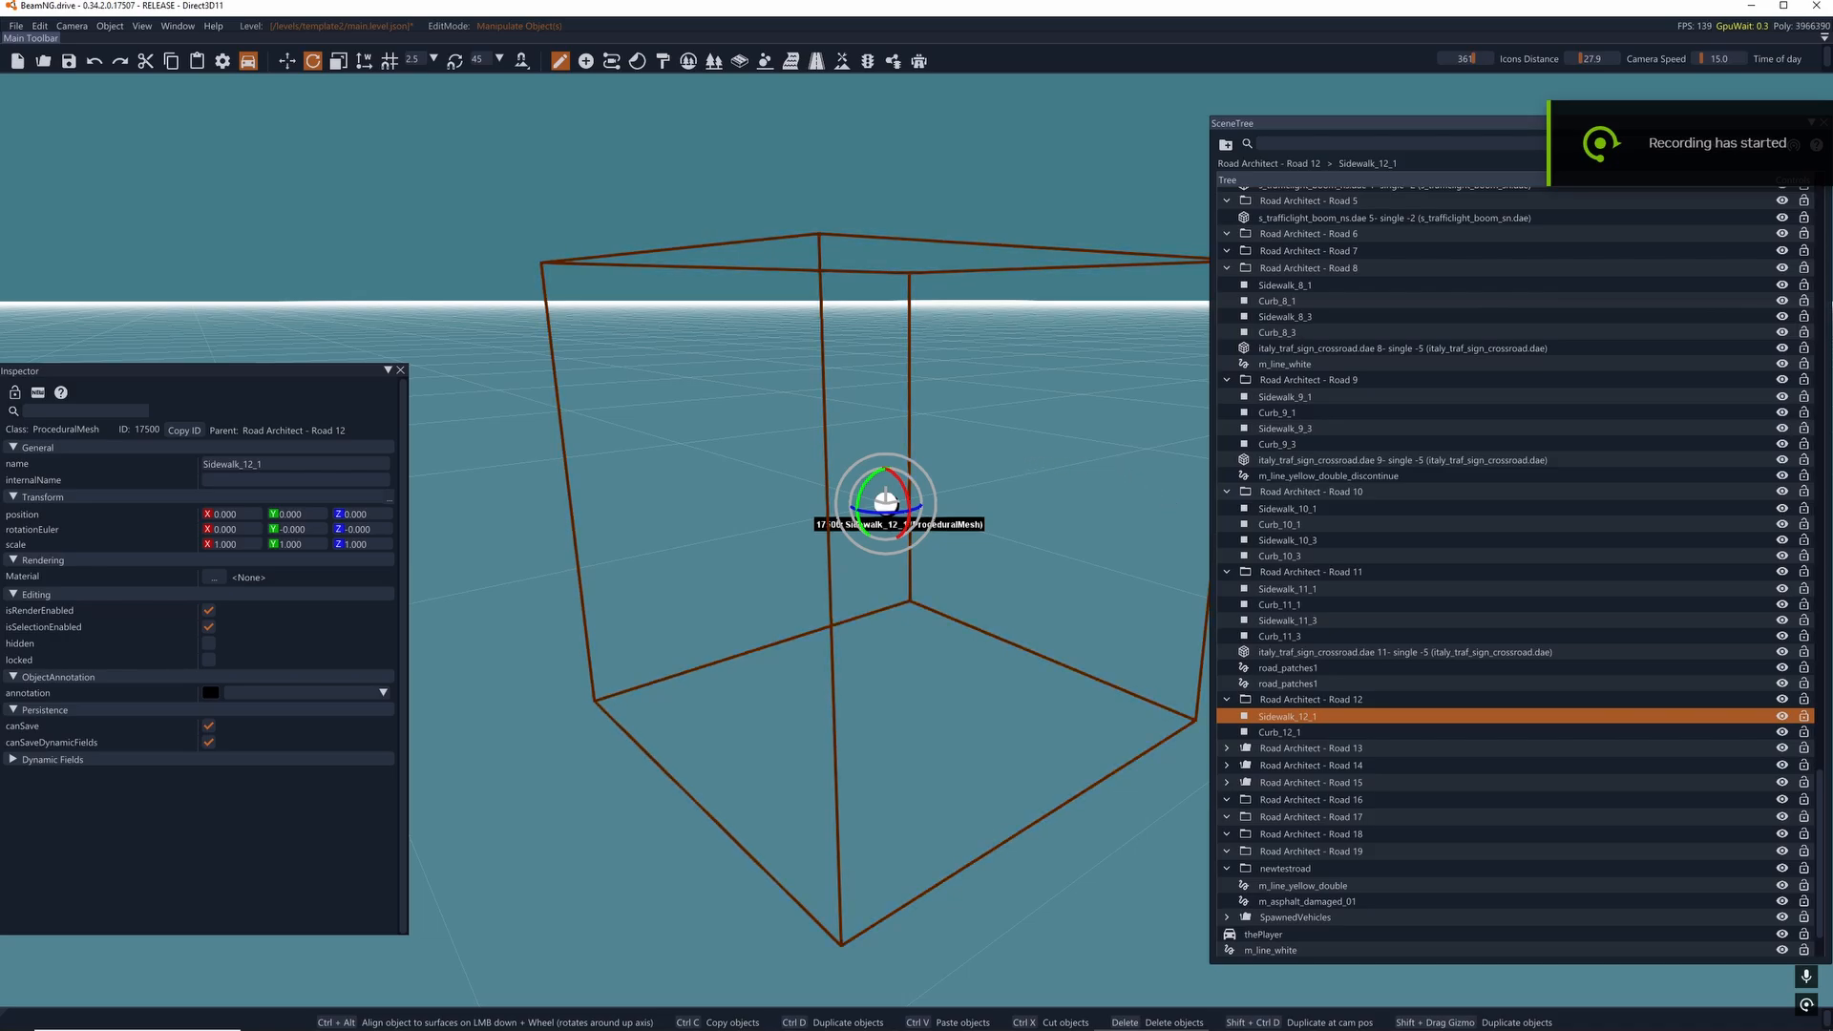
- Check Sidewalk_12_1 and Curb_12_1 in the Road Architect - Road 12 group and delete both meshes
{"action": "right_click_drag", "start_coordinate": [1175, 504], "coordinate": [1098, 501]}
{"action": "key", "text": "s"}
{"action": "key", "text": "f"}
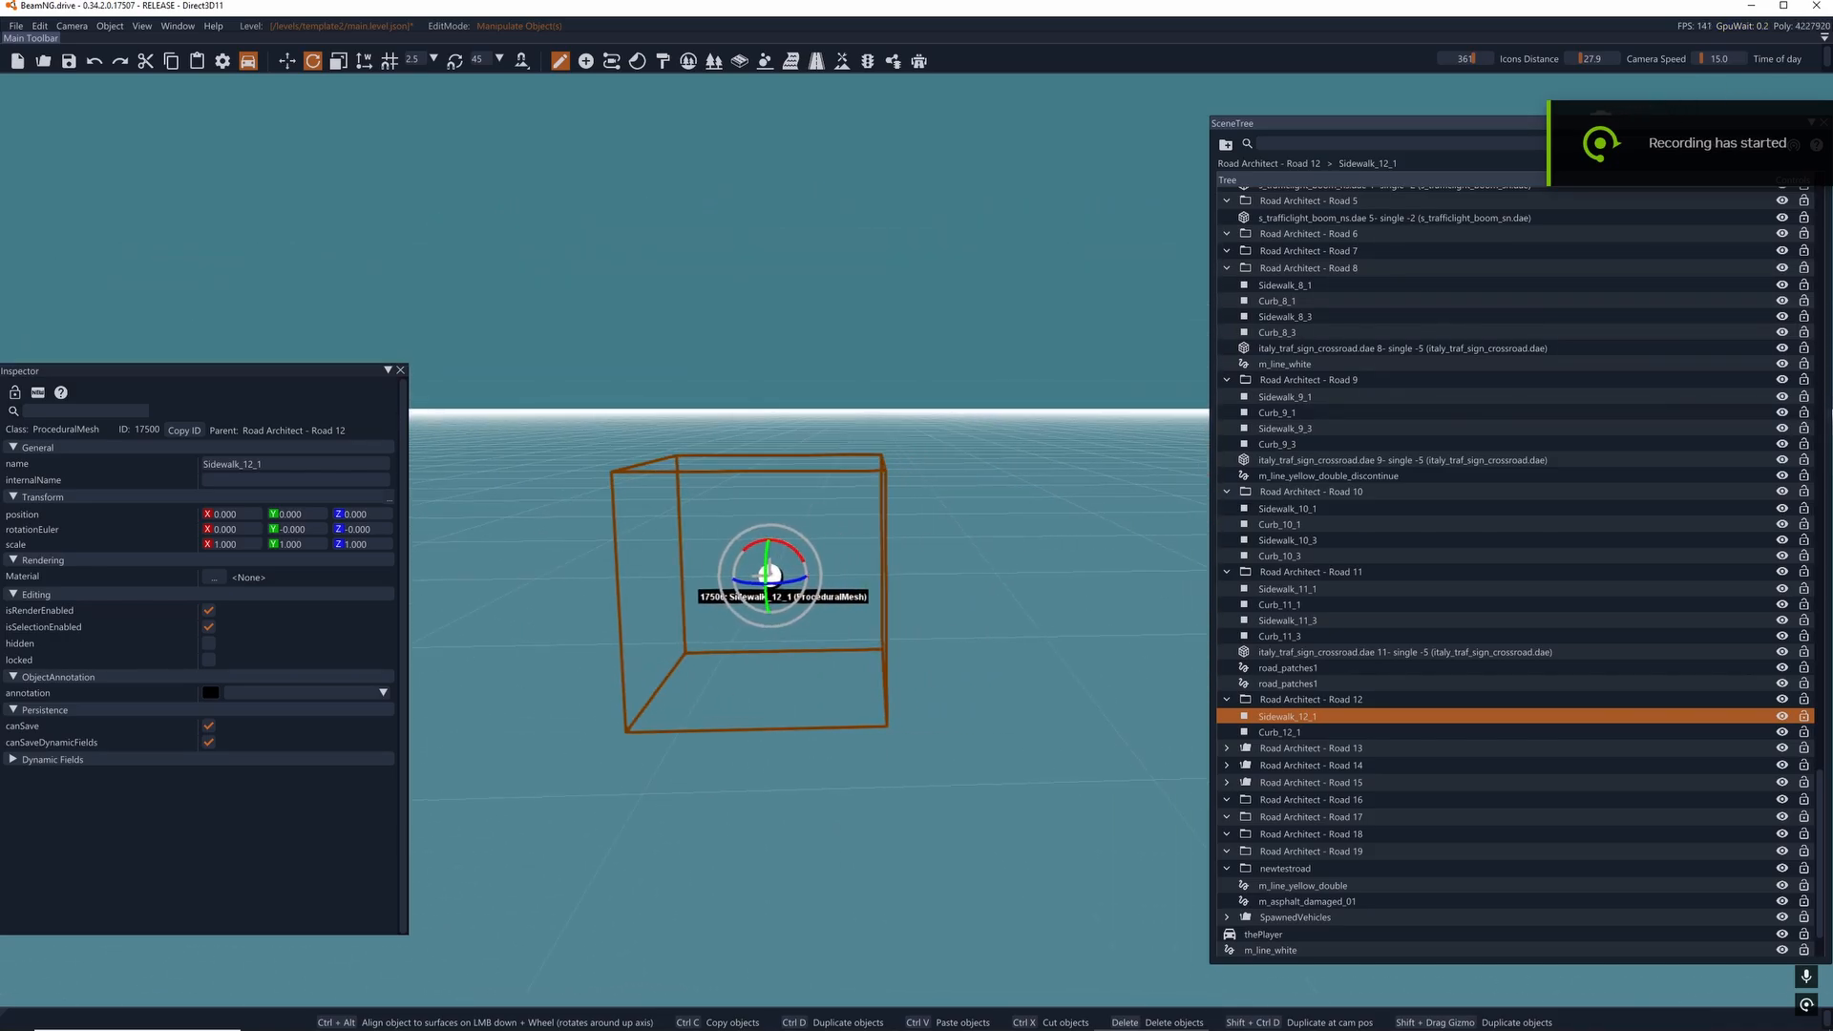
{"action": "left_click", "coordinate": [1253, 733]}
{"action": "key", "text": "f"}
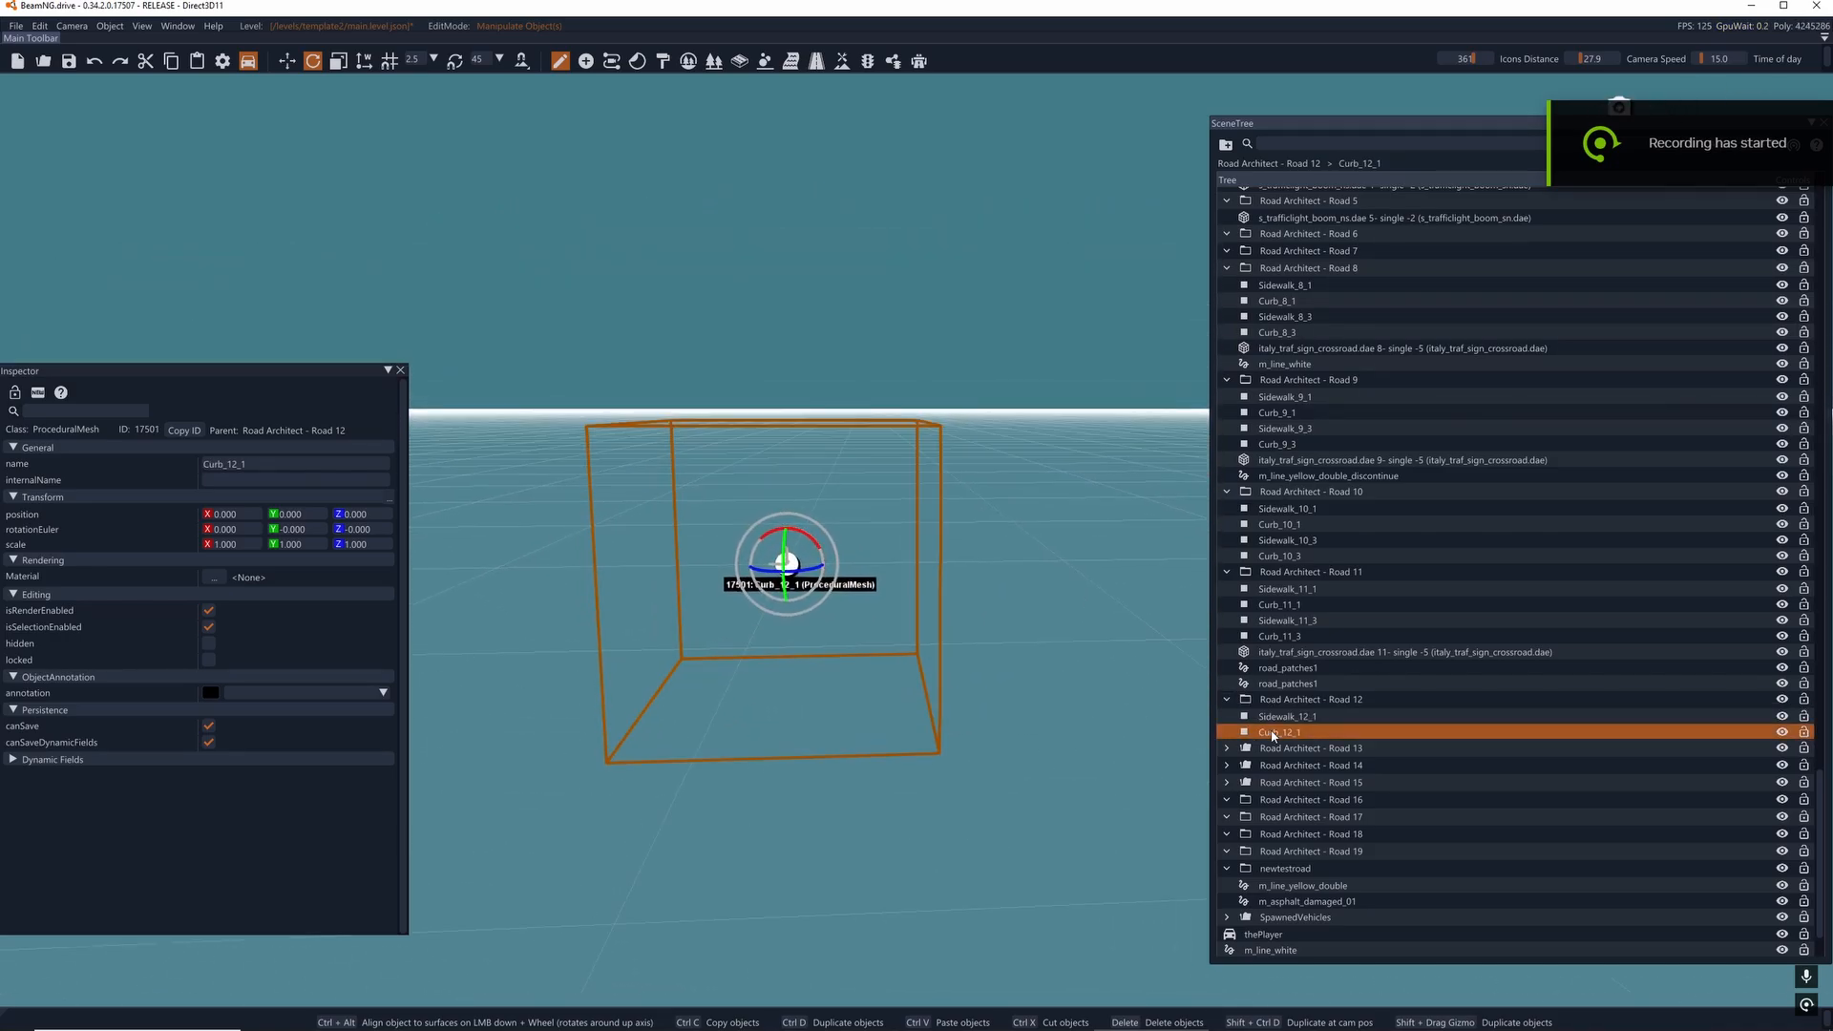
{"action": "mouse_move", "coordinate": [958, 659]}
{"action": "right_mouse_down"}
{"action": "mouse_move", "coordinate": [1029, 655]}
{"action": "mouse_move", "coordinate": [945, 657]}
{"action": "right_mouse_up"}
{"action": "key", "text": "s"}
{"action": "key", "text": "d"}
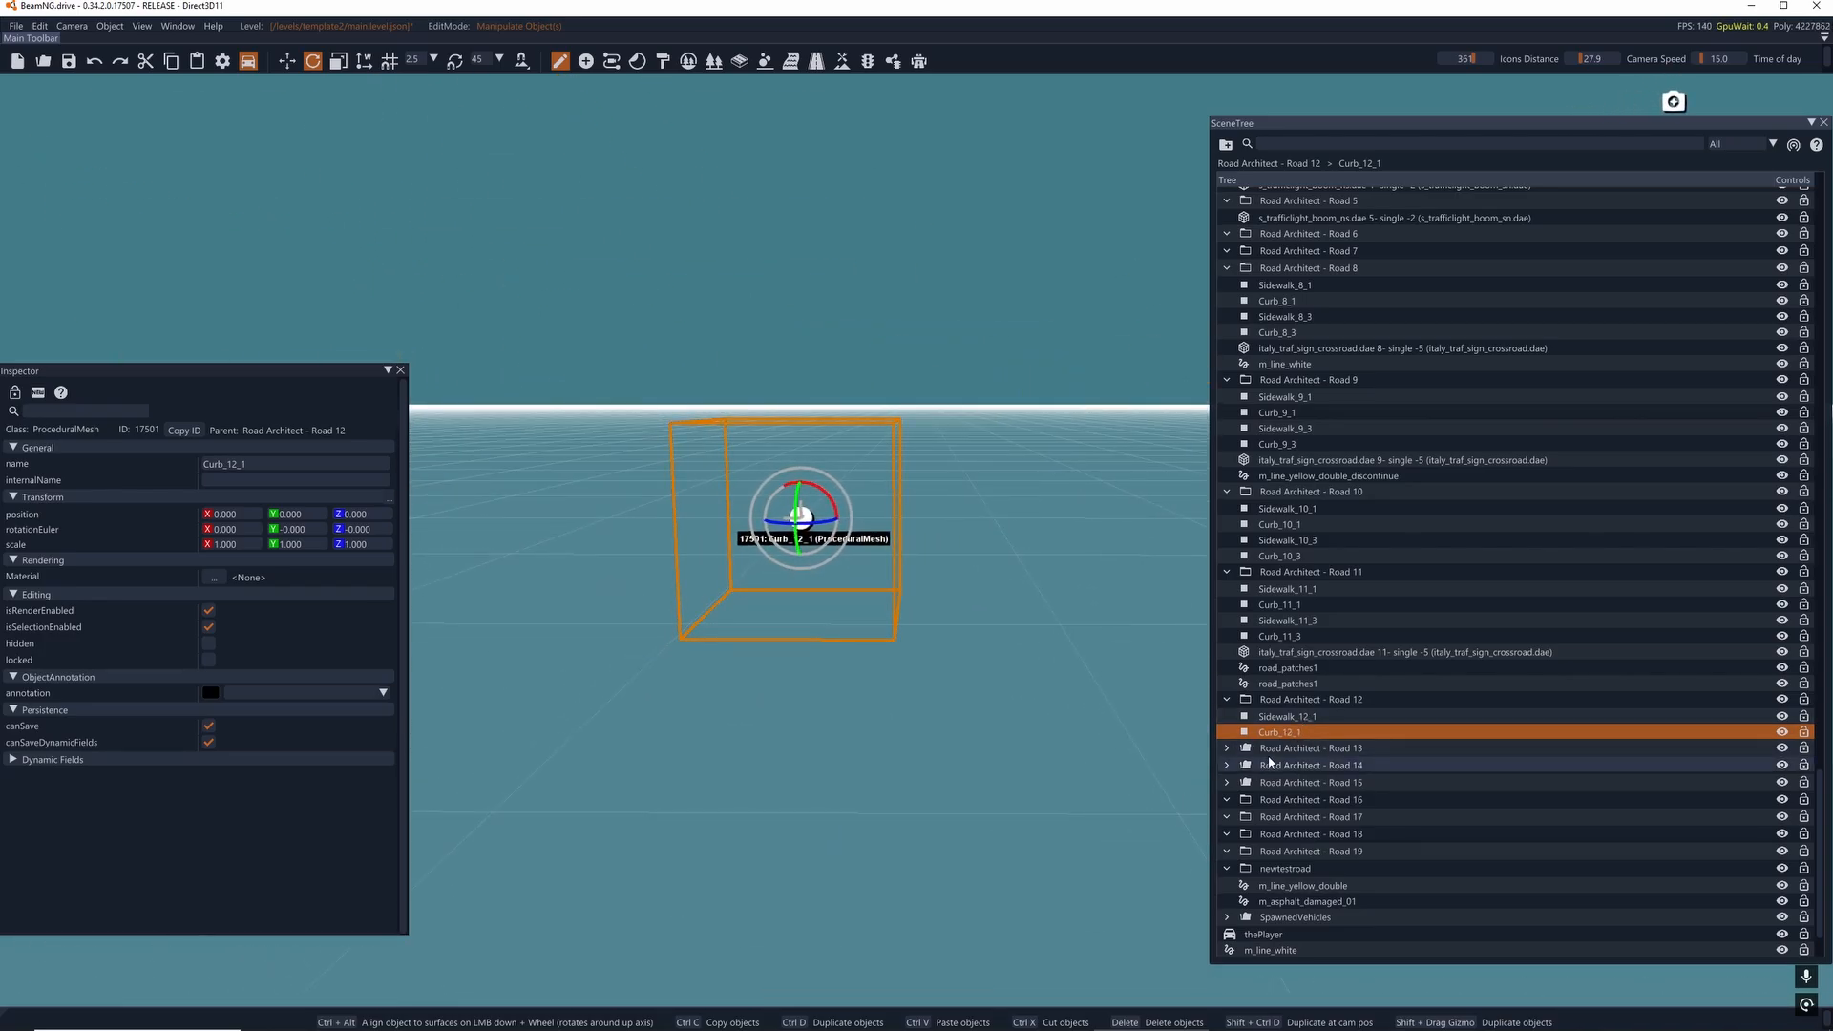
{"action": "key", "text": "Delete"}
{"action": "left_click", "coordinate": [1279, 718]}
{"action": "key", "text": "Delete"}
- Delete the Road Architect - Road 13 group together with its contents from the scene tree
{"action": "double_click", "coordinate": [1279, 718]}
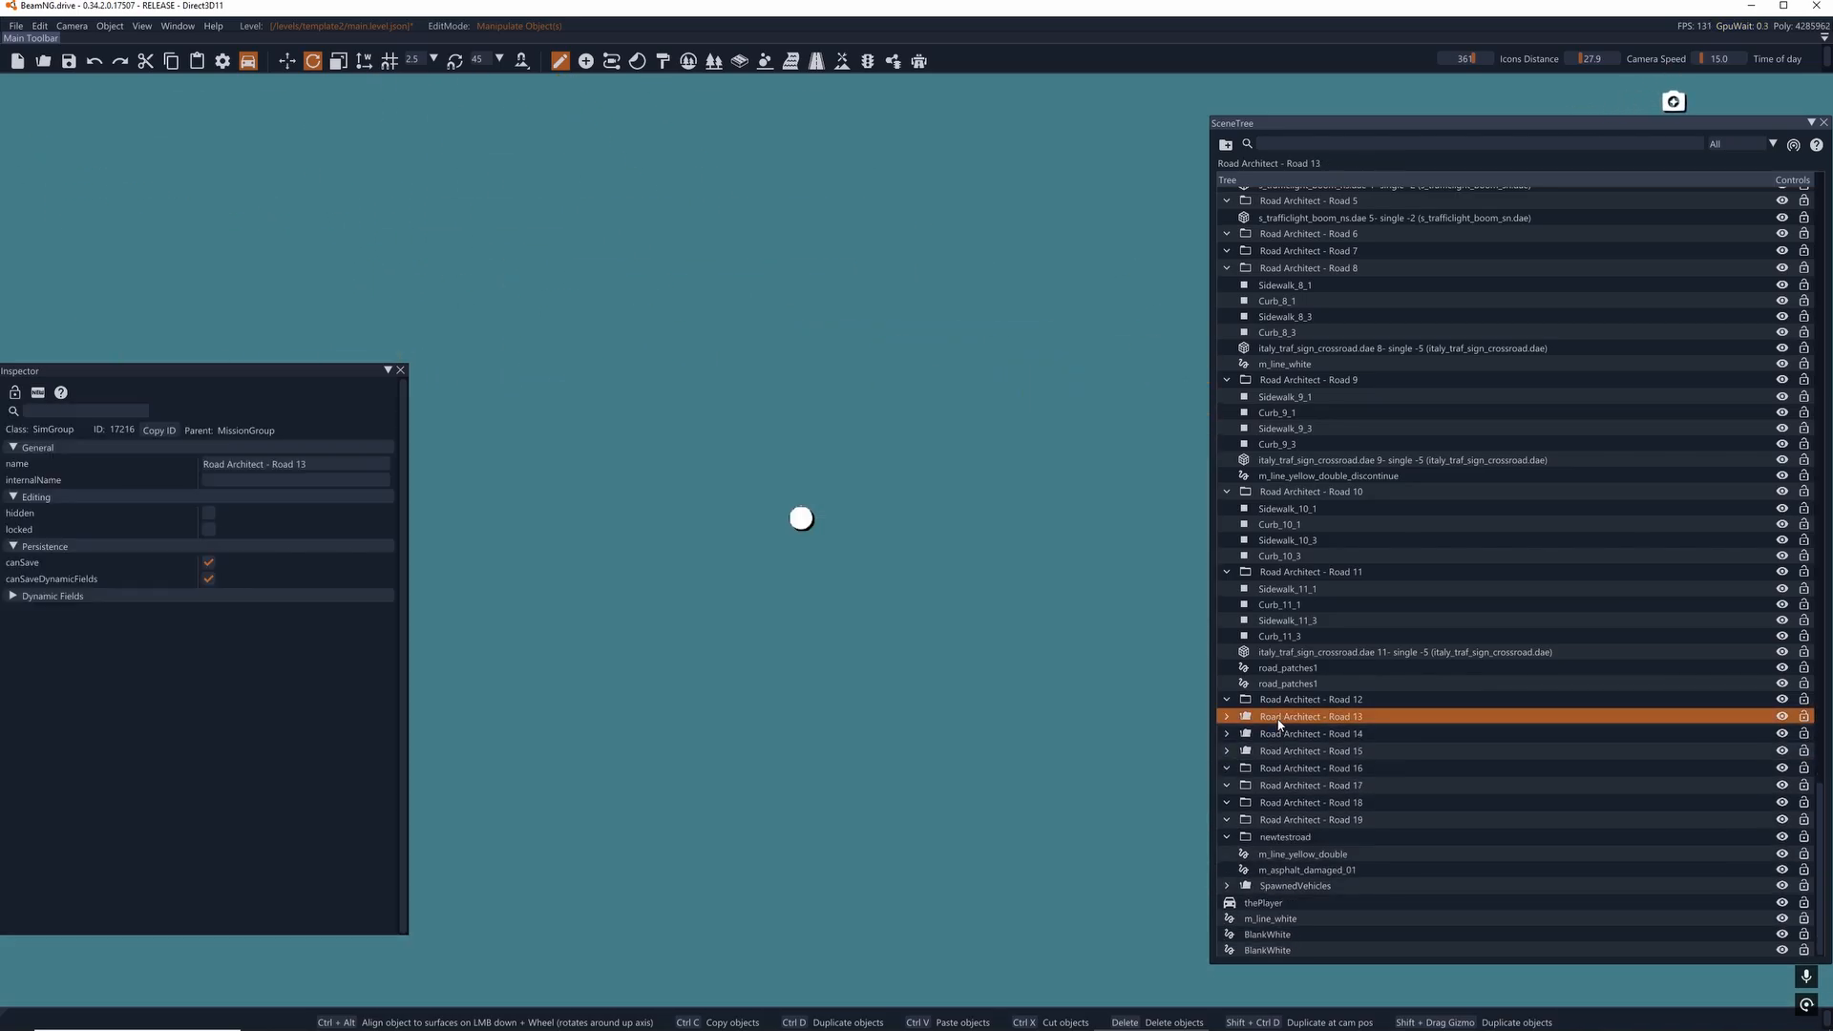
{"action": "left_click", "coordinate": [1291, 736]}
{"action": "key", "text": "Delete"}
{"action": "left_click", "coordinate": [1294, 718]}
{"action": "key", "text": "Delete"}
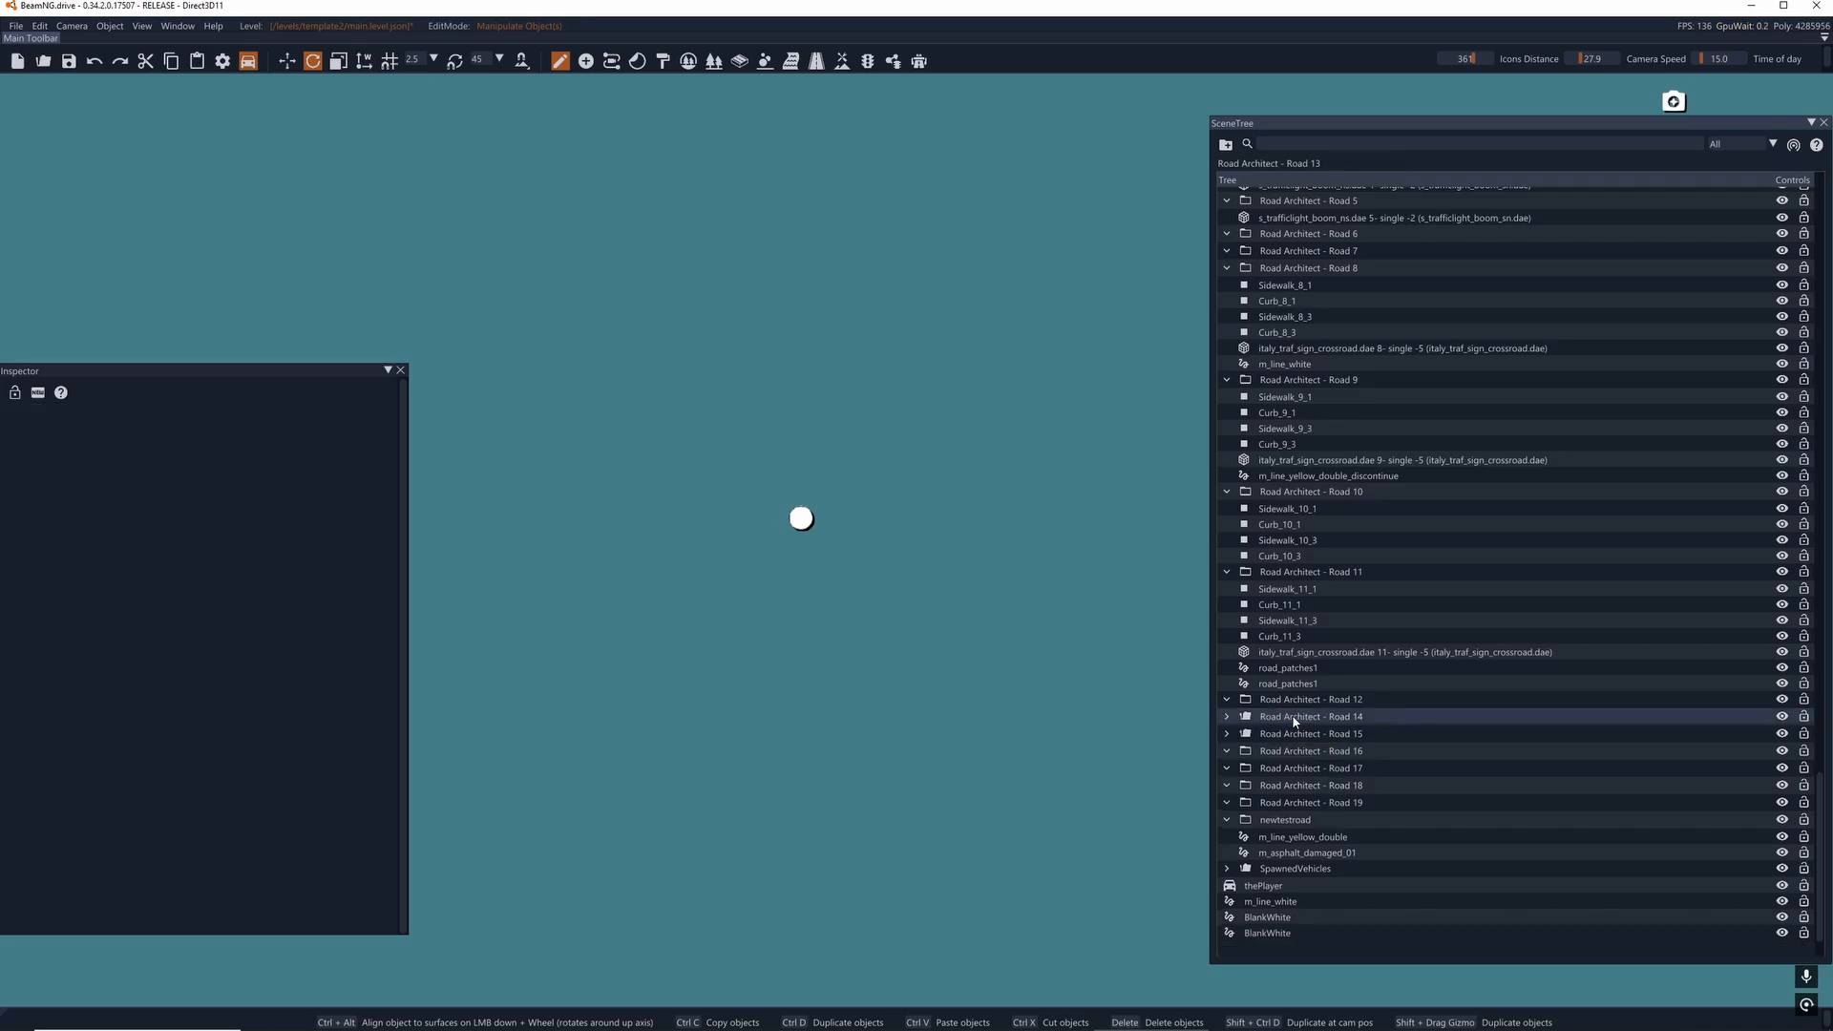
- Delete Sidewalk_14_1 and Curb_14_1 from the Road Architect - Road 14 group
{"action": "double_click", "coordinate": [1295, 733]}
{"action": "left_click", "coordinate": [1300, 751]}
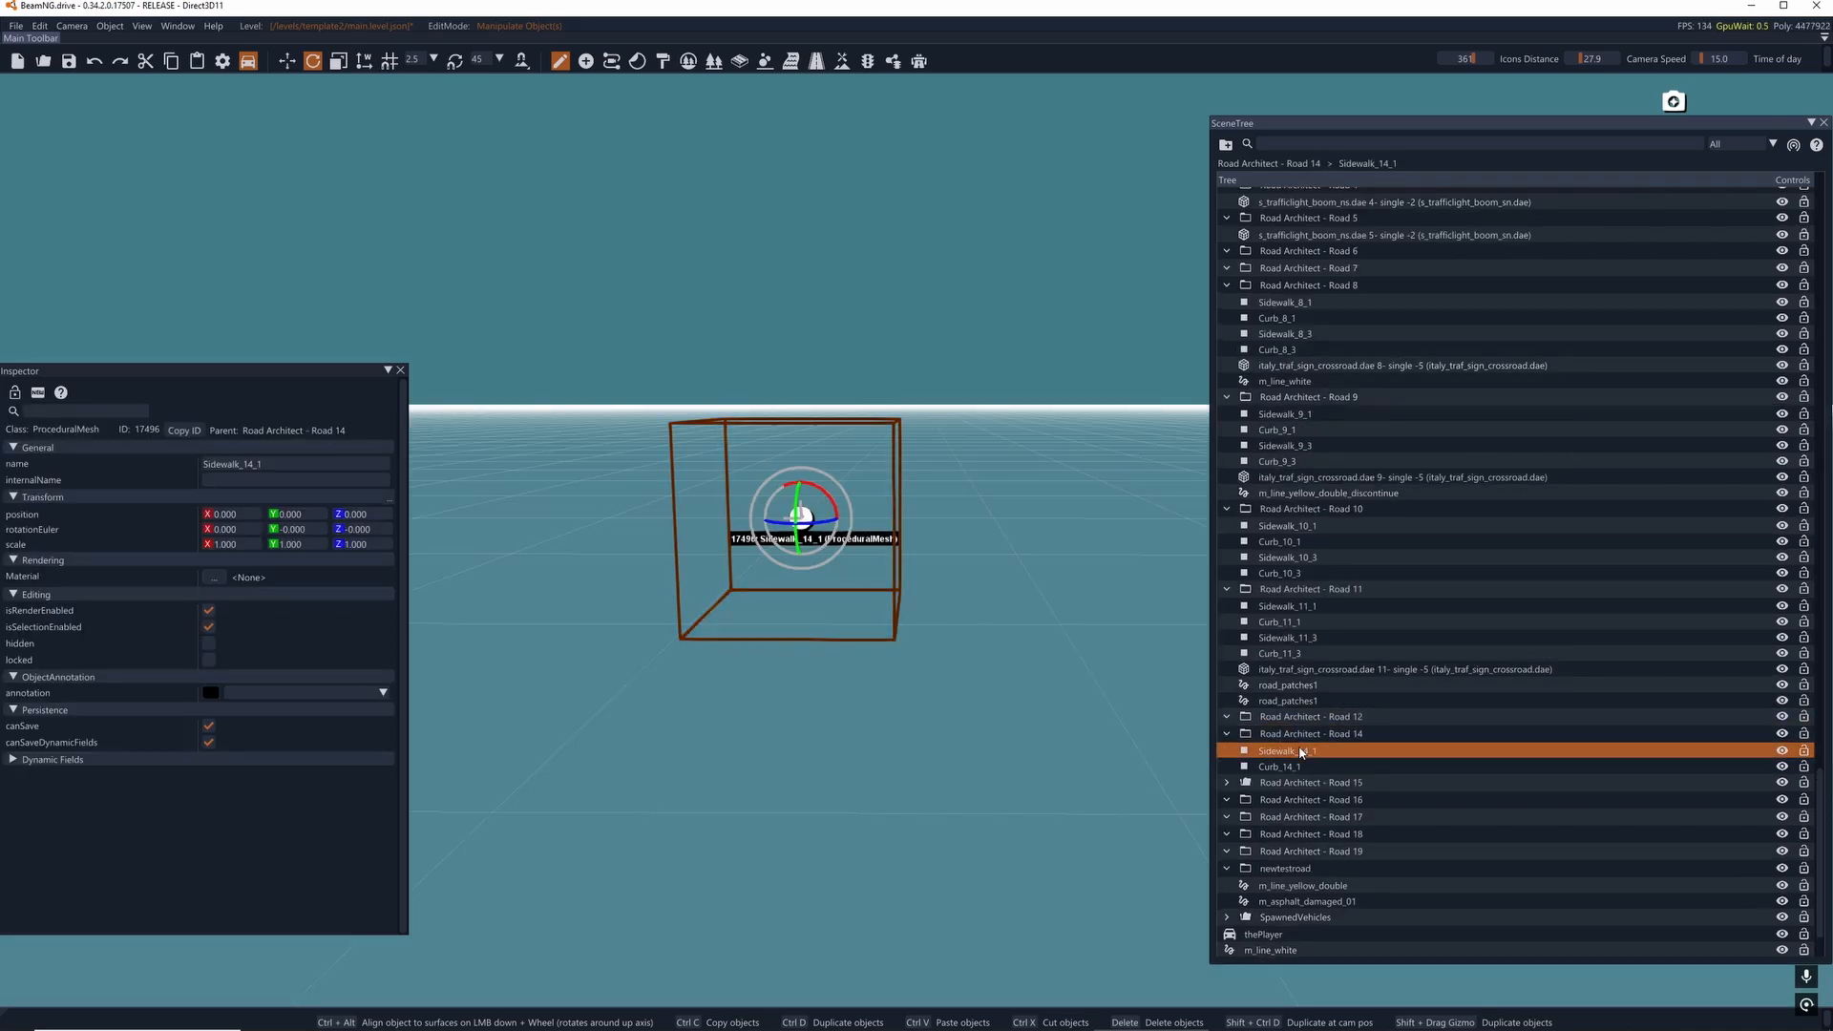
{"action": "key", "text": "Delete"}
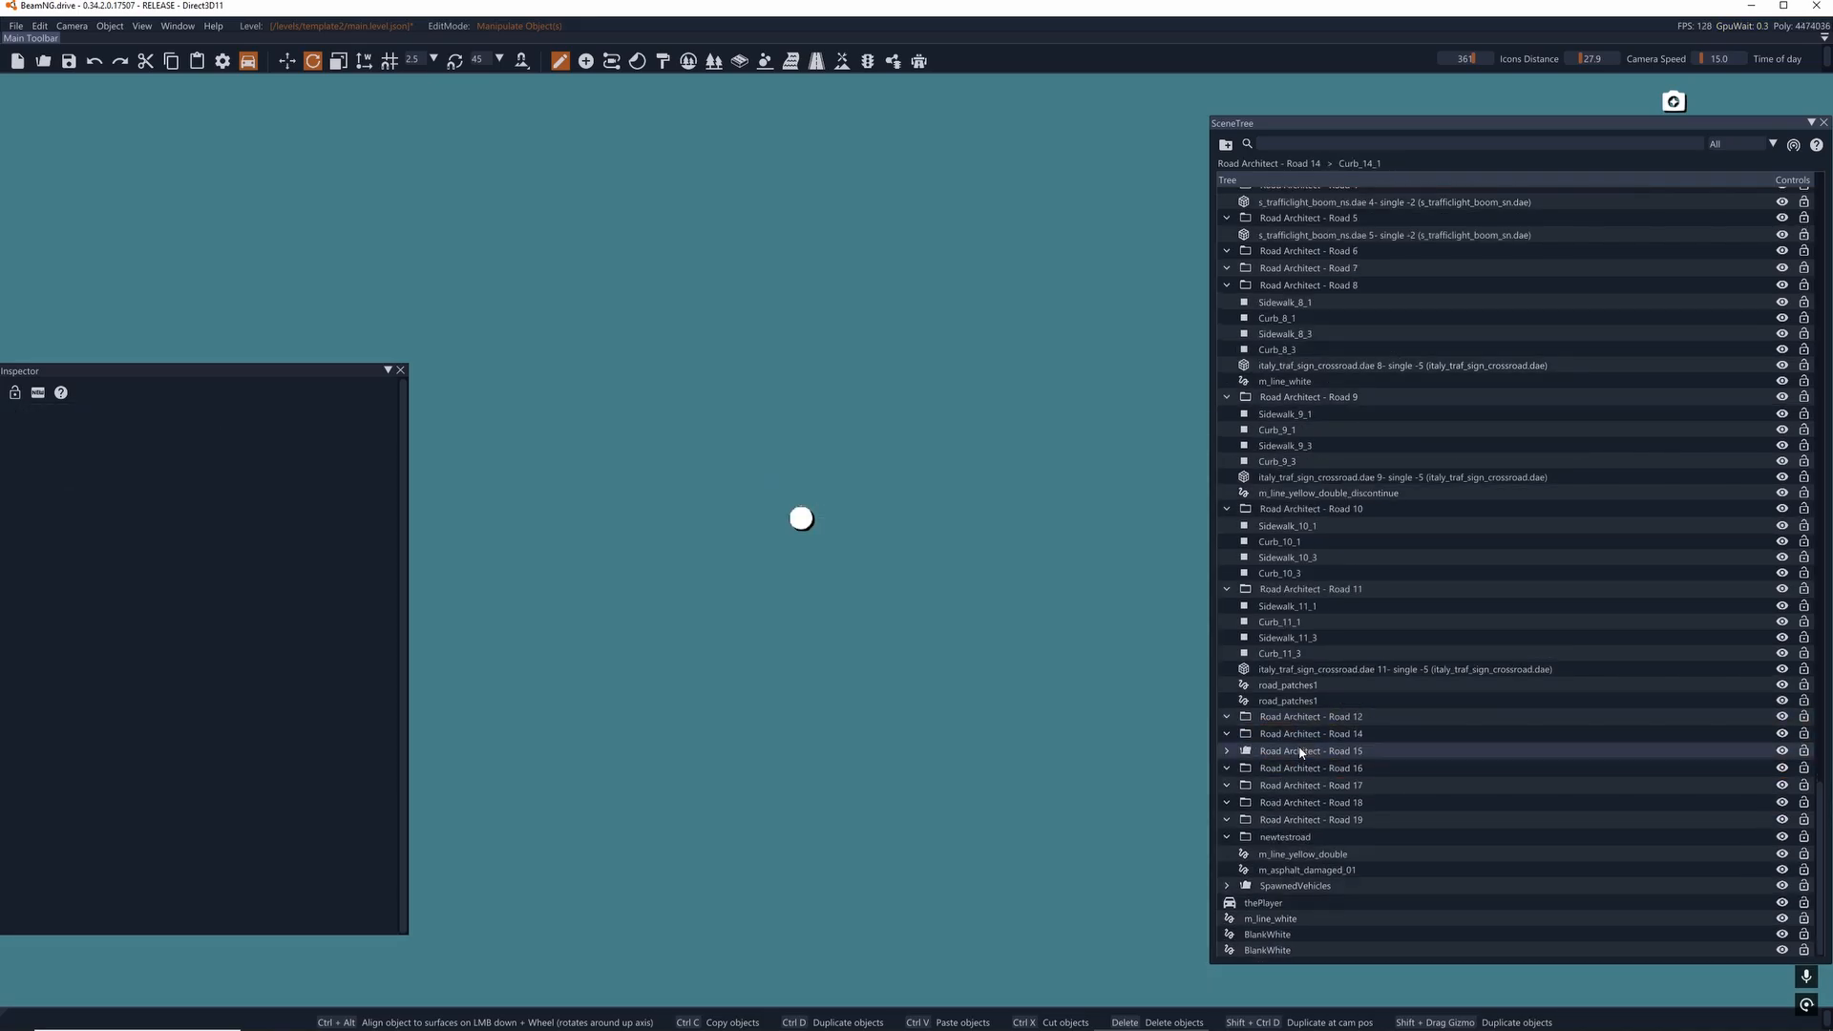
- Delete Sidewalk_15_1 and Curb_15_1 from the Road Architect - Road 15 group
{"action": "double_click", "coordinate": [1301, 751]}
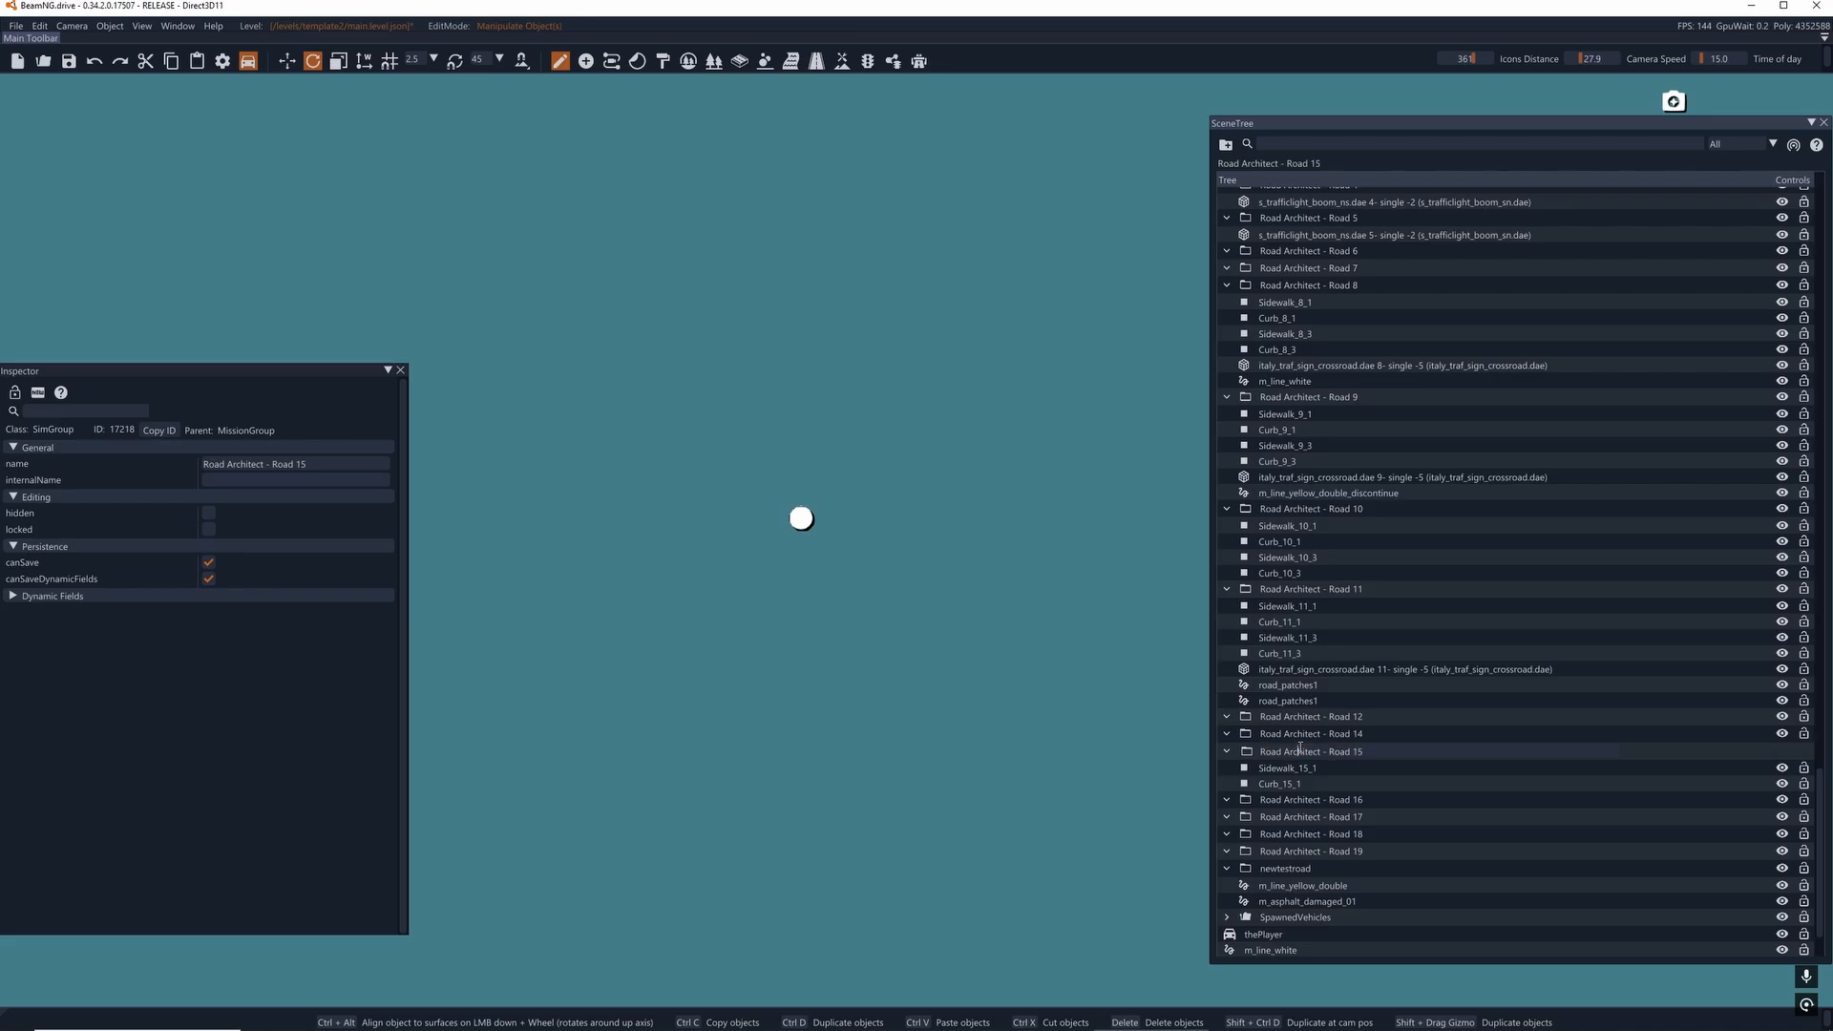
{"action": "left_click", "coordinate": [1301, 769]}
{"action": "key", "text": "Delete"}
{"action": "left_click", "coordinate": [1303, 753]}
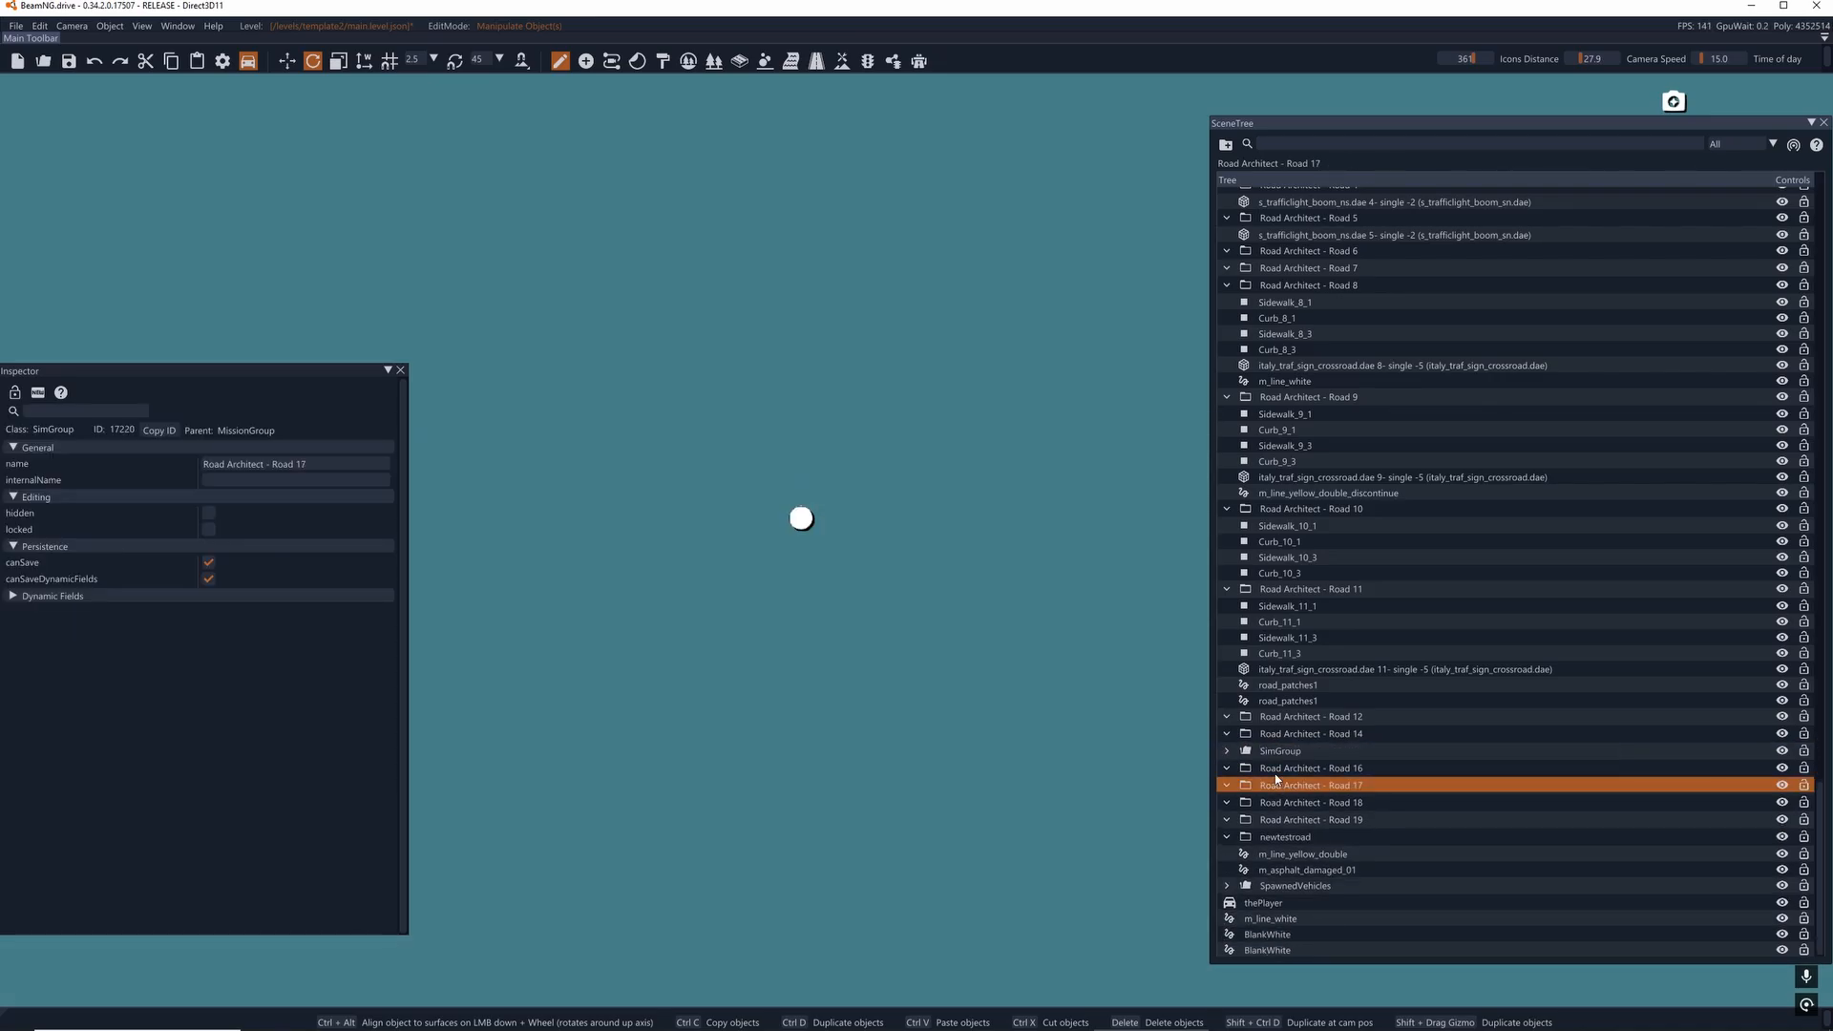
{"action": "left_click", "coordinate": [1227, 753]}
{"action": "left_click", "coordinate": [1262, 769]}
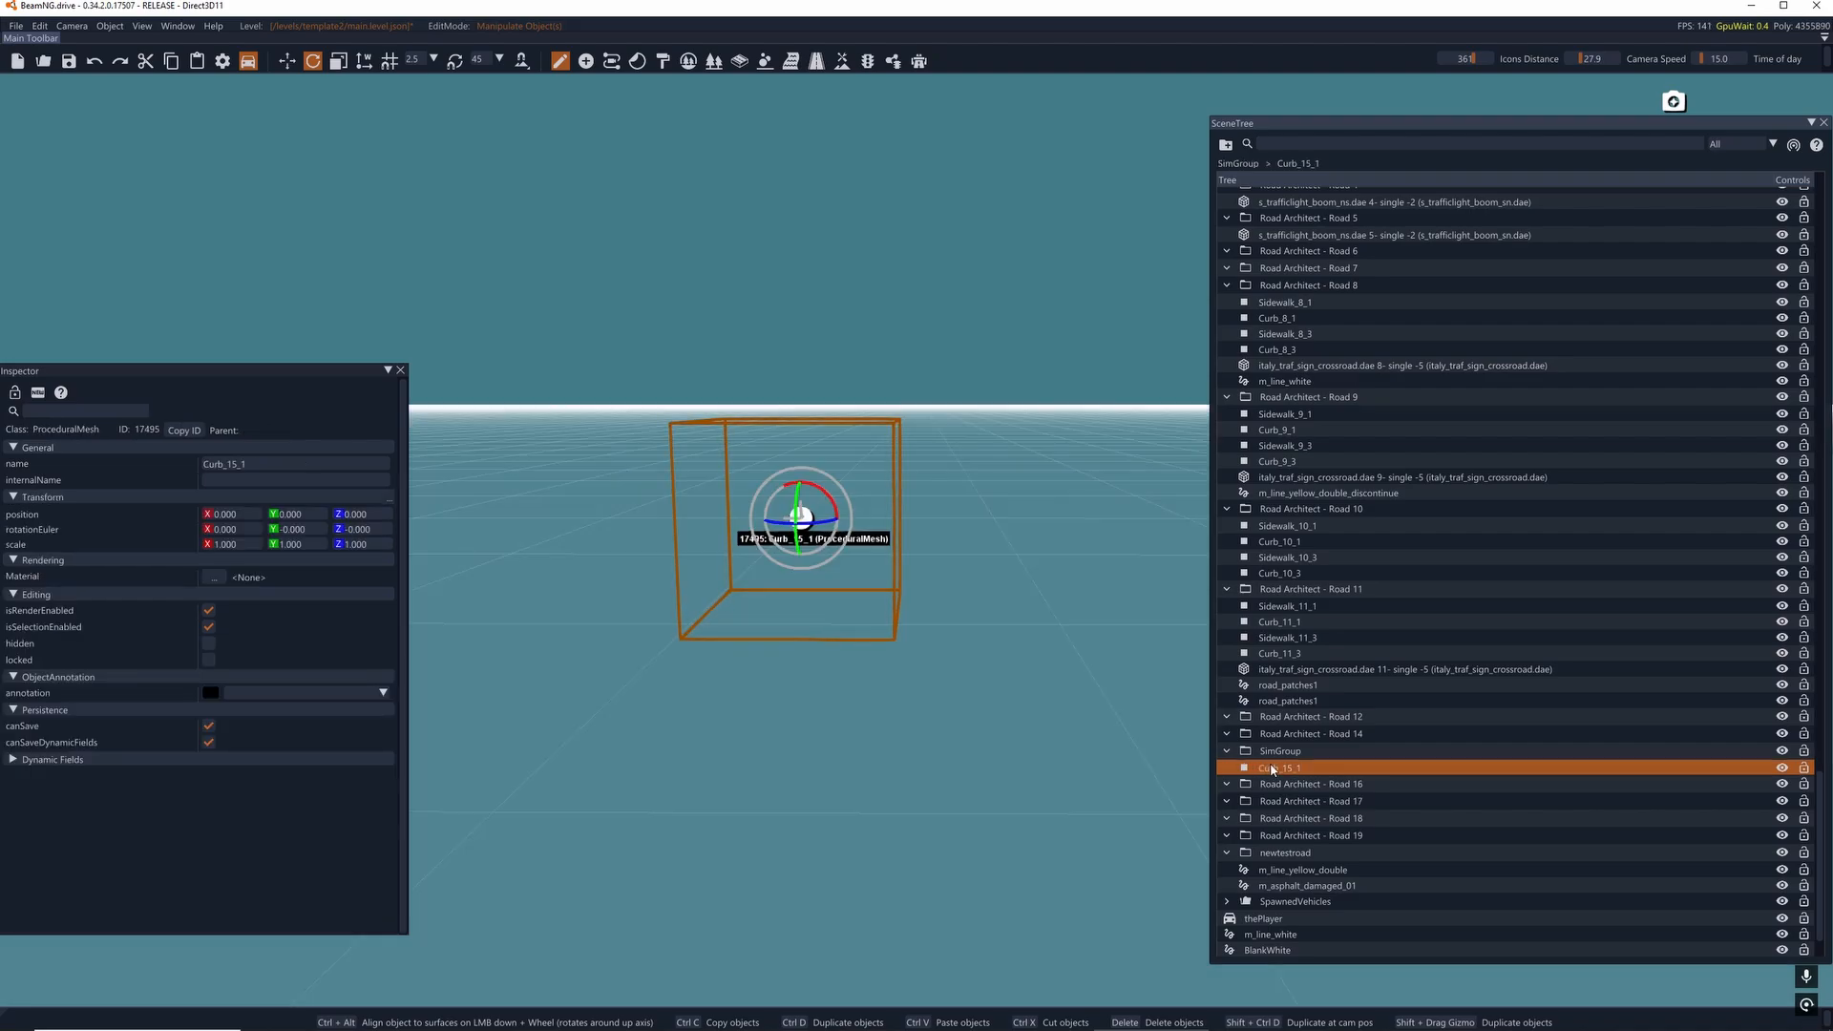
{"action": "key", "text": "Delete"}
- Delete the empty groups Road Architect - Road 16, Road 17, Road 18 and Road 19
{"action": "left_click", "coordinate": [1273, 769]}
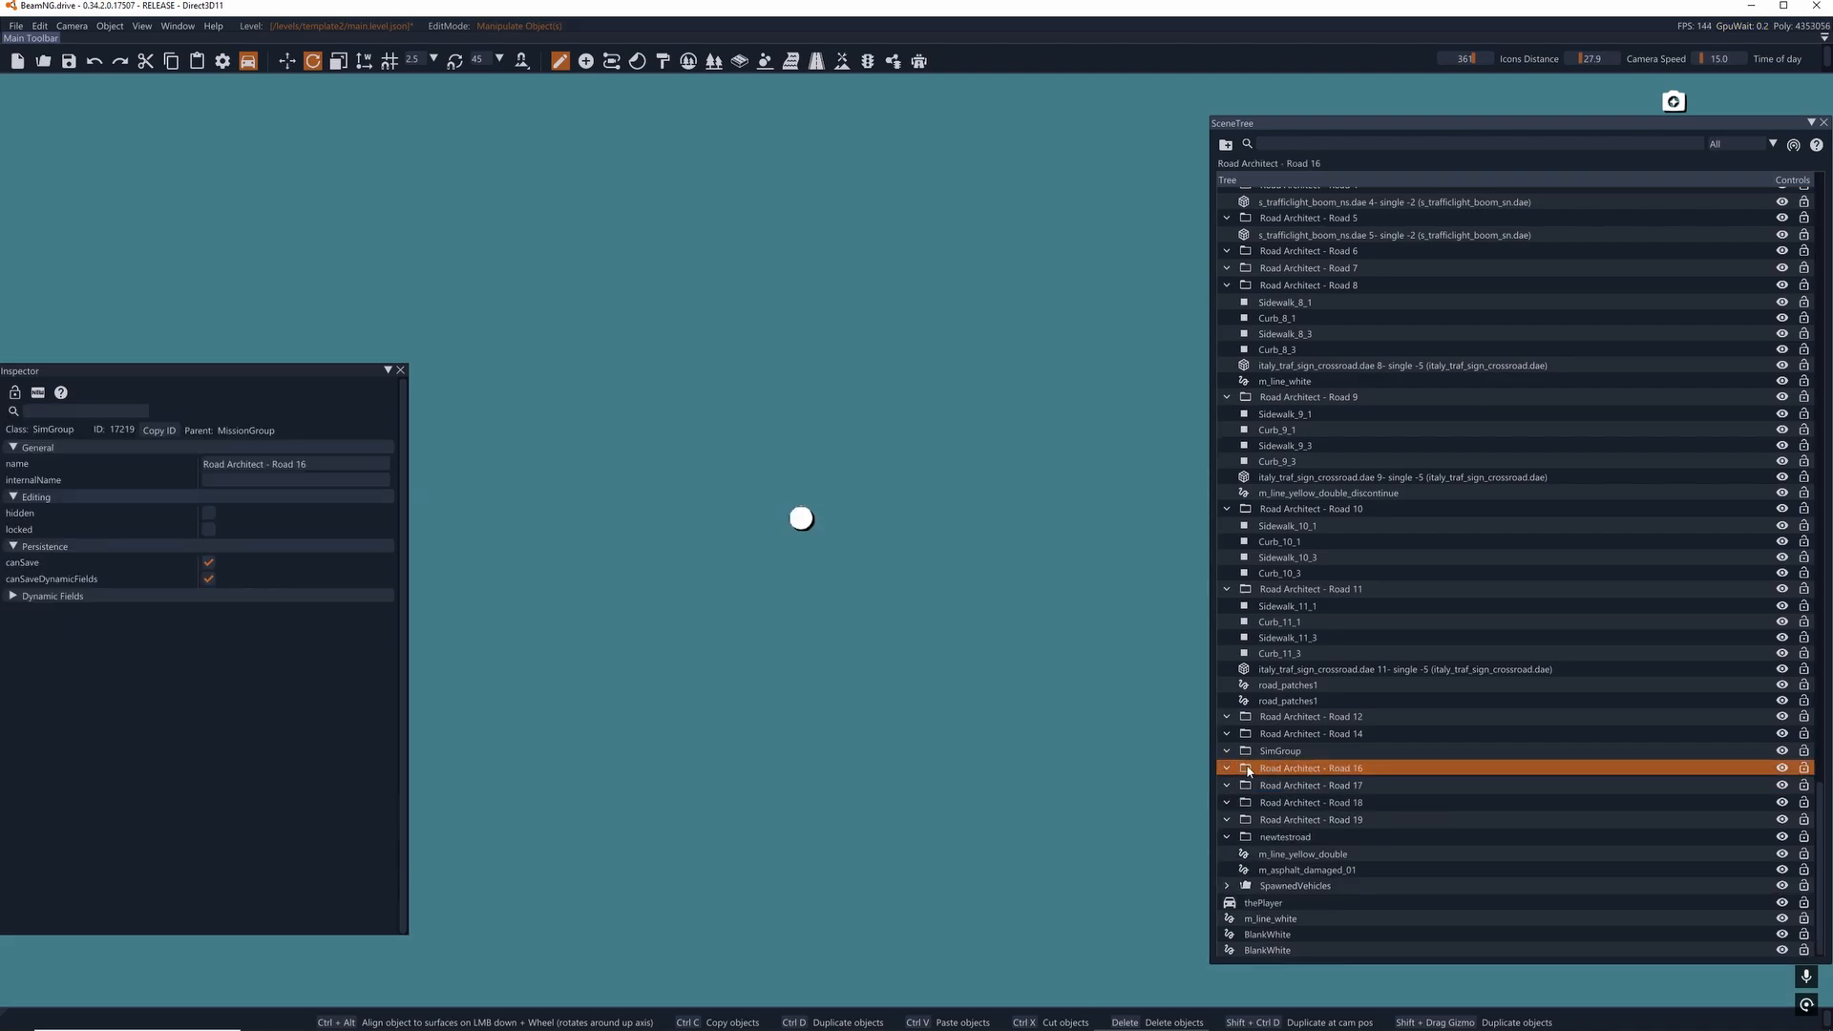
{"action": "key", "text": "Delete"}
{"action": "left_click", "coordinate": [1267, 787]}
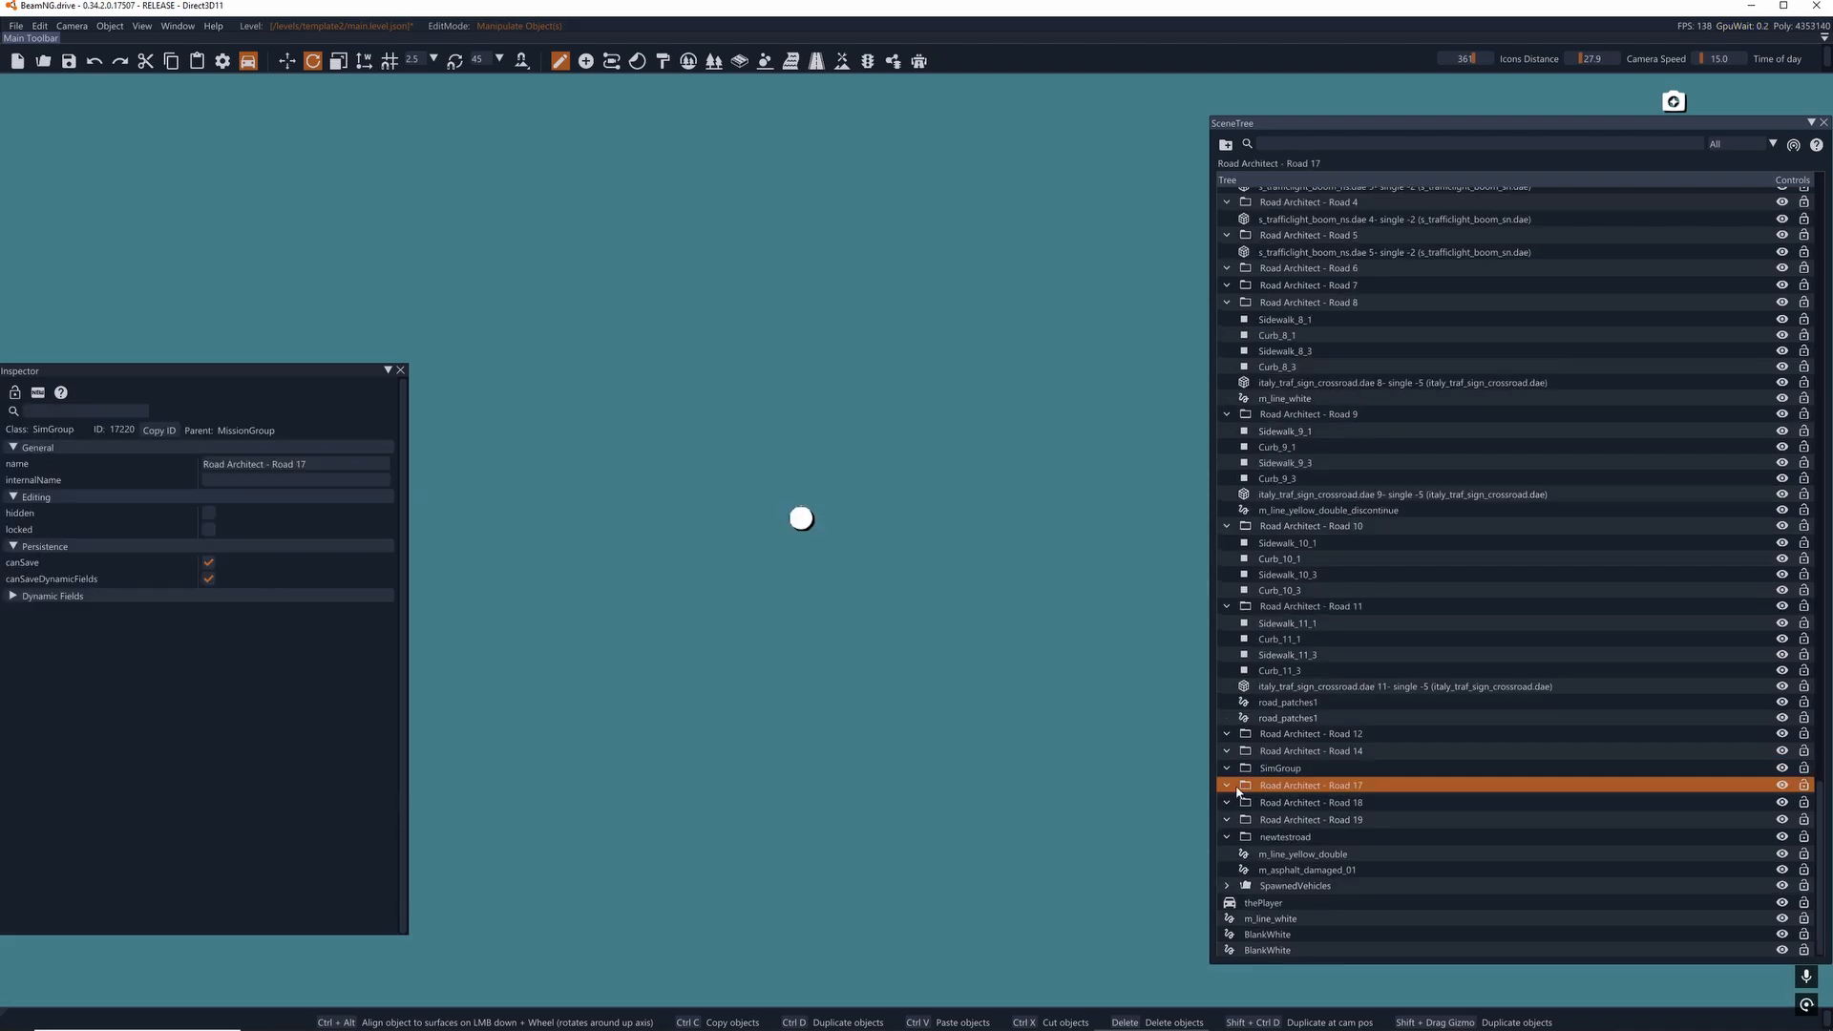
{"action": "key", "text": "Delete"}
{"action": "left_click", "coordinate": [1270, 803]}
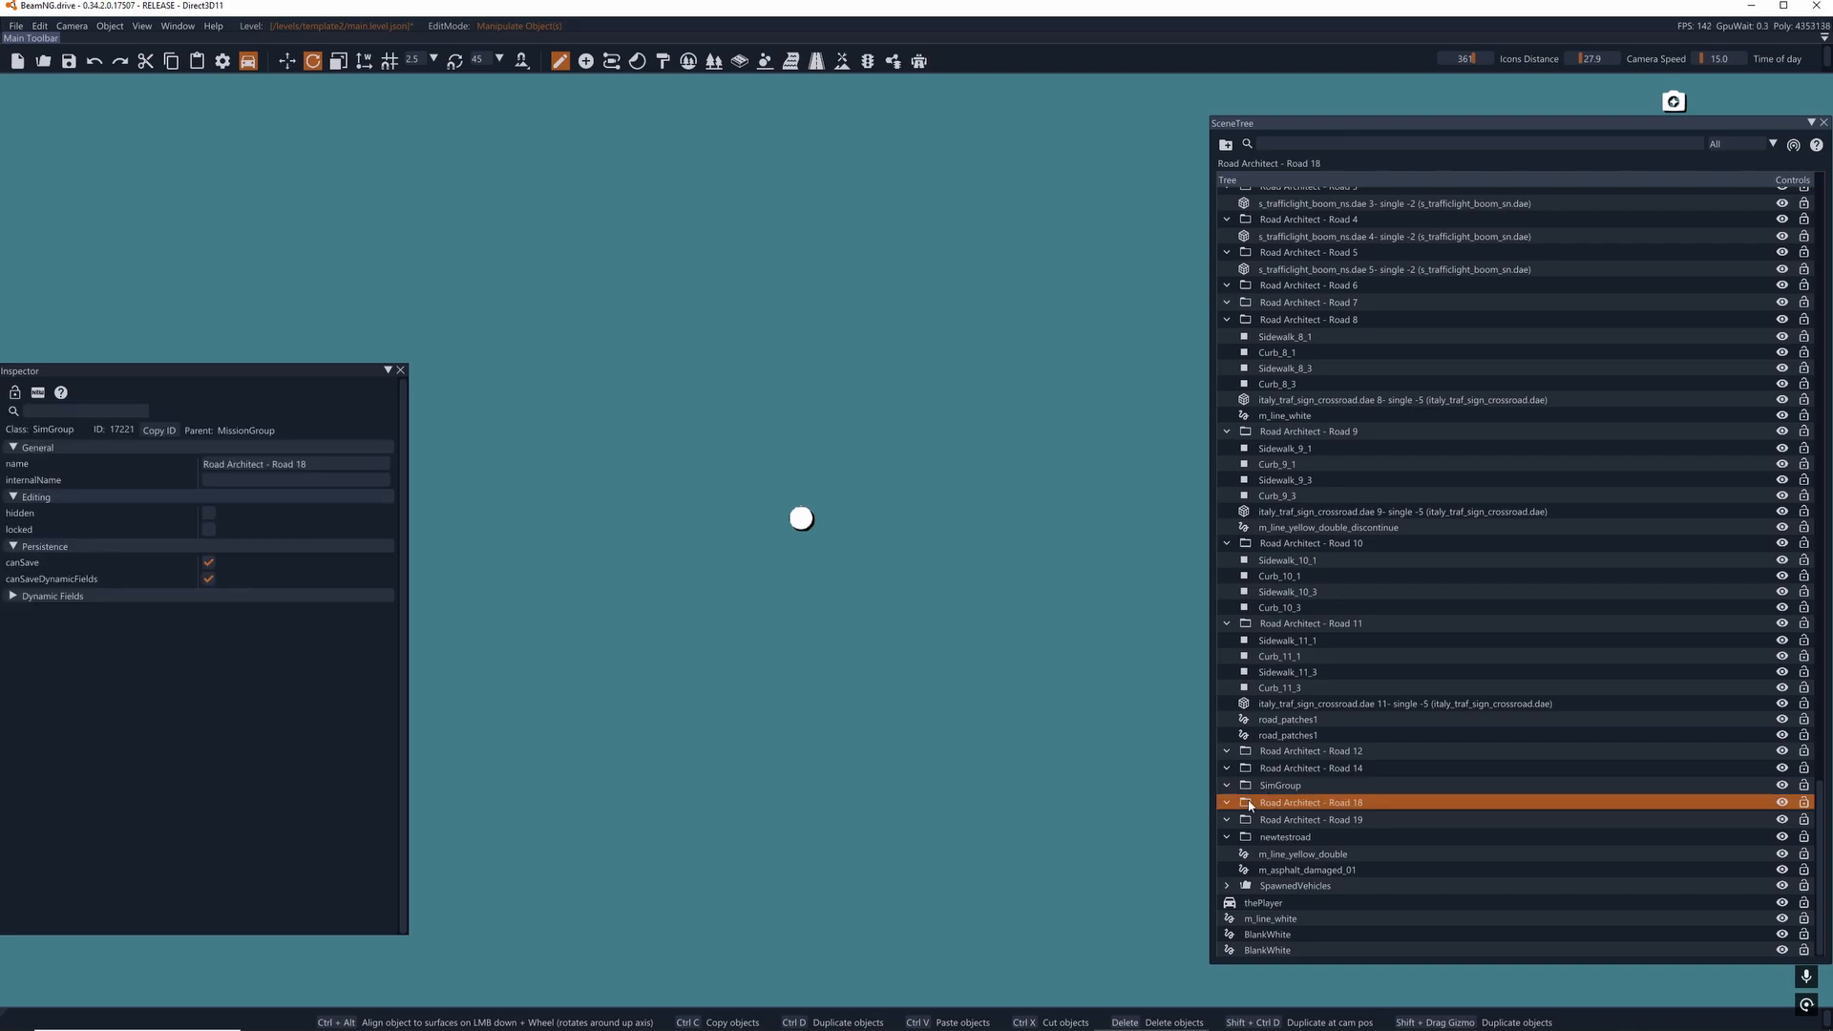
{"action": "key", "text": "Delete"}
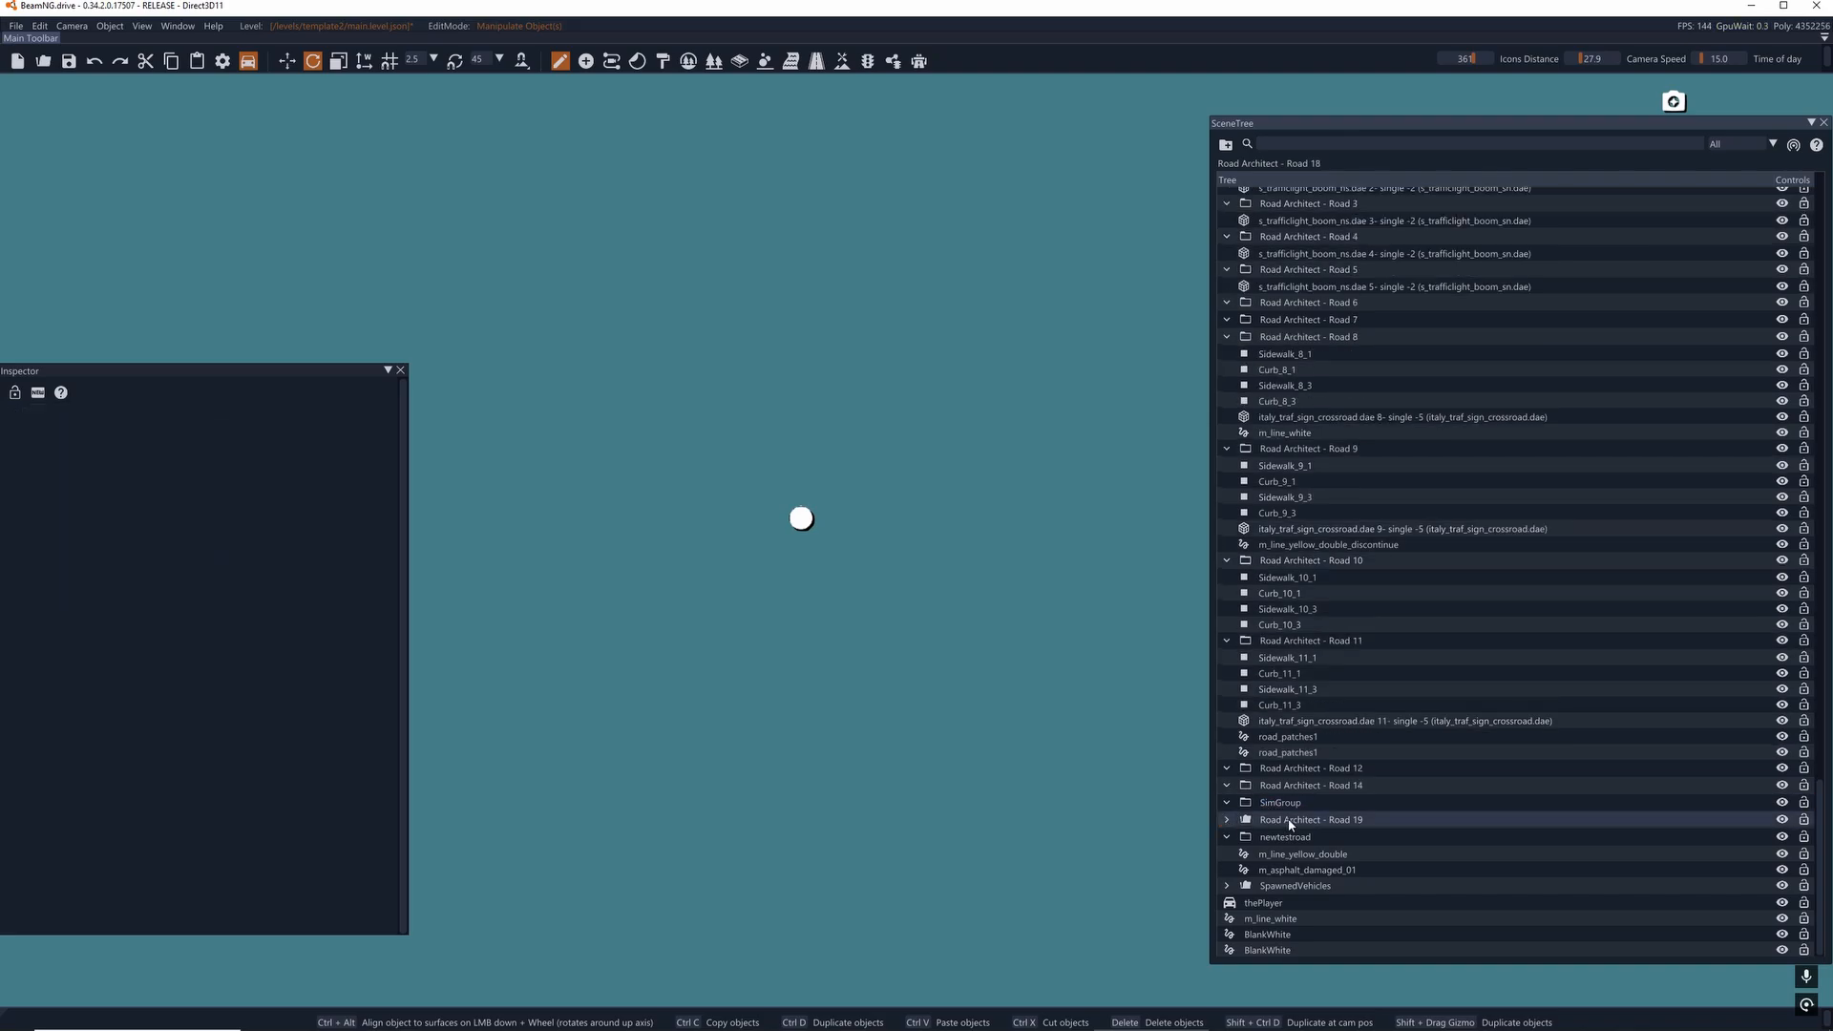
{"action": "left_click", "coordinate": [1289, 821]}
{"action": "key", "text": "Delete"}
- Collapse the newtestroad group and delete both BlankWhite decal roads from the scene
{"action": "left_click", "coordinate": [1227, 837]}
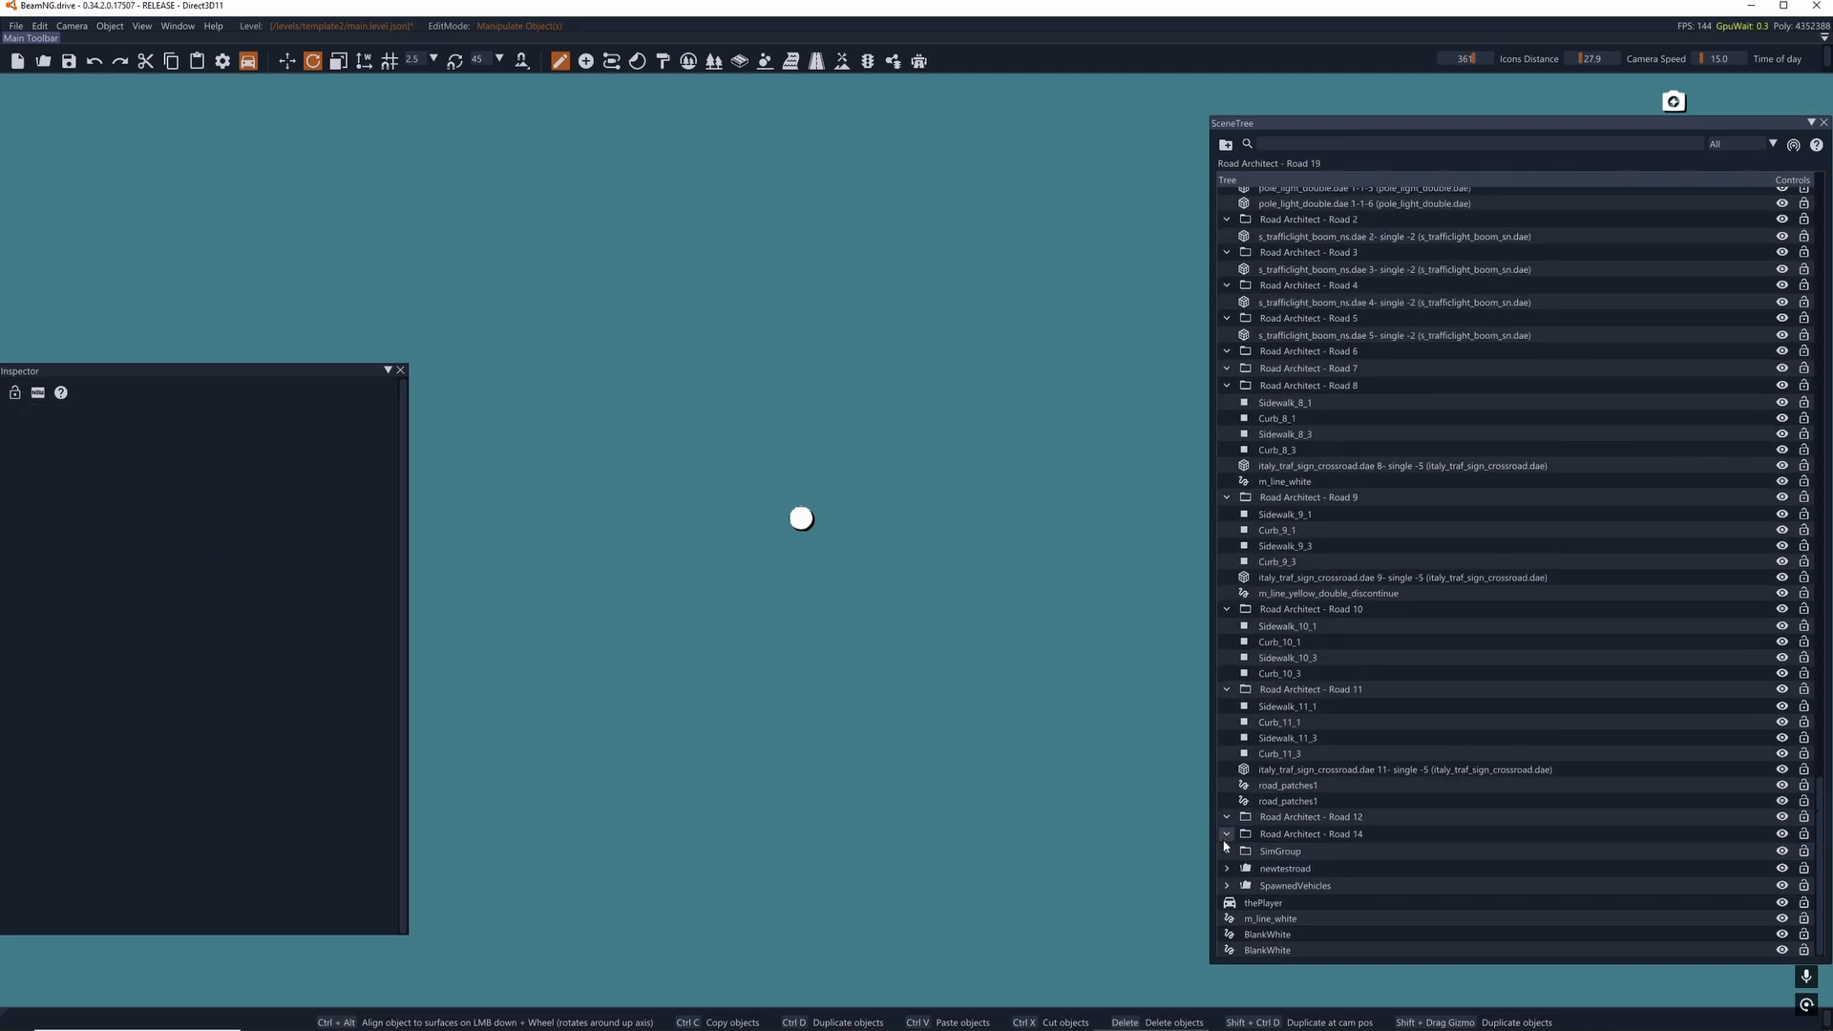
{"action": "left_click", "coordinate": [1297, 918]}
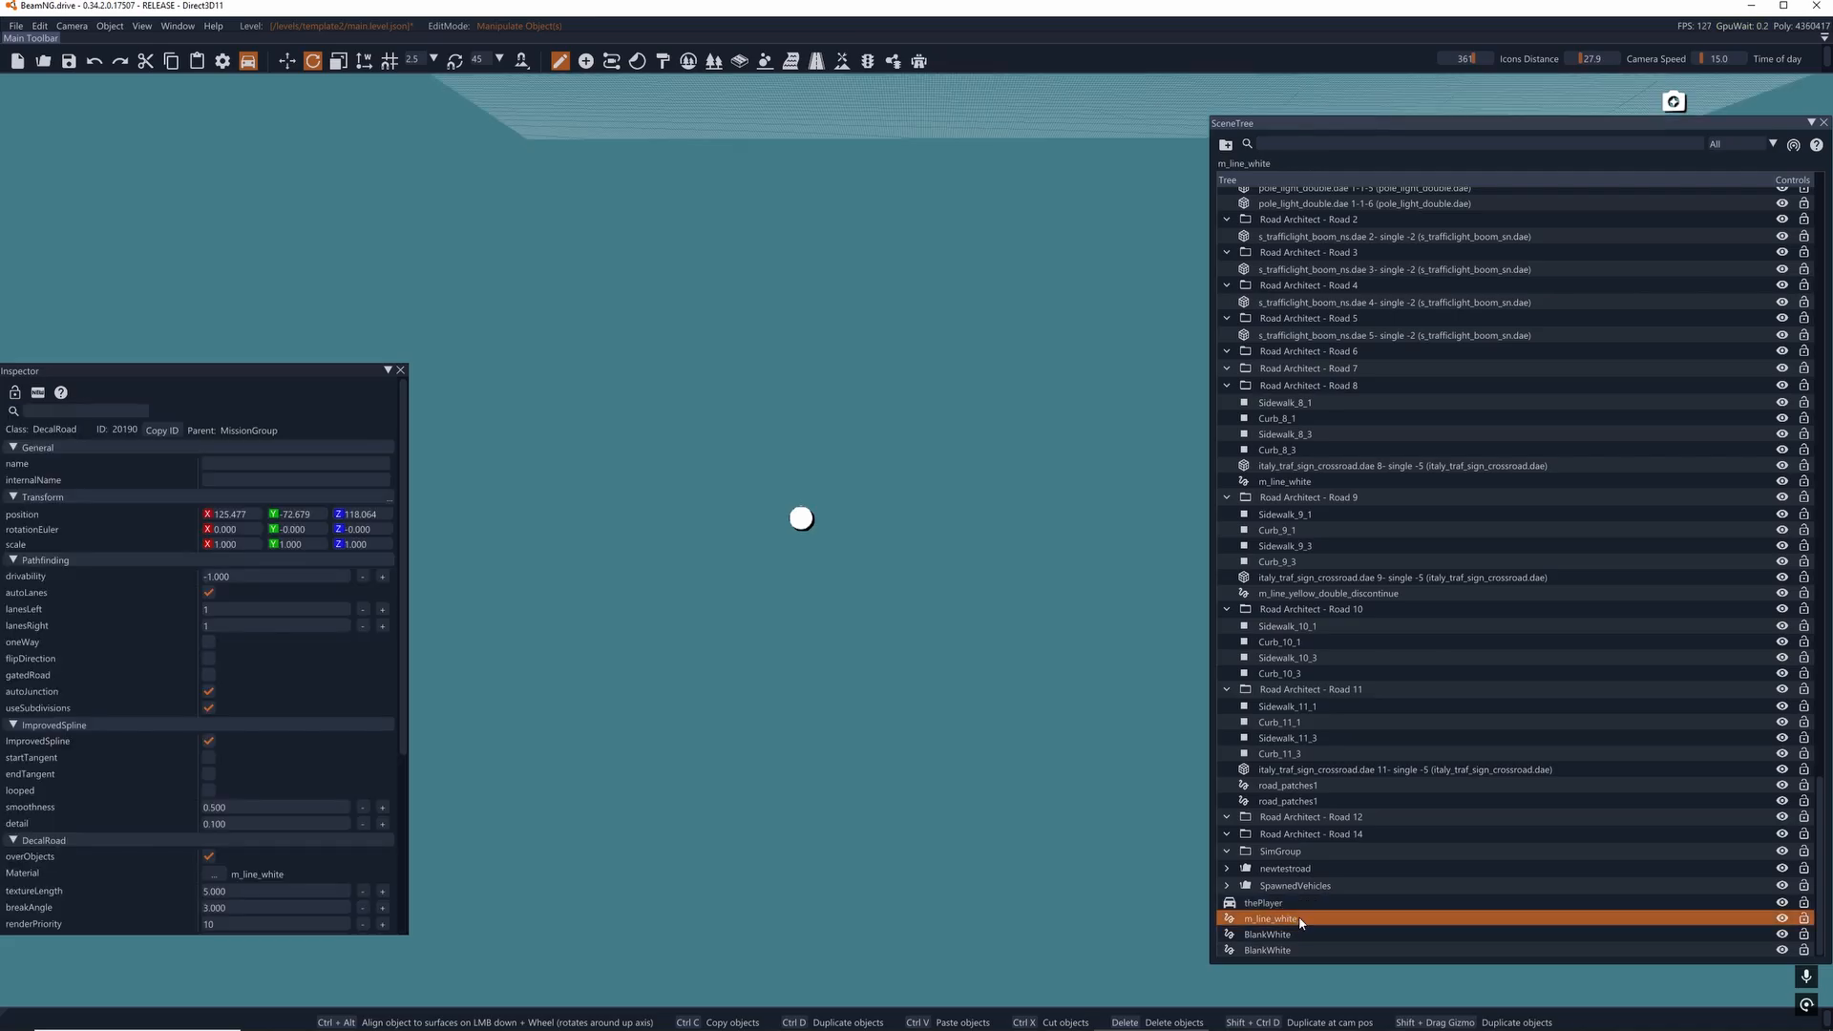
{"action": "double_click", "coordinate": [1301, 935]}
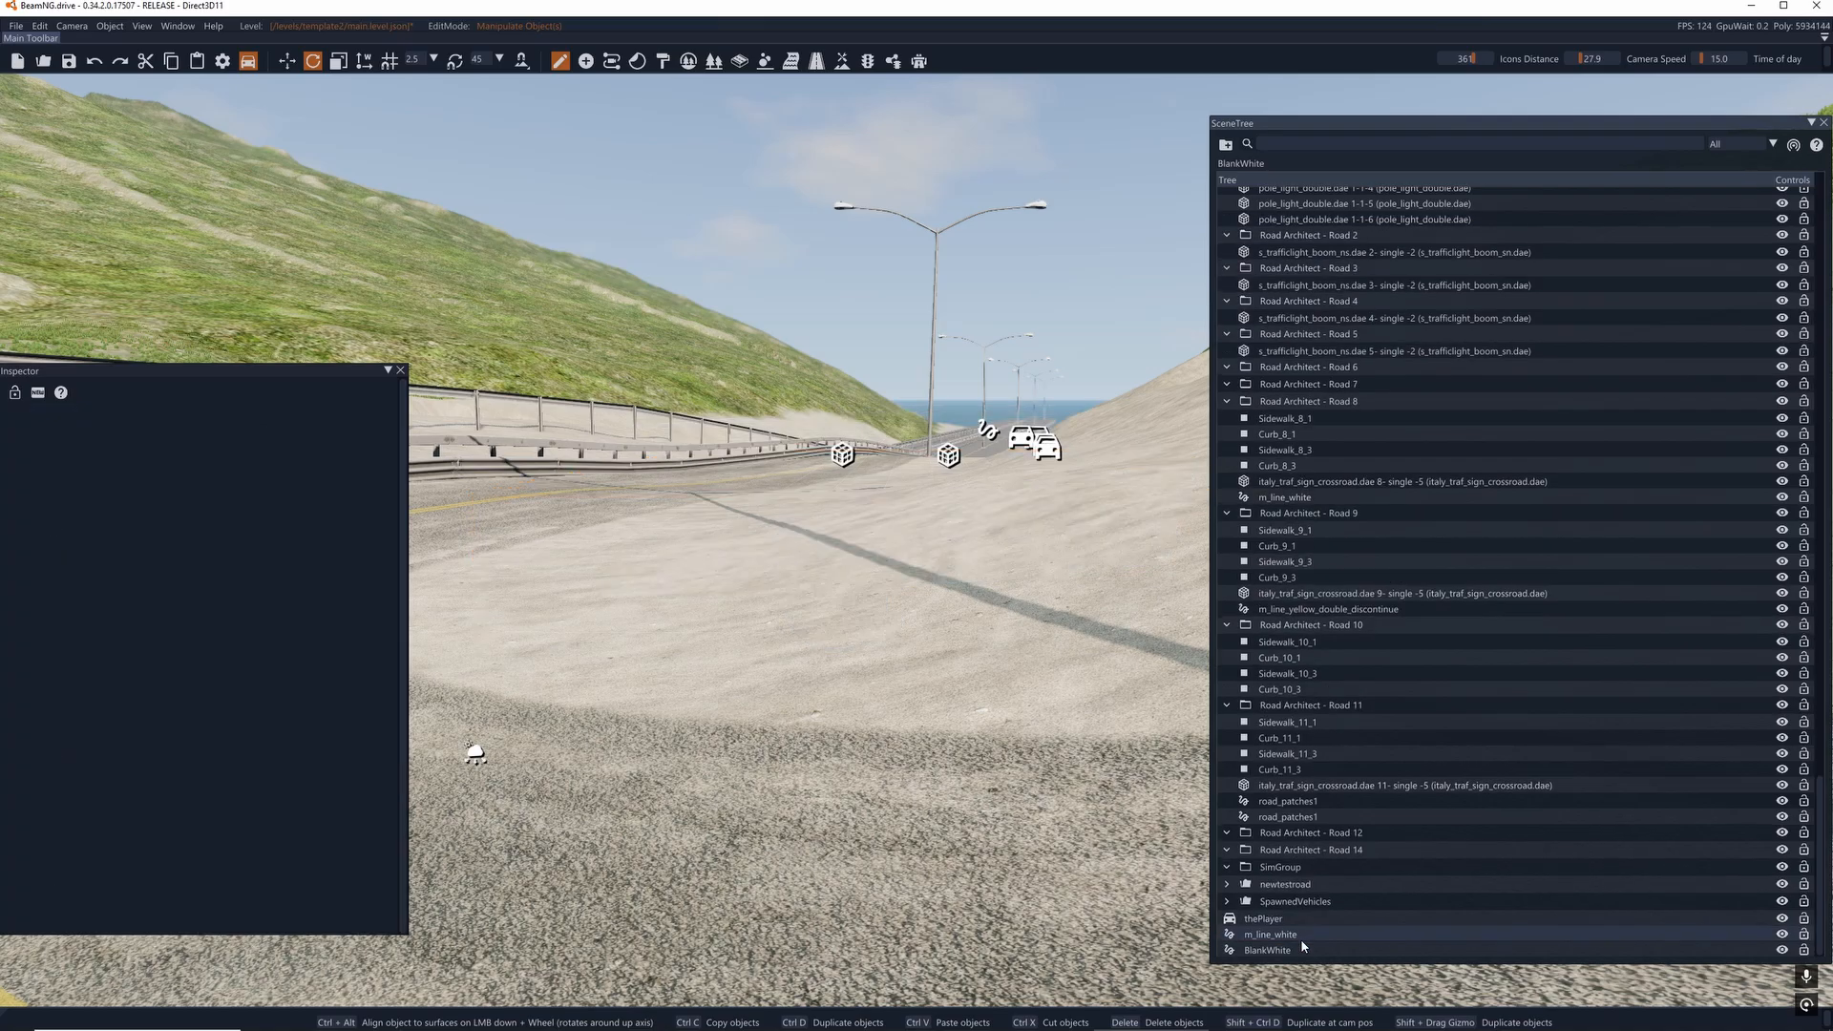
{"action": "double_click", "coordinate": [1301, 943]}
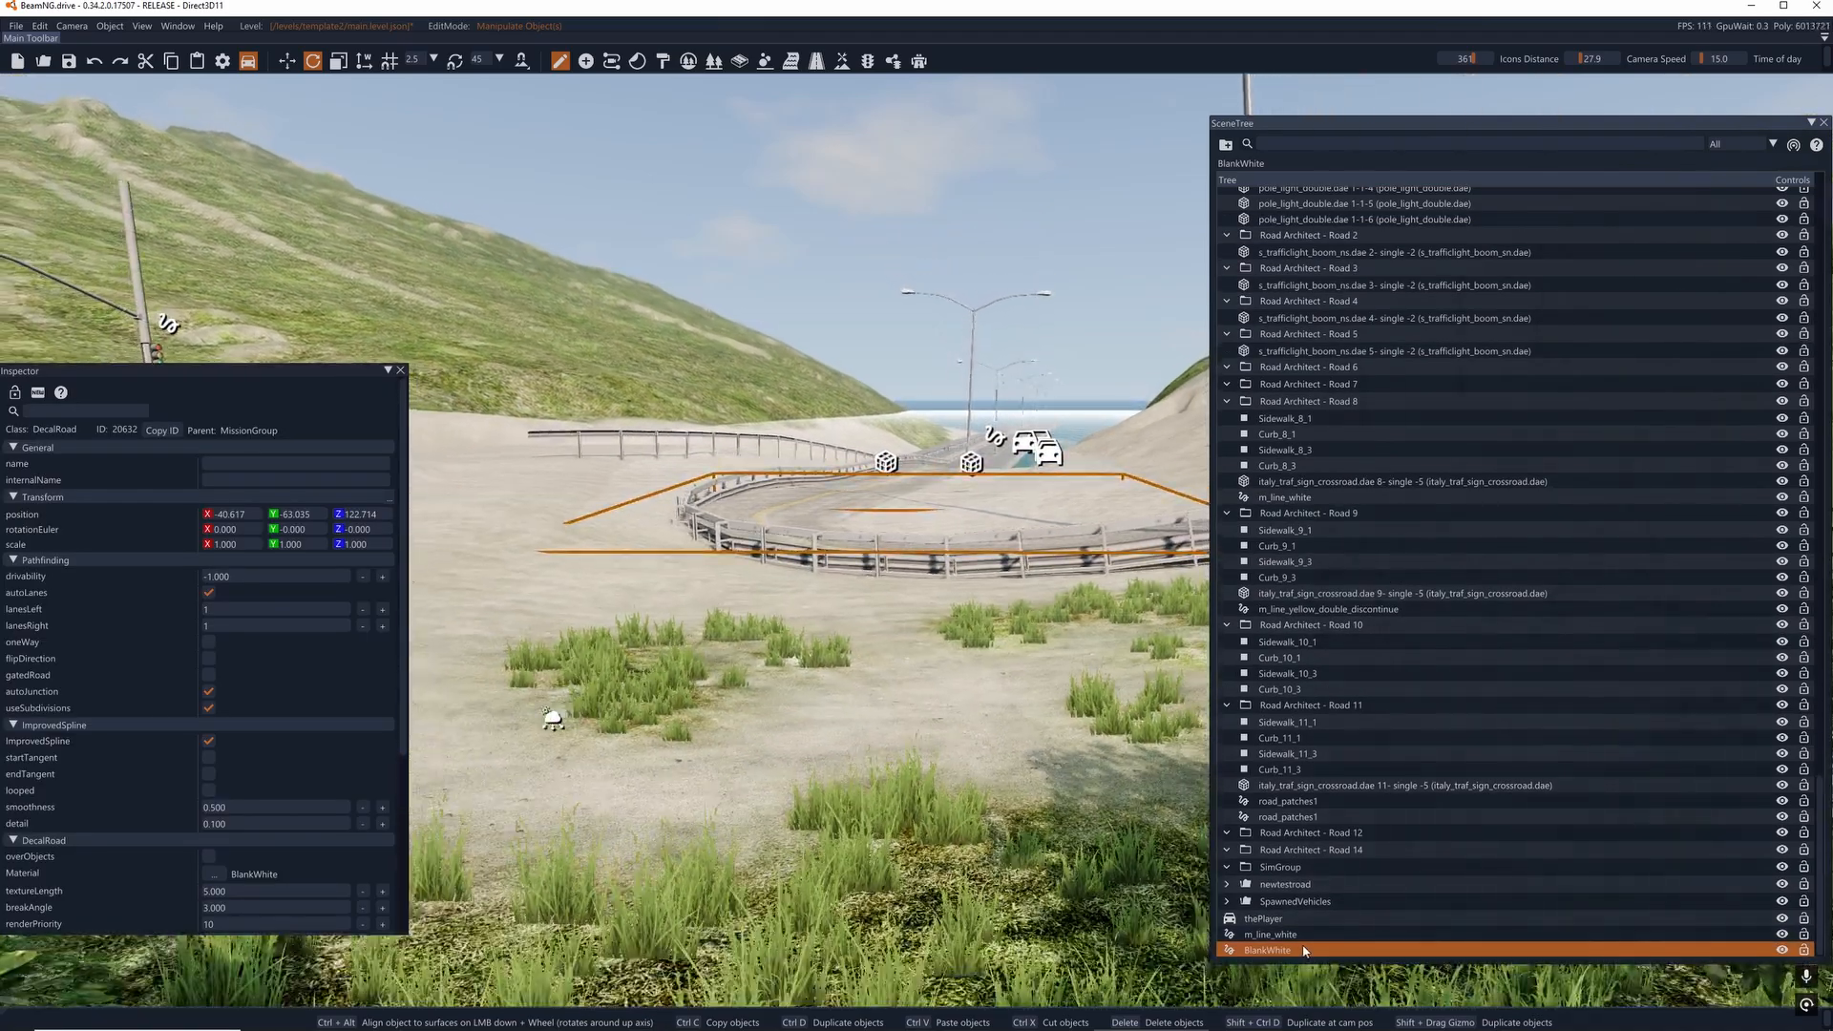
{"action": "key", "text": "Delete"}
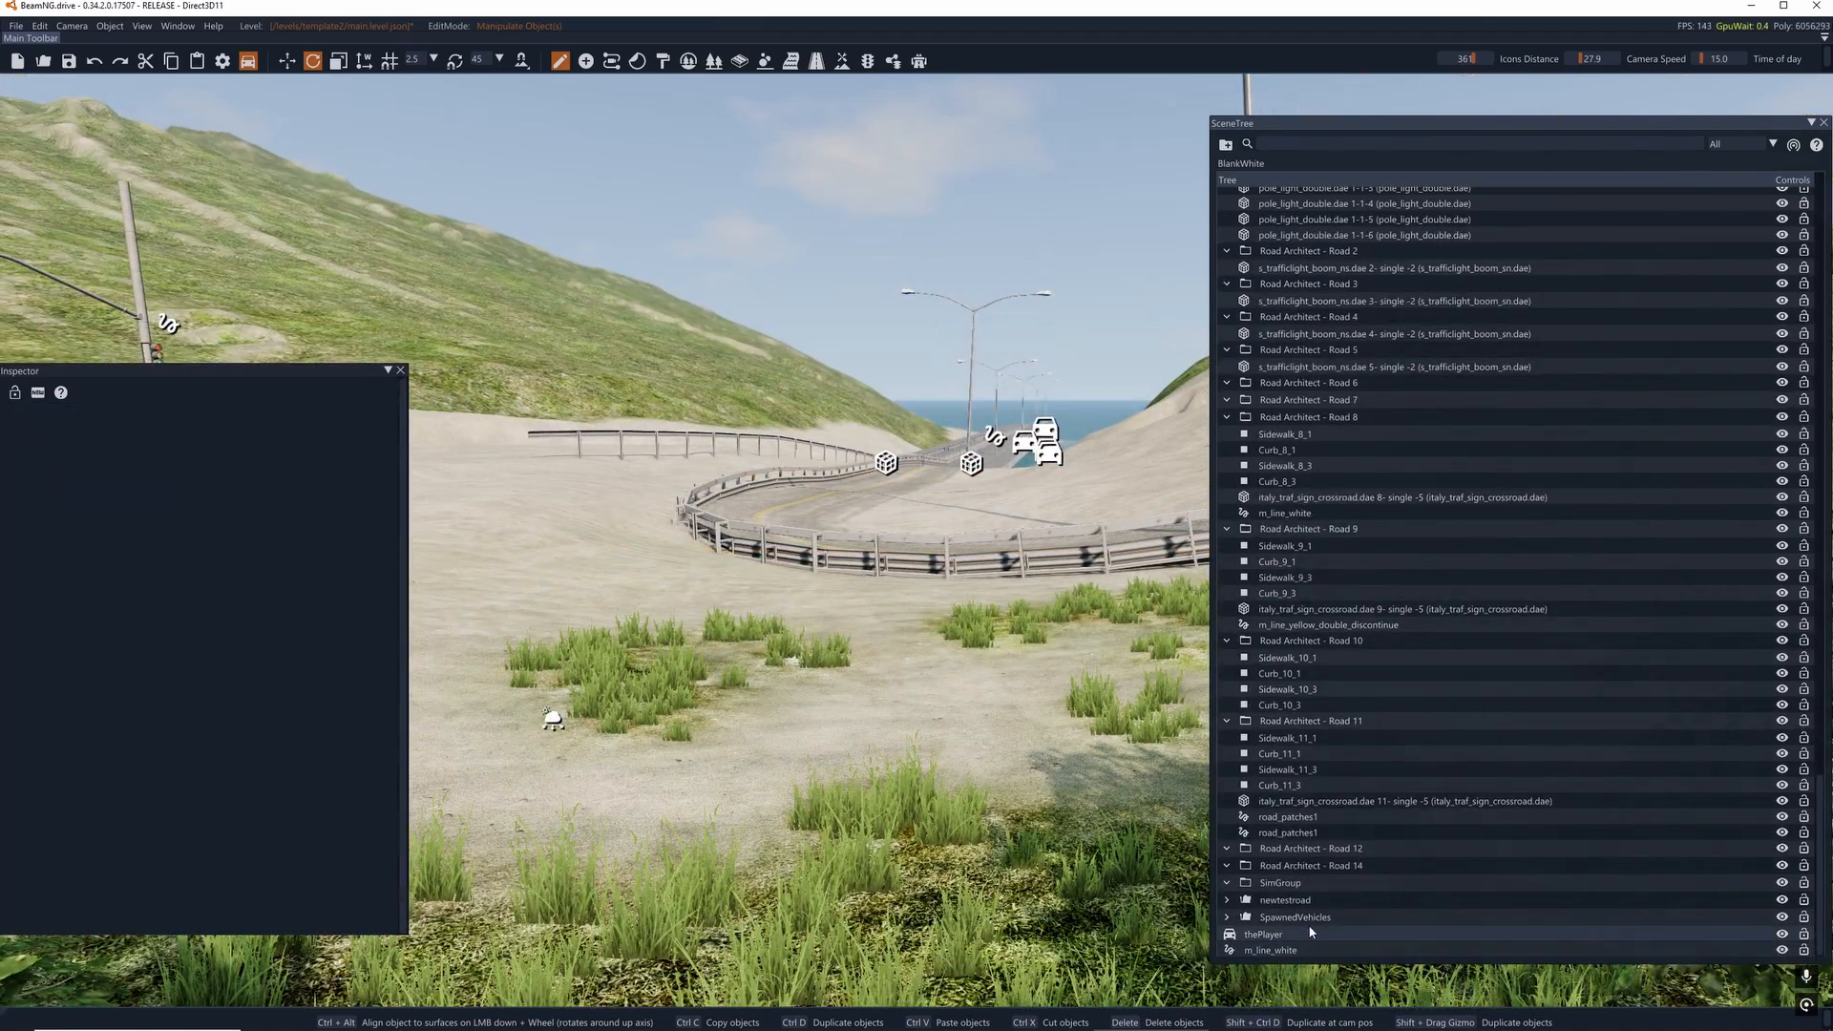
- Delete the empty unnamed SimGroup and the empty Road Architect - Road 14 and Road 12 groups
{"action": "left_click", "coordinate": [1309, 884]}
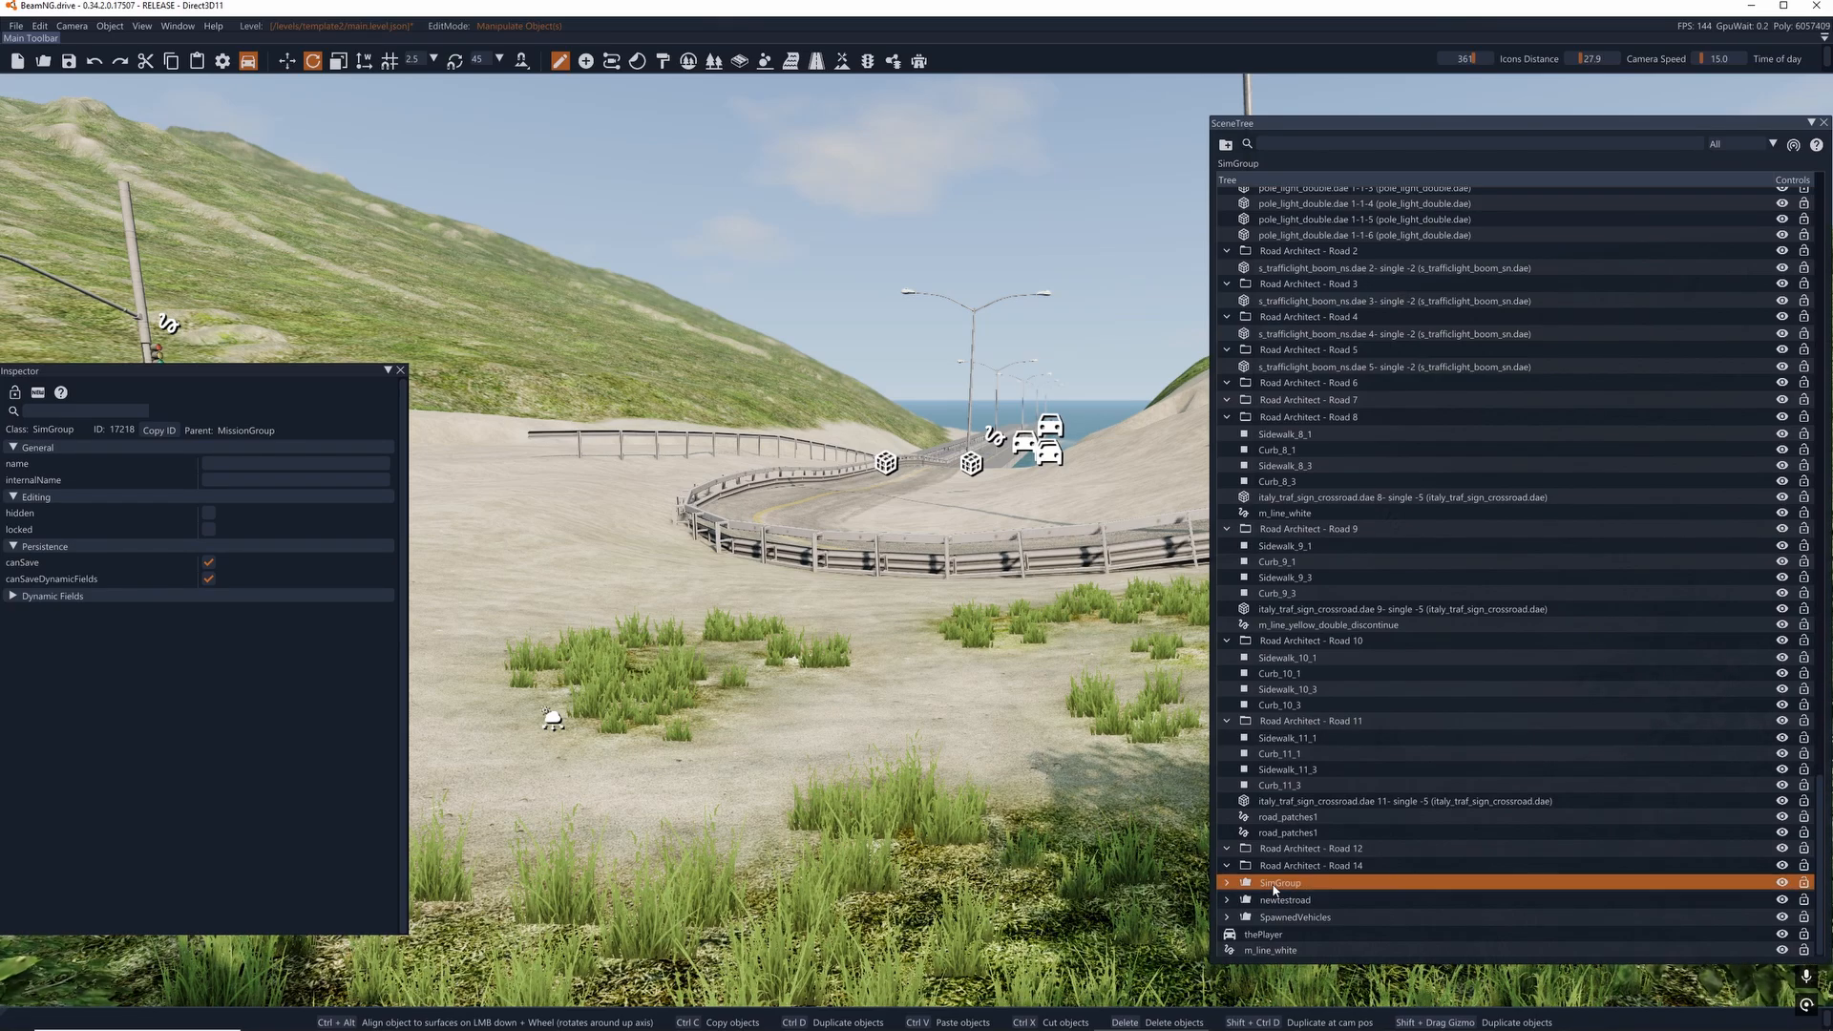
{"action": "left_click", "coordinate": [1219, 883]}
{"action": "key", "text": "Delete"}
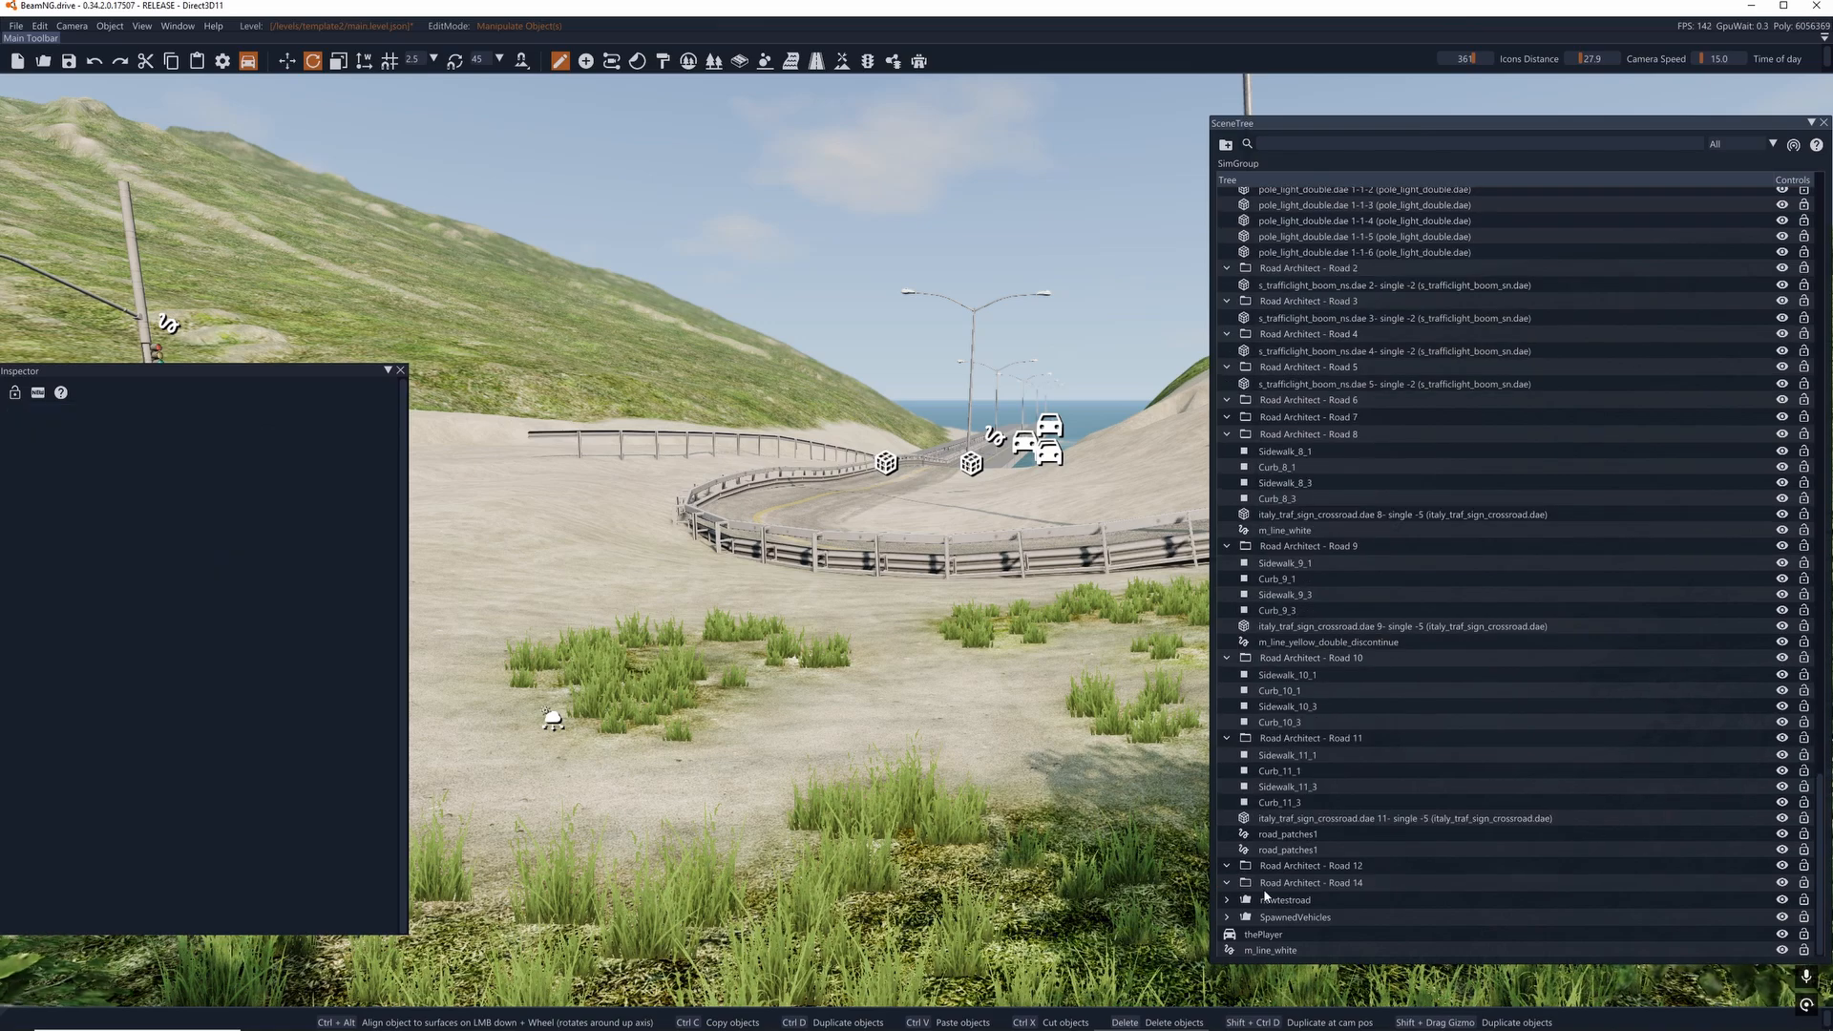
{"action": "left_click", "coordinate": [1270, 883]}
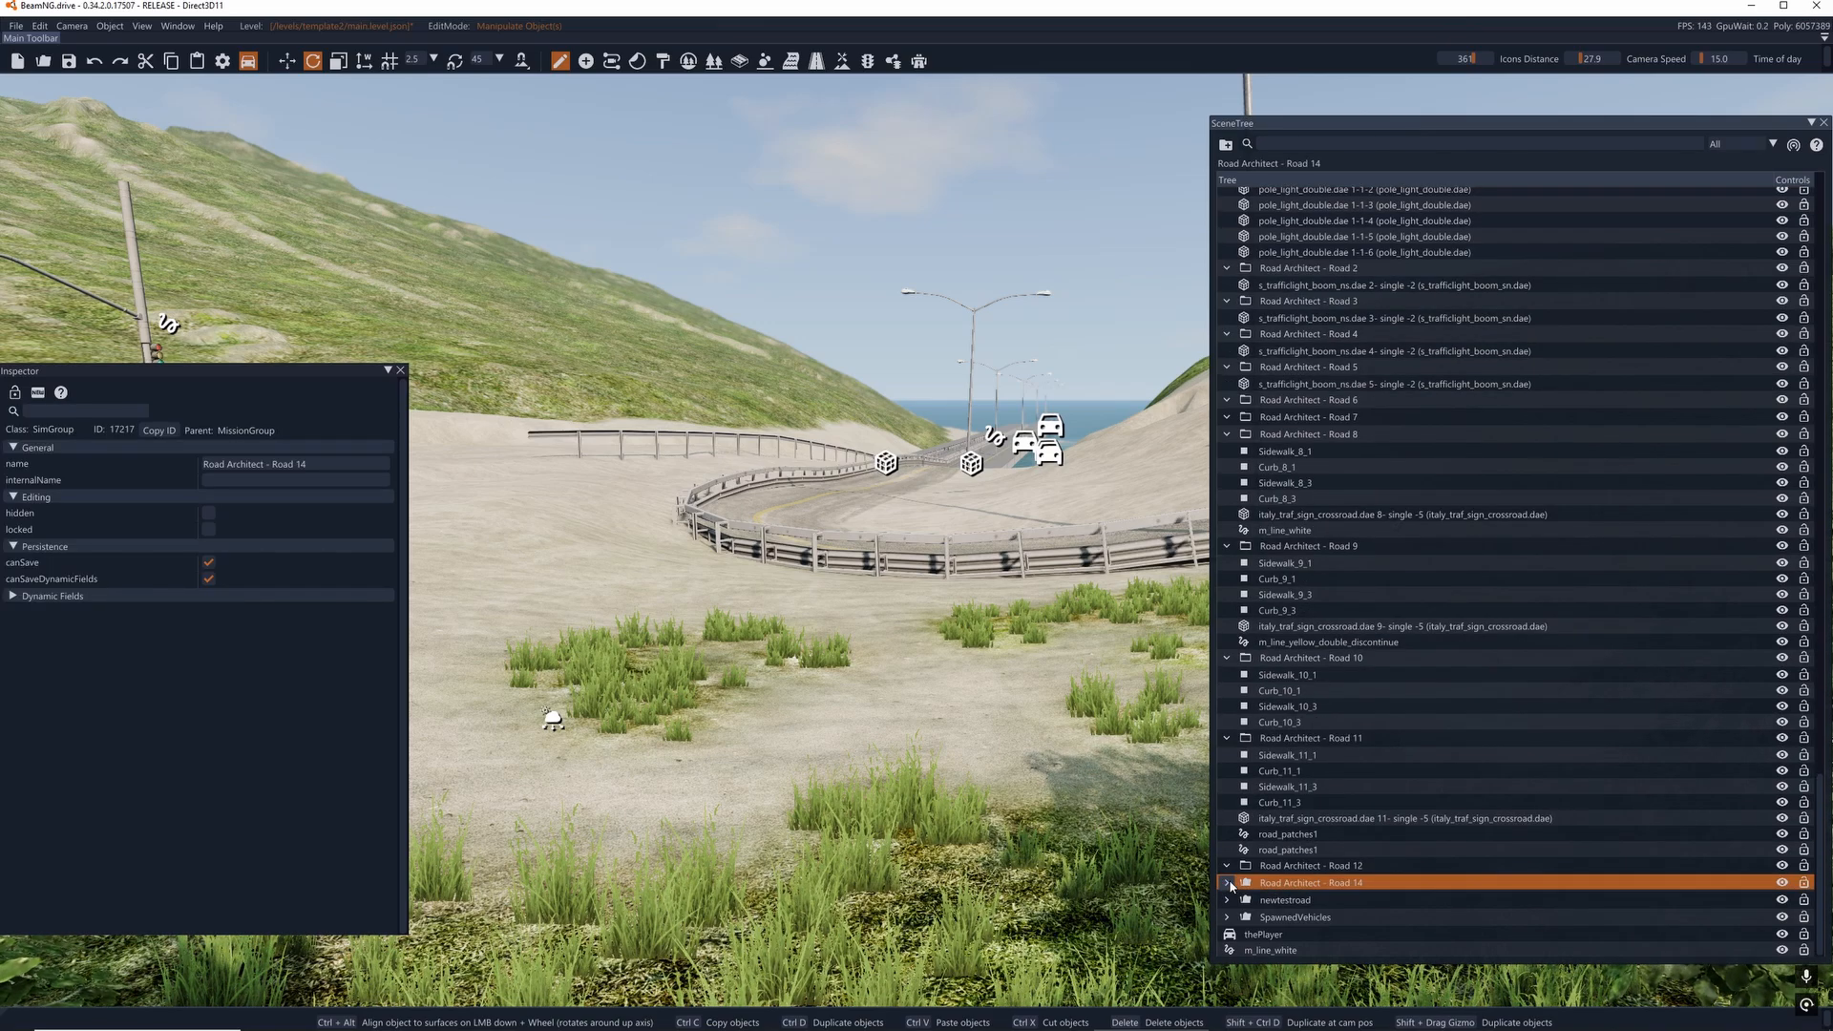
{"action": "key", "text": "Delete"}
{"action": "left_click", "coordinate": [1229, 883]}
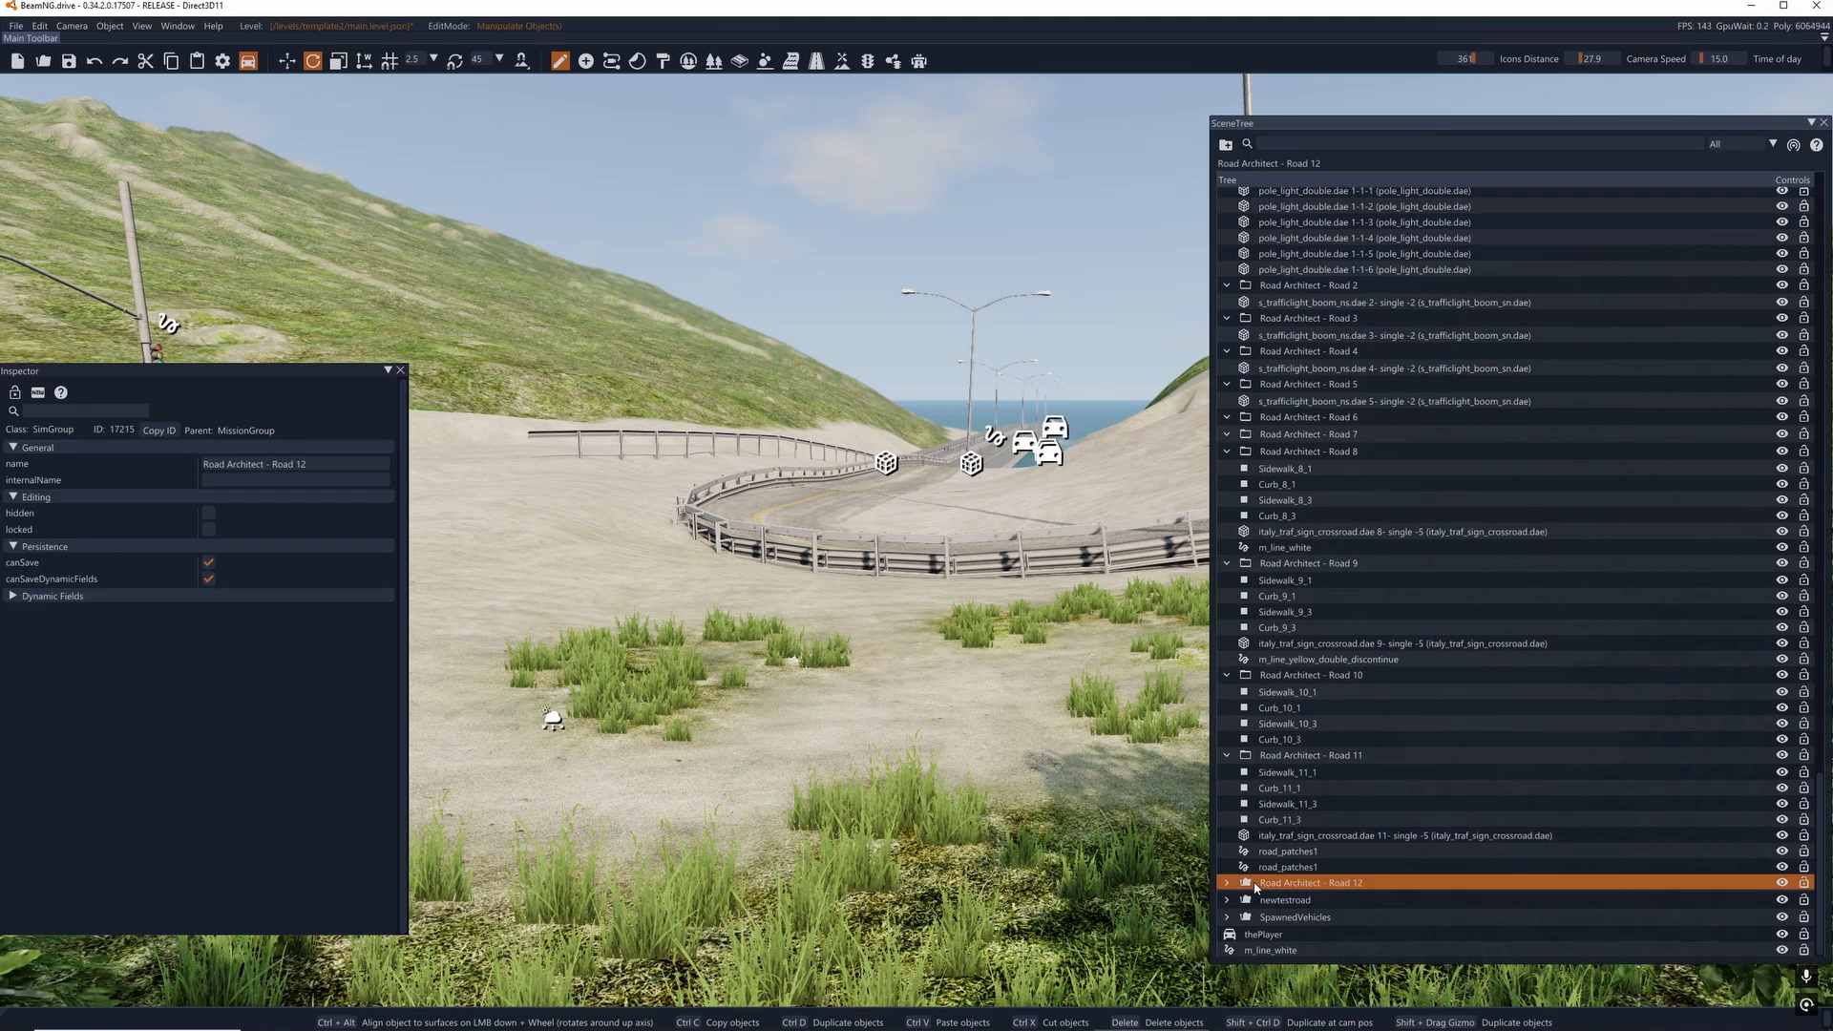
{"action": "key", "text": "Delete"}
- Delete the two road_patches1 decals from the Road Architect - Road 11 group
{"action": "left_click", "coordinate": [1262, 885]}
{"action": "double_click", "coordinate": [1262, 885]}
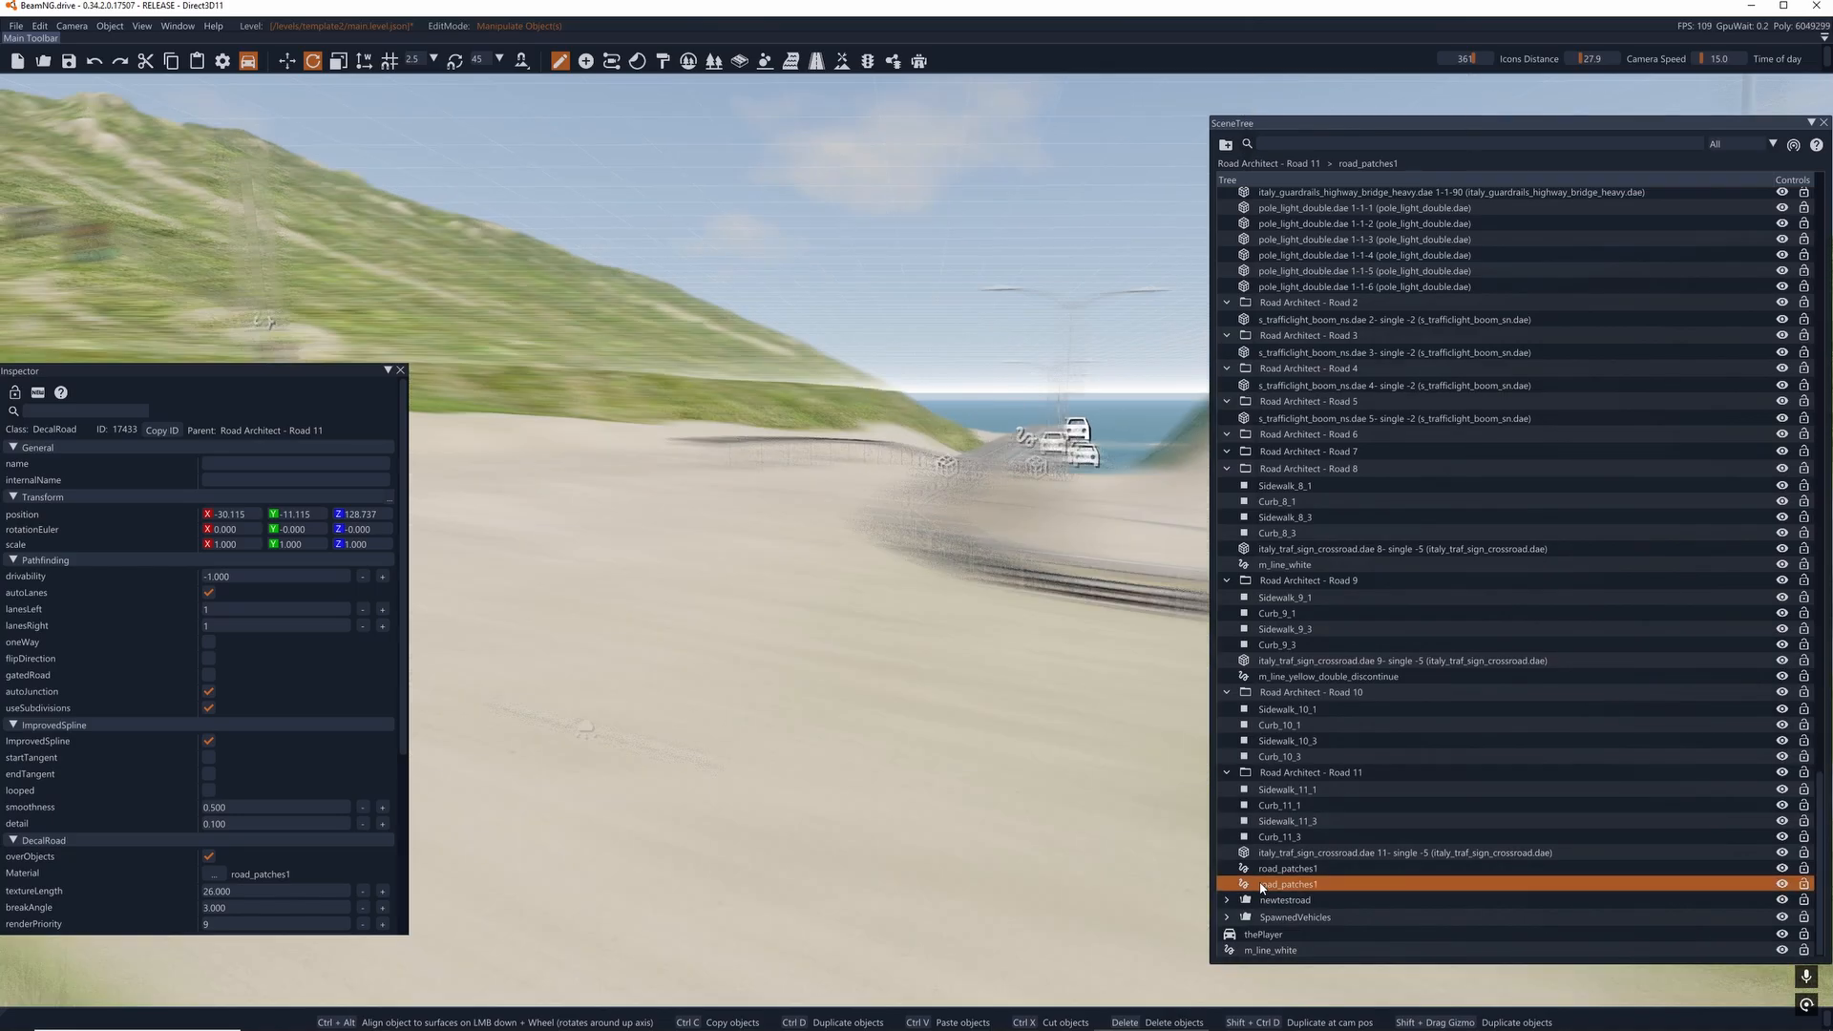
{"action": "key", "text": "Delete"}
{"action": "double_click", "coordinate": [1268, 883]}
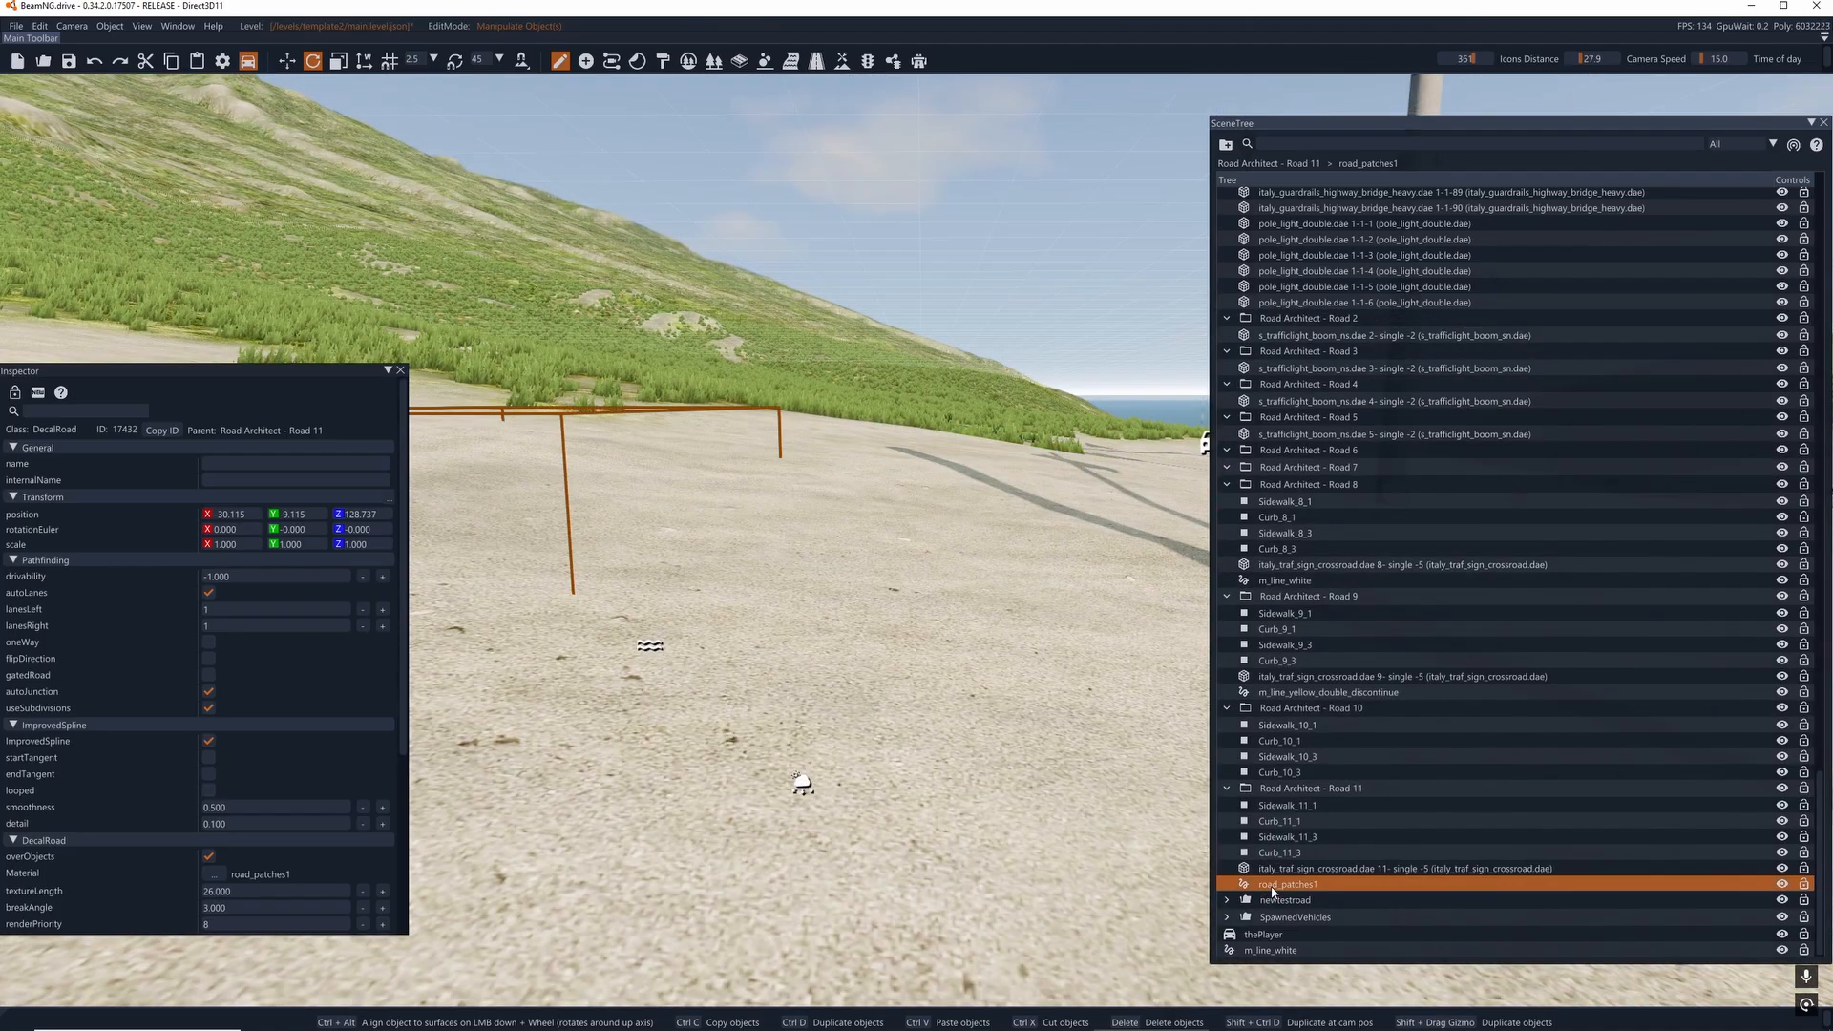
{"action": "key", "text": "Delete"}
- Delete the remaining road_patches1 decal and all Curb_11 and Sidewalk_11 meshes from the Road Architect - Road 11 group
{"action": "left_click", "coordinate": [1274, 885]}
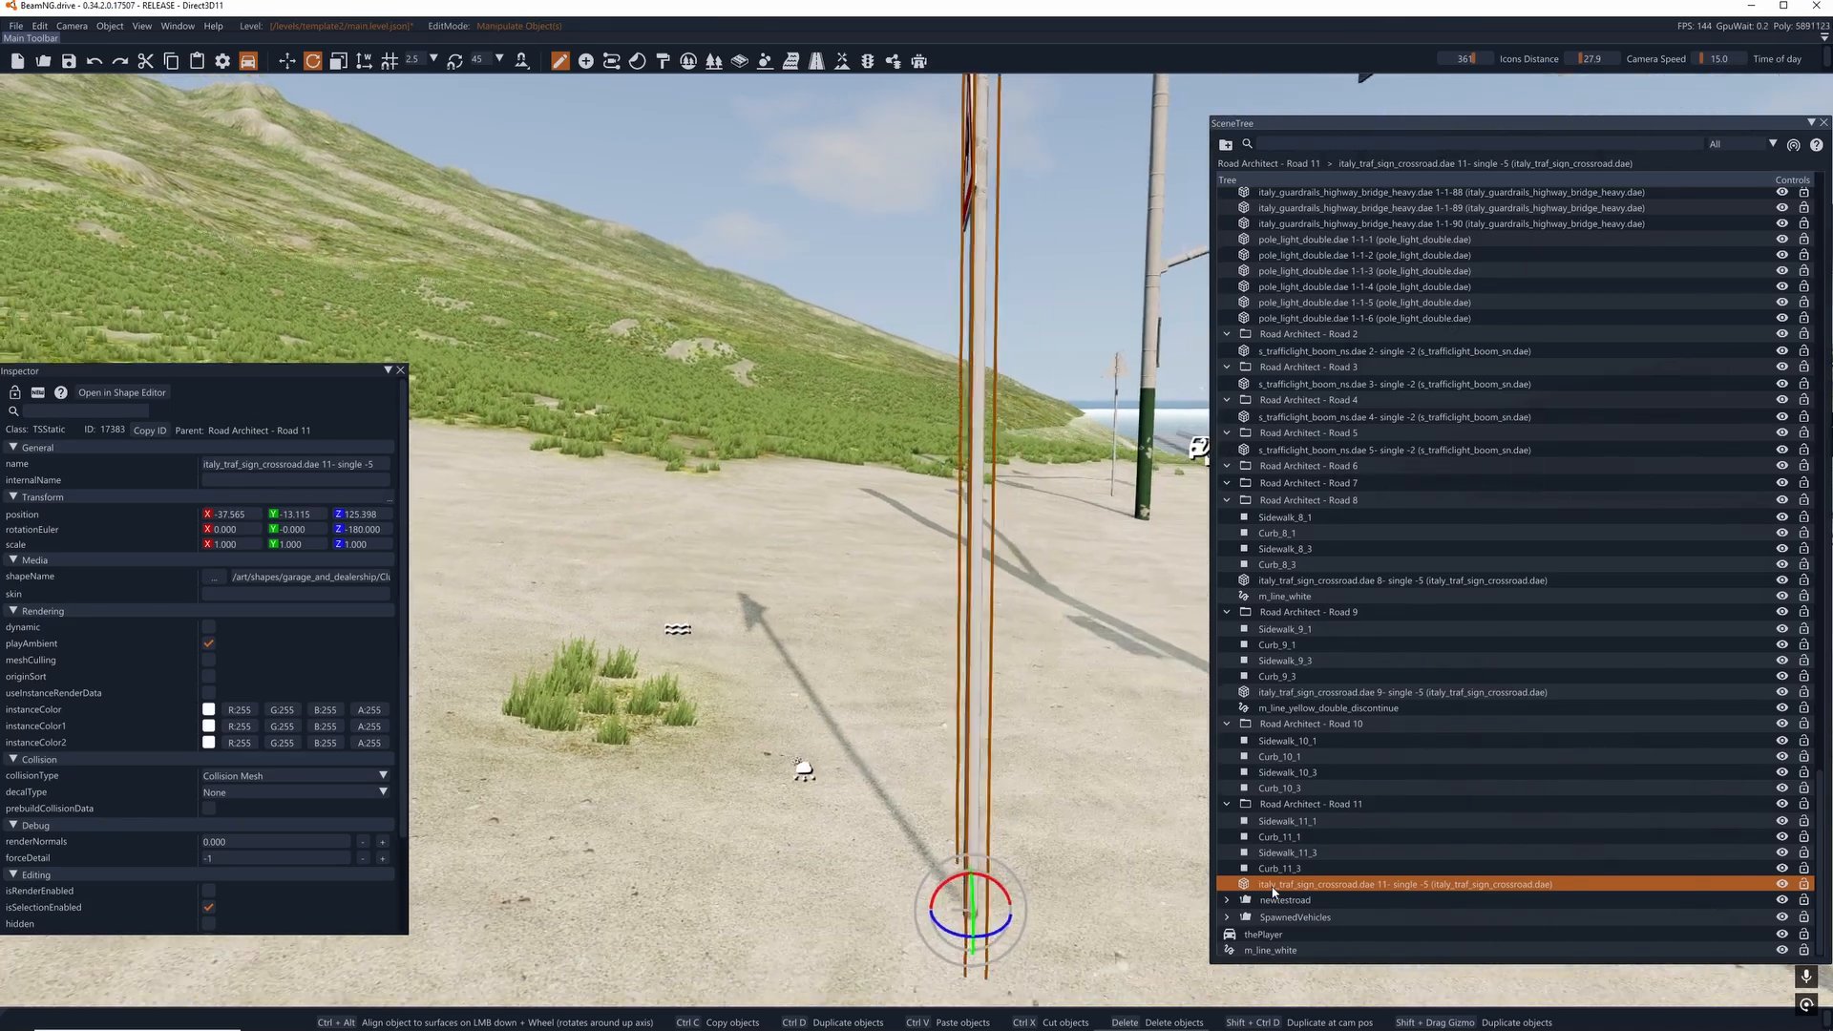
{"action": "double_click", "coordinate": [1269, 868]}
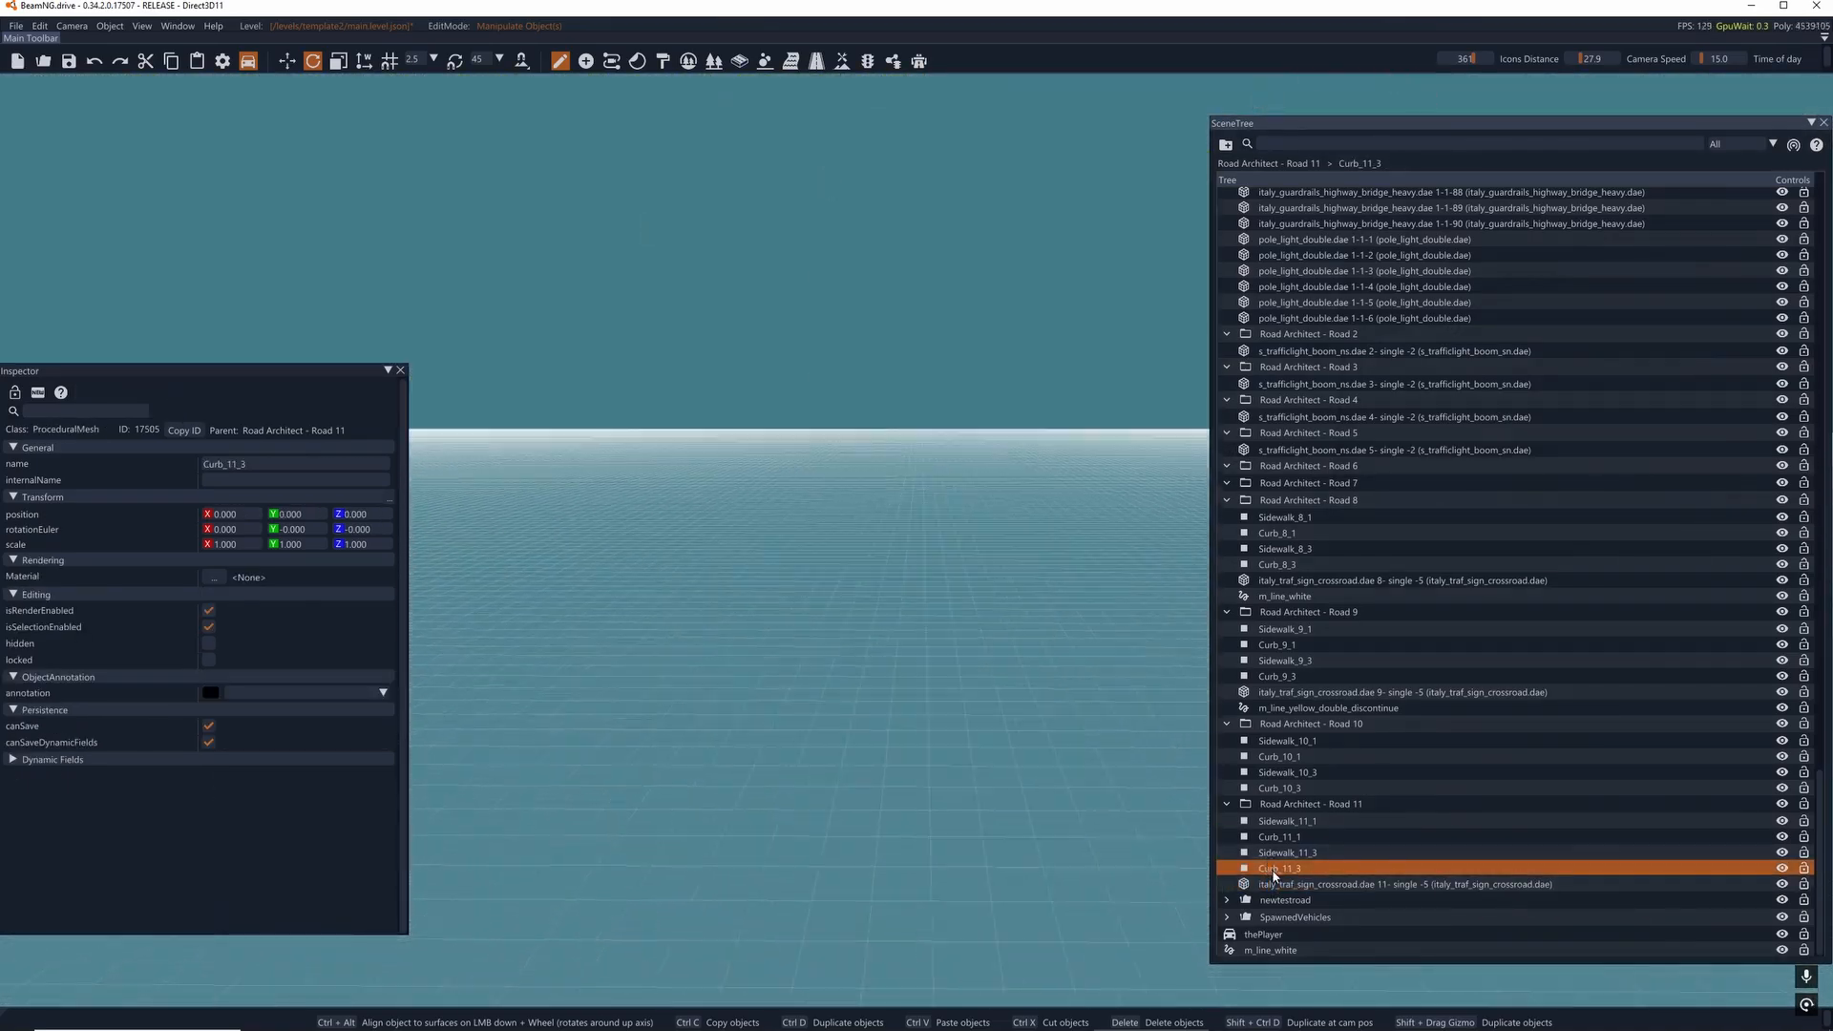
{"action": "key", "text": "Delete"}
{"action": "left_click", "coordinate": [1274, 883]}
{"action": "double_click", "coordinate": [1273, 869]}
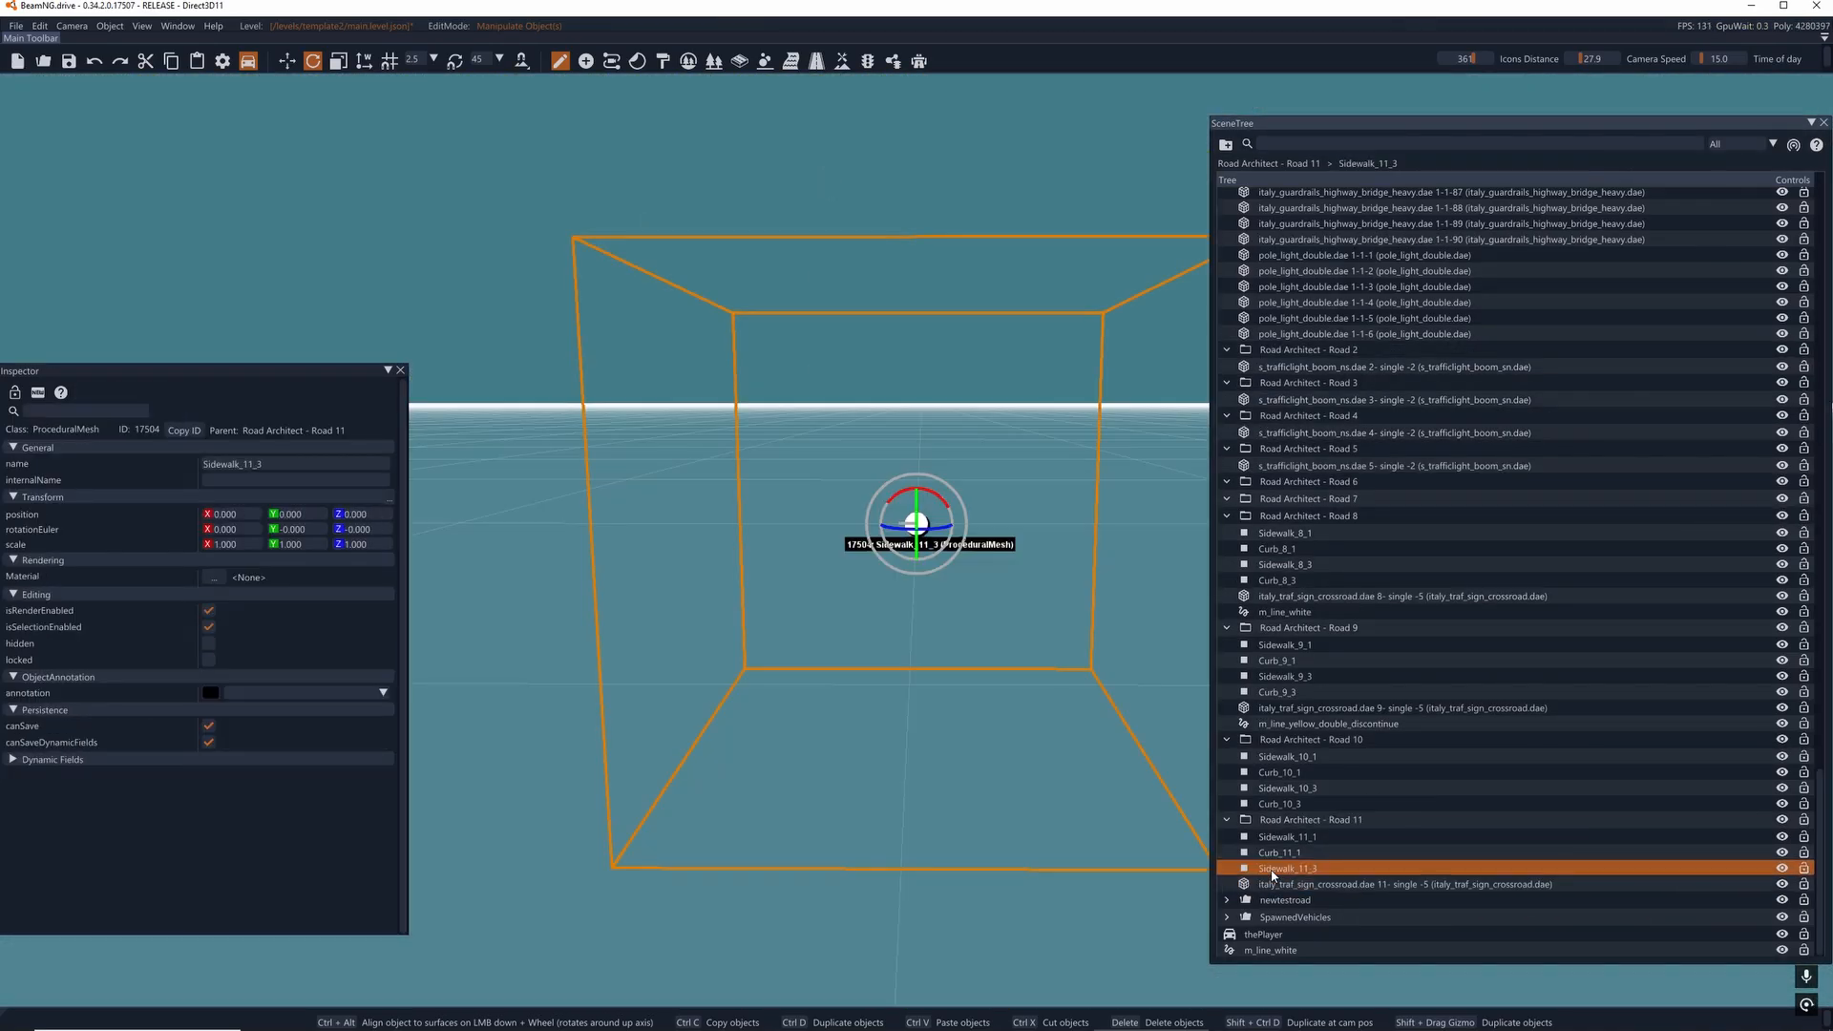
{"action": "key", "text": "Delete"}
{"action": "left_click", "coordinate": [1272, 869]}
{"action": "key", "text": "Delete"}
{"action": "left_click", "coordinate": [1273, 870]}
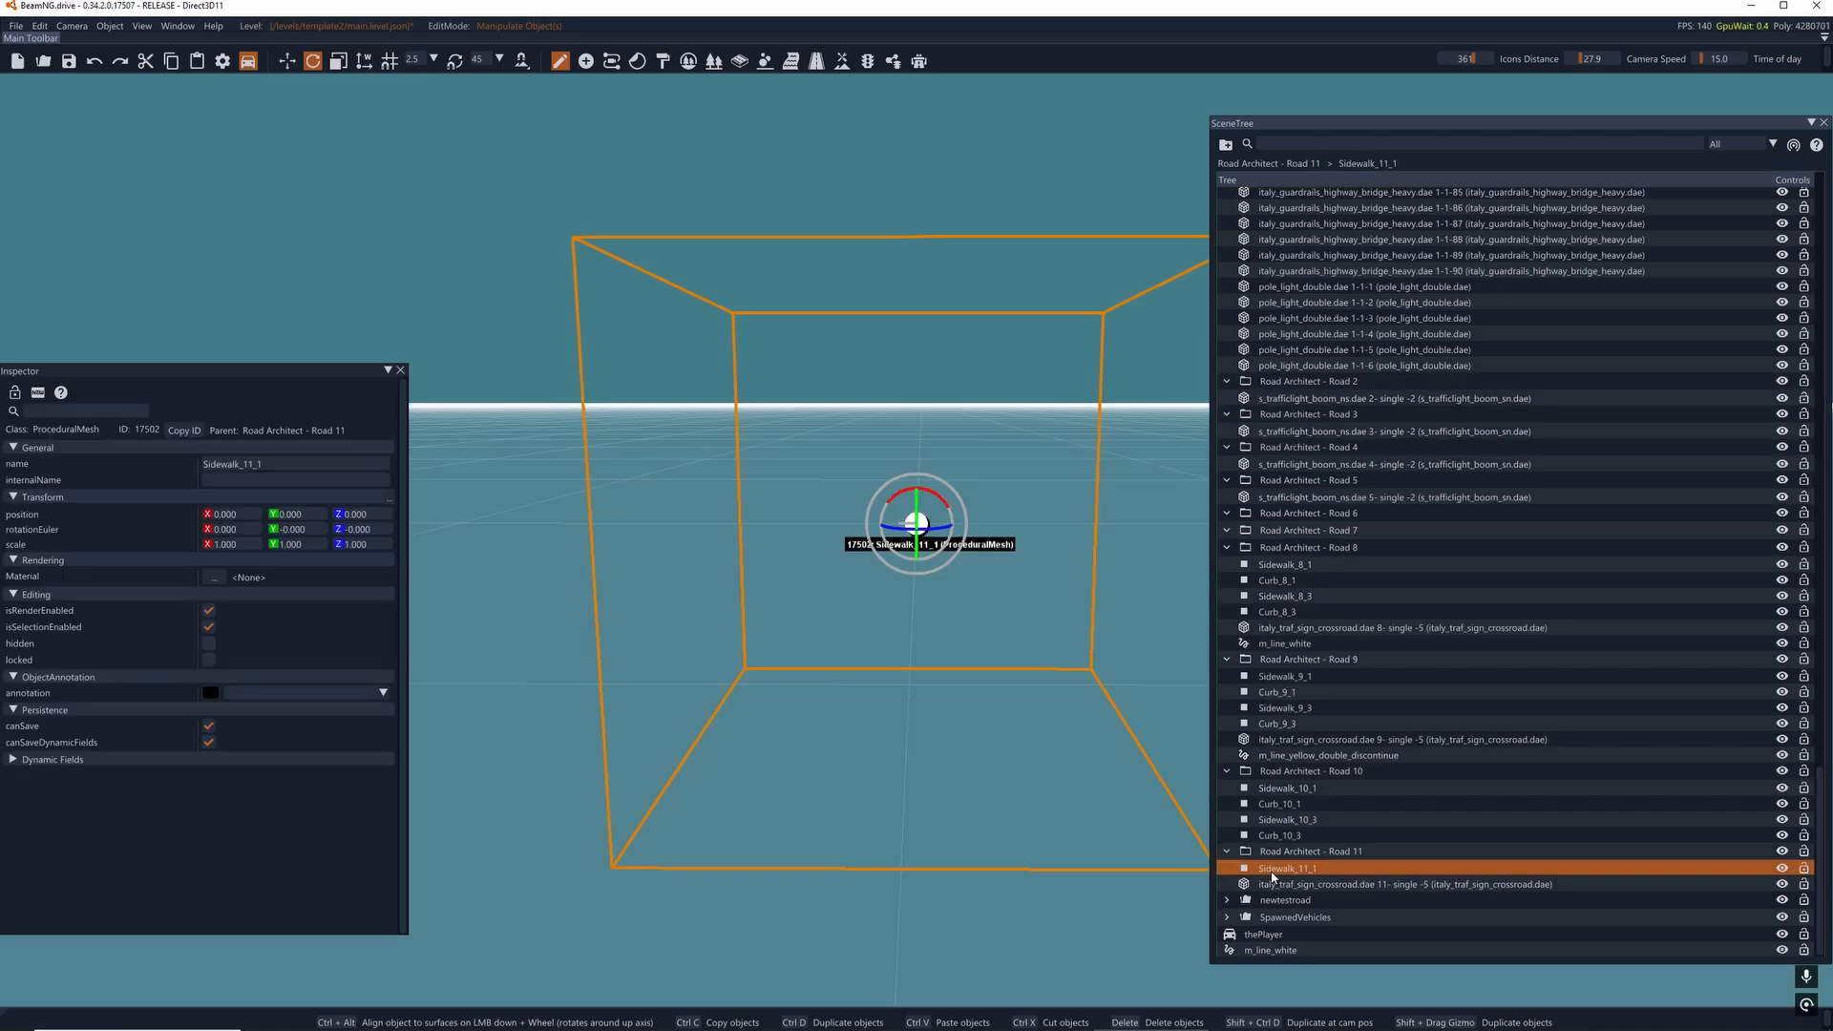
{"action": "key", "text": "Delete"}
- Collapse the Road Architect - Road 11 group and delete it together with its crossroad sign
{"action": "left_click", "coordinate": [1269, 869]}
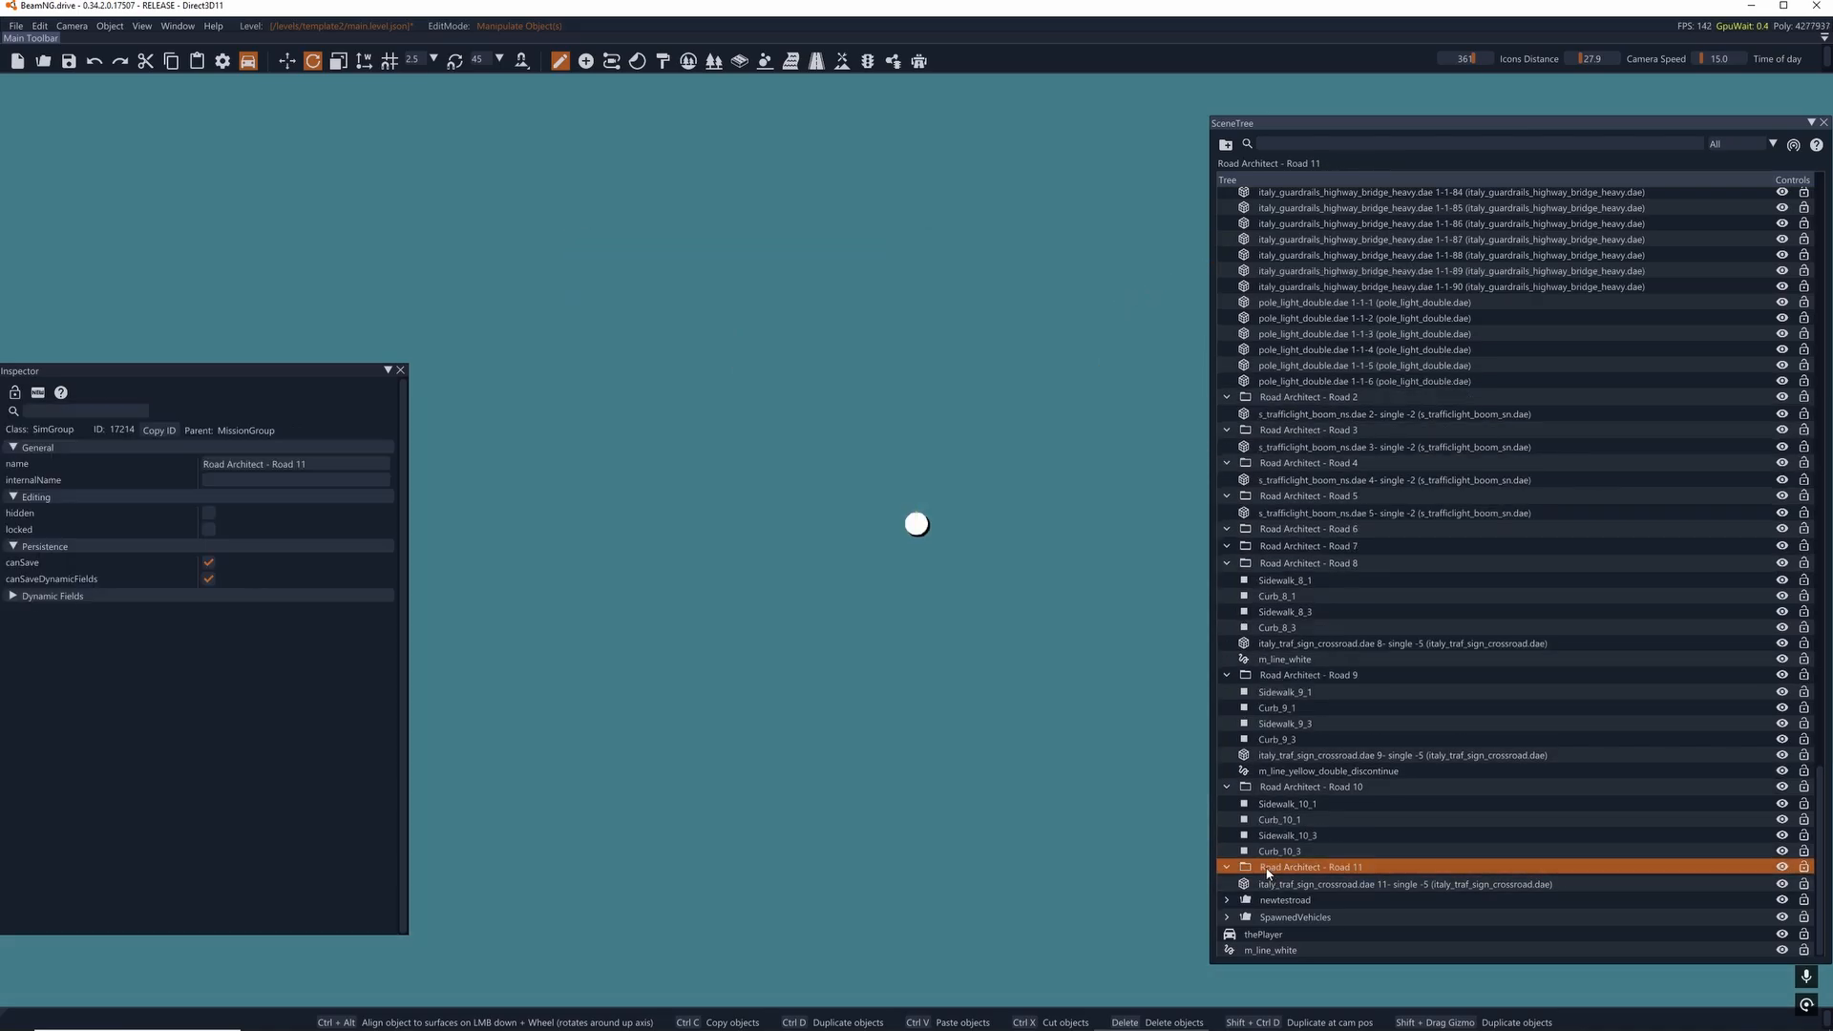
{"action": "left_click", "coordinate": [1228, 868]}
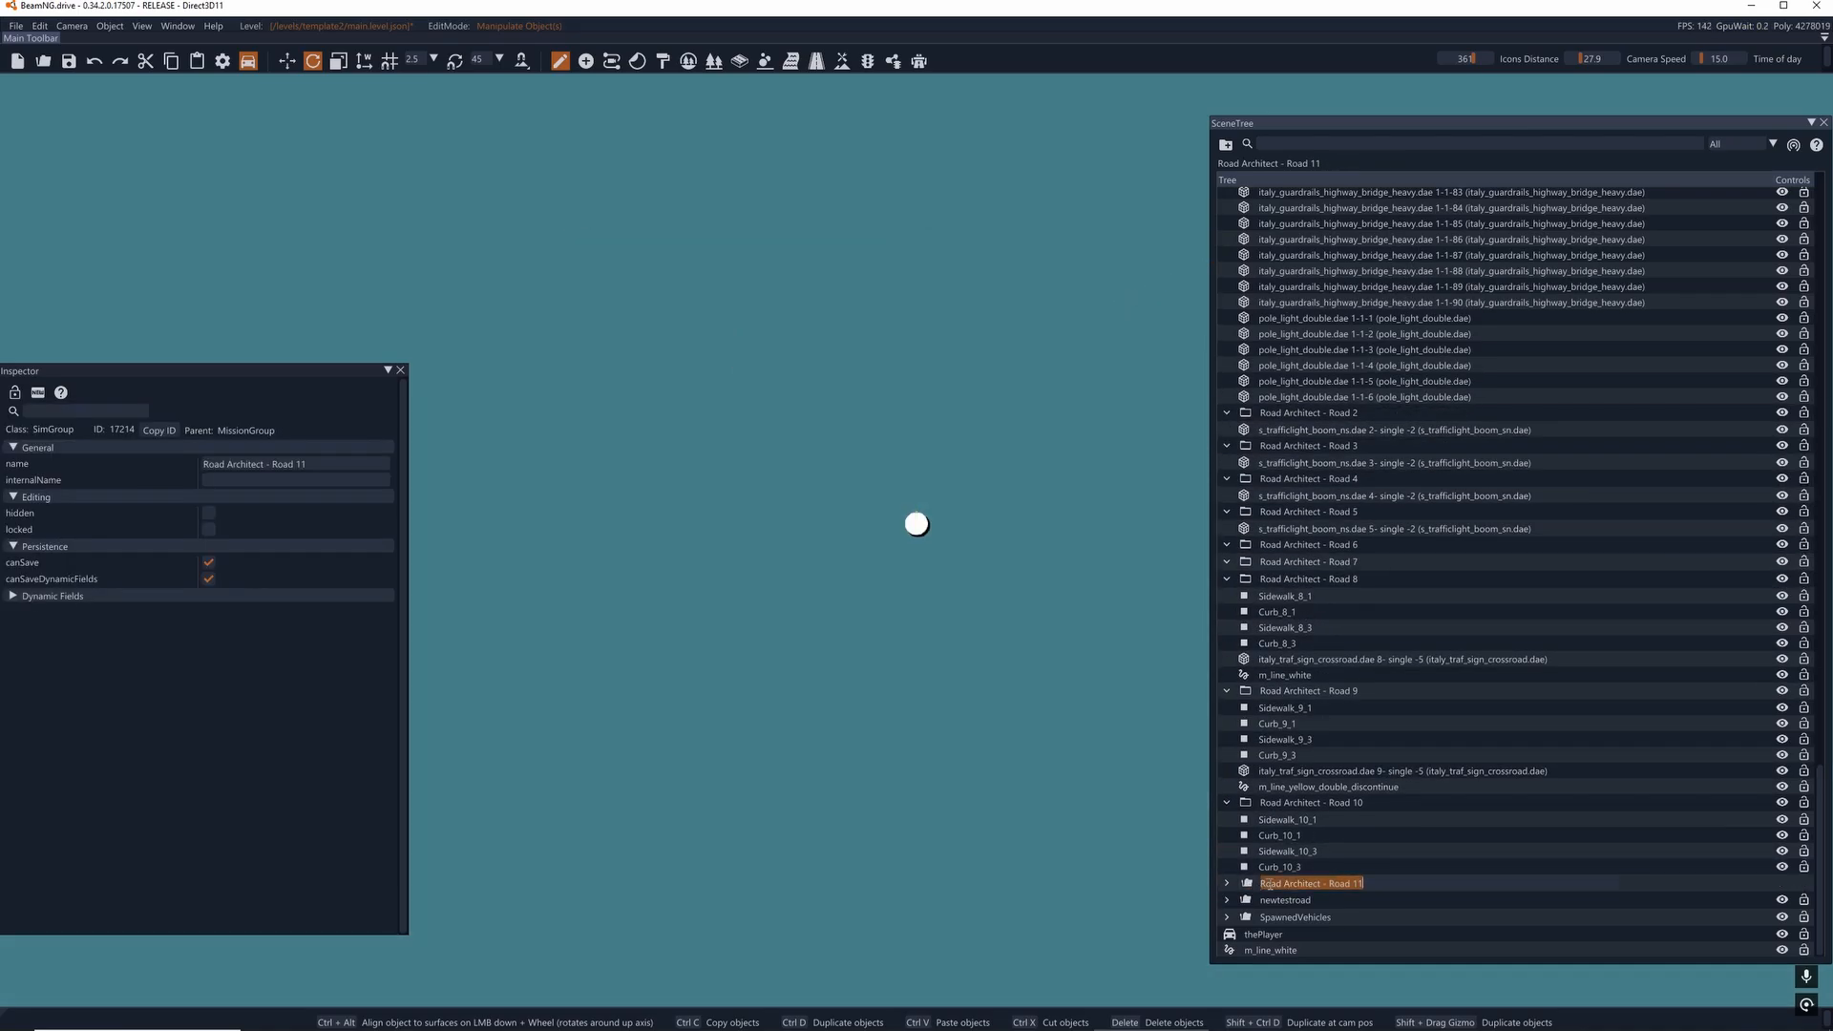
{"action": "left_click", "coordinate": [1234, 883]}
{"action": "key", "text": "Delete"}
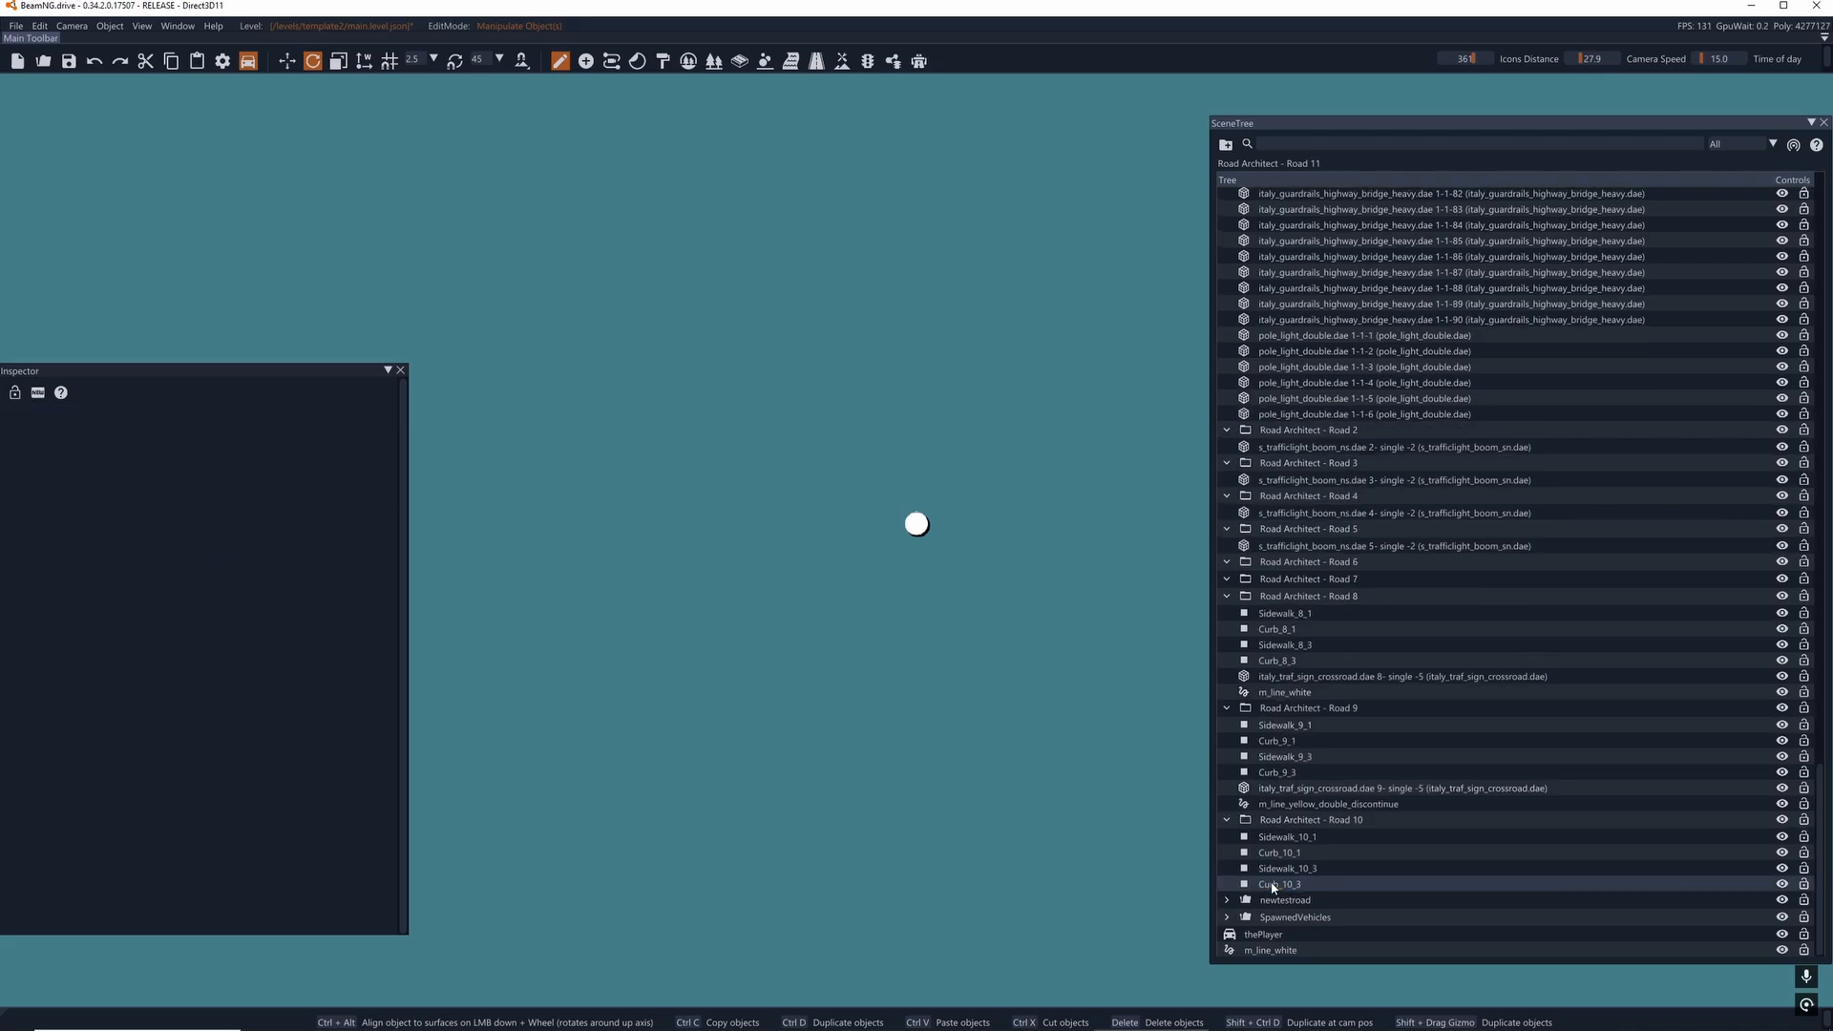
- Delete the four Curb_10 and Sidewalk_10 meshes, including the Road Architect - Road 10 group that contained them
{"action": "left_click", "coordinate": [1272, 888]}
{"action": "key", "text": "Delete"}
{"action": "left_click", "coordinate": [1271, 888]}
{"action": "key", "text": "Delete"}
{"action": "left_click", "coordinate": [1272, 887]}
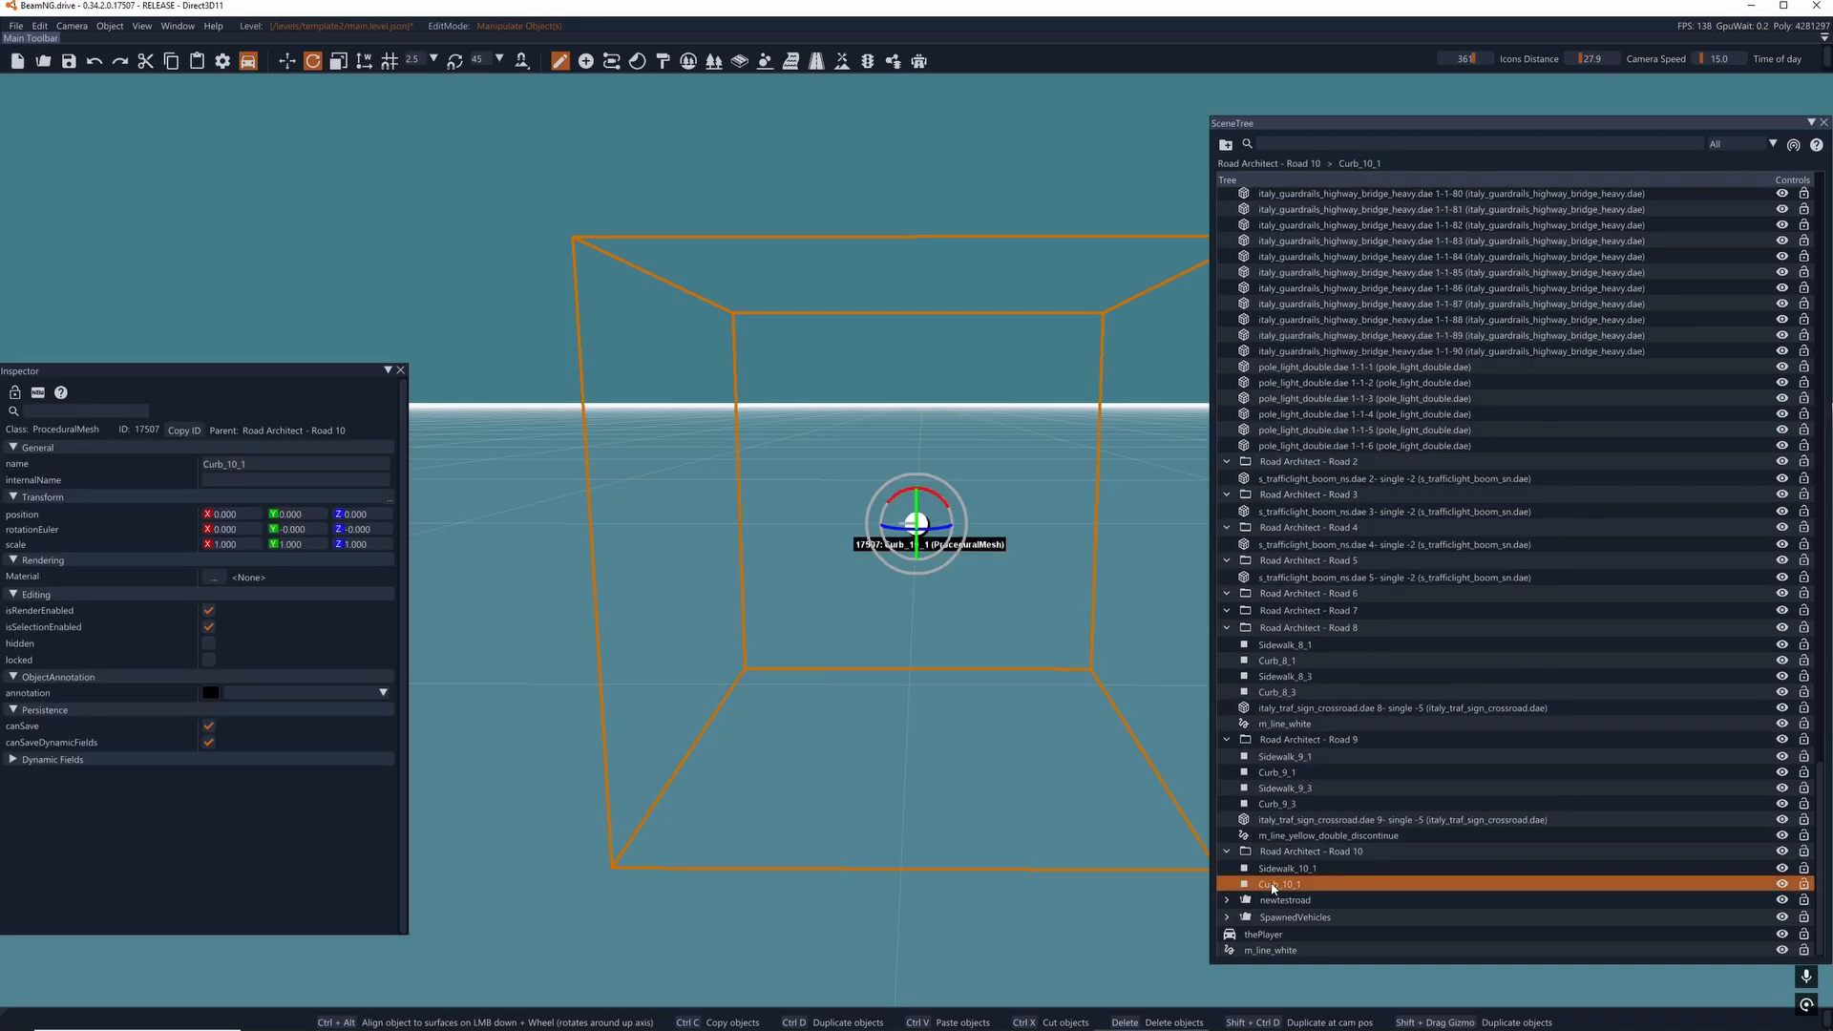
{"action": "key", "text": "Delete"}
{"action": "left_click", "coordinate": [1272, 888]}
{"action": "key", "text": "Delete"}
{"action": "left_click", "coordinate": [1273, 888]}
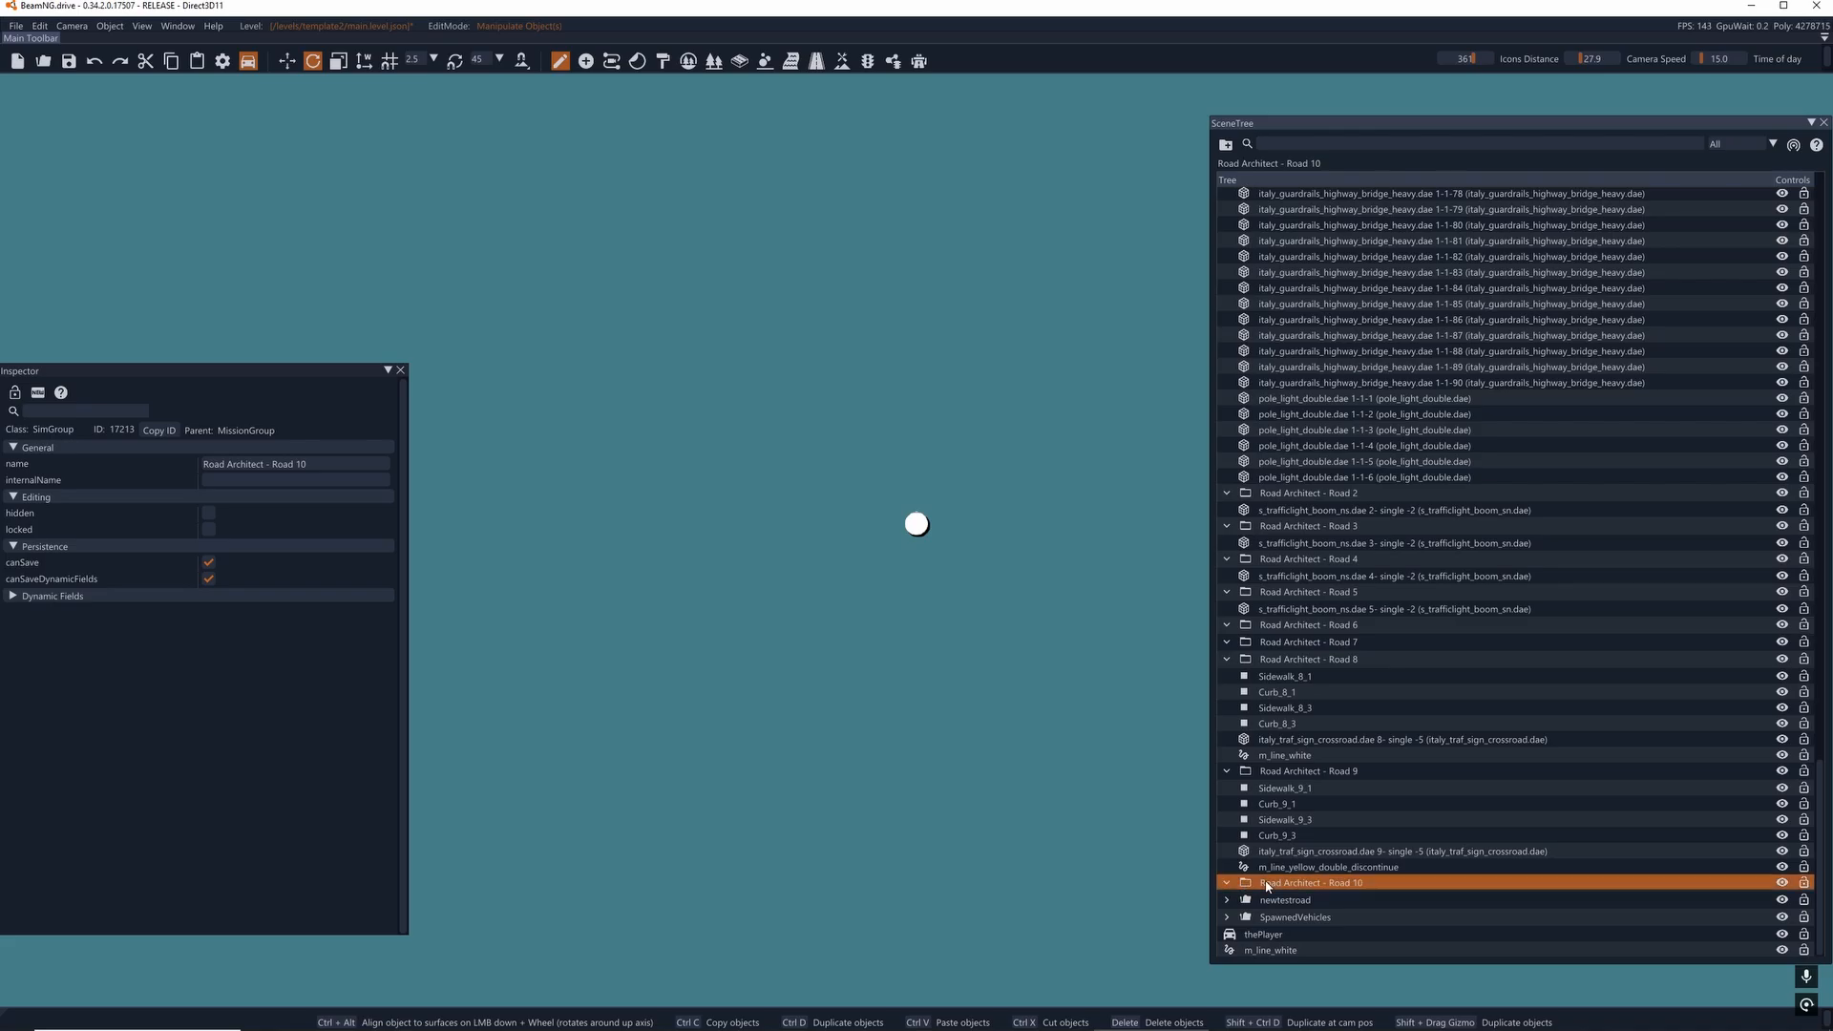
{"action": "key", "text": "Delete"}
- Delete the m_line_yellow_double_discontinue decal and the crossroad sign from the Road Architect - Road 9 group
{"action": "left_click", "coordinate": [1270, 887]}
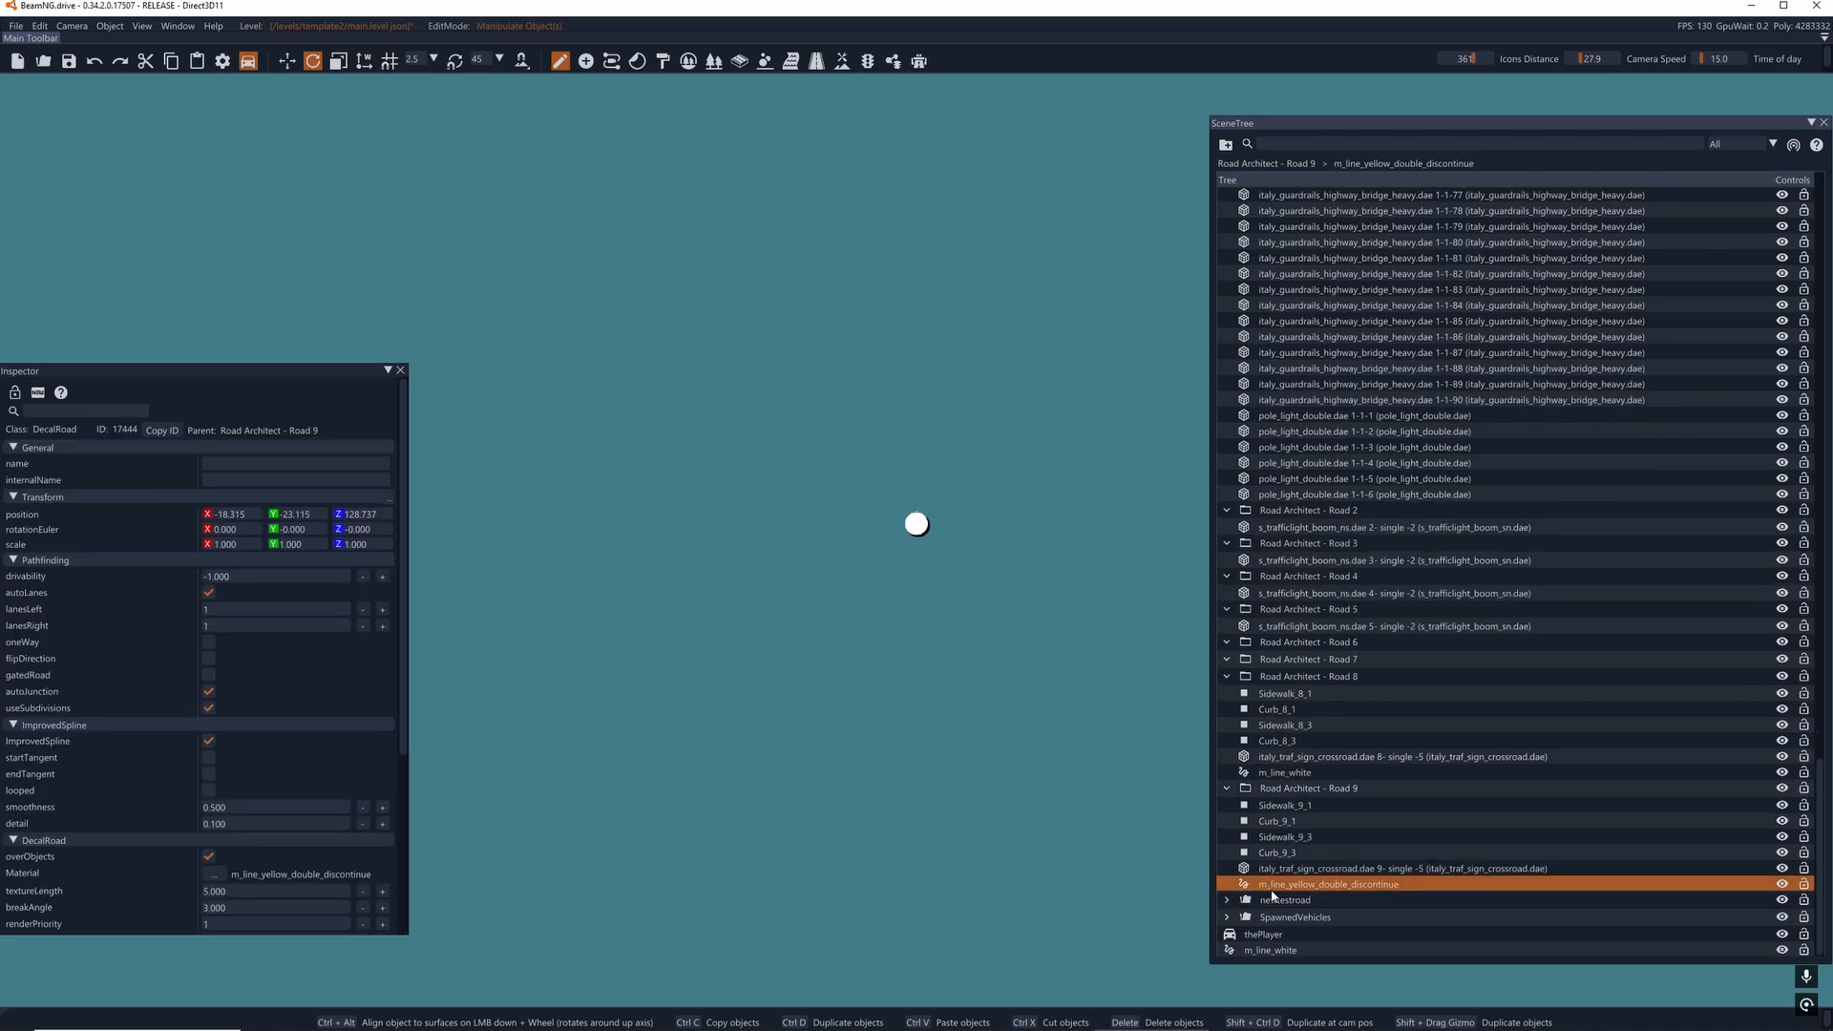
{"action": "double_click", "coordinate": [1273, 887]}
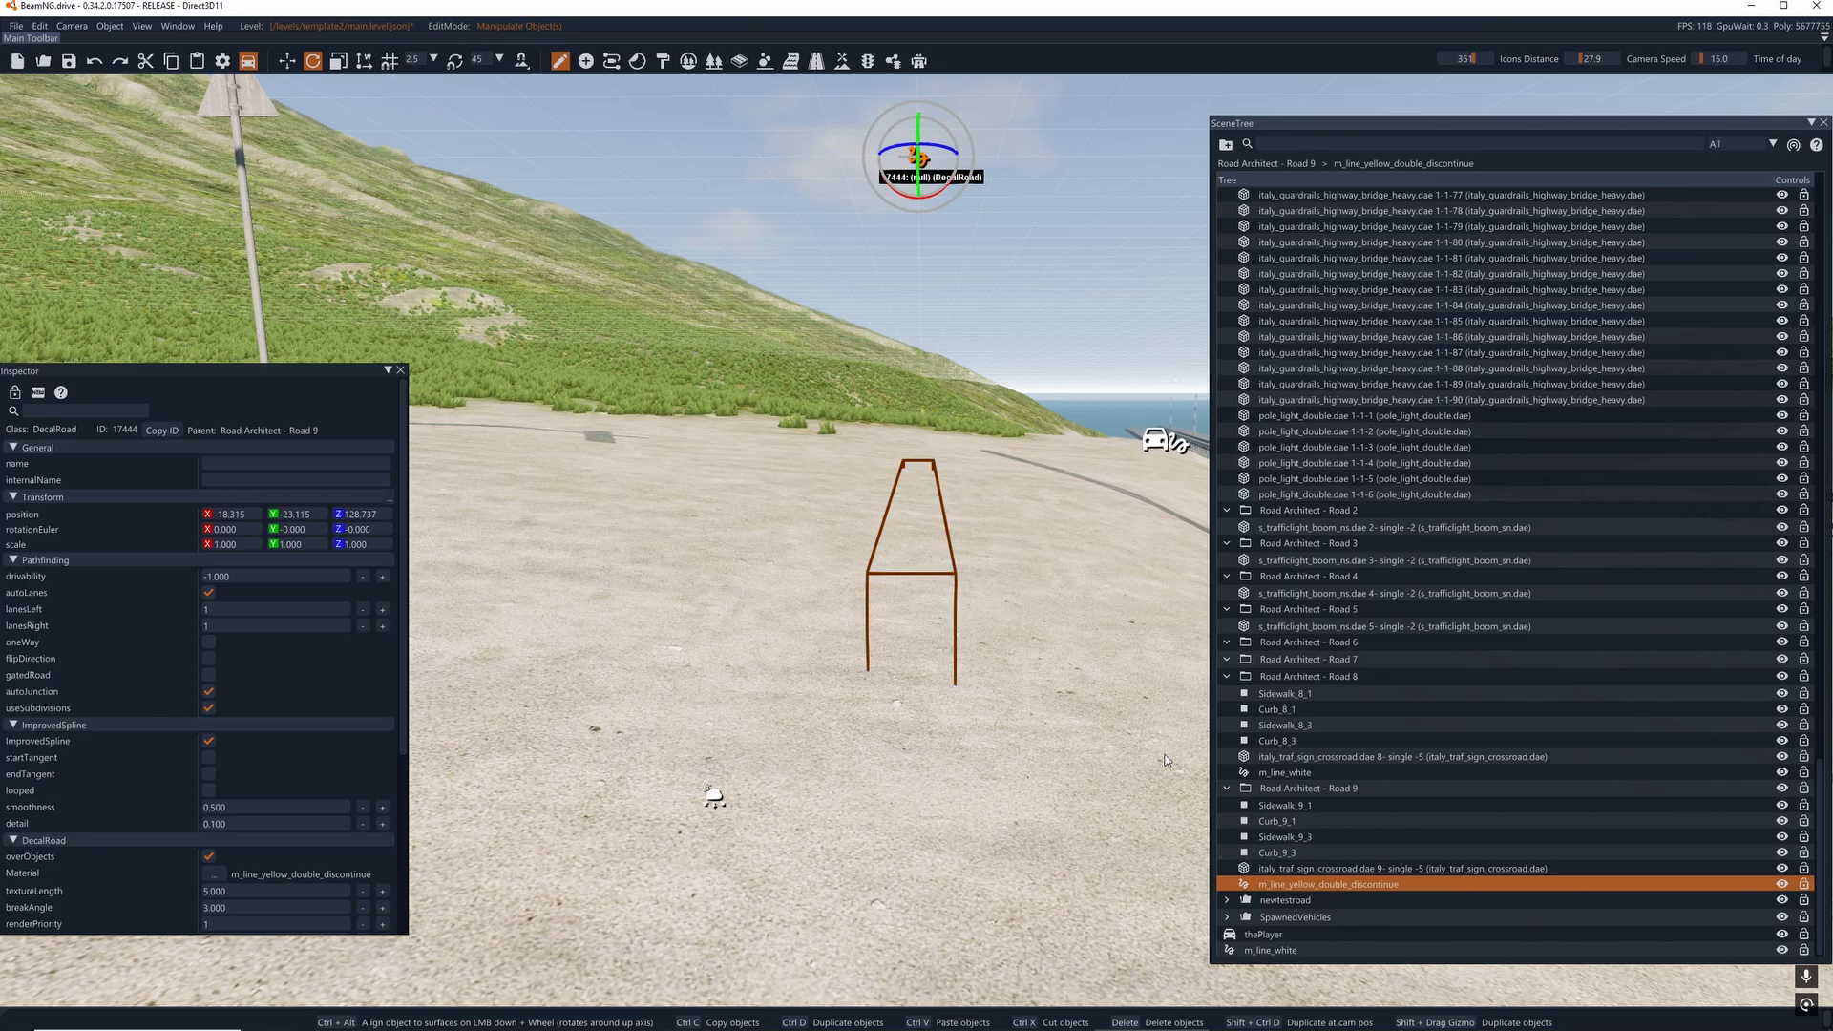
{"action": "right_click_drag", "start_coordinate": [1023, 720], "coordinate": [954, 646]}
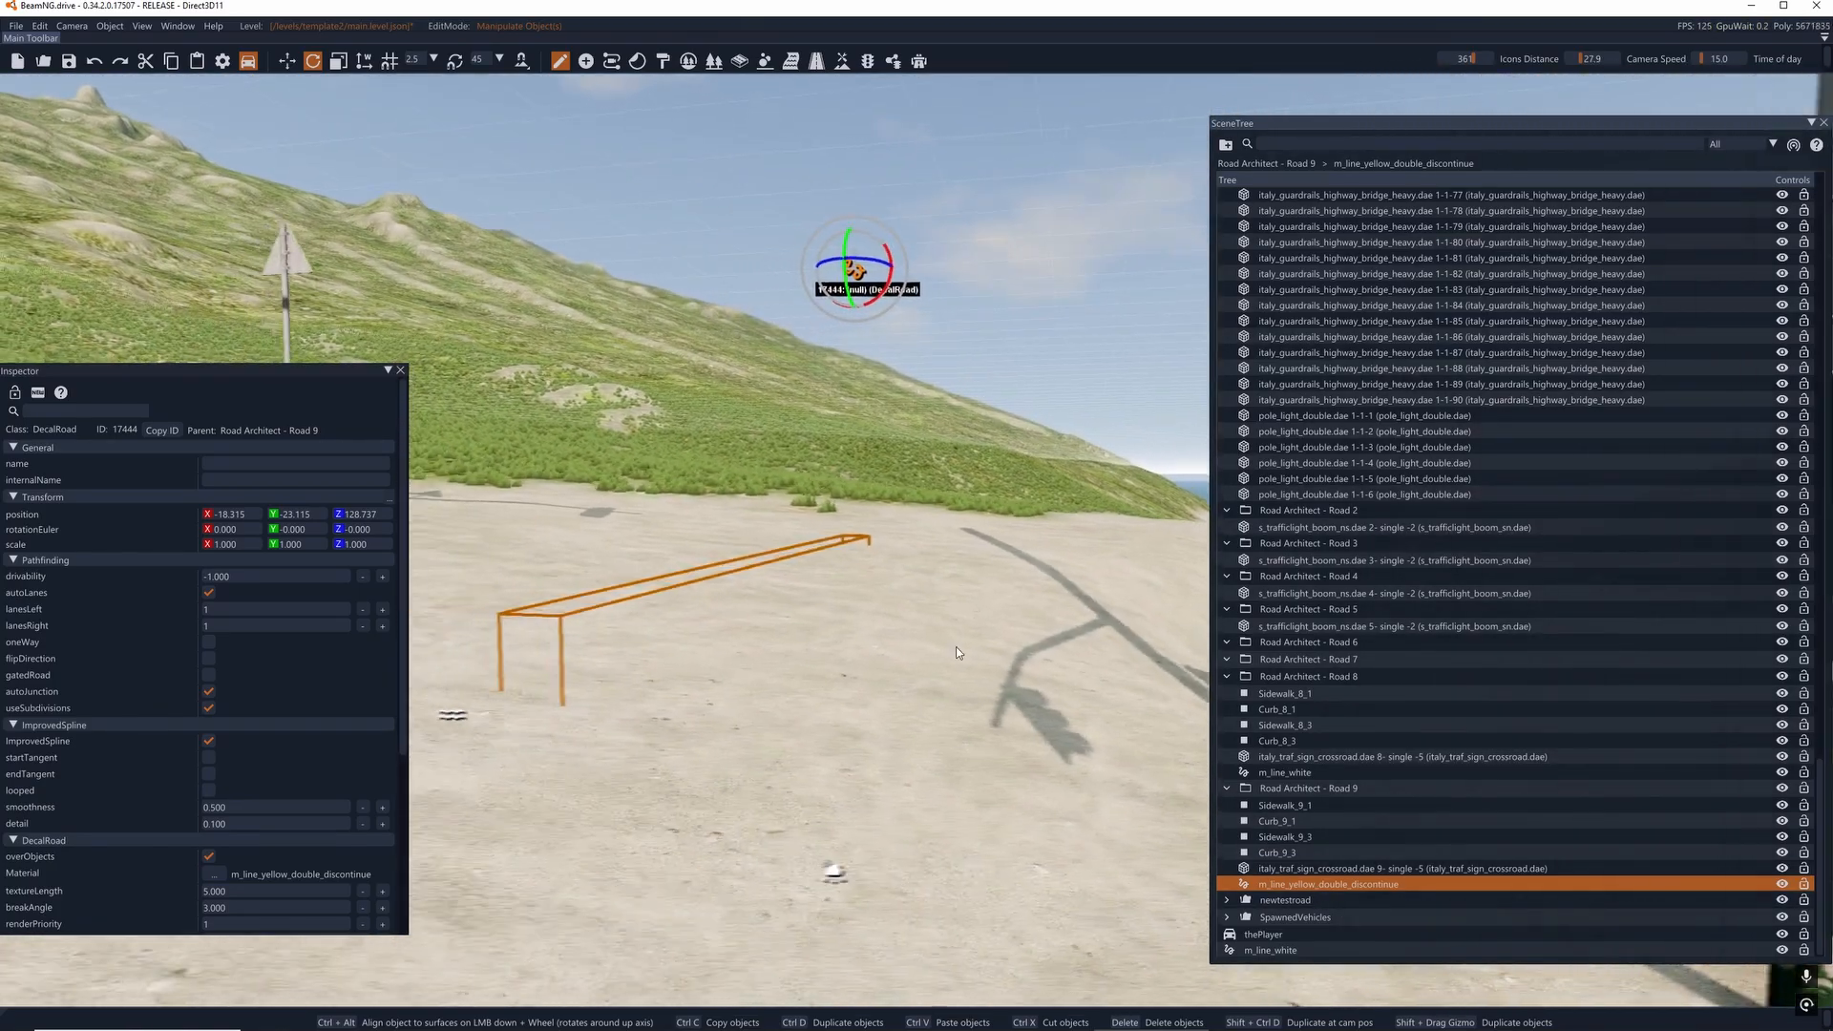
{"action": "key", "text": "Delete"}
{"action": "double_click", "coordinate": [1269, 889]}
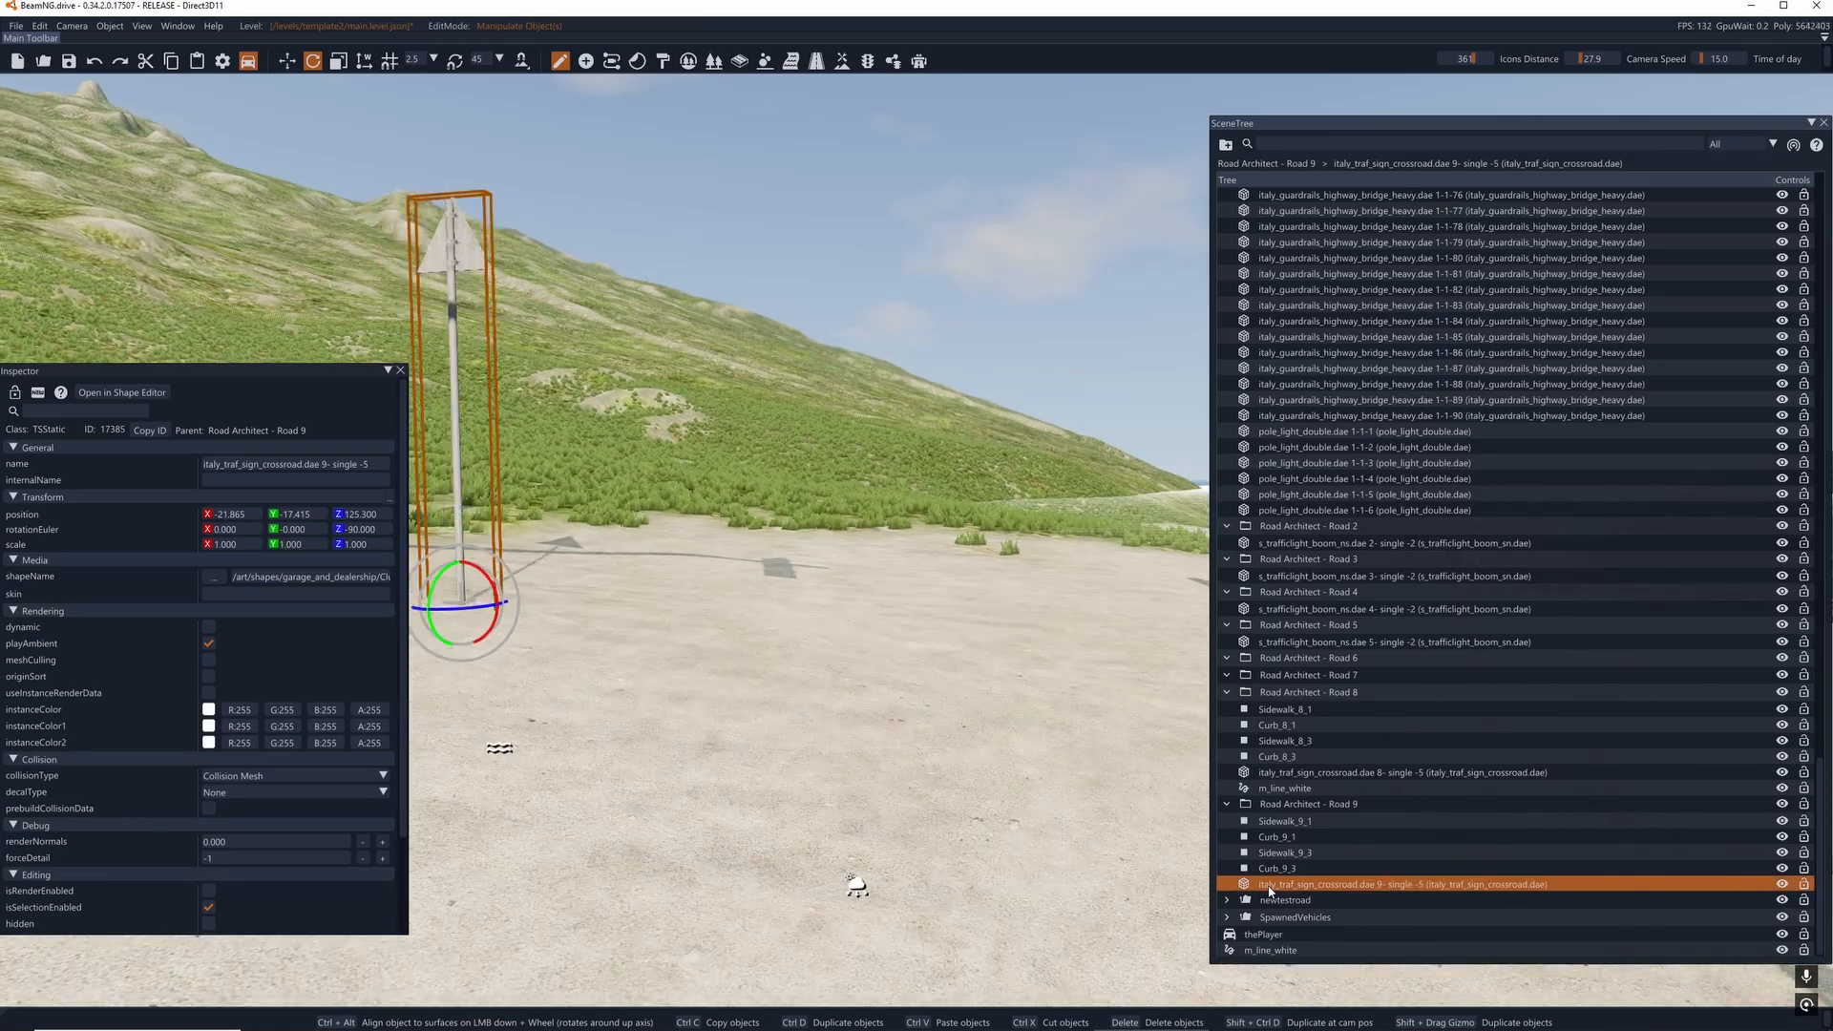
{"action": "key", "text": "Delete"}
- Delete all Curb_9 and Sidewalk_9 meshes along with their Road Architect - Road 9 group
{"action": "double_click", "coordinate": [1279, 886]}
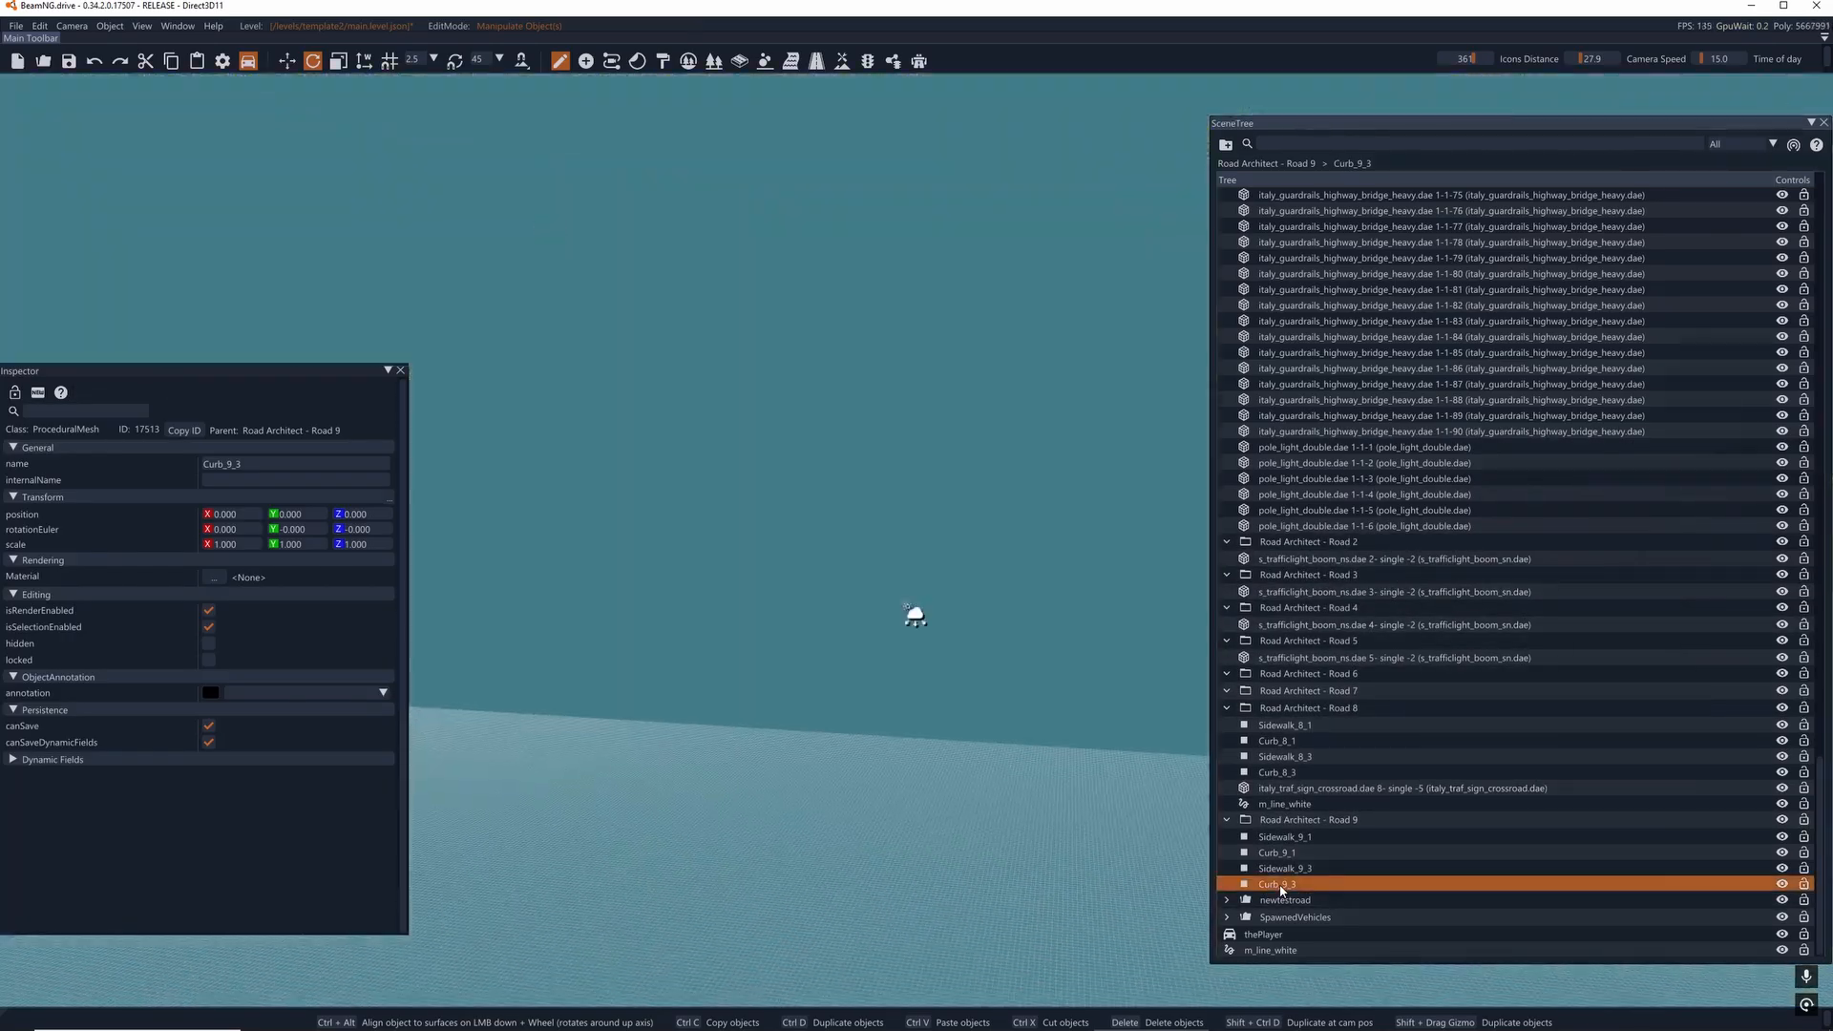
{"action": "key", "text": "Delete"}
{"action": "double_click", "coordinate": [1284, 886]}
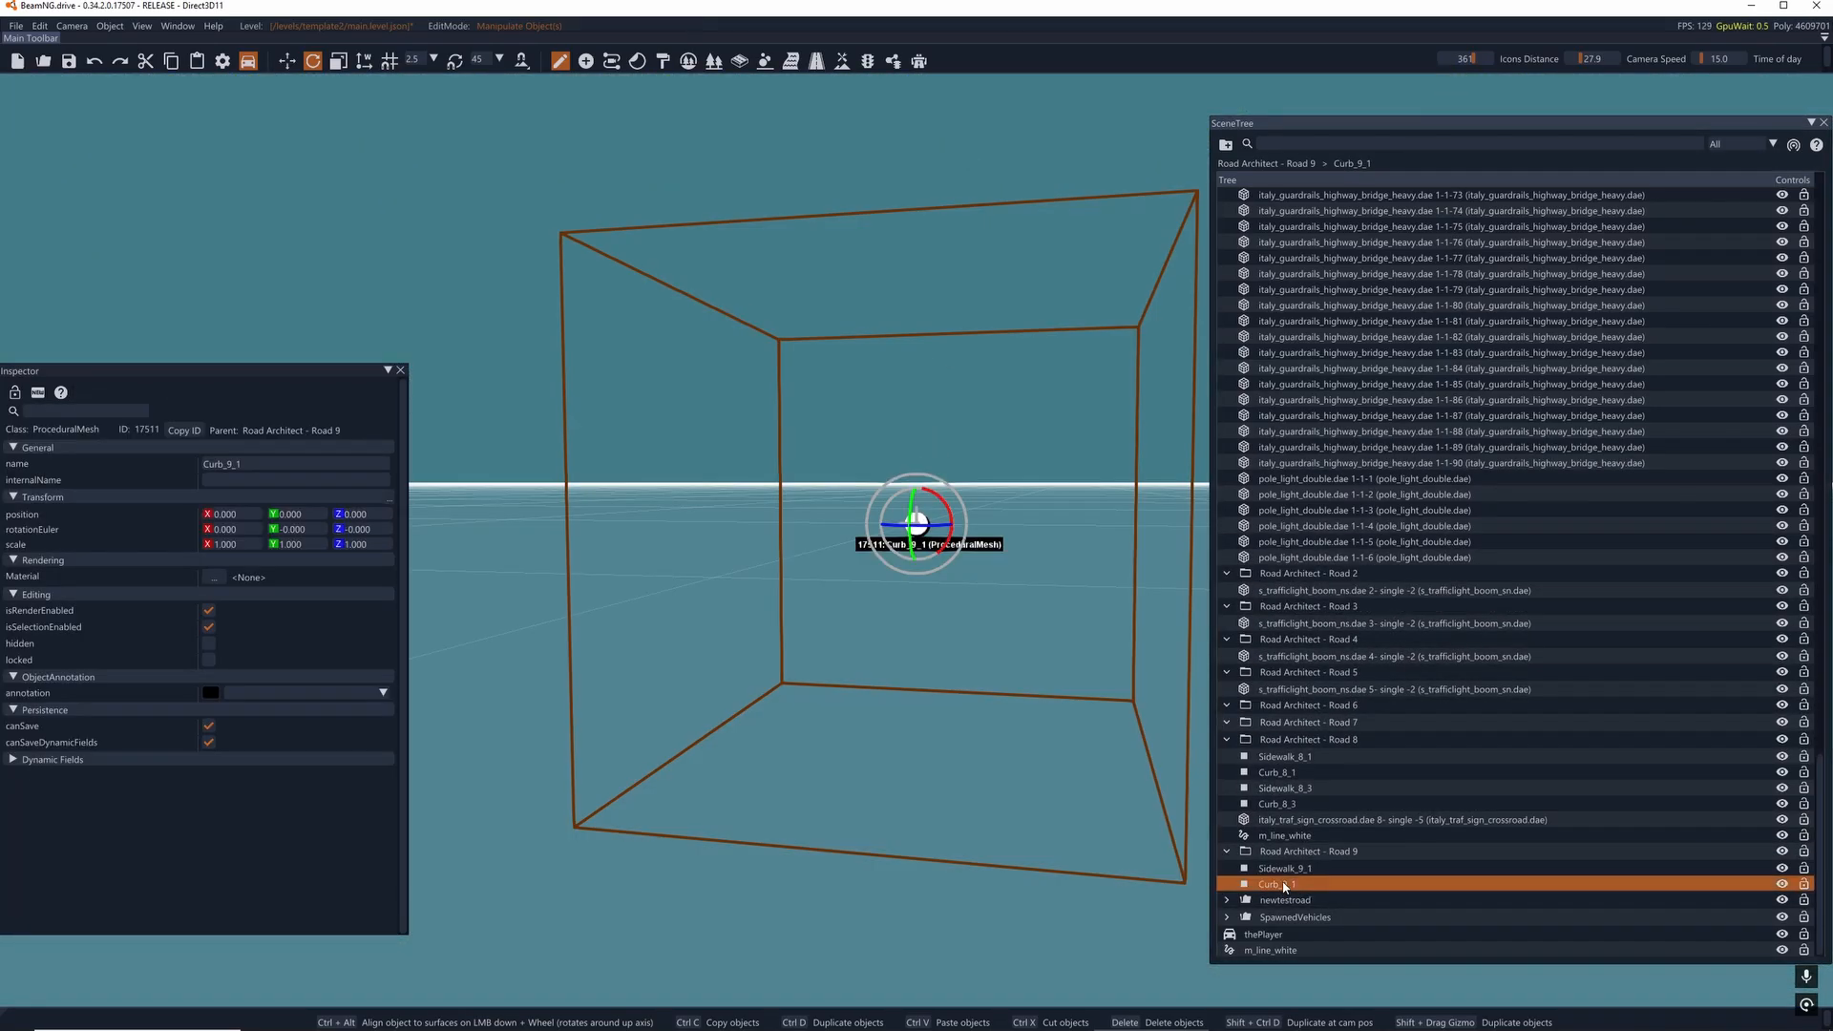
{"action": "key", "text": "Delete"}
{"action": "double_click", "coordinate": [1284, 886]}
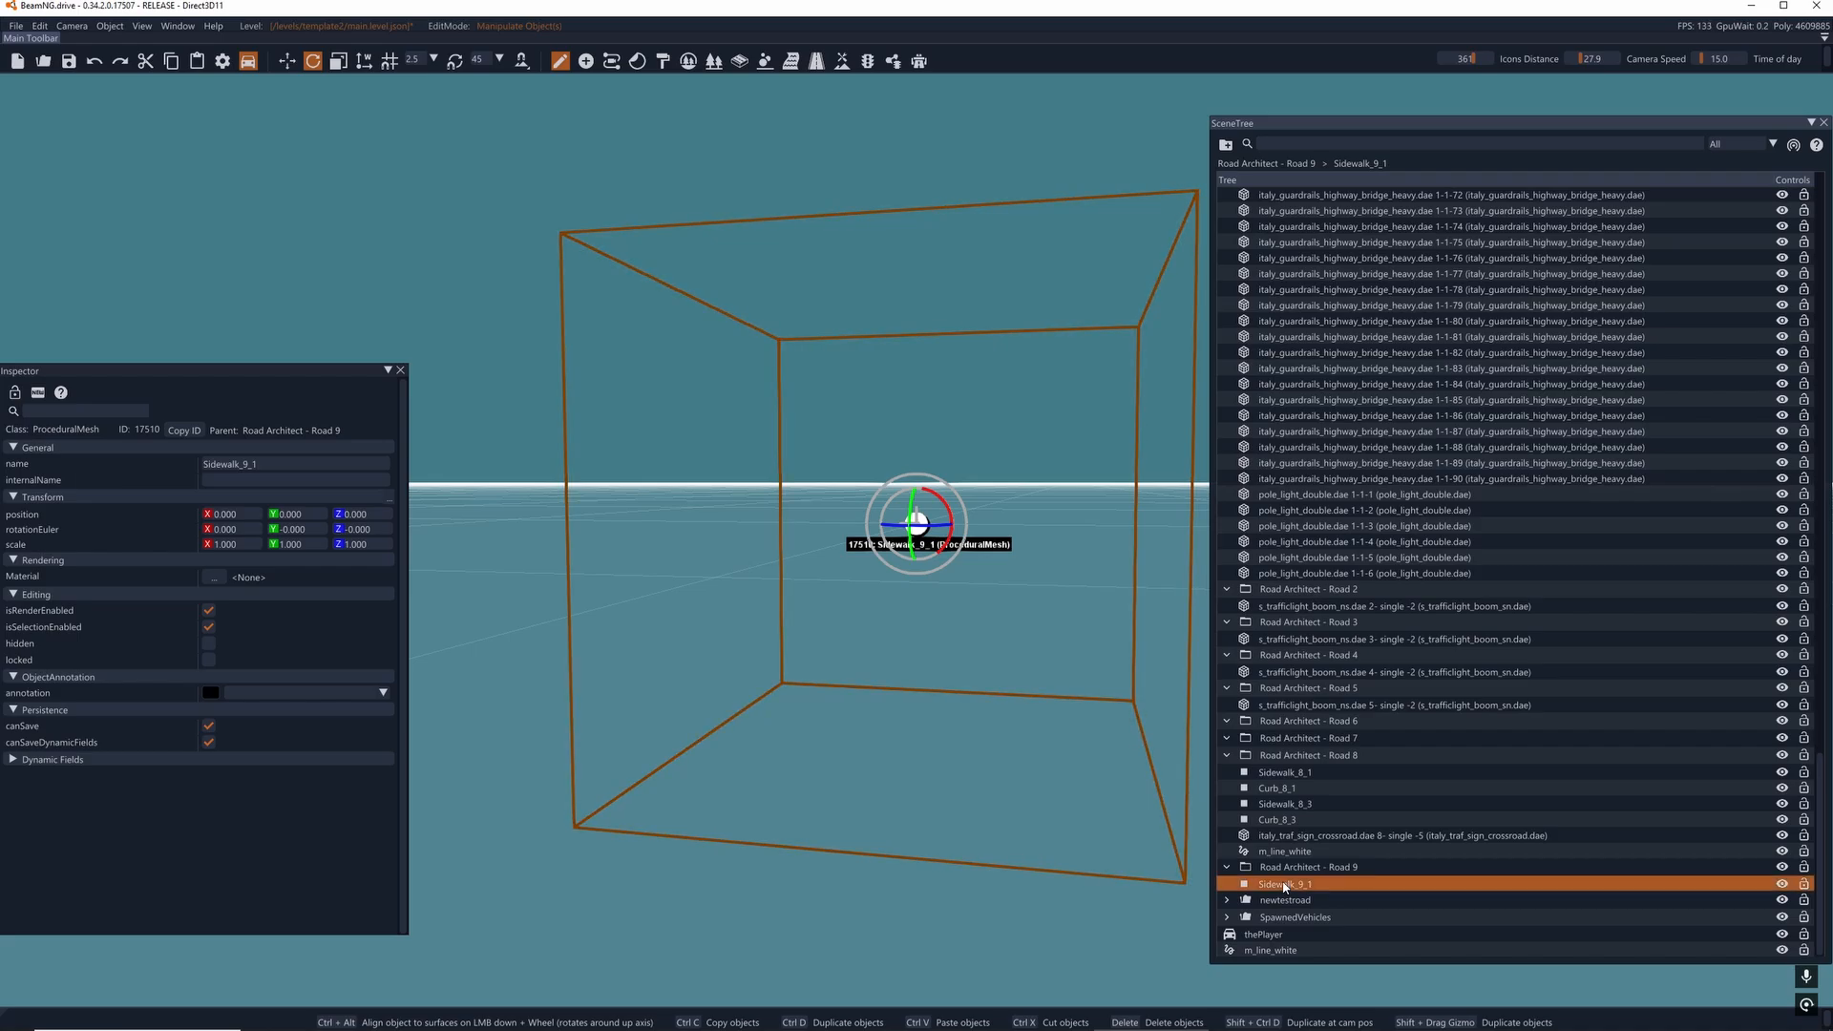
{"action": "key", "text": "Delete"}
{"action": "double_click", "coordinate": [1284, 884]}
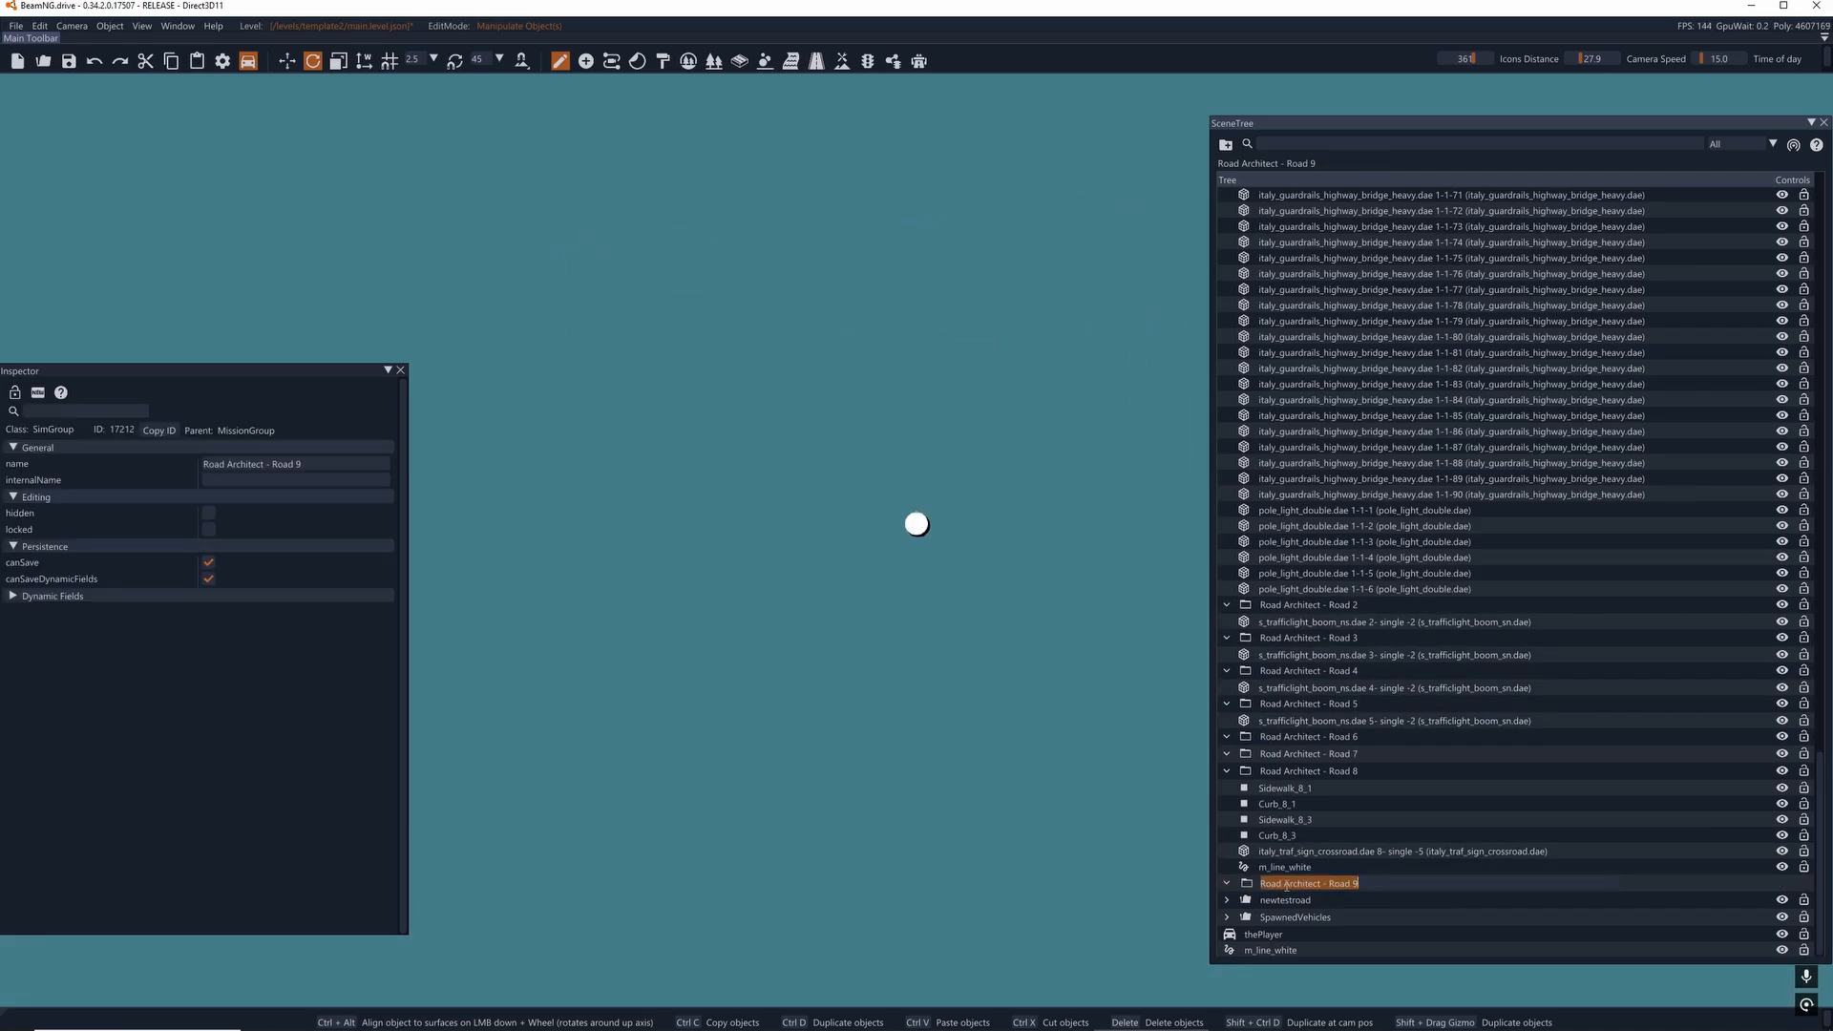
{"action": "key", "text": "Delete"}
- Delete the m_line_white decal and the crossroad sign from the Road Architect - Road 8 group
{"action": "double_click", "coordinate": [1289, 886]}
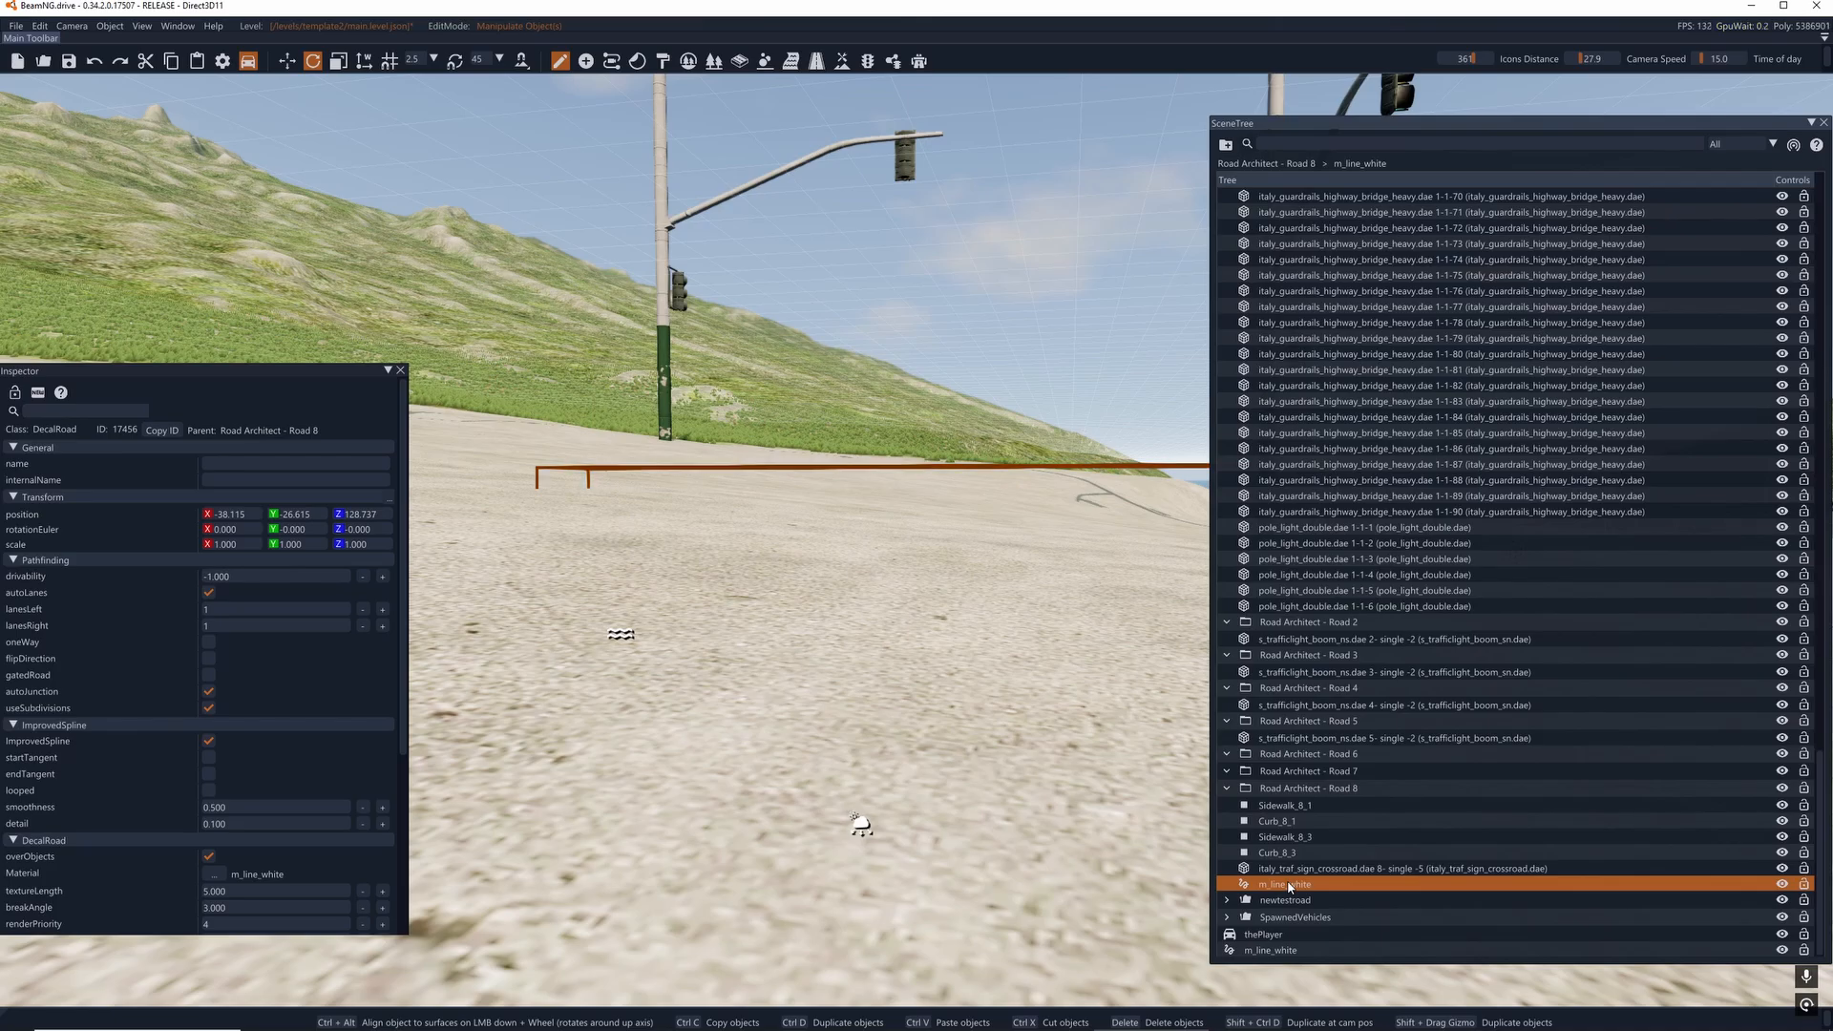
{"action": "key", "text": "Delete"}
{"action": "double_click", "coordinate": [1289, 886]}
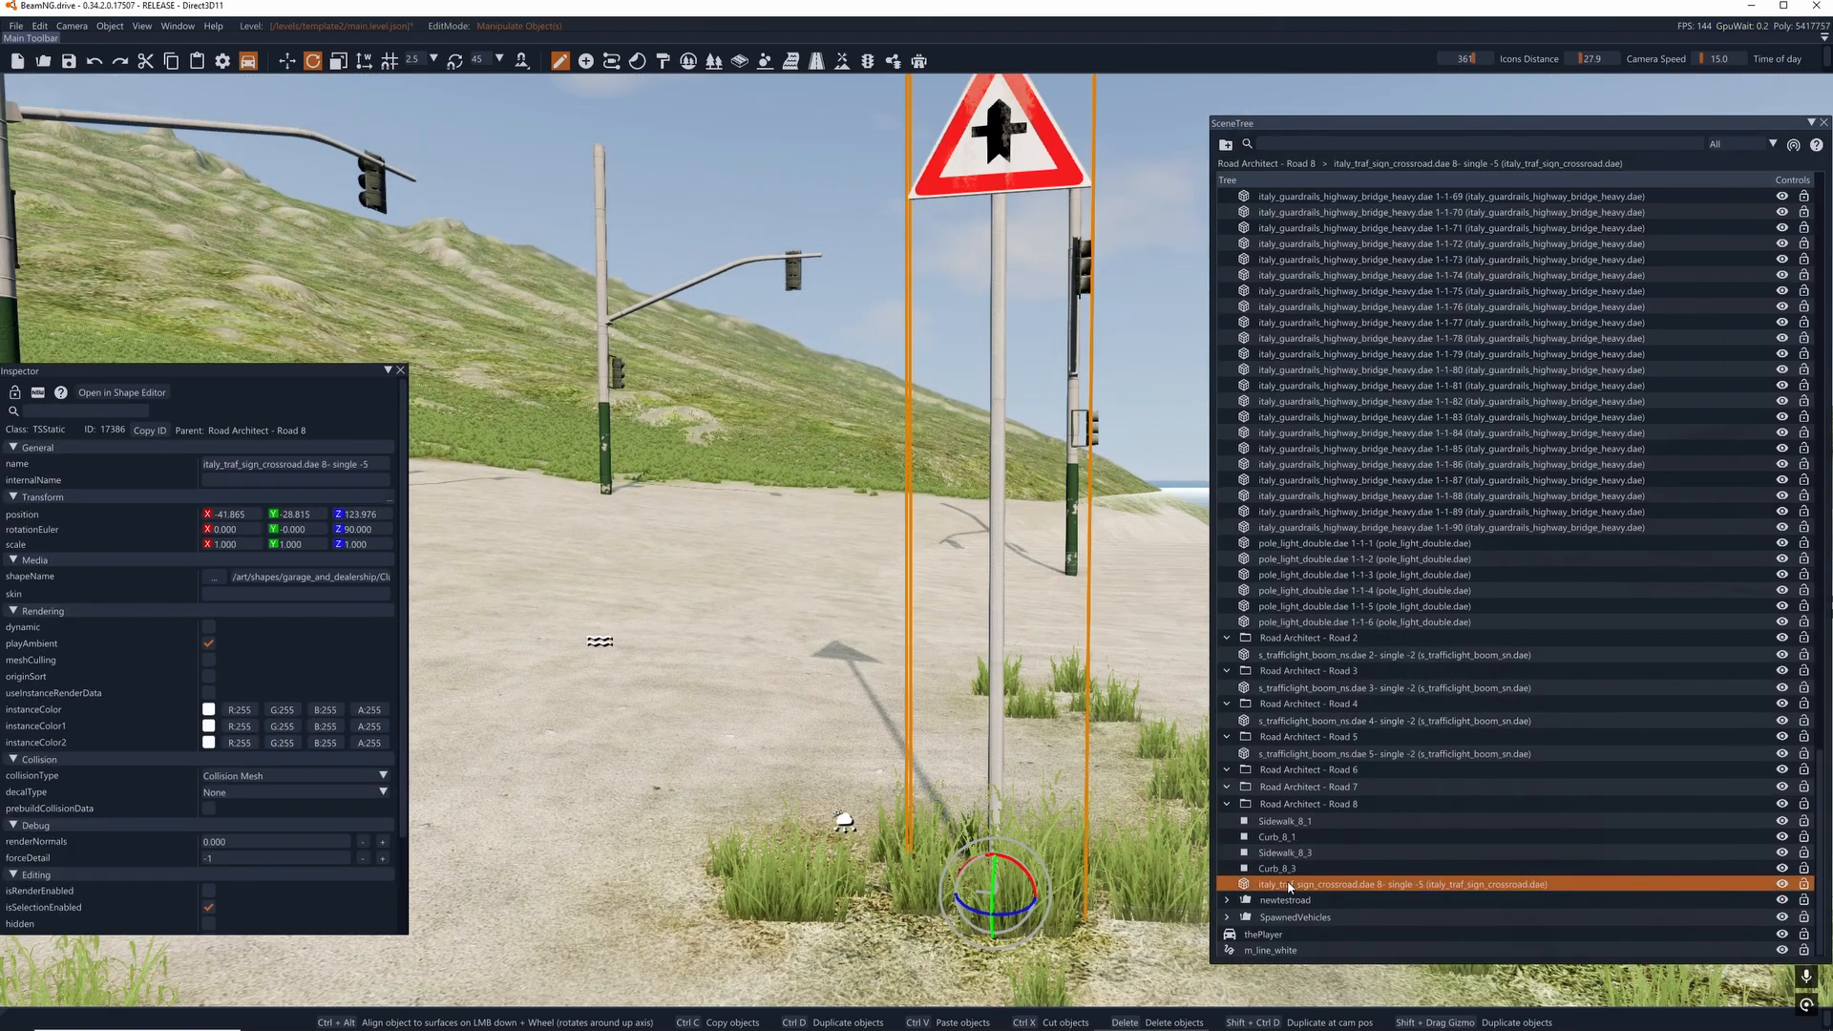
{"action": "key", "text": "Delete"}
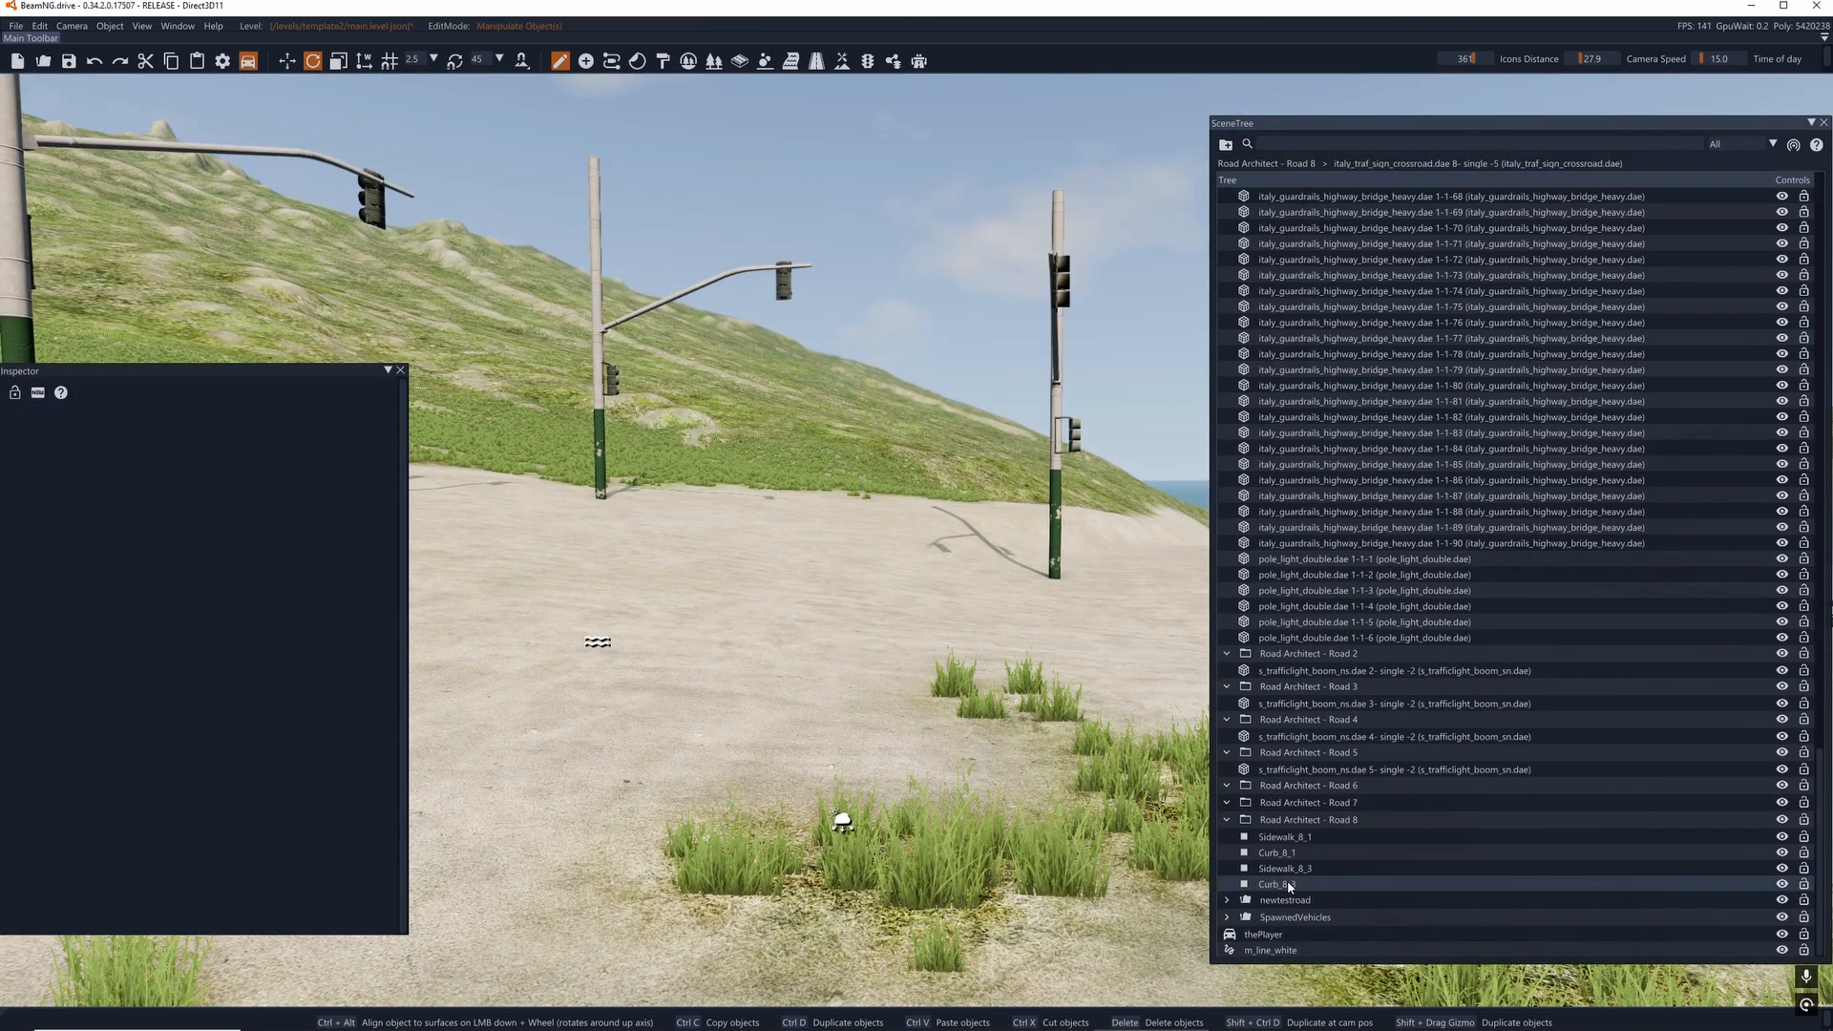
- Delete the four Curb_8 and Sidewalk_8 meshes along with their Road Architect - Road 8 group
{"action": "double_click", "coordinate": [1289, 886]}
{"action": "key", "text": "Delete"}
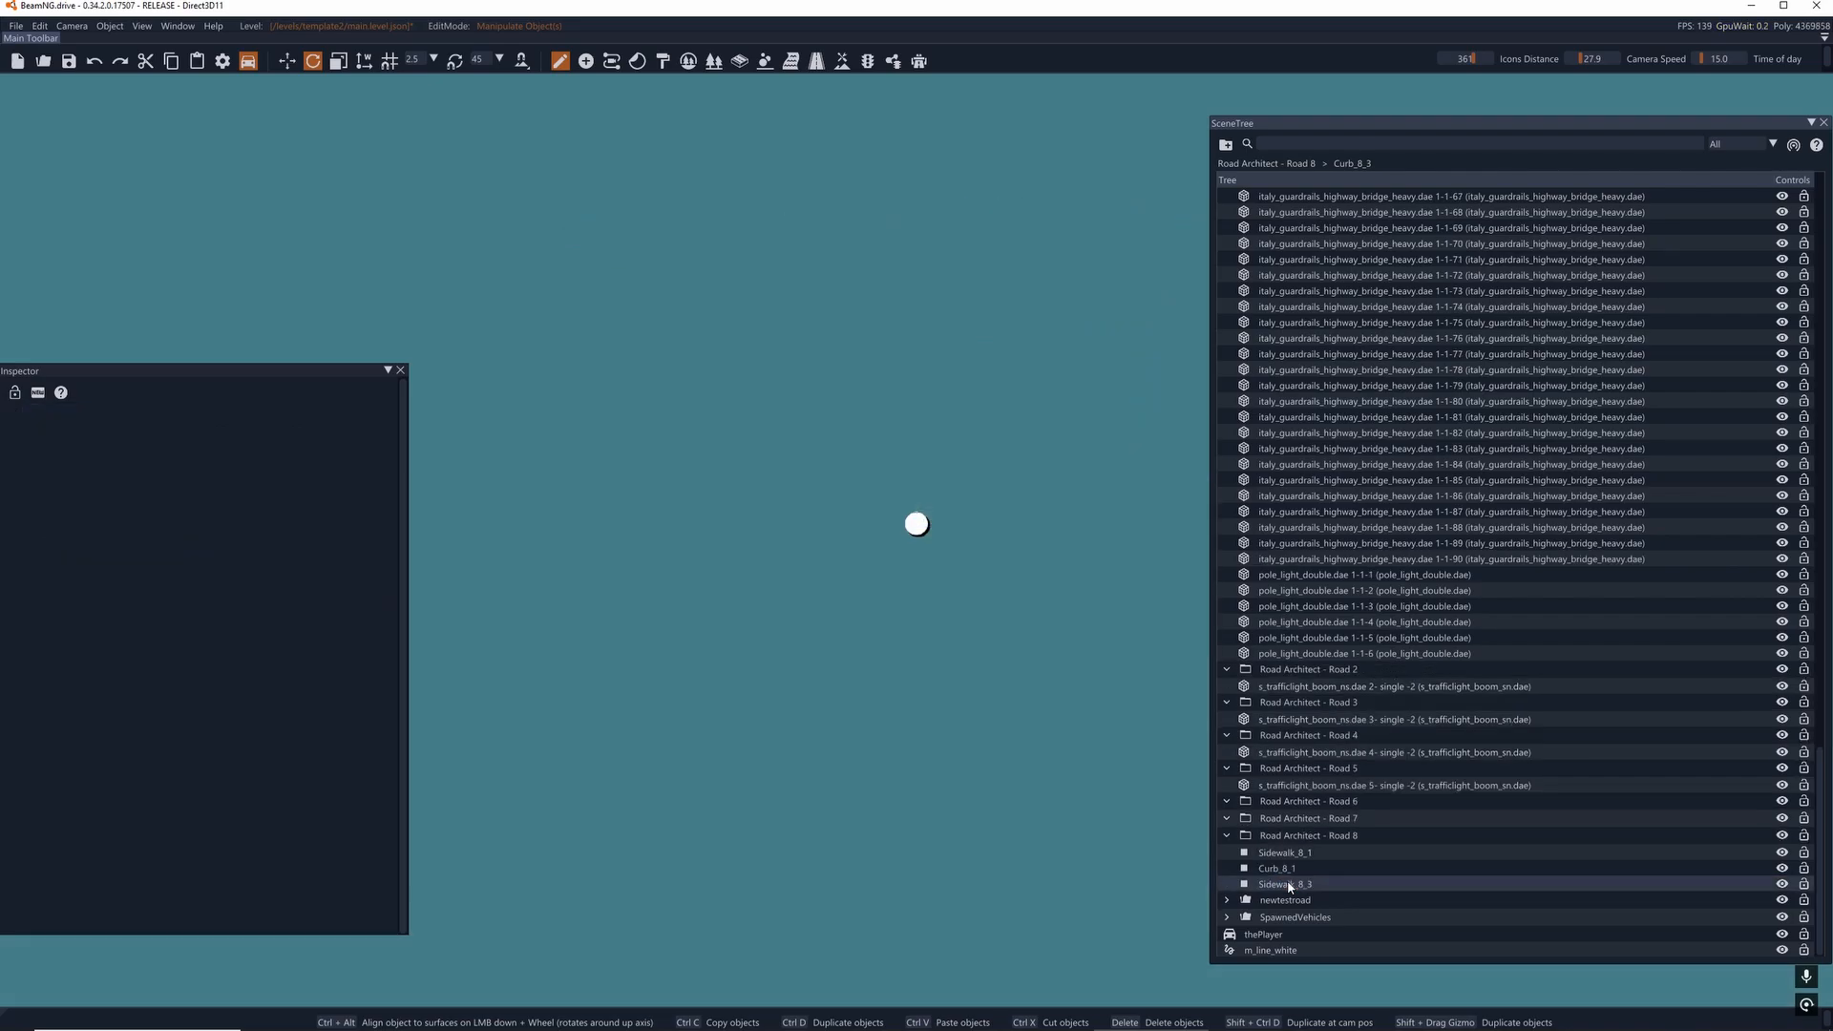
{"action": "double_click", "coordinate": [1289, 886]}
{"action": "key", "text": "Delete"}
{"action": "double_click", "coordinate": [1288, 886]}
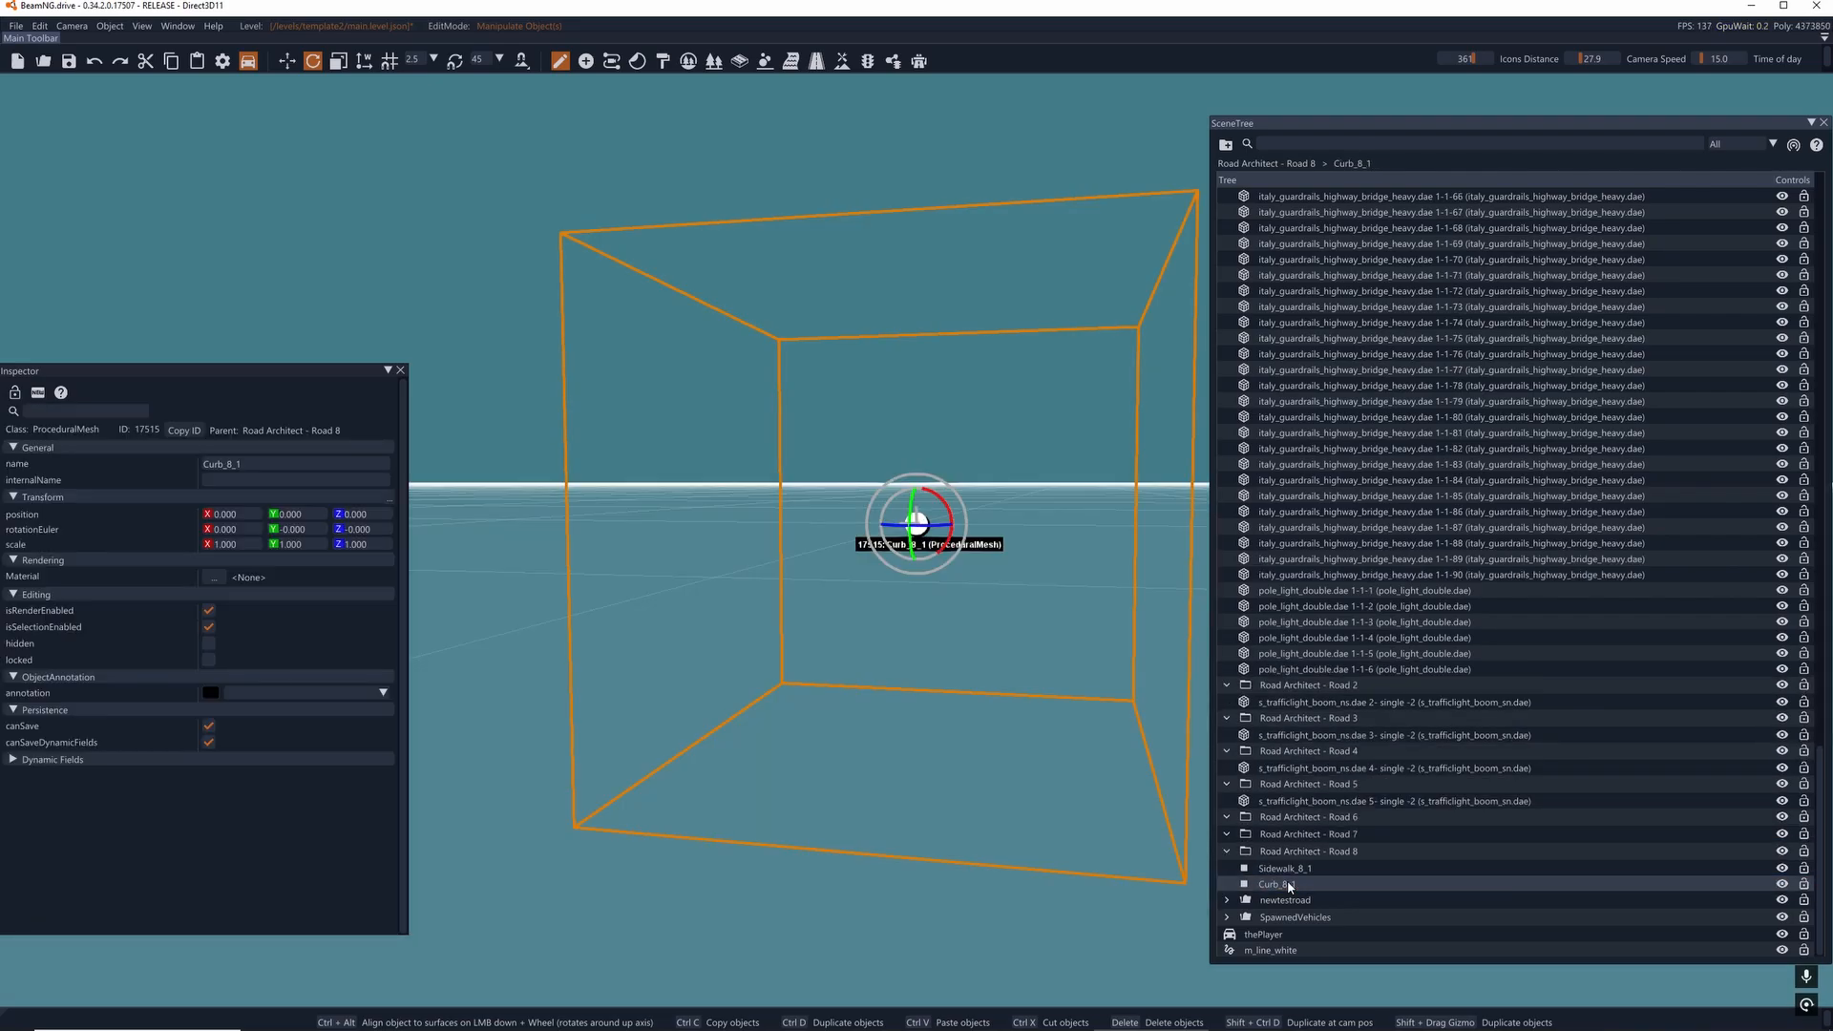
{"action": "key", "text": "Delete"}
{"action": "double_click", "coordinate": [1289, 886]}
{"action": "key", "text": "Delete"}
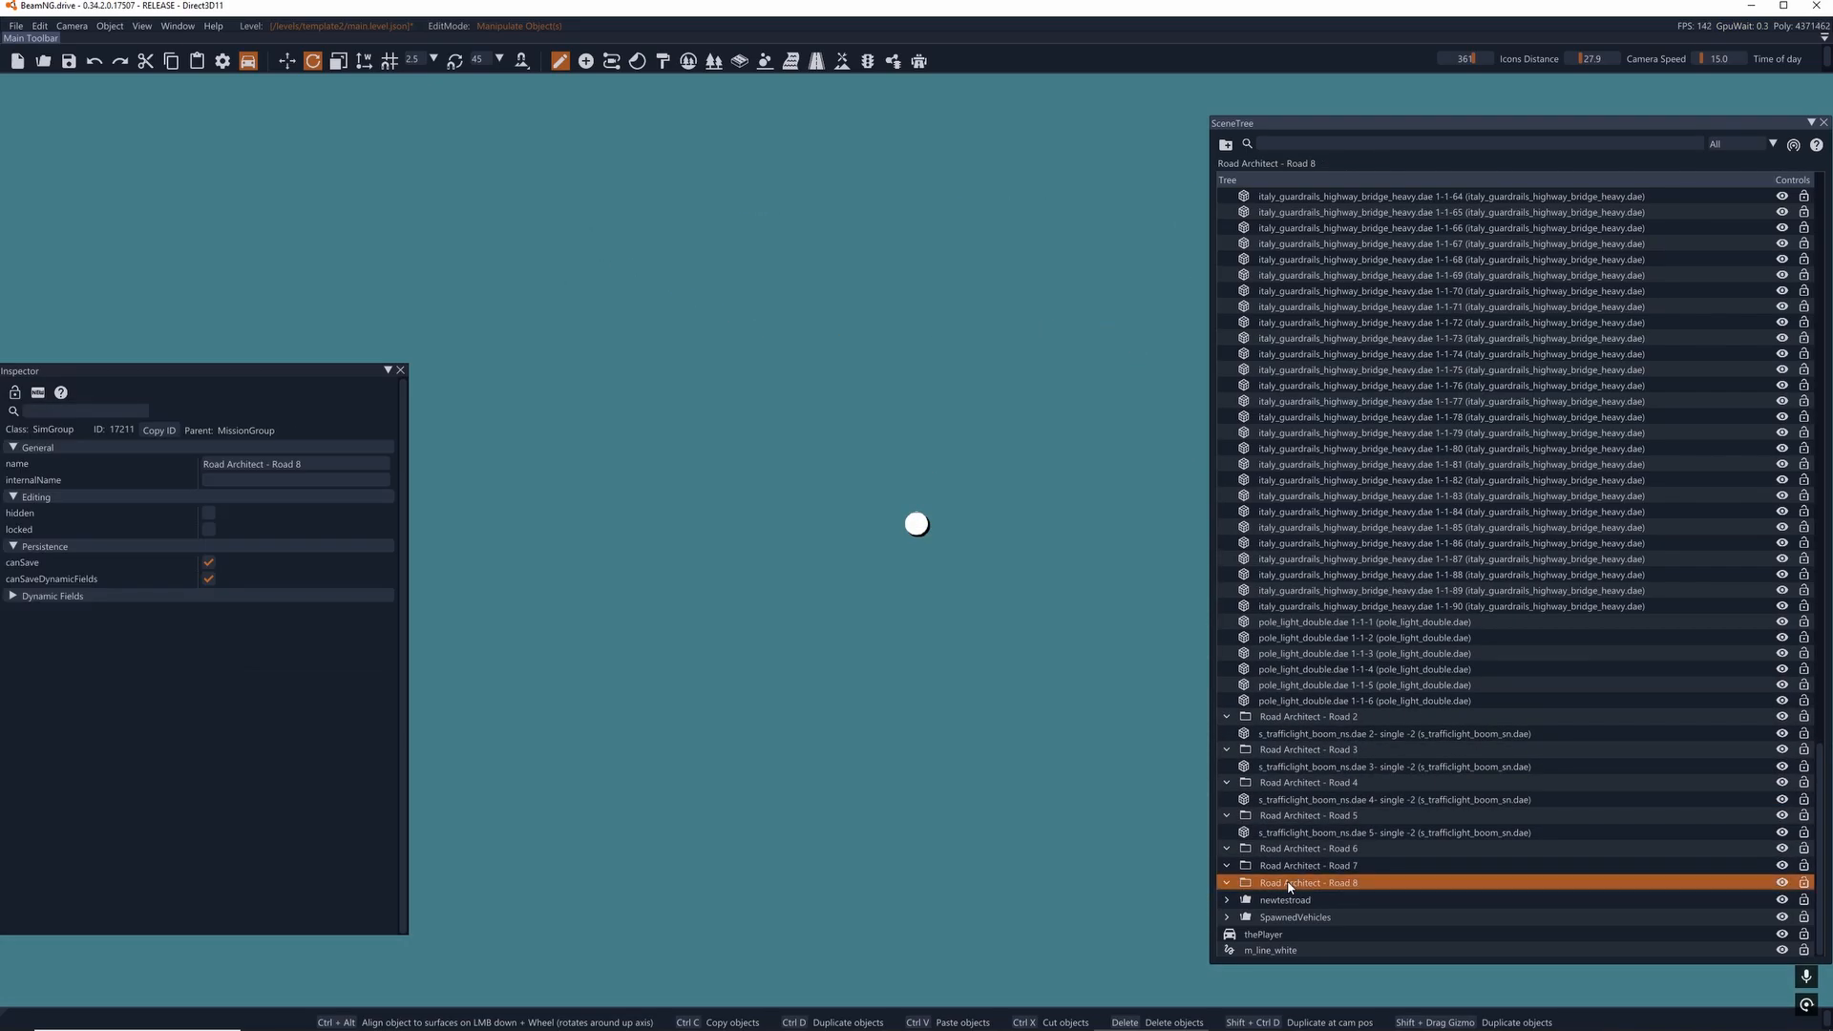
{"action": "left_click", "coordinate": [1253, 885]}
{"action": "key", "text": "Delete"}
- Delete the empty Road Architect - Road 7 and Road Architect - Road 6 groups
{"action": "left_click", "coordinate": [1276, 899]}
{"action": "left_click", "coordinate": [1276, 885]}
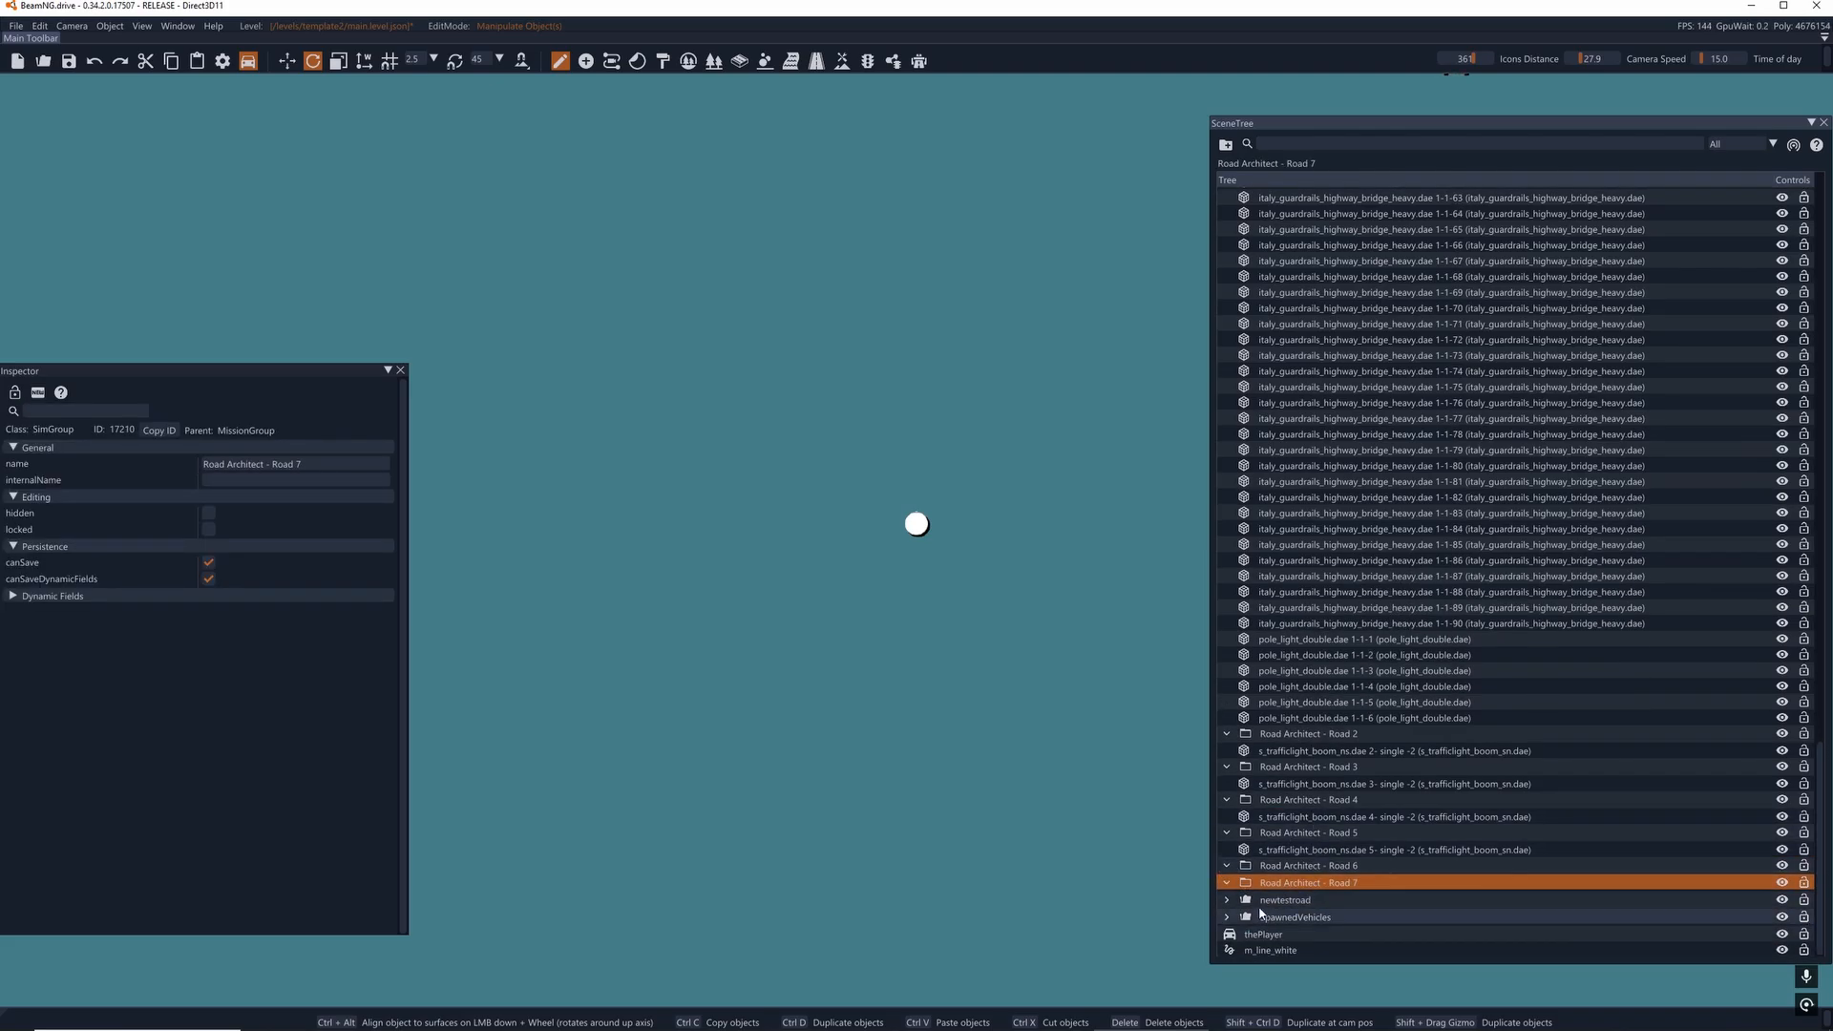
{"action": "left_click", "coordinate": [1293, 899]}
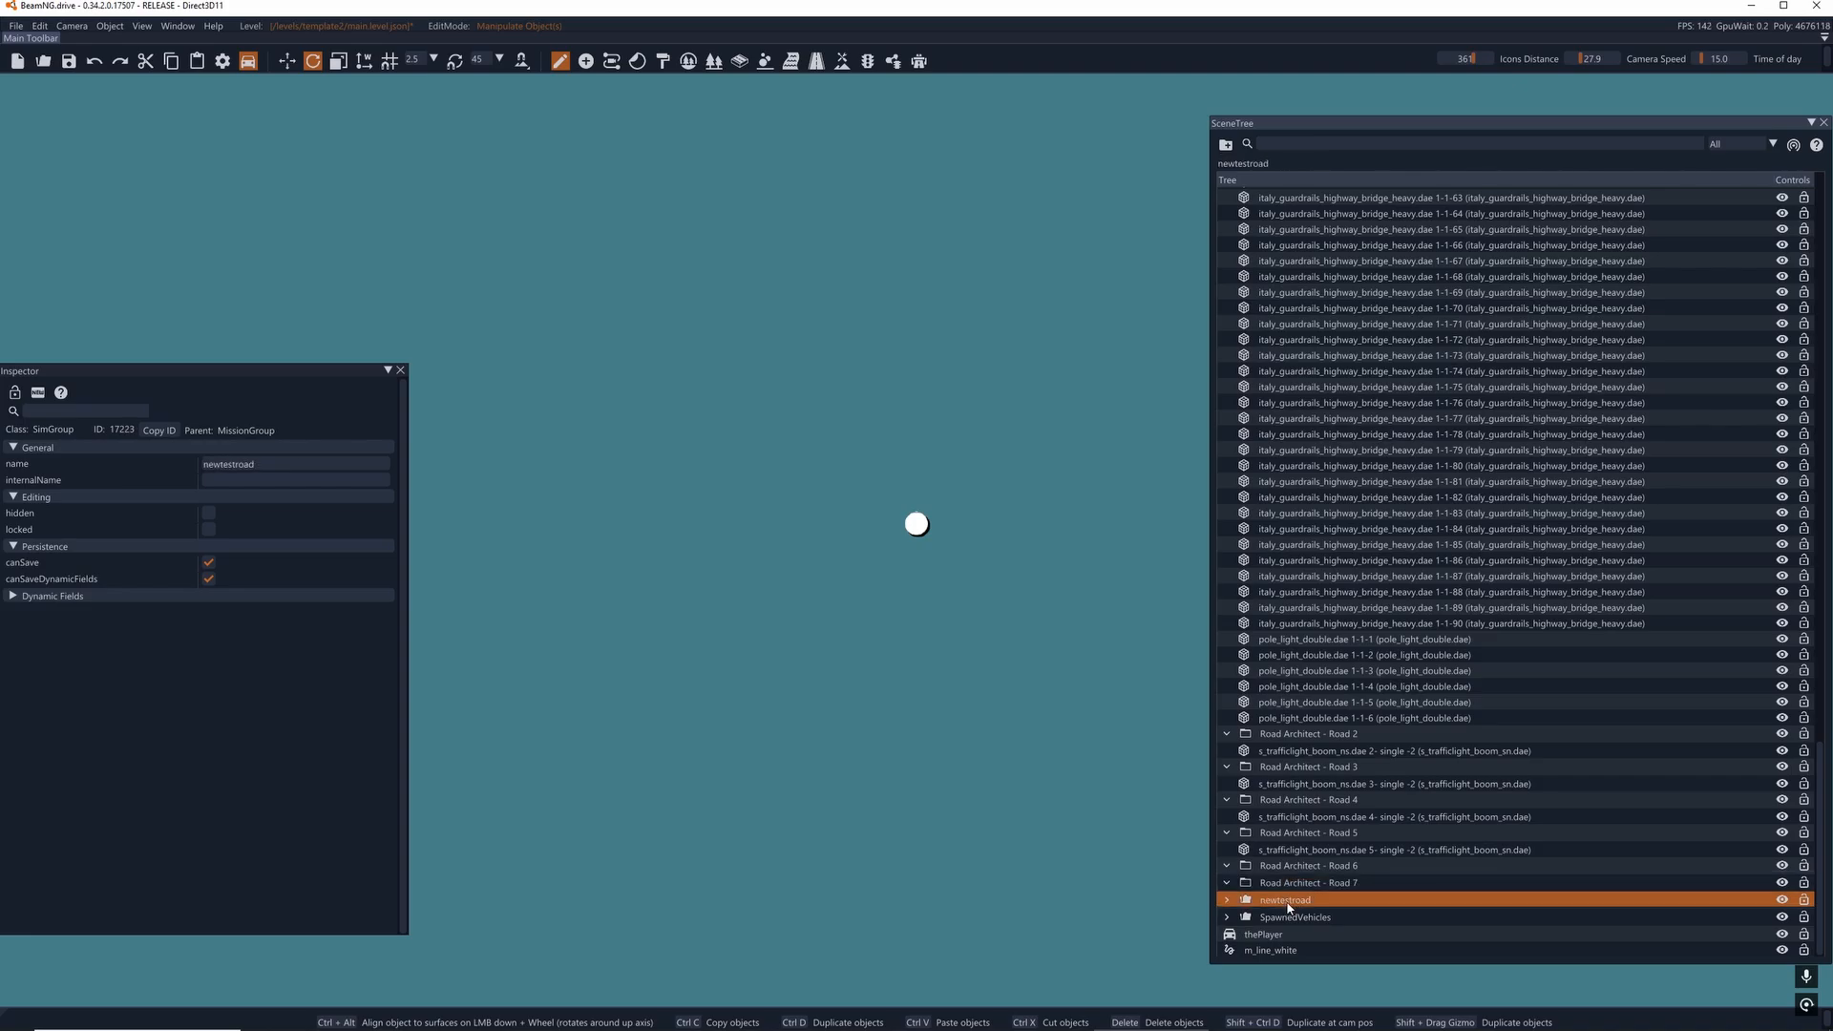
{"action": "left_click", "coordinate": [1286, 885]}
{"action": "double_click", "coordinate": [1286, 883]}
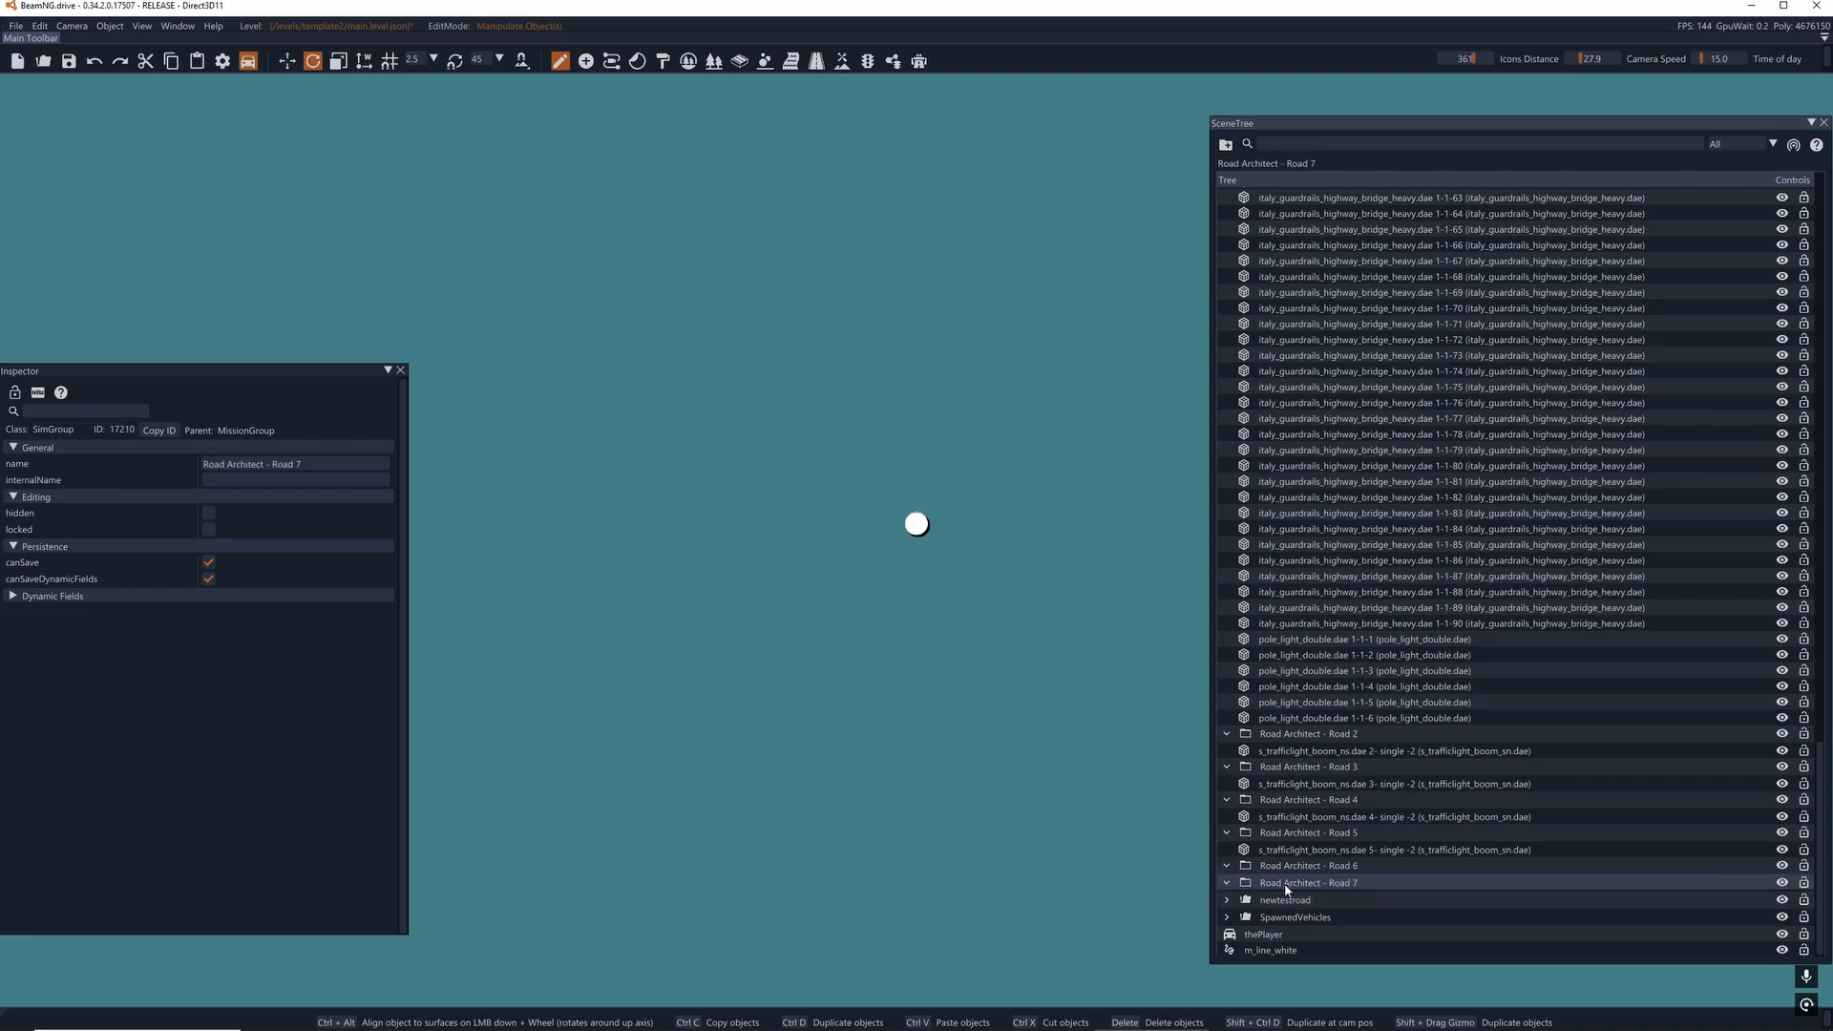
{"action": "left_click", "coordinate": [1251, 900]}
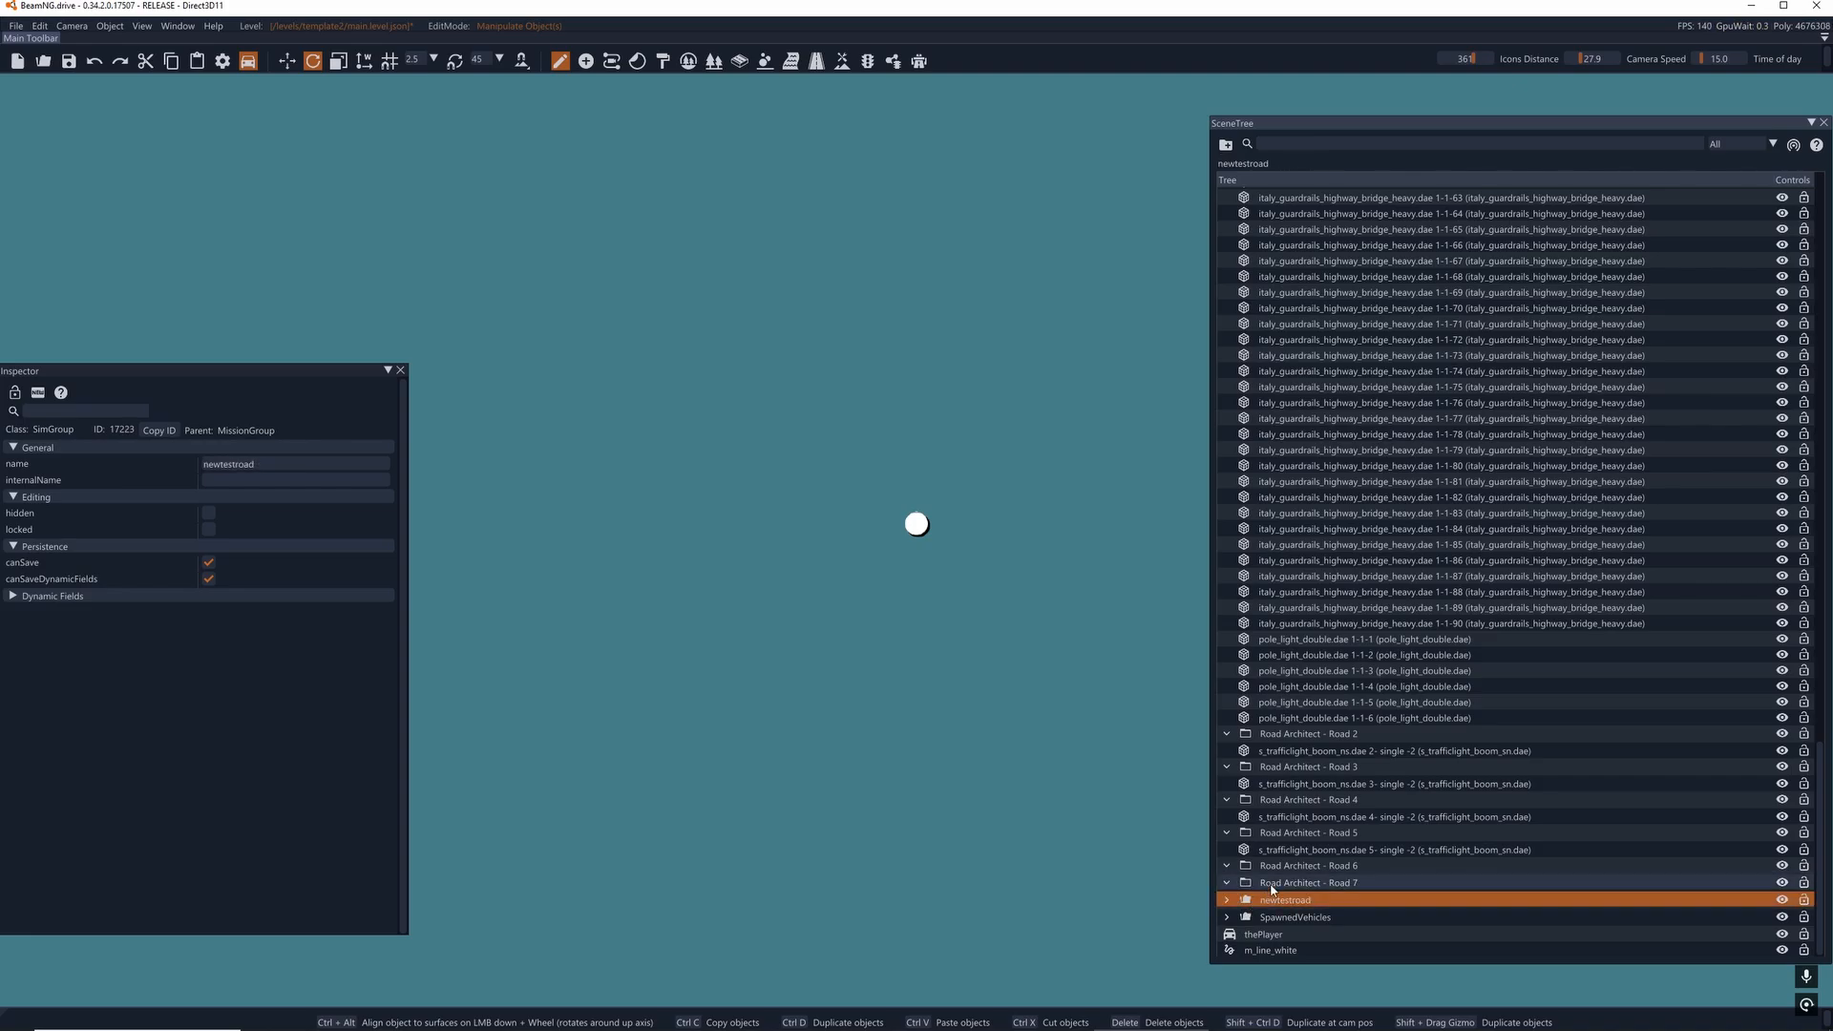
{"action": "left_click", "coordinate": [1251, 885]}
{"action": "key", "text": "Delete"}
{"action": "left_click", "coordinate": [1260, 884]}
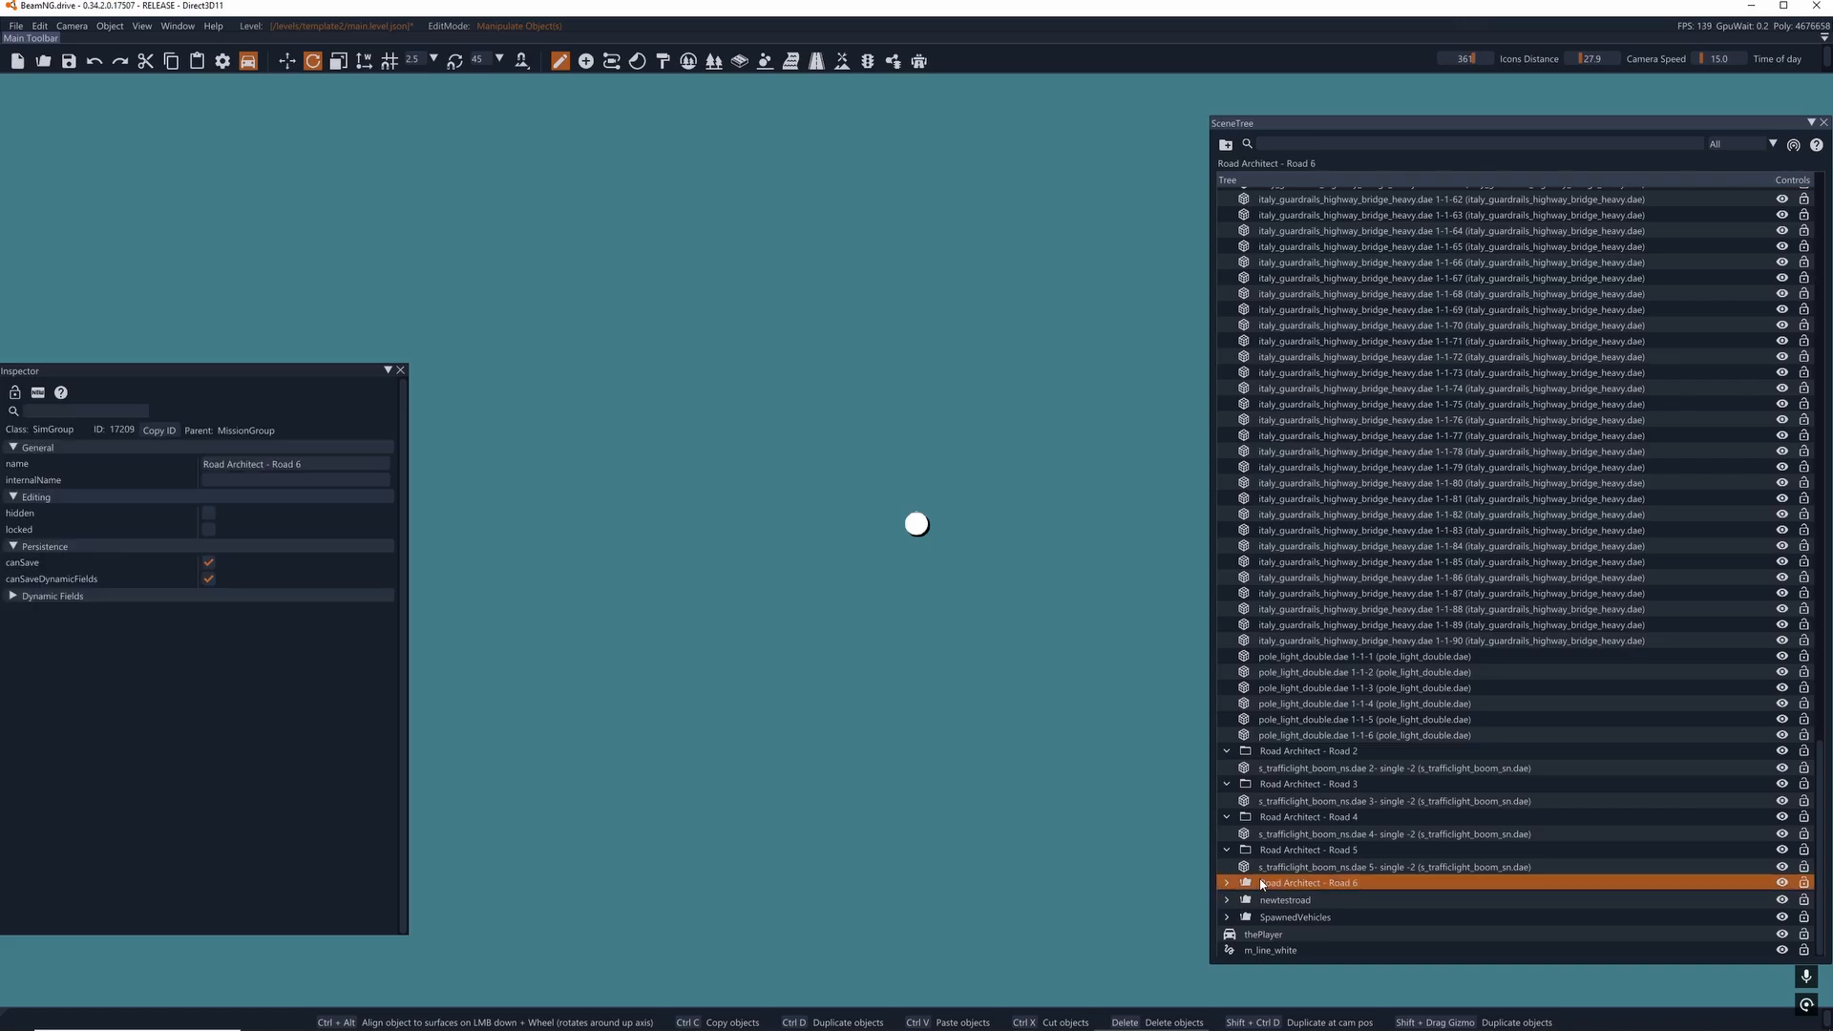
{"action": "key", "text": "Delete"}
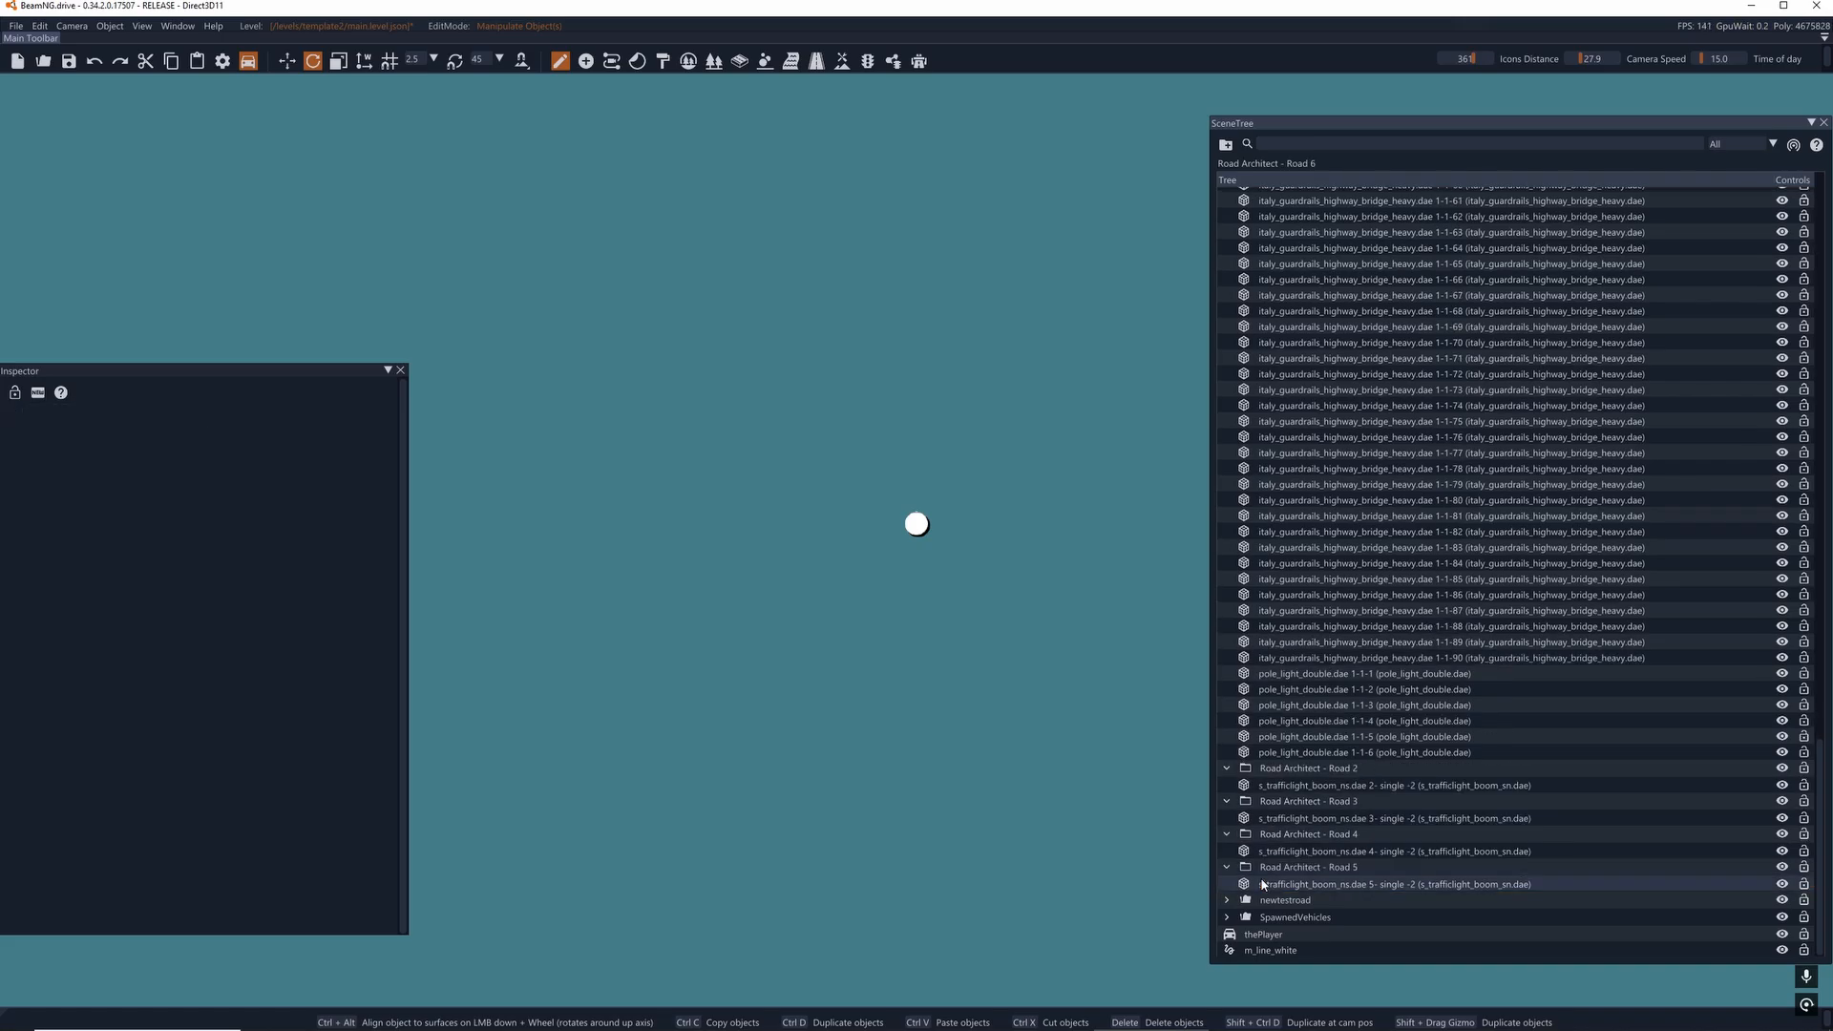
- Move the boom traffic light from the Road Architect - Road 5 group into Road Architect - Road 1, and collapse Road 1
{"action": "left_click", "coordinate": [1263, 885]}
{"action": "double_click", "coordinate": [1265, 884]}
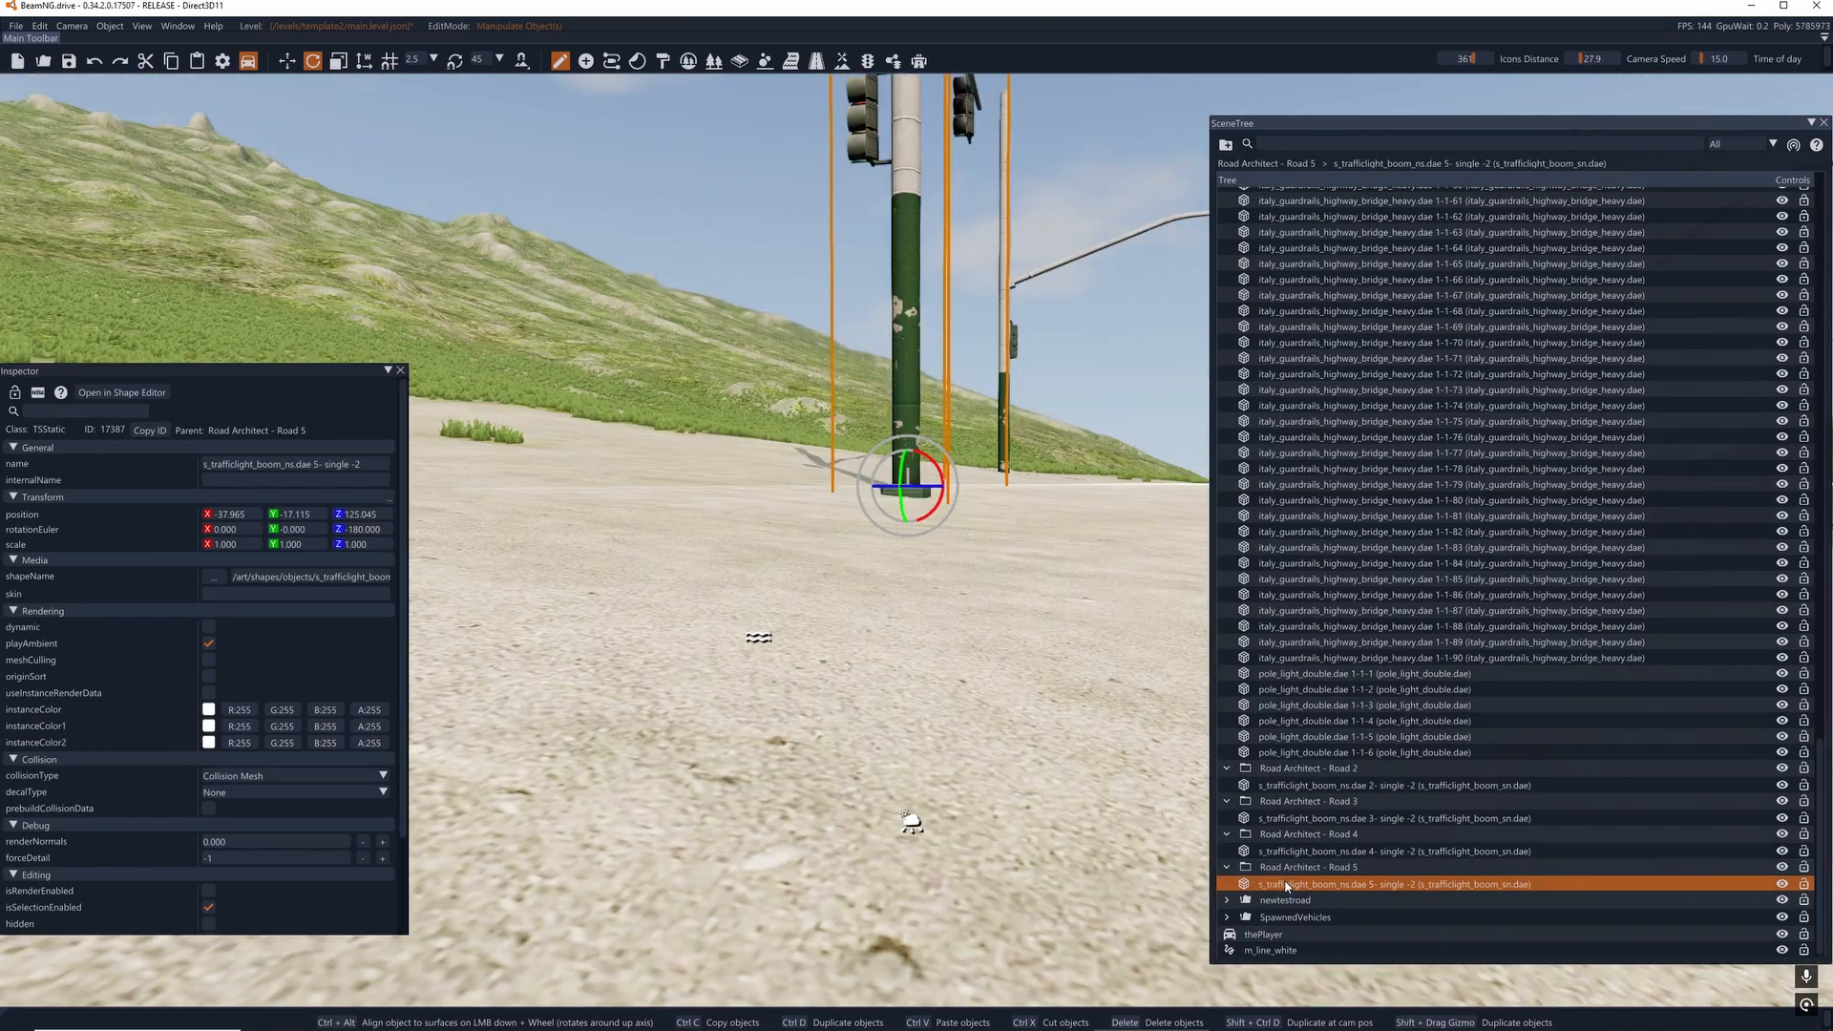
{"action": "left_click_drag", "start_coordinate": [1286, 887], "coordinate": [1222, 367]}
{"action": "scroll", "coordinate": [1321, 611], "scroll_direction": "up", "scroll_amount": 20}
{"action": "left_click", "coordinate": [1226, 364]}
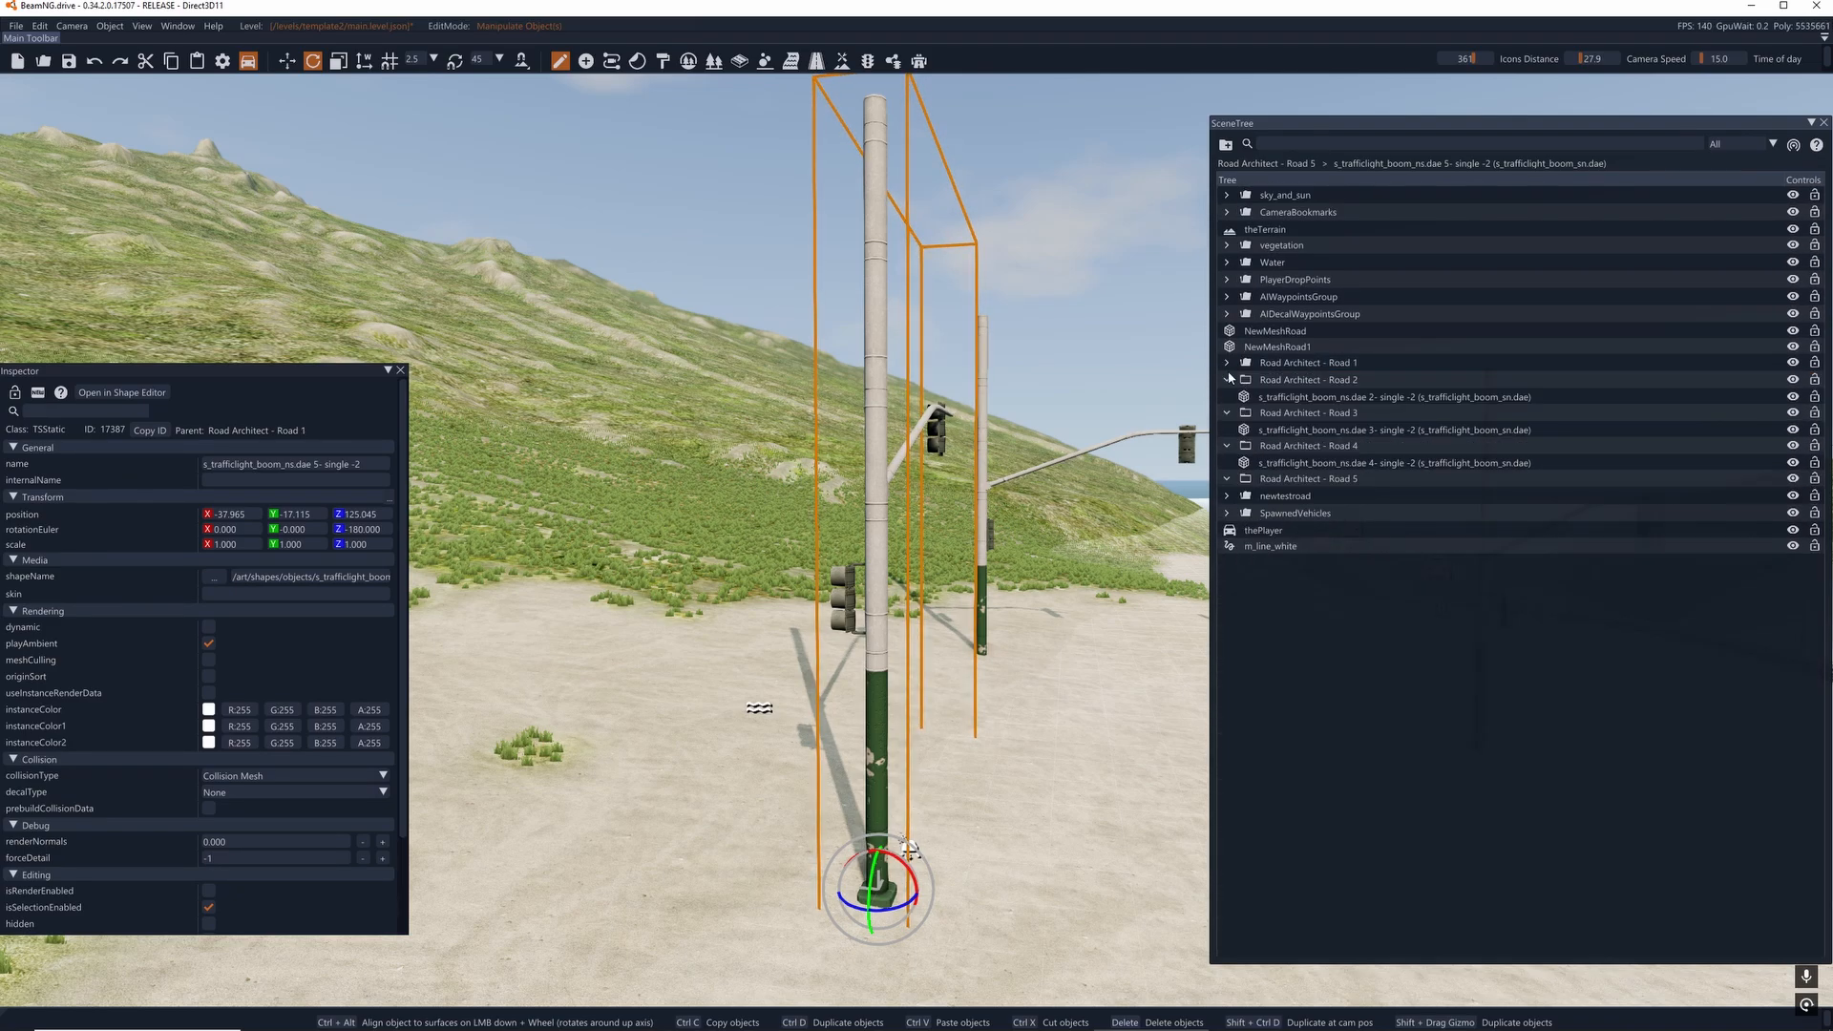
- Delete the tilted boom traffic light from the Road Architect - Road 2 group and select the Road Architect - Road 3 group
{"action": "left_click", "coordinate": [1289, 398]}
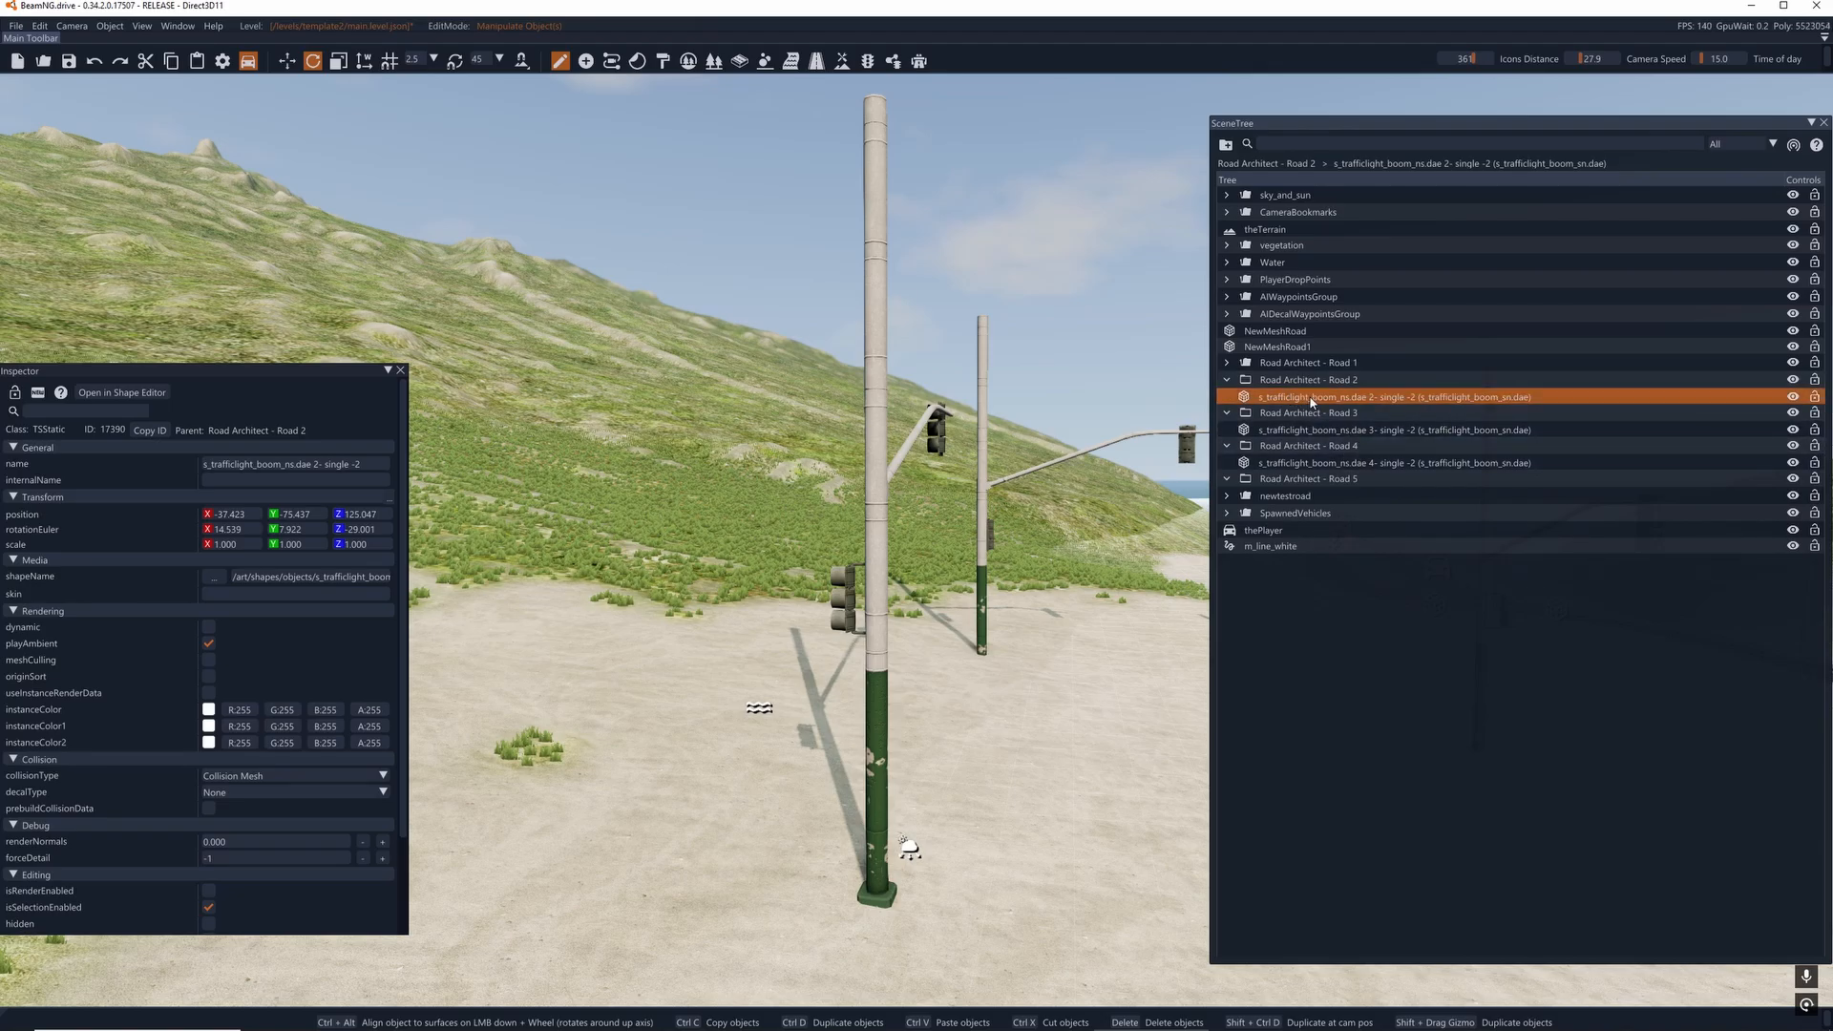
{"action": "double_click", "coordinate": [1312, 398]}
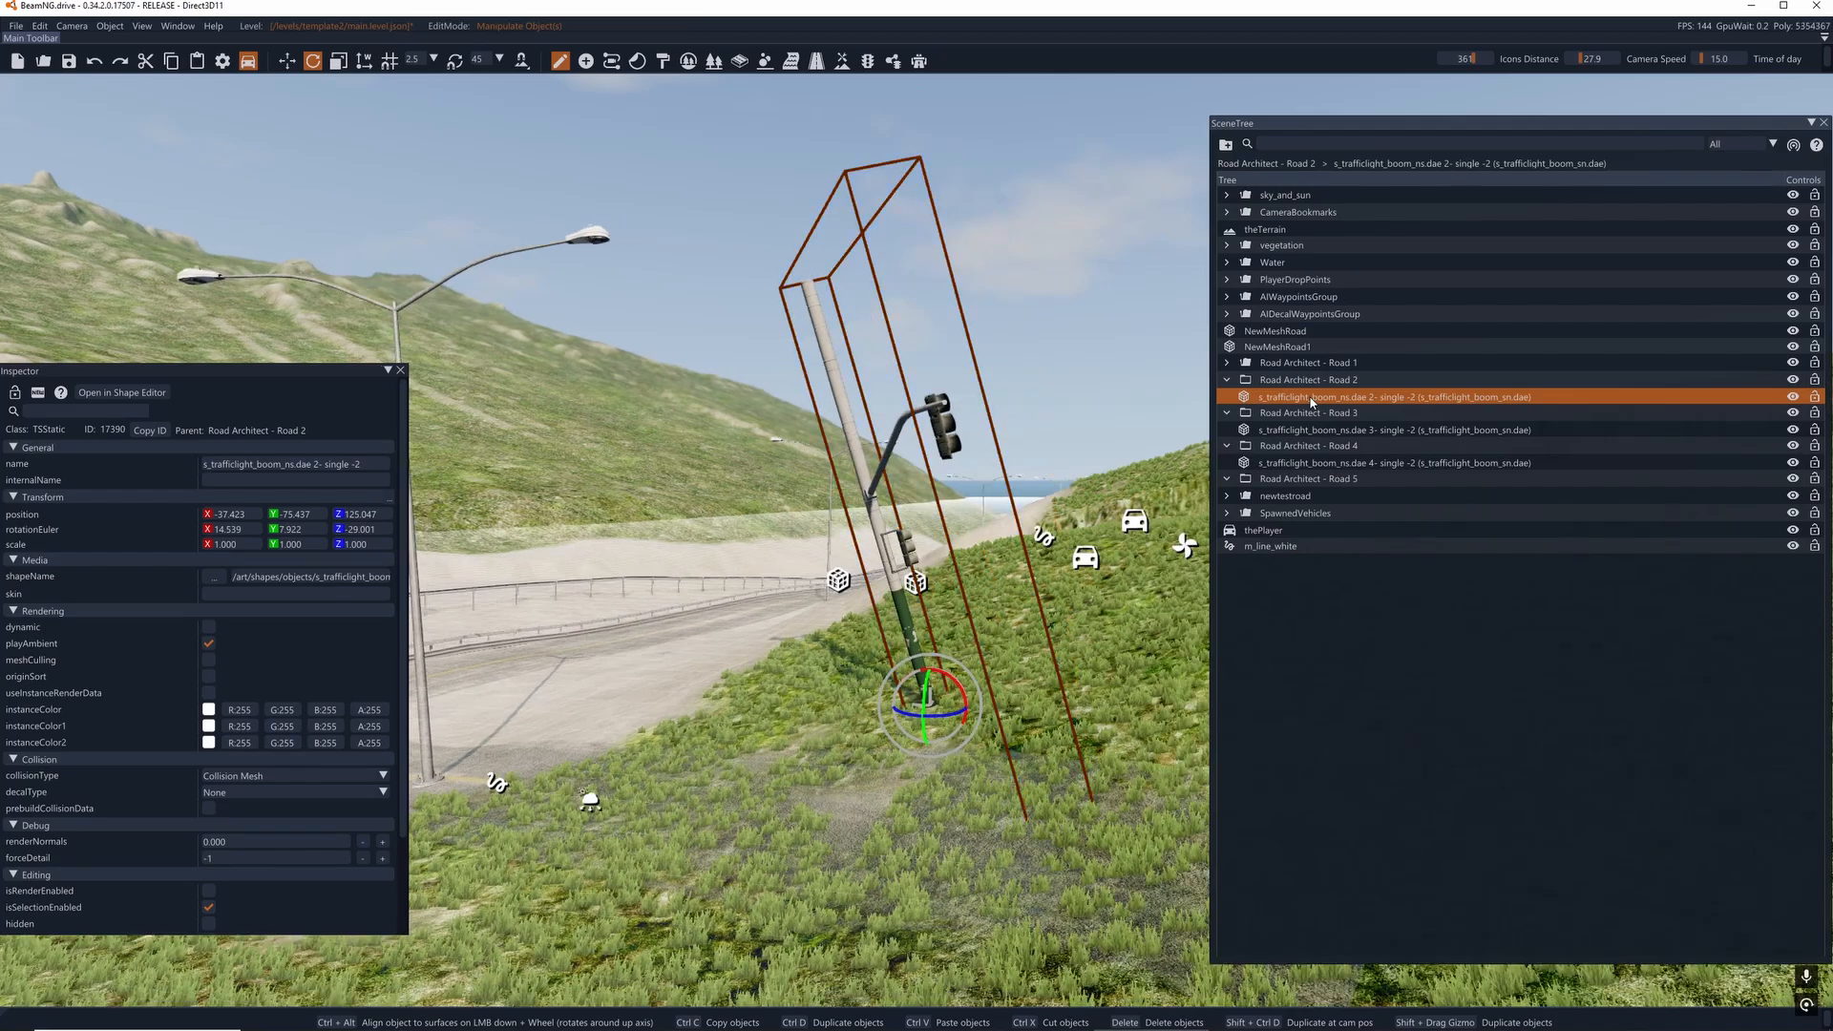
{"action": "key", "text": "Delete"}
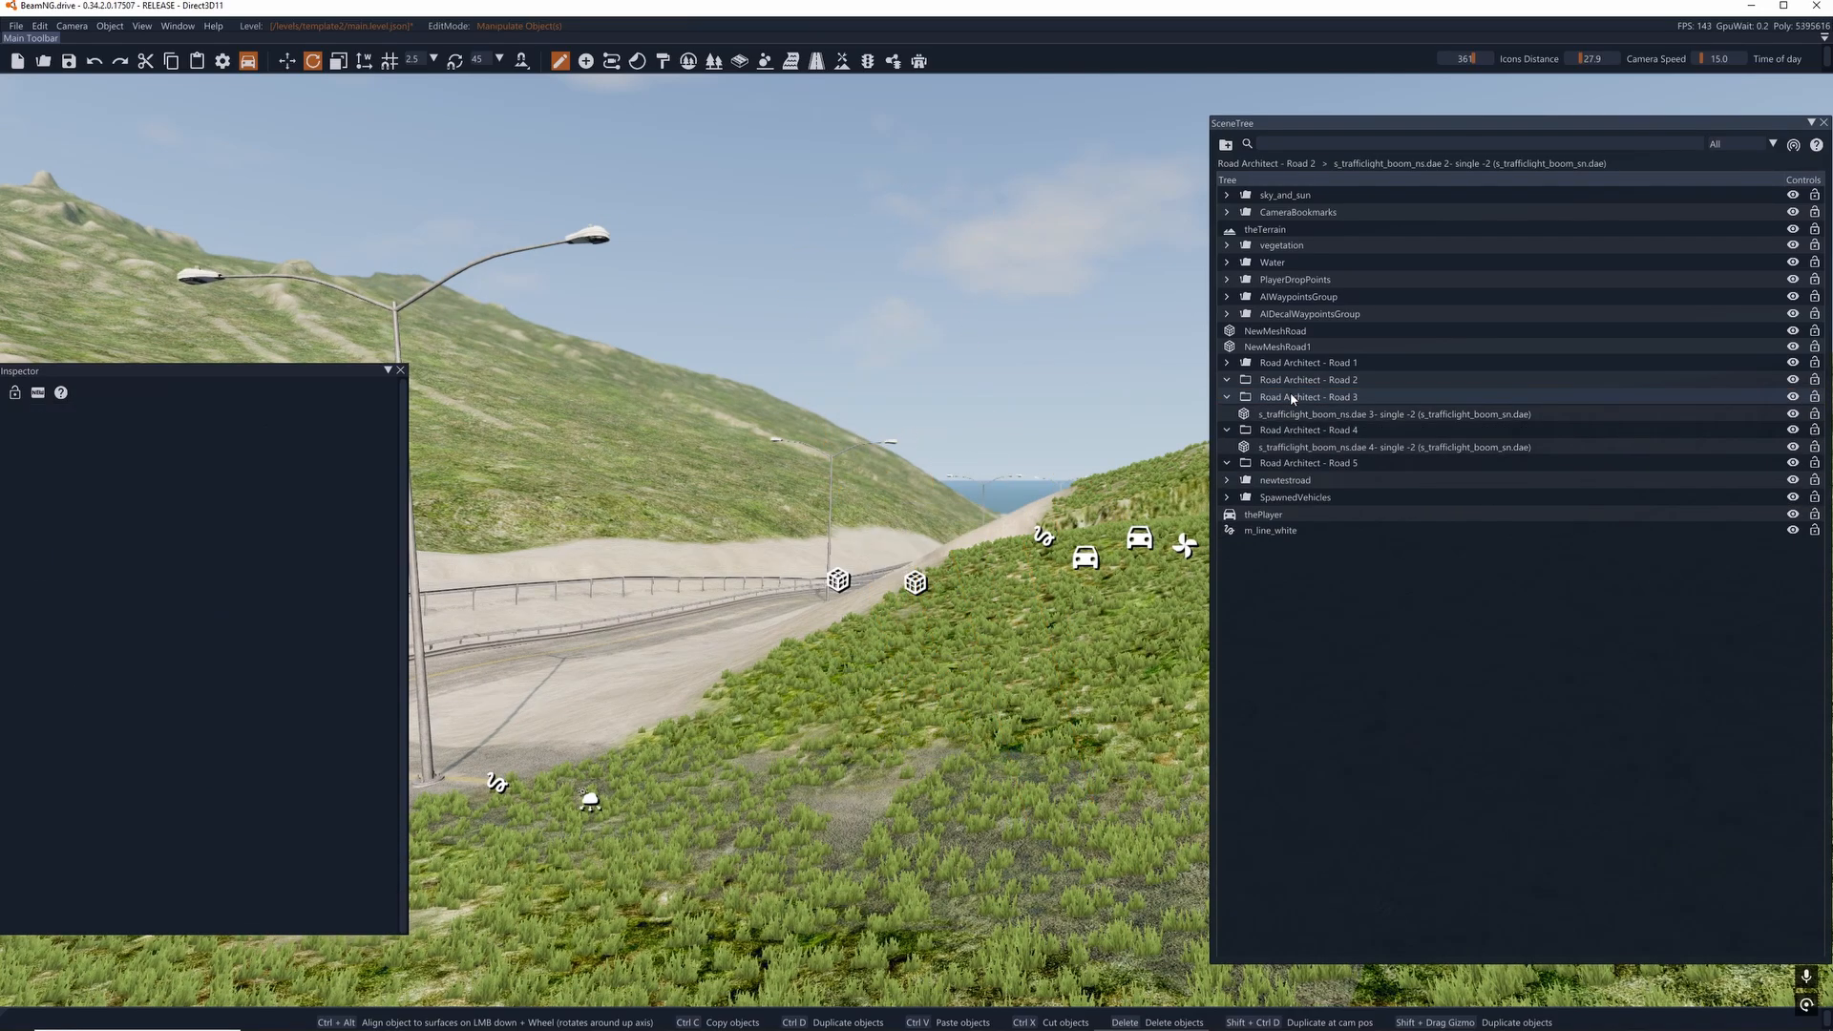
{"action": "left_click", "coordinate": [1279, 397]}
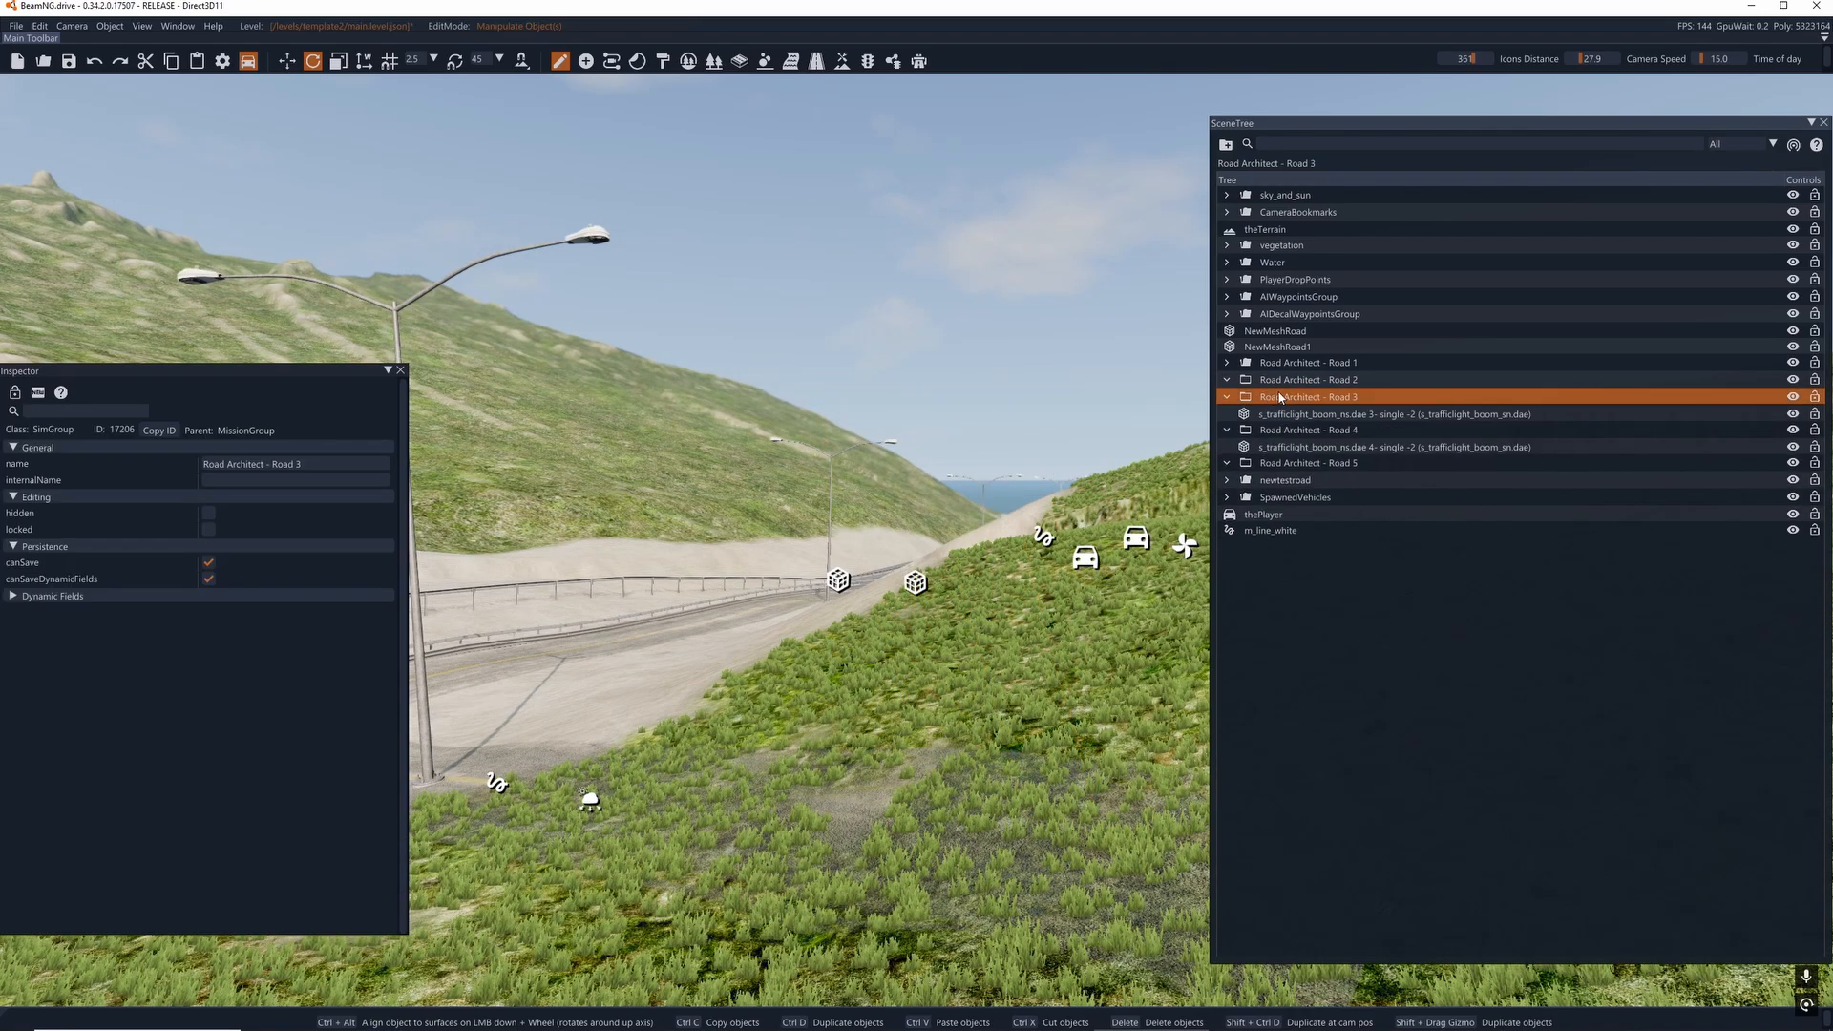
- Move the boom traffic light from the Road Architect - Road 3 group into Road Architect - Road 1, and collapse Road 1
{"action": "left_click", "coordinate": [1301, 414]}
{"action": "left_click_drag", "start_coordinate": [1296, 389], "coordinate": [1279, 371]}
{"action": "left_click", "coordinate": [1226, 364]}
{"action": "left_click", "coordinate": [1224, 399]}
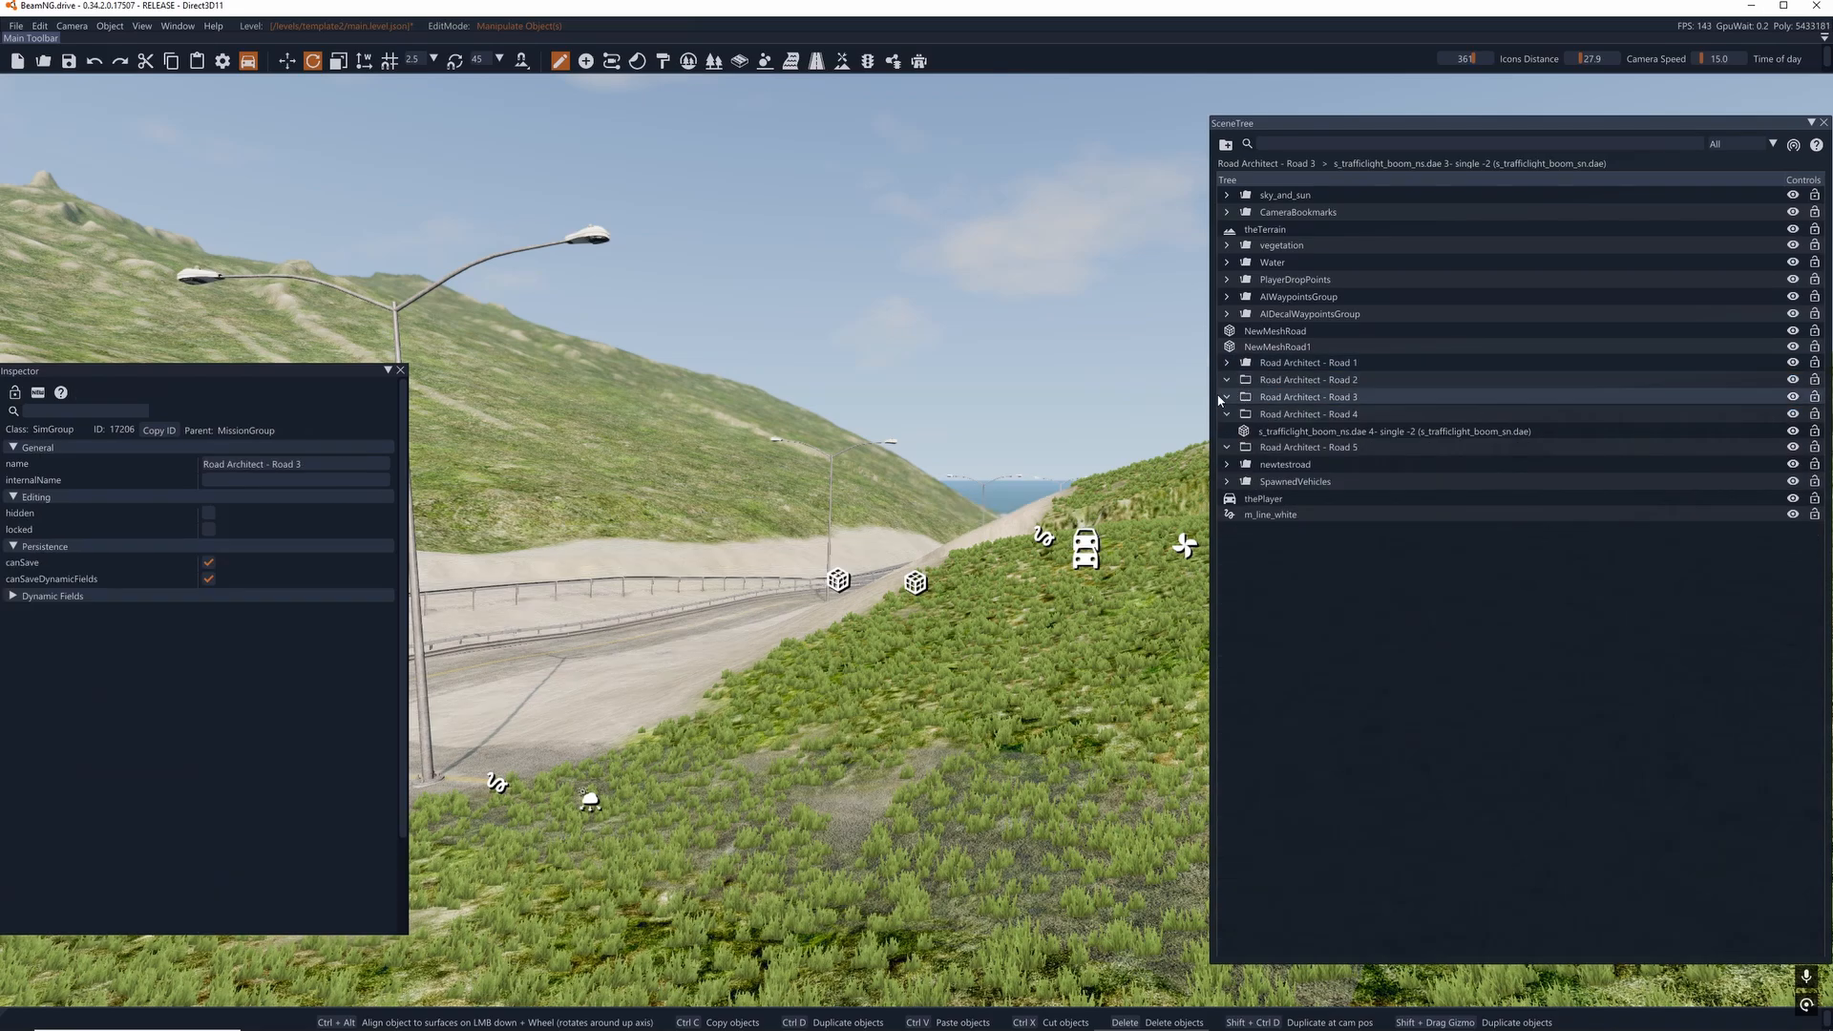
- Clear the name of the emptied Road Architect - Road 3 group and select the Road Architect - Road 4 group
{"action": "double_click", "coordinate": [1253, 399]}
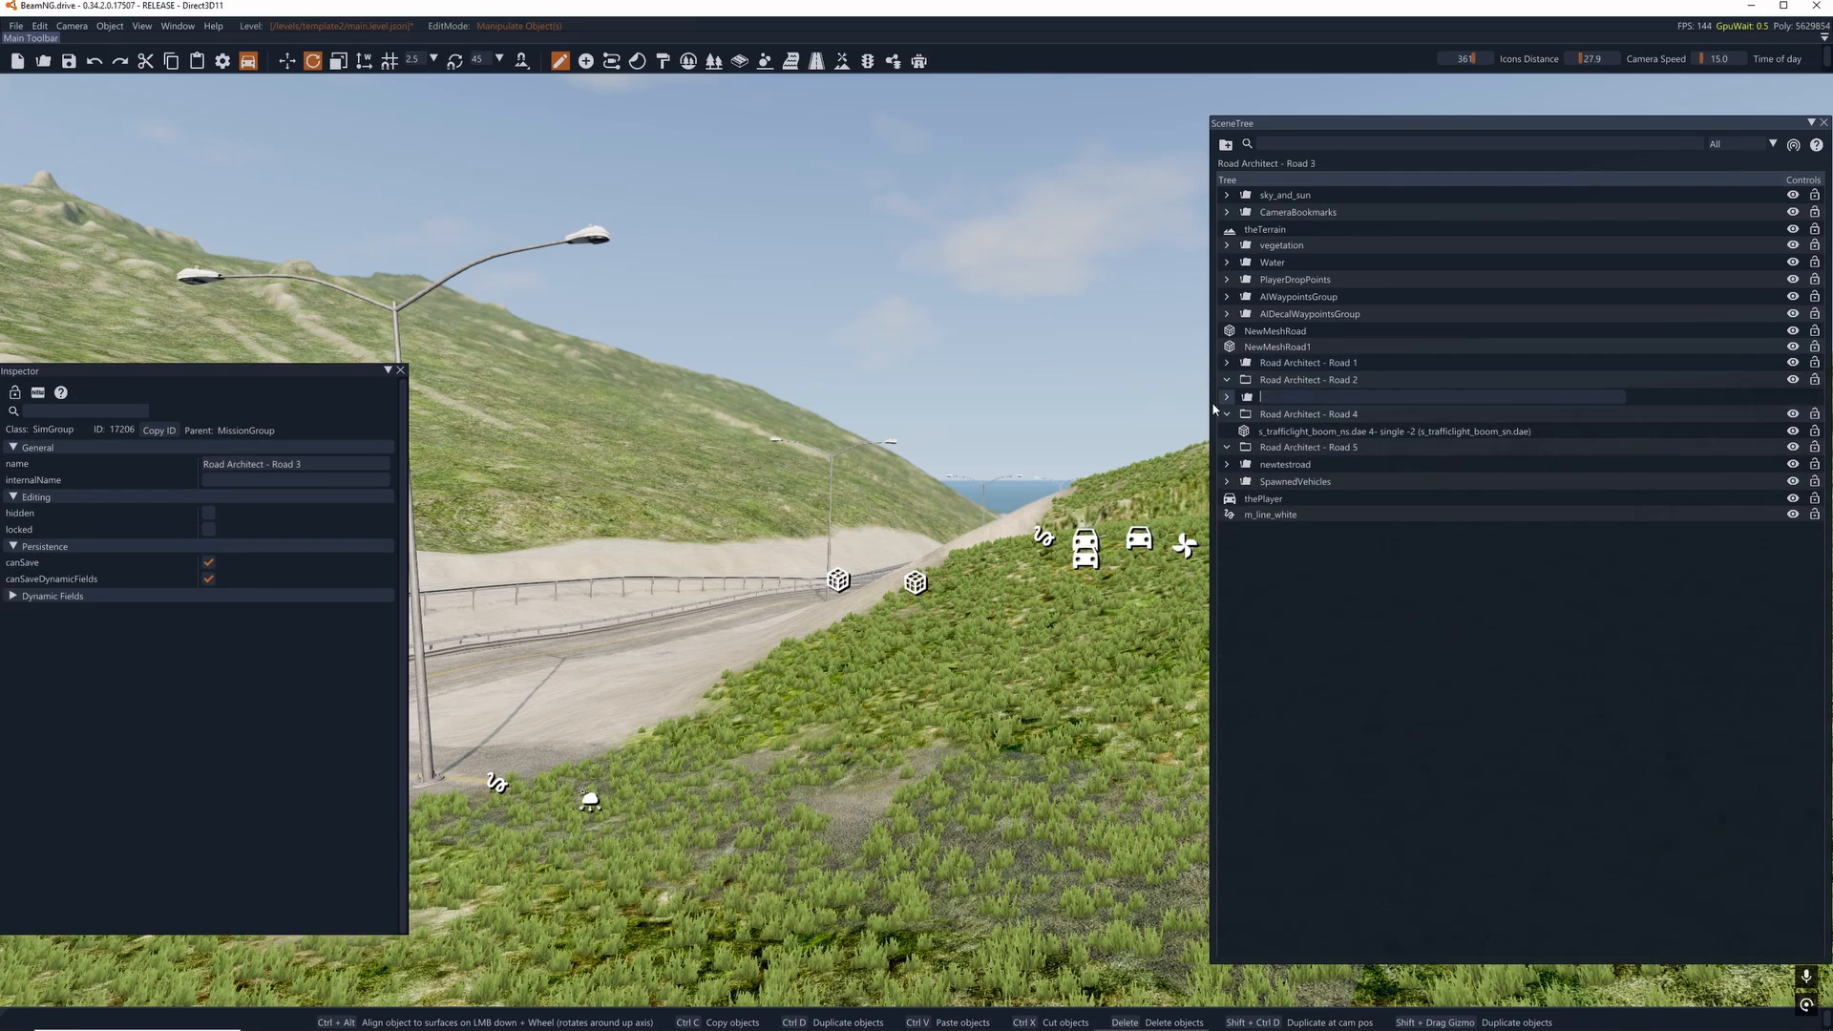
{"action": "key", "text": "Return"}
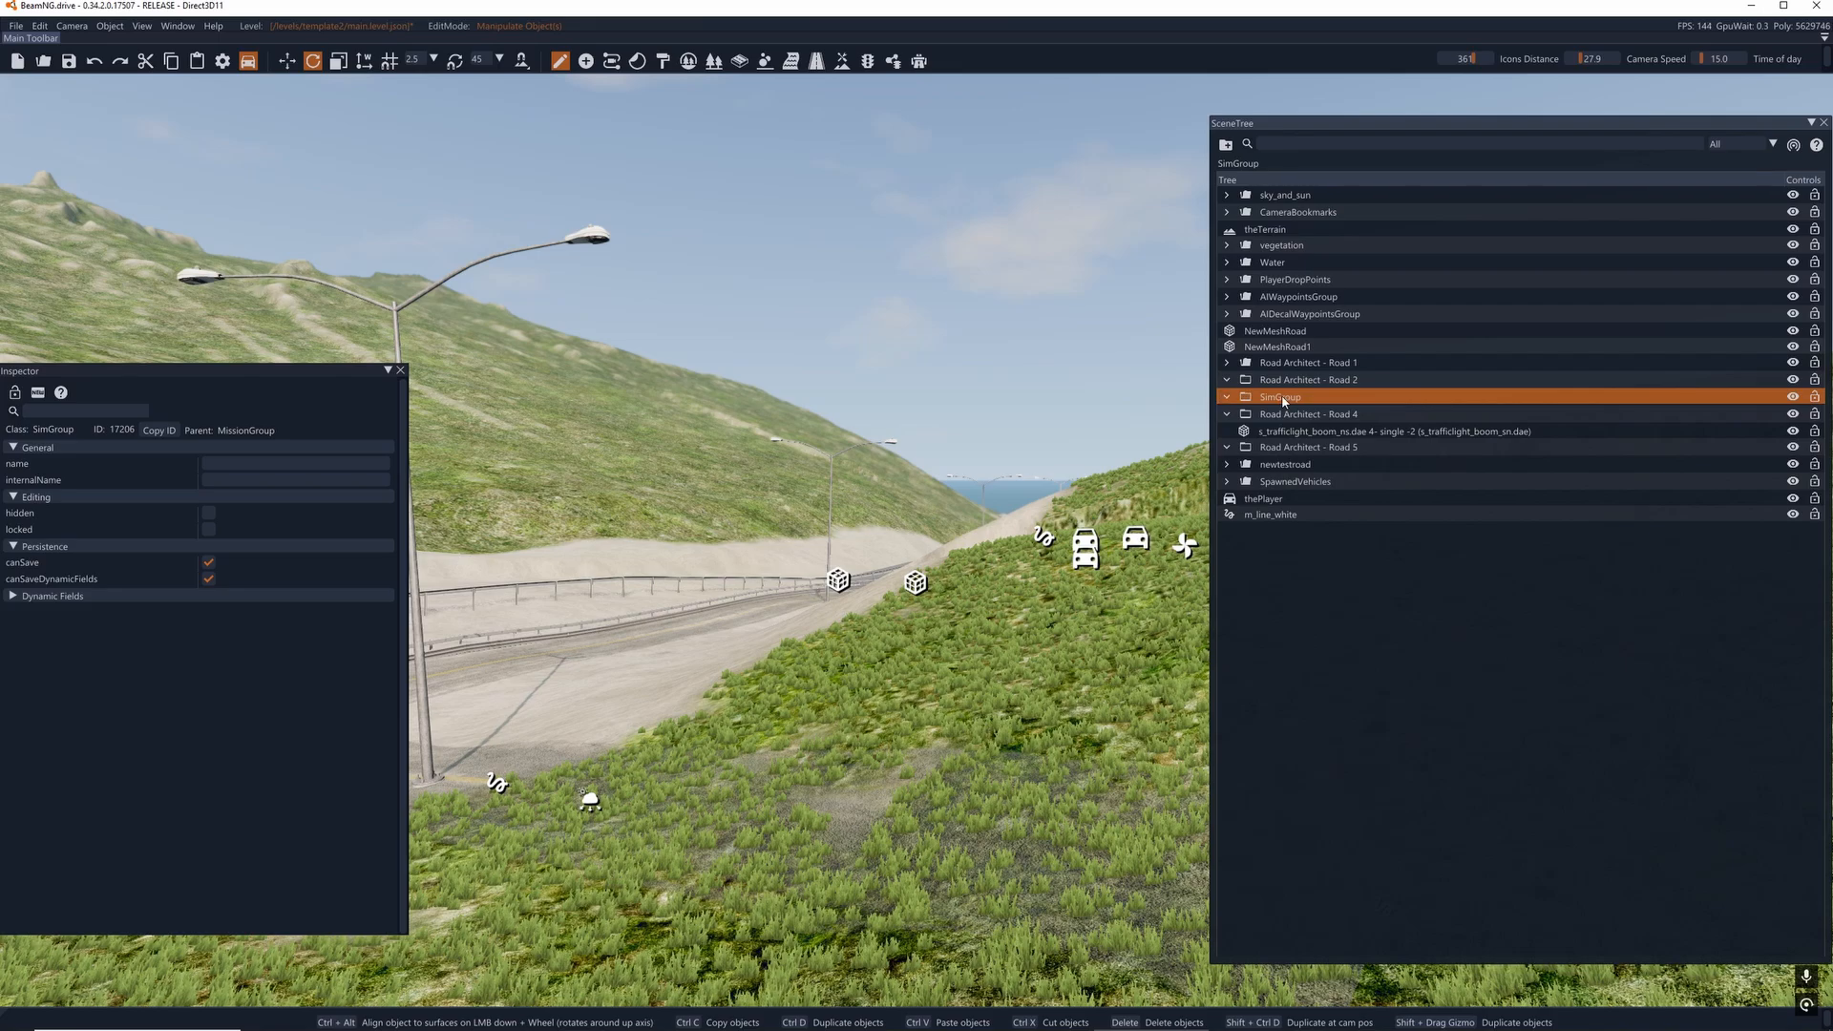
{"action": "left_click", "coordinate": [1304, 413]}
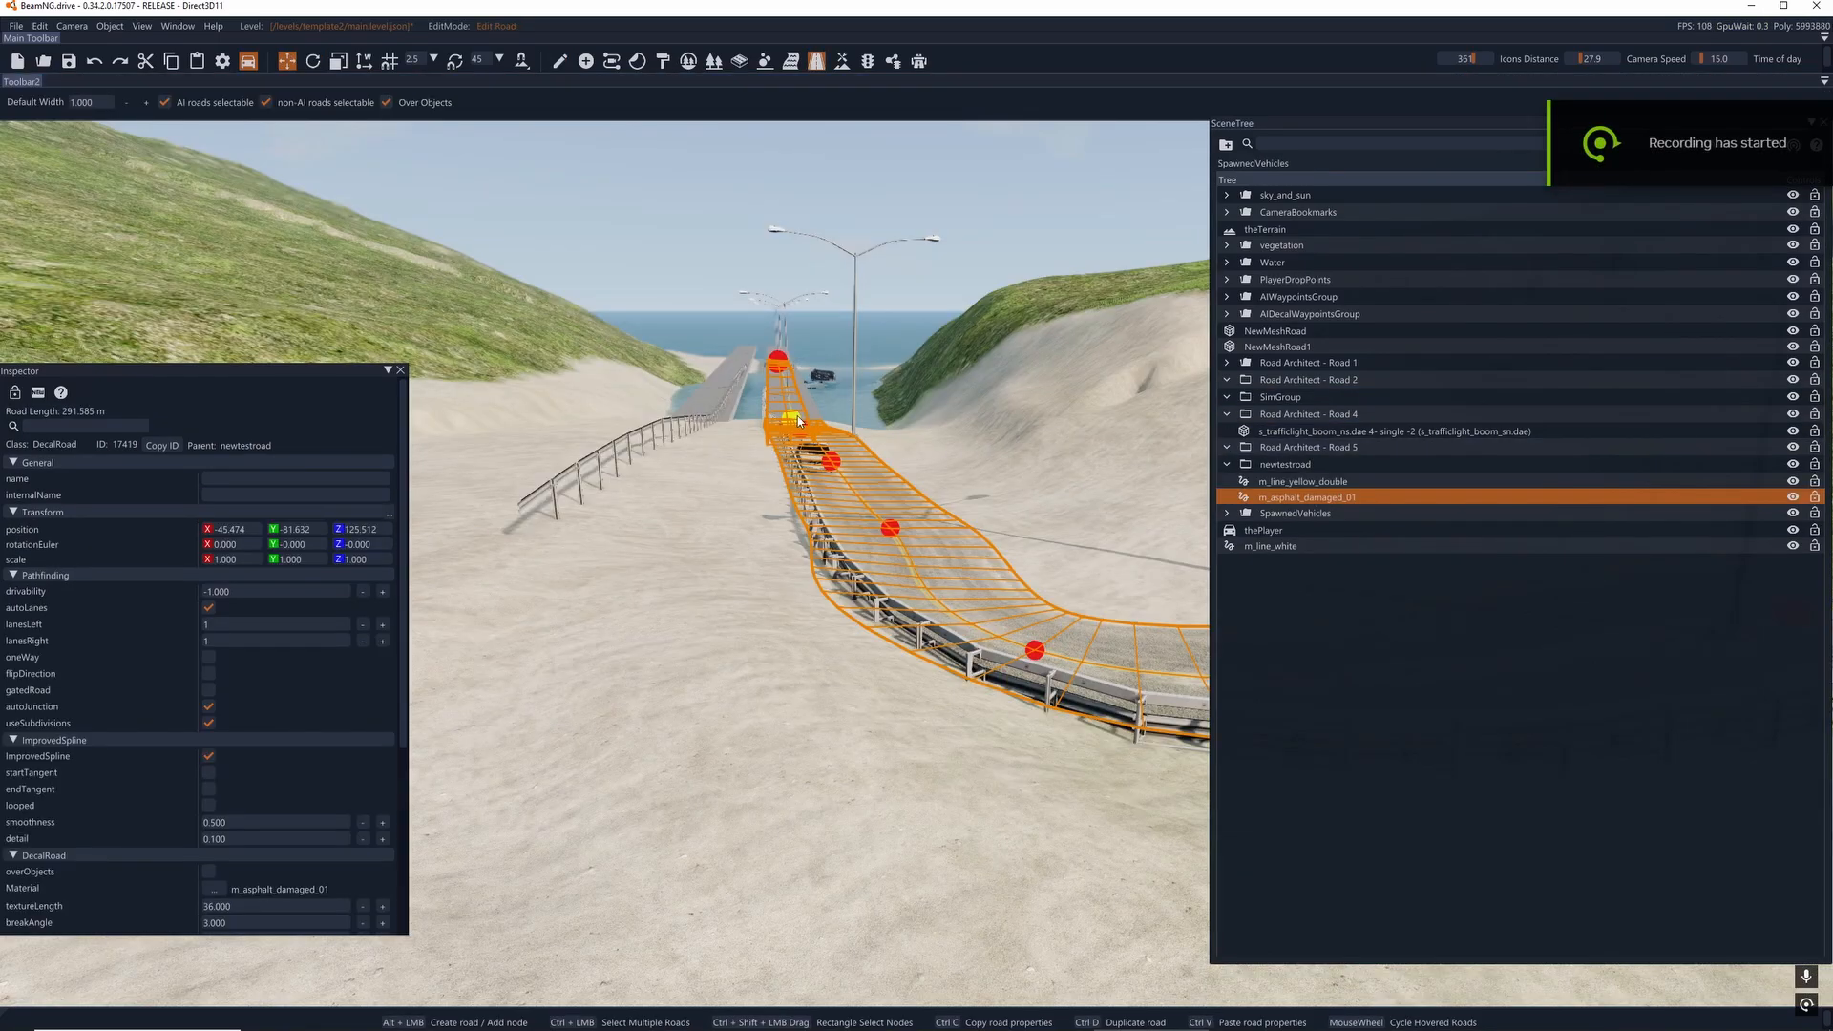
- Shift the m_asphalt_damaged_01 road's node at the bridge approach farther toward the bridge, and select it together with the node beyond it
{"action": "key", "text": "d"}
{"action": "mouse_move", "coordinate": [798, 421]}
{"action": "right_mouse_down"}
{"action": "mouse_move", "coordinate": [716, 401]}
{"action": "mouse_move", "coordinate": [735, 382]}
{"action": "mouse_move", "coordinate": [787, 390]}
{"action": "right_mouse_up"}
{"action": "key", "text": "w"}
{"action": "key", "text": "a"}
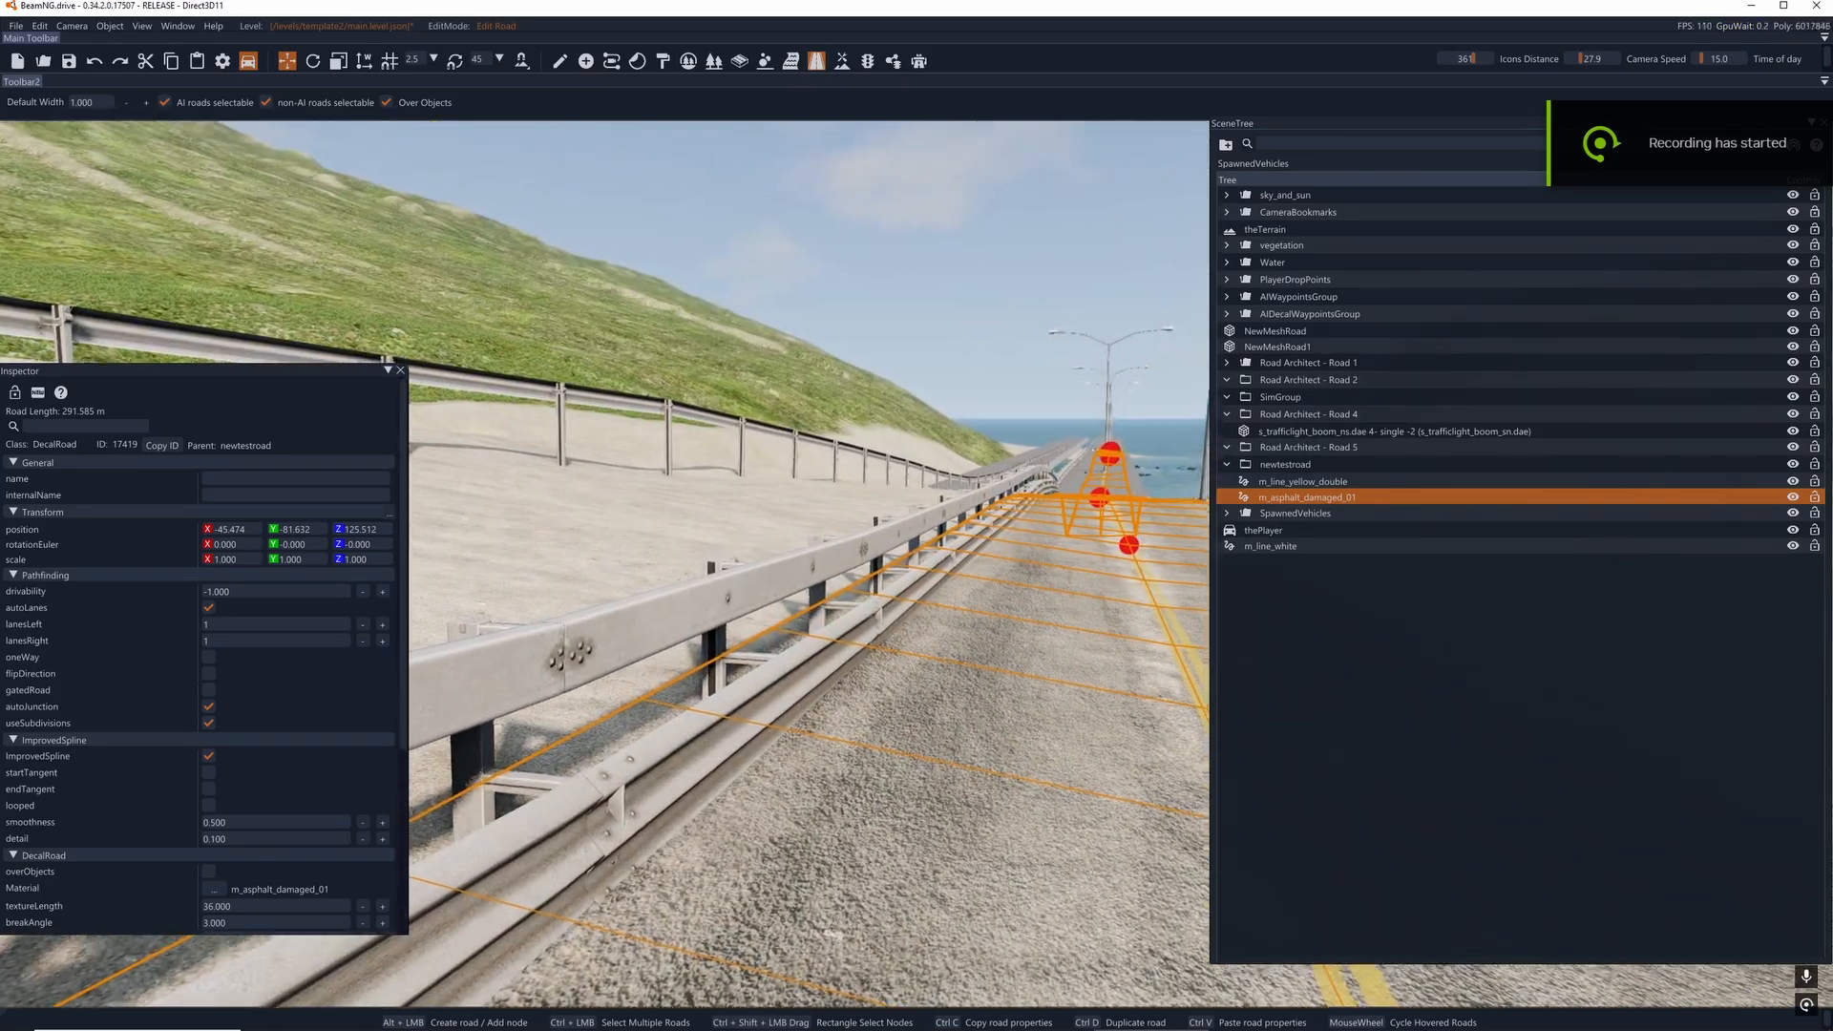
{"action": "key", "text": "d"}
{"action": "mouse_move", "coordinate": [802, 597]}
{"action": "right_mouse_down"}
{"action": "mouse_move", "coordinate": [848, 565]}
{"action": "mouse_move", "coordinate": [825, 577]}
{"action": "right_mouse_up"}
{"action": "key", "text": "w"}
{"action": "key", "text": "d"}
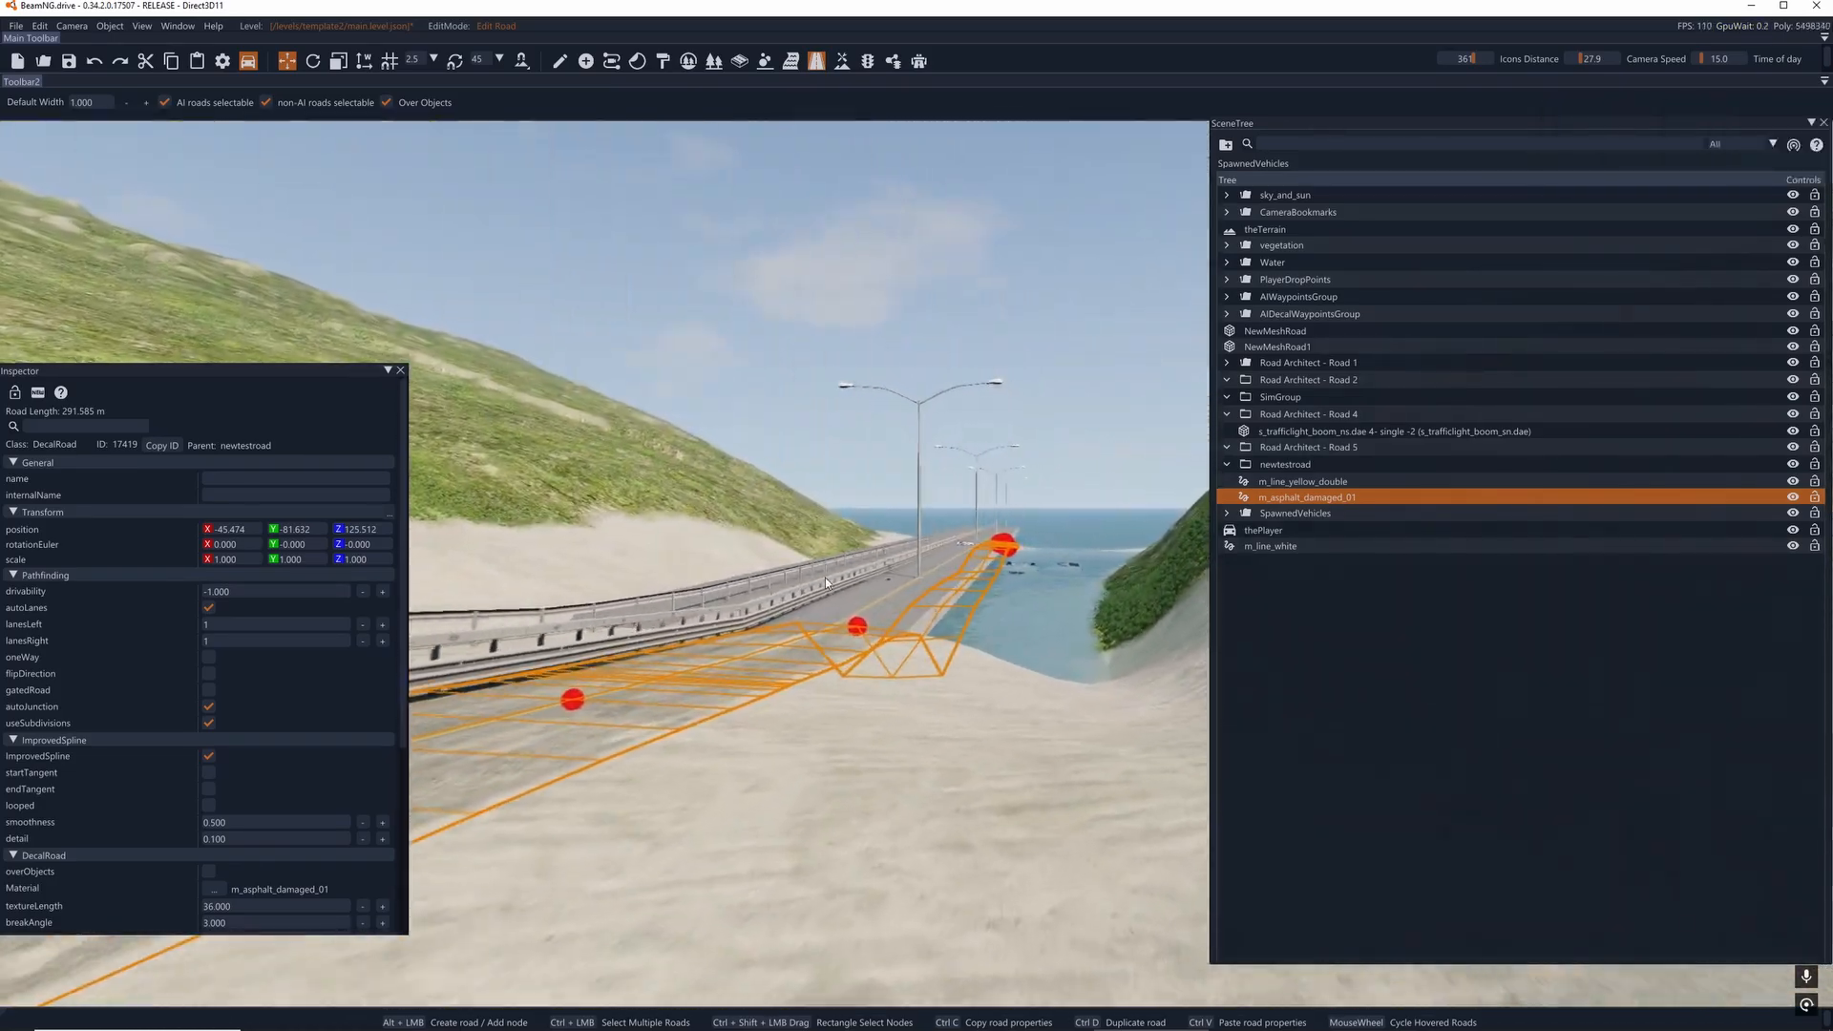
{"action": "key", "text": "w"}
{"action": "key", "text": "a"}
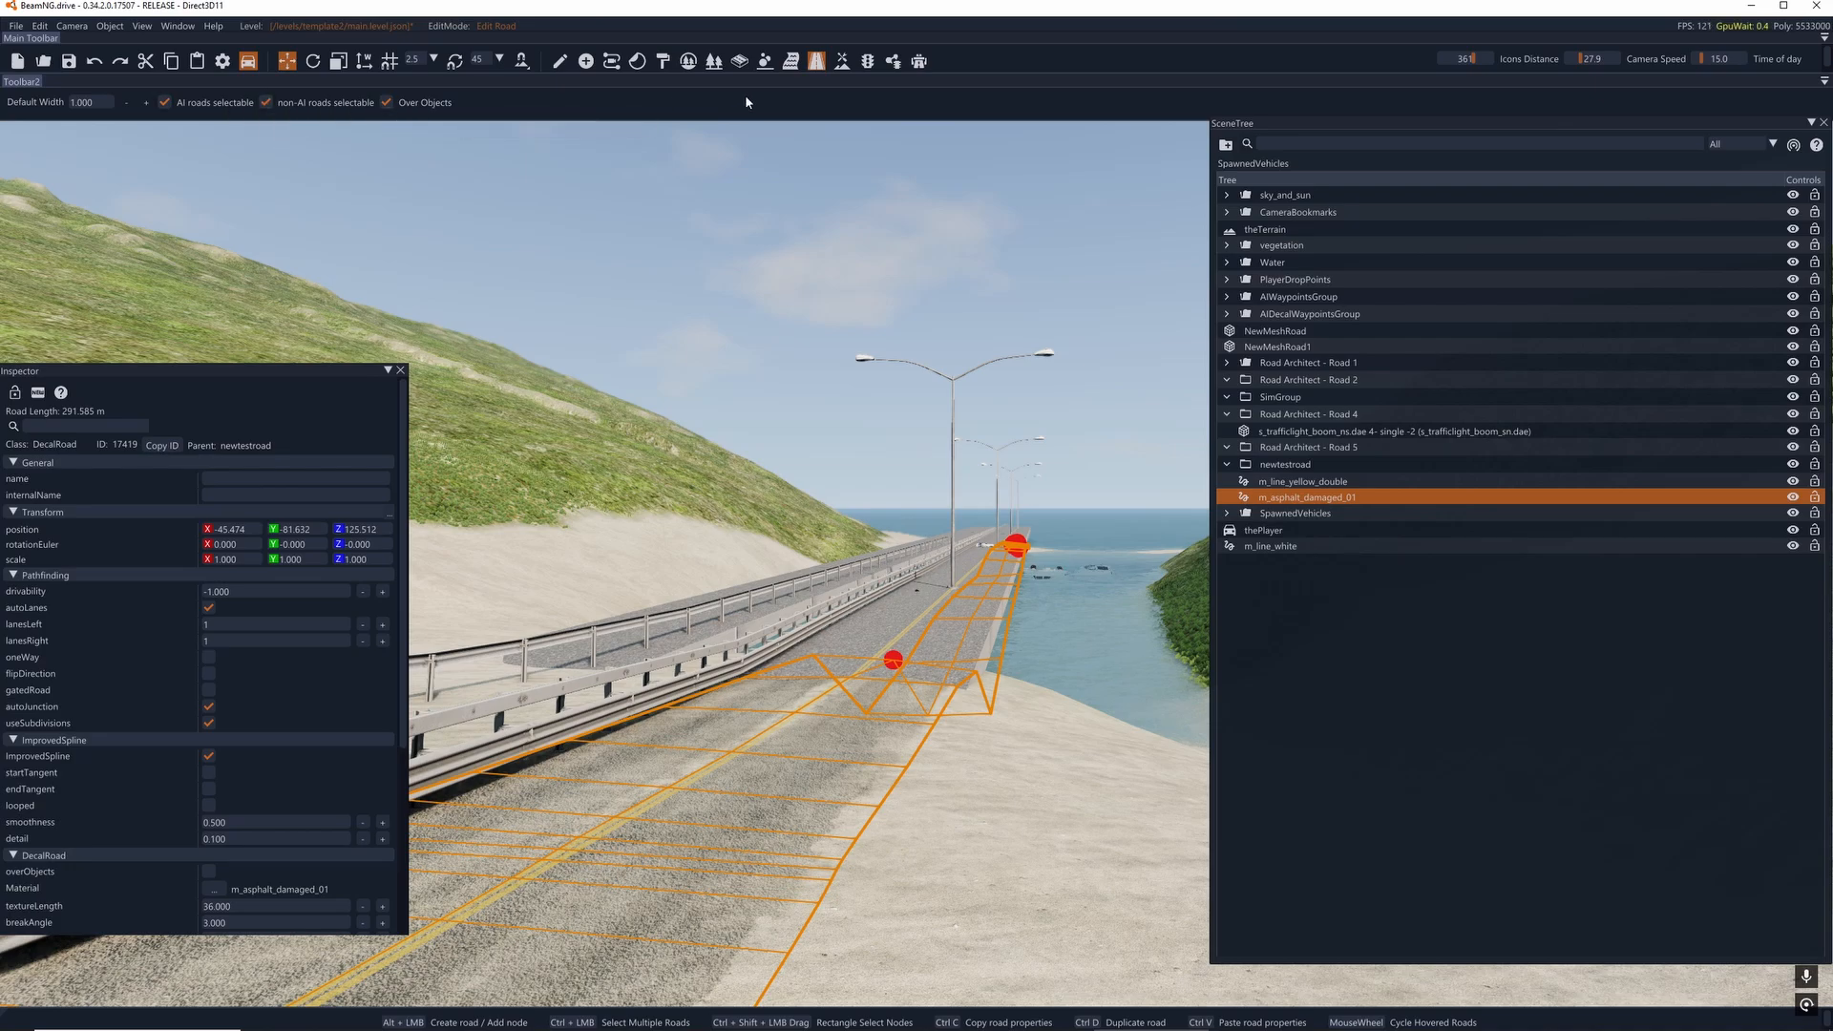
{"action": "right_click_drag", "start_coordinate": [988, 598], "coordinate": [1036, 632]}
{"action": "key", "text": "a"}
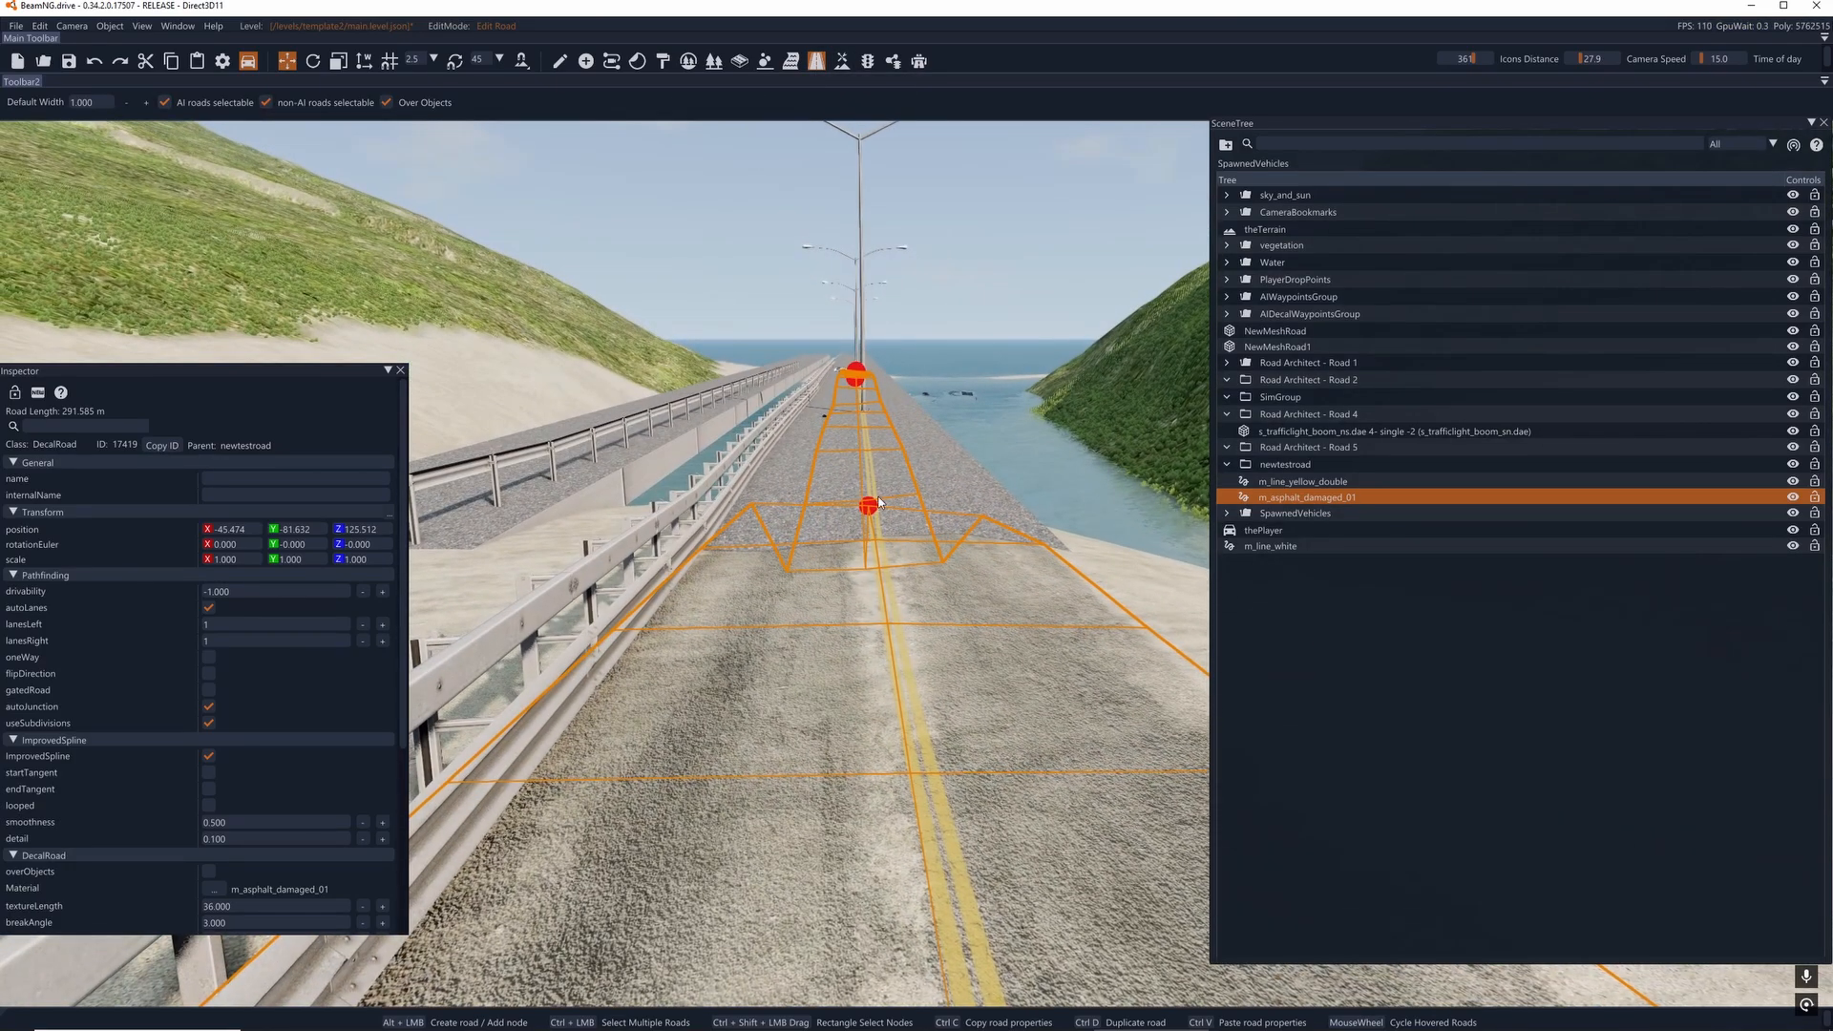
{"action": "left_click_drag", "start_coordinate": [872, 501], "coordinate": [858, 465]}
{"action": "left_click", "coordinate": [808, 443]}
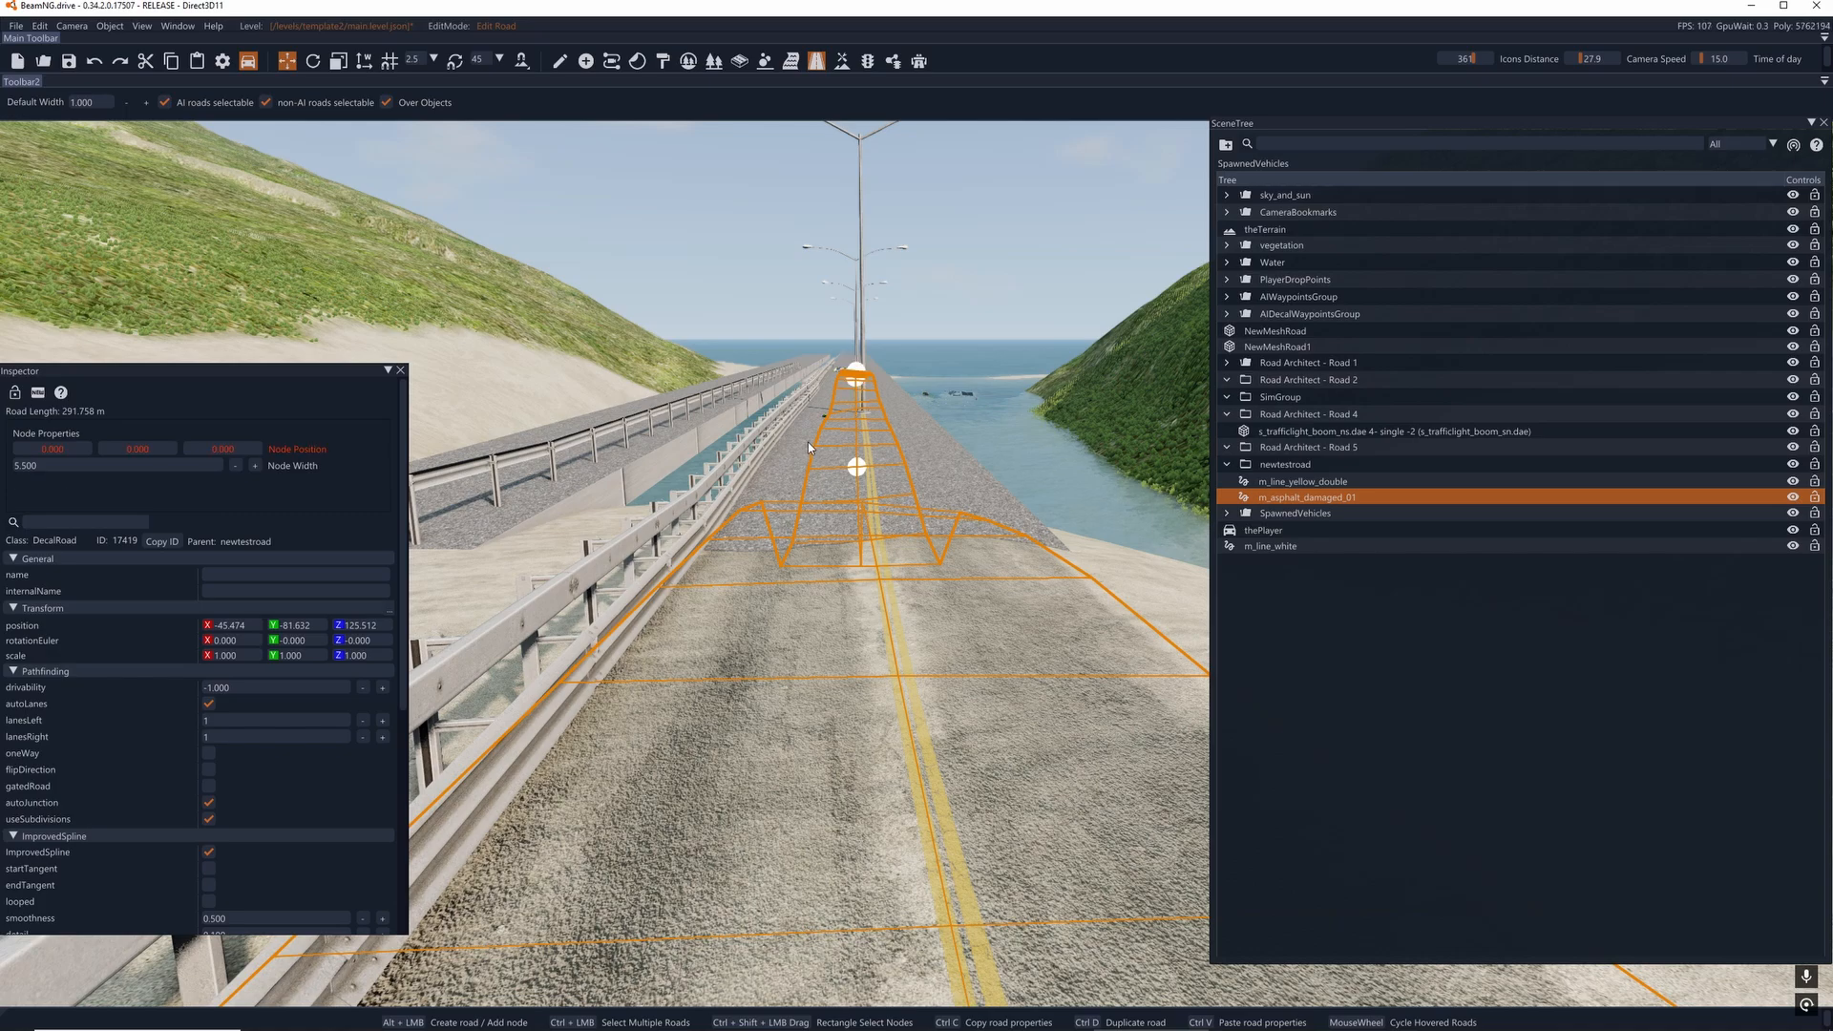
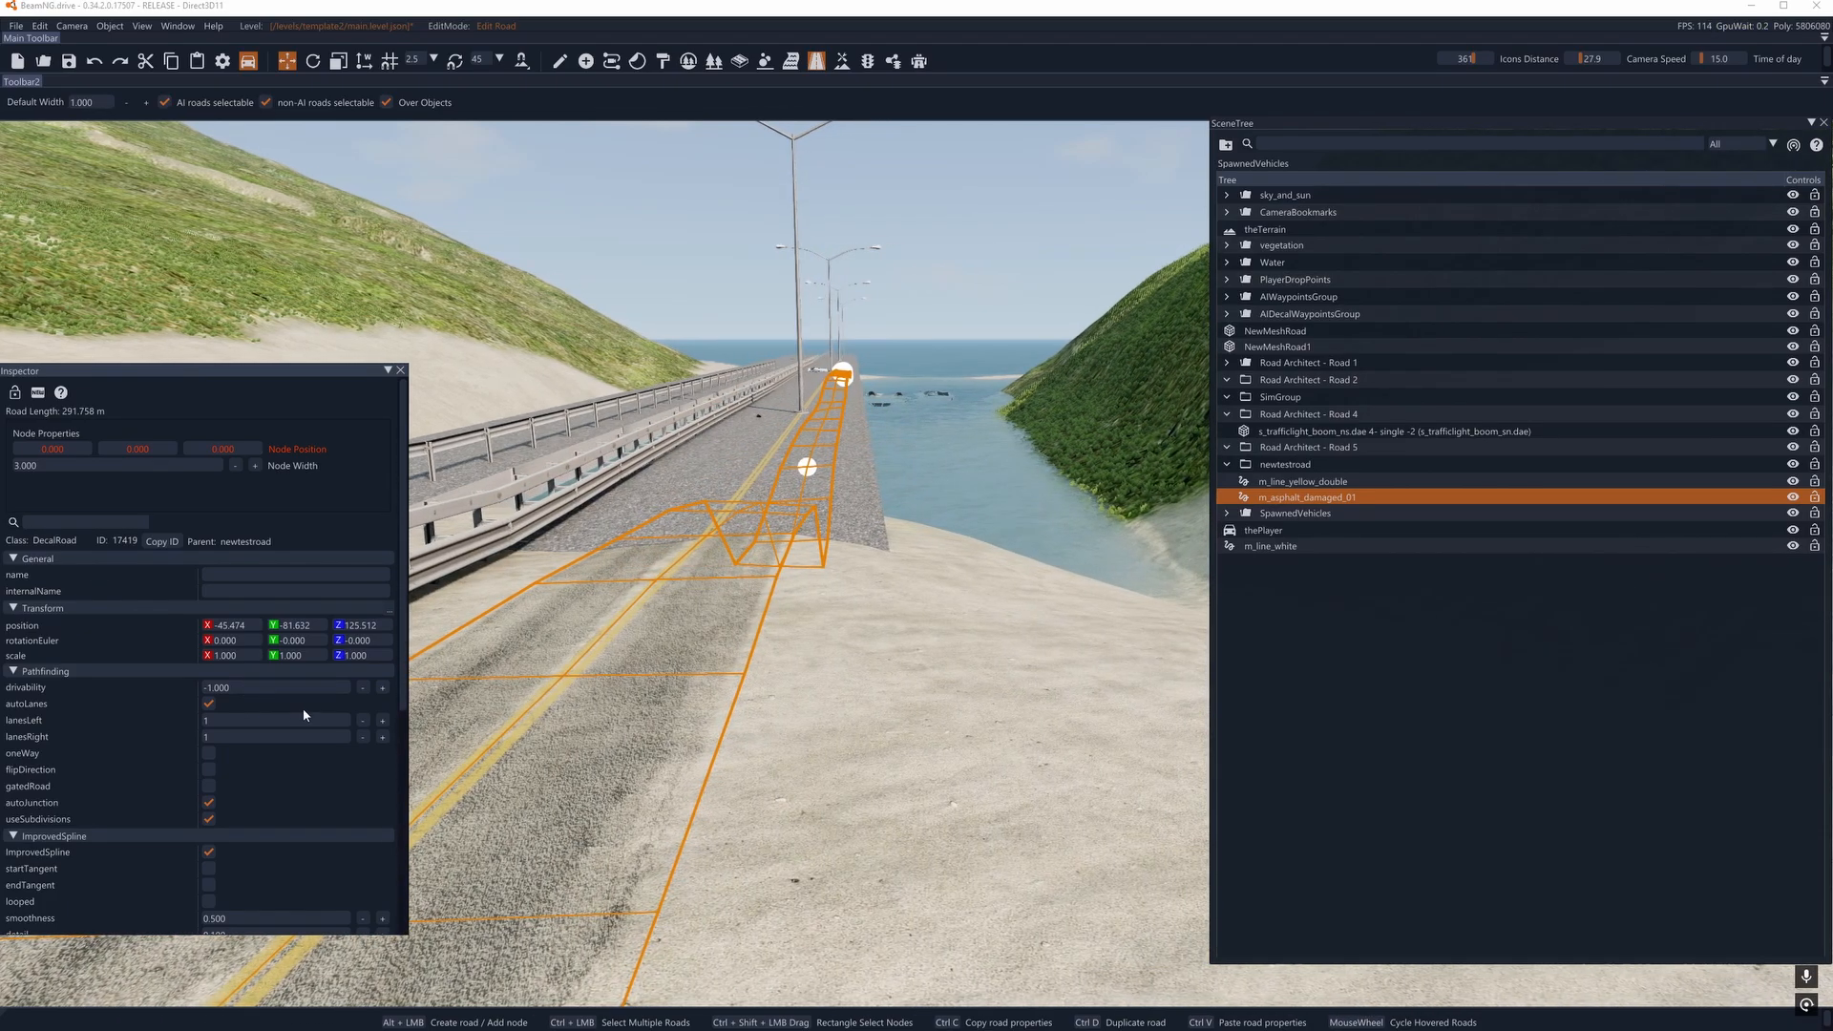
- Try to shift the m_asphalt_damaged_01 road's nearest bridge node toward the yellow center line
{"action": "scroll", "coordinate": [243, 758], "scroll_direction": "down", "scroll_amount": 5}
{"action": "key", "text": "a"}
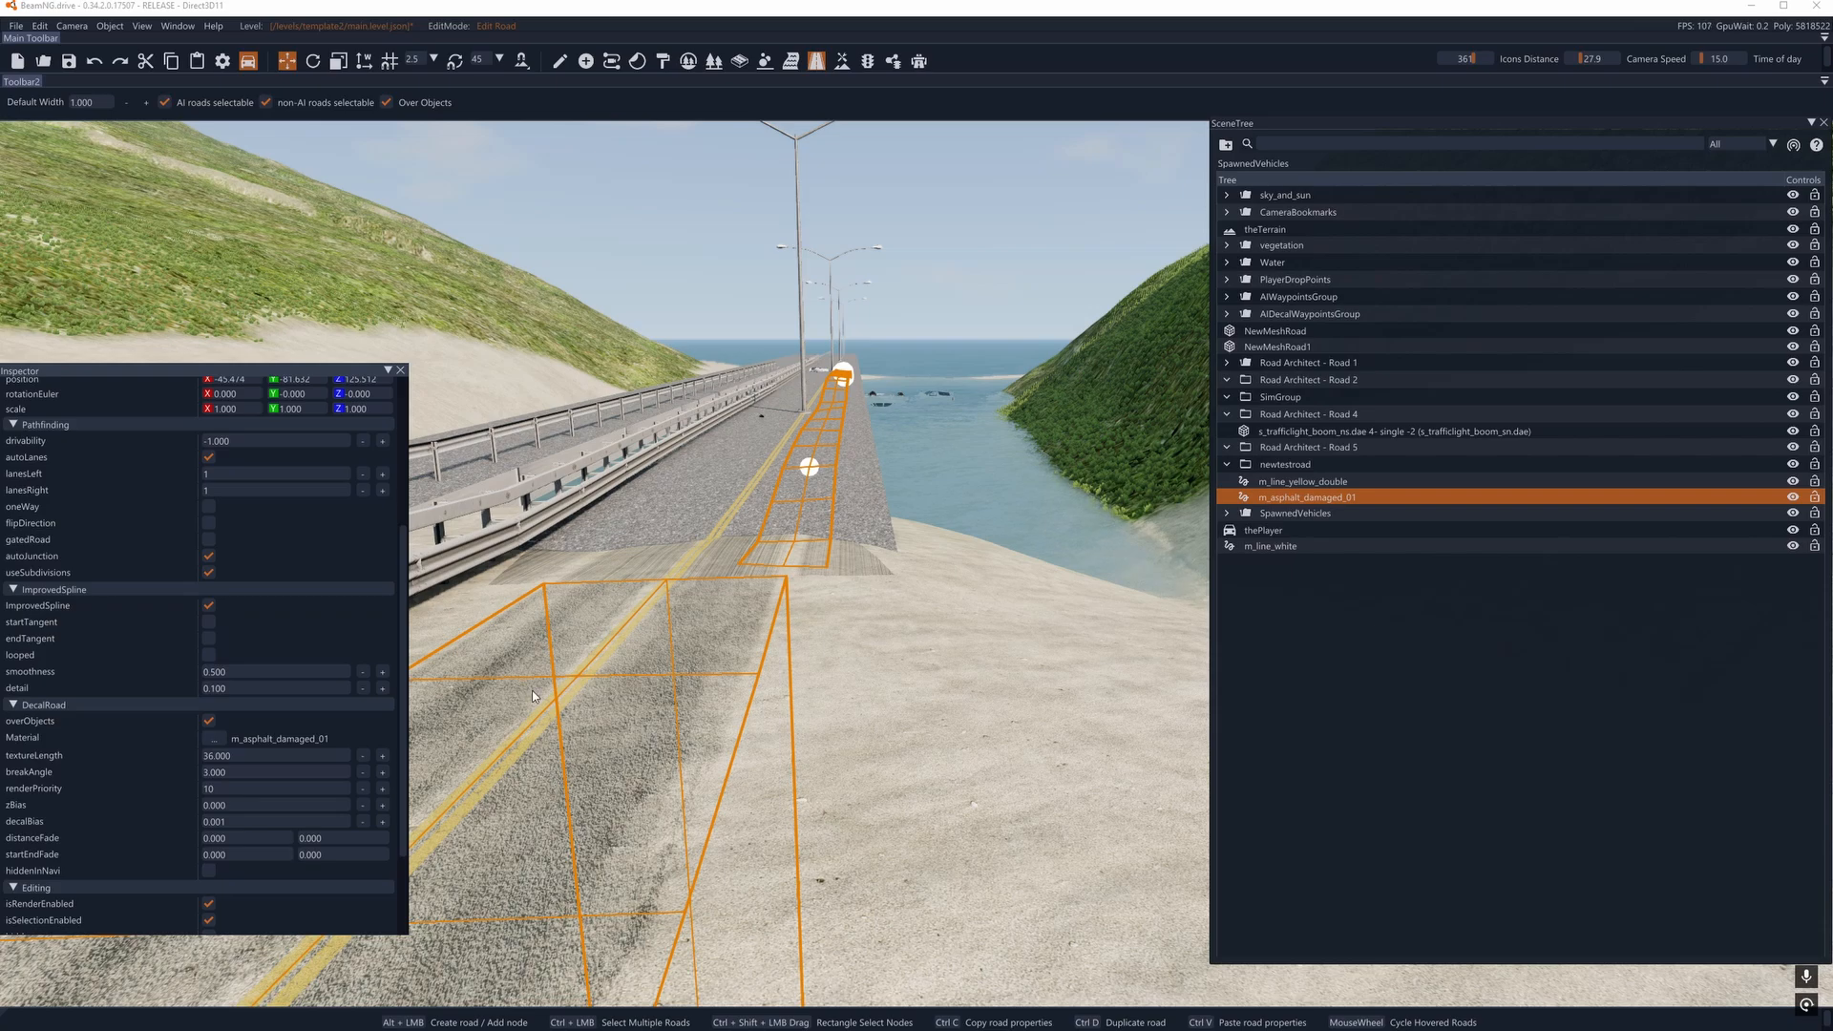
{"action": "key", "text": "d"}
{"action": "right_click_drag", "start_coordinate": [522, 683], "coordinate": [348, 639]}
{"action": "right_click_drag", "start_coordinate": [658, 615], "coordinate": [811, 606]}
{"action": "key", "text": "a"}
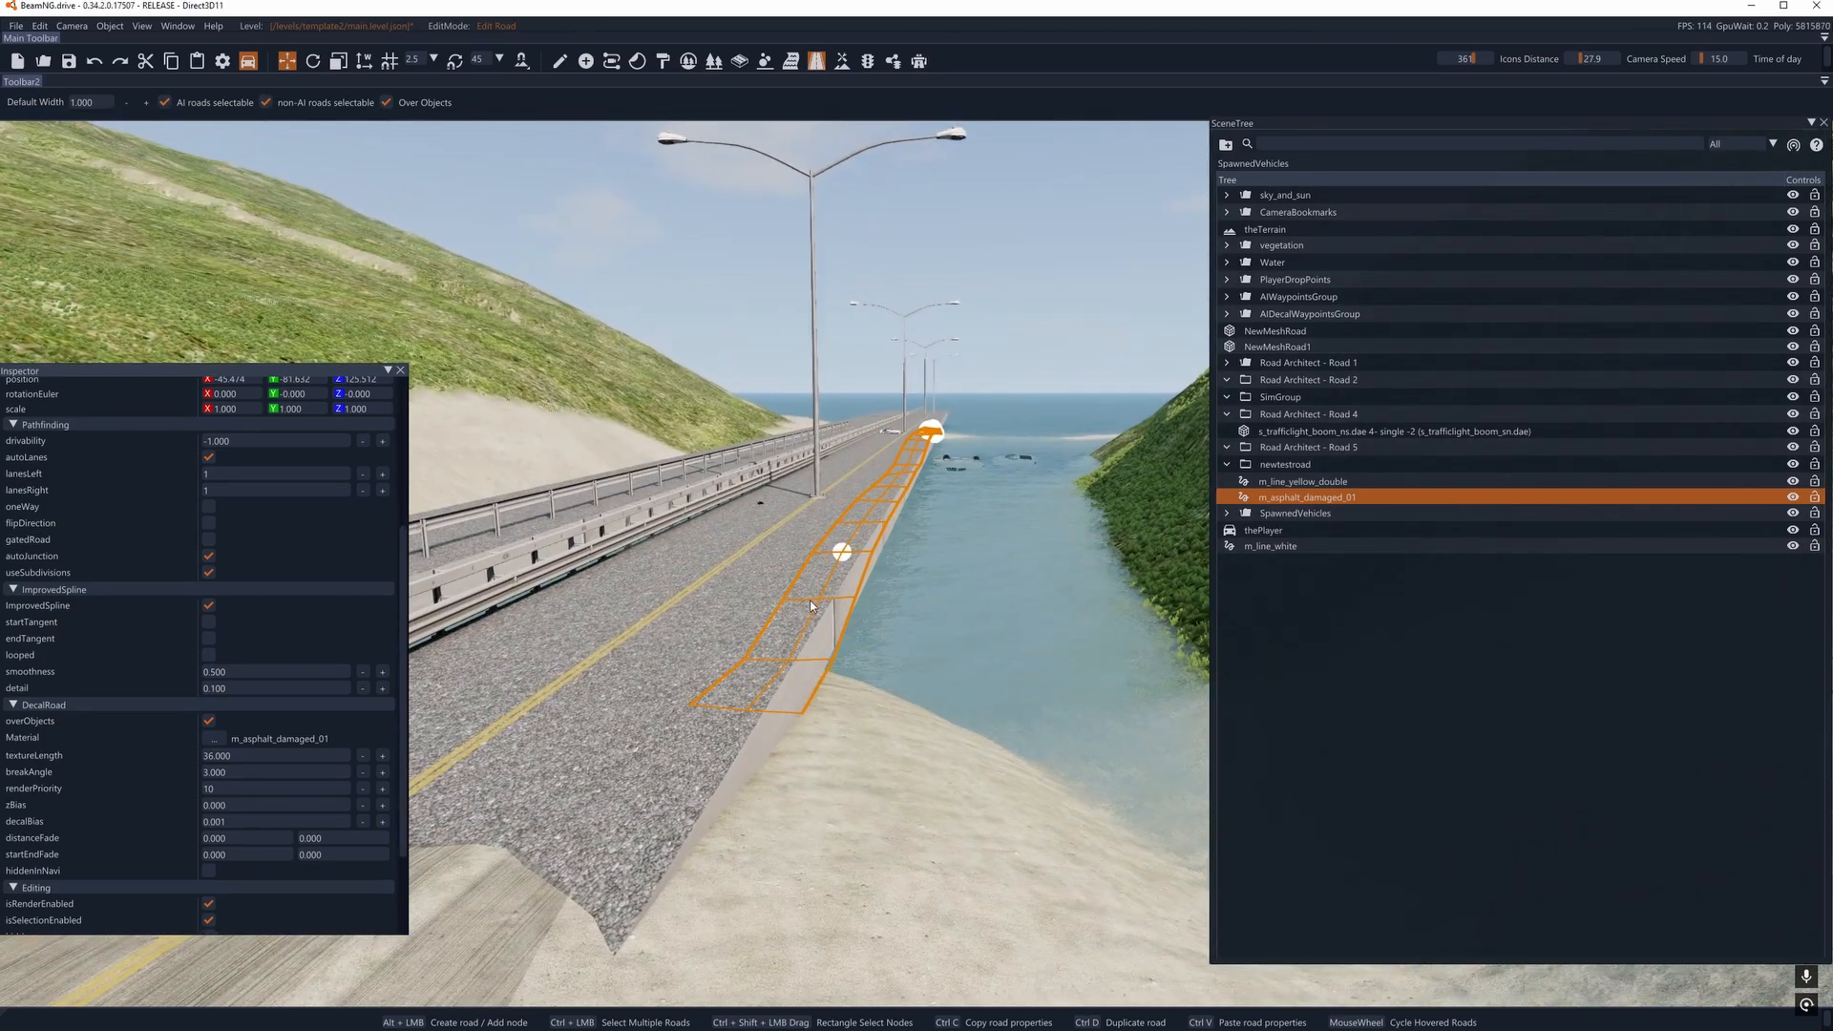
{"action": "left_click_drag", "start_coordinate": [845, 552], "coordinate": [703, 530]}
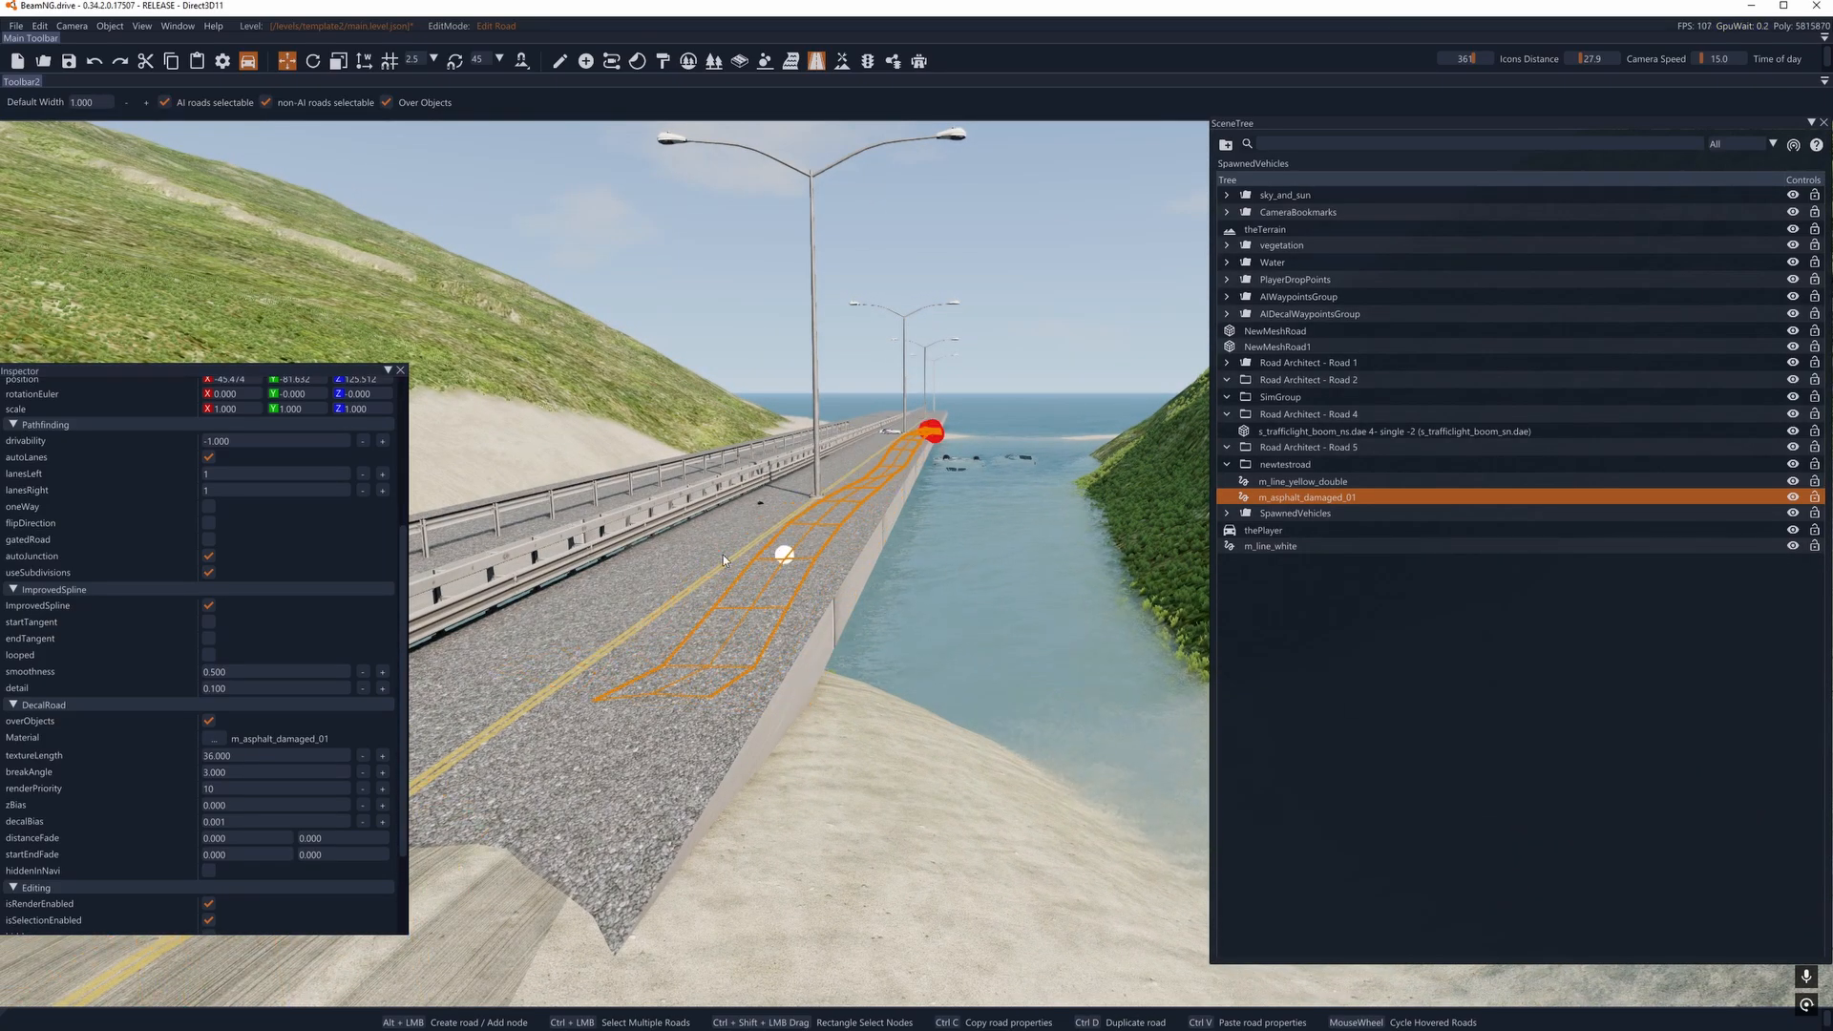
- Undo the last node edits on the m_asphalt_damaged_01 road, including the node deletion
{"action": "key", "text": "ctrl+z"}
{"action": "right_click_drag", "start_coordinate": [722, 561], "coordinate": [249, 573]}
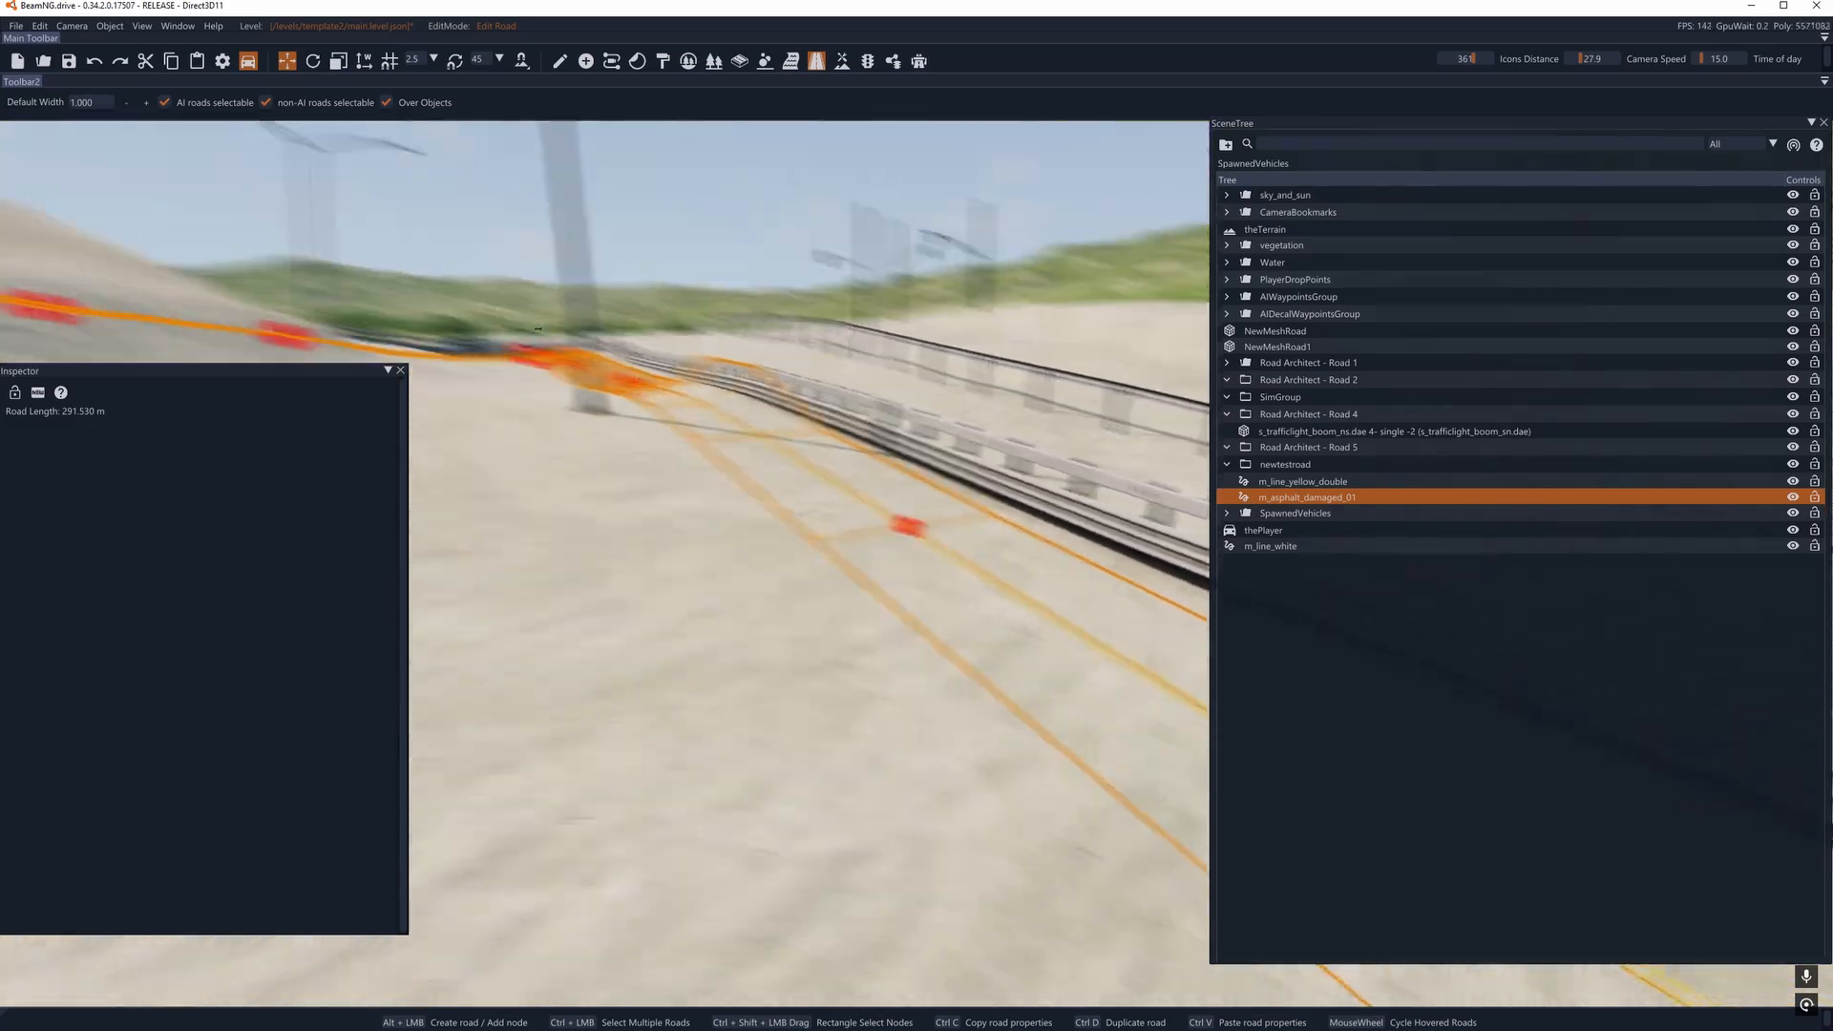
{"action": "right_click_drag", "start_coordinate": [582, 573], "coordinate": [1098, 573]}
{"action": "key", "text": "ctrl+z"}
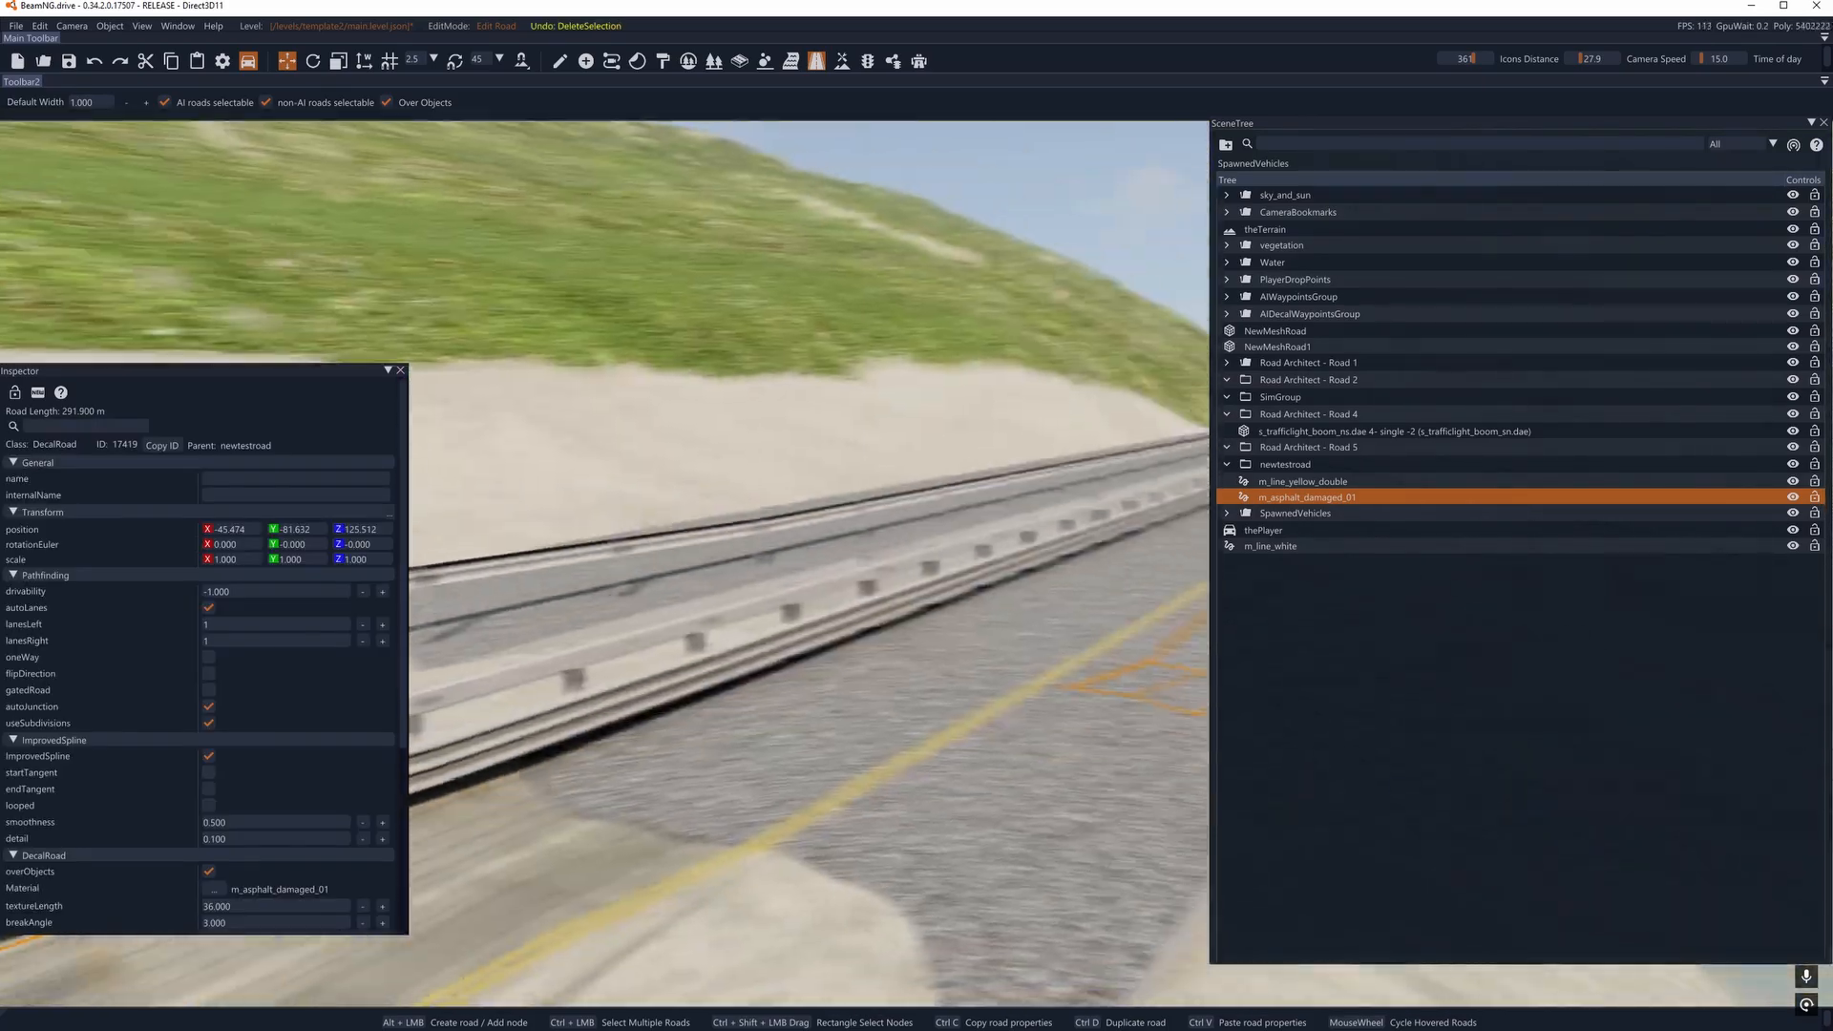
{"action": "right_click_drag", "start_coordinate": [745, 563], "coordinate": [1097, 563]}
{"action": "key", "text": "s"}
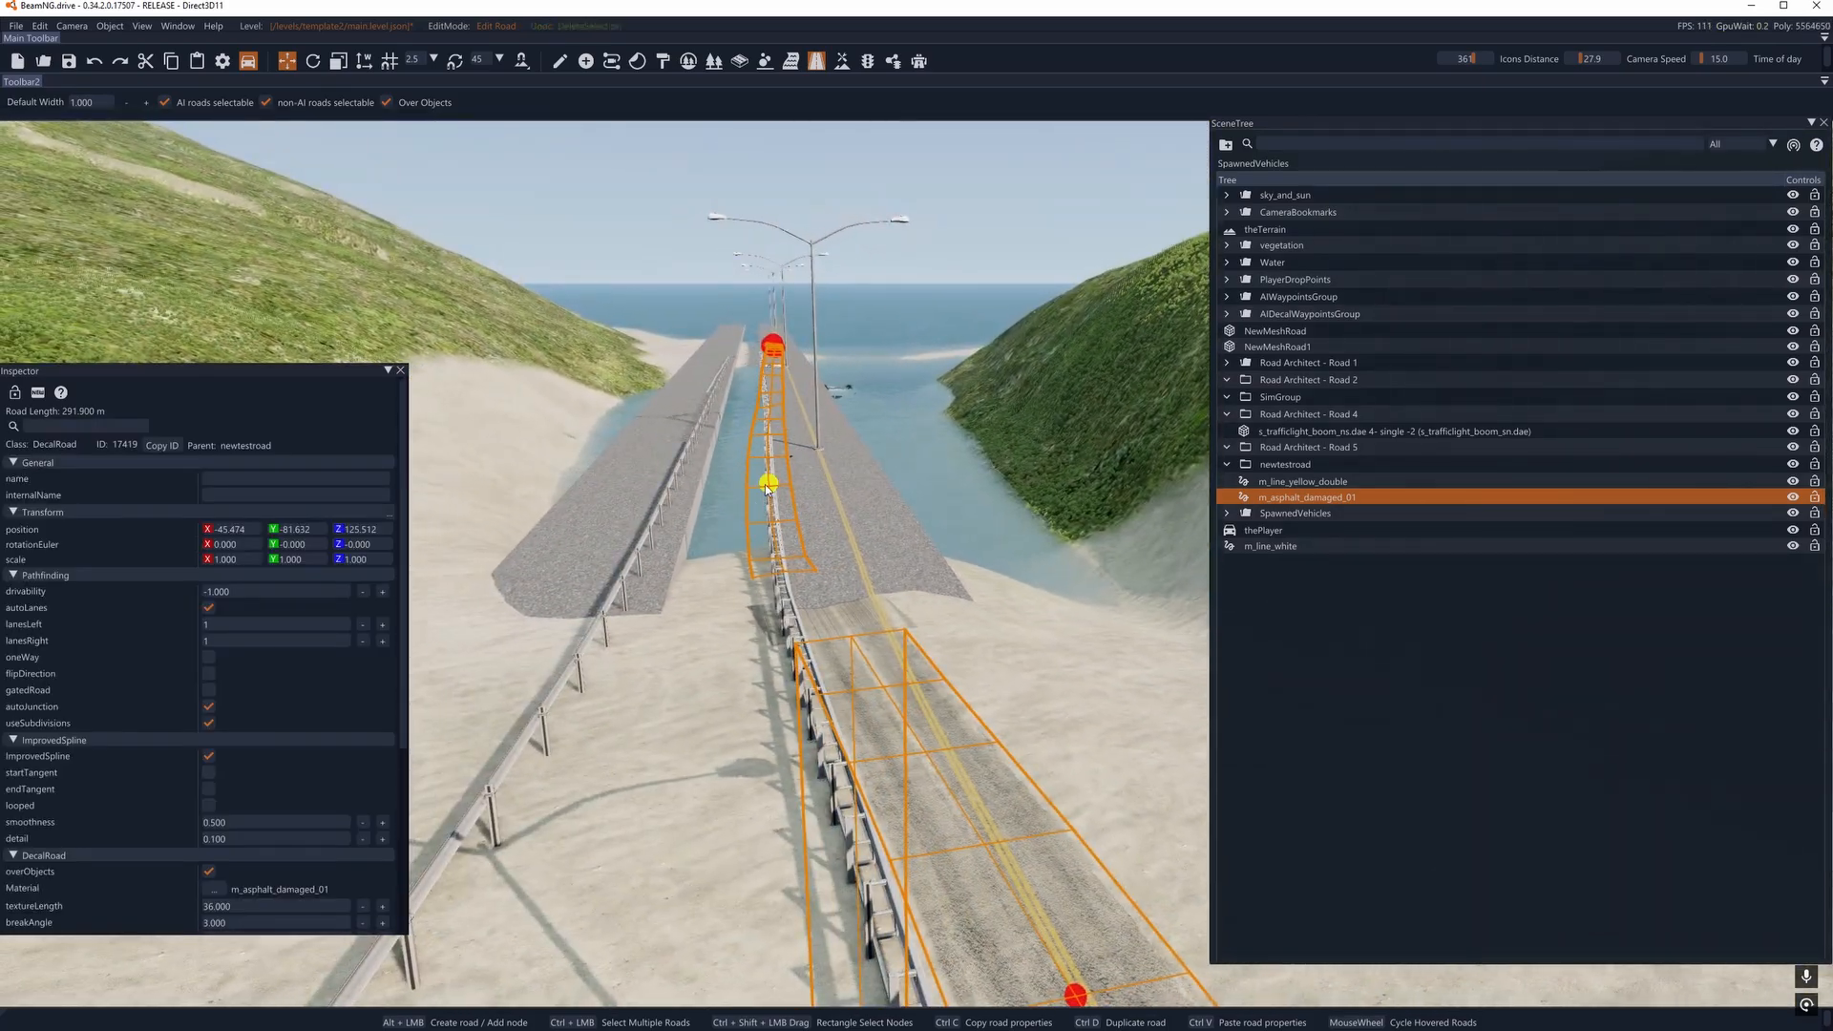
- Try to line up the asphalt road's bridge nodes with the yellow center line of the road lane
{"action": "left_click_drag", "start_coordinate": [767, 487], "coordinate": [802, 480]}
{"action": "left_click_drag", "start_coordinate": [802, 360], "coordinate": [782, 317]}
{"action": "key", "text": "a"}
{"action": "right_click_drag", "start_coordinate": [781, 318], "coordinate": [983, 286]}
{"action": "key", "text": "d"}
{"action": "right_click_drag", "start_coordinate": [964, 535], "coordinate": [831, 467]}
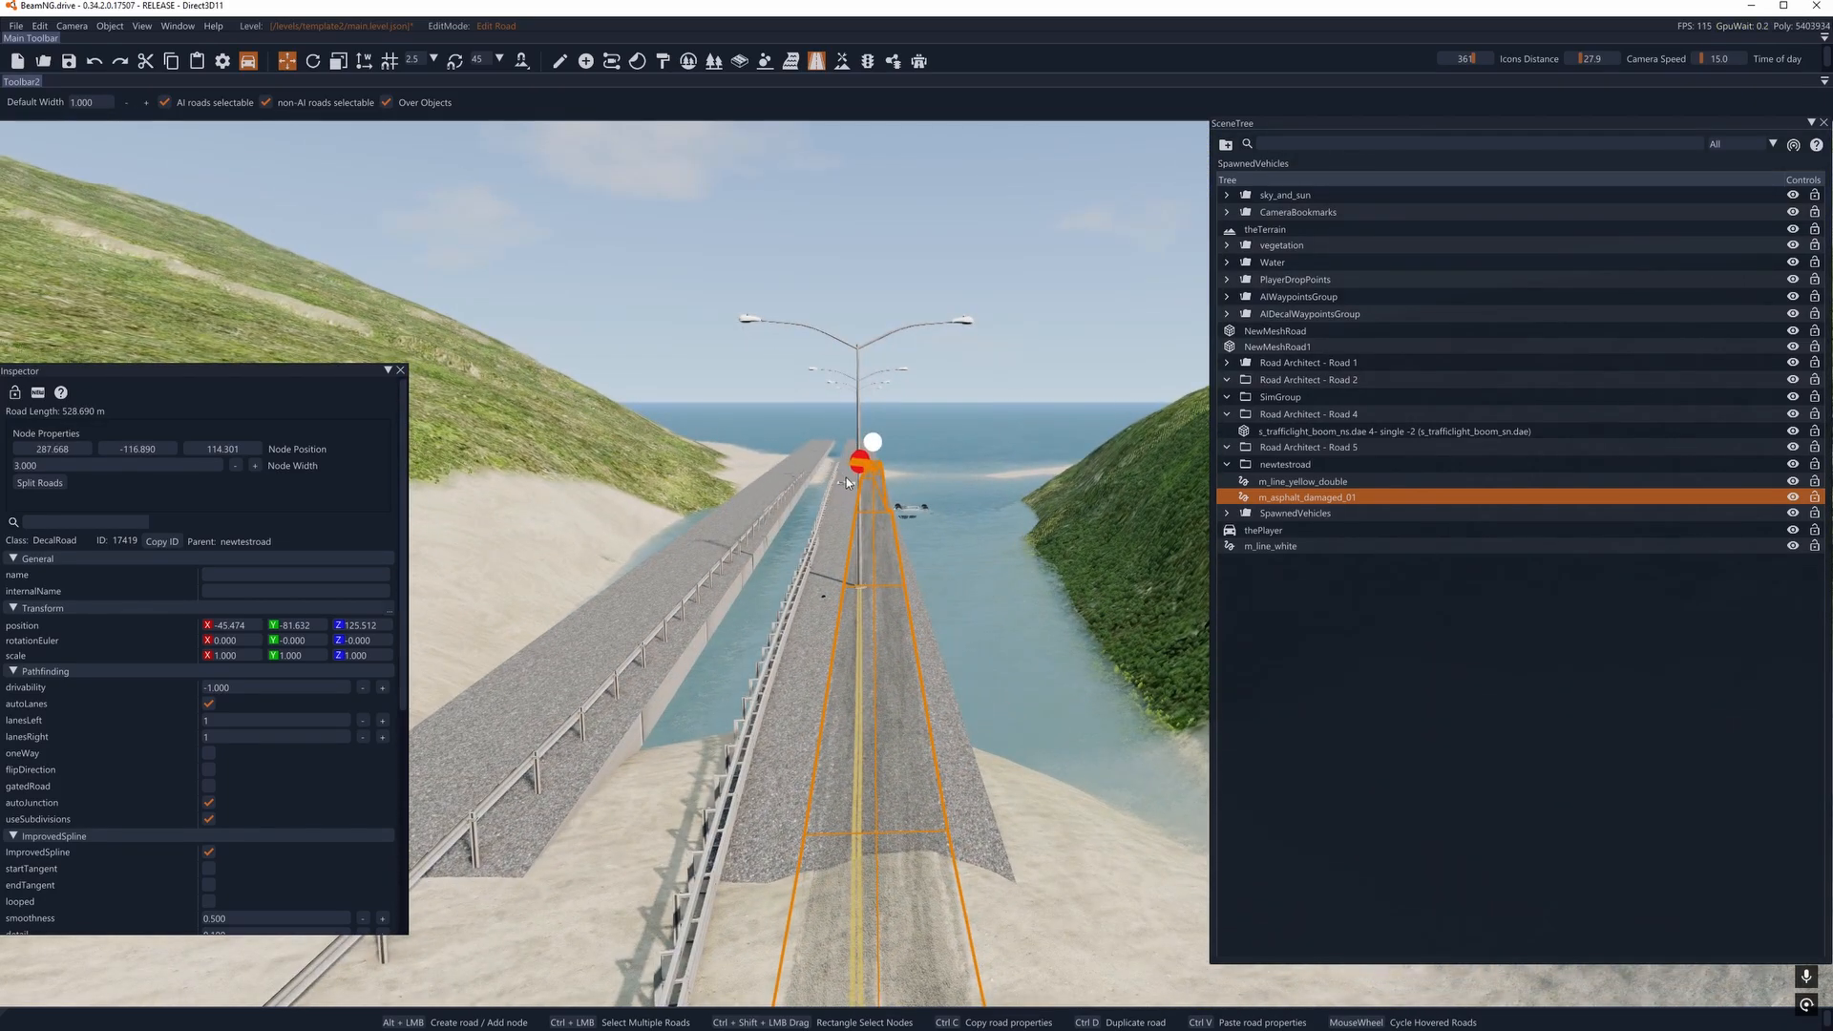
- Delete the asphalt road's outermost nodes, including the end node in the water beyond the bridge
{"action": "key", "text": "Delete"}
{"action": "left_click", "coordinate": [863, 461]}
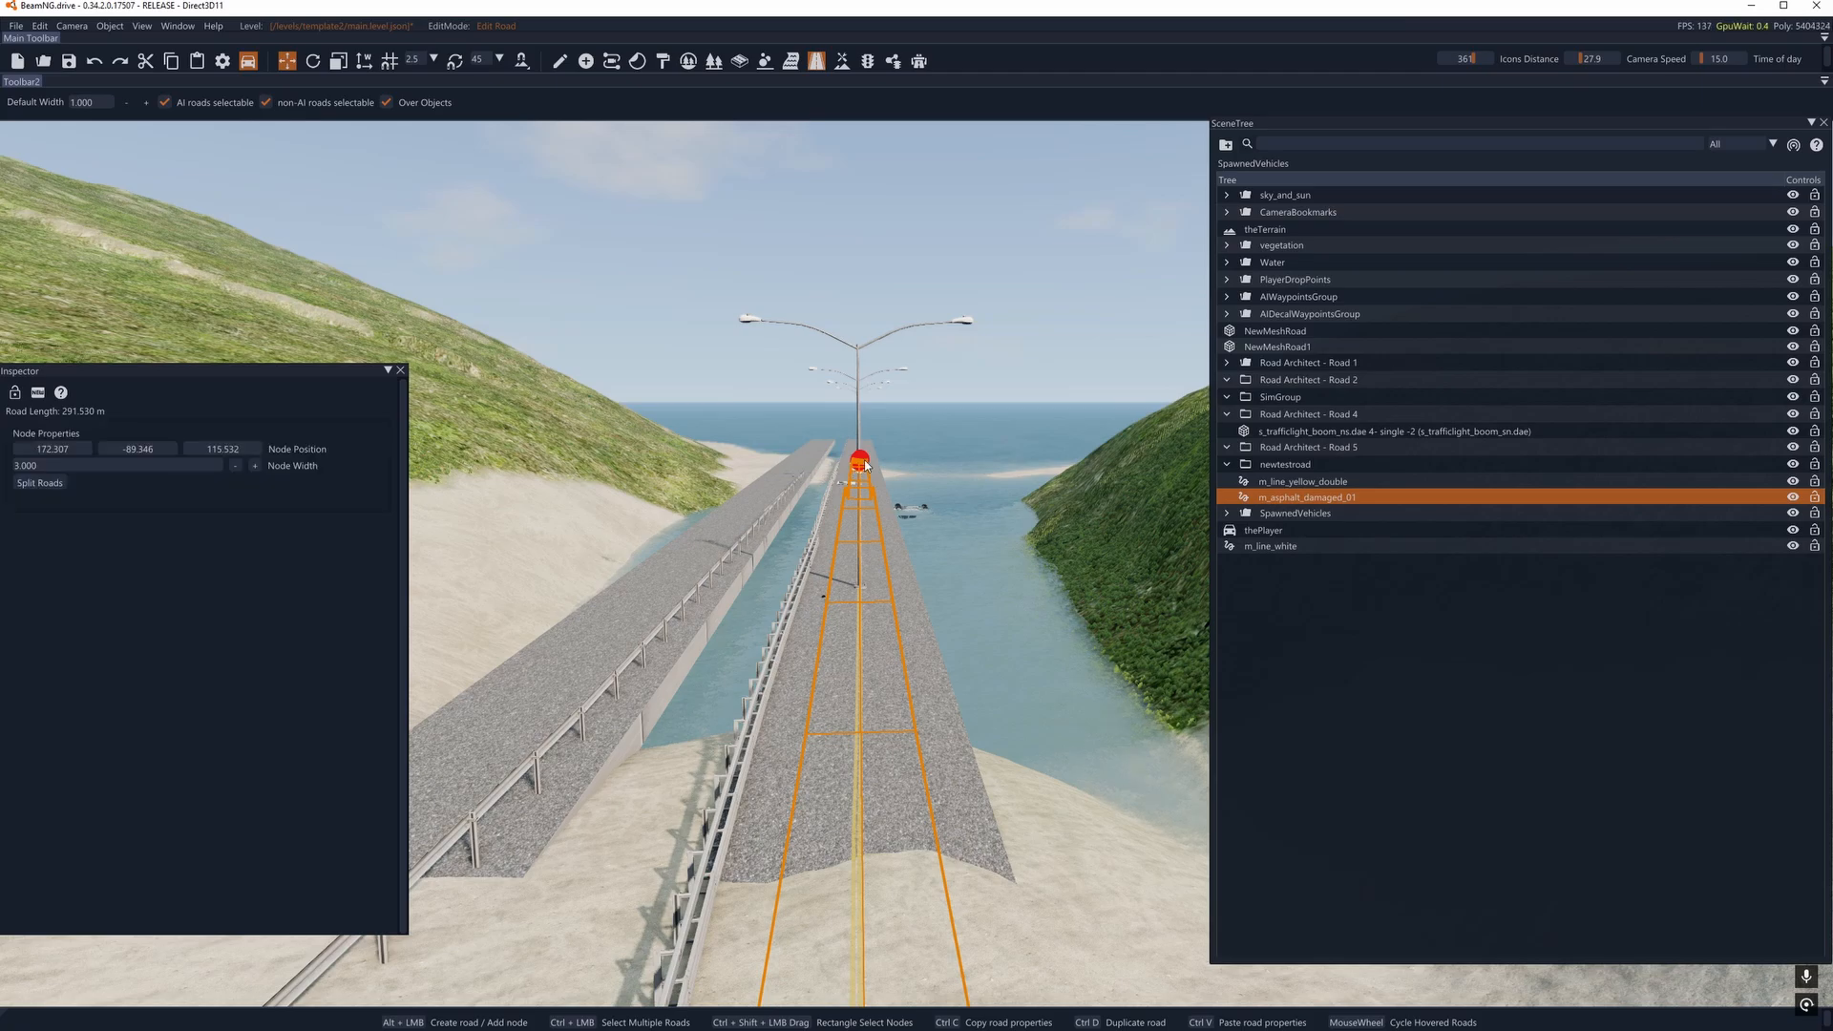
{"action": "key", "text": "a"}
{"action": "right_click_drag", "start_coordinate": [864, 461], "coordinate": [678, 477]}
{"action": "key", "text": "s"}
{"action": "key", "text": "w"}
{"action": "key", "text": "d"}
{"action": "key", "text": "w"}
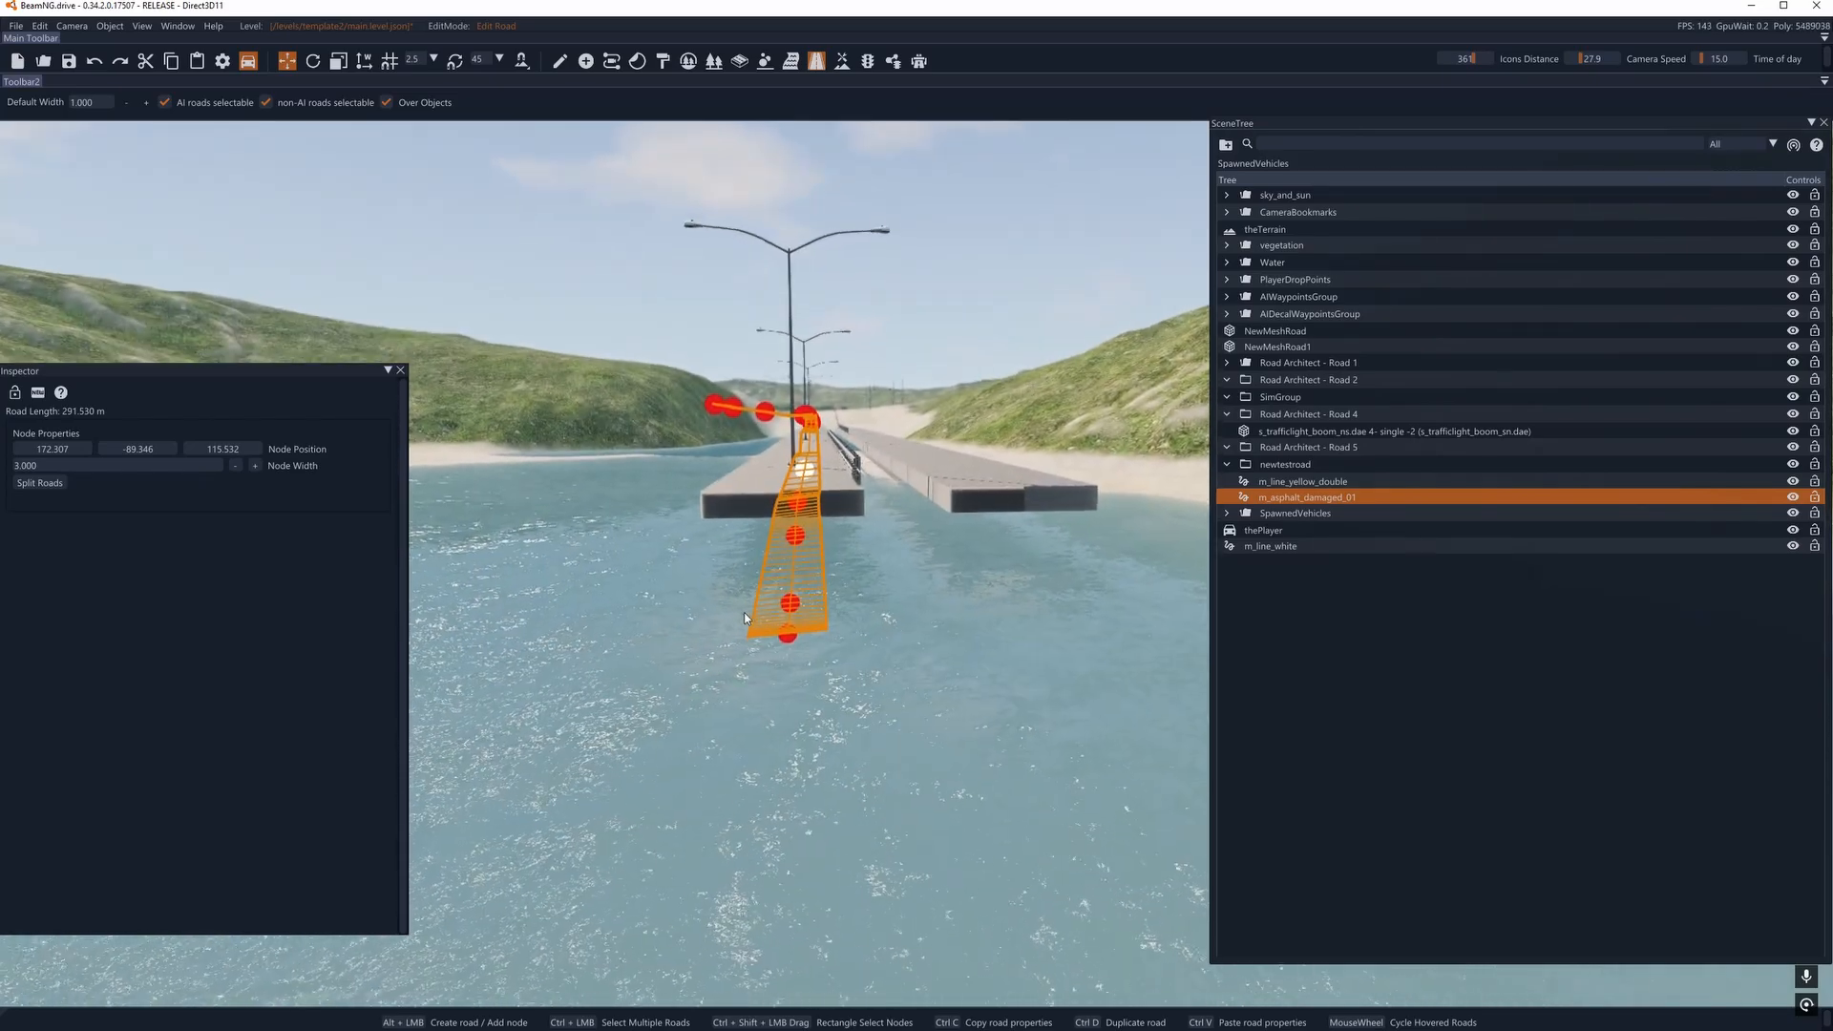
{"action": "left_click", "coordinate": [788, 625]}
{"action": "key", "text": "Delete"}
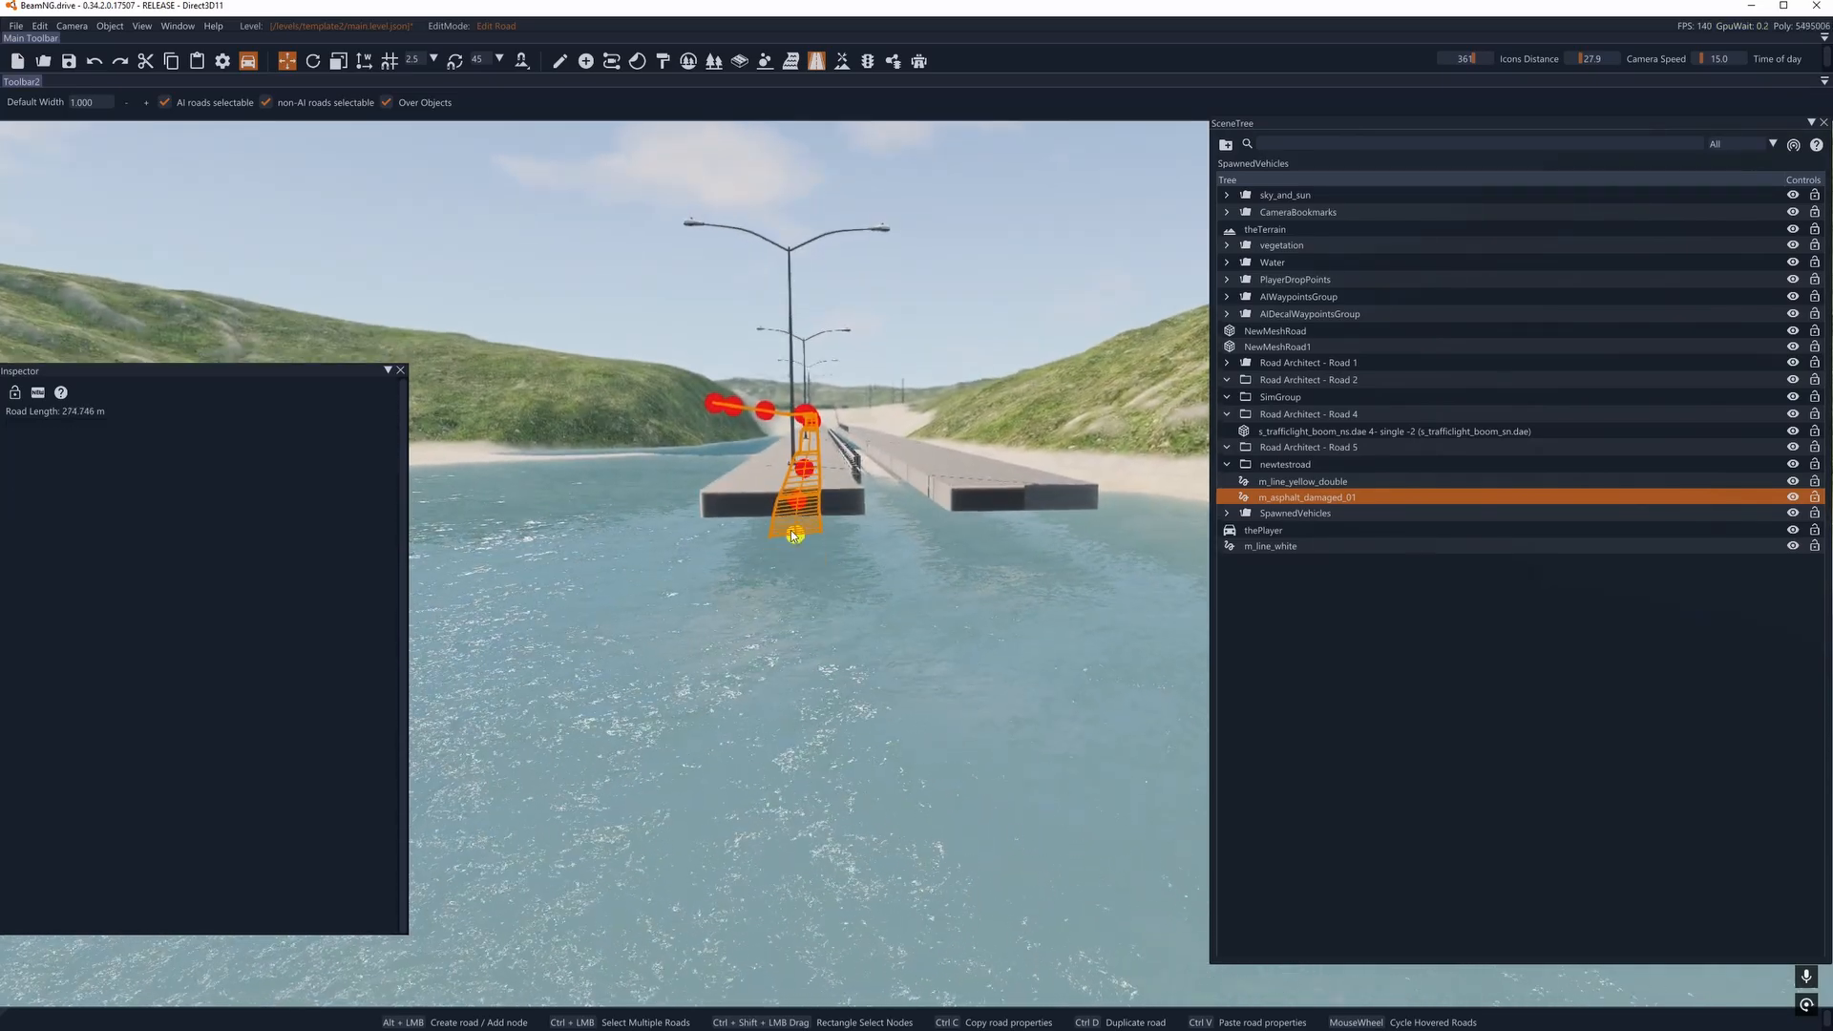
- Delete the asphalt road's remaining nodes one by one back to the node on the shore before the bridge
{"action": "left_click", "coordinate": [792, 534]}
{"action": "key", "text": "Delete"}
{"action": "left_click", "coordinate": [798, 502]}
{"action": "key", "text": "Delete"}
{"action": "left_click", "coordinate": [804, 468]}
{"action": "key", "text": "Delete"}
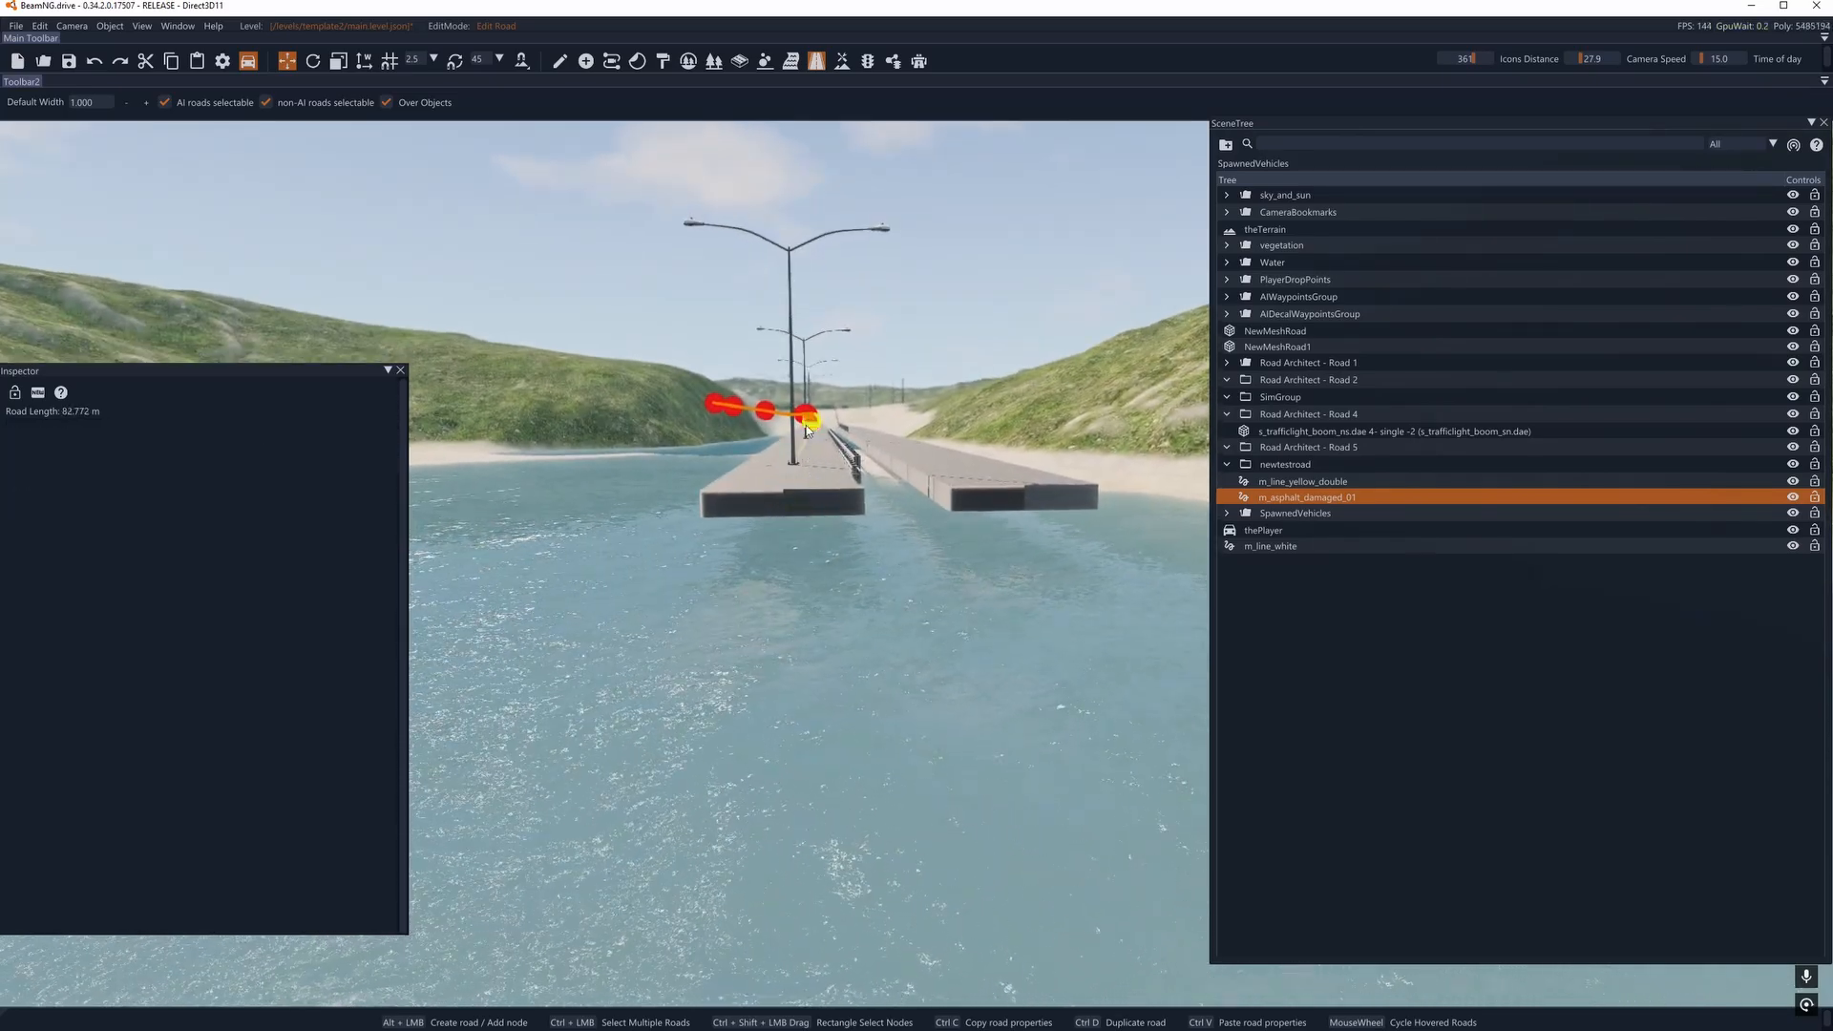
- Extend the asphalt road from its shore end with a new node on the bridge's yellow line, short of the first bridge light pole
{"action": "right_click_drag", "start_coordinate": [781, 512], "coordinate": [1079, 525]}
{"action": "key", "text": "w"}
{"action": "key", "text": "w"}
{"action": "key", "text": "a"}
{"action": "right_click_drag", "start_coordinate": [611, 544], "coordinate": [747, 574]}
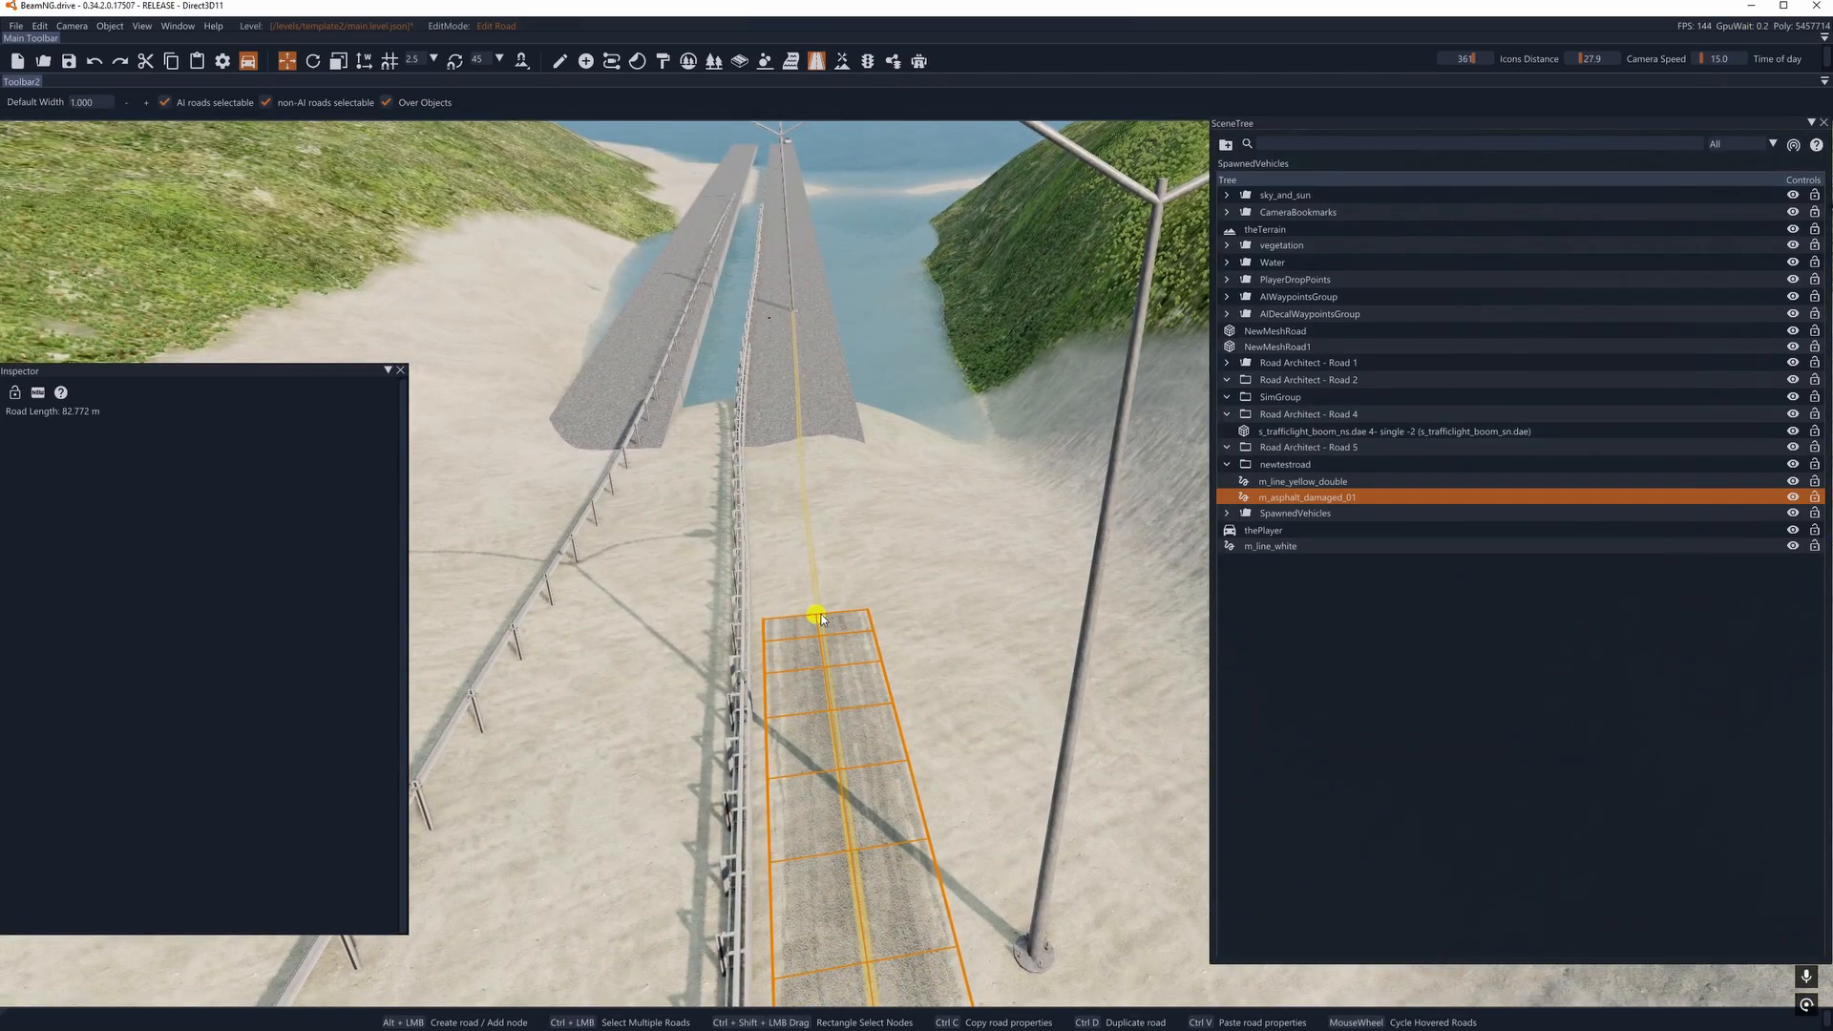
{"action": "left_click_drag", "start_coordinate": [791, 291], "coordinate": [790, 319]}
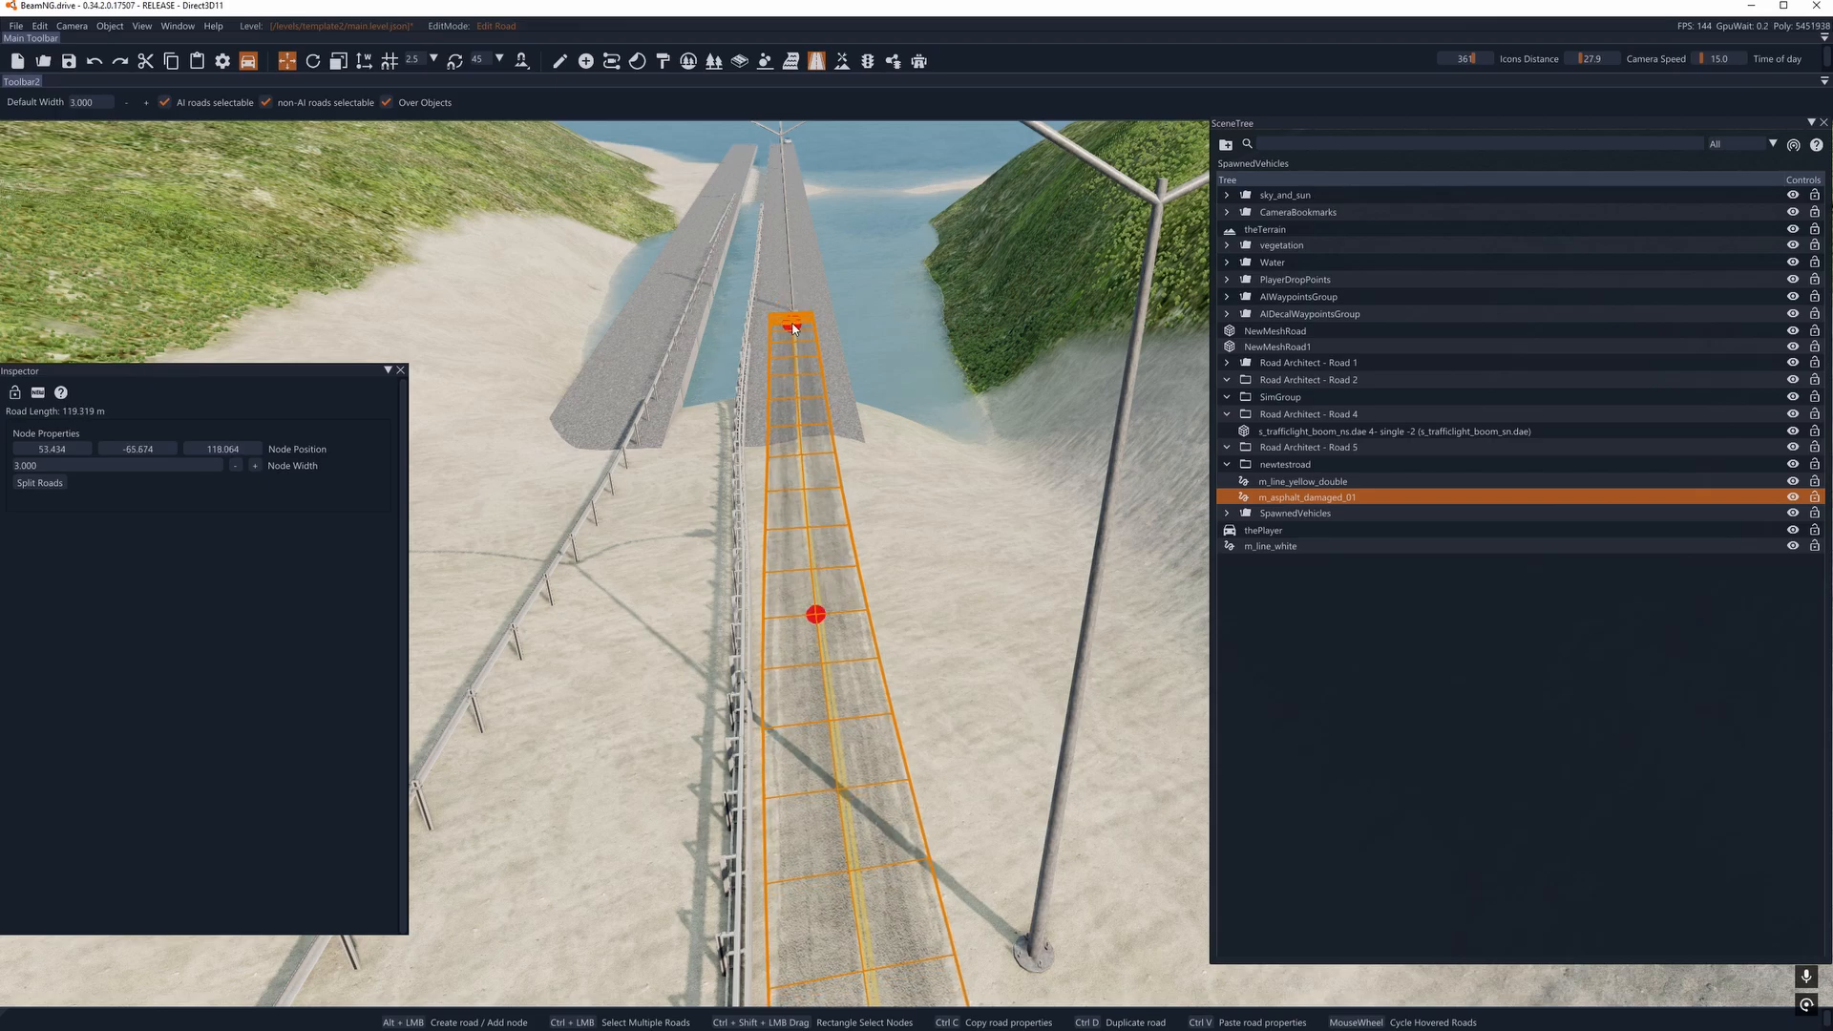
- Try to add another asphalt road node farther along the bridge, in line with the light pole
{"action": "left_click", "coordinate": [784, 200], "text": "alt"}
{"action": "right_click_drag", "start_coordinate": [784, 201], "coordinate": [770, 398]}
{"action": "key", "text": "w"}
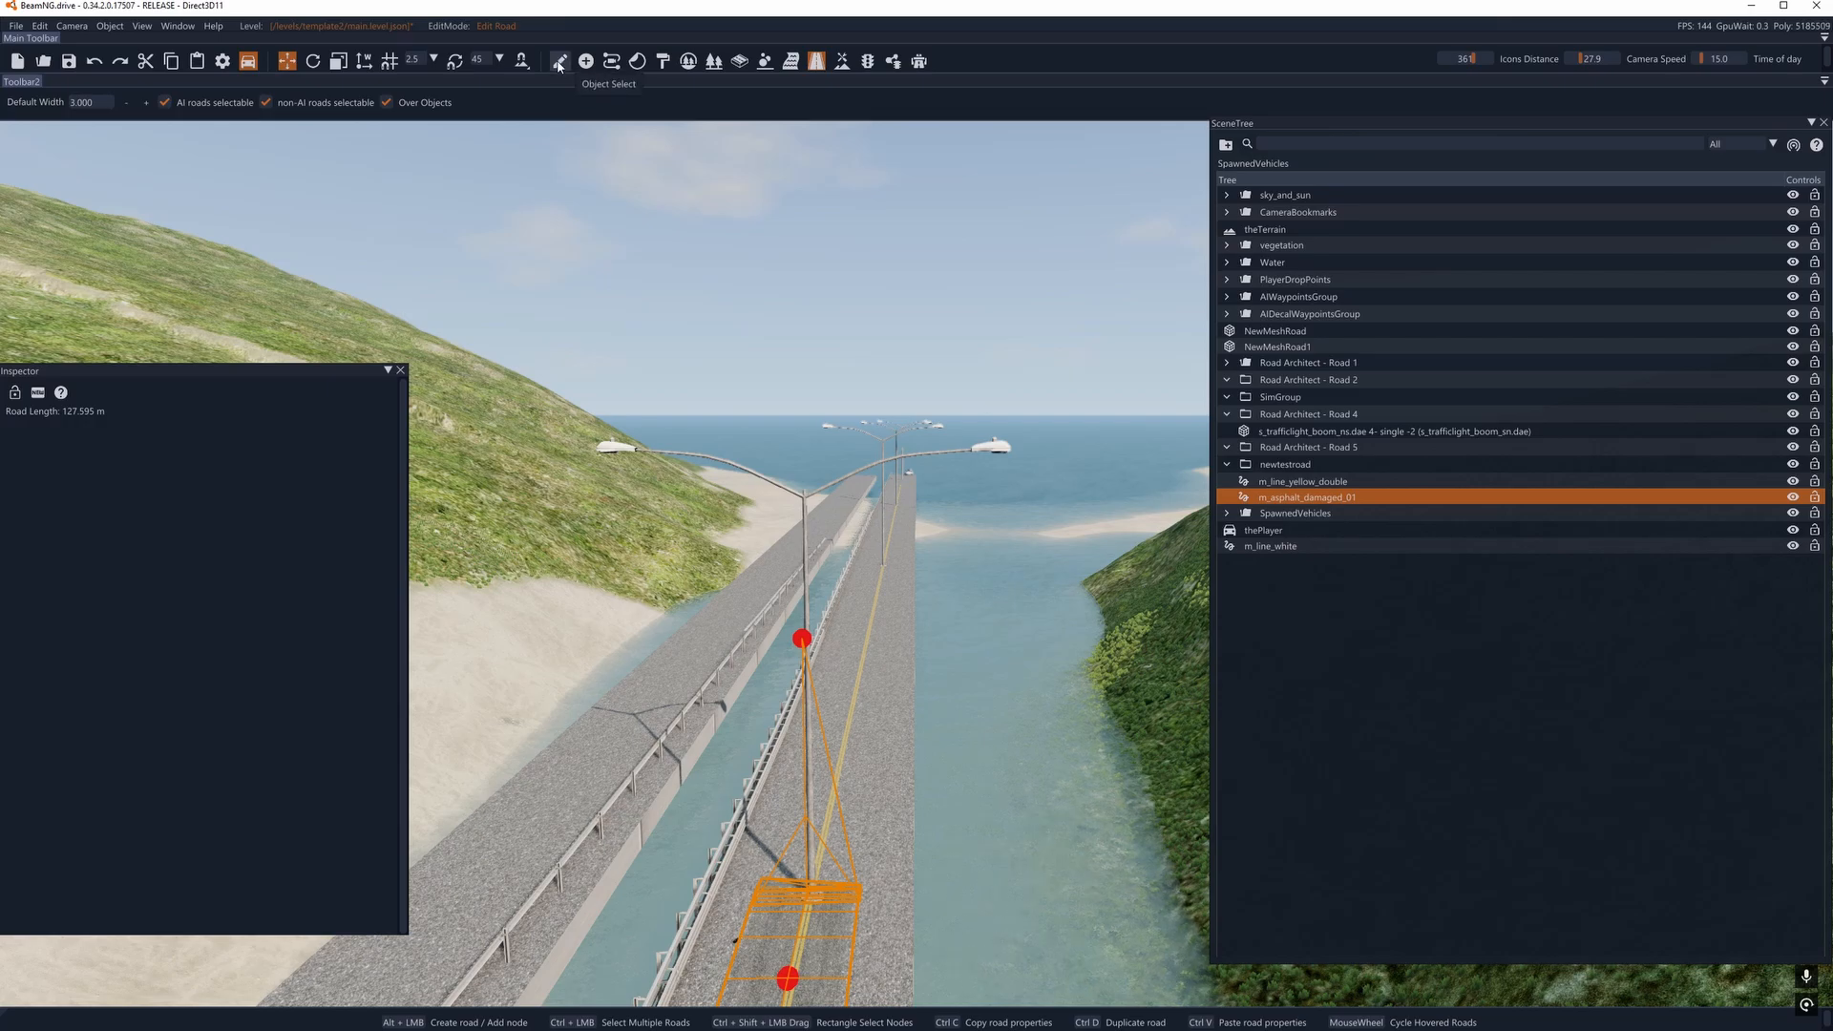
- Select the light pole pole_light_double.dae 1-1-3 on the bridge and examine its collision and decal type properties
{"action": "left_click", "coordinate": [560, 61]}
{"action": "left_click", "coordinate": [563, 434]}
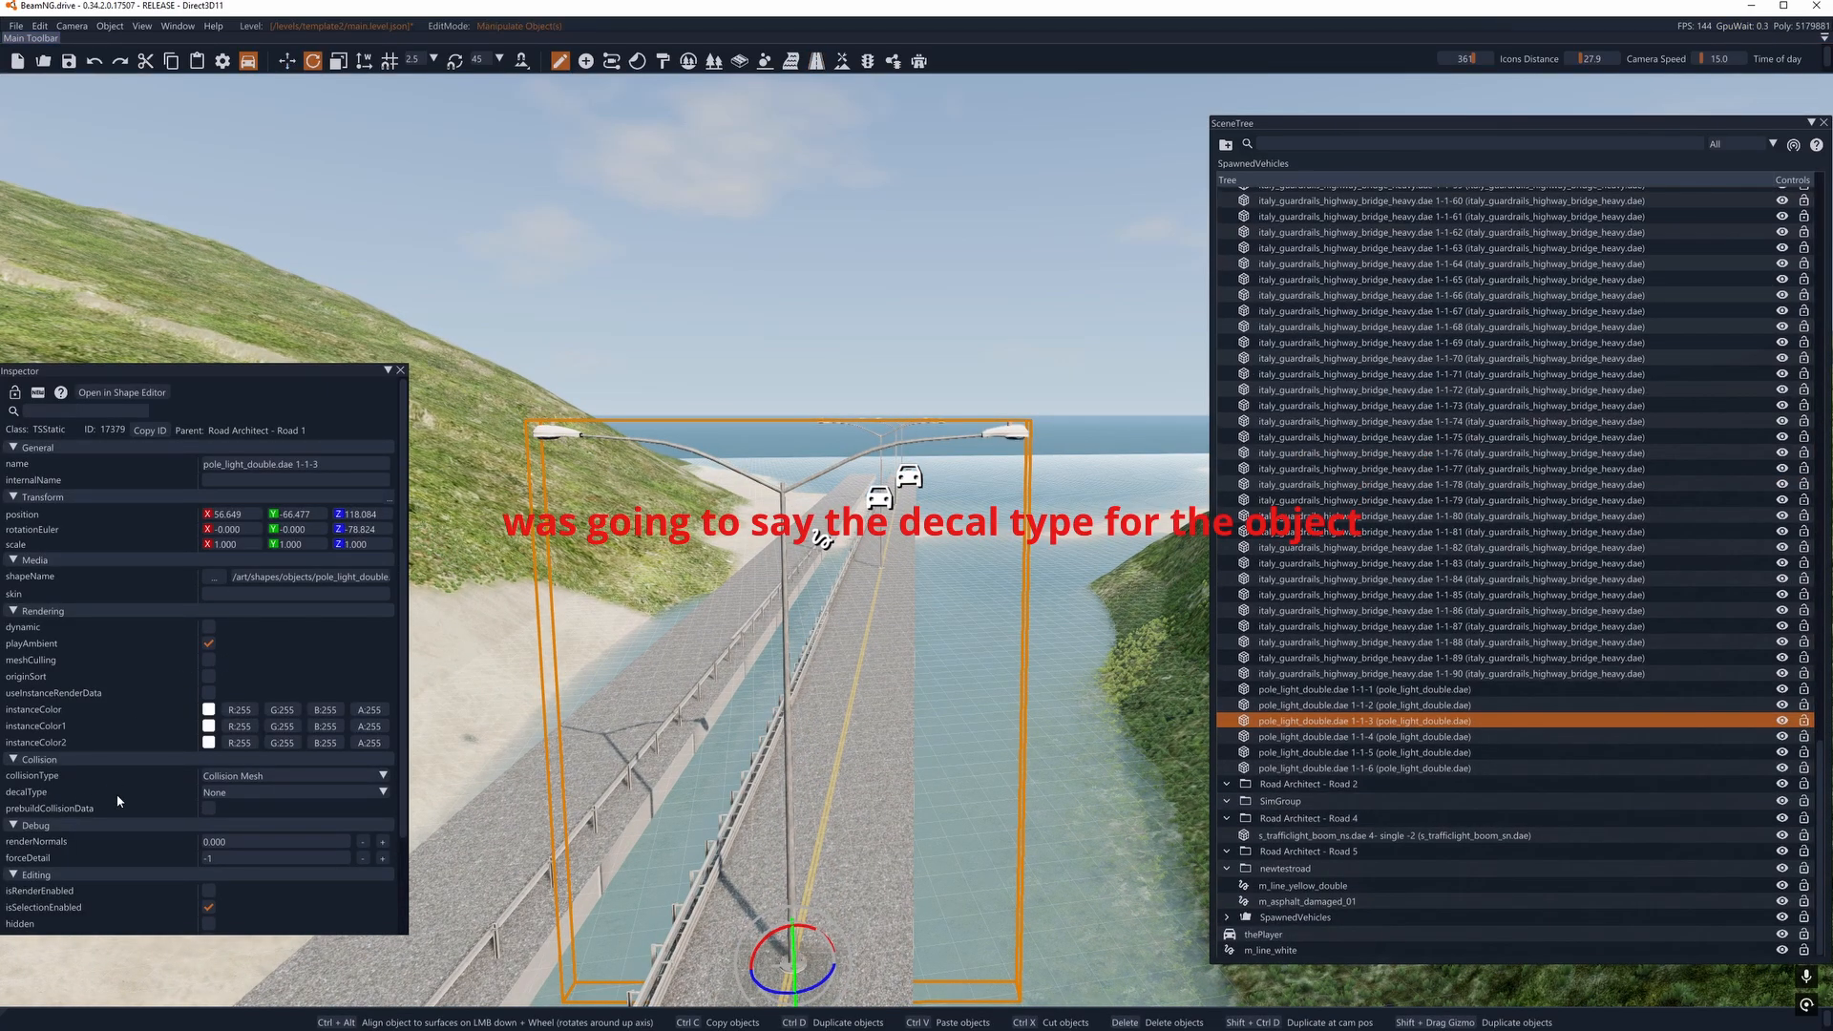
{"action": "left_click_drag", "start_coordinate": [199, 373], "coordinate": [218, 335]}
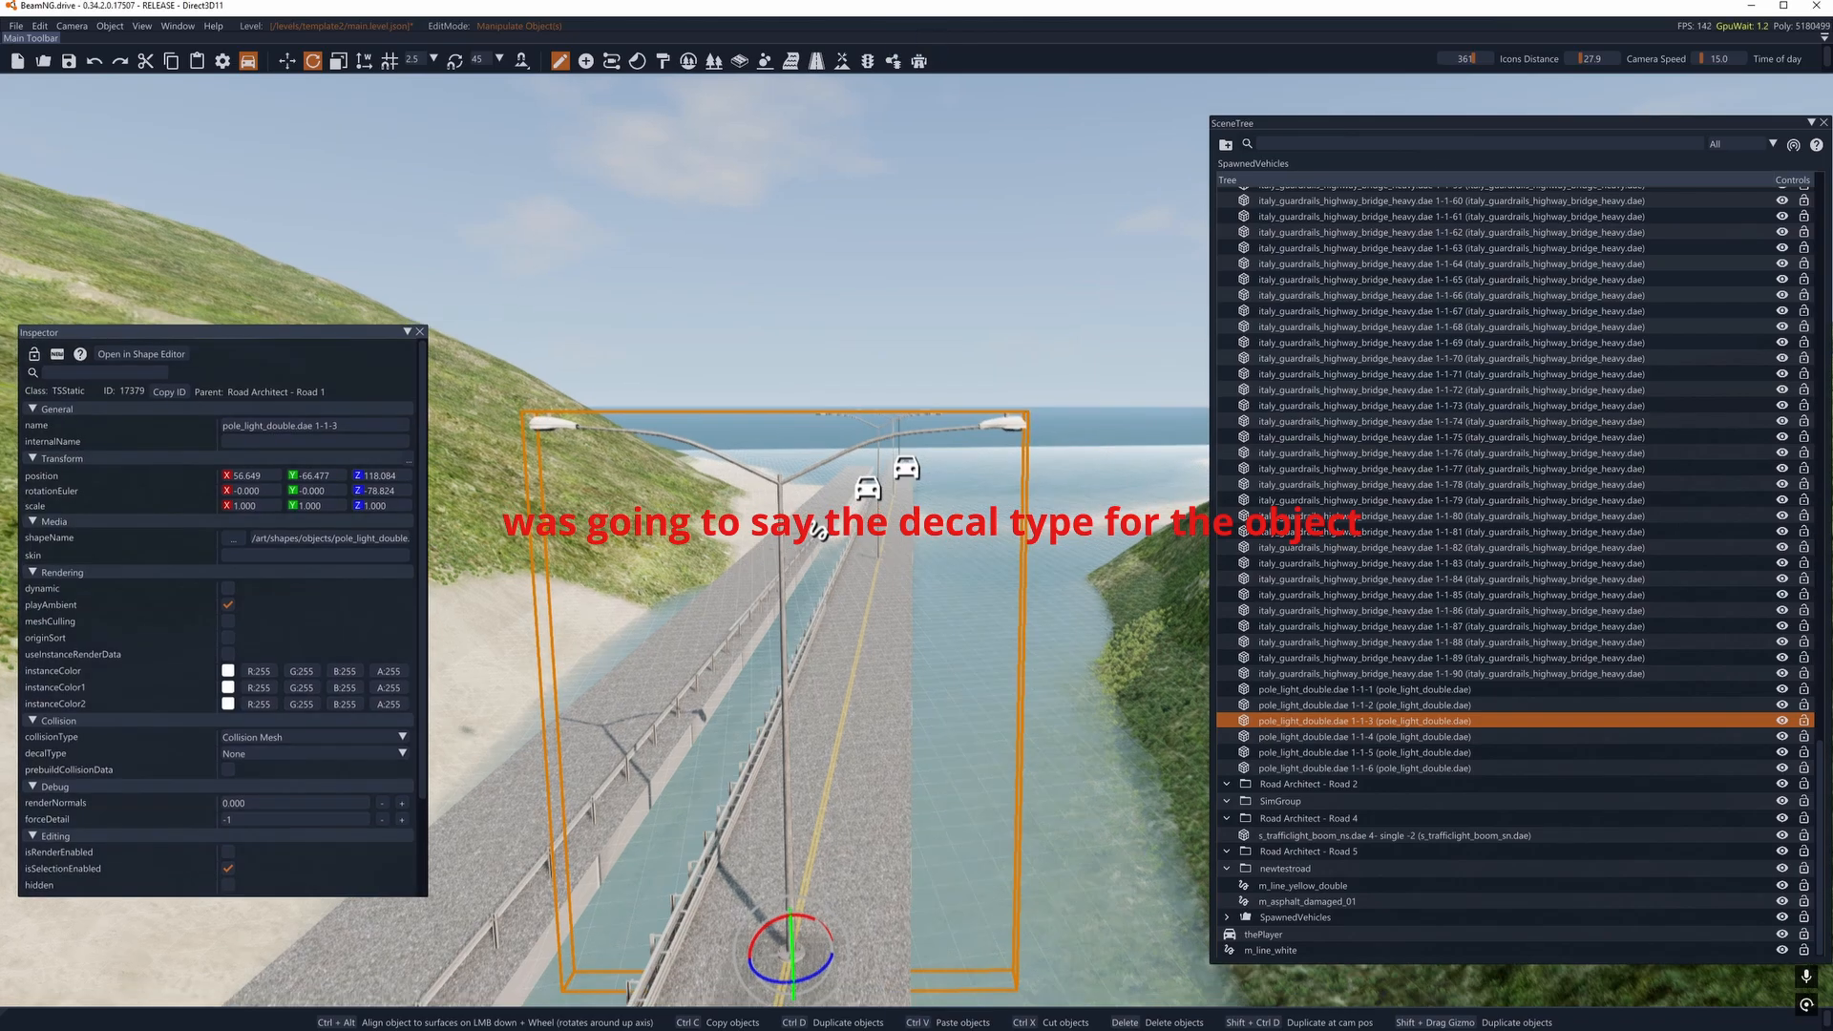
{"action": "right_click_drag", "start_coordinate": [834, 382], "coordinate": [834, 485]}
{"action": "left_click", "coordinate": [852, 248]}
{"action": "key", "text": "a"}
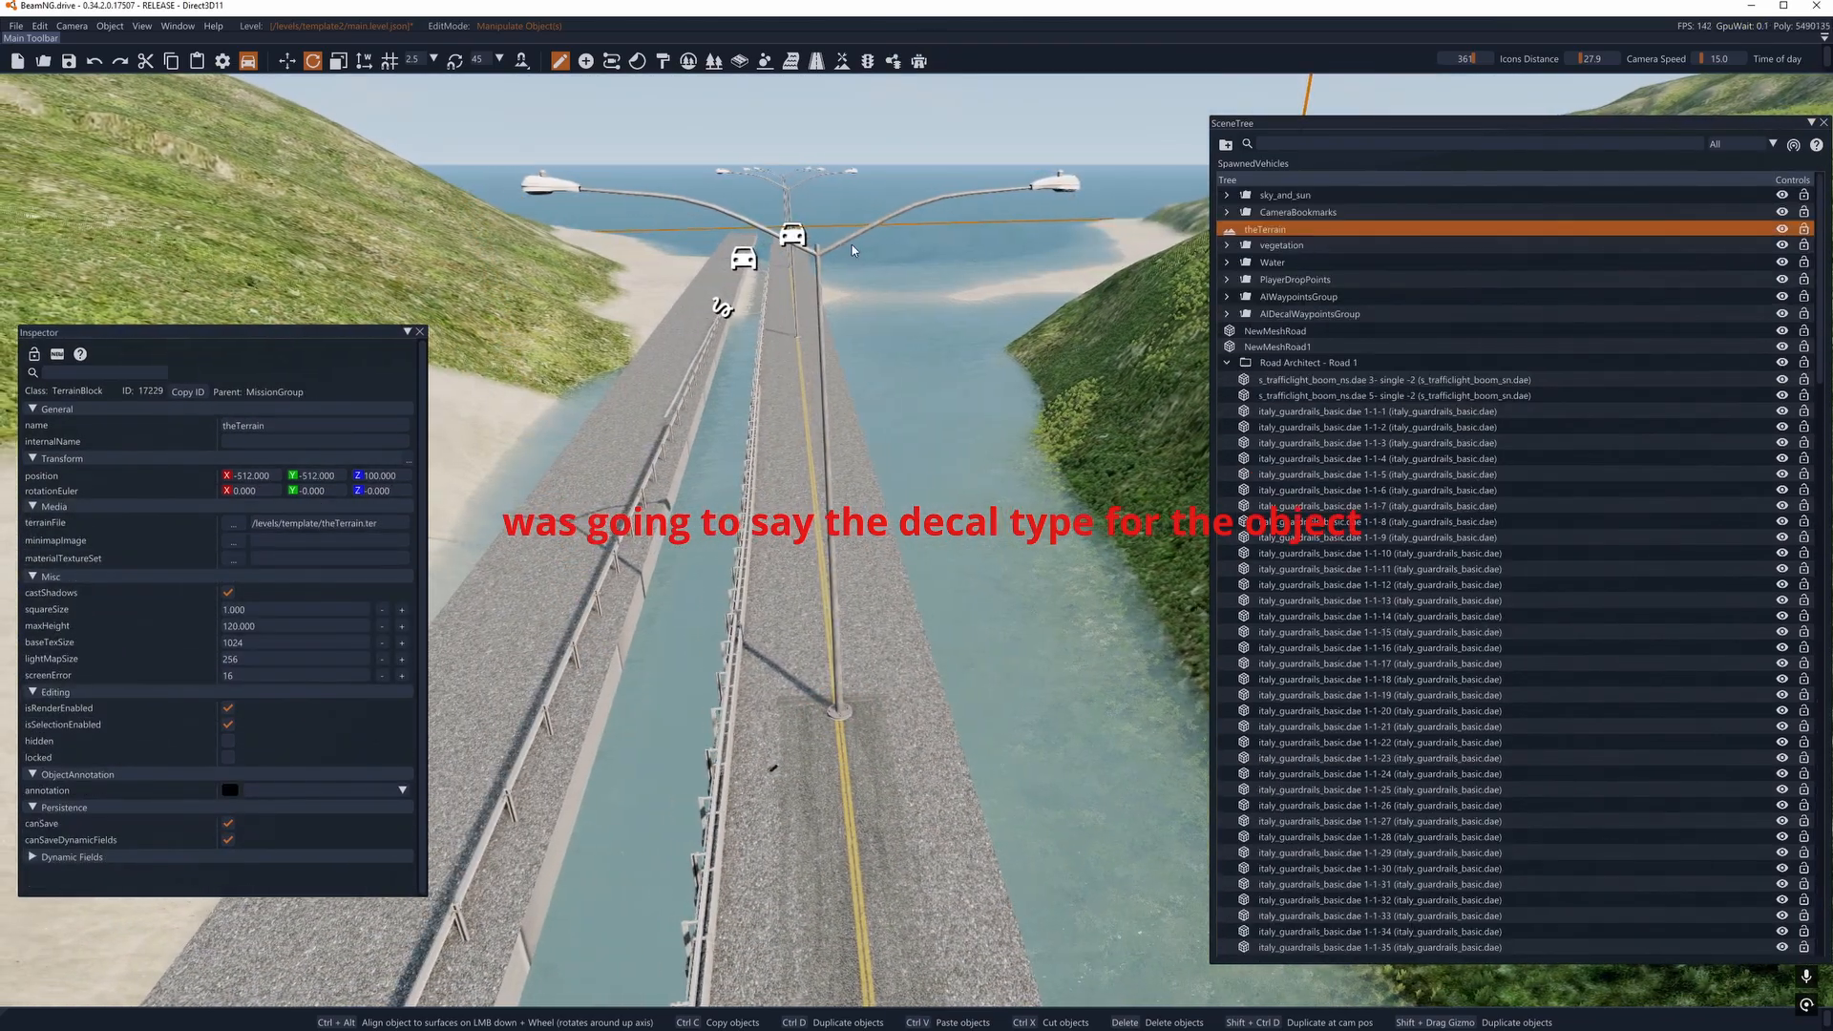
- Delete the asphalt road's misplaced node on the light pole and move the end node along the yellow line just past the pole
{"action": "left_click", "coordinate": [817, 60]}
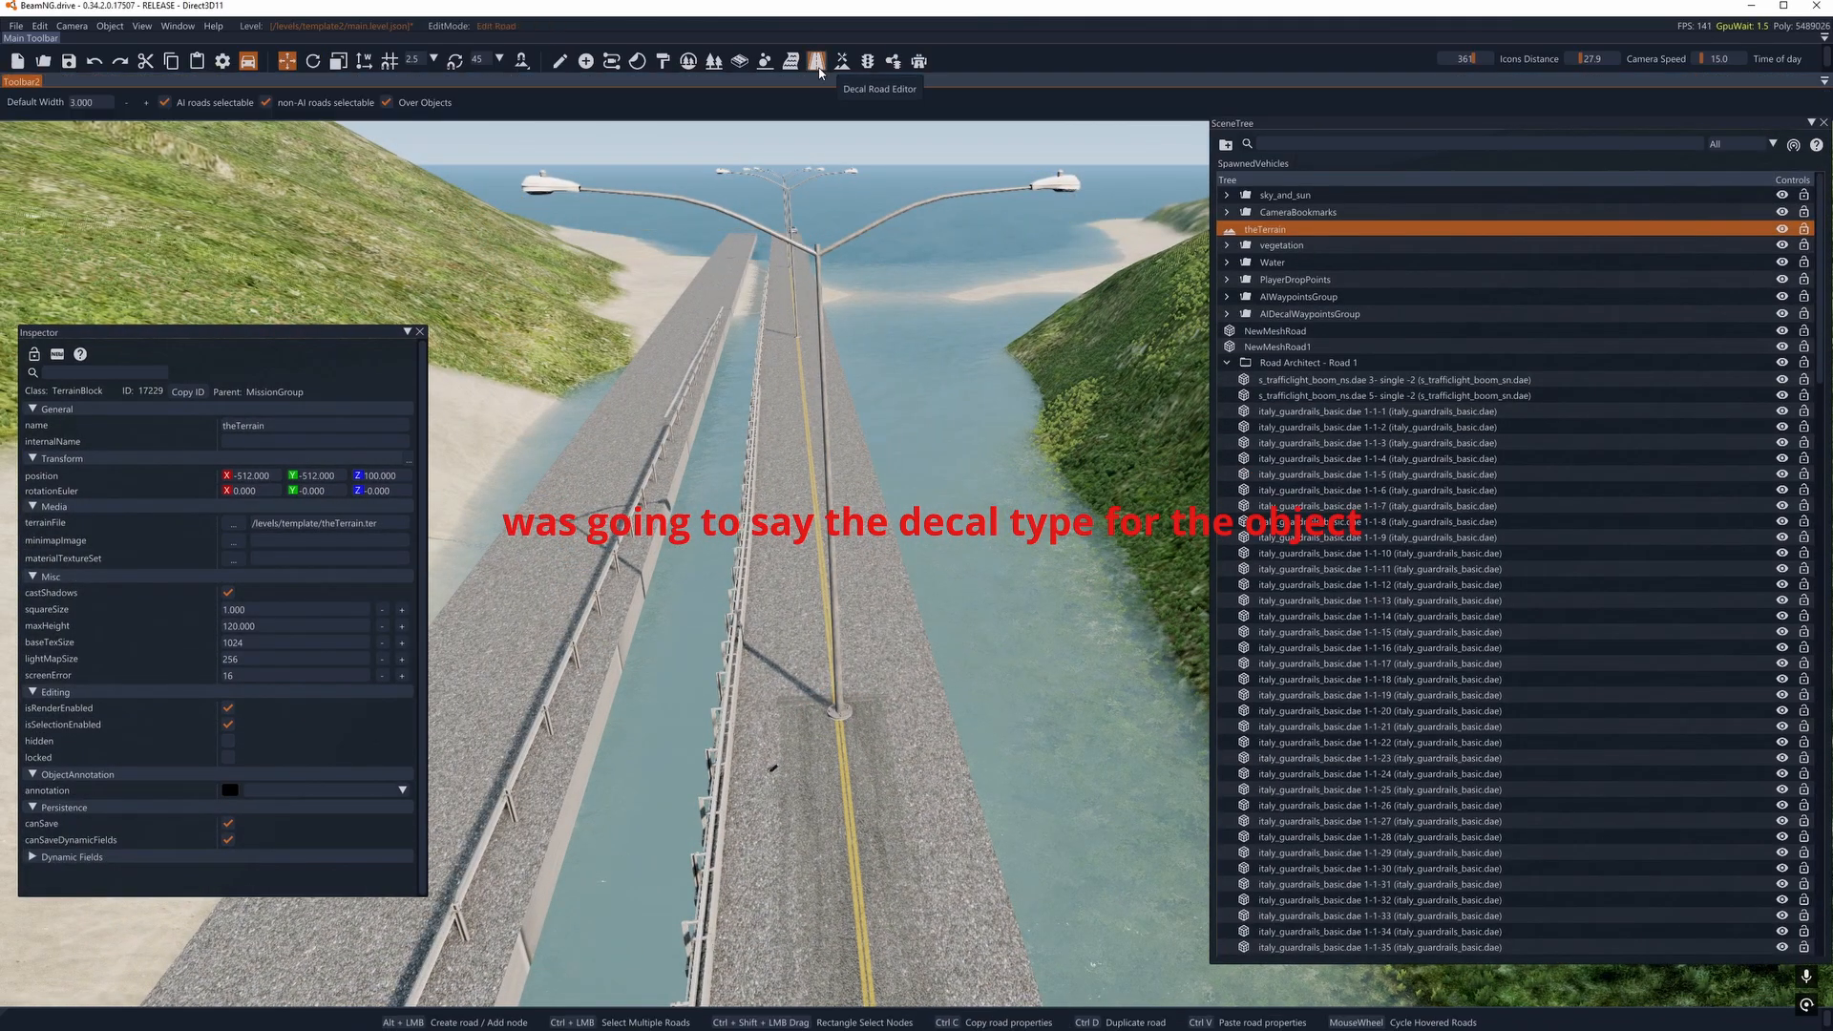
{"action": "left_click", "coordinate": [862, 746]}
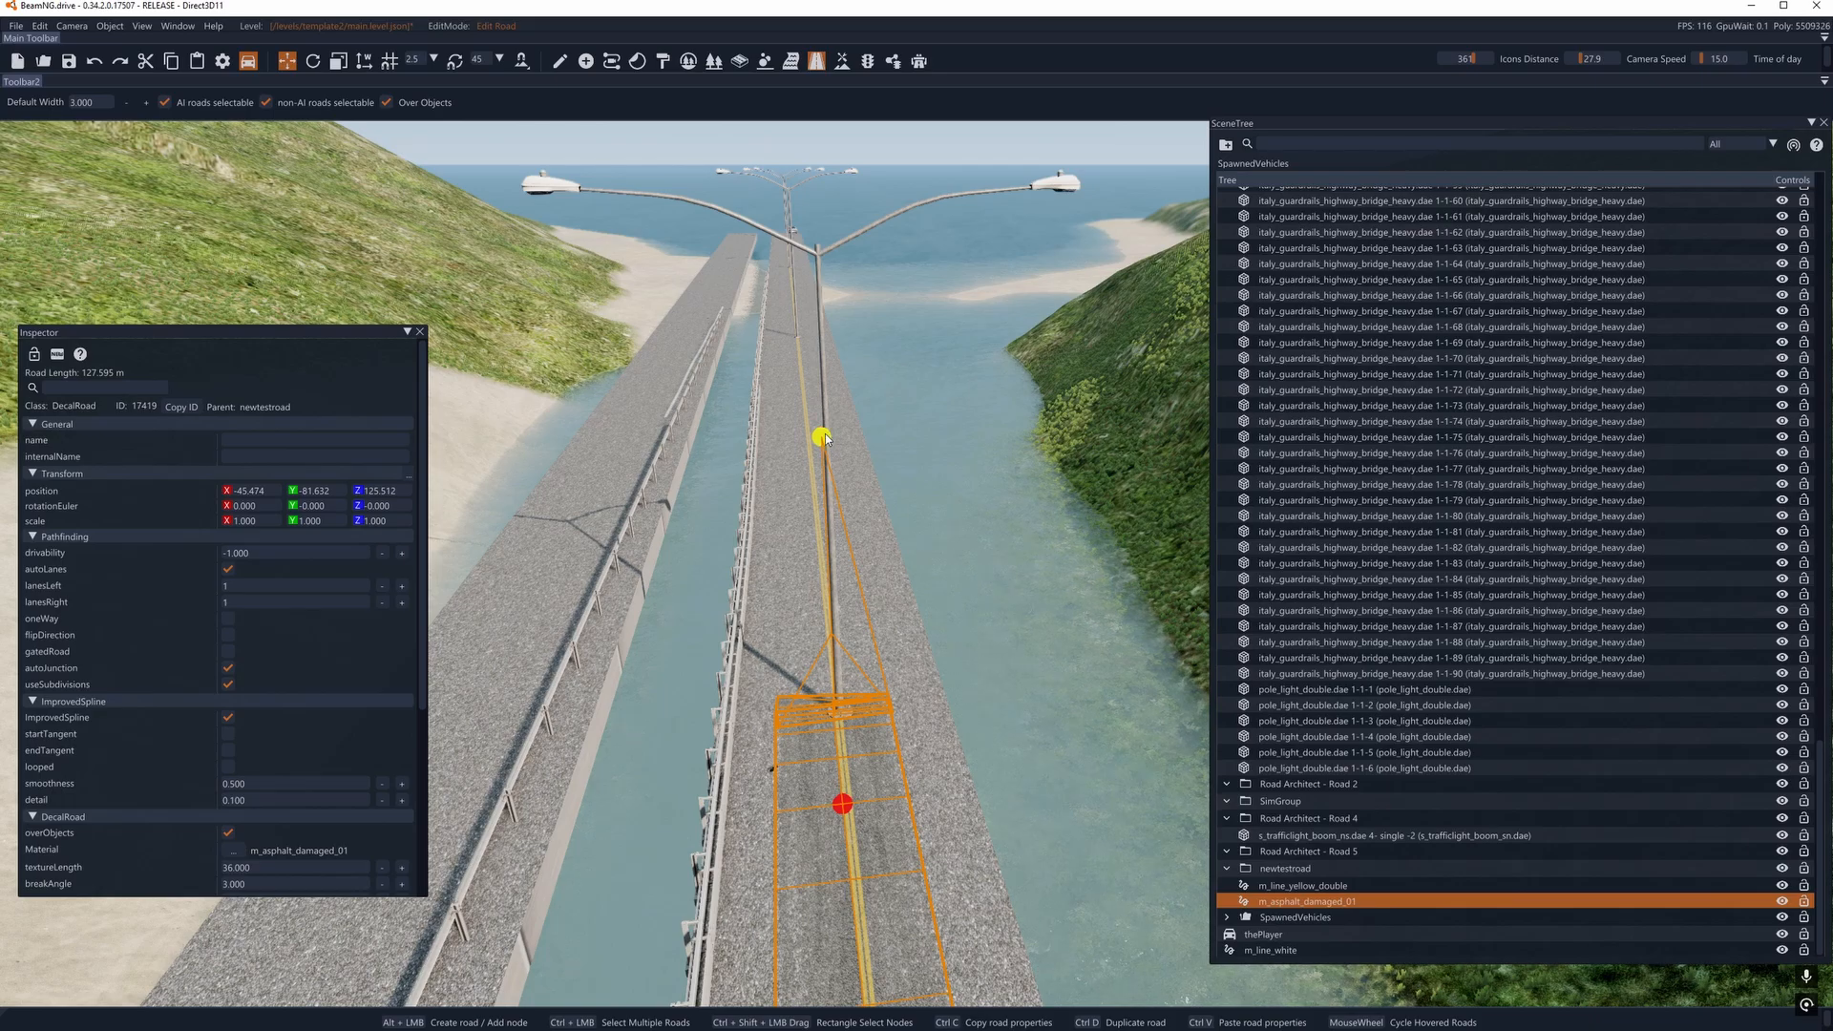
{"action": "left_click", "coordinate": [823, 438]}
{"action": "key", "text": "Delete"}
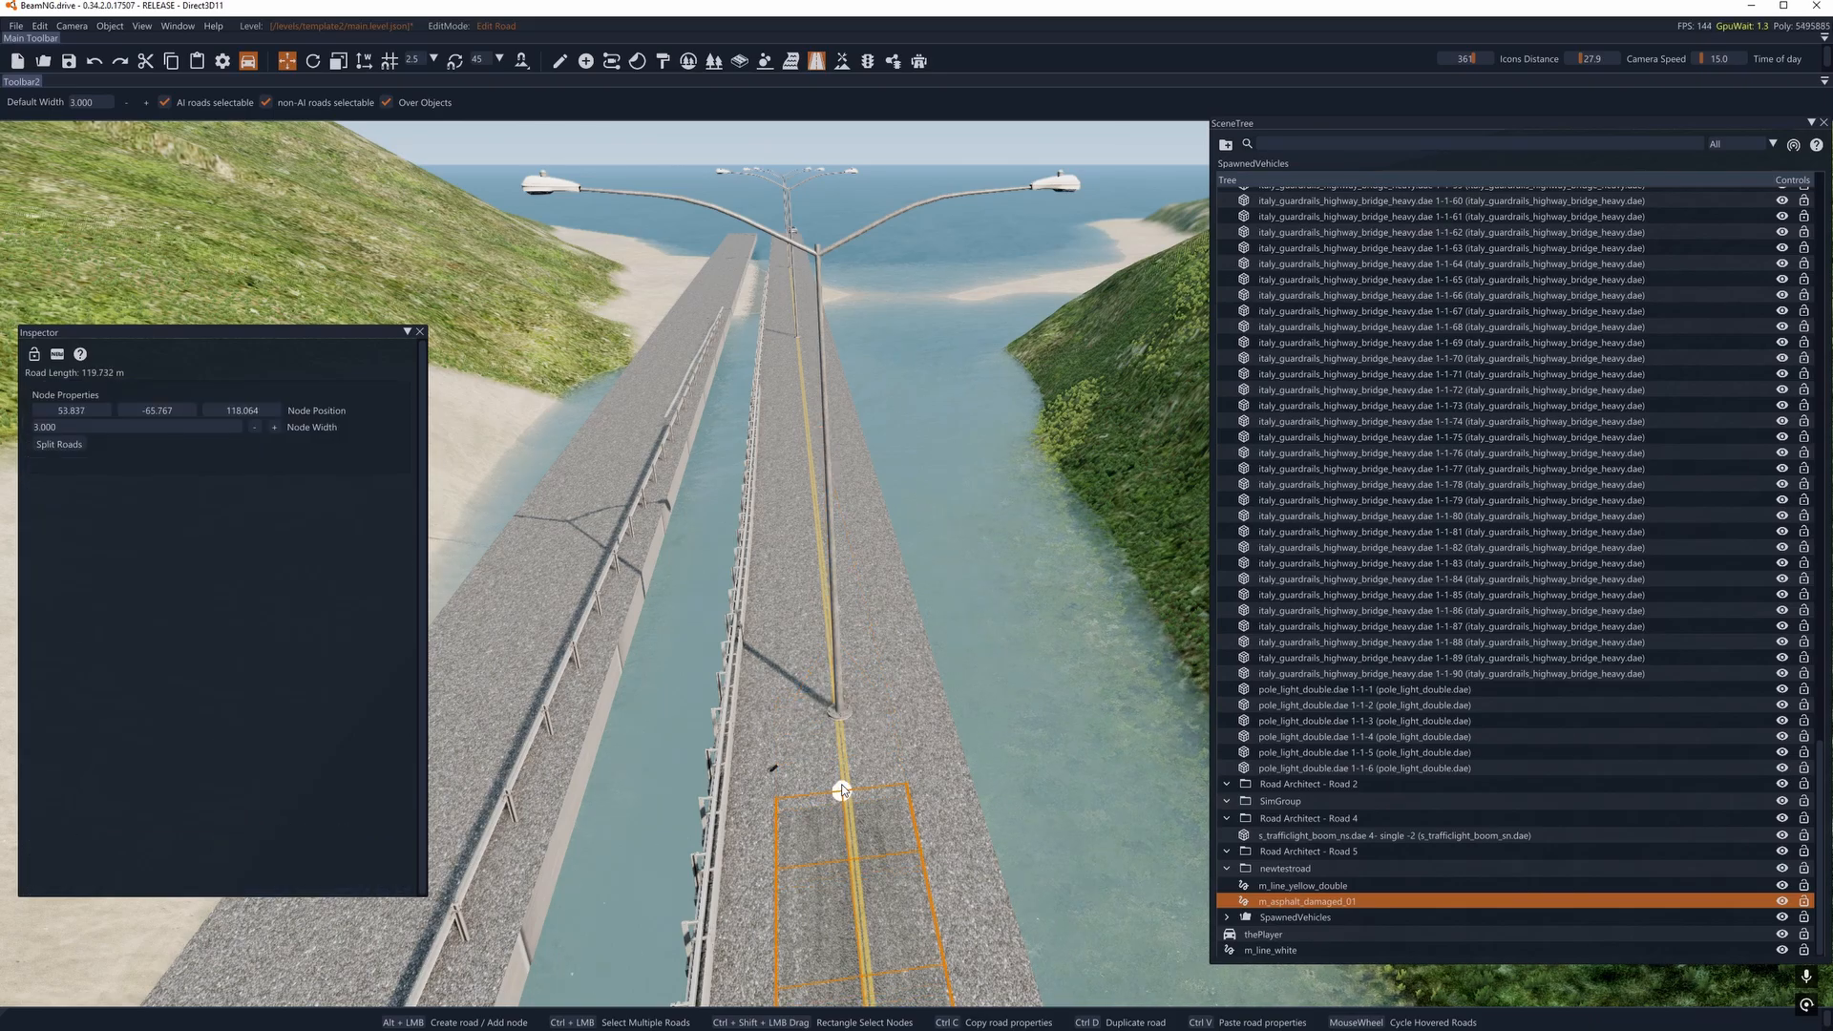
{"action": "key", "text": "a"}
{"action": "right_click_drag", "start_coordinate": [836, 732], "coordinate": [790, 737]}
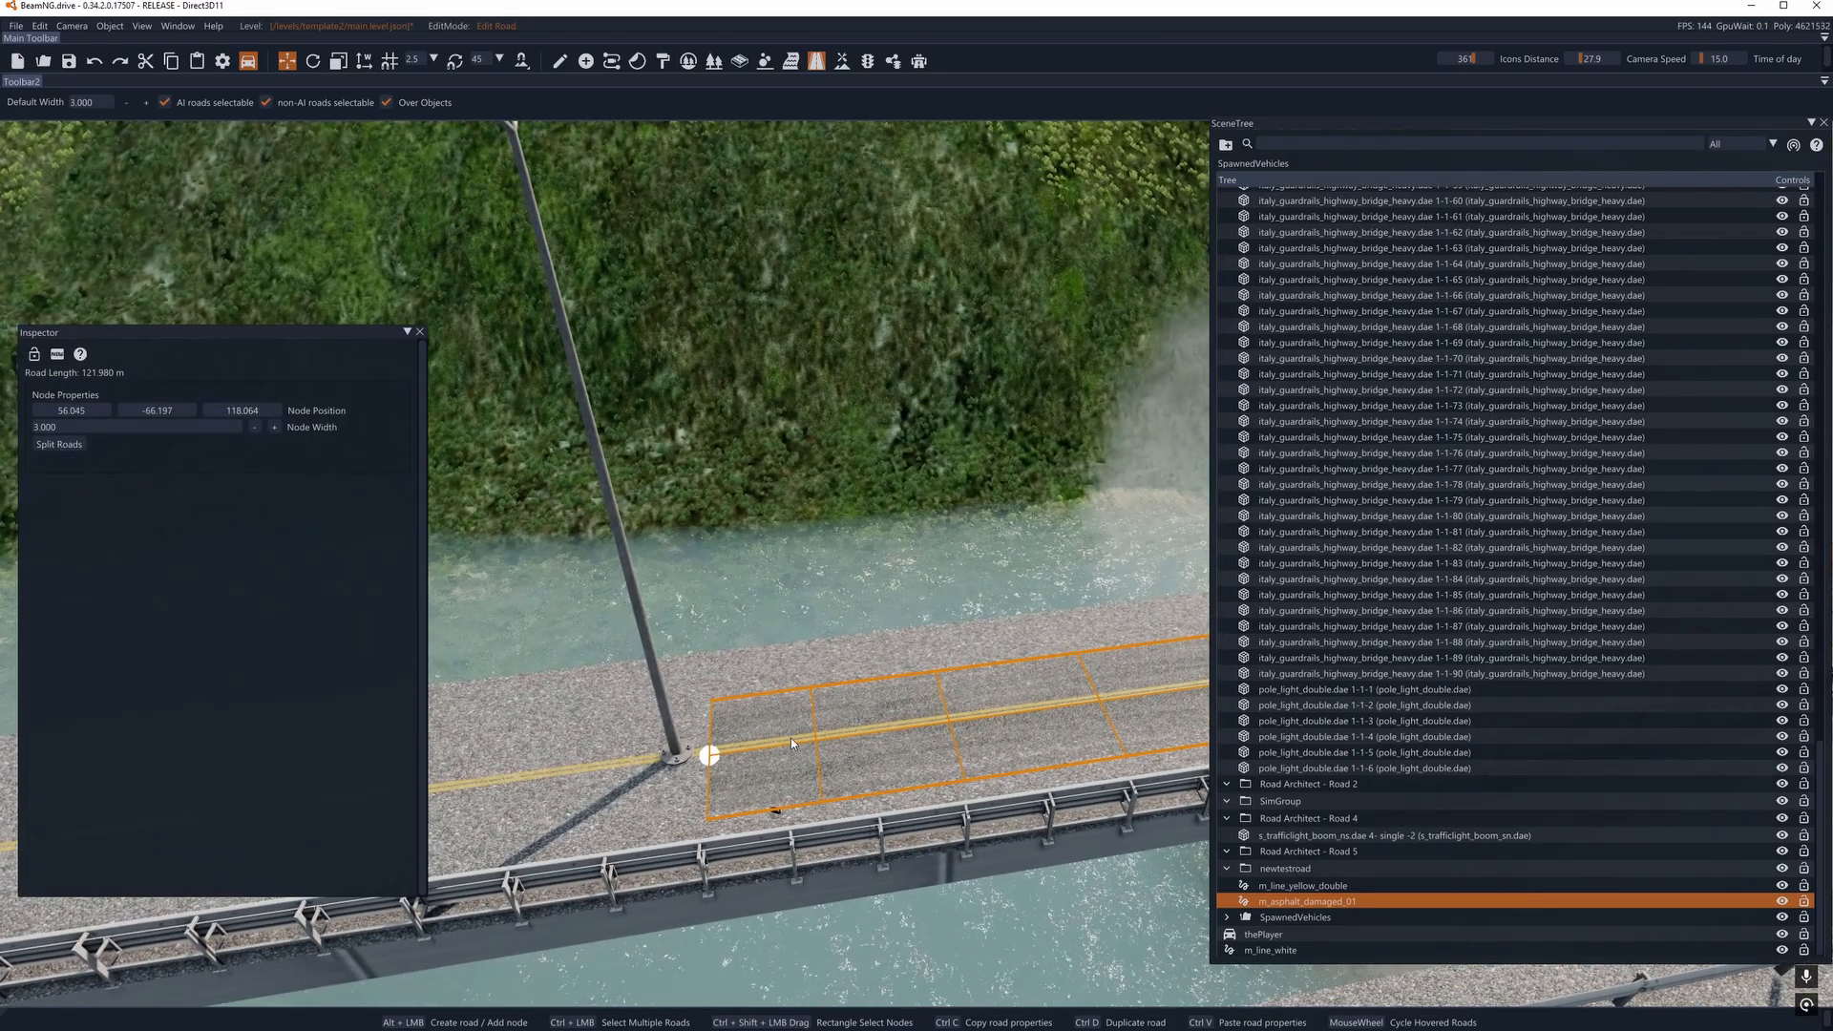
{"action": "left_click_drag", "start_coordinate": [519, 787], "coordinate": [517, 788]}
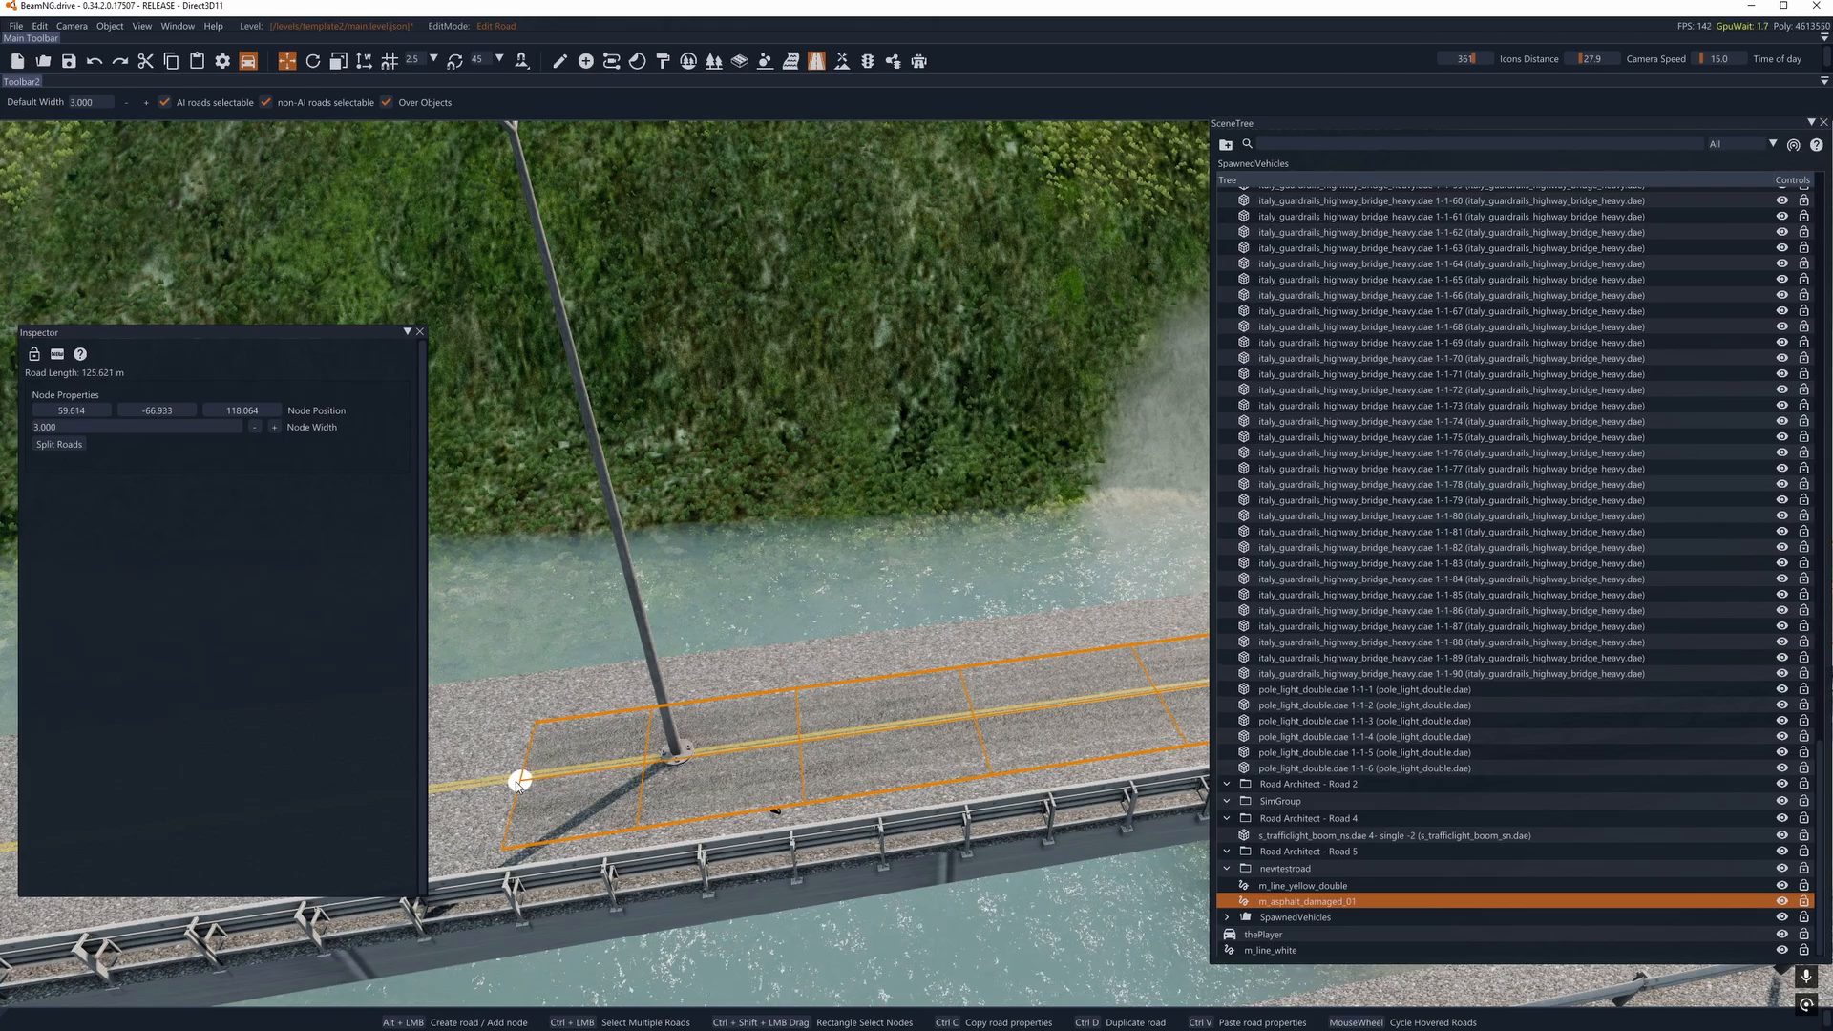
{"action": "key", "text": "d"}
{"action": "right_click_drag", "start_coordinate": [516, 787], "coordinate": [344, 417]}
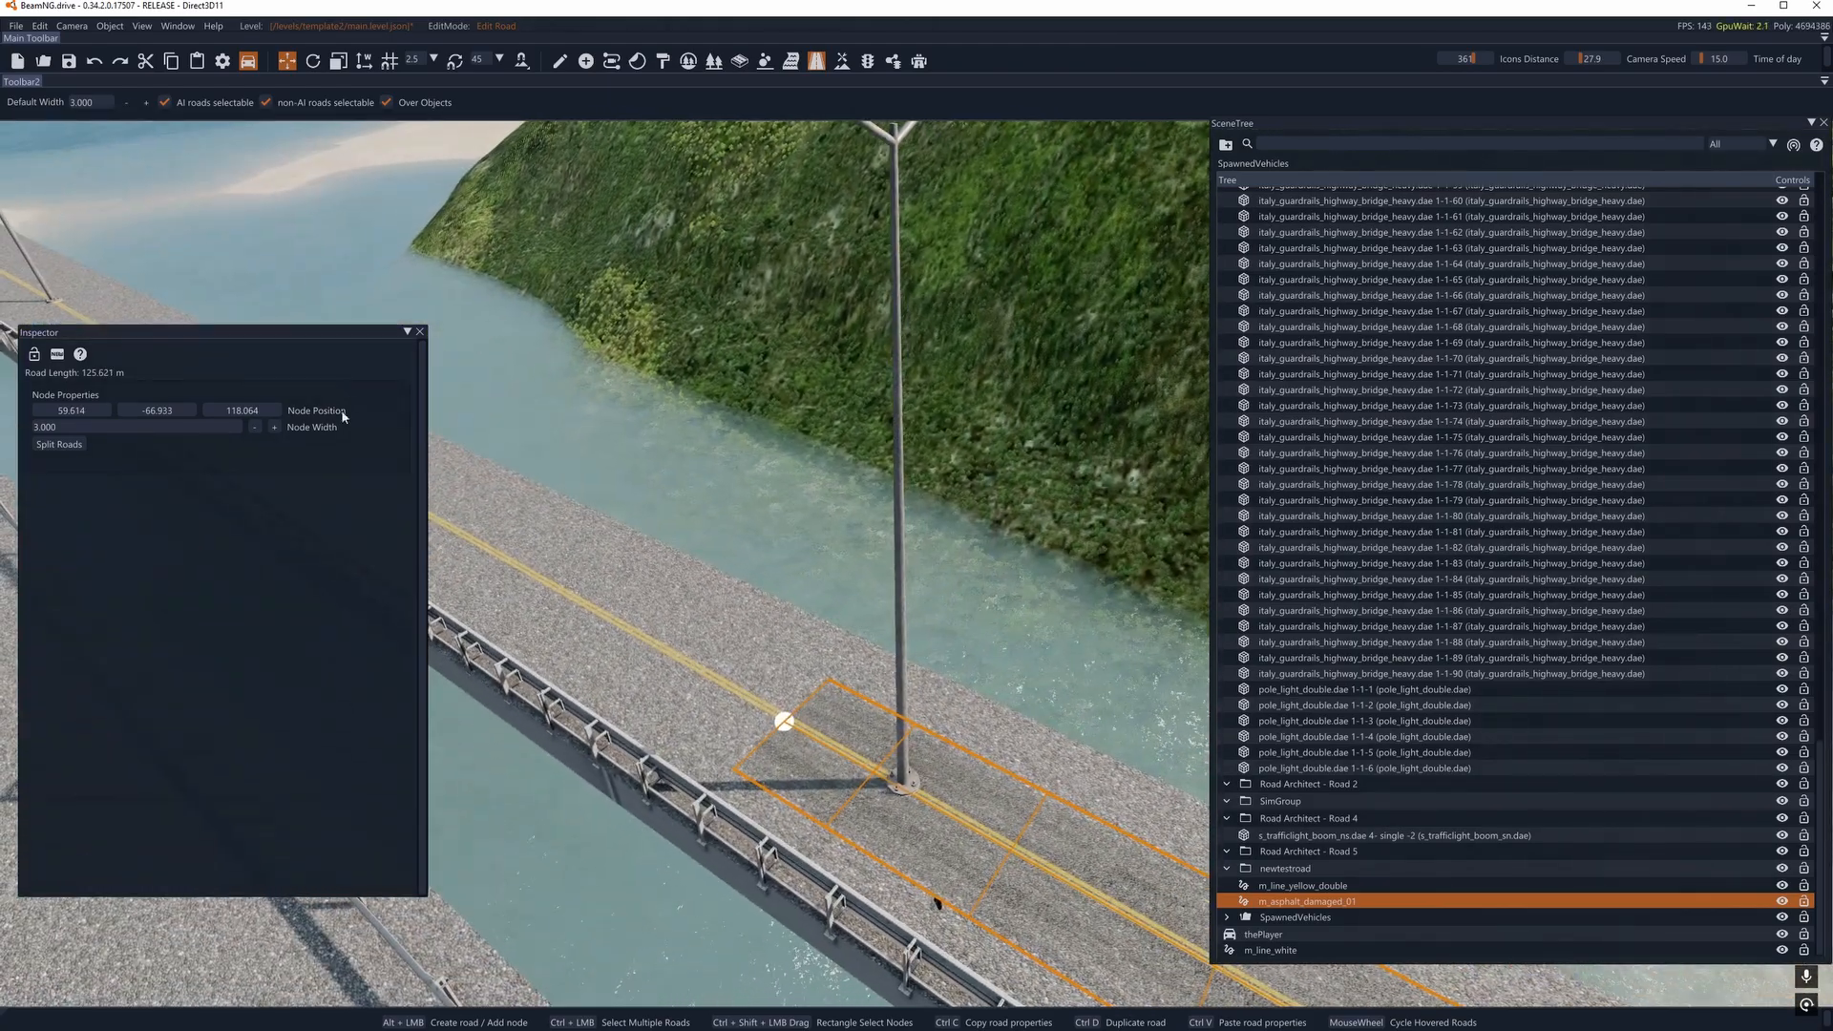
- Examine the decalType options of the light pole pole_light_double.dae 1-1-3 without changing the setting
{"action": "left_click", "coordinate": [561, 60]}
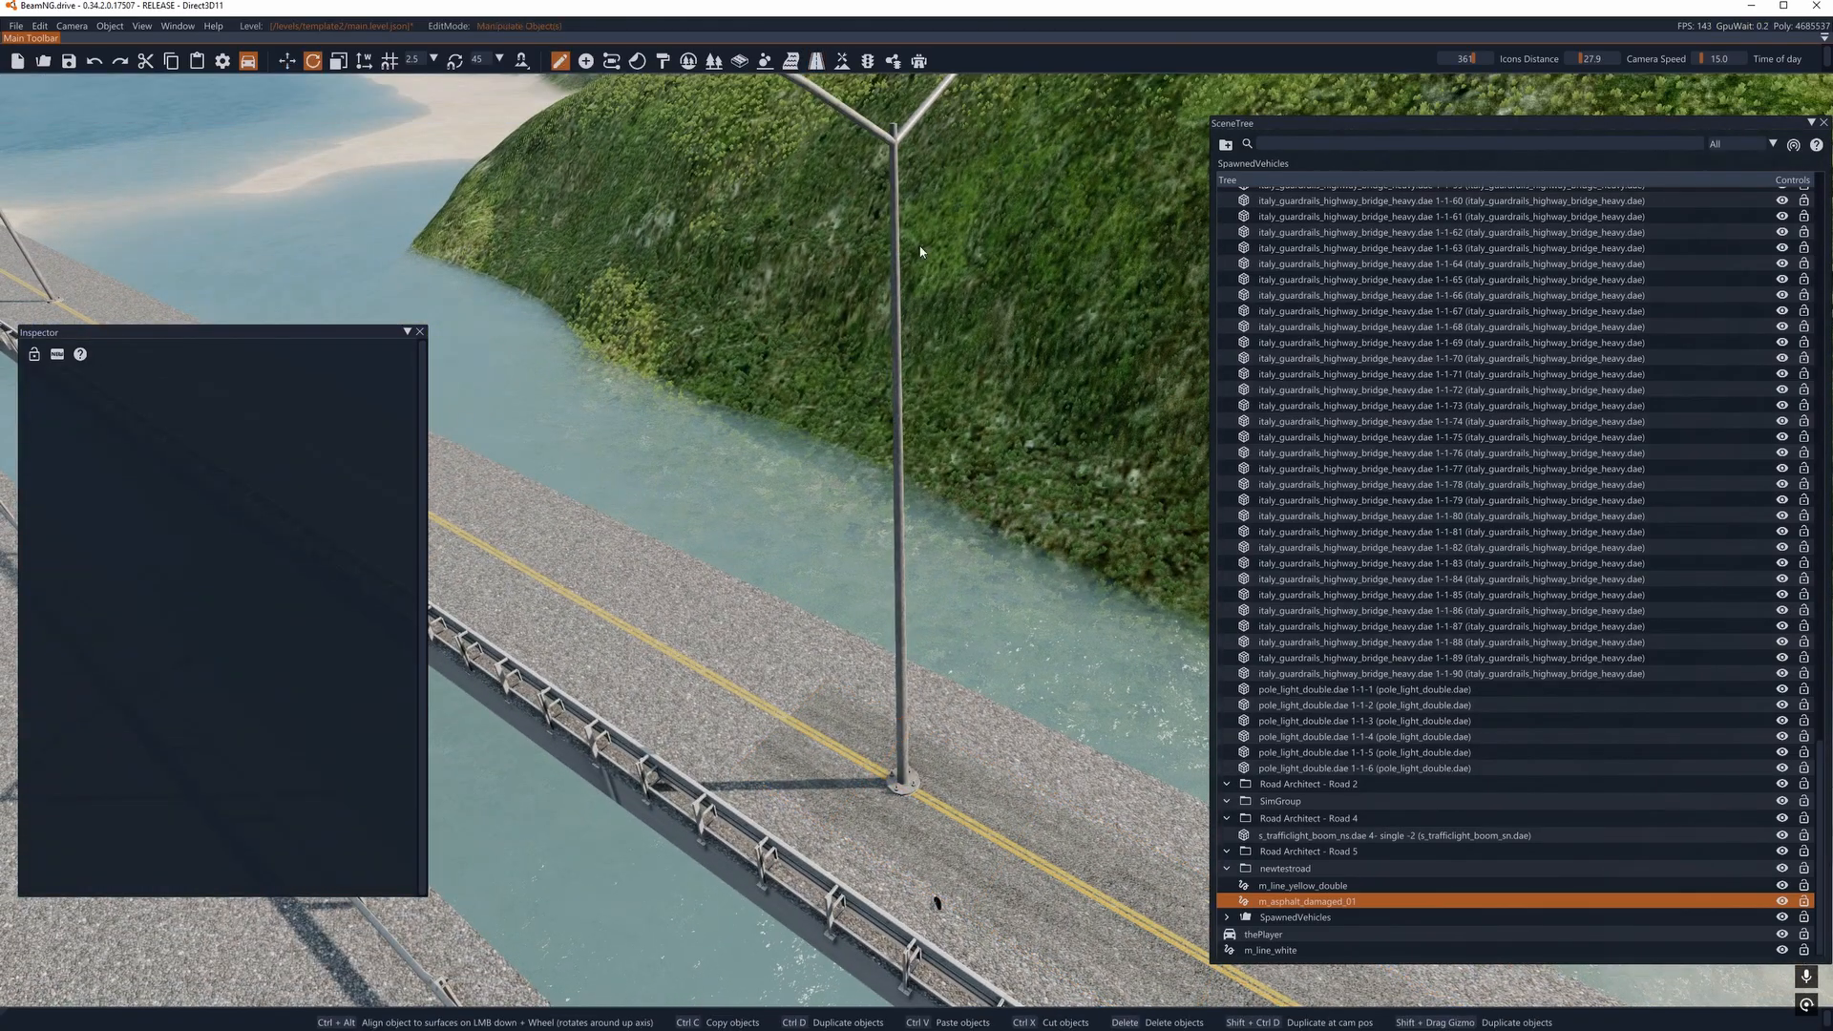
{"action": "left_click", "coordinate": [894, 148]}
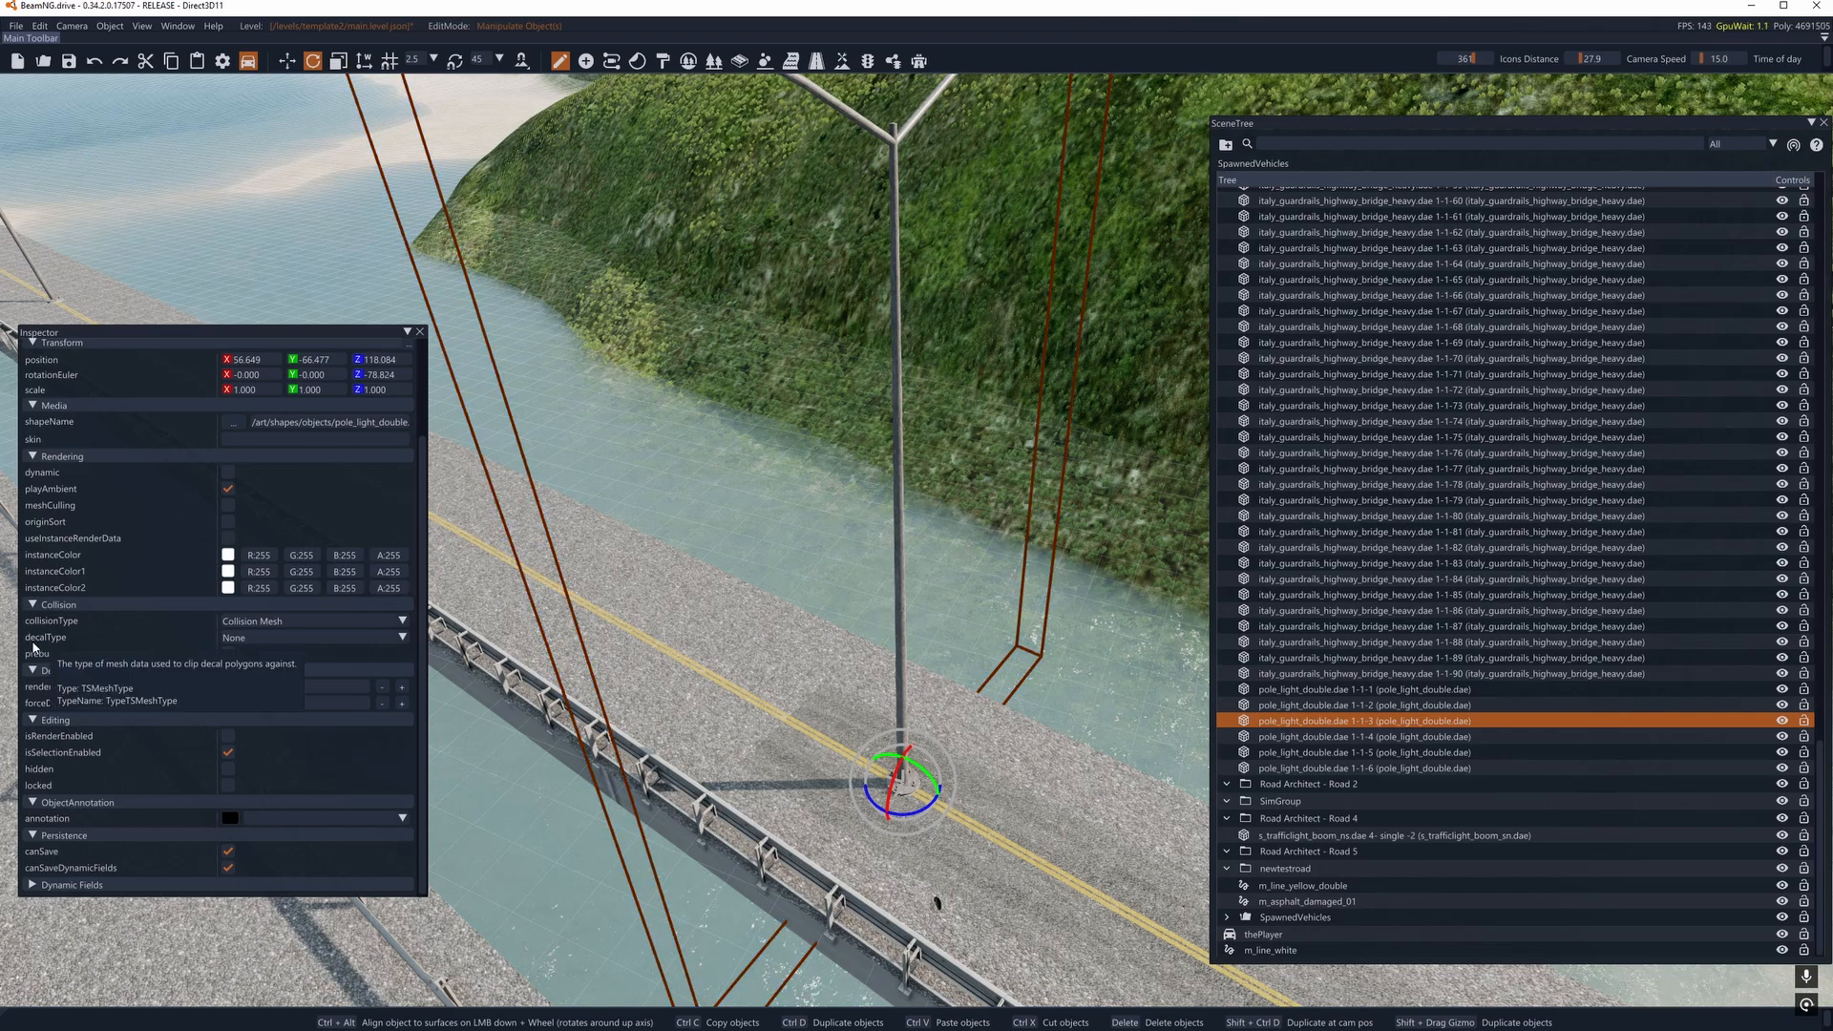
{"action": "left_click", "coordinate": [252, 638]}
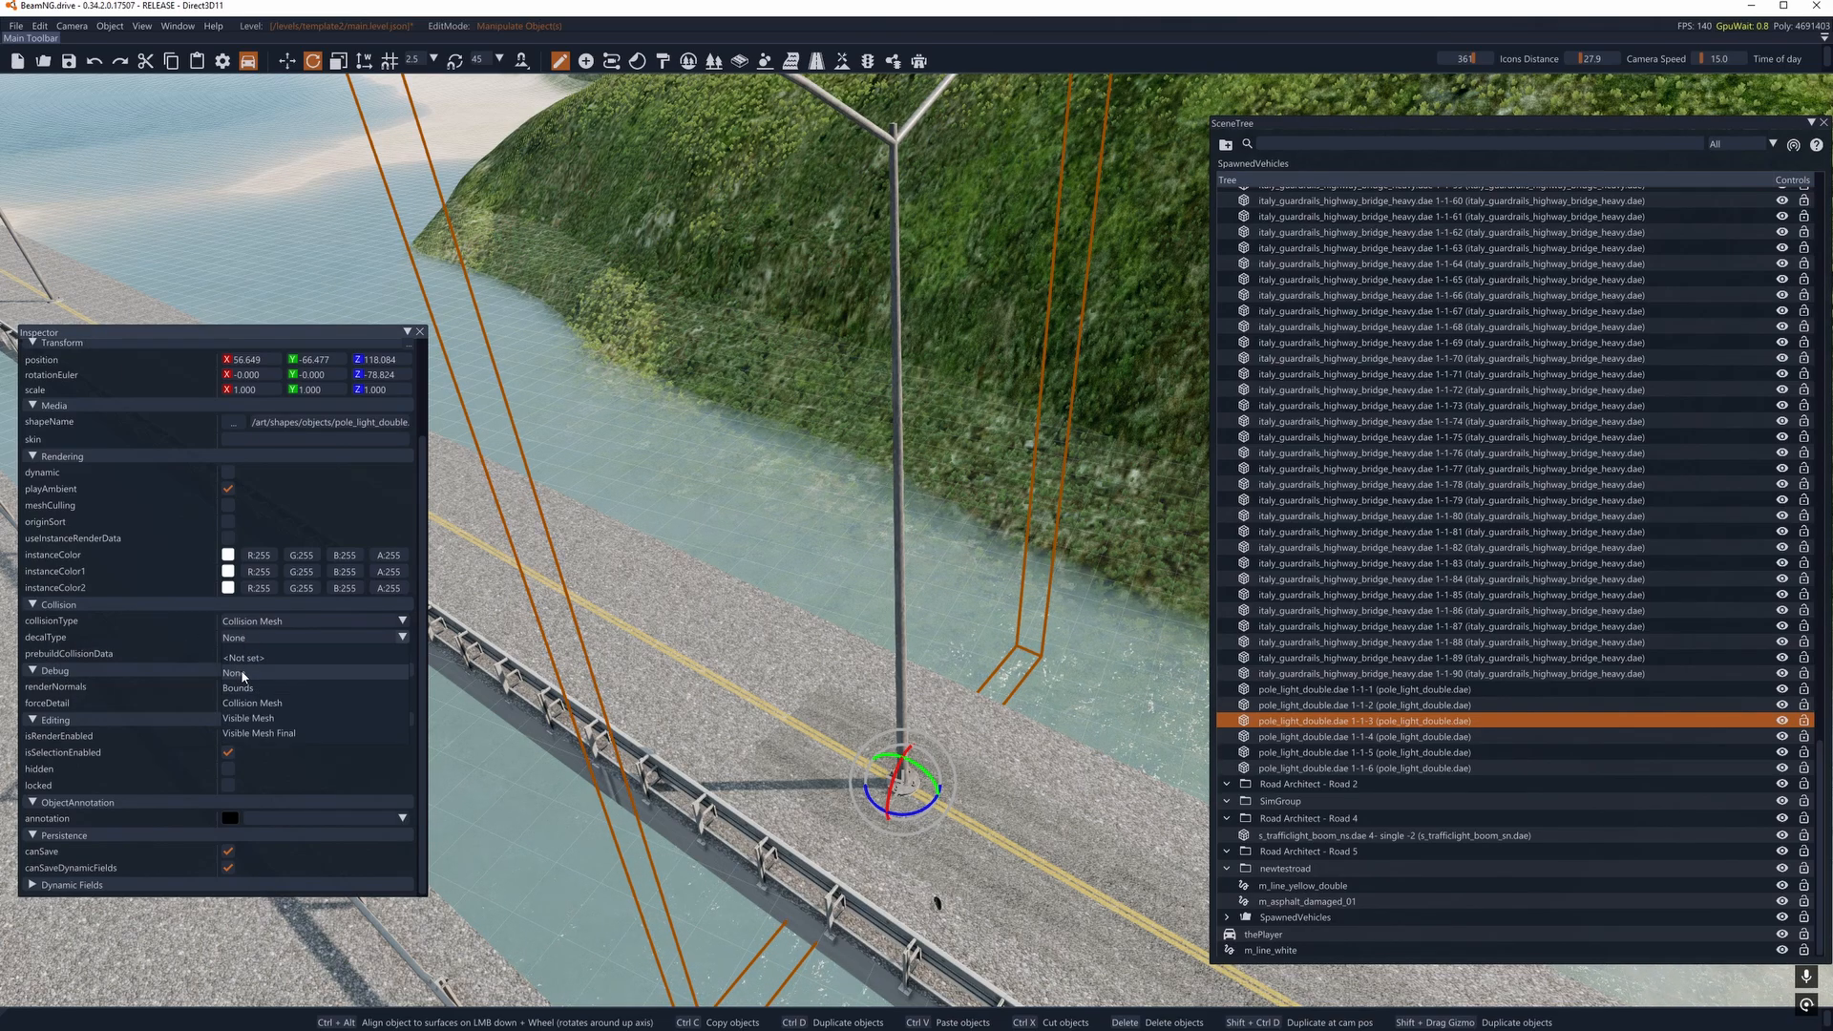
{"action": "left_click", "coordinate": [718, 891]}
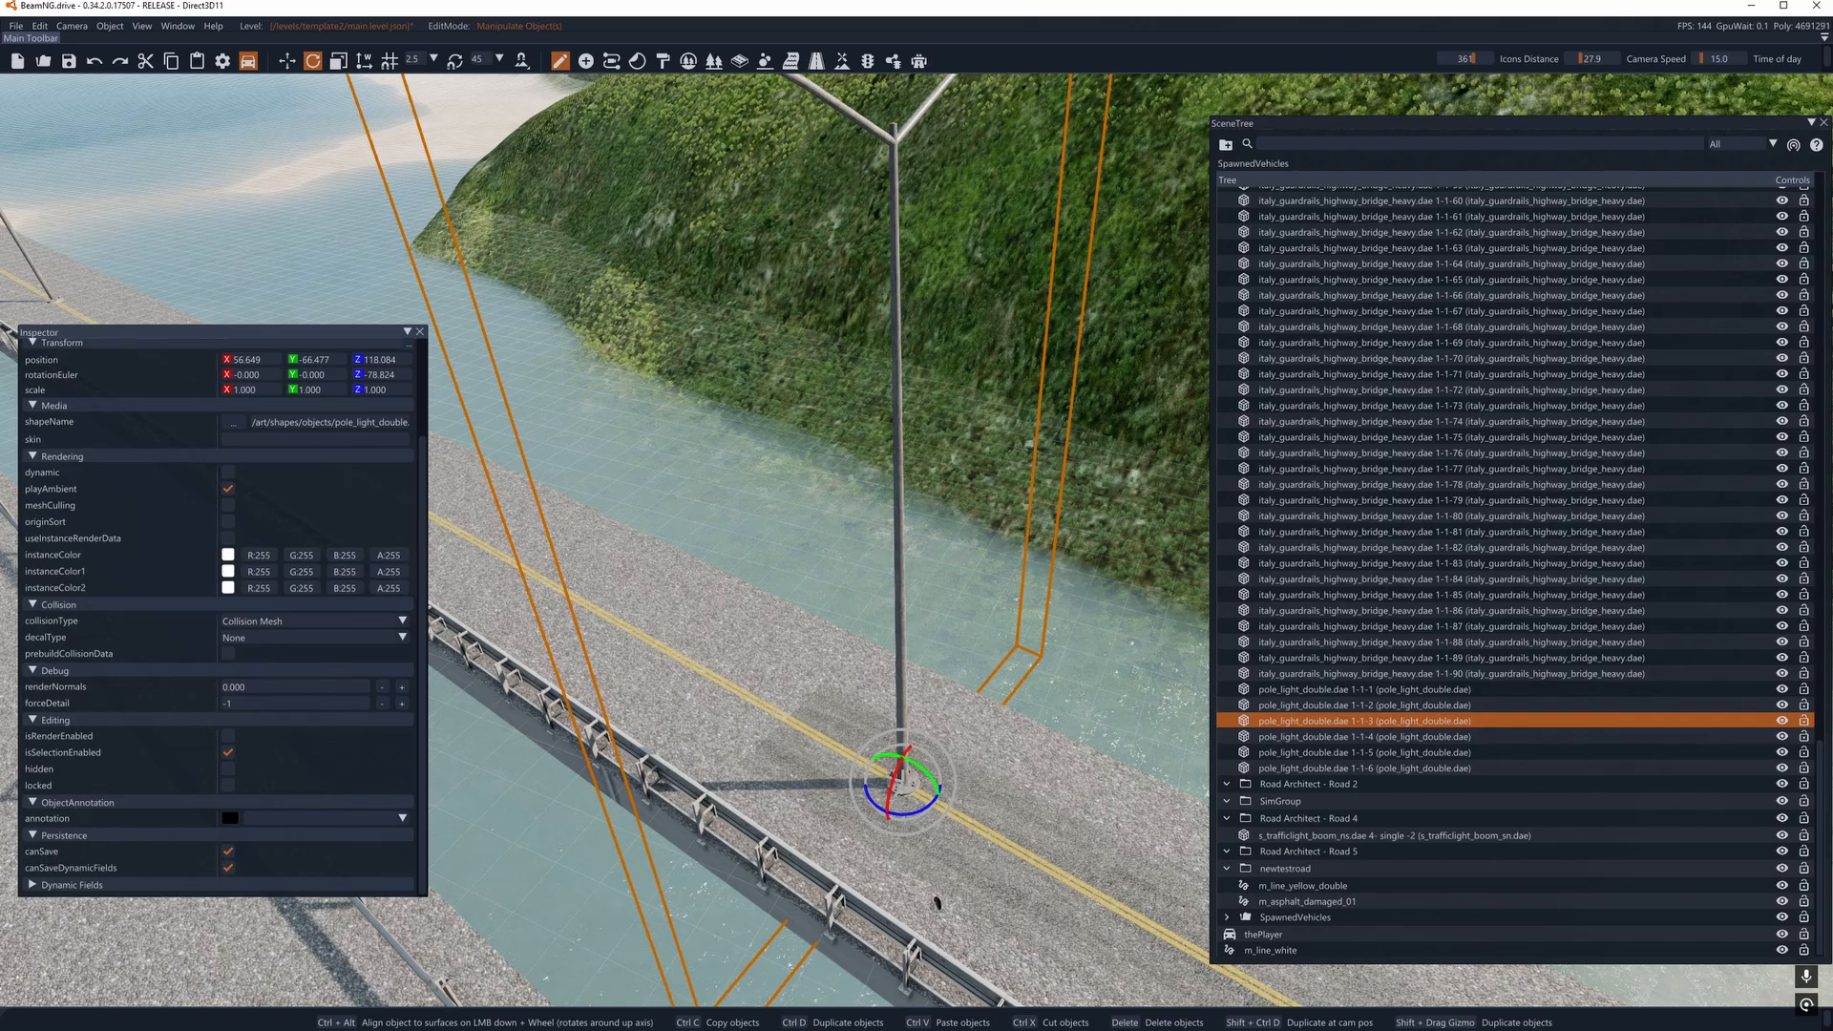
- Reselect the asphalt decal road and extend it along the yellow line with a node just before the next light pole
{"action": "right_click_drag", "start_coordinate": [667, 539], "coordinate": [659, 706]}
{"action": "left_click", "coordinate": [817, 62]}
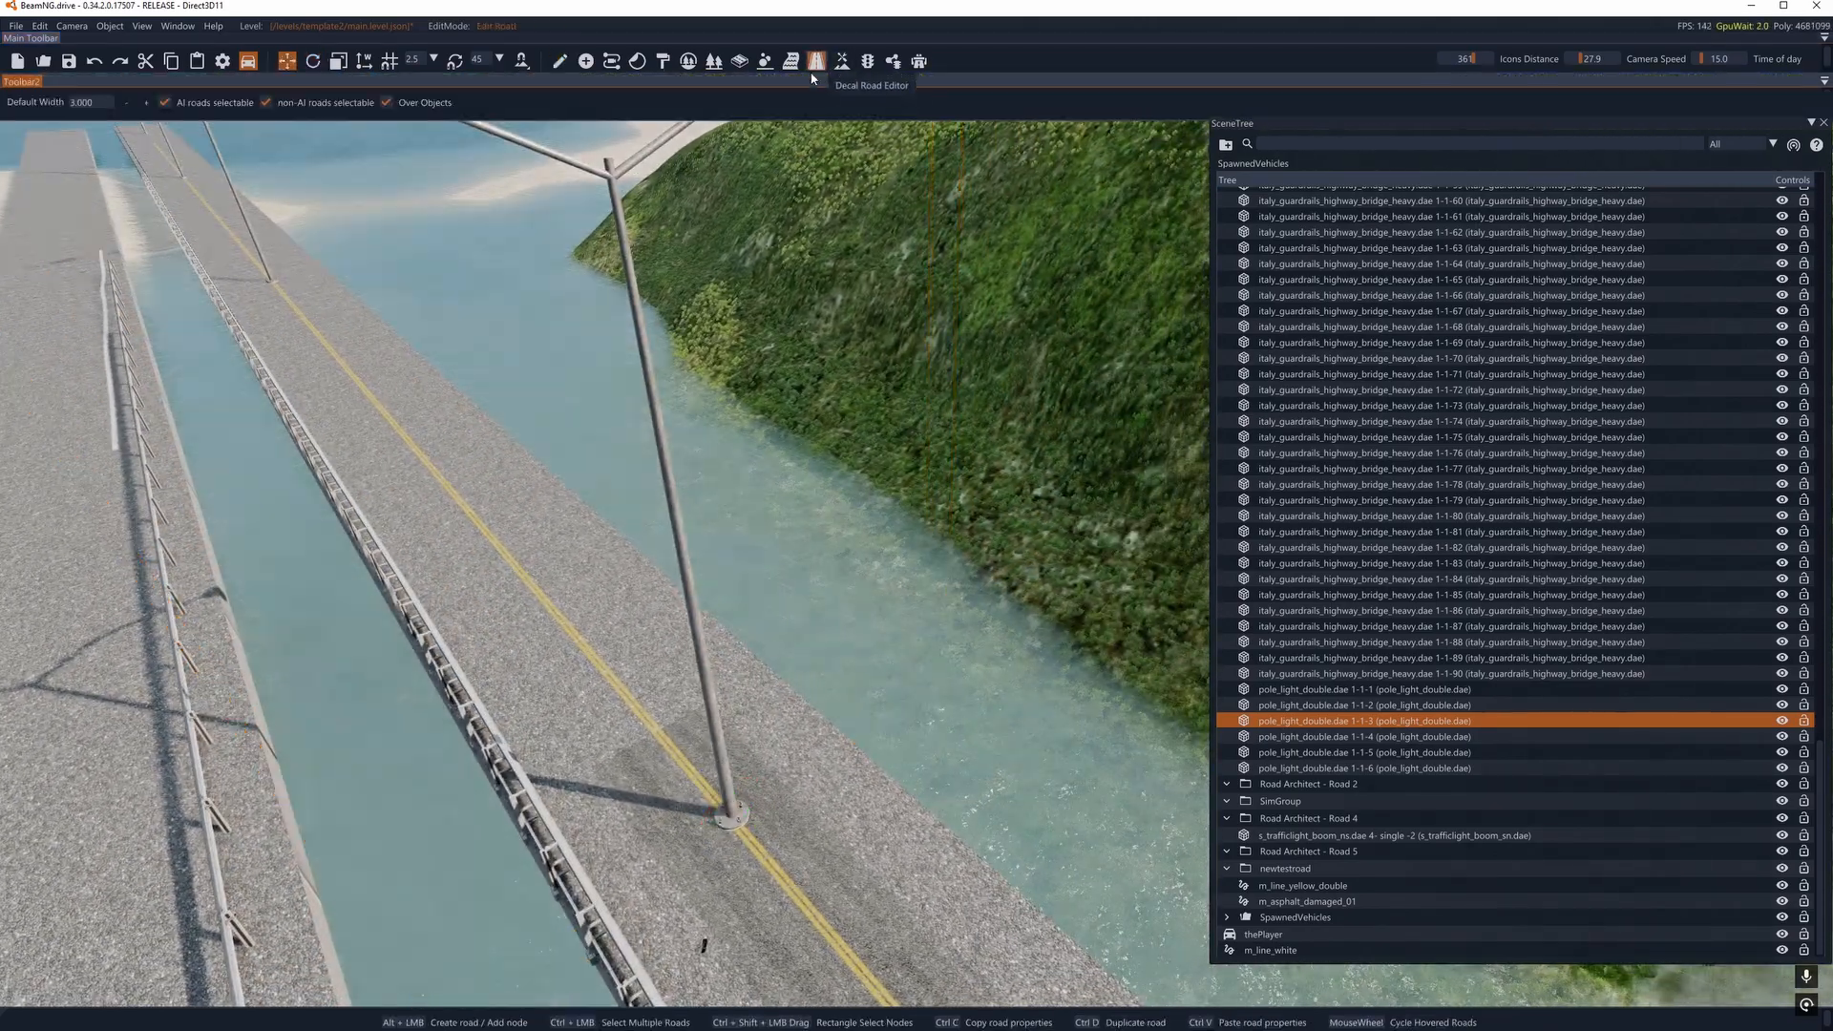
{"action": "left_click", "coordinate": [658, 765]}
{"action": "left_click", "coordinate": [307, 319], "text": "alt"}
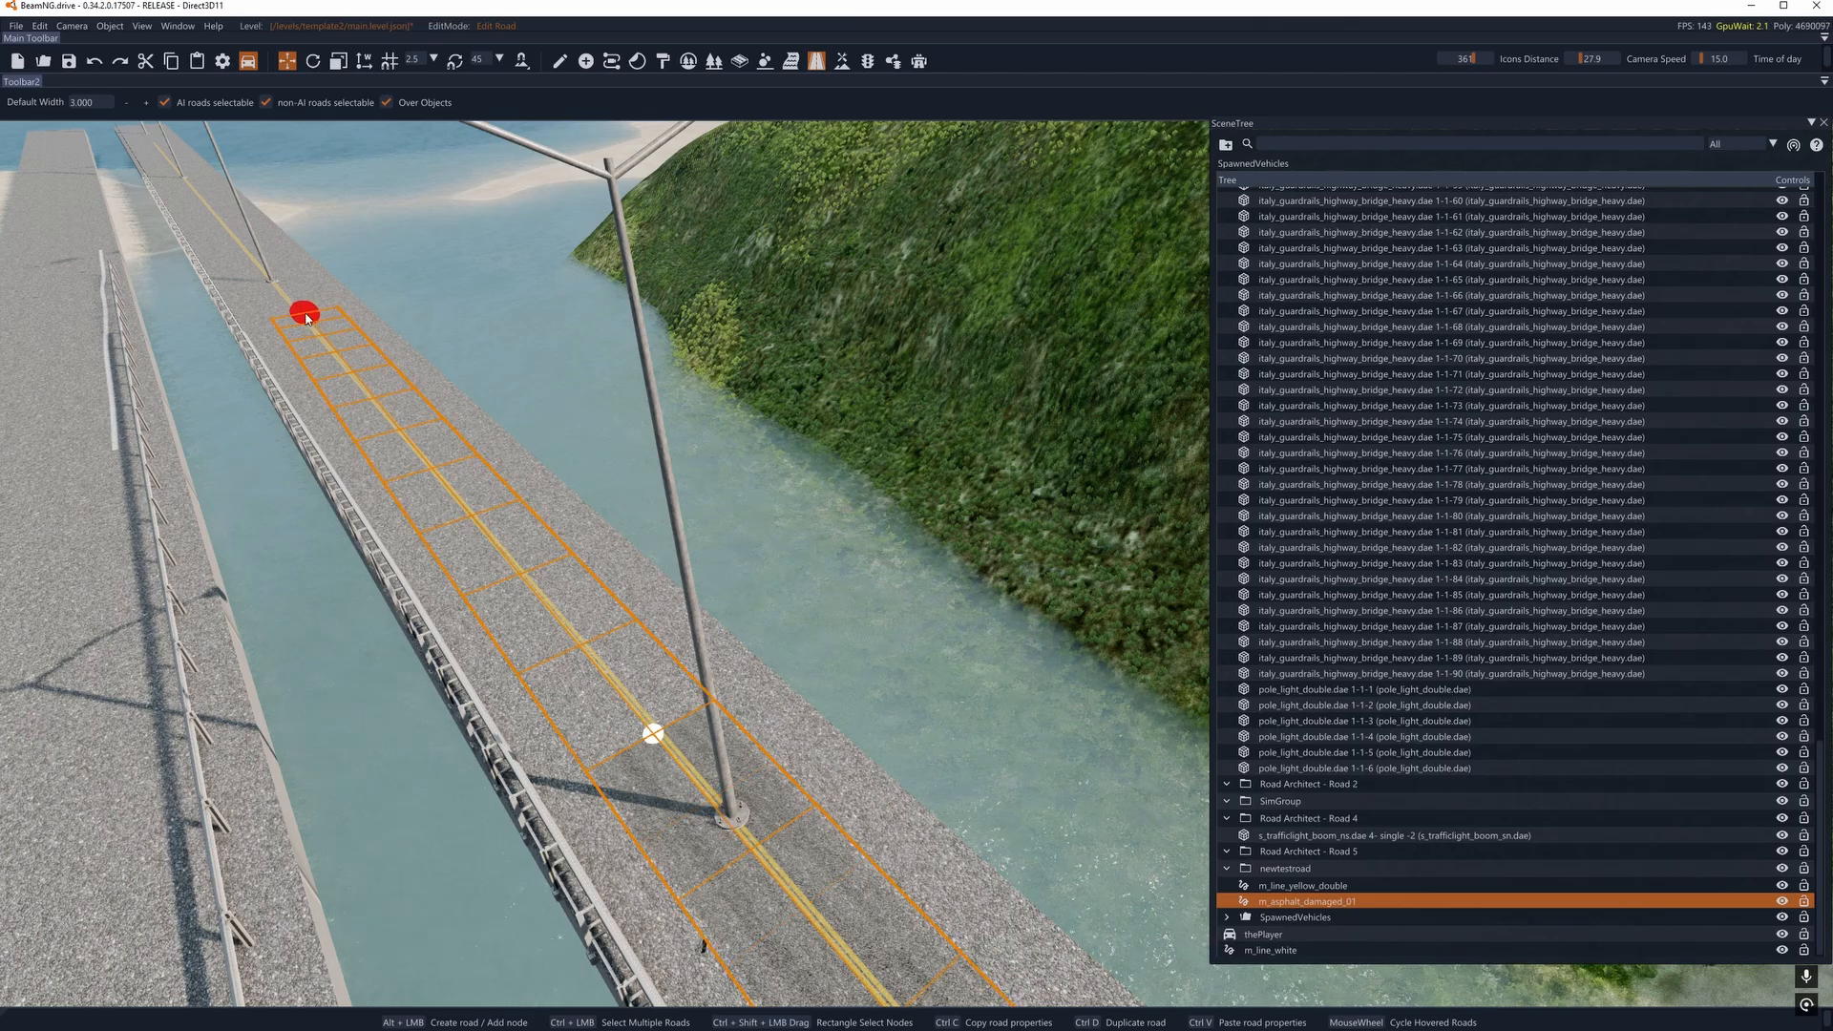
{"action": "left_click", "coordinate": [301, 320], "text": "alt"}
{"action": "right_click_drag", "start_coordinate": [420, 319], "coordinate": [396, 385]}
{"action": "key", "text": "w"}
{"action": "key", "text": "a"}
{"action": "left_click", "coordinate": [624, 559]}
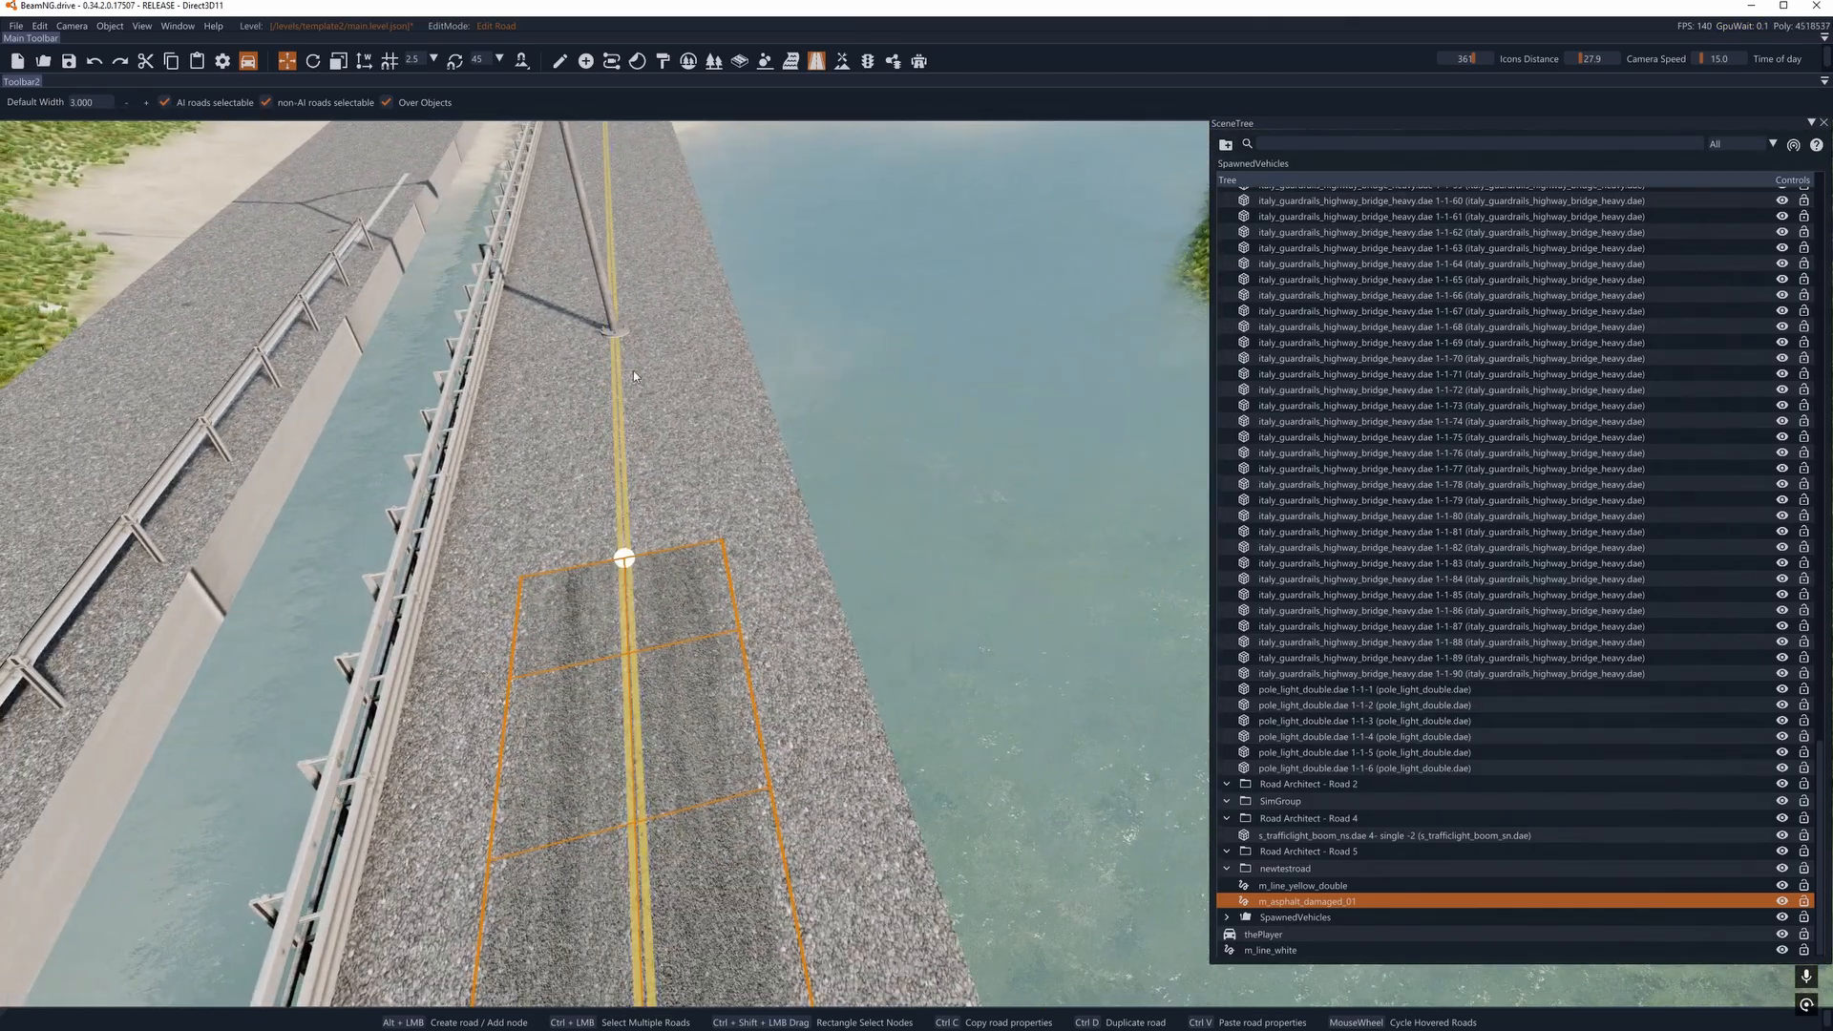
- Extend the asphalt road with another node on the yellow line beyond that light pole
{"action": "right_click_drag", "start_coordinate": [635, 361], "coordinate": [983, 360]}
{"action": "key", "text": "s"}
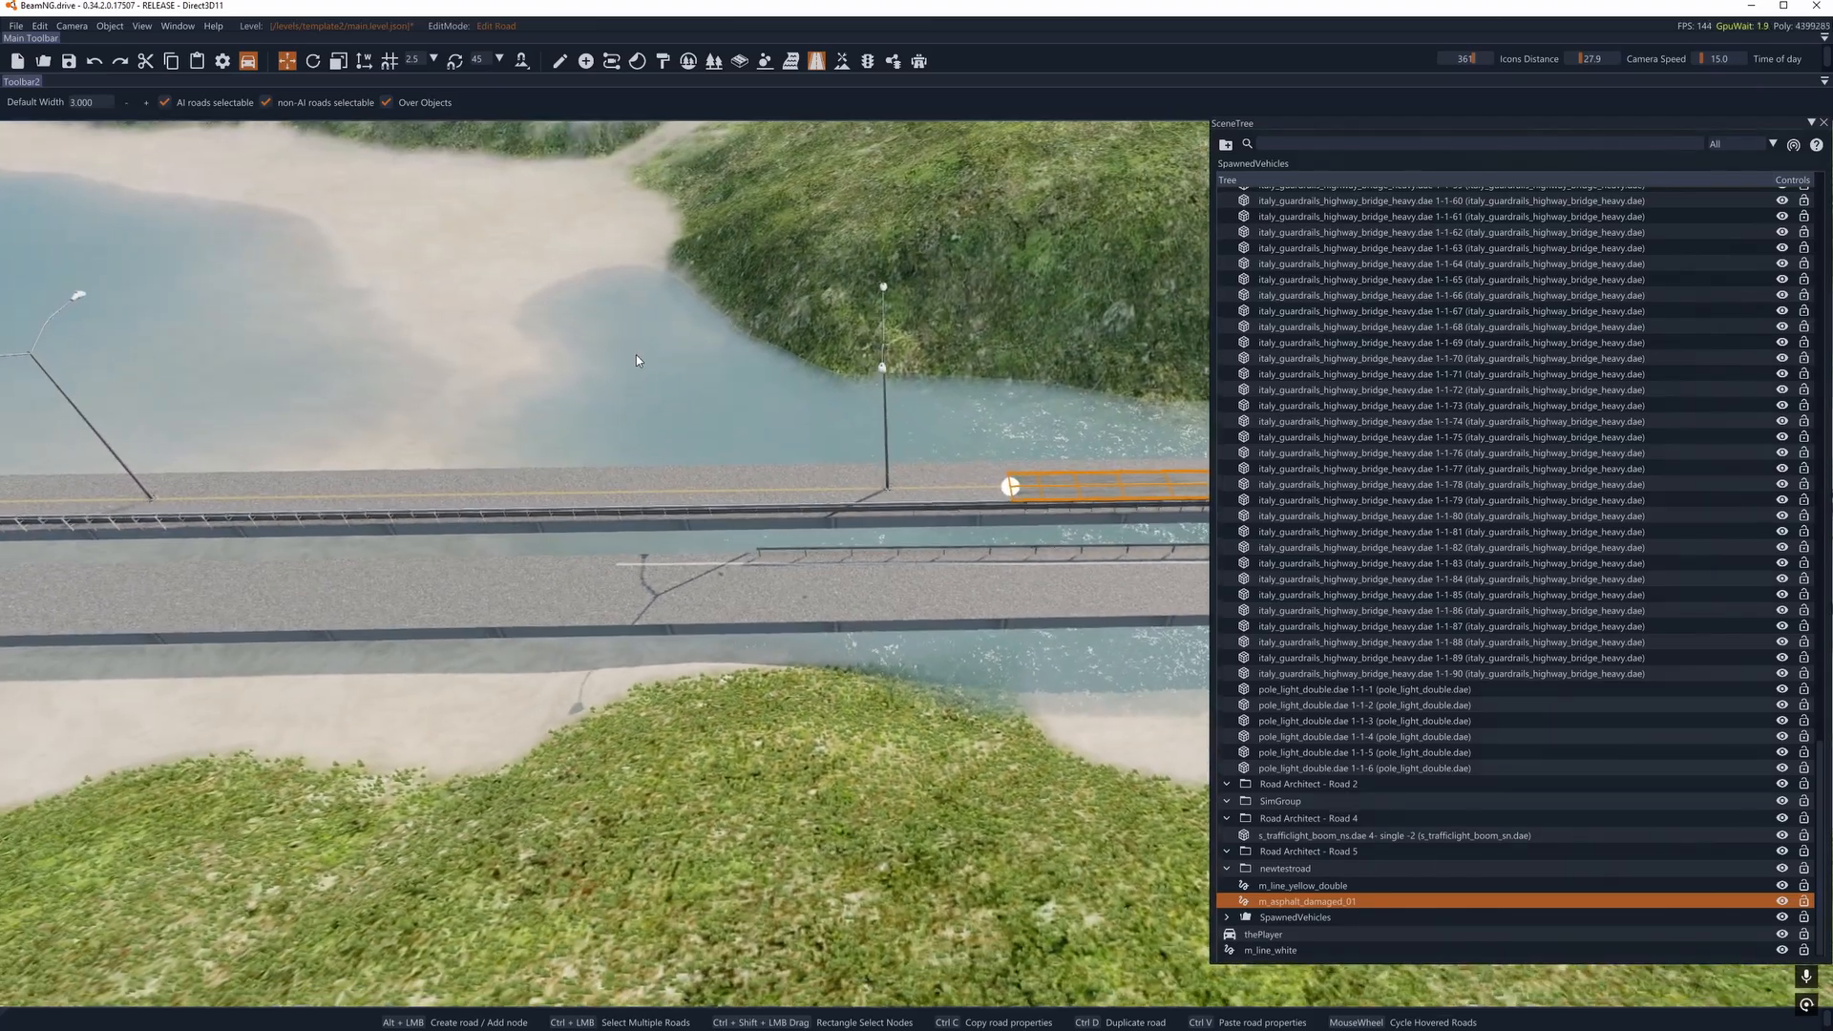
{"action": "left_click", "coordinate": [626, 494], "text": "alt"}
{"action": "left_click", "coordinate": [619, 493], "text": "alt"}
{"action": "right_click_drag", "start_coordinate": [618, 492], "coordinate": [787, 490]}
{"action": "key", "text": "a"}
{"action": "key", "text": "w"}
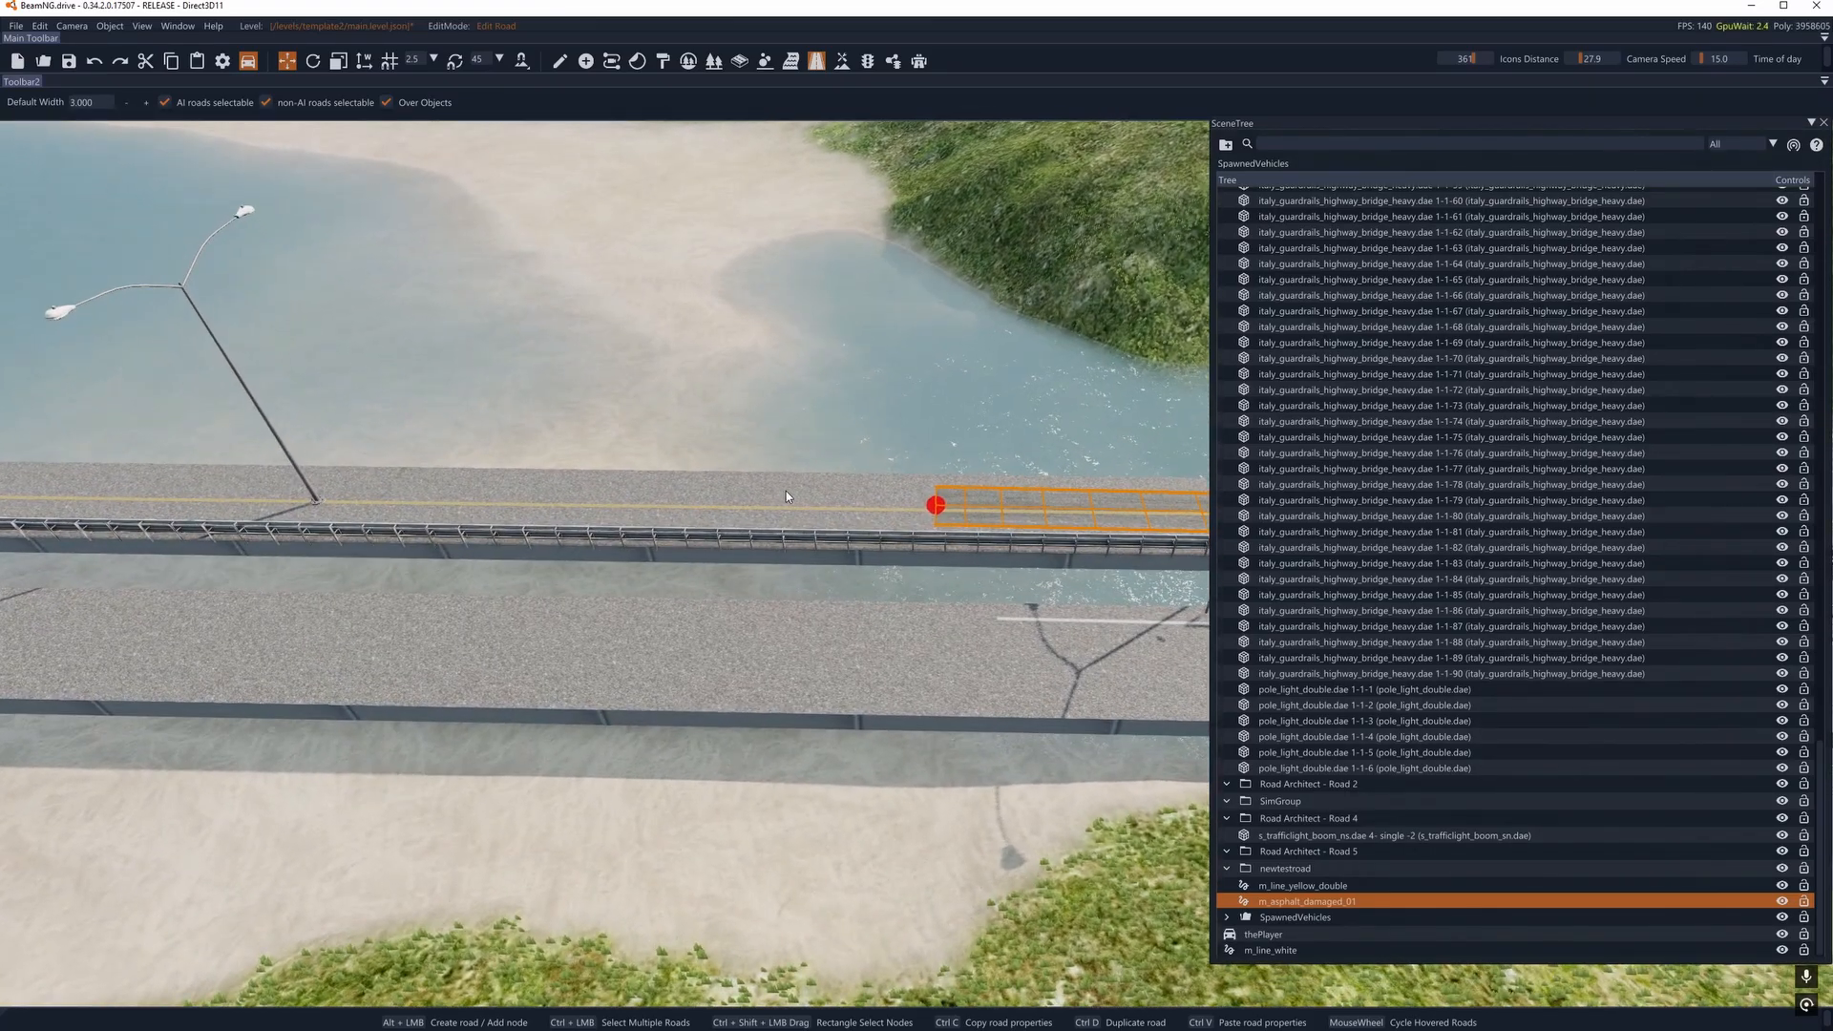
- Continue the asphalt road with nodes just before and just past the following light pole, leaving the end node selected
{"action": "left_click", "coordinate": [369, 501], "text": "alt"}
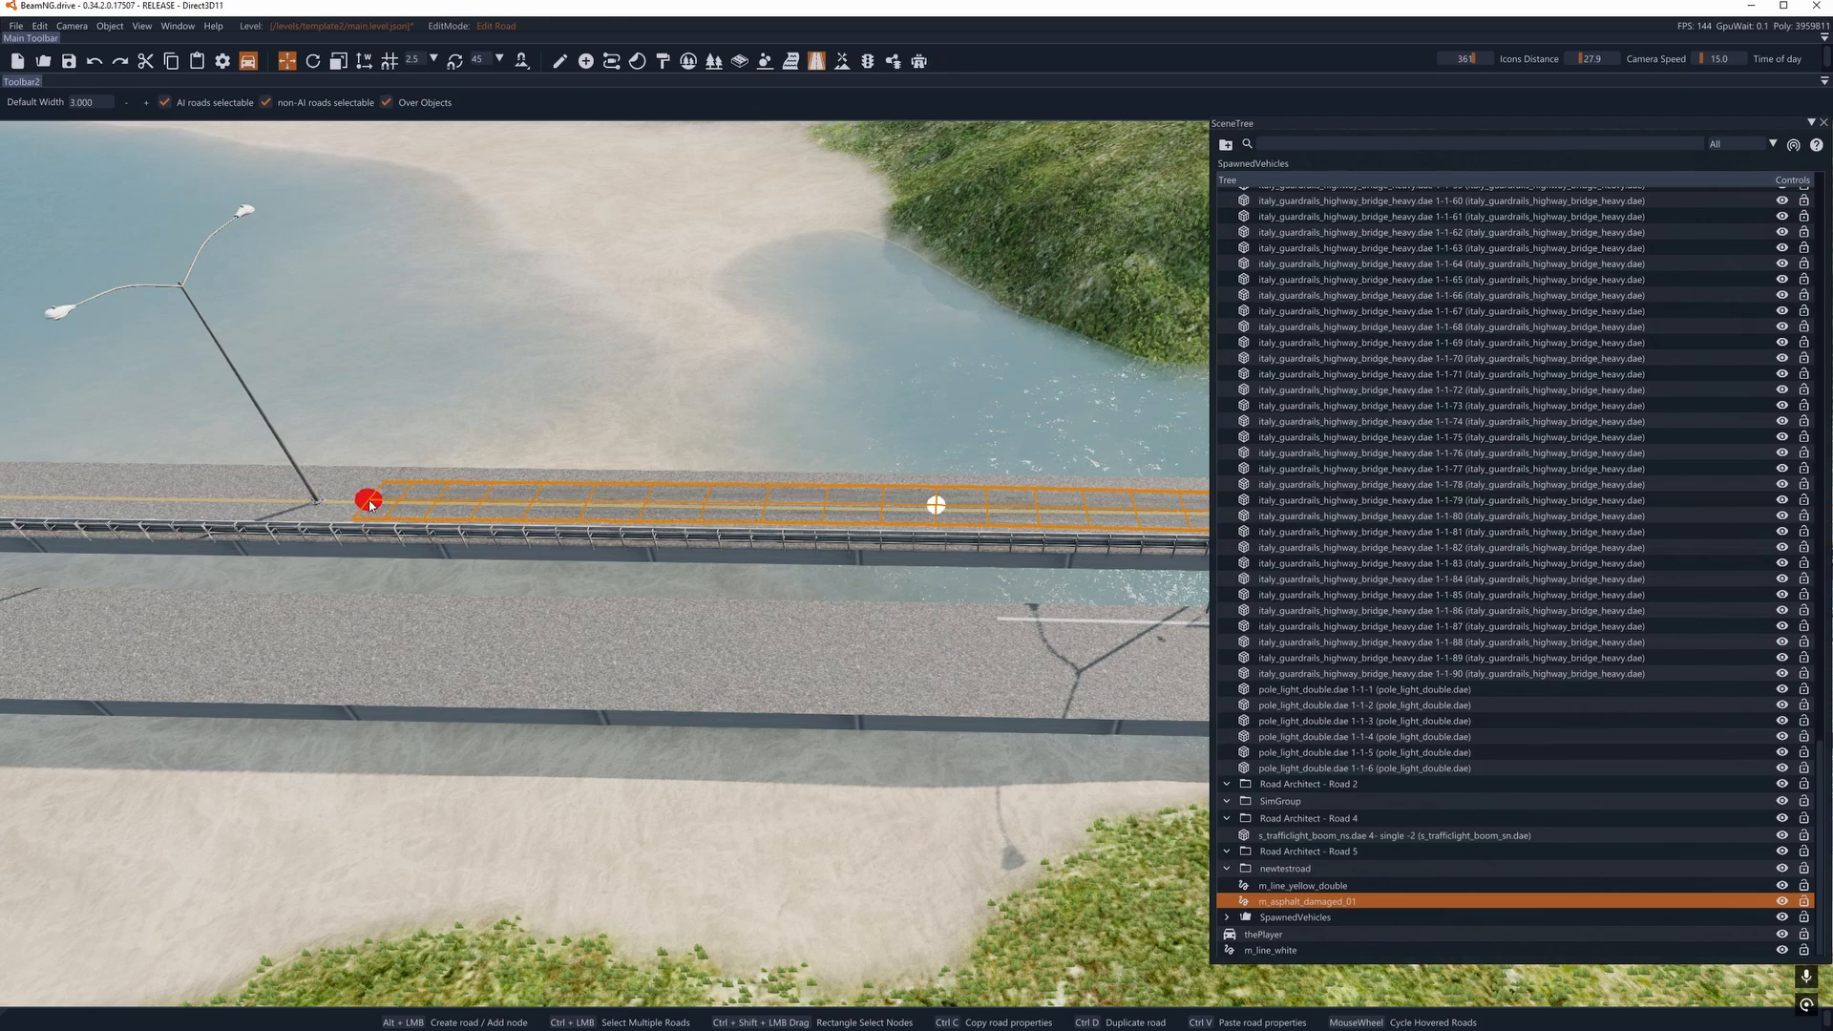
{"action": "key", "text": "a"}
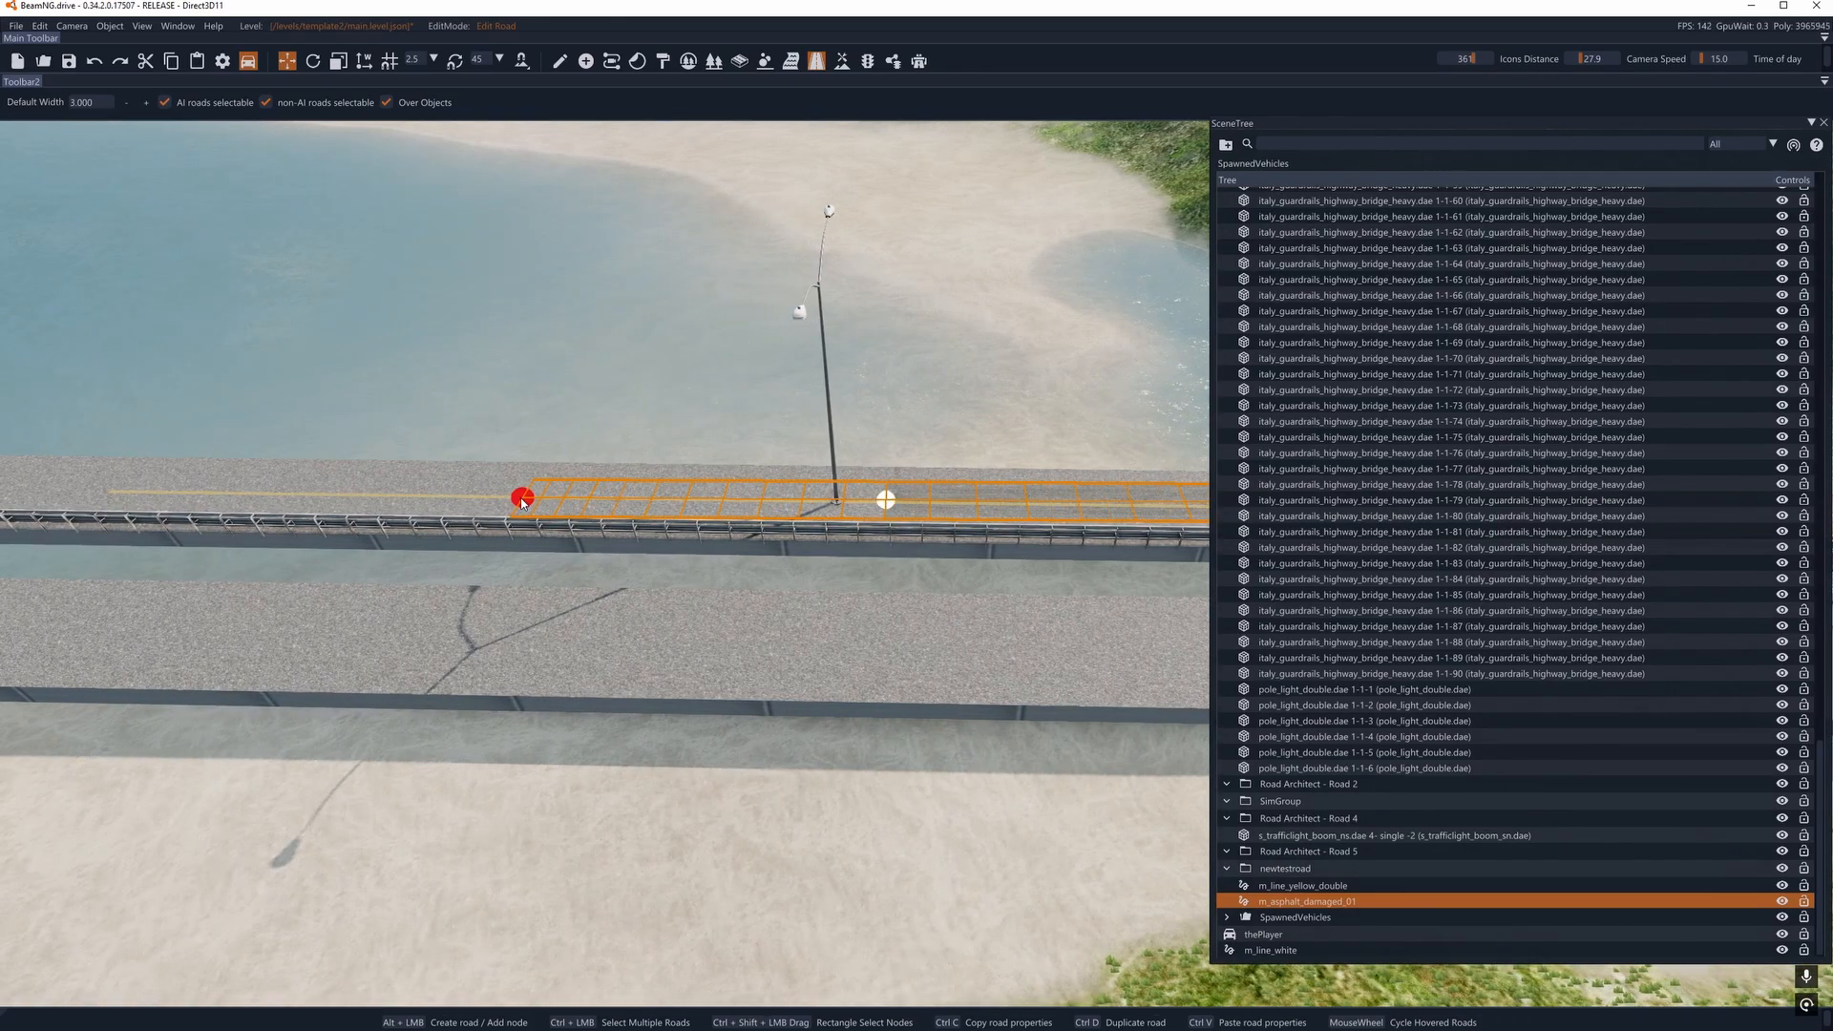
{"action": "key", "text": "a"}
{"action": "left_click", "coordinate": [1052, 494]}
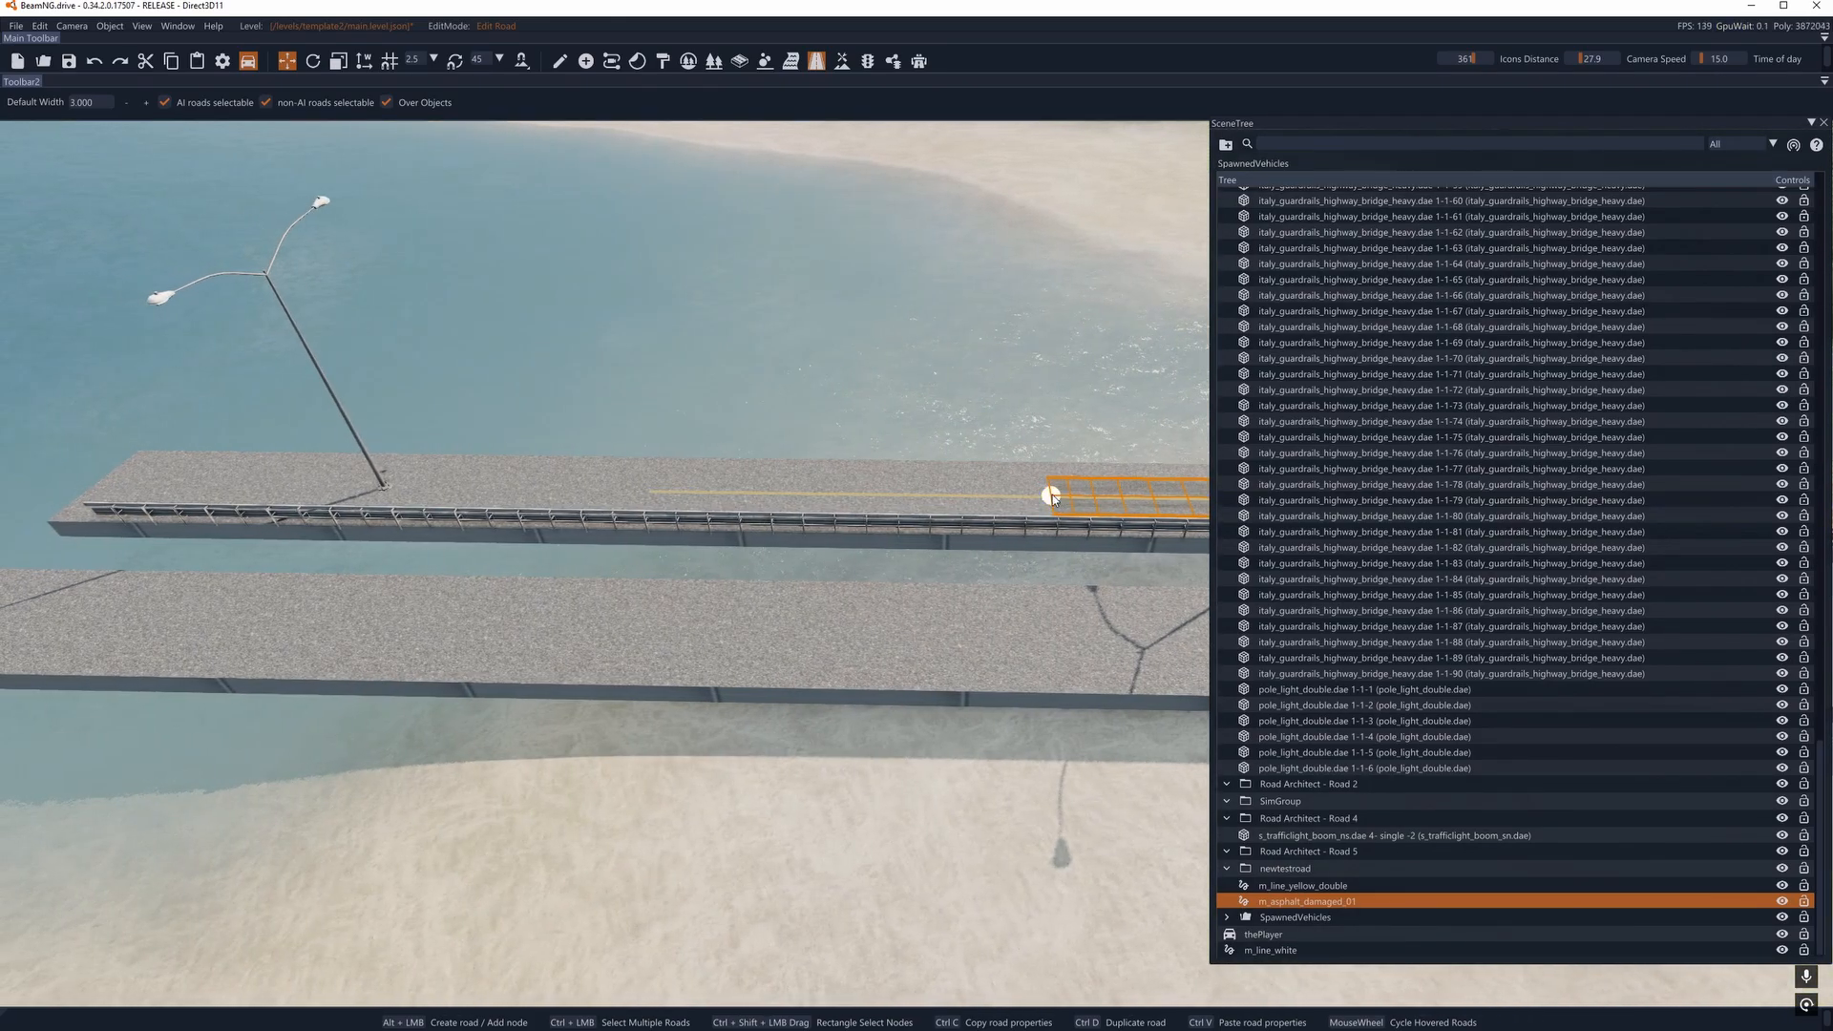
- Extend the asphalt road past the last light pole and position its end node at the edge of the bridge deck
{"action": "left_click", "coordinate": [442, 485], "text": "alt"}
{"action": "key", "text": "a"}
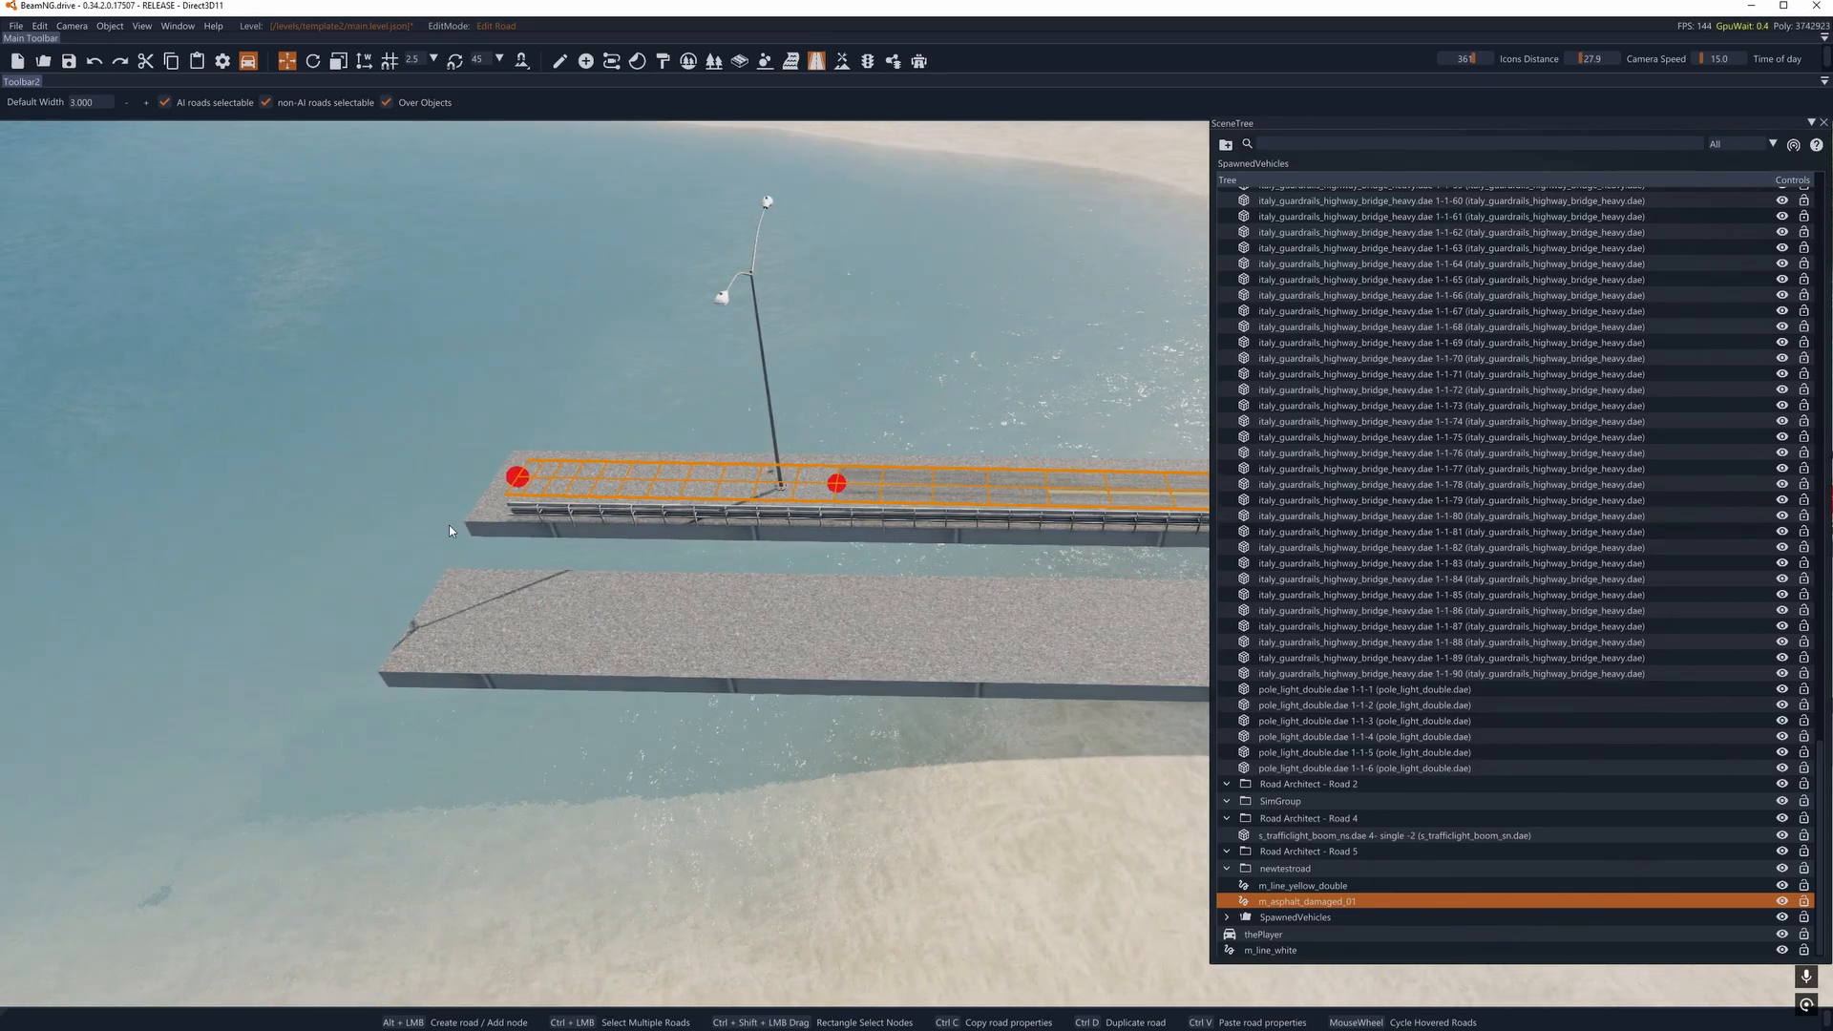
{"action": "key", "text": "a"}
{"action": "right_click_drag", "start_coordinate": [452, 531], "coordinate": [855, 730]}
{"action": "key", "text": "w"}
{"action": "left_click_drag", "start_coordinate": [590, 374], "coordinate": [632, 409]}
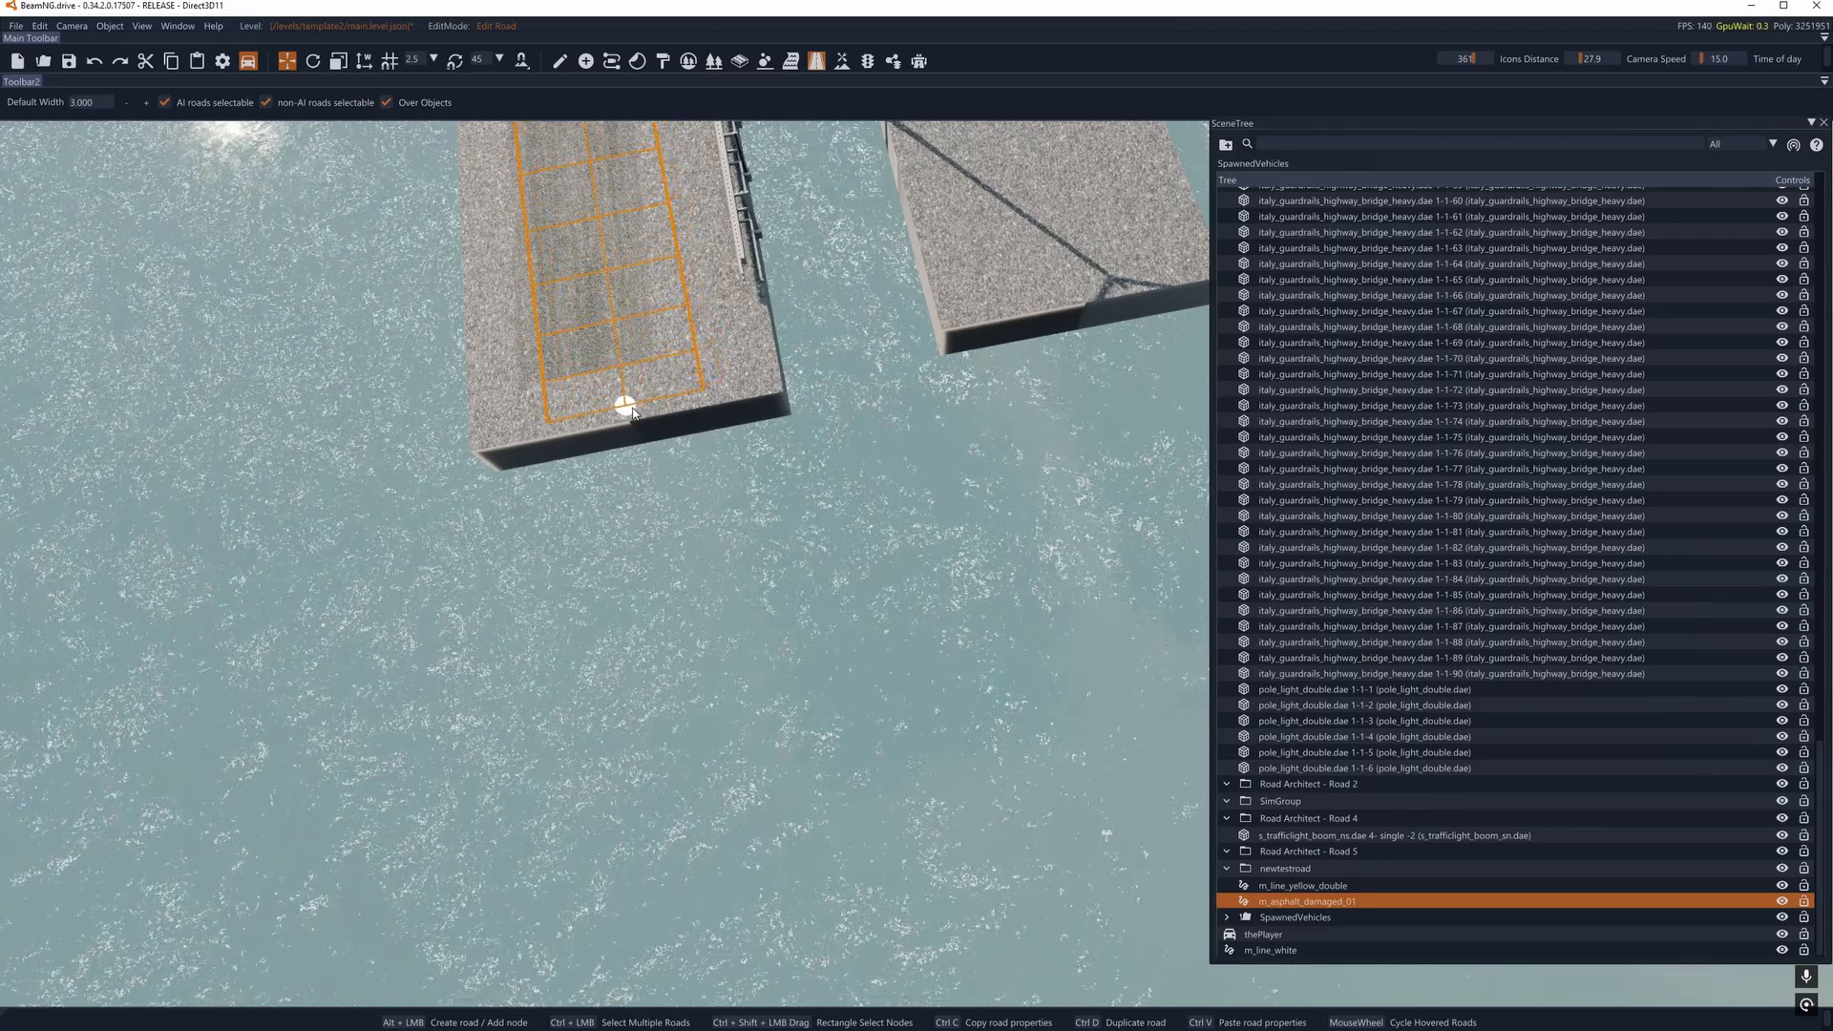
{"action": "key", "text": "w"}
{"action": "right_click_drag", "start_coordinate": [632, 412], "coordinate": [668, 299]}
- Move the asphalt road's node beside the last light pole slightly back along the bridge, in line with the pole
{"action": "key", "text": "a"}
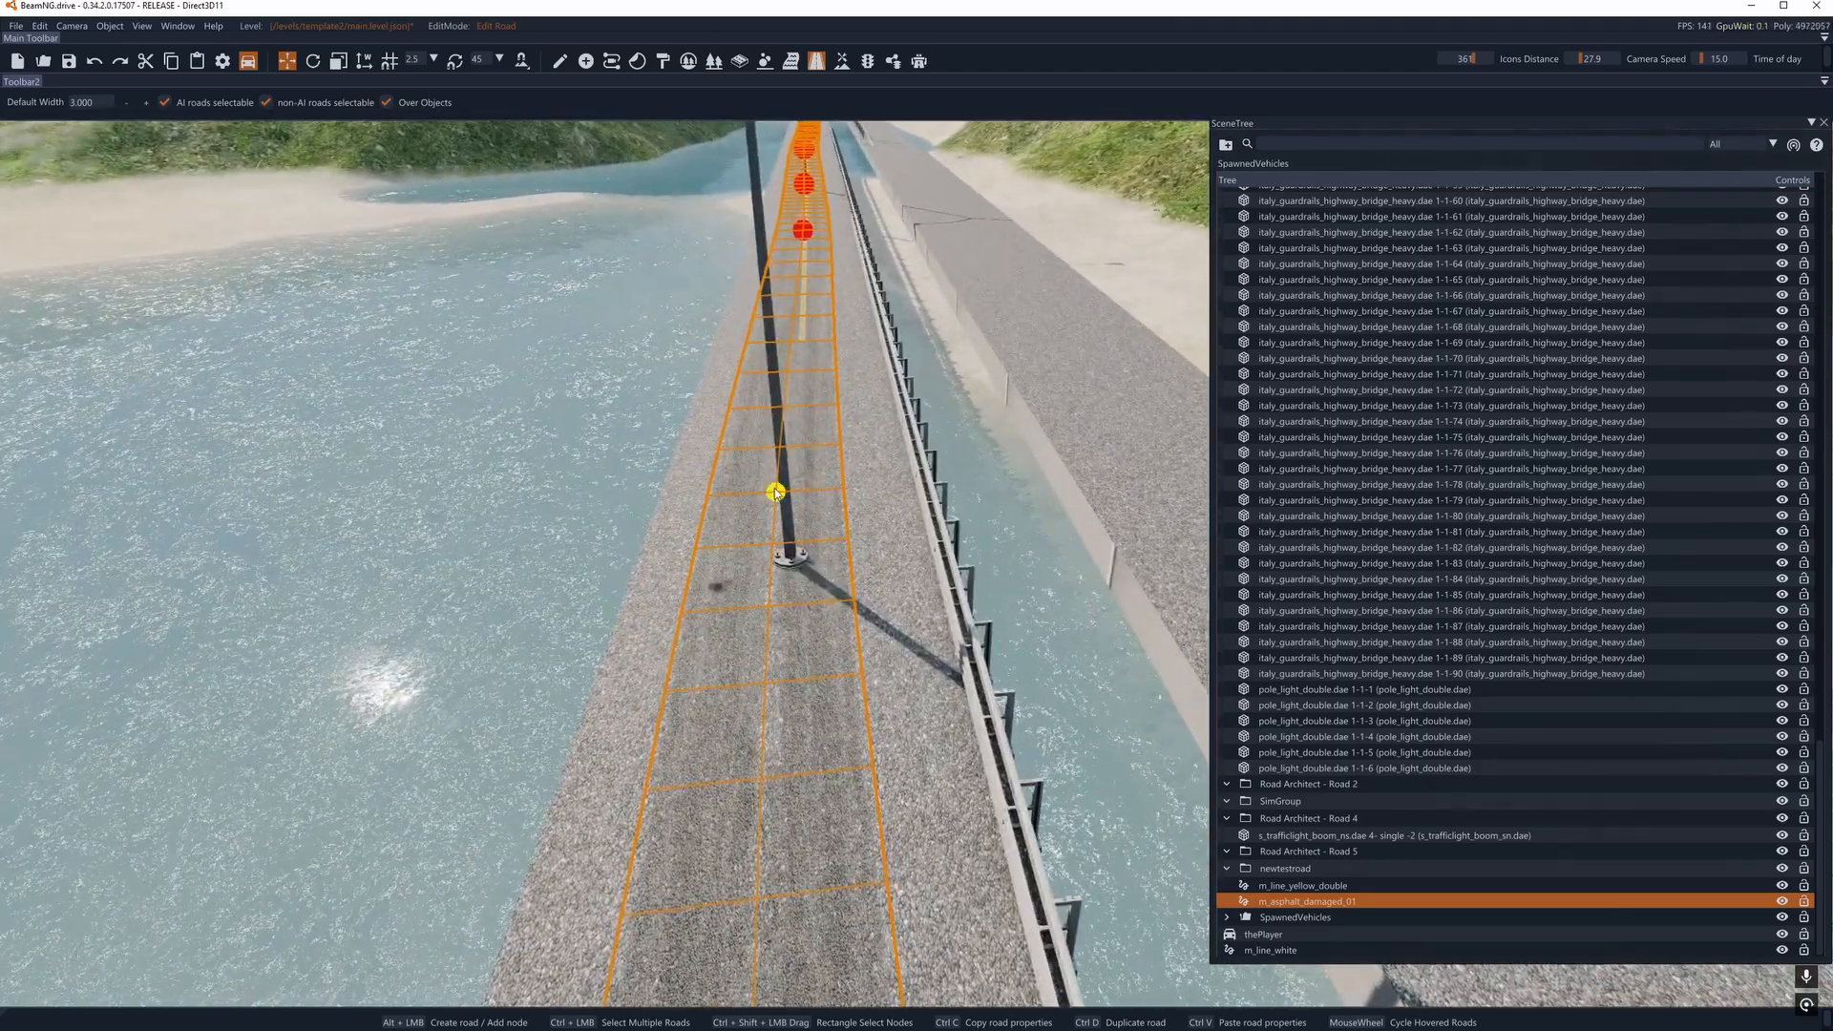
{"action": "left_click_drag", "start_coordinate": [775, 492], "coordinate": [789, 435]}
{"action": "right_click_drag", "start_coordinate": [800, 489], "coordinate": [787, 383]}
- Select all nodes of the asphalt road and set their node width to 5.000 in the Inspector
{"action": "key", "text": "w"}
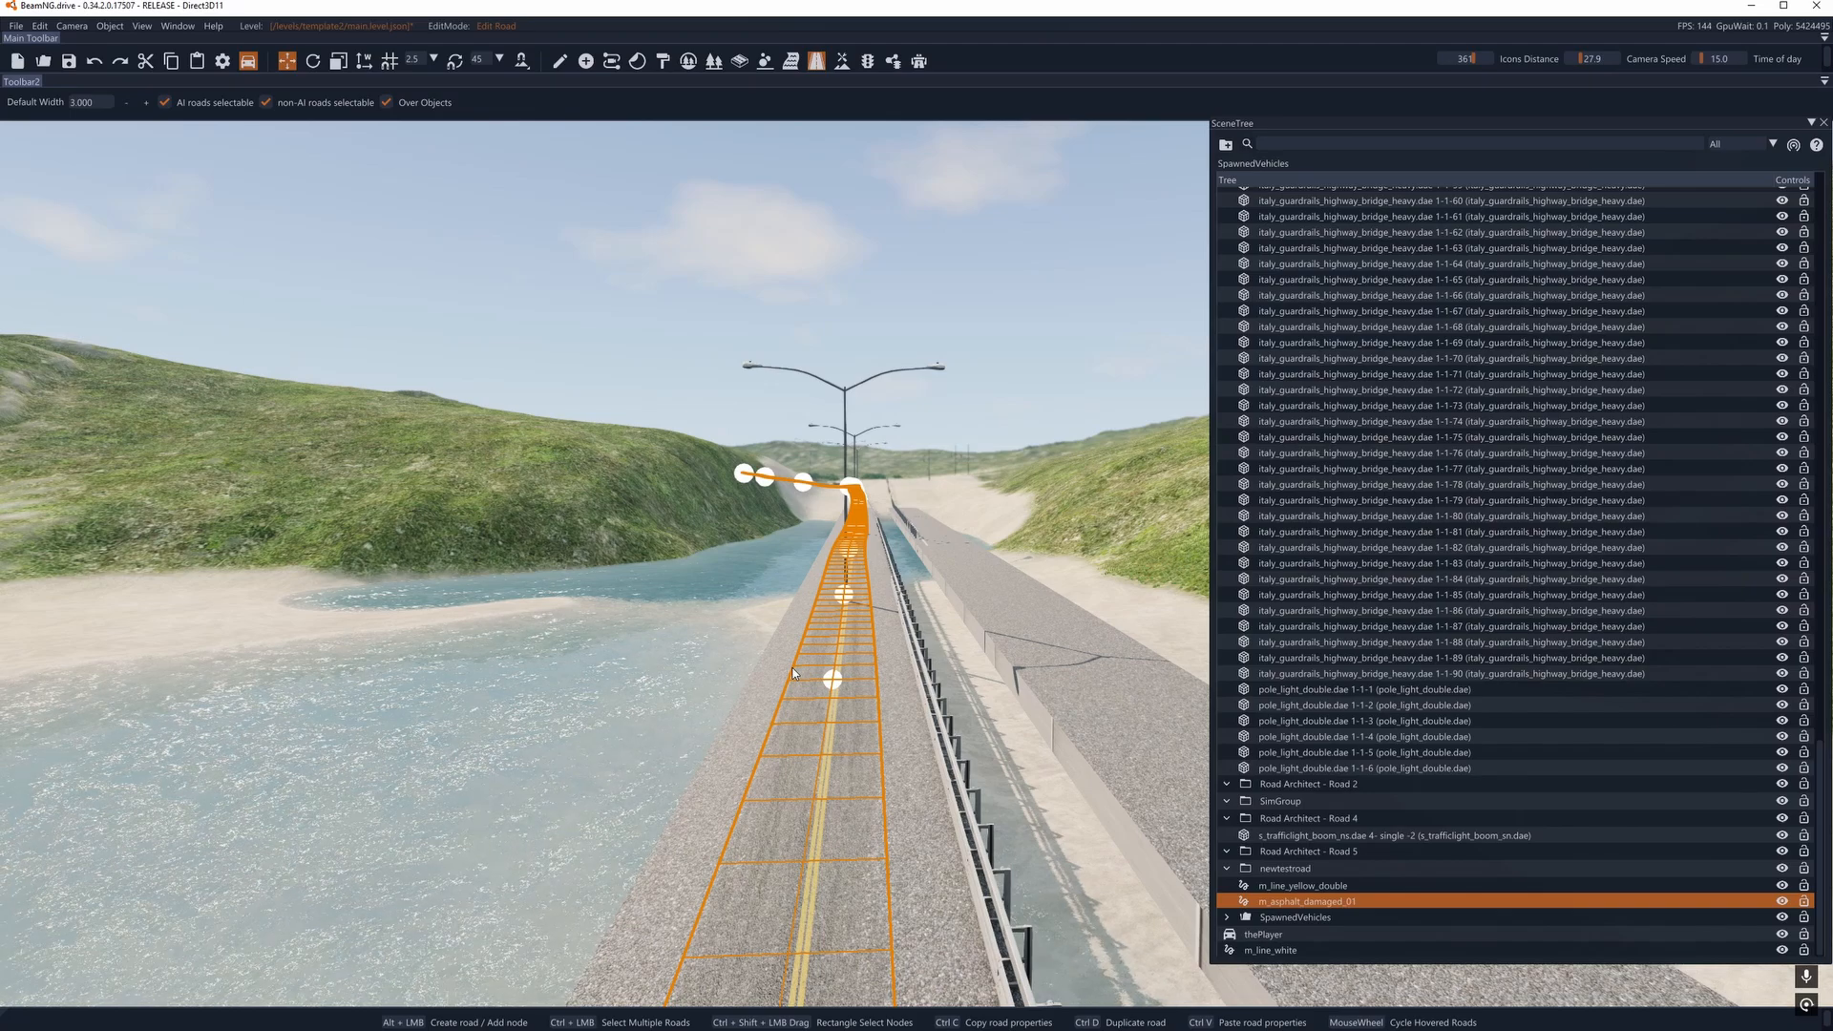
{"action": "left_click", "coordinate": [191, 29]}
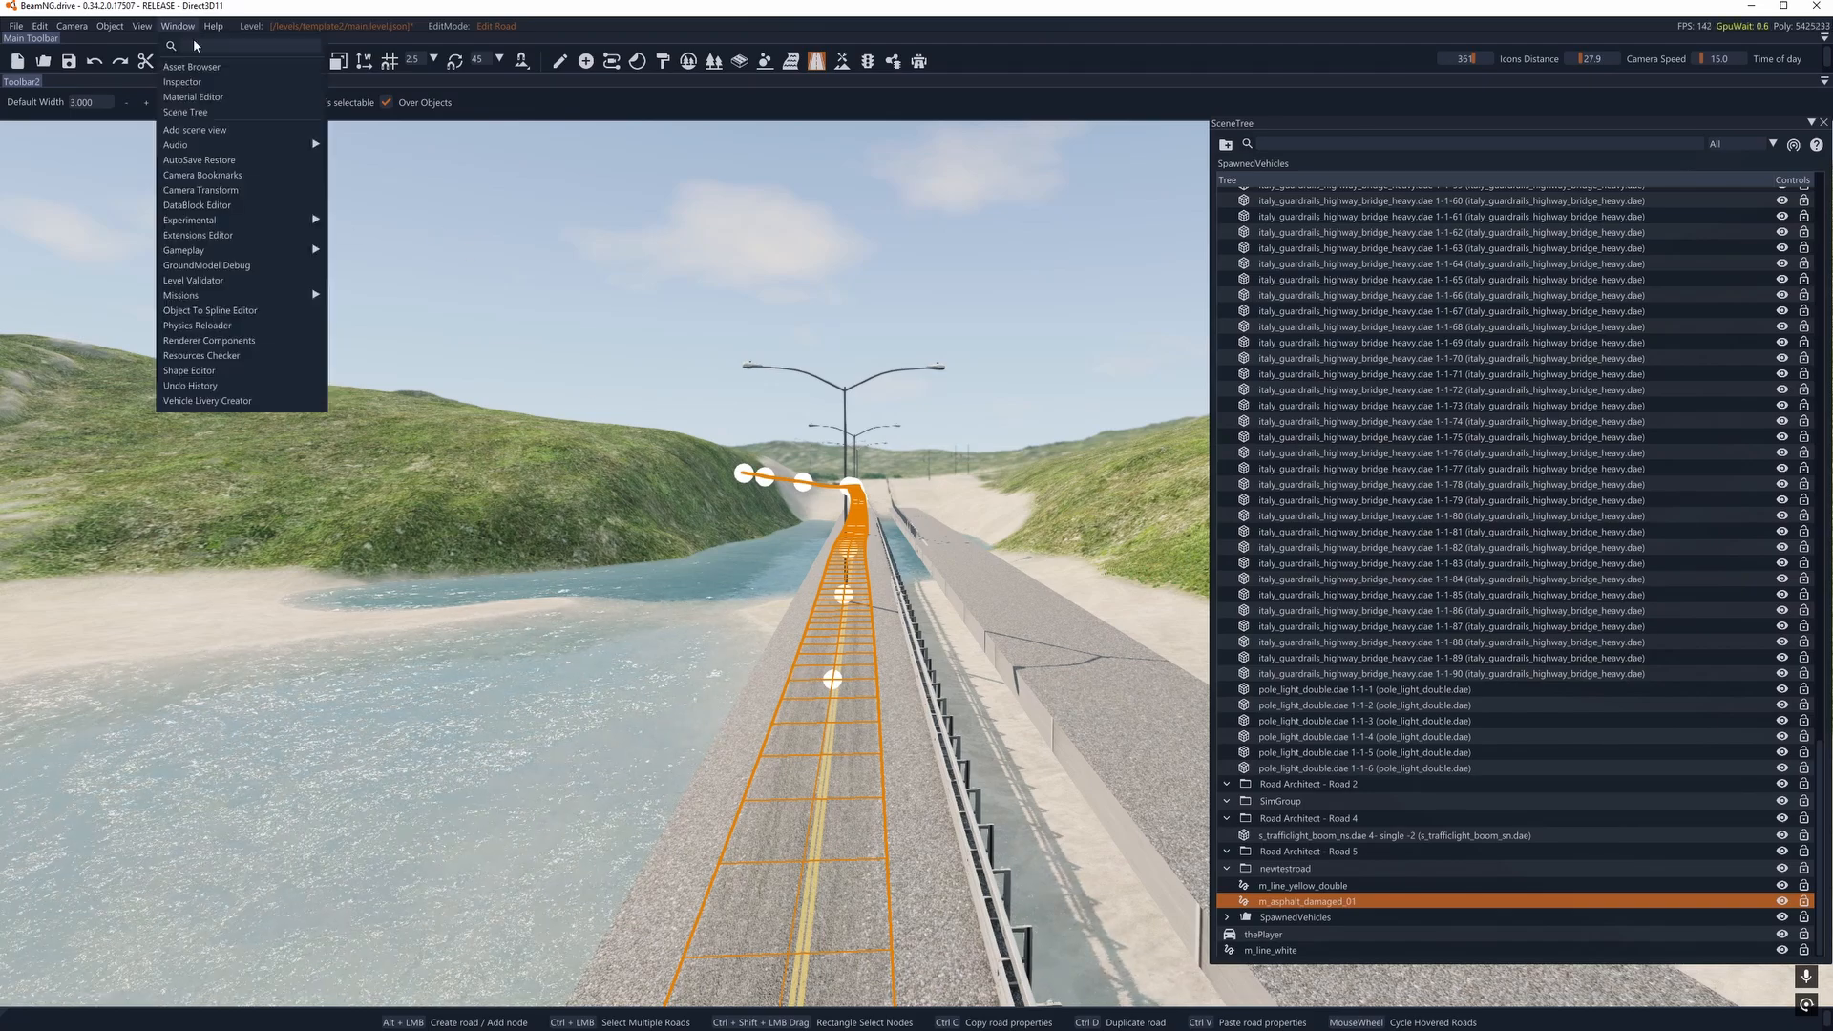
{"action": "left_click", "coordinate": [193, 83]}
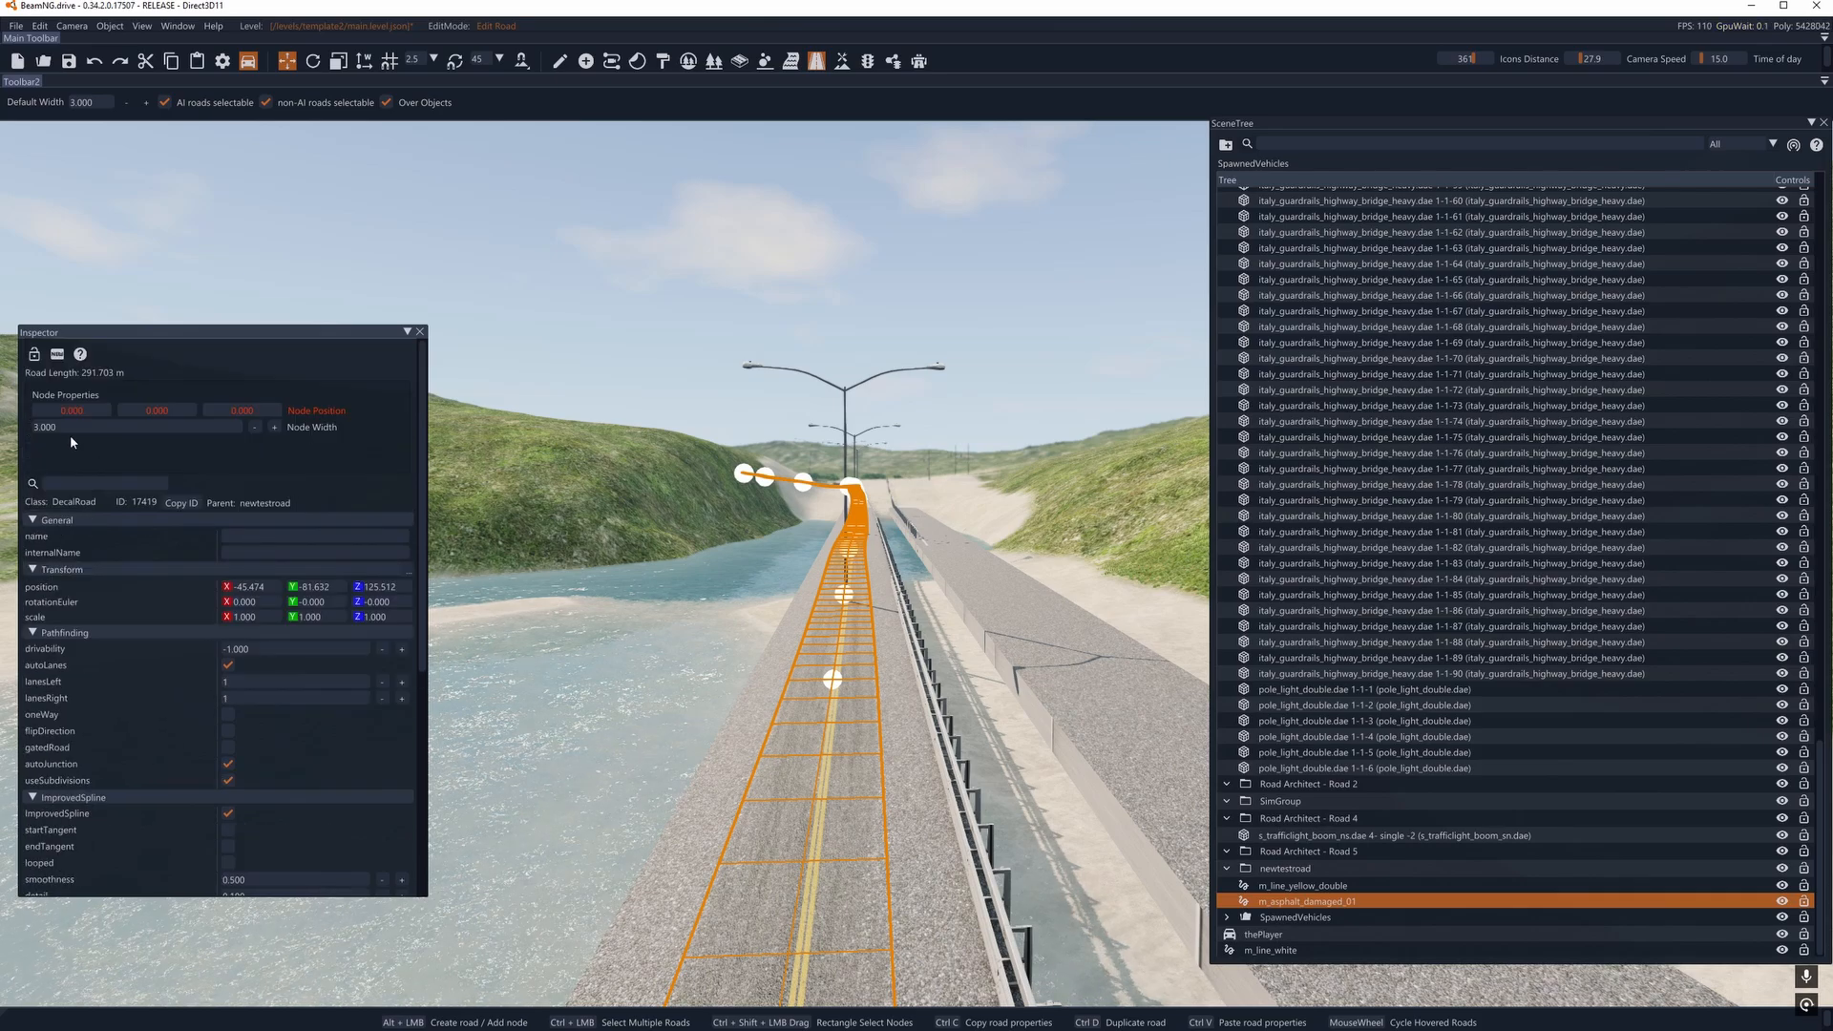
{"action": "key", "text": "Return"}
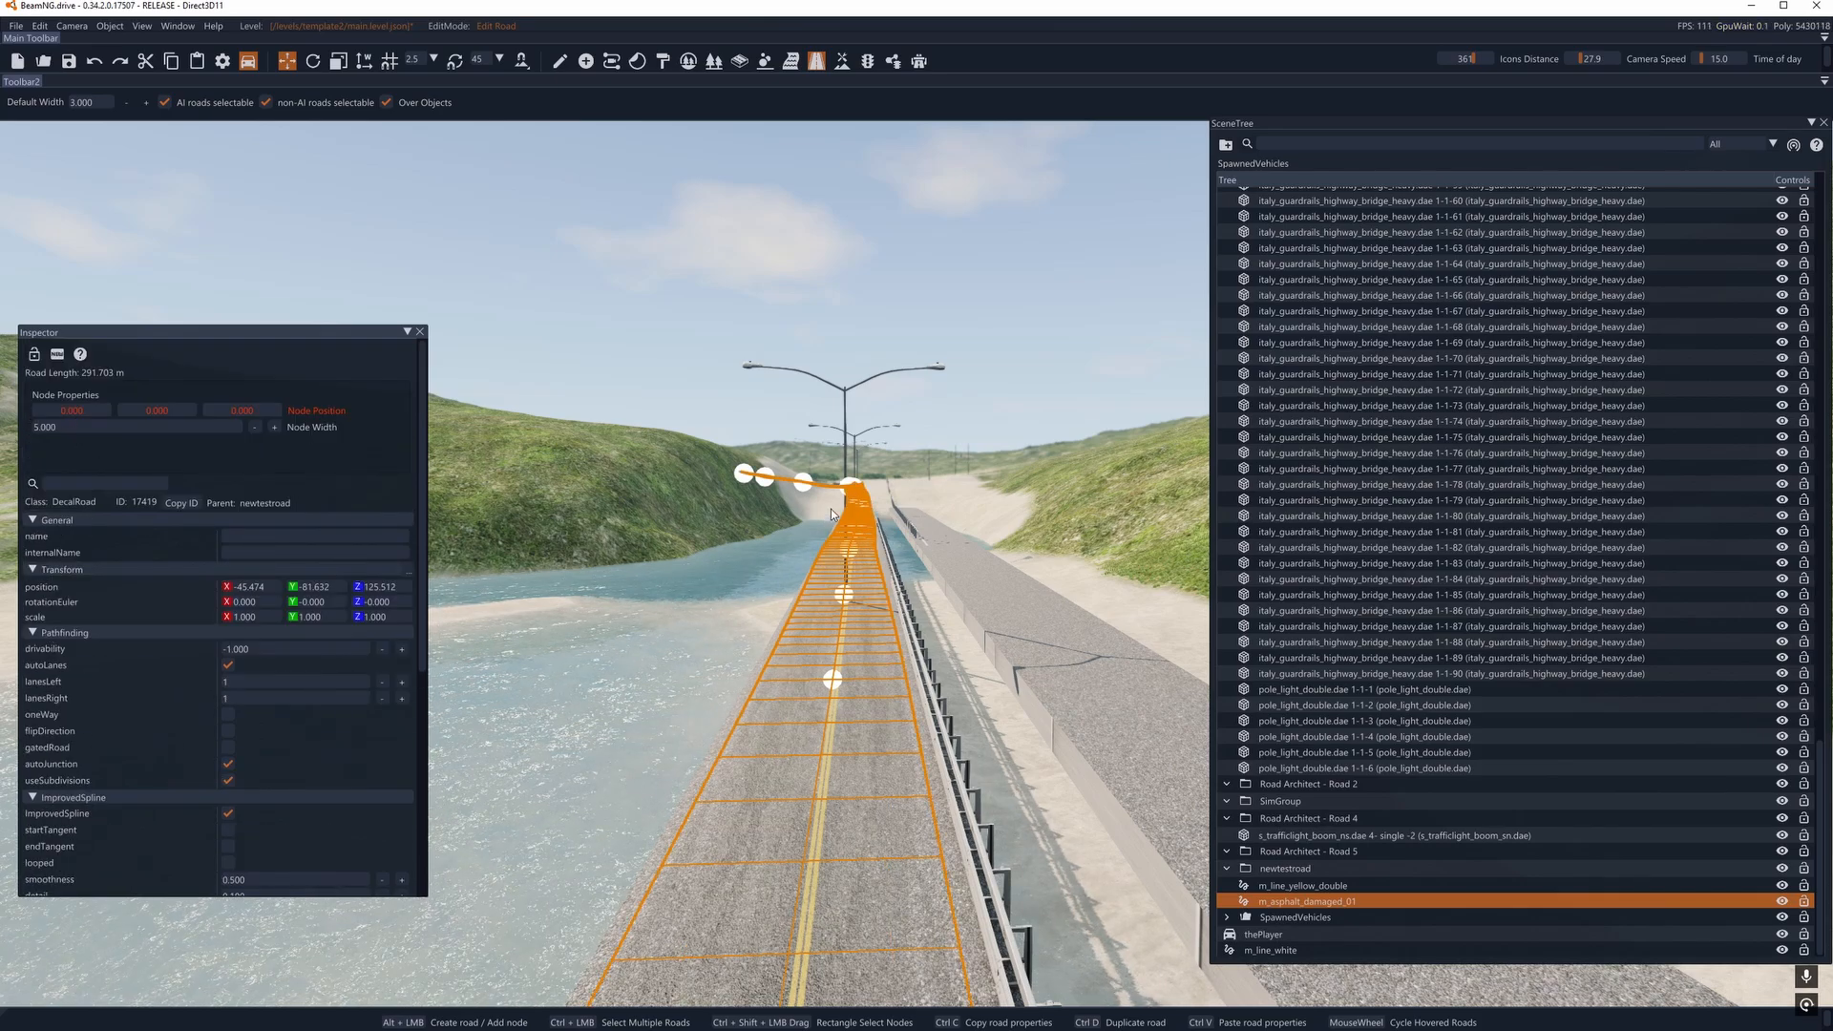
{"action": "right_click_drag", "start_coordinate": [830, 515], "coordinate": [836, 614]}
{"action": "mouse_move", "coordinate": [730, 516]}
{"action": "right_mouse_down"}
{"action": "mouse_move", "coordinate": [733, 602]}
{"action": "mouse_move", "coordinate": [864, 559]}
{"action": "mouse_move", "coordinate": [730, 508]}
{"action": "right_mouse_up"}
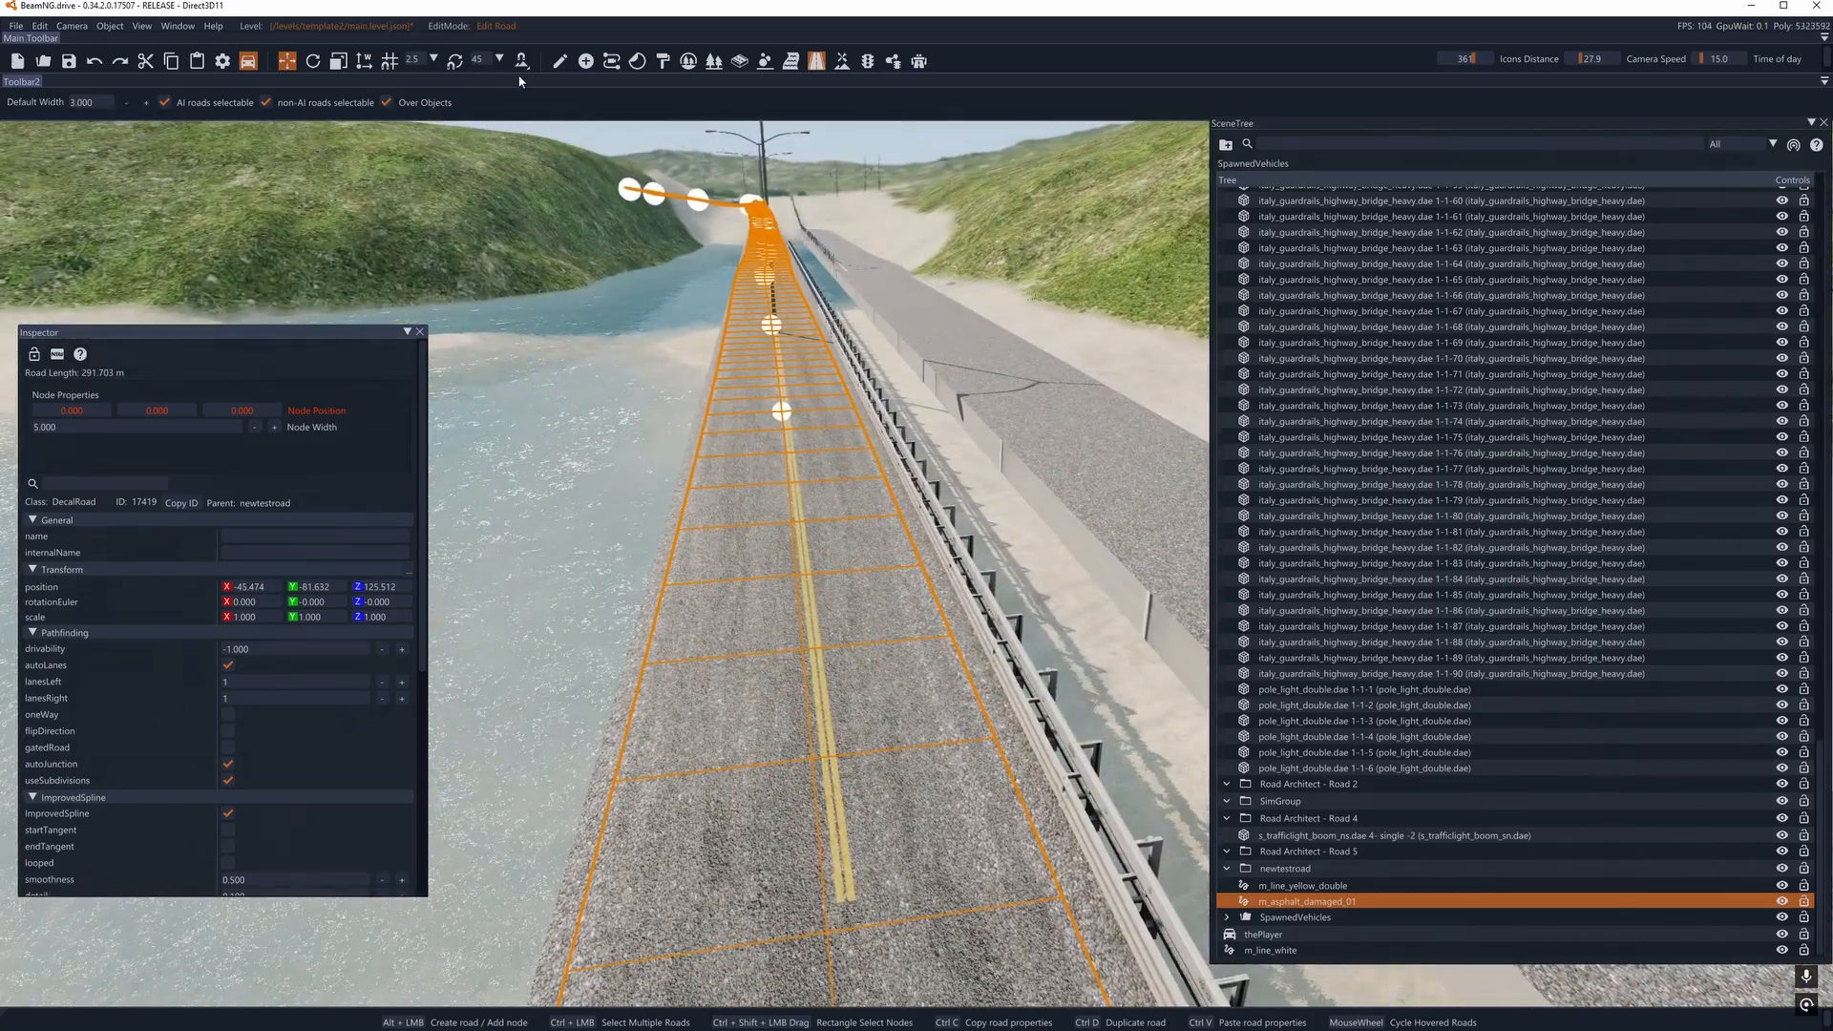
- Duplicate the asphalt road directly above the original and assign the road_patches1 material to the copy
{"action": "left_click", "coordinate": [559, 60]}
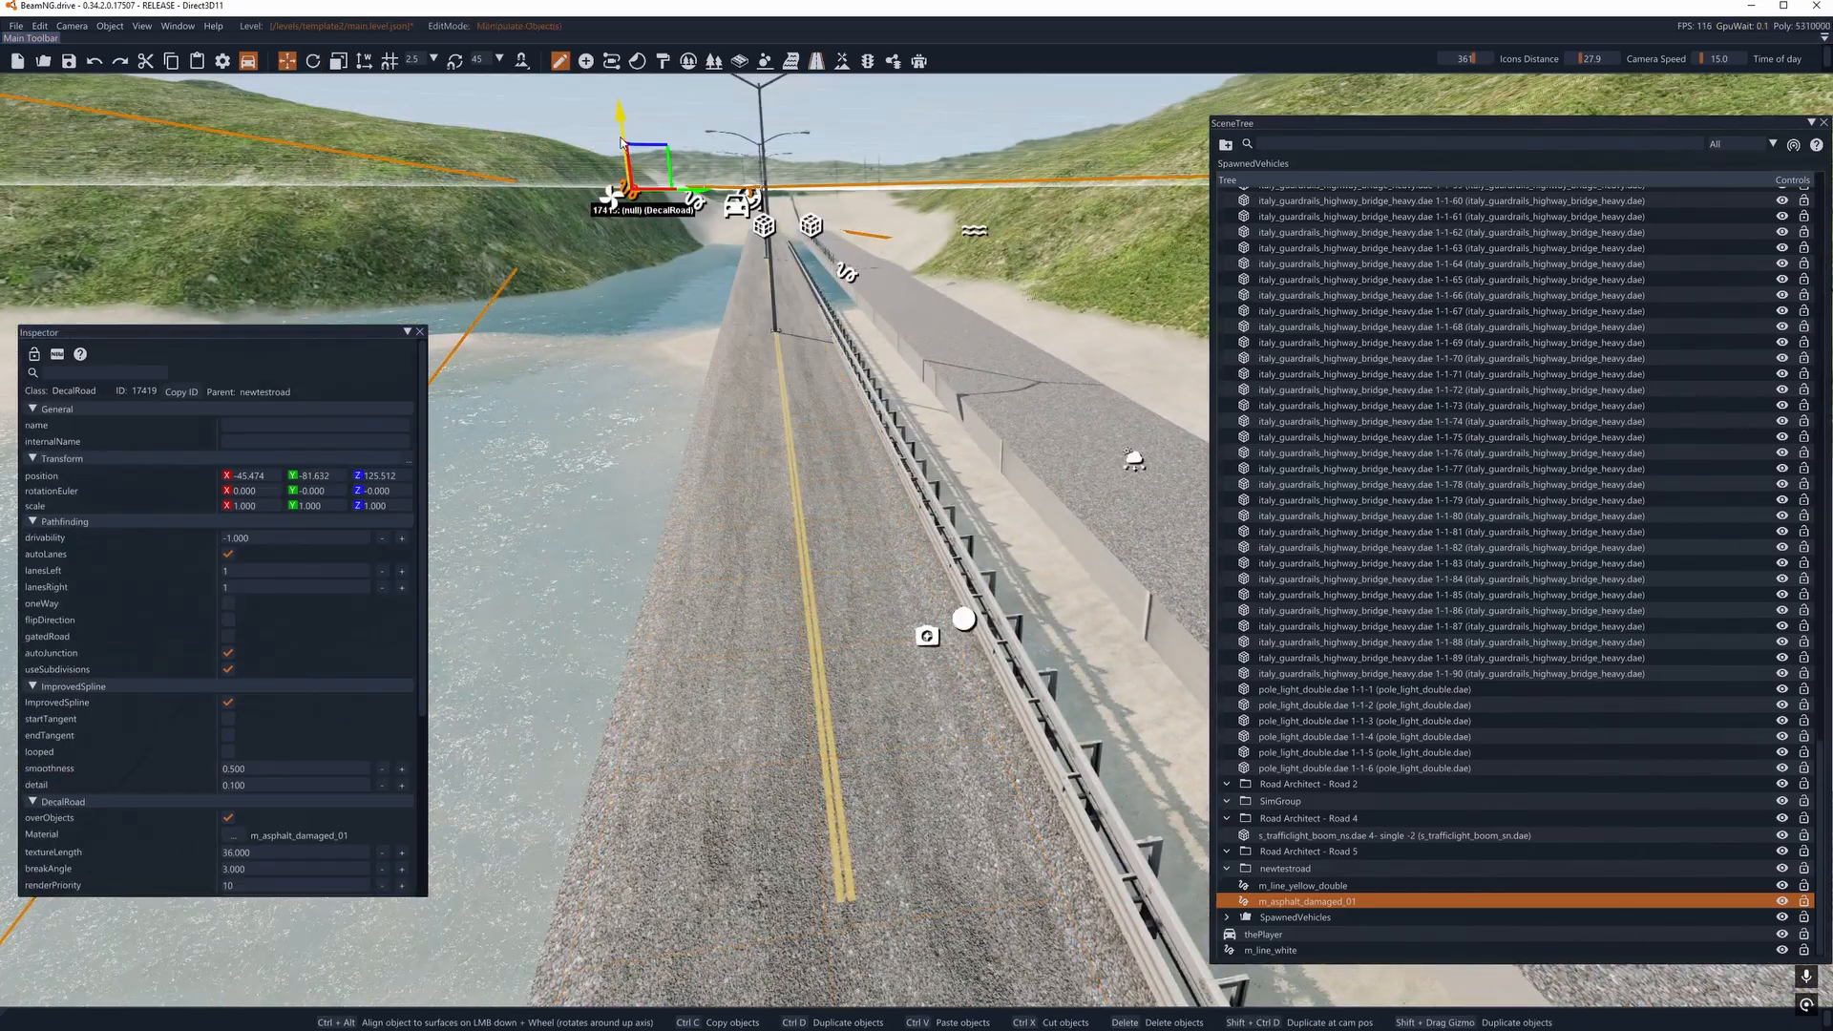
{"action": "left_click_drag", "start_coordinate": [640, 183], "coordinate": [616, 105], "text": "shift"}
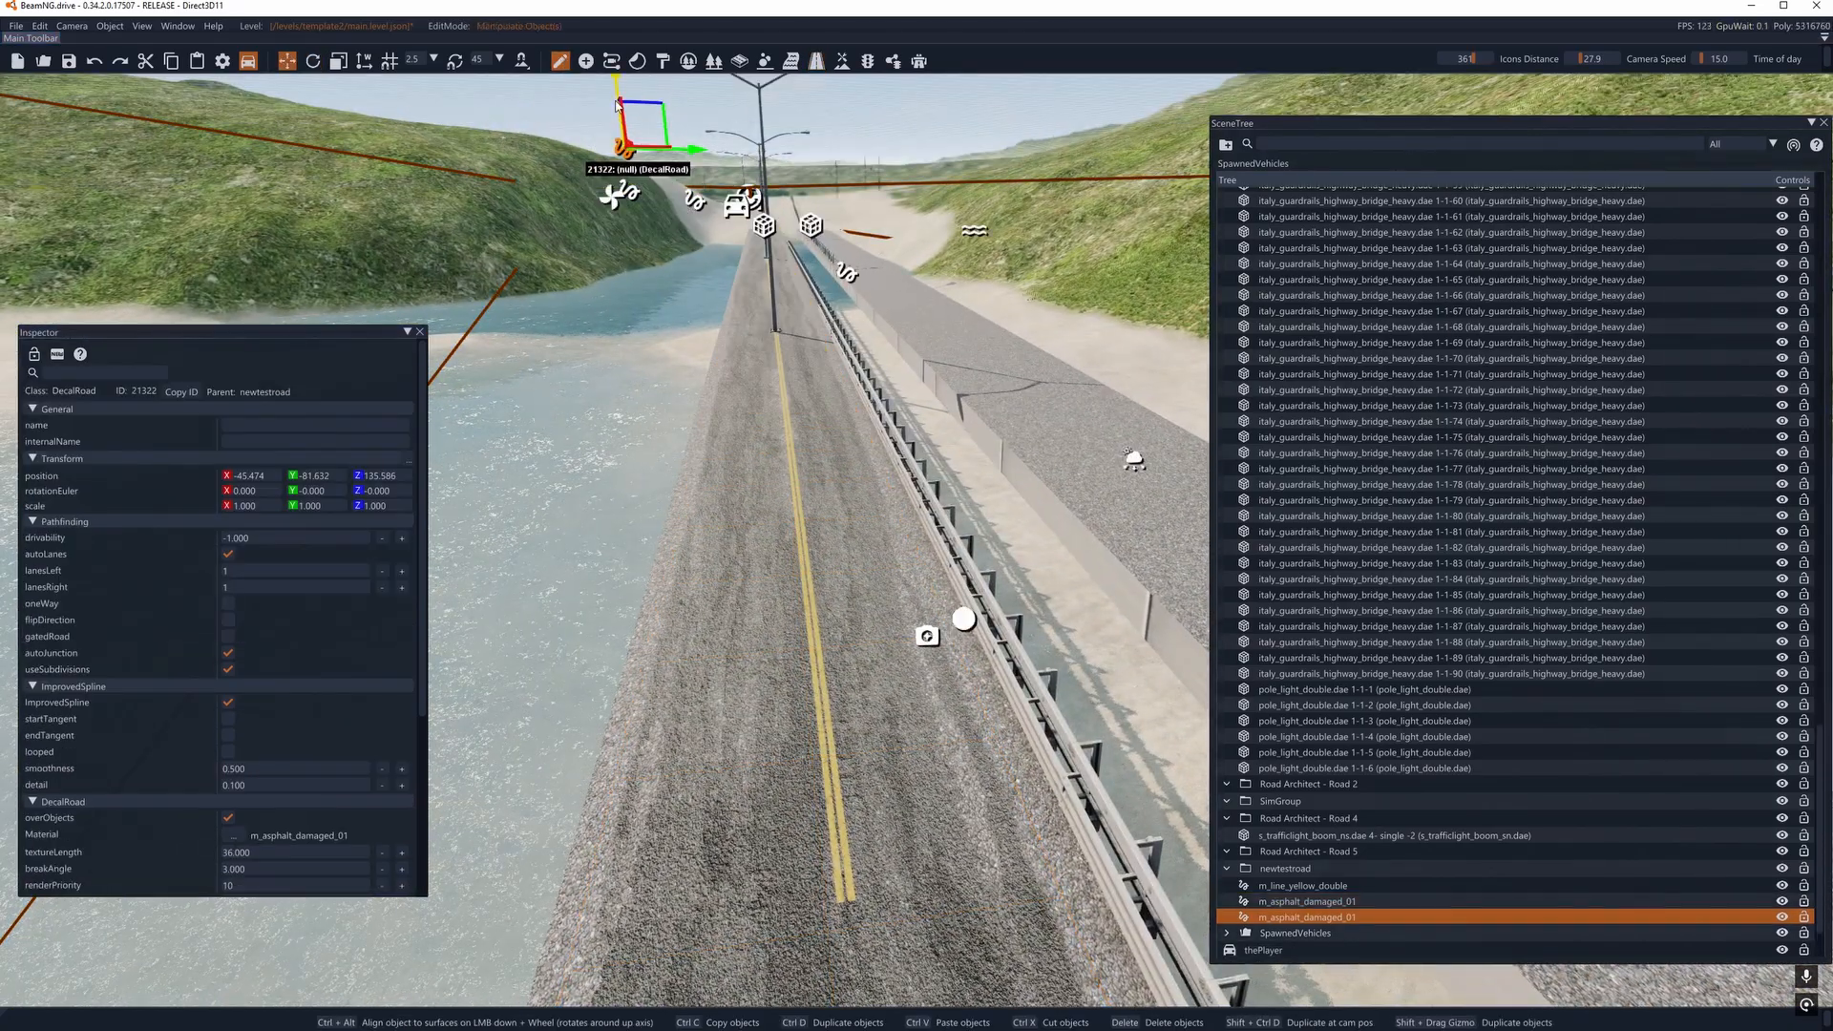
{"action": "left_click", "coordinate": [228, 836]}
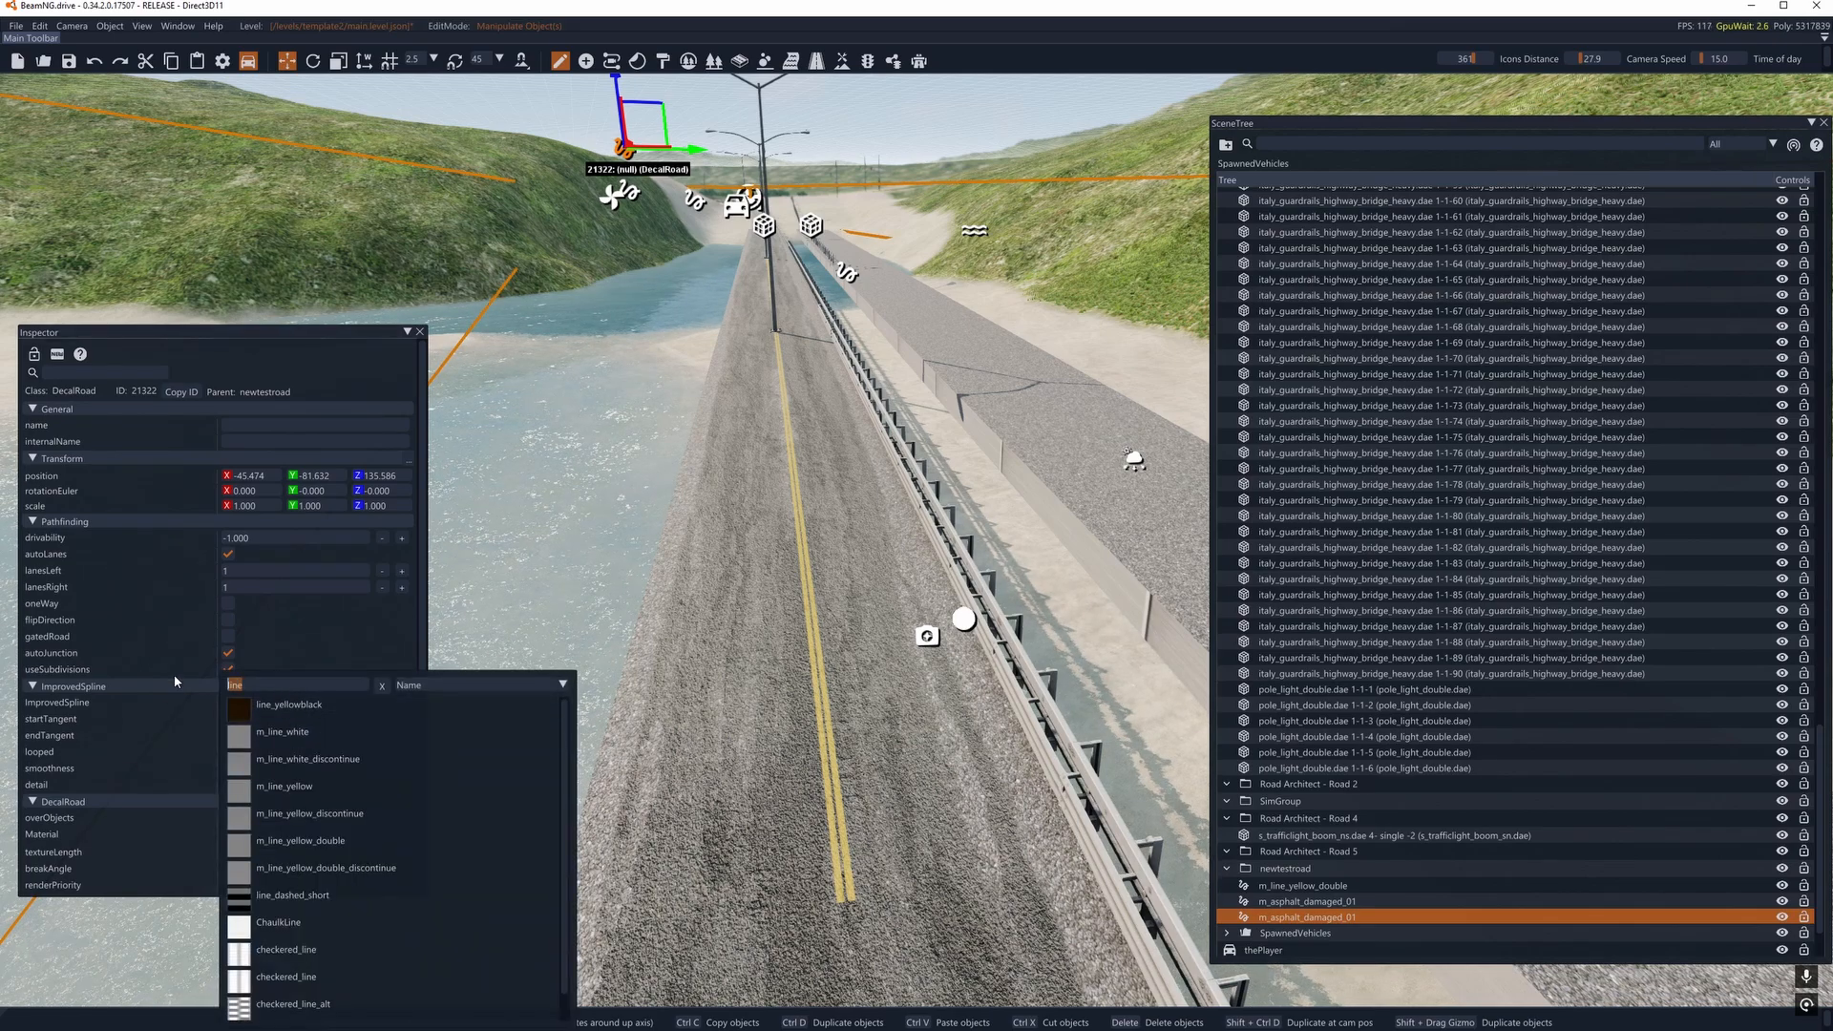
{"action": "type", "text": "pat"}
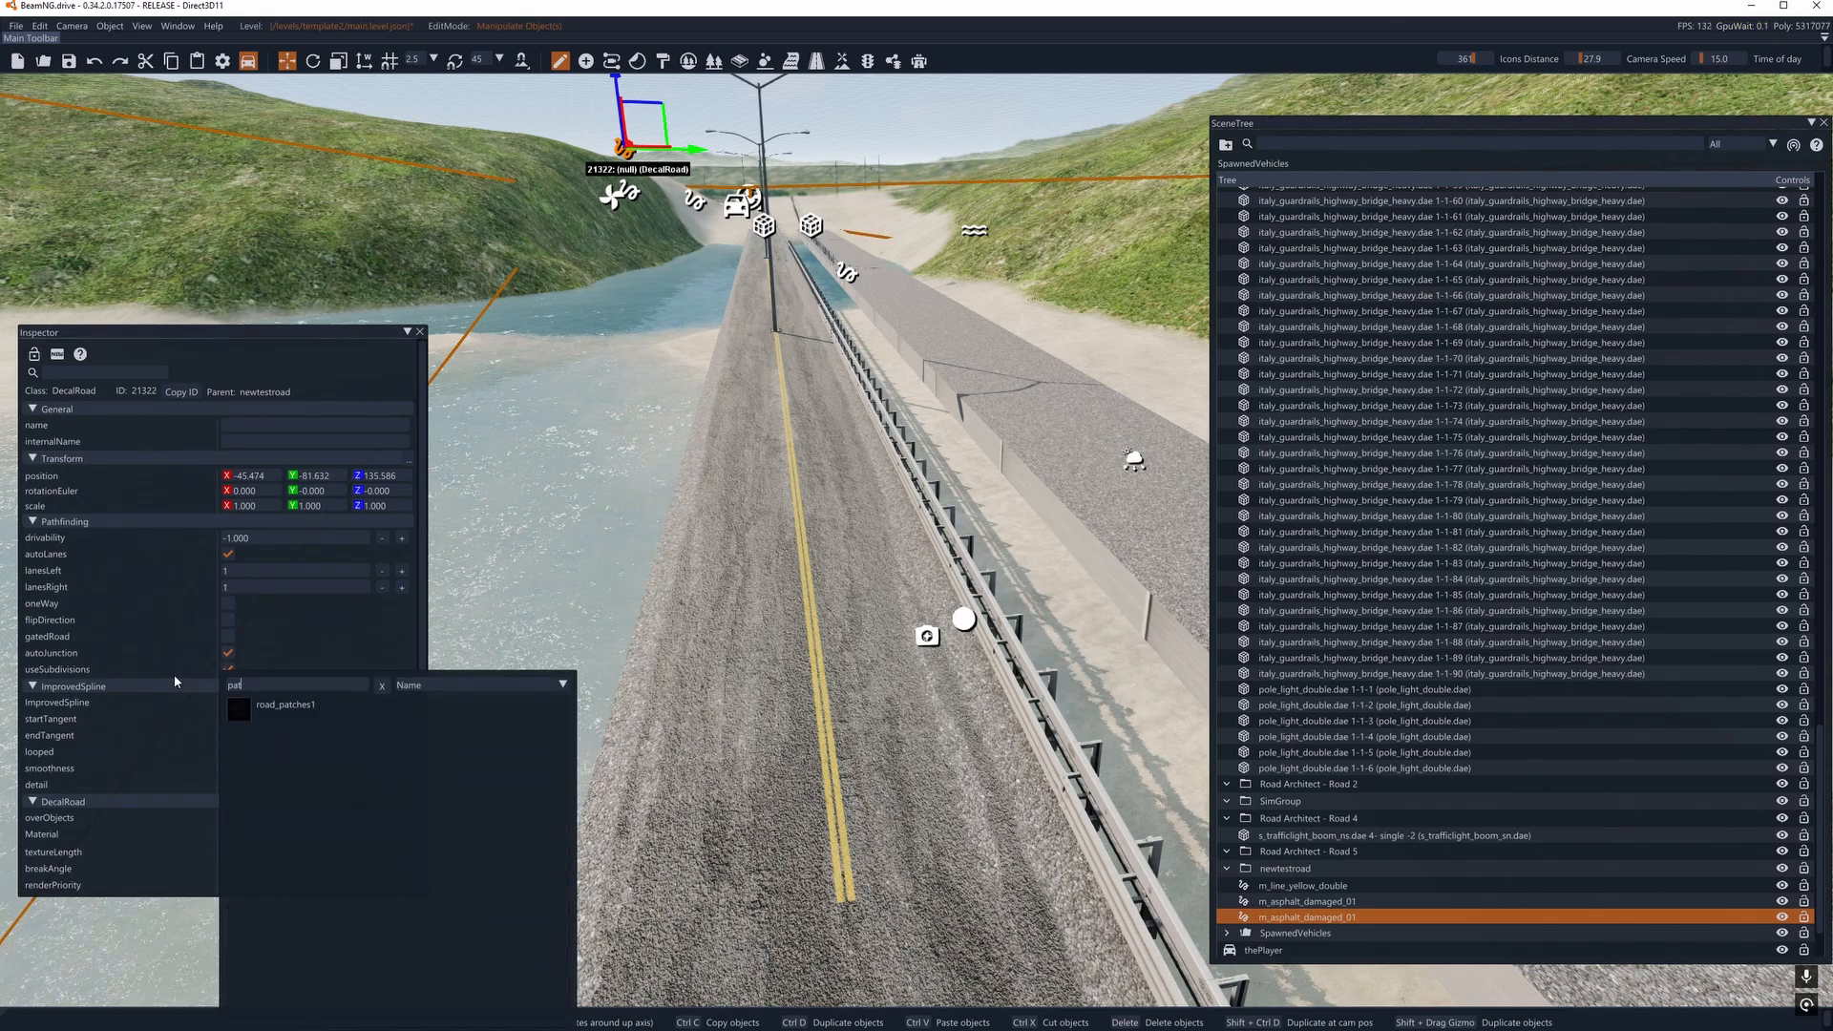
{"action": "type", "text": "t"}
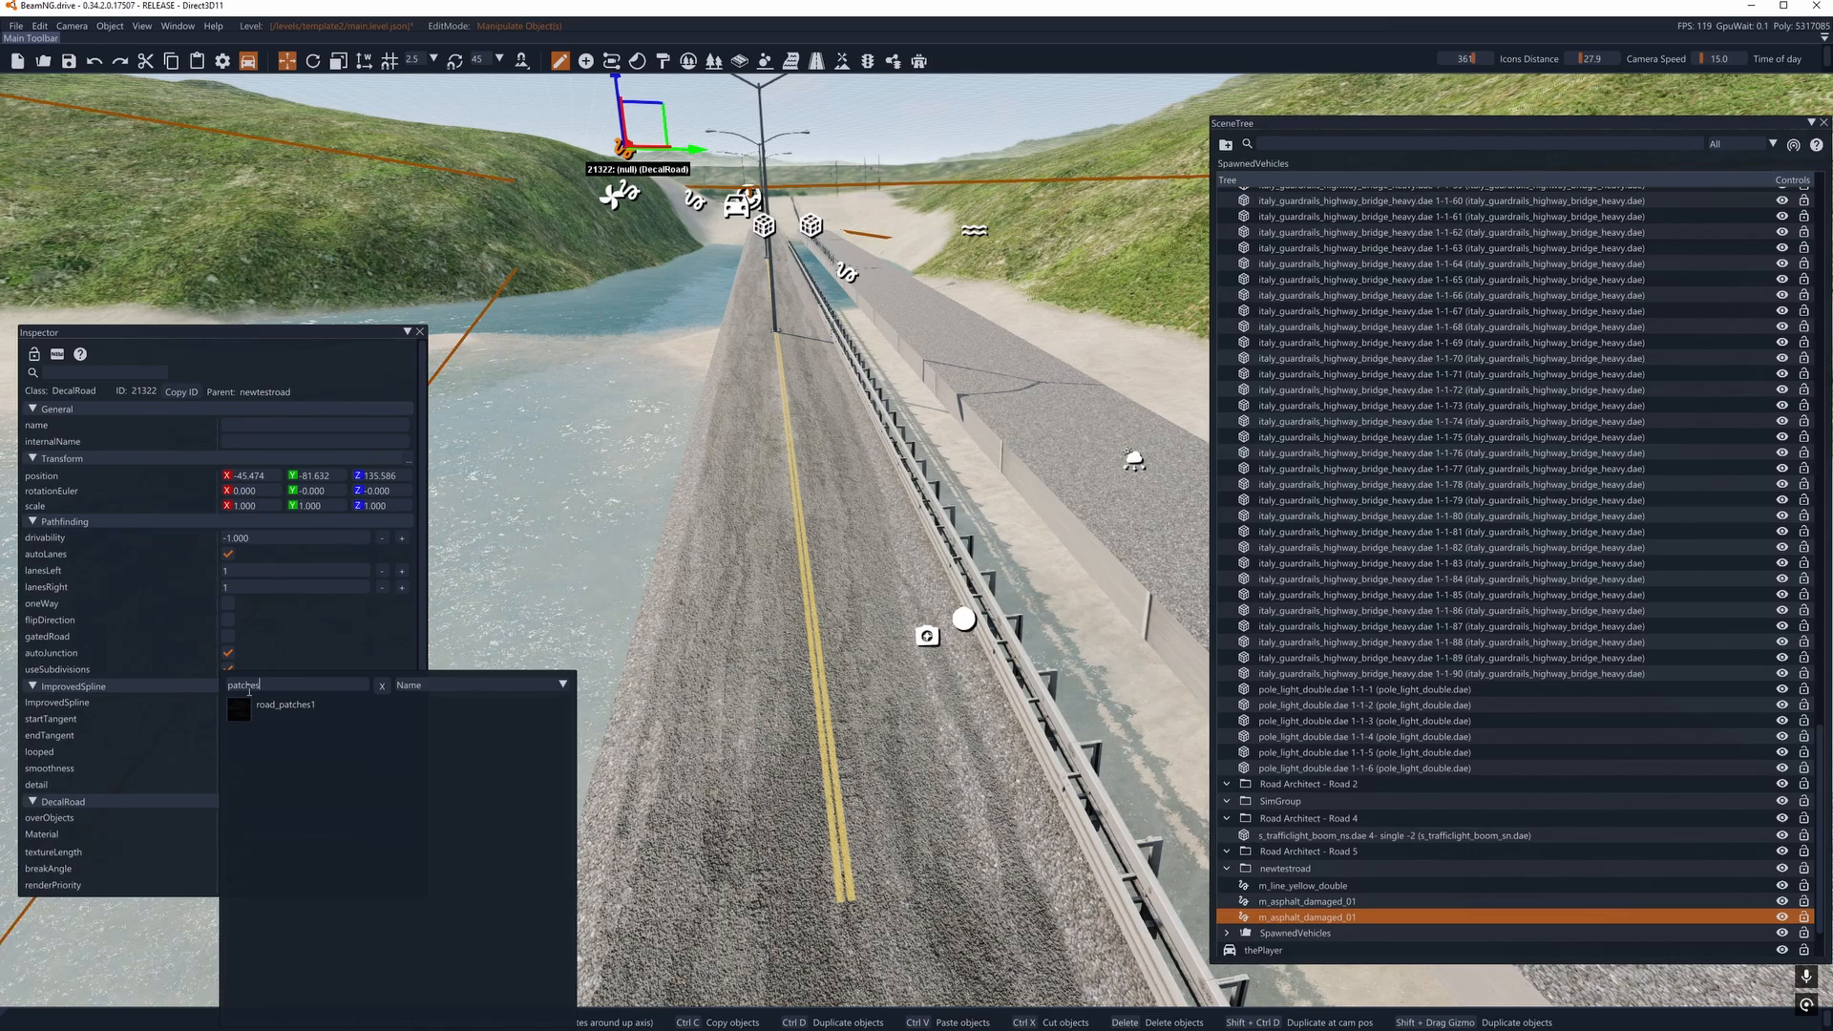
{"action": "left_click", "coordinate": [267, 704]}
{"action": "right_click_drag", "start_coordinate": [611, 573], "coordinate": [573, 420]}
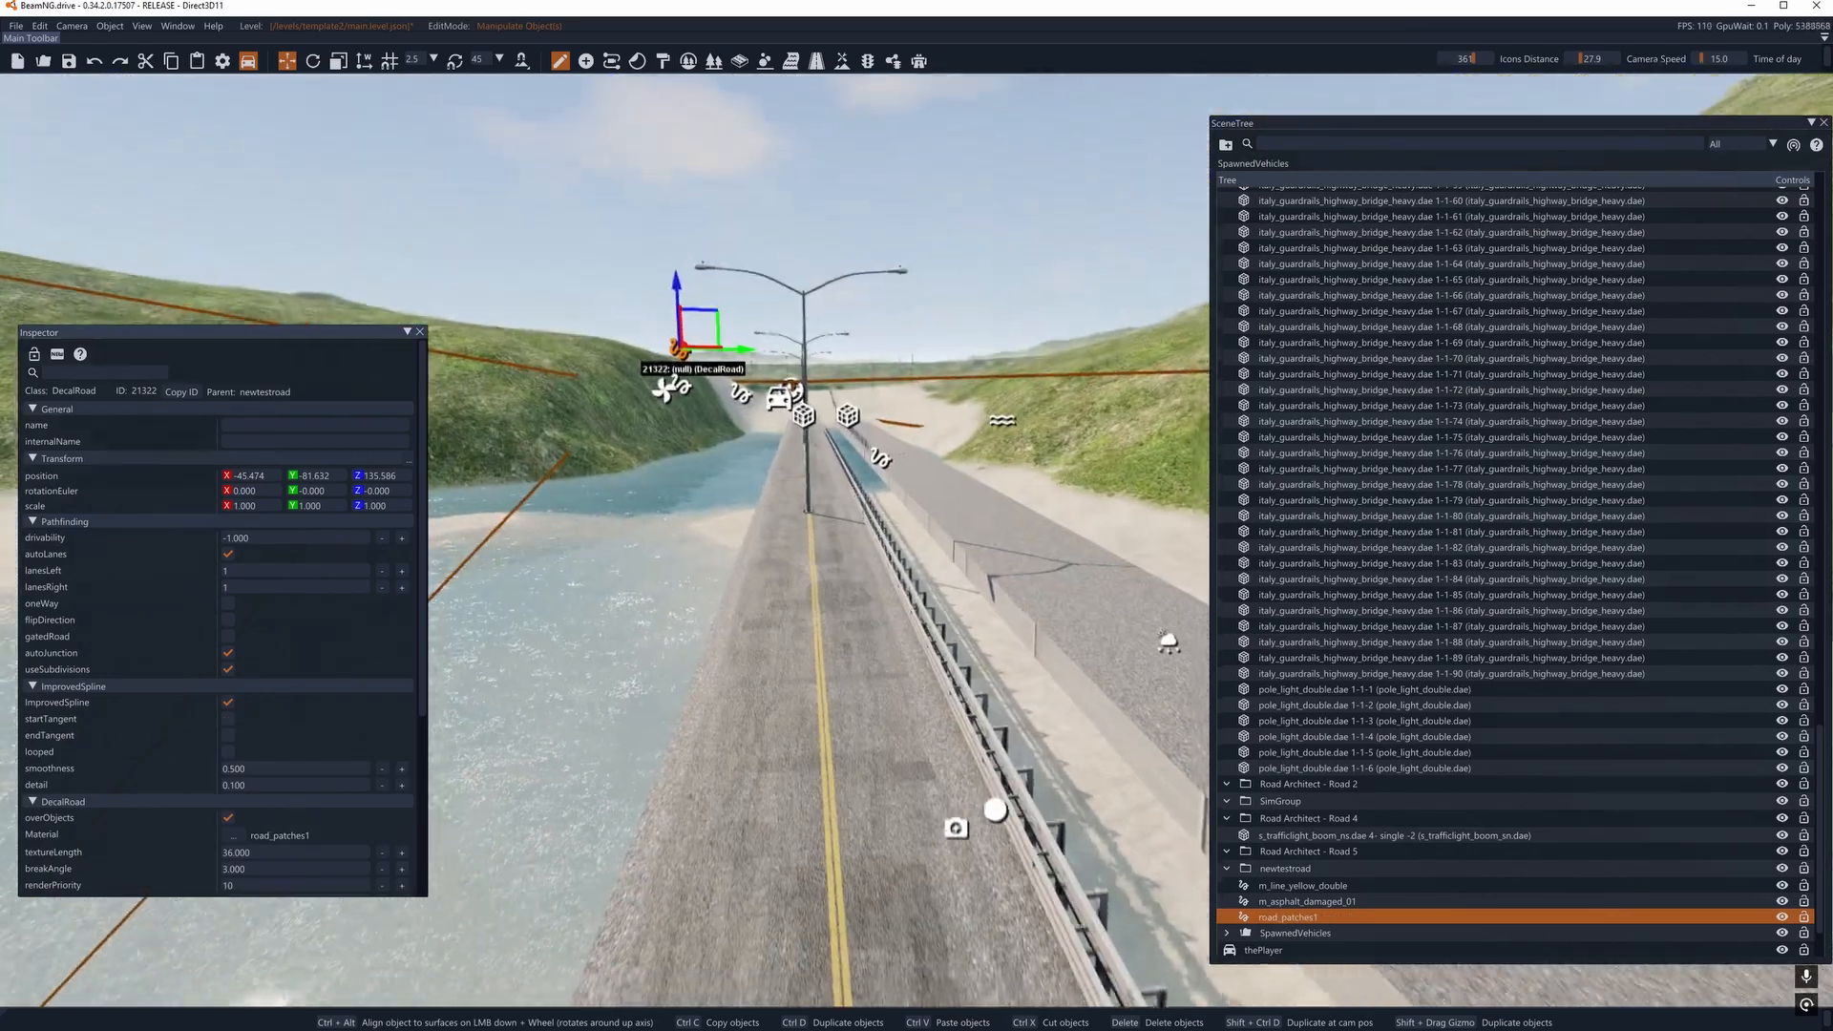
- Duplicate the road_patches1 road upward twice and assign the m_asphalt_cracks_02 material to the topmost copy
{"action": "right_click_drag", "start_coordinate": [472, 582], "coordinate": [468, 571]}
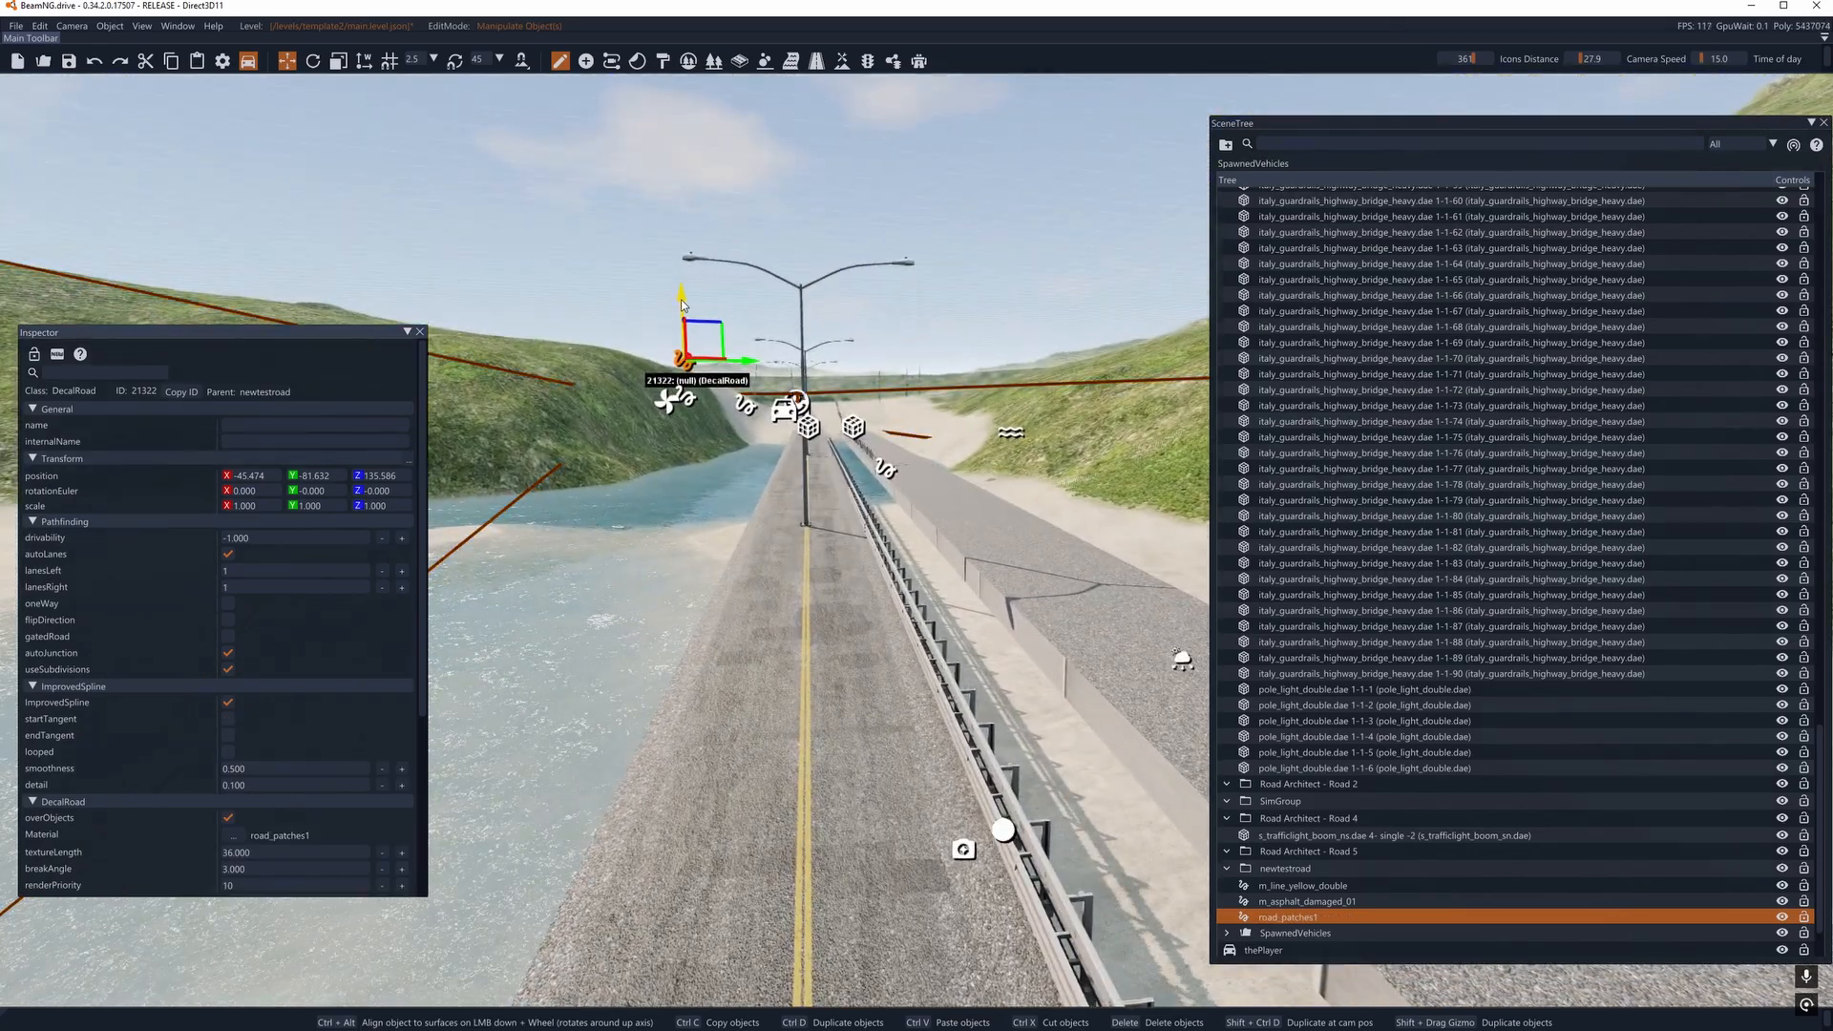
{"action": "left_click_drag", "start_coordinate": [682, 304], "coordinate": [682, 265], "text": "shift"}
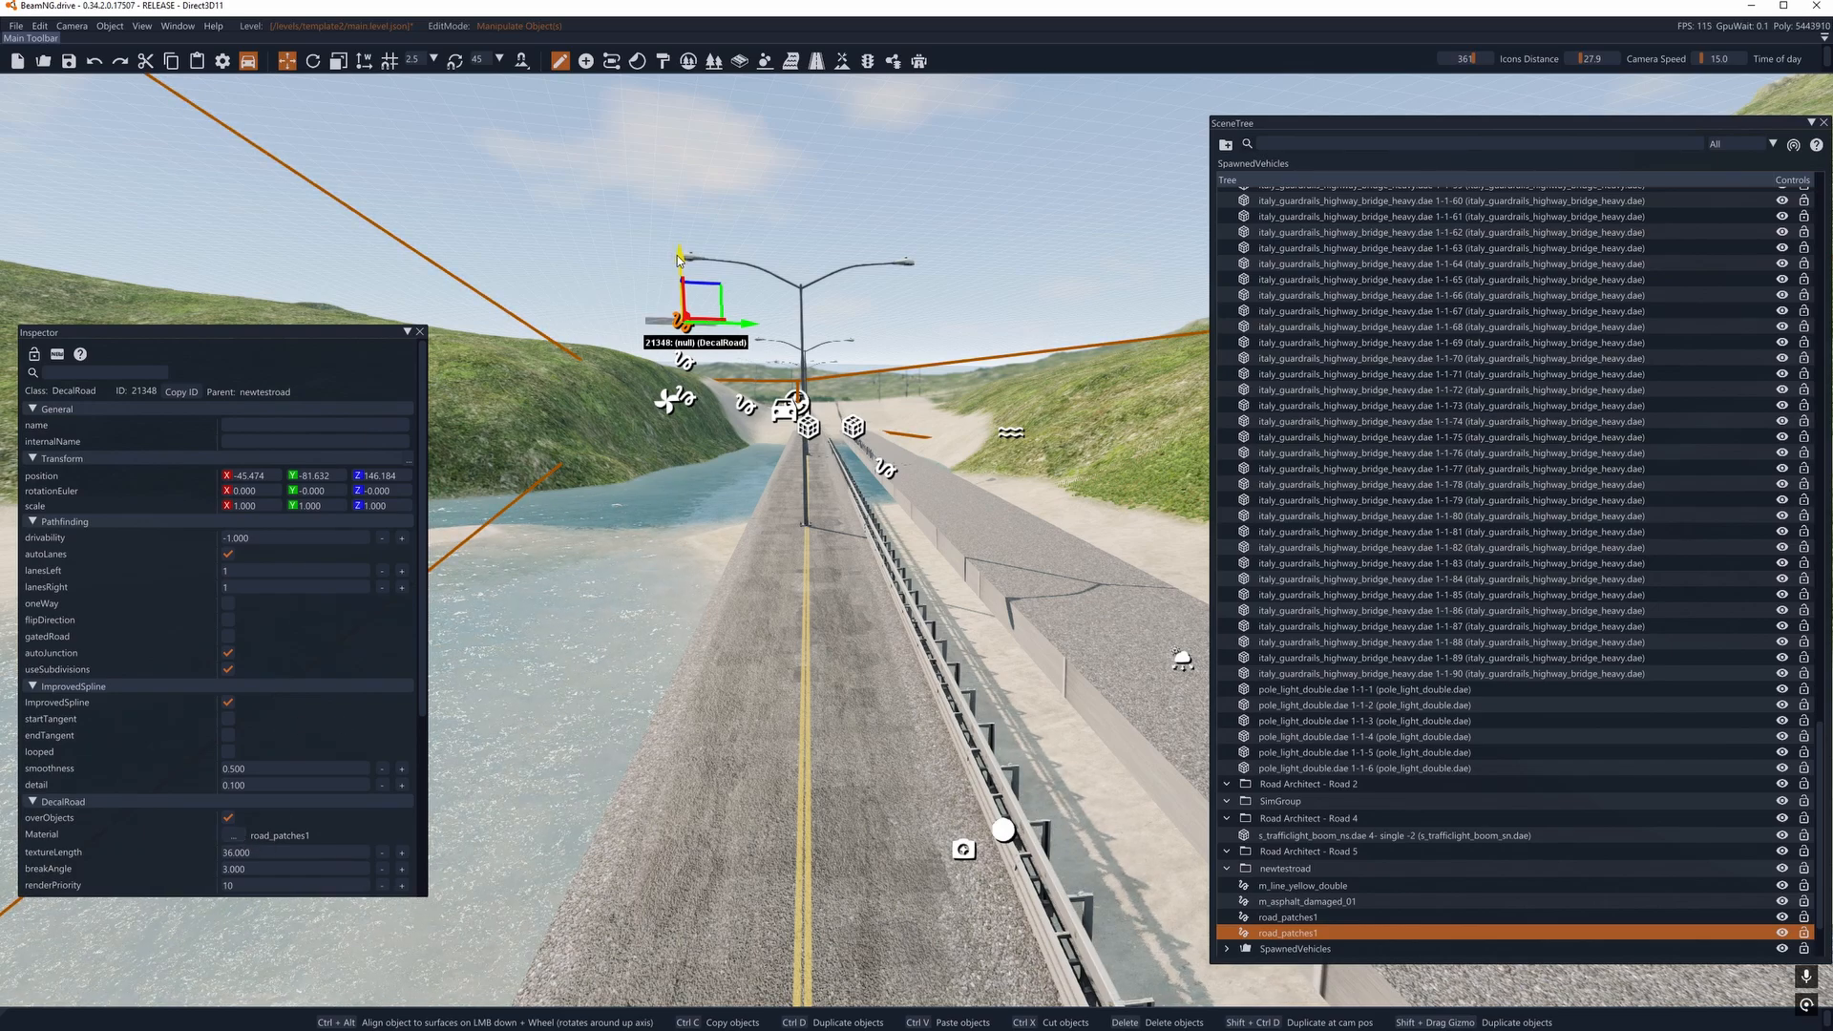
{"action": "left_click_drag", "start_coordinate": [678, 260], "coordinate": [685, 221], "text": "shift"}
{"action": "left_click", "coordinate": [234, 835]}
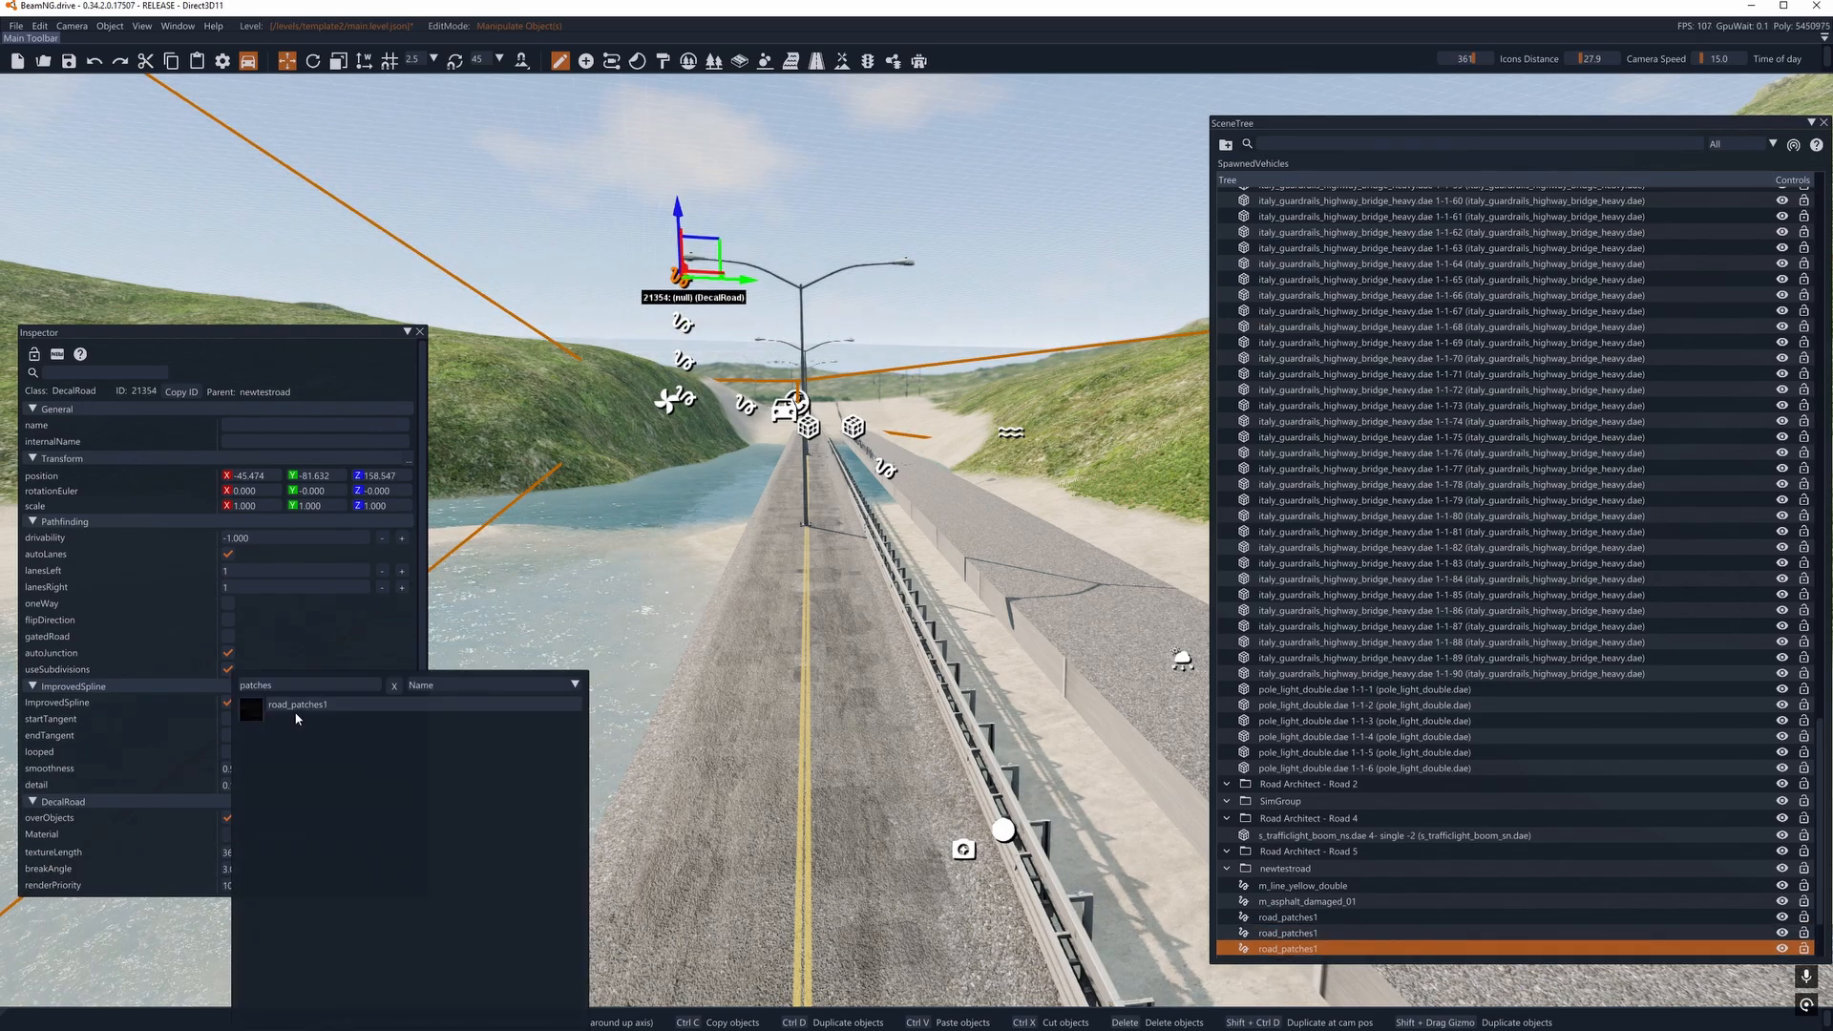
{"action": "type", "text": "cracks"}
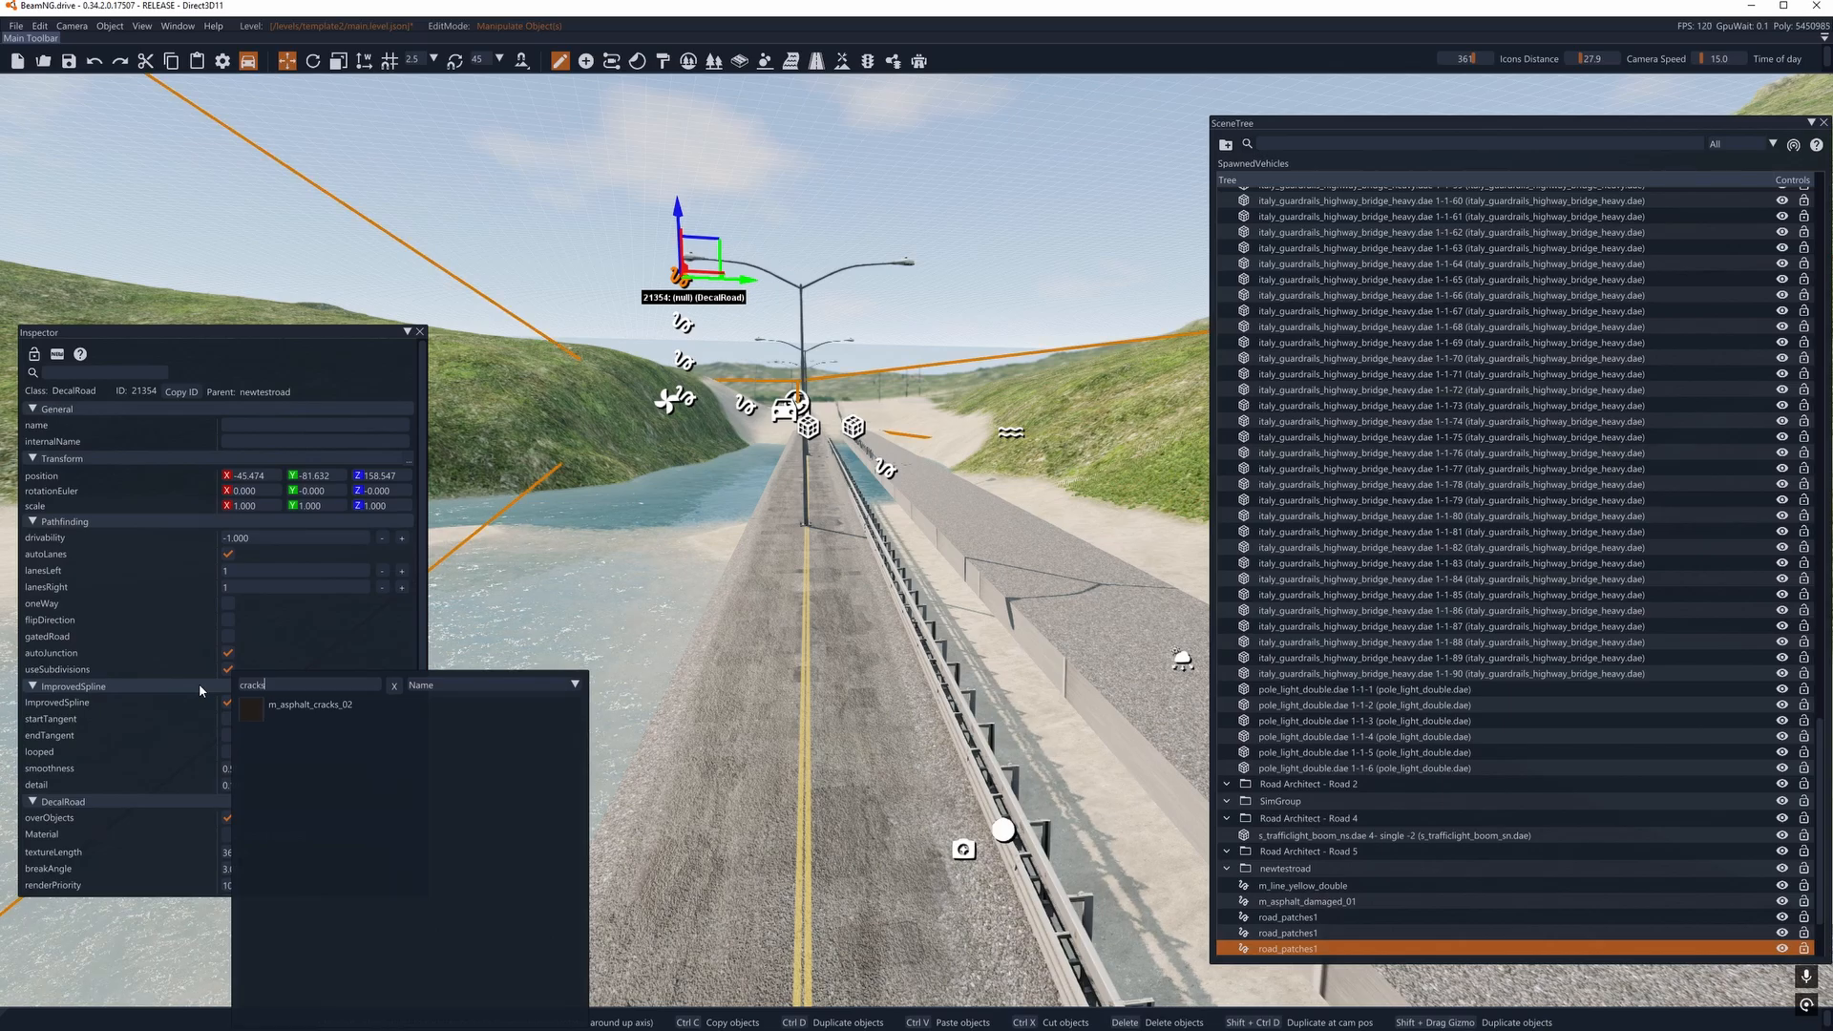
{"action": "left_click", "coordinate": [302, 706]}
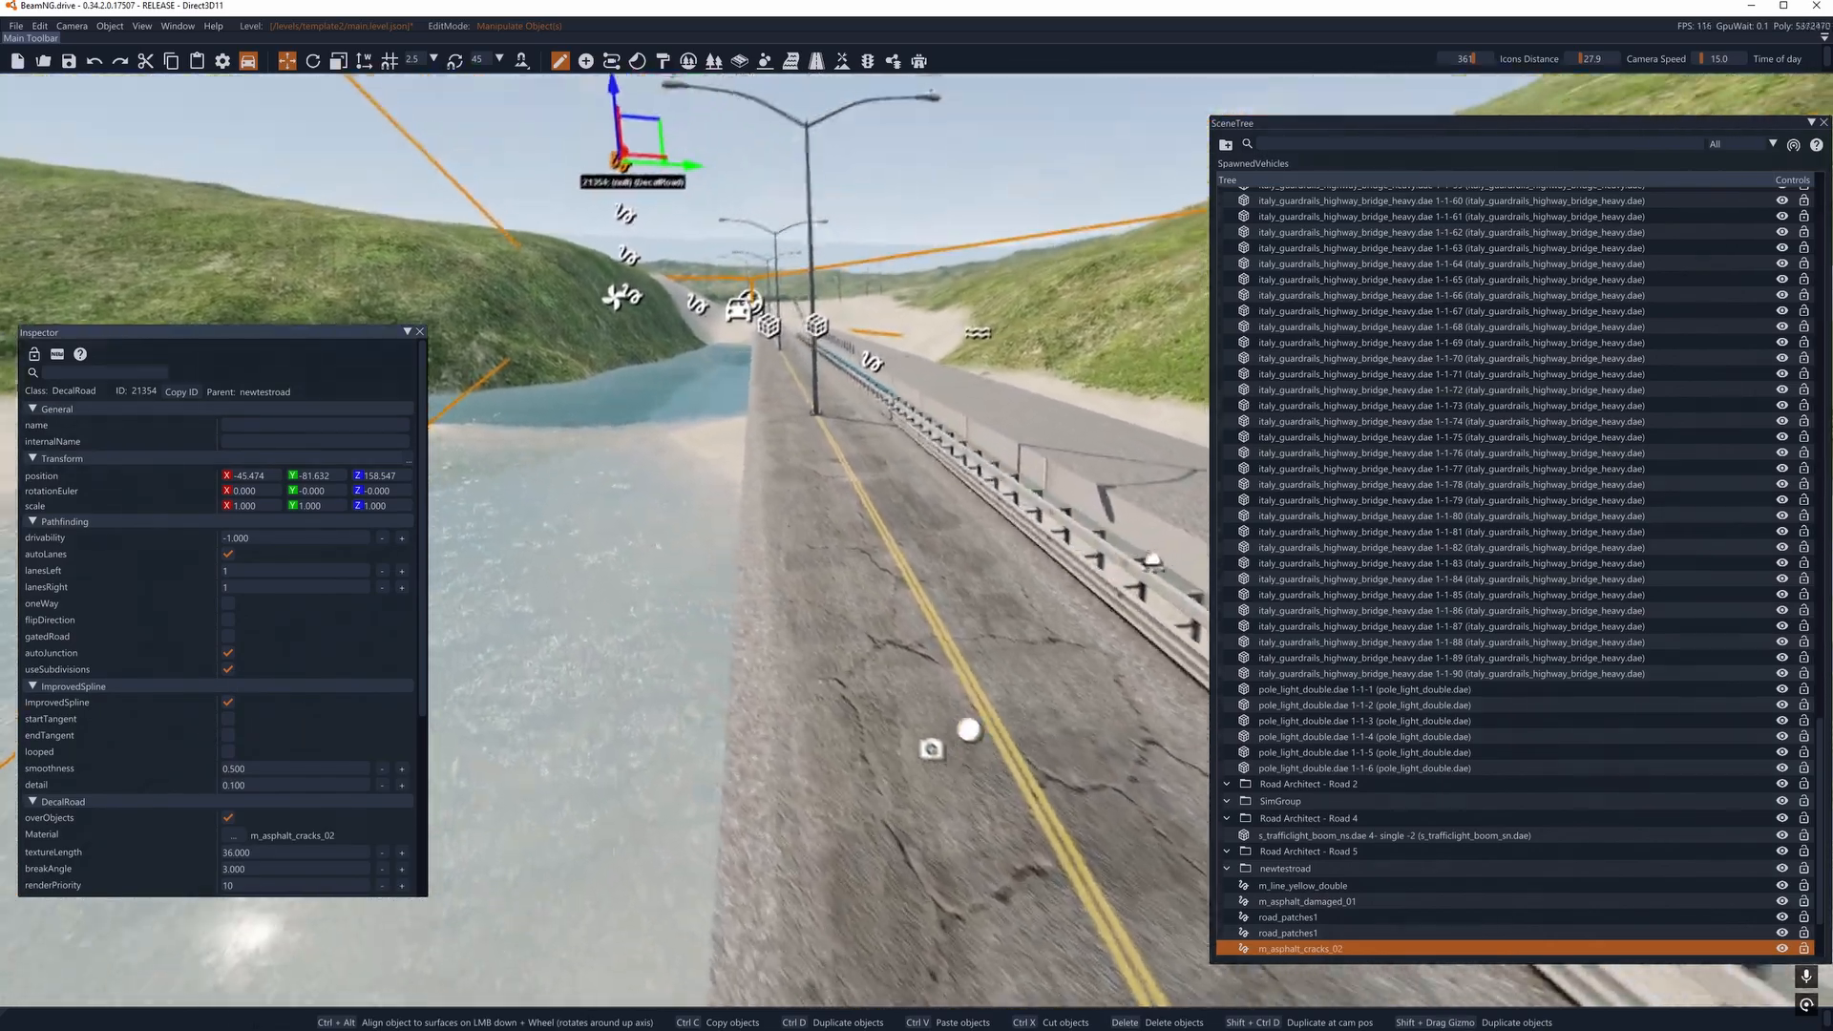
- Inspect the layered asphalt, patch and crack decal roads along the bridge, with the cracks road selected for road editing
{"action": "key", "text": "w"}
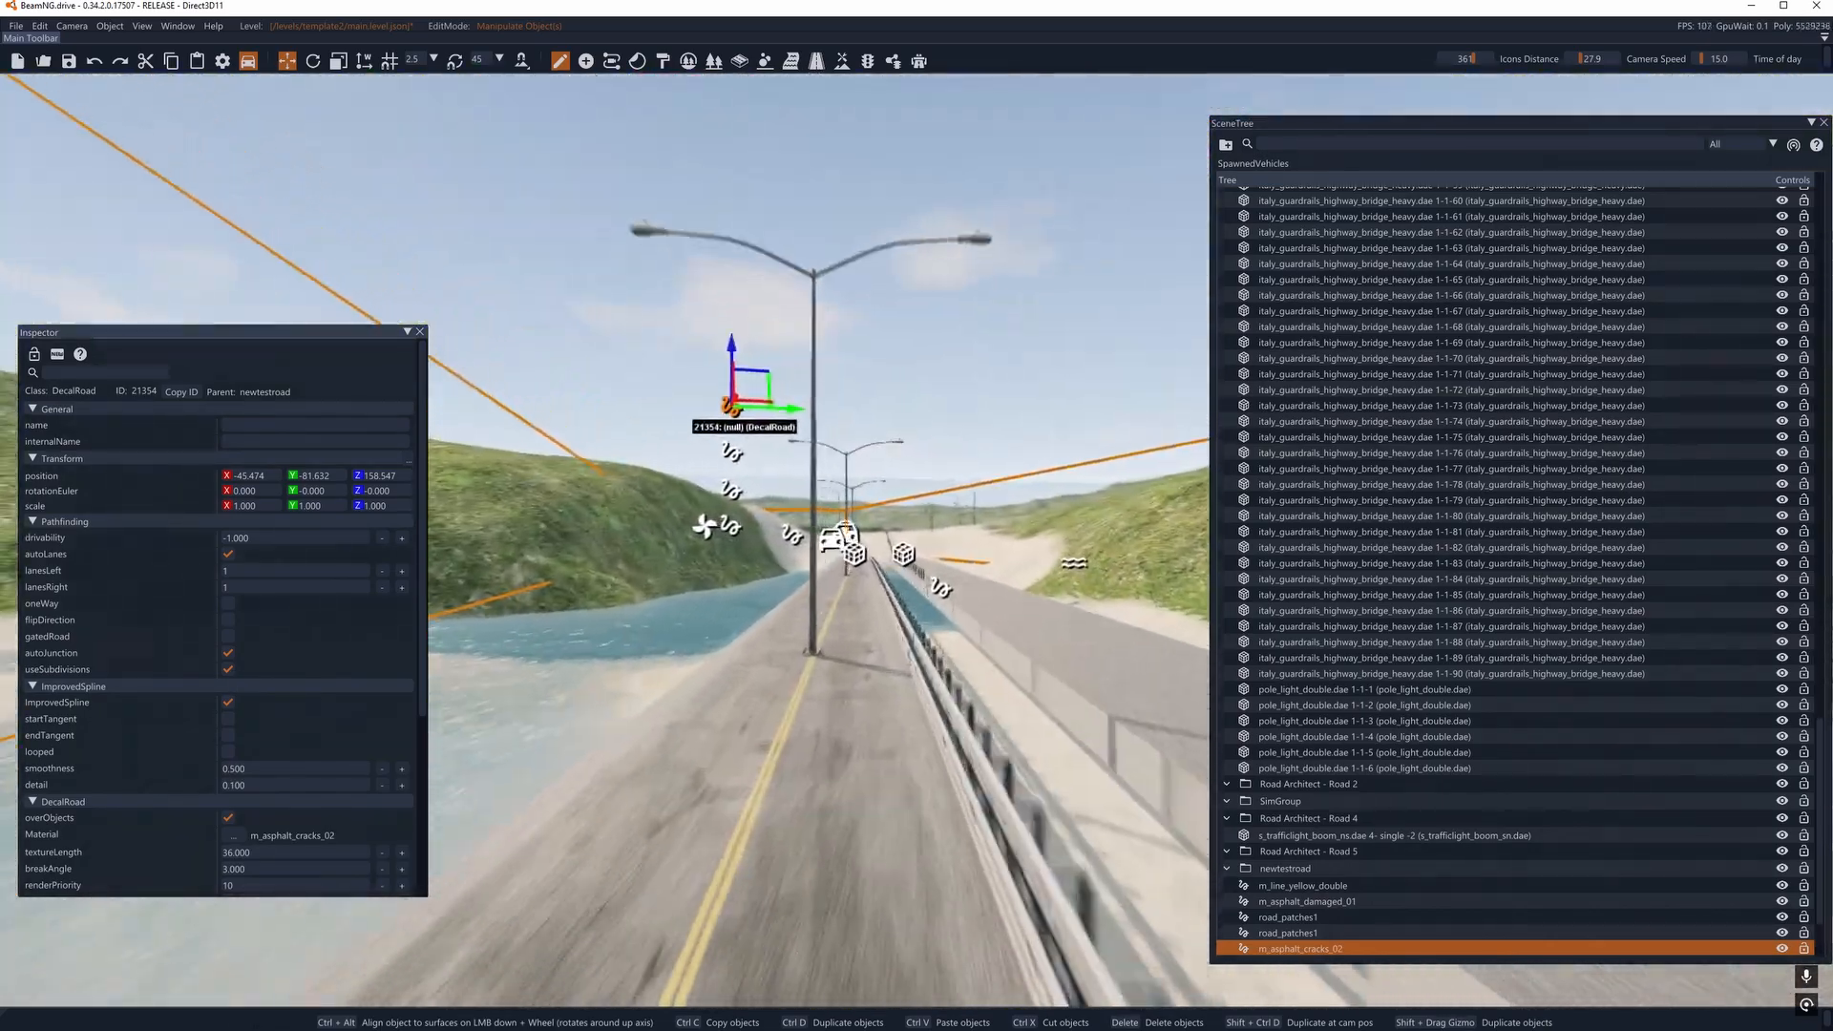
{"action": "key", "text": "w"}
{"action": "key", "text": "s"}
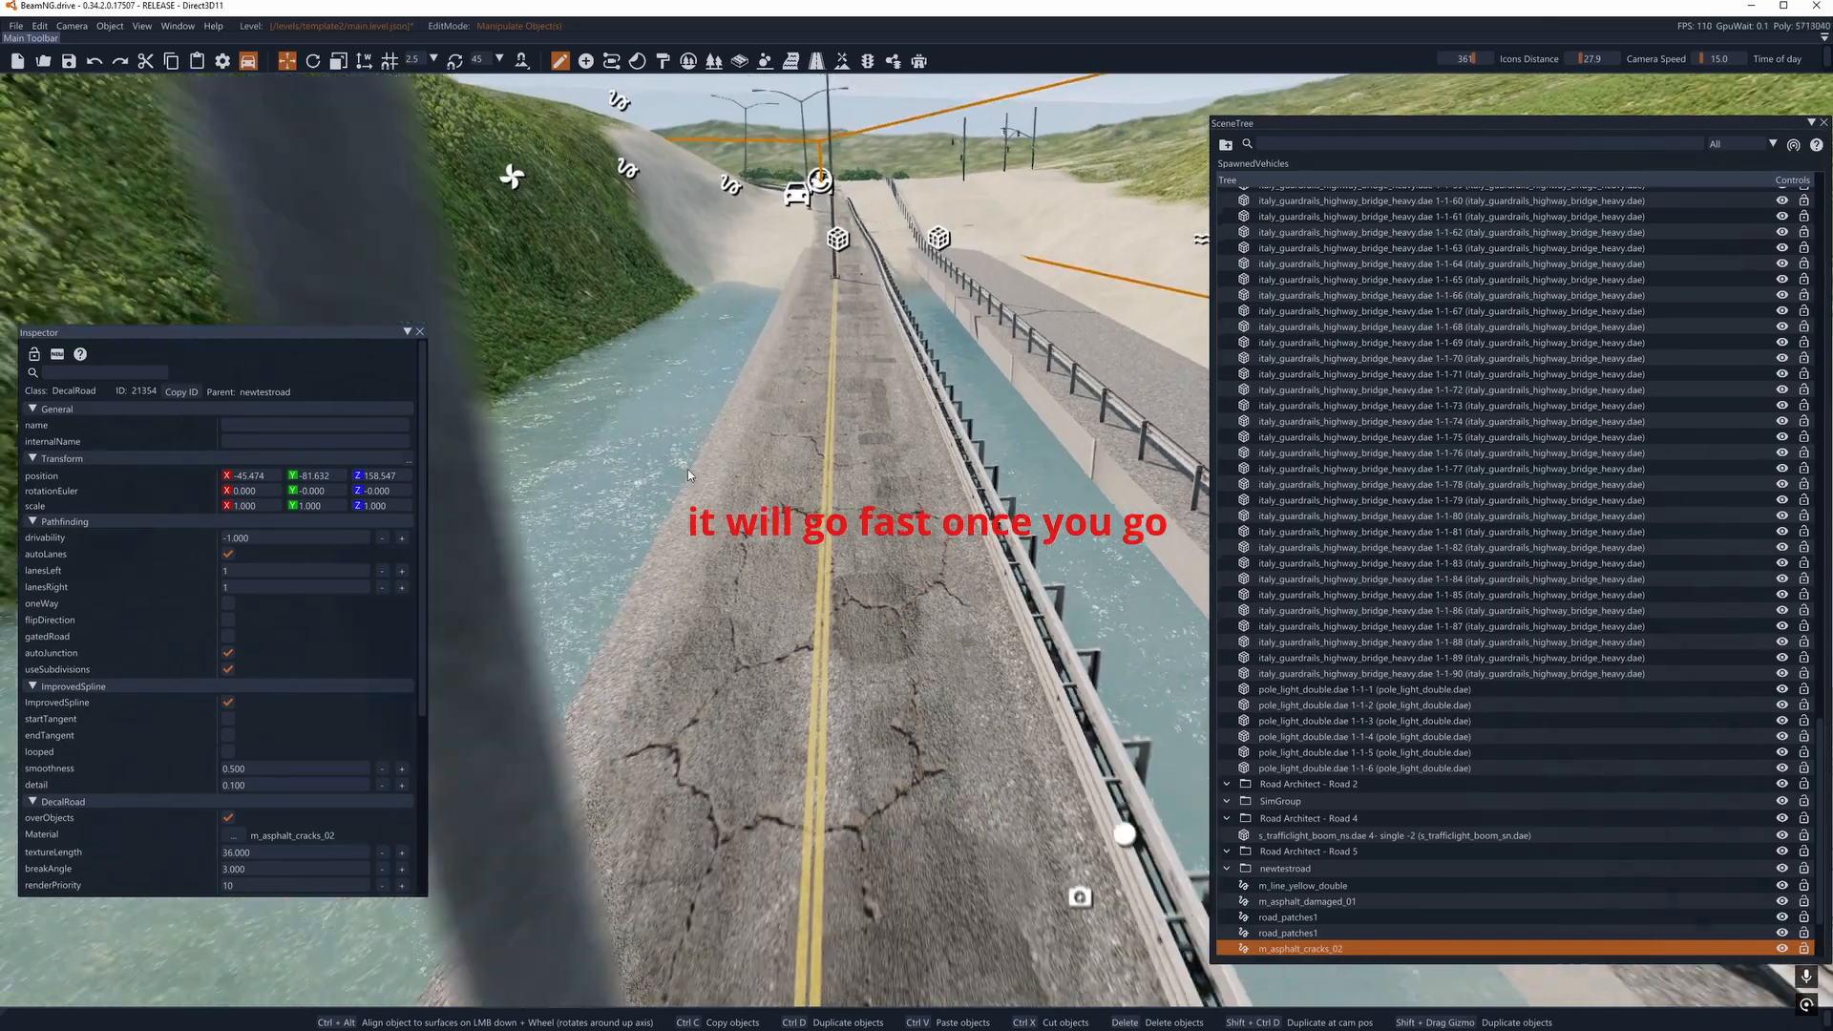
{"action": "left_click", "coordinate": [816, 60]}
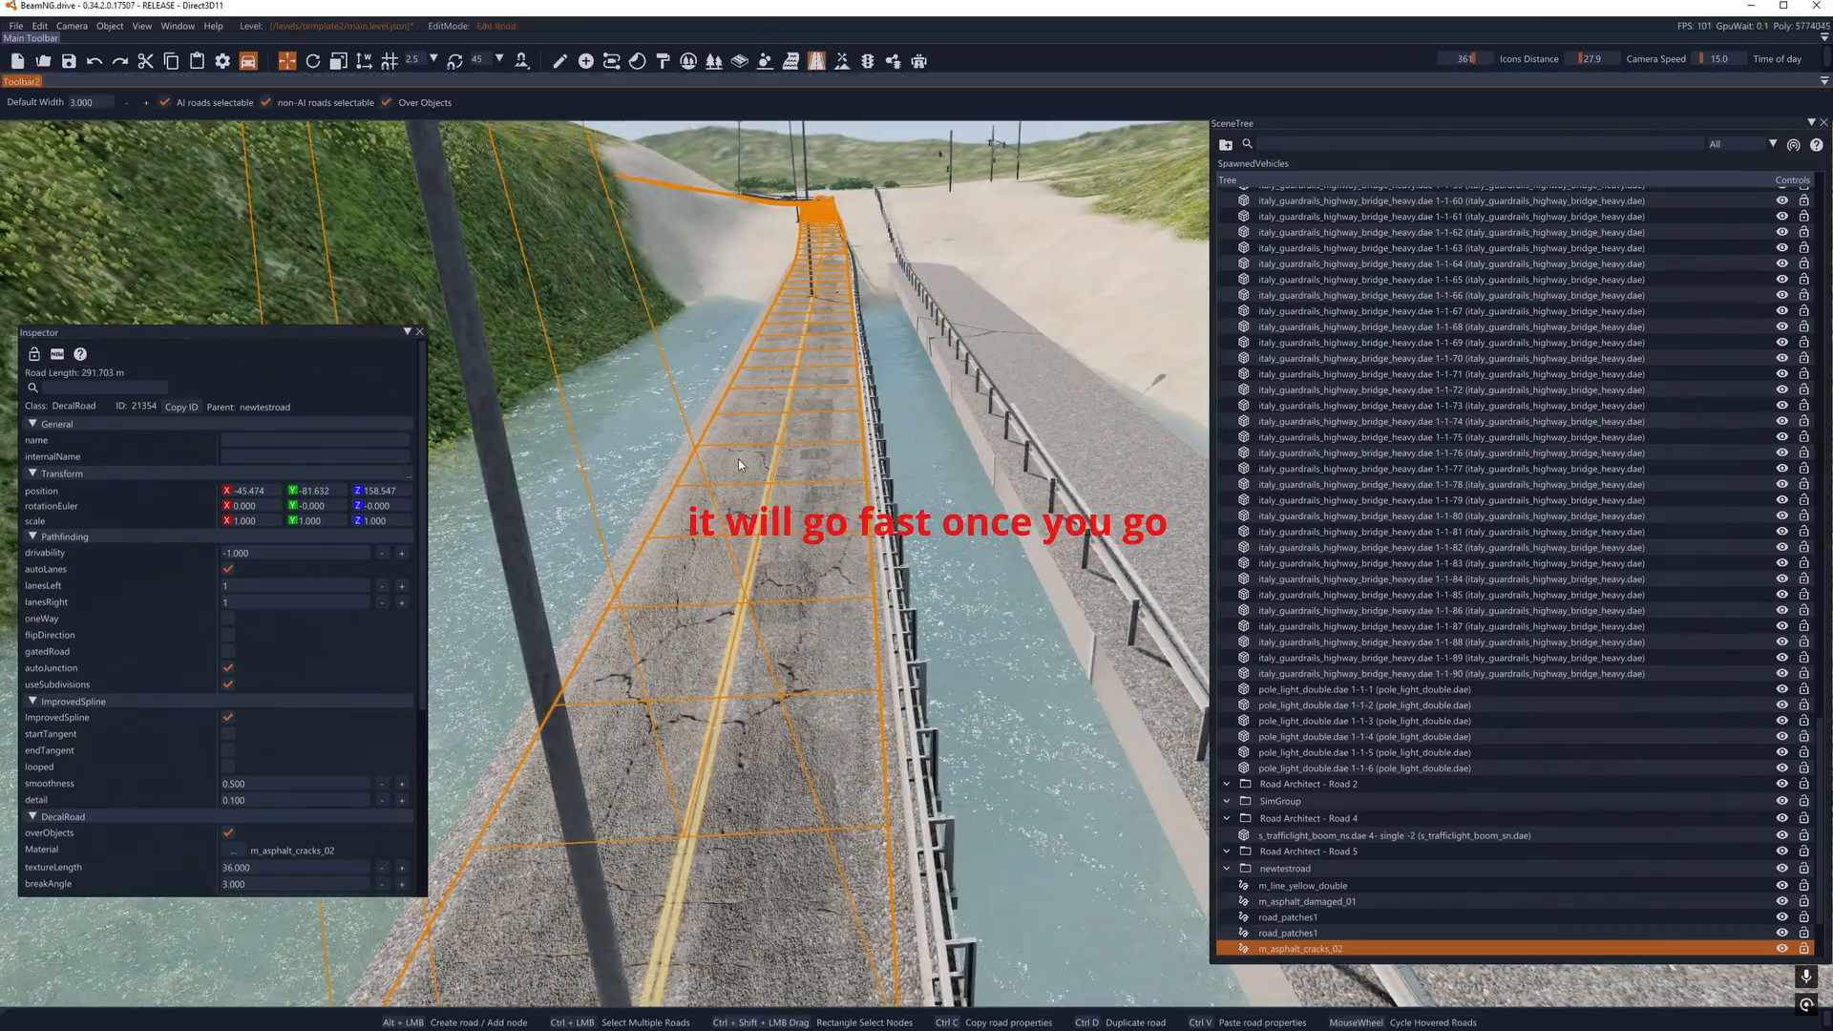
{"action": "left_click", "coordinate": [708, 513]}
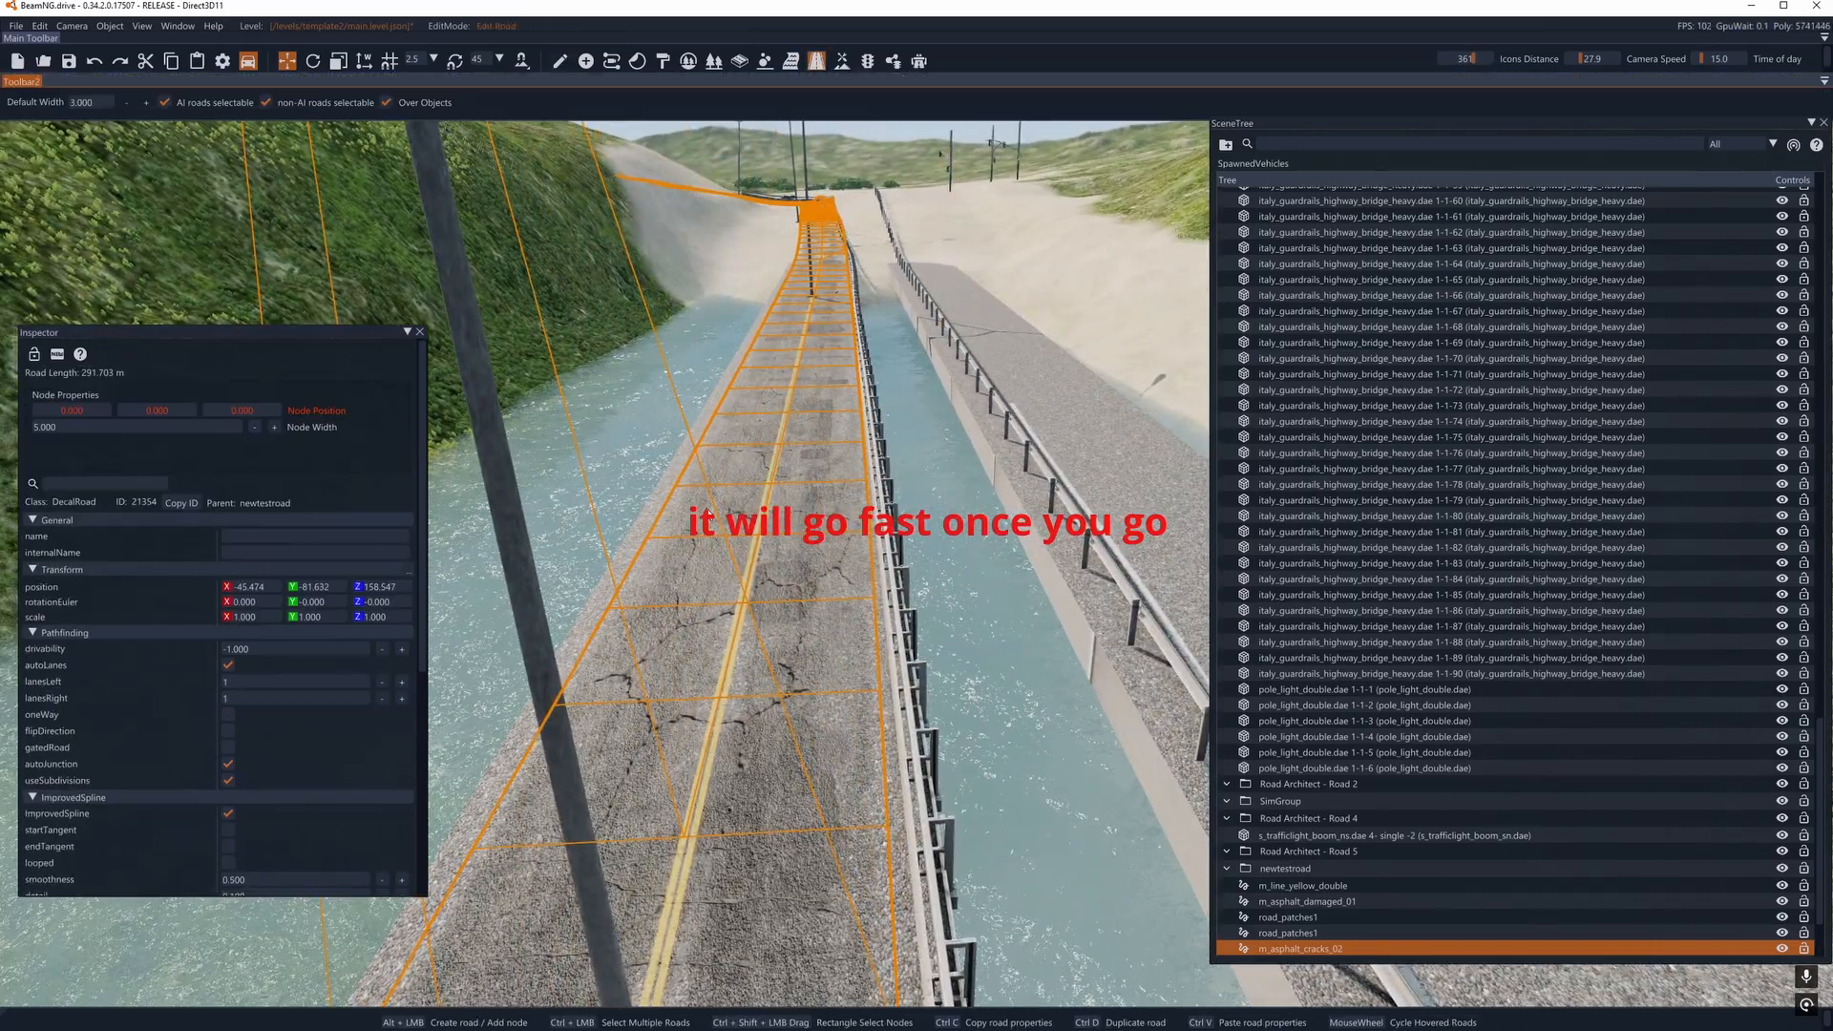
{"action": "right_click_drag", "start_coordinate": [707, 513], "coordinate": [285, 611]}
{"action": "key", "text": "w"}
{"action": "key", "text": "a"}
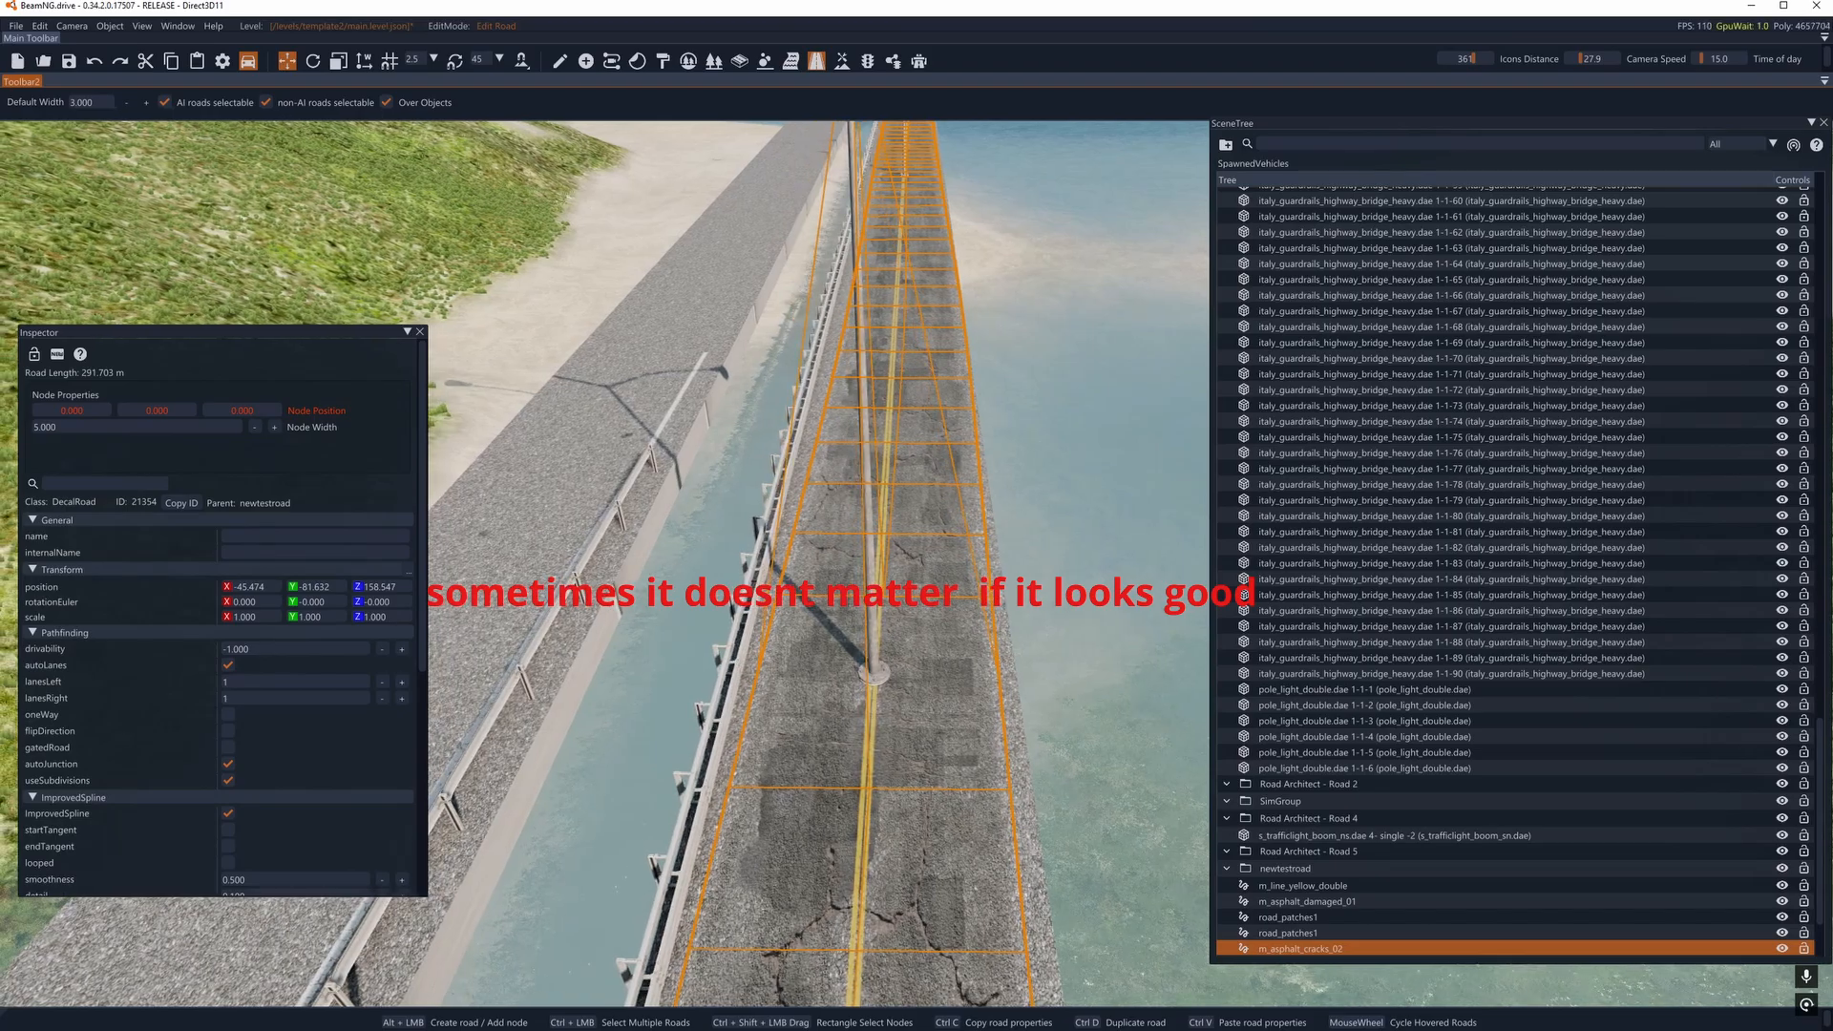
{"action": "key", "text": "d"}
{"action": "right_click_drag", "start_coordinate": [819, 563], "coordinate": [263, 430]}
{"action": "key", "text": "d"}
{"action": "key", "text": "w"}
{"action": "key", "text": "w"}
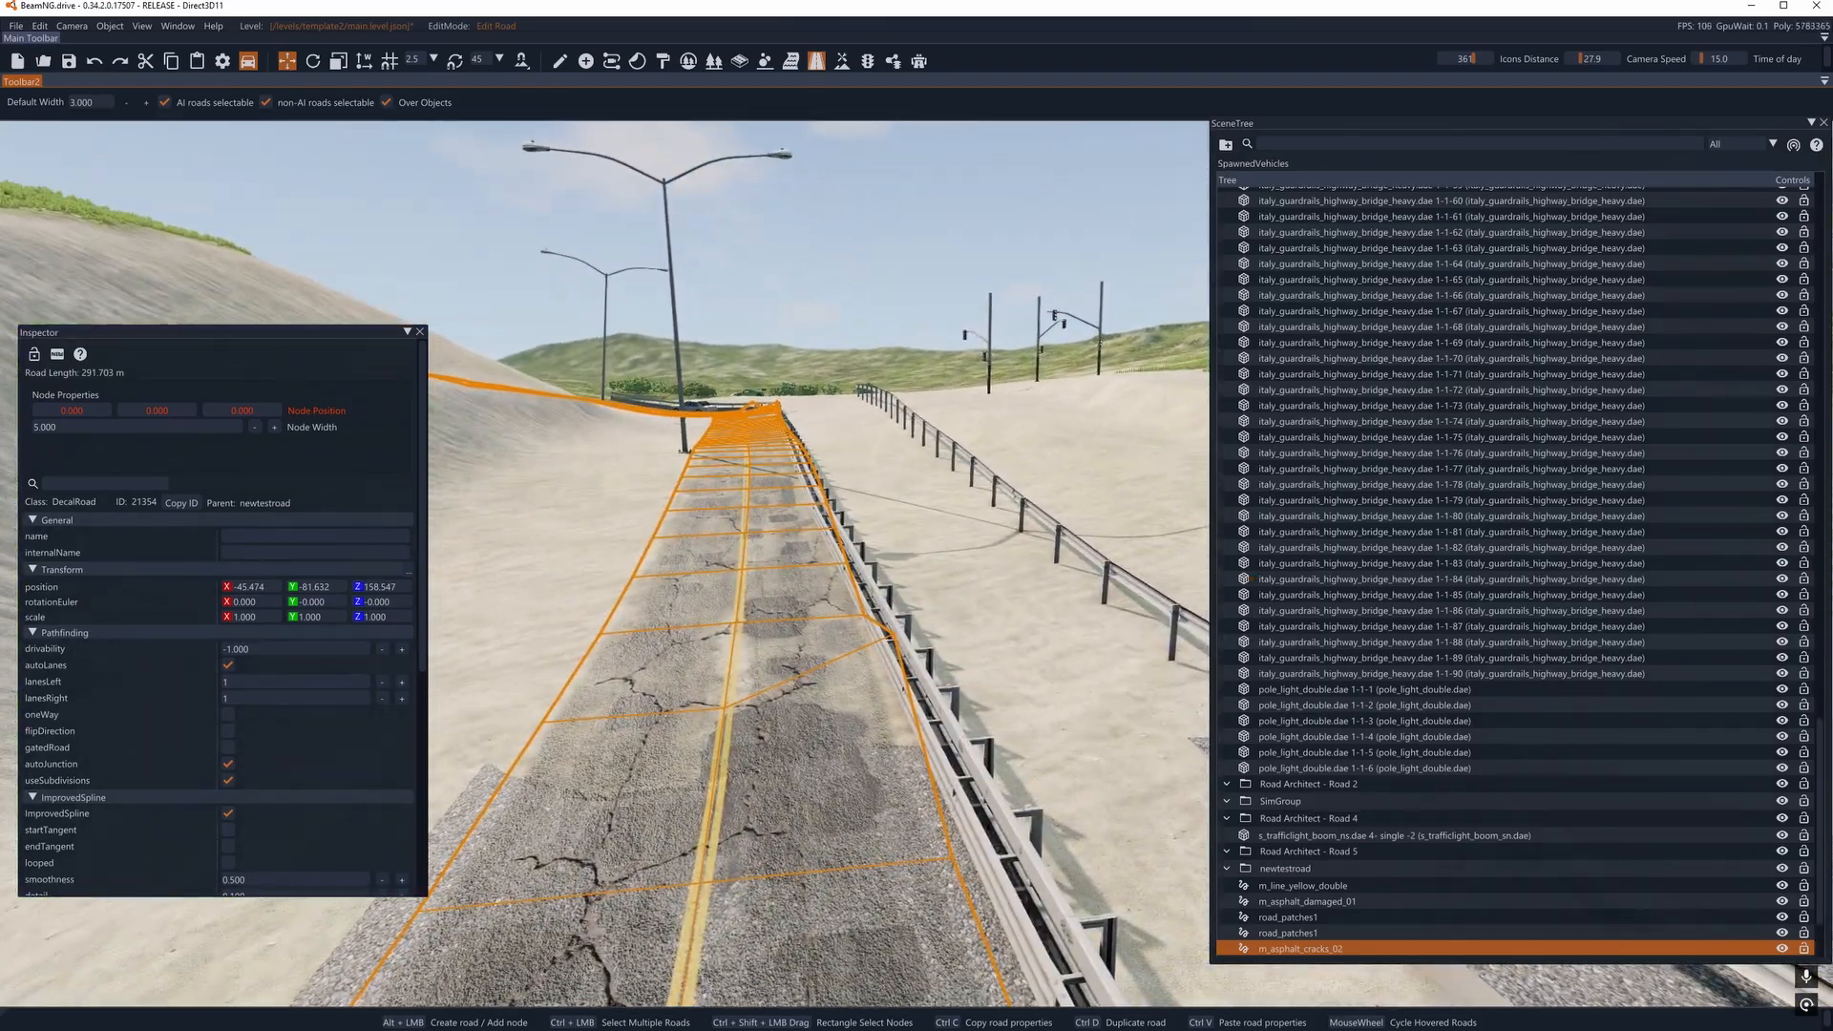
{"action": "key", "text": "w"}
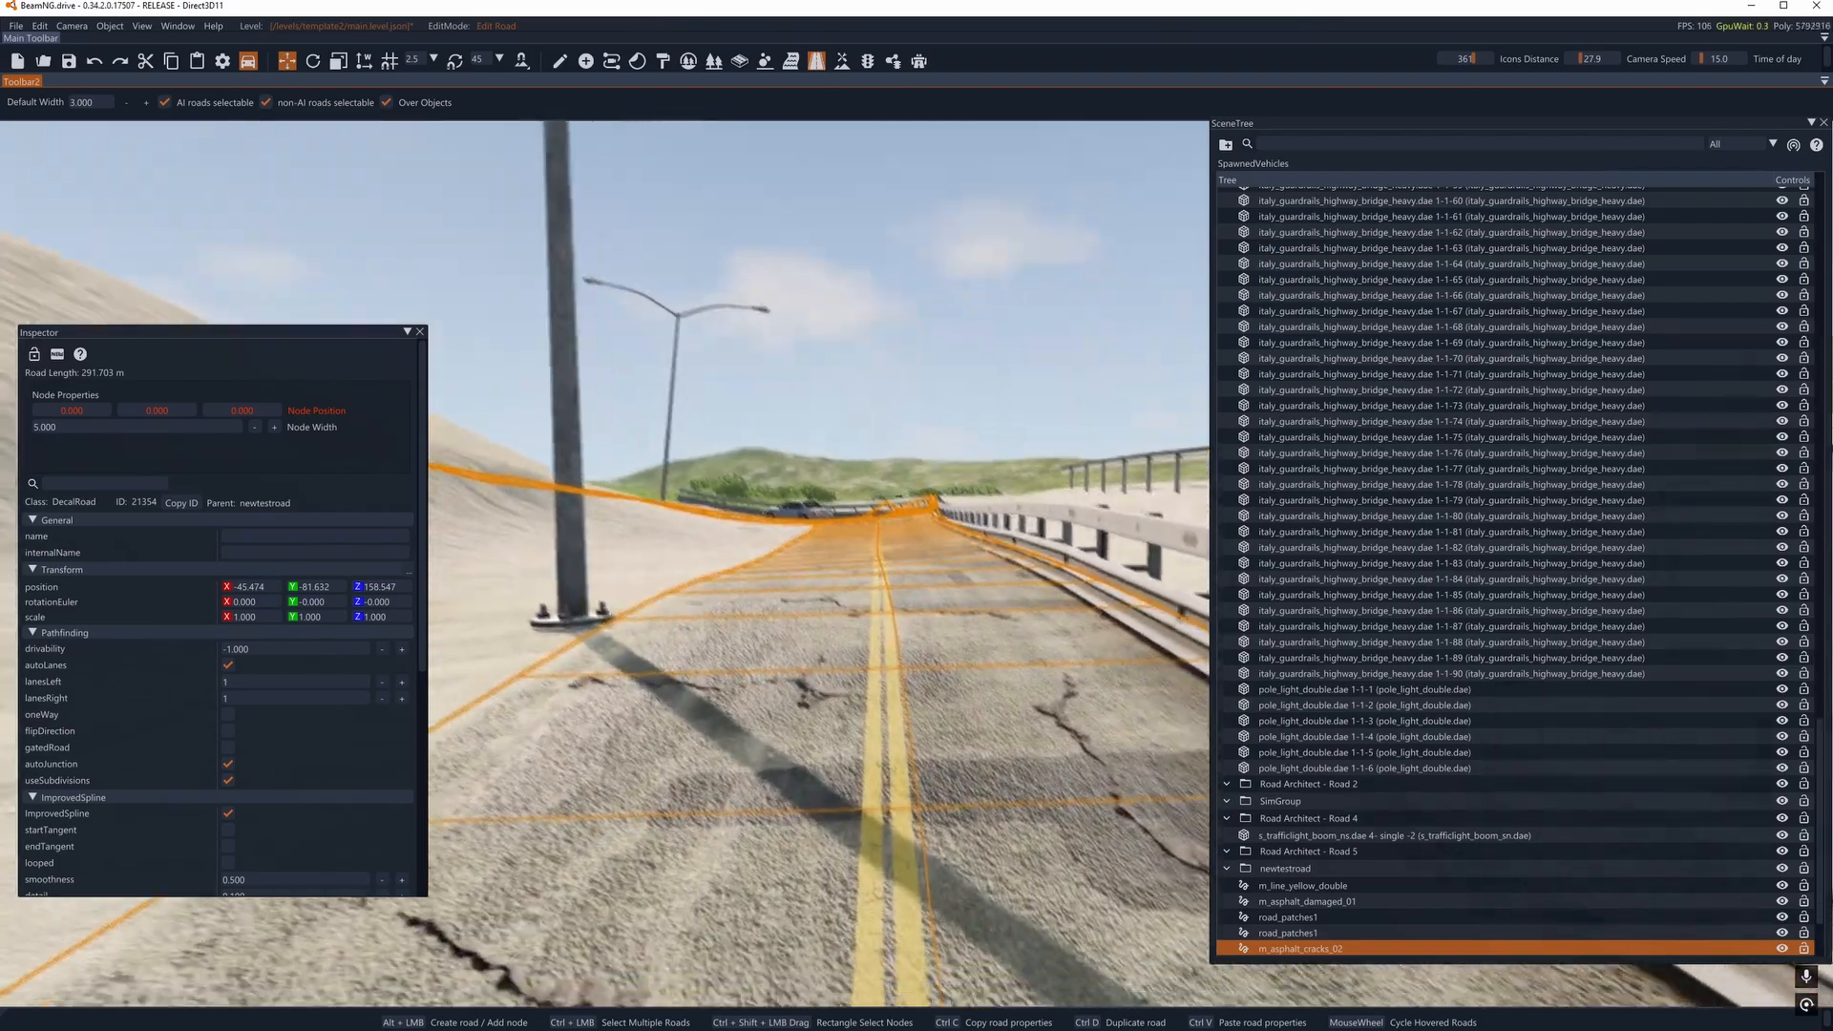
- Move the yellow line, asphalt, both patches and cracks decal roads from the newtestroad group into Road Architect - Road 1
{"action": "scroll", "coordinate": [1349, 649], "scroll_direction": "down", "scroll_amount": 1}
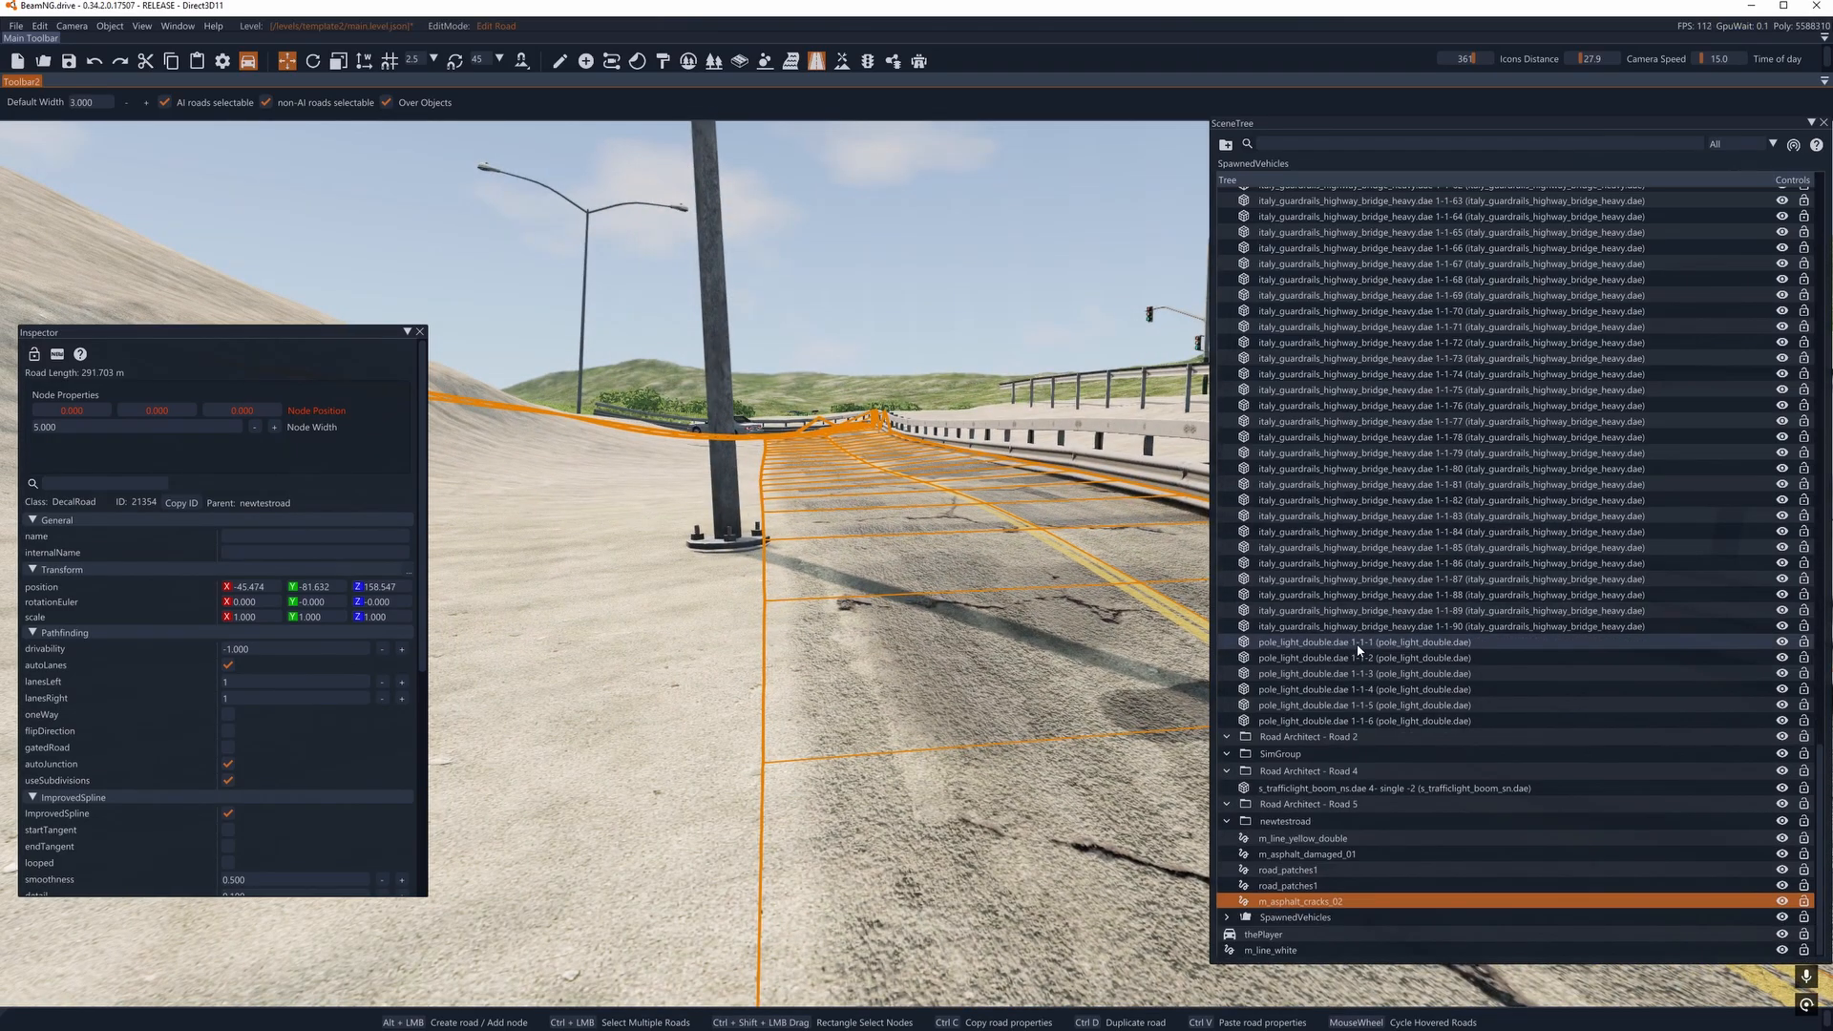
{"action": "left_click", "coordinate": [1301, 885], "text": "ctrl"}
{"action": "left_click", "coordinate": [1297, 870], "text": "ctrl"}
{"action": "left_click", "coordinate": [1291, 854], "text": "ctrl"}
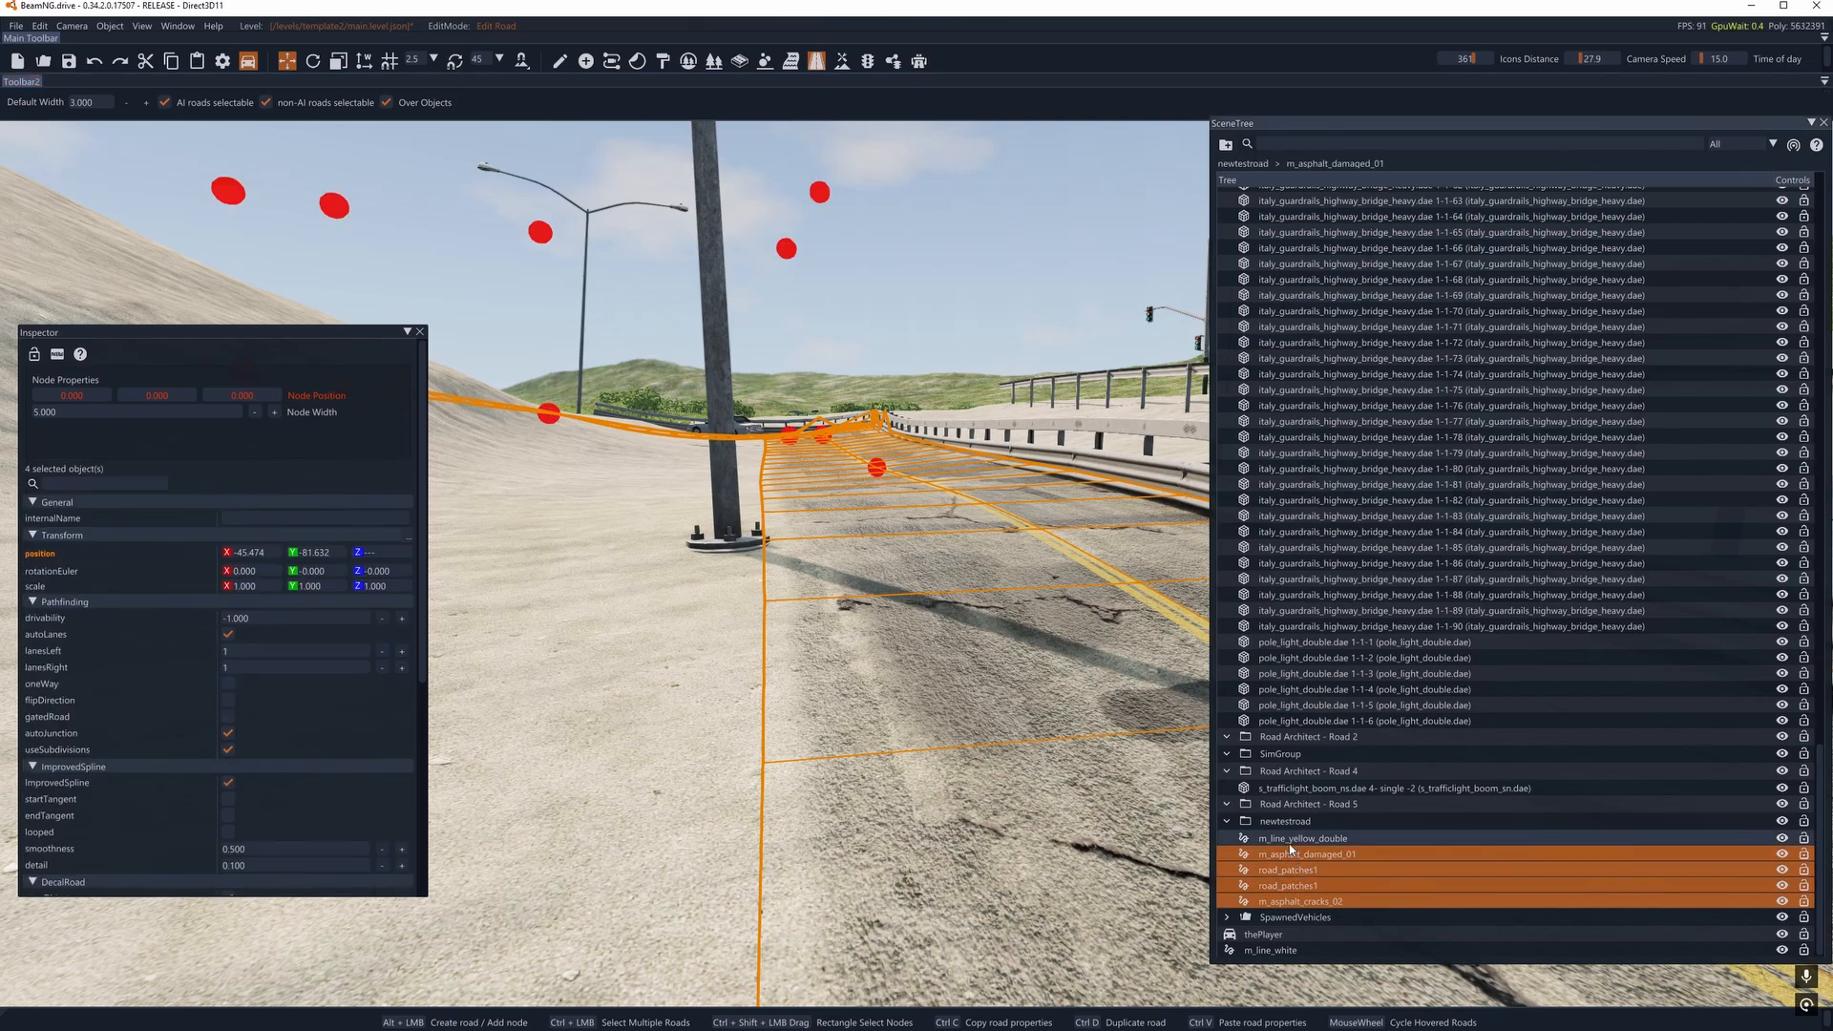
{"action": "left_click", "coordinate": [1289, 844], "text": "ctrl"}
{"action": "left_click_drag", "start_coordinate": [1298, 870], "coordinate": [1367, 624]}
{"action": "left_click_drag", "start_coordinate": [1296, 370], "coordinate": [1298, 363]}
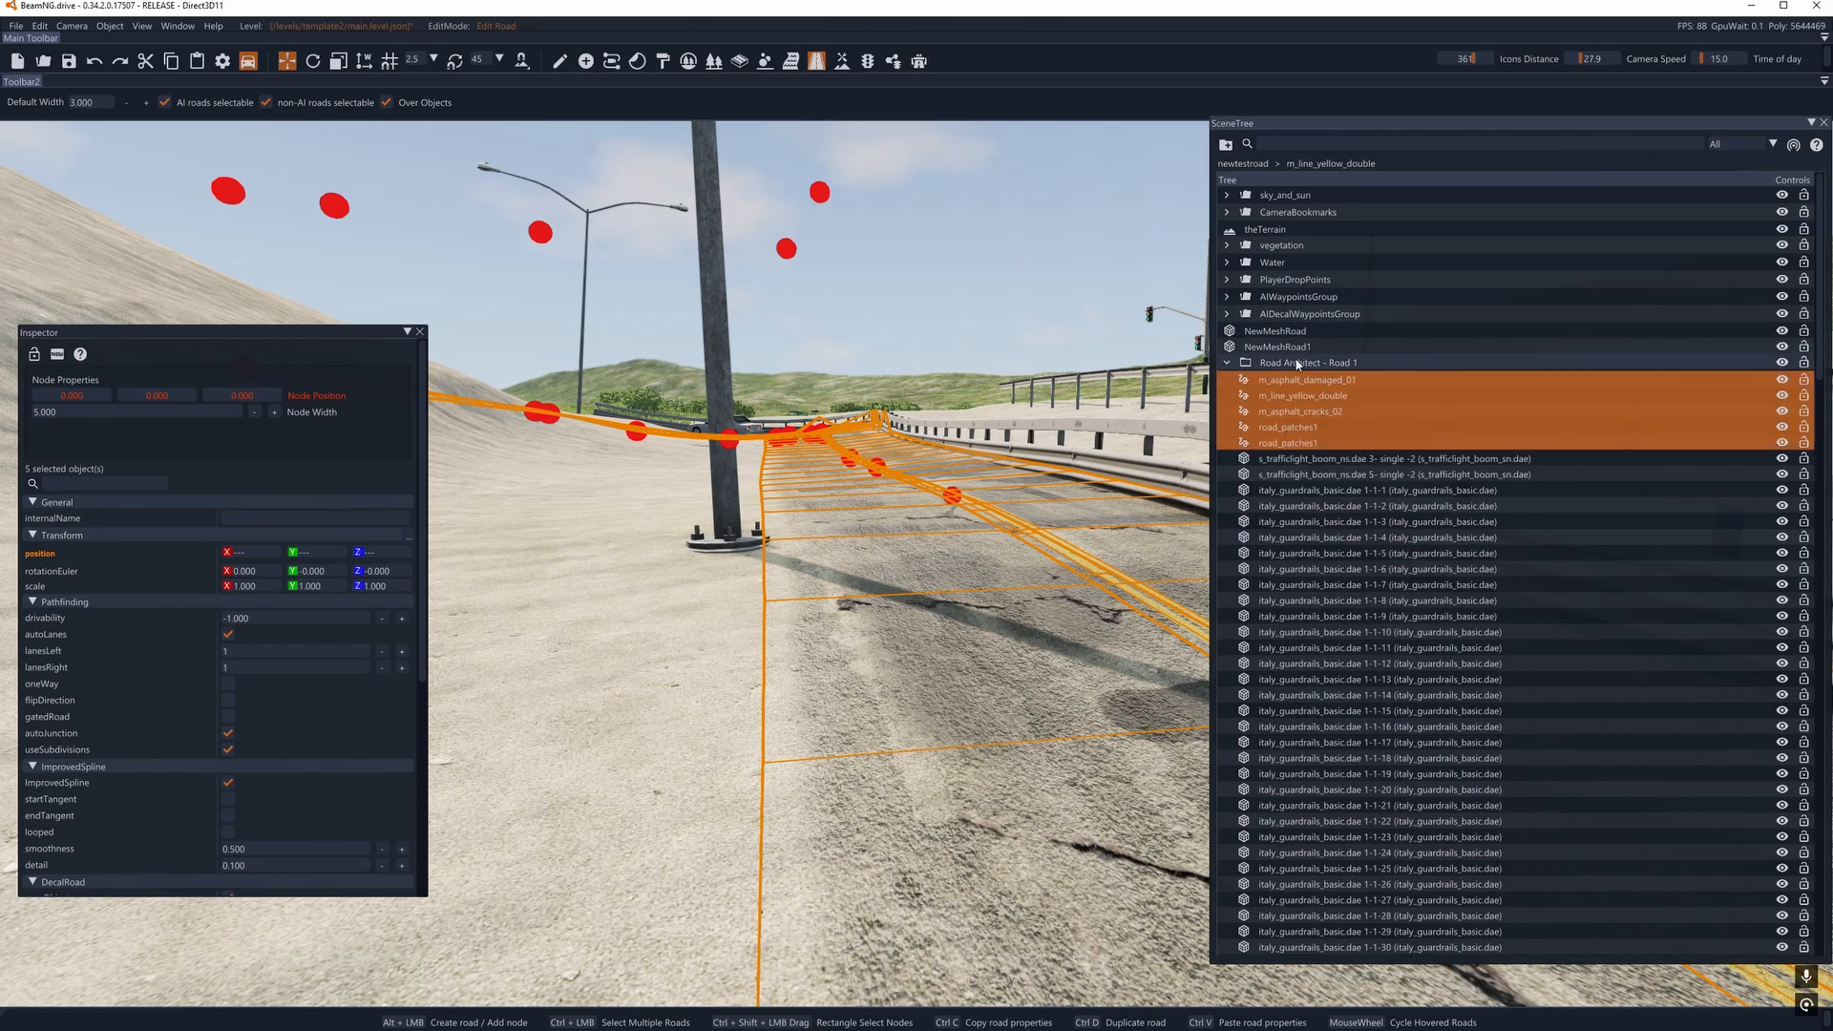
- Rename the Road Architect - Road 1 group as road1
{"action": "left_click", "coordinate": [1294, 361]}
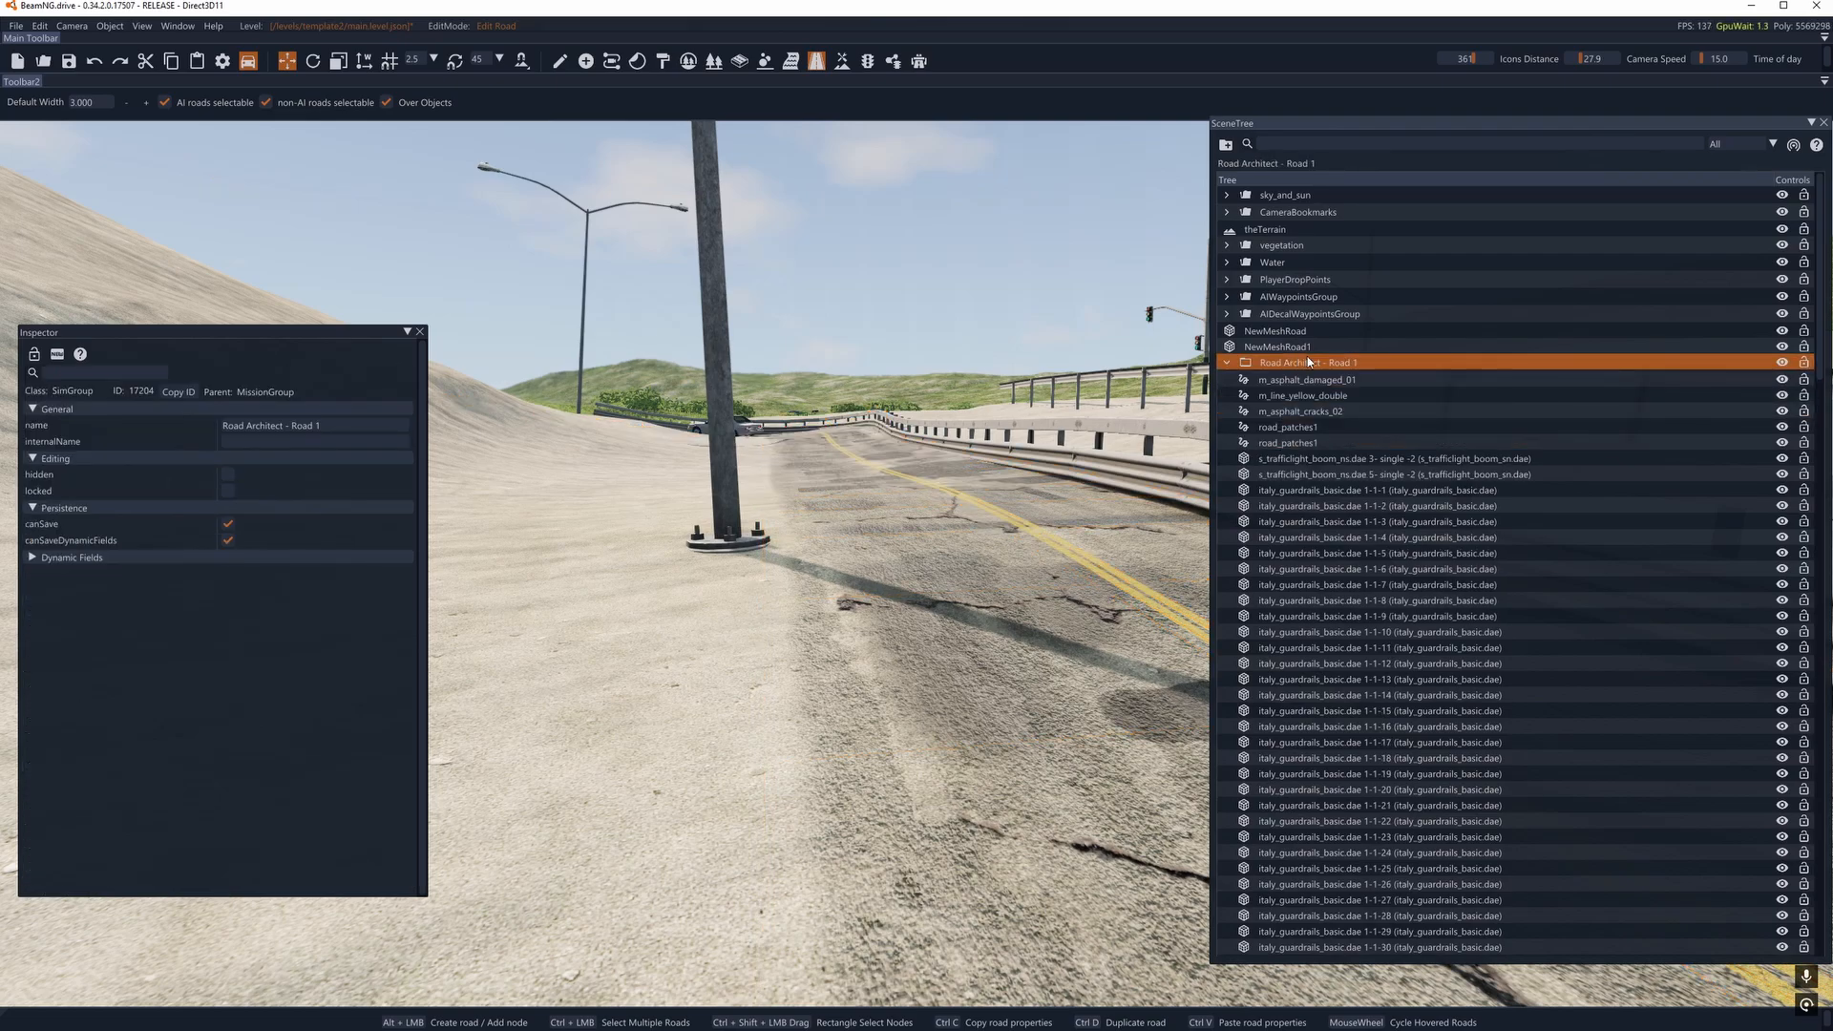
{"action": "key", "text": "F2"}
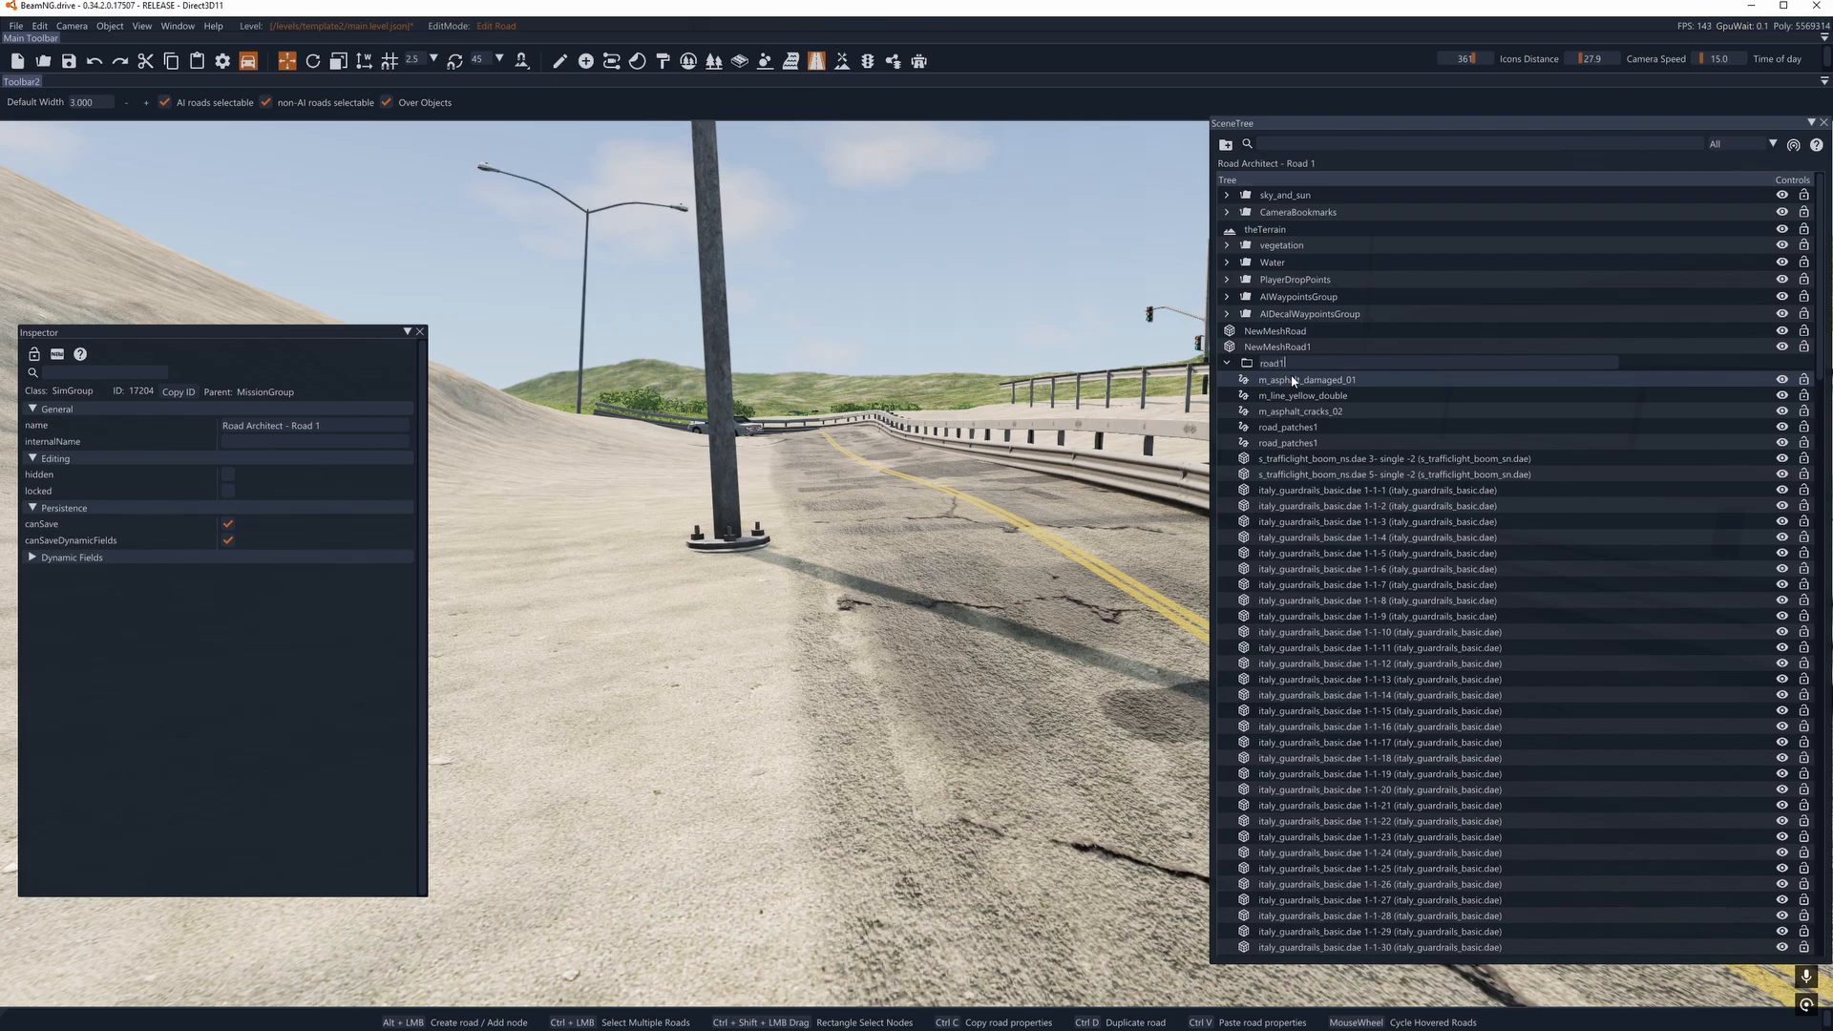
{"action": "type", "text": "road1"}
{"action": "key", "text": "Return"}
- Select every object in the road1 group, from m_asphalt_damaged_01 through pole_light_double.dae 1-1-6
{"action": "left_click", "coordinate": [1292, 381]}
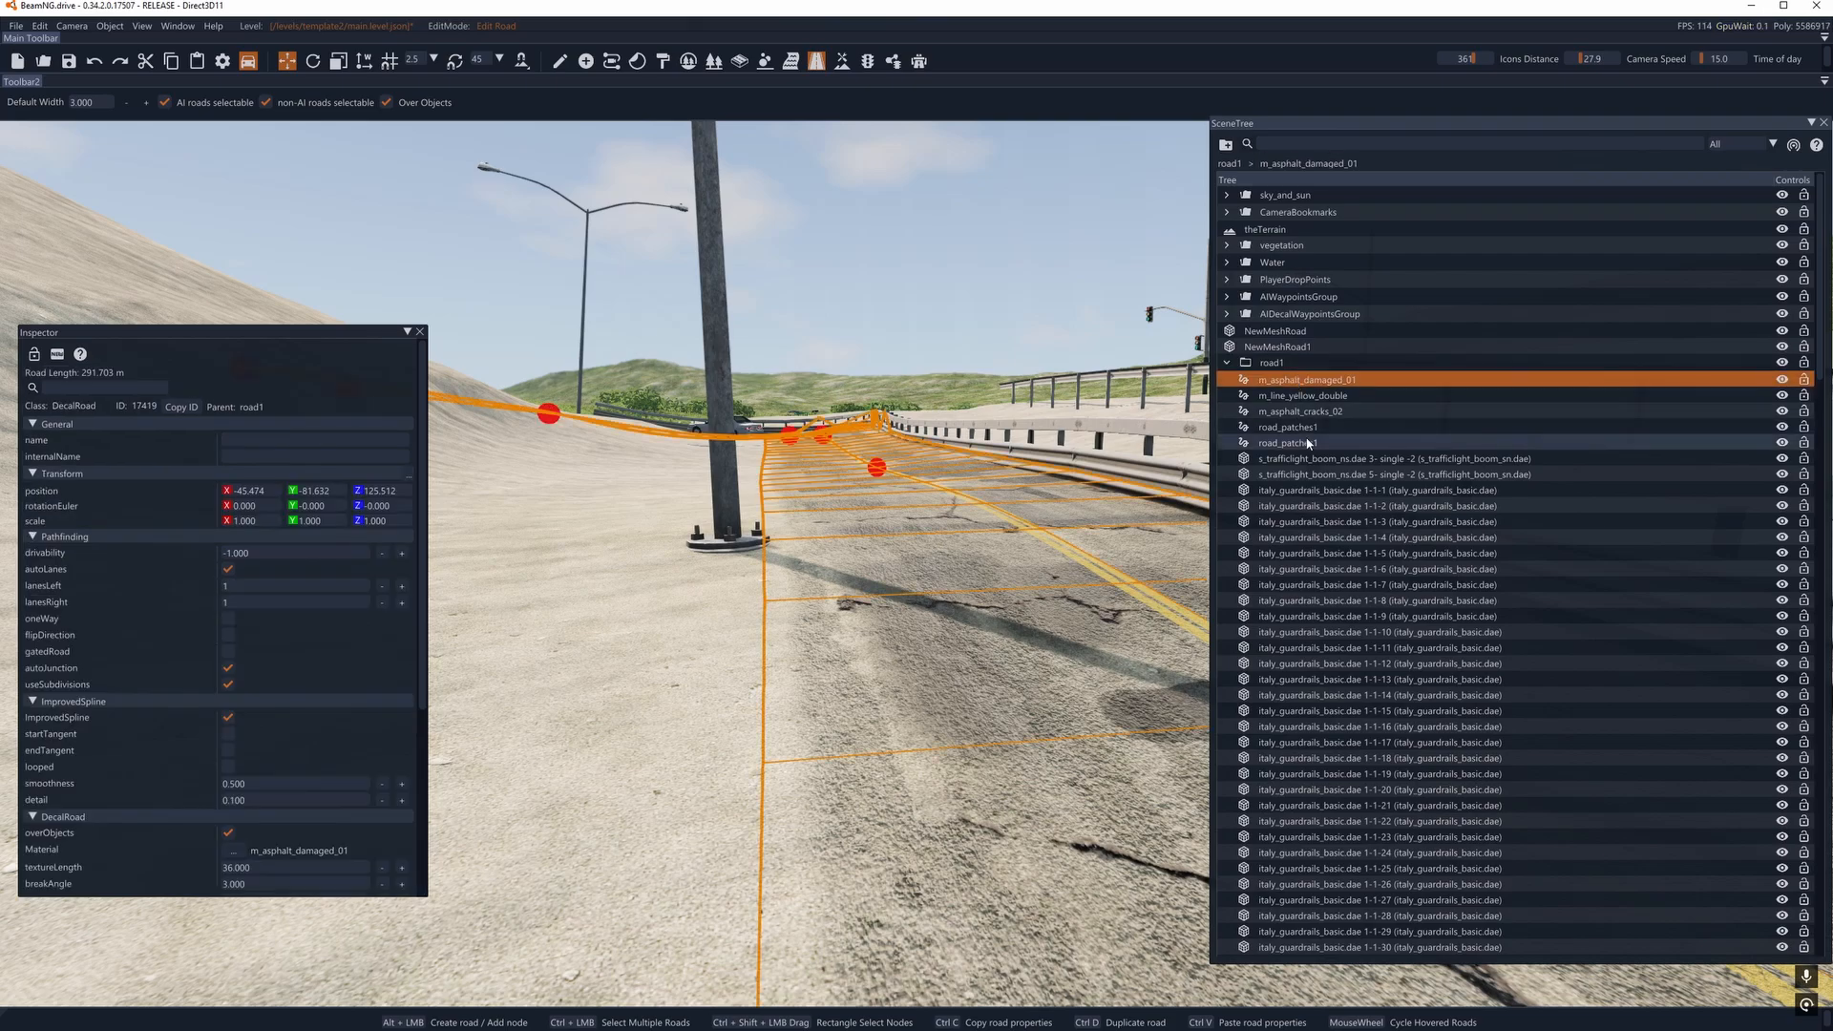
{"action": "scroll", "coordinate": [1389, 621], "scroll_direction": "down", "scroll_amount": 10}
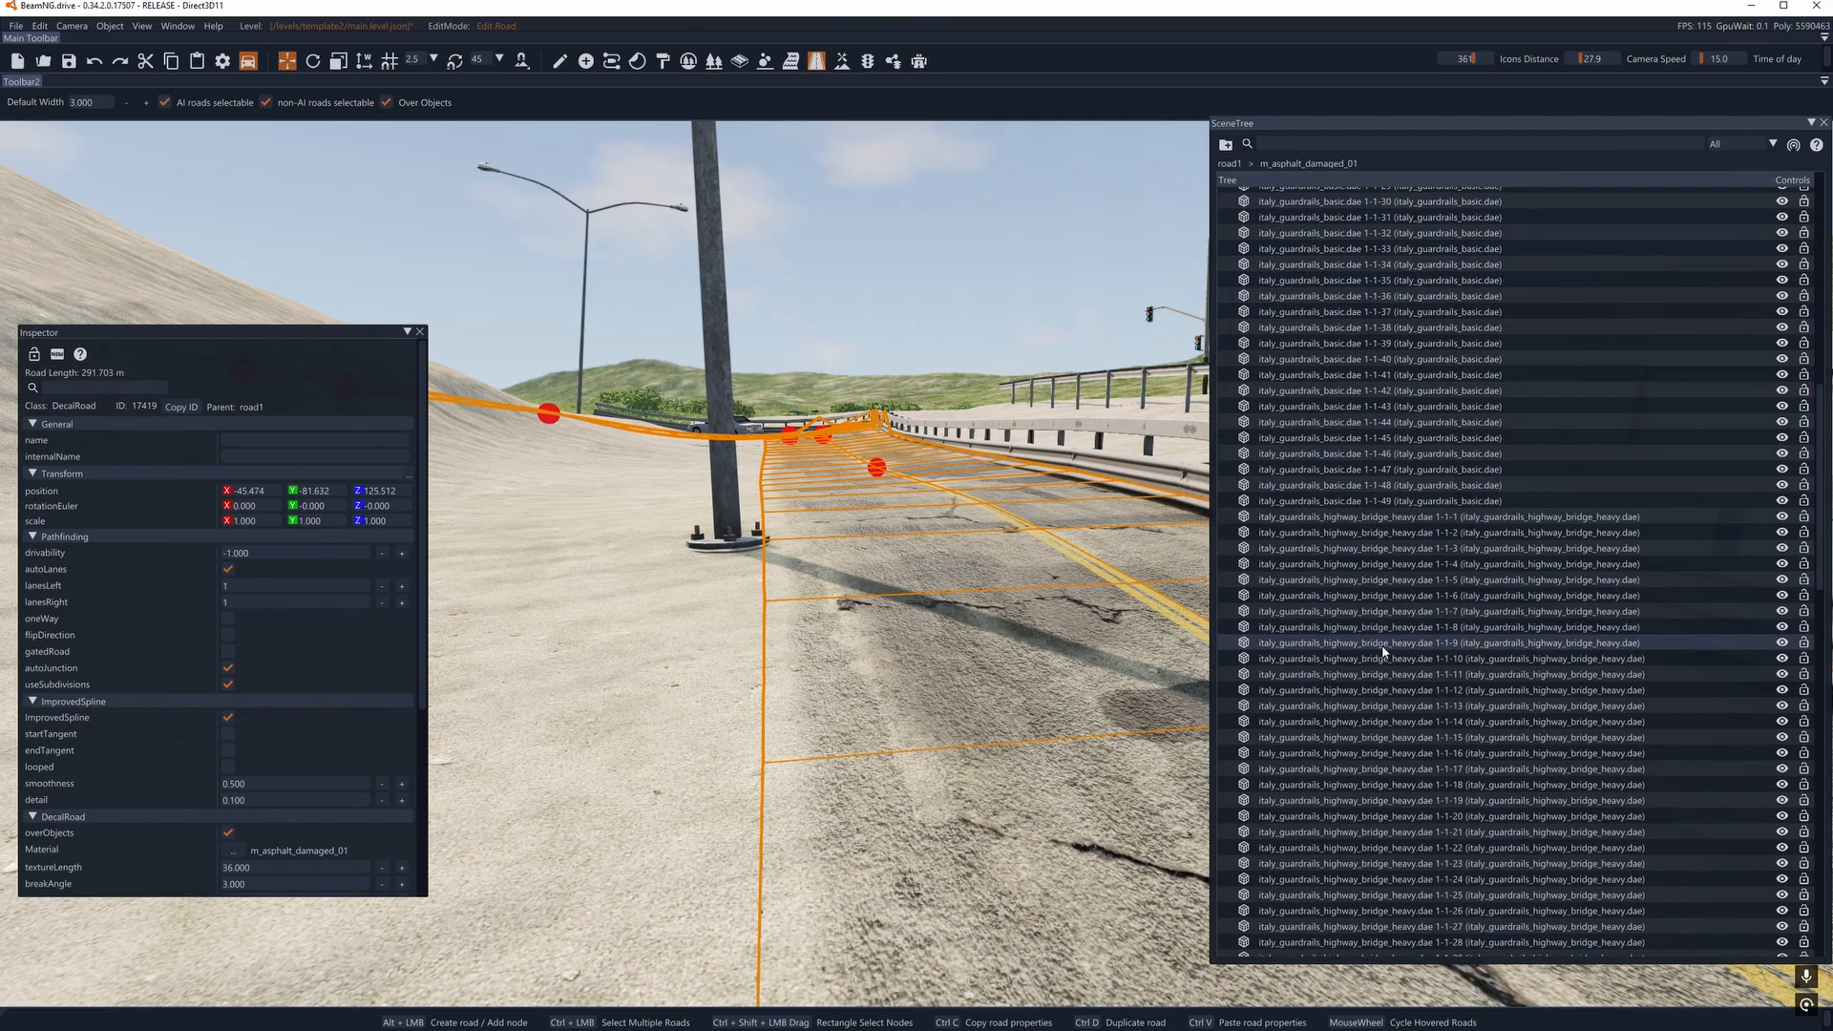
{"action": "scroll", "coordinate": [1385, 652], "scroll_direction": "down", "scroll_amount": 15}
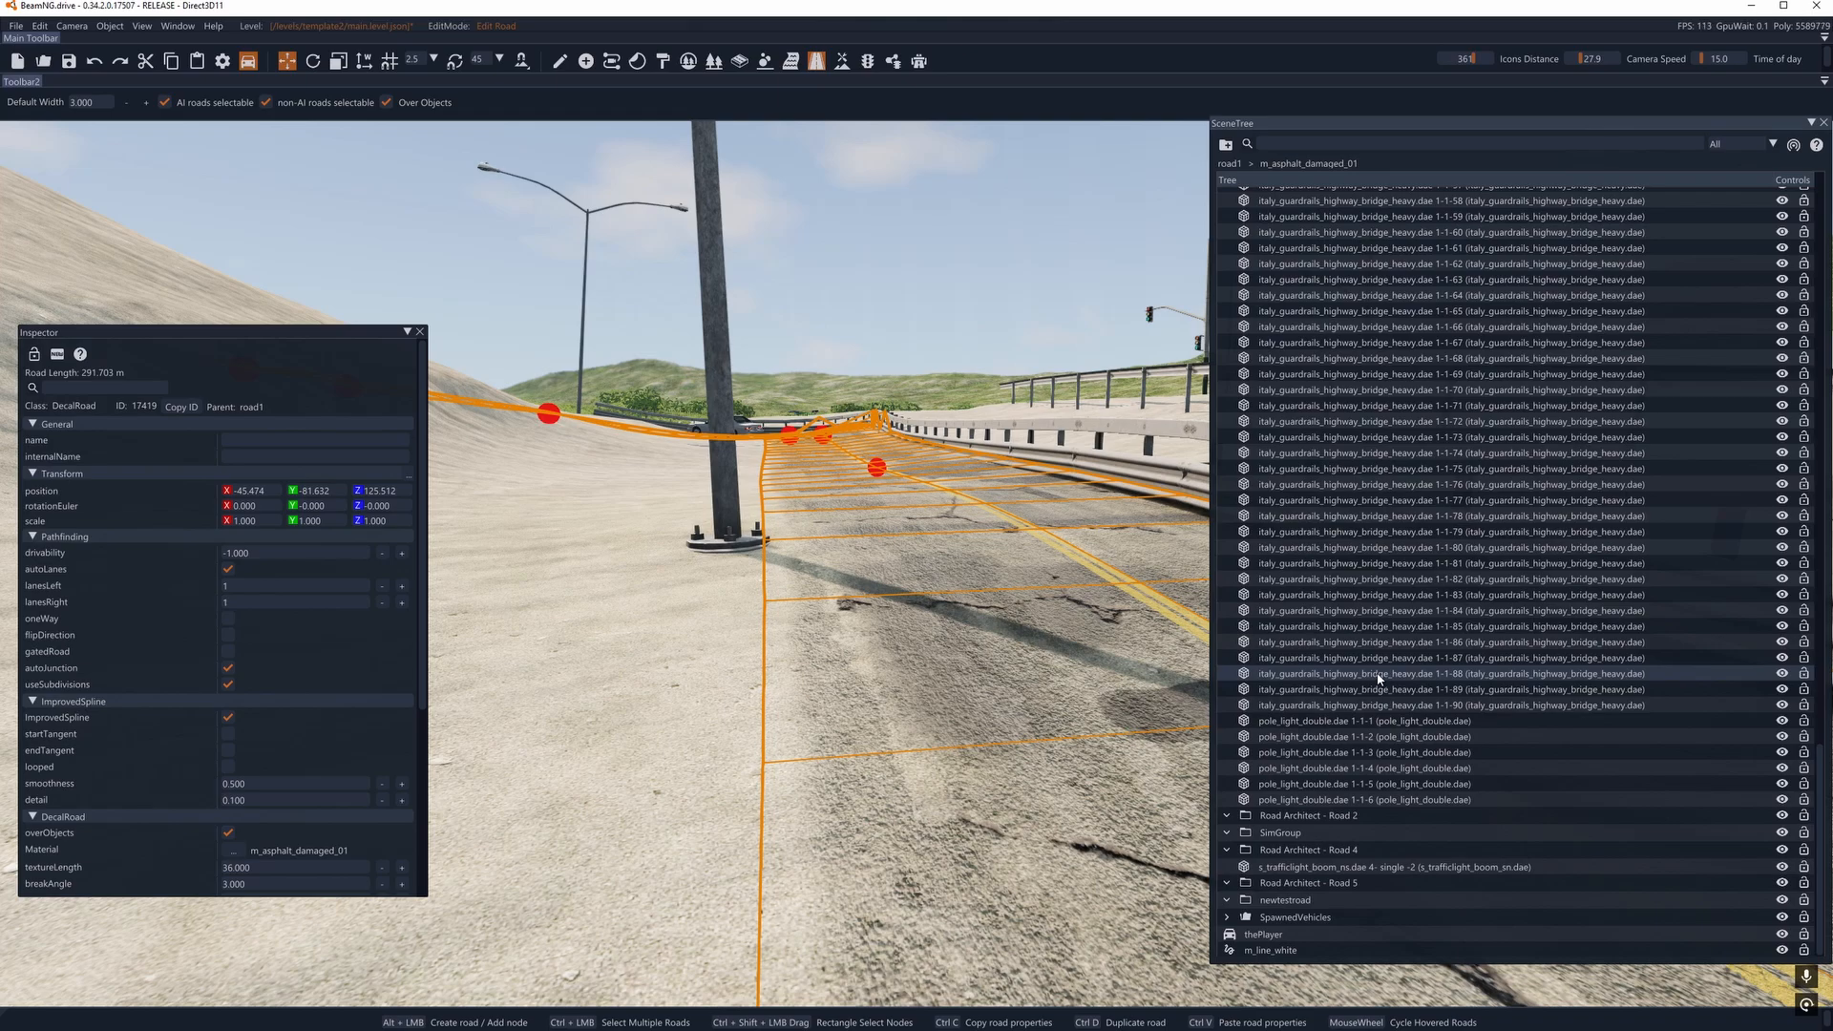
{"action": "left_click", "coordinate": [1310, 800], "text": "shift"}
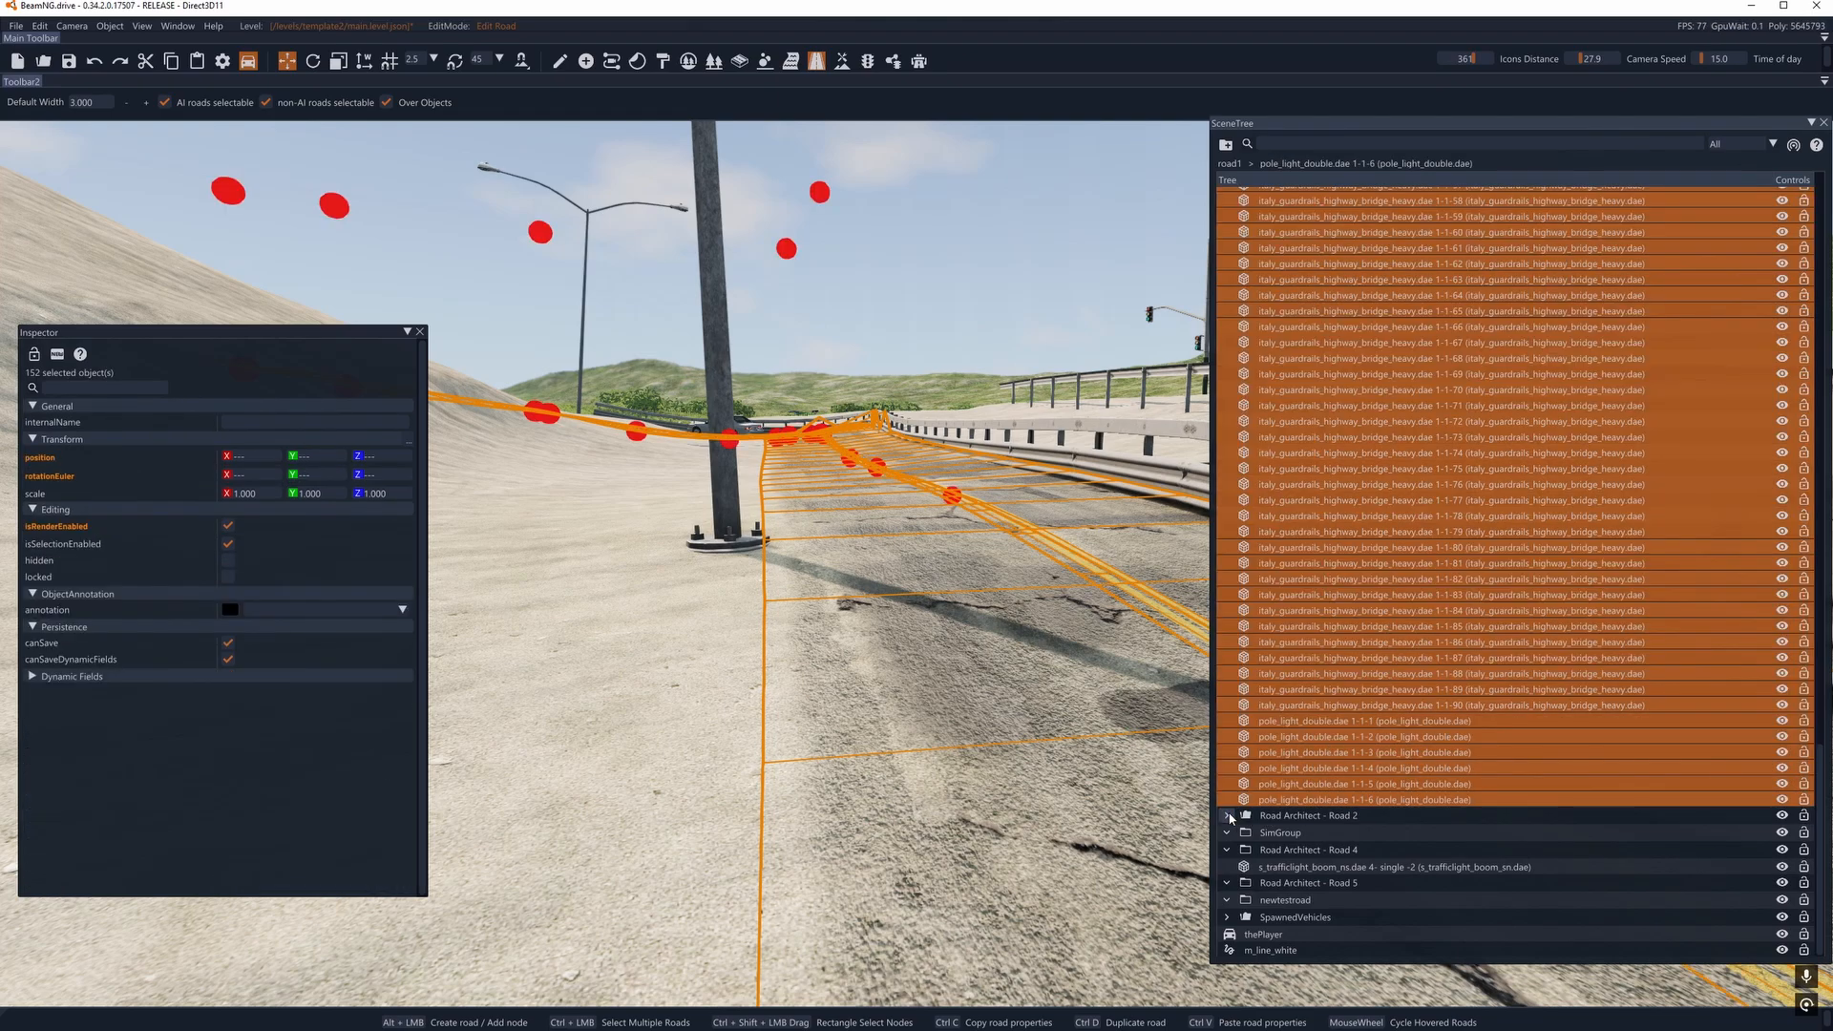
- Switch to object manipulation mode and delete the Road Architect - Road 2 group from the scene tree
{"action": "left_click", "coordinate": [1284, 818]}
{"action": "key", "text": "Delete"}
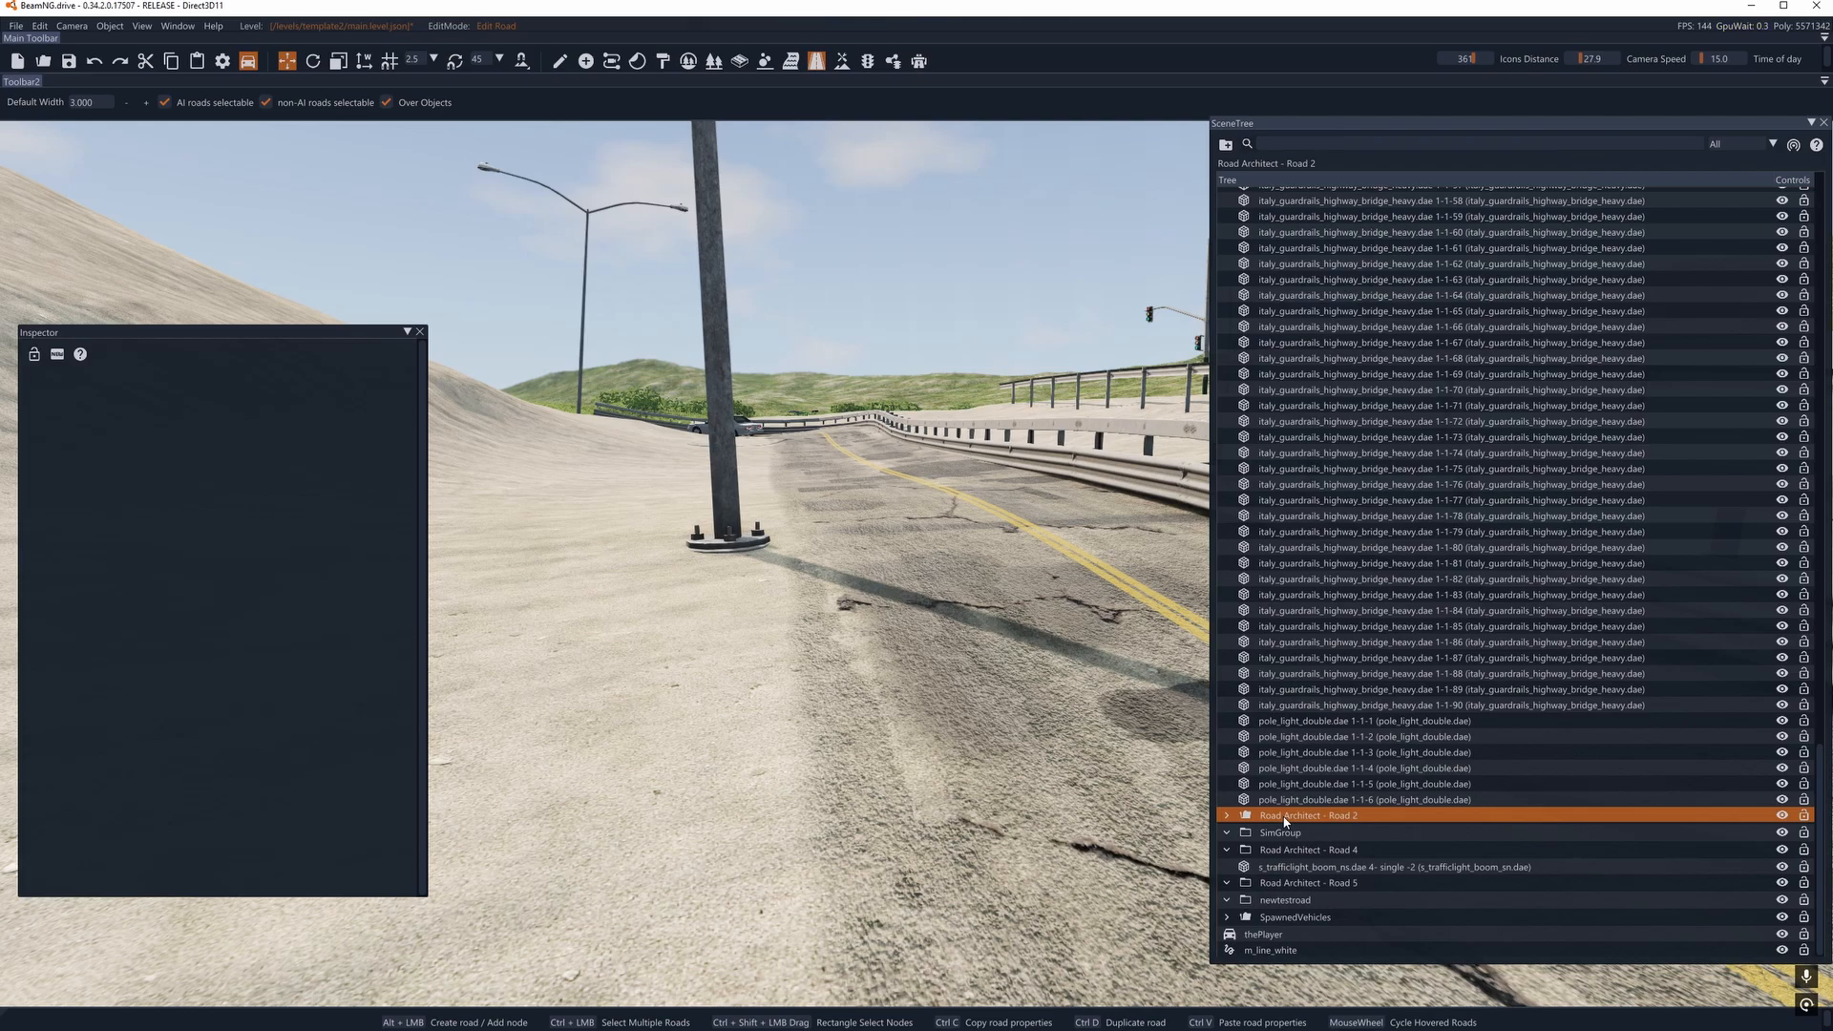
{"action": "left_click", "coordinate": [559, 61]}
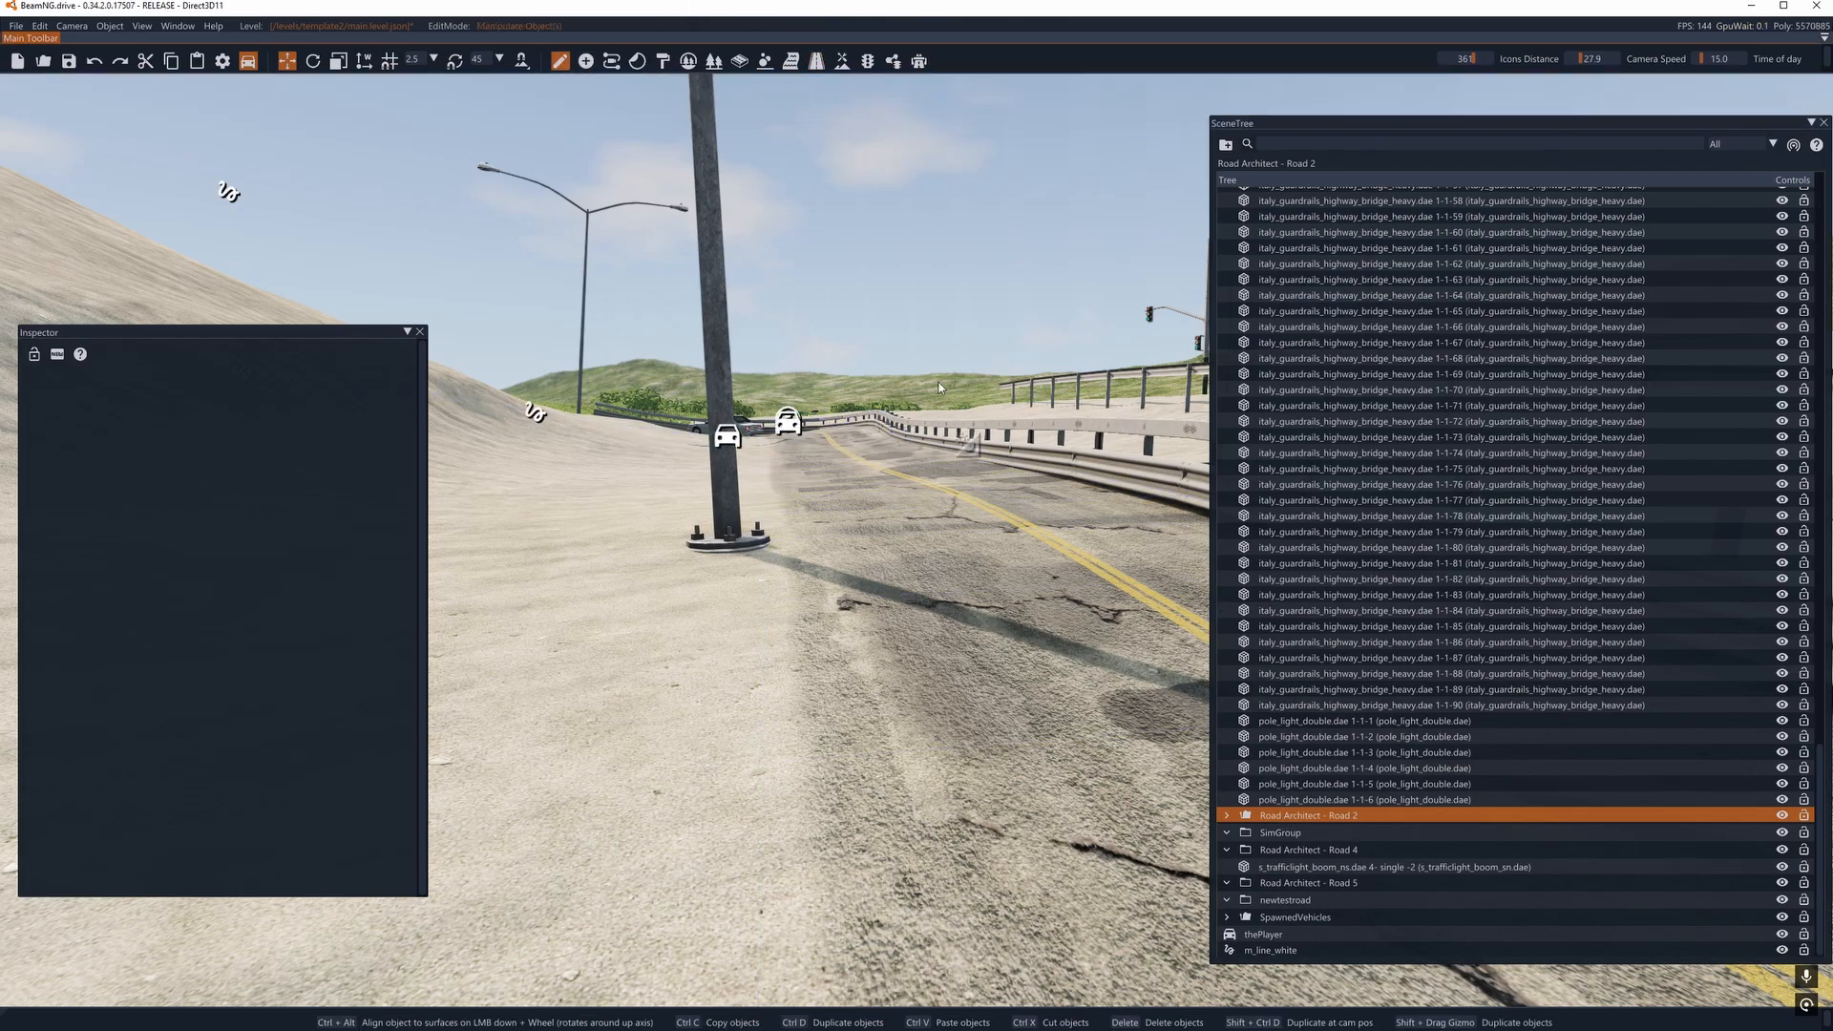
{"action": "left_click", "coordinate": [1299, 769]}
{"action": "left_click", "coordinate": [1307, 818]}
{"action": "key", "text": "Delete"}
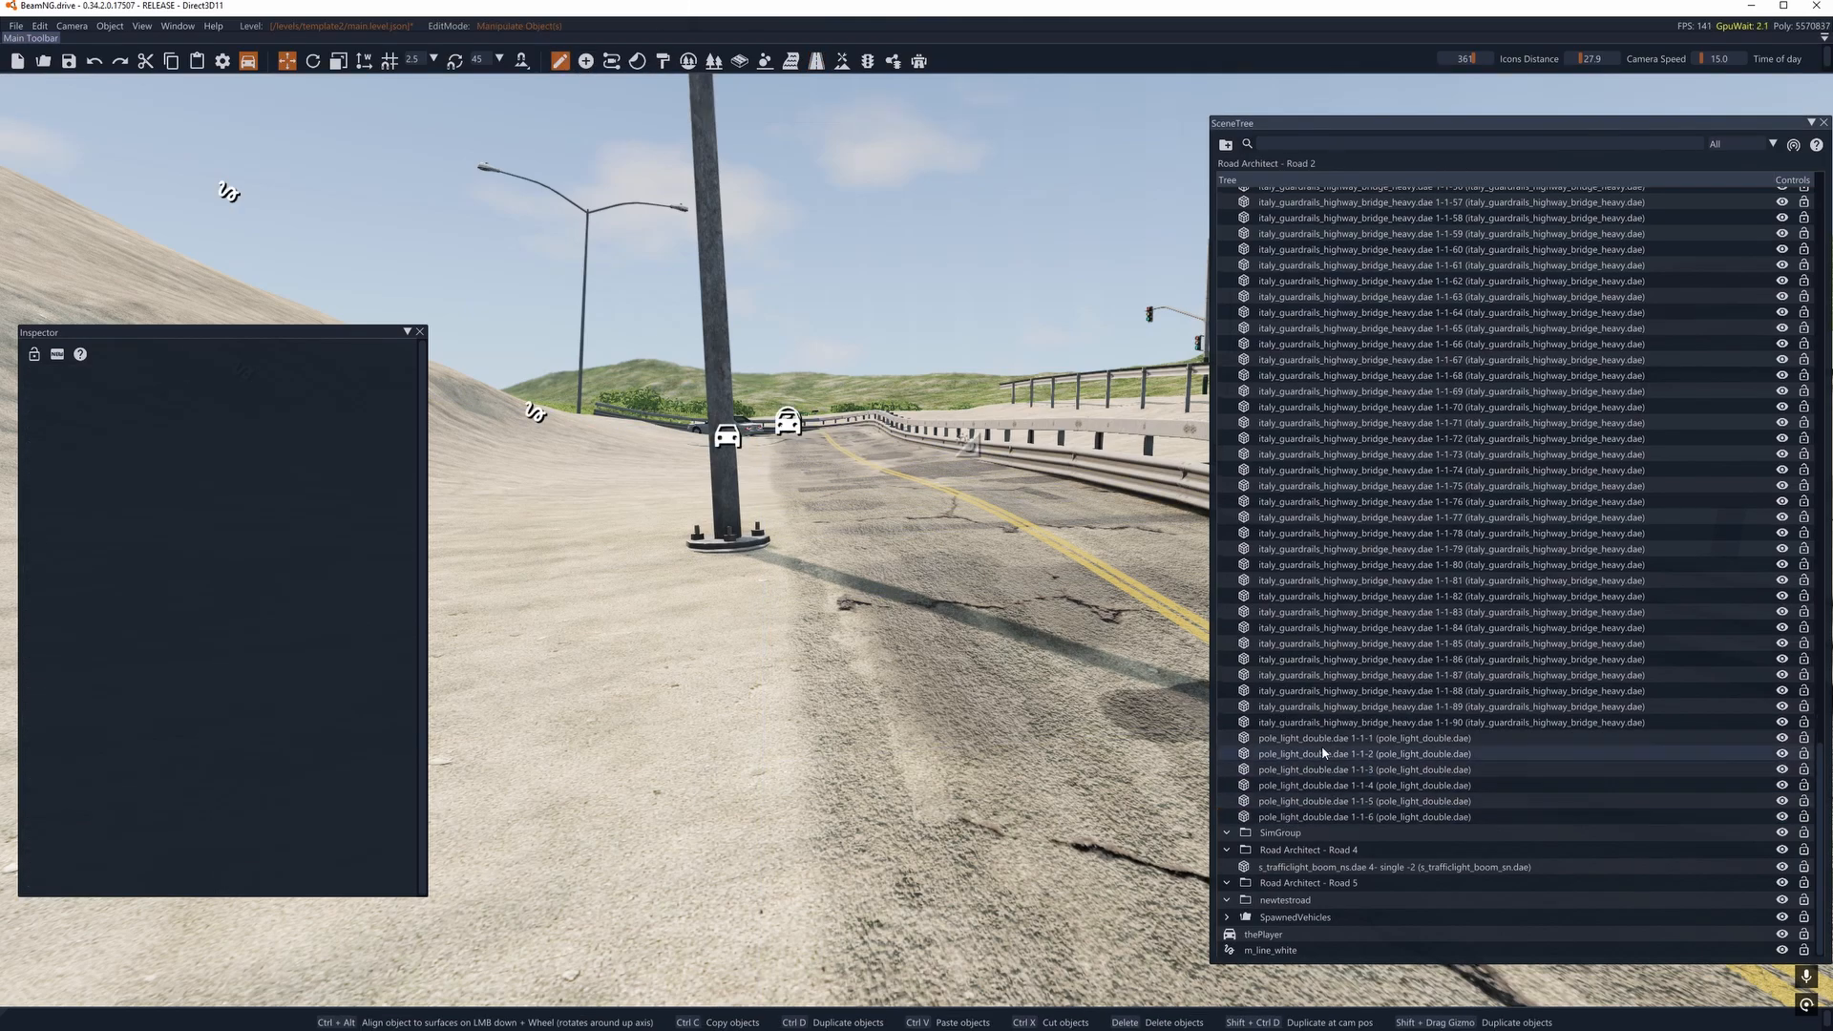
- Delete the Road Architect - Road 4 group, including the traffic light object inside it
{"action": "left_click", "coordinate": [1229, 851]}
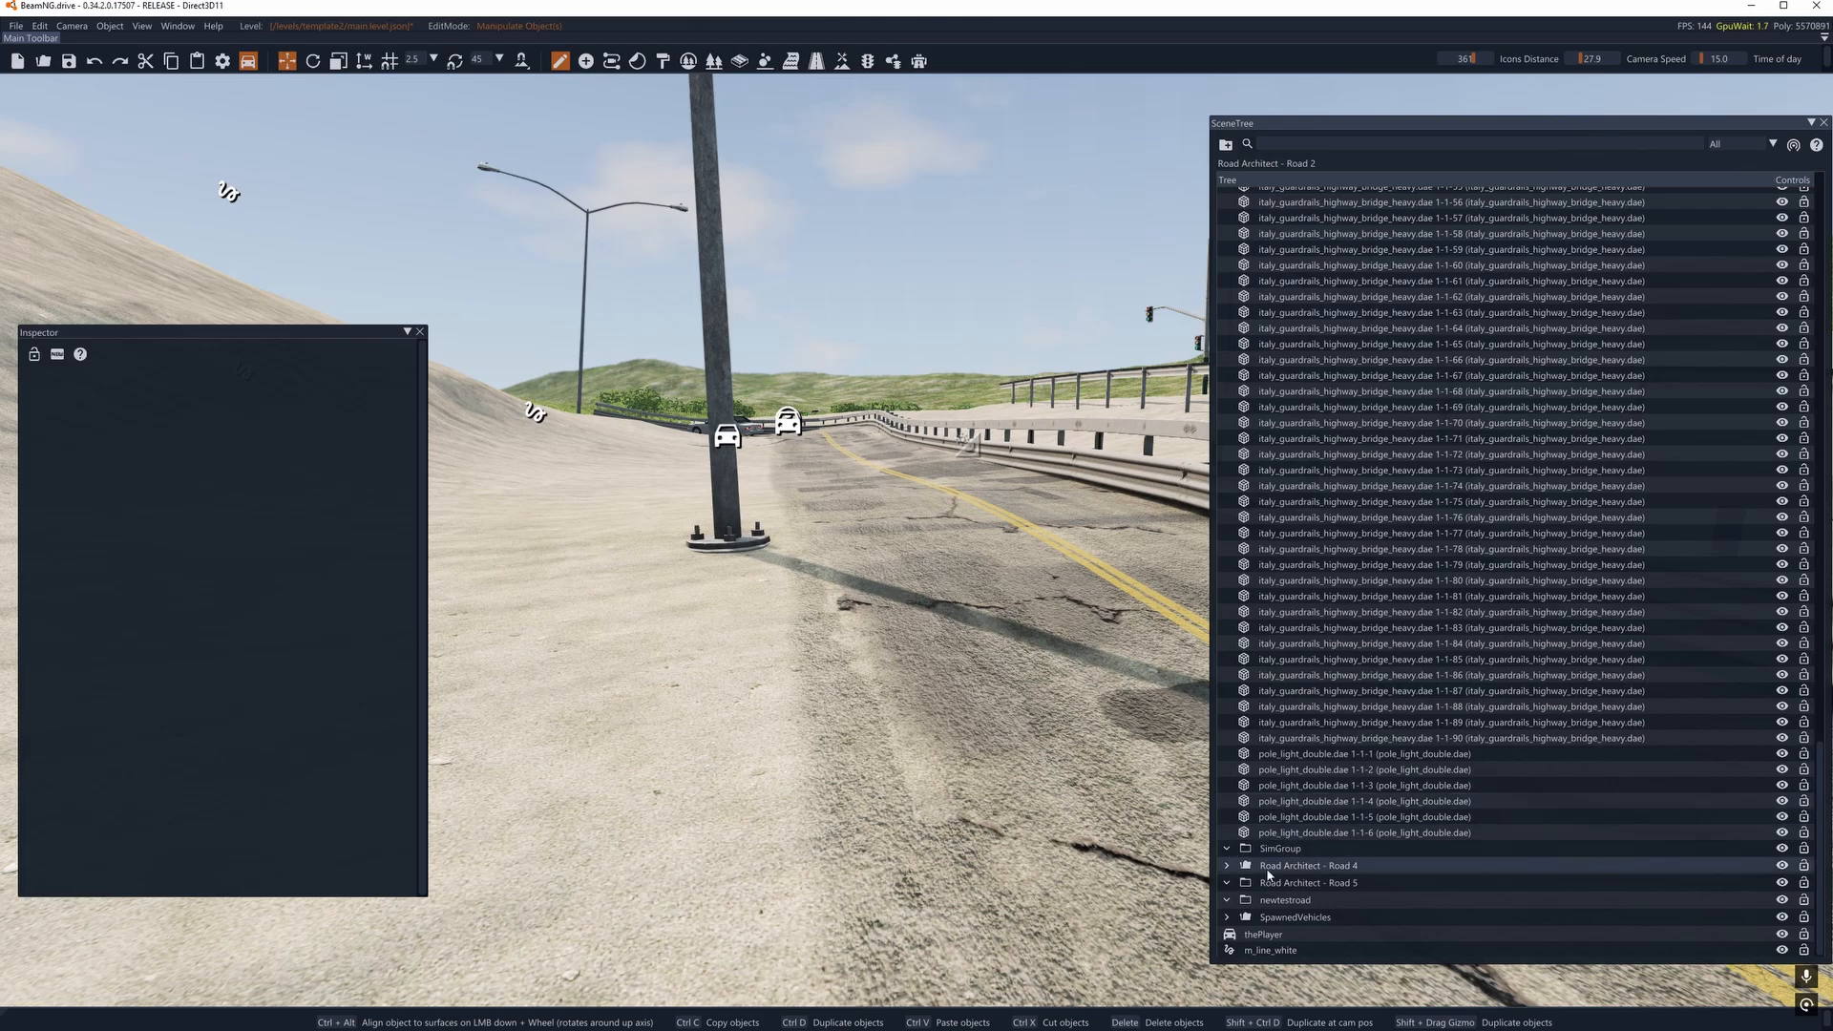
{"action": "left_click", "coordinate": [1272, 869]}
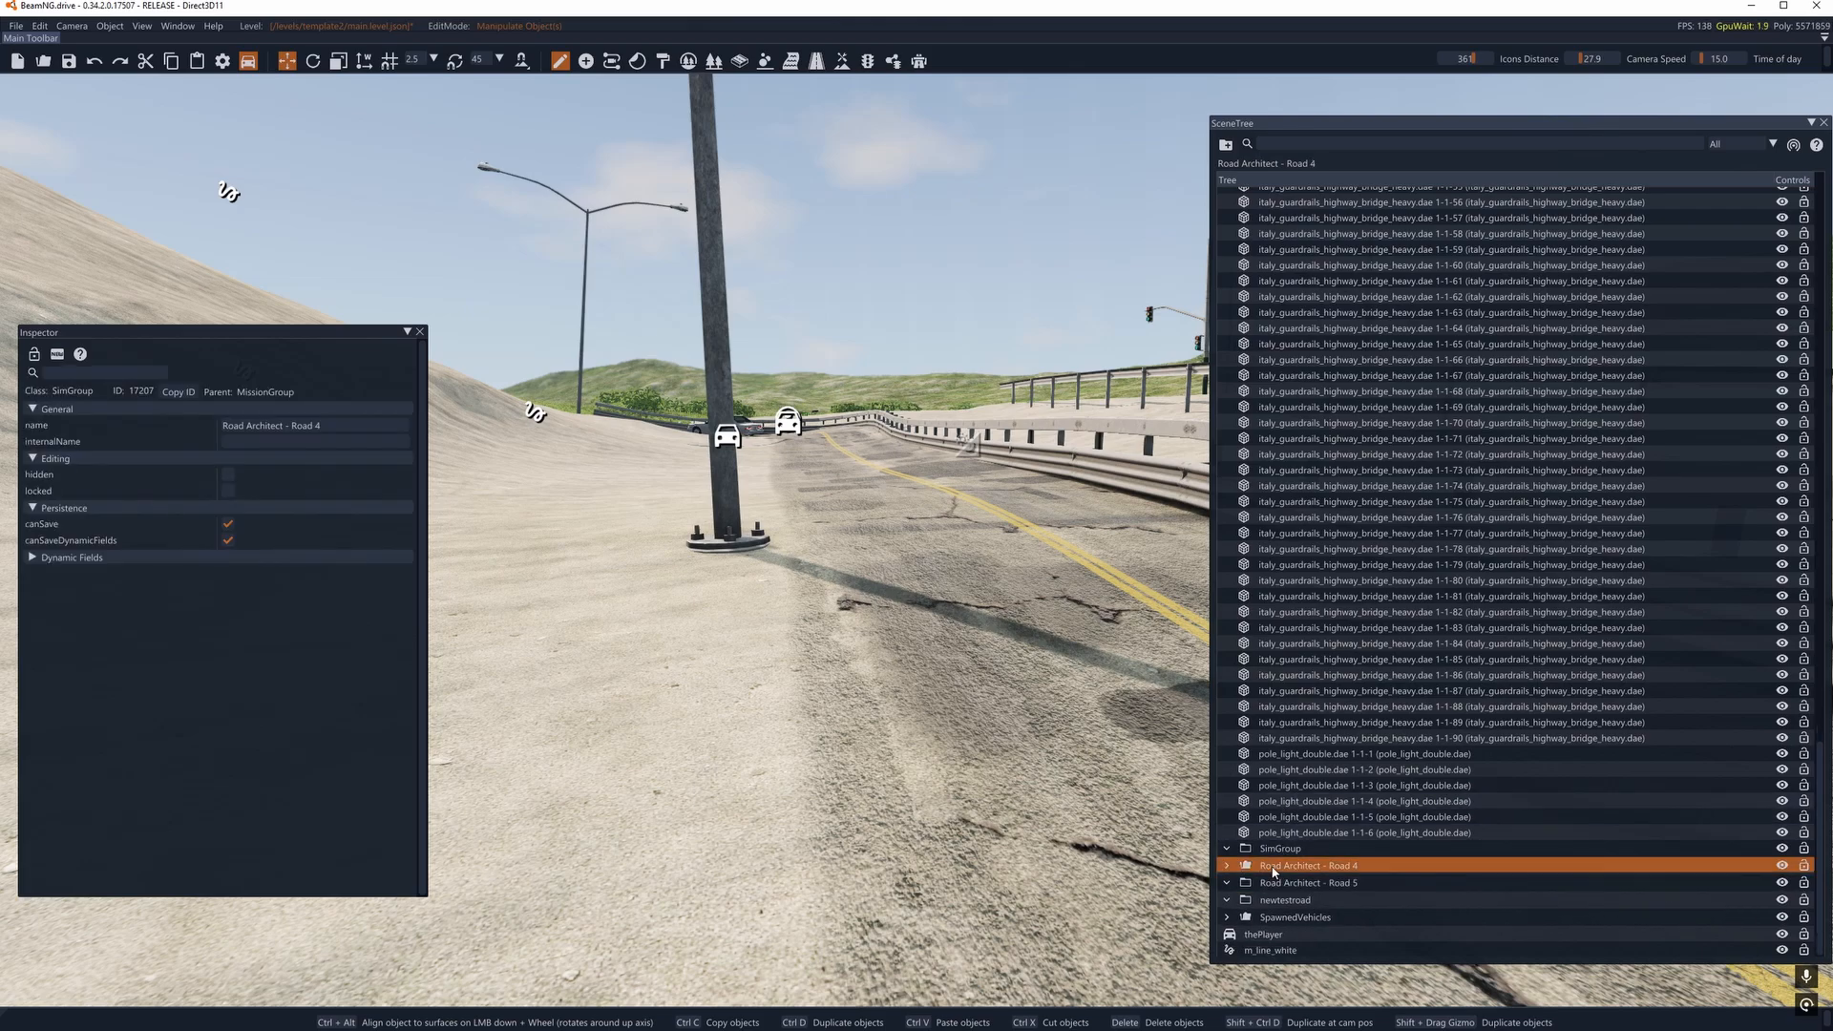
{"action": "double_click", "coordinate": [1273, 869]}
{"action": "left_click", "coordinate": [1232, 866]}
{"action": "left_click", "coordinate": [1285, 879]}
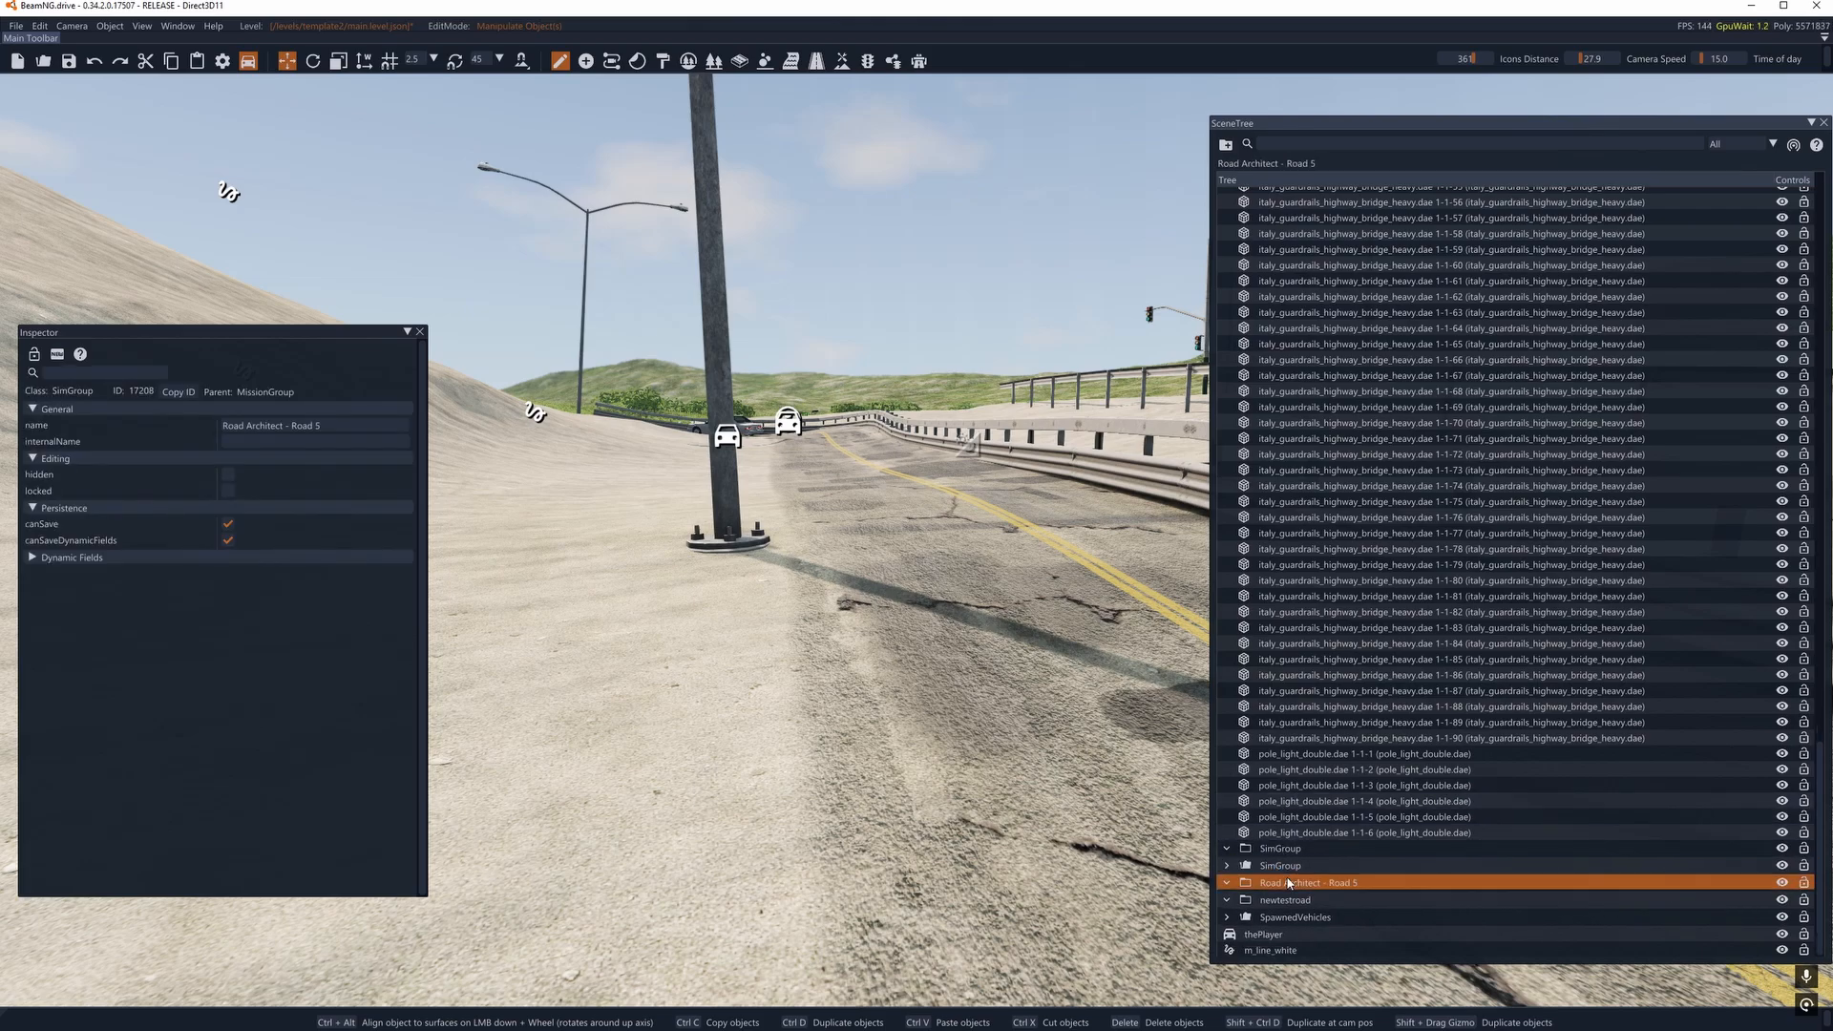
{"action": "left_click", "coordinate": [1282, 870]}
{"action": "key", "text": "Delete"}
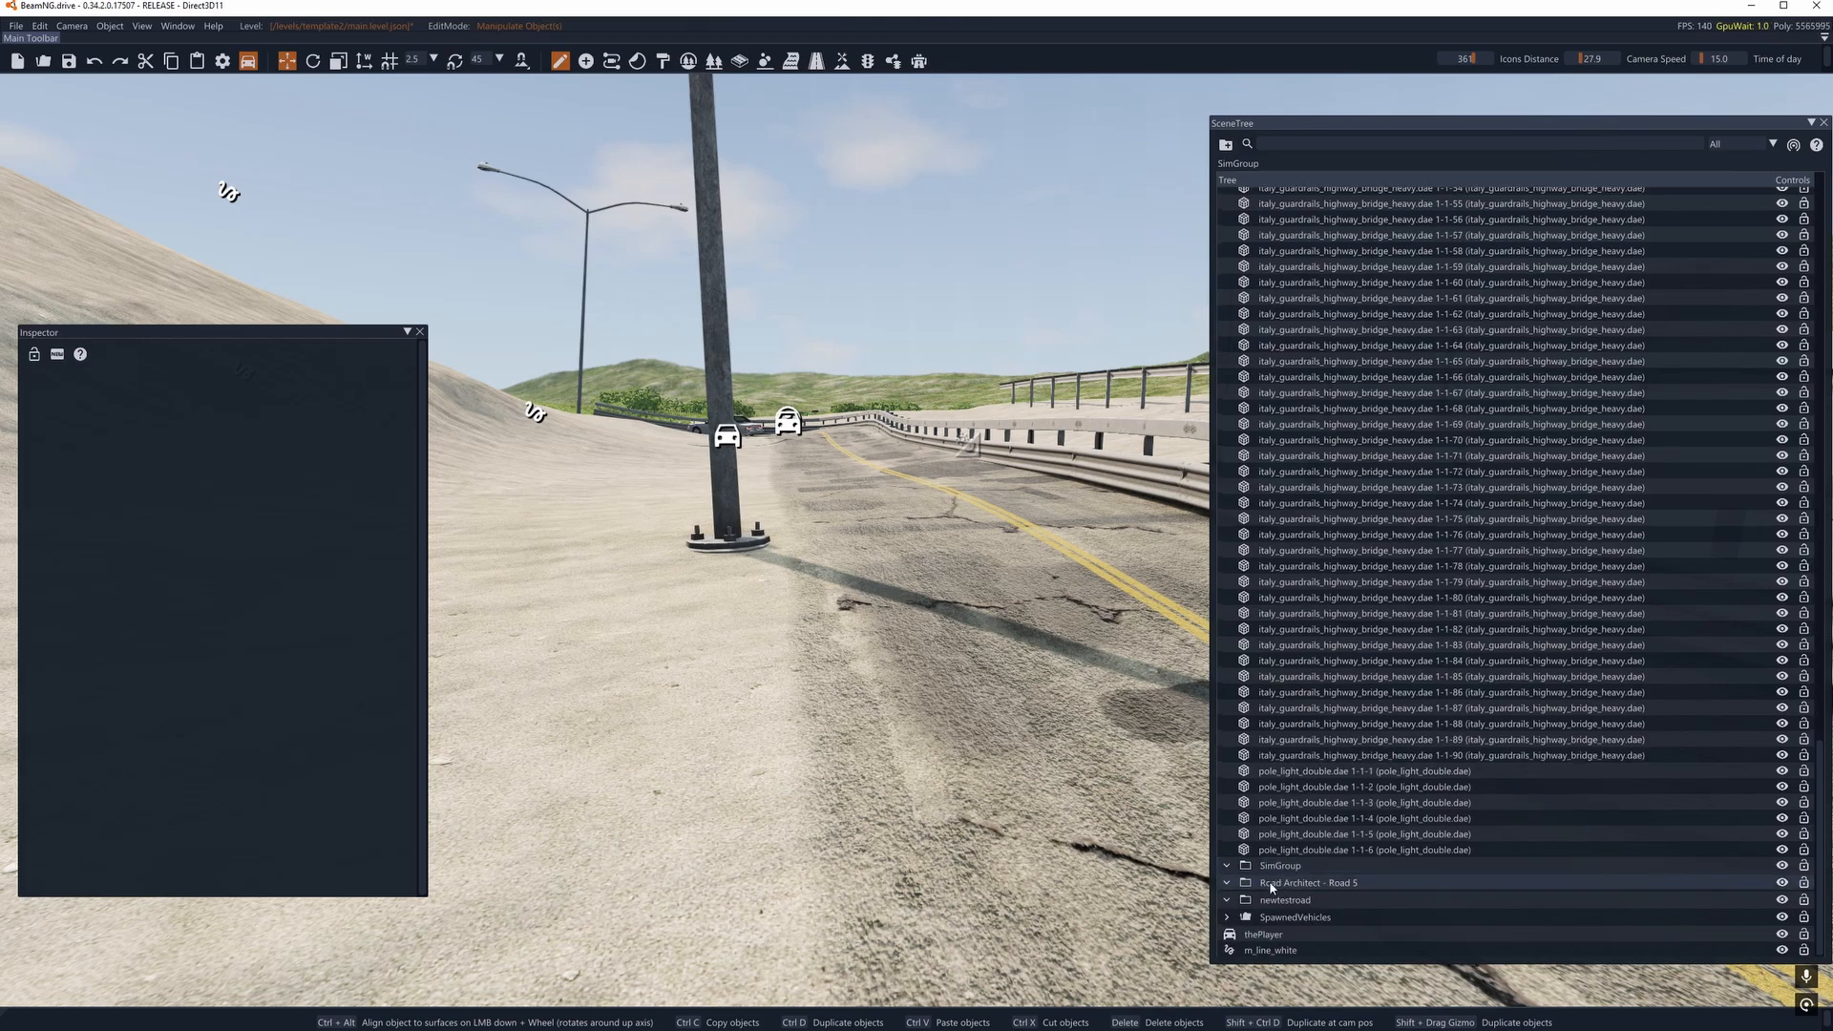
- Delete the Road Architect - Road 5 group and the remaining unnamed SimGroup
{"action": "left_click", "coordinate": [1235, 885]}
{"action": "double_click", "coordinate": [1271, 887]}
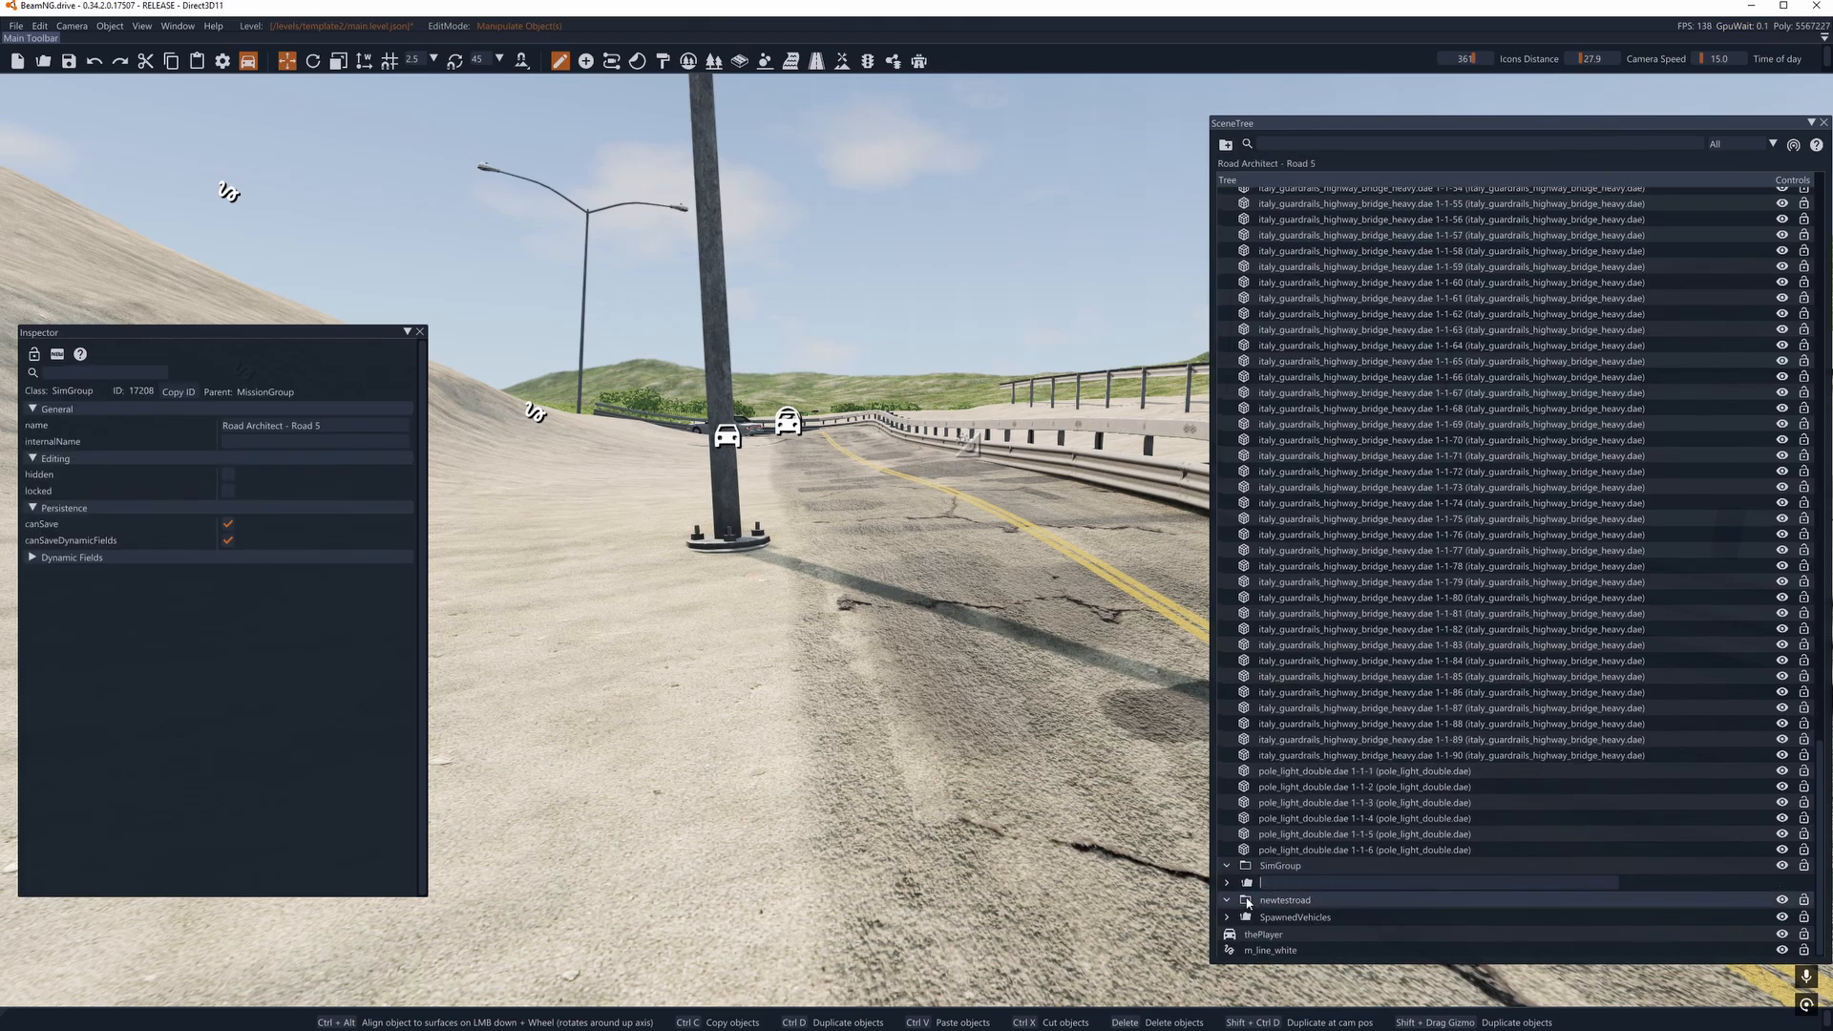
{"action": "left_click", "coordinate": [1283, 902]}
{"action": "left_click", "coordinate": [1285, 887]}
{"action": "key", "text": "Delete"}
{"action": "left_click", "coordinate": [1231, 884]}
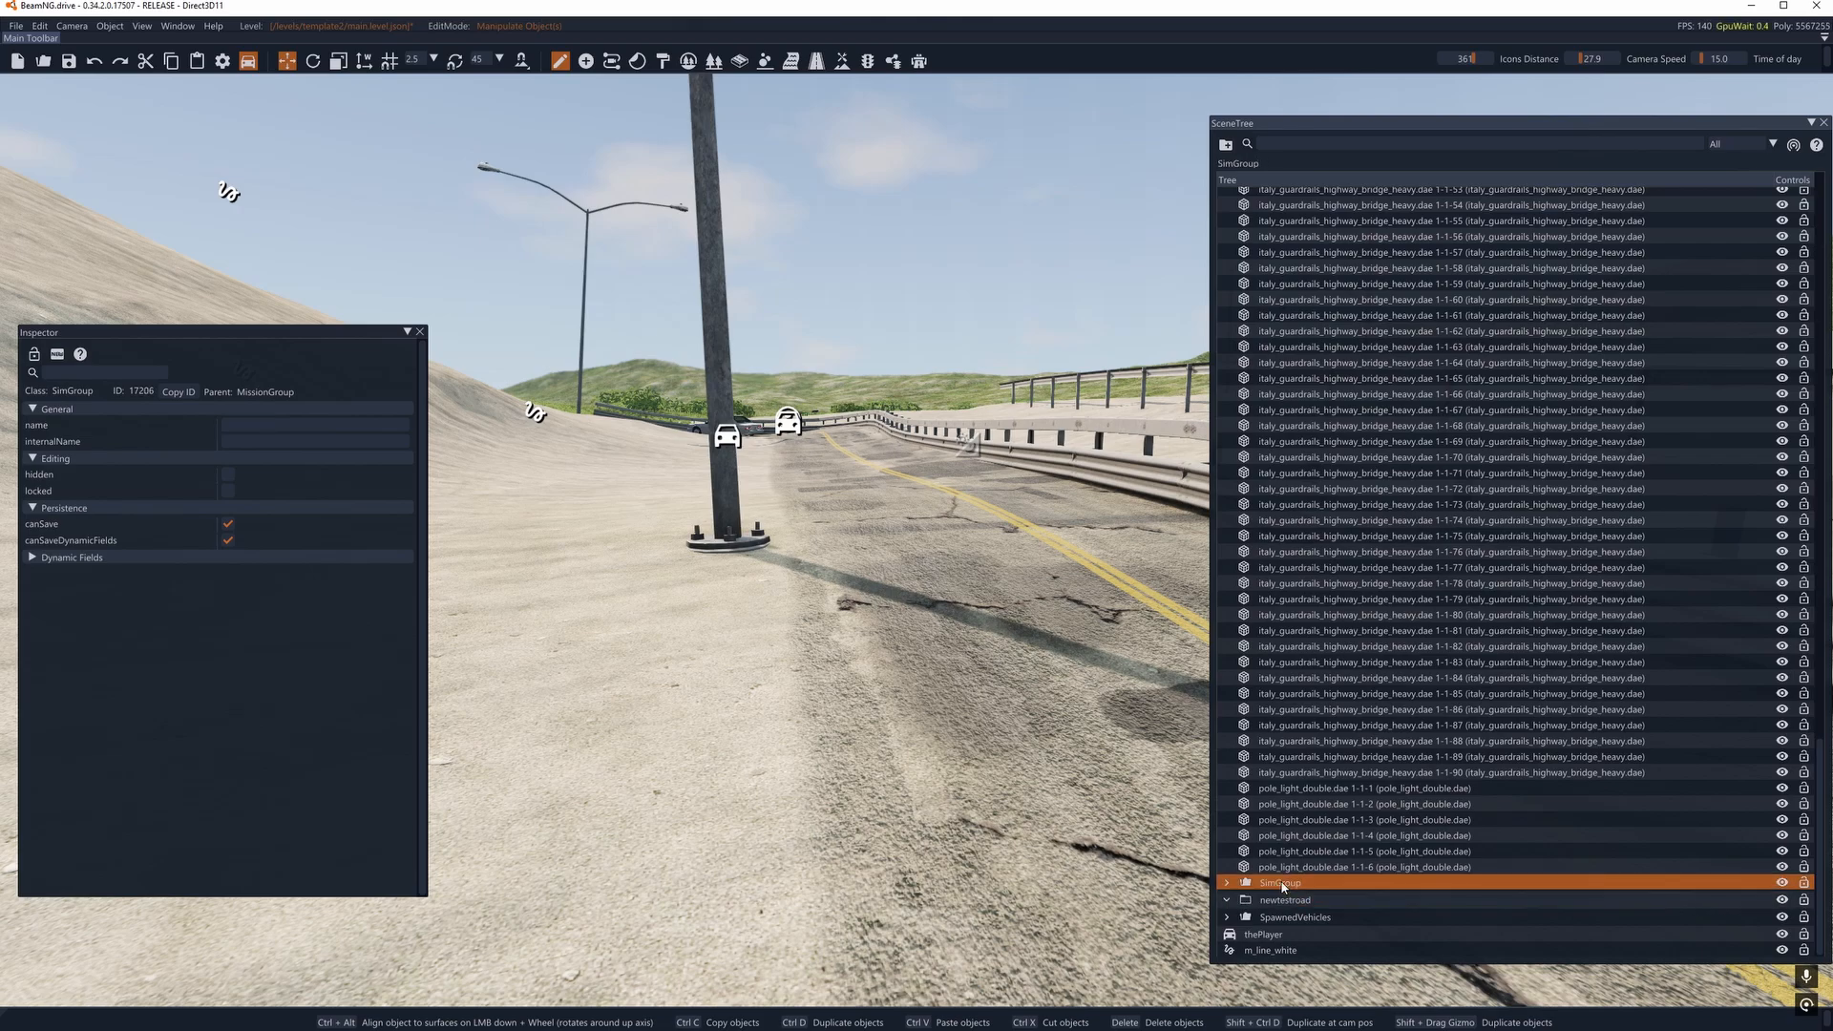
{"action": "key", "text": "Delete"}
- Move the newtestroad group into the road1 group and collapse road1 in the scene tree
{"action": "left_click", "coordinate": [1233, 905]}
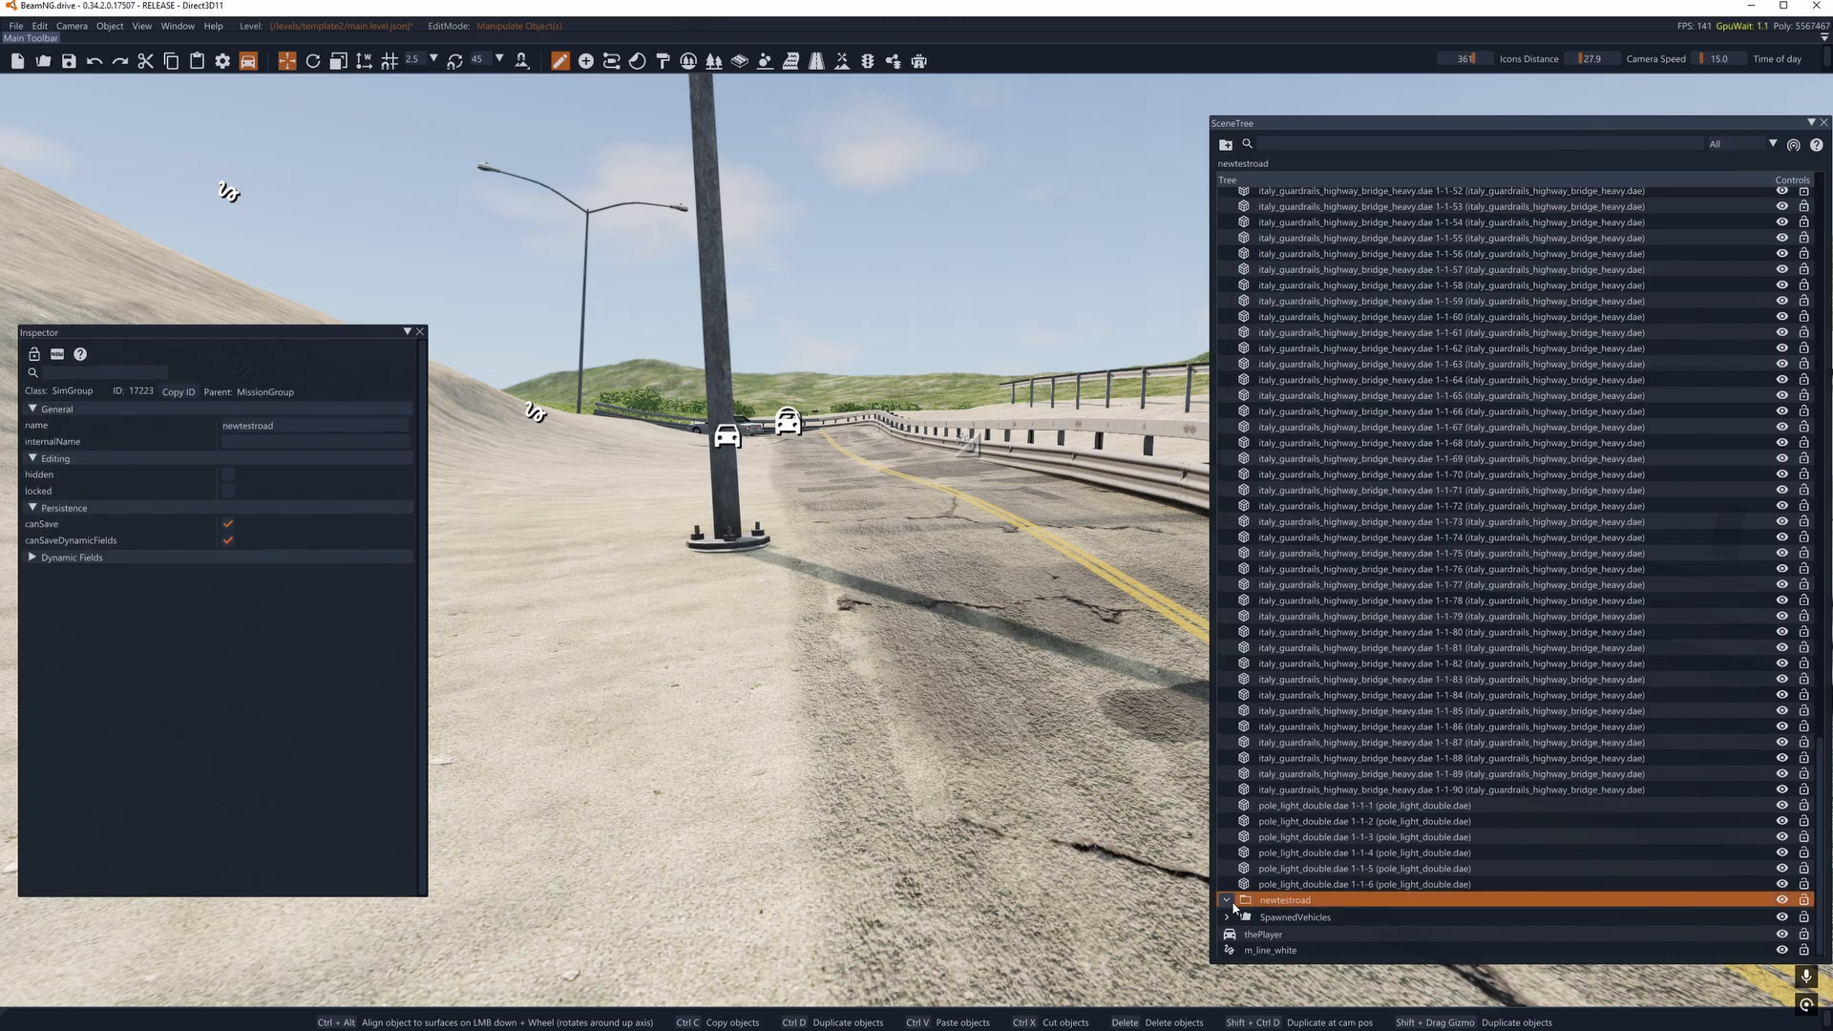
{"action": "left_click", "coordinate": [1295, 916]}
{"action": "left_click", "coordinate": [1316, 838]}
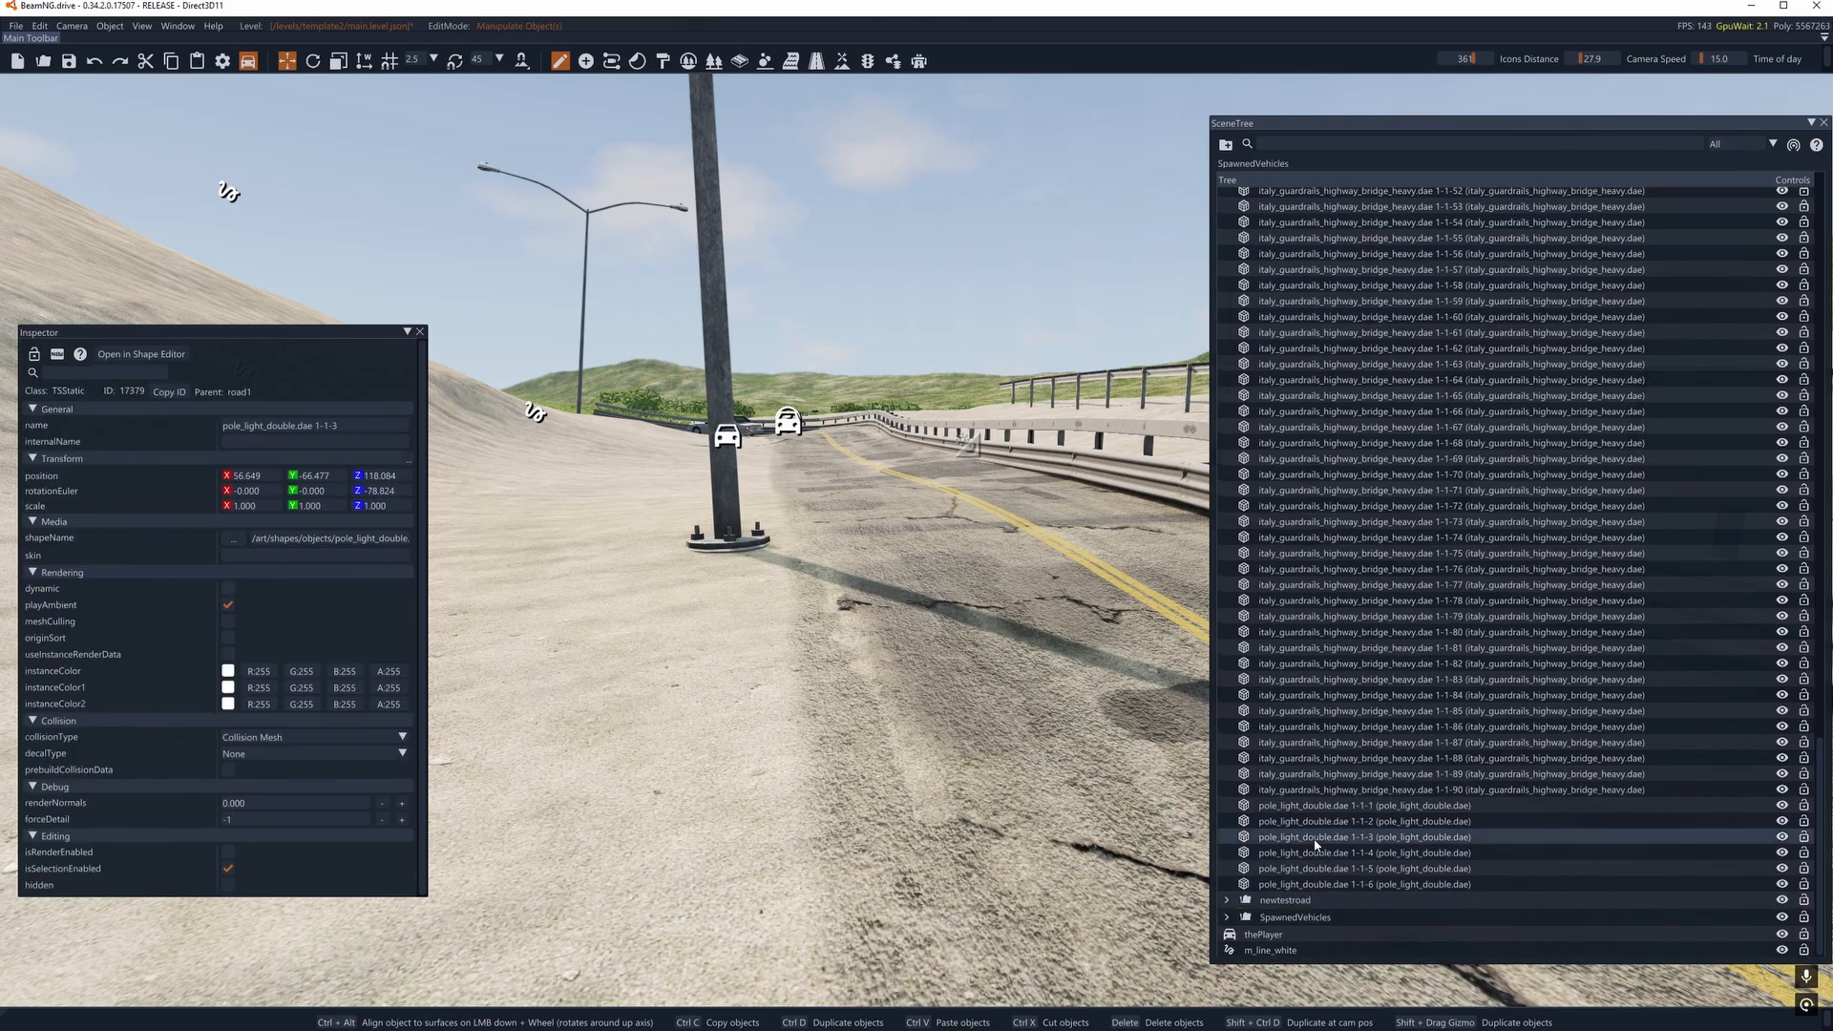
{"action": "left_click", "coordinate": [1302, 901]}
{"action": "scroll", "coordinate": [1368, 658], "scroll_direction": "up", "scroll_amount": 20}
{"action": "mouse_move", "coordinate": [1366, 687]}
{"action": "left_mouse_down"}
{"action": "mouse_move", "coordinate": [1371, 639]}
{"action": "mouse_move", "coordinate": [1285, 363]}
{"action": "left_mouse_up"}
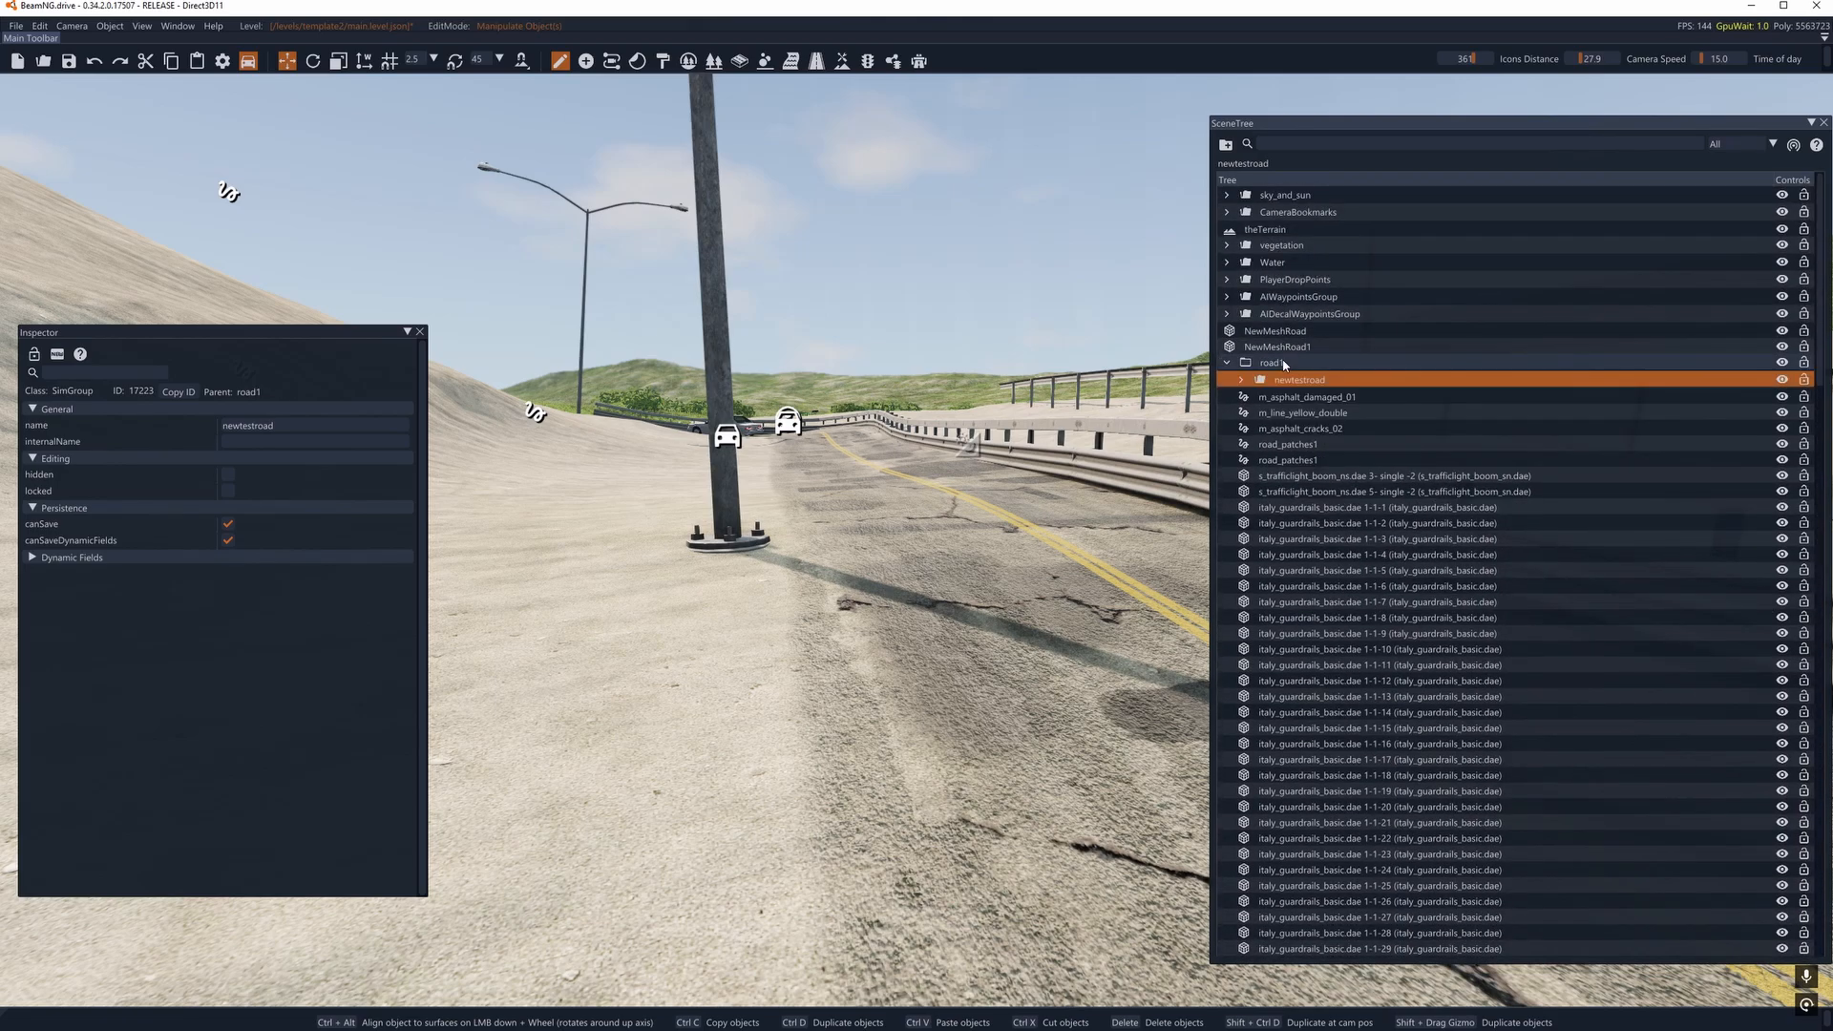
{"action": "left_click", "coordinate": [1227, 363]}
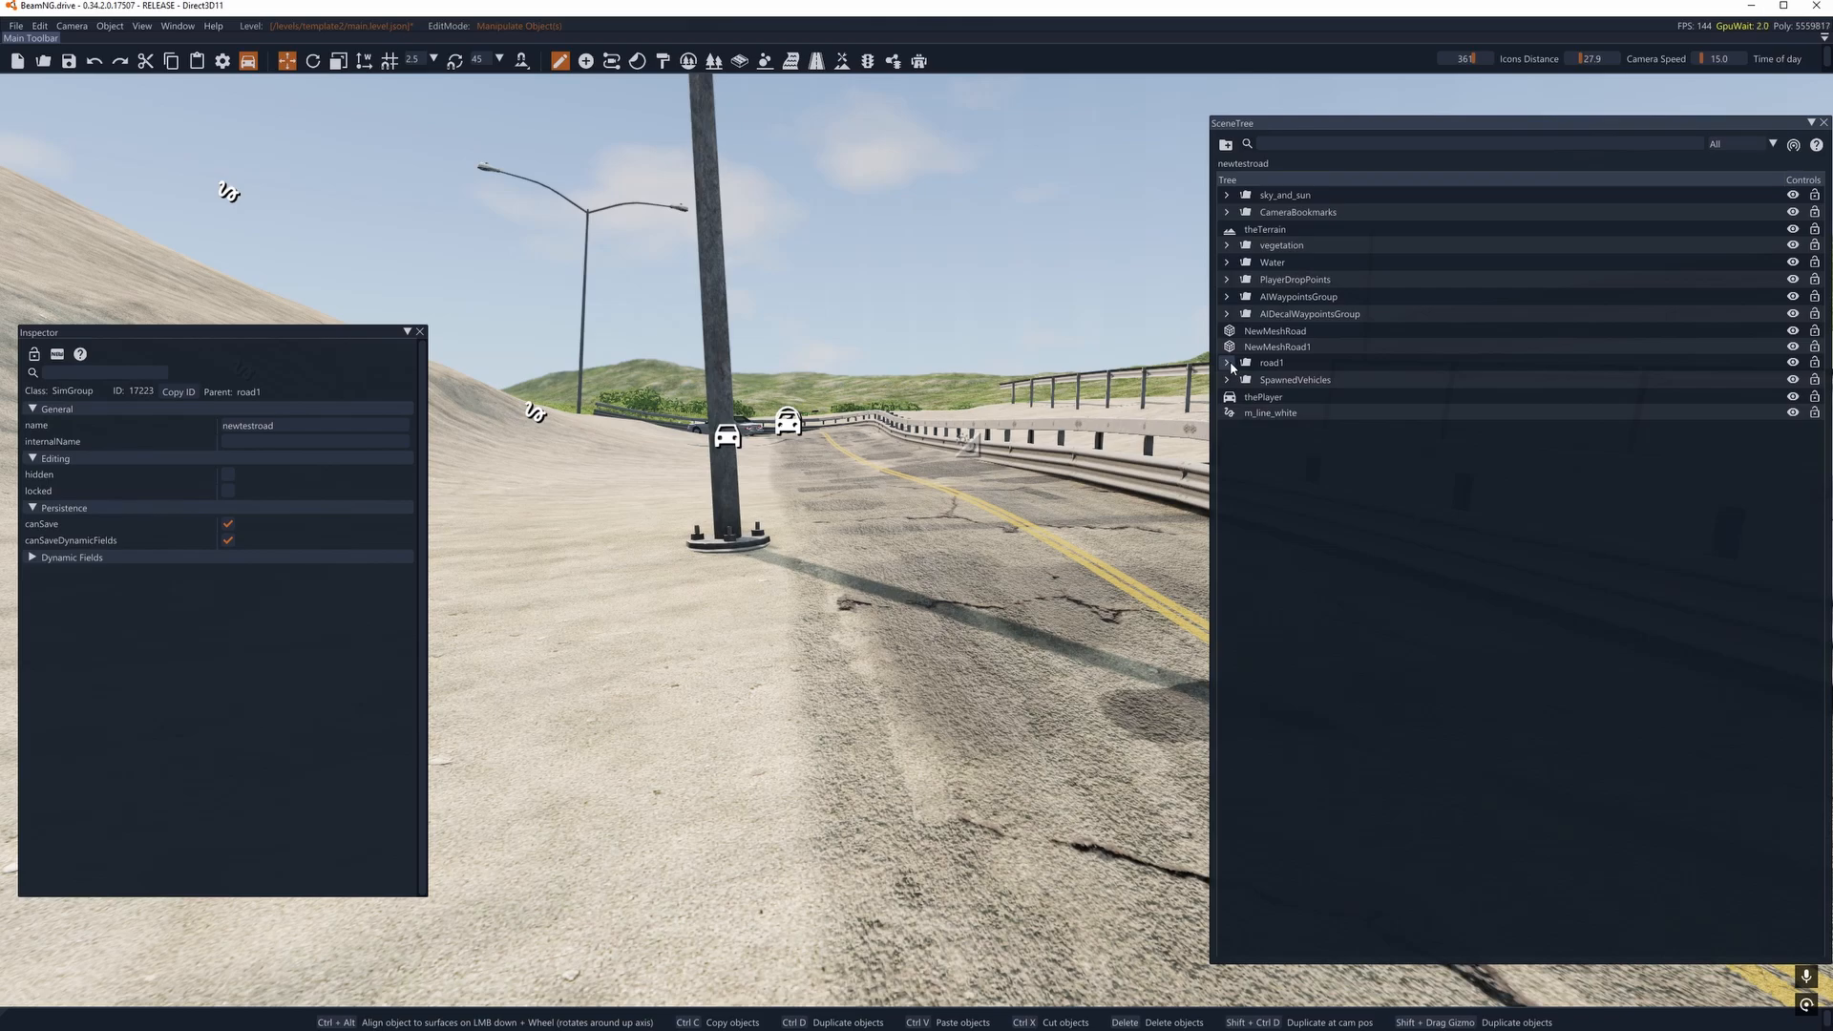
- Move the m_line_white decal road into the road1 group and collapse the group
{"action": "left_click", "coordinate": [1275, 413]}
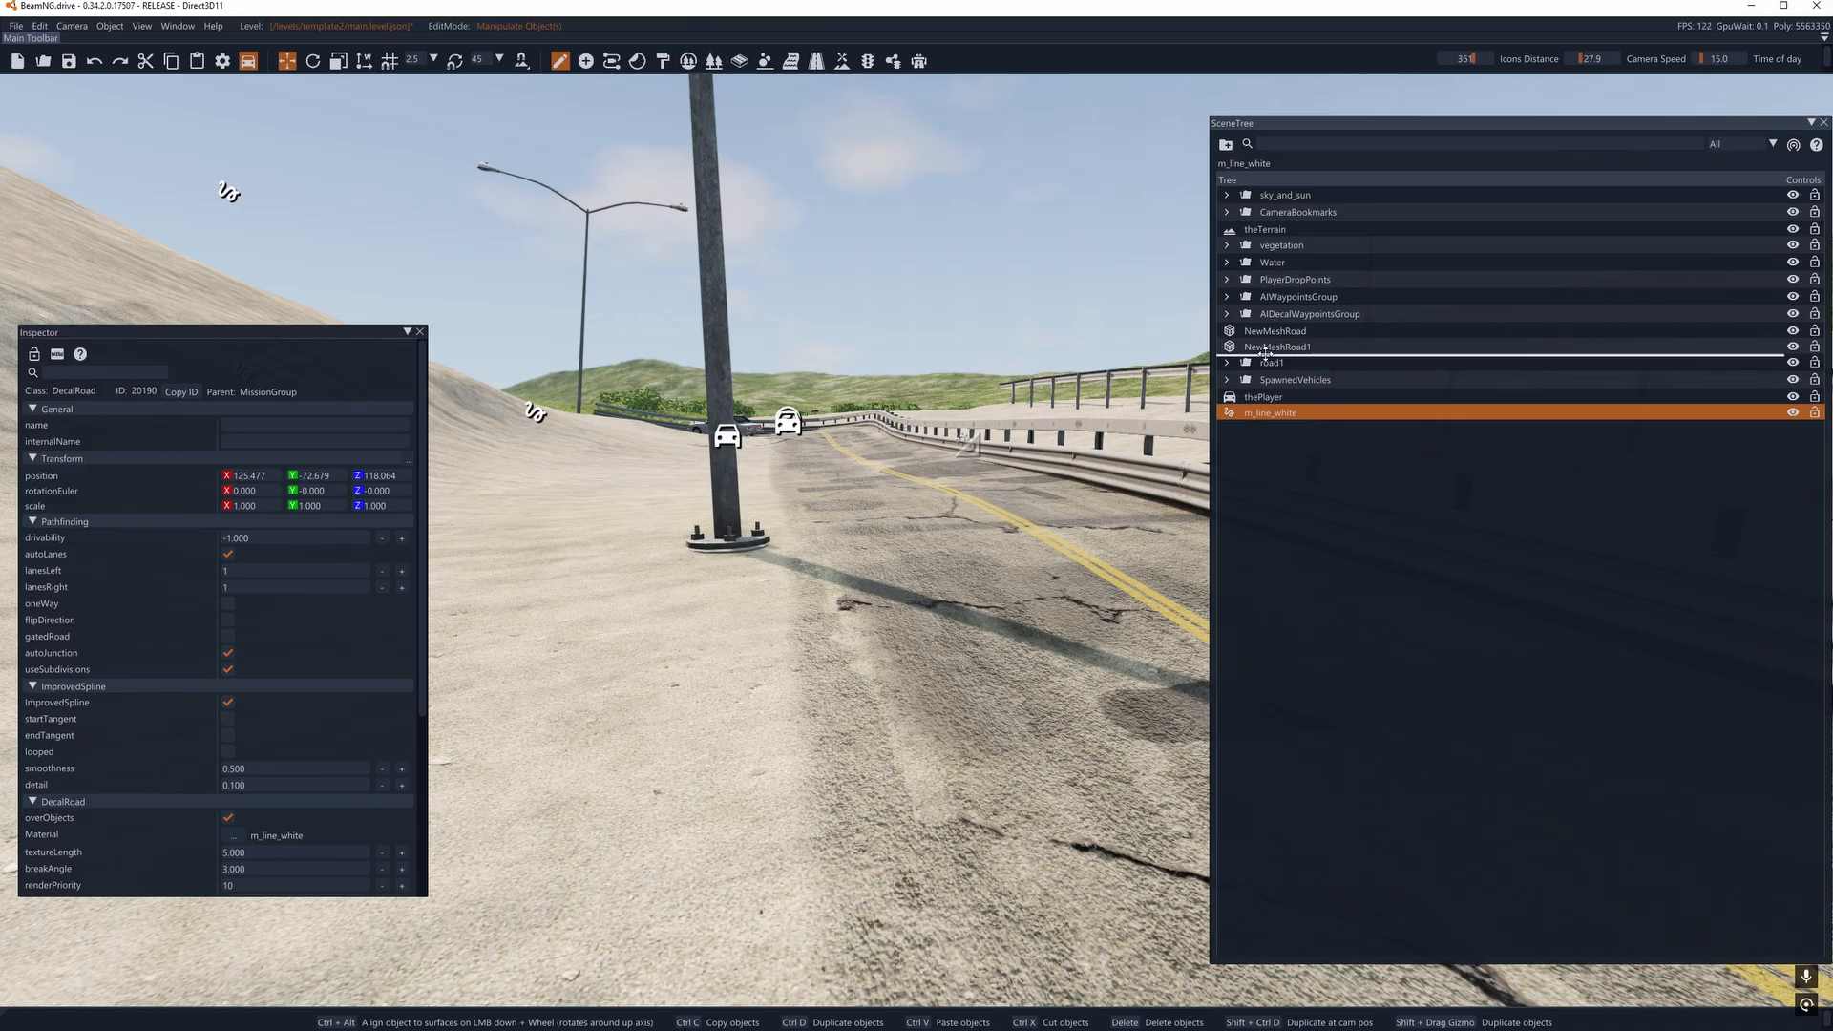
{"action": "left_click_drag", "start_coordinate": [1266, 372], "coordinate": [1266, 367]}
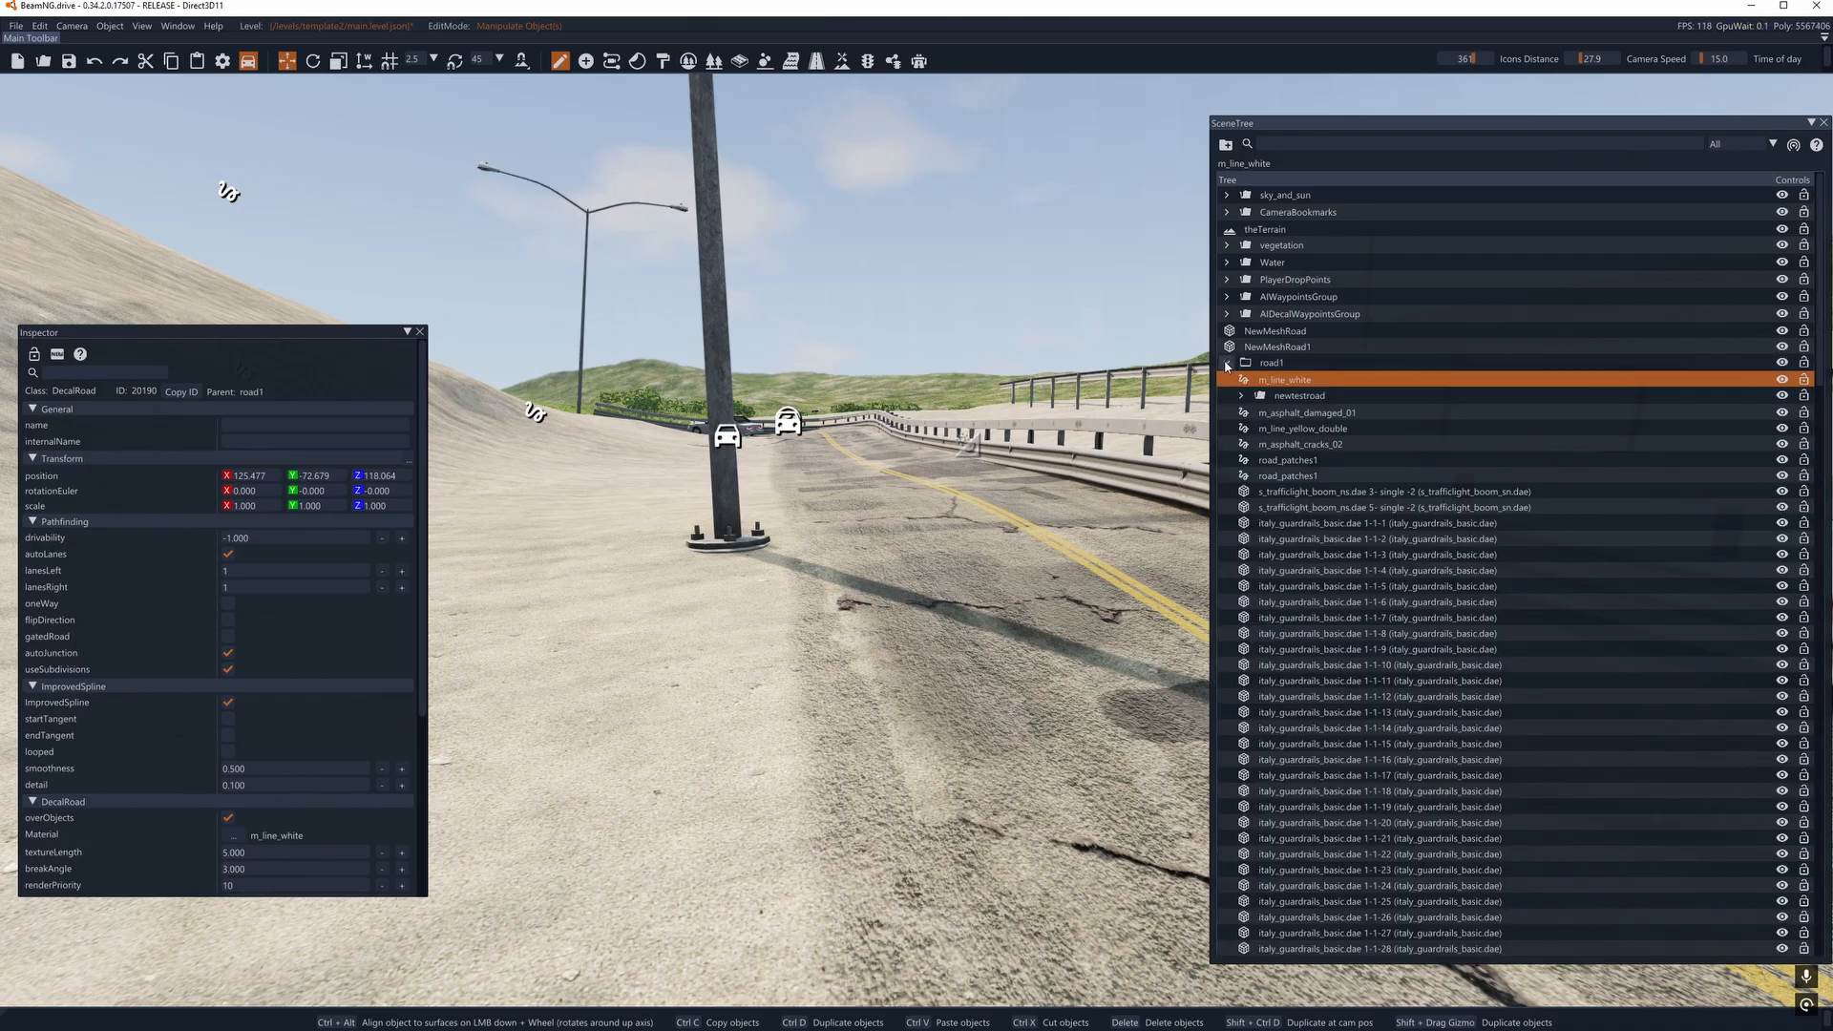
{"action": "left_click", "coordinate": [1227, 363]}
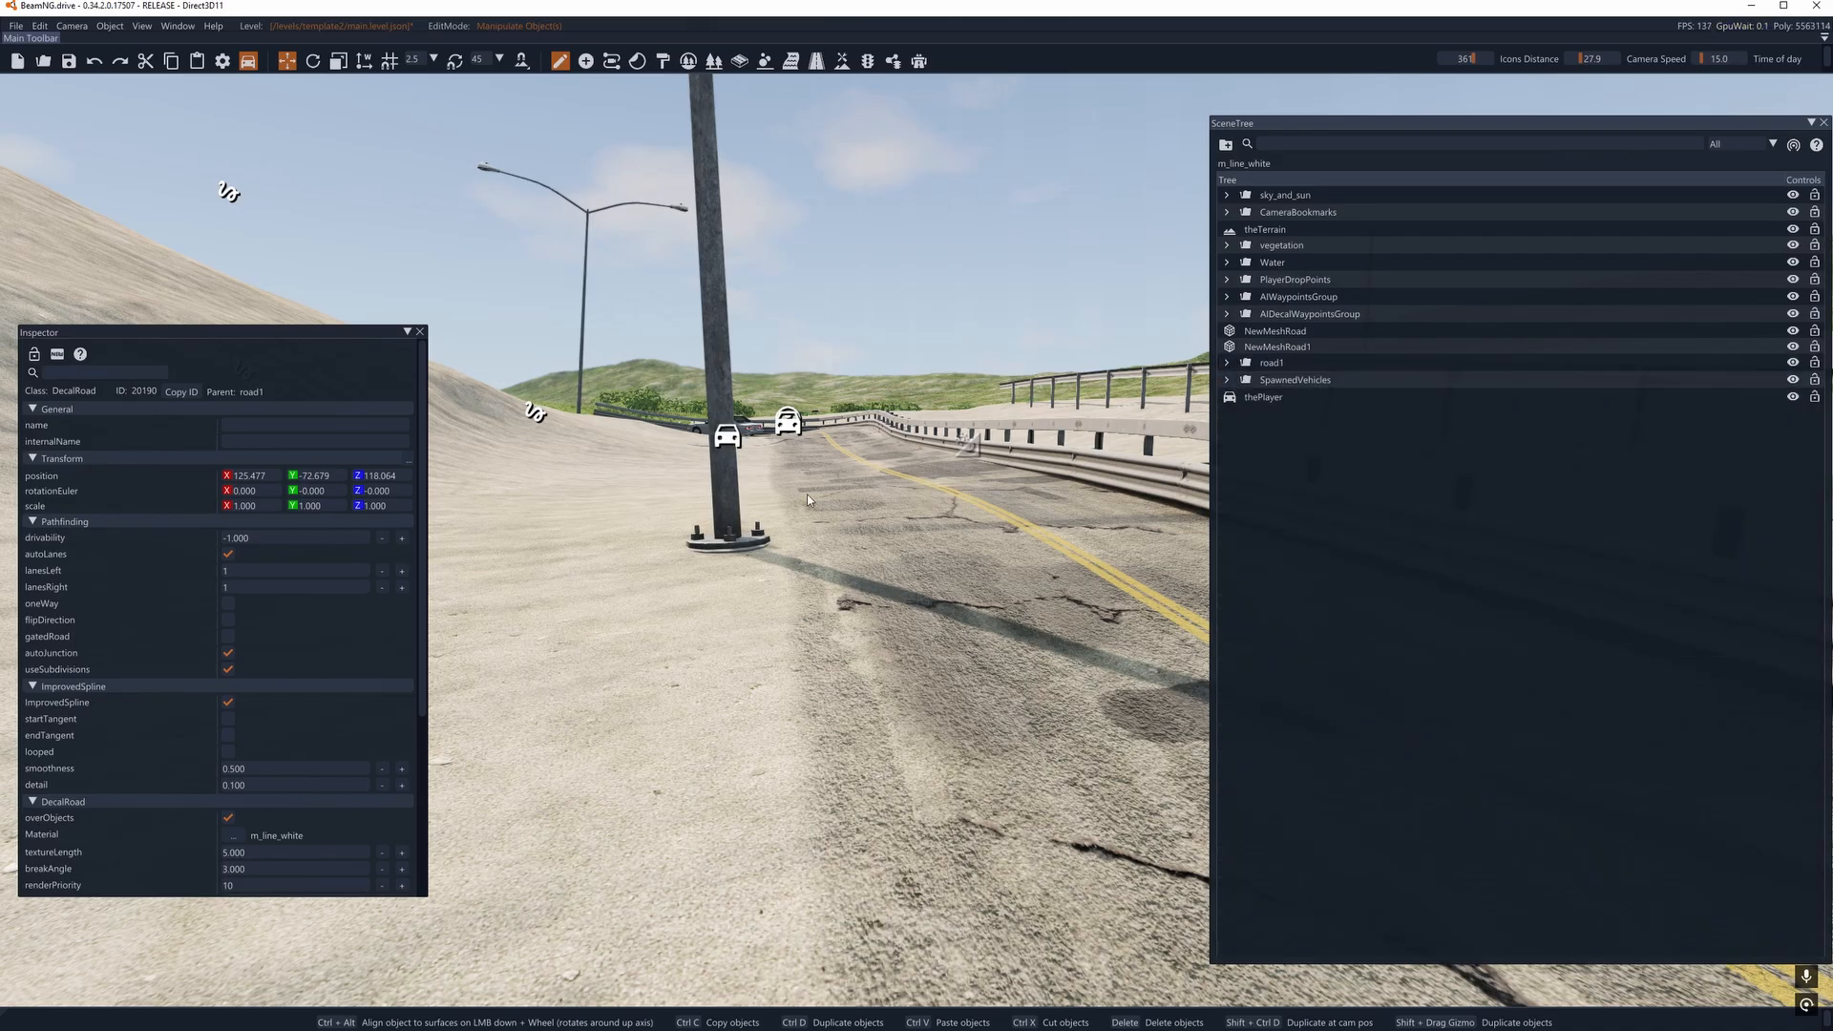
- Focus on the m_line_white decal road and inspect the road surface and its surroundings along the bridge
{"action": "key", "text": "f"}
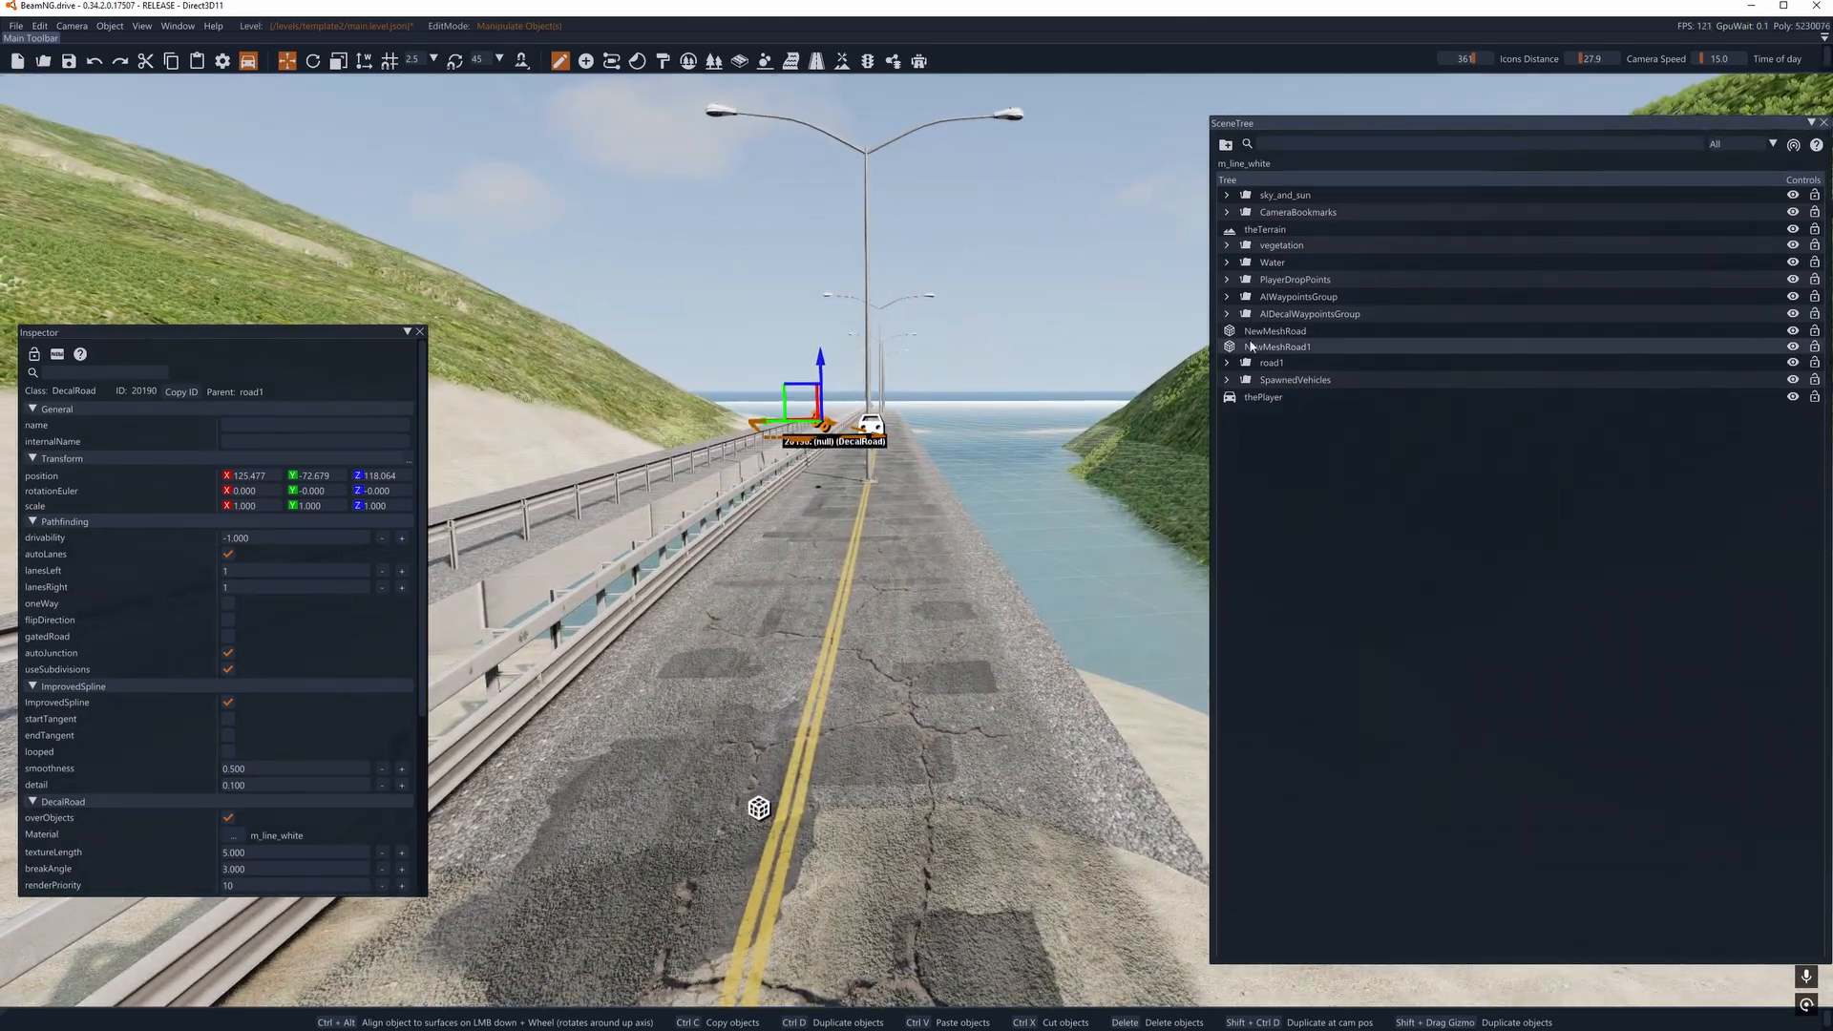
{"action": "key", "text": "s"}
{"action": "key", "text": "a"}
{"action": "right_click_drag", "start_coordinate": [1012, 478], "coordinate": [995, 565]}
{"action": "key", "text": "a"}
{"action": "key", "text": "d"}
{"action": "key", "text": "d"}
{"action": "key", "text": "w"}
{"action": "key", "text": "w"}
{"action": "key", "text": "a"}
{"action": "key", "text": "d"}
{"action": "key", "text": "a"}
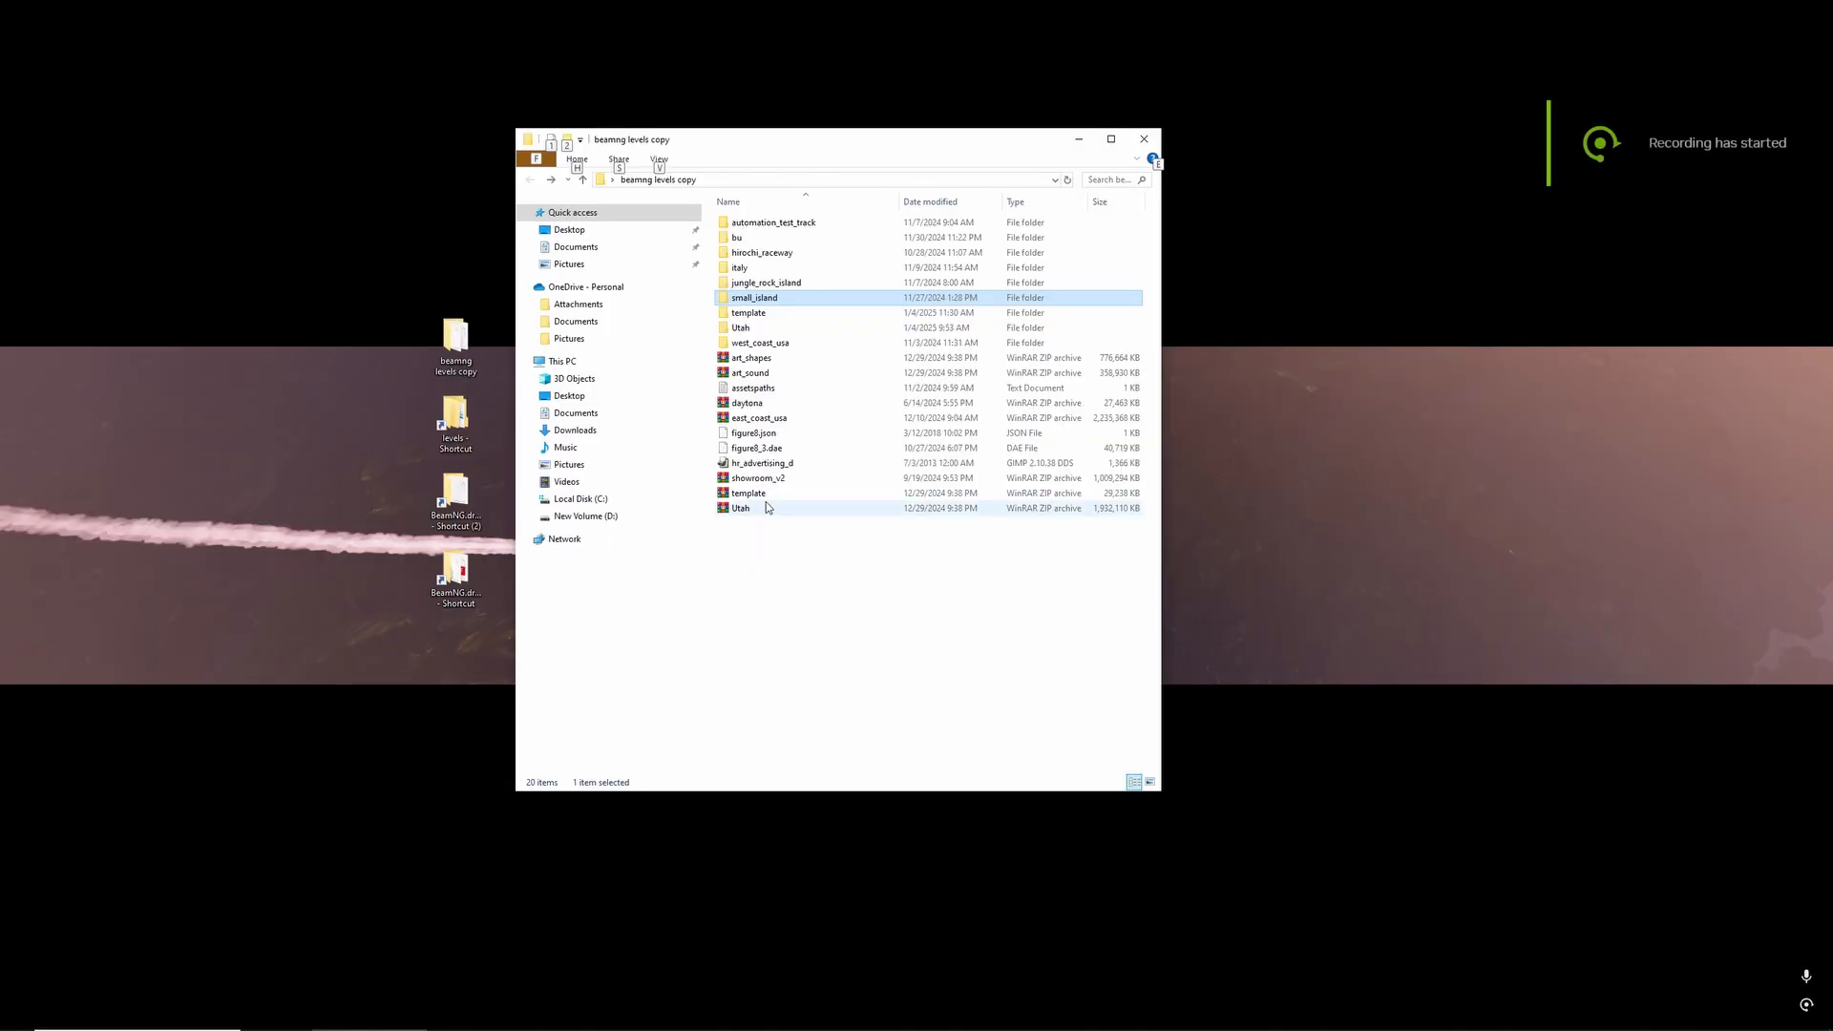
- Switch to File Explorer and open the small_island level's art/terrains folder inside beamng levels copy
{"action": "mouse_move", "coordinate": [926, 1030]}
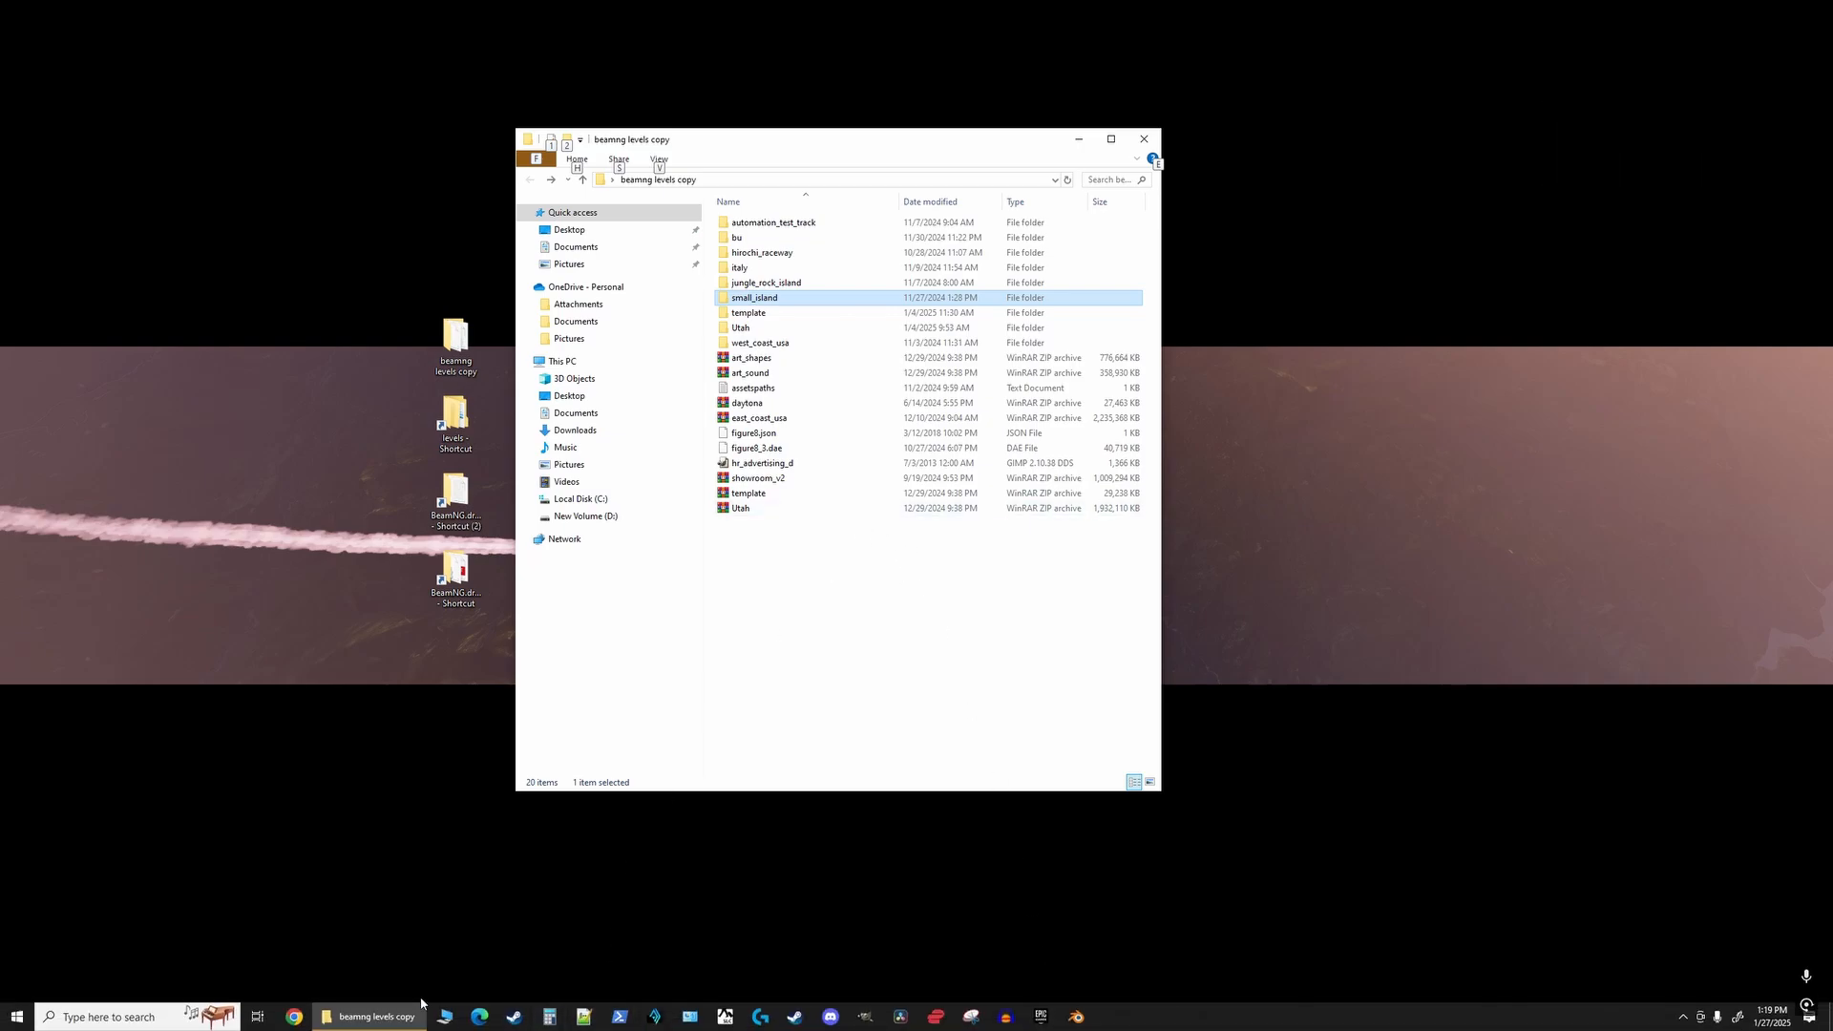
{"action": "mouse_move", "coordinate": [415, 1024]}
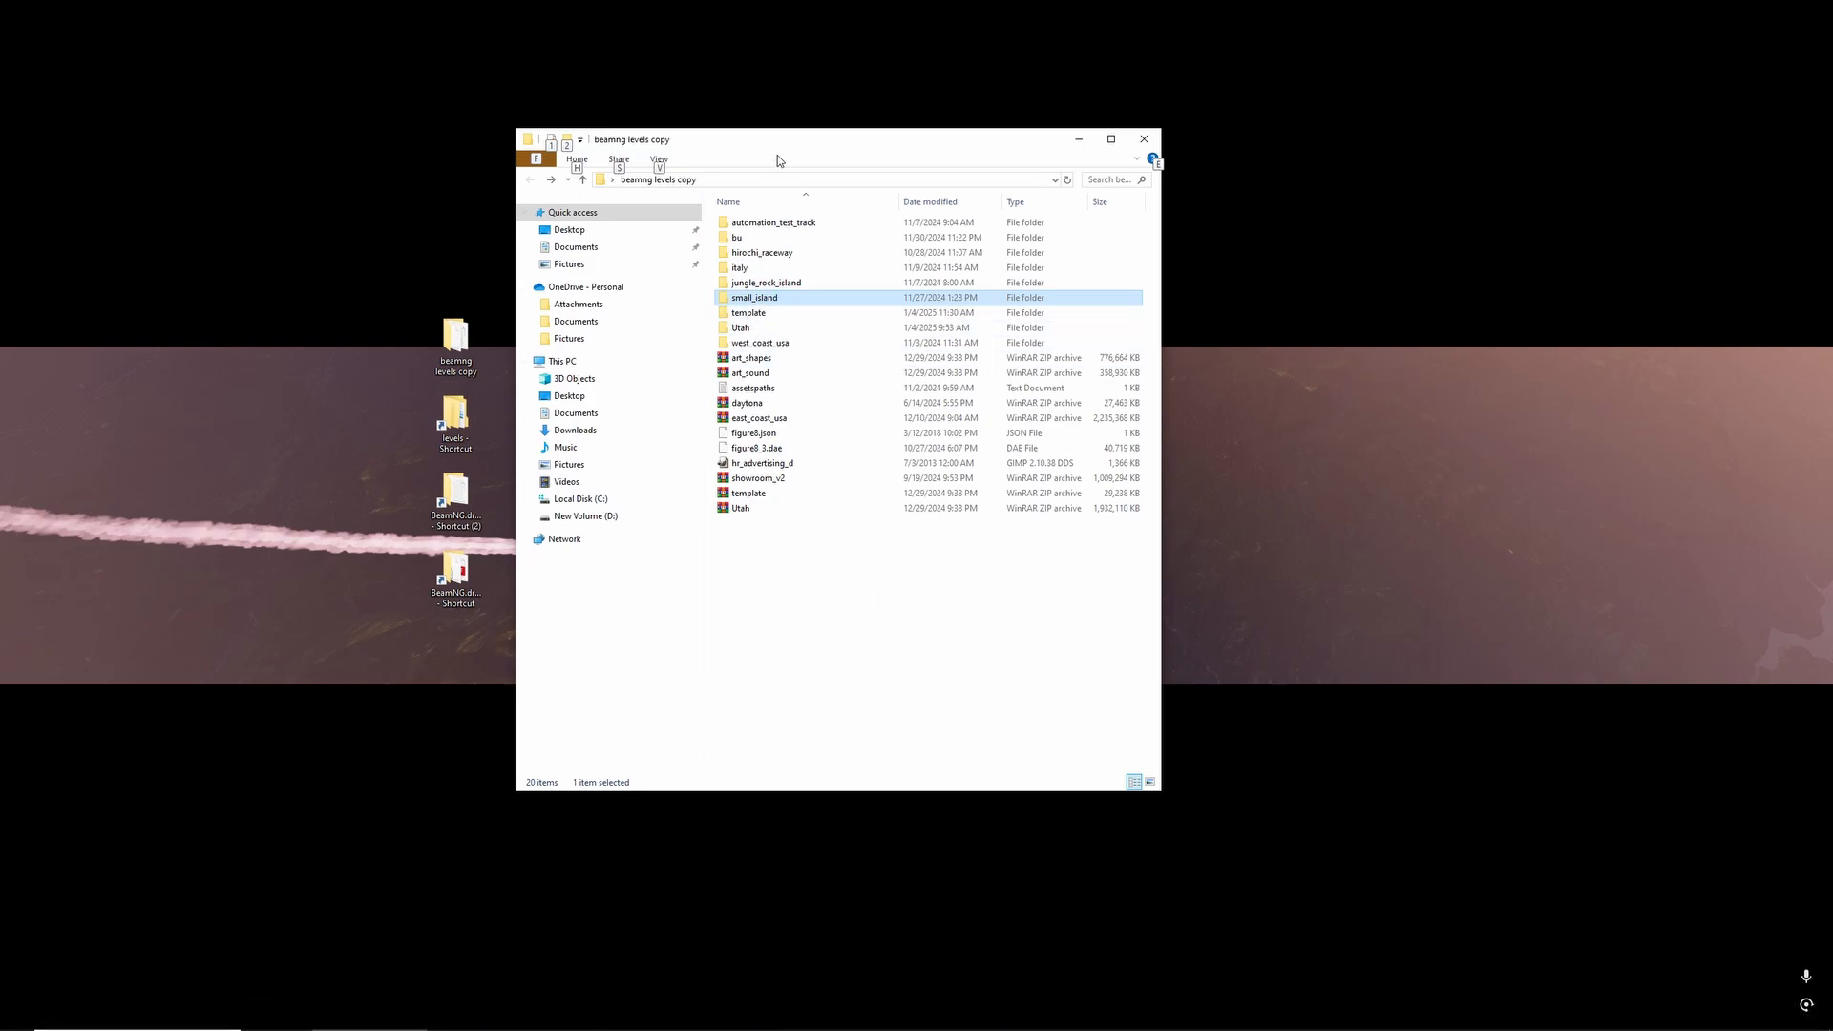
{"action": "left_click_drag", "start_coordinate": [777, 155], "coordinate": [802, 142]}
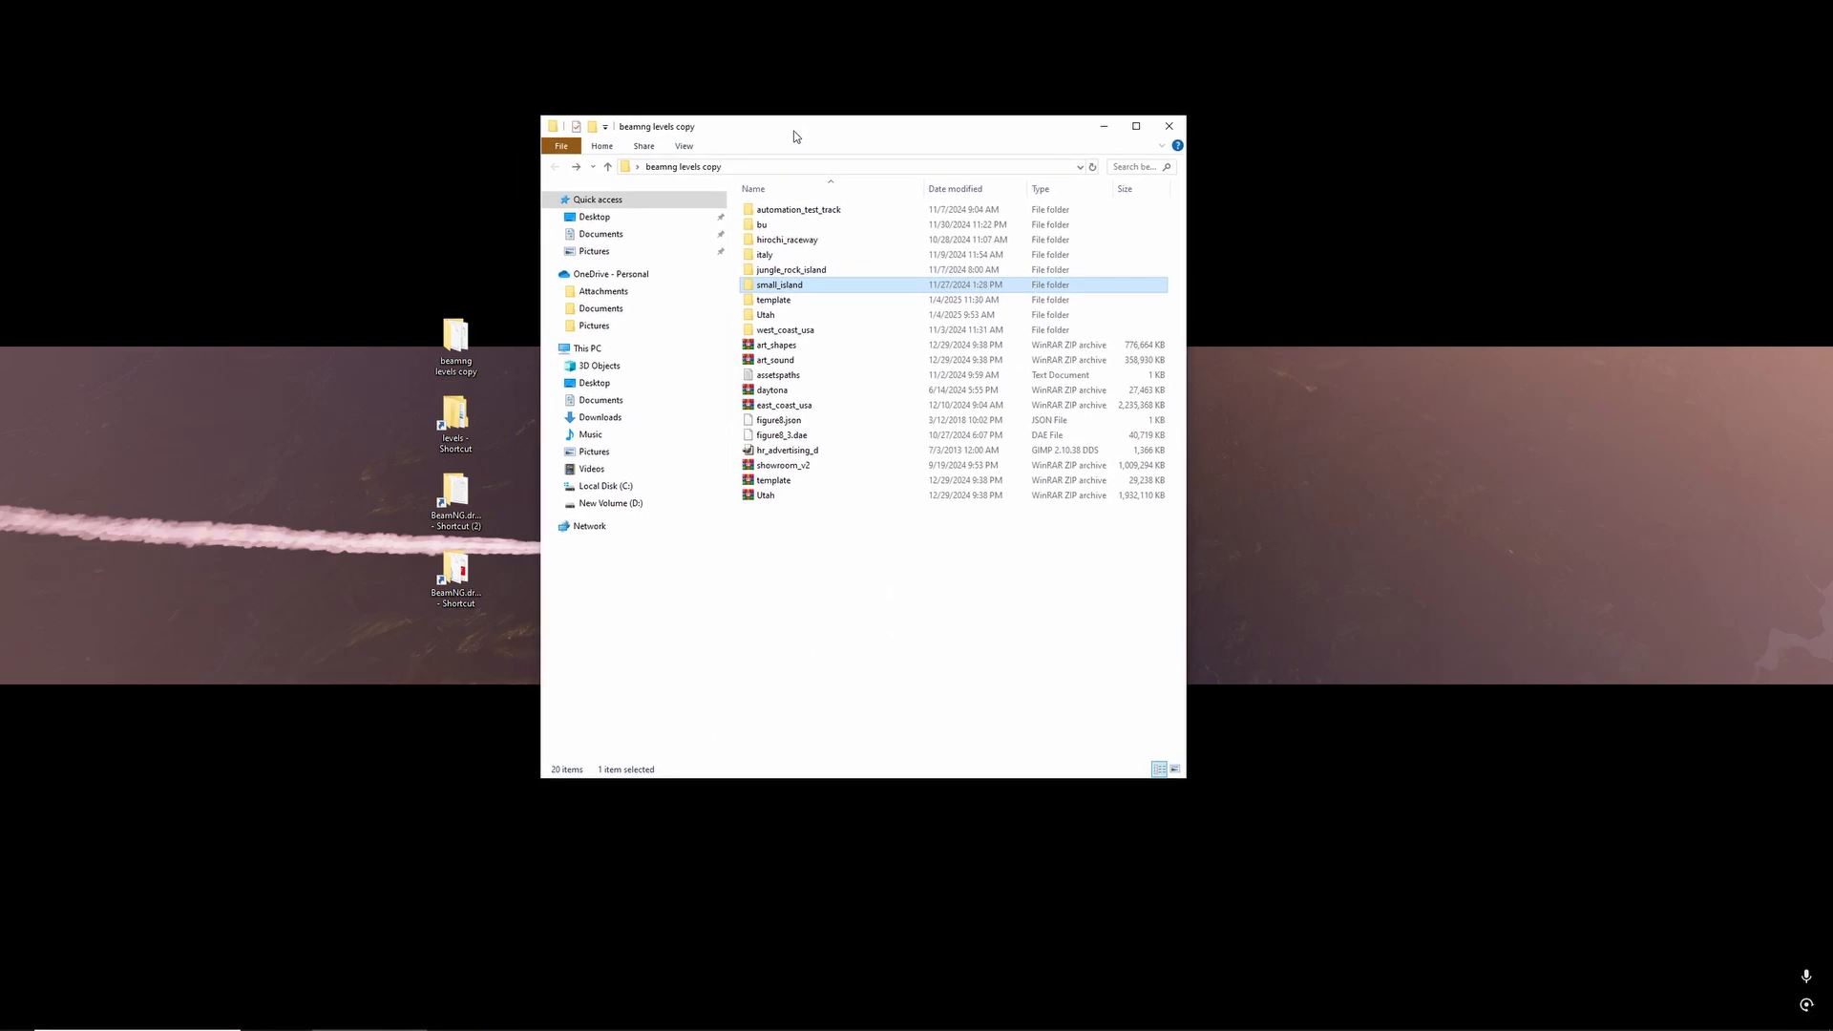
{"action": "double_click", "coordinate": [803, 284]}
{"action": "double_click", "coordinate": [774, 210]}
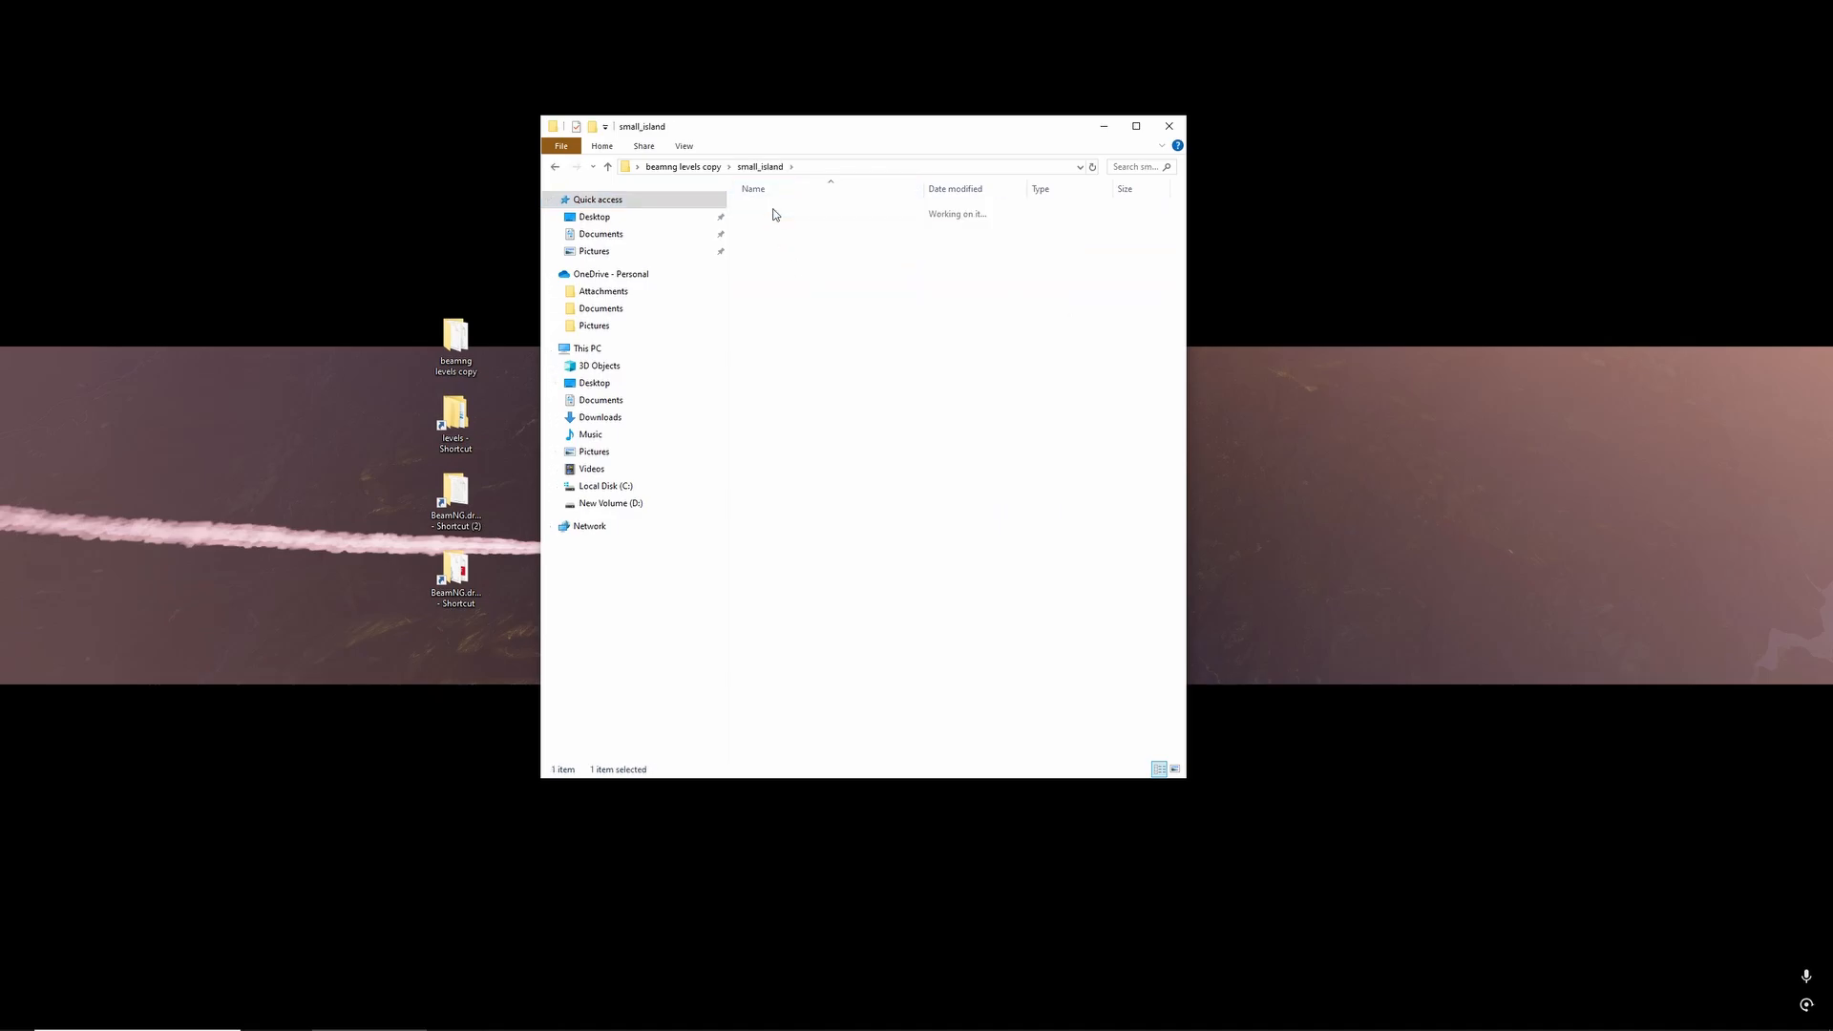
{"action": "left_click", "coordinate": [797, 211]}
{"action": "double_click", "coordinate": [796, 211]}
{"action": "double_click", "coordinate": [794, 209]}
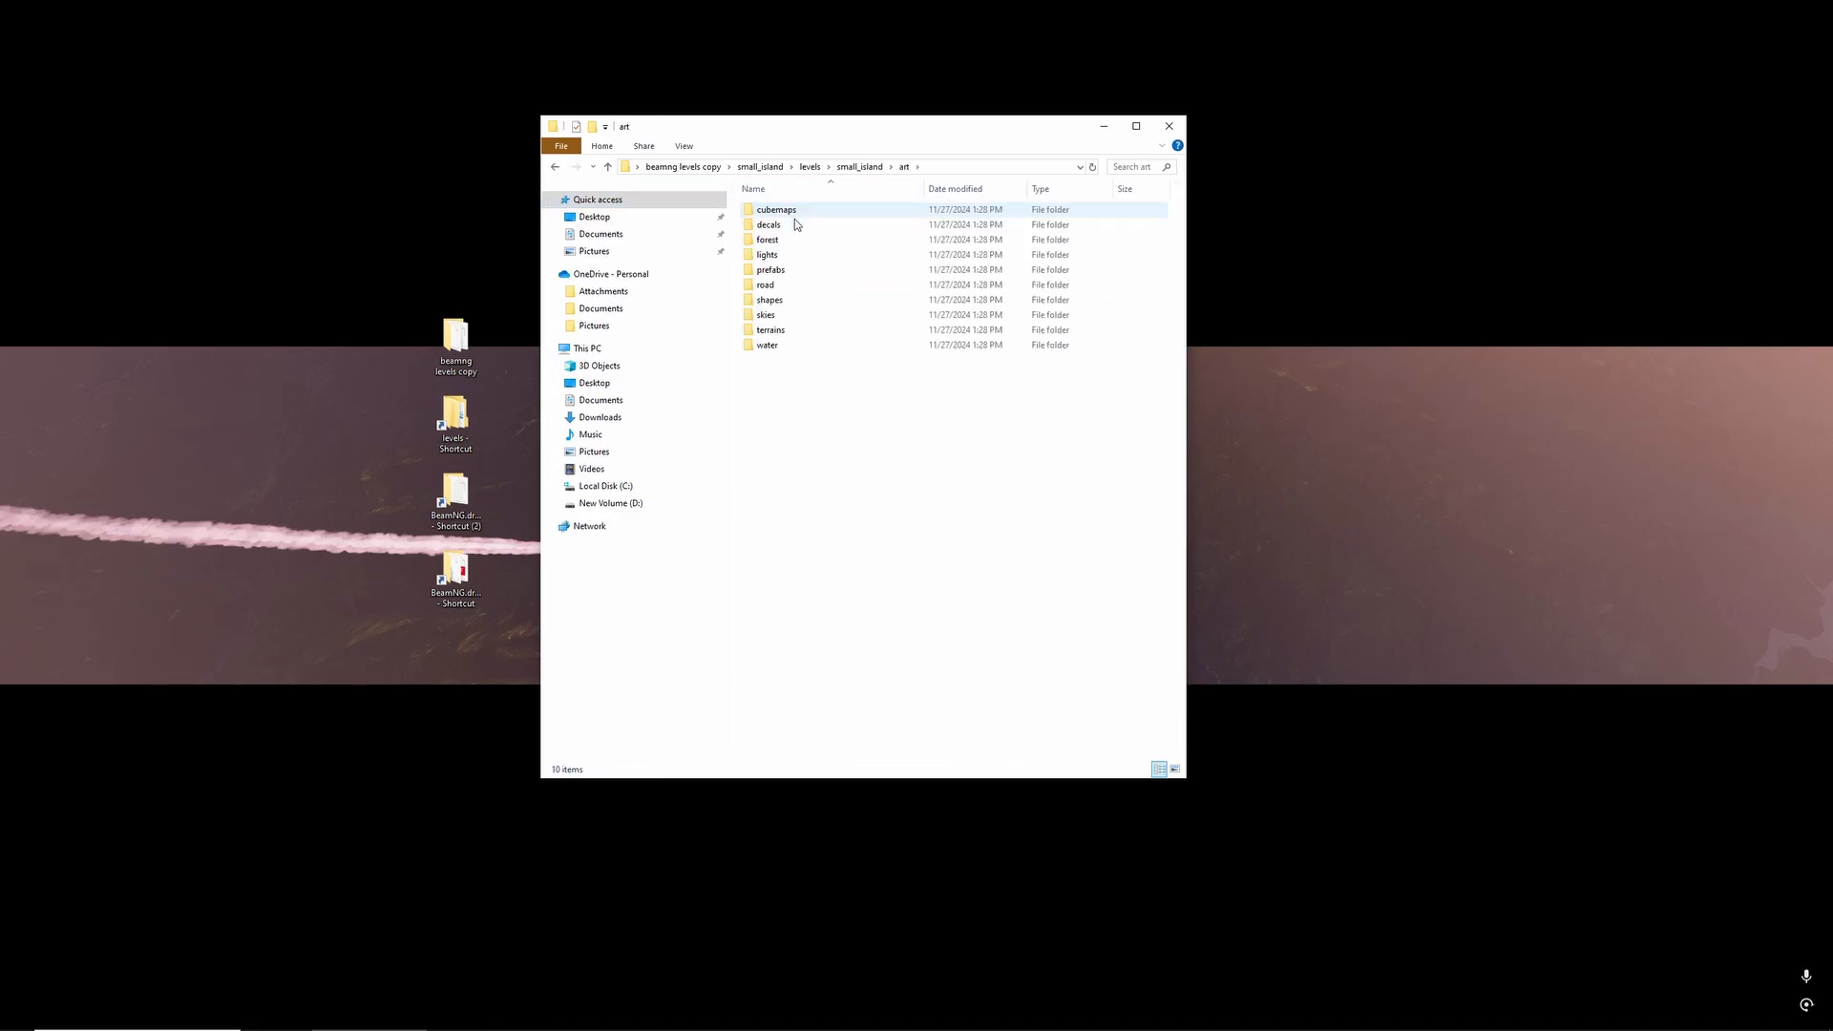
{"action": "double_click", "coordinate": [793, 330]}
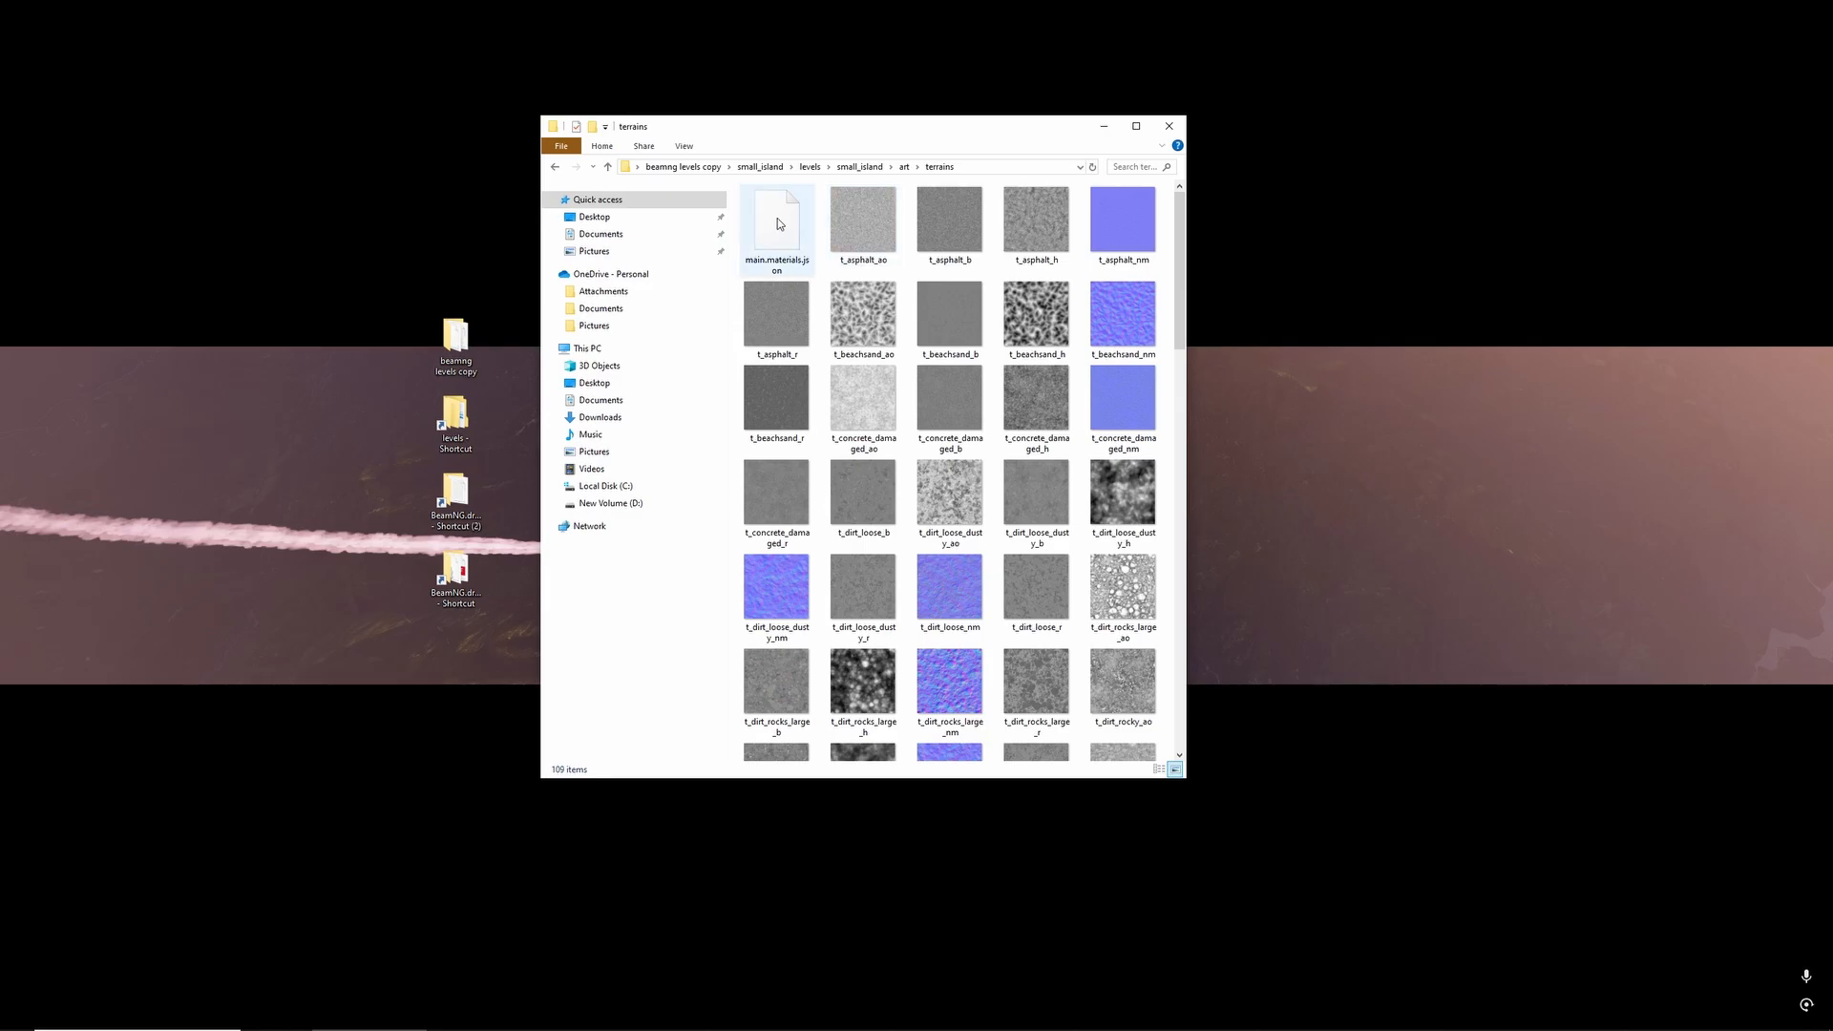
- Open main.materials.json from the terrains folder in Notepad++ and look through its terrain material entries
{"action": "left_click", "coordinate": [777, 217]}
{"action": "right_click", "coordinate": [777, 218]}
{"action": "left_click", "coordinate": [813, 247]}
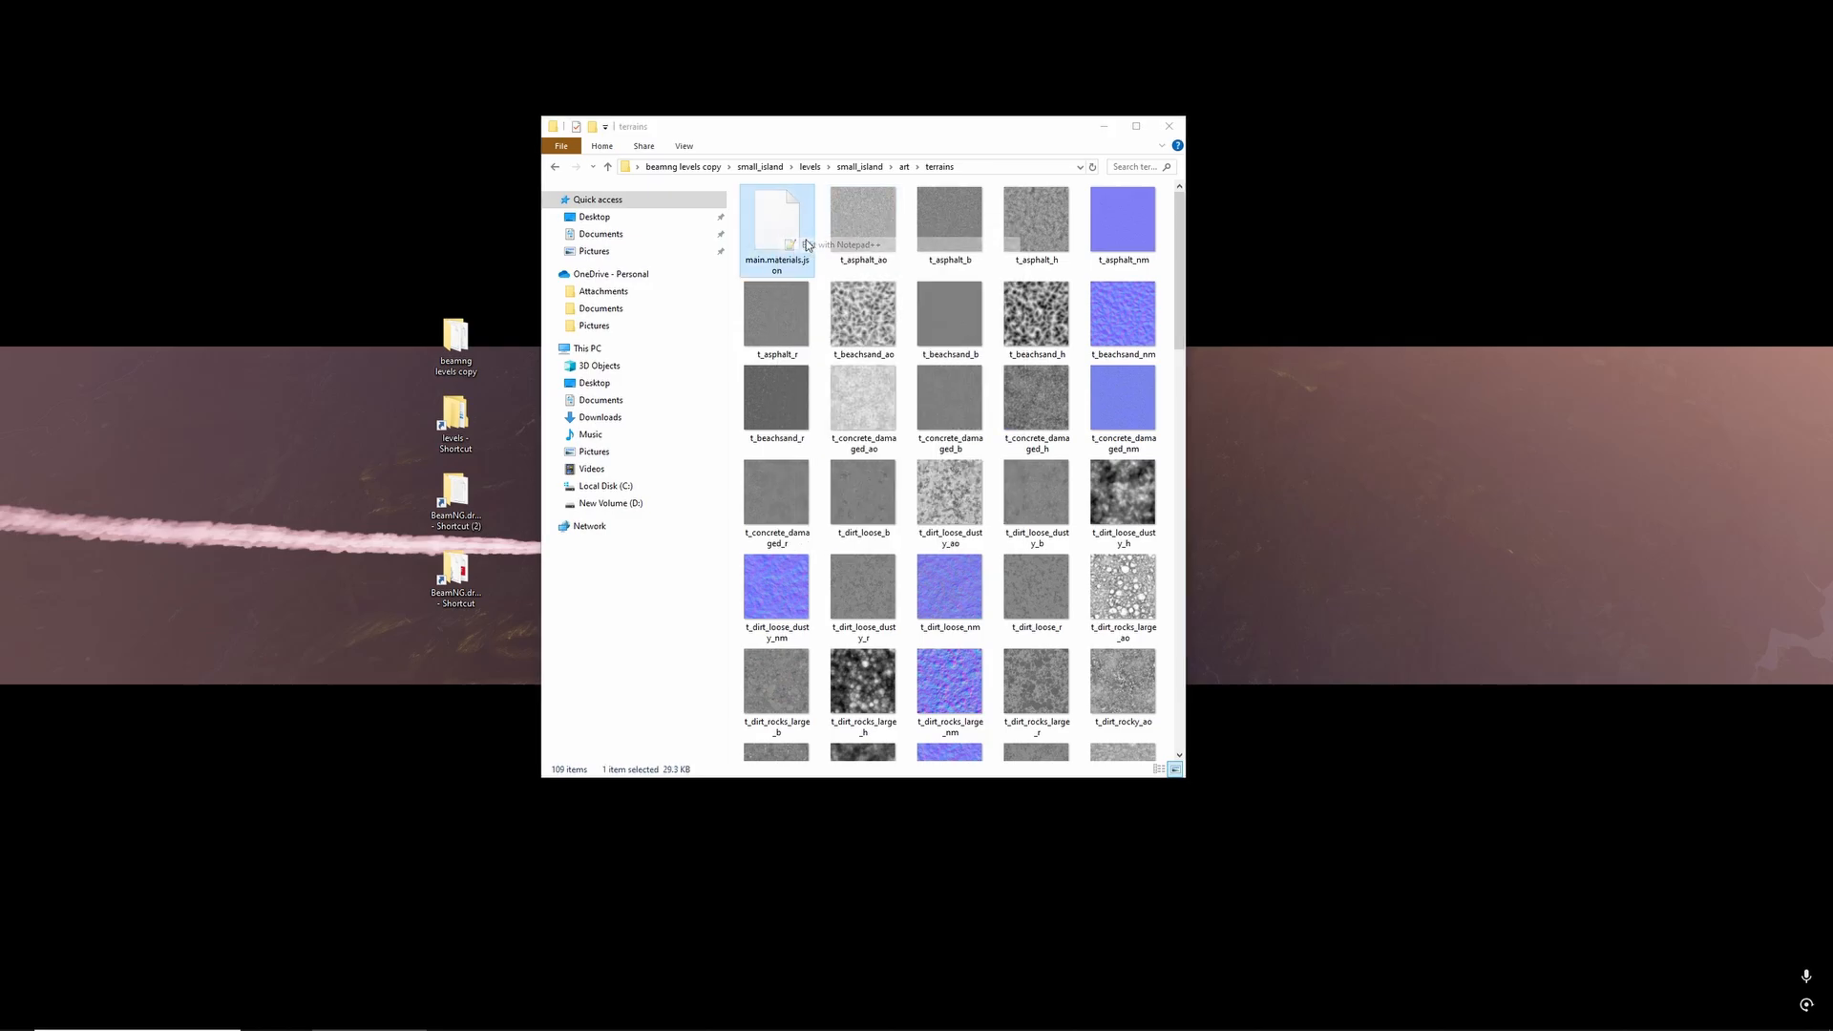
{"action": "left_click_drag", "start_coordinate": [711, 220], "coordinate": [968, 105]}
{"action": "scroll", "coordinate": [933, 434], "scroll_direction": "down", "scroll_amount": 11}
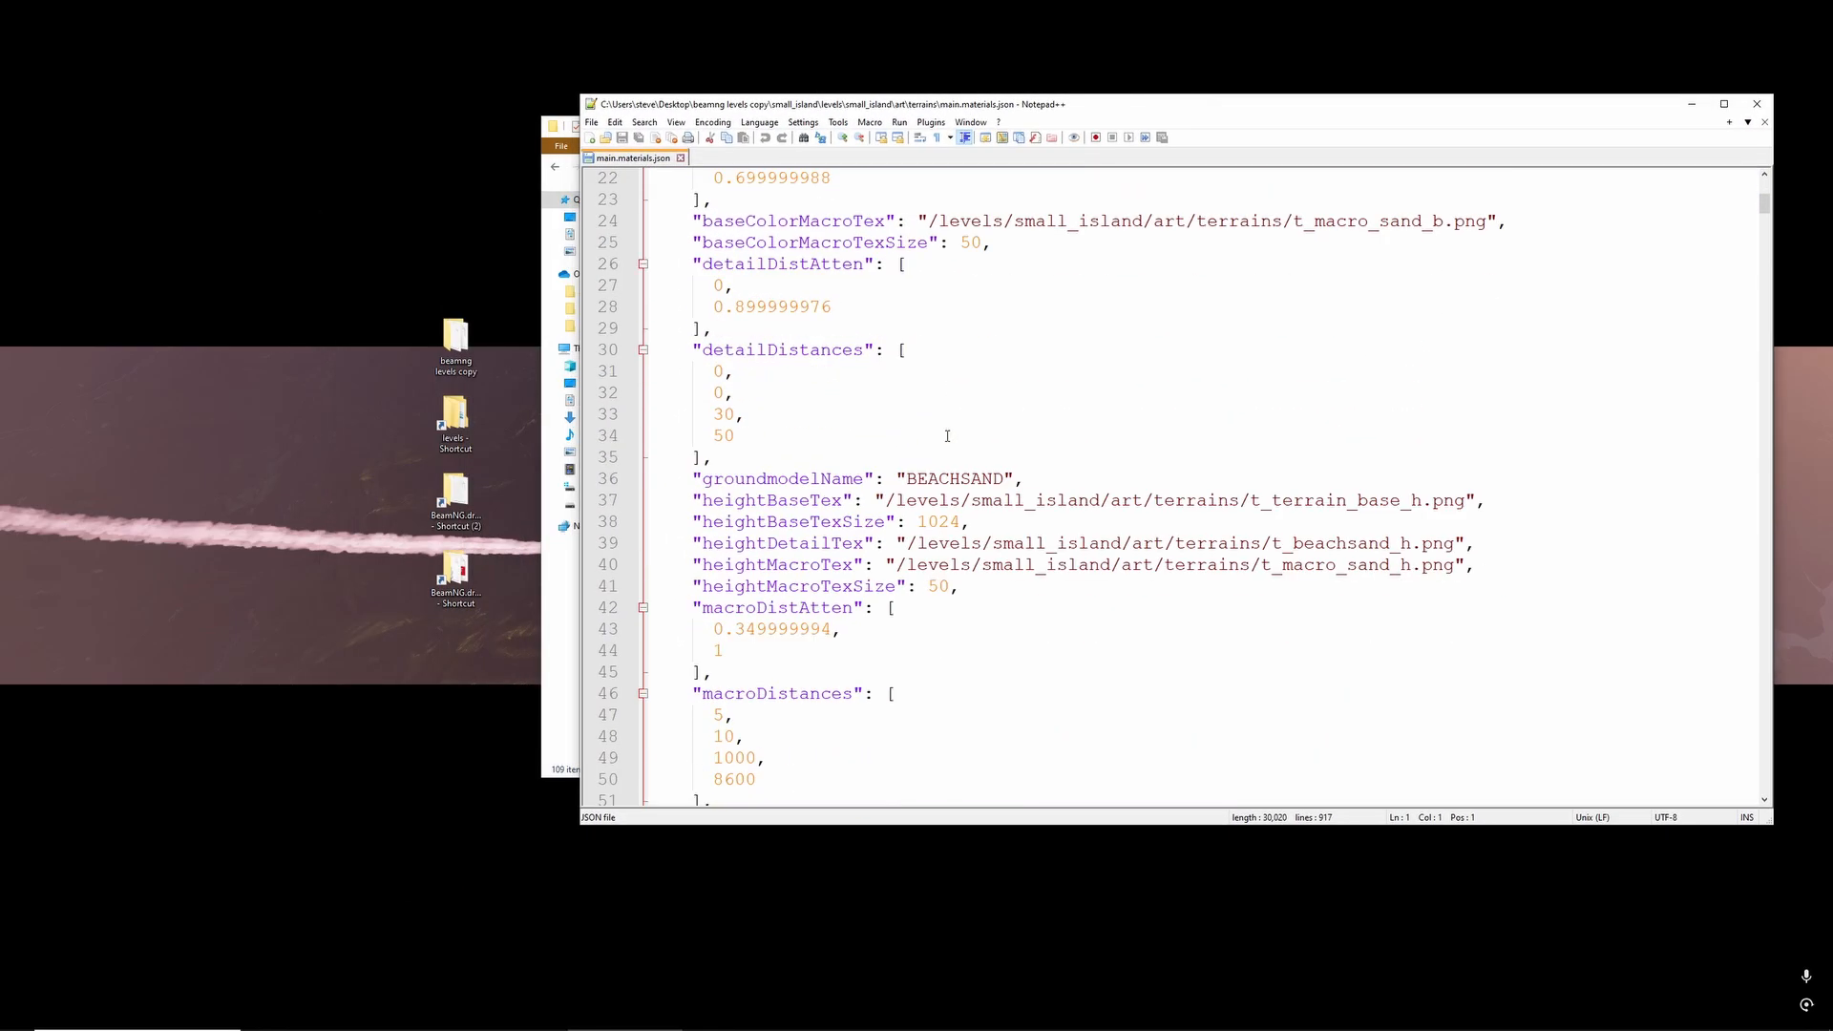
{"action": "scroll", "coordinate": [934, 434], "scroll_direction": "down", "scroll_amount": 20}
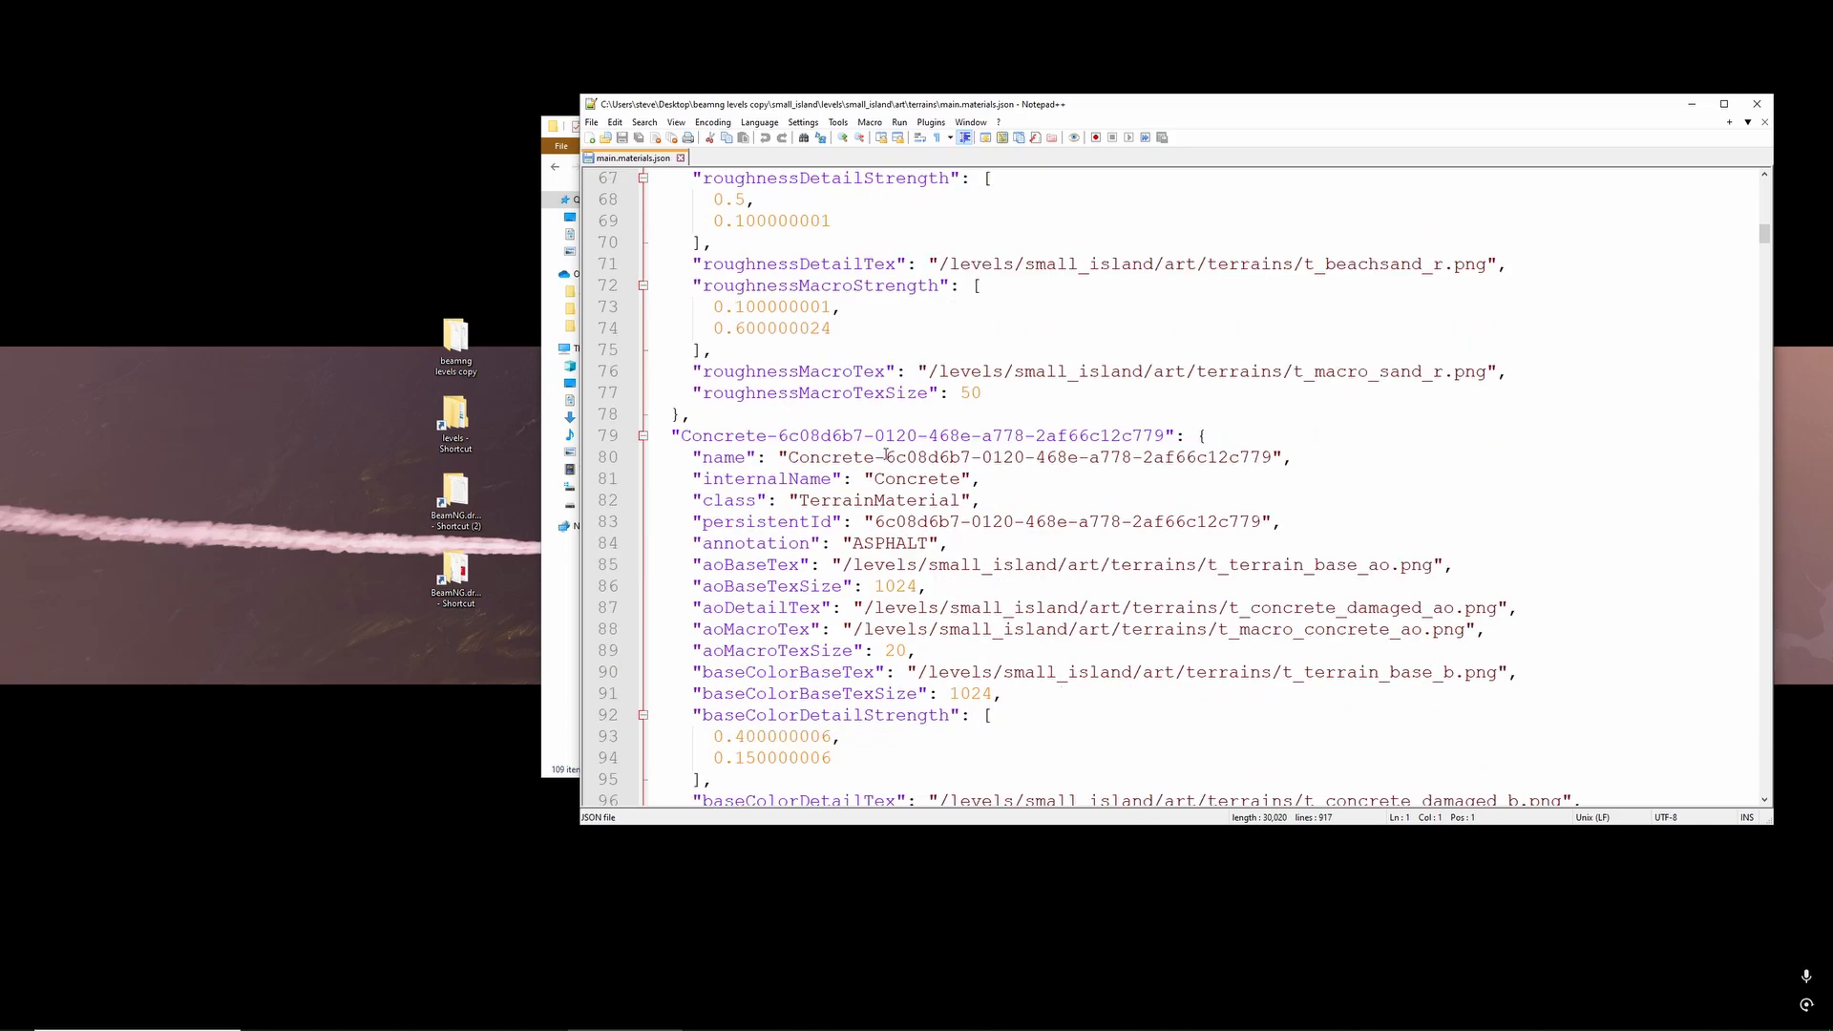
- Search main.materials.json for "asphalt" to locate the groundmodel_asphalt1 terrain material, keeping the search window clear of the code
{"action": "left_click", "coordinate": [1012, 463]}
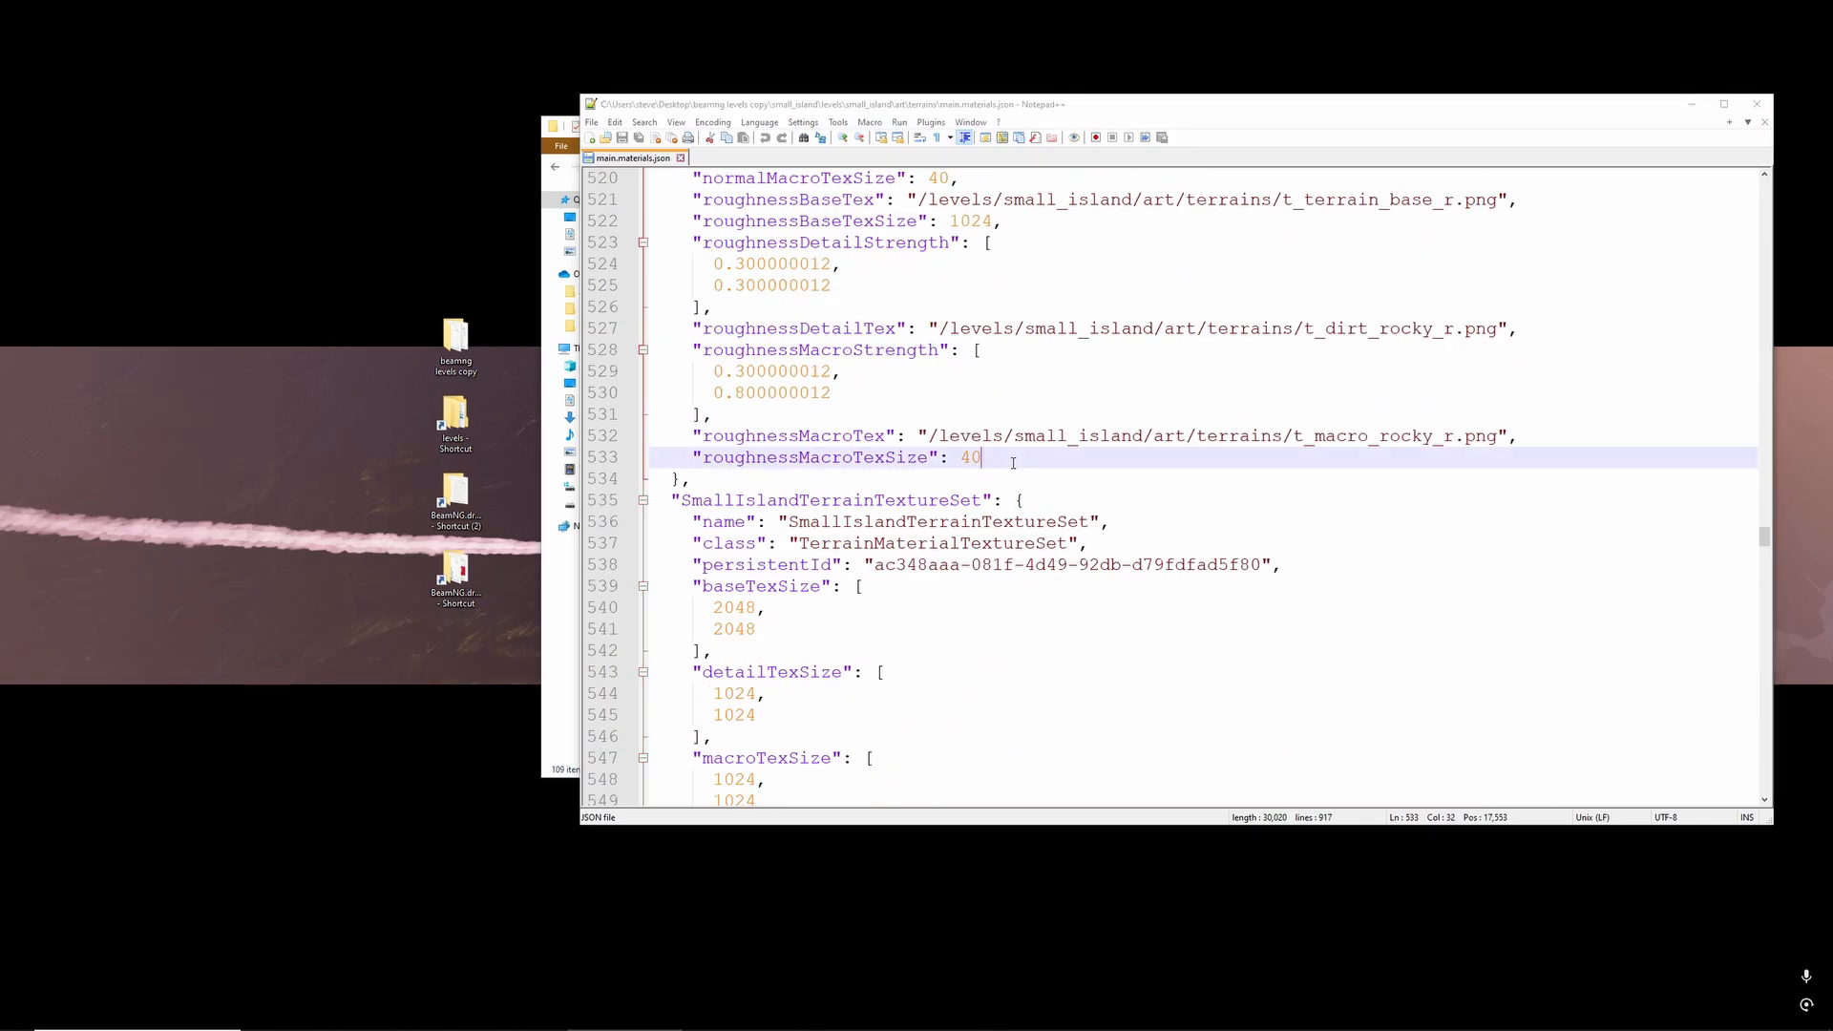
{"action": "key", "text": "ctrl+f"}
{"action": "type", "text": "asphalt"}
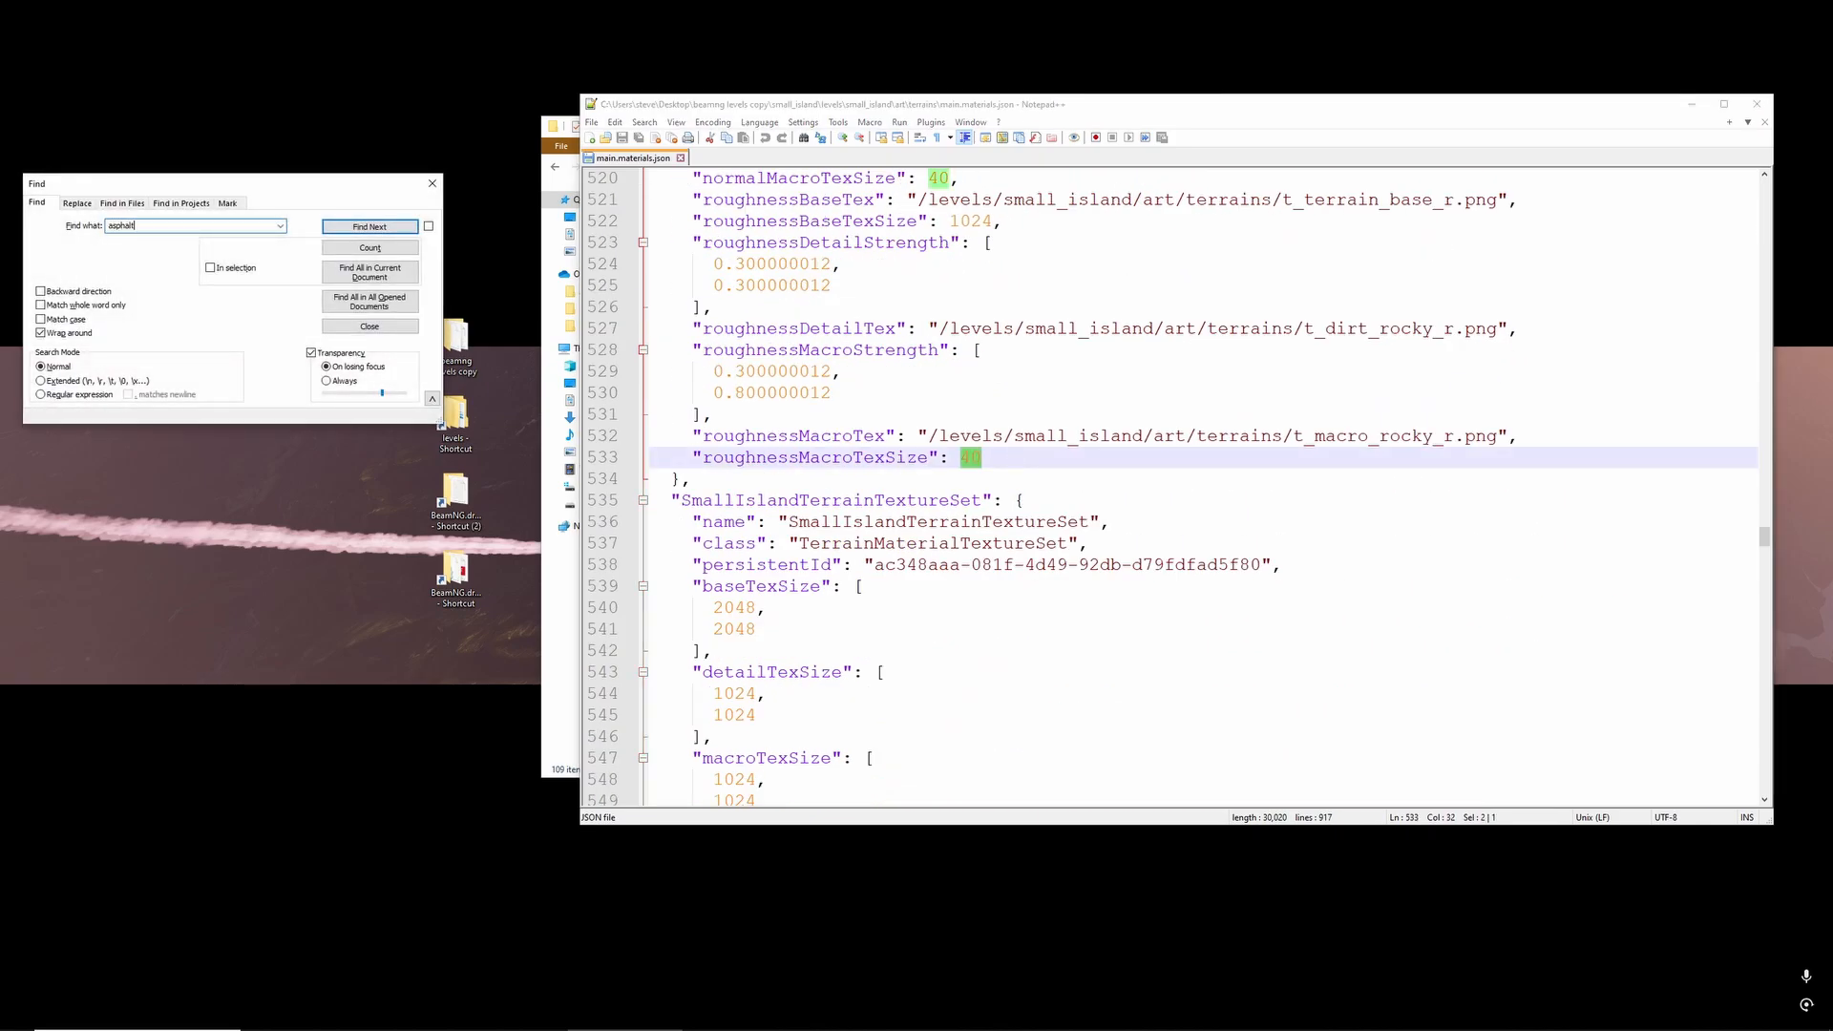
{"action": "key", "text": "Return"}
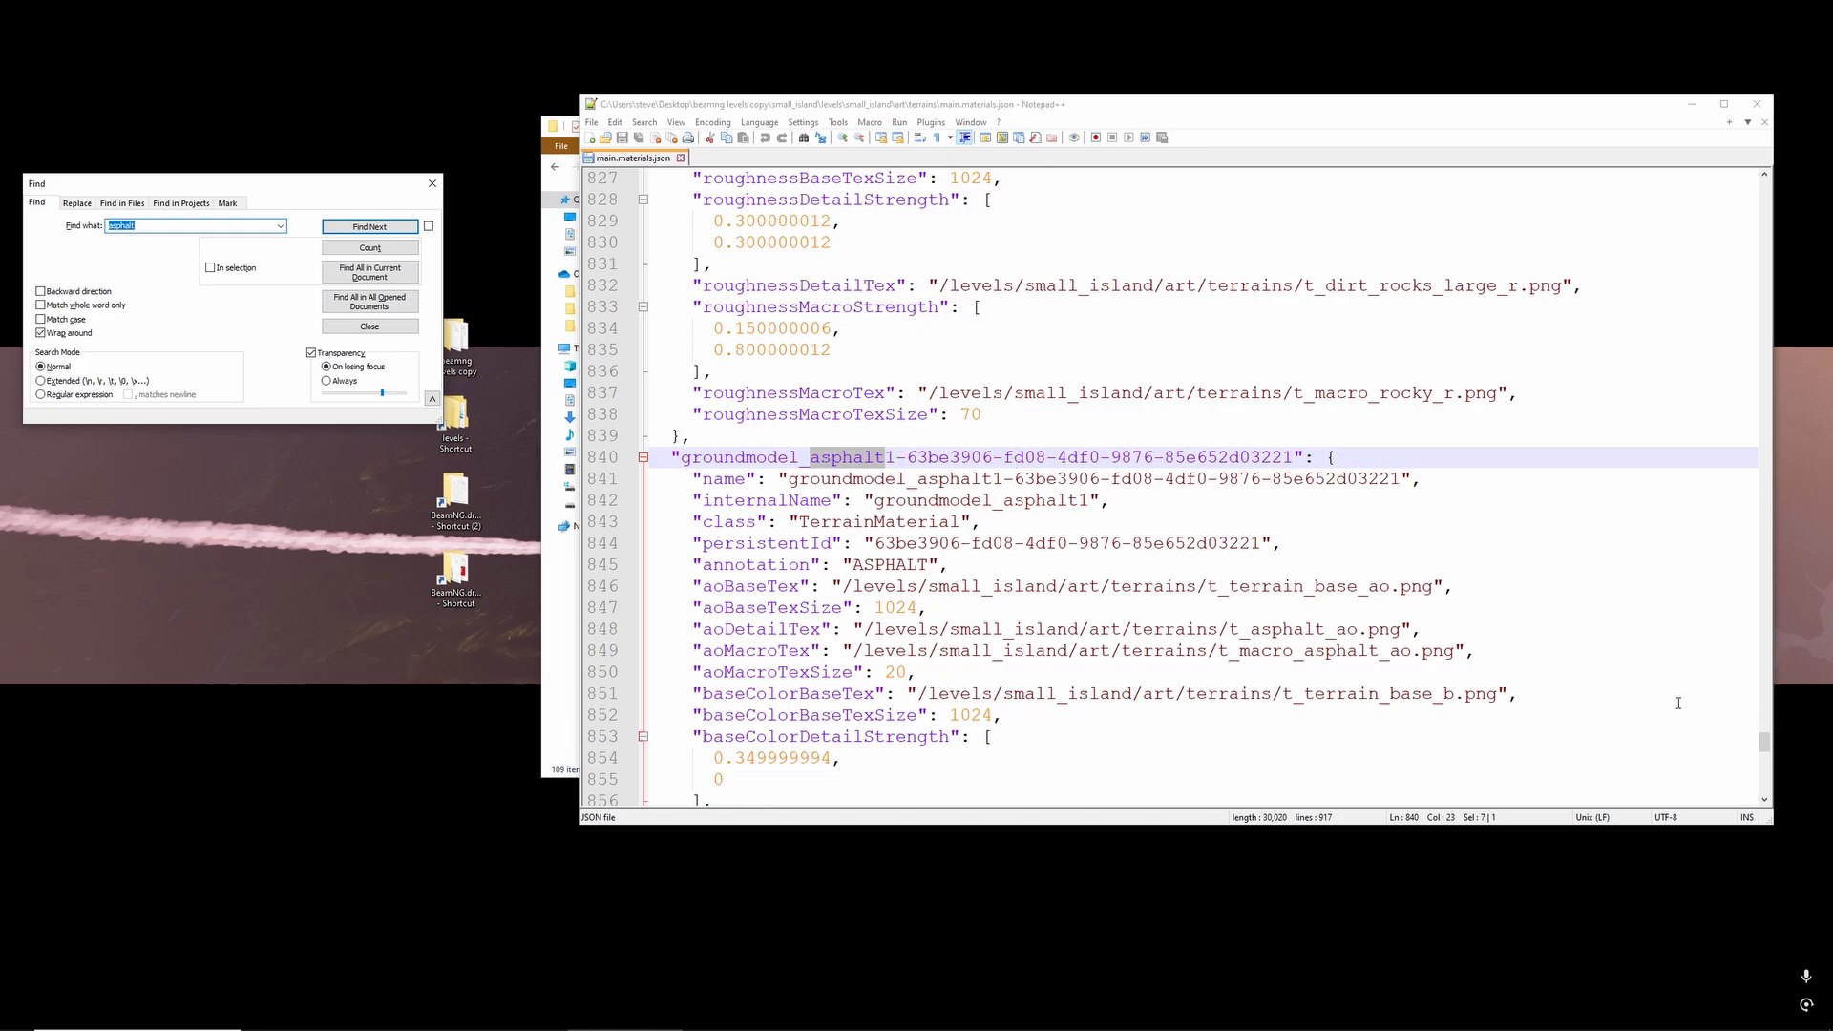
{"action": "scroll", "coordinate": [1073, 502], "scroll_direction": "down", "scroll_amount": 2}
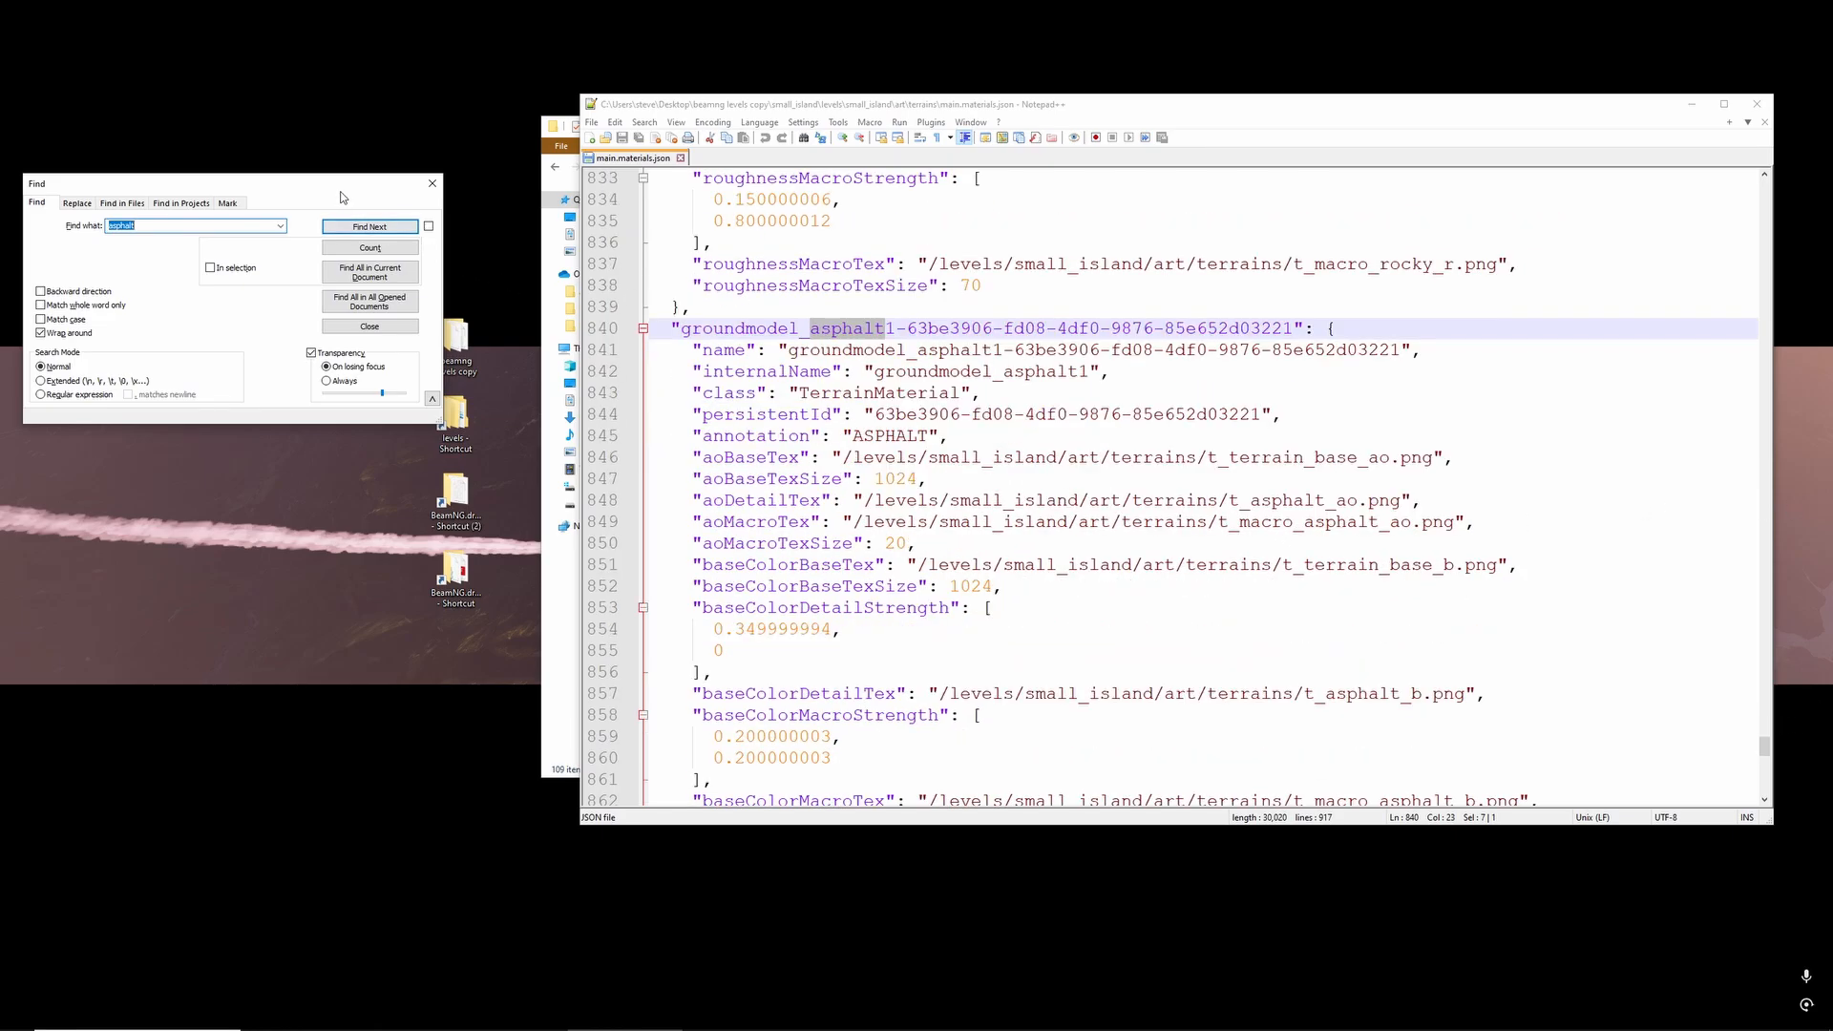
{"action": "left_click_drag", "start_coordinate": [341, 186], "coordinate": [349, 491]}
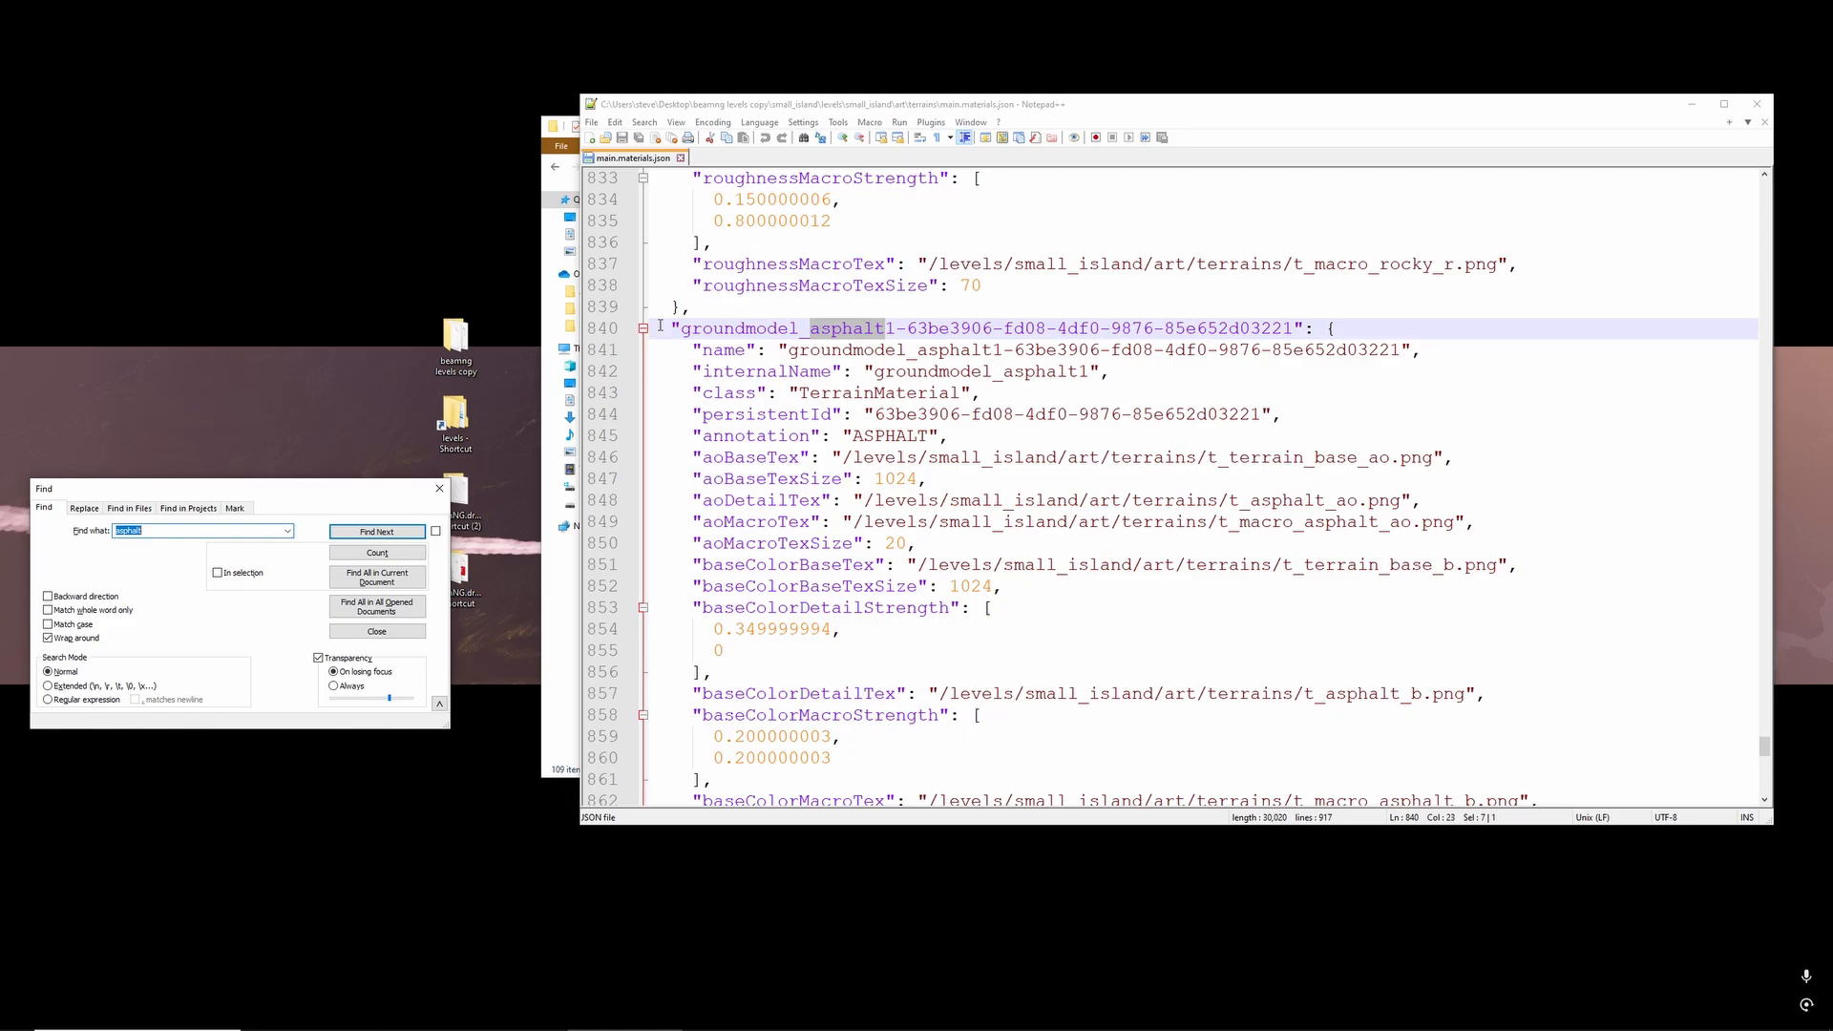
- Copy the whole groundmodel_asphalt1 block, lines 840 to 916, and move the Notepad++ and folder windows apart
{"action": "left_click_drag", "start_coordinate": [650, 328], "coordinate": [915, 753]}
{"action": "scroll", "coordinate": [962, 392], "scroll_direction": "down", "scroll_amount": 2}
{"action": "scroll", "coordinate": [962, 392], "scroll_direction": "down", "scroll_amount": 11}
{"action": "scroll", "coordinate": [965, 392], "scroll_direction": "down", "scroll_amount": 6}
{"action": "right_click", "coordinate": [760, 629]}
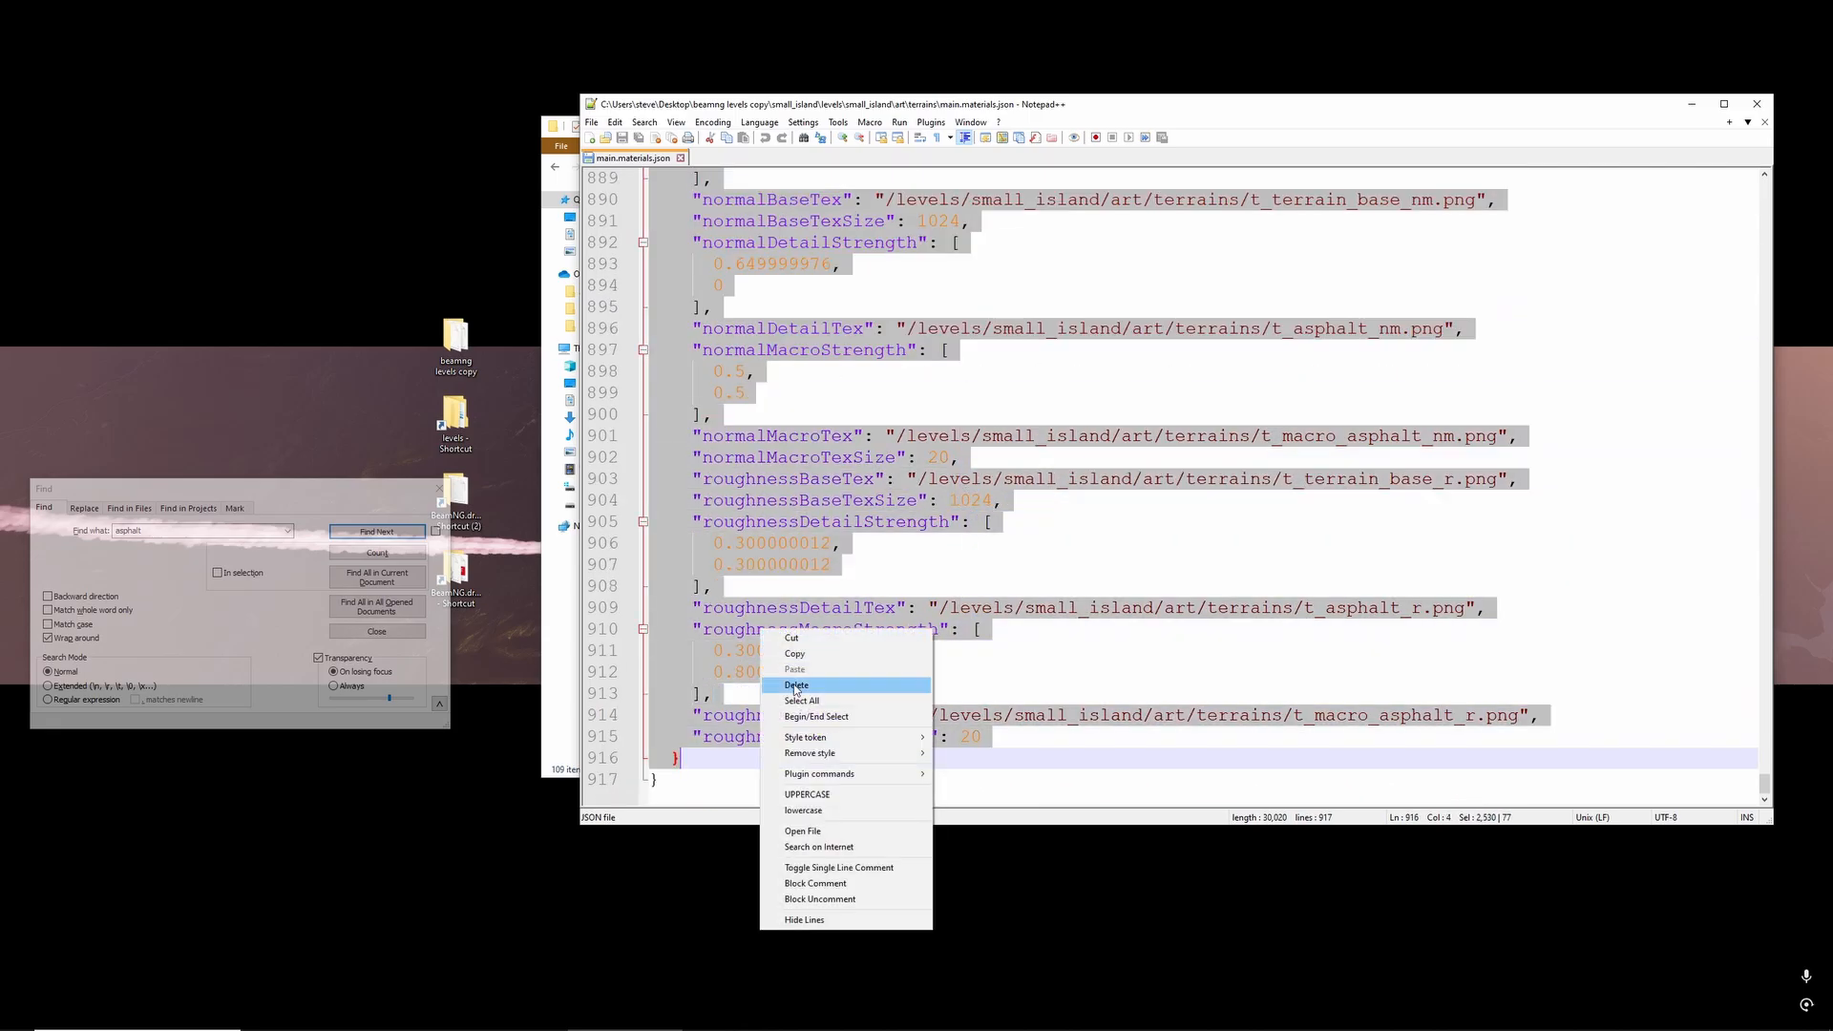
{"action": "left_click", "coordinate": [802, 654]}
{"action": "left_click_drag", "start_coordinate": [836, 105], "coordinate": [1532, 222]}
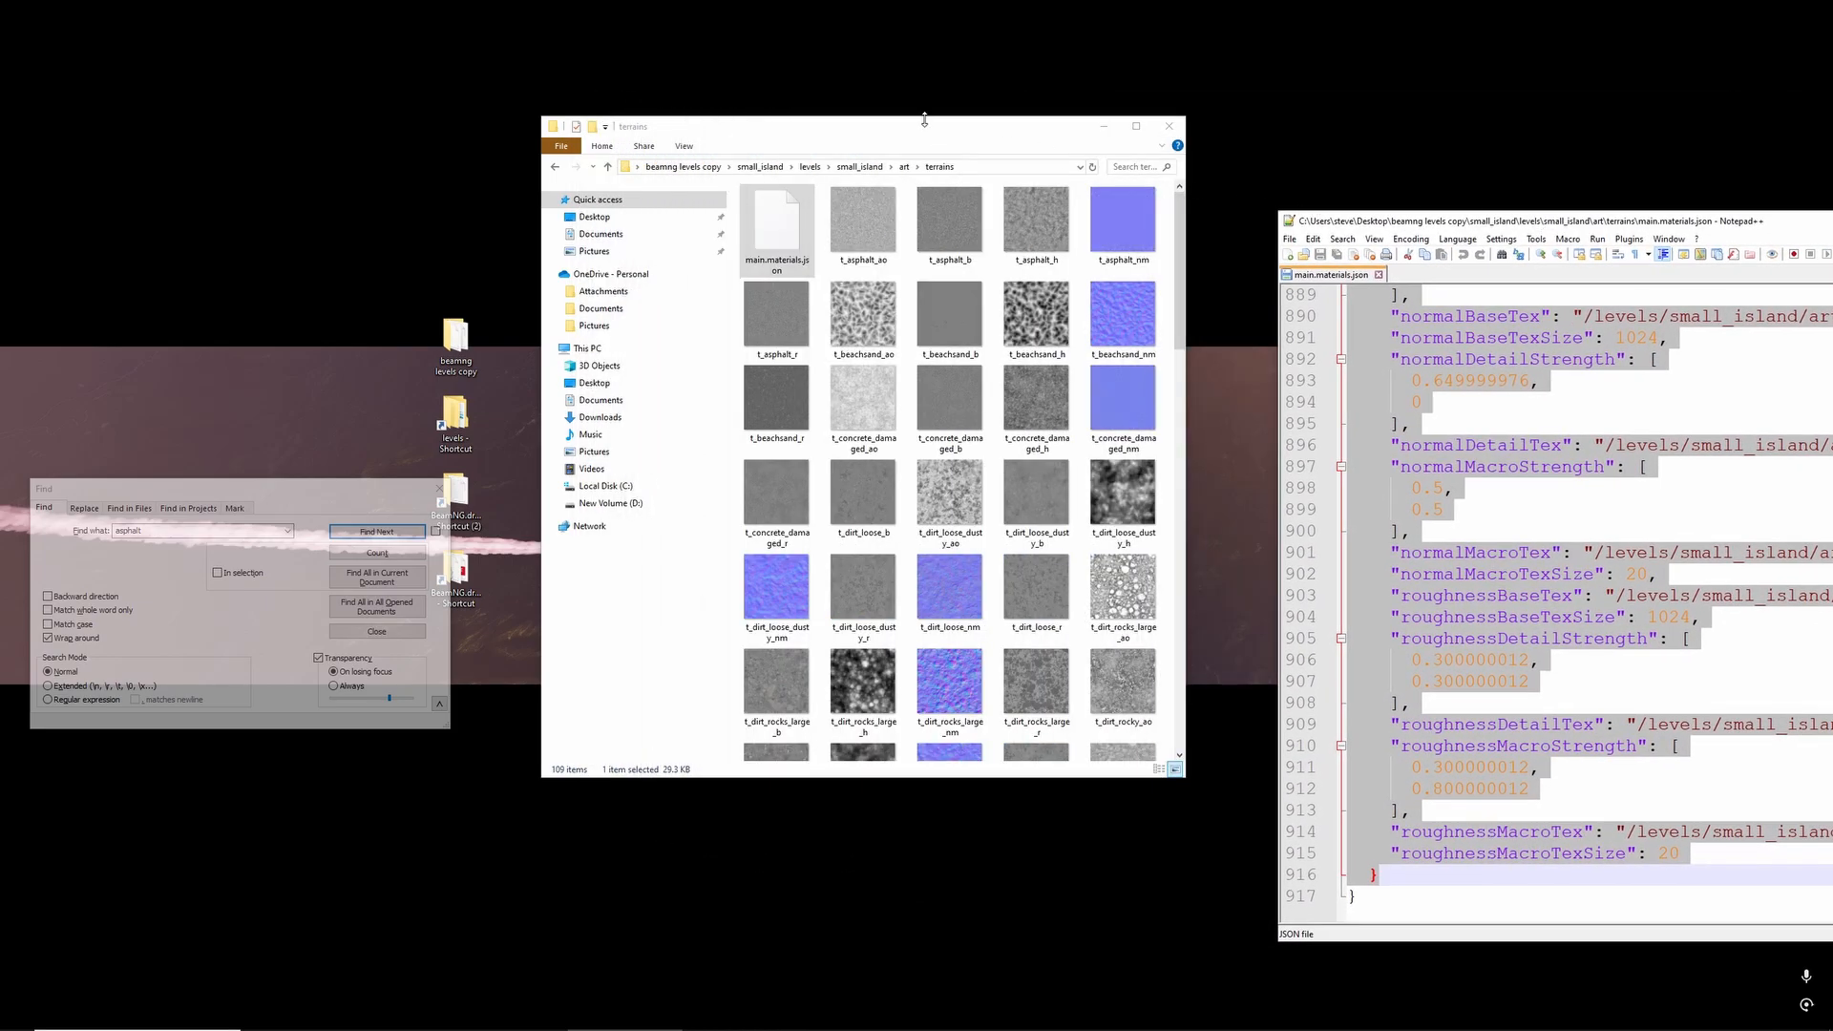
{"action": "left_click_drag", "start_coordinate": [1024, 120], "coordinate": [1086, 52]}
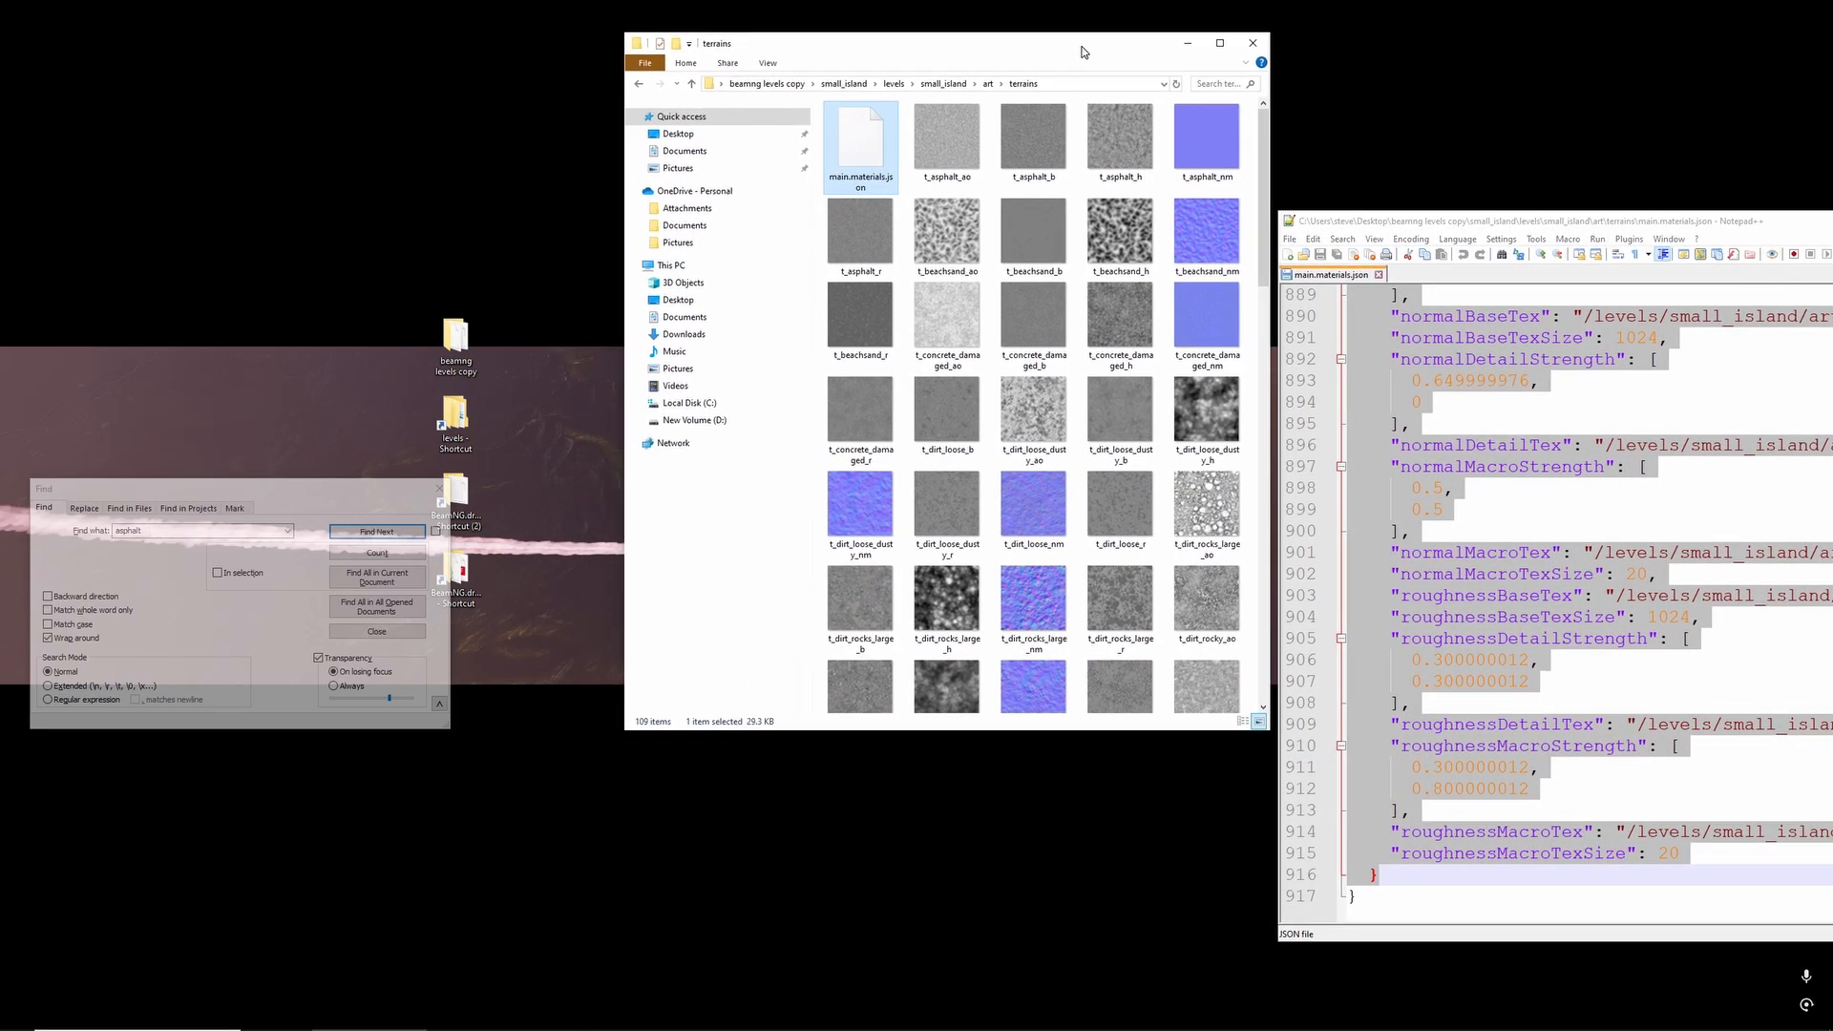
- Create a blank Notepad++ document as a scratch pad and place its tab ahead of main.materials.json
{"action": "left_click", "coordinate": [1290, 239]}
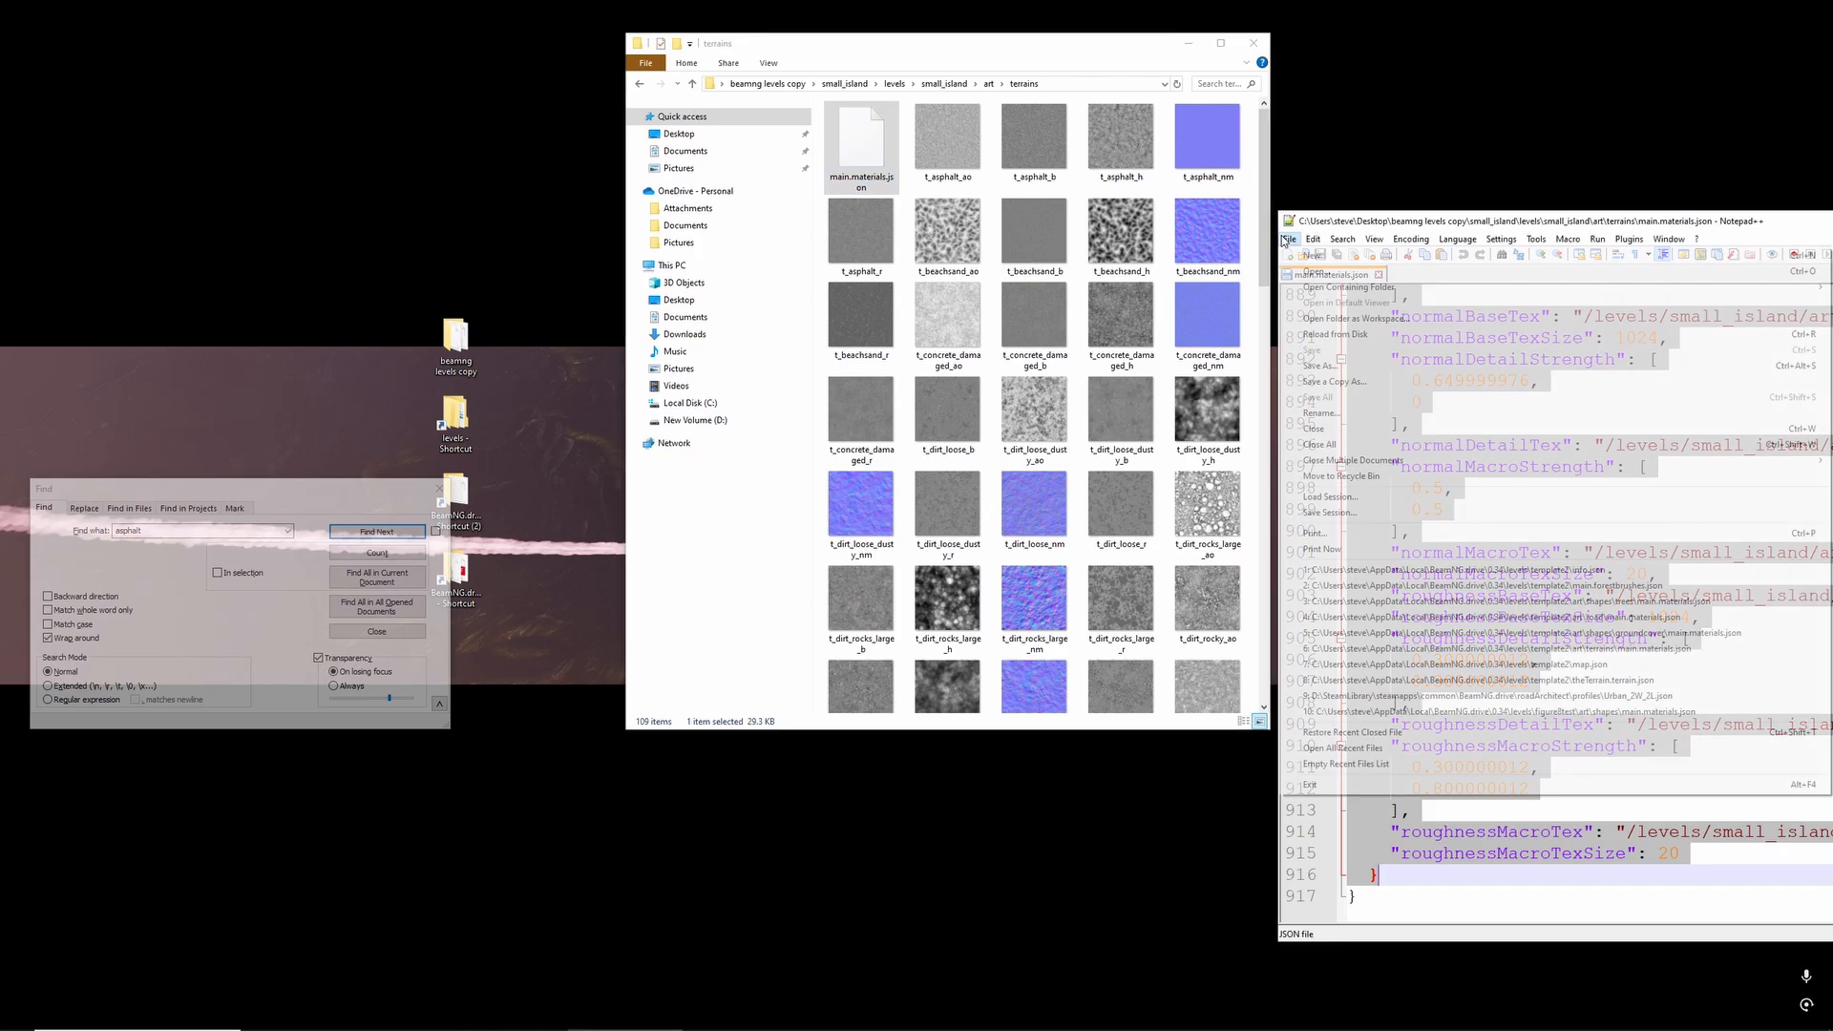
{"action": "left_click", "coordinate": [1309, 250]}
{"action": "left_click_drag", "start_coordinate": [1385, 278], "coordinate": [1308, 275]}
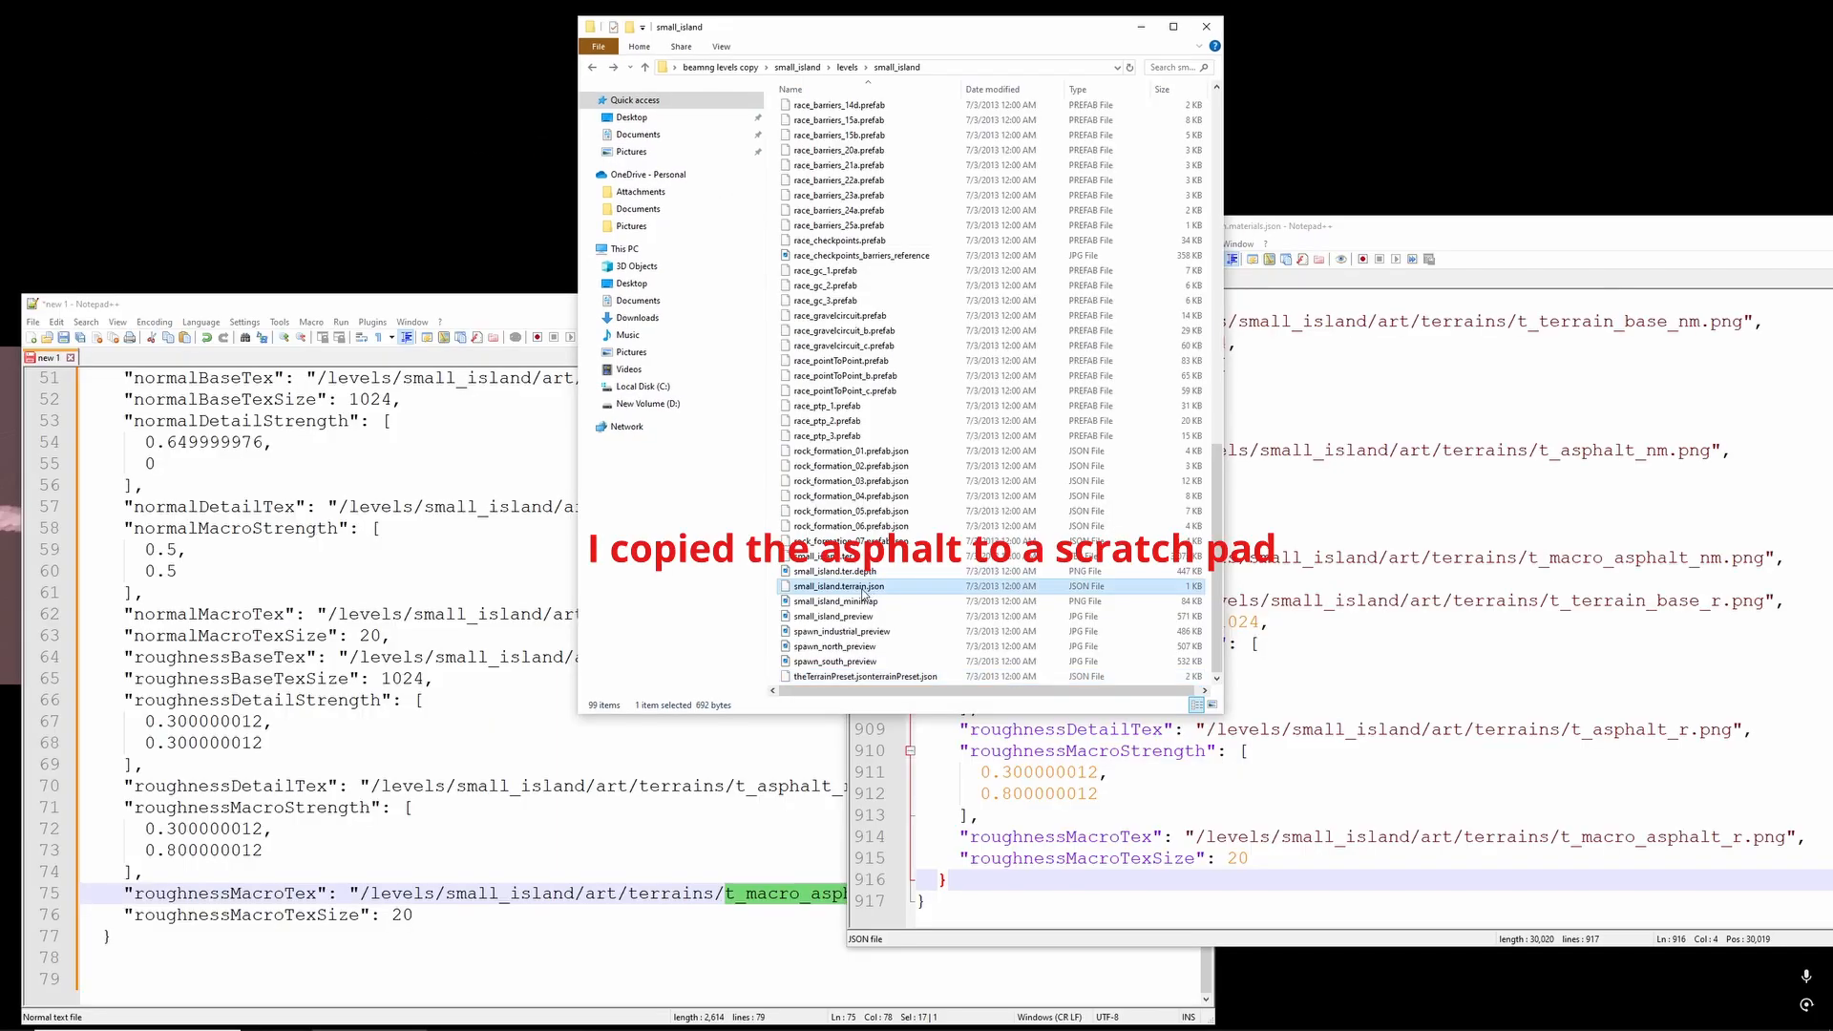
- Open small_island.terrain.json from the small_island level folder in Notepad++ and move its window clear of the scratch pad
{"action": "right_click", "coordinate": [862, 589]}
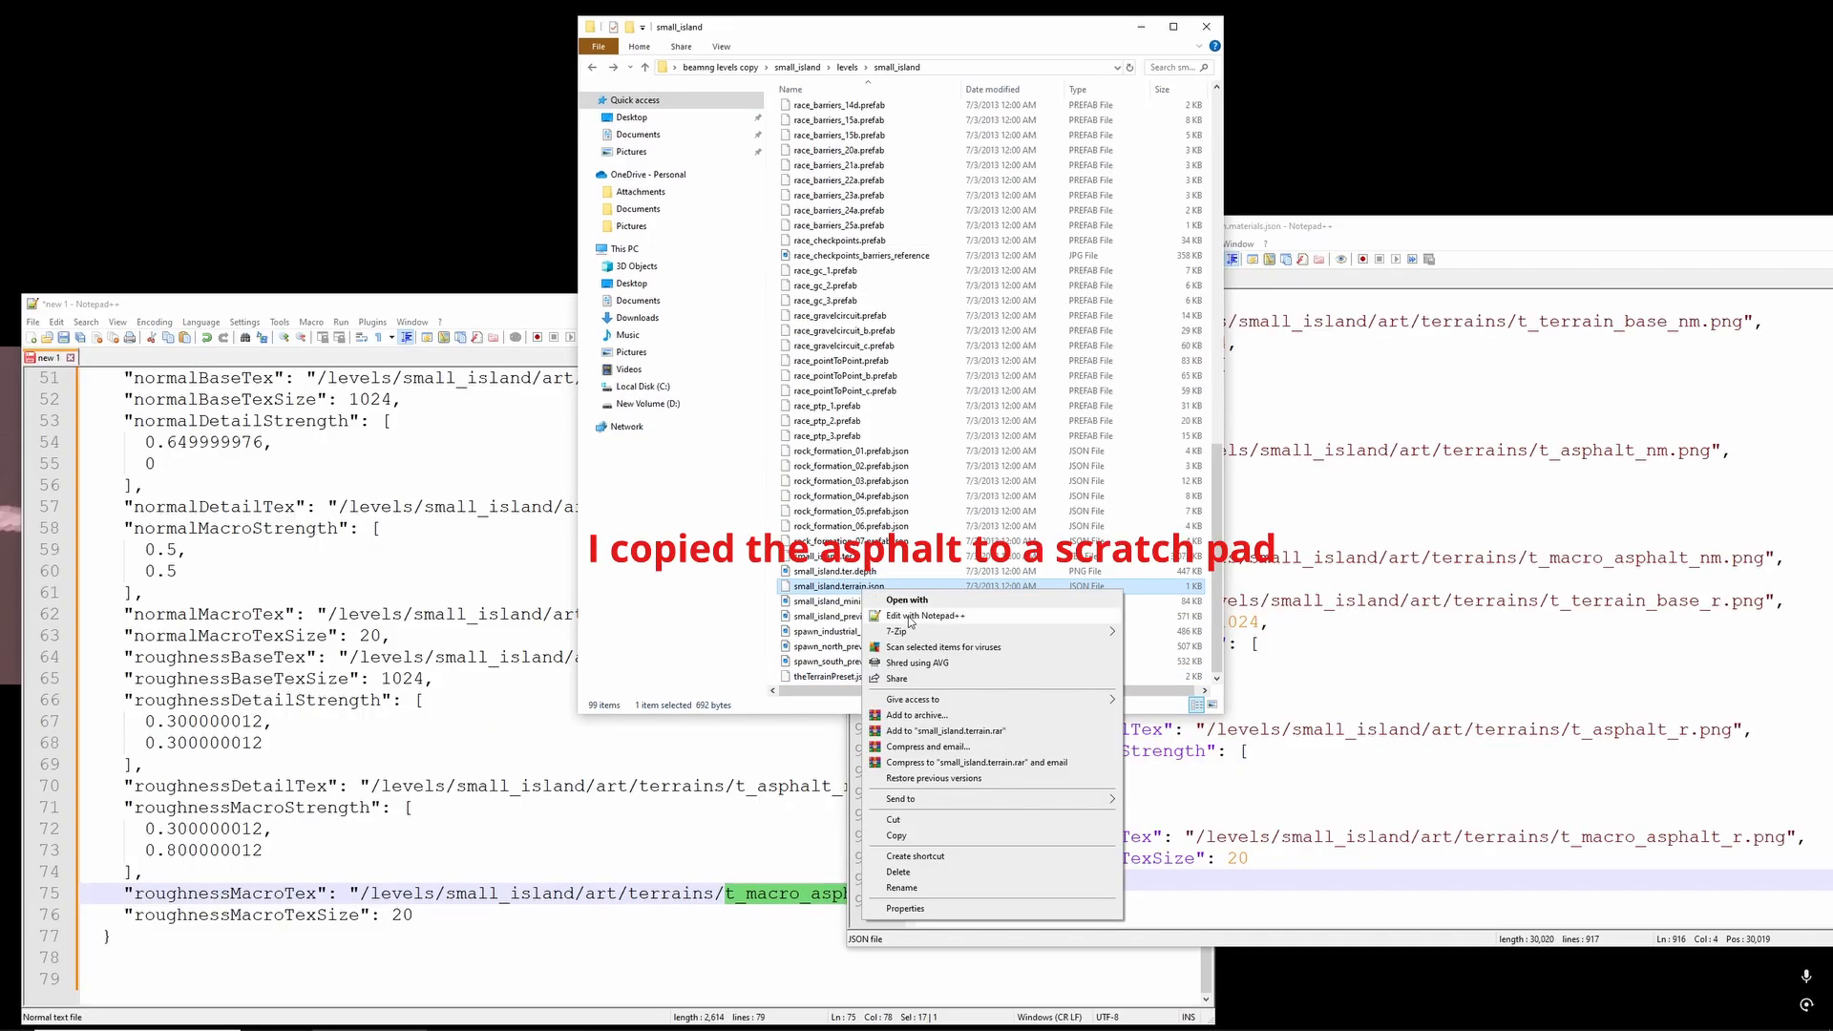
{"action": "left_click", "coordinate": [917, 621]}
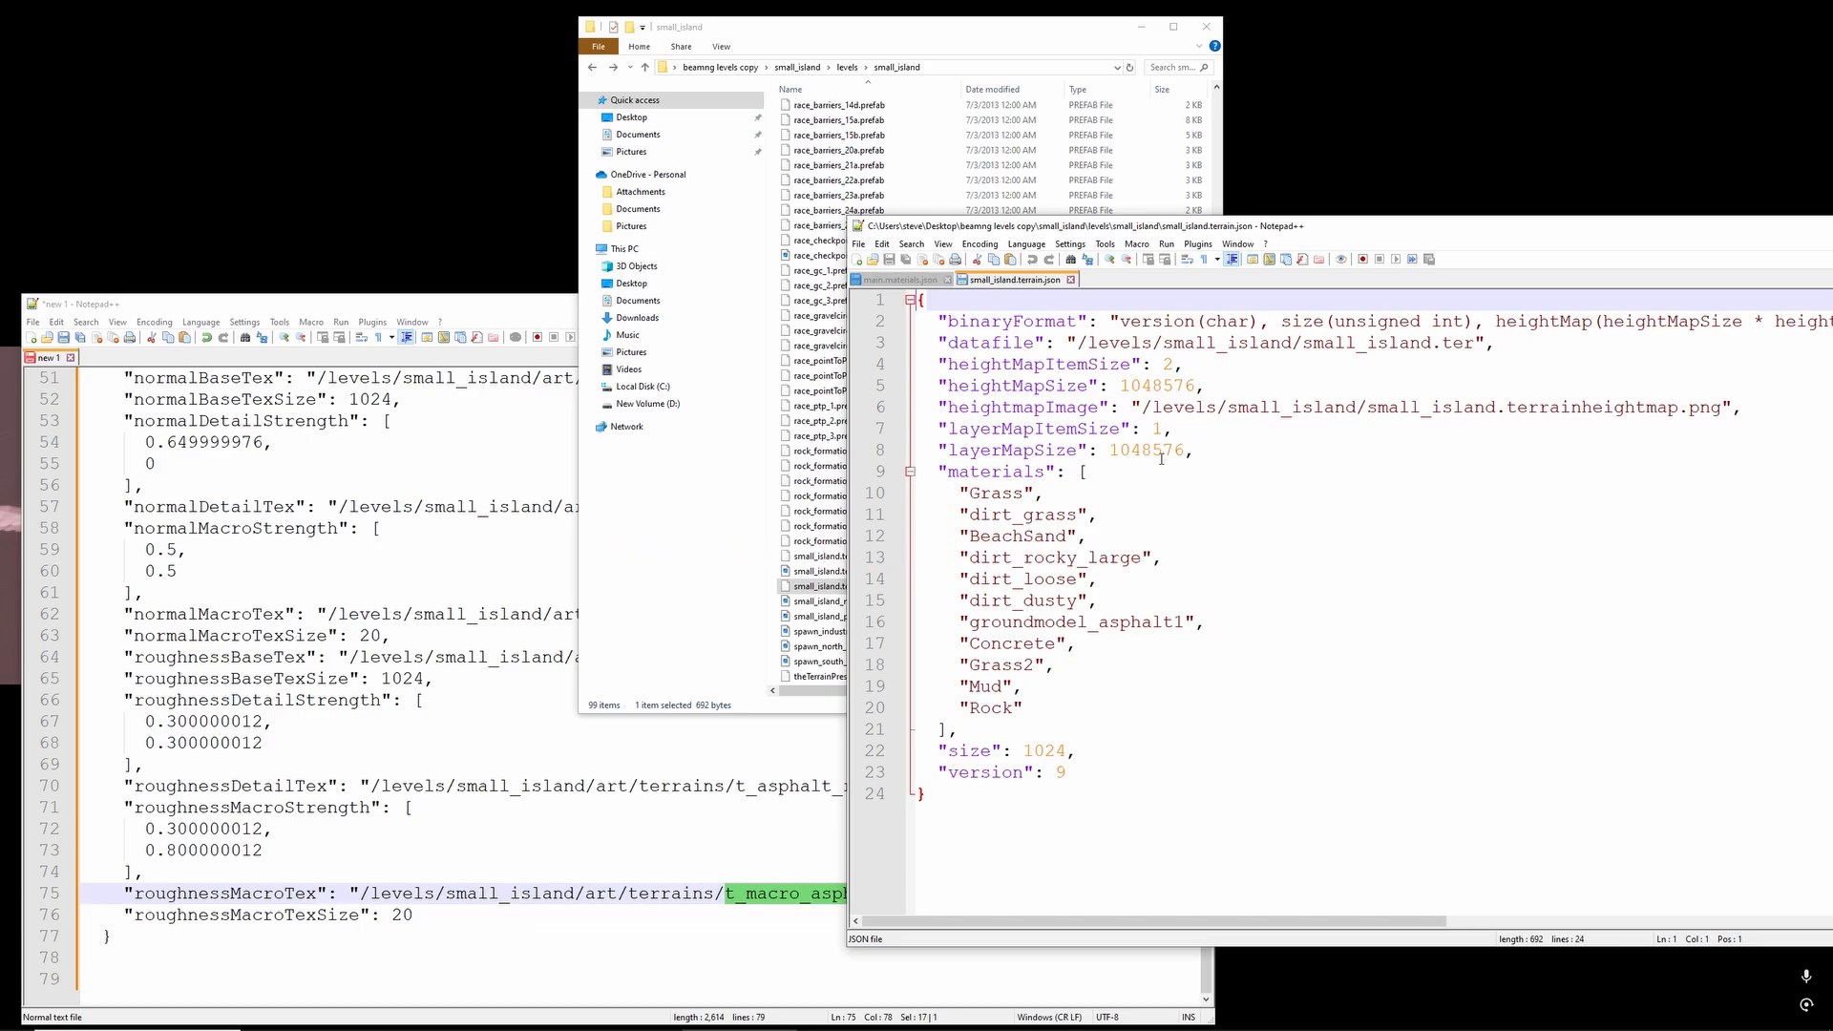
{"action": "left_click_drag", "start_coordinate": [1236, 231], "coordinate": [1473, 310]}
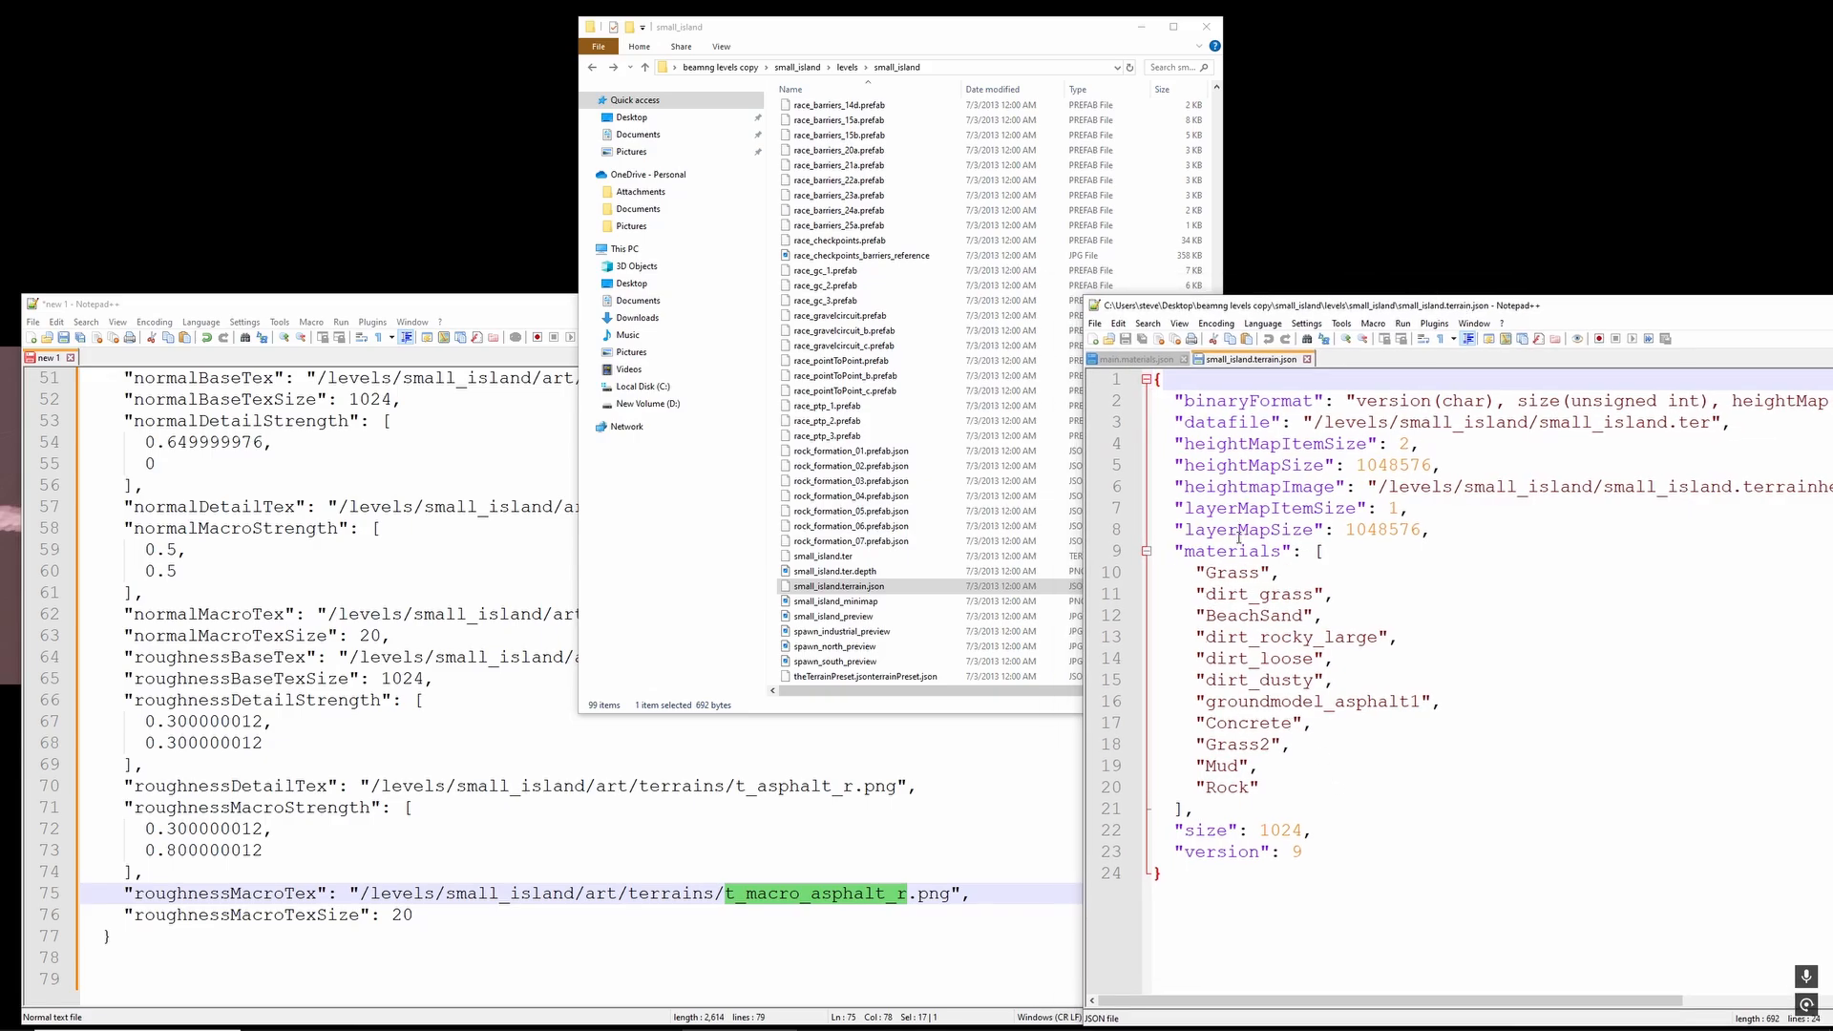
- Copy the "groundmodel_asphalt1", entry from small_island.terrain.json's materials list to the end of the scratch pad, below the asphalt block
{"action": "left_click", "coordinate": [1450, 699]}
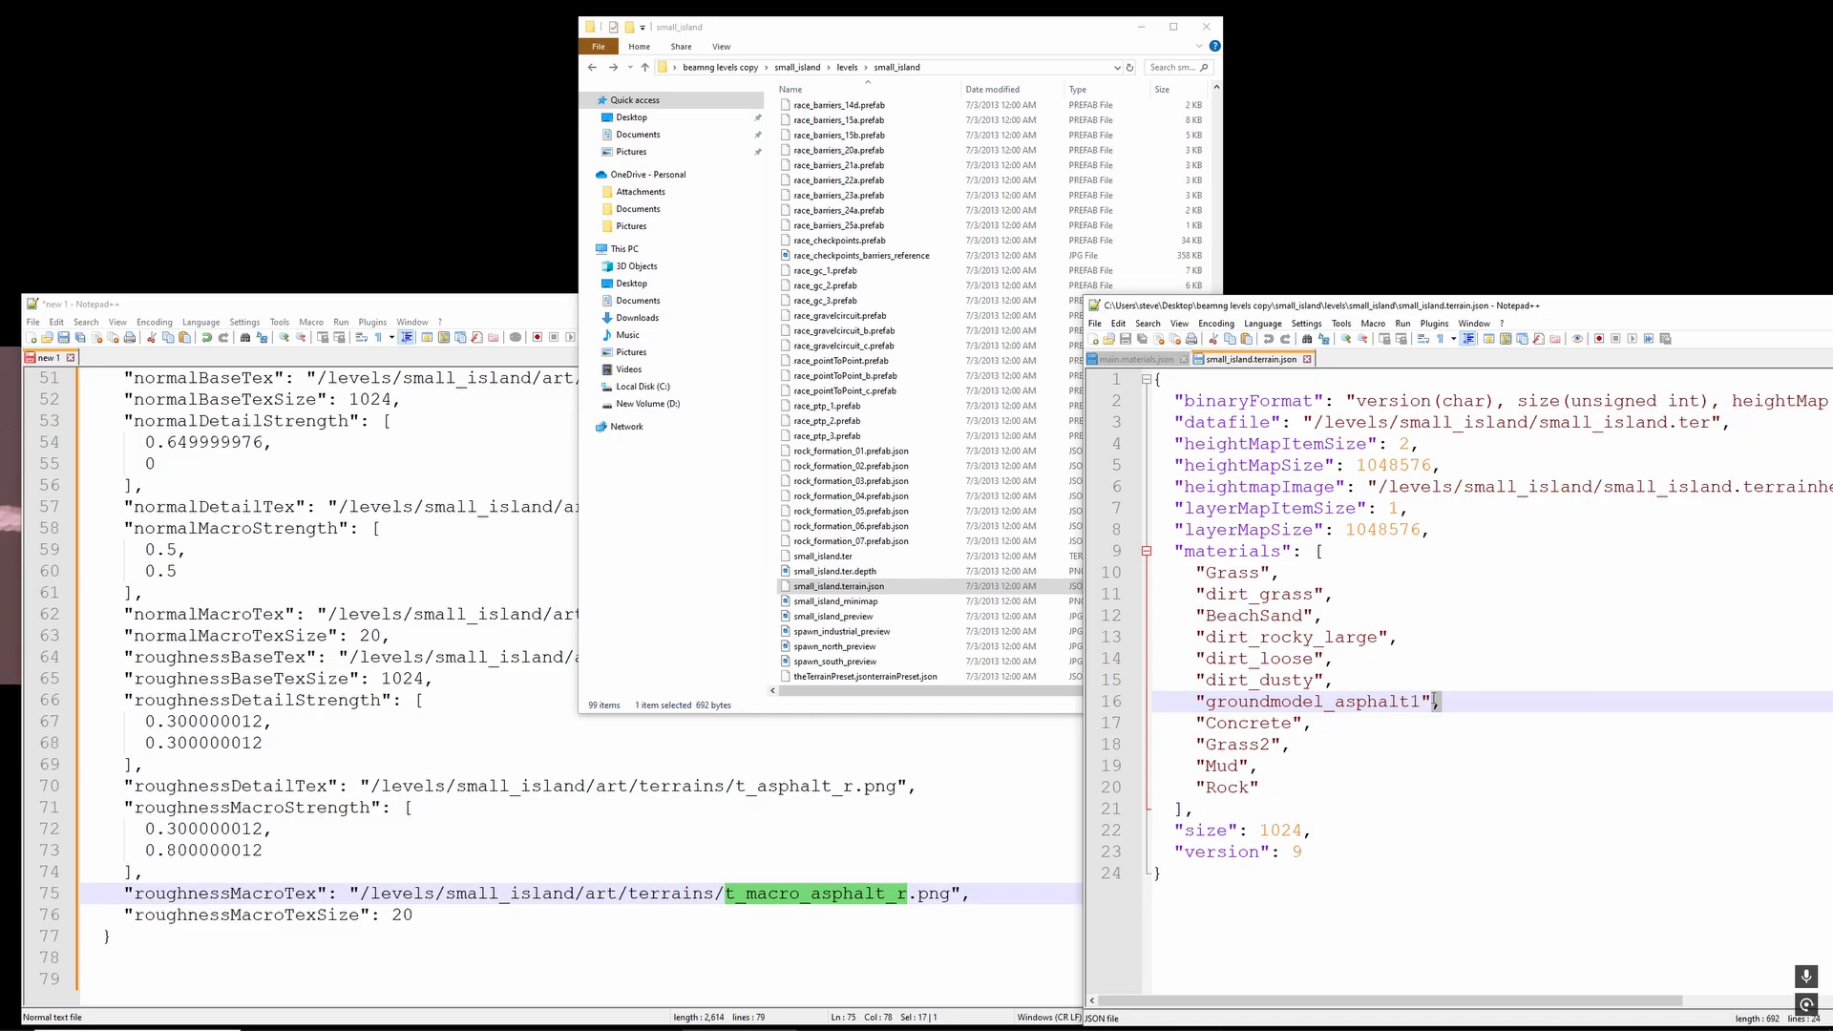
{"action": "left_click_drag", "start_coordinate": [1436, 701], "coordinate": [1179, 711]}
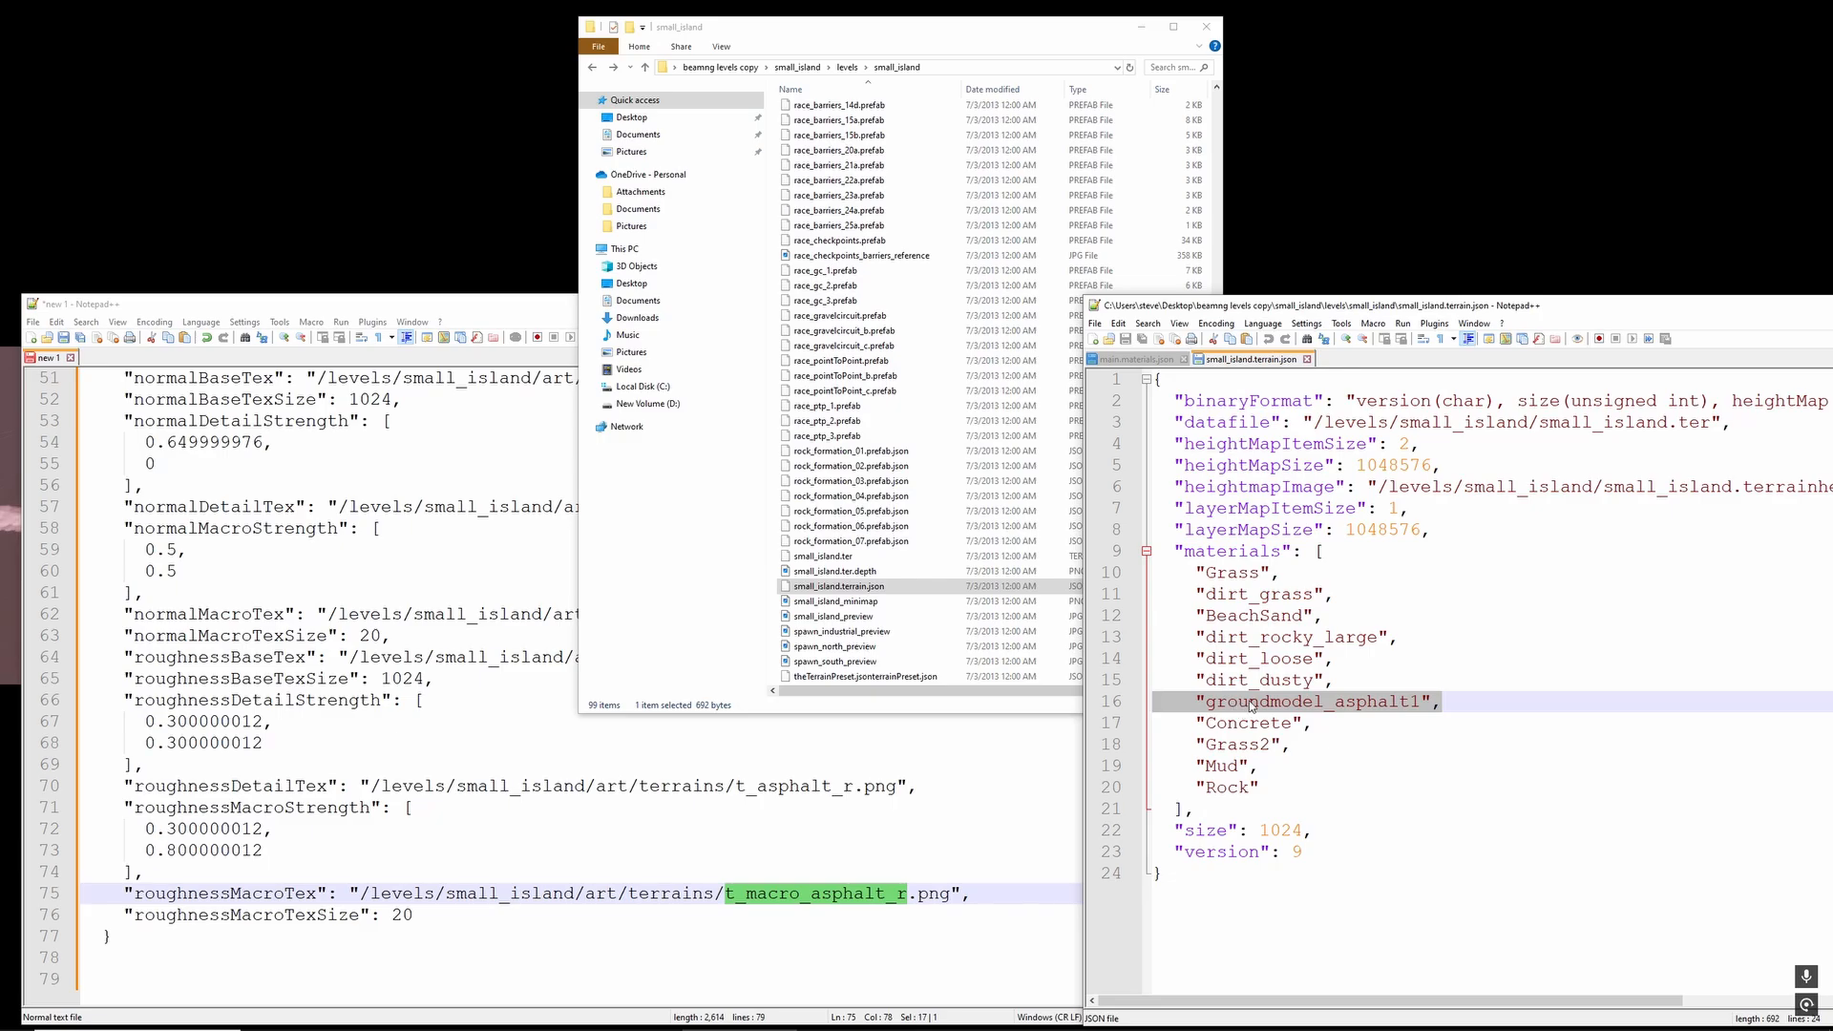
{"action": "left_click", "coordinate": [271, 953]}
{"action": "key", "text": "Return"}
{"action": "key", "text": "Return"}
{"action": "key", "text": "Return"}
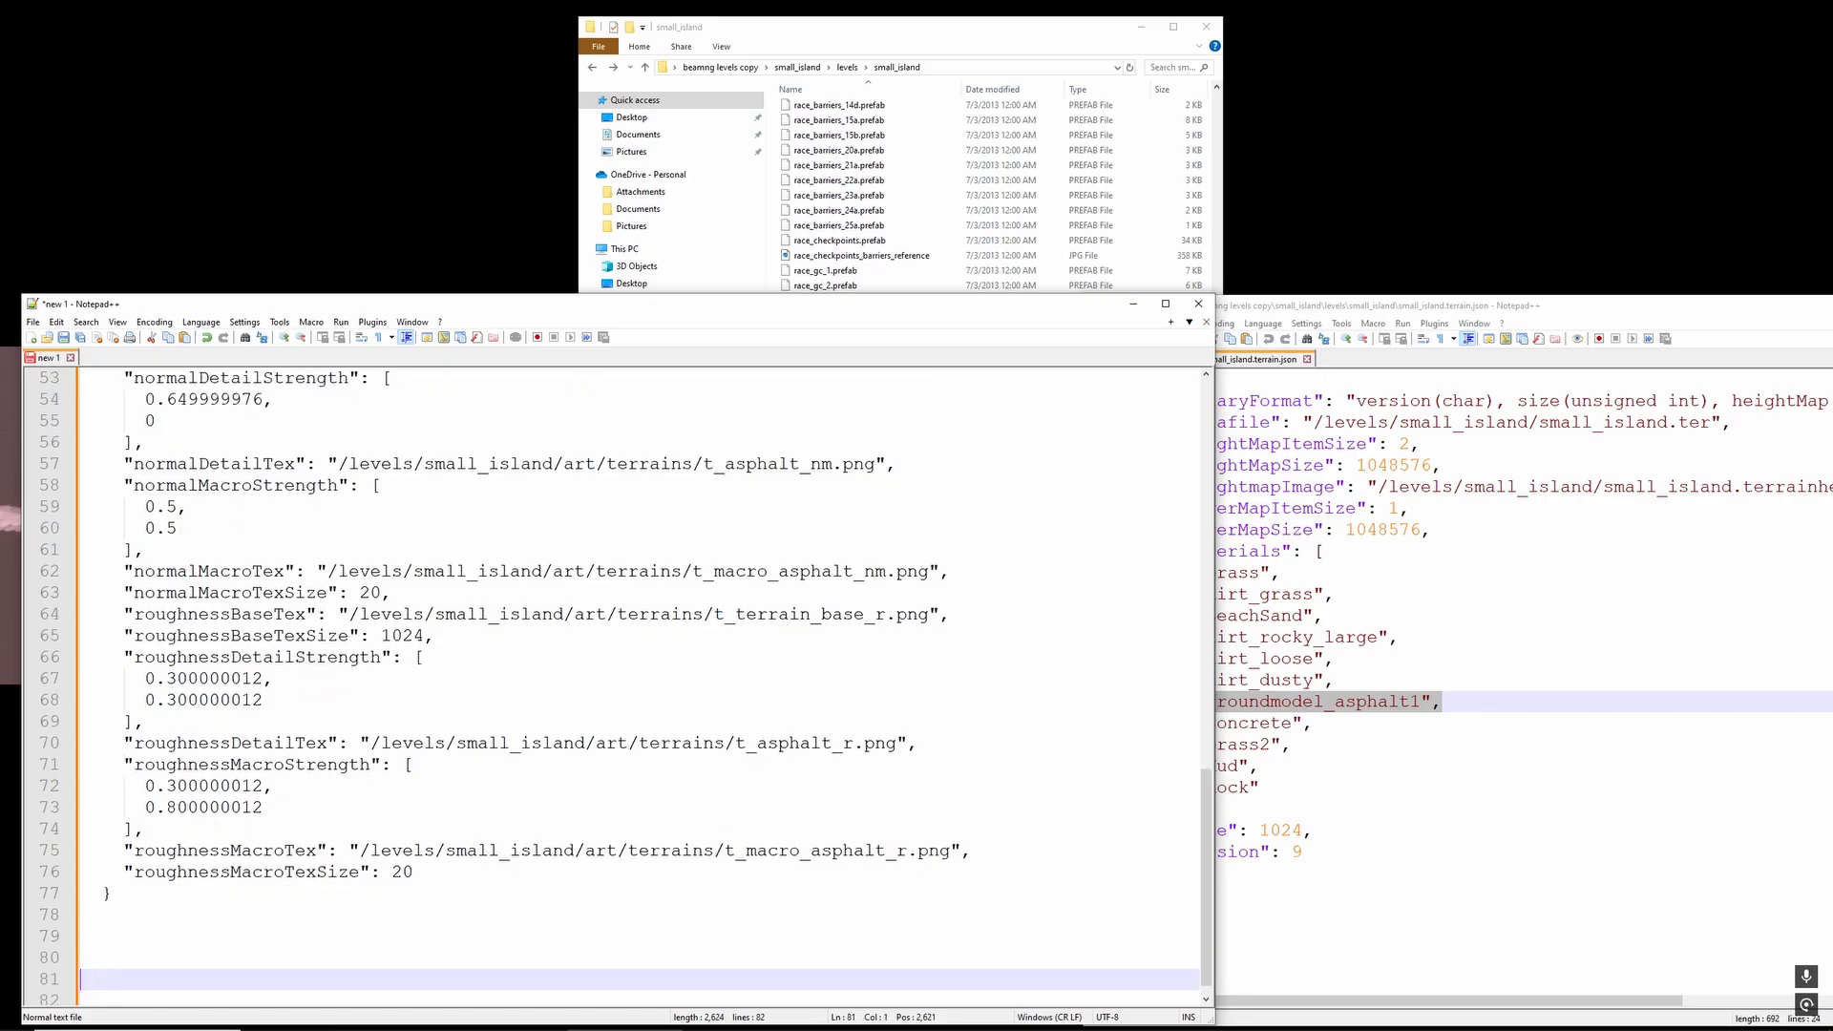
{"action": "key", "text": "ctrl+v"}
{"action": "scroll", "coordinate": [262, 832], "scroll_direction": "down", "scroll_amount": 1}
- Rearrange the open windows and open the template2 folder in BeamNG.drive's 0.34 levels folder
{"action": "left_click_drag", "start_coordinate": [1343, 307], "coordinate": [1444, 270]}
{"action": "left_click", "coordinate": [920, 36]}
{"action": "left_click_drag", "start_coordinate": [920, 36], "coordinate": [940, 32]}
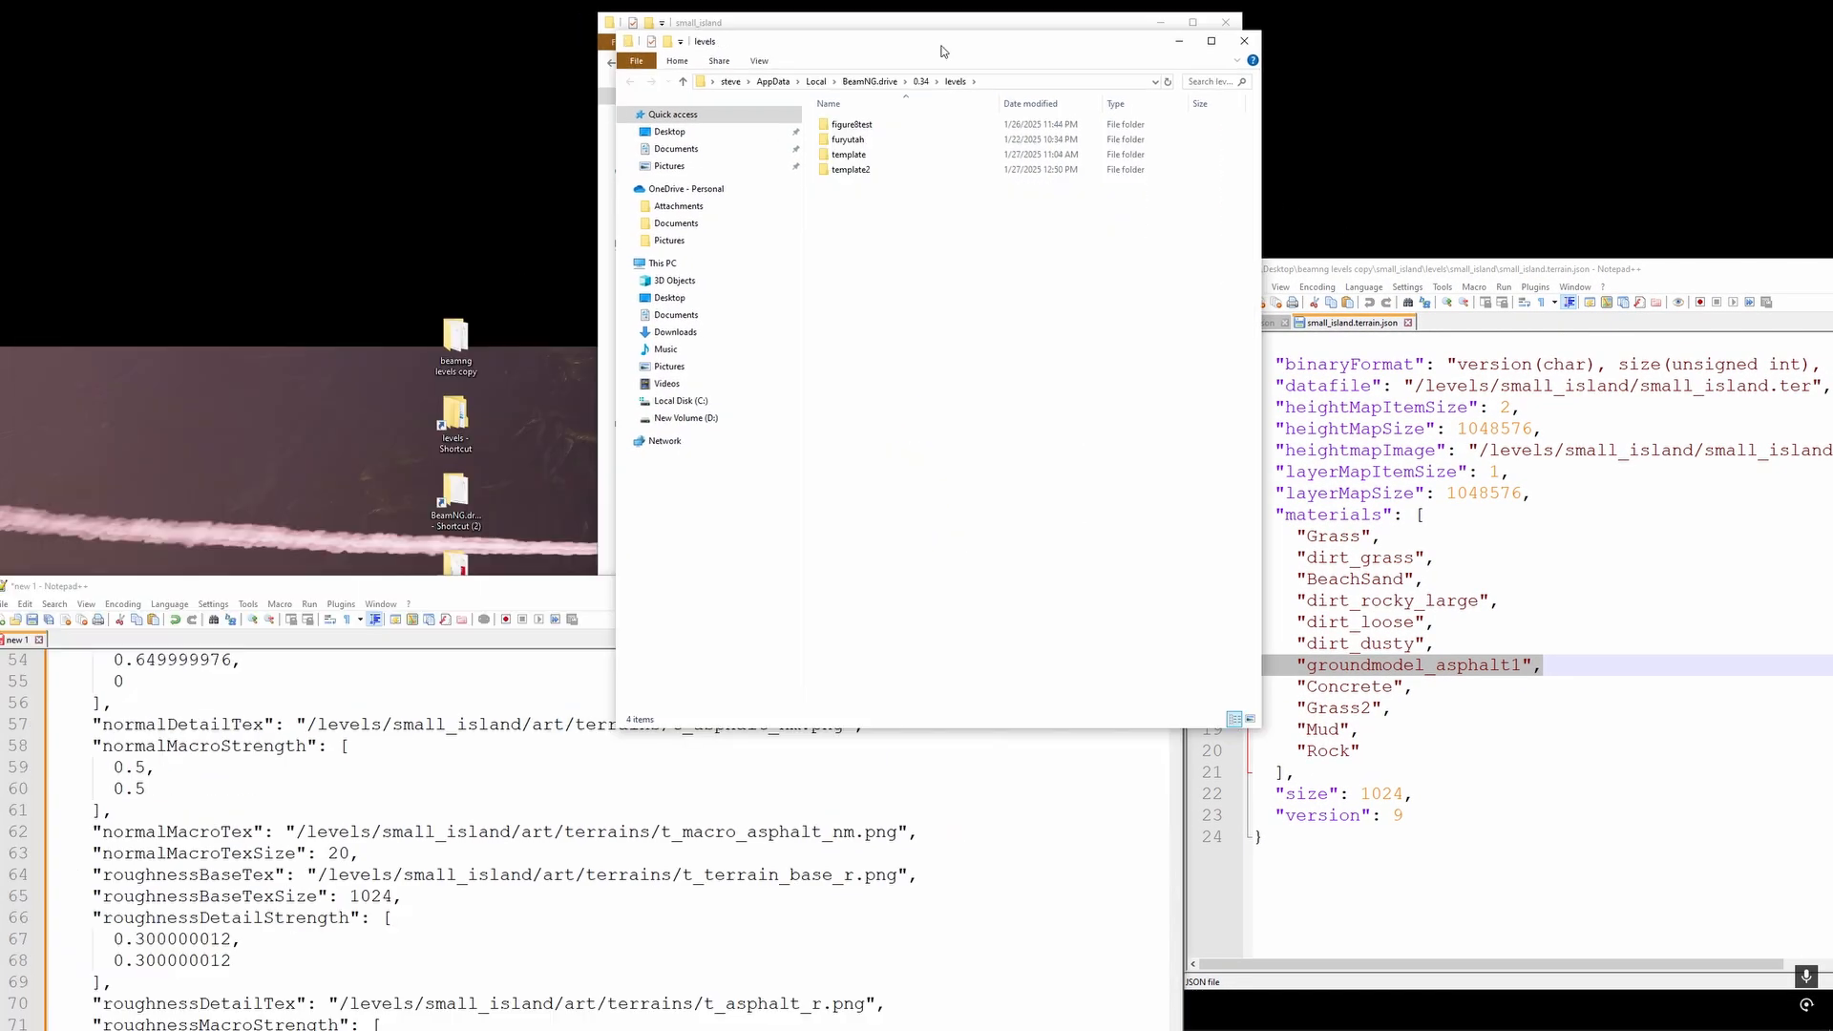
{"action": "left_click_drag", "start_coordinate": [941, 50], "coordinate": [354, 40]}
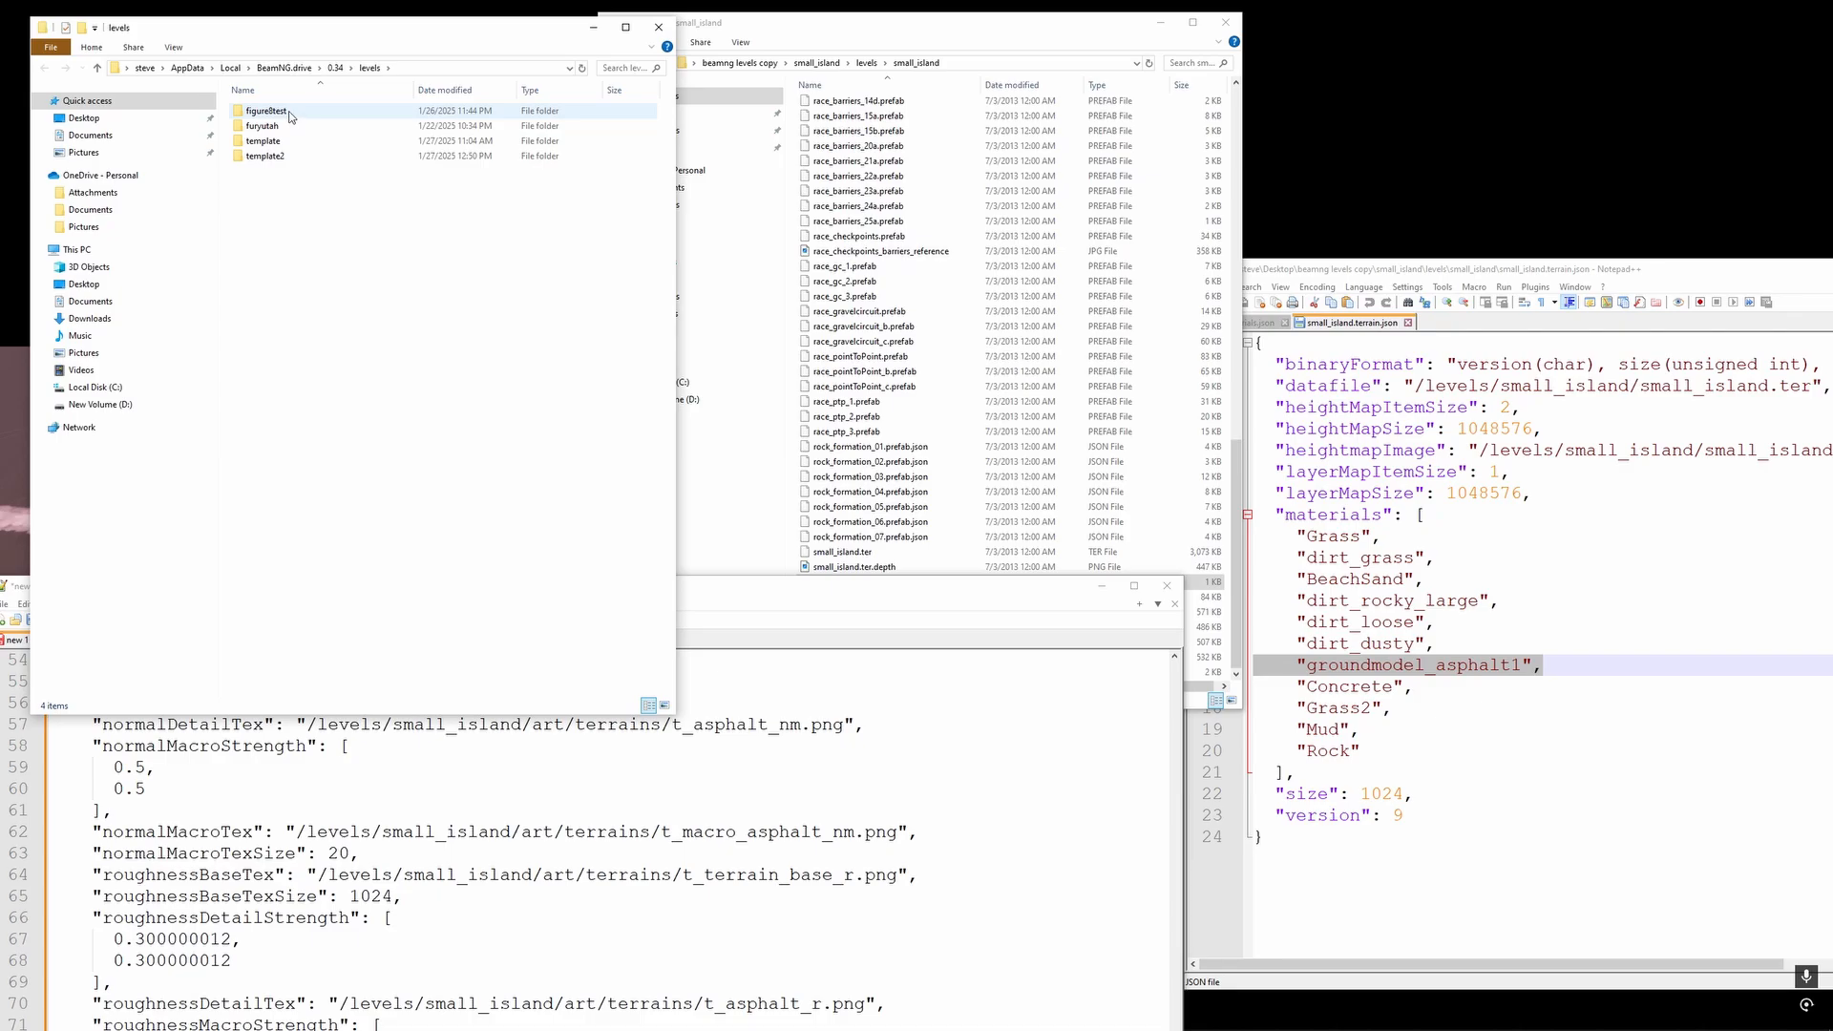
{"action": "double_click", "coordinate": [292, 156]}
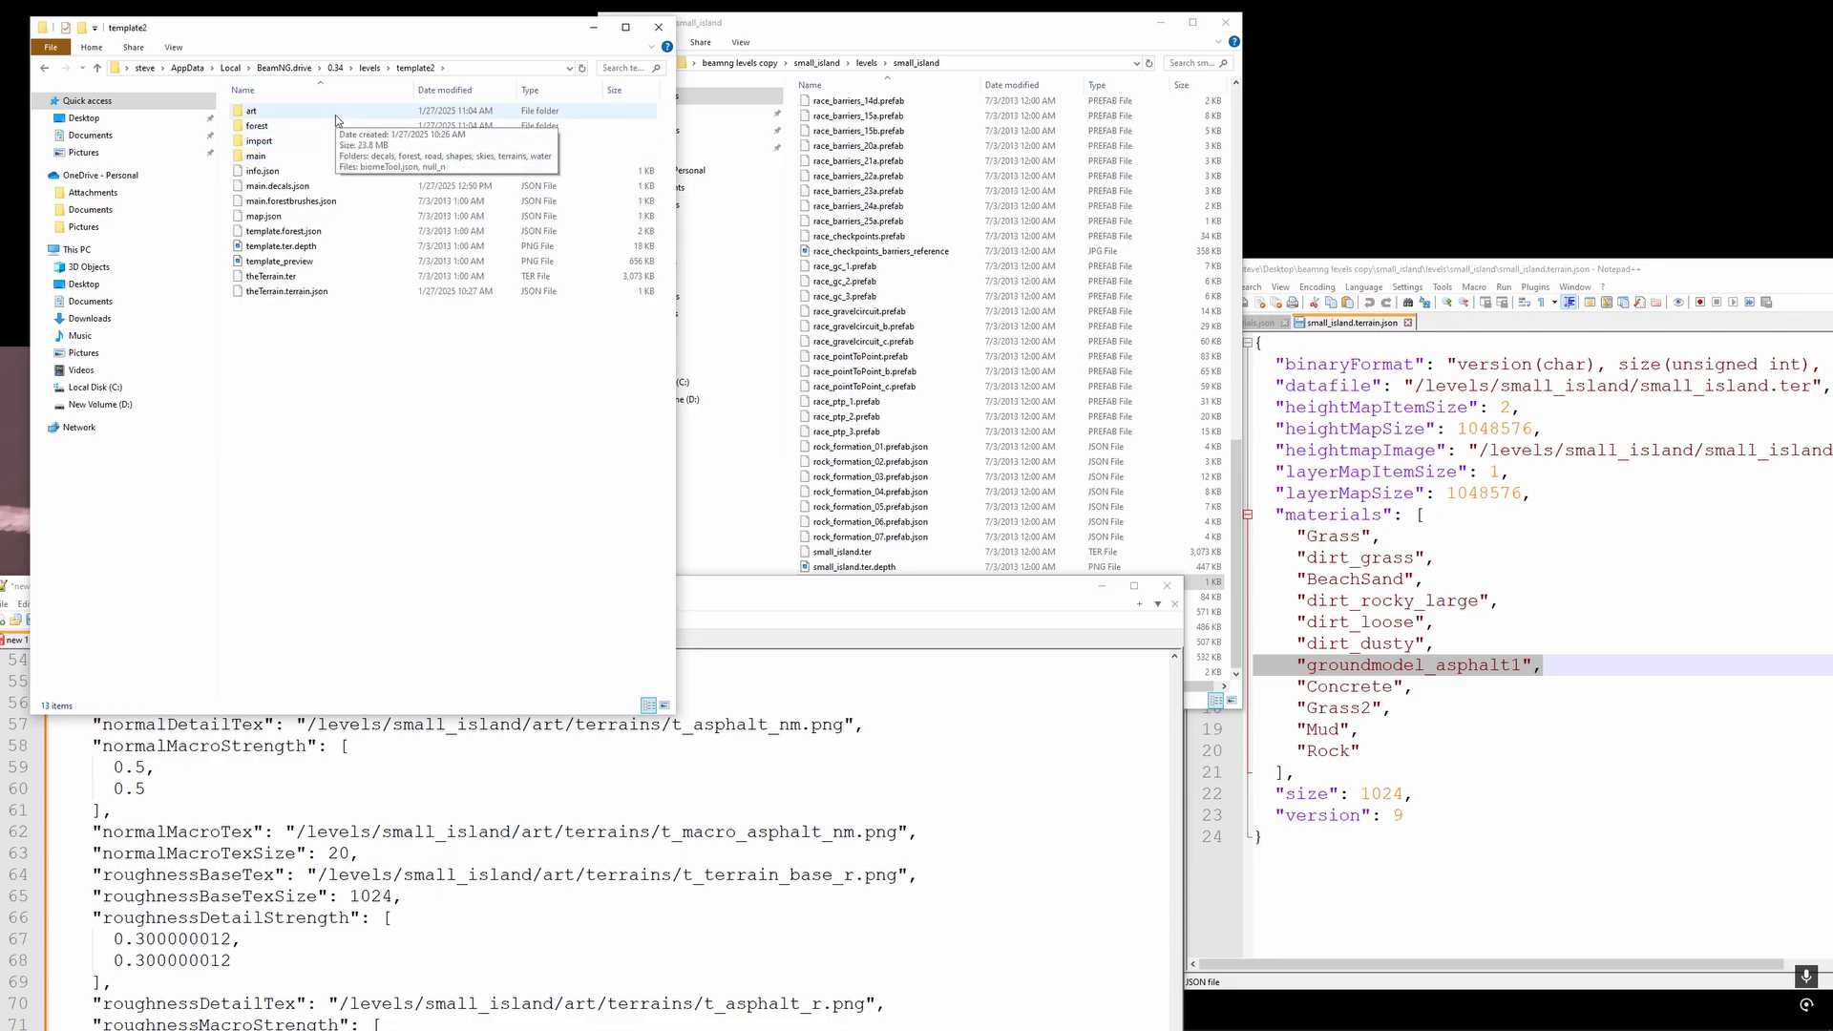
- Open template2's theTerrain.terrain.json in Notepad++ and move the window up so the file is fully readable
{"action": "right_click", "coordinate": [334, 291]}
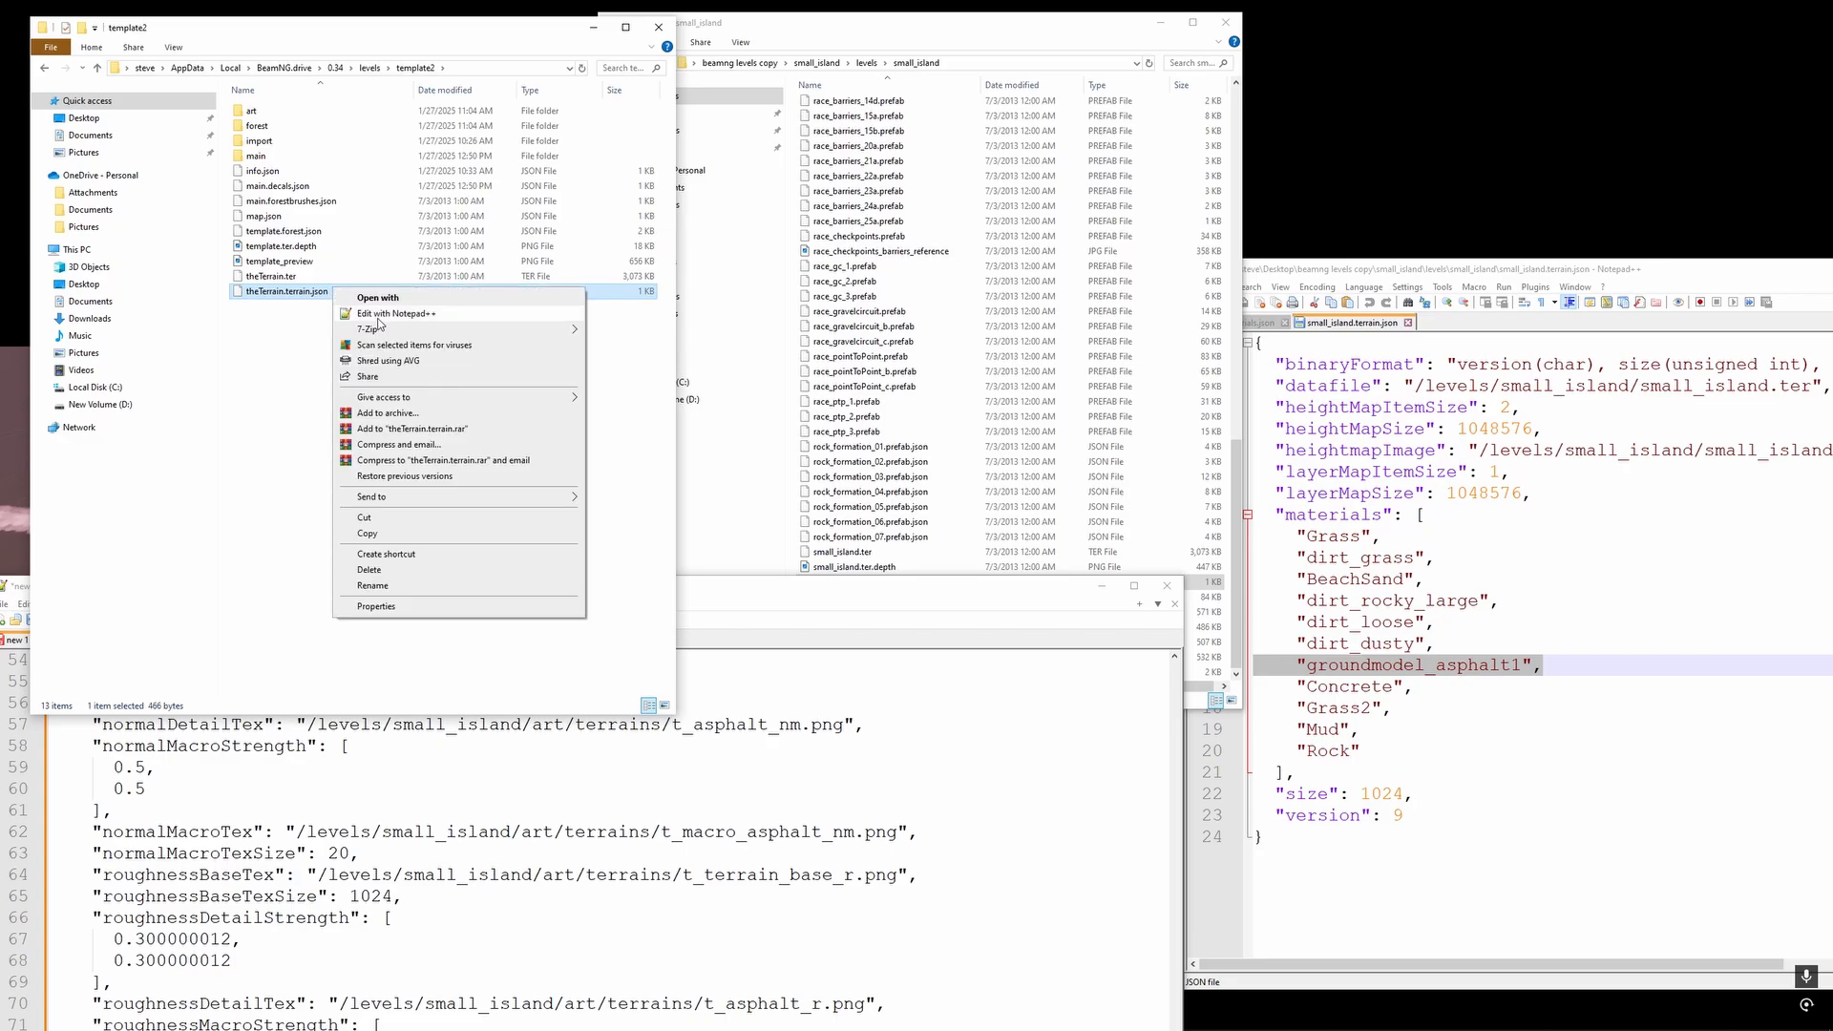
{"action": "left_click", "coordinate": [379, 322]}
{"action": "left_click_drag", "start_coordinate": [406, 602], "coordinate": [675, 240]}
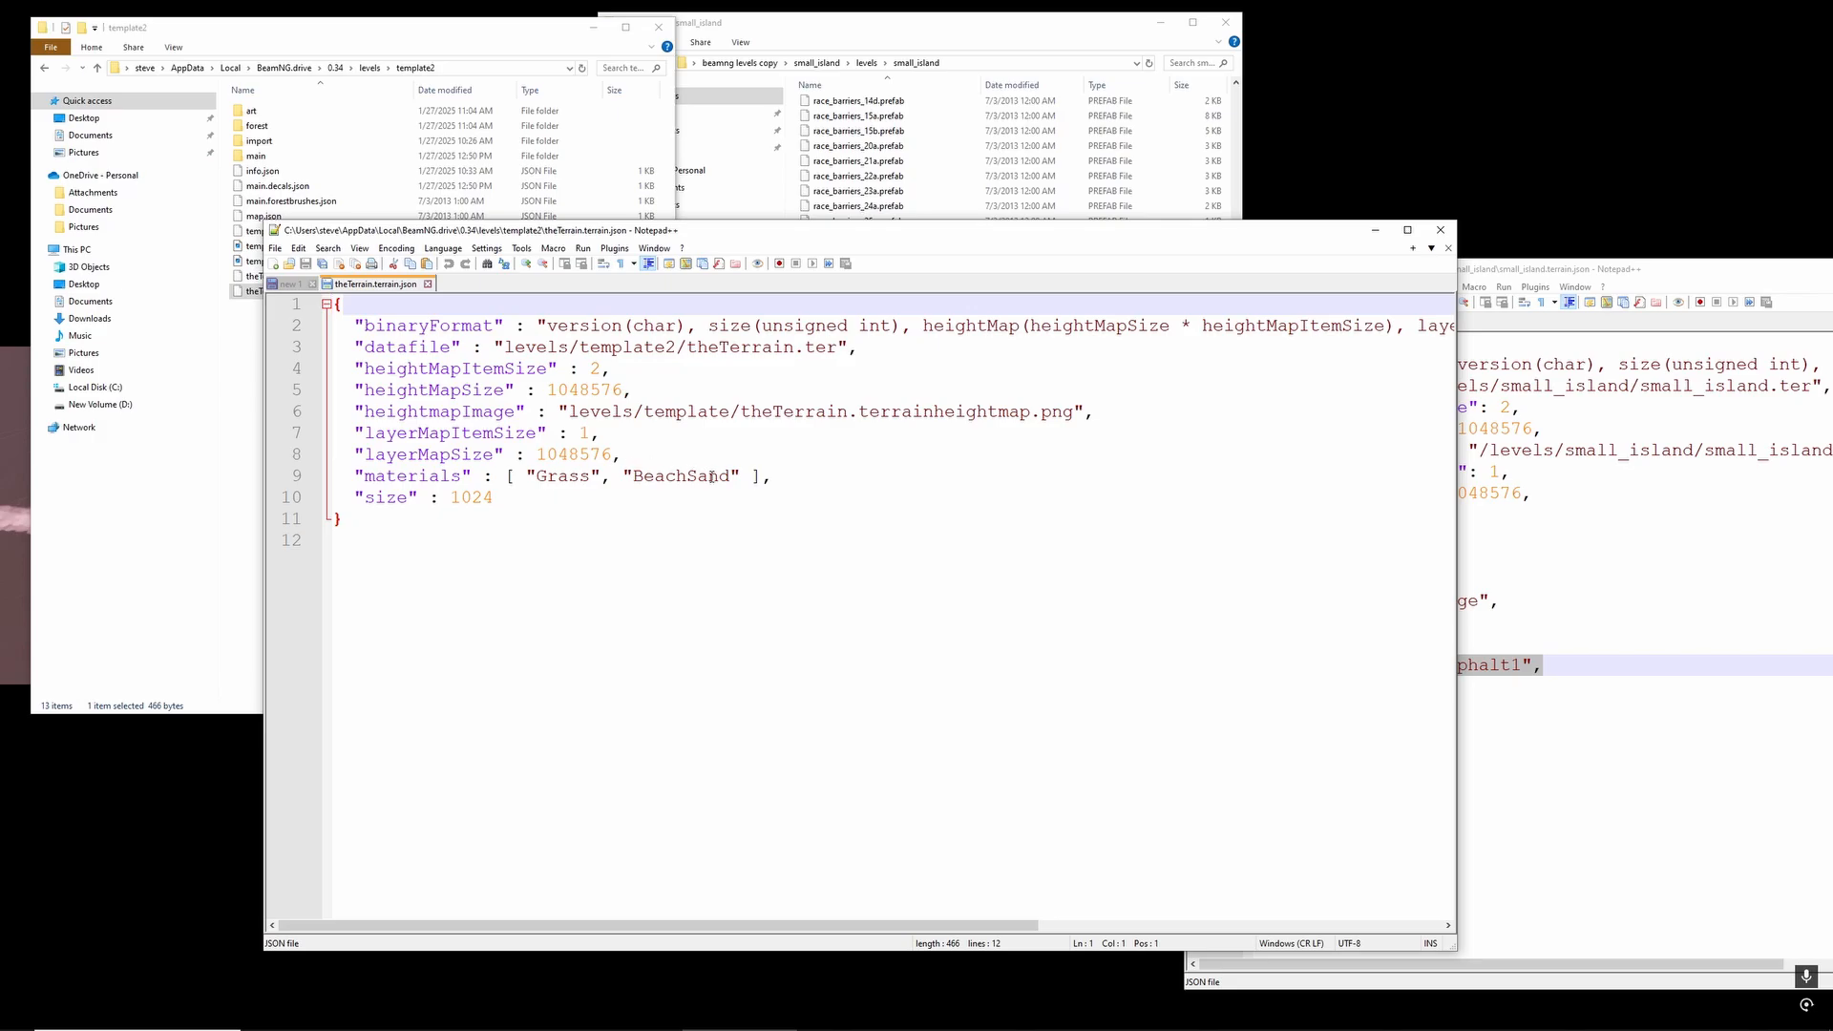
- Insert "groundmodel_asphalt1" between "Grass" and "BeachSand" in theTerrain.terrain.json's materials list, then save and close the file
{"action": "left_click", "coordinate": [619, 475]}
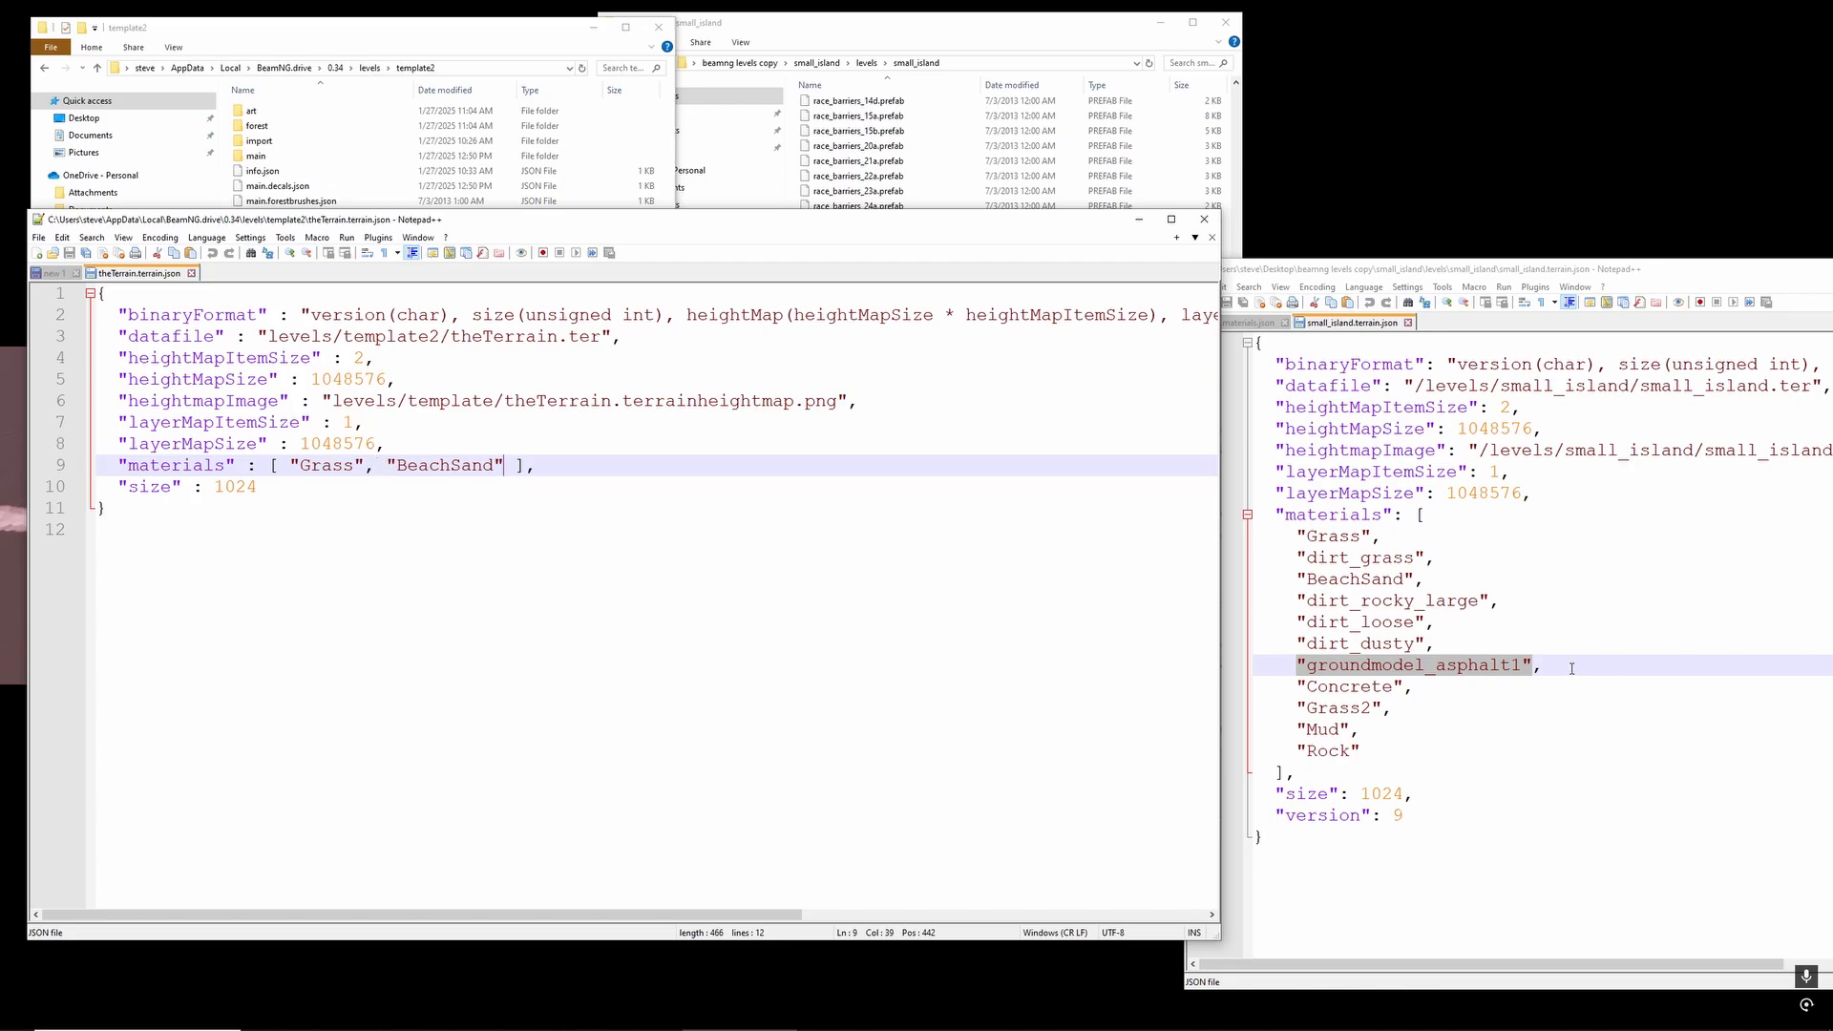
{"action": "left_click_drag", "start_coordinate": [1571, 668], "coordinate": [1300, 664]}
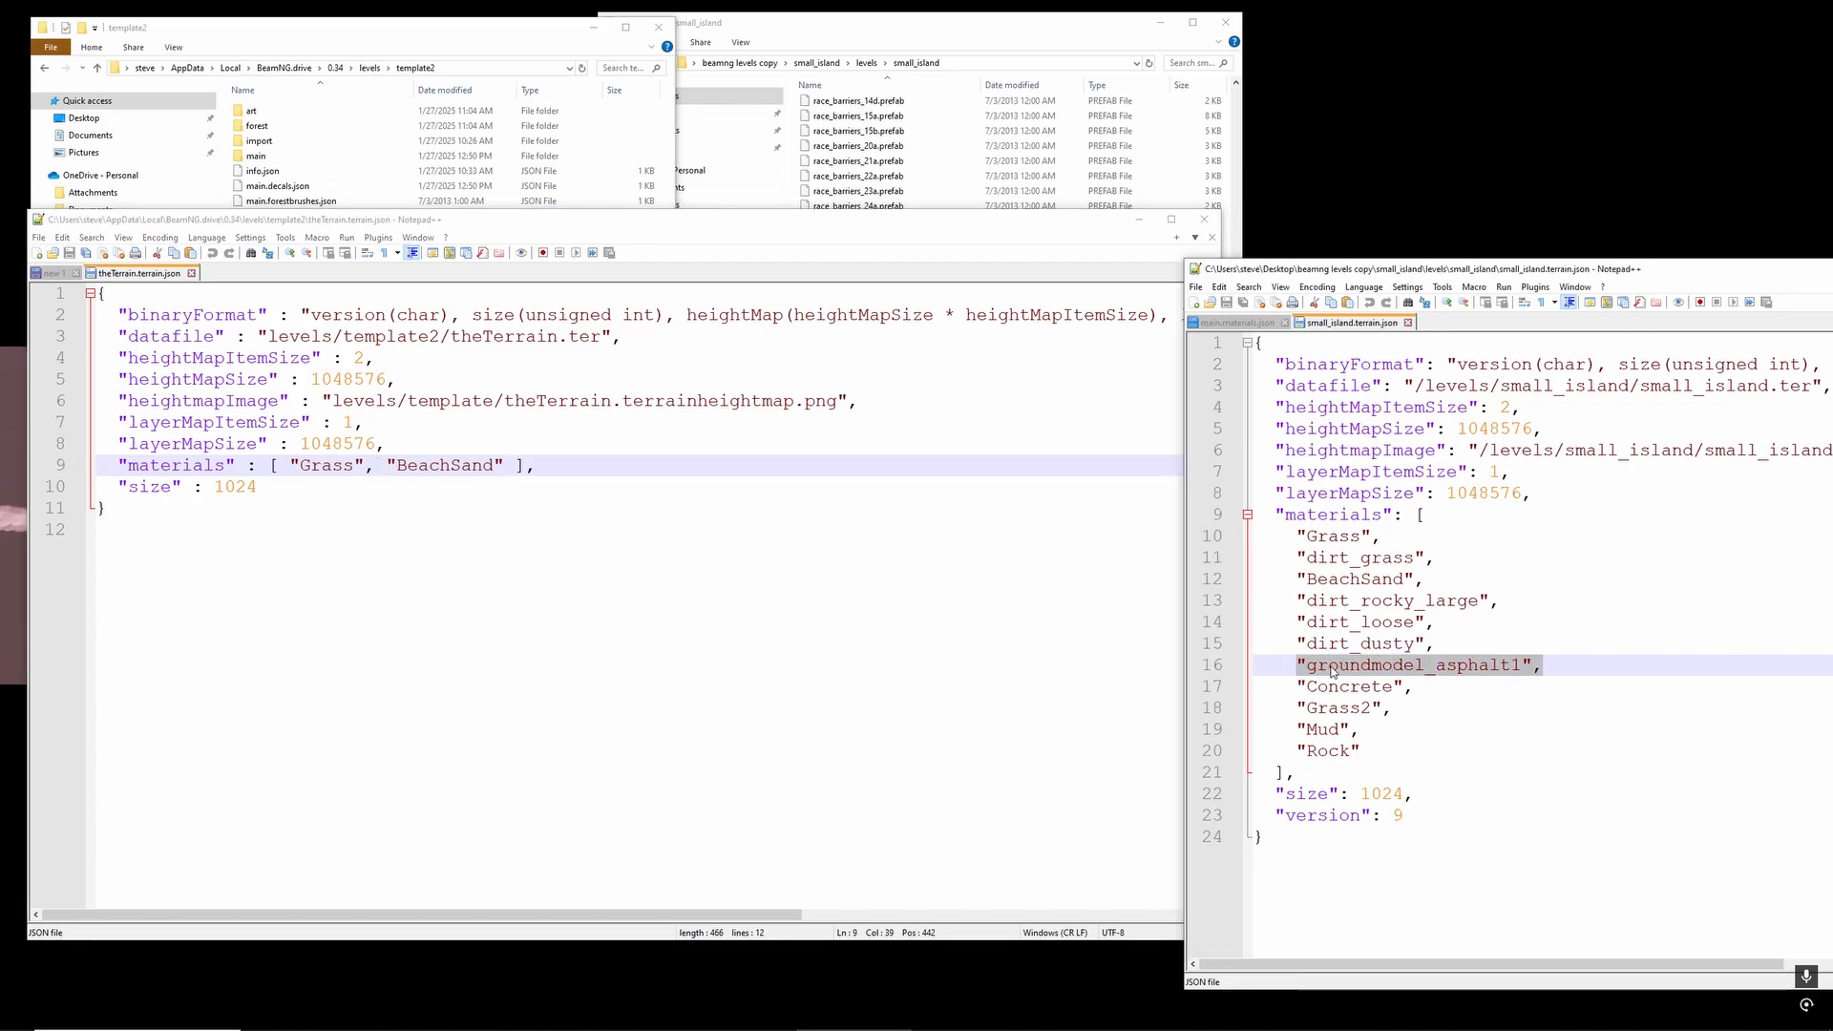
{"action": "left_click", "coordinate": [387, 465]}
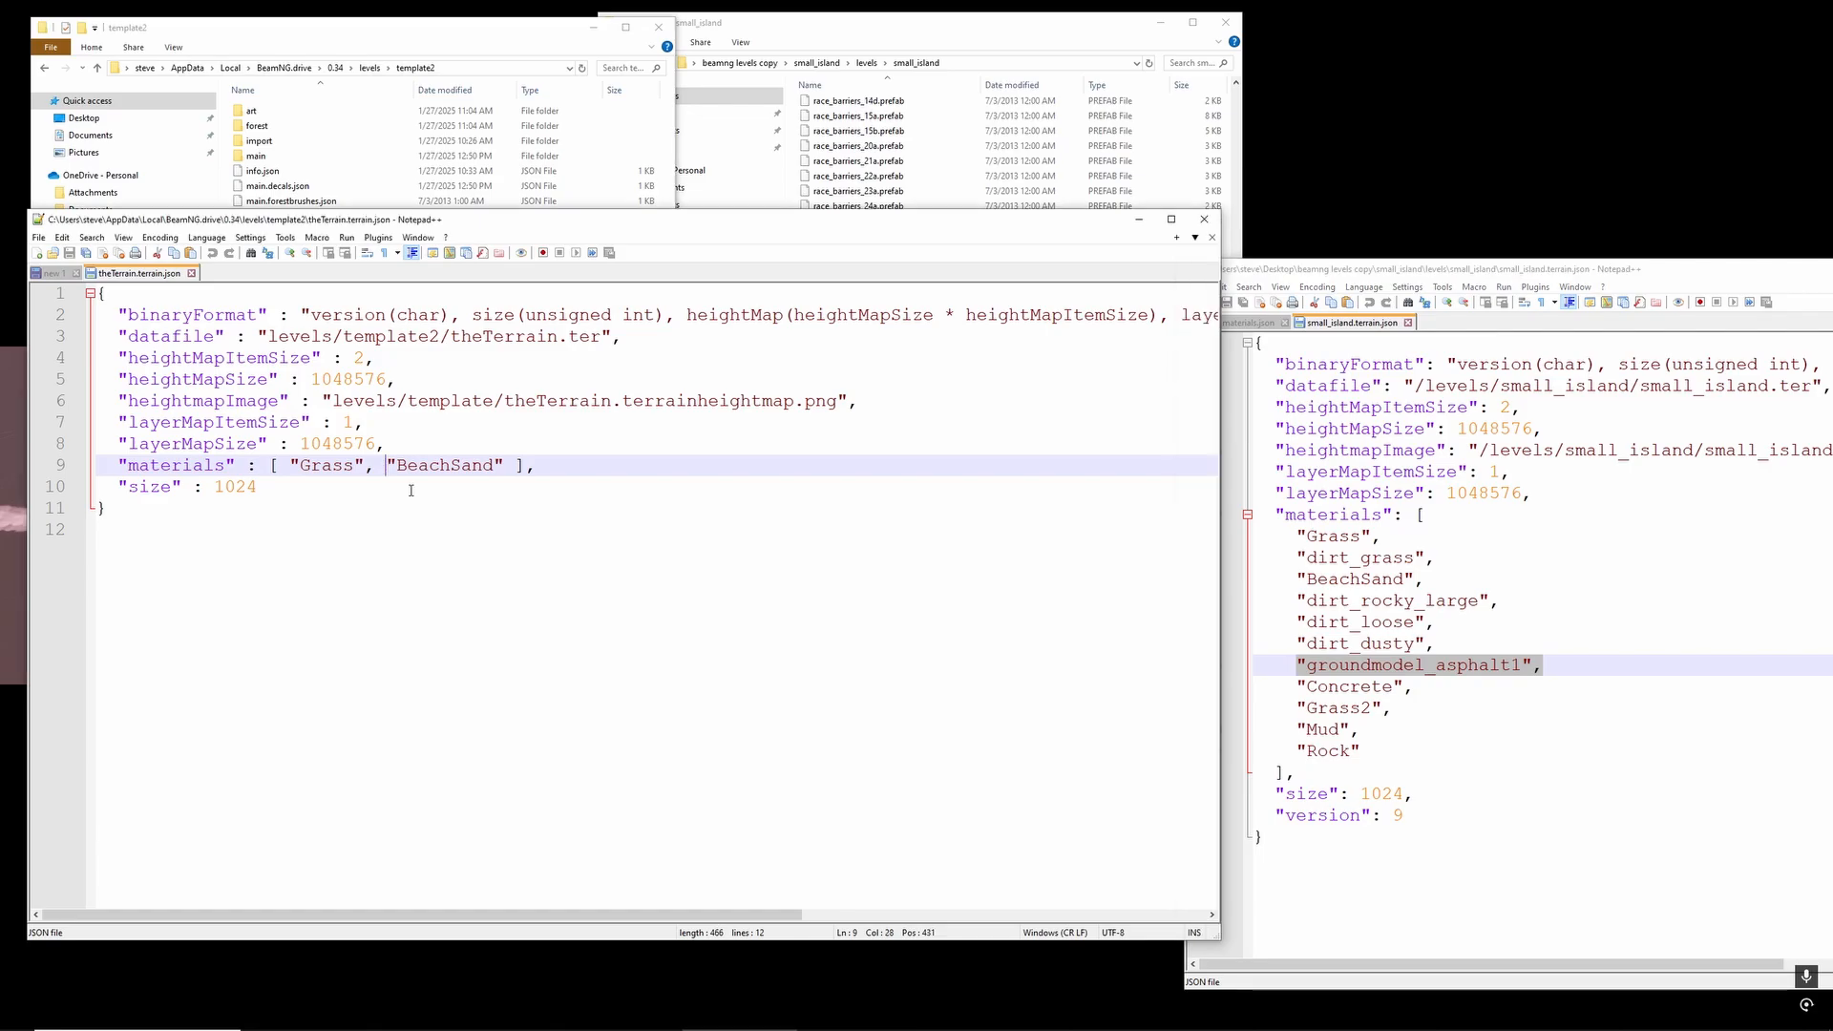
{"action": "key", "text": "ctrl+v"}
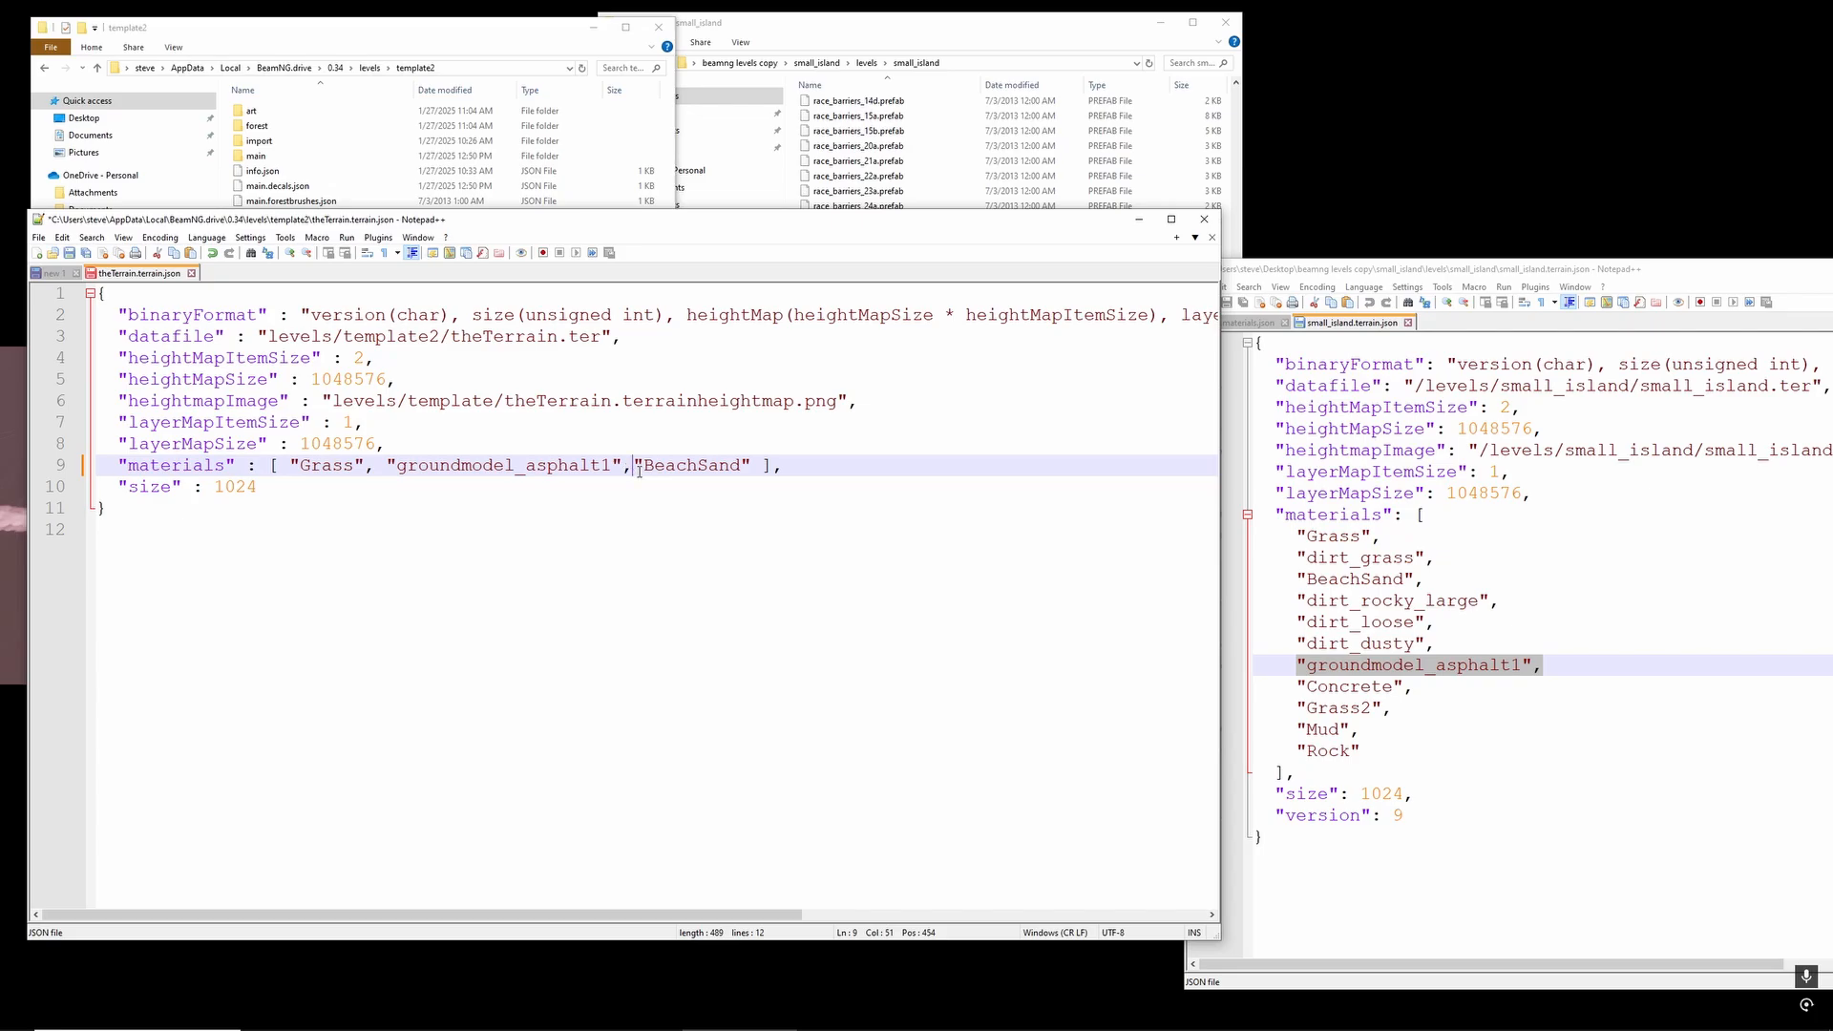
{"action": "key", "text": "ctrl+z"}
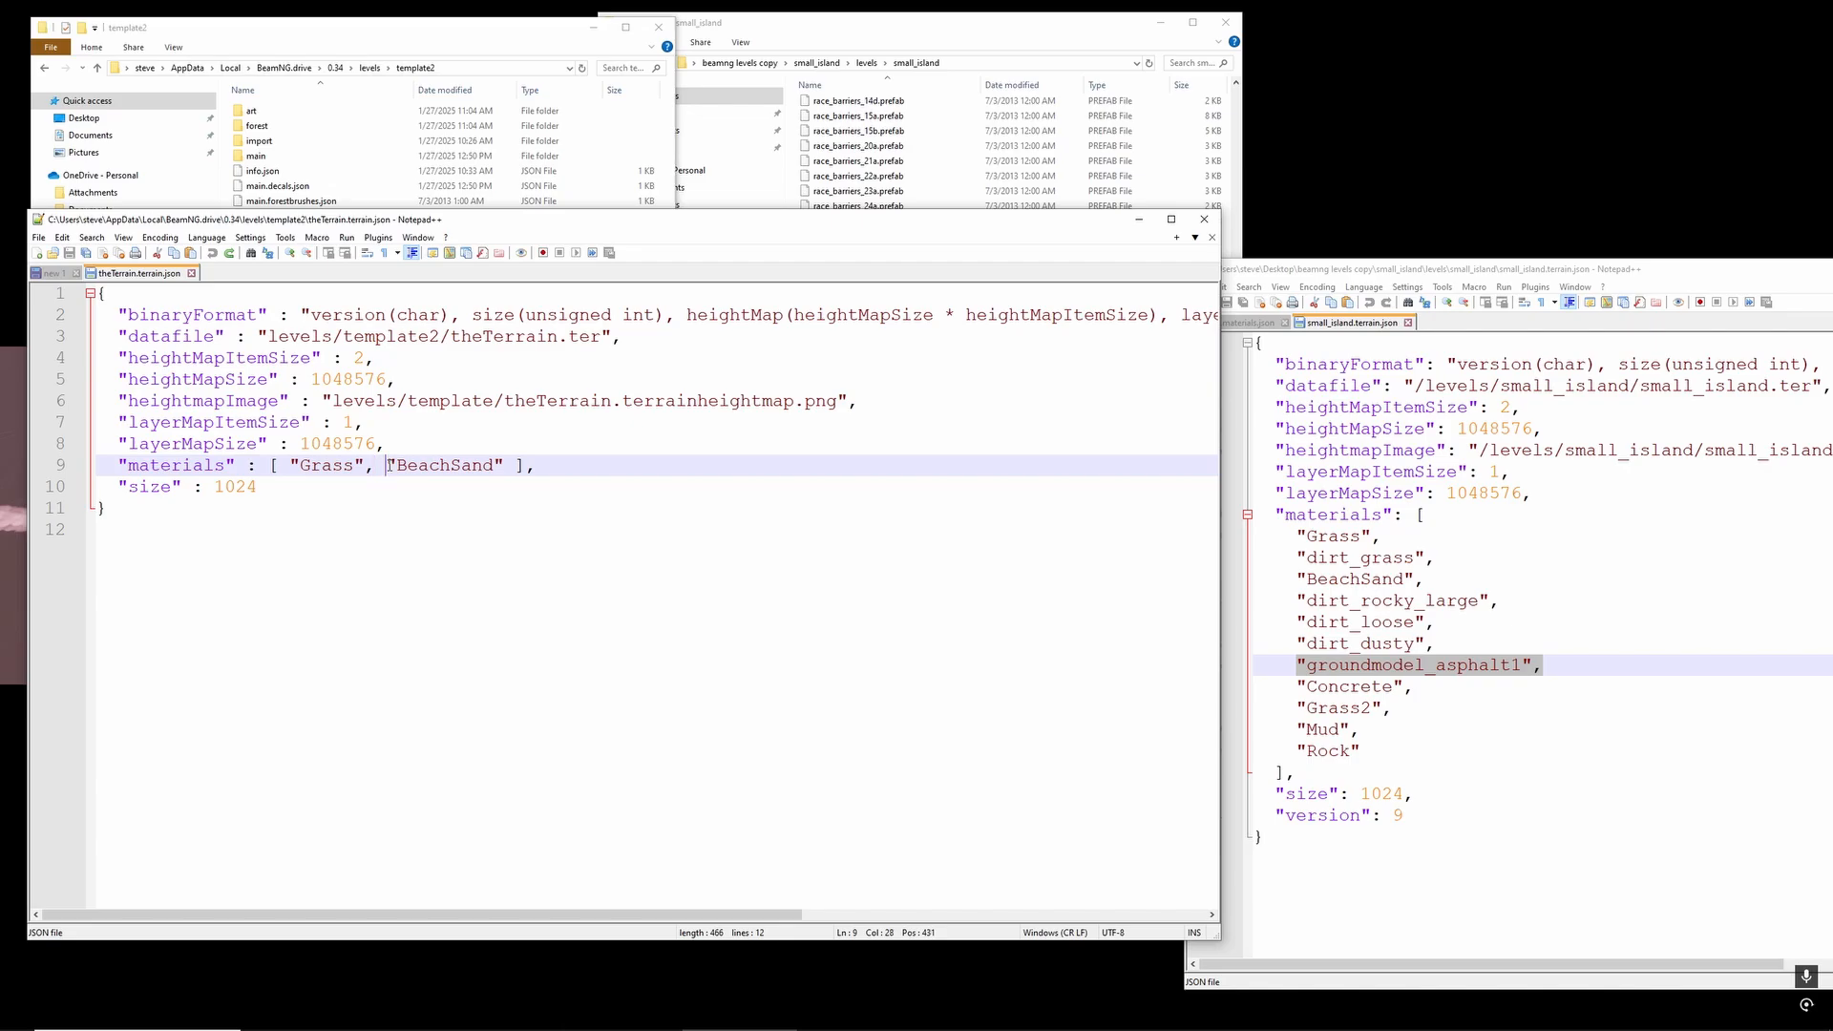
{"action": "key", "text": "ctrl+v"}
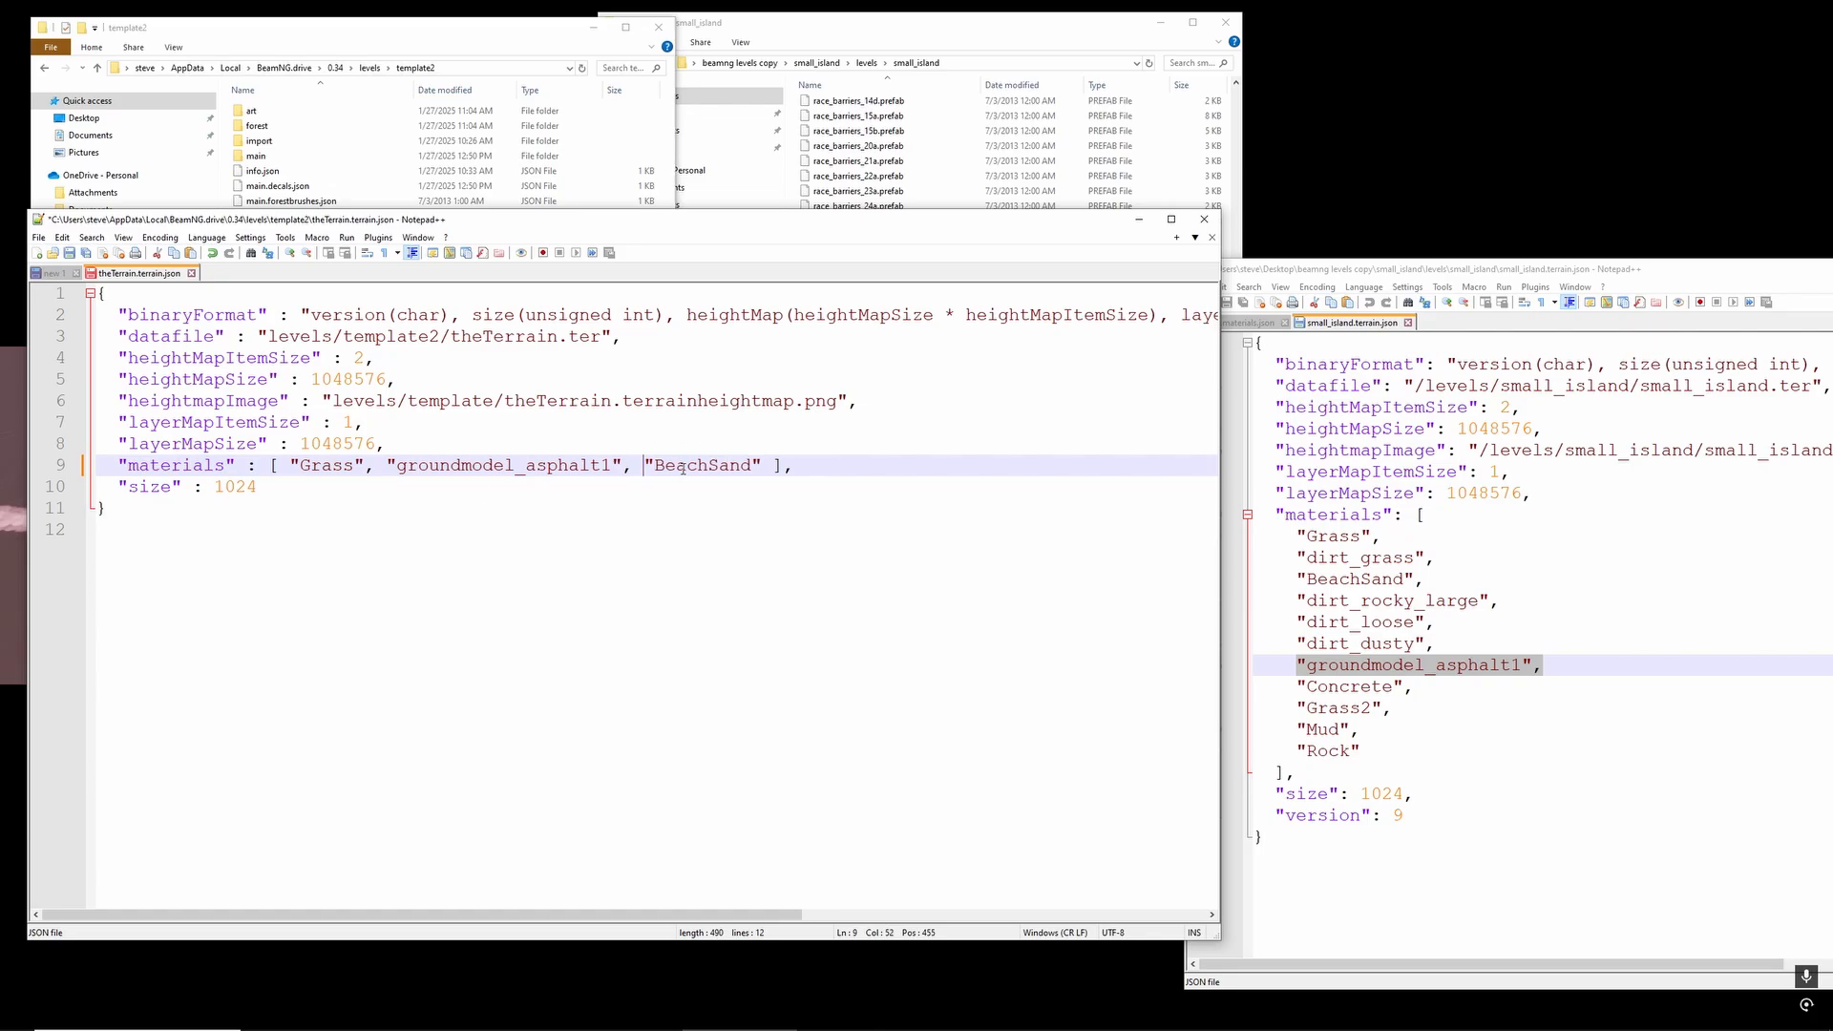
{"action": "left_click", "coordinate": [802, 467]}
{"action": "key", "text": "ctrl+s"}
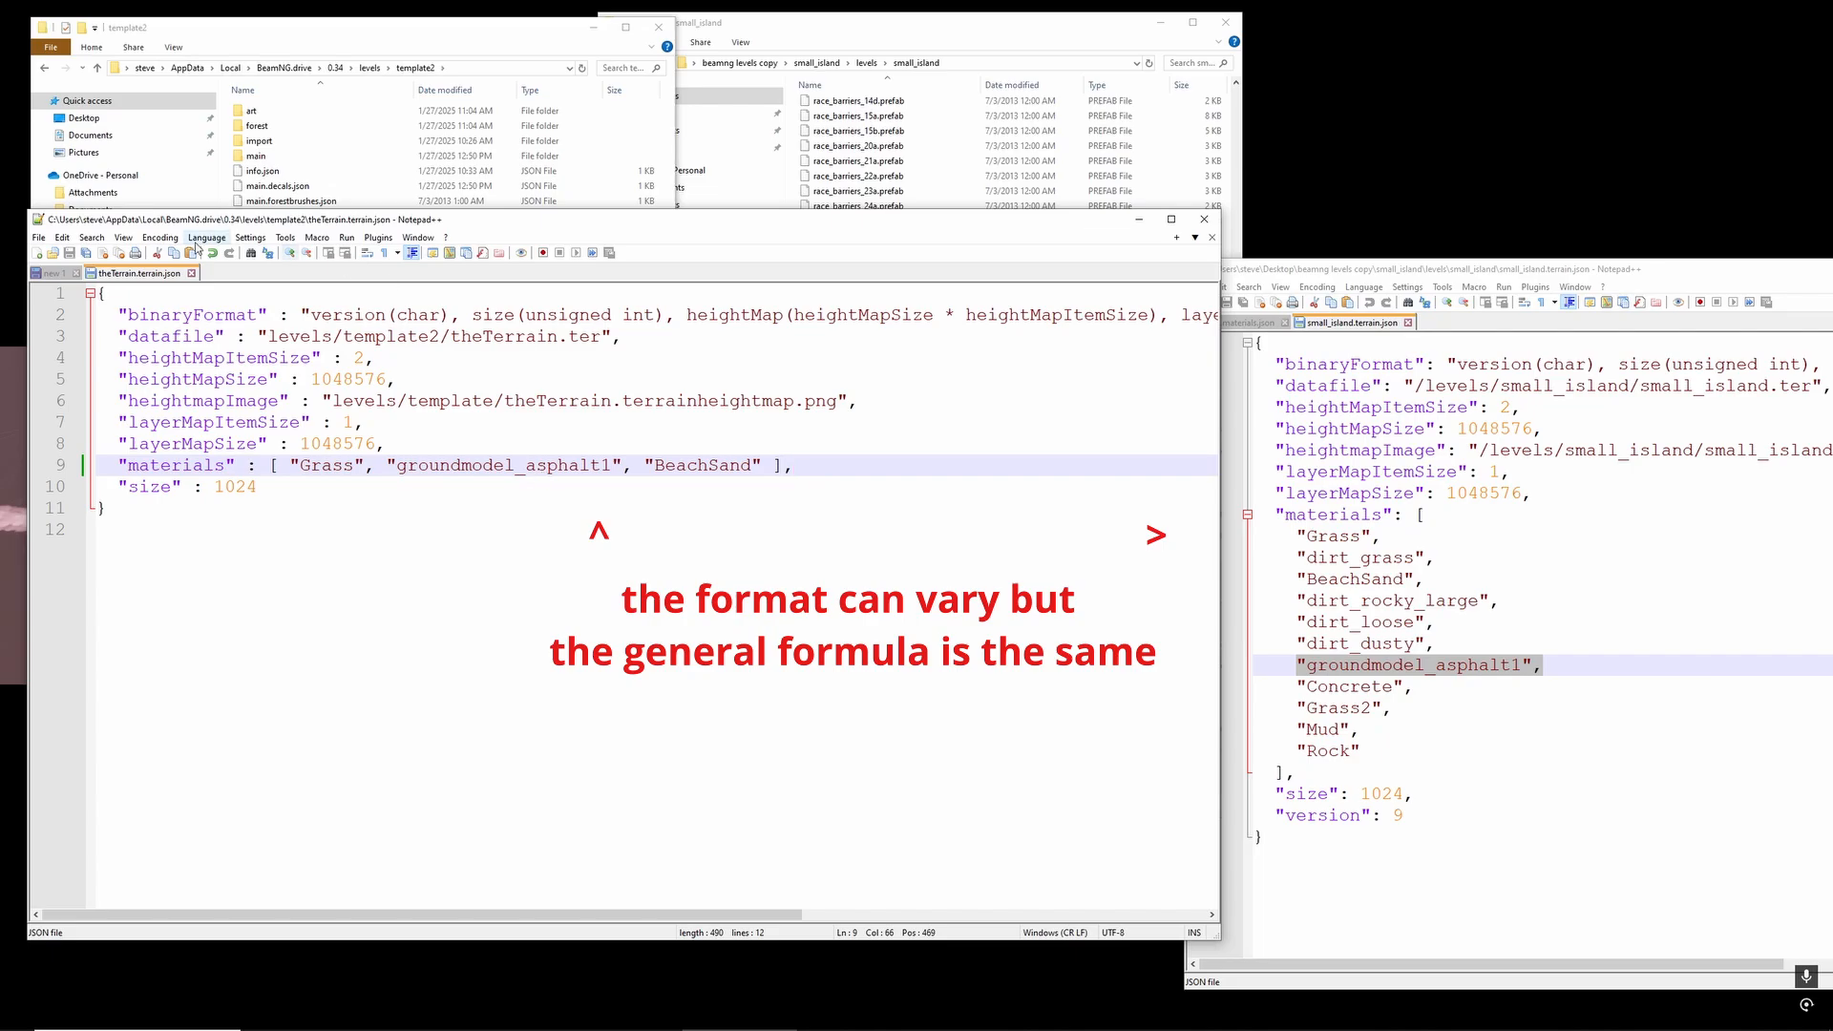
{"action": "left_click", "coordinate": [192, 274]}
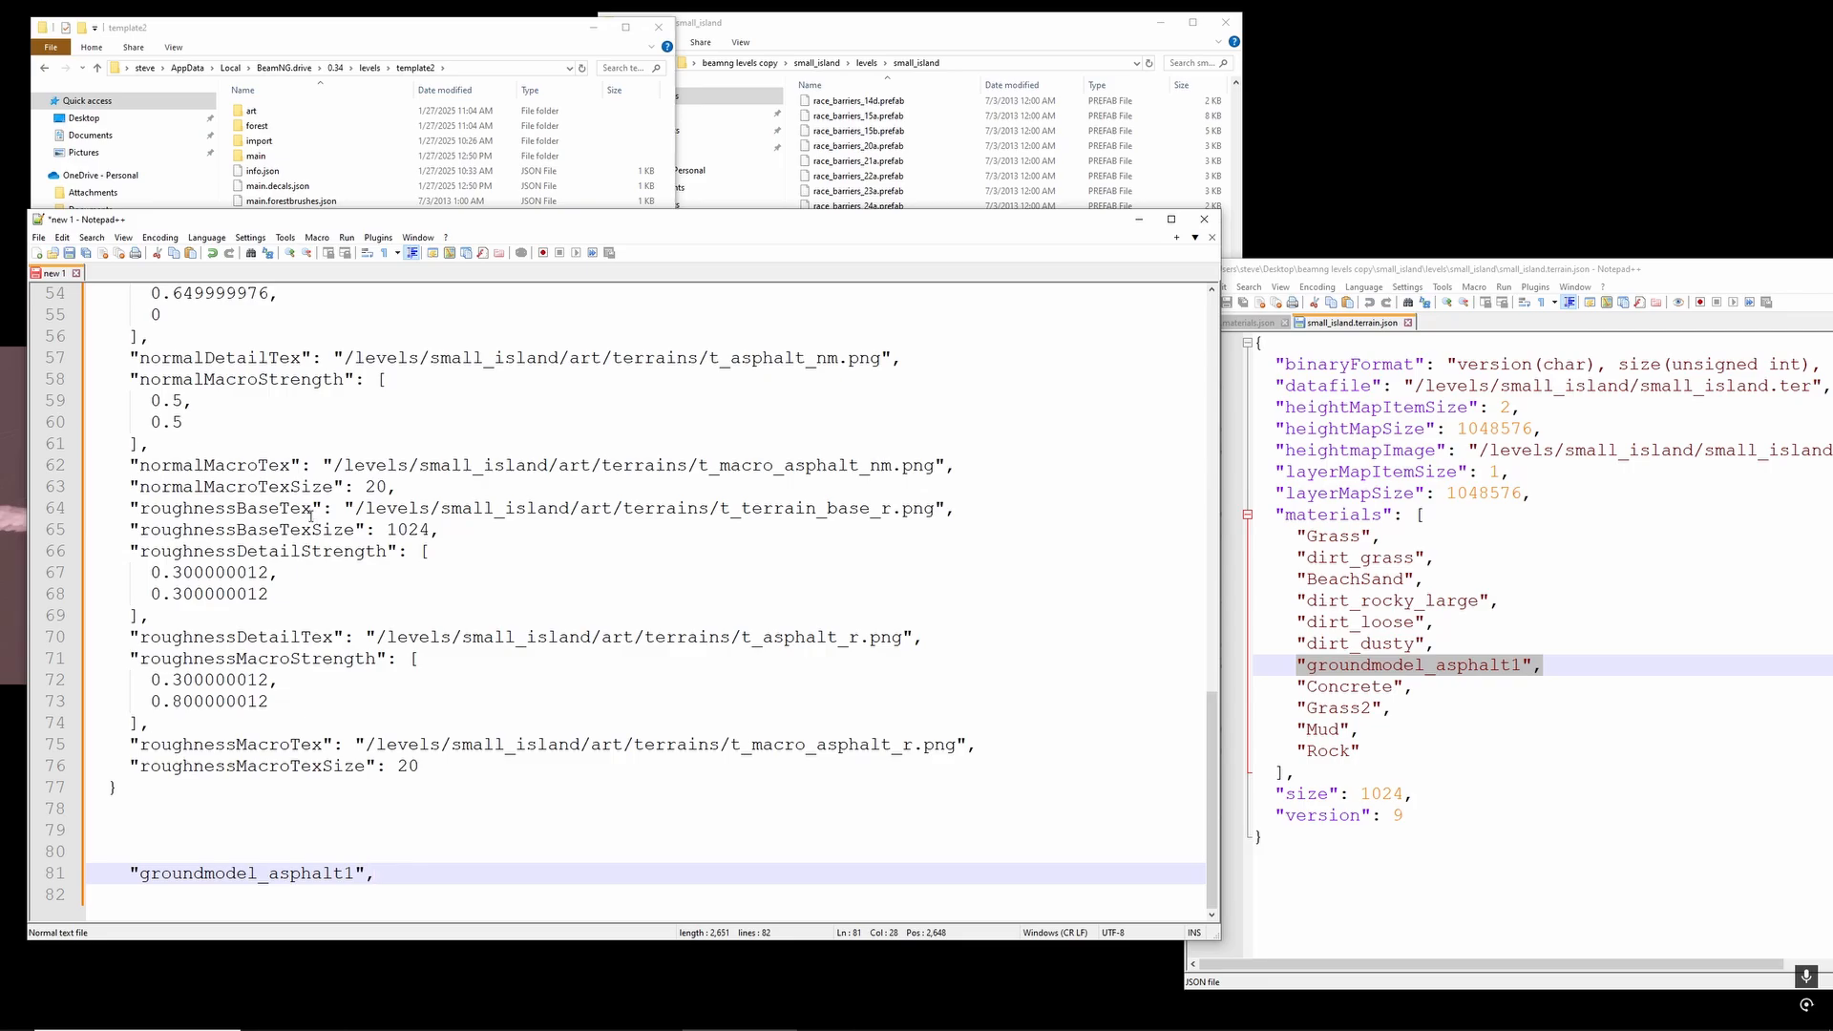
- Copy the whole groundmodel_asphalt1 material block, lines 1 to 77, from the scratch pad
{"action": "scroll", "coordinate": [311, 516], "scroll_direction": "up", "scroll_amount": 18}
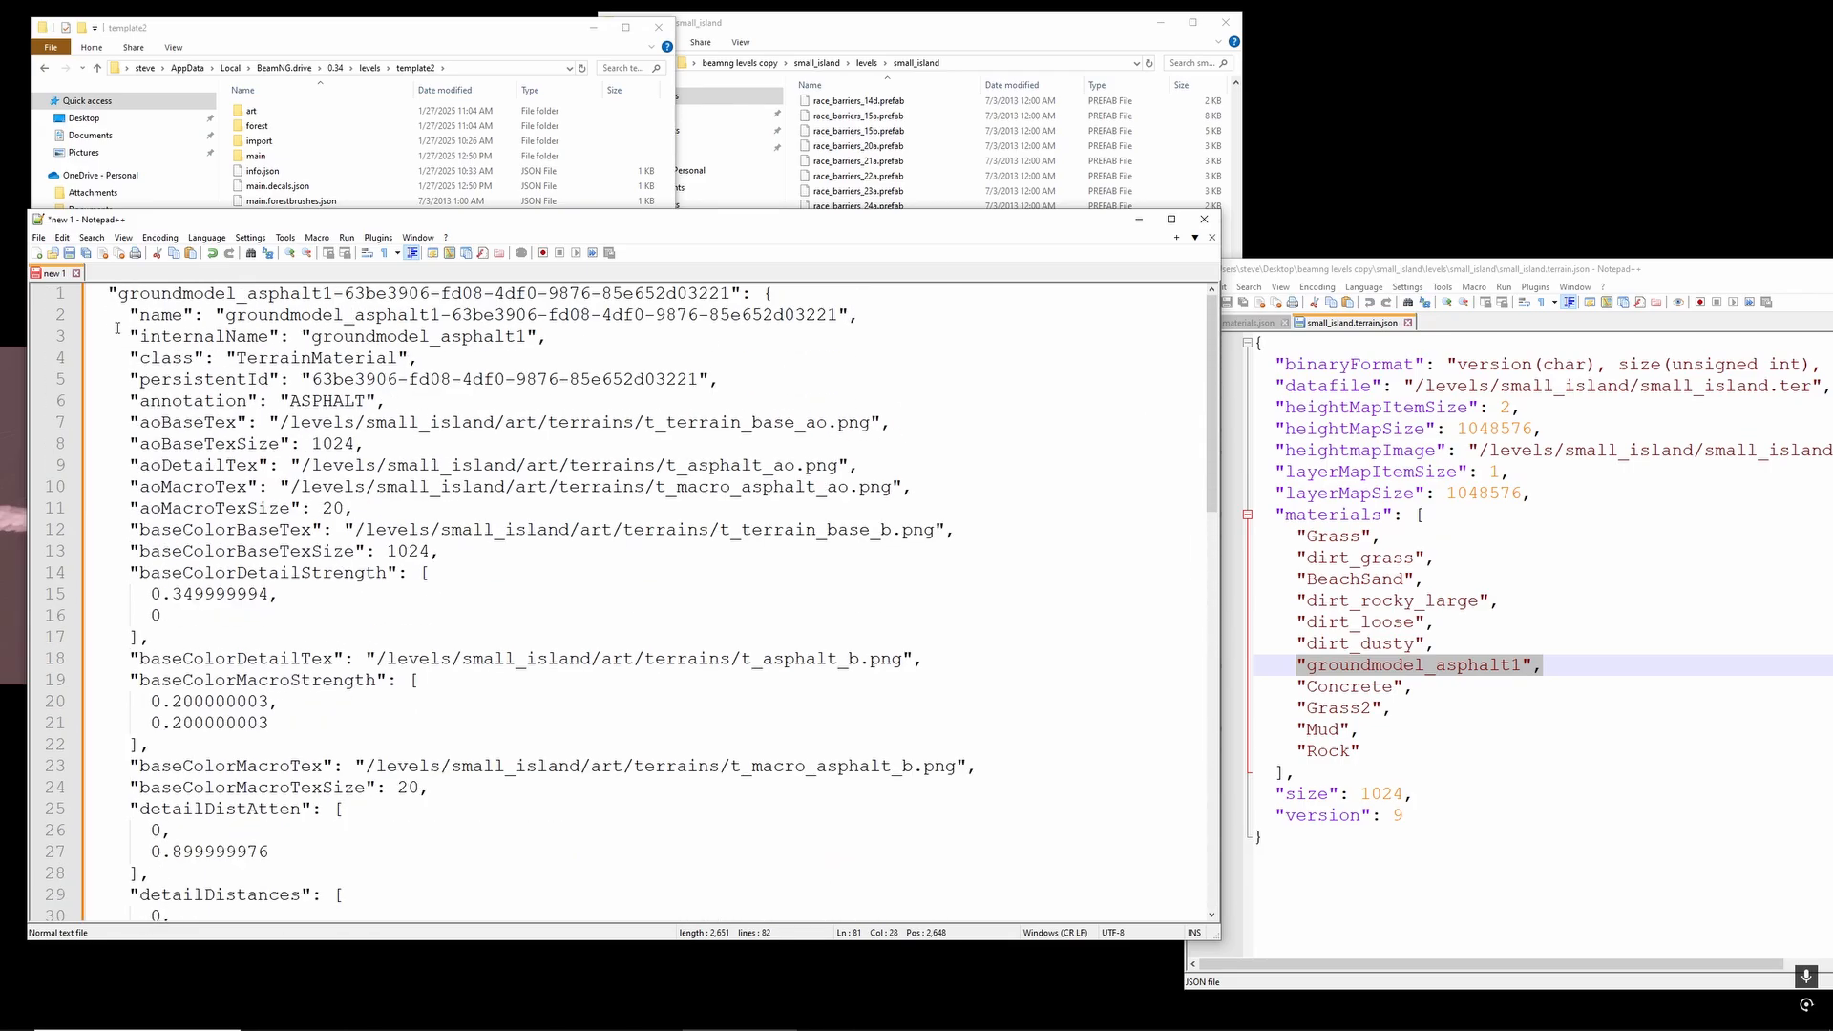
{"action": "left_click_drag", "start_coordinate": [91, 294], "coordinate": [514, 787]}
{"action": "right_click", "coordinate": [232, 513]}
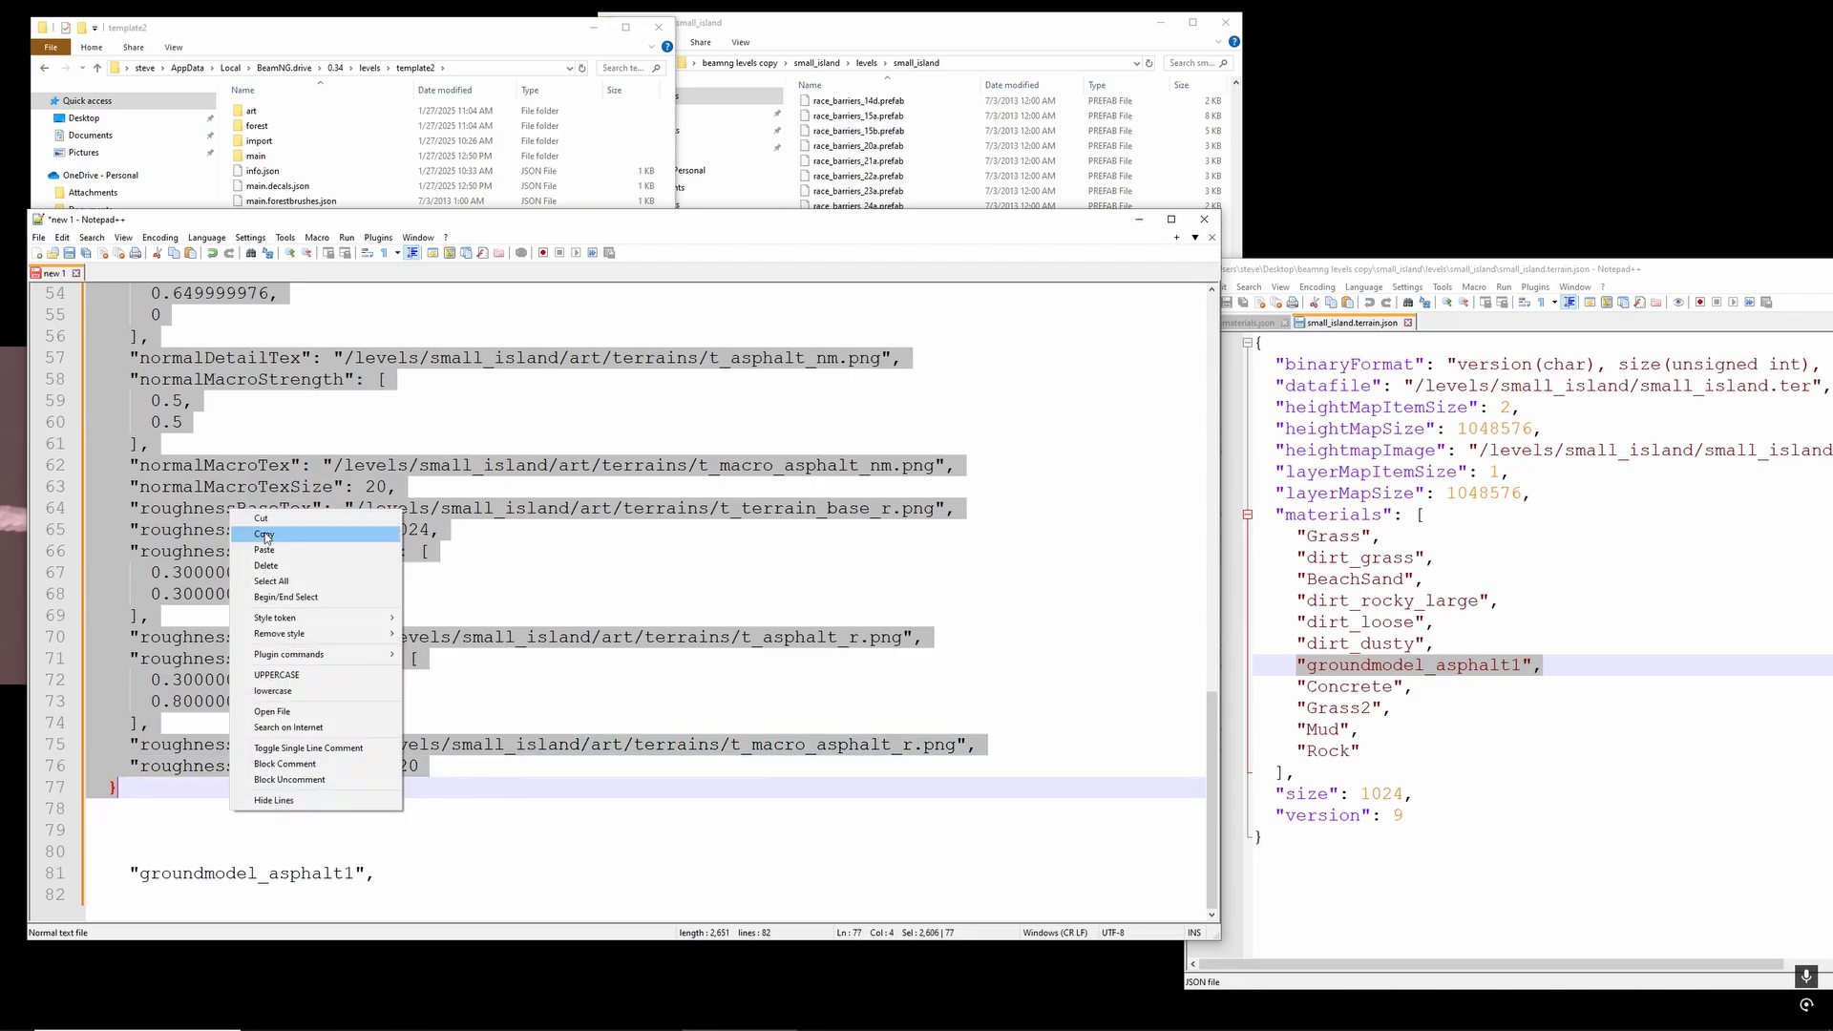
{"action": "left_click", "coordinate": [266, 535]}
{"action": "scroll", "coordinate": [449, 402], "scroll_direction": "up", "scroll_amount": 18}
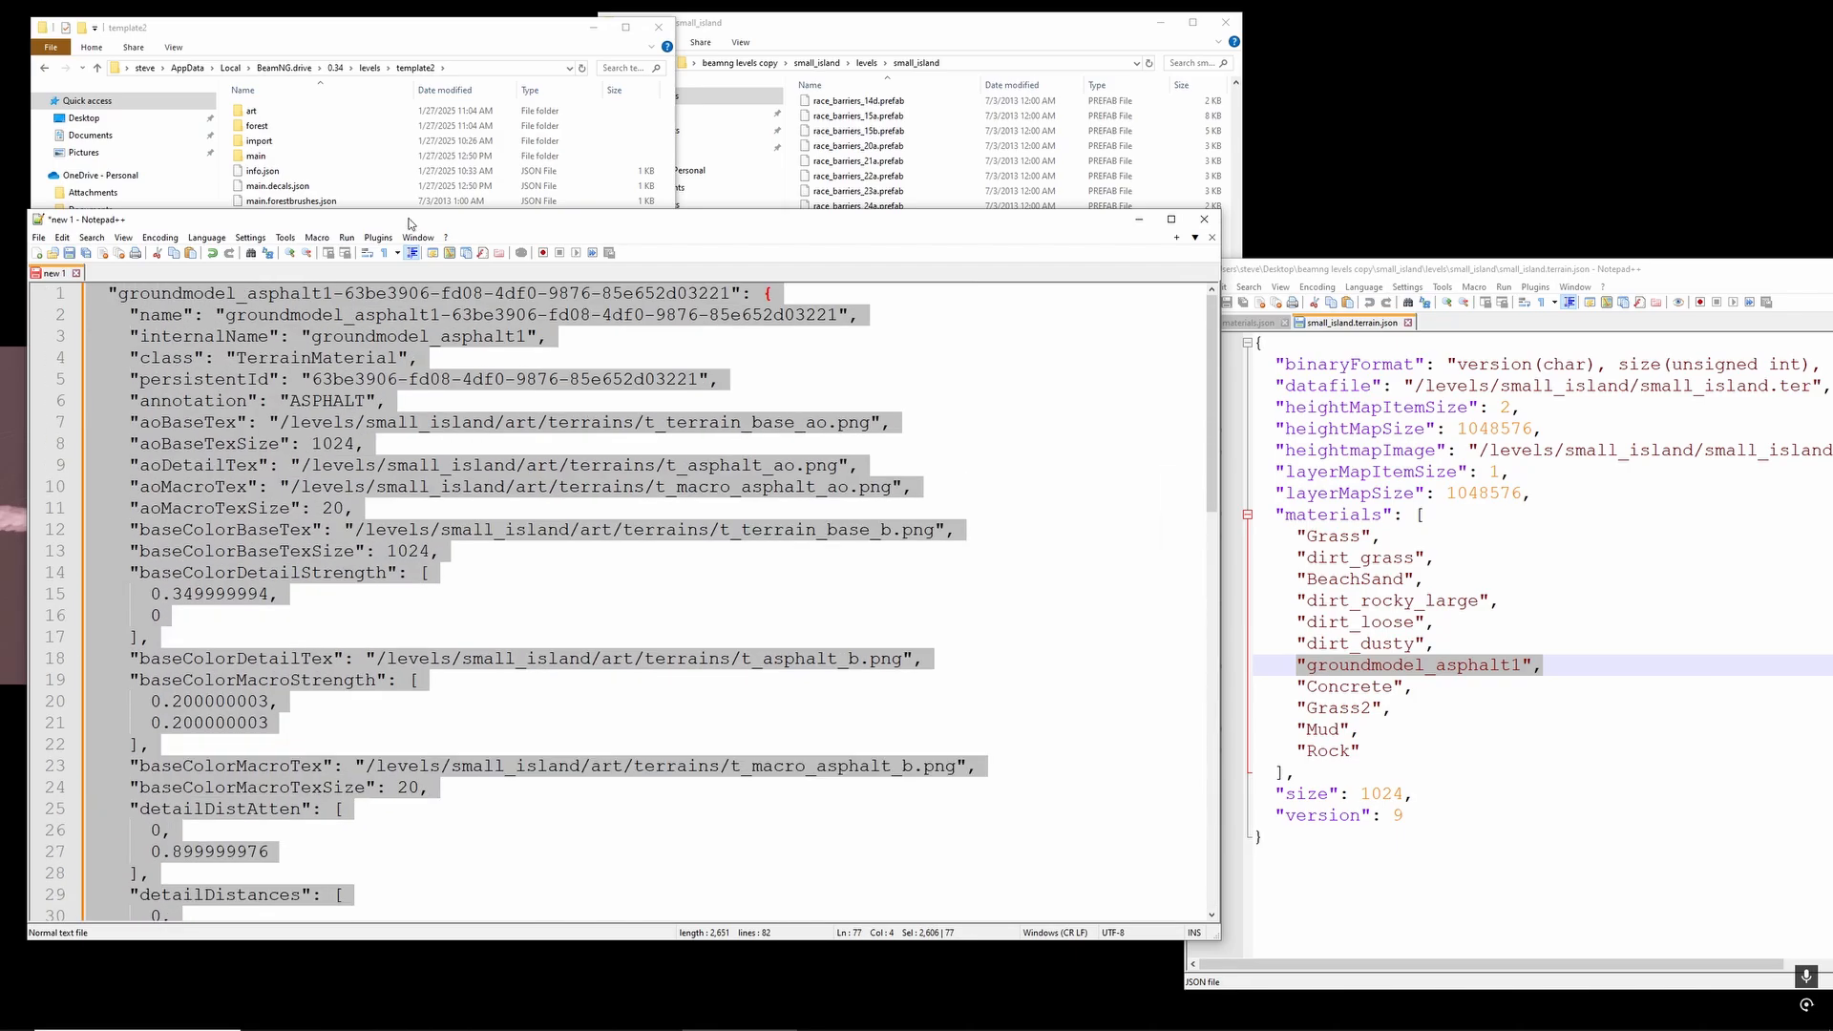
- Open main.materials.json from template2's art/terrains folder in Notepad++ and move the window up into clear view
{"action": "left_click_drag", "start_coordinate": [420, 226], "coordinate": [411, 313]}
{"action": "left_click", "coordinate": [374, 36]}
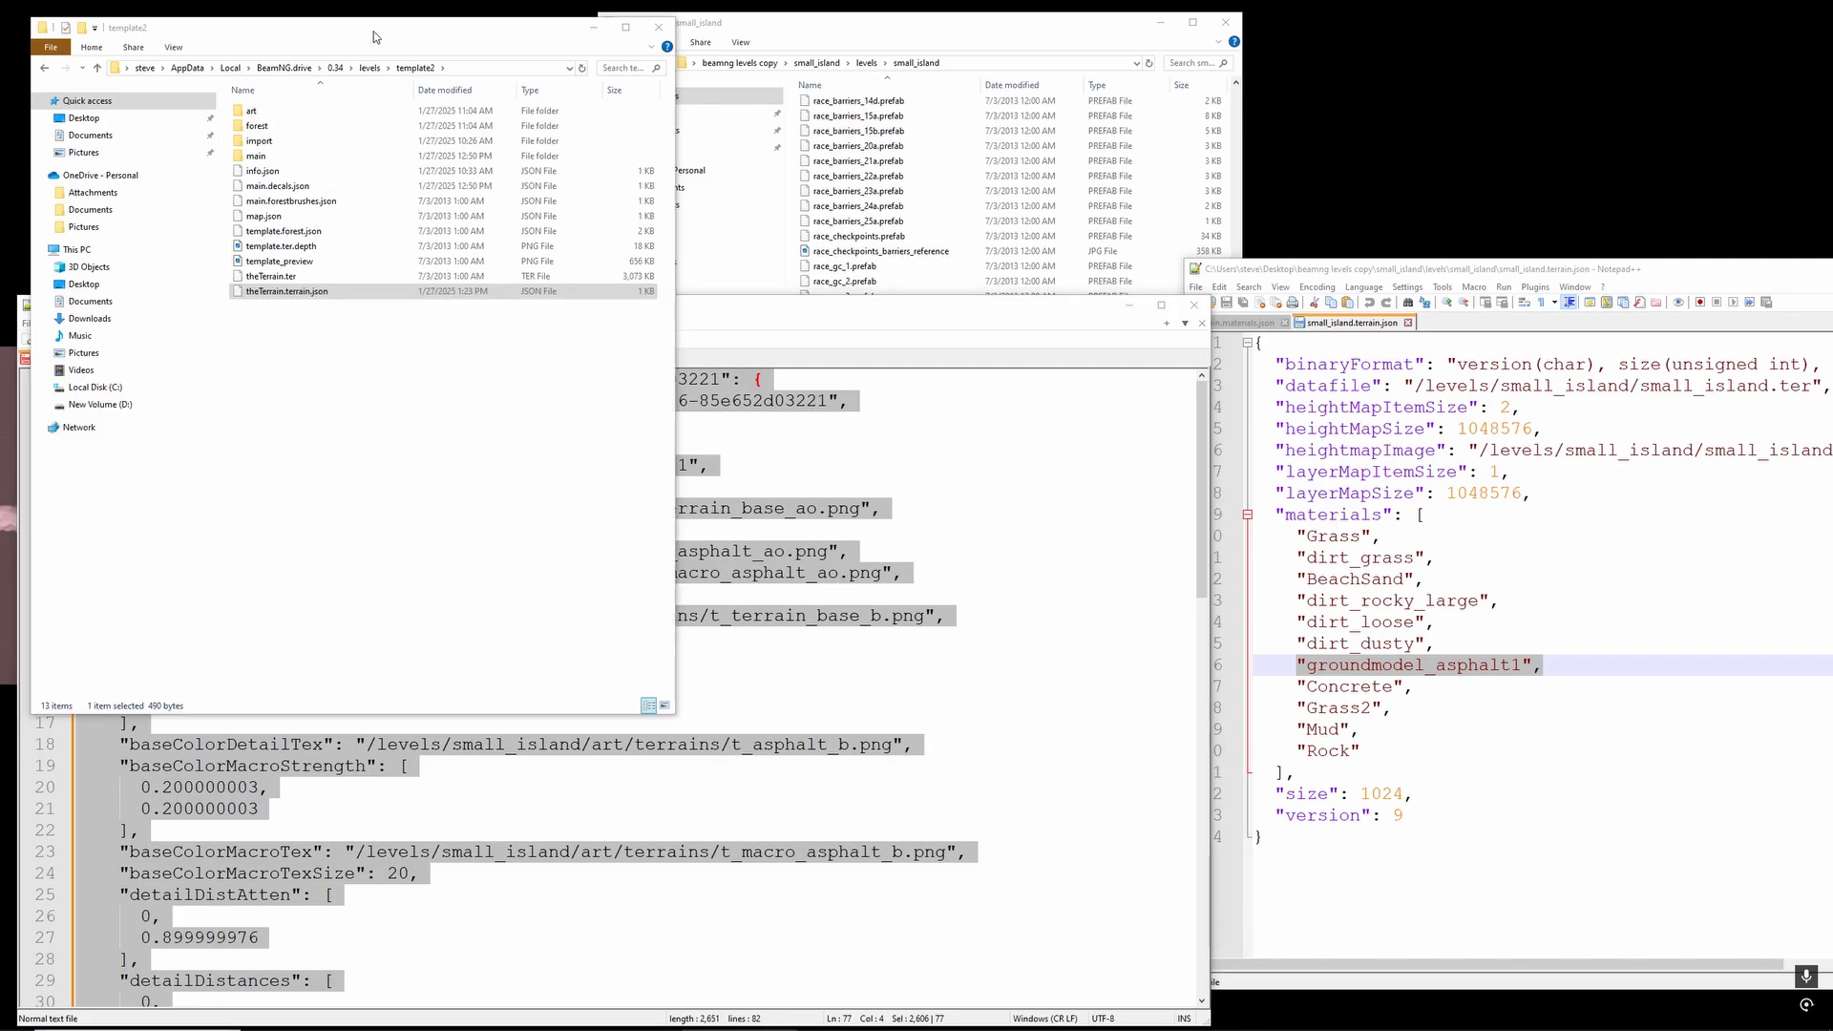
{"action": "double_click", "coordinate": [335, 110]}
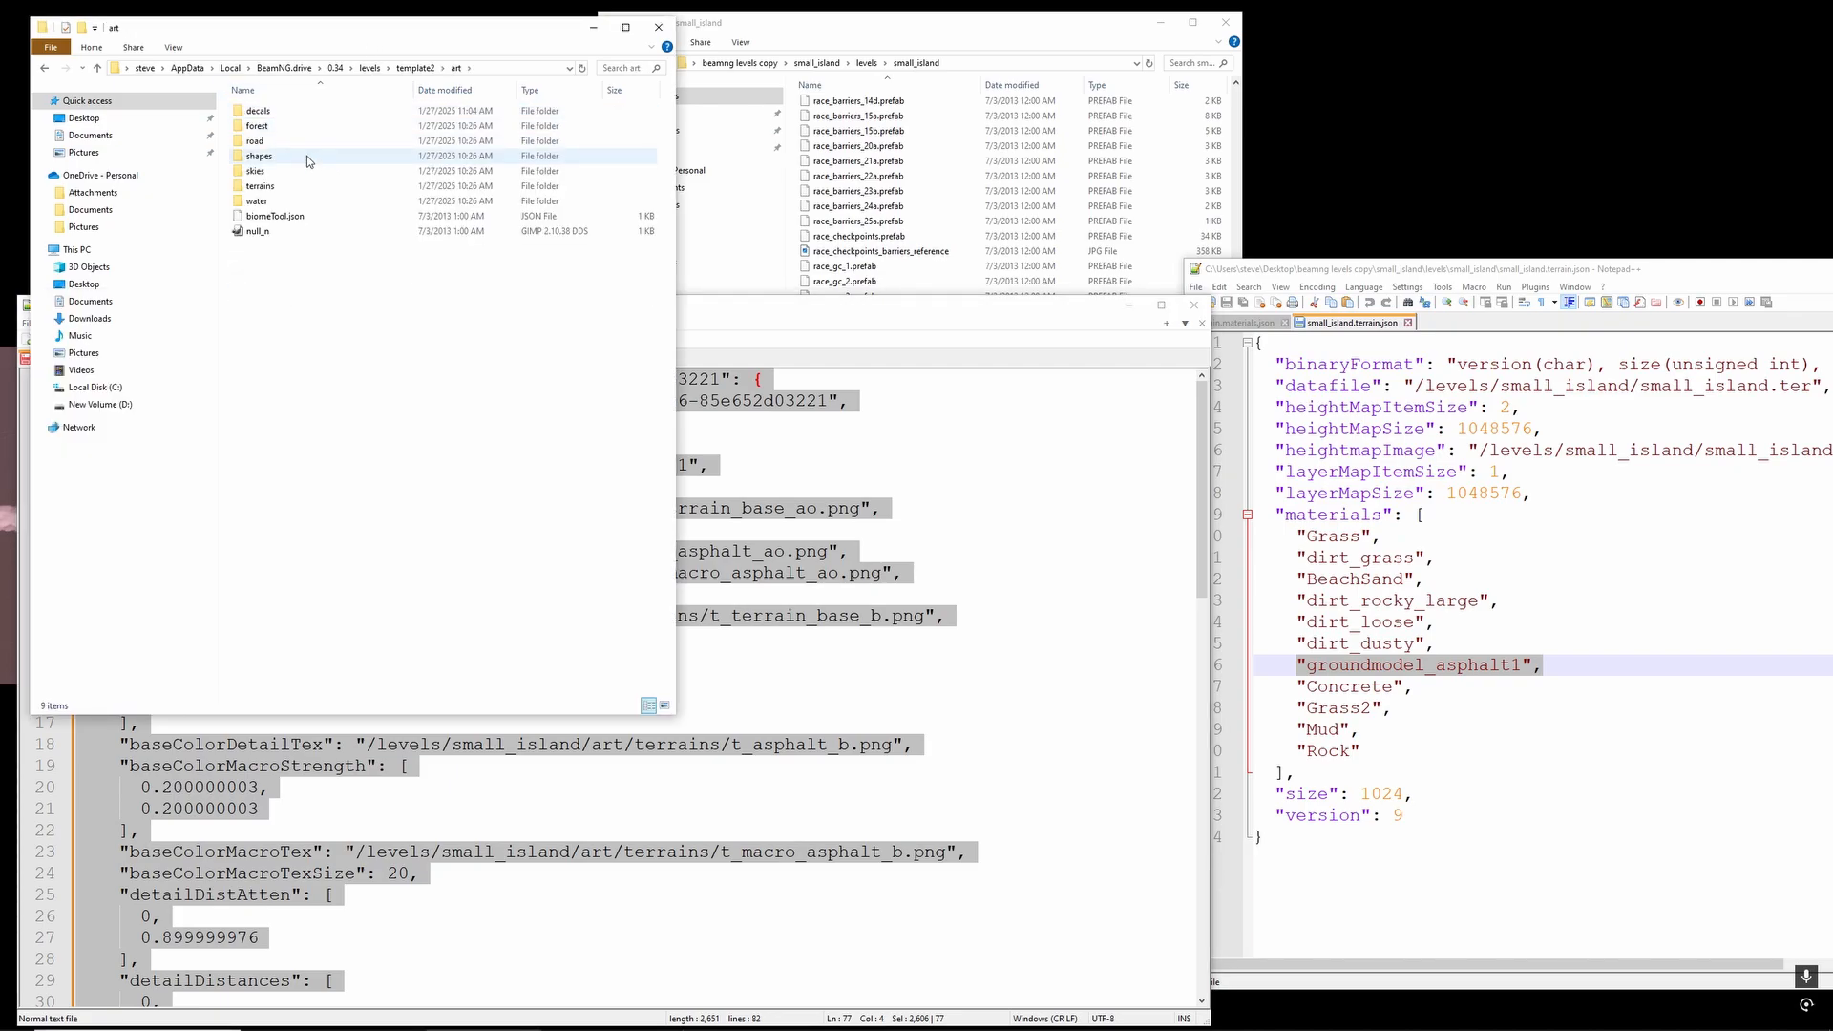
{"action": "double_click", "coordinate": [277, 186]}
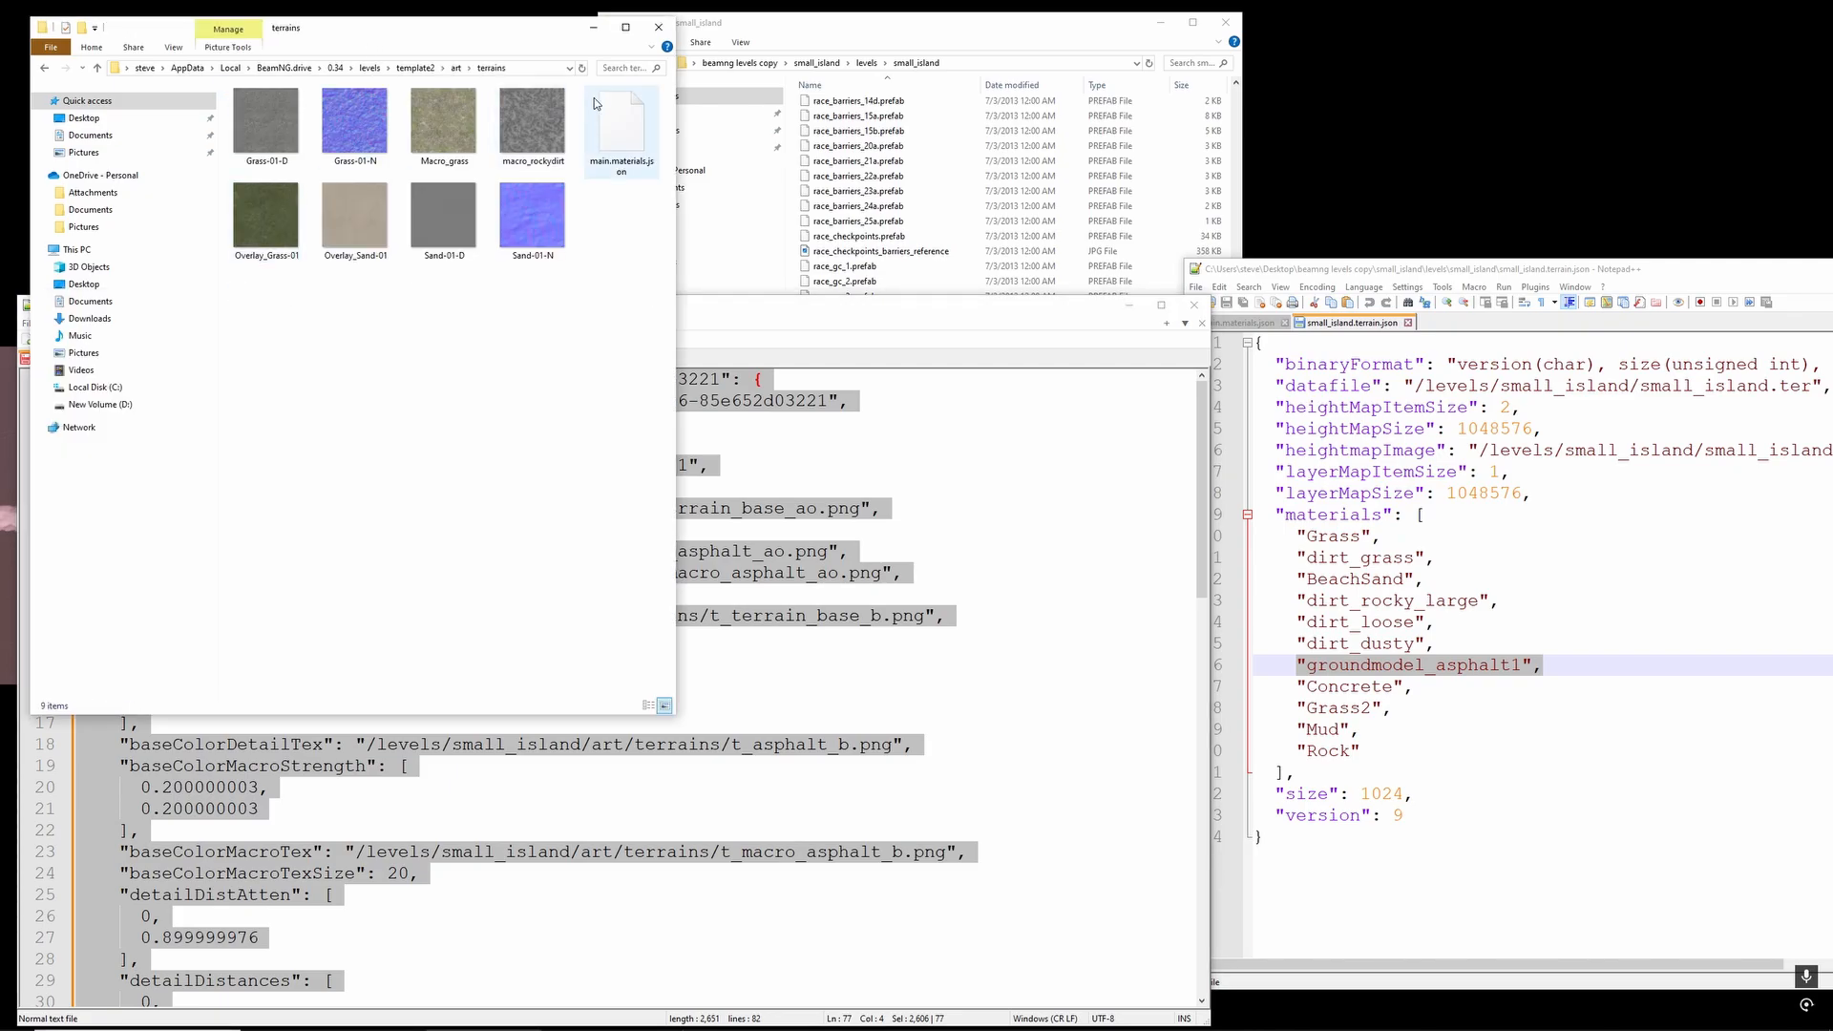
{"action": "left_click", "coordinate": [597, 107]}
{"action": "right_click", "coordinate": [618, 119]}
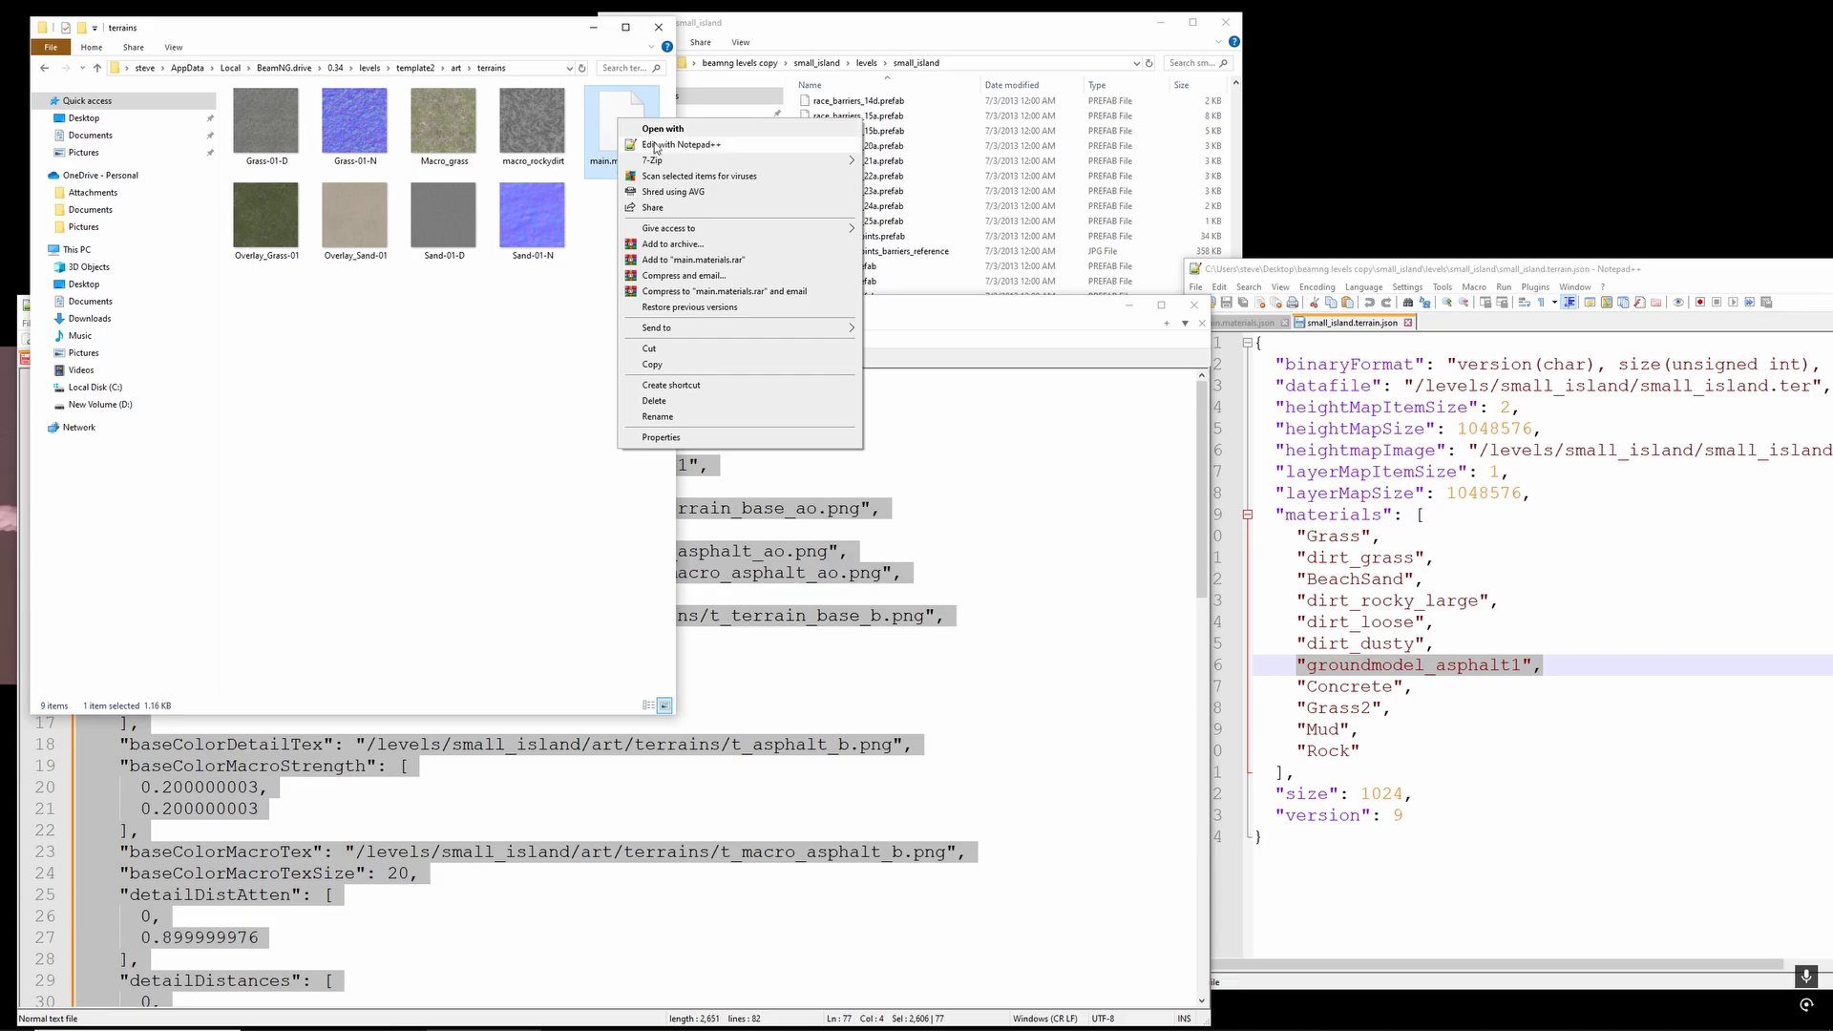
{"action": "left_click", "coordinate": [656, 147]}
{"action": "left_click_drag", "start_coordinate": [184, 307], "coordinate": [322, 144]}
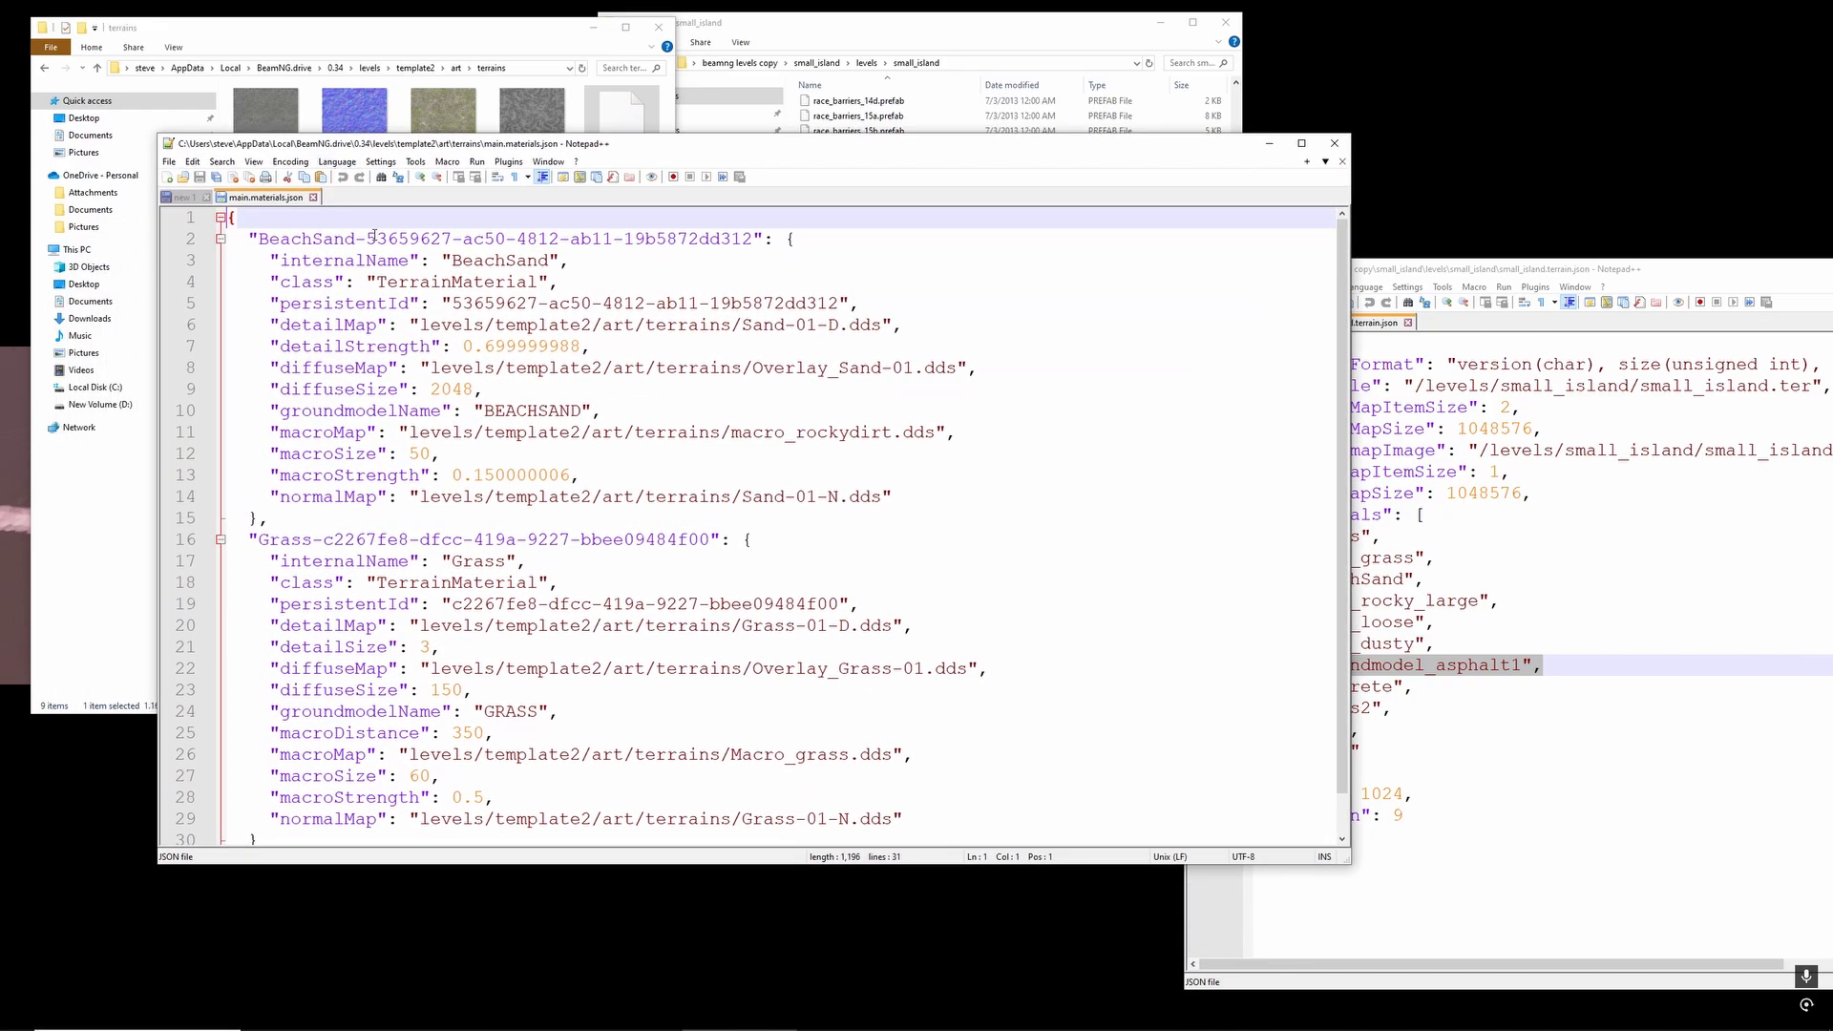
- Paste the groundmodel_asphalt1 block above the BeachSand material in template2's main.materials.json and add a comma after its closing brace
{"action": "scroll", "coordinate": [430, 491], "scroll_direction": "down", "scroll_amount": 1}
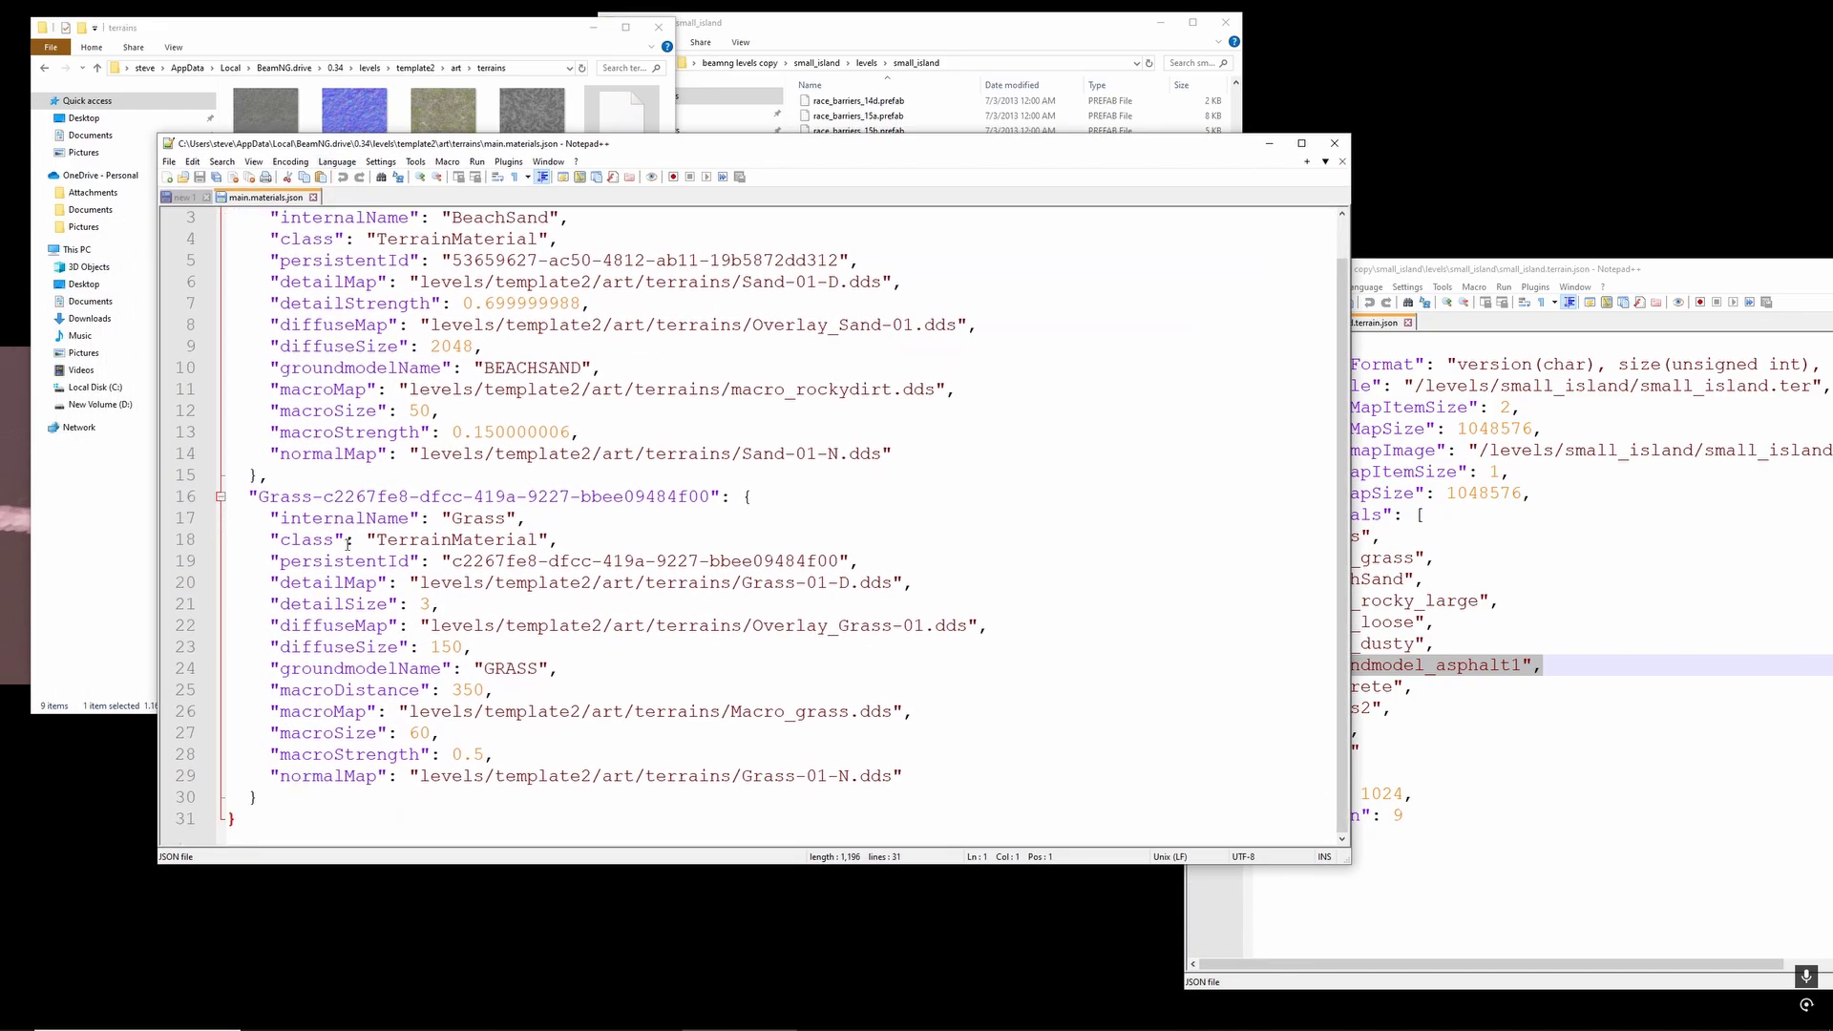
{"action": "scroll", "coordinate": [347, 543], "scroll_direction": "up", "scroll_amount": 1}
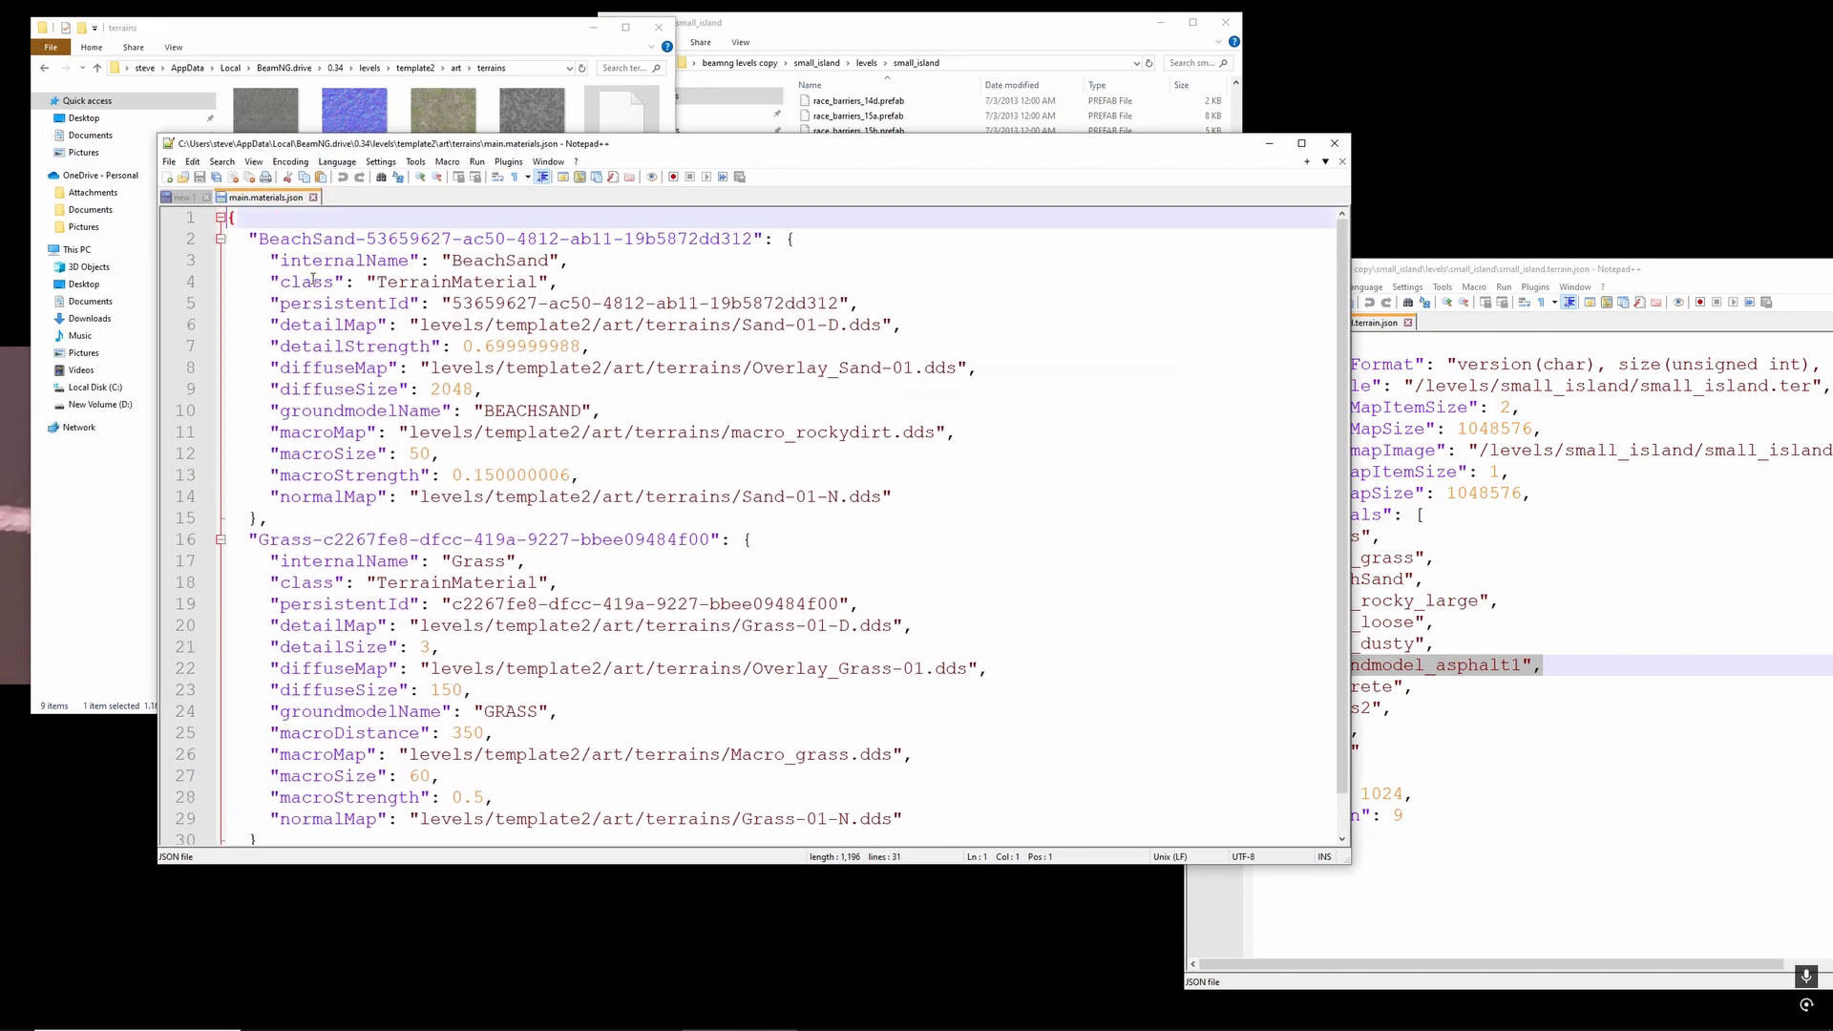
{"action": "left_click", "coordinate": [239, 219]}
{"action": "key", "text": "Return"}
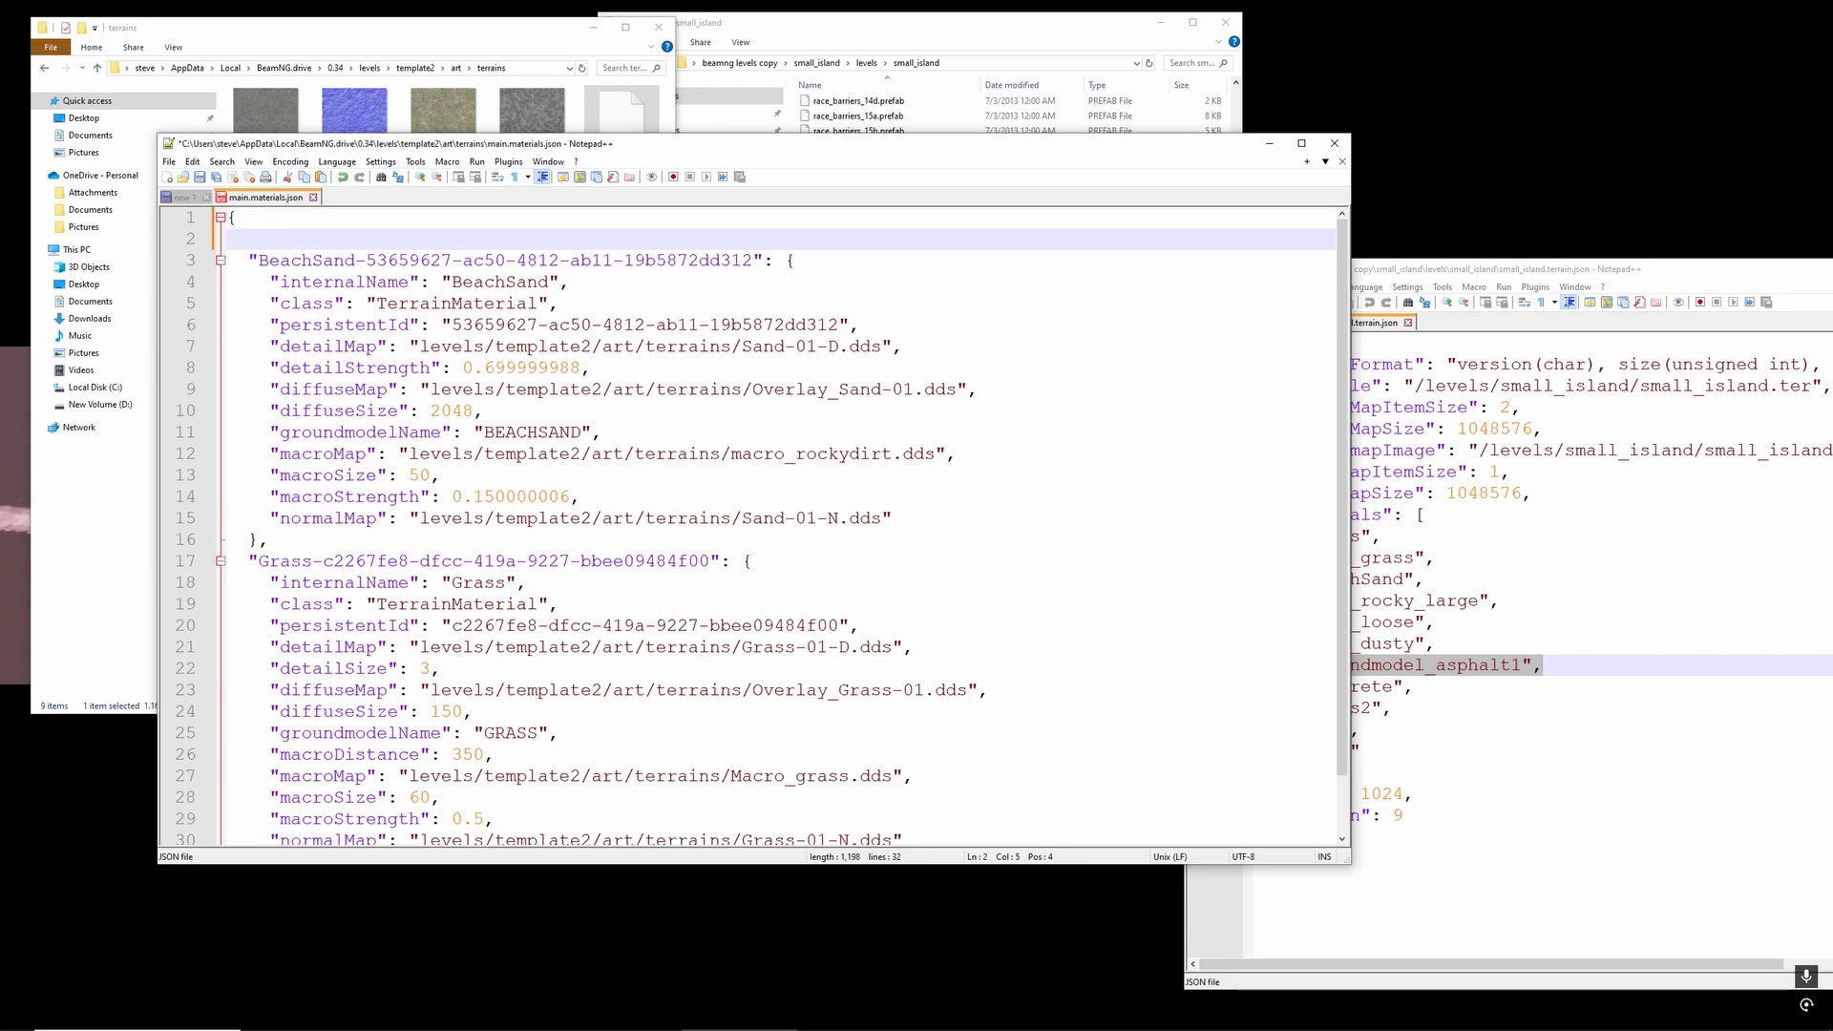
{"action": "key", "text": "ctrl+v"}
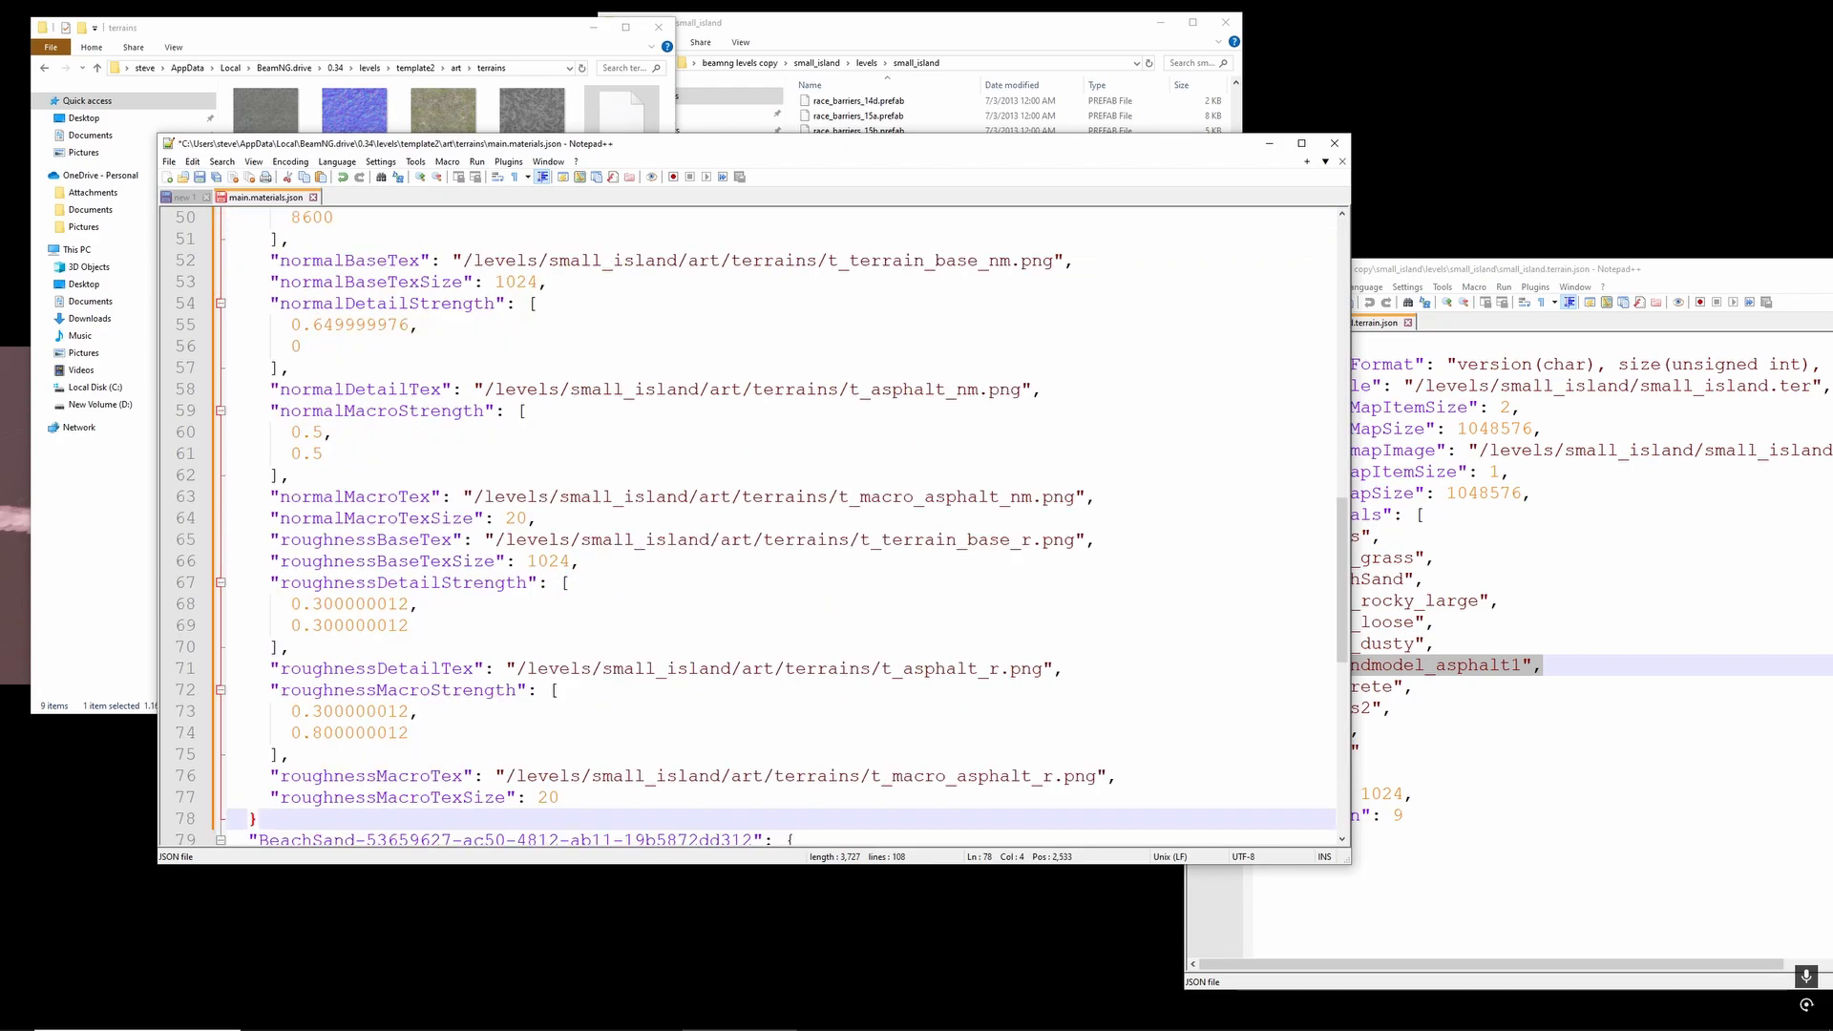
{"action": "scroll", "coordinate": [333, 497], "scroll_direction": "down", "scroll_amount": 7}
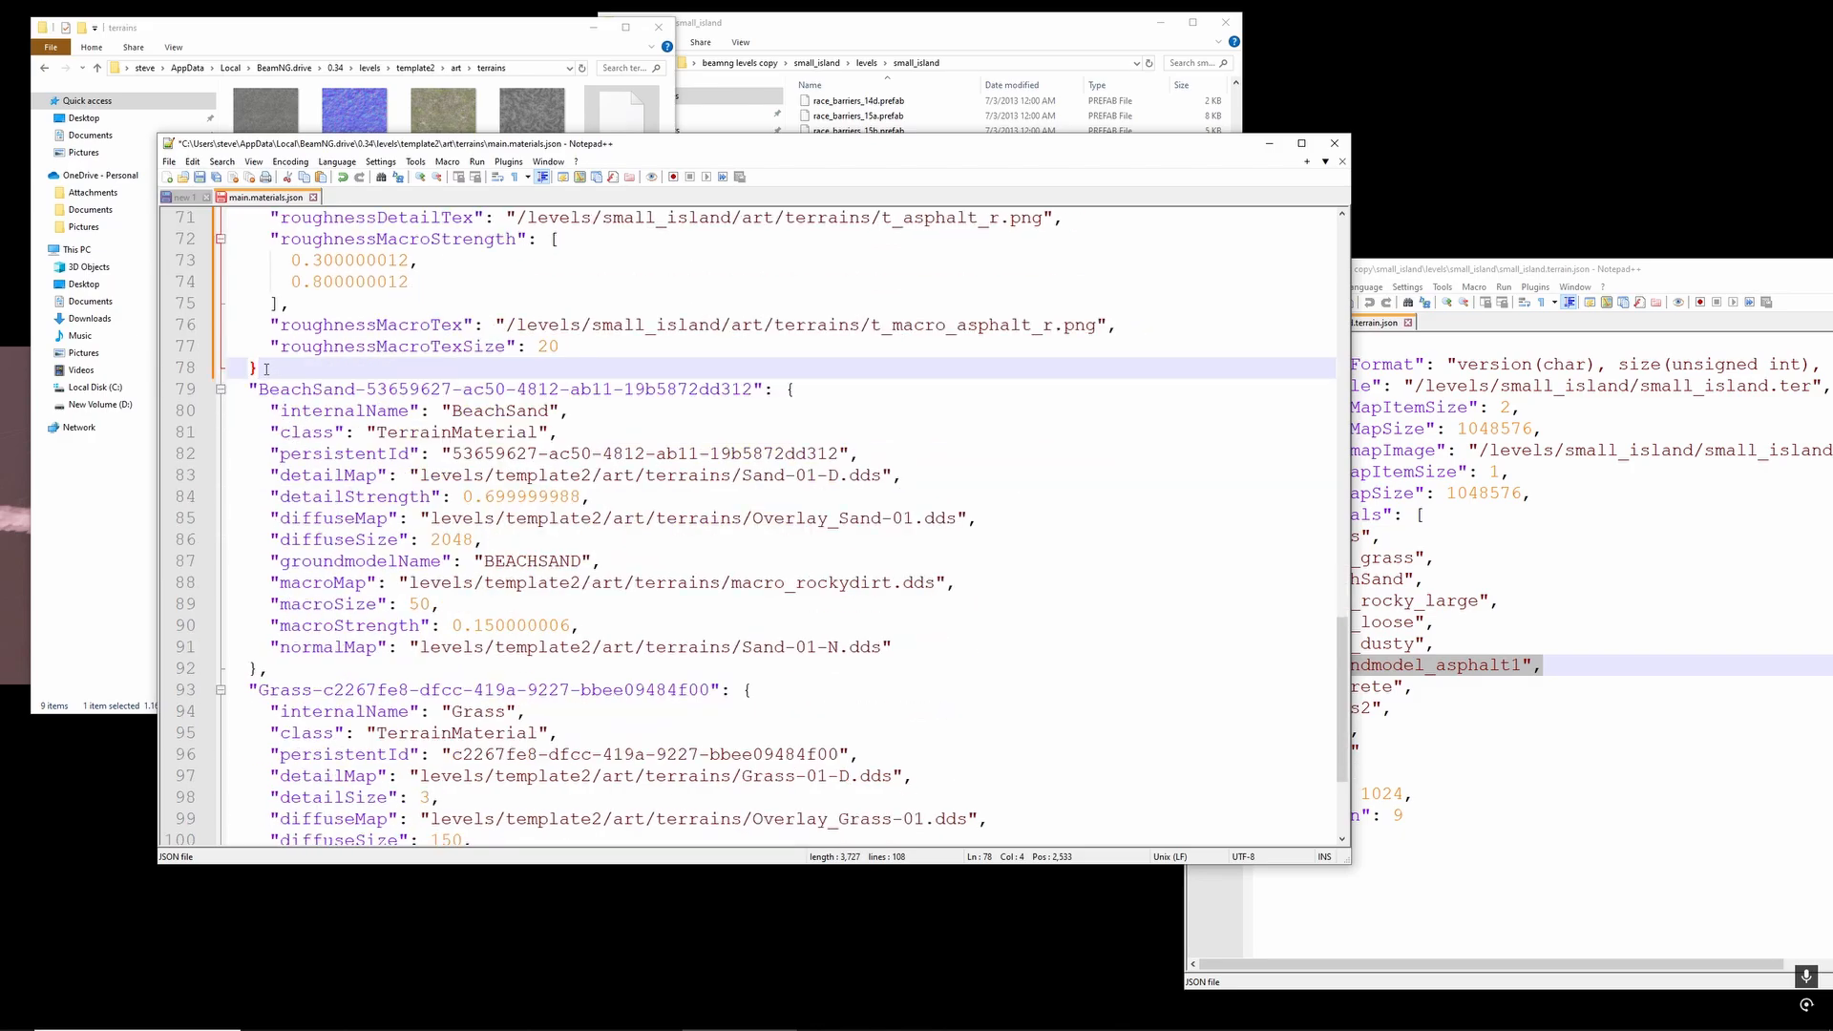
{"action": "type", "text": ","}
{"action": "scroll", "coordinate": [339, 593], "scroll_direction": "down", "scroll_amount": 3}
{"action": "left_click", "coordinate": [257, 798]}
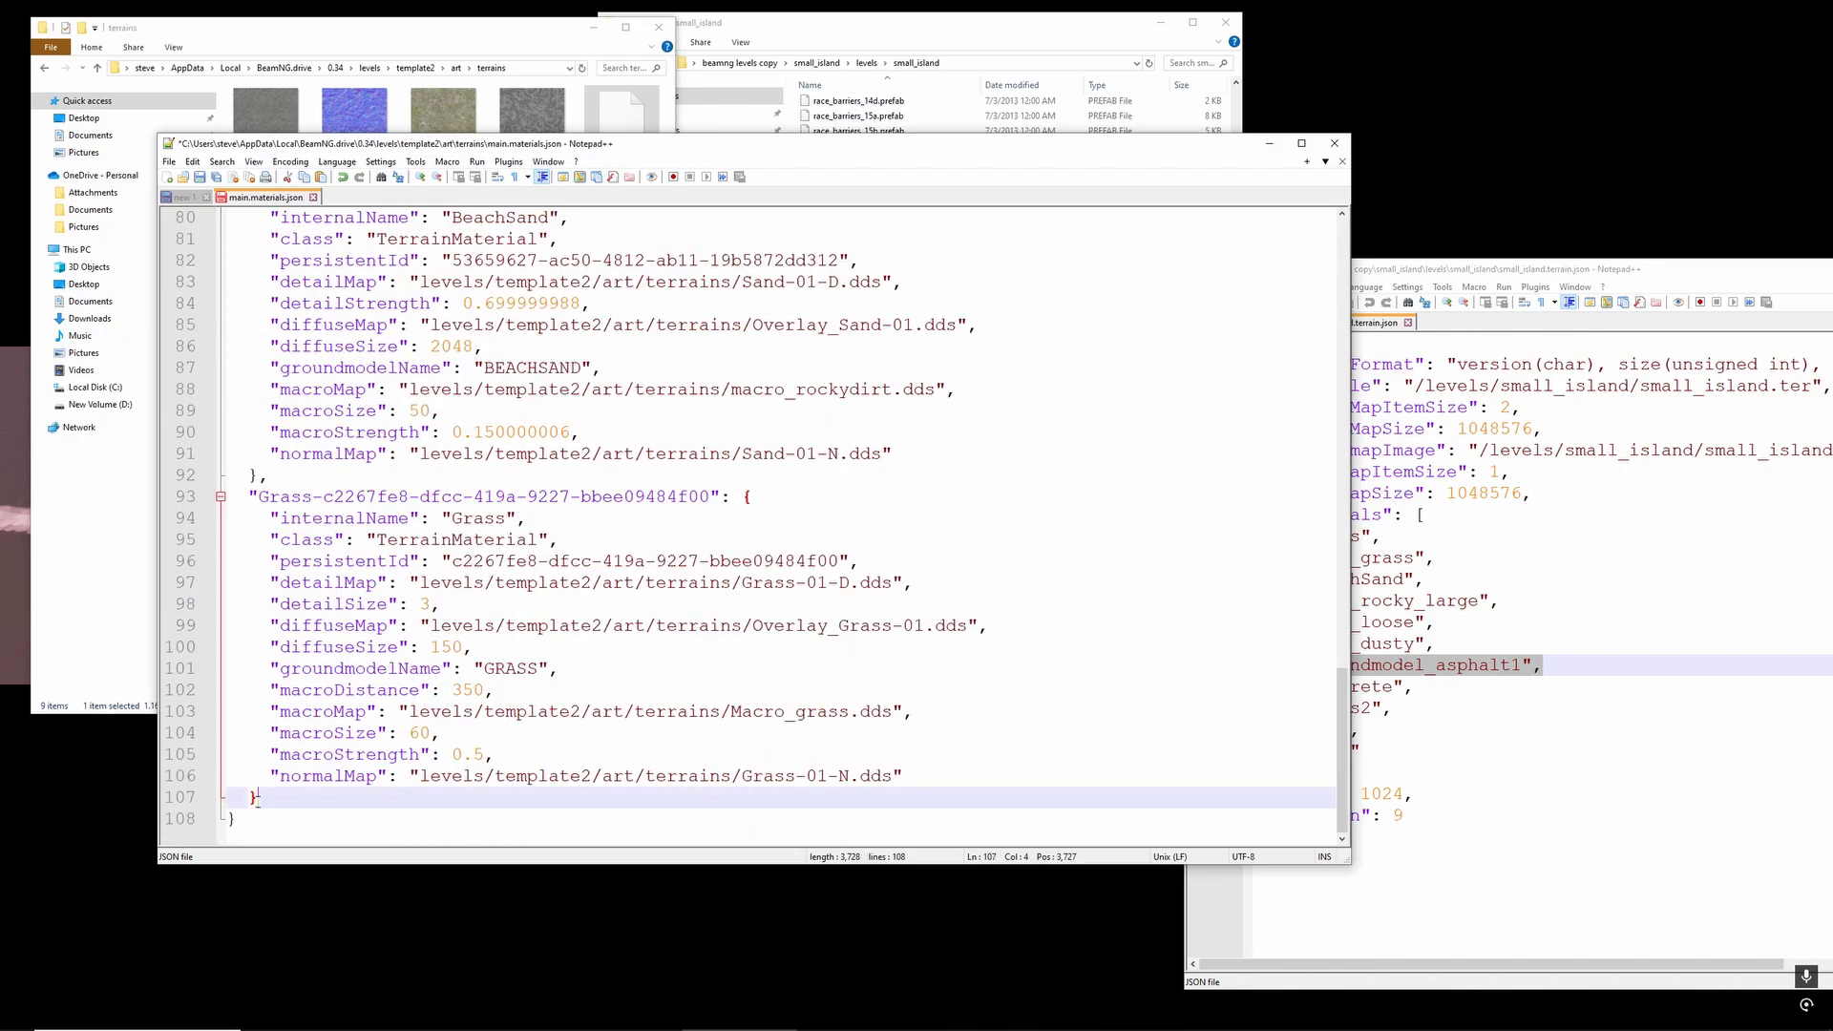
- Check the pasted groundmodel_asphalt1 block in template2's main.materials.json up to its first line and save the file
{"action": "scroll", "coordinate": [511, 506], "scroll_direction": "up", "scroll_amount": 19}
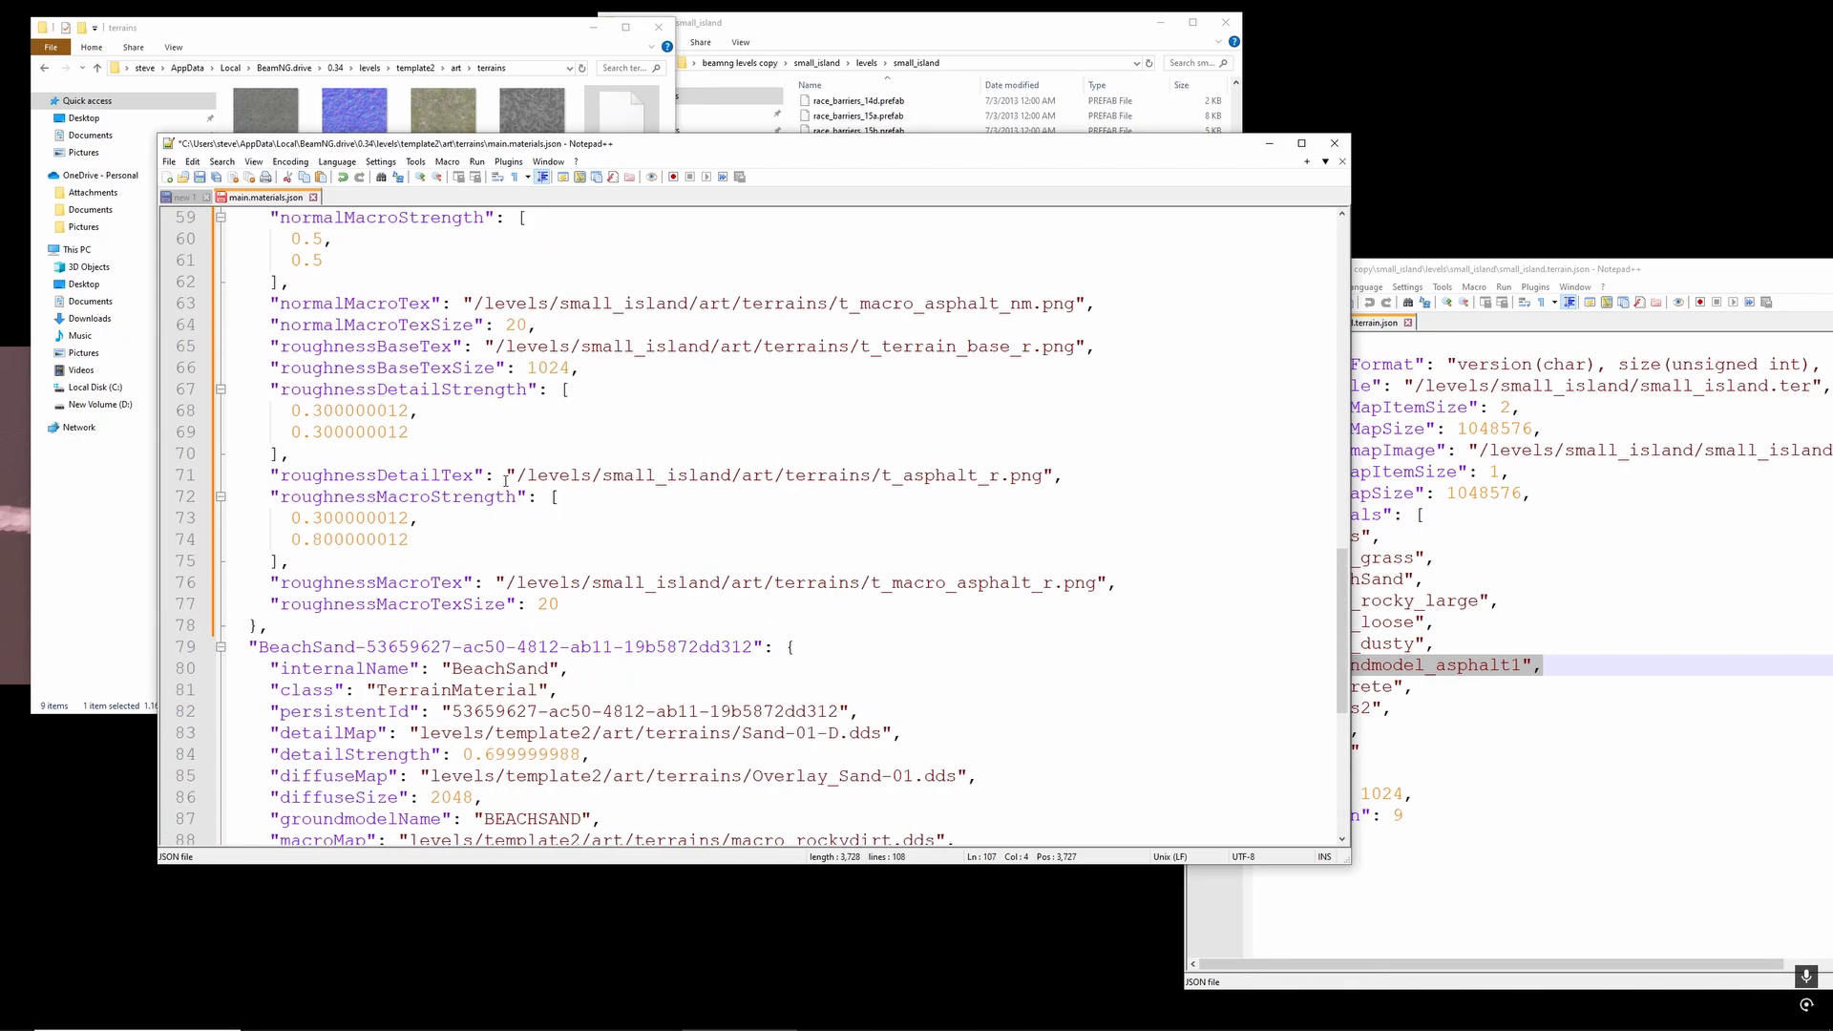
{"action": "scroll", "coordinate": [539, 453], "scroll_direction": "up", "scroll_amount": 4}
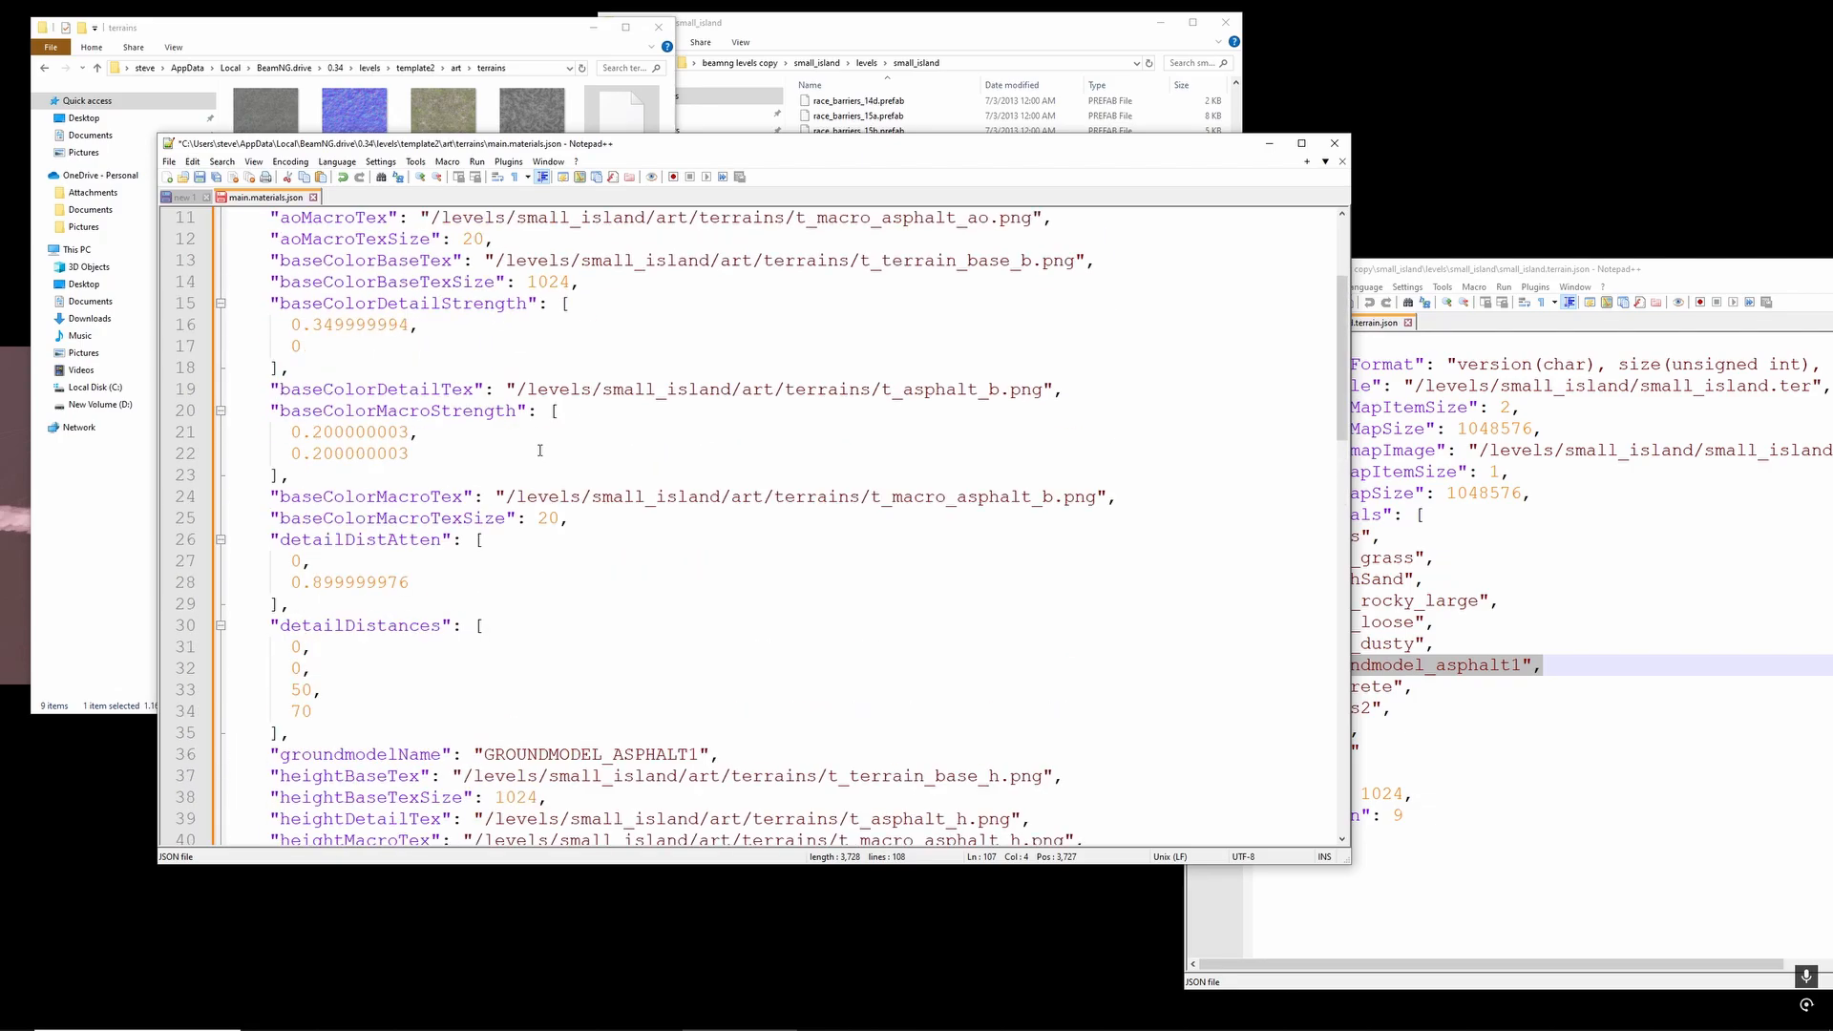
{"action": "scroll", "coordinate": [685, 526], "scroll_direction": "up", "scroll_amount": 3}
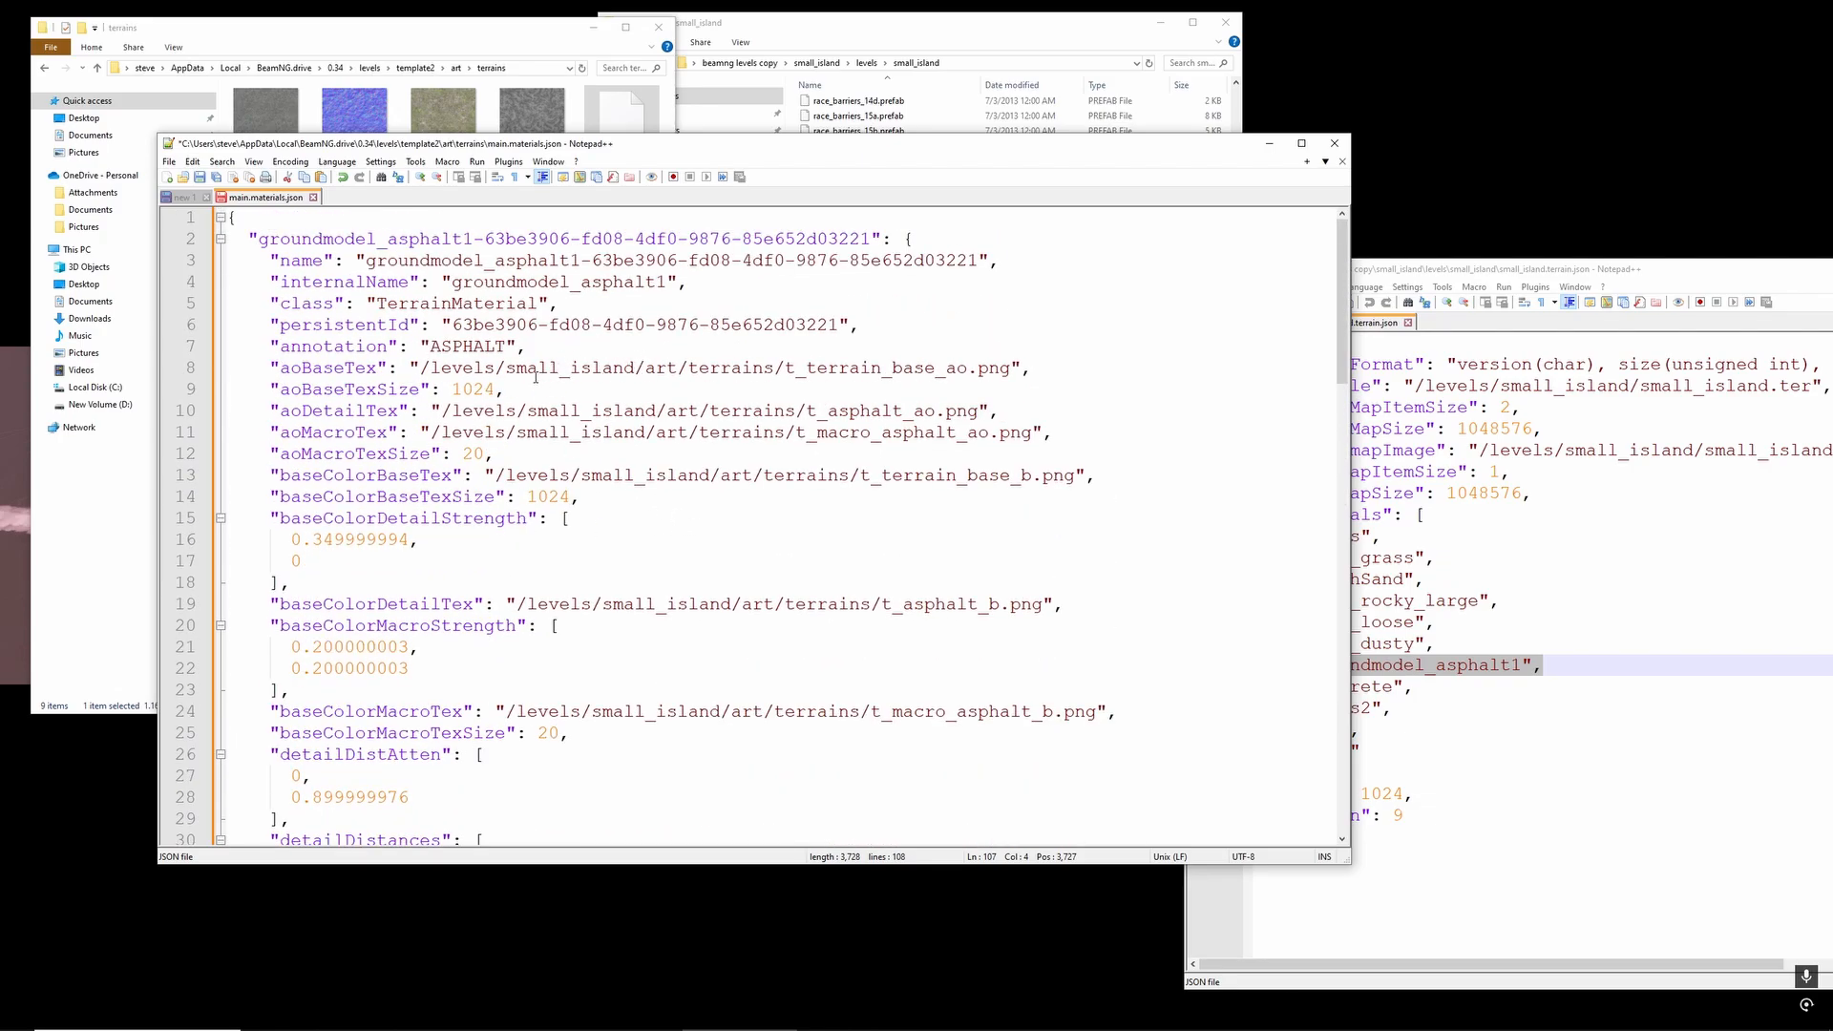
{"action": "key", "text": "ctrl+s"}
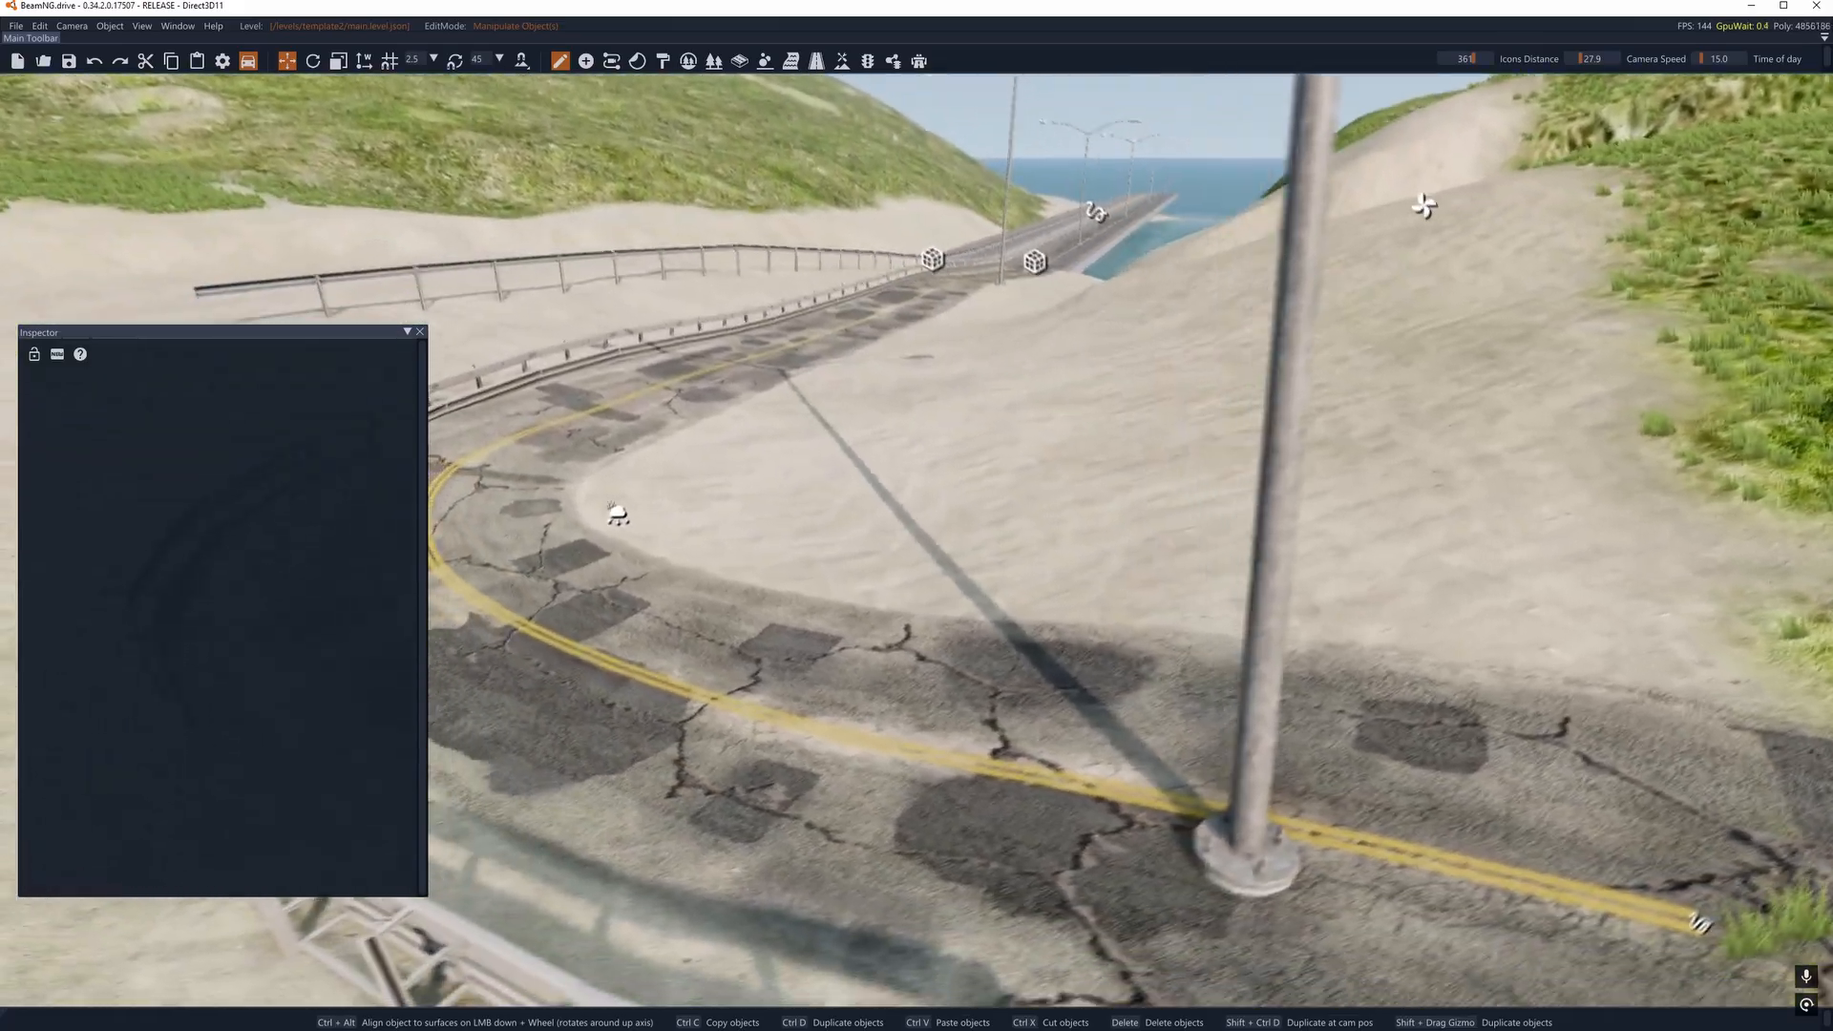
- Switch to the BeamNG.drive editor and add groundmodel_asphalt1 to the level's terrain materials in the Terrain Painter
{"action": "key", "text": "a"}
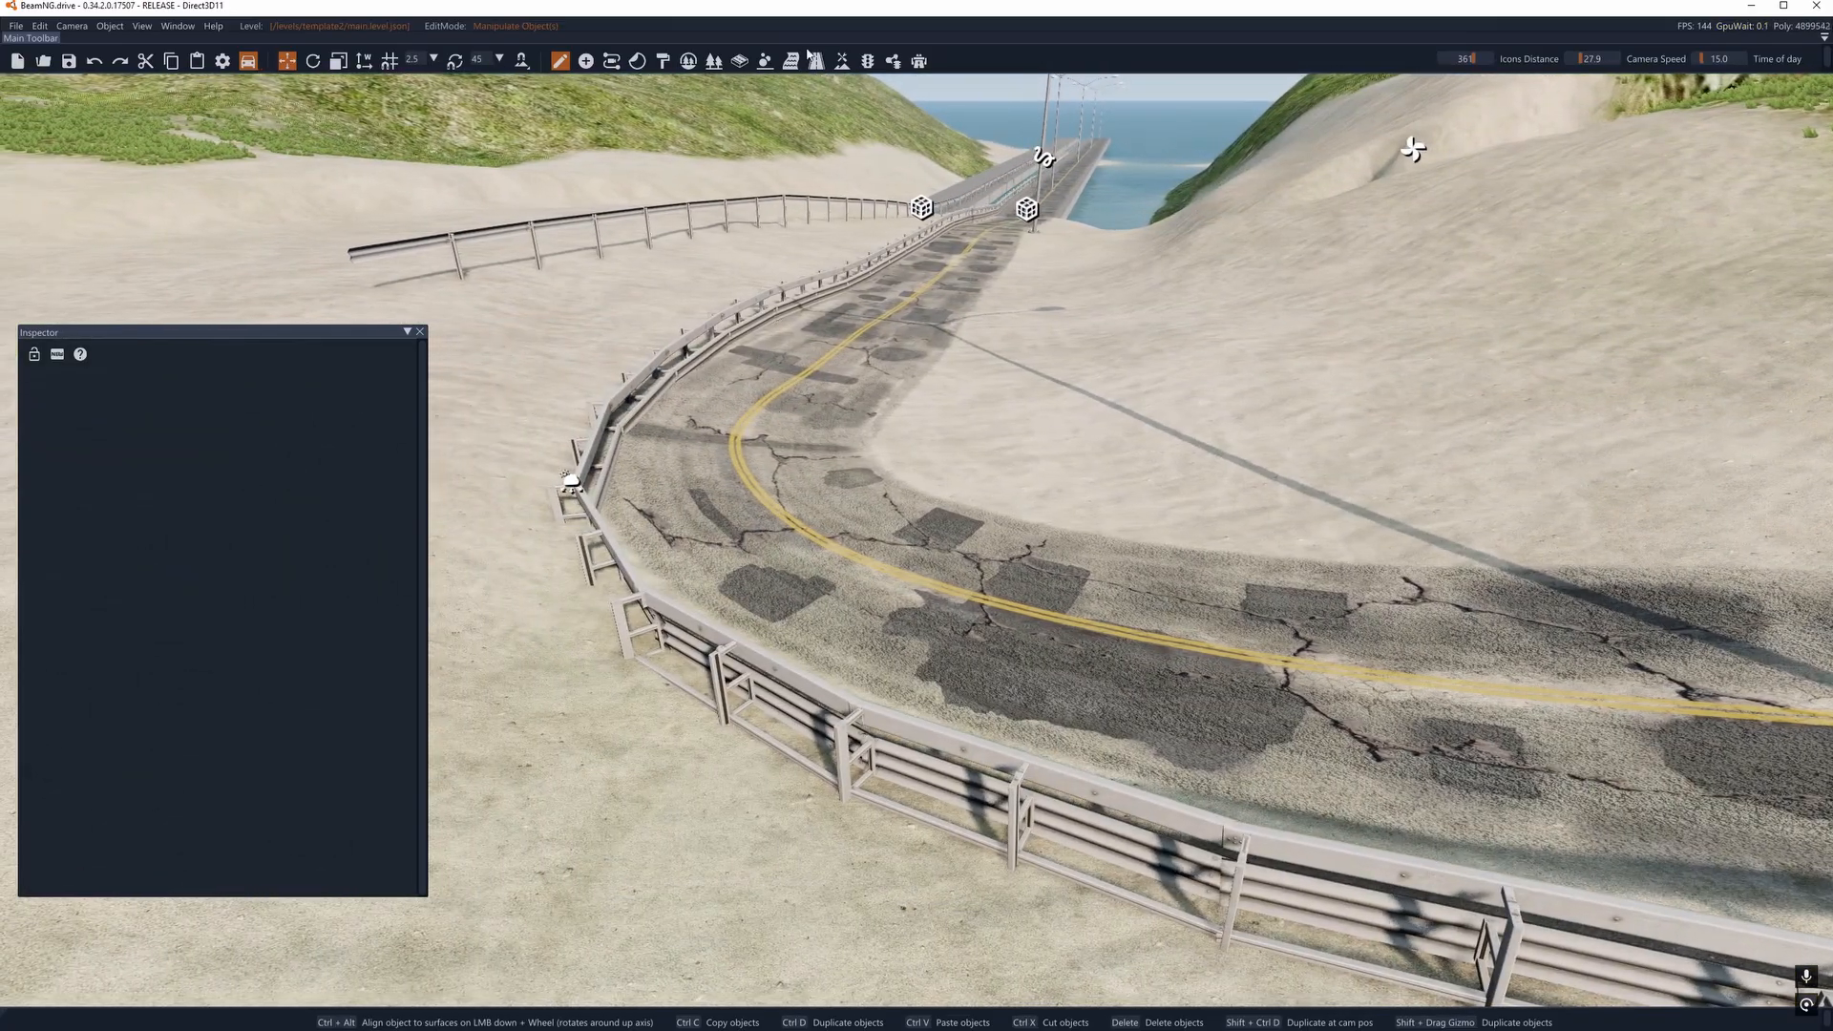
{"action": "left_click", "coordinate": [842, 61]}
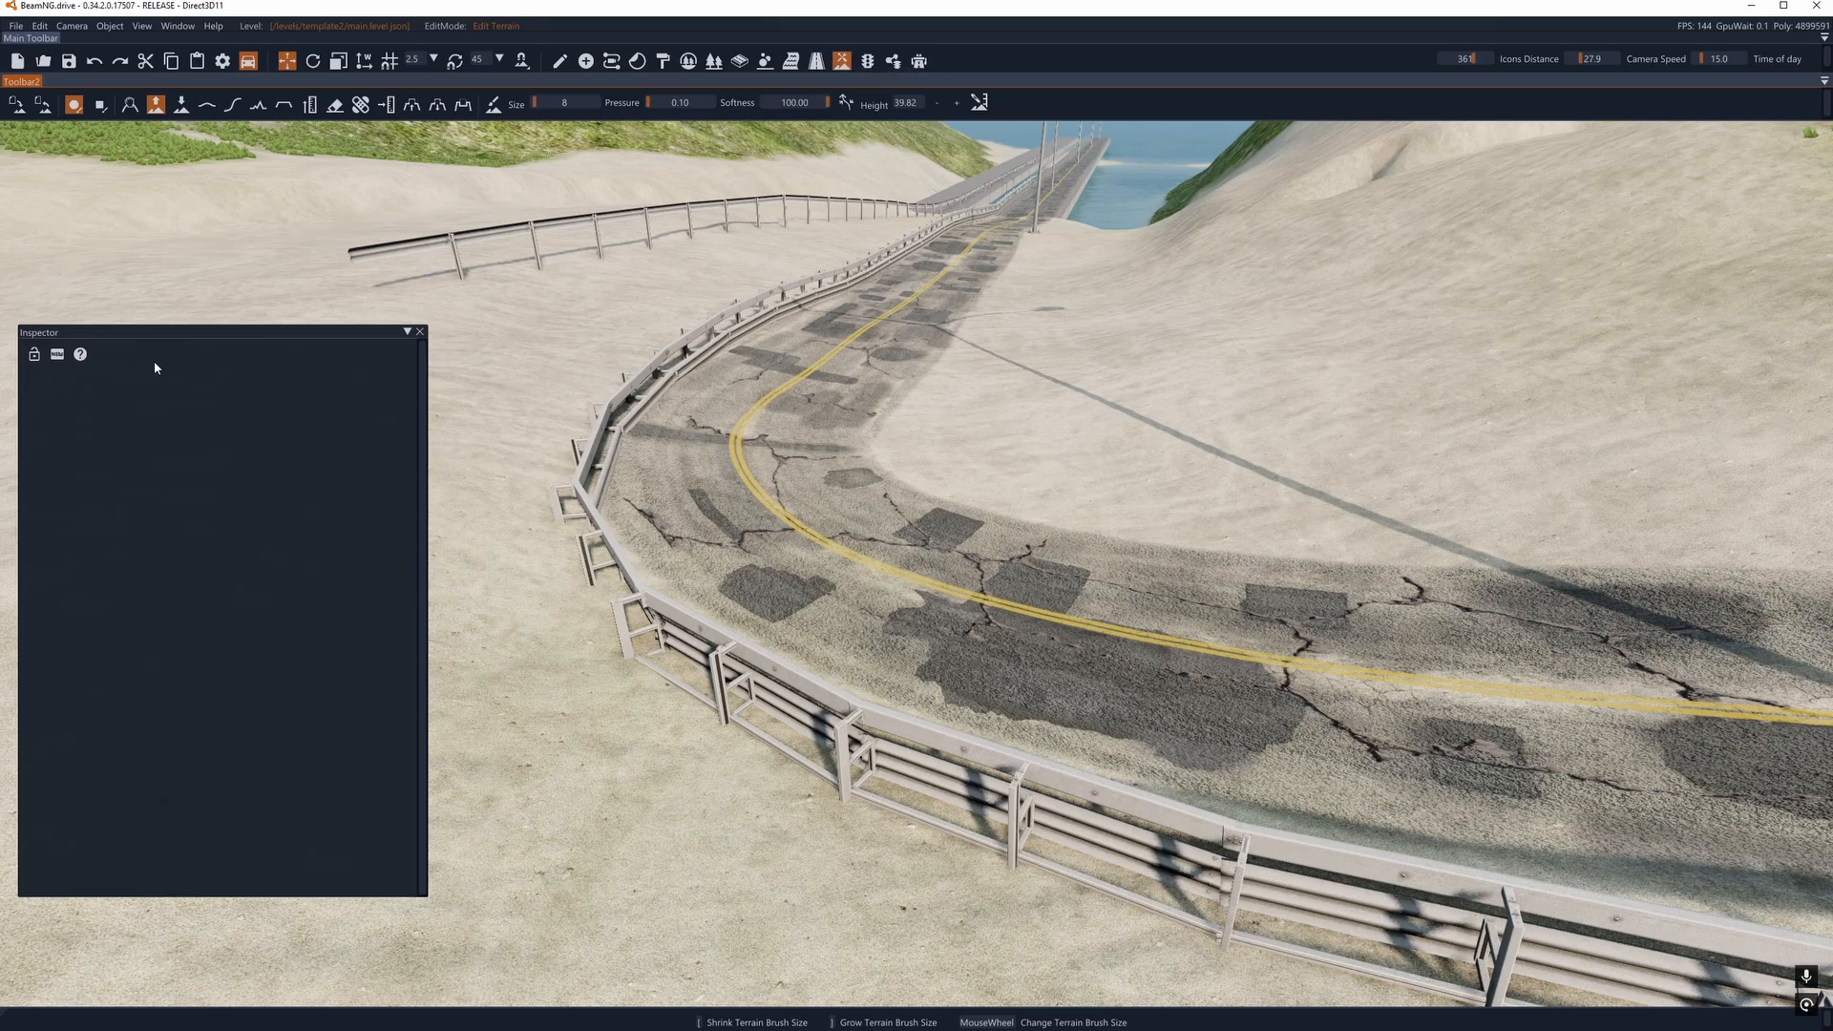
{"action": "left_click", "coordinate": [421, 331]}
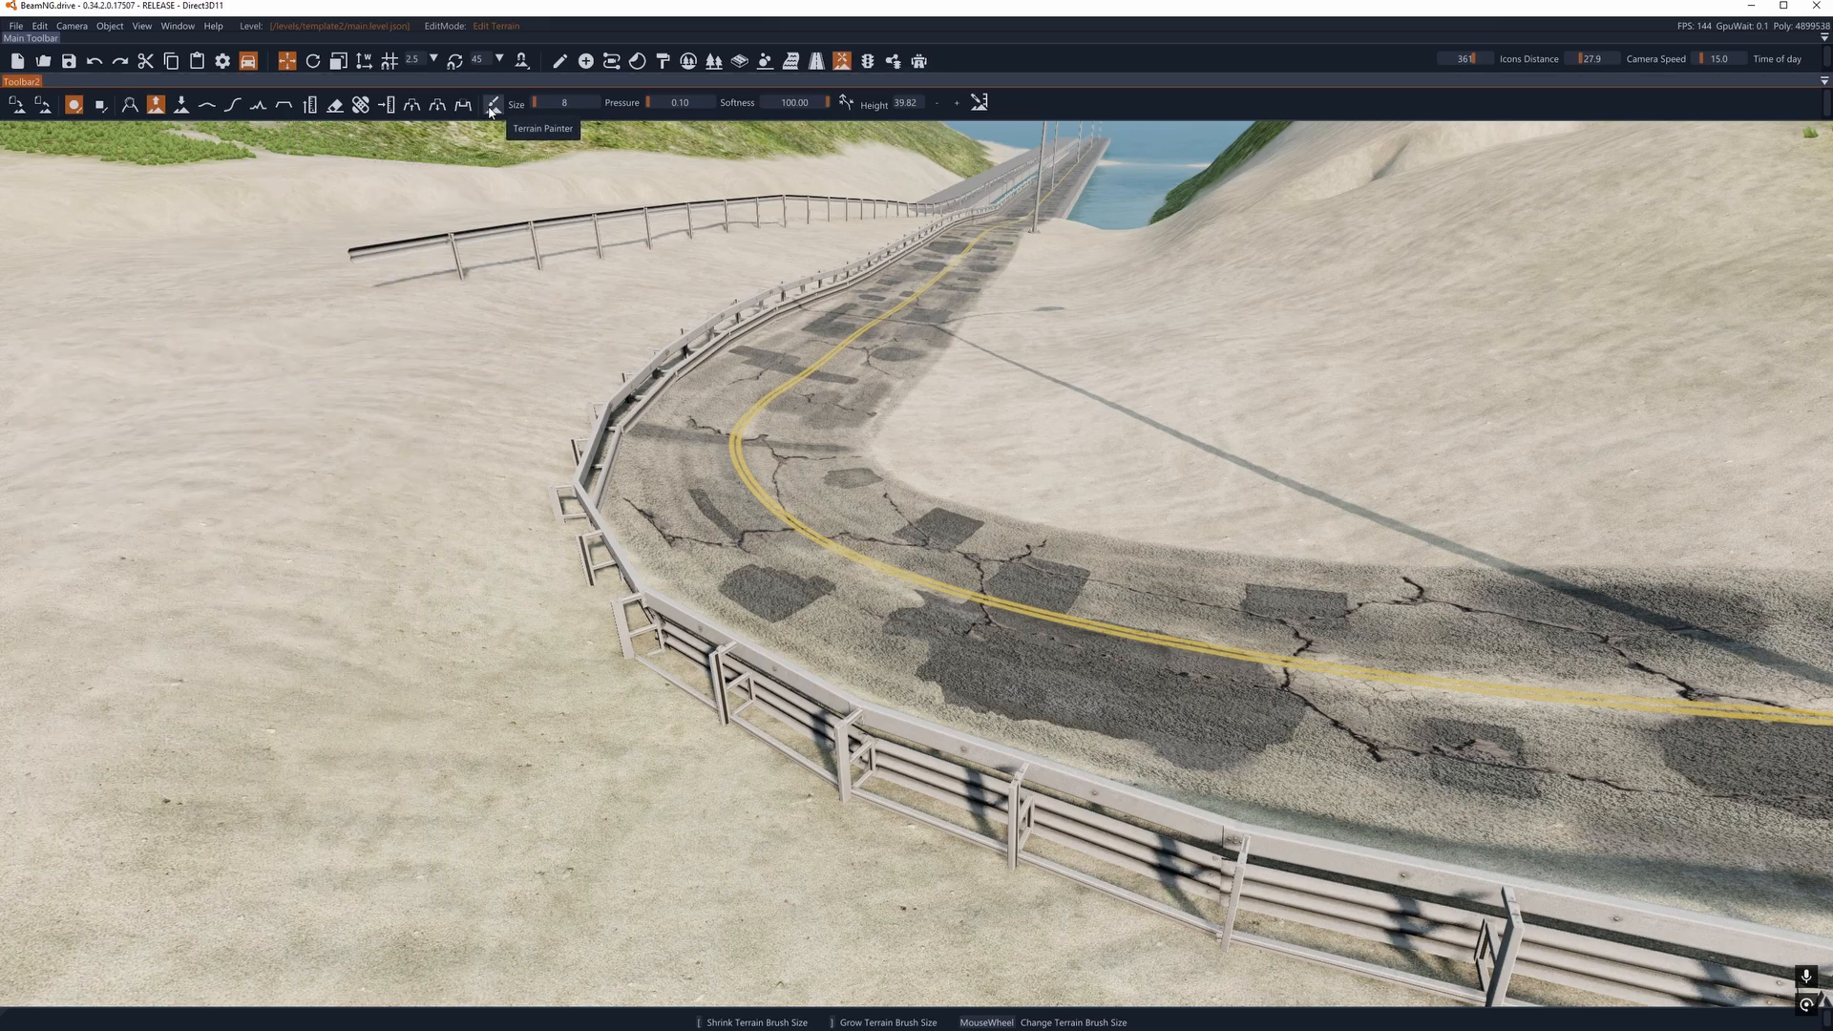
{"action": "left_click", "coordinate": [494, 103]}
{"action": "left_click", "coordinate": [99, 823]}
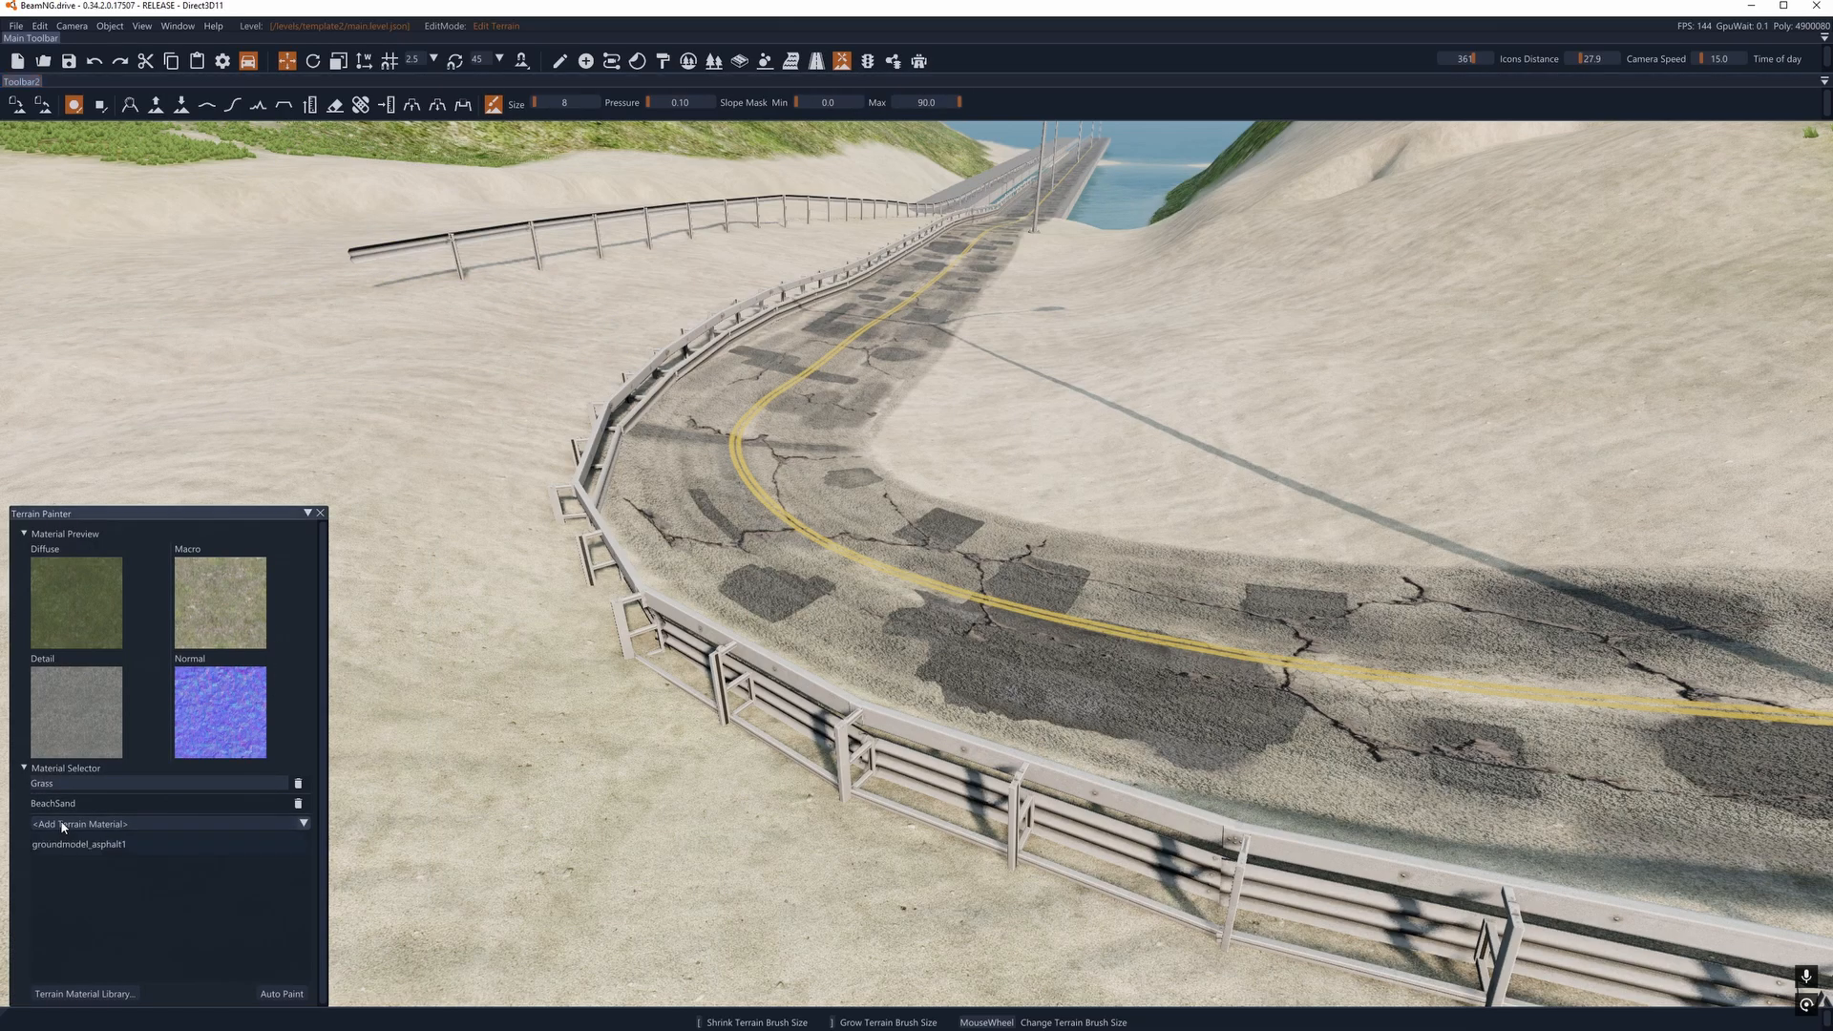
{"action": "left_click", "coordinate": [99, 850]}
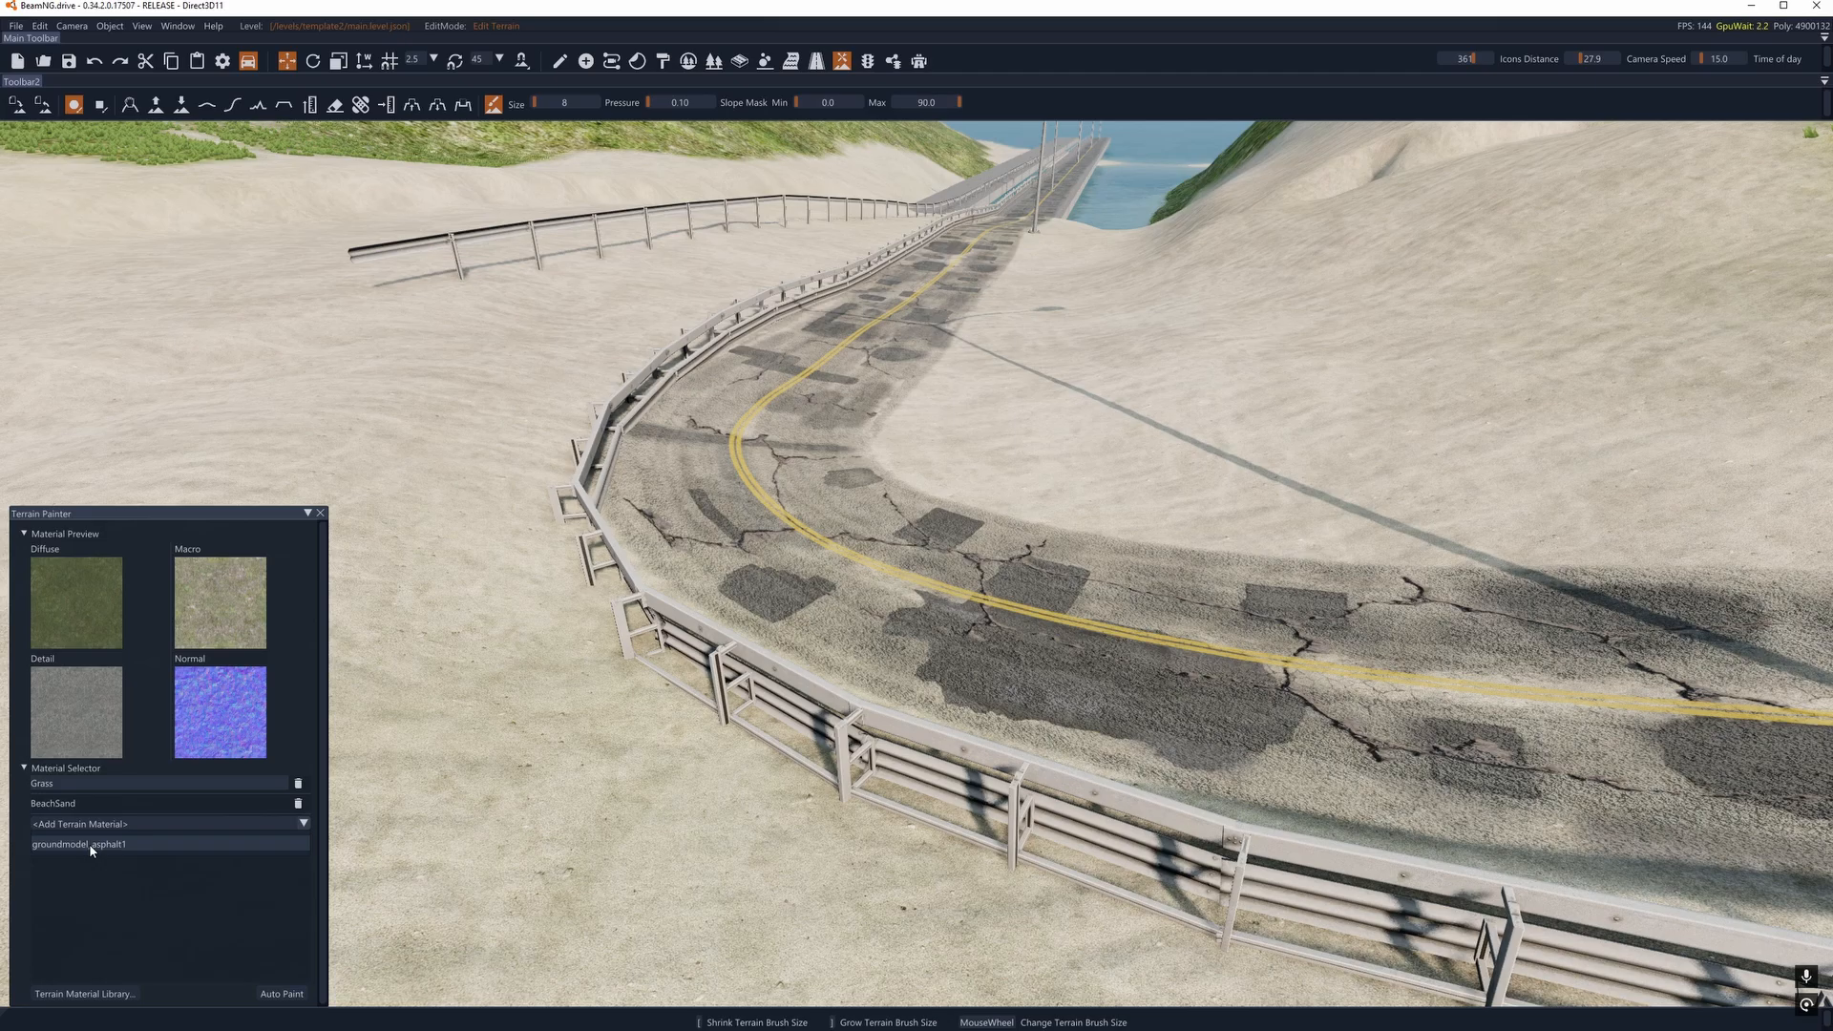
{"action": "left_click", "coordinate": [92, 847]}
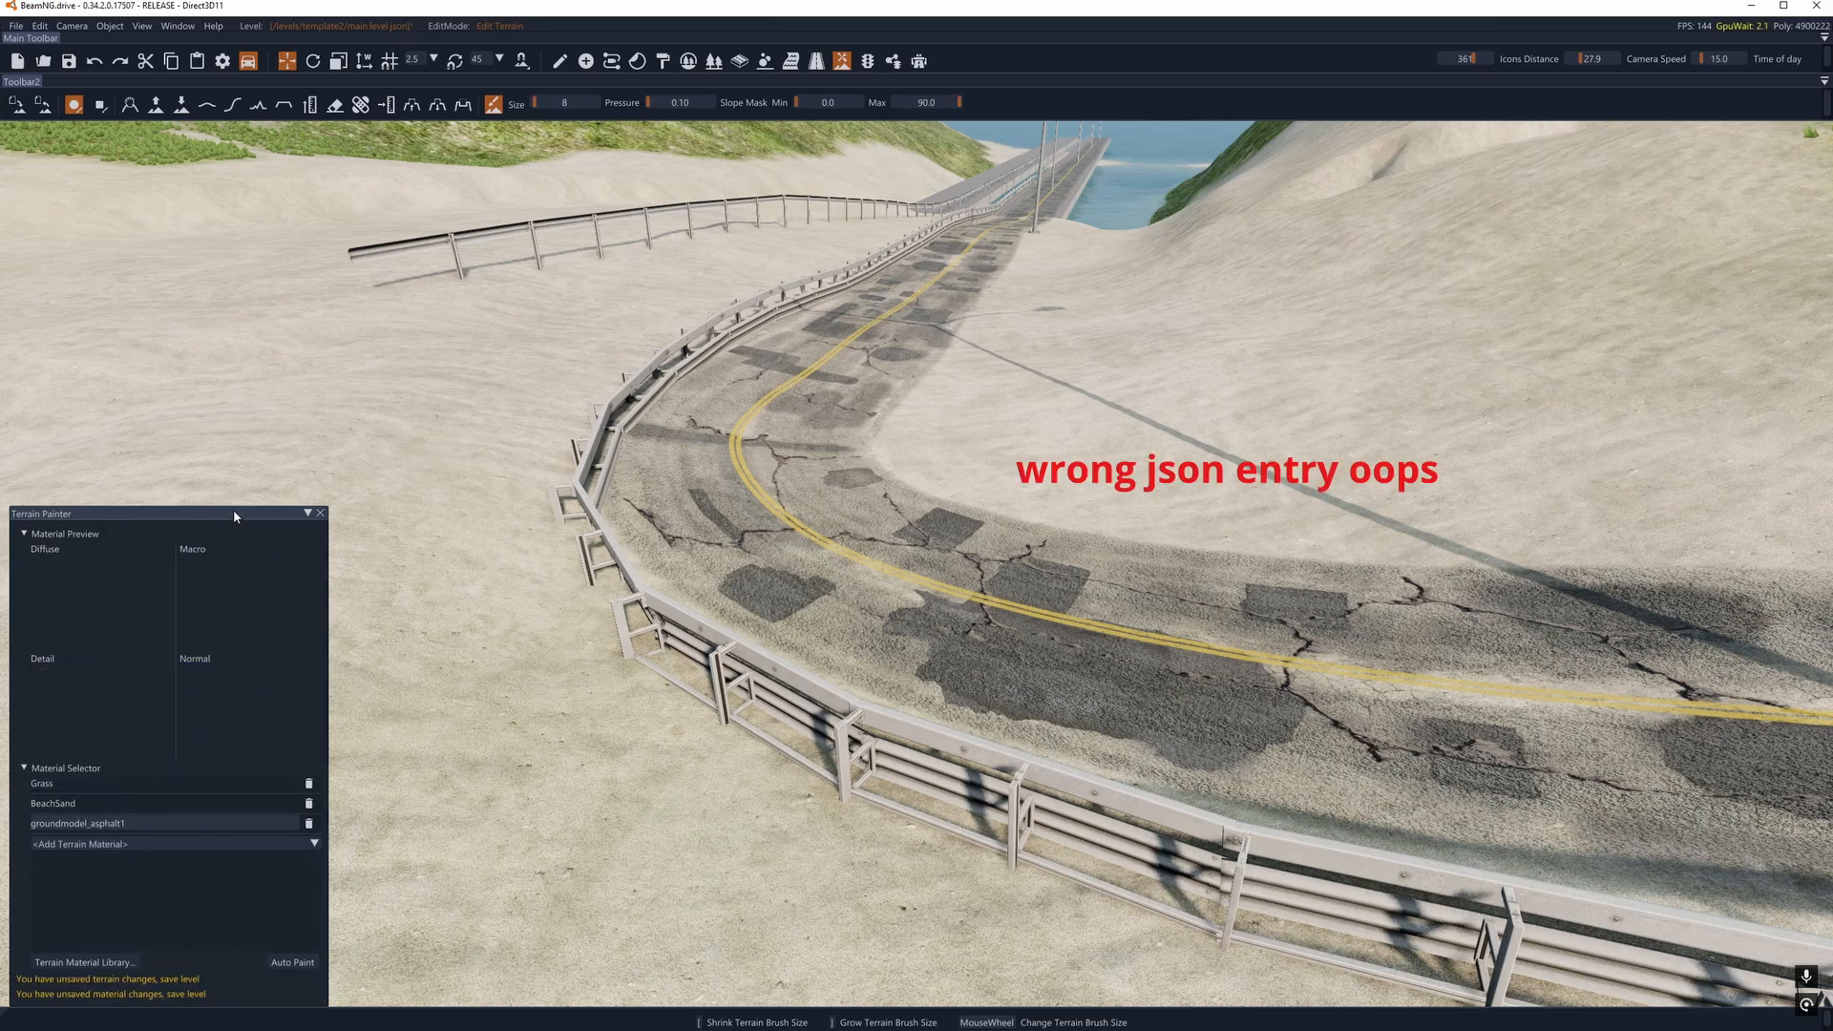
- Inspect groundmodel_asphalt1's properties in the Terrain Material Library, and open and dismiss the Upgrade Terrain Materials notice
{"action": "mouse_move", "coordinate": [233, 512]}
{"action": "left_mouse_down"}
{"action": "mouse_move", "coordinate": [219, 294]}
{"action": "mouse_move", "coordinate": [314, 275]}
{"action": "left_mouse_up"}
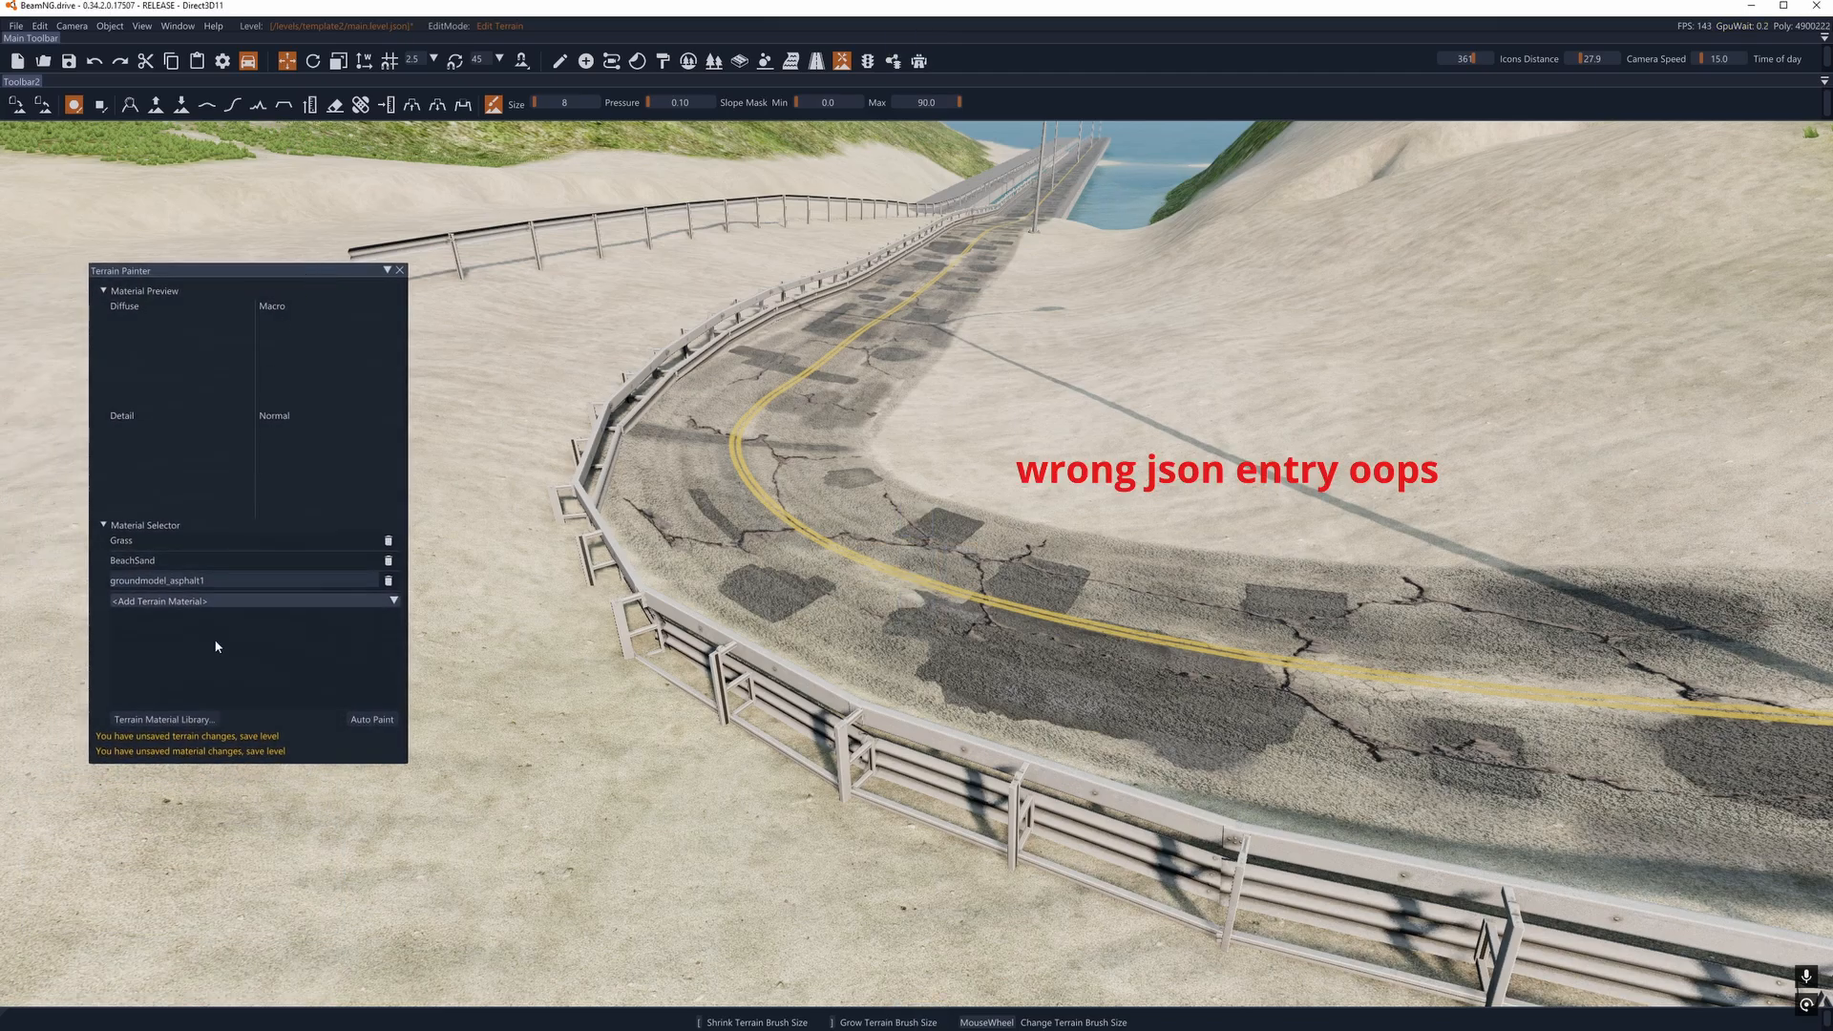
{"action": "left_click", "coordinate": [186, 721]}
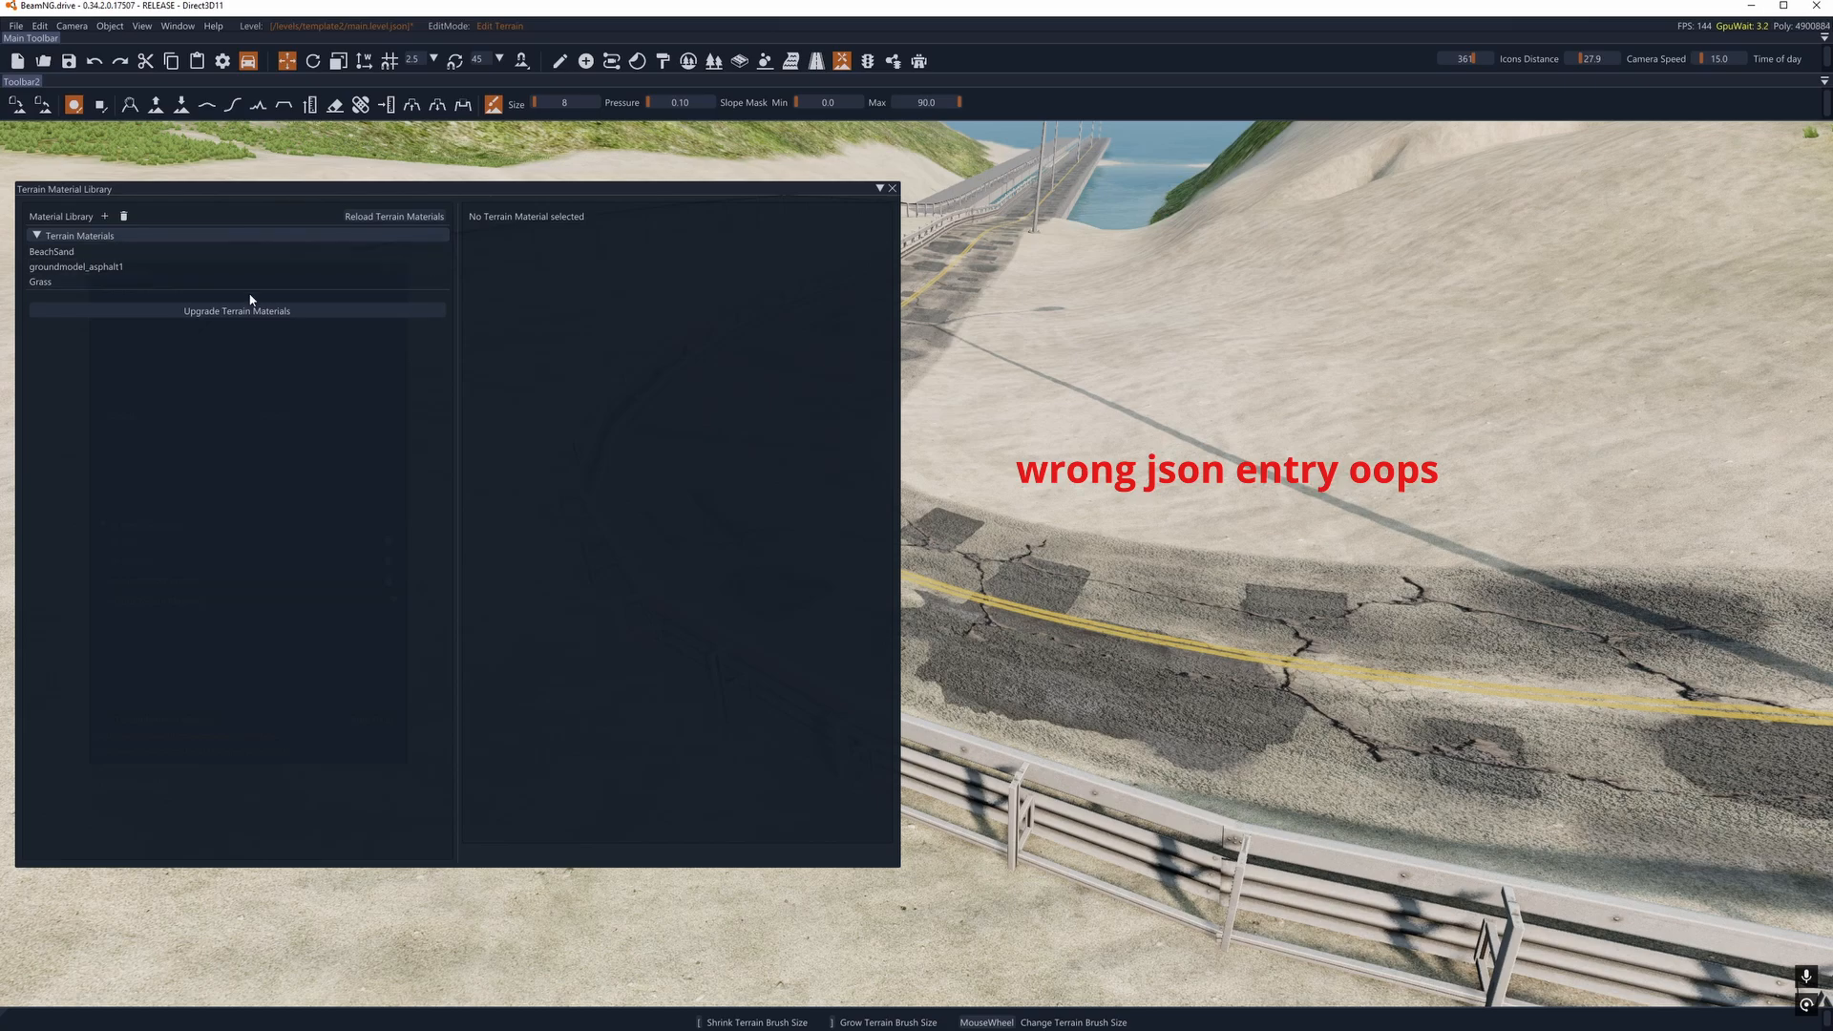
{"action": "left_click", "coordinate": [76, 269]}
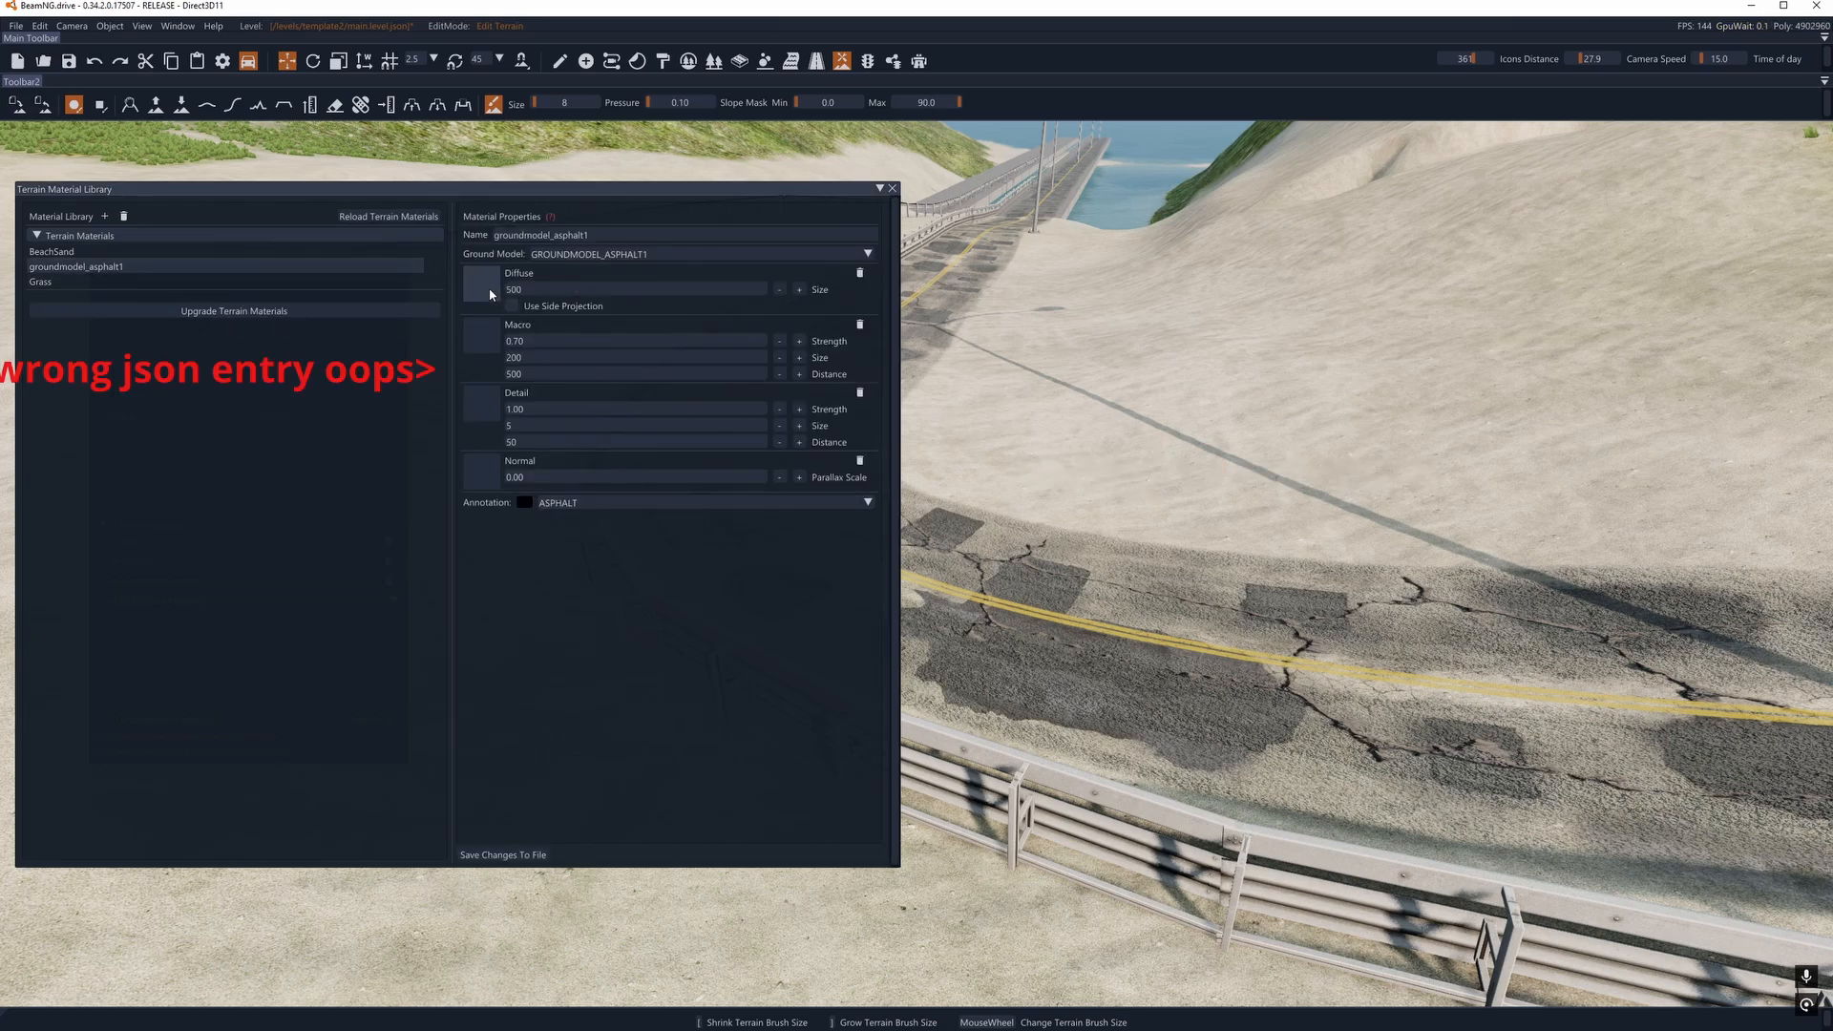
{"action": "left_click", "coordinate": [261, 312]}
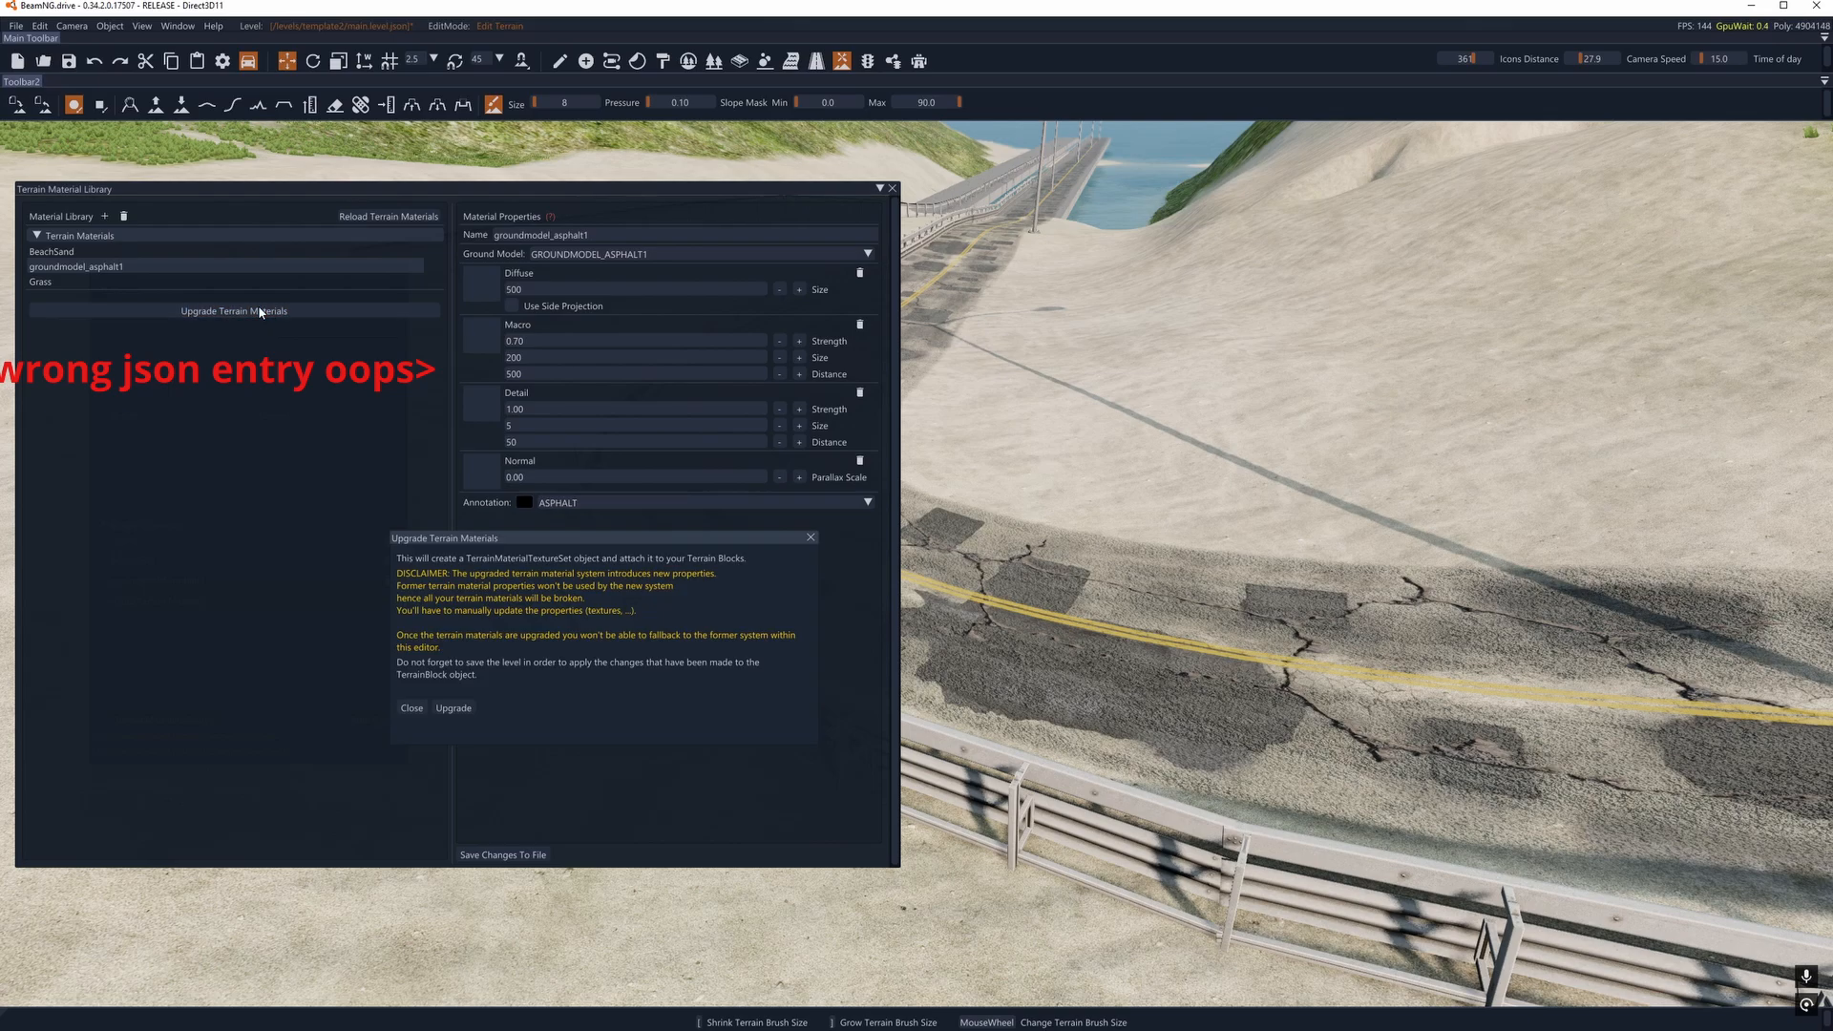
{"action": "left_click", "coordinate": [810, 539]}
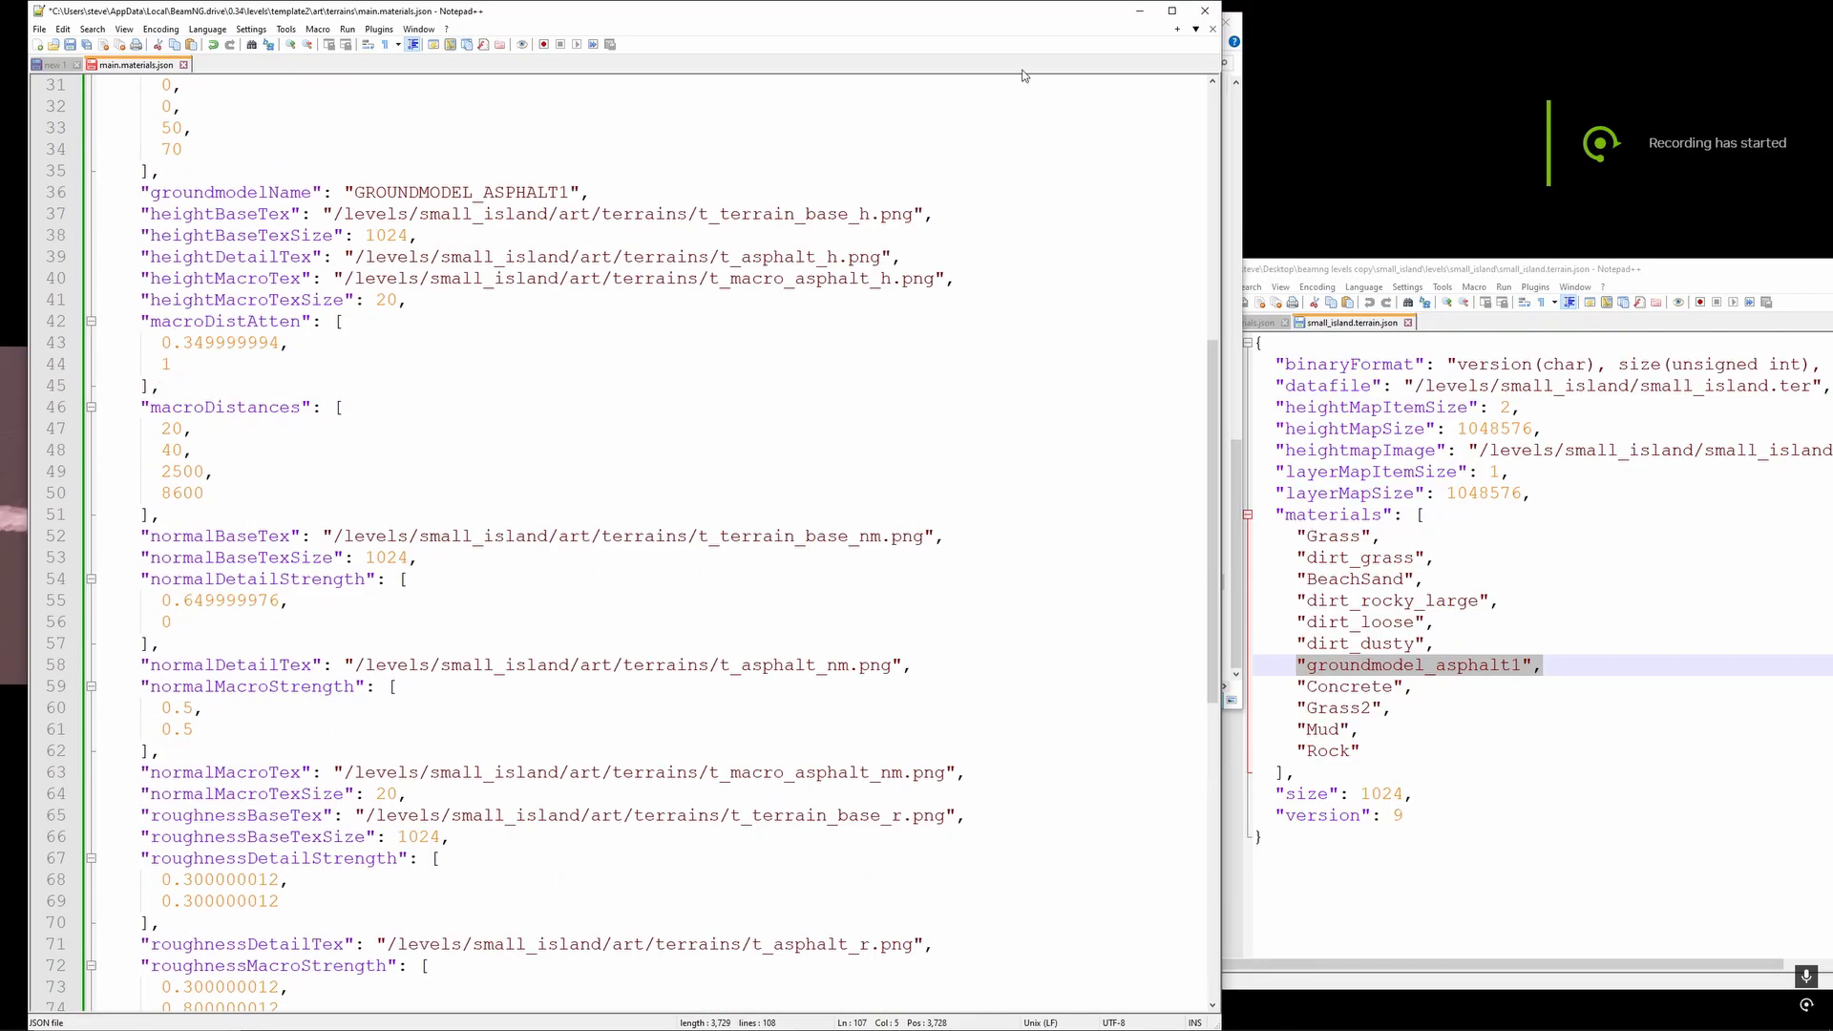
- Examine the structure of the groundmodel_asphalt1, BeachSand and Grass blocks in template2's main.materials.json
{"action": "scroll", "coordinate": [407, 384], "scroll_direction": "up", "scroll_amount": 10}
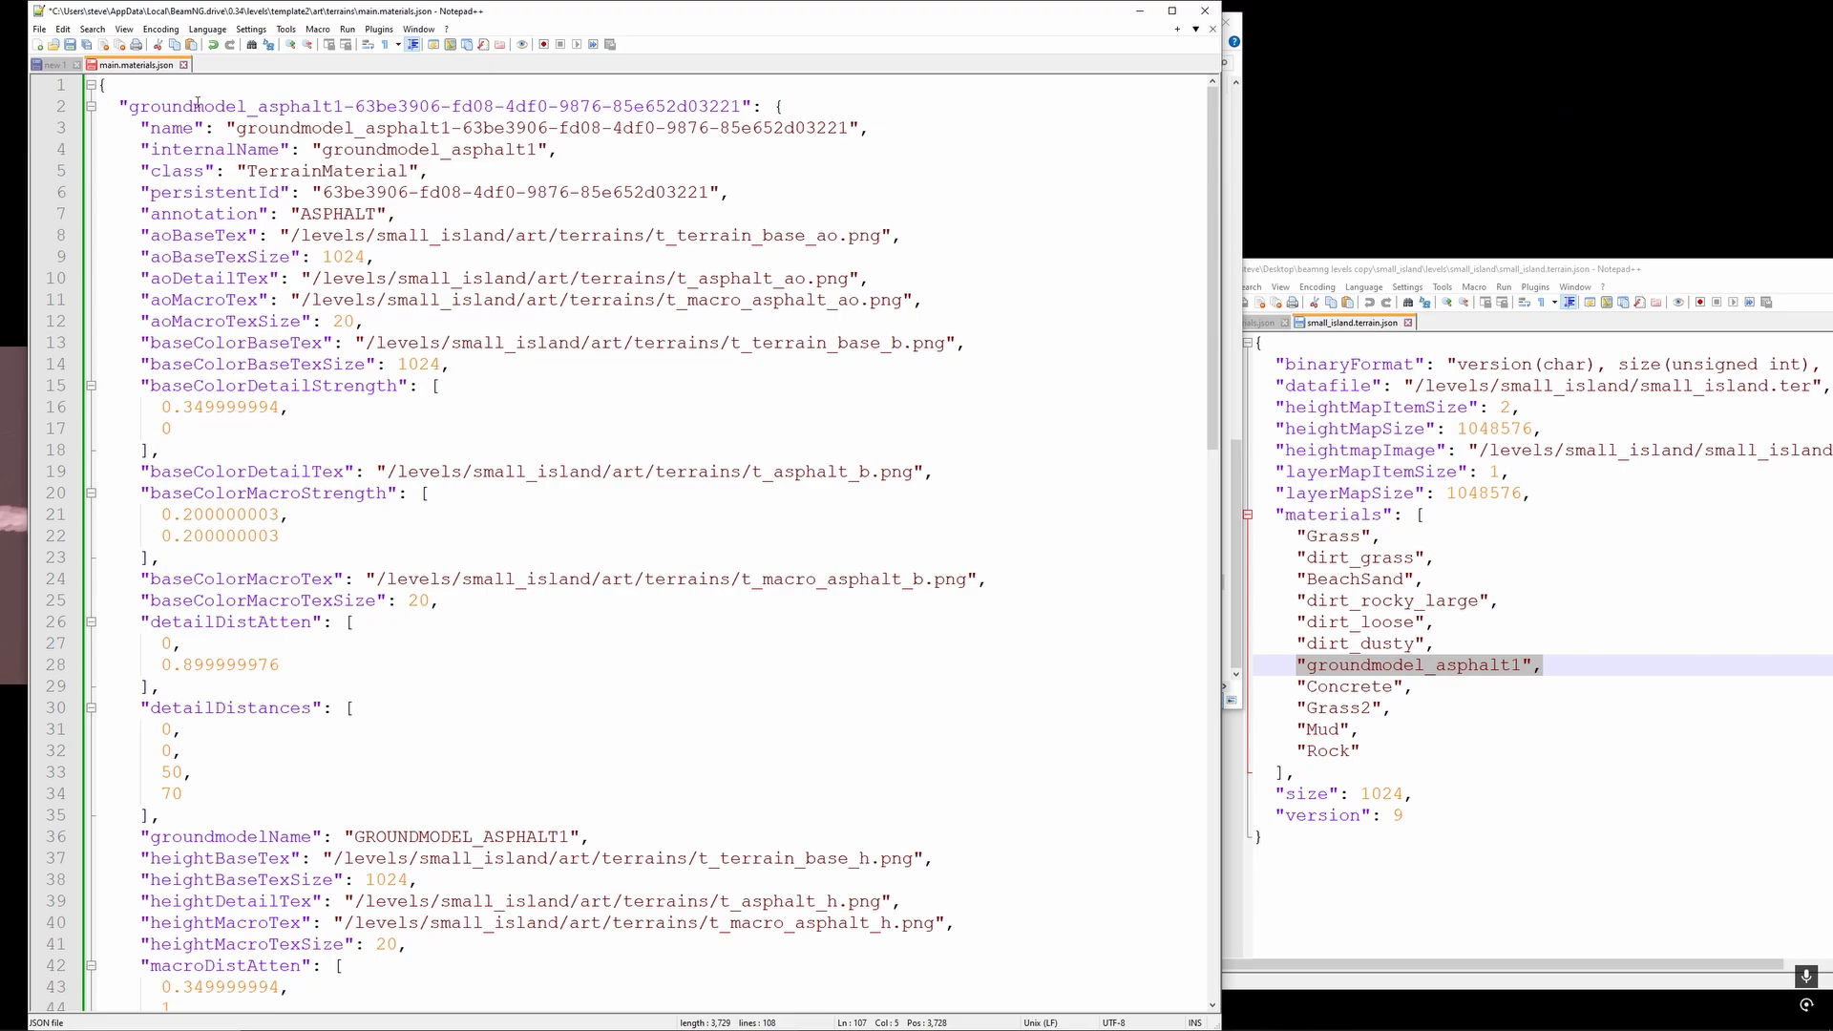
{"action": "left_click_drag", "start_coordinate": [192, 106], "coordinate": [606, 446]}
{"action": "scroll", "coordinate": [608, 460], "scroll_direction": "down", "scroll_amount": 7}
{"action": "scroll", "coordinate": [608, 461], "scroll_direction": "down", "scroll_amount": 1}
{"action": "scroll", "coordinate": [609, 458], "scroll_direction": "down", "scroll_amount": 9}
{"action": "scroll", "coordinate": [605, 445], "scroll_direction": "down", "scroll_amount": 3}
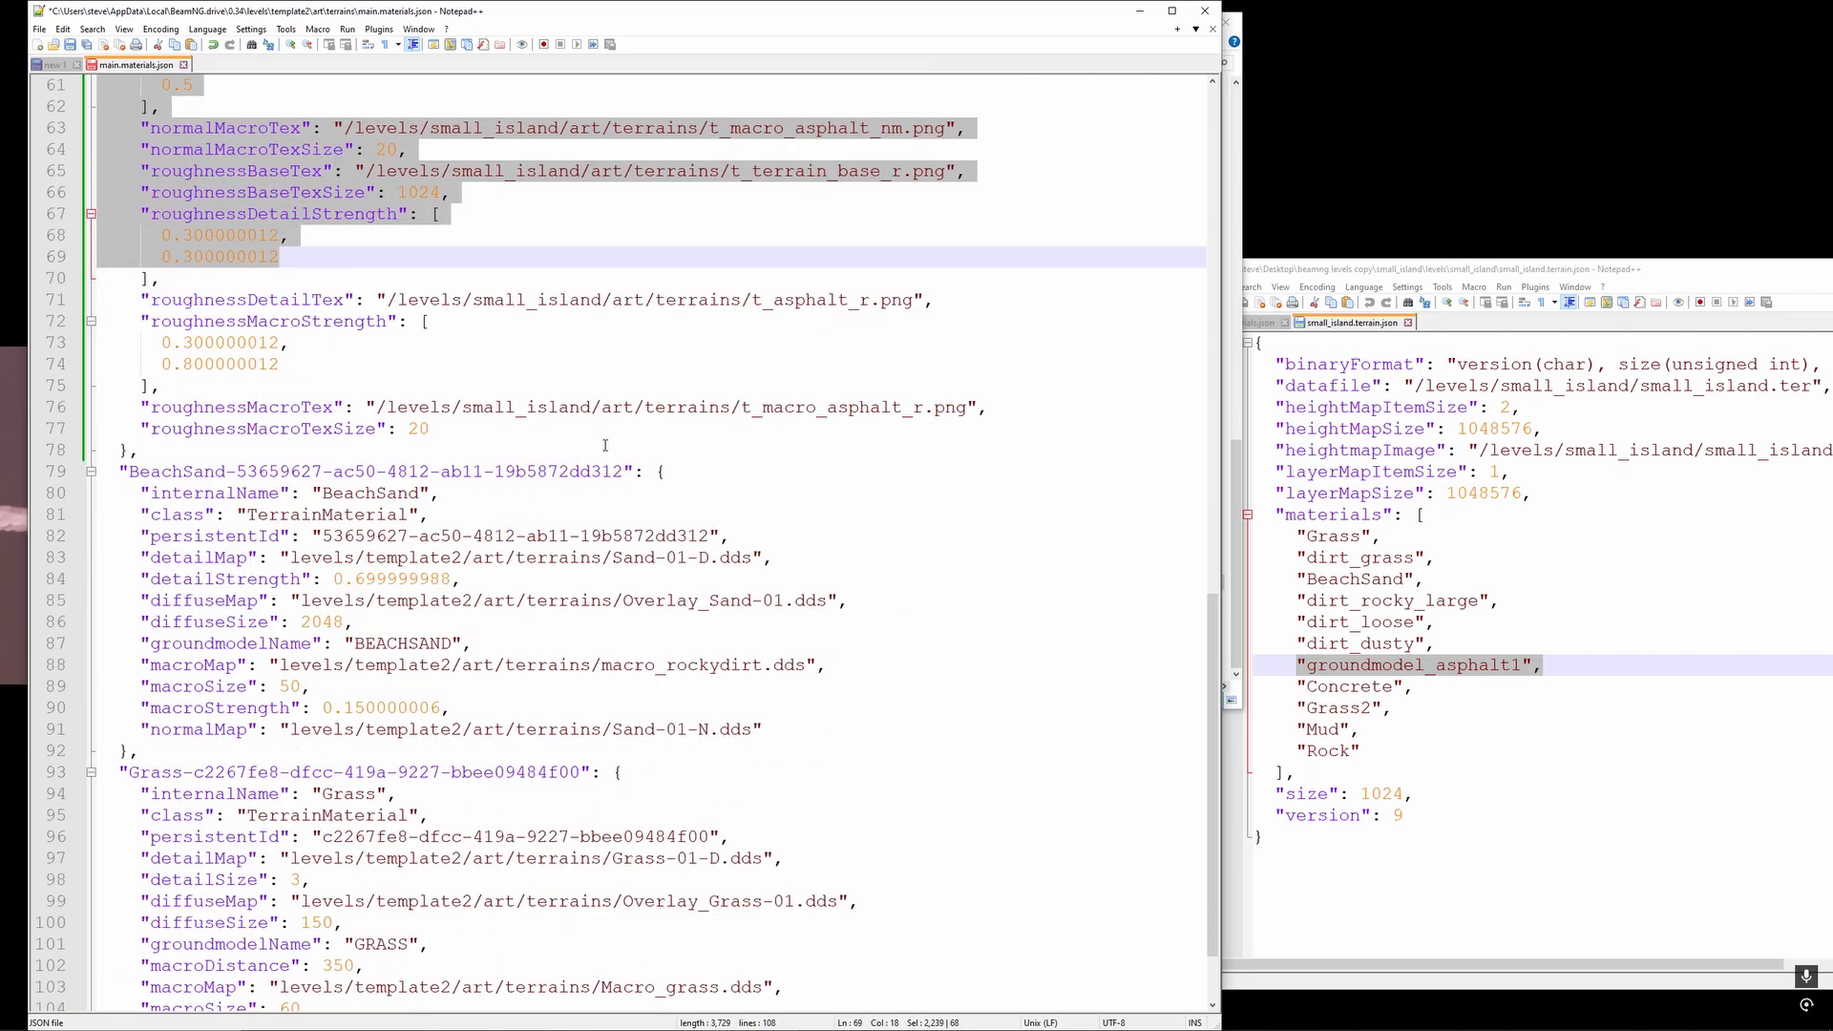
{"action": "left_click_drag", "start_coordinate": [108, 472], "coordinate": [861, 732]}
{"action": "scroll", "coordinate": [802, 659], "scroll_direction": "down", "scroll_amount": 2}
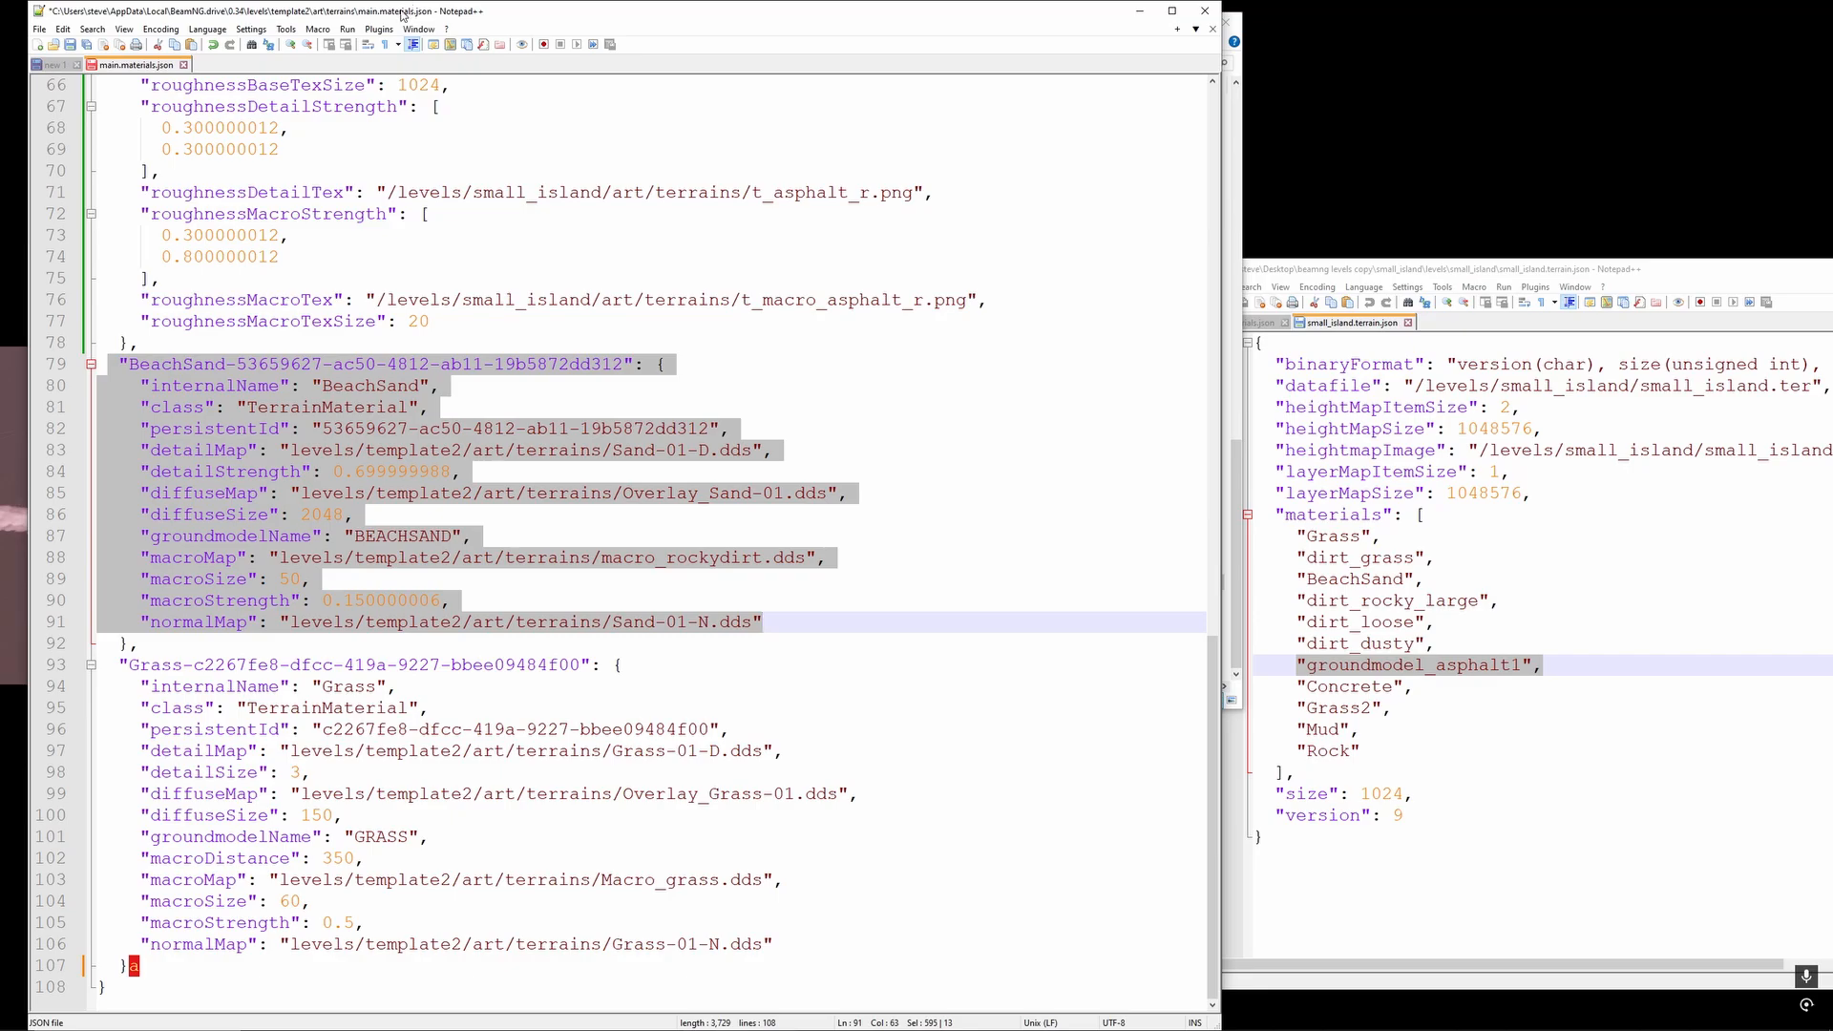
- Delete the stray character after the Grass block's closing brace on line 107, save main.materials.json and check the material blocks
{"action": "left_click_drag", "start_coordinate": [402, 12], "coordinate": [643, 232]}
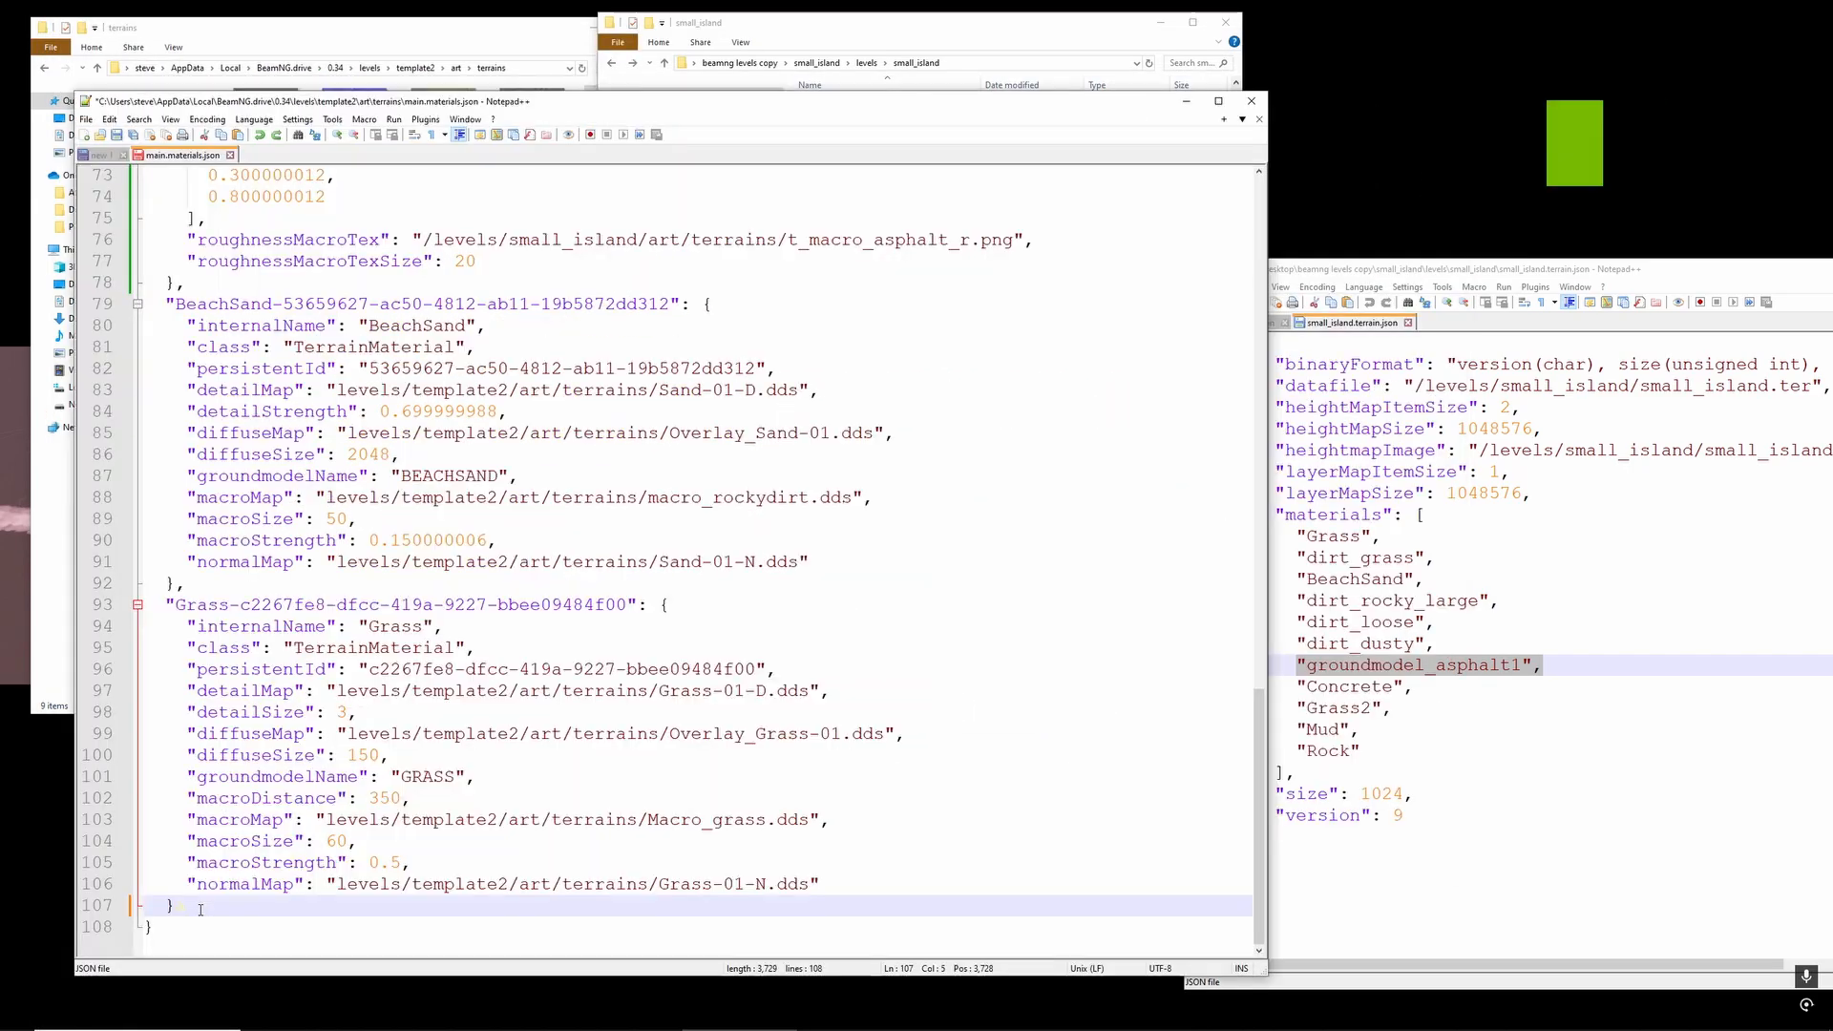
{"action": "left_click_drag", "start_coordinate": [191, 911], "coordinate": [191, 907]}
{"action": "key", "text": "BackSpace"}
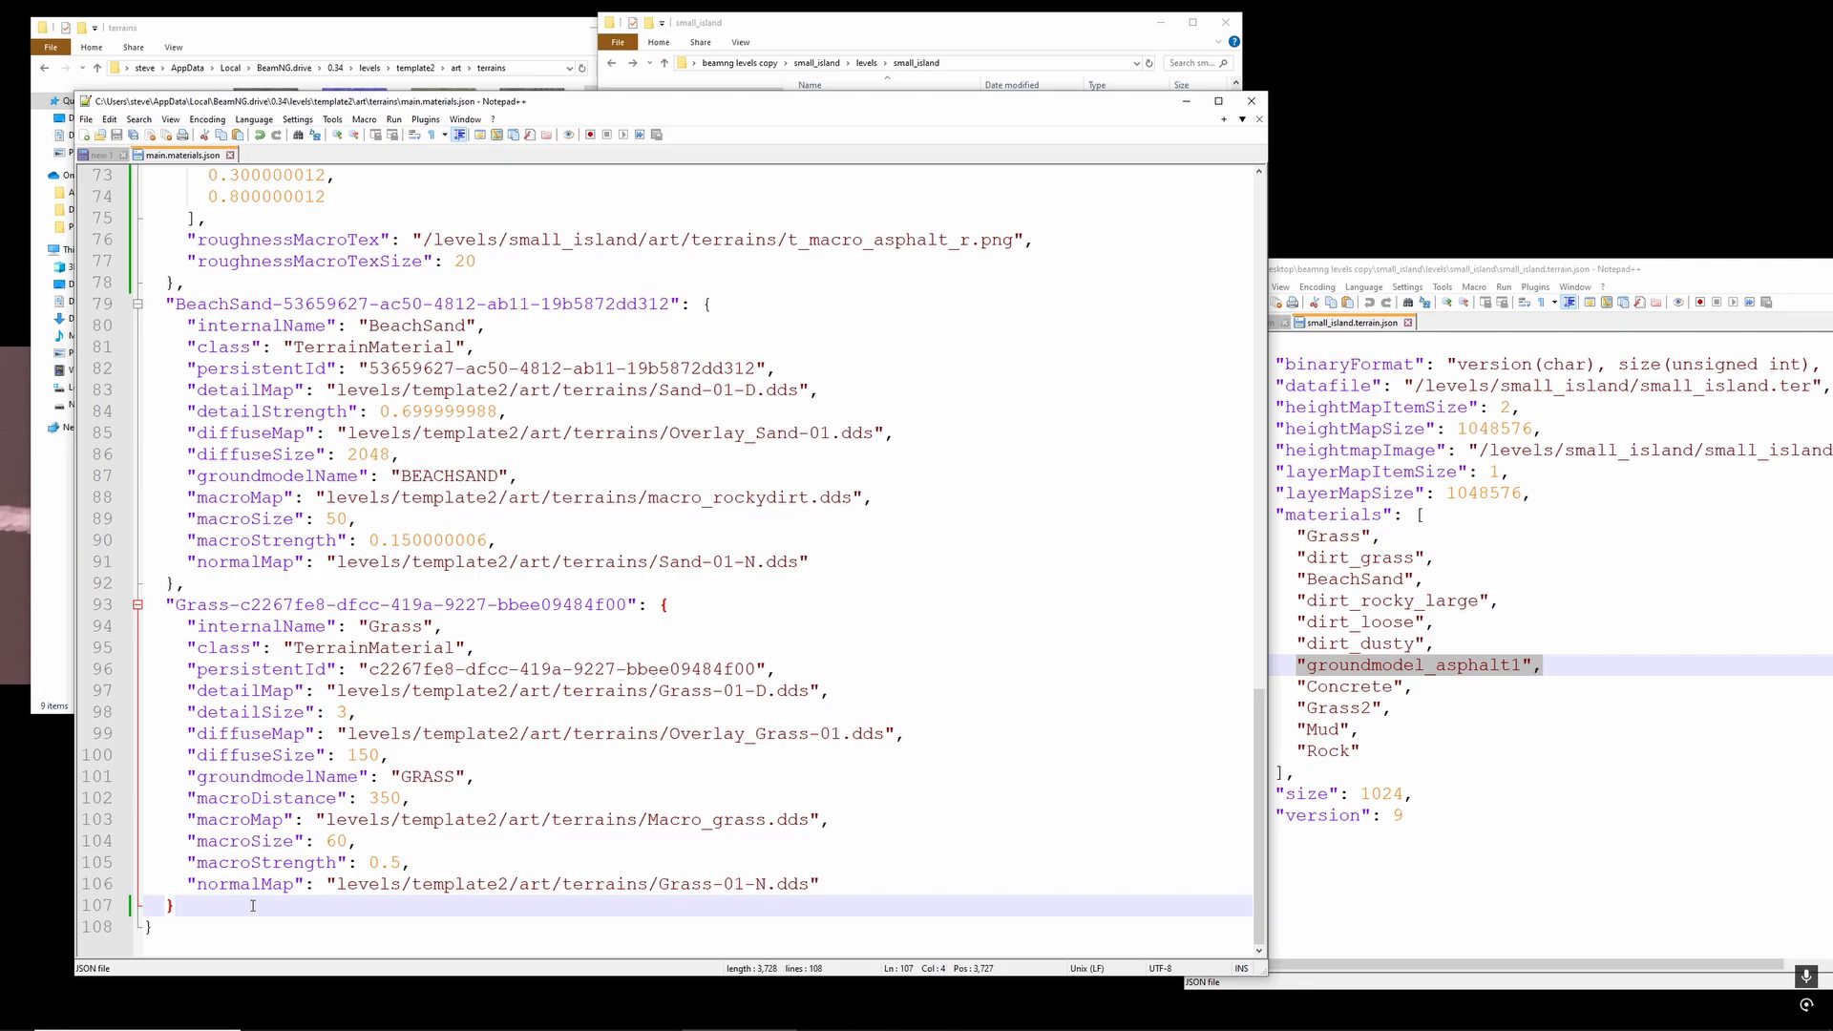
{"action": "left_click_drag", "start_coordinate": [250, 906], "coordinate": [87, 192]}
{"action": "scroll", "coordinate": [245, 668], "scroll_direction": "down", "scroll_amount": 20}
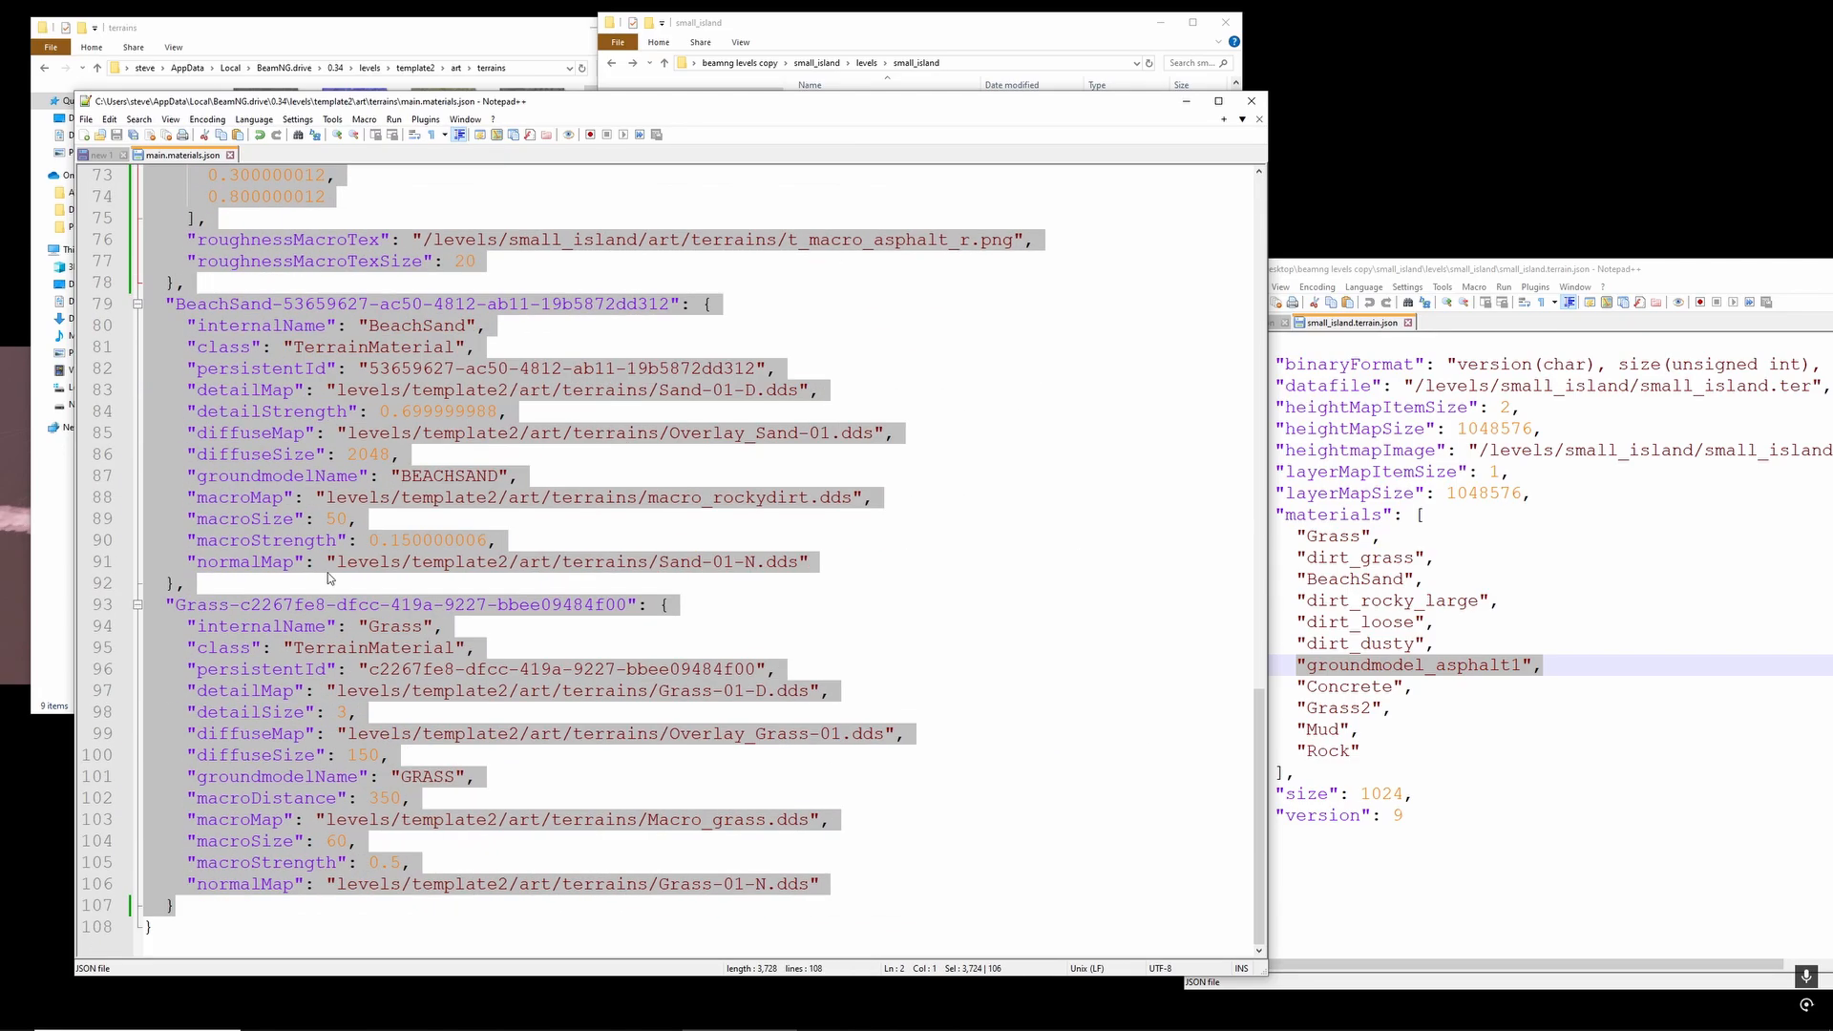
{"action": "left_click", "coordinate": [244, 912]}
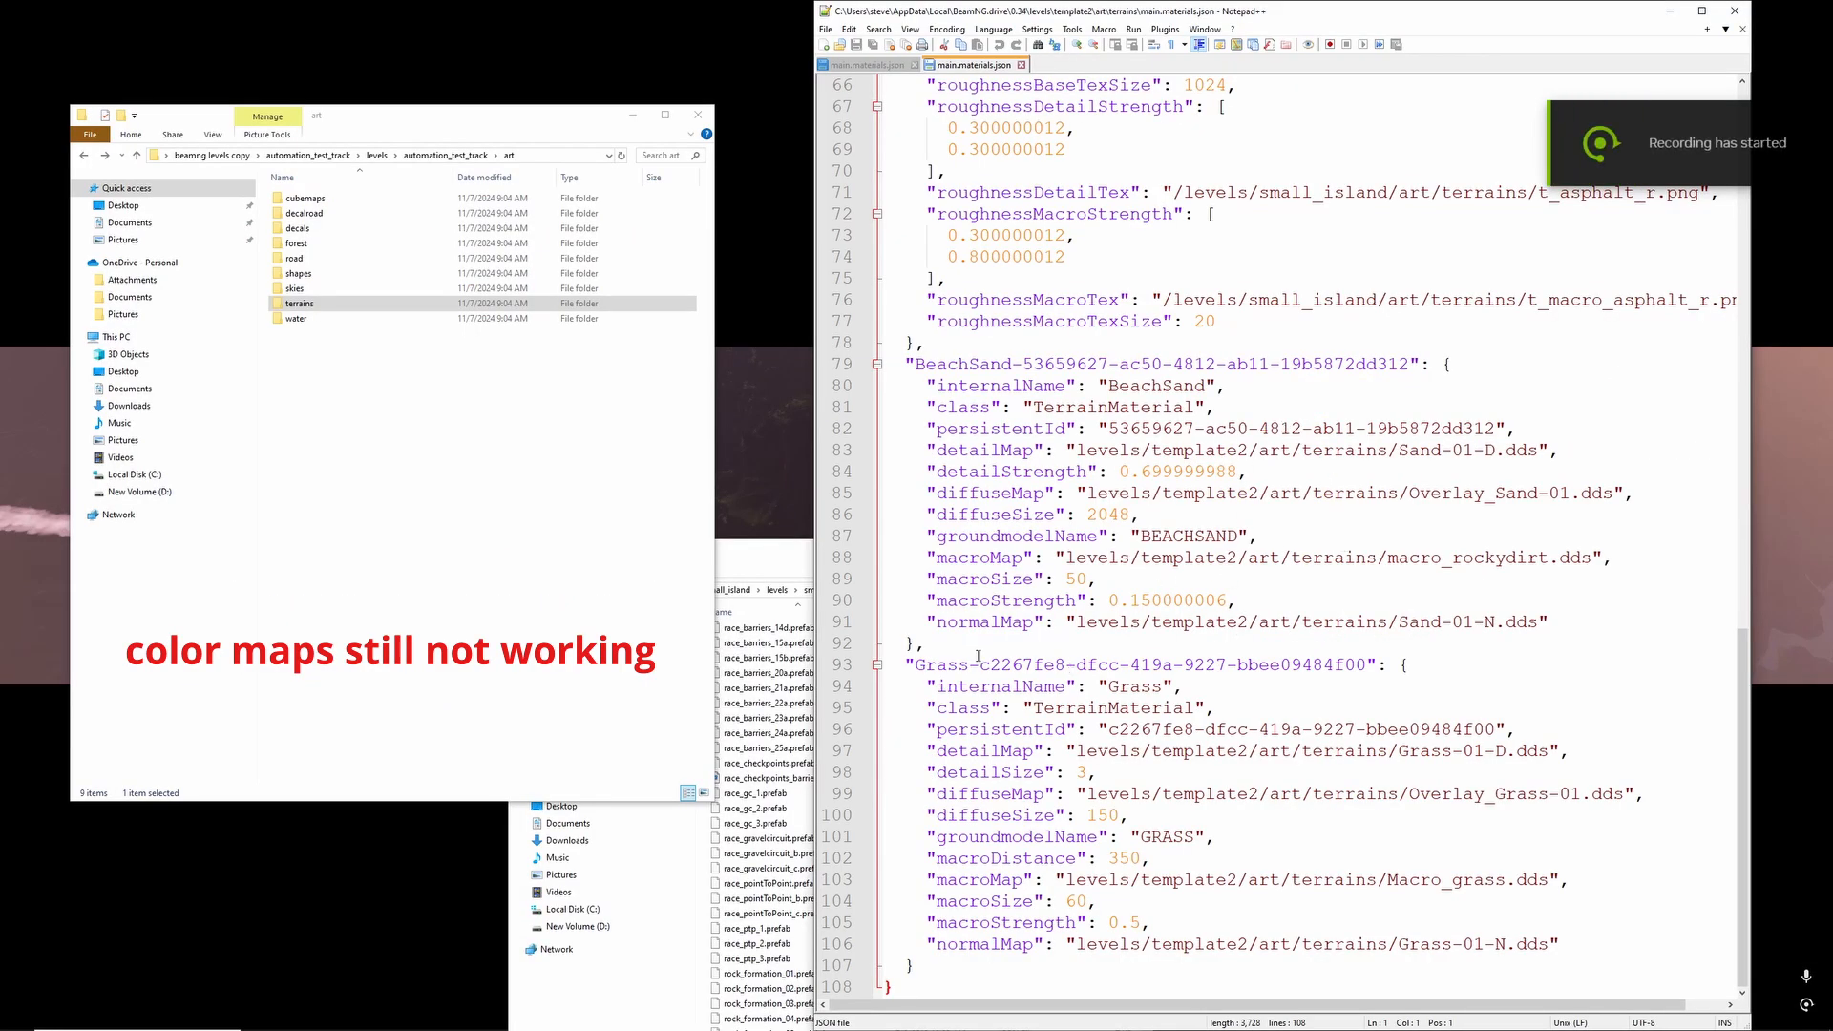
- Copy the whole BeachSand material block, lines 79 to 92, from template2's main.materials.json
{"action": "left_click_drag", "start_coordinate": [980, 650], "coordinate": [820, 371]}
{"action": "scroll", "coordinate": [1028, 497], "scroll_direction": "up", "scroll_amount": 2}
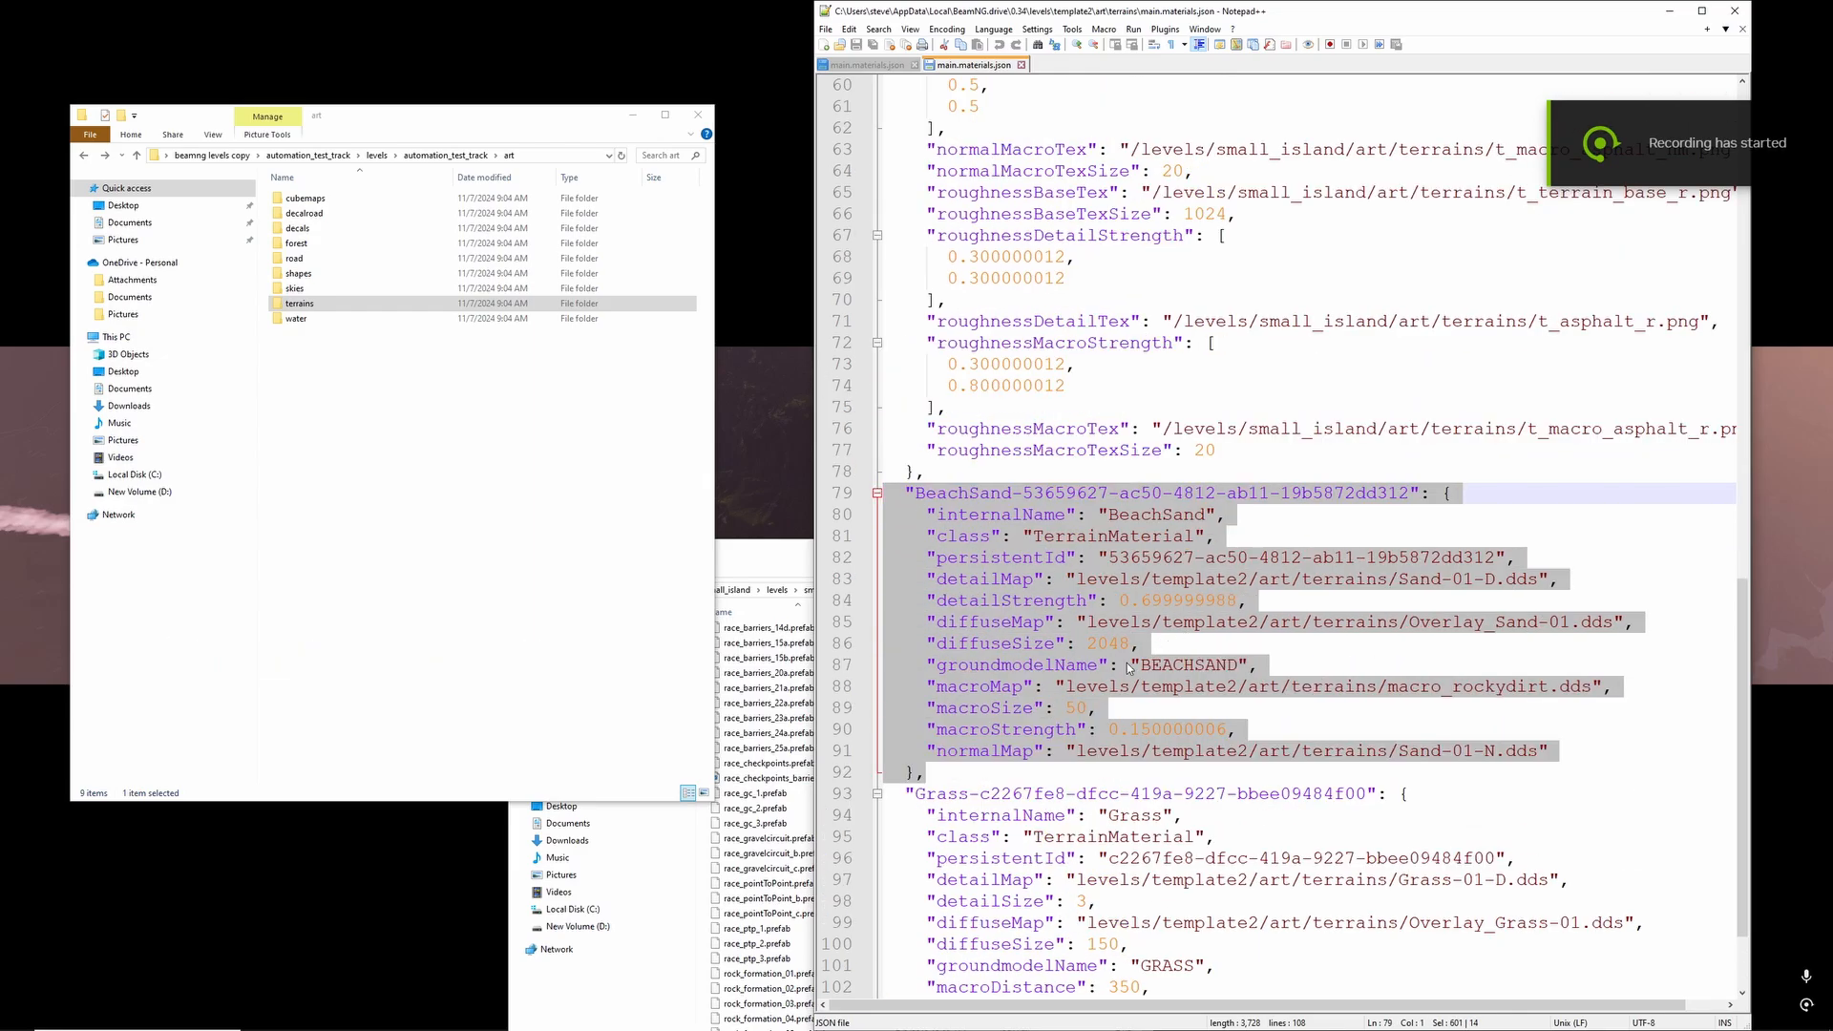
{"action": "scroll", "coordinate": [1040, 578], "scroll_direction": "up", "scroll_amount": 2}
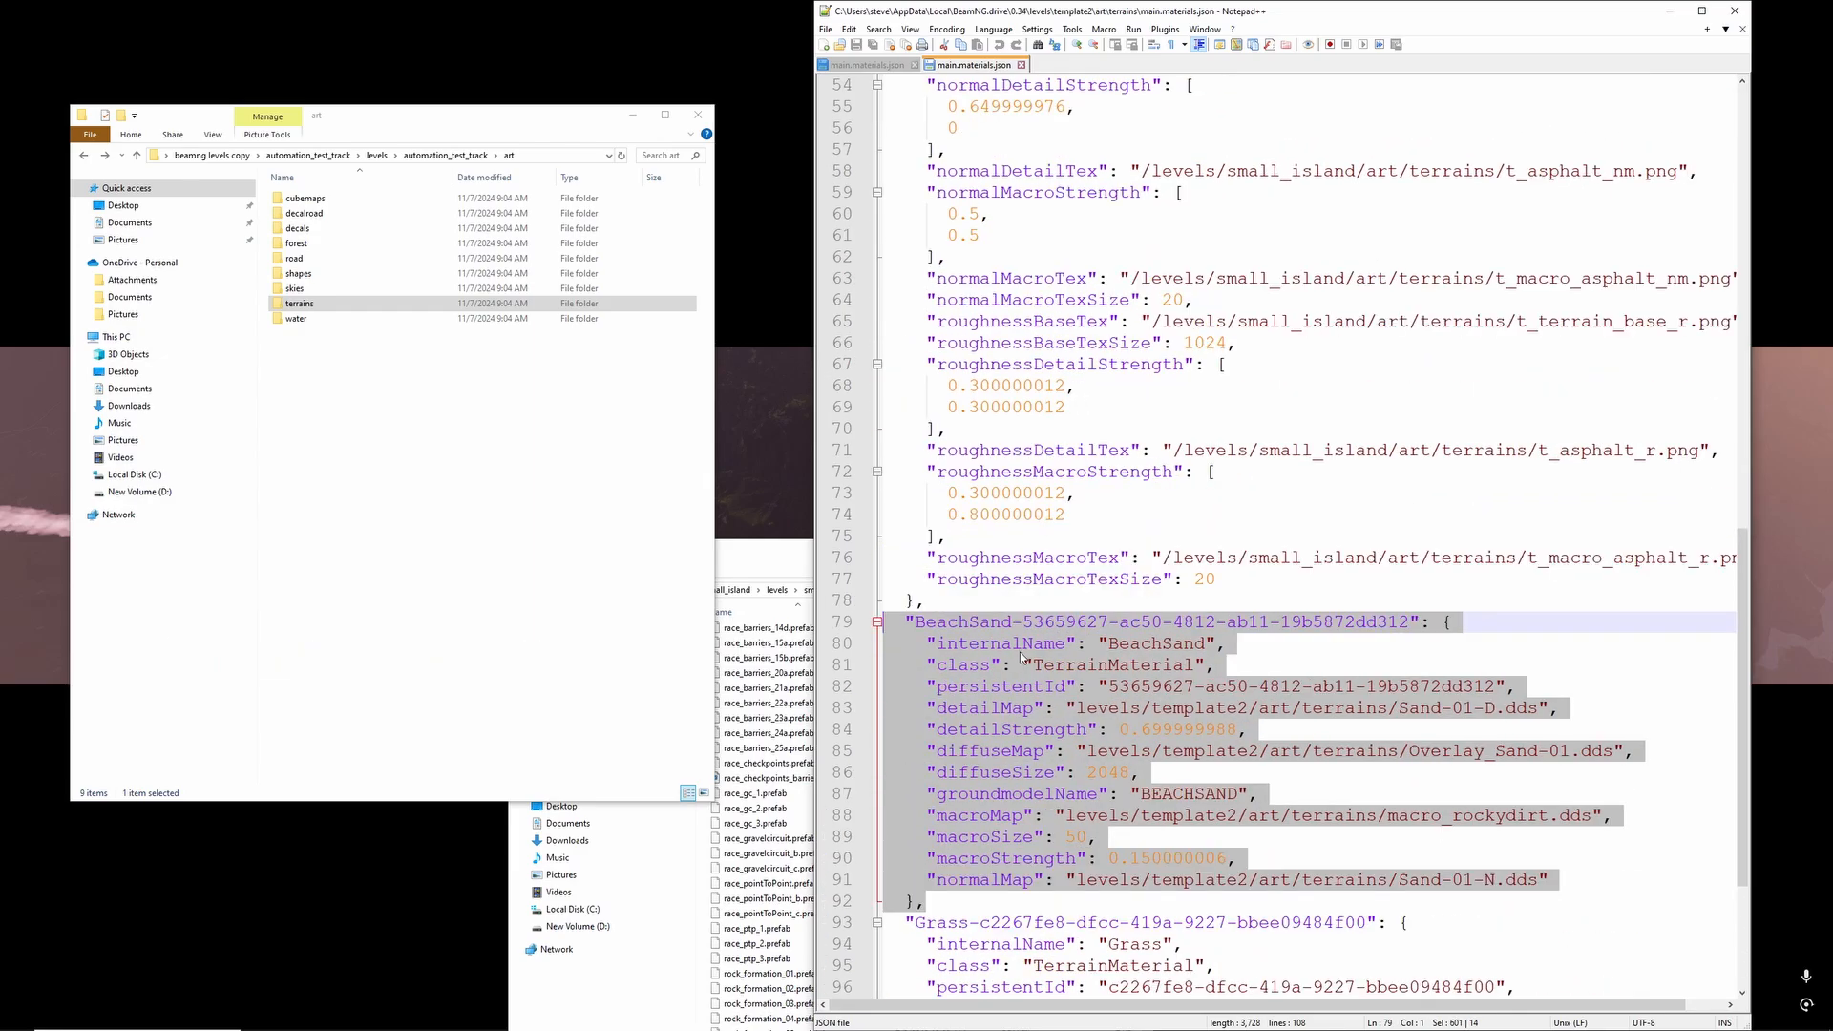
{"action": "right_click", "coordinate": [1022, 657]}
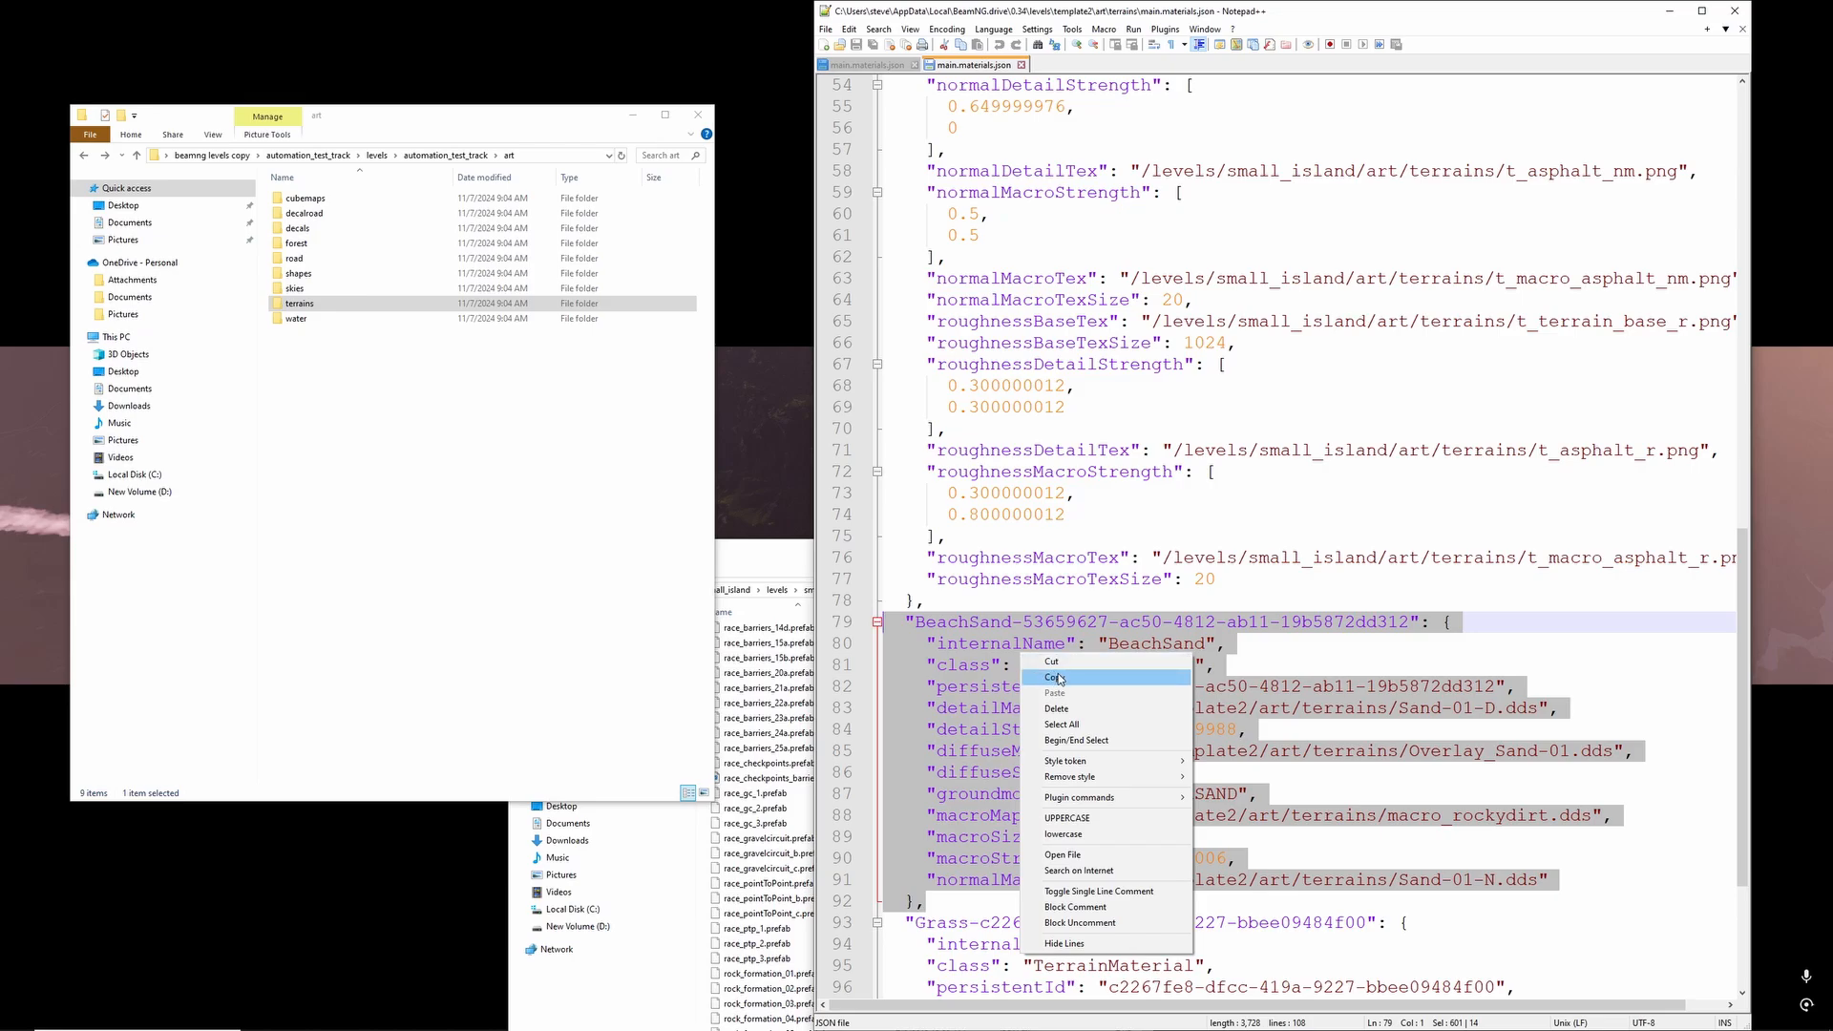
{"action": "left_click", "coordinate": [1044, 671]}
- Insert an empty line between the groundmodel_asphalt1 and BeachSand blocks and review the entries around it
{"action": "left_click", "coordinate": [941, 602]}
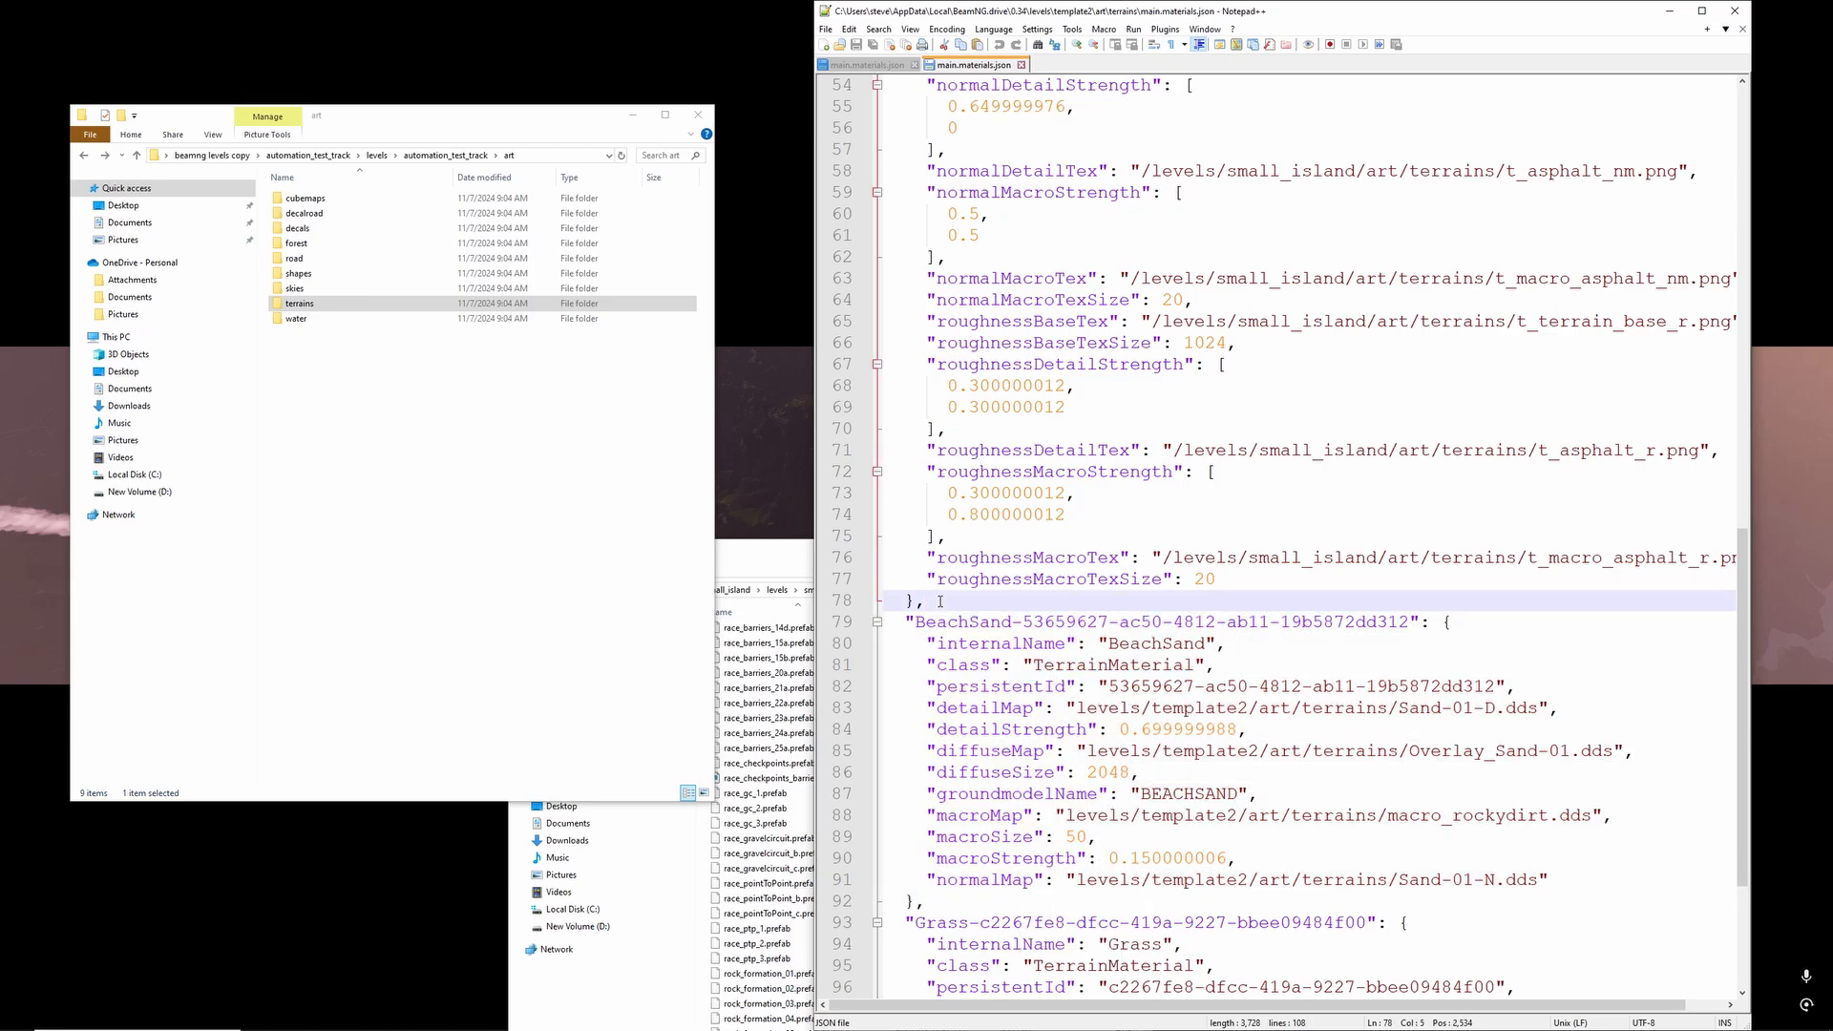
{"action": "key", "text": "Return"}
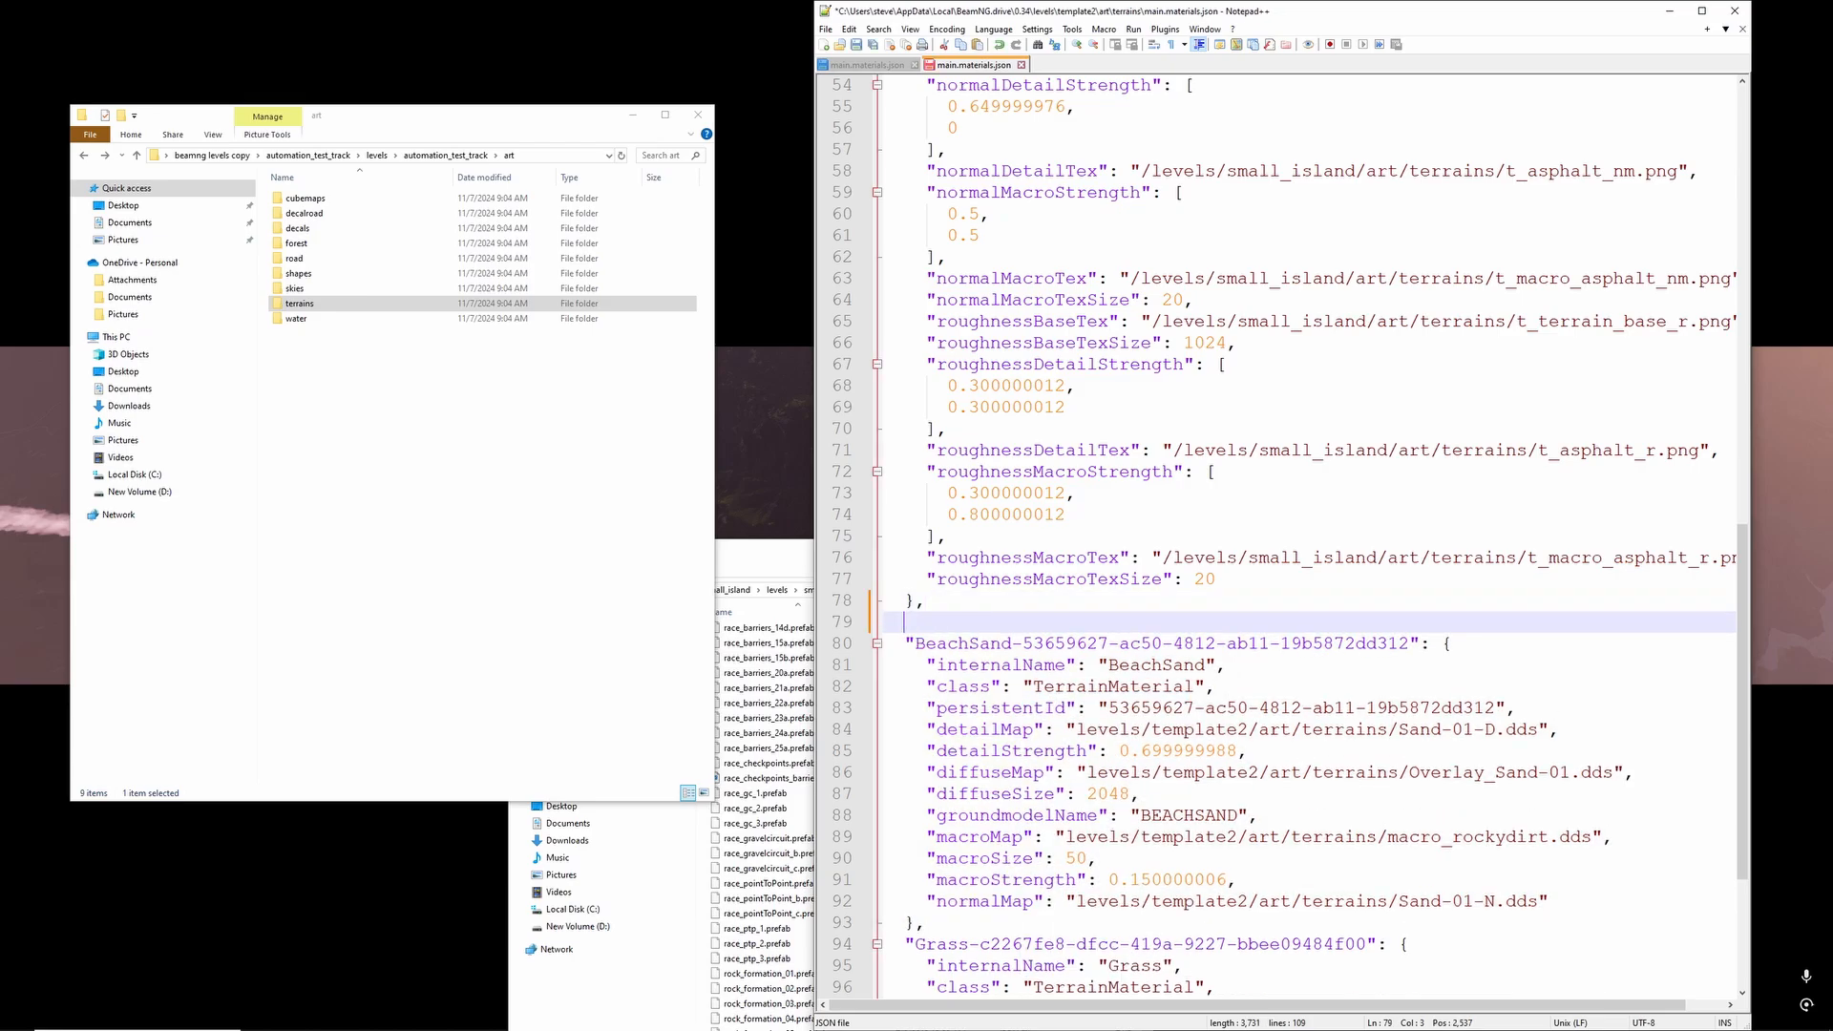
{"action": "scroll", "coordinate": [1166, 761], "scroll_direction": "down", "scroll_amount": 3}
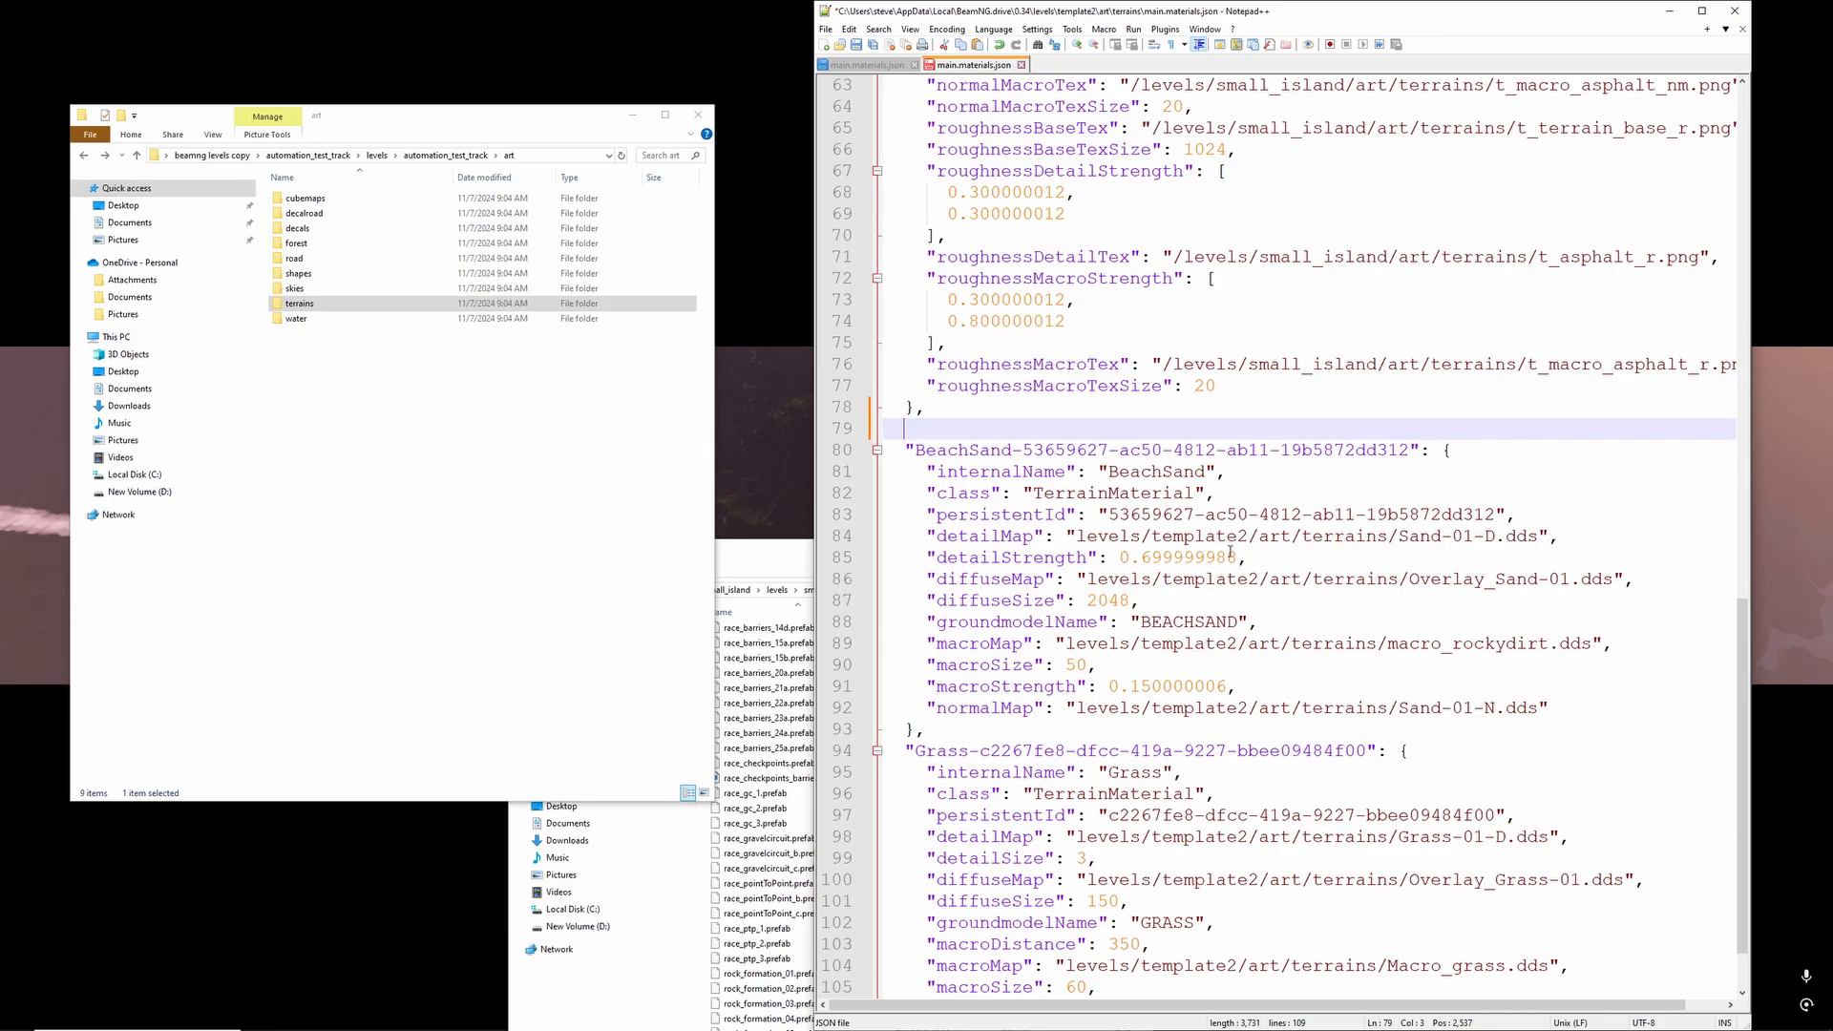
{"action": "scroll", "coordinate": [1222, 546], "scroll_direction": "down", "scroll_amount": 2}
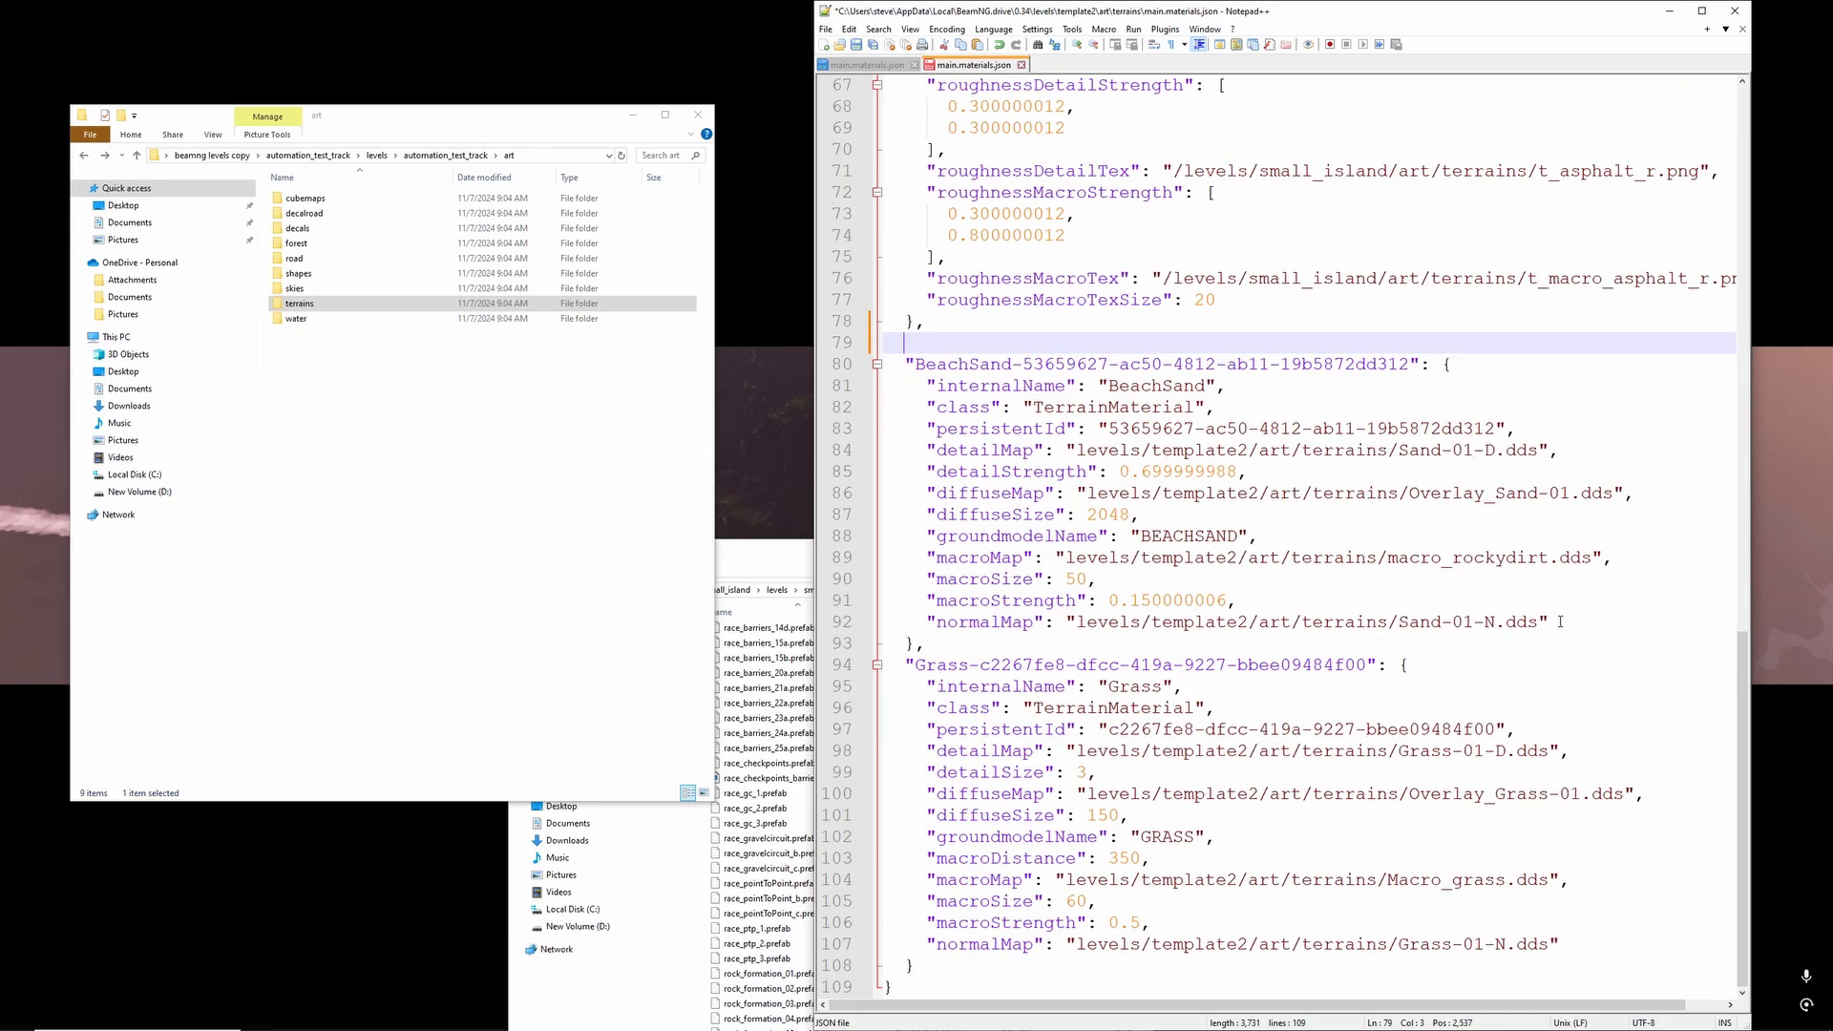
{"action": "scroll", "coordinate": [1256, 698], "scroll_direction": "up", "scroll_amount": 7}
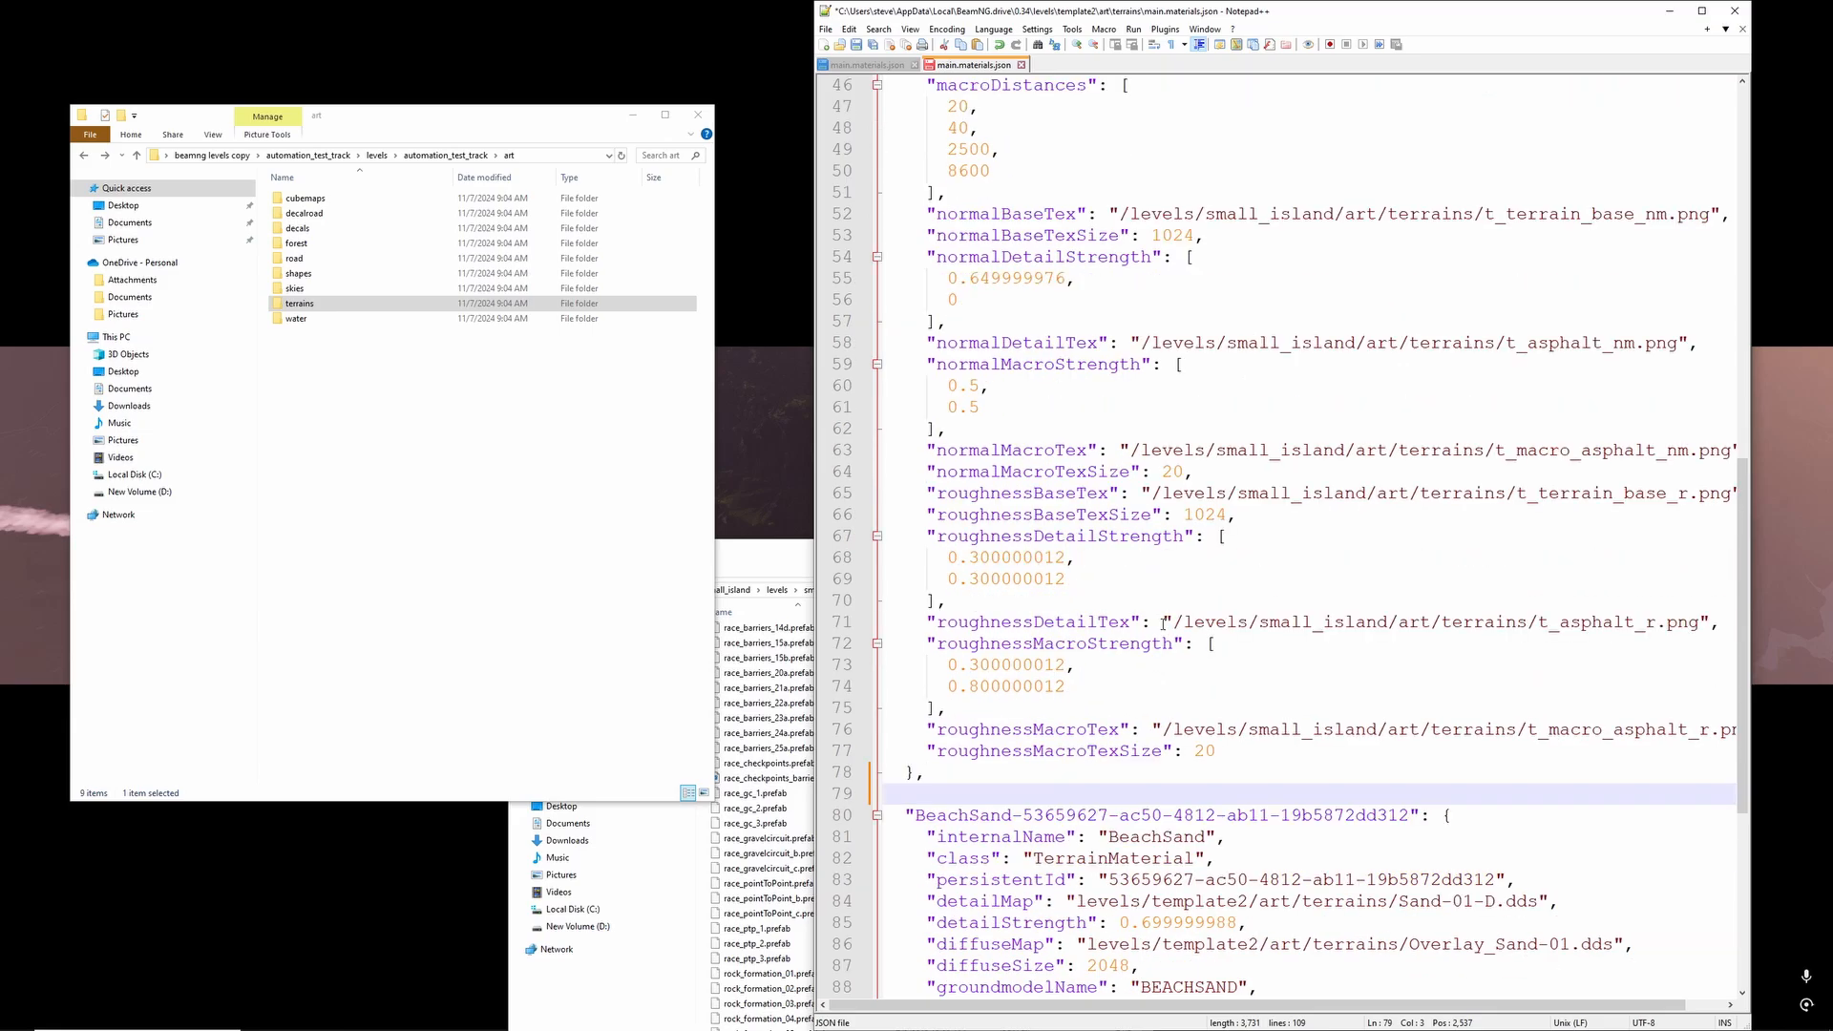
{"action": "scroll", "coordinate": [1213, 700], "scroll_direction": "up", "scroll_amount": 14}
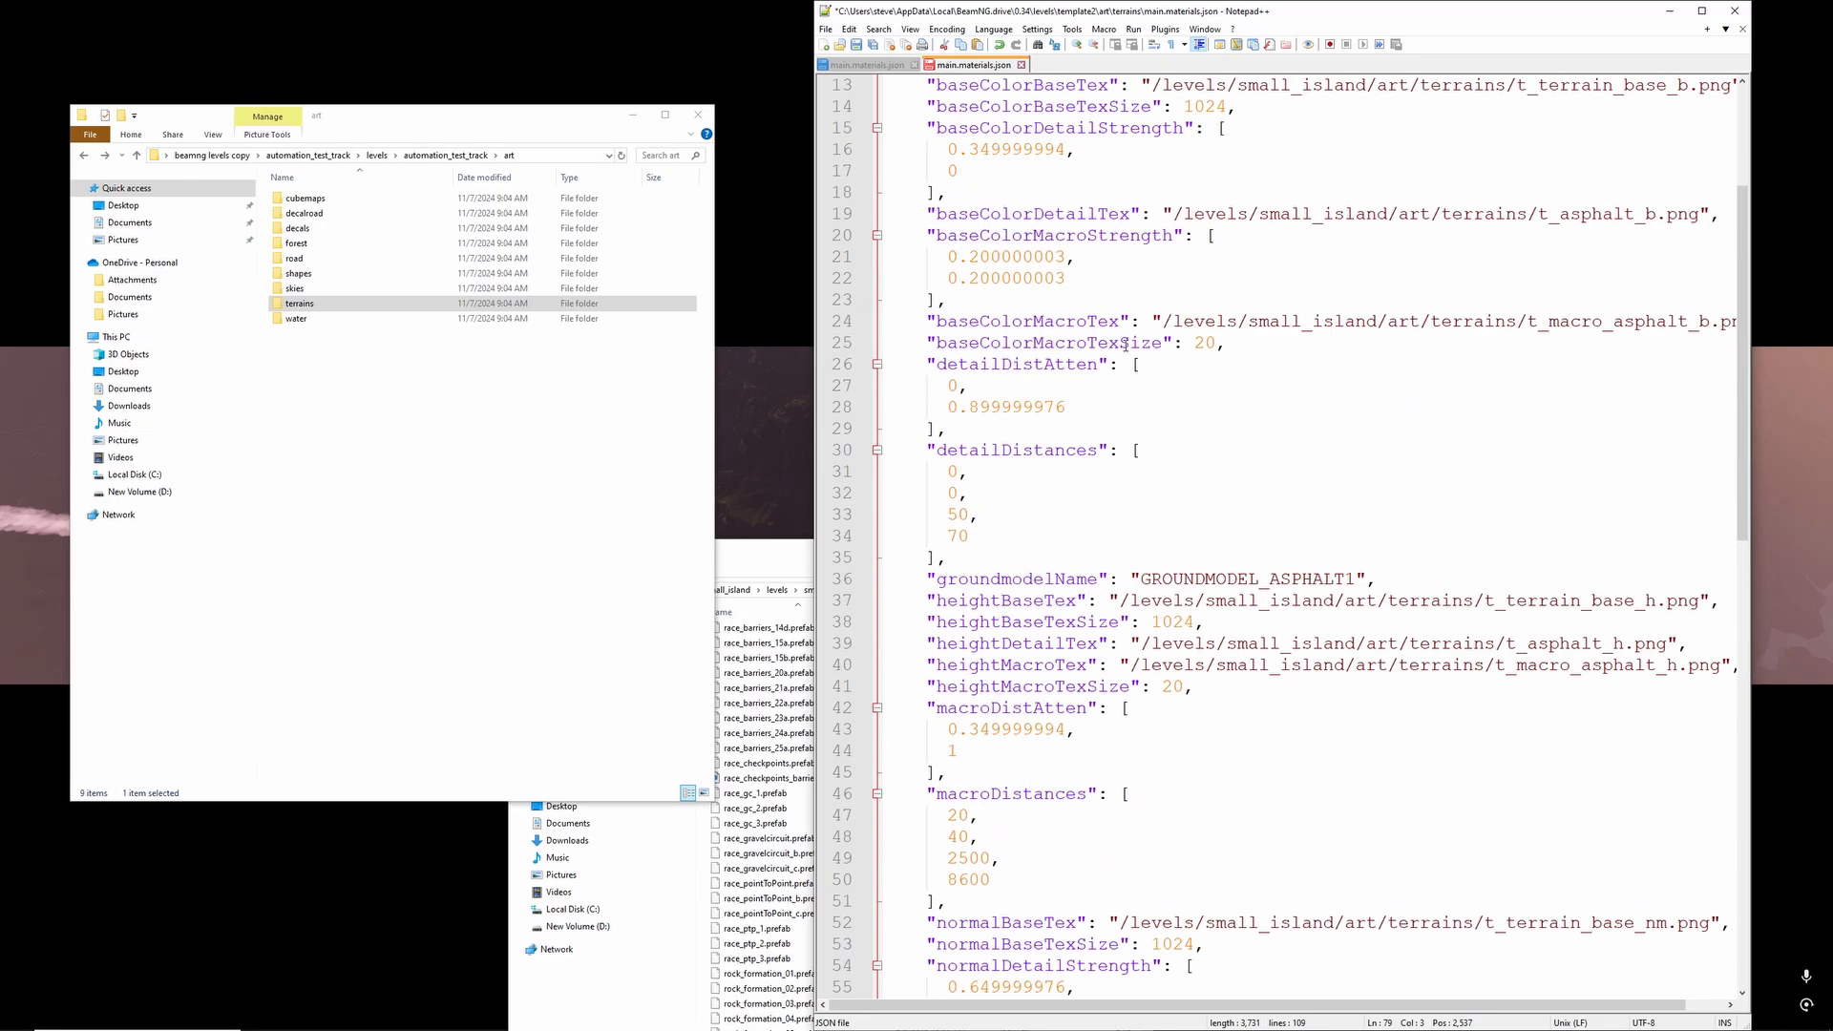
{"action": "scroll", "coordinate": [1176, 434], "scroll_direction": "down", "scroll_amount": 20}
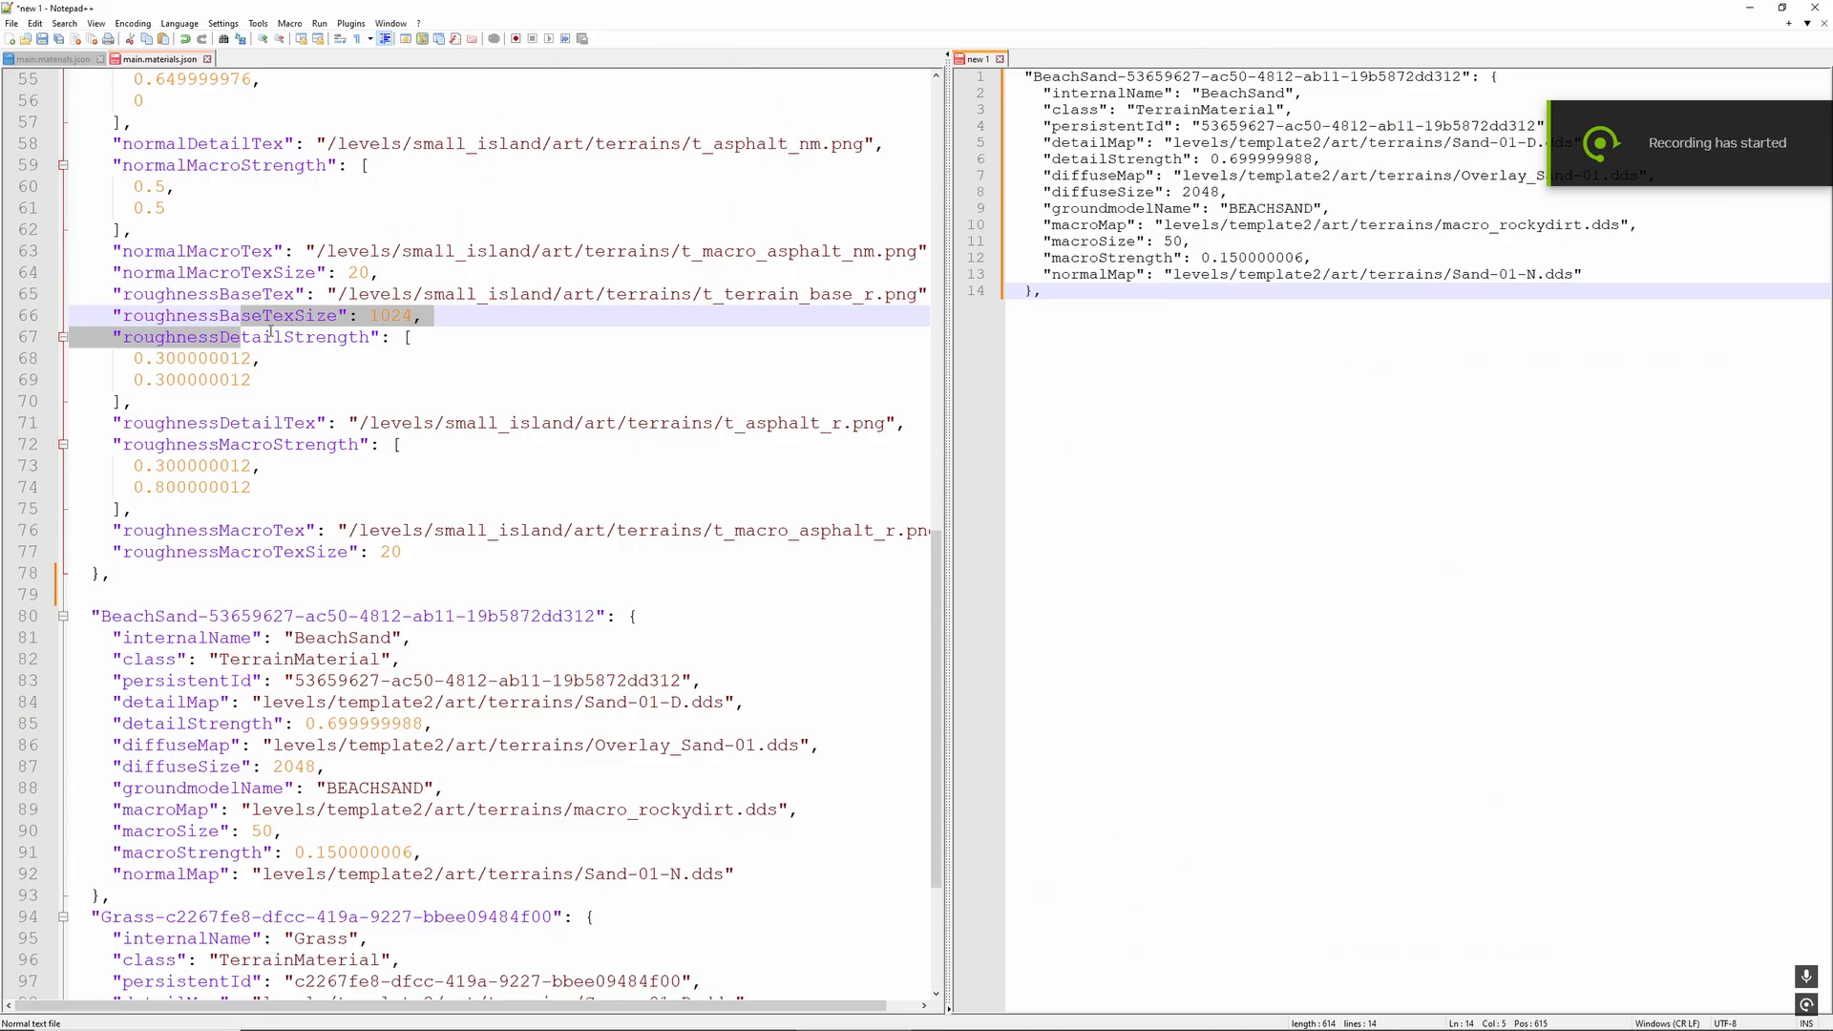
- Replace the copied BeachSand block's key in the new 1 draft with groundmodel_asphalt1-63be3906-fd08-4df0-9876-85e652d03221 from line 2 of main.materials.json
{"action": "scroll", "coordinate": [270, 332], "scroll_direction": "up", "scroll_amount": 18}
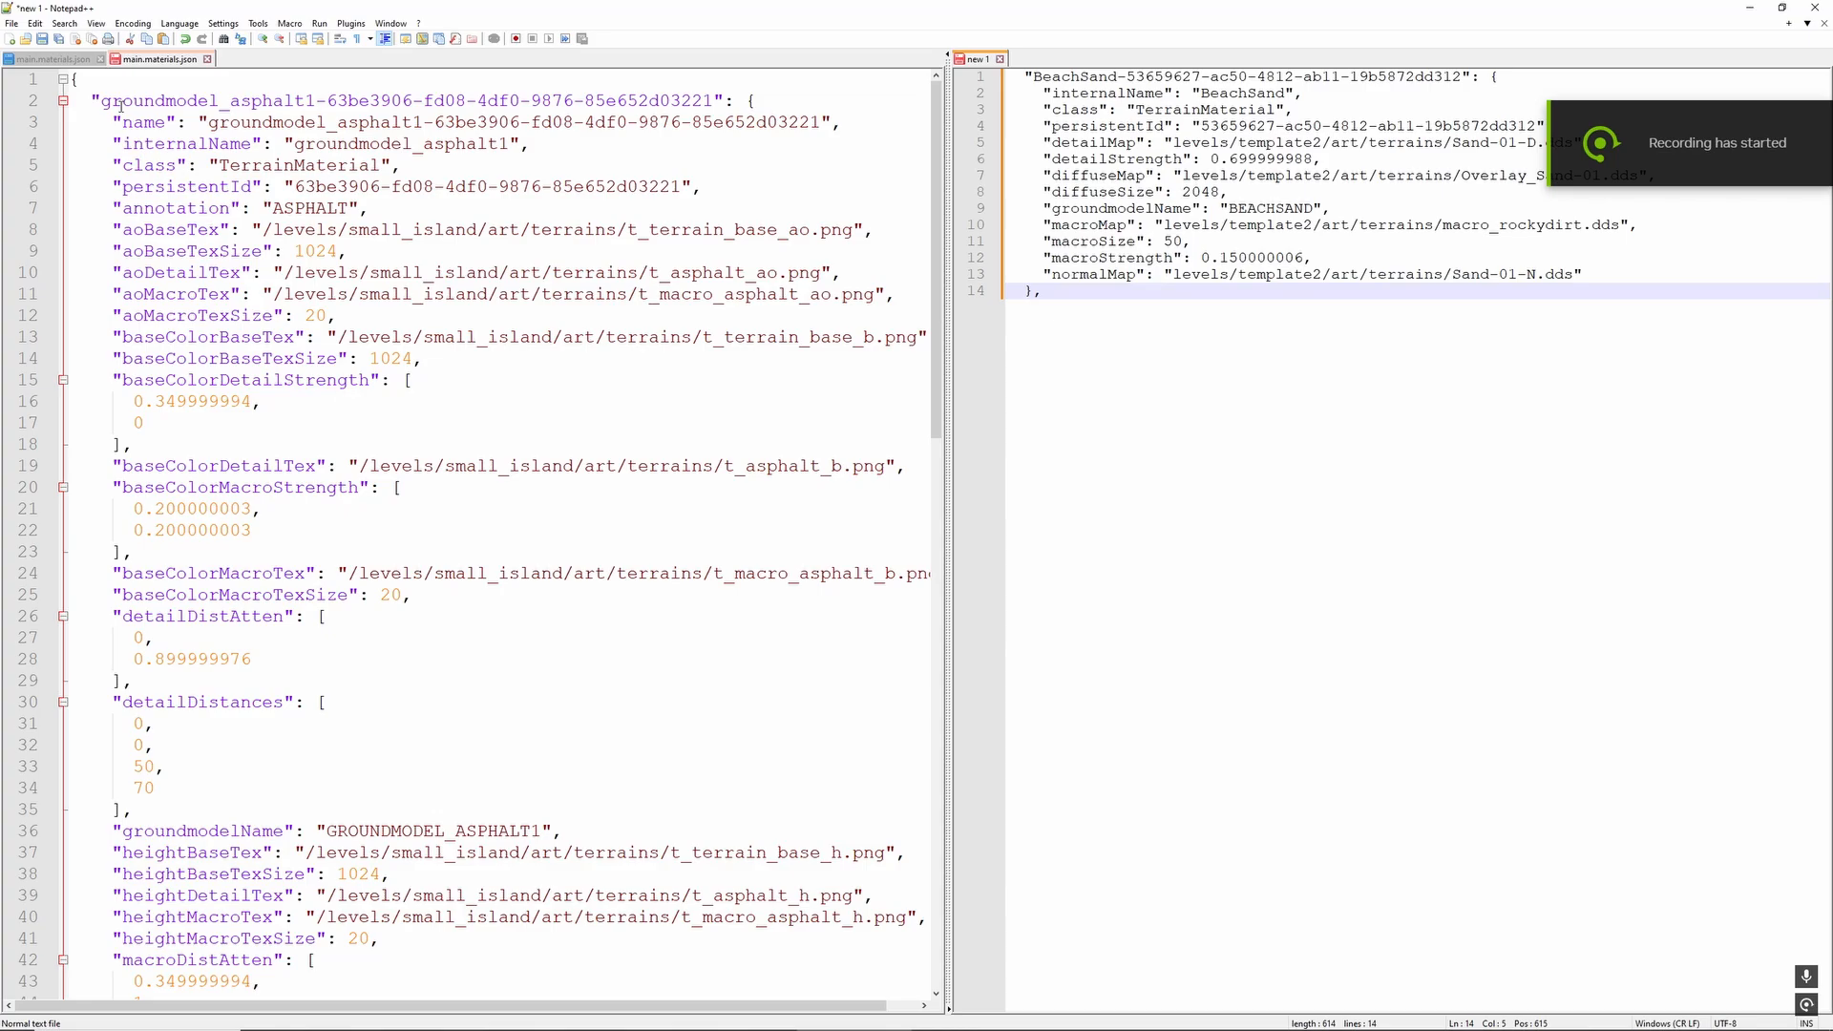
{"action": "left_click", "coordinate": [121, 105]}
{"action": "left_click_drag", "start_coordinate": [101, 100], "coordinate": [711, 98]}
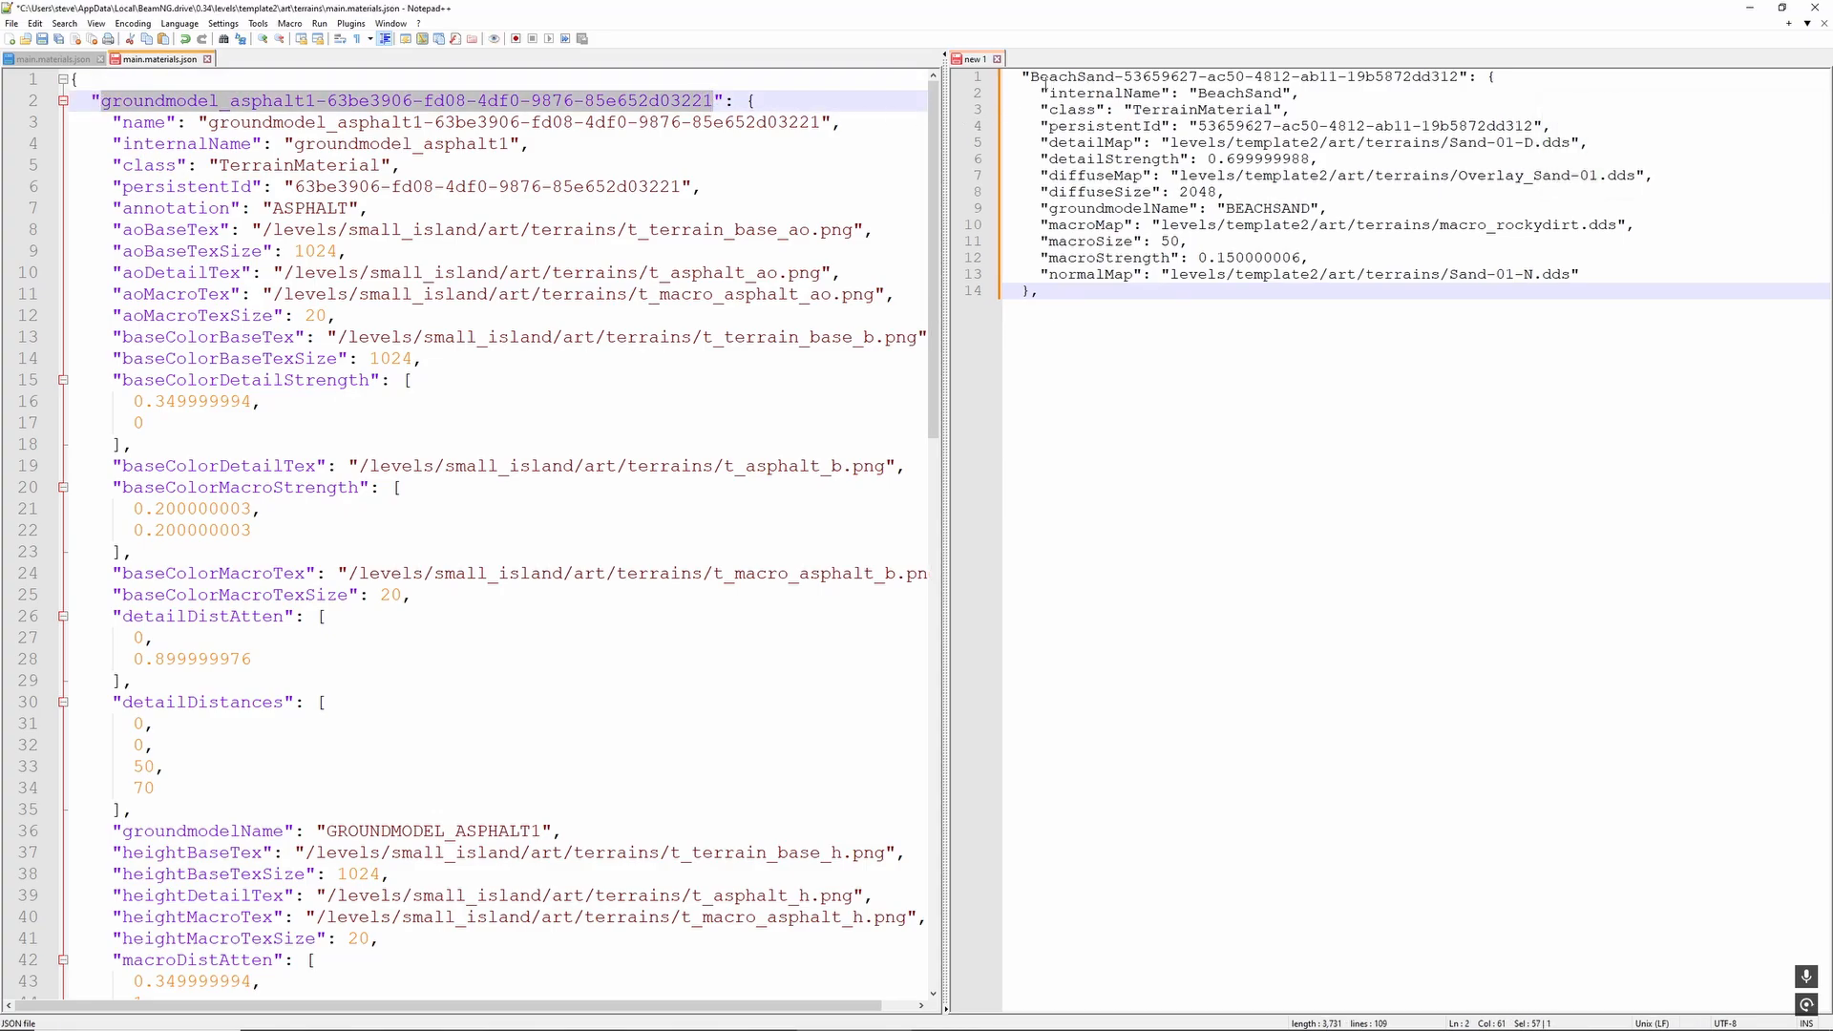
{"action": "left_click_drag", "start_coordinate": [1030, 76], "coordinate": [1462, 74]}
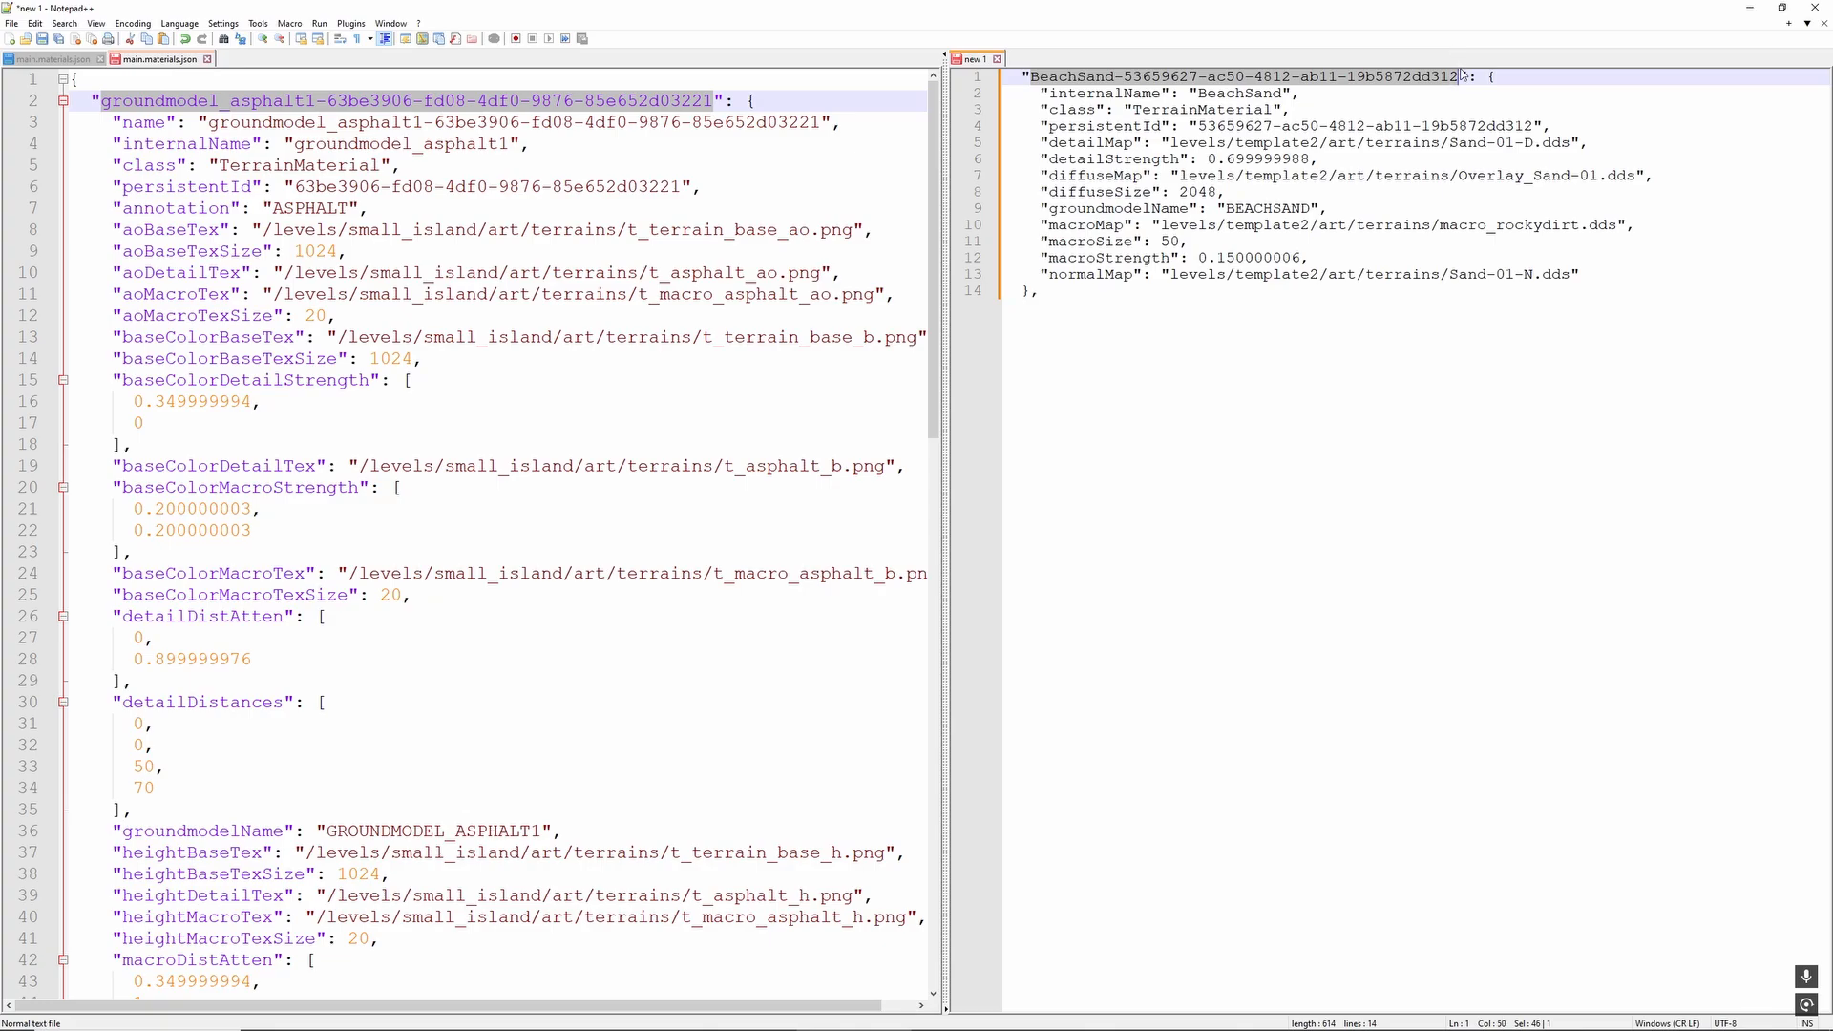
{"action": "key", "text": "ctrl+v"}
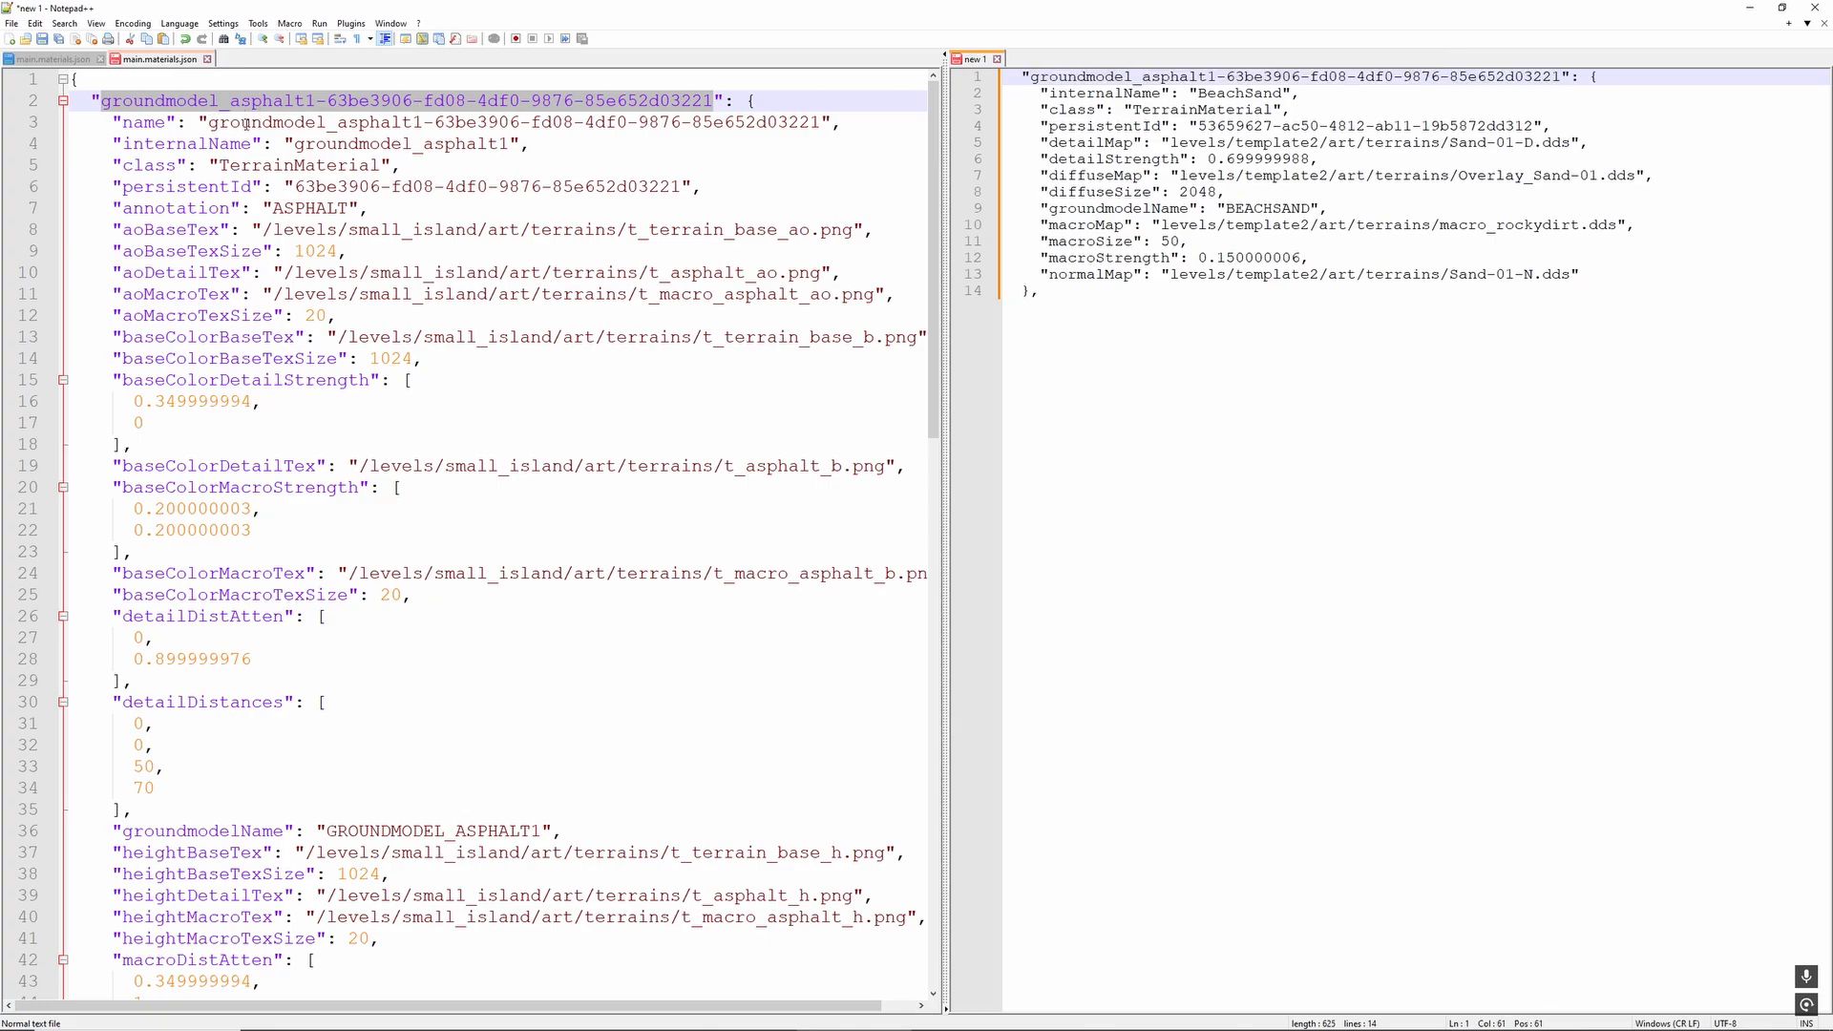
- Set the draft block's internalName to groundmodel_asphalt1 and its persistentId to 63be3906-fd08-4df0-9876-85e652d03221, copied from the original asphalt entry
{"action": "left_click_drag", "start_coordinate": [294, 143], "coordinate": [510, 141]}
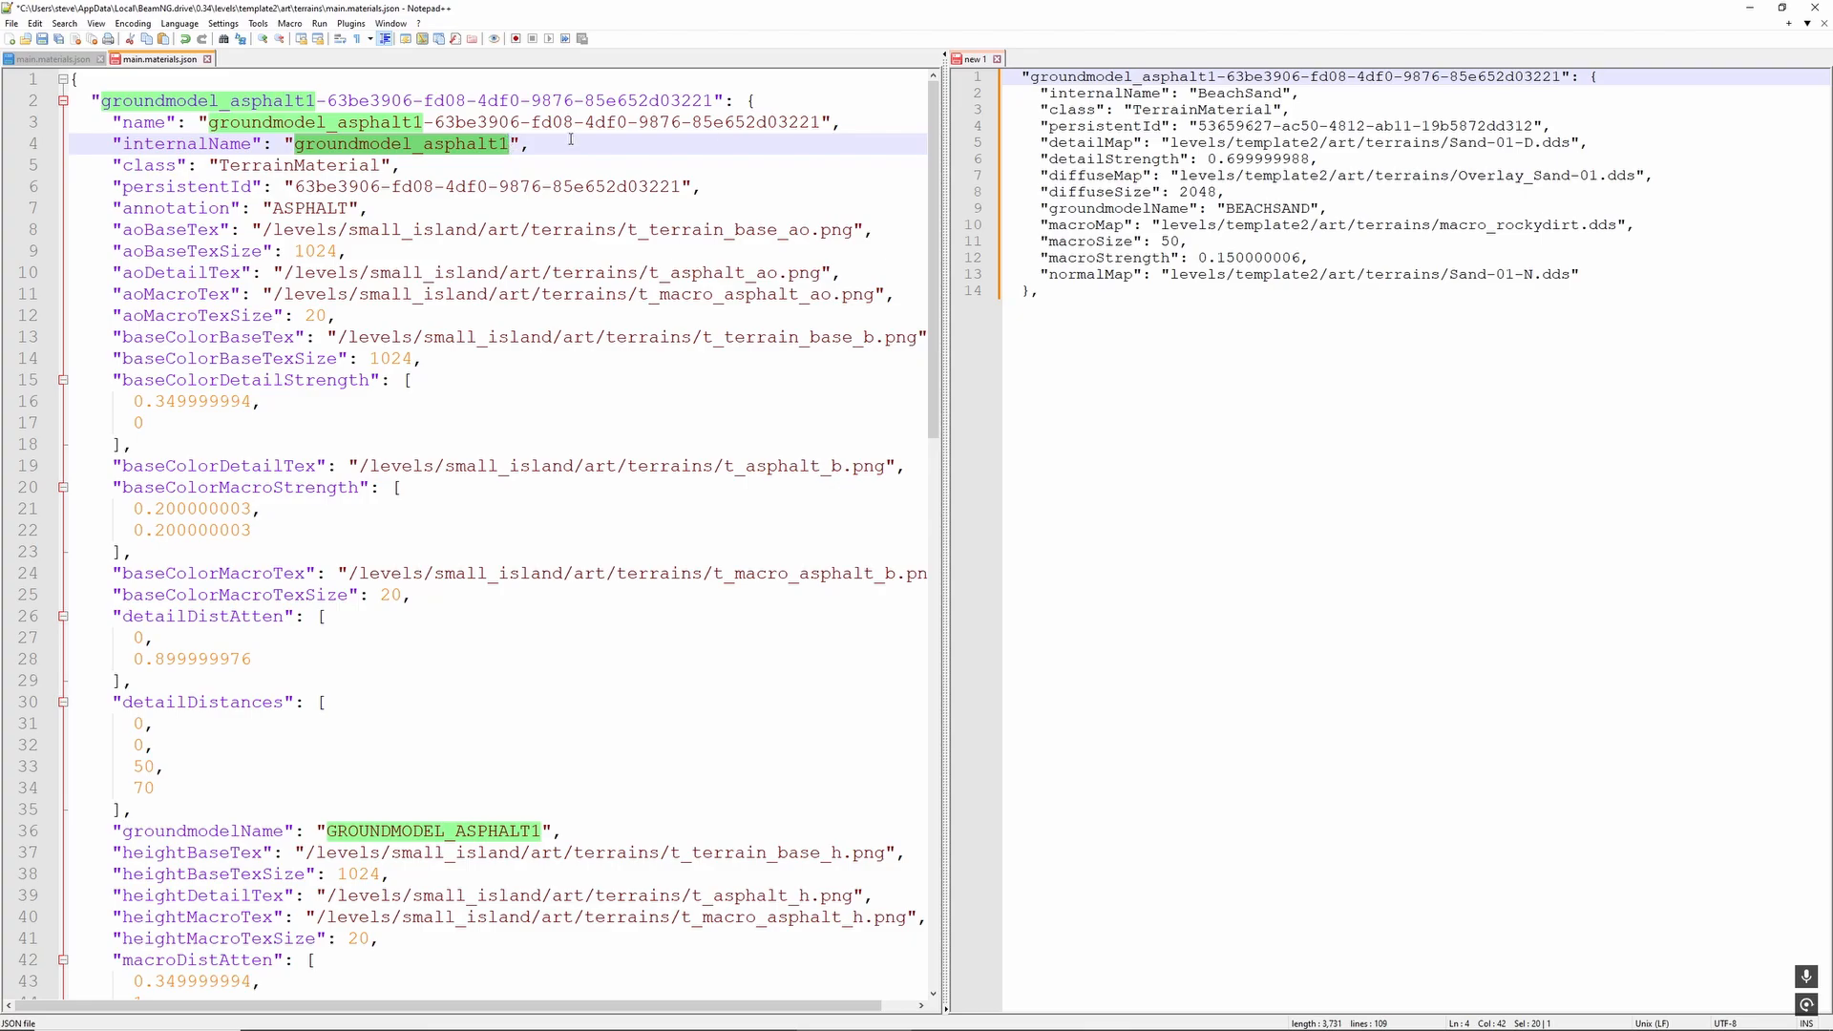
{"action": "double_click", "coordinate": [1203, 93]}
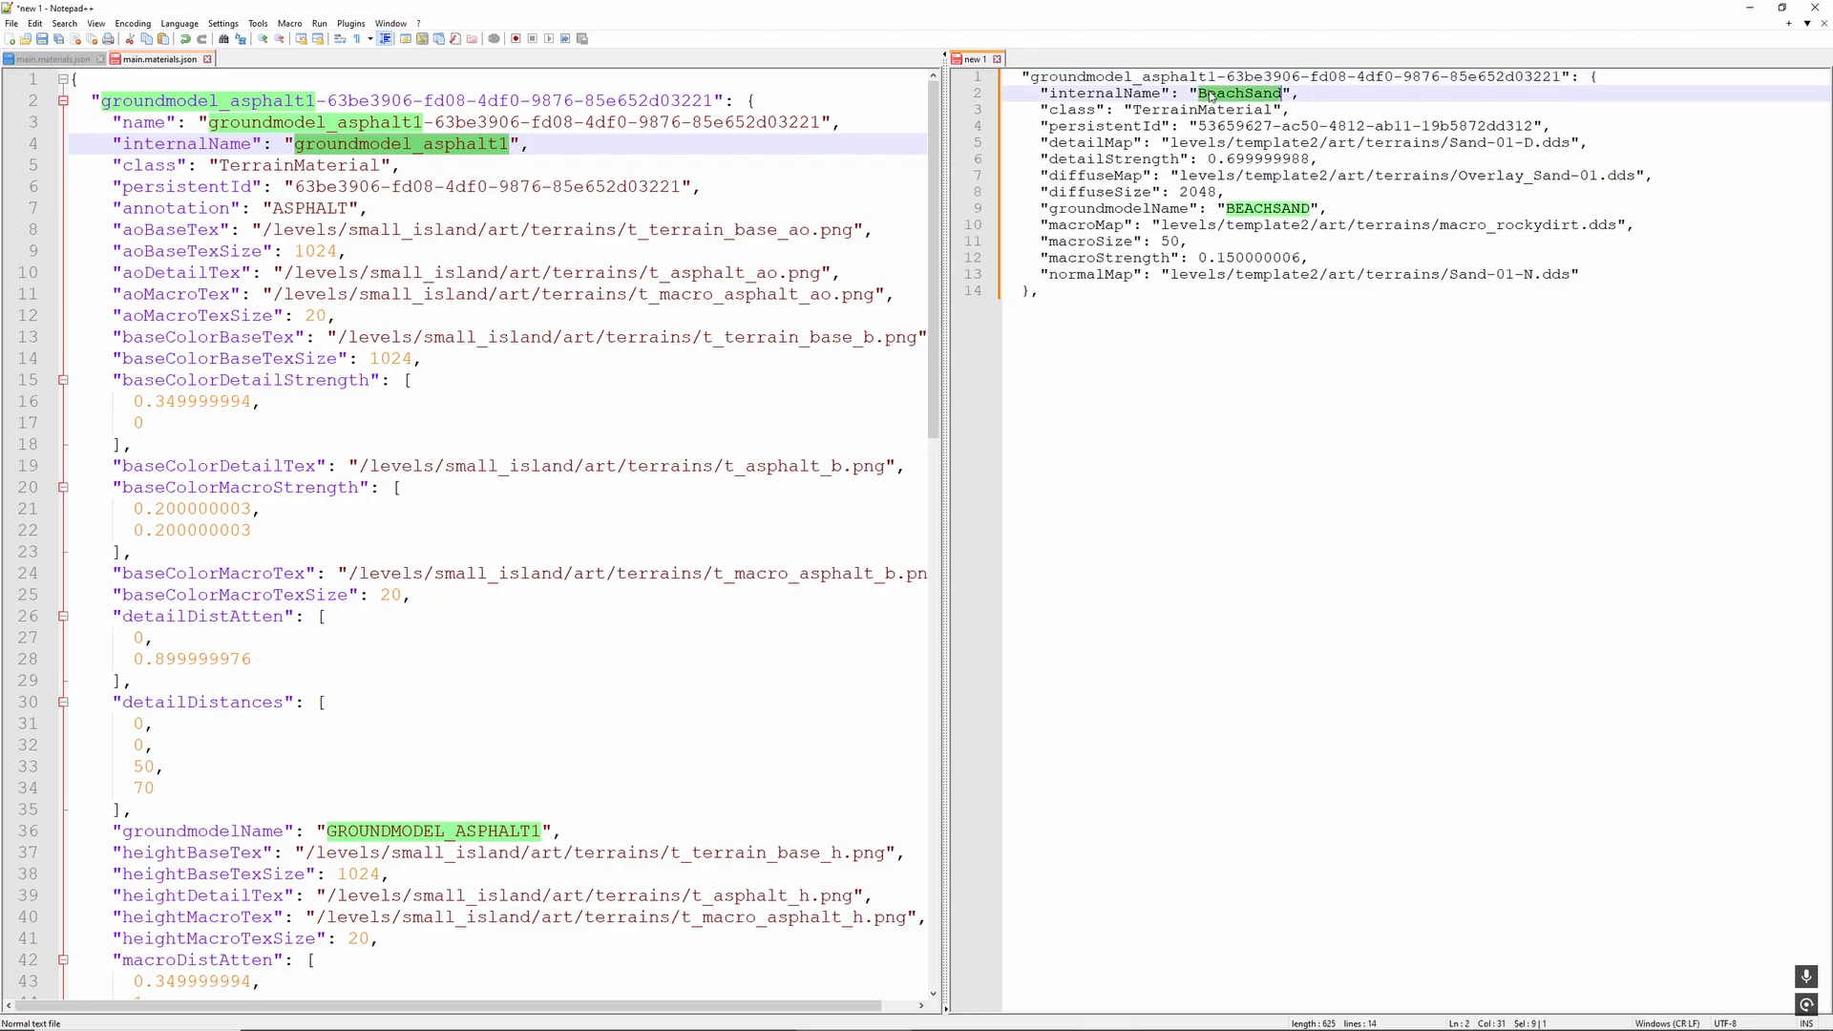
{"action": "key", "text": "ctrl+v"}
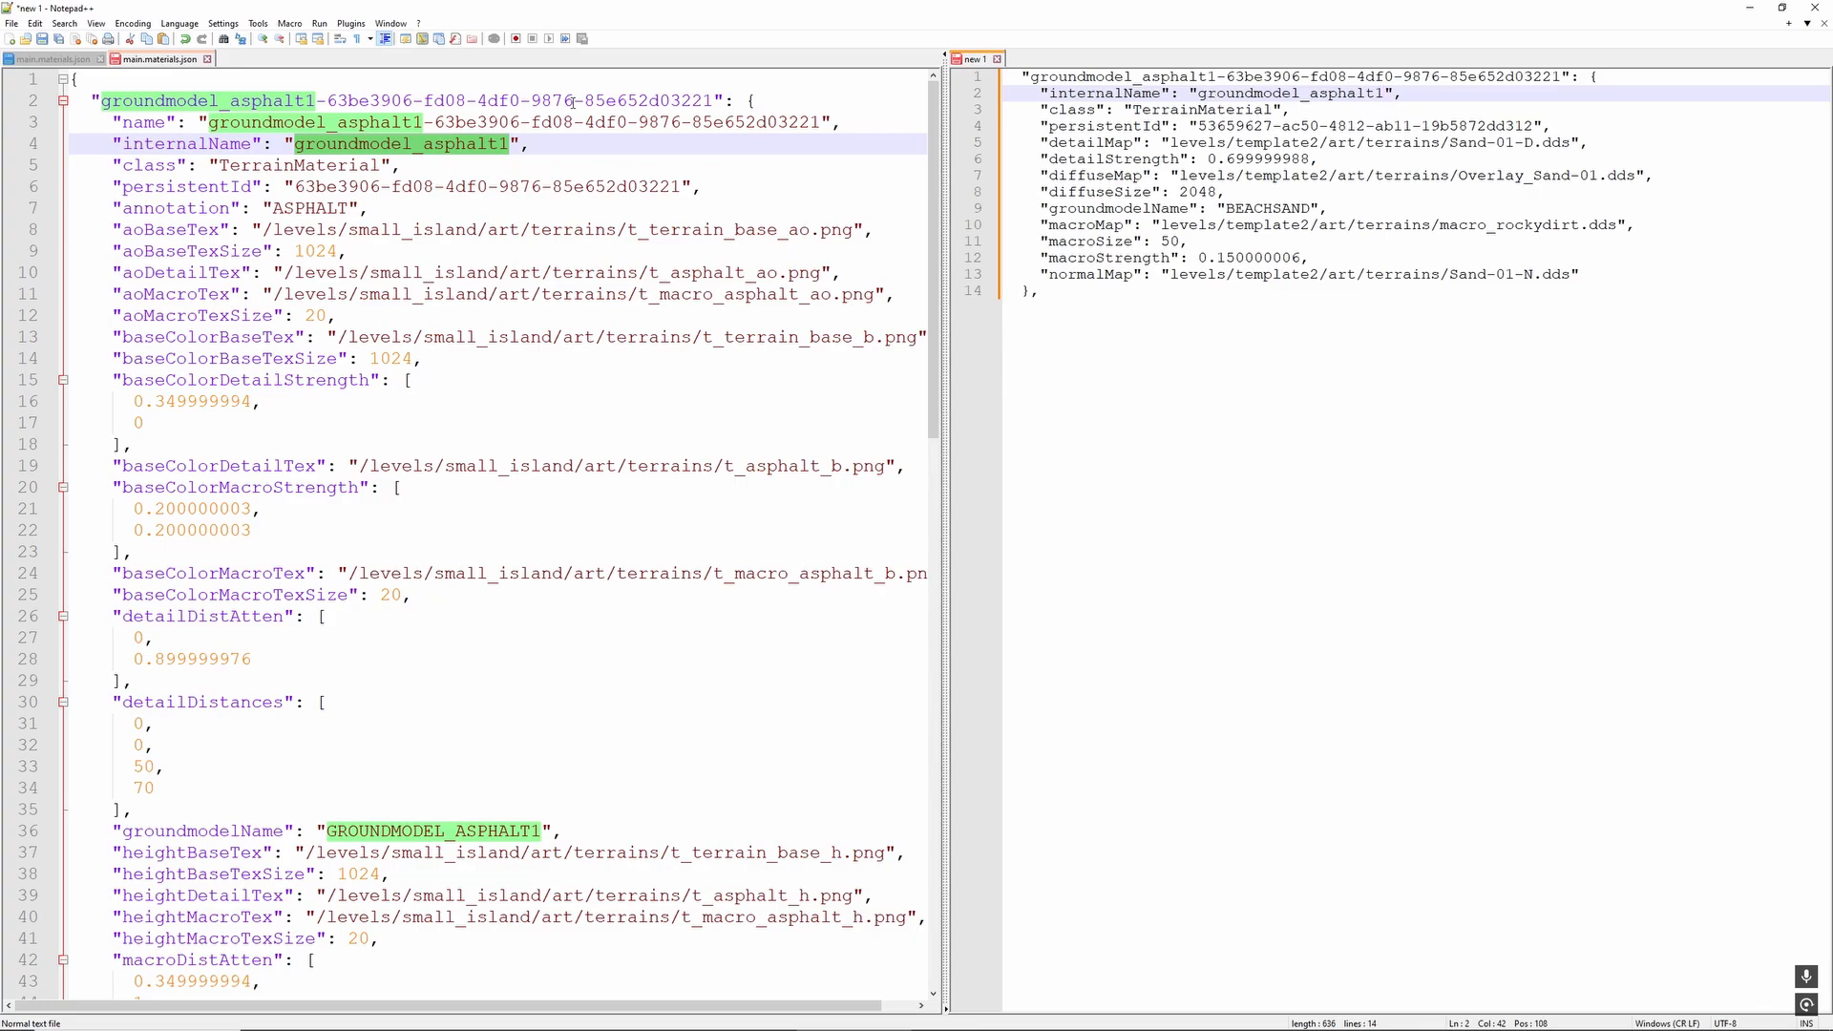
{"action": "double_click", "coordinate": [1223, 126]}
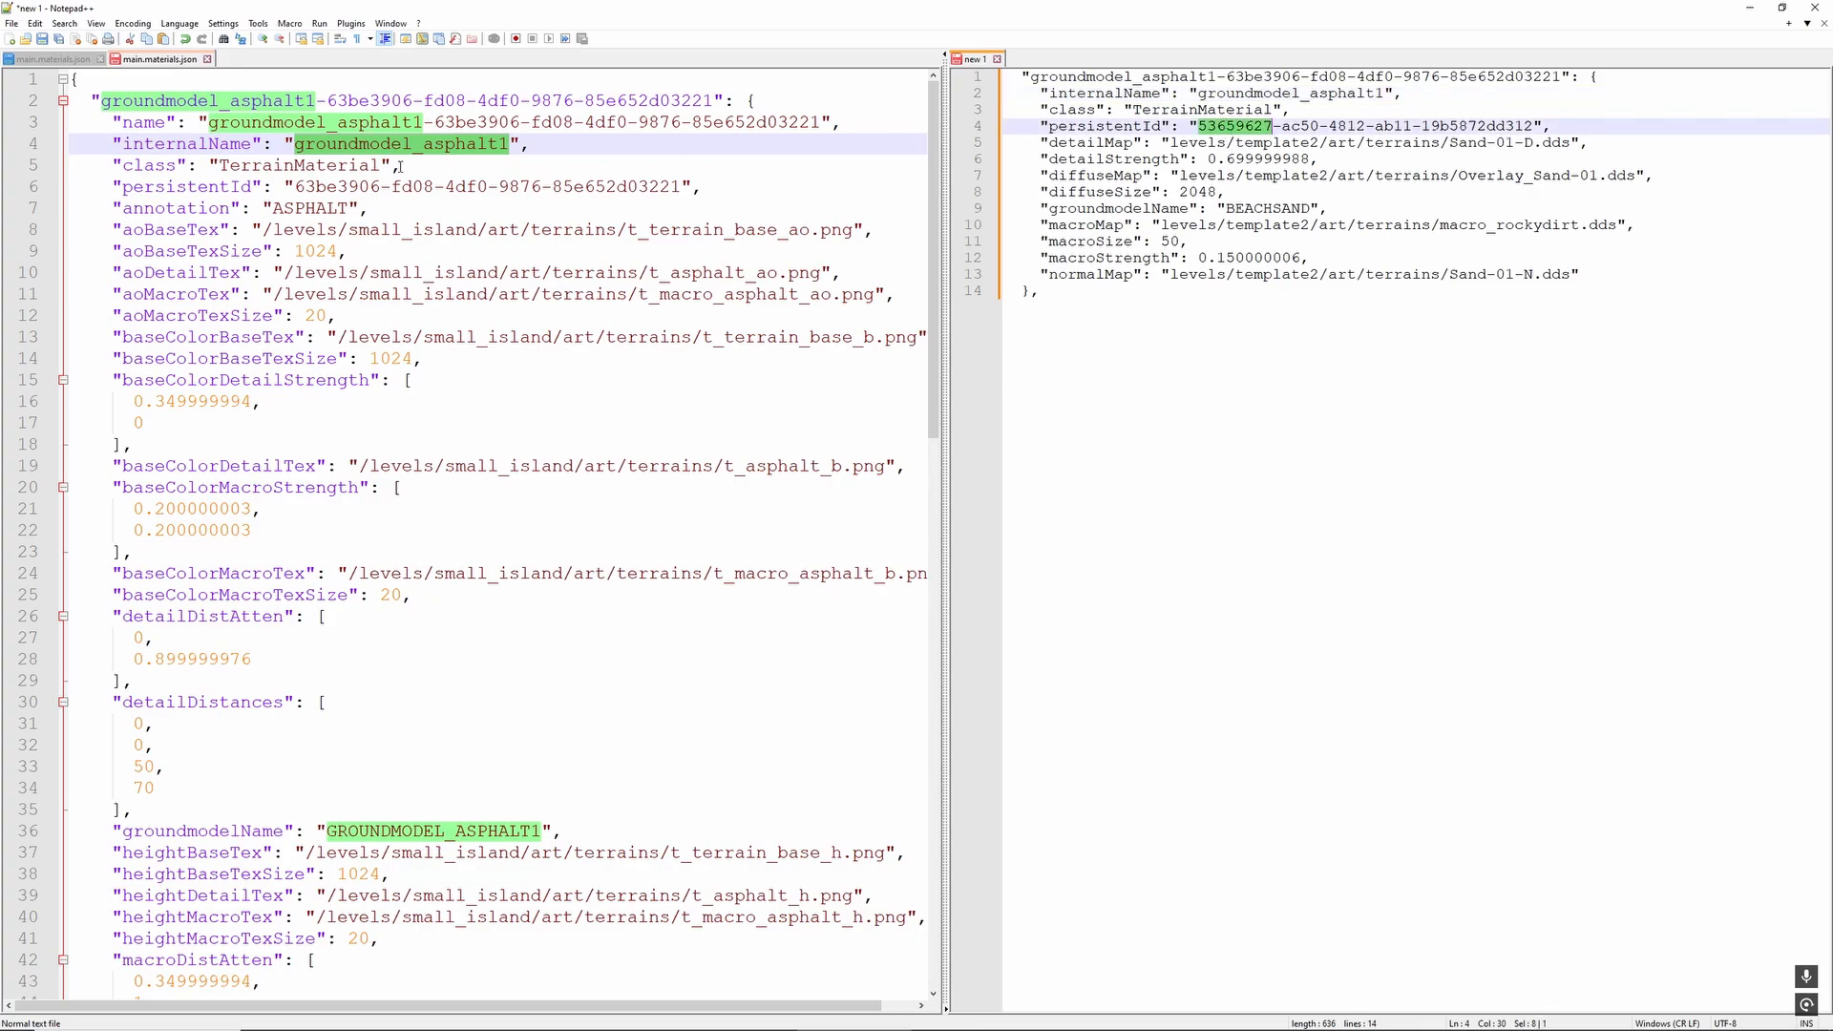
{"action": "left_click_drag", "start_coordinate": [297, 186], "coordinate": [681, 200]}
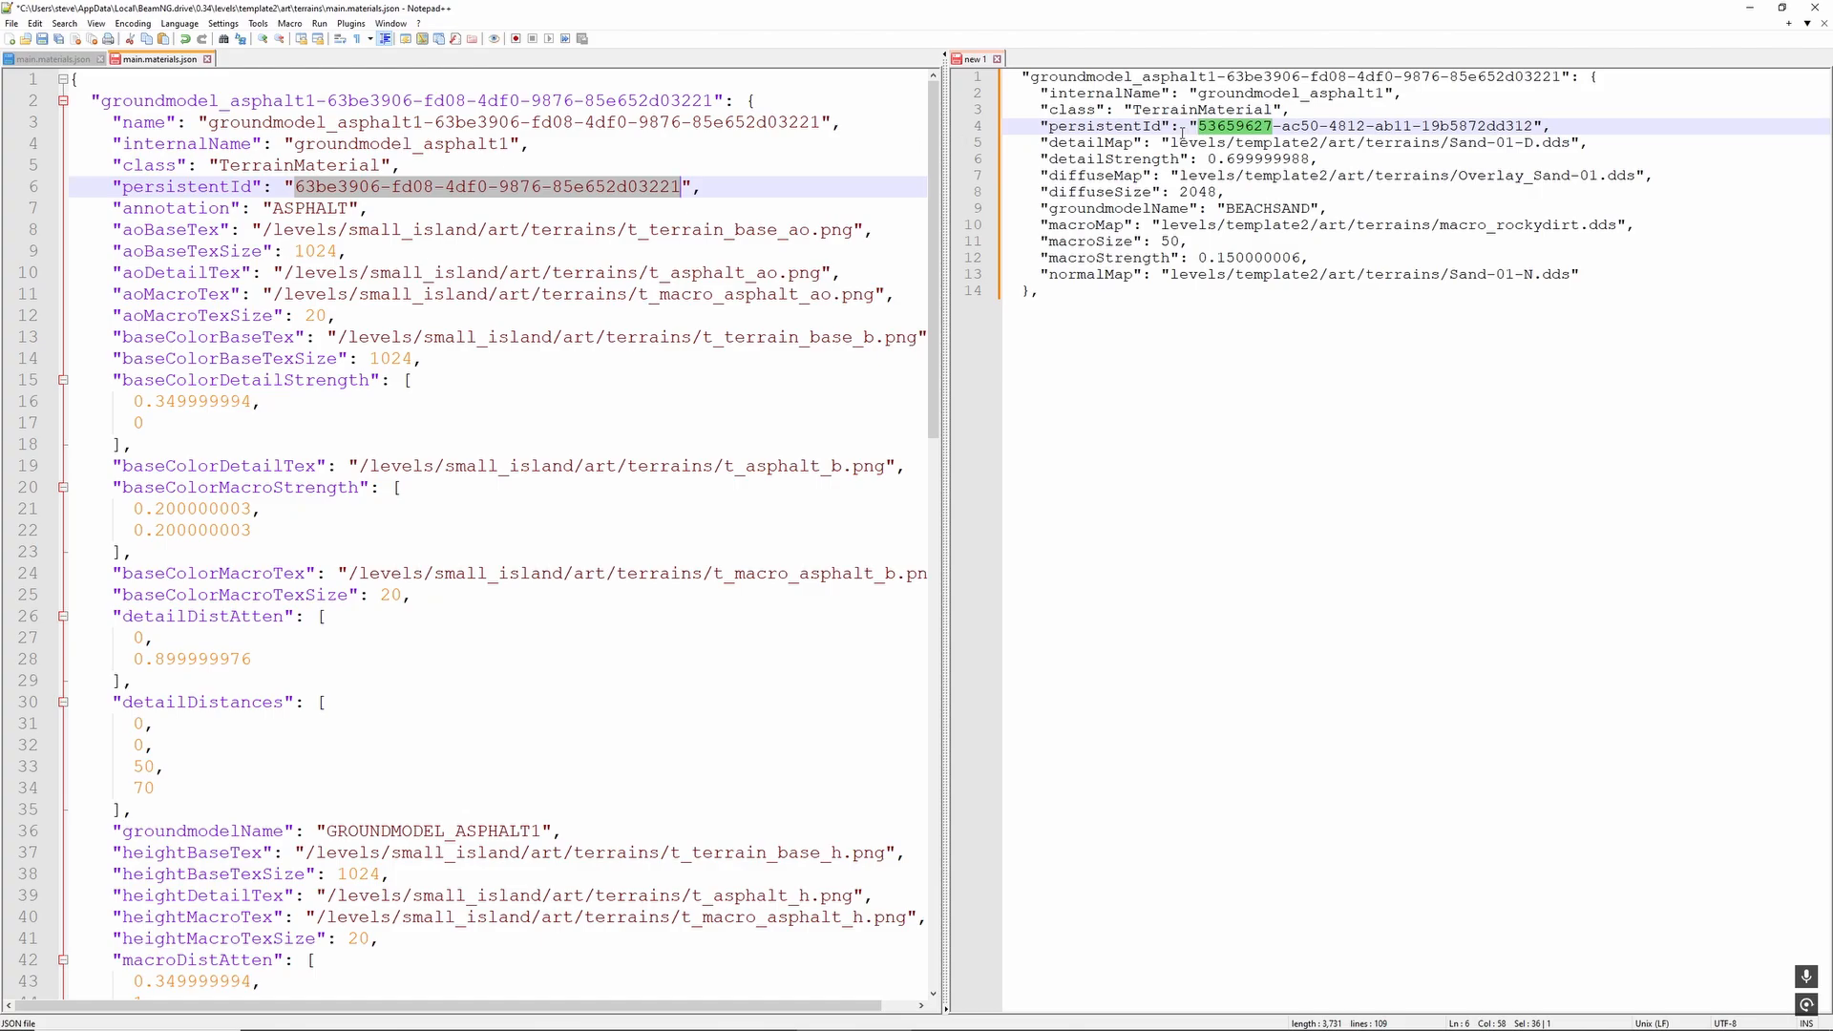
{"action": "left_click_drag", "start_coordinate": [1199, 126], "coordinate": [1533, 126]}
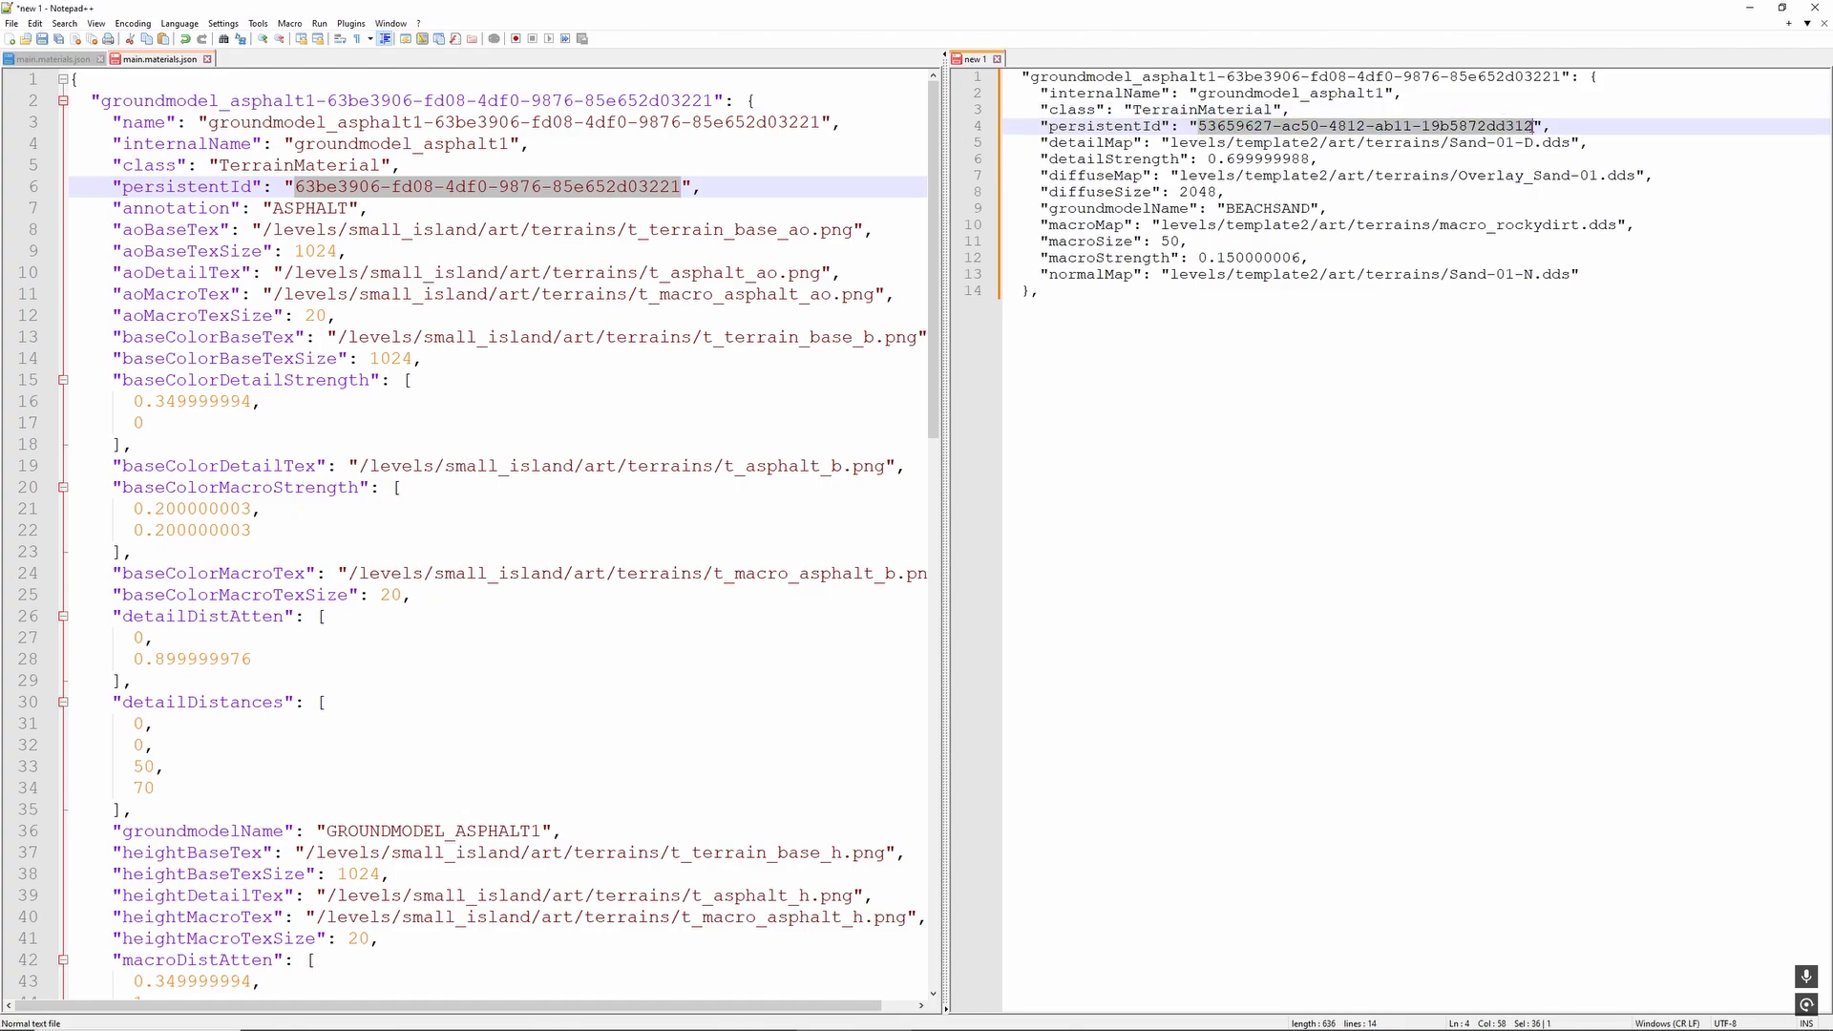
{"action": "key", "text": "ctrl+v"}
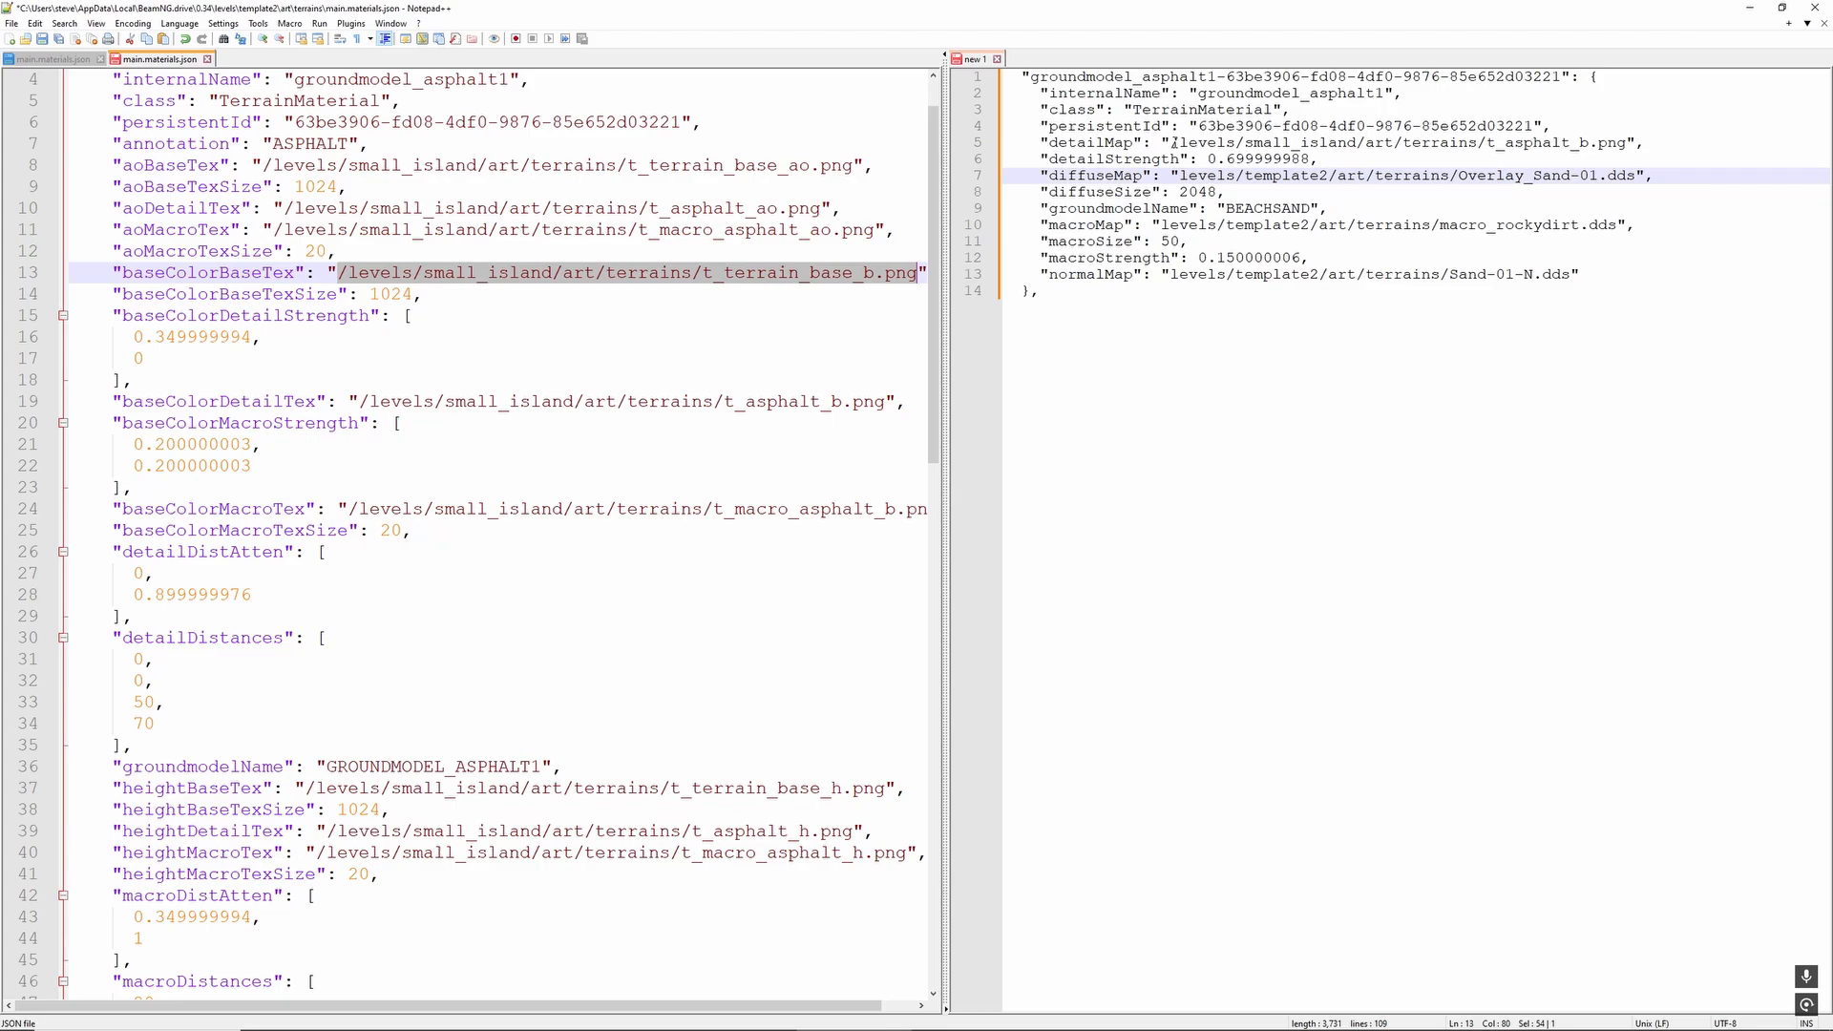
- Set the draft's detailMap to /levels/small_island/art/terrains/t_terrain_base_b.png and its diffuseMap to /levels/small_island/art/terrains/t_asphalt_b.png
{"action": "left_click_drag", "start_coordinate": [1173, 143], "coordinate": [1627, 143]}
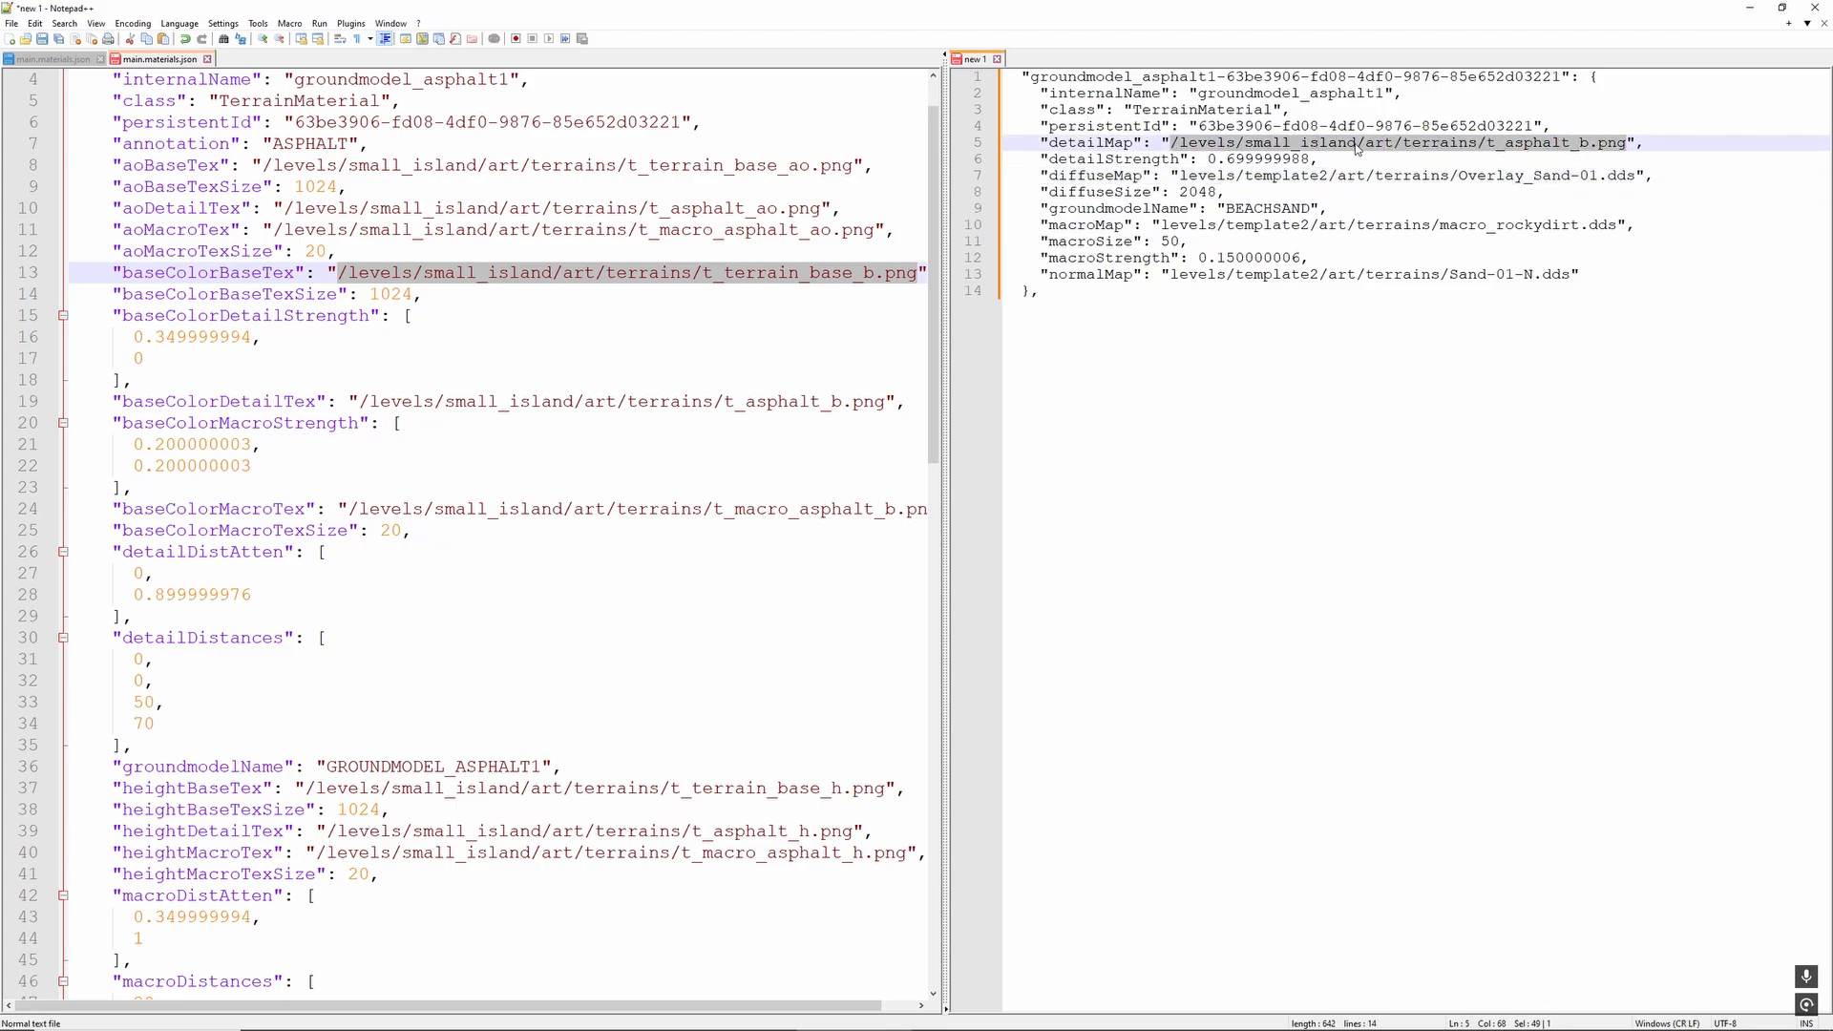
{"action": "key", "text": "ctrl+v"}
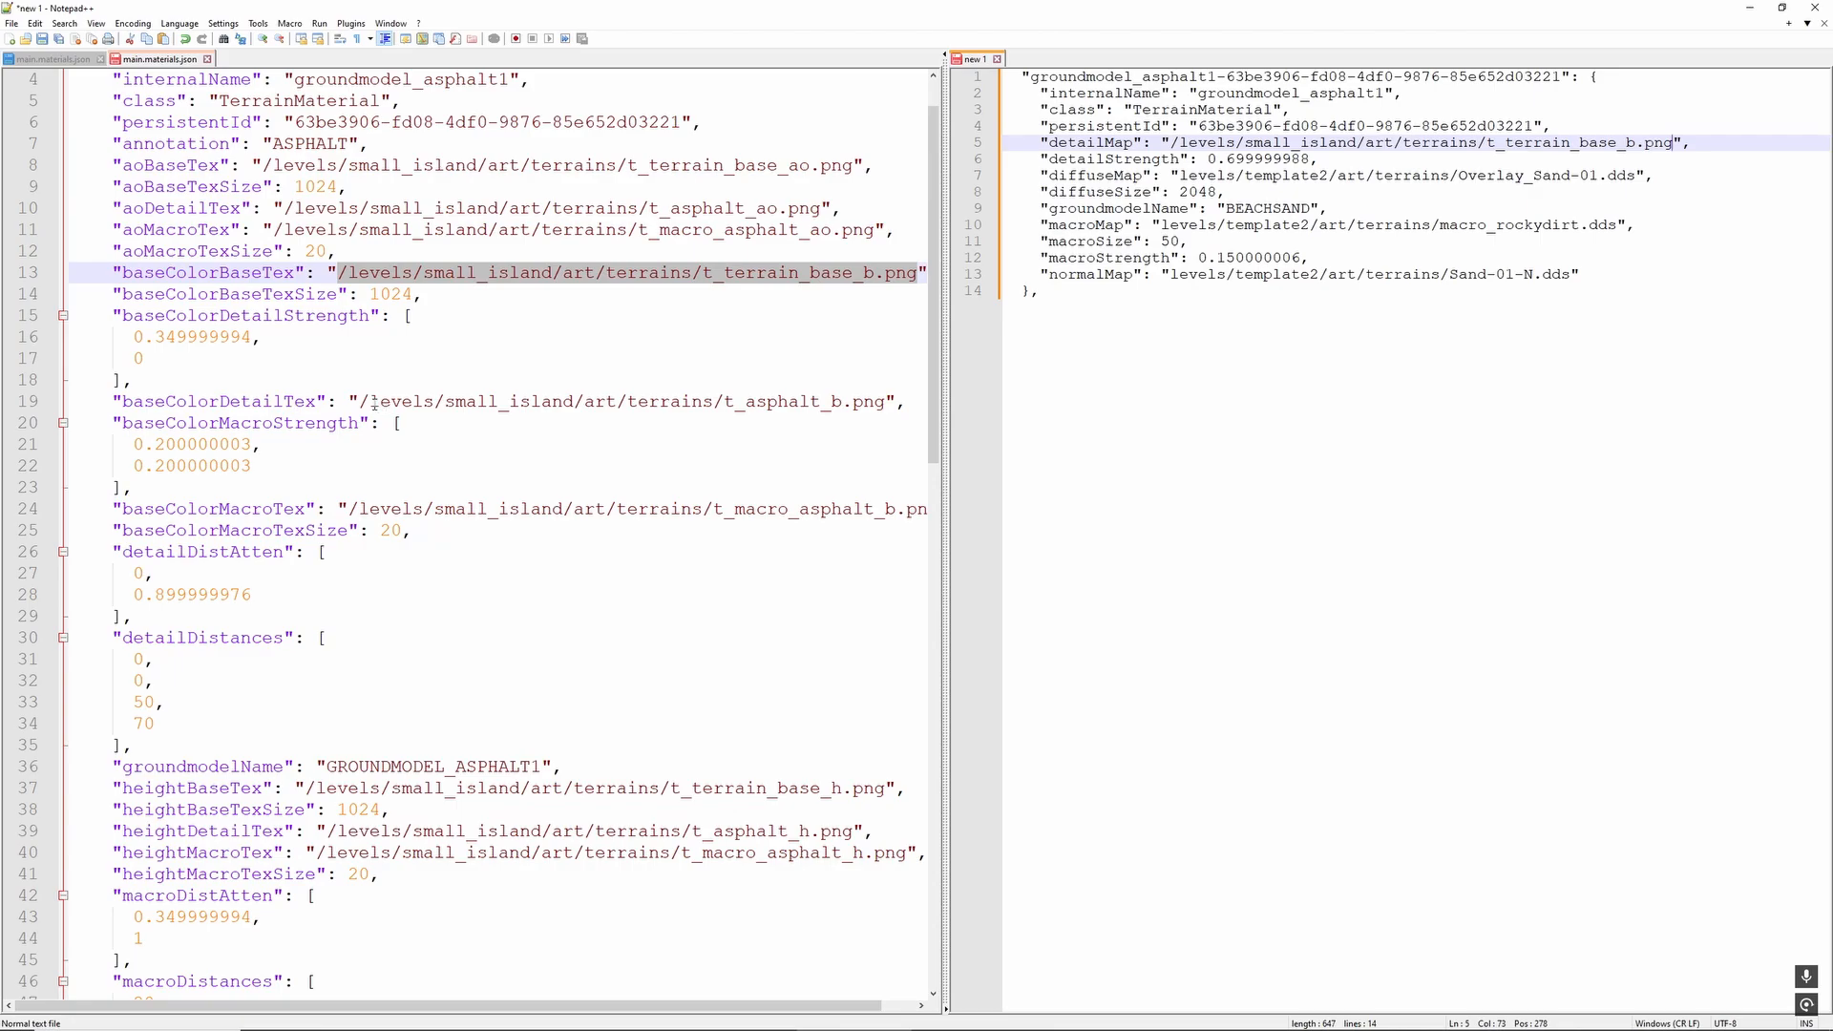
{"action": "left_click_drag", "start_coordinate": [360, 402], "coordinate": [889, 402]}
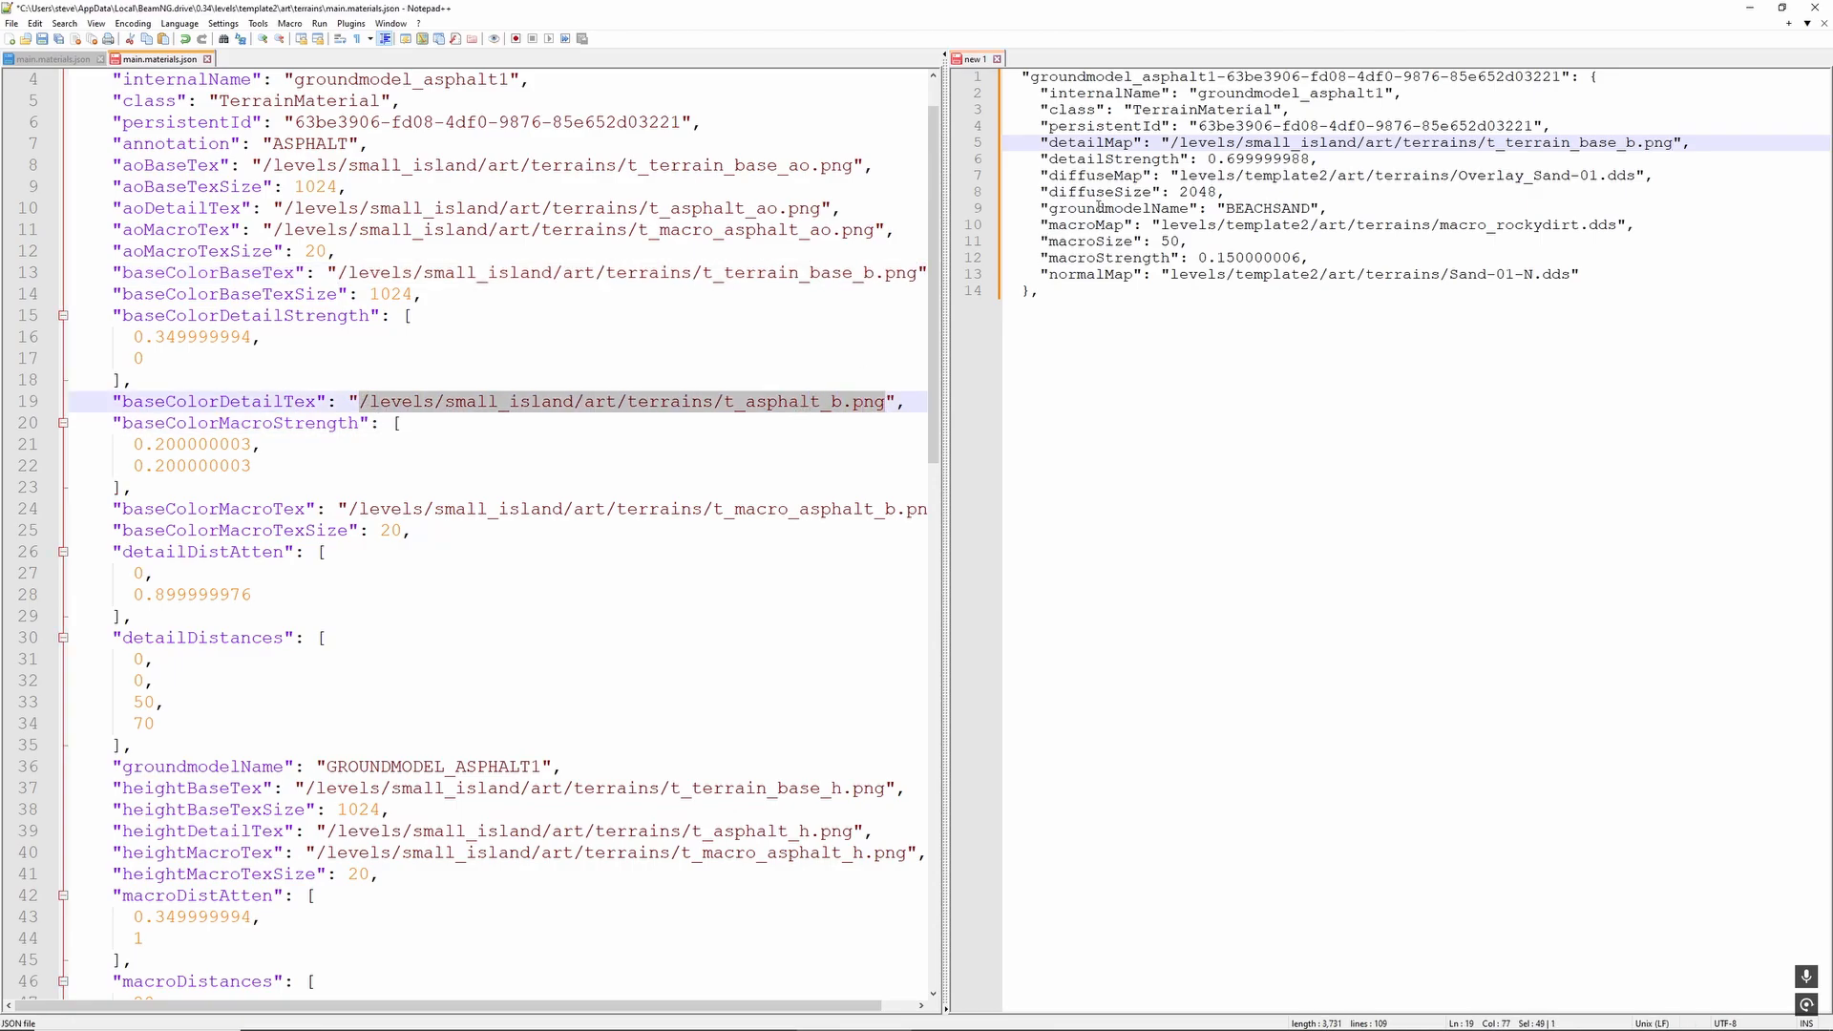
{"action": "left_click_drag", "start_coordinate": [1179, 176], "coordinate": [1636, 178]}
{"action": "key", "text": "ctrl+v"}
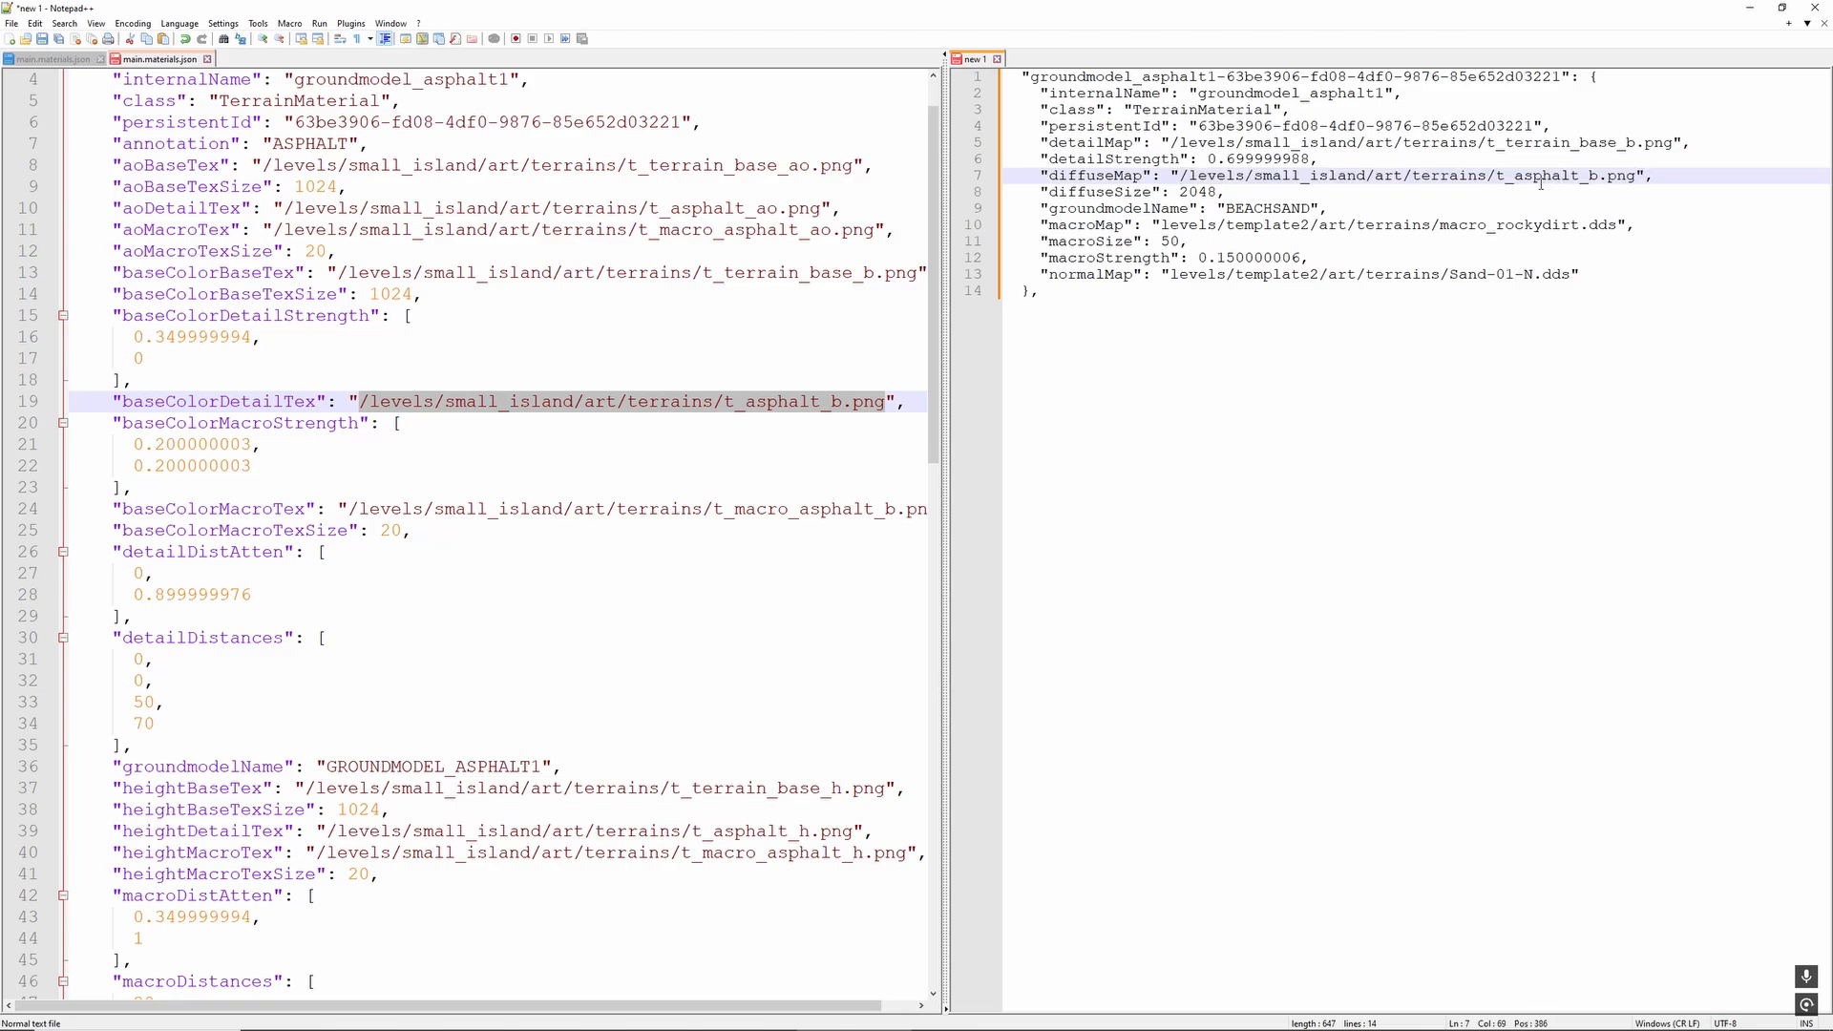
- Compare the draft's diffuseSize with the asphalt entry's base texture size and set the draft's groundmodelName to GROUNDMODEL_ASPHALT1
{"action": "double_click", "coordinate": [1195, 192]}
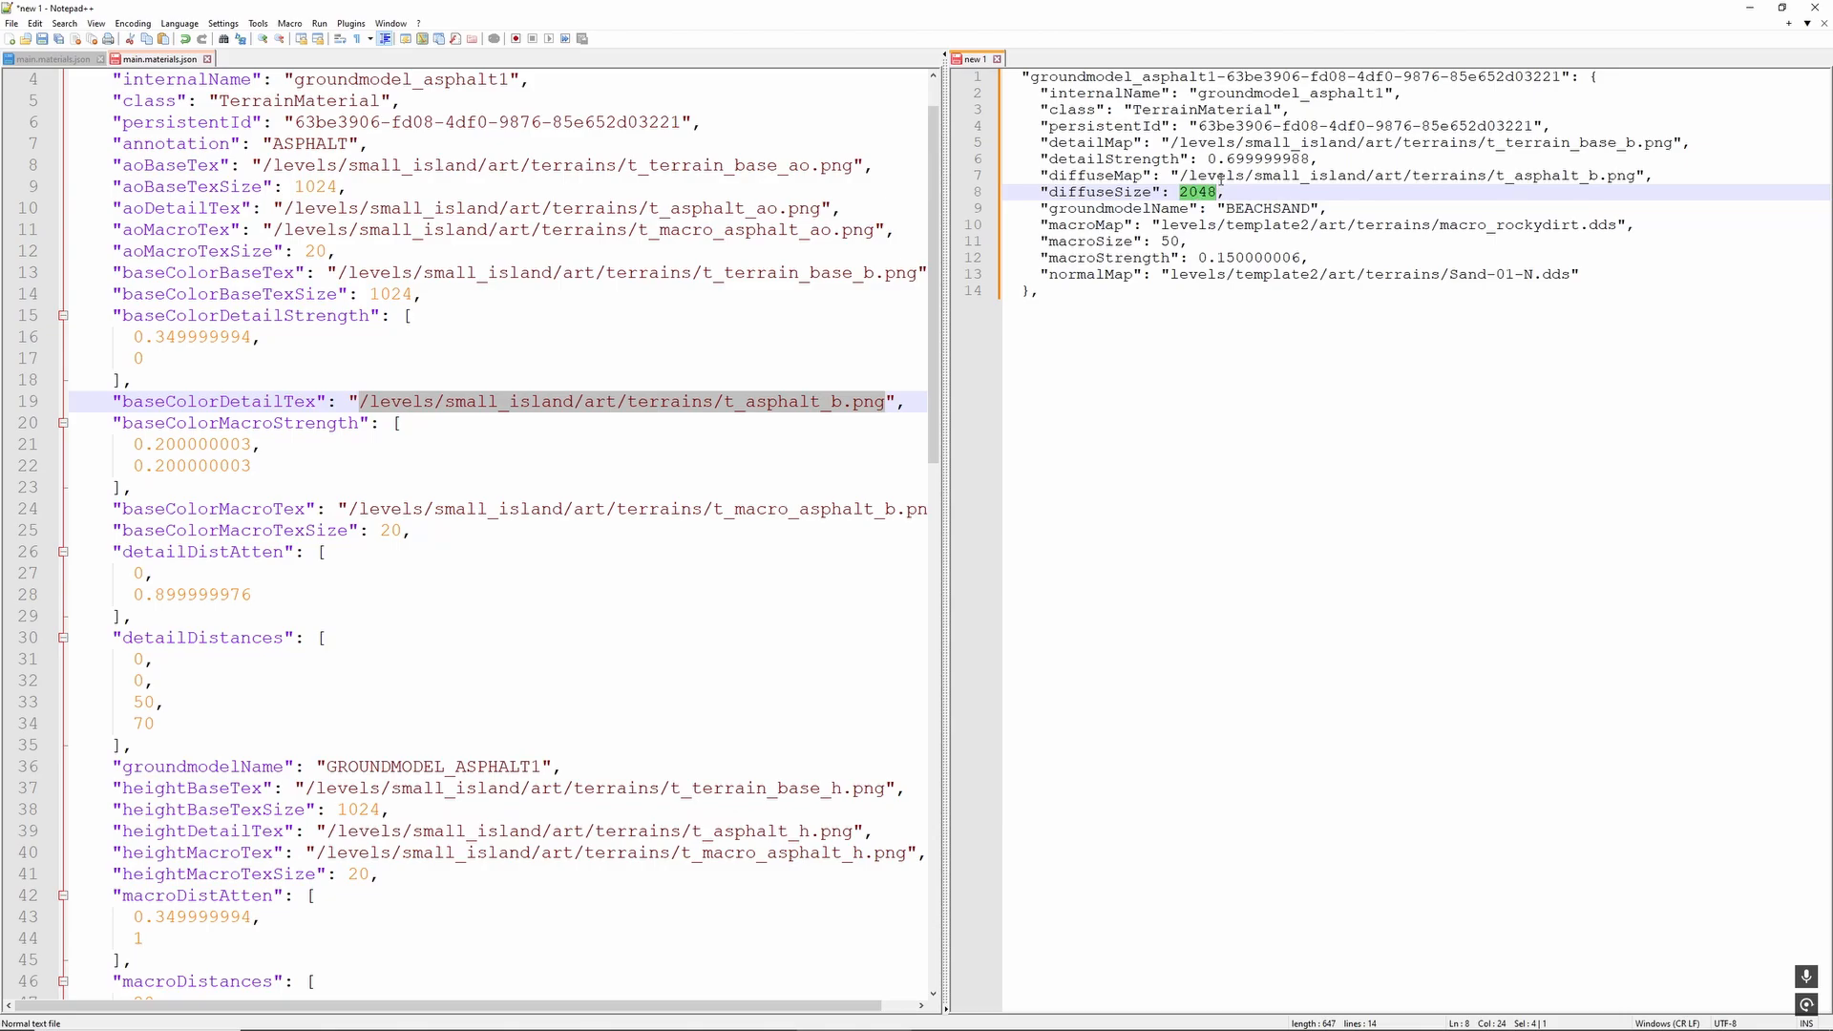
{"action": "double_click", "coordinate": [320, 186]}
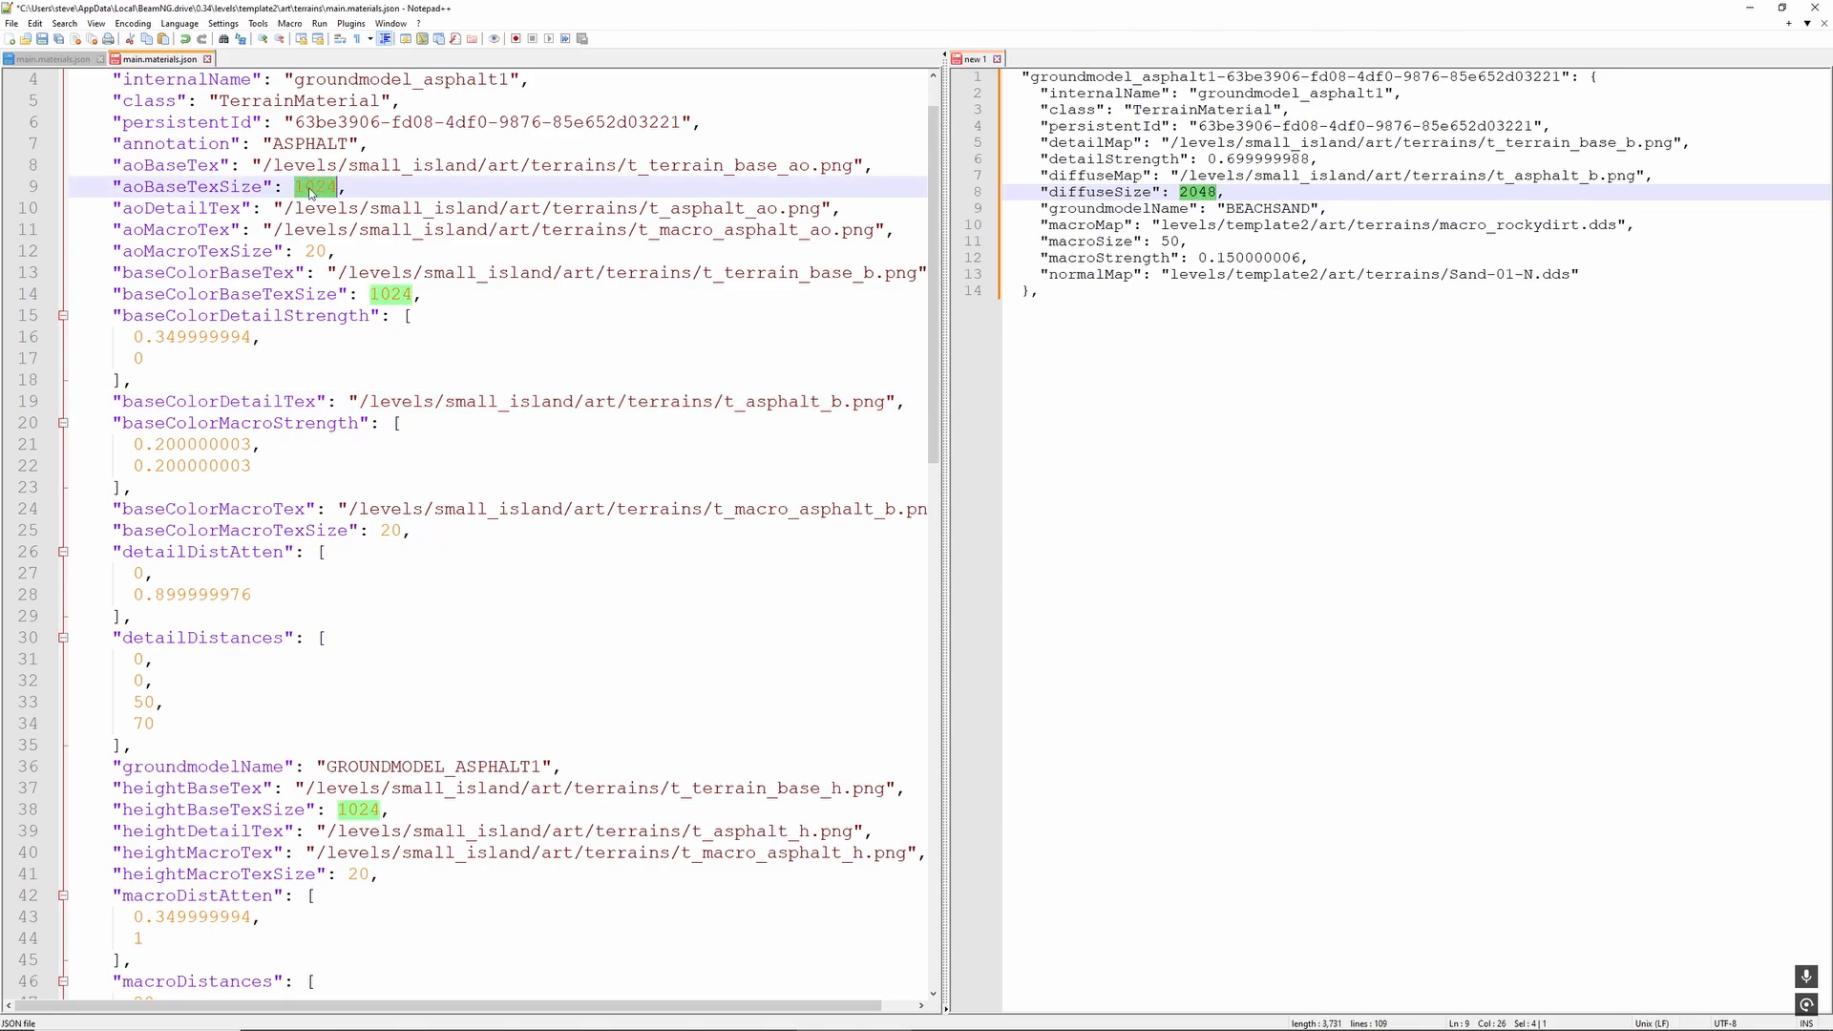
{"action": "double_click", "coordinate": [1234, 208]}
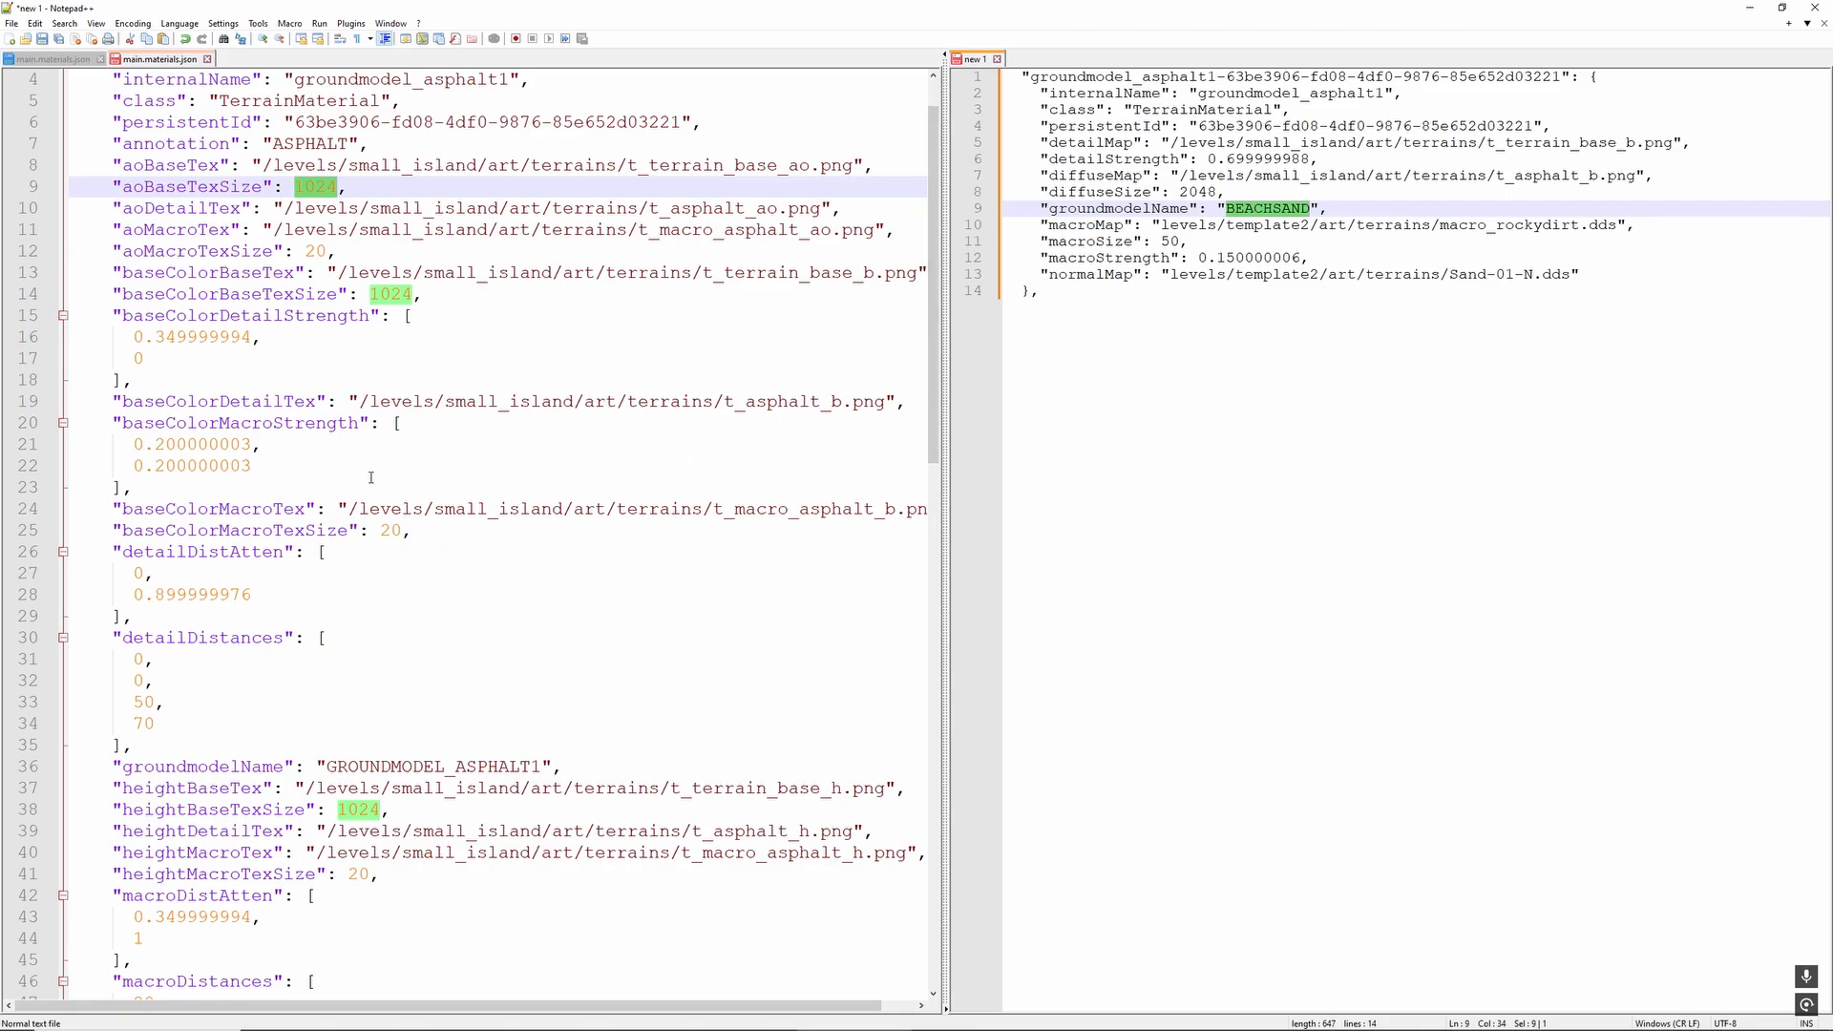
{"action": "scroll", "coordinate": [371, 478], "scroll_direction": "down", "scroll_amount": 1}
{"action": "left_click_drag", "start_coordinate": [325, 702], "coordinate": [544, 703]}
{"action": "key", "text": "ctrl+c"}
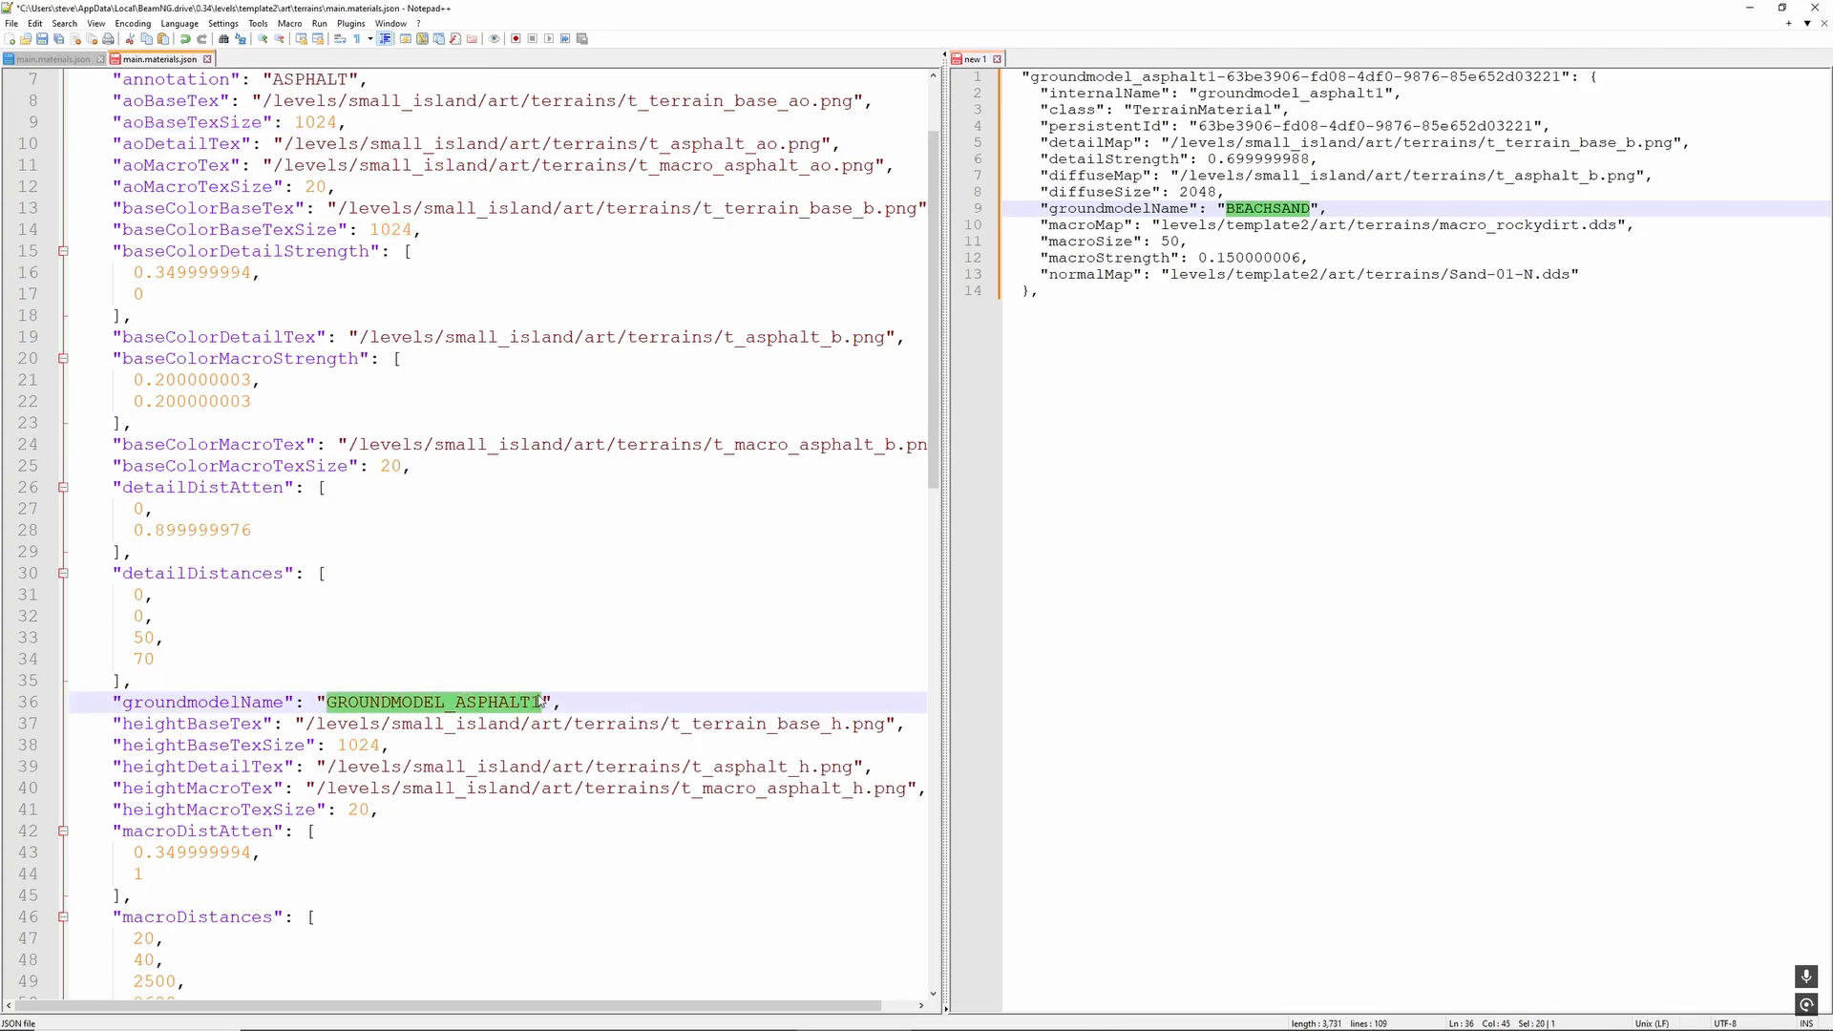
{"action": "double_click", "coordinate": [1245, 212]}
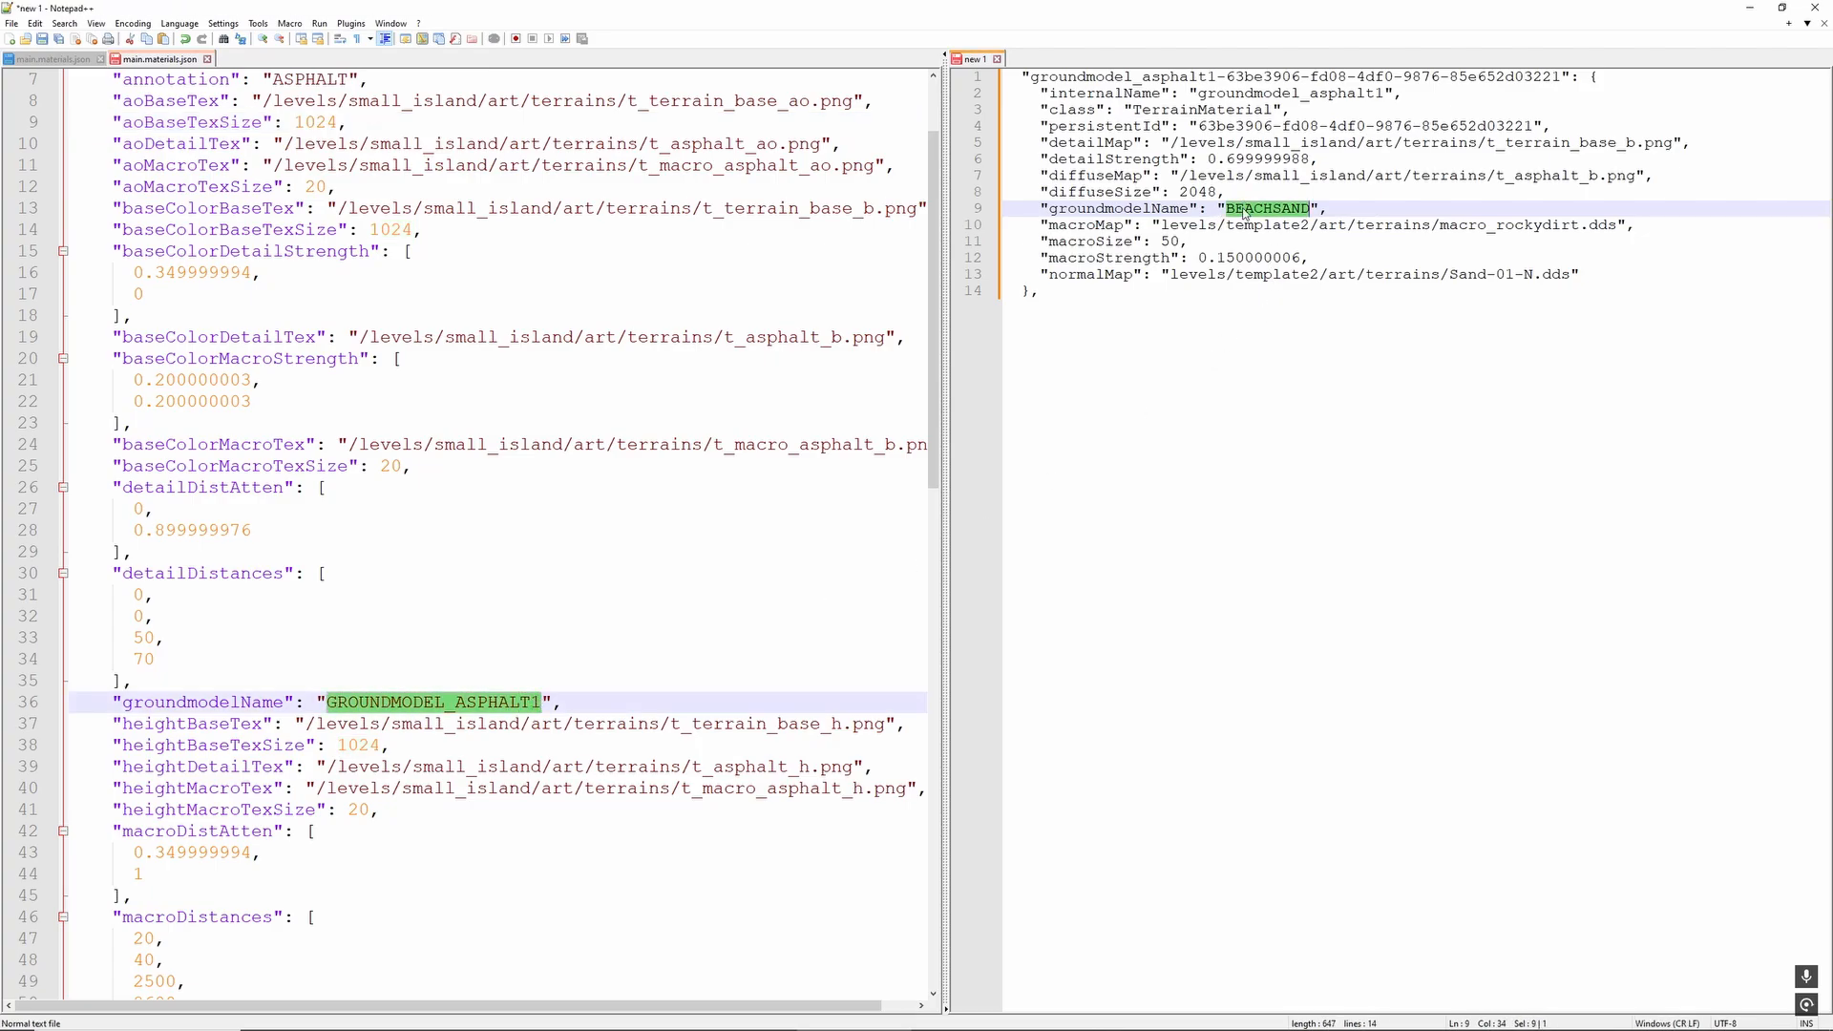
{"action": "key", "text": "ctrl+v"}
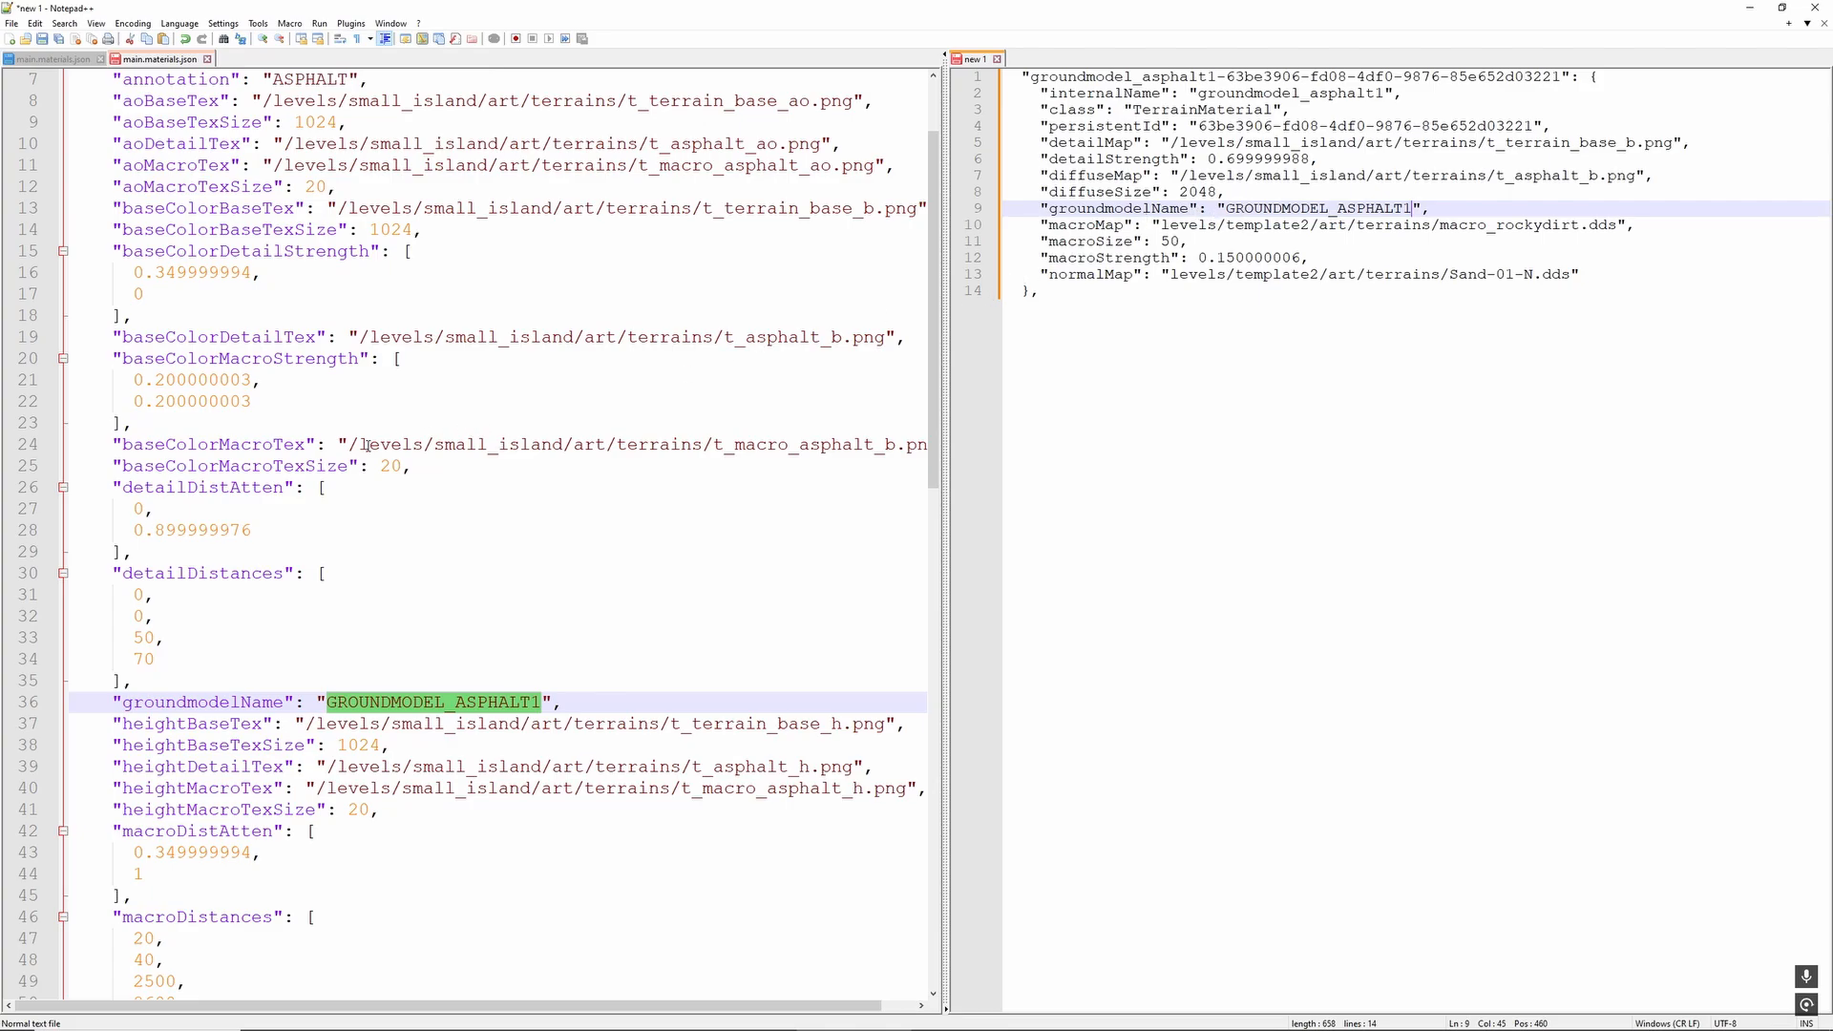
- Set the draft's macroMap to the asphalt entry's normalMacroTex path, /levels/small_island/art/terrains/t_macro_asphalt_nm.png
{"action": "scroll", "coordinate": [278, 528], "scroll_direction": "down", "scroll_amount": 1}
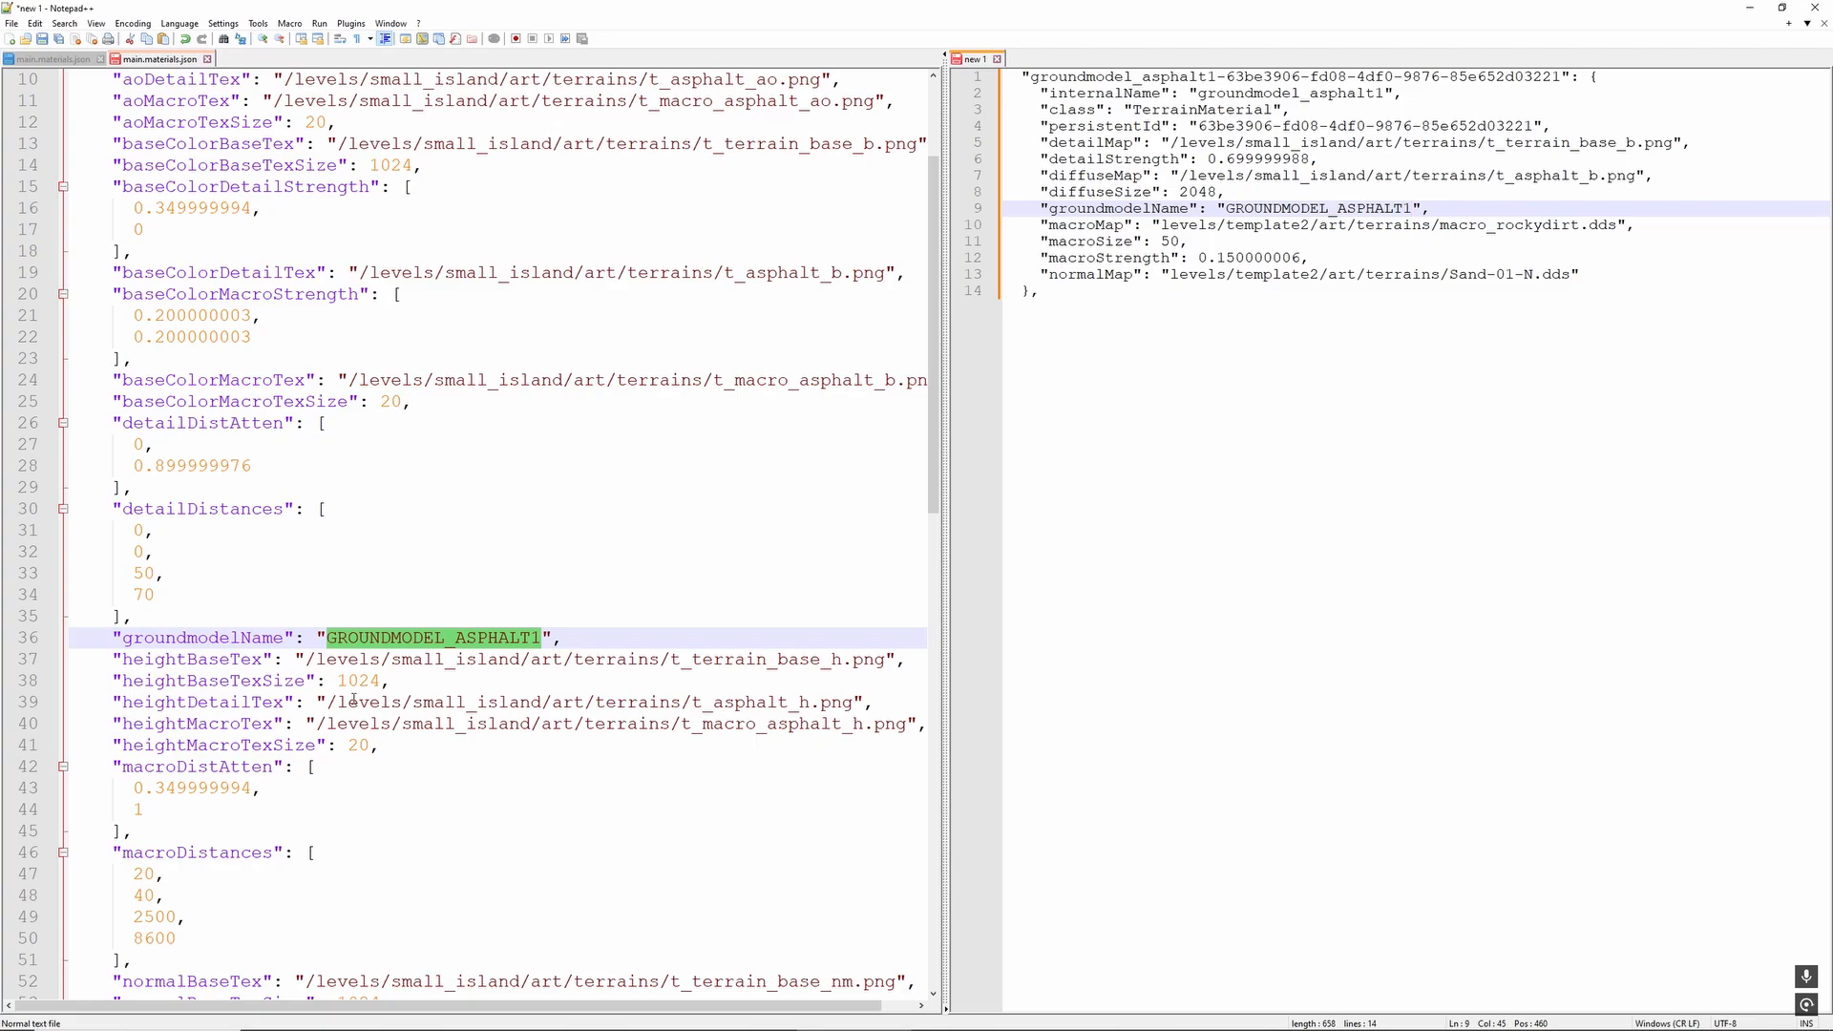
{"action": "scroll", "coordinate": [381, 712], "scroll_direction": "down", "scroll_amount": 4}
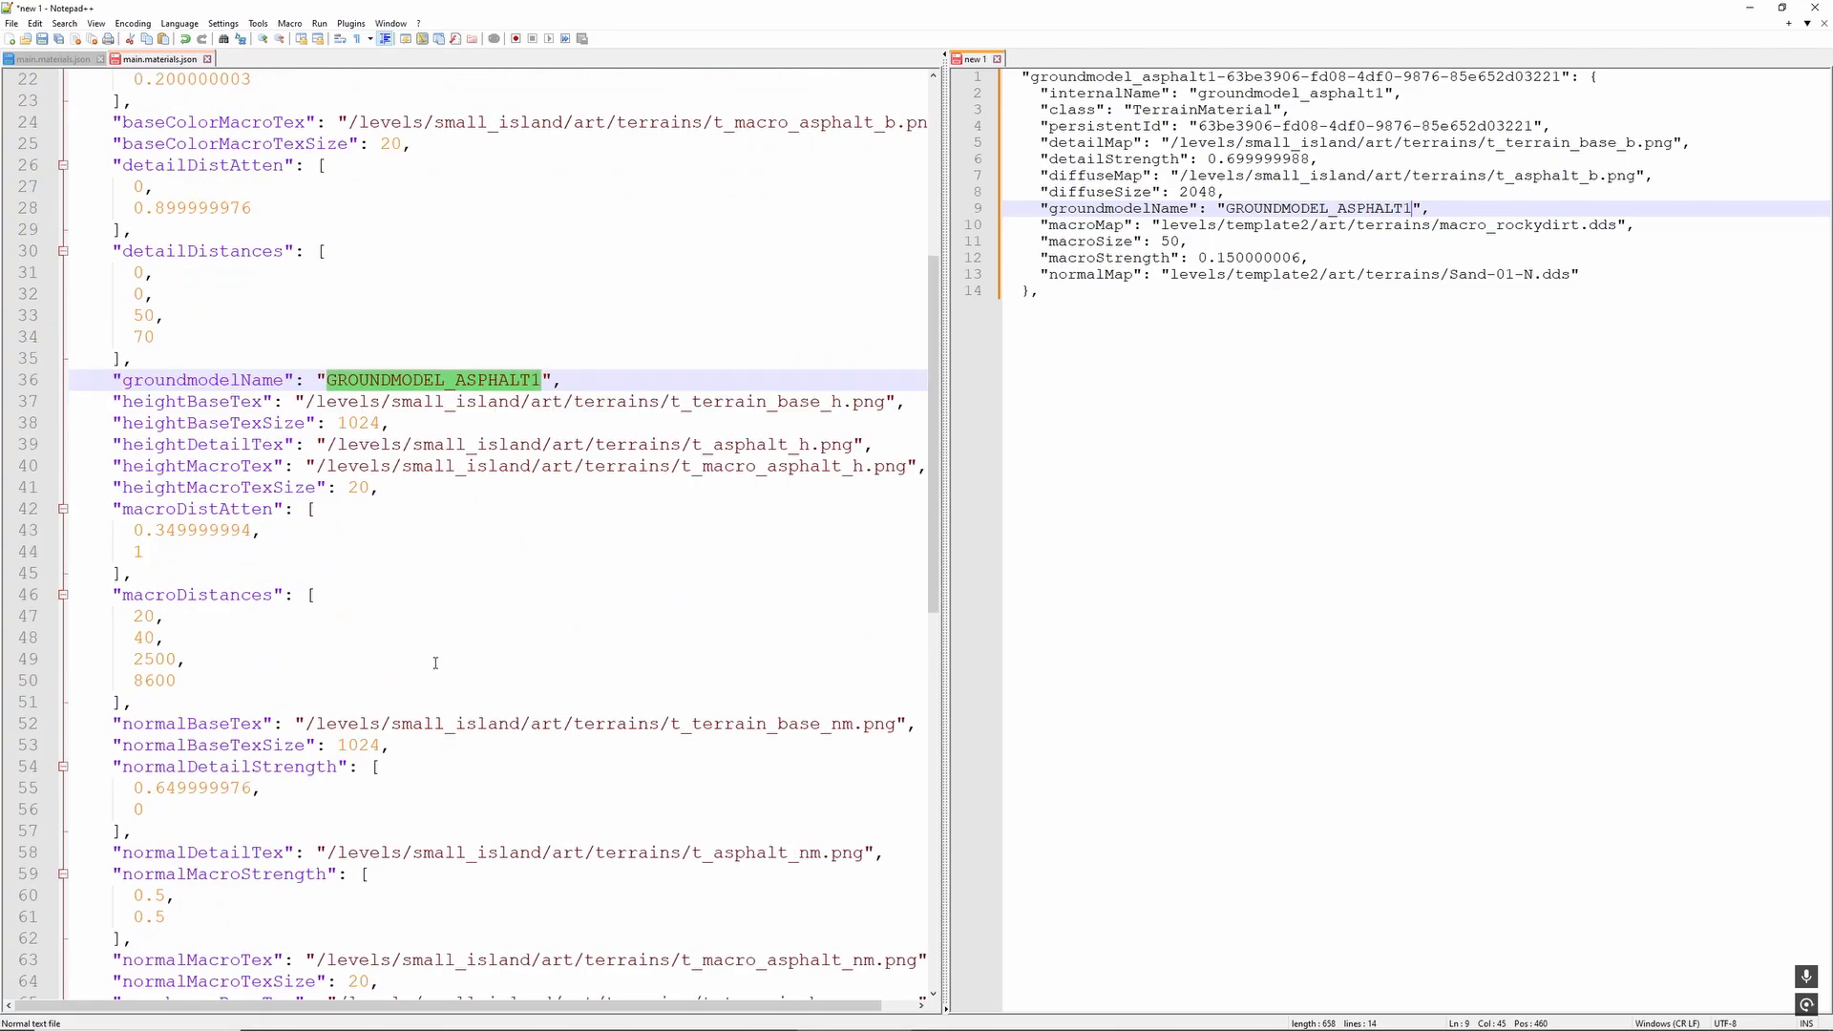
{"action": "scroll", "coordinate": [445, 661], "scroll_direction": "down", "scroll_amount": 1}
{"action": "scroll", "coordinate": [445, 659], "scroll_direction": "down", "scroll_amount": 4}
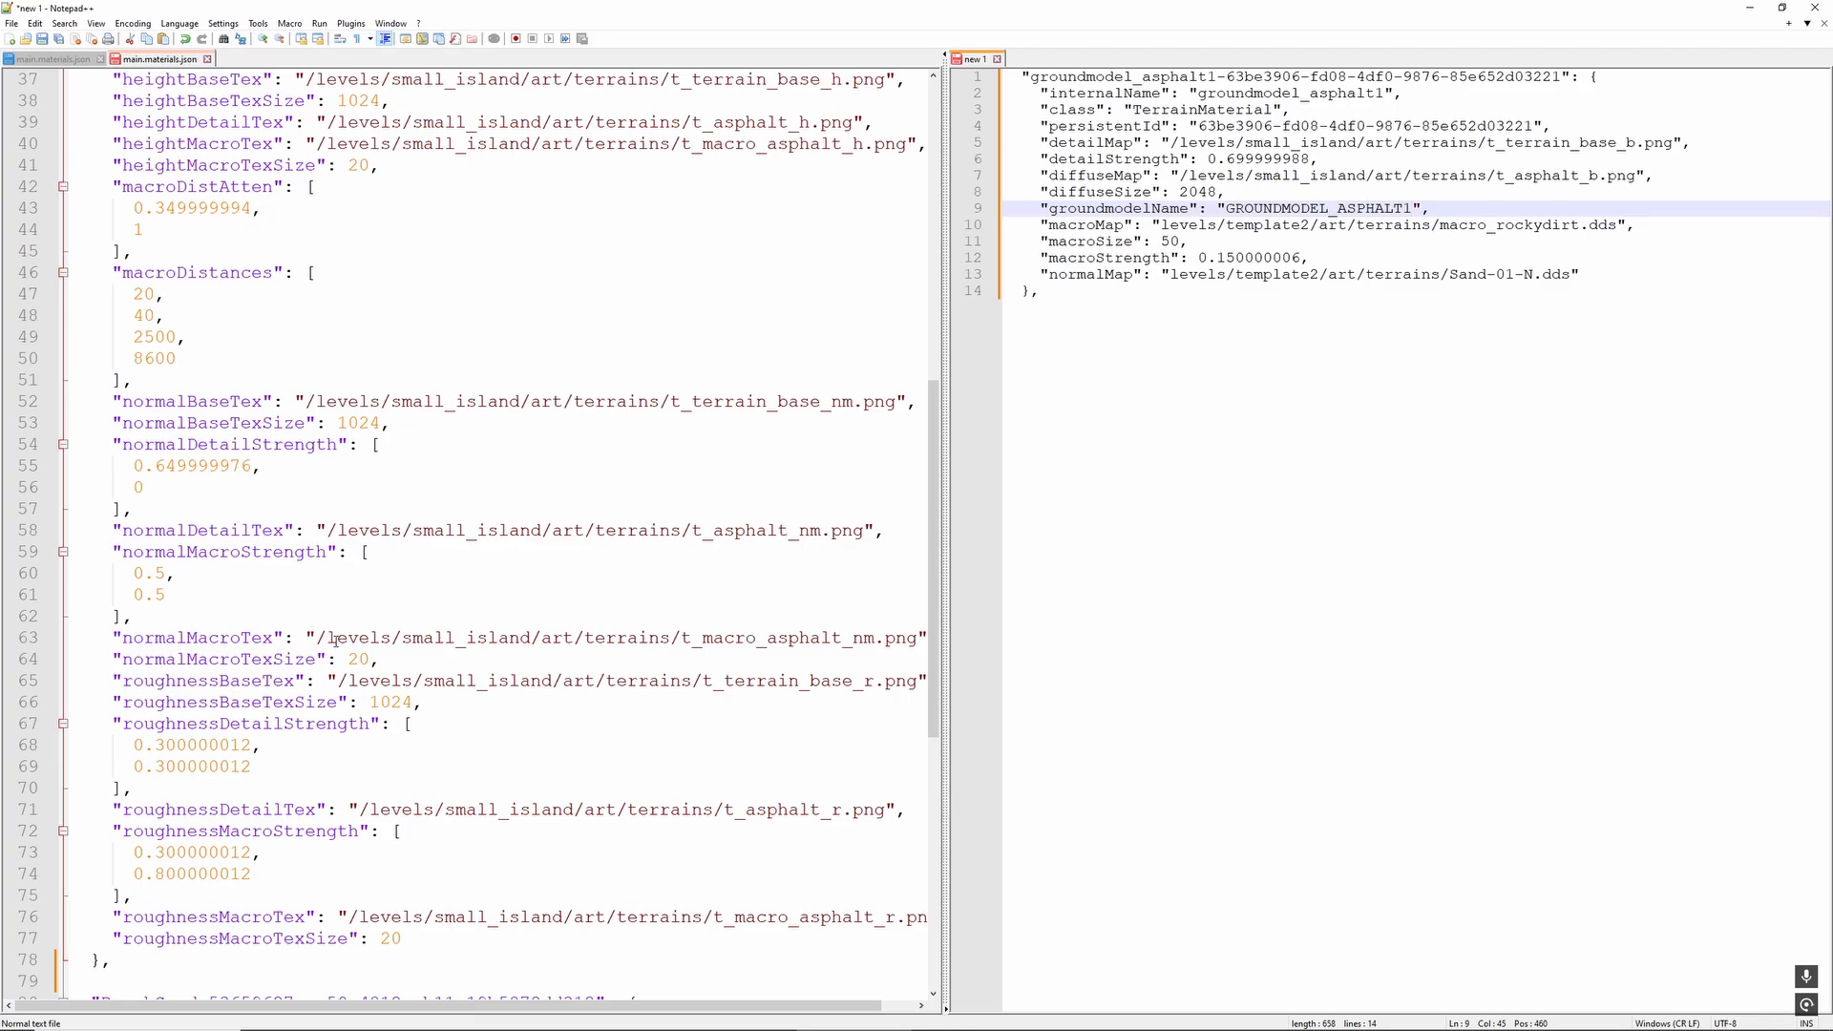
{"action": "left_click_drag", "start_coordinate": [316, 637], "coordinate": [921, 638]}
{"action": "key", "text": "ctrl+c"}
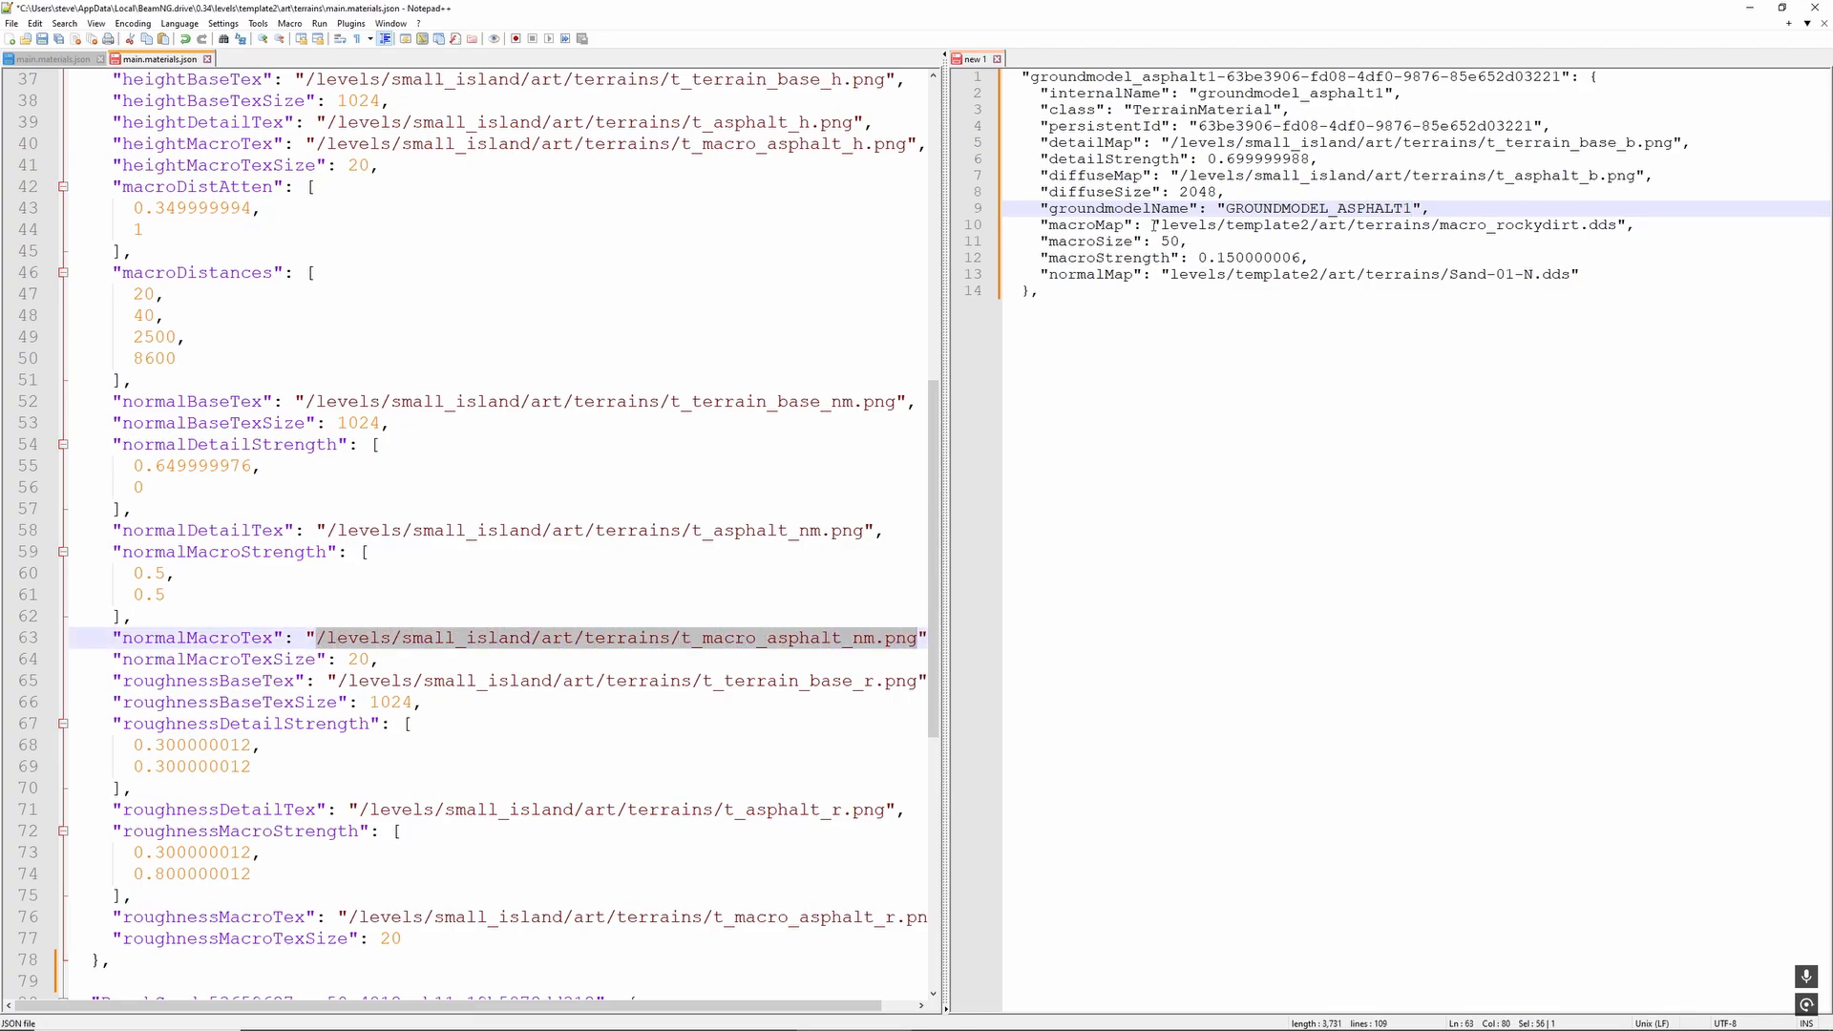
{"action": "left_click_drag", "start_coordinate": [1158, 225], "coordinate": [1617, 222]}
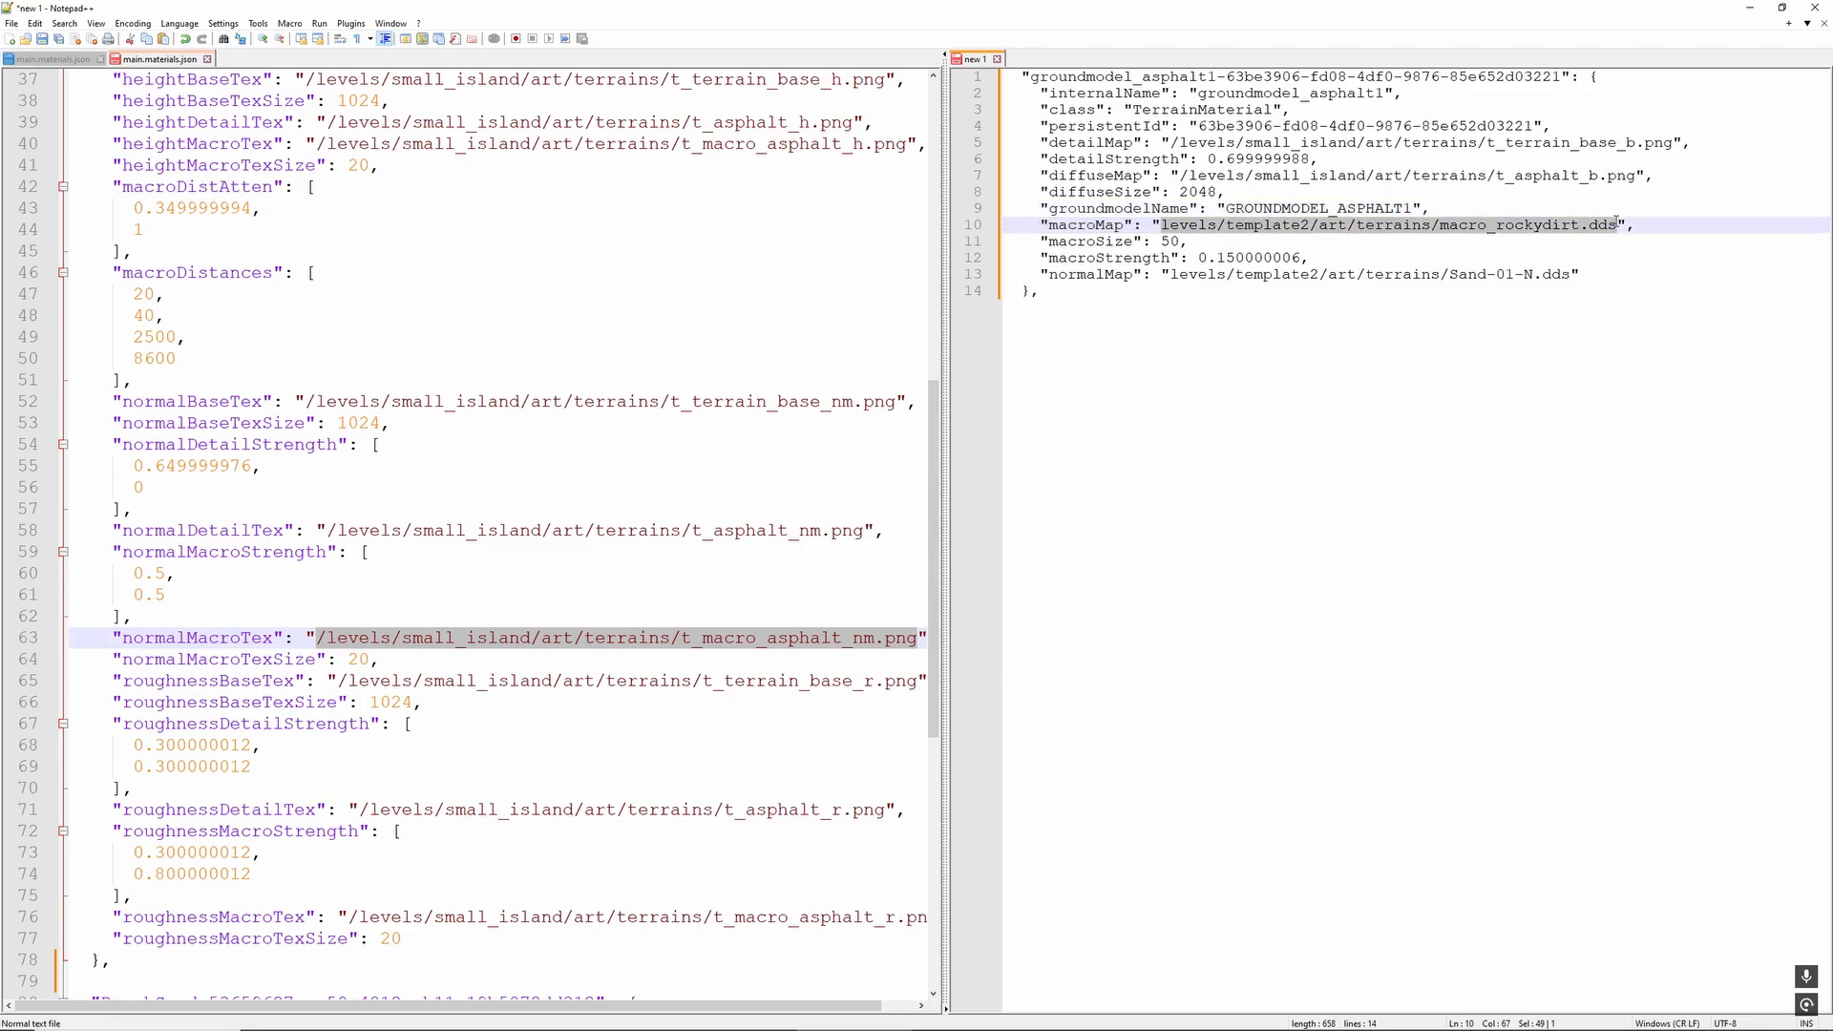
{"action": "key", "text": "ctrl+v"}
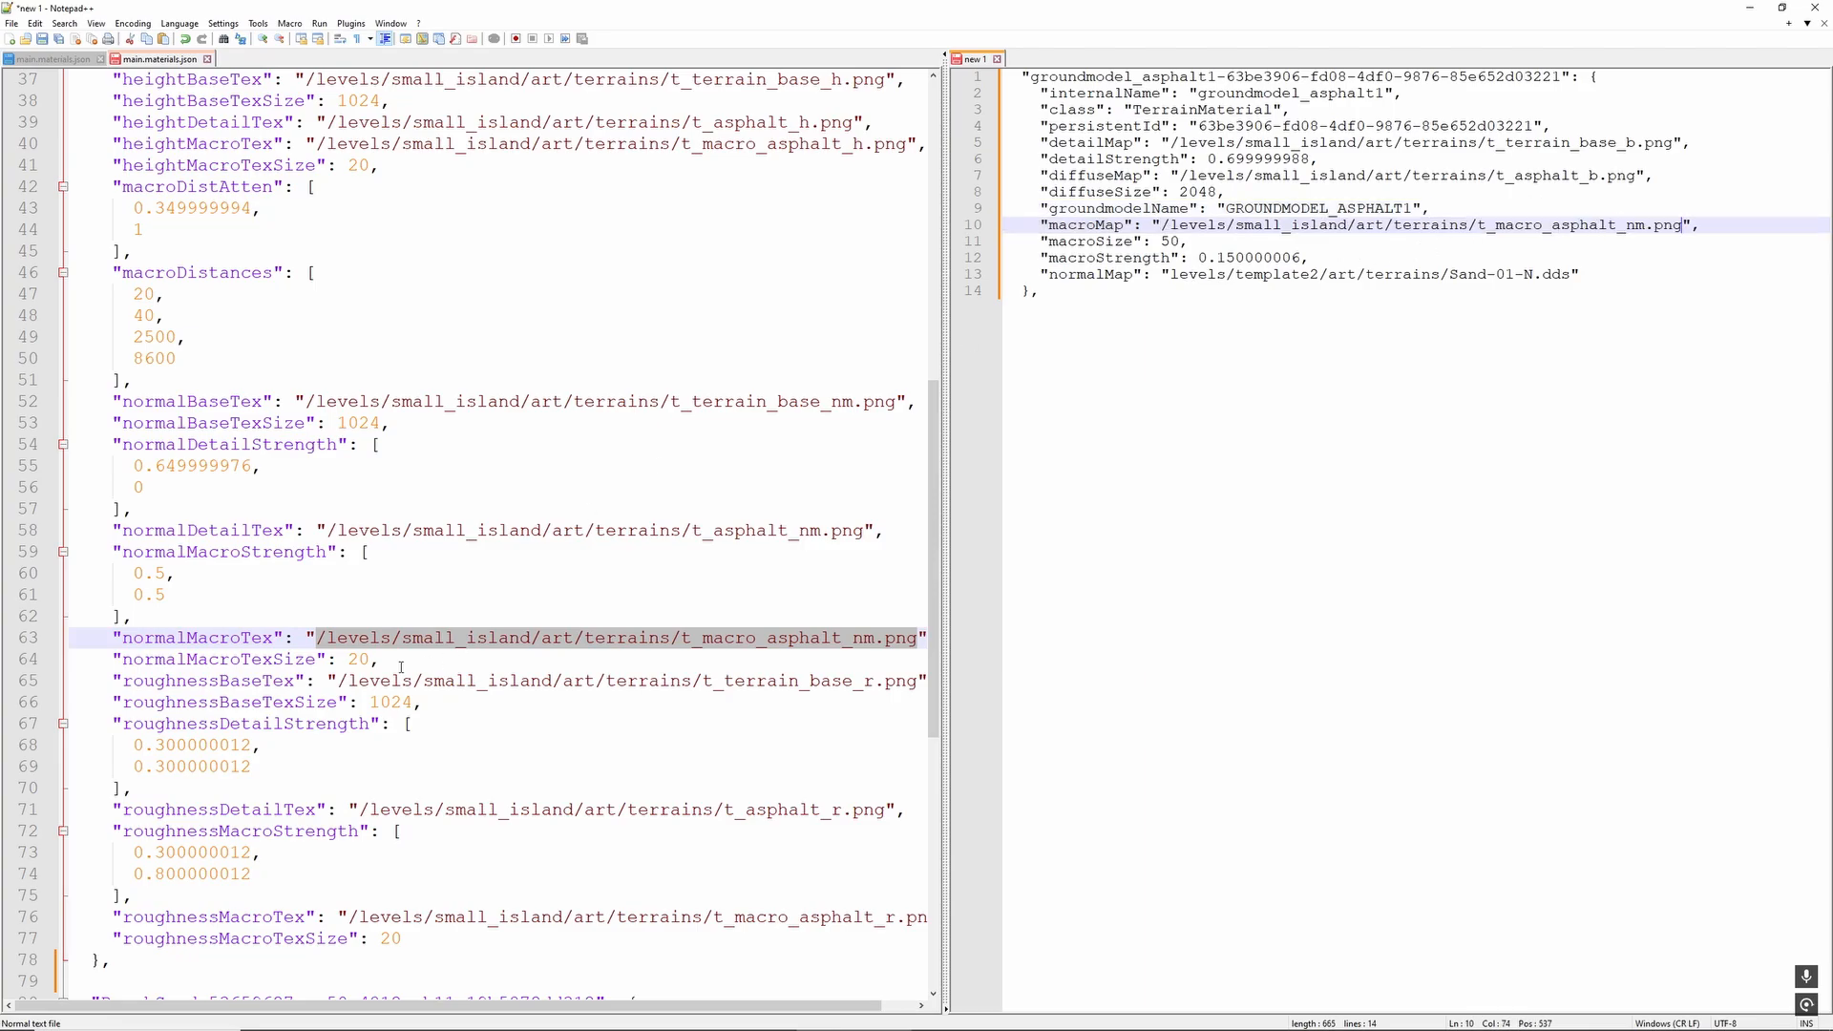
- Set the draft's normalMap to the asphalt entry's normalBaseTex path, /levels/small_island/art/terrains/t_terrain_base_nm.png
{"action": "scroll", "coordinate": [401, 667], "scroll_direction": "down", "scroll_amount": 1}
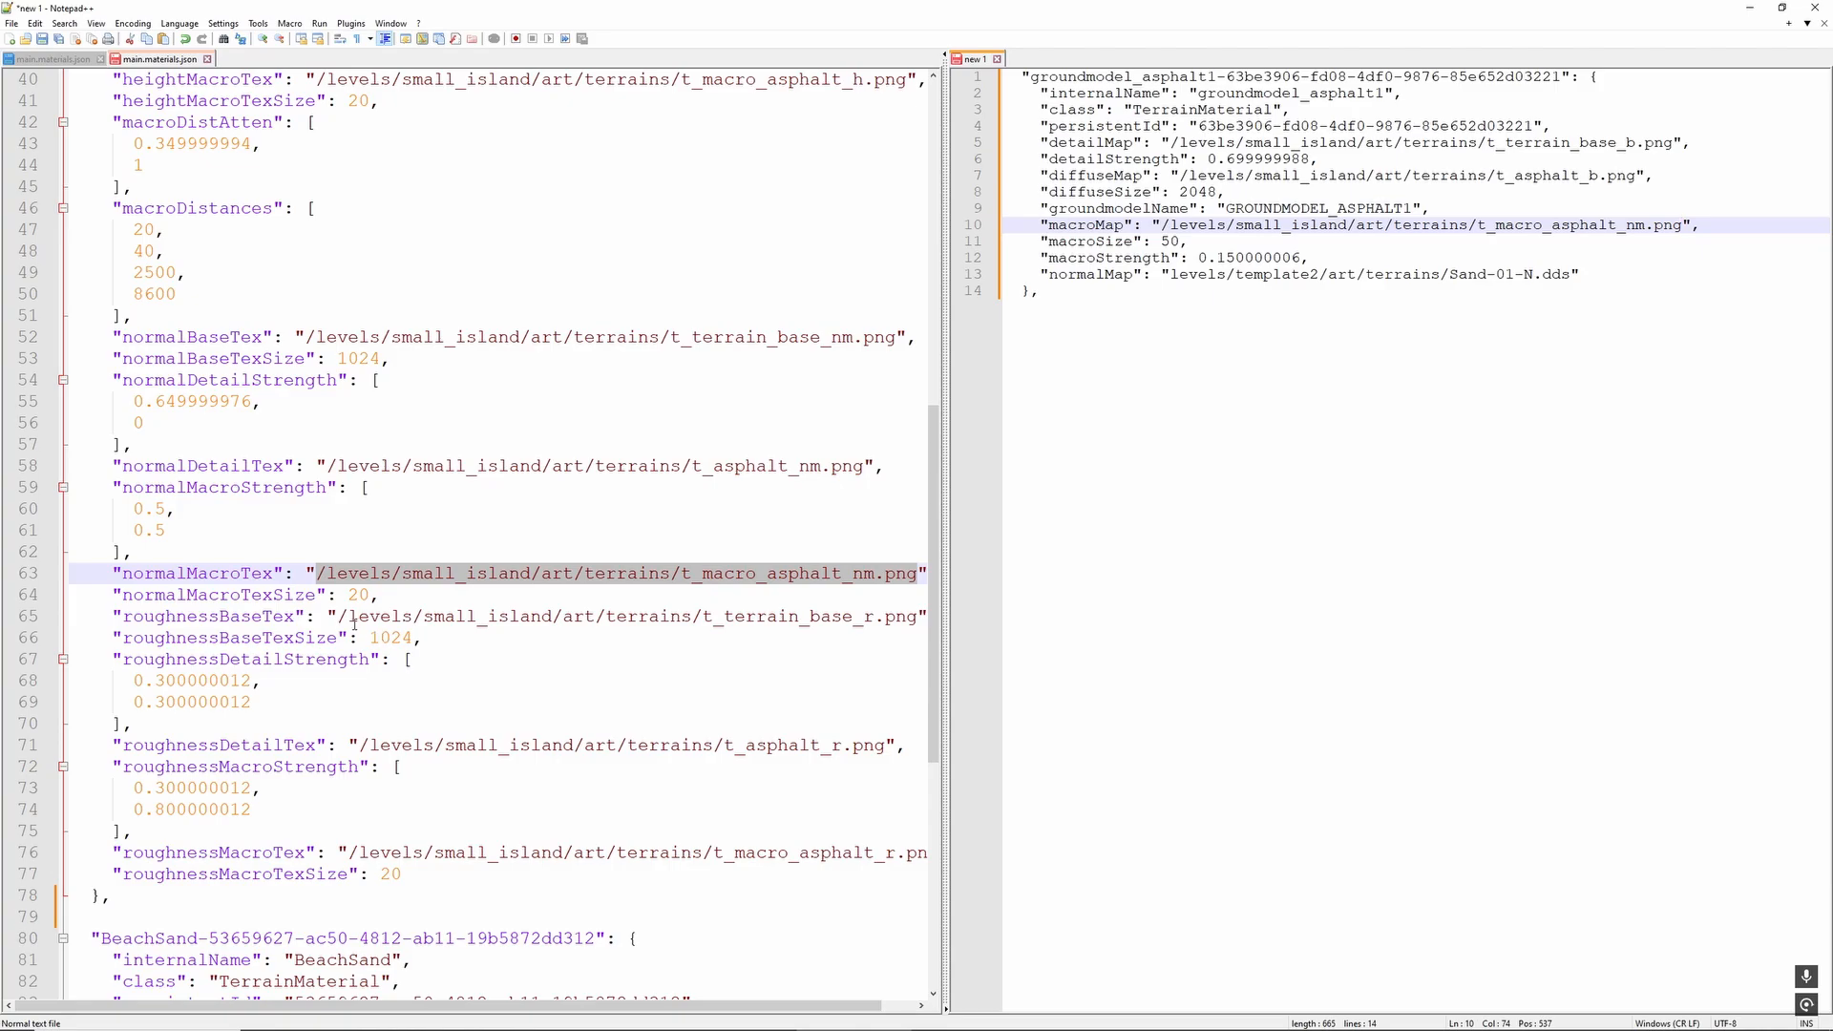
{"action": "scroll", "coordinate": [355, 623], "scroll_direction": "up", "scroll_amount": 1}
{"action": "left_click_drag", "start_coordinate": [306, 402], "coordinate": [845, 402]}
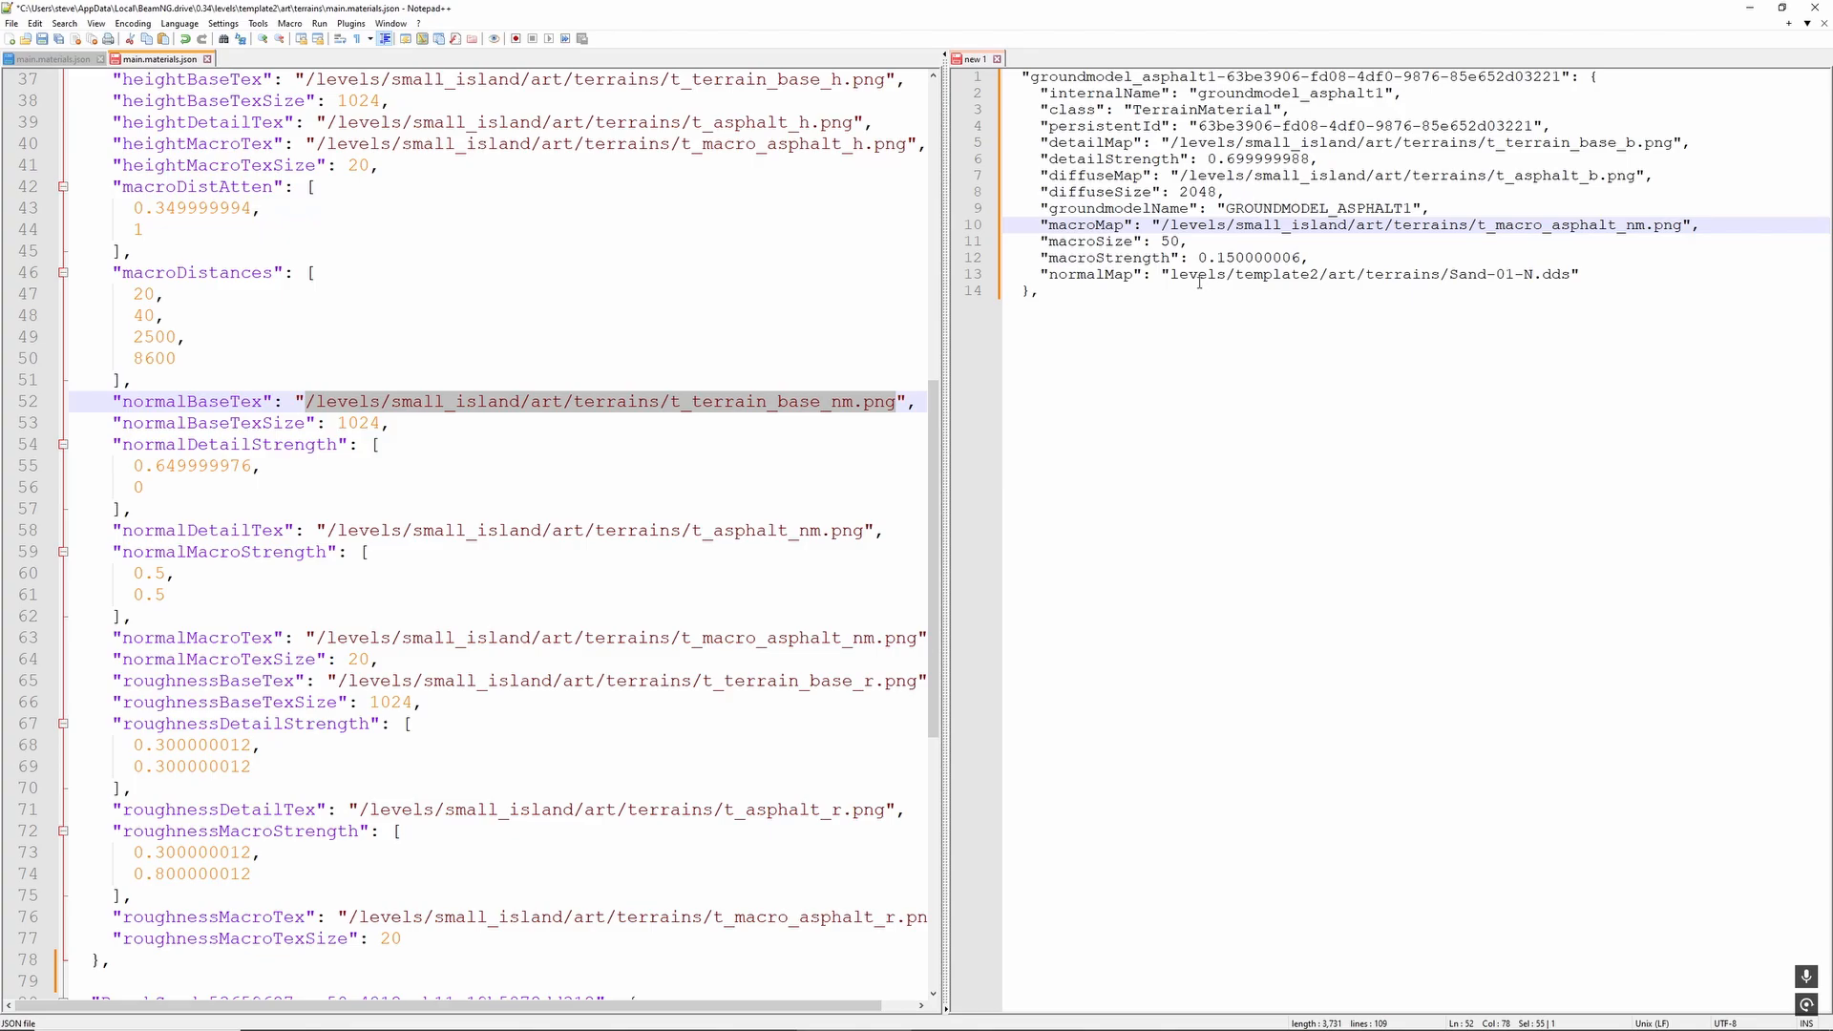
{"action": "left_click_drag", "start_coordinate": [1172, 274], "coordinate": [1570, 274]}
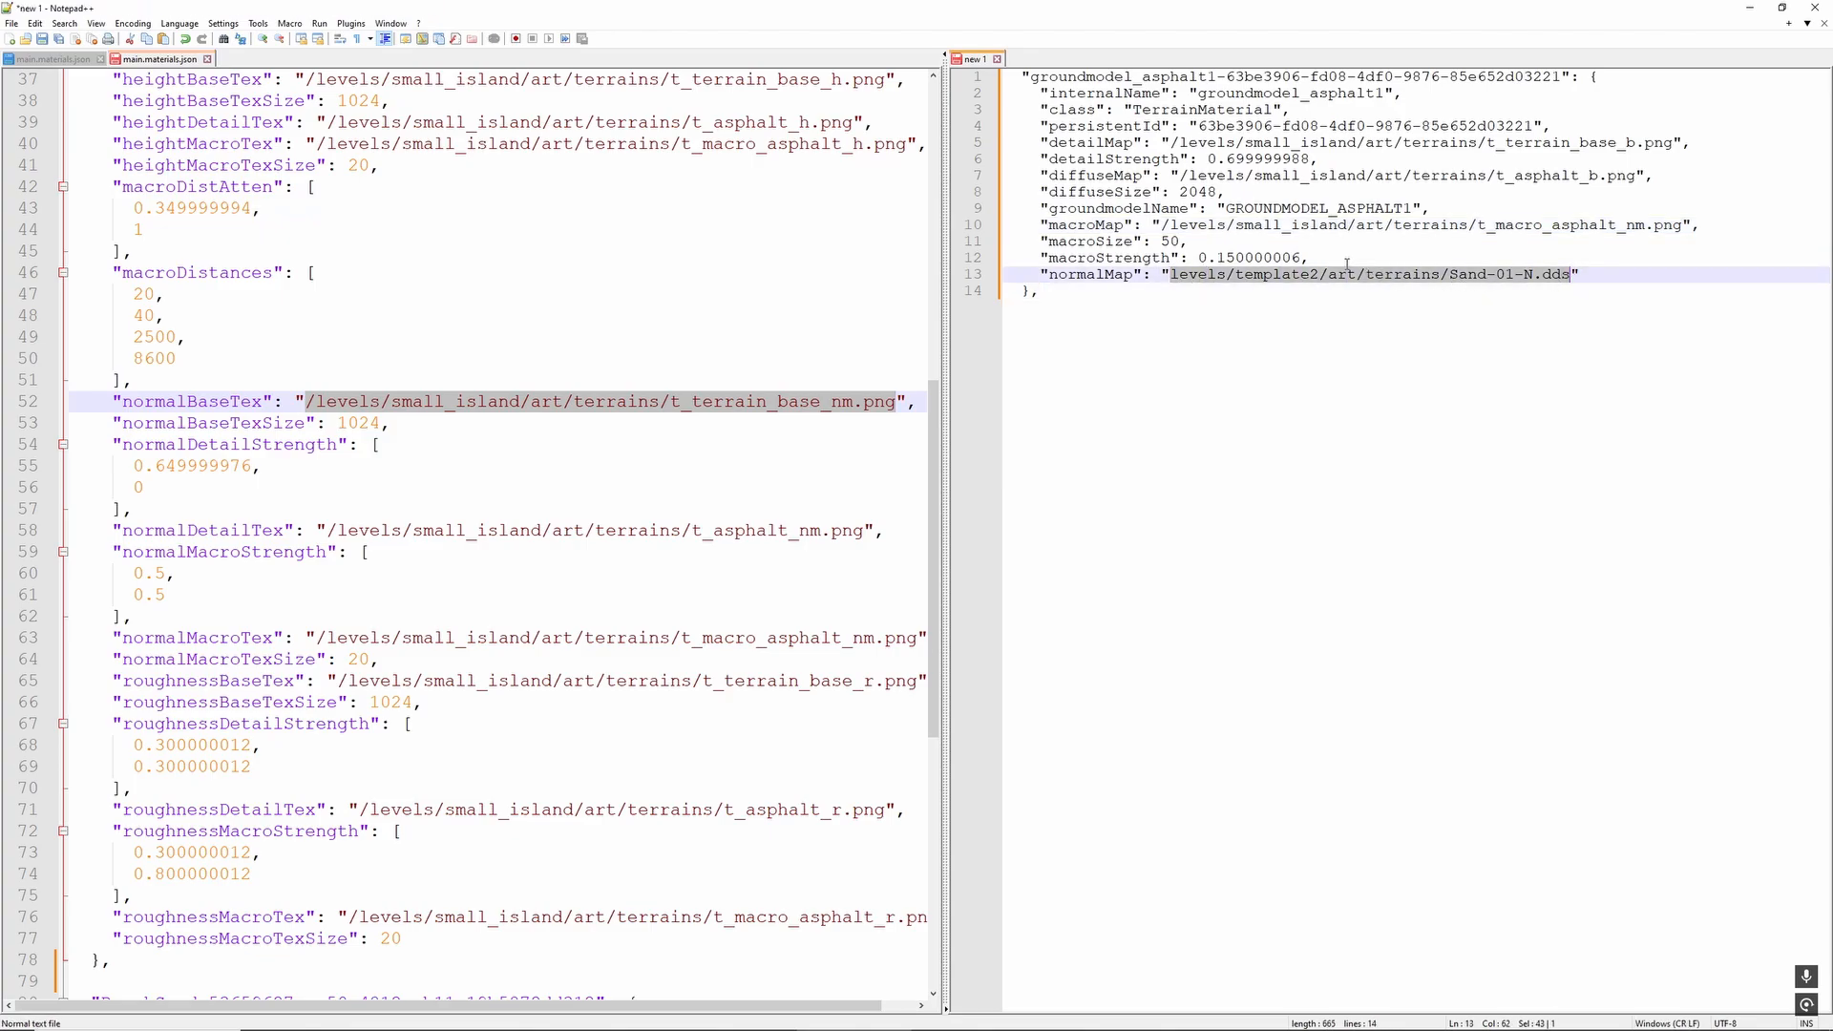
{"action": "type", "text": "/levels/small_island/art/terrains/t_terrain_base_nm.png"}
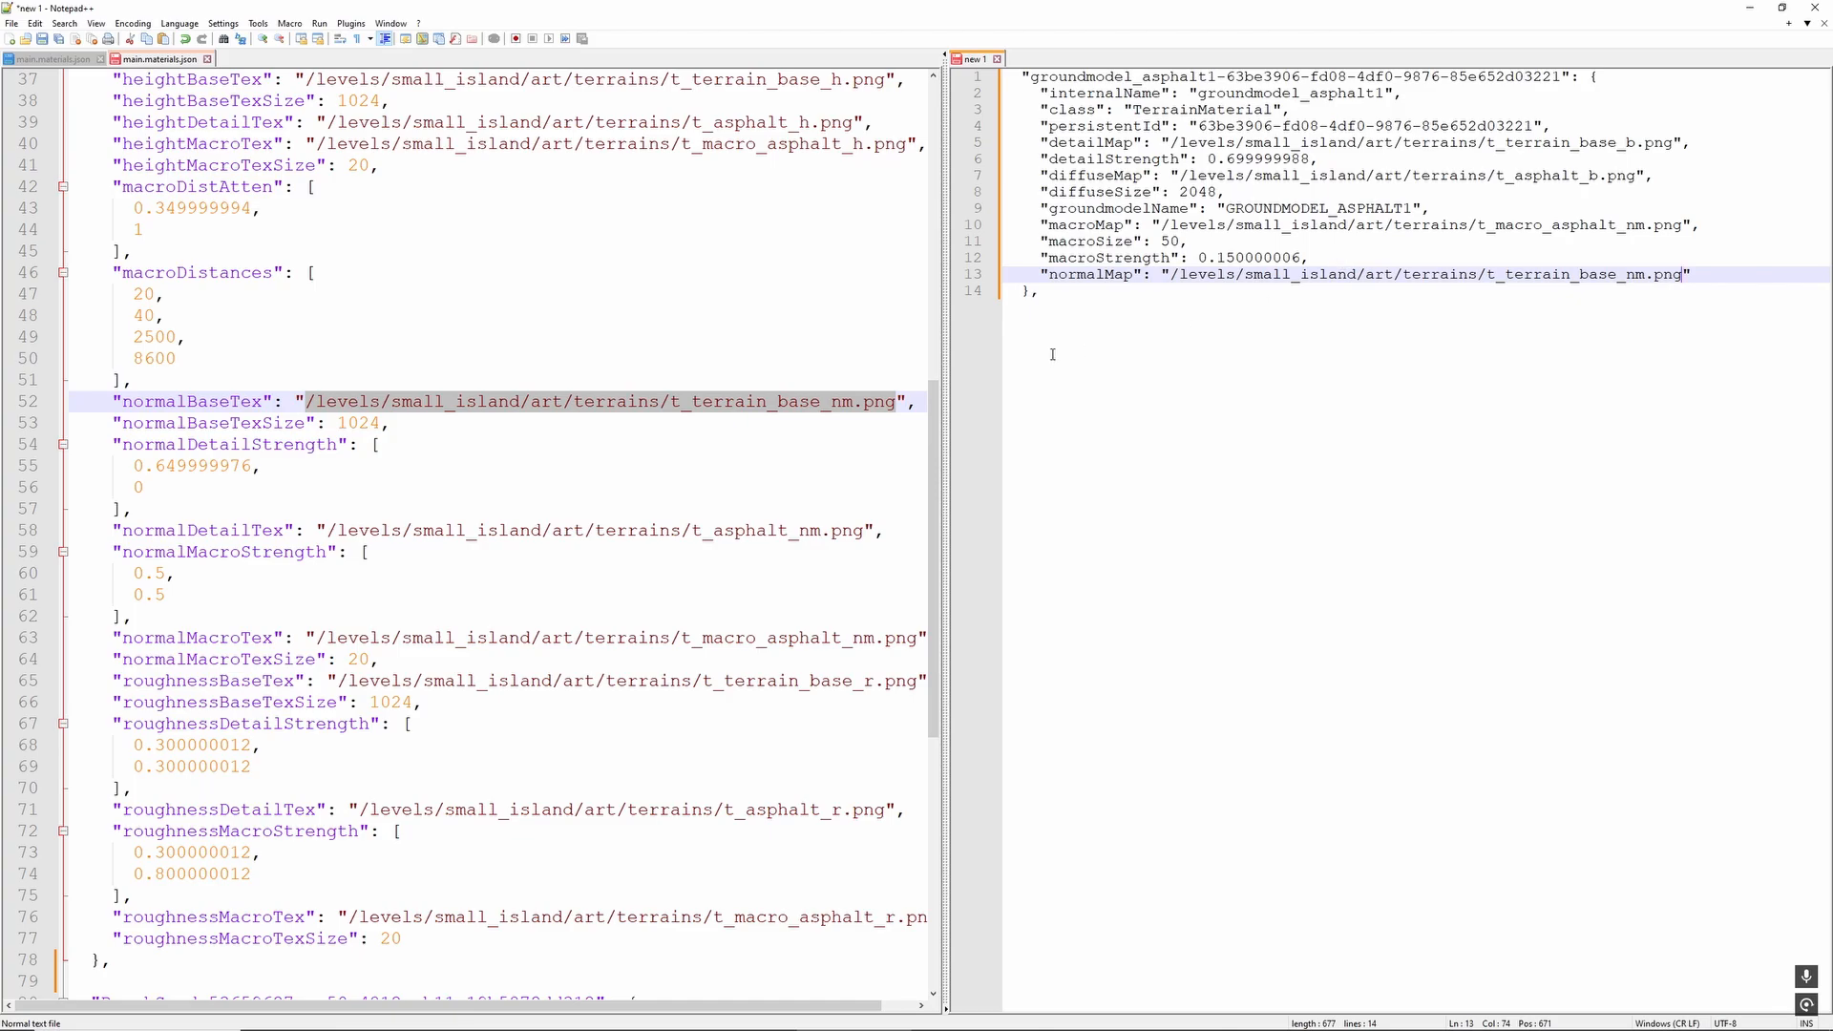
- Copy the whole rewritten groundmodel_asphalt1 block, lines 1 to 14, from the new 1 draft
{"action": "left_click_drag", "start_coordinate": [1083, 301], "coordinate": [889, 81]}
{"action": "right_click", "coordinate": [1135, 100]}
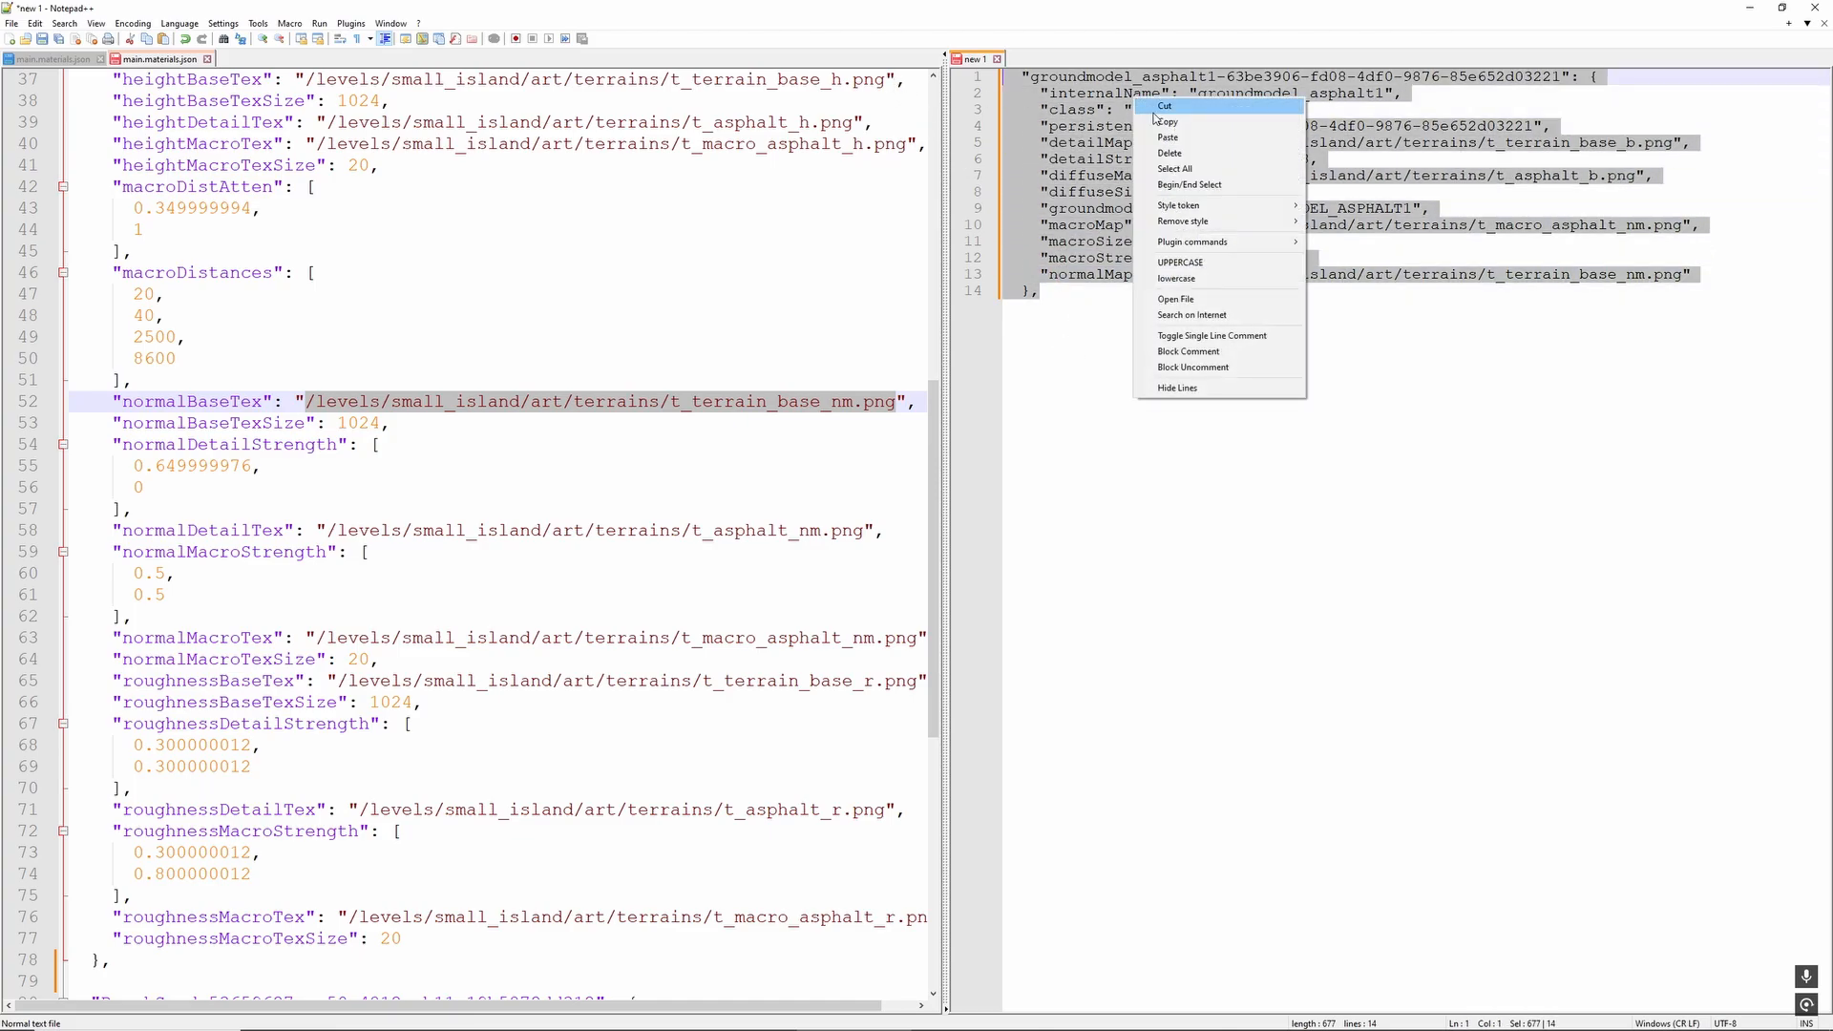
{"action": "left_click", "coordinate": [1155, 124]}
- Delete the original groundmodel_asphalt1 block above BeachSand in main.materials.json, leaving an empty line 2 after the opening brace
{"action": "scroll", "coordinate": [384, 341], "scroll_direction": "down", "scroll_amount": 9}
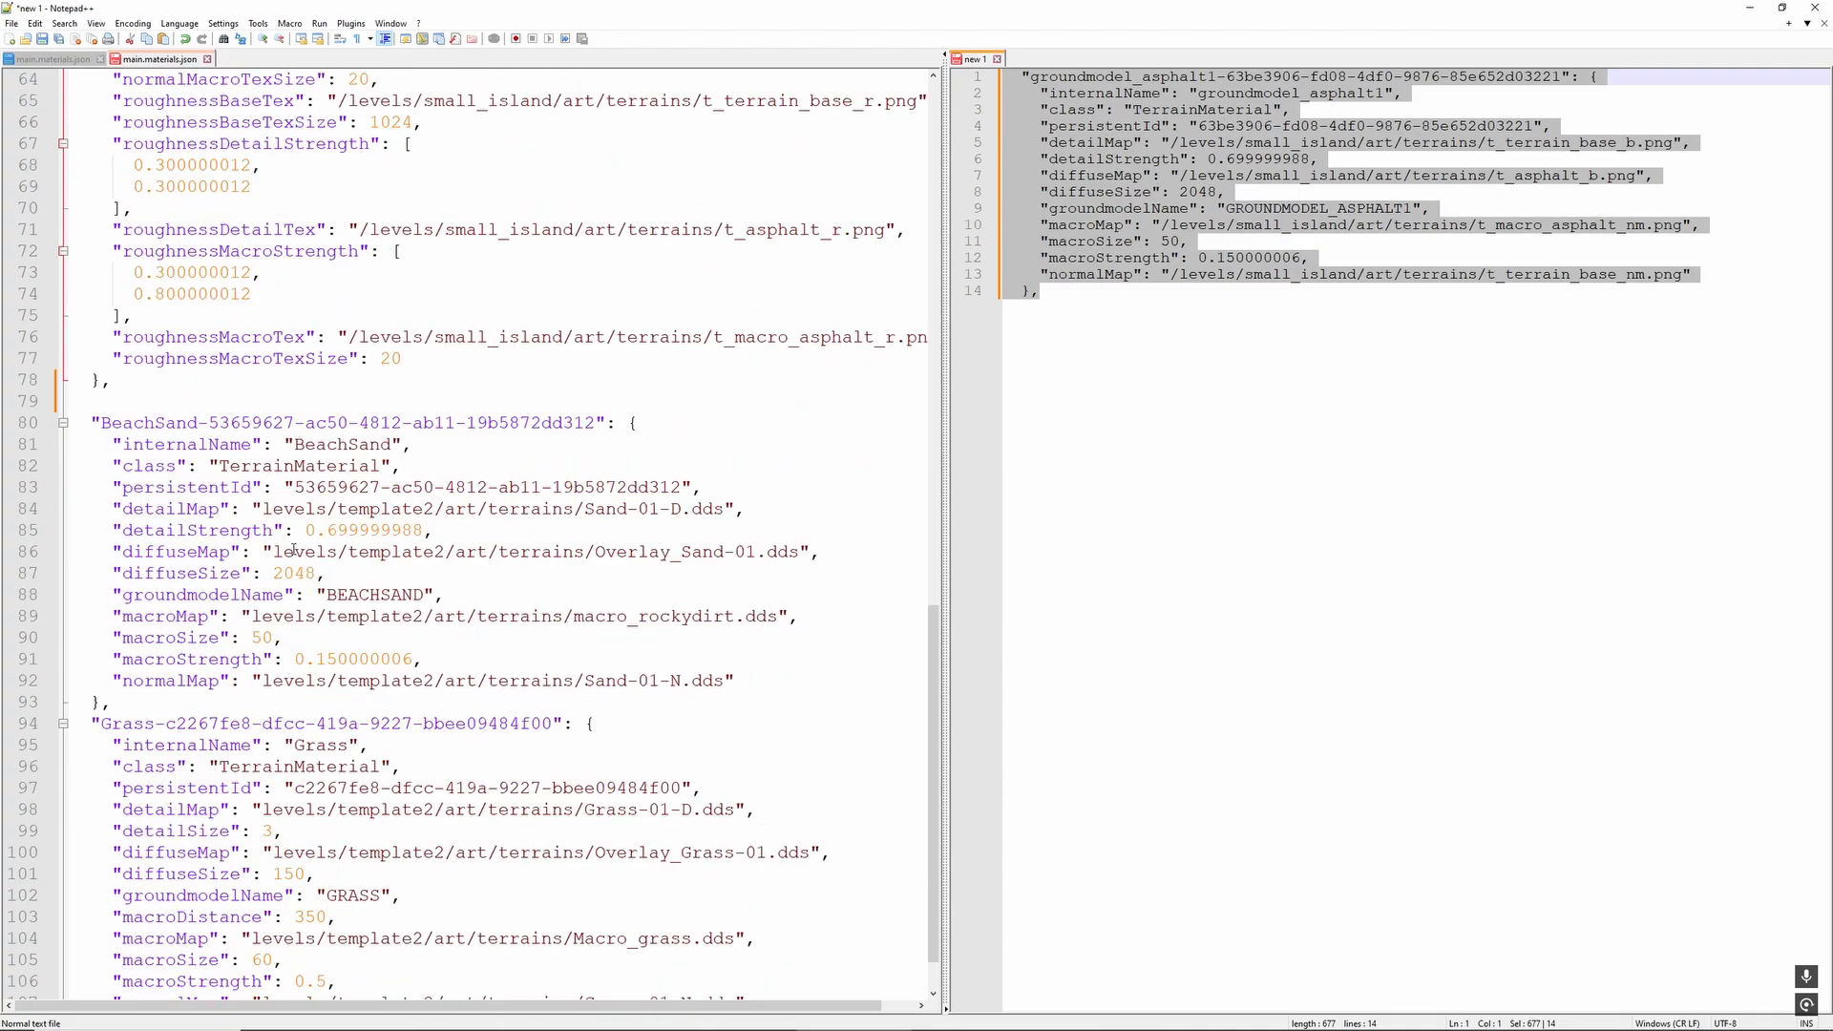
{"action": "left_click", "coordinate": [145, 377]}
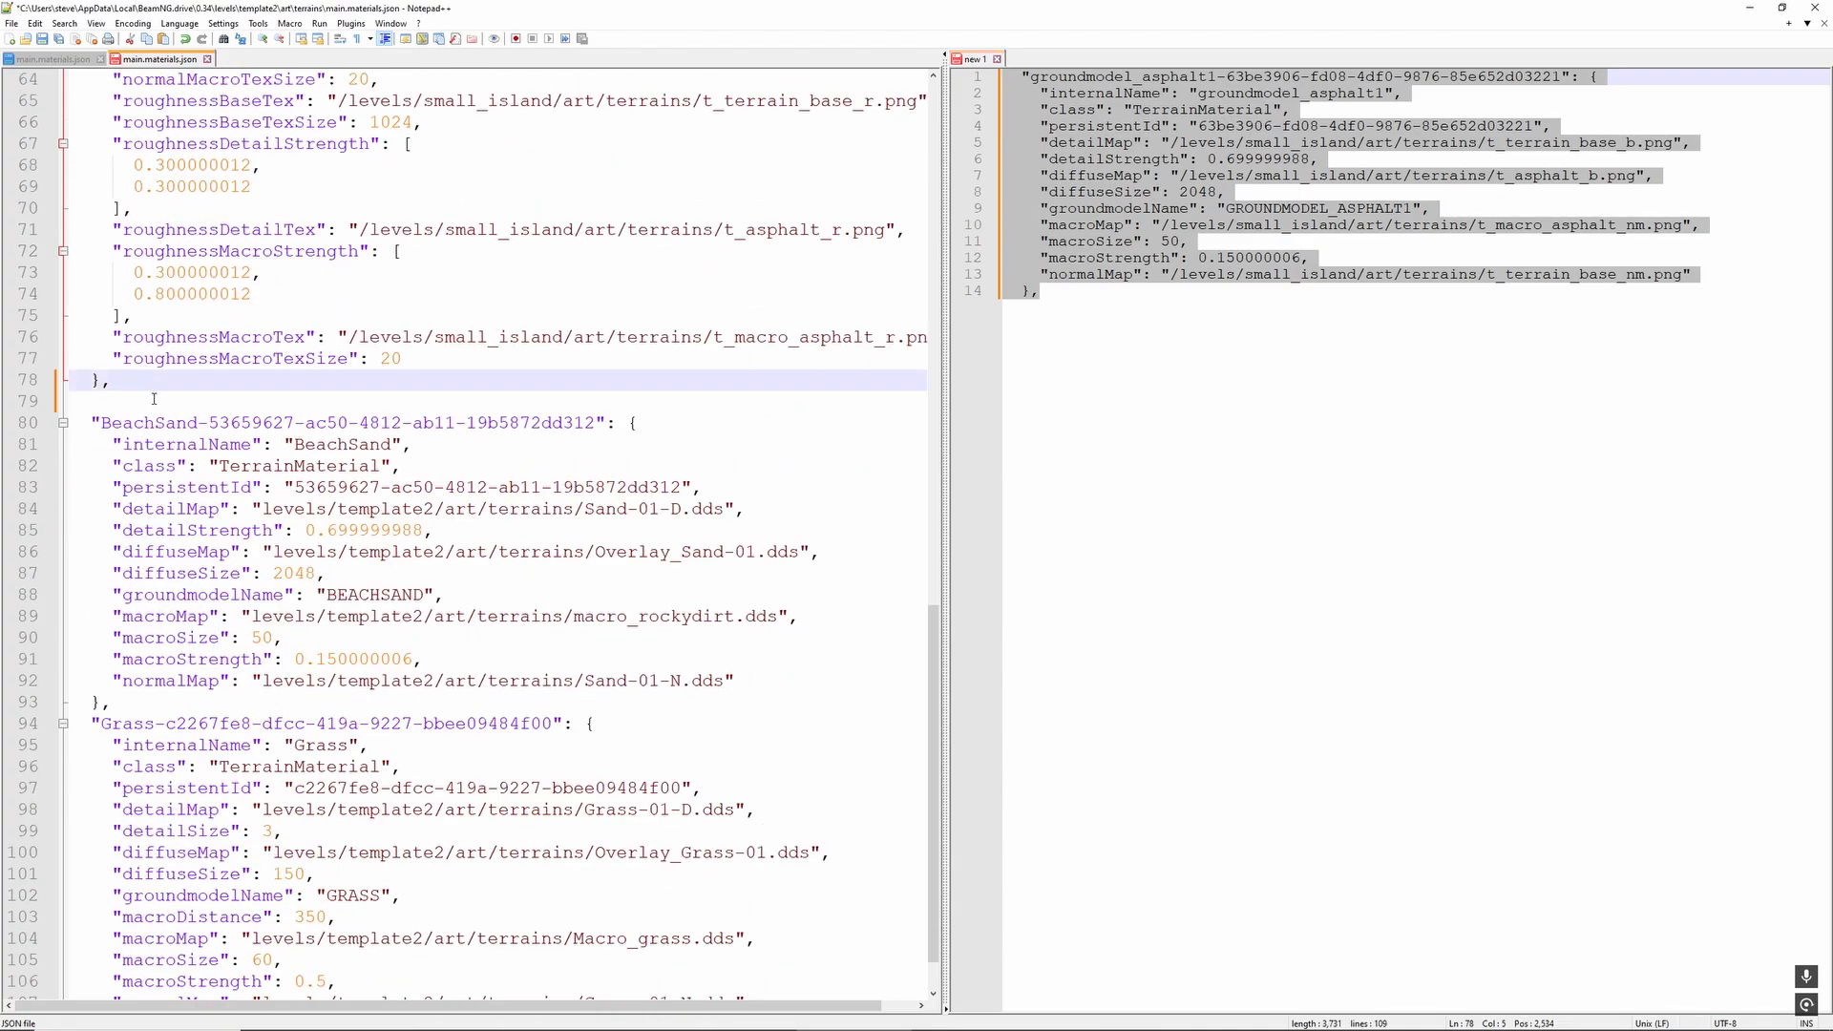
{"action": "left_click_drag", "start_coordinate": [153, 398], "coordinate": [67, 100]}
{"action": "key", "text": "Delete"}
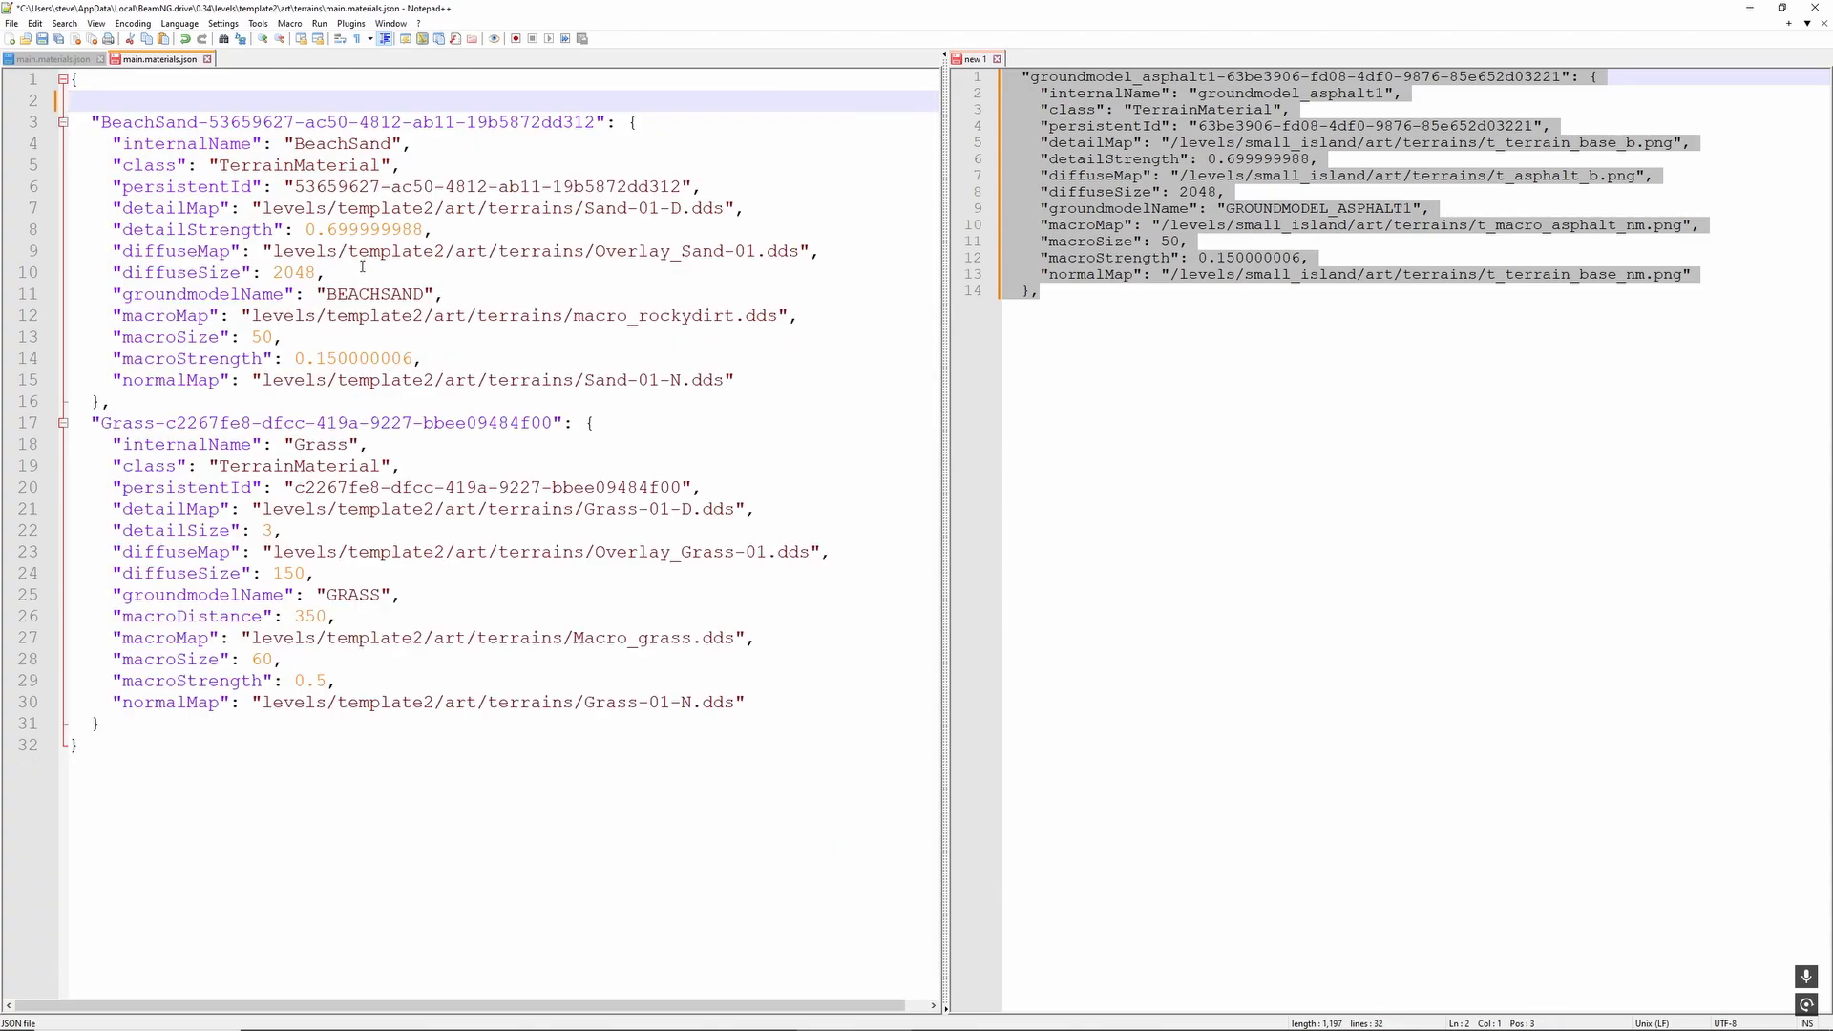
- Paste the rewritten groundmodel_asphalt1 block at line 2 of main.materials.json, save the file and close the new 1 draft
{"action": "key", "text": "ctrl+v"}
{"action": "scroll", "coordinate": [168, 402], "scroll_direction": "down", "scroll_amount": 1}
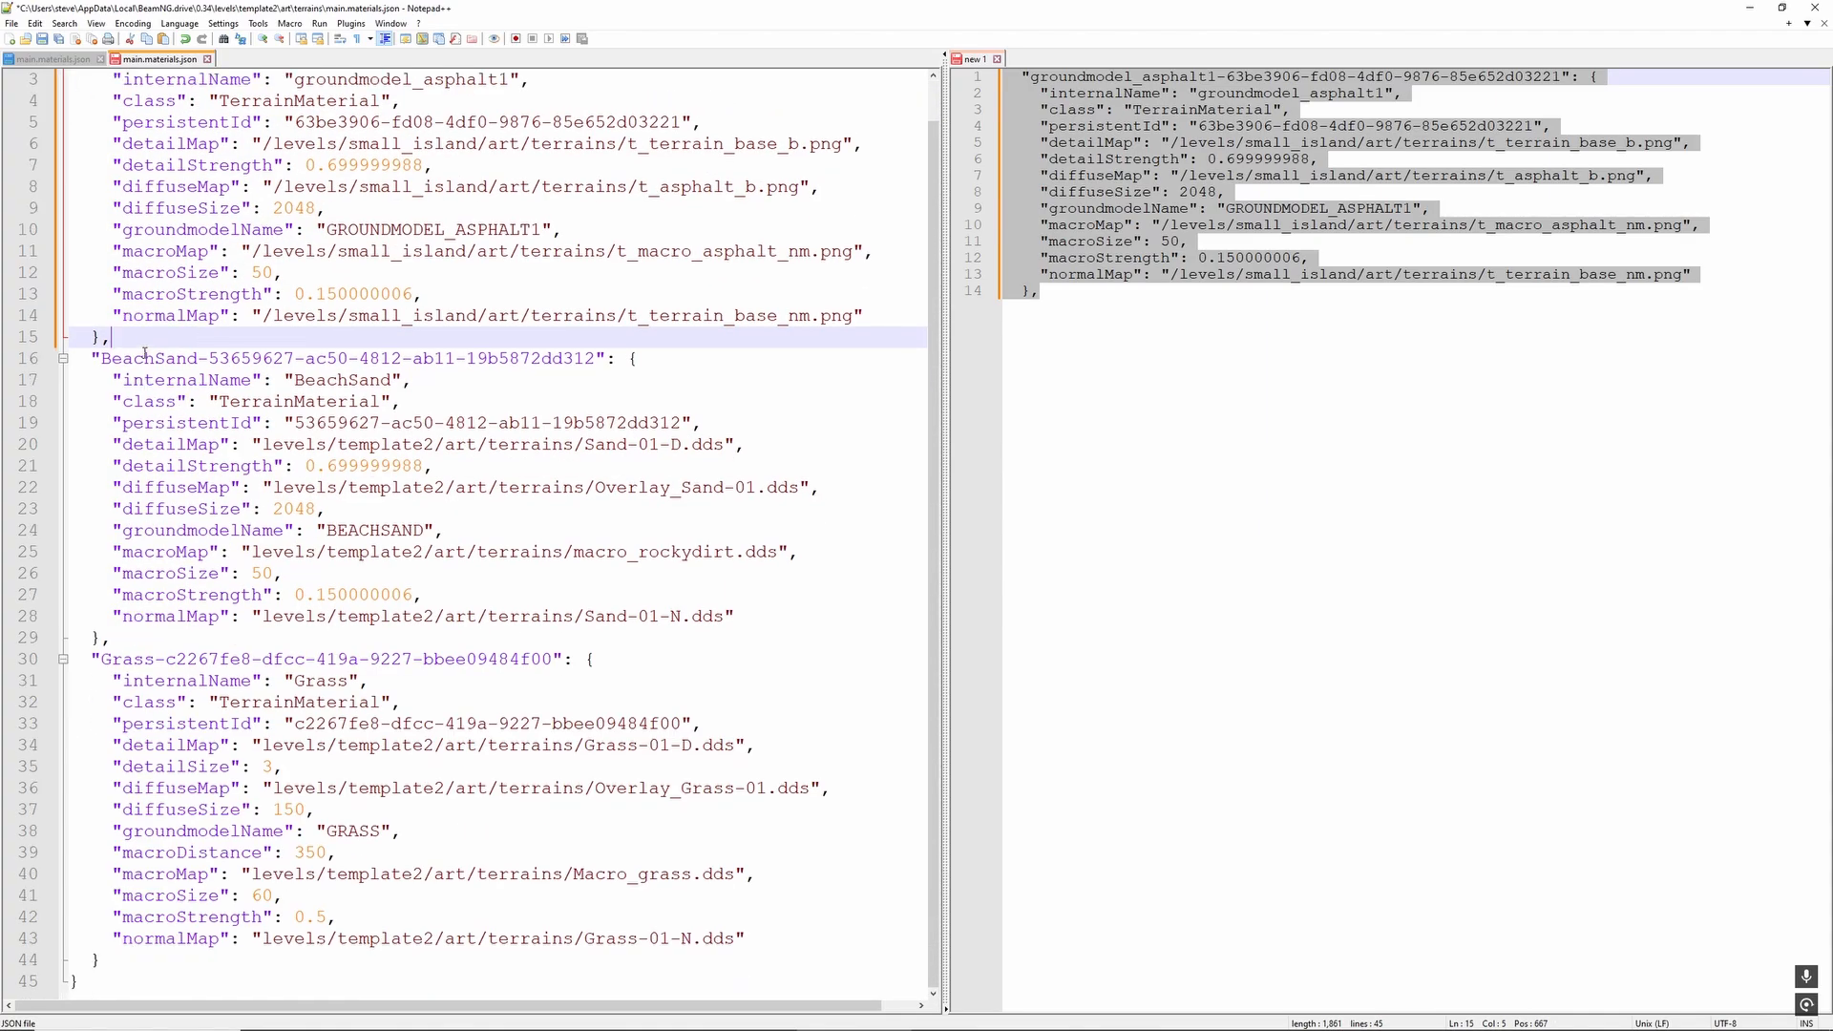
{"action": "key", "text": "ctrl+s"}
{"action": "scroll", "coordinate": [324, 467], "scroll_direction": "up", "scroll_amount": 1}
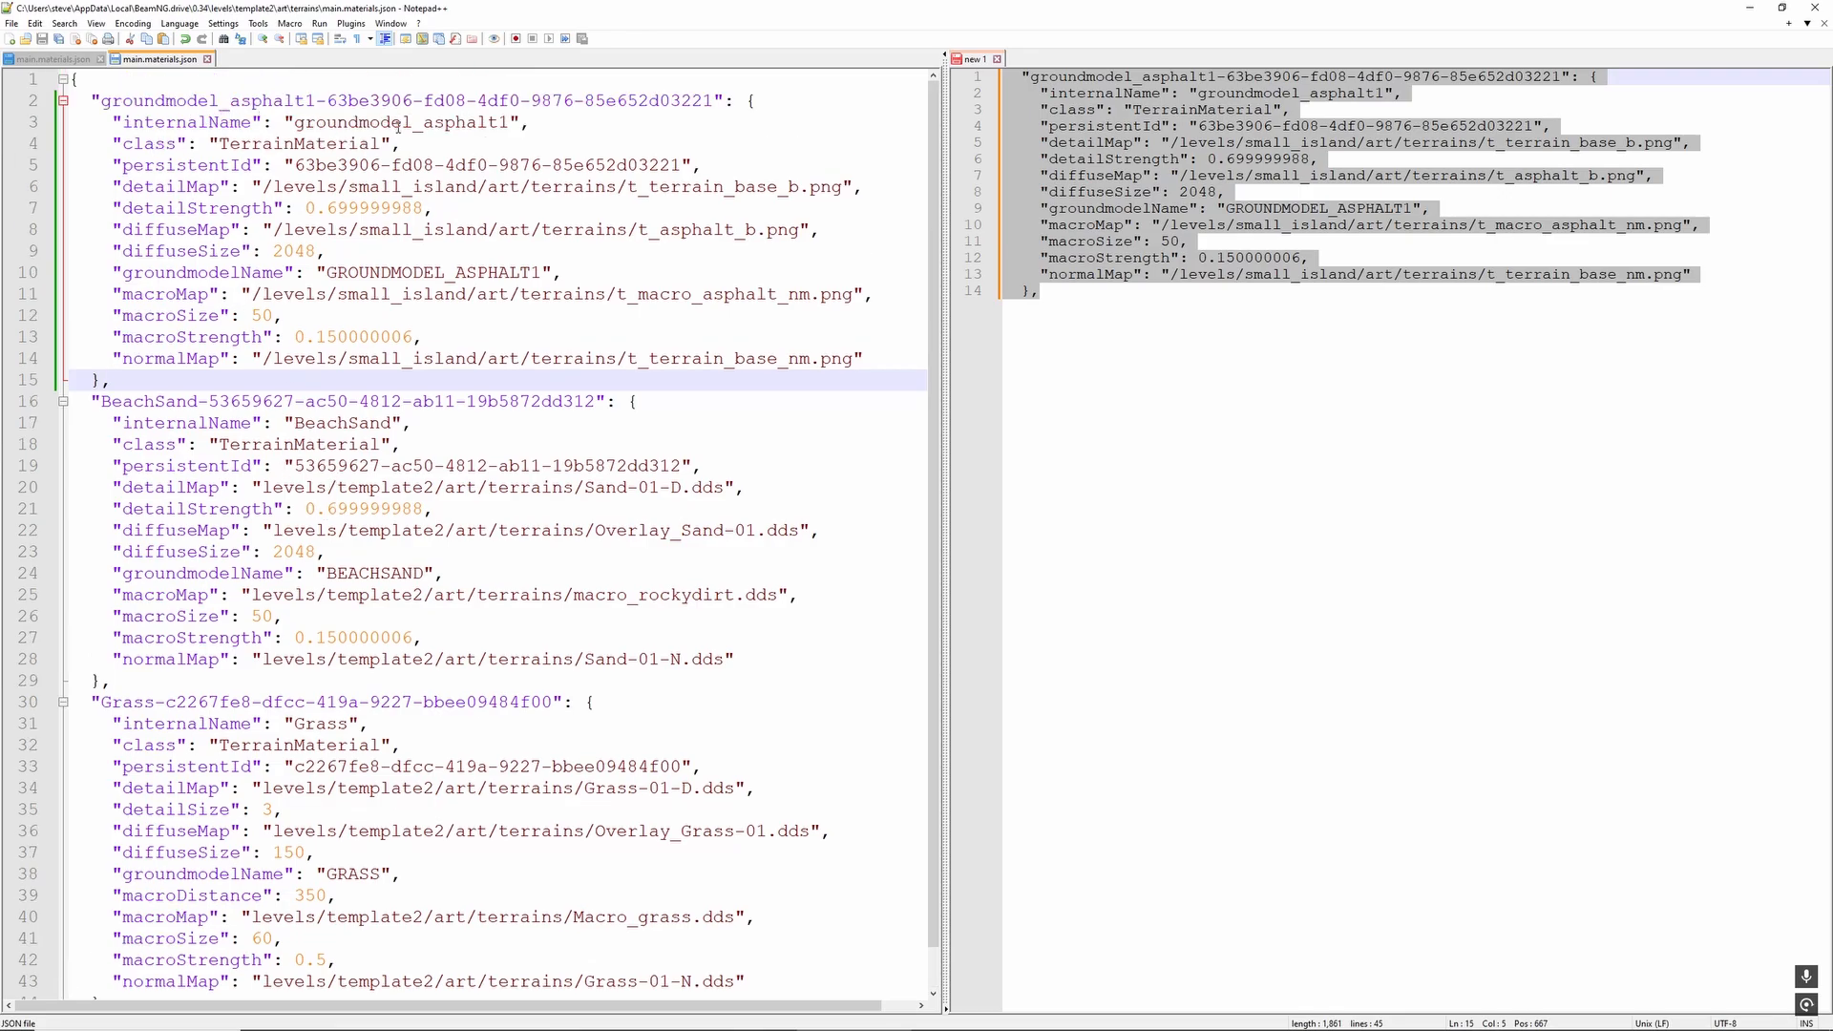
{"action": "left_click", "coordinate": [997, 60]}
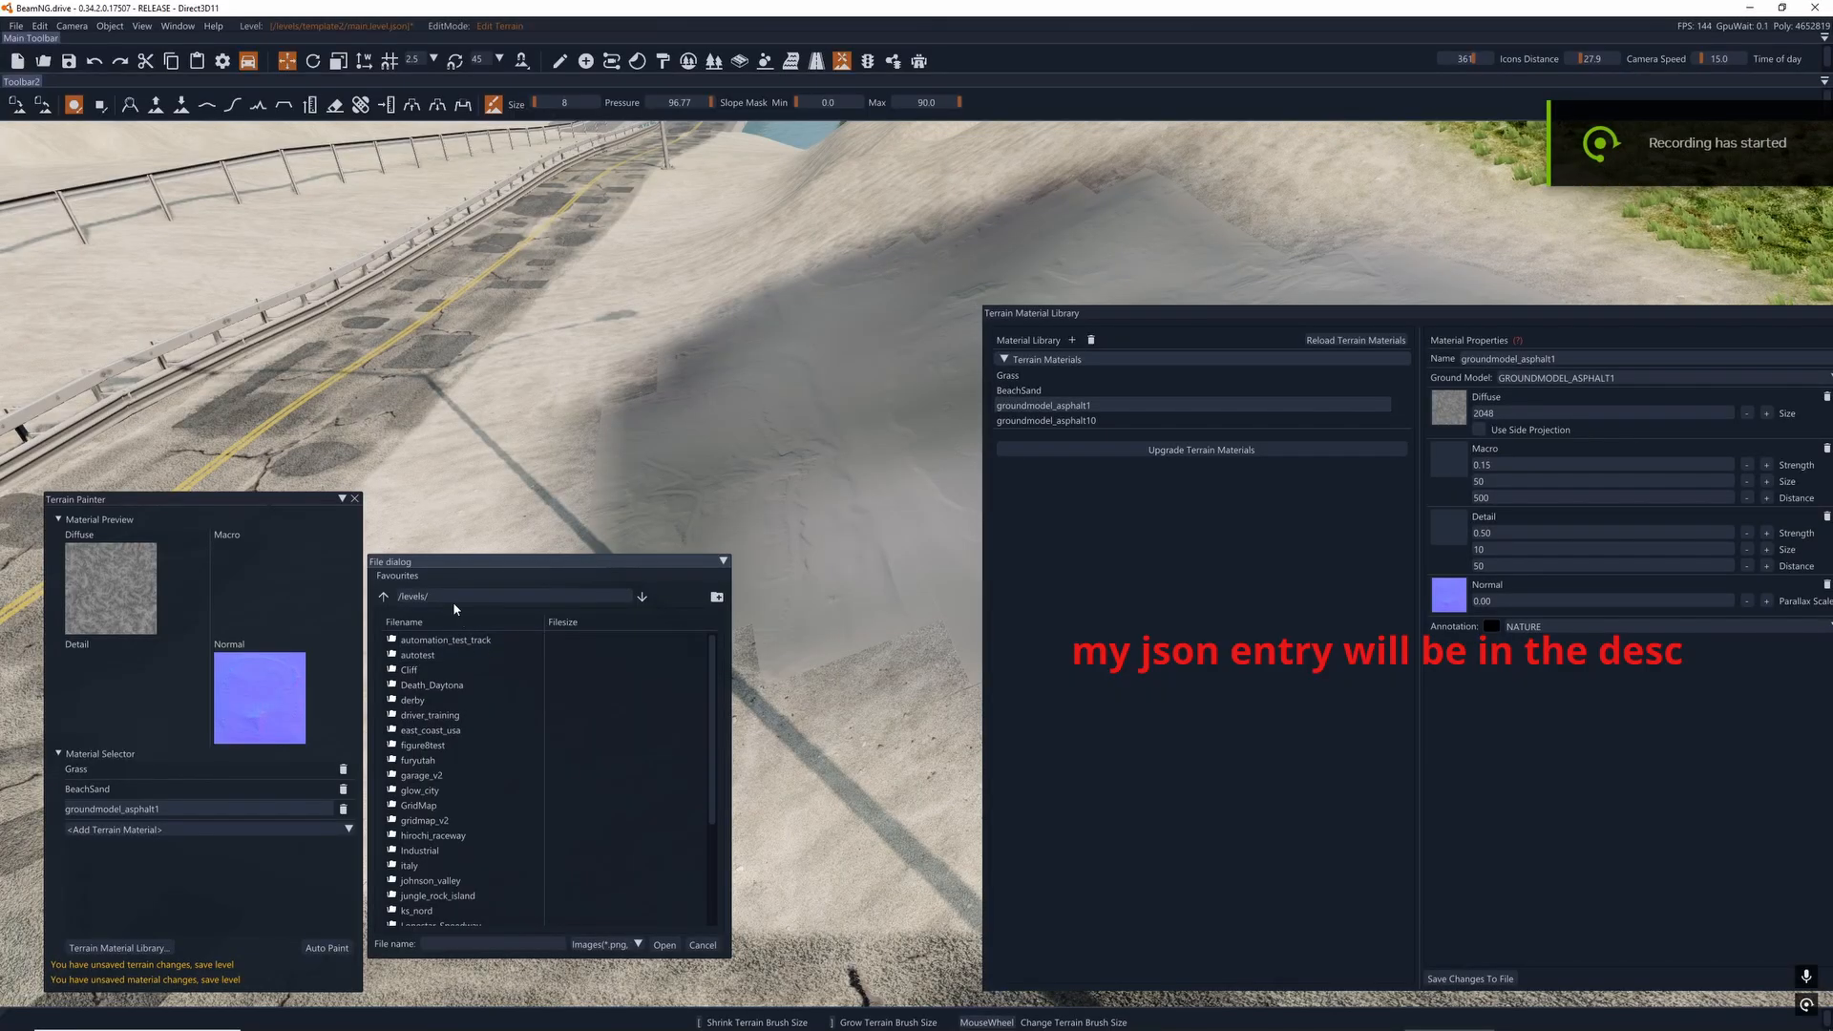
- Browse the texture file dialog to the /levels/automation_test_track/art/terrains/ folder and move the dialog clear of the material library
{"action": "scroll", "coordinate": [445, 773], "scroll_direction": "down", "scroll_amount": 3}
{"action": "scroll", "coordinate": [518, 788], "scroll_direction": "up", "scroll_amount": 3}
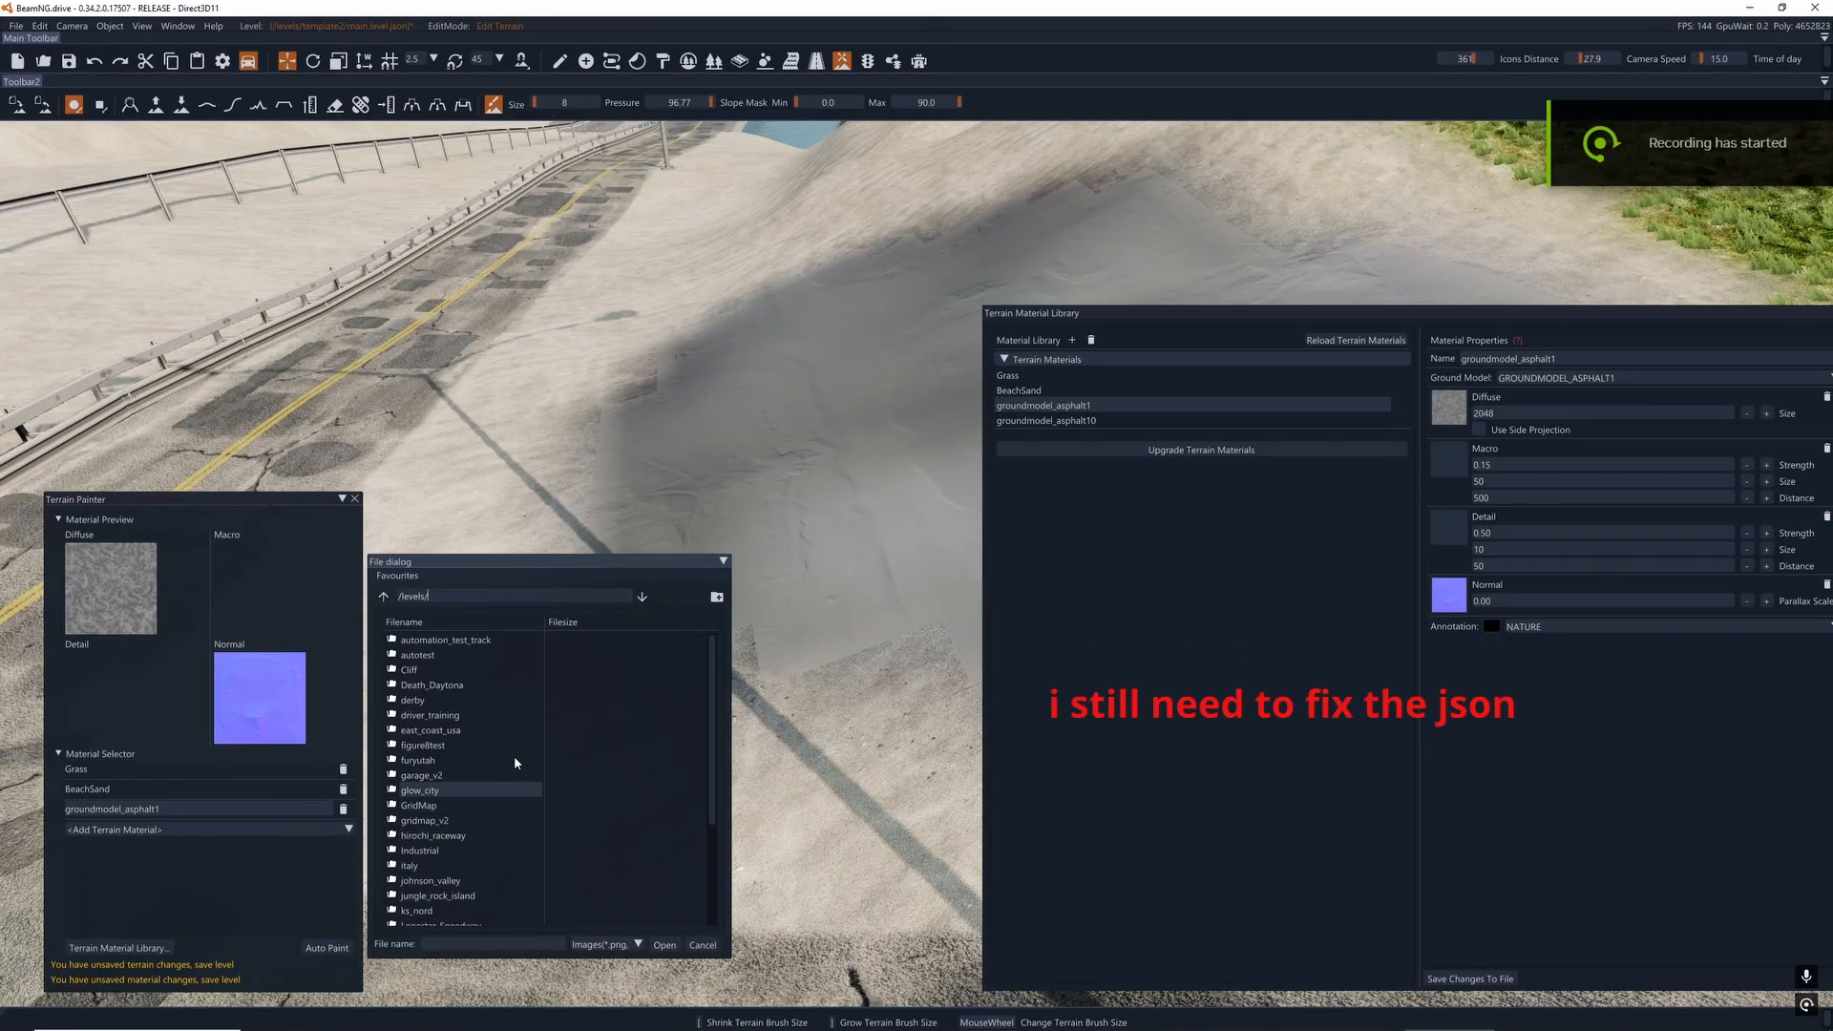
{"action": "double_click", "coordinate": [469, 641]}
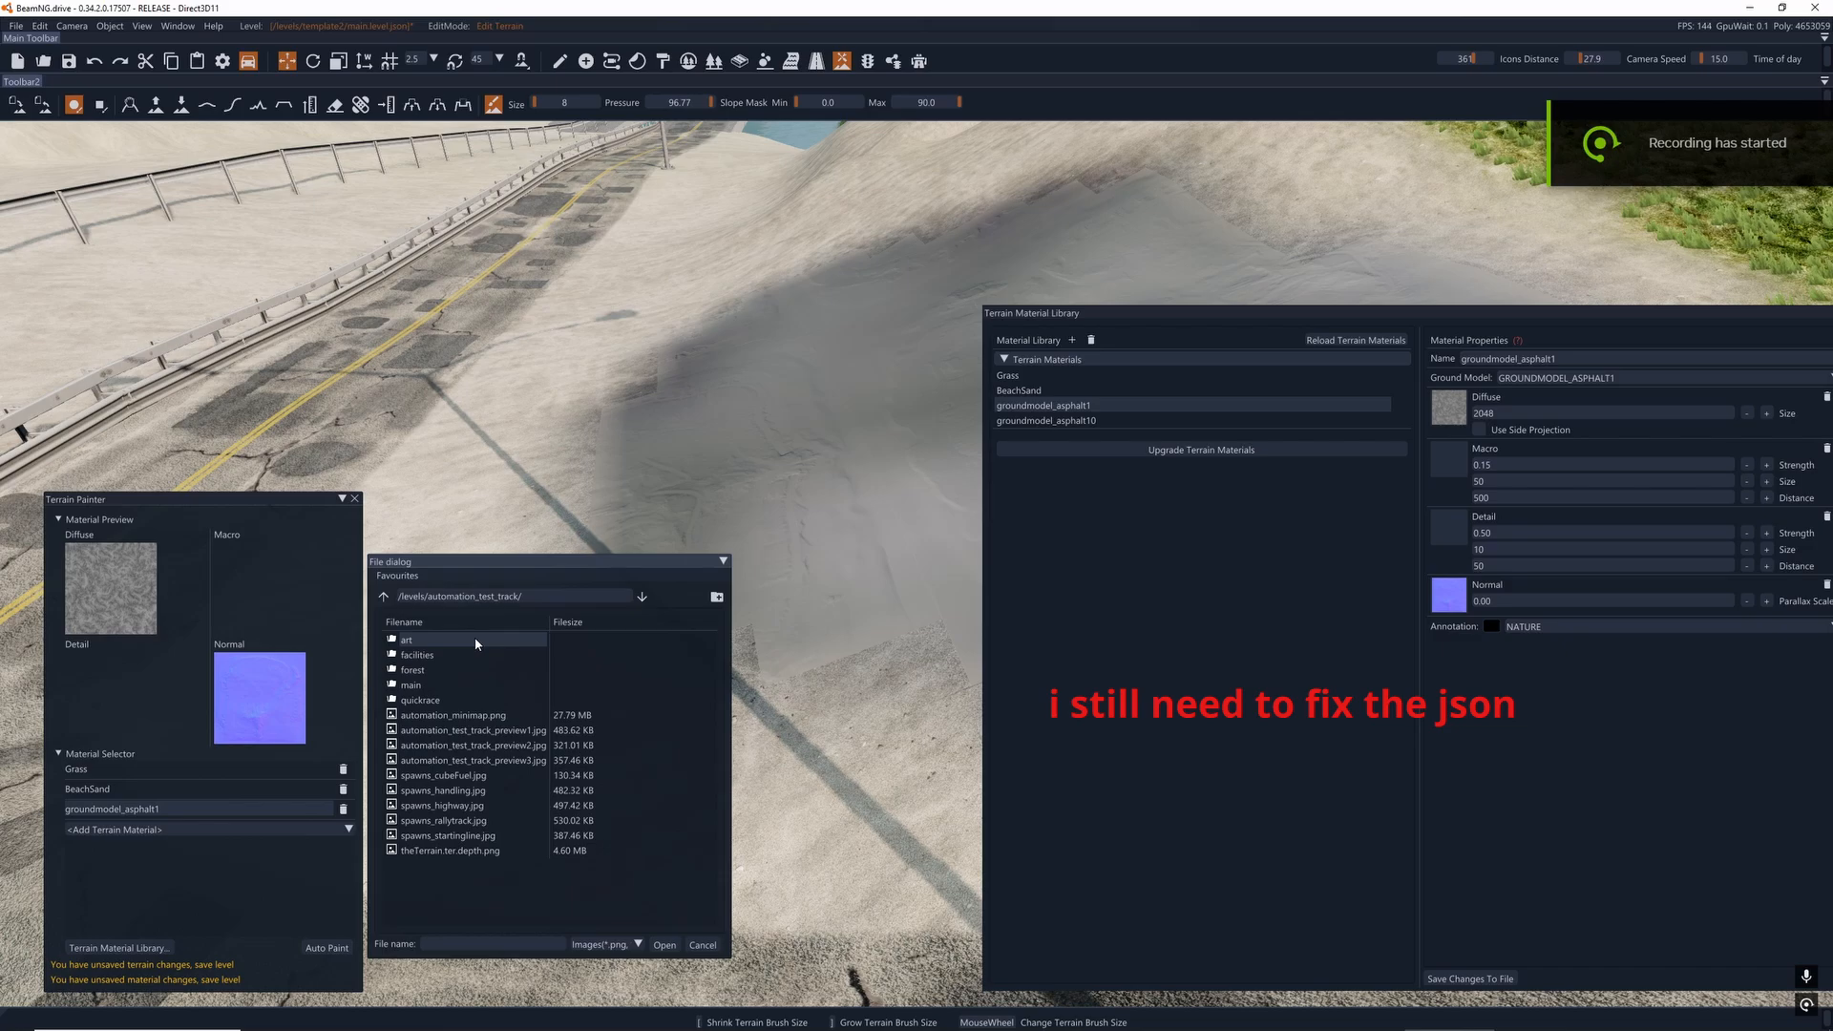
{"action": "double_click", "coordinate": [475, 641]}
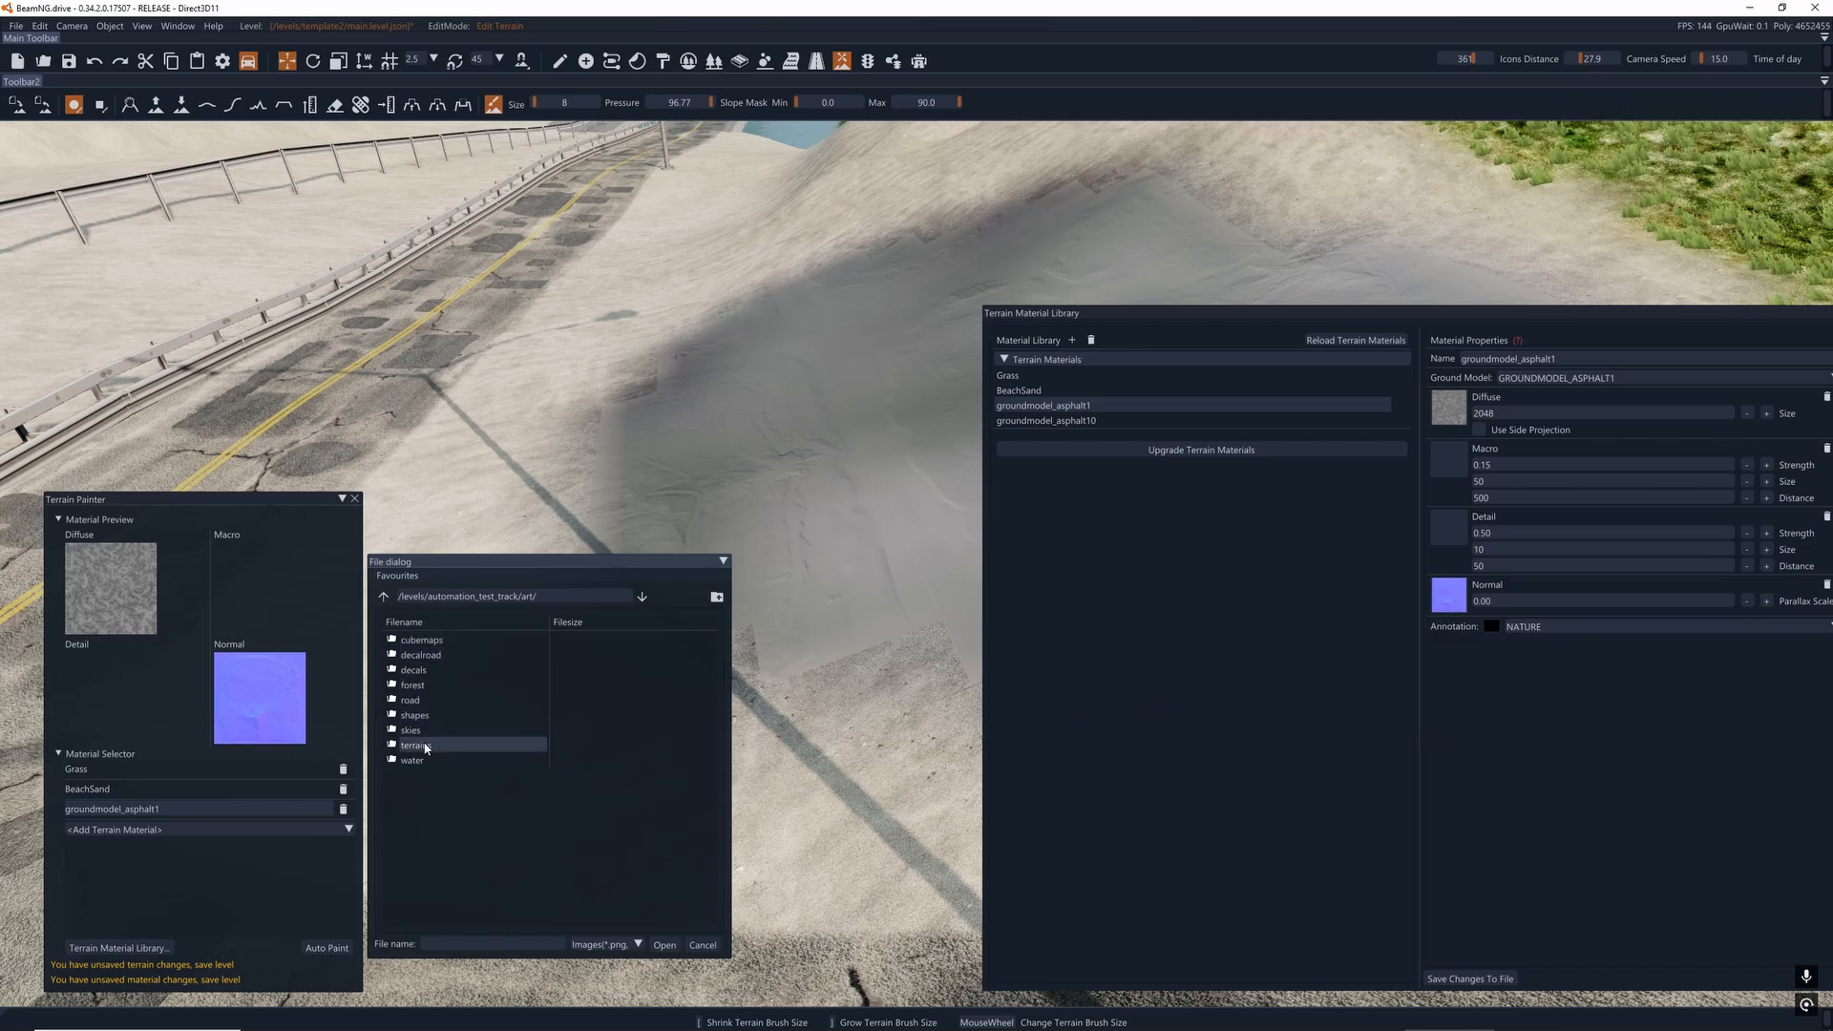
{"action": "double_click", "coordinate": [416, 746]}
{"action": "left_click_drag", "start_coordinate": [540, 563], "coordinate": [572, 346]}
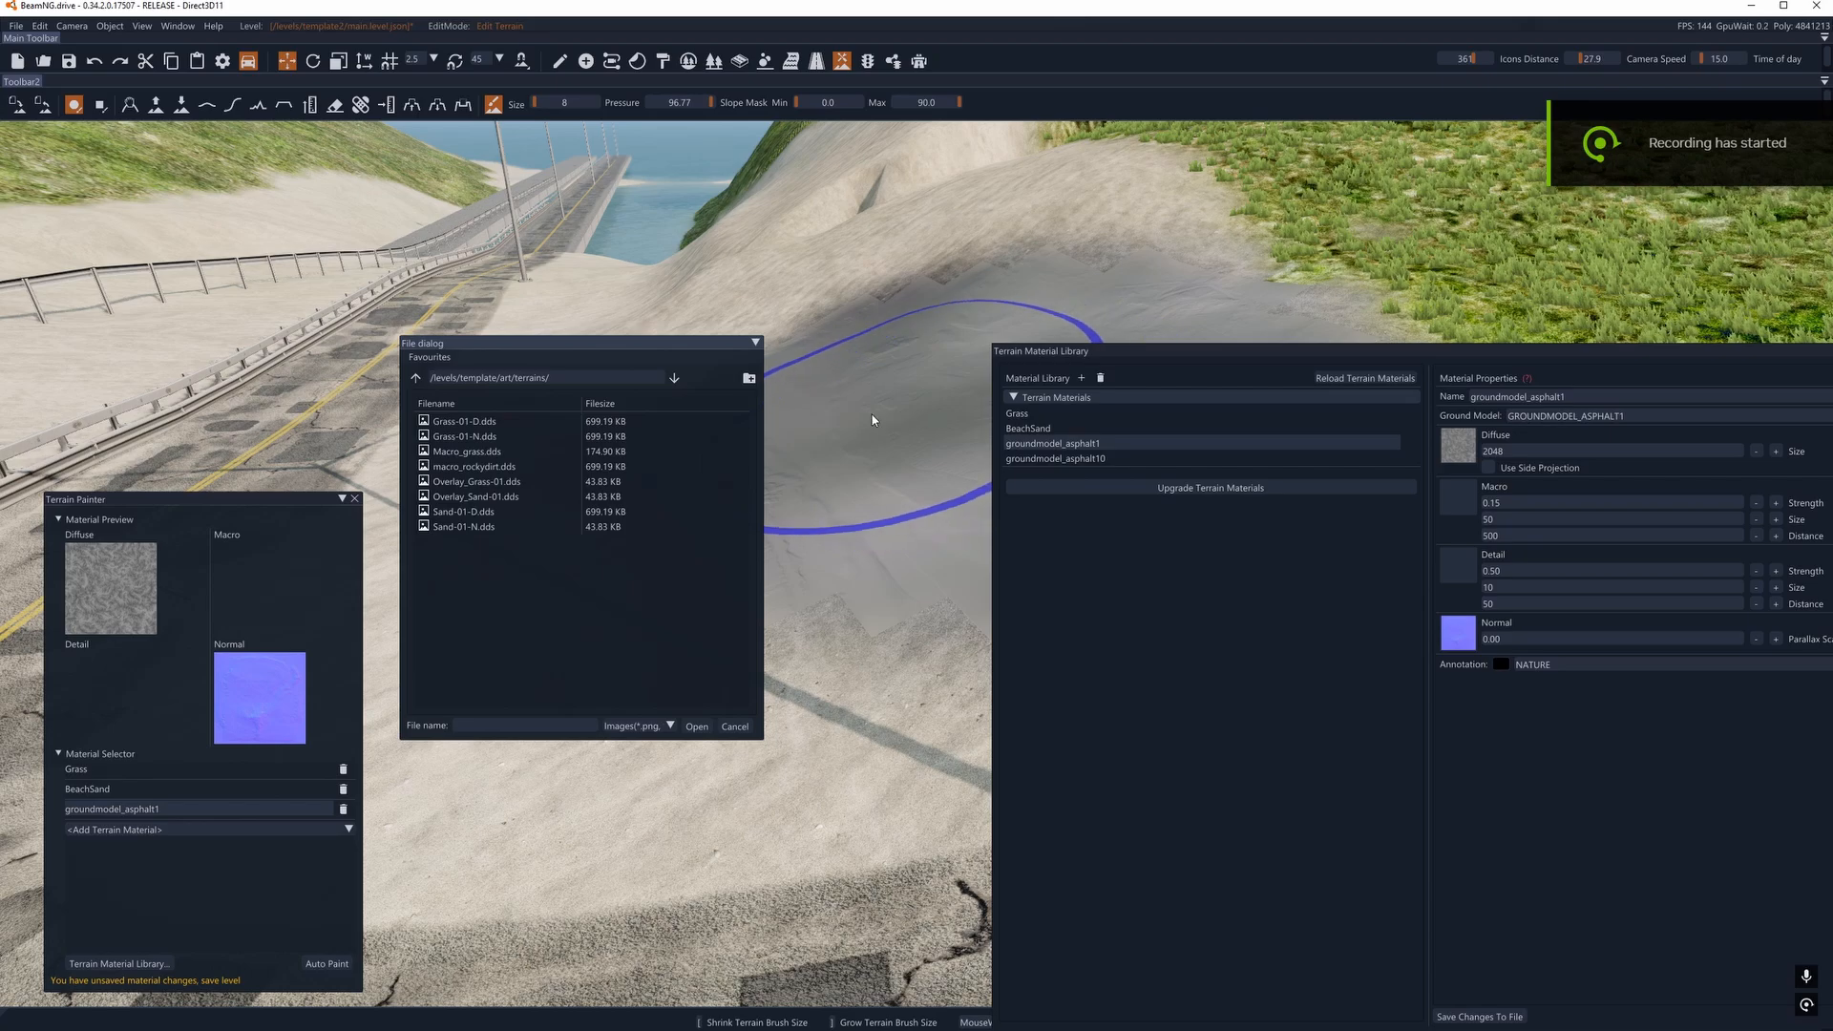
- Set groundmodel_asphalt1's Diffuse texture to Grass-01-D.dds from /levels/template/art/terrains/
{"action": "left_click", "coordinate": [454, 423]}
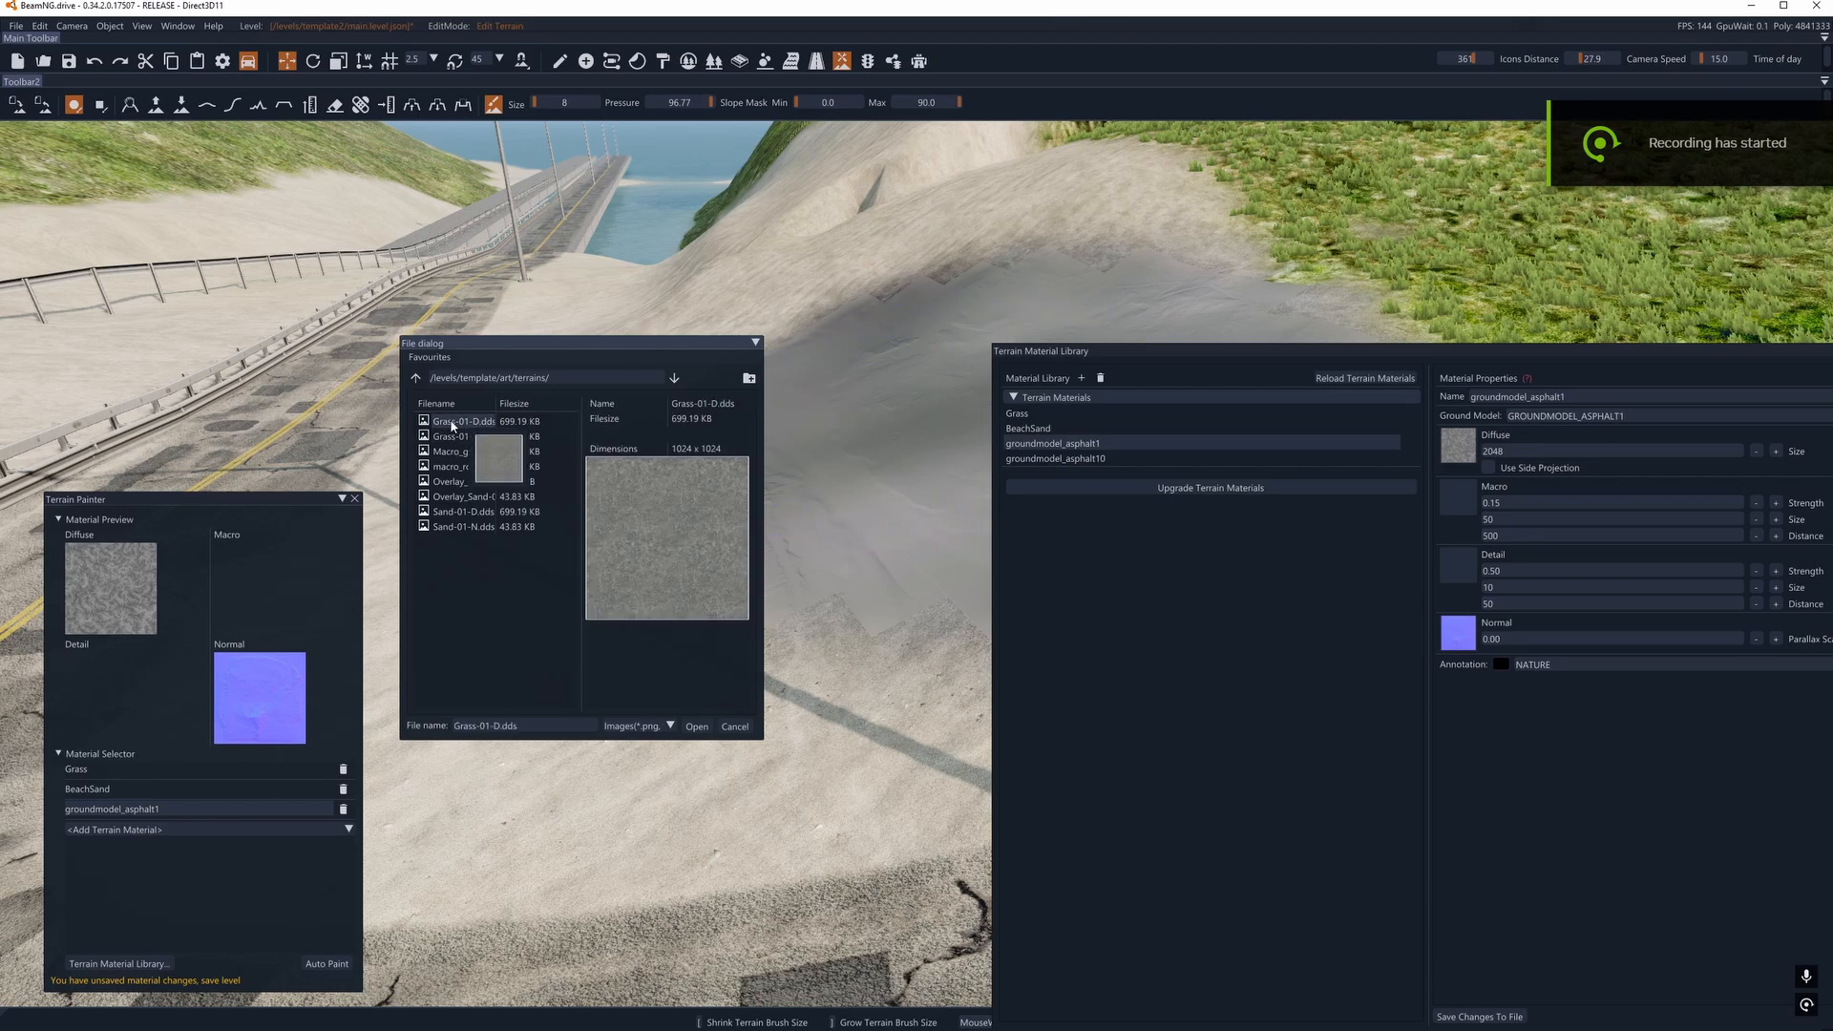
{"action": "right_click_drag", "start_coordinate": [1072, 224], "coordinate": [1041, 245]}
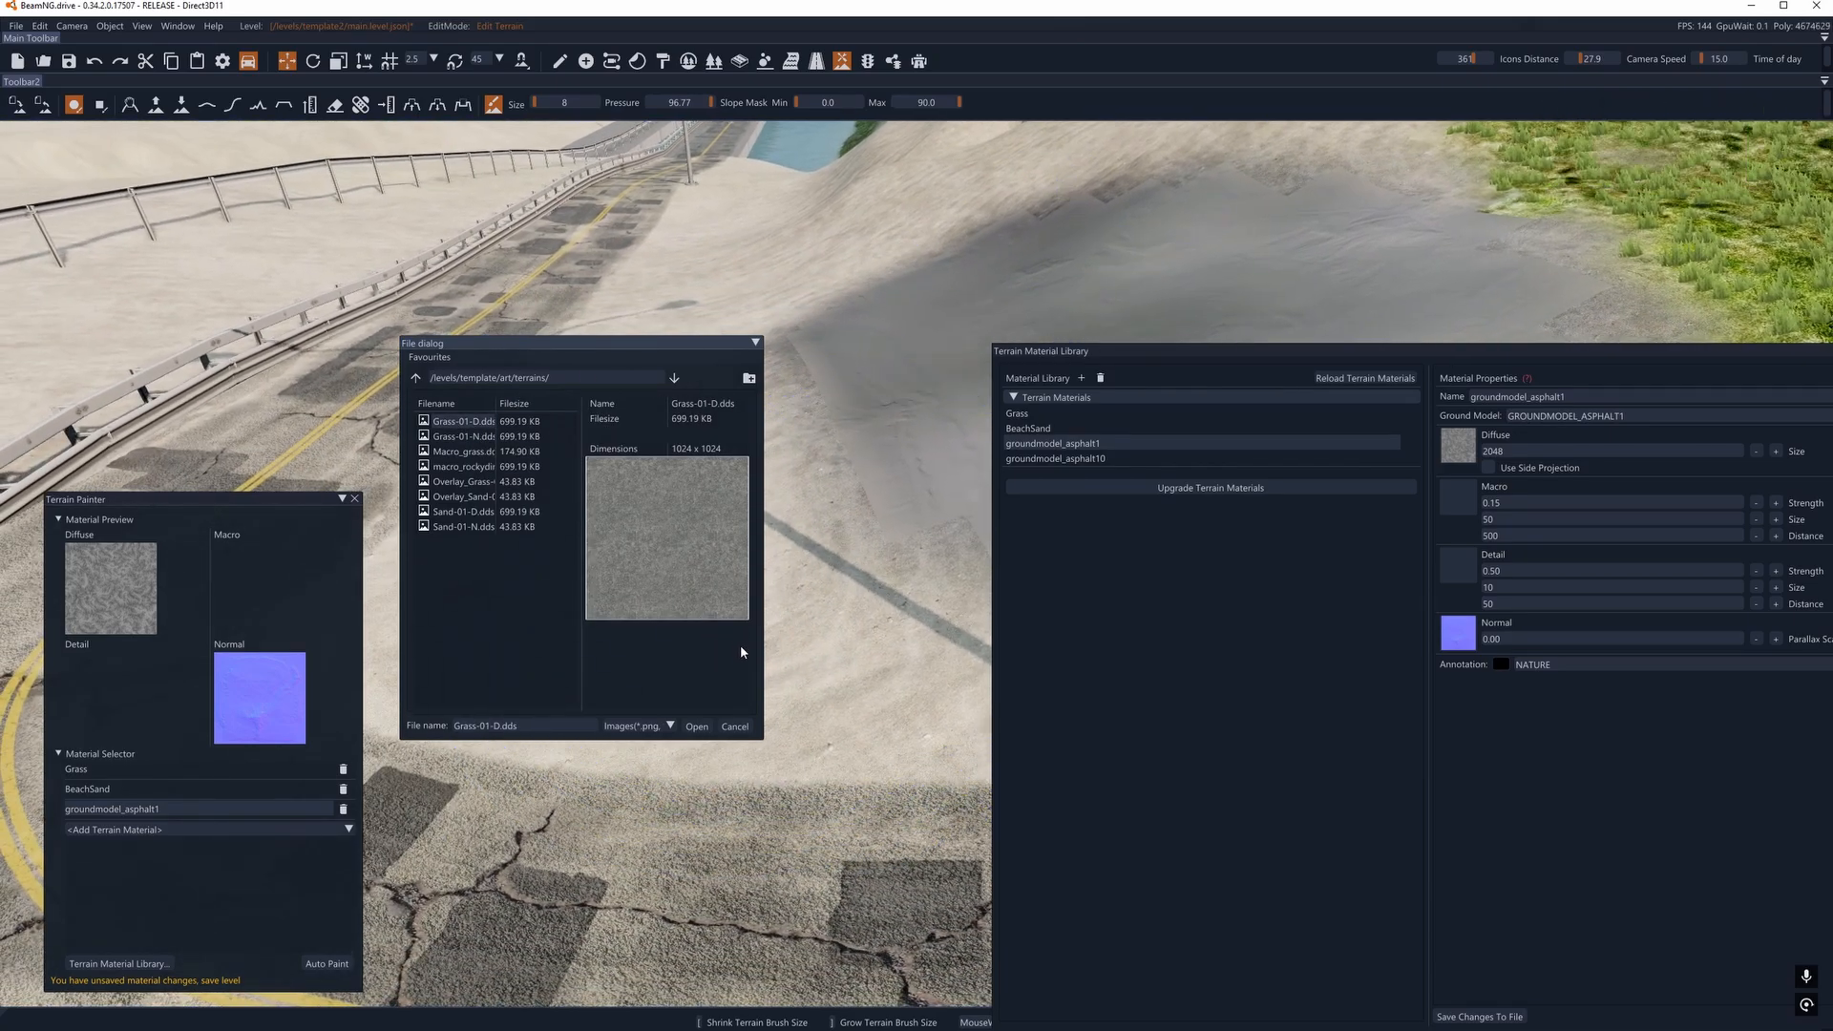
{"action": "left_click", "coordinate": [697, 728]}
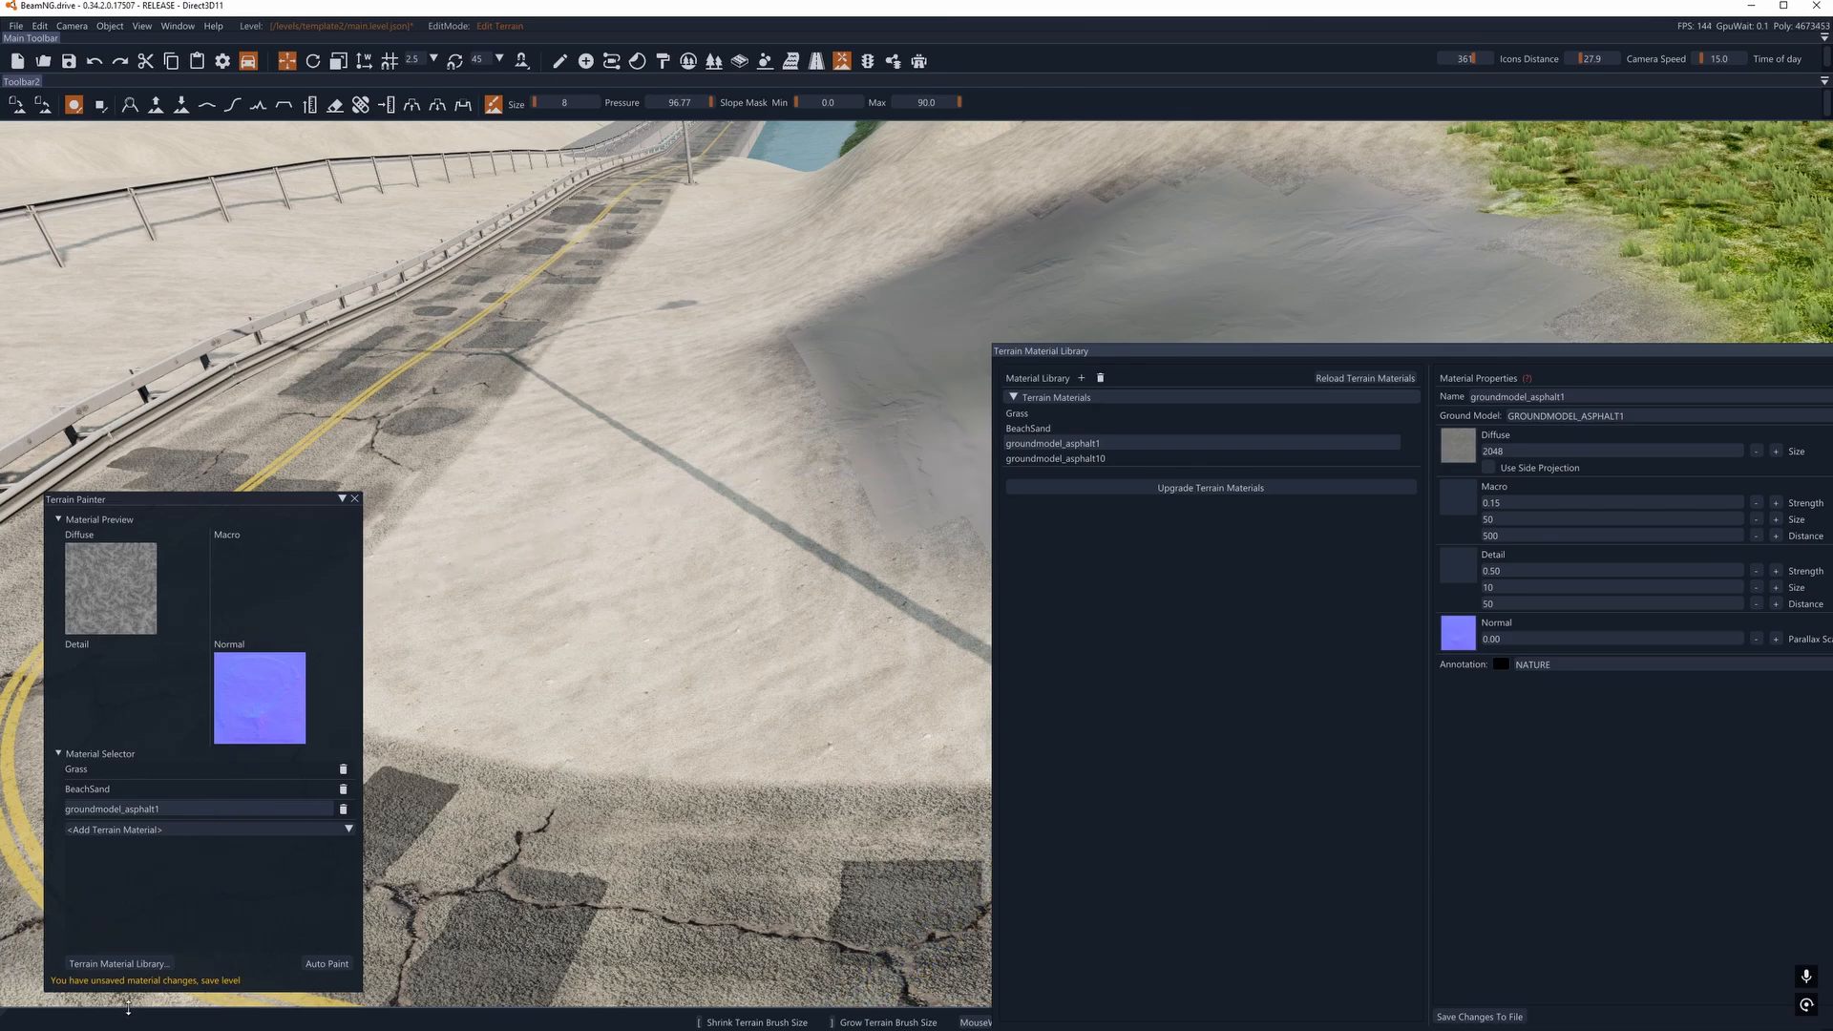
- Paint more groundmodel_asphalt1 over the grey patch beside the road and save the material changes to file
{"action": "left_click_drag", "start_coordinate": [174, 494], "coordinate": [131, 396]}
{"action": "mouse_move", "coordinate": [688, 499]}
{"action": "left_mouse_down"}
{"action": "mouse_move", "coordinate": [728, 478]}
{"action": "mouse_move", "coordinate": [761, 347]}
{"action": "mouse_move", "coordinate": [779, 385]}
{"action": "left_mouse_up"}
{"action": "right_click_drag", "start_coordinate": [714, 473], "coordinate": [859, 411]}
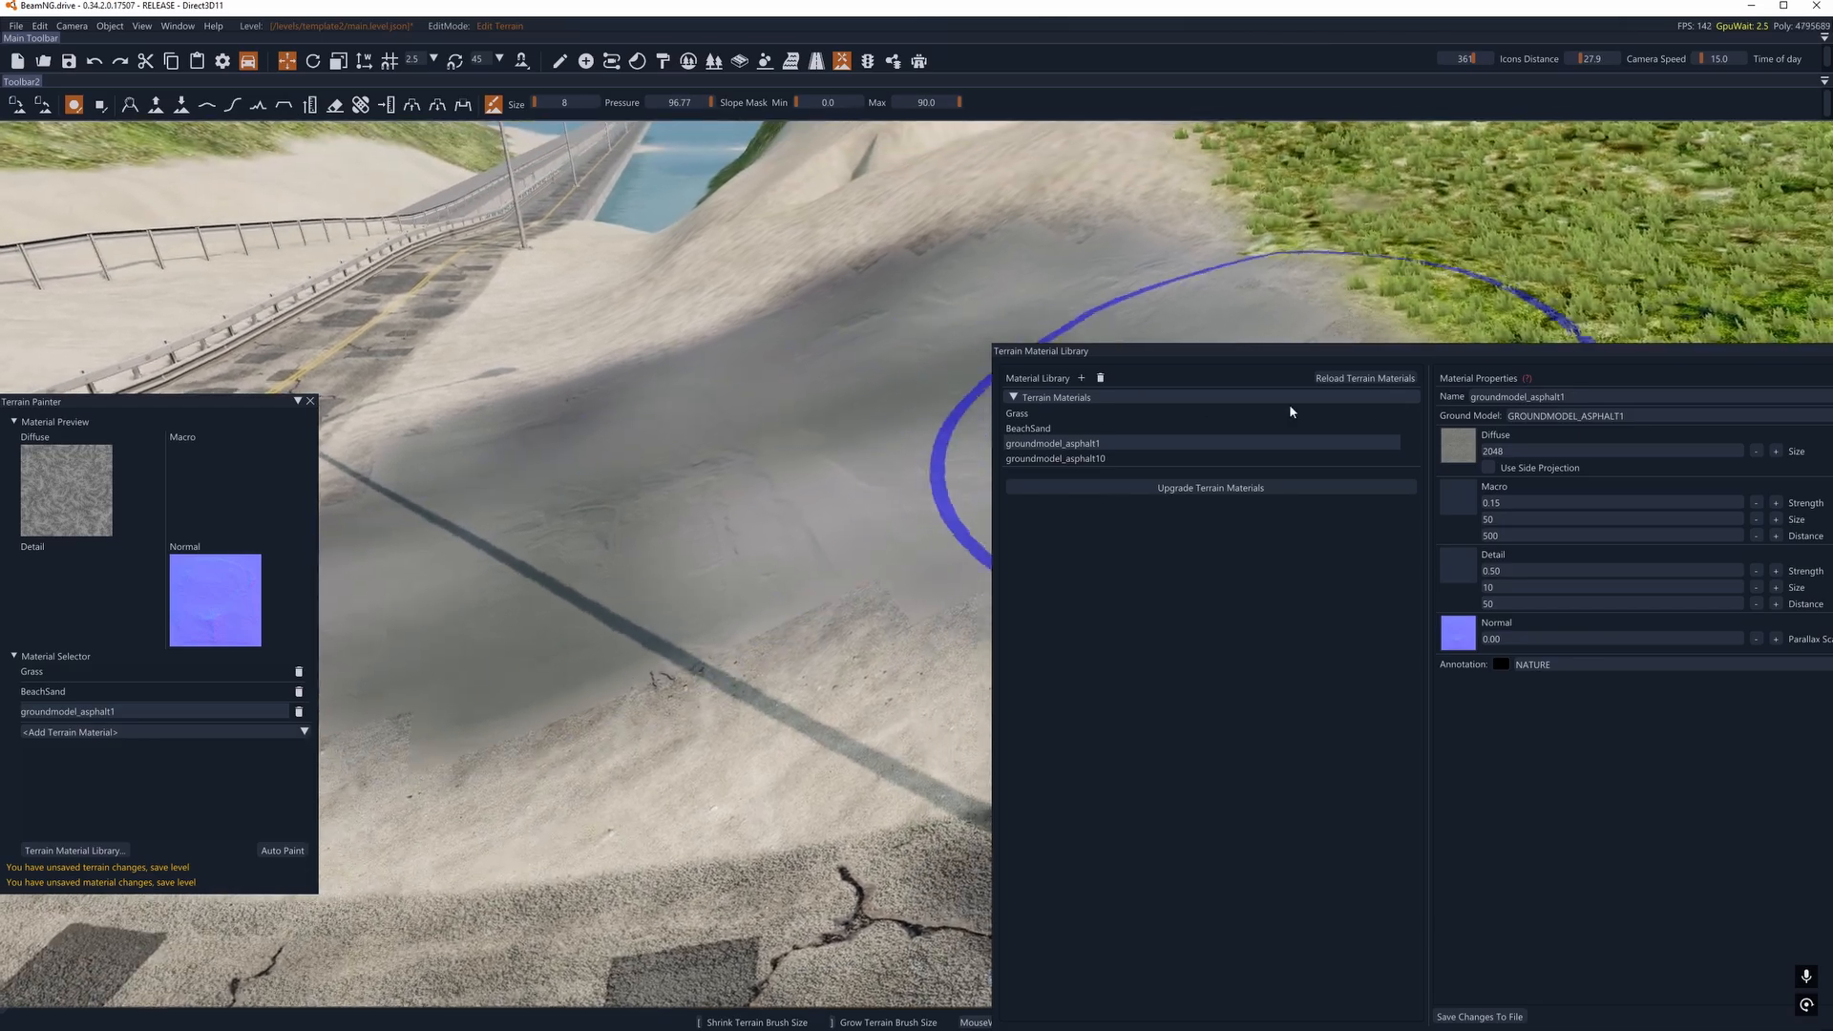
{"action": "left_click", "coordinate": [1479, 1016]}
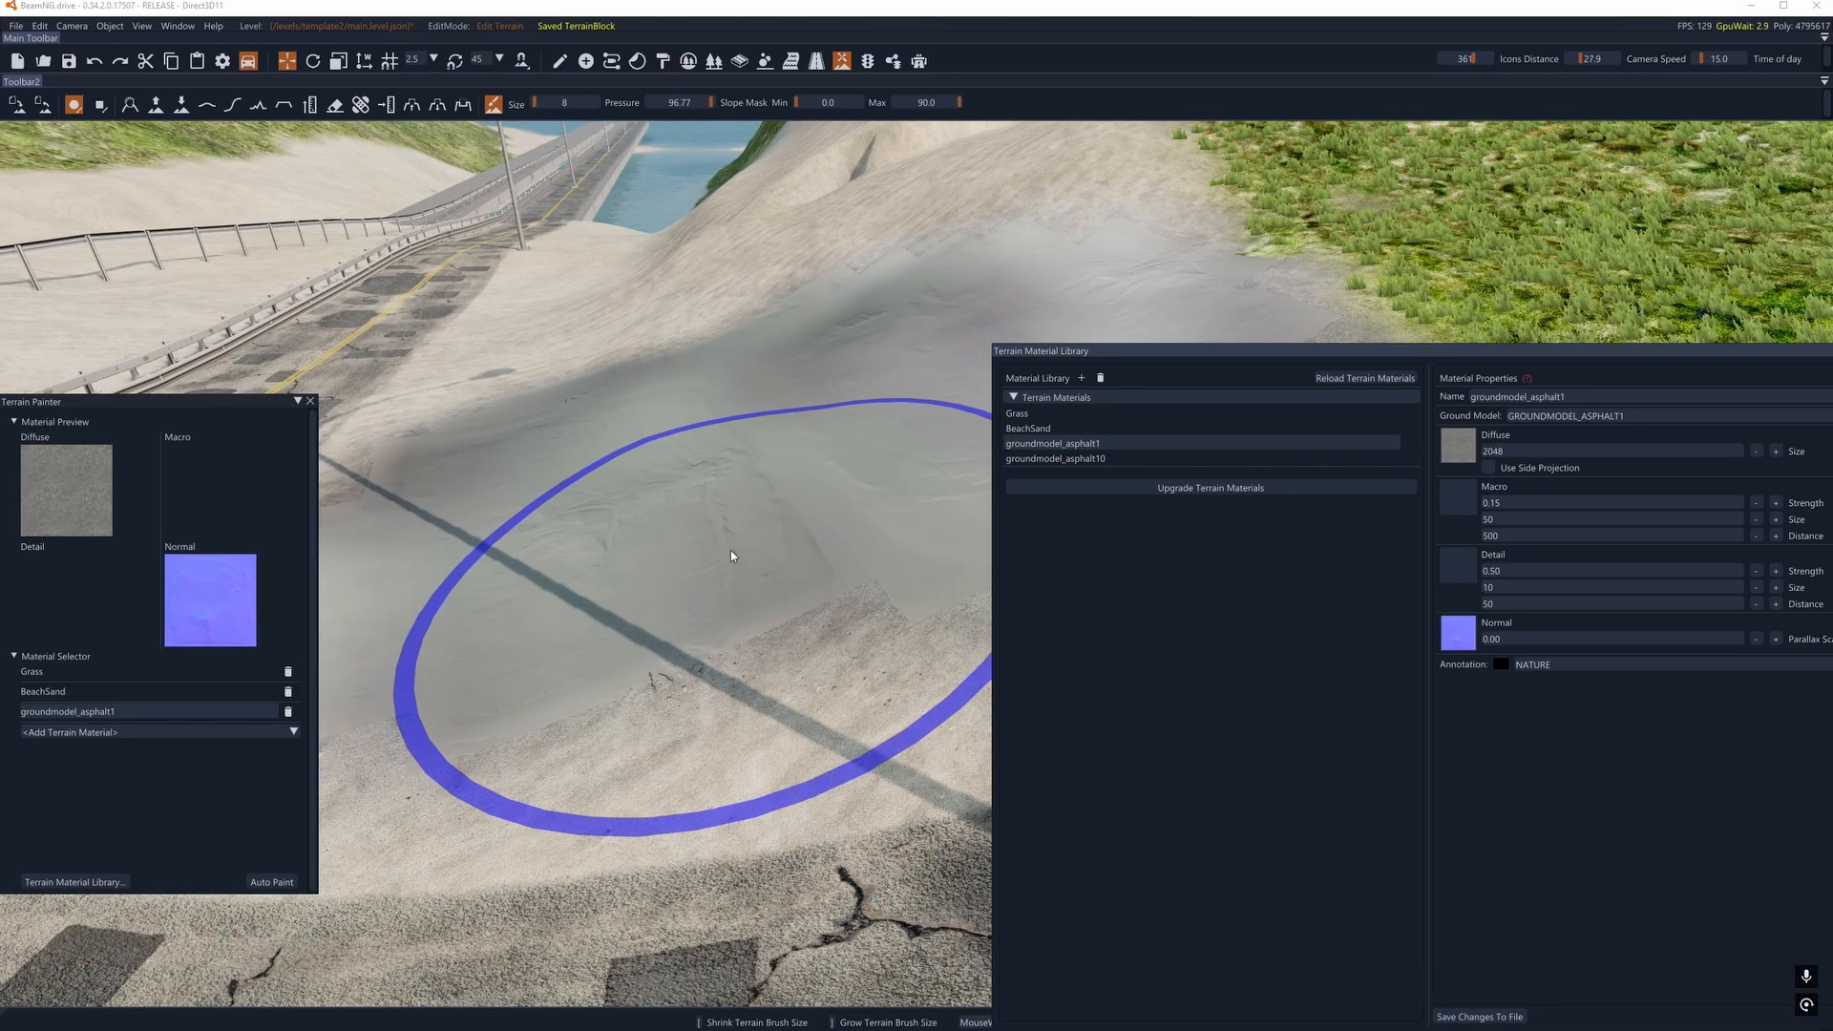
- Set groundmodel_asphalt1's Detail texture to macro_rockydirt.dds from /levels/template2/art/terrains/ and save the changes to file
{"action": "left_click_drag", "start_coordinate": [1279, 358], "coordinate": [1220, 225]}
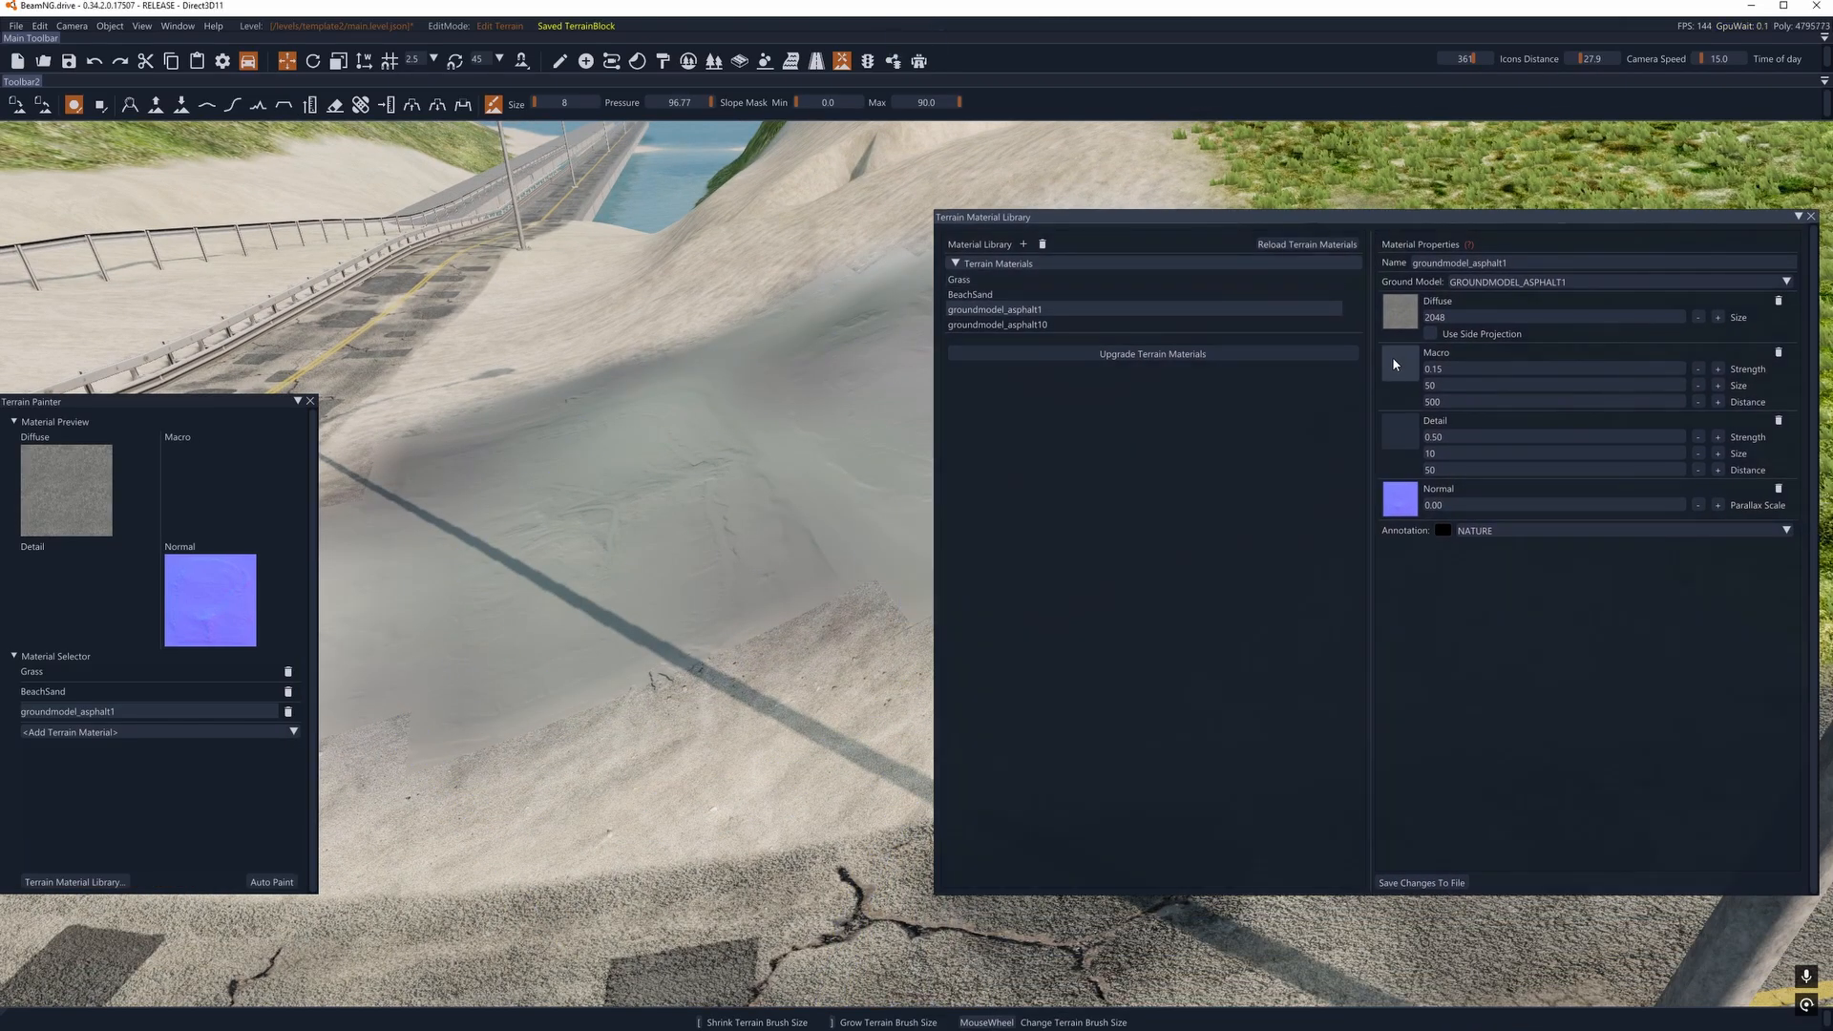
{"action": "left_click", "coordinate": [1398, 436]}
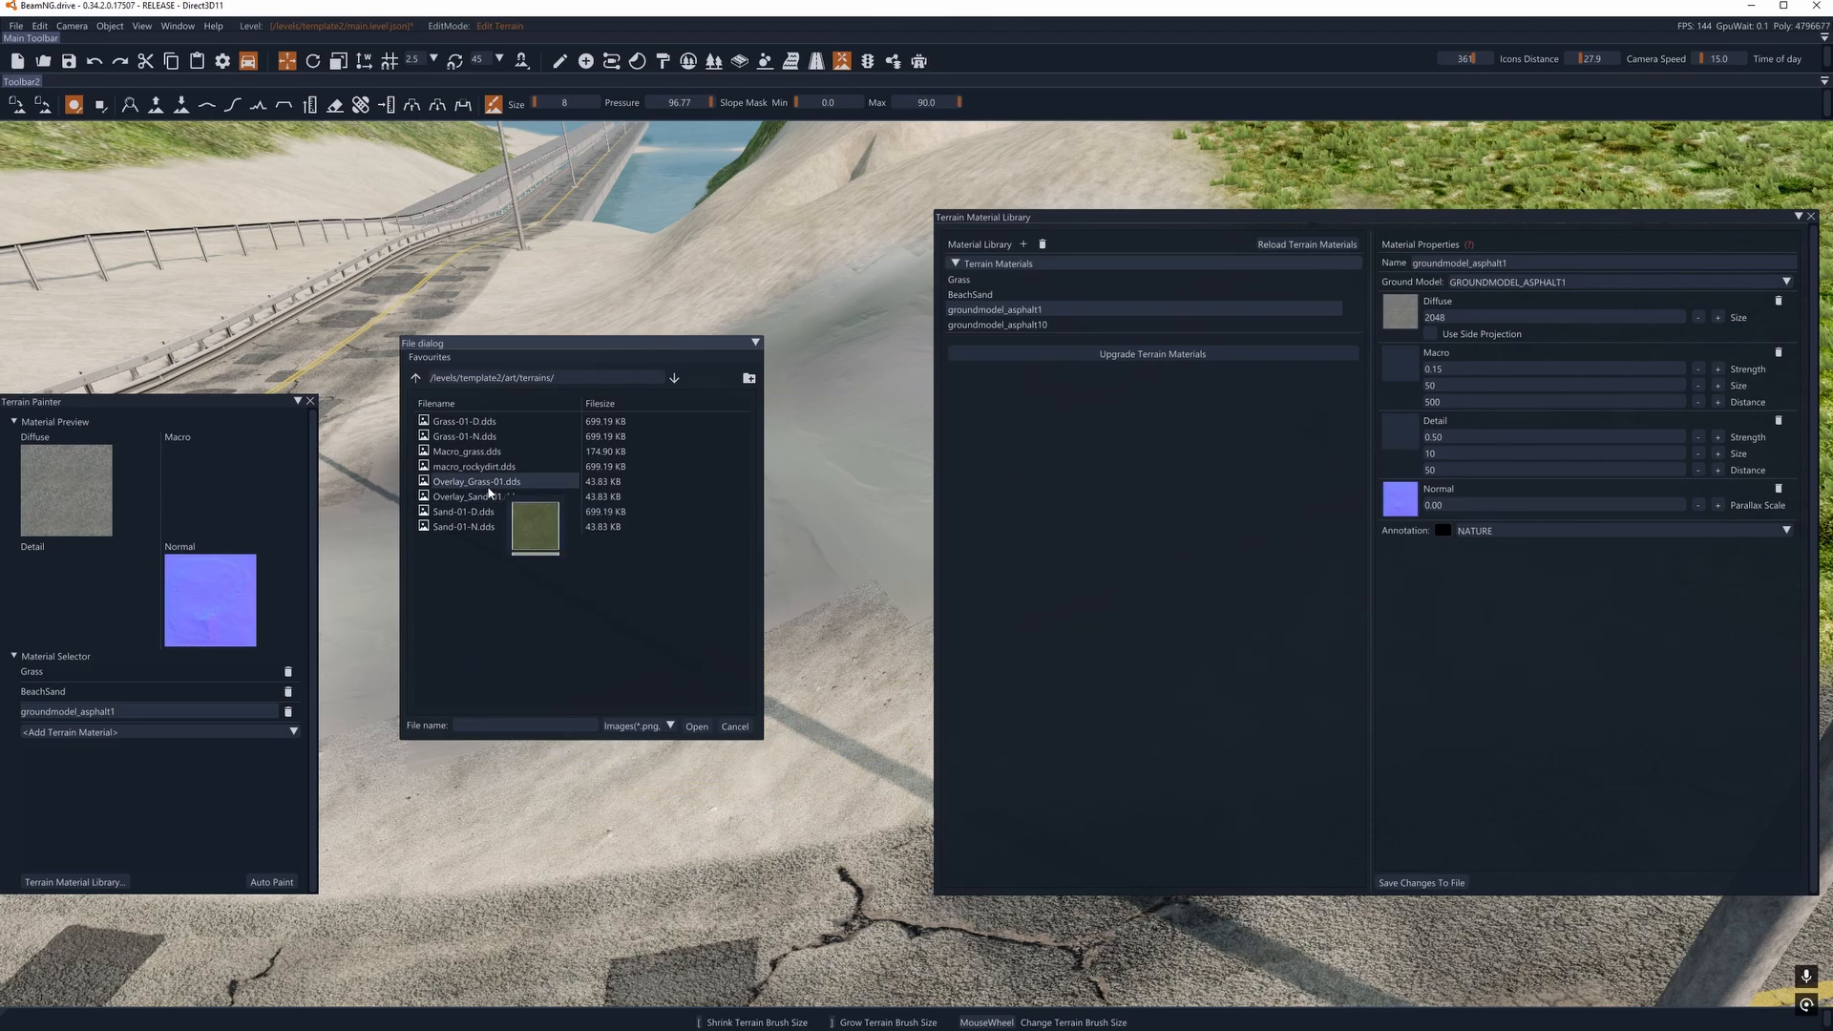
{"action": "left_click", "coordinate": [468, 466]}
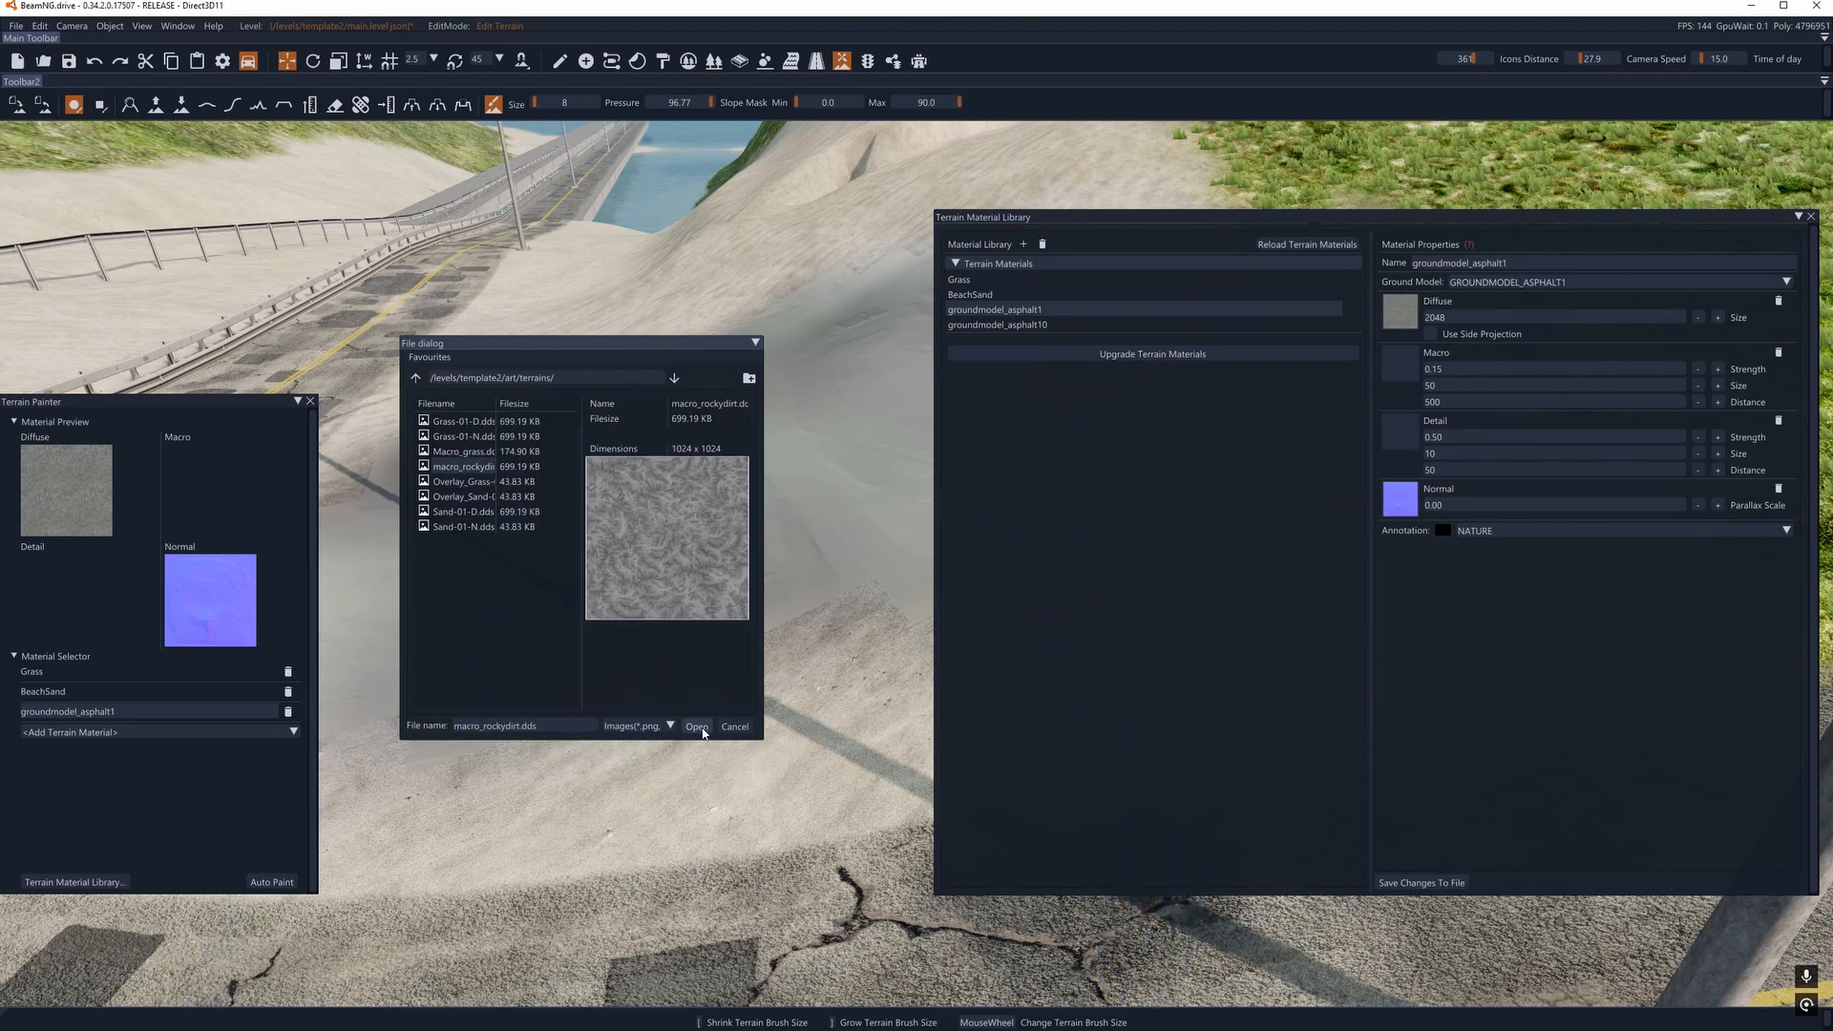
{"action": "left_click", "coordinate": [698, 728]}
{"action": "left_click", "coordinate": [1421, 883]}
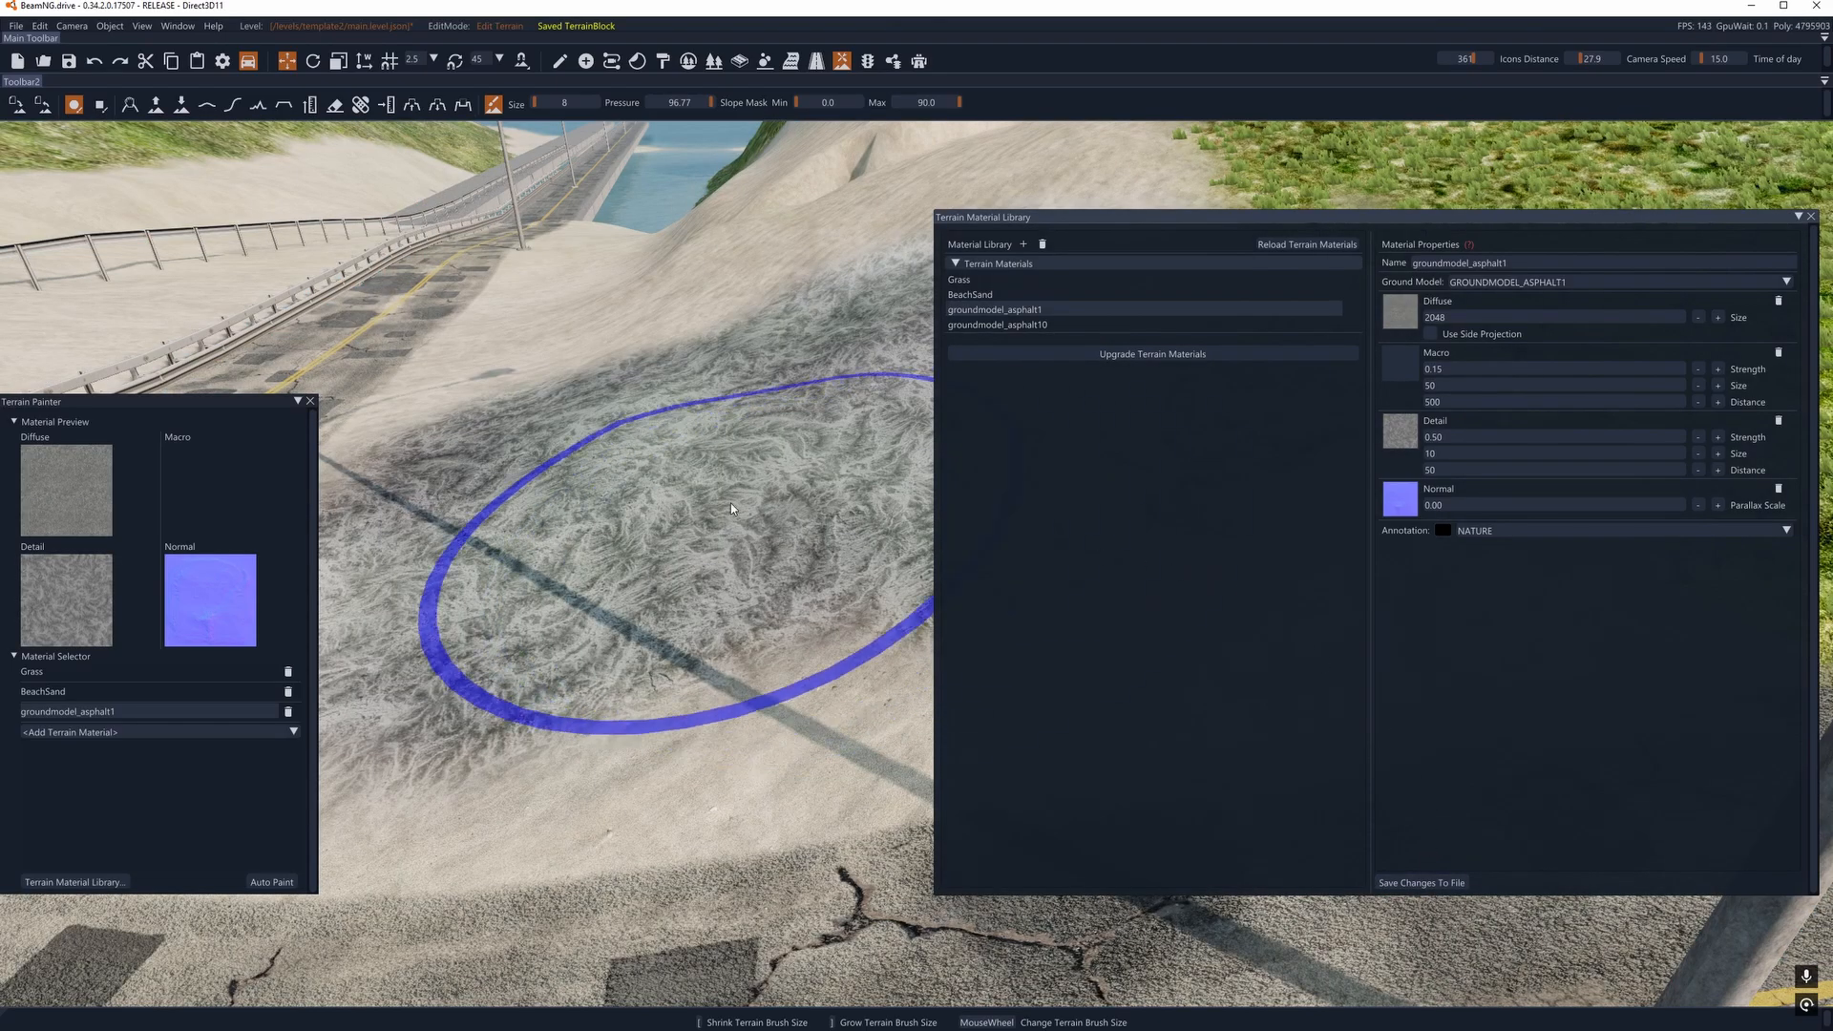
{"action": "mouse_move", "coordinate": [731, 509]}
{"action": "right_mouse_down"}
{"action": "mouse_move", "coordinate": [674, 509]}
{"action": "mouse_move", "coordinate": [770, 506]}
{"action": "mouse_move", "coordinate": [430, 506]}
{"action": "right_mouse_up"}
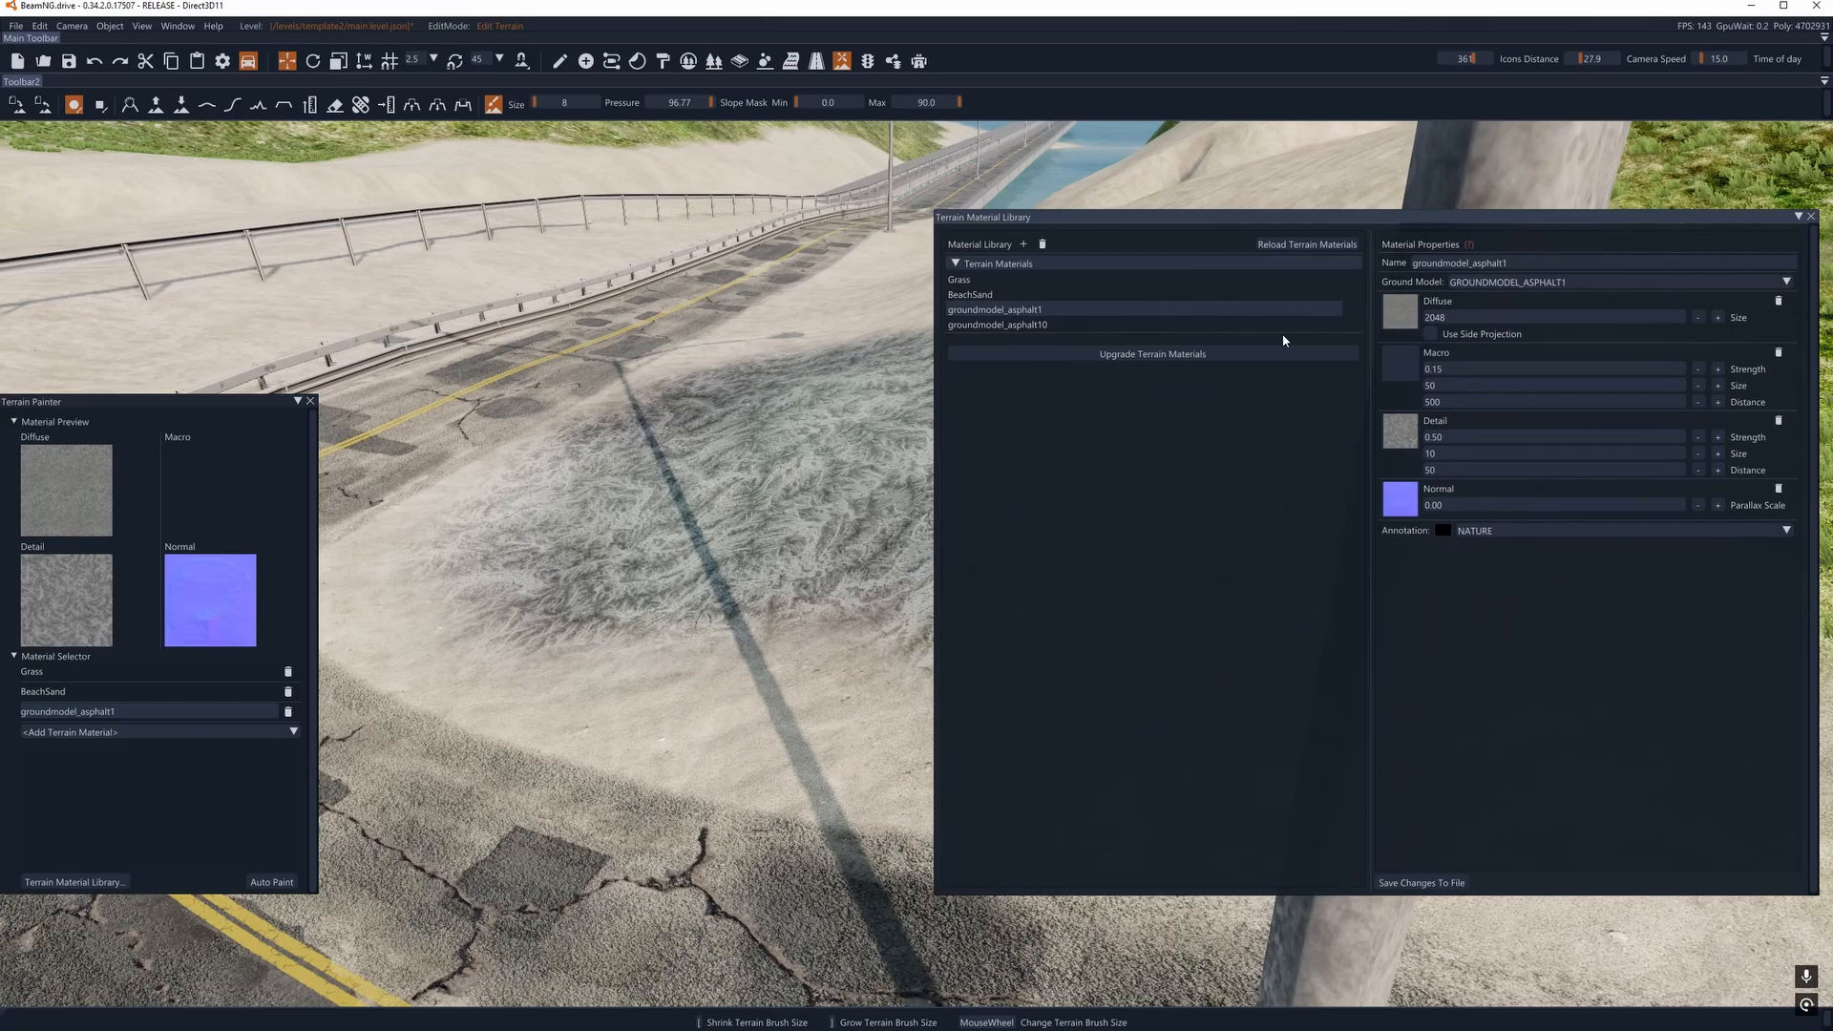
{"action": "left_click", "coordinate": [1406, 360]}
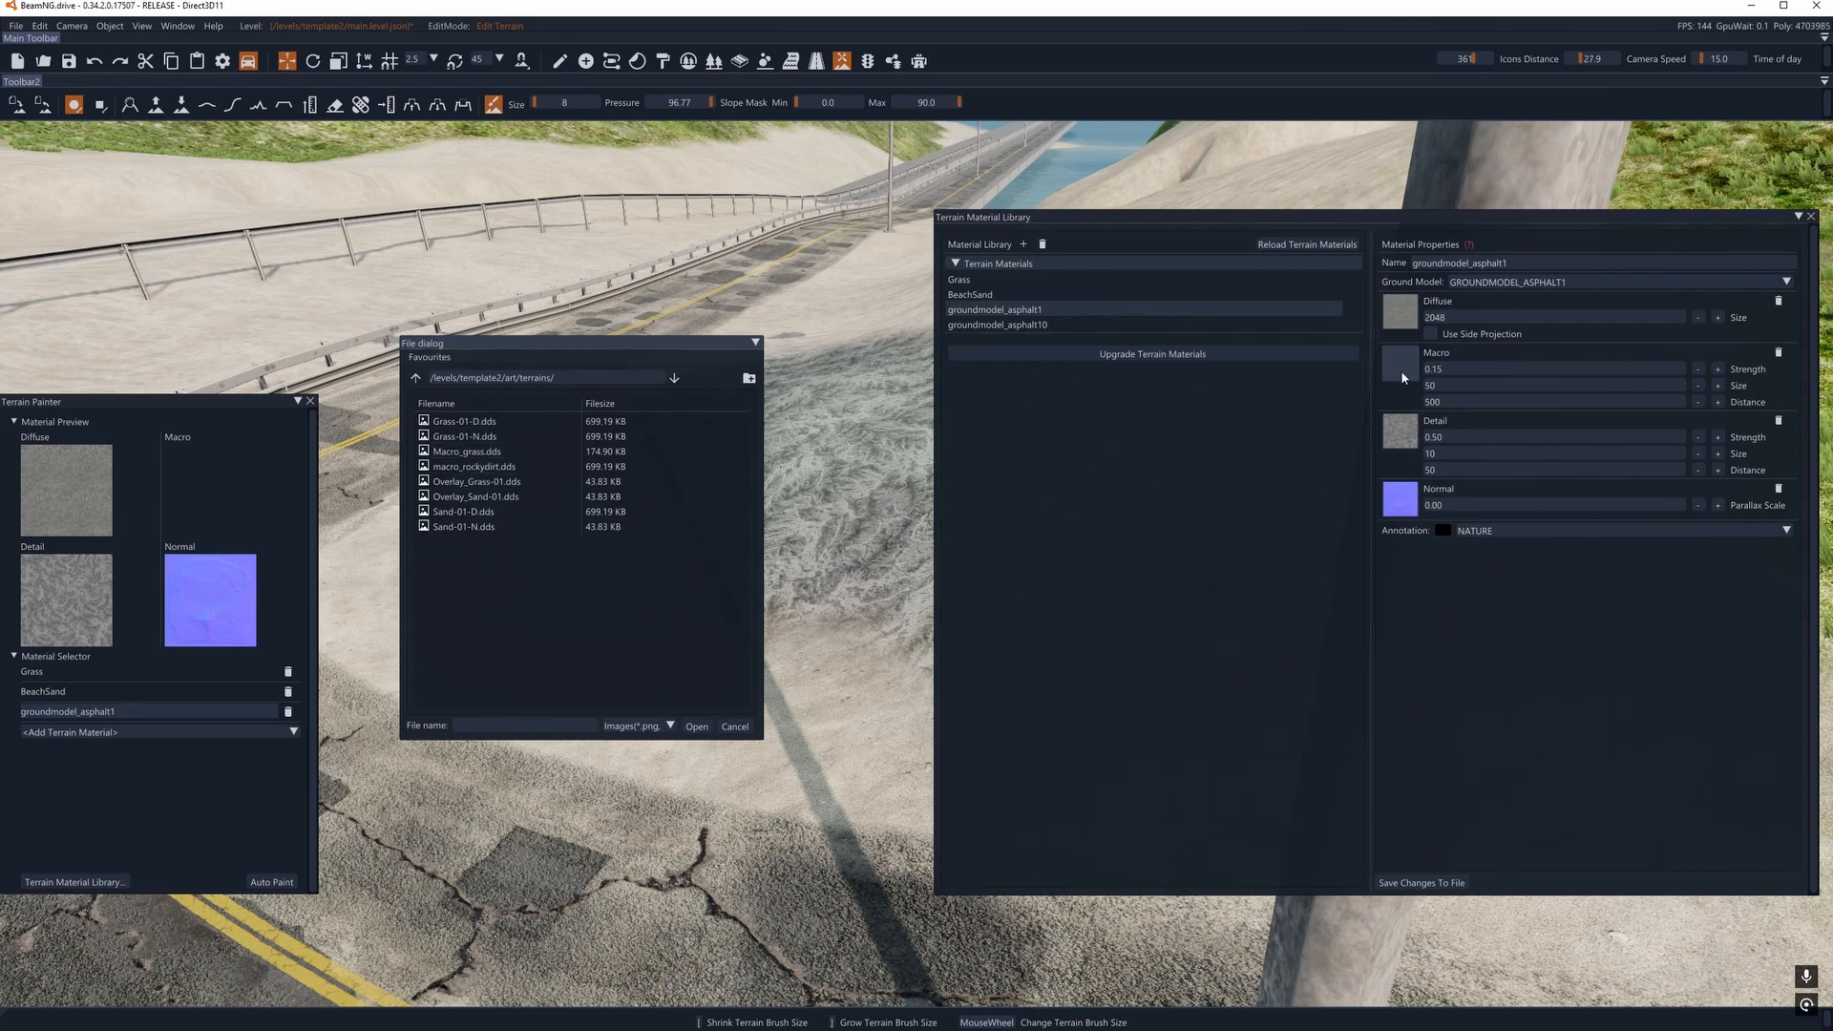
{"action": "left_click", "coordinate": [1400, 508]}
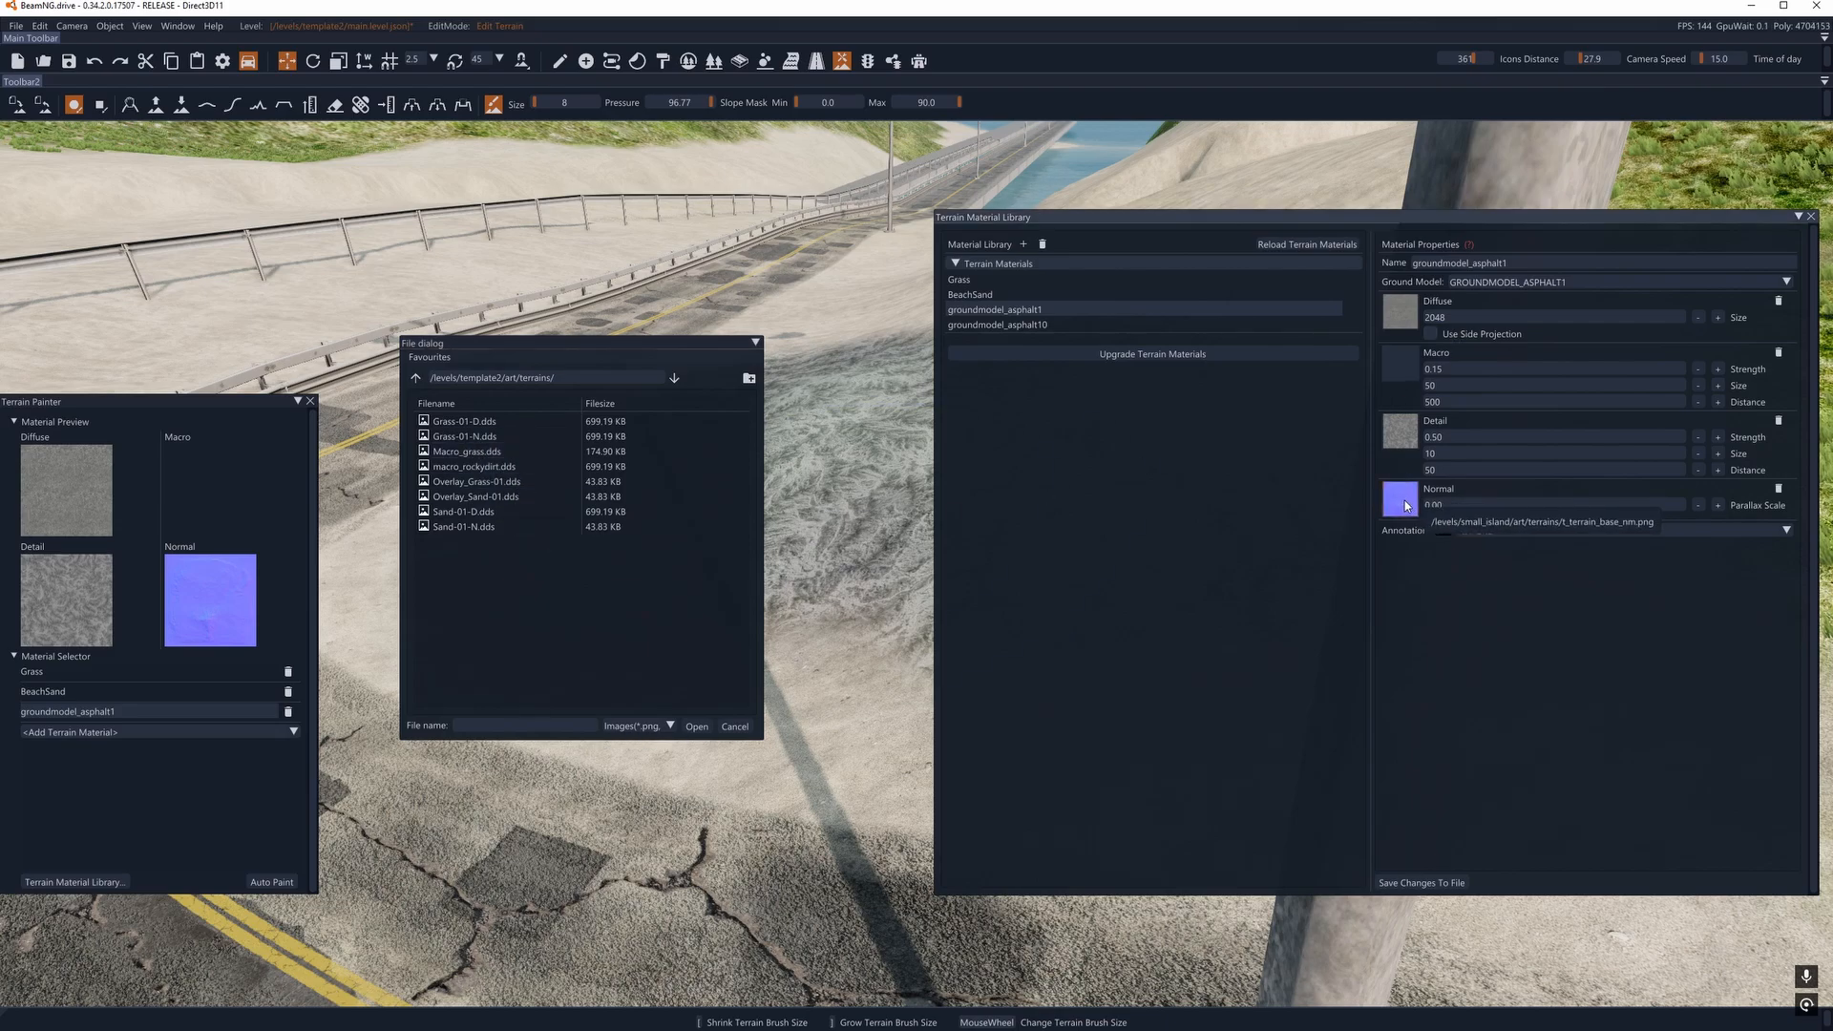
{"action": "left_click", "coordinate": [447, 439]}
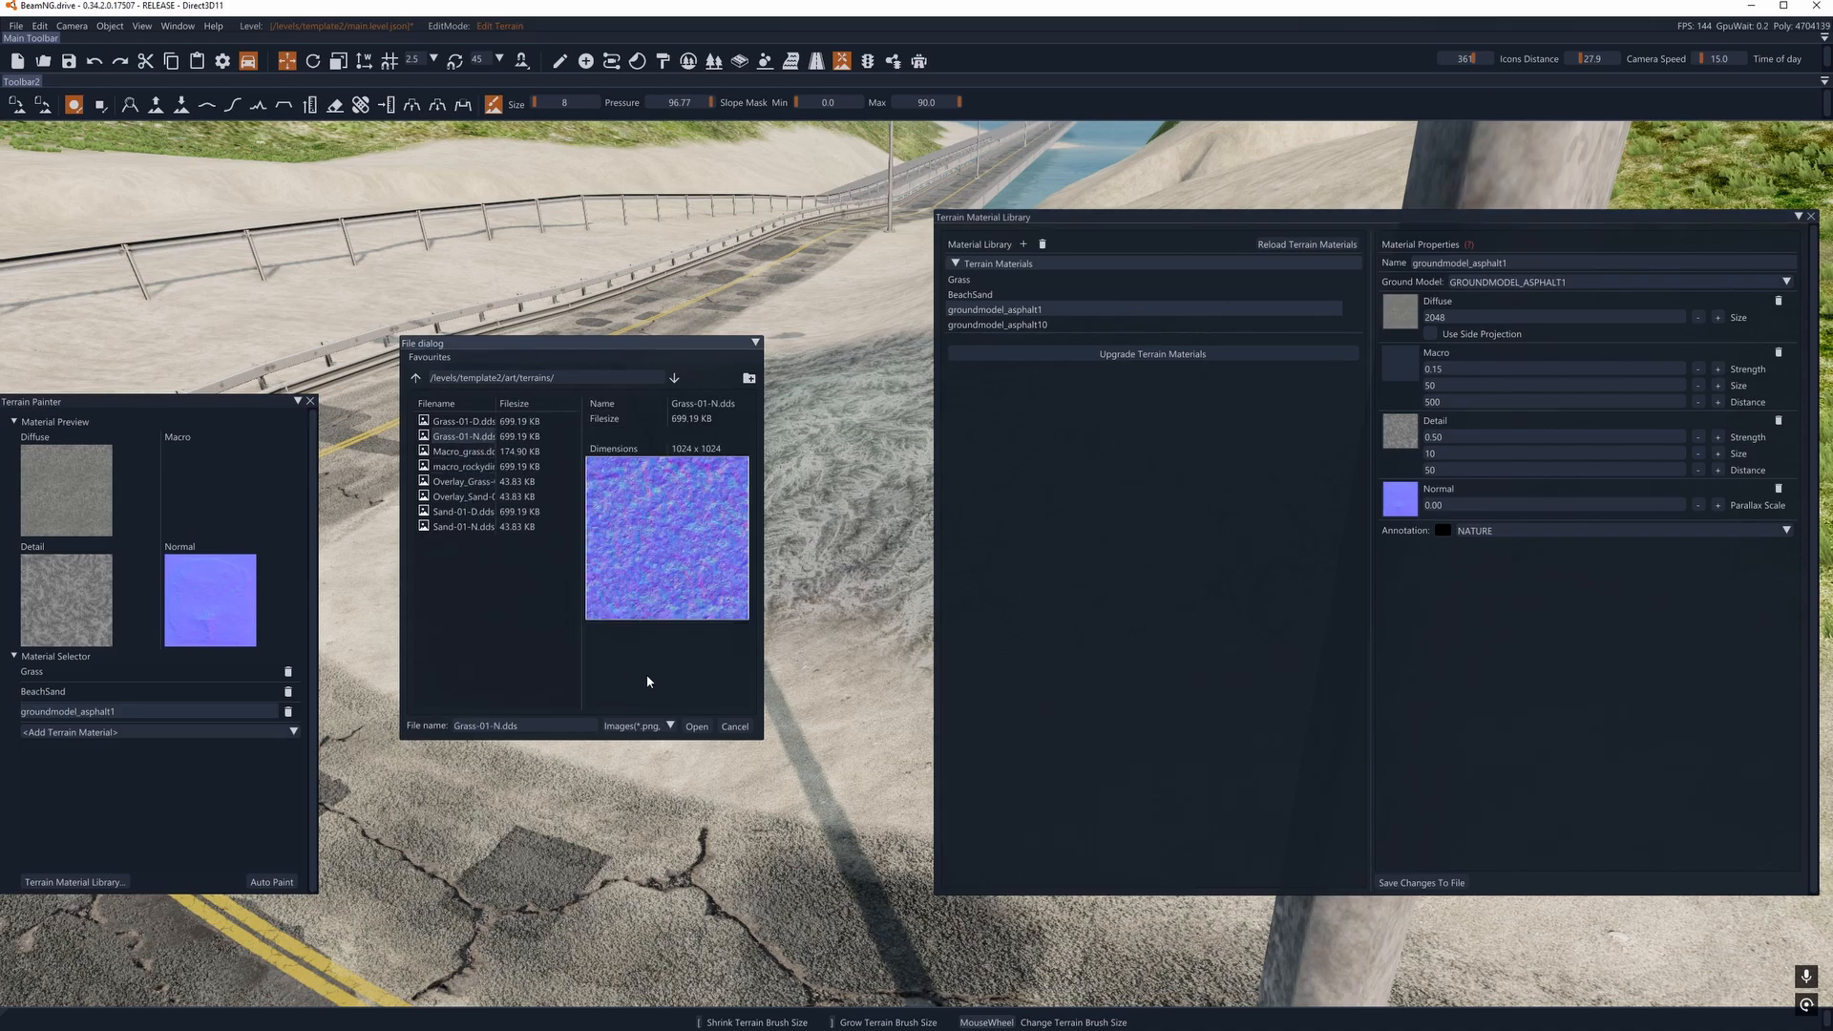
{"action": "left_click", "coordinate": [698, 728]}
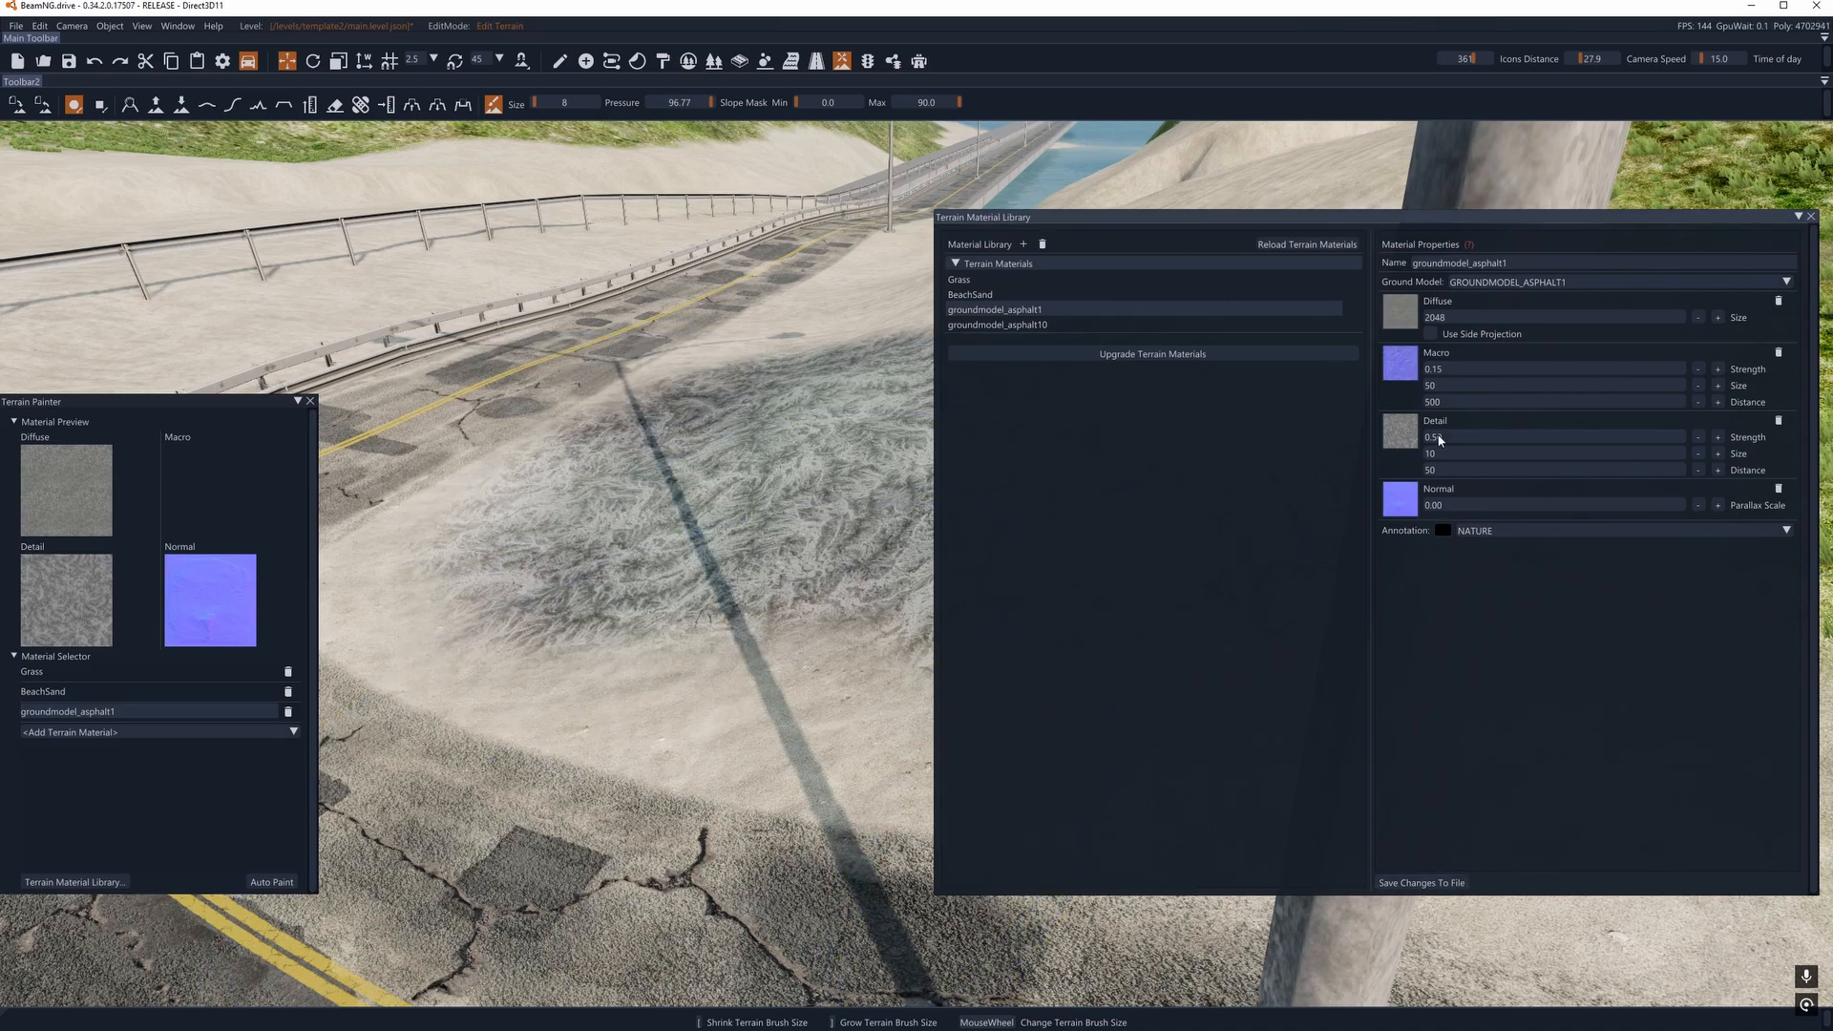
{"action": "left_click", "coordinate": [1779, 353]}
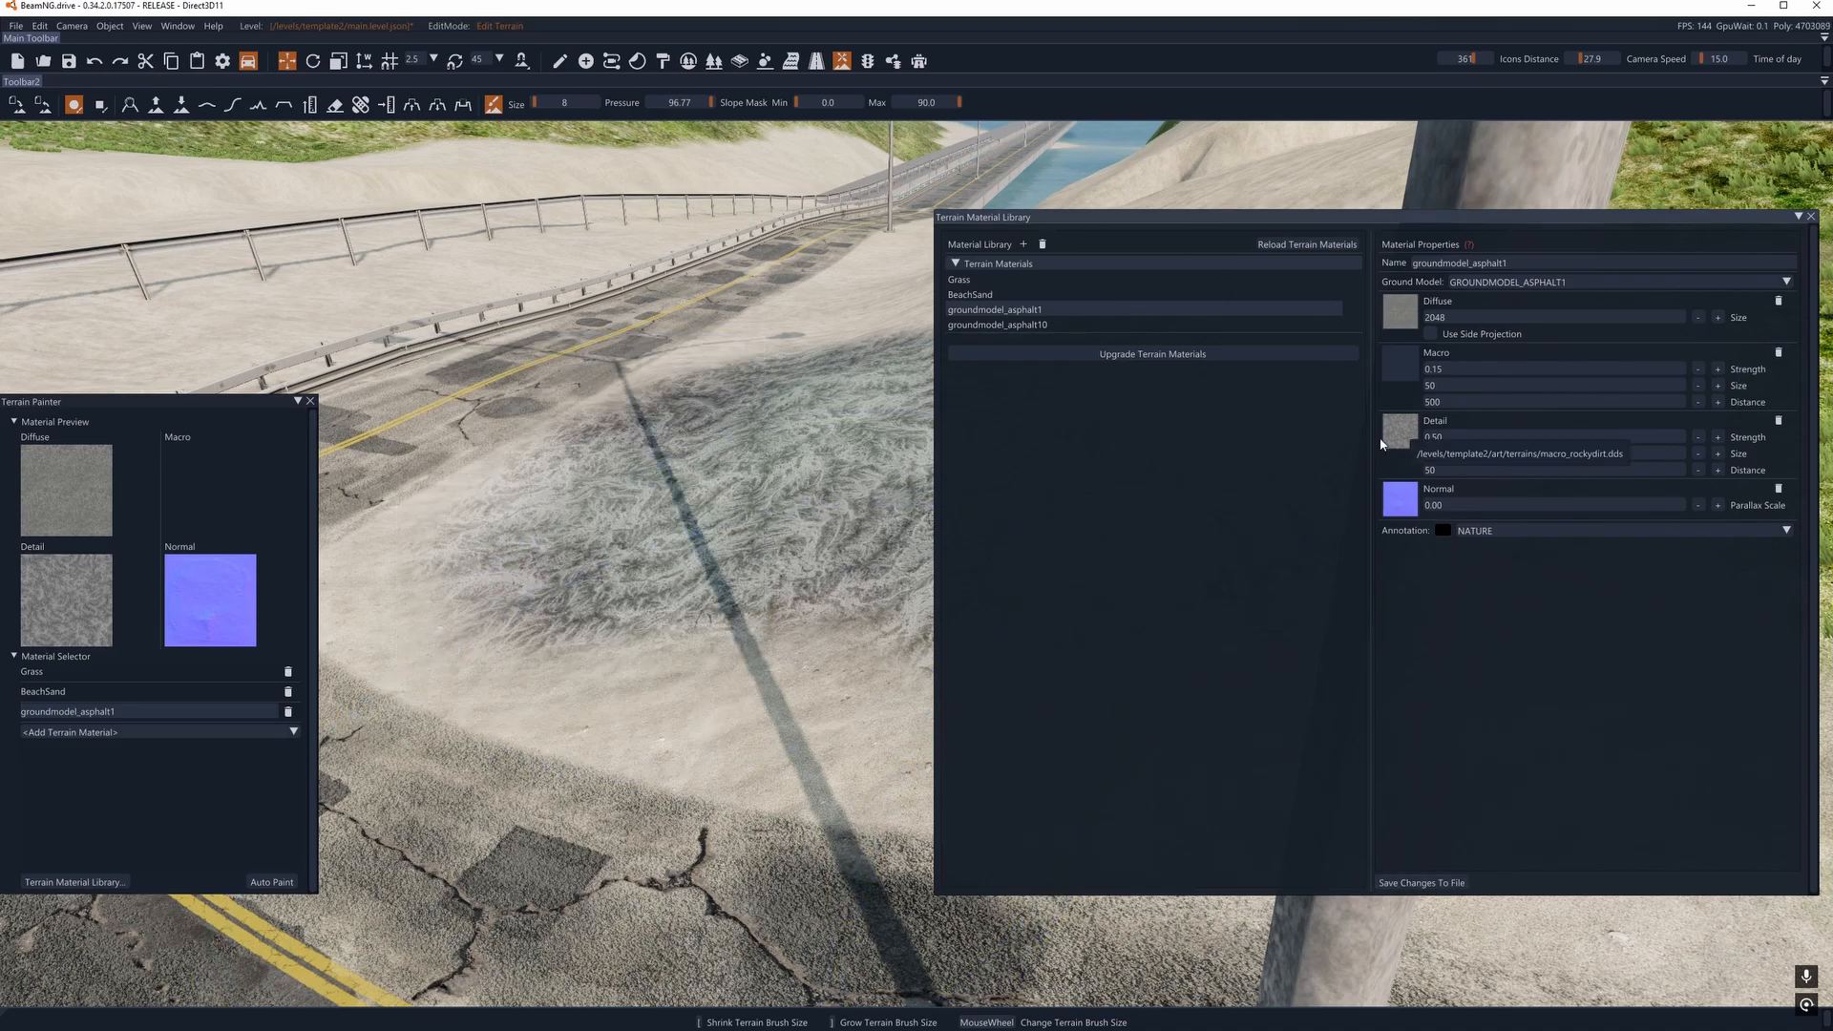
- Set groundmodel_asphalt1's Normal texture to Grass-01-N.dds from /levels/template2/art/terrains/ and save the changes to file
{"action": "left_click", "coordinate": [1402, 501]}
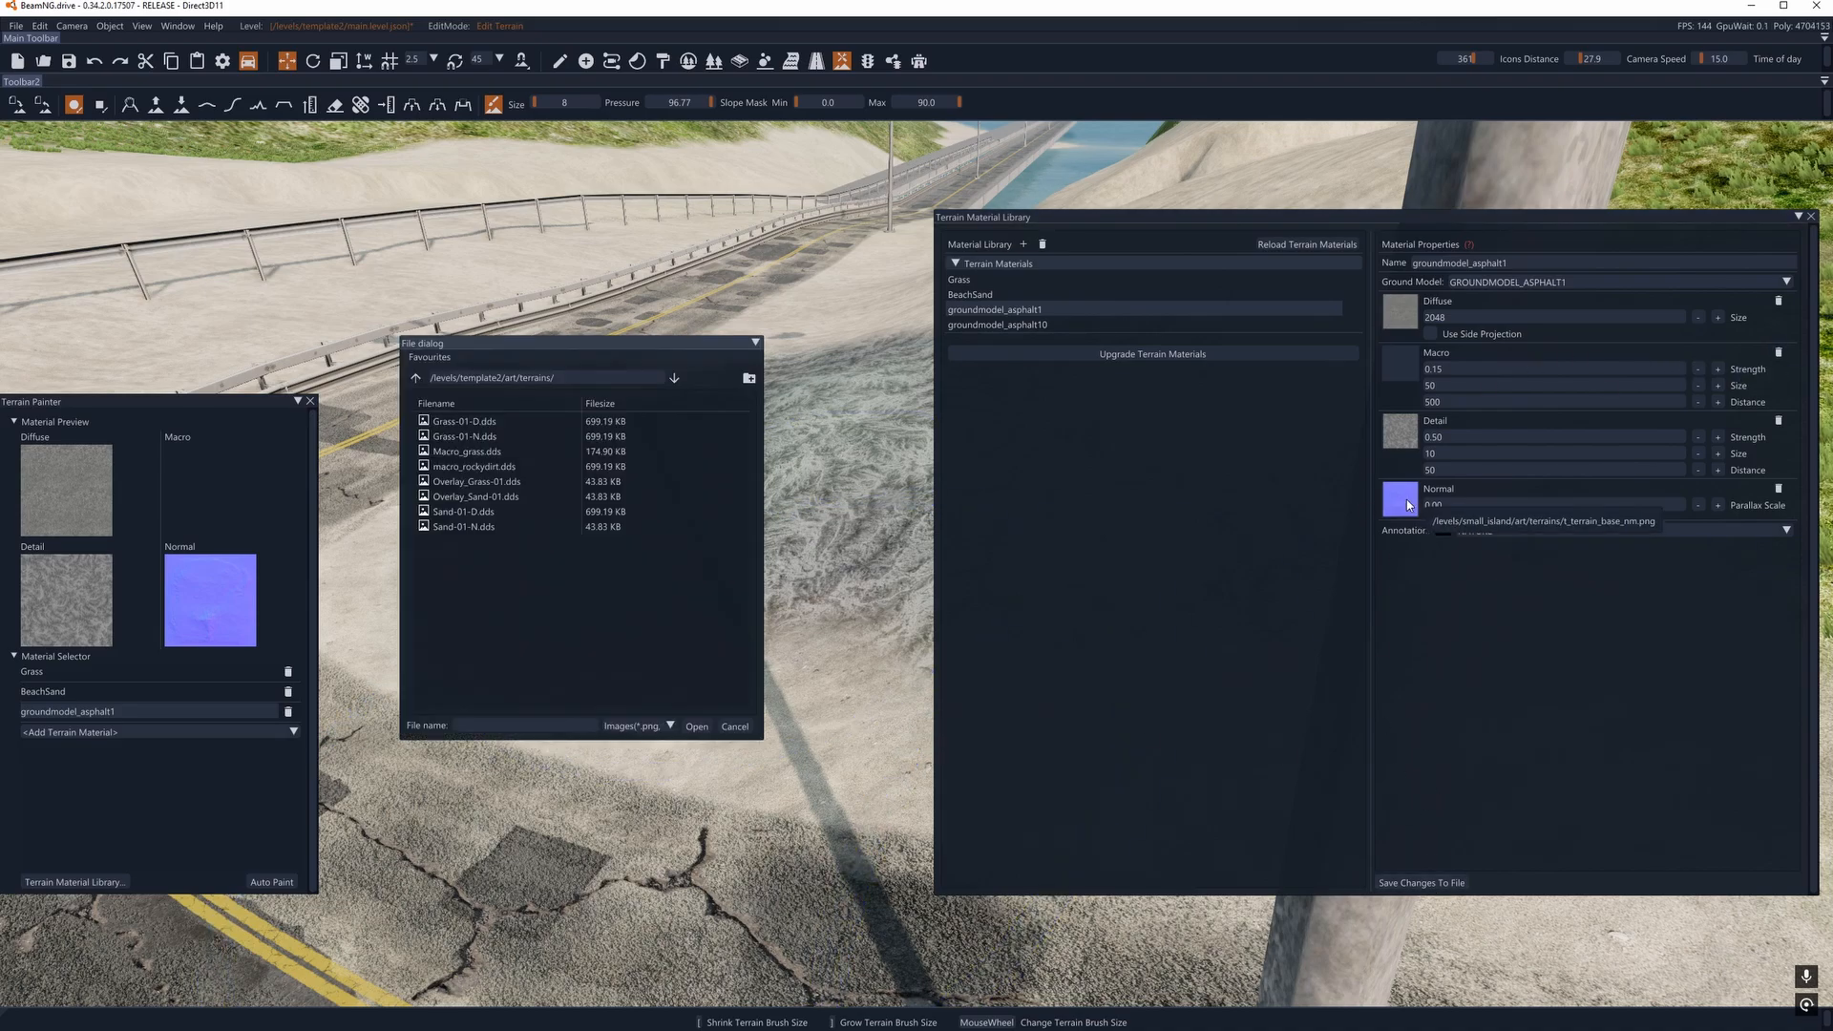
{"action": "left_click", "coordinate": [465, 437]}
{"action": "left_click", "coordinate": [697, 727]}
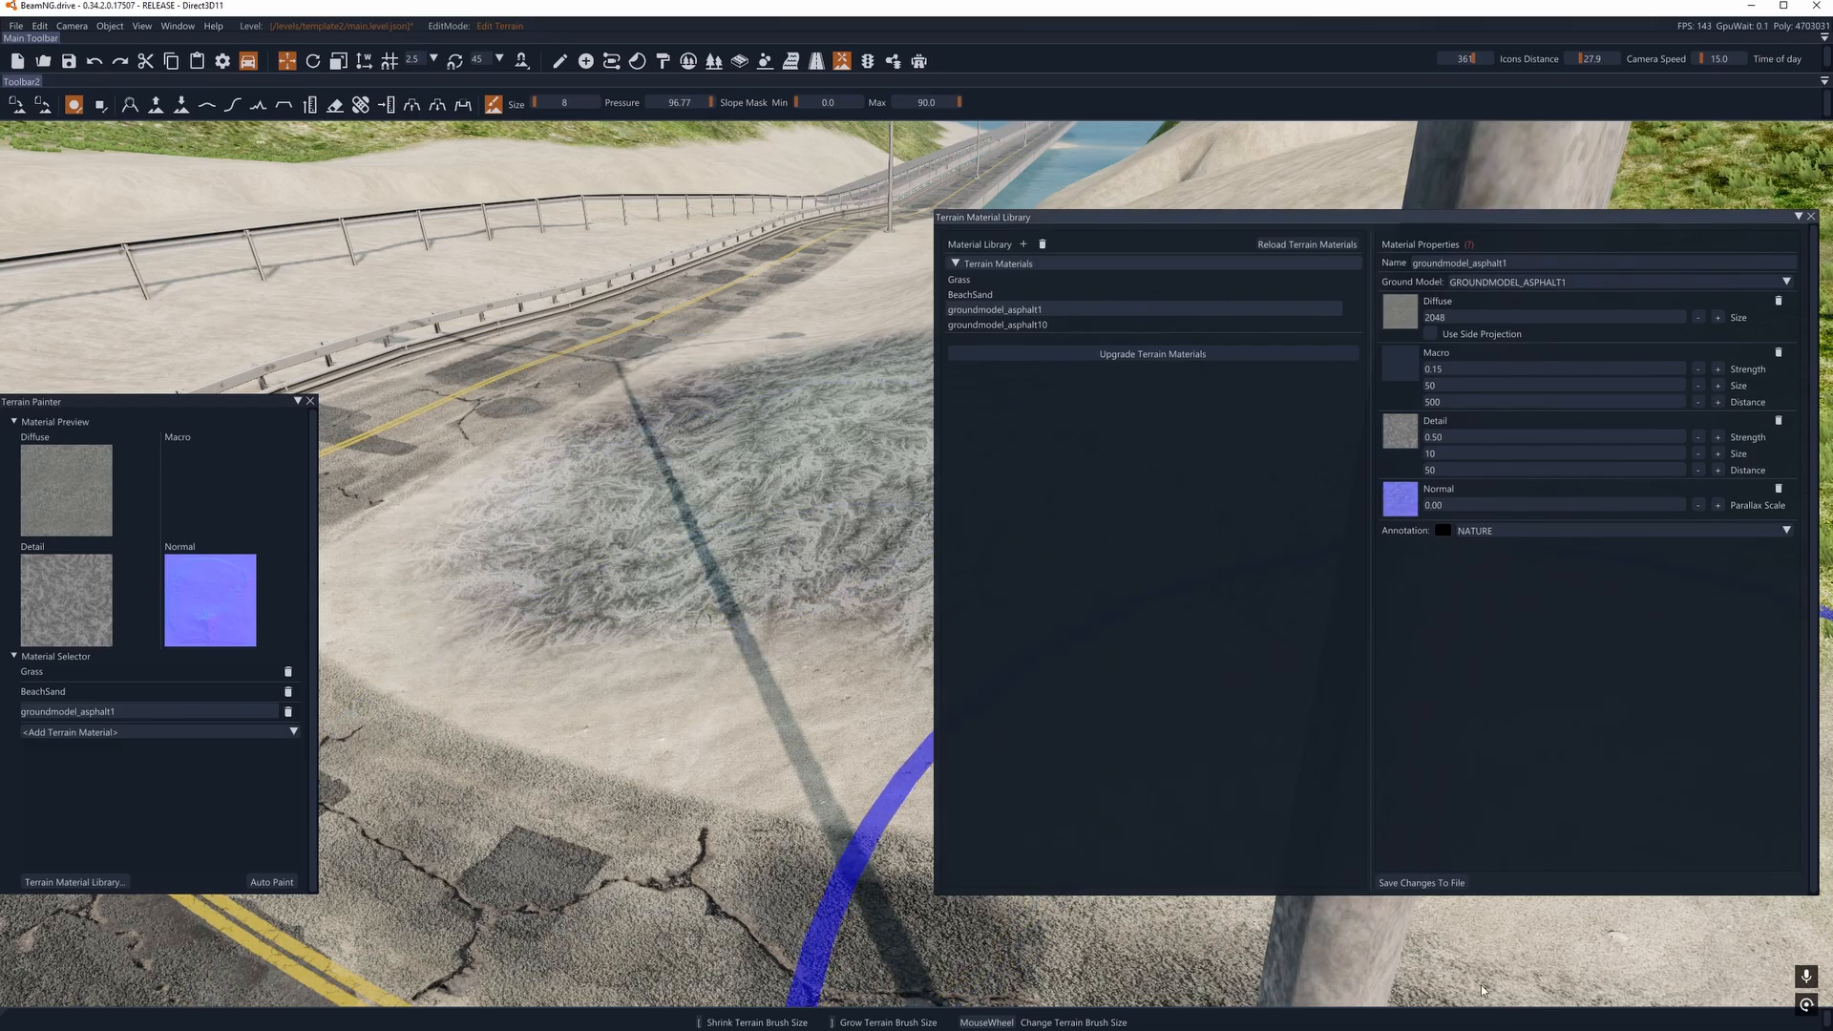
{"action": "left_click", "coordinate": [1422, 883]}
- Examine how the retextured asphalt patch beside the road looks from different distances and angles
{"action": "key", "text": "w"}
{"action": "mouse_move", "coordinate": [621, 477]}
{"action": "right_mouse_down"}
{"action": "mouse_move", "coordinate": [630, 511]}
{"action": "mouse_move", "coordinate": [563, 458]}
{"action": "mouse_move", "coordinate": [580, 444]}
{"action": "mouse_move", "coordinate": [635, 496]}
{"action": "mouse_move", "coordinate": [572, 544]}
{"action": "mouse_move", "coordinate": [620, 506]}
{"action": "mouse_move", "coordinate": [654, 520]}
{"action": "right_mouse_up"}
{"action": "key", "text": "a"}
{"action": "key", "text": "d"}
{"action": "key", "text": "a"}
{"action": "left_click", "coordinate": [1401, 360]}
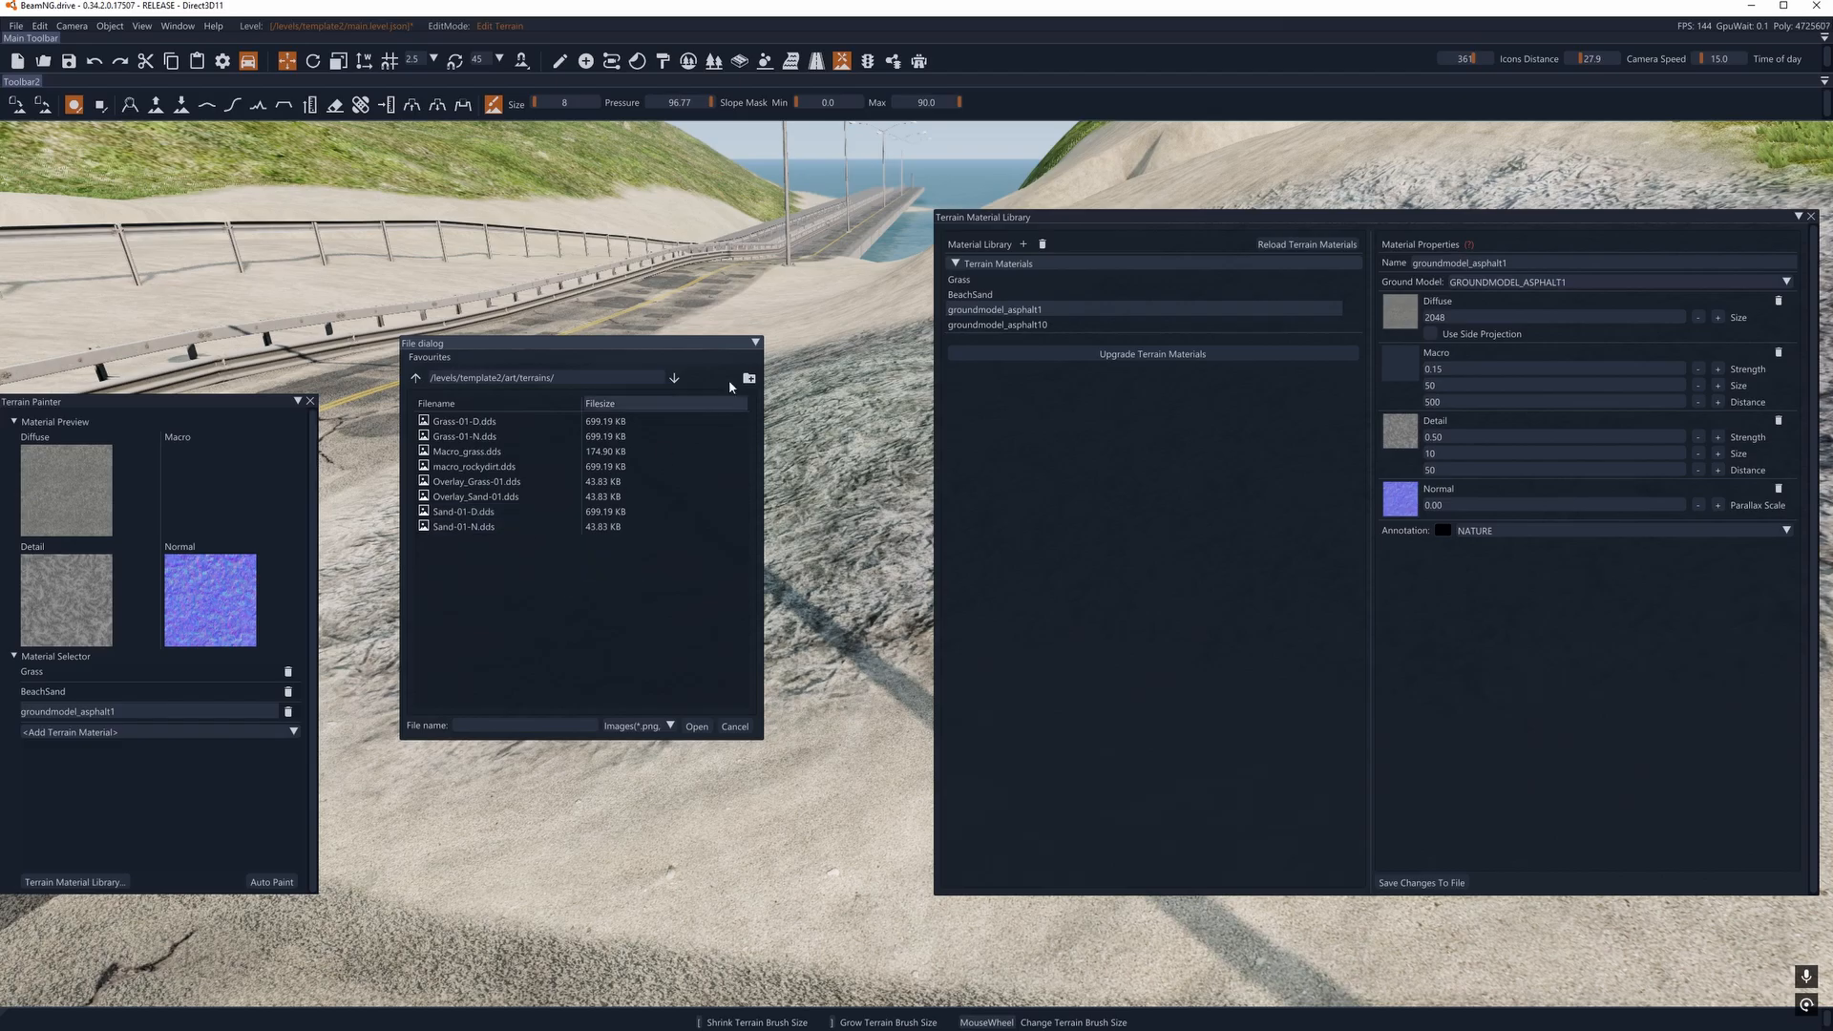
{"action": "key", "text": "s"}
{"action": "right_click_drag", "start_coordinate": [840, 305], "coordinate": [818, 412]}
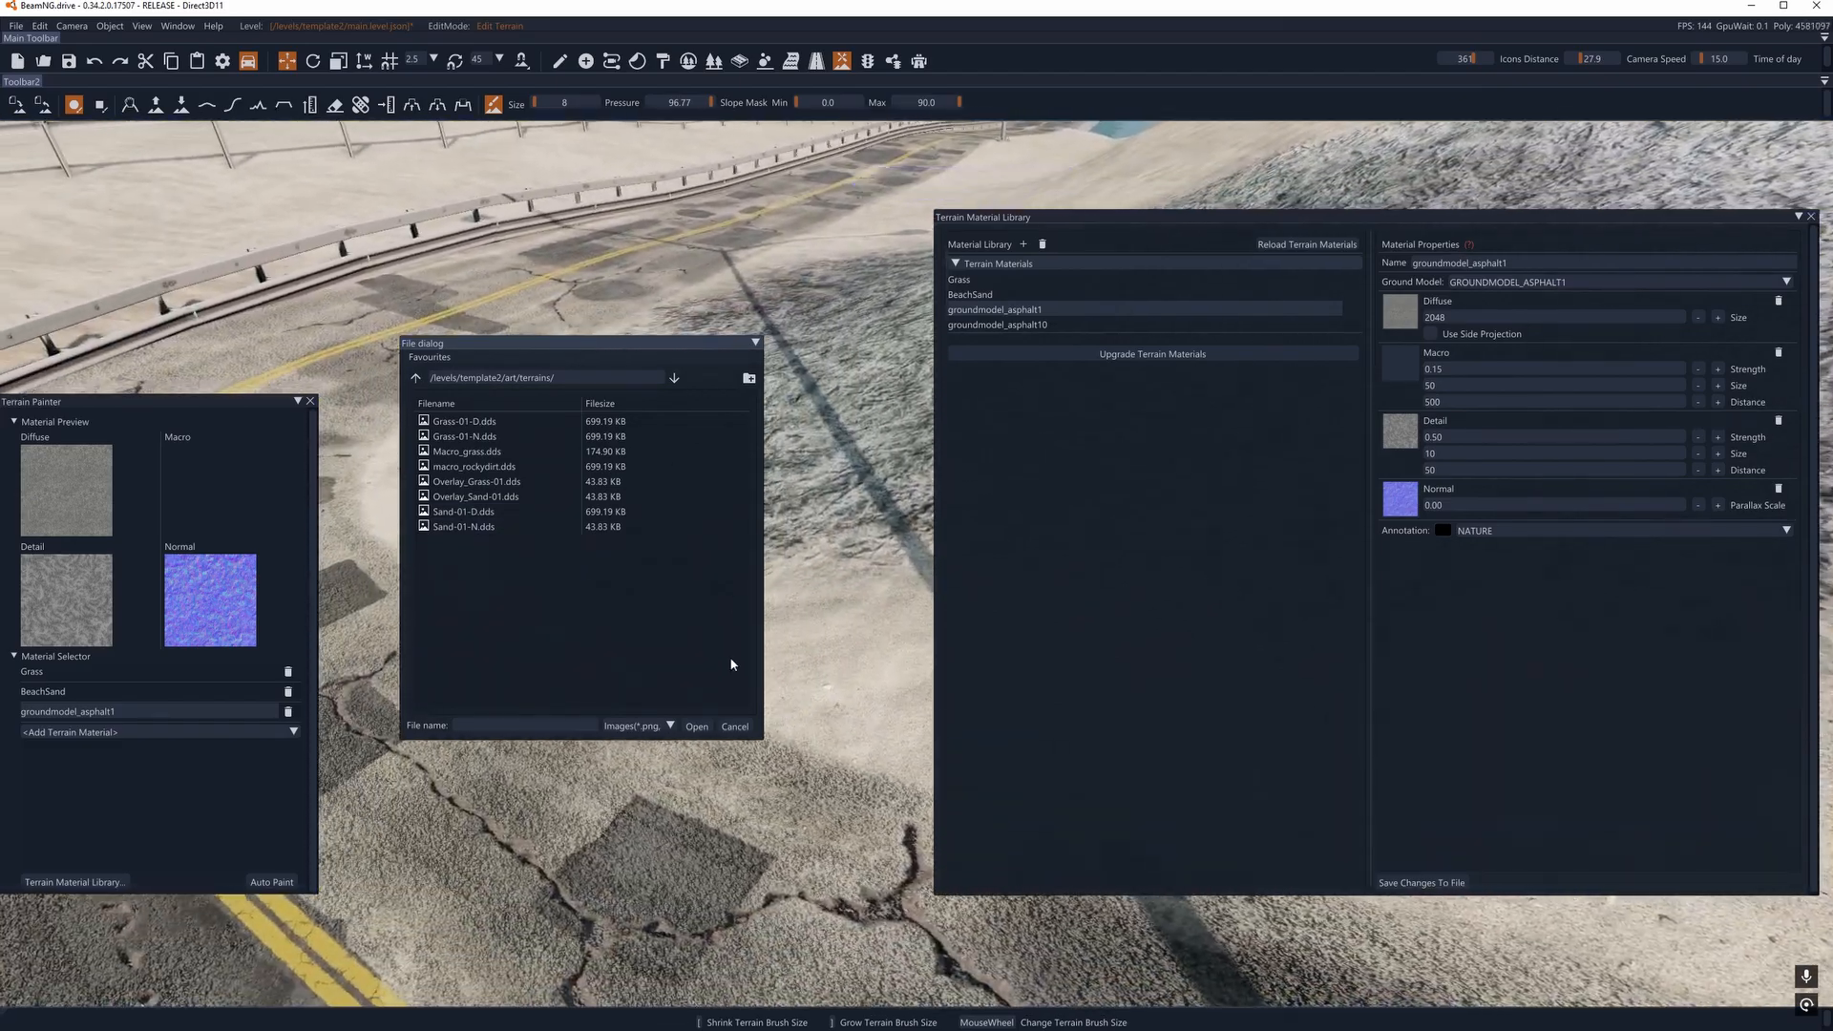
{"action": "left_click", "coordinate": [741, 727]}
{"action": "key", "text": "s"}
{"action": "mouse_move", "coordinate": [747, 689]}
{"action": "right_mouse_down"}
{"action": "mouse_move", "coordinate": [807, 611]}
{"action": "mouse_move", "coordinate": [685, 493]}
{"action": "right_mouse_up"}
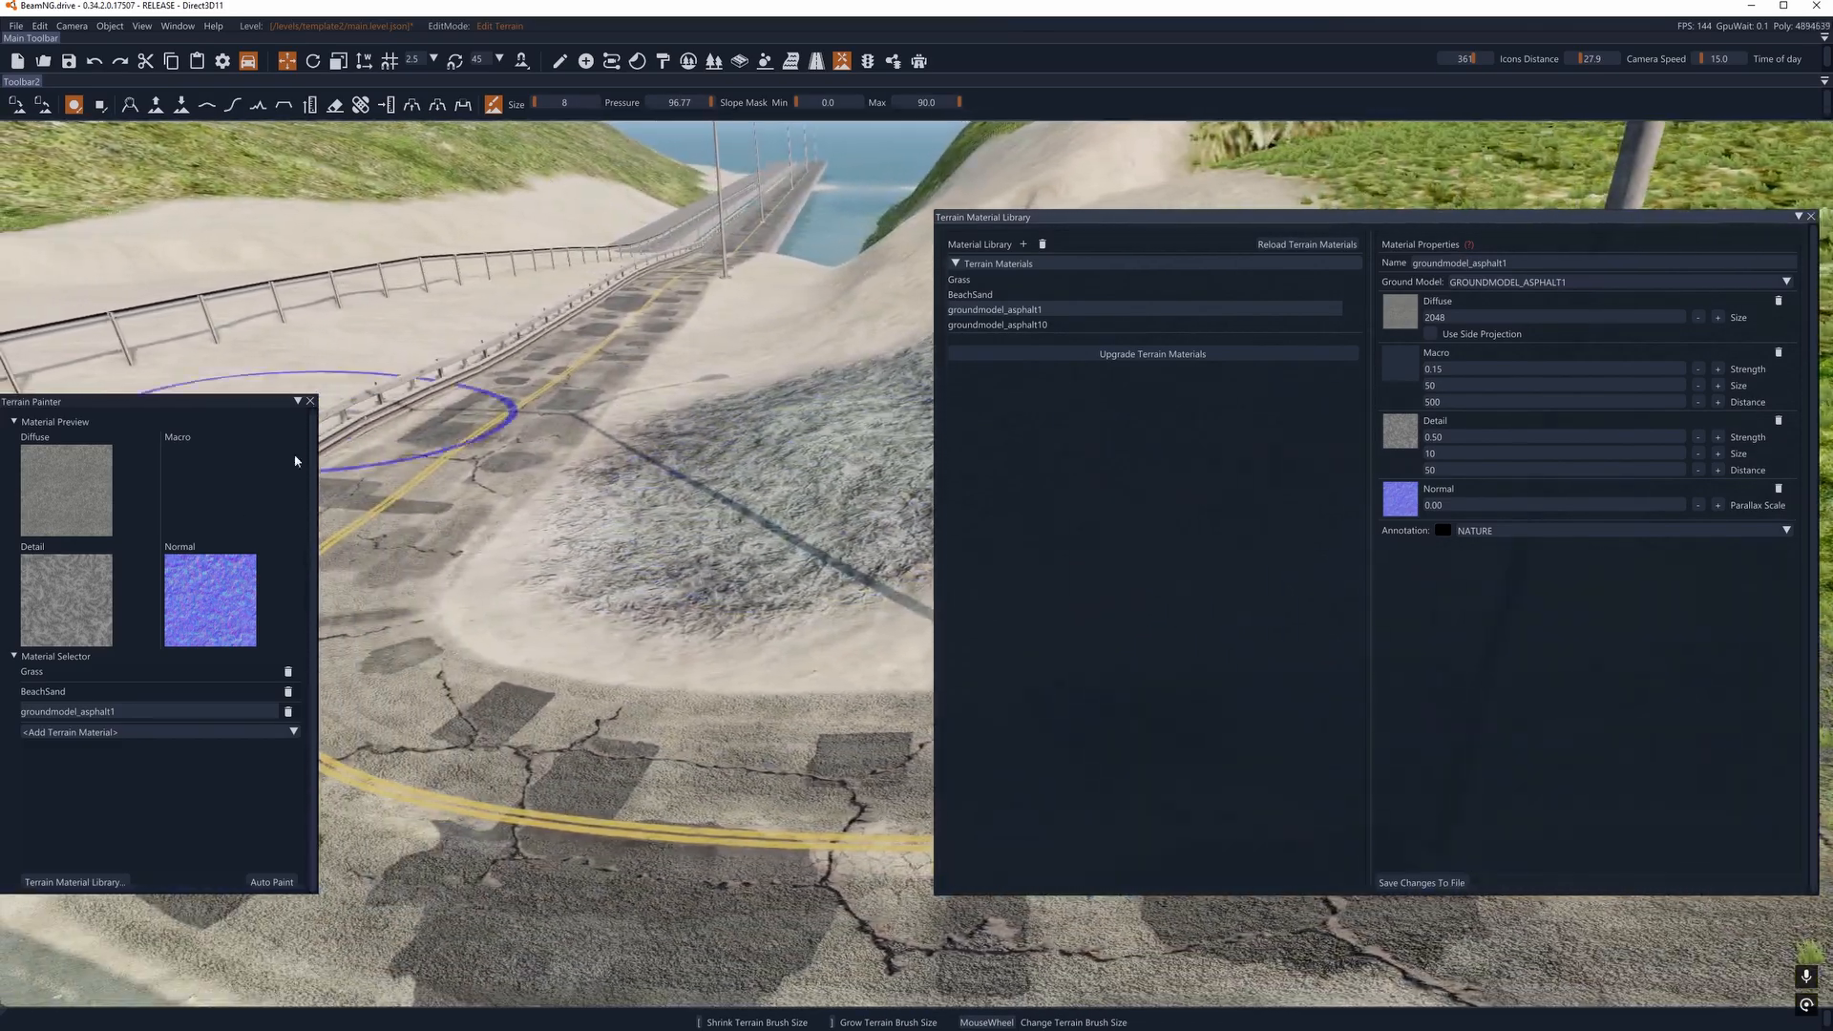
- Paint BeachSand over the asphalt test patch beside the road
{"action": "left_click", "coordinate": [54, 693]}
{"action": "key", "text": "a"}
{"action": "mouse_move", "coordinate": [573, 573]}
{"action": "right_mouse_down"}
{"action": "mouse_move", "coordinate": [680, 582]}
{"action": "mouse_move", "coordinate": [560, 535]}
{"action": "mouse_move", "coordinate": [573, 516]}
{"action": "right_mouse_up"}
{"action": "key", "text": "s"}
{"action": "mouse_move", "coordinate": [573, 516]}
{"action": "left_mouse_down"}
{"action": "mouse_move", "coordinate": [639, 415]}
{"action": "mouse_move", "coordinate": [671, 512]}
{"action": "mouse_move", "coordinate": [754, 396]}
{"action": "mouse_move", "coordinate": [783, 437]}
{"action": "mouse_move", "coordinate": [750, 495]}
{"action": "mouse_move", "coordinate": [750, 548]}
{"action": "mouse_move", "coordinate": [705, 609]}
{"action": "mouse_move", "coordinate": [614, 597]}
{"action": "mouse_move", "coordinate": [561, 530]}
{"action": "mouse_move", "coordinate": [647, 394]}
{"action": "left_mouse_up"}
{"action": "key", "text": "a"}
{"action": "right_click_drag", "start_coordinate": [646, 393], "coordinate": [515, 363]}
{"action": "key", "text": "s"}
{"action": "right_click_drag", "start_coordinate": [888, 559], "coordinate": [688, 504]}
{"action": "key", "text": "d"}
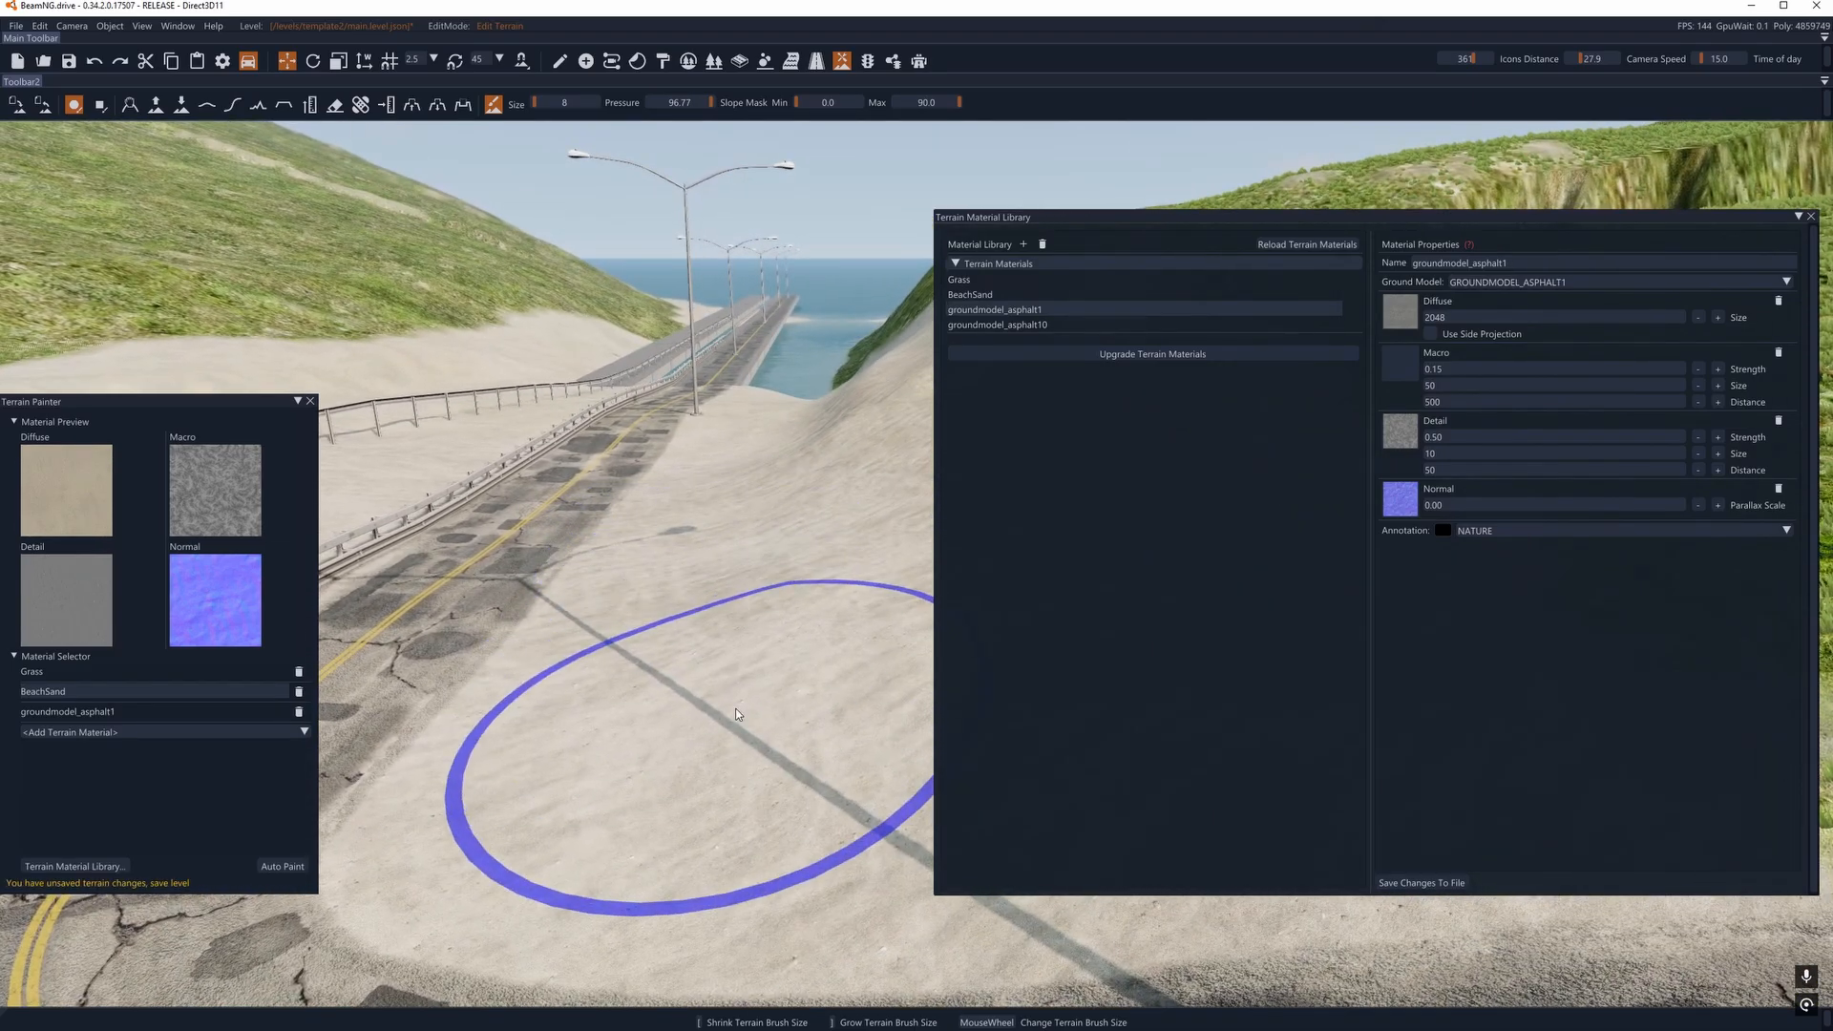
{"action": "mouse_move", "coordinate": [767, 588]}
{"action": "right_mouse_down"}
{"action": "mouse_move", "coordinate": [718, 615]}
{"action": "mouse_move", "coordinate": [708, 737]}
{"action": "right_mouse_up"}
{"action": "key", "text": "d"}
- Reduce the brush size to 5 and paint groundmodel_asphalt1 along the road around the lamp post
{"action": "left_click", "coordinate": [55, 712]}
{"action": "key", "text": "s"}
{"action": "scroll", "coordinate": [921, 695], "scroll_direction": "down", "scroll_amount": 2}
{"action": "mouse_move", "coordinate": [921, 695]}
{"action": "right_mouse_down"}
{"action": "mouse_move", "coordinate": [764, 683]}
{"action": "mouse_move", "coordinate": [907, 689]}
{"action": "right_mouse_up"}
{"action": "key", "text": "a"}
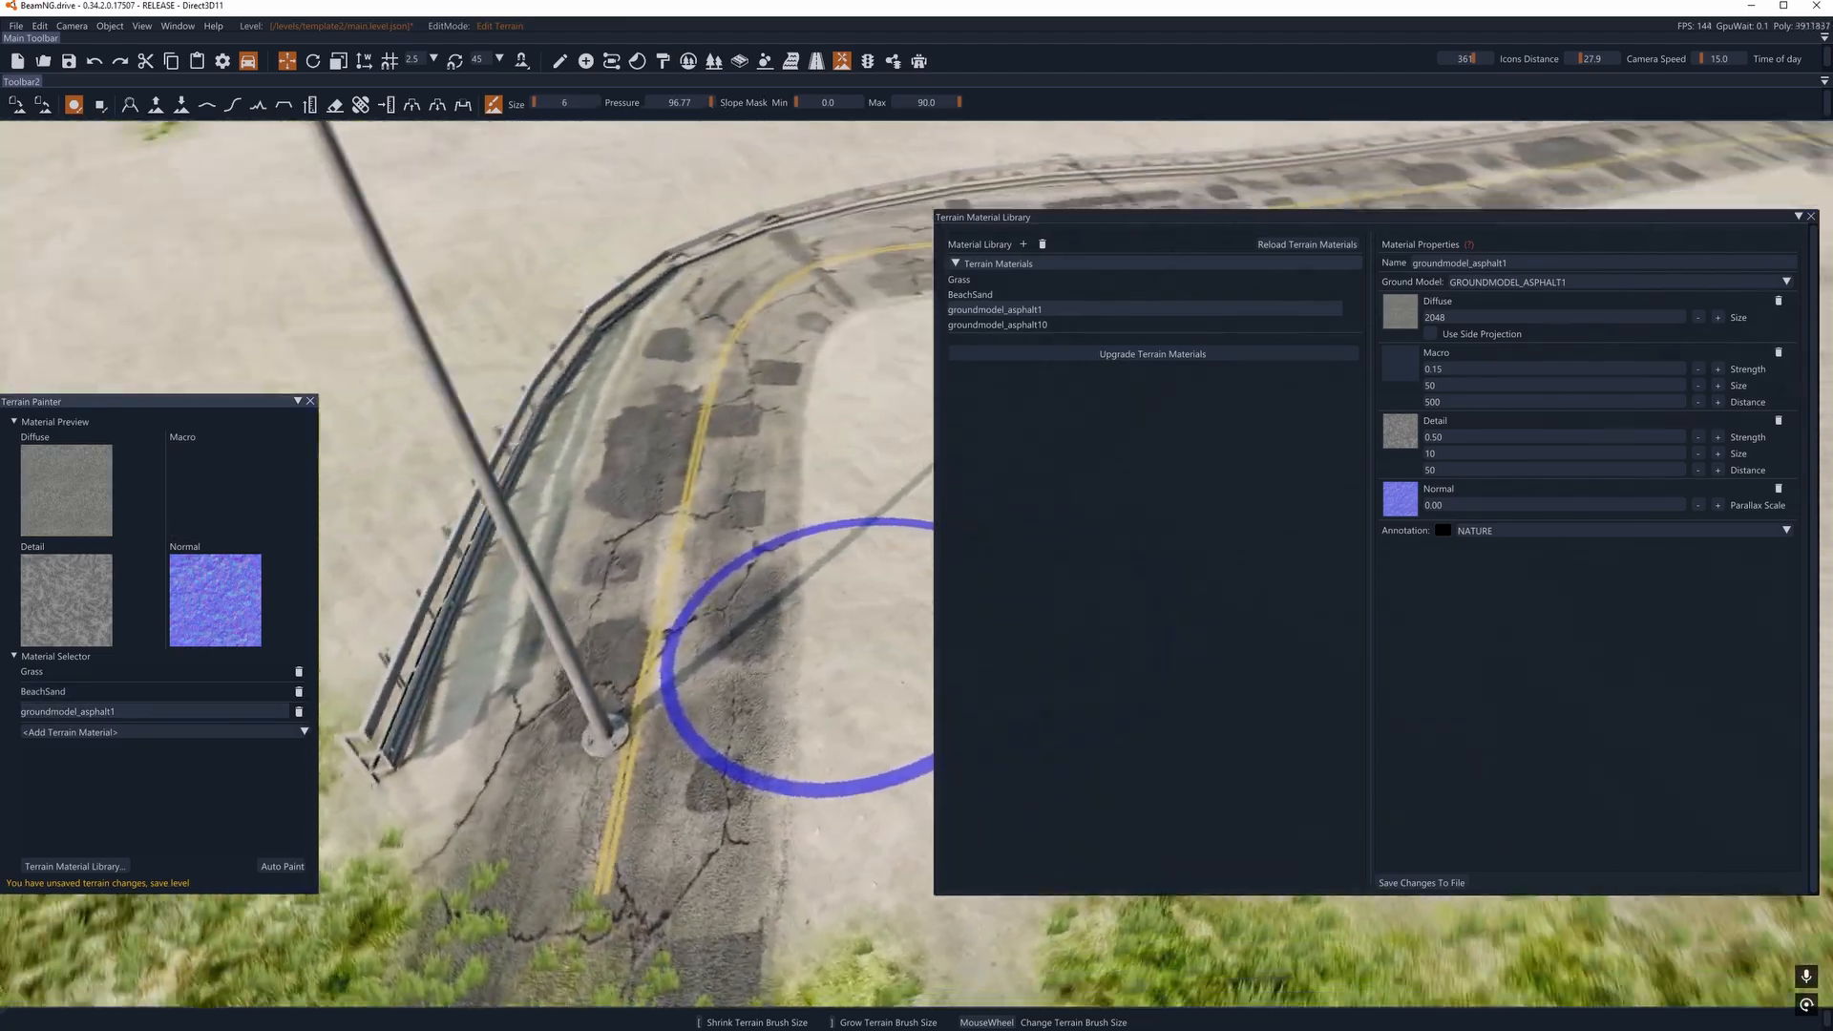
{"action": "key", "text": "s"}
{"action": "scroll", "coordinate": [715, 725], "scroll_direction": "down", "scroll_amount": 1}
{"action": "left_click", "coordinate": [710, 748]}
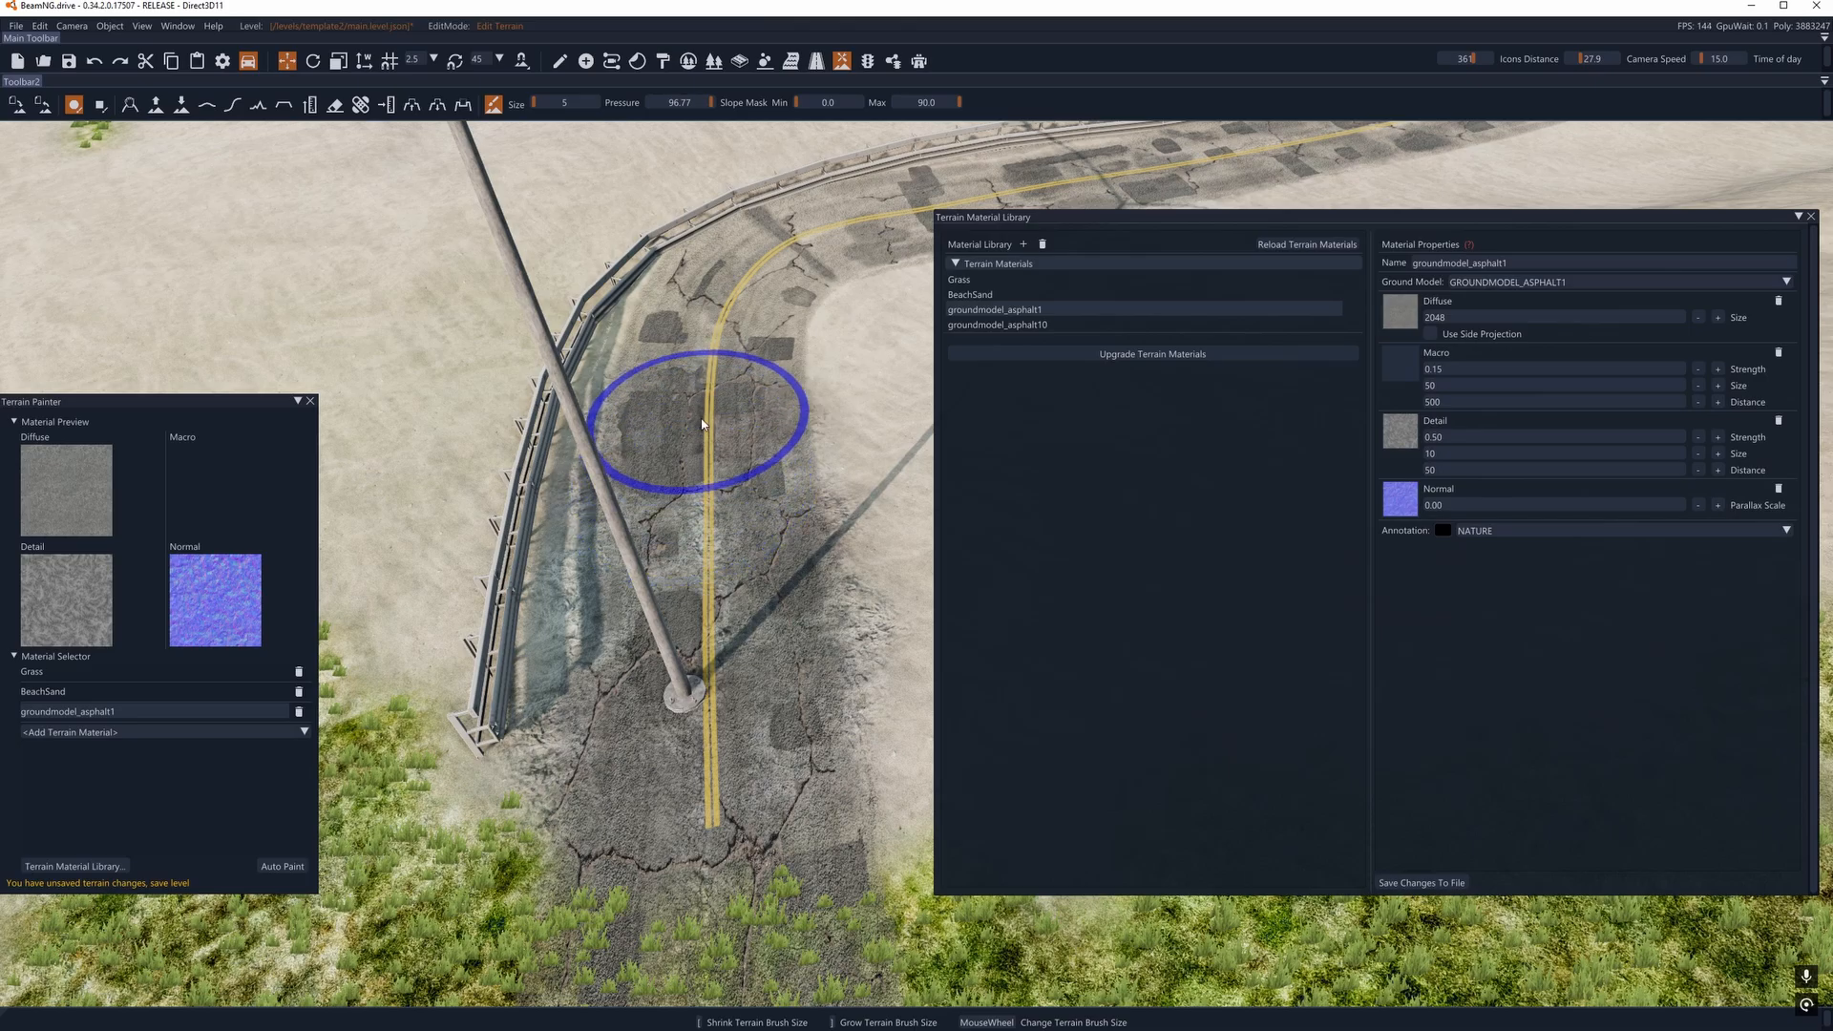
{"action": "left_click_drag", "start_coordinate": [702, 425], "coordinate": [718, 317]}
- Extend the groundmodel_asphalt1 paint past the lamp post to the road's end at the grass
{"action": "right_click_drag", "start_coordinate": [892, 568], "coordinate": [1079, 611]}
{"action": "key", "text": "a"}
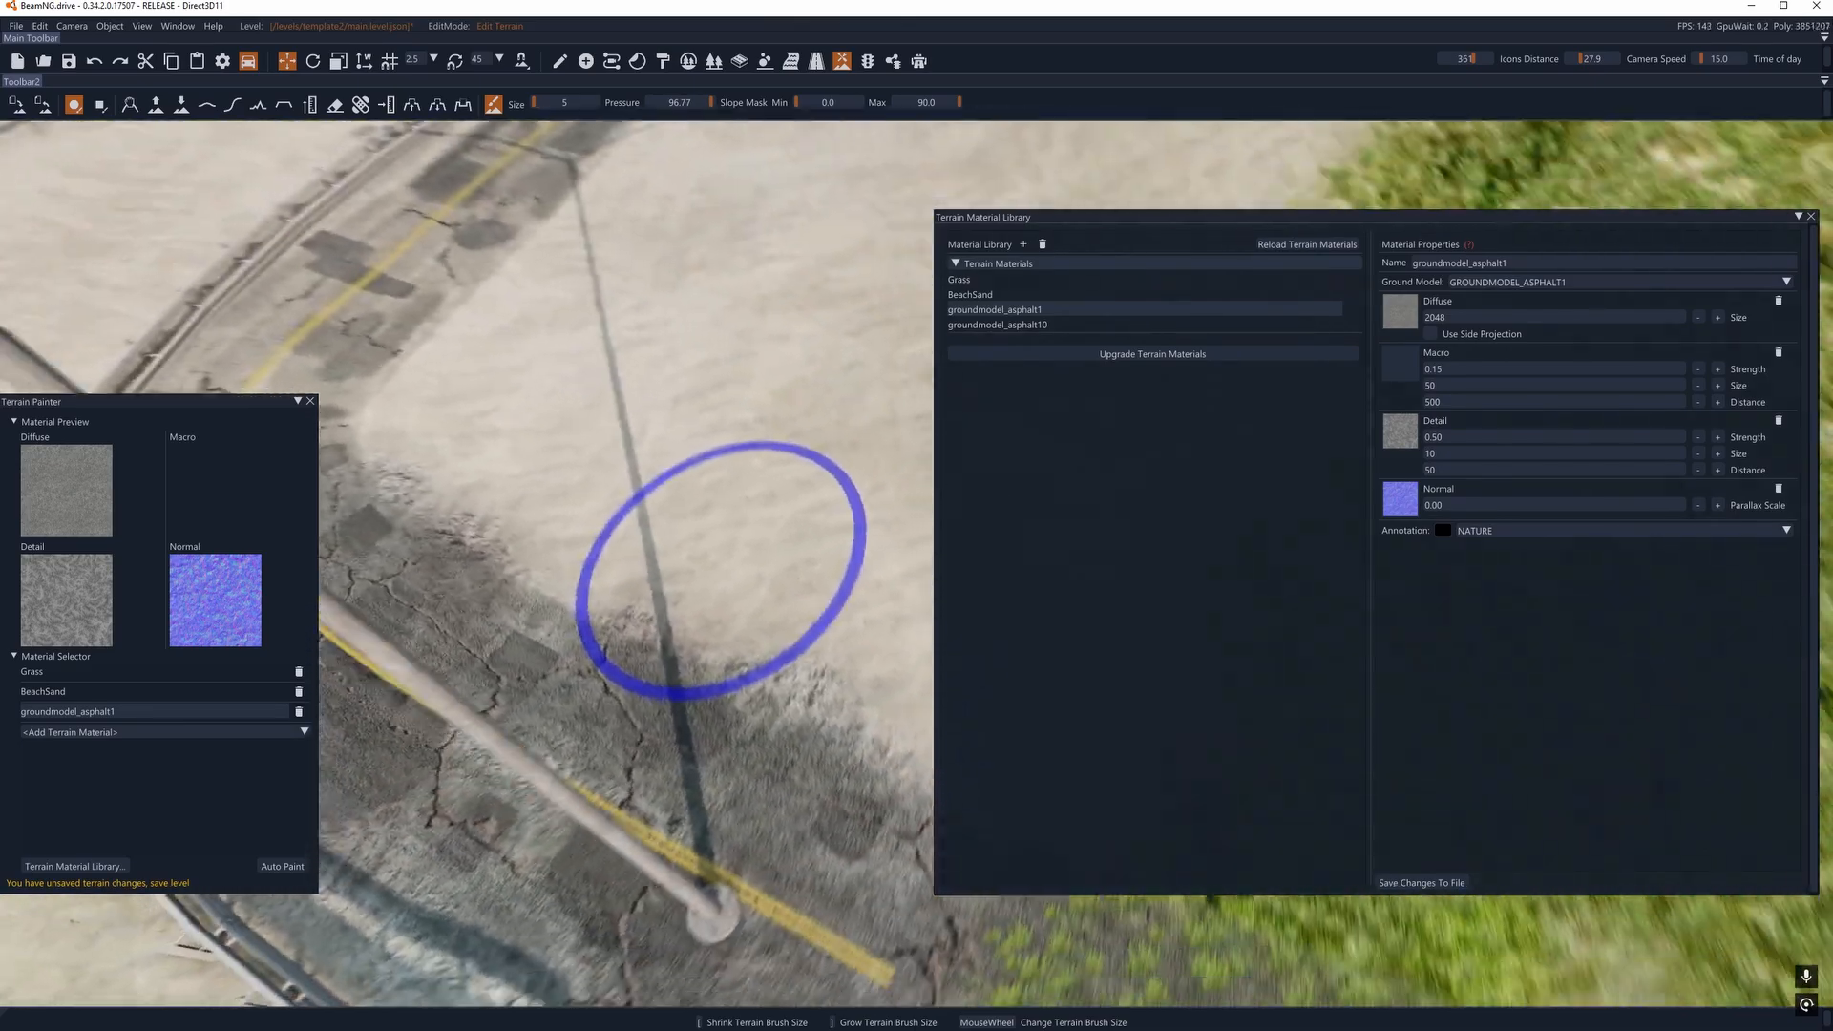
{"action": "key", "text": "s"}
{"action": "right_click_drag", "start_coordinate": [723, 570], "coordinate": [849, 615]}
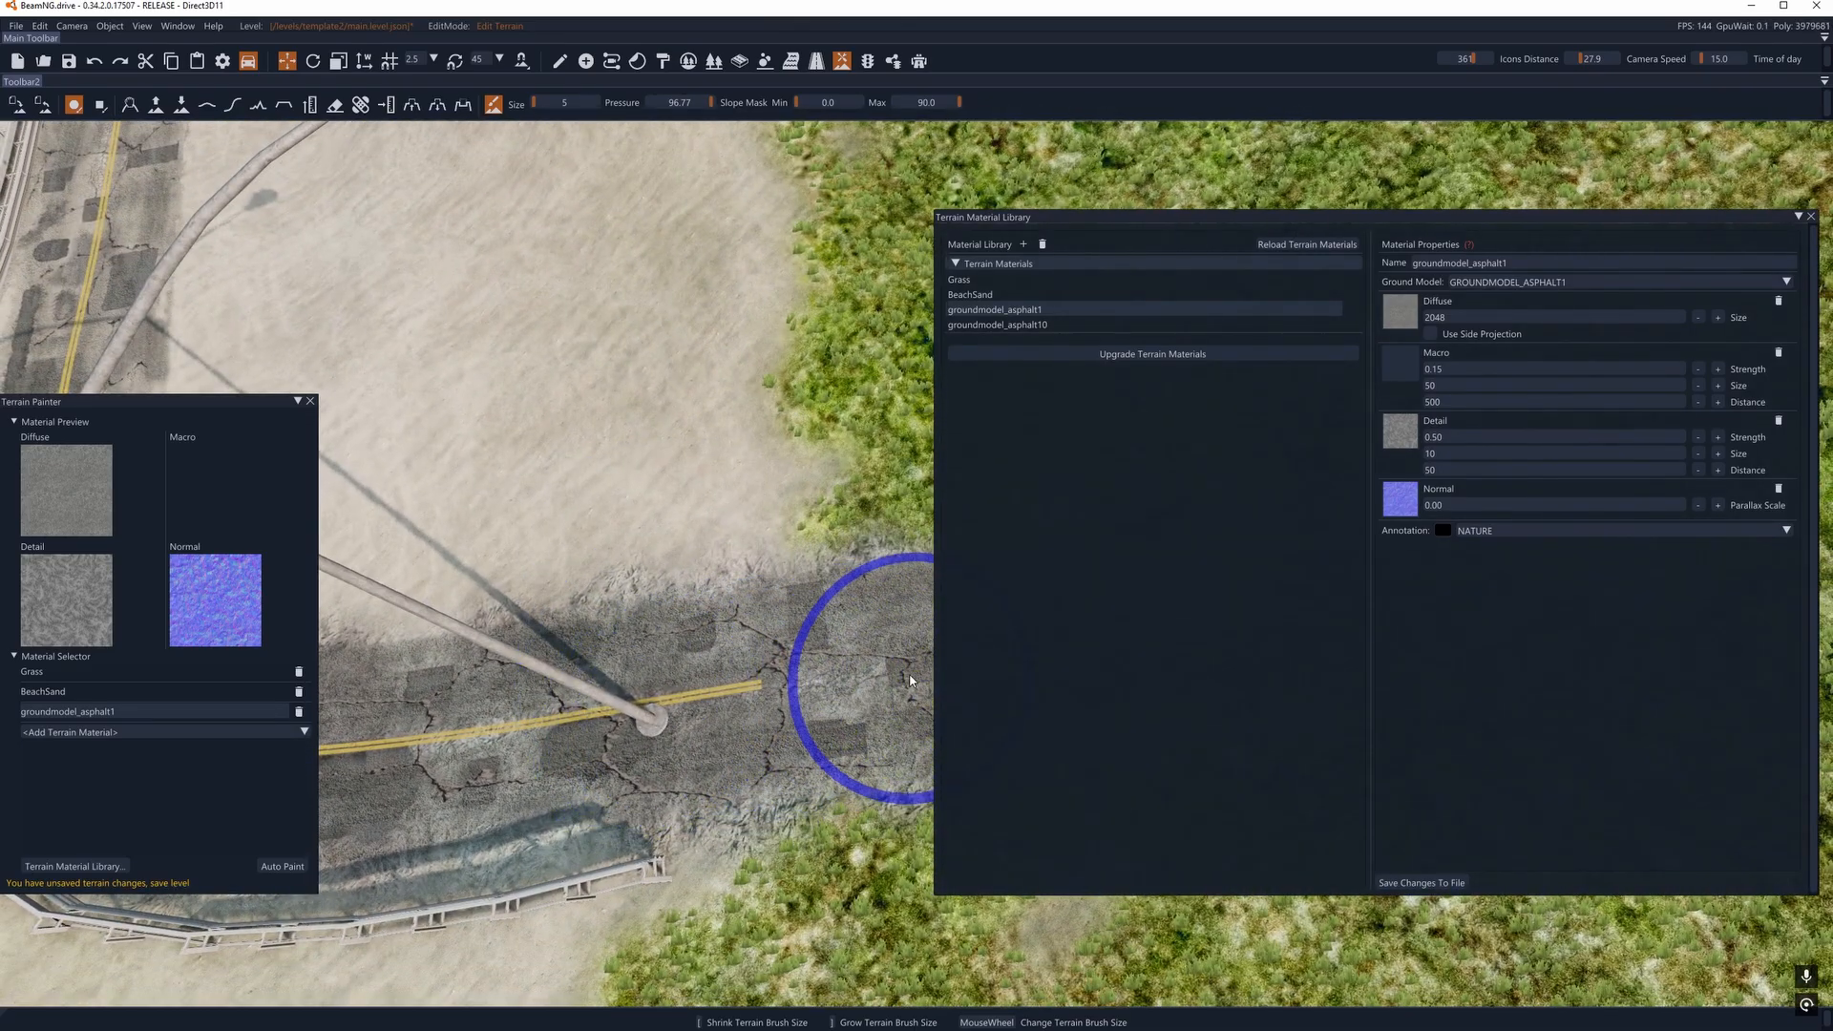
- Paint groundmodel_asphalt1 around the road bend and along the straight section beside the guardrail
{"action": "key", "text": "a"}
{"action": "right_click_drag", "start_coordinate": [516, 740], "coordinate": [649, 676]}
{"action": "mouse_move", "coordinate": [655, 676]}
{"action": "left_mouse_down"}
{"action": "mouse_move", "coordinate": [705, 508]}
{"action": "mouse_move", "coordinate": [873, 349]}
{"action": "left_mouse_up"}
{"action": "mouse_move", "coordinate": [864, 401]}
{"action": "right_mouse_down"}
{"action": "mouse_move", "coordinate": [897, 315]}
{"action": "mouse_move", "coordinate": [764, 544]}
{"action": "mouse_move", "coordinate": [611, 745]}
{"action": "right_mouse_up"}
{"action": "key", "text": "a"}
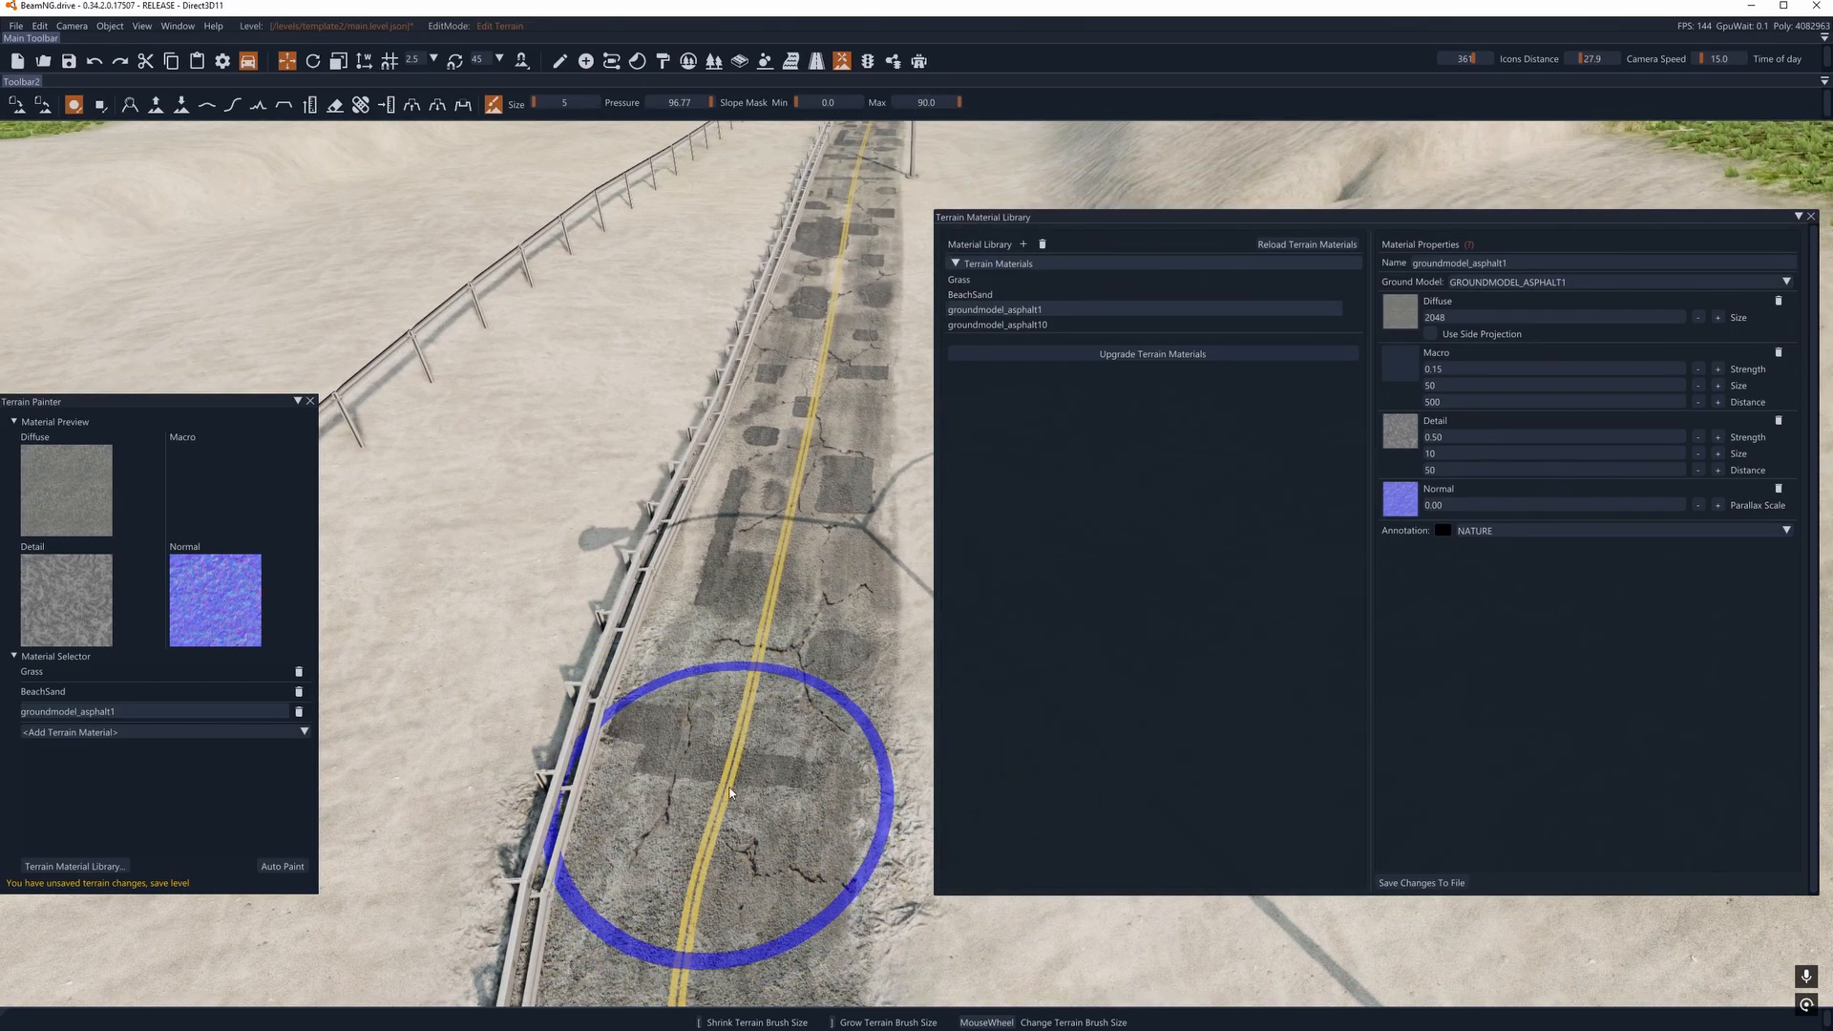
{"action": "mouse_move", "coordinate": [758, 597]}
{"action": "left_mouse_down"}
{"action": "mouse_move", "coordinate": [769, 473]}
{"action": "mouse_move", "coordinate": [813, 412]}
{"action": "left_mouse_up"}
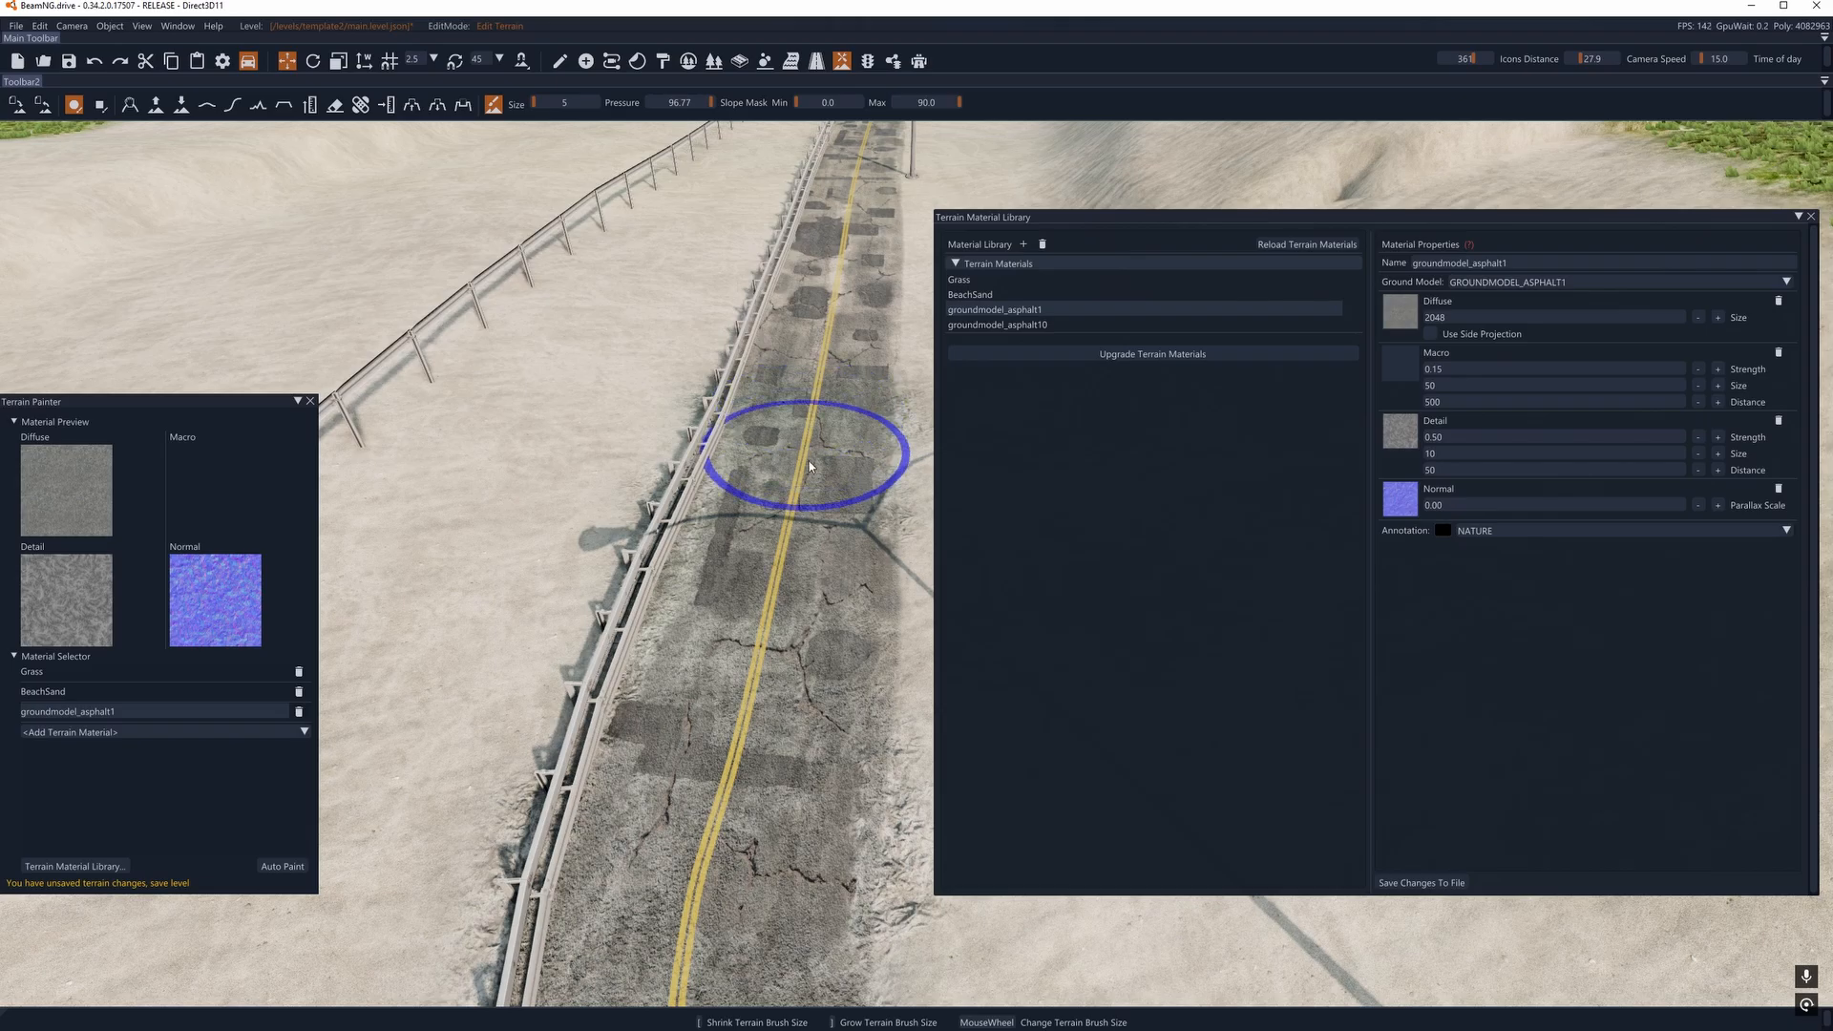
{"action": "right_click_drag", "start_coordinate": [810, 467], "coordinate": [821, 368]}
- Extend the groundmodel_asphalt1 paint along the straight road past the lamp post toward the bridge
{"action": "key", "text": "w"}
{"action": "left_click_drag", "start_coordinate": [675, 704], "coordinate": [666, 639]}
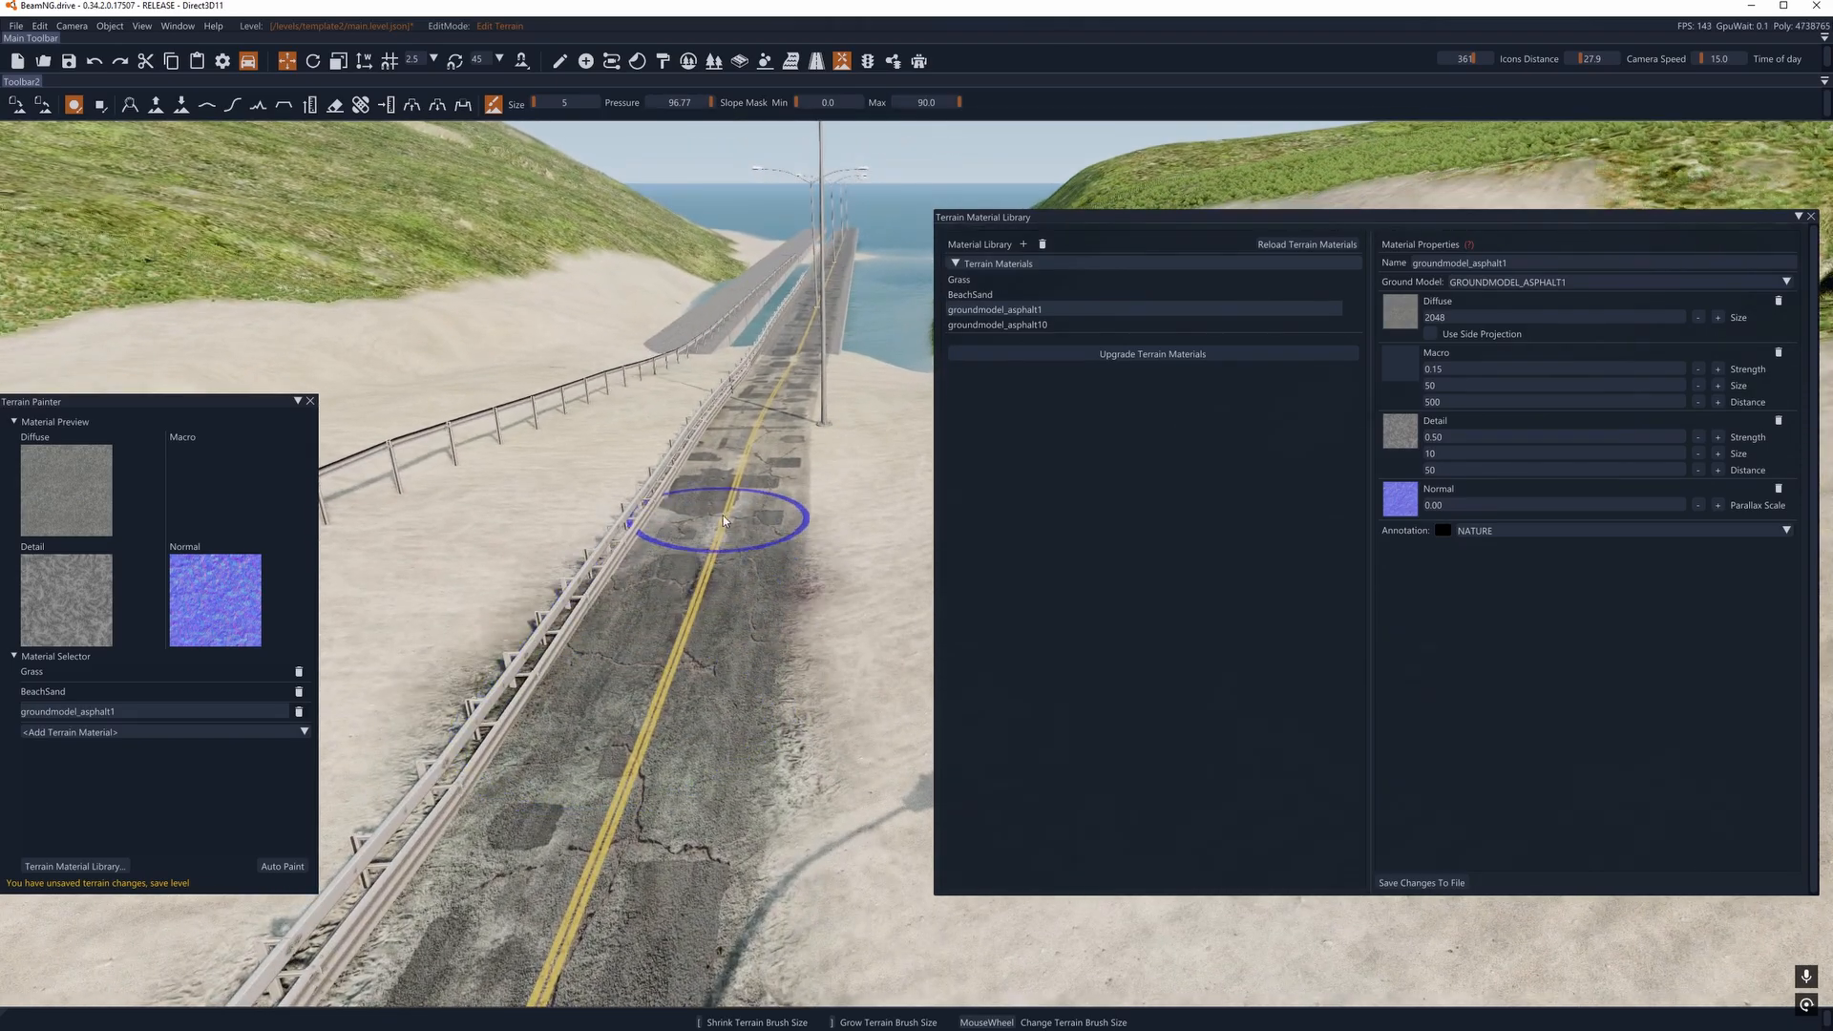
{"action": "left_click_drag", "start_coordinate": [724, 520], "coordinate": [765, 408]}
{"action": "mouse_move", "coordinate": [737, 516]}
{"action": "left_mouse_down"}
{"action": "mouse_move", "coordinate": [611, 864]}
{"action": "mouse_move", "coordinate": [704, 530]}
{"action": "left_mouse_up"}
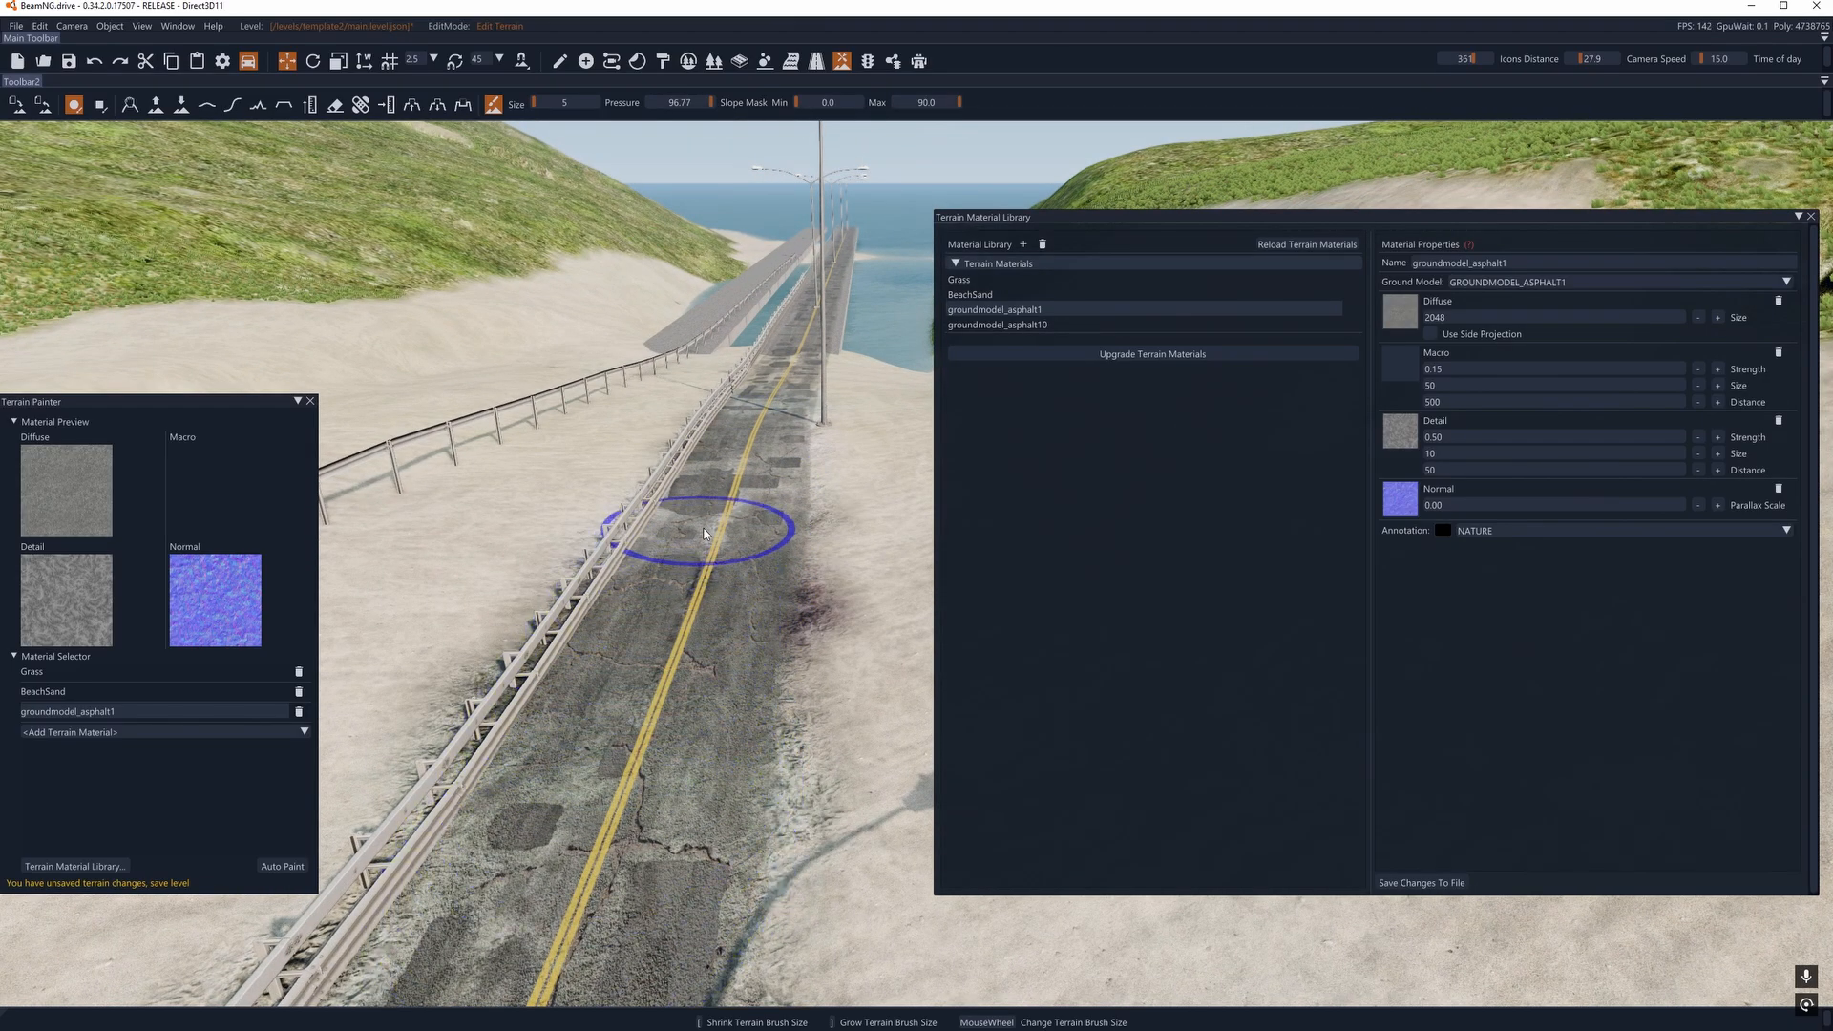
{"action": "mouse_move", "coordinate": [682, 651]}
{"action": "right_mouse_down"}
{"action": "mouse_move", "coordinate": [680, 573]}
{"action": "mouse_move", "coordinate": [678, 726]}
{"action": "mouse_move", "coordinate": [700, 704]}
{"action": "mouse_move", "coordinate": [663, 819]}
{"action": "right_mouse_up"}
{"action": "key", "text": "w"}
{"action": "scroll", "coordinate": [679, 668], "scroll_direction": "up", "scroll_amount": 3}
{"action": "key", "text": "s"}
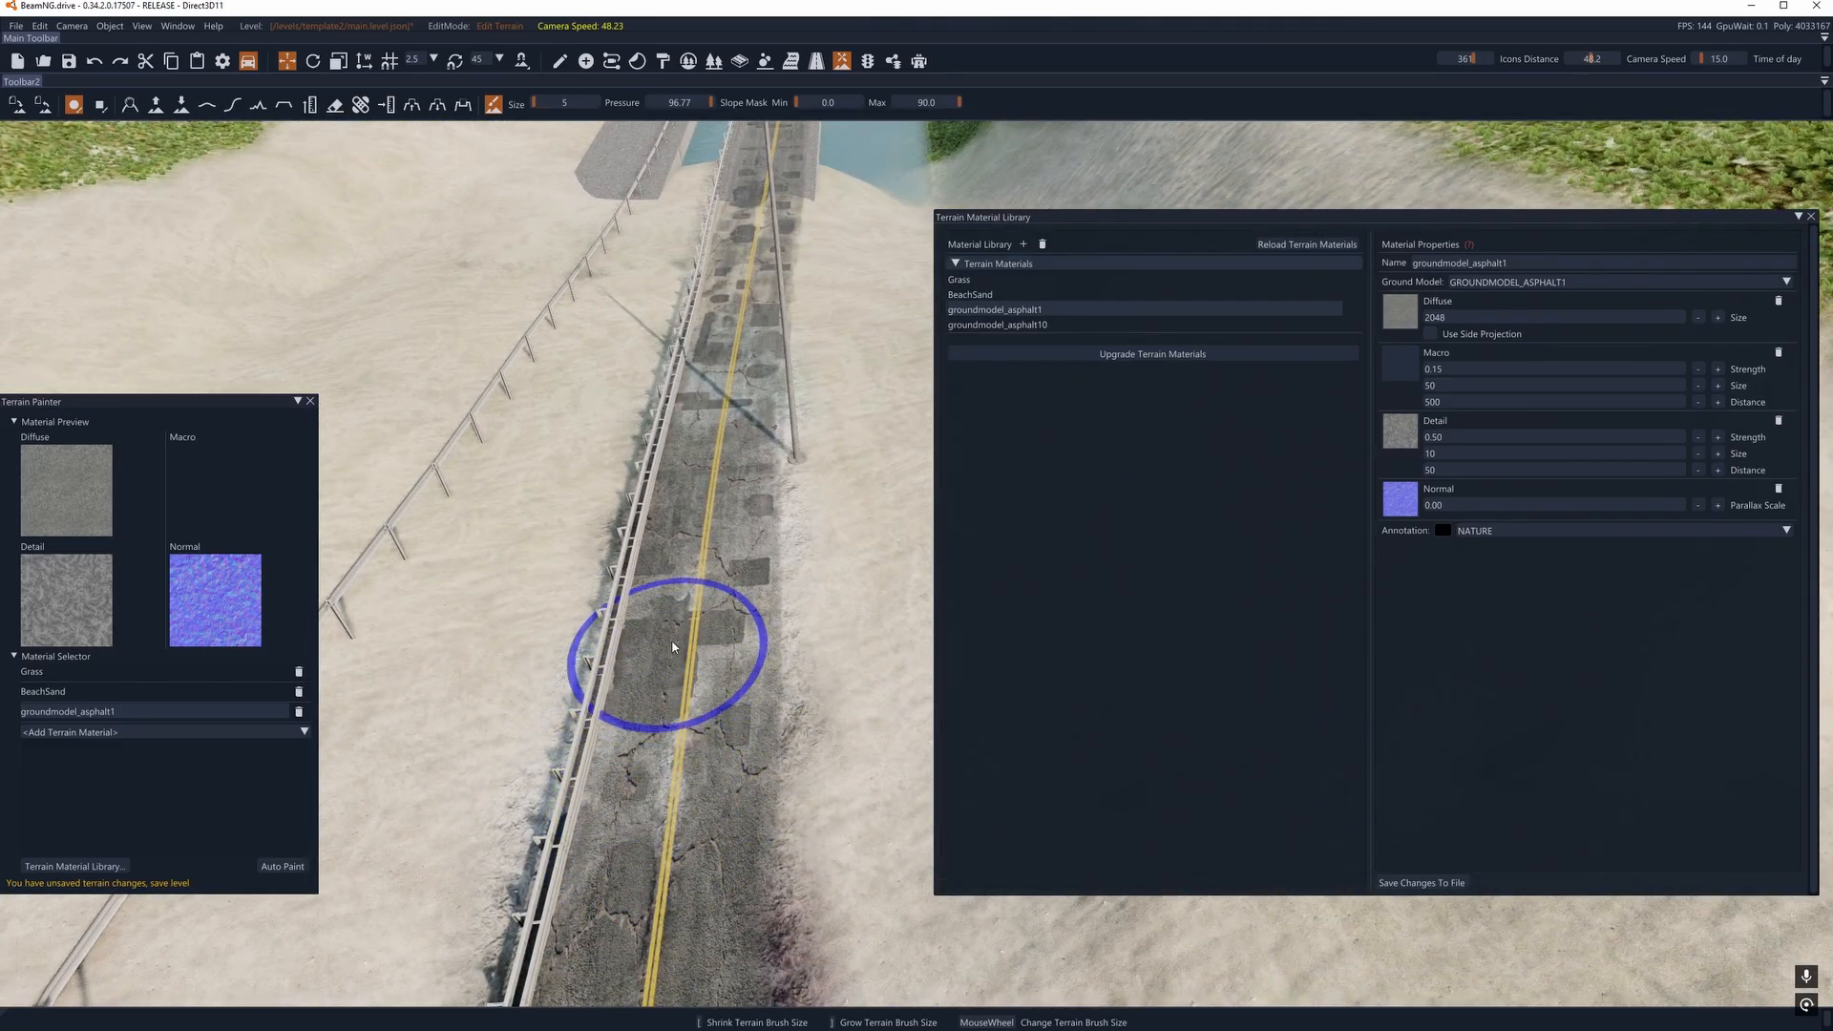
{"action": "left_click_drag", "start_coordinate": [741, 316], "coordinate": [755, 215]}
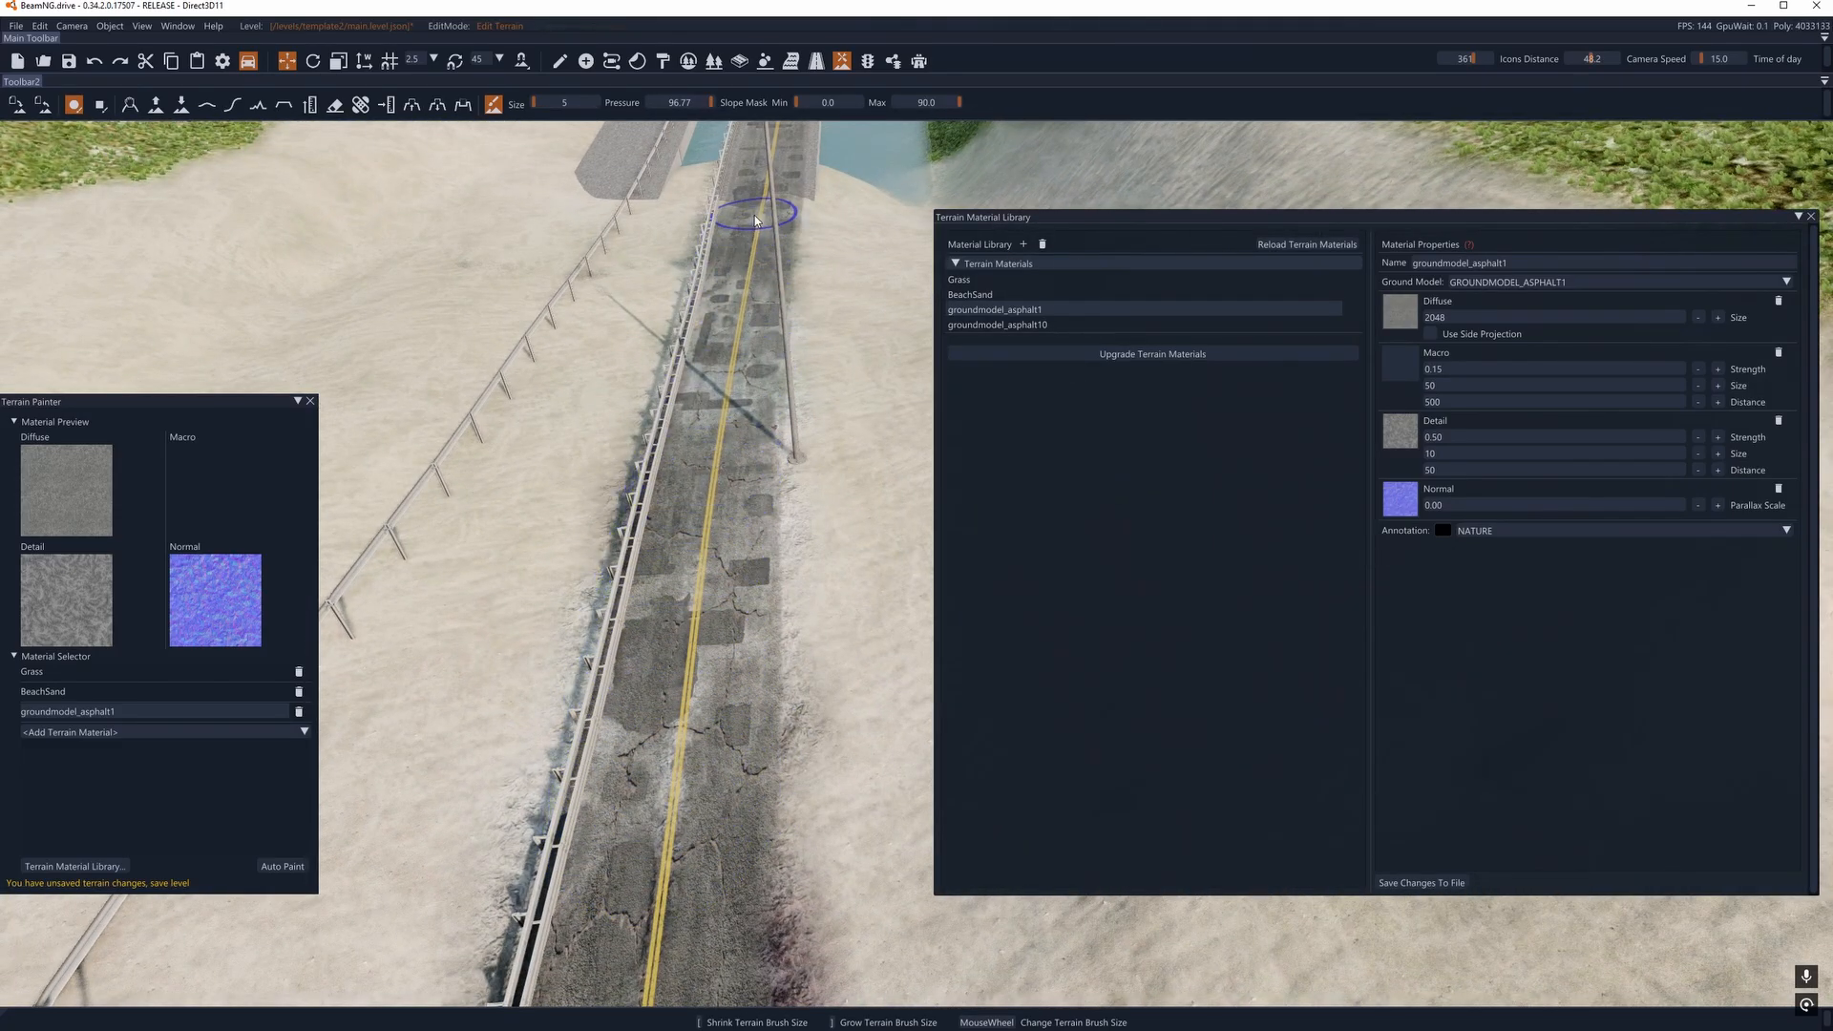
{"action": "right_click_drag", "start_coordinate": [750, 611], "coordinate": [750, 556]}
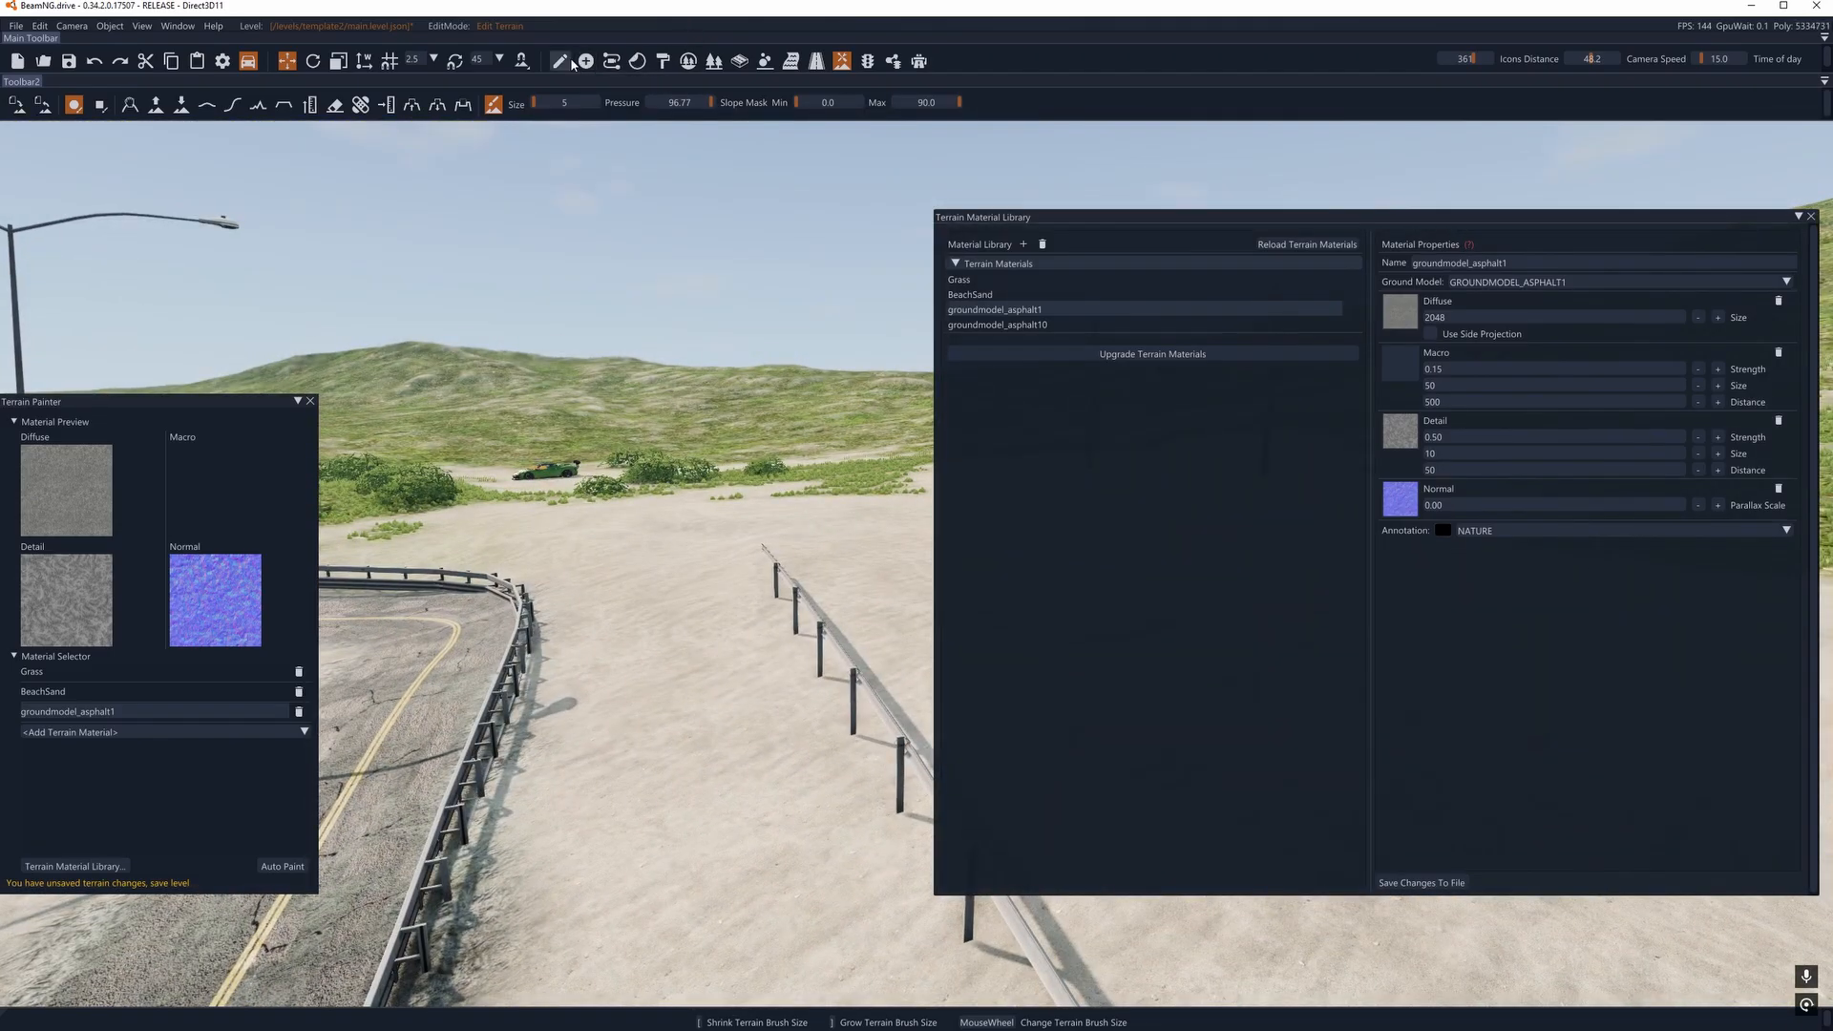
- Switch from terrain painting to object manipulation and select the spawn sphere at the car near the bushes
{"action": "left_click", "coordinate": [570, 61]}
{"action": "key", "text": "a"}
{"action": "right_click_drag", "start_coordinate": [611, 411], "coordinate": [531, 487]}
{"action": "left_click", "coordinate": [254, 456]}
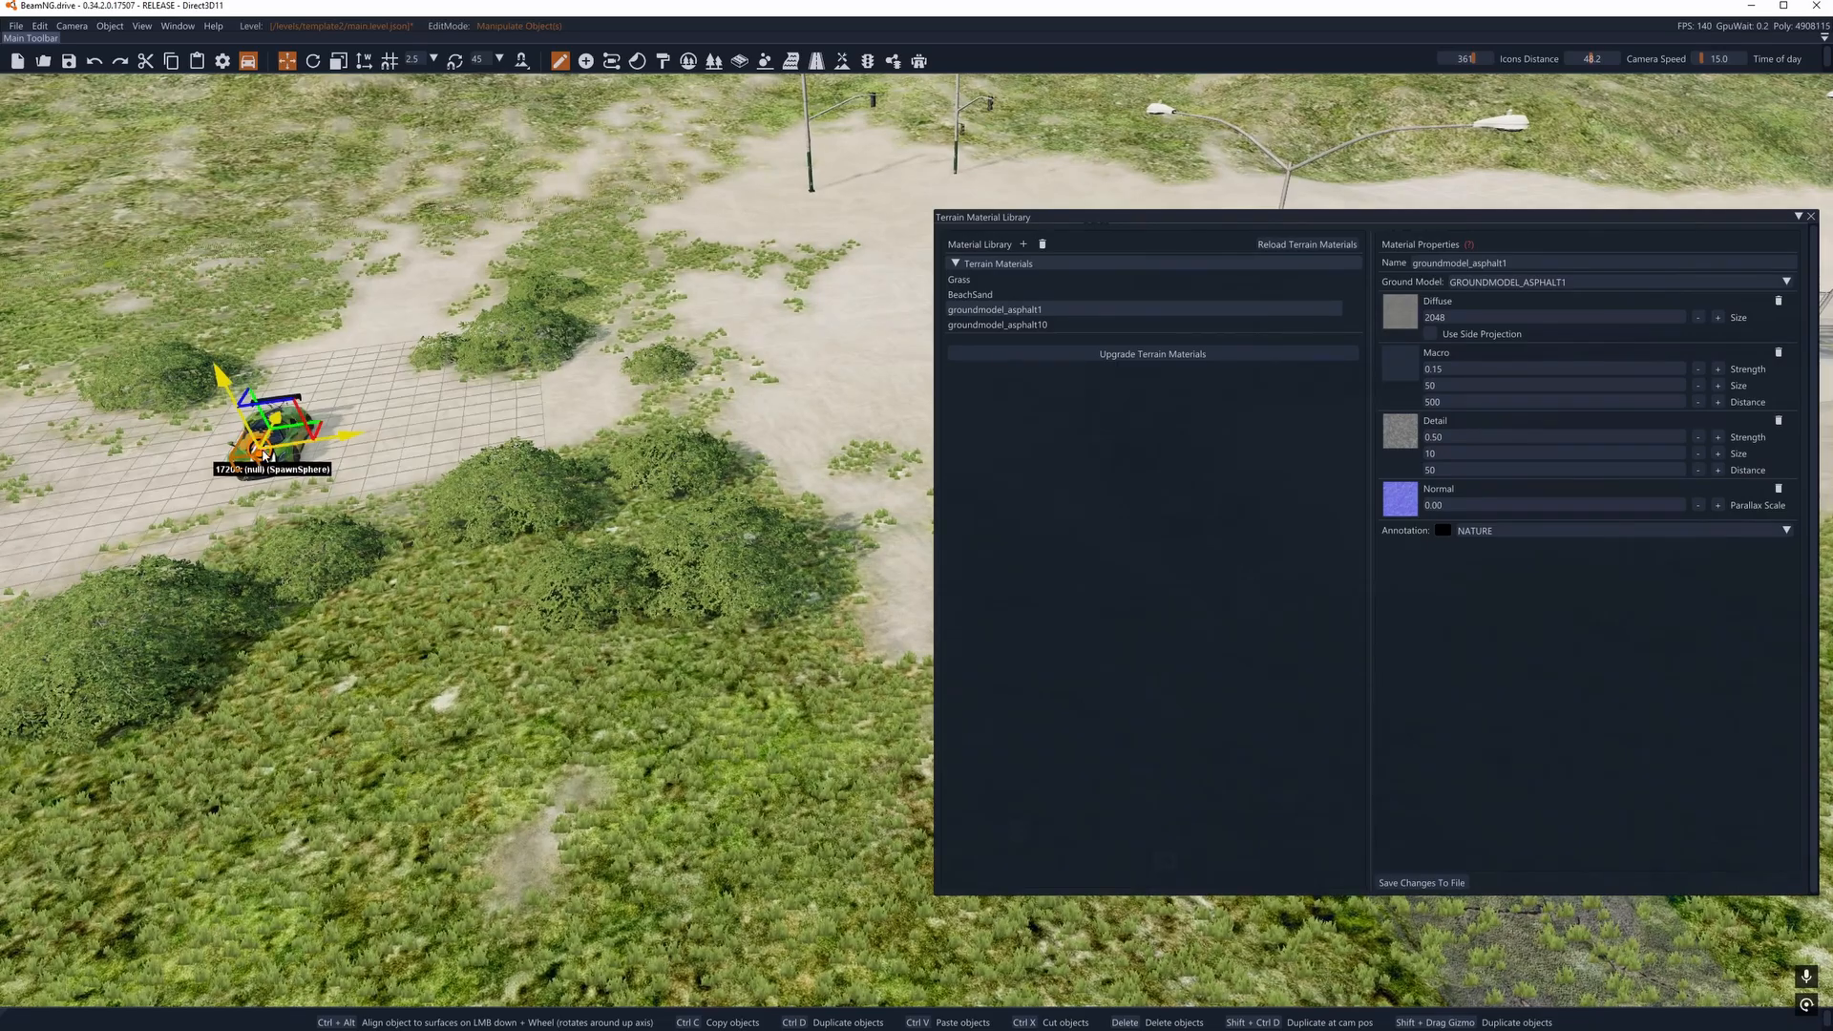
- Try to paste the selected spawn object beside the painted road, and undo the paste
{"action": "key", "text": "a"}
{"action": "right_click_drag", "start_coordinate": [256, 458], "coordinate": [554, 430]}
{"action": "key", "text": "w"}
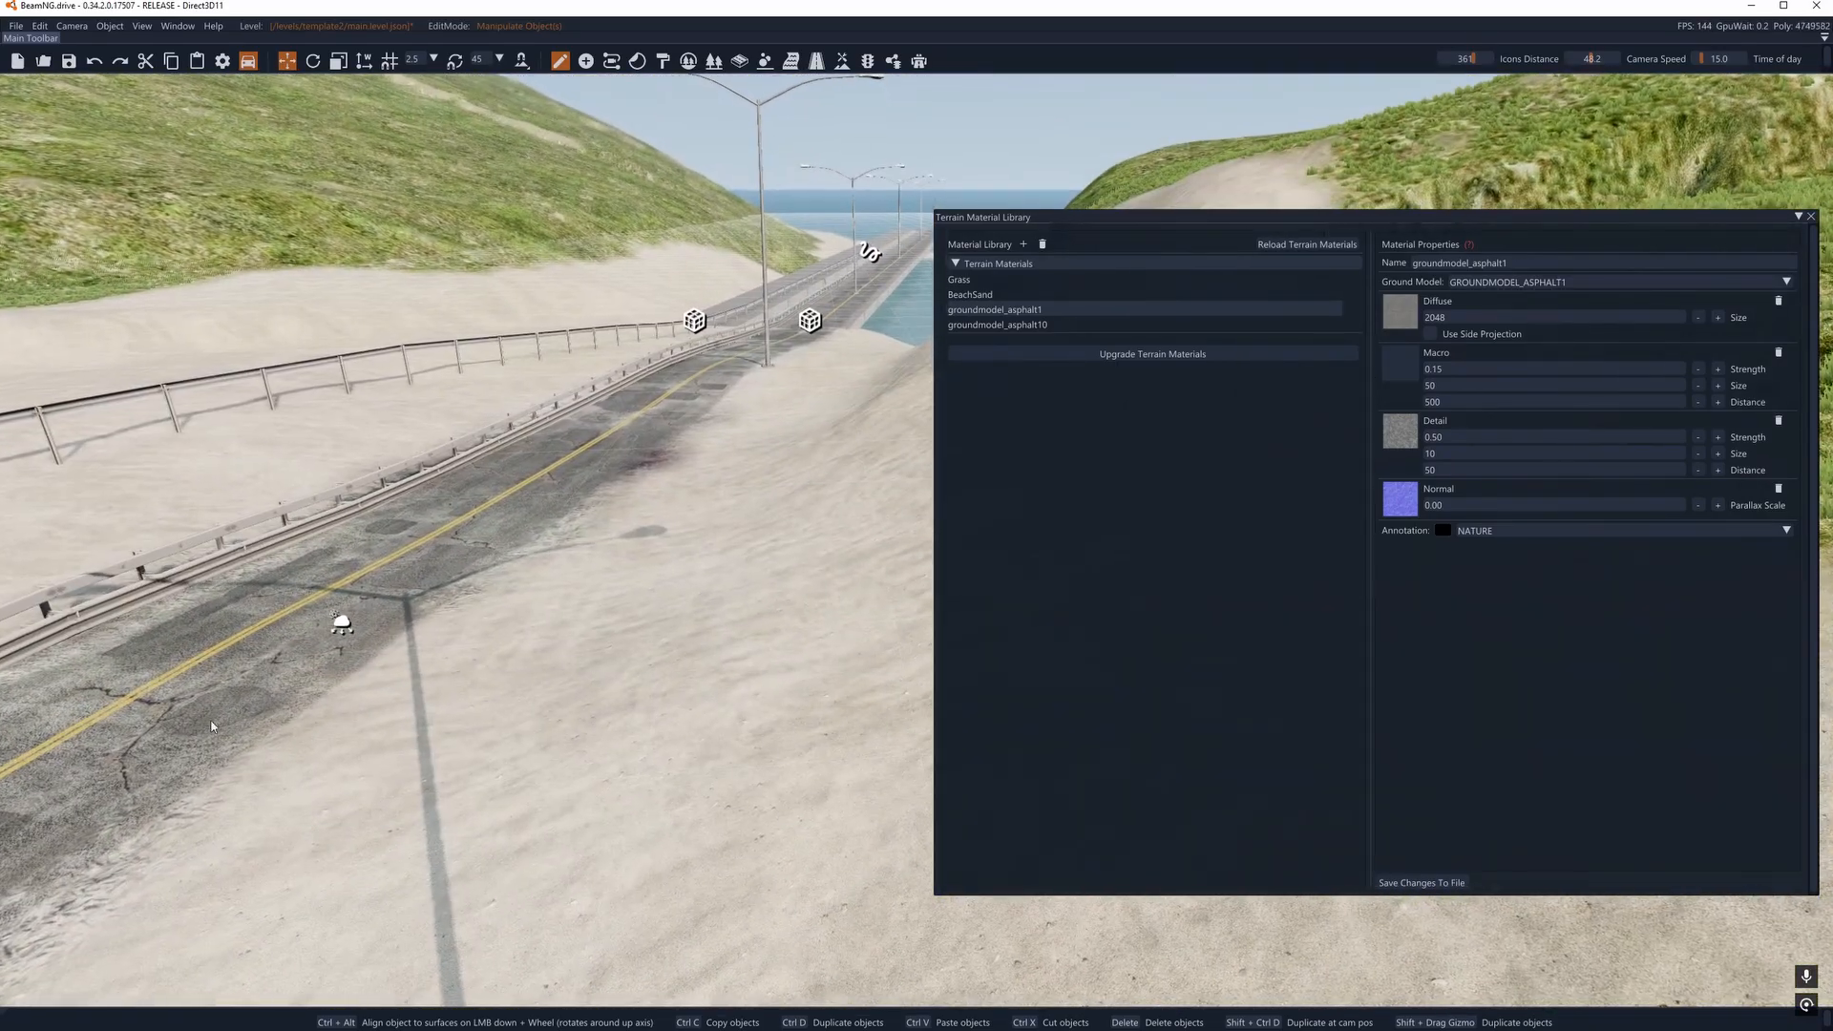
{"action": "key", "text": "ctrl+v"}
{"action": "key", "text": "ctrl+z"}
- Place the green player vehicle on the painted asphalt at the road bend beside the guardrail
{"action": "right_click_drag", "start_coordinate": [582, 699], "coordinate": [740, 453]}
{"action": "key", "text": "w"}
{"action": "left_click", "coordinate": [620, 582]}
{"action": "key", "text": "s"}
{"action": "key", "text": "w"}
{"action": "left_click", "coordinate": [608, 523]}
{"action": "key", "text": "w"}
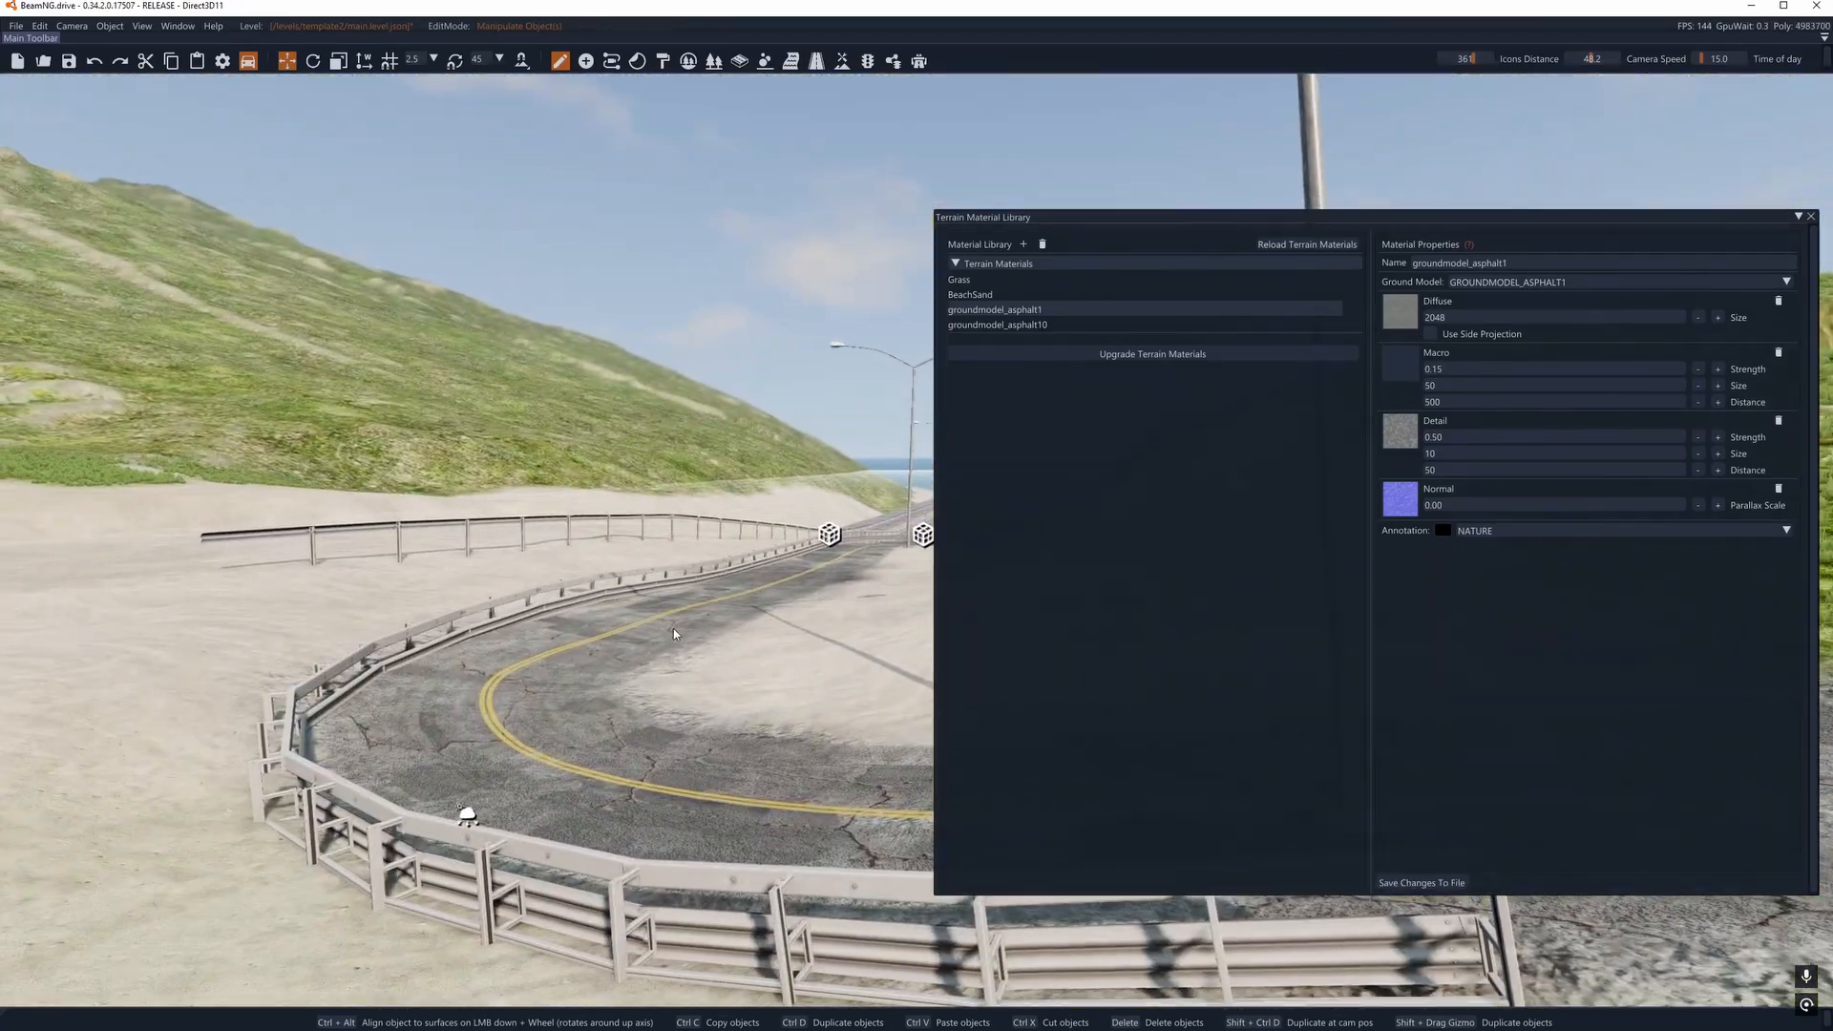
{"action": "left_click", "coordinate": [750, 697], "text": "ctrl+alt"}
{"action": "key", "text": "w"}
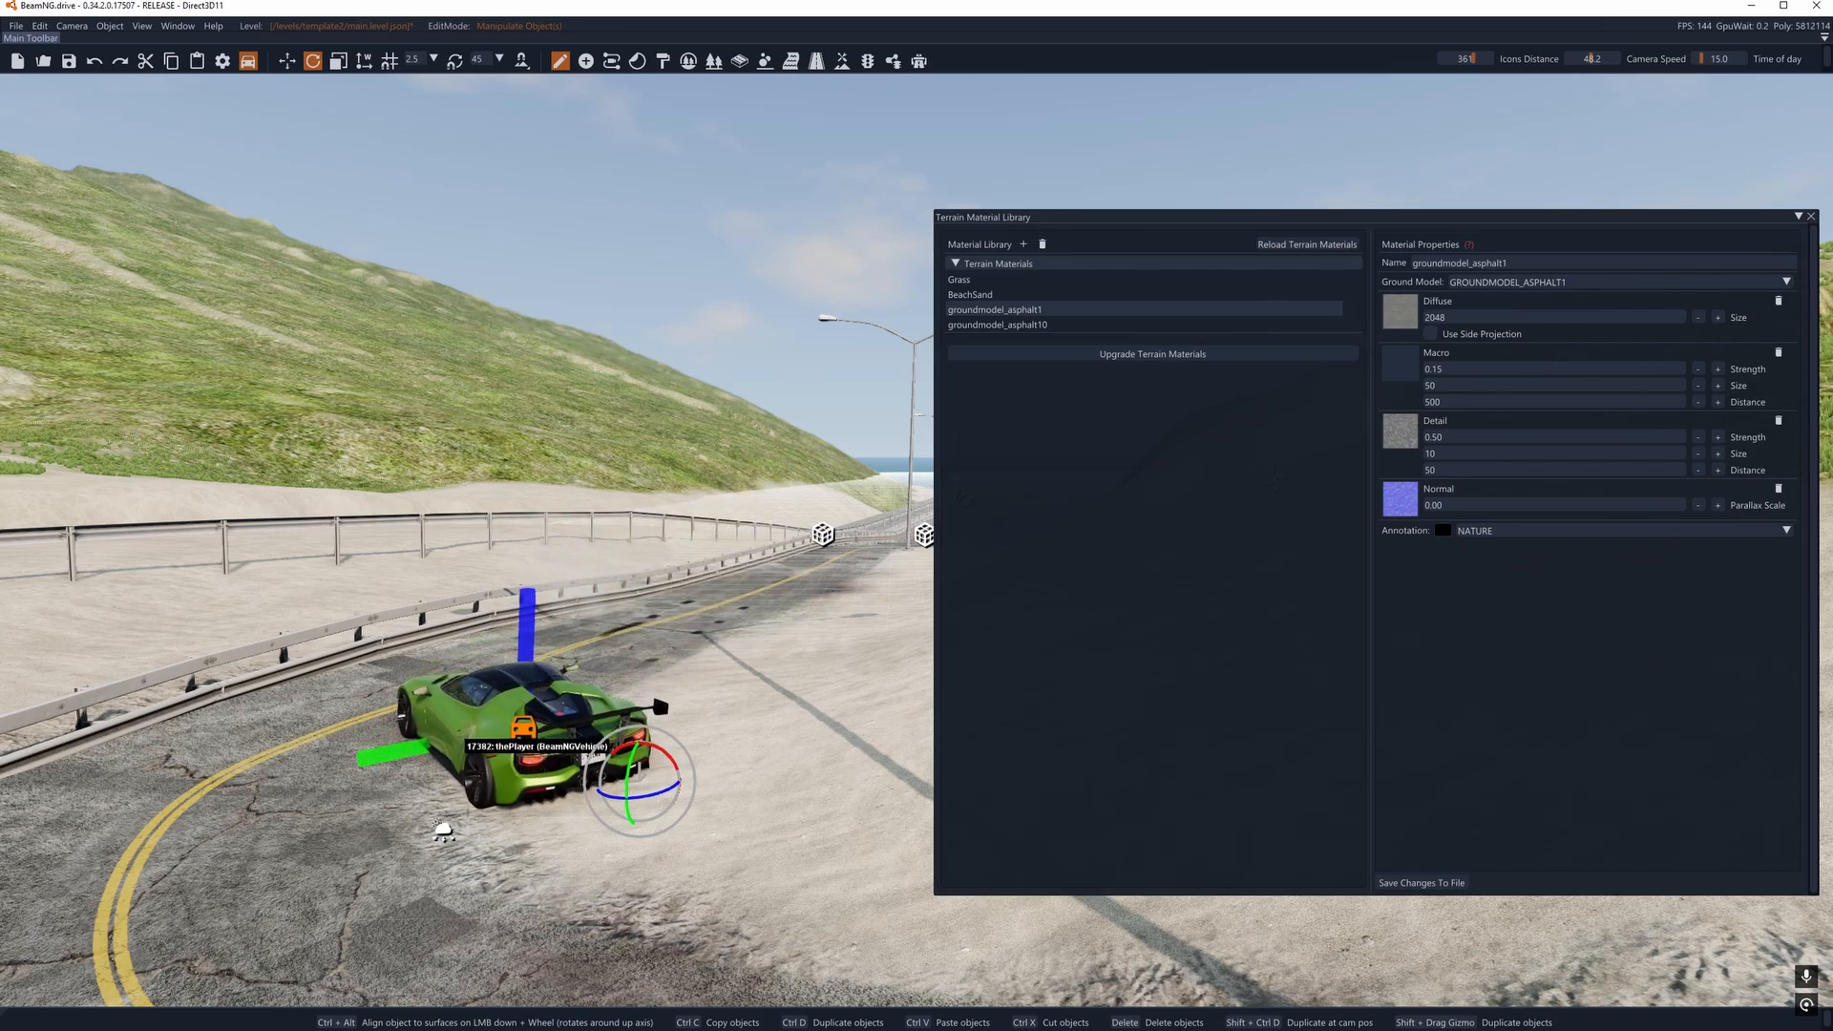
- Rebuild the level's collision and close the Terrain Material Library
{"action": "left_click", "coordinate": [40, 26]}
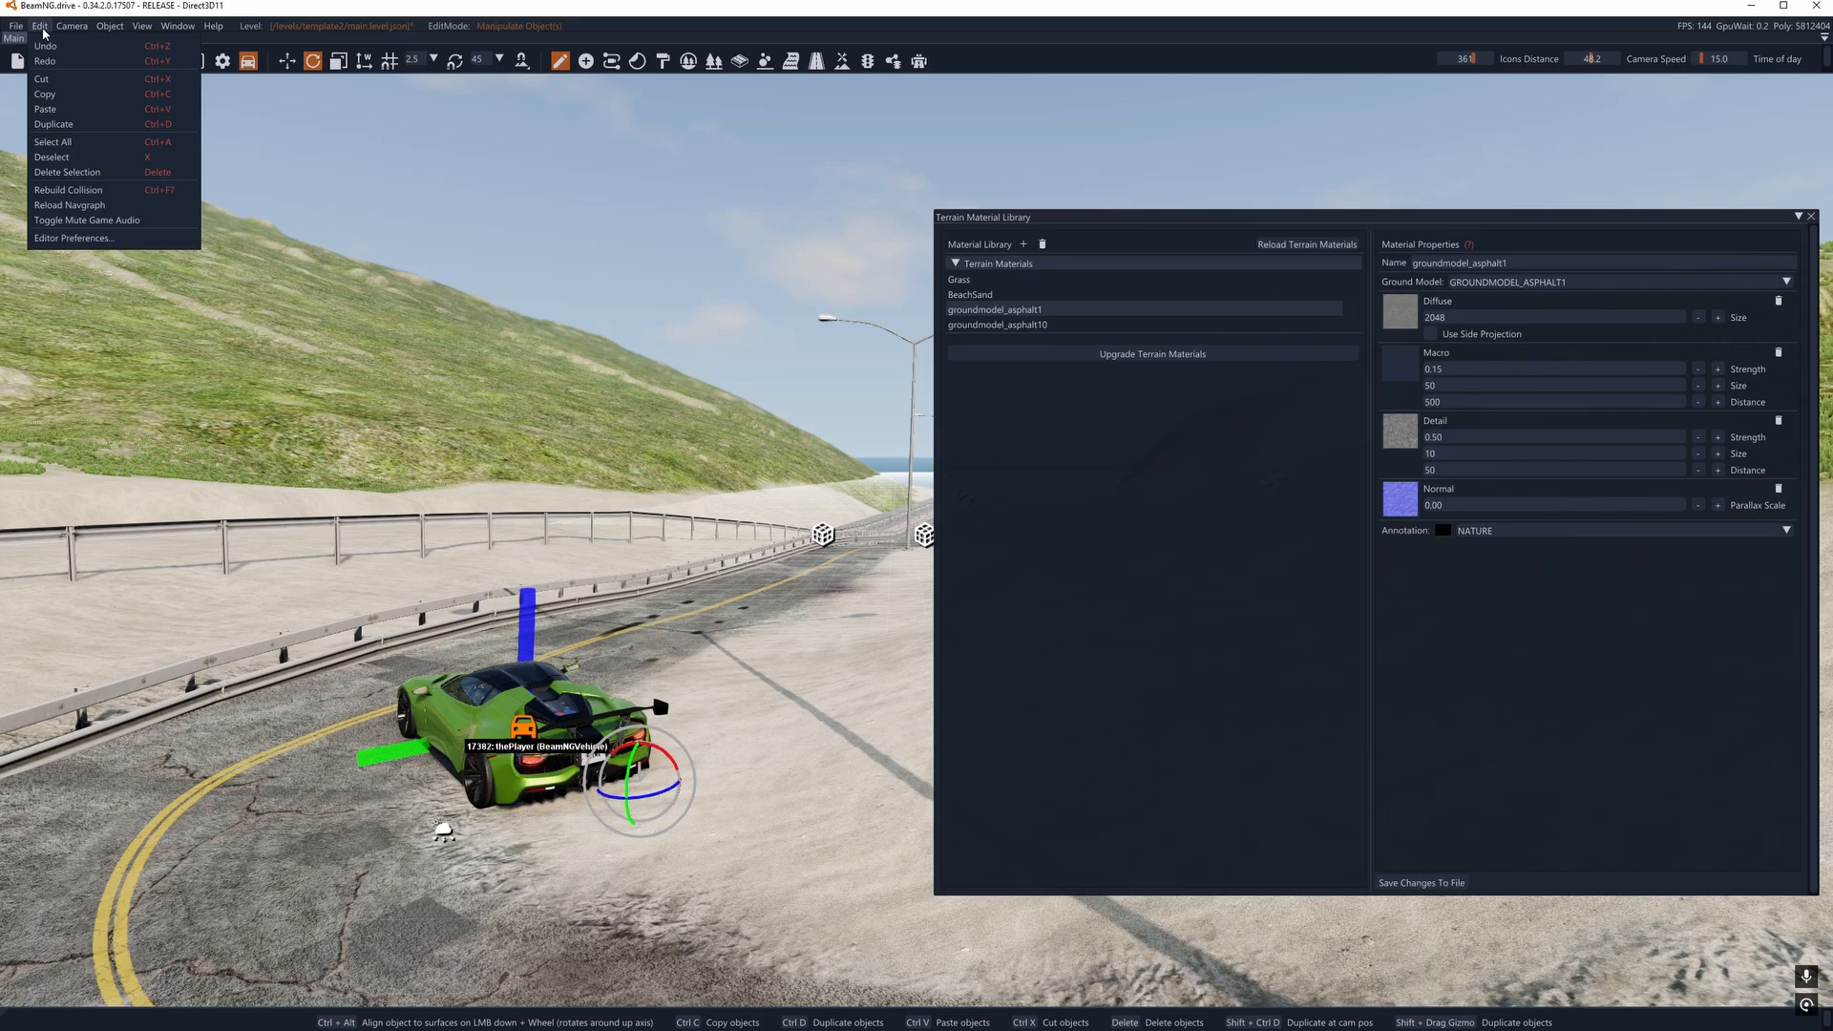
{"action": "left_click", "coordinate": [101, 192]}
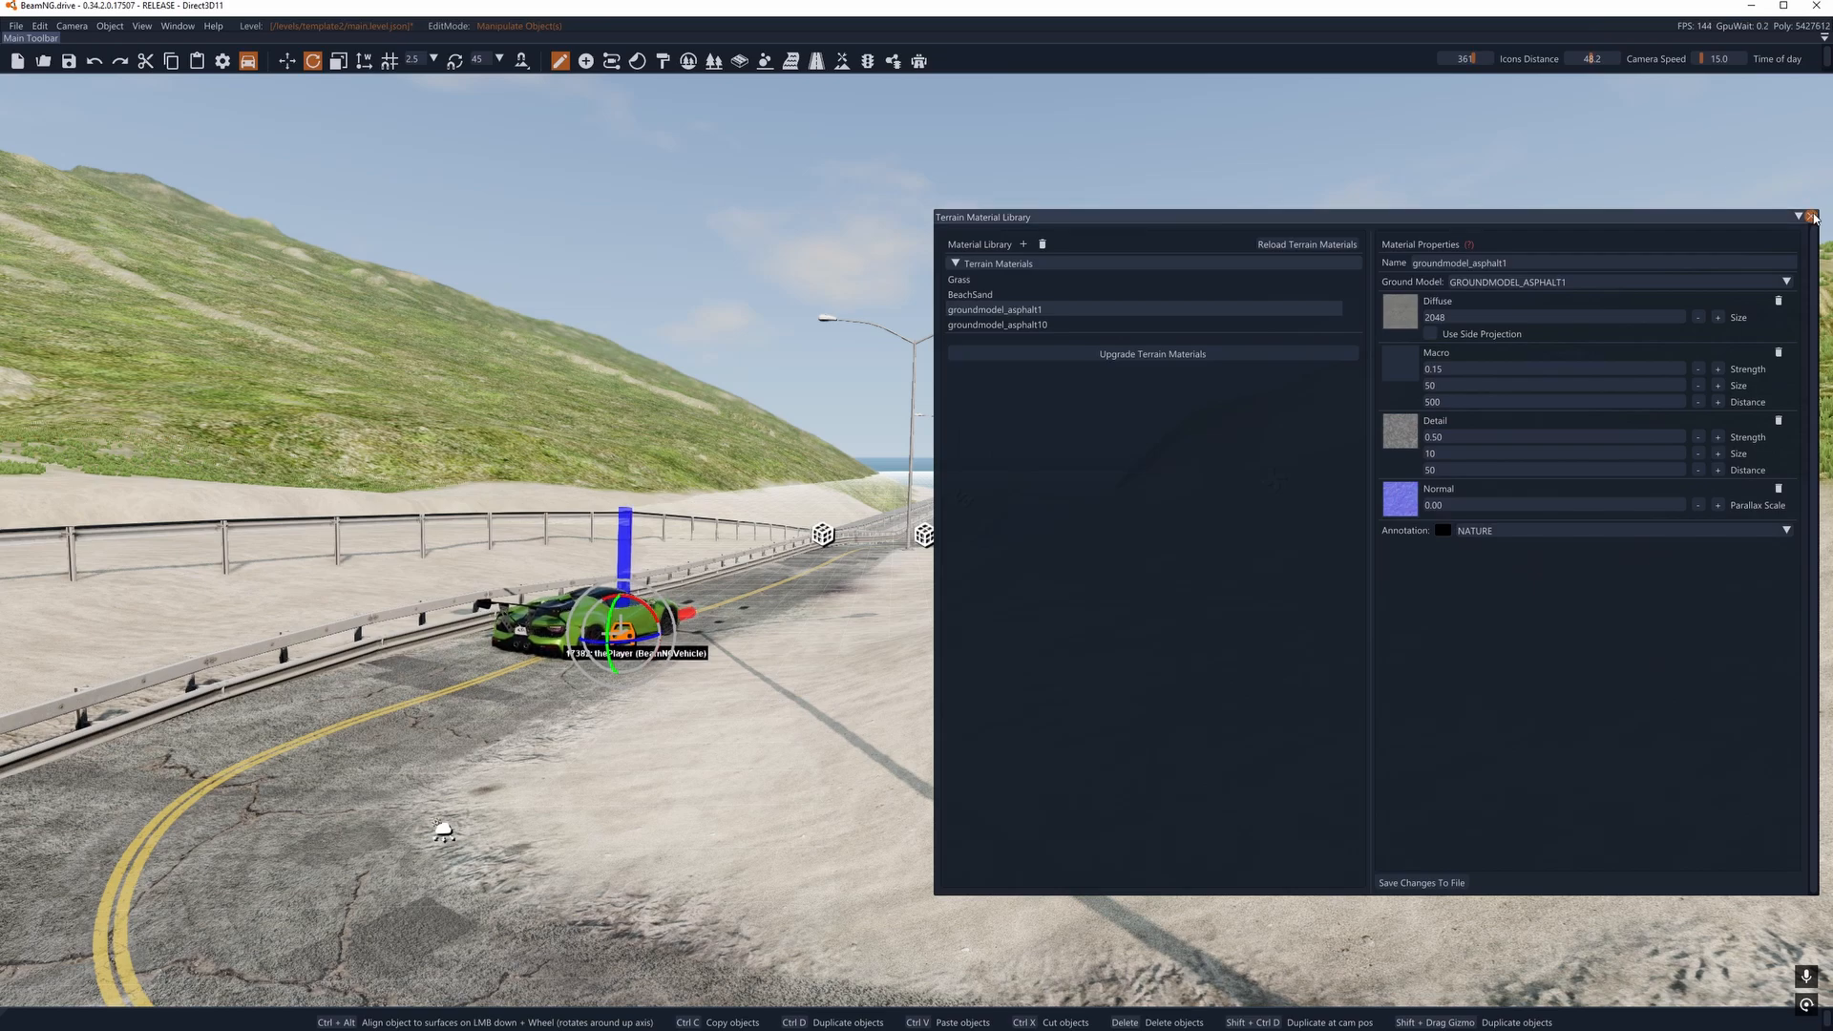
{"action": "left_click", "coordinate": [1811, 217]}
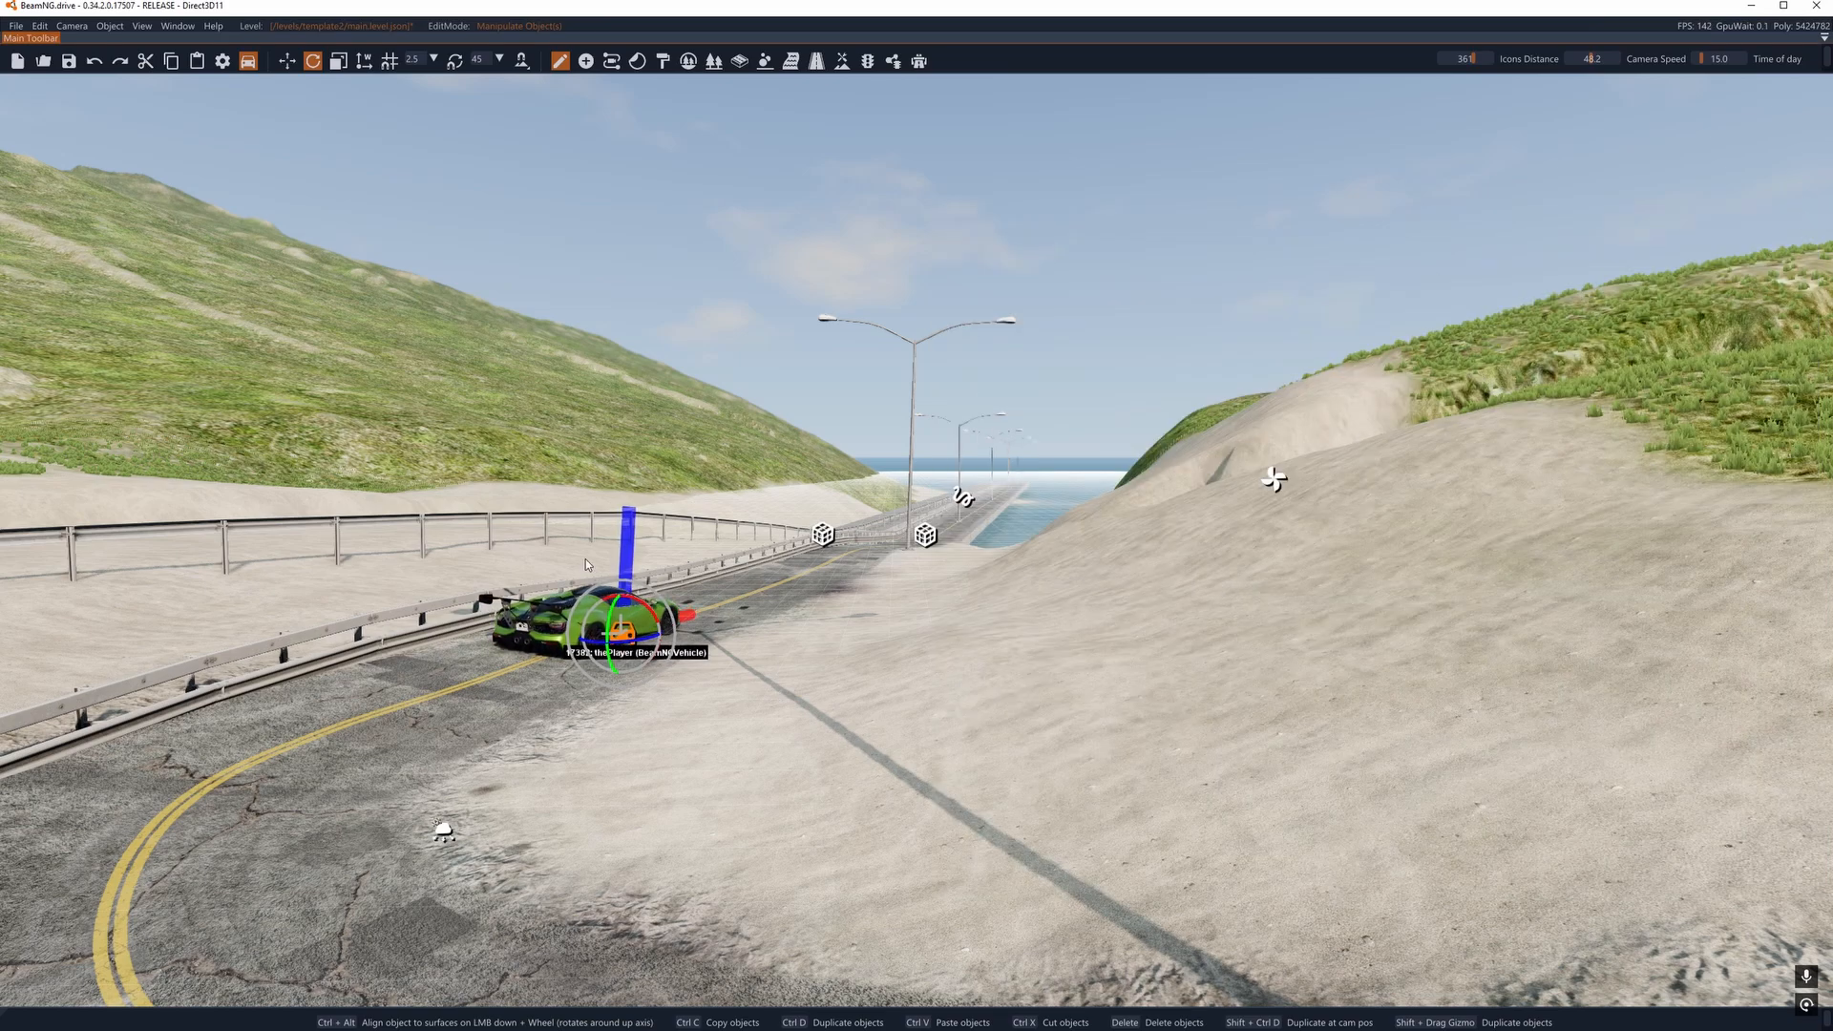